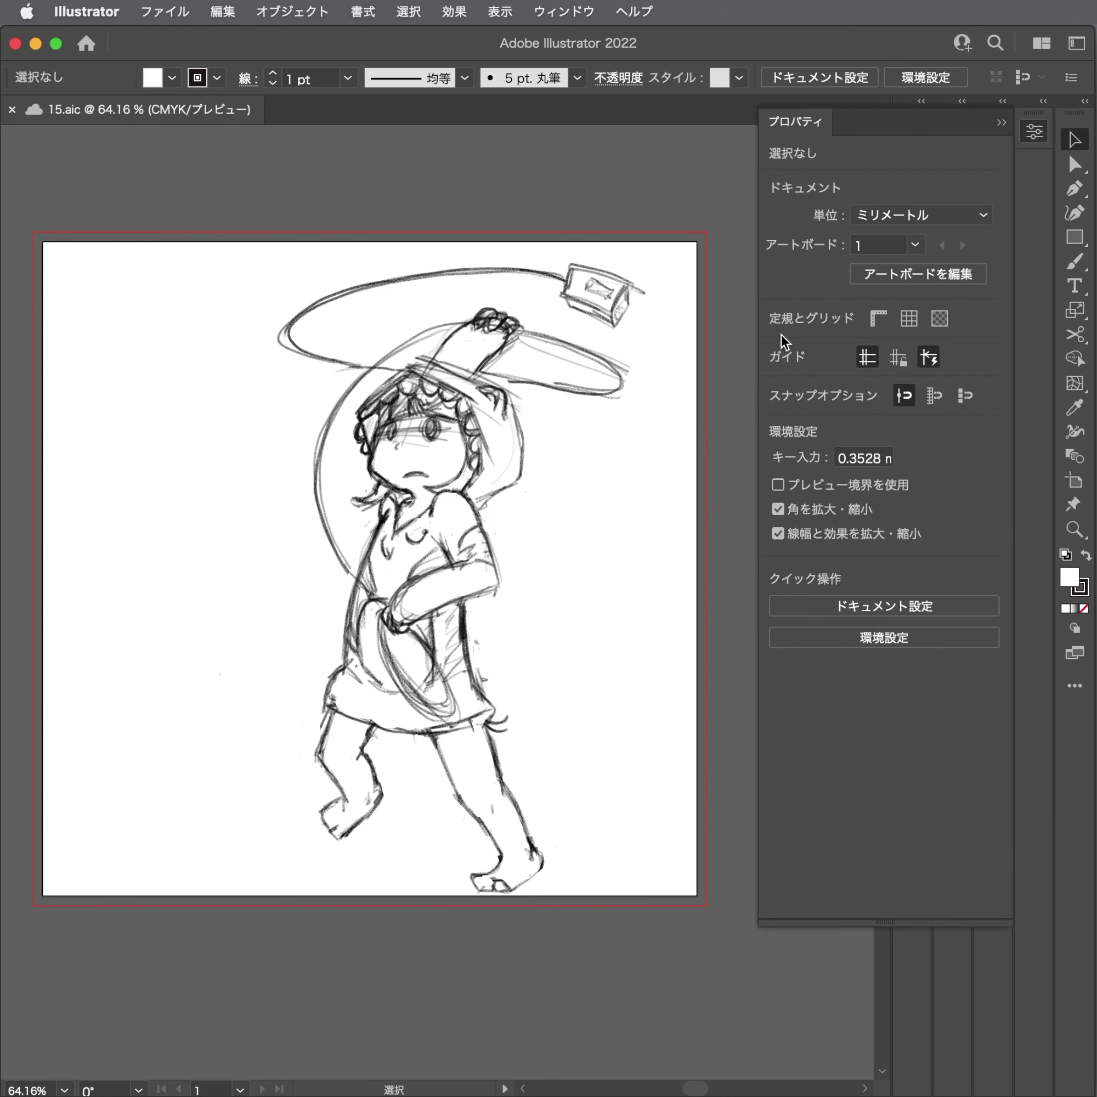
# Add a new layer, move the sketch layer レイヤー 1 beneath it, and lock it.
pyautogui.click(1036, 136)
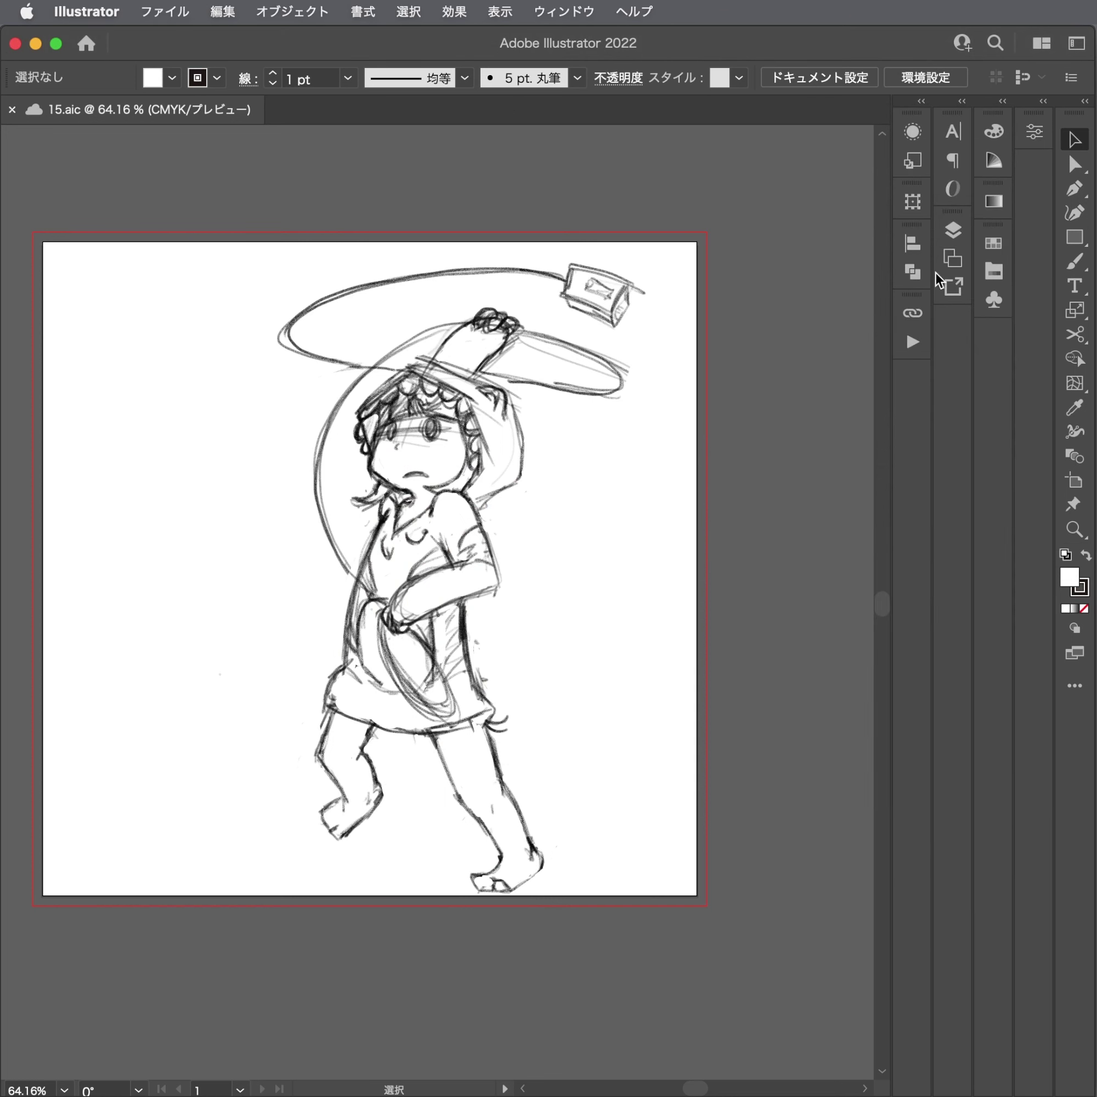
pyautogui.click(948, 235)
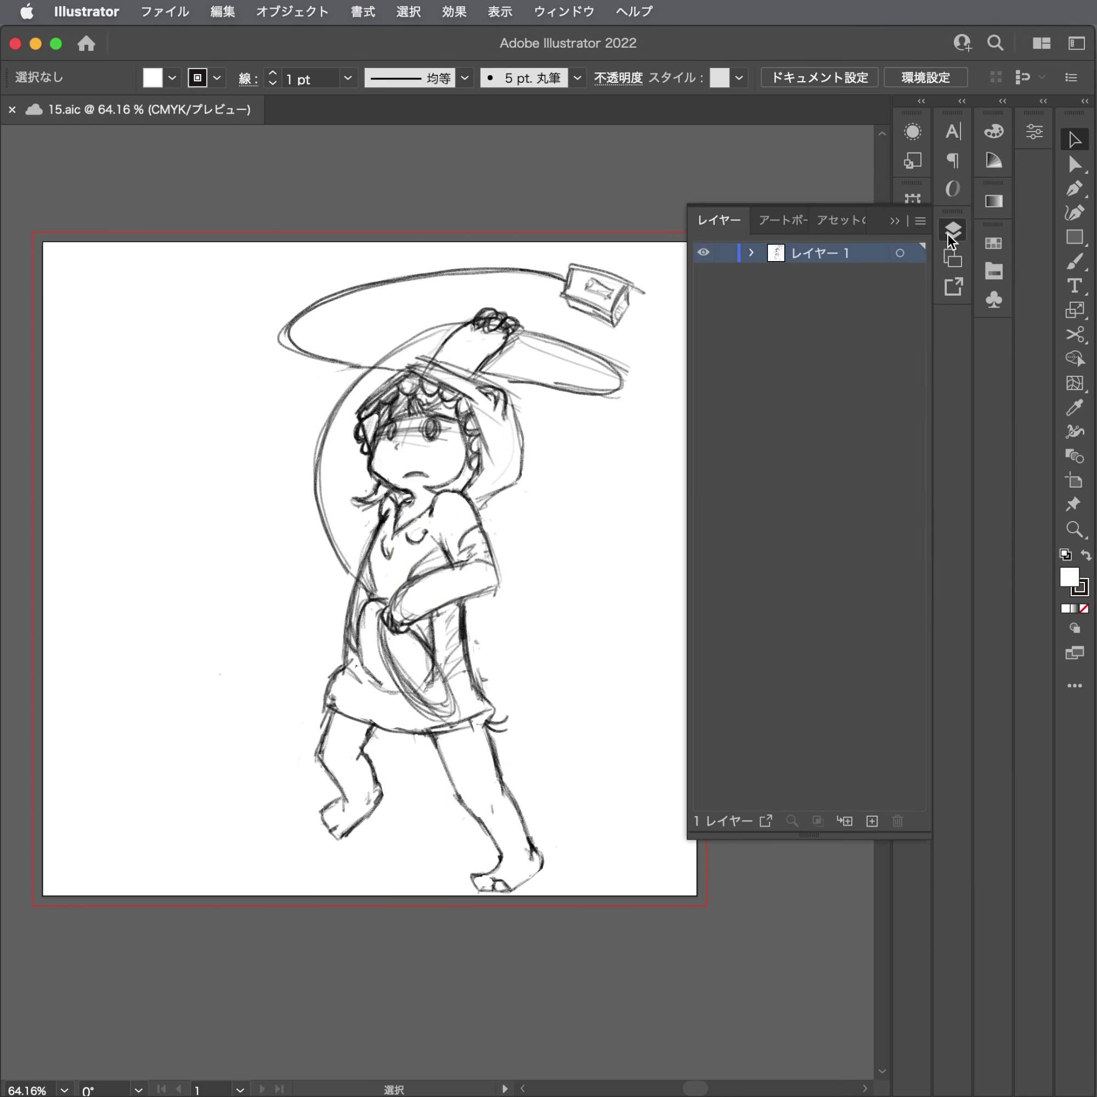
pyautogui.press('super+l')
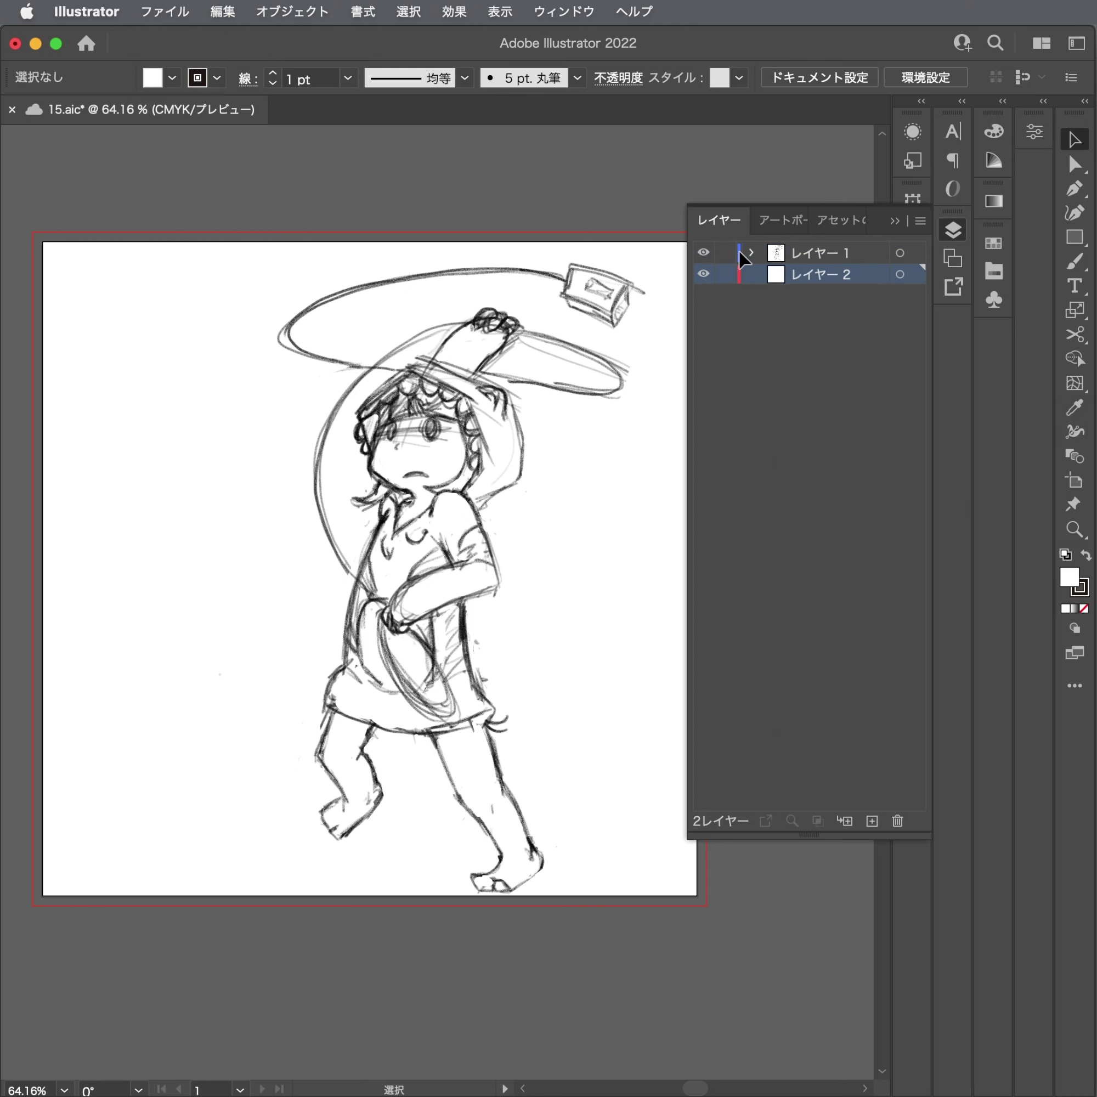
pyautogui.press('super+a')
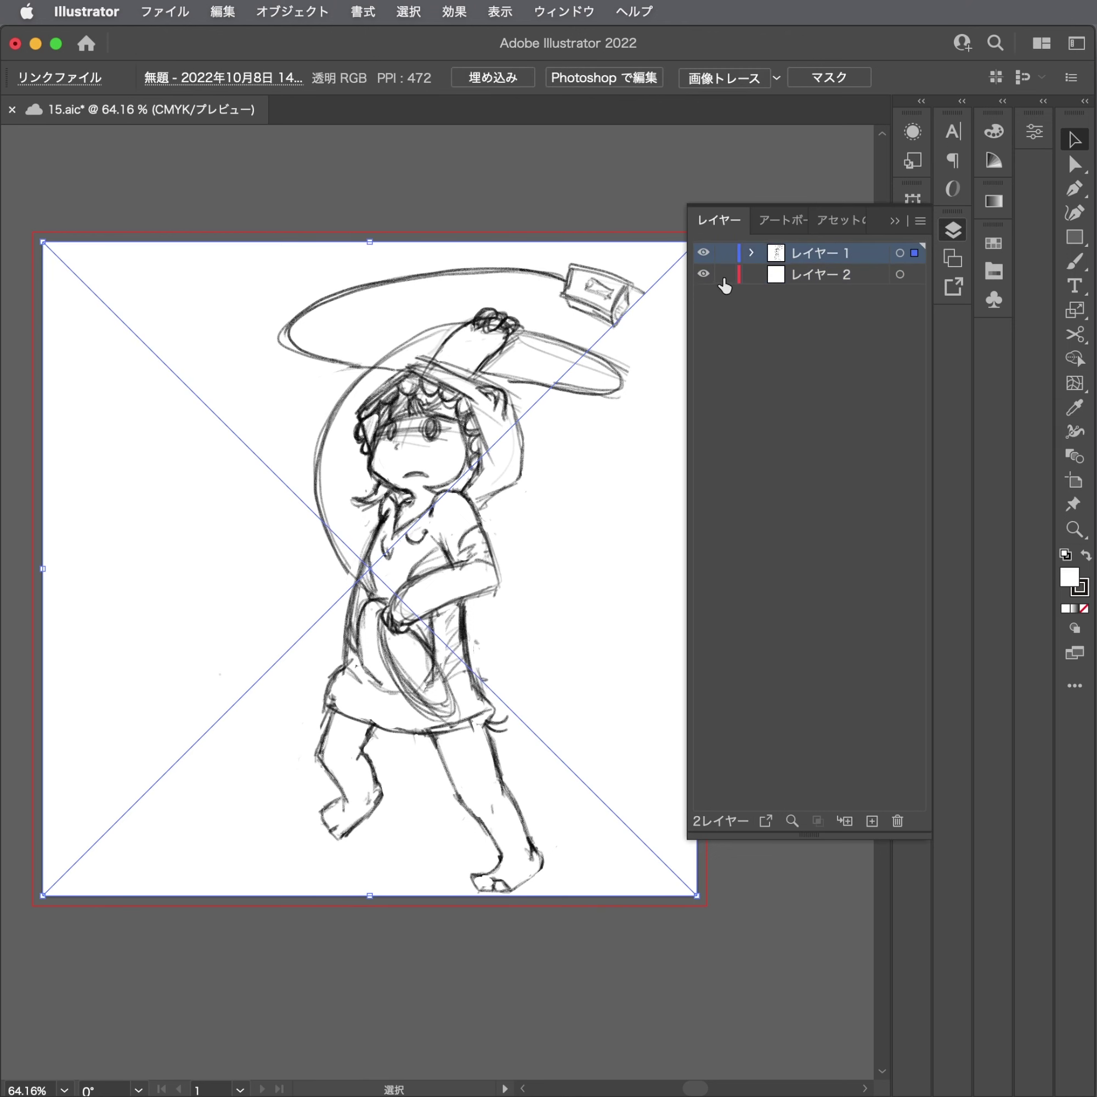
pyautogui.moveTo(808, 250); pyautogui.dragTo(735, 281)
pyautogui.click(724, 279)
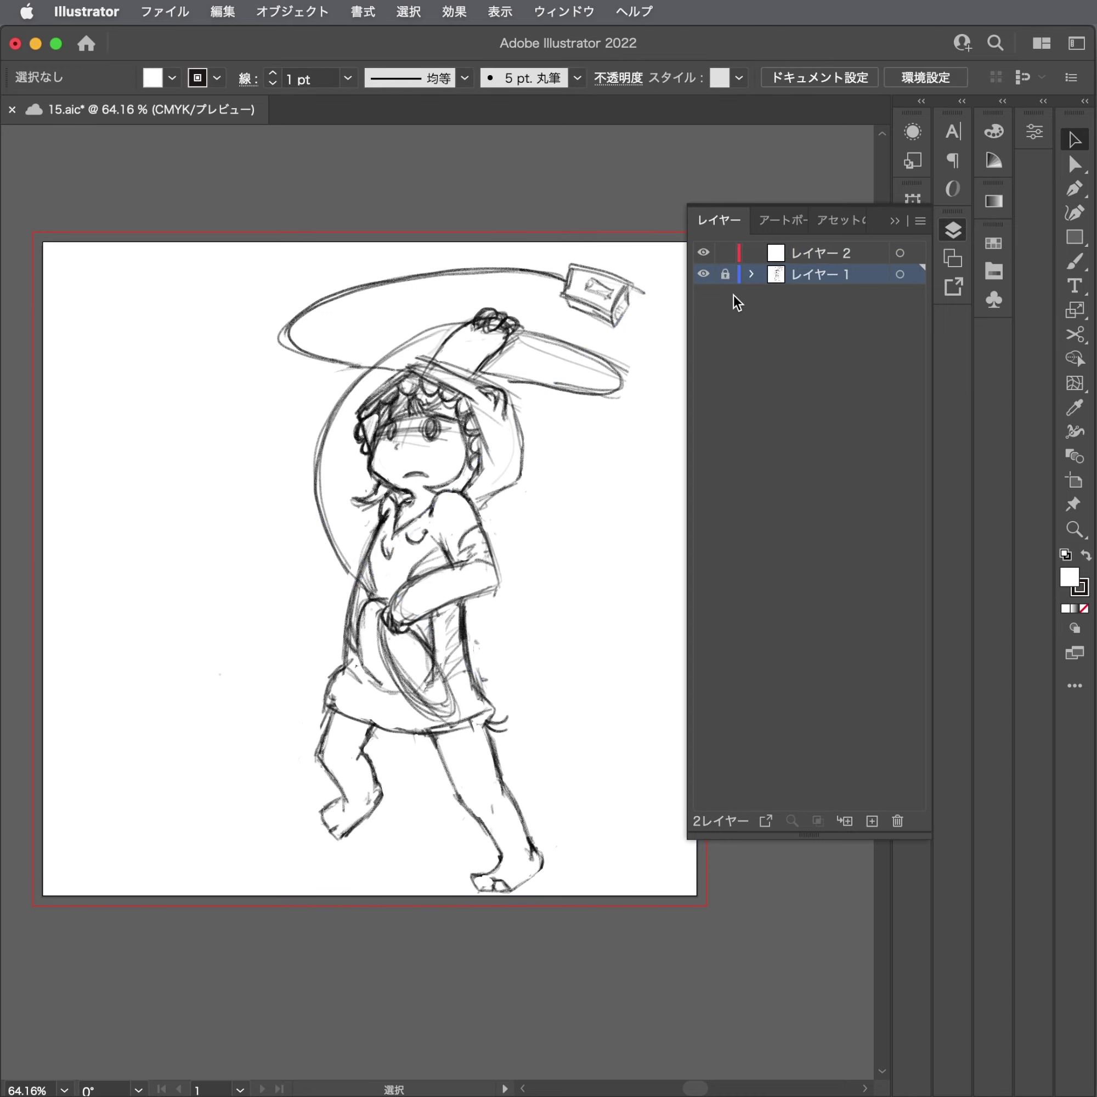
# Restore the Properties panel and zoom in on the character's face.
pyautogui.click(953, 228)
pyautogui.click(1034, 131)
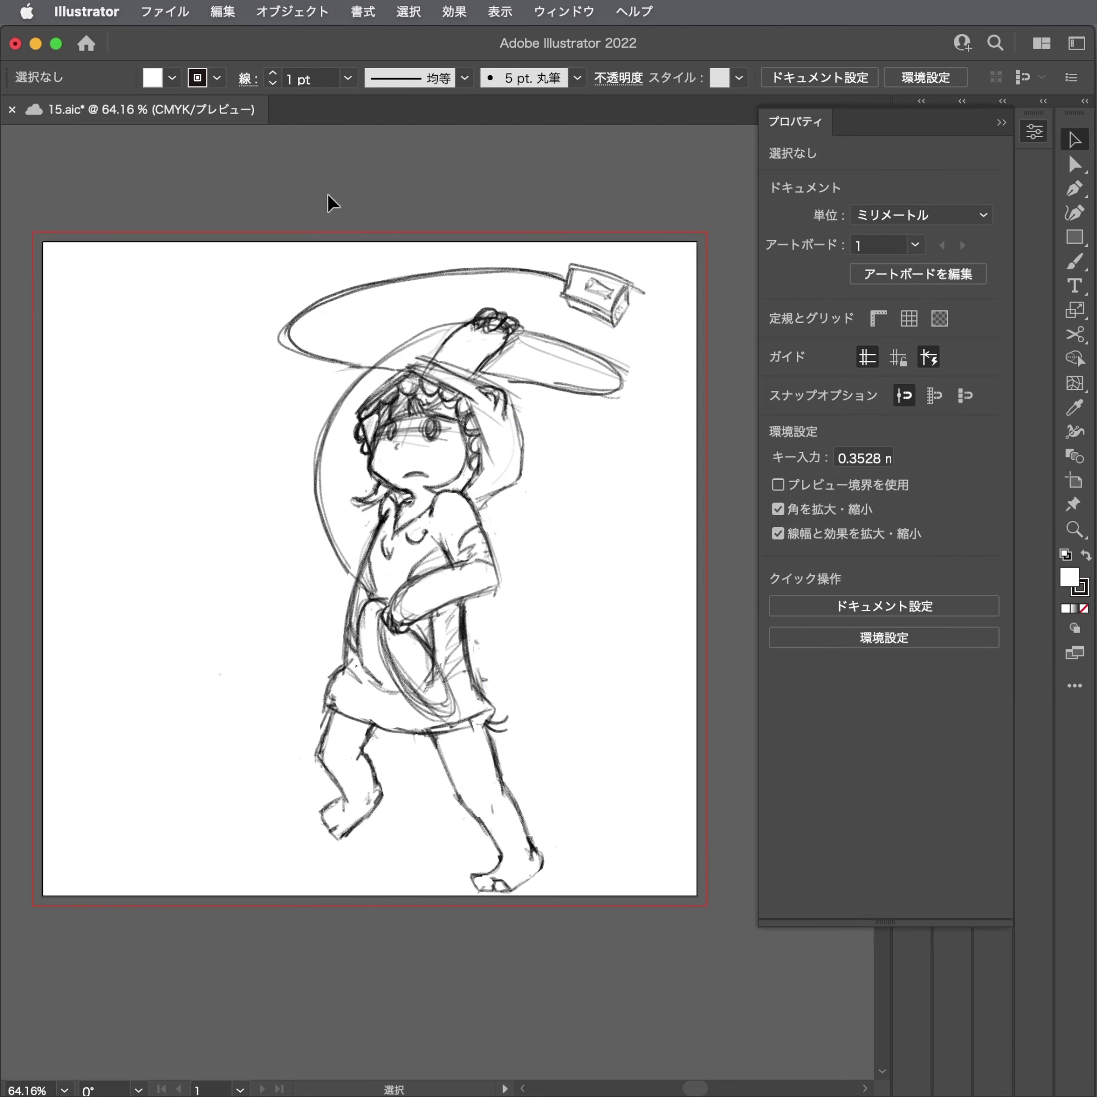
pyautogui.press('z')
pyautogui.moveTo(420, 455); pyautogui.dragTo(766, 455)
# With the Pen tool ready, zoom closer to the face and confirm the new layer is active.
pyautogui.scroll(5, 604, 549)
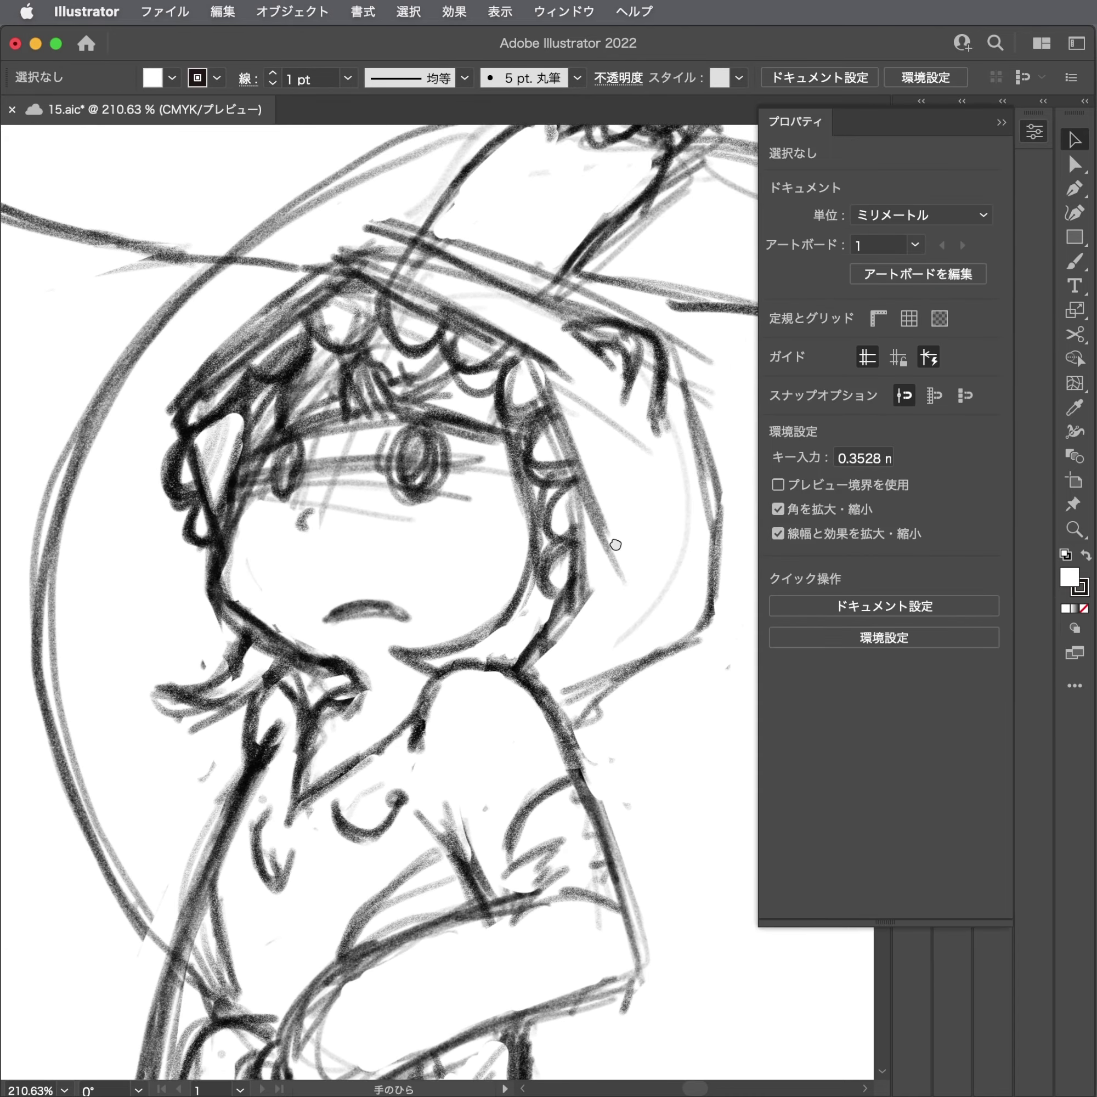
pyautogui.press('p')
pyautogui.moveTo(306, 522); pyautogui.dragTo(394, 519)
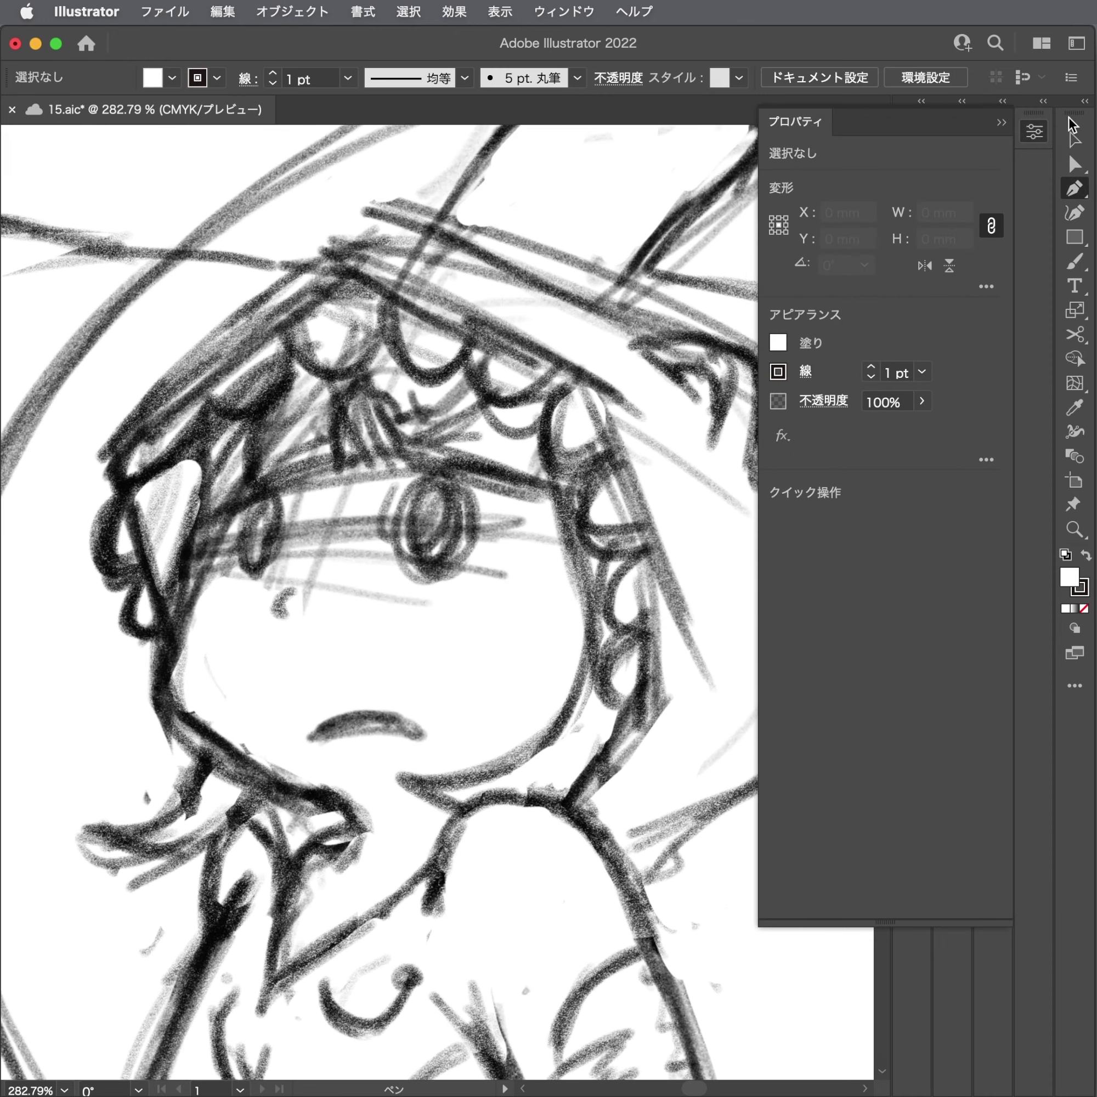
pyautogui.click(1036, 131)
pyautogui.click(953, 230)
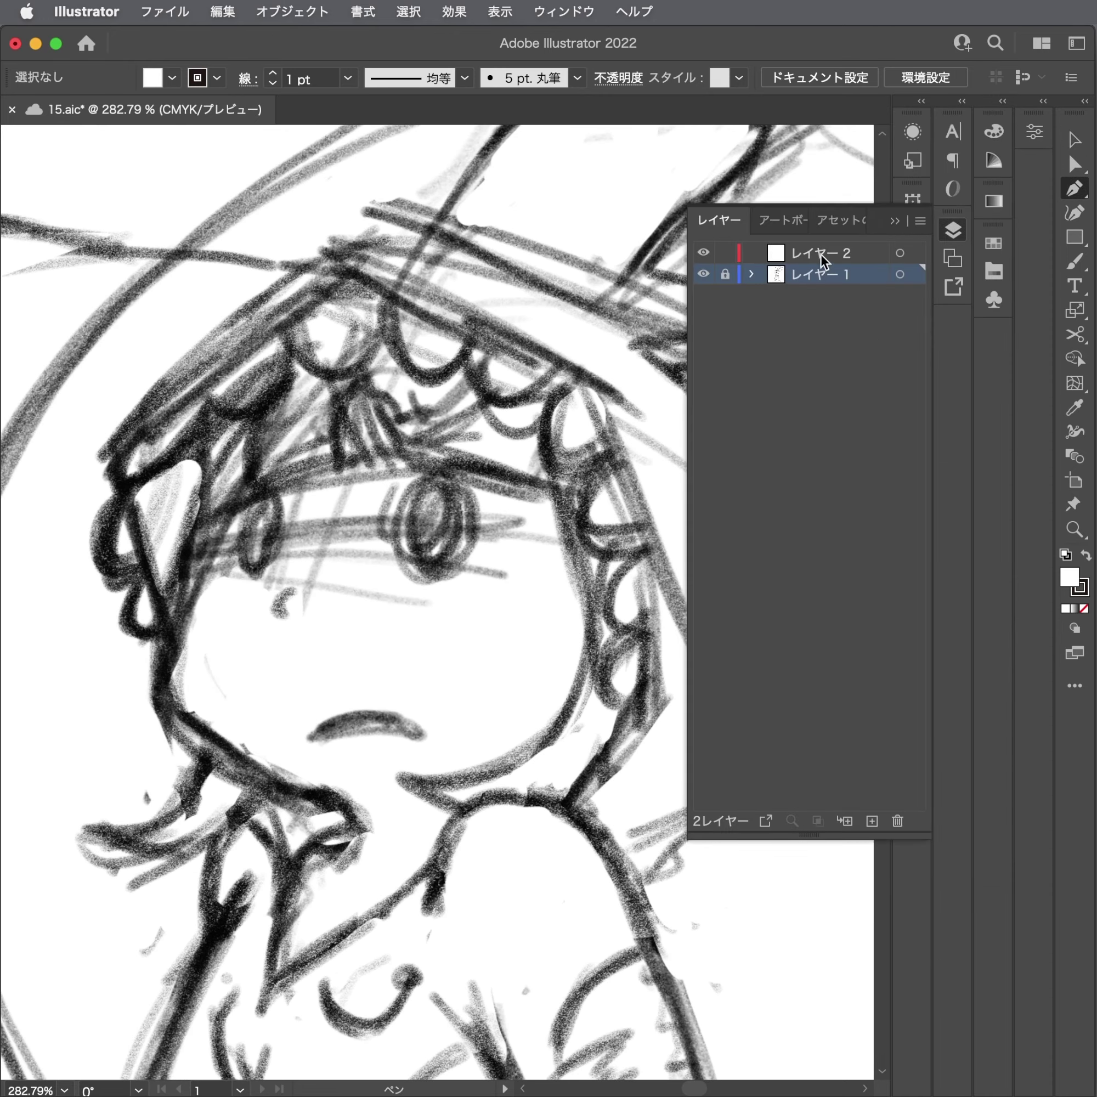
pyautogui.click(1036, 131)
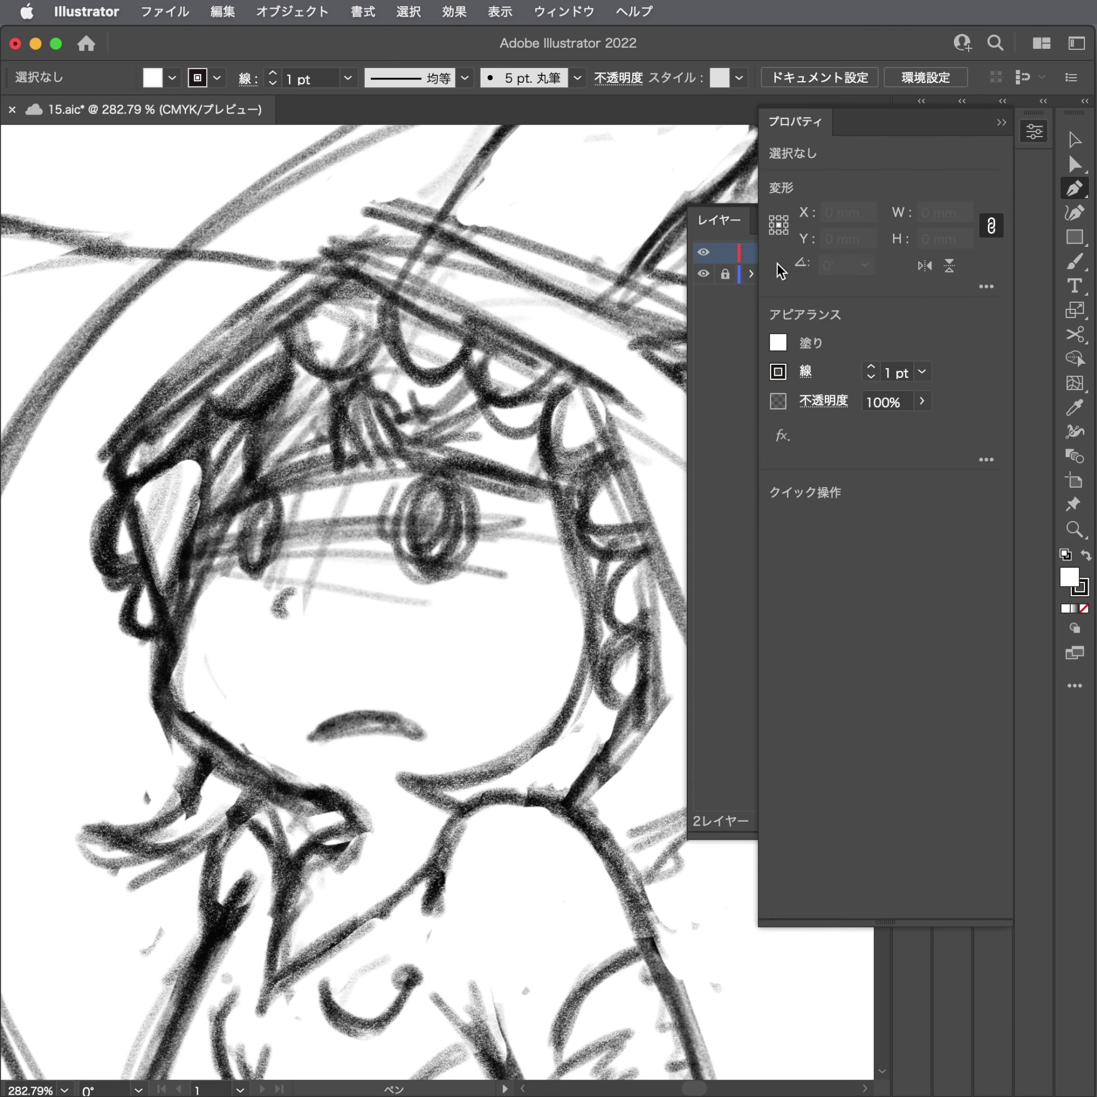
pyautogui.scroll(2, 314, 521)
pyautogui.scroll(-2, 322, 490)
pyautogui.scroll(-3, 301, 457)
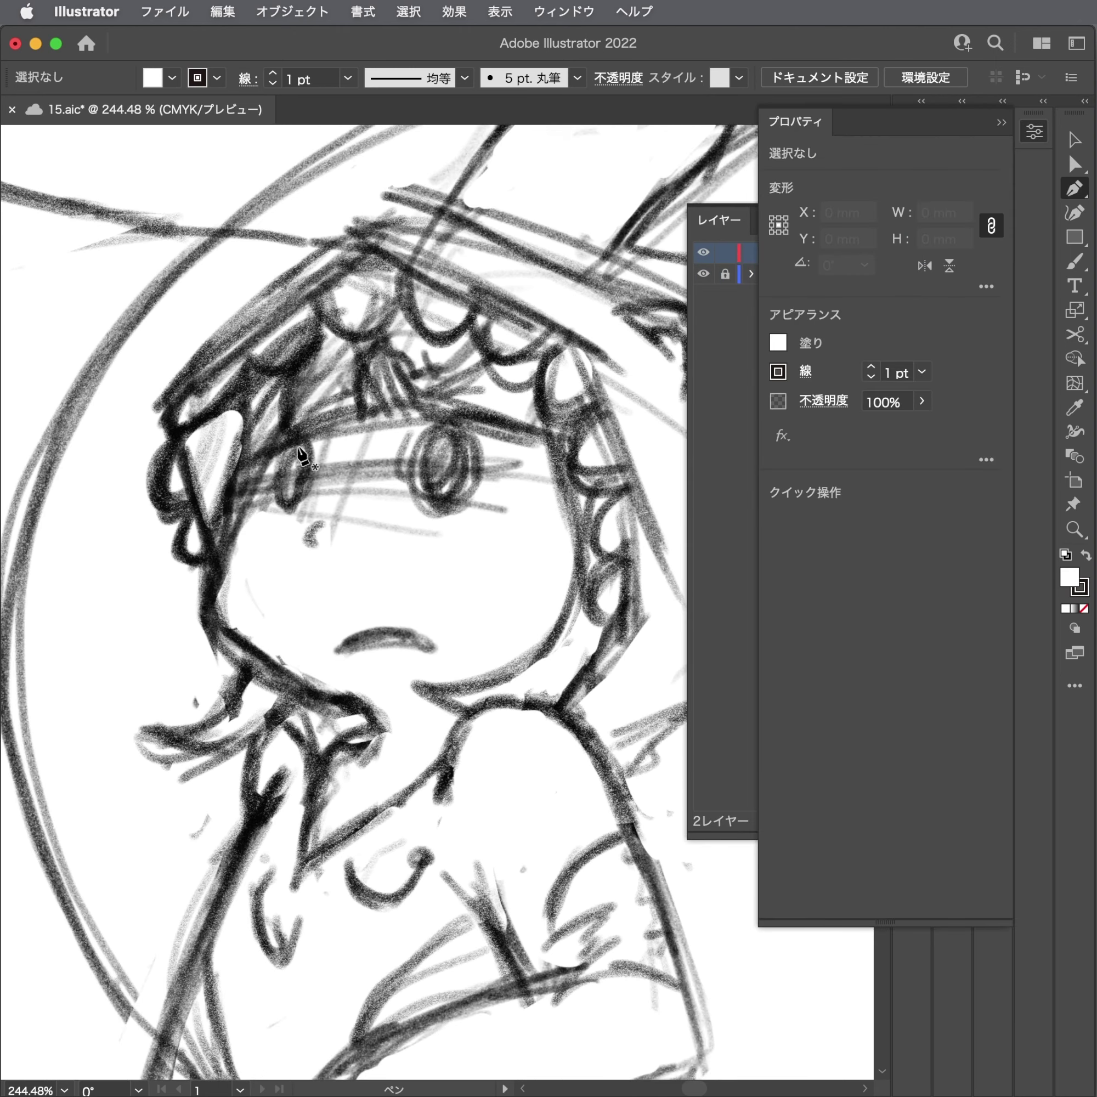
# Trace a curved path from the left hair strand down the cheek to the chin hook.
pyautogui.click(256, 455)
pyautogui.press('super+z')
pyautogui.click(237, 447)
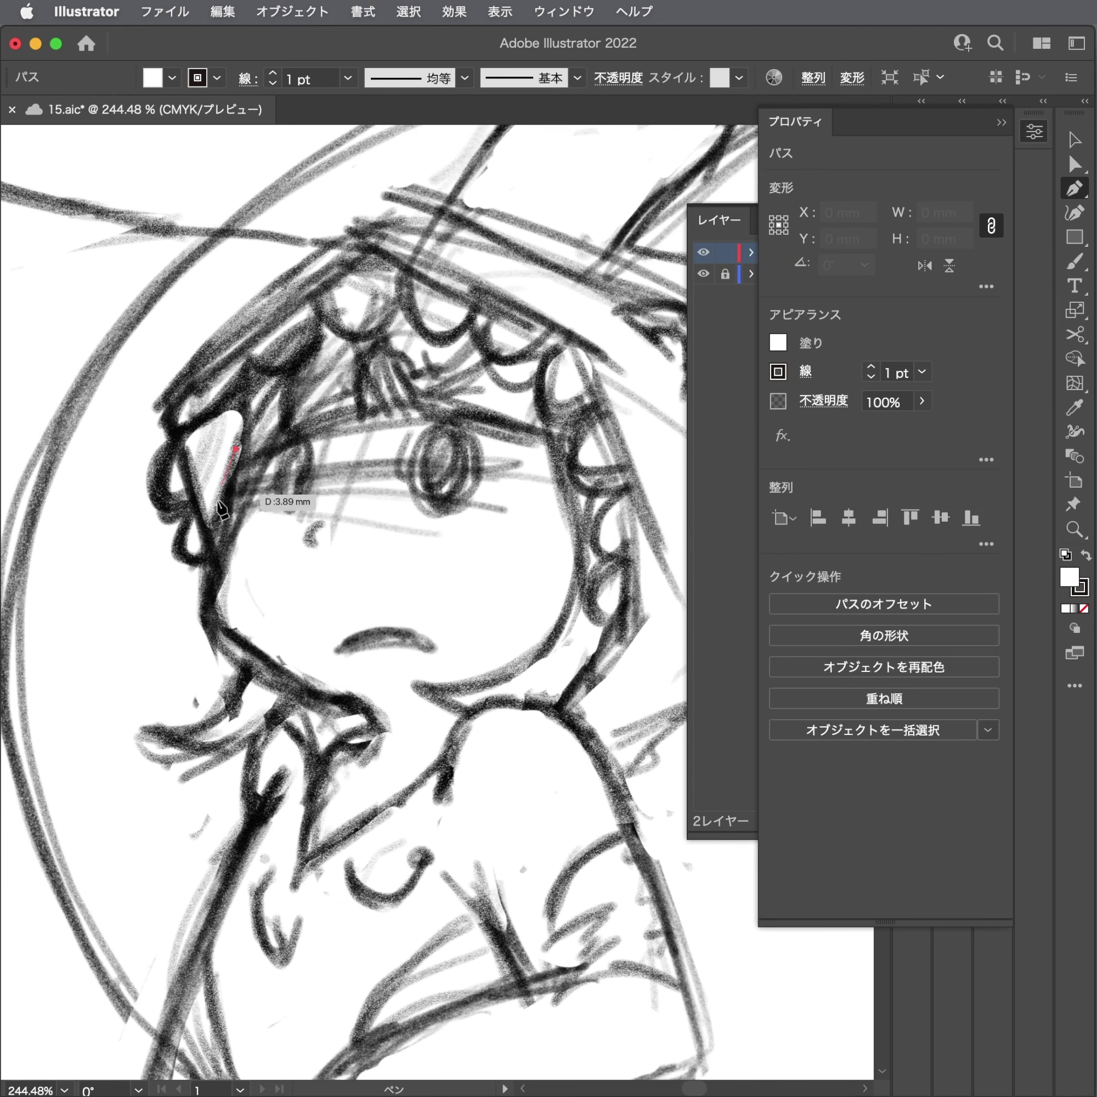
pyautogui.moveTo(223, 544); pyautogui.dragTo(210, 639)
pyautogui.scroll(2, 253, 595)
pyautogui.scroll(1, 230, 616)
pyautogui.click(309, 694)
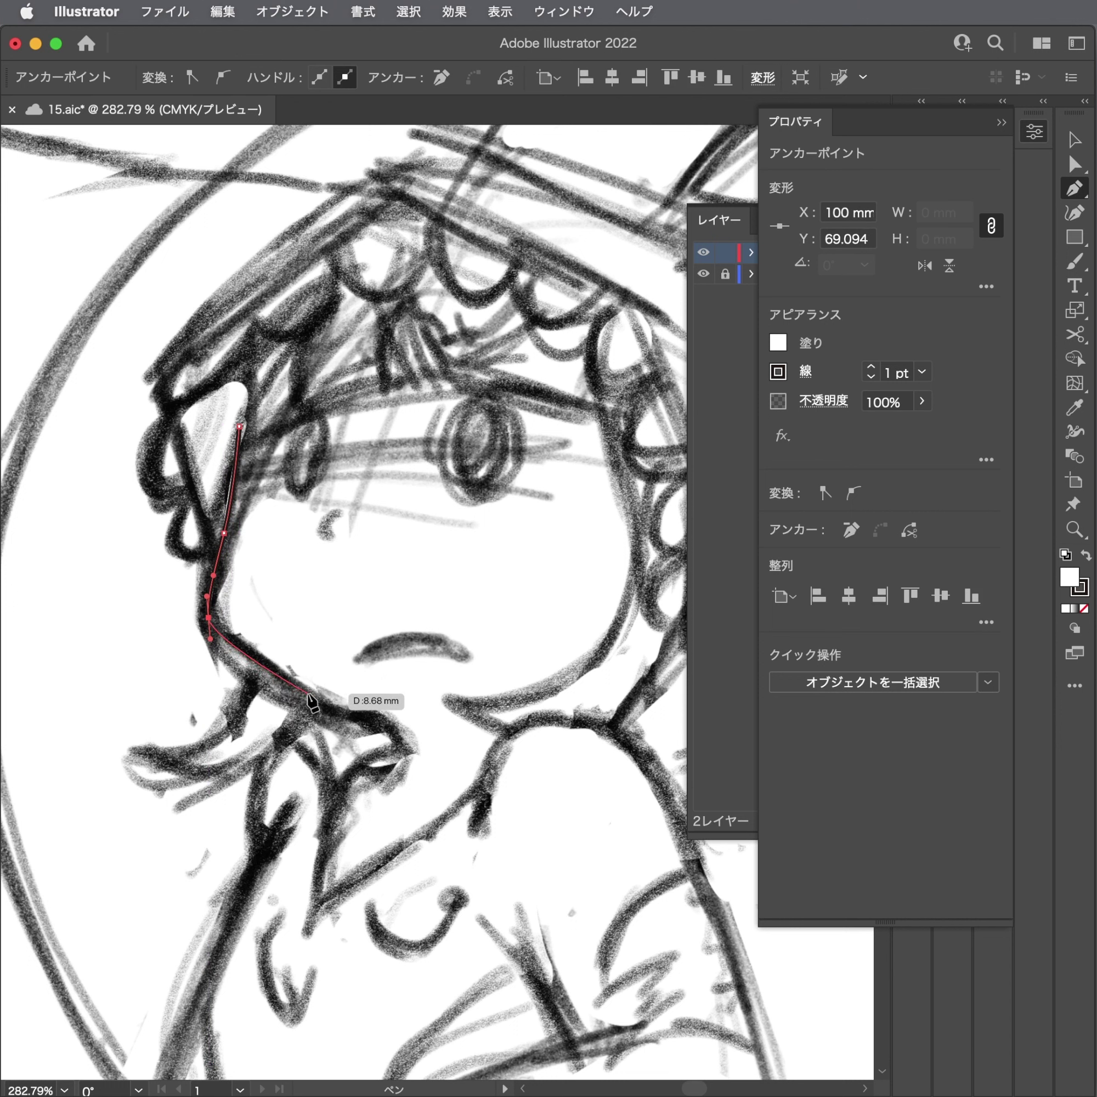
pyautogui.moveTo(405, 727); pyautogui.dragTo(413, 746)
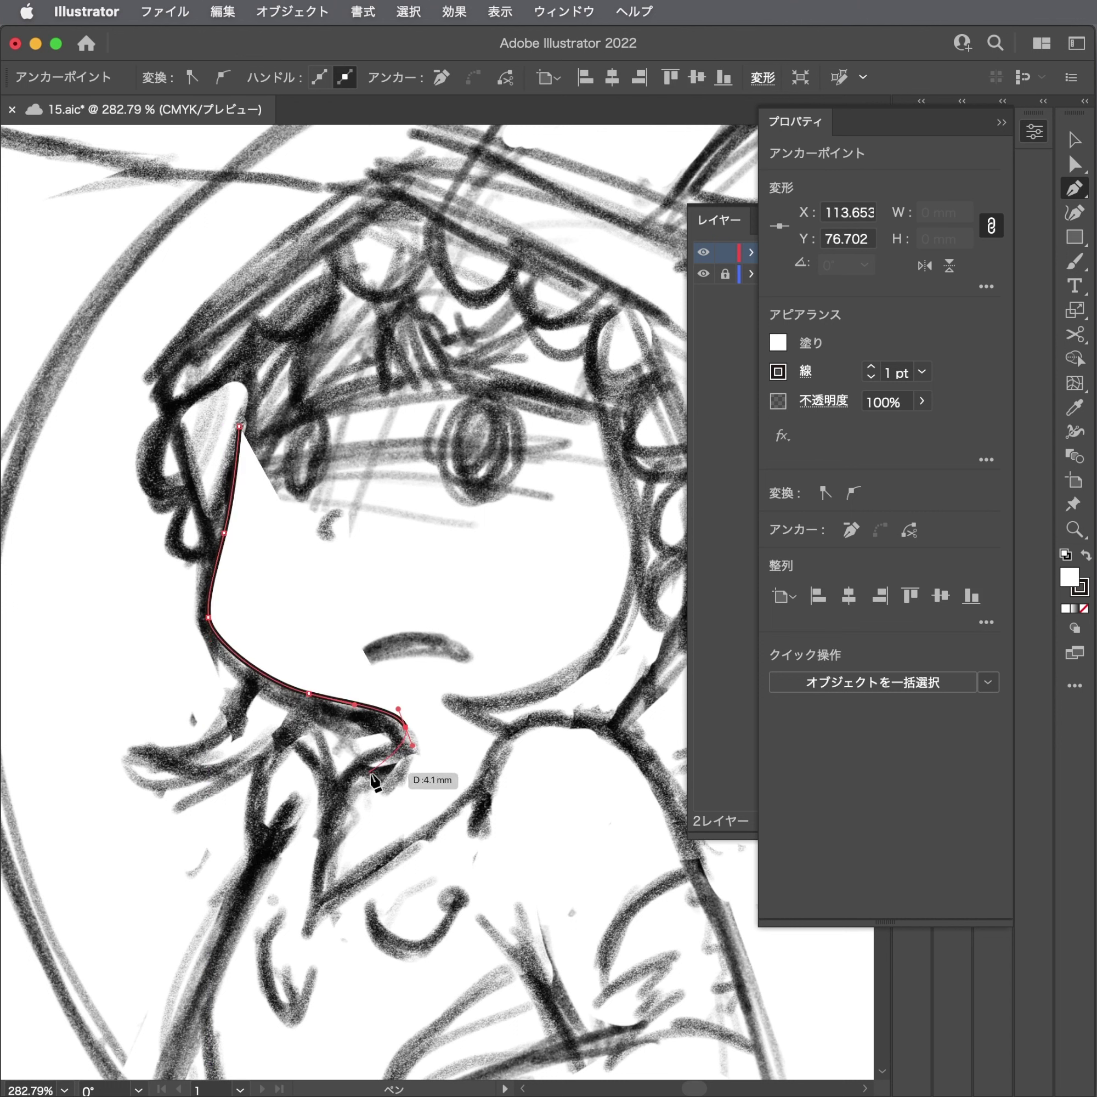
pyautogui.moveTo(378, 785); pyautogui.dragTo(352, 793)
# Give the face-edge path no fill and a cyan stroke.
pyautogui.press('a')
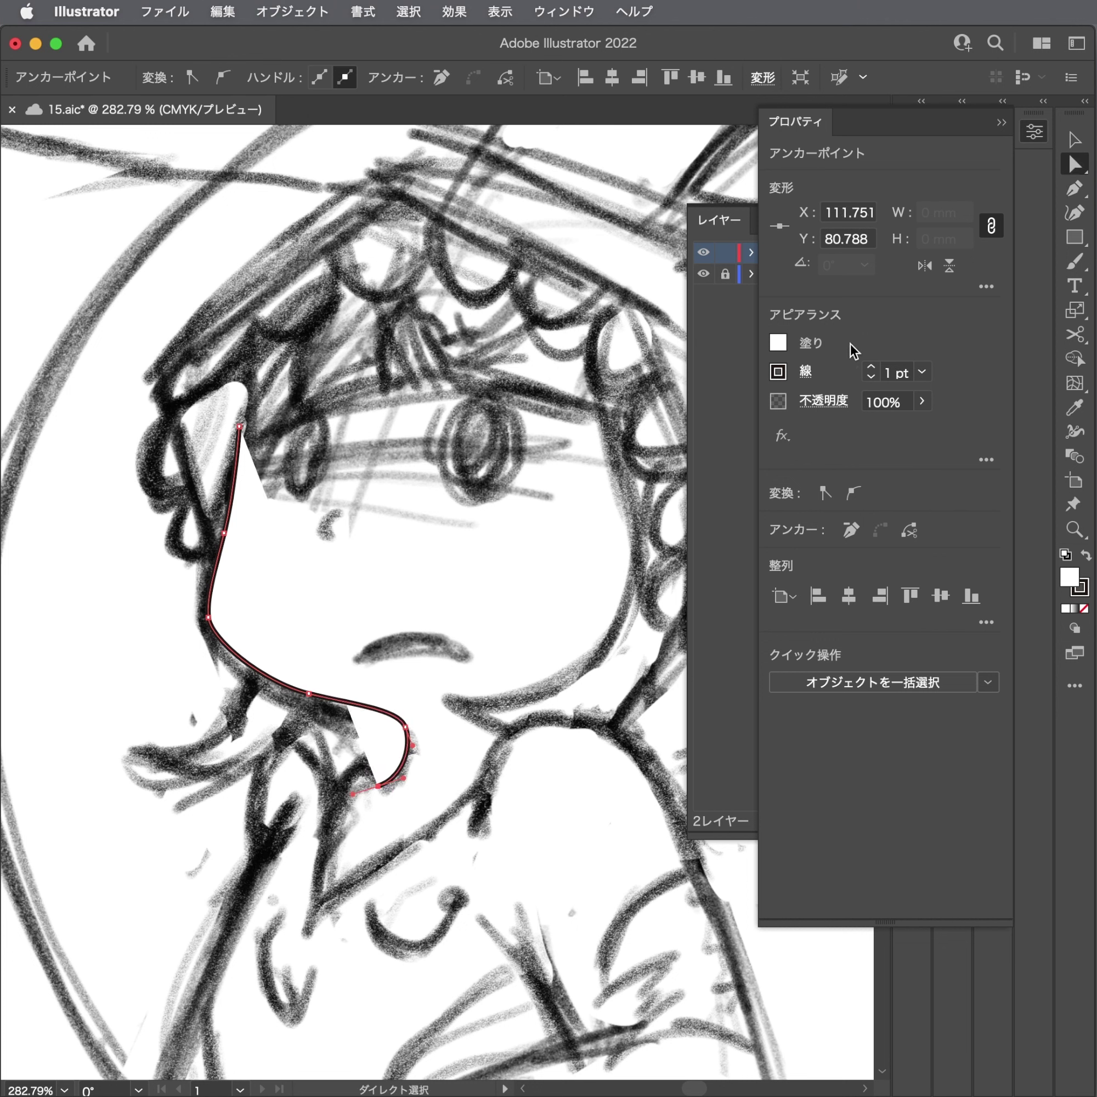
pyautogui.click(783, 342)
pyautogui.click(557, 414)
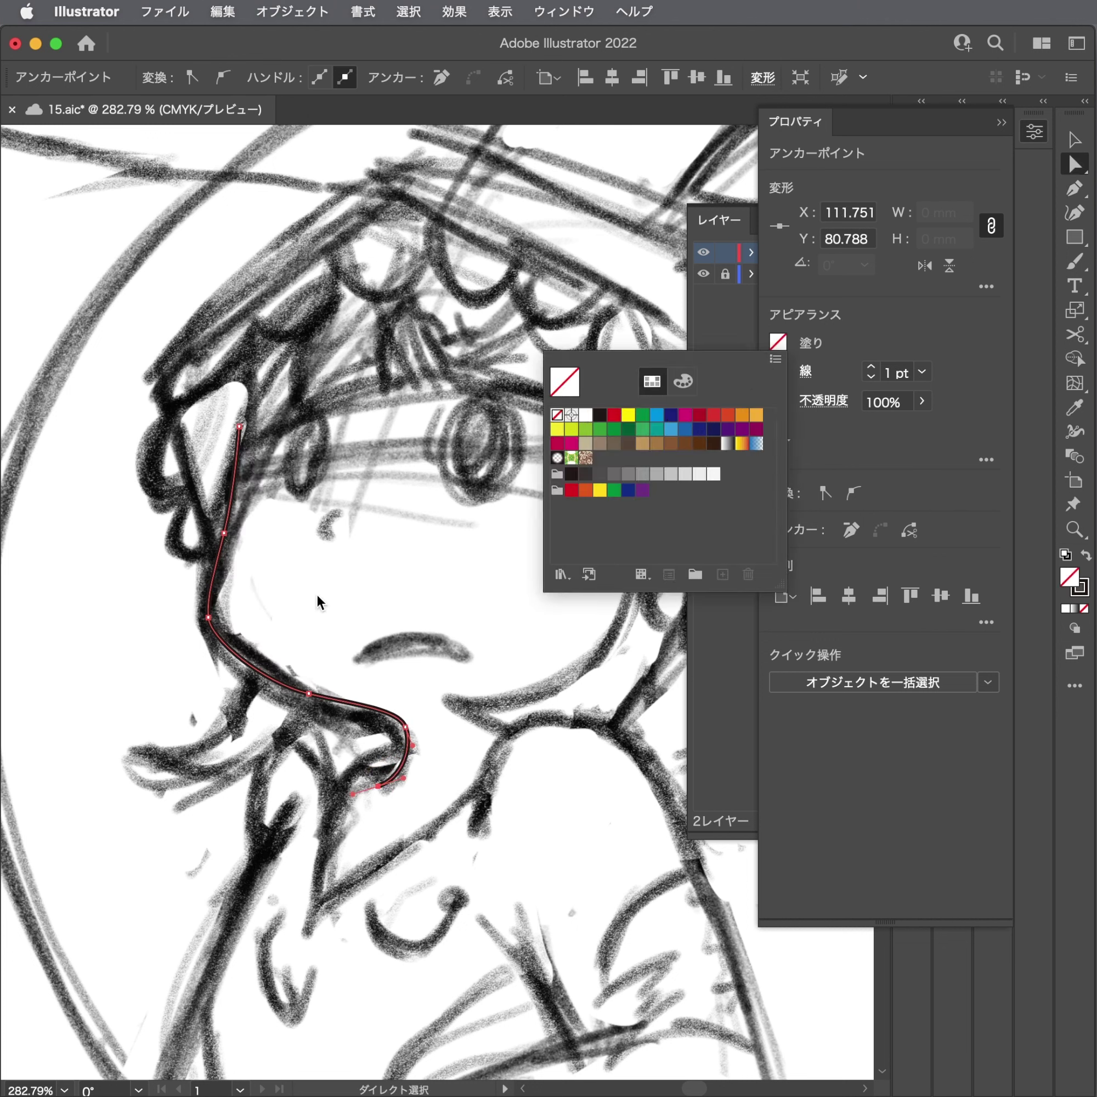
pyautogui.click(657, 414)
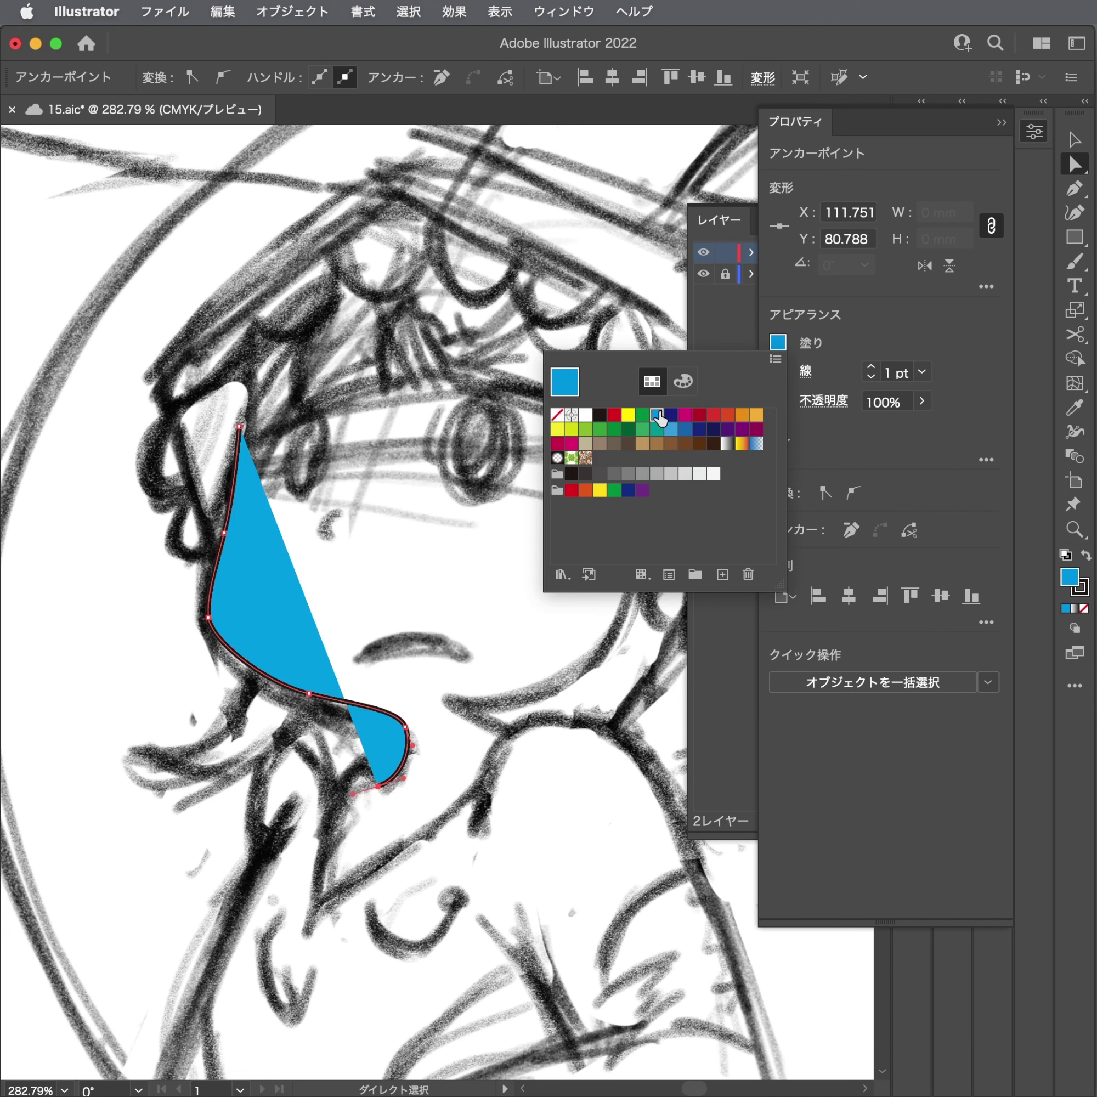
pyautogui.hotkey('ctrl', 'z')
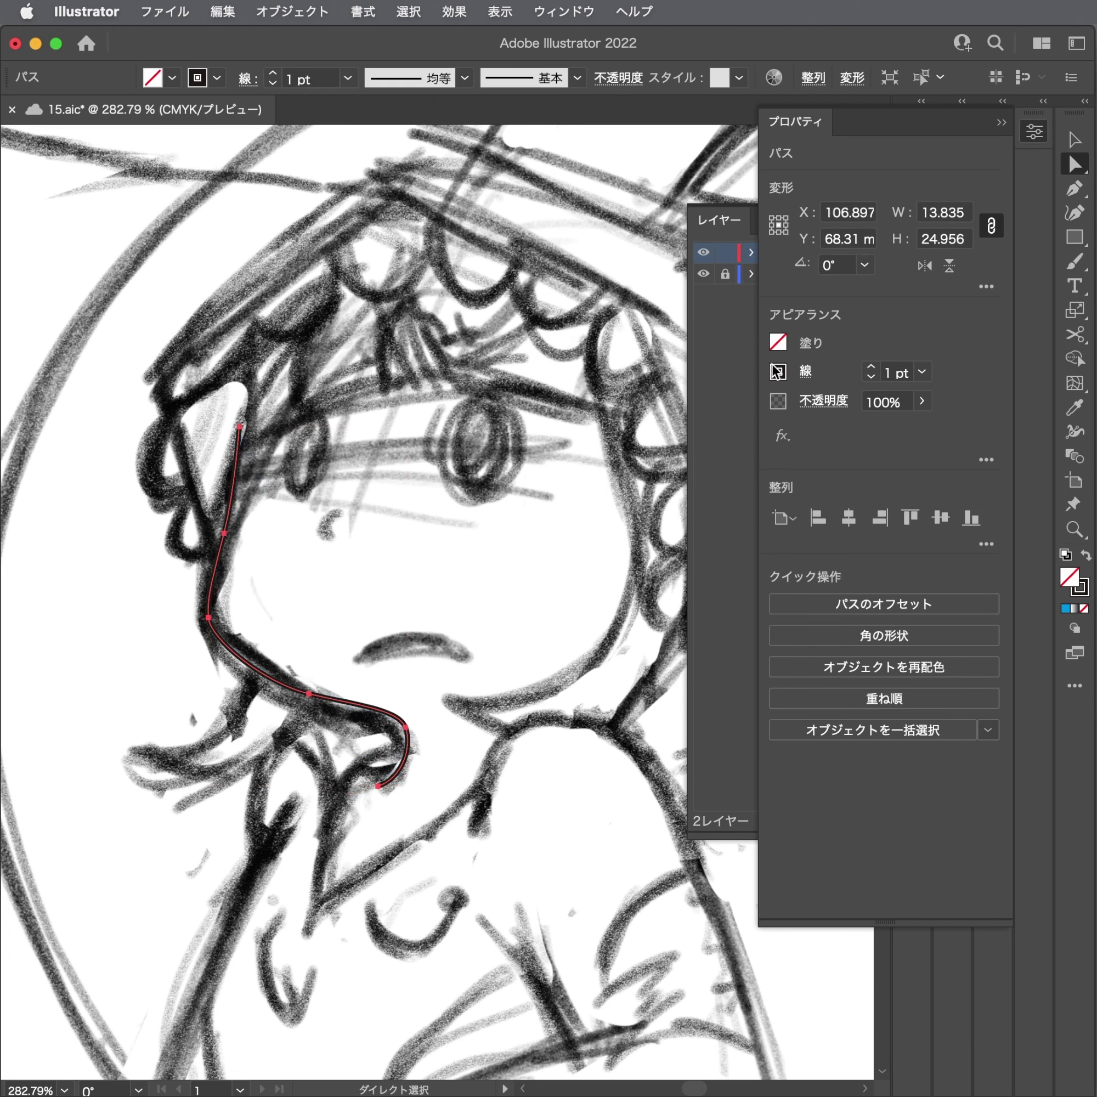
pyautogui.click(777, 372)
pyautogui.click(657, 445)
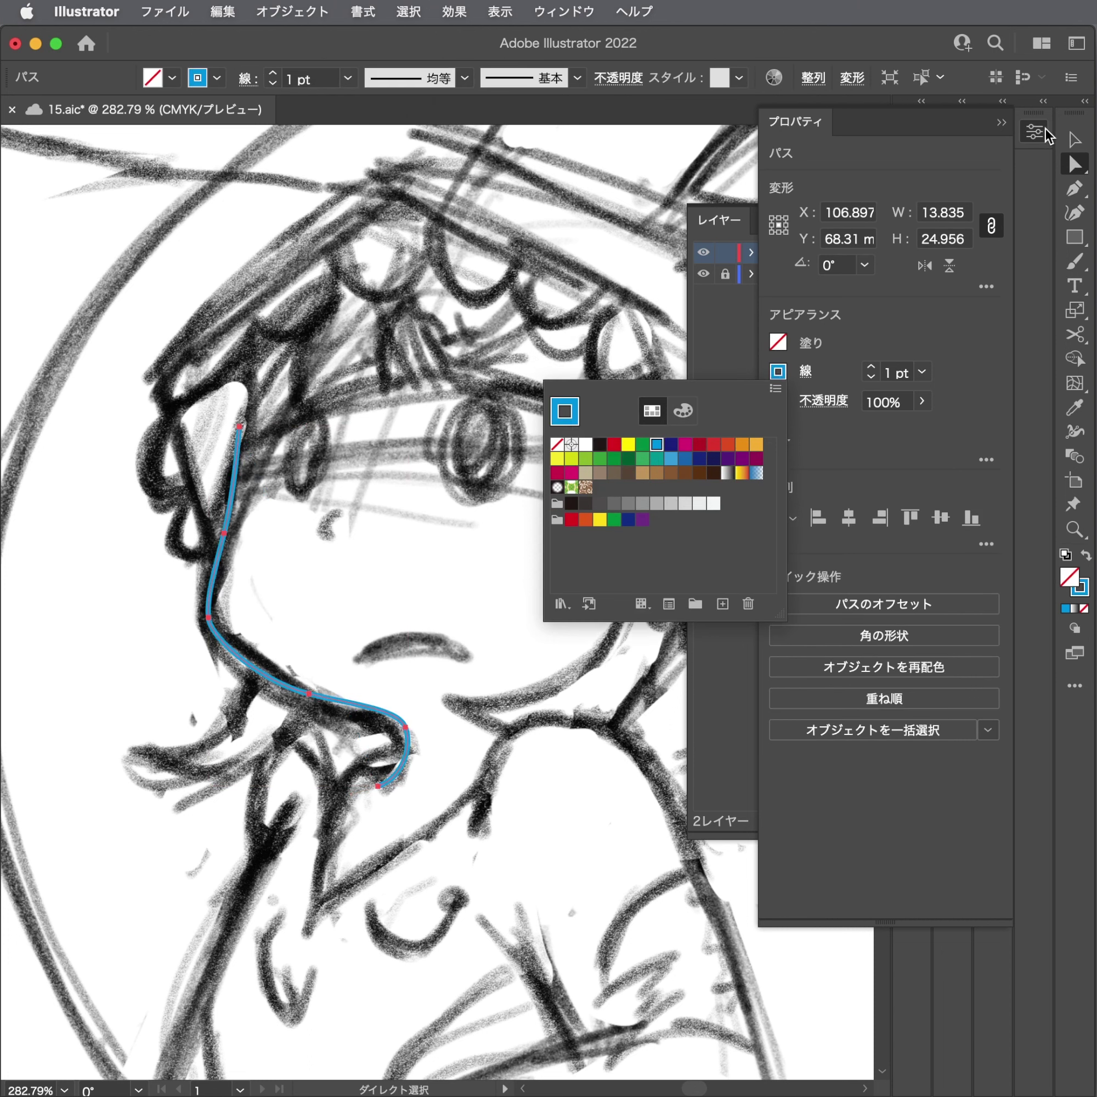
# Adjust the path's lower and top anchors with Direct Selection to follow the sketch.
pyautogui.click(426, 619)
pyautogui.scroll(3, 224, 628)
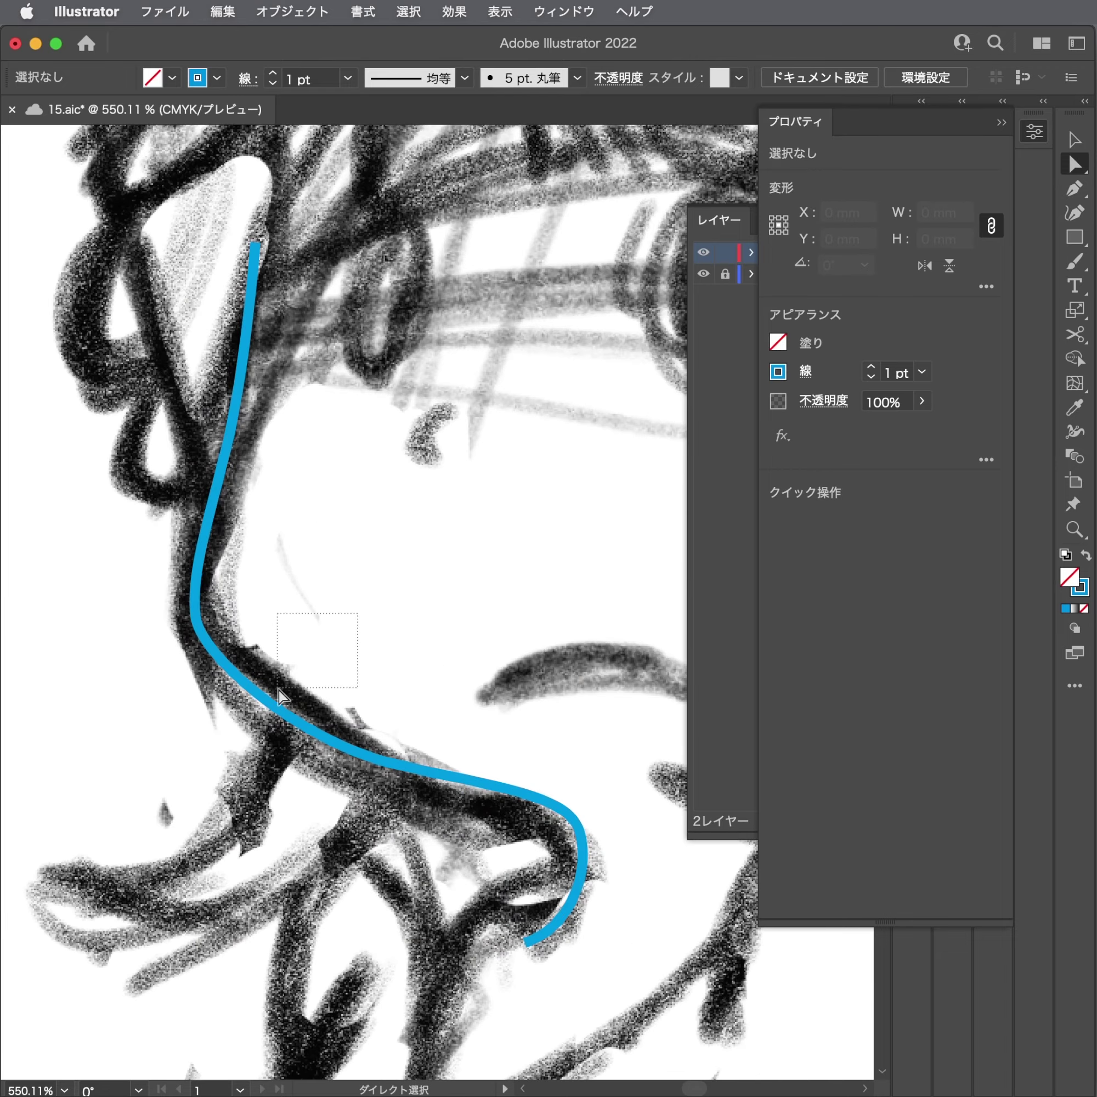
pyautogui.moveTo(278, 689)
pyautogui.mouseDown()
pyautogui.moveTo(316, 721)
pyautogui.moveTo(277, 722)
pyautogui.mouseUp()
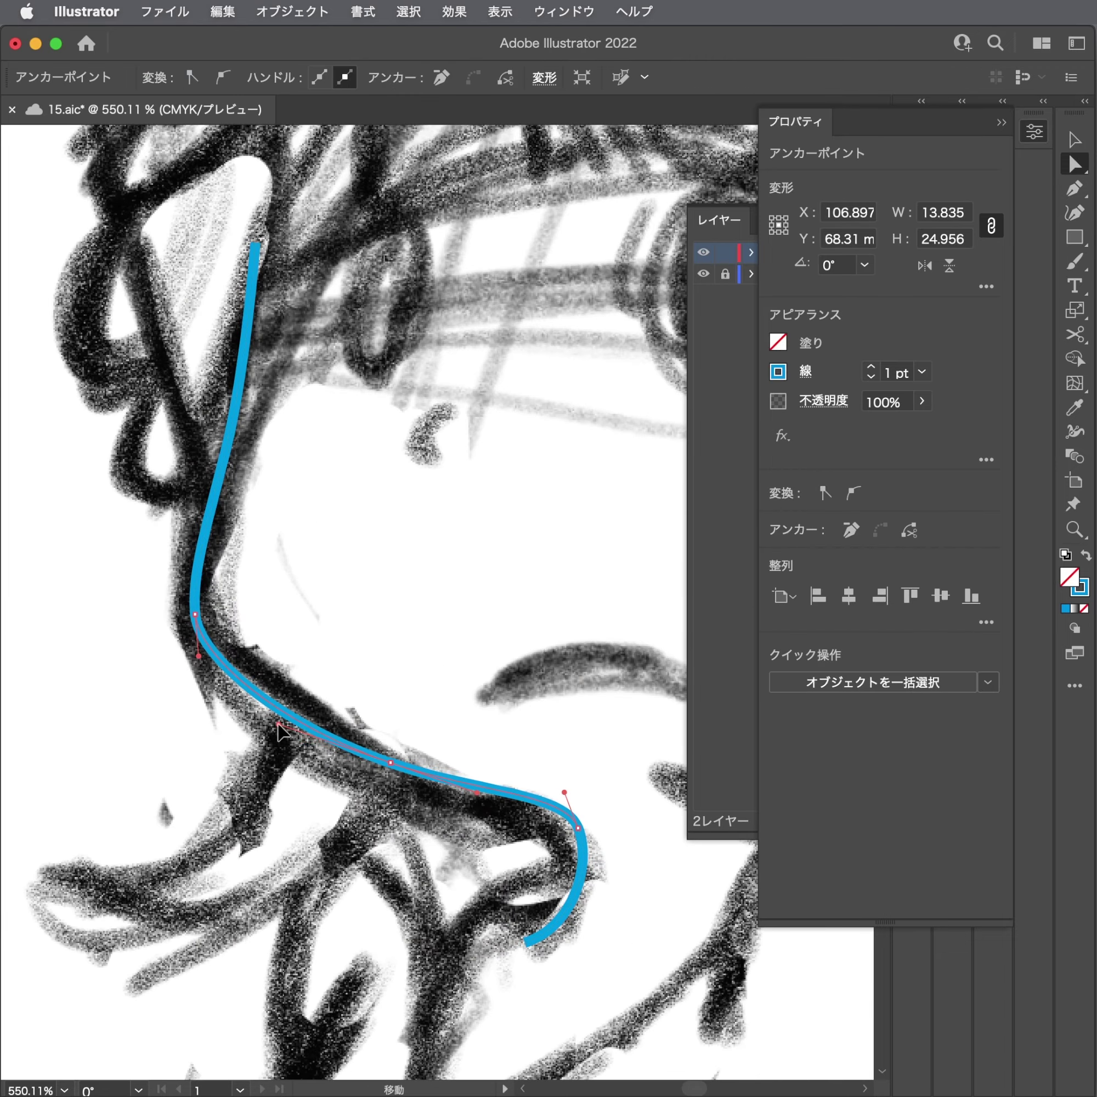
pyautogui.moveTo(224, 645); pyautogui.dragTo(198, 604)
pyautogui.scroll(-1, 198, 604)
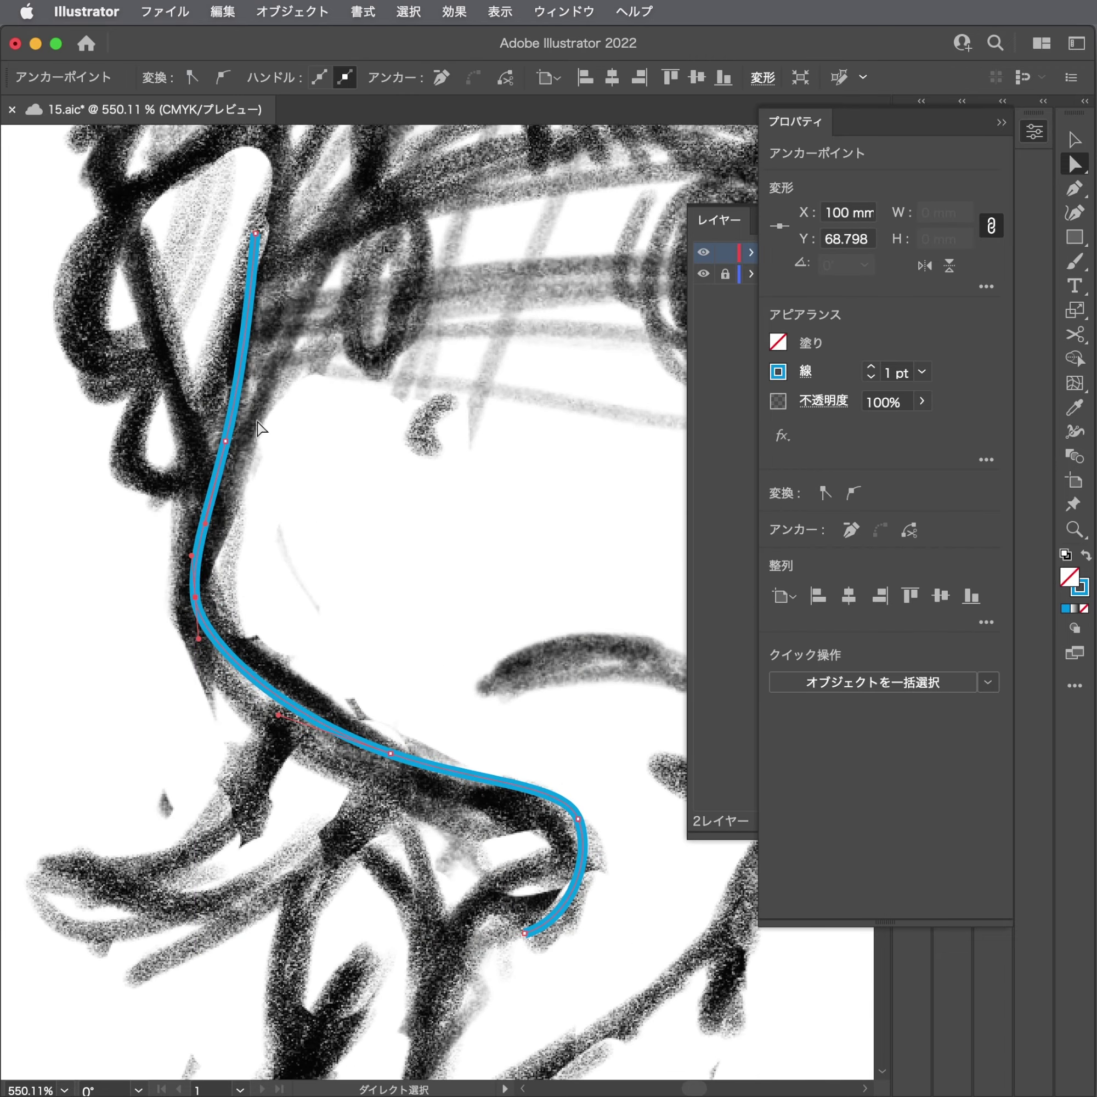
pyautogui.click(225, 441)
pyautogui.click(173, 617)
pyautogui.scroll(-3, 173, 616)
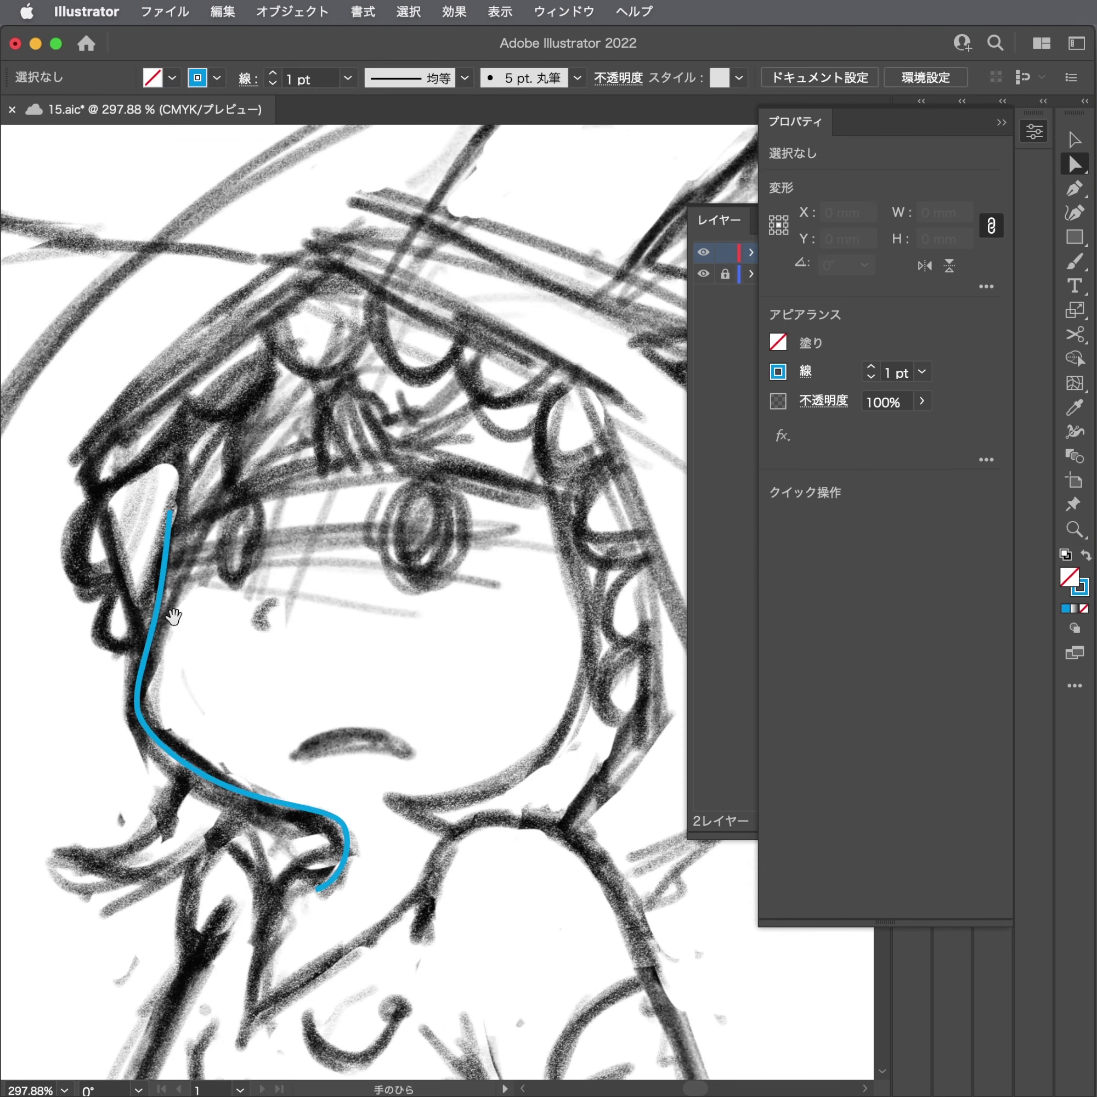
pyautogui.press('p')
pyautogui.scroll(-1, 479, 692)
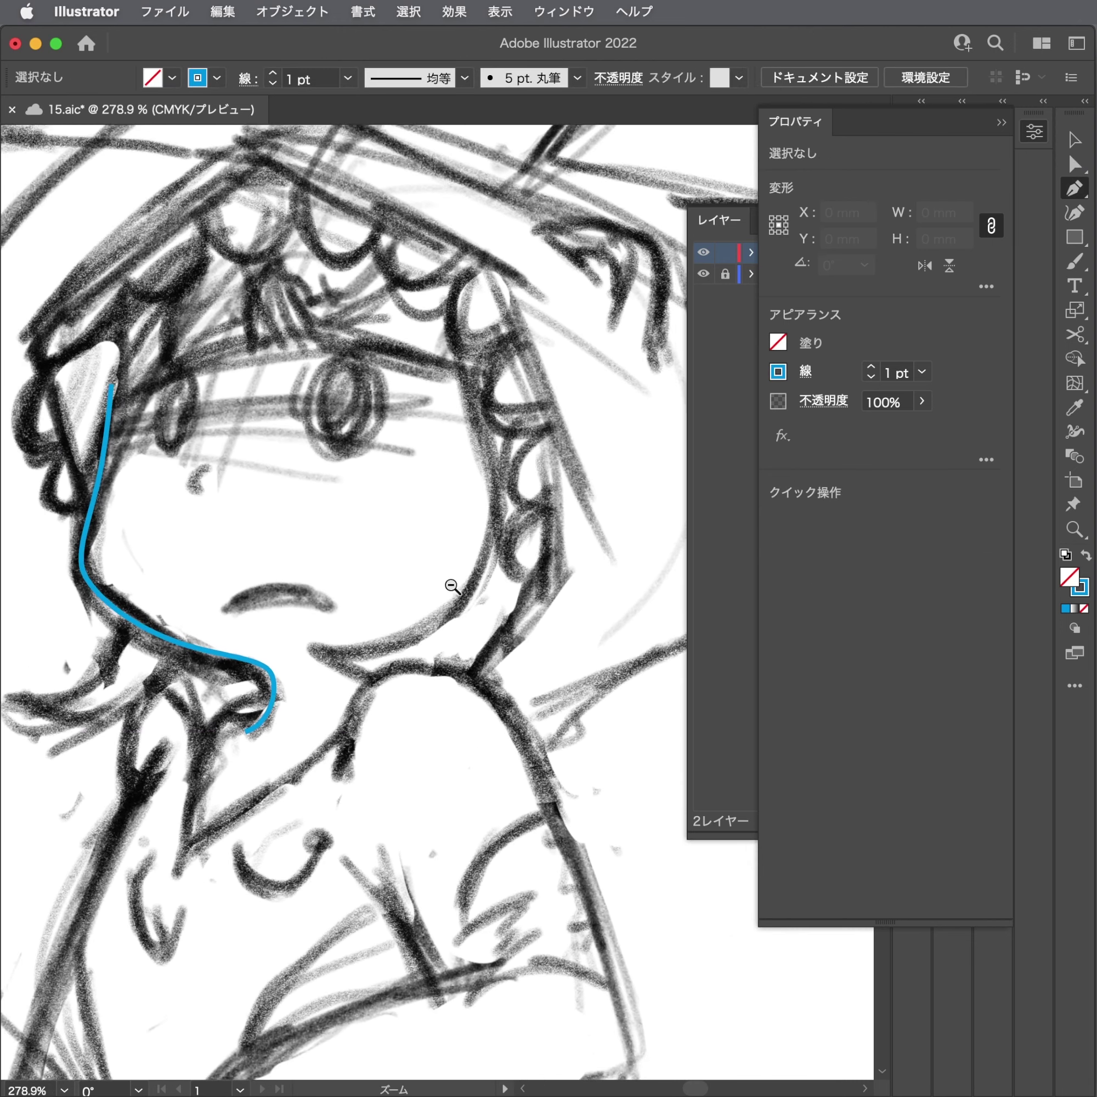
pyautogui.scroll(-1, 490, 548)
# Draw a curved path from the right hair strand down the right cheek to the chin.
pyautogui.click(490, 450)
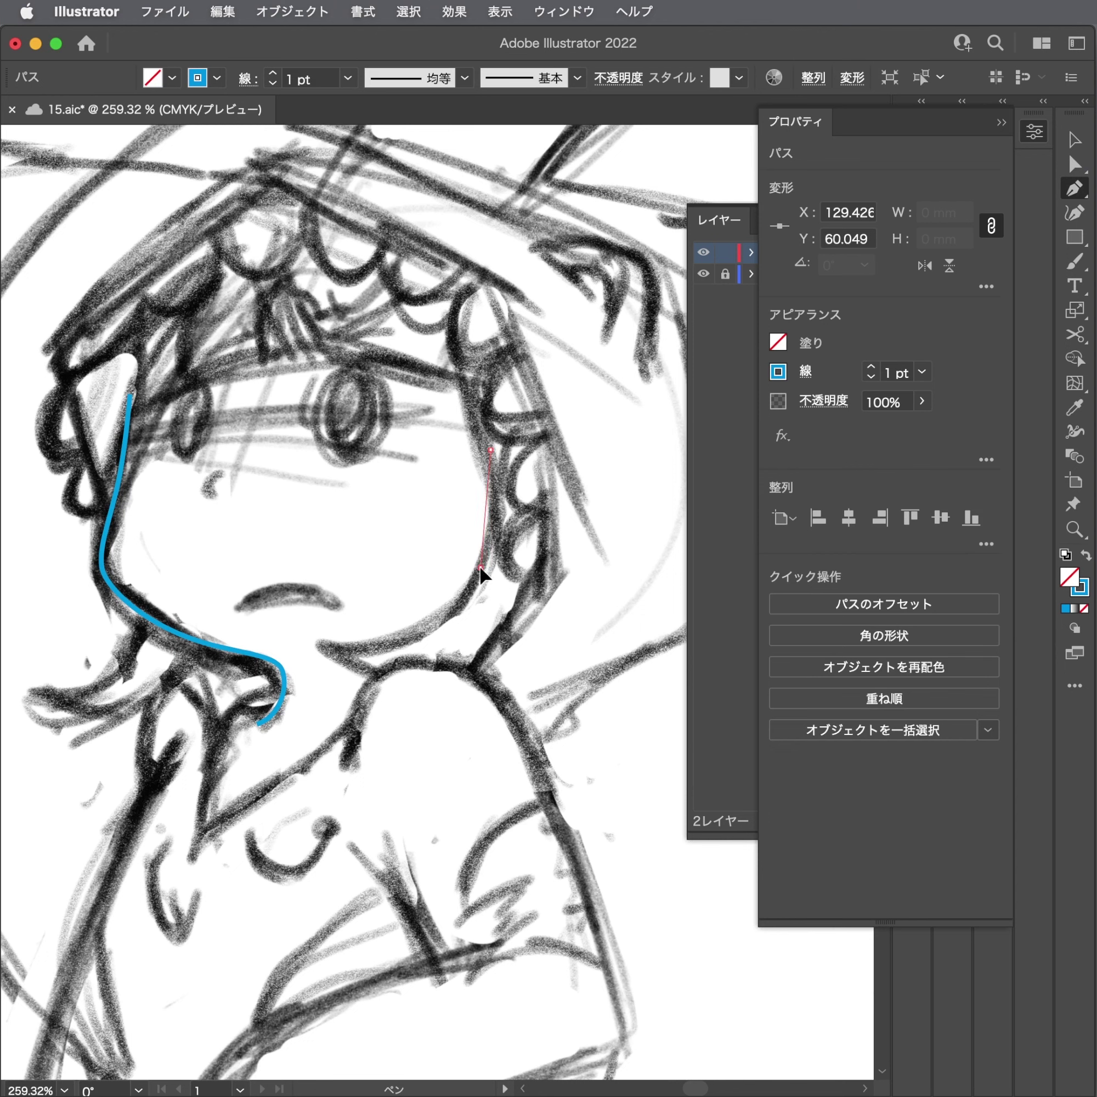
pyautogui.hotkey('ctrl', 'z')
pyautogui.click(451, 336)
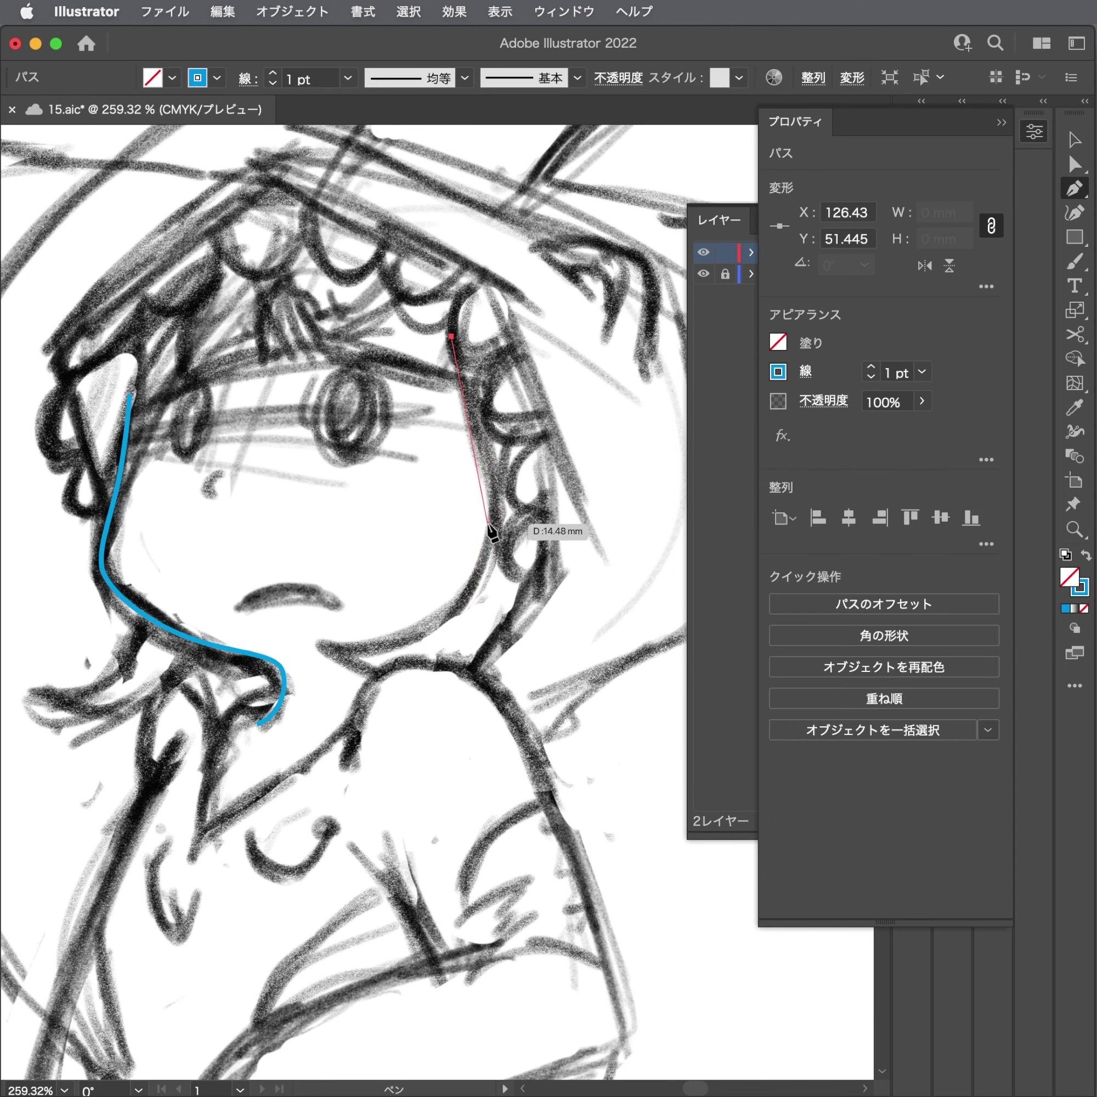
pyautogui.moveTo(488, 524); pyautogui.dragTo(487, 577)
pyautogui.moveTo(317, 644)
pyautogui.mouseDown()
pyautogui.moveTo(257, 637)
pyautogui.moveTo(386, 685)
pyautogui.mouseUp()
pyautogui.scroll(5, 386, 685)
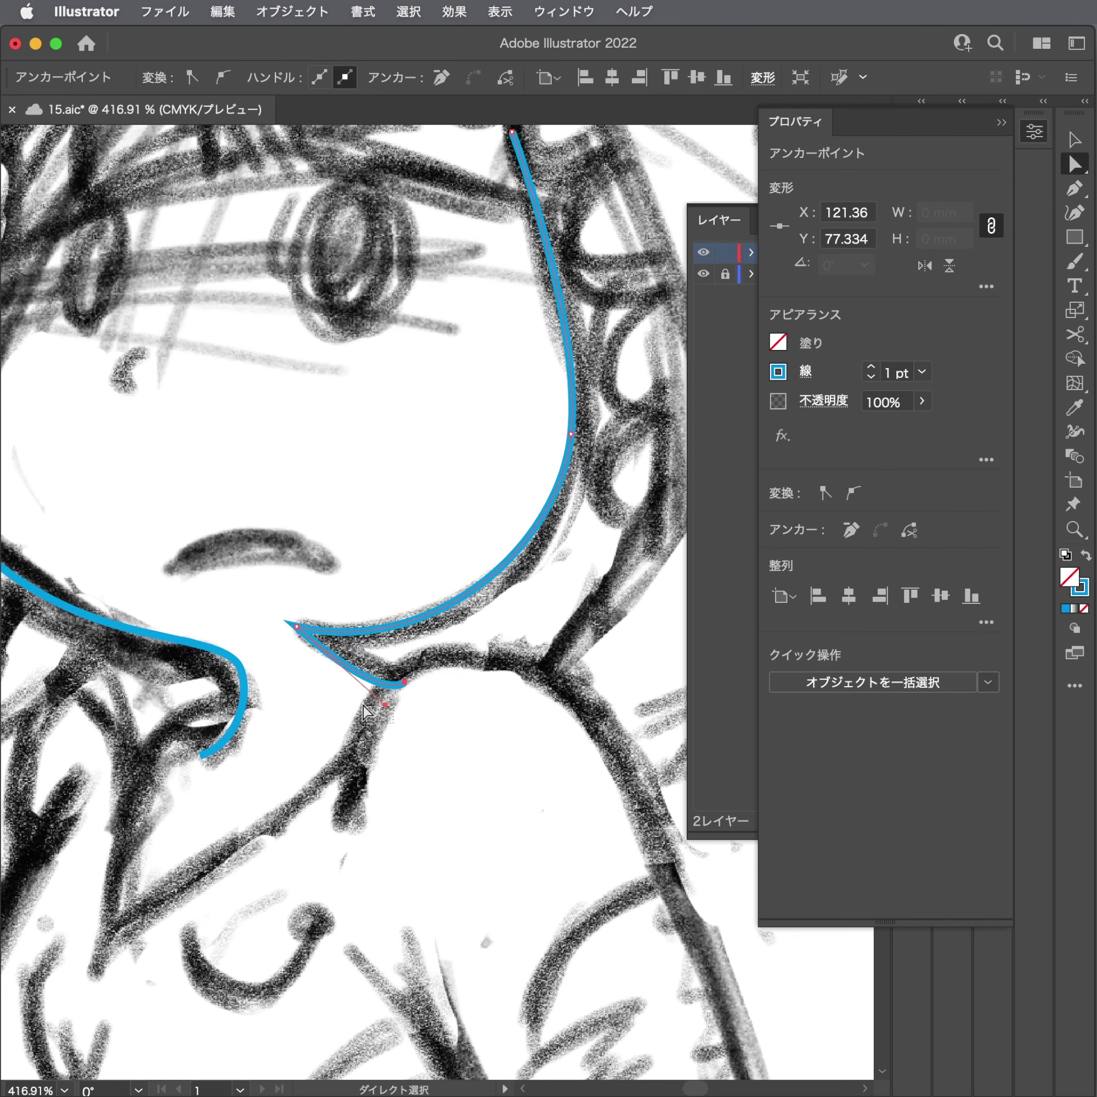
# Adjust the chin-tip anchor, then check the layers list.
pyautogui.press('a')
pyautogui.click(386, 713)
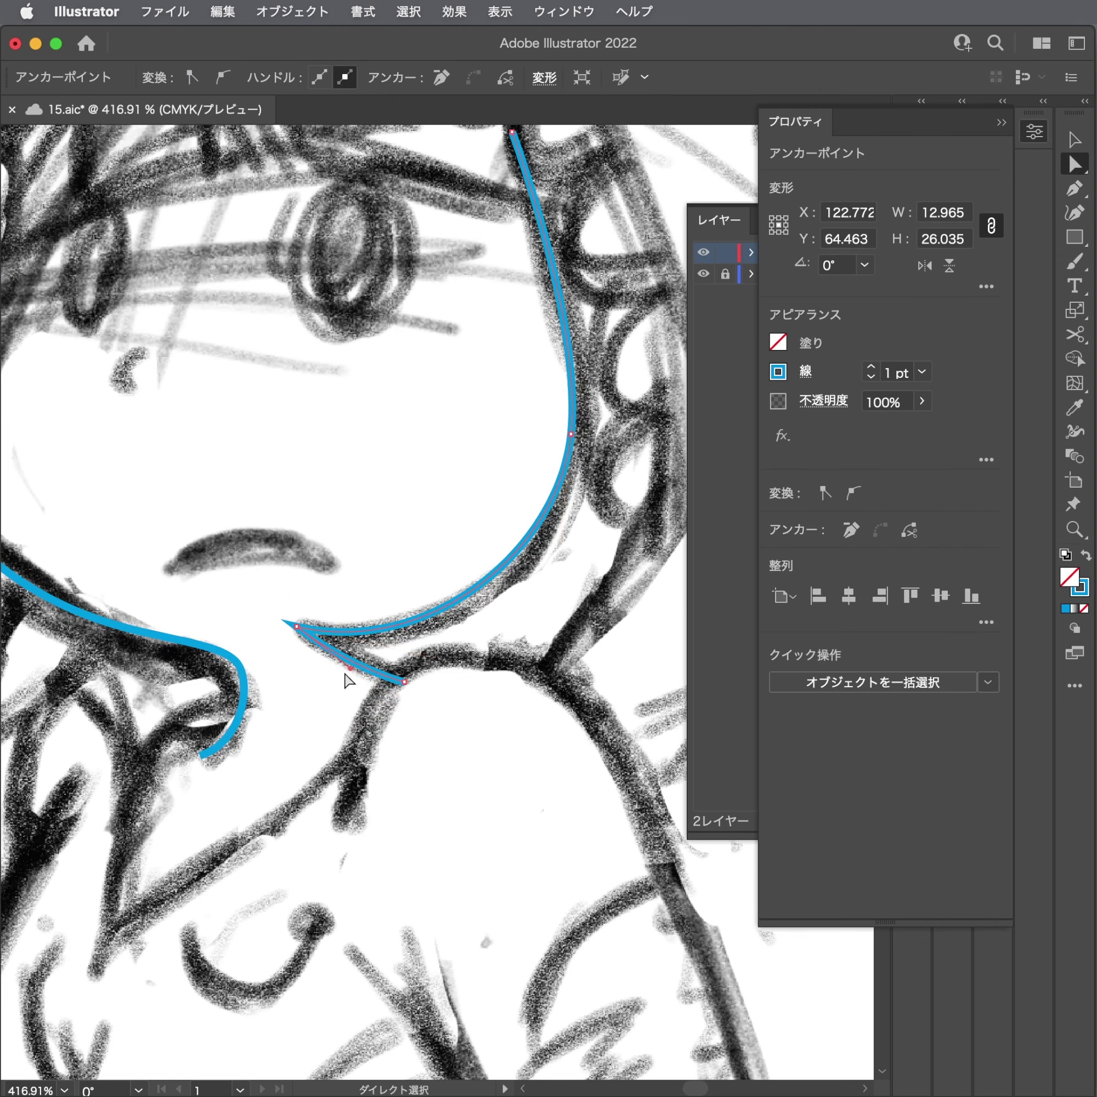
pyautogui.hotkey('ctrl', 'a')
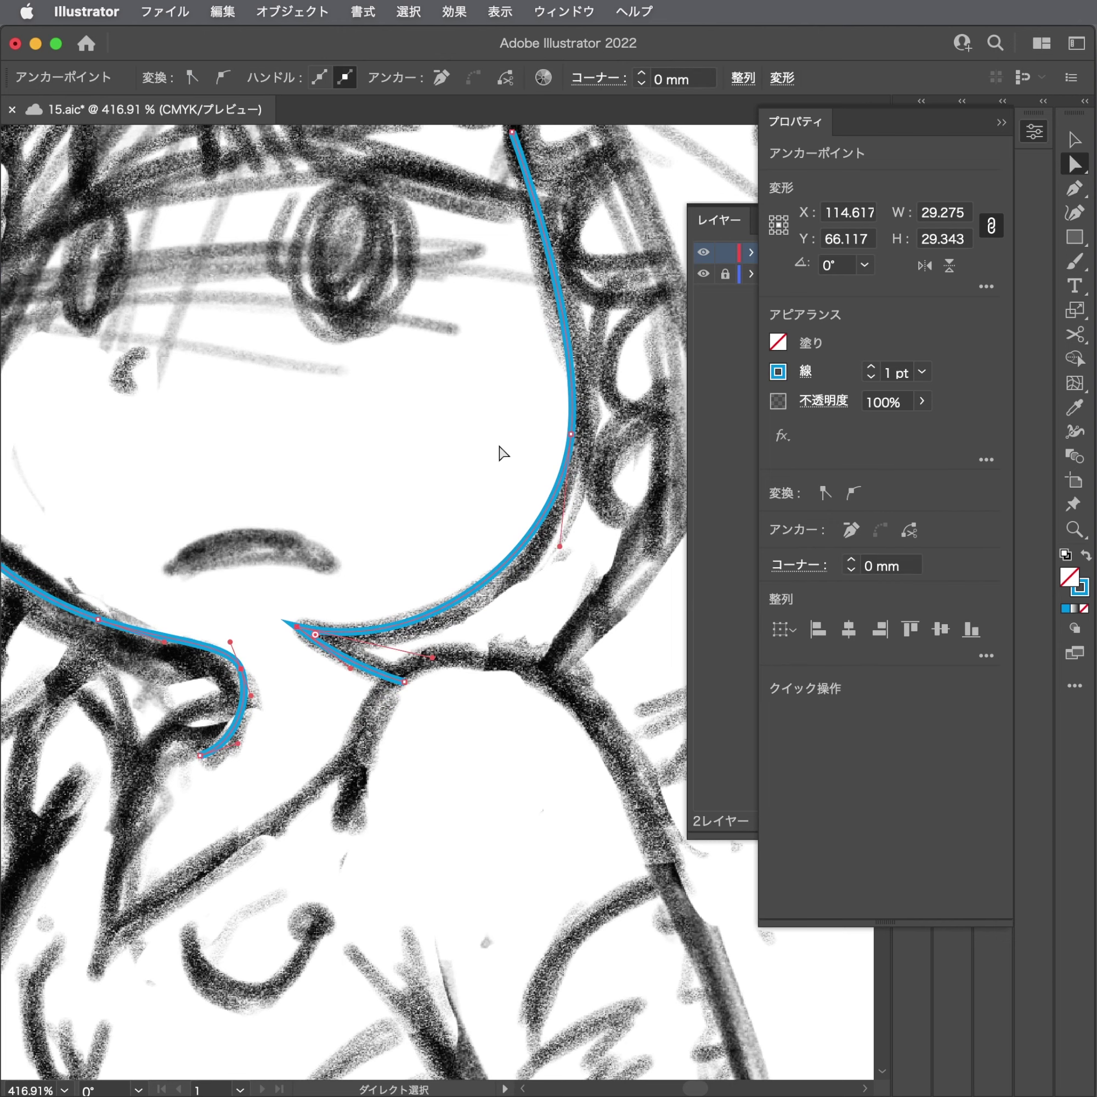
pyautogui.click(473, 436)
pyautogui.scroll(5, 448, 416)
pyautogui.hscroll(2, 448, 415)
pyautogui.press('p')
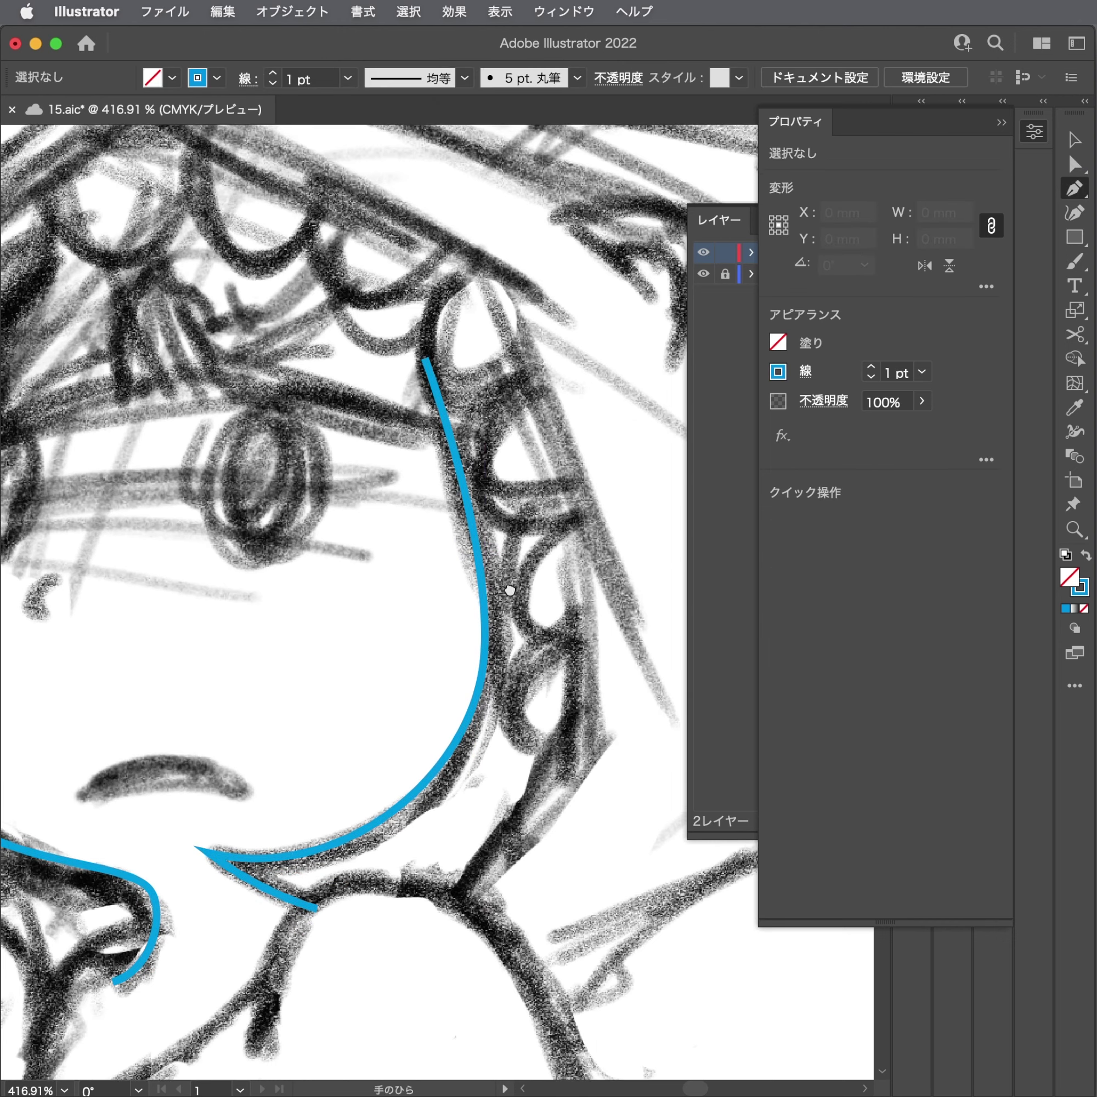
pyautogui.scroll(-5, 510, 591)
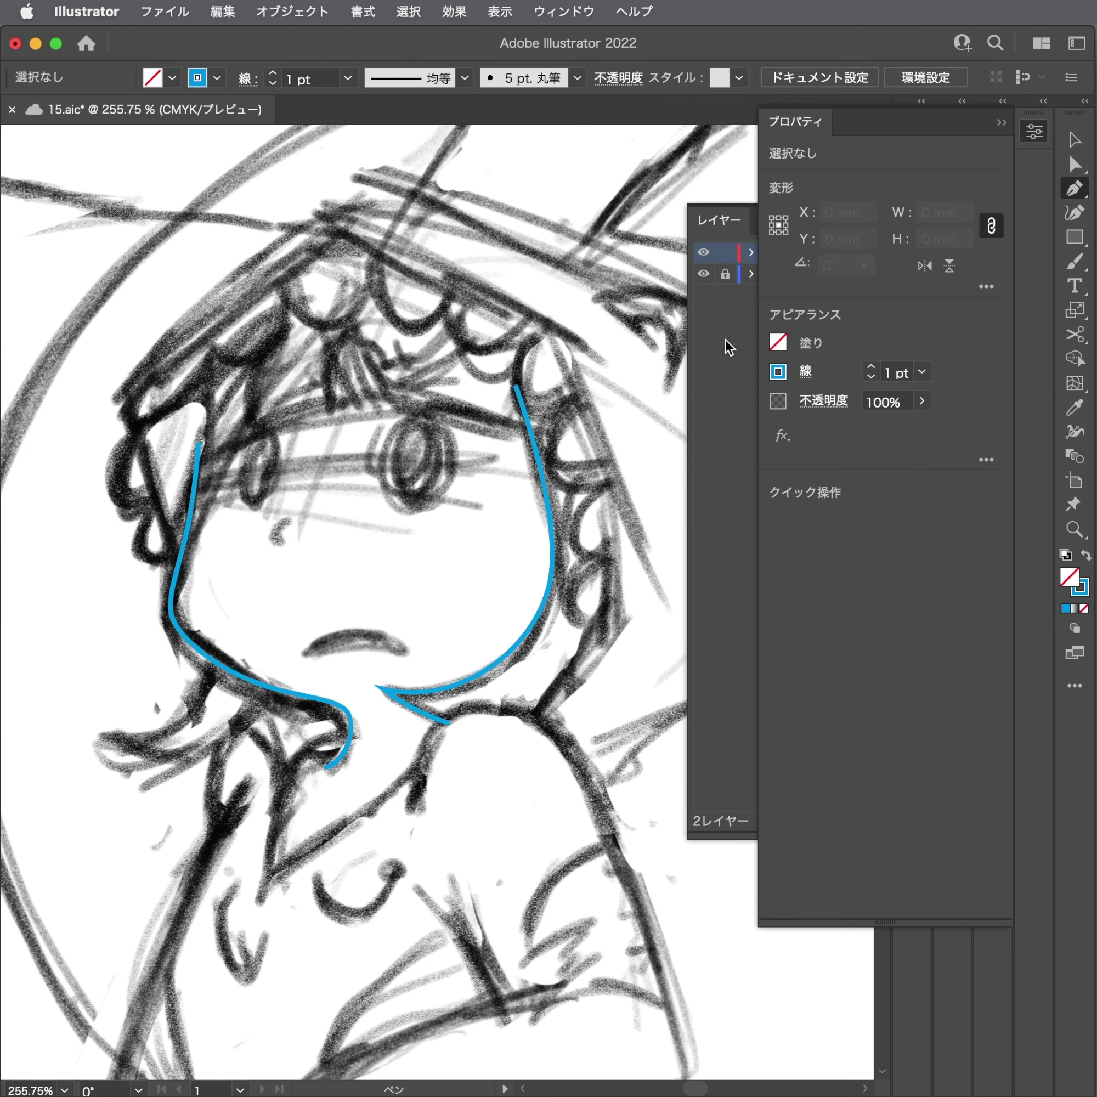
pyautogui.click(726, 341)
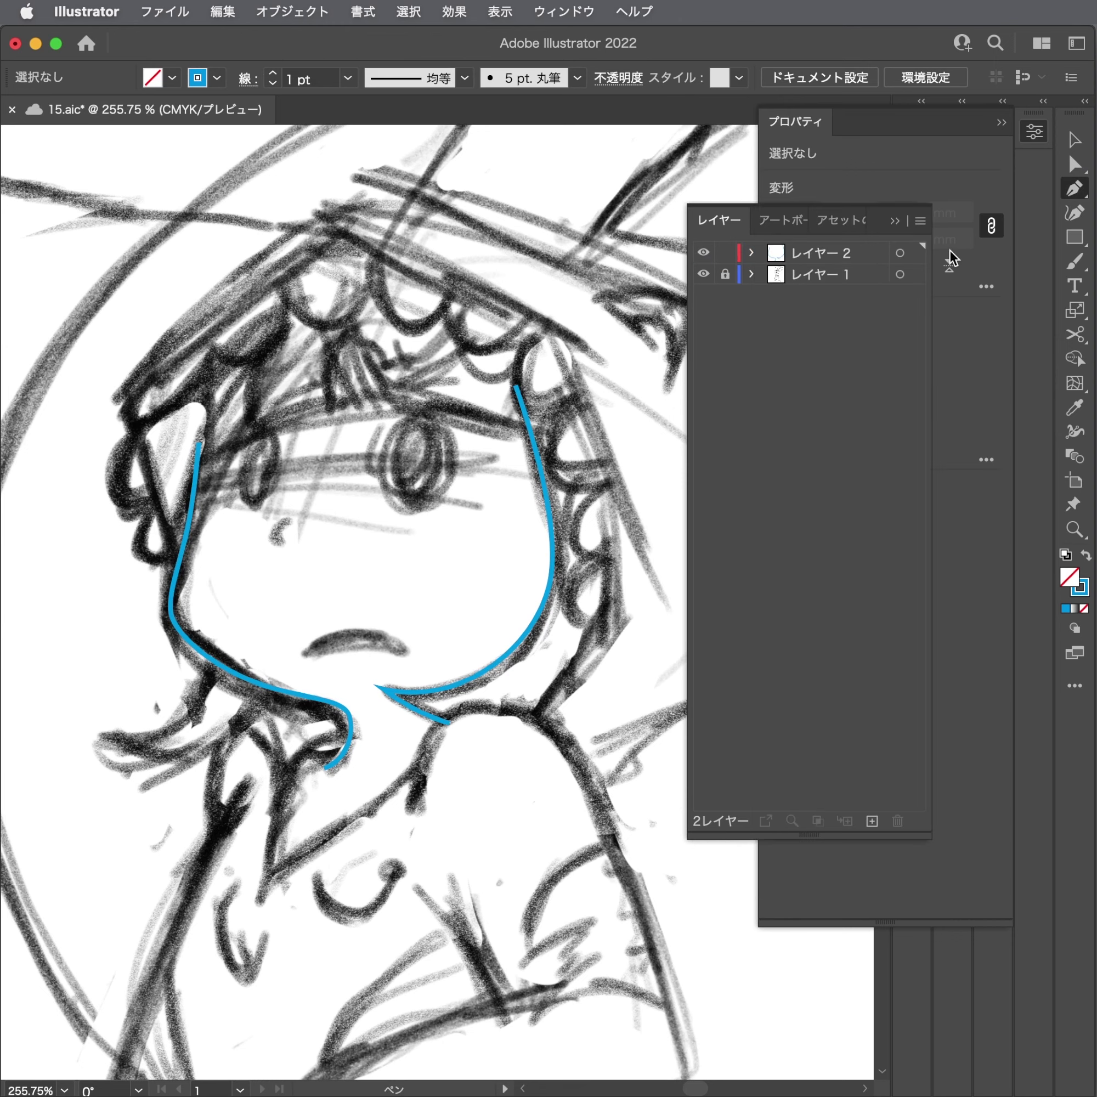
pyautogui.click(894, 222)
pyautogui.click(552, 461)
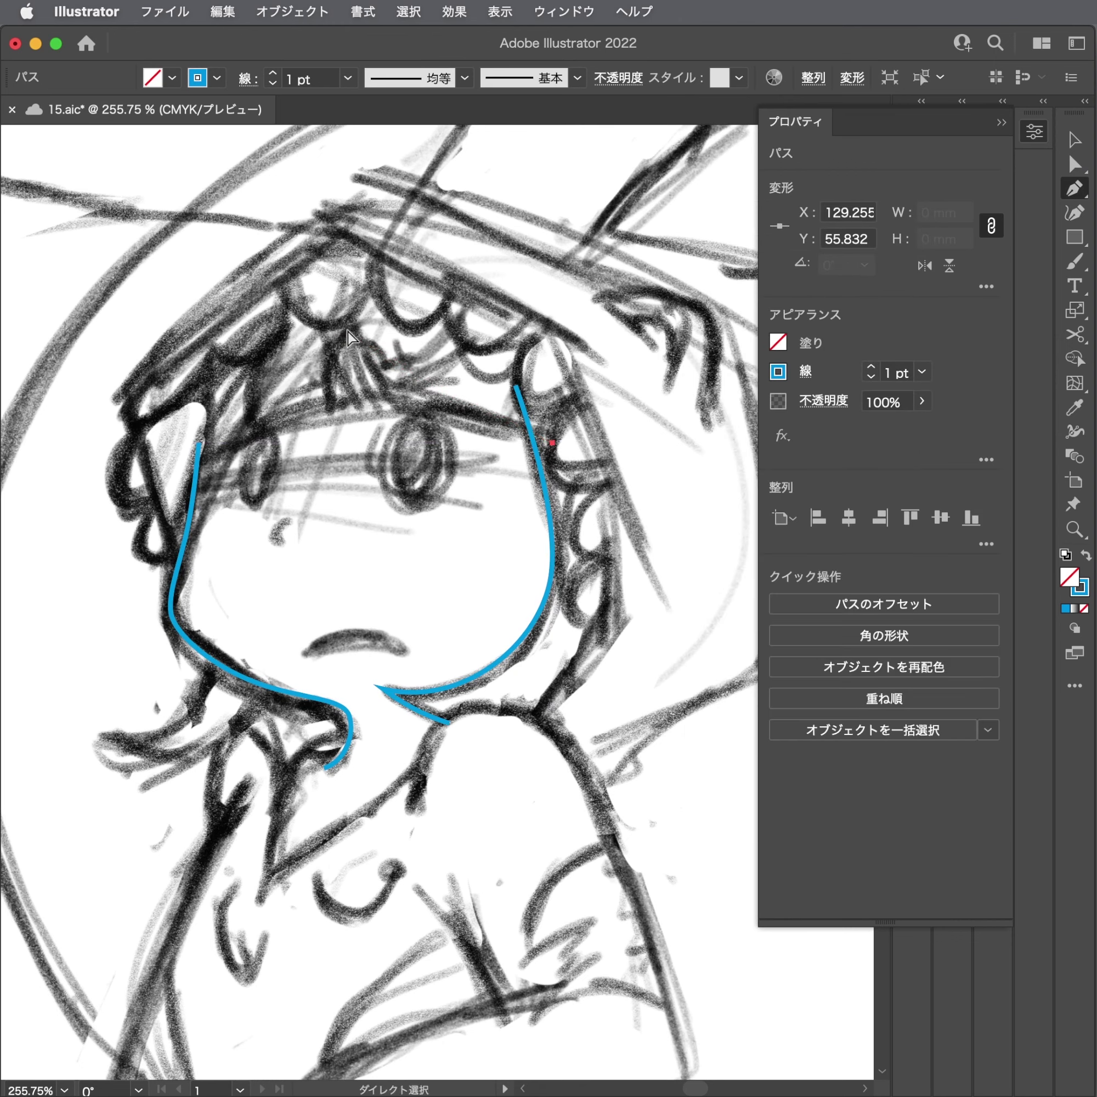
# Trace the hood's outer edge from the left cheek over the head down to the neck.
pyautogui.hotkey('ctrl', 'shift', 'a')
pyautogui.keyDown('alt'); pyautogui.scroll(3, 329, 384); pyautogui.keyUp('alt')
pyautogui.moveTo(330, 384); pyautogui.dragTo(355, 372)
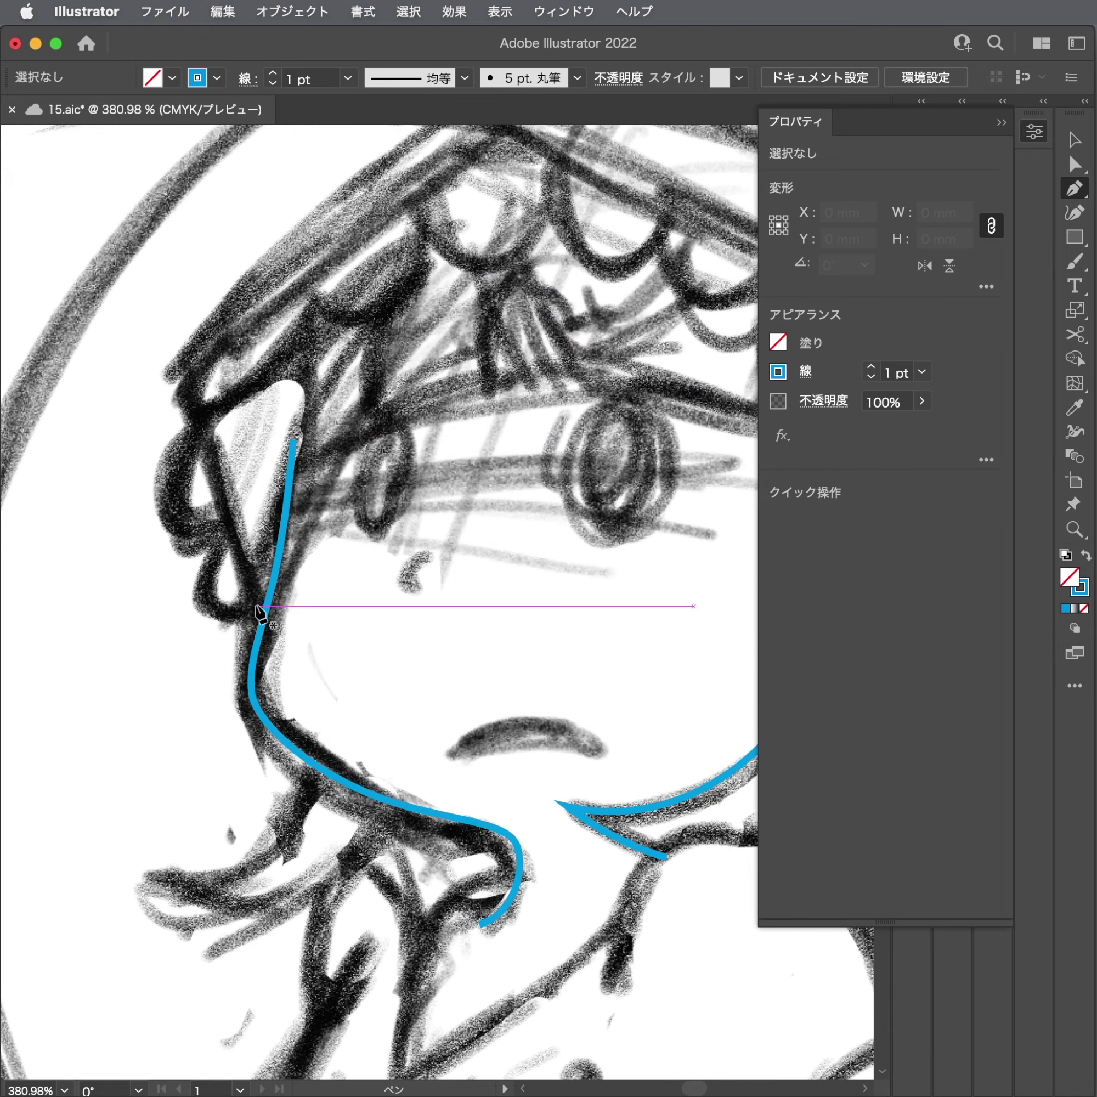
pyautogui.moveTo(259, 636)
pyautogui.mouseDown()
pyautogui.moveTo(225, 458)
pyautogui.moveTo(209, 447)
pyautogui.mouseUp()
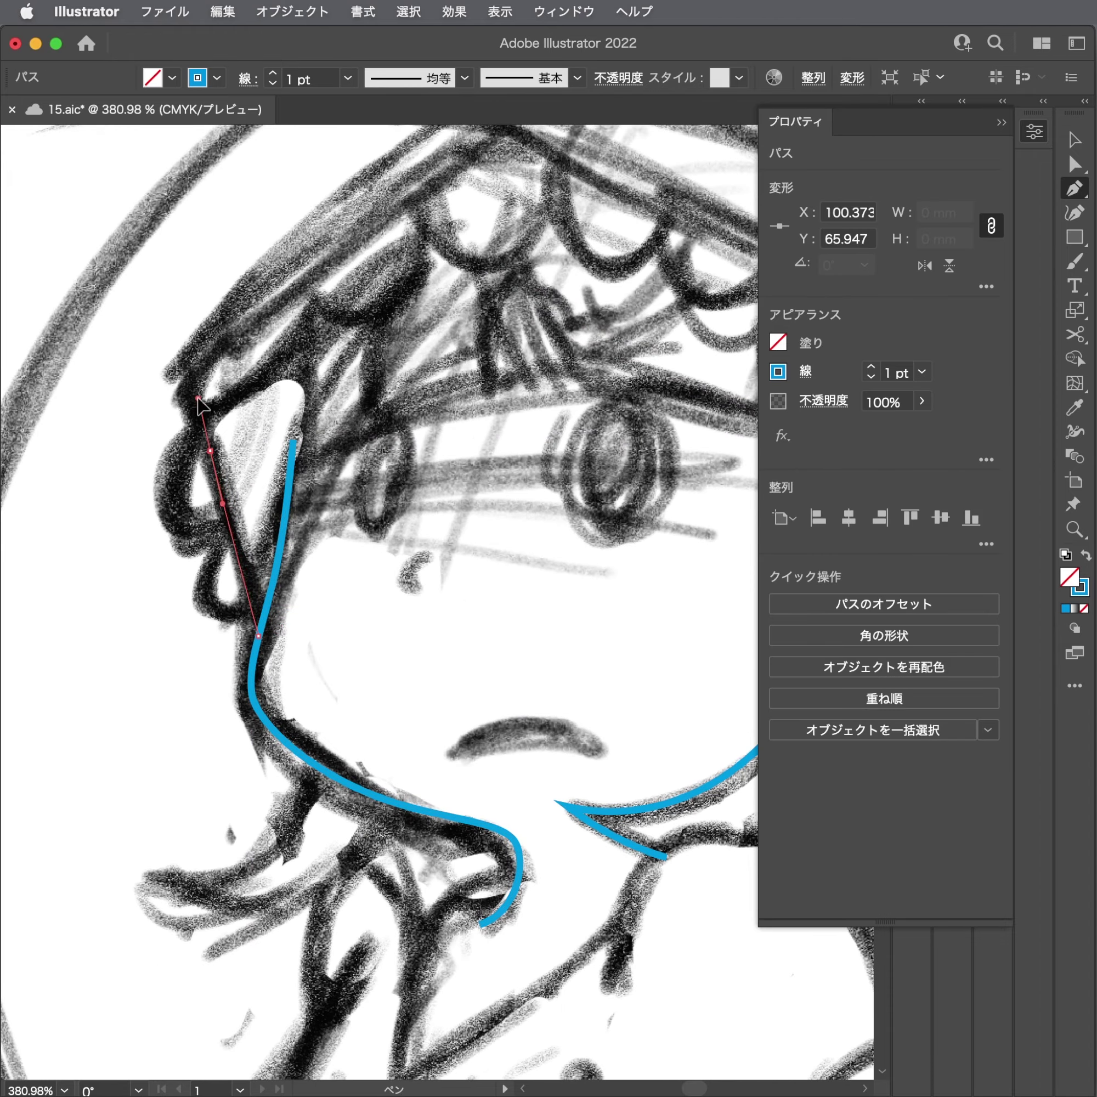
pyautogui.moveTo(204, 352)
pyautogui.mouseDown()
pyautogui.moveTo(220, 327)
pyautogui.moveTo(127, 431)
pyautogui.mouseUp()
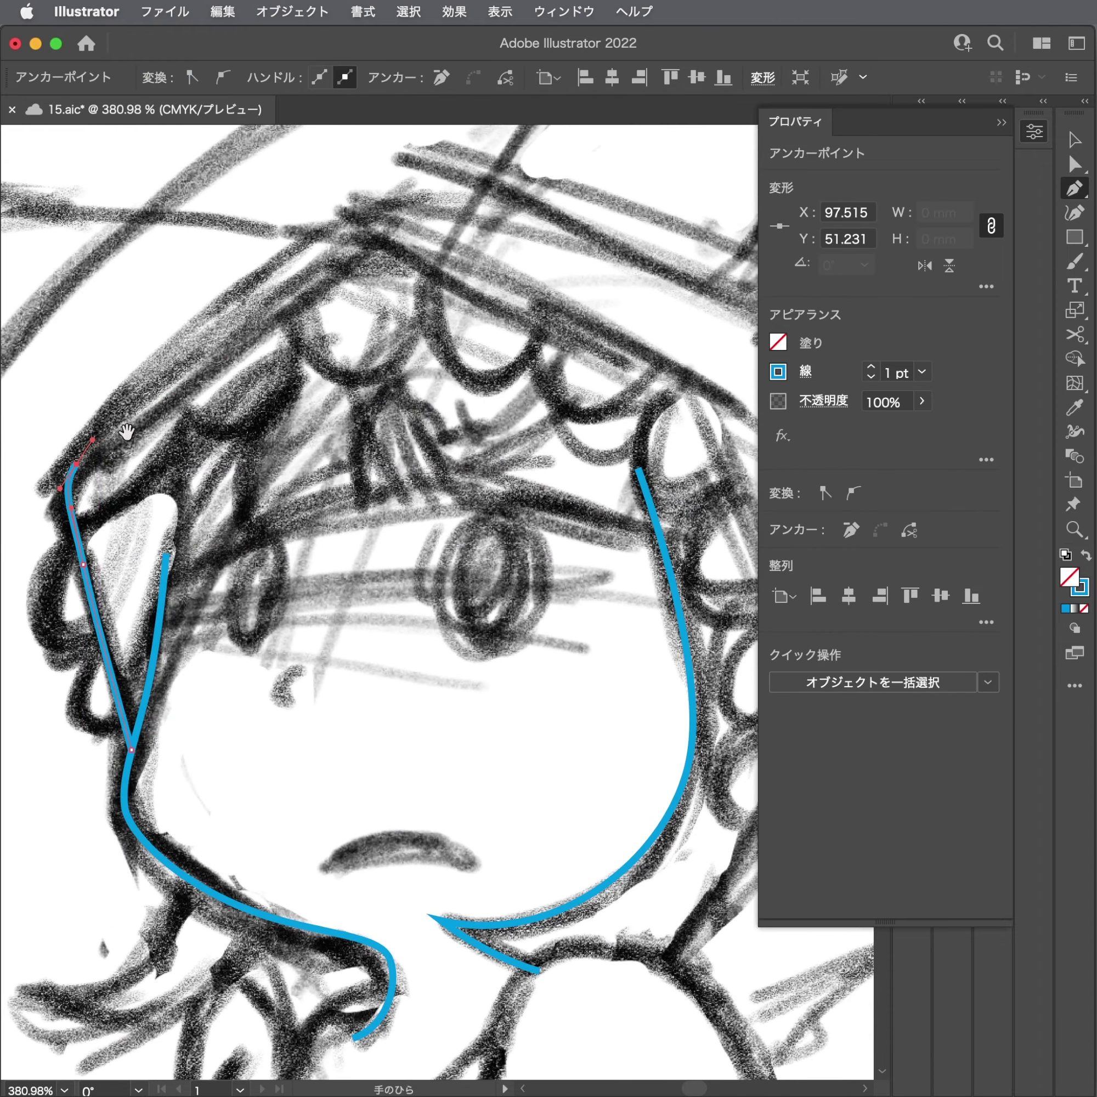
pyautogui.moveTo(286, 278)
pyautogui.mouseDown()
pyautogui.moveTo(319, 253)
pyautogui.moveTo(398, 239)
pyautogui.mouseUp()
pyautogui.scroll(-3, 369, 230)
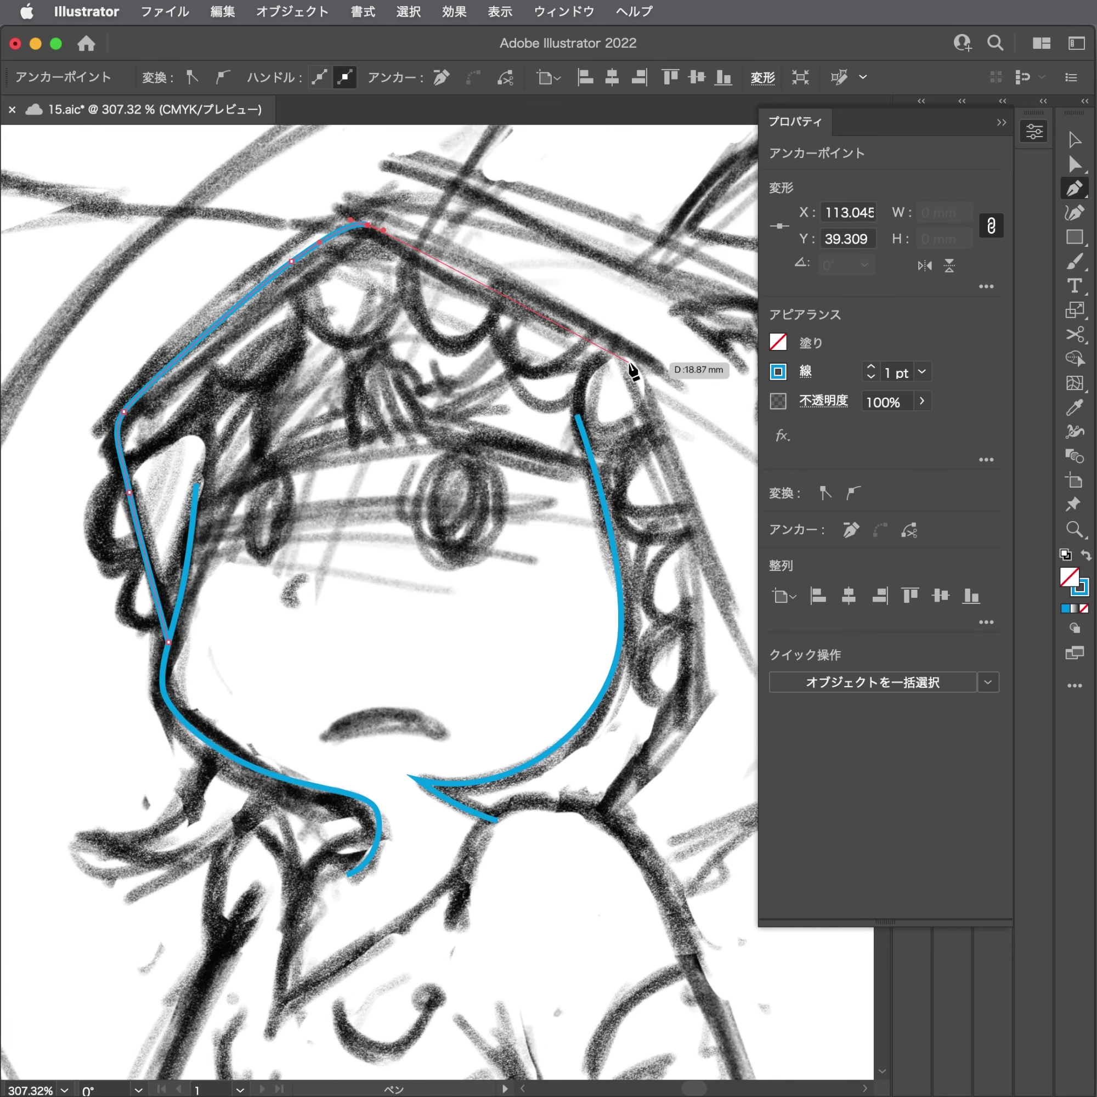
pyautogui.moveTo(631, 368); pyautogui.dragTo(651, 381)
pyautogui.scroll(-5, 640, 417)
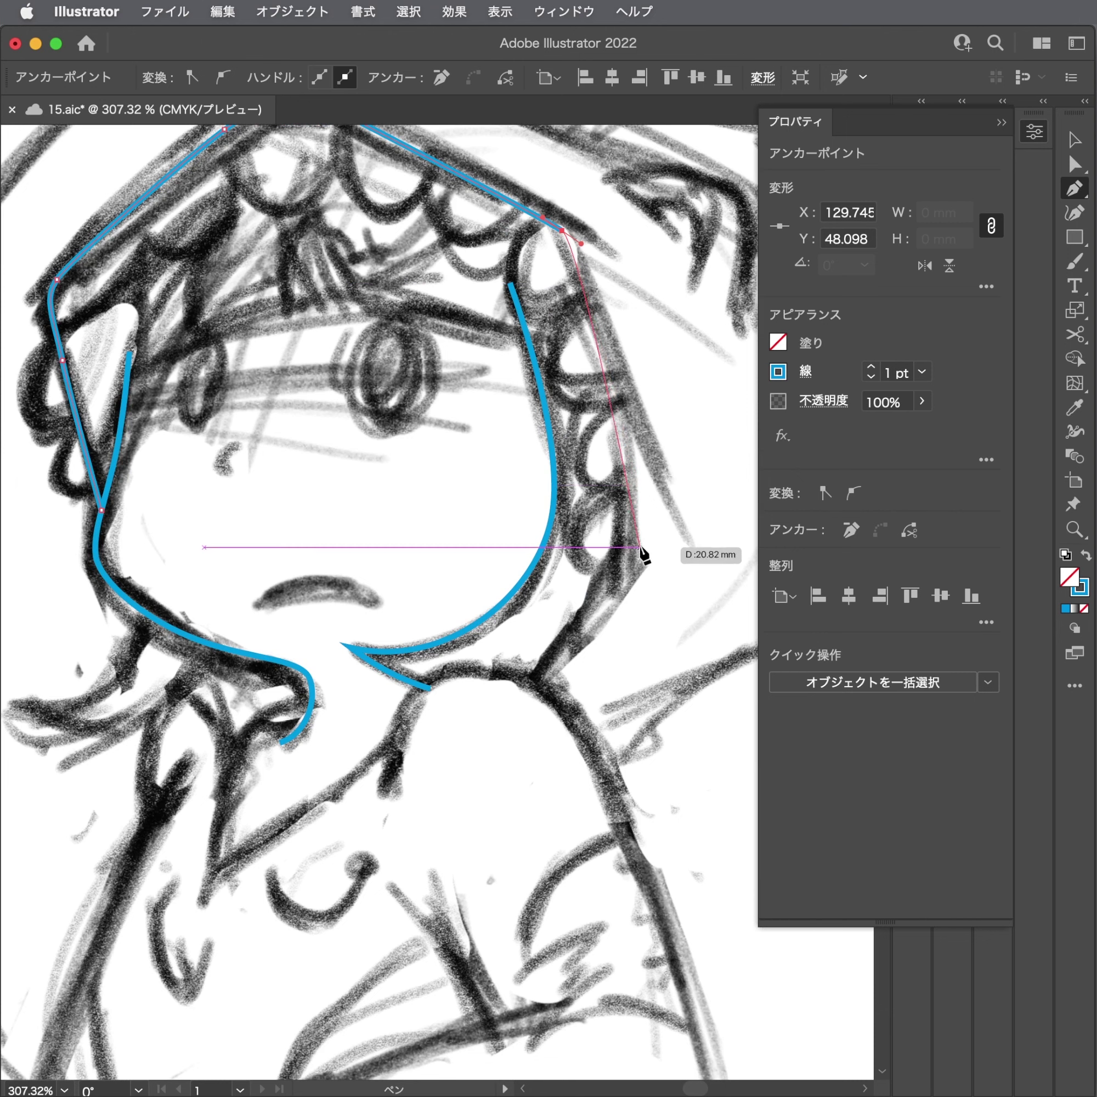
pyautogui.moveTo(632, 558); pyautogui.dragTo(632, 578)
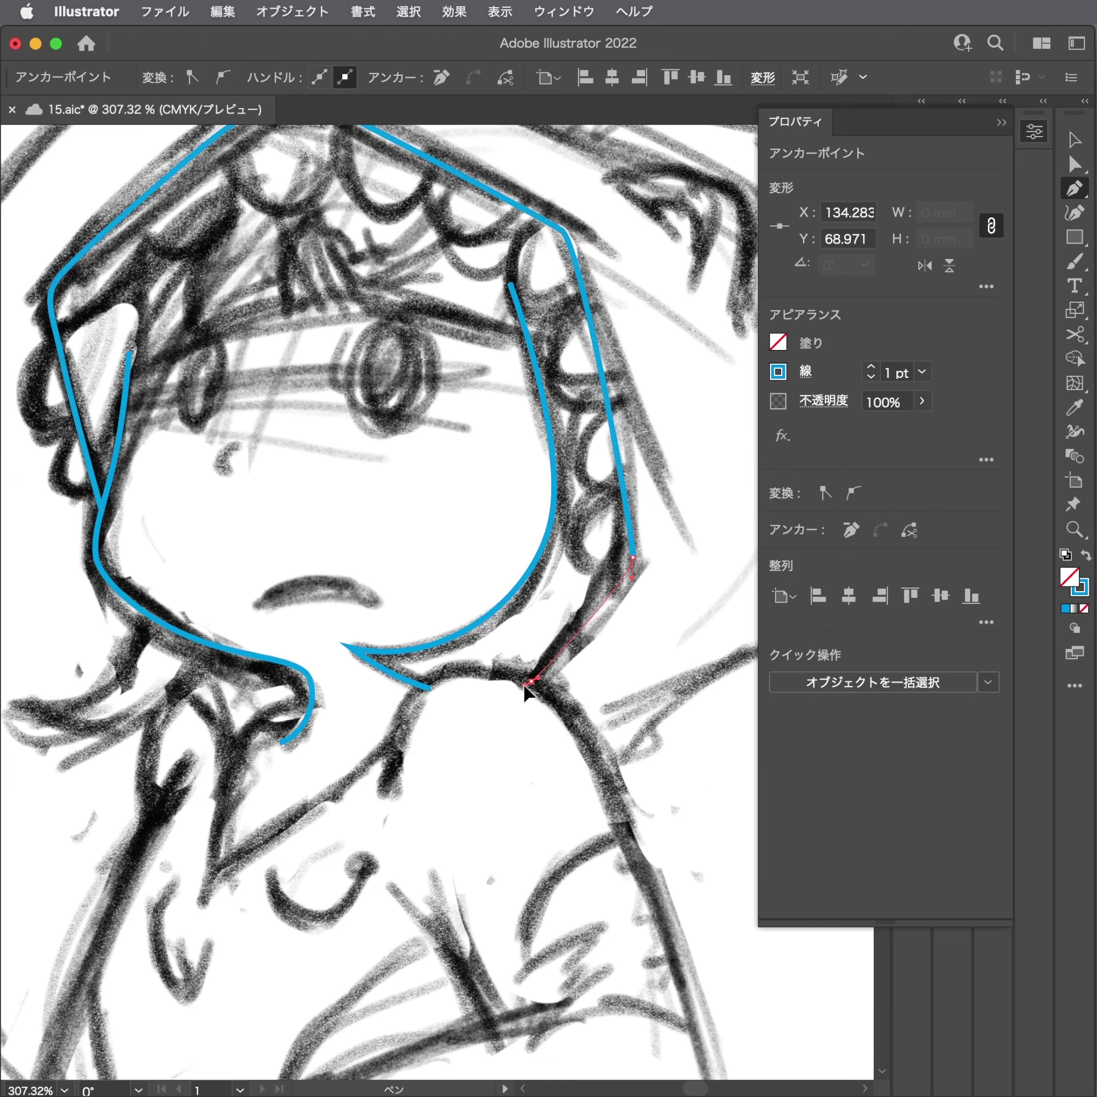
pyautogui.moveTo(524, 684); pyautogui.dragTo(521, 686)
pyautogui.press('Escape')
# Draw a stroke from the neck line over the shoulder, down the outer arm and forearm underside.
pyautogui.scroll(2, 379, 798)
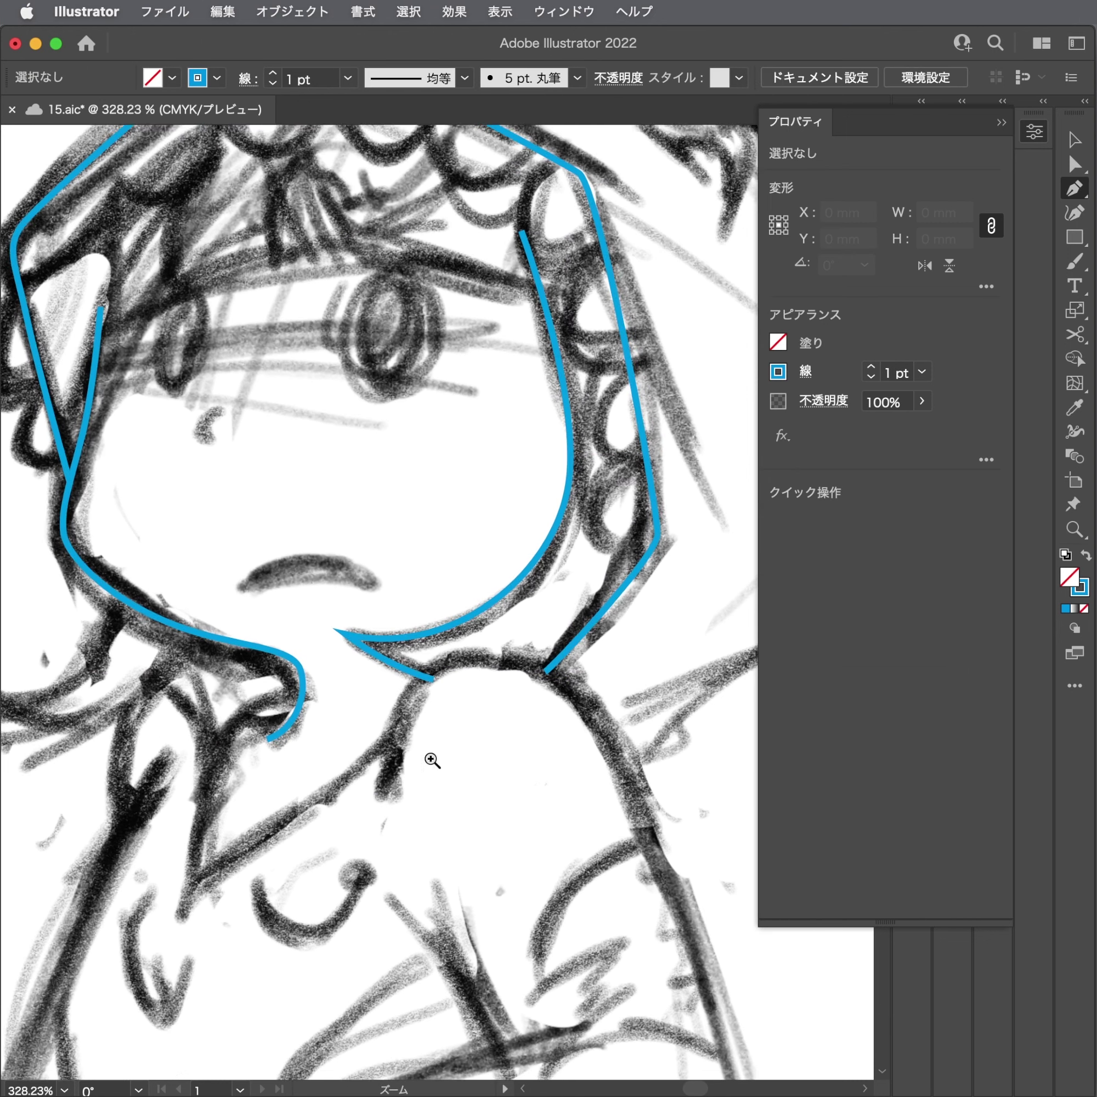
pyautogui.click(367, 798)
pyautogui.moveTo(394, 745); pyautogui.dragTo(402, 711)
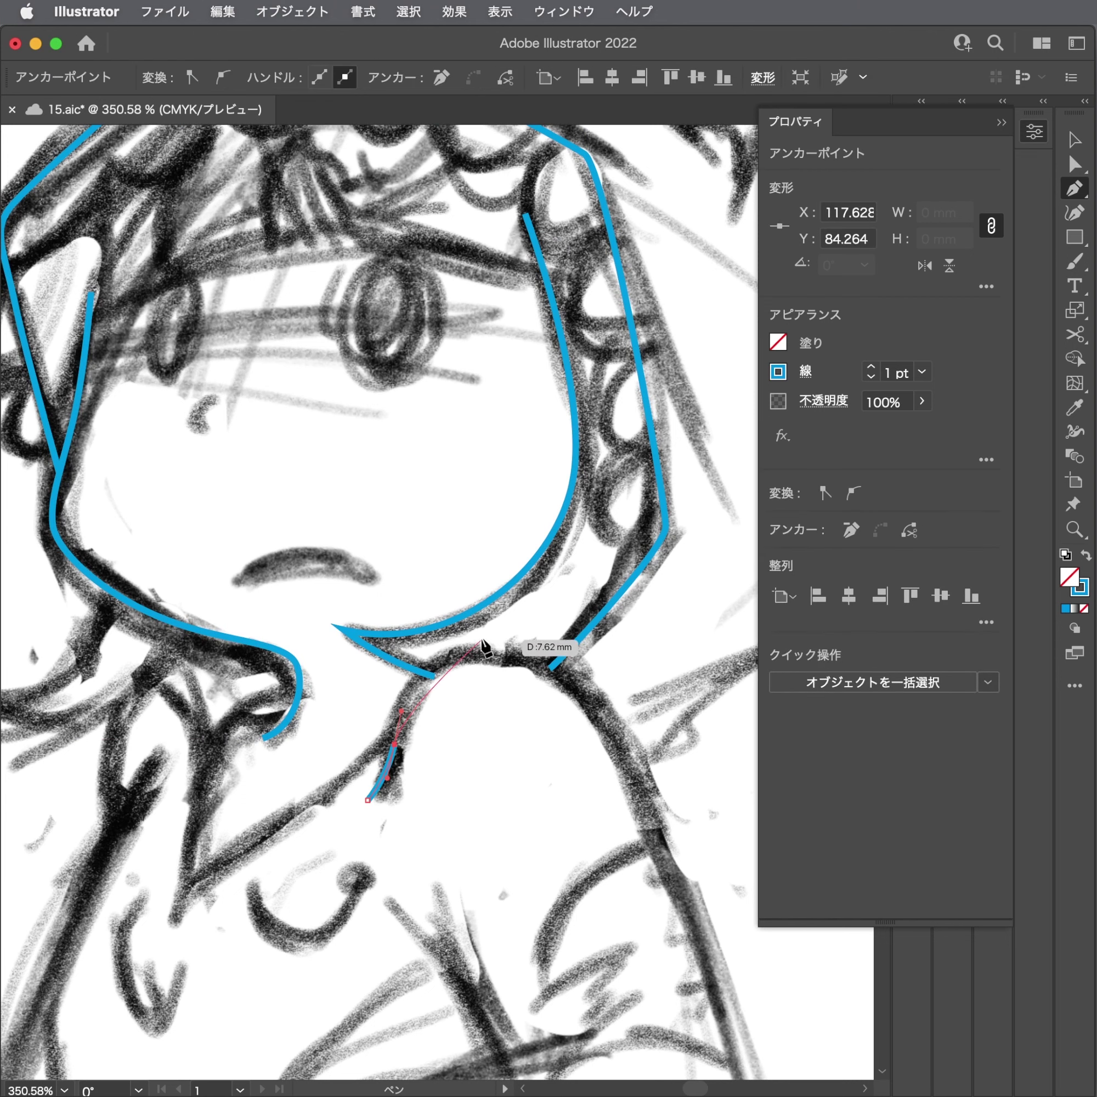
pyautogui.moveTo(477, 655); pyautogui.dragTo(529, 651)
pyautogui.moveTo(642, 782)
pyautogui.mouseDown()
pyautogui.moveTo(660, 813)
pyautogui.moveTo(602, 414)
pyautogui.mouseUp()
pyautogui.moveTo(642, 518); pyautogui.dragTo(659, 571)
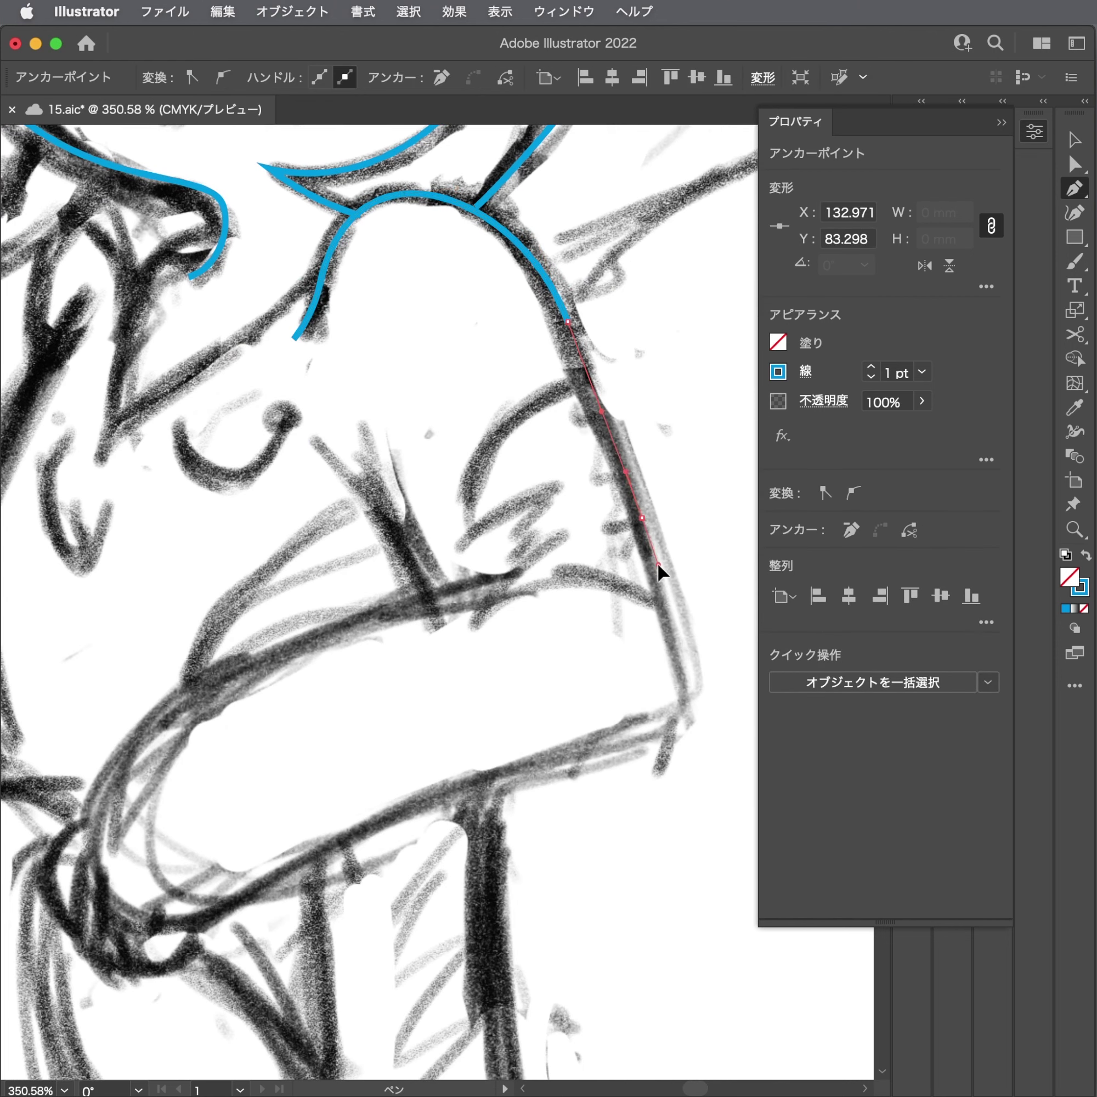
pyautogui.moveTo(678, 710); pyautogui.dragTo(676, 727)
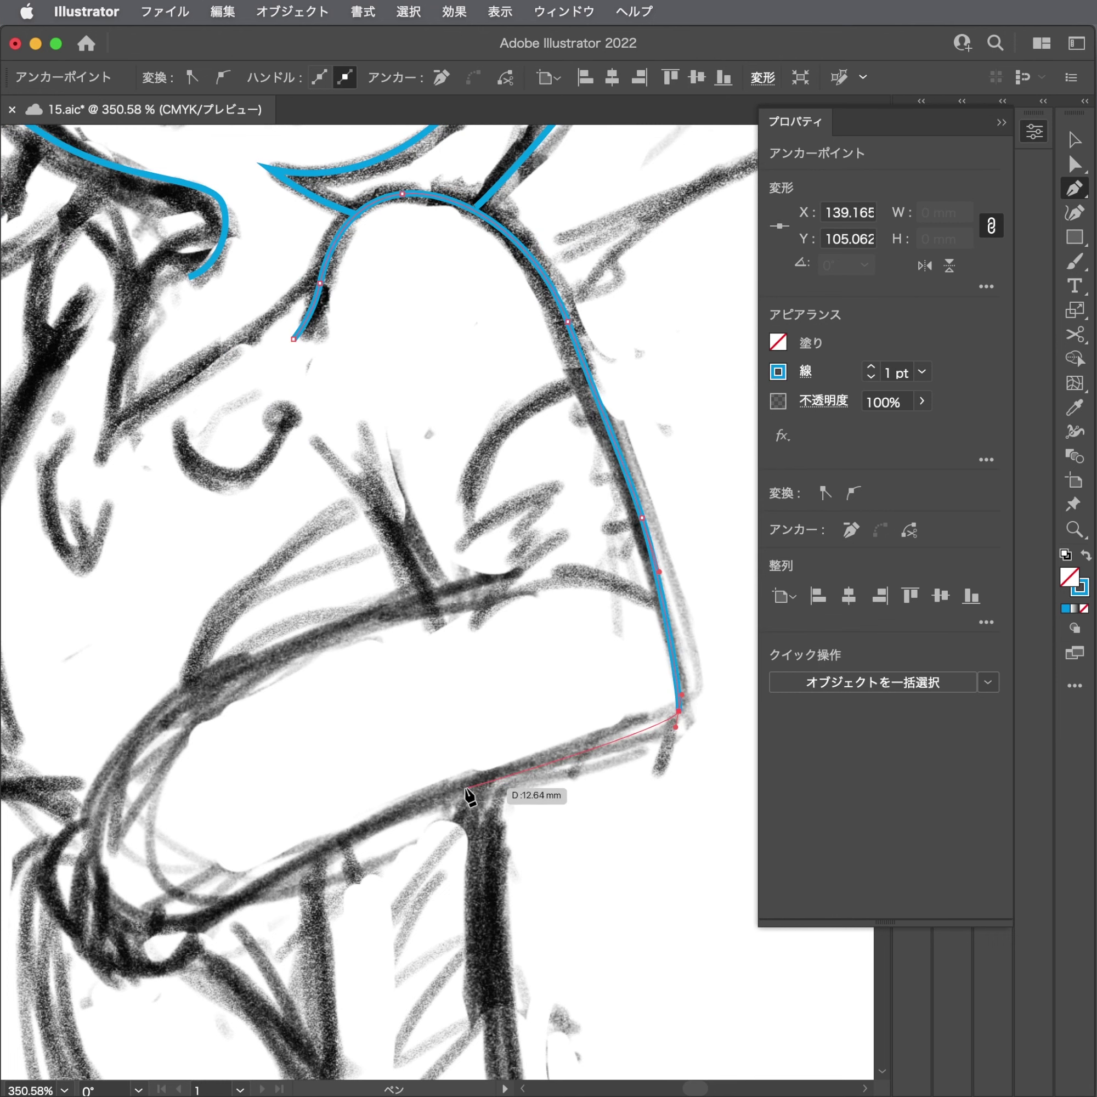
pyautogui.moveTo(460, 788)
pyautogui.mouseDown()
pyautogui.moveTo(357, 819)
pyautogui.moveTo(350, 853)
pyautogui.mouseUp()
# Continue the arm stroke around the elbow and back along the top of the forearm.
pyautogui.hscroll(-5, 361, 822)
pyautogui.scroll(-3, 361, 823)
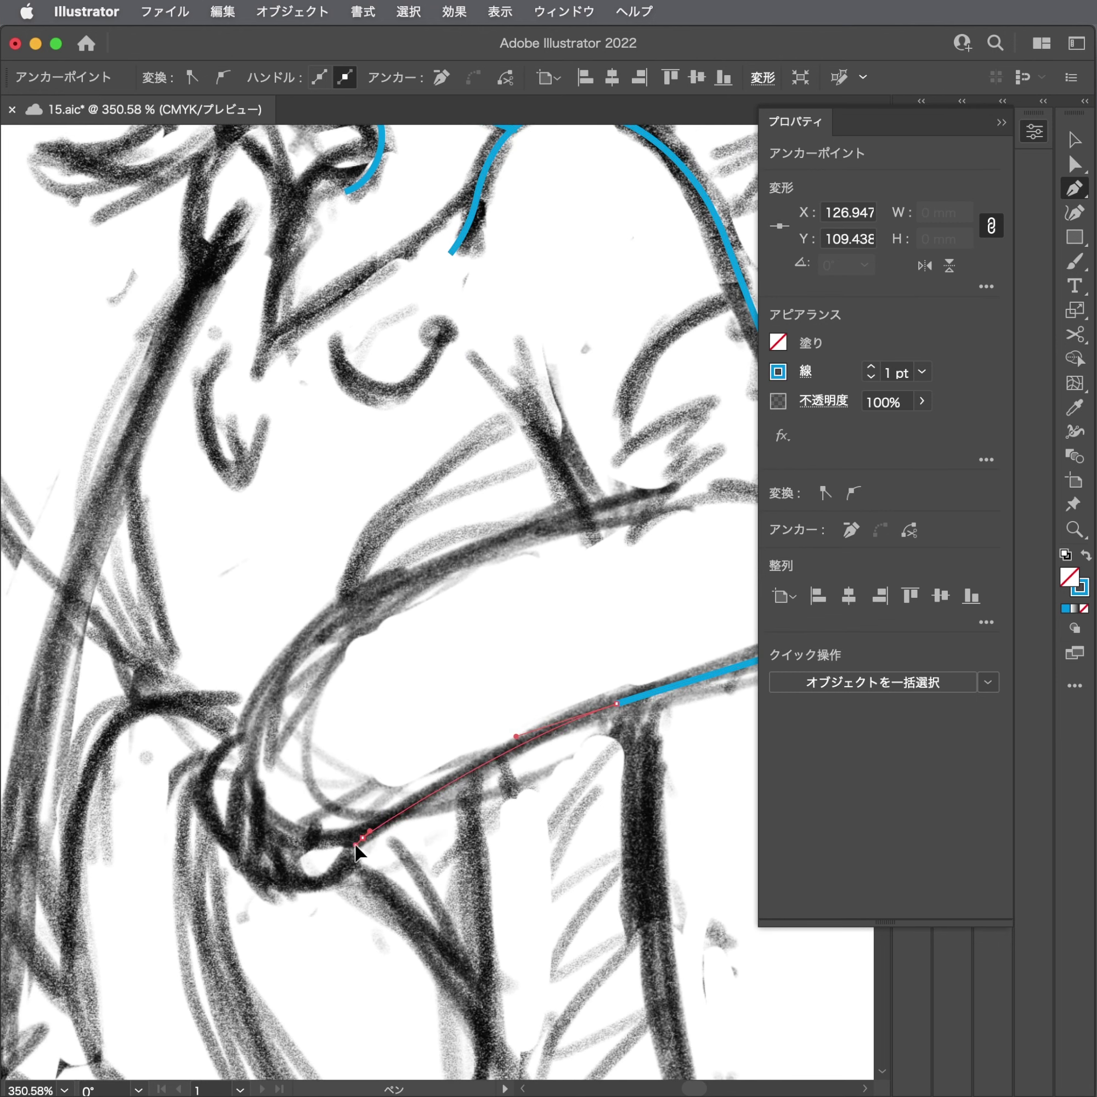
pyautogui.click(242, 814)
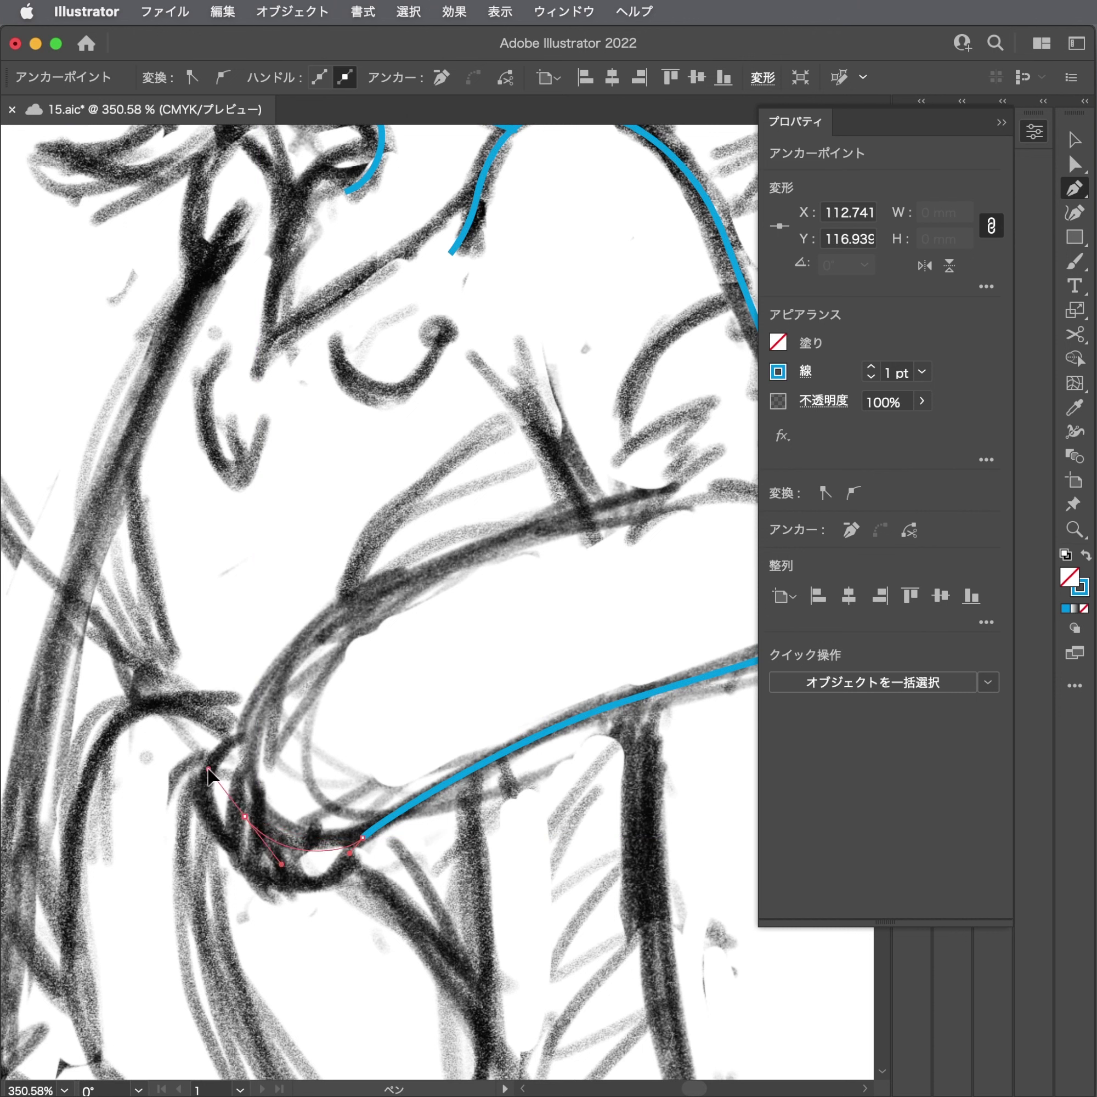
pyautogui.moveTo(207, 769); pyautogui.dragTo(207, 769)
pyautogui.moveTo(304, 625); pyautogui.dragTo(380, 582)
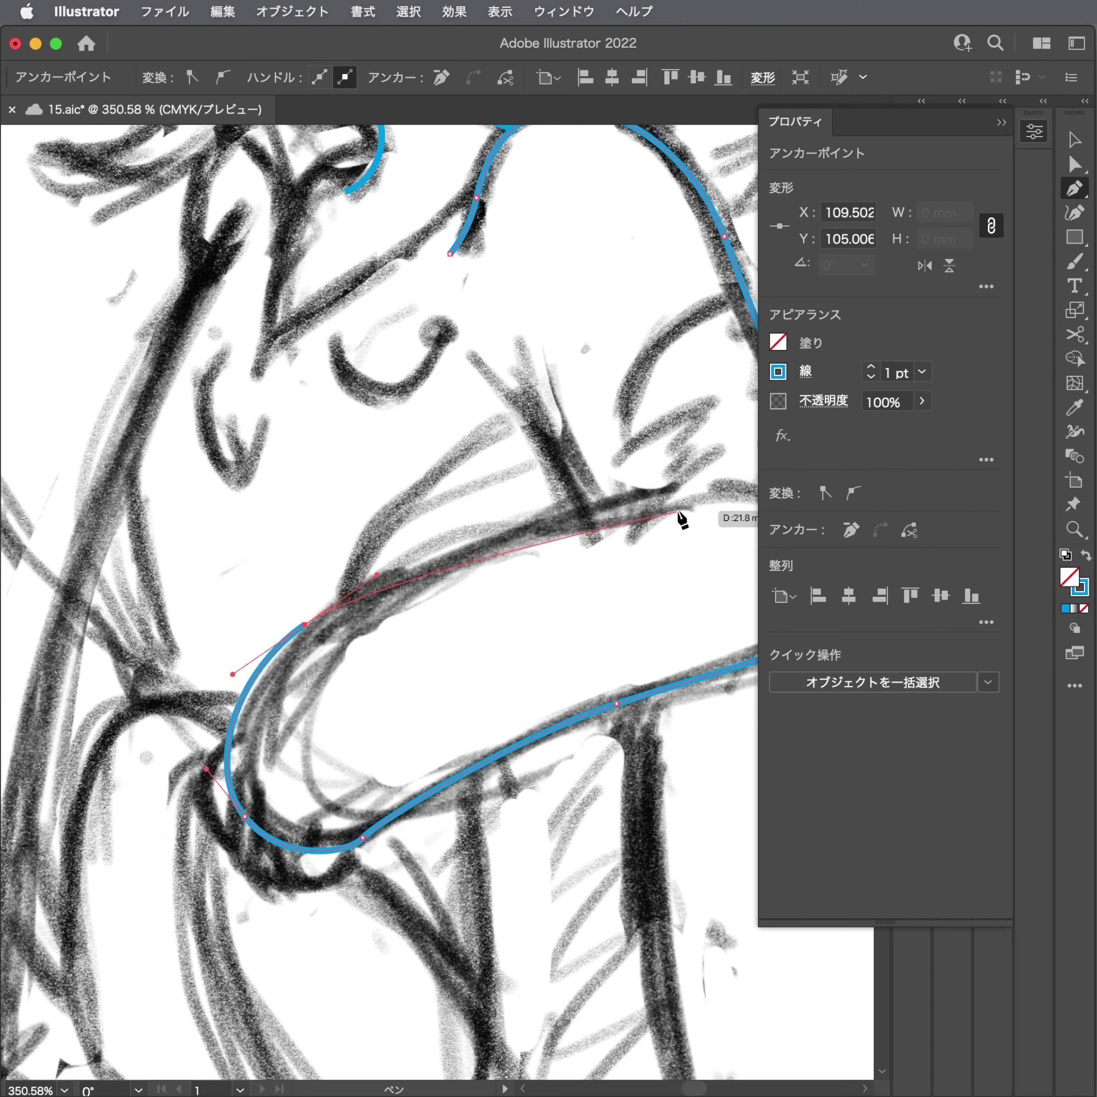
pyautogui.moveTo(773, 494); pyautogui.dragTo(773, 494)
# Reshape the end of the forearm curve with Direct Selection.
pyautogui.keyDown('super'); pyautogui.click(480, 578); pyautogui.keyUp('super')
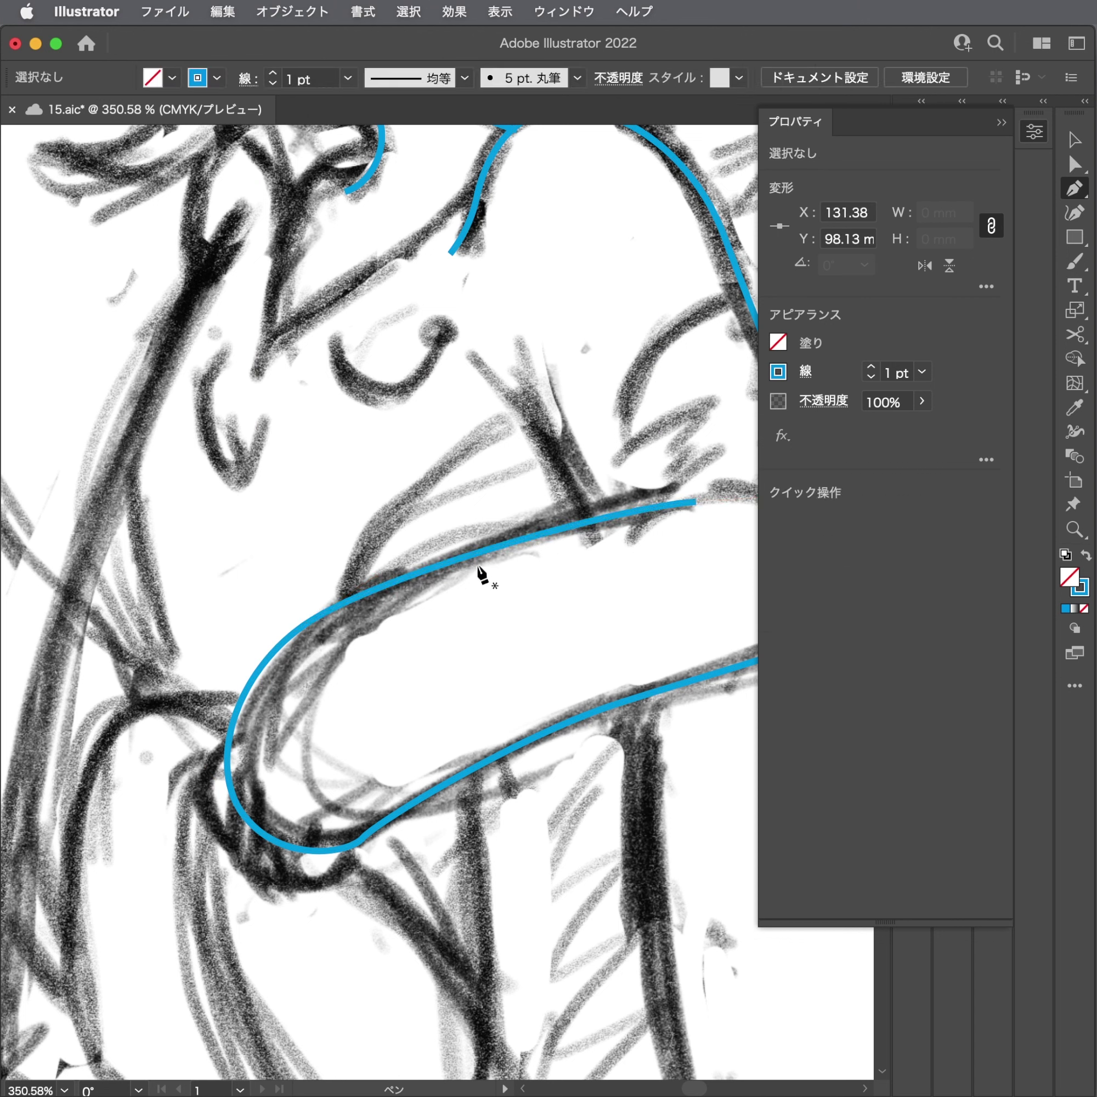
pyautogui.press('a')
pyautogui.click(380, 584)
pyautogui.moveTo(378, 578); pyautogui.dragTo(392, 563)
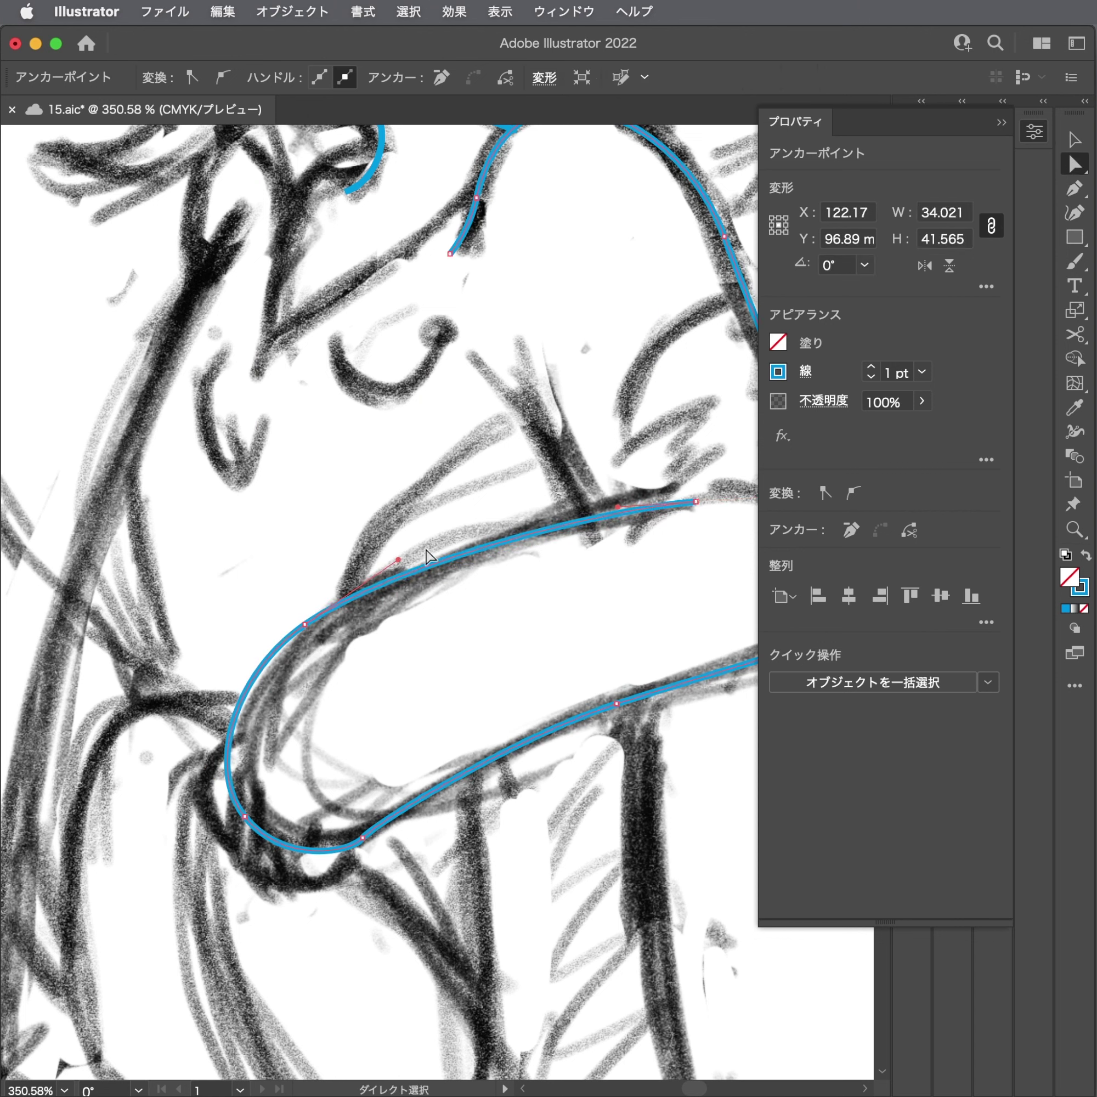
pyautogui.press('super+shift+a')
# Draw a short strand above the forearm and snap its end onto the forearm stroke.
pyautogui.press('p')
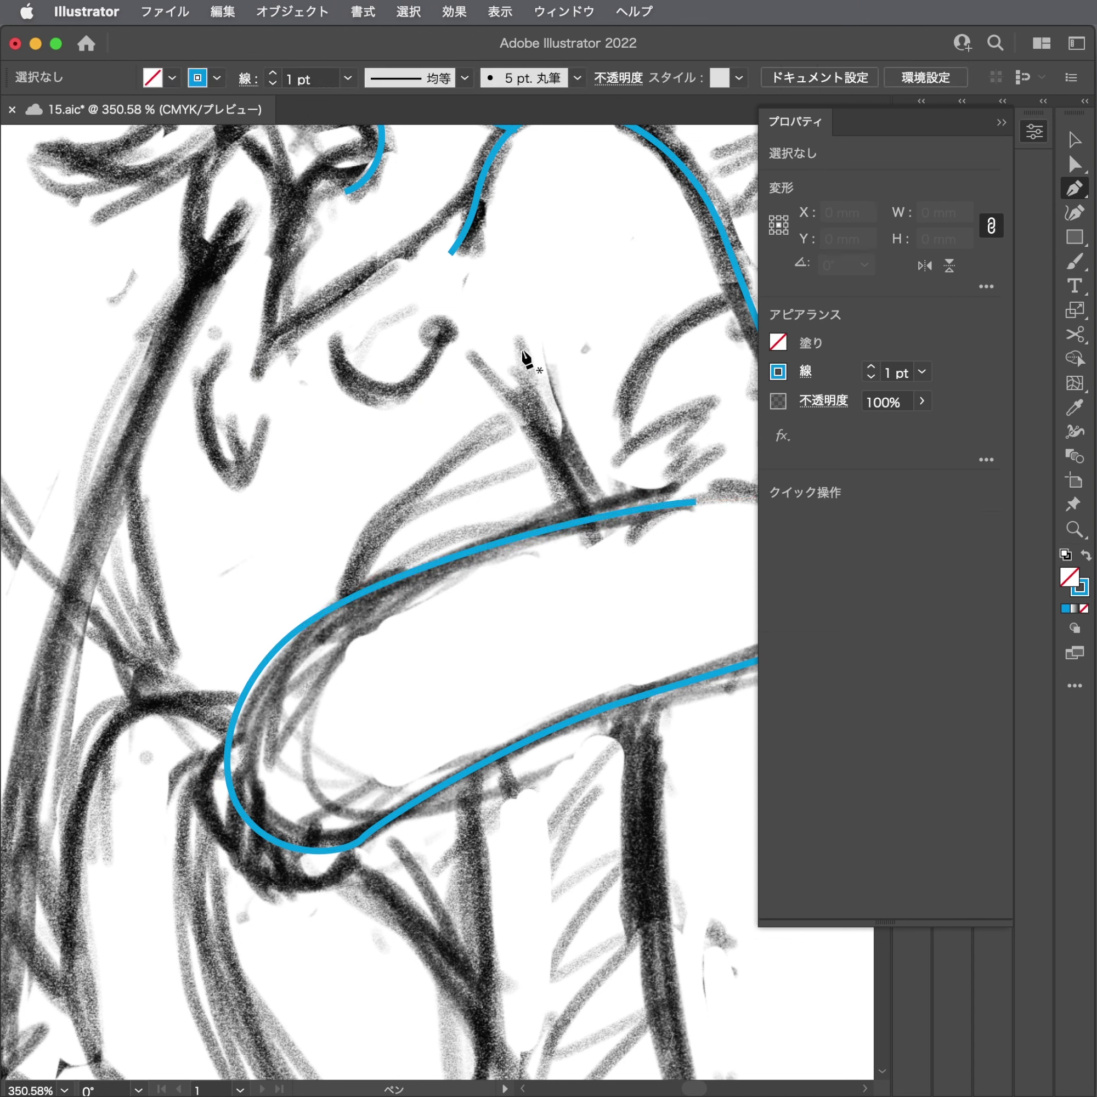
pyautogui.click(522, 350)
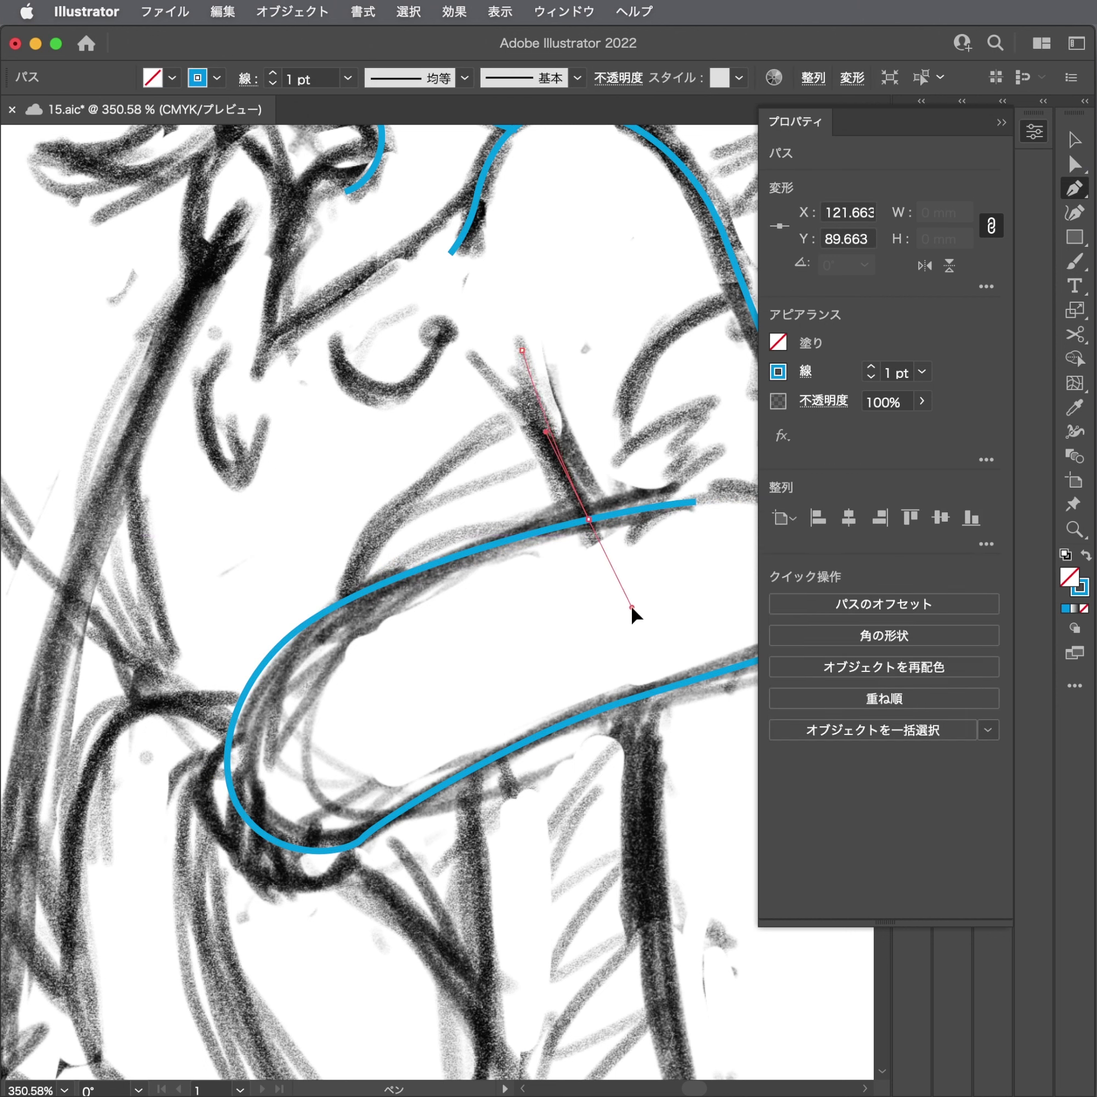
pyautogui.press('super+shift+a')
pyautogui.click(471, 393)
pyautogui.moveTo(494, 413)
pyautogui.mouseDown()
pyautogui.moveTo(510, 436)
pyautogui.moveTo(538, 412)
pyautogui.mouseUp()
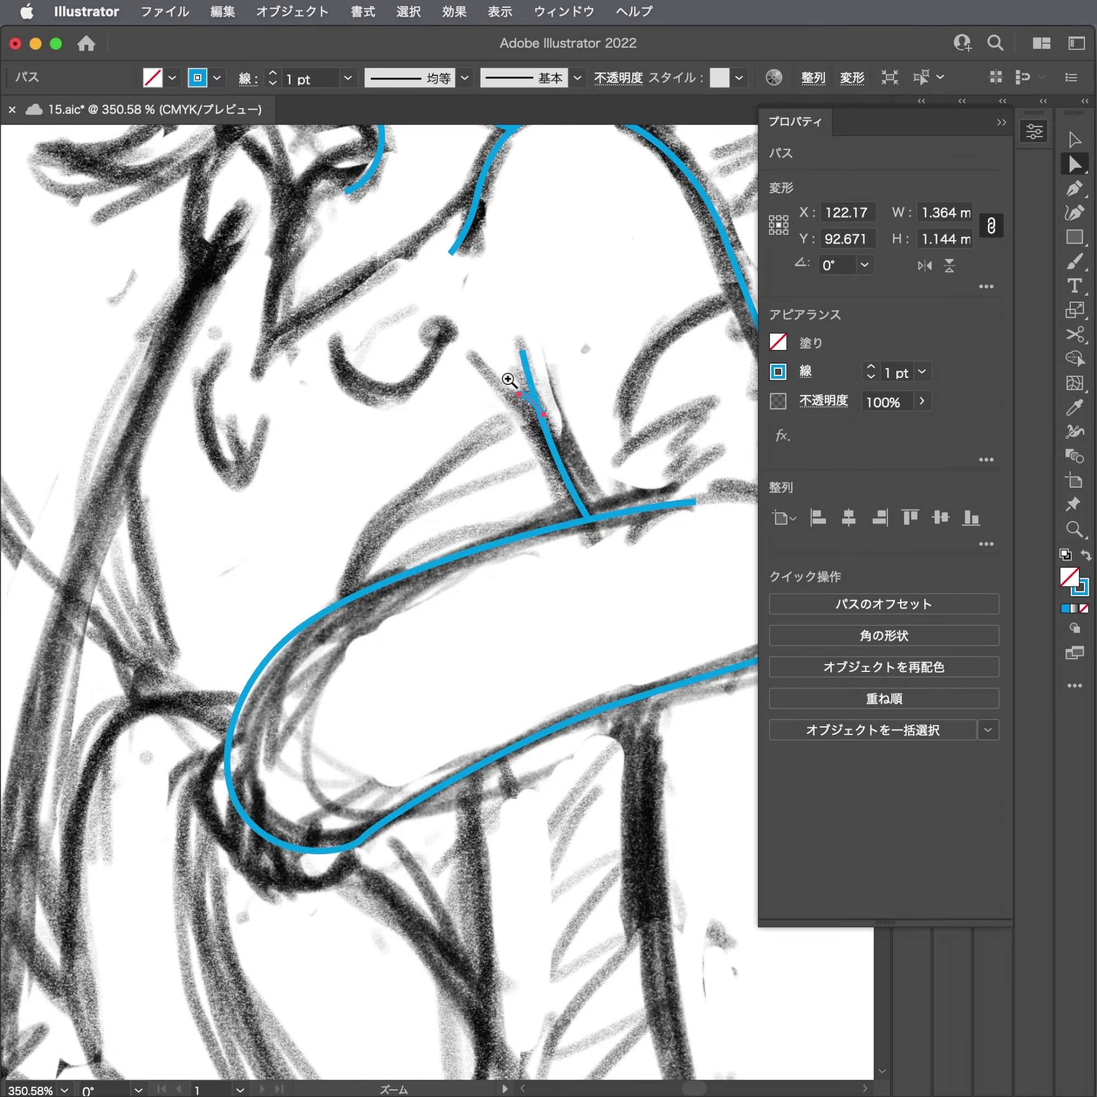
pyautogui.scroll(5, 538, 411)
pyautogui.moveTo(597, 494); pyautogui.dragTo(583, 473)
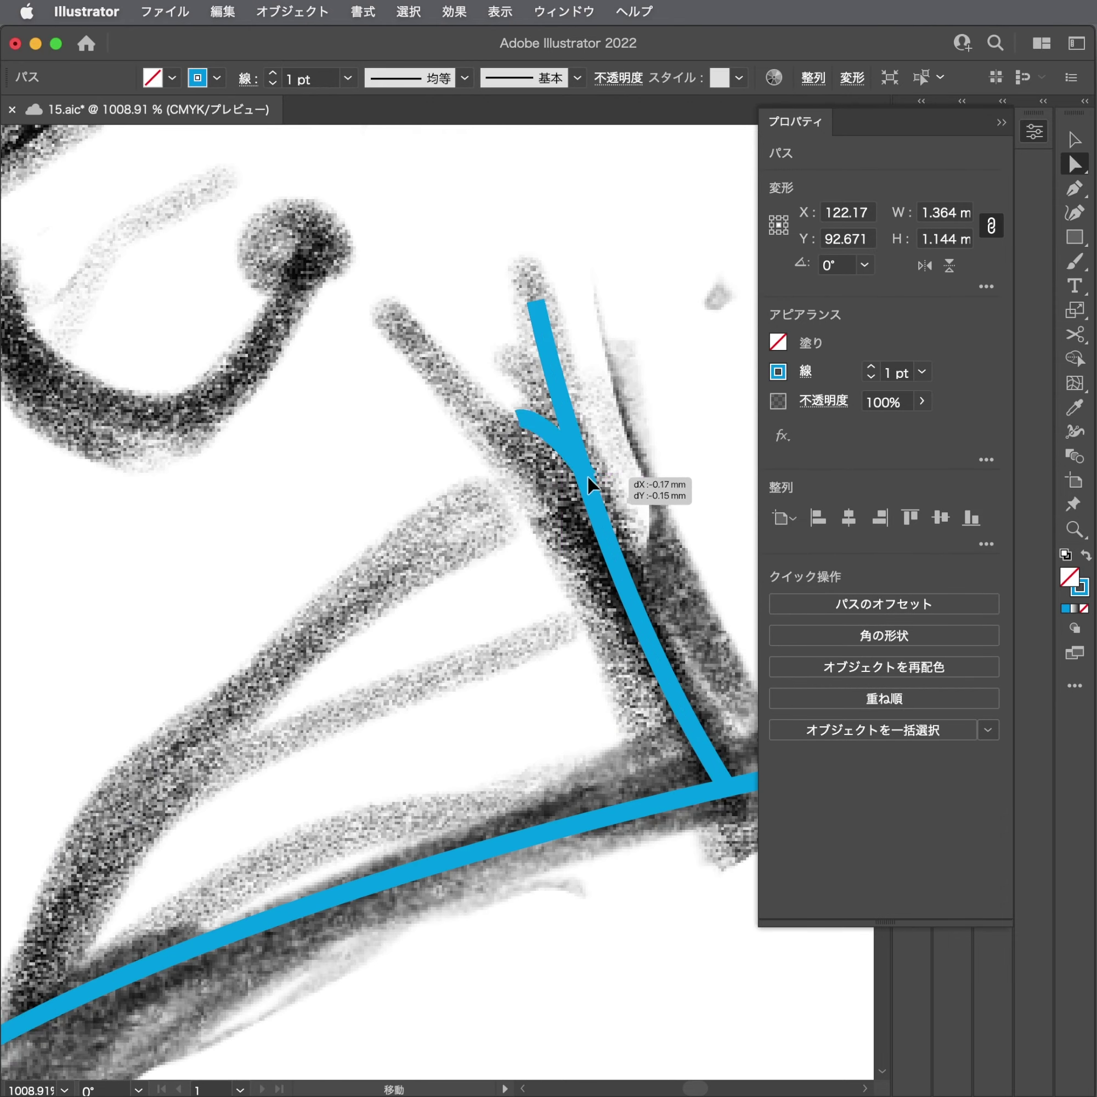
pyautogui.press('super+shift+a')
# Adjust the strand into a Y-branch near the chest, then zoom out to the whole figure.
pyautogui.moveTo(513, 411); pyautogui.dragTo(426, 349)
pyautogui.moveTo(584, 476); pyautogui.dragTo(600, 512)
pyautogui.press('super+shift+a')
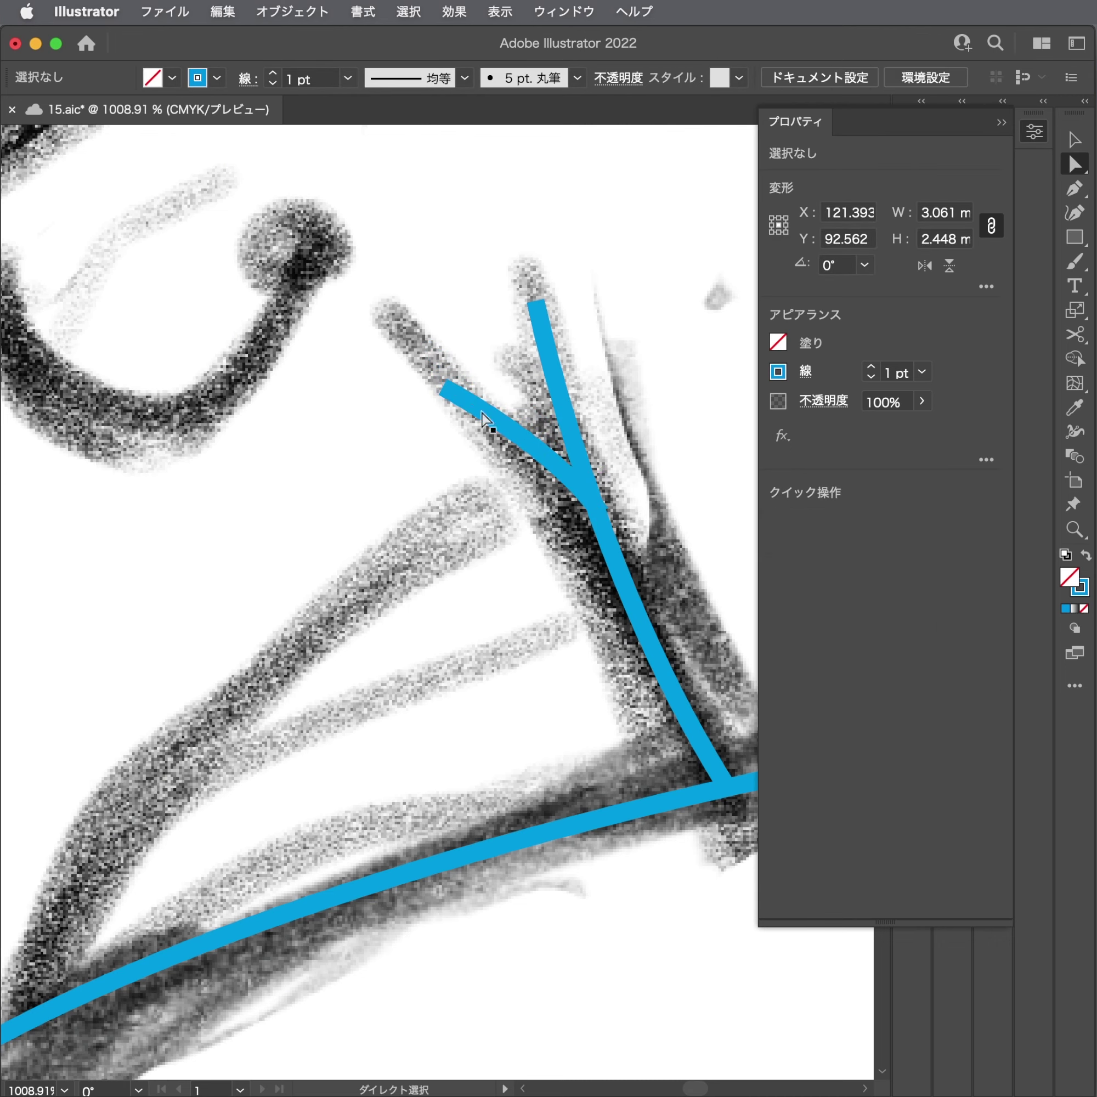
pyautogui.moveTo(499, 368); pyautogui.dragTo(265, 503)
pyautogui.rightClick(266, 503)
pyautogui.click(282, 698)
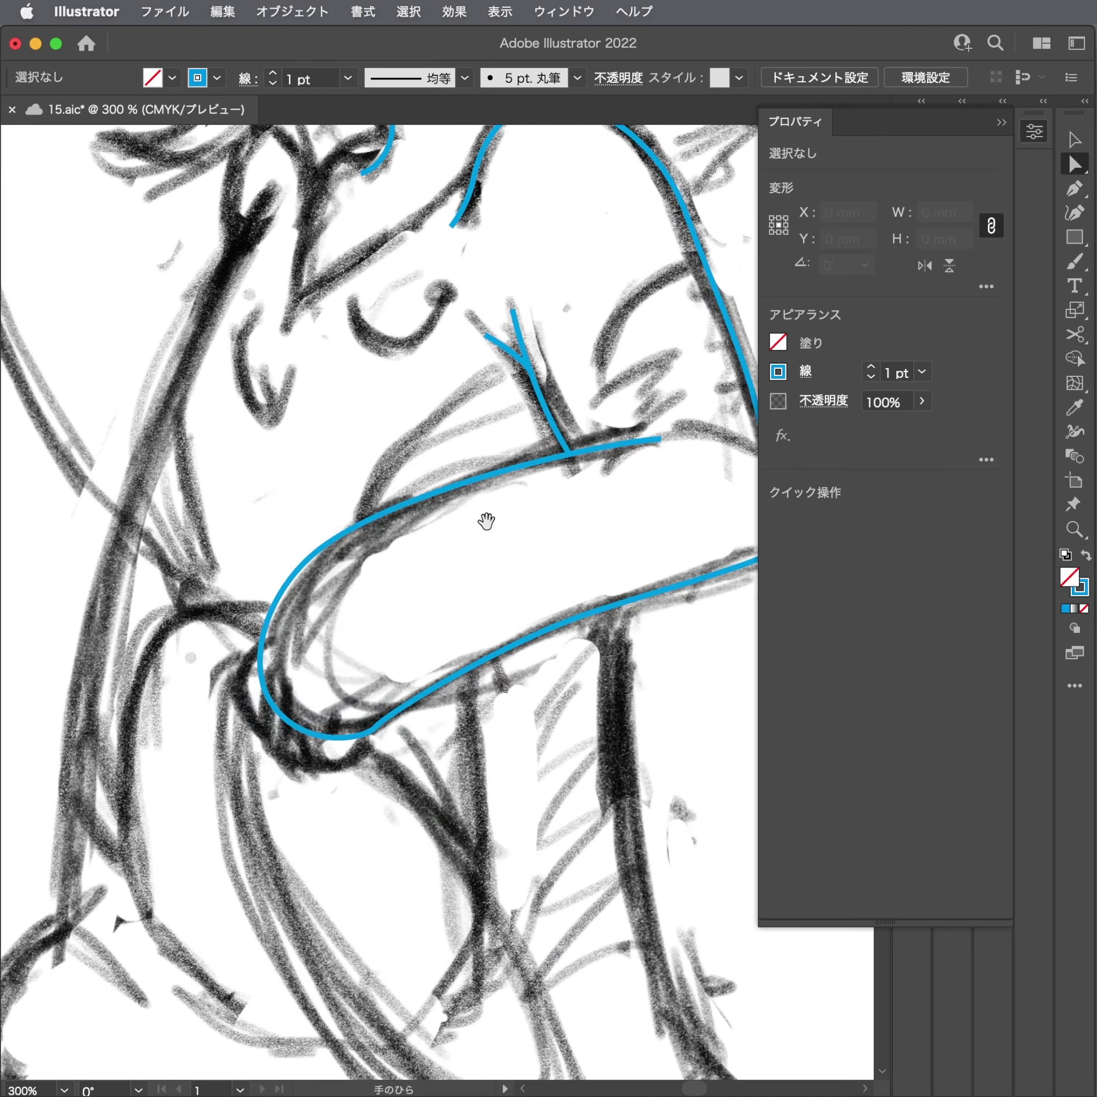
pyautogui.moveTo(448, 464); pyautogui.dragTo(342, 726)
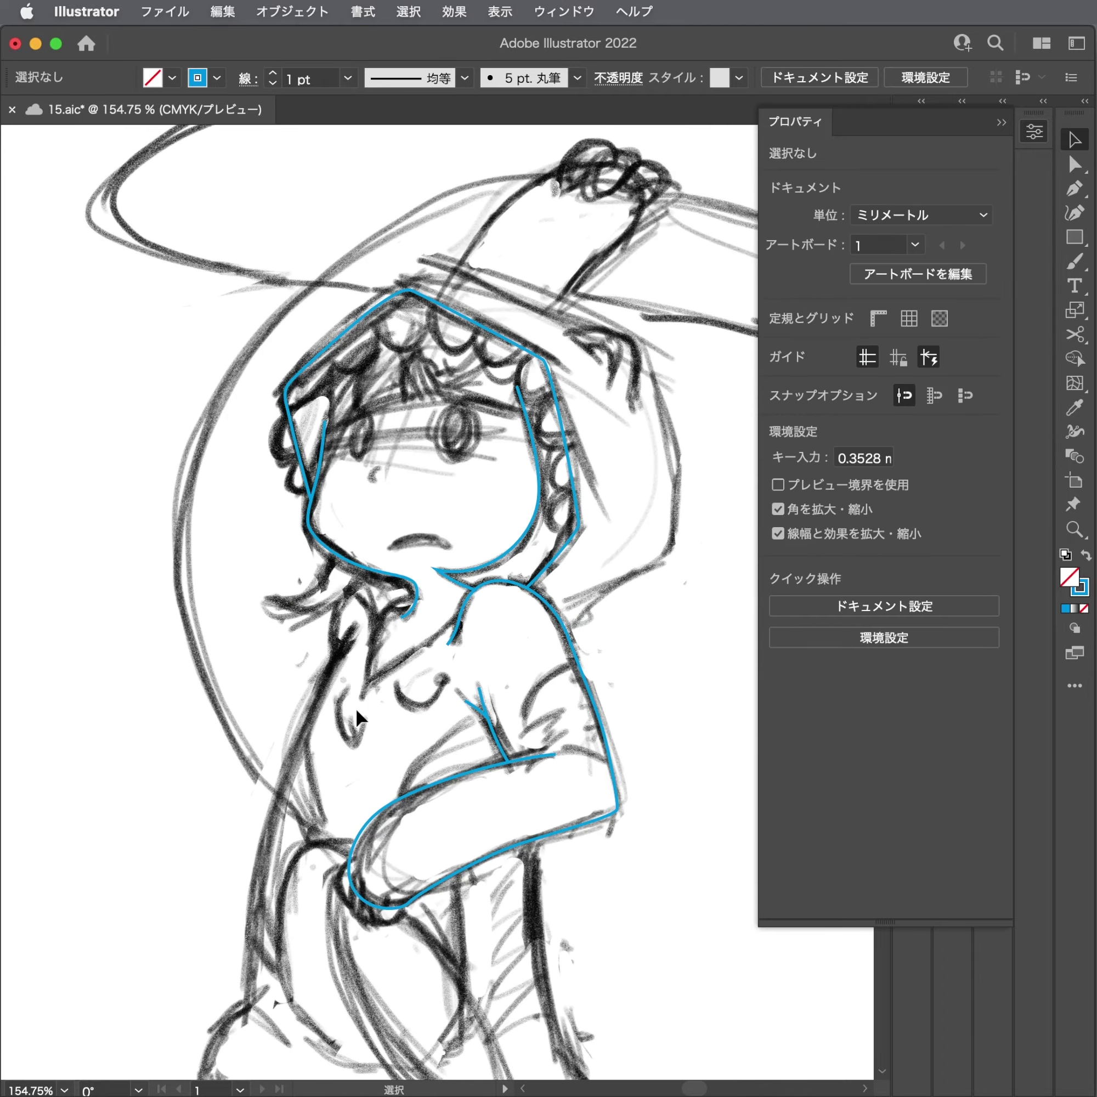
# Draw a closed crescent strand from the hood edge out to a pointed left tip.
pyautogui.press('p')
pyautogui.scroll(5, 364, 740)
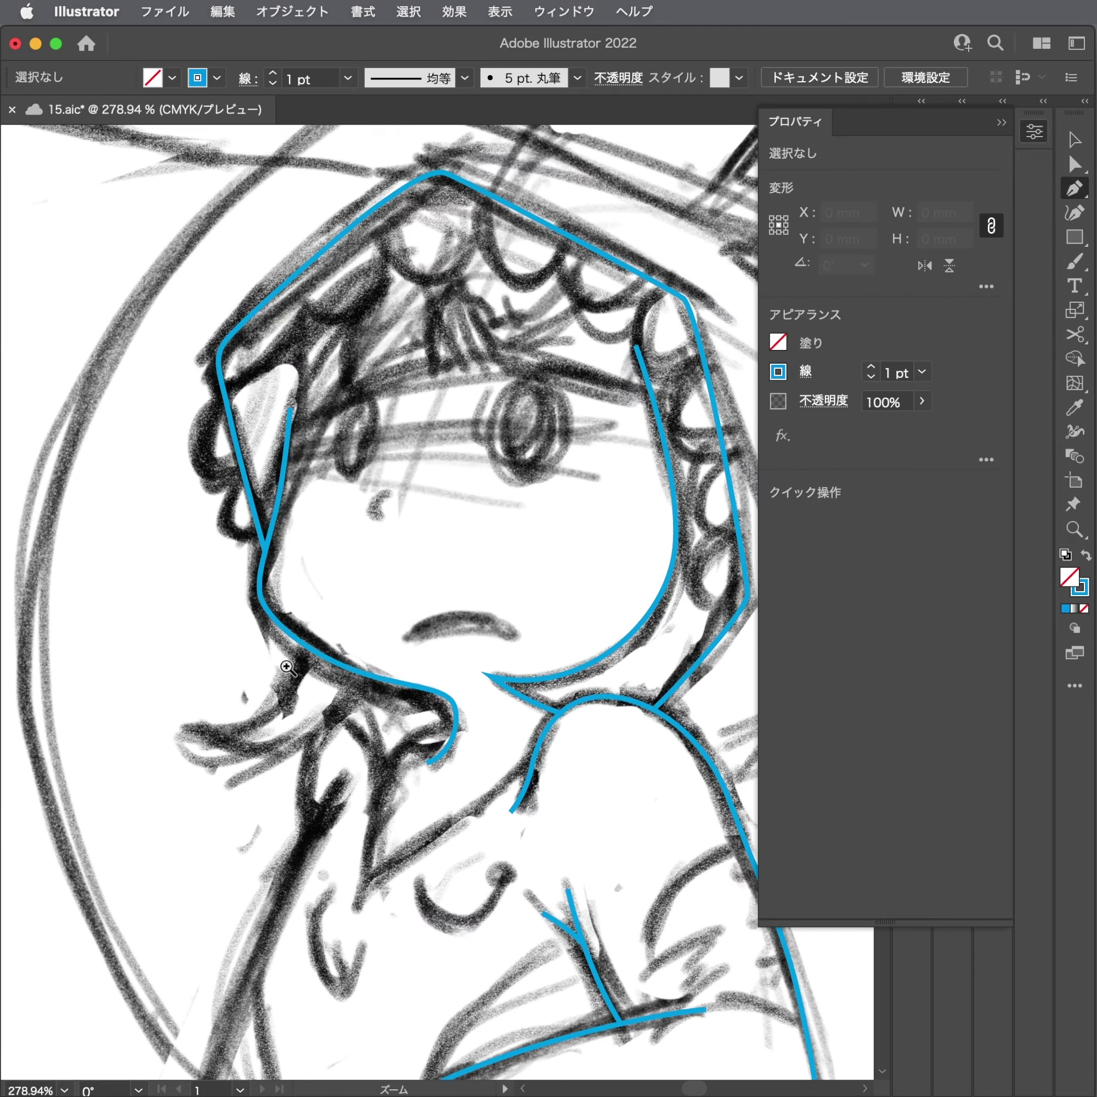
pyautogui.scroll(3, 287, 667)
pyautogui.click(317, 641)
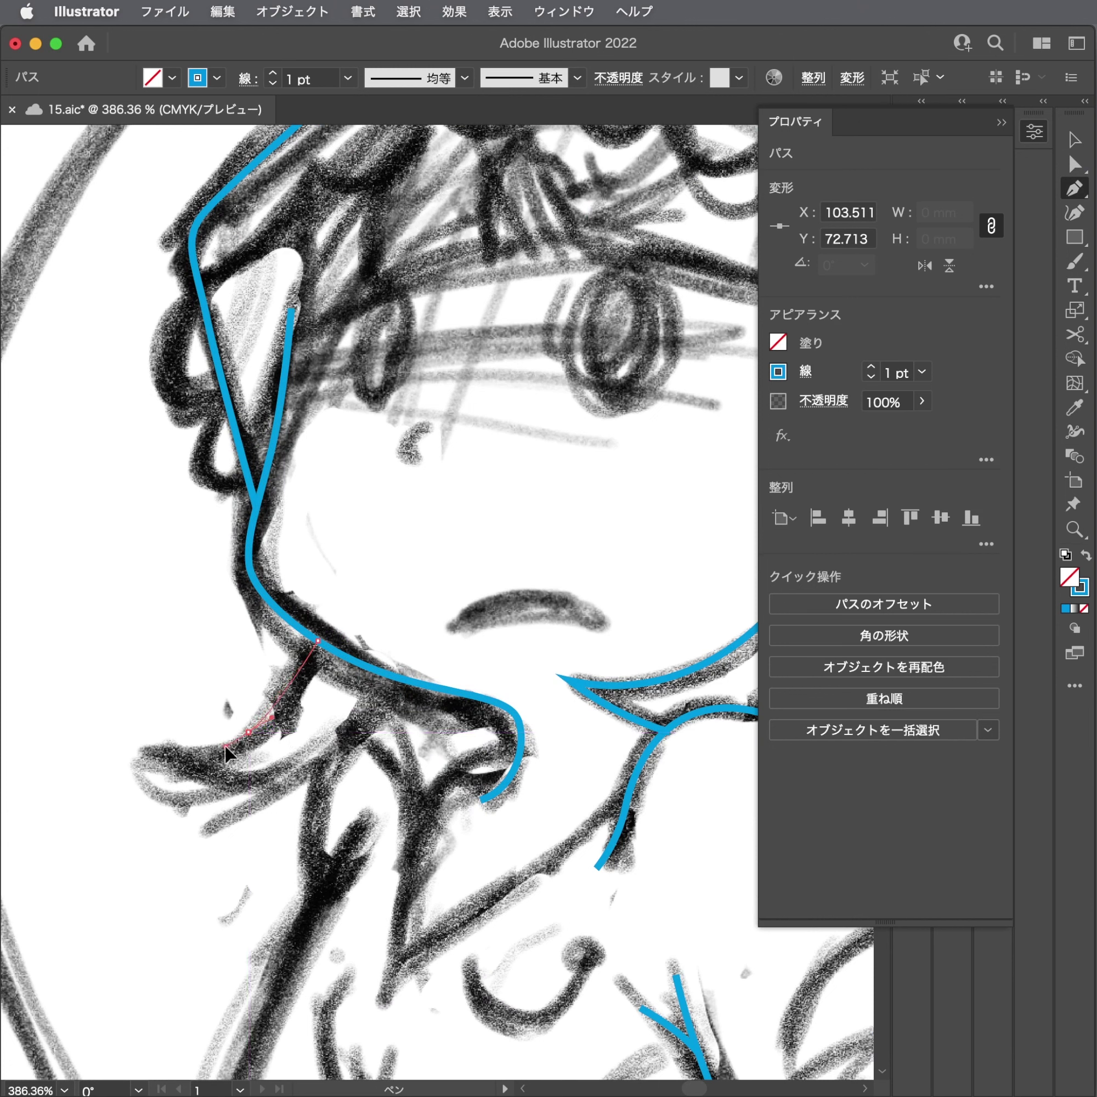
pyautogui.moveTo(247, 732)
pyautogui.mouseDown()
pyautogui.moveTo(198, 751)
pyautogui.moveTo(225, 782)
pyautogui.mouseUp()
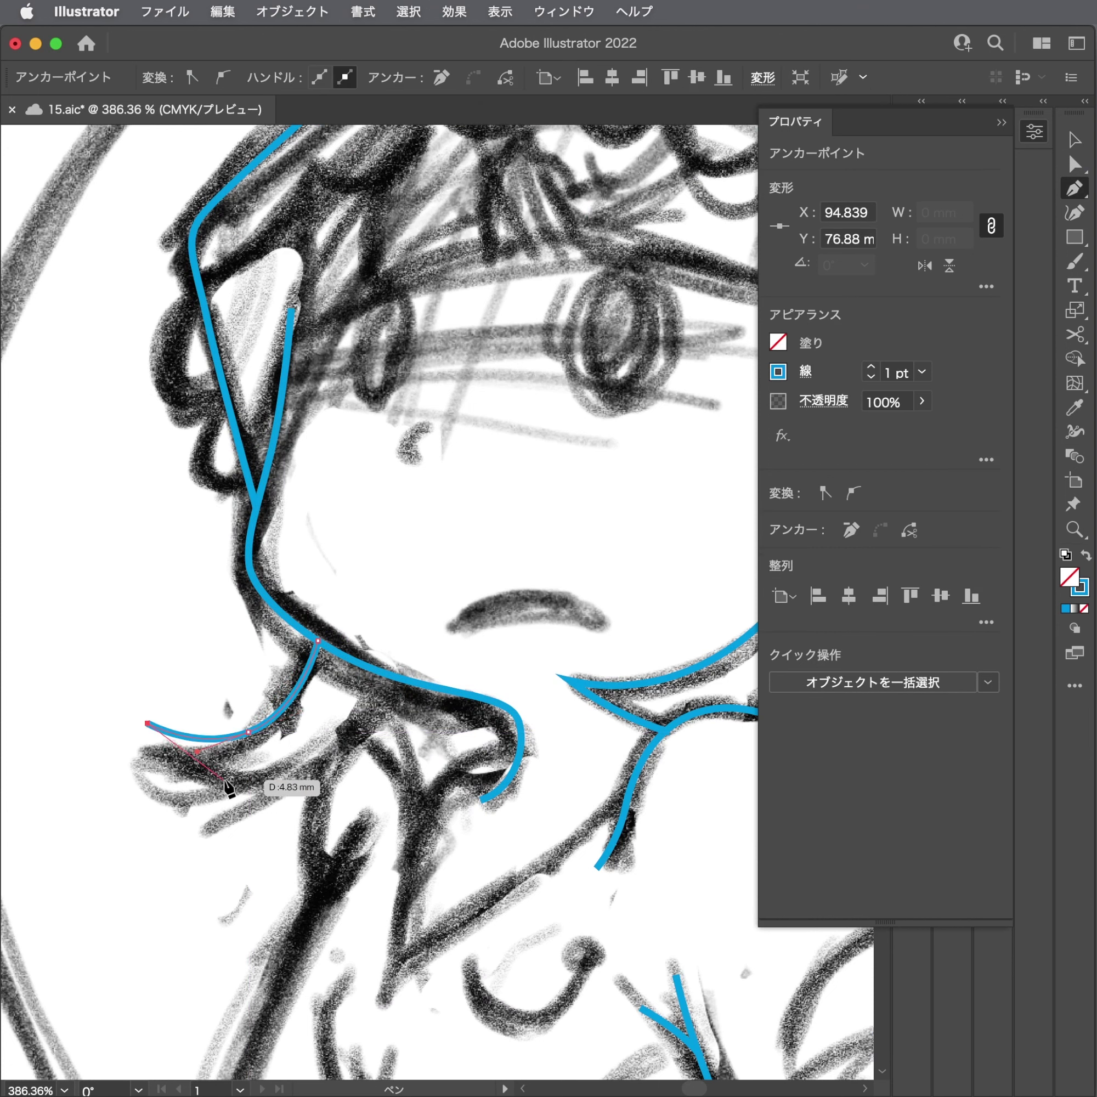
pyautogui.moveTo(344, 747); pyautogui.dragTo(390, 698)
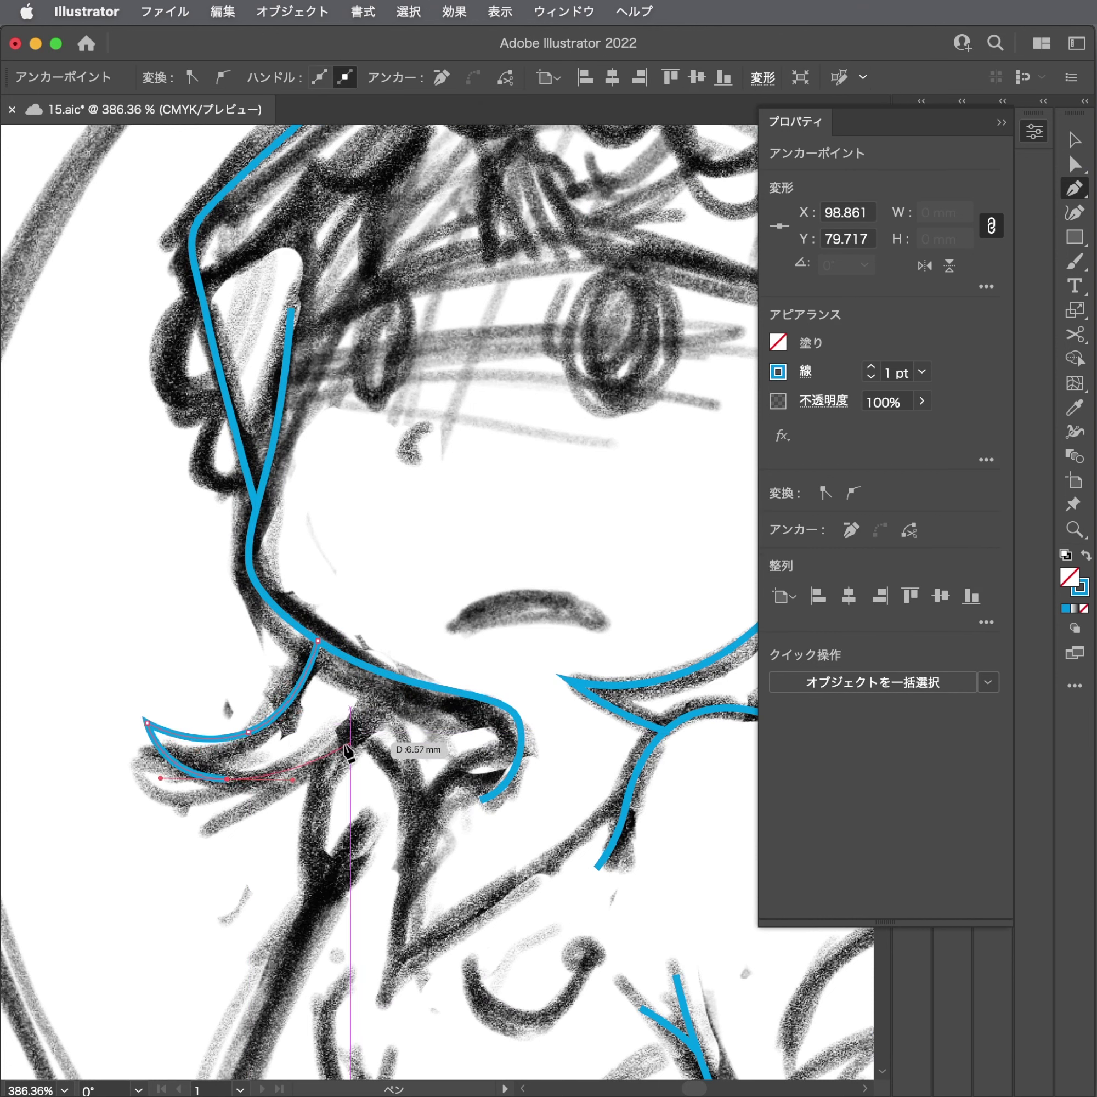
pyautogui.click(389, 677)
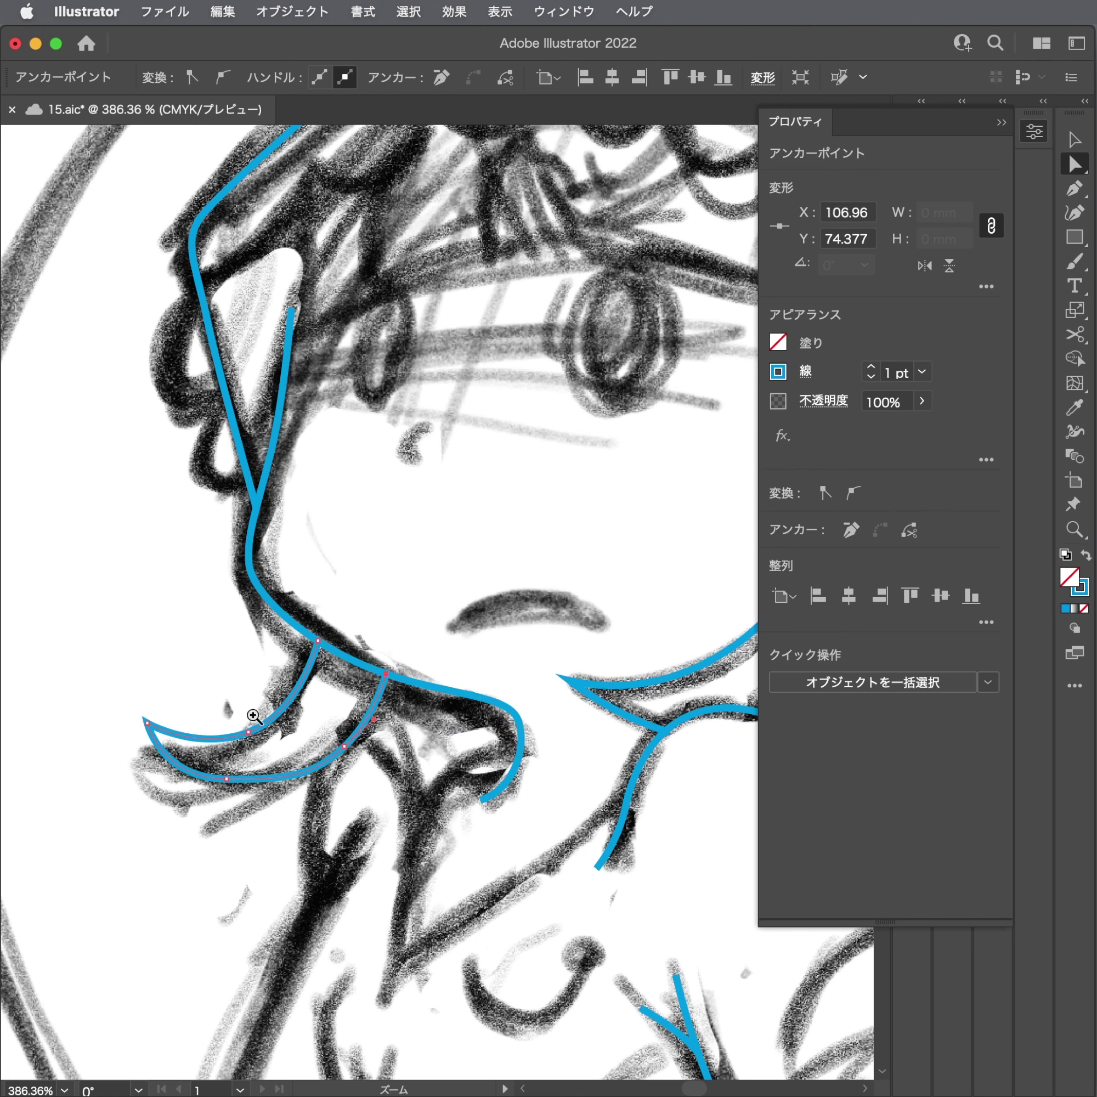
# Reshape the strand's lower curve to match the sketched hair lock.
pyautogui.scroll(3, 272, 731)
pyautogui.keyDown('super'); pyautogui.click(385, 763); pyautogui.keyUp('super')
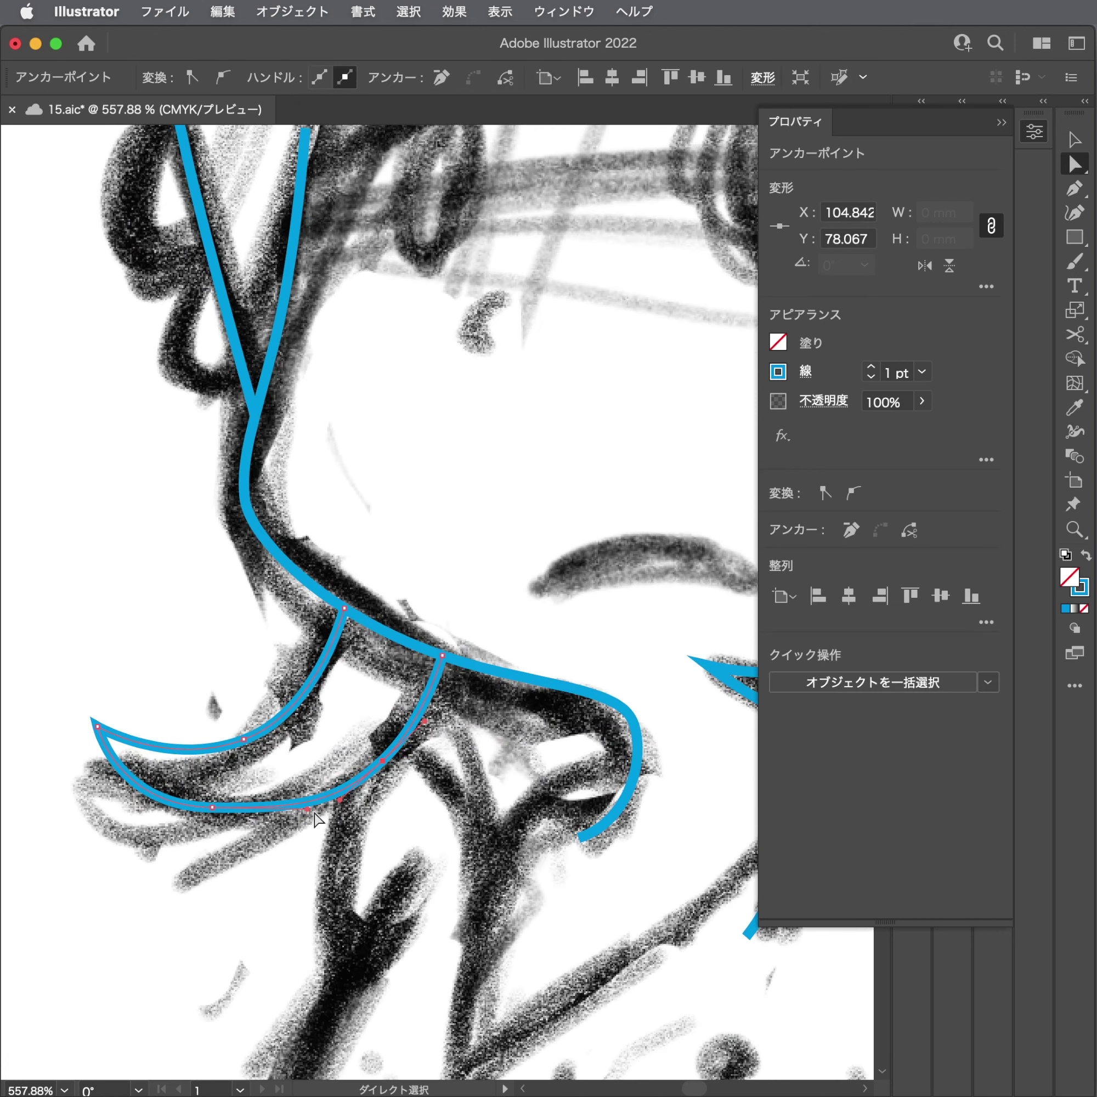
pyautogui.moveTo(304, 803); pyautogui.dragTo(289, 804)
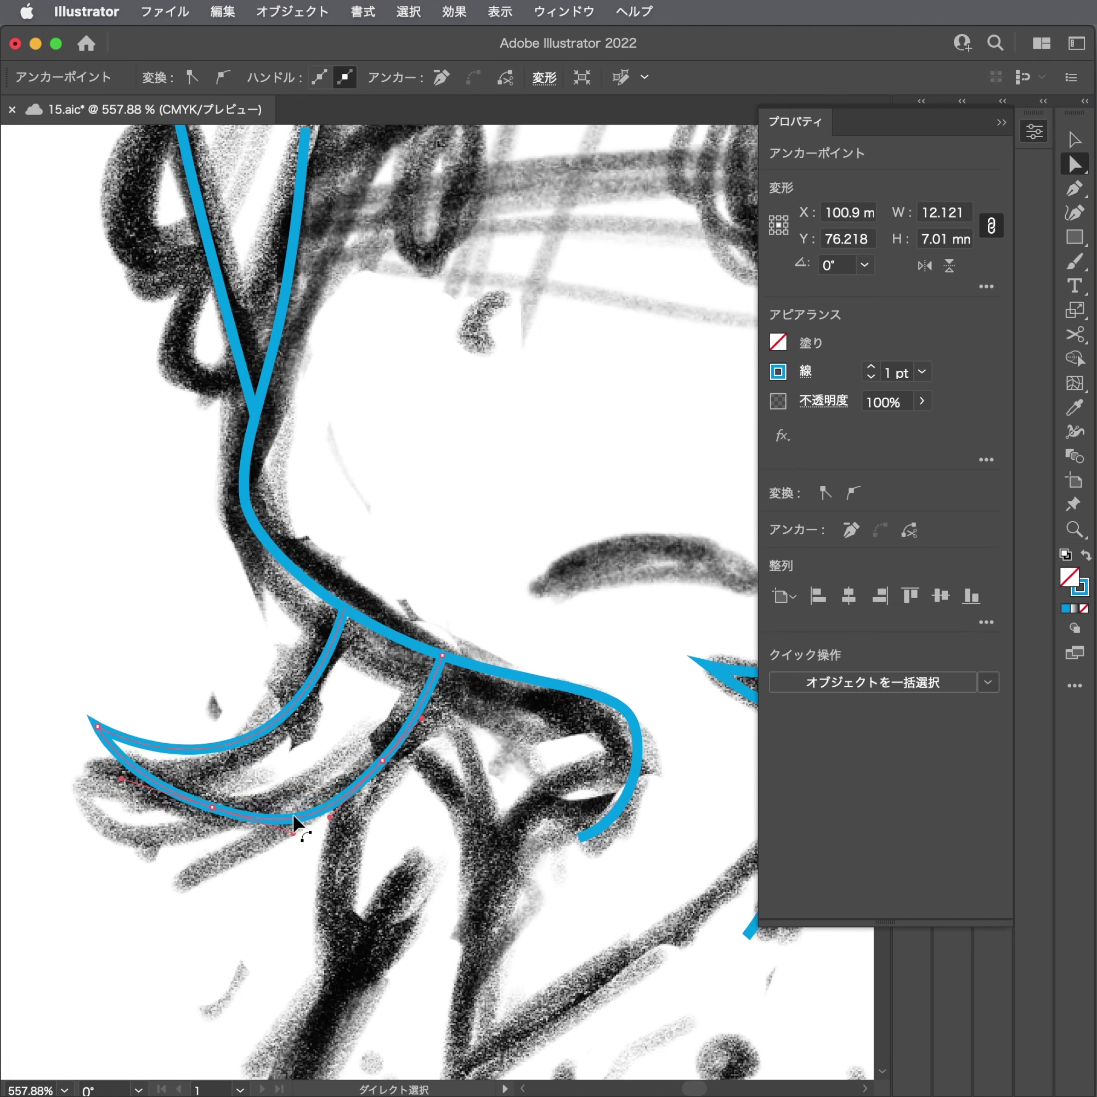
pyautogui.click(316, 762)
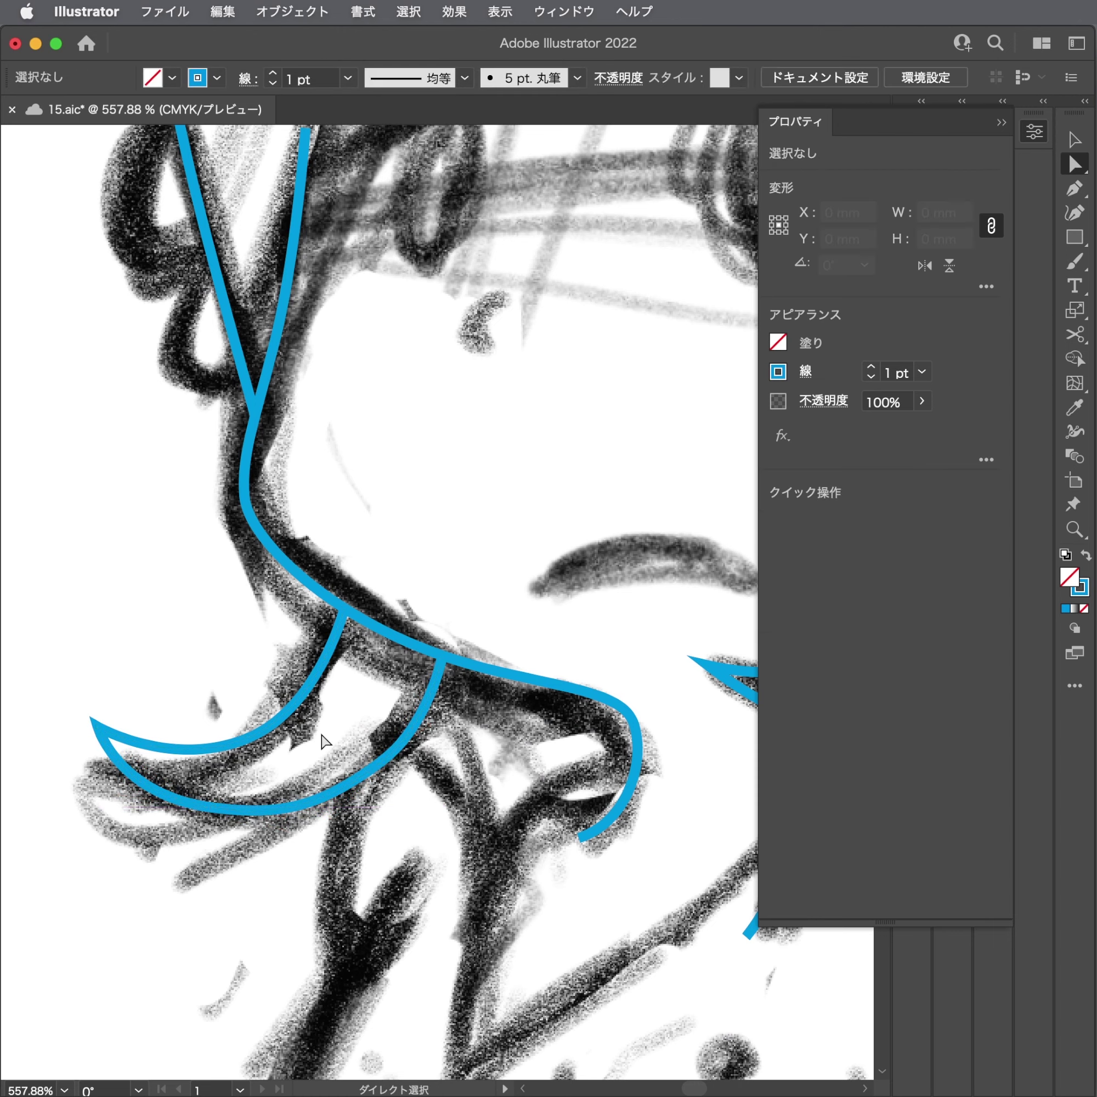
pyautogui.scroll(-3, 275, 691)
# Draw a blue curl strand from the hood's left edge around the sketched curl.
pyautogui.scroll(2, 288, 575)
pyautogui.press('p')
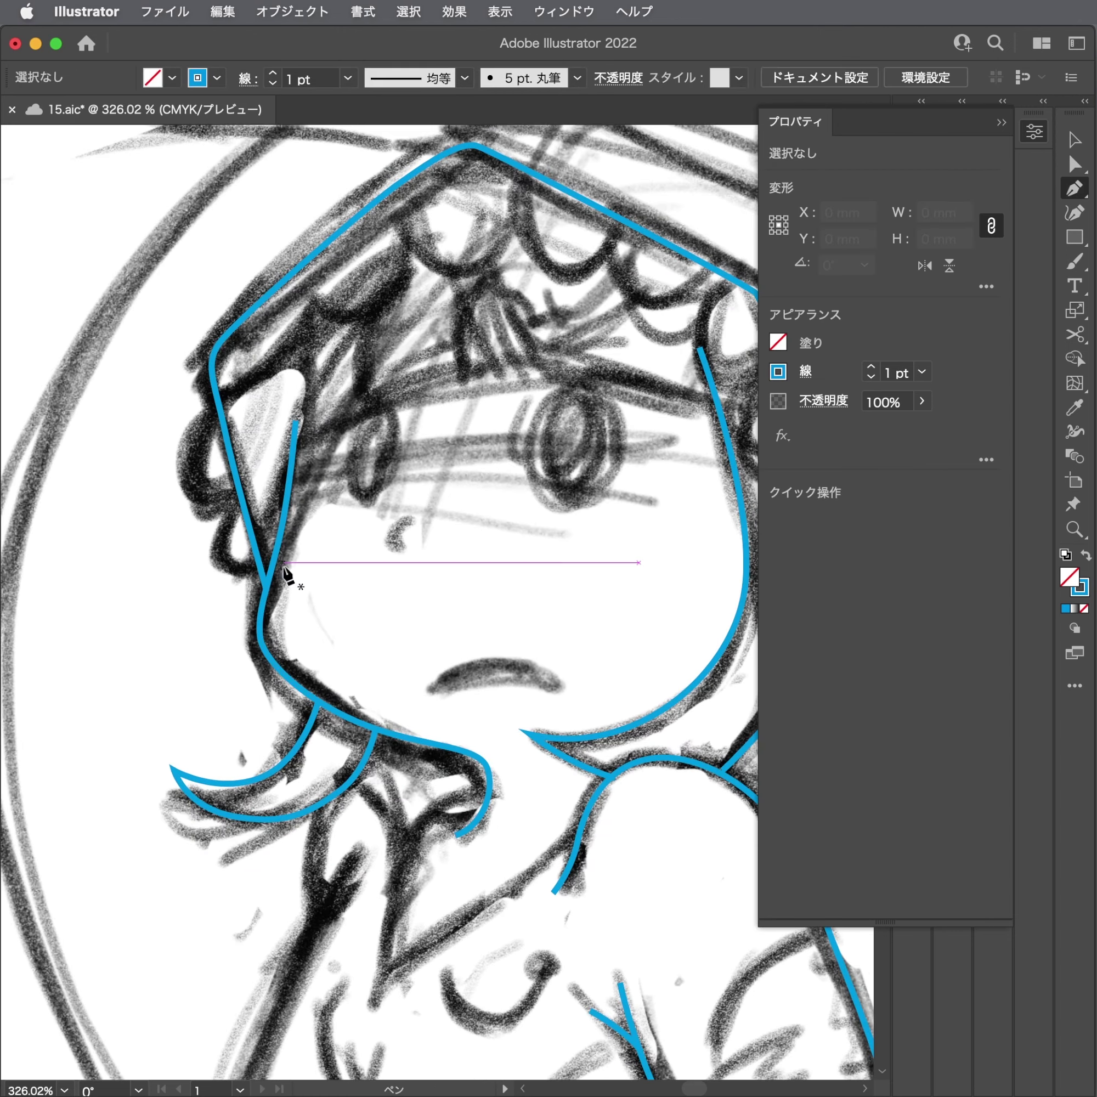
pyautogui.scroll(3, 220, 481)
pyautogui.scroll(2, 220, 481)
pyautogui.click(247, 490)
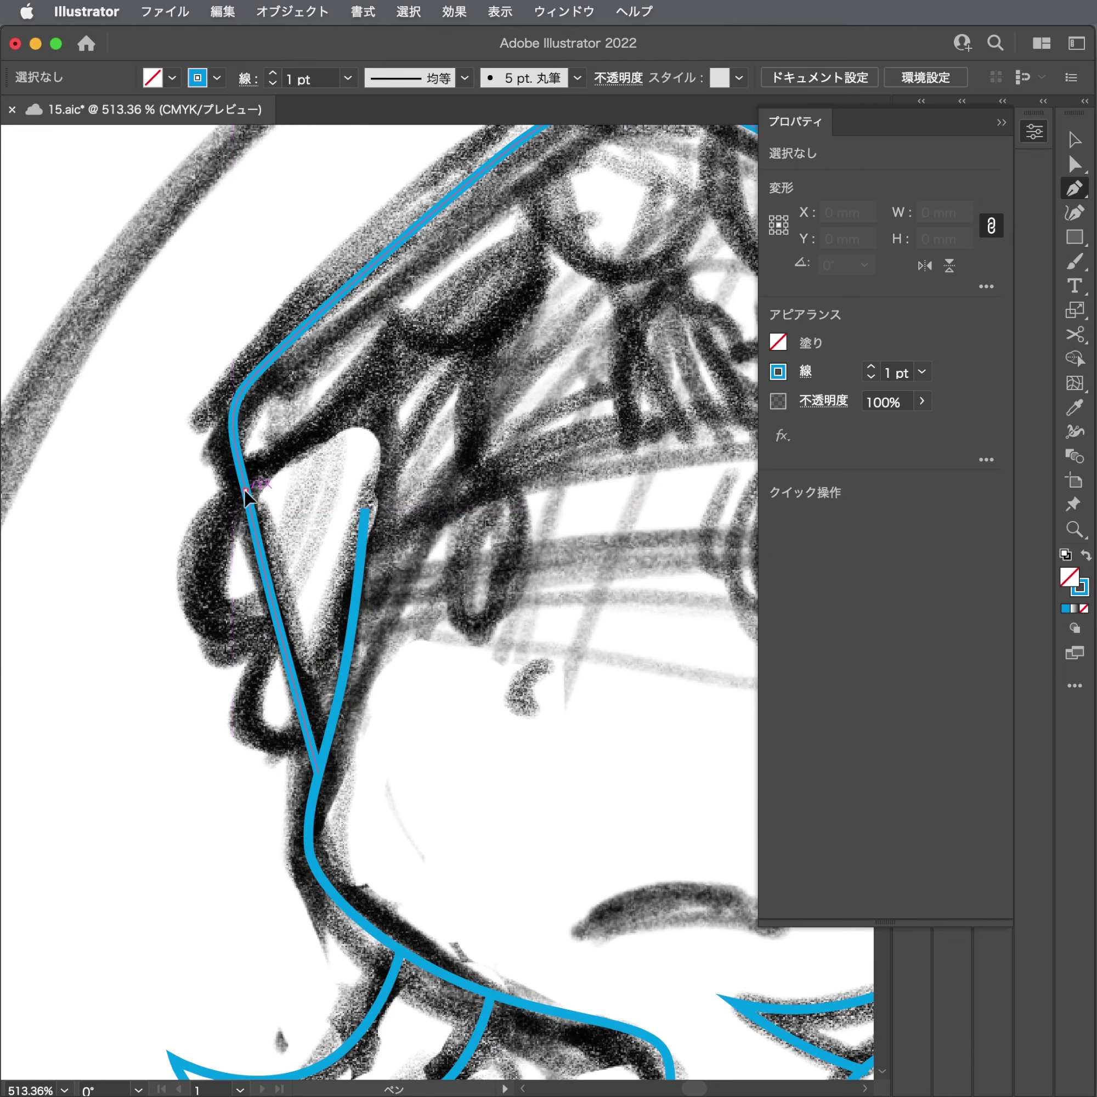
pyautogui.moveTo(197, 593); pyautogui.dragTo(206, 639)
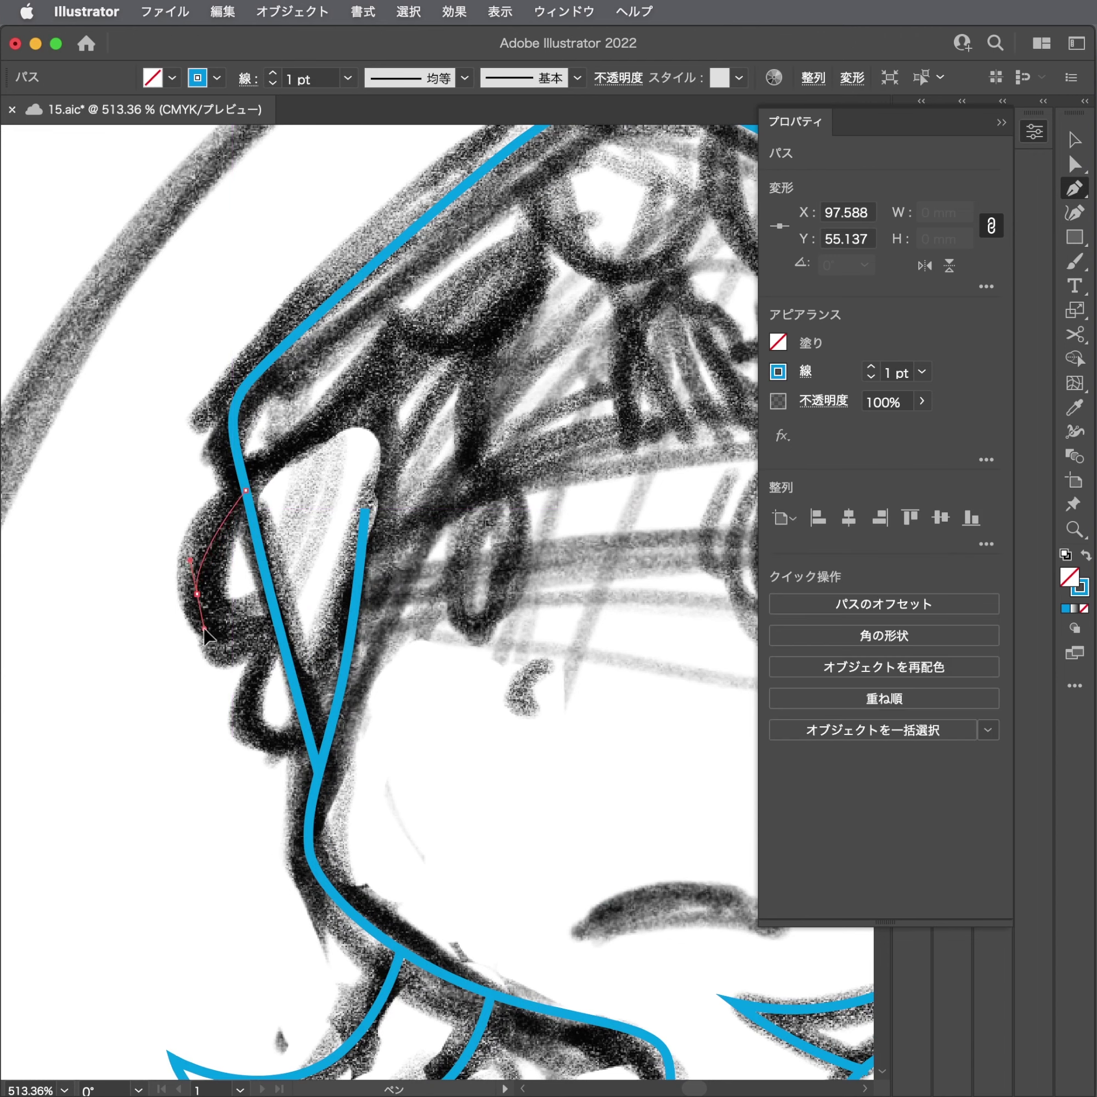
pyautogui.click(277, 621)
pyautogui.keyDown('ctrl'); pyautogui.click(196, 662); pyautogui.keyUp('ctrl')
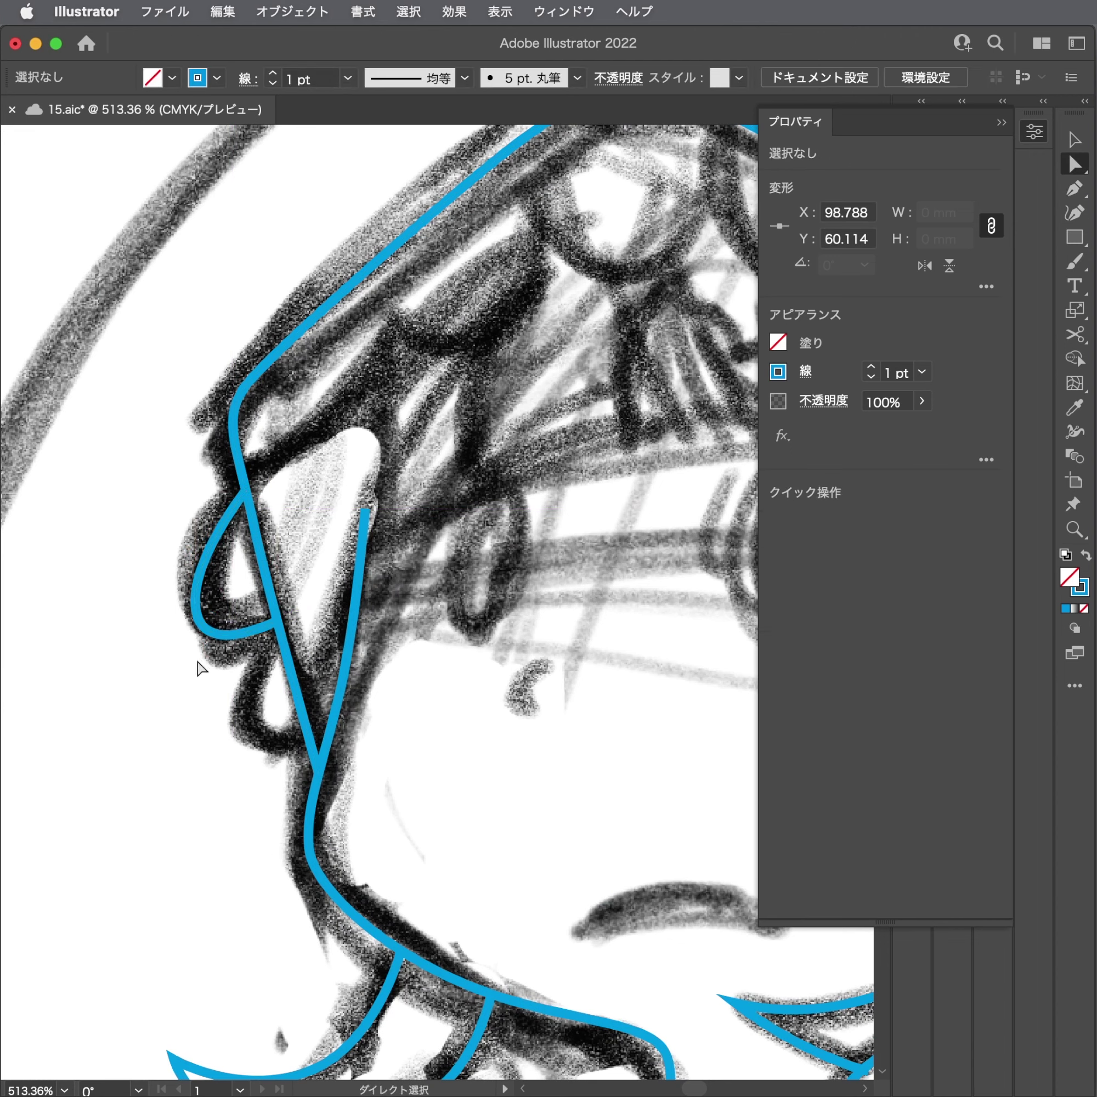
# Extend the curl from its end anchor with a second downward loop ending at the hood line.
pyautogui.scroll(2, 195, 662)
pyautogui.click(305, 614)
pyautogui.click(191, 585)
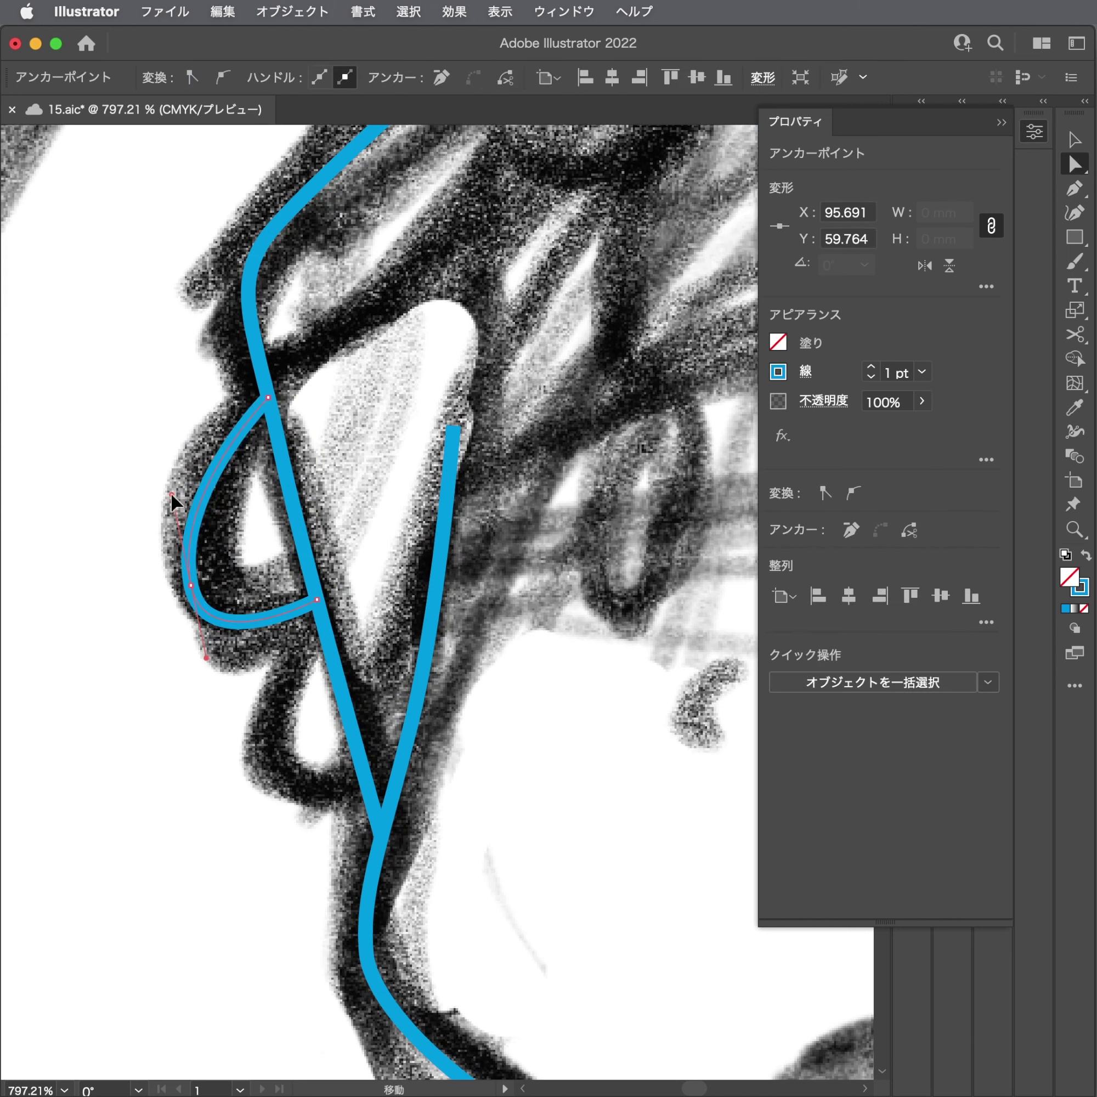
pyautogui.press('p')
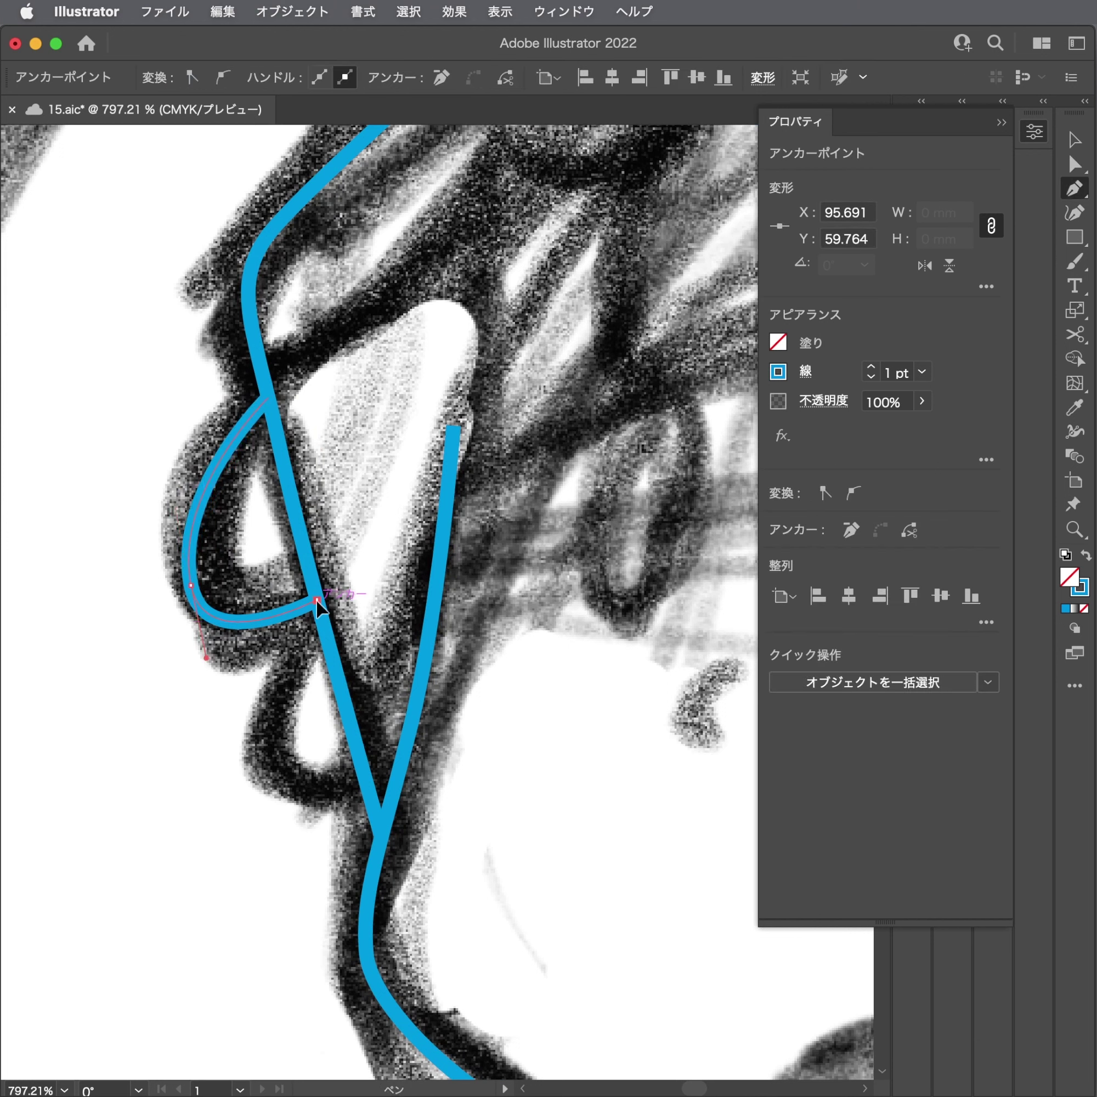
pyautogui.moveTo(317, 601); pyautogui.dragTo(272, 770)
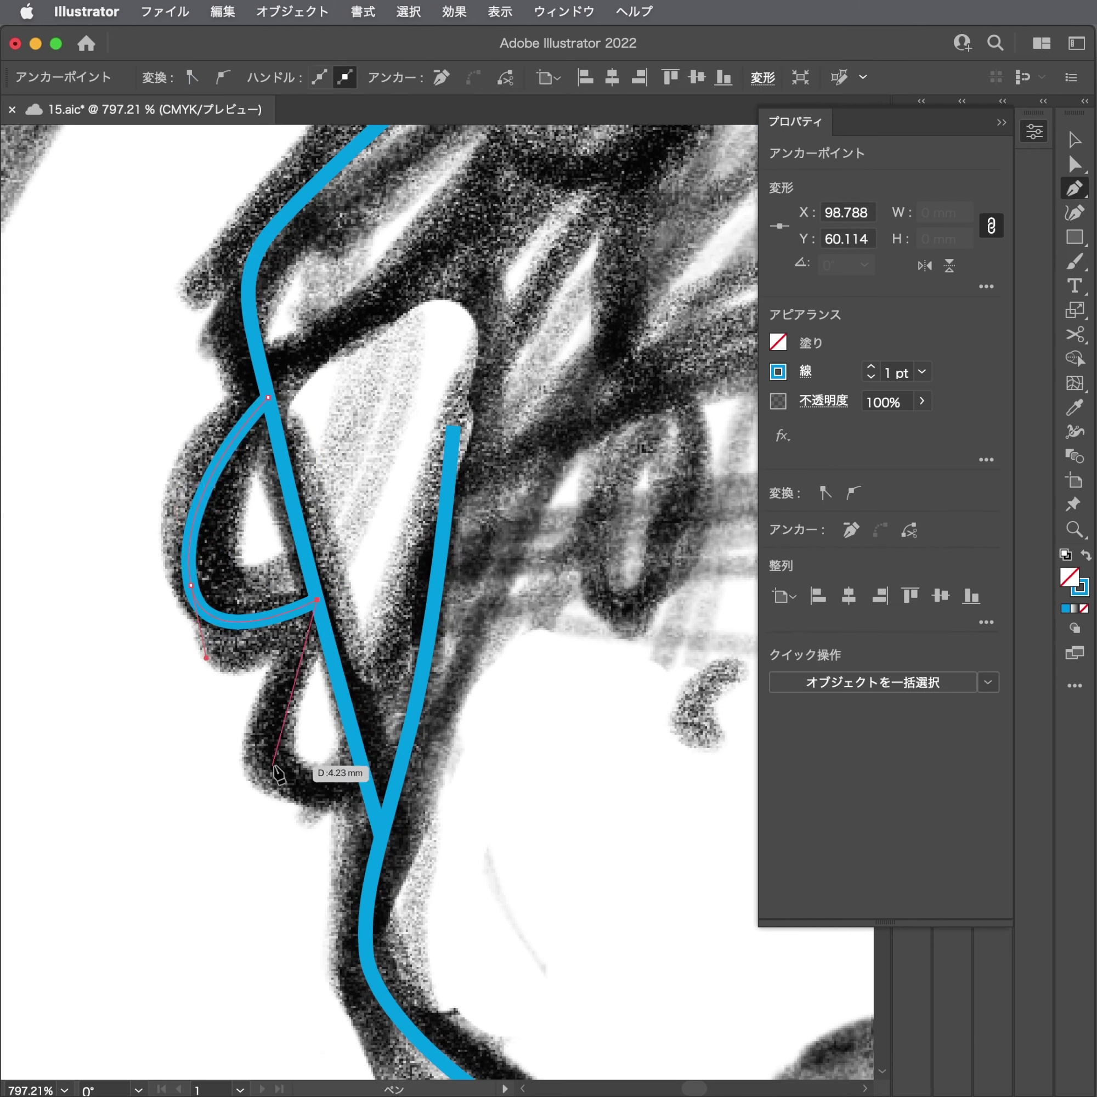
pyautogui.click(364, 775)
# Draw a new strand from the hood's upper edge toward the sketched bang, redoing a misplaced segment.
pyautogui.scroll(5, 390, 464)
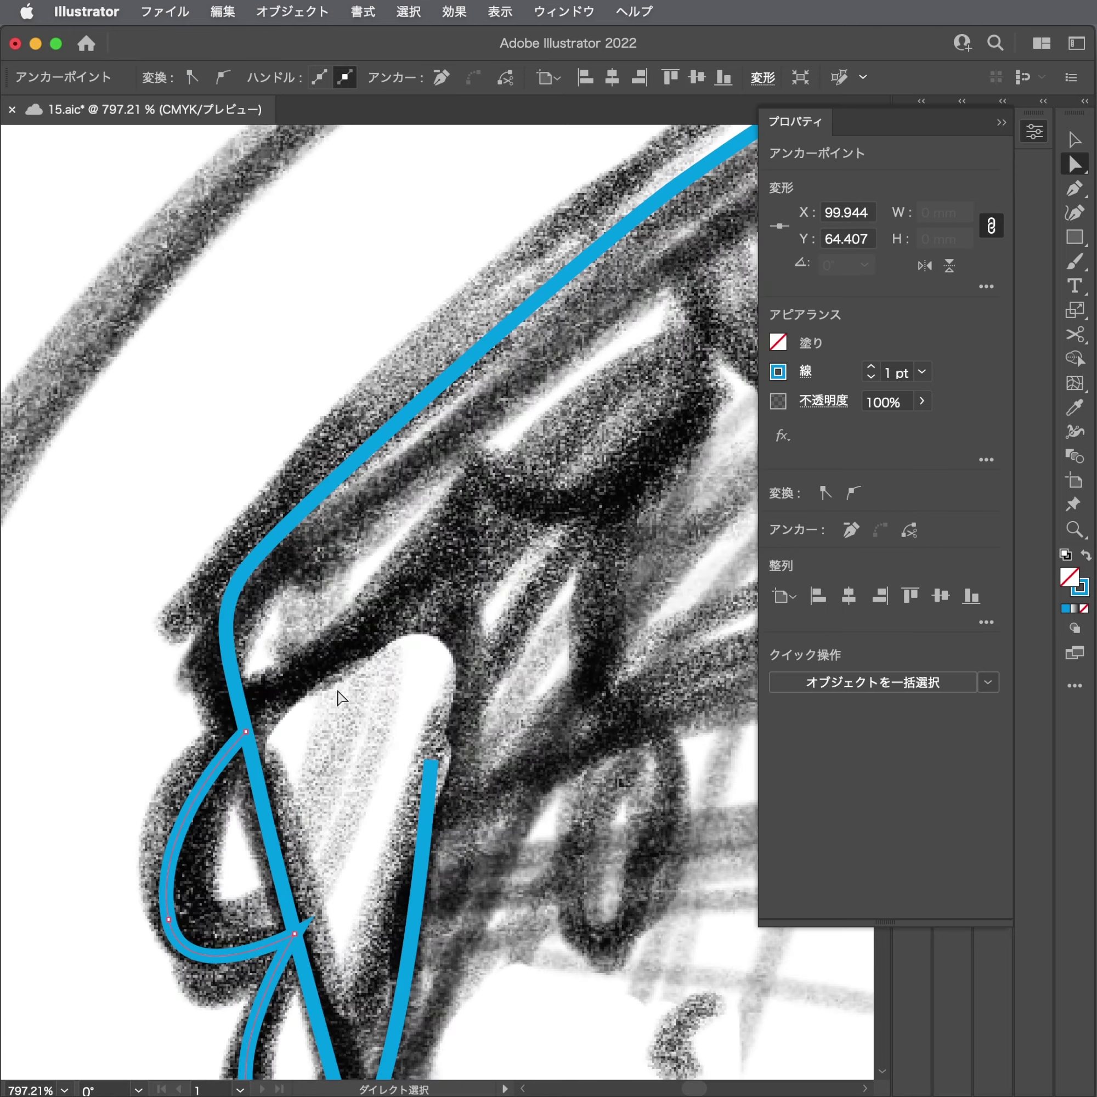
pyautogui.scroll(3, 368, 573)
pyautogui.scroll(-3, 281, 627)
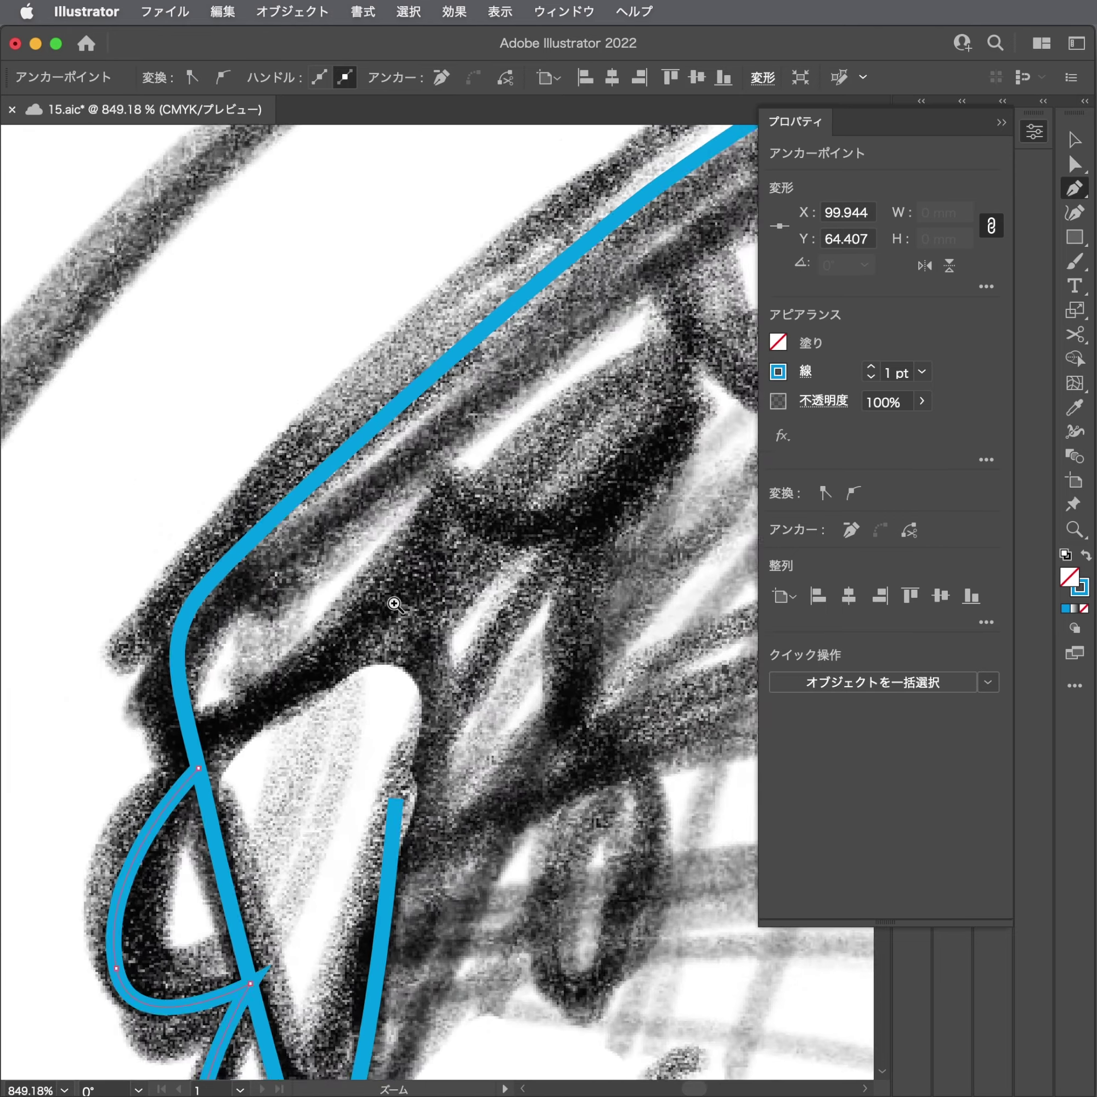
pyautogui.scroll(-4, 391, 600)
pyautogui.scroll(2, 261, 585)
pyautogui.scroll(1, 260, 586)
pyautogui.hscroll(-3, 288, 608)
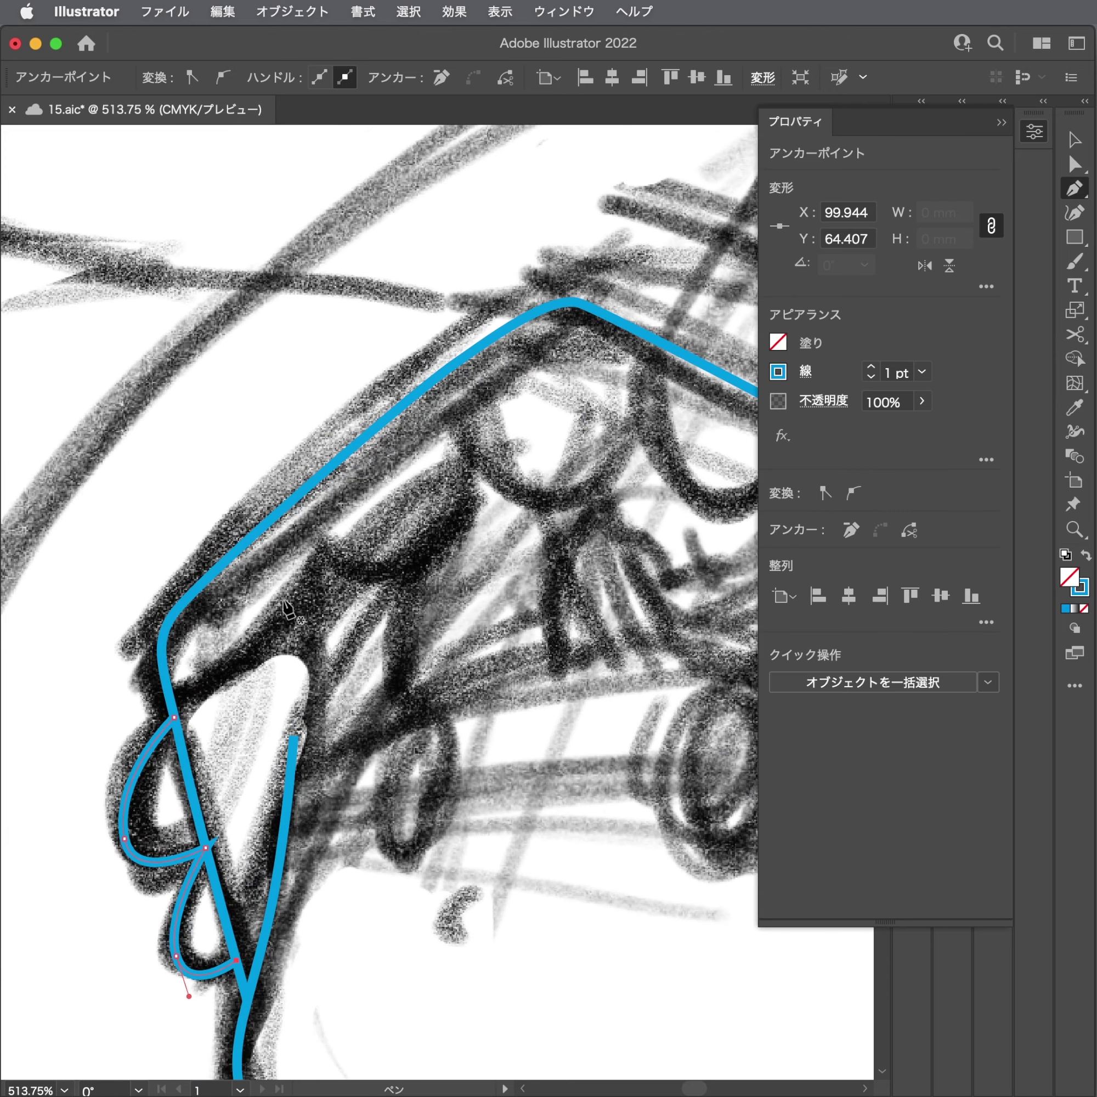
pyautogui.click(247, 541)
pyautogui.moveTo(236, 650); pyautogui.dragTo(193, 698)
pyautogui.hotkey('ctrl', 'z')
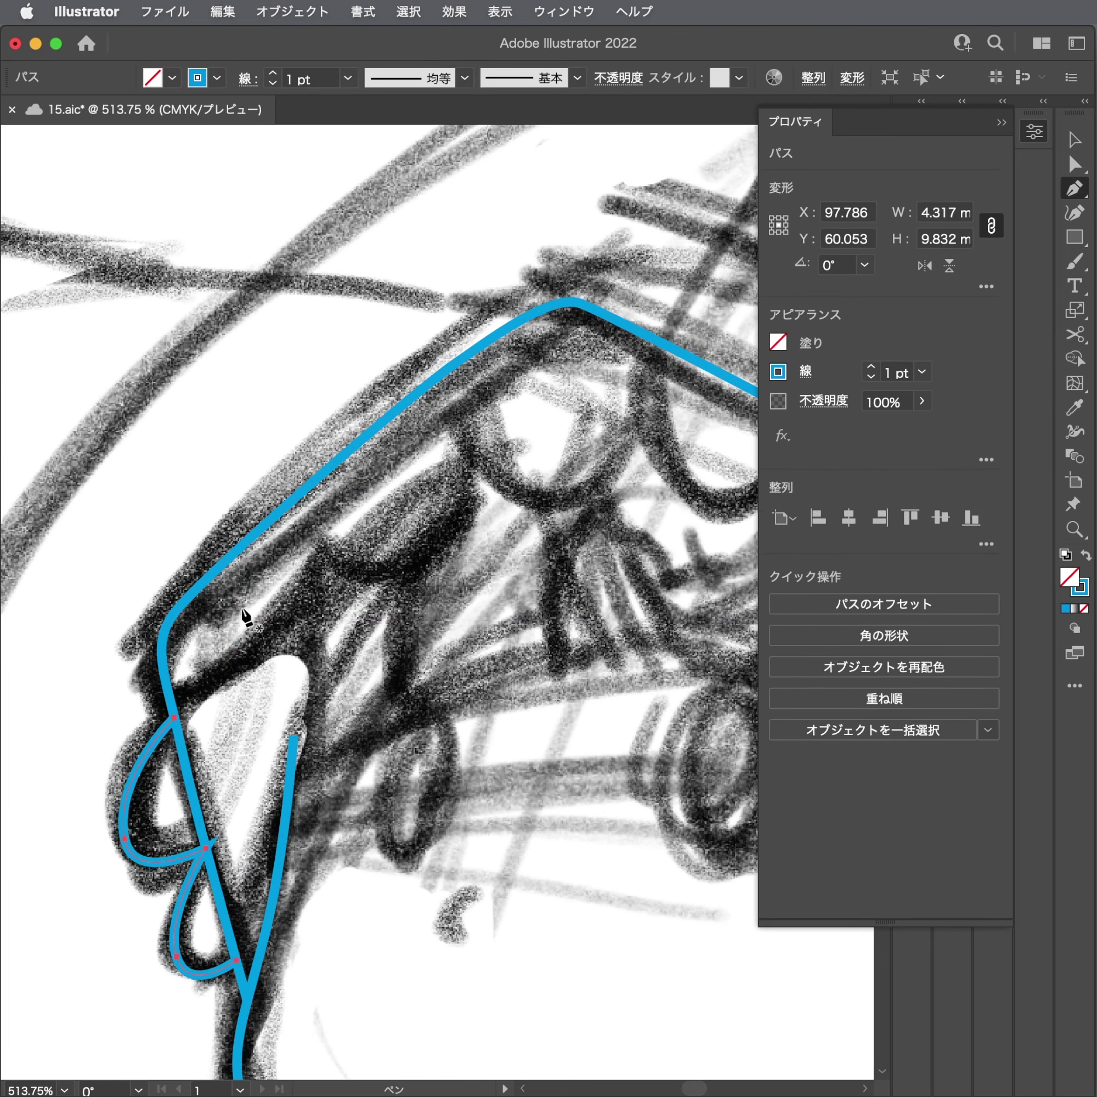
pyautogui.click(248, 545)
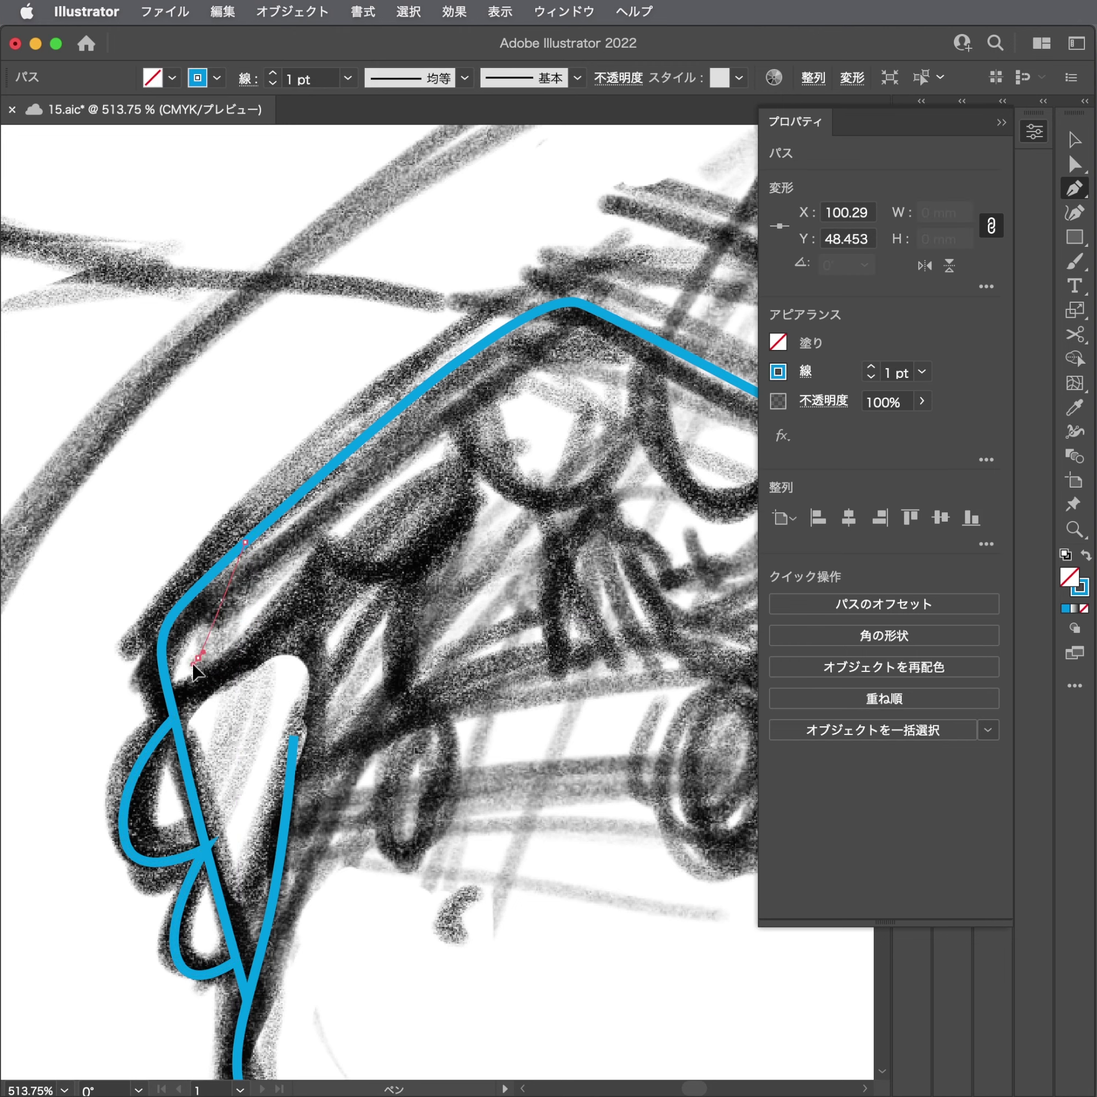
pyautogui.moveTo(197, 657)
pyautogui.mouseDown()
pyautogui.moveTo(135, 693)
pyautogui.moveTo(353, 658)
pyautogui.moveTo(235, 668)
pyautogui.mouseUp()
# Finish the upper loop strand and reshape its points to match the sketch.
pyautogui.keyDown('ctrl'); pyautogui.click(136, 663); pyautogui.keyUp('ctrl')
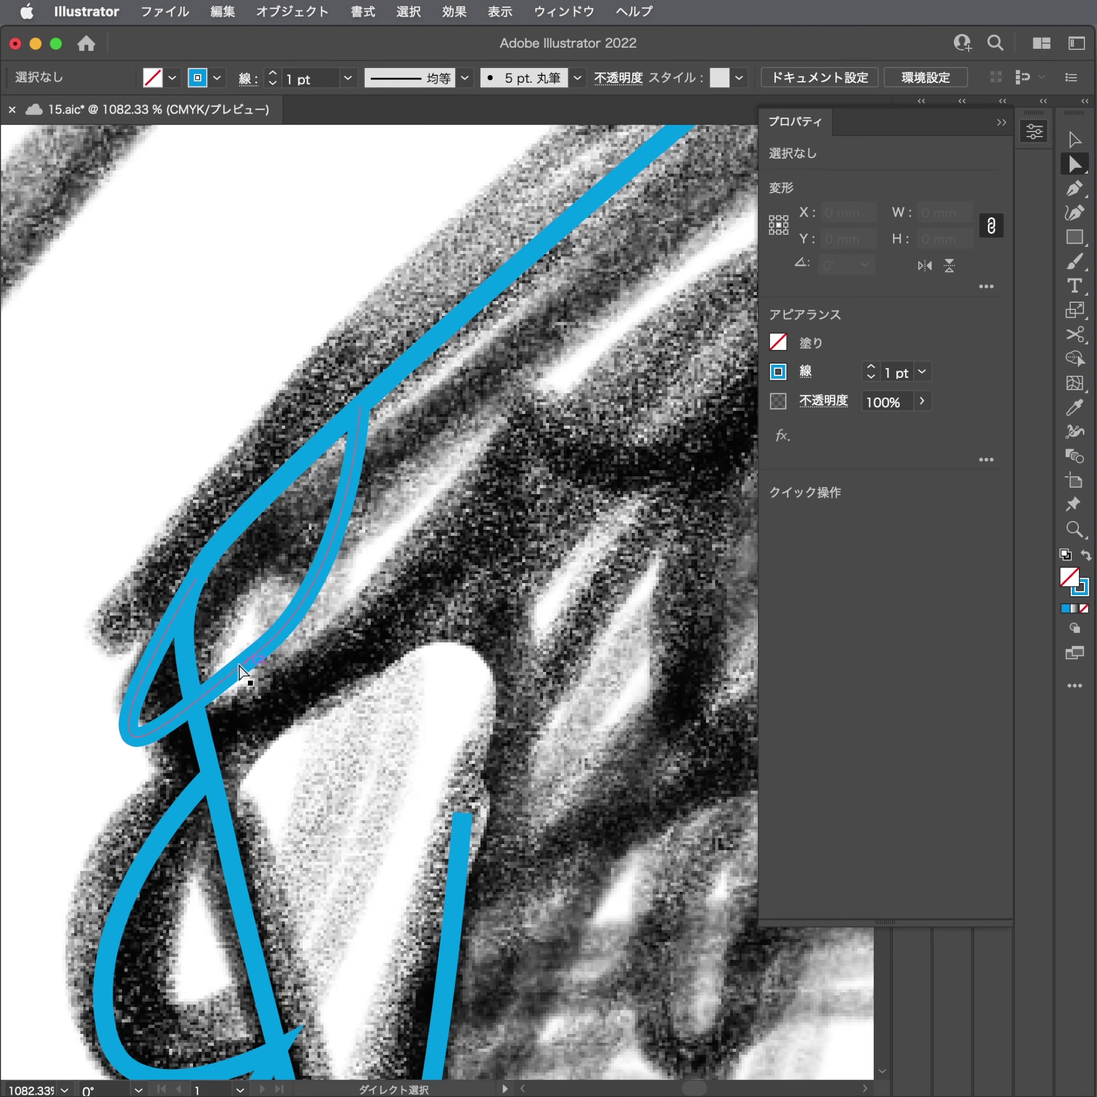
pyautogui.click(242, 672)
pyautogui.hscroll(-5, 241, 671)
pyautogui.moveTo(353, 709); pyautogui.dragTo(346, 679)
pyautogui.moveTo(427, 594); pyautogui.dragTo(430, 603)
pyautogui.click(291, 648)
pyautogui.moveTo(294, 648); pyautogui.dragTo(337, 644)
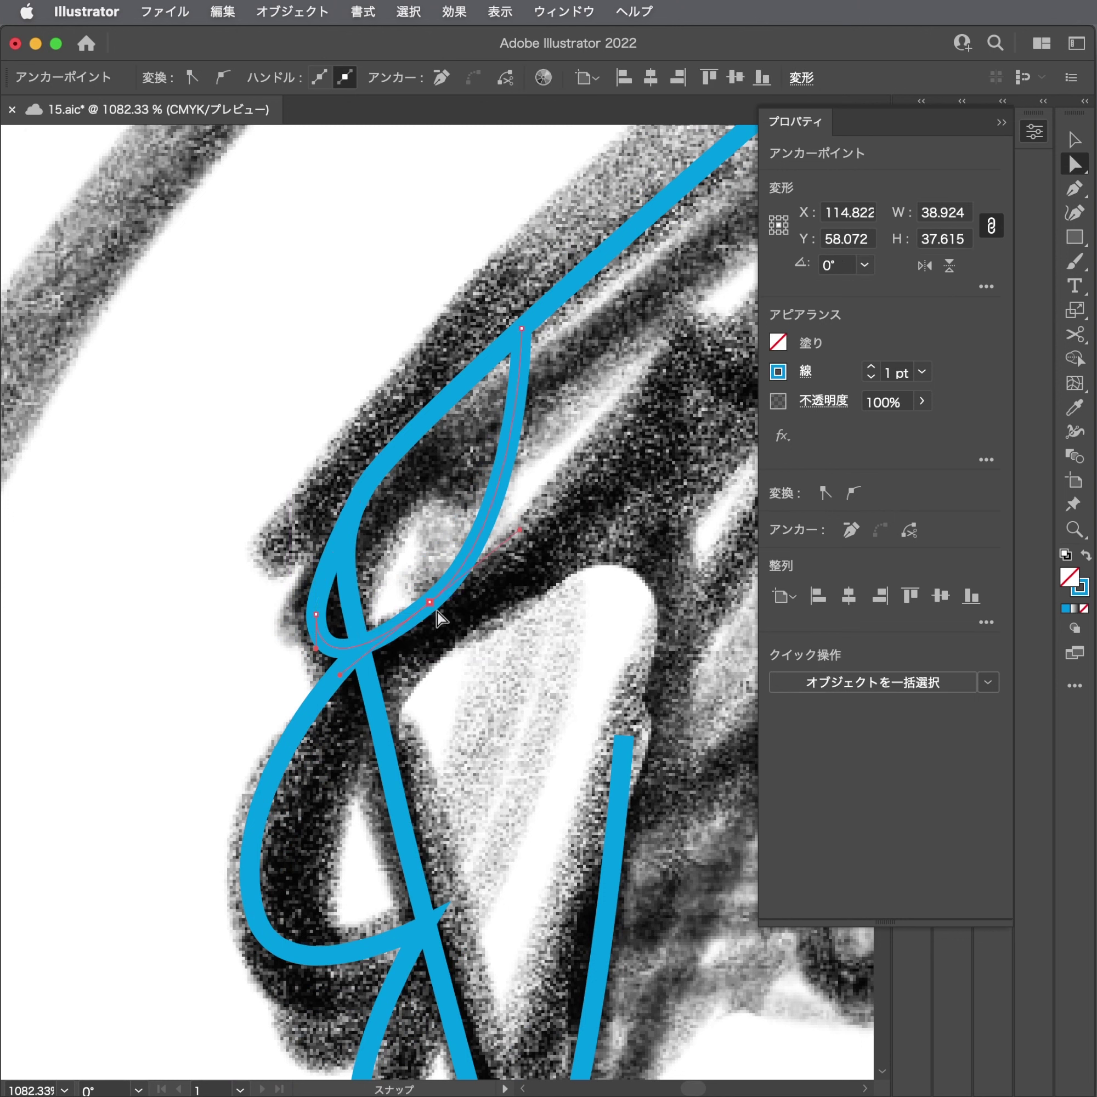
pyautogui.moveTo(430, 604); pyautogui.dragTo(438, 619)
pyautogui.moveTo(352, 689); pyautogui.dragTo(357, 671)
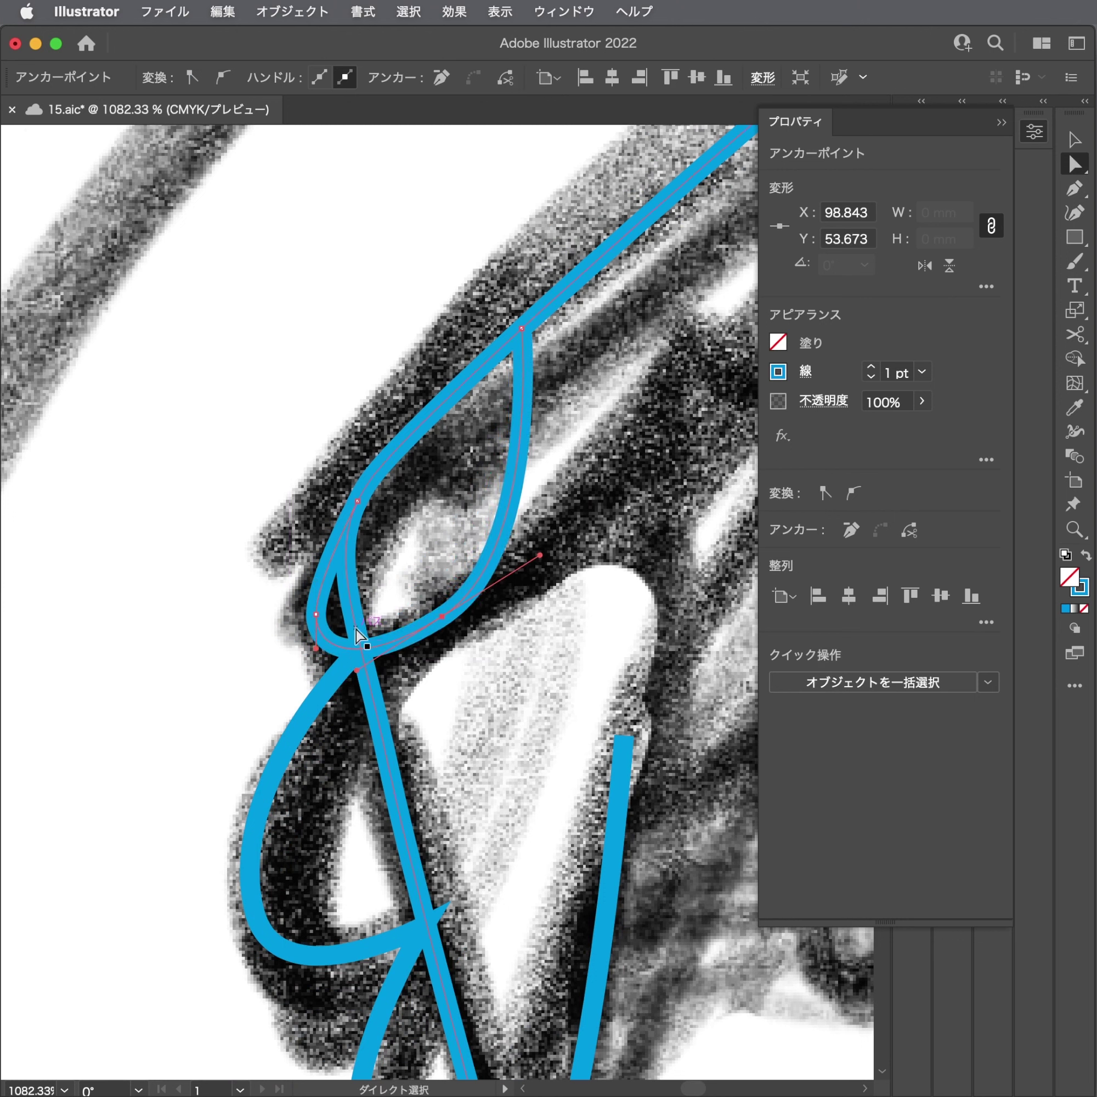
# Refine the loop's upper-left point and the scallop curve's handle.
pyautogui.click(321, 559)
pyautogui.scroll(-3, 315, 562)
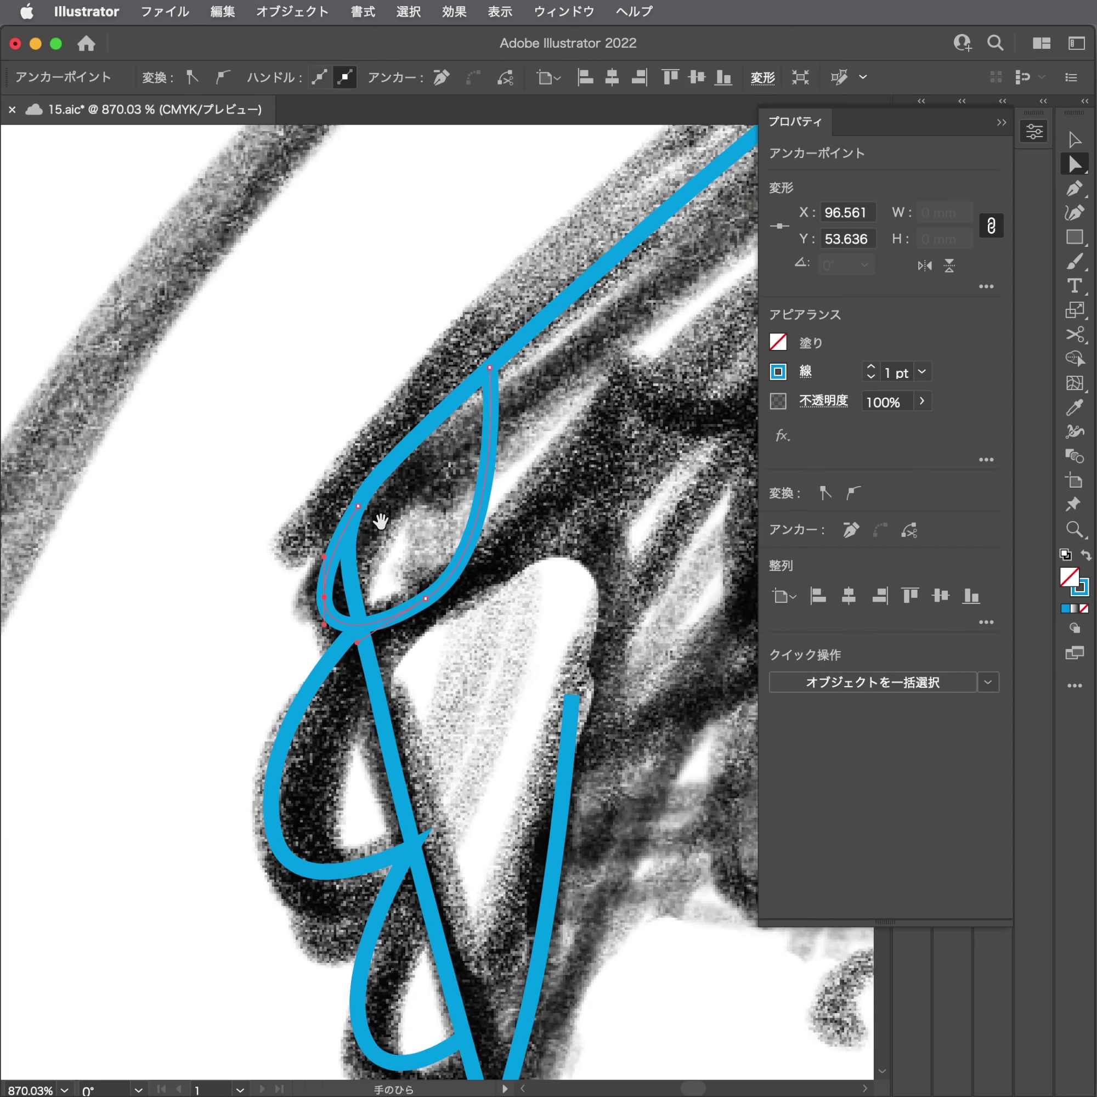
pyautogui.moveTo(372, 502)
pyautogui.mouseDown()
pyautogui.moveTo(403, 483)
pyautogui.moveTo(396, 469)
pyautogui.mouseUp()
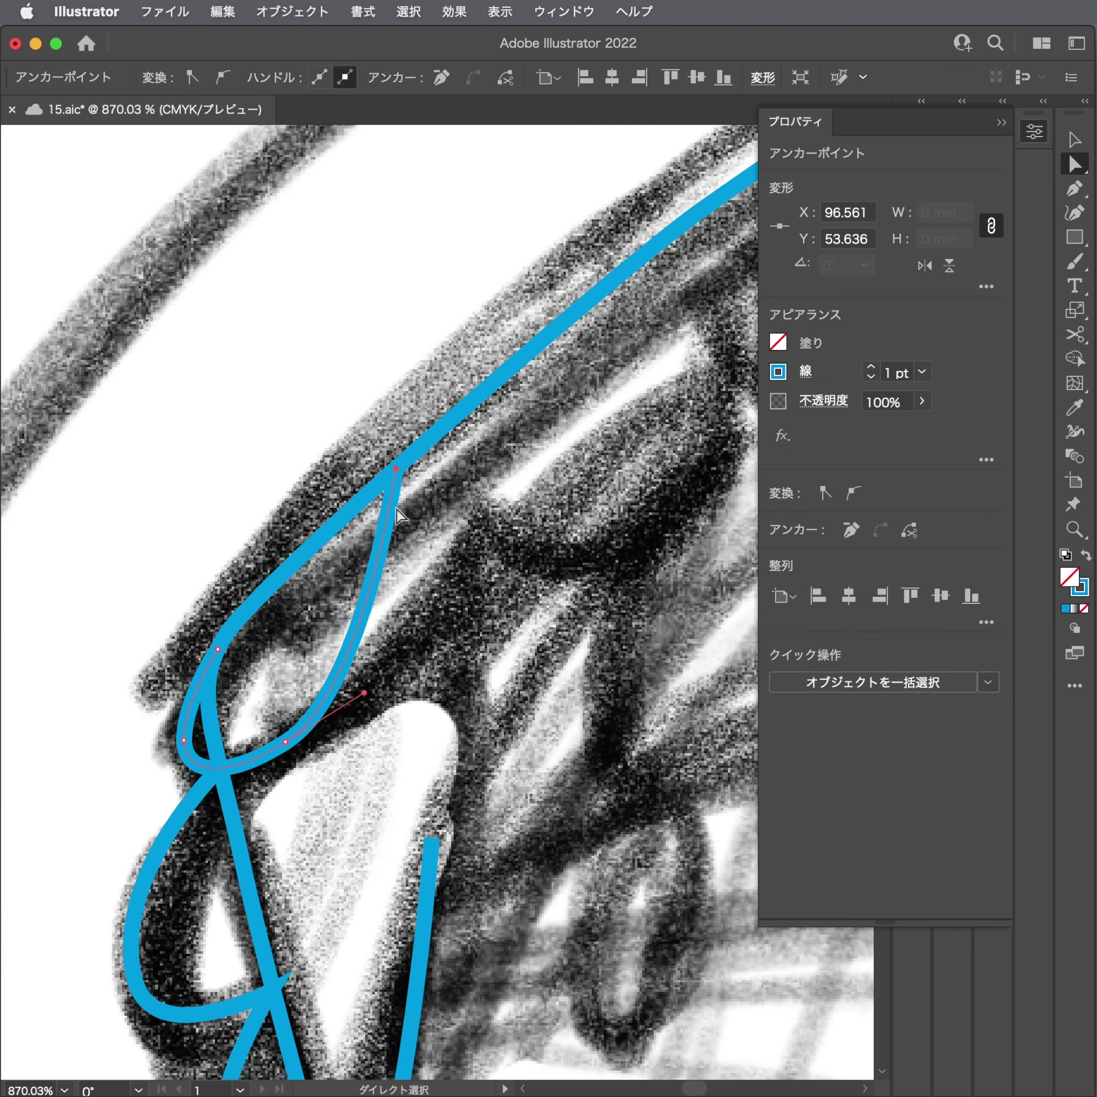
pyautogui.moveTo(365, 699); pyautogui.dragTo(421, 656)
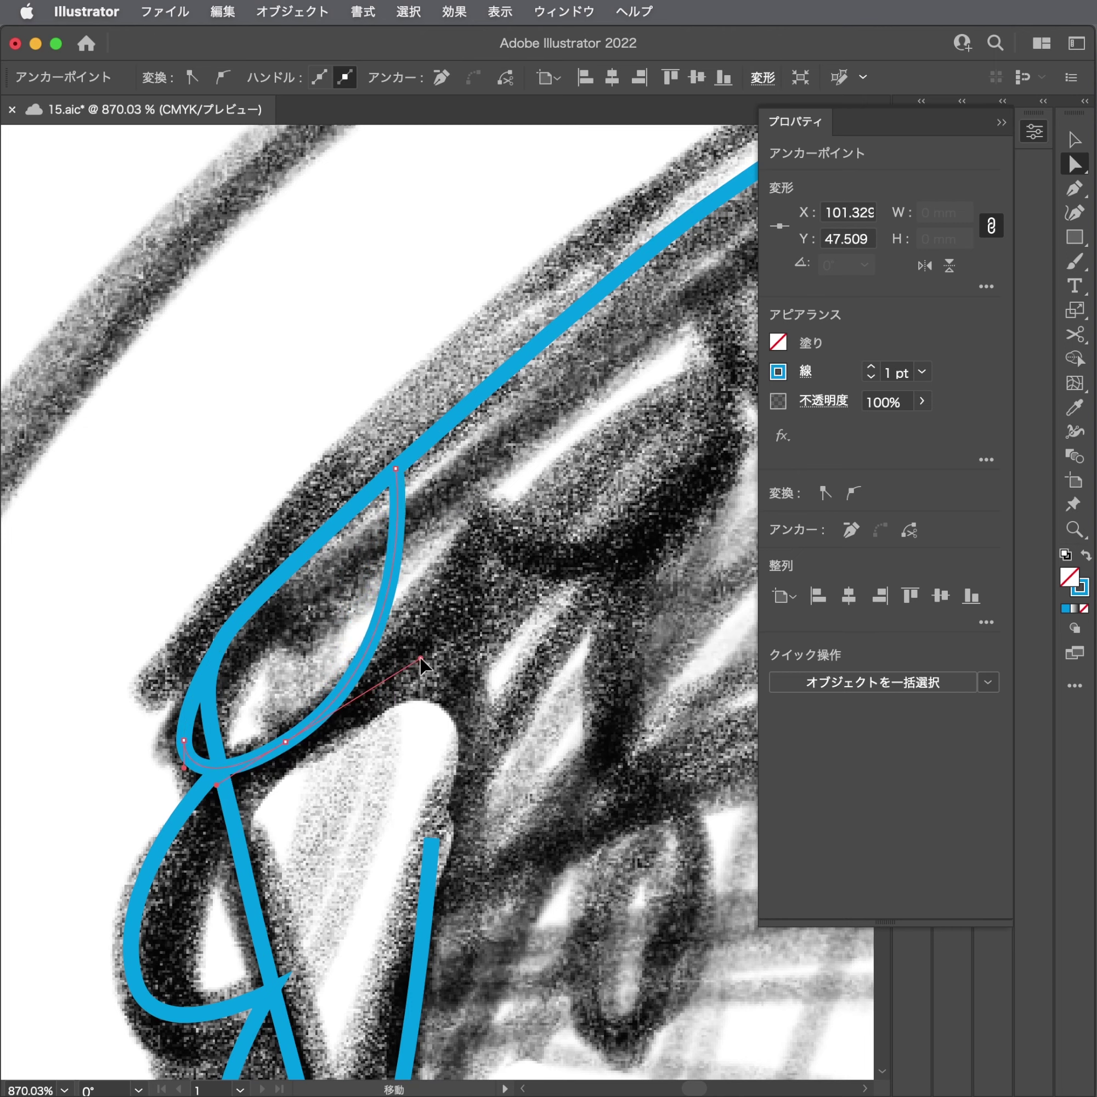
pyautogui.click(420, 656)
pyautogui.scroll(-5, 173, 641)
# Draw a U-shaped scallop between two points on the hood's upper-left line.
pyautogui.press('p')
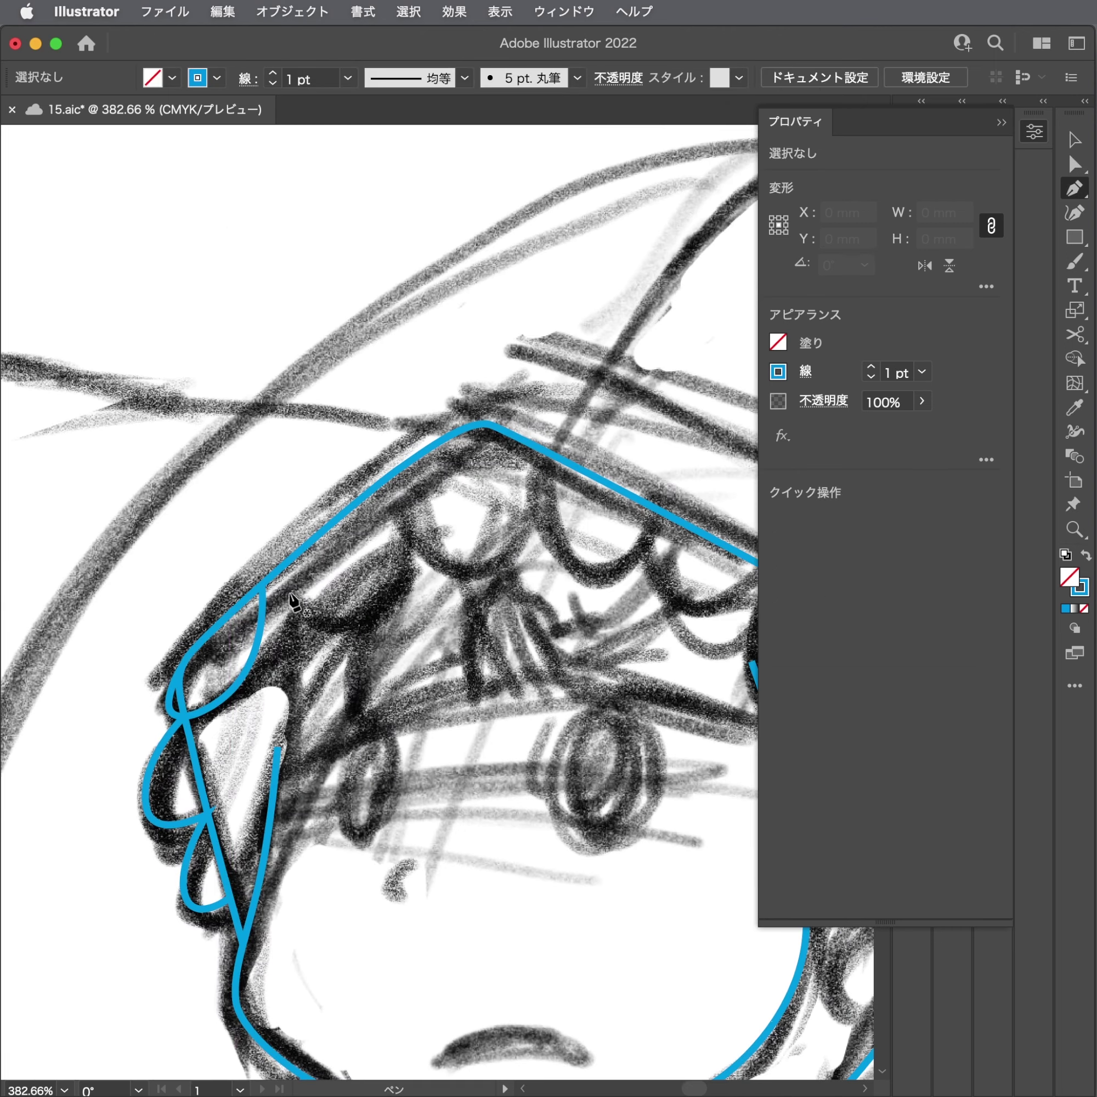
pyautogui.scroll(2, 262, 585)
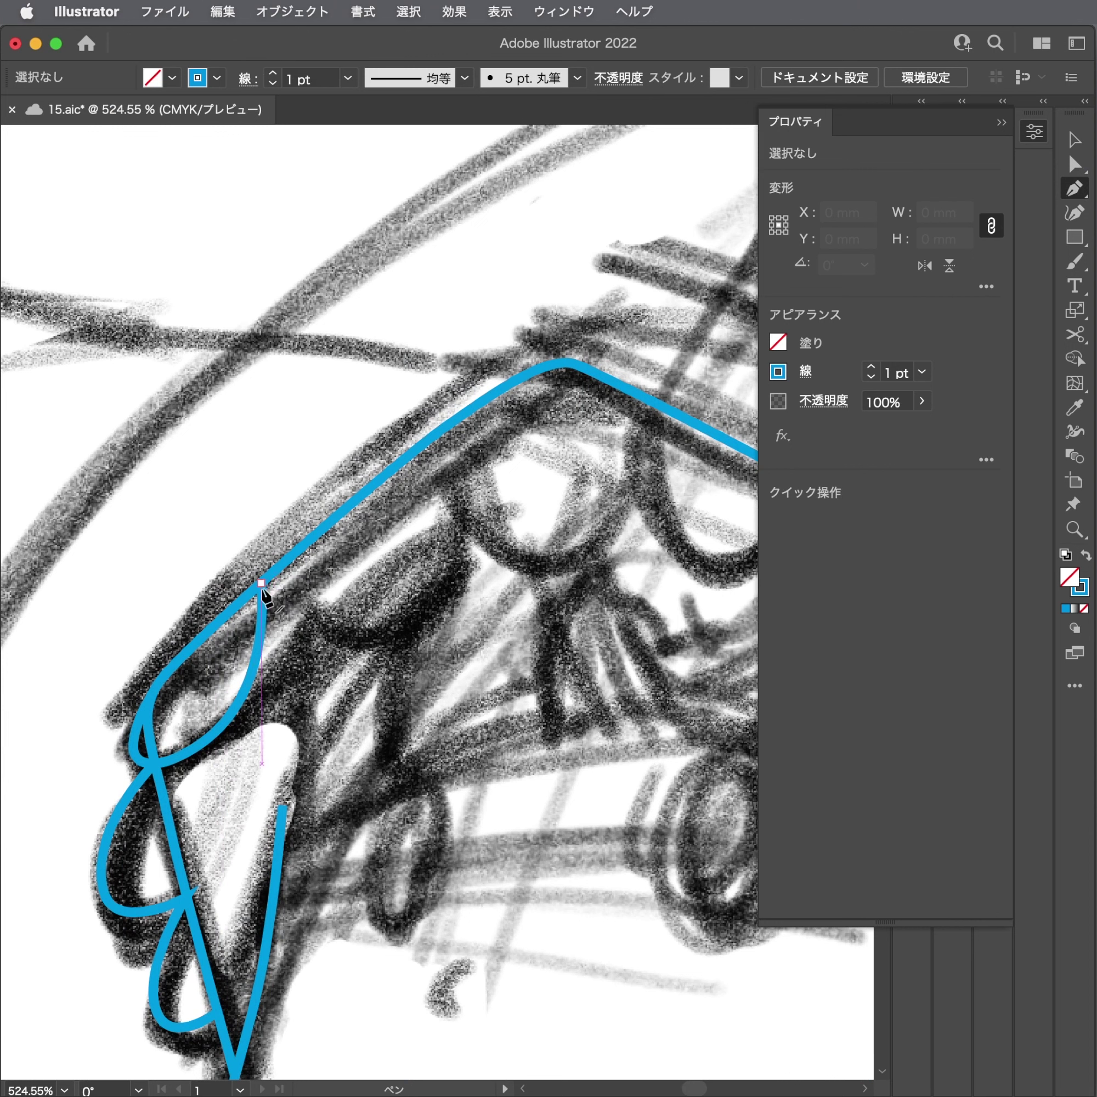
pyautogui.click(263, 585)
pyautogui.moveTo(405, 624); pyautogui.dragTo(405, 624)
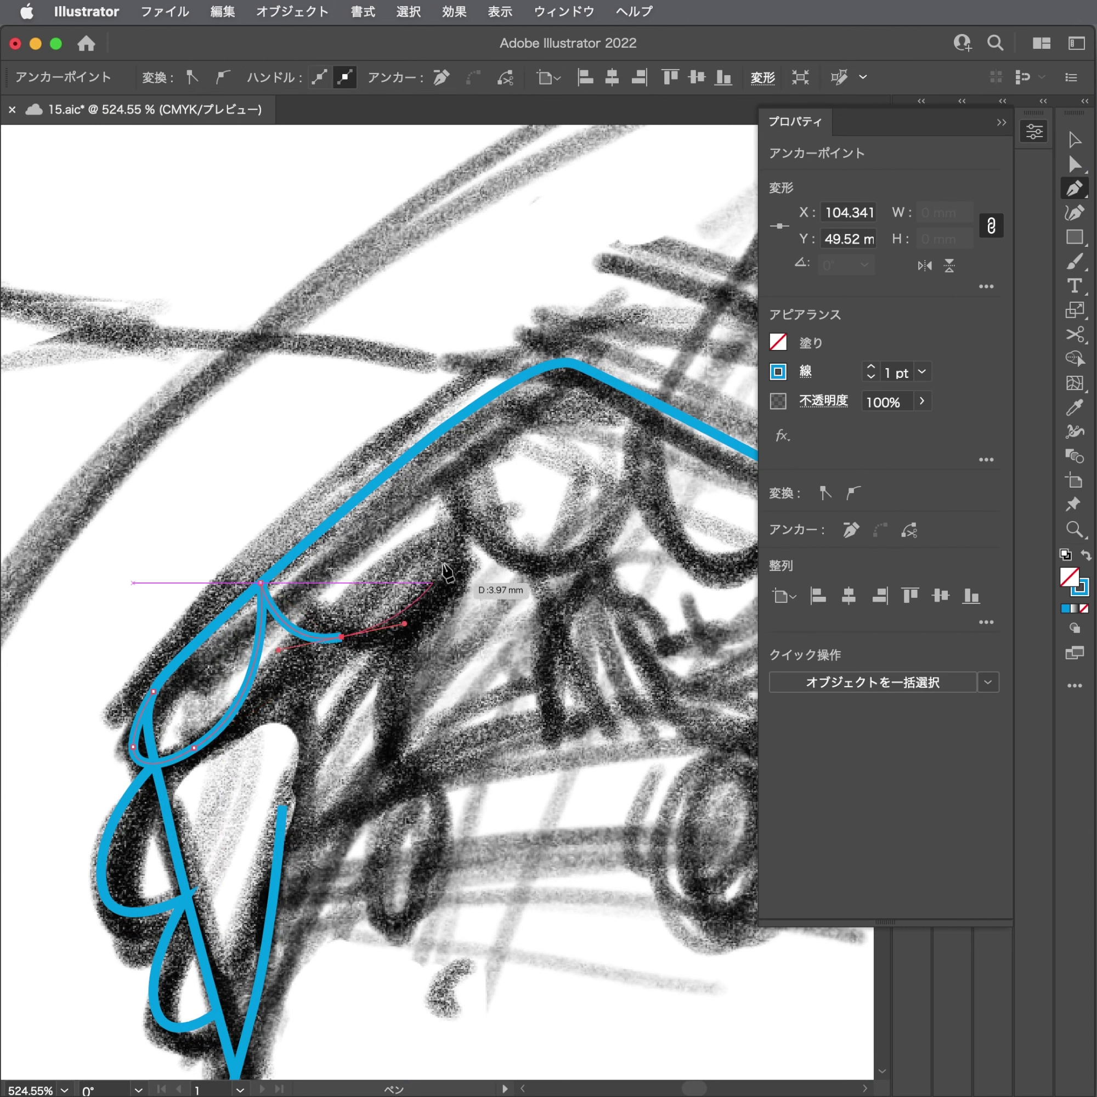
pyautogui.moveTo(415, 449); pyautogui.dragTo(417, 340)
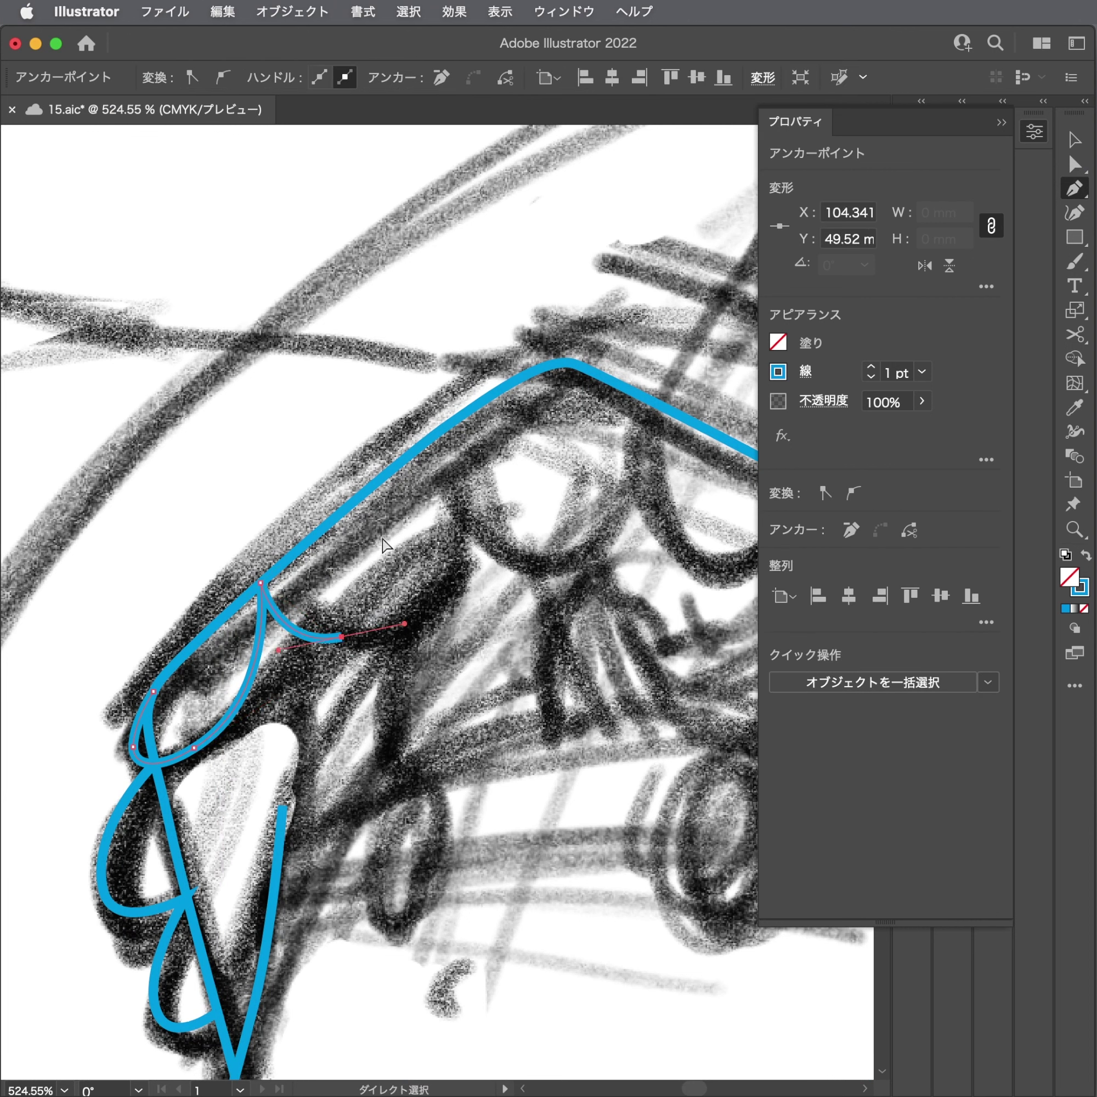
pyautogui.hotkey('ctrl', 'z')
pyautogui.hotkey('ctrl', 'z')
pyautogui.moveTo(279, 605); pyautogui.dragTo(350, 645)
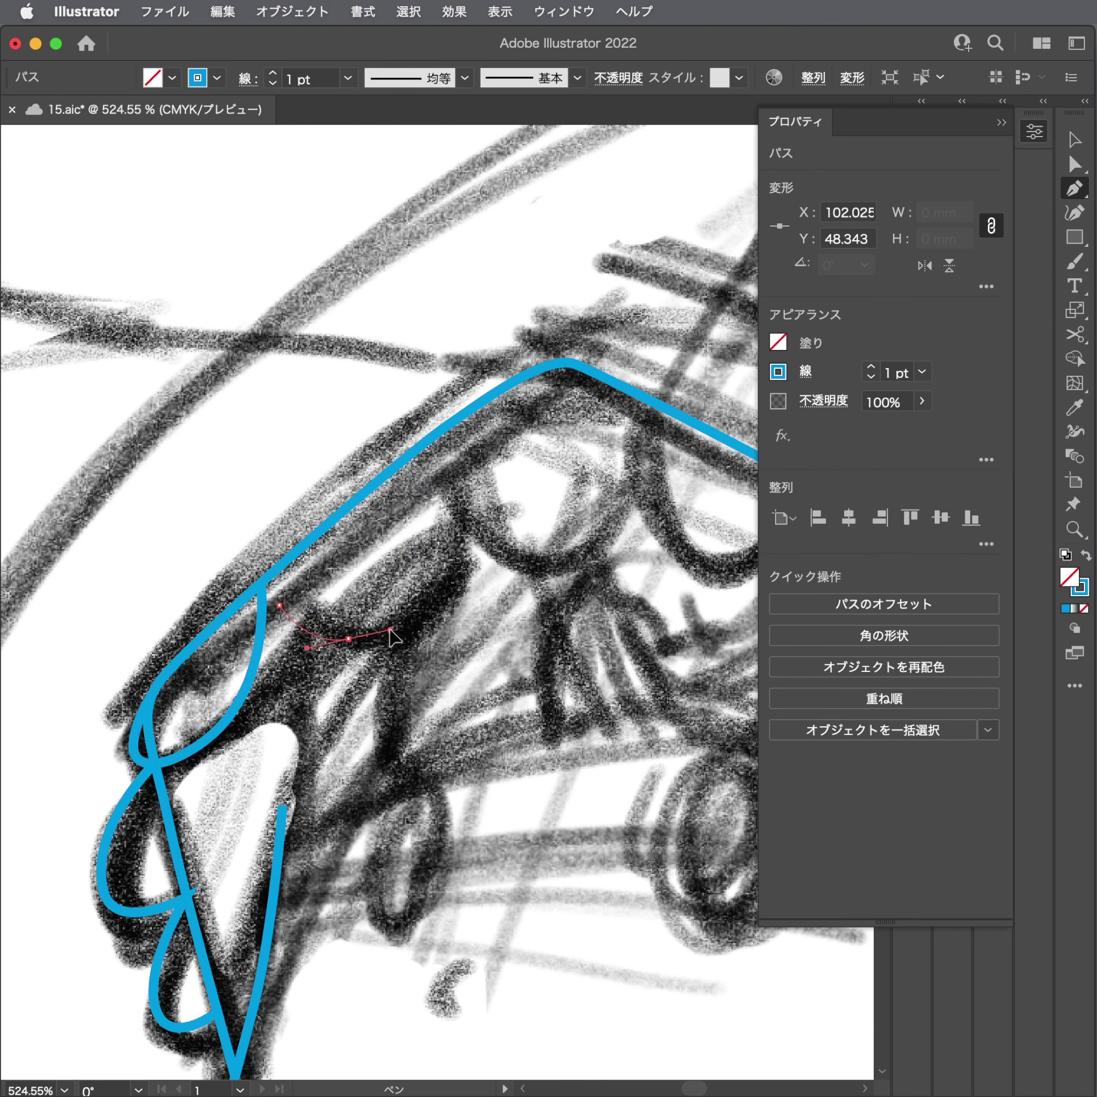
pyautogui.click(430, 496)
pyautogui.moveTo(435, 507); pyautogui.dragTo(427, 447)
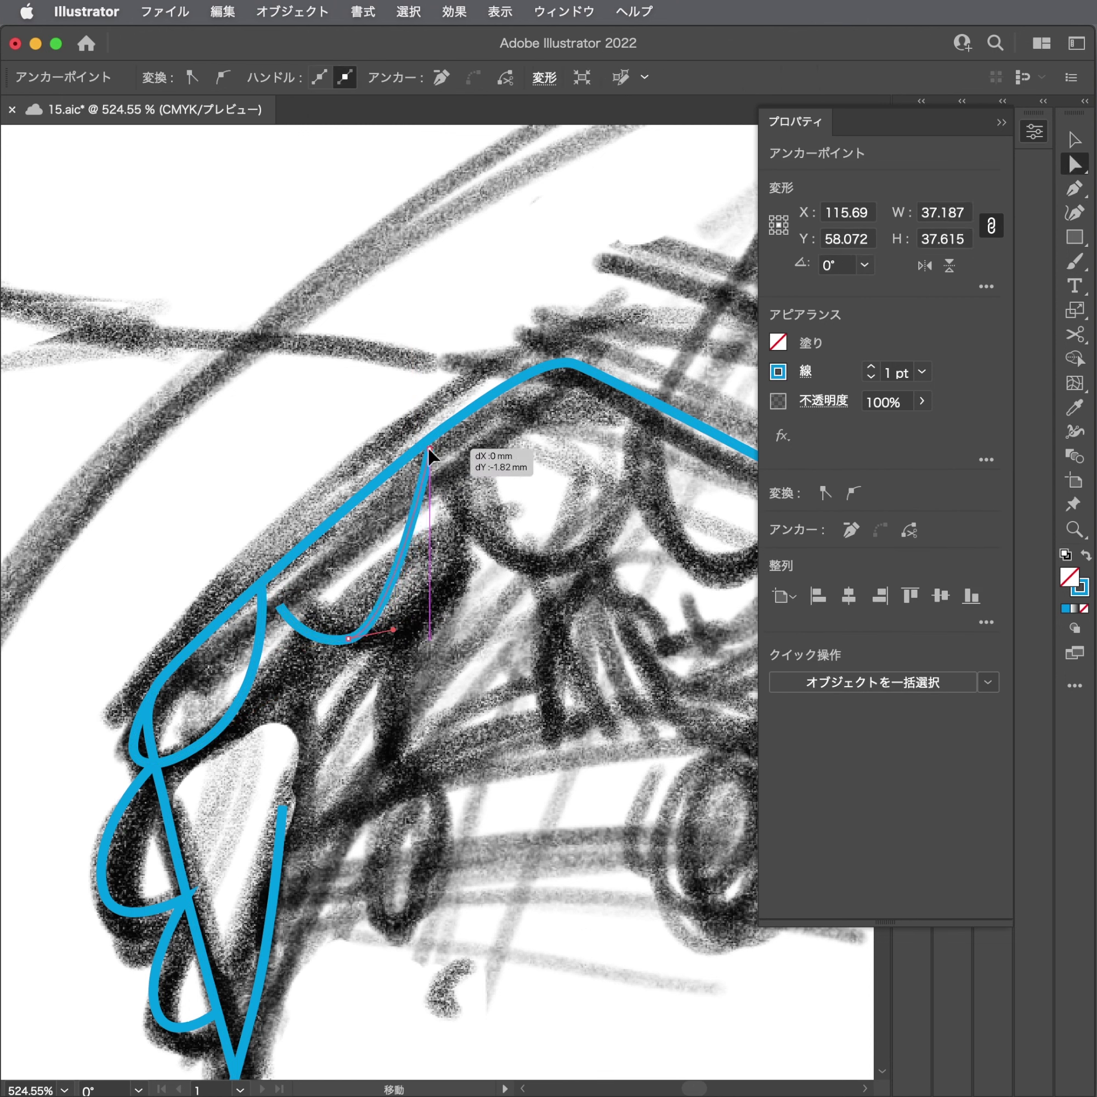
# Round the scallop's bottom and join its start to the previous junction.
pyautogui.click(372, 640)
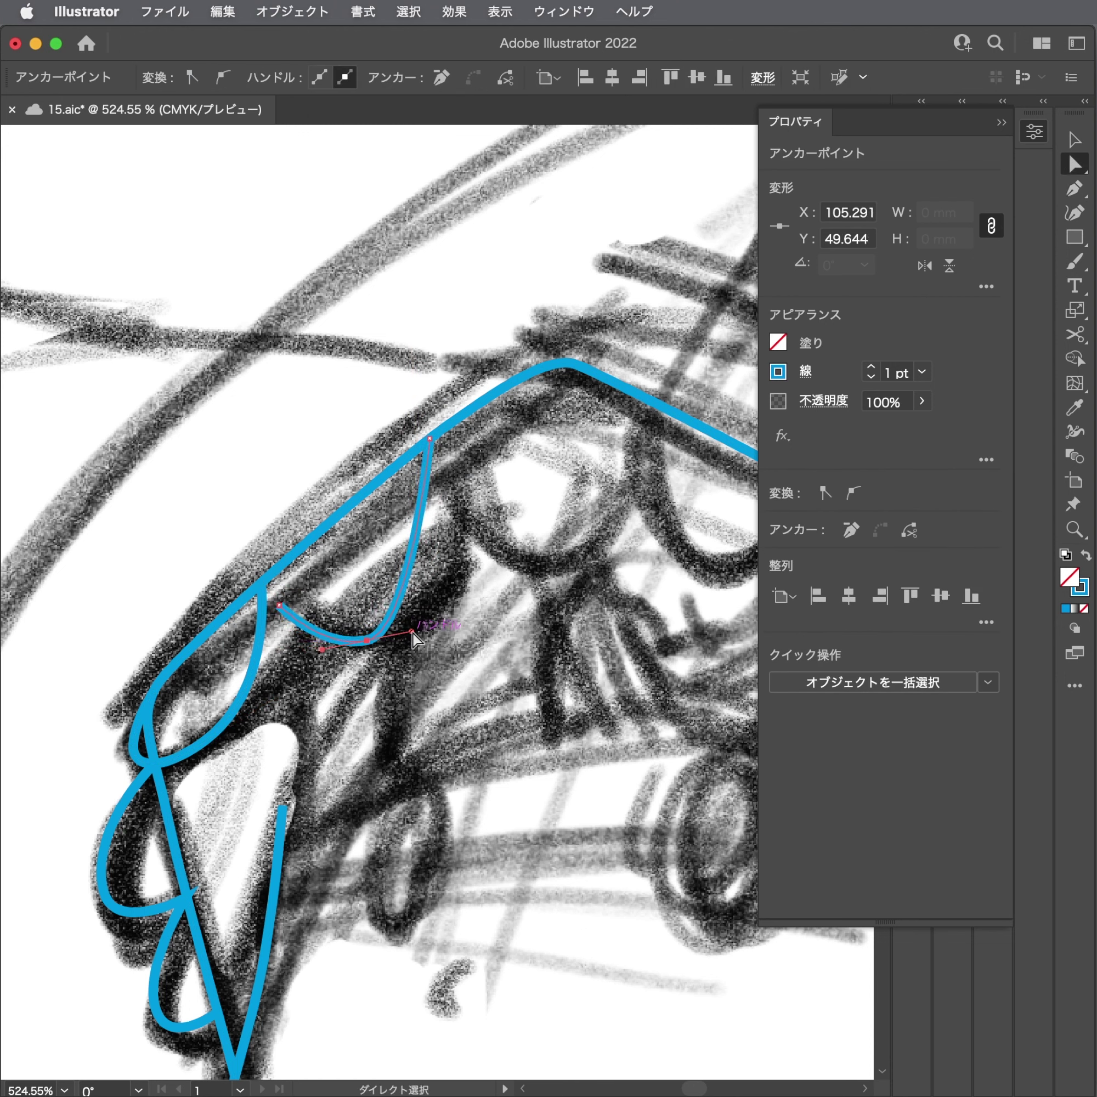
pyautogui.moveTo(411, 631); pyautogui.dragTo(445, 595)
pyautogui.moveTo(278, 605); pyautogui.dragTo(260, 583)
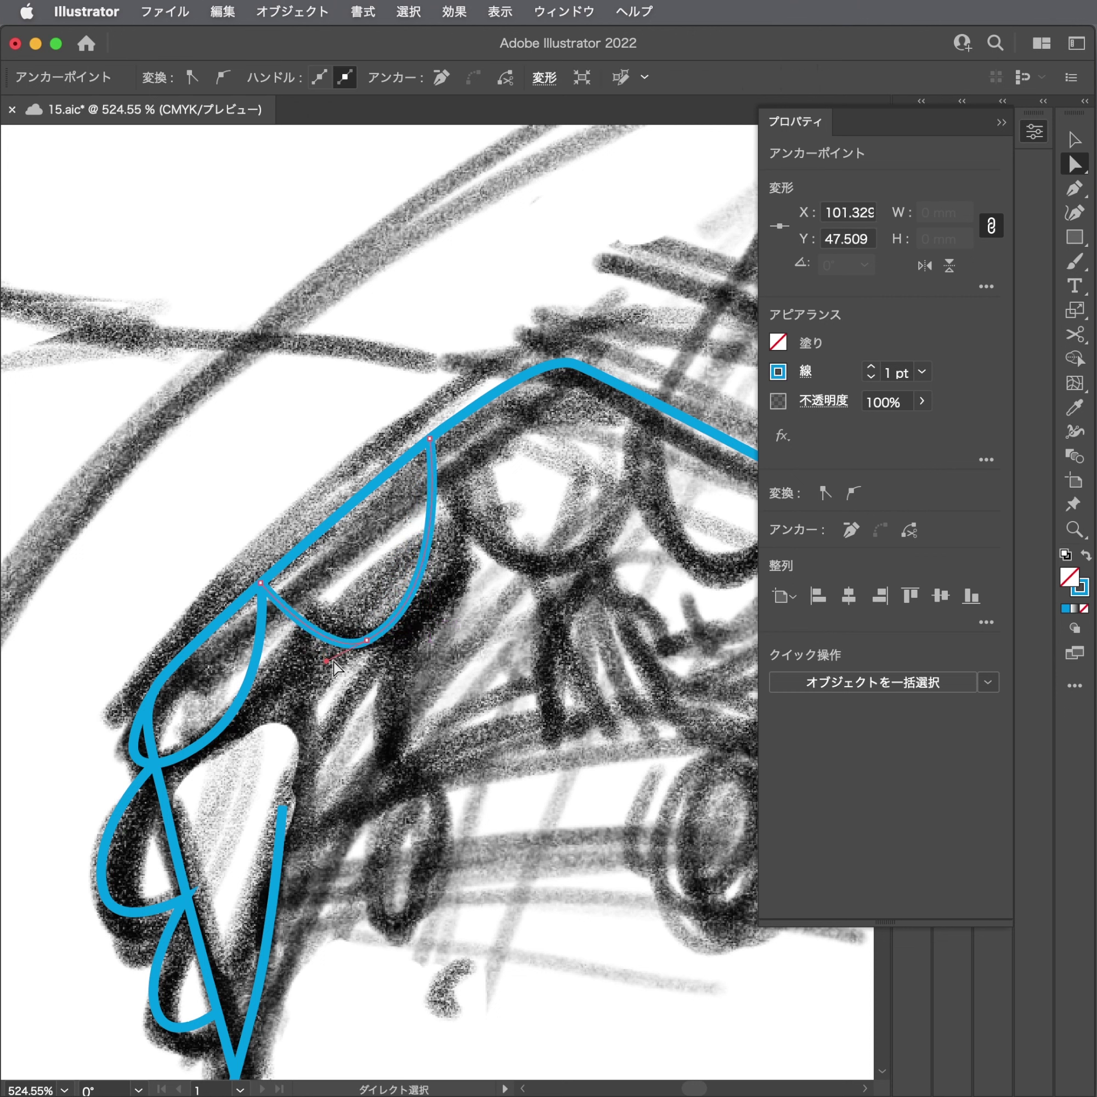
pyautogui.moveTo(366, 640); pyautogui.dragTo(348, 630)
# Draw the next scallop under the hood's top line and fit its anchors to the outline.
pyautogui.scroll(3, 433, 584)
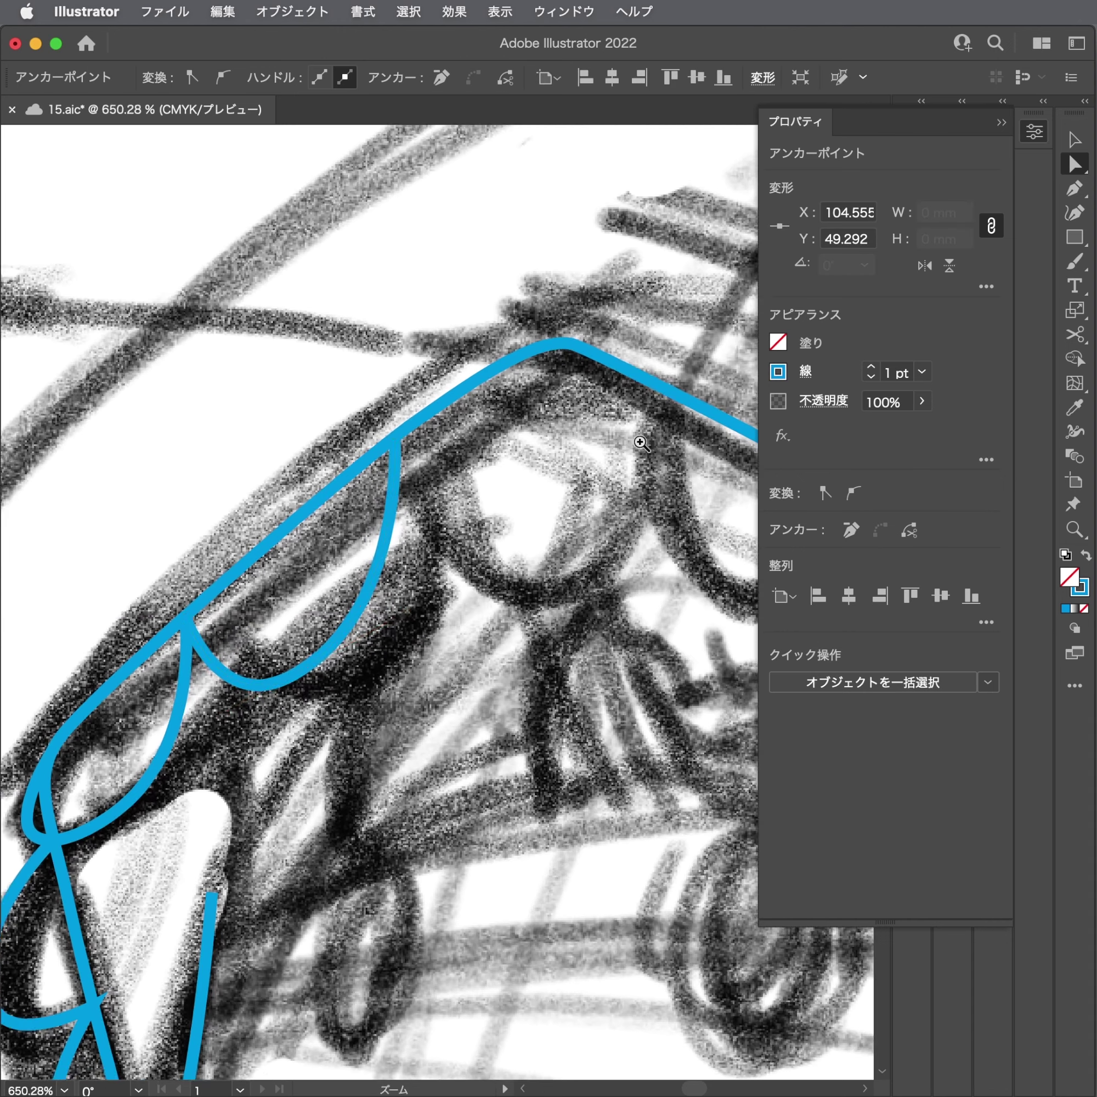
pyautogui.press('p')
pyautogui.moveTo(262, 513)
pyautogui.mouseDown()
pyautogui.moveTo(338, 602)
pyautogui.moveTo(408, 596)
pyautogui.mouseUp()
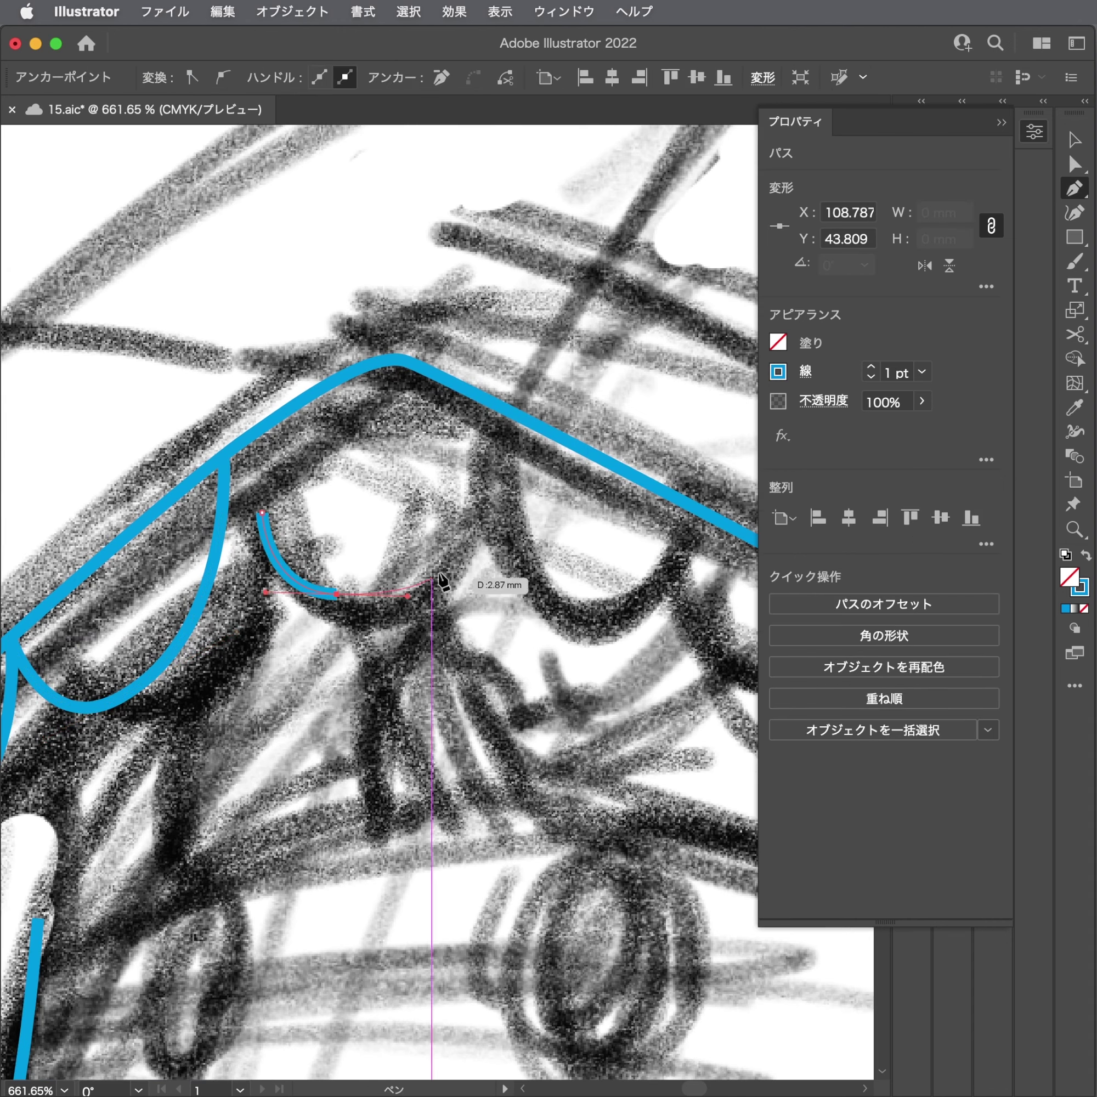
pyautogui.click(464, 528)
pyautogui.moveTo(463, 529); pyautogui.dragTo(503, 408)
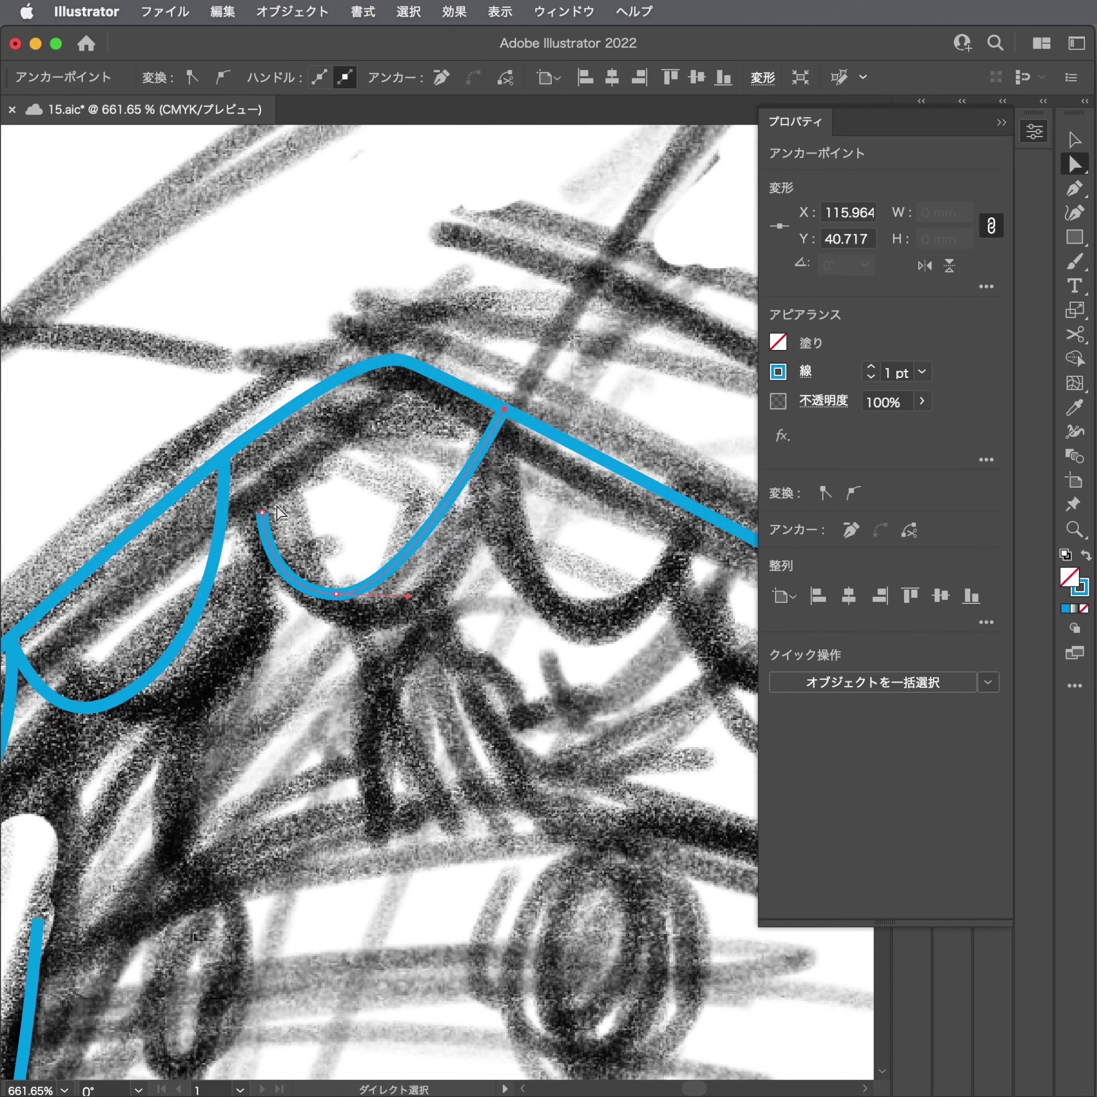
pyautogui.moveTo(262, 513); pyautogui.dragTo(224, 455)
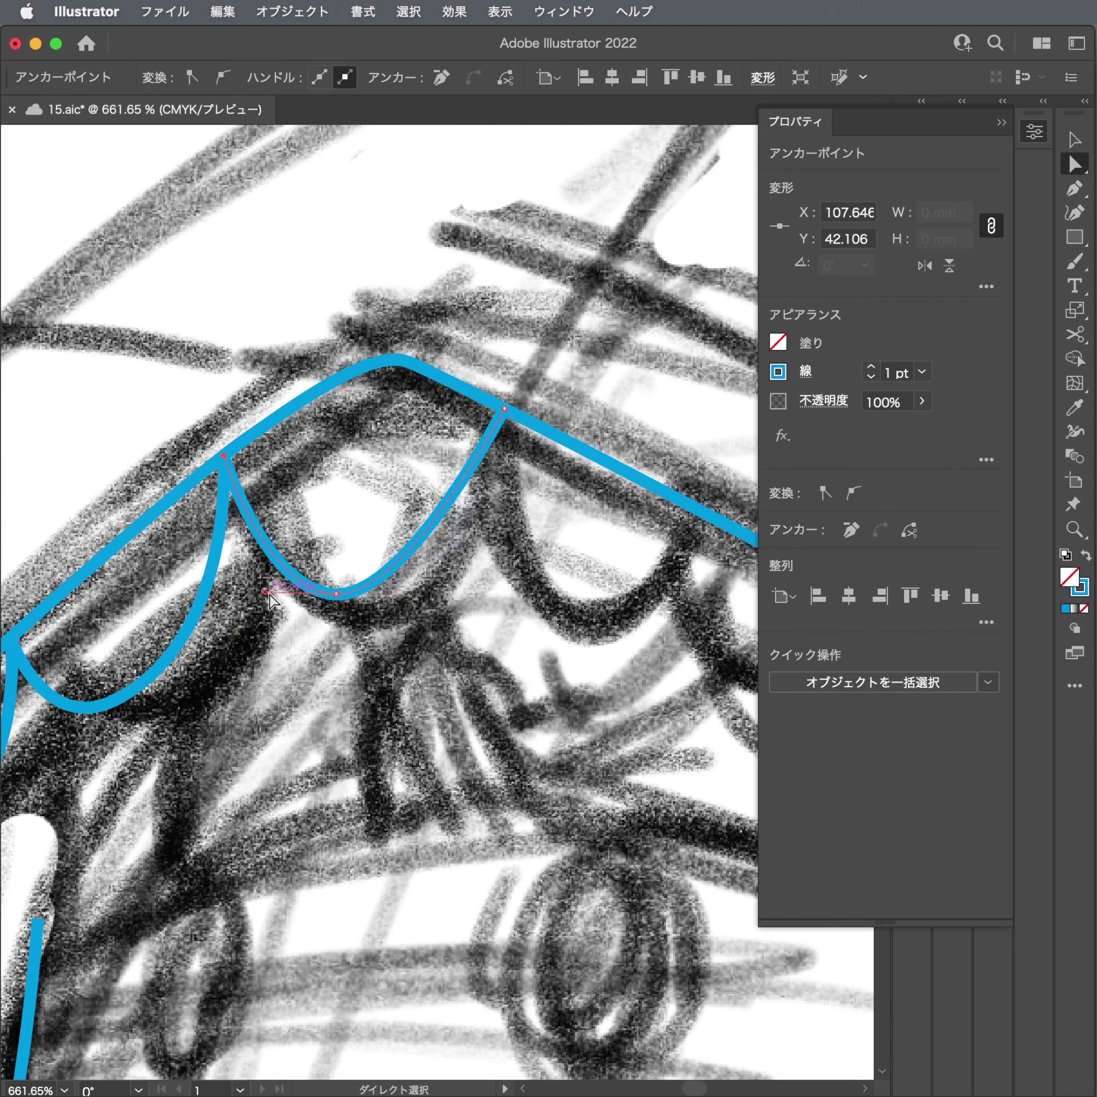
pyautogui.moveTo(266, 593); pyautogui.dragTo(243, 594)
pyautogui.moveTo(341, 593); pyautogui.dragTo(447, 591)
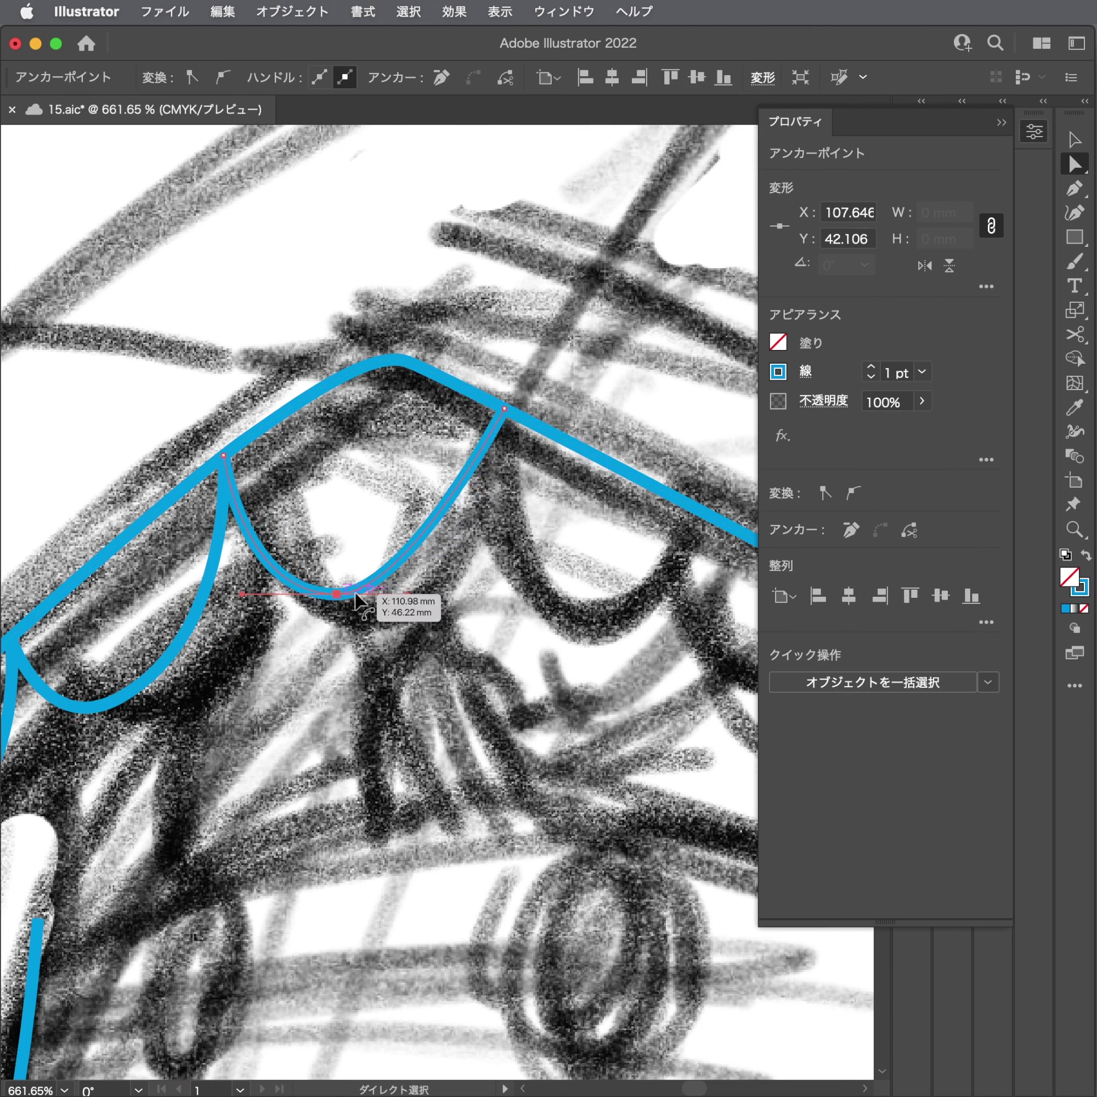
pyautogui.scroll(-2, 445, 587)
pyautogui.hscroll(5, 445, 587)
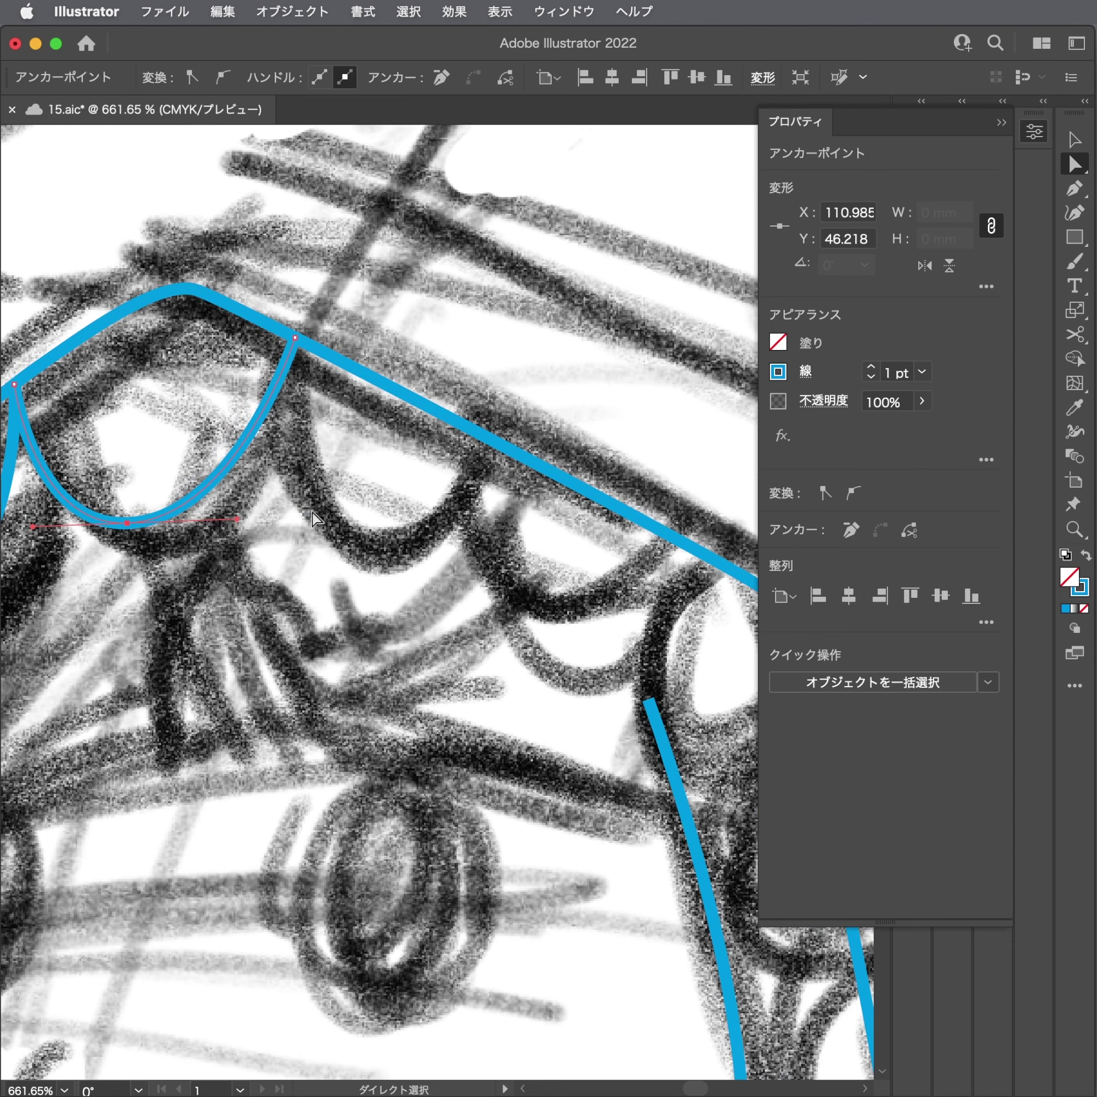
pyautogui.hotkey('ctrl', 'shift', 'a')
# Draw another U-shaped scallop below the hood line, attaching its start and rounding the curve.
pyautogui.press('p')
pyautogui.click(317, 430)
pyautogui.moveTo(353, 544); pyautogui.dragTo(393, 560)
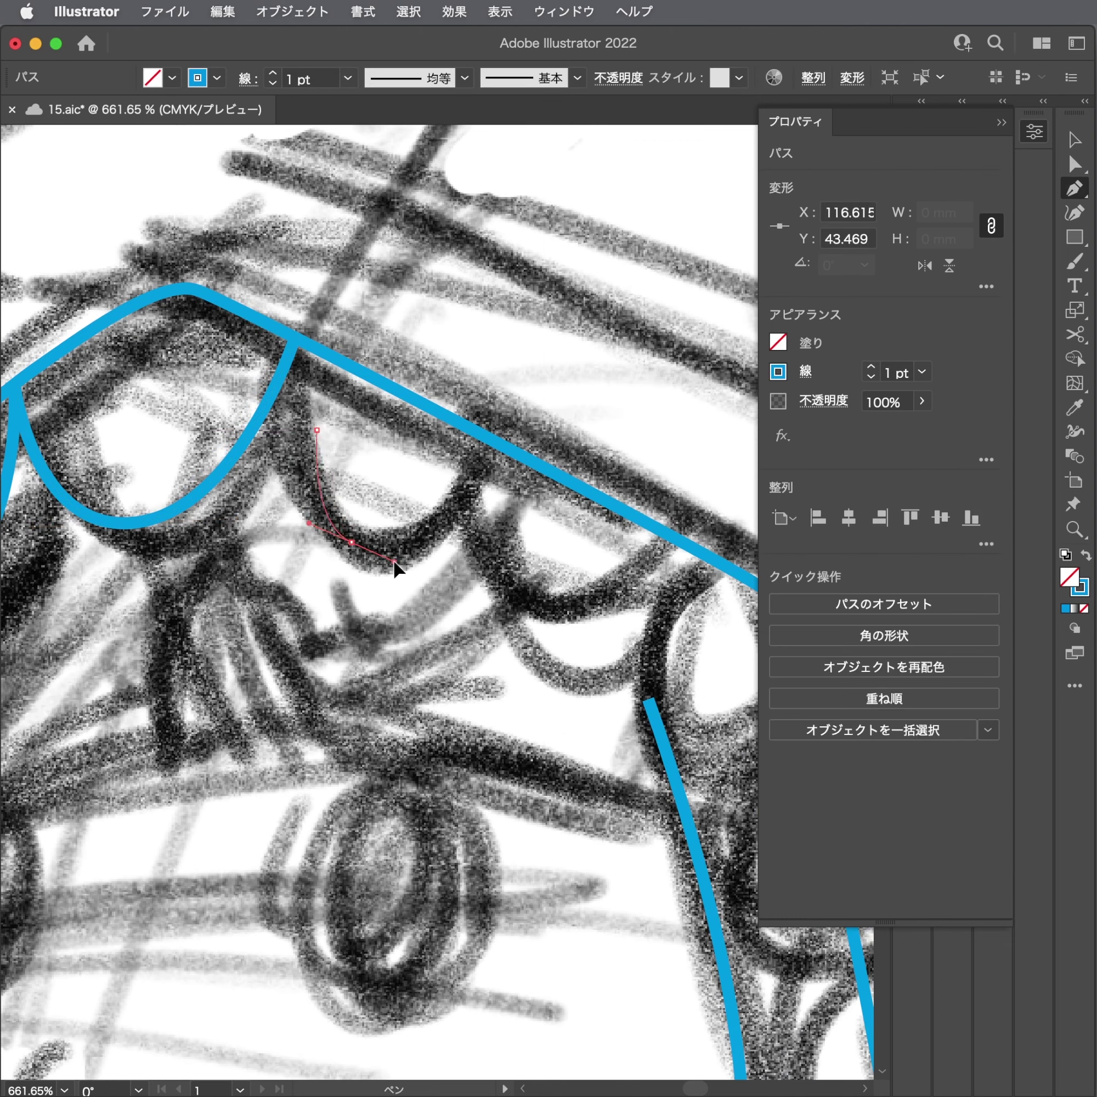
pyautogui.click(477, 473)
pyautogui.moveTo(477, 474); pyautogui.dragTo(493, 438)
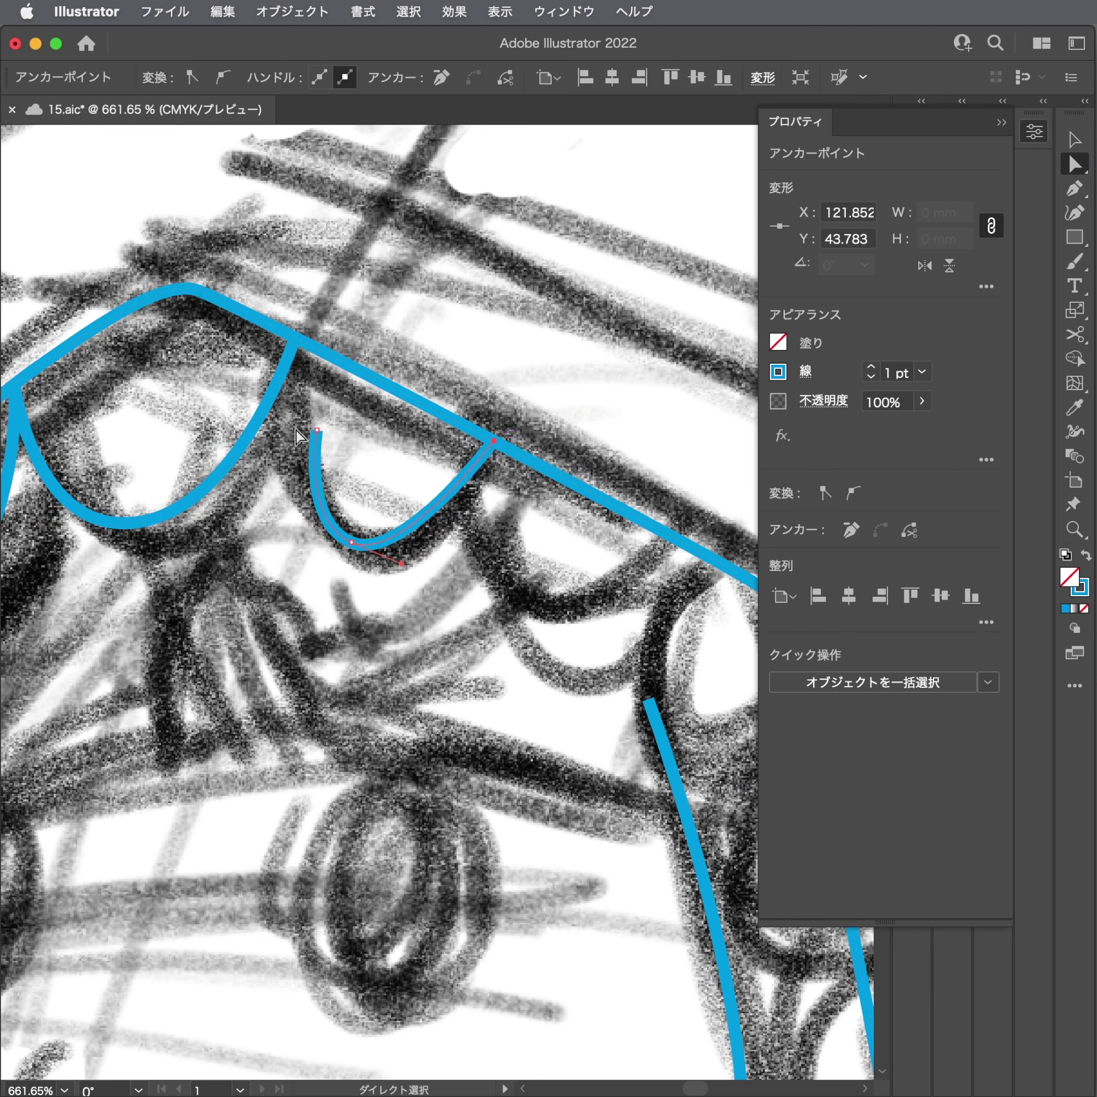
pyautogui.moveTo(317, 430); pyautogui.dragTo(295, 337)
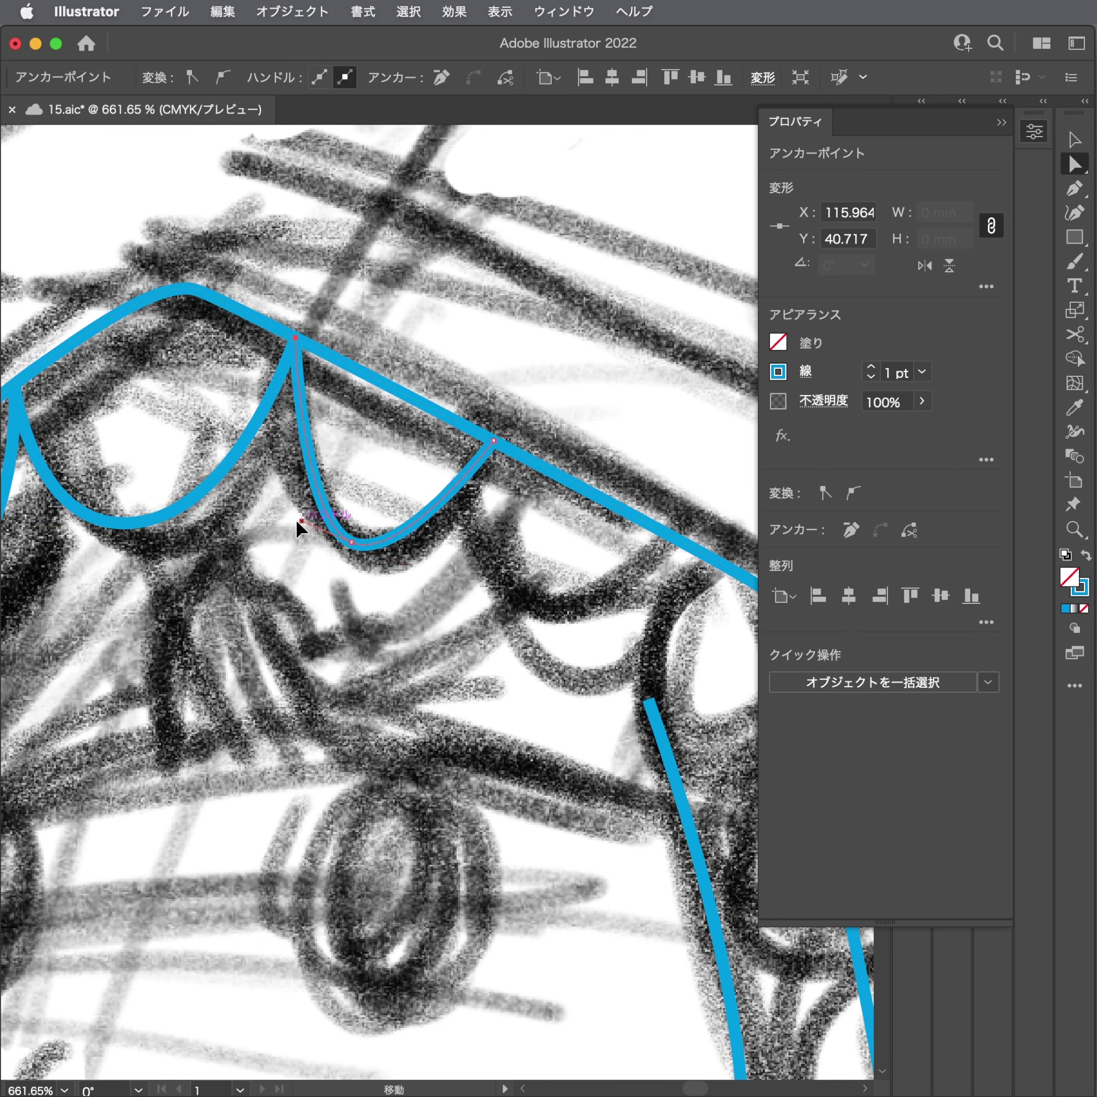
pyautogui.moveTo(297, 522); pyautogui.dragTo(263, 488)
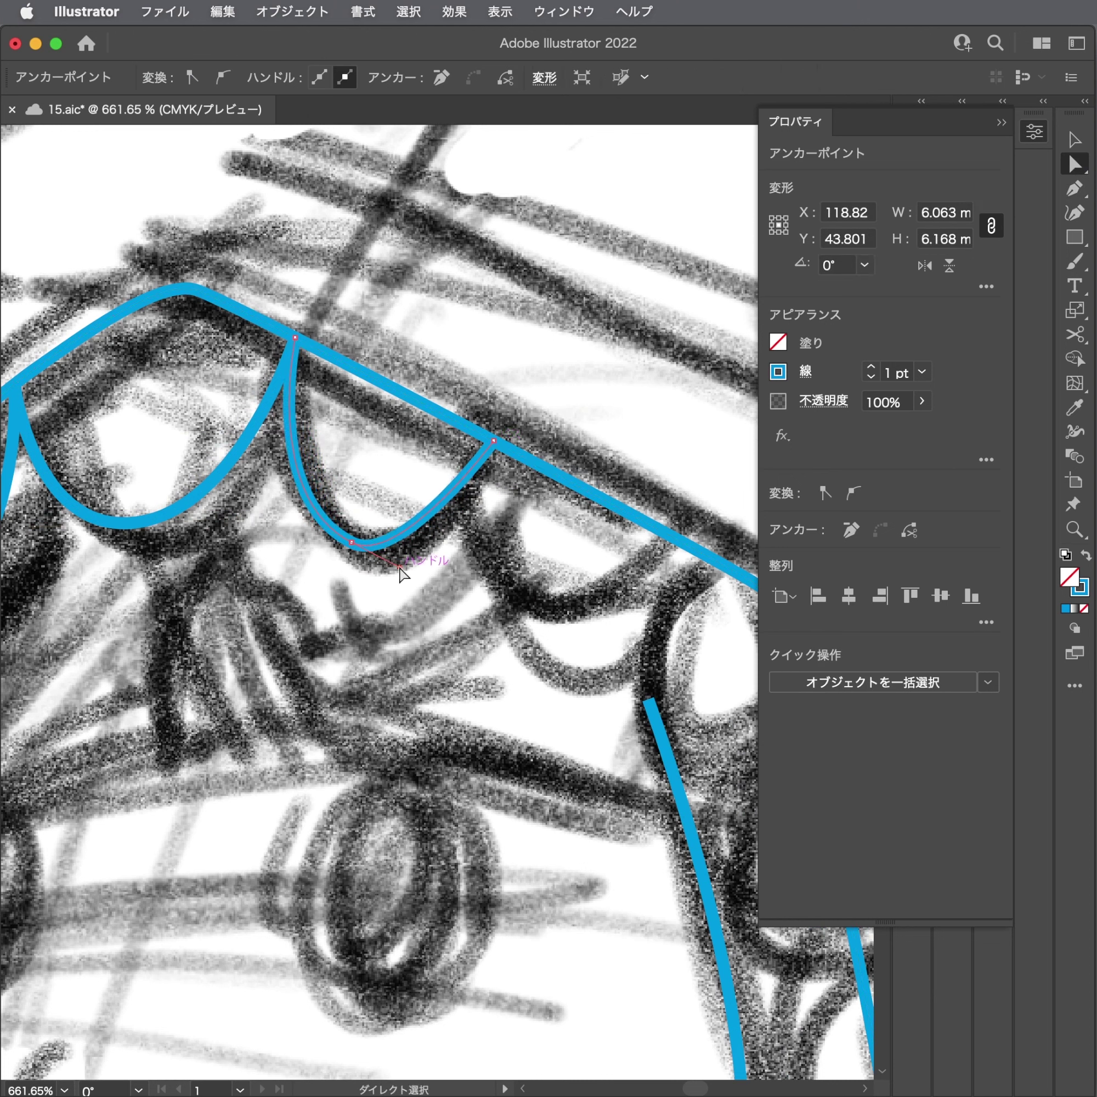
pyautogui.moveTo(401, 573)
pyautogui.mouseDown()
pyautogui.moveTo(436, 576)
pyautogui.moveTo(177, 646)
pyautogui.mouseUp()
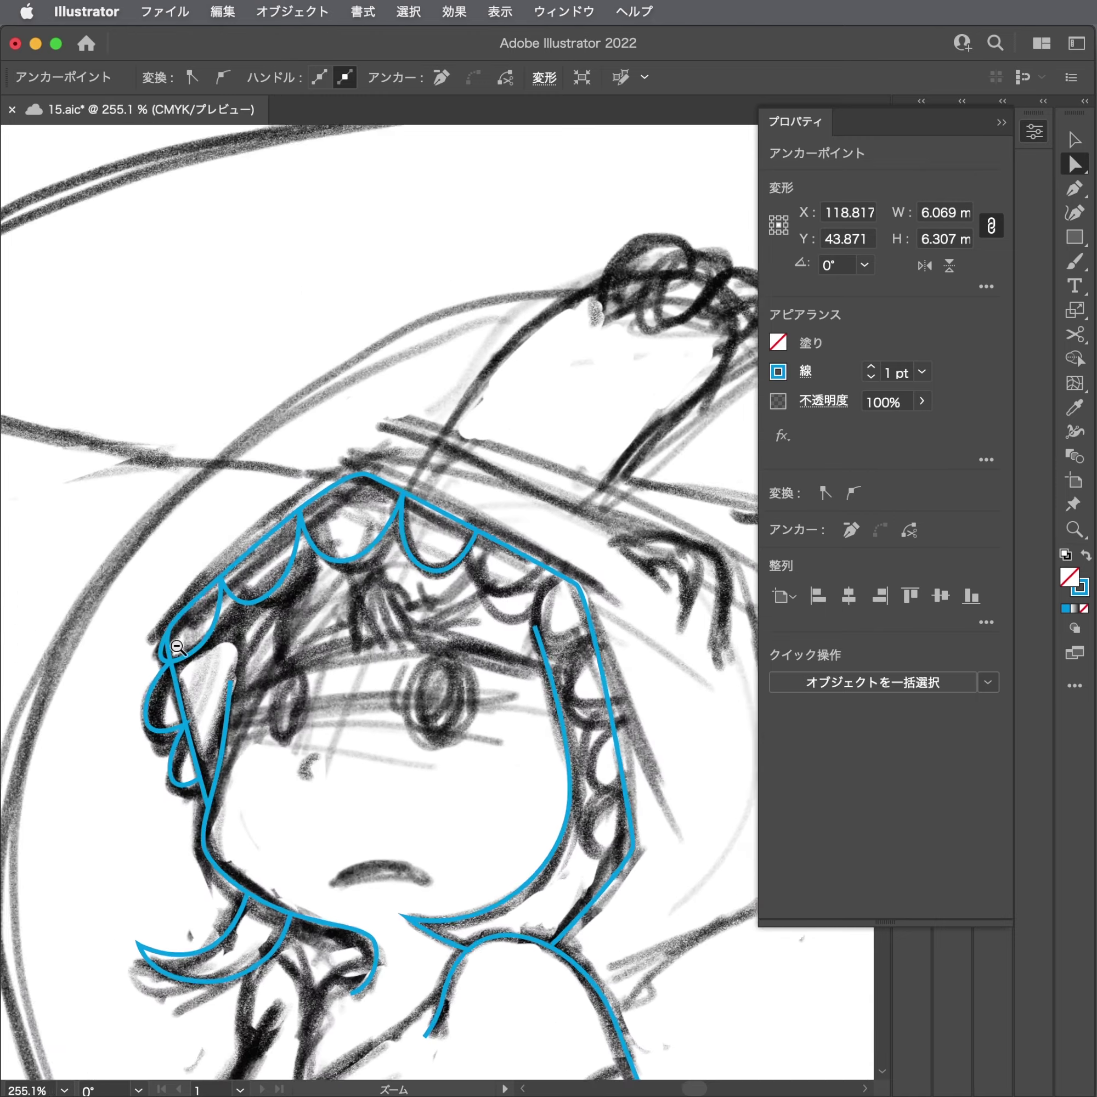
pyautogui.keyDown('alt'); pyautogui.click(178, 646); pyautogui.keyUp('alt')
# Draw a fourth scallop ending at the hood's right corner and smooth its curve.
pyautogui.hotkey('shift', 'ctrl', 'a')
pyautogui.scroll(3, 698, 587)
pyautogui.scroll(3, 648, 579)
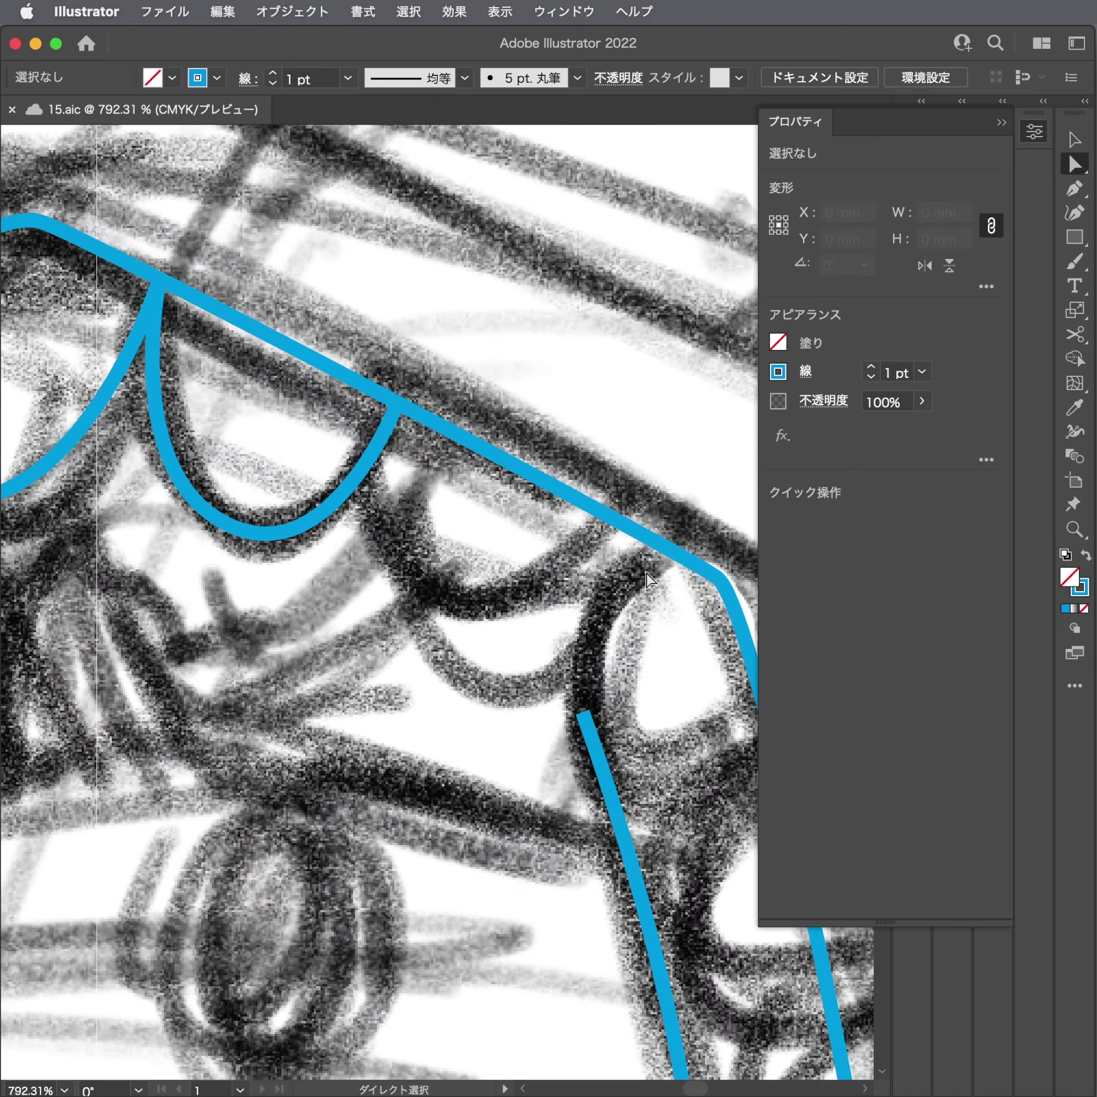
pyautogui.press('p')
pyautogui.click(423, 478)
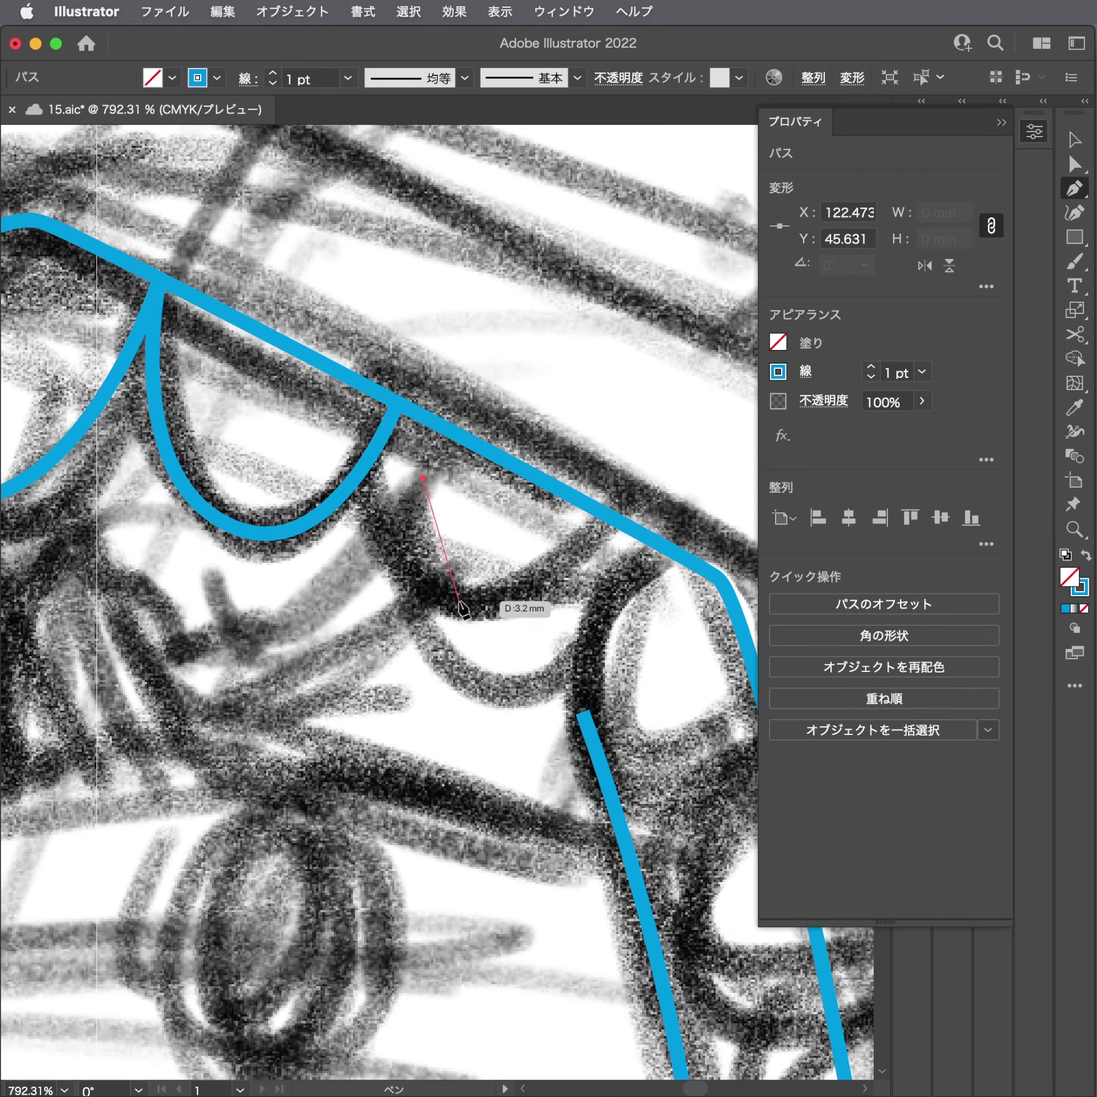
pyautogui.moveTo(518, 631); pyautogui.dragTo(525, 633)
pyautogui.click(645, 536)
pyautogui.press('a')
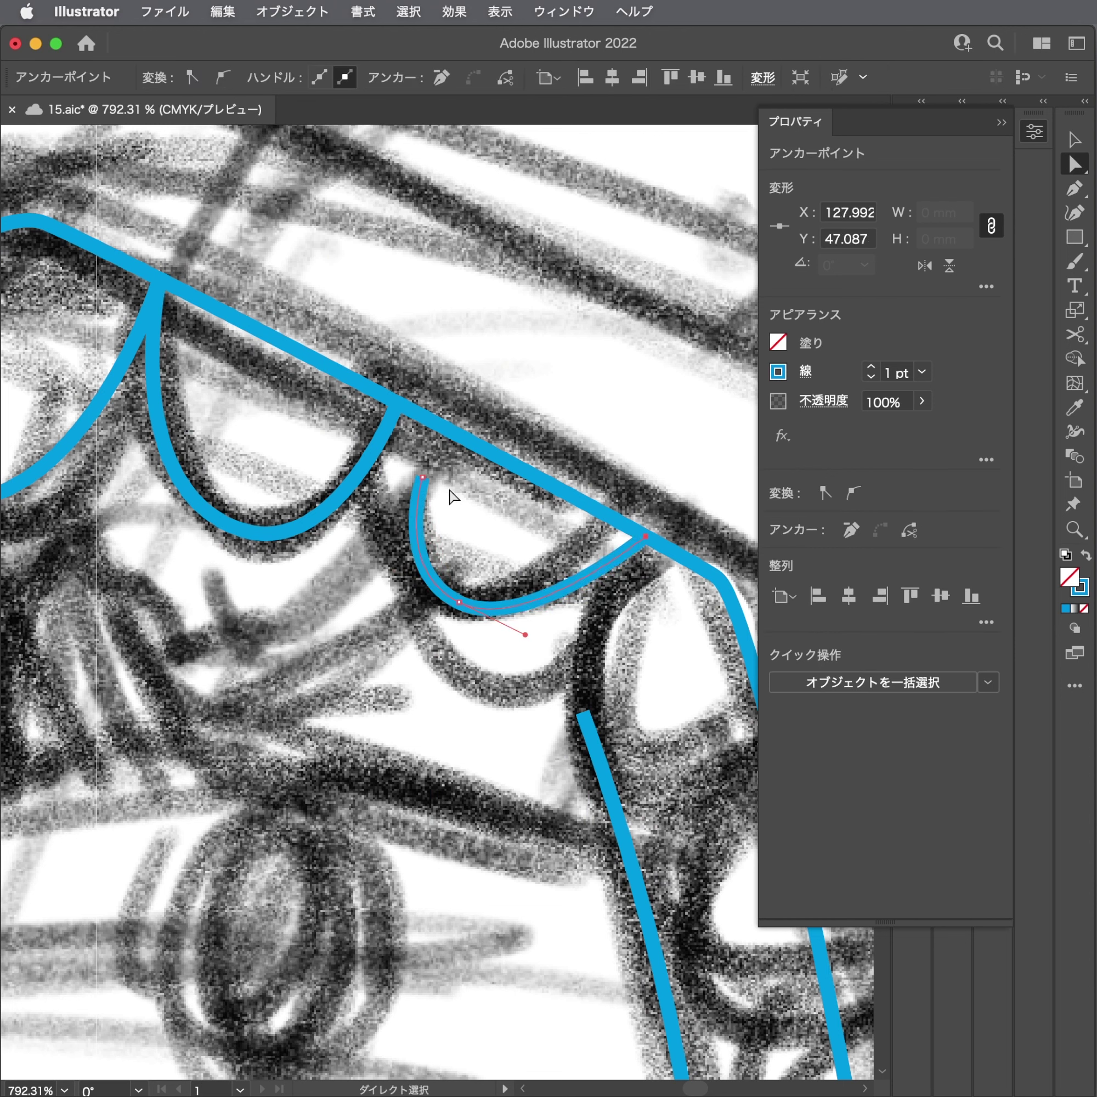
pyautogui.moveTo(423, 477); pyautogui.dragTo(397, 402)
pyautogui.moveTo(459, 602); pyautogui.dragTo(454, 624)
pyautogui.moveTo(390, 587); pyautogui.dragTo(364, 574)
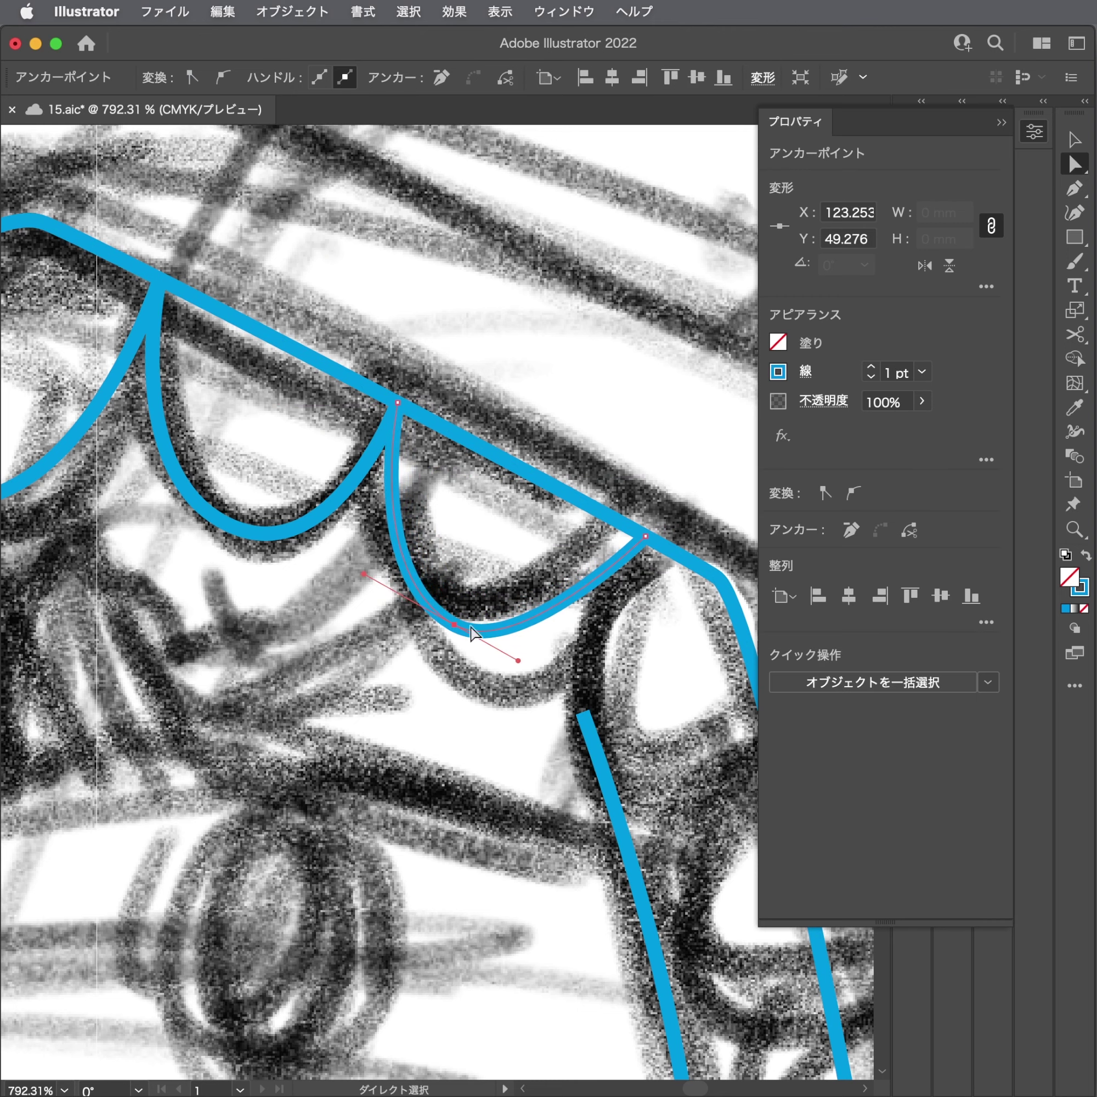
pyautogui.moveTo(517, 663); pyautogui.dragTo(544, 676)
pyautogui.click(543, 677)
# Draw a loop from the last scallop tip to the hood's outer edge, fitted to the sketch.
pyautogui.scroll(-5, 403, 460)
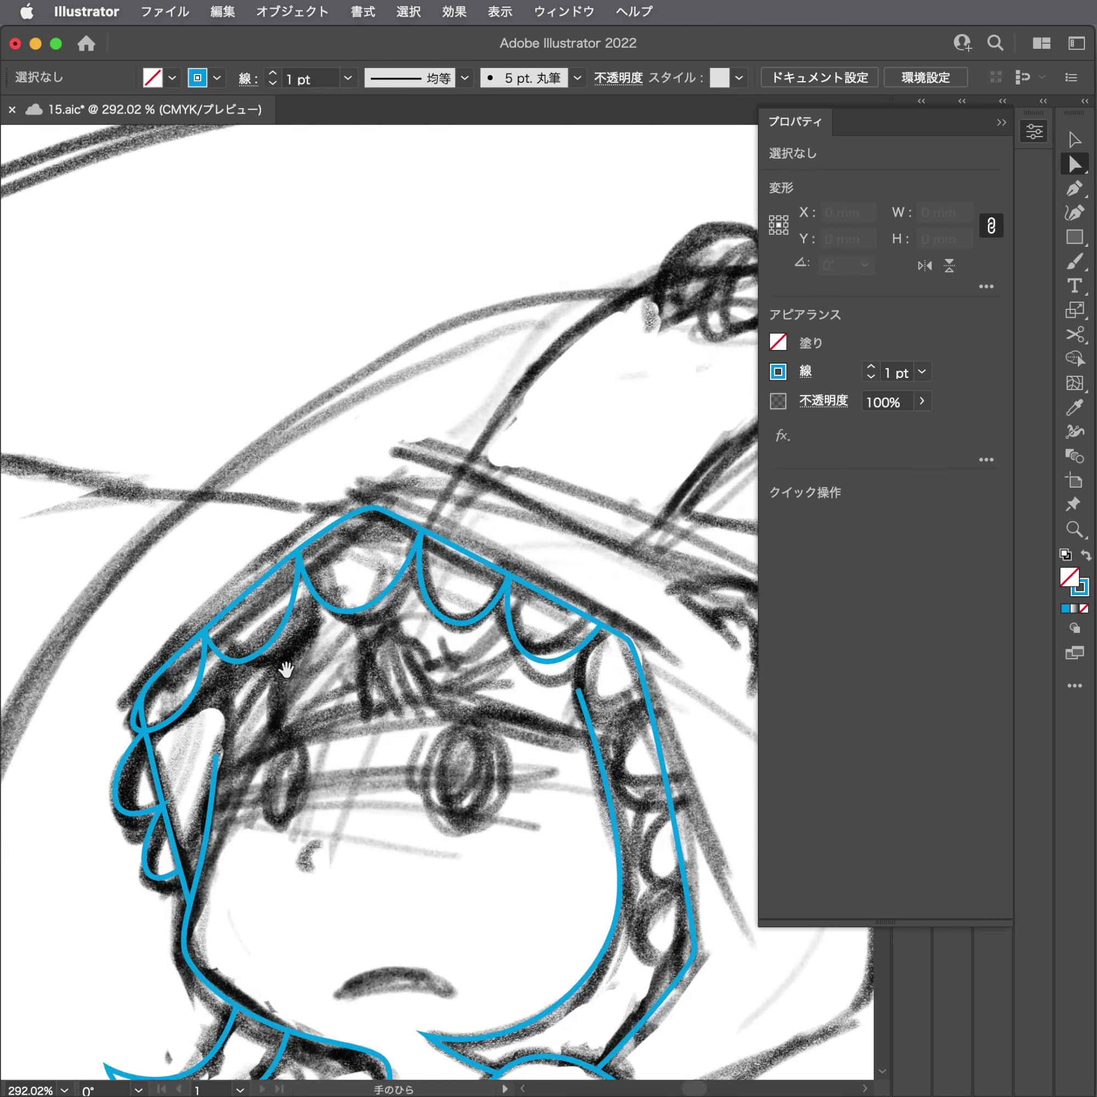
pyautogui.scroll(5, 426, 455)
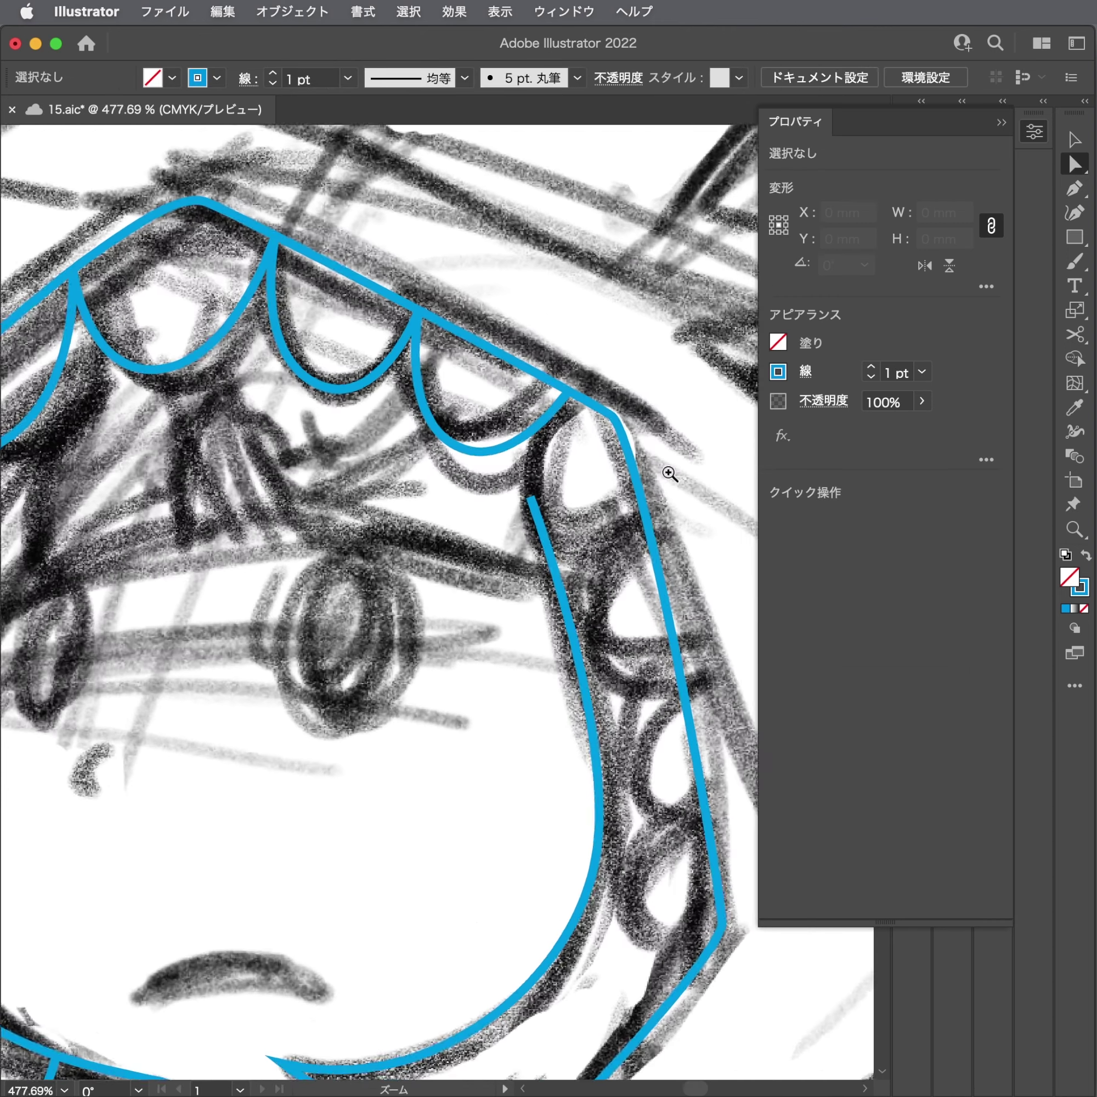
pyautogui.press('p')
pyautogui.scroll(2, 568, 453)
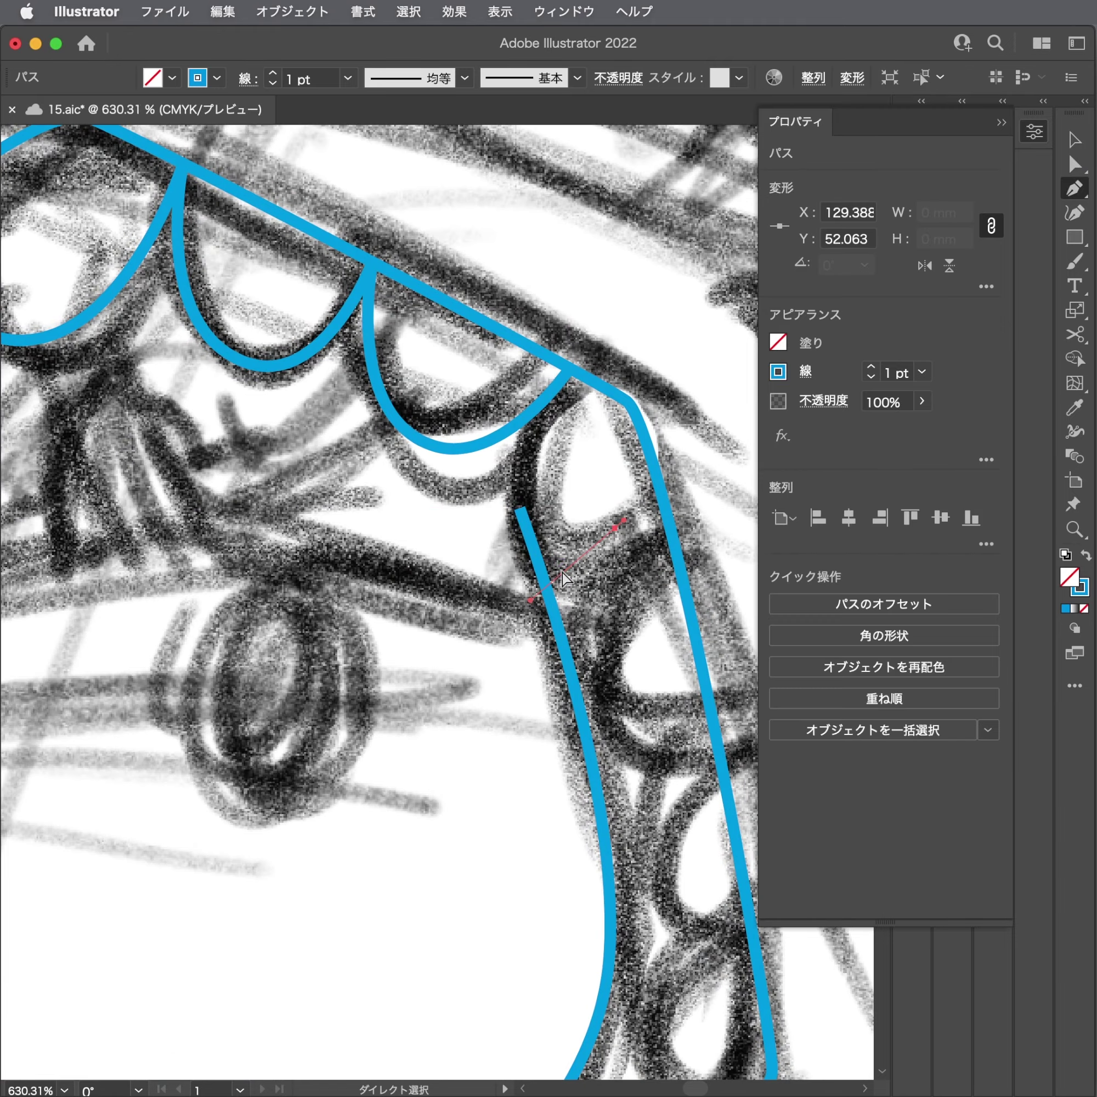
pyautogui.hotkey('ctrl', 'z')
pyautogui.click(552, 427)
pyautogui.moveTo(553, 521); pyautogui.dragTo(574, 557)
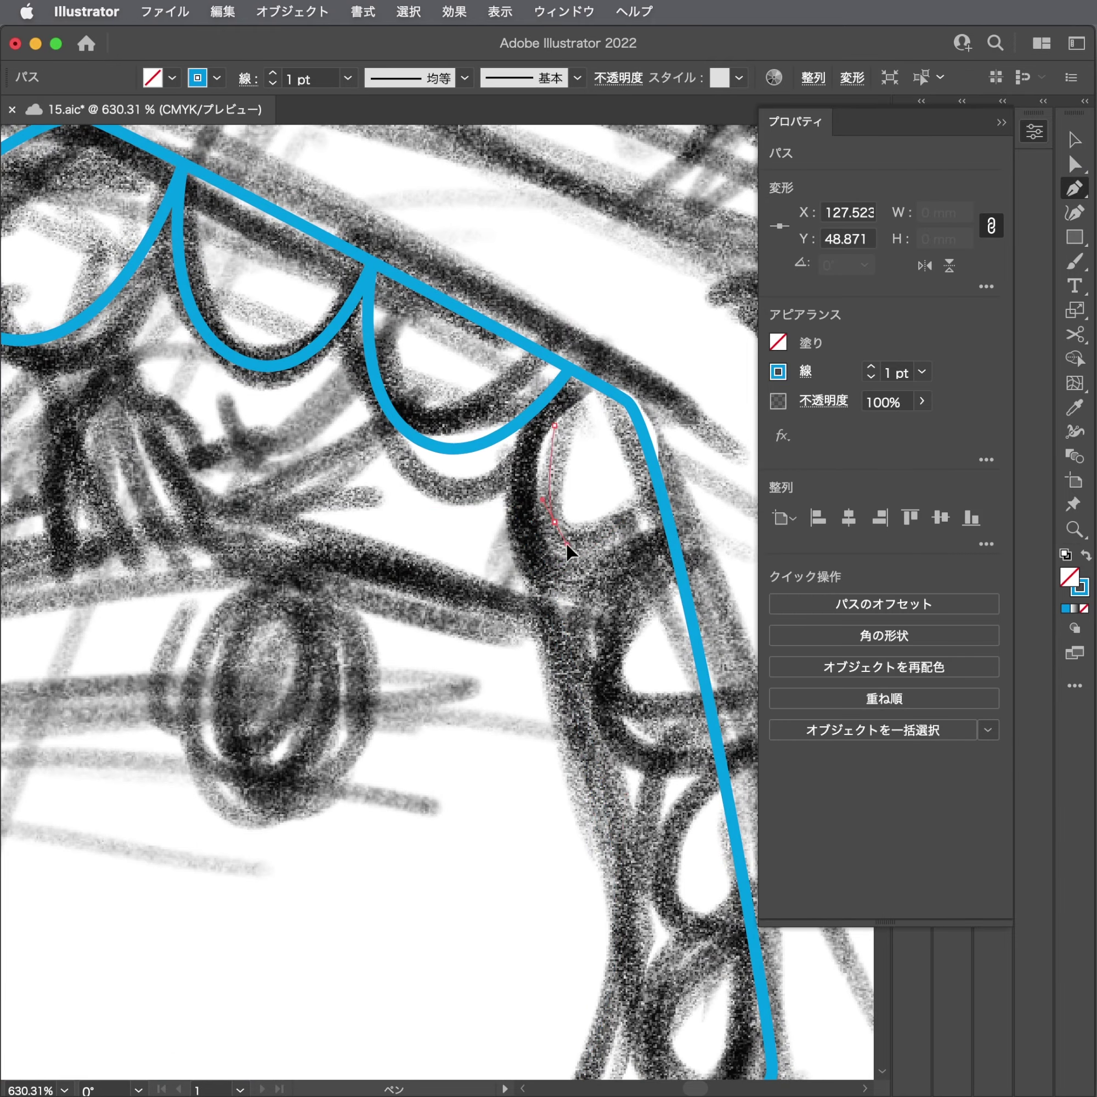
pyautogui.click(673, 557)
pyautogui.press('a')
pyautogui.moveTo(553, 426); pyautogui.dragTo(569, 368)
pyautogui.moveTo(554, 522)
pyautogui.mouseDown()
pyautogui.moveTo(528, 558)
pyautogui.moveTo(499, 484)
pyautogui.mouseUp()
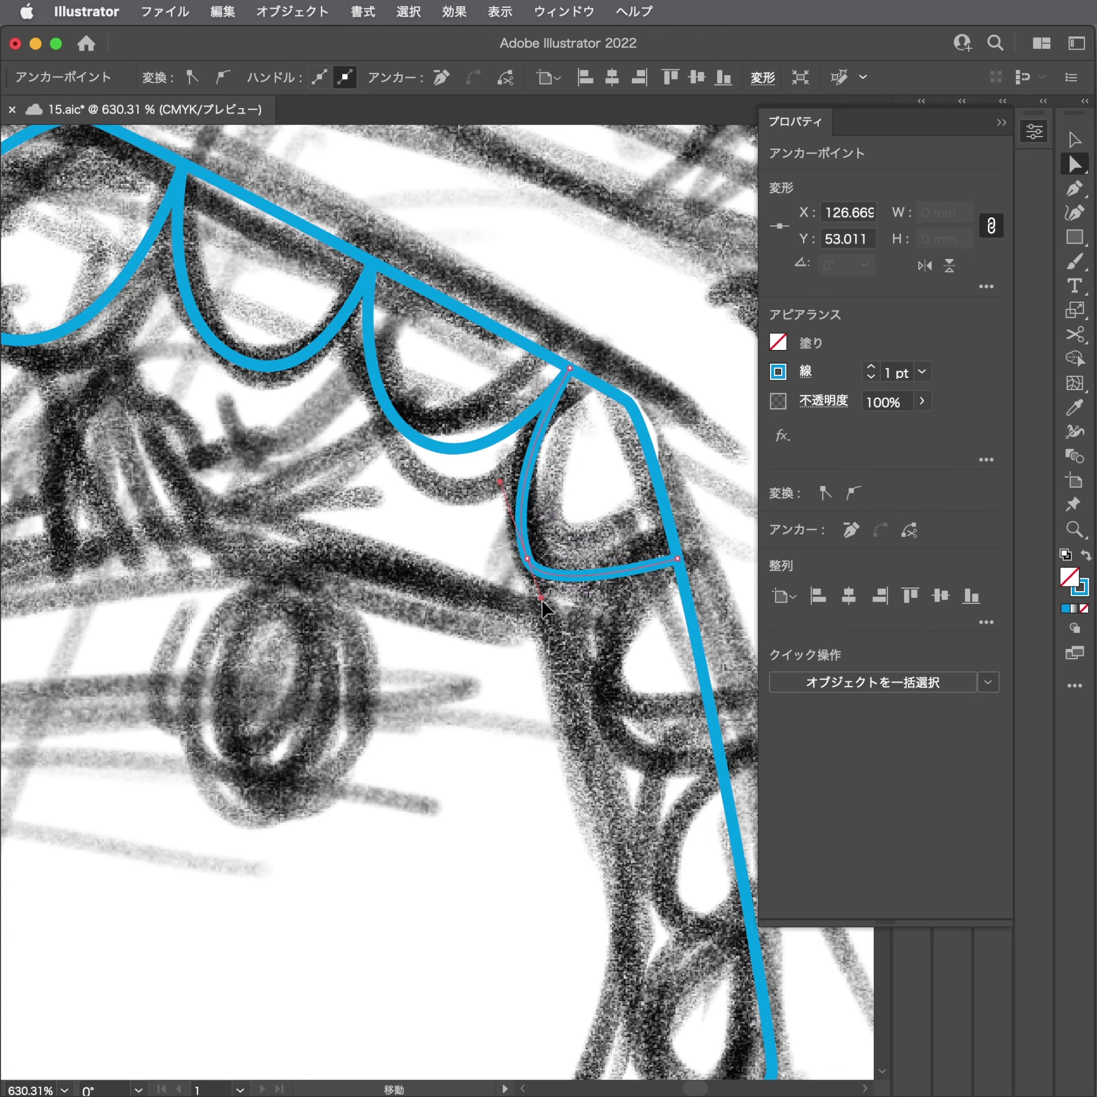
pyautogui.moveTo(542, 600); pyautogui.dragTo(557, 614)
# Add the next loop below, attaching its top to the hood line and matching its bend.
pyautogui.scroll(-3, 576, 605)
pyautogui.press('p')
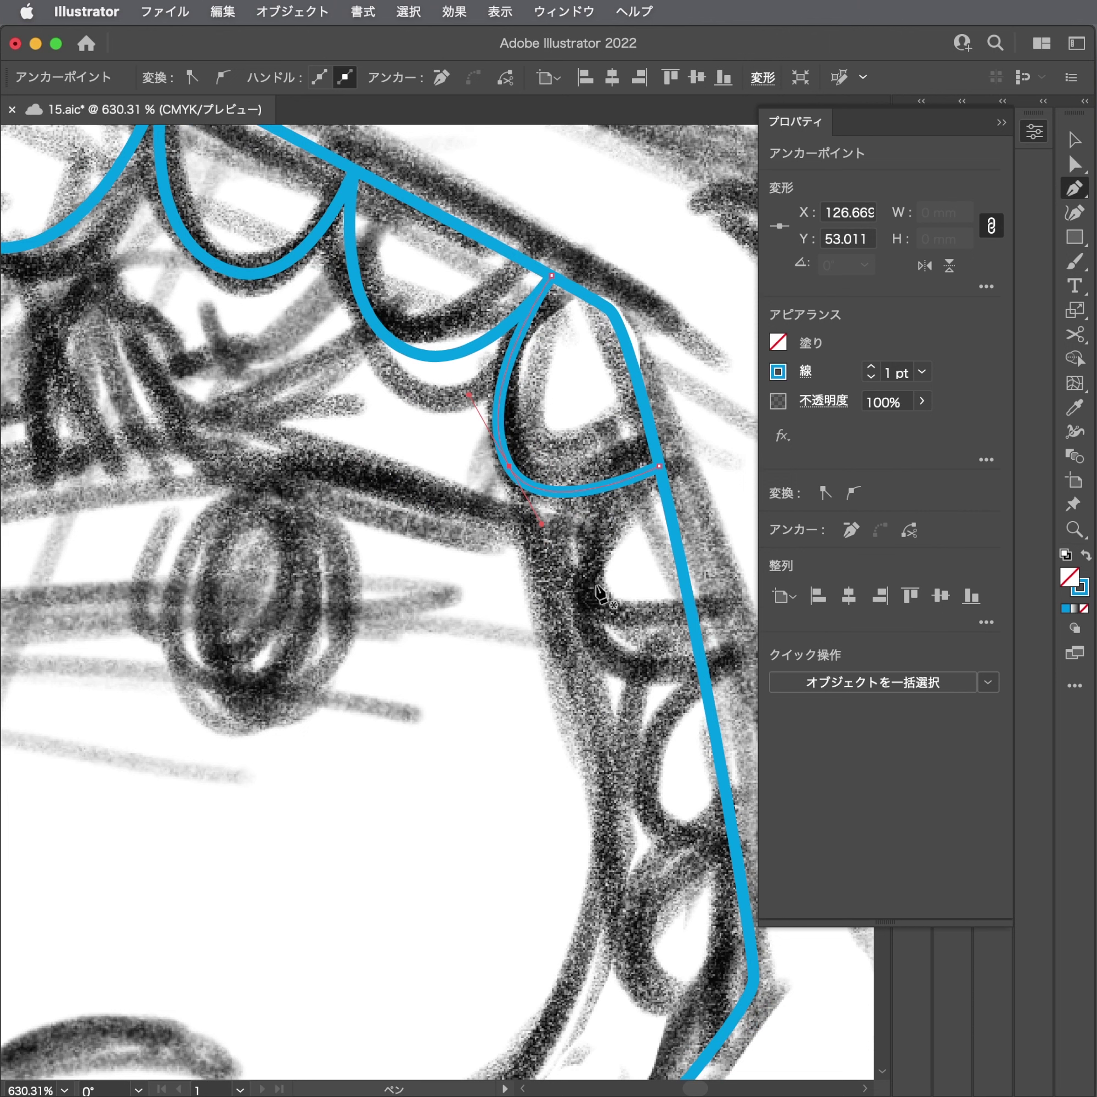
pyautogui.click(610, 547)
pyautogui.moveTo(564, 628)
pyautogui.mouseDown()
pyautogui.moveTo(572, 666)
pyautogui.moveTo(704, 675)
pyautogui.mouseUp()
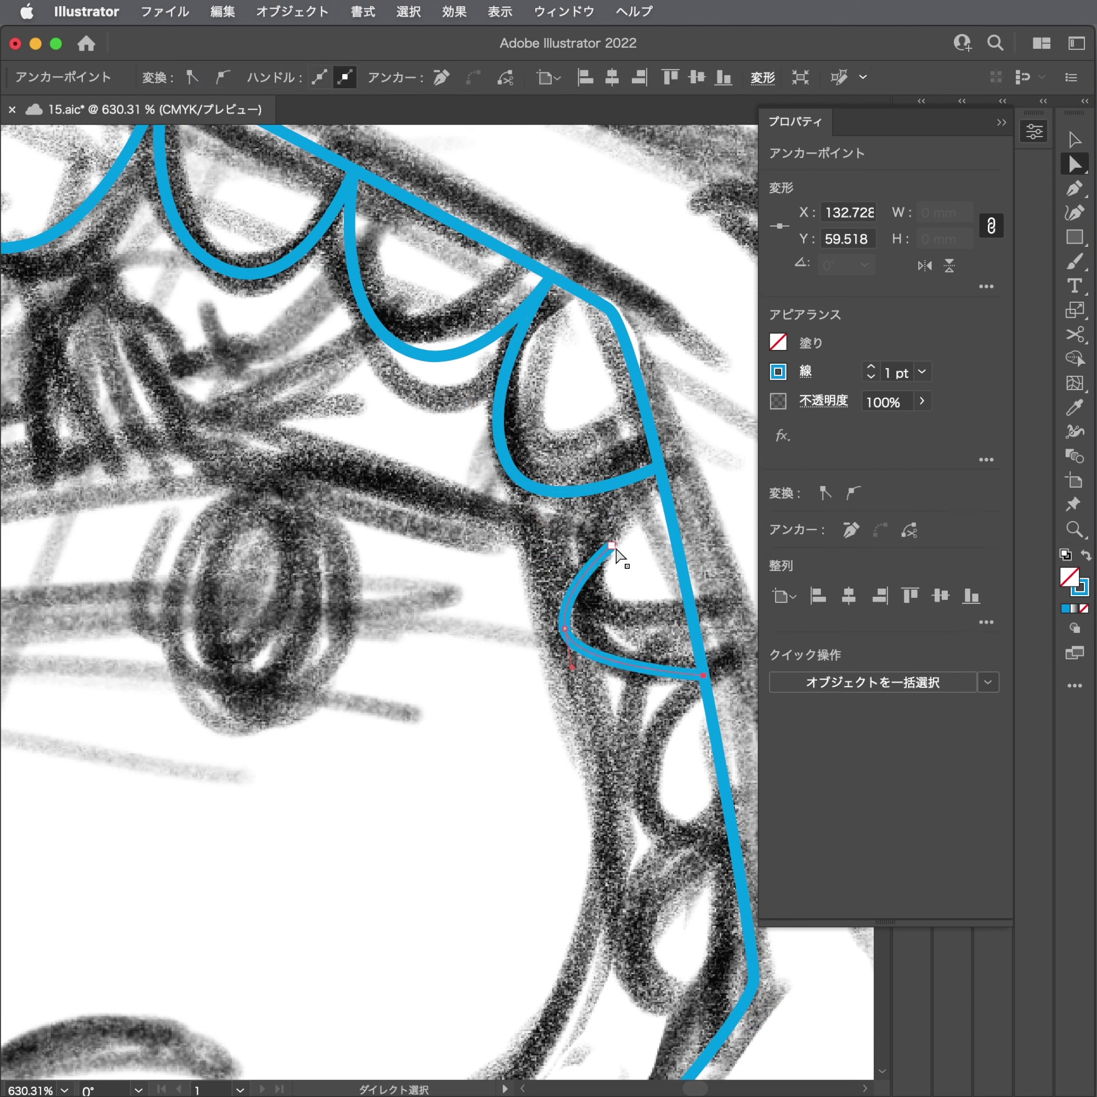
pyautogui.moveTo(612, 545); pyautogui.dragTo(659, 466)
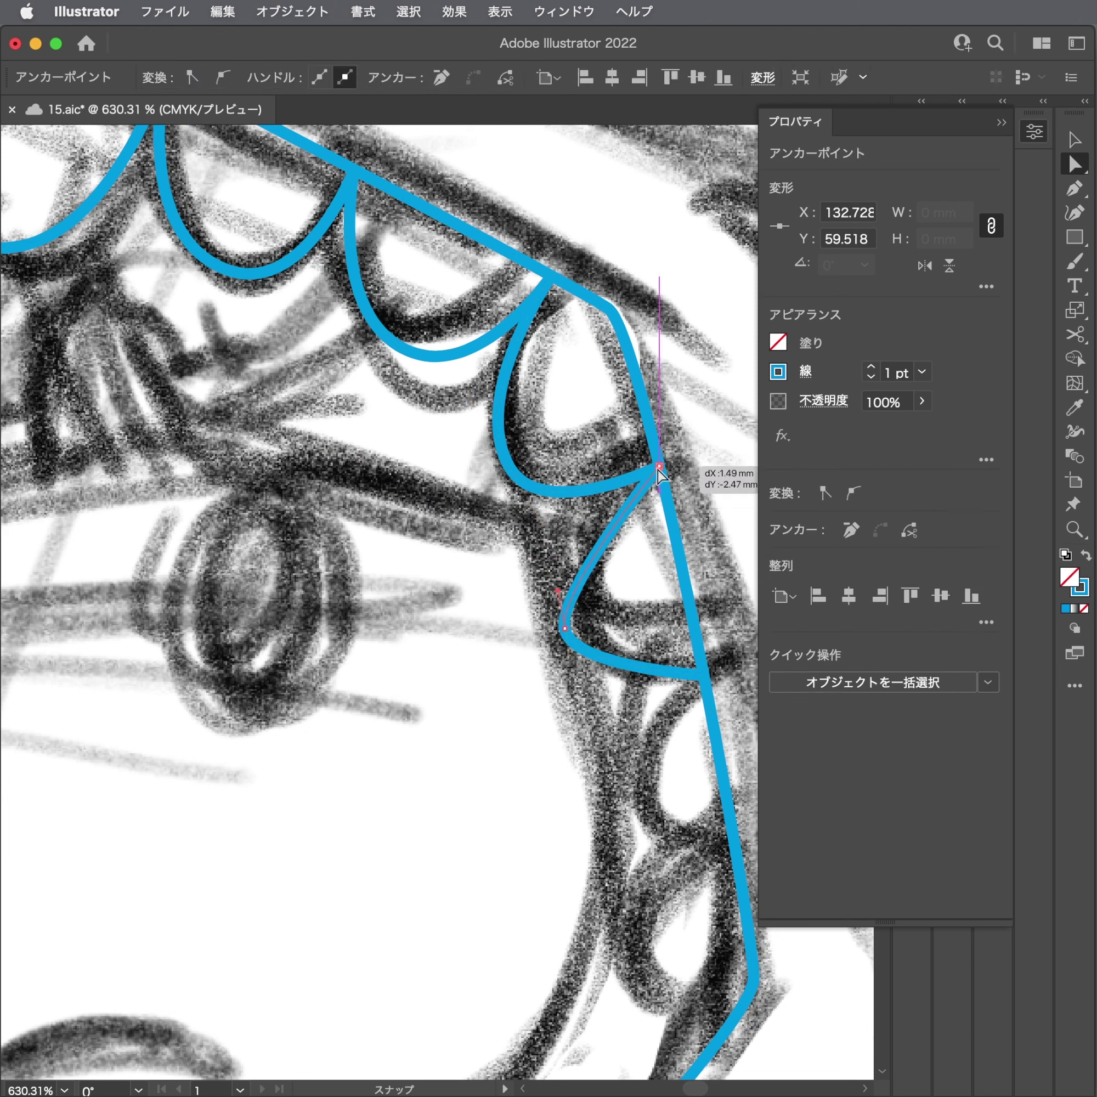
pyautogui.click(555, 585)
pyautogui.moveTo(565, 628)
pyautogui.mouseDown()
pyautogui.moveTo(578, 628)
pyautogui.moveTo(555, 556)
pyautogui.mouseUp()
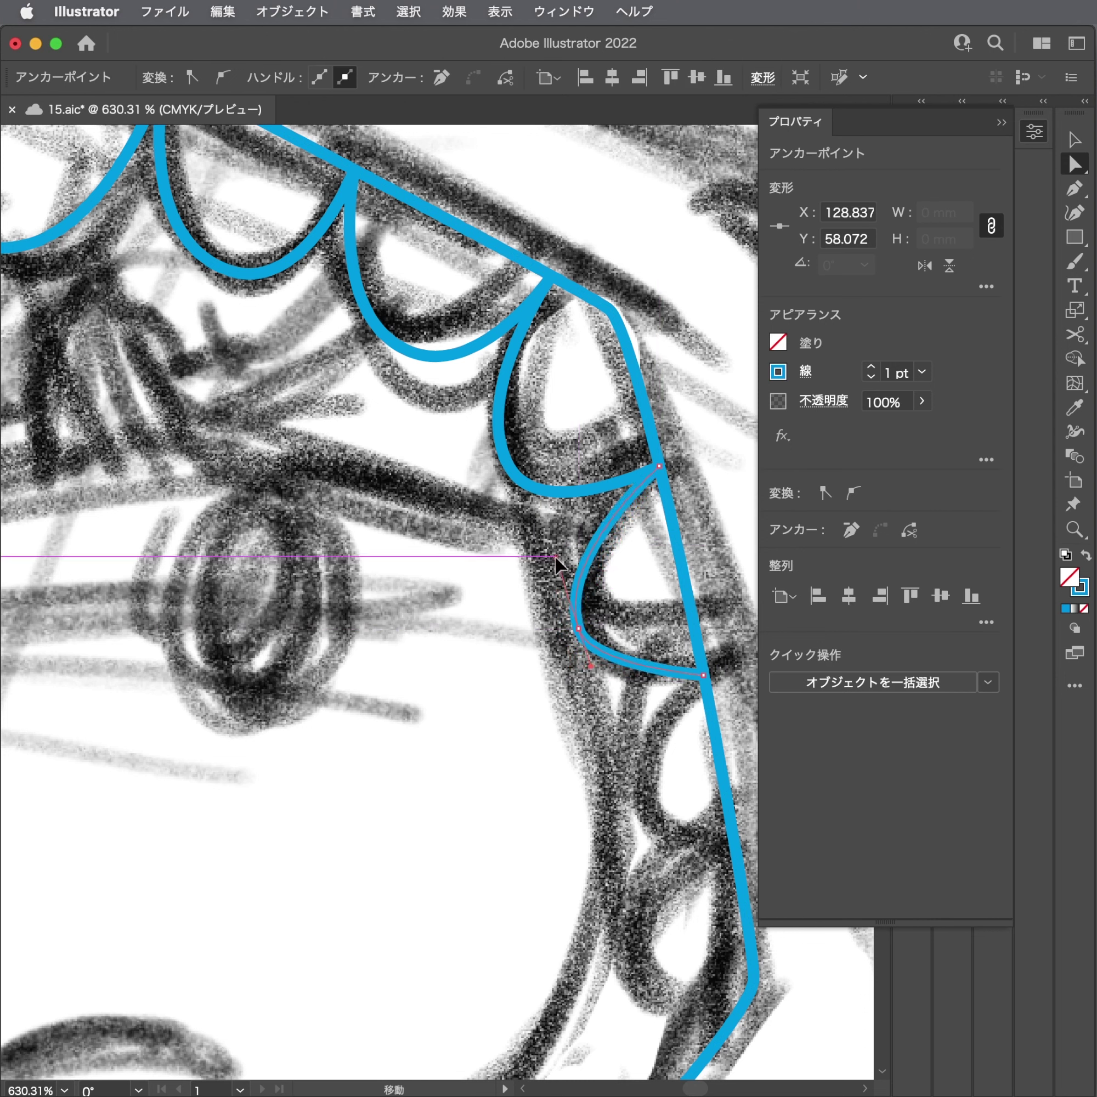
pyautogui.moveTo(591, 666); pyautogui.dragTo(589, 695)
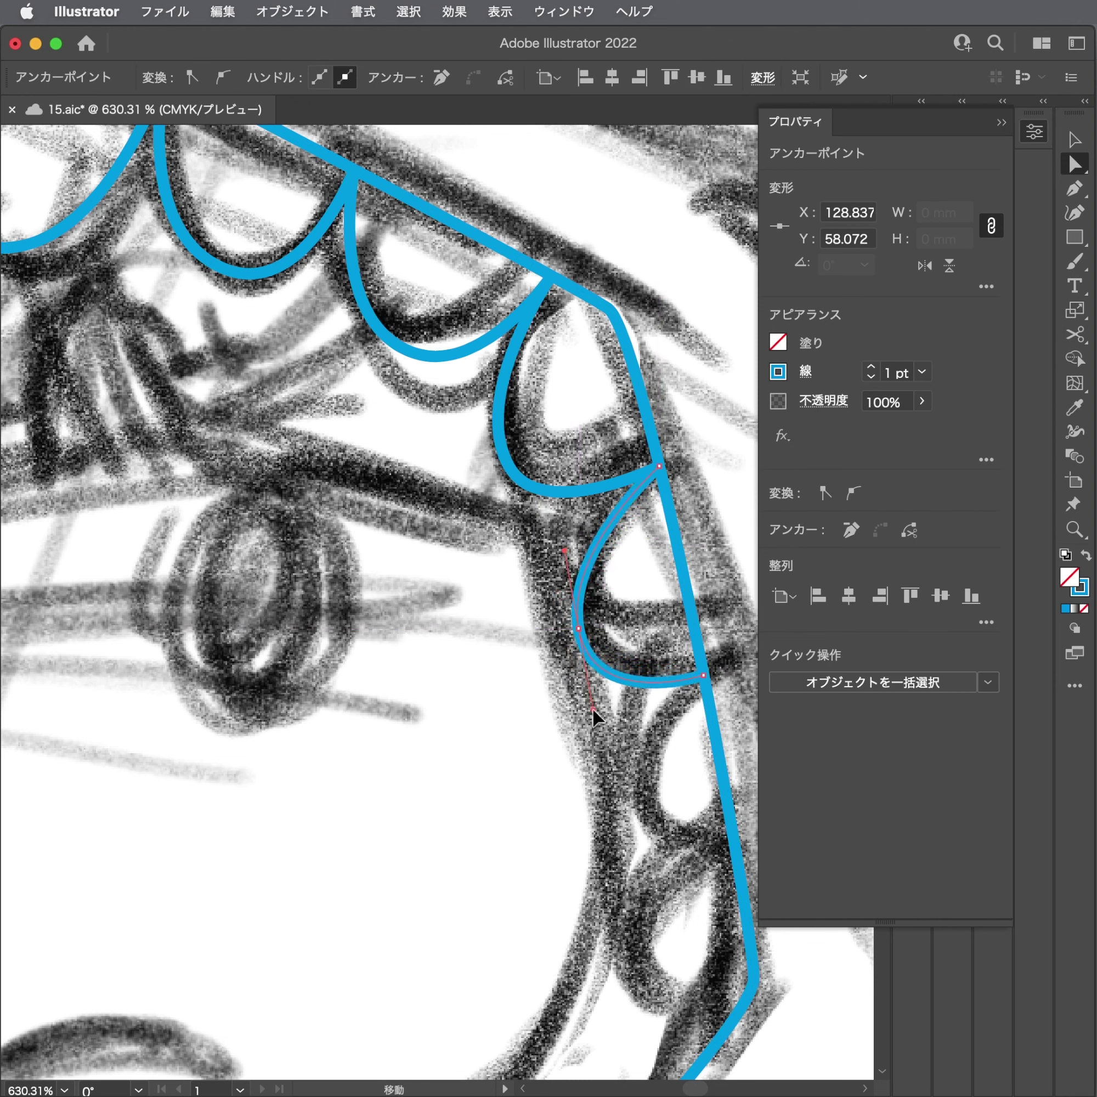
pyautogui.scroll(-5, 628, 743)
# Draw another loop further down the right edge, joined to the loop above.
pyautogui.press('p')
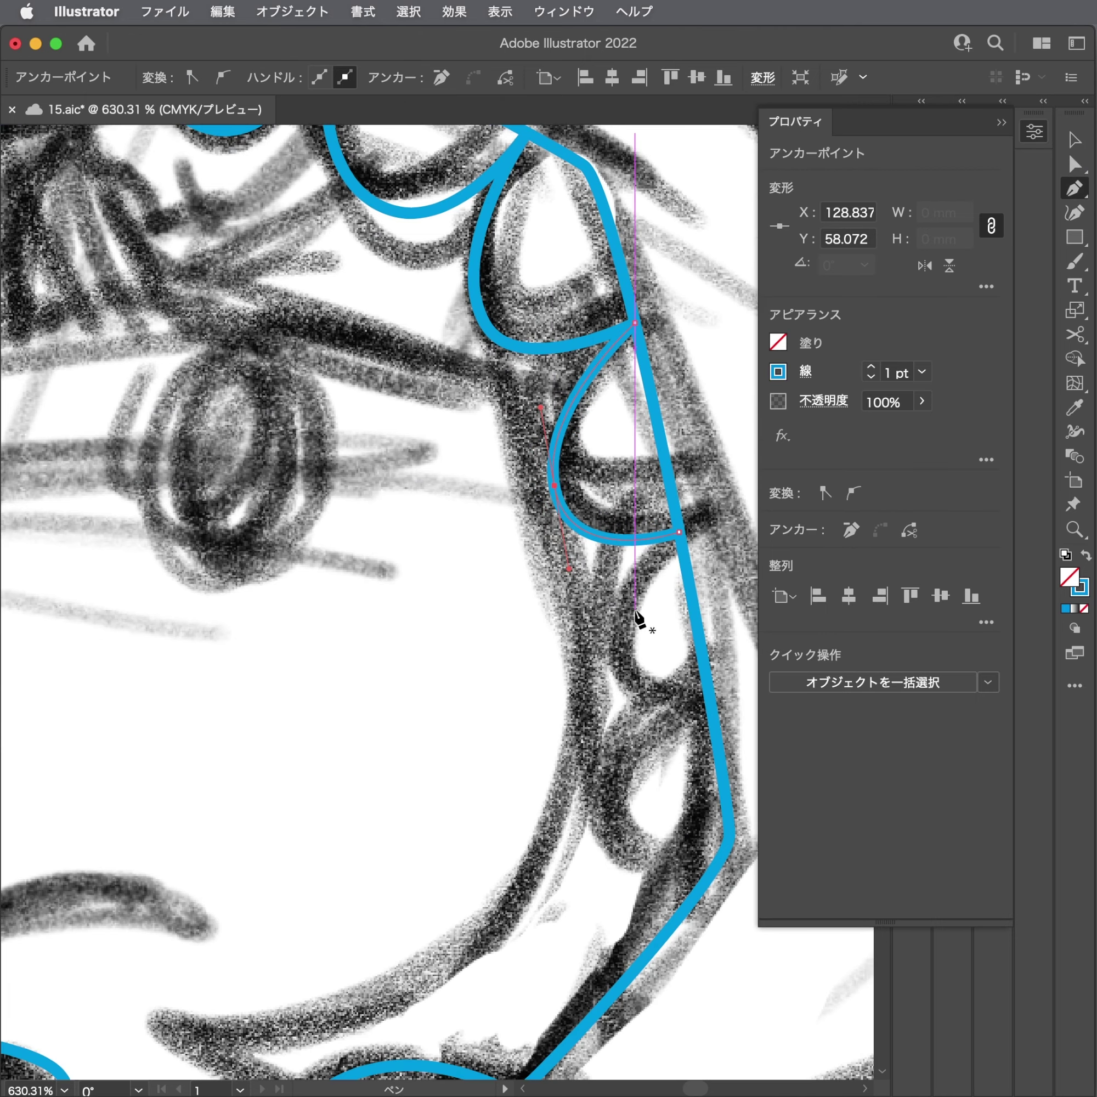
pyautogui.press('super+shift+a')
pyautogui.click(649, 573)
pyautogui.moveTo(605, 662); pyautogui.dragTo(610, 710)
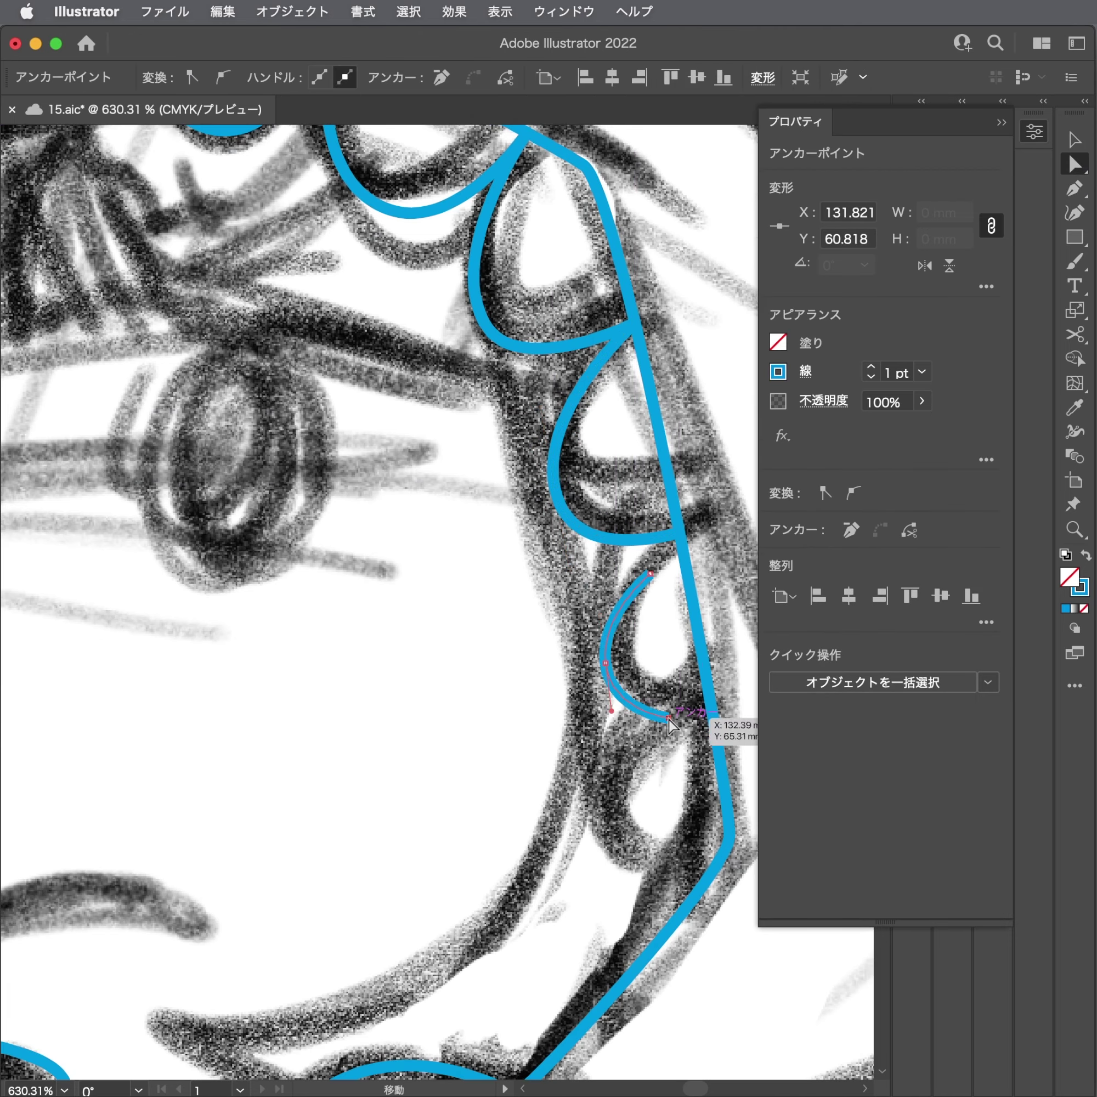
pyautogui.click(704, 719)
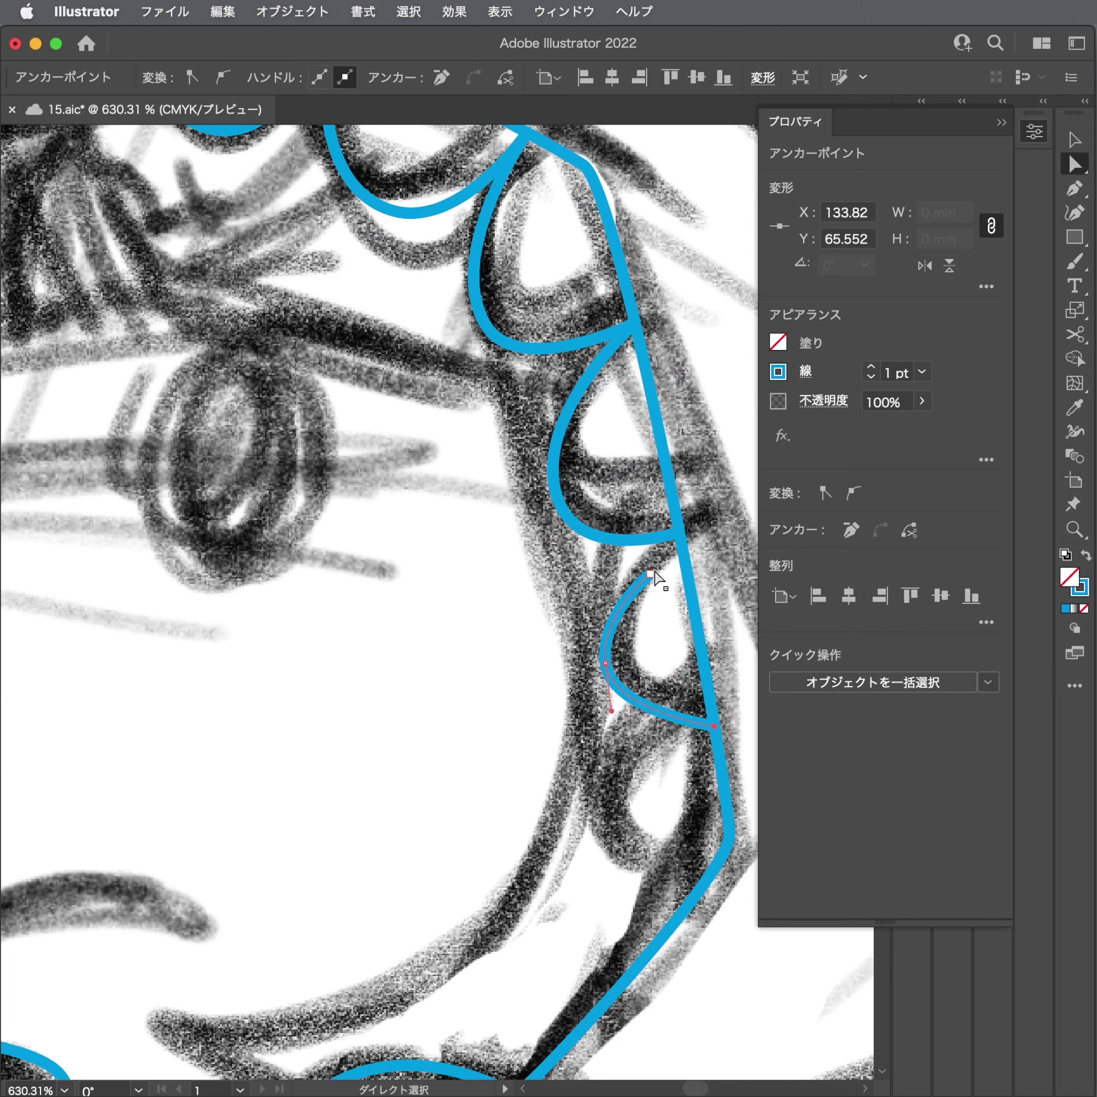
pyautogui.moveTo(649, 573); pyautogui.dragTo(679, 531)
pyautogui.moveTo(605, 663); pyautogui.dragTo(606, 685)
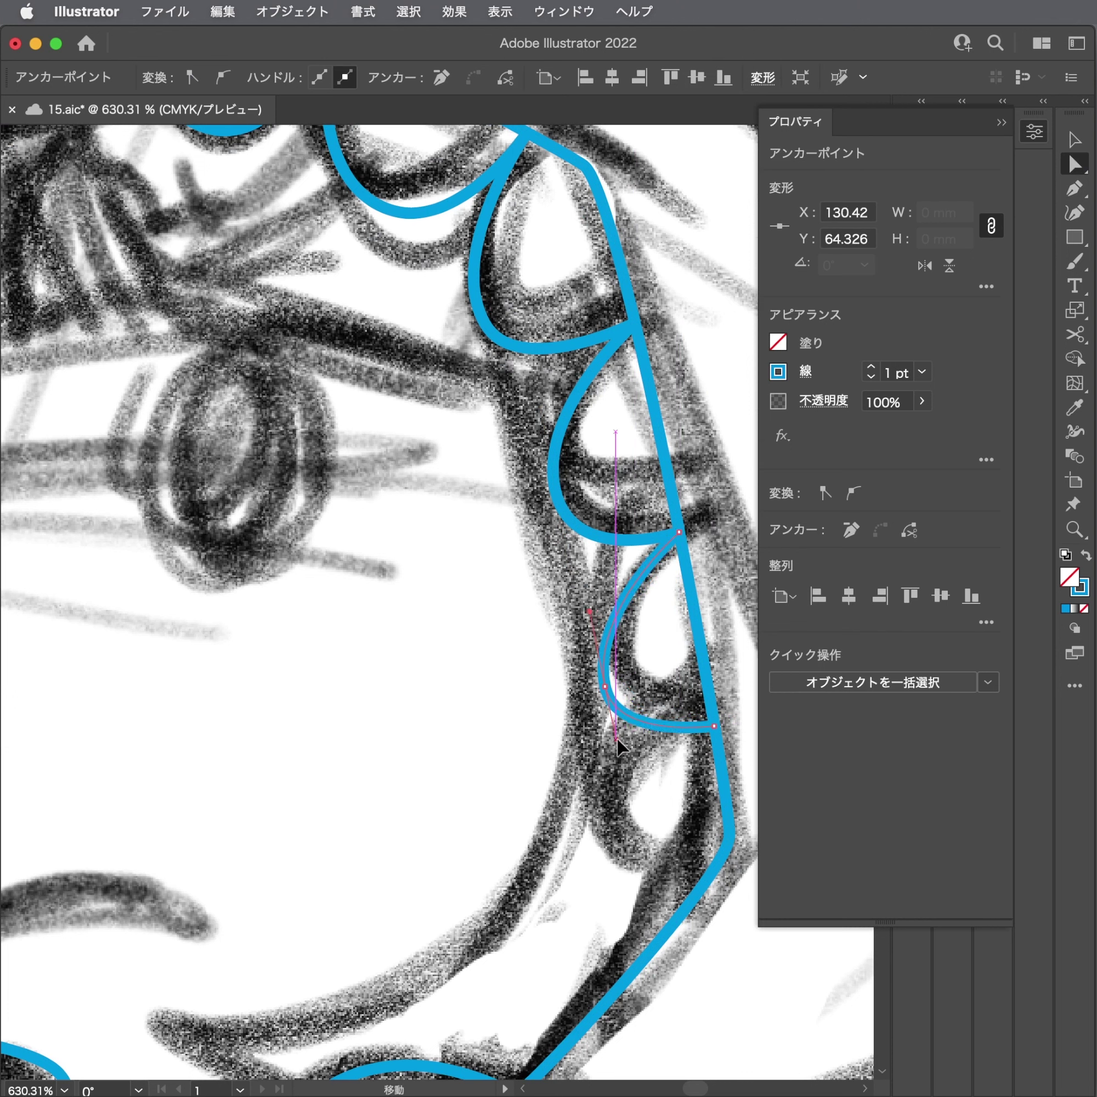
pyautogui.click(617, 745)
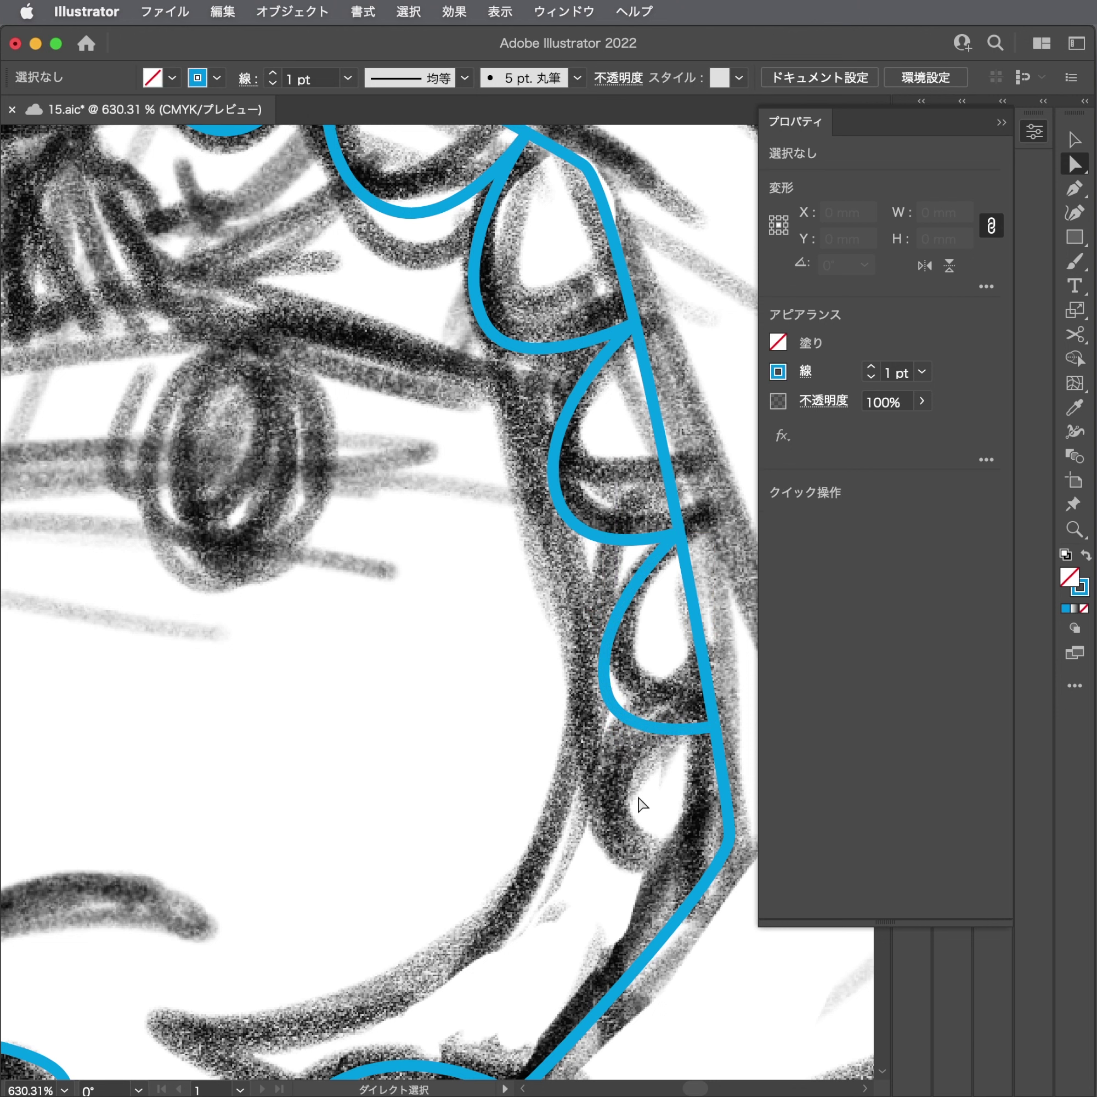
# Snap the newest loop's ends onto the hood edge and the loop above, refining its middle.
pyautogui.click(640, 841)
pyautogui.moveTo(628, 853)
pyautogui.mouseDown()
pyautogui.moveTo(701, 897)
pyautogui.moveTo(689, 903)
pyautogui.mouseUp()
pyautogui.moveTo(648, 780); pyautogui.dragTo(715, 726)
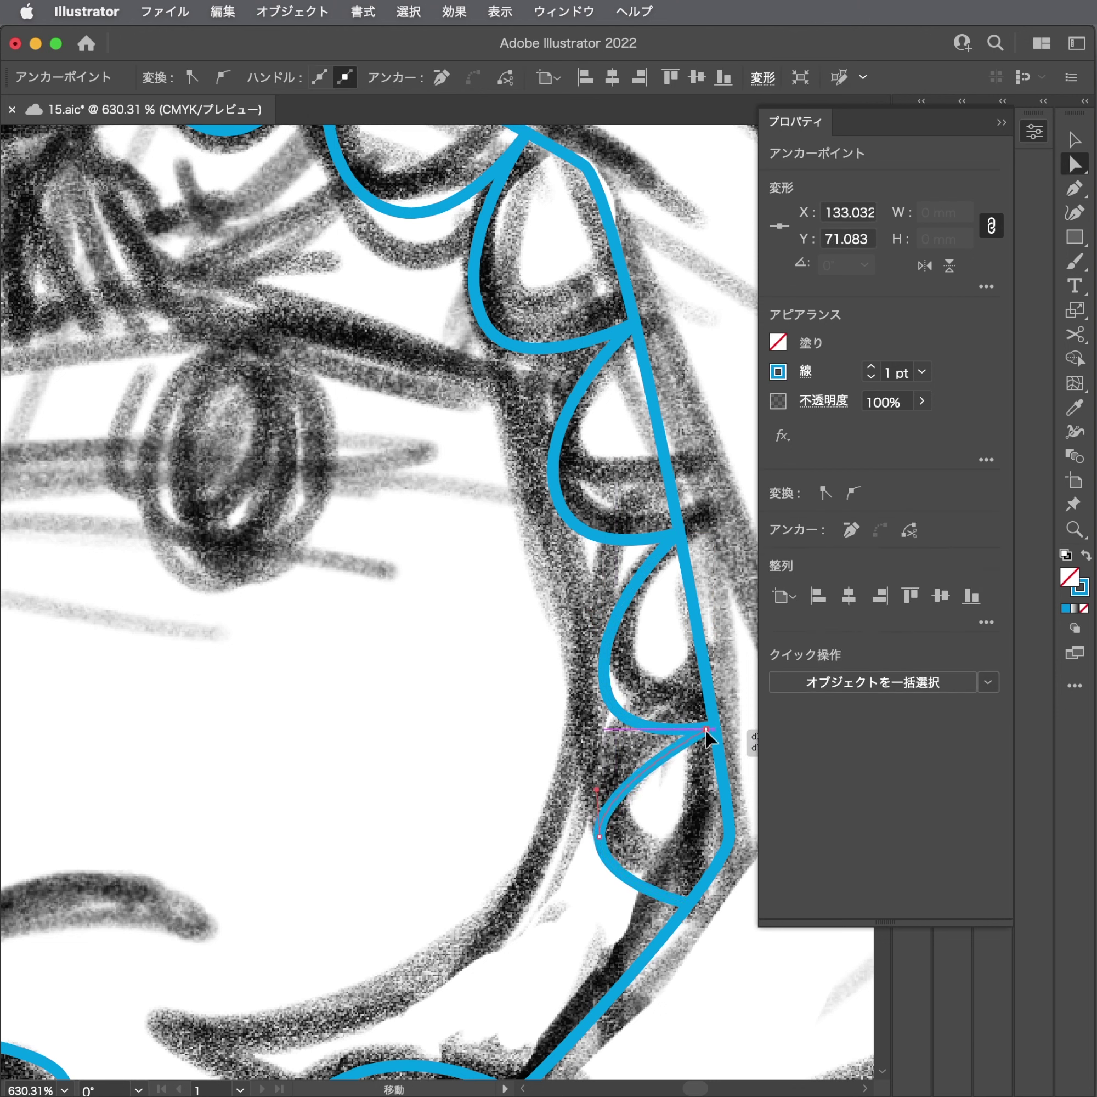
pyautogui.moveTo(601, 837)
pyautogui.mouseDown()
pyautogui.moveTo(617, 845)
pyautogui.moveTo(596, 786)
pyautogui.mouseUp()
pyautogui.hotkey('ctrl', 'shift', 'a')
pyautogui.scroll(-5, 587, 749)
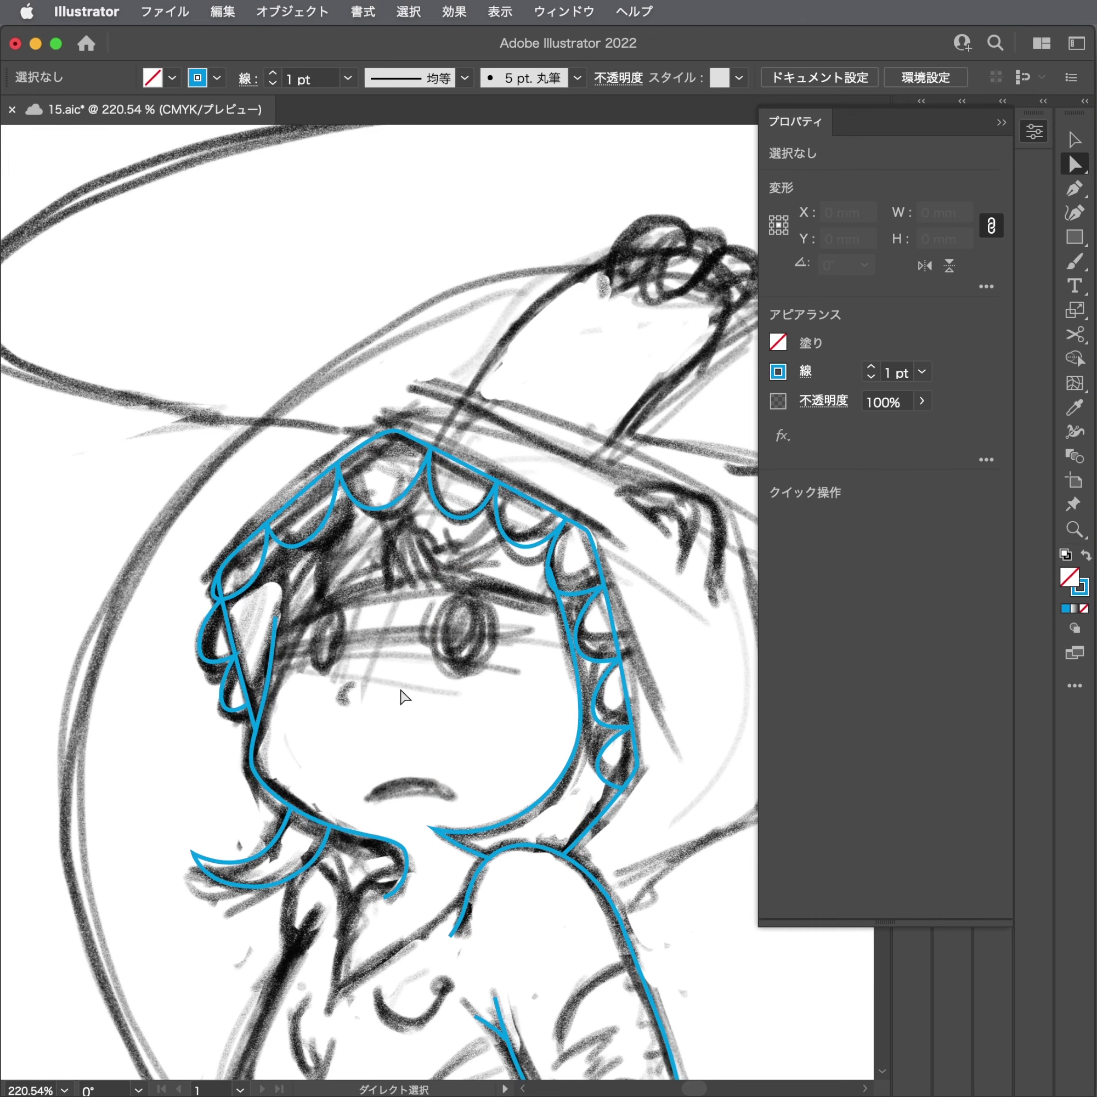
# Save 15.aic and zoom in on the hood and face.
pyautogui.hotkey('ctrl', 's')
pyautogui.moveTo(364, 603)
pyautogui.mouseDown()
pyautogui.moveTo(443, 596)
pyautogui.moveTo(492, 608)
pyautogui.mouseUp()
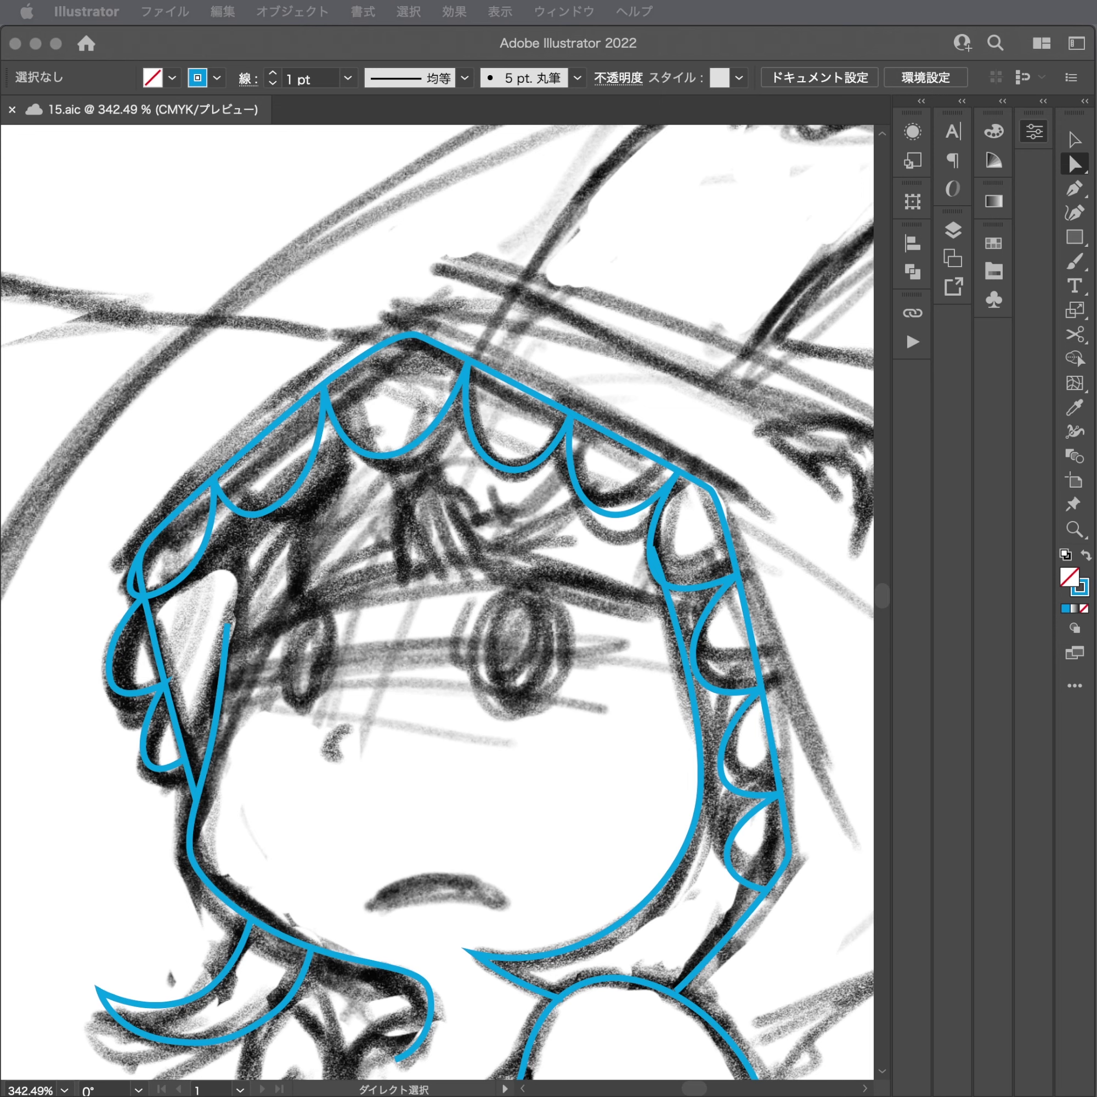
pyautogui.click(616, 576)
# Draw an angular bang strand with the Pen tool, from the scalloped edge down over the forehead and back up.
pyautogui.scroll(2, 494, 605)
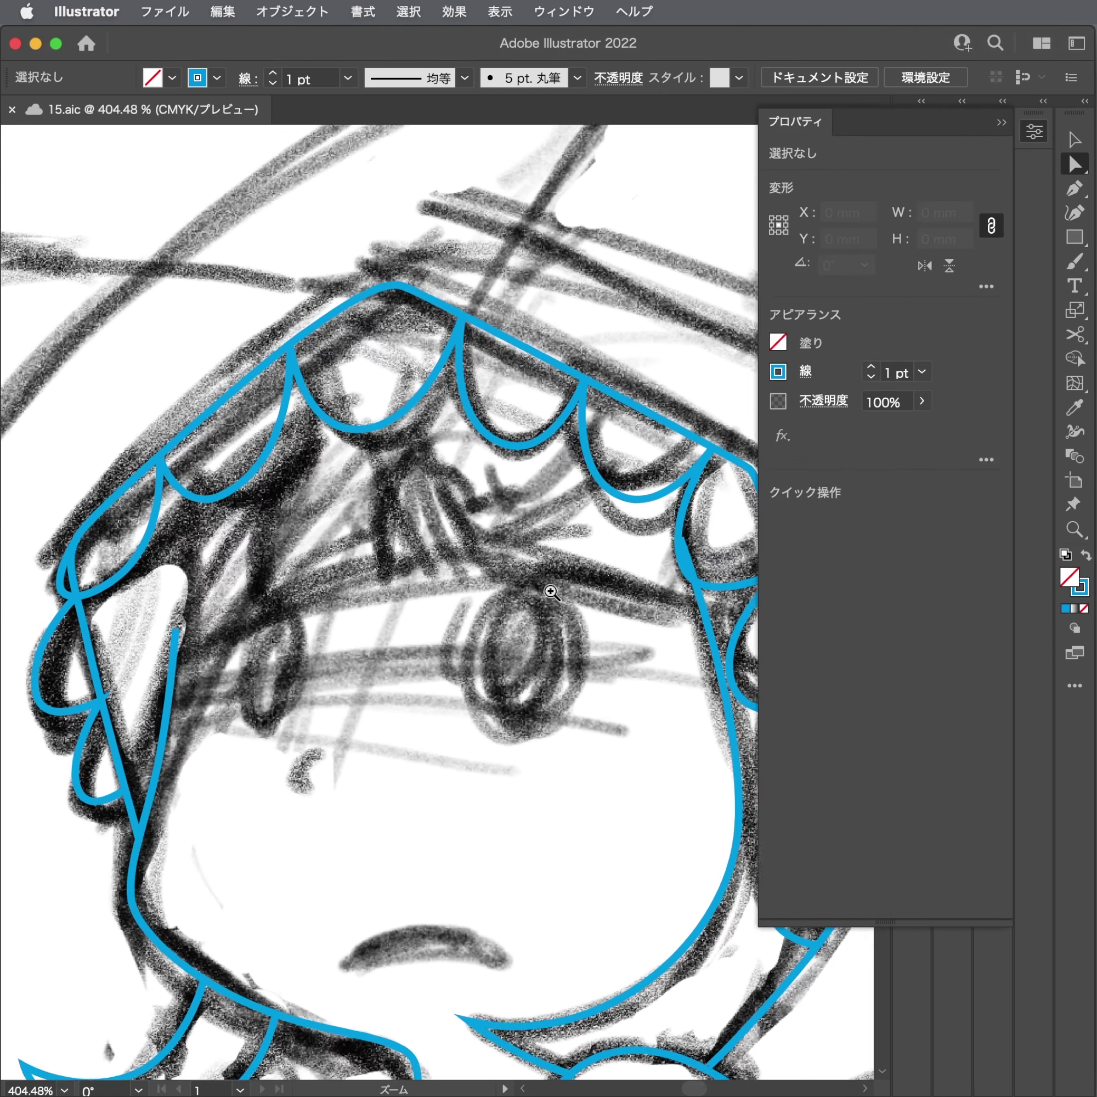
pyautogui.scroll(1, 494, 605)
pyautogui.press('p')
pyautogui.hscroll(3, 383, 587)
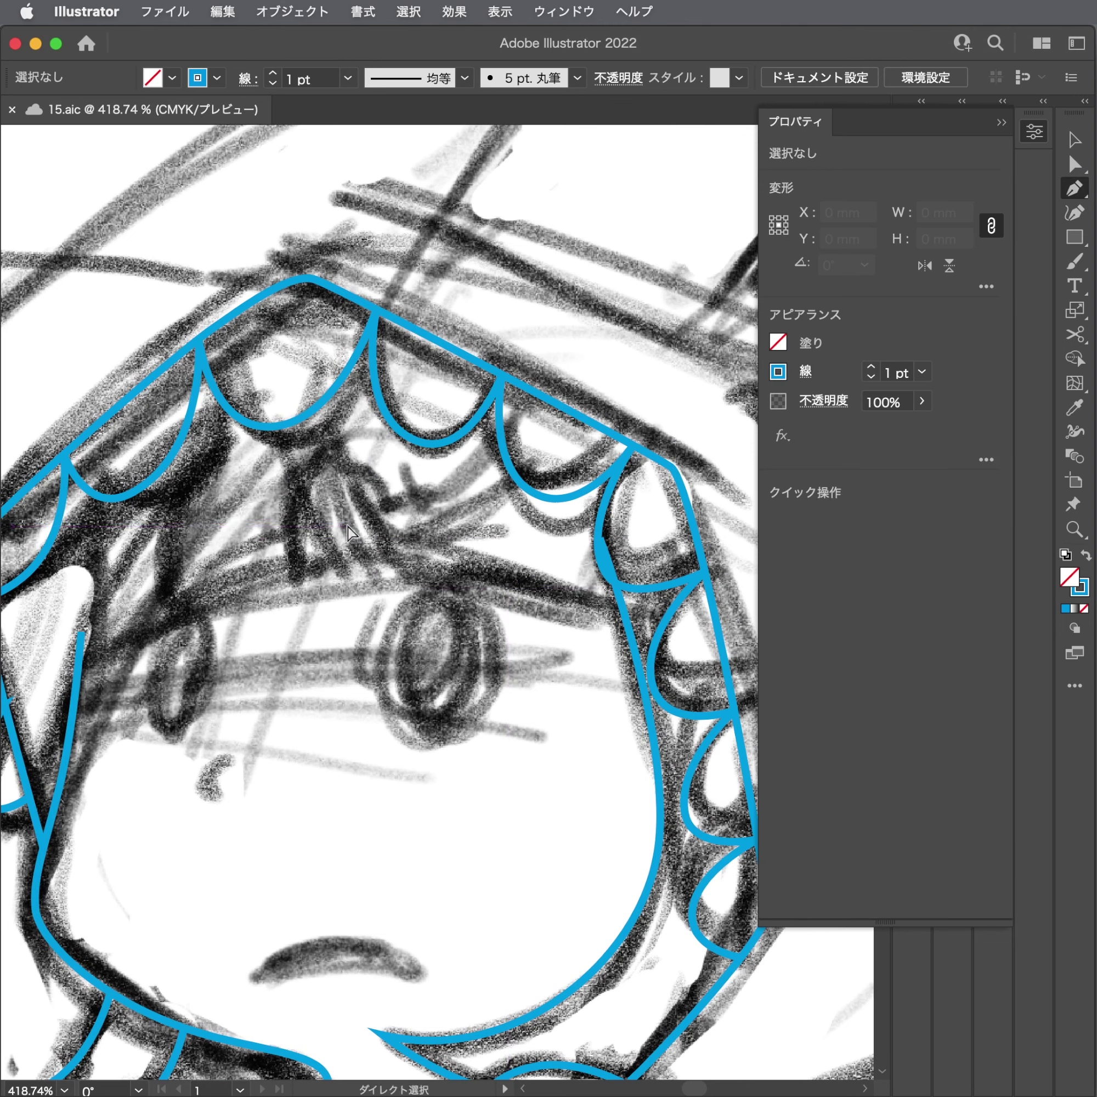
pyautogui.scroll(-3, 253, 477)
pyautogui.scroll(1, 256, 477)
pyautogui.scroll(2, 259, 478)
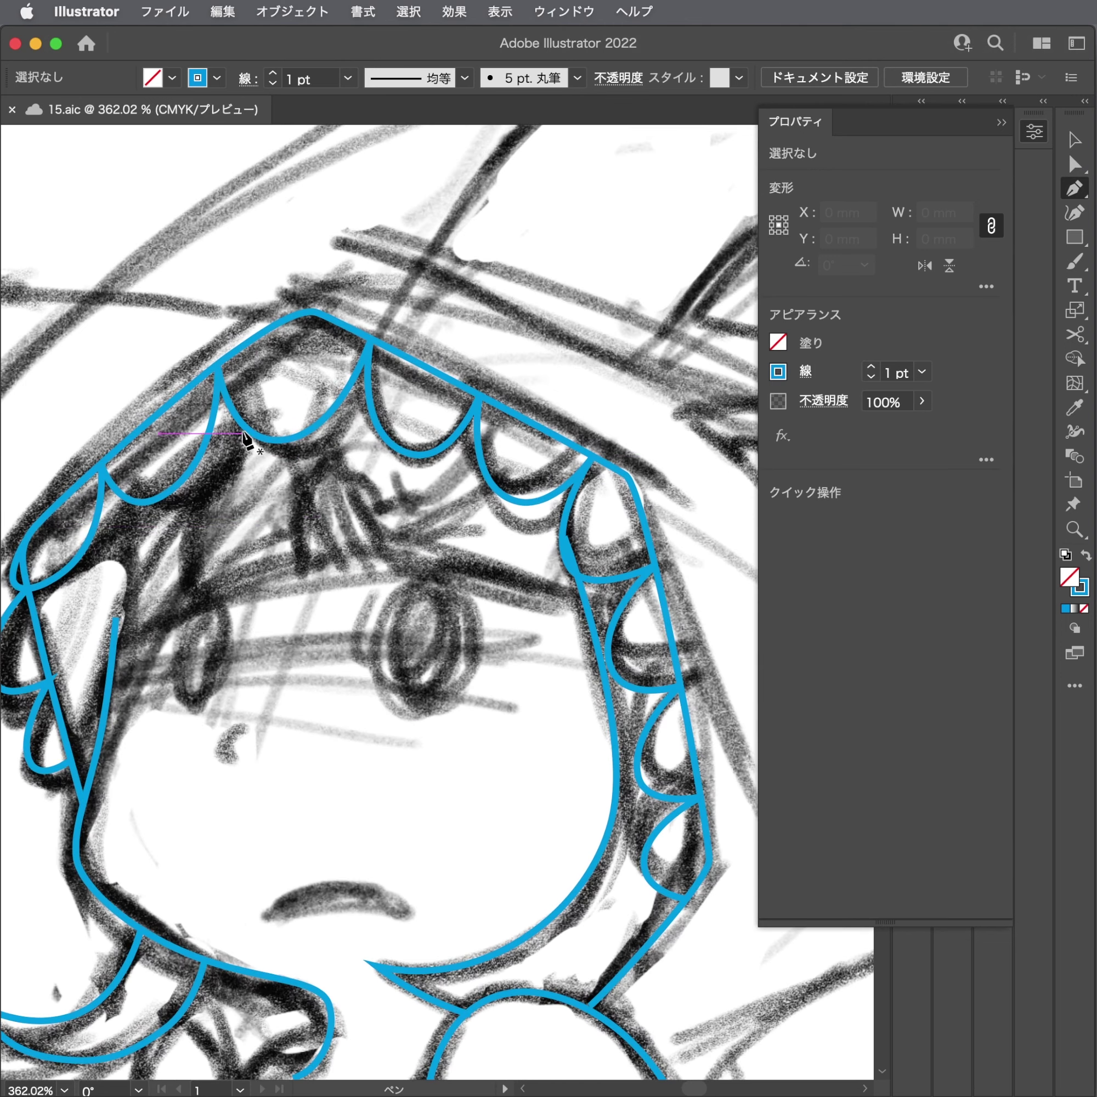
pyautogui.click(233, 413)
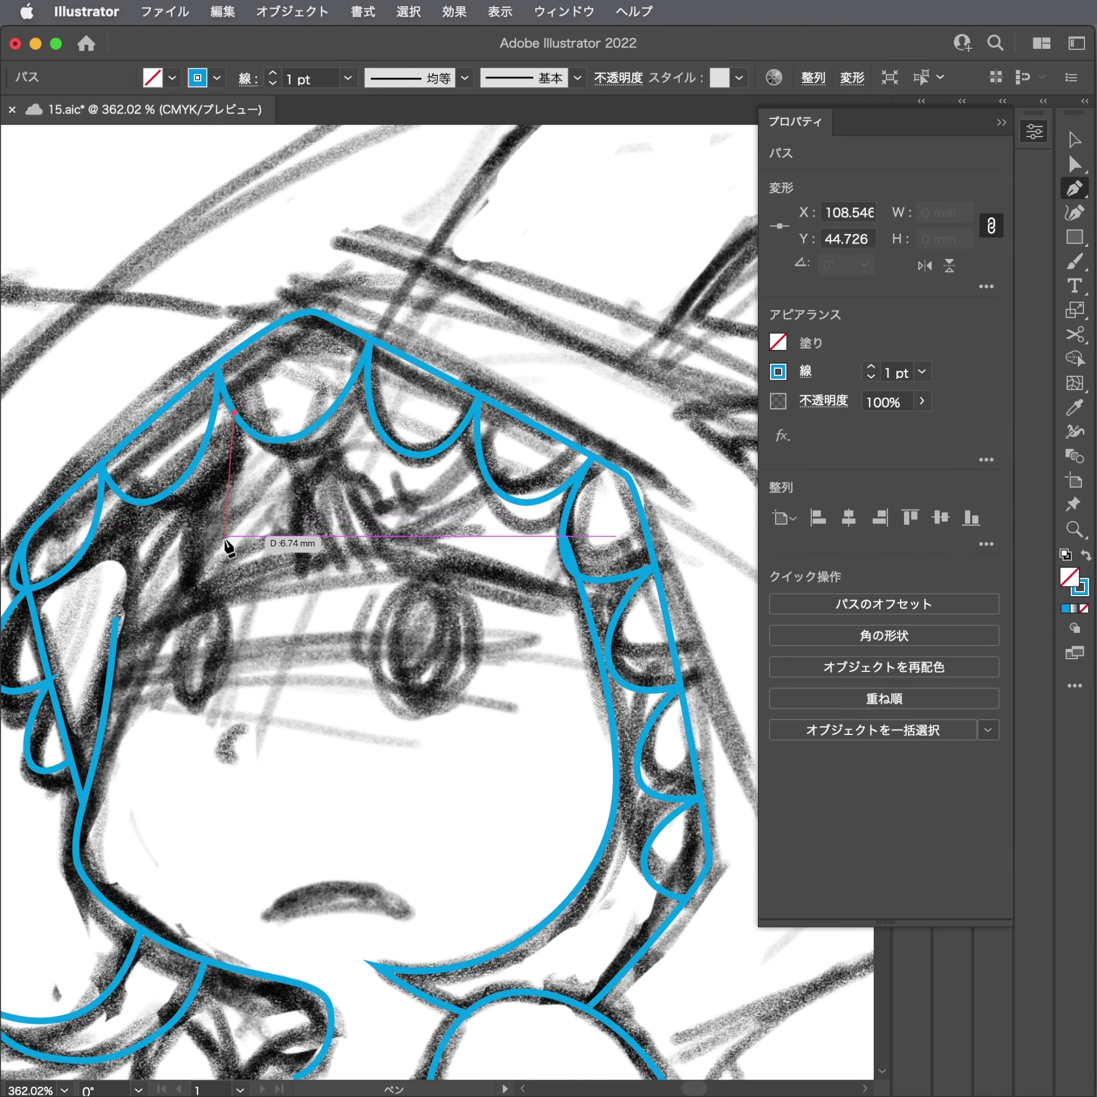
pyautogui.moveTo(236, 526)
pyautogui.mouseDown()
pyautogui.moveTo(249, 570)
pyautogui.moveTo(333, 605)
pyautogui.mouseUp()
pyautogui.hotkey('ctrl', 'z')
pyautogui.click(344, 594)
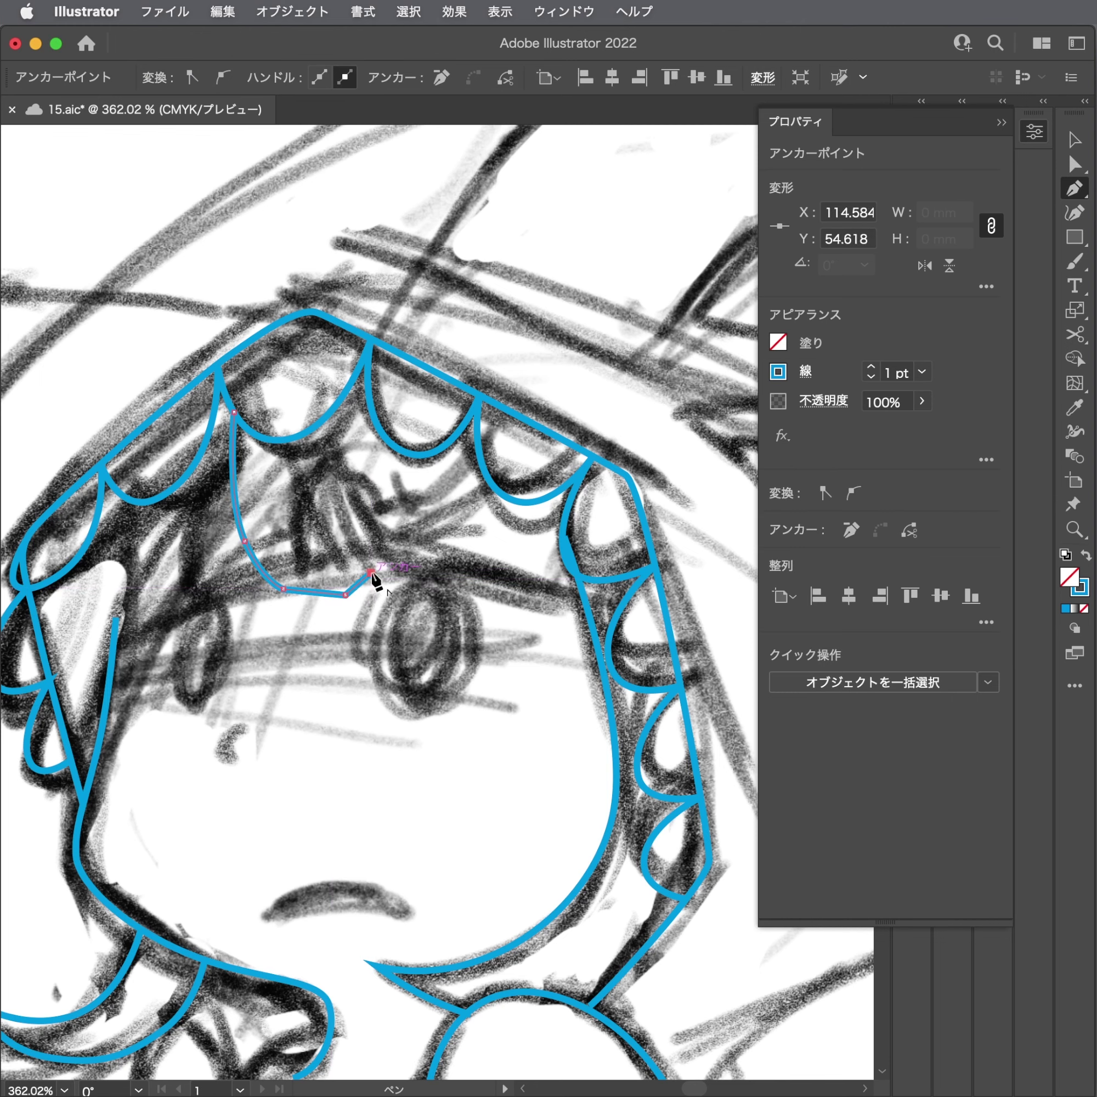
pyautogui.click(371, 573)
pyautogui.click(377, 510)
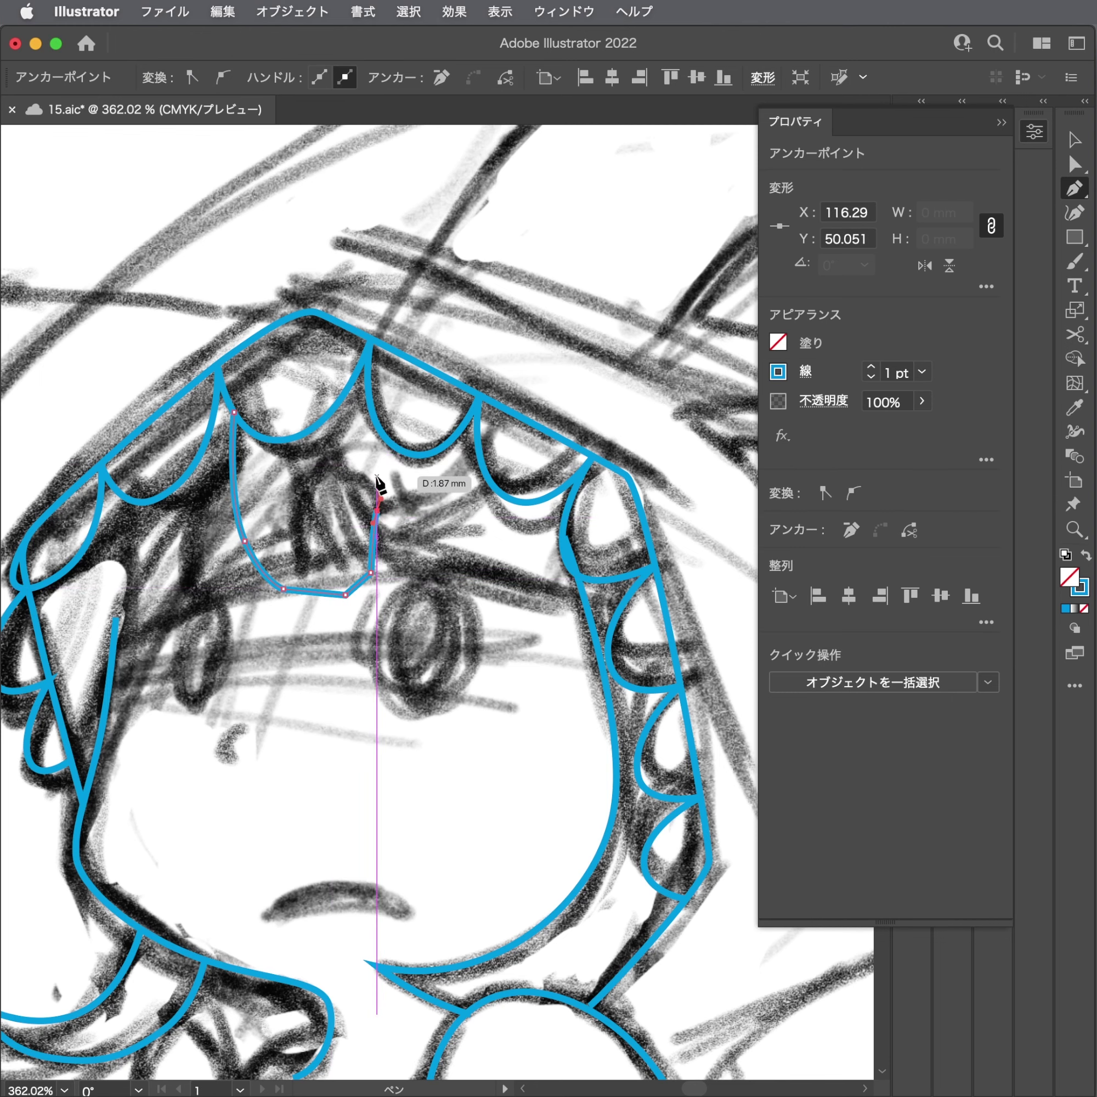
pyautogui.hotkey('ctrl', 'shift', 'a')
# Shift the strand's bottom corner anchor left to fit the sketch.
pyautogui.click(344, 594)
pyautogui.scroll(3, 344, 594)
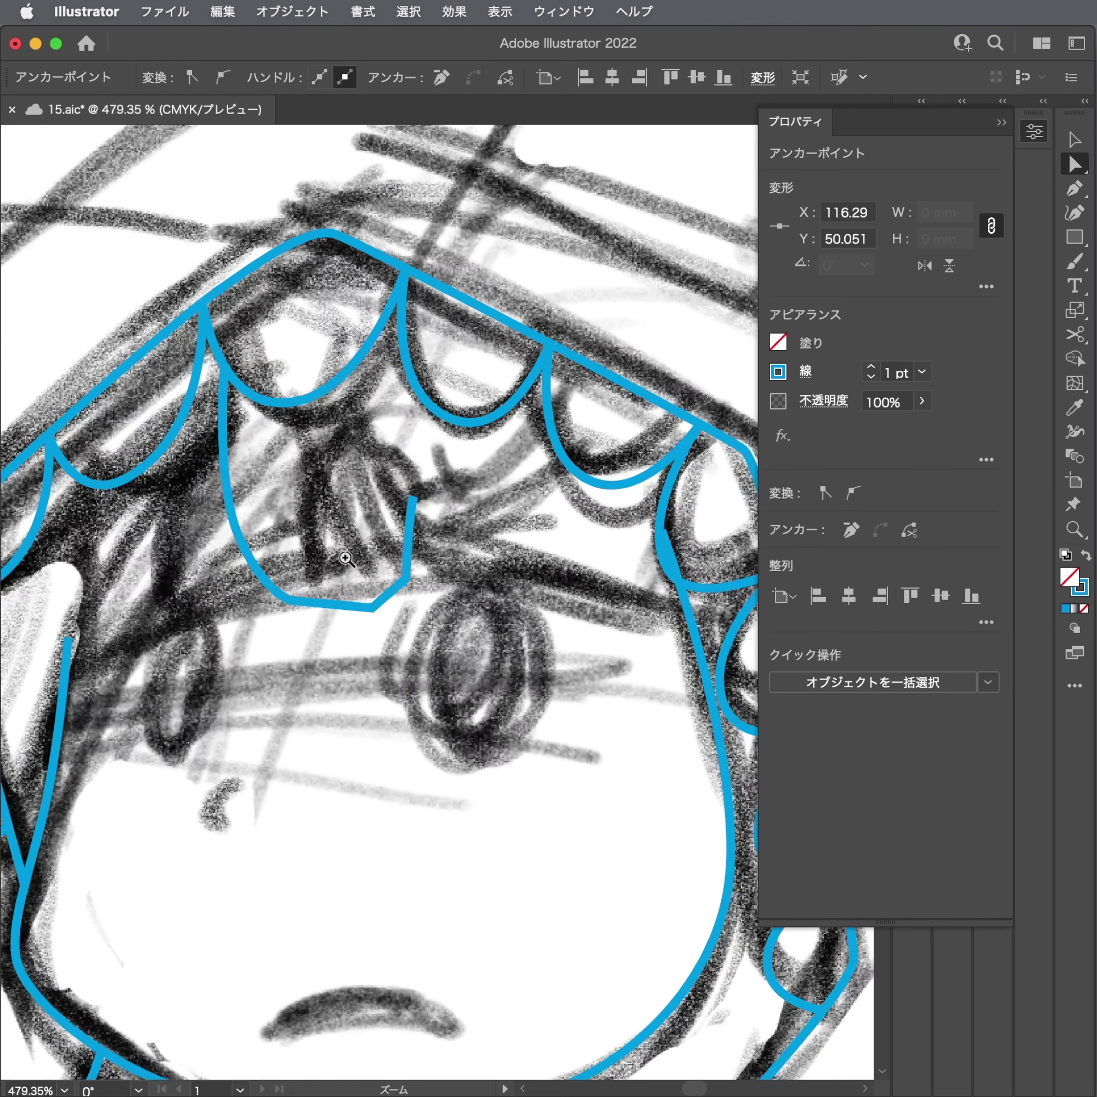
pyautogui.moveTo(383, 612); pyautogui.dragTo(362, 613)
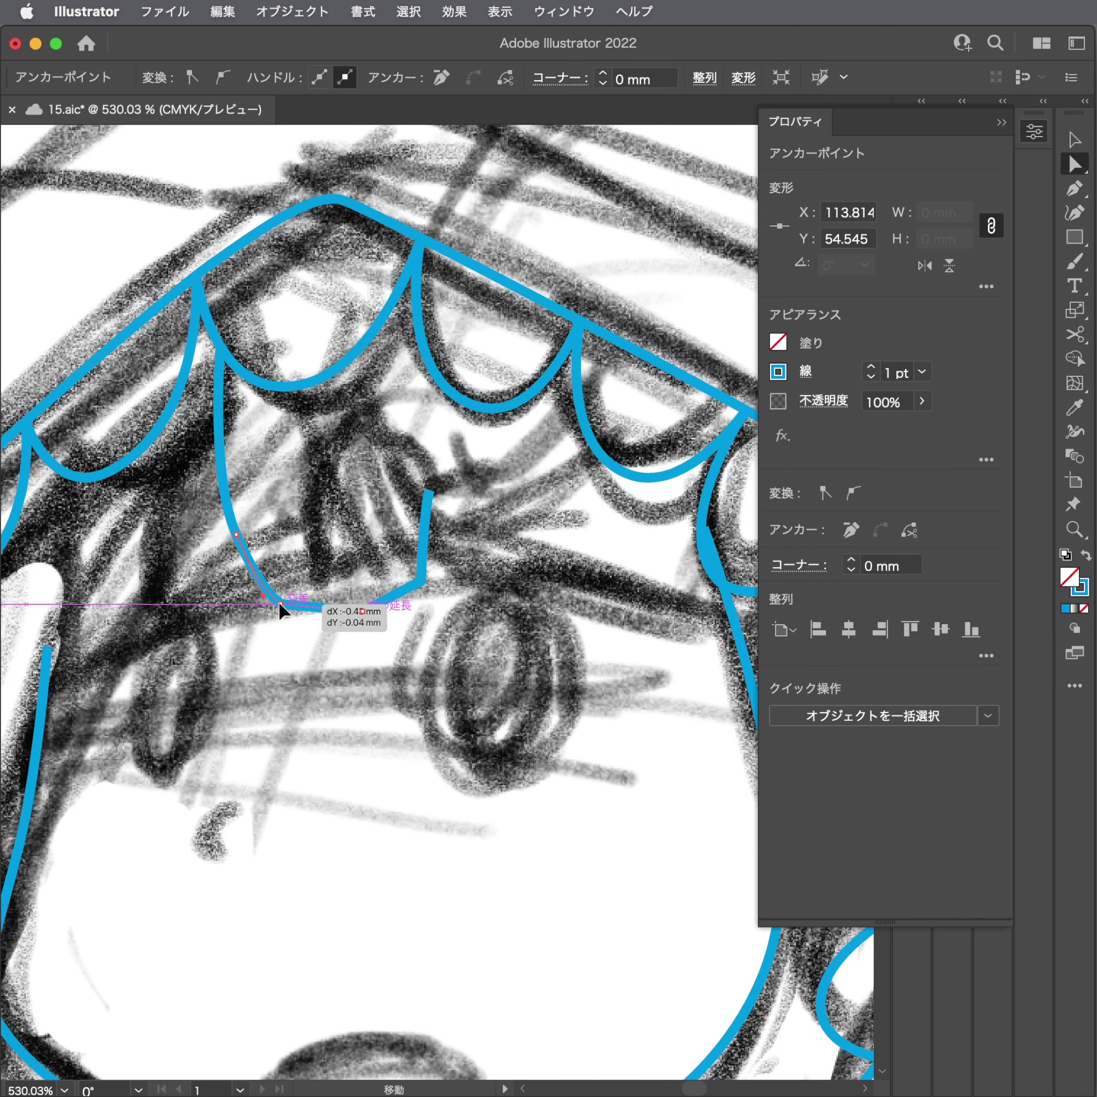
pyautogui.click(159, 599)
pyautogui.hscroll(-2, 158, 599)
# Draw another angular bang strand under the next scallop, joining it to the neighbouring bang.
pyautogui.press('p')
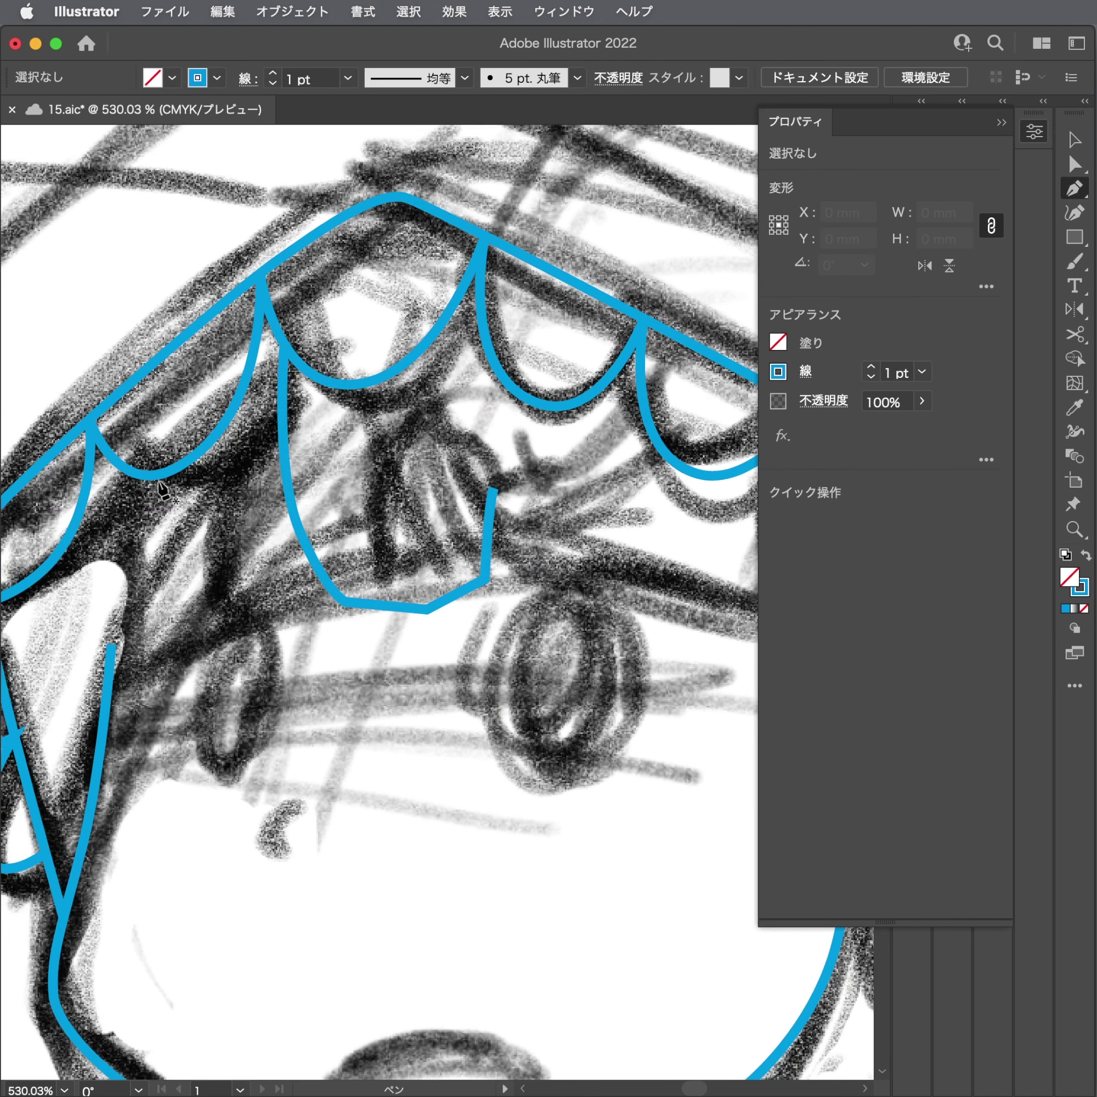
pyautogui.click(150, 477)
pyautogui.moveTo(157, 568); pyautogui.dragTo(172, 607)
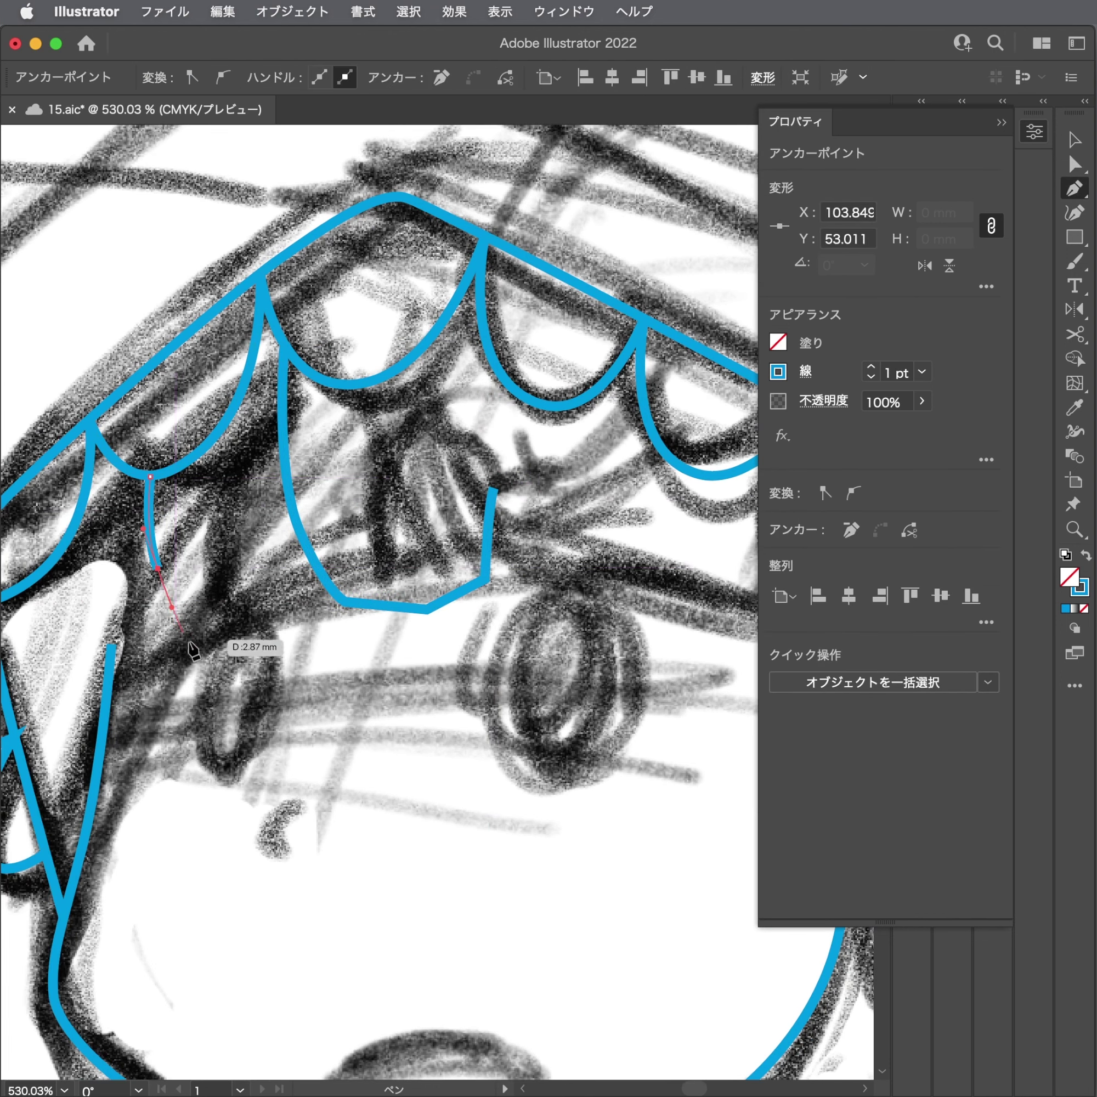
pyautogui.click(209, 632)
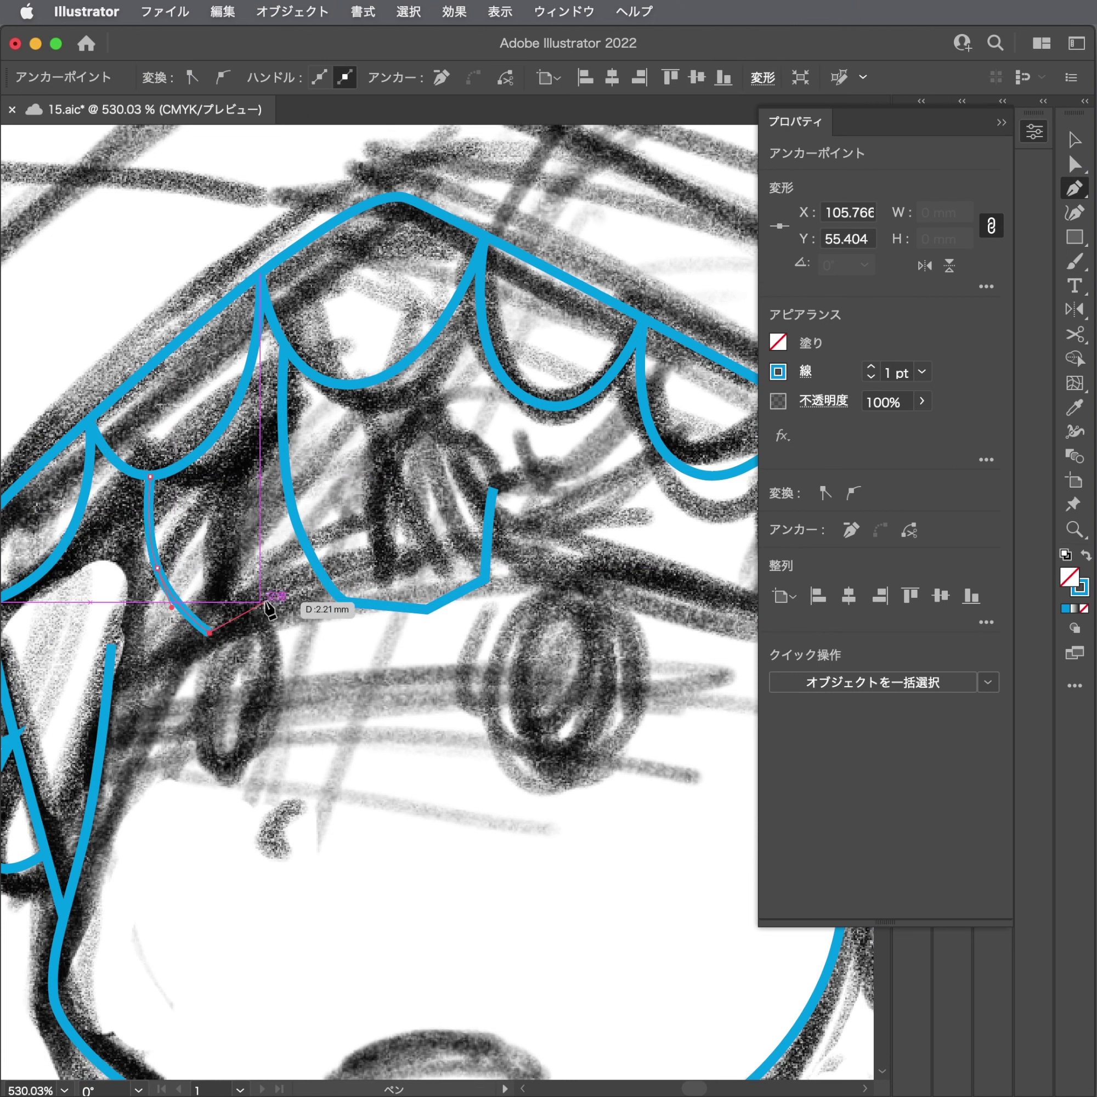
pyautogui.click(318, 615)
pyautogui.click(300, 535)
pyautogui.hotkey('ctrl', 'shift', 'a')
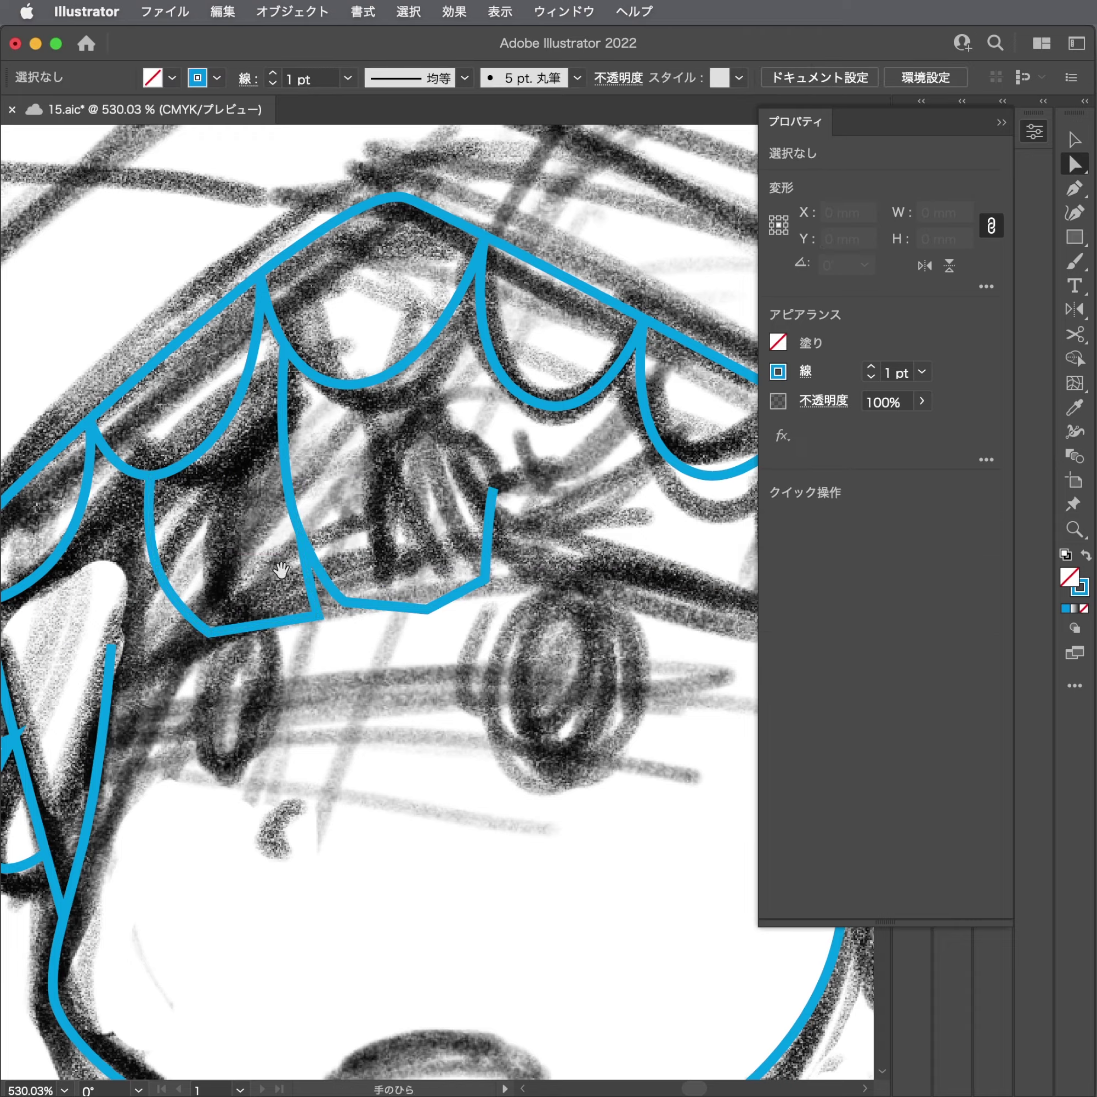
# Pull the existing bang strand's bottom anchor to reshape it, then zoom in on the upper-left hair.
pyautogui.scroll(-5, 45, 634)
pyautogui.scroll(5, 45, 634)
pyautogui.click(265, 629)
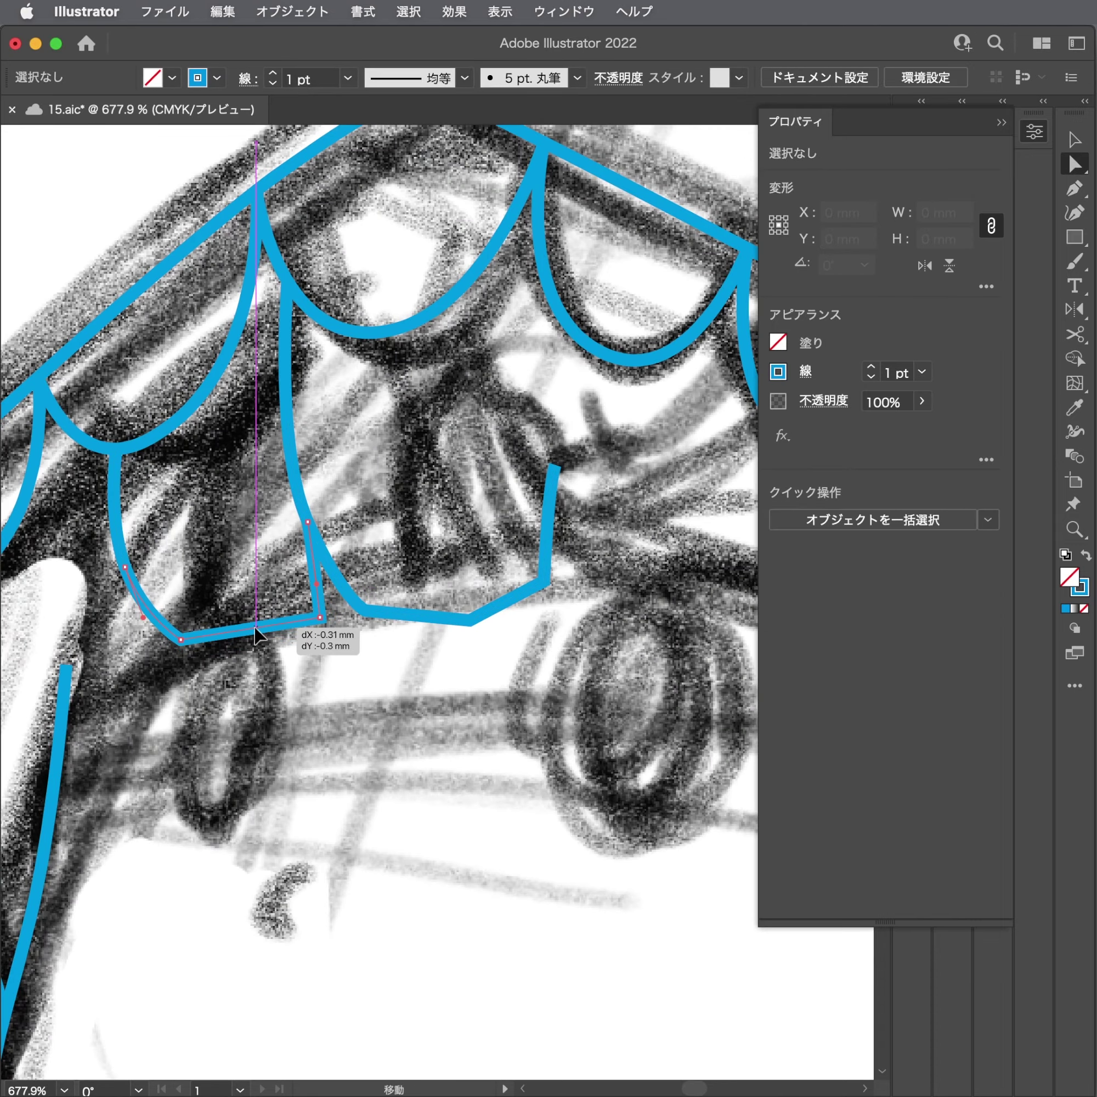
pyautogui.moveTo(124, 569); pyautogui.dragTo(113, 559)
pyautogui.hotkey('ctrl', 'shift', 'a')
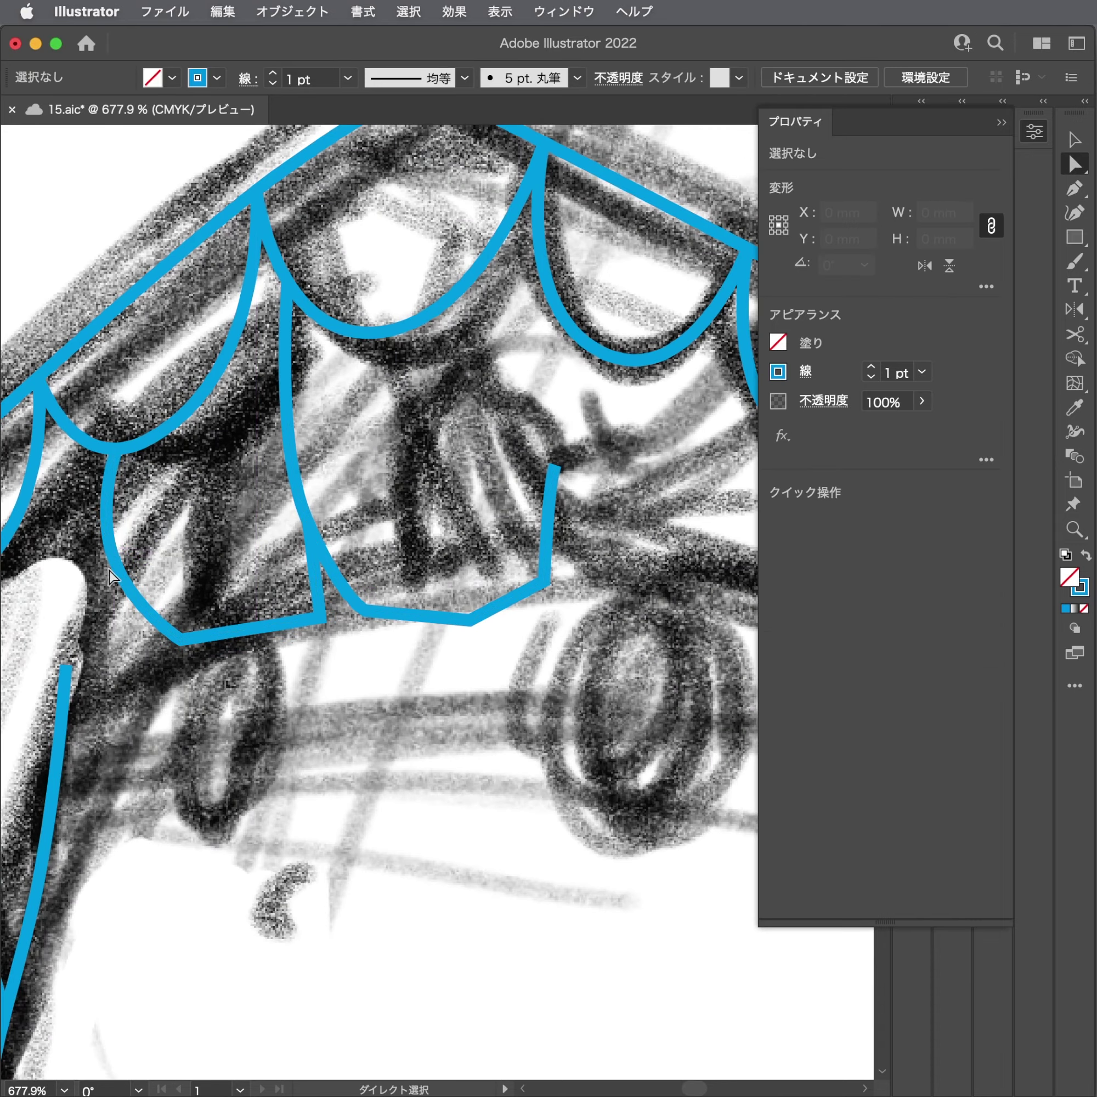
pyautogui.click(116, 559)
pyautogui.scroll(-3, 276, 596)
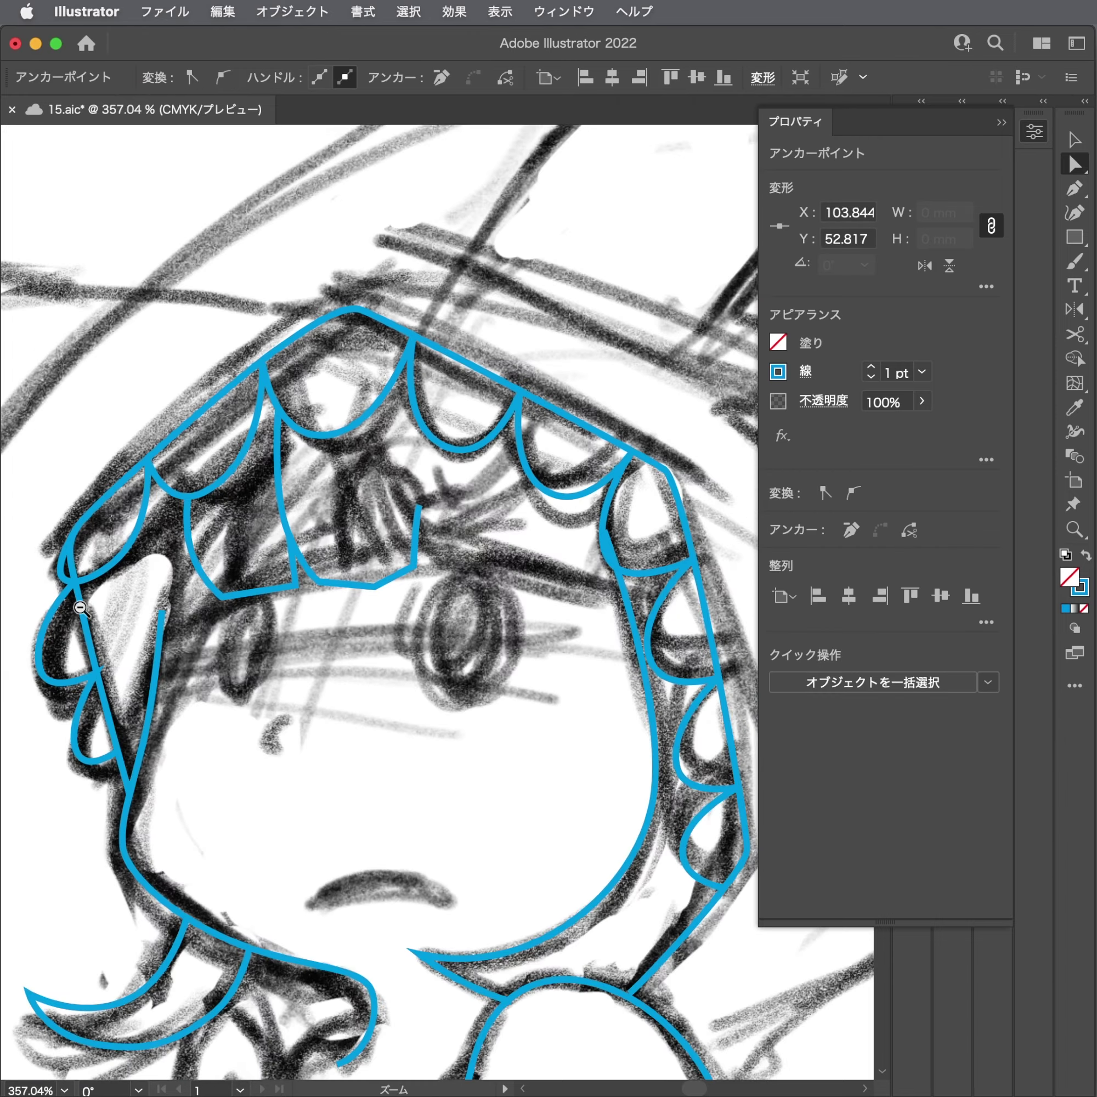
pyautogui.hscroll(-2, 276, 596)
pyautogui.click(281, 586)
pyautogui.moveTo(281, 586); pyautogui.dragTo(366, 564)
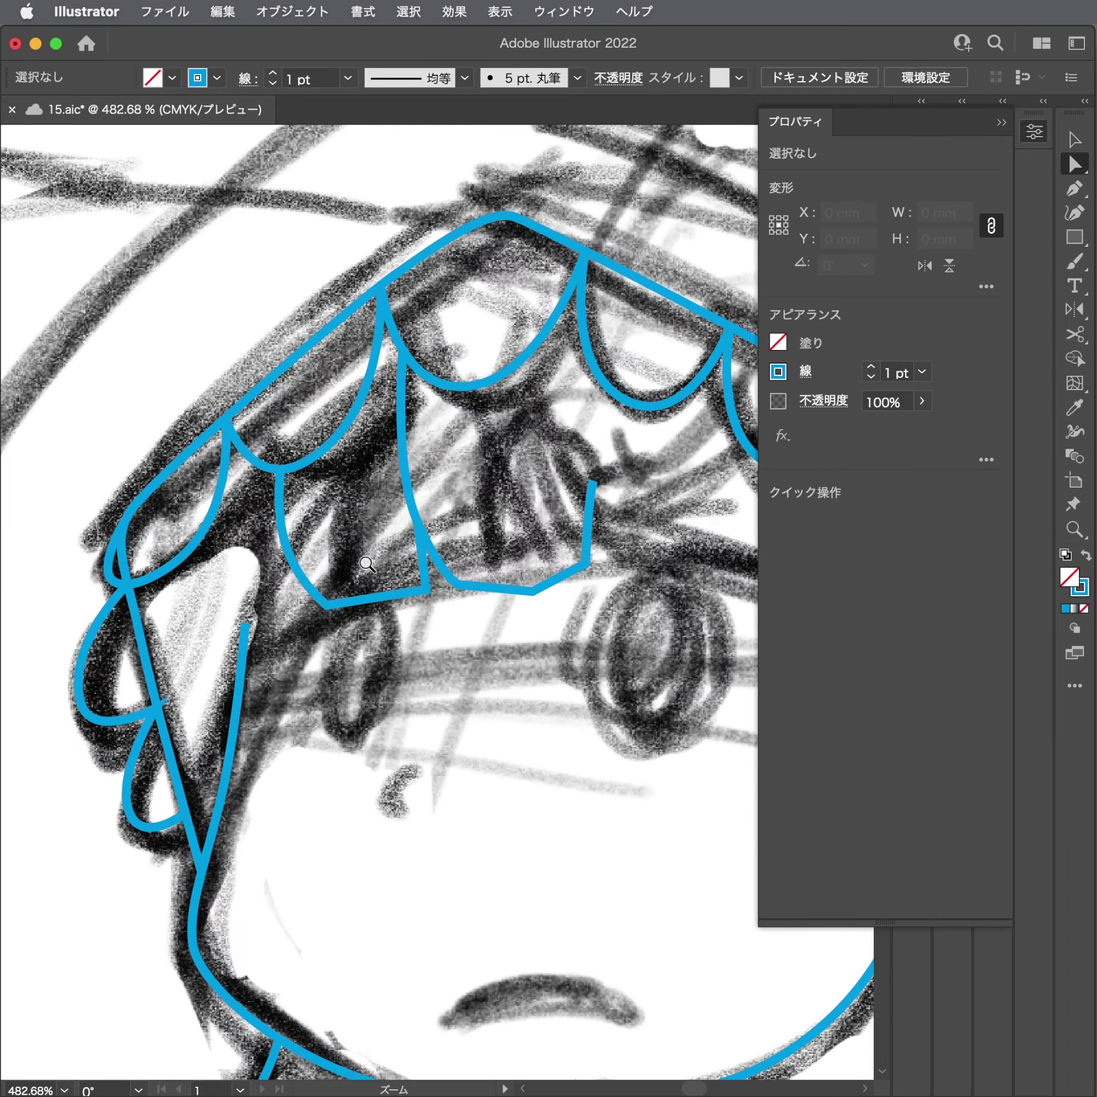
# Trace a new curved bang strand beneath the left scallop down to its lower right corner.
pyautogui.press('p')
pyautogui.moveTo(196, 548); pyautogui.dragTo(271, 518)
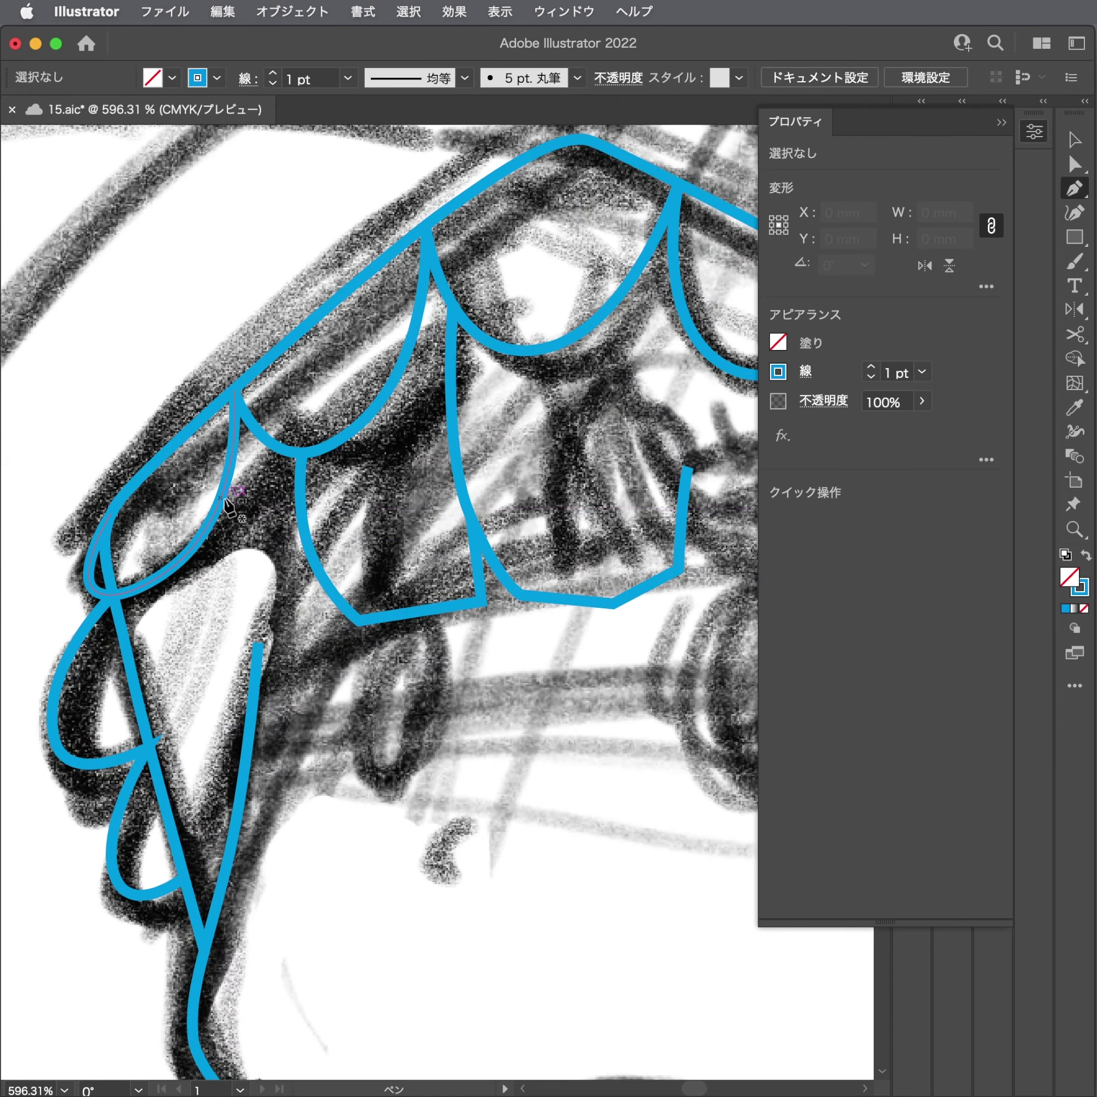
pyautogui.click(195, 542)
pyautogui.moveTo(192, 650); pyautogui.dragTo(198, 709)
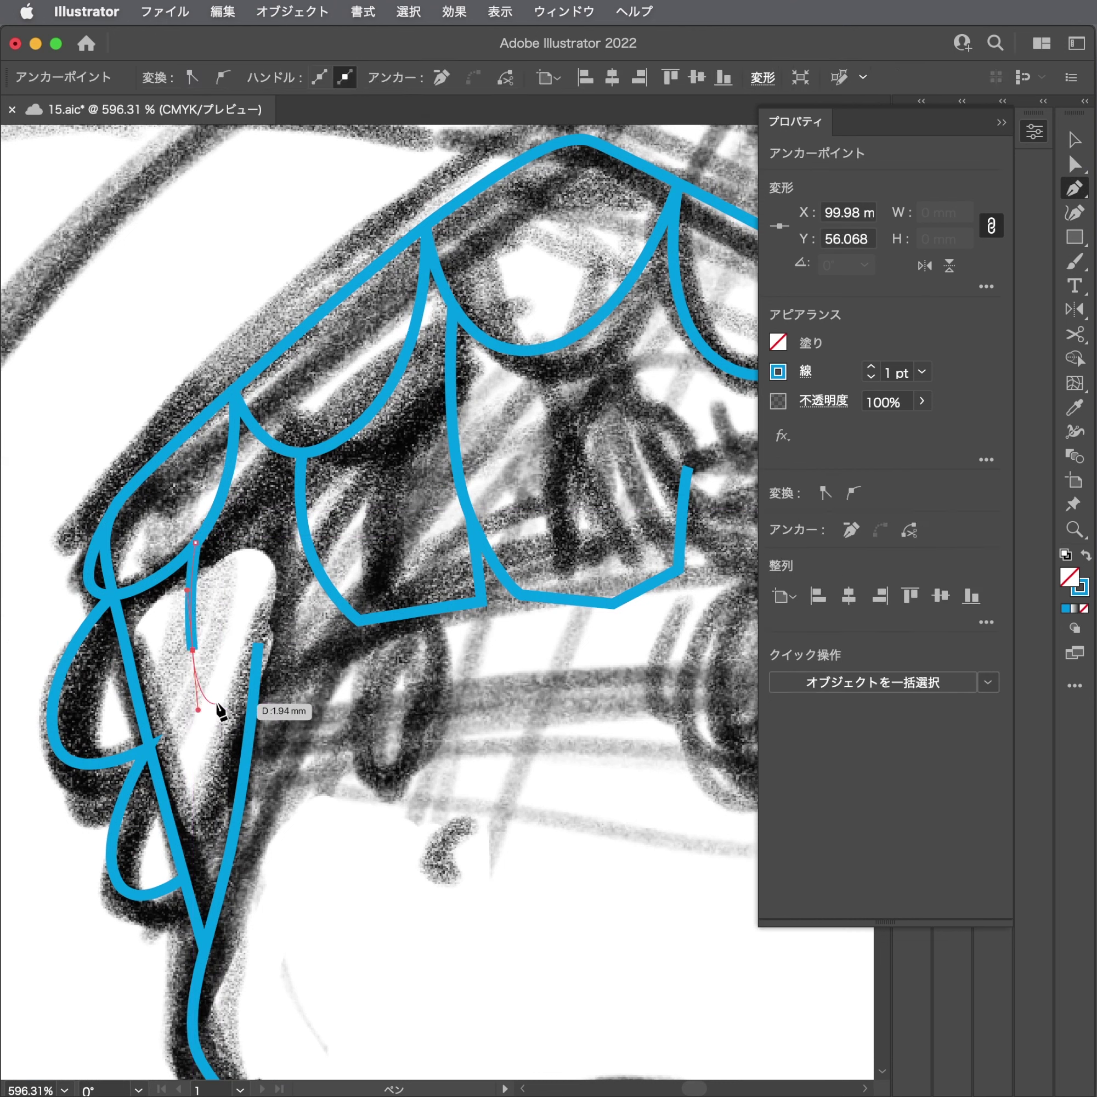
pyautogui.press('super+z')
pyautogui.press('super+z')
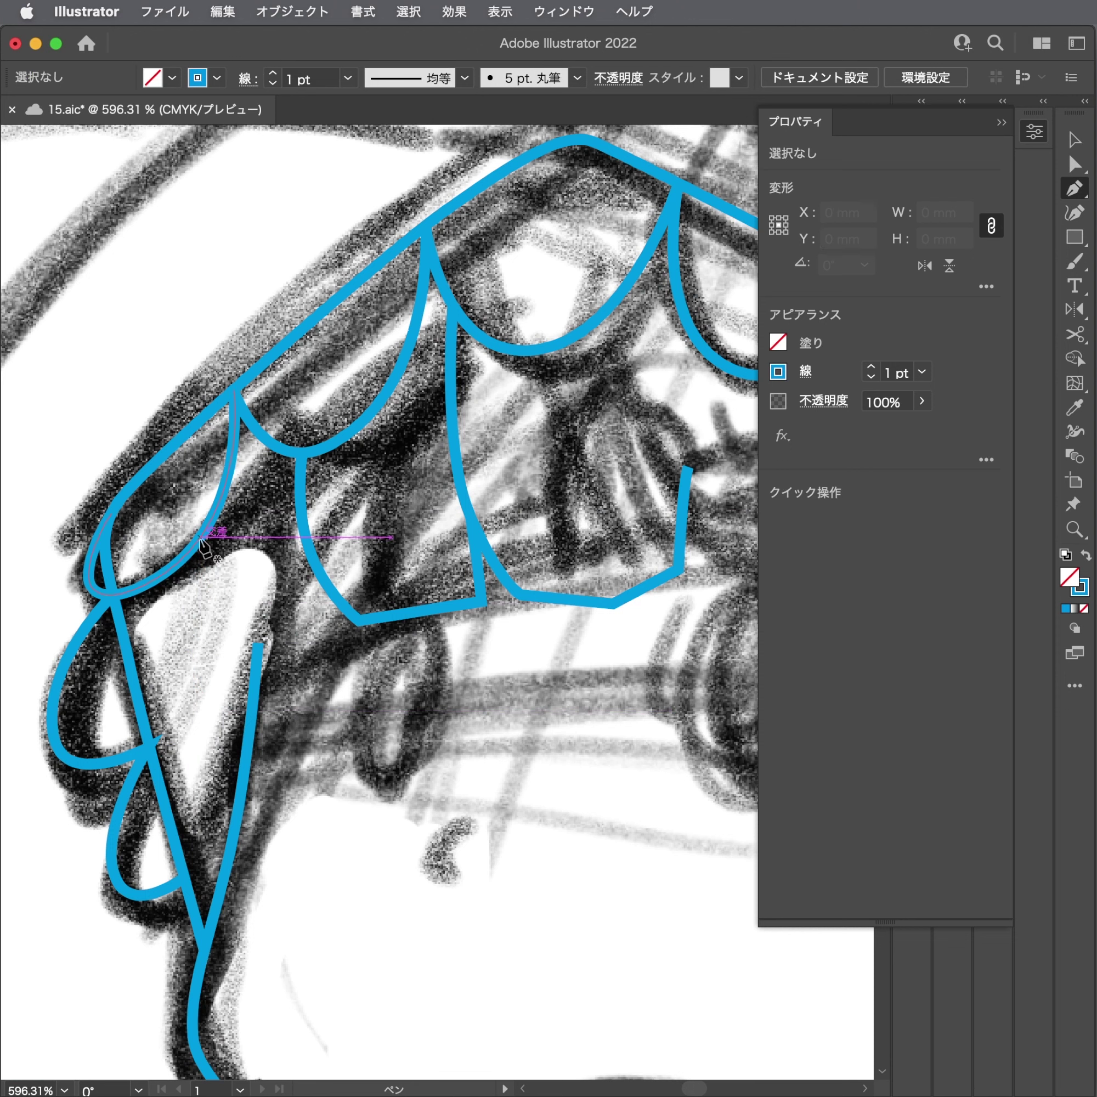
pyautogui.click(200, 539)
pyautogui.moveTo(233, 679); pyautogui.dragTo(256, 709)
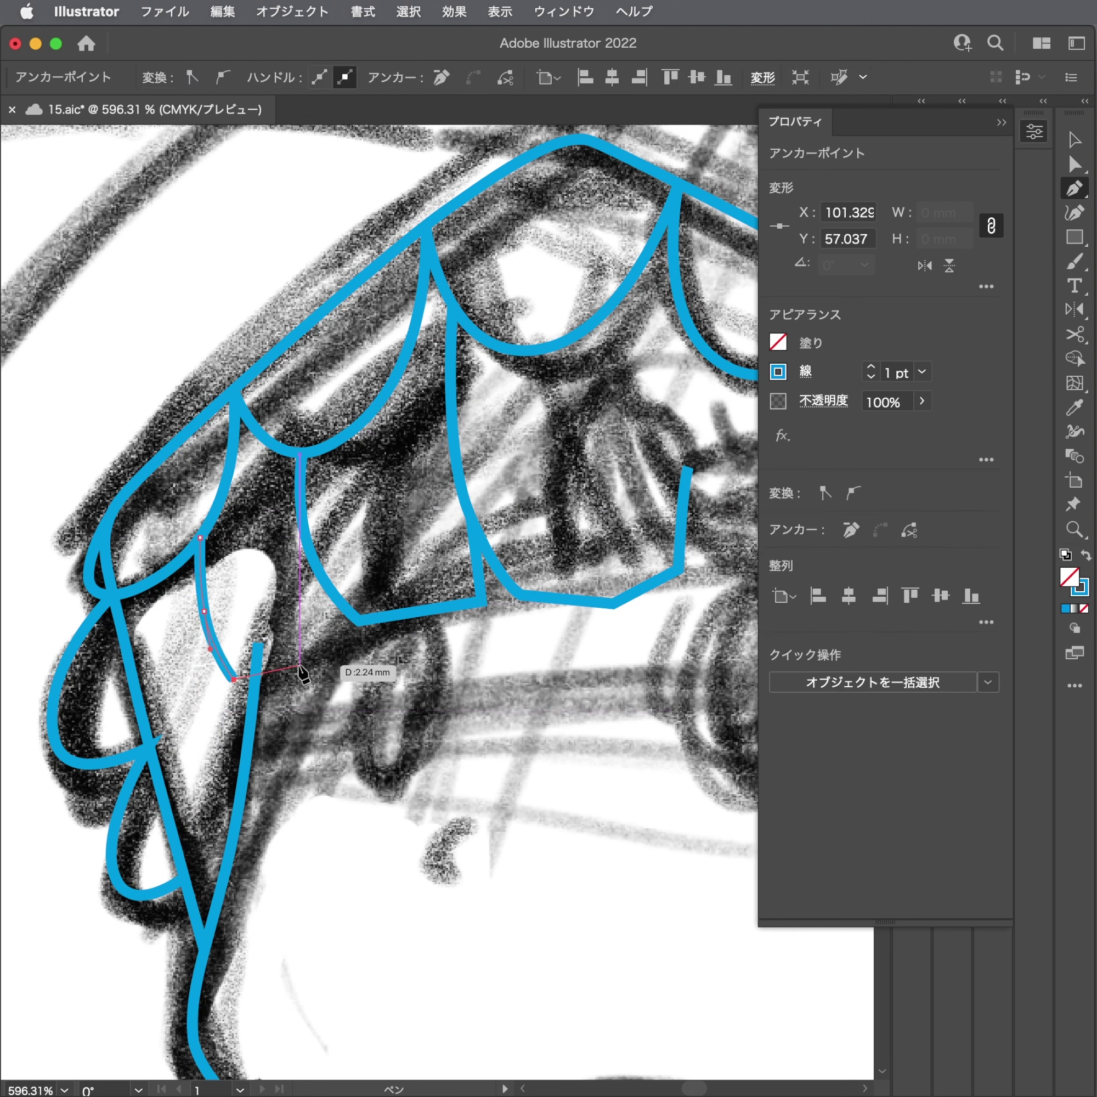
pyautogui.moveTo(311, 663); pyautogui.dragTo(344, 651)
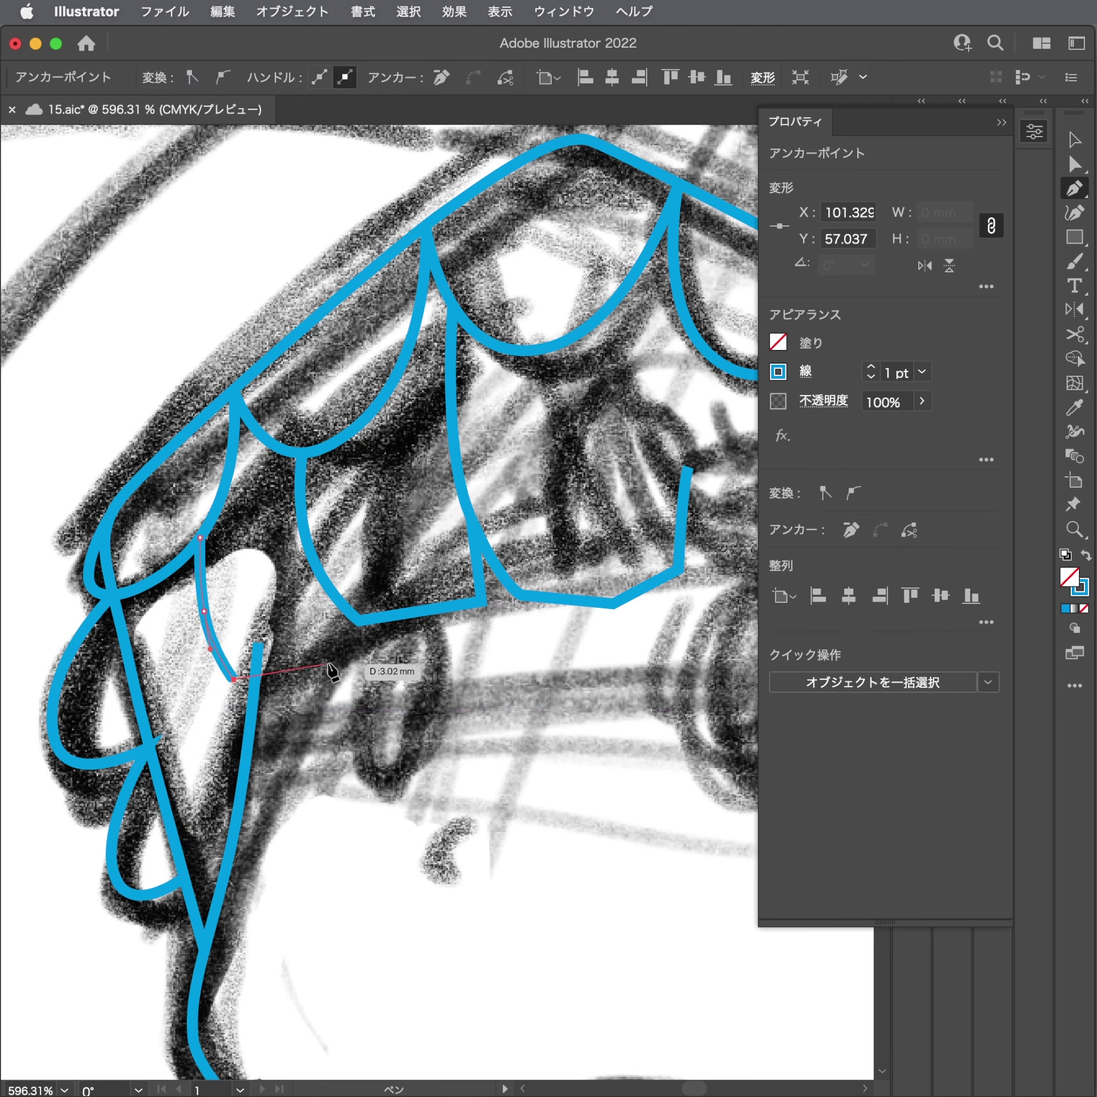
pyautogui.click(349, 656)
# Close the left strand back under the scallop and move one of its anchors into place.
pyautogui.click(316, 571)
pyautogui.keyDown('super'); pyautogui.click(256, 552); pyautogui.keyUp('super')
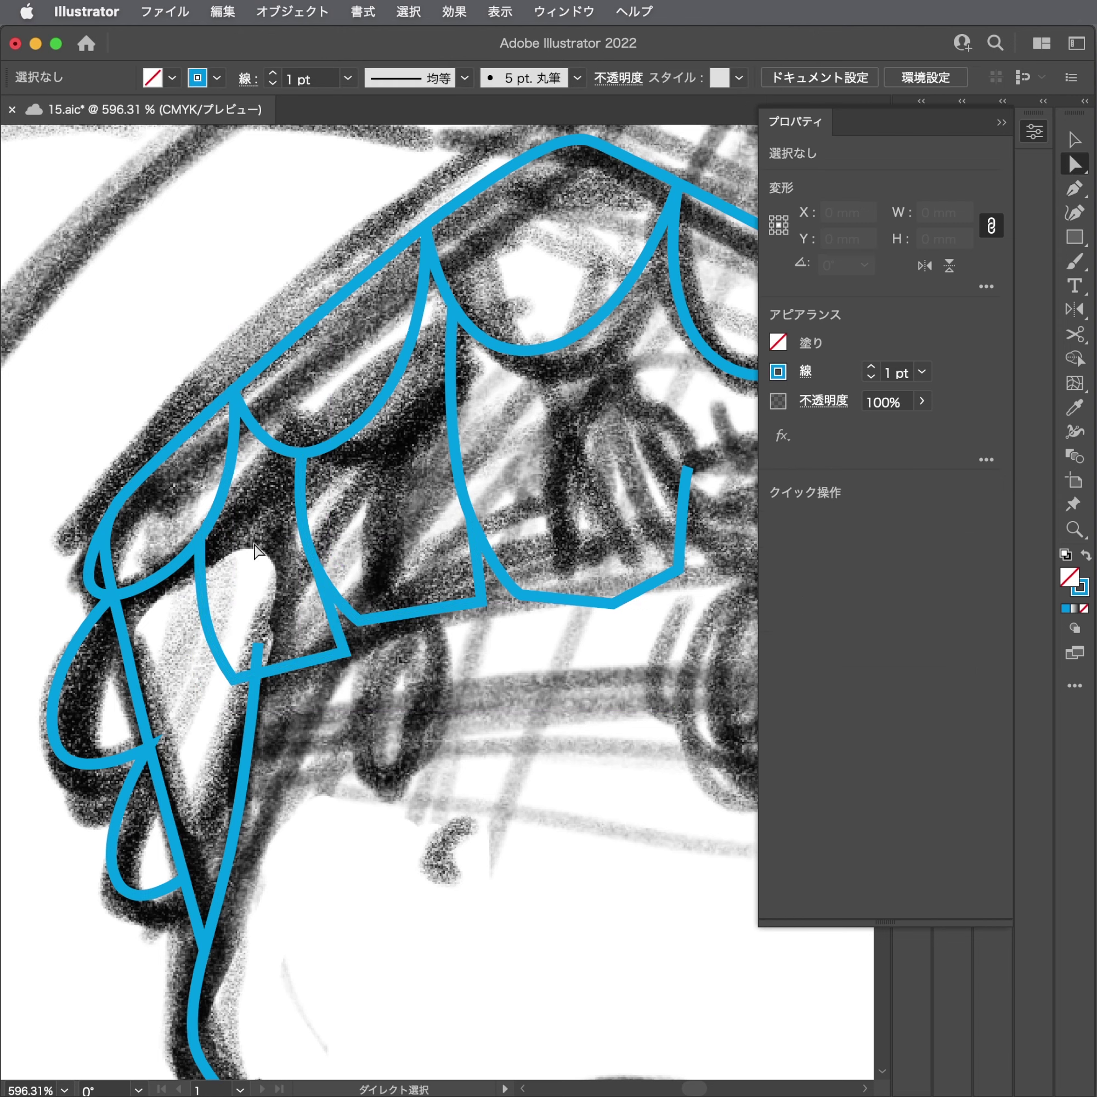
pyautogui.click(202, 538)
pyautogui.click(256, 548)
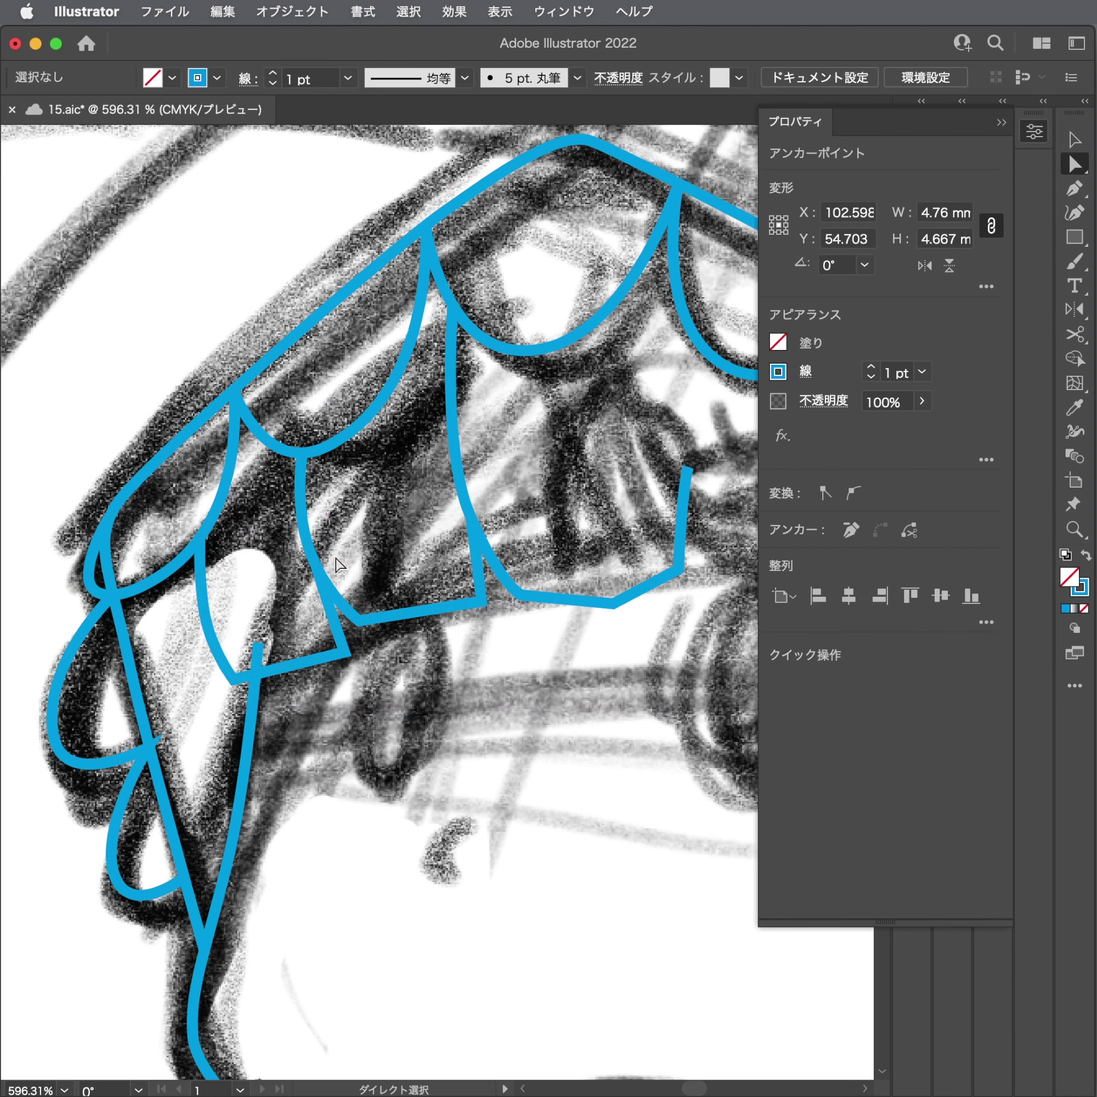
pyautogui.moveTo(268, 628)
pyautogui.mouseDown()
pyautogui.moveTo(113, 728)
pyautogui.moveTo(258, 654)
pyautogui.mouseUp()
pyautogui.moveTo(163, 608); pyautogui.dragTo(162, 598)
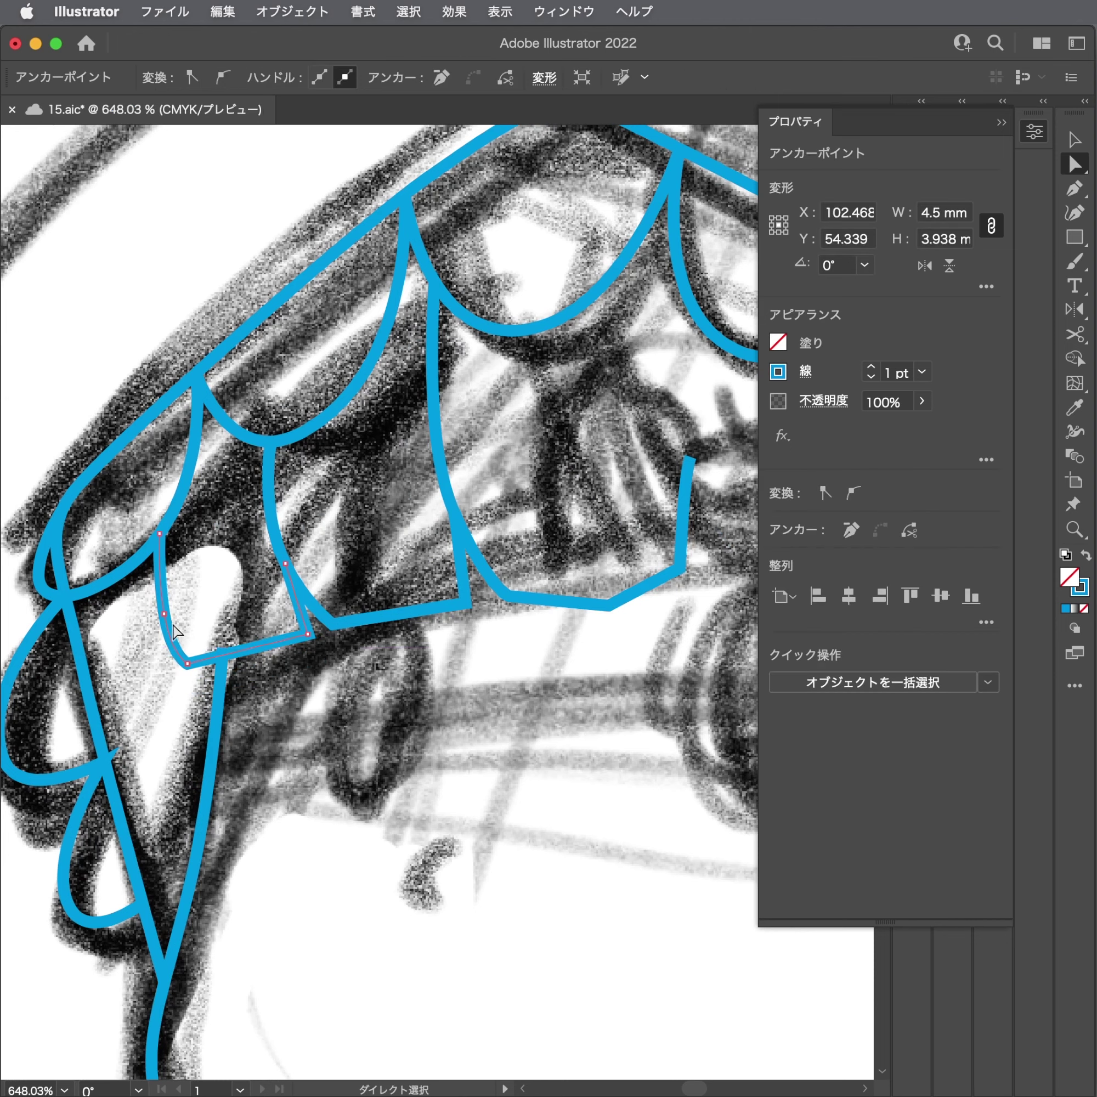
pyautogui.click(215, 587)
# Move the strand's top anchor and bottom anchor up and to the right.
pyautogui.scroll(-2, 191, 582)
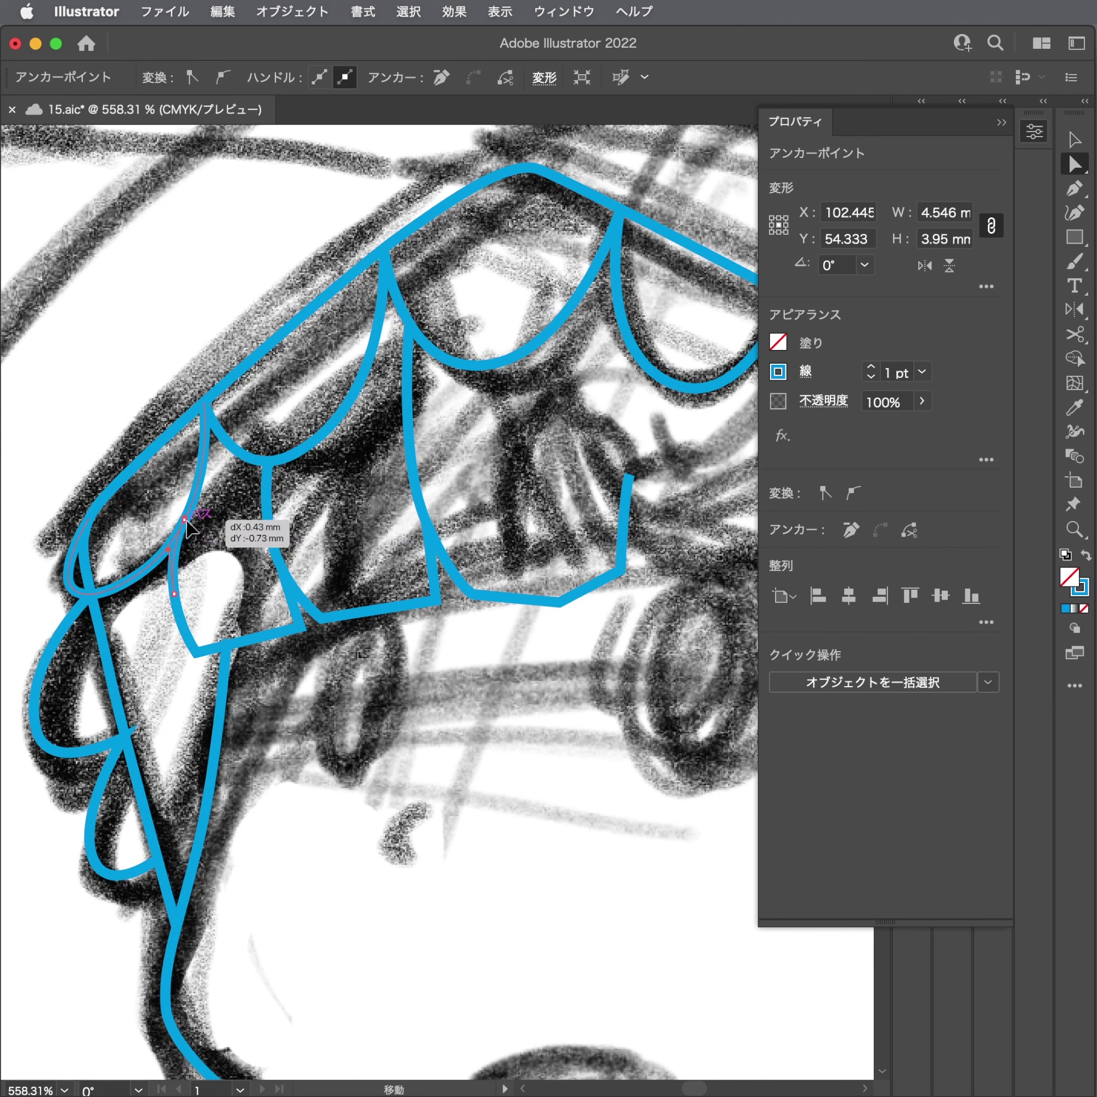
pyautogui.moveTo(175, 545); pyautogui.dragTo(187, 522)
pyautogui.click(206, 583)
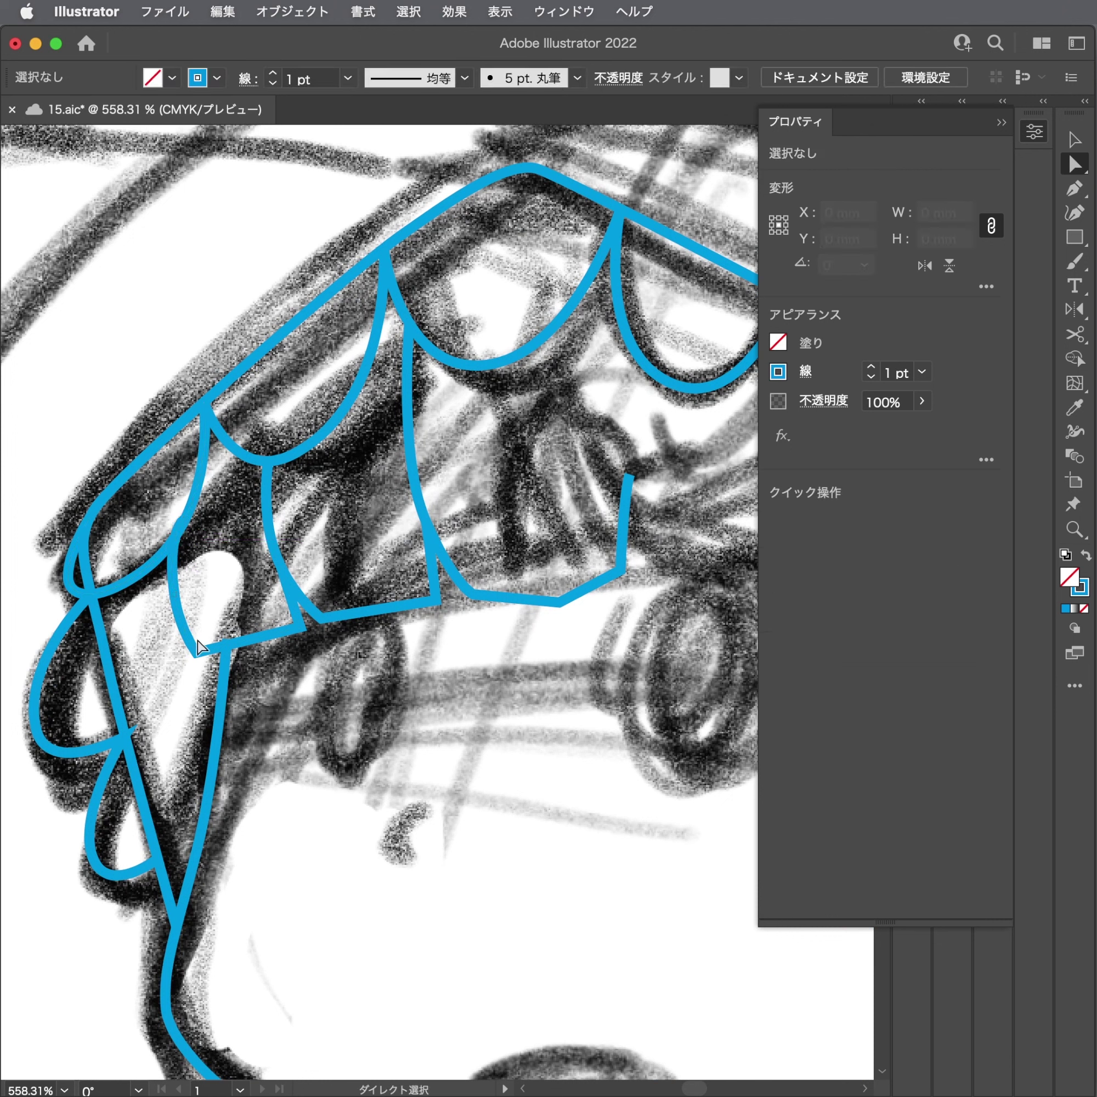
pyautogui.moveTo(196, 652); pyautogui.dragTo(202, 641)
pyautogui.click(280, 645)
pyautogui.scroll(3, 280, 645)
pyautogui.click(286, 646)
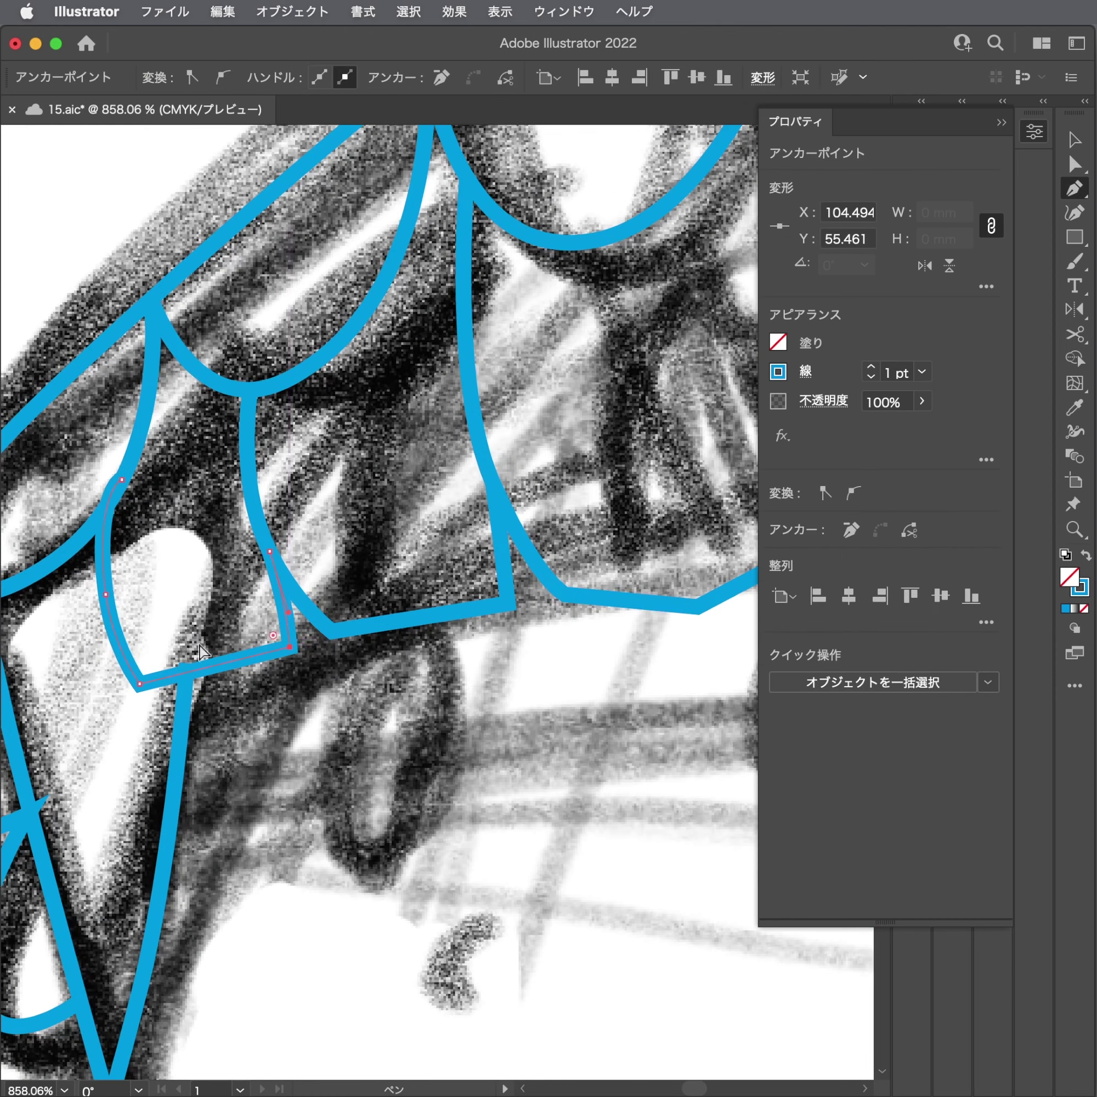
pyautogui.scroll(3, 279, 653)
# Add two anchors on the strand's bottom edge and pull one up into a small spike.
pyautogui.hotkey('ctrl', 'shift', 'a')
pyautogui.press('p')
pyautogui.click(260, 666)
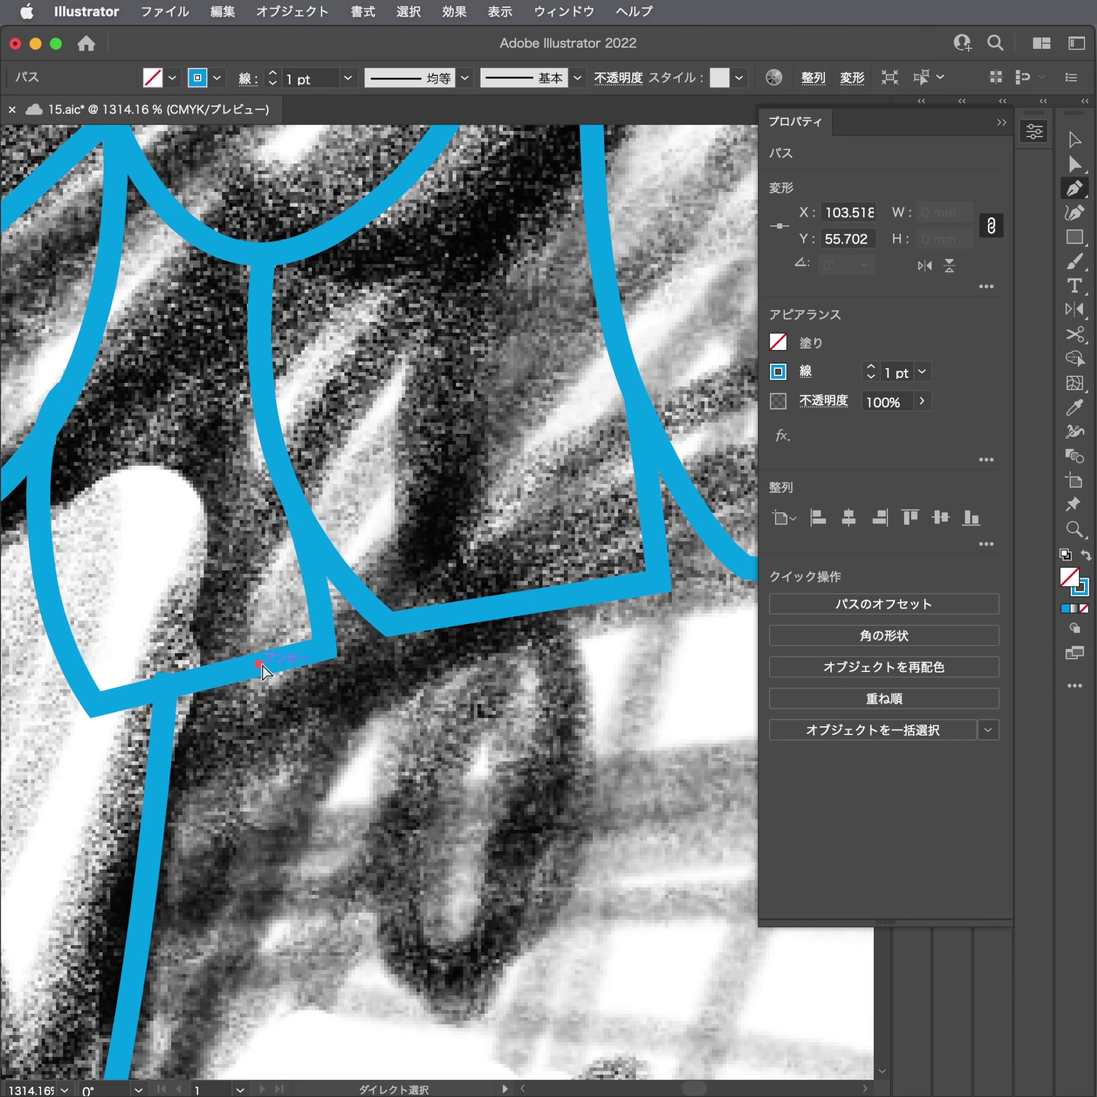
pyautogui.click(216, 674)
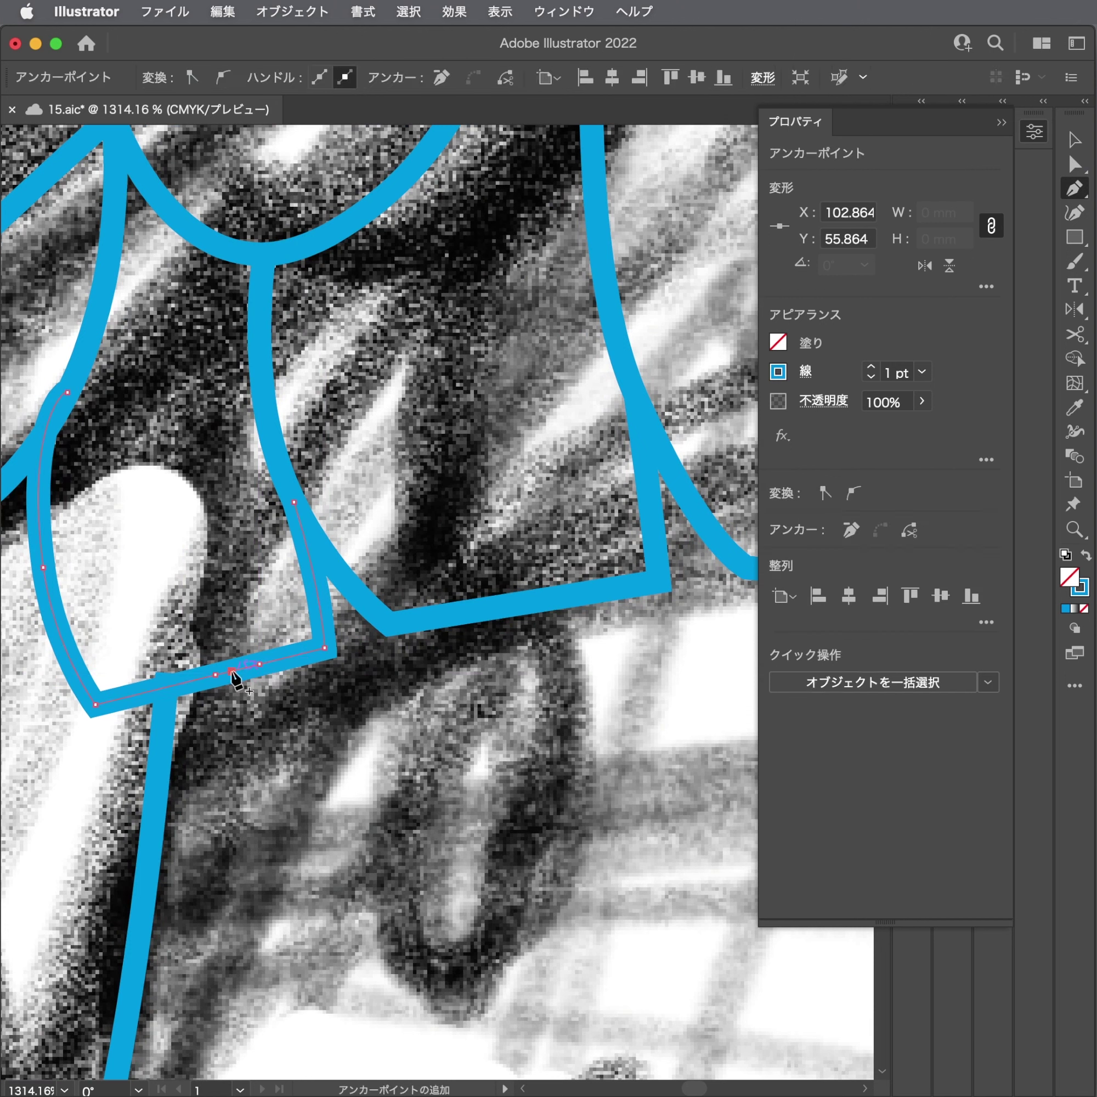
pyautogui.press('a')
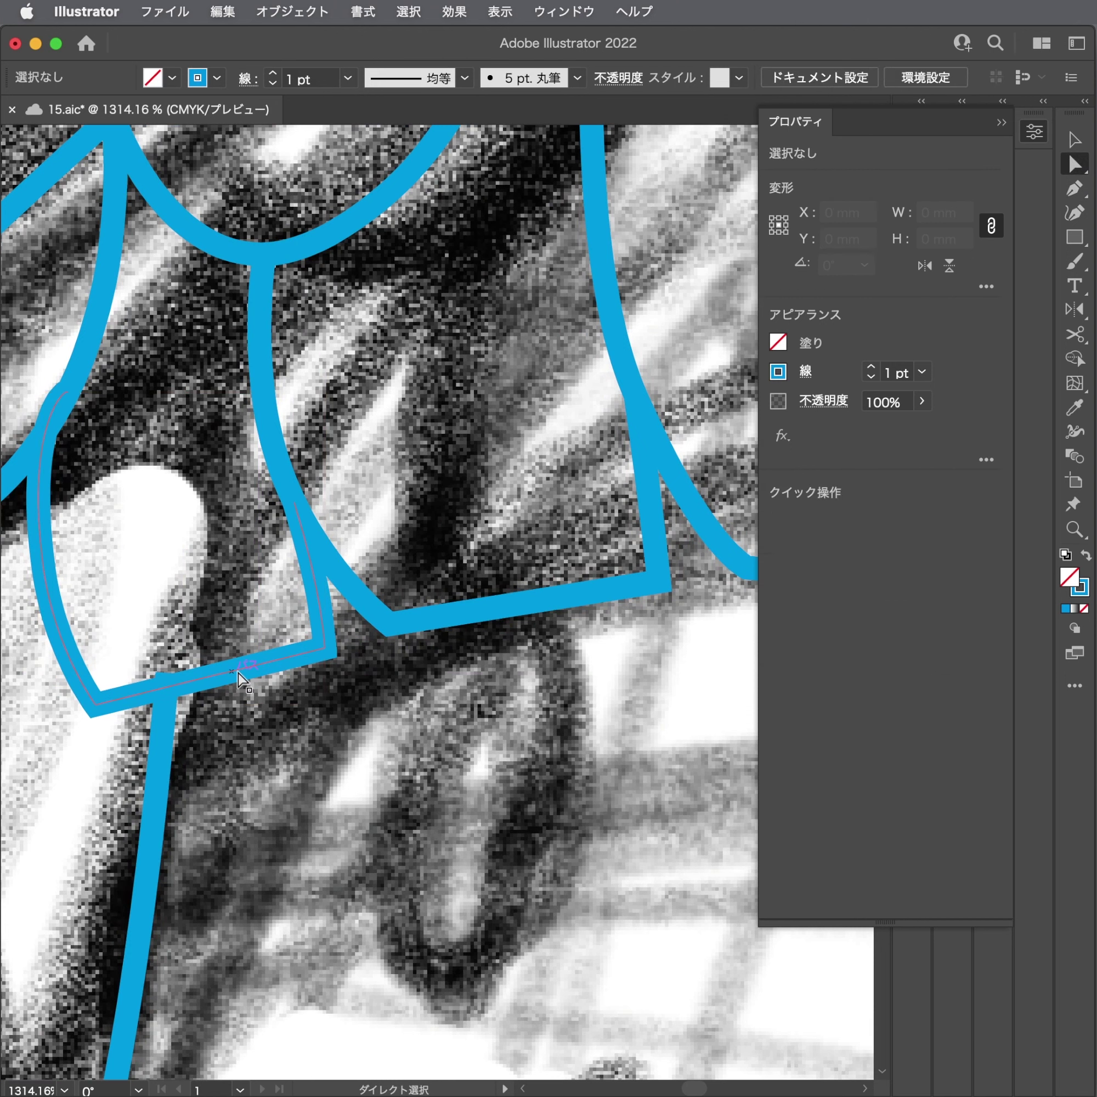
pyautogui.moveTo(233, 673); pyautogui.dragTo(220, 594)
# Draw an angular bang strand from under the right scallop down and across to the central strand.
pyautogui.keyDown('alt'); pyautogui.scroll(-5, 219, 599); pyautogui.keyUp('alt')
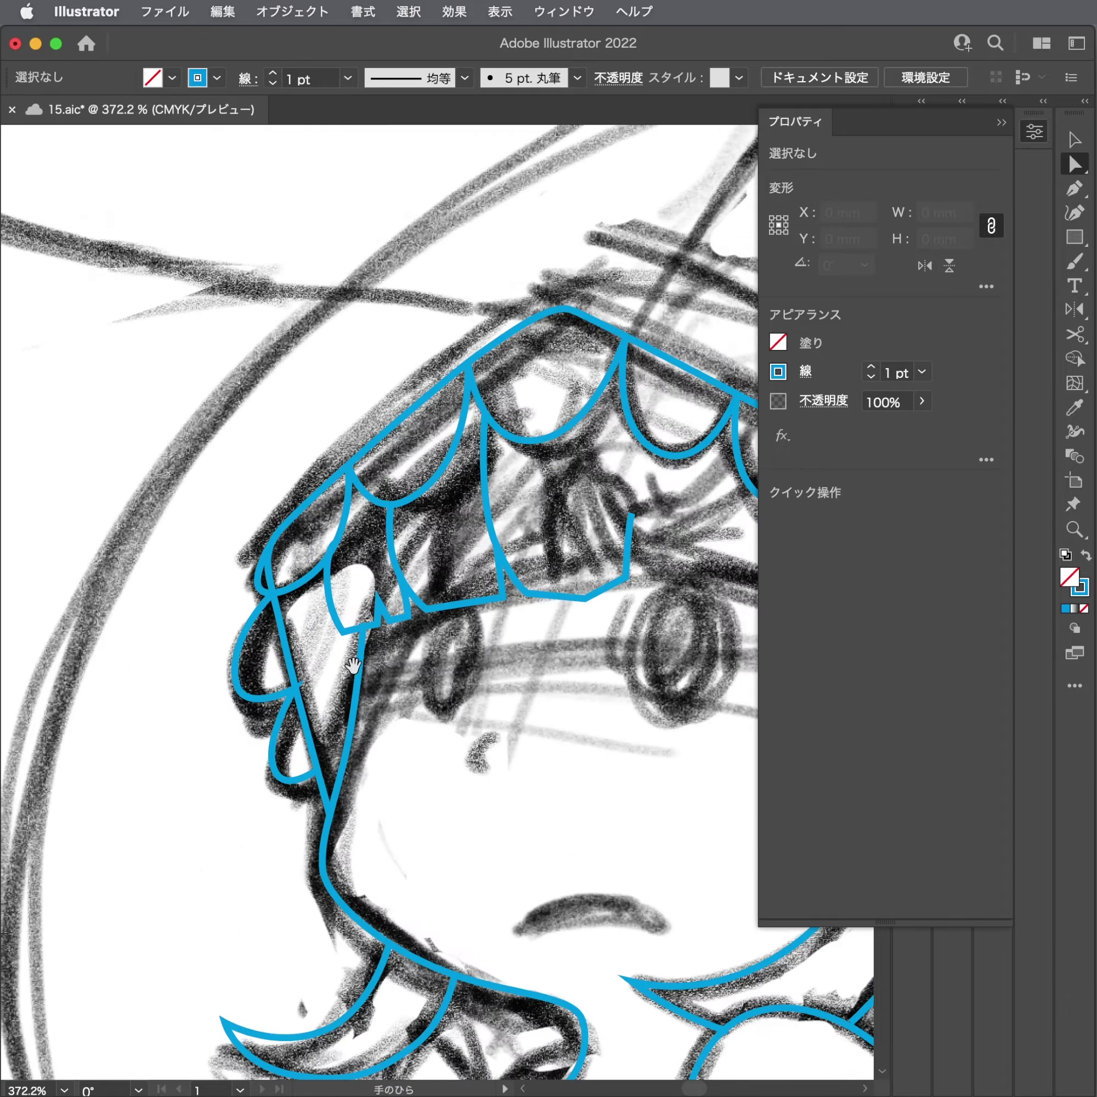
pyautogui.scroll(1, 571, 591)
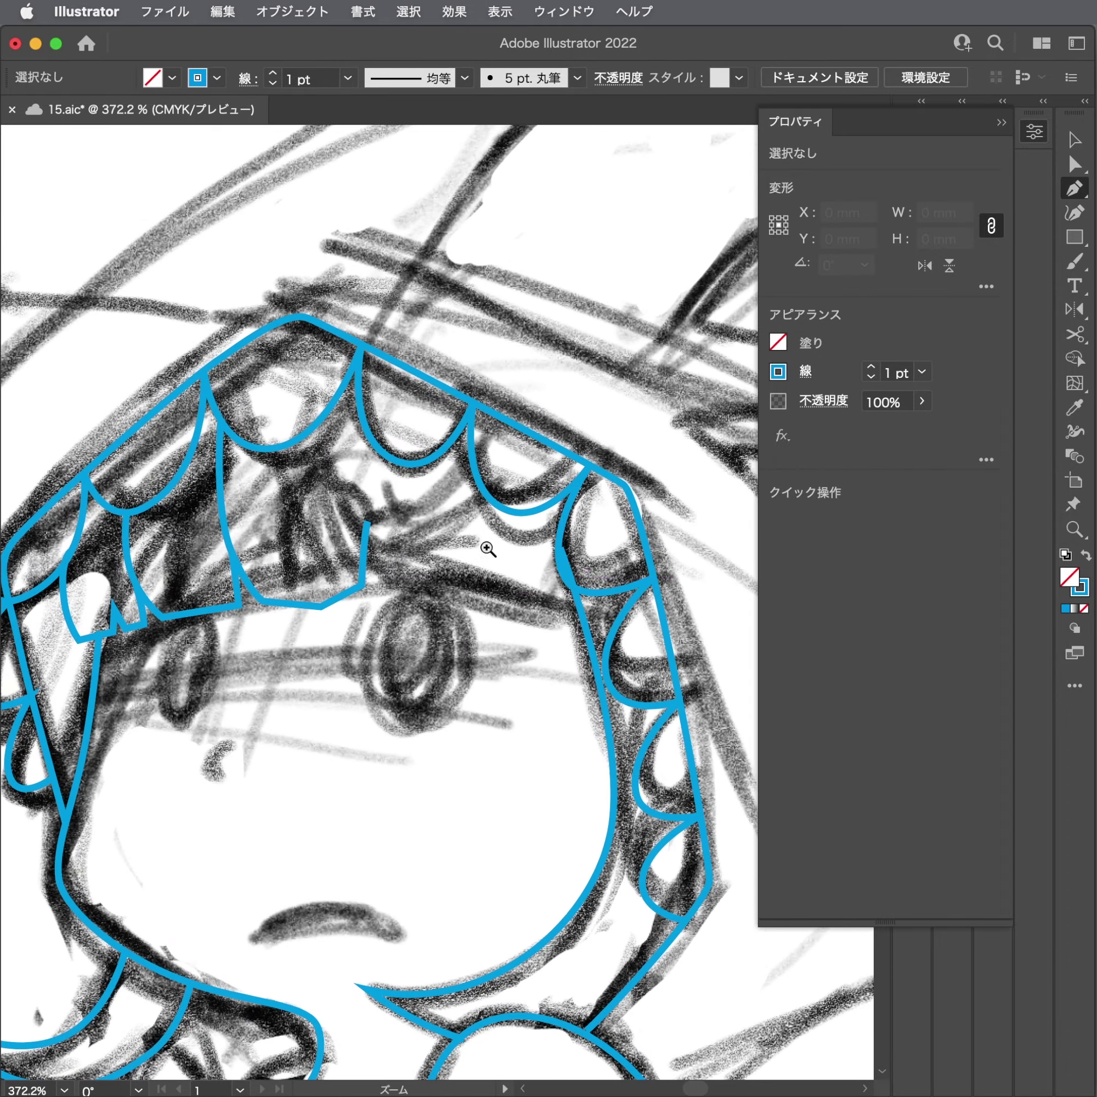
pyautogui.scroll(1, 472, 479)
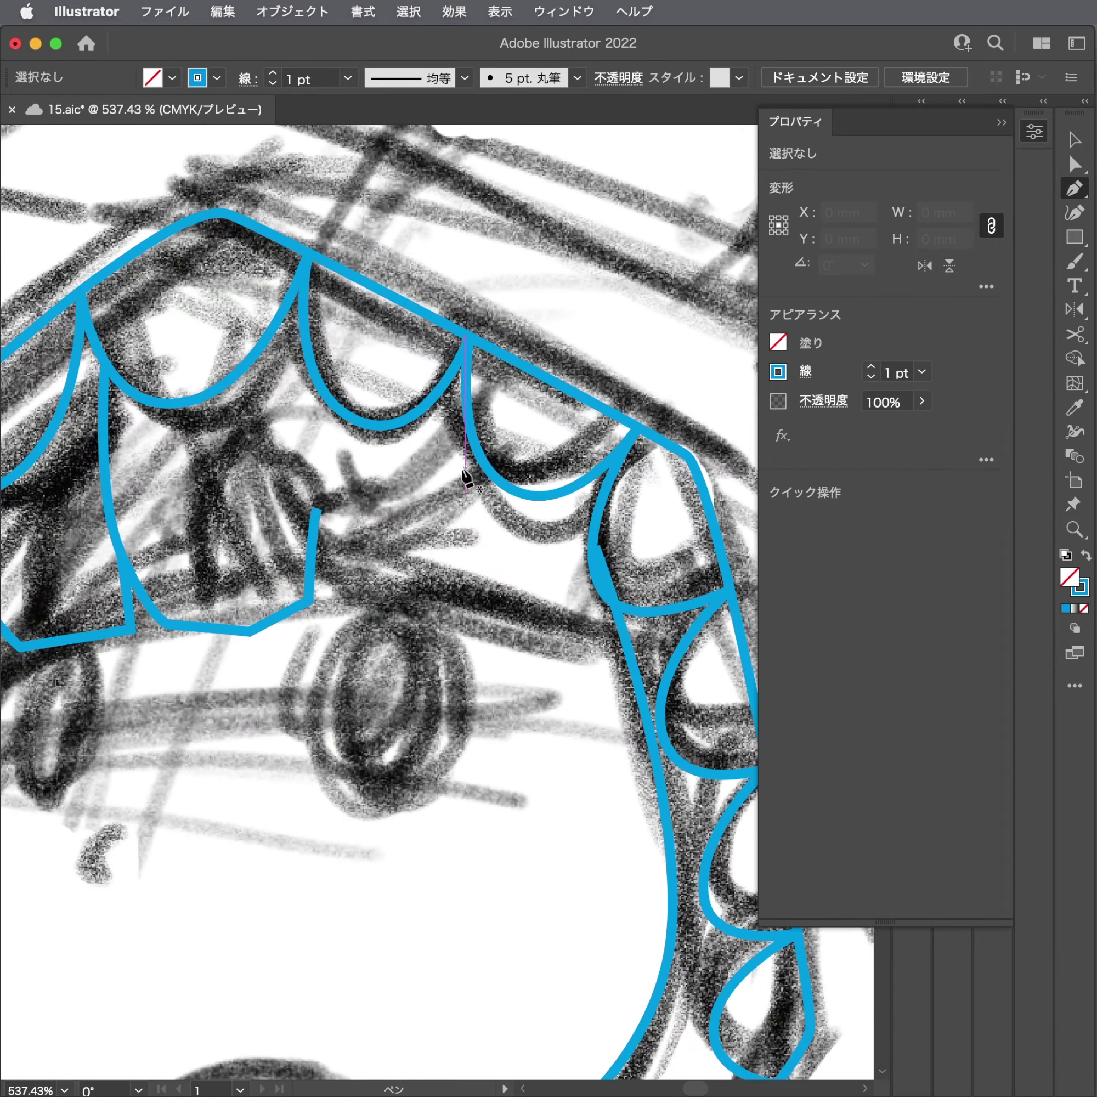
pyautogui.press('p')
pyautogui.click(494, 481)
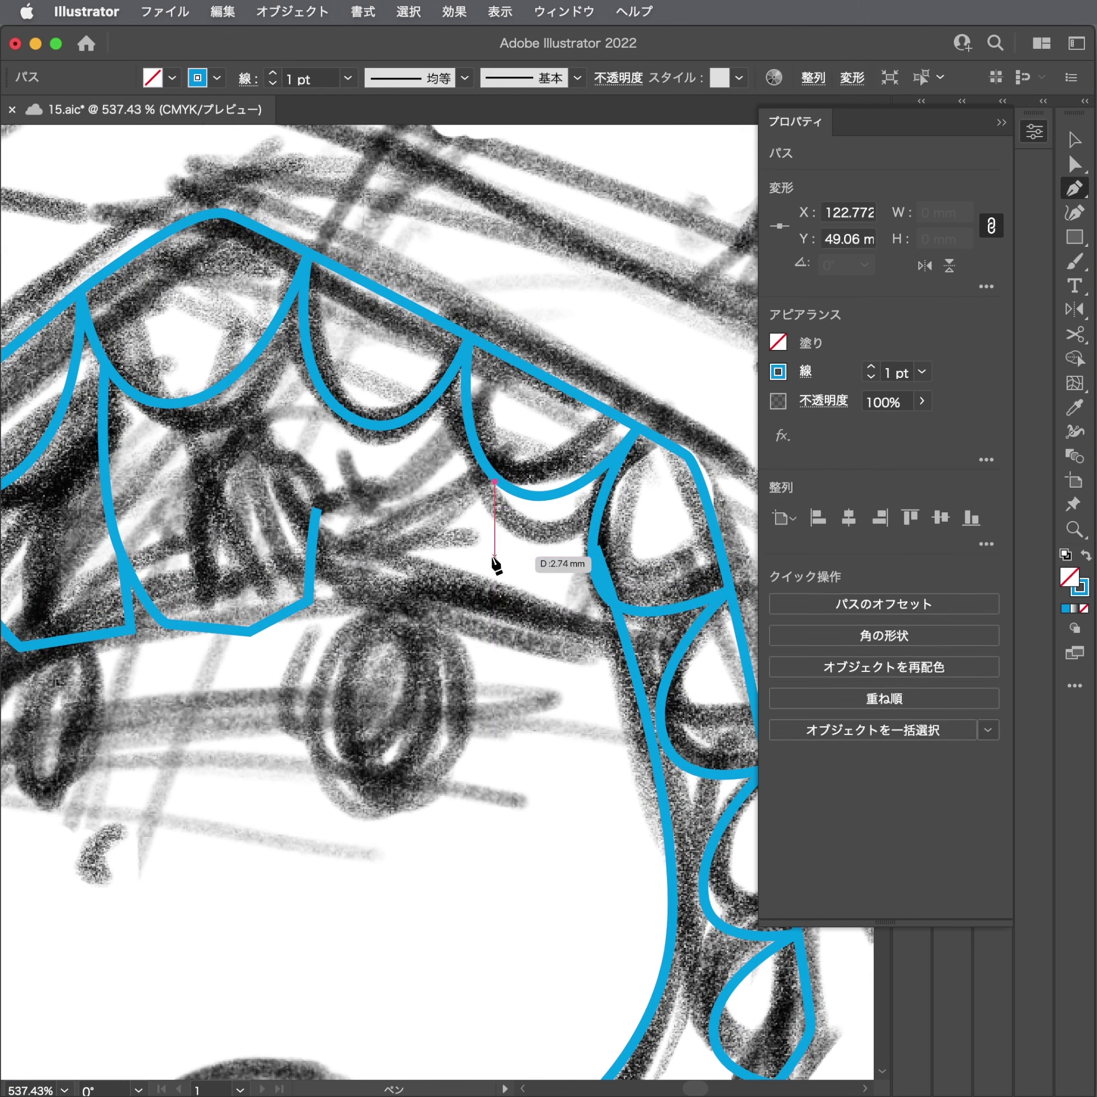
pyautogui.moveTo(494, 557); pyautogui.dragTo(487, 582)
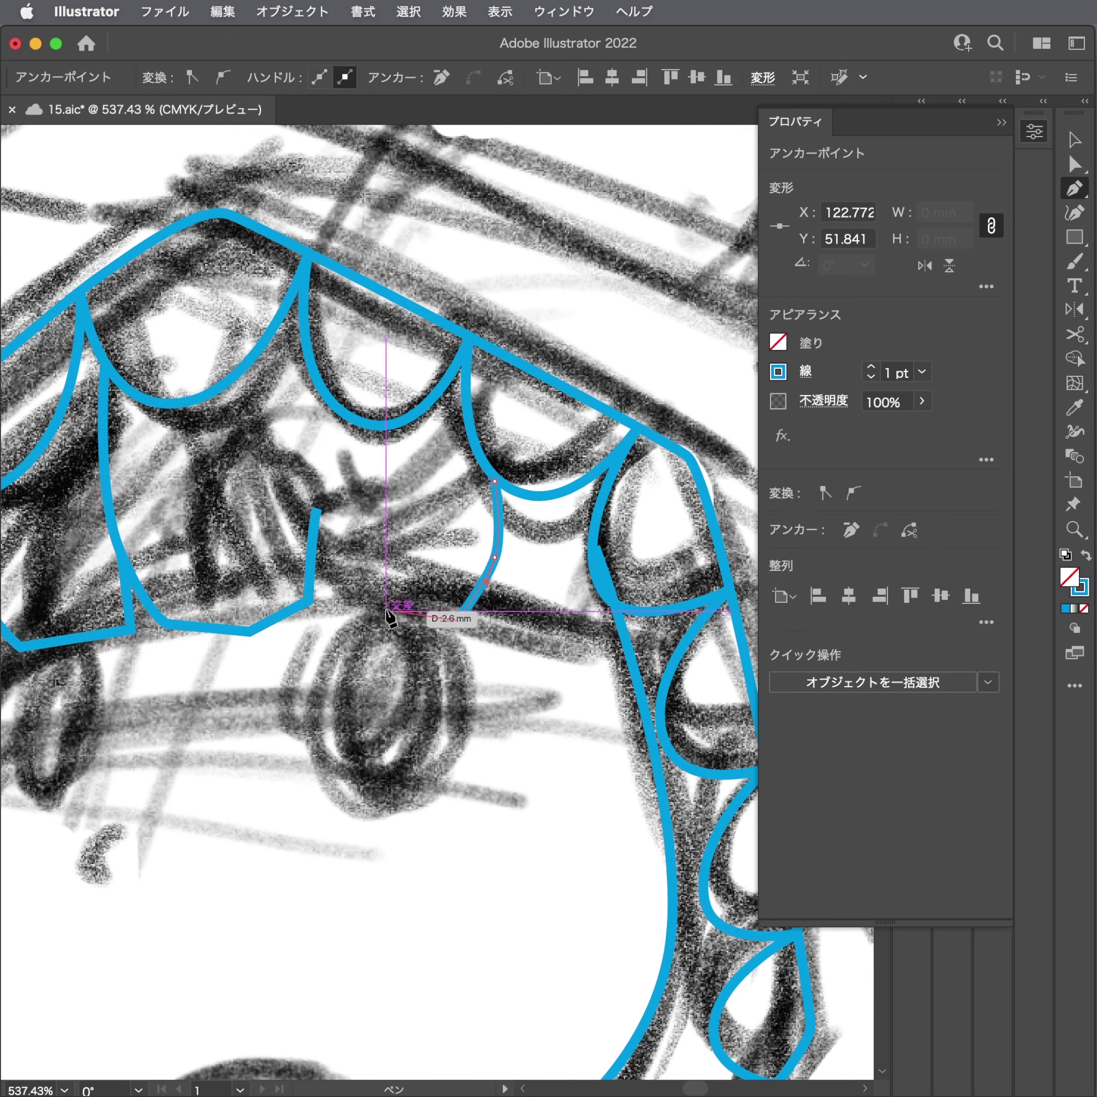
pyautogui.click(457, 620)
pyautogui.click(331, 603)
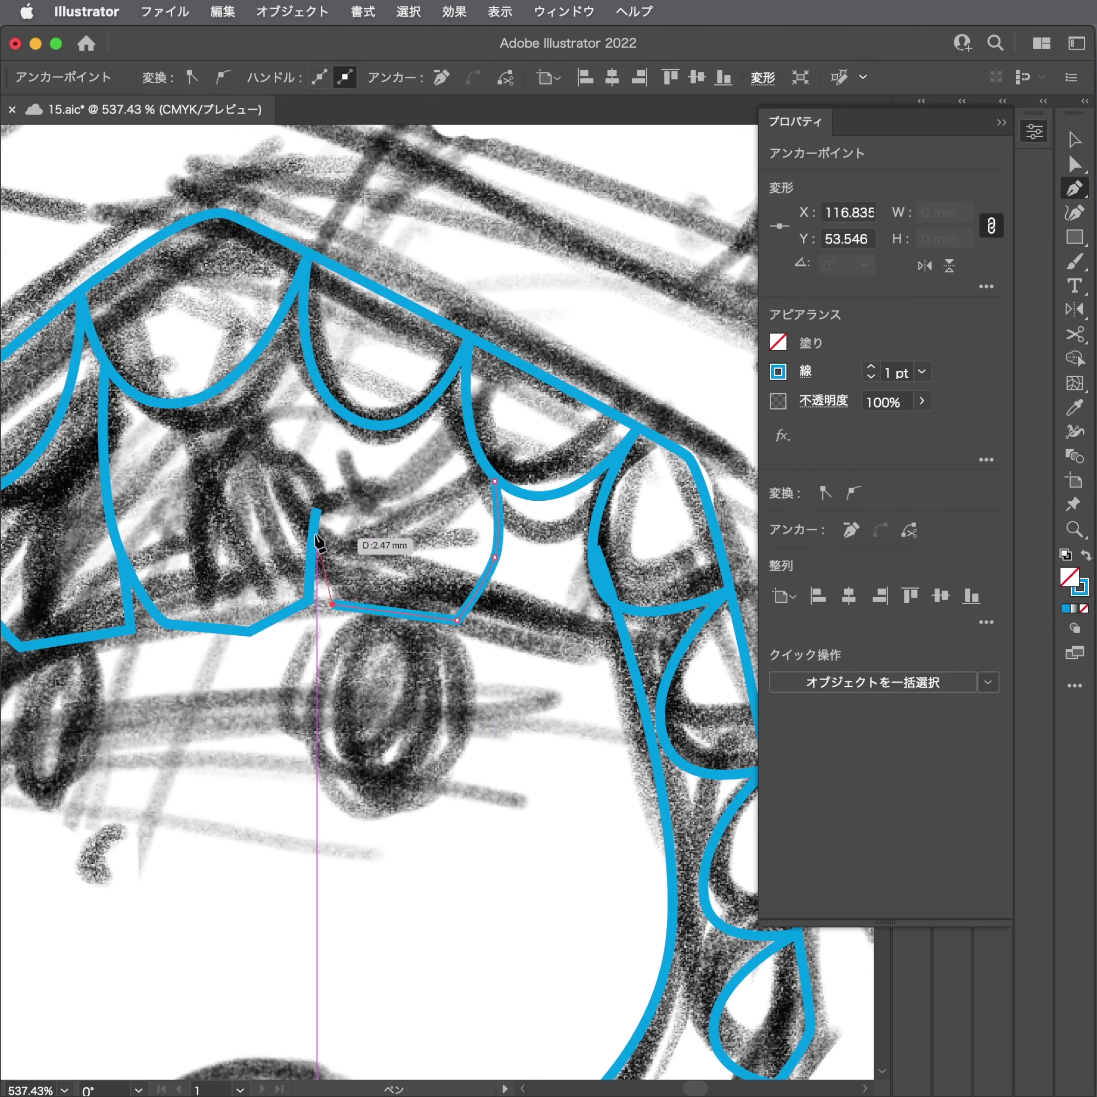
pyautogui.click(317, 506)
# Nudge the new strand's bottom-right corner up and to the right.
pyautogui.scroll(-2, 321, 429)
pyautogui.keyDown('ctrl'); pyautogui.click(321, 429); pyautogui.keyUp('ctrl')
pyautogui.scroll(3, 478, 524)
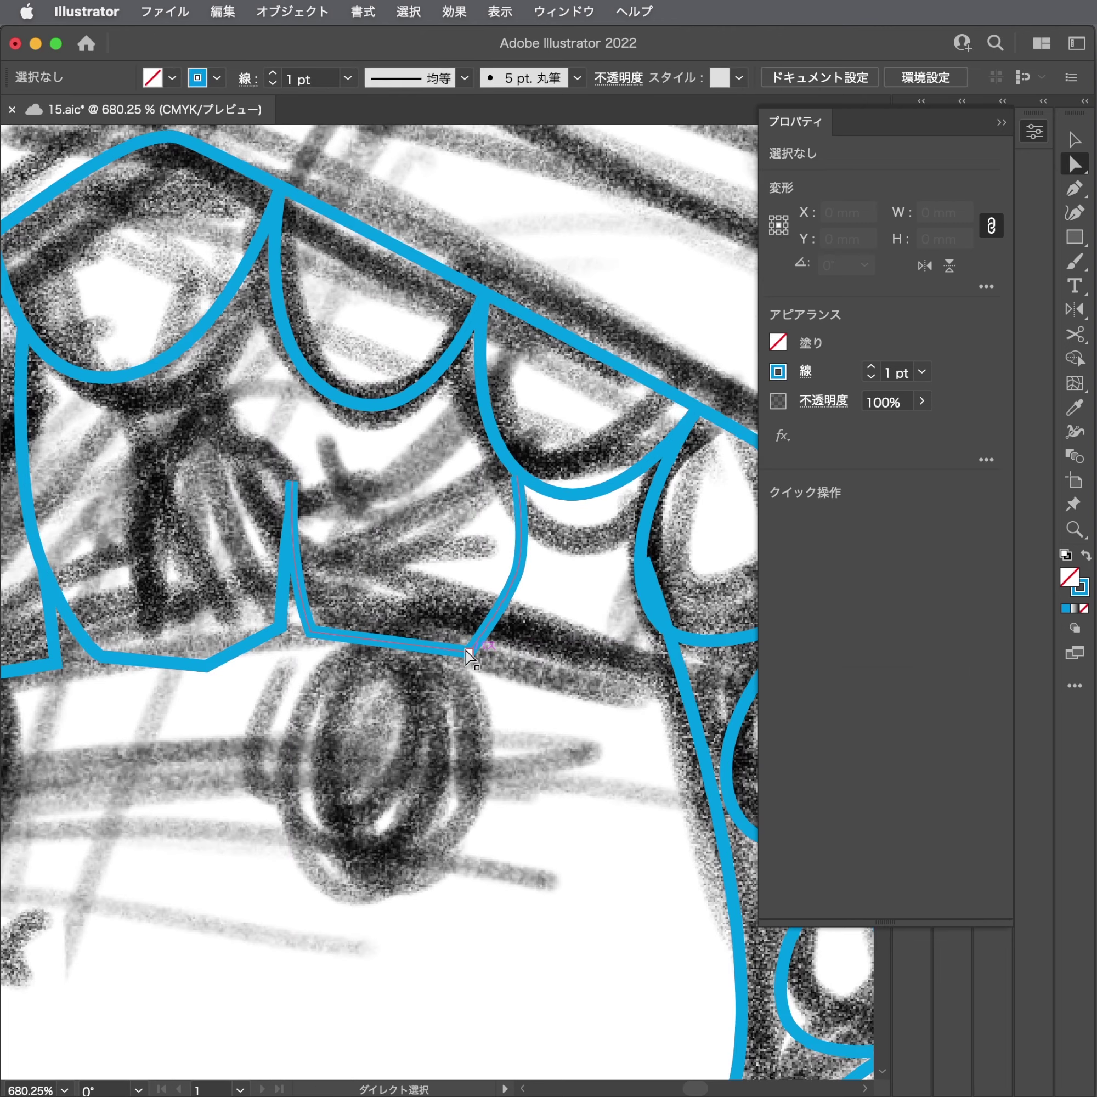
pyautogui.moveTo(467, 653); pyautogui.dragTo(480, 640)
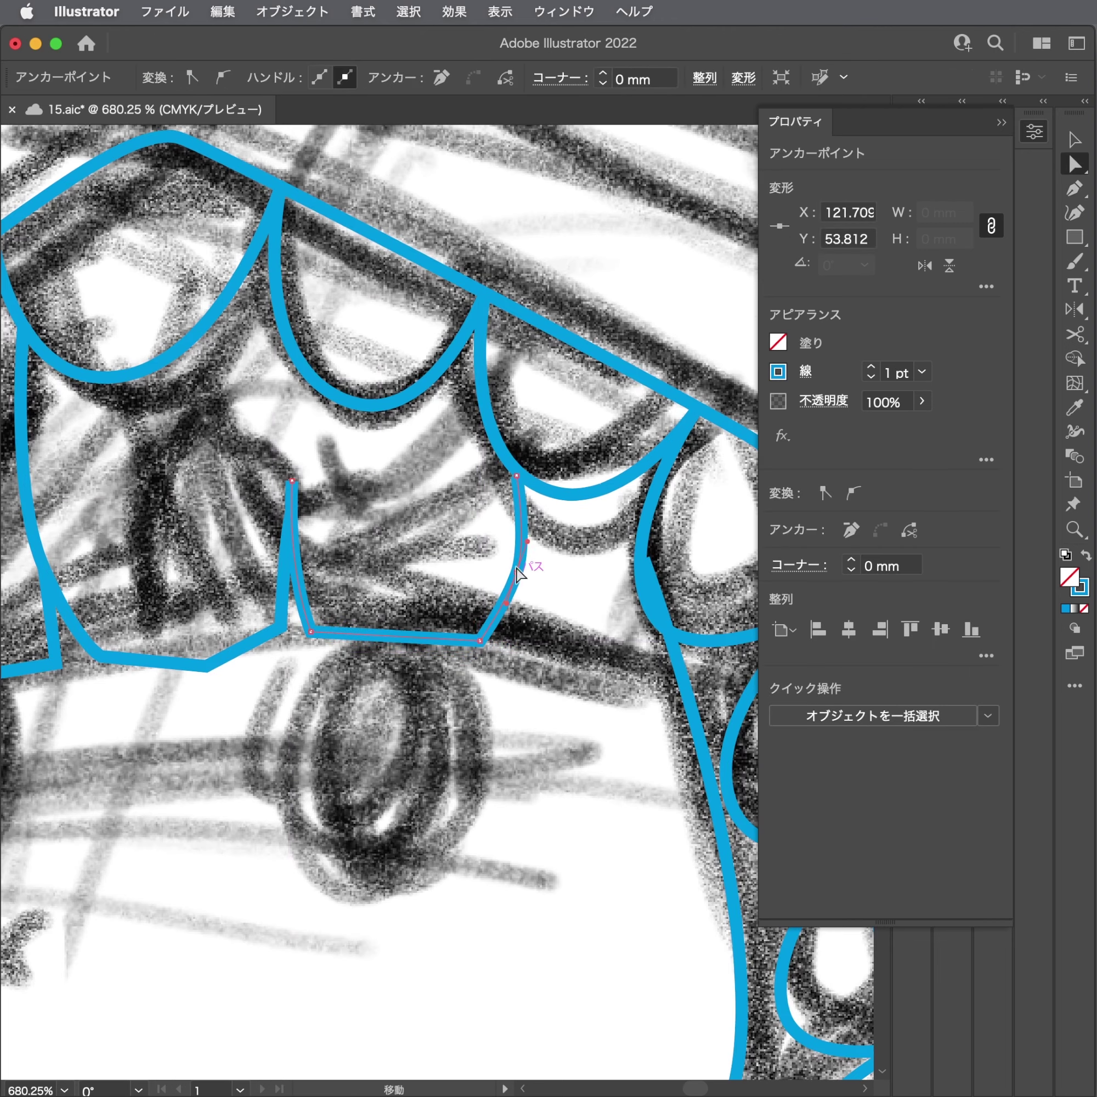
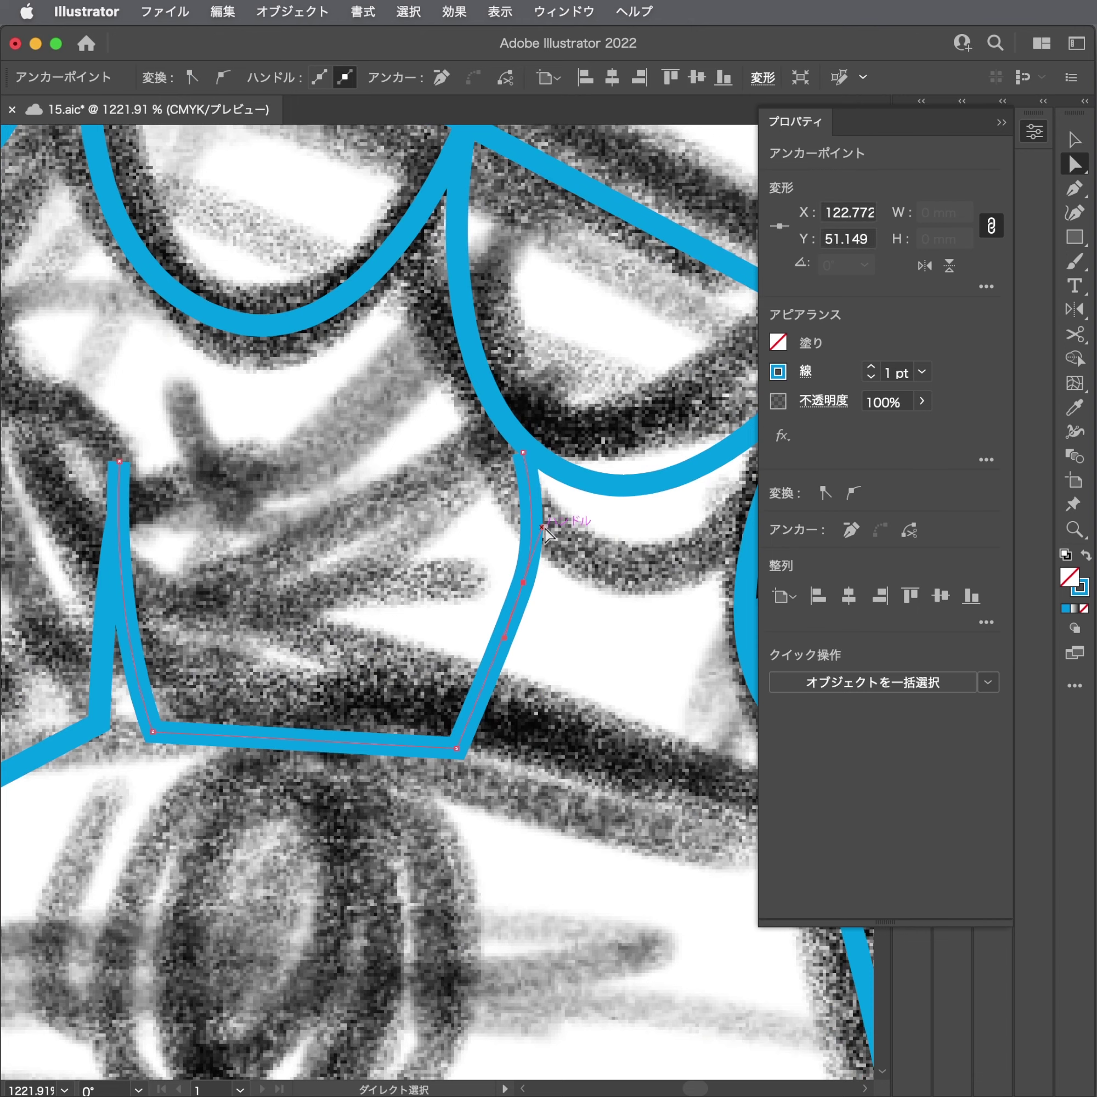
# Reshape the fringe strand's curves with Direct Selection handles.
pyautogui.moveTo(545, 527); pyautogui.dragTo(534, 520)
pyautogui.moveTo(517, 639); pyautogui.dragTo(513, 677)
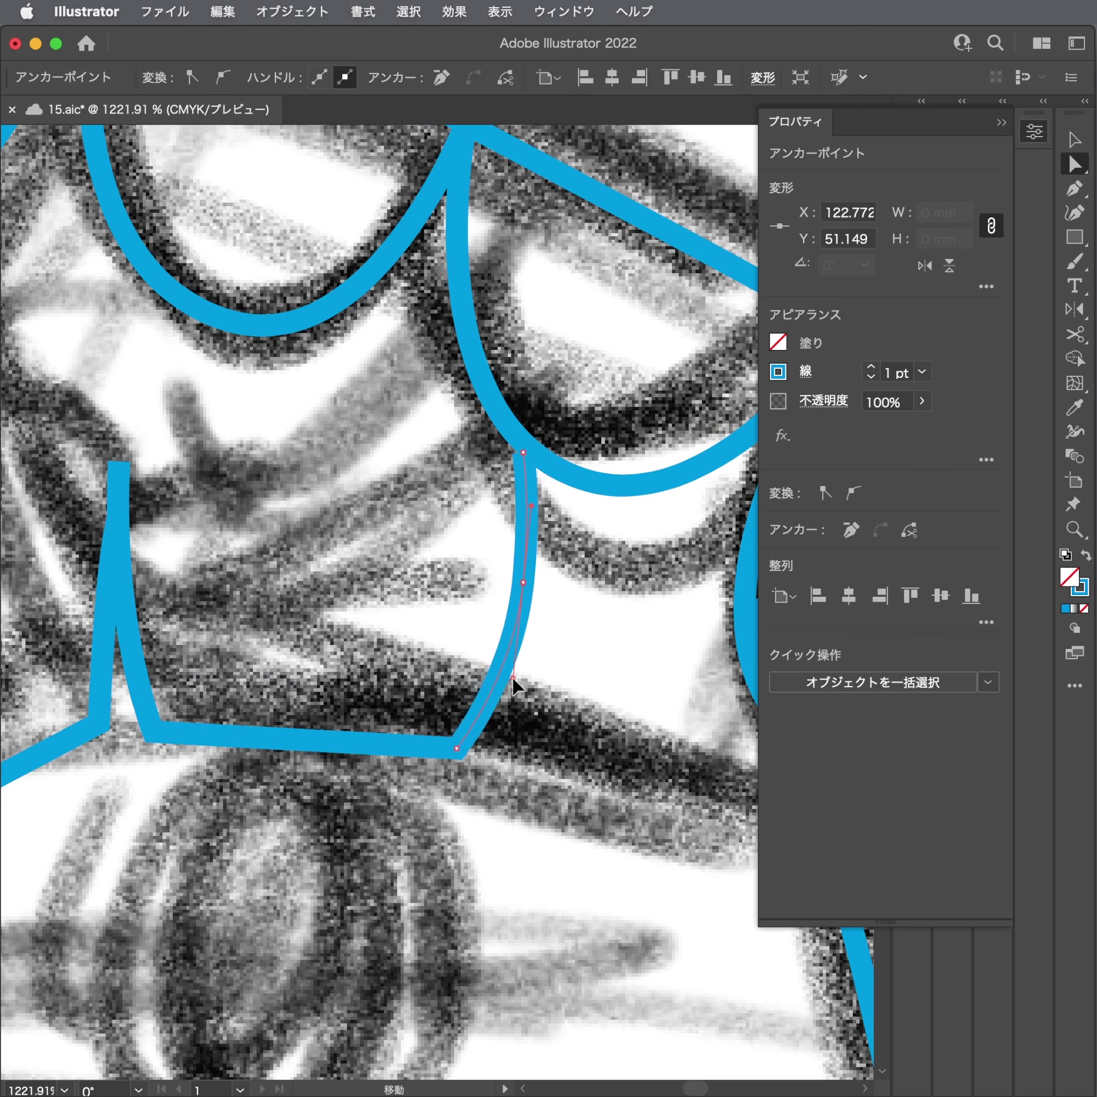
pyautogui.moveTo(521, 461); pyautogui.dragTo(518, 433)
pyautogui.click(580, 553)
pyautogui.keyDown('alt'); pyautogui.click(216, 634); pyautogui.keyUp('alt')
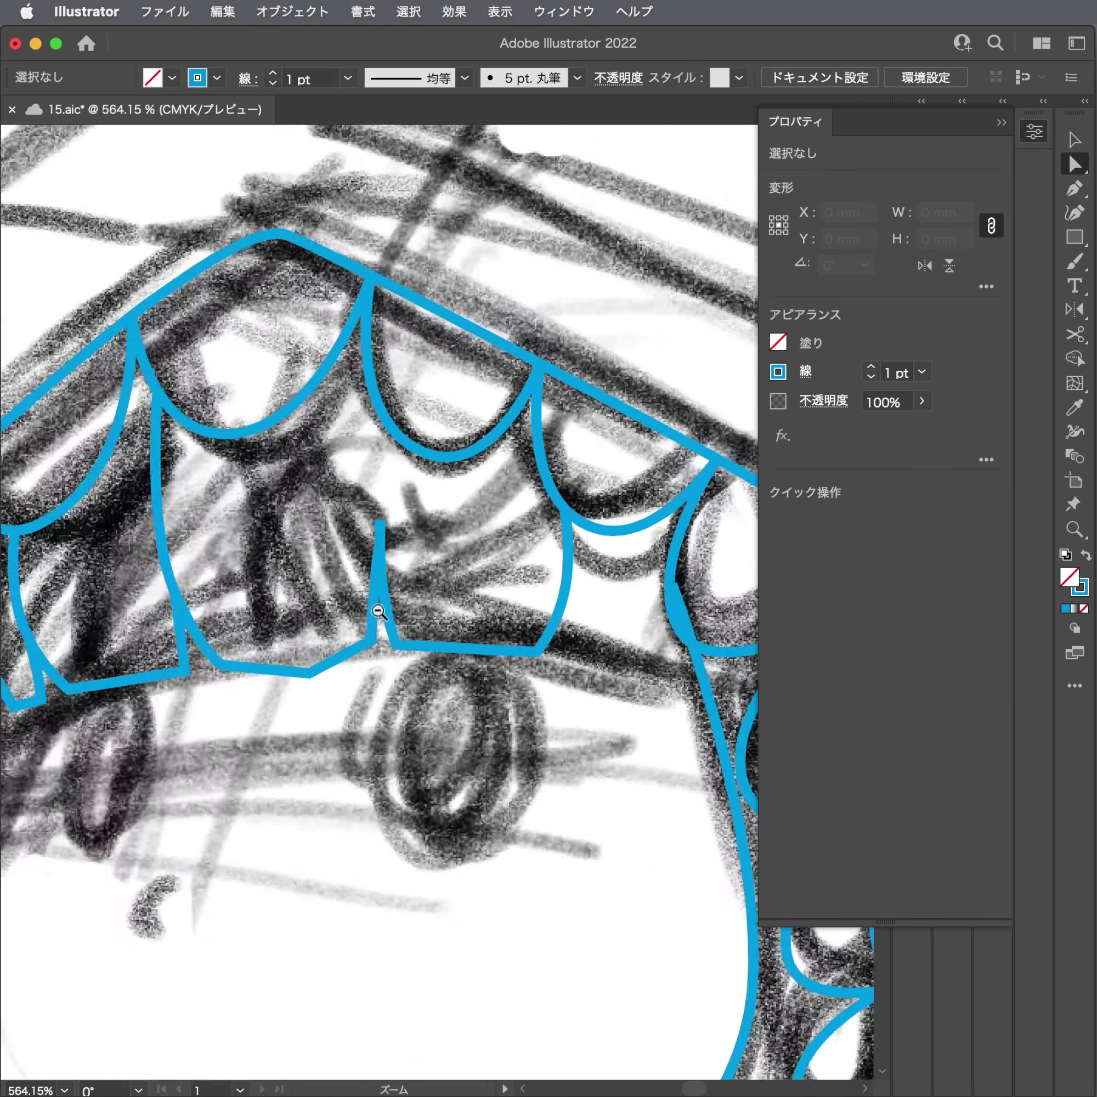
pyautogui.click(602, 615)
# Raise the central fringe strand's top anchor upward and save the file.
pyautogui.moveTo(305, 503); pyautogui.dragTo(306, 444)
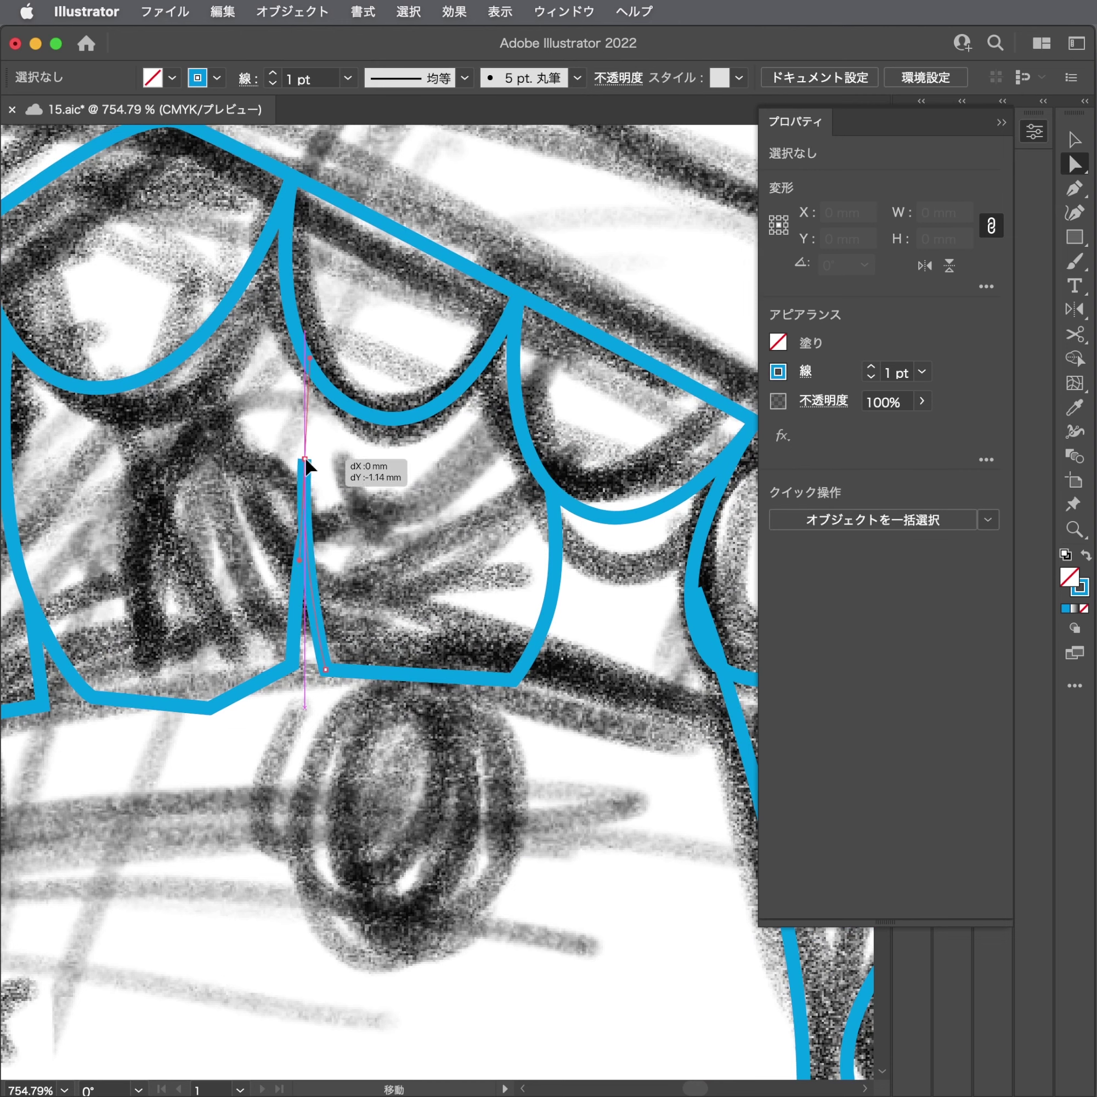
pyautogui.click(293, 563)
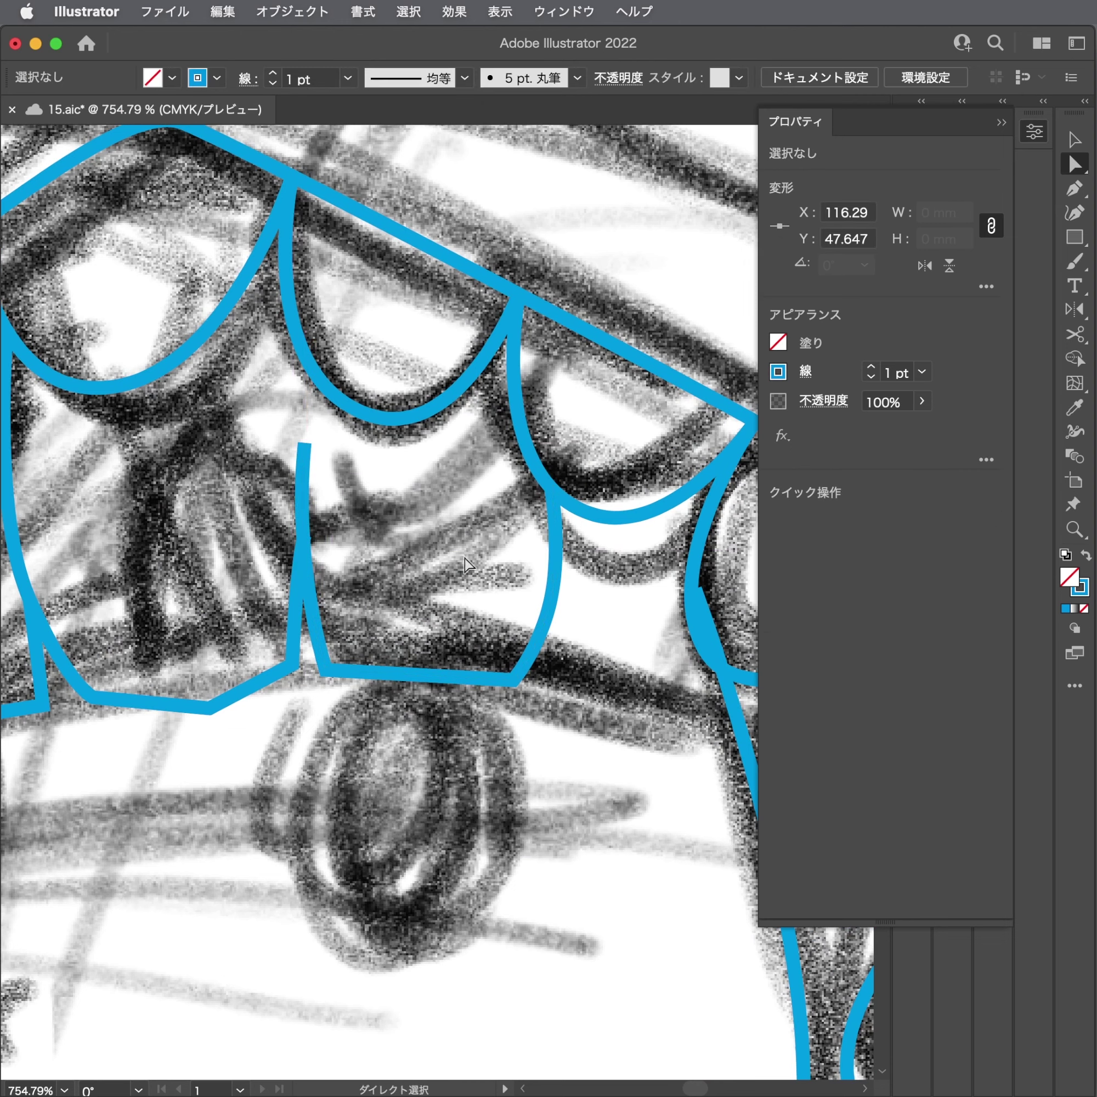
pyautogui.moveTo(471, 547); pyautogui.dragTo(197, 601)
pyautogui.hotkey('ctrl', 's')
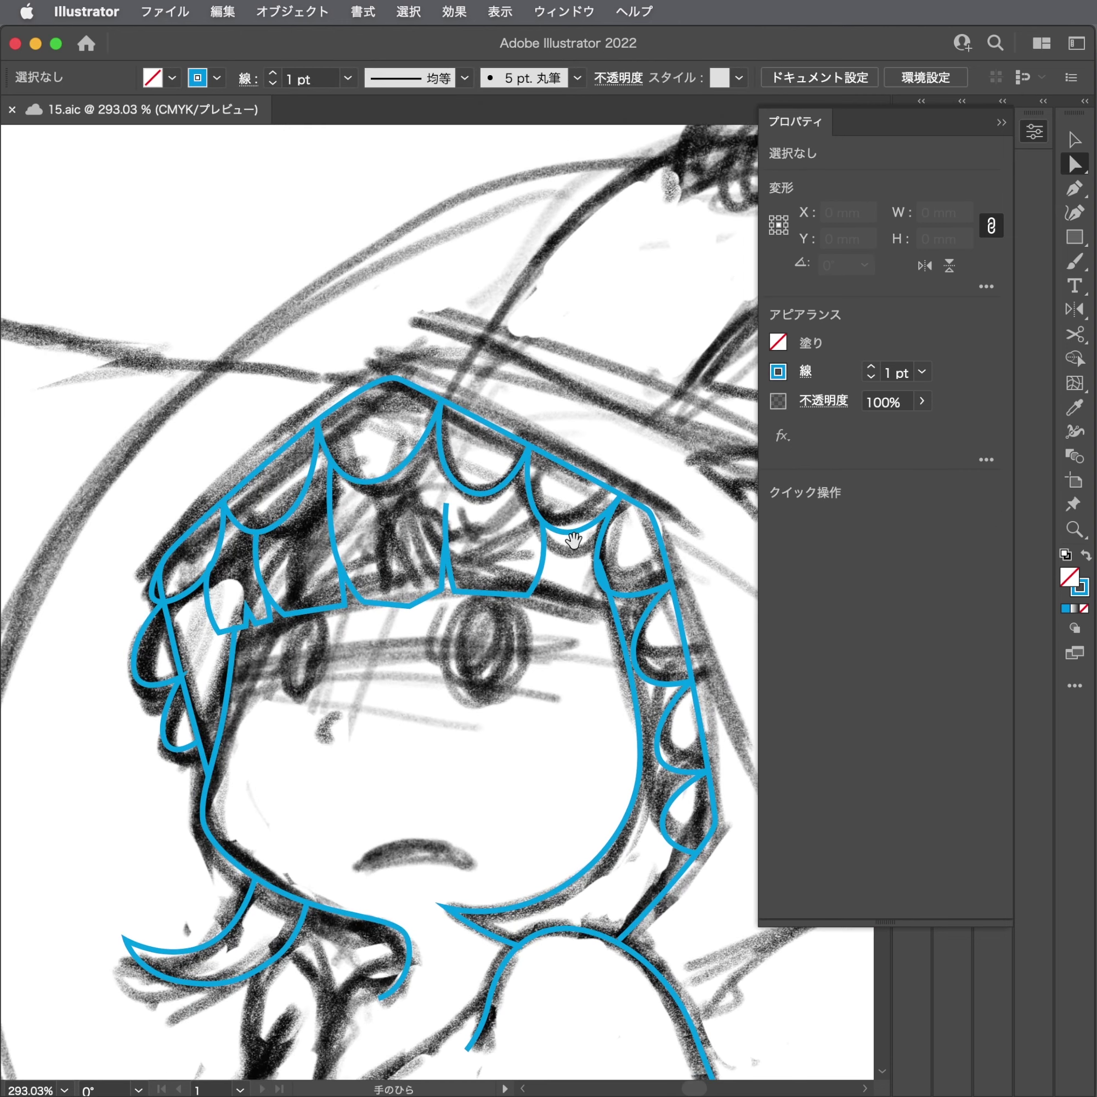
pyautogui.moveTo(513, 524); pyautogui.dragTo(588, 497)
# Draw a short curved hair line from below the bangs to the right side lock.
pyautogui.press('p')
pyautogui.scroll(-5, 475, 572)
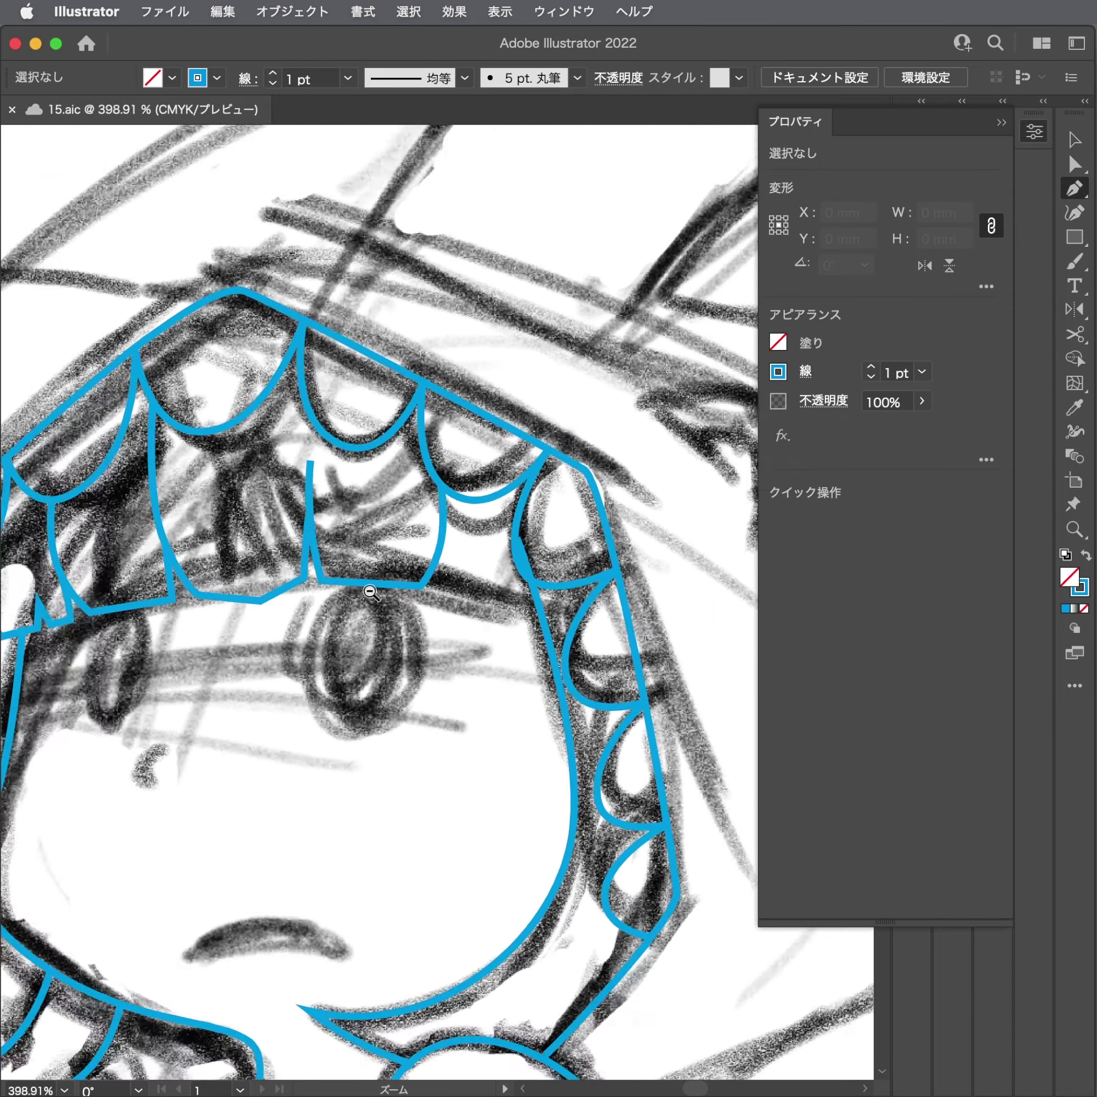
pyautogui.scroll(5, 414, 558)
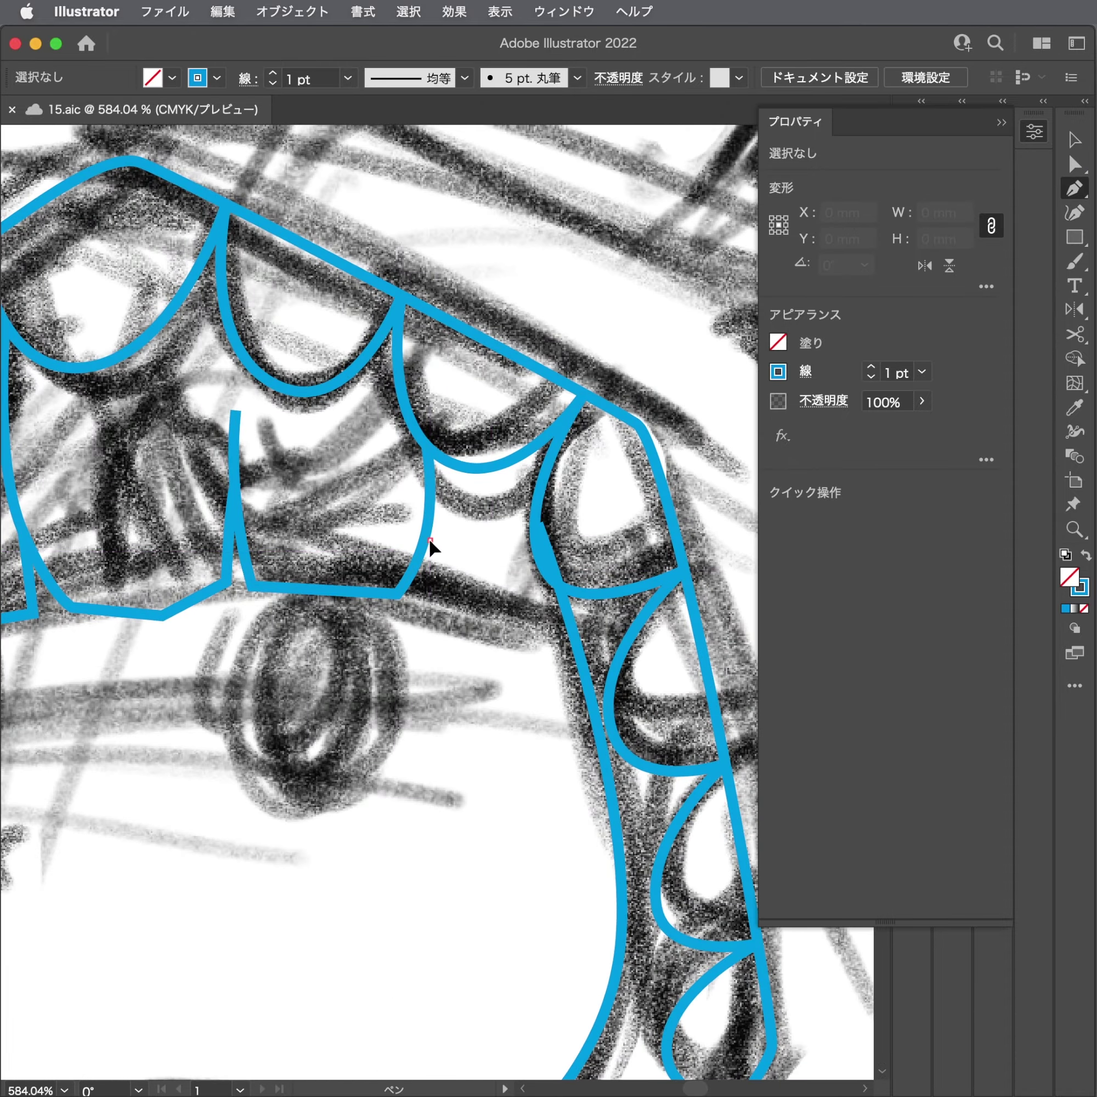
pyautogui.click(423, 542)
pyautogui.moveTo(430, 606)
pyautogui.mouseDown()
pyautogui.moveTo(427, 625)
pyautogui.moveTo(468, 617)
pyautogui.mouseUp()
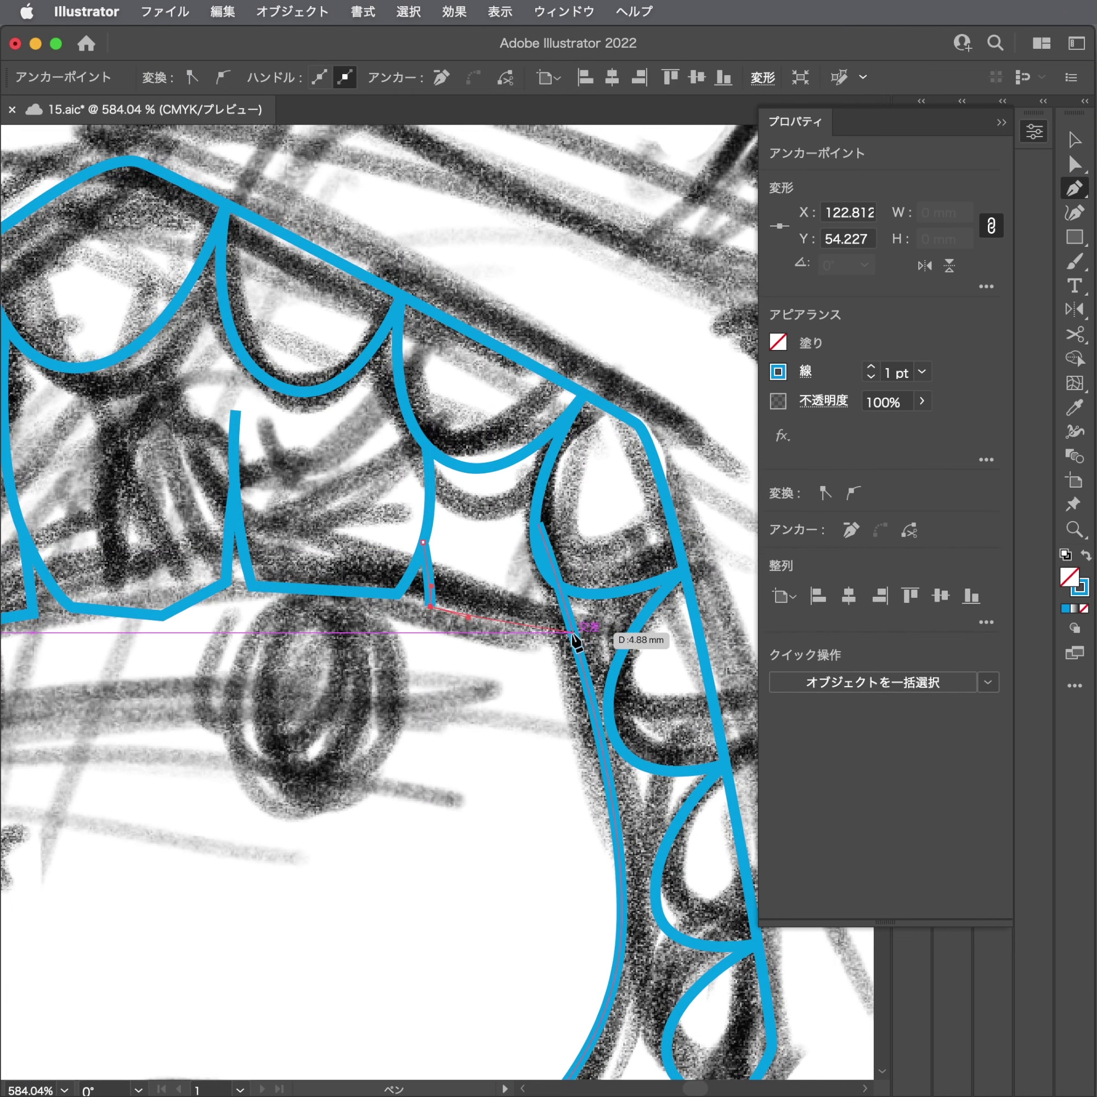
pyautogui.click(576, 637)
pyautogui.keyDown('super'); pyautogui.click(449, 585); pyautogui.keyUp('super')
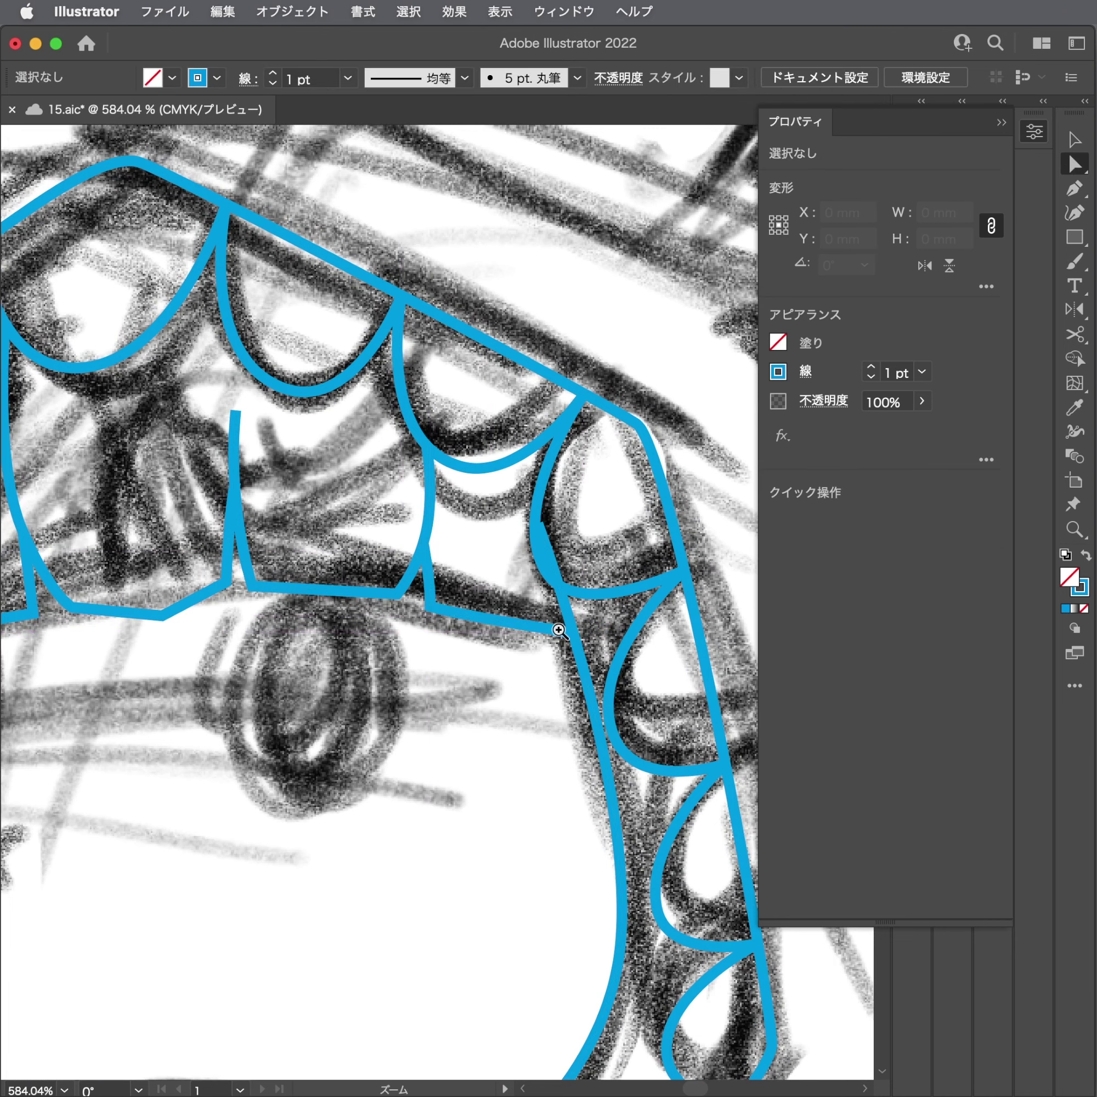
pyautogui.moveTo(559, 630); pyautogui.dragTo(474, 522)
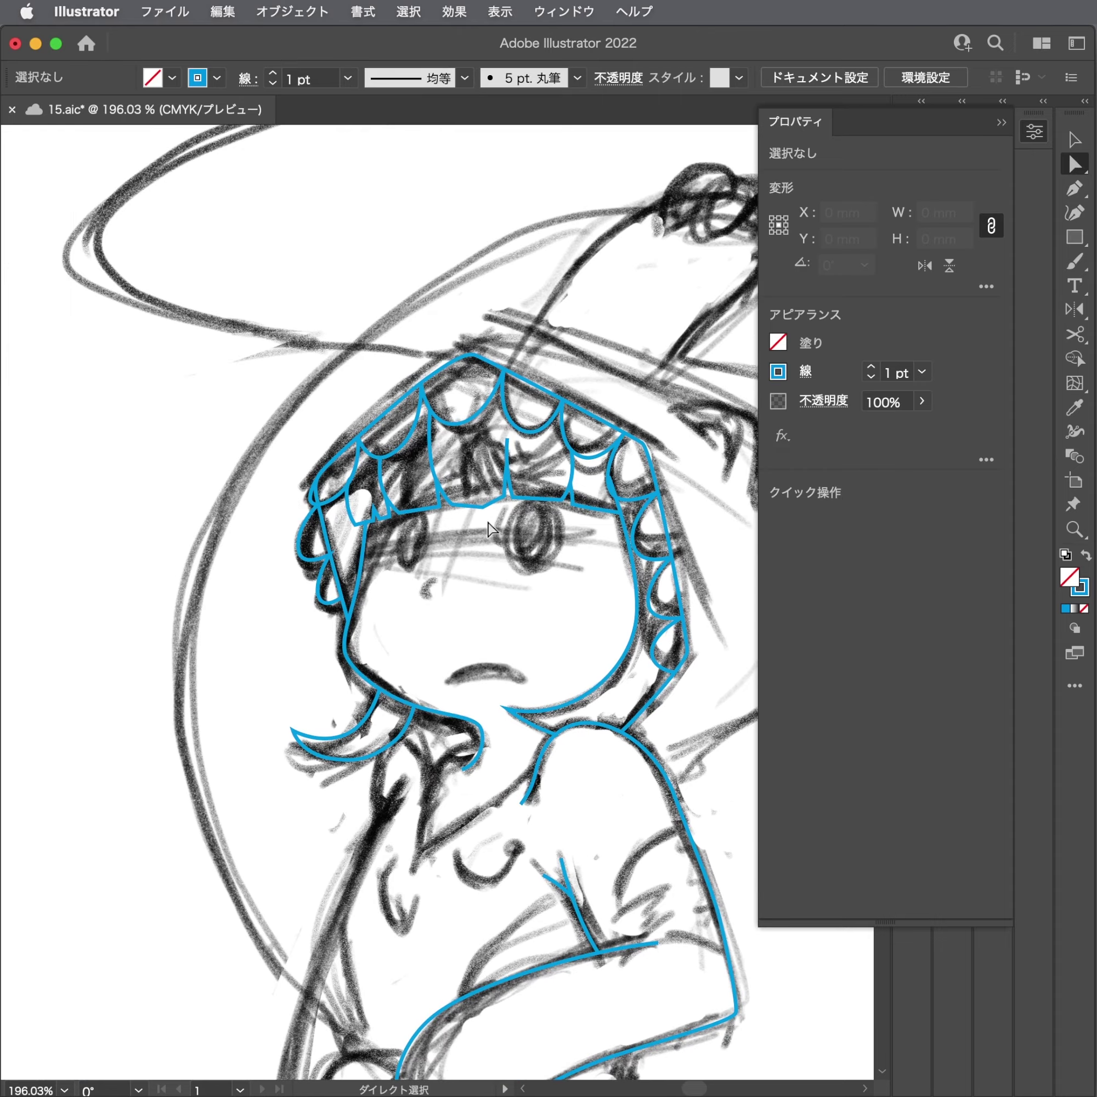
pyautogui.moveTo(474, 520)
pyautogui.mouseDown()
pyautogui.moveTo(429, 512)
pyautogui.moveTo(641, 538)
pyautogui.mouseUp()
# Draw a crescent-shaped strand inside the right hair and refine its curves.
pyautogui.press('p')
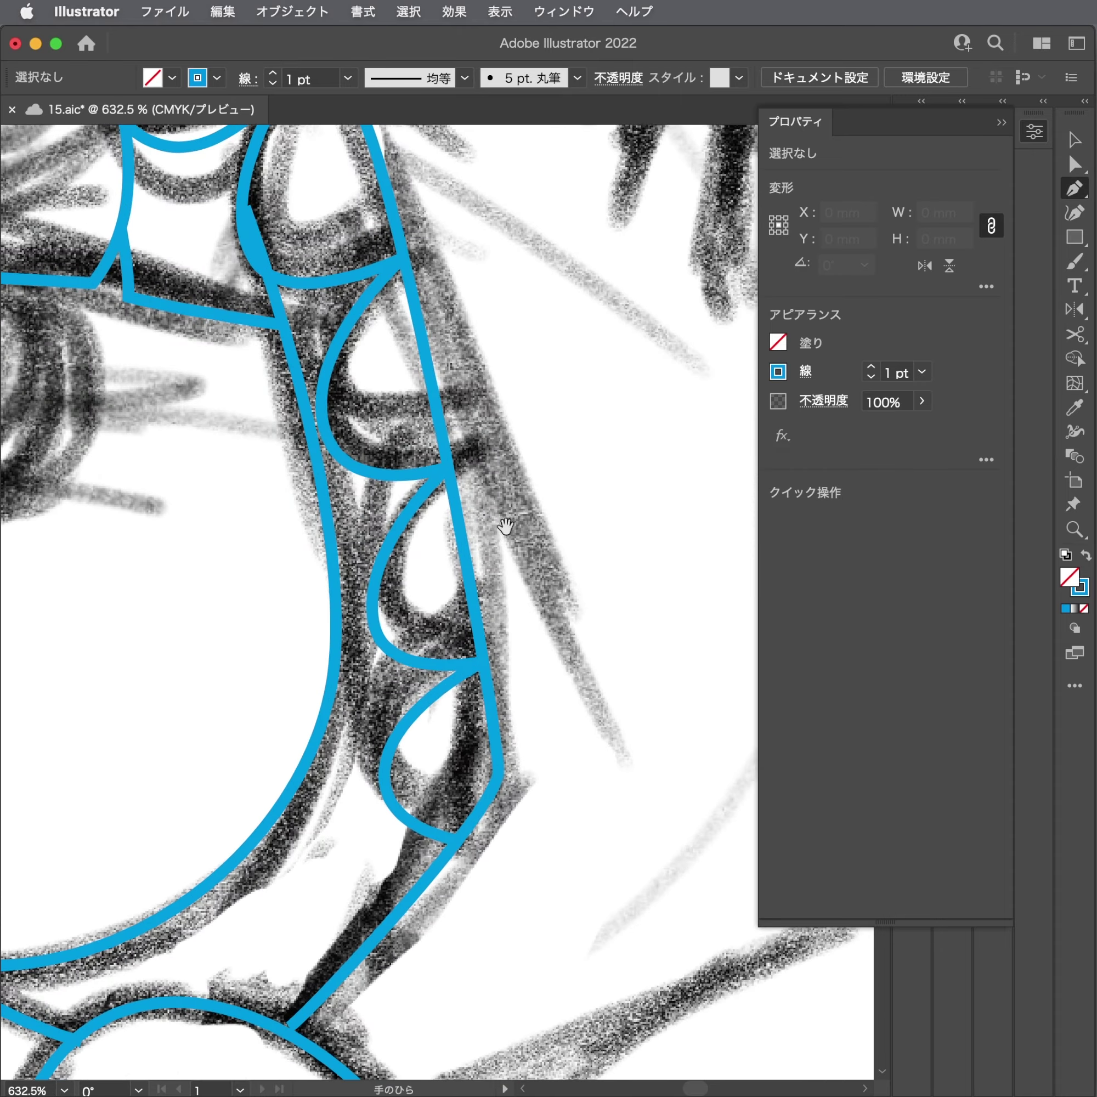
pyautogui.click(325, 527)
pyautogui.moveTo(301, 576); pyautogui.dragTo(392, 458)
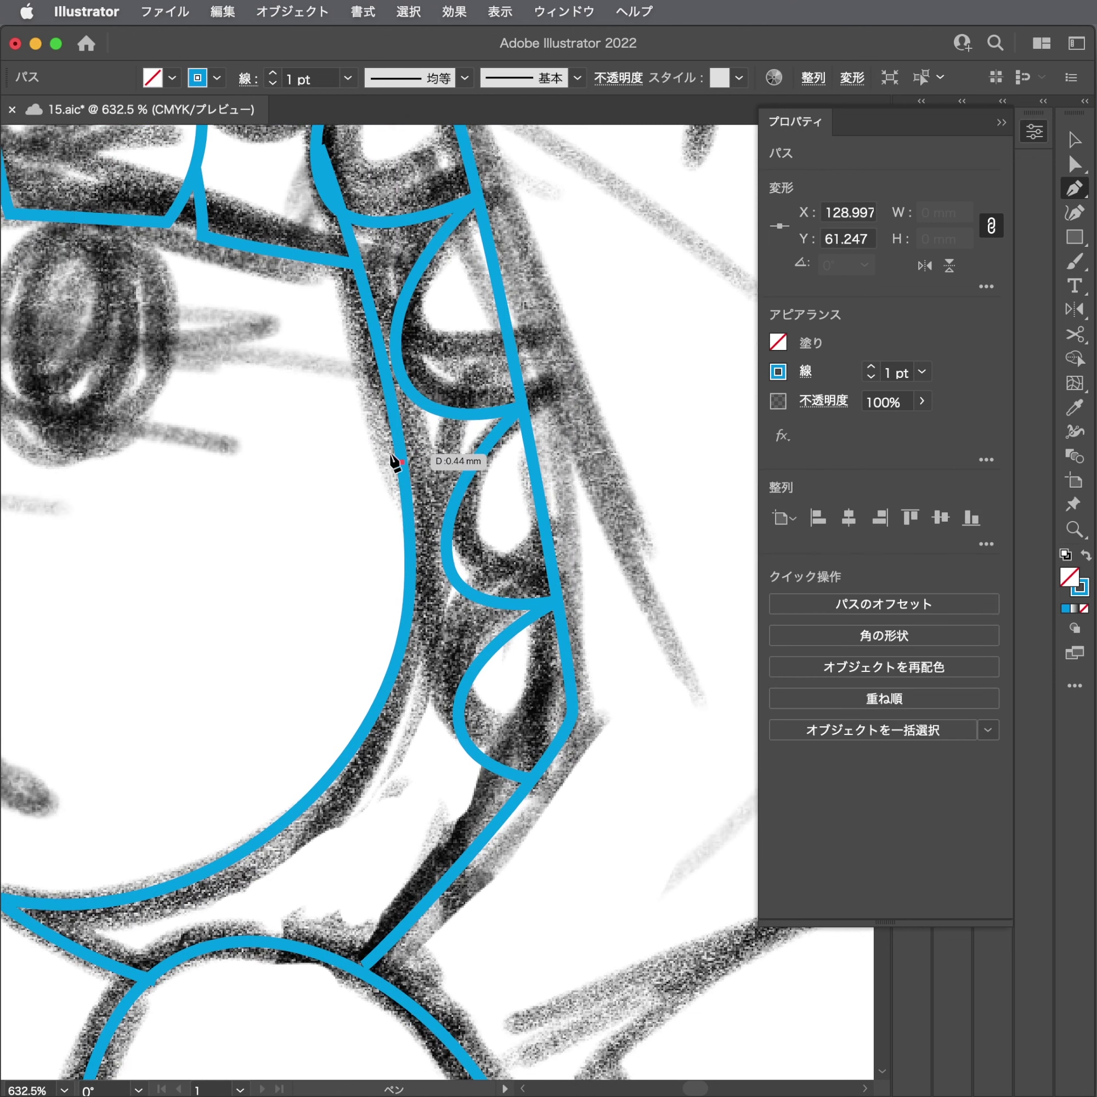
pyautogui.moveTo(357, 628); pyautogui.dragTo(338, 660)
pyautogui.moveTo(270, 695); pyautogui.dragTo(338, 698)
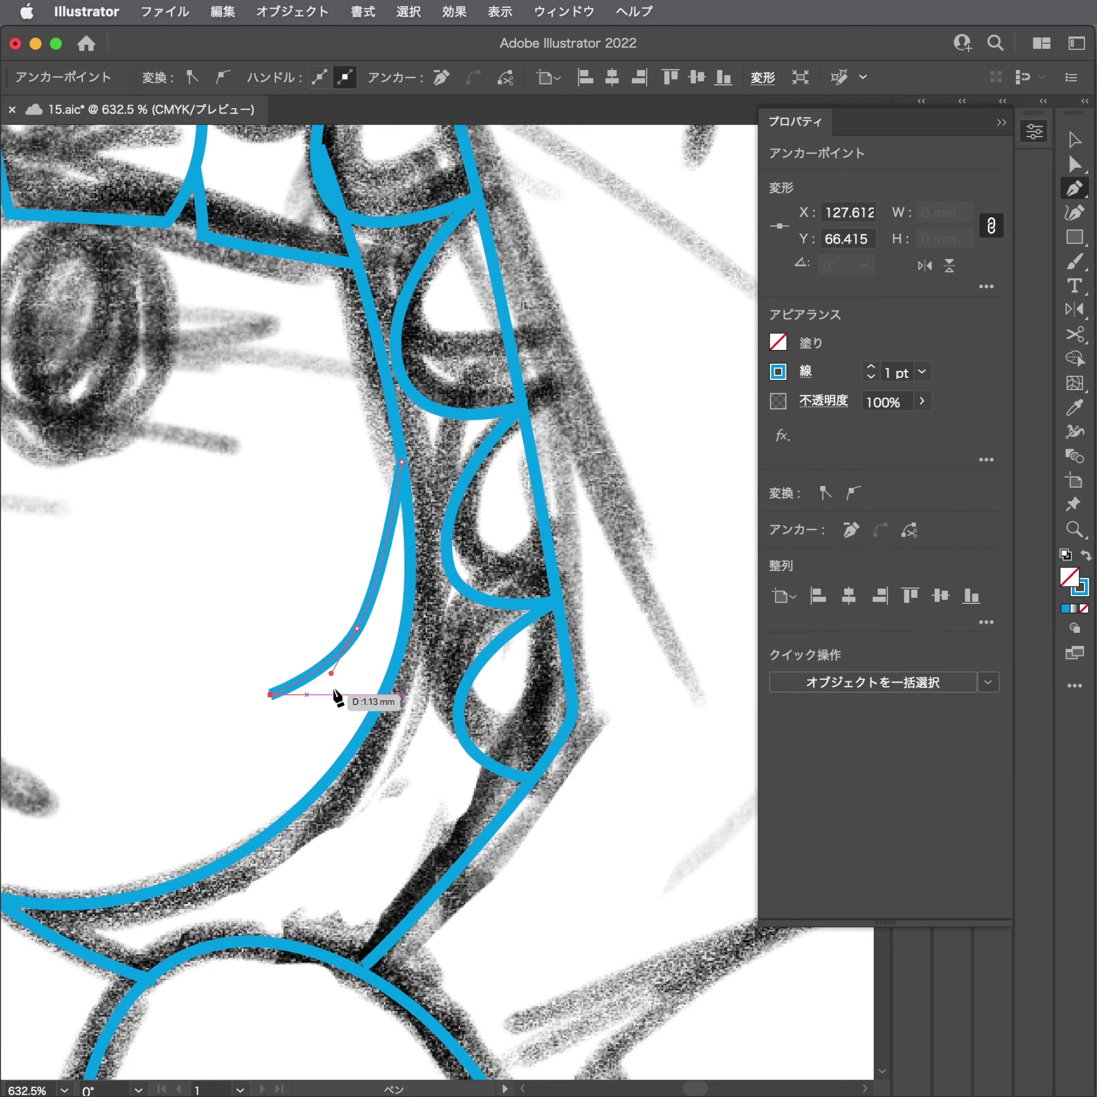
pyautogui.moveTo(395, 641); pyautogui.dragTo(425, 603)
pyautogui.click(429, 579)
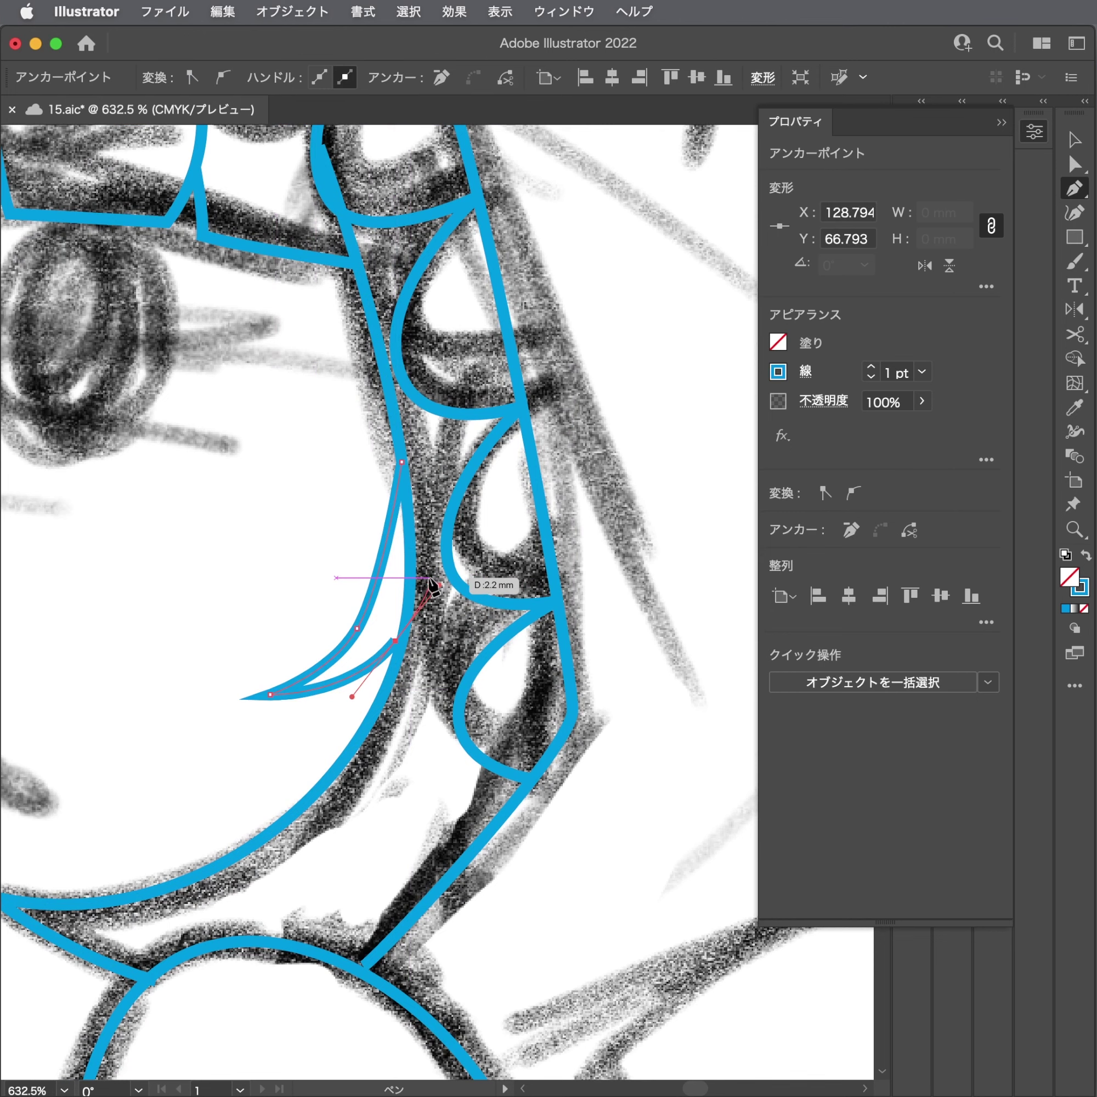
pyautogui.scroll(2, 385, 635)
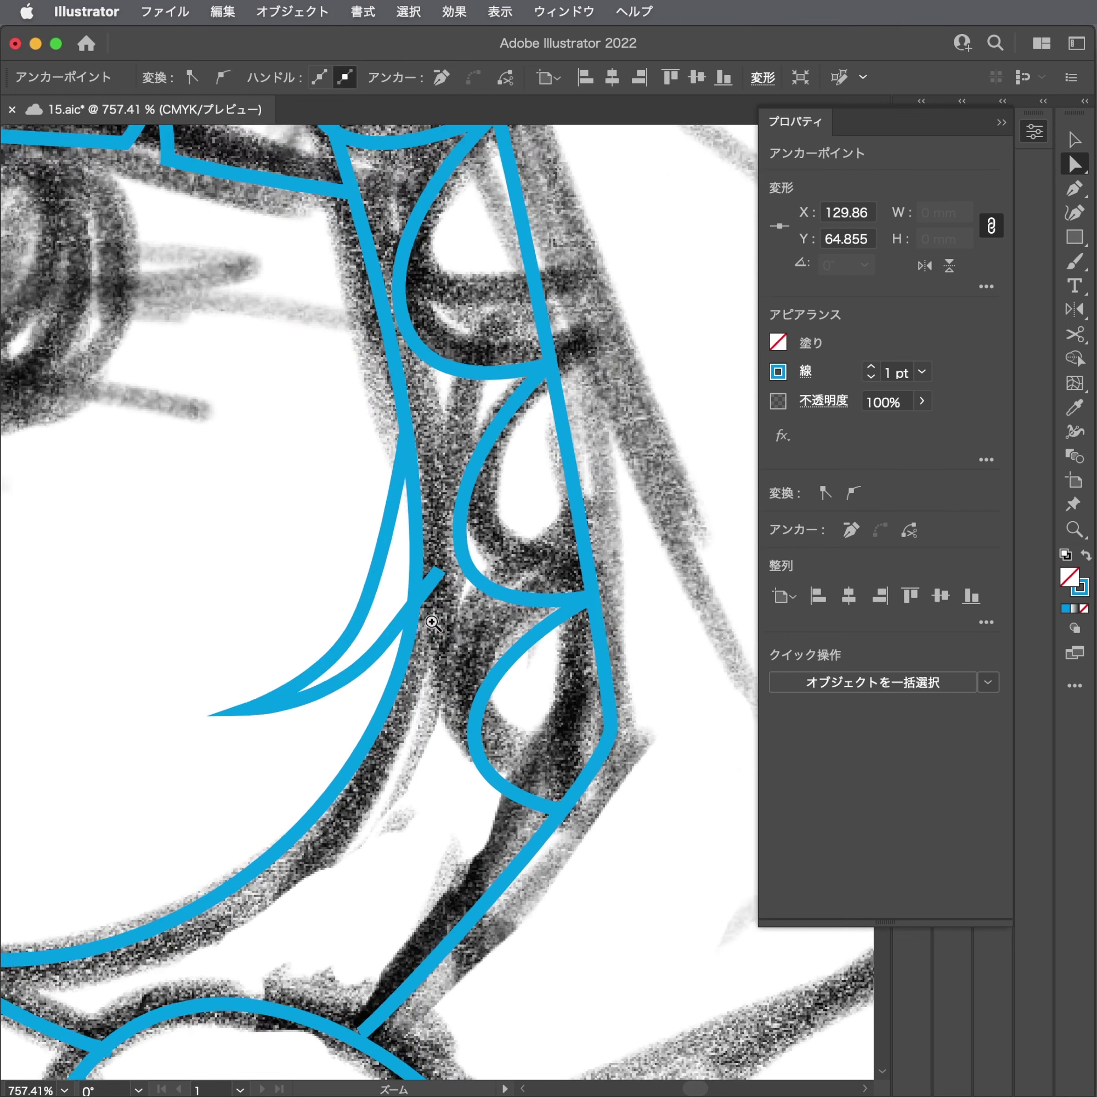
pyautogui.scroll(2, 385, 635)
pyautogui.moveTo(461, 556); pyautogui.dragTo(460, 515)
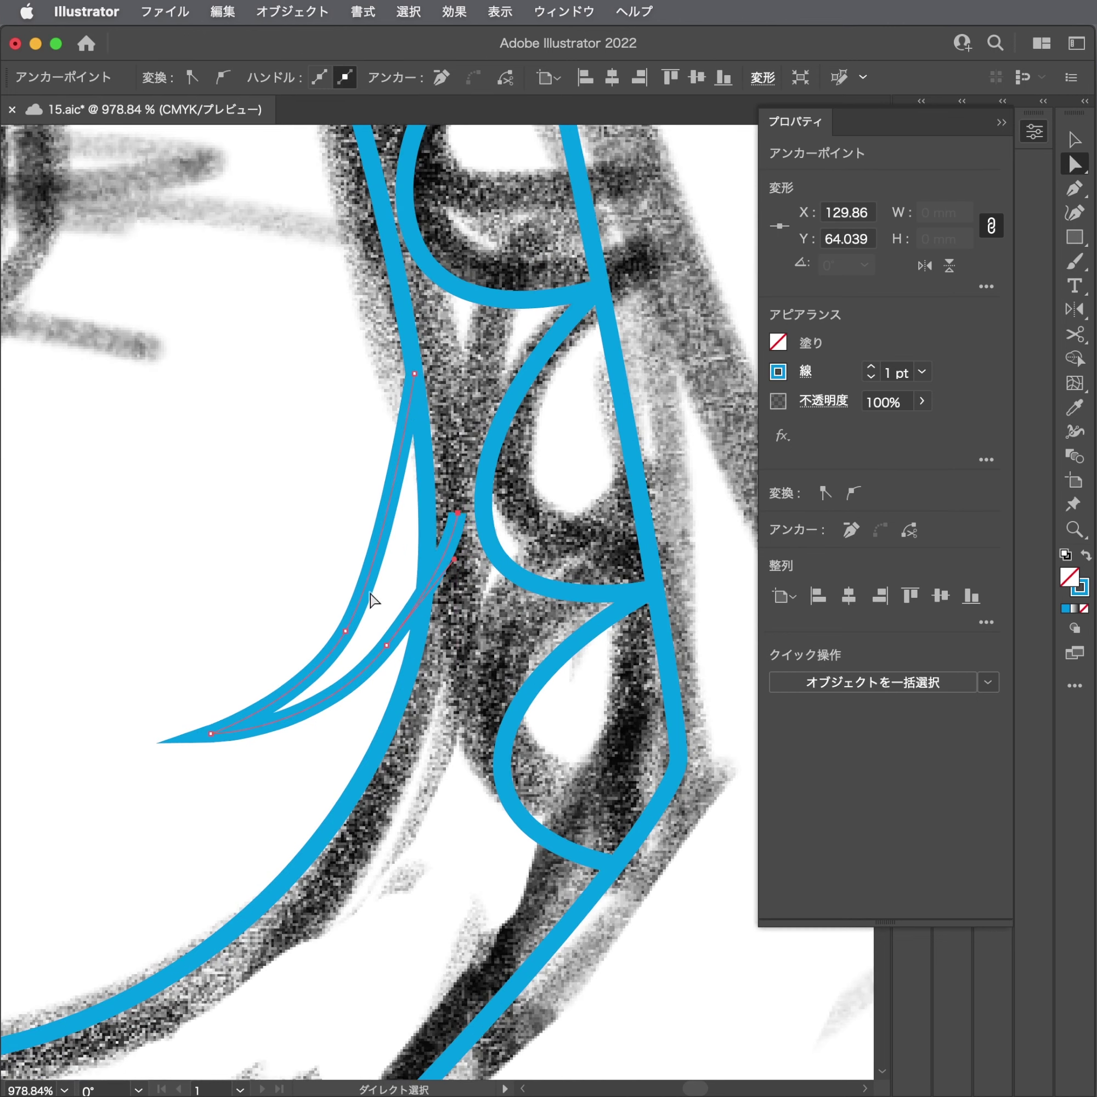
pyautogui.moveTo(344, 630); pyautogui.dragTo(354, 599)
pyautogui.moveTo(380, 533); pyautogui.dragTo(409, 511)
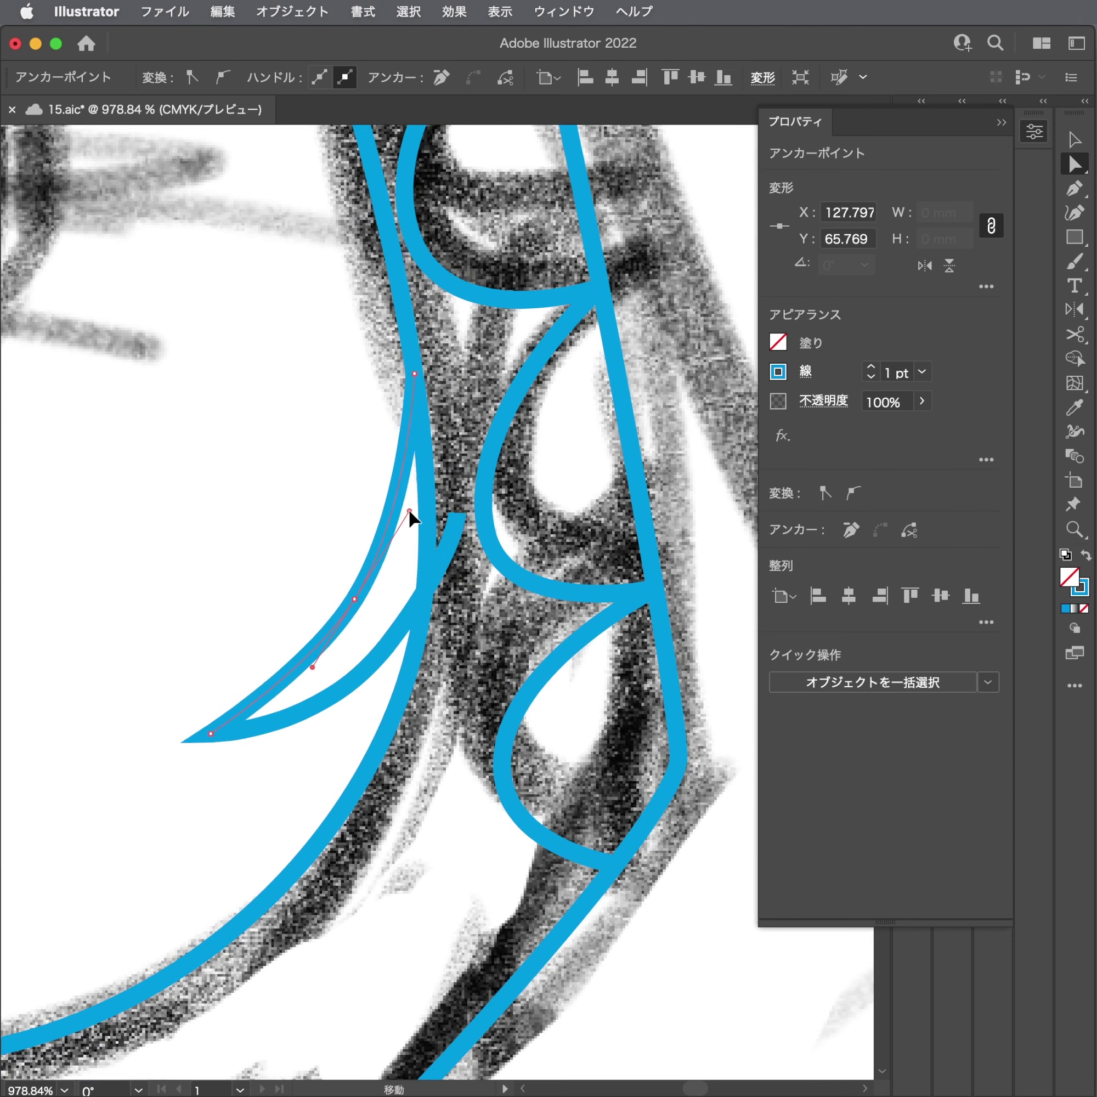
pyautogui.click(322, 516)
# Draw a short curved strand across the right side lock.
pyautogui.scroll(-2, 327, 621)
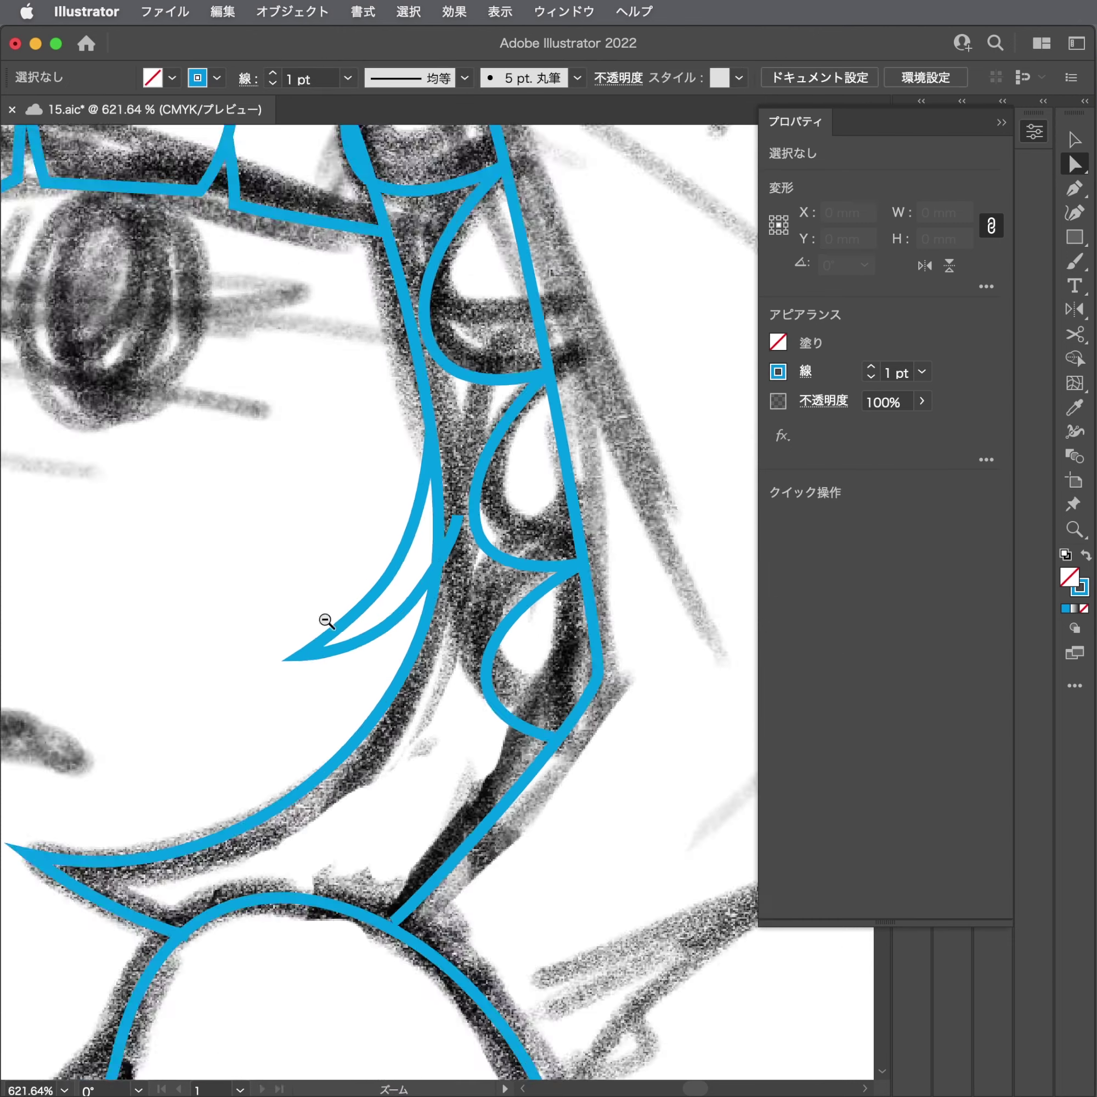
pyautogui.scroll(-3, 326, 620)
pyautogui.scroll(-1, 318, 545)
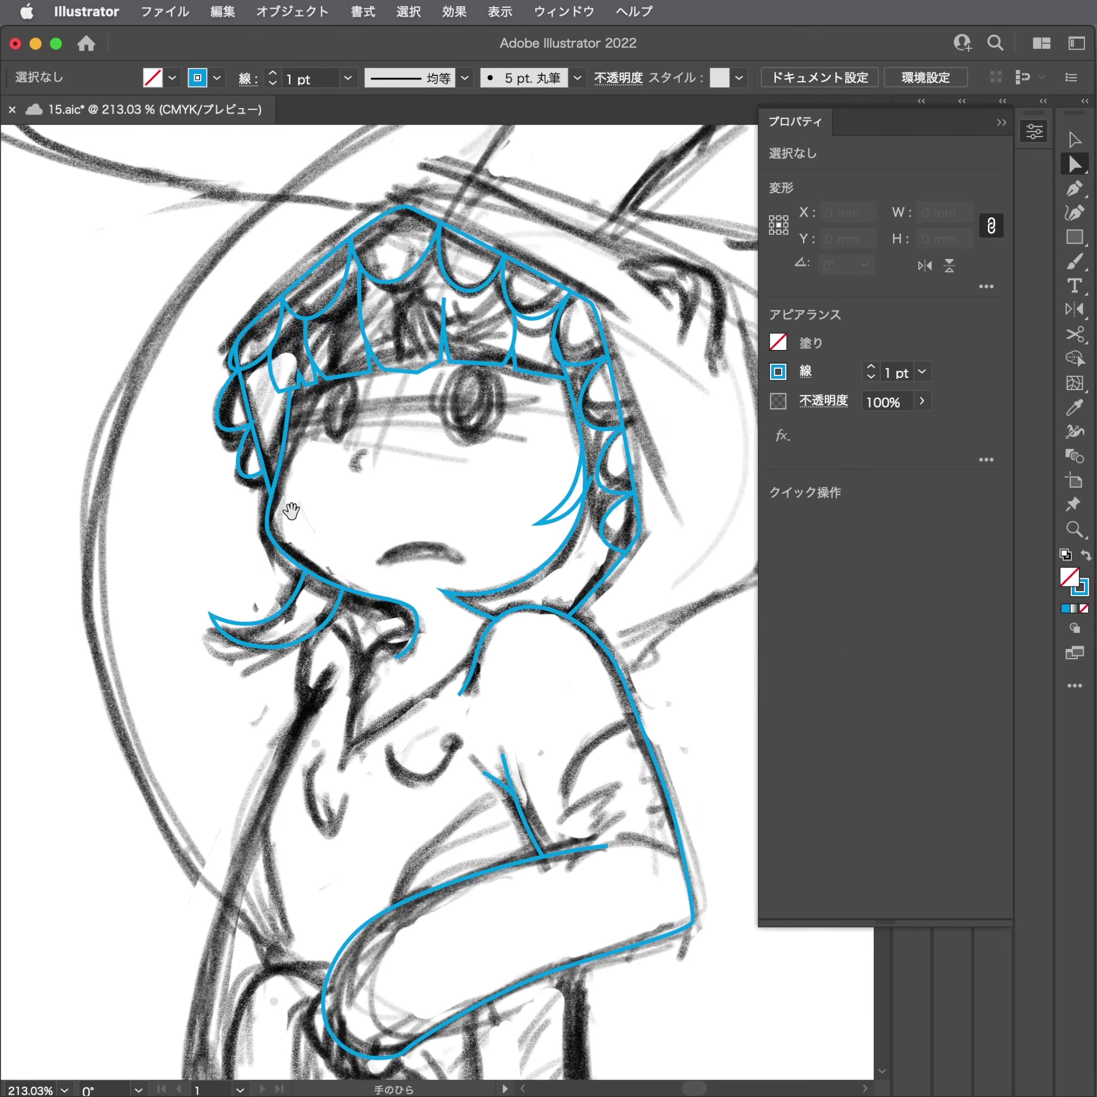
pyautogui.scroll(2, 334, 524)
pyautogui.scroll(1, 355, 534)
pyautogui.scroll(1, 345, 525)
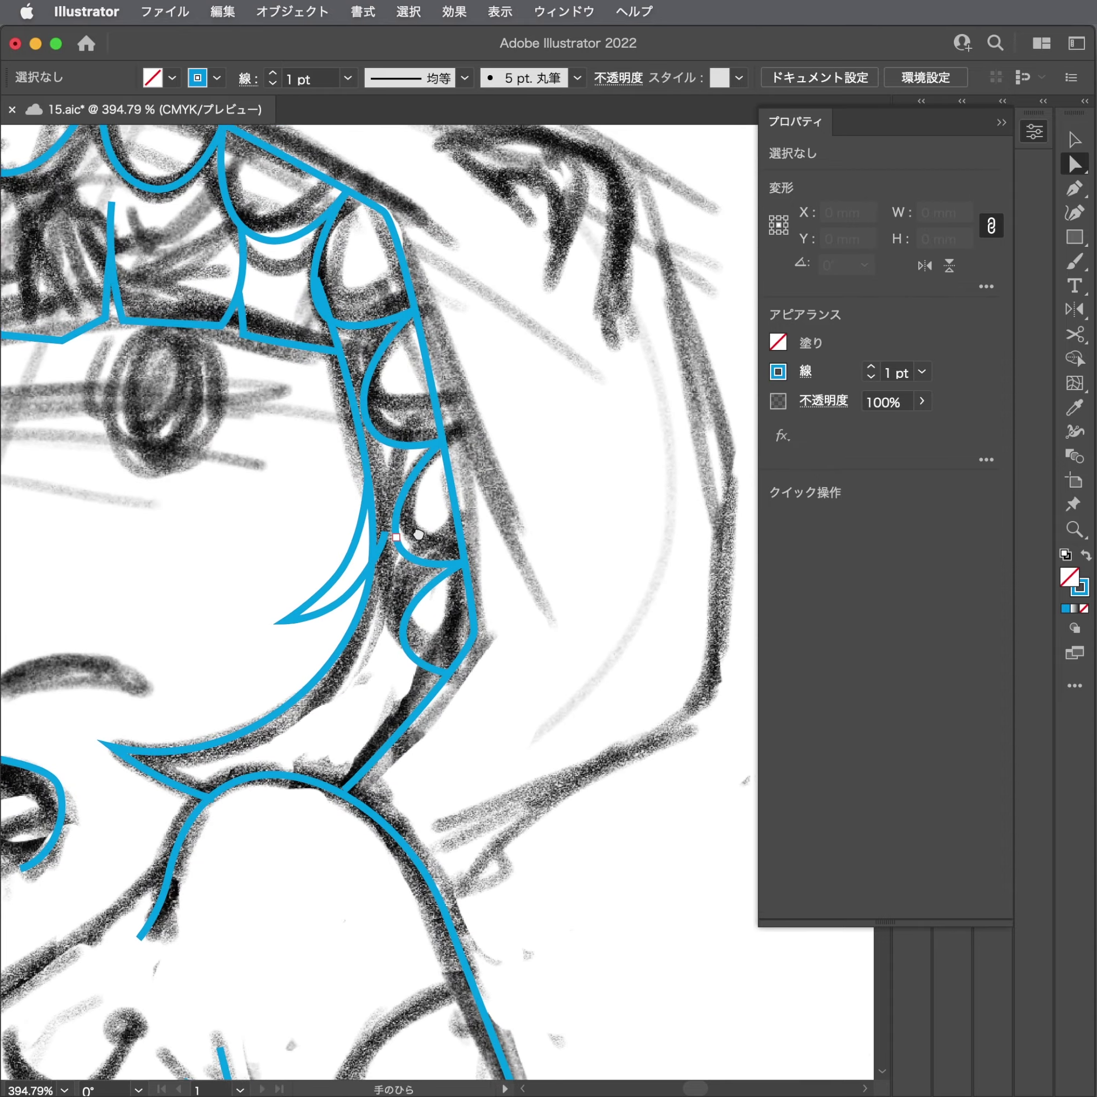
pyautogui.press('p')
pyautogui.scroll(2, 295, 504)
pyautogui.scroll(-1, 403, 460)
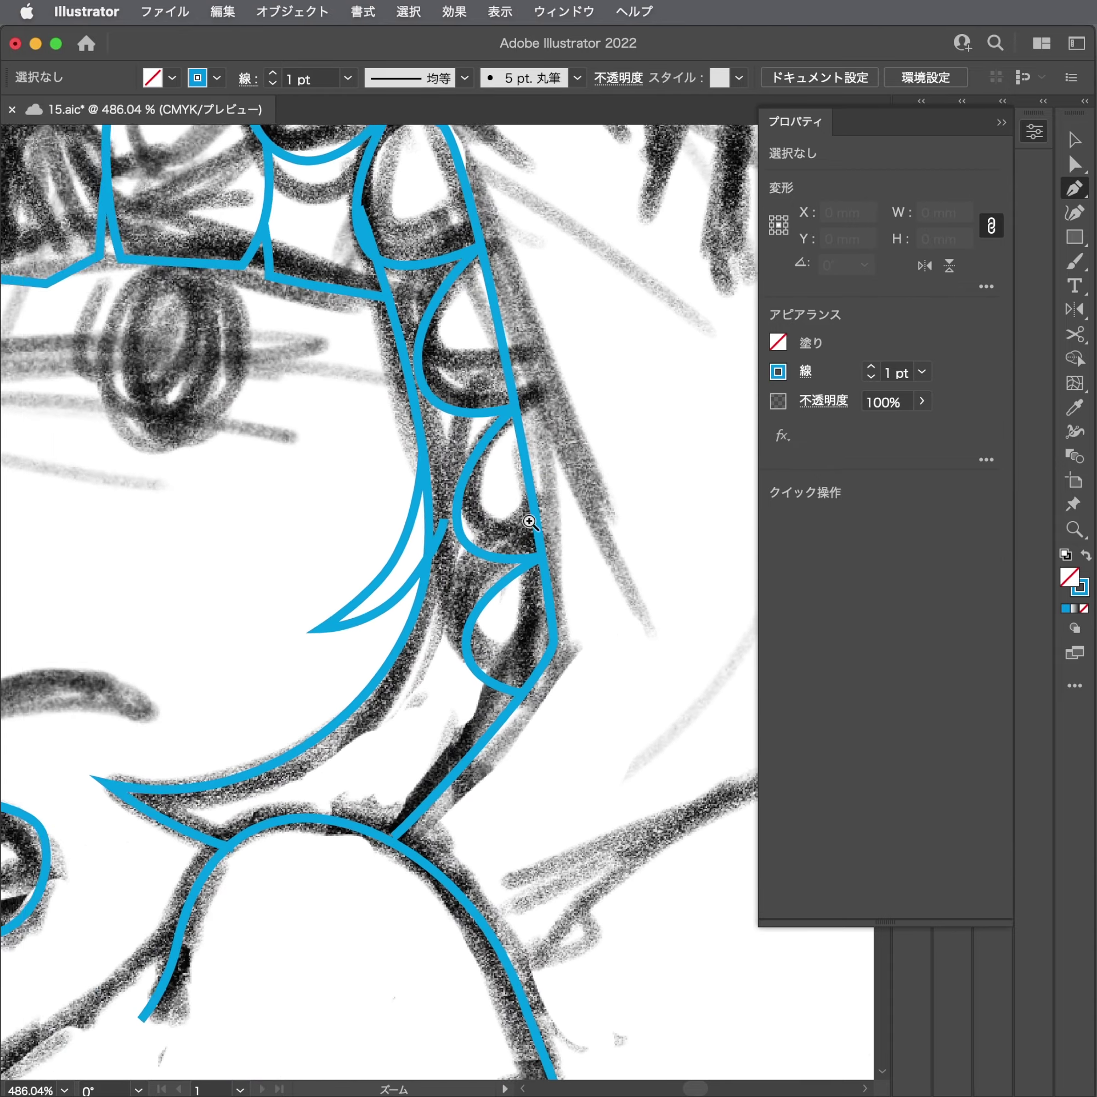
pyautogui.scroll(-1, 501, 430)
pyautogui.click(485, 436)
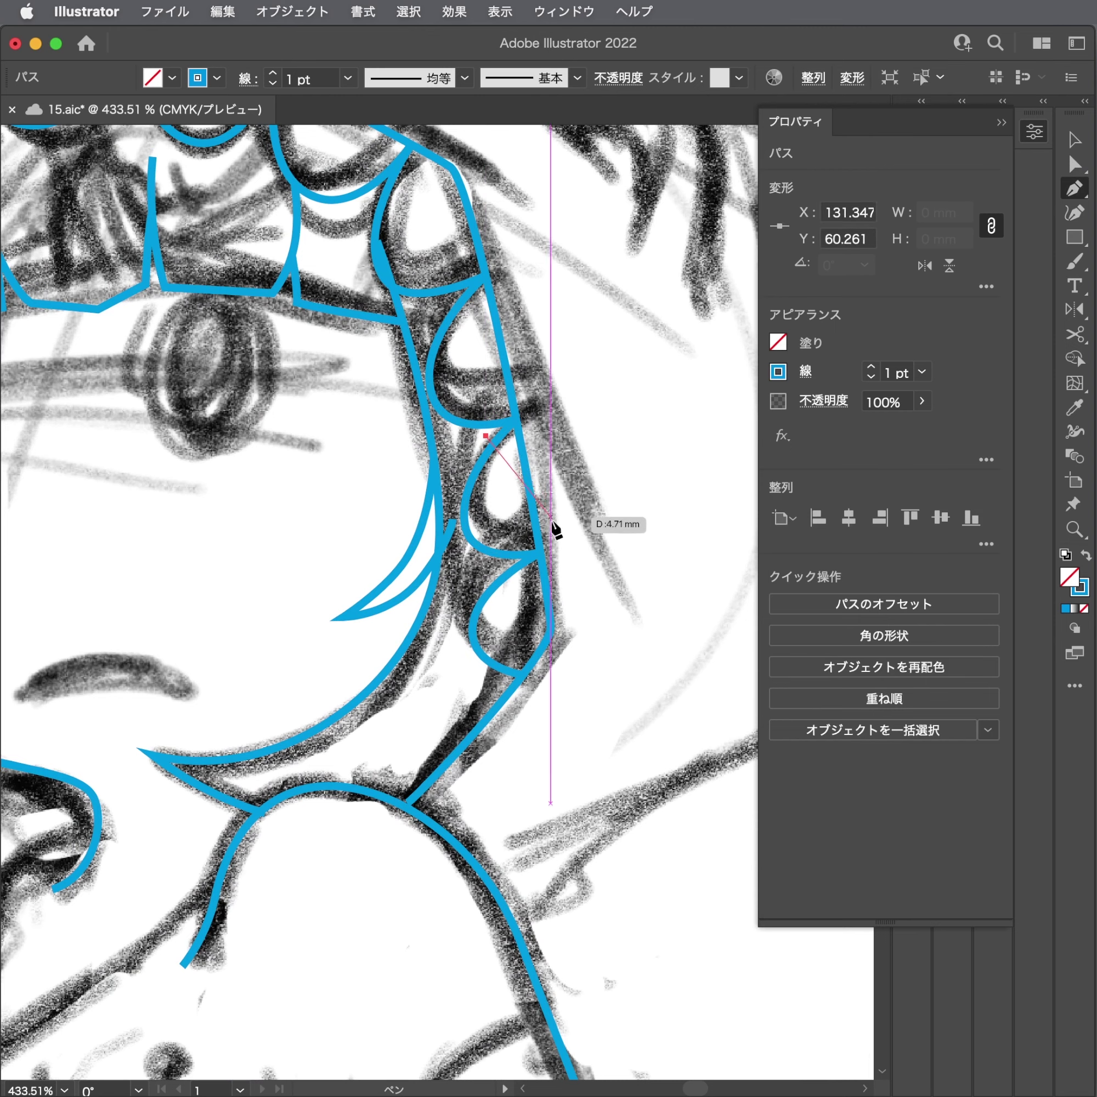
pyautogui.moveTo(559, 536)
pyautogui.mouseDown()
pyautogui.moveTo(574, 571)
pyautogui.moveTo(558, 568)
pyautogui.mouseUp()
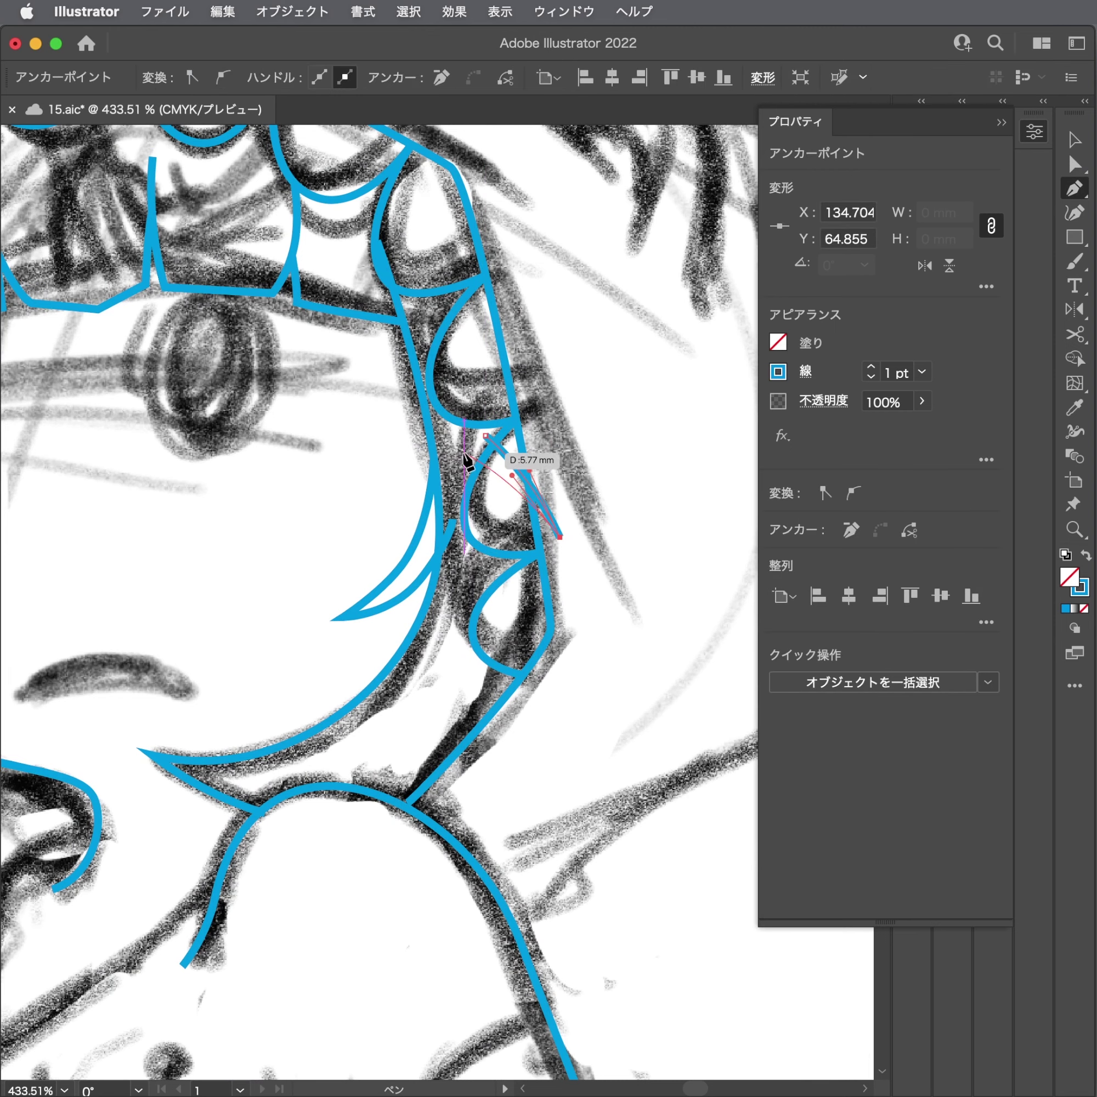
pyautogui.press('Escape')
# Nudge the new right side-lock strand into place.
pyautogui.scroll(3, 489, 460)
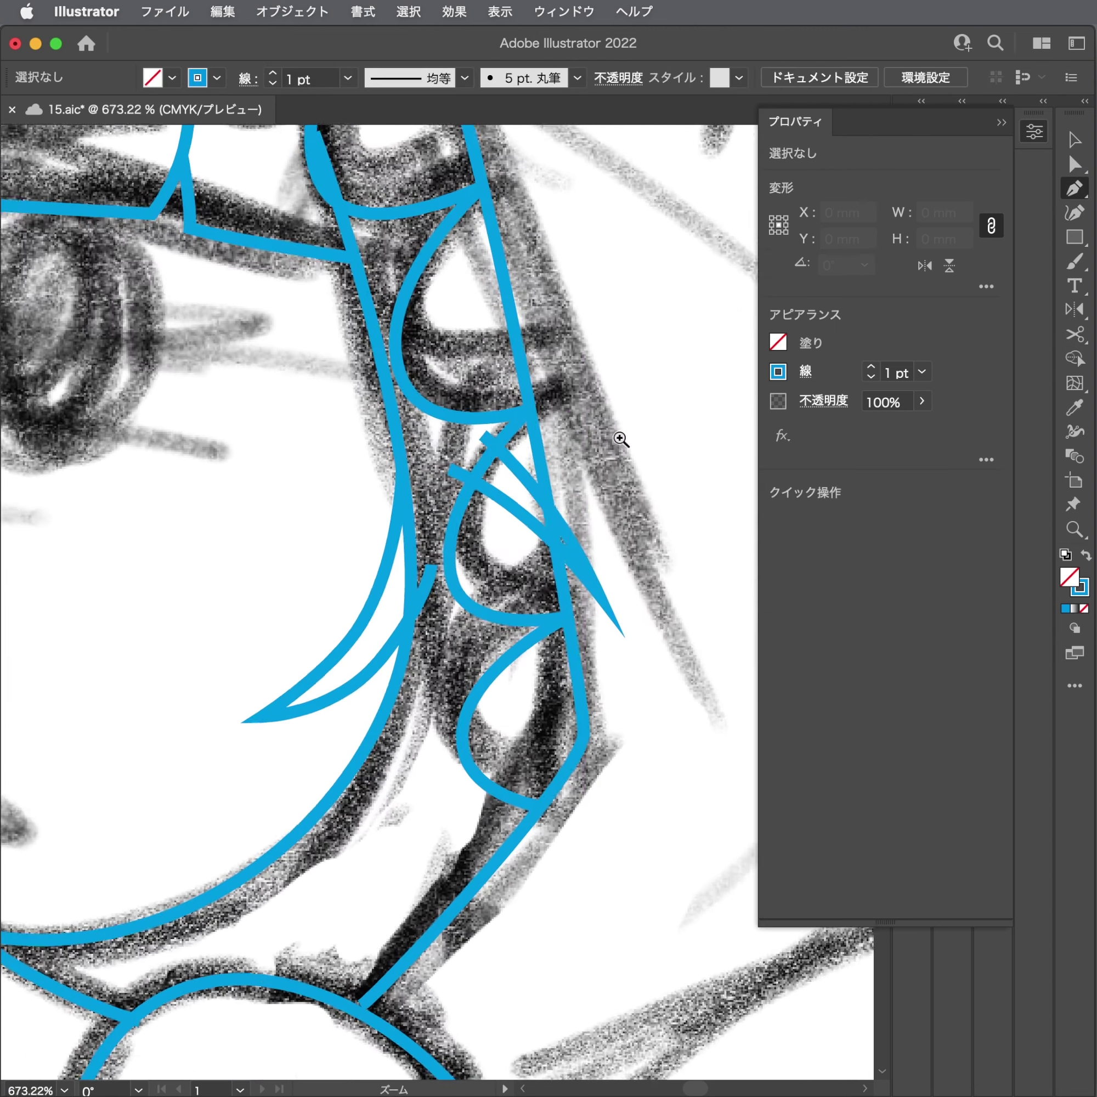
pyautogui.scroll(-1, 507, 466)
pyautogui.press('a')
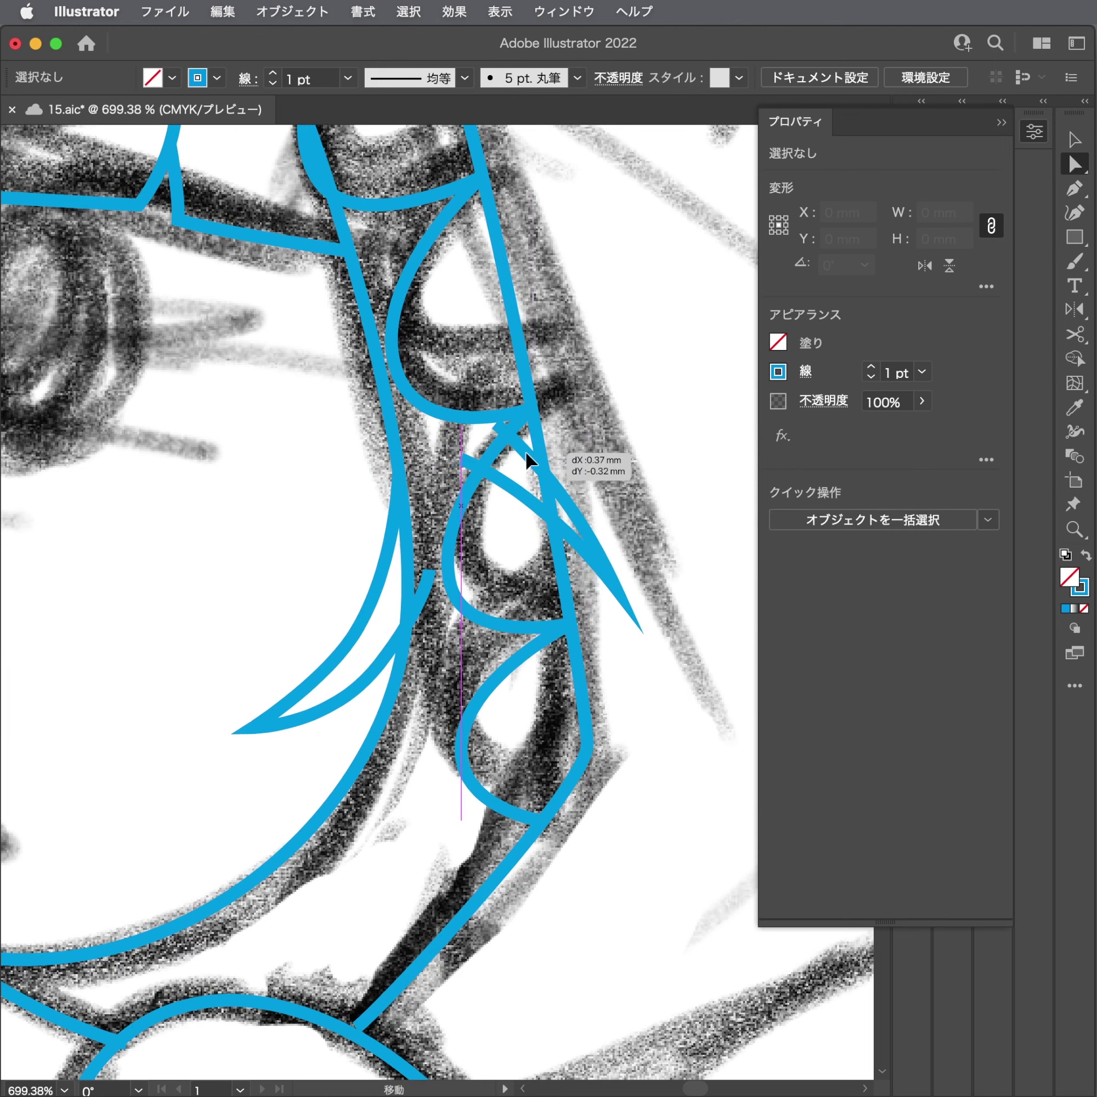
pyautogui.click(528, 450)
pyautogui.moveTo(490, 464)
pyautogui.mouseDown()
pyautogui.moveTo(390, 484)
pyautogui.moveTo(212, 487)
pyautogui.moveTo(497, 480)
pyautogui.moveTo(542, 467)
pyautogui.mouseUp()
pyautogui.click(242, 479)
# Draw the pointed tuft on the left side hair and curve its straight edge.
pyautogui.press('p')
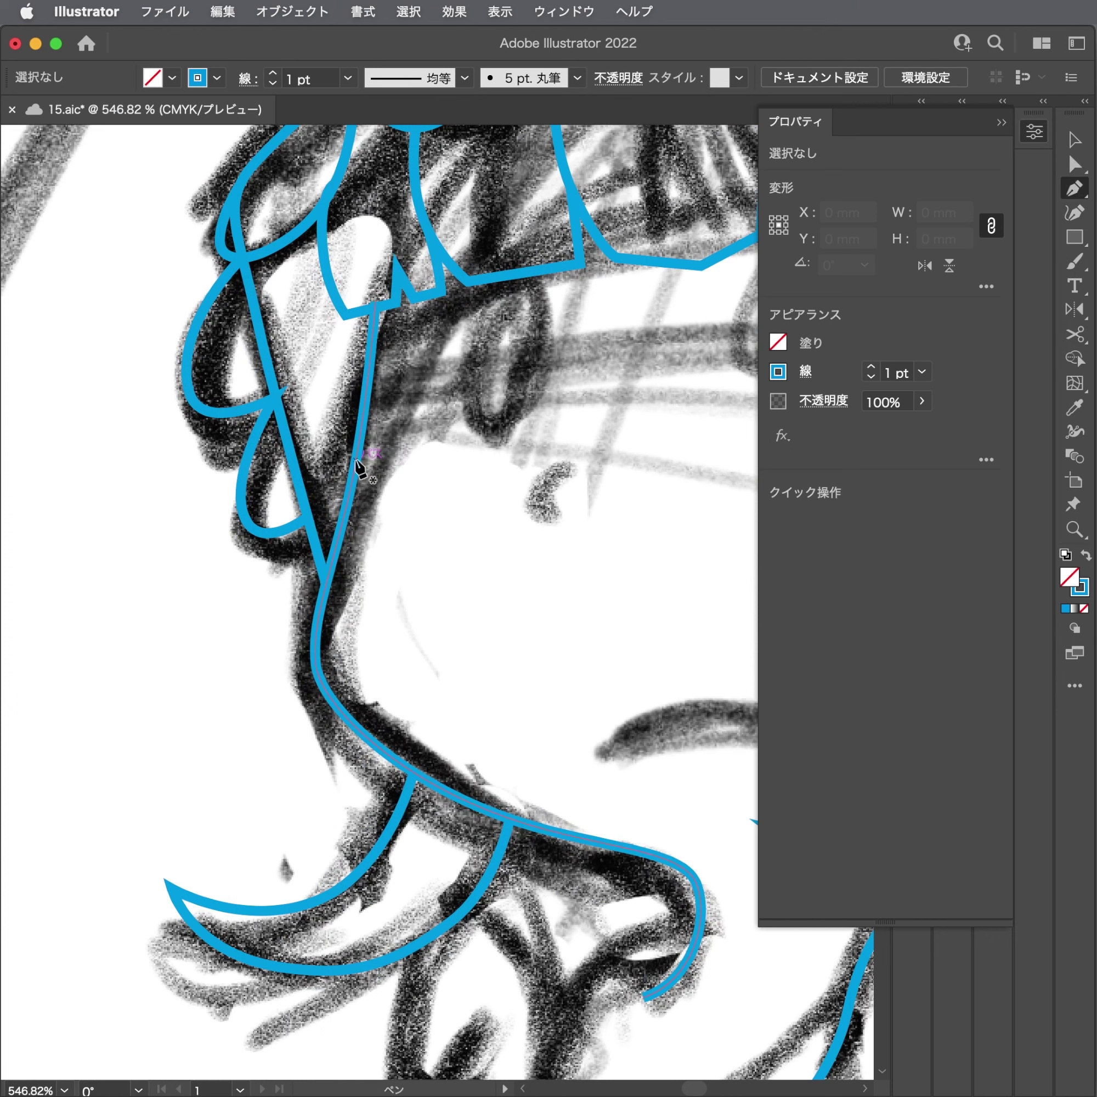
pyautogui.click(353, 471)
pyautogui.moveTo(185, 558); pyautogui.dragTo(123, 630)
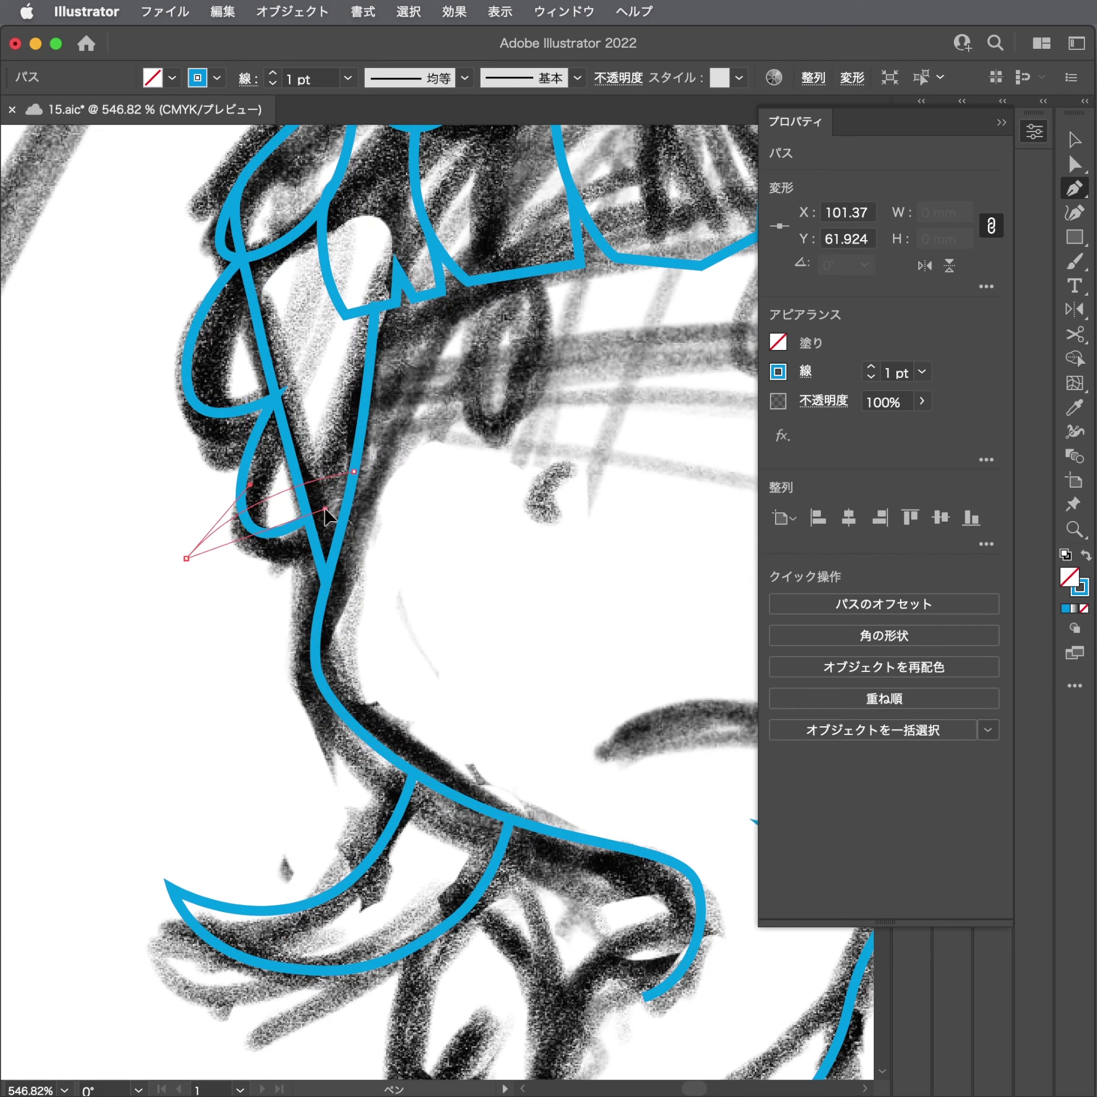
pyautogui.moveTo(345, 509); pyautogui.dragTo(398, 514)
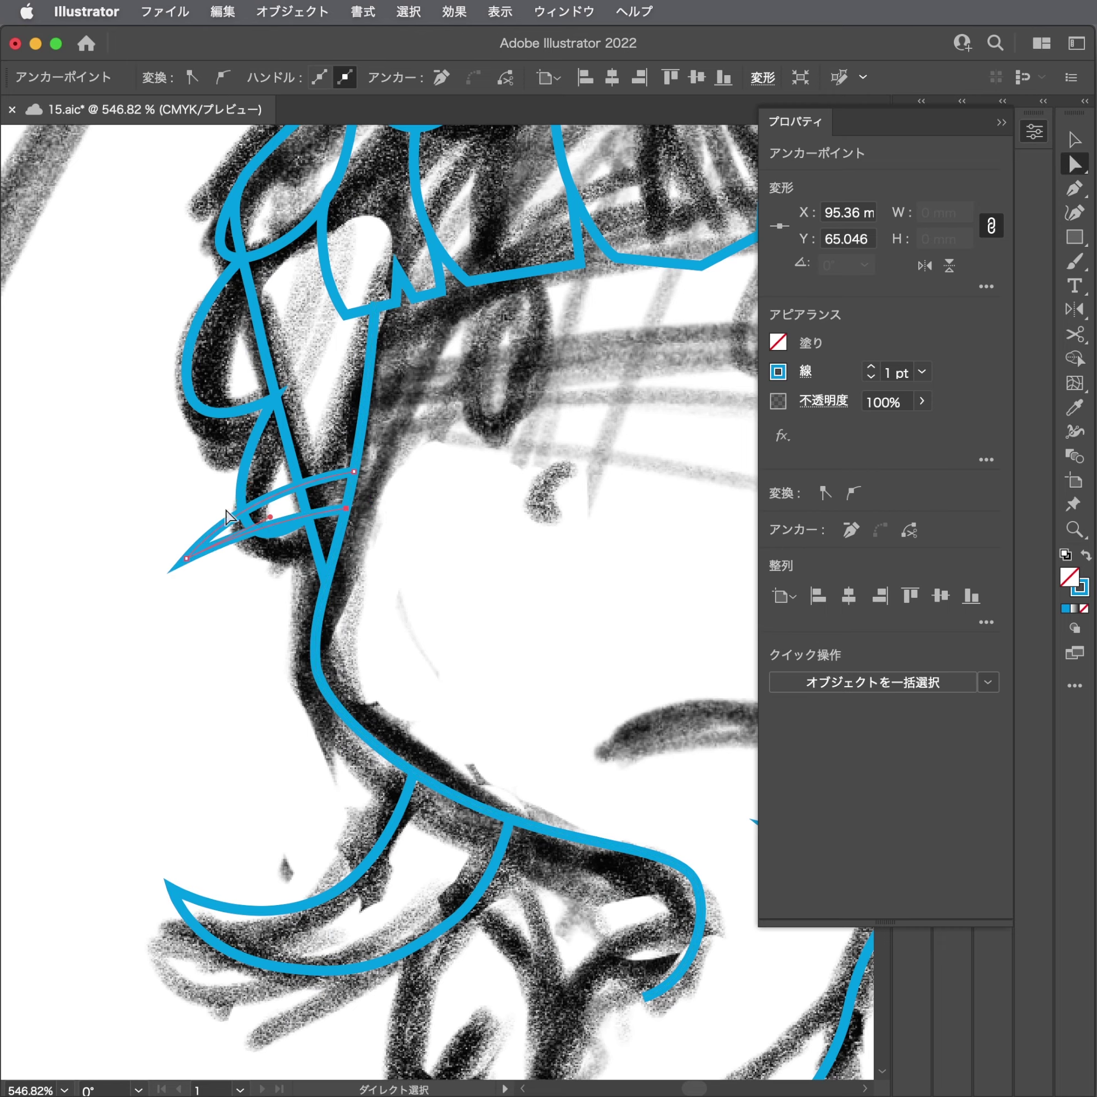
pyautogui.scroll(3, 240, 507)
pyautogui.moveTo(138, 600); pyautogui.dragTo(261, 595)
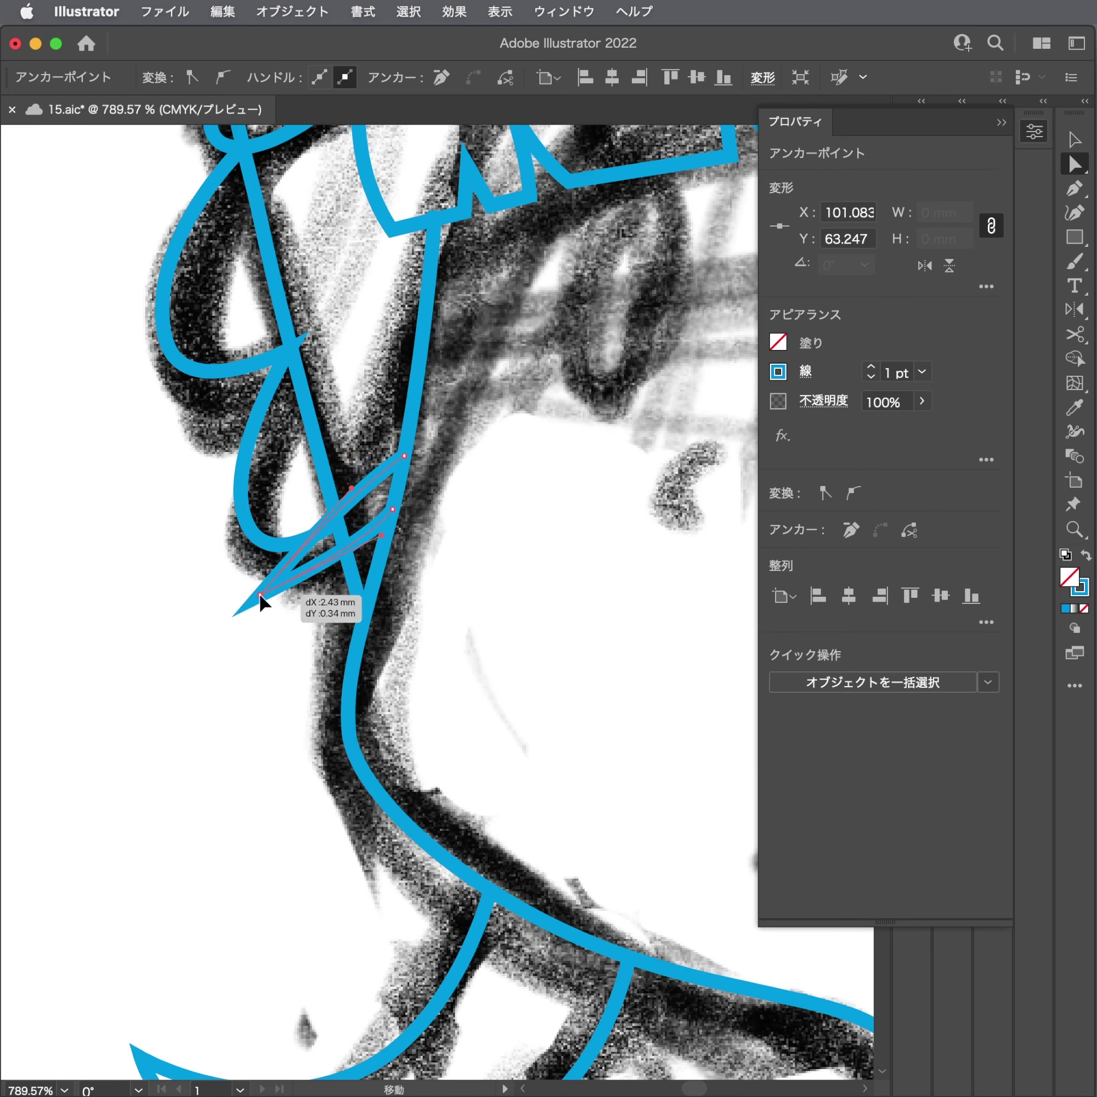
pyautogui.moveTo(350, 488); pyautogui.dragTo(361, 519)
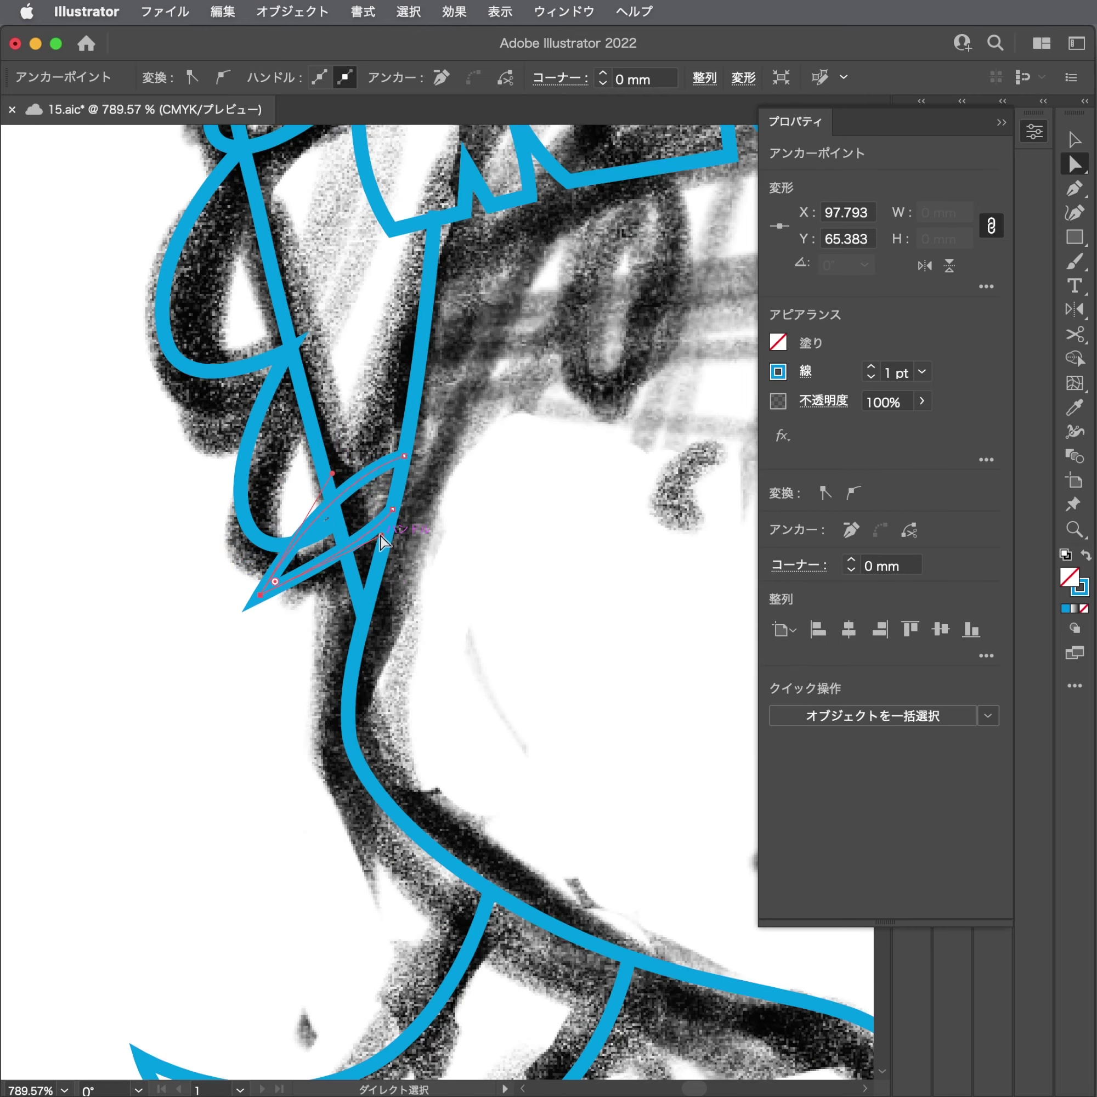
pyautogui.scroll(-2, 448, 575)
pyautogui.scroll(-5, 448, 575)
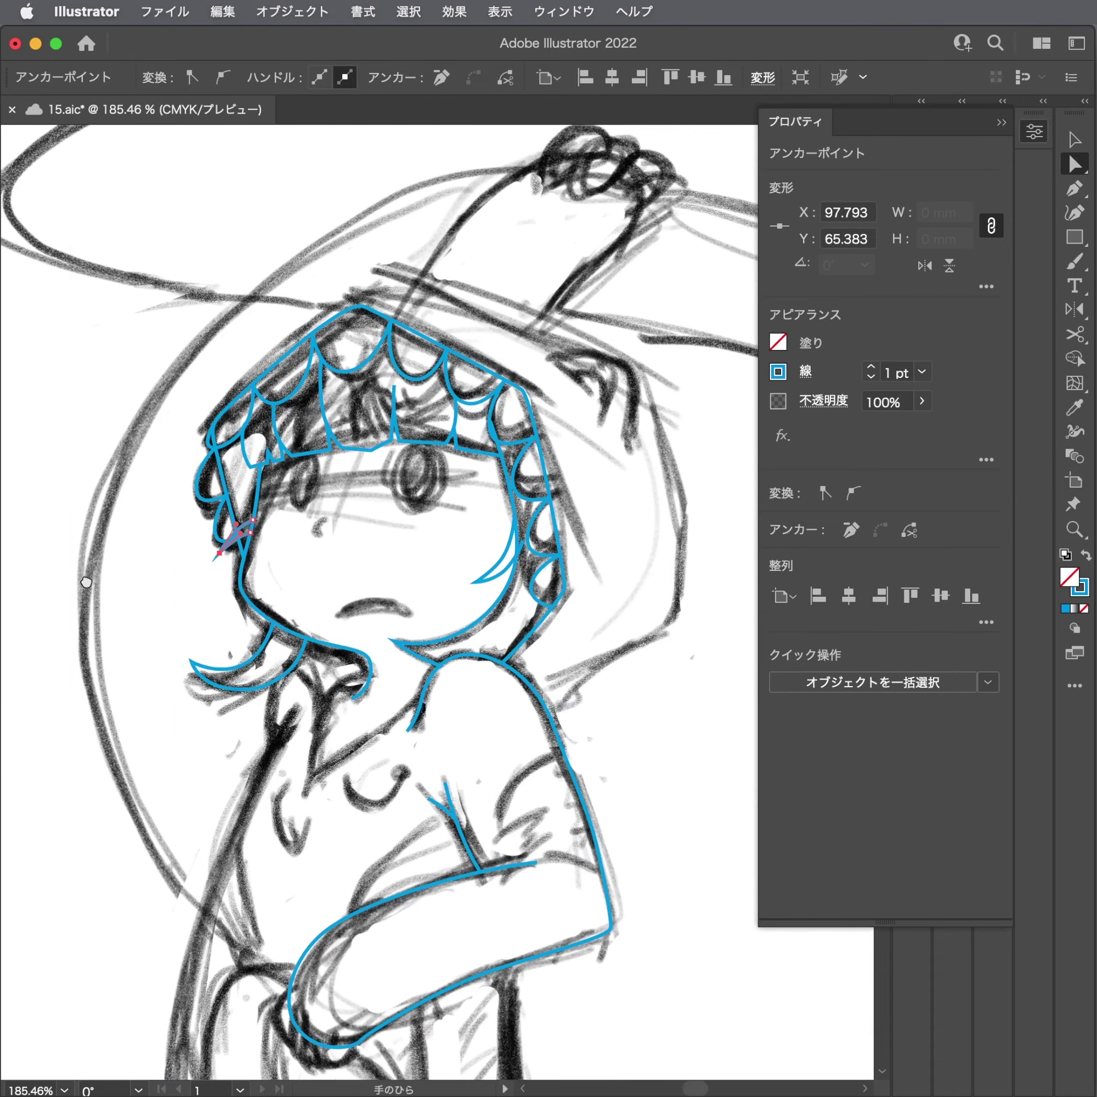
pyautogui.scroll(-3, 86, 582)
# Check the path's stroke settings and save the document.
pyautogui.press('v')
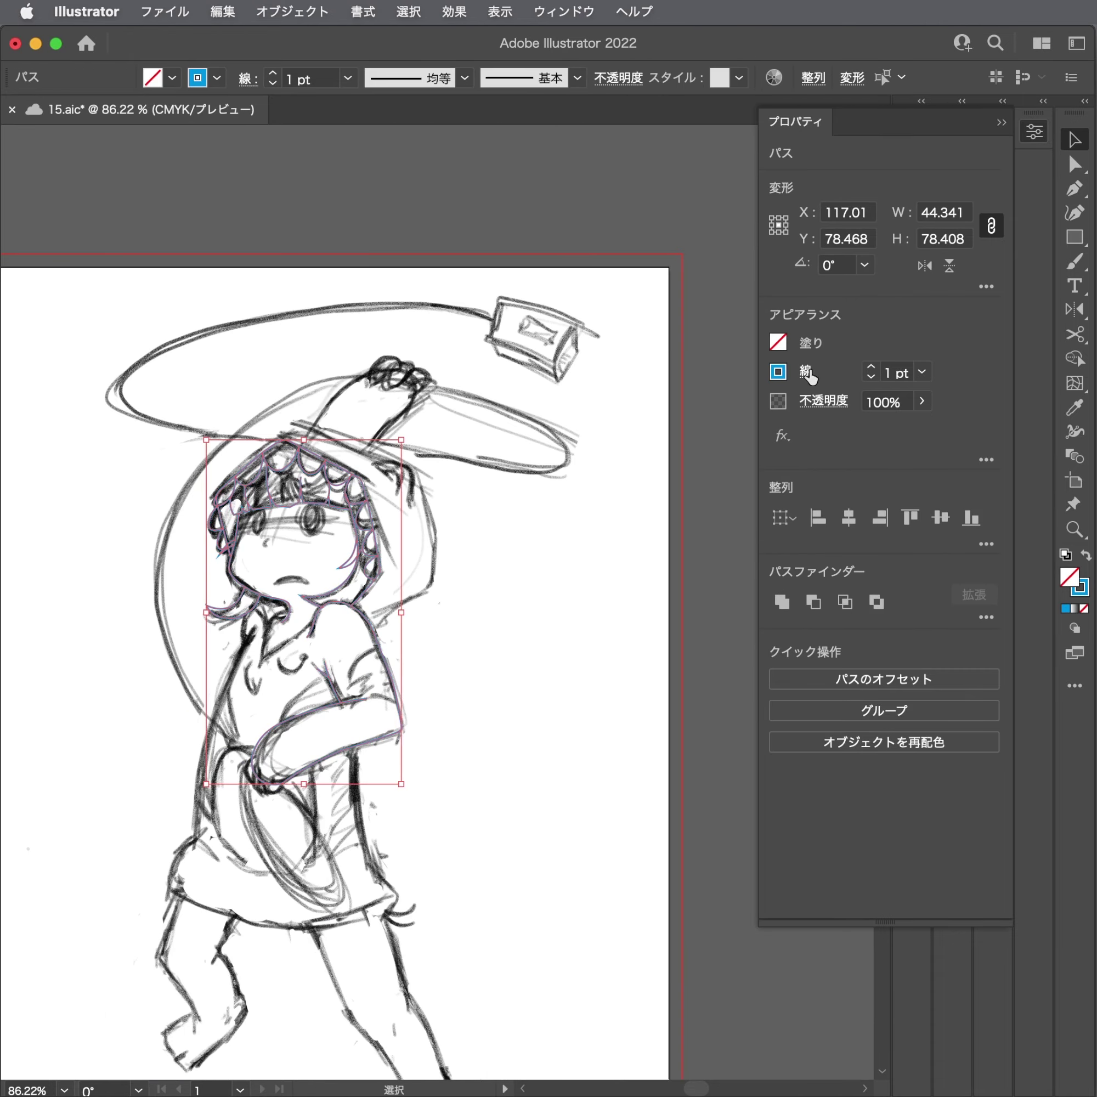
pyautogui.click(806, 374)
pyautogui.click(639, 493)
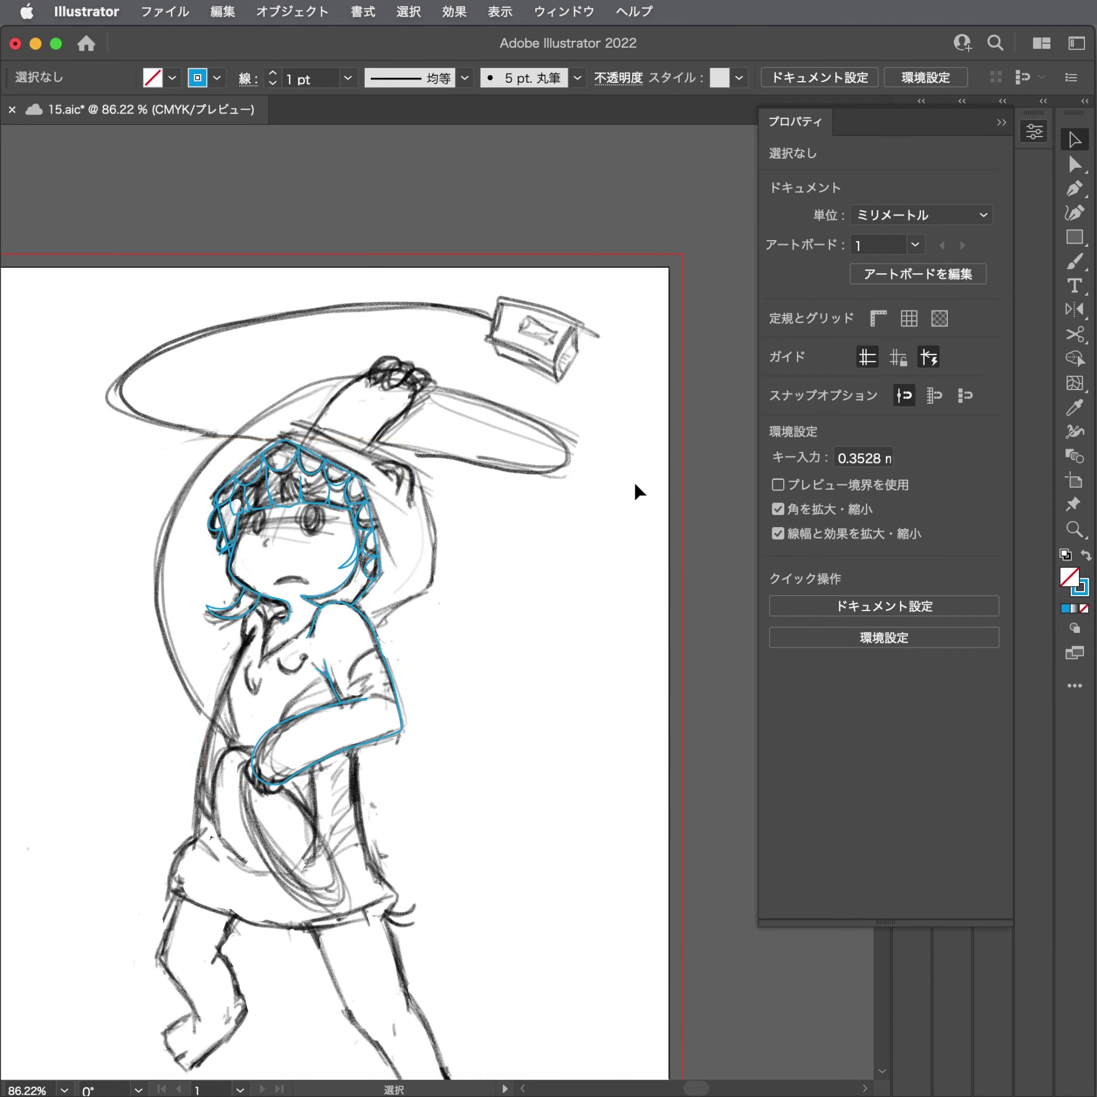
pyautogui.hotkey('ctrl', 's')
pyautogui.scroll(5, 282, 659)
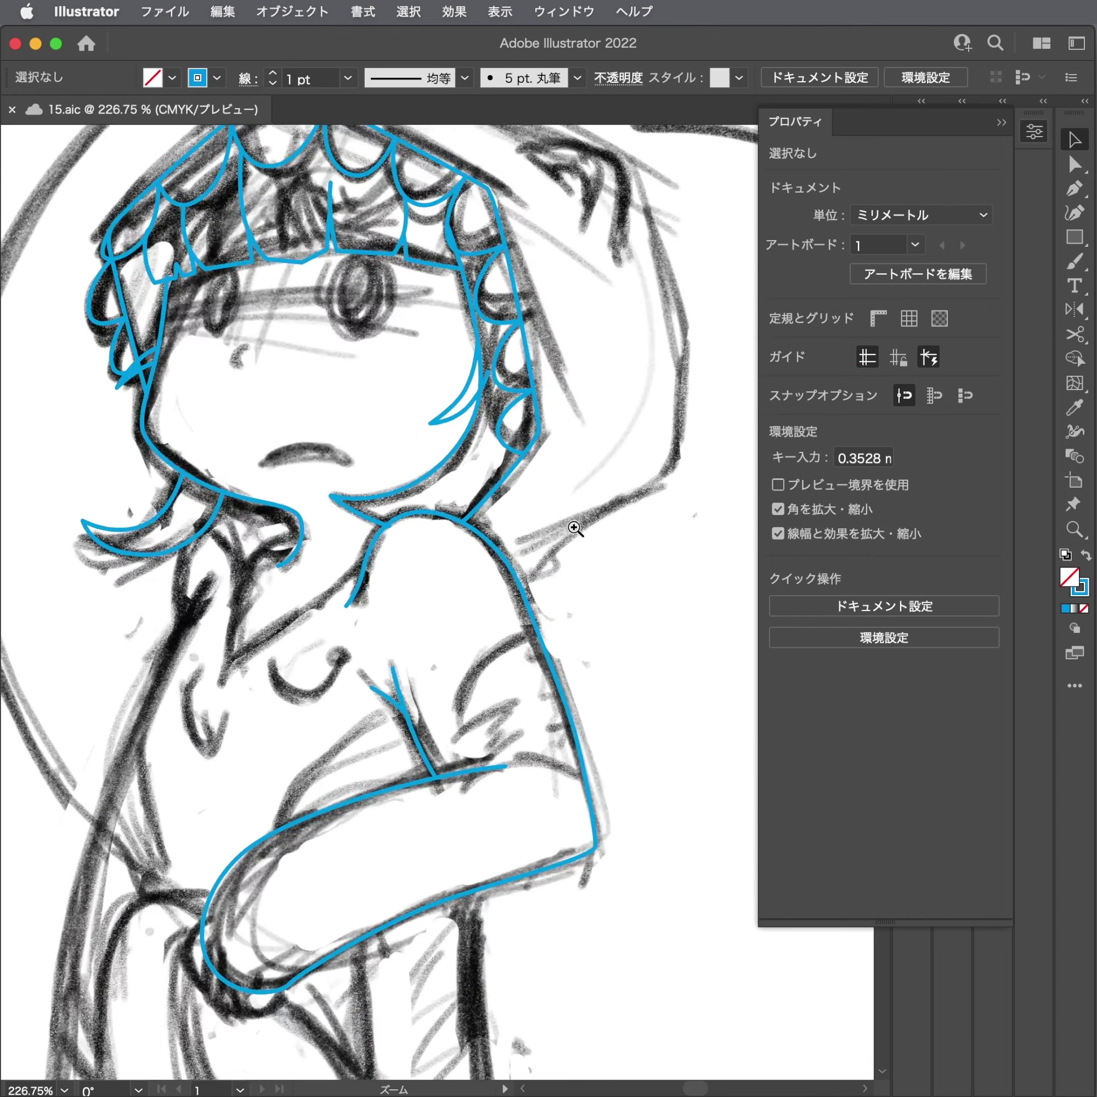
pyautogui.scroll(3, 570, 522)
pyautogui.press('p')
# Trace the tunic's V-neck collar from the hair tip down to the V point.
pyautogui.moveTo(262, 582); pyautogui.dragTo(262, 533)
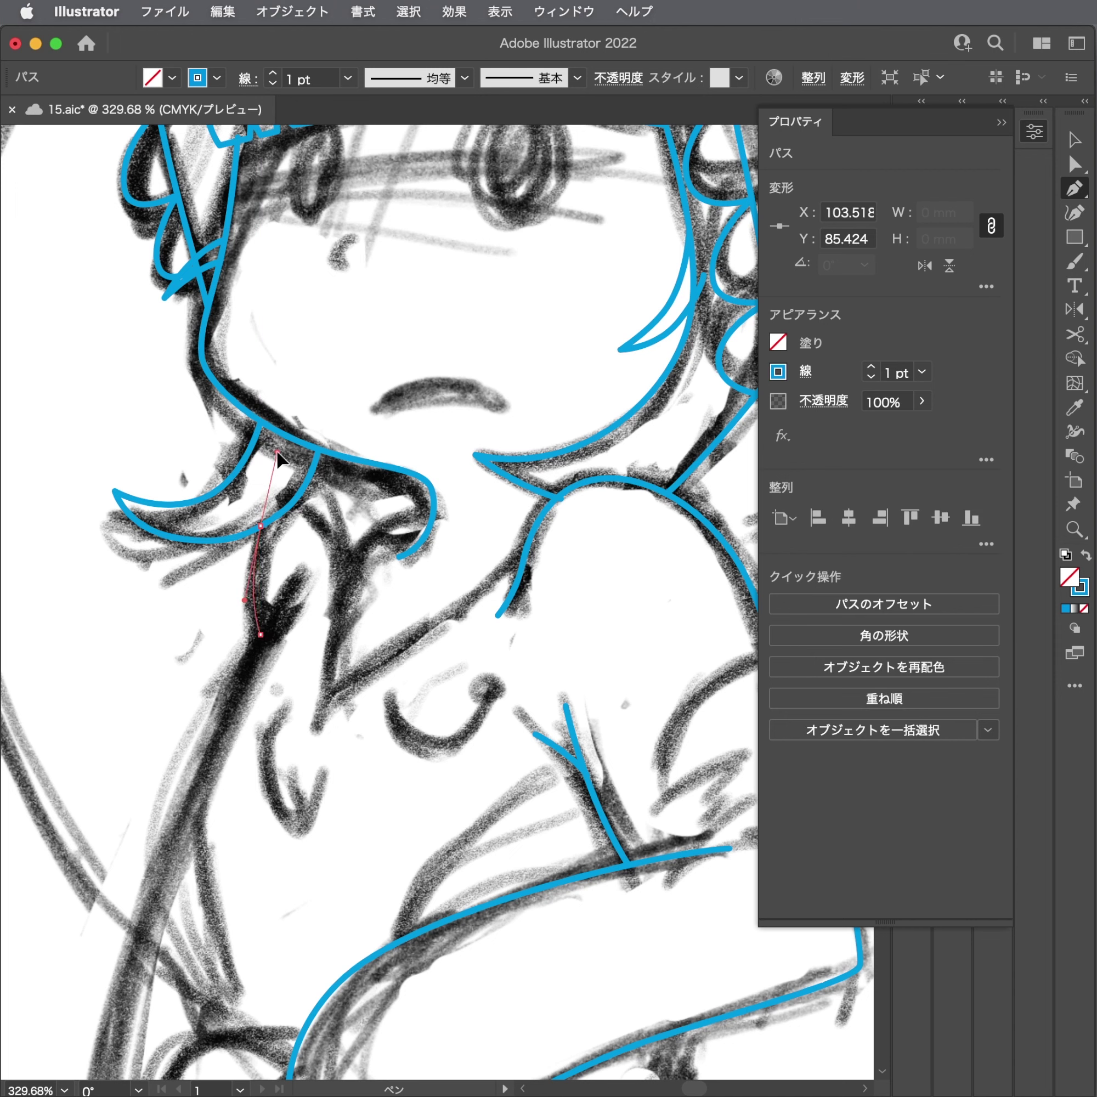
pyautogui.press('Escape')
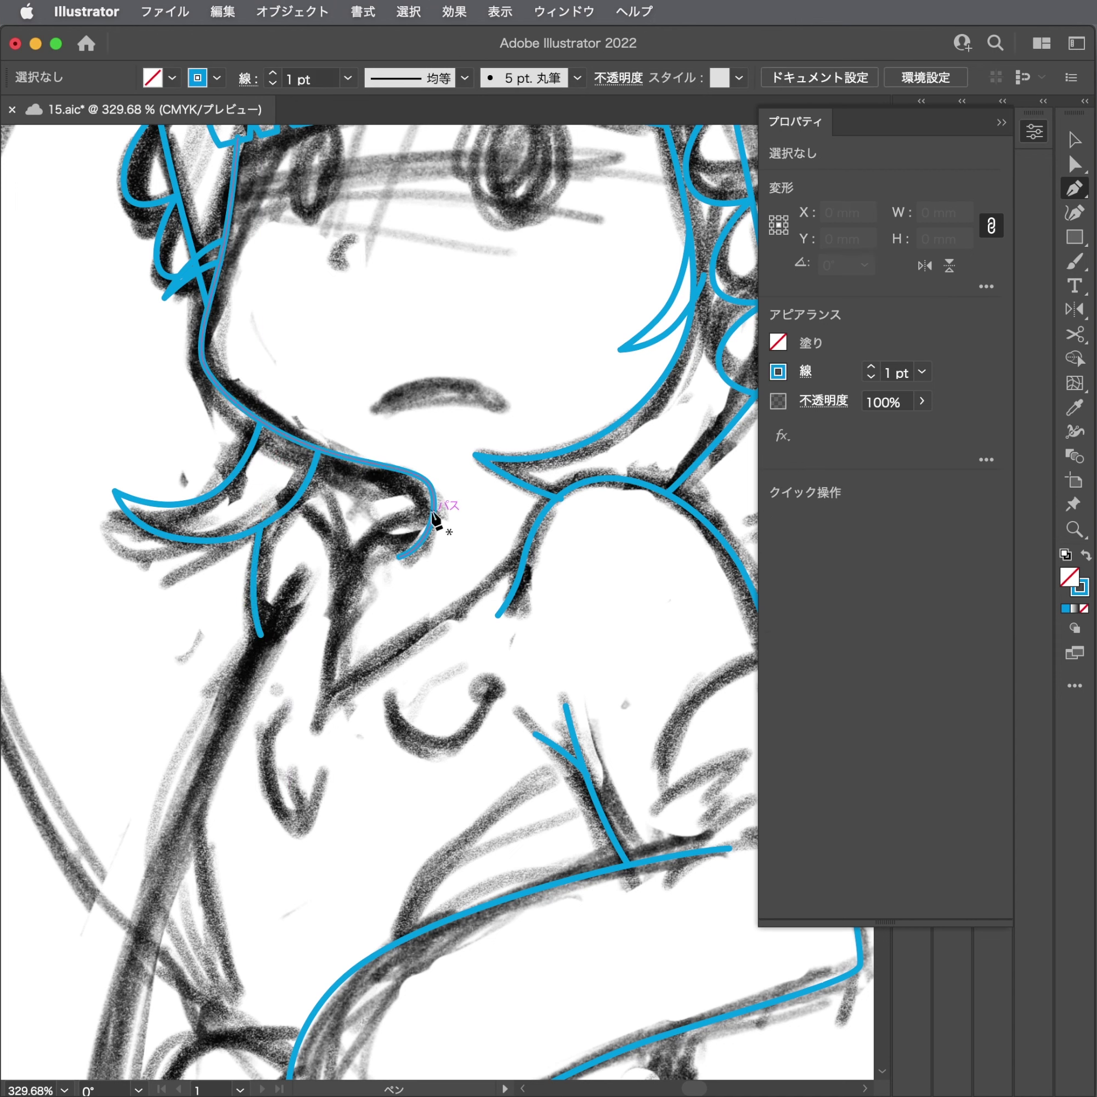
pyautogui.click(433, 513)
pyautogui.click(356, 552)
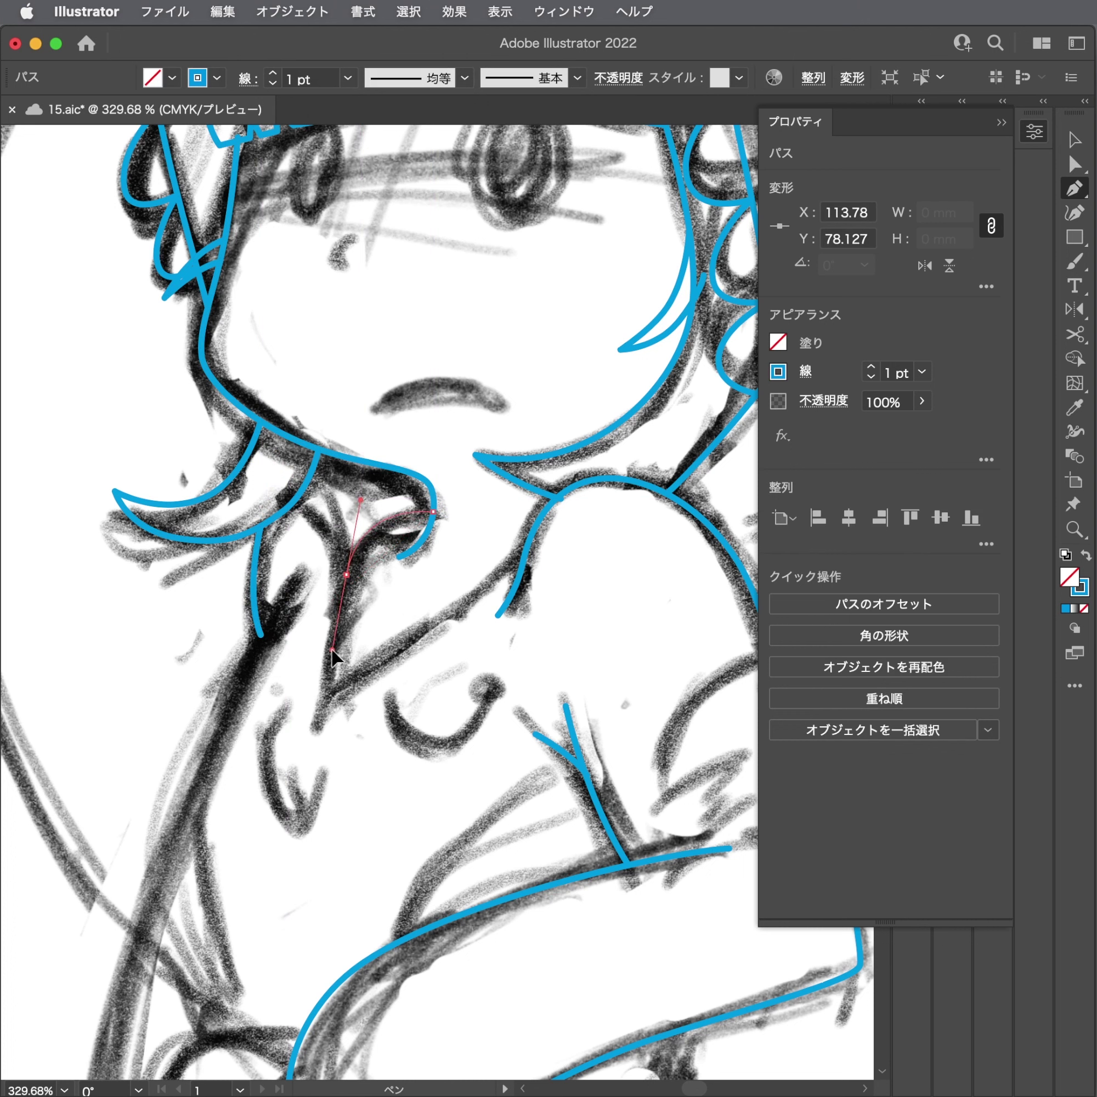
pyautogui.moveTo(325, 704); pyautogui.dragTo(464, 601)
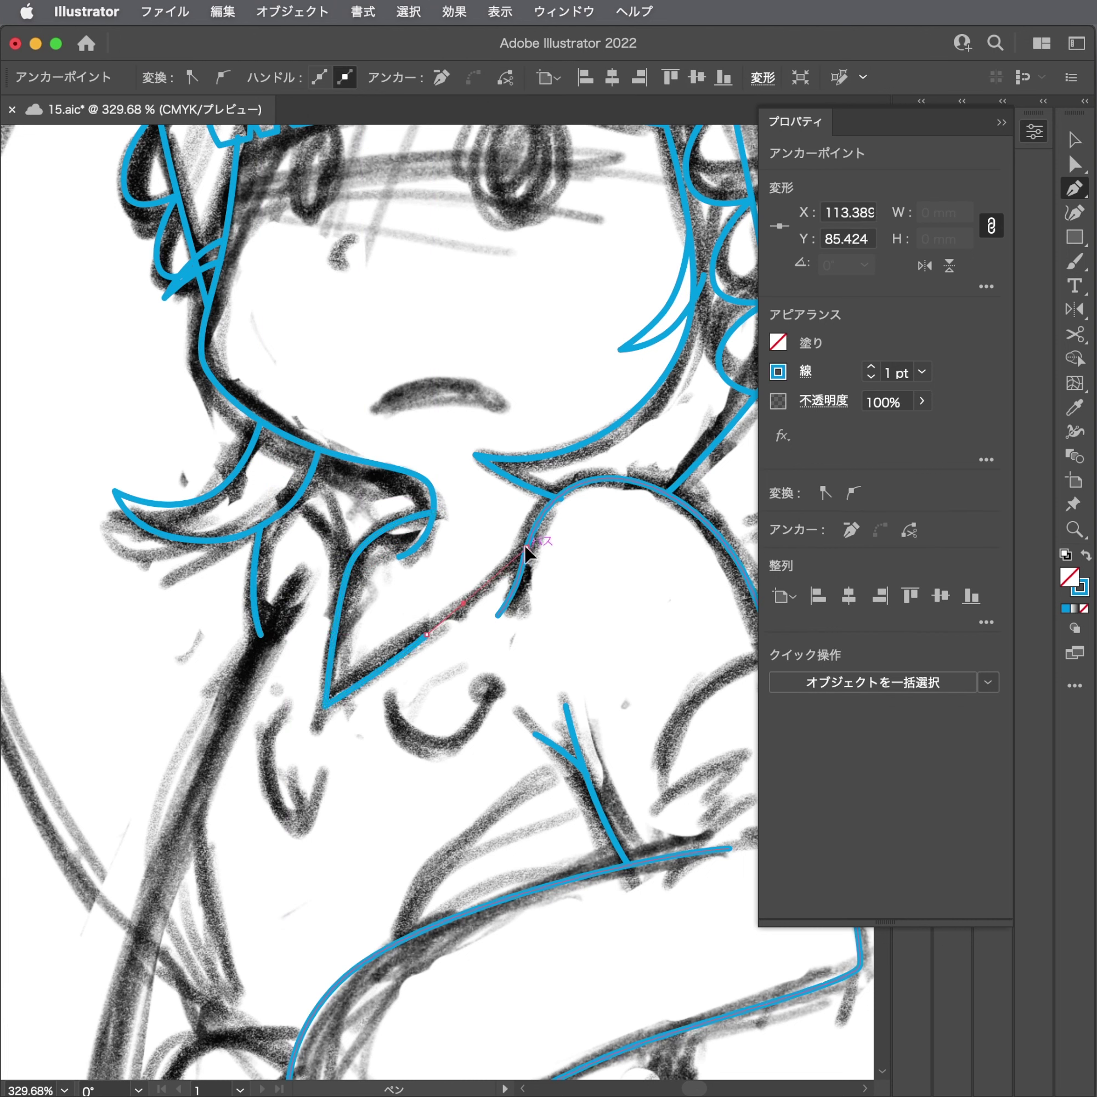
pyautogui.click(534, 514)
pyautogui.keyDown('super'); pyautogui.click(459, 573); pyautogui.keyUp('super')
pyautogui.moveTo(385, 546); pyautogui.dragTo(213, 612)
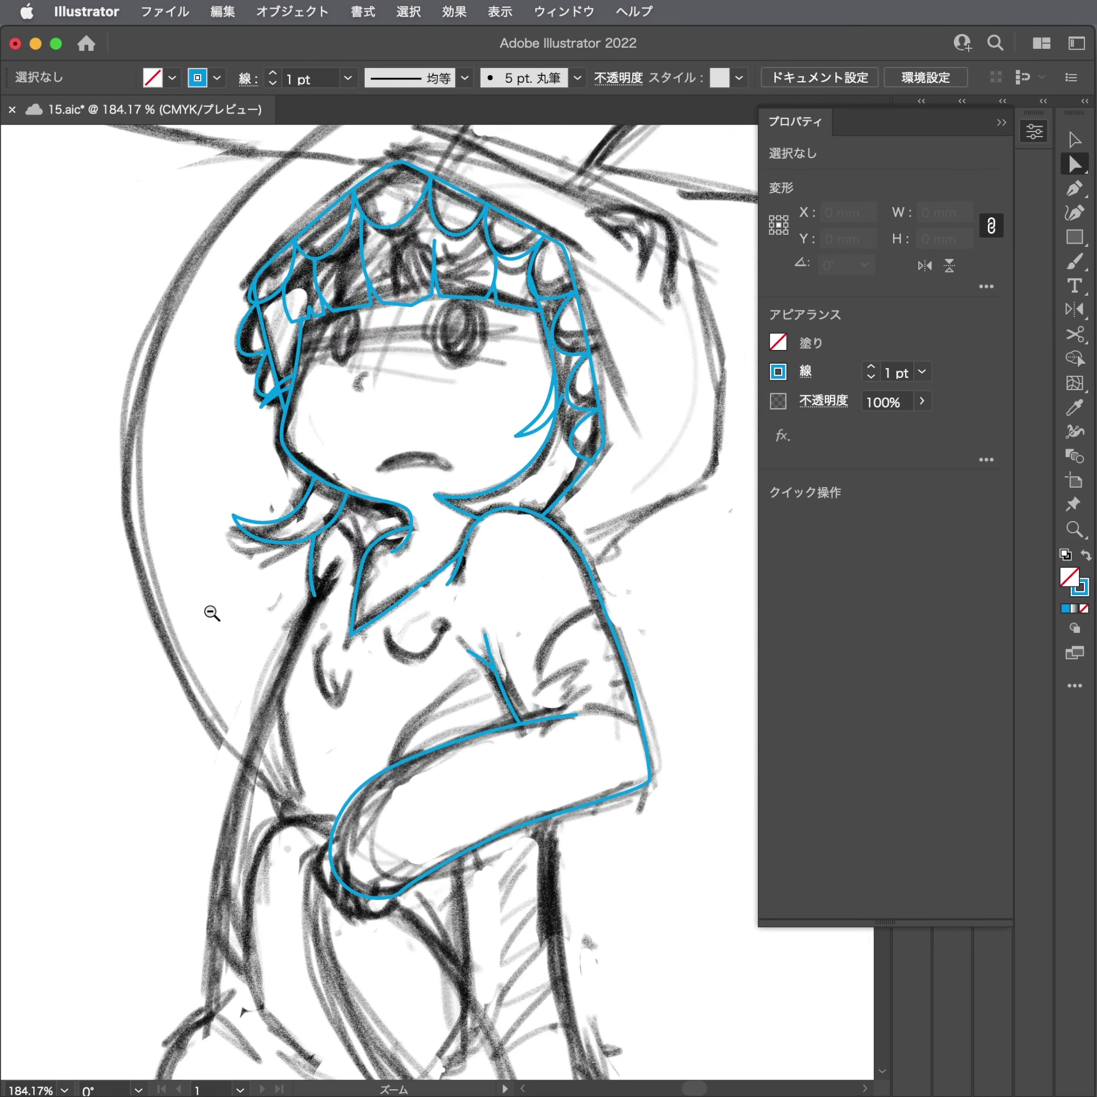
pyautogui.moveTo(330, 620); pyautogui.dragTo(527, 616)
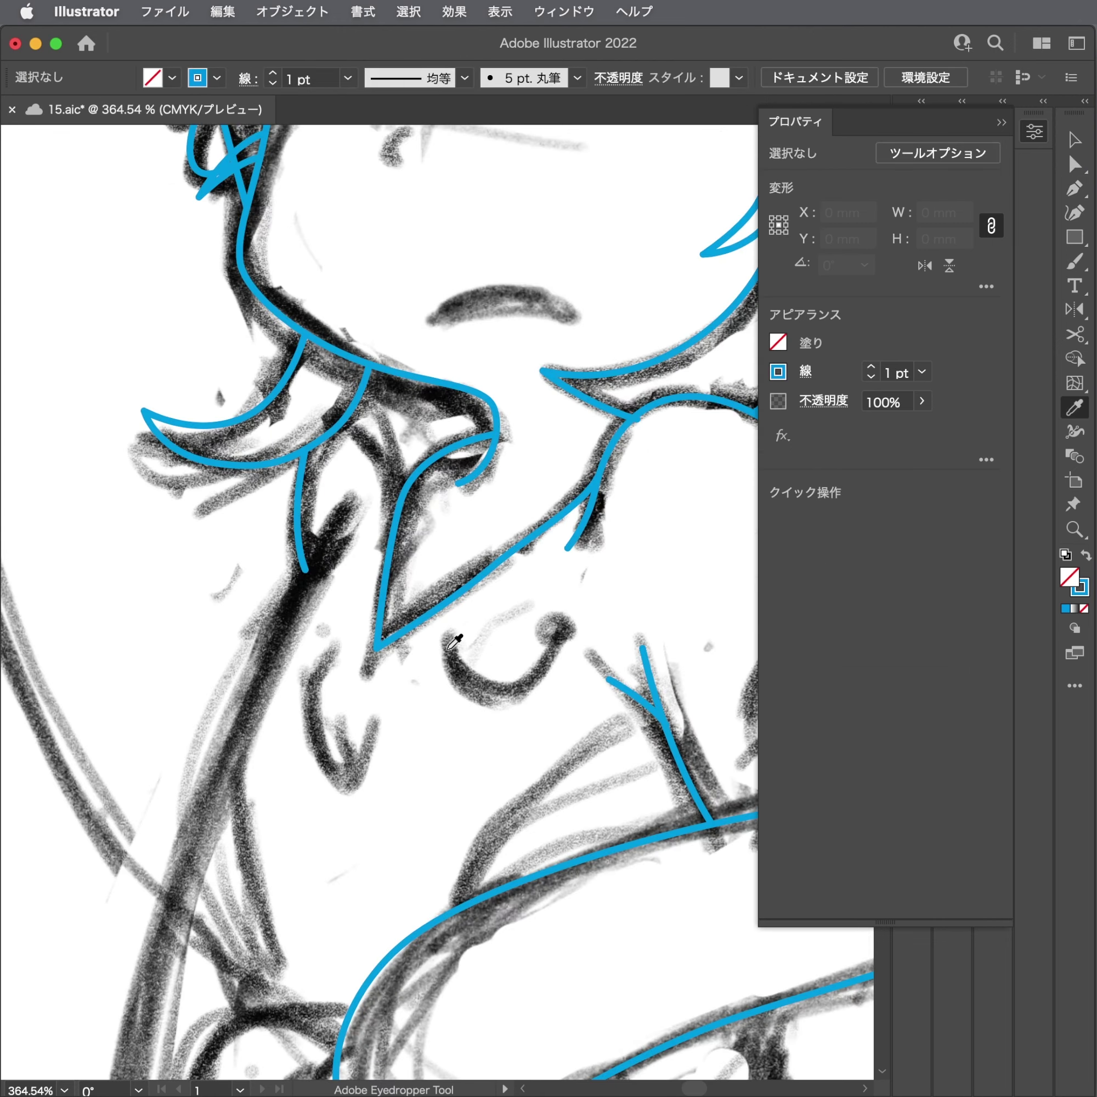
# Trace the outer curves of the right and left chest crescents.
pyautogui.press('u')
pyautogui.press('p')
pyautogui.click(447, 648)
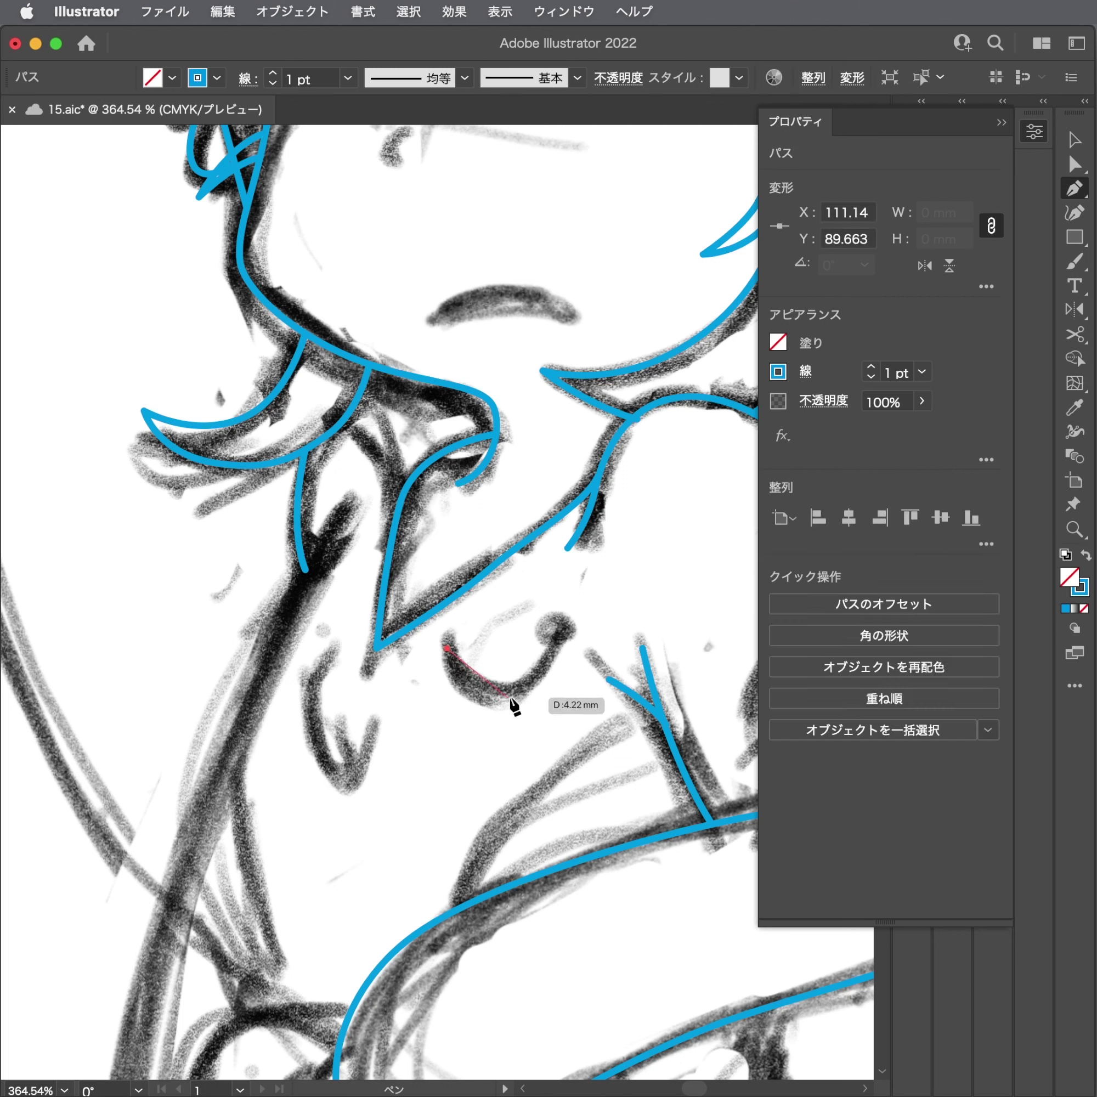
pyautogui.click(562, 631)
pyautogui.press('Escape')
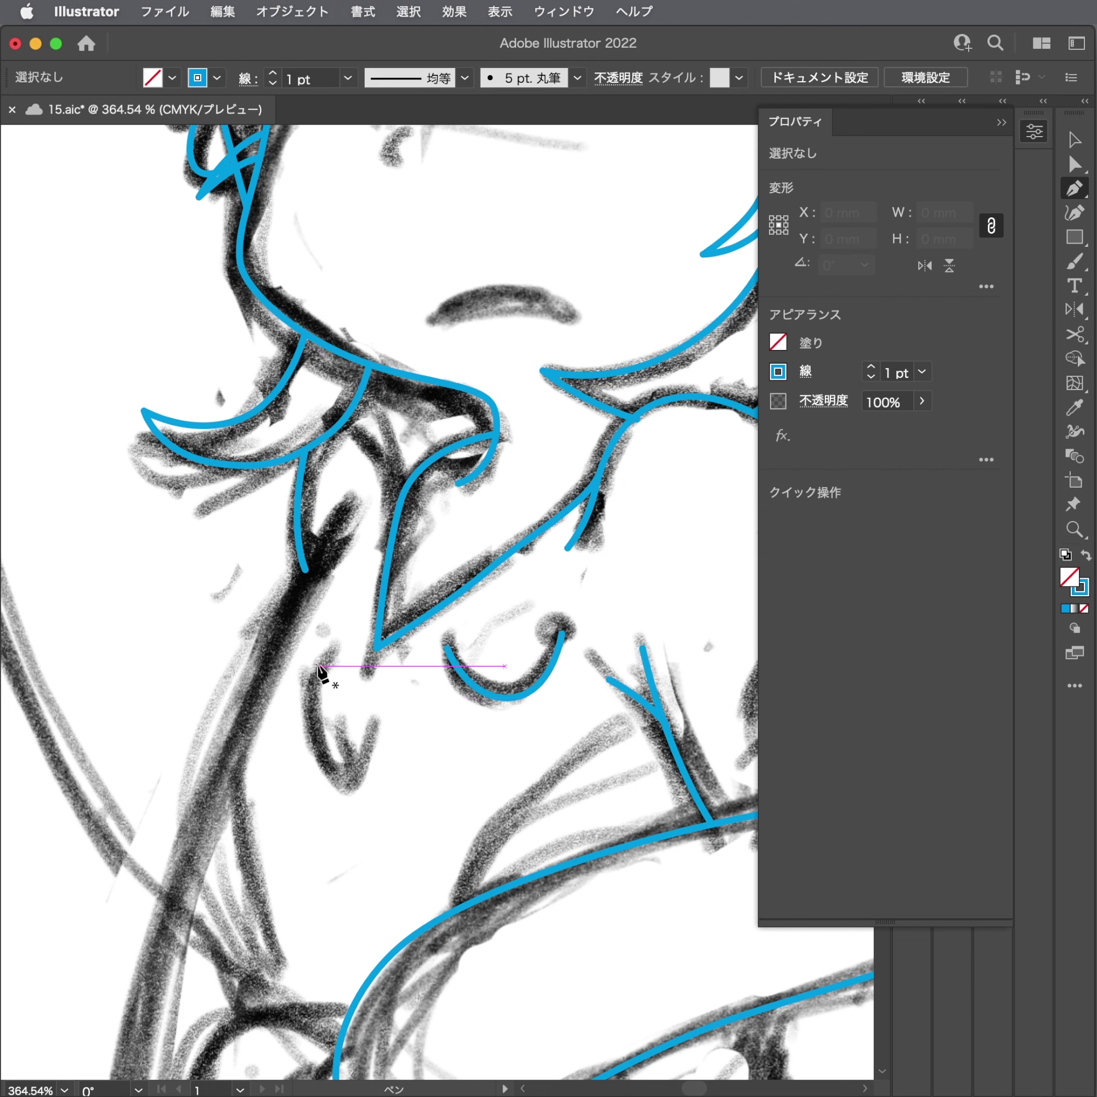
pyautogui.click(317, 660)
pyautogui.moveTo(331, 766); pyautogui.dragTo(368, 785)
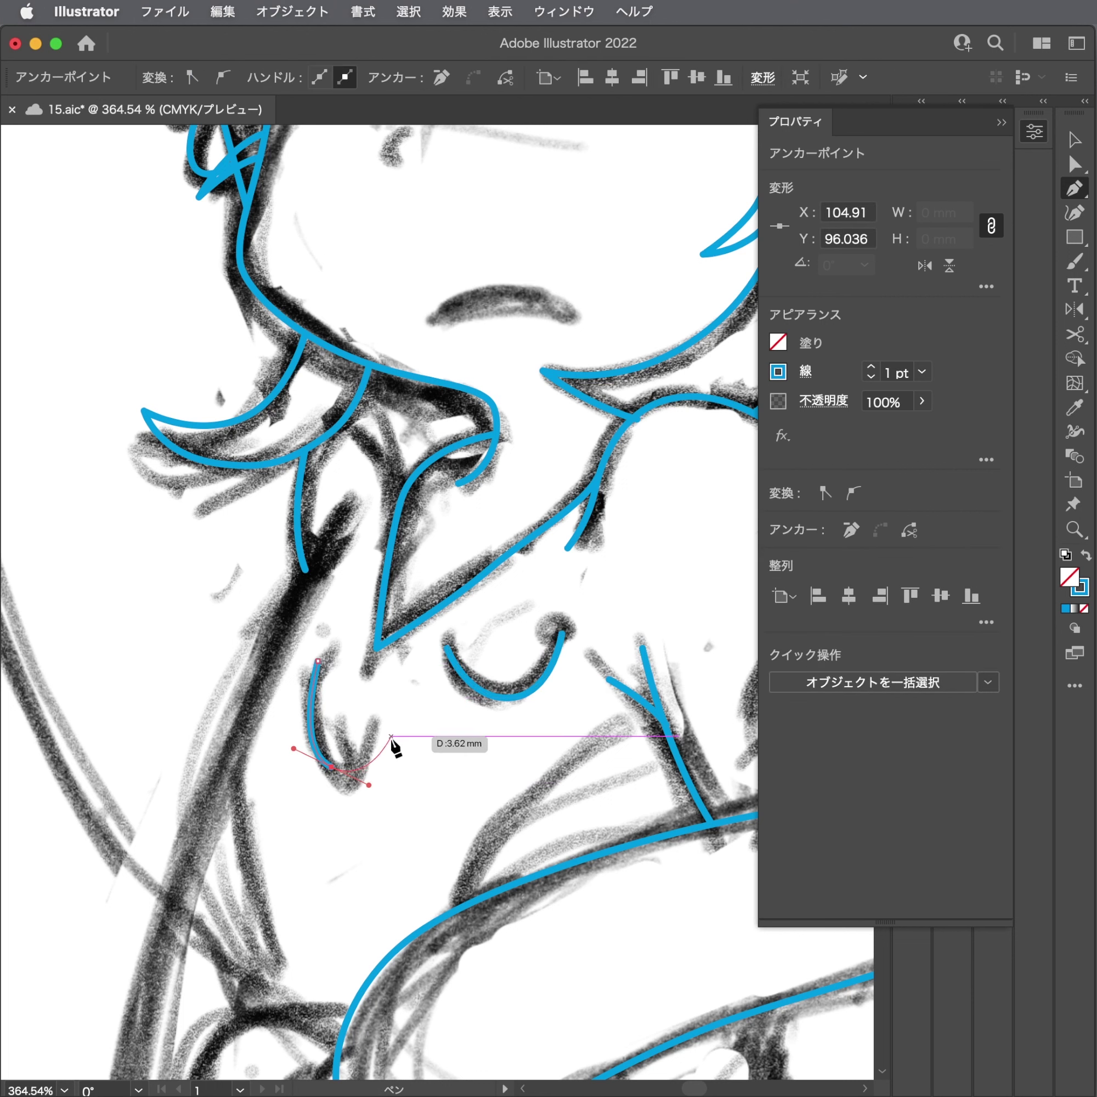
pyautogui.click(389, 736)
# Rotate the left chest crescent about 20° to match the sketch.
pyautogui.press('Escape')
pyautogui.click(317, 630)
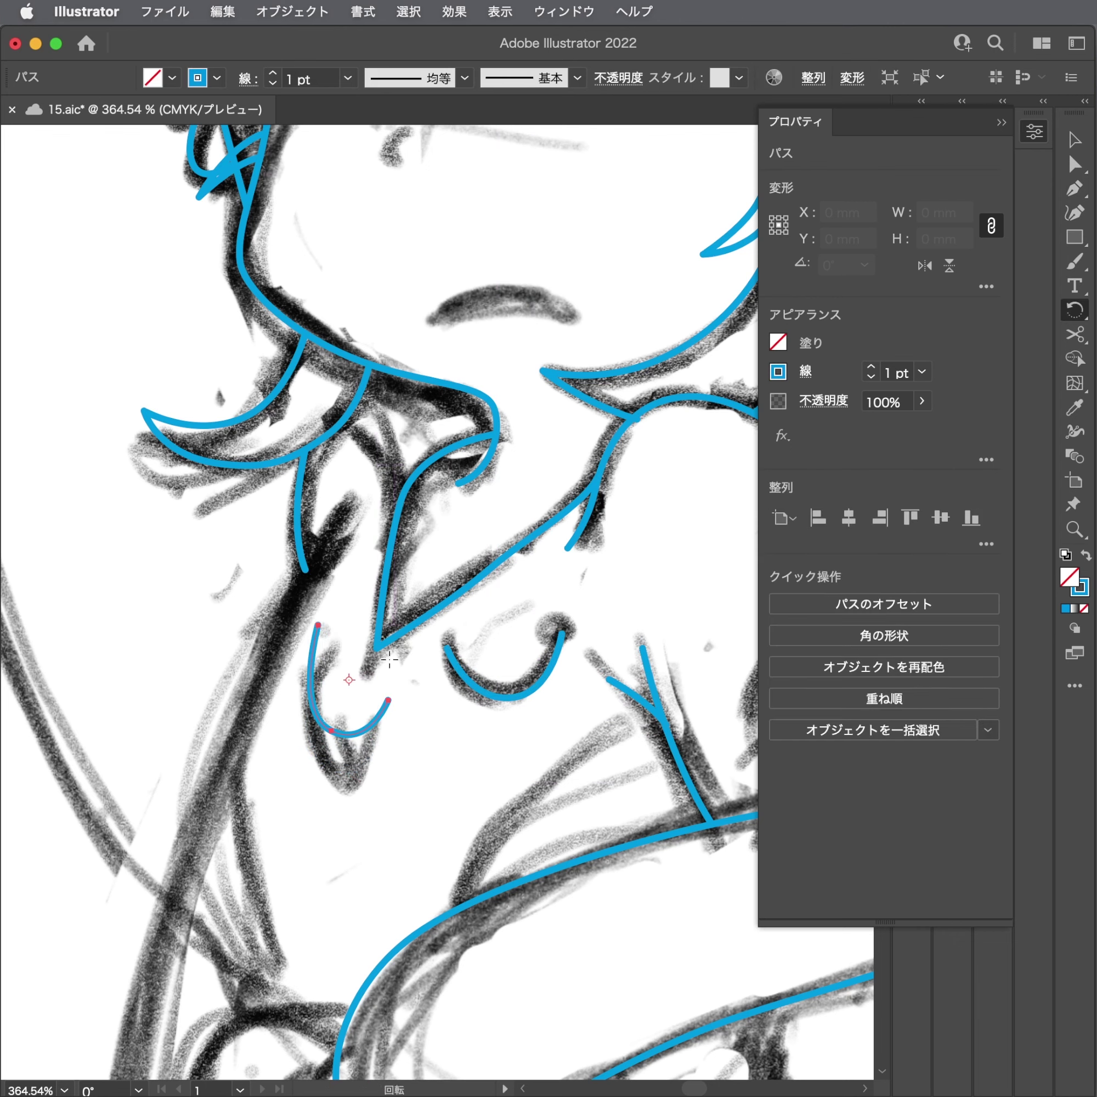
pyautogui.press('r')
pyautogui.moveTo(455, 732); pyautogui.dragTo(438, 766)
pyautogui.hotkey('ctrl', 'shift', 'a')
pyautogui.press('a')
pyautogui.scroll(2, 354, 645)
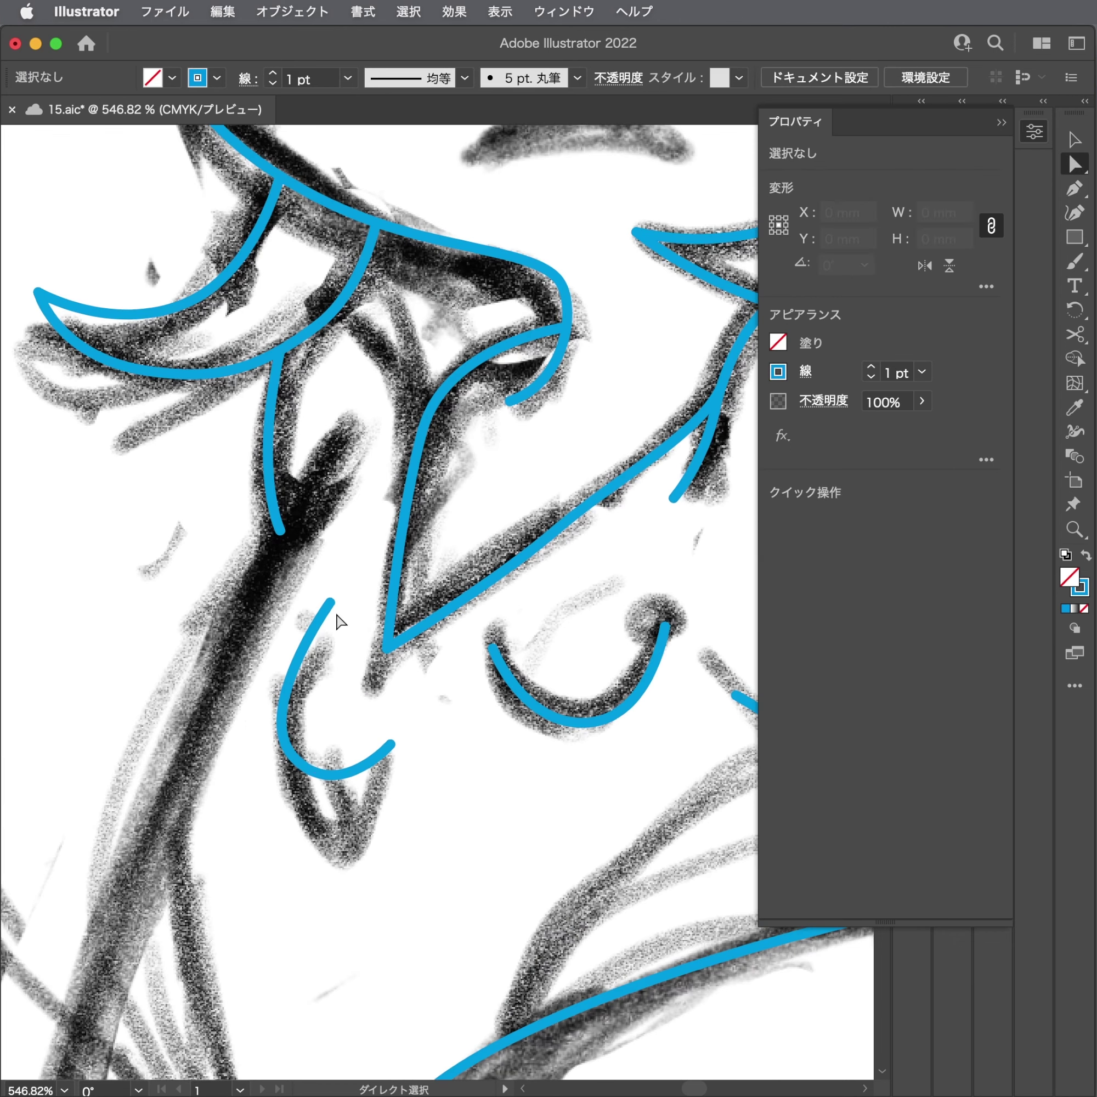
pyautogui.click(330, 603)
pyautogui.hotkey('ctrl', 'shift', 'a')
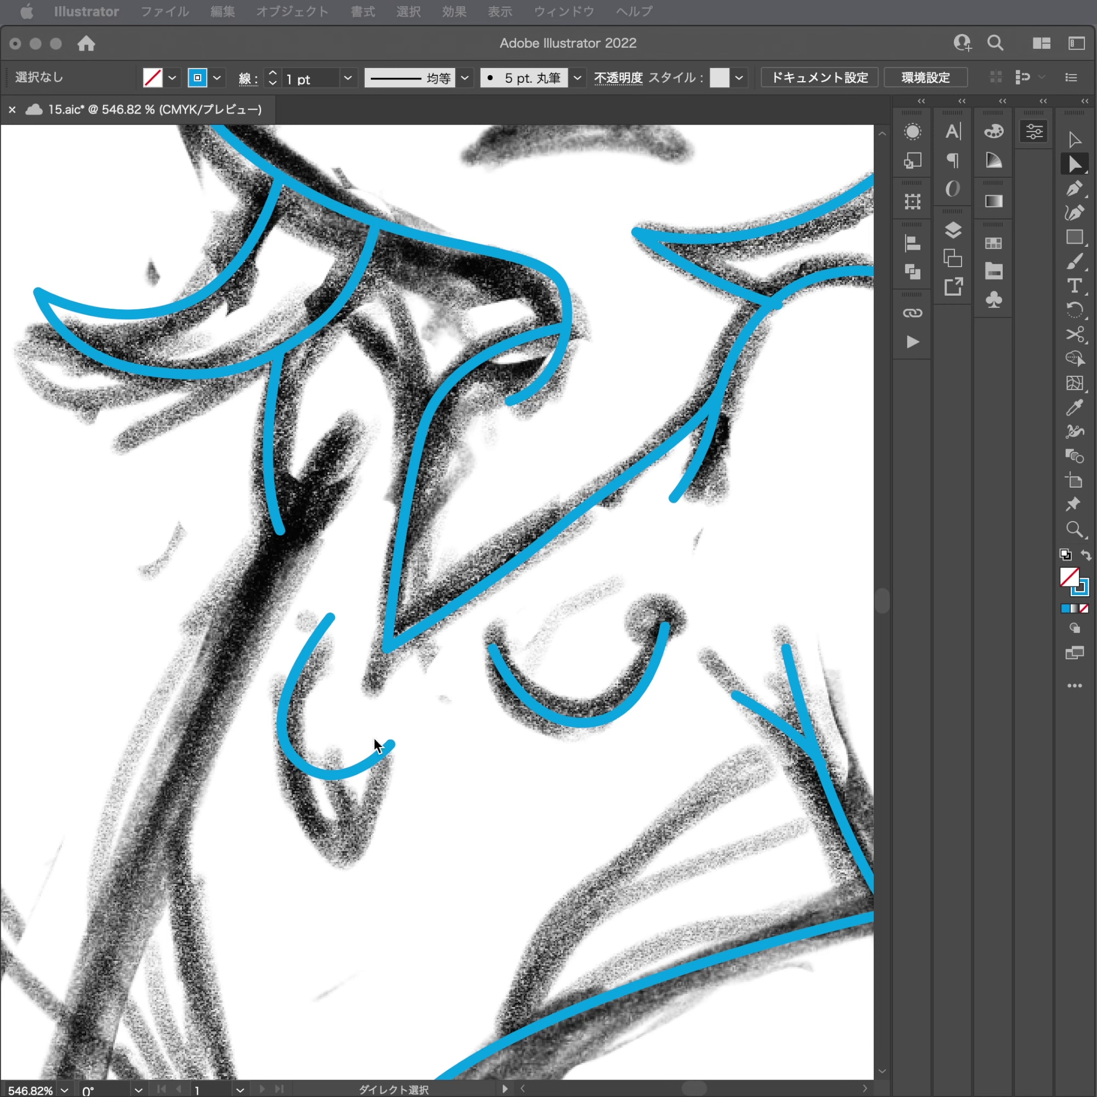
pyautogui.click(355, 717)
pyautogui.scroll(3, 404, 712)
# Close the left chest crescent by tracing its inner curve.
pyautogui.press('p')
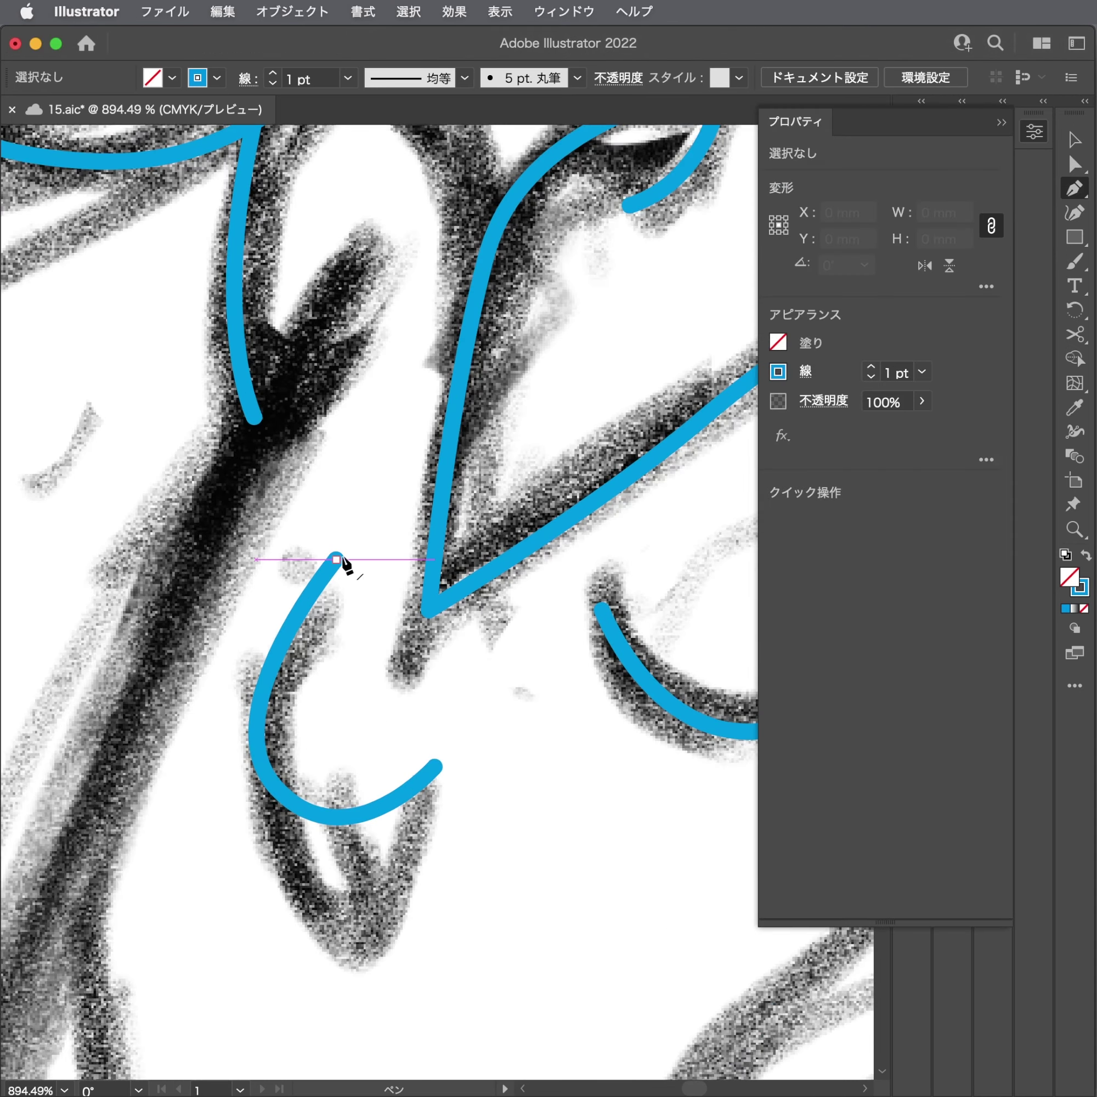
pyautogui.moveTo(338, 559)
pyautogui.mouseDown()
pyautogui.moveTo(284, 743)
pyautogui.moveTo(297, 783)
pyautogui.mouseUp()
pyautogui.moveTo(372, 777); pyautogui.dragTo(404, 767)
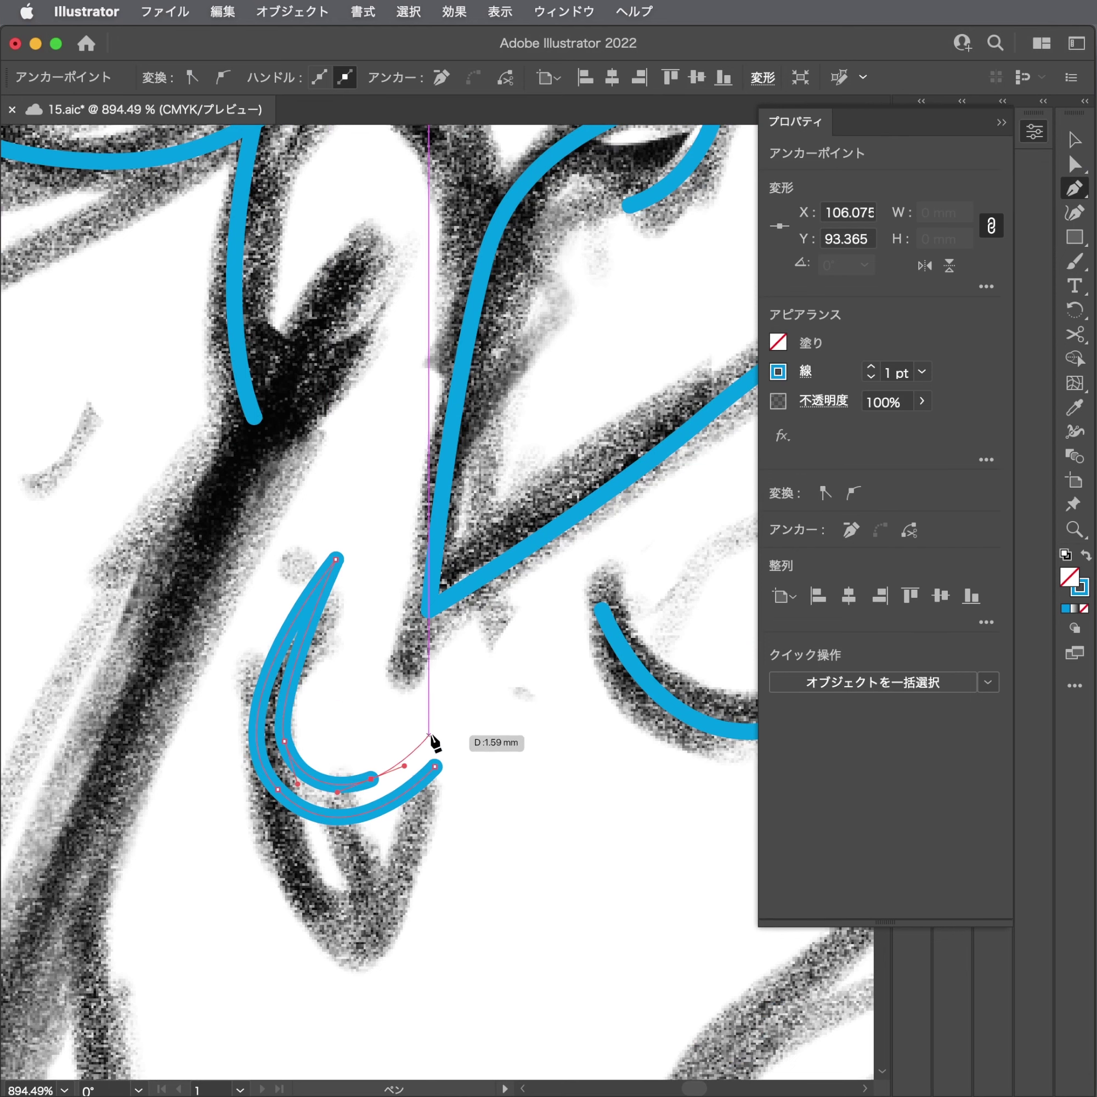
pyautogui.click(435, 767)
pyautogui.hscroll(5, 345, 691)
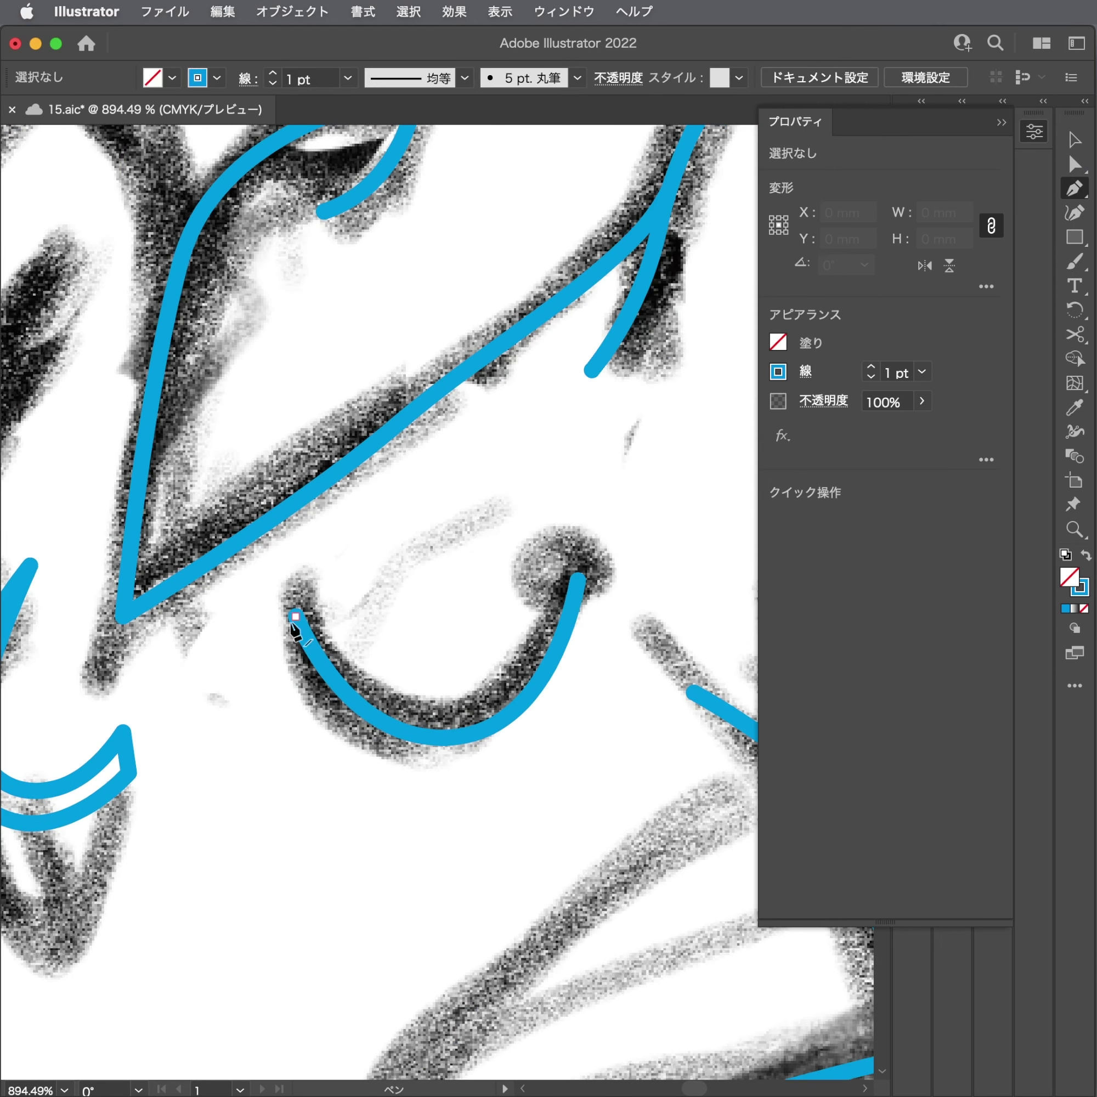
# Complete the right chest crescent's inner curve and shift it slightly left.
pyautogui.click(295, 614)
pyautogui.moveTo(437, 705); pyautogui.dragTo(507, 697)
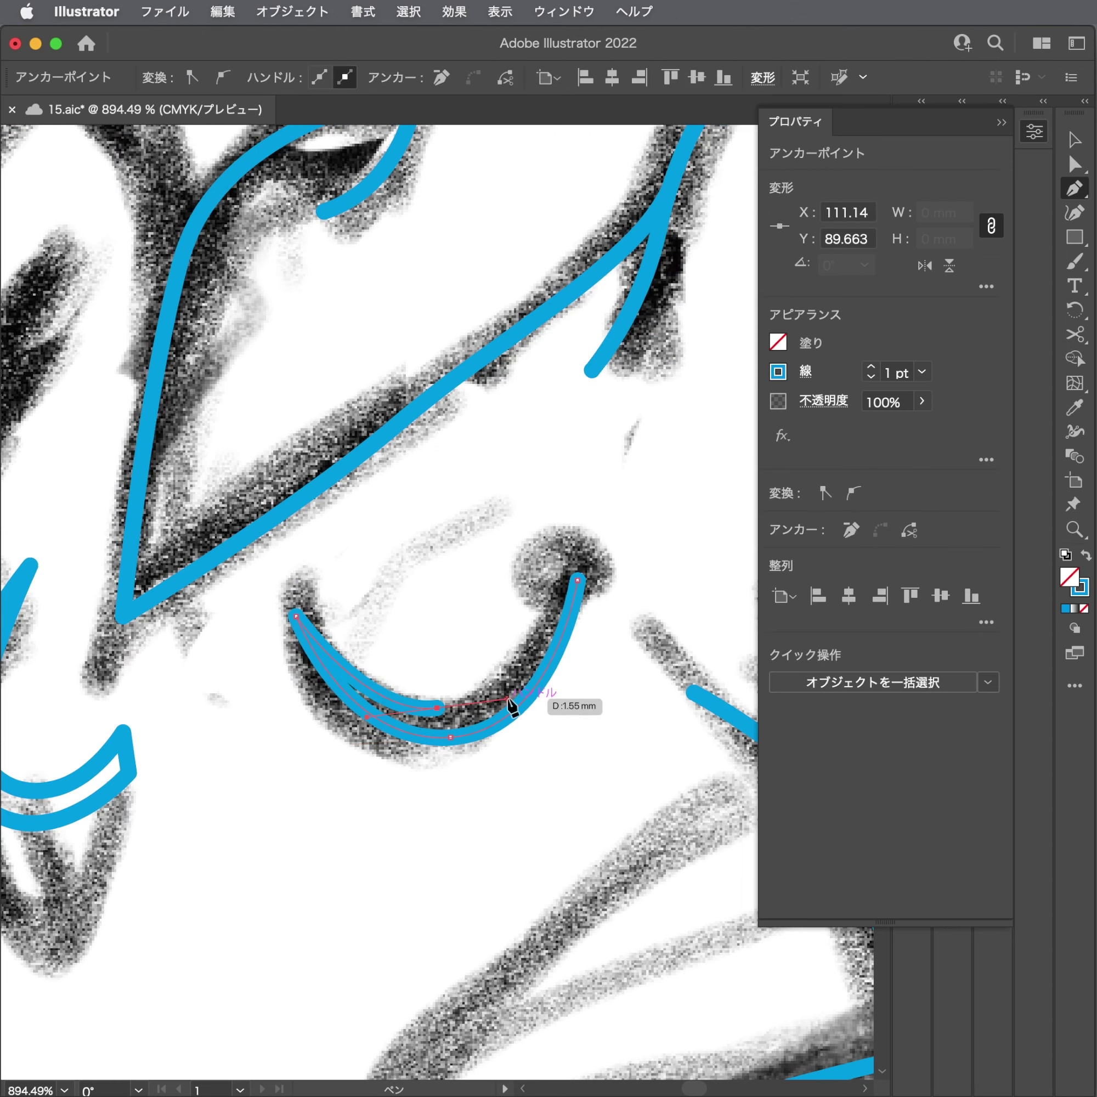
pyautogui.click(535, 602)
pyautogui.click(538, 542)
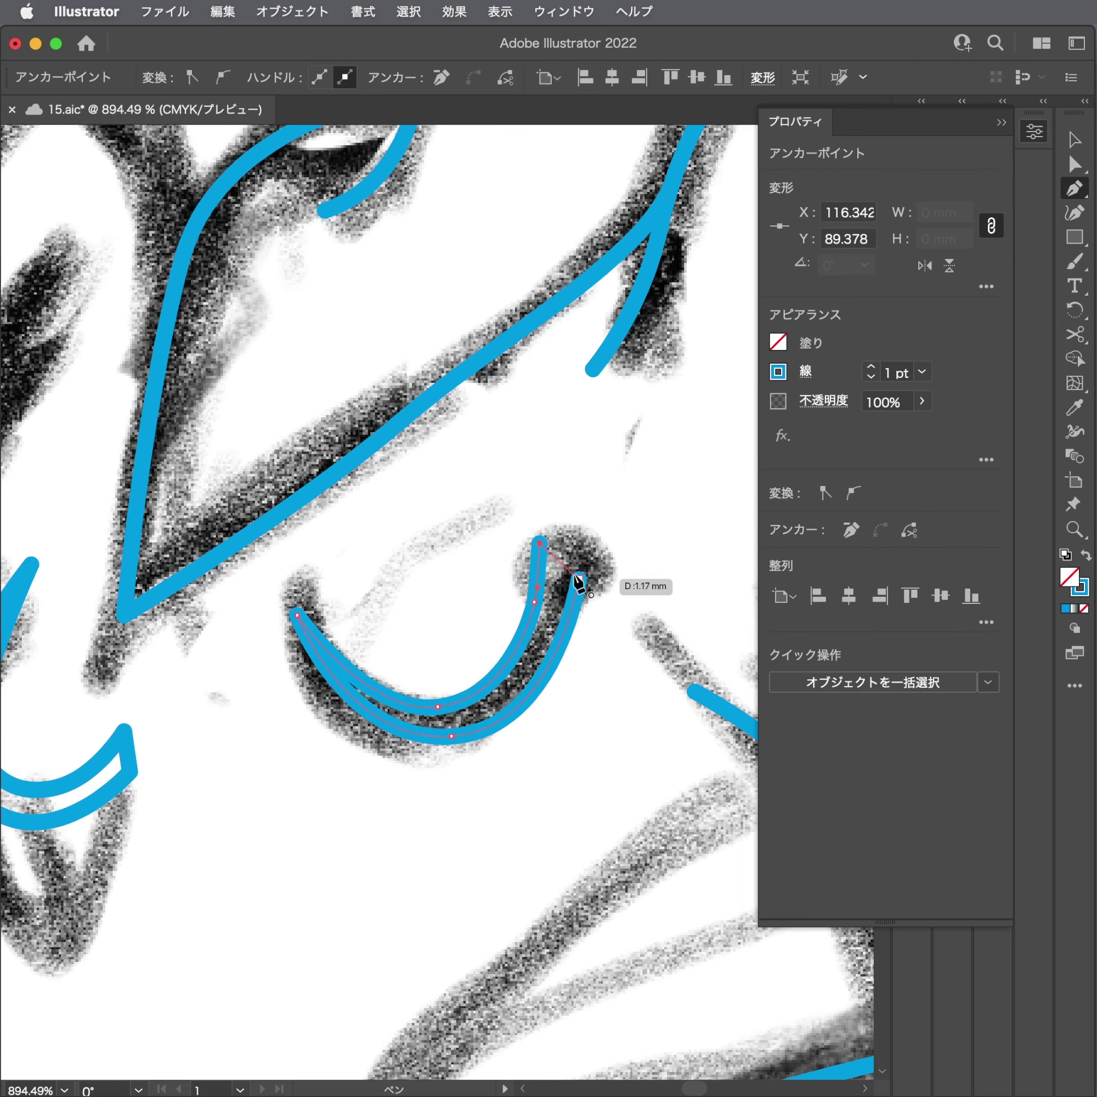
pyautogui.click(578, 578)
pyautogui.keyDown('ctrl'); pyautogui.click(605, 649); pyautogui.keyUp('ctrl')
pyautogui.scroll(-5, 604, 649)
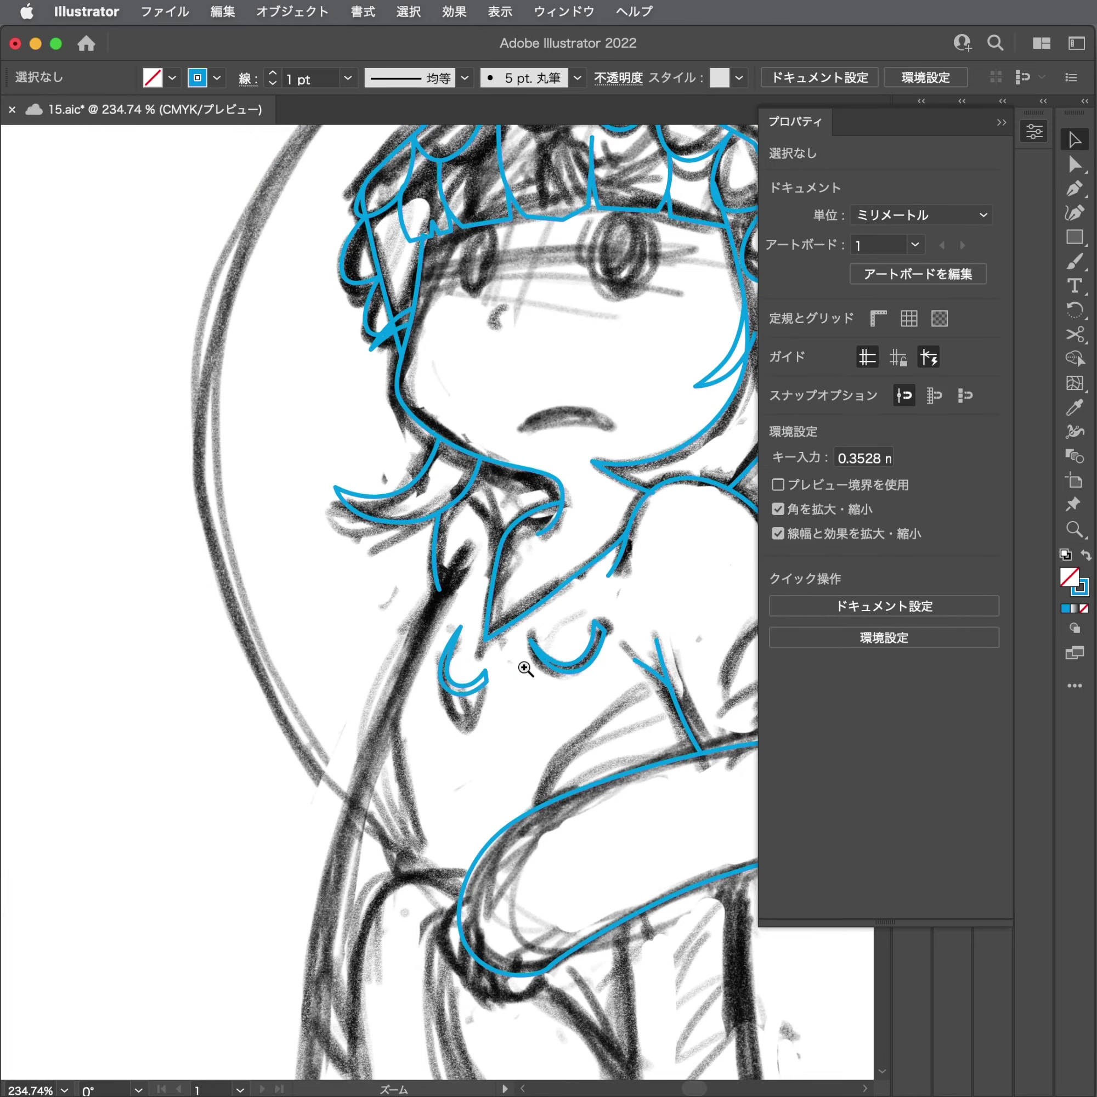
pyautogui.scroll(2, 576, 662)
pyautogui.click(614, 679)
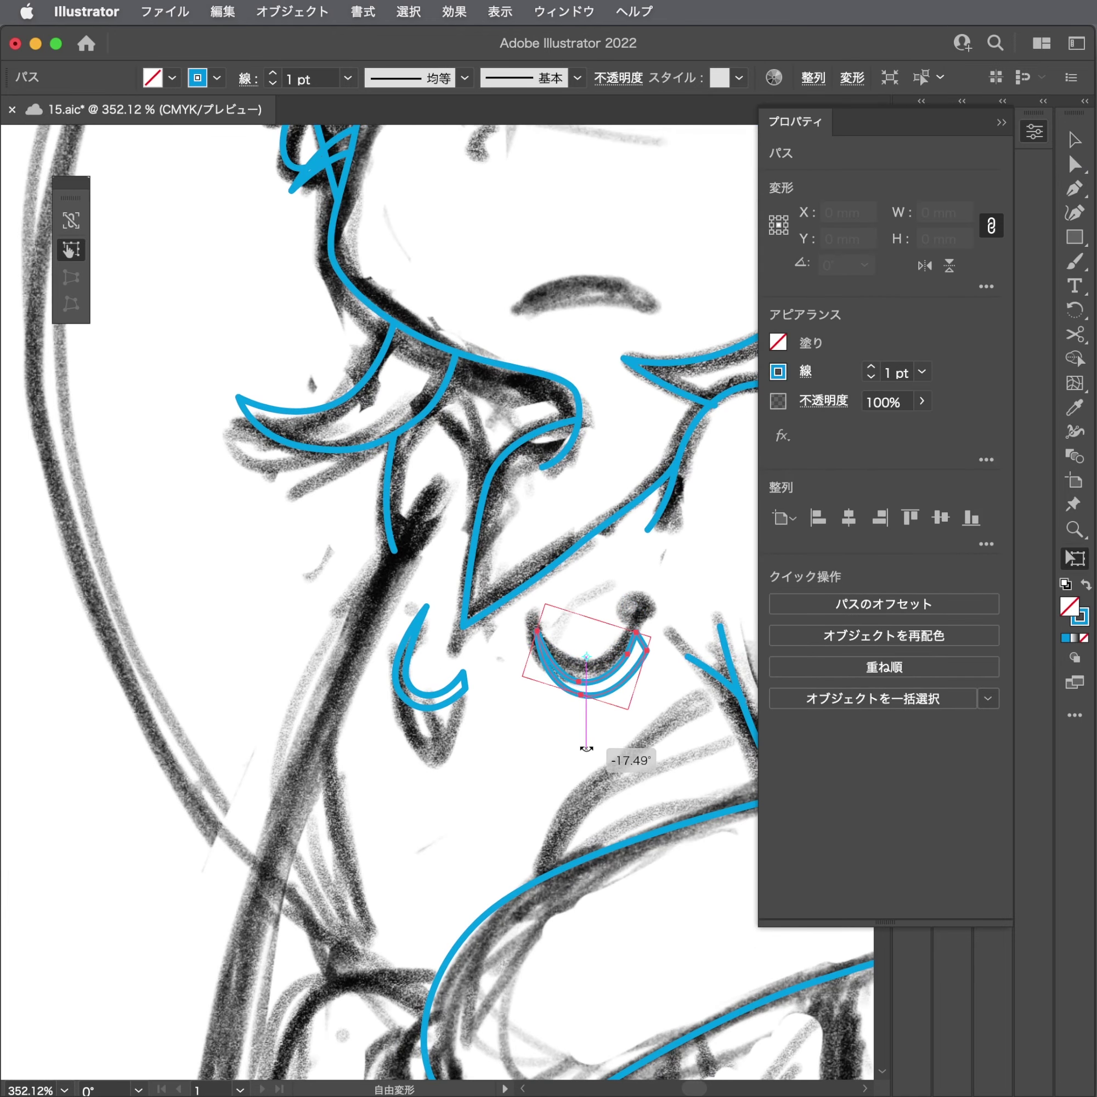
pyautogui.moveTo(580, 703); pyautogui.dragTo(568, 700)
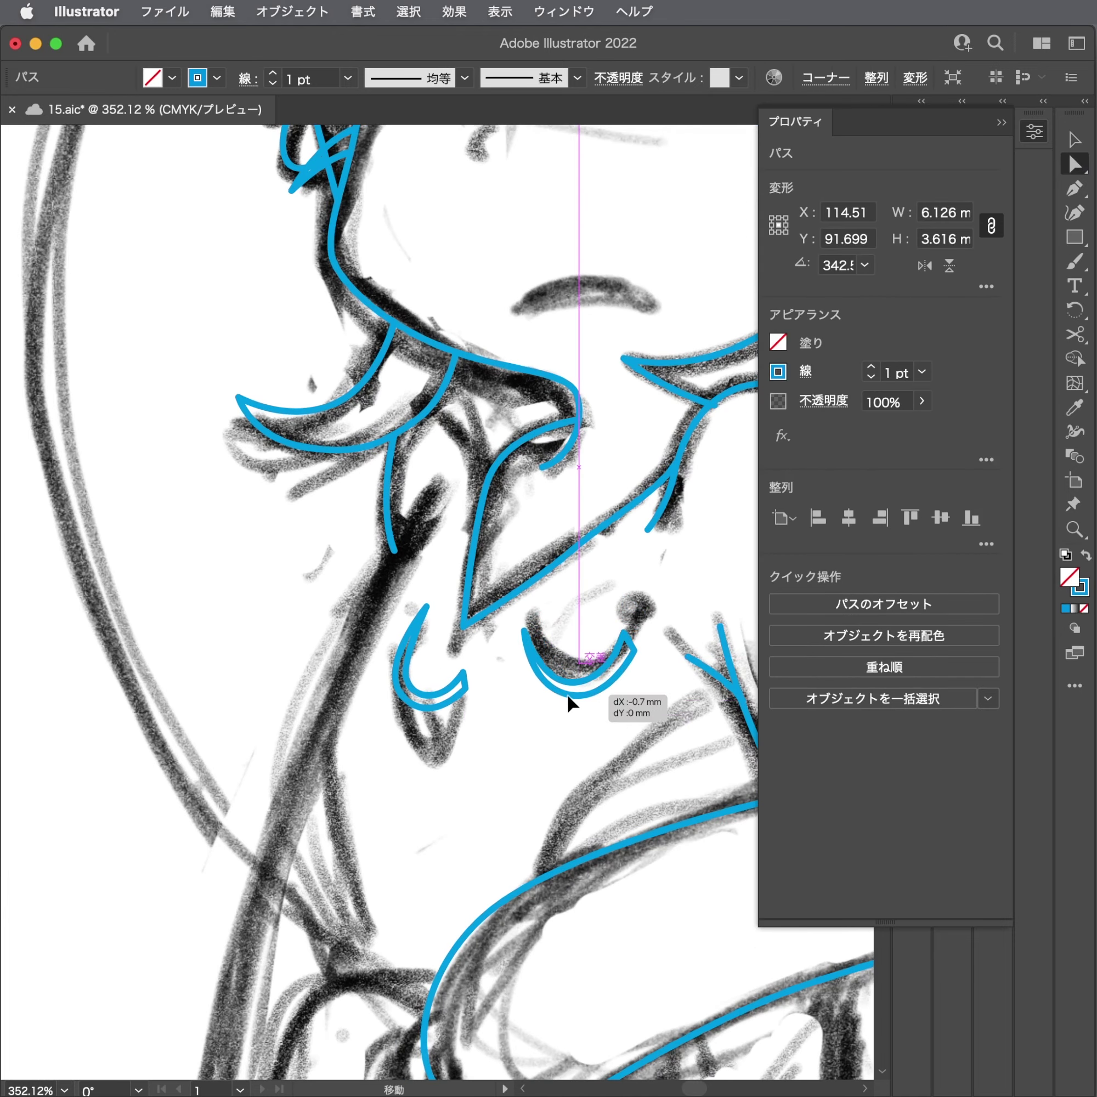
pyautogui.click(550, 742)
pyautogui.scroll(-2, 349, 711)
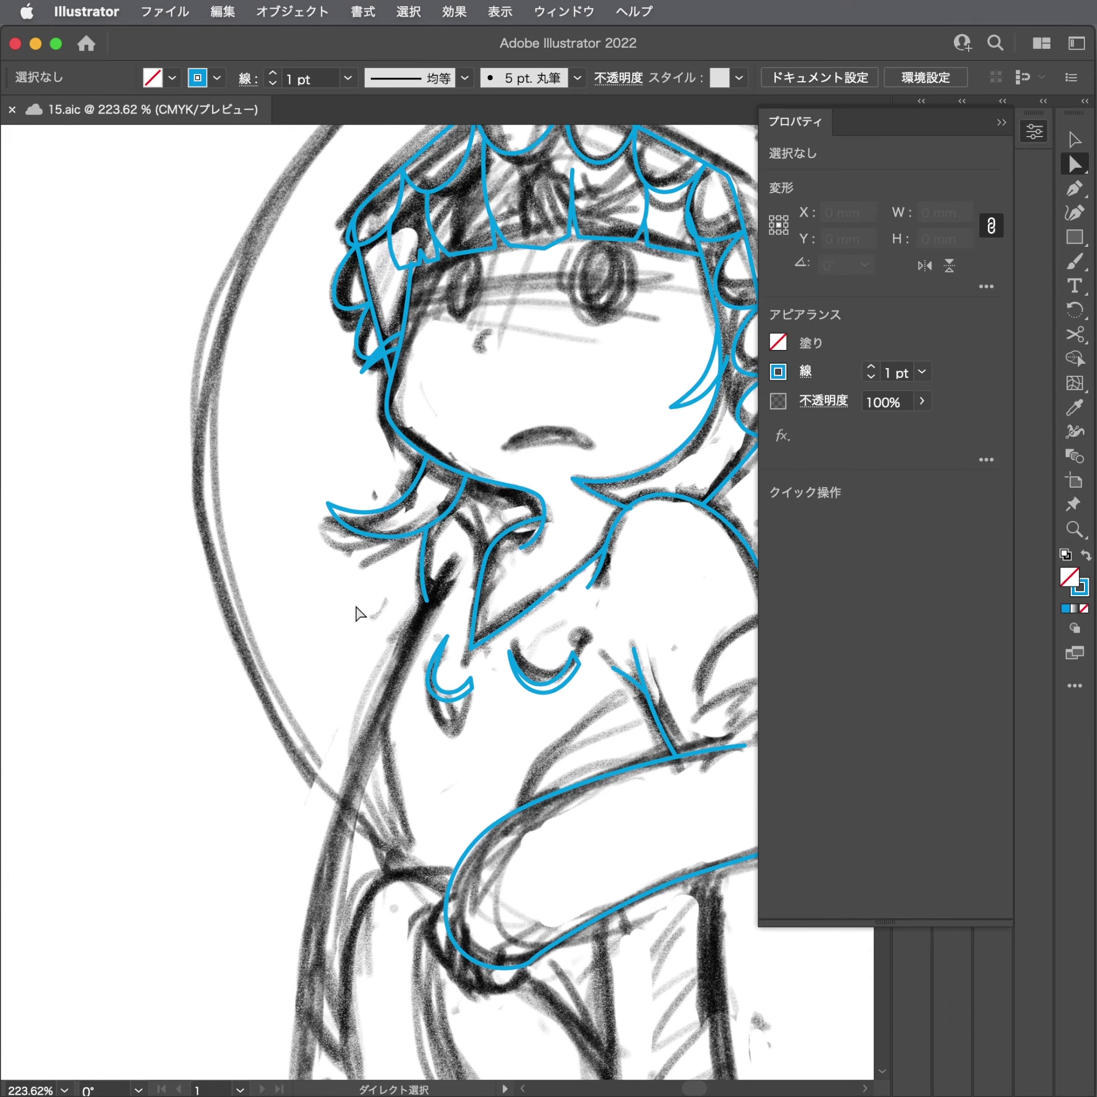
# Trace the tunic's long left edge from below the collar down to the hip.
pyautogui.press('p')
pyautogui.click(449, 552)
pyautogui.moveTo(375, 718)
pyautogui.mouseDown()
pyautogui.moveTo(319, 700)
pyautogui.moveTo(382, 610)
pyautogui.mouseUp()
pyautogui.scroll(-3, 353, 768)
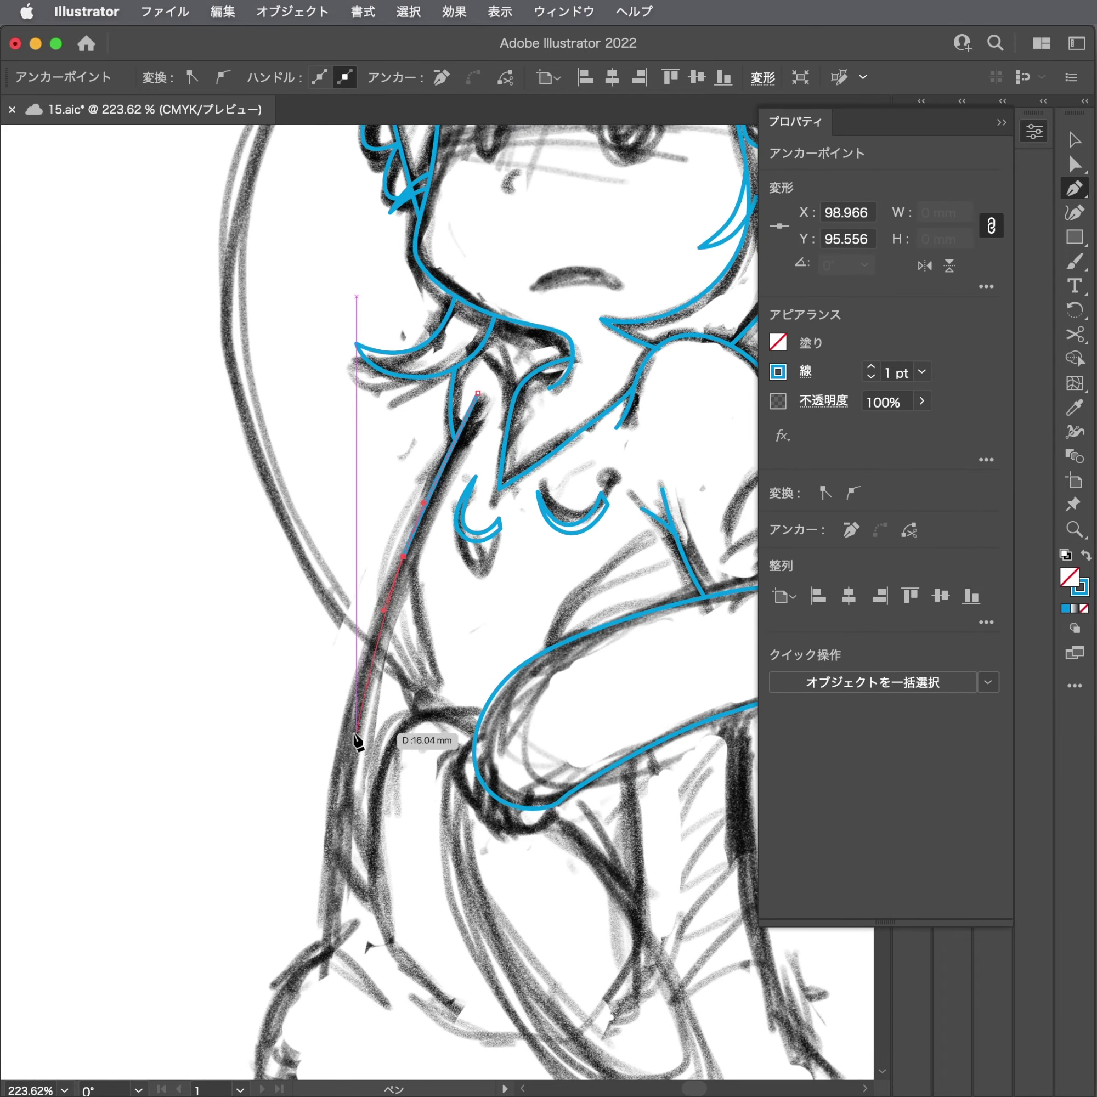
pyautogui.moveTo(356, 734); pyautogui.dragTo(329, 953)
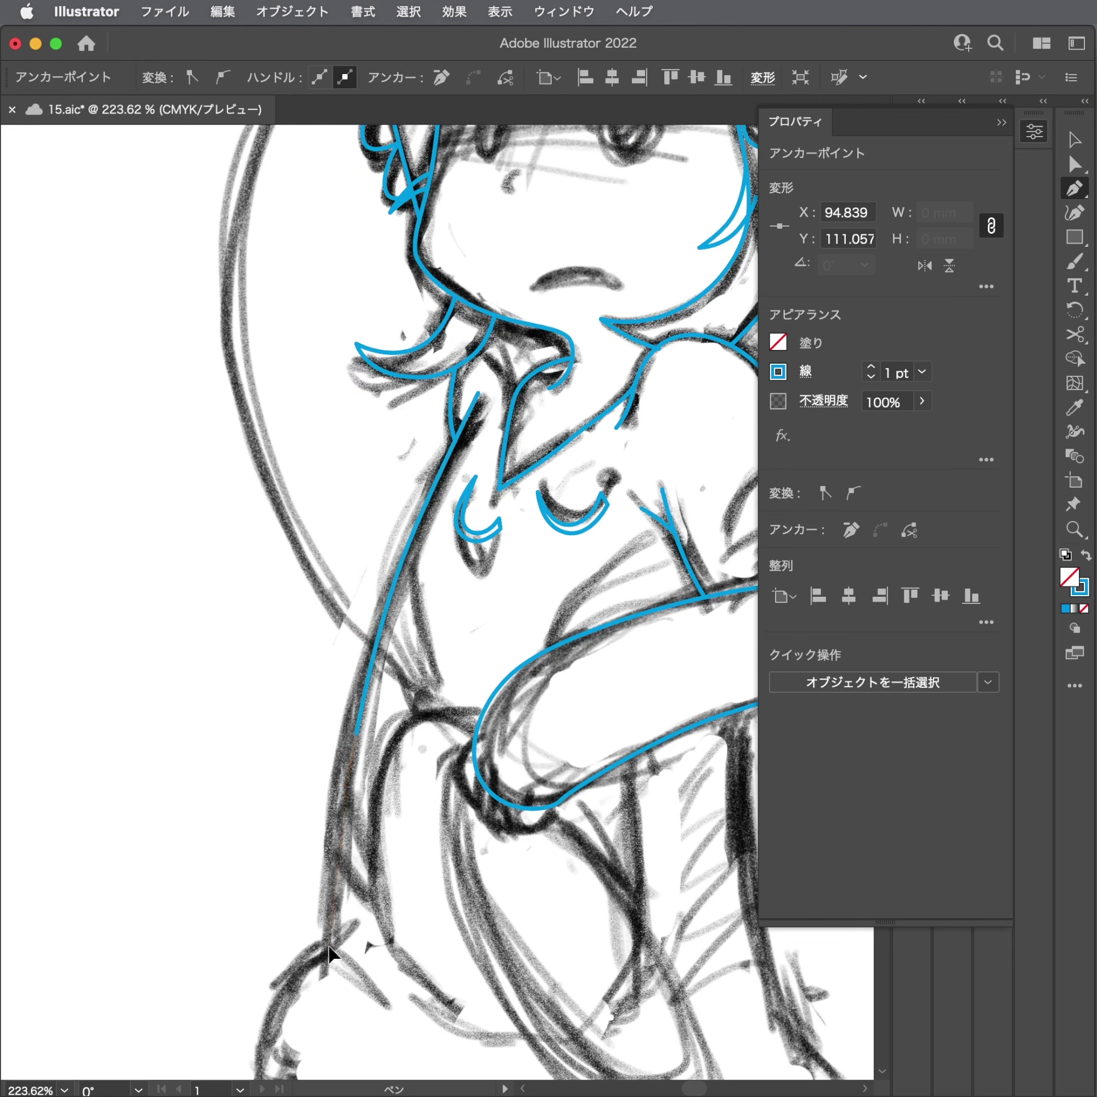
pyautogui.press('a')
pyautogui.click(294, 796)
pyautogui.scroll(3, 343, 715)
pyautogui.click(376, 696)
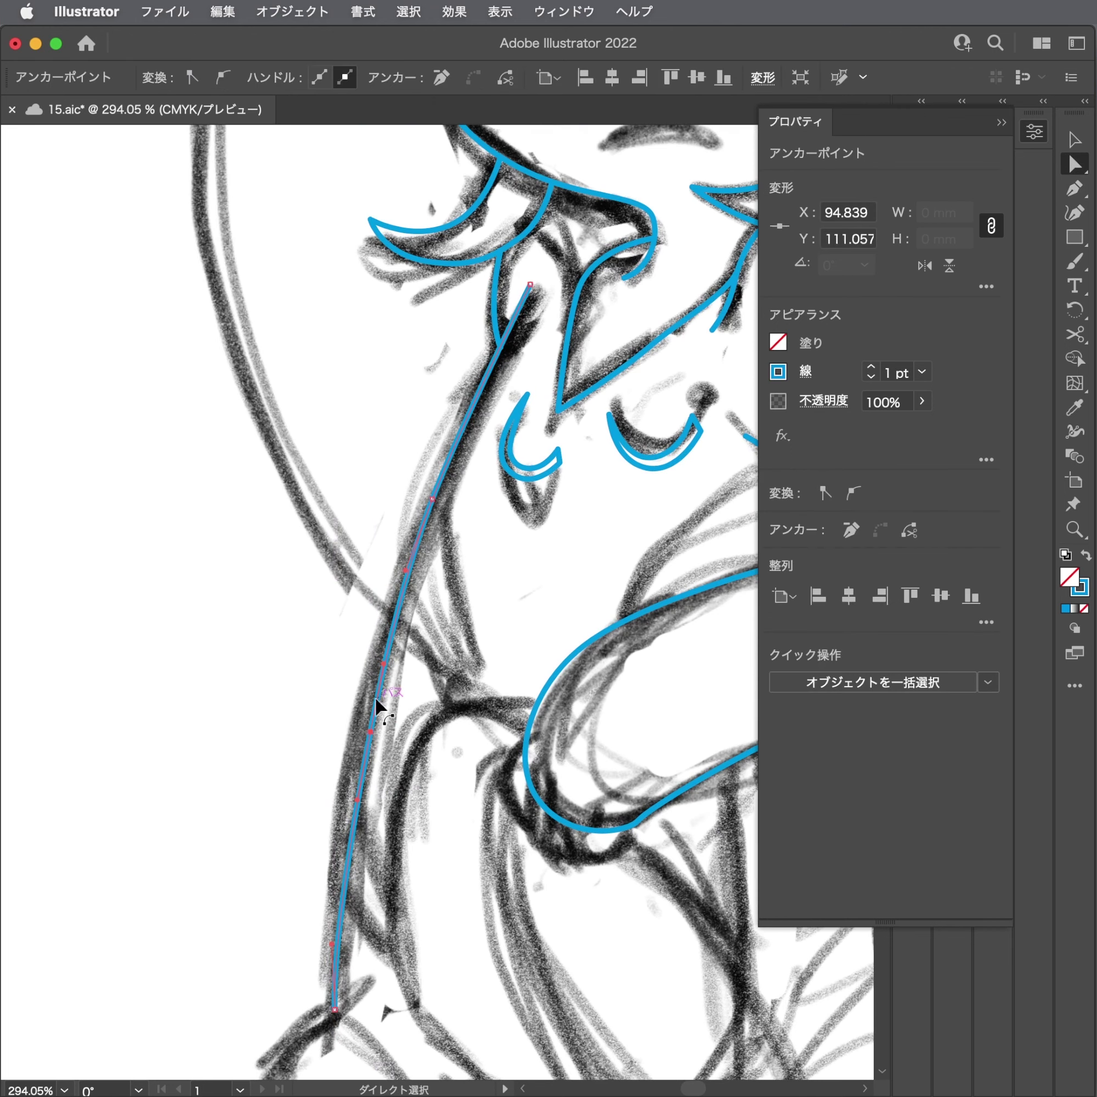
pyautogui.moveTo(386, 653)
pyautogui.mouseDown()
pyautogui.moveTo(361, 730)
pyautogui.moveTo(147, 808)
pyautogui.mouseUp()
pyautogui.hotkey('ctrl', 'z')
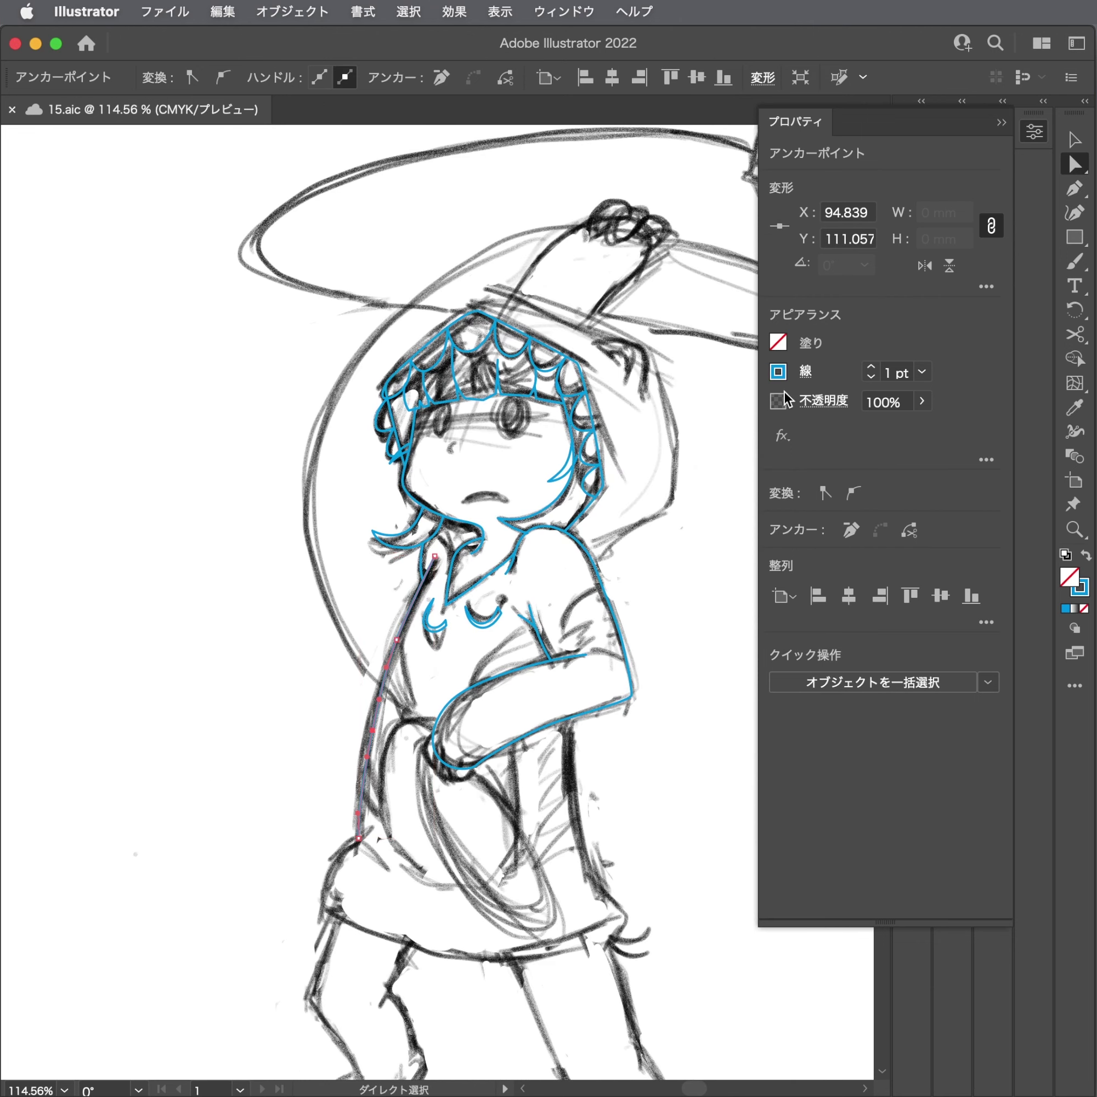
# Unlock the sketch layer レイヤー1 and select the placed pencil sketch image.
pyautogui.click(1013, 127)
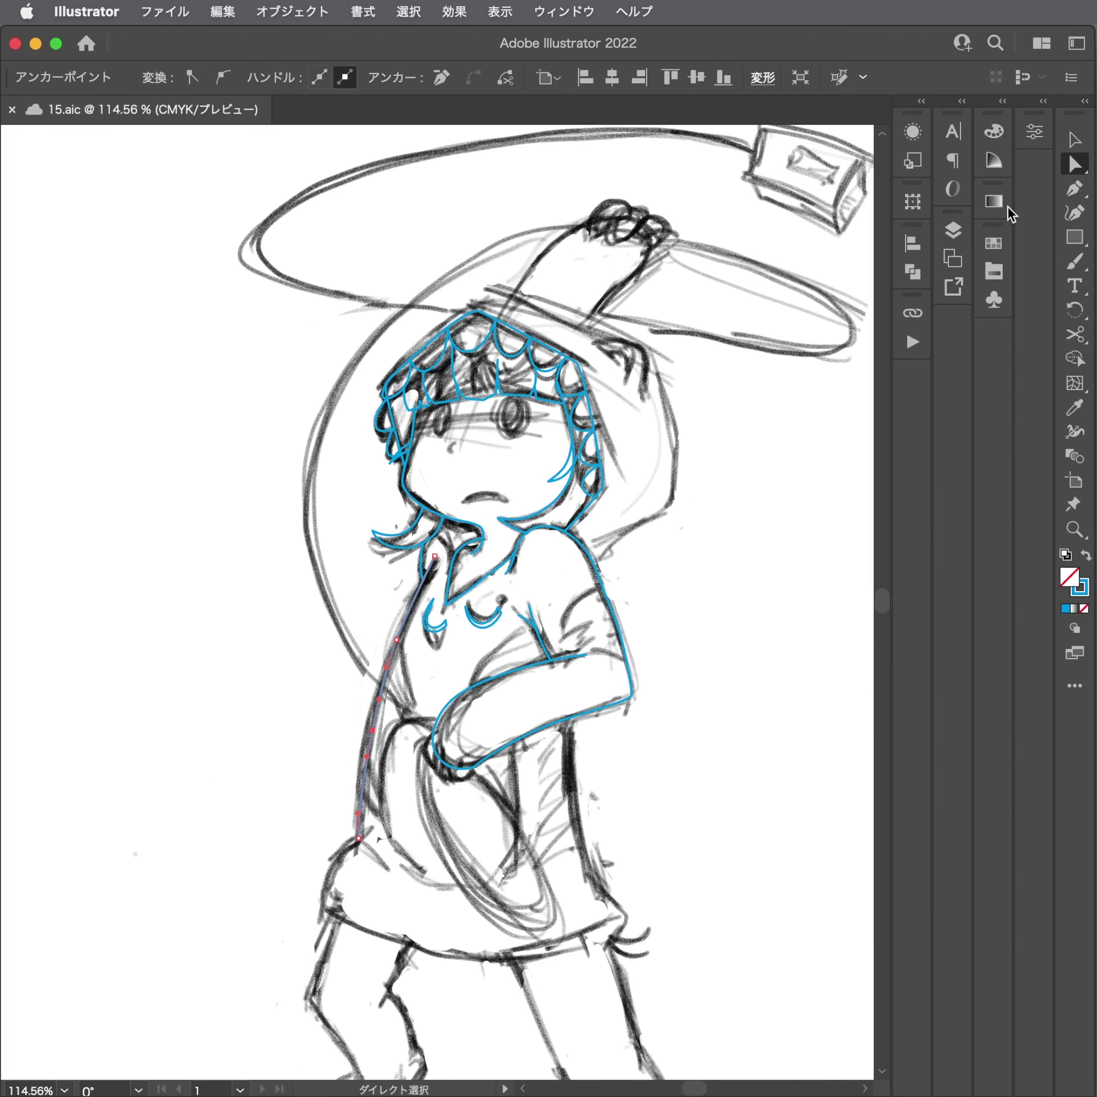
pyautogui.click(952, 233)
pyautogui.scroll(-3, 557, 350)
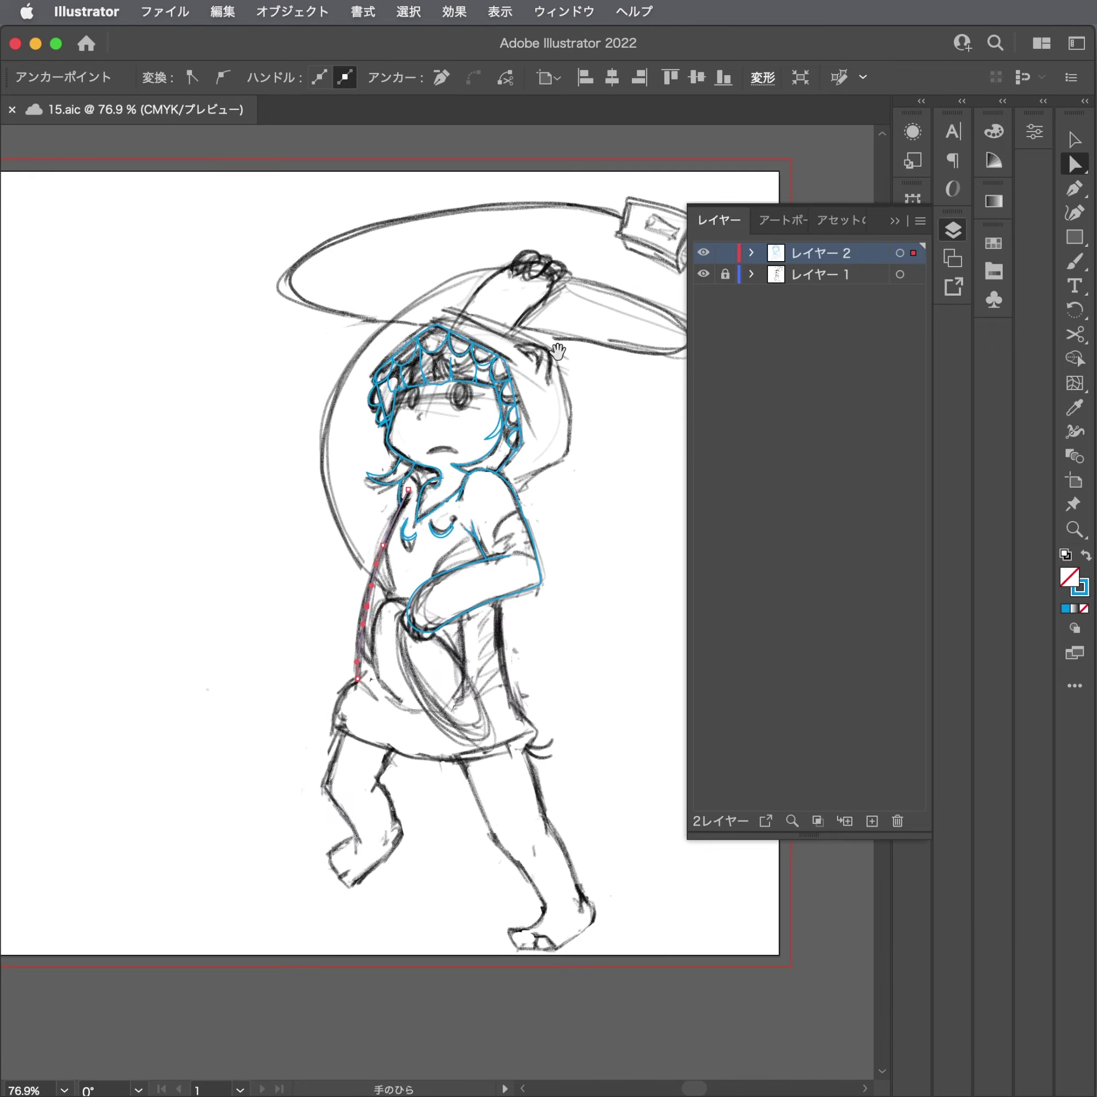
pyautogui.click(704, 275)
pyautogui.click(617, 331)
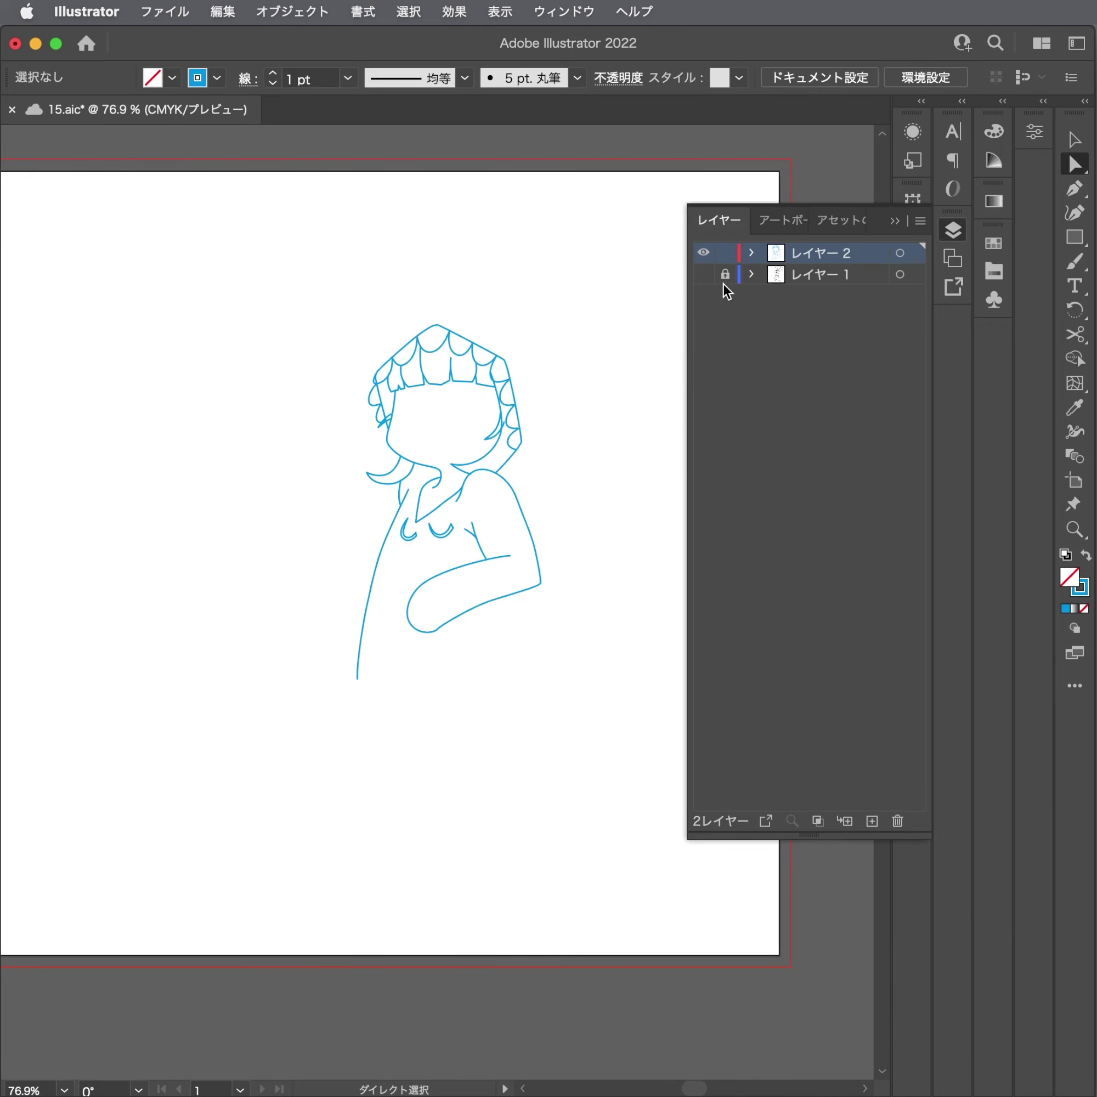
pyautogui.click(704, 274)
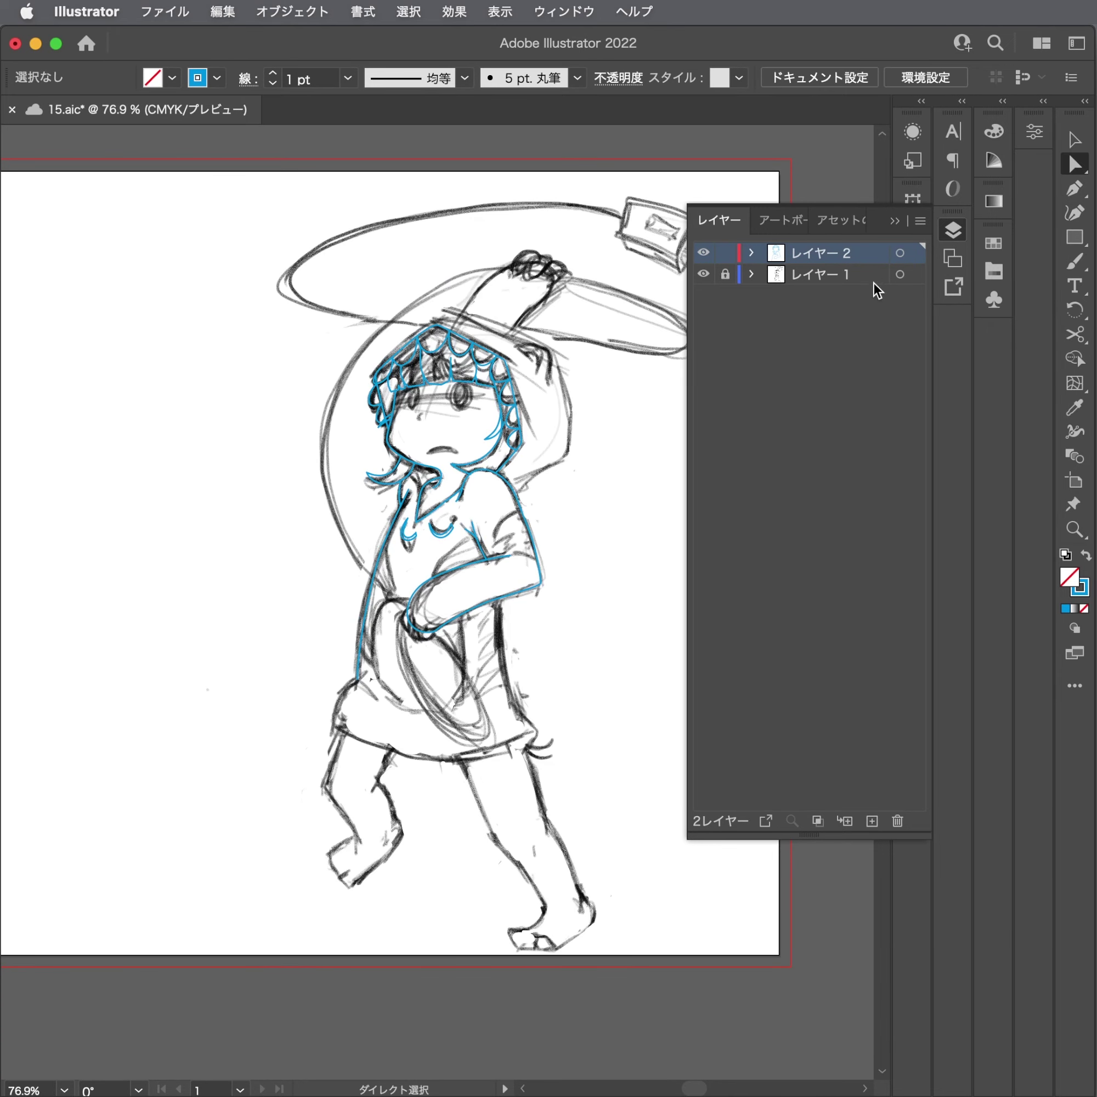
pyautogui.click(725, 274)
pyautogui.click(662, 184)
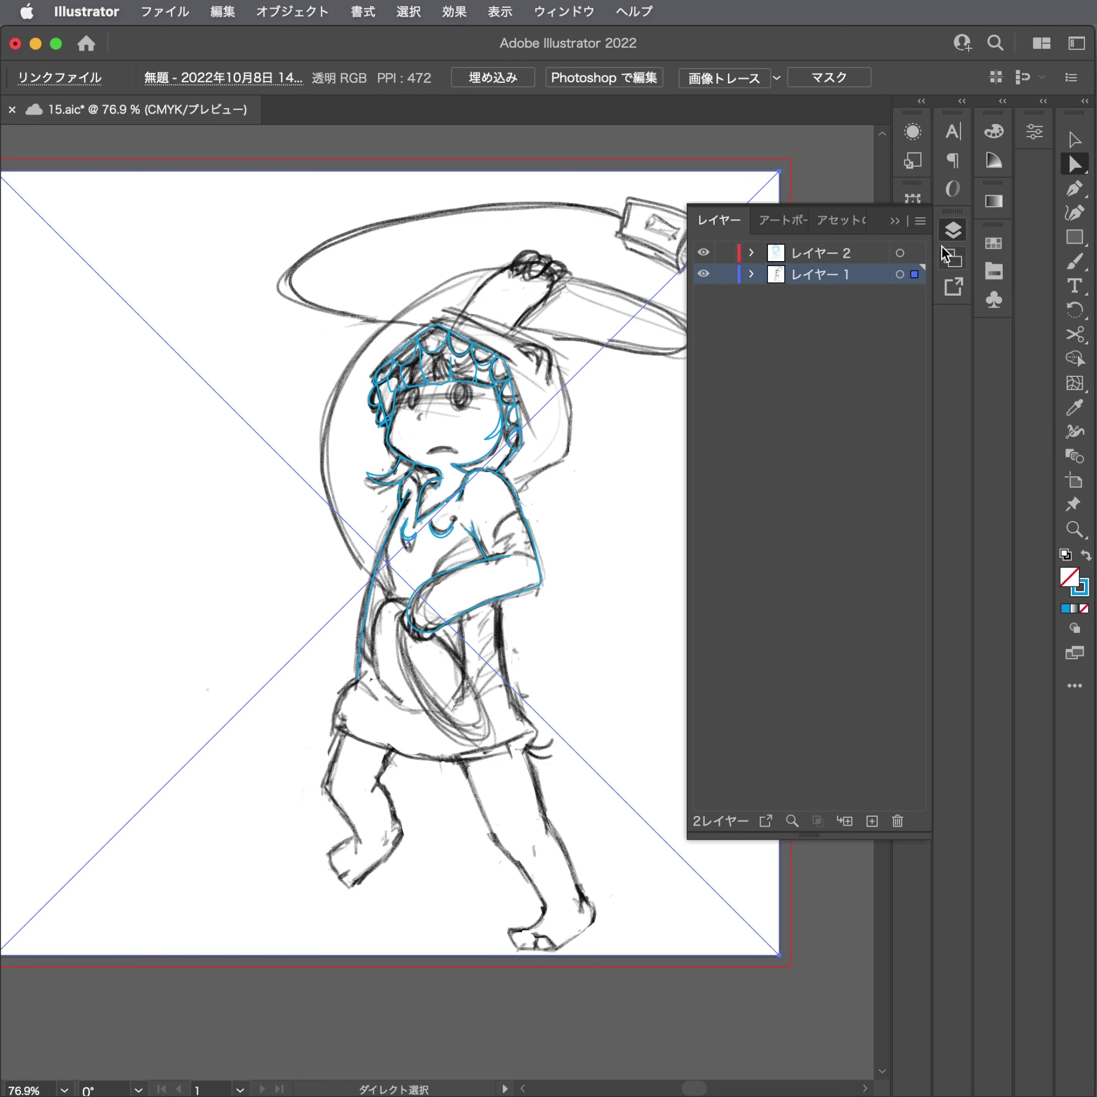
pyautogui.click(952, 231)
# Set the sketch image's opacity (不透明度) to 60%.
pyautogui.click(912, 132)
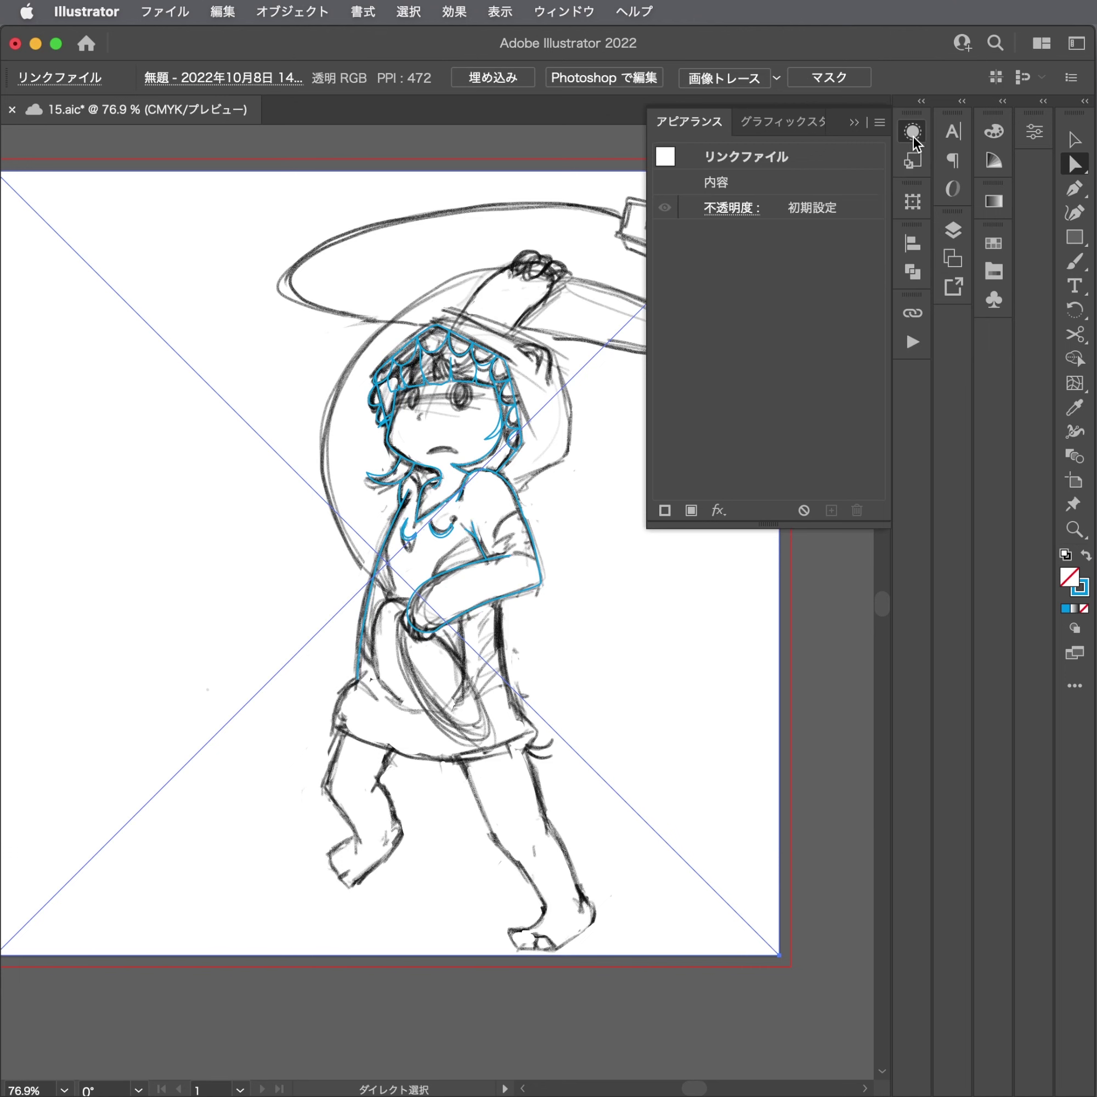
pyautogui.click(914, 137)
pyautogui.click(1034, 131)
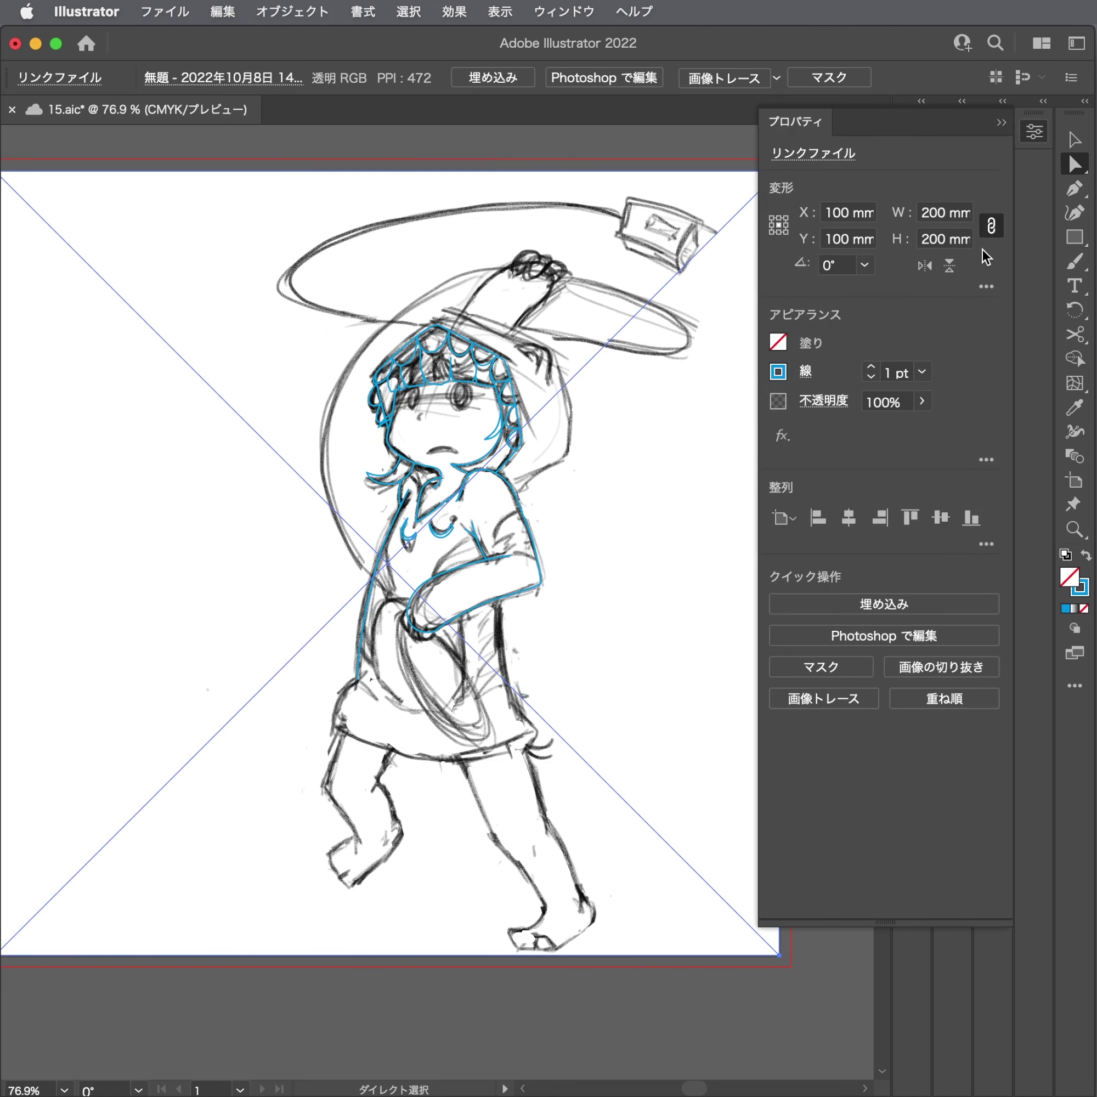
pyautogui.click(884, 402)
pyautogui.write('60')
pyautogui.press('Return')
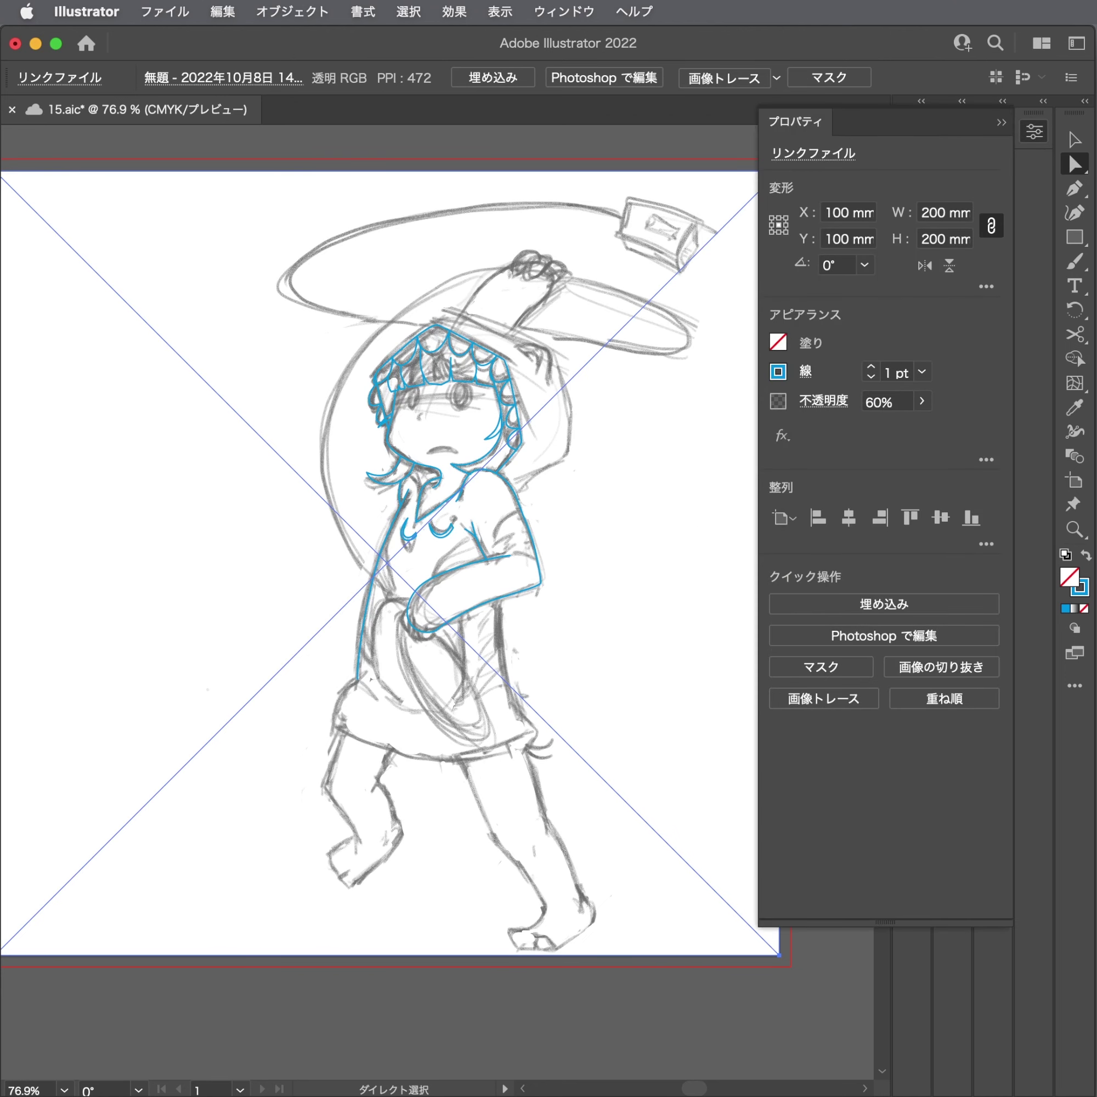
pyautogui.click(1041, 133)
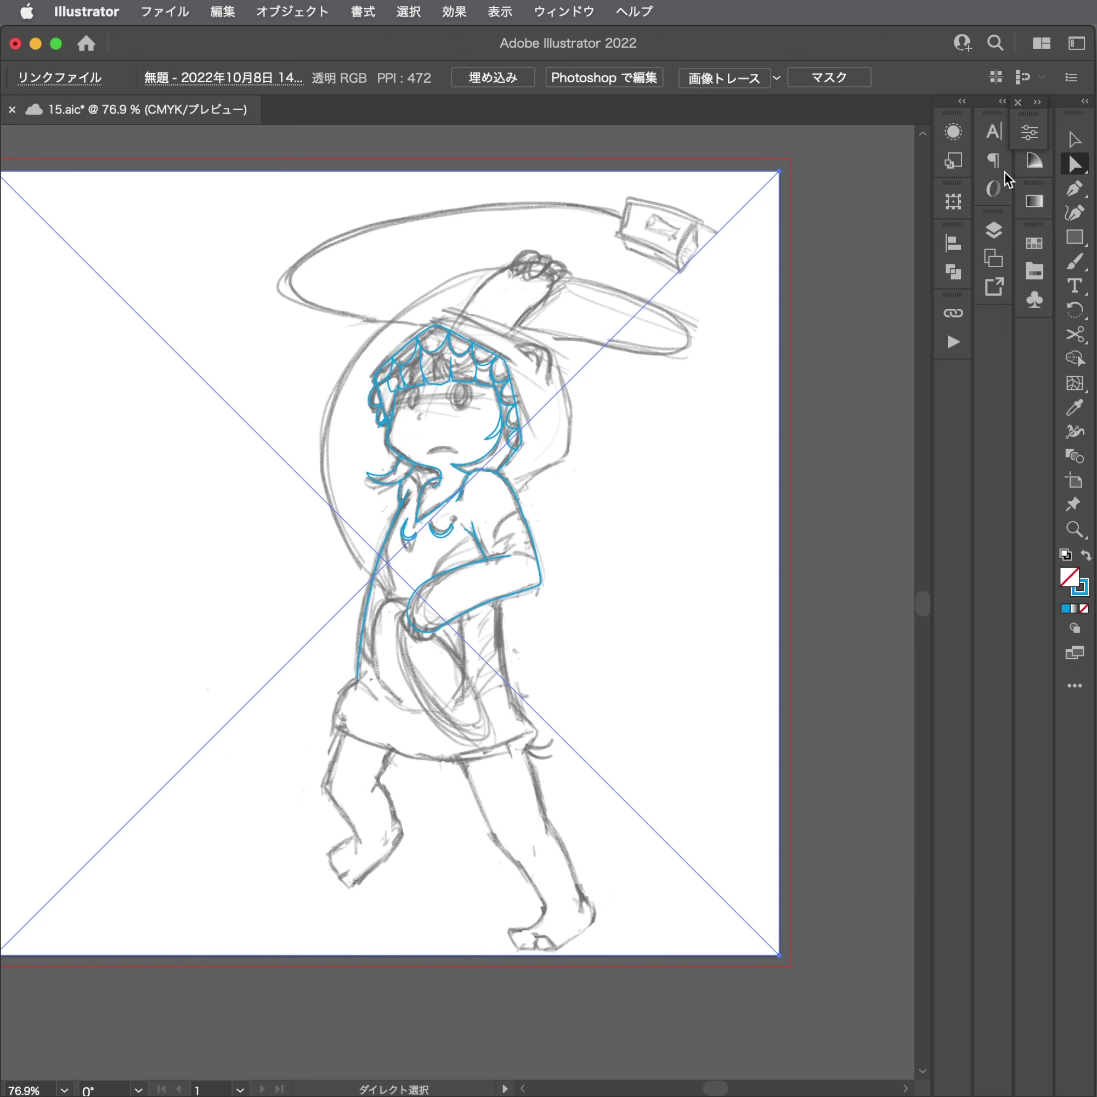
# Lock the sketch layer again beneath the blue line art.
pyautogui.click(953, 272)
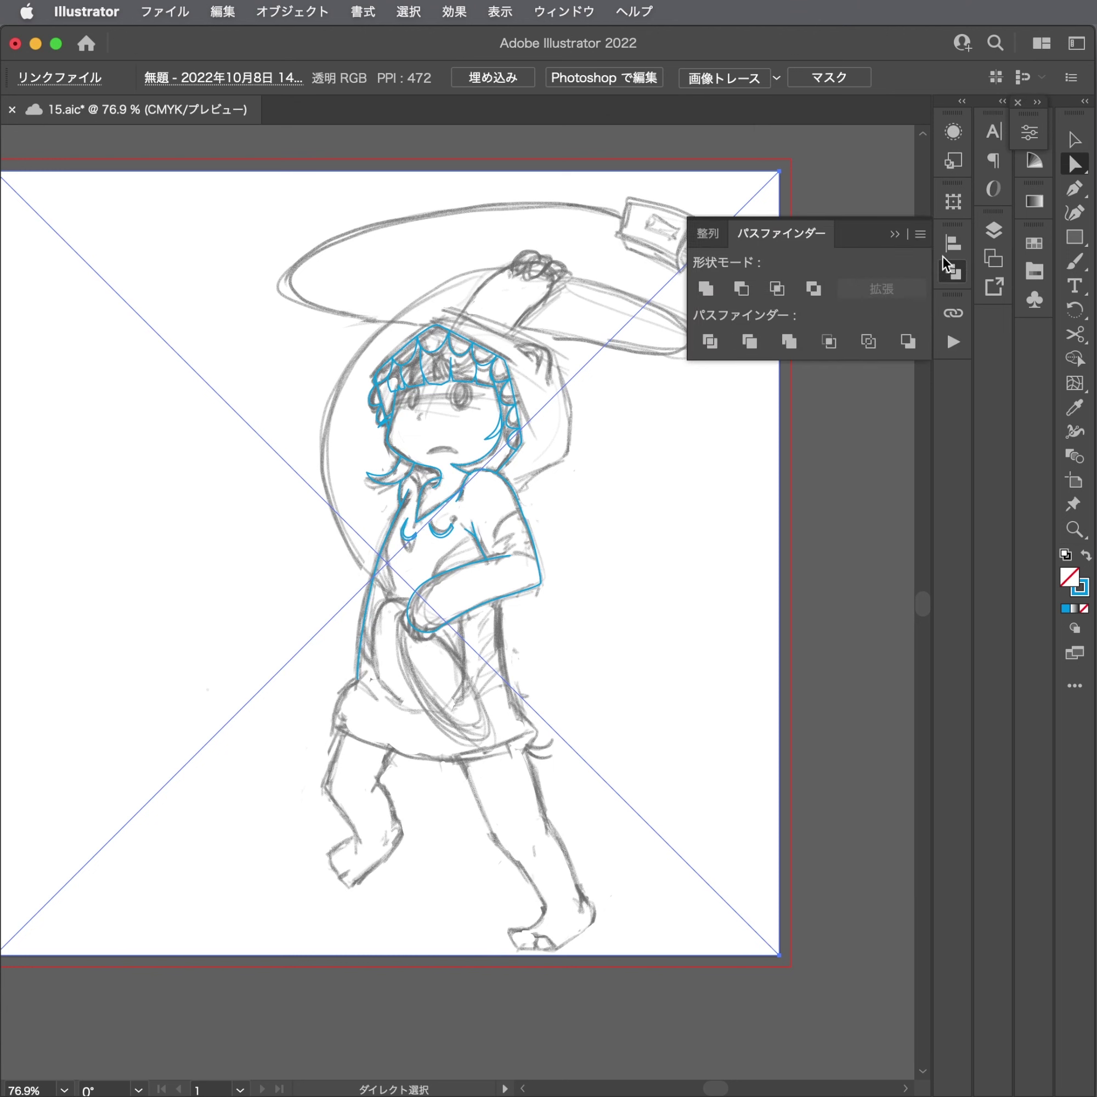
pyautogui.click(994, 231)
pyautogui.click(765, 274)
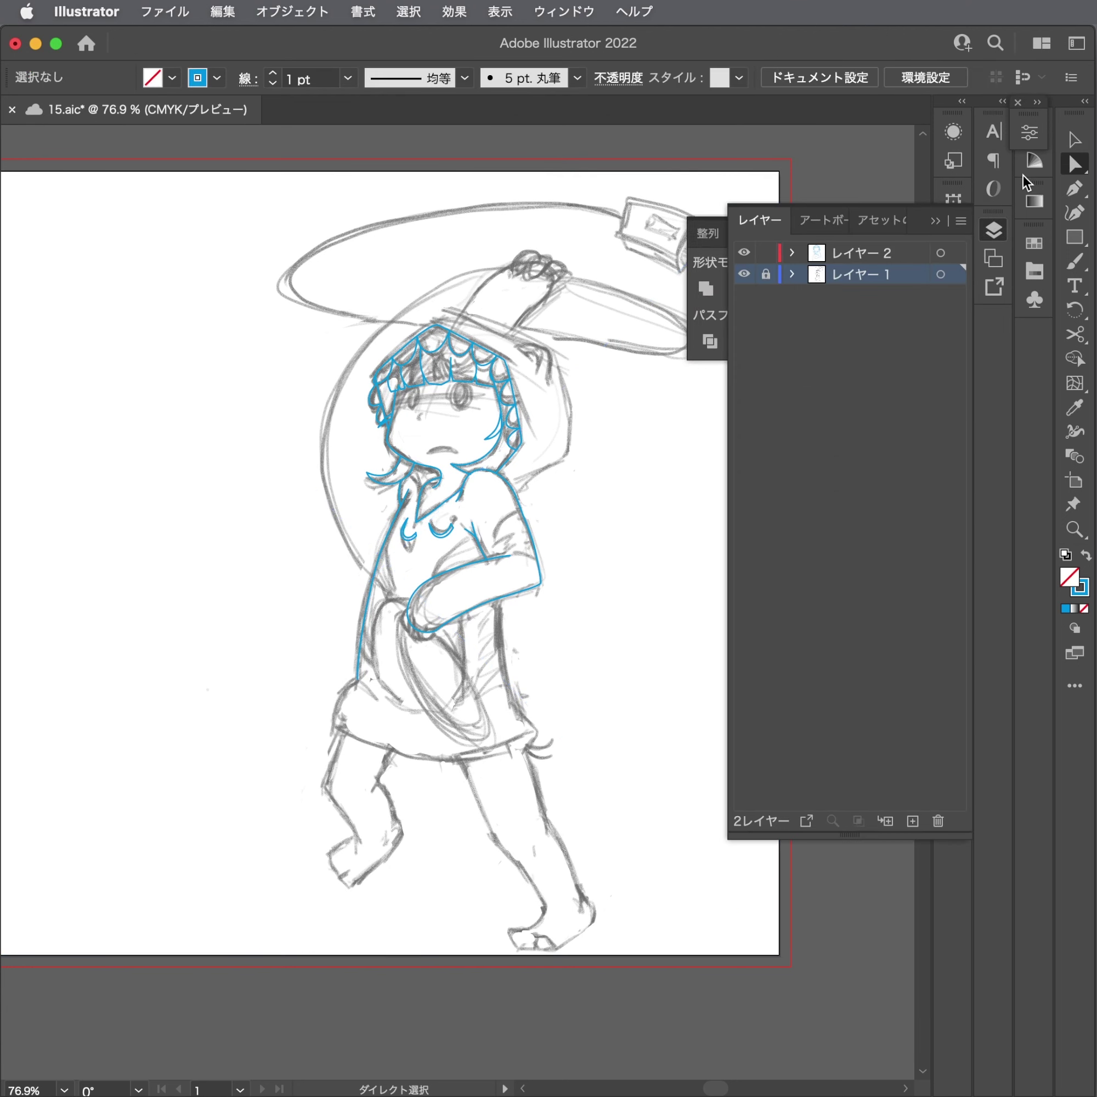
pyautogui.click(1031, 136)
pyautogui.click(987, 235)
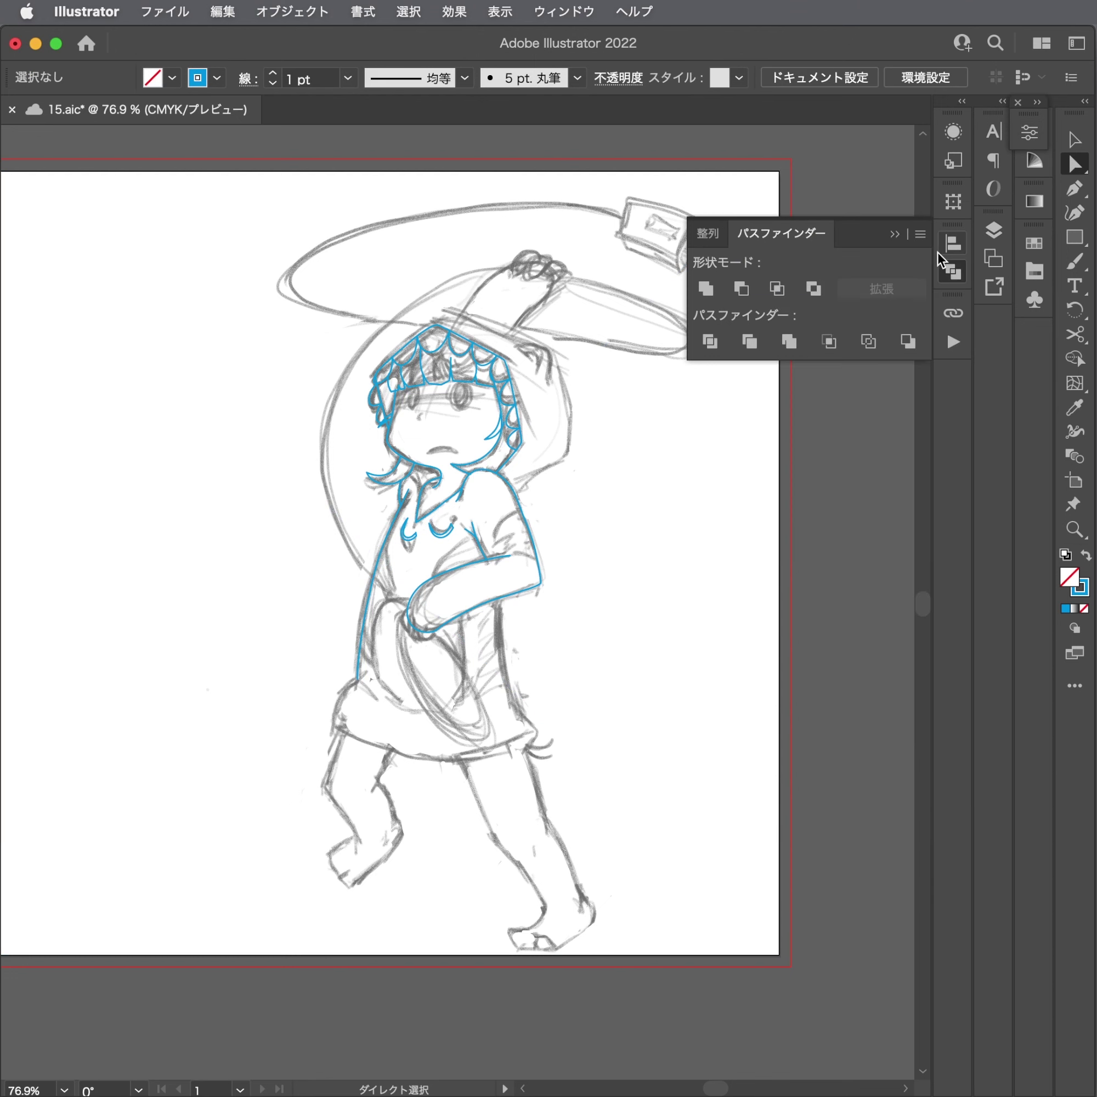
pyautogui.click(944, 270)
pyautogui.click(1024, 134)
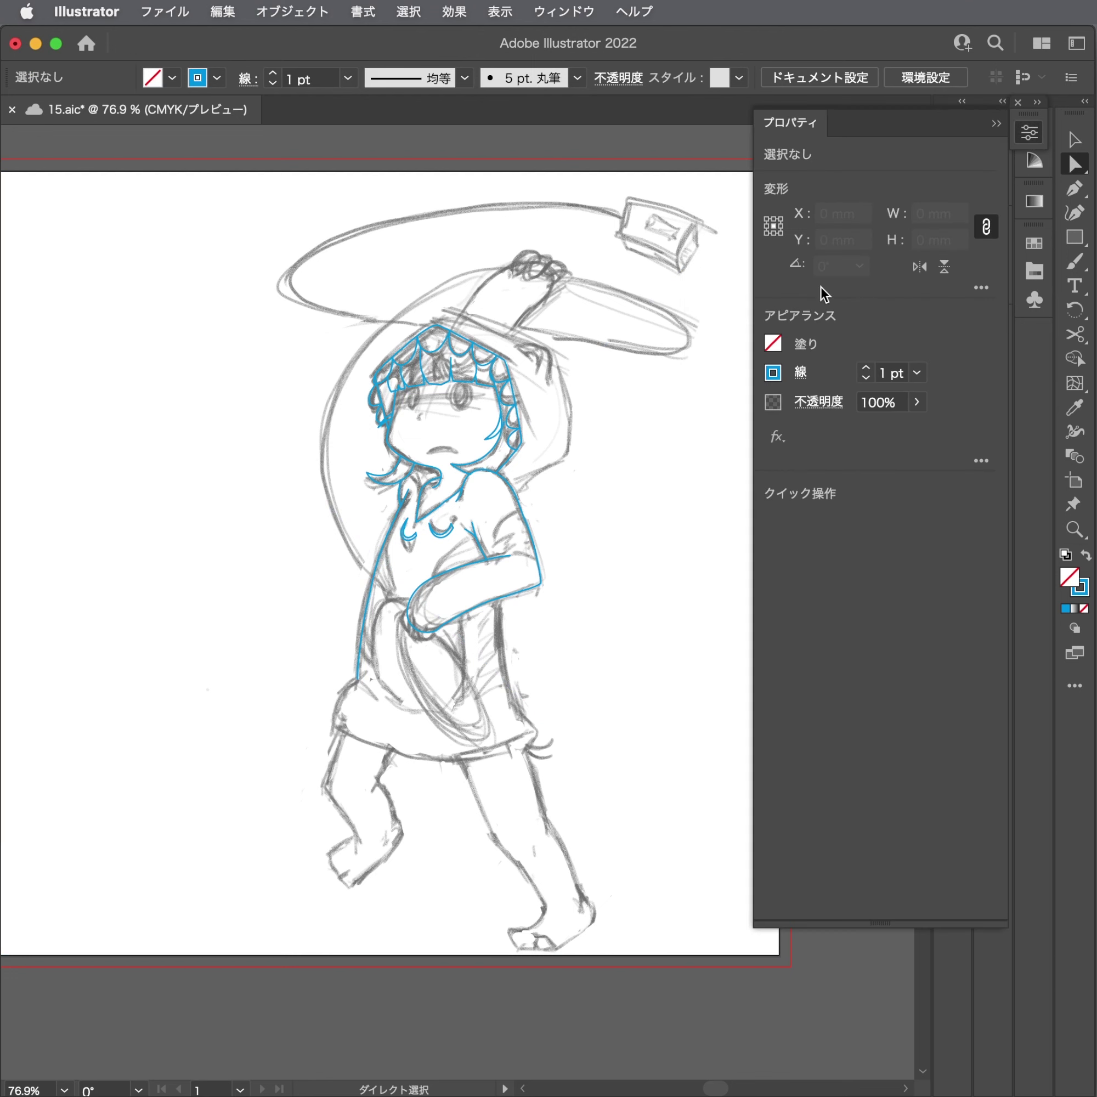
# Zoom in on the torso and continue the blue path down the tunic's left side to the hem.
pyautogui.press('z')
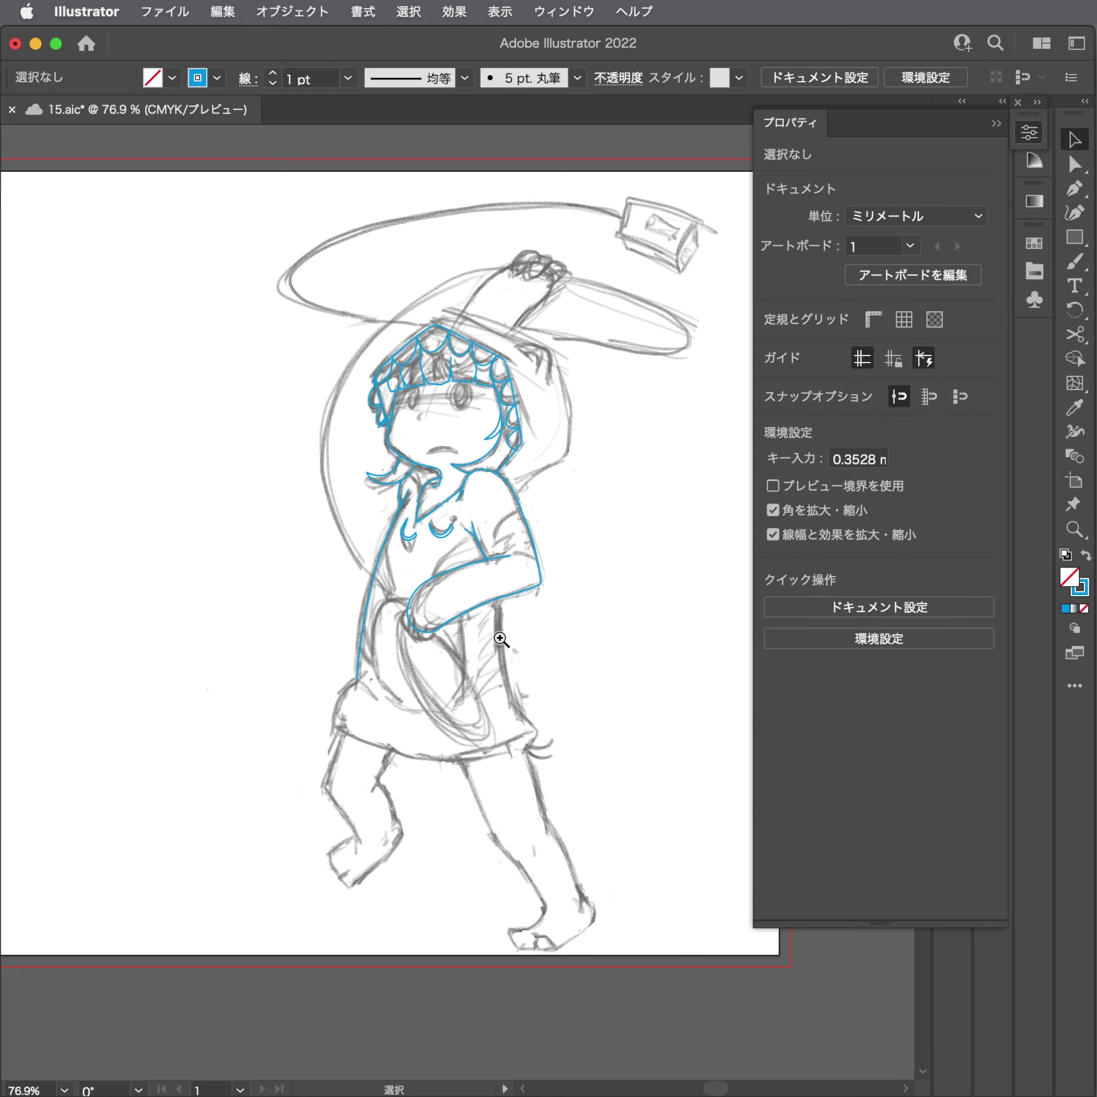
pyautogui.scroll(3, 610, 631)
pyautogui.press('p')
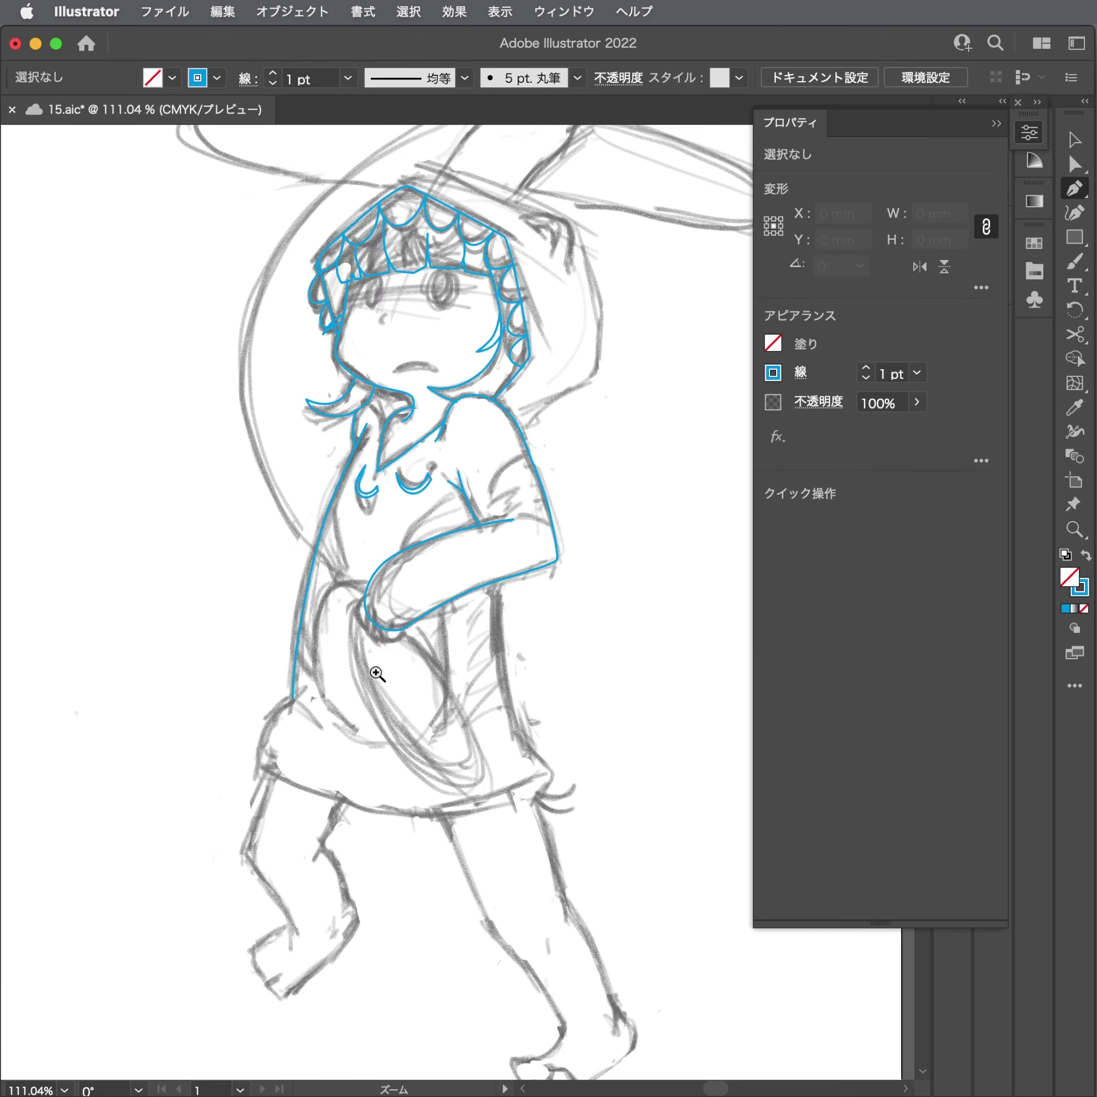
pyautogui.scroll(5, 377, 634)
pyautogui.press('a')
pyautogui.press('p')
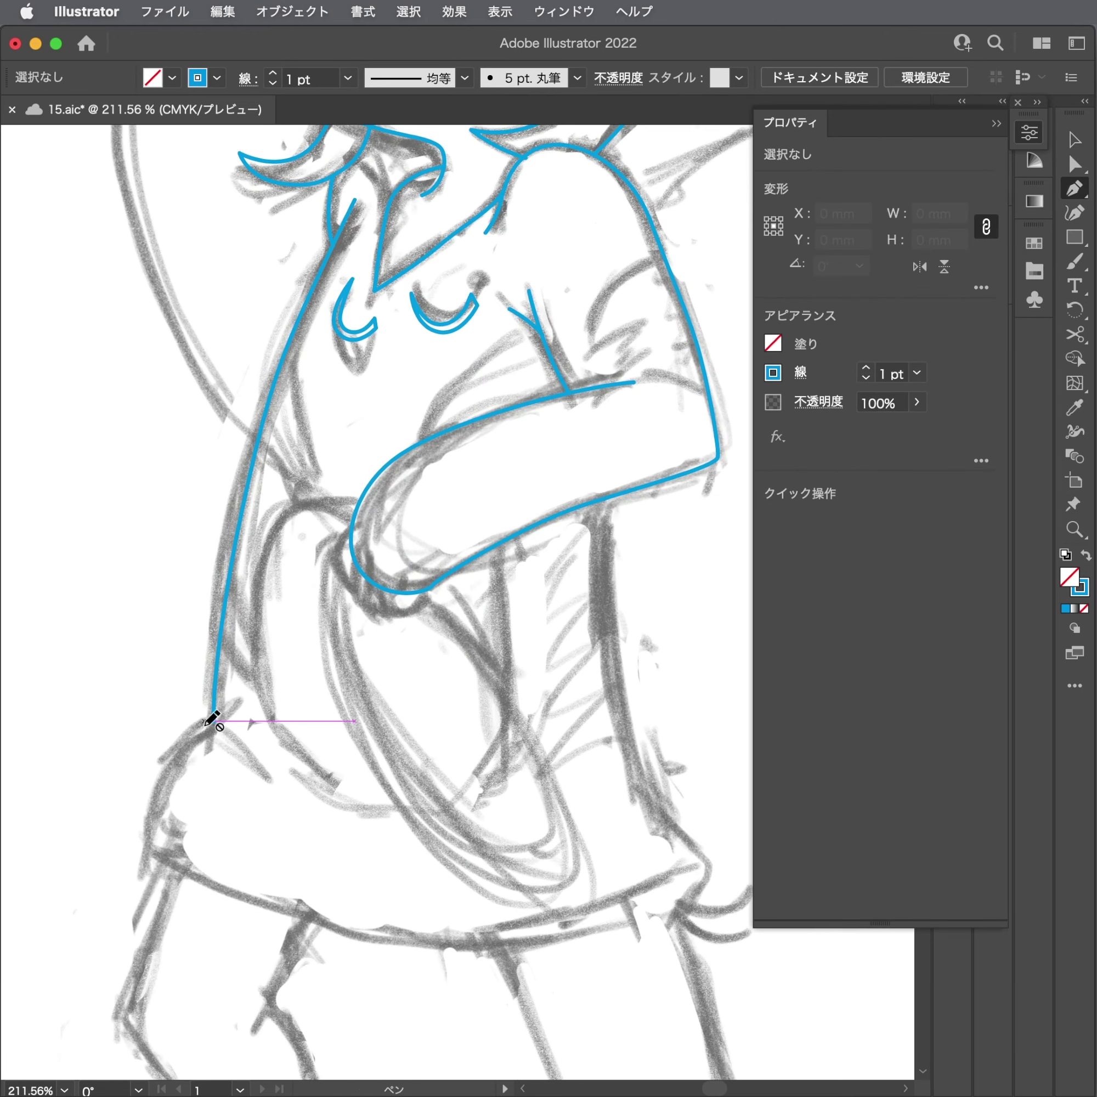
pyautogui.click(213, 720)
pyautogui.click(224, 716)
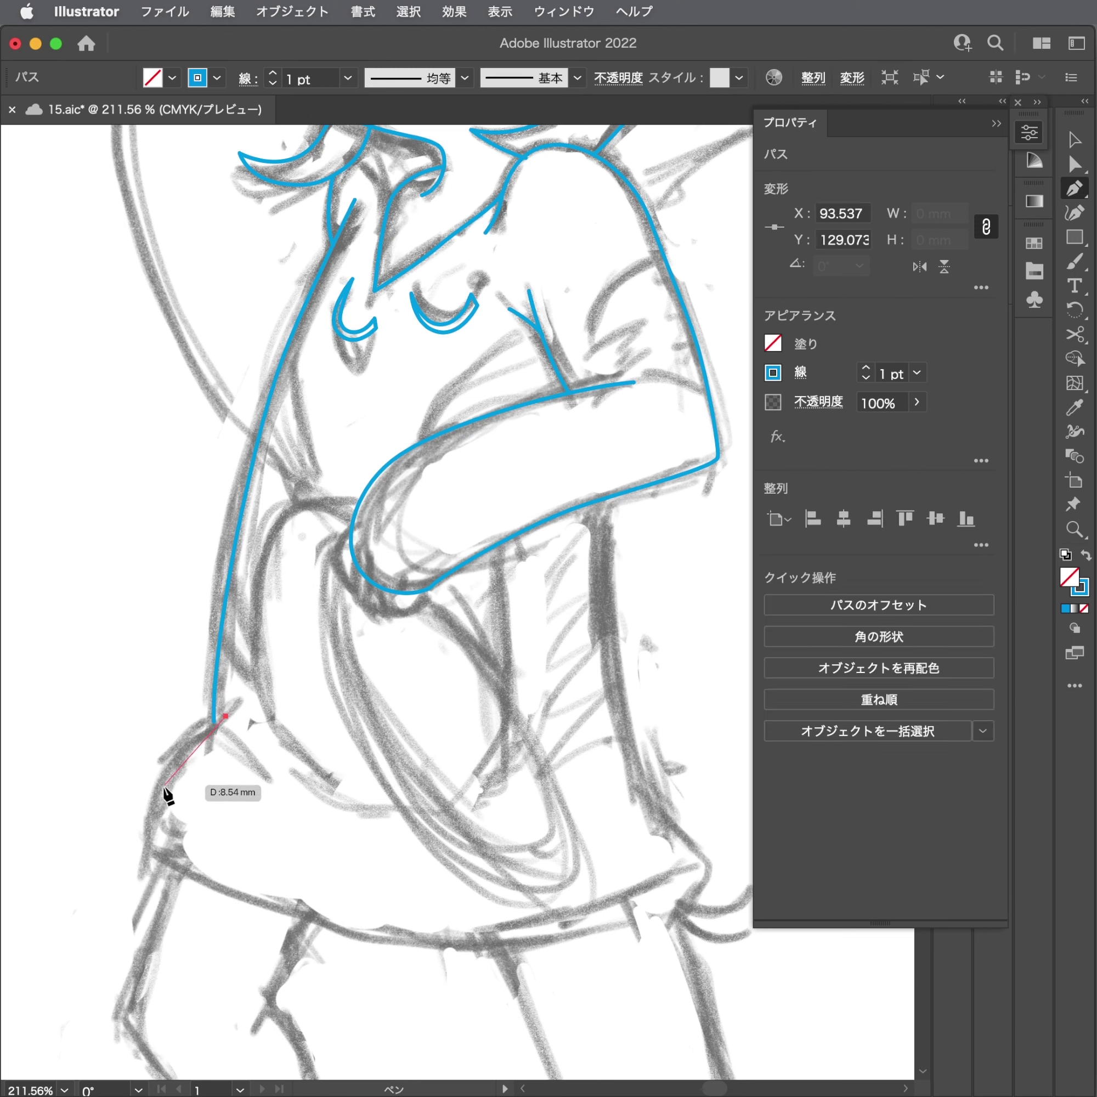
pyautogui.moveTo(164, 786); pyautogui.dragTo(153, 817)
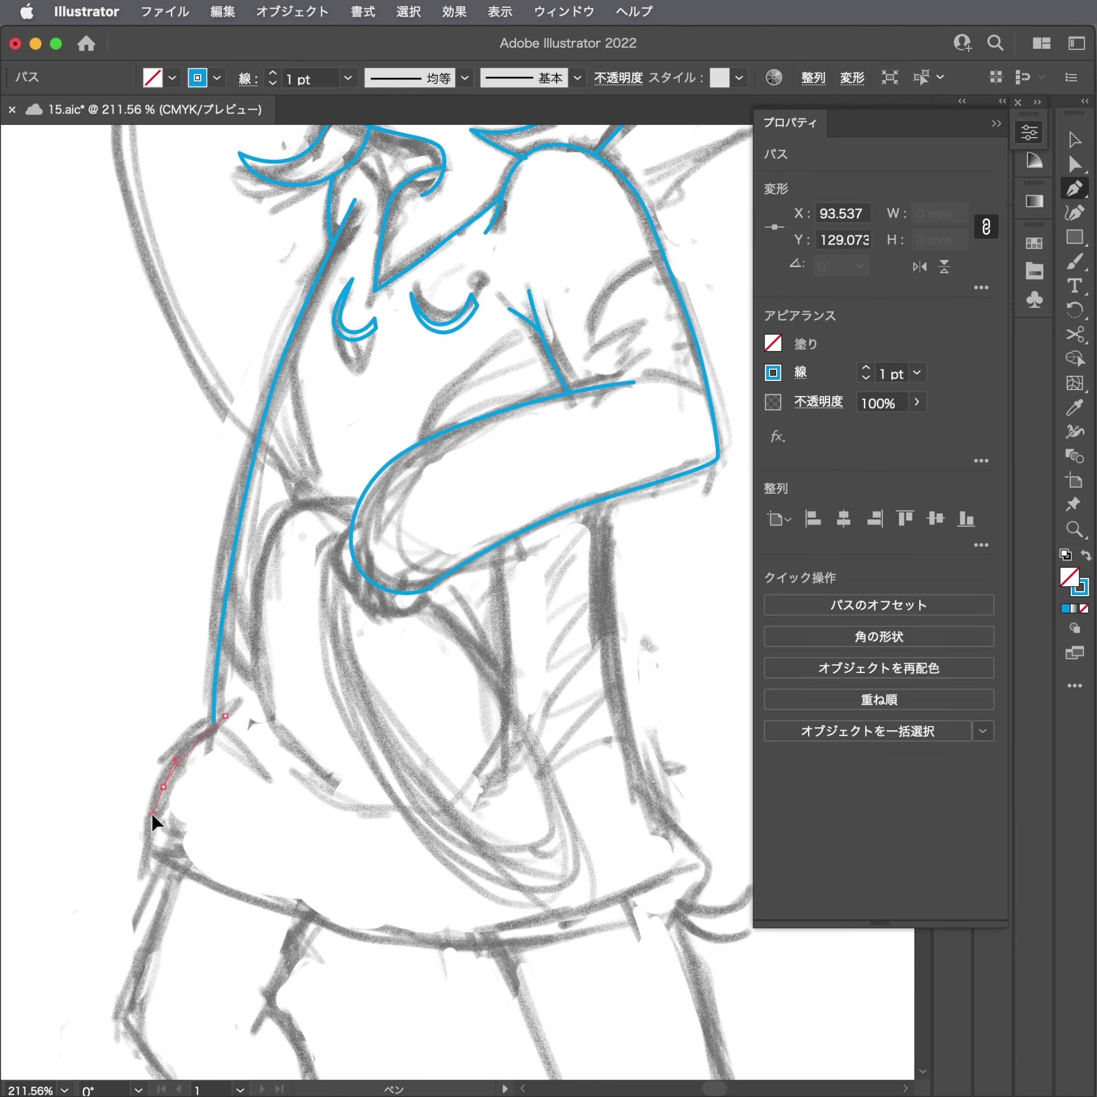
pyautogui.click(165, 878)
# Trace the curved hem across and back up the tunic's right side toward the arm.
pyautogui.moveTo(304, 928); pyautogui.dragTo(377, 946)
pyautogui.moveTo(510, 948); pyautogui.dragTo(567, 945)
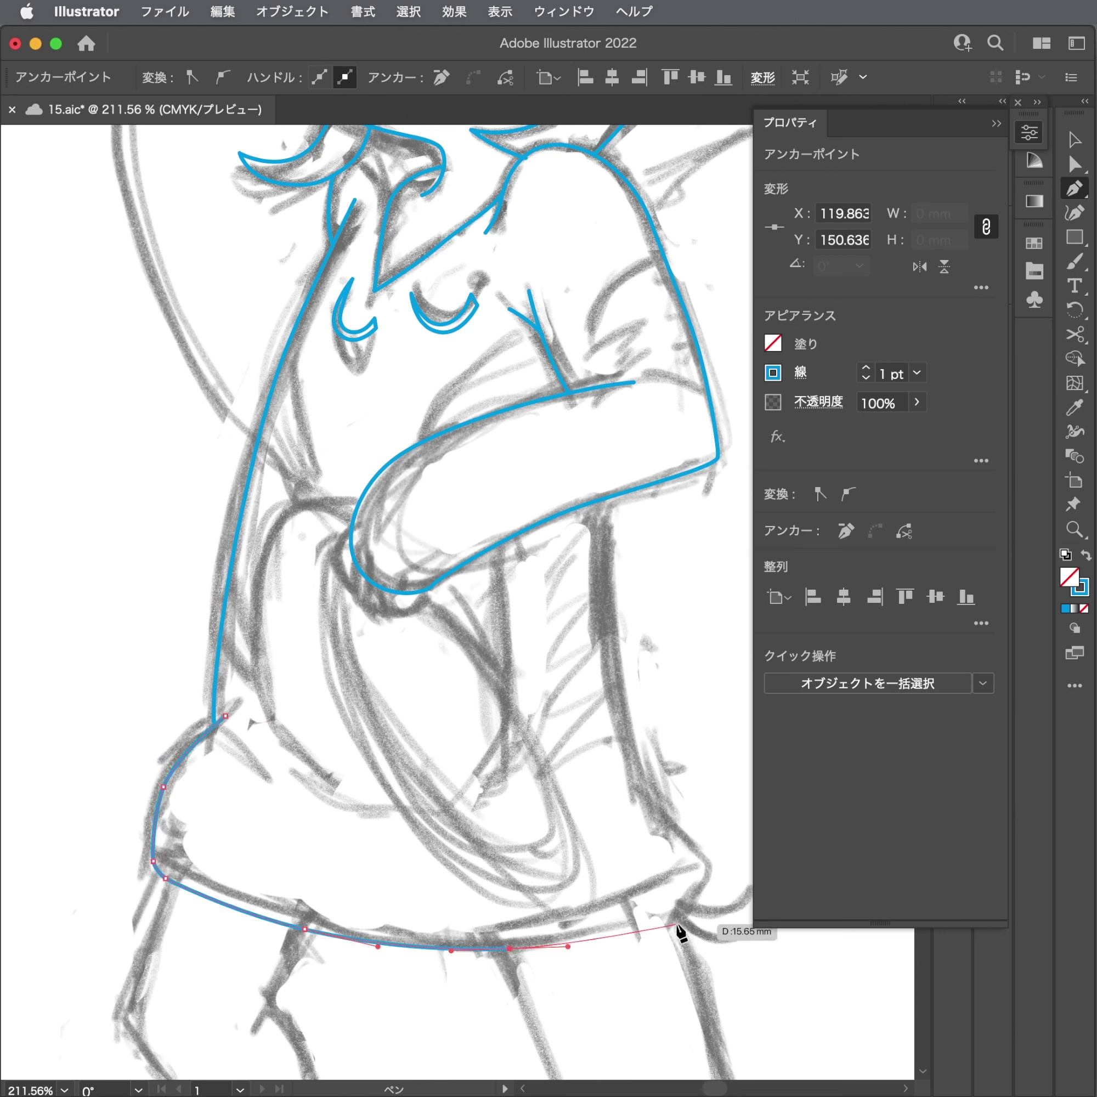
pyautogui.moveTo(679, 922)
pyautogui.mouseDown()
pyautogui.moveTo(704, 876)
pyautogui.moveTo(694, 909)
pyautogui.mouseUp()
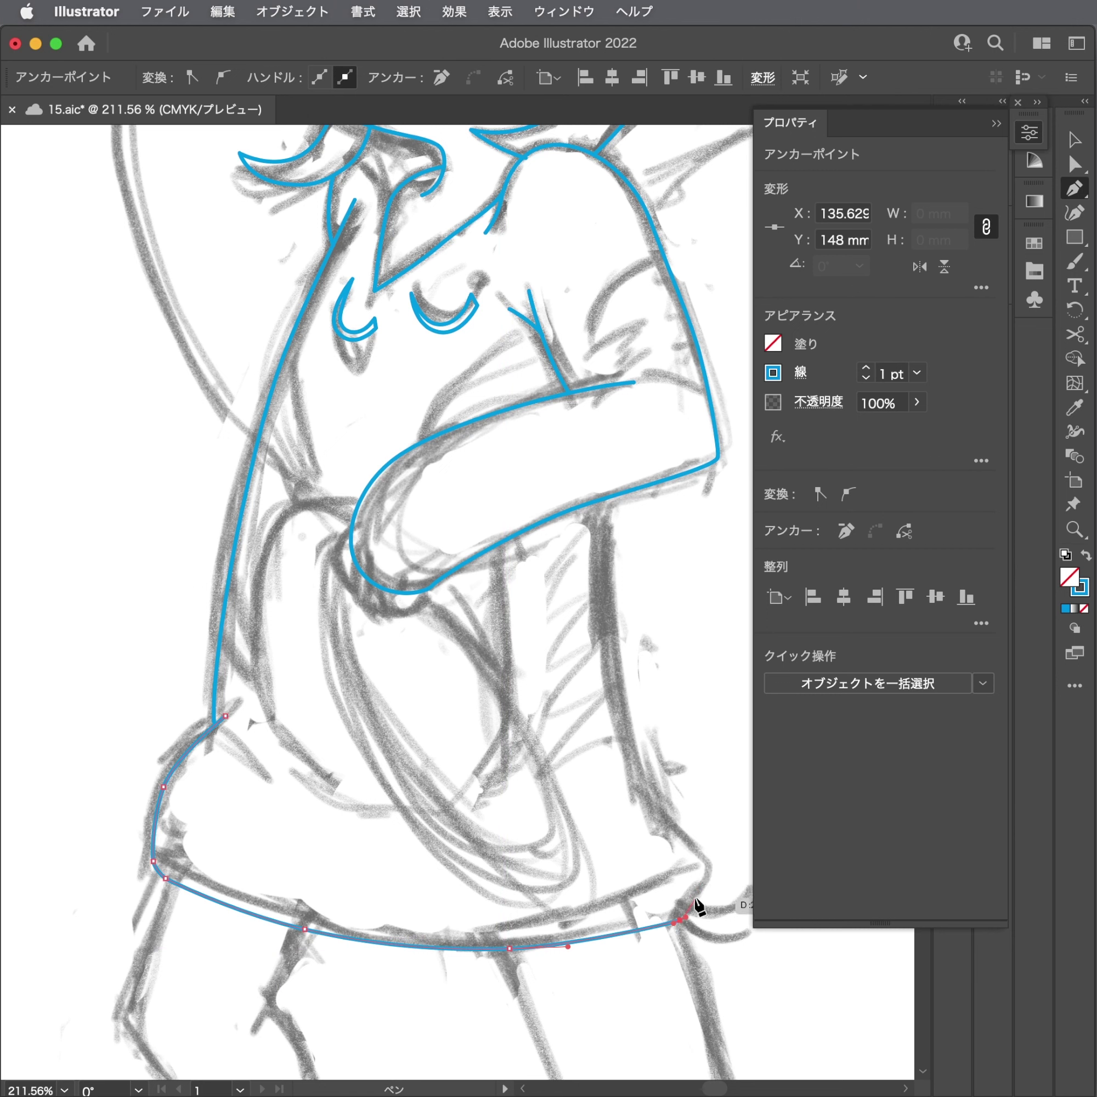
pyautogui.click(695, 880)
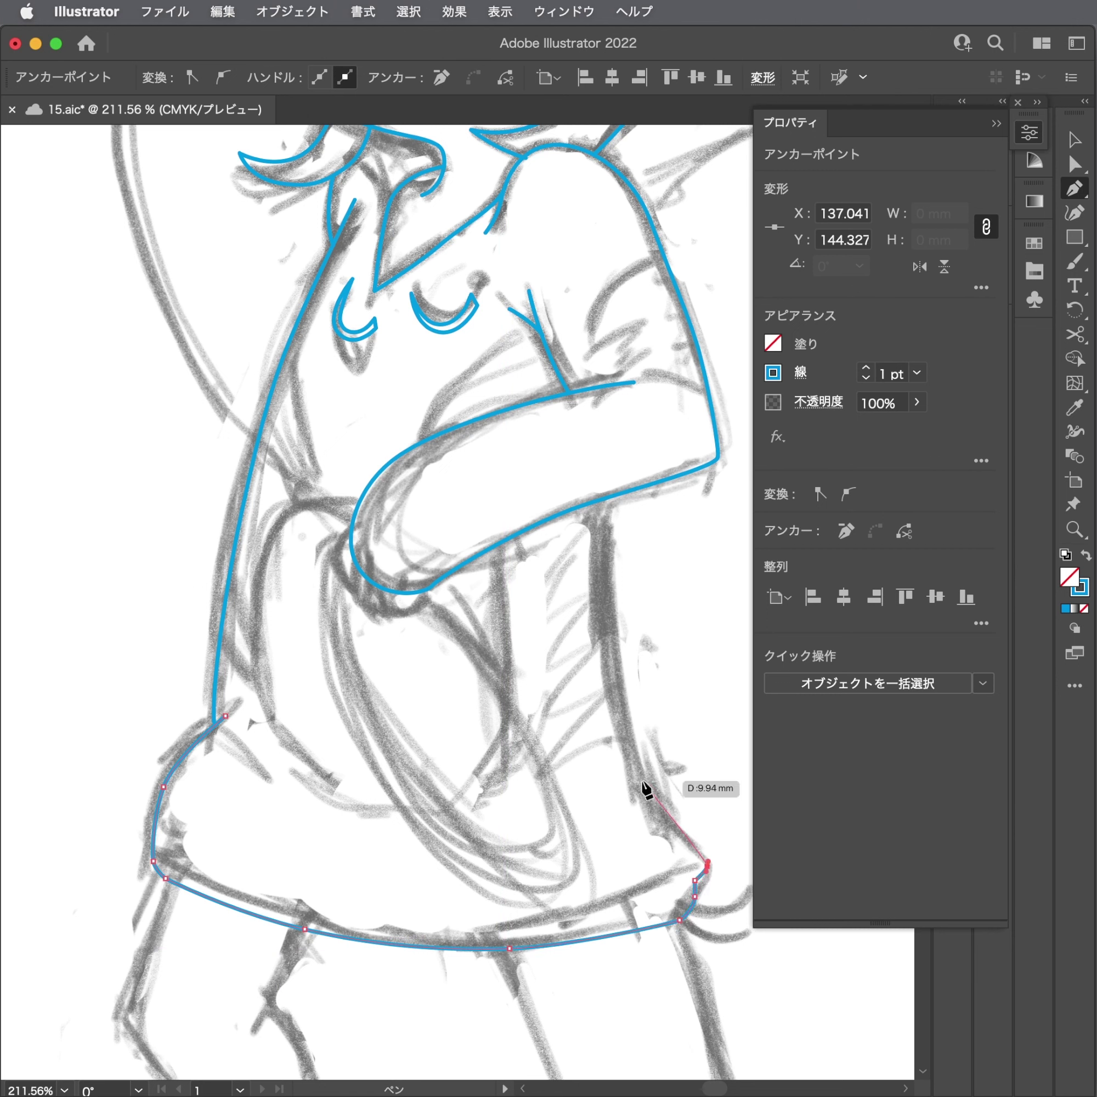
pyautogui.moveTo(653, 803); pyautogui.dragTo(644, 782)
pyautogui.moveTo(602, 638)
pyautogui.mouseDown()
pyautogui.moveTo(605, 507)
pyautogui.moveTo(579, 559)
pyautogui.mouseUp()
# Refine the anchors on the tunic's right edge and hem corner to match the sketch.
pyautogui.press('a')
pyautogui.scroll(2, 674, 599)
pyautogui.click(592, 619)
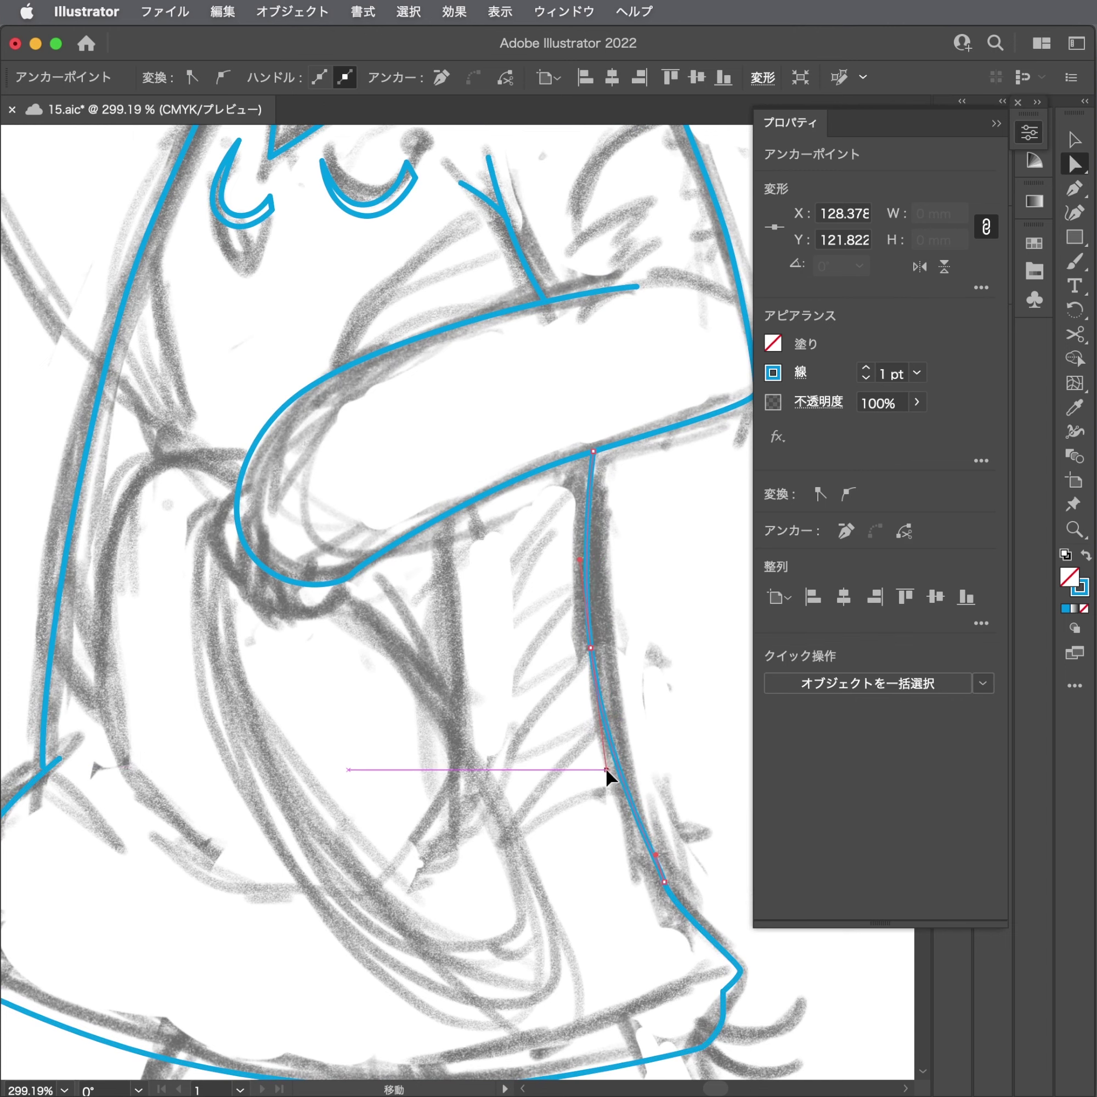
pyautogui.moveTo(606, 768); pyautogui.dragTo(607, 768)
pyautogui.scroll(-5, 576, 633)
pyautogui.moveTo(553, 595); pyautogui.dragTo(588, 715)
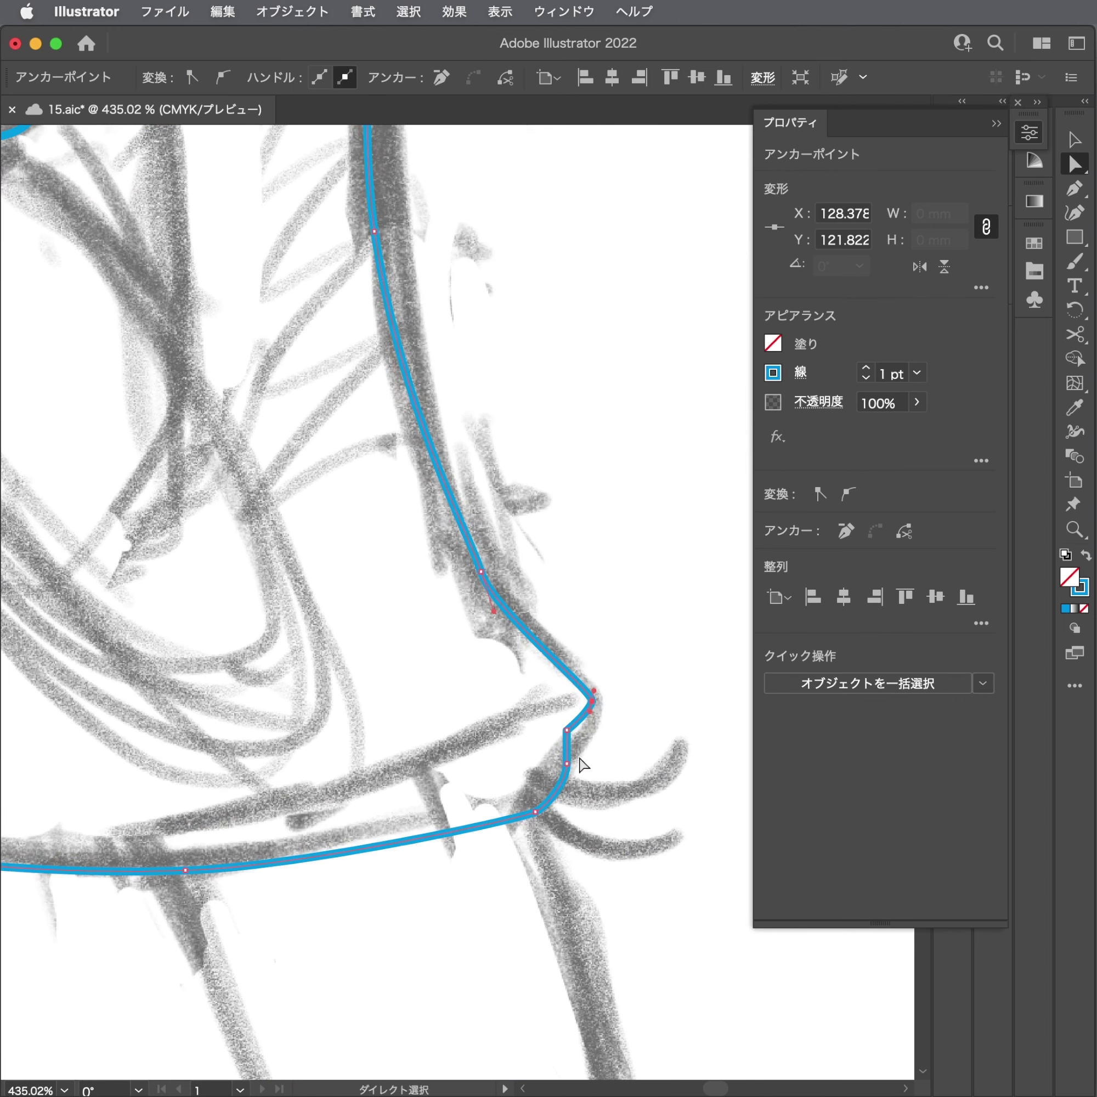
pyautogui.scroll(2, 583, 764)
pyautogui.click(560, 722)
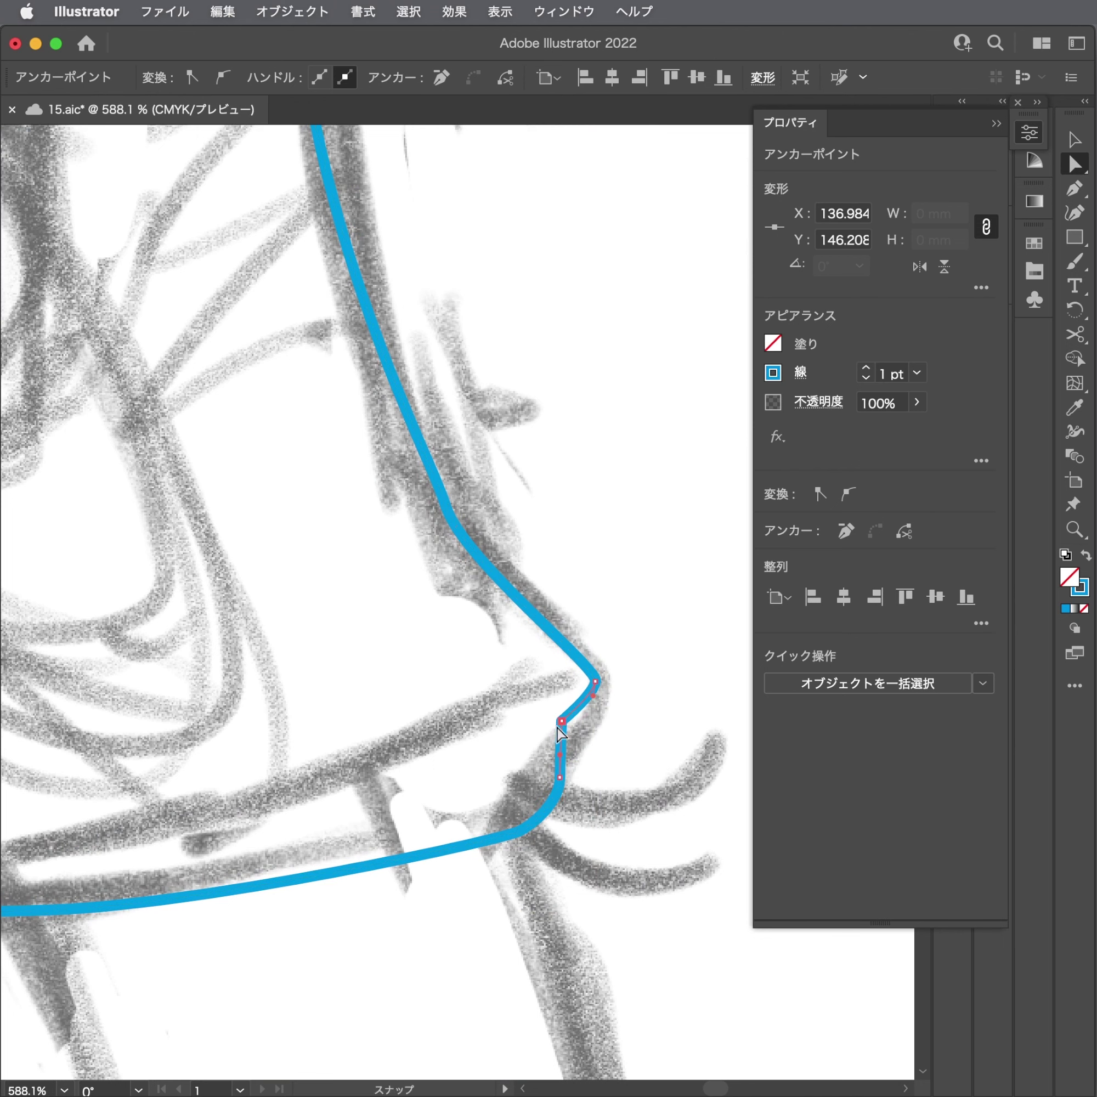
pyautogui.moveTo(558, 729); pyautogui.dragTo(590, 697)
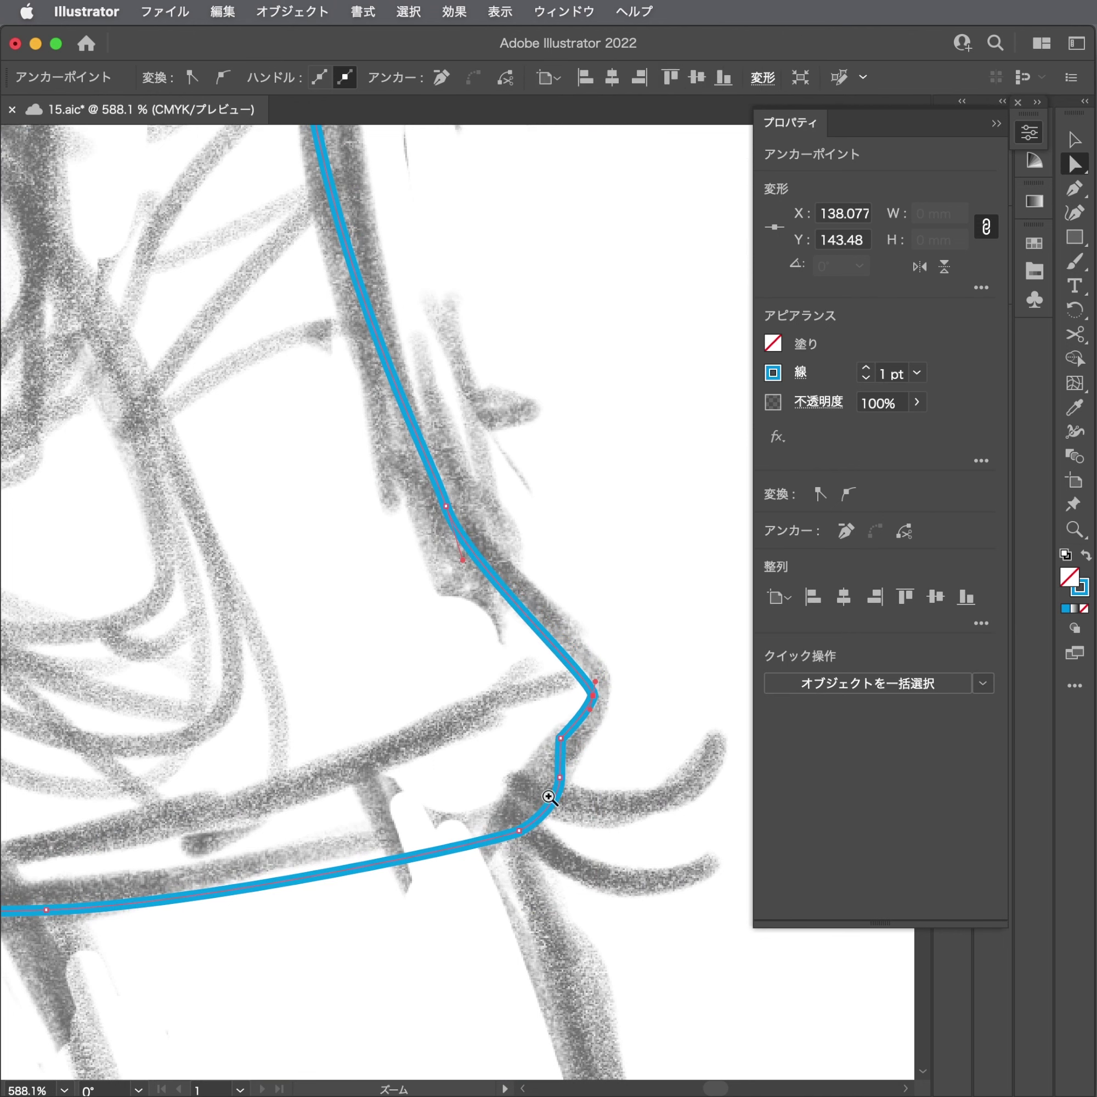
pyautogui.scroll(2, 549, 796)
pyautogui.moveTo(564, 769)
pyautogui.mouseDown()
pyautogui.moveTo(562, 778)
pyautogui.moveTo(569, 747)
pyautogui.moveTo(563, 791)
pyautogui.mouseUp()
pyautogui.click(661, 778)
pyautogui.scroll(-5, 425, 778)
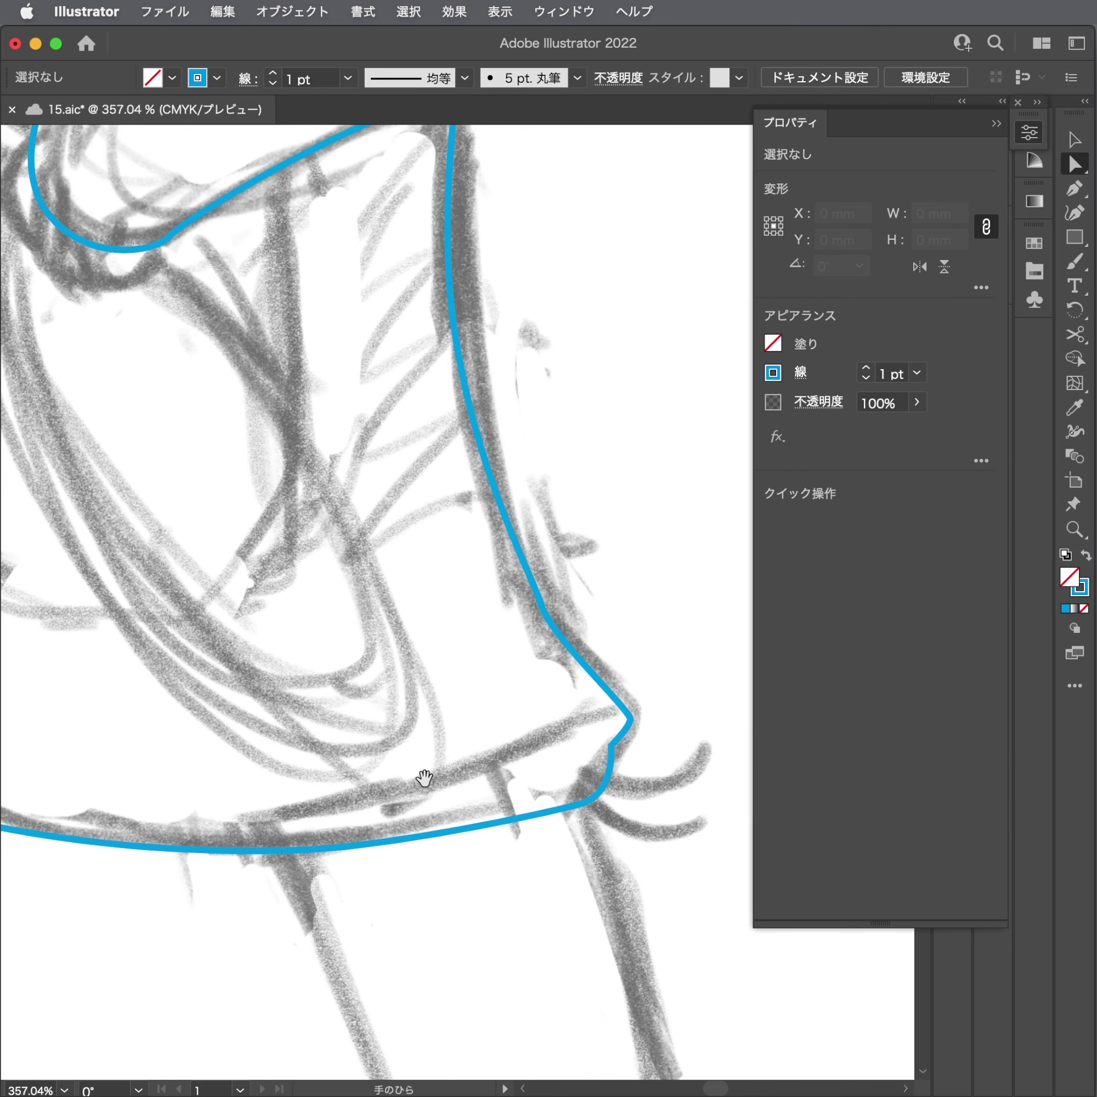
pyautogui.moveTo(424, 777); pyautogui.dragTo(186, 649)
# Draw the curved, pointed tie ribbon shapes beside the hem corner.
pyautogui.press('p')
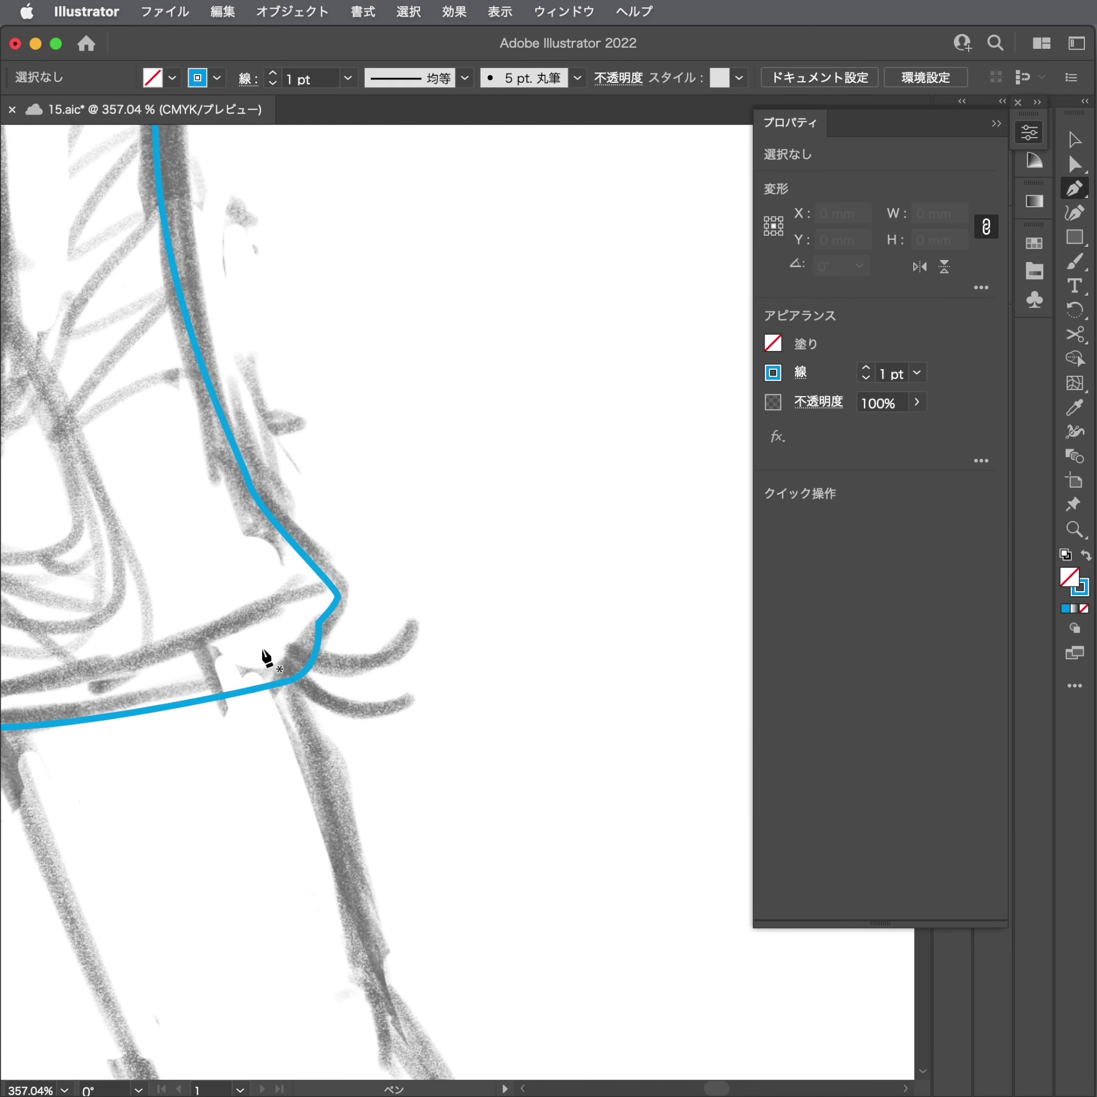
pyautogui.click(264, 646)
pyautogui.moveTo(350, 660)
pyautogui.mouseDown()
pyautogui.moveTo(411, 631)
pyautogui.moveTo(412, 660)
pyautogui.moveTo(339, 678)
pyautogui.moveTo(352, 718)
pyautogui.mouseUp()
pyautogui.scroll(3, 311, 673)
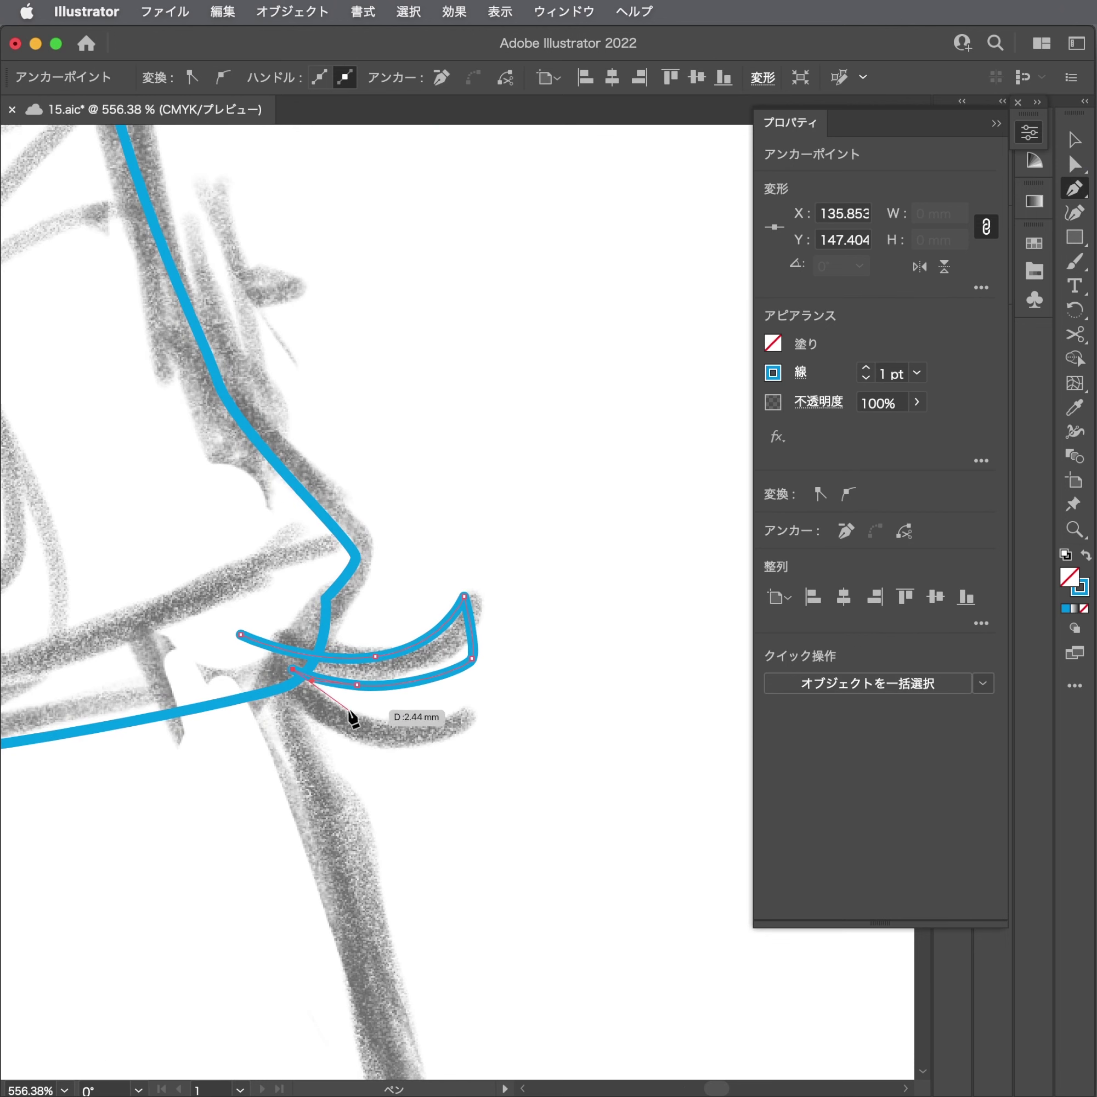
pyautogui.moveTo(461, 703)
pyautogui.mouseDown()
pyautogui.moveTo(448, 725)
pyautogui.moveTo(462, 766)
pyautogui.moveTo(353, 749)
pyautogui.mouseUp()
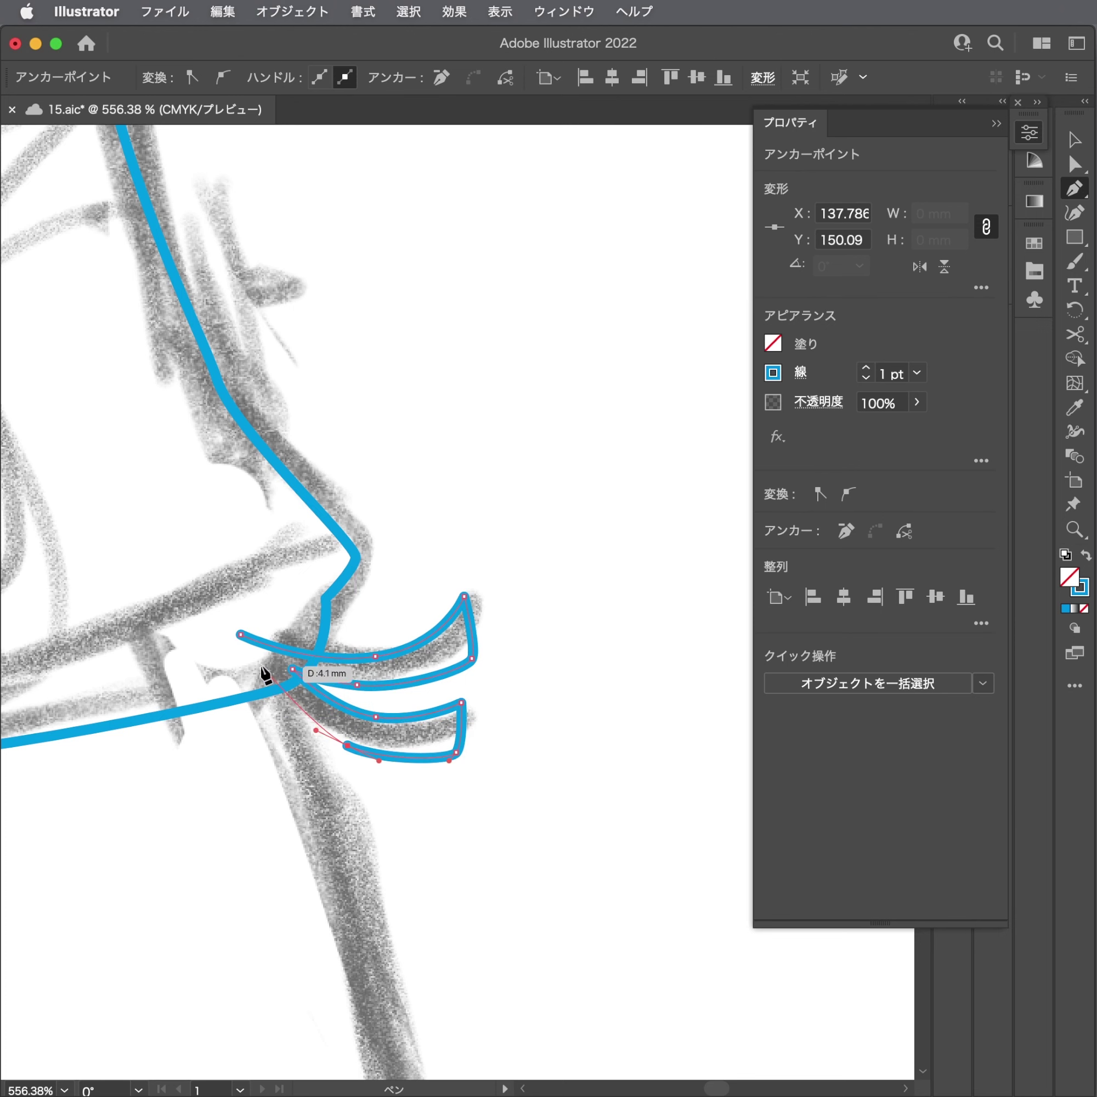
pyautogui.click(240, 636)
pyautogui.keyDown('super'); pyautogui.click(218, 670); pyautogui.keyUp('super')
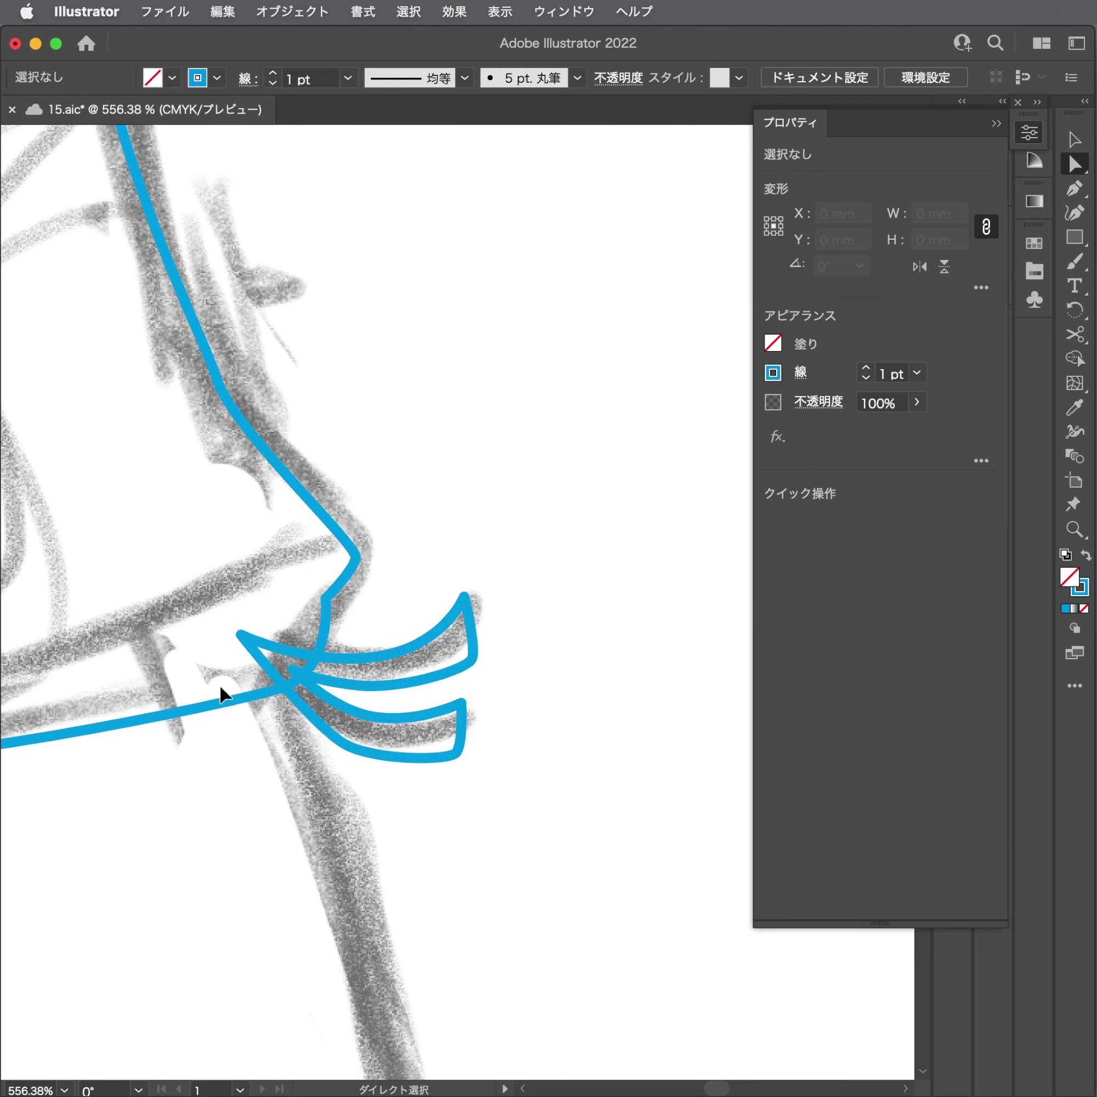
# Reshape the ribbon's lower curve with Direct Selection.
pyautogui.scroll(3, 219, 685)
pyautogui.click(367, 759)
pyautogui.moveTo(362, 760)
pyautogui.mouseDown()
pyautogui.moveTo(318, 734)
pyautogui.moveTo(306, 651)
pyautogui.mouseUp()
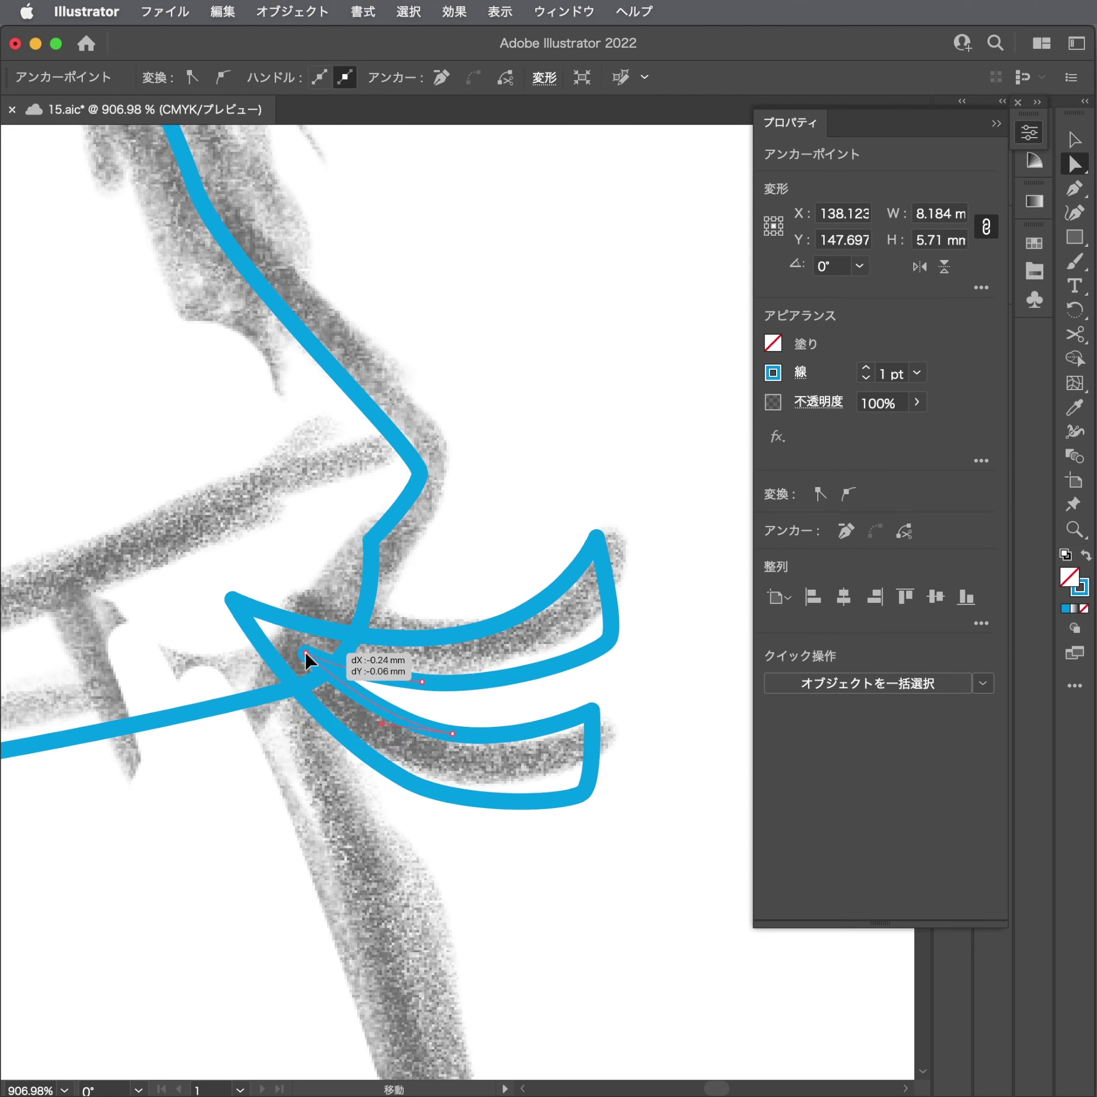
pyautogui.click(443, 714)
pyautogui.scroll(-5, 475, 728)
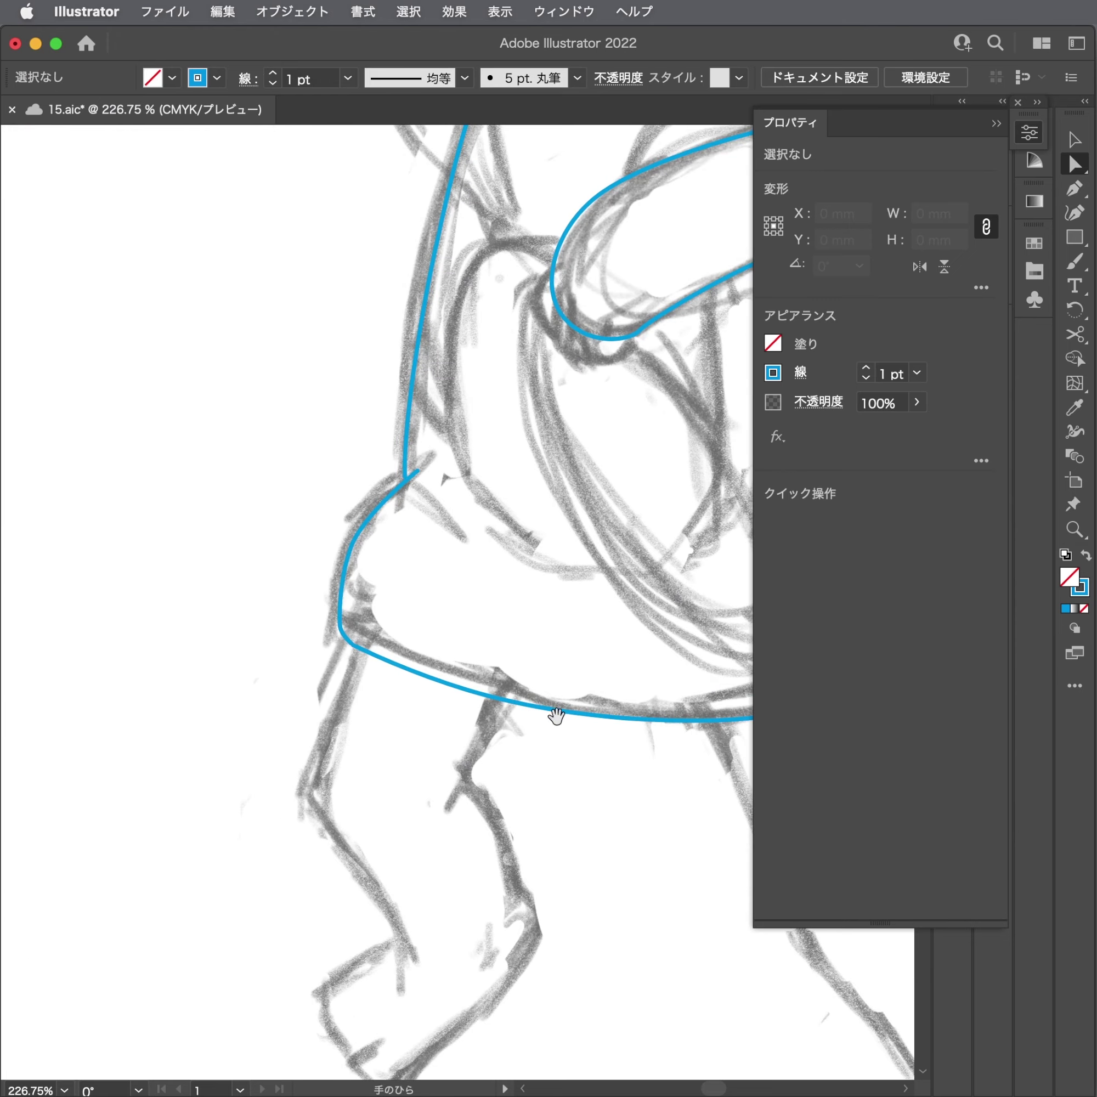
# Trace the outer thigh line from the hem corner around the knee.
pyautogui.scroll(2, 556, 713)
pyautogui.press('p')
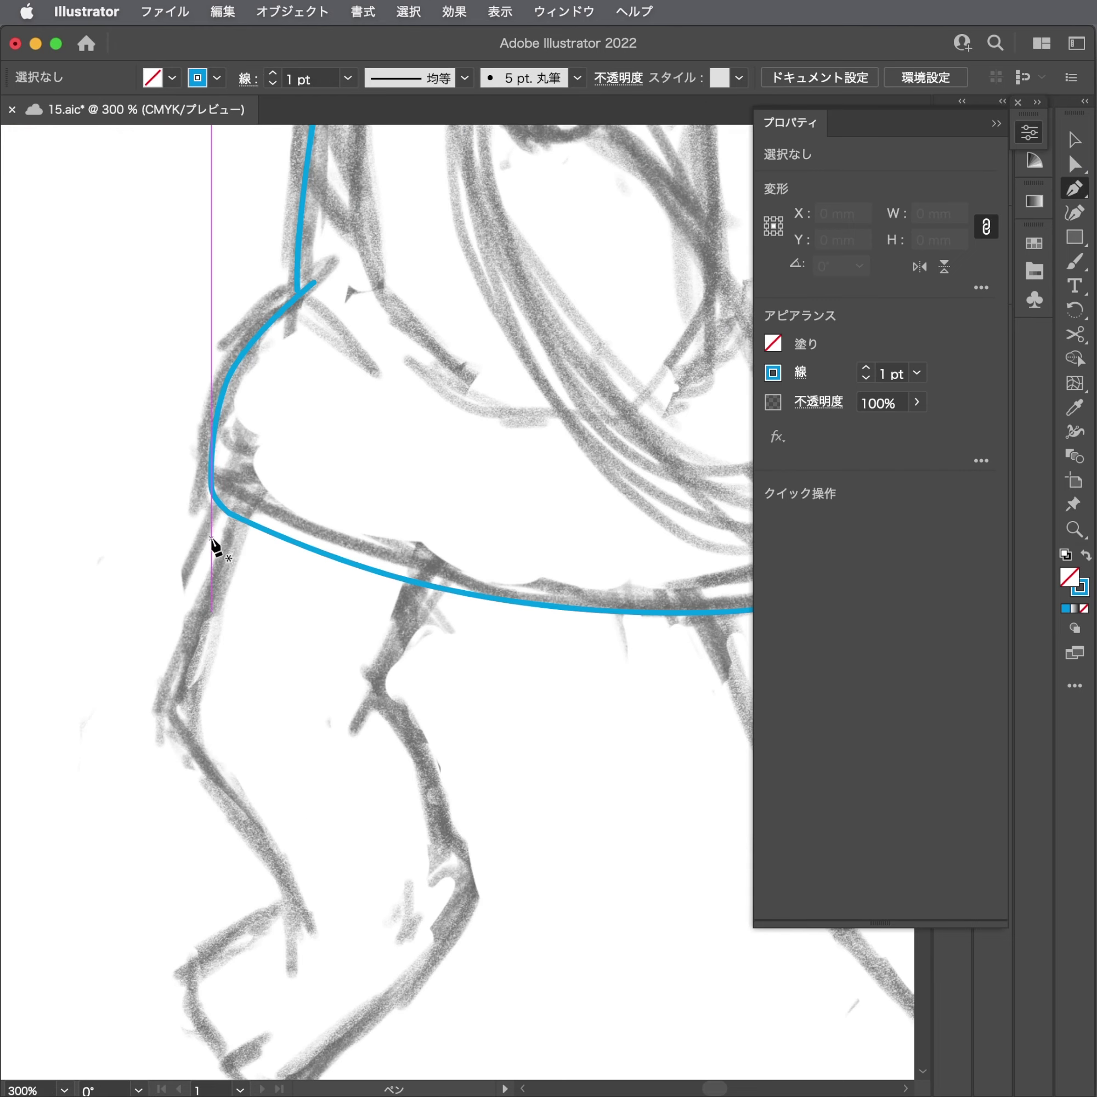
pyautogui.click(229, 513)
pyautogui.moveTo(178, 651)
pyautogui.mouseDown()
pyautogui.moveTo(172, 738)
pyautogui.moveTo(184, 754)
pyautogui.mouseUp()
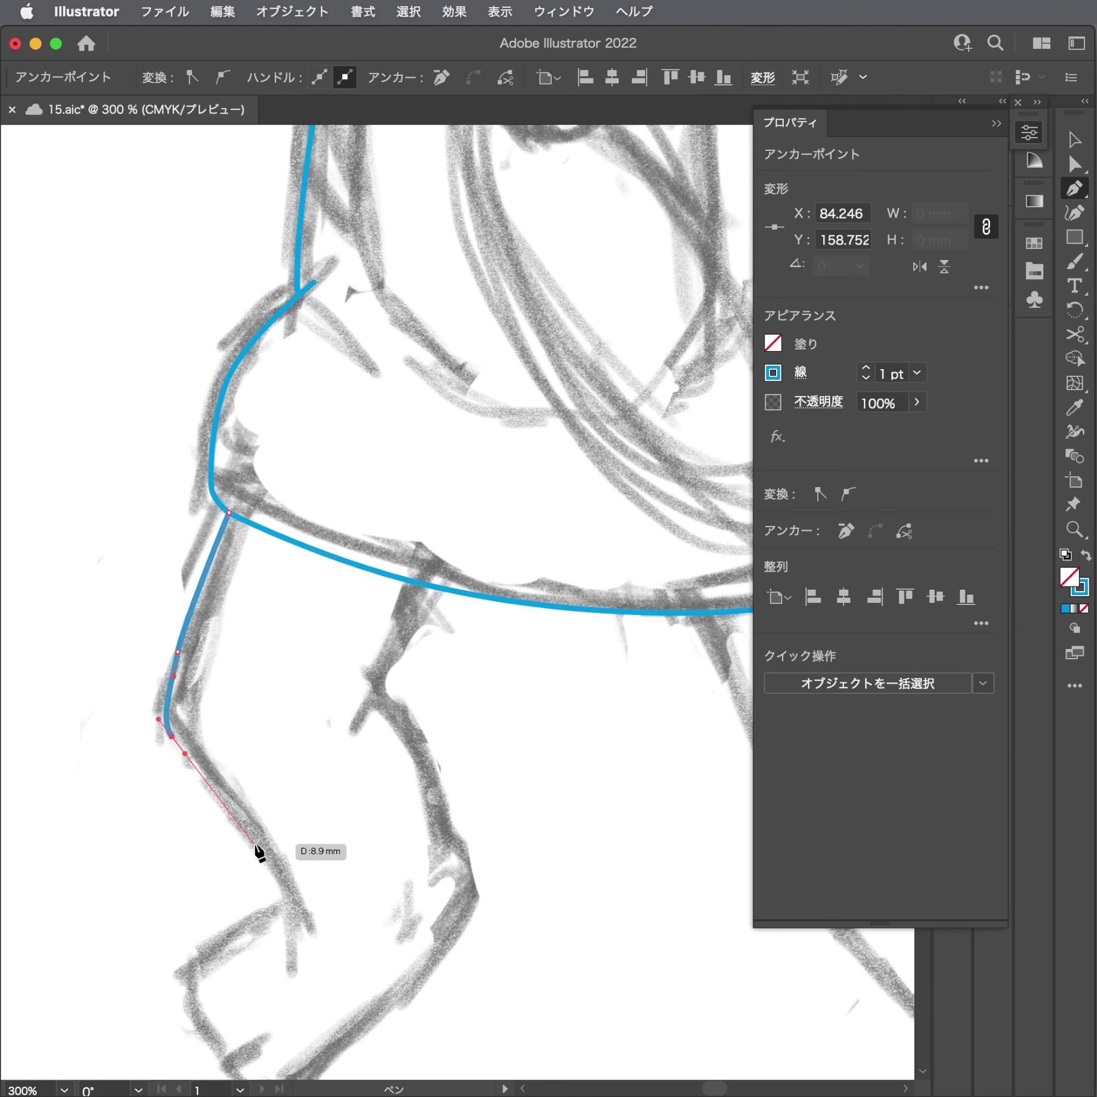
pyautogui.moveTo(256, 843); pyautogui.dragTo(285, 880)
pyautogui.press('Escape')
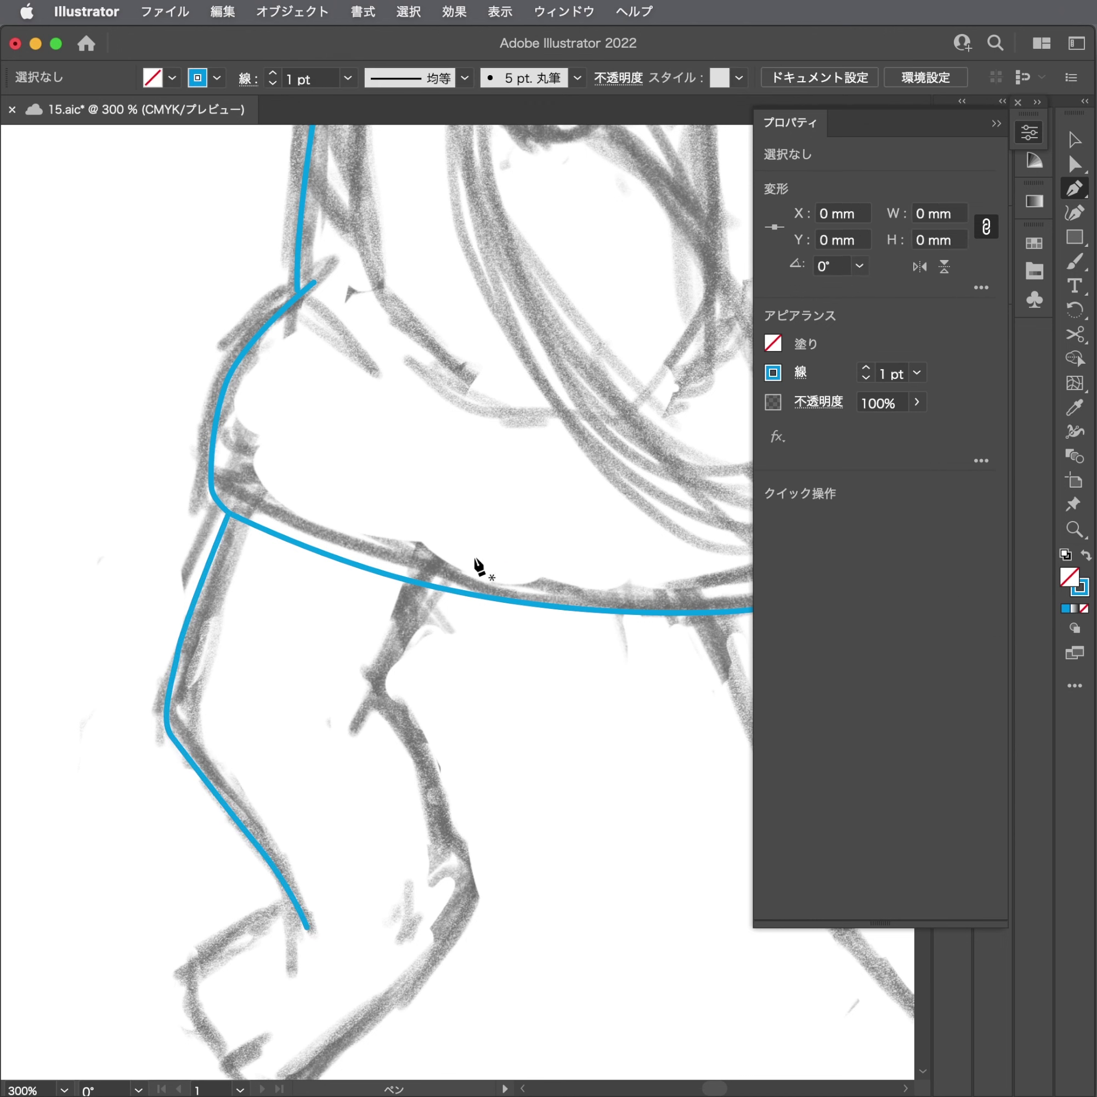
# Add the inner thigh line and the shin line down to the ankle.
pyautogui.click(426, 585)
pyautogui.click(355, 720)
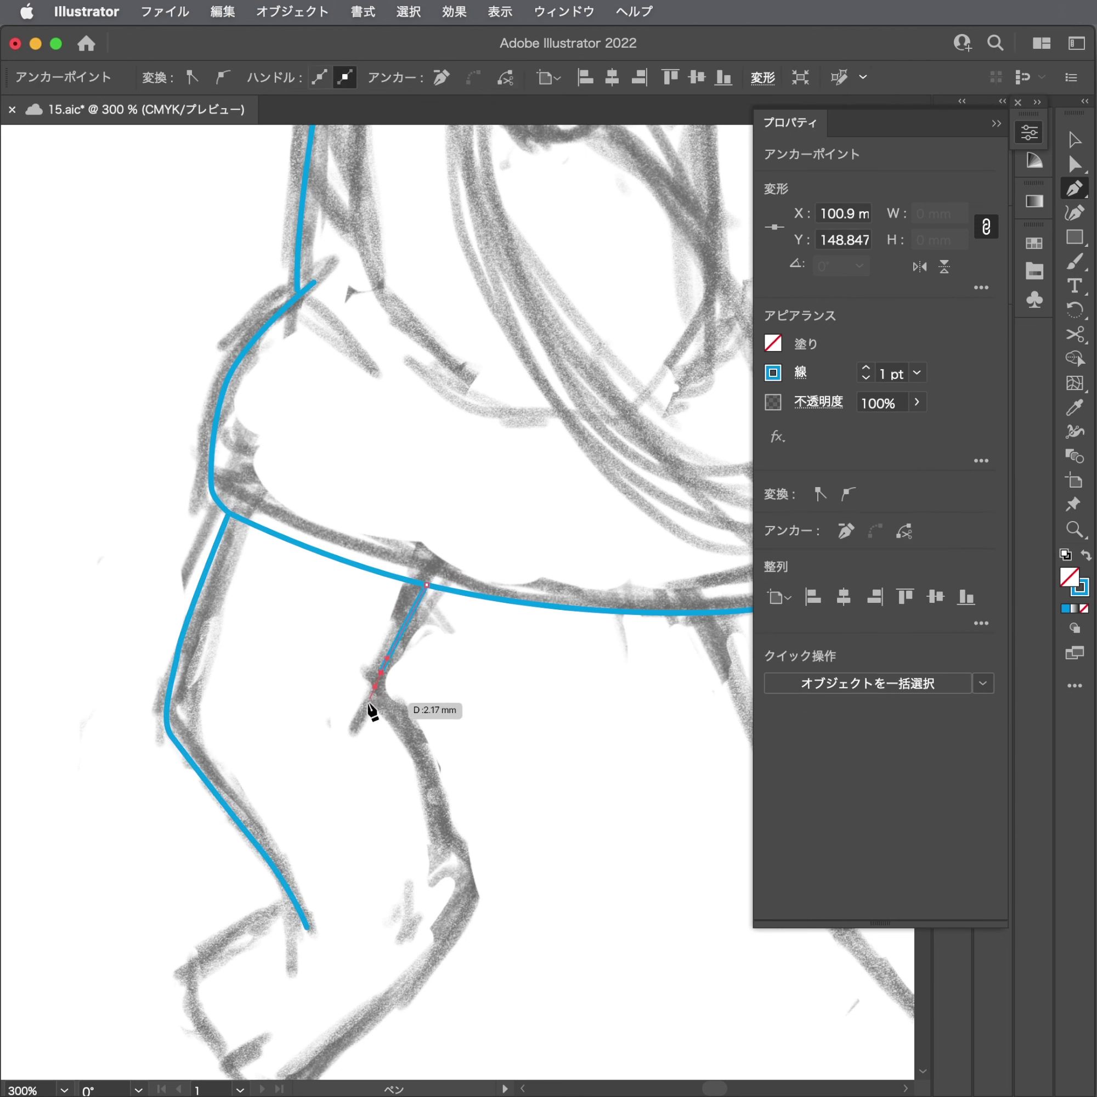
pyautogui.press('Escape')
pyautogui.press('a')
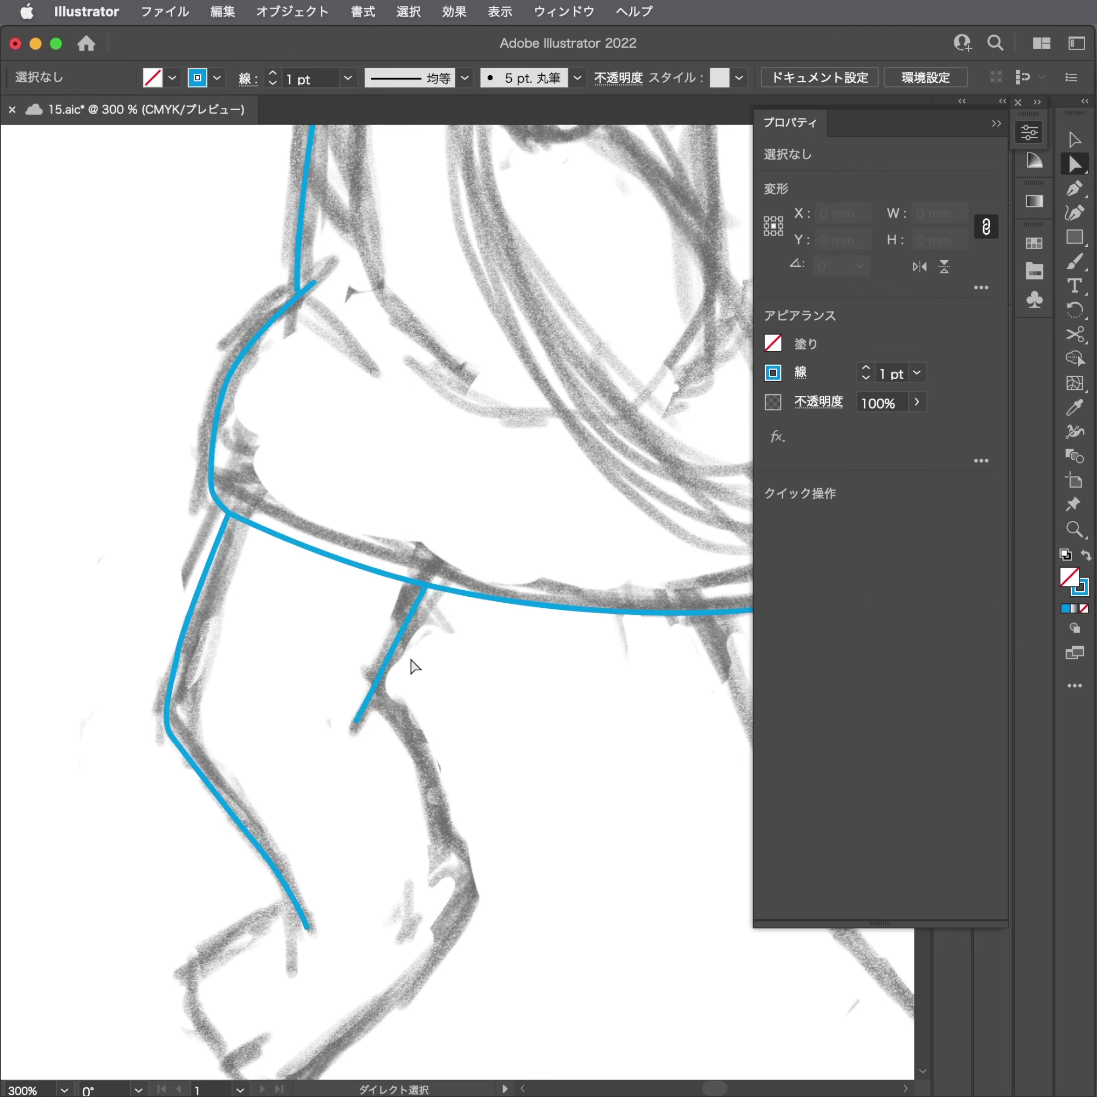
pyautogui.press('p')
pyautogui.click(370, 696)
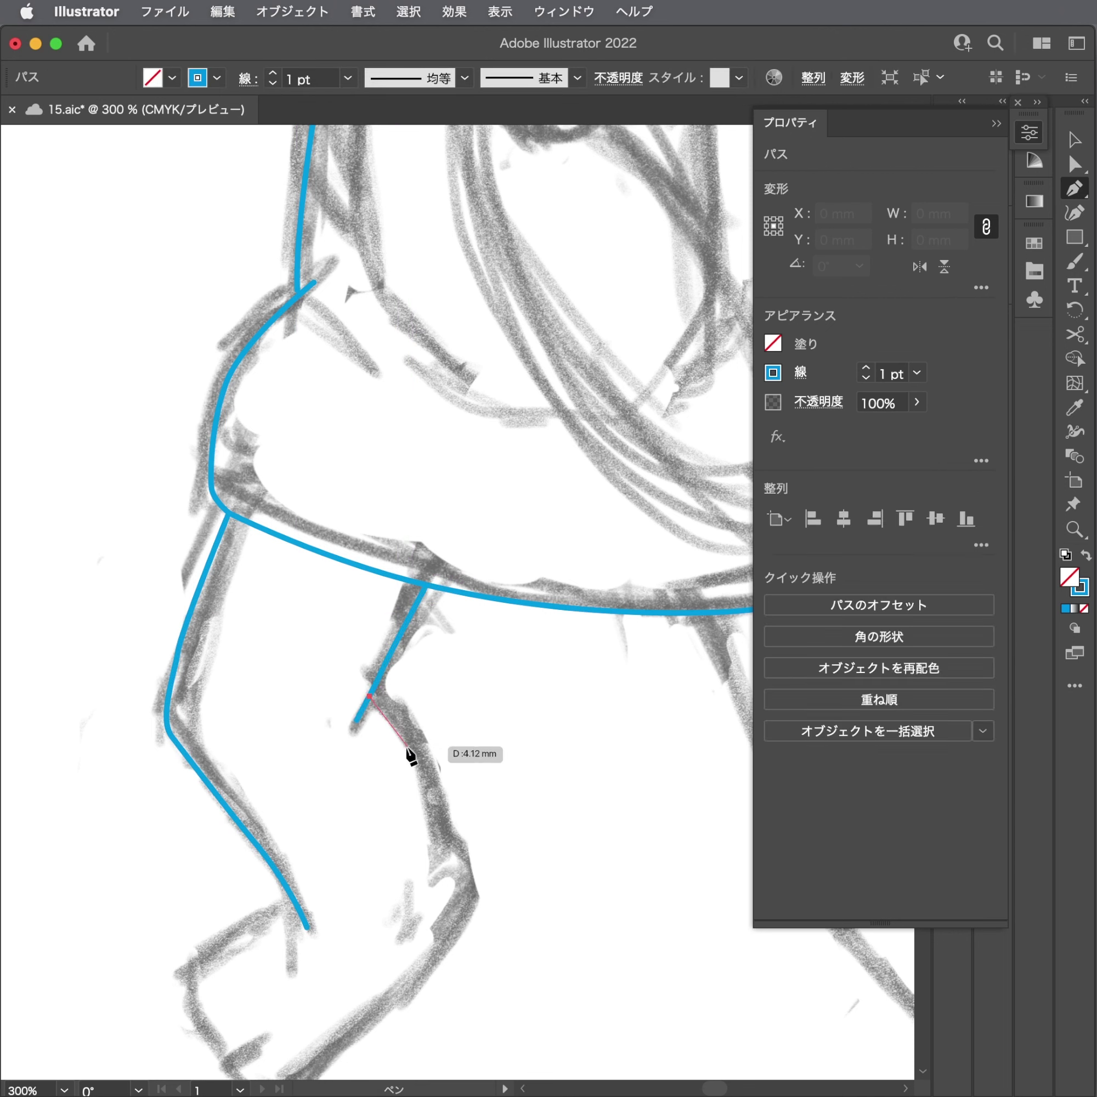
pyautogui.moveTo(433, 778); pyautogui.dragTo(432, 778)
pyautogui.moveTo(438, 848); pyautogui.dragTo(446, 916)
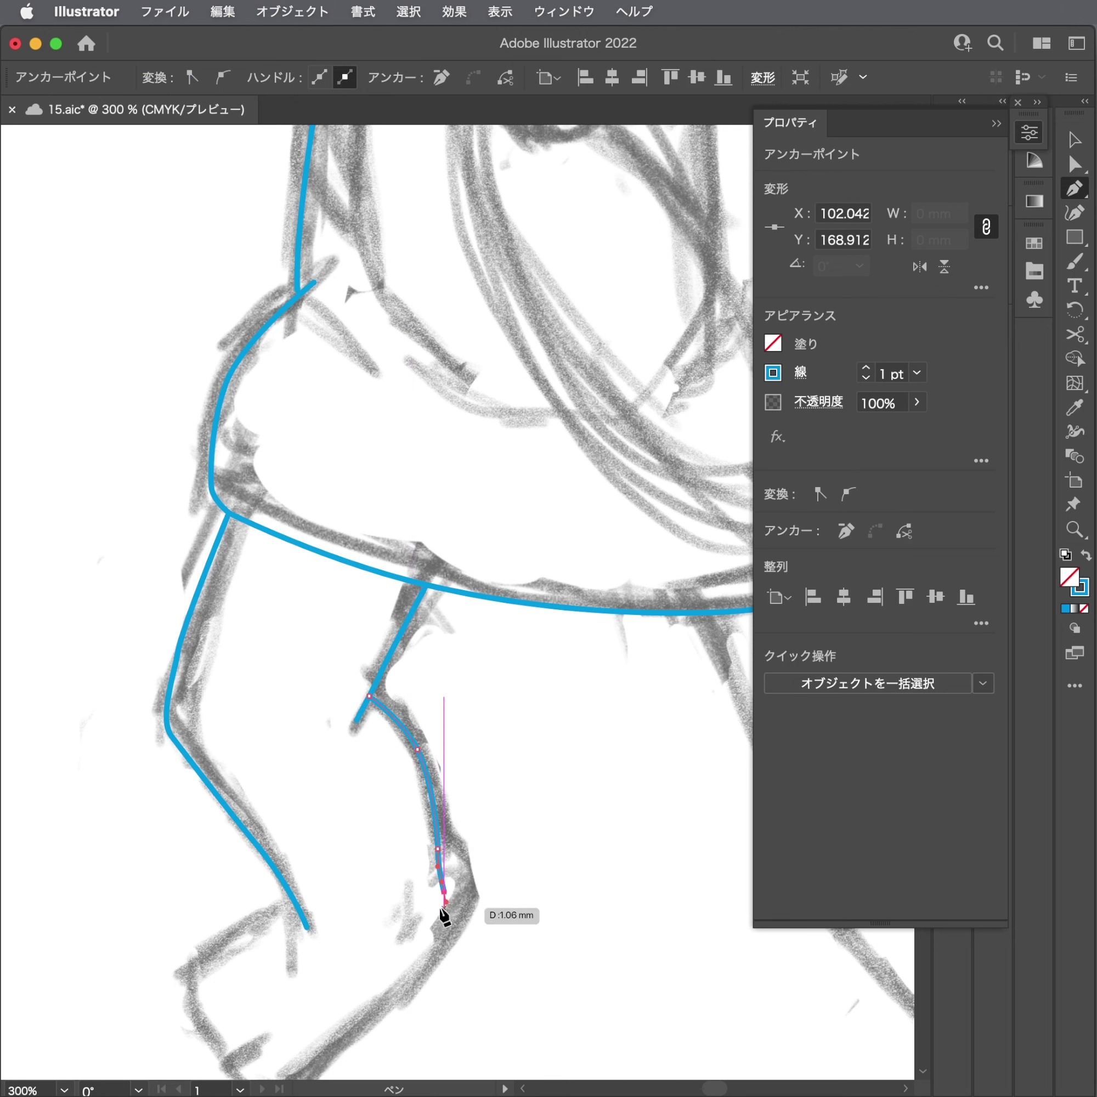
pyautogui.press('Escape')
pyautogui.scroll(-5, 441, 881)
# Outline the left foot around the heel, along the sole and up to the toes.
pyautogui.click(319, 777)
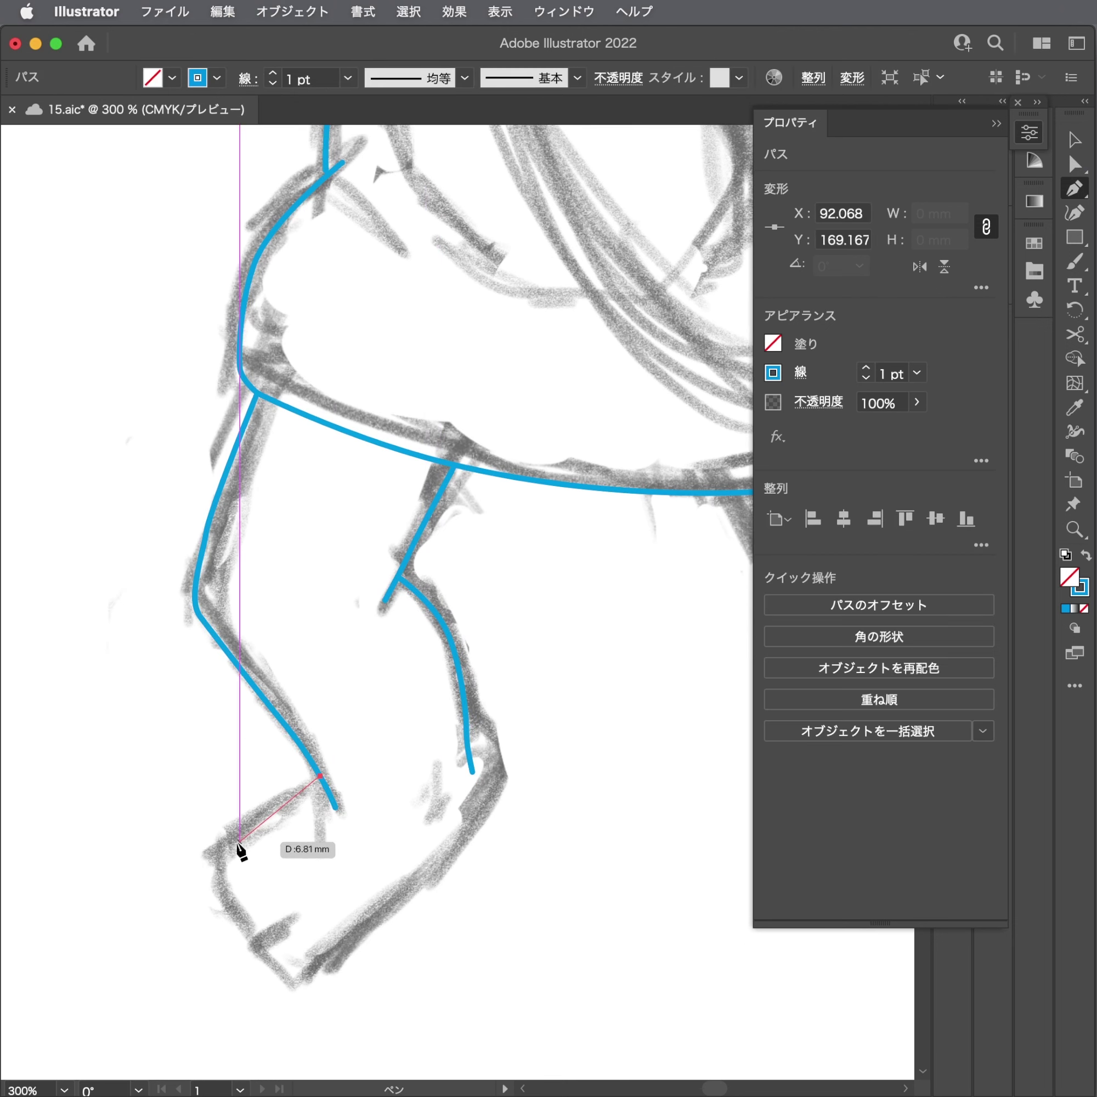
pyautogui.click(229, 847)
pyautogui.moveTo(230, 901); pyautogui.dragTo(230, 899)
pyautogui.hotkey('ctrl', 'z')
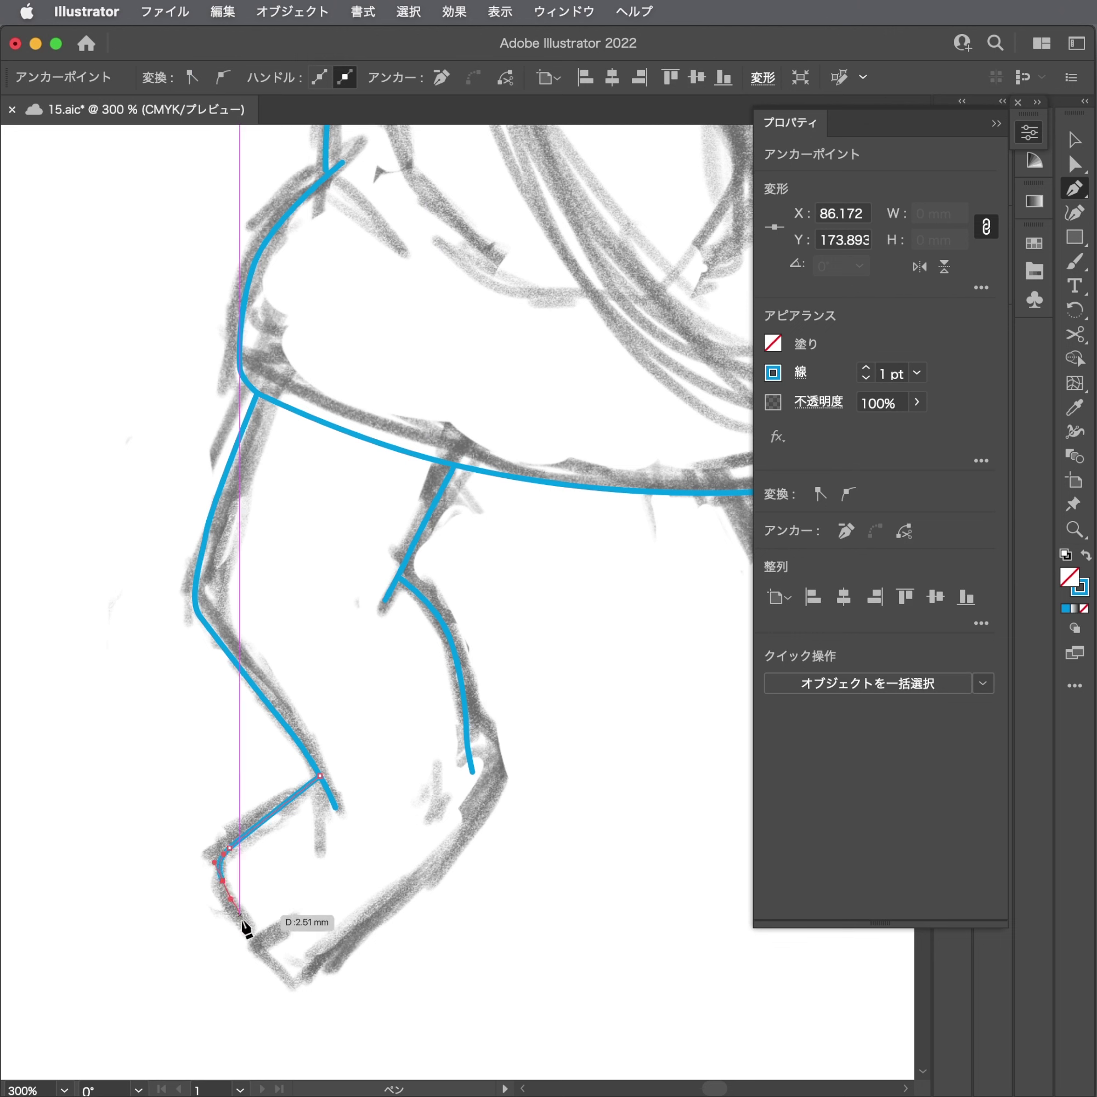
pyautogui.moveTo(279, 971)
pyautogui.mouseDown()
pyautogui.moveTo(289, 977)
pyautogui.moveTo(357, 932)
pyautogui.mouseUp()
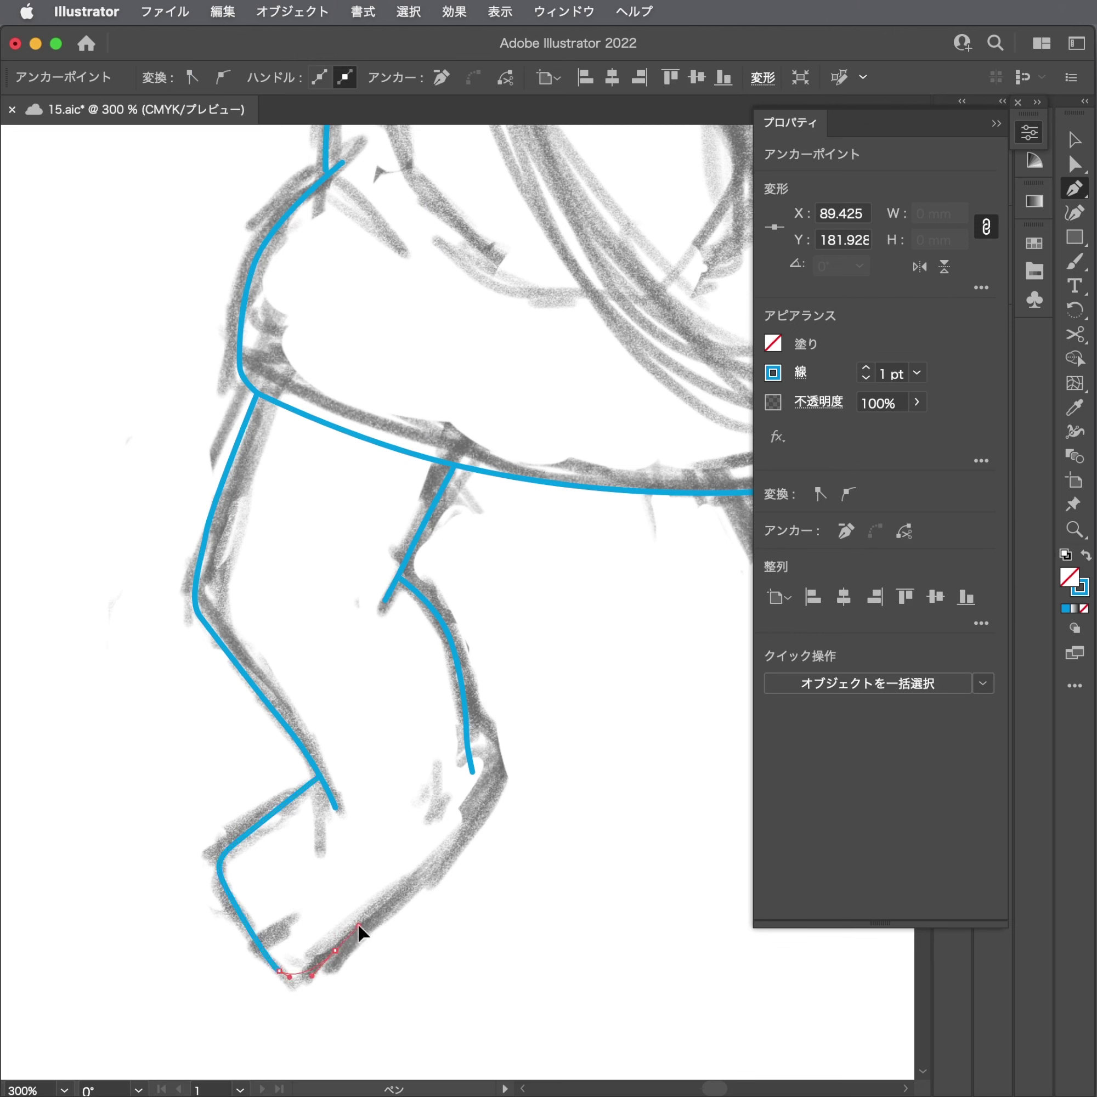
pyautogui.moveTo(454, 847)
pyautogui.mouseDown()
pyautogui.moveTo(488, 820)
pyautogui.moveTo(504, 747)
pyautogui.moveTo(496, 787)
pyautogui.moveTo(117, 857)
pyautogui.mouseUp()
pyautogui.press('a')
pyautogui.click(522, 734)
pyautogui.scroll(3, 513, 750)
# Trace the right leg's front contour from the hemline down to the top of the foot.
pyautogui.click(527, 732)
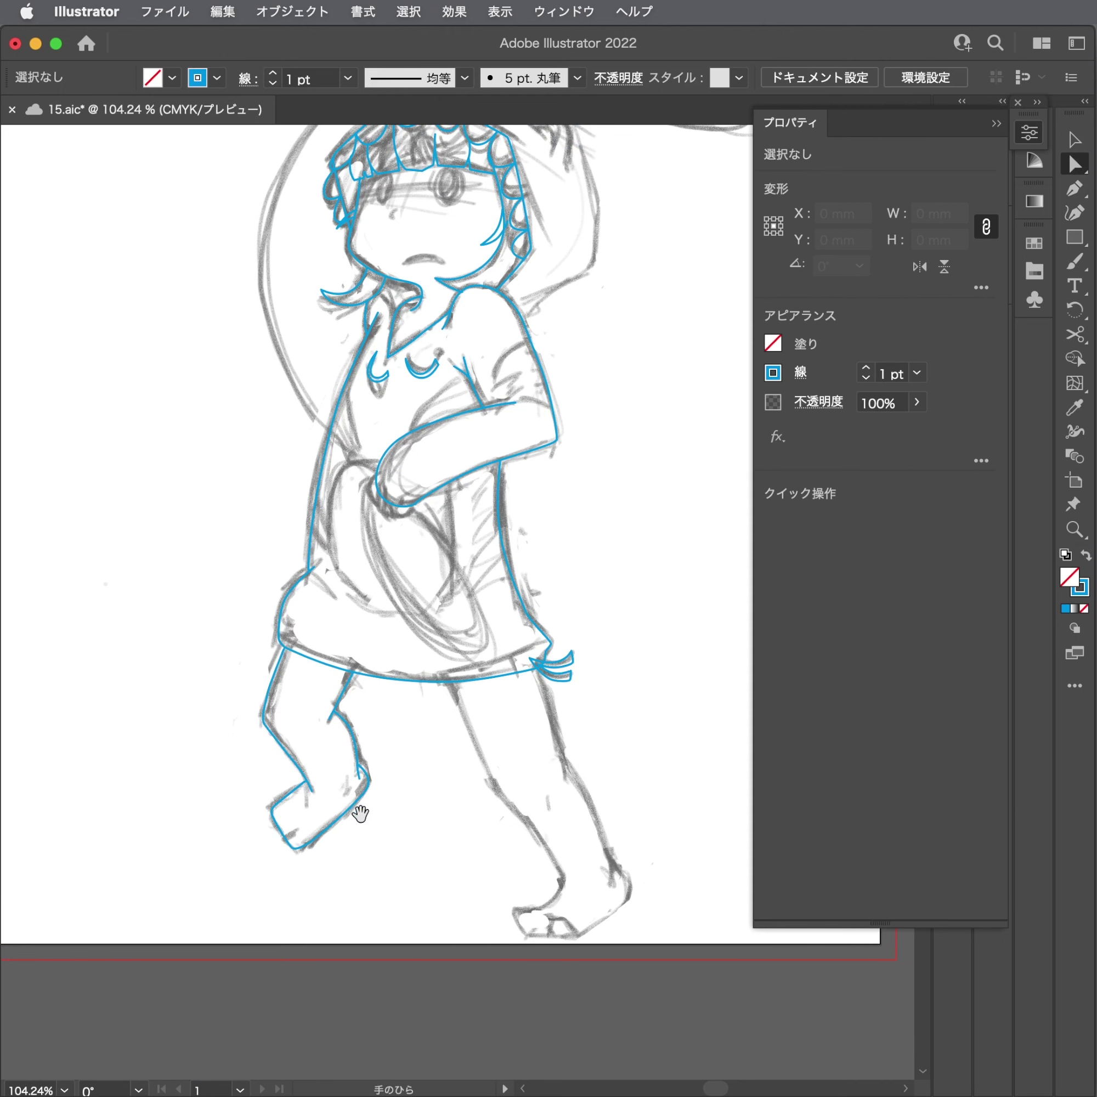
pyautogui.moveTo(360, 814); pyautogui.dragTo(370, 764)
pyautogui.moveTo(473, 775); pyautogui.dragTo(703, 729)
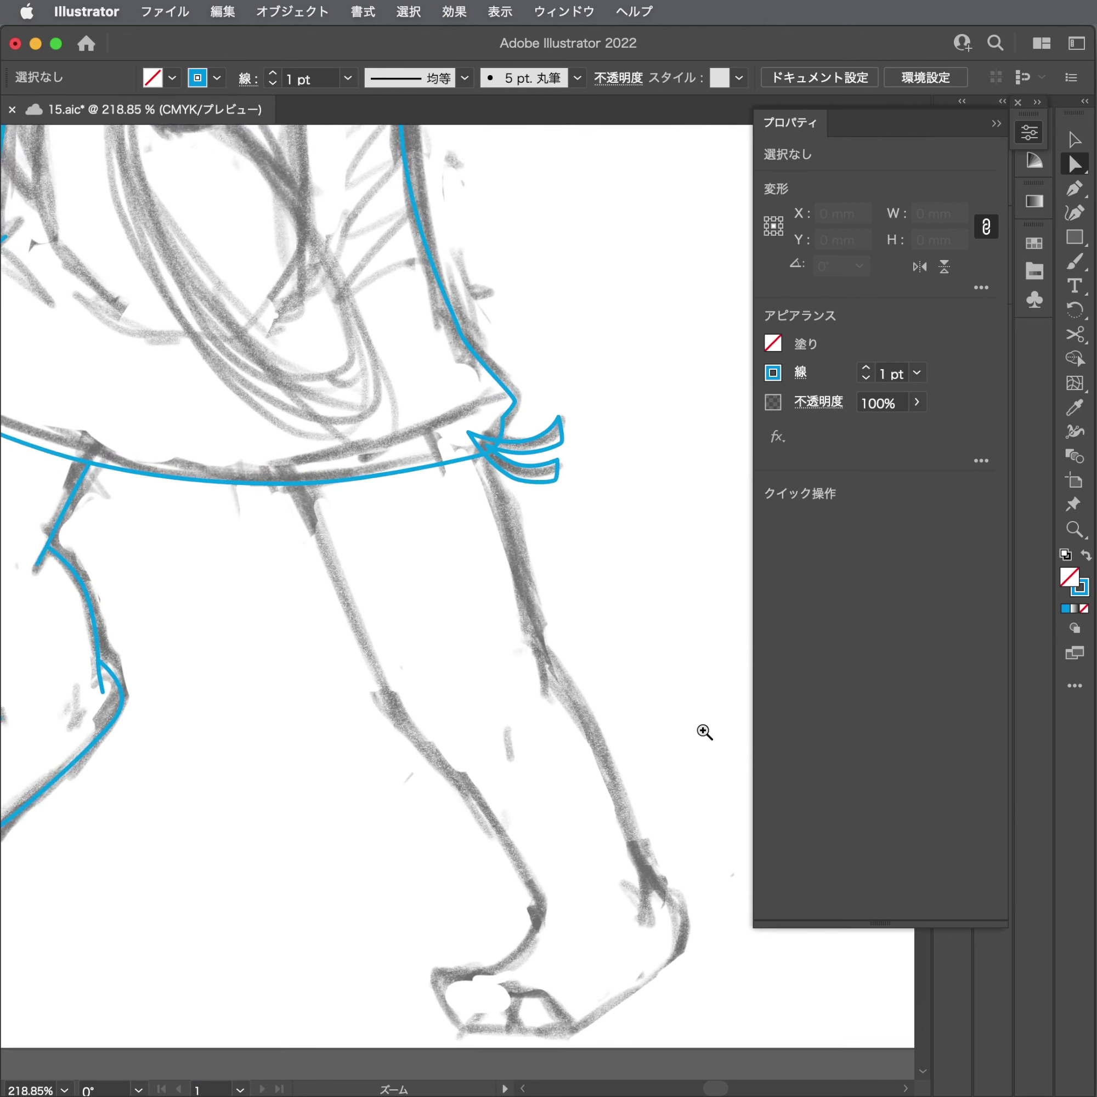
pyautogui.press('p')
pyautogui.click(267, 449)
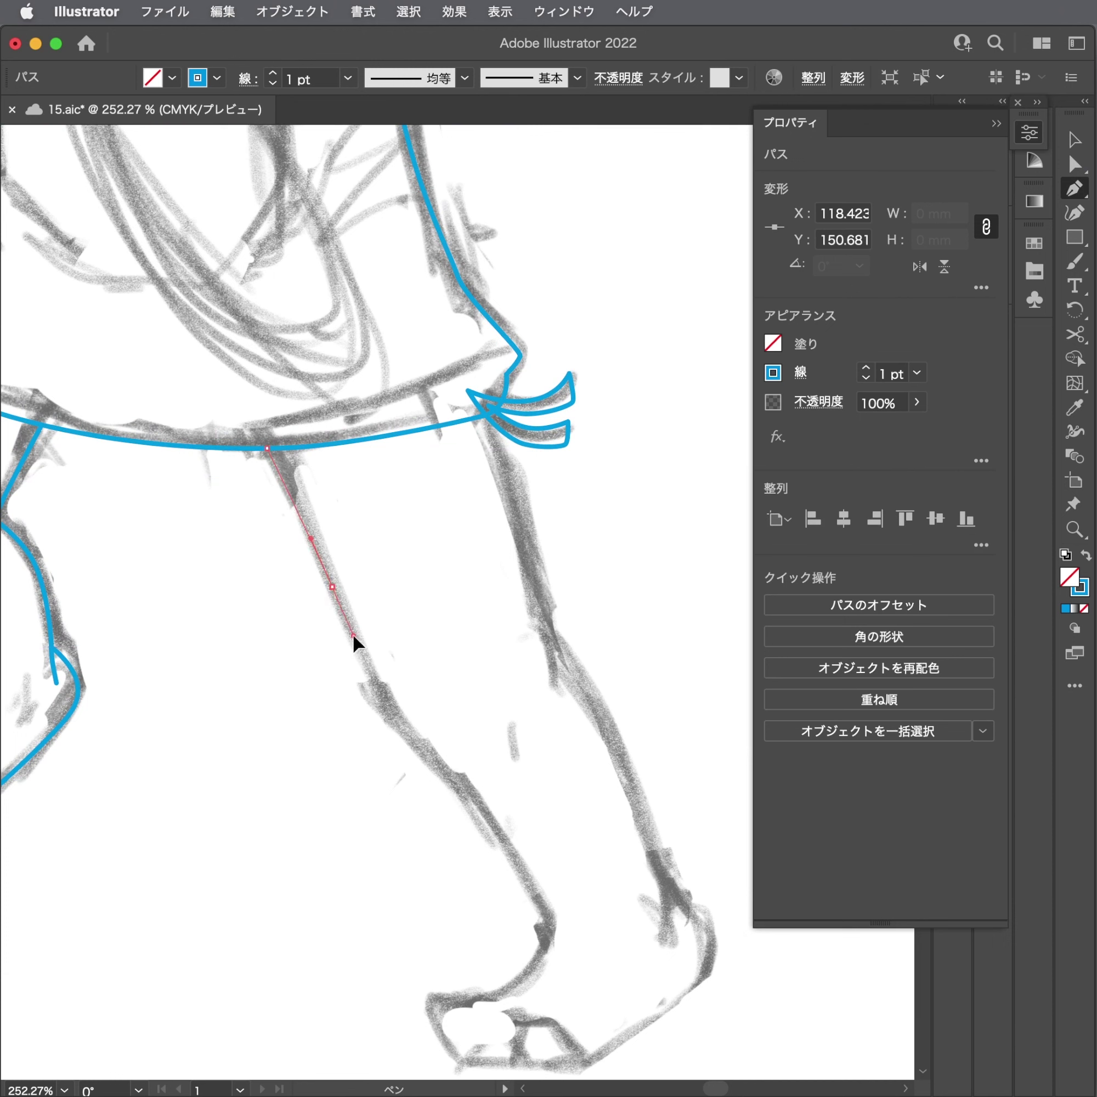
pyautogui.moveTo(353, 634); pyautogui.dragTo(354, 641)
pyautogui.moveTo(397, 730); pyautogui.dragTo(401, 739)
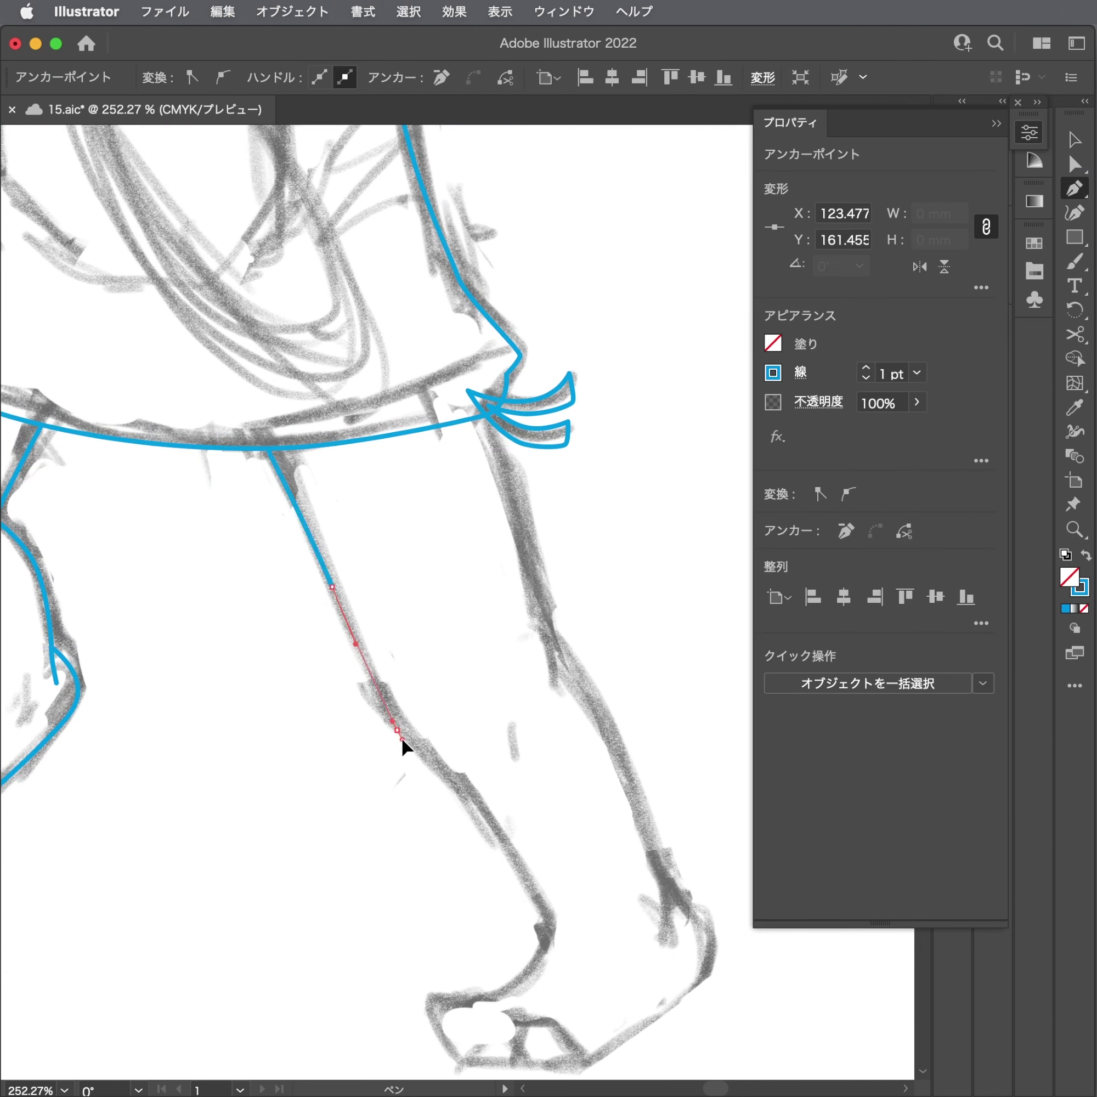
pyautogui.moveTo(494, 830)
pyautogui.mouseDown()
pyautogui.moveTo(541, 894)
pyautogui.moveTo(538, 973)
pyautogui.mouseUp()
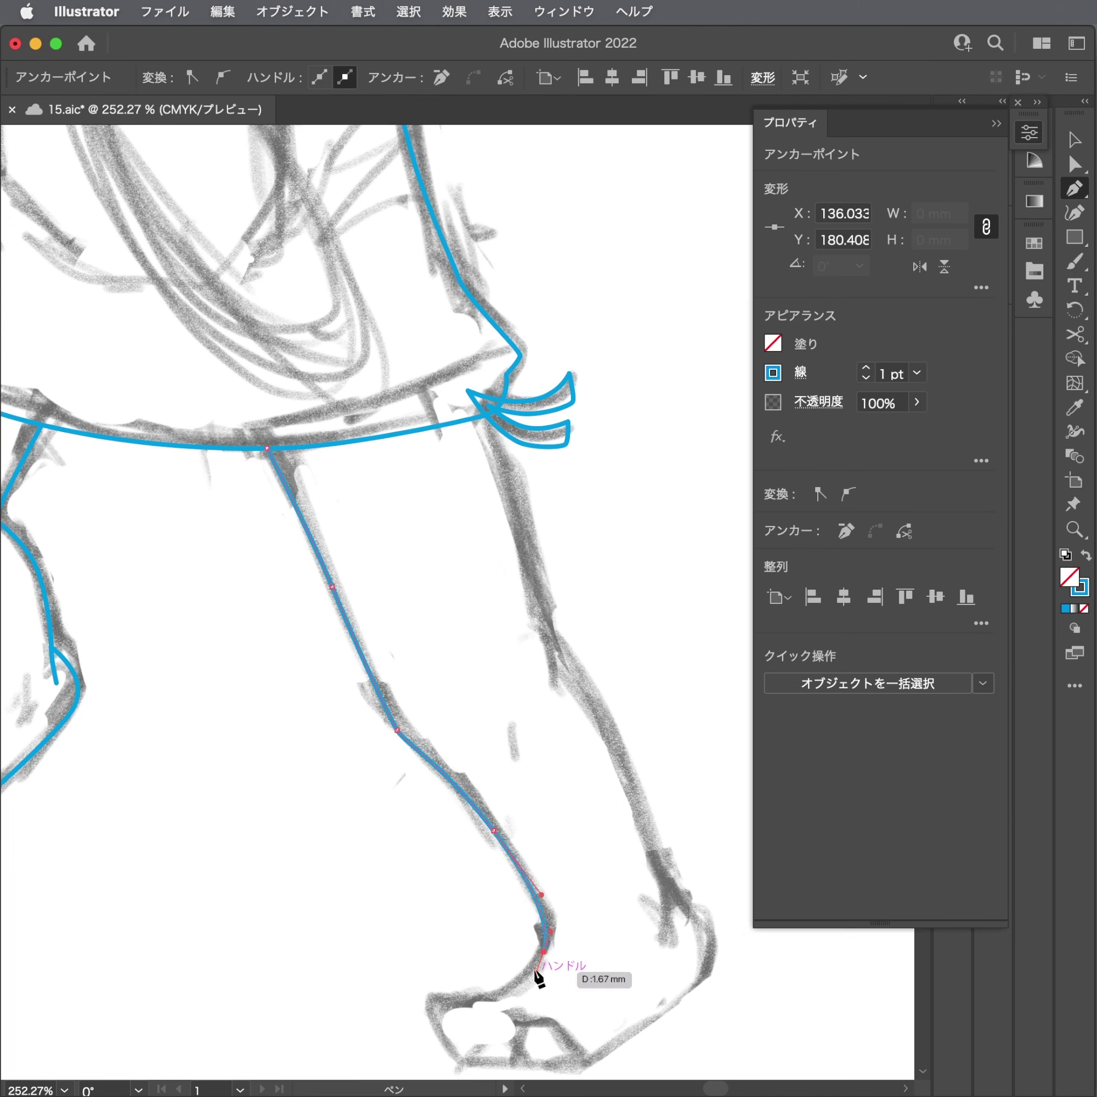
pyautogui.click(482, 998)
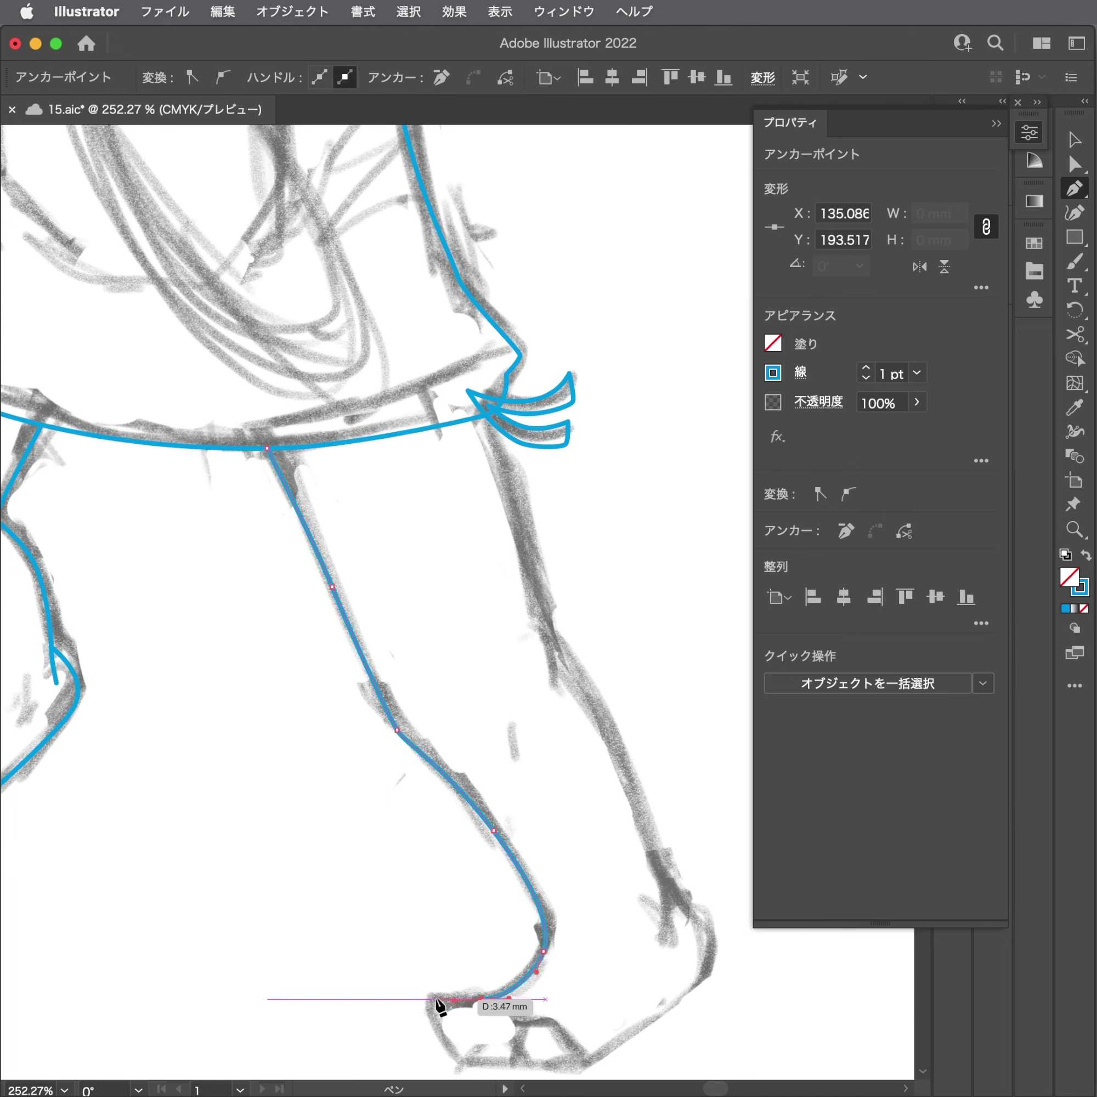
pyautogui.press('Escape')
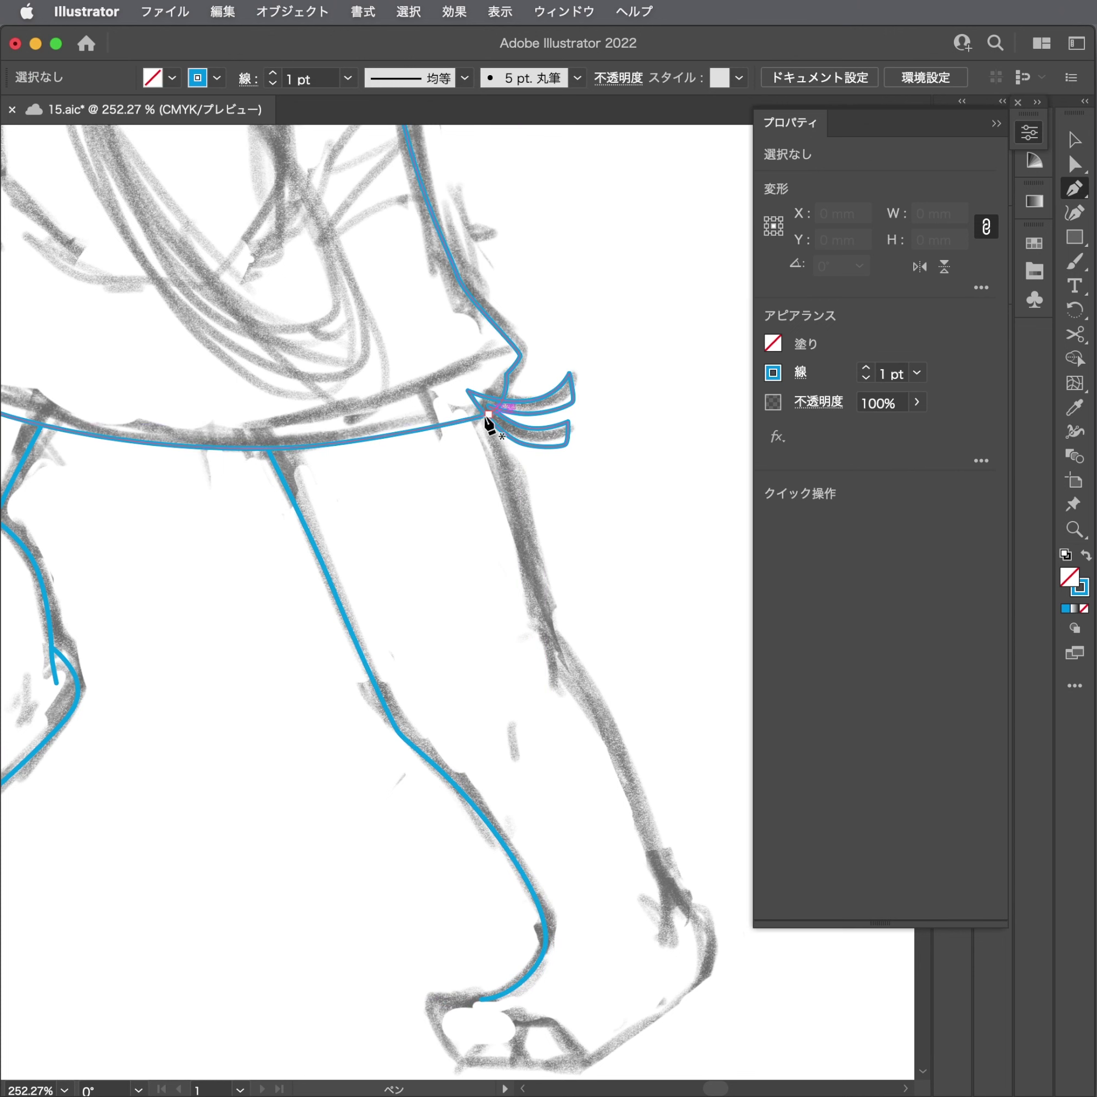
# Draw the back leg line from beneath the tie along the calf to the ankle.
pyautogui.click(488, 414)
pyautogui.click(515, 479)
pyautogui.click(520, 514)
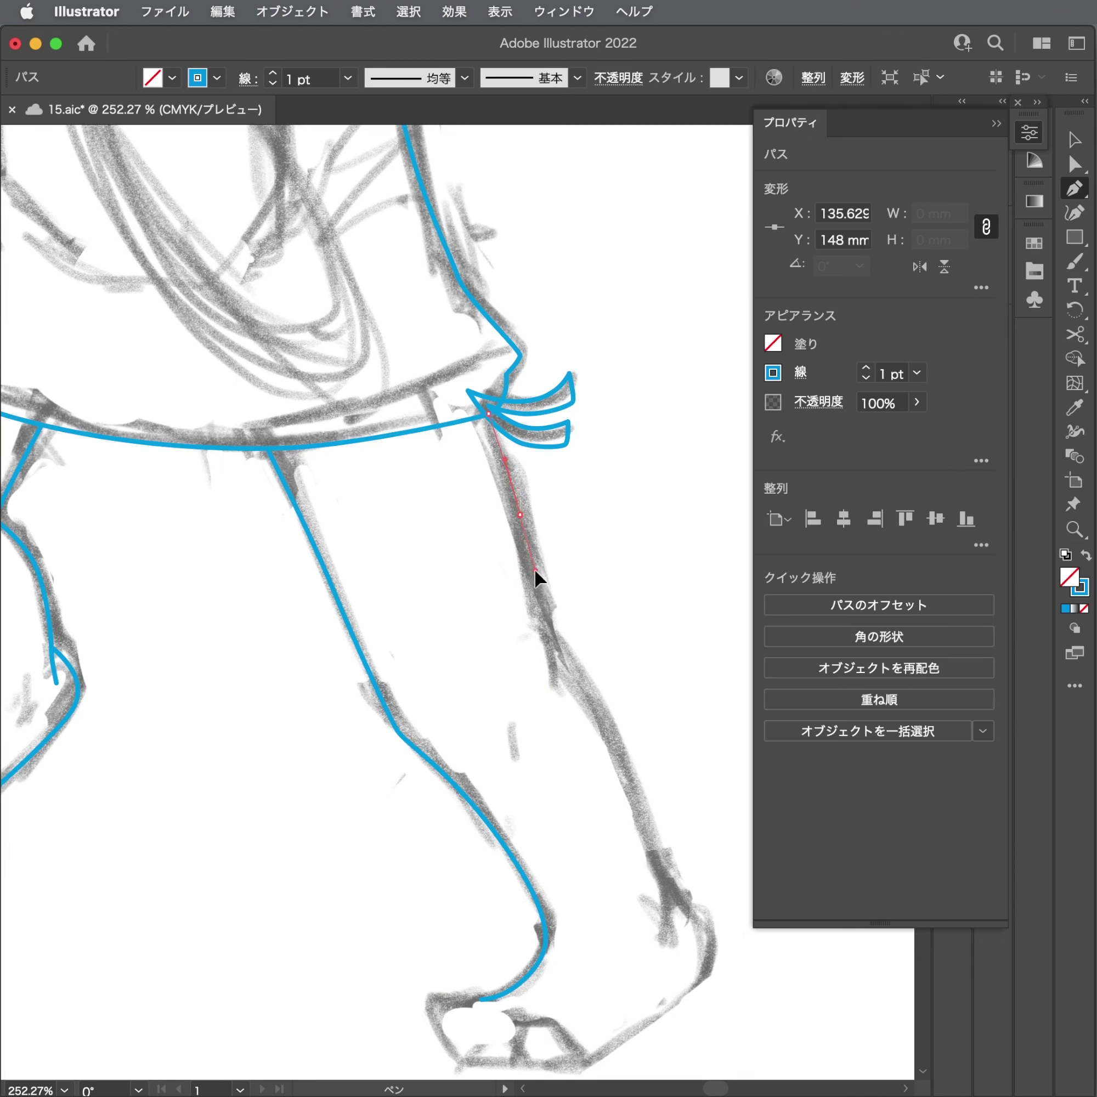
pyautogui.moveTo(557, 641); pyautogui.dragTo(561, 653)
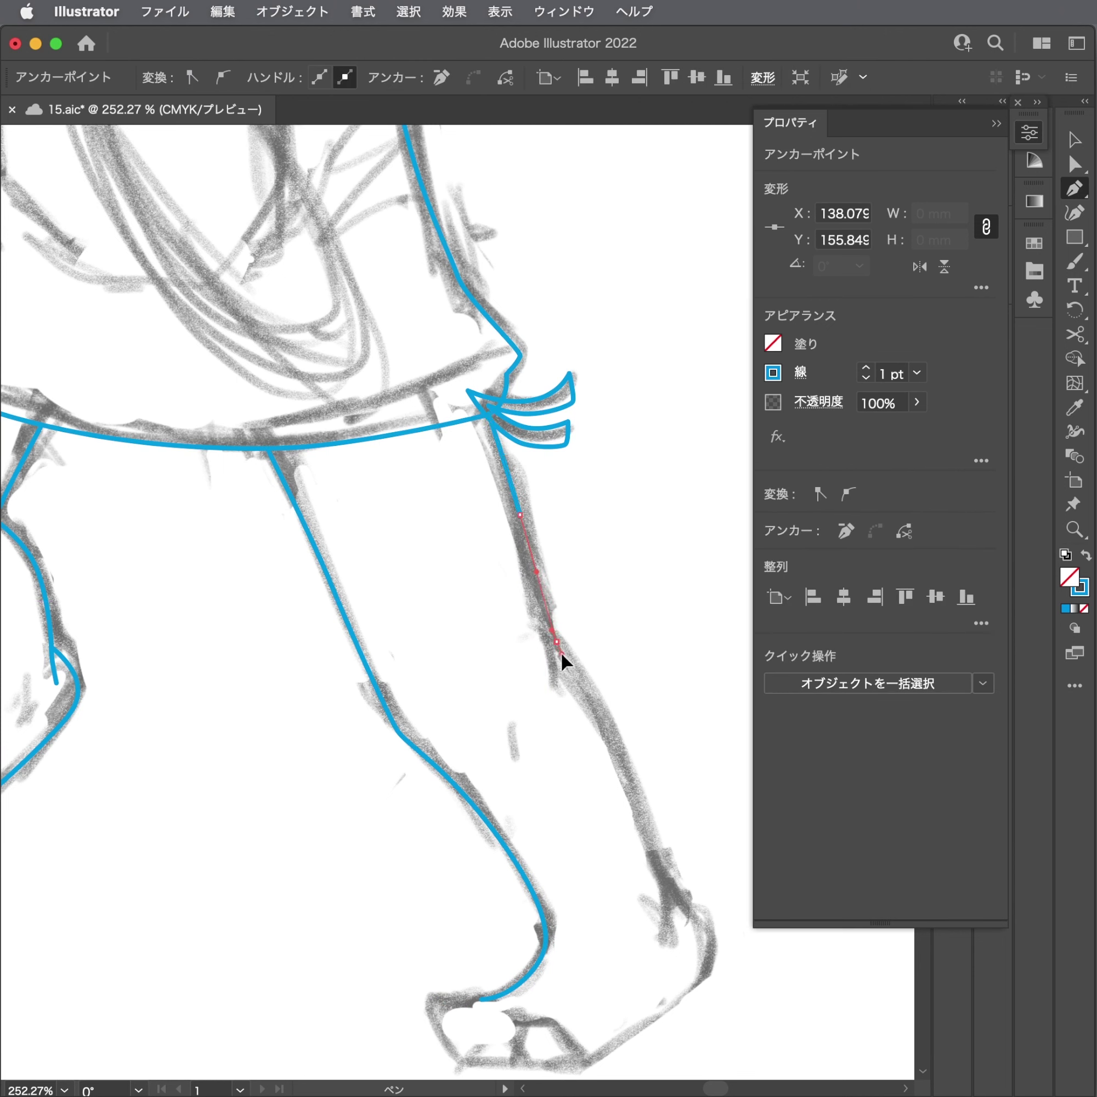
pyautogui.moveTo(617, 740); pyautogui.dragTo(635, 781)
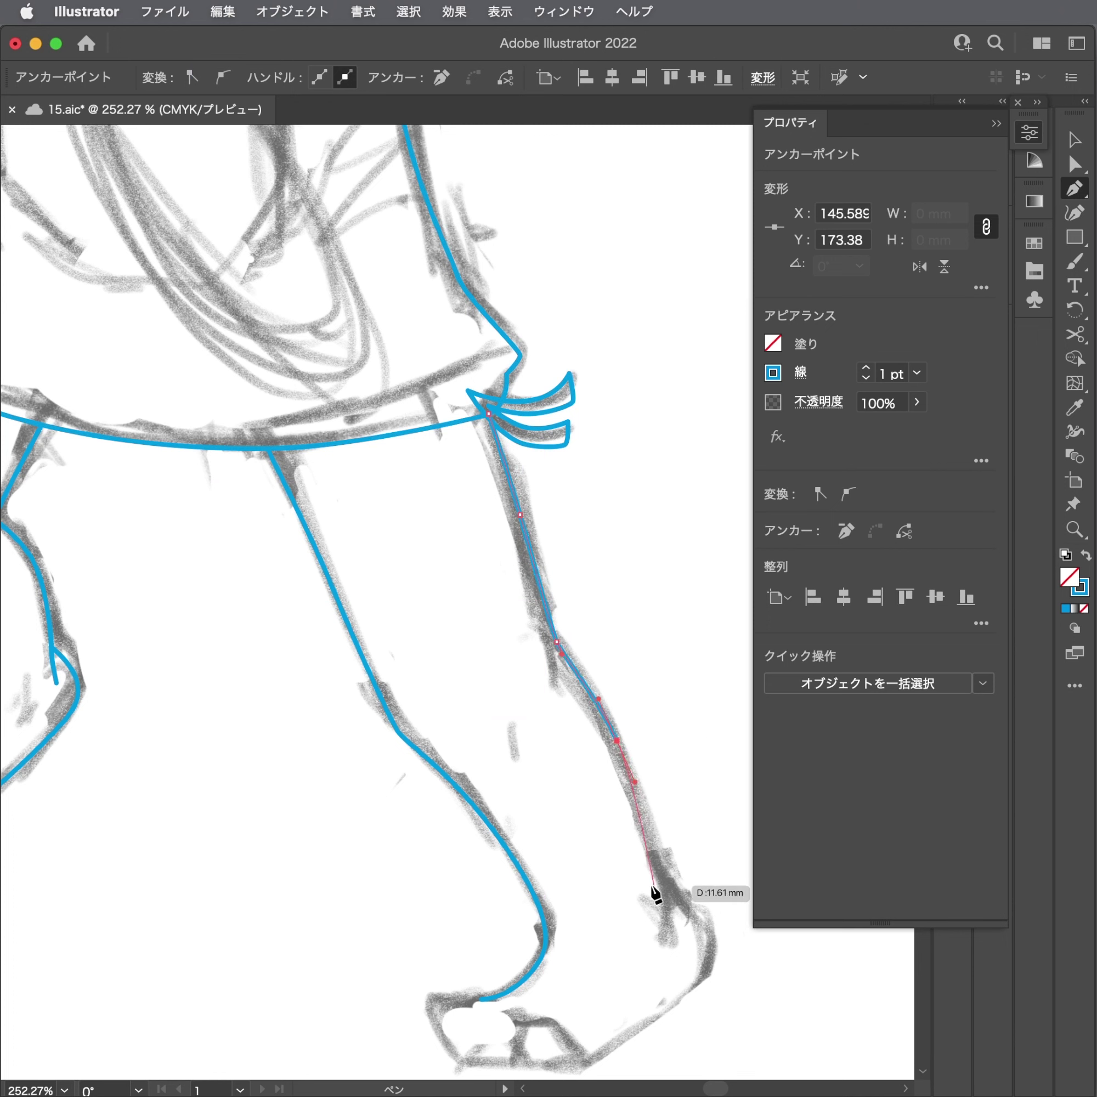
pyautogui.moveTo(672, 898); pyautogui.dragTo(675, 907)
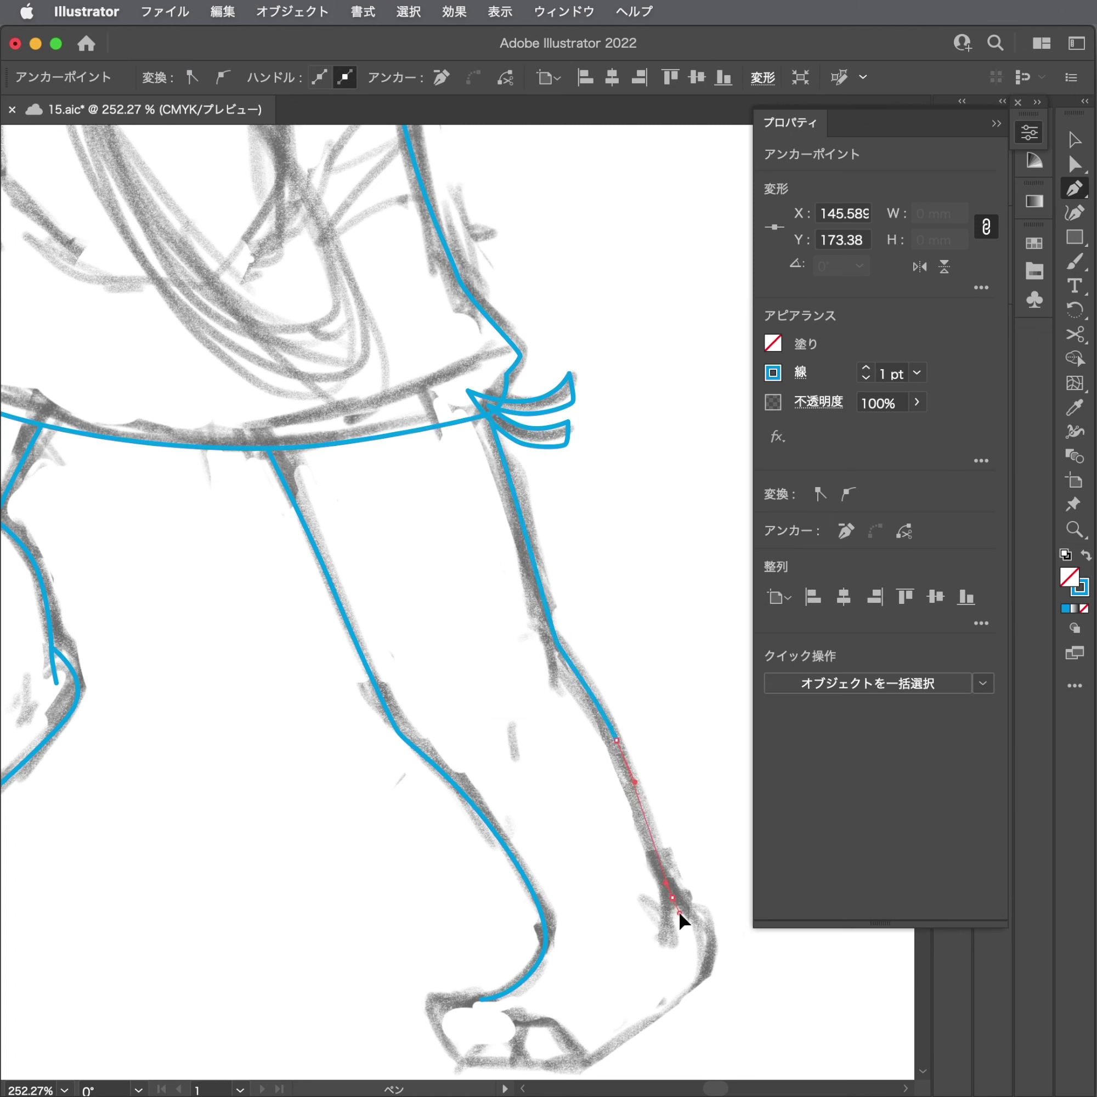
pyautogui.press('a')
pyautogui.moveTo(673, 899); pyautogui.dragTo(665, 915)
# Adjust the calf line's anchors to follow the sketch.
pyautogui.scroll(-5, 634, 835)
pyautogui.click(580, 881)
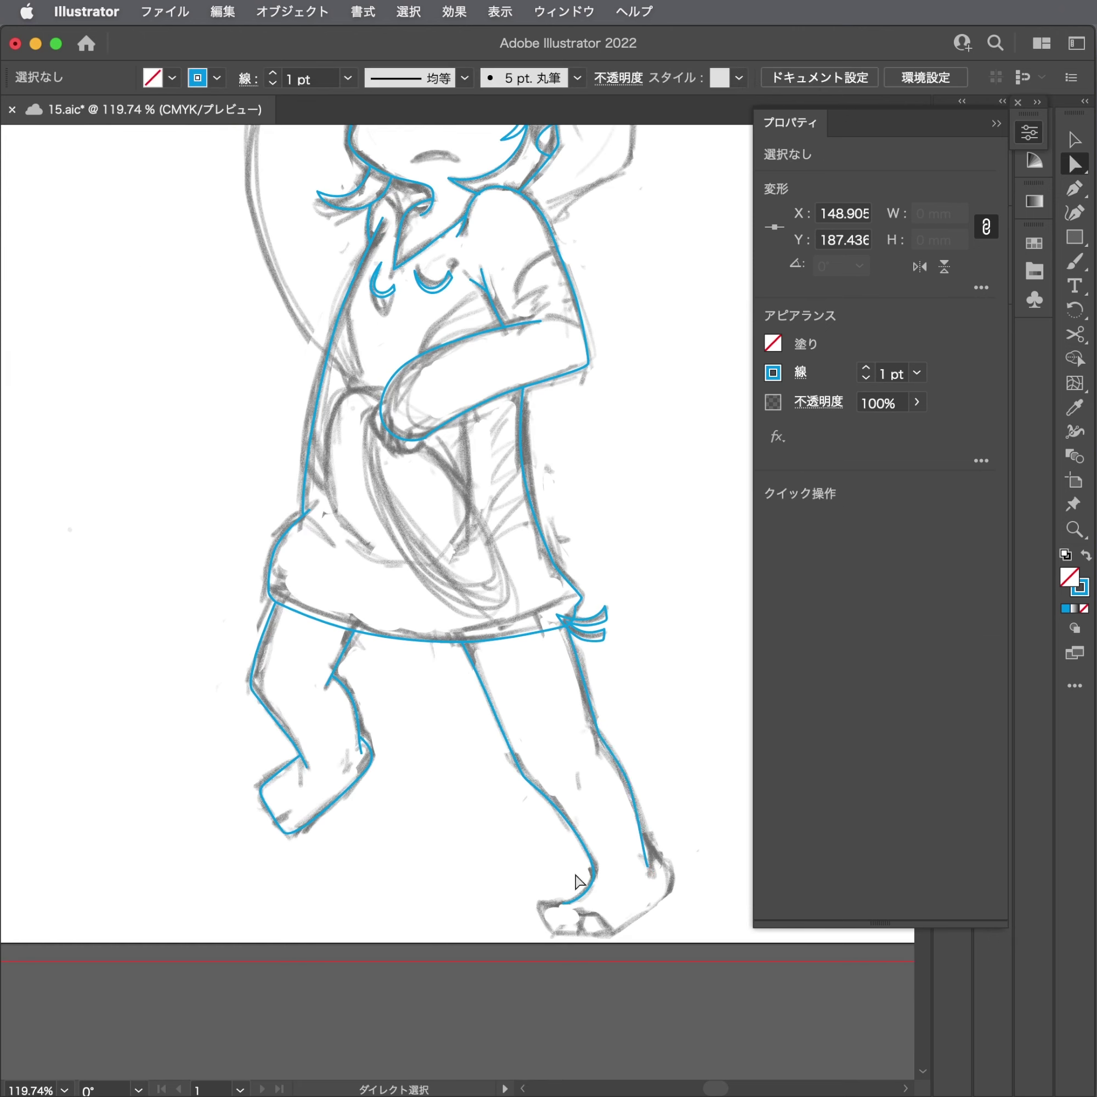
pyautogui.scroll(5, 580, 881)
pyautogui.scroll(1, 579, 882)
pyautogui.click(631, 747)
pyautogui.moveTo(616, 709); pyautogui.dragTo(617, 715)
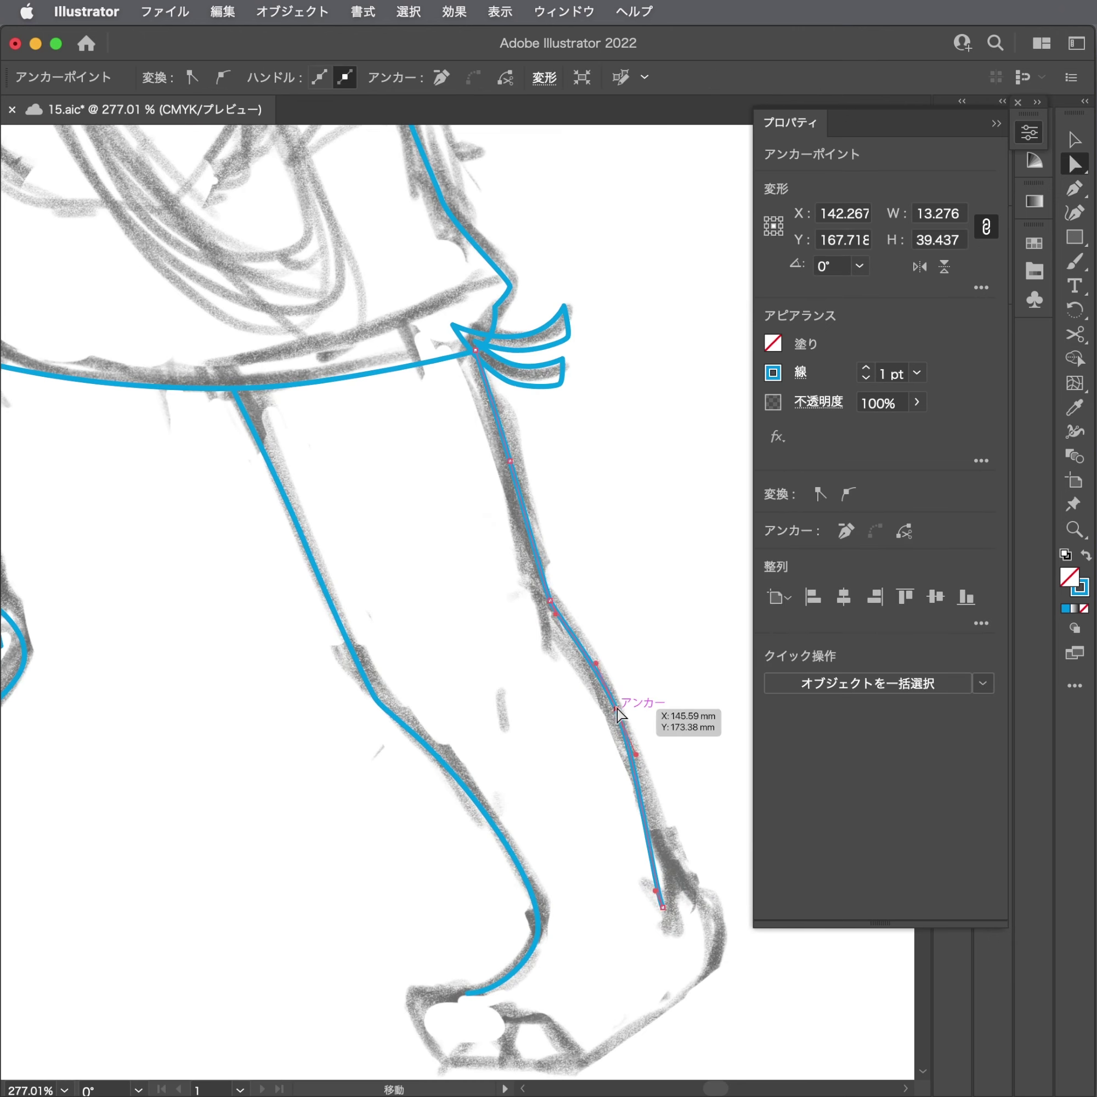
pyautogui.click(606, 698)
pyautogui.moveTo(666, 901); pyautogui.dragTo(671, 894)
pyautogui.scroll(2, 617, 759)
# Continue the calf line around the heel, along the sole and up around the toes.
pyautogui.press('p')
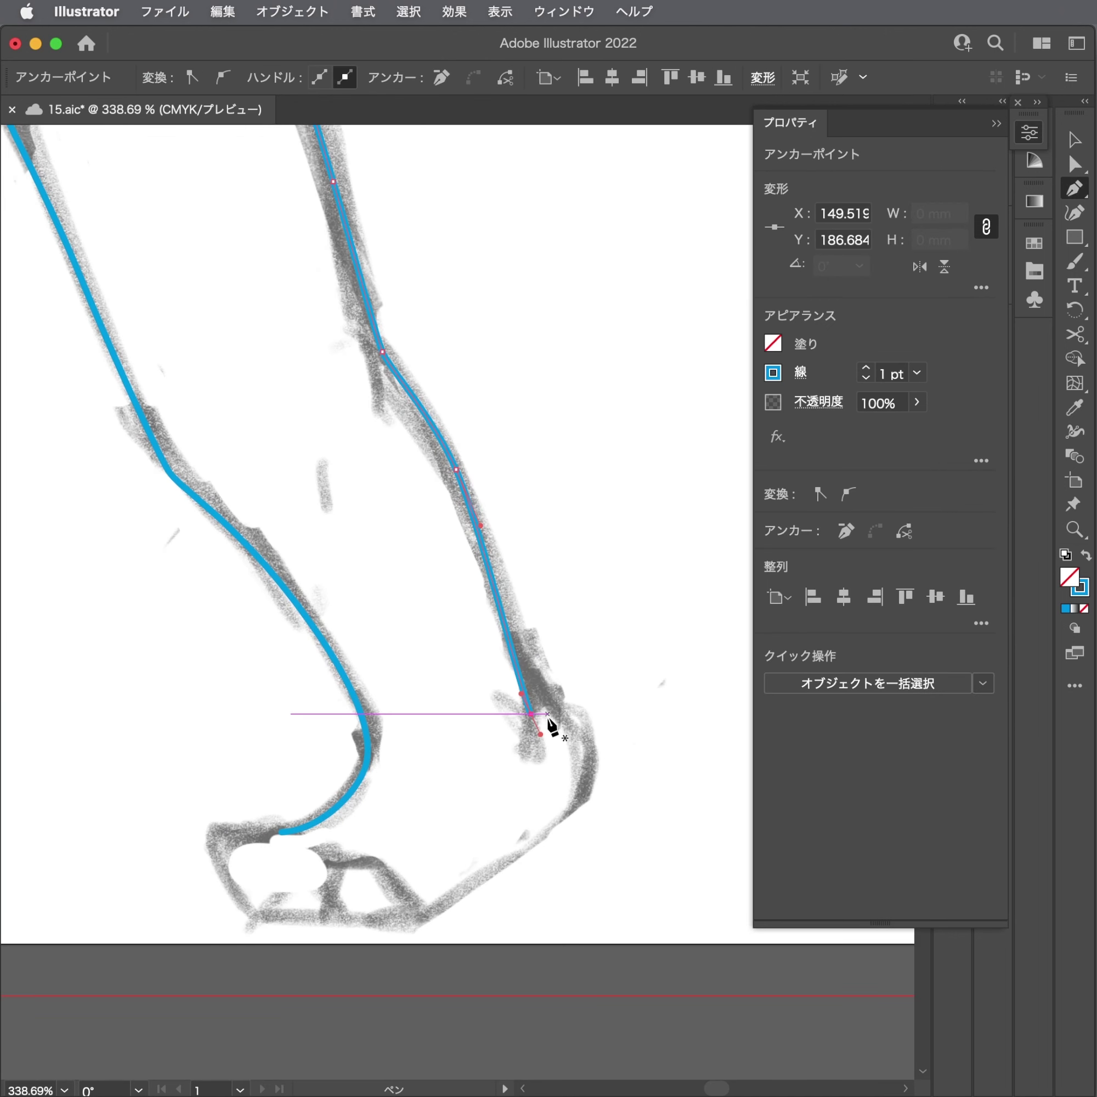
pyautogui.hotkey('ctrl', 'shift', 'a')
pyautogui.click(531, 714)
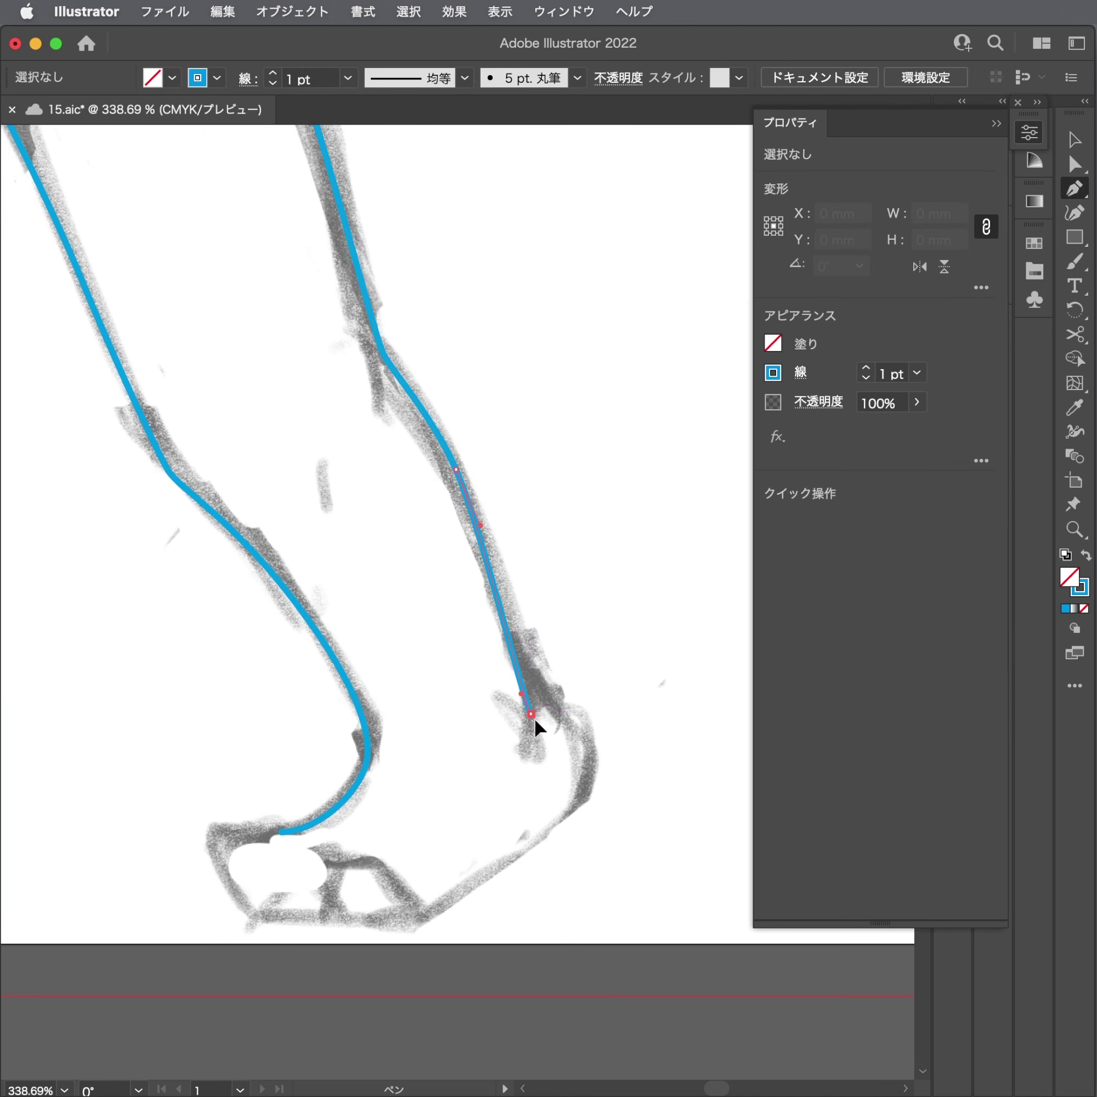
pyautogui.click(582, 783)
pyautogui.moveTo(589, 815); pyautogui.dragTo(594, 828)
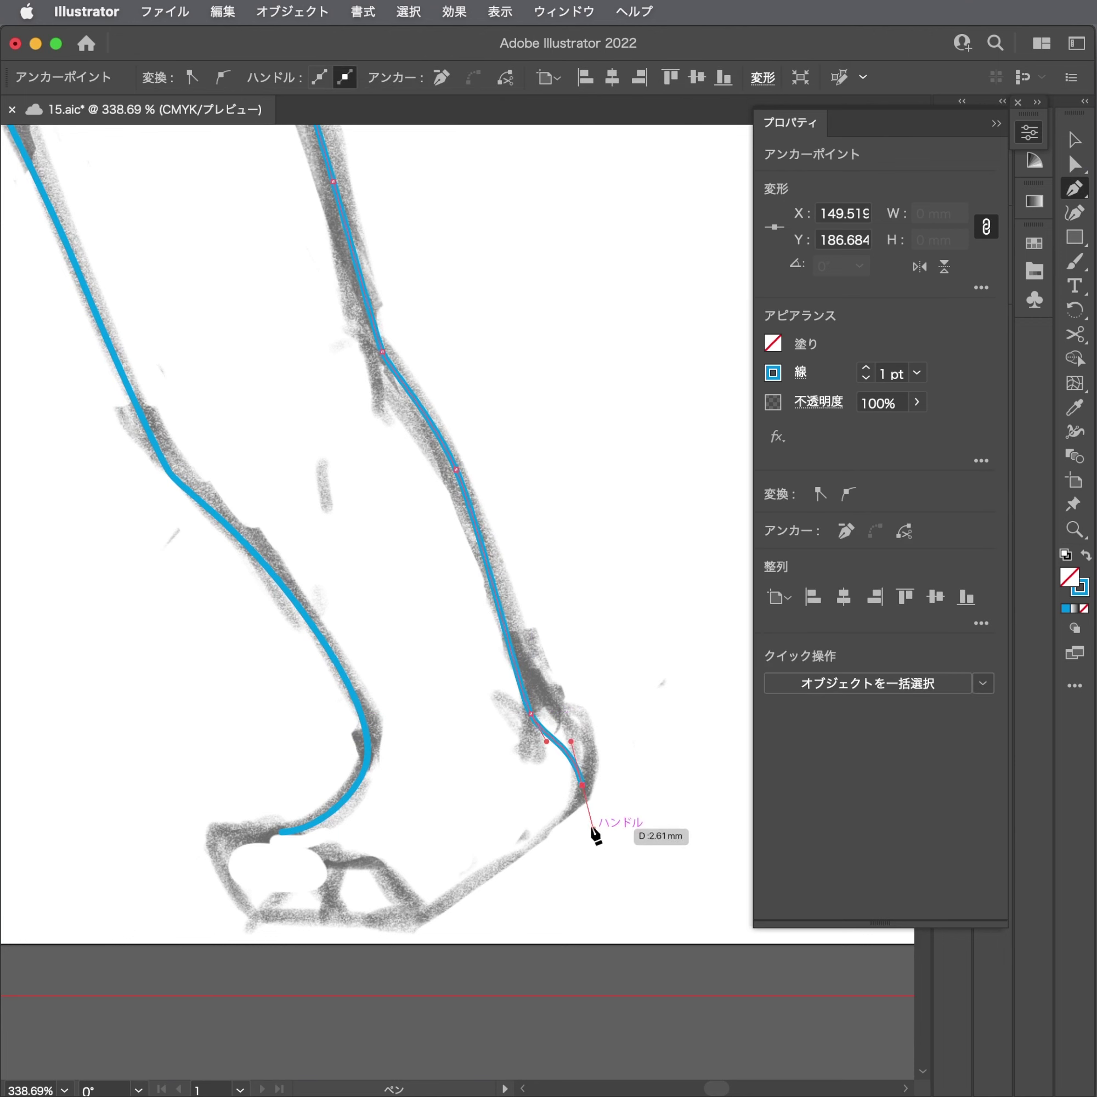
pyautogui.moveTo(436, 908); pyautogui.dragTo(407, 923)
pyautogui.moveTo(240, 909); pyautogui.dragTo(224, 912)
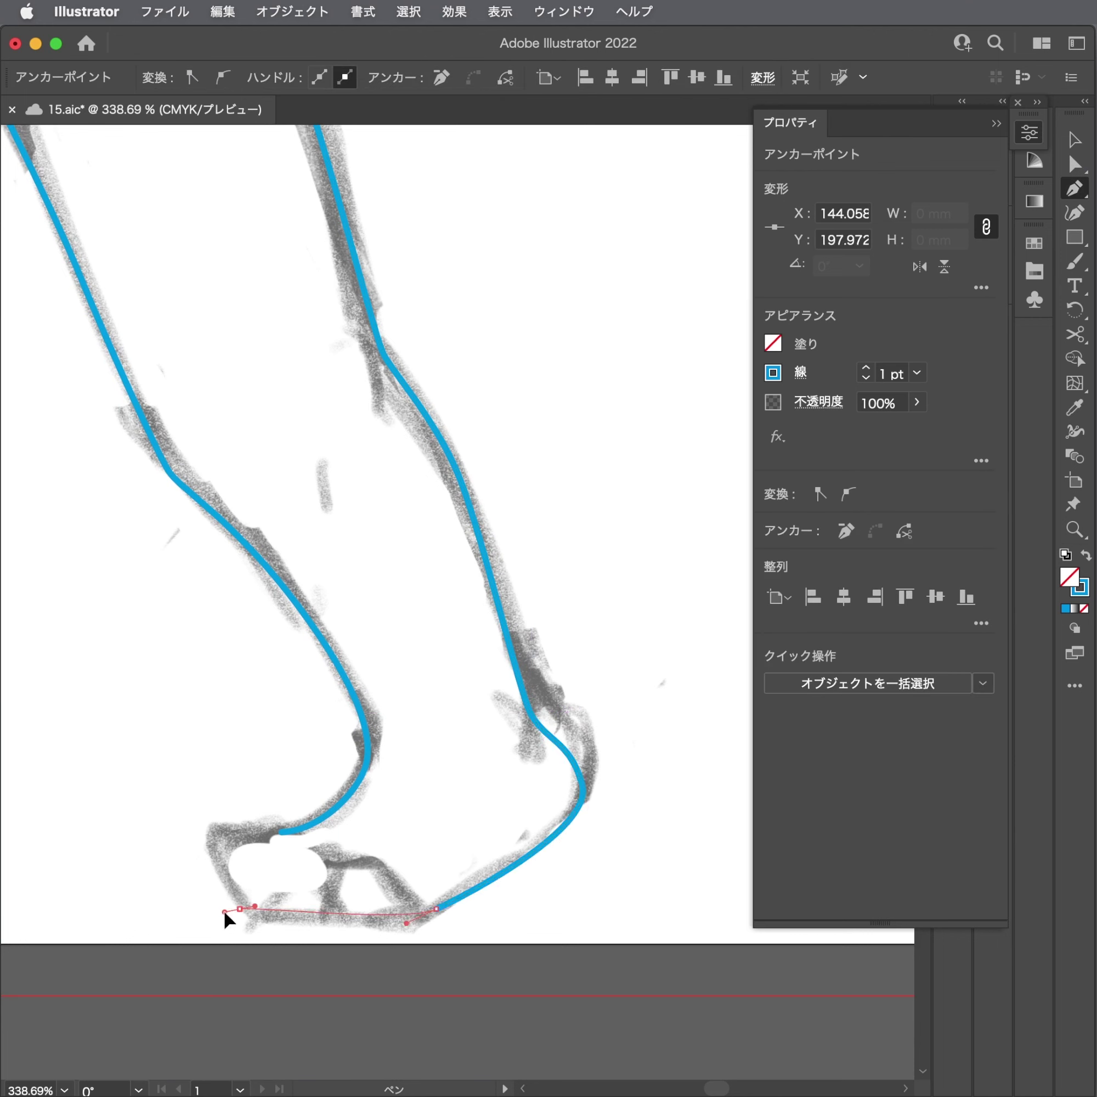
pyautogui.moveTo(220, 808); pyautogui.dragTo(251, 796)
pyautogui.scroll(-5, 261, 823)
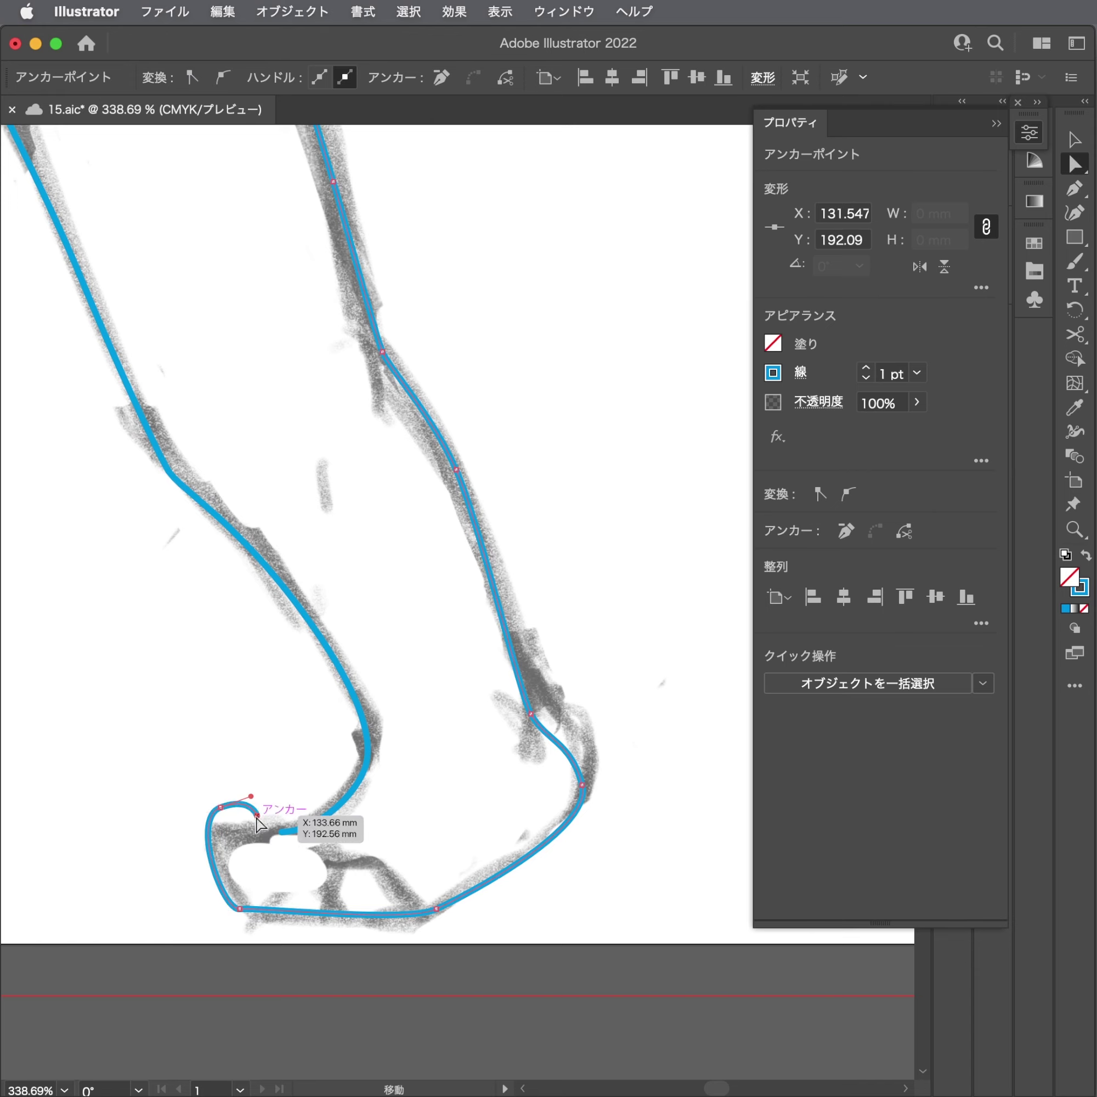
pyautogui.press('super+shift+a')
pyautogui.scroll(-1, 490, 773)
# Start the blue hood outline at its peak, curving it over the top of the hood.
pyautogui.scroll(2, 436, 833)
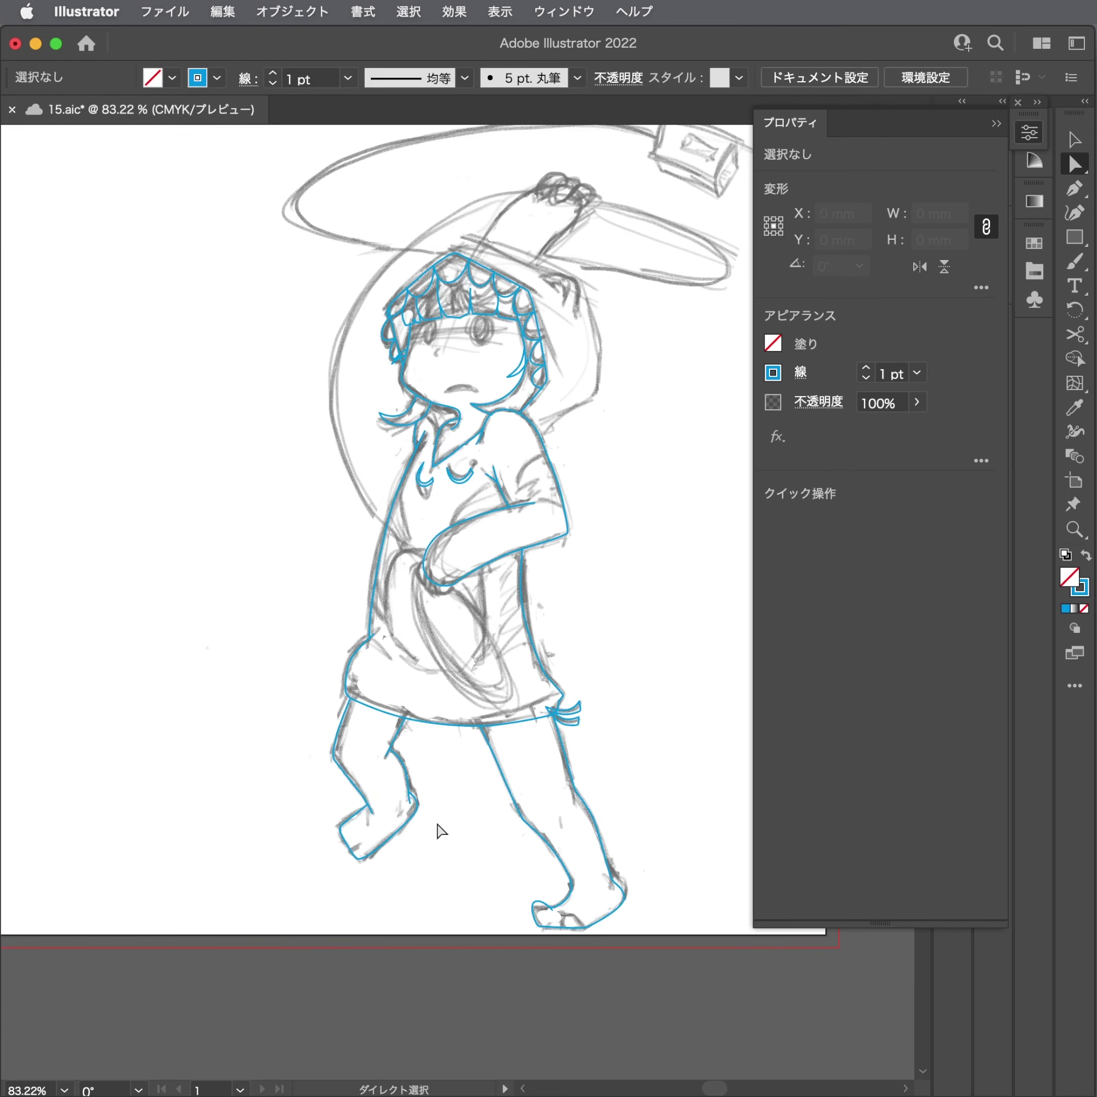
pyautogui.scroll(-3, 360, 882)
pyautogui.press('v')
pyautogui.scroll(3, 691, 564)
pyautogui.scroll(2, 692, 564)
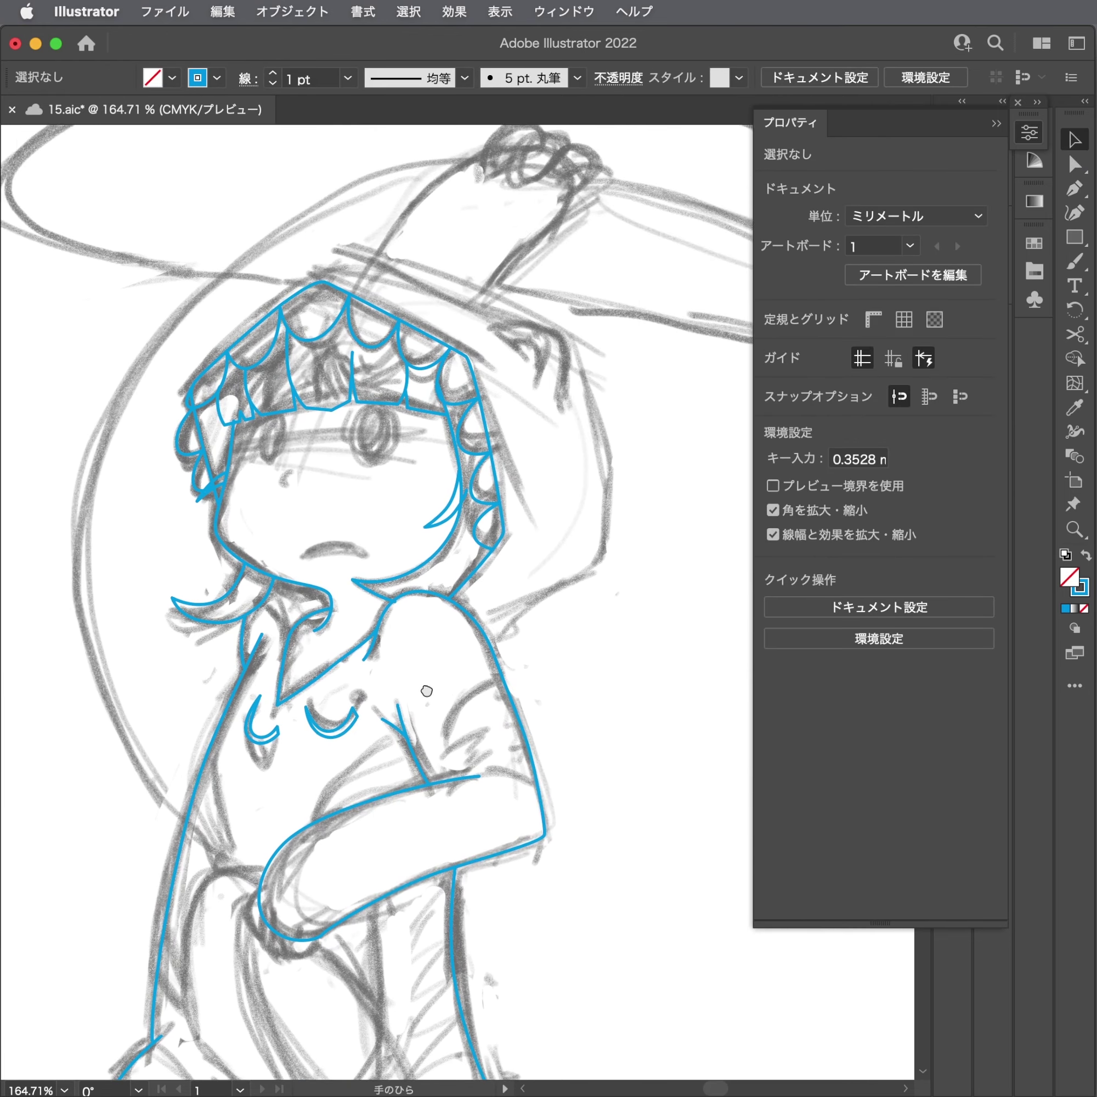
pyautogui.scroll(1, 429, 686)
pyautogui.press('p')
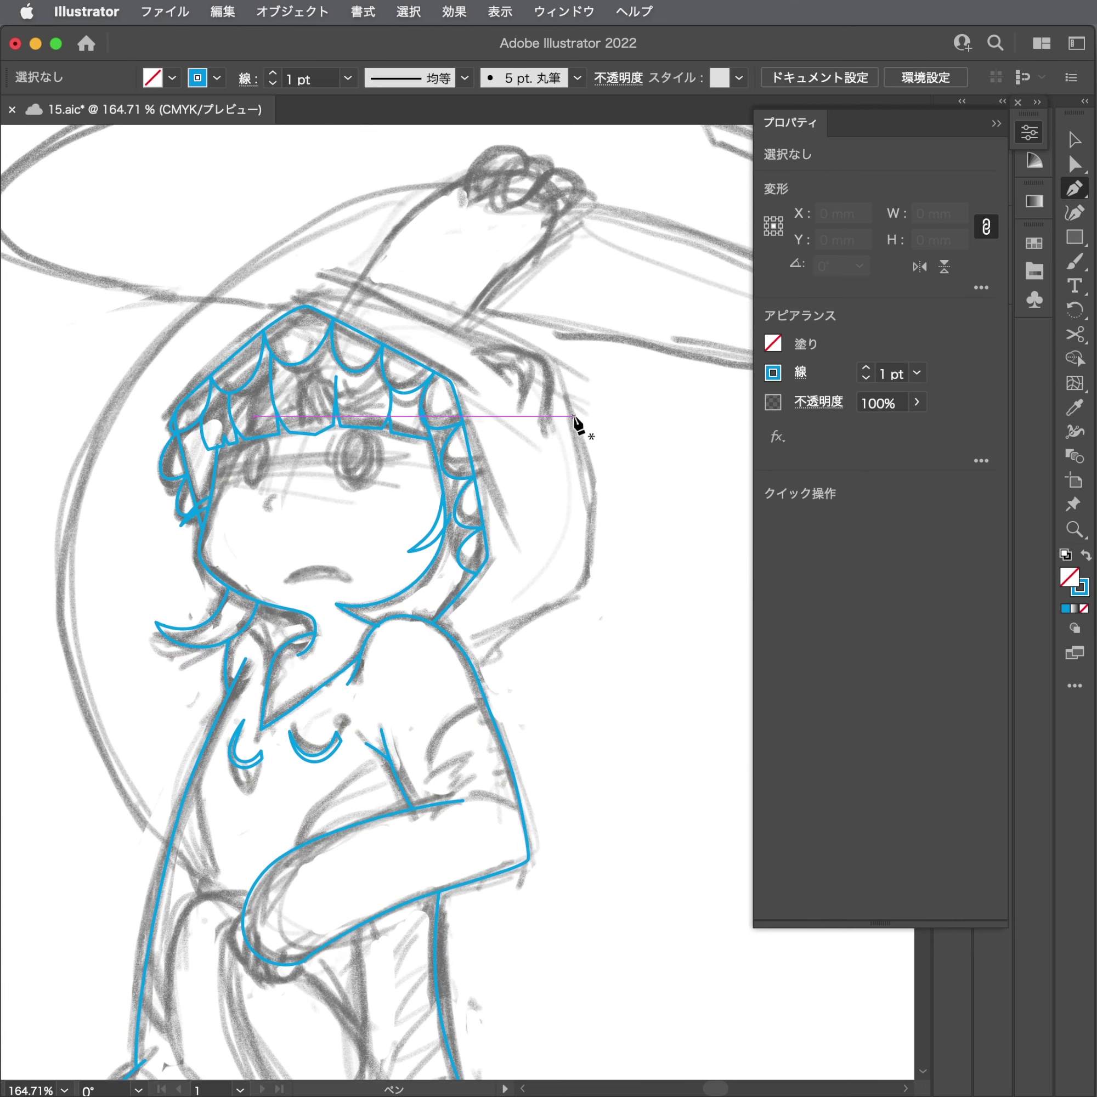
pyautogui.scroll(2, 607, 343)
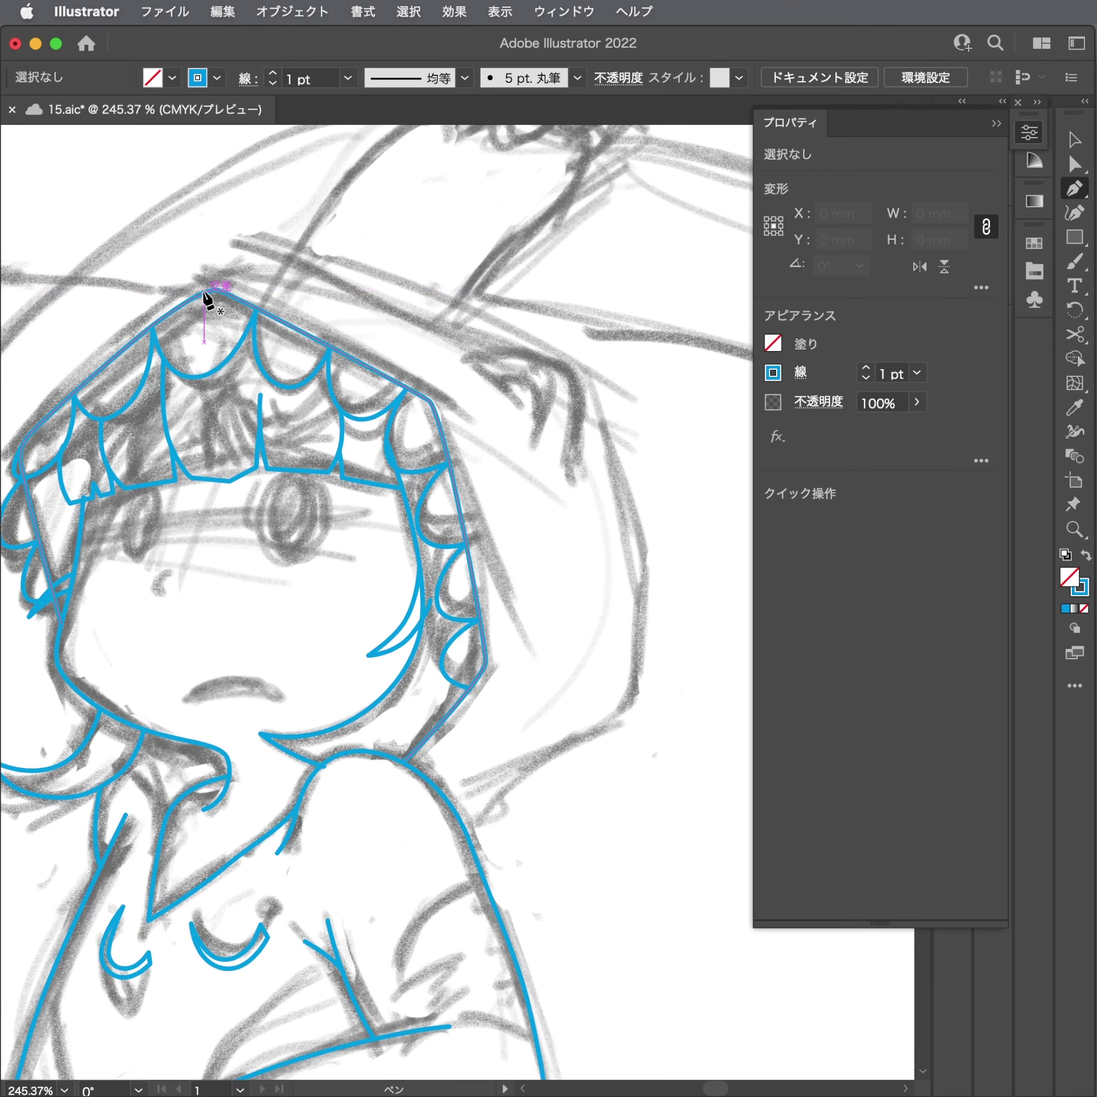
pyautogui.click(205, 292)
pyautogui.moveTo(298, 276); pyautogui.dragTo(321, 279)
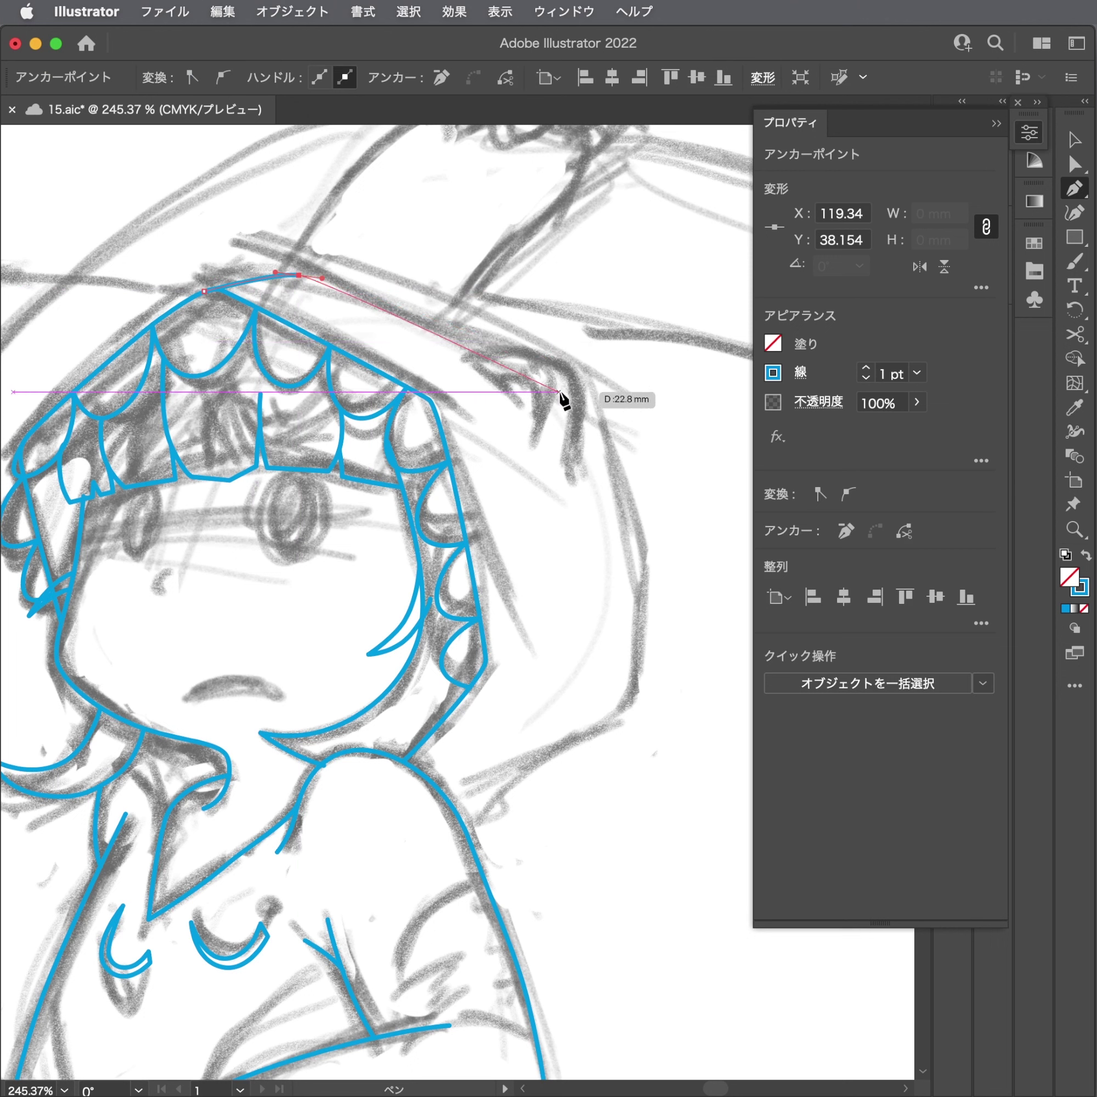
# Continue the hood outline down its right edge to the shoulder, ending in a small hooked curl.
pyautogui.moveTo(566, 393); pyautogui.dragTo(591, 420)
pyautogui.moveTo(619, 580)
pyautogui.mouseDown()
pyautogui.moveTo(631, 617)
pyautogui.moveTo(621, 601)
pyautogui.mouseUp()
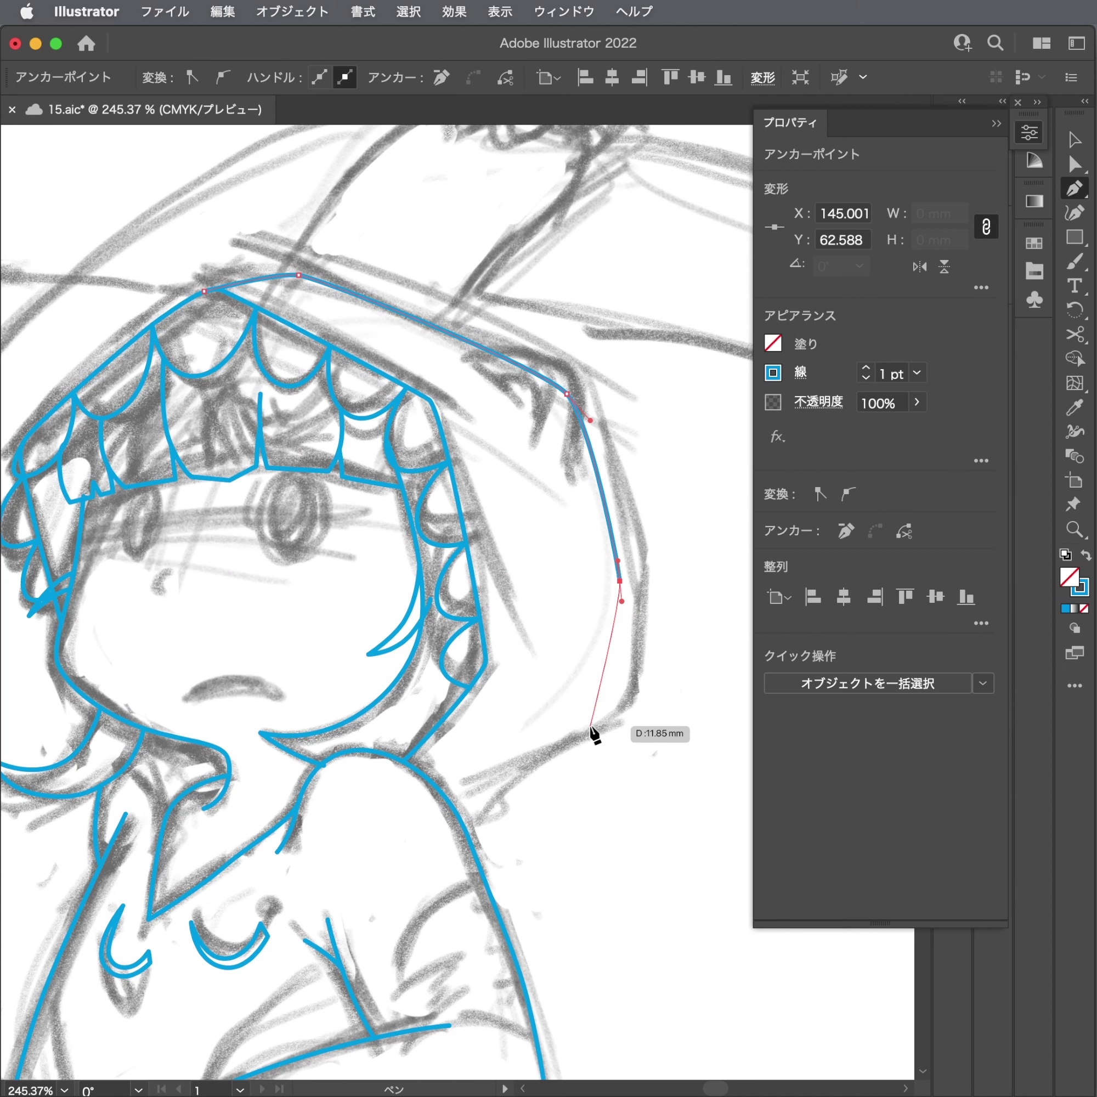
pyautogui.moveTo(585, 731); pyautogui.dragTo(573, 742)
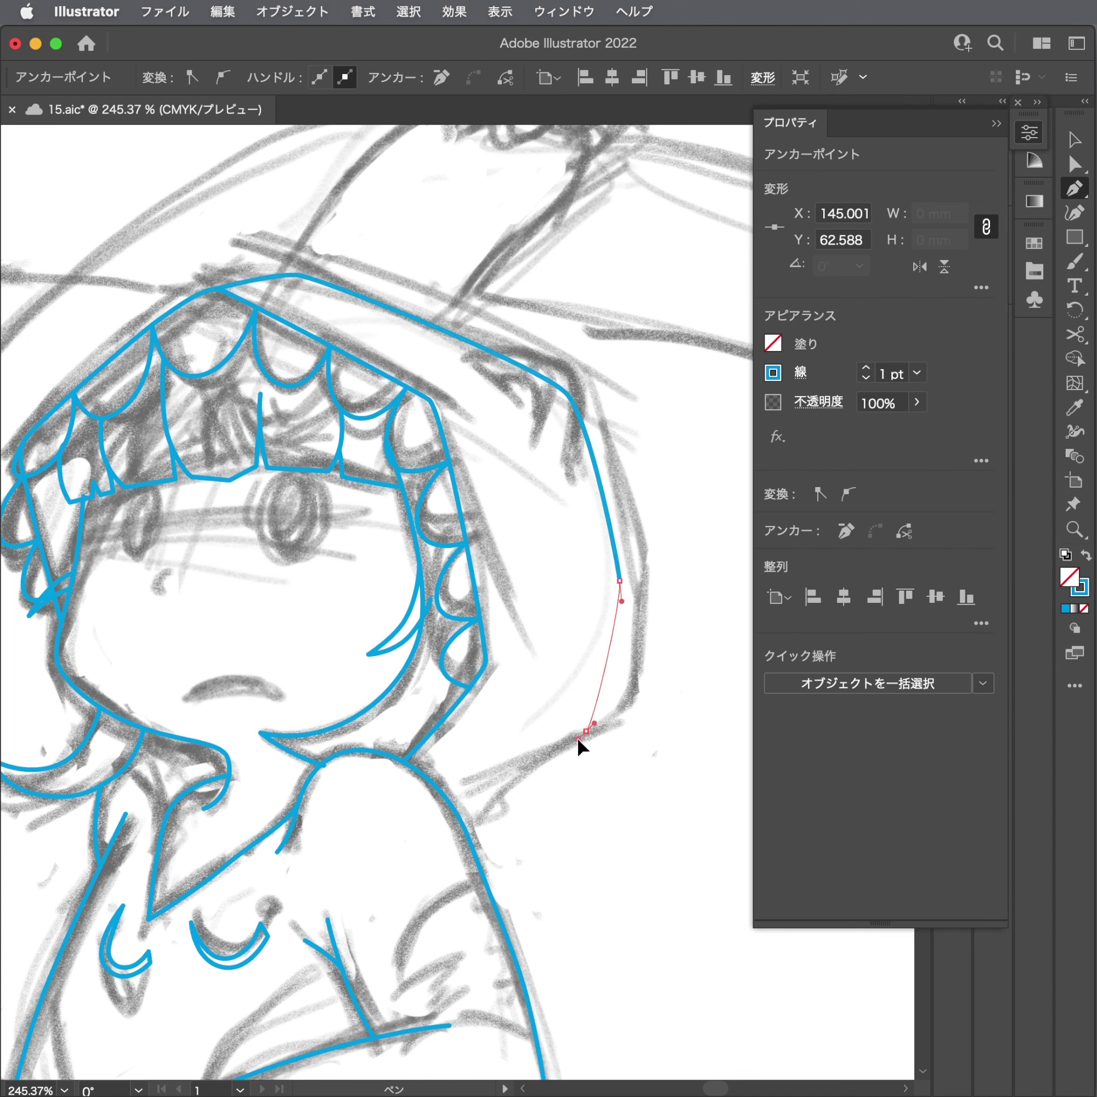
pyautogui.click(459, 788)
pyautogui.scroll(2, 493, 793)
pyautogui.click(490, 772)
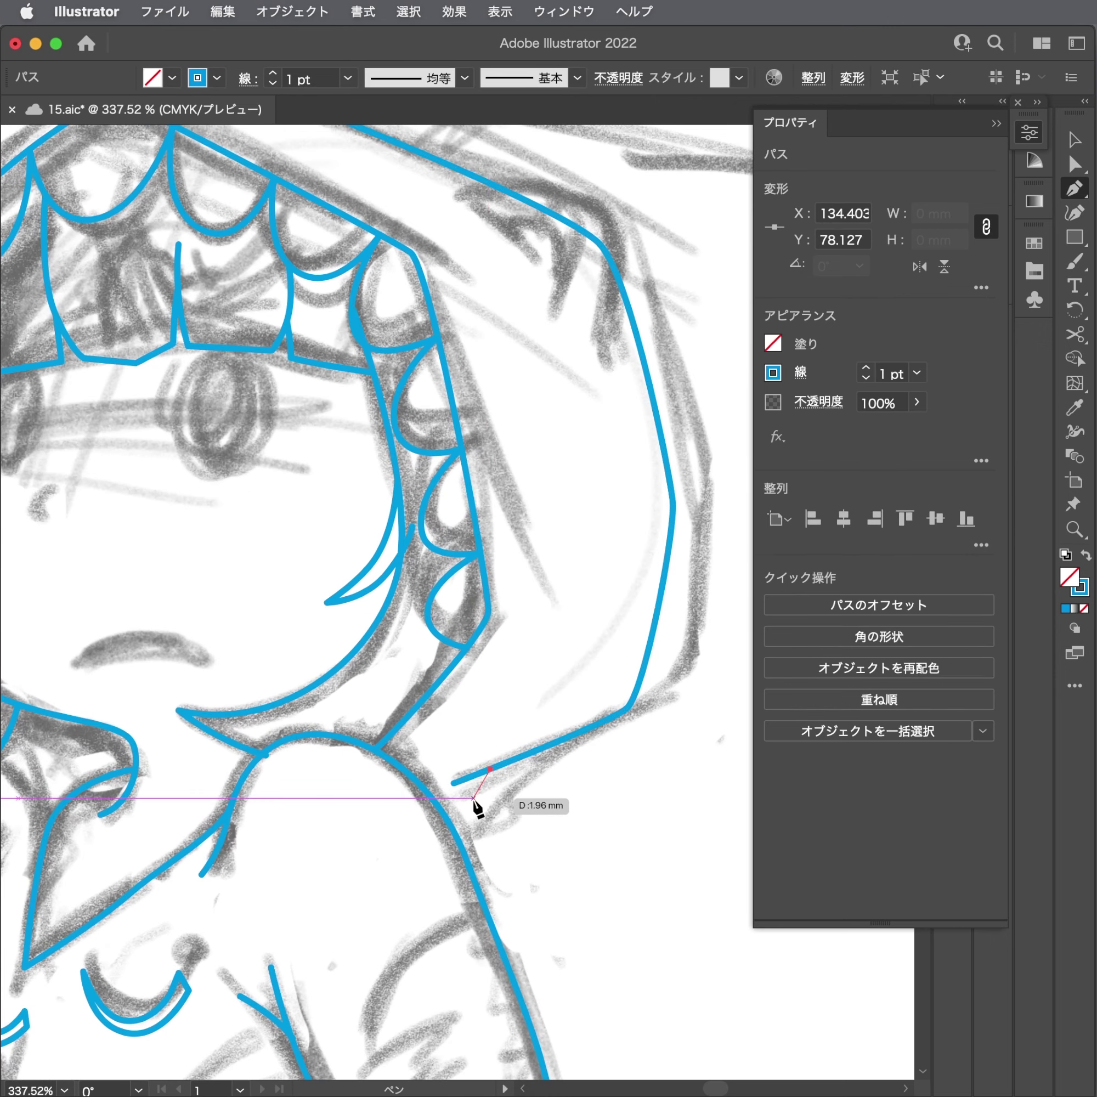
pyautogui.moveTo(462, 804); pyautogui.dragTo(448, 820)
# Draw a curved fold line just inside the hood's right edge.
pyautogui.press('a')
pyautogui.click(543, 800)
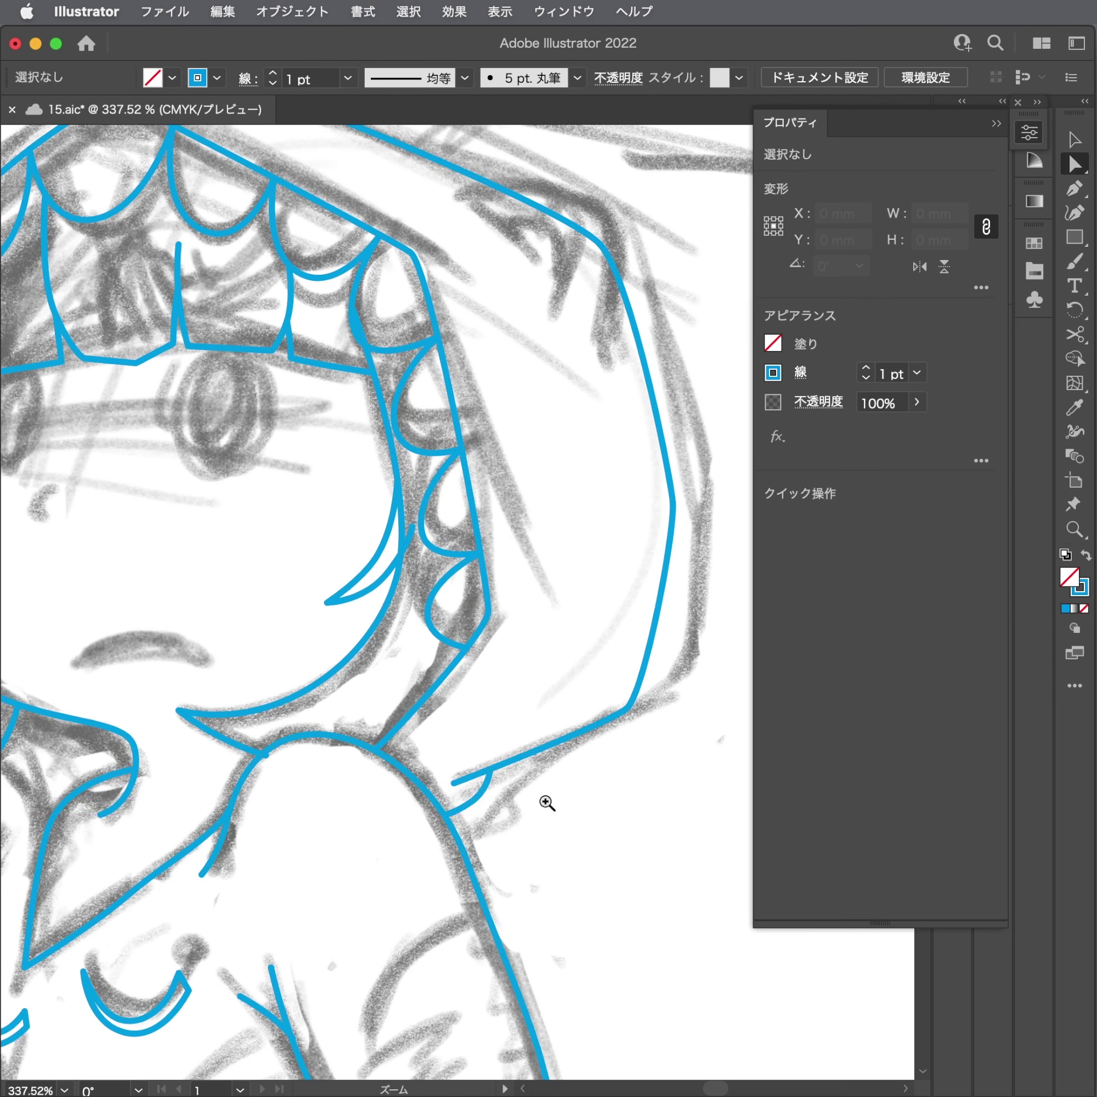
pyautogui.scroll(-2, 548, 800)
pyautogui.scroll(1, 480, 385)
pyautogui.press('p')
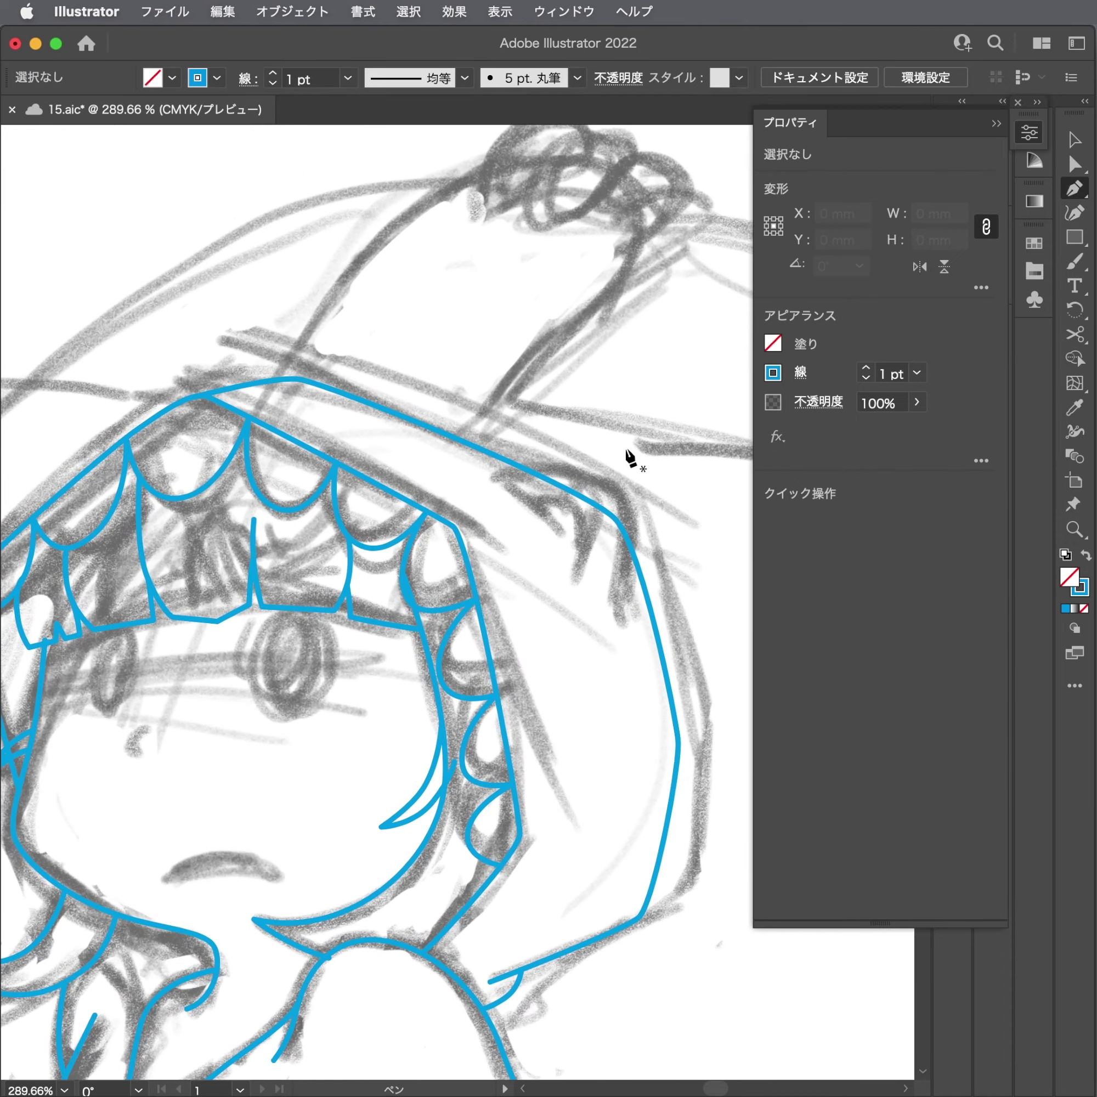
pyautogui.scroll(1, 634, 453)
pyautogui.scroll(1, 663, 456)
pyautogui.click(407, 492)
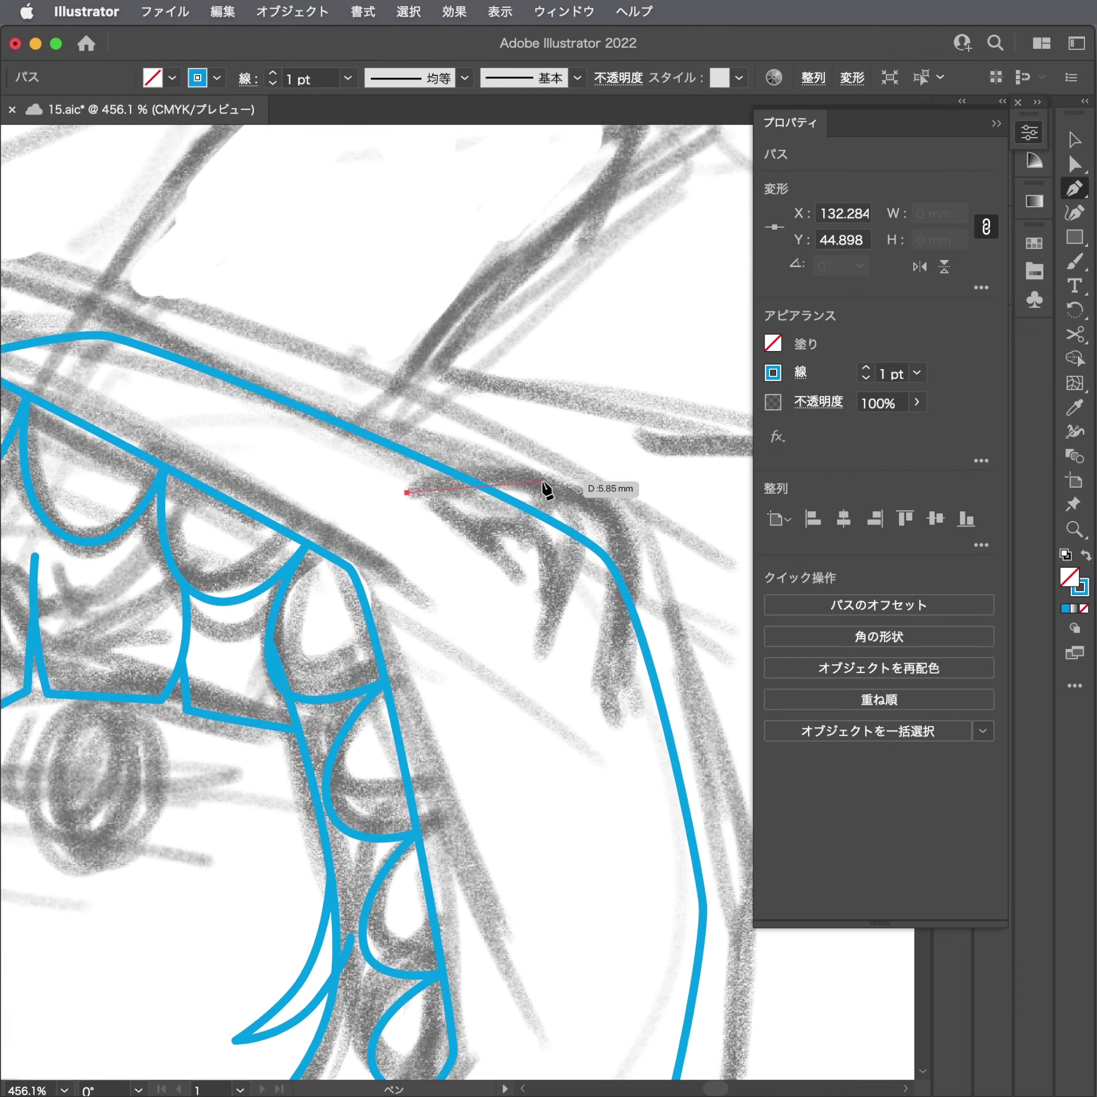
pyautogui.moveTo(590, 594)
pyautogui.mouseDown()
pyautogui.moveTo(590, 636)
pyautogui.moveTo(612, 686)
pyautogui.mouseUp()
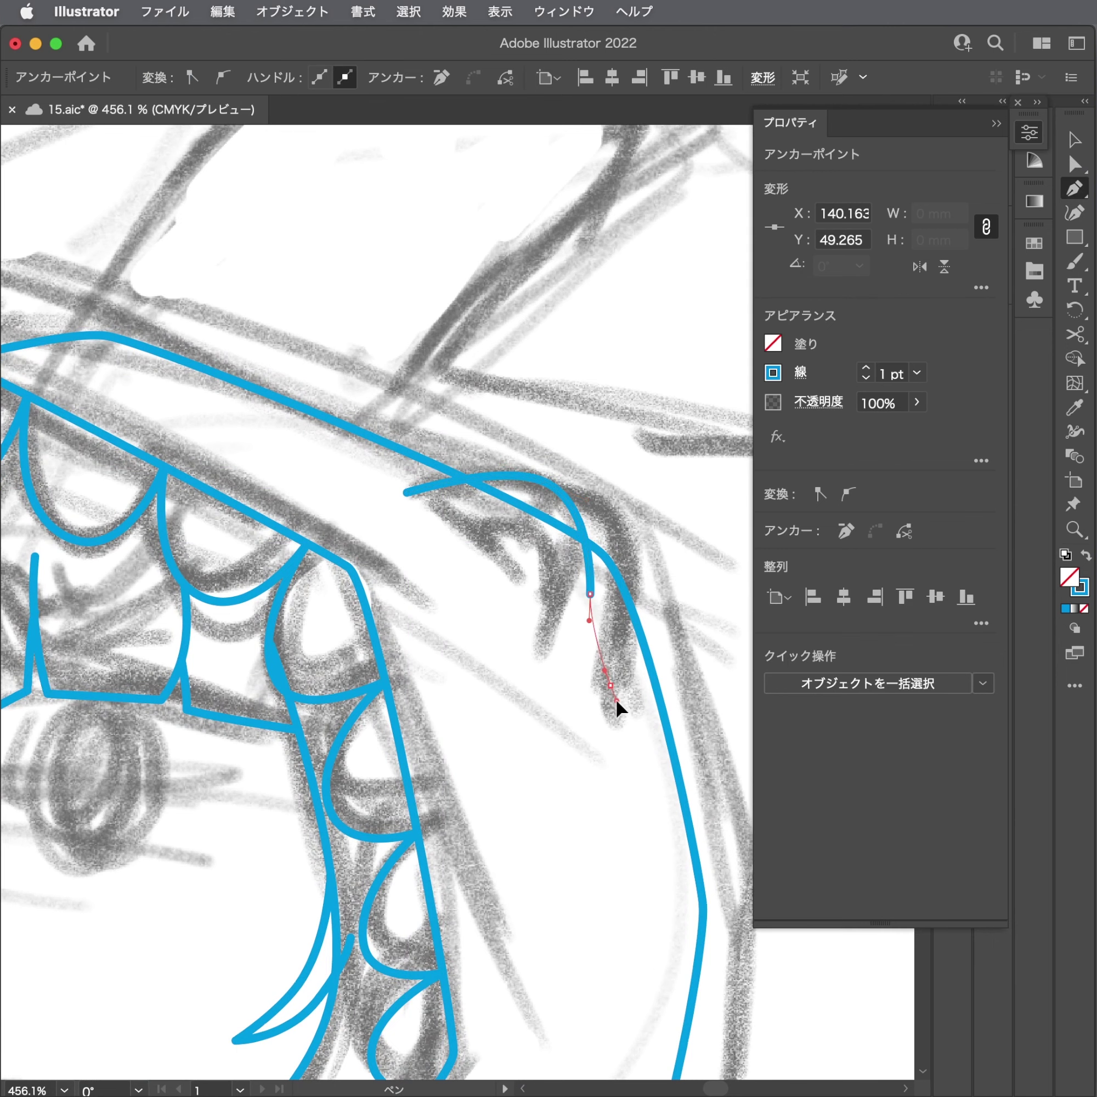
pyautogui.keyDown('super'); pyautogui.click(620, 698); pyautogui.keyUp('super')
# Reshape the fold line's upper bend and reposition its left end point.
pyautogui.keyDown('super'); pyautogui.click(600, 685); pyautogui.keyUp('super')
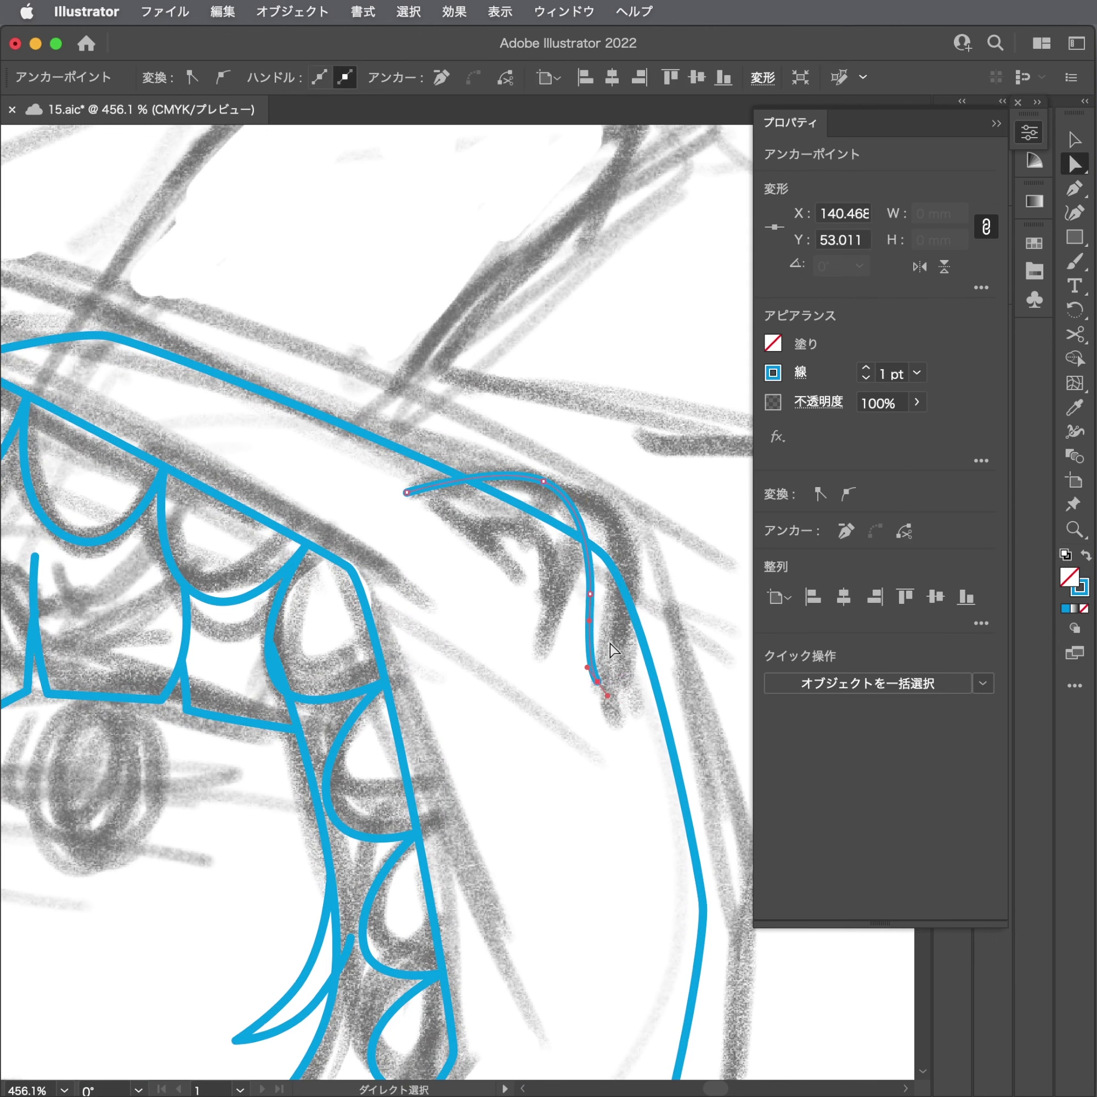
pyautogui.press('a')
pyautogui.click(576, 459)
pyautogui.click(581, 514)
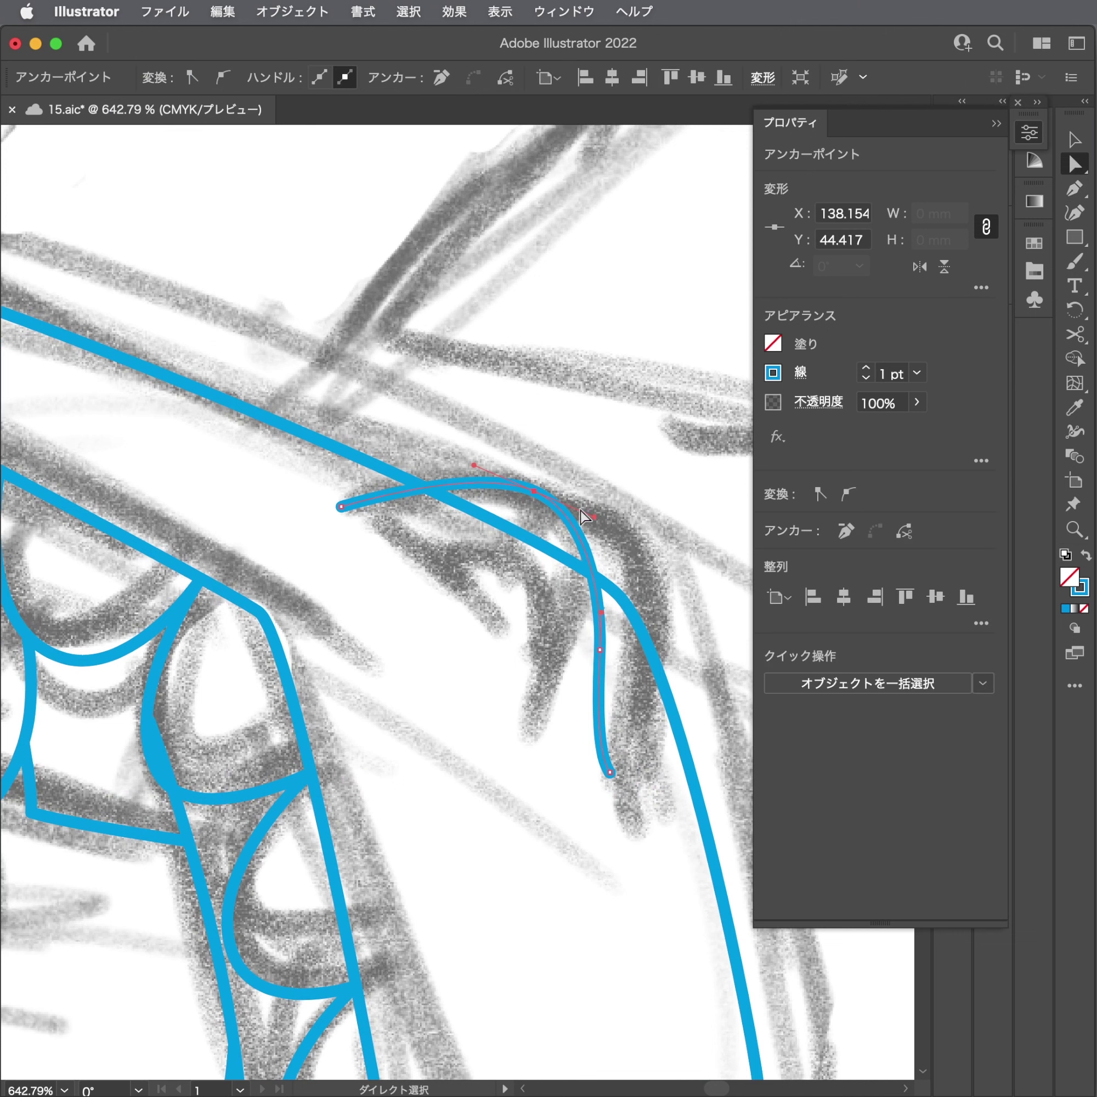
pyautogui.click(605, 539)
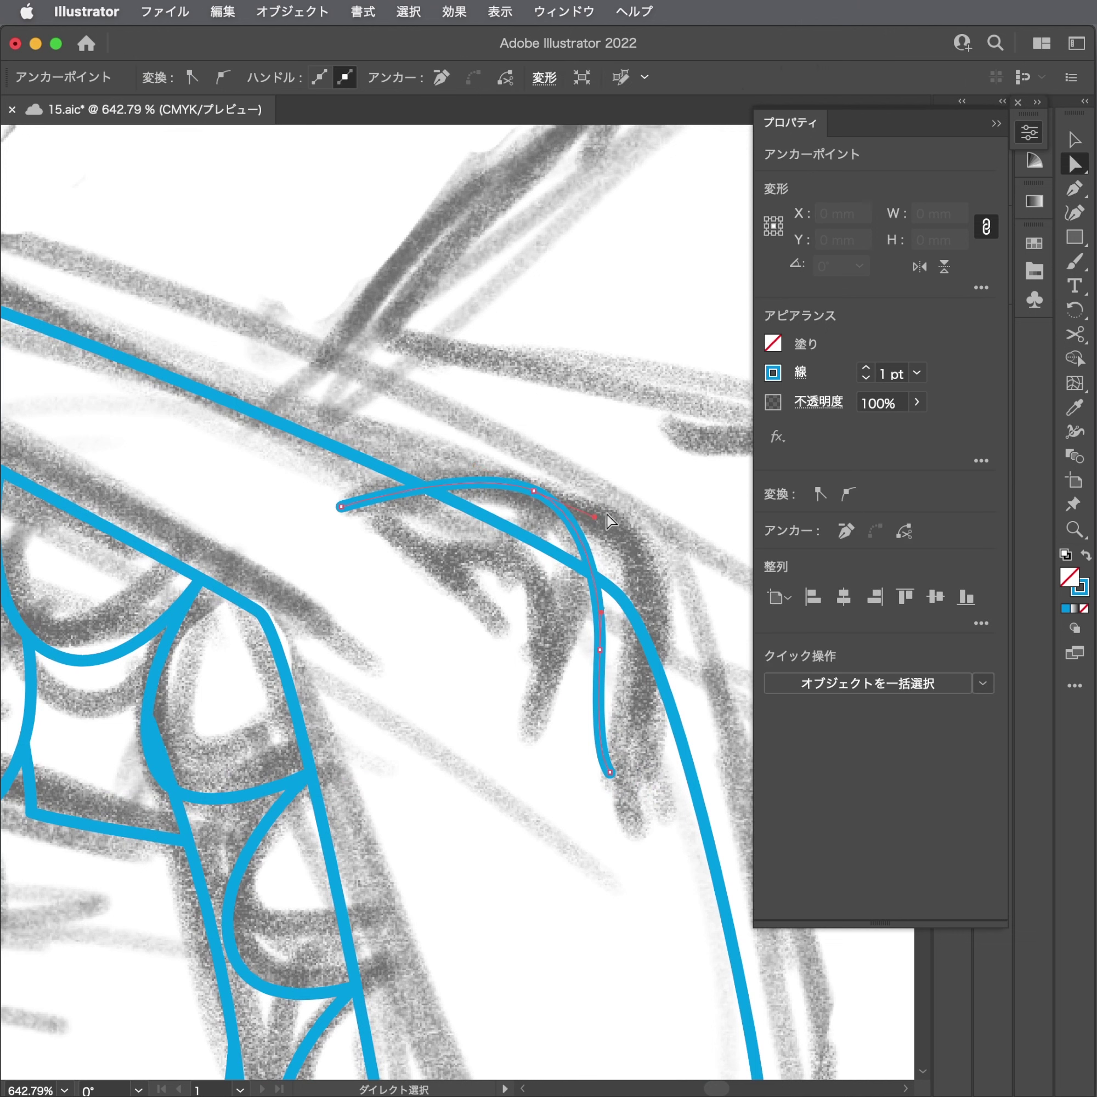
pyautogui.click(580, 536)
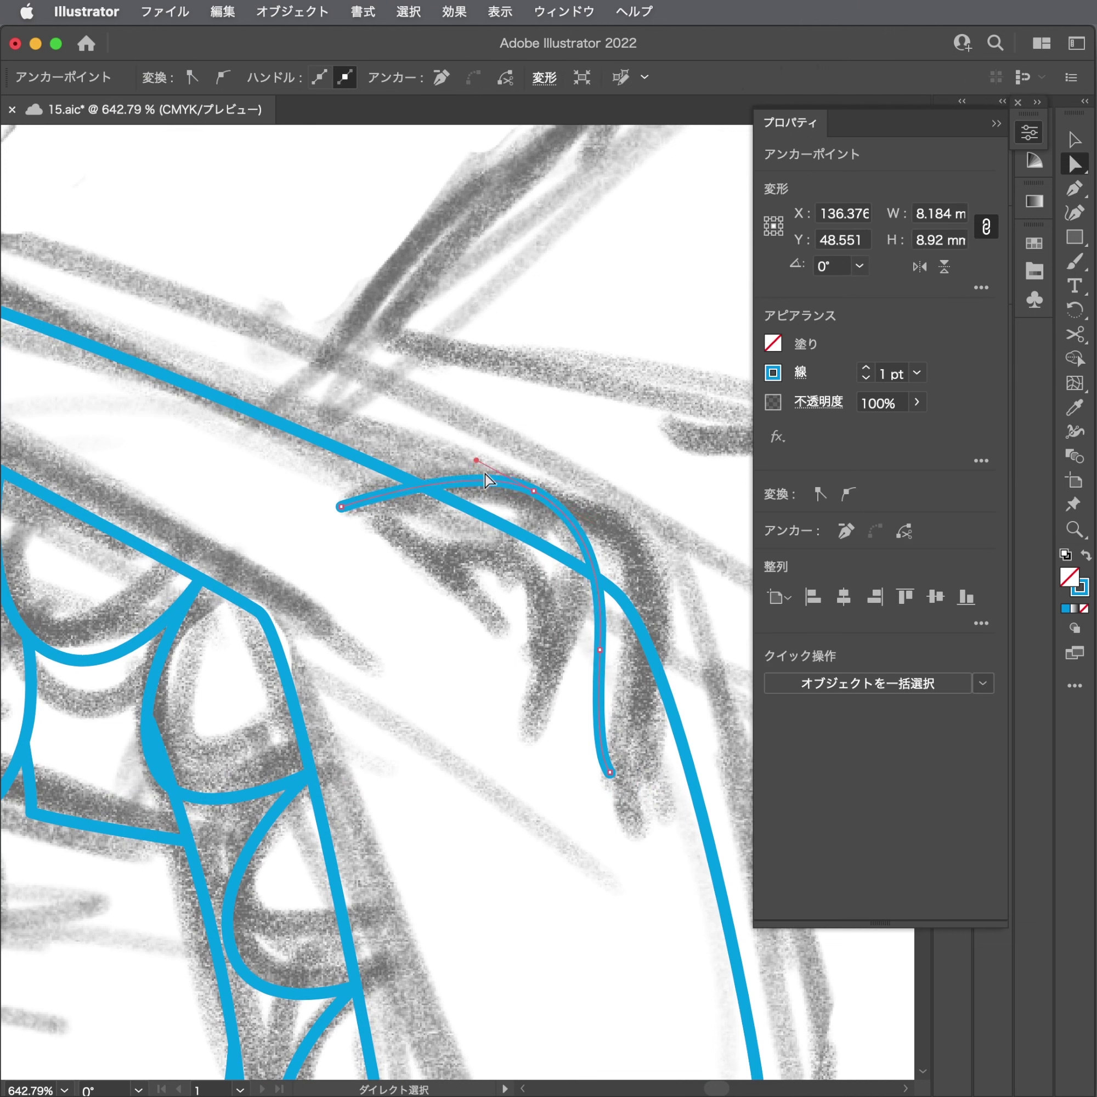
pyautogui.moveTo(476, 461); pyautogui.dragTo(448, 447)
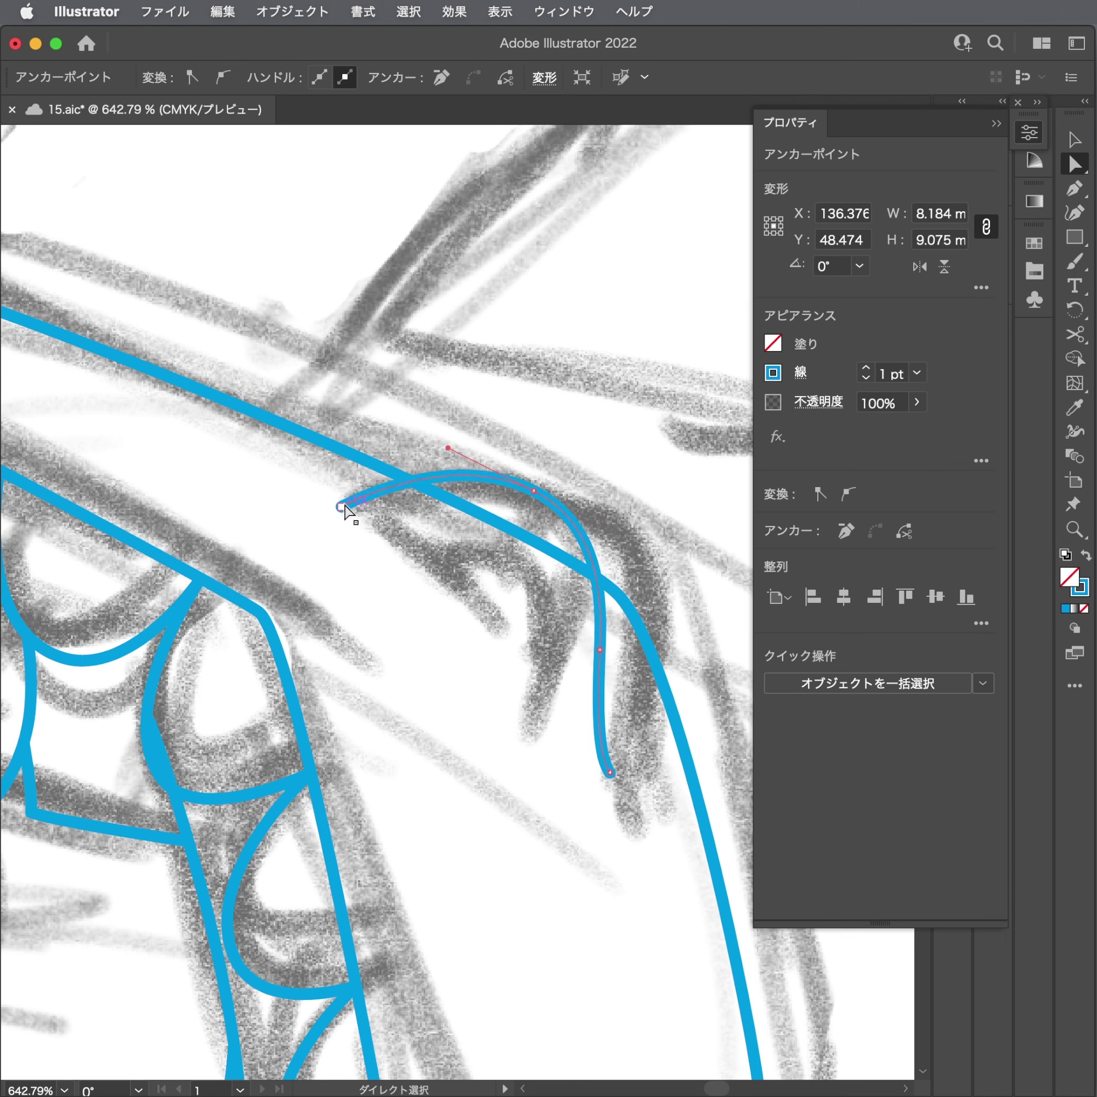
pyautogui.moveTo(341, 507); pyautogui.dragTo(333, 516)
pyautogui.click(373, 540)
# Add a second, shorter inner fold line beside the first.
pyautogui.press('p')
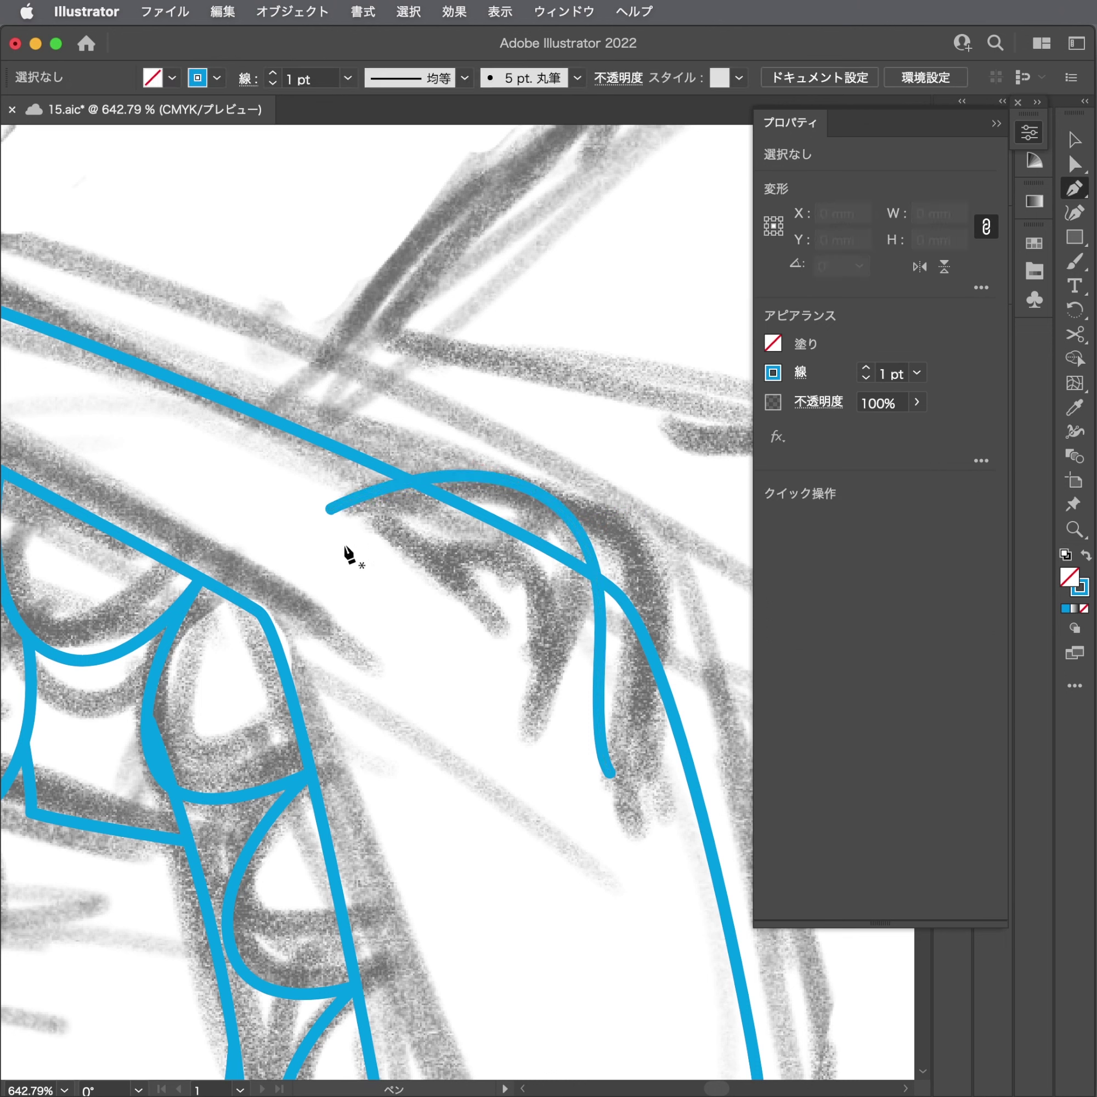
pyautogui.click(386, 532)
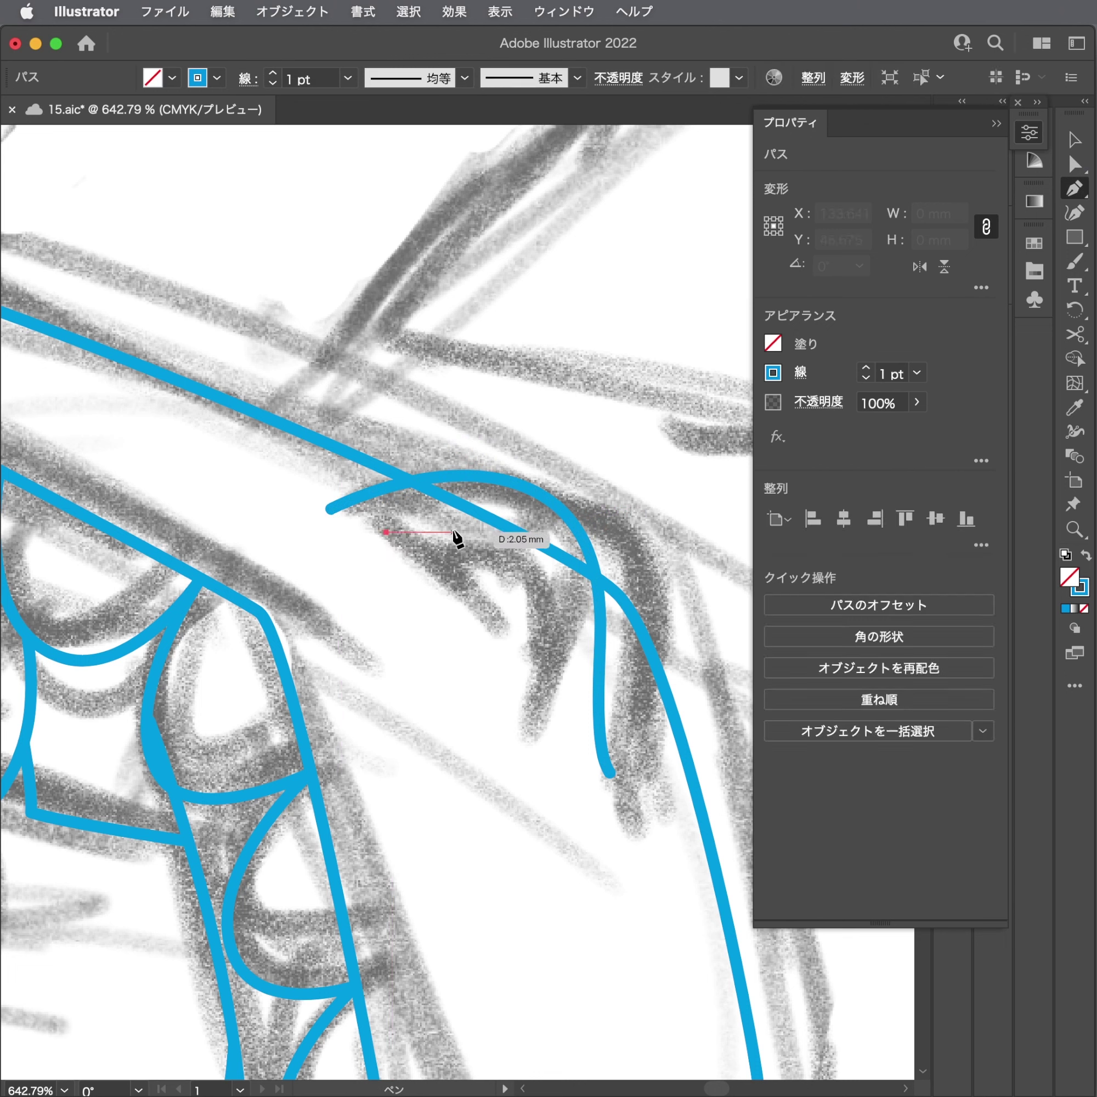
pyautogui.click(535, 568)
pyautogui.press('a')
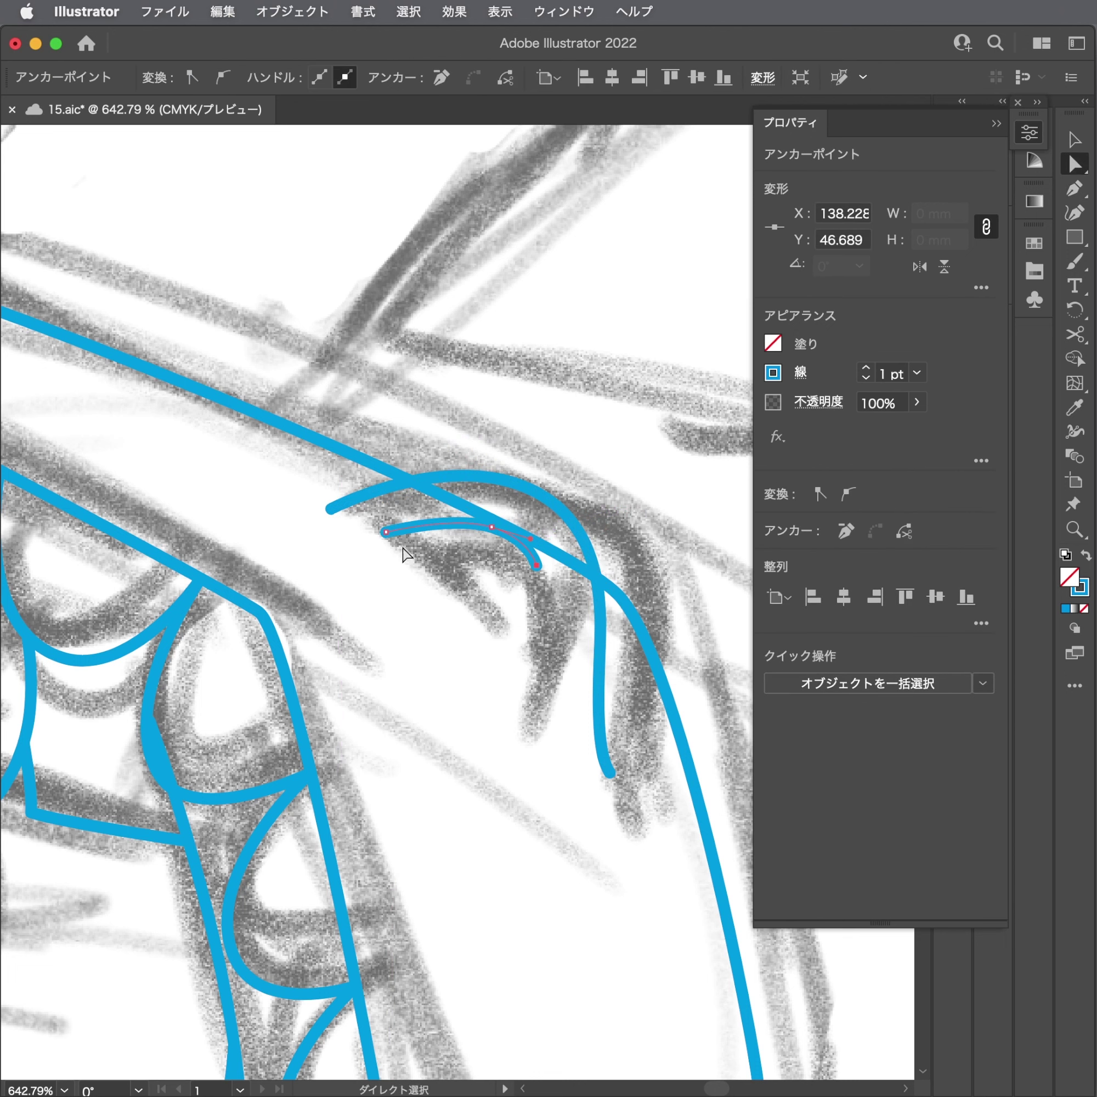
pyautogui.moveTo(386, 532); pyautogui.dragTo(393, 542)
pyautogui.press('p')
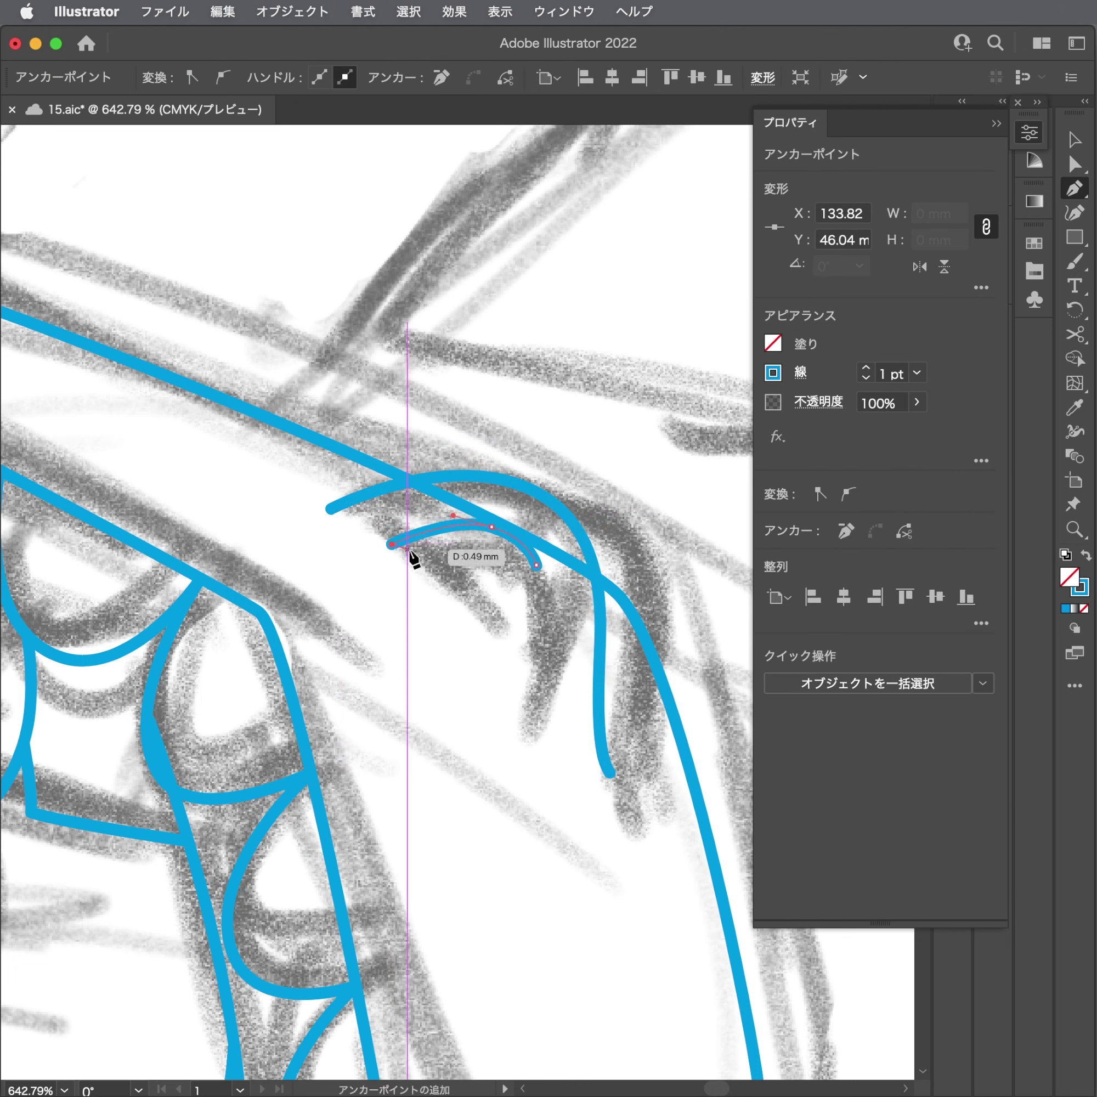
pyautogui.press('Escape')
# Reshape the hood outline near its peak, moving its top point up and left.
pyautogui.press('a')
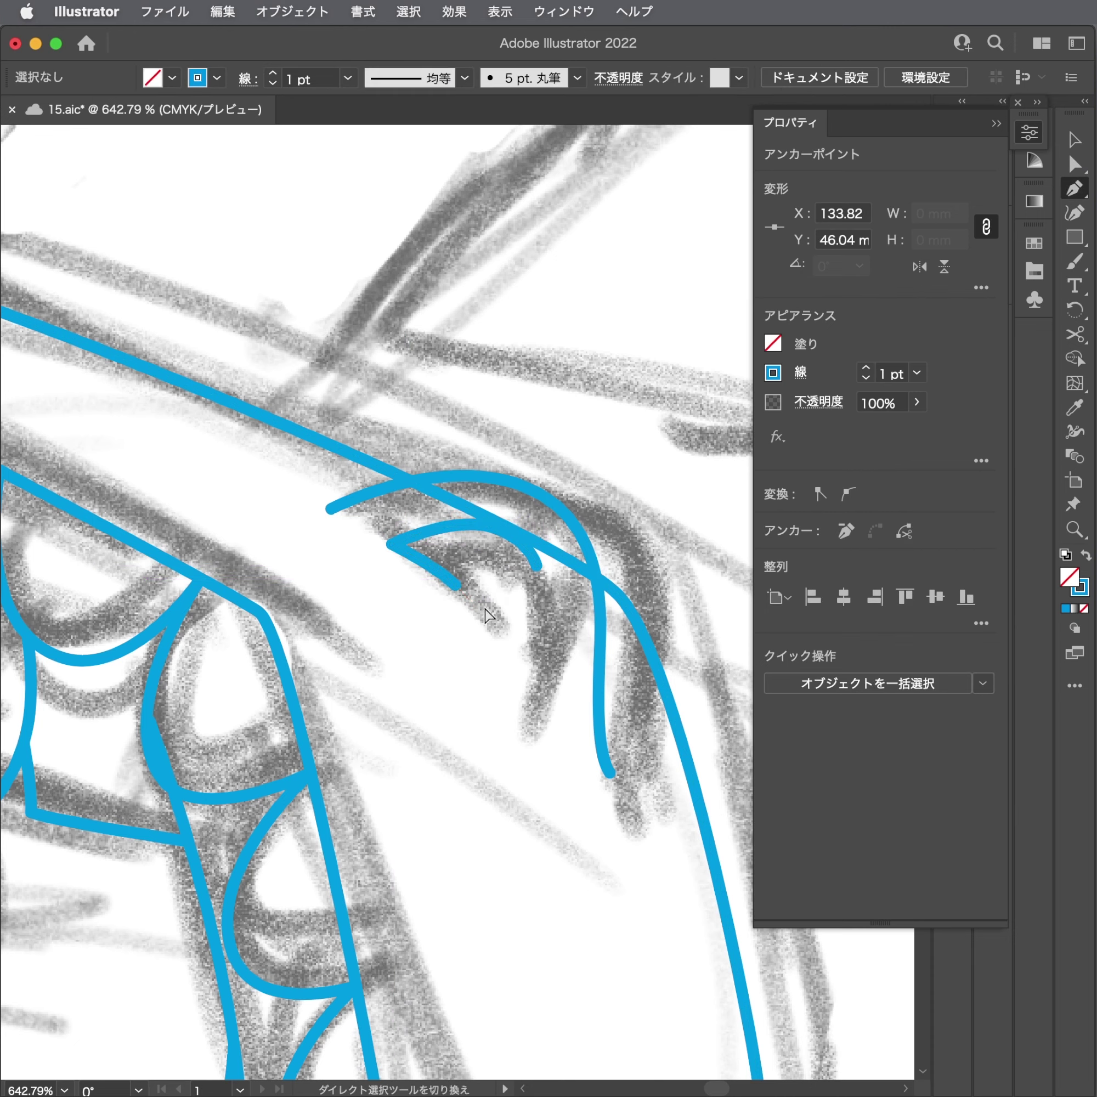
pyautogui.scroll(-5, 285, 613)
pyautogui.moveTo(285, 614); pyautogui.dragTo(421, 611)
pyautogui.moveTo(403, 483); pyautogui.dragTo(460, 488)
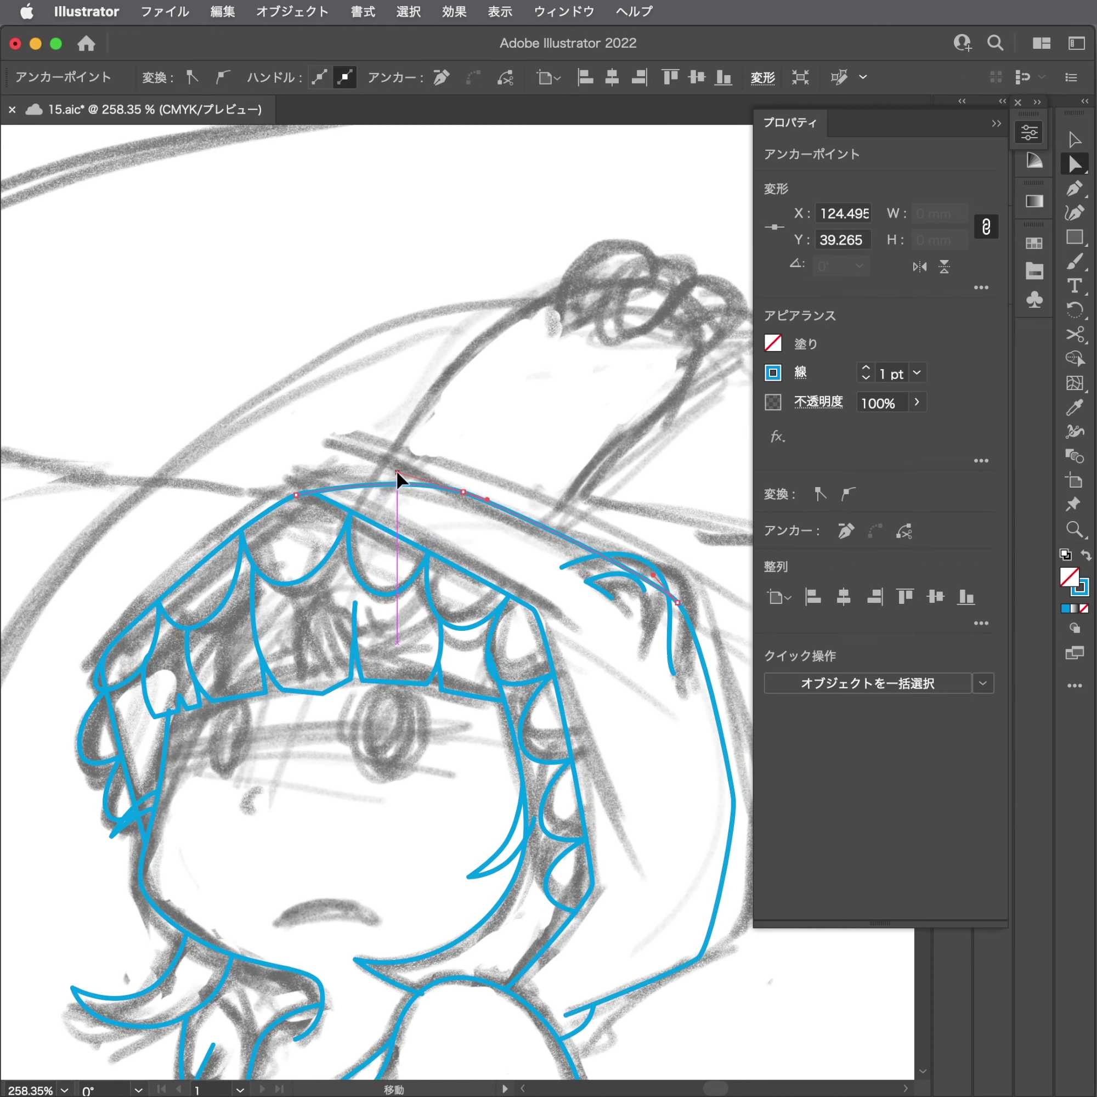
pyautogui.click(304, 482)
pyautogui.click(295, 494)
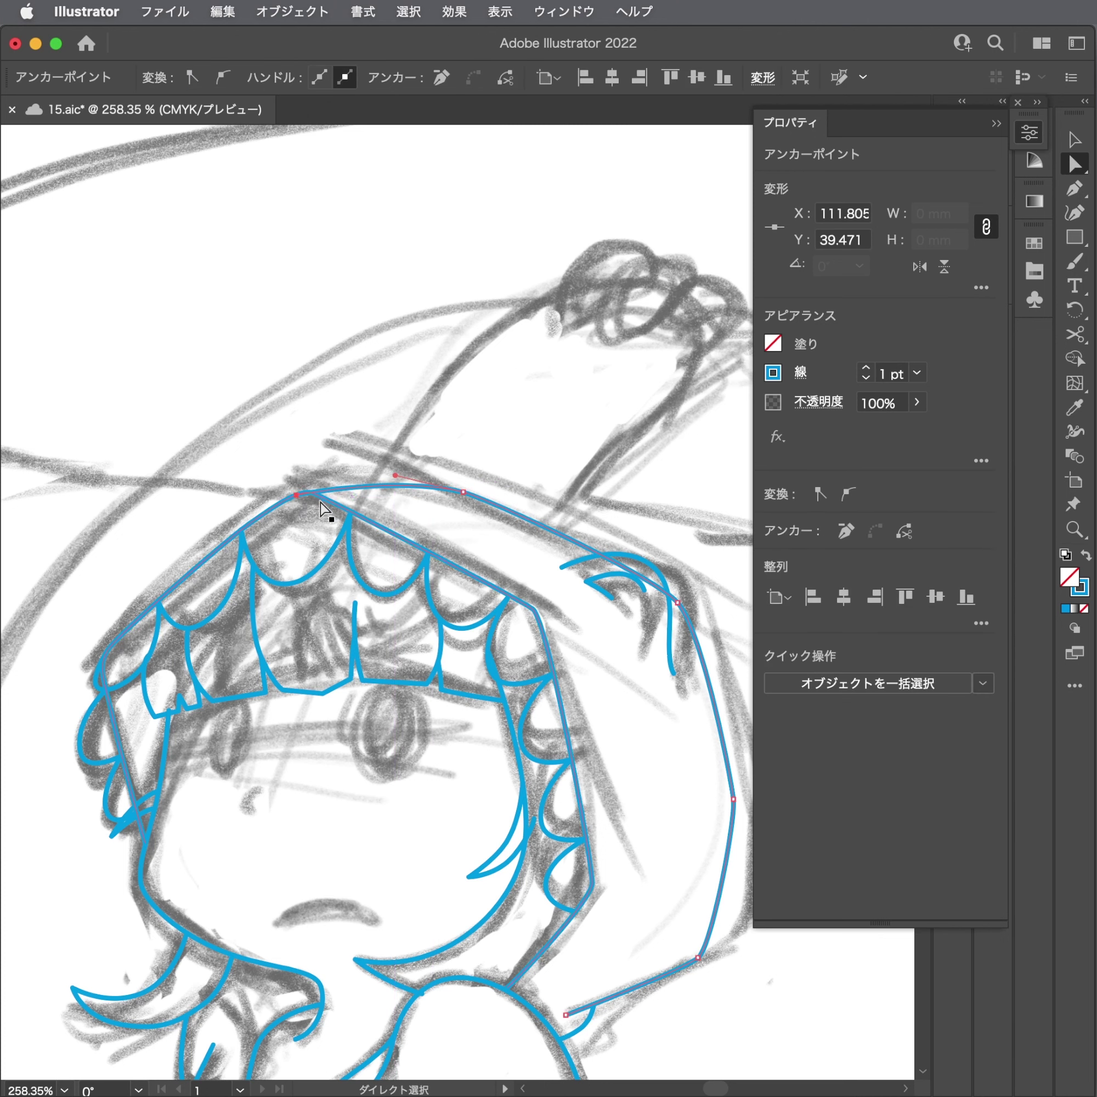
pyautogui.scroll(-5, 636, 499)
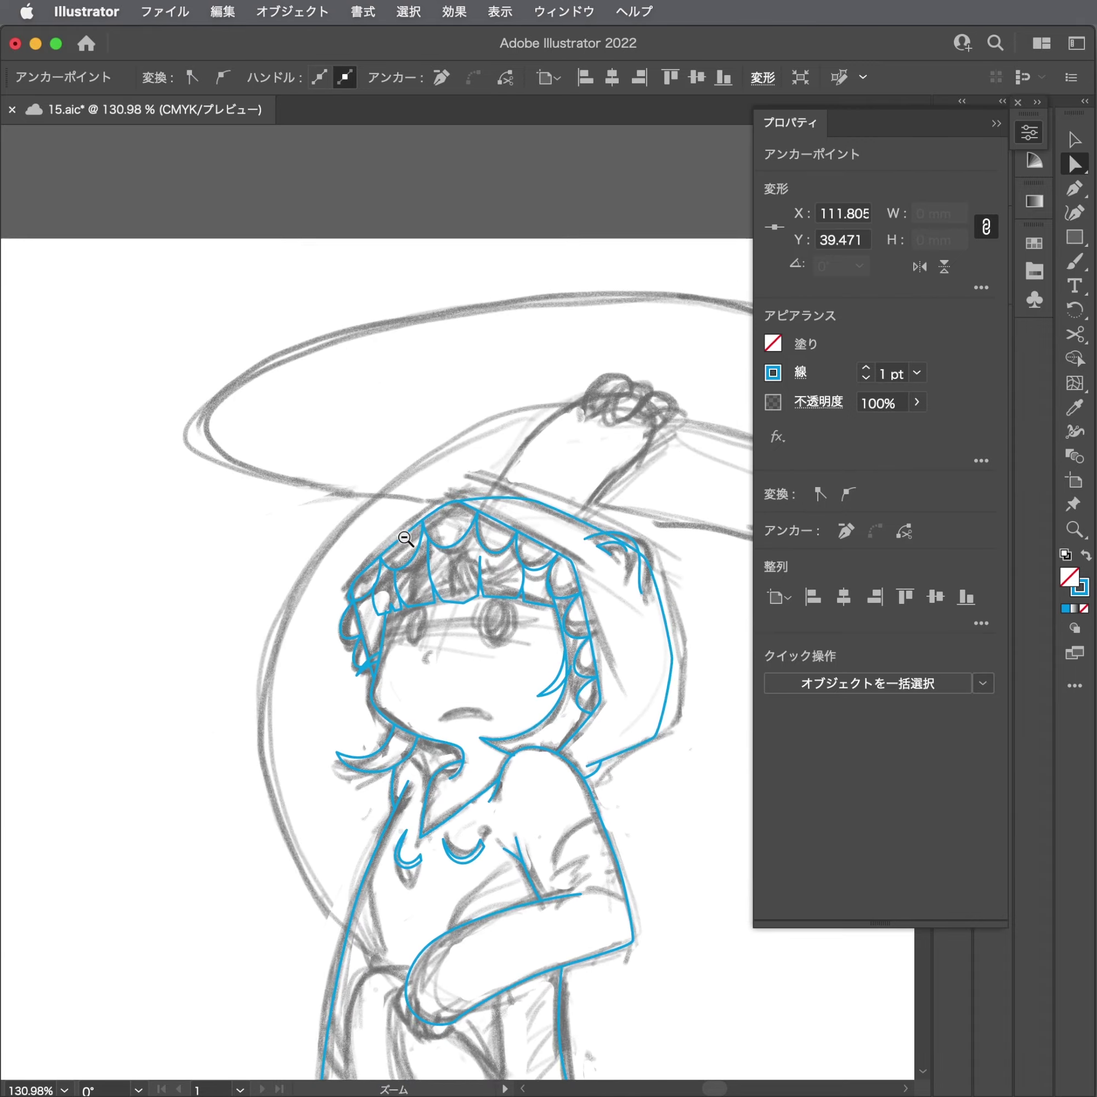
pyautogui.scroll(-2, 342, 361)
pyautogui.click(335, 337)
pyautogui.scroll(1, 335, 339)
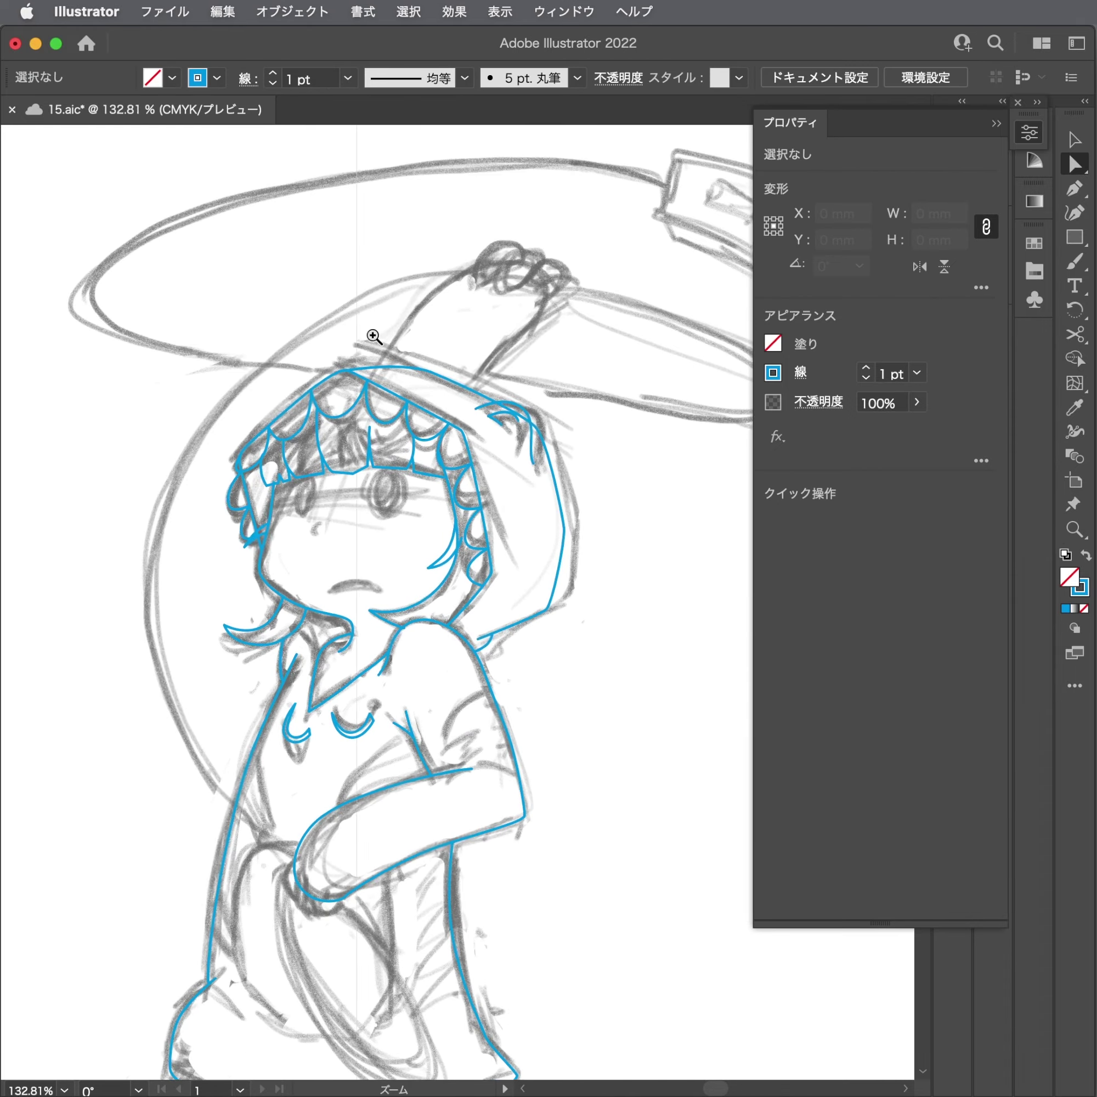
pyautogui.scroll(8, 310, 429)
pyautogui.click(366, 473)
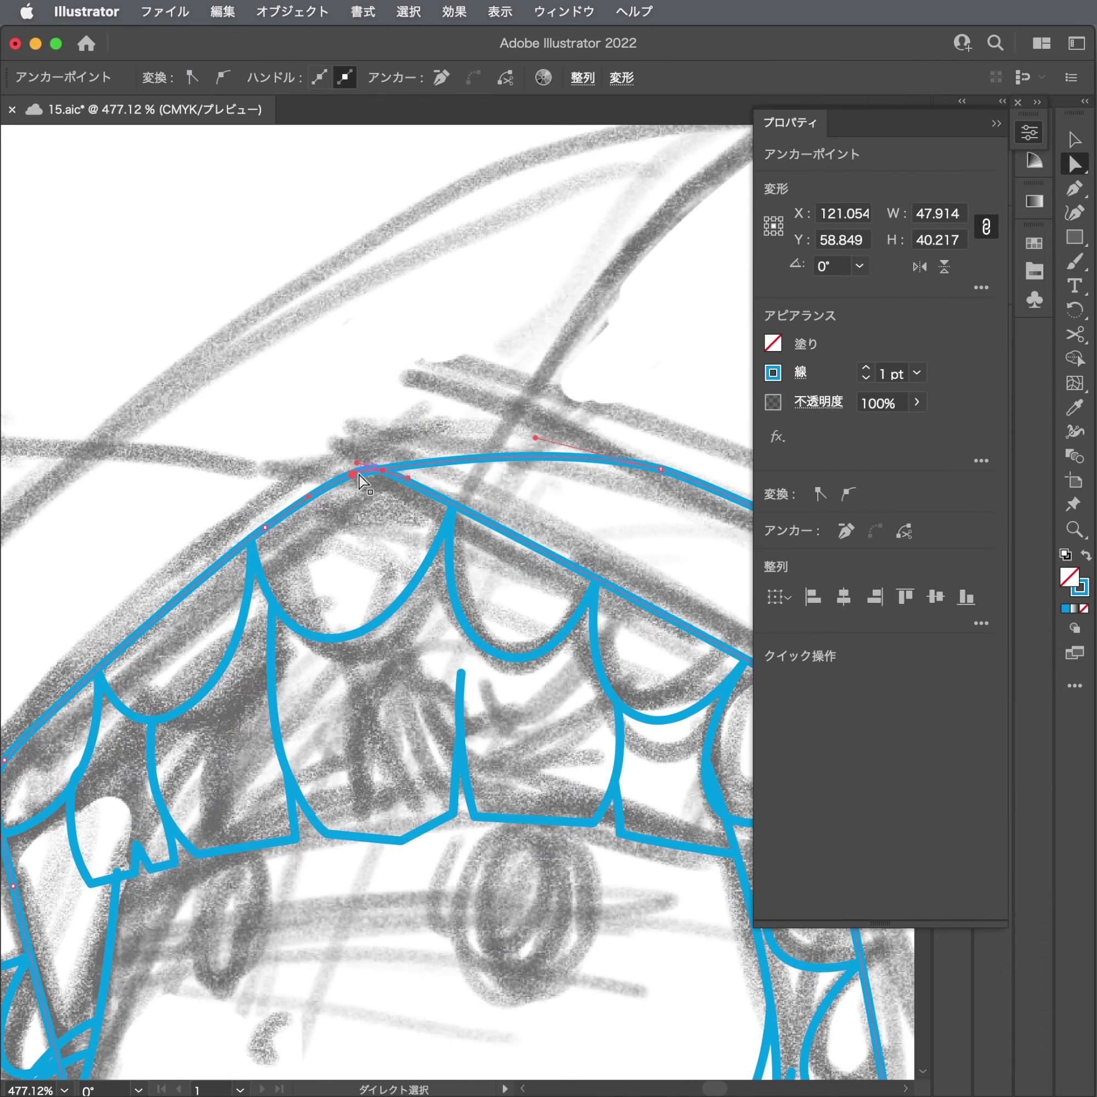
pyautogui.moveTo(358, 474); pyautogui.dragTo(345, 459)
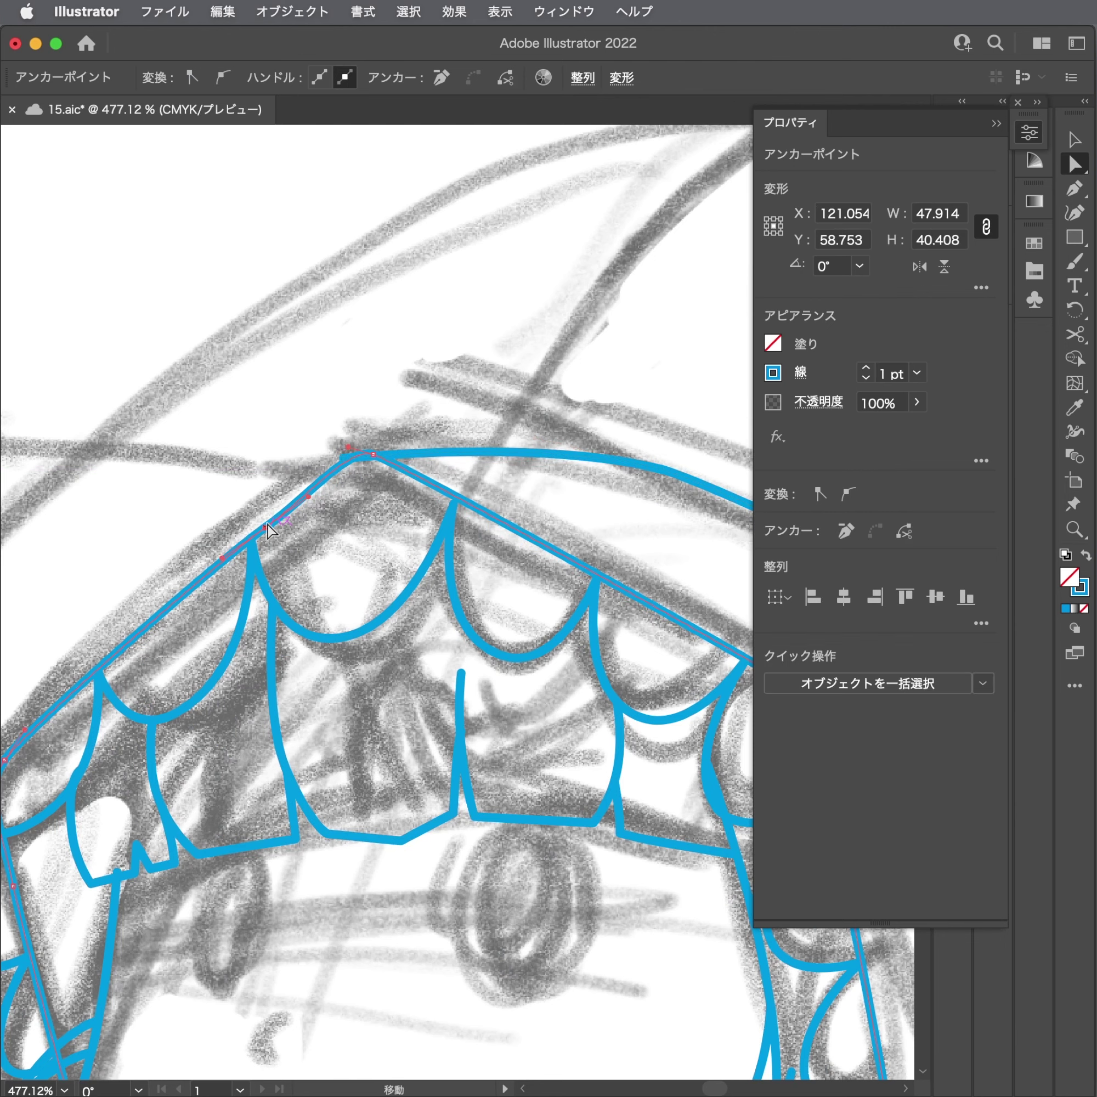
# Refine the scalloped bangs curve and smooth the hood outline where it meets the bangs.
pyautogui.click(251, 538)
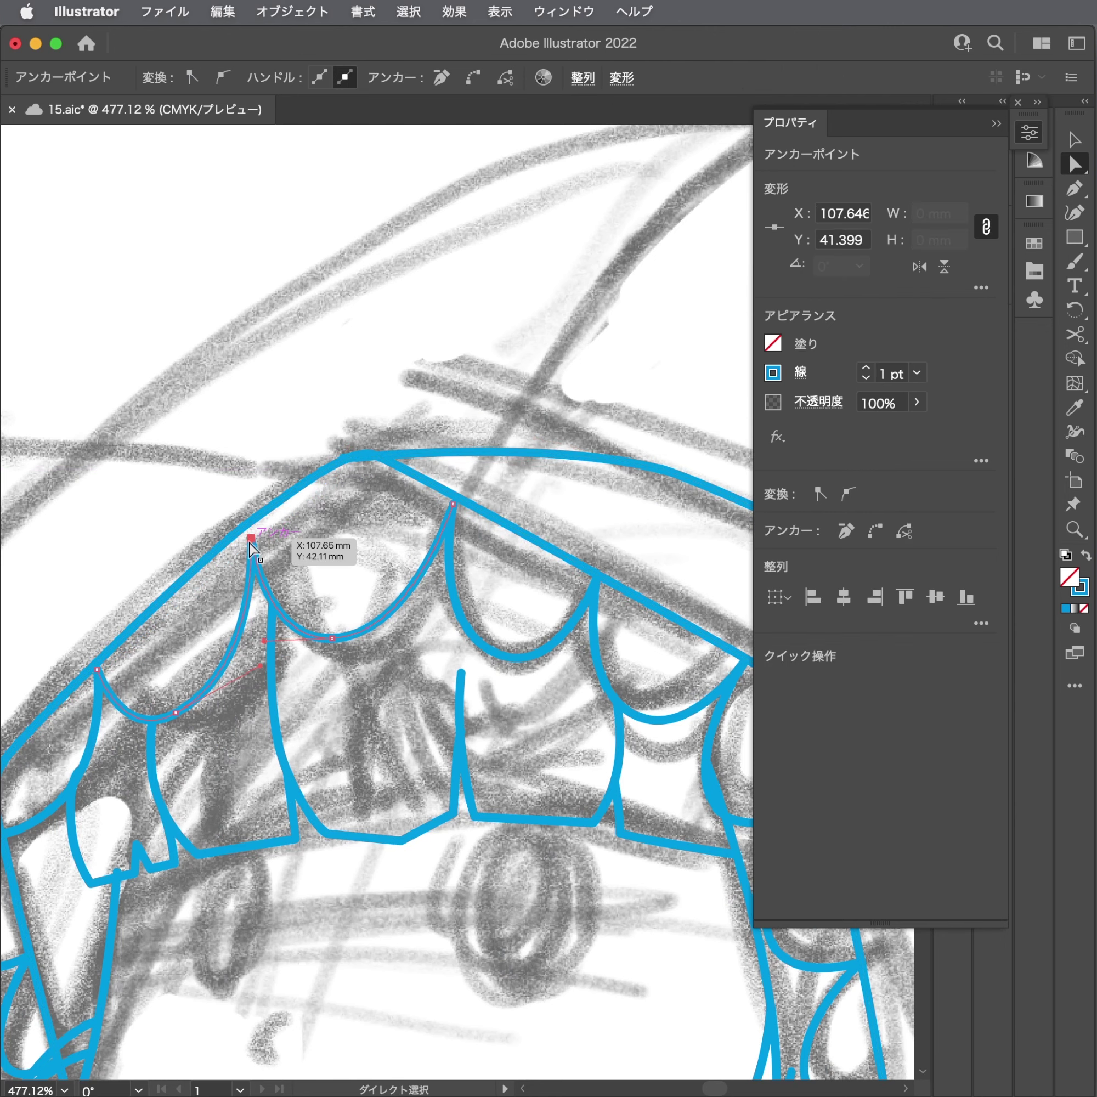
pyautogui.moveTo(354, 517); pyautogui.dragTo(581, 512)
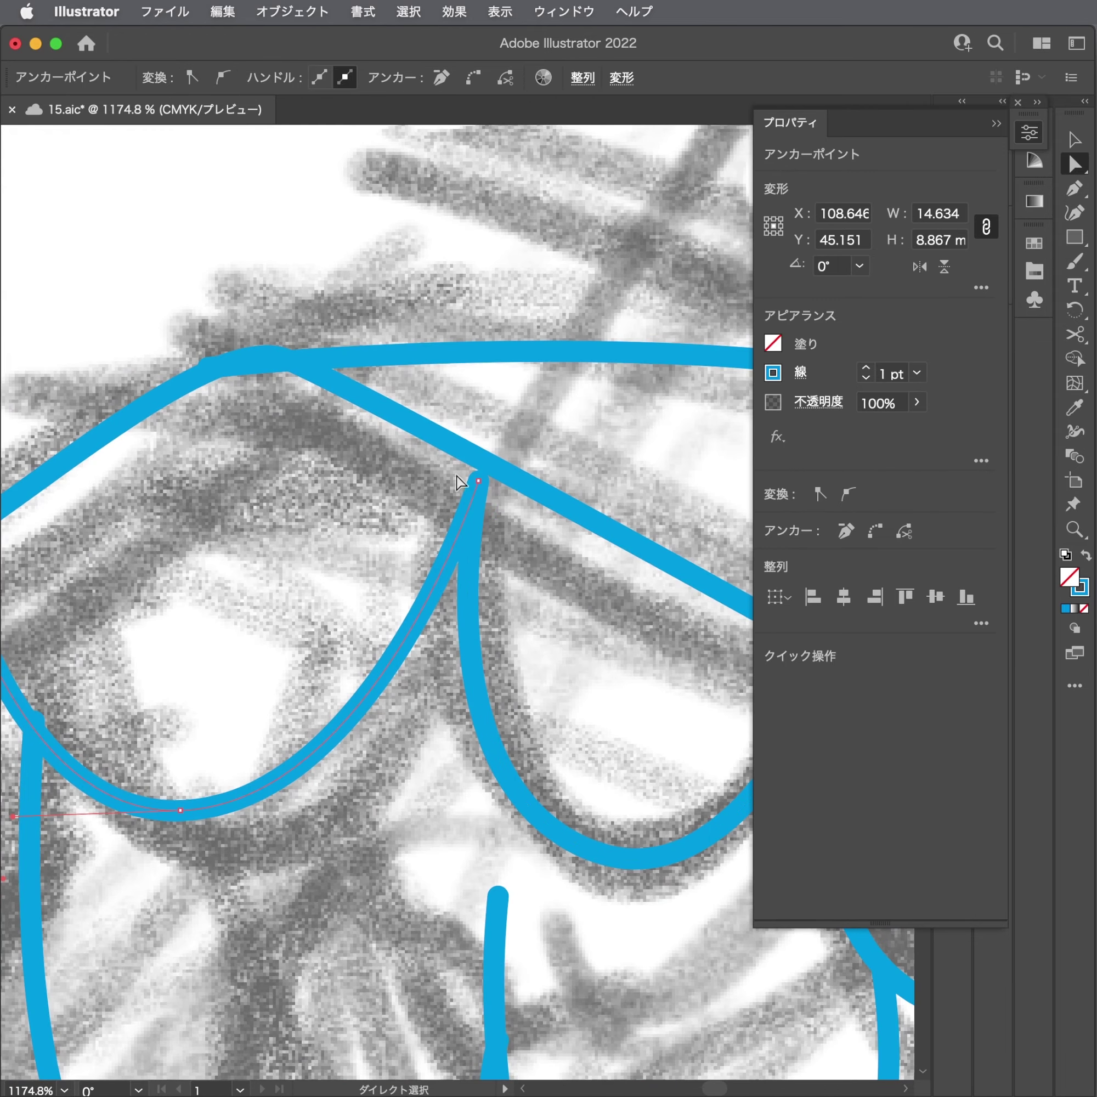
pyautogui.moveTo(482, 490); pyautogui.dragTo(486, 464)
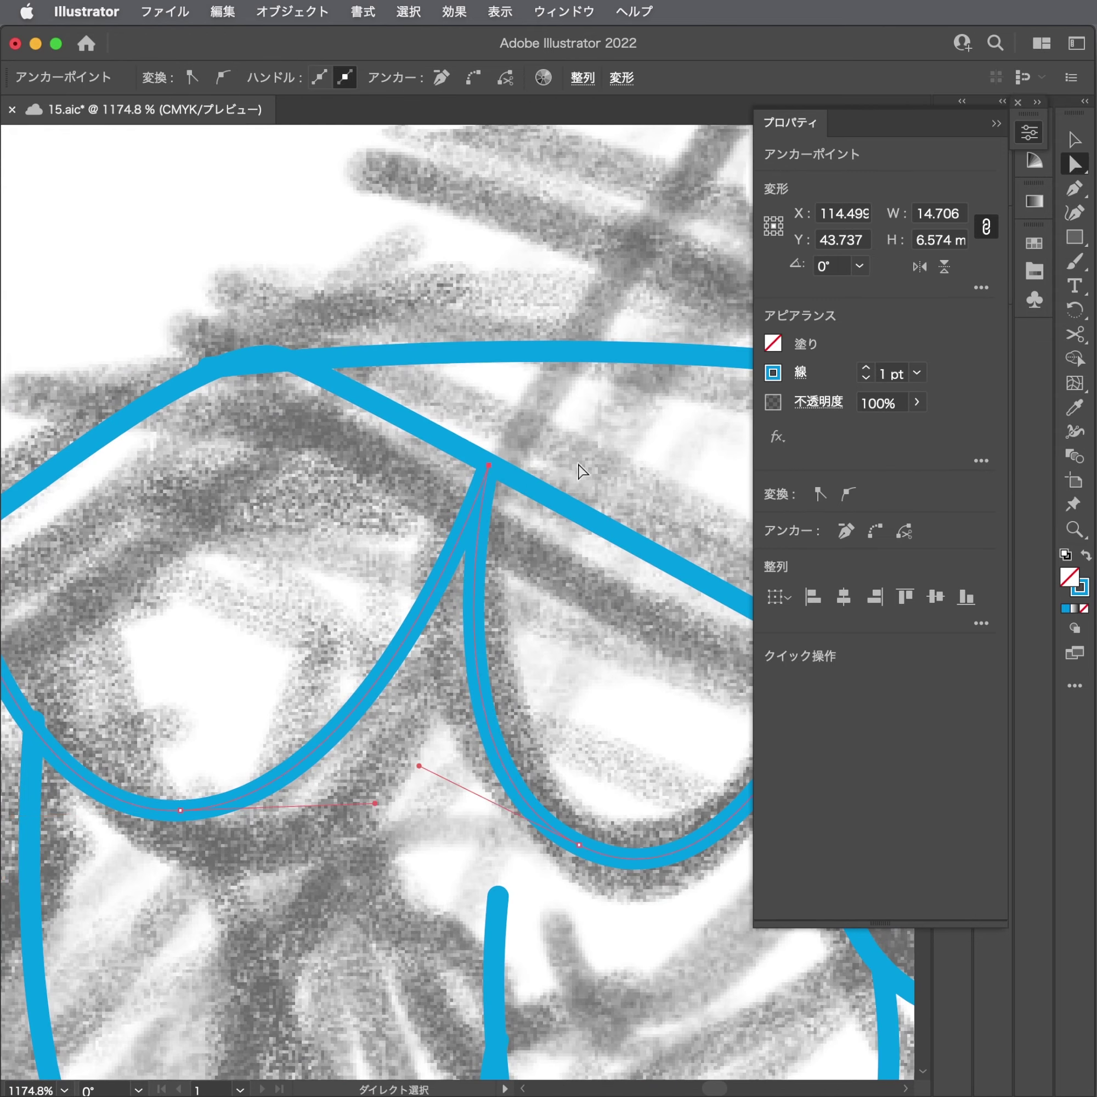
pyautogui.scroll(3, 580, 470)
pyautogui.moveTo(297, 390); pyautogui.dragTo(636, 540)
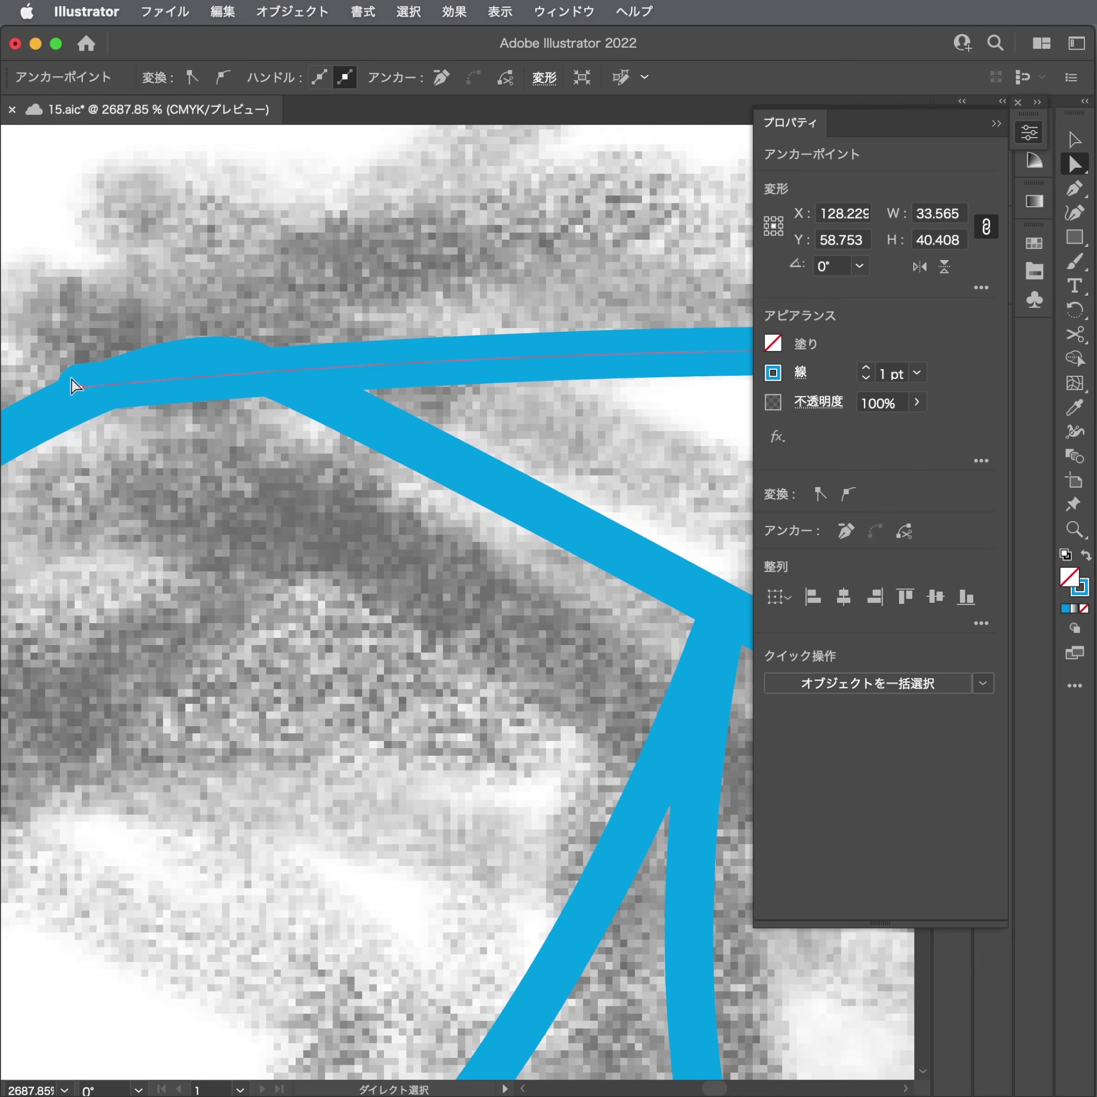
pyautogui.moveTo(81, 395); pyautogui.dragTo(198, 362)
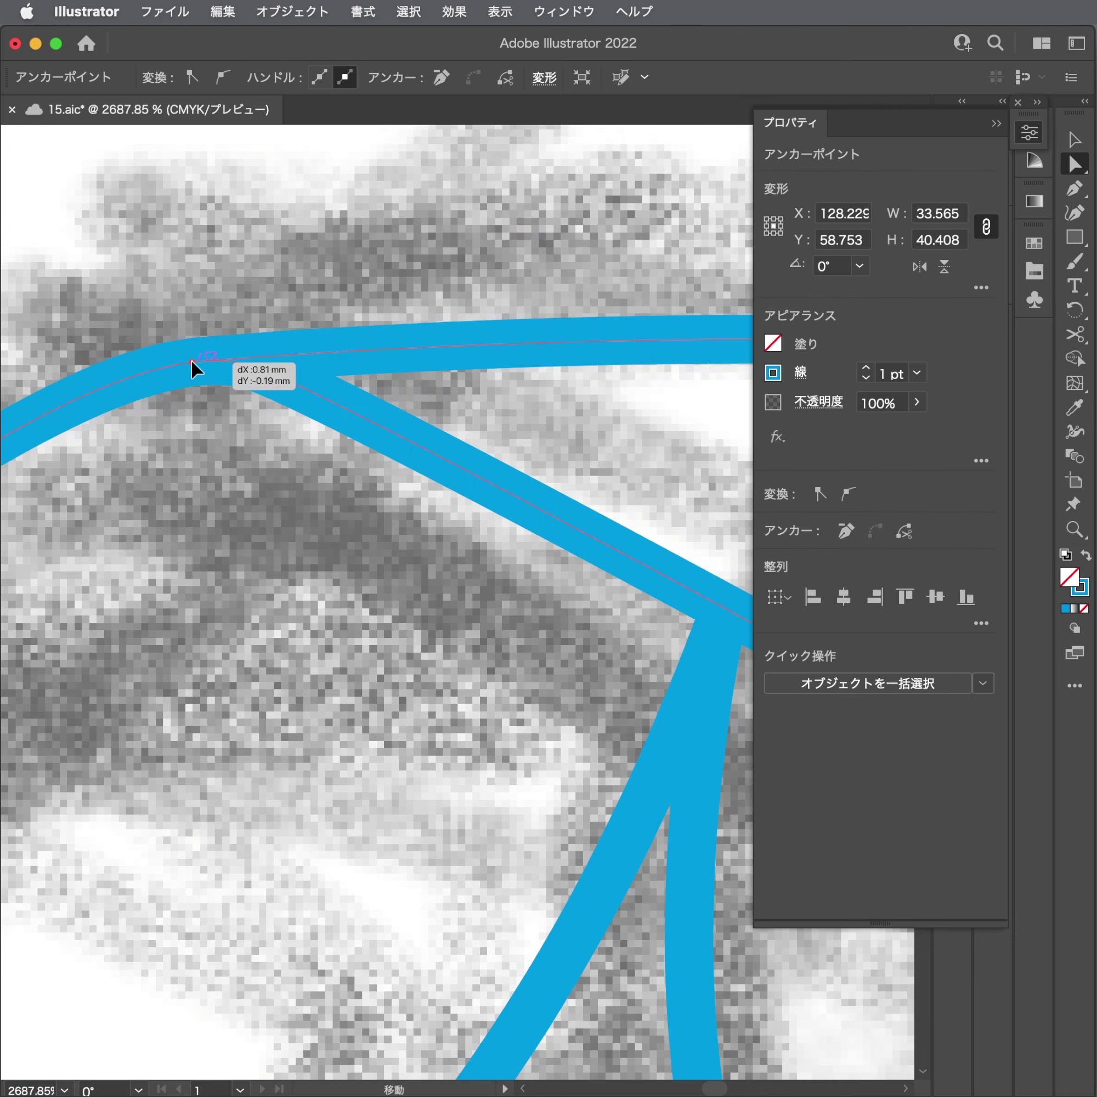
pyautogui.click(451, 294)
pyautogui.moveTo(451, 294); pyautogui.dragTo(269, 441)
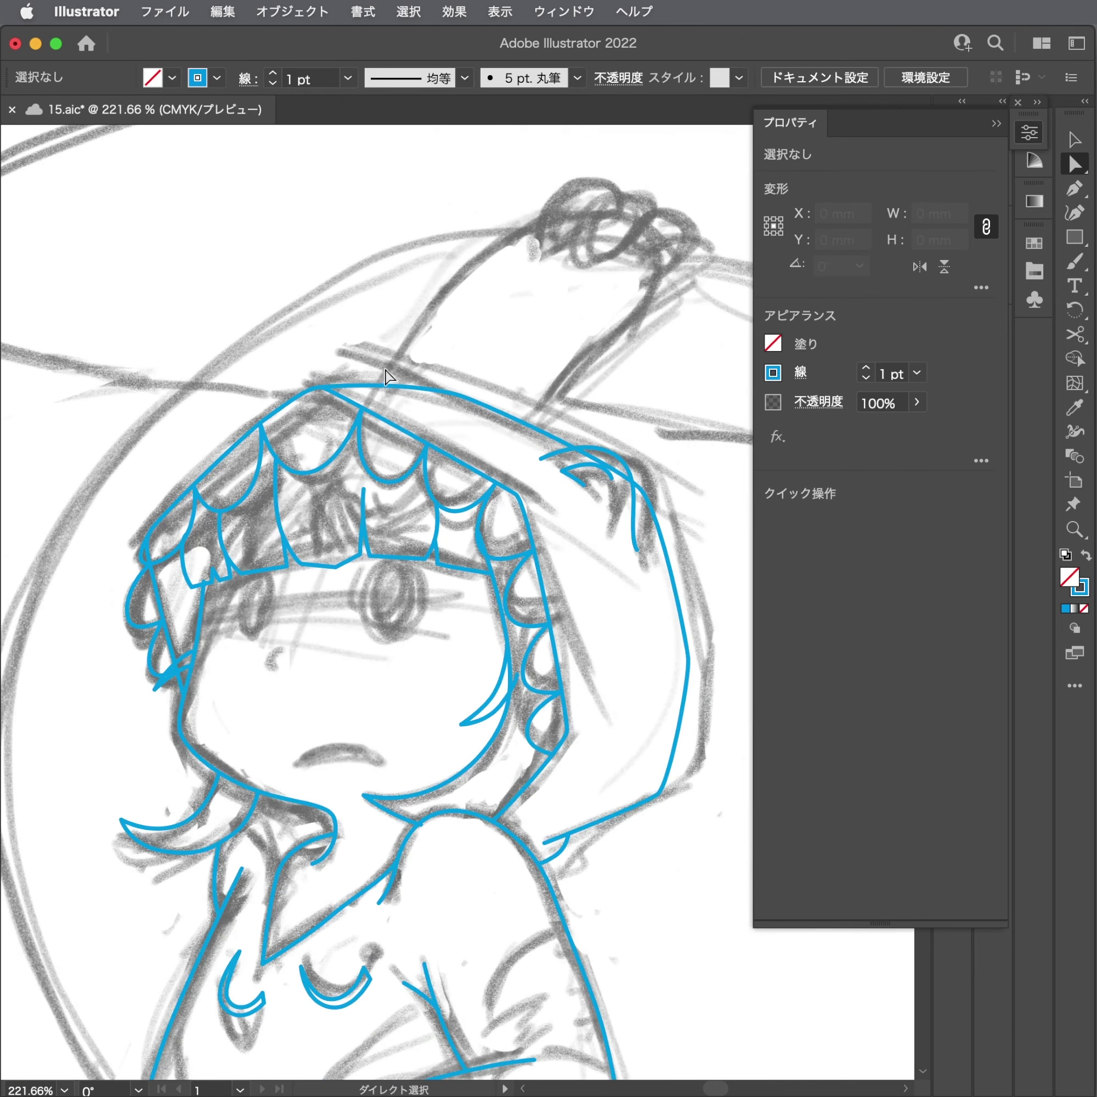
# Trace the raised arm from the top of the head up around the fist and back down.
pyautogui.press('p')
pyautogui.click(374, 385)
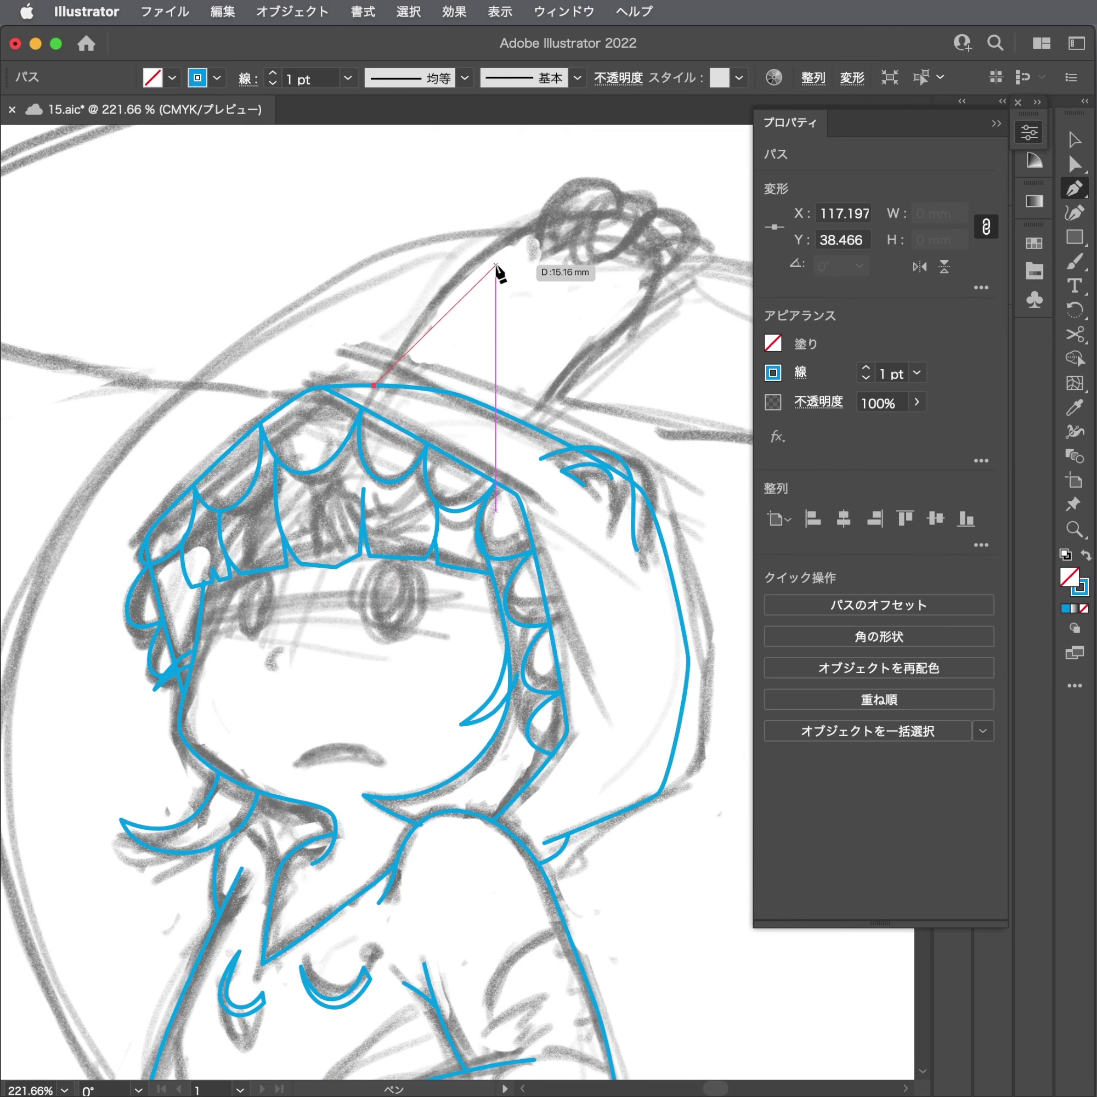
pyautogui.hotkey('ctrl', 'z')
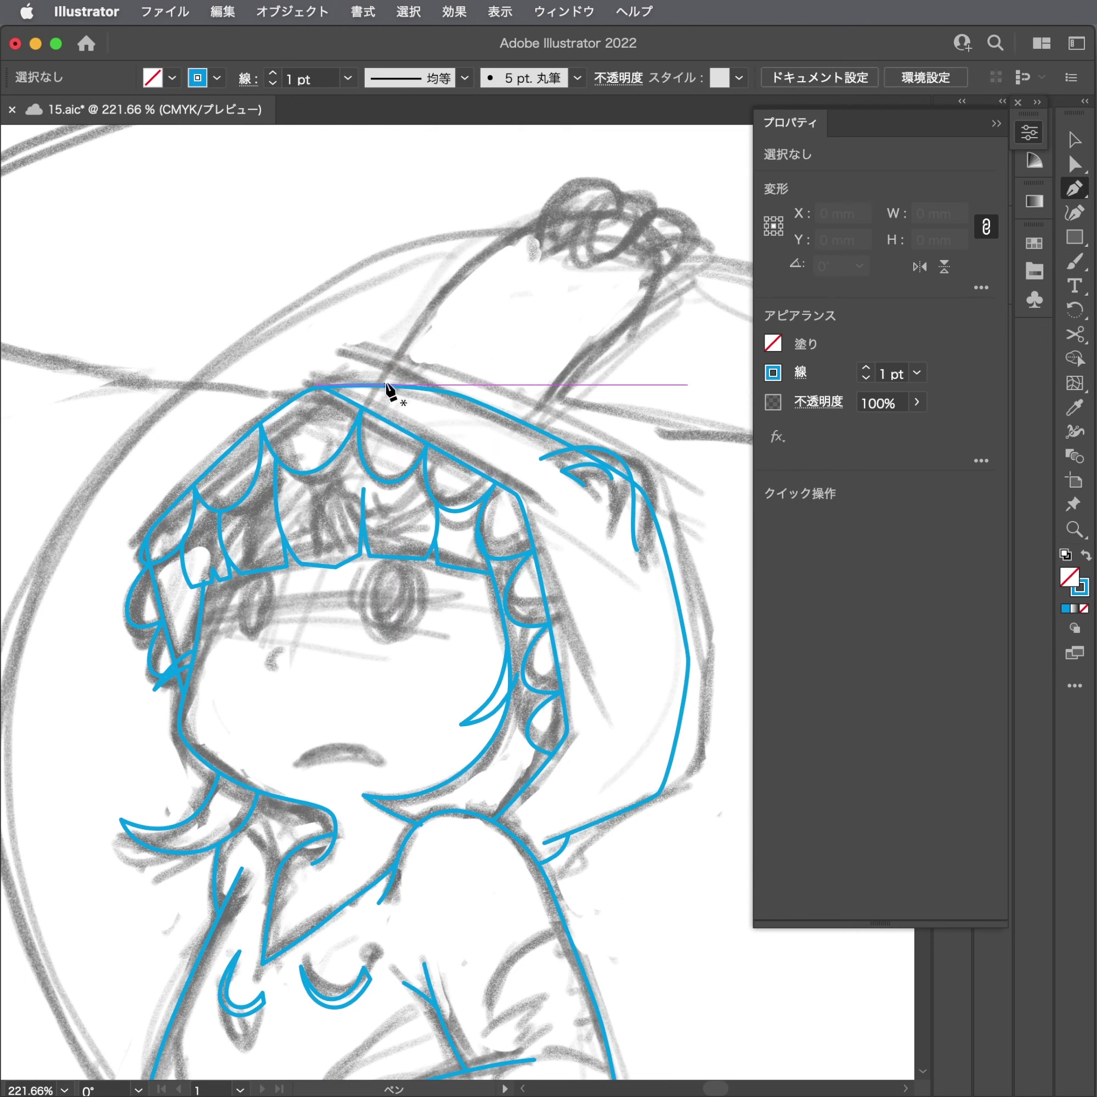
pyautogui.click(387, 384)
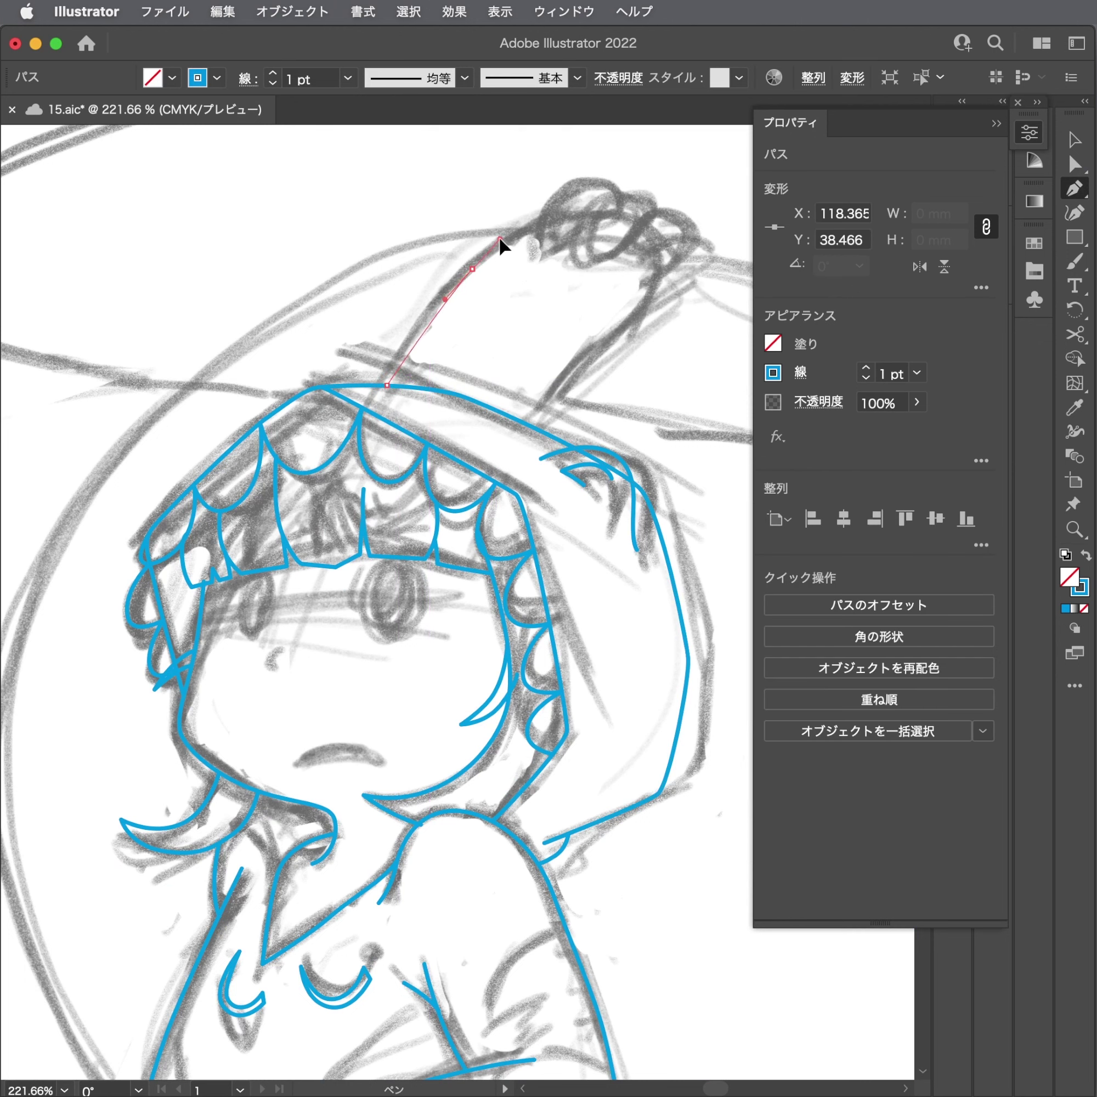
pyautogui.moveTo(499, 237); pyautogui.dragTo(499, 237)
pyautogui.moveTo(619, 222); pyautogui.dragTo(611, 220)
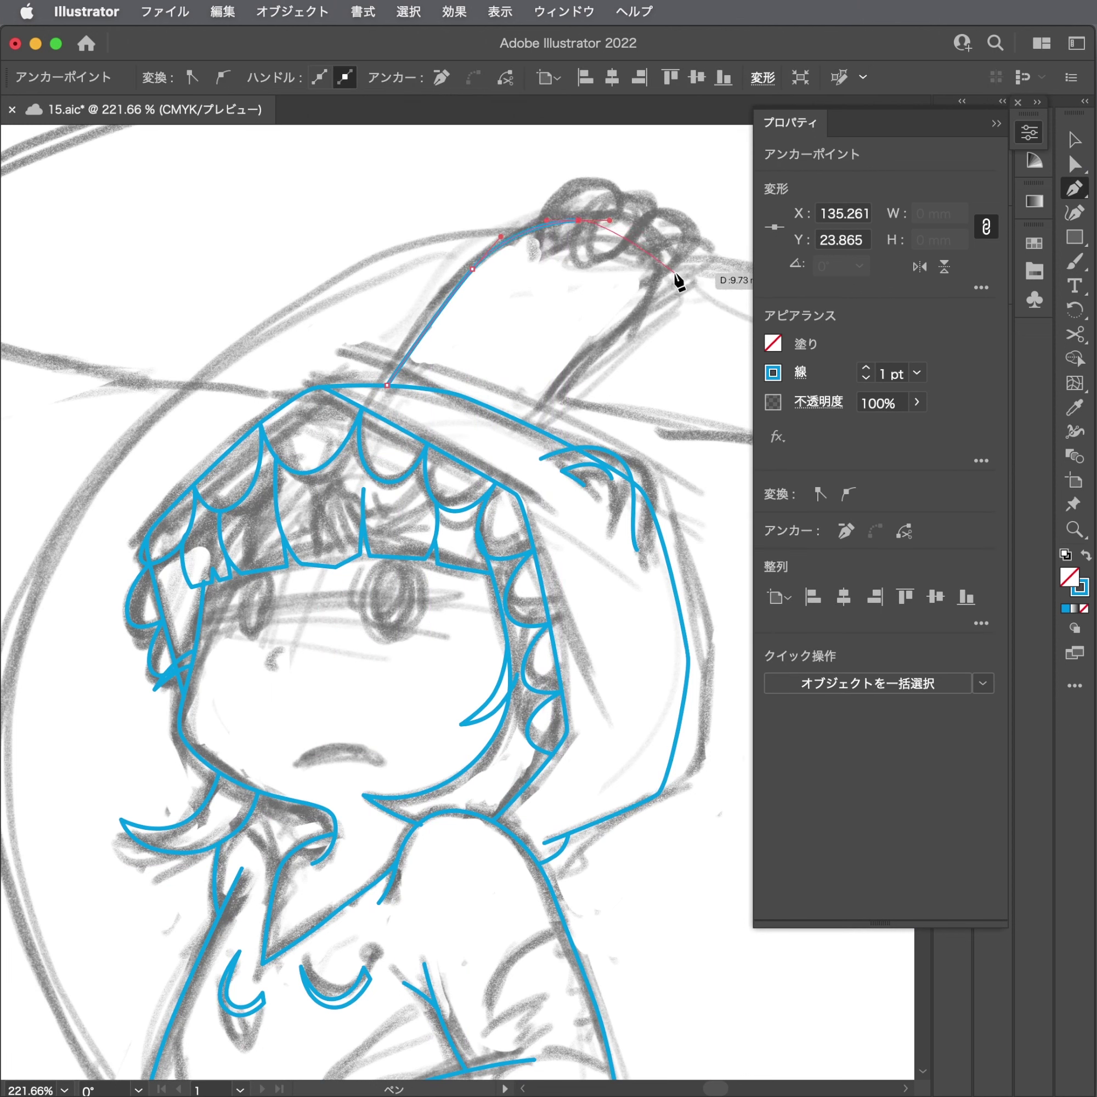
pyautogui.moveTo(673, 301); pyautogui.dragTo(673, 301)
pyautogui.moveTo(631, 331)
pyautogui.mouseDown()
pyautogui.moveTo(586, 340)
pyautogui.moveTo(522, 422)
pyautogui.mouseUp()
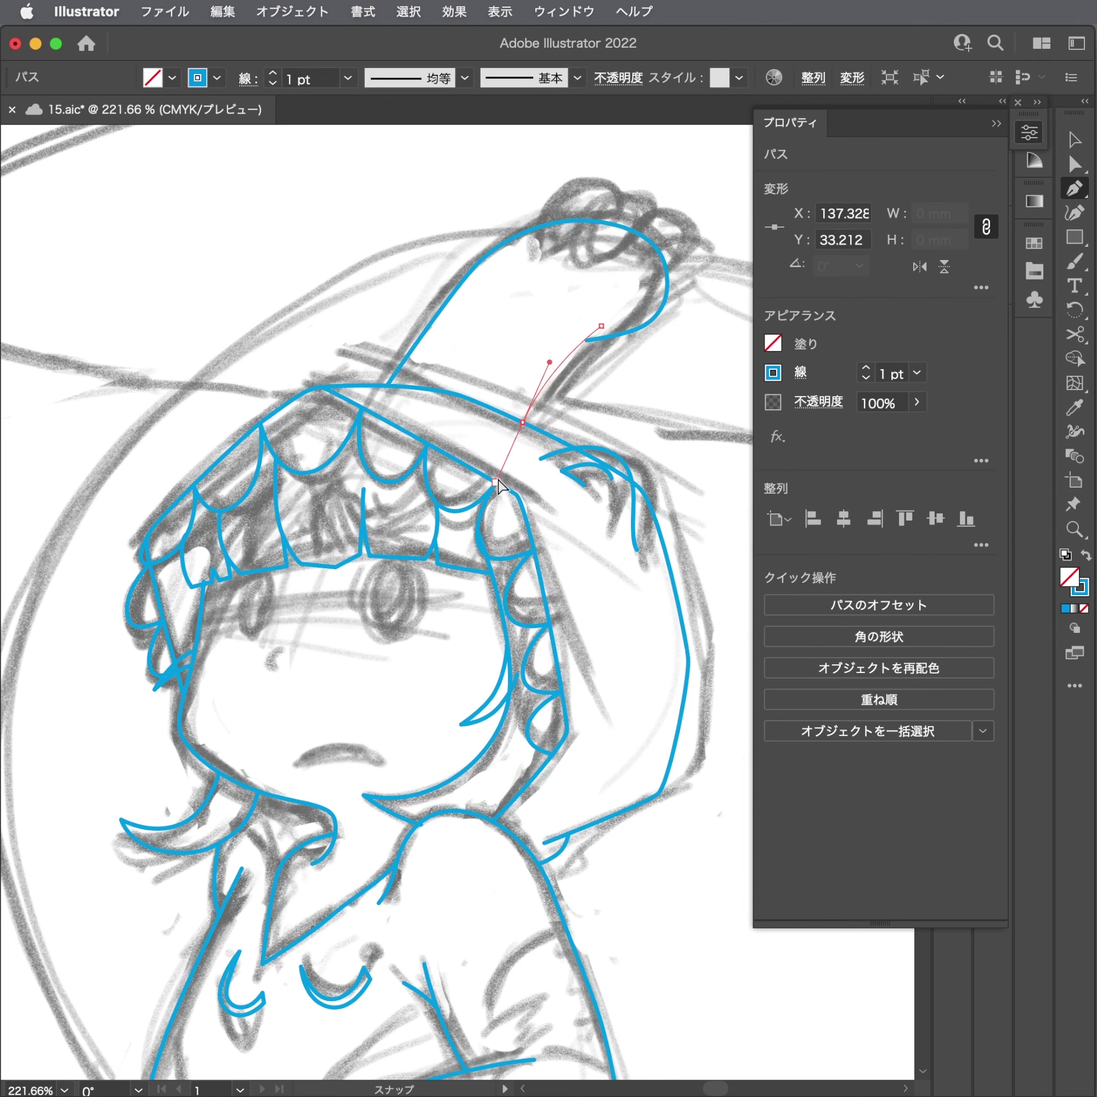
pyautogui.press('a')
# Adjust the arm line's end points and move the junction anchor onto the arm's edge.
pyautogui.click(617, 313)
pyautogui.scroll(5, 617, 313)
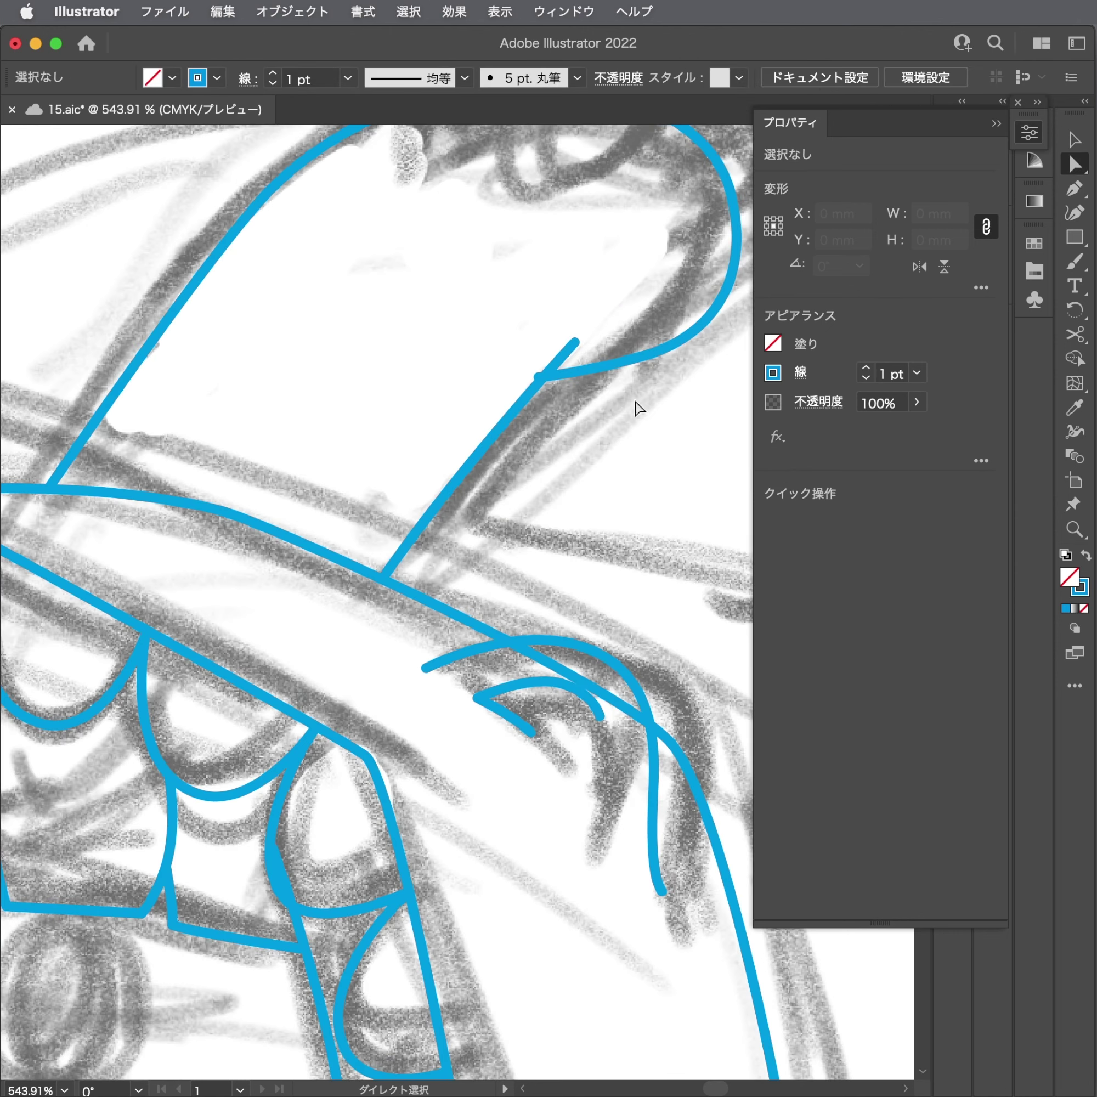
pyautogui.moveTo(539, 380); pyautogui.dragTo(549, 387)
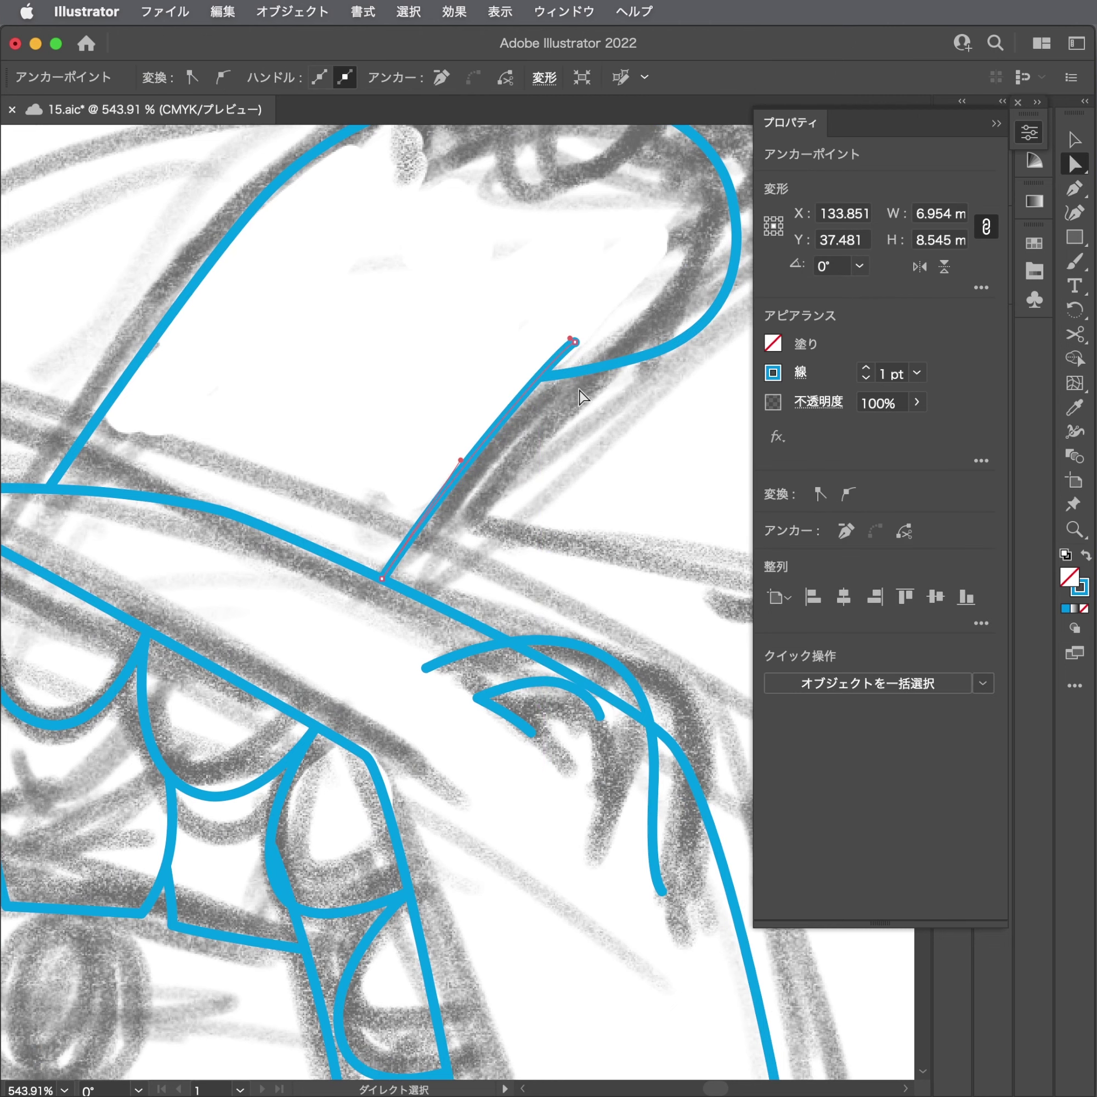
pyautogui.click(578, 371)
pyautogui.scroll(3, 579, 349)
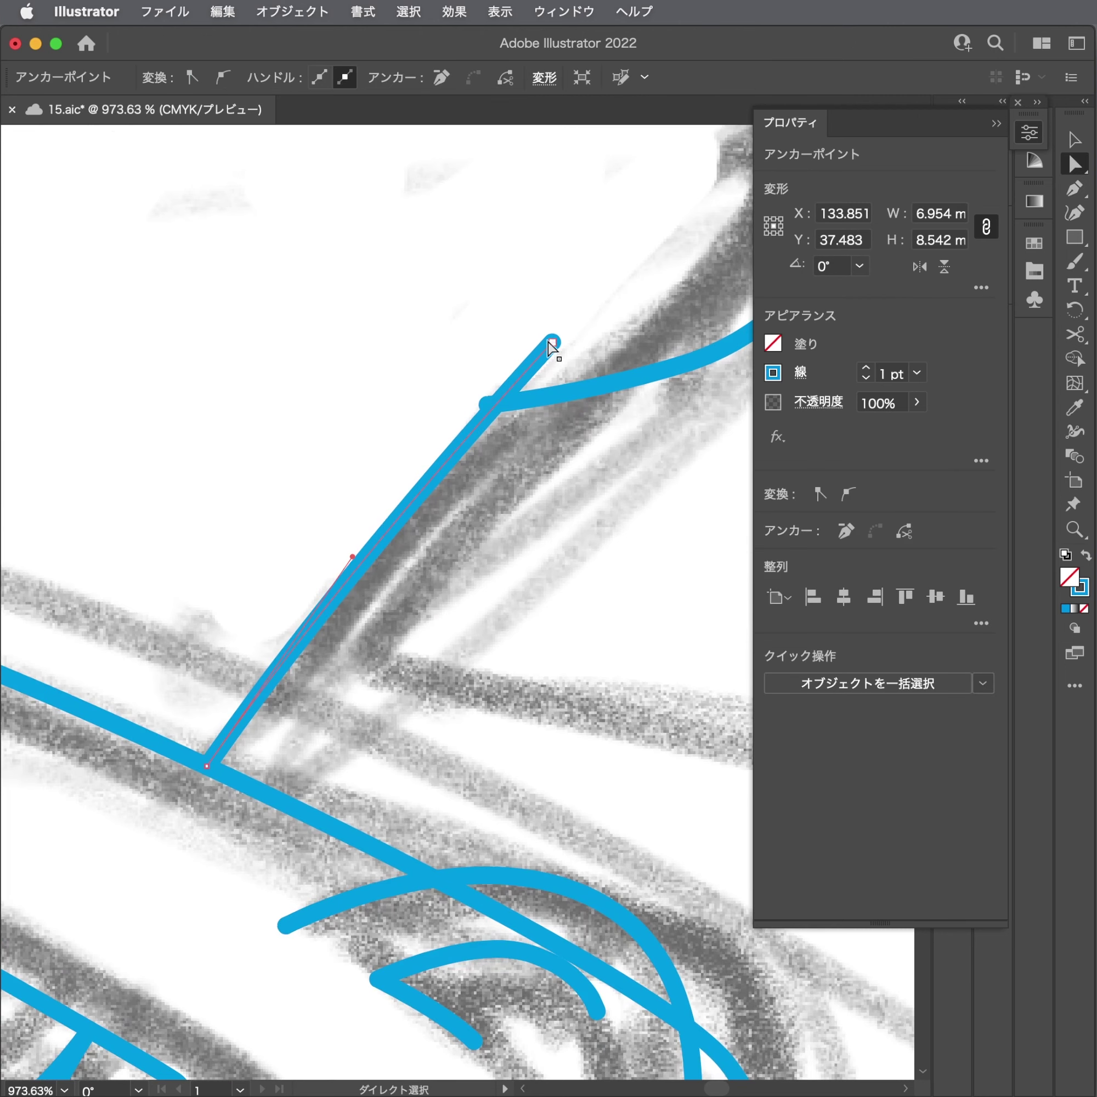
pyautogui.click(552, 344)
pyautogui.moveTo(352, 558); pyautogui.dragTo(379, 513)
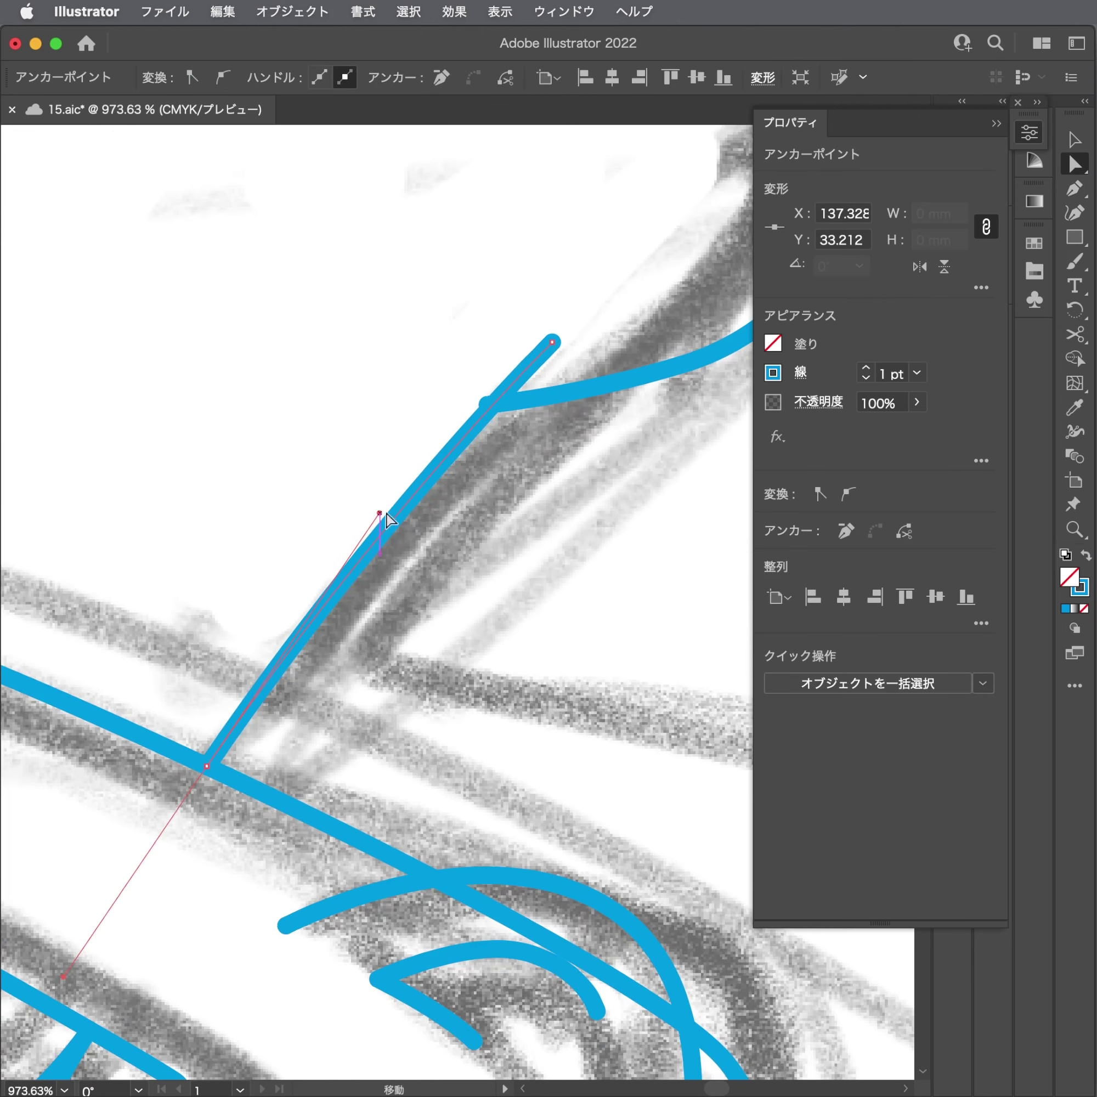
pyautogui.click(566, 374)
pyautogui.click(487, 404)
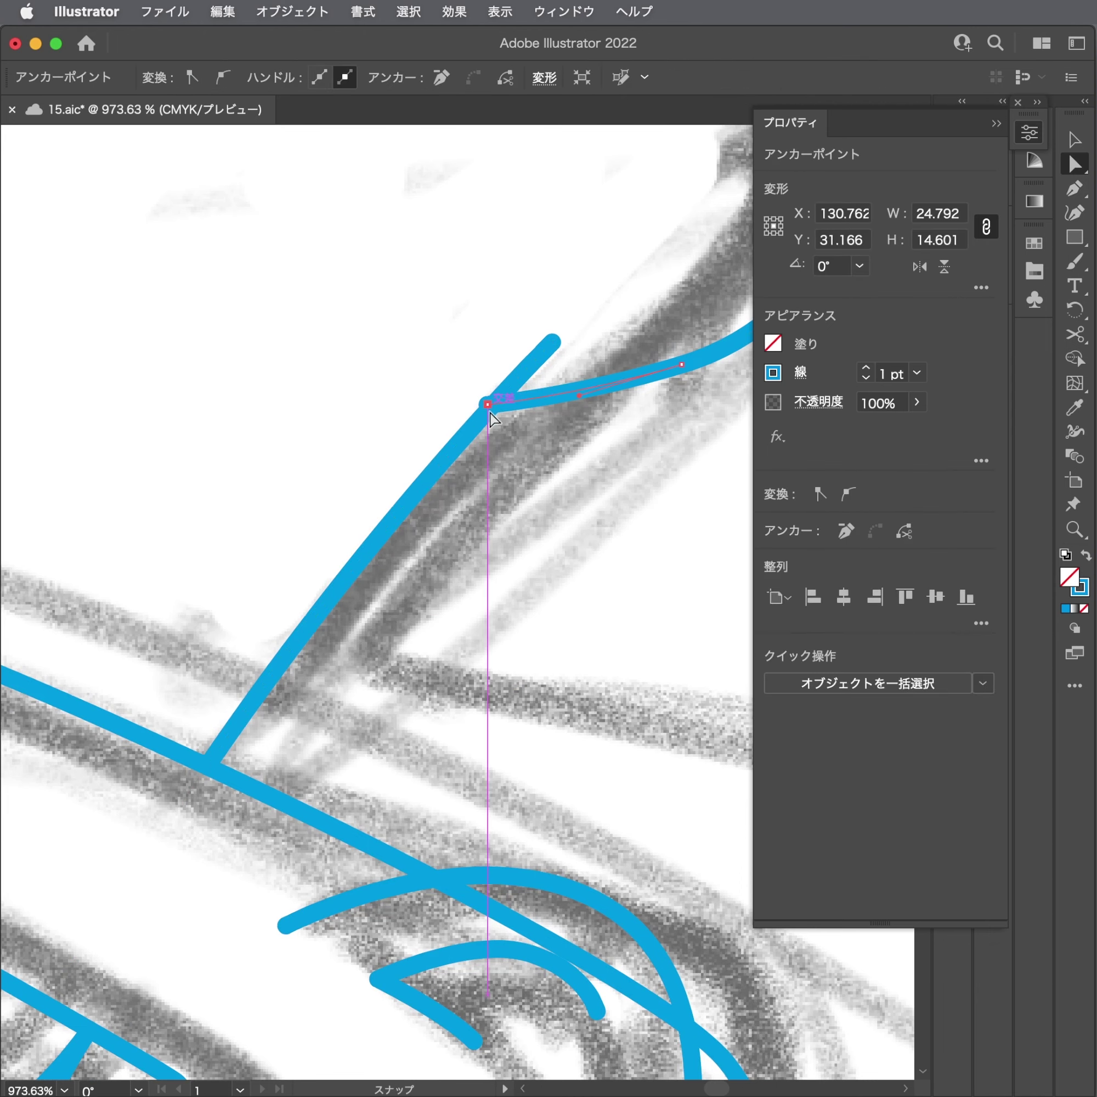
pyautogui.moveTo(490, 413); pyautogui.dragTo(487, 405)
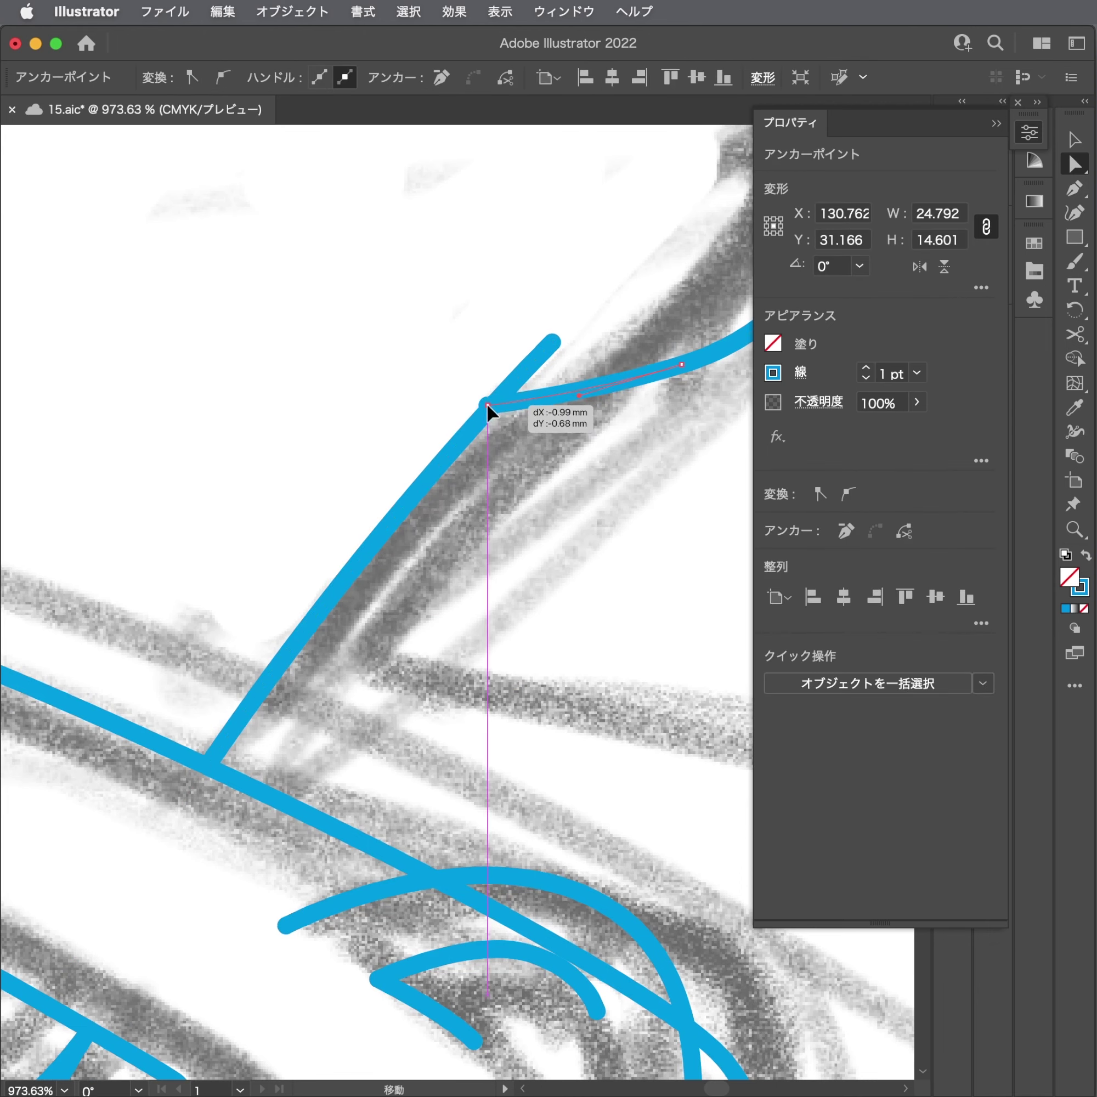
pyautogui.click(637, 429)
pyautogui.moveTo(637, 429); pyautogui.dragTo(236, 529)
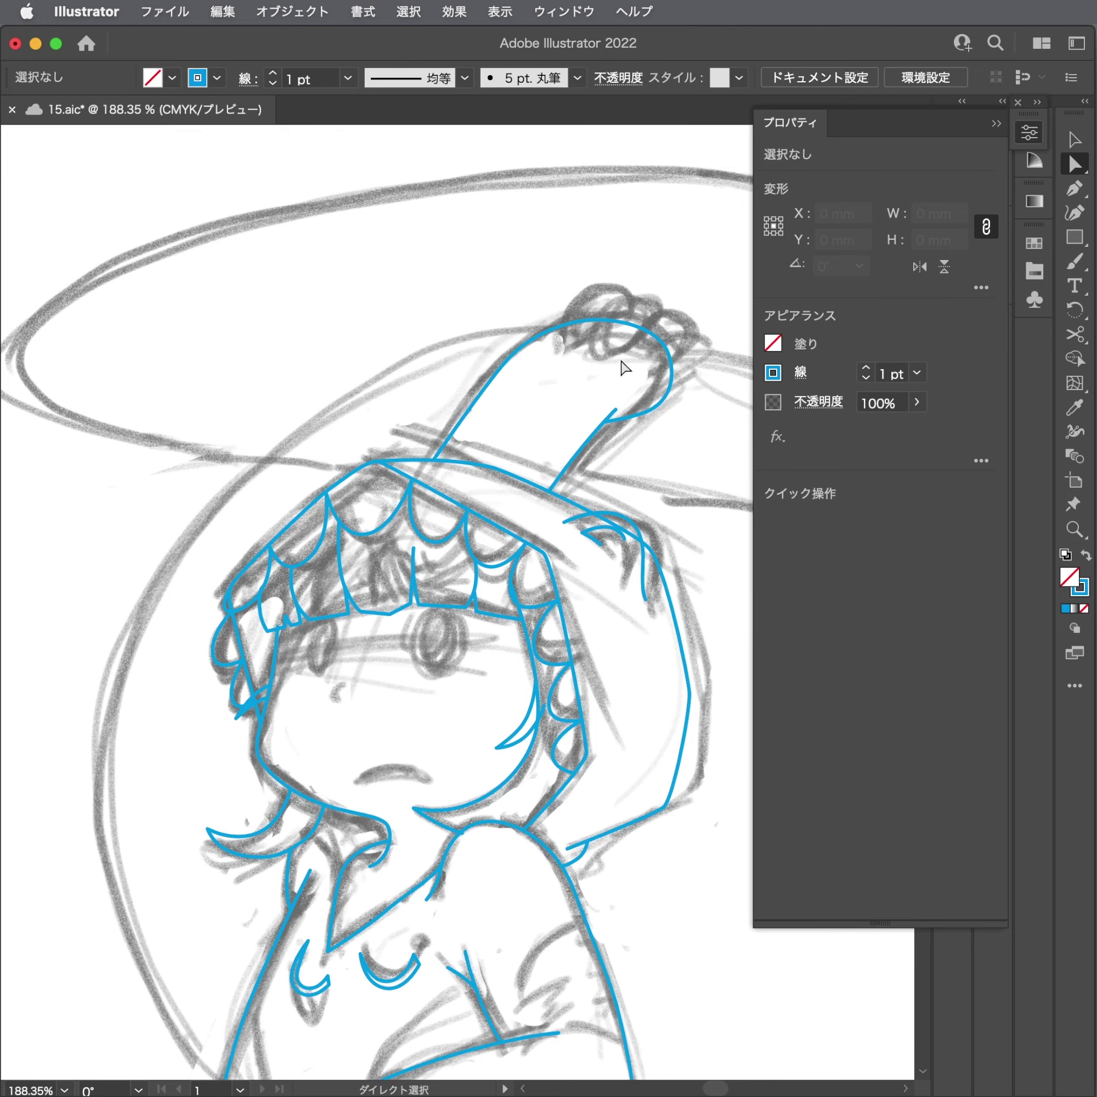
pyautogui.moveTo(609, 367); pyautogui.dragTo(494, 385)
# Draw a curved fold line on the tunic's left side up toward the sleeve.
pyautogui.scroll(-5, 495, 393)
pyautogui.scroll(-5, 403, 576)
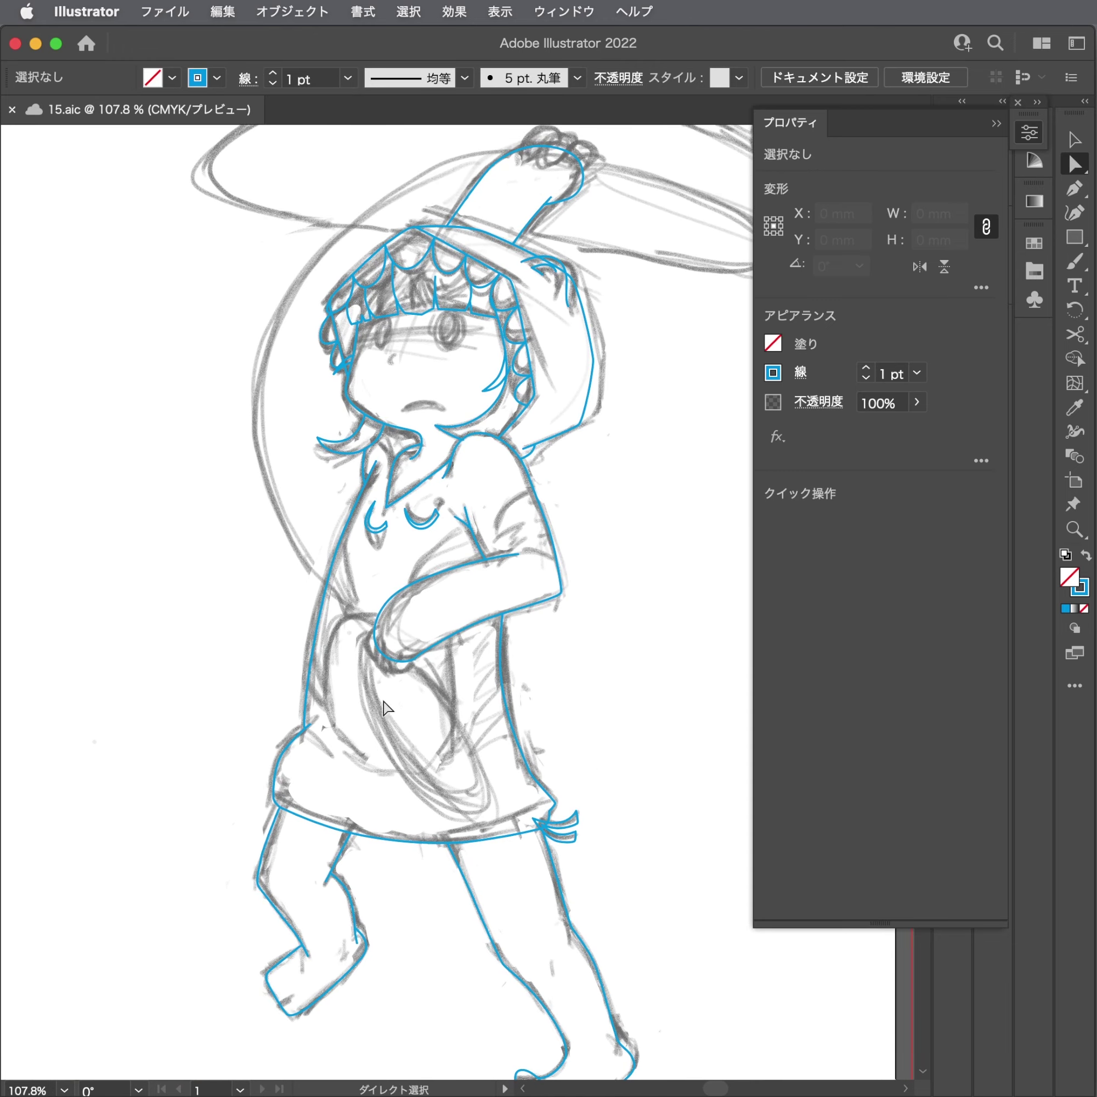
pyautogui.scroll(1, 453, 633)
pyautogui.scroll(4, 501, 587)
pyautogui.press('p')
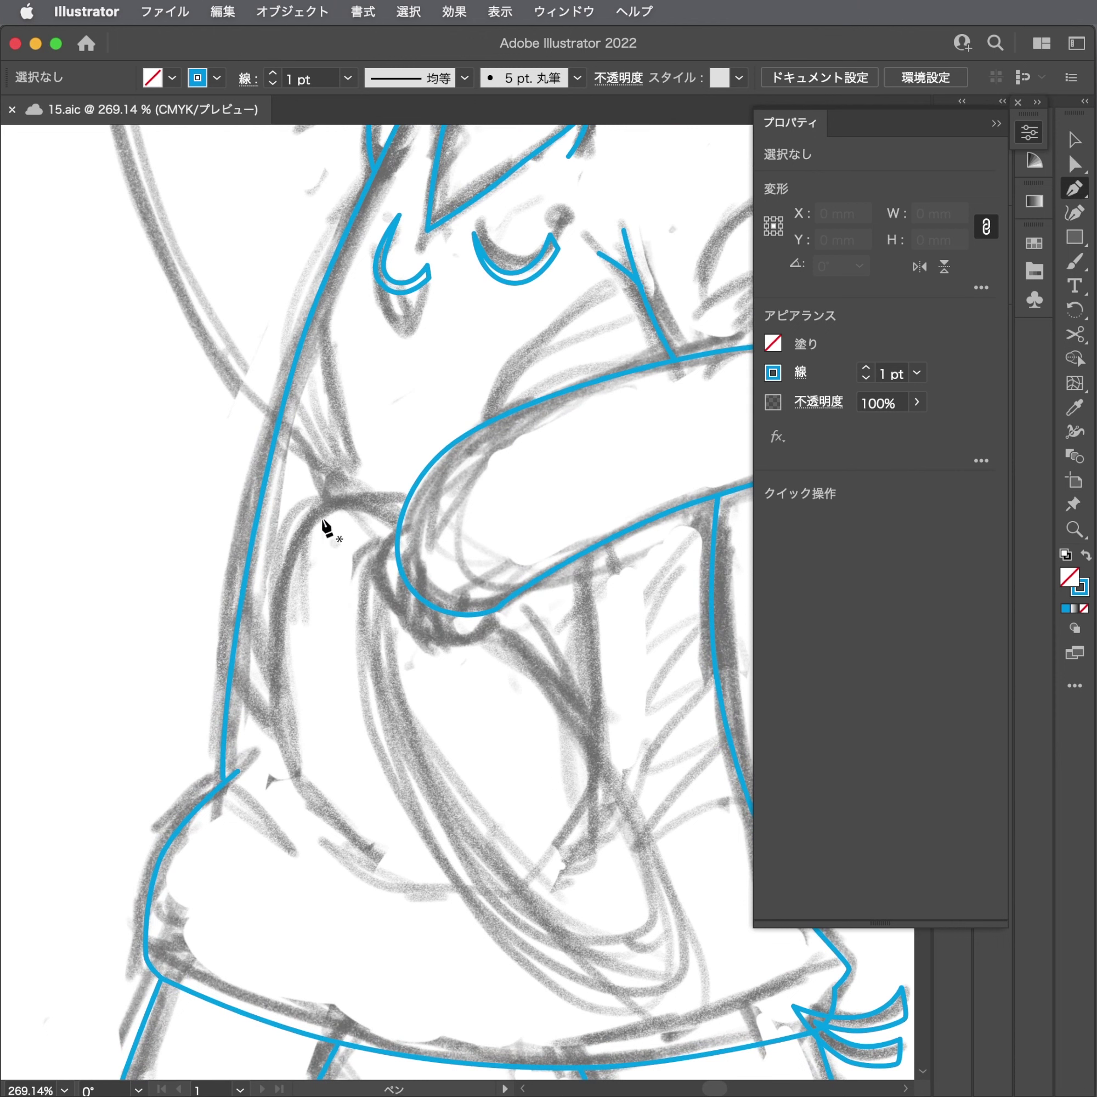
pyautogui.click(259, 608)
pyautogui.moveTo(297, 511); pyautogui.dragTo(326, 484)
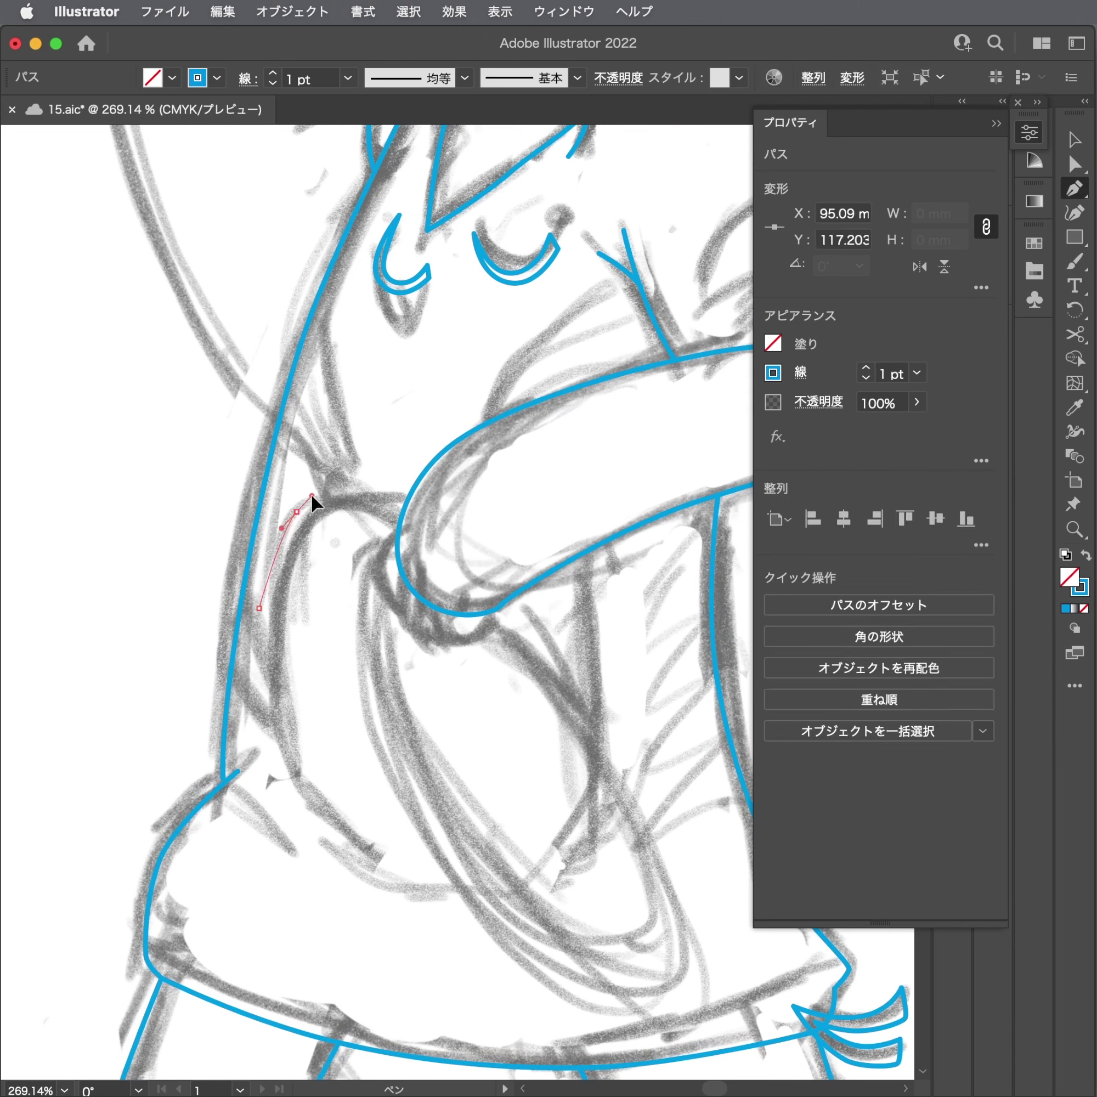
pyautogui.moveTo(371, 546)
pyautogui.mouseDown()
pyautogui.moveTo(380, 568)
pyautogui.moveTo(395, 513)
pyautogui.mouseUp()
pyautogui.keyDown('super'); pyautogui.click(556, 582); pyautogui.keyUp('super')
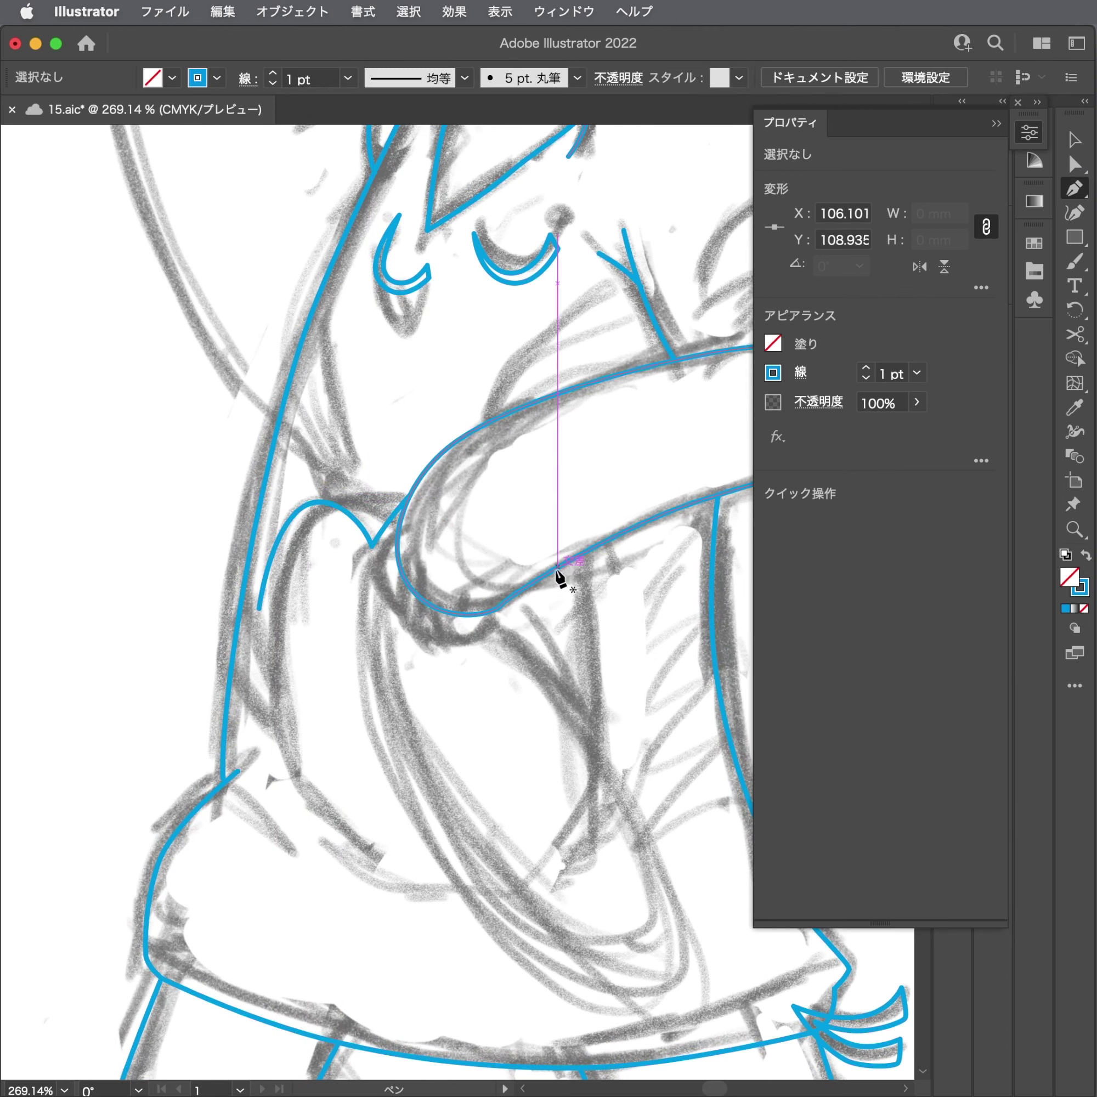
# Trace the large rounded fold down the tunic's left side, along its bottom, and up under the sleeve.
pyautogui.press('a')
pyautogui.scroll(2, 372, 522)
pyautogui.scroll(2, 387, 539)
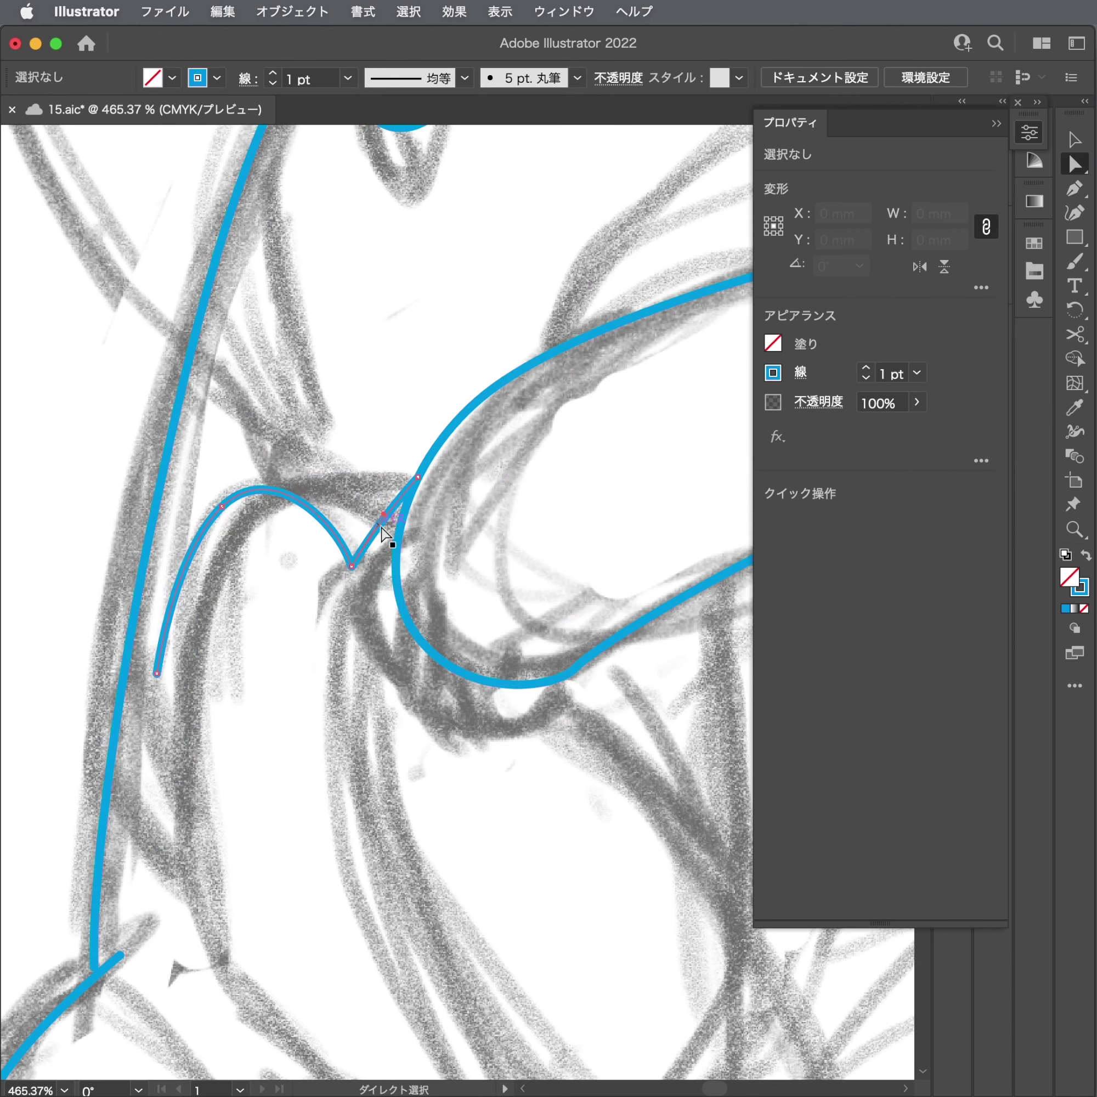
pyautogui.click(381, 514)
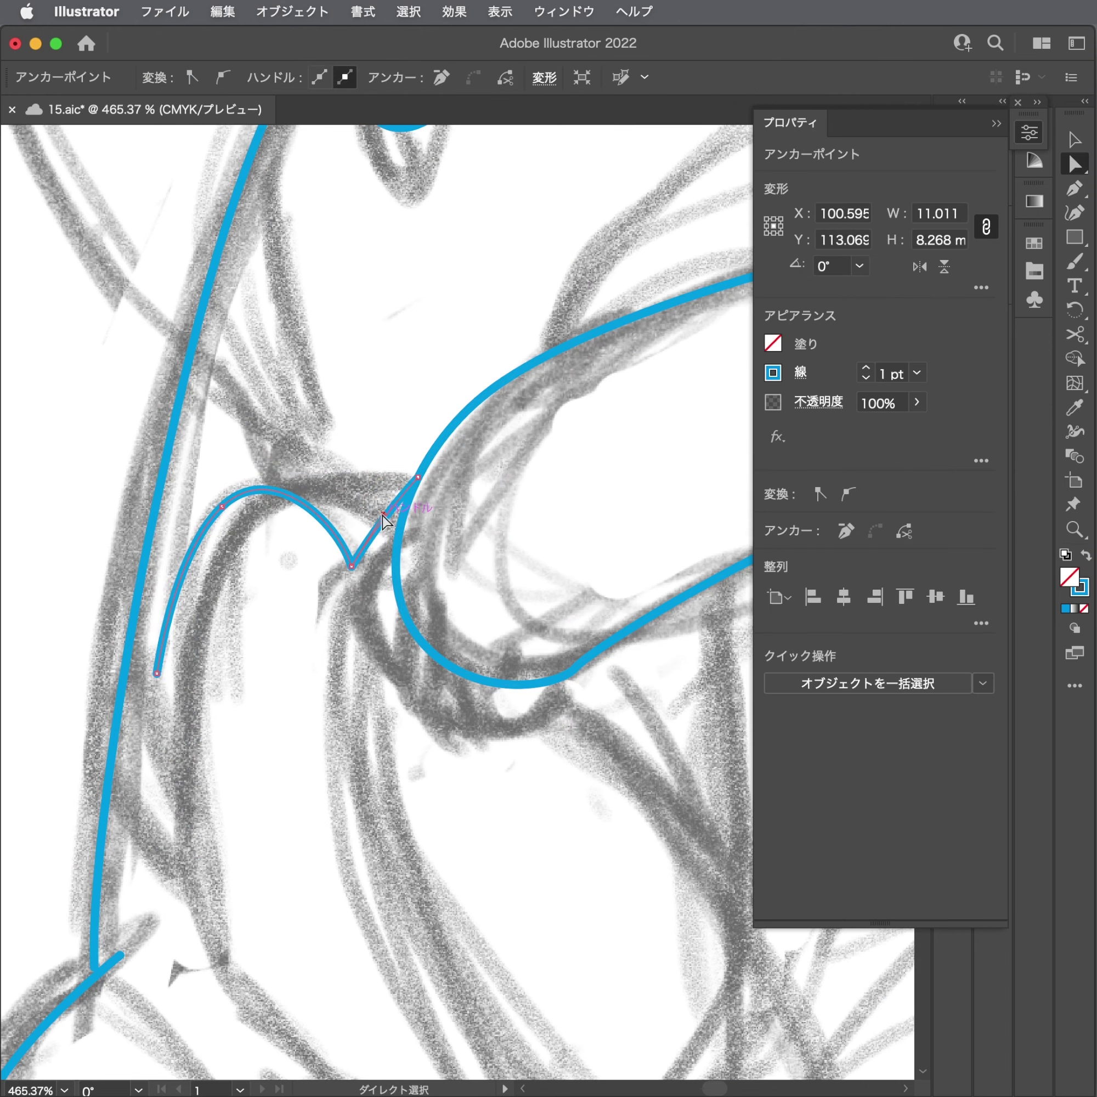
pyautogui.click(368, 504)
pyautogui.scroll(-3, 127, 294)
pyautogui.press('p')
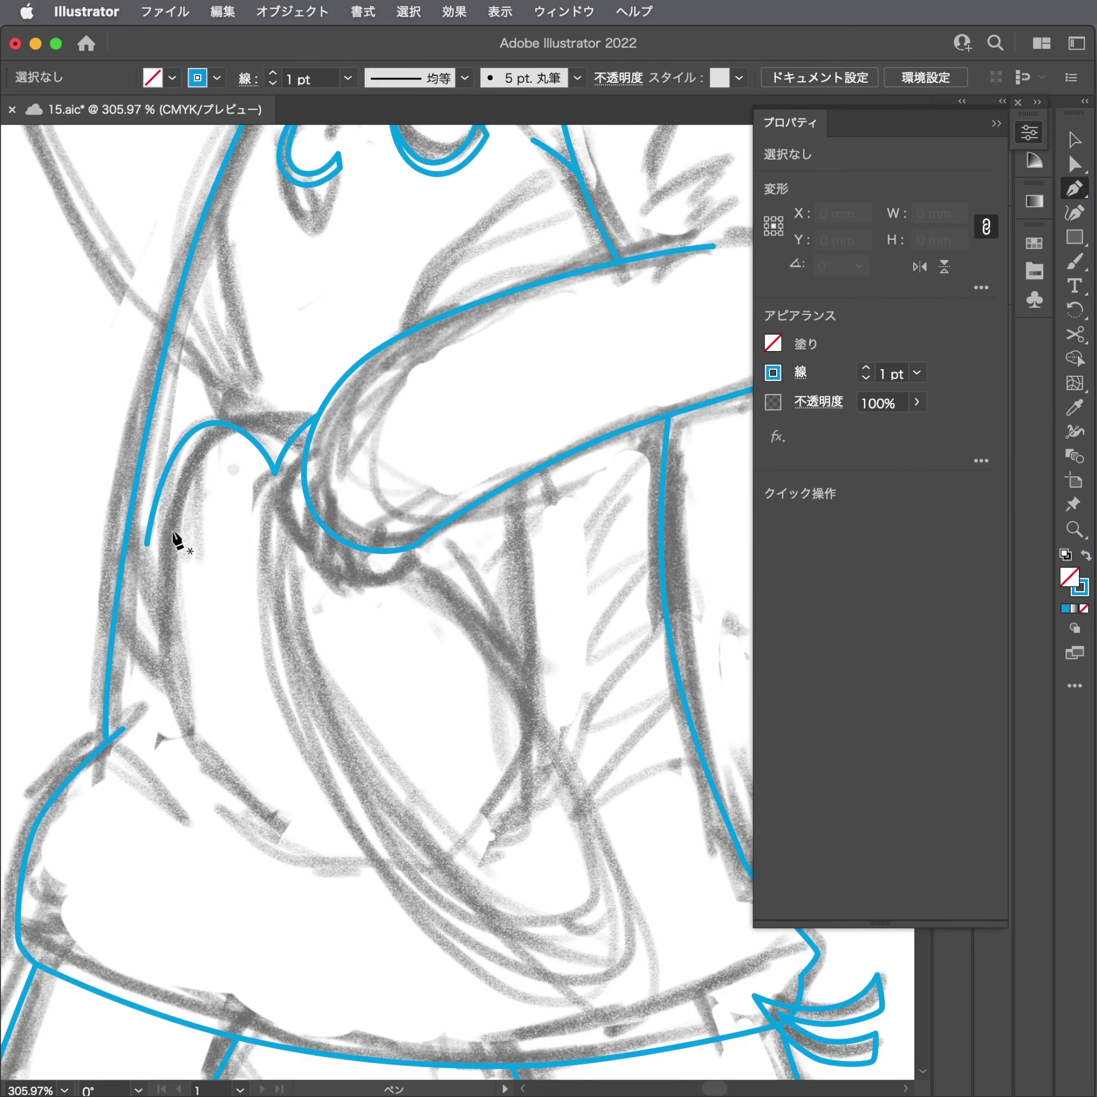
pyautogui.click(147, 544)
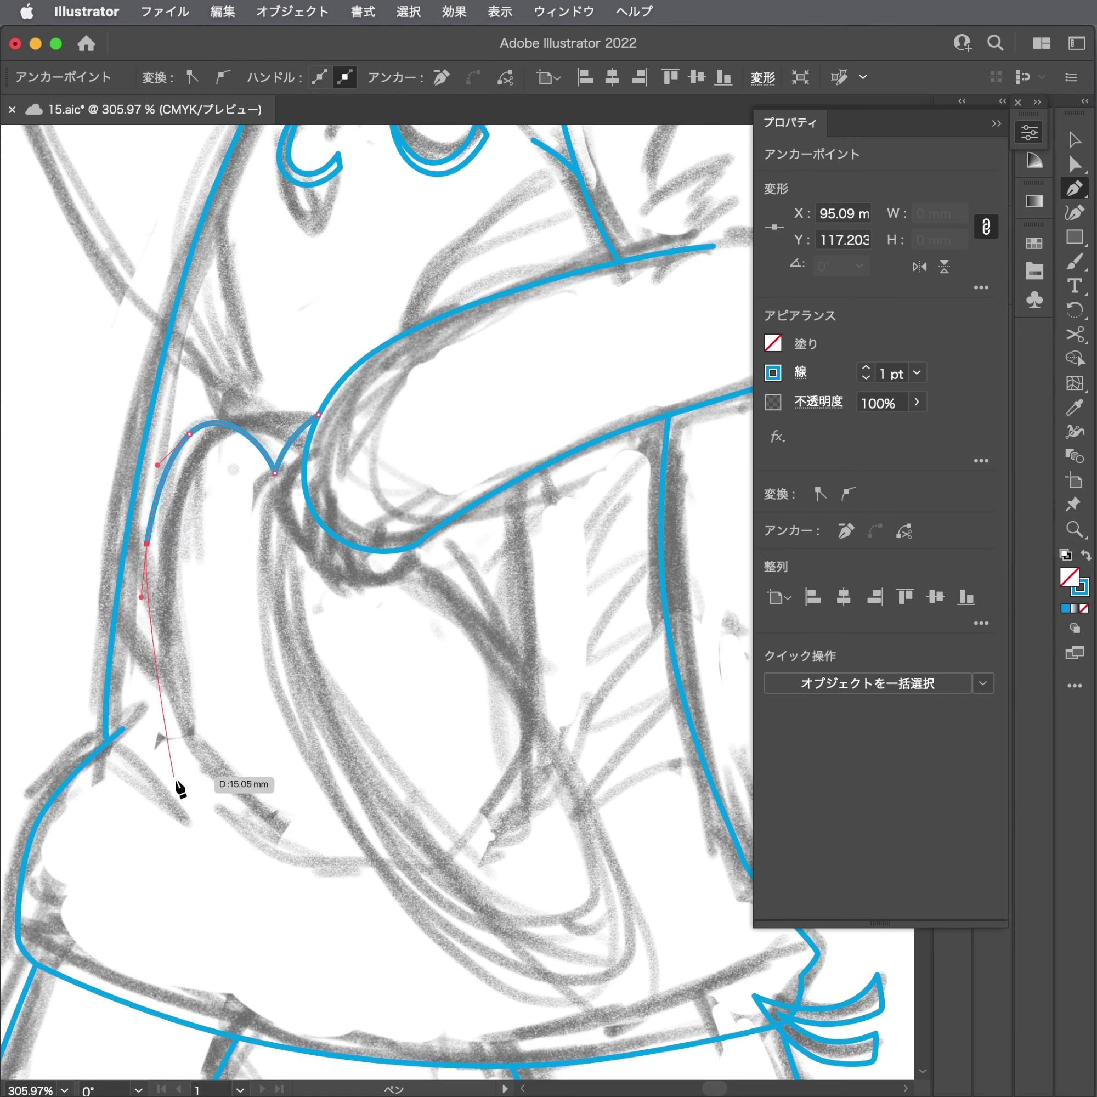
pyautogui.moveTo(180, 785); pyautogui.dragTo(240, 837)
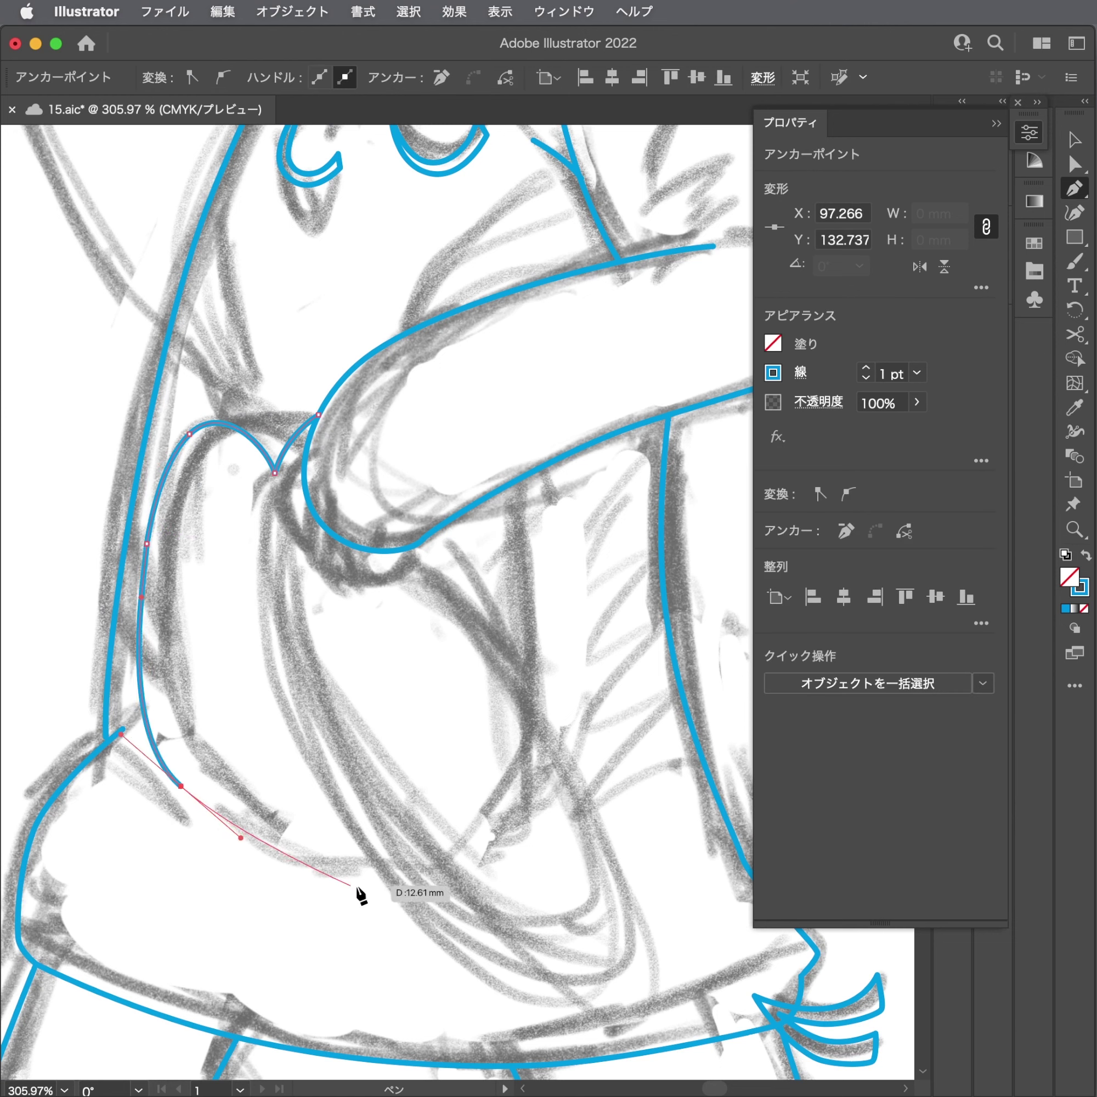
pyautogui.moveTo(340, 895); pyautogui.dragTo(358, 903)
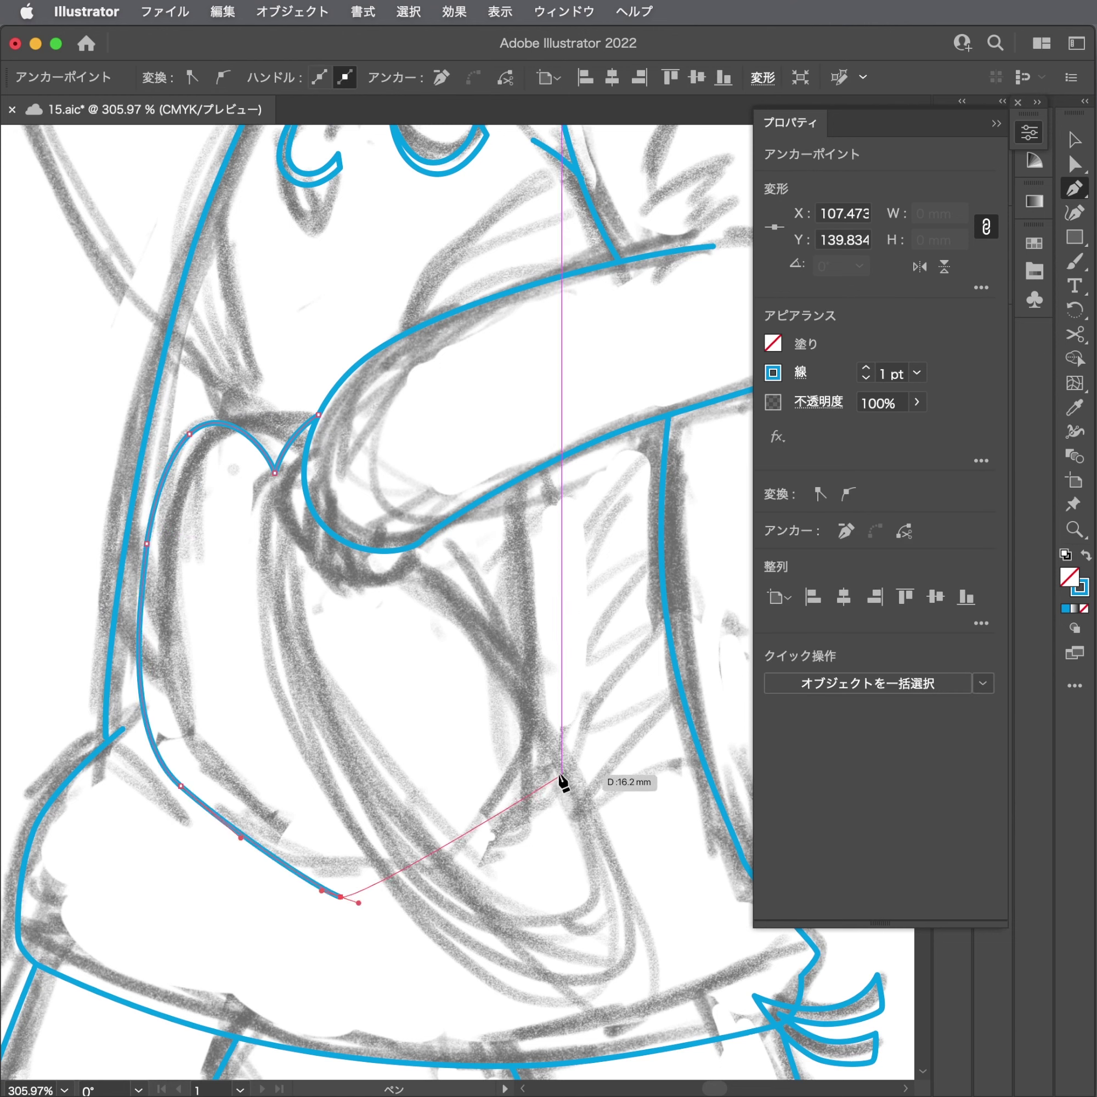
pyautogui.moveTo(556, 735); pyautogui.dragTo(570, 656)
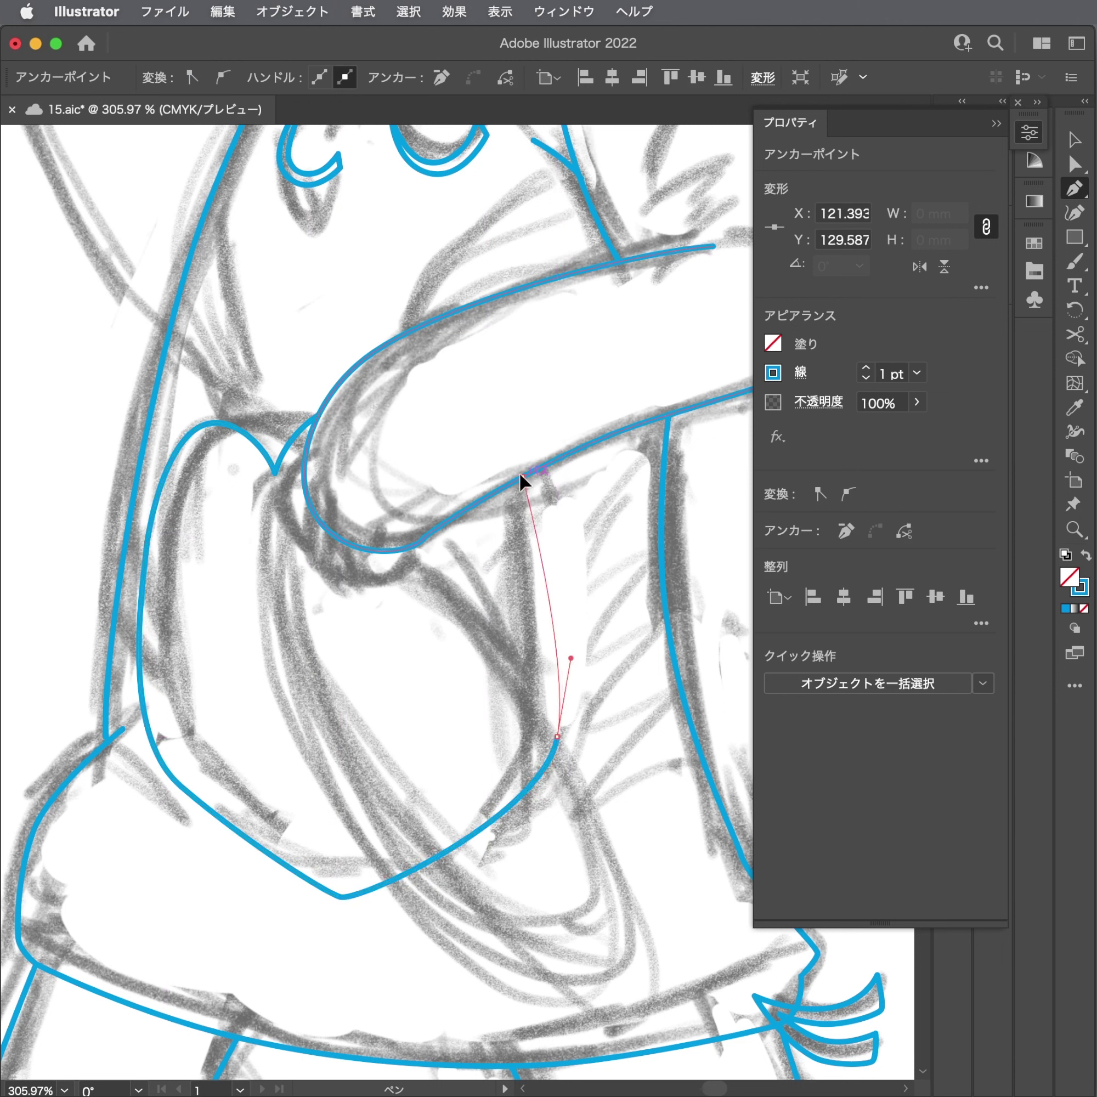
pyautogui.moveTo(522, 476)
pyautogui.mouseDown()
pyautogui.moveTo(478, 431)
pyautogui.moveTo(493, 493)
pyautogui.mouseUp()
# Reshape the rounded fold's right-side and lower-left anchors and handles to match the sketch.
pyautogui.press('a')
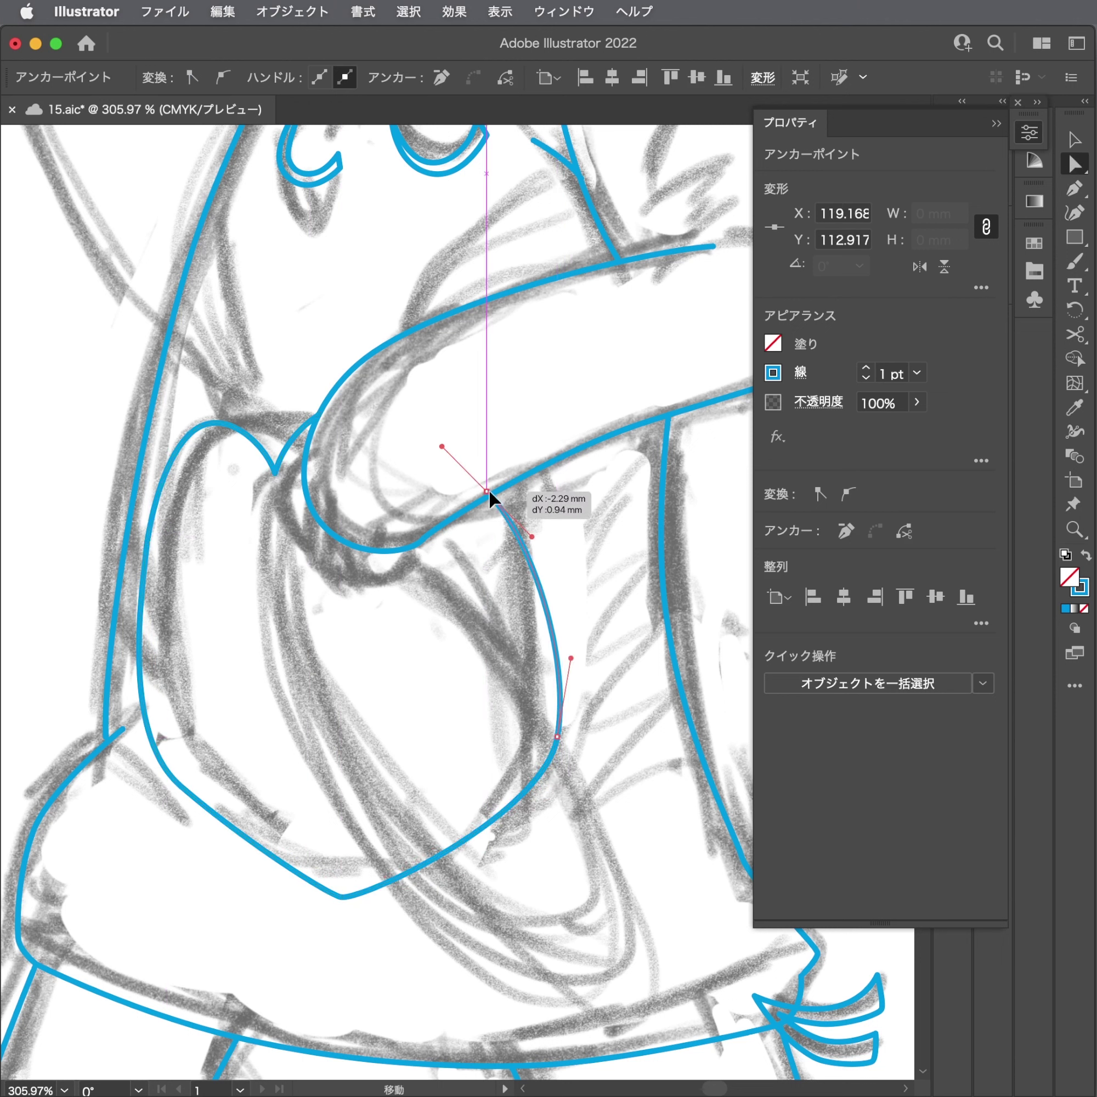
pyautogui.moveTo(557, 736); pyautogui.dragTo(527, 740)
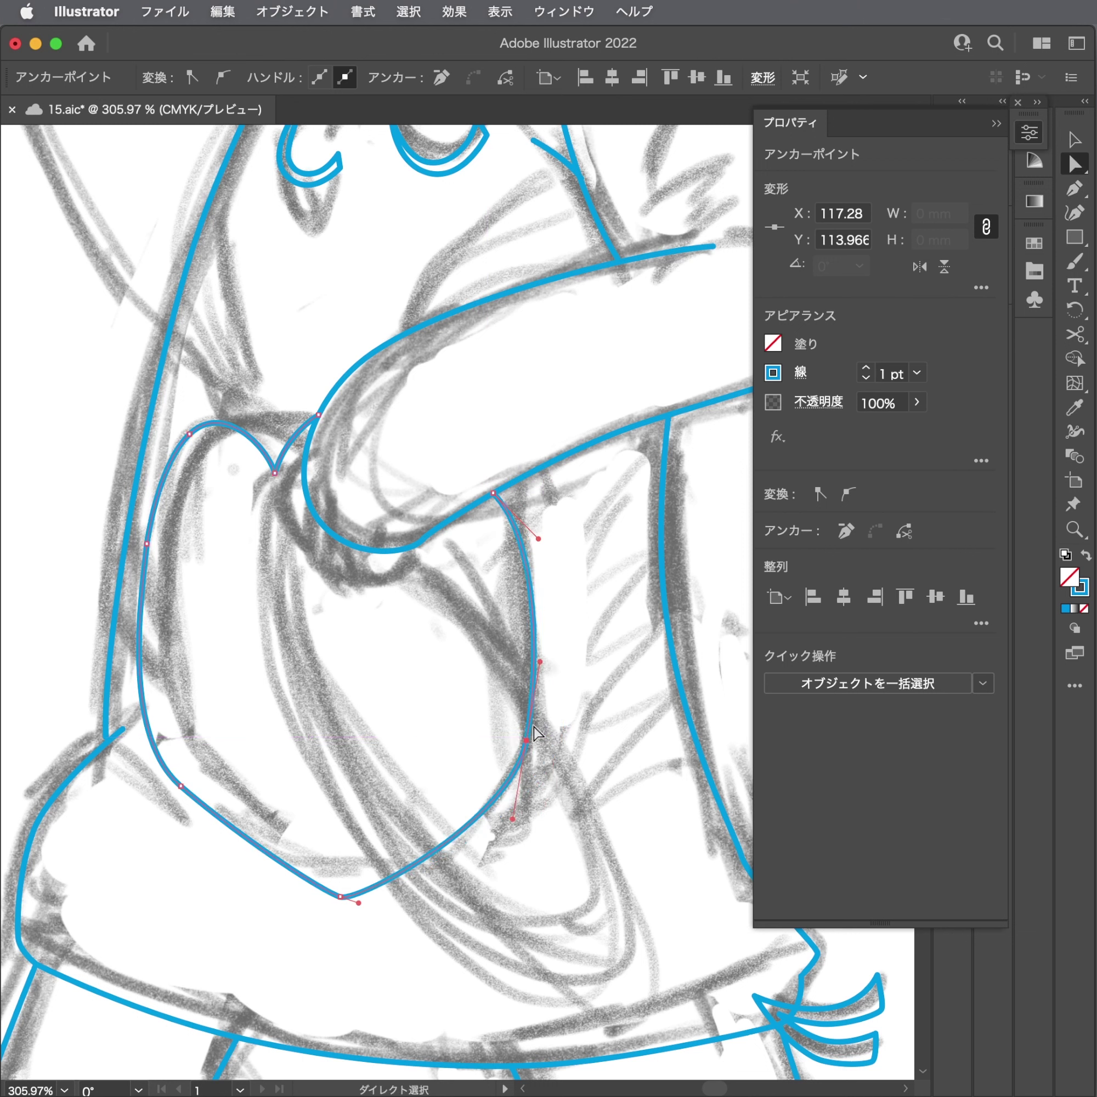
pyautogui.moveTo(540, 662); pyautogui.dragTo(556, 660)
pyautogui.moveTo(526, 740); pyautogui.dragTo(521, 770)
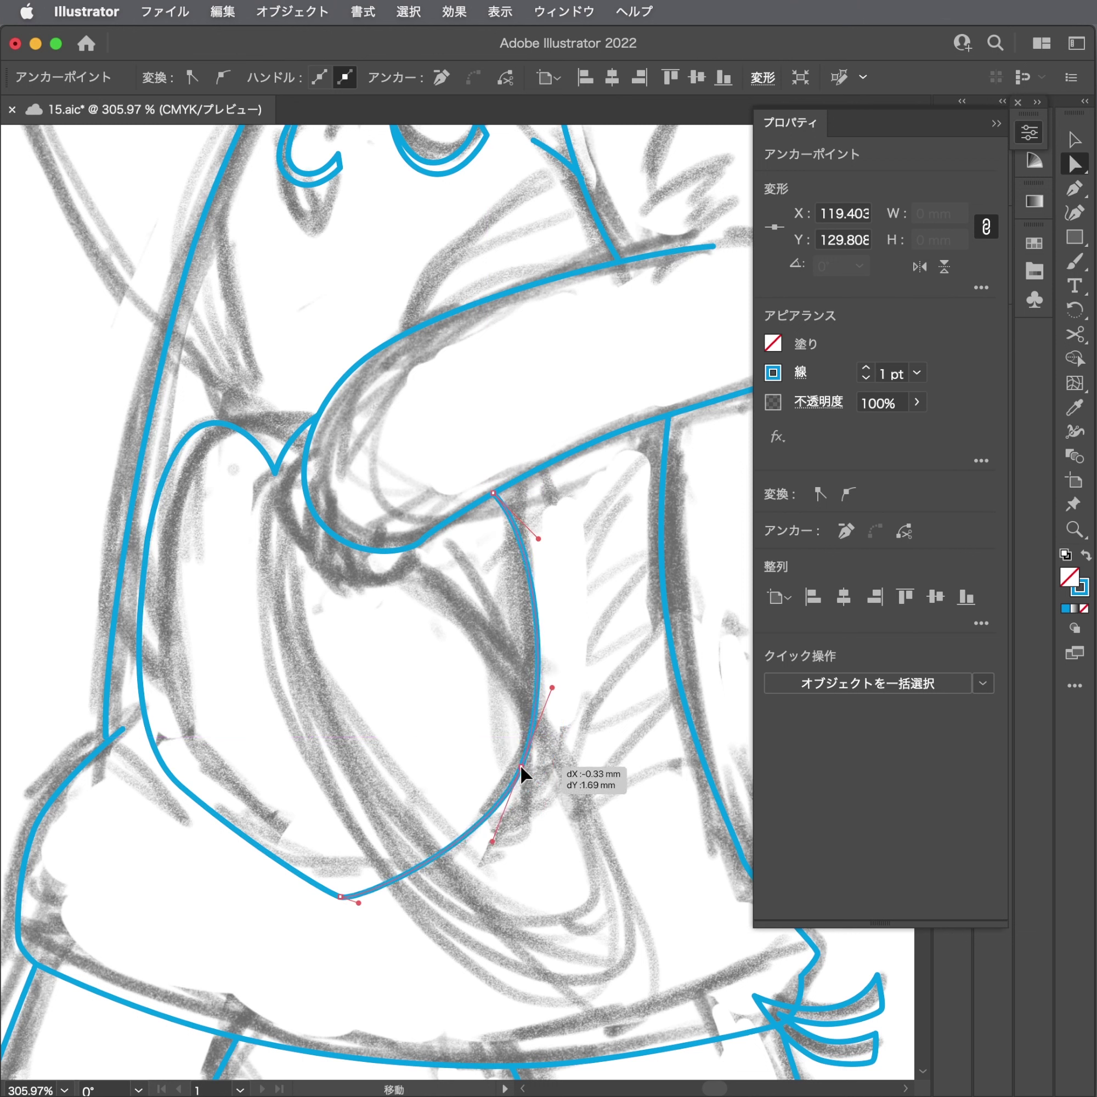
pyautogui.moveTo(180, 786); pyautogui.dragTo(185, 802)
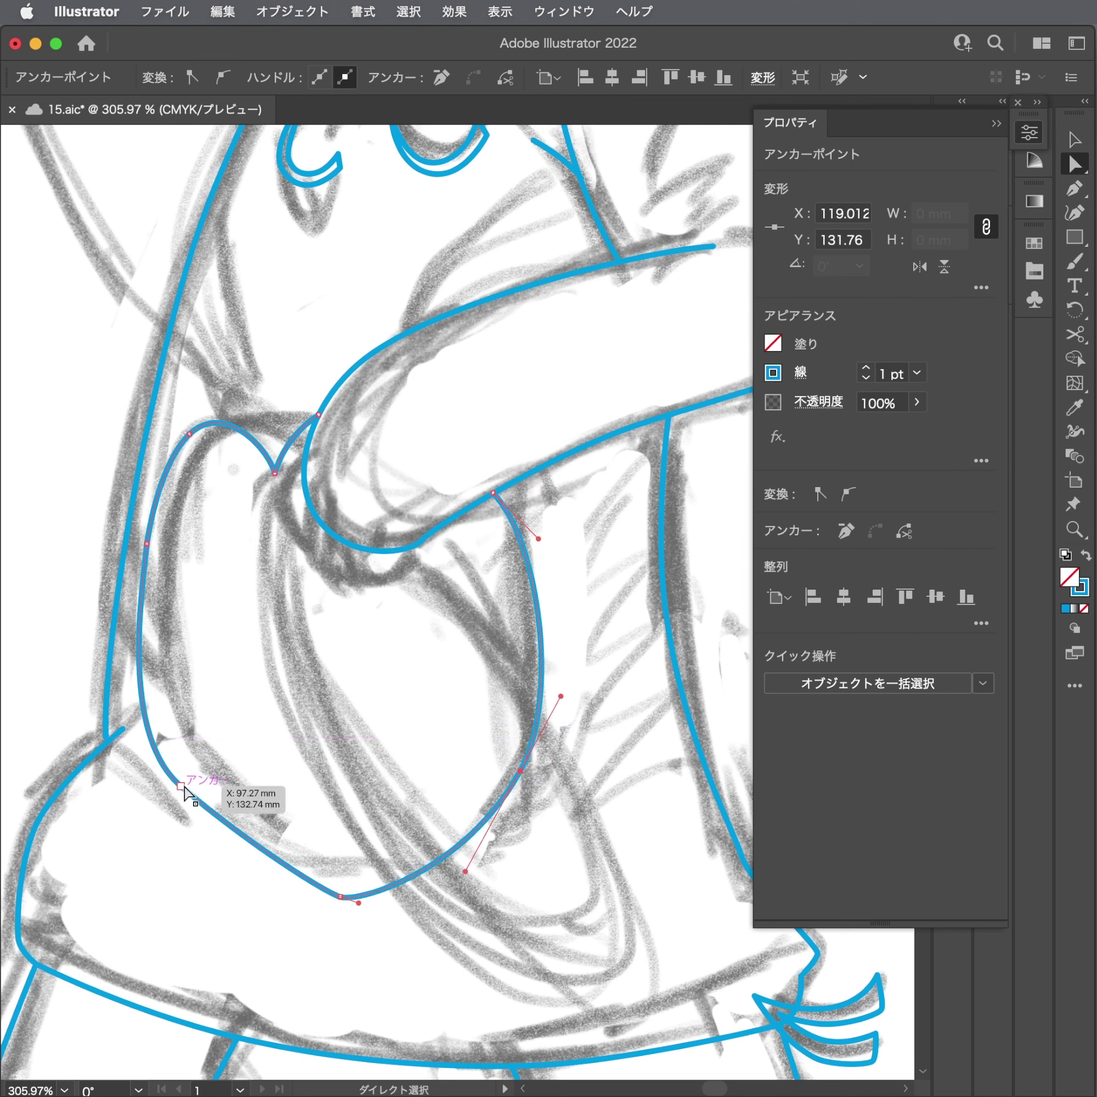
pyautogui.moveTo(124, 747); pyautogui.dragTo(126, 703)
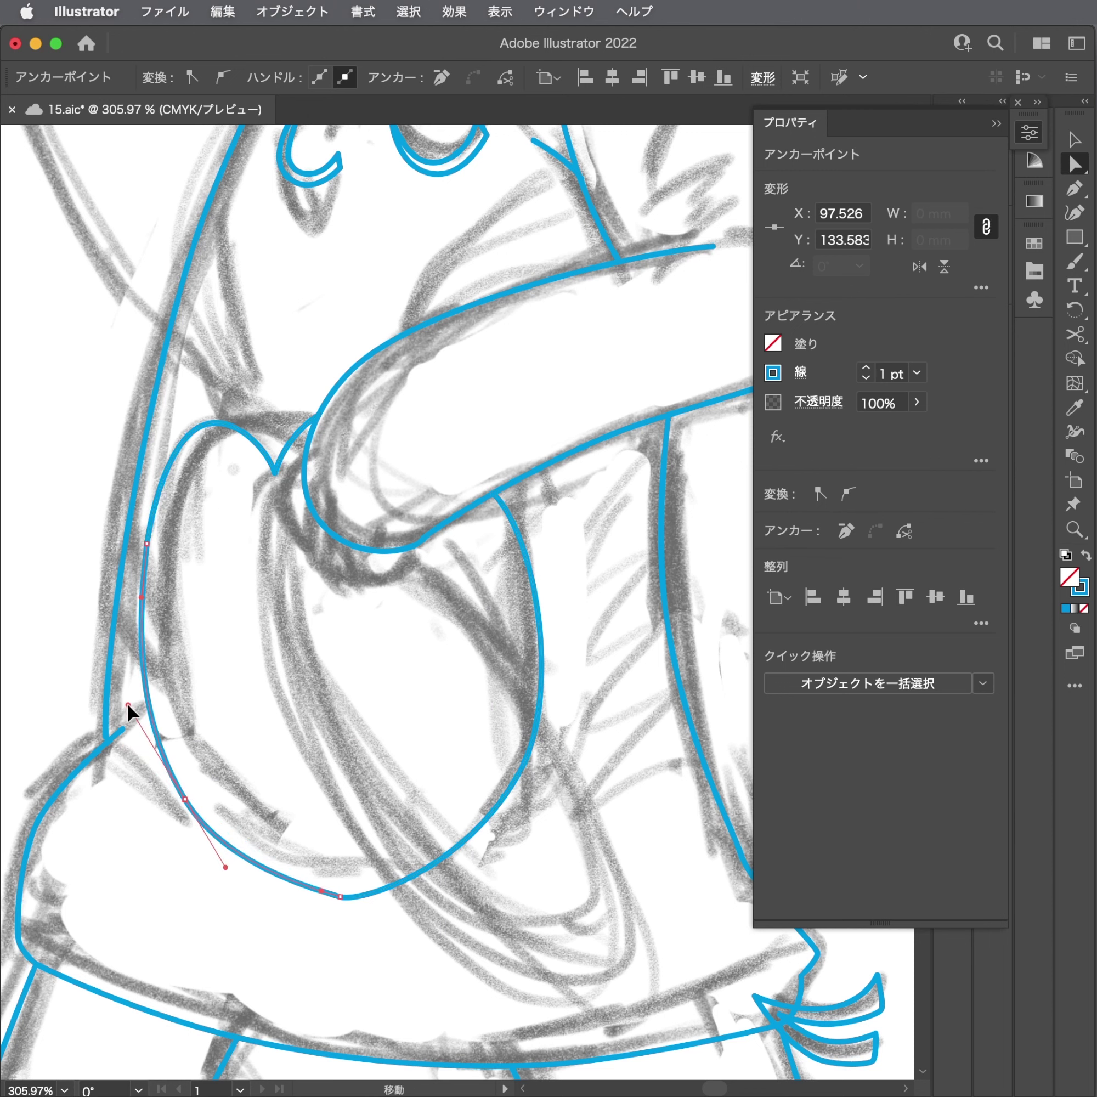
pyautogui.click(325, 901)
pyautogui.click(340, 897)
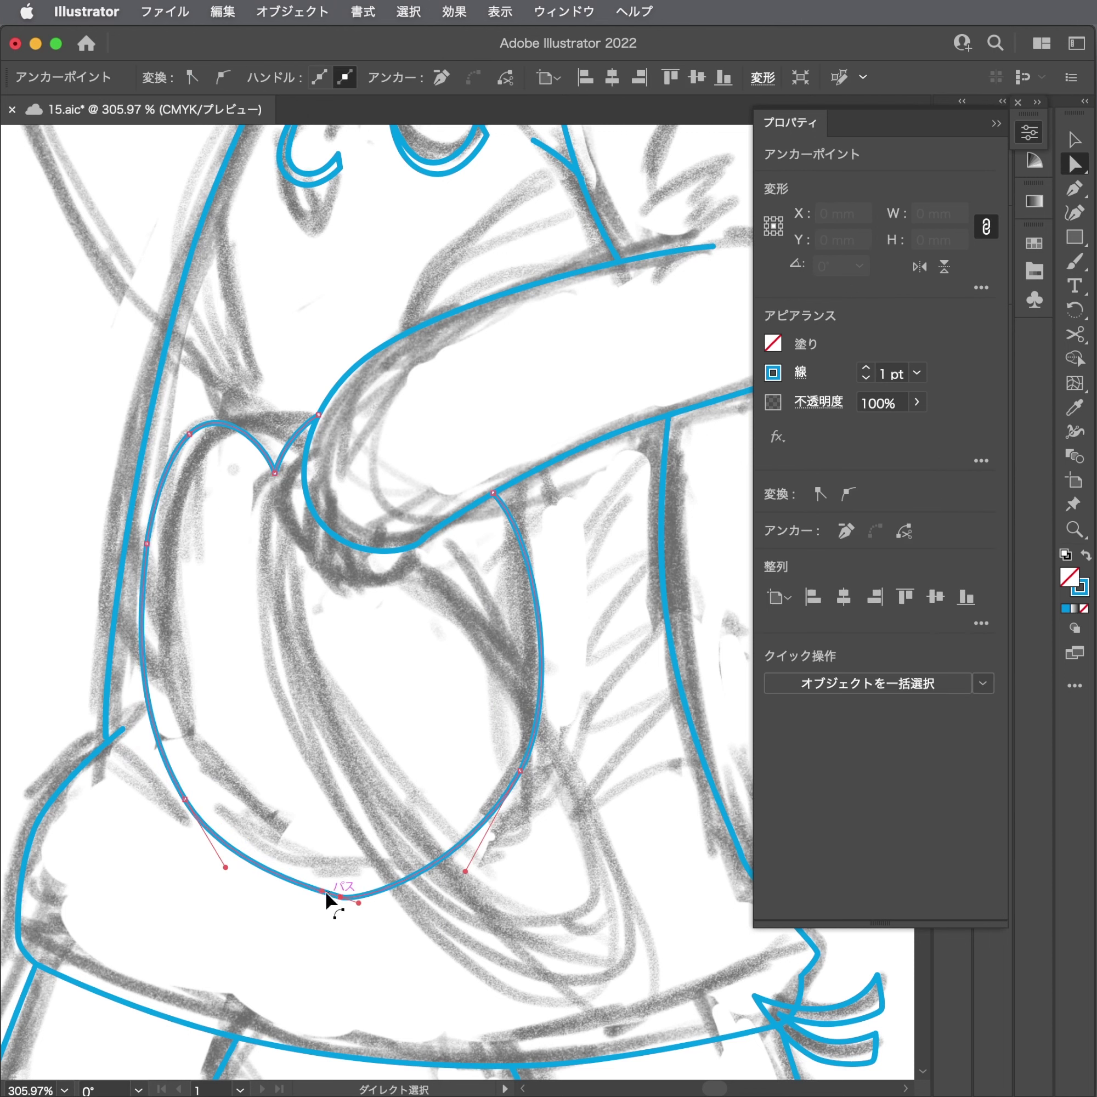
pyautogui.click(400, 916)
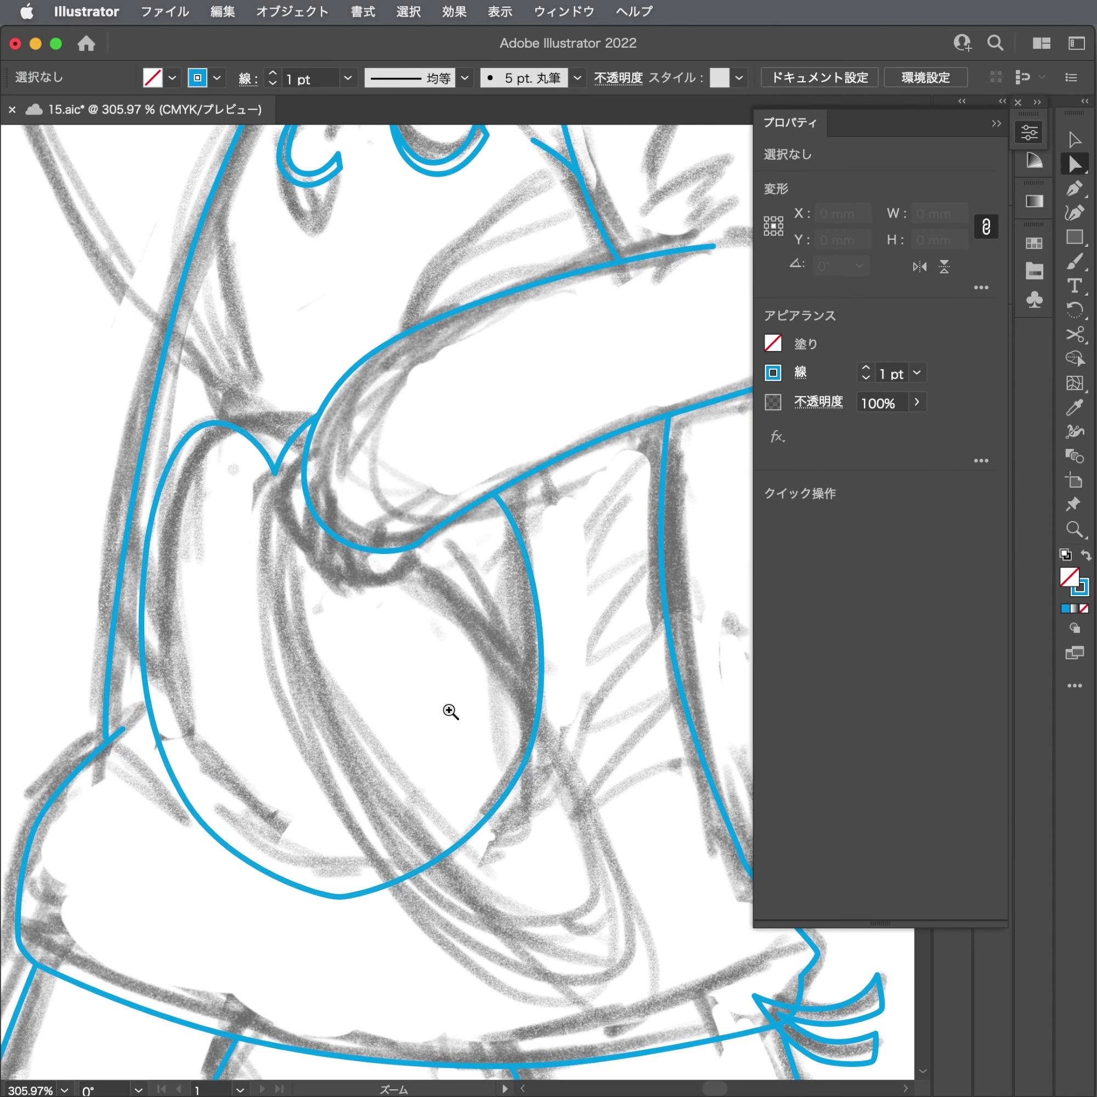
pyautogui.moveTo(450, 711); pyautogui.dragTo(108, 800)
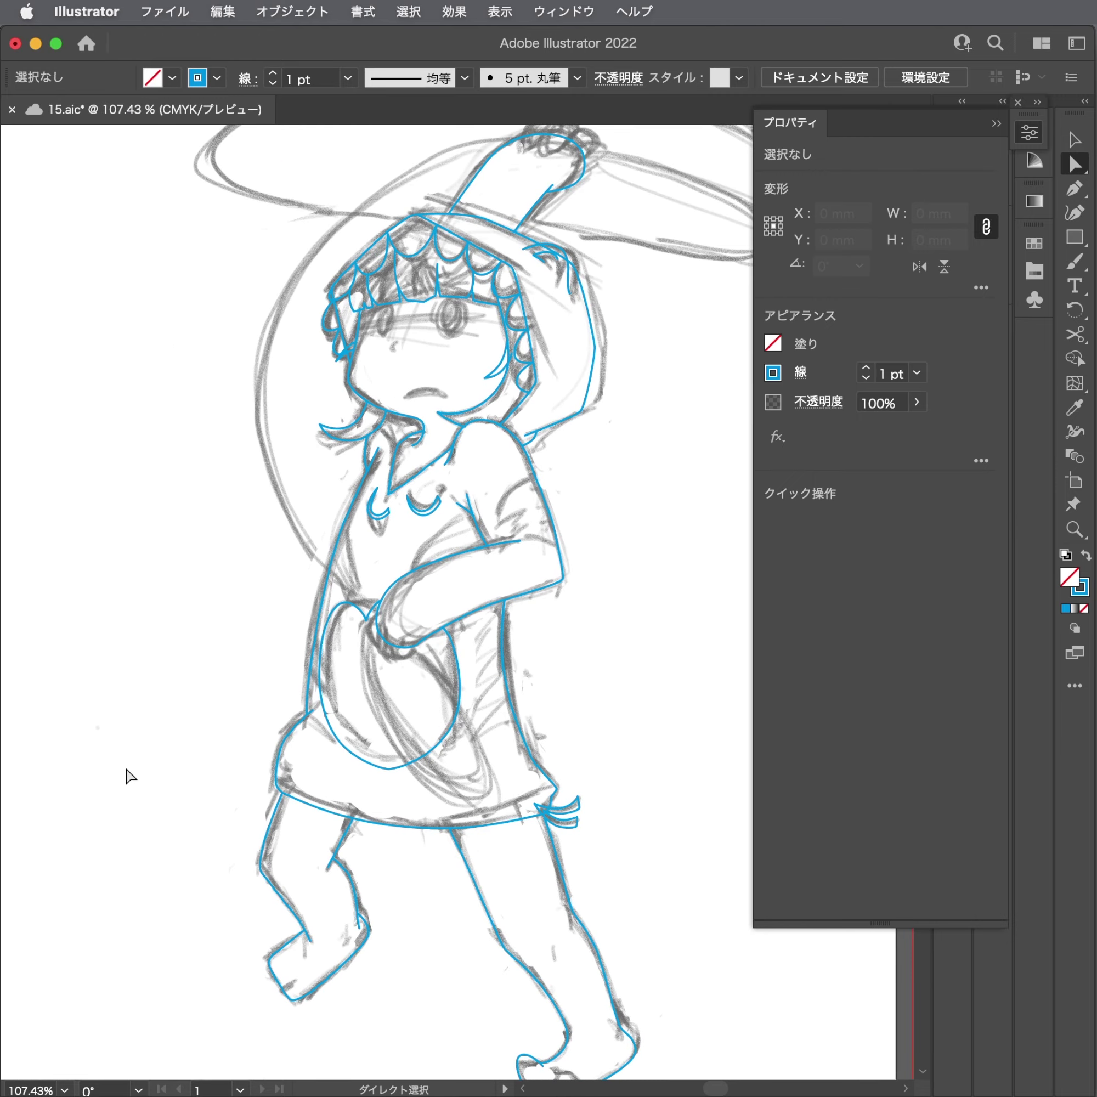
# Draw a short fold line from the tunic hem's left corner along the hem.
pyautogui.moveTo(331, 799)
pyautogui.mouseDown()
pyautogui.moveTo(600, 796)
pyautogui.moveTo(573, 789)
pyautogui.mouseUp()
pyautogui.press('p')
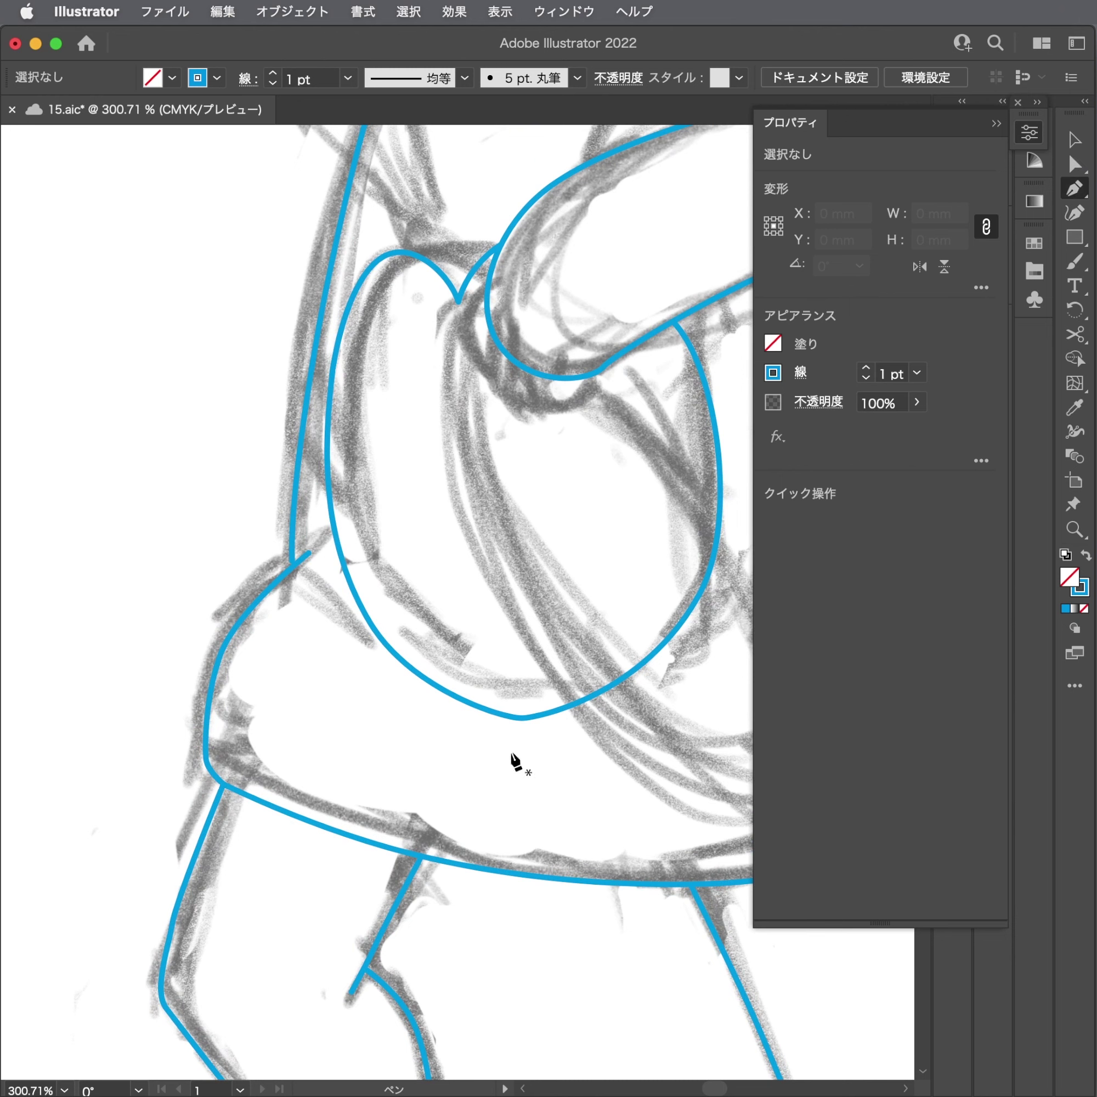
pyautogui.scroll(5, 176, 772)
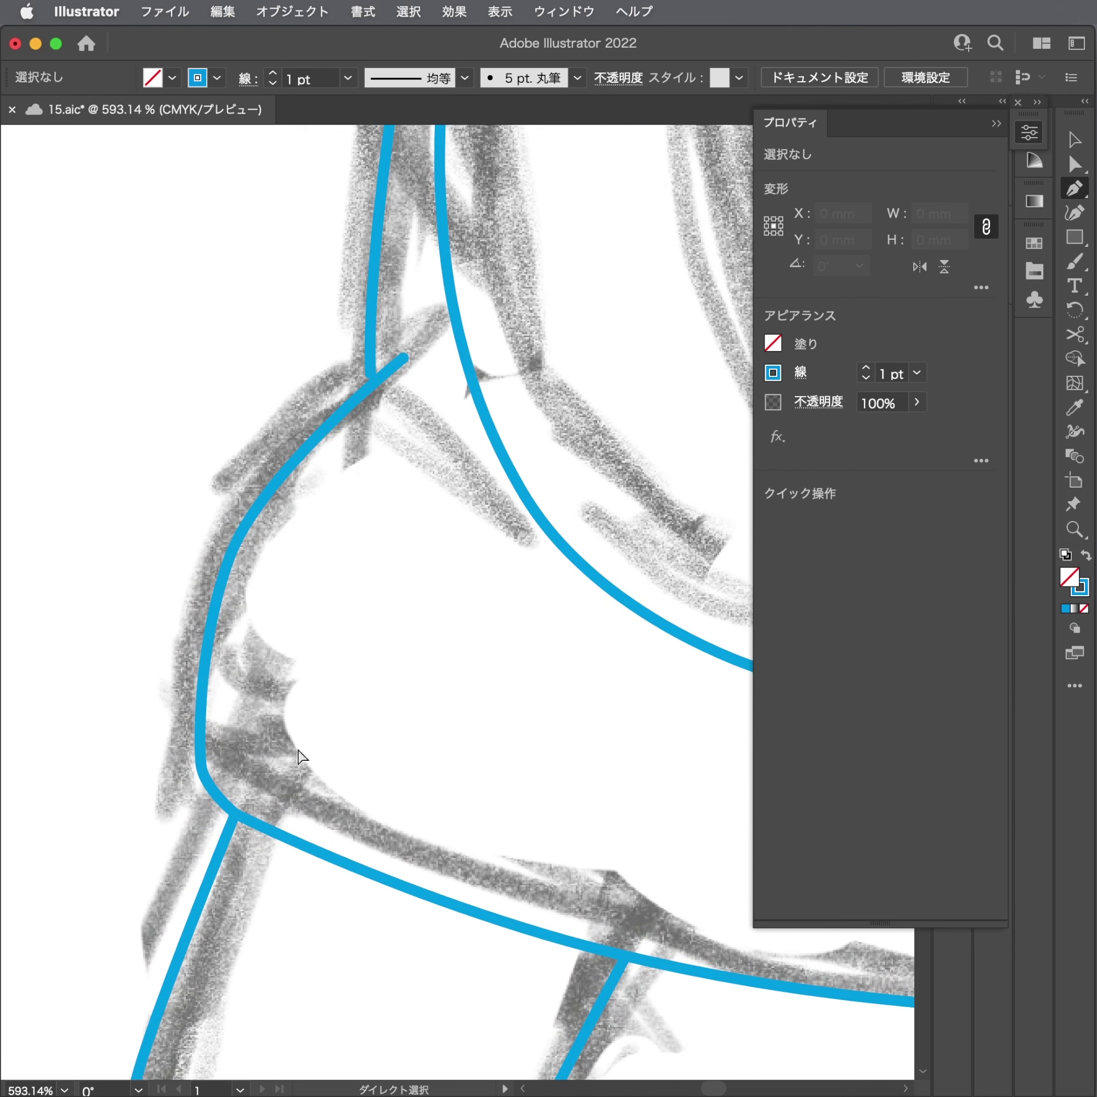
pyautogui.keyDown('super'); pyautogui.click(205, 784); pyautogui.keyUp('super')
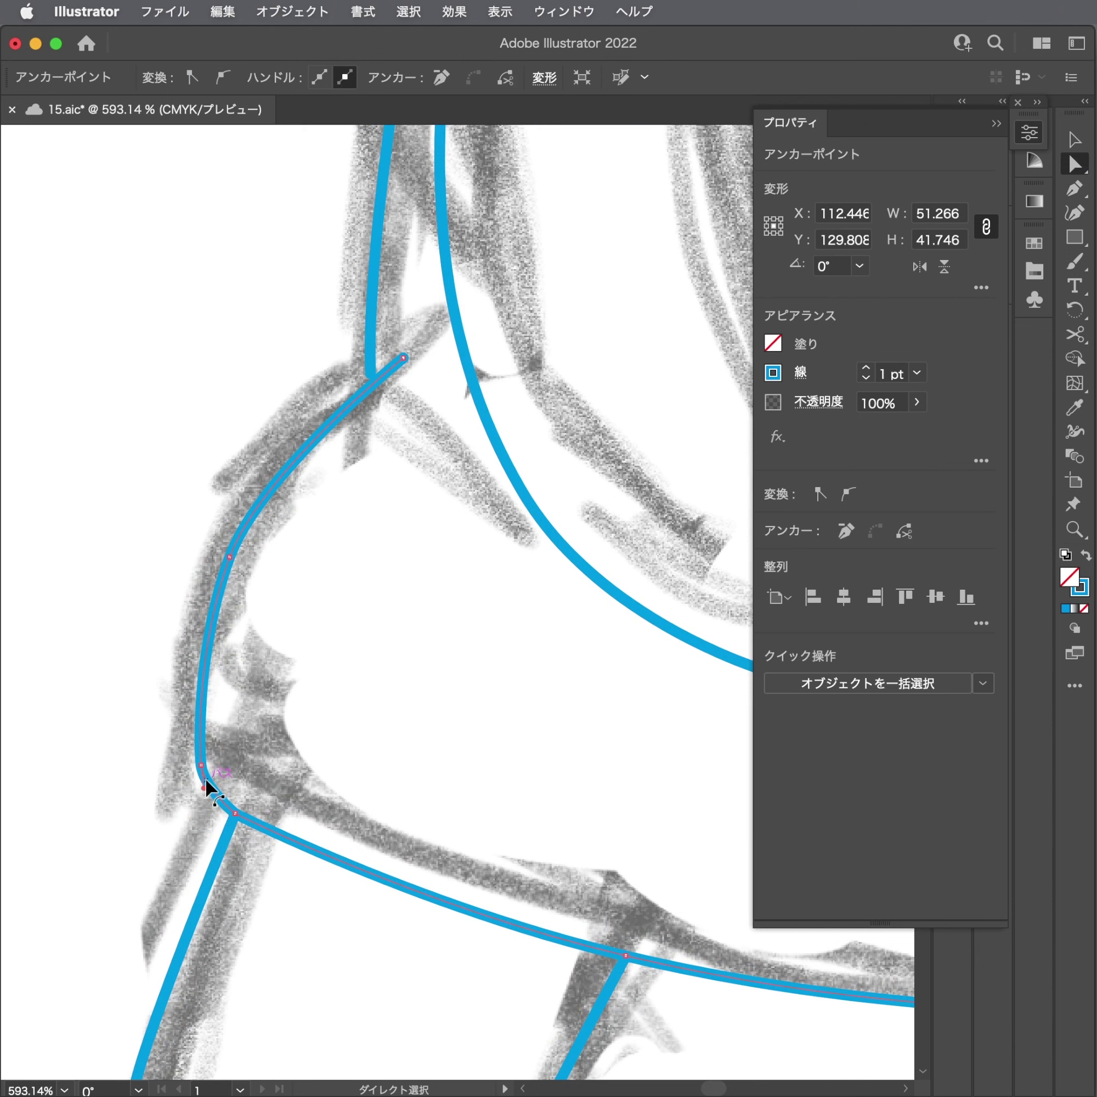
pyautogui.click(201, 766)
pyautogui.press('p')
pyautogui.keyDown('super'); pyautogui.click(221, 778); pyautogui.keyUp('super')
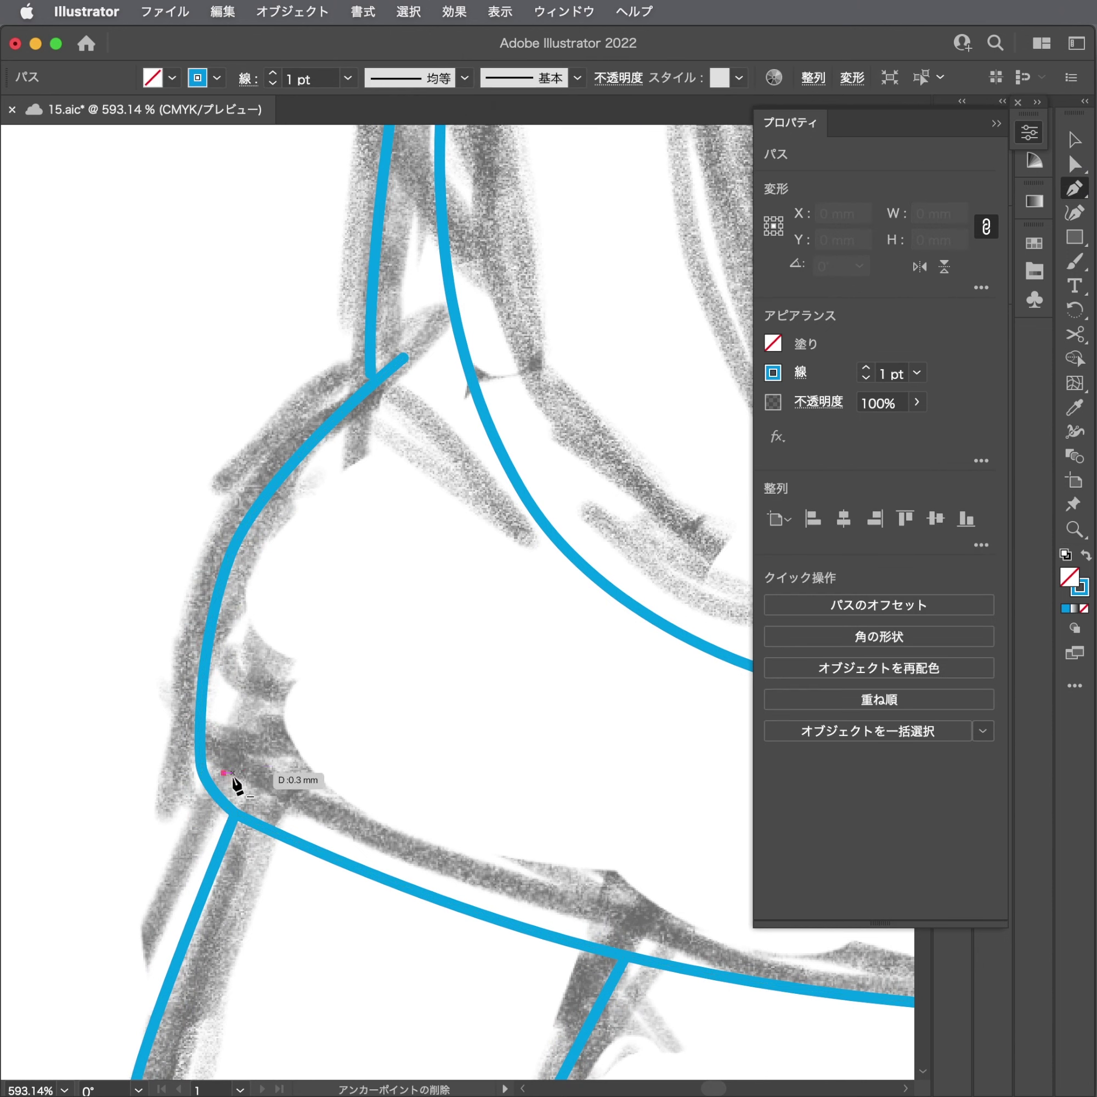
pyautogui.click(224, 773)
pyautogui.press('a')
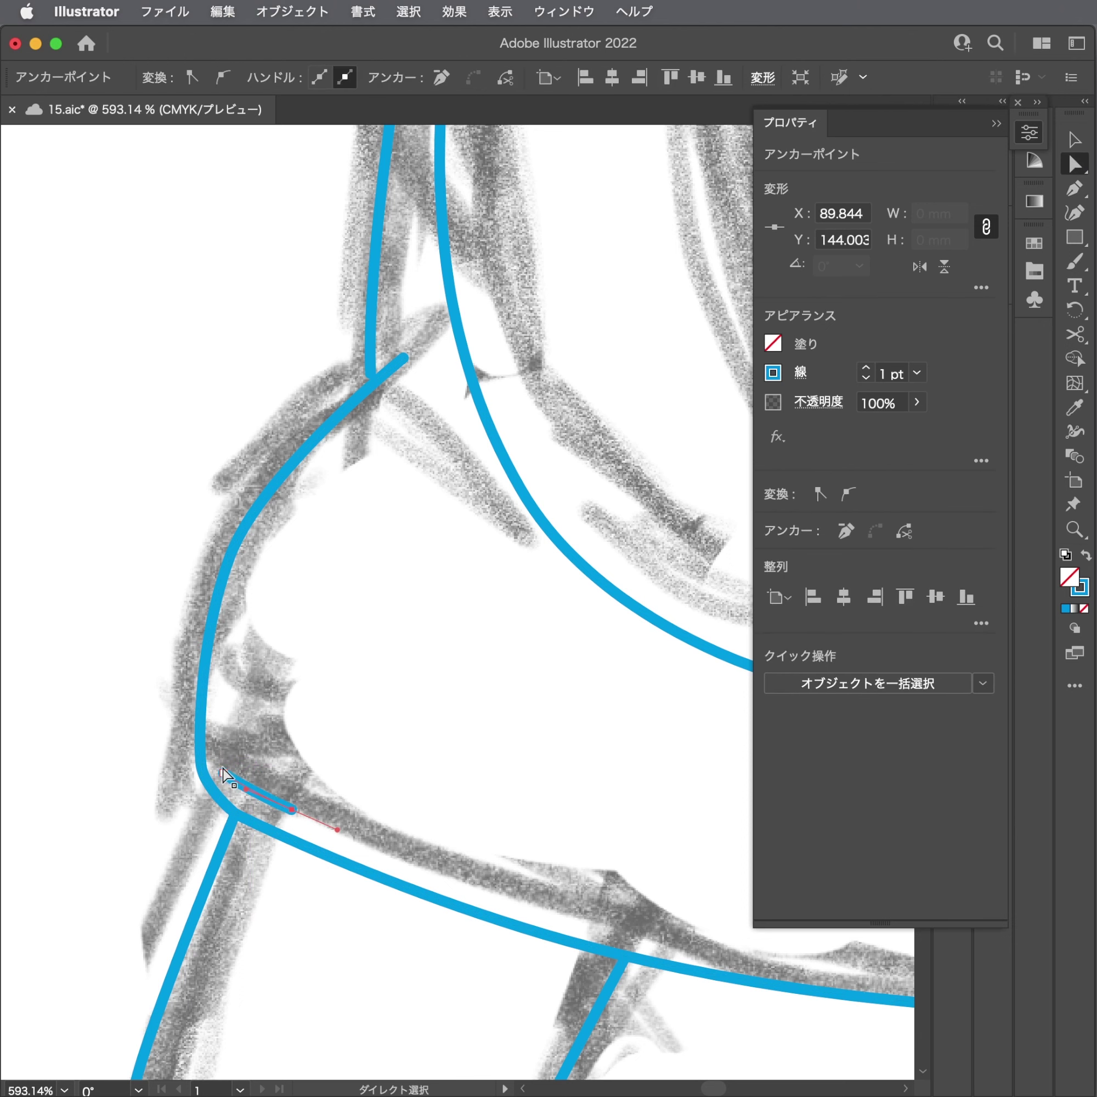
pyautogui.moveTo(224, 773); pyautogui.dragTo(201, 766)
pyautogui.moveTo(298, 814); pyautogui.dragTo(329, 827)
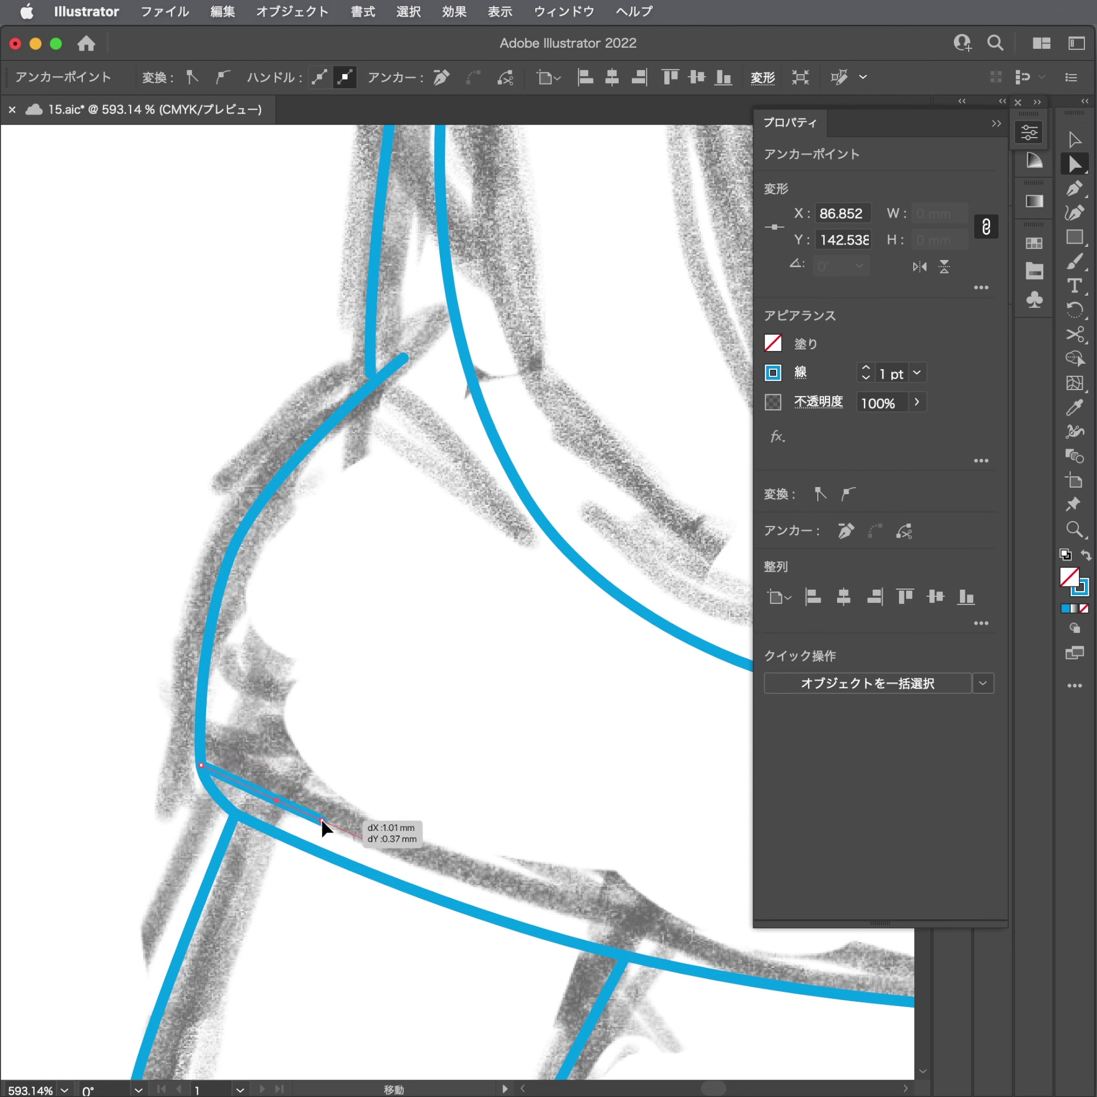
pyautogui.click(393, 787)
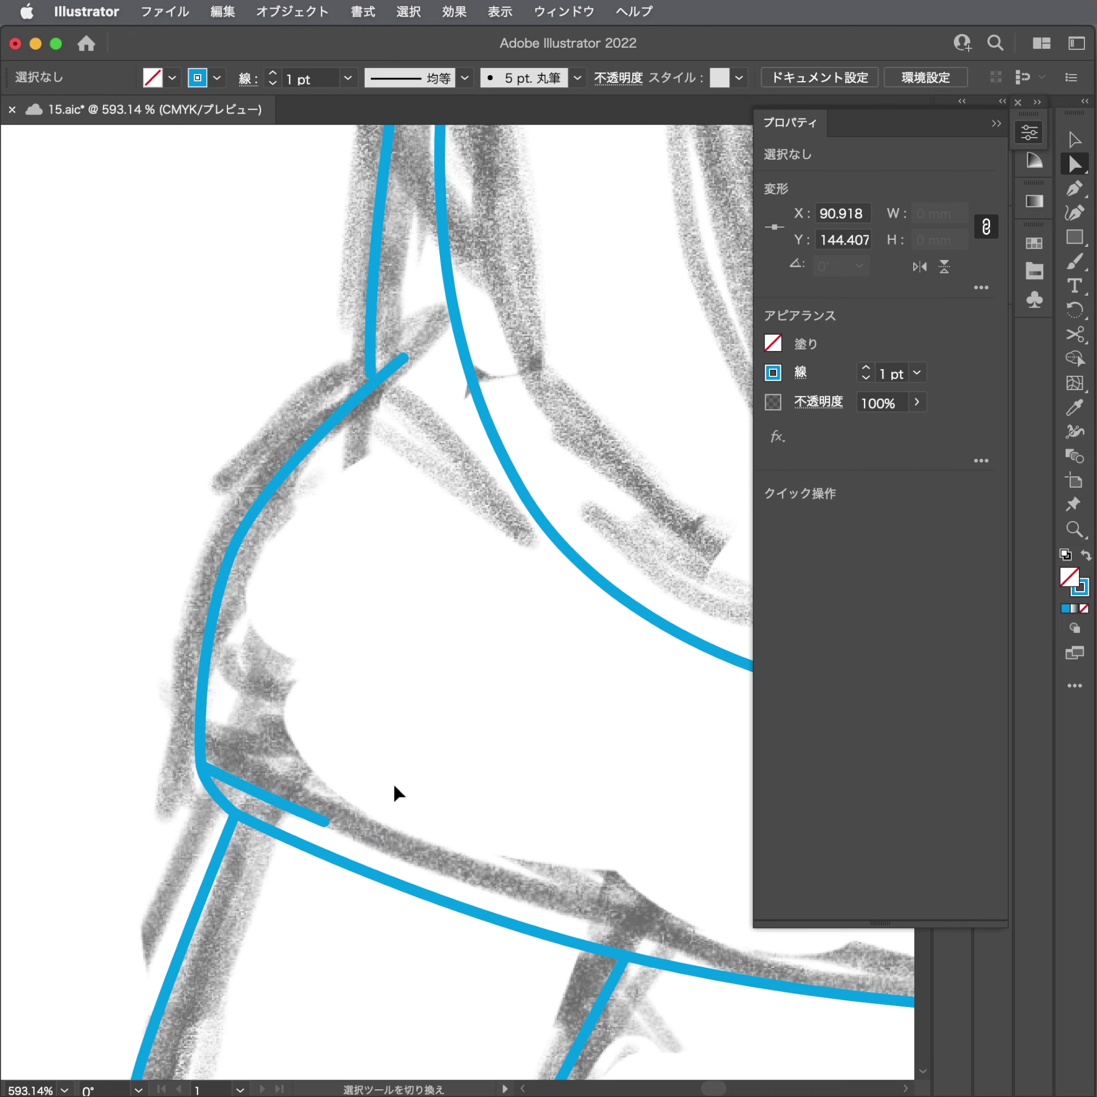
# Nudge the point where the tunic's left side line meets the hem into alignment.
pyautogui.scroll(-3, 421, 788)
pyautogui.moveTo(421, 788); pyautogui.dragTo(221, 733)
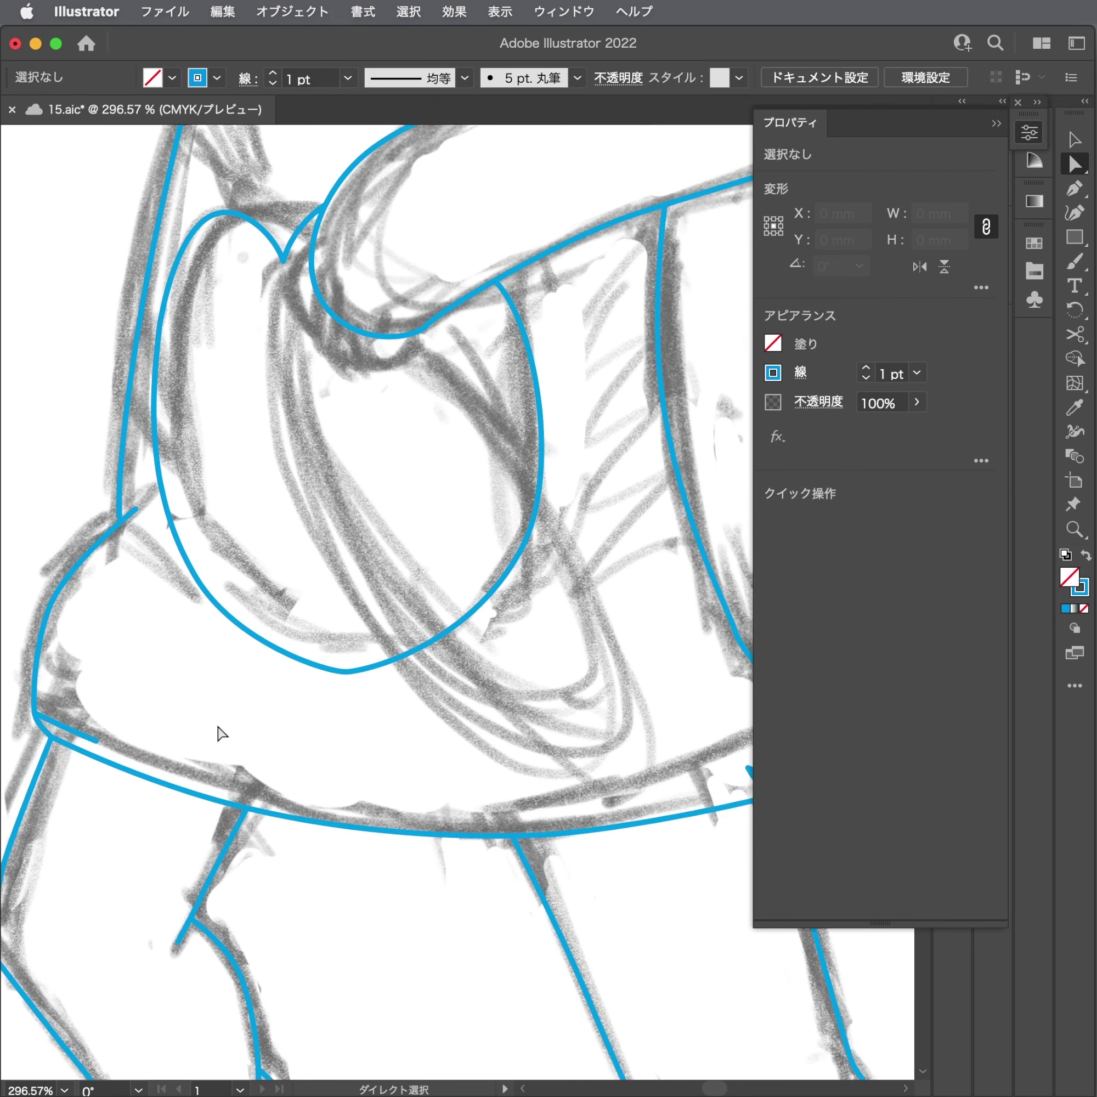
pyautogui.moveTo(54, 579); pyautogui.dragTo(161, 599)
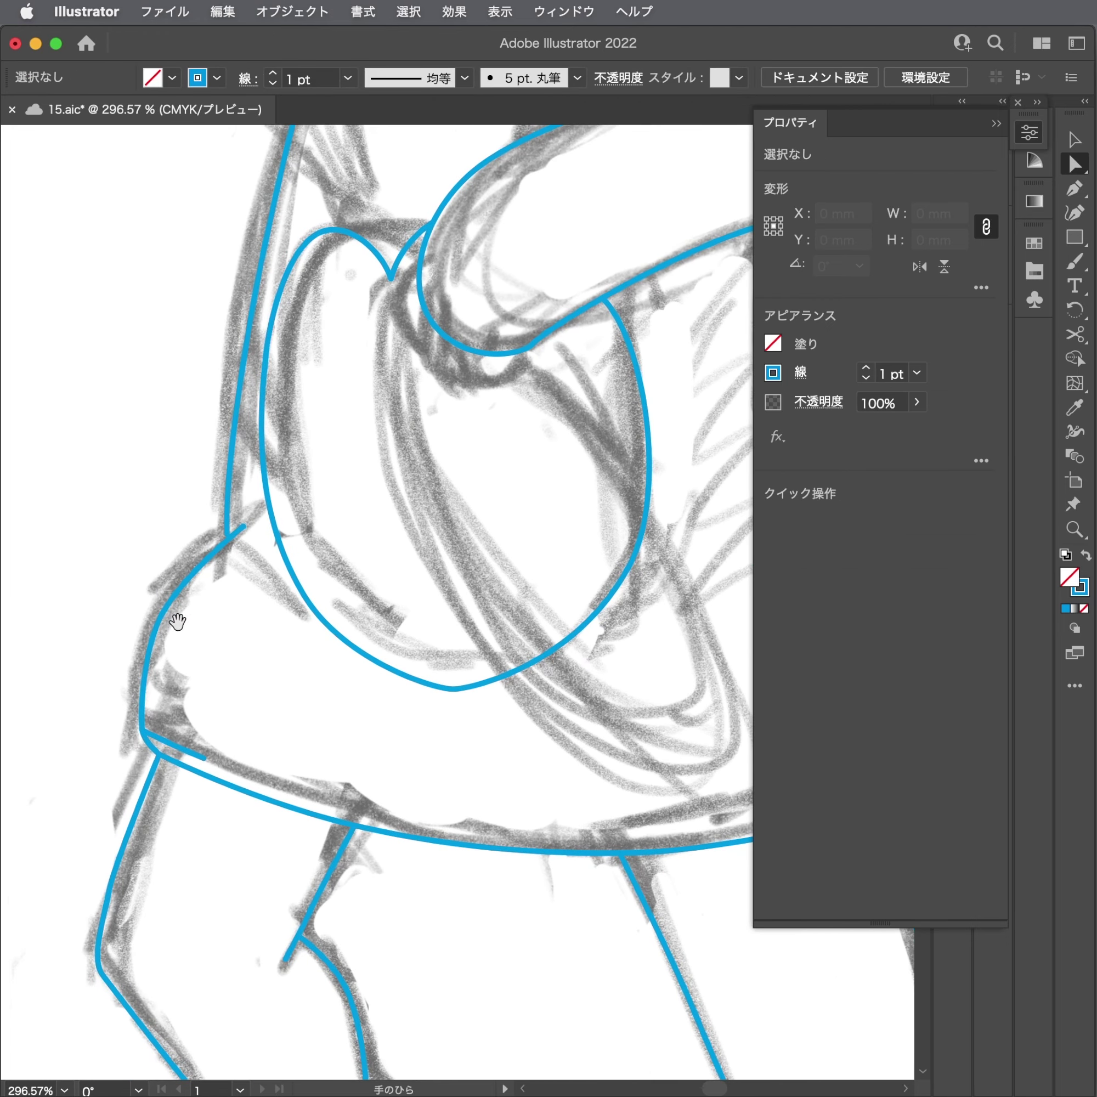
pyautogui.press('p')
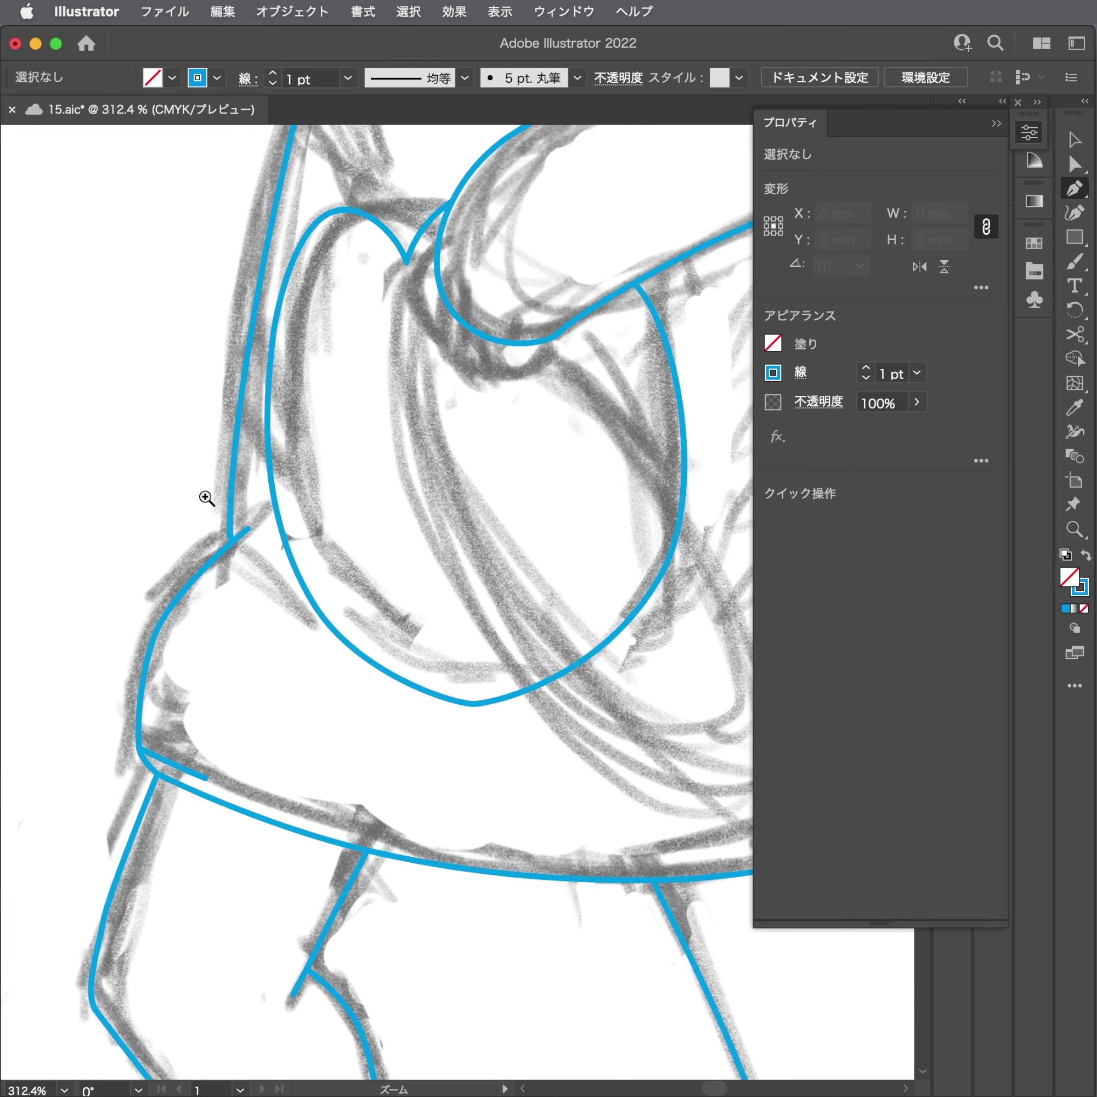
pyautogui.scroll(5, 195, 502)
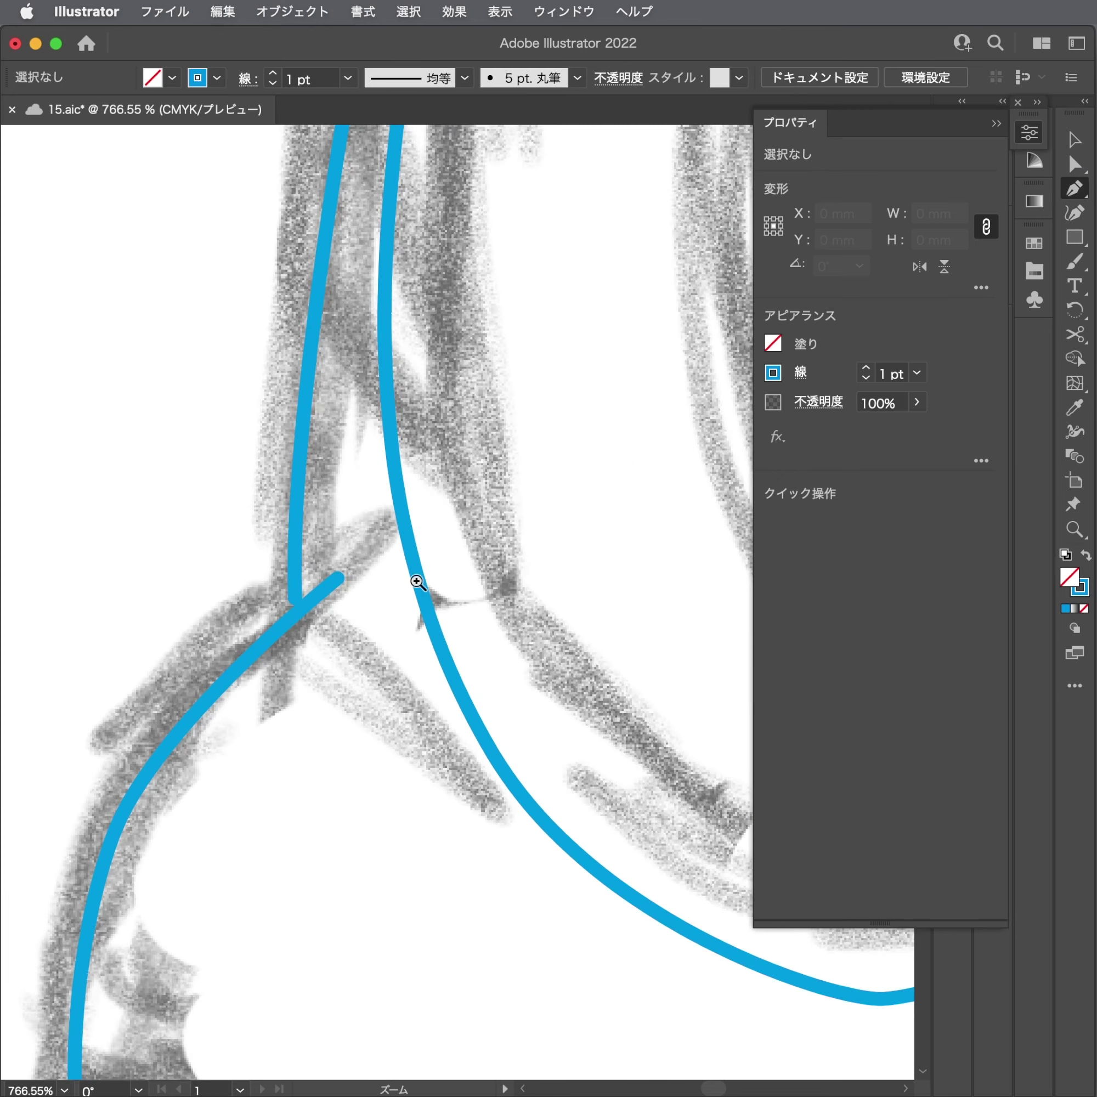
pyautogui.click(294, 602)
pyautogui.scroll(-5, 311, 636)
pyautogui.scroll(-3, 311, 636)
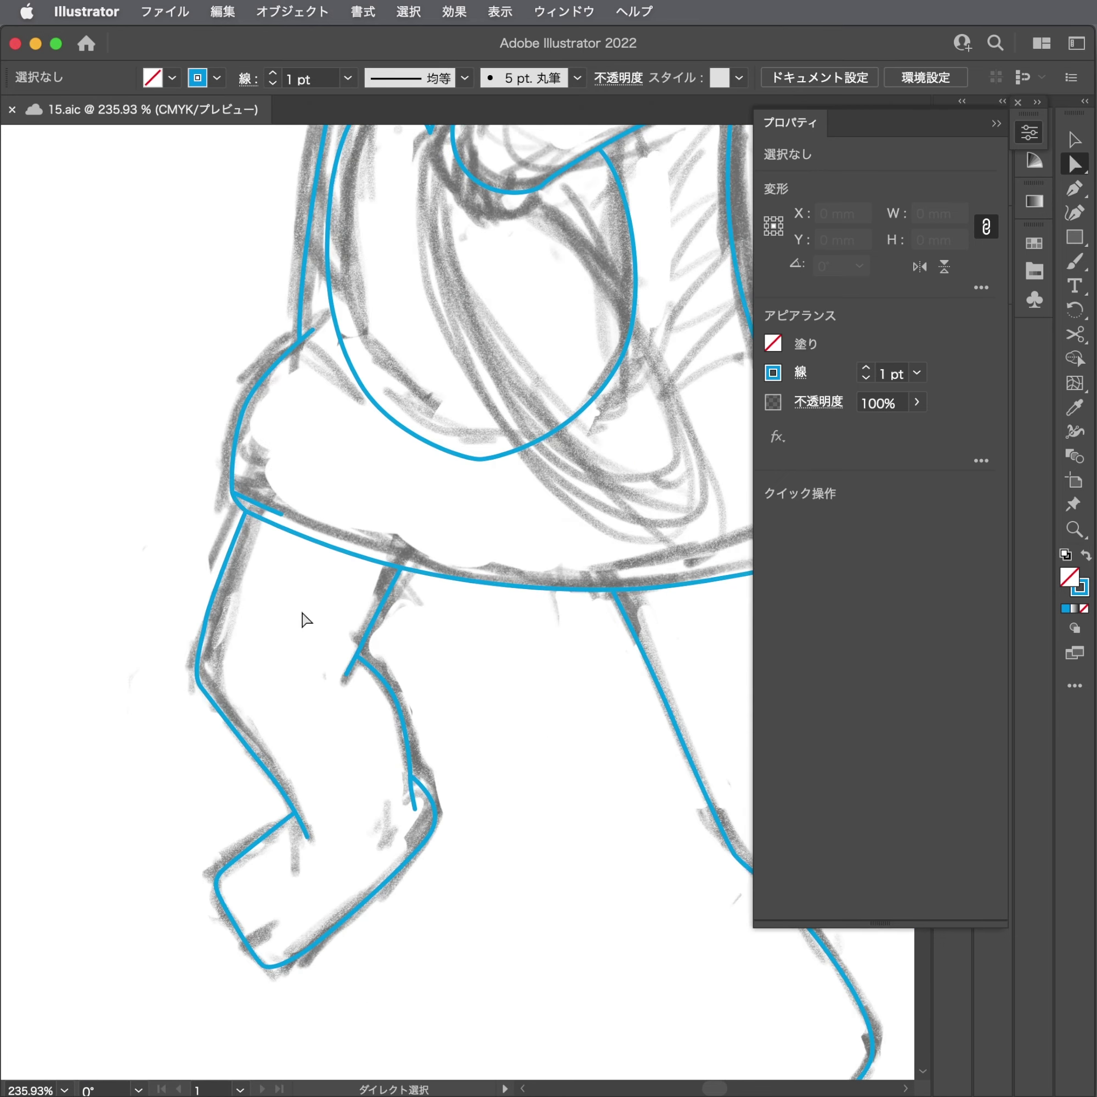
pyautogui.scroll(2, 421, 686)
pyautogui.scroll(-3, 338, 656)
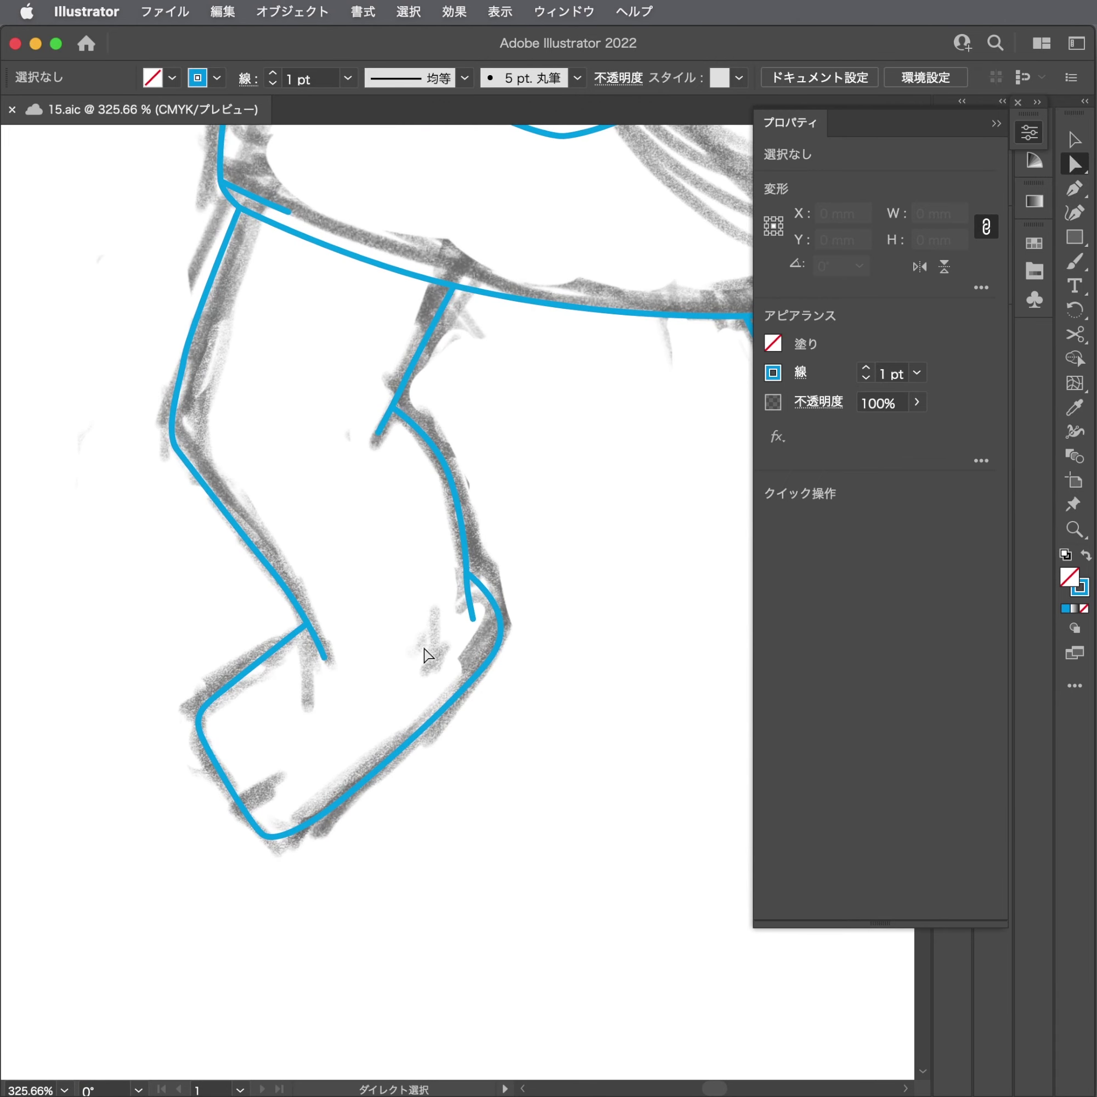
pyautogui.scroll(3, 442, 628)
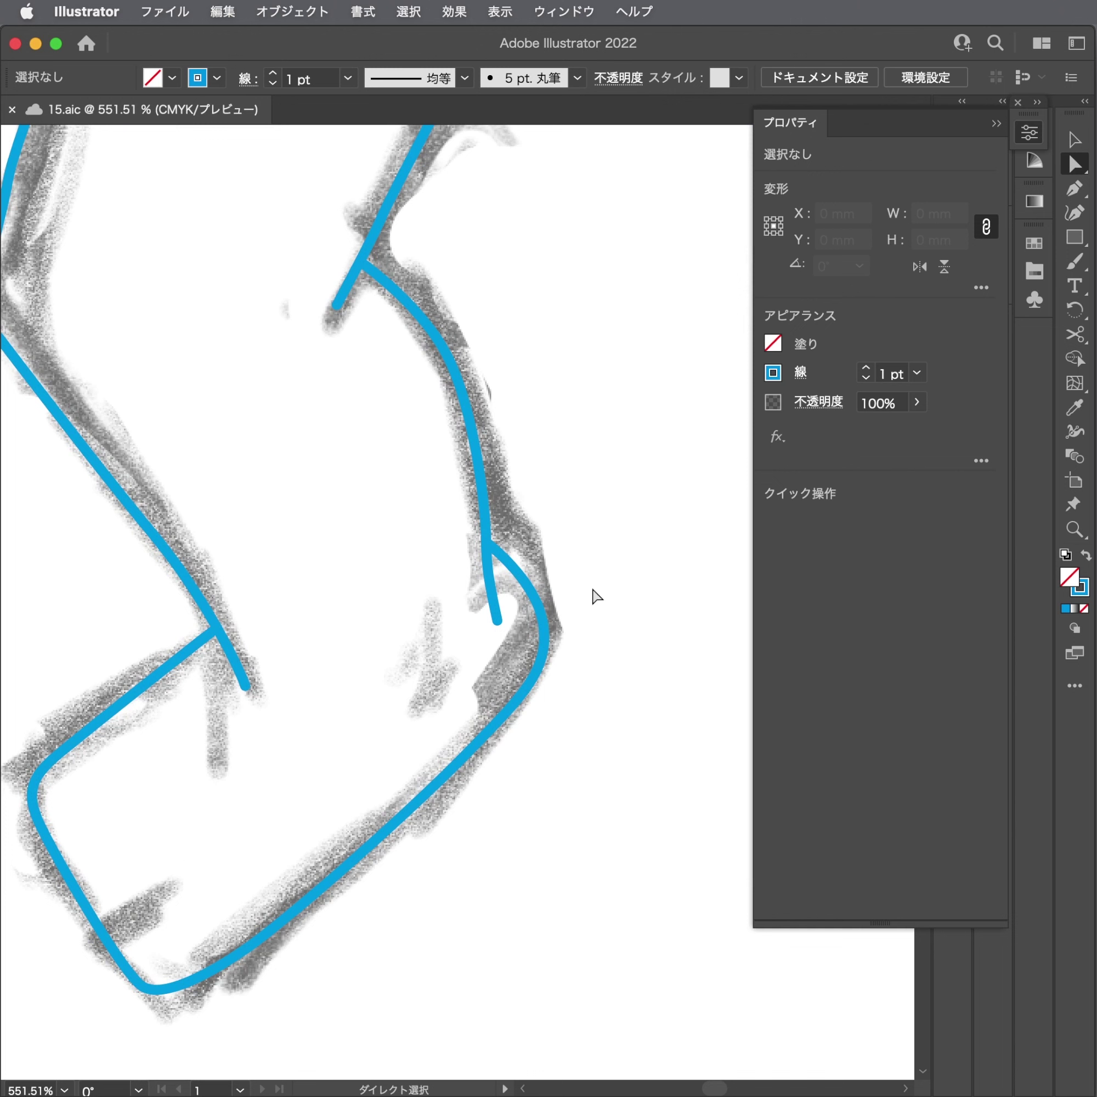
# Reshape the shin line's bend near the foot and pull the foot curve's end point down.
pyautogui.click(529, 581)
pyautogui.hotkey('shift', 'c')
pyautogui.moveTo(499, 556)
pyautogui.mouseDown()
pyautogui.moveTo(496, 590)
pyautogui.moveTo(487, 560)
pyautogui.mouseUp()
pyautogui.press('a')
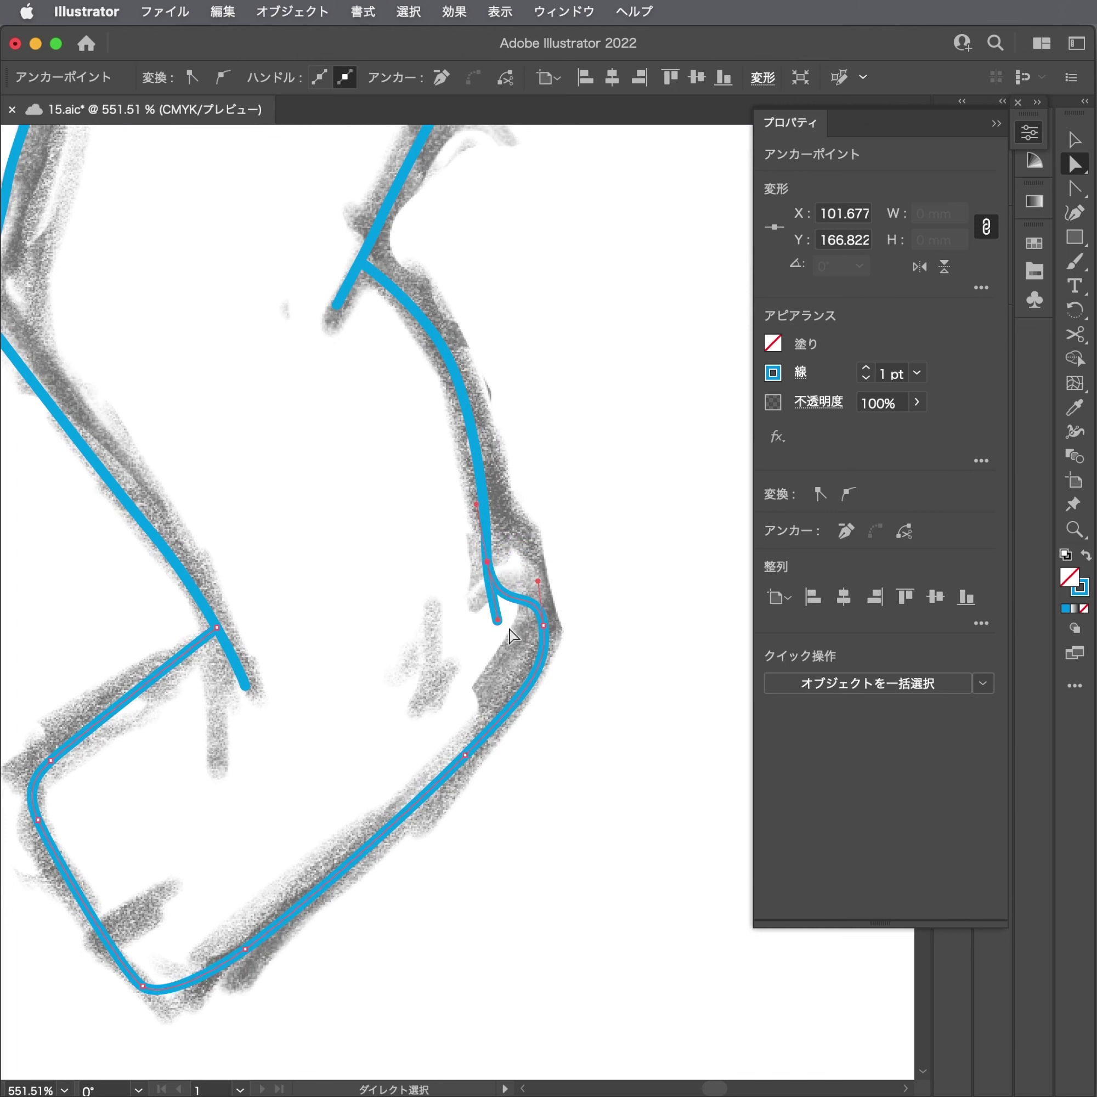
pyautogui.click(524, 596)
pyautogui.moveTo(547, 640); pyautogui.dragTo(540, 650)
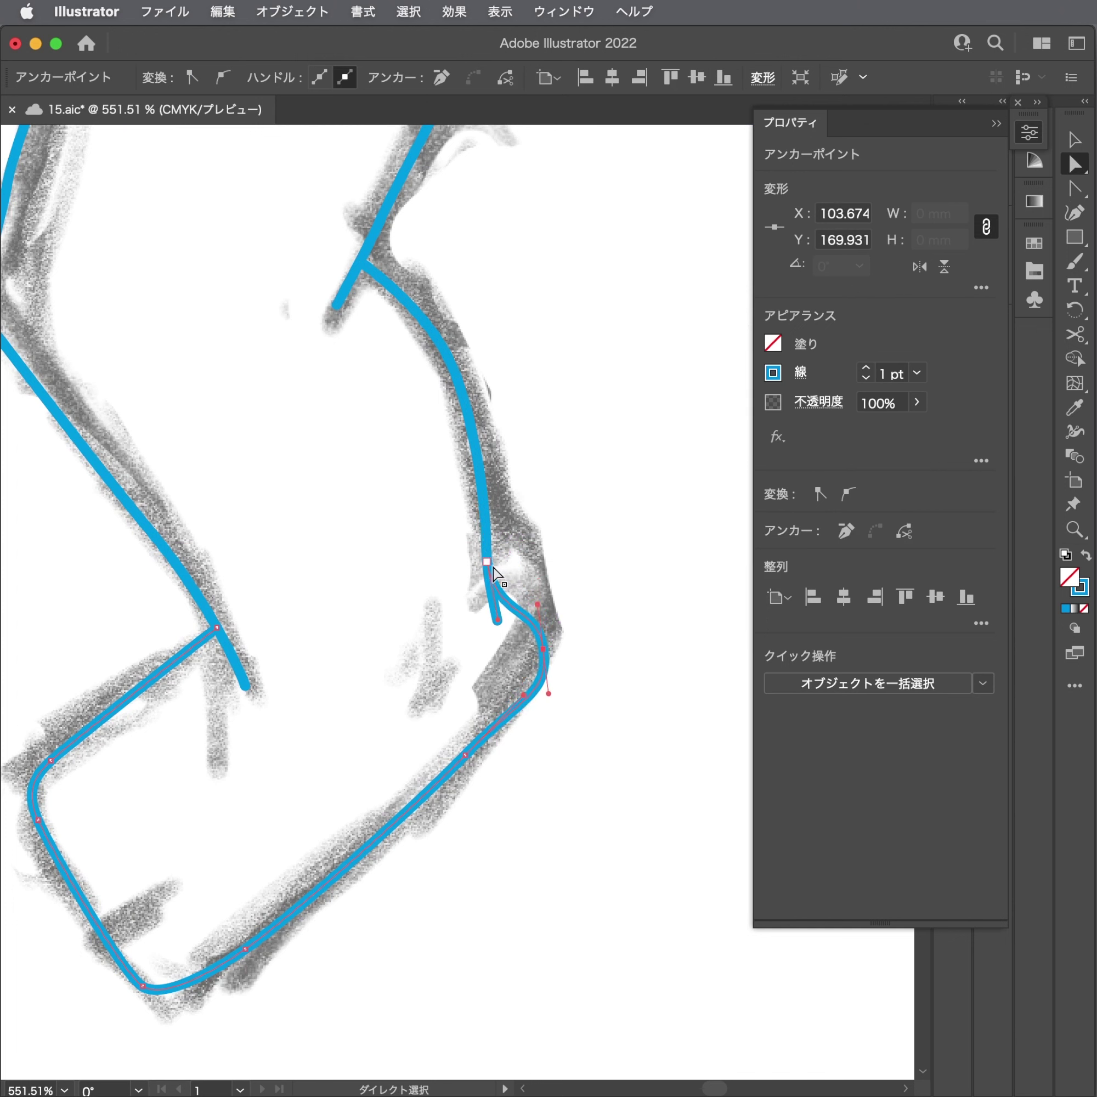
pyautogui.moveTo(487, 563)
pyautogui.mouseDown()
pyautogui.moveTo(499, 628)
pyautogui.moveTo(489, 569)
pyautogui.mouseUp()
# Delete the stray curved segment at the bend and bring the foot curve's endpoint toward the shin.
pyautogui.press('super+shift+a')
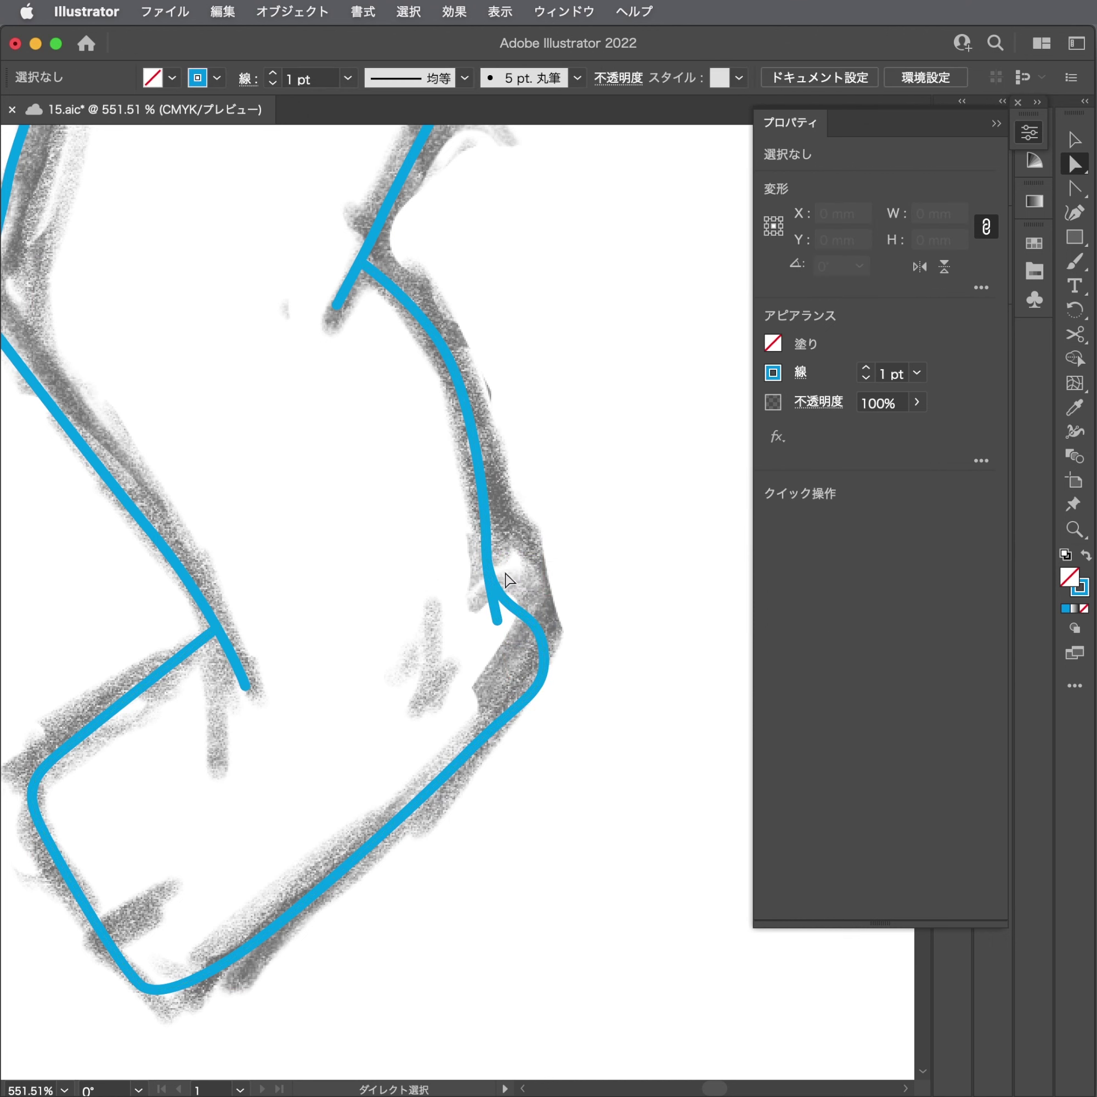
pyautogui.press('Delete')
pyautogui.moveTo(544, 653); pyautogui.dragTo(500, 624)
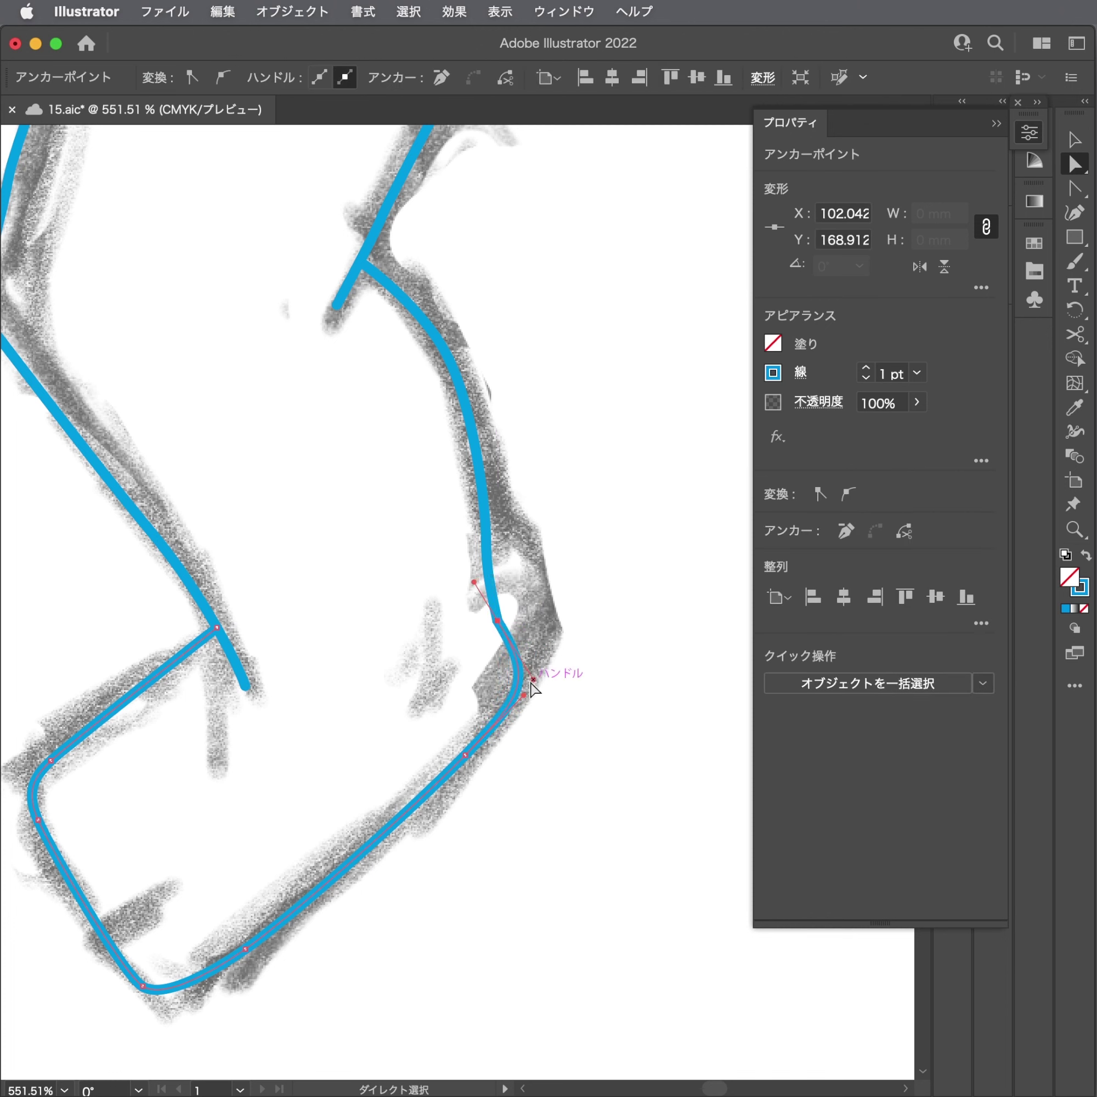
pyautogui.click(561, 676)
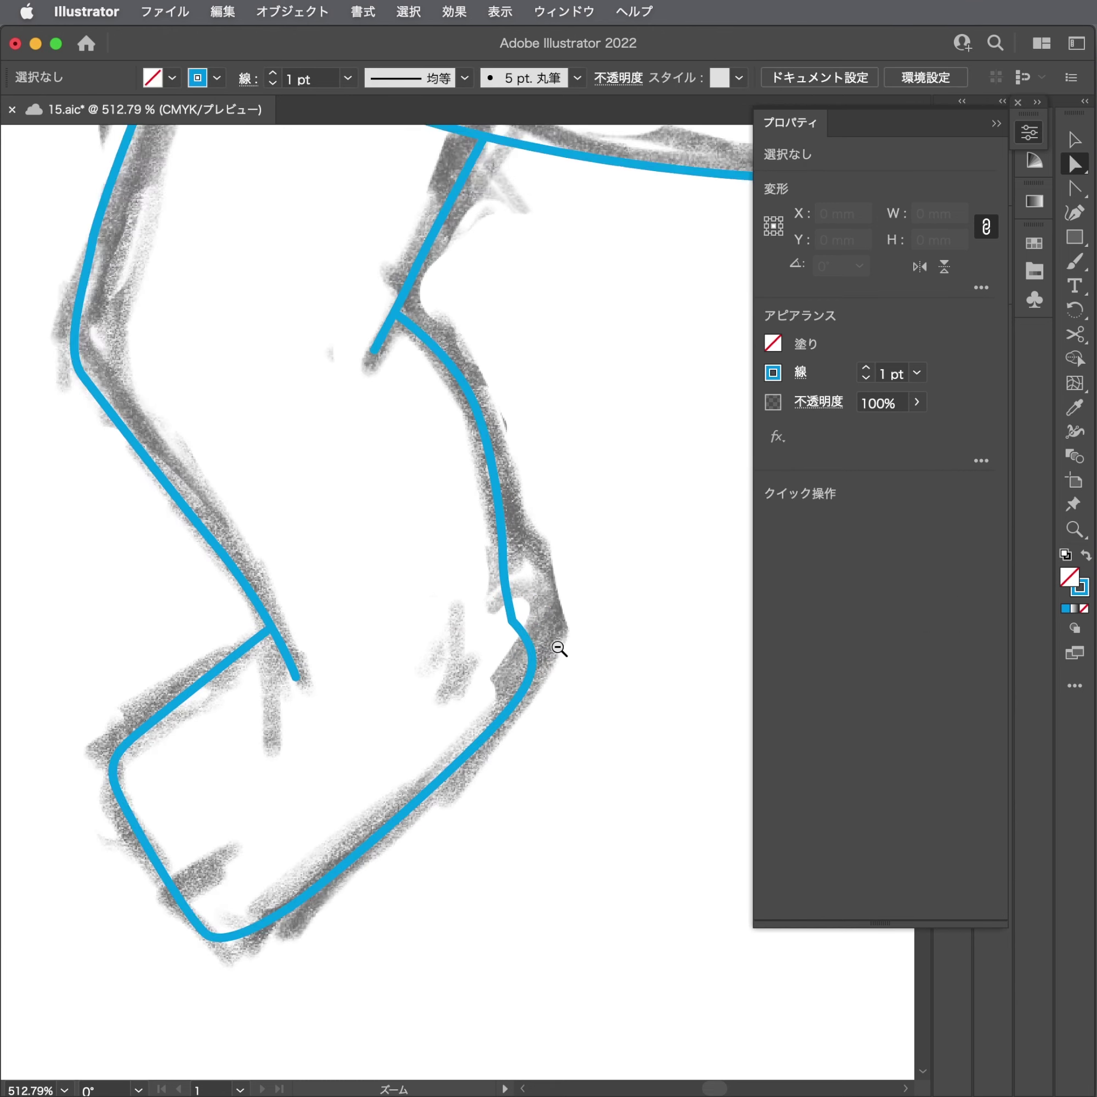
pyautogui.moveTo(559, 651); pyautogui.dragTo(458, 704)
# Join the foot curve's end onto the shin line, then bring the whole figure back into view.
pyautogui.click(458, 705)
pyautogui.moveTo(496, 626); pyautogui.dragTo(602, 553)
pyautogui.click(506, 531)
pyautogui.moveTo(495, 715)
pyautogui.mouseDown()
pyautogui.moveTo(443, 583)
pyautogui.moveTo(467, 530)
pyautogui.mouseUp()
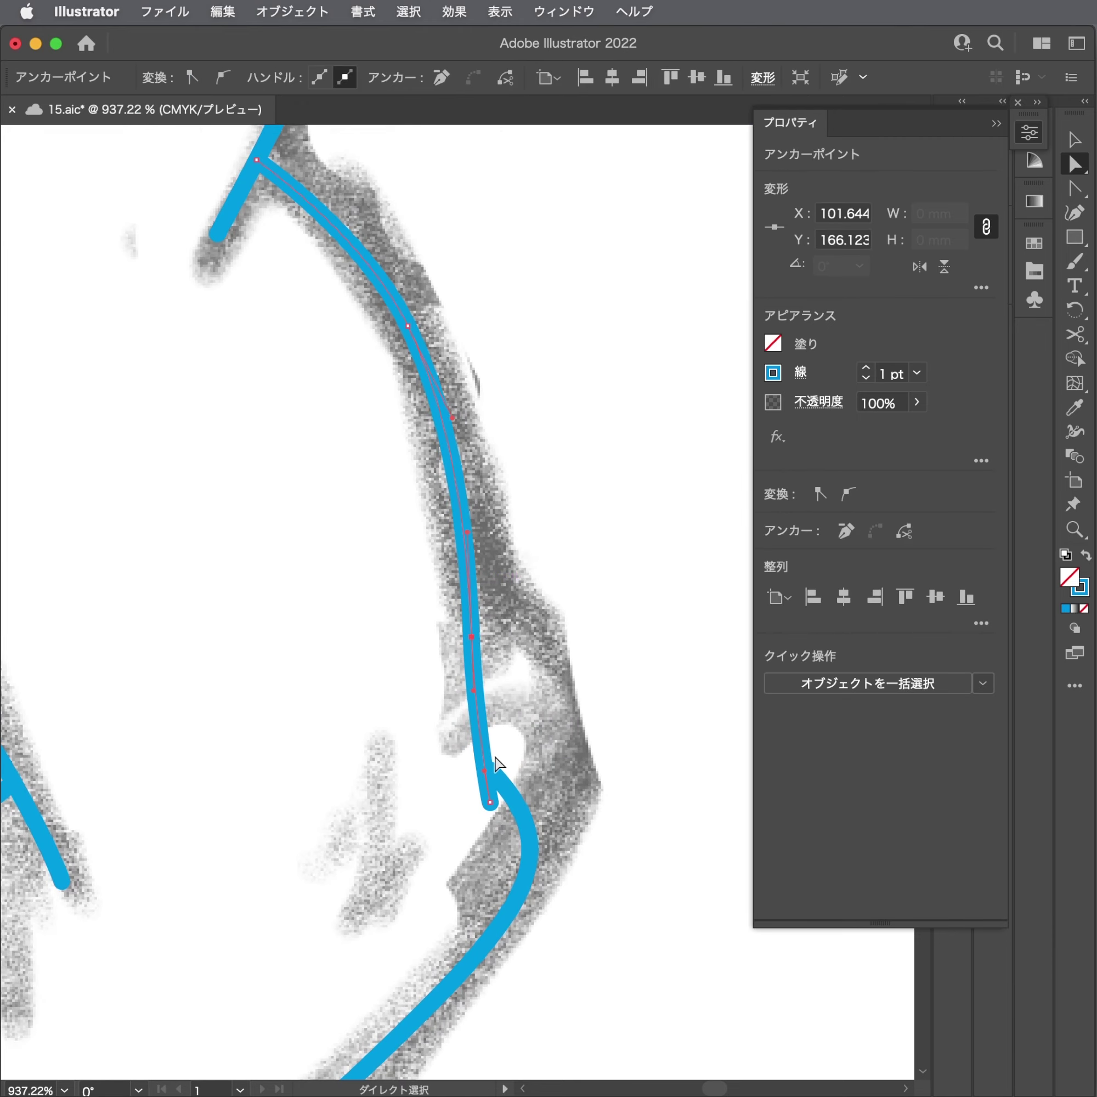
pyautogui.moveTo(497, 778); pyautogui.dragTo(481, 756)
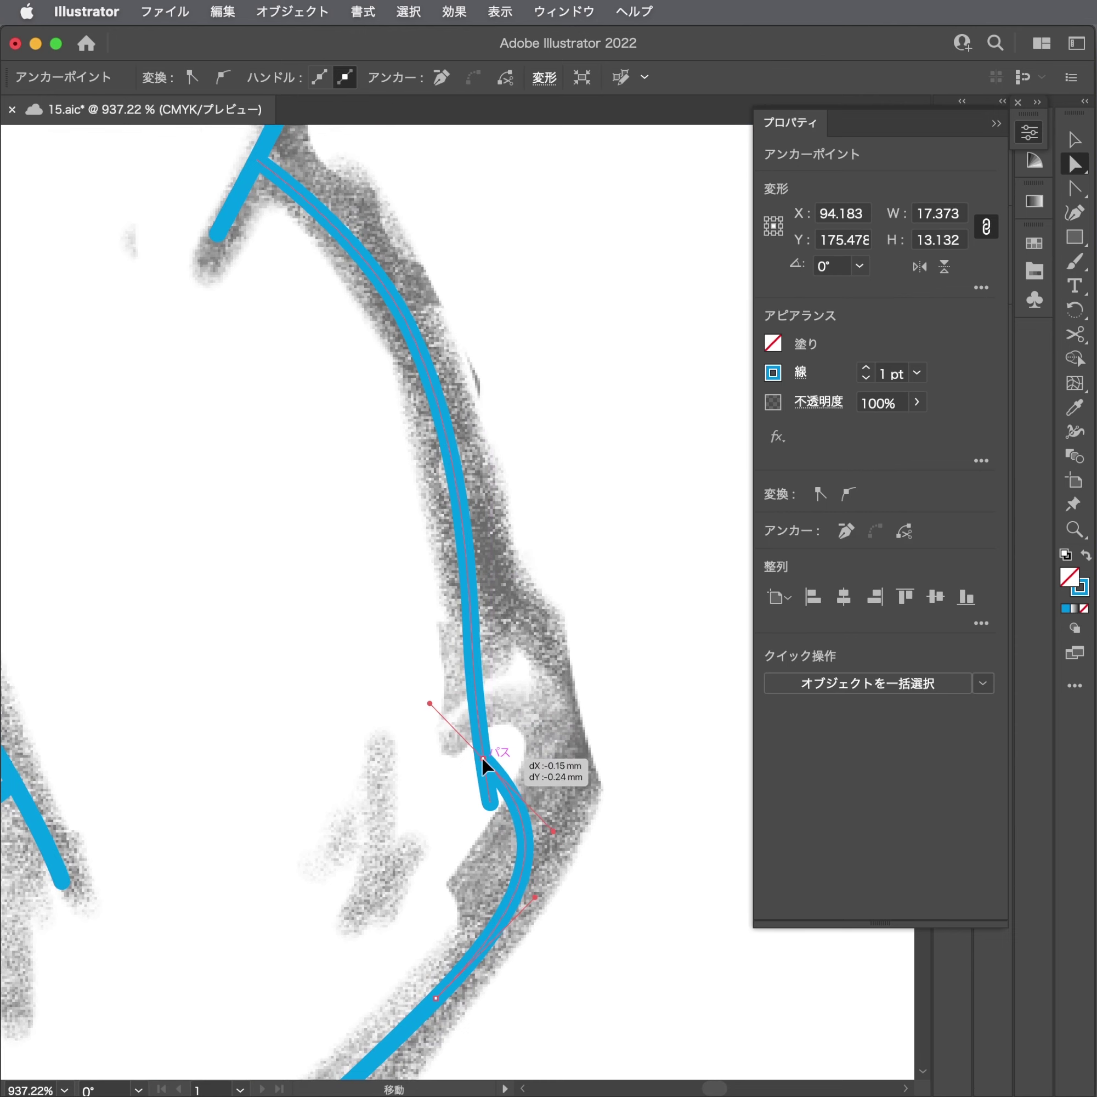
pyautogui.click(559, 775)
pyautogui.scroll(-5, 561, 778)
pyautogui.scroll(-2, 487, 772)
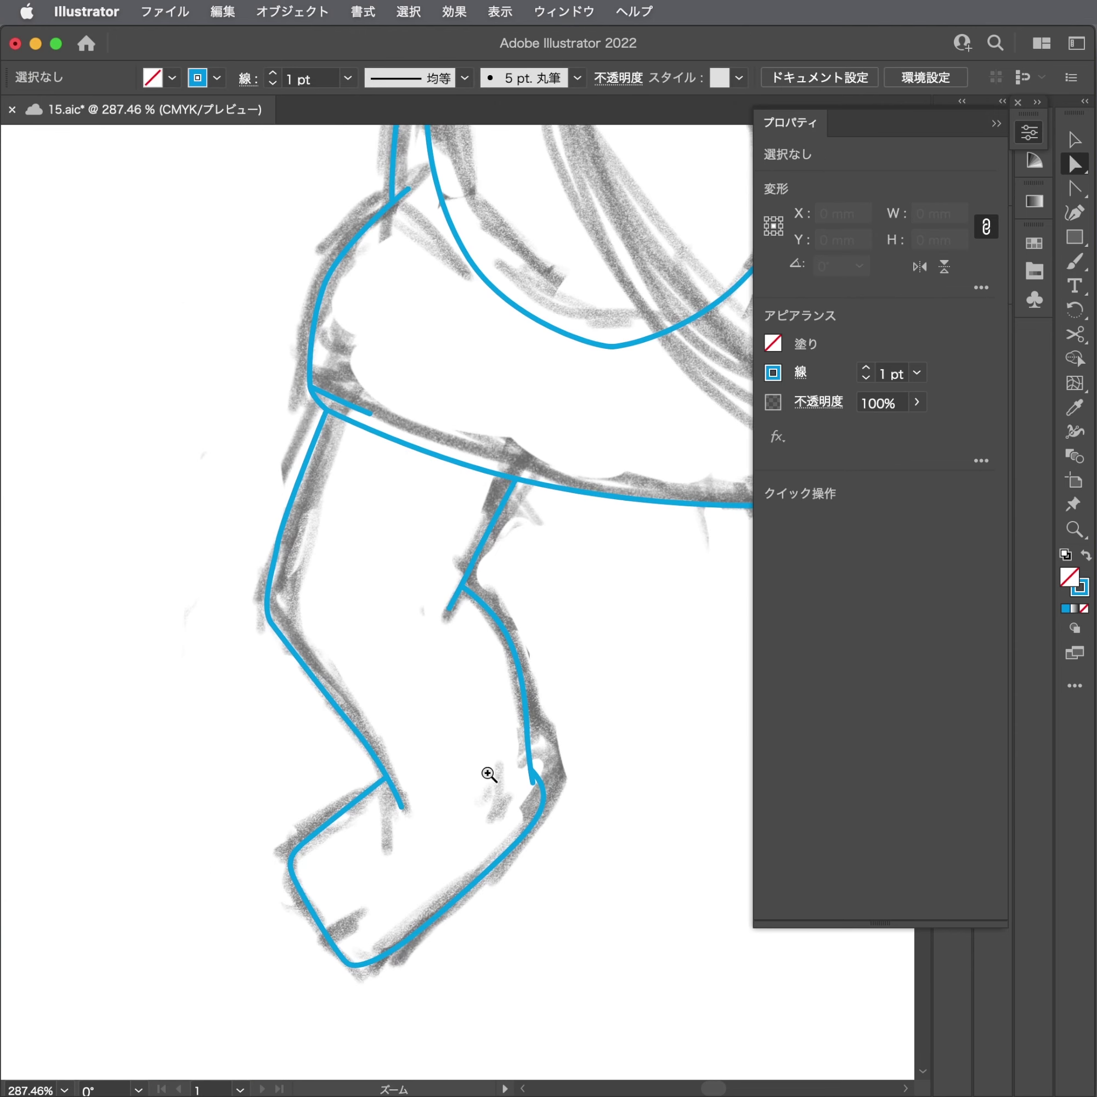
pyautogui.scroll(-3, 489, 774)
pyautogui.scroll(-3, 391, 795)
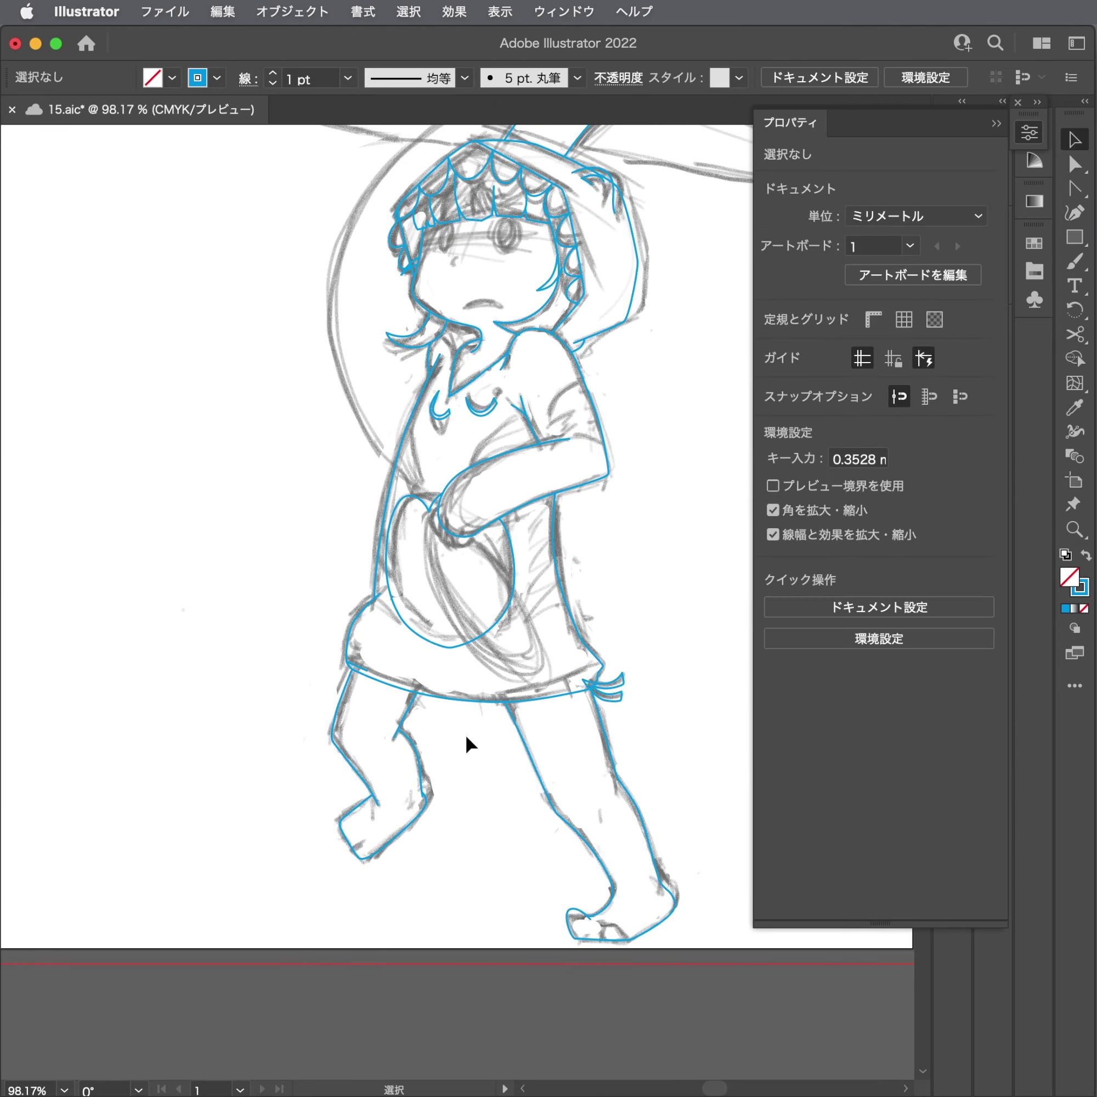
# Start a curved fold line running from the arm's edge into the raised sleeve.
pyautogui.moveTo(471, 744); pyautogui.dragTo(453, 809)
pyautogui.scroll(2, 633, 632)
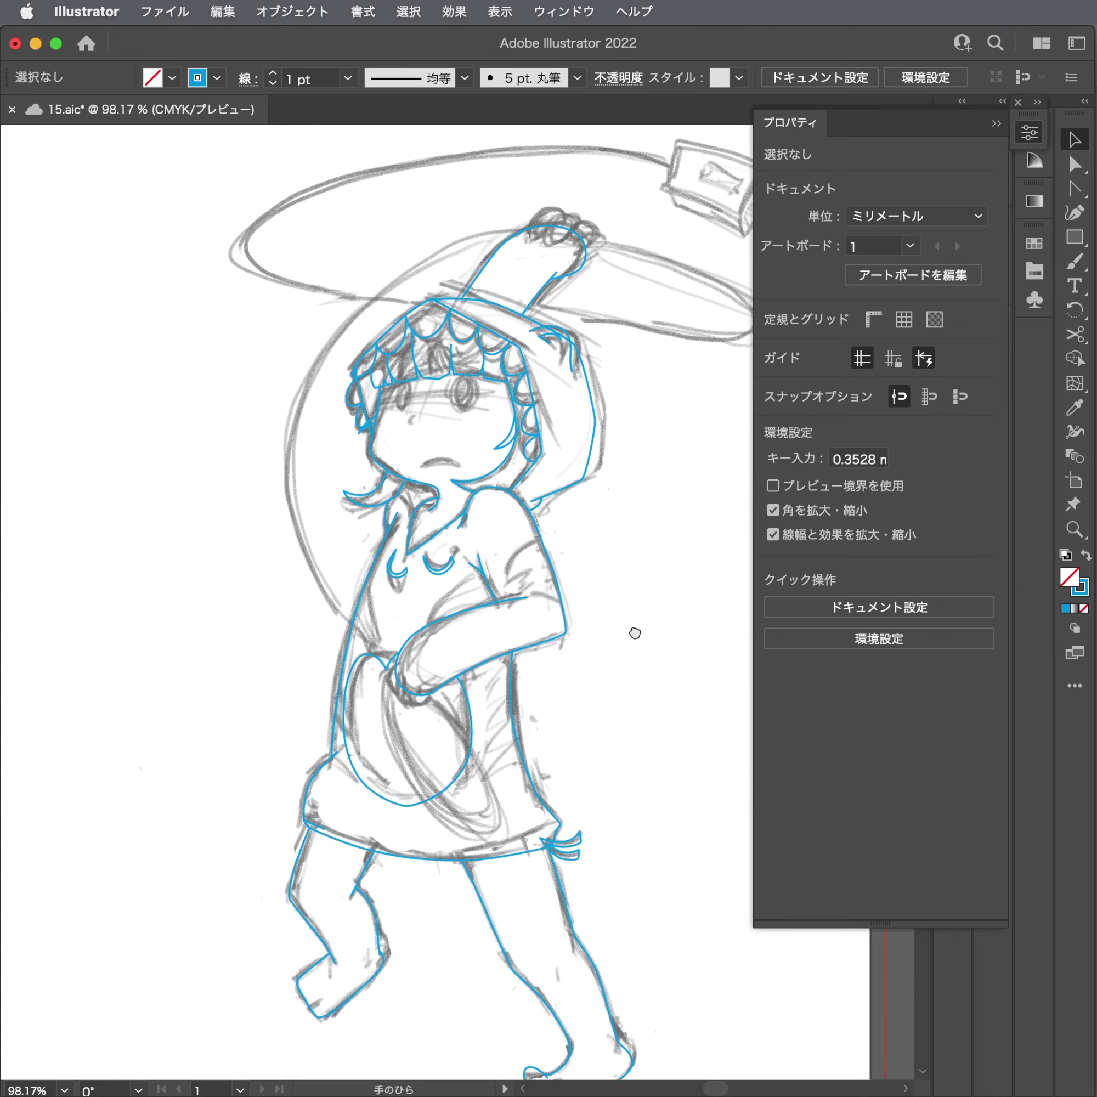
pyautogui.scroll(2, 592, 544)
pyautogui.scroll(2, 595, 520)
pyautogui.press('p')
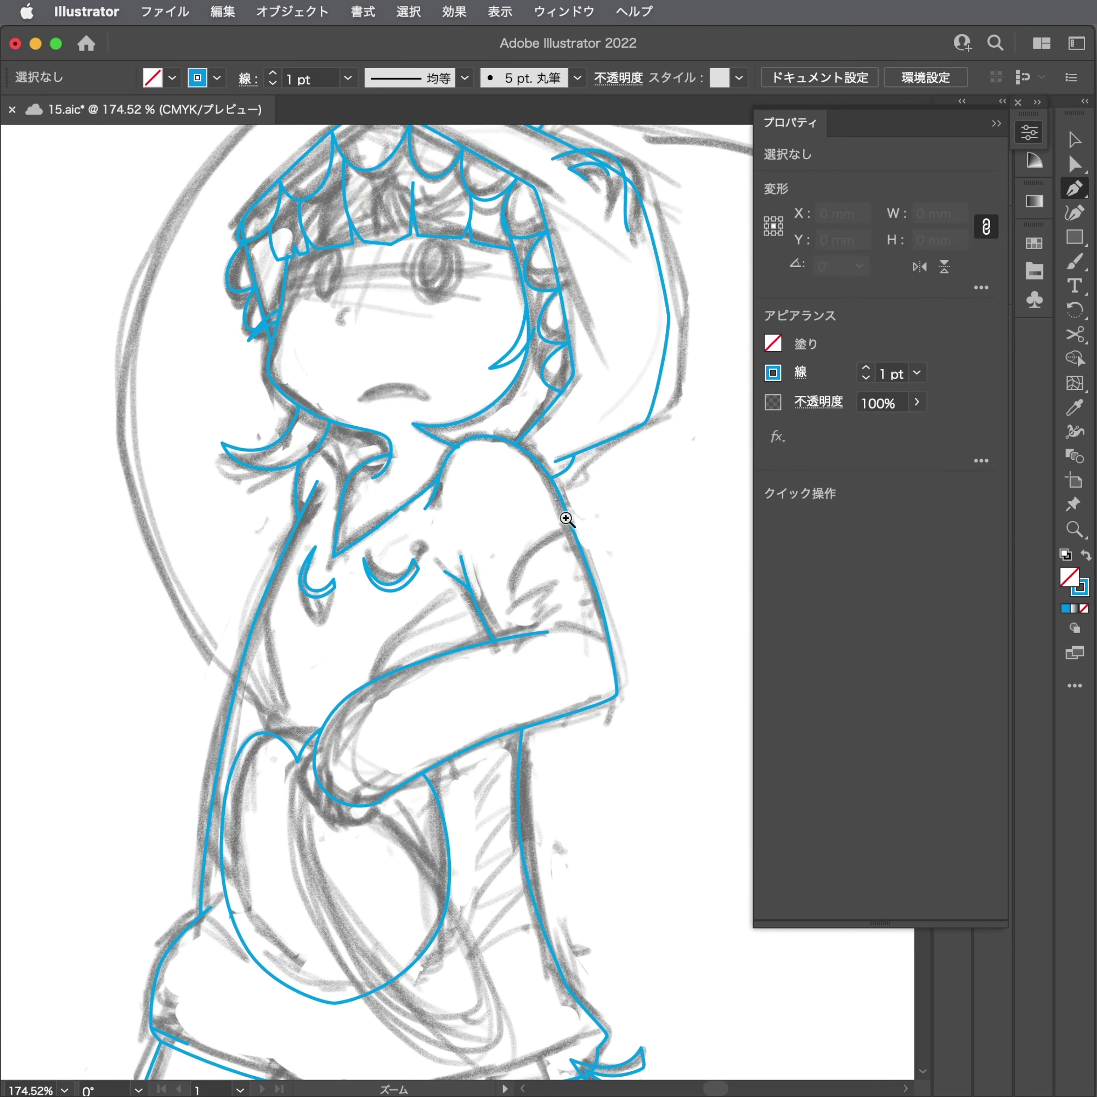
pyautogui.scroll(2, 576, 529)
pyautogui.click(574, 534)
pyautogui.moveTo(501, 573); pyautogui.dragTo(487, 589)
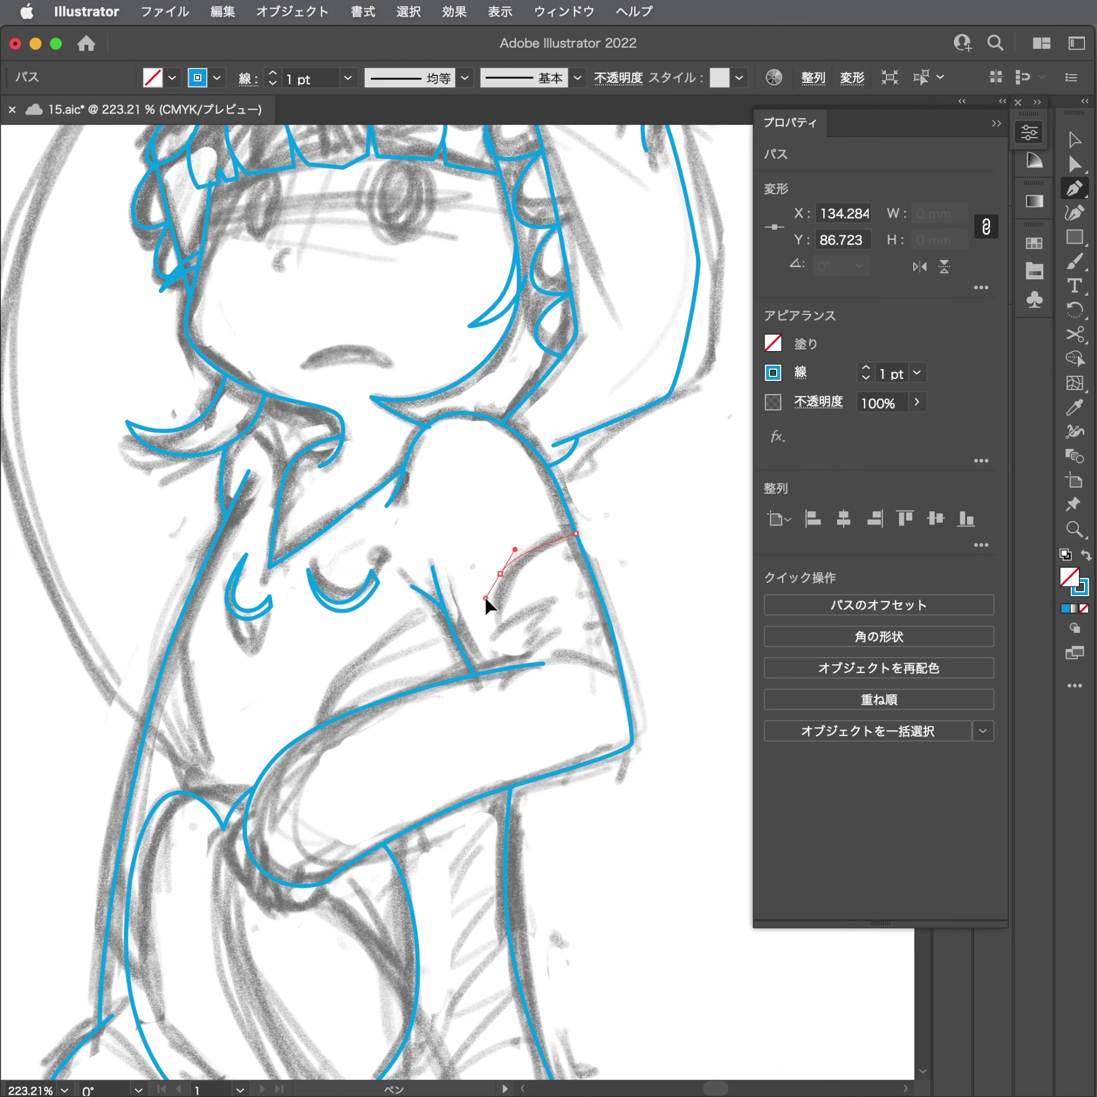
pyautogui.hotkey('ctrl', 'z')
pyautogui.scroll(2, 485, 596)
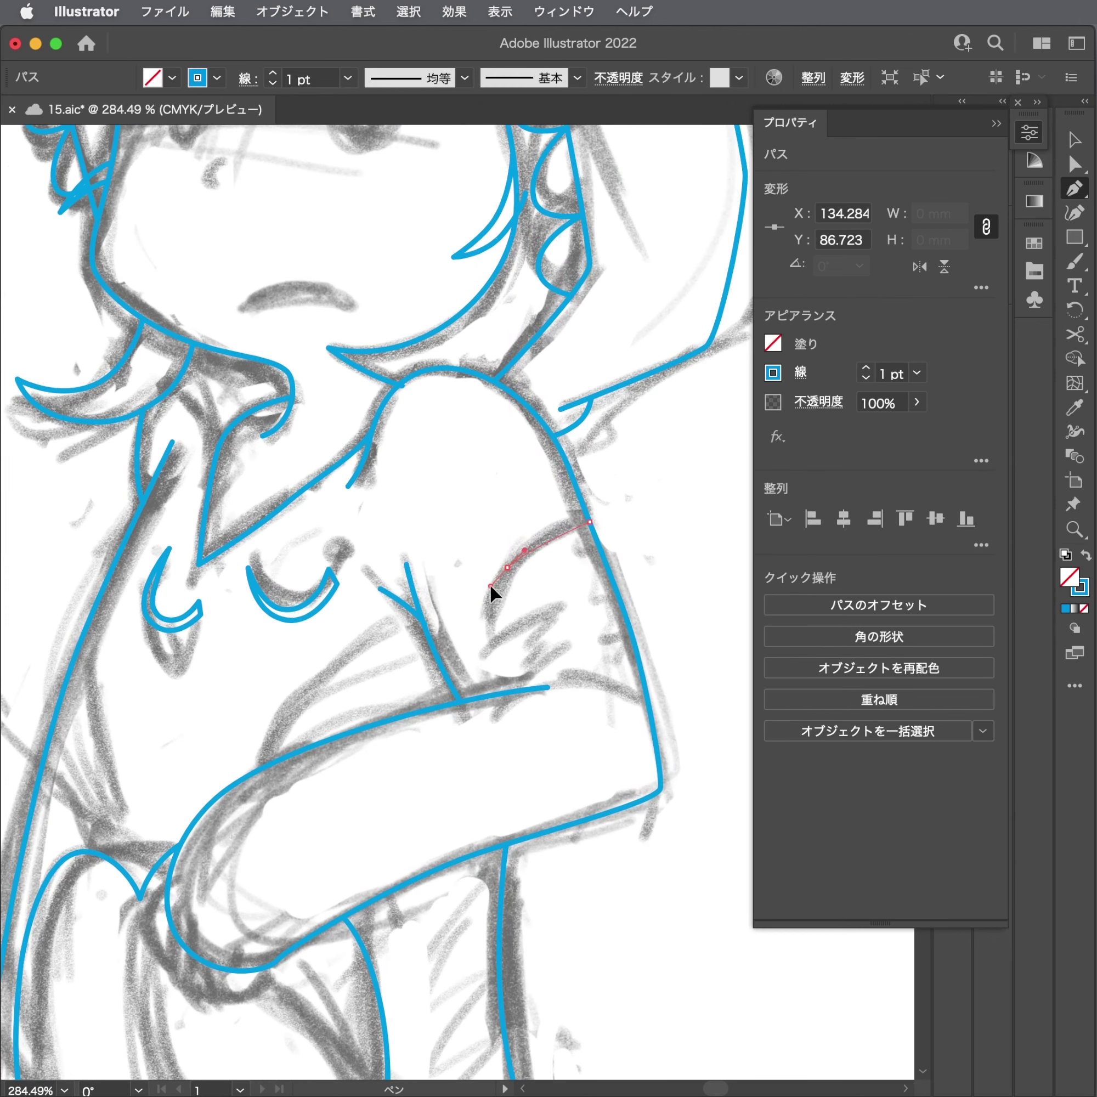
pyautogui.moveTo(489, 619); pyautogui.dragTo(490, 644)
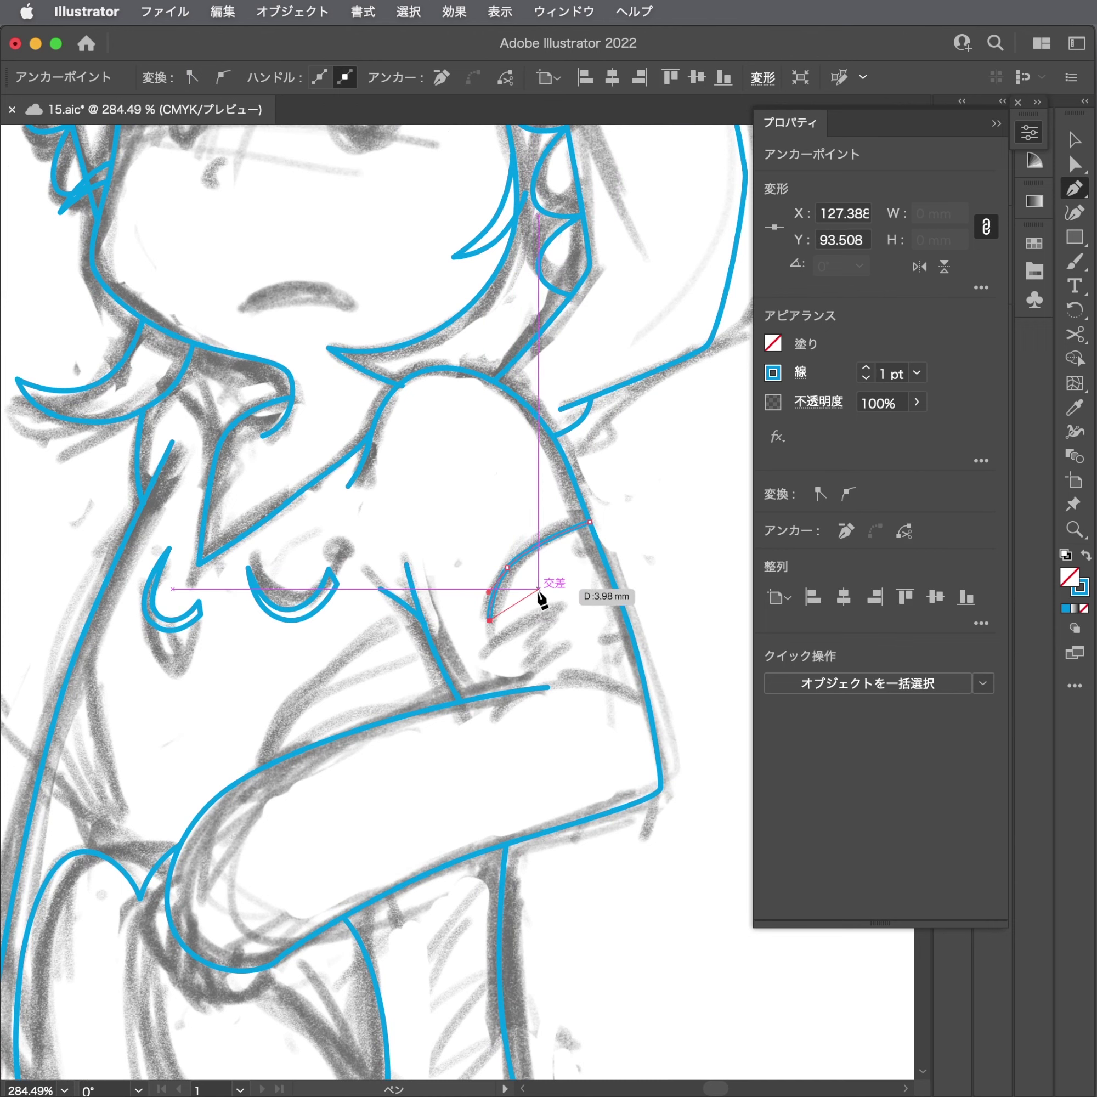
# Finish the leaf-shaped sleeve fold with a sharp tip and a second pointed fold.
pyautogui.moveTo(539, 589); pyautogui.dragTo(549, 590)
pyautogui.scroll(2, 569, 582)
pyautogui.scroll(1, 571, 583)
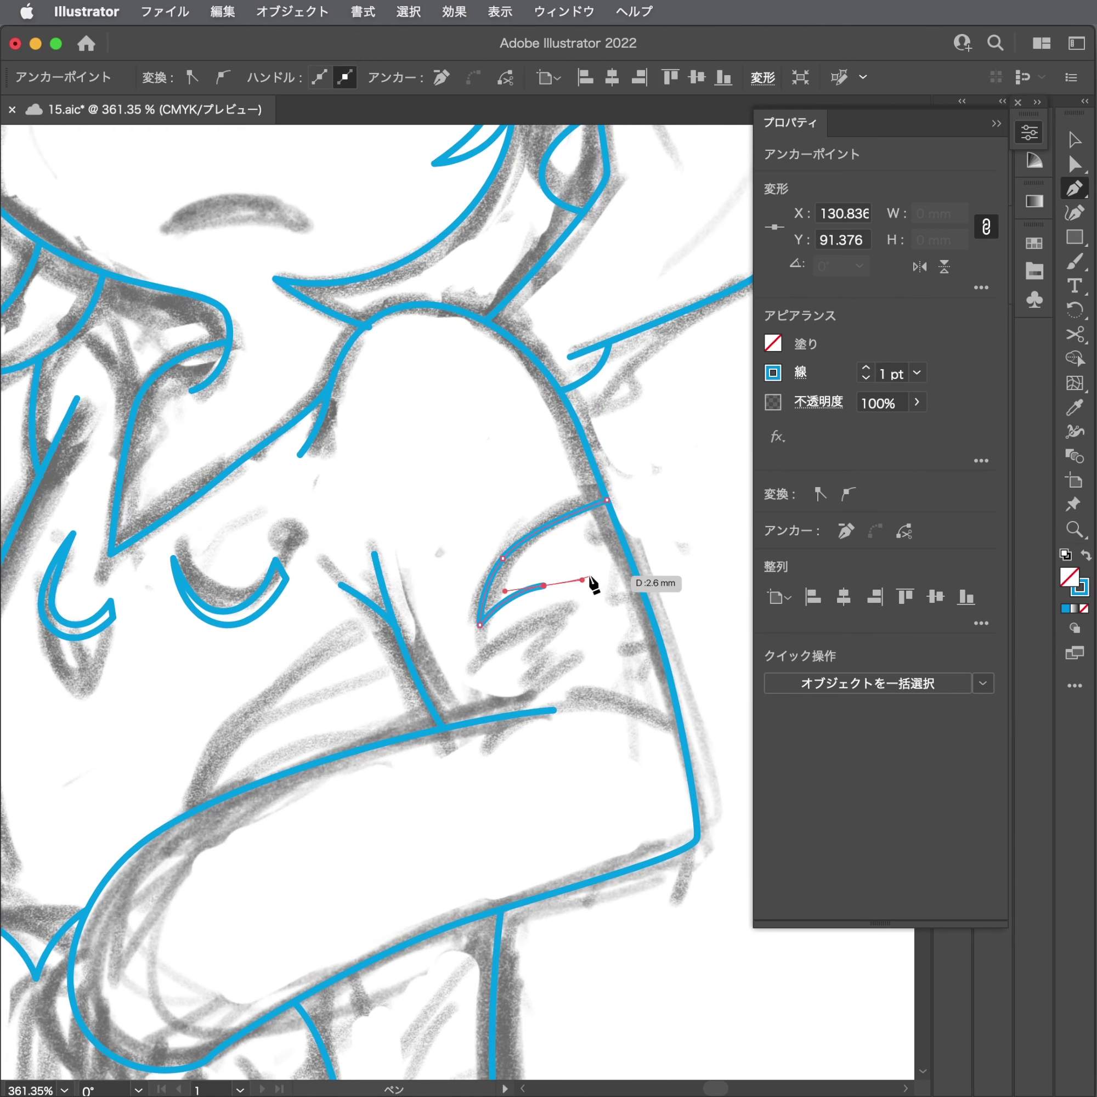
pyautogui.click(584, 574)
pyautogui.moveTo(550, 625)
pyautogui.mouseDown()
pyautogui.moveTo(534, 631)
pyautogui.moveTo(590, 648)
pyautogui.mouseUp()
pyautogui.click(514, 654)
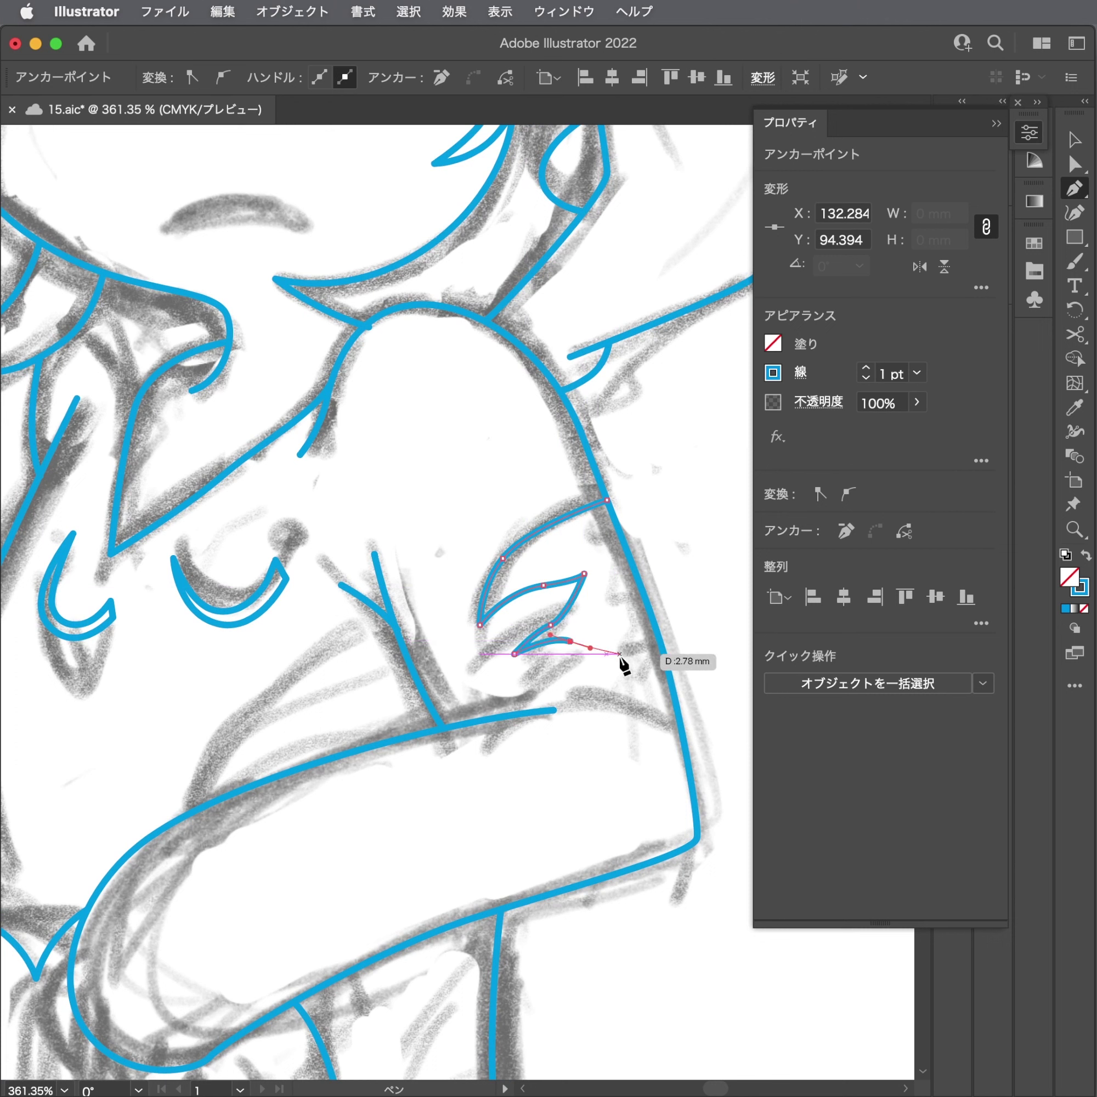
pyautogui.press('Escape')
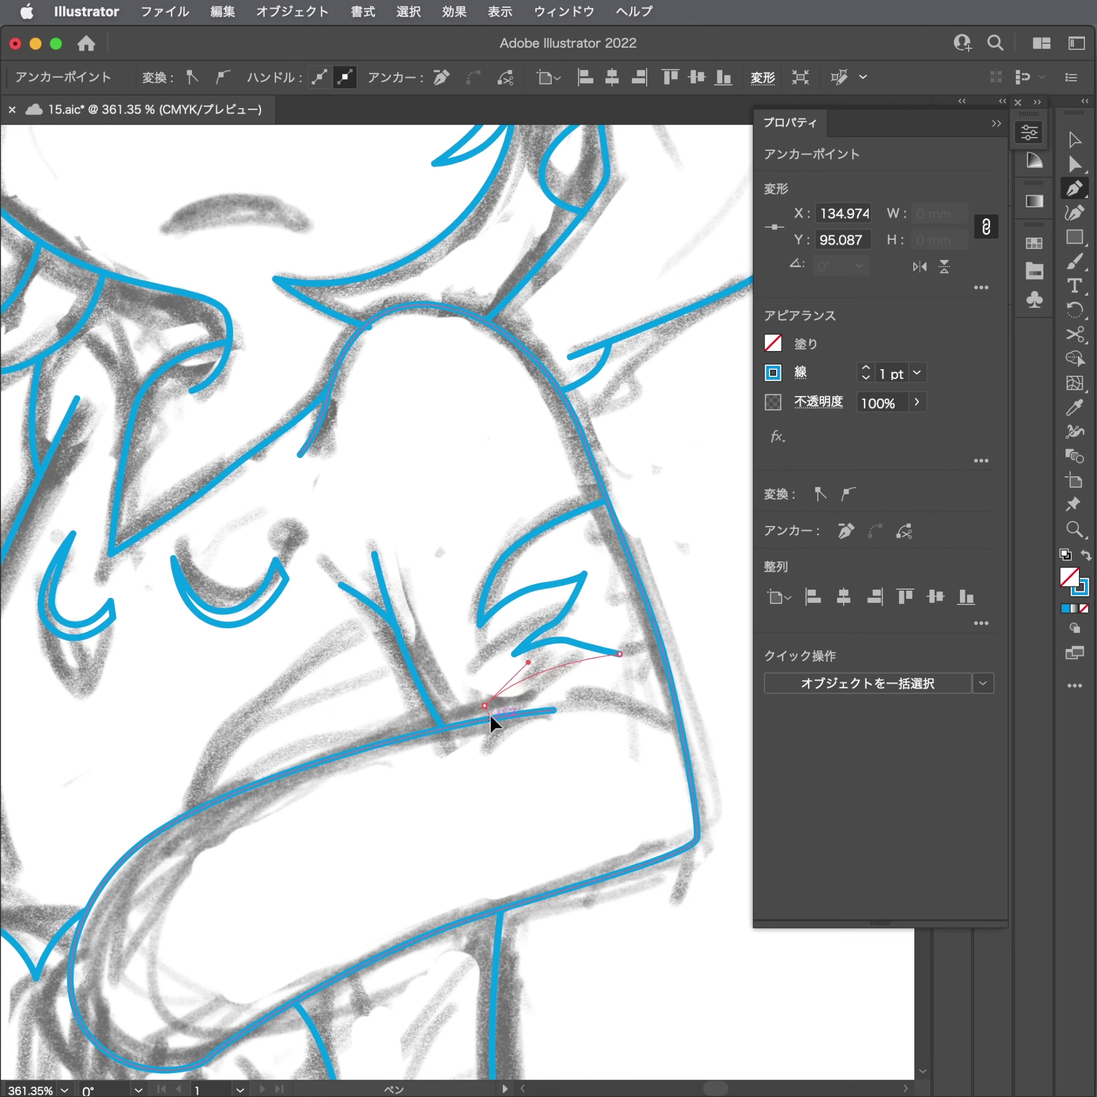
# Draw a curved line along the lower sleeve ending at the sleeve edge.
pyautogui.moveTo(491, 714); pyautogui.dragTo(559, 689)
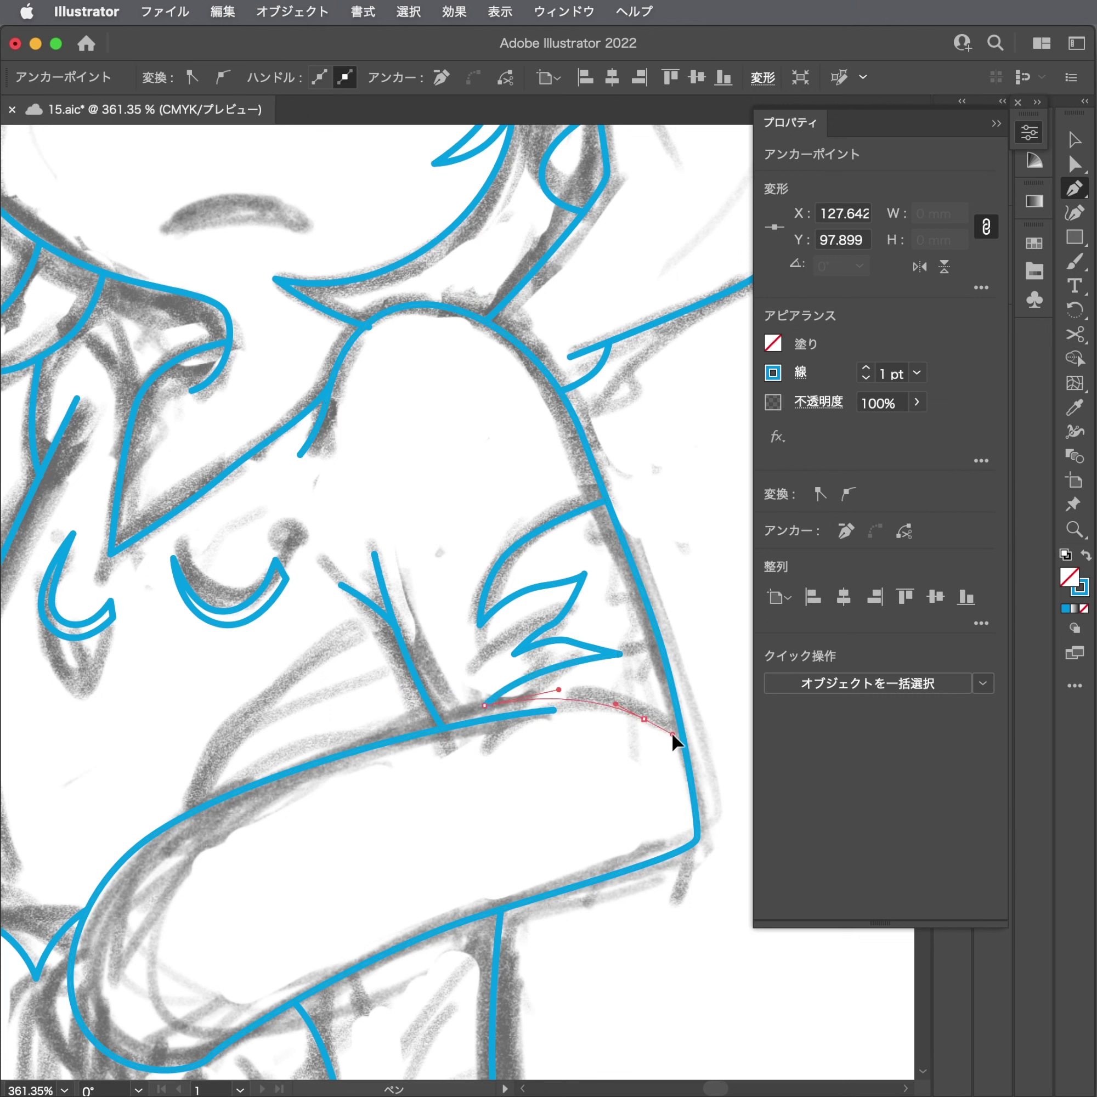
pyautogui.click(684, 745)
pyautogui.keyDown('super'); pyautogui.click(707, 743); pyautogui.keyUp('super')
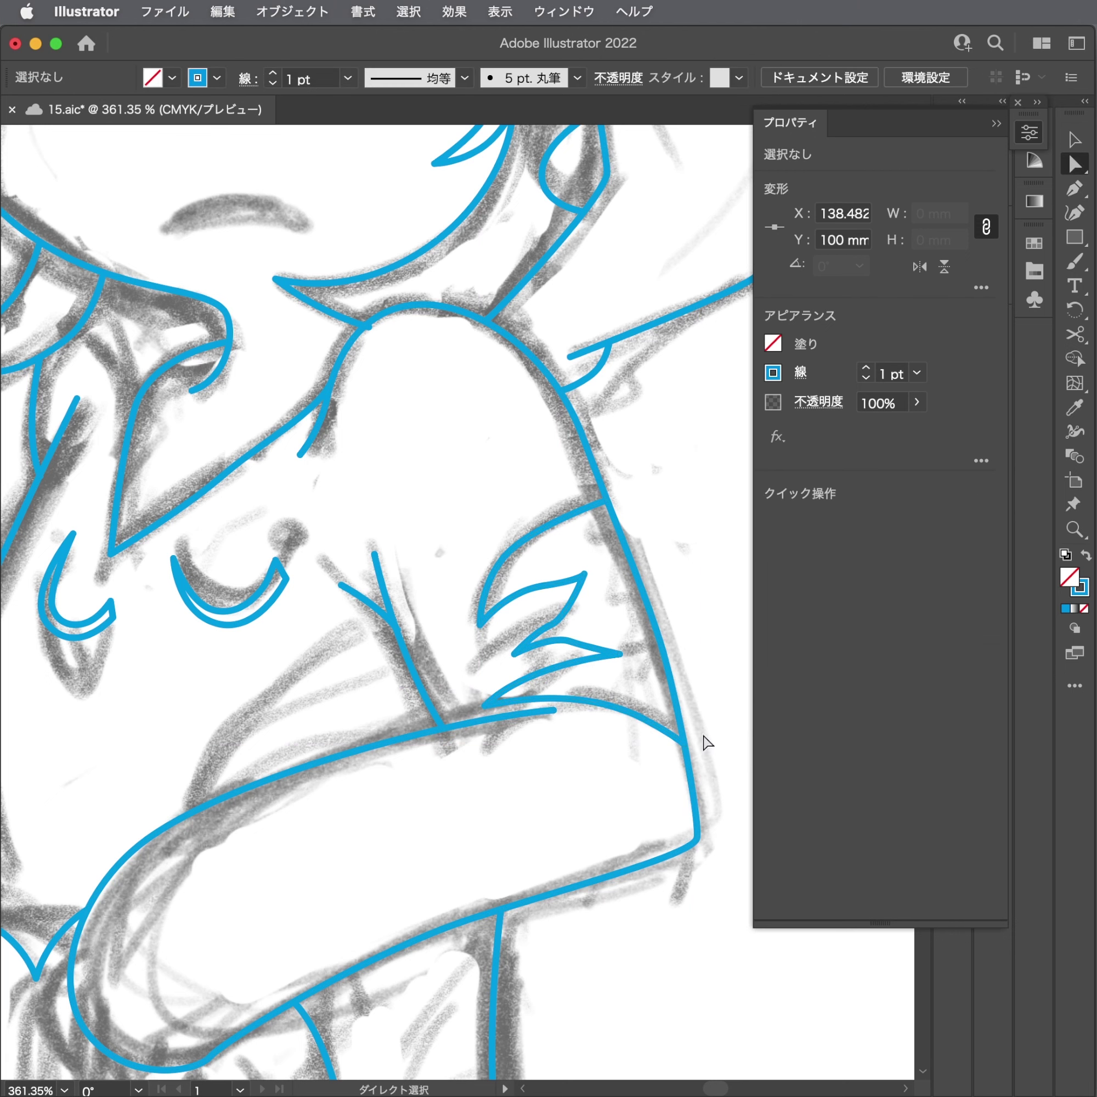
# Reshape the upper sleeve fold by dragging its endpoint, then check the leaf fold's anchors.
pyautogui.keyDown('super'); pyautogui.click(614, 500); pyautogui.keyUp('super')
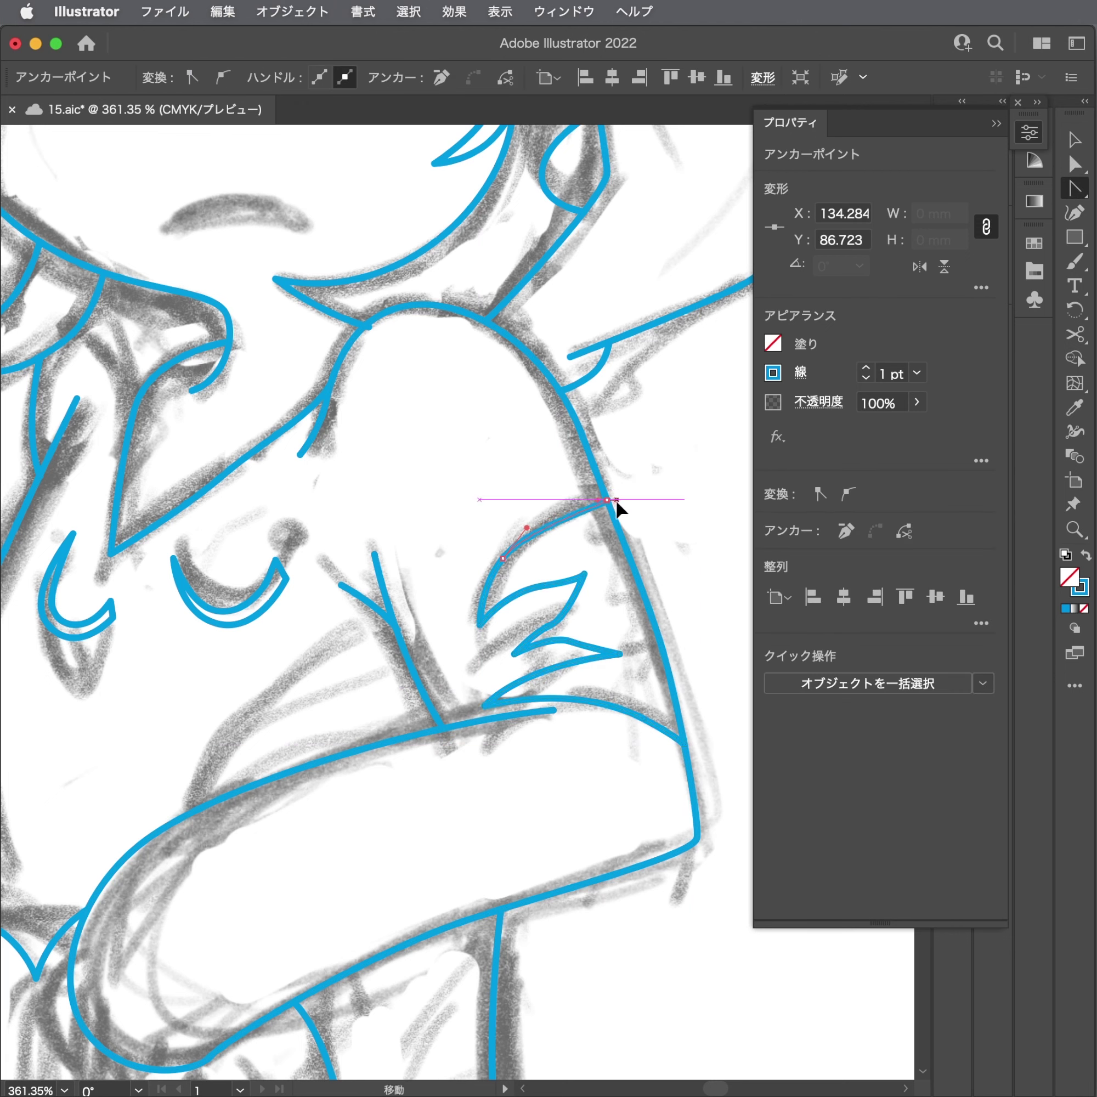
pyautogui.moveTo(616, 500); pyautogui.dragTo(557, 482)
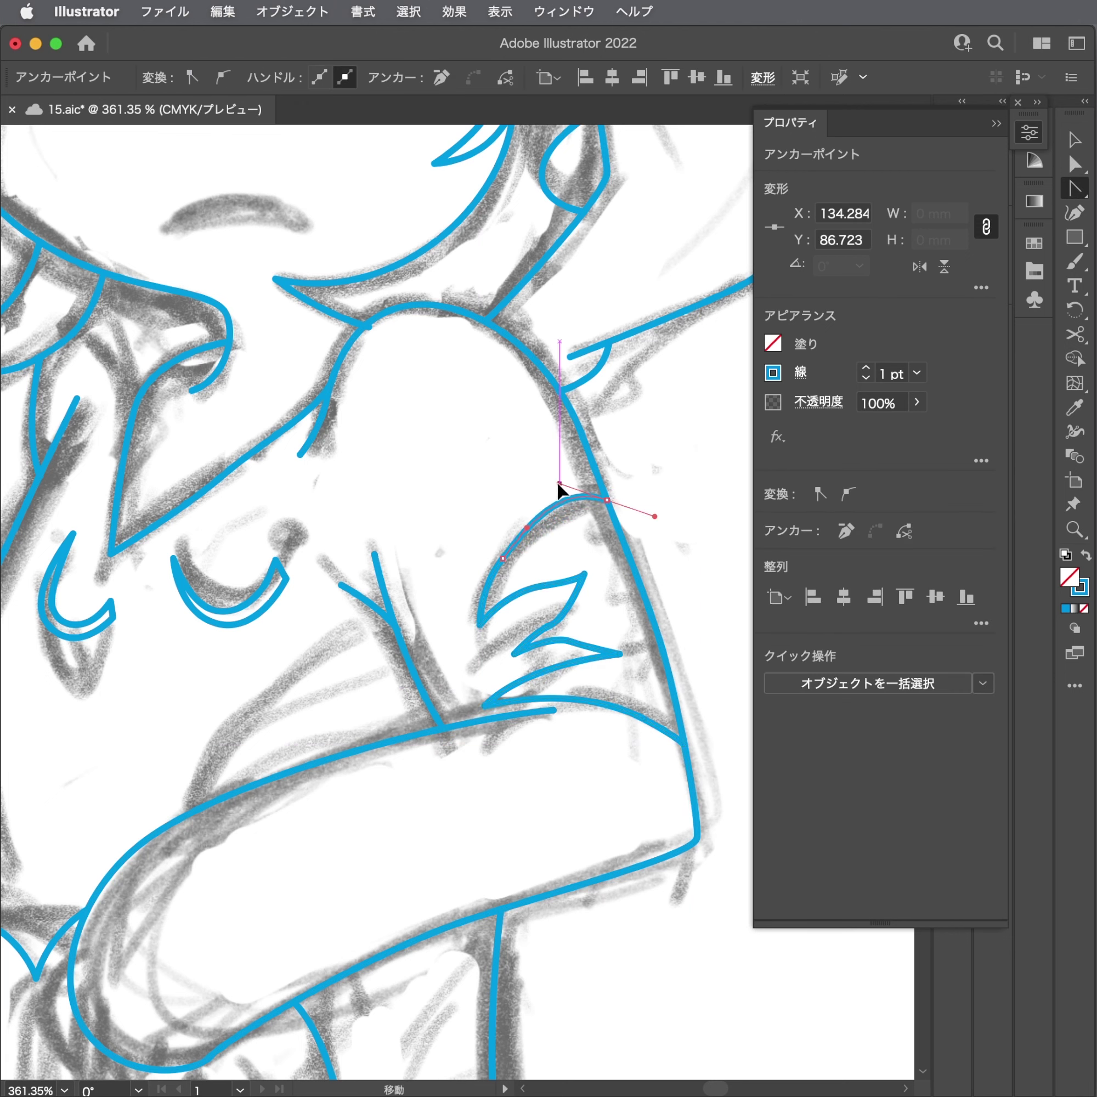
pyautogui.keyDown('super'); pyautogui.click(694, 690); pyautogui.keyUp('super')
pyautogui.click(559, 512)
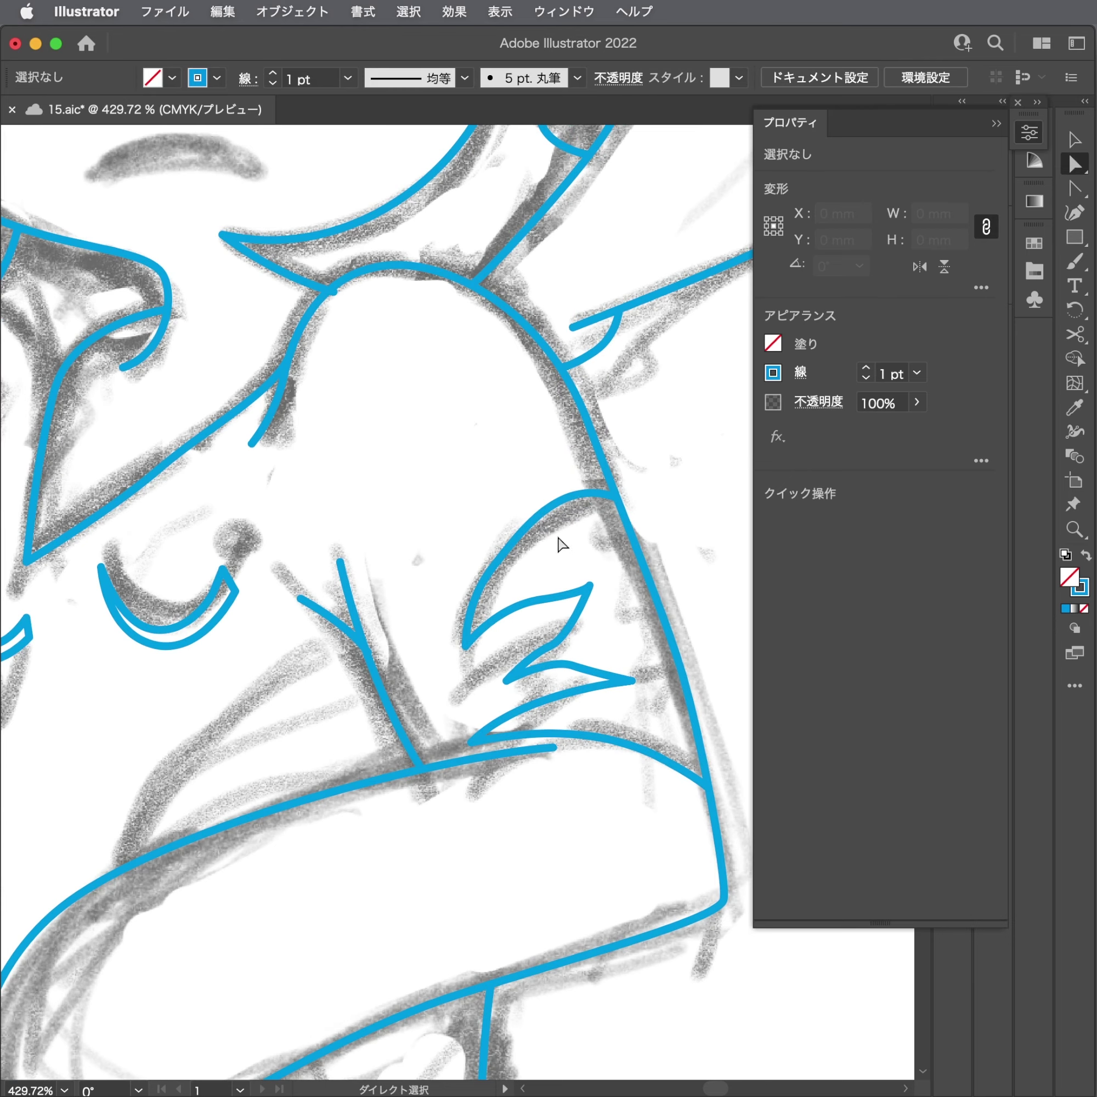
pyautogui.click(525, 533)
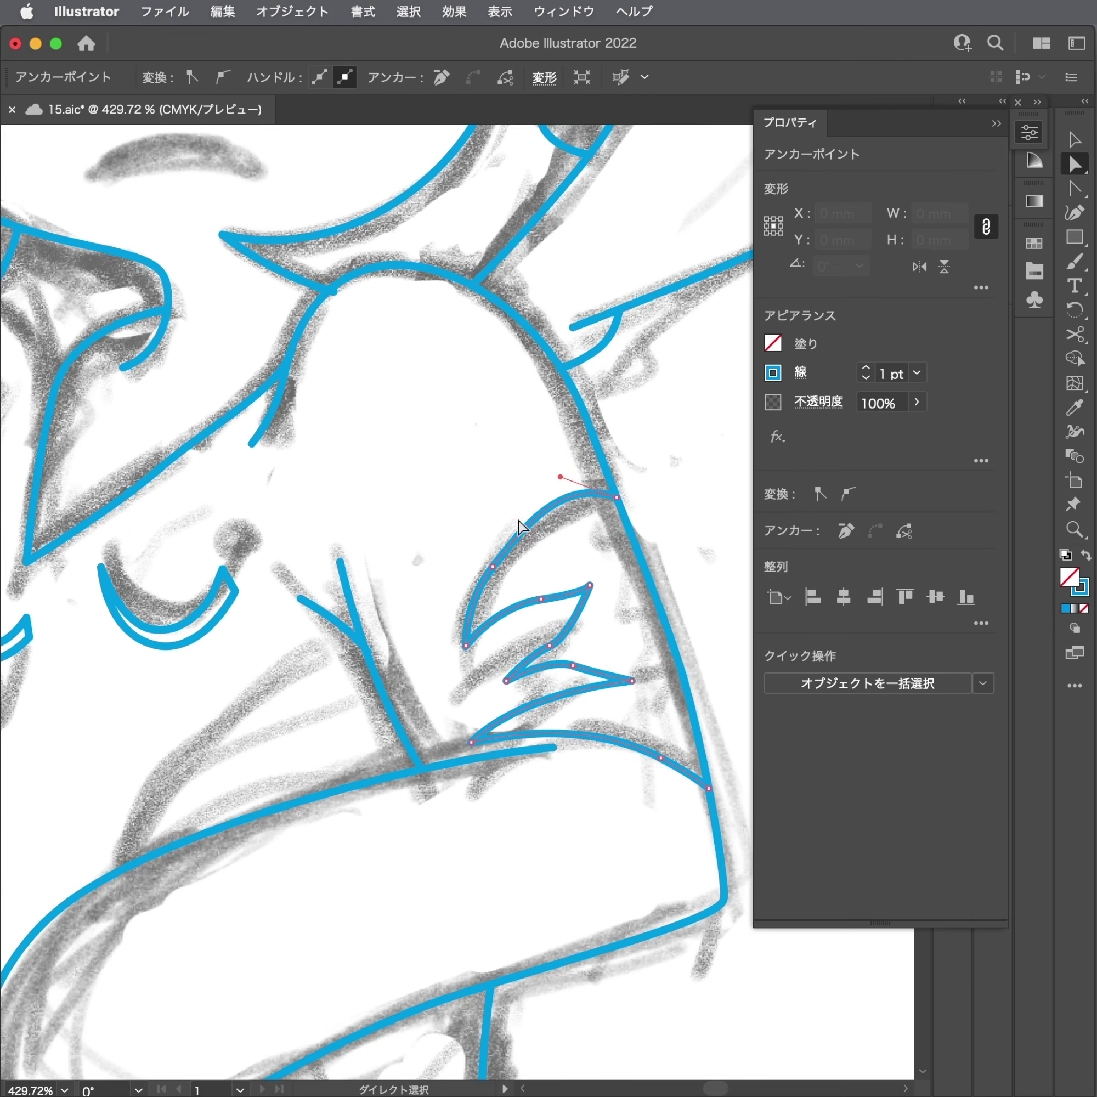
pyautogui.click(465, 502)
pyautogui.scroll(-3, 470, 530)
pyautogui.scroll(-3, 476, 559)
# Draw a curved fold from the chest down to the arm outline and inspect its points.
pyautogui.press('p')
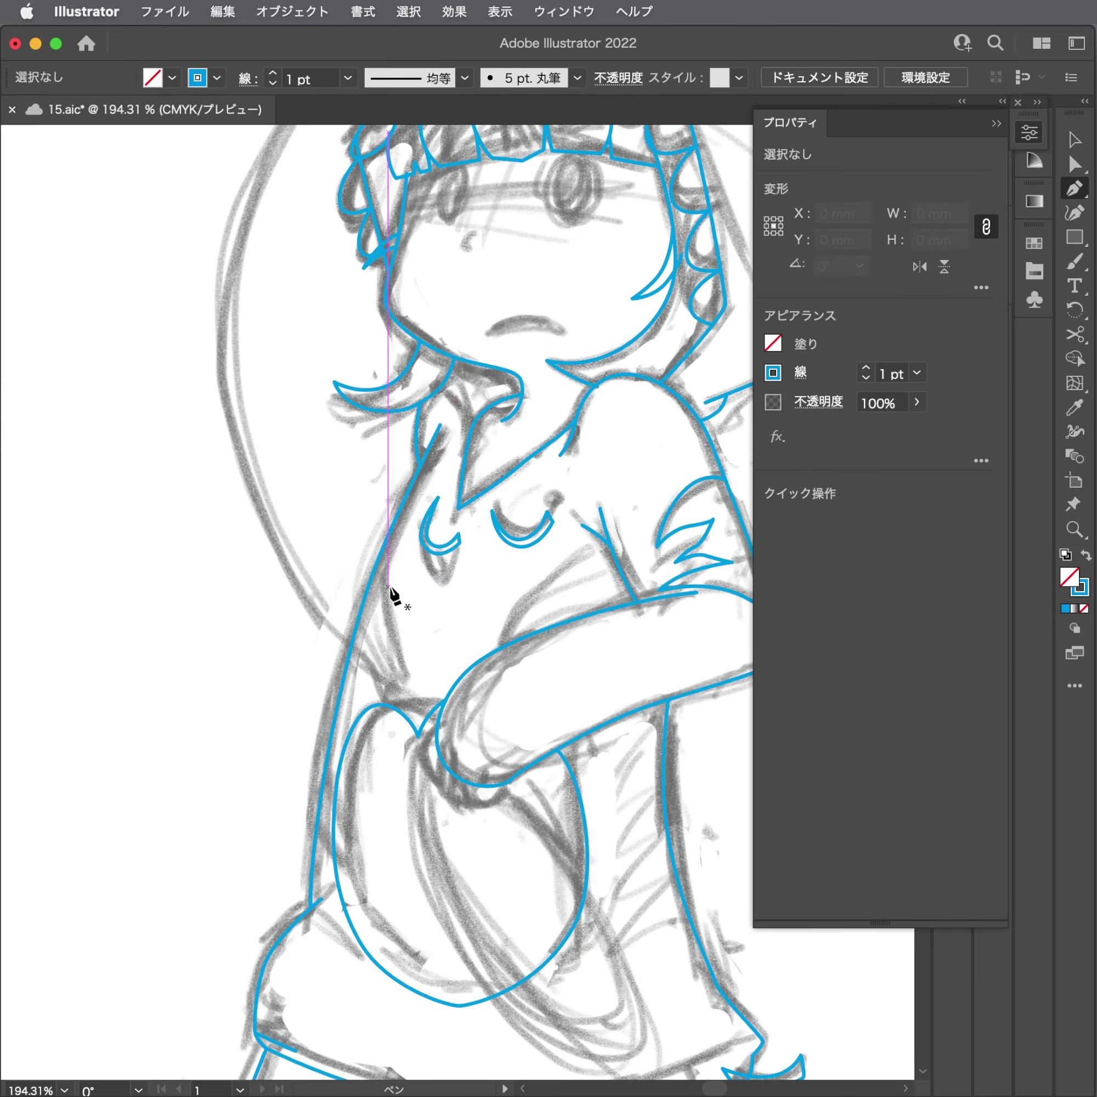
pyautogui.moveTo(476, 599)
pyautogui.mouseDown()
pyautogui.moveTo(603, 592)
pyautogui.moveTo(622, 566)
pyautogui.mouseUp()
pyautogui.click(698, 557)
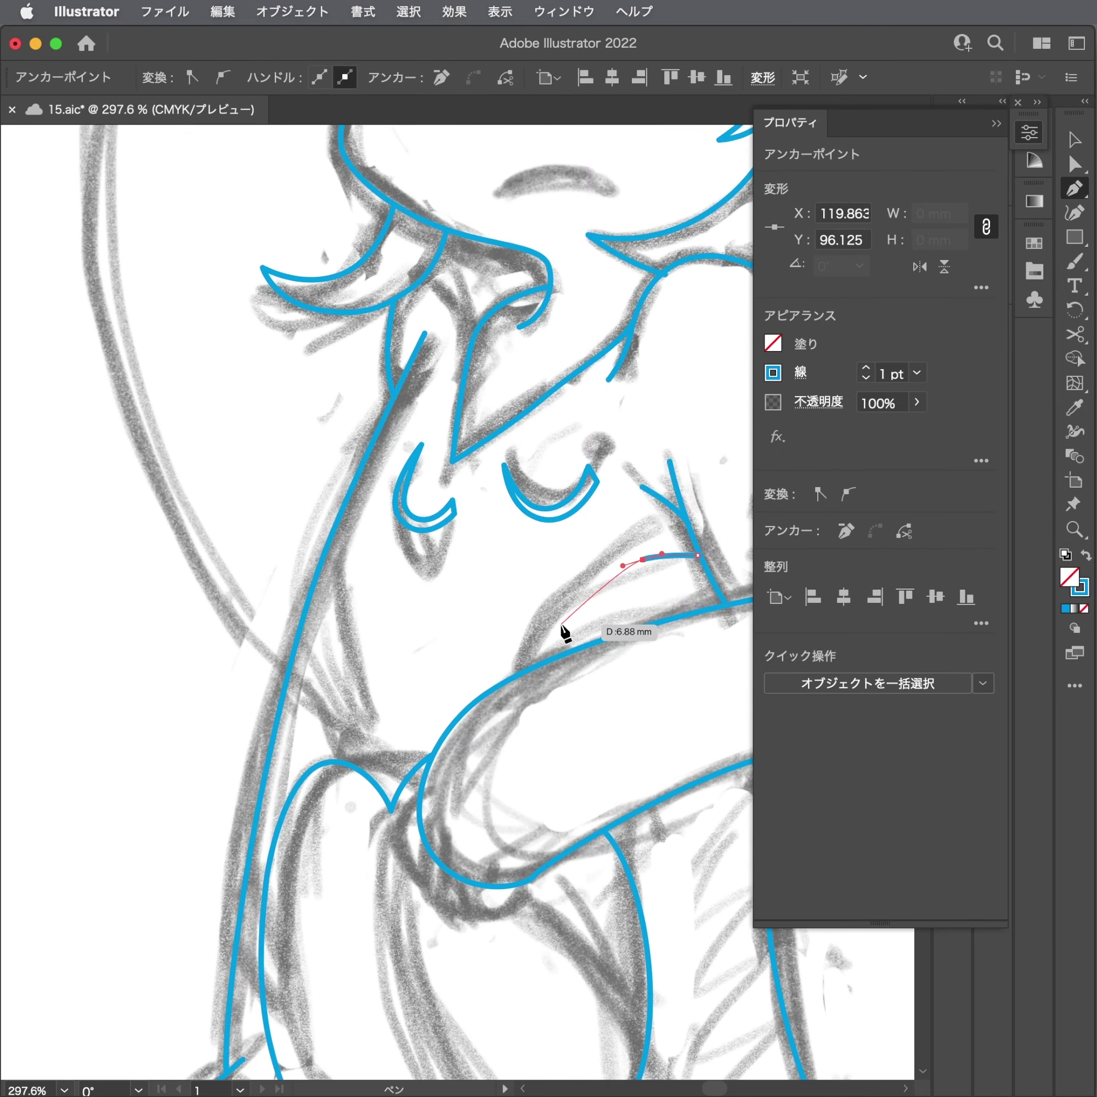
pyautogui.moveTo(523, 663); pyautogui.dragTo(504, 693)
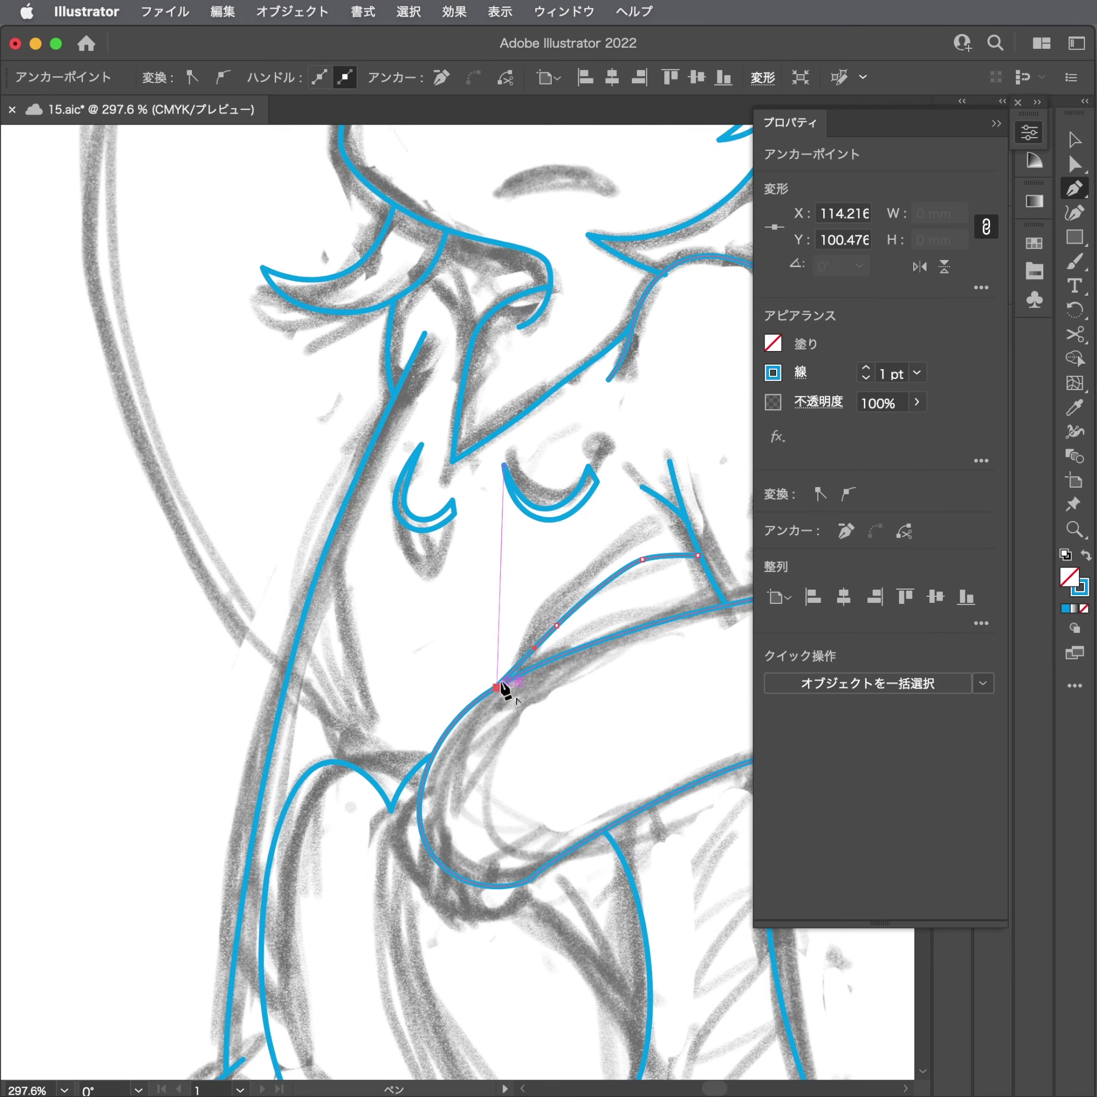
pyautogui.moveTo(613, 627); pyautogui.dragTo(697, 608)
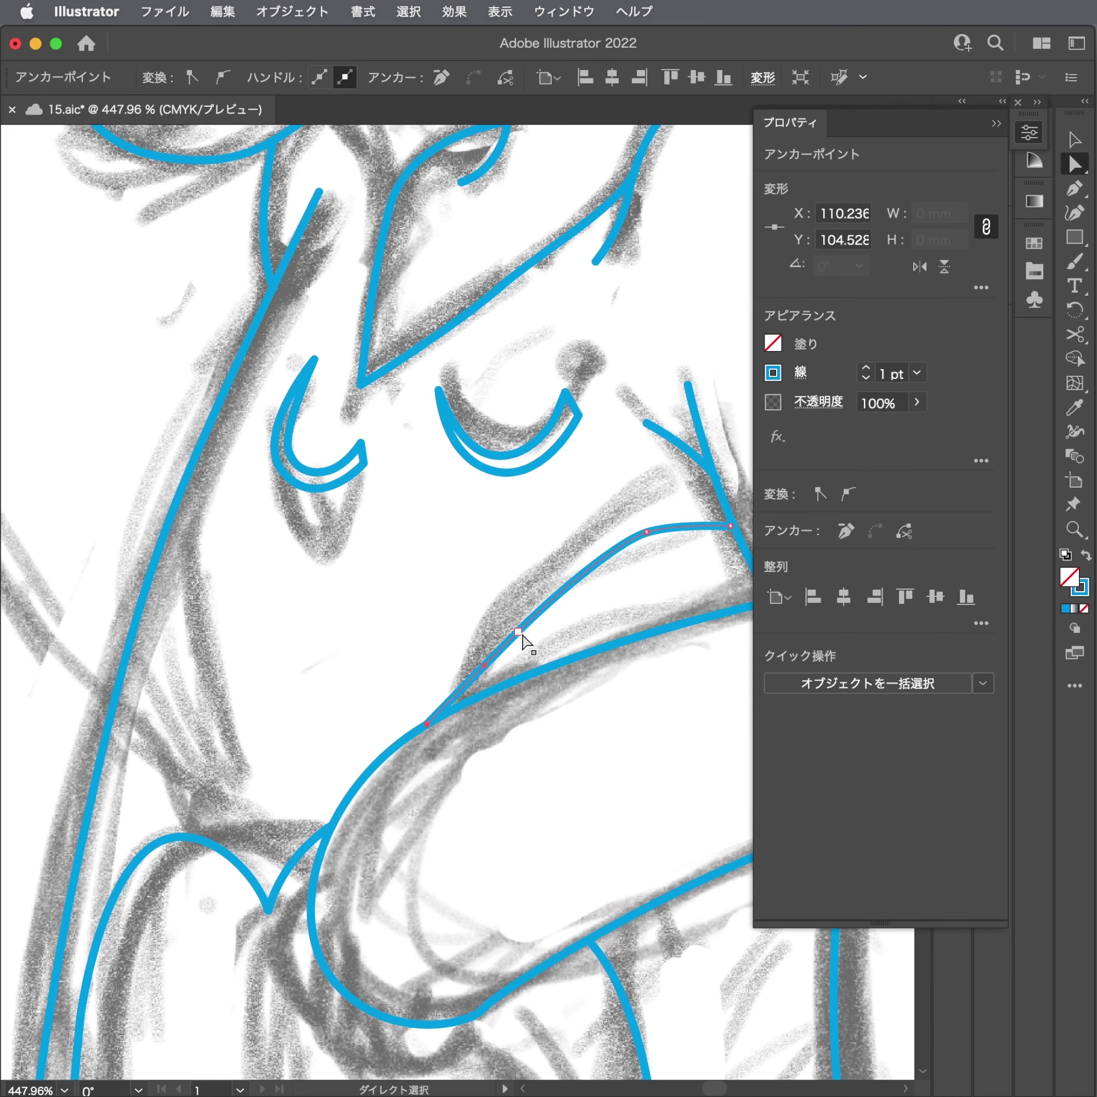
pyautogui.keyDown('ctrl'); pyautogui.click(533, 629); pyautogui.keyUp('ctrl')
pyautogui.hscroll(4, 581, 496)
pyautogui.scroll(-1, 582, 497)
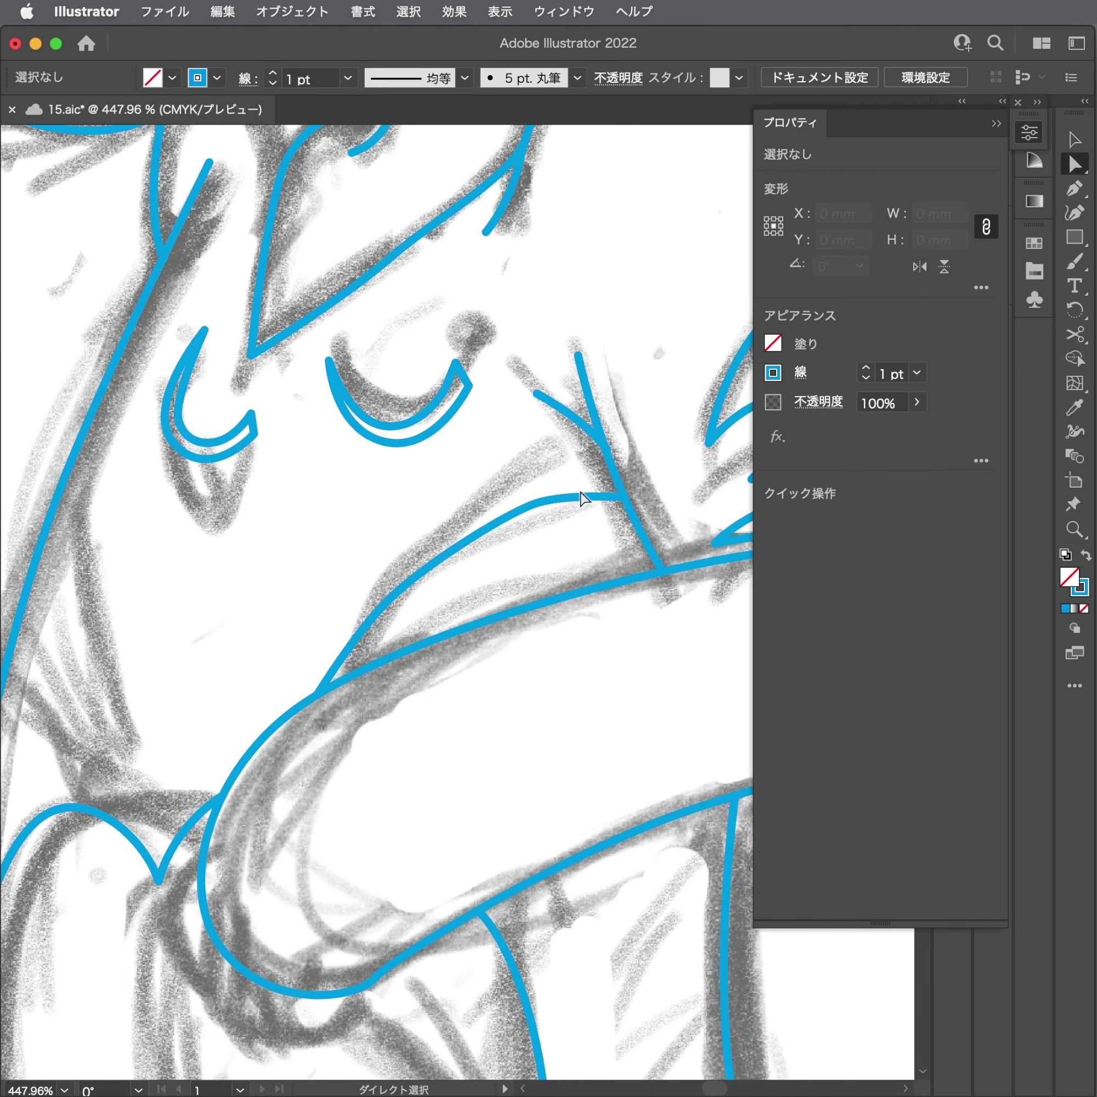
pyautogui.click(507, 531)
pyautogui.click(520, 544)
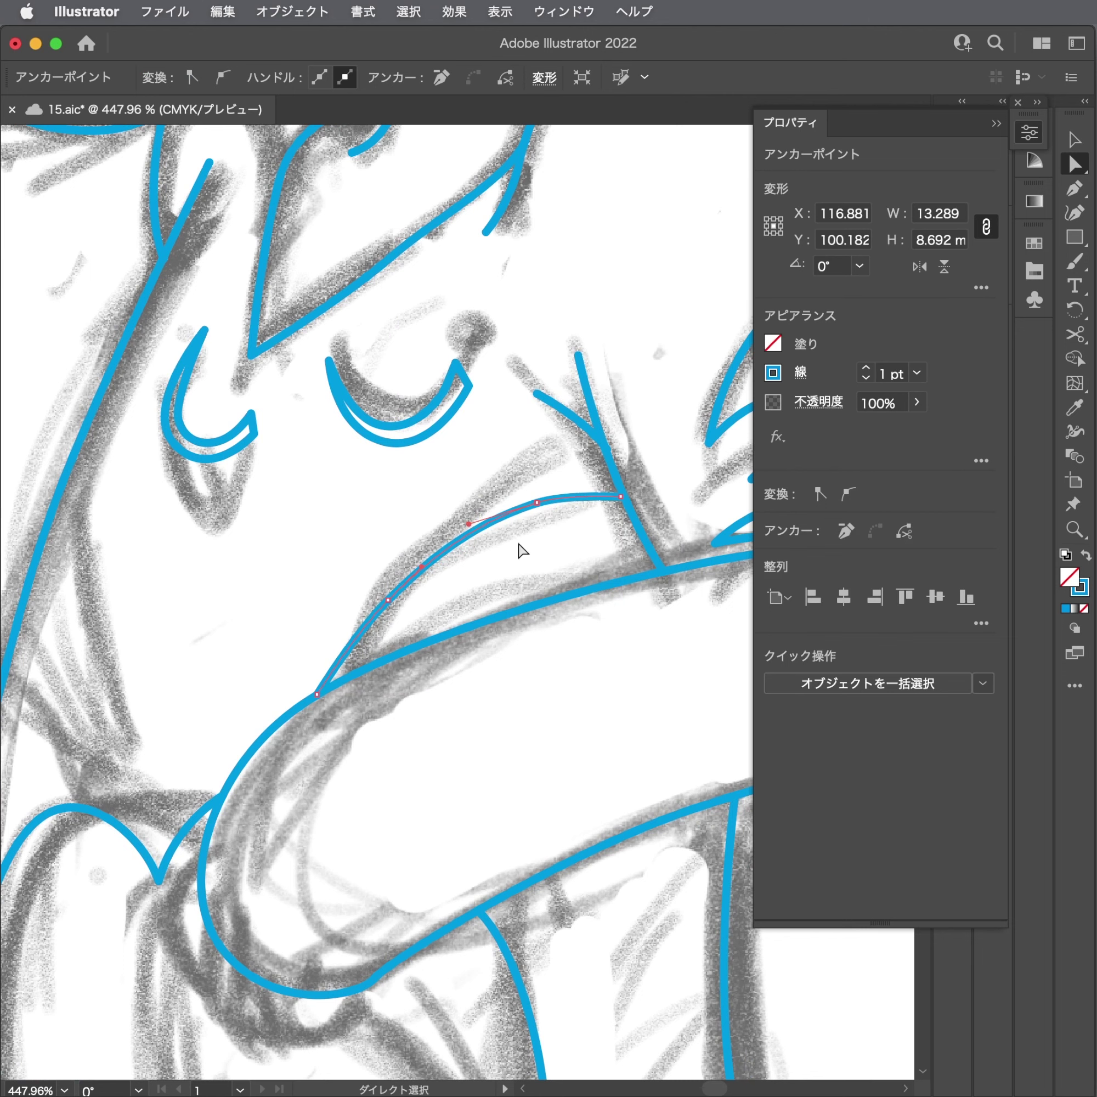
# Draw a short curved stroke hugging the sleeve's upper edge.
pyautogui.press('p')
pyautogui.scroll(-2, 507, 561)
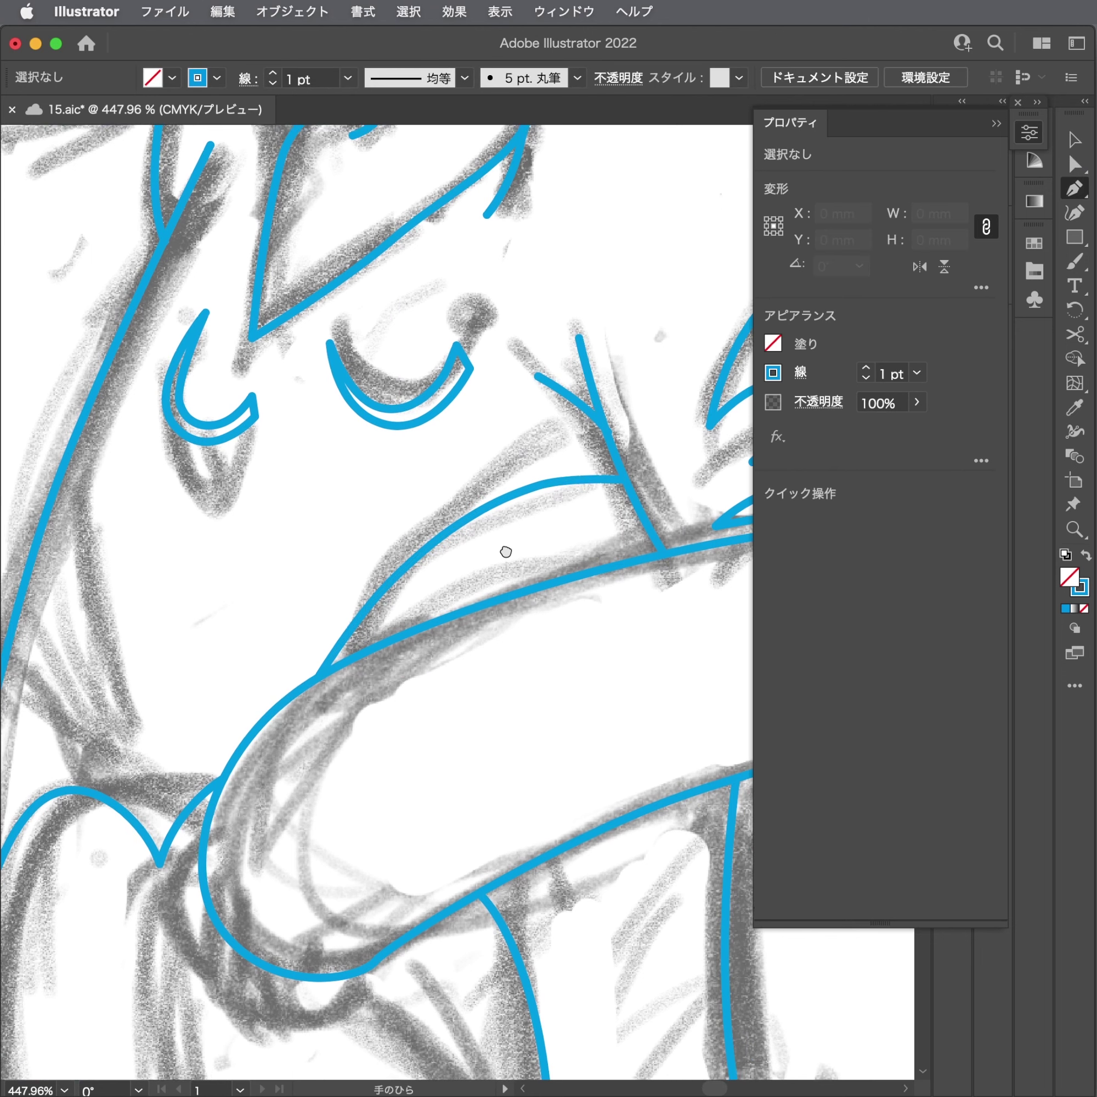
pyautogui.click(409, 601)
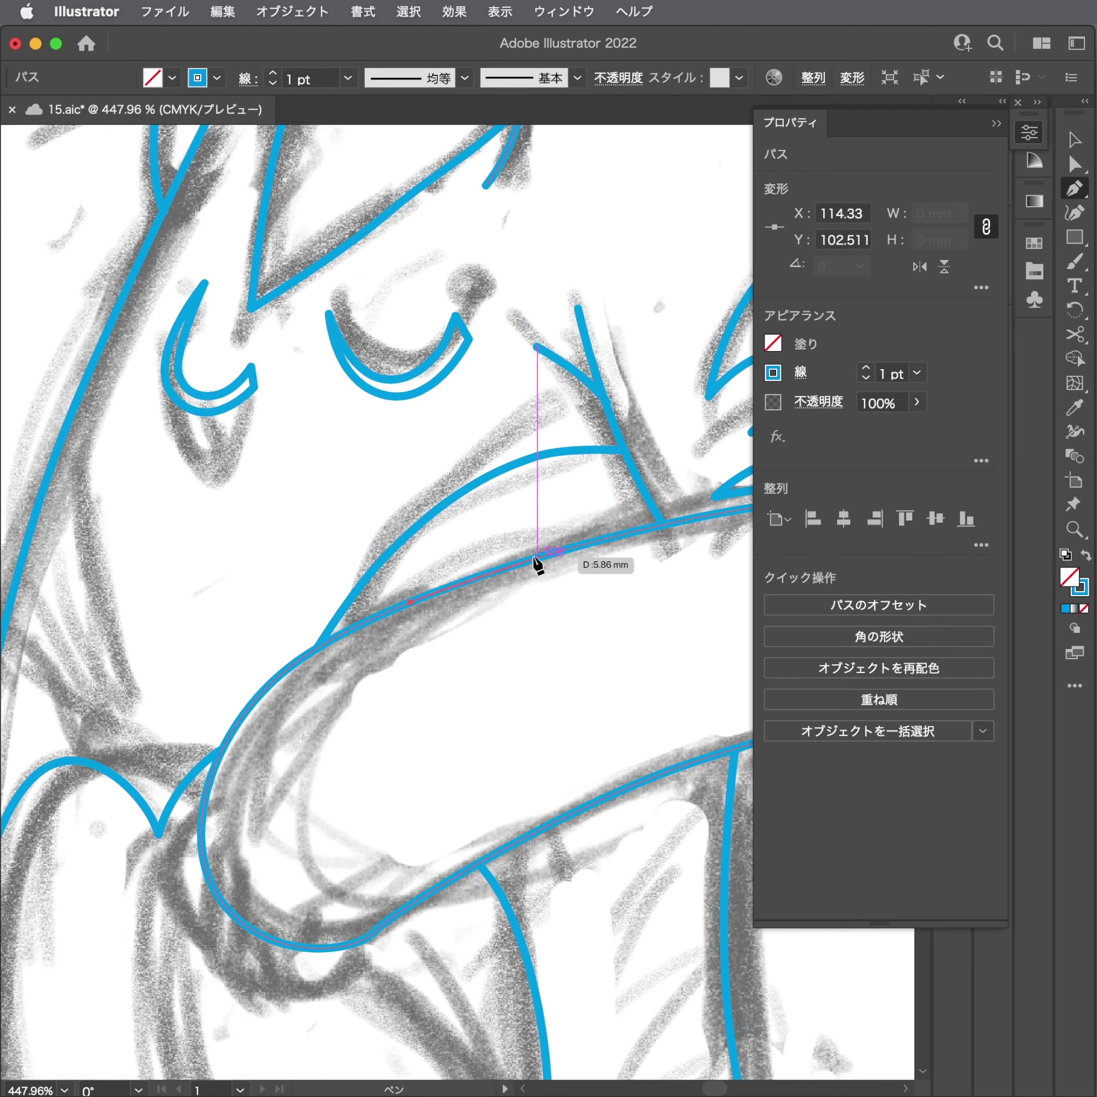
pyautogui.moveTo(627, 571)
pyautogui.mouseDown()
pyautogui.moveTo(592, 511)
pyautogui.moveTo(448, 419)
pyautogui.mouseUp()
pyautogui.keyDown('ctrl'); pyautogui.click(601, 584); pyautogui.keyUp('ctrl')
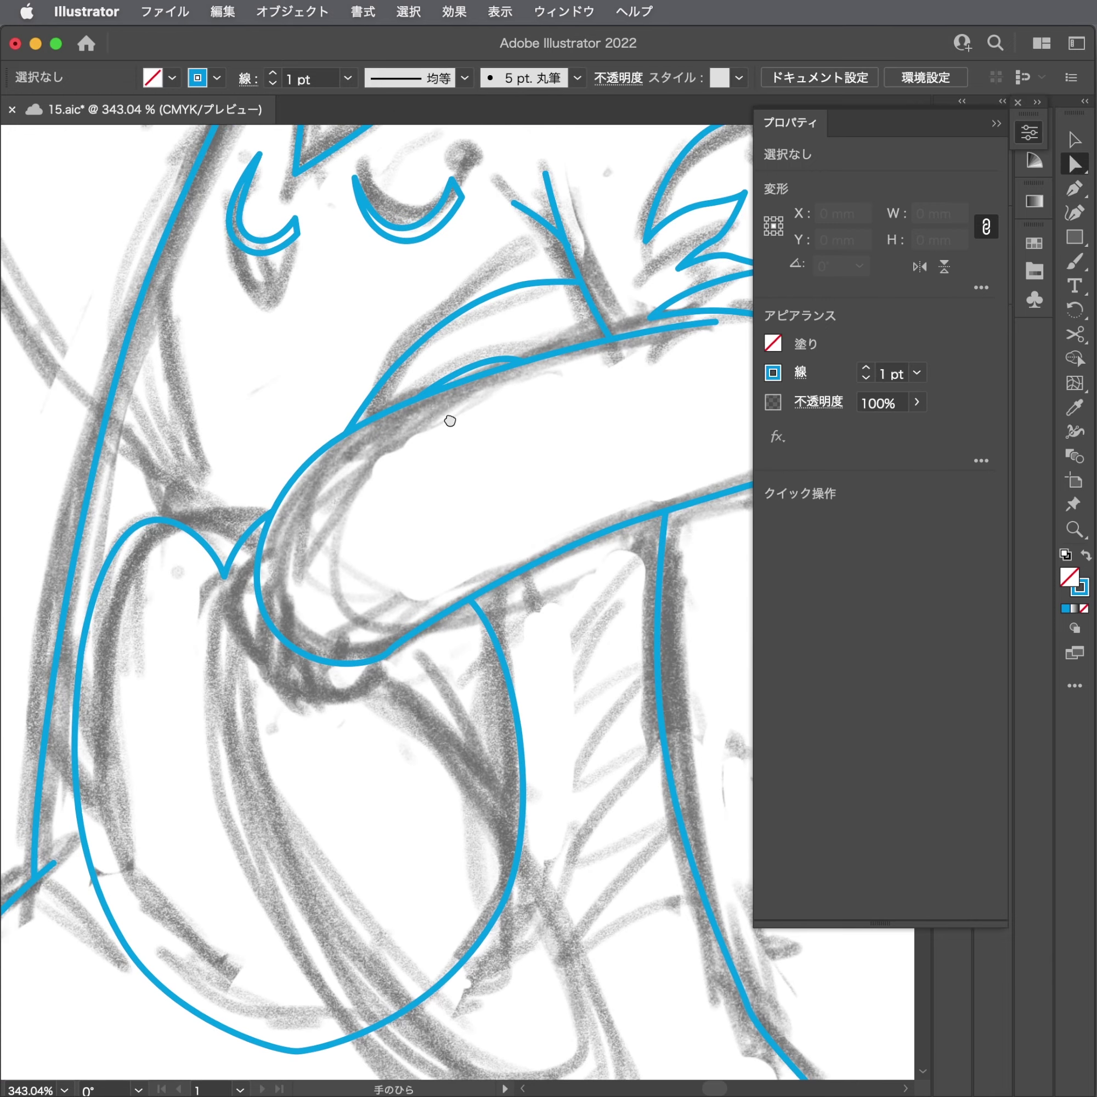
# Draw a zigzag fold from the tunic's side line up to the arm's underside.
pyautogui.press('p')
pyautogui.scroll(-2, 569, 583)
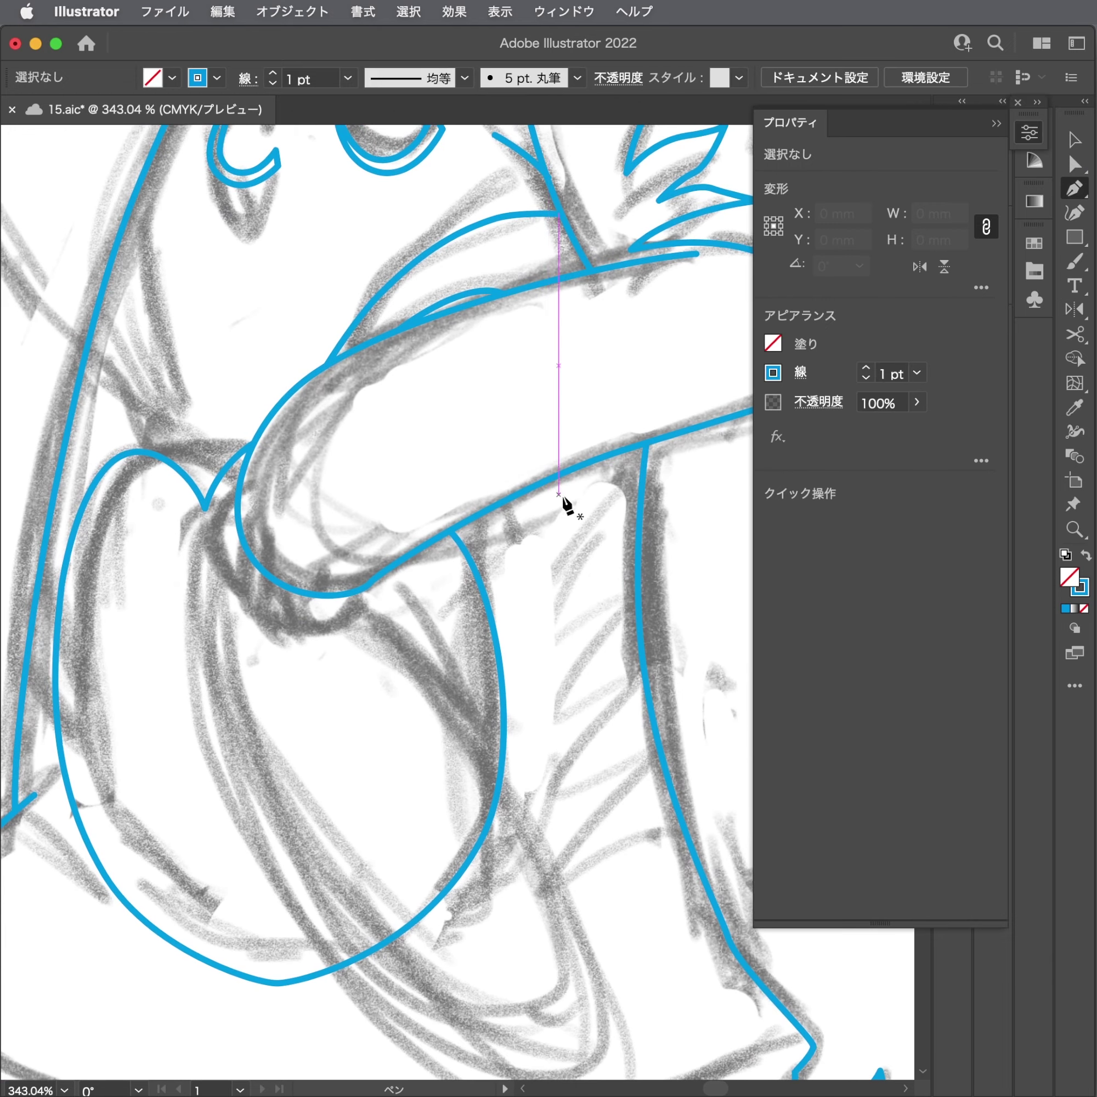
pyautogui.click(638, 595)
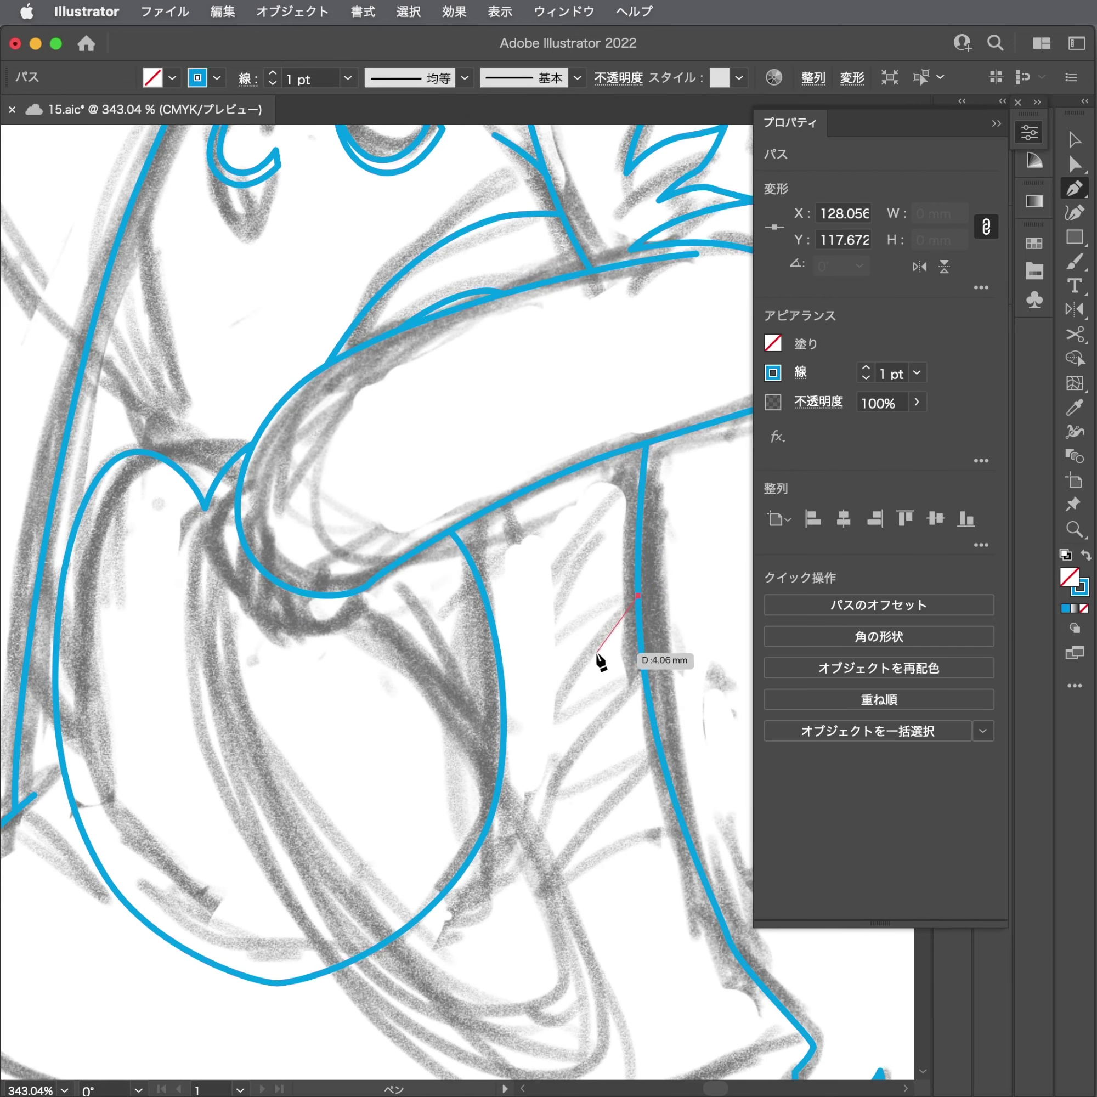
pyautogui.moveTo(596, 653)
pyautogui.mouseDown()
pyautogui.moveTo(580, 666)
pyautogui.moveTo(536, 653)
pyautogui.moveTo(582, 546)
pyautogui.moveTo(525, 585)
pyautogui.mouseUp()
pyautogui.moveTo(571, 513); pyautogui.dragTo(602, 479)
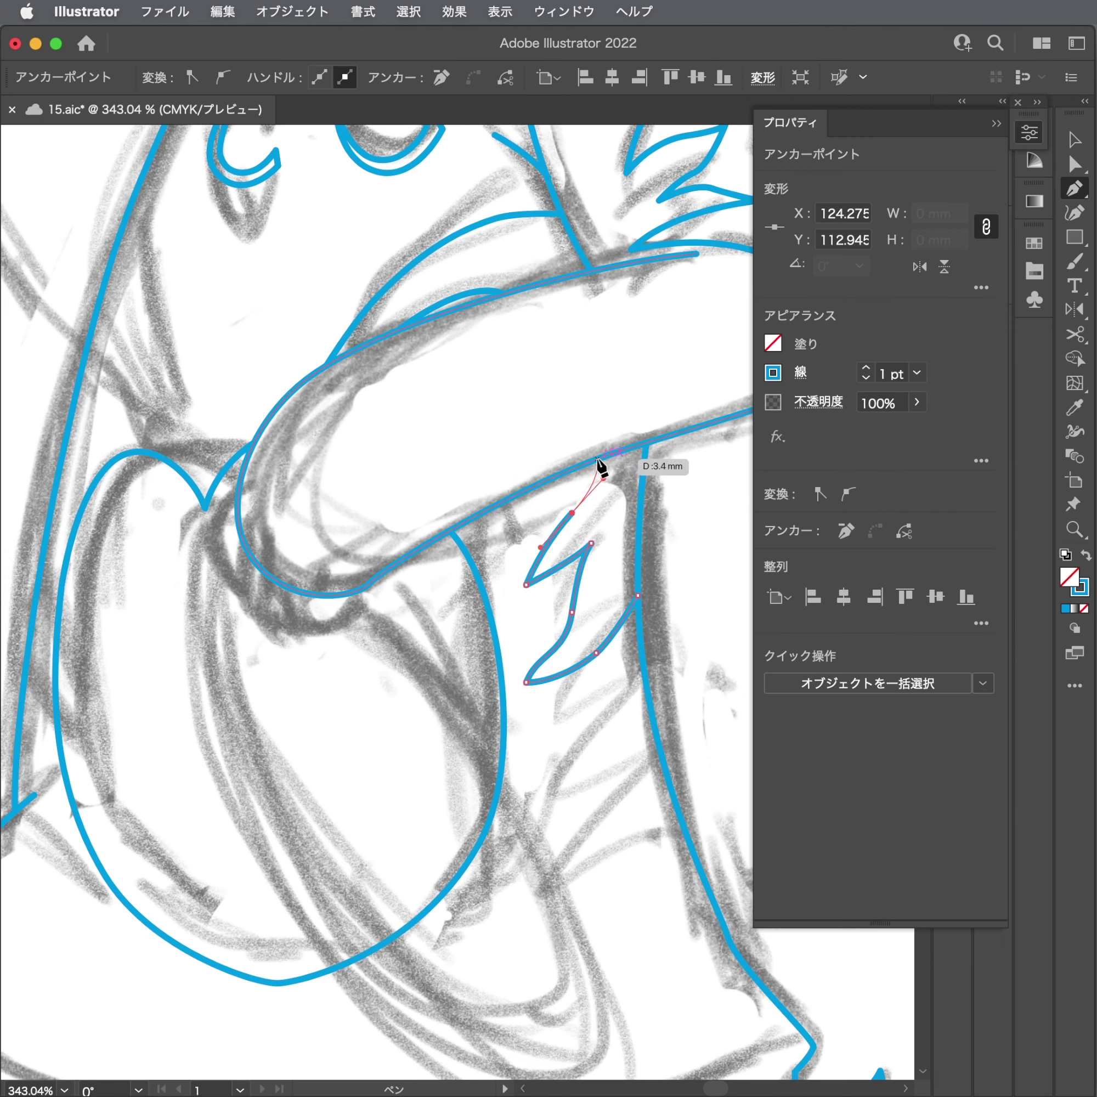
pyautogui.click(603, 462)
pyautogui.keyDown('super'); pyautogui.click(587, 518); pyautogui.keyUp('super')
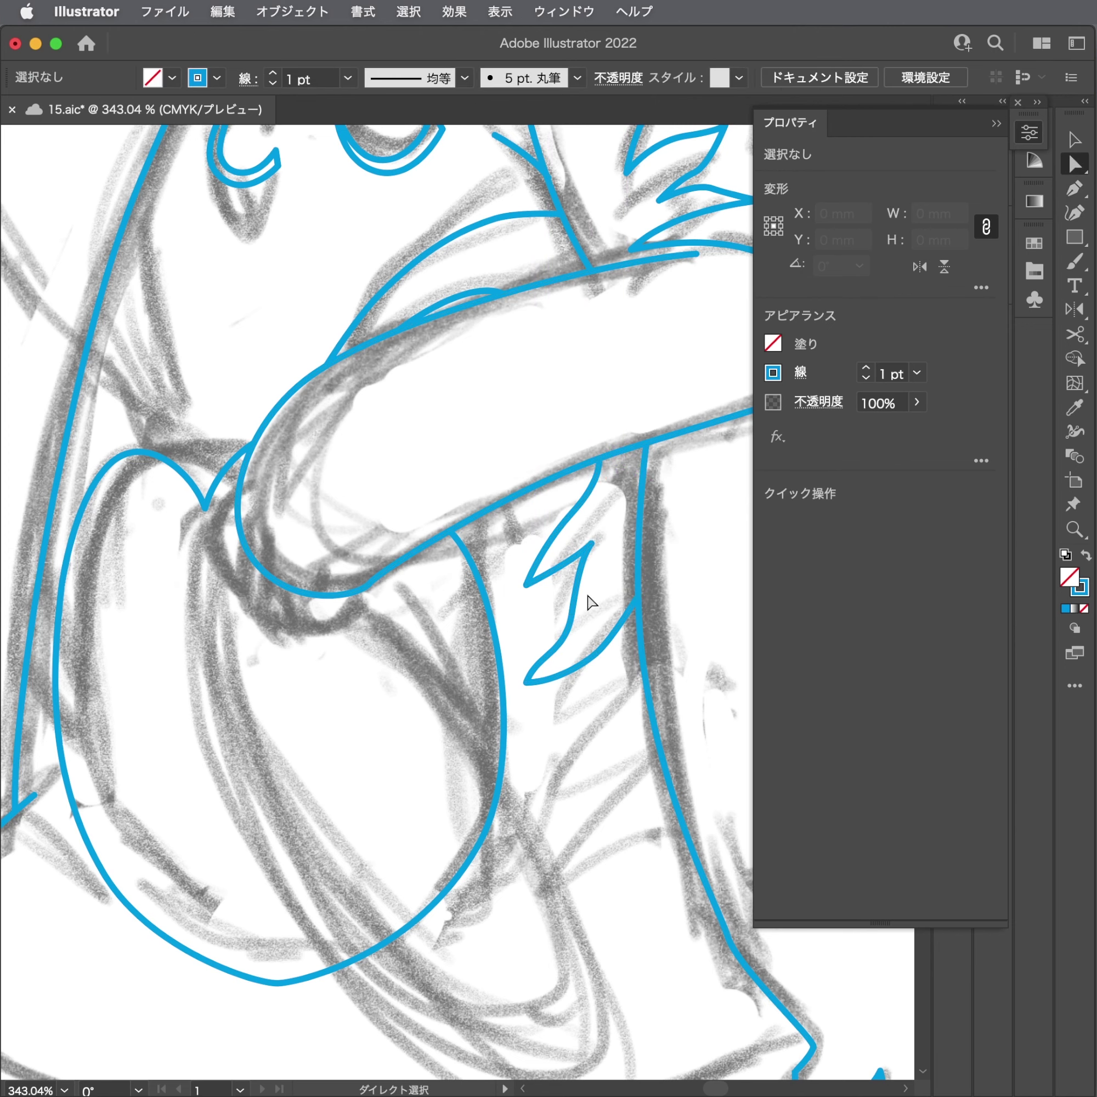
# Select the zigzag fold and pick an anchor on its lower bend.
pyautogui.scroll(2, 587, 602)
pyautogui.click(552, 655)
pyautogui.click(561, 624)
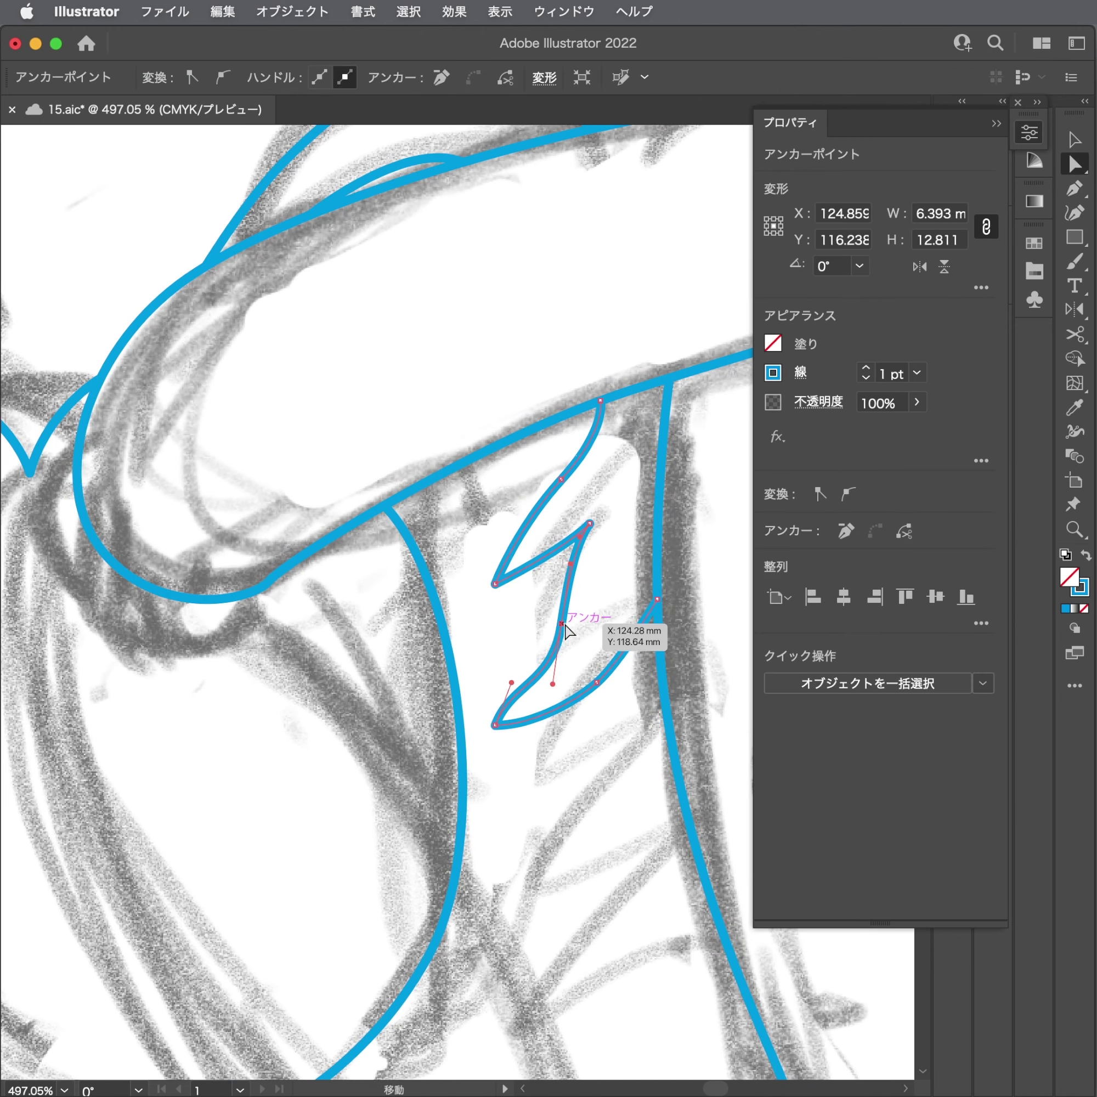
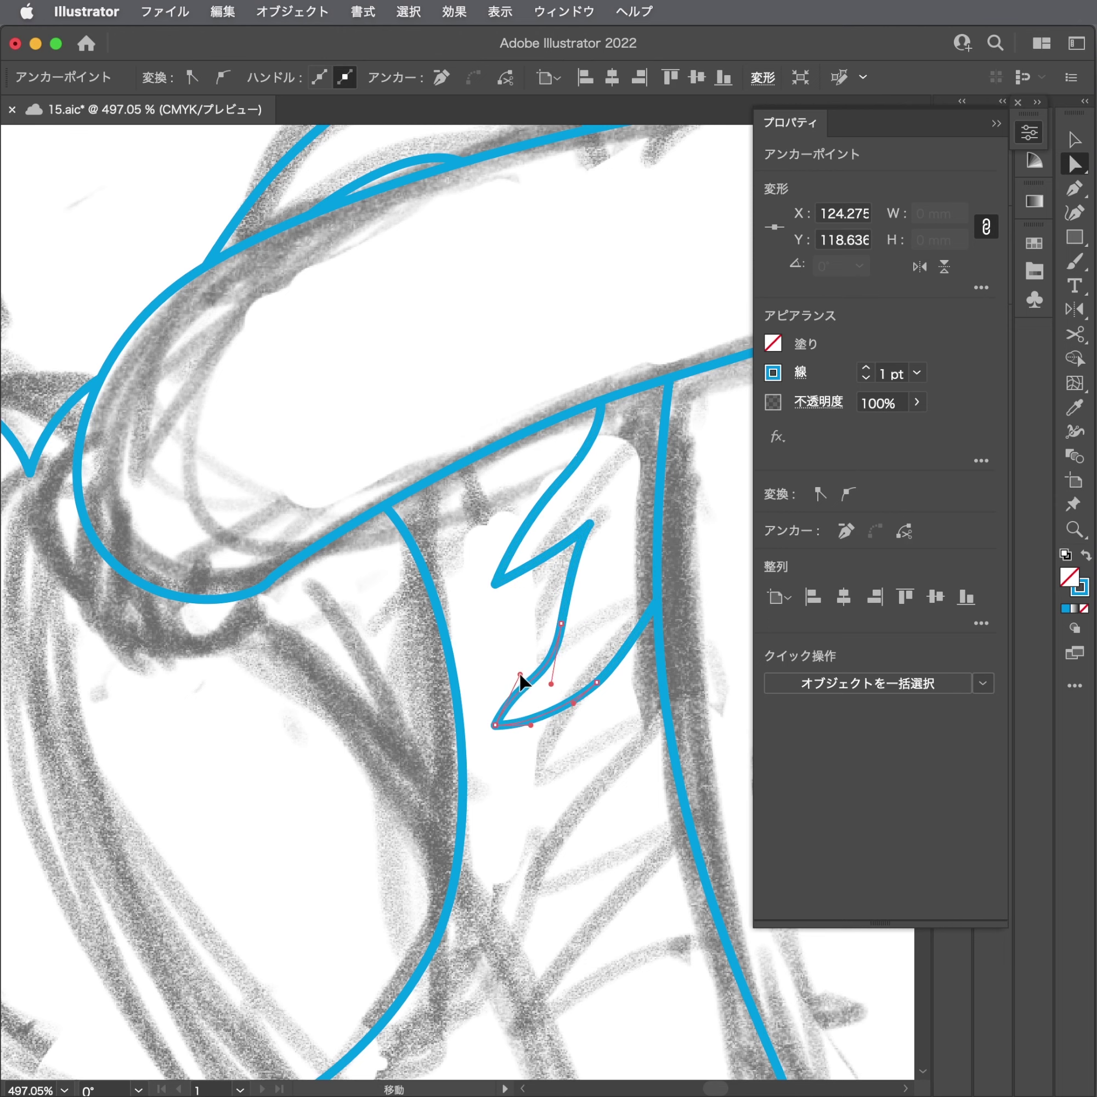
# Reshape the small jagged fold below the arm by moving its lower curve and notch point.
pyautogui.moveTo(547, 668); pyautogui.dragTo(580, 660)
pyautogui.click(580, 659)
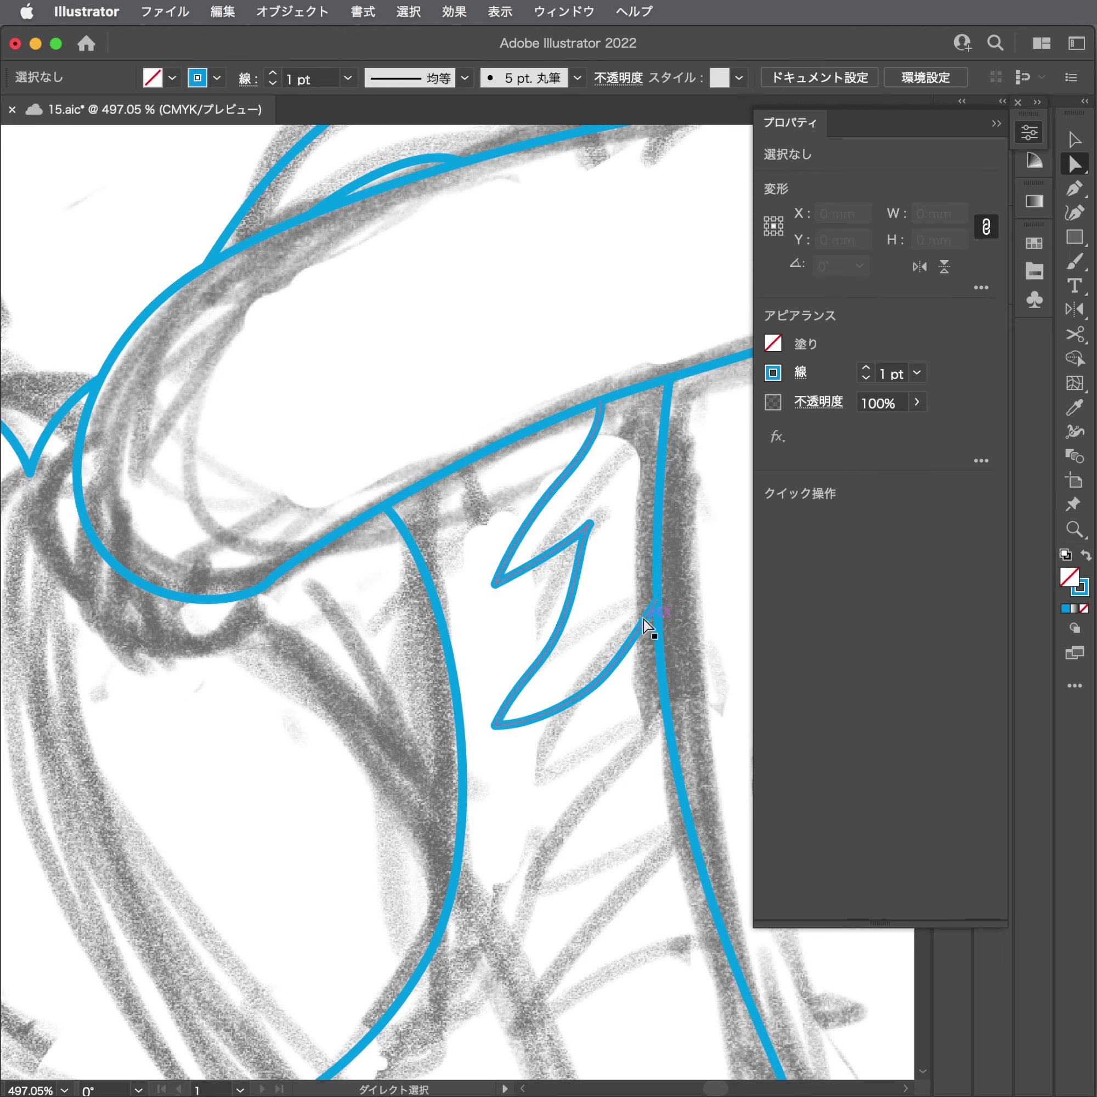
pyautogui.scroll(-3, 645, 625)
pyautogui.scroll(1, 631, 600)
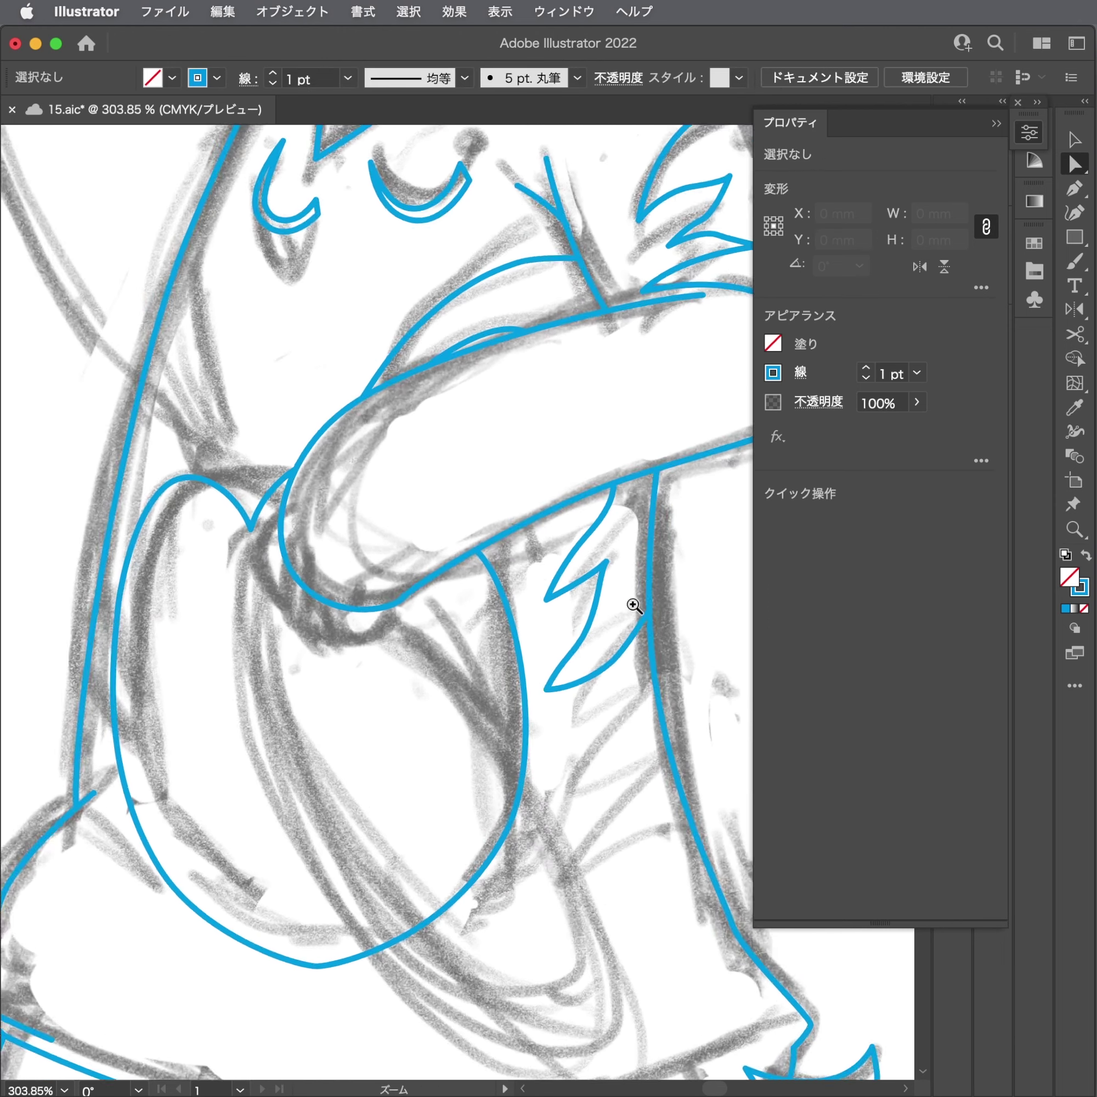
pyautogui.scroll(1, 619, 568)
pyautogui.moveTo(610, 552); pyautogui.dragTo(599, 574)
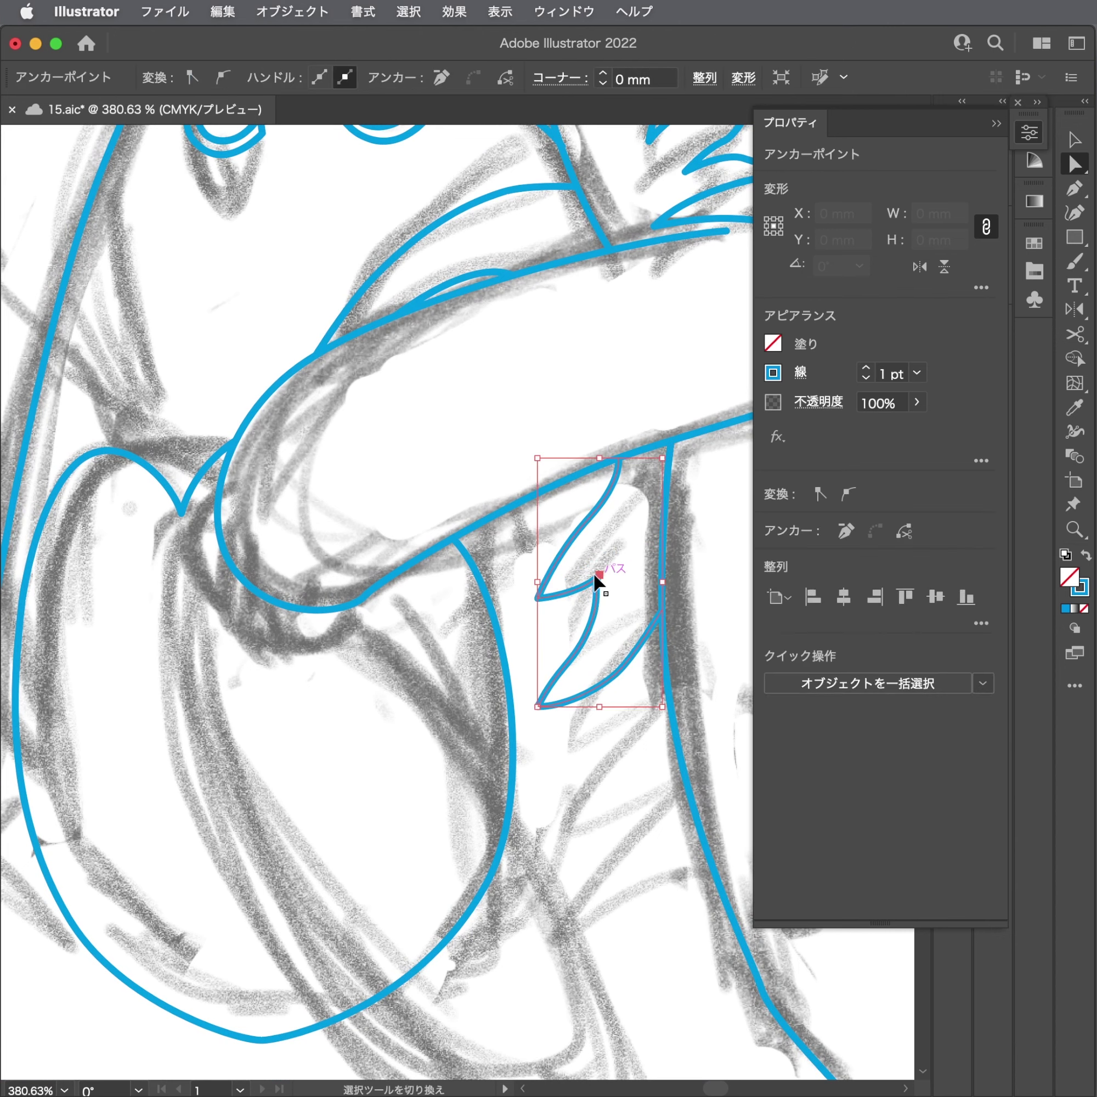
pyautogui.scroll(-3, 485, 578)
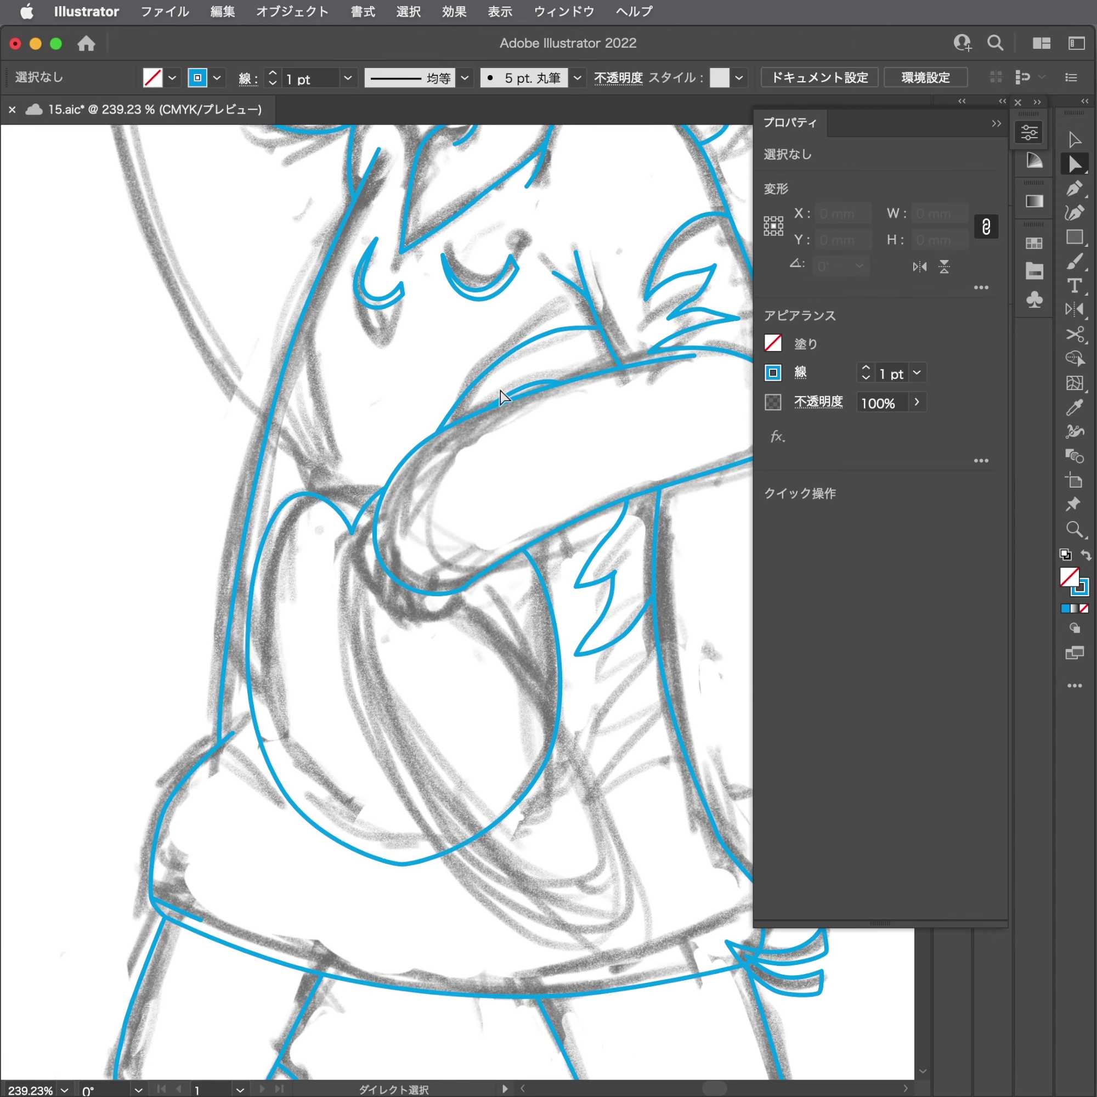
# Move the curved shoulder line and reshape it so its lower end meets the arm outline.
pyautogui.click(501, 362)
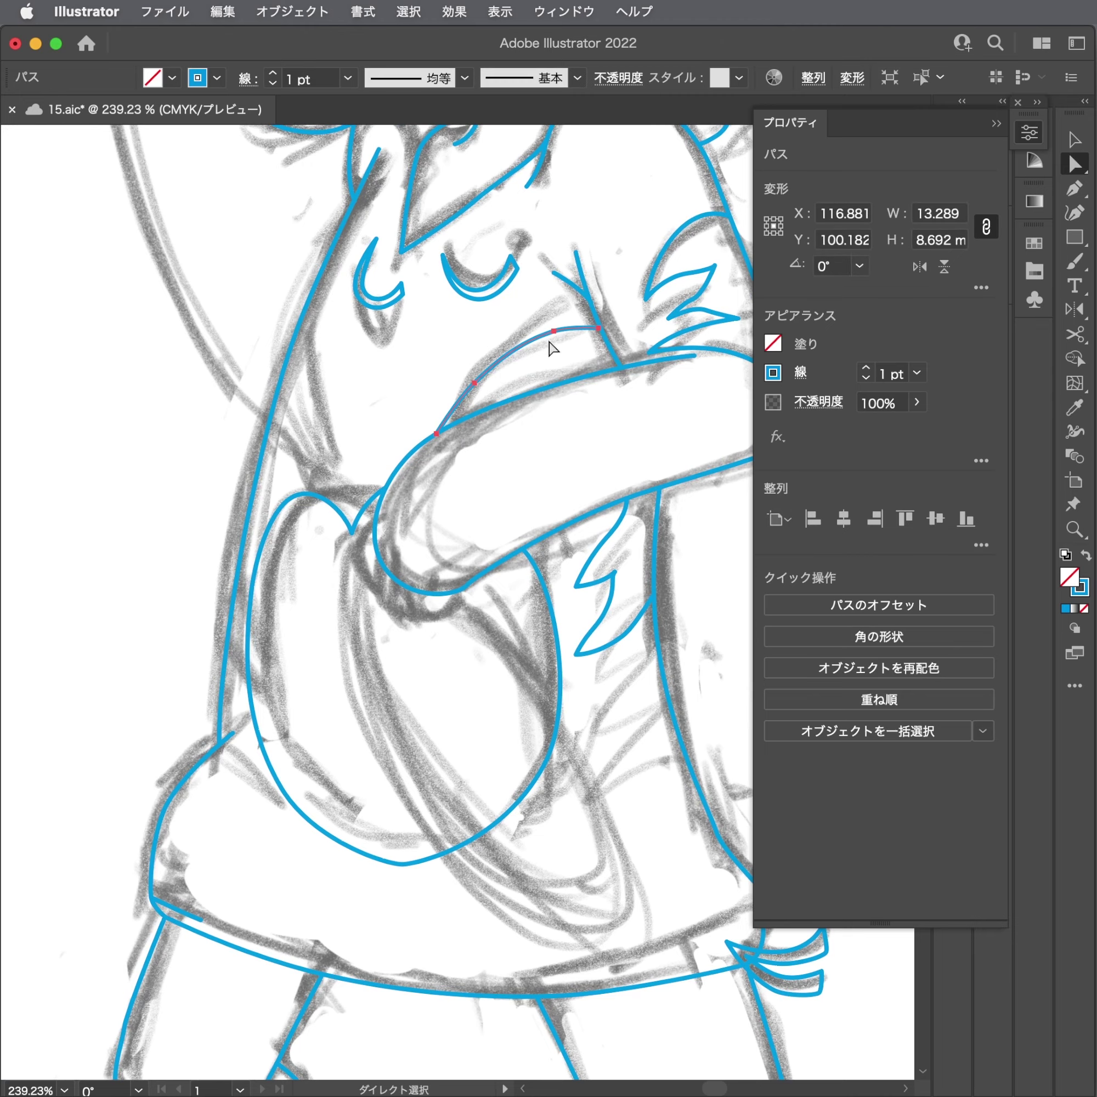
pyautogui.scroll(1, 559, 343)
pyautogui.moveTo(608, 328); pyautogui.dragTo(627, 360)
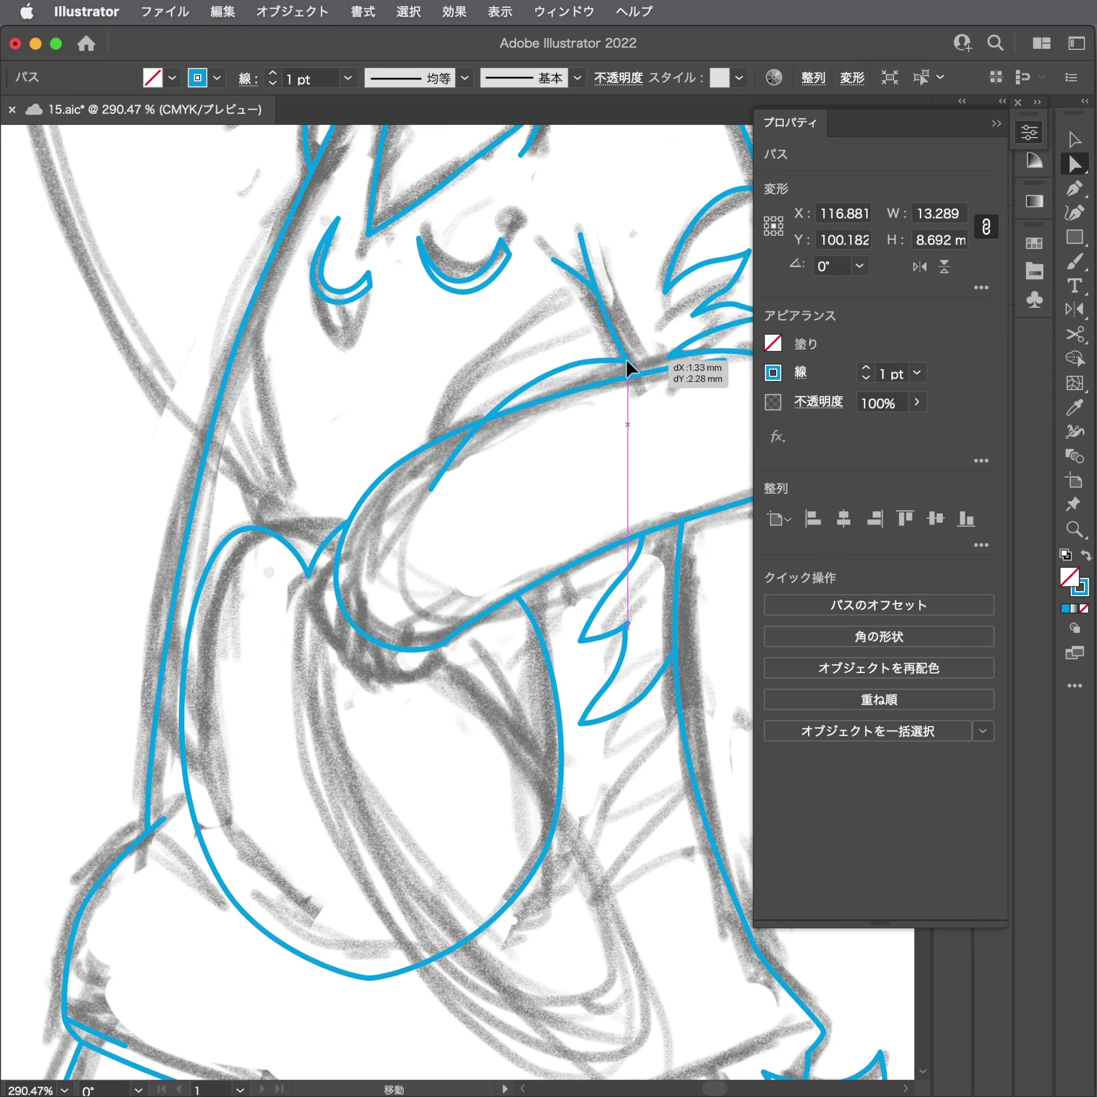
pyautogui.scroll(4, 567, 407)
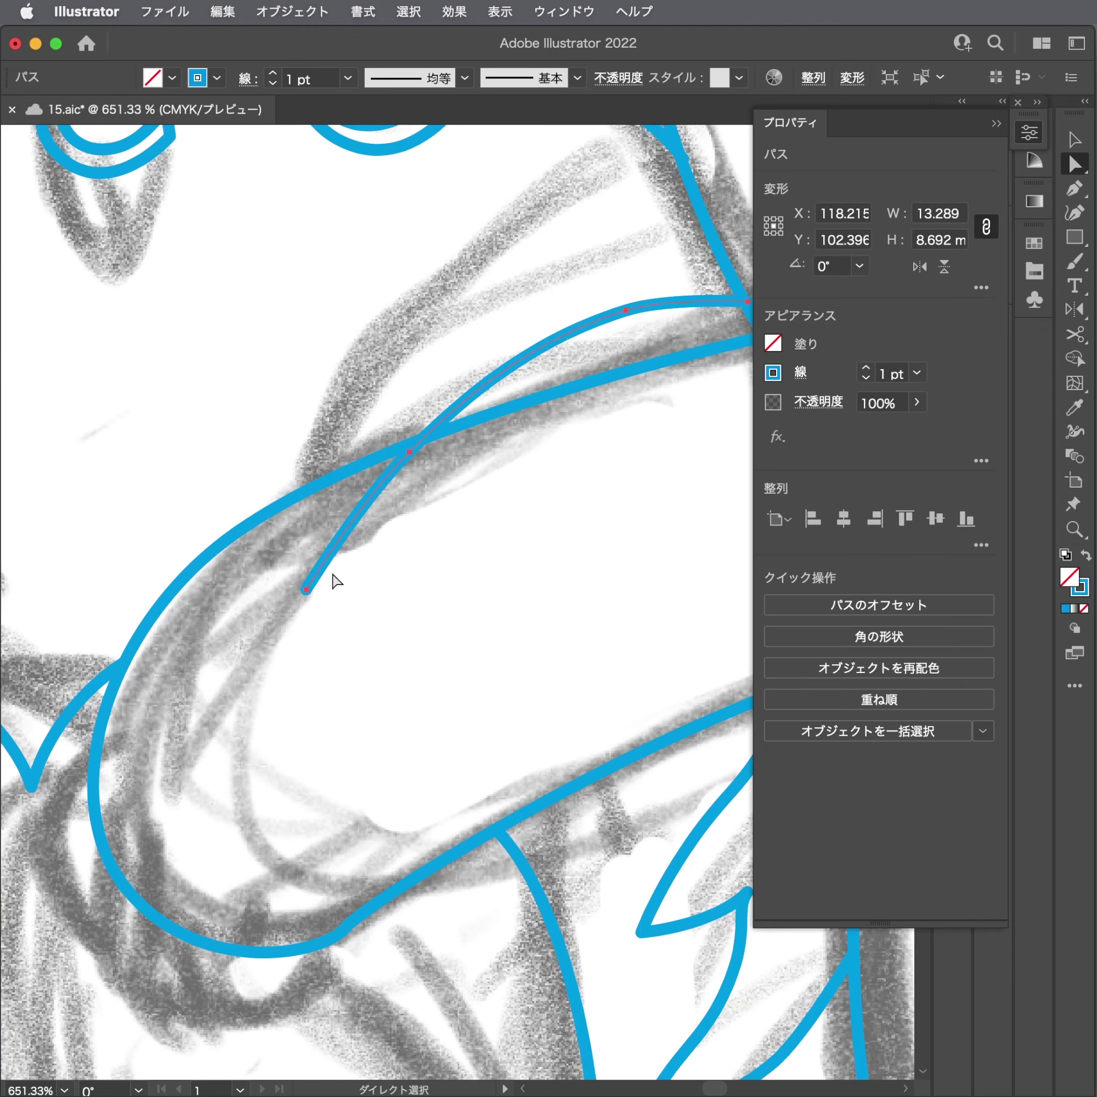
pyautogui.moveTo(308, 589); pyautogui.dragTo(399, 448)
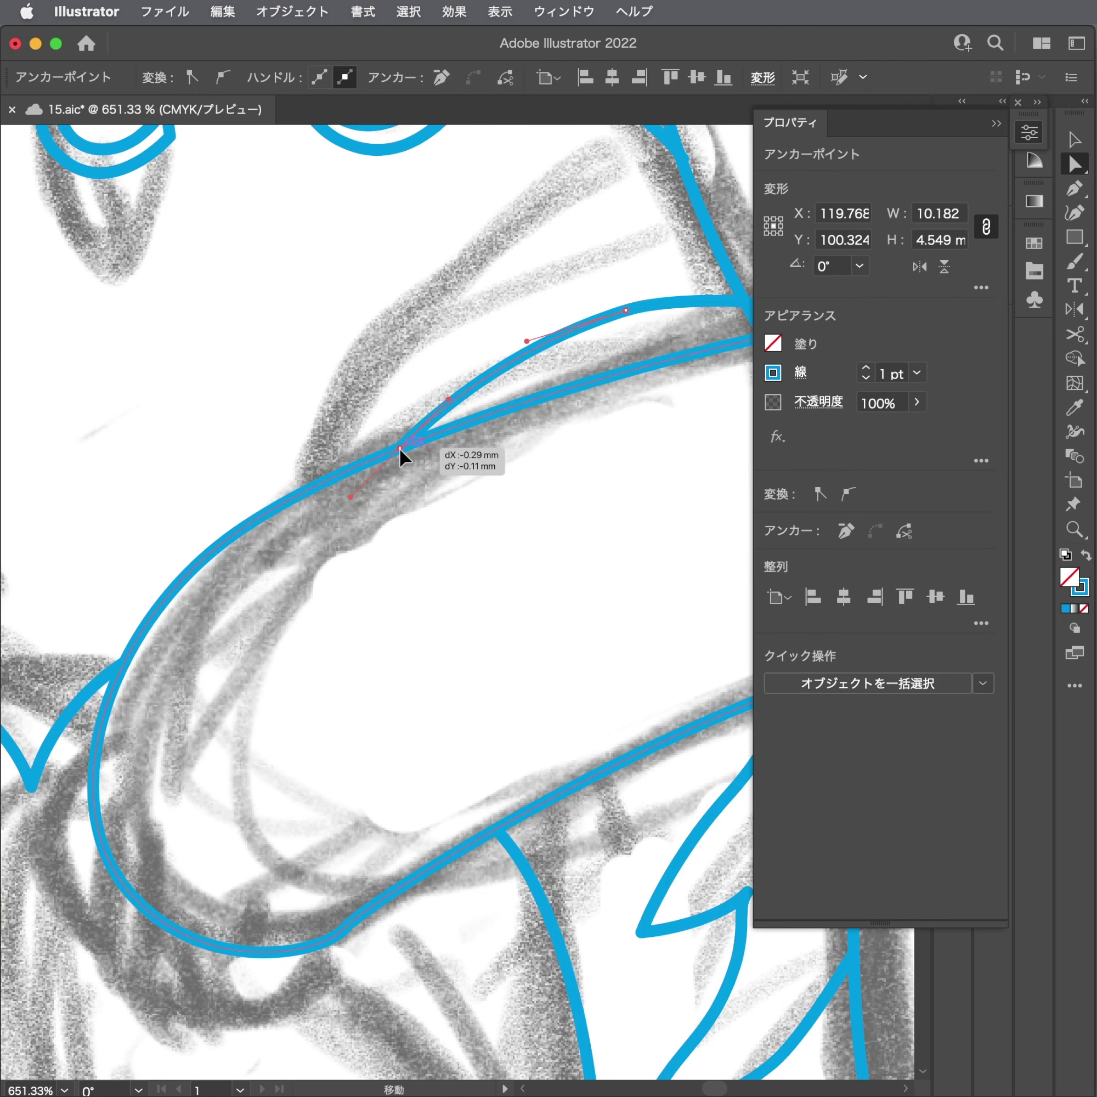
pyautogui.moveTo(533, 339); pyautogui.dragTo(509, 340)
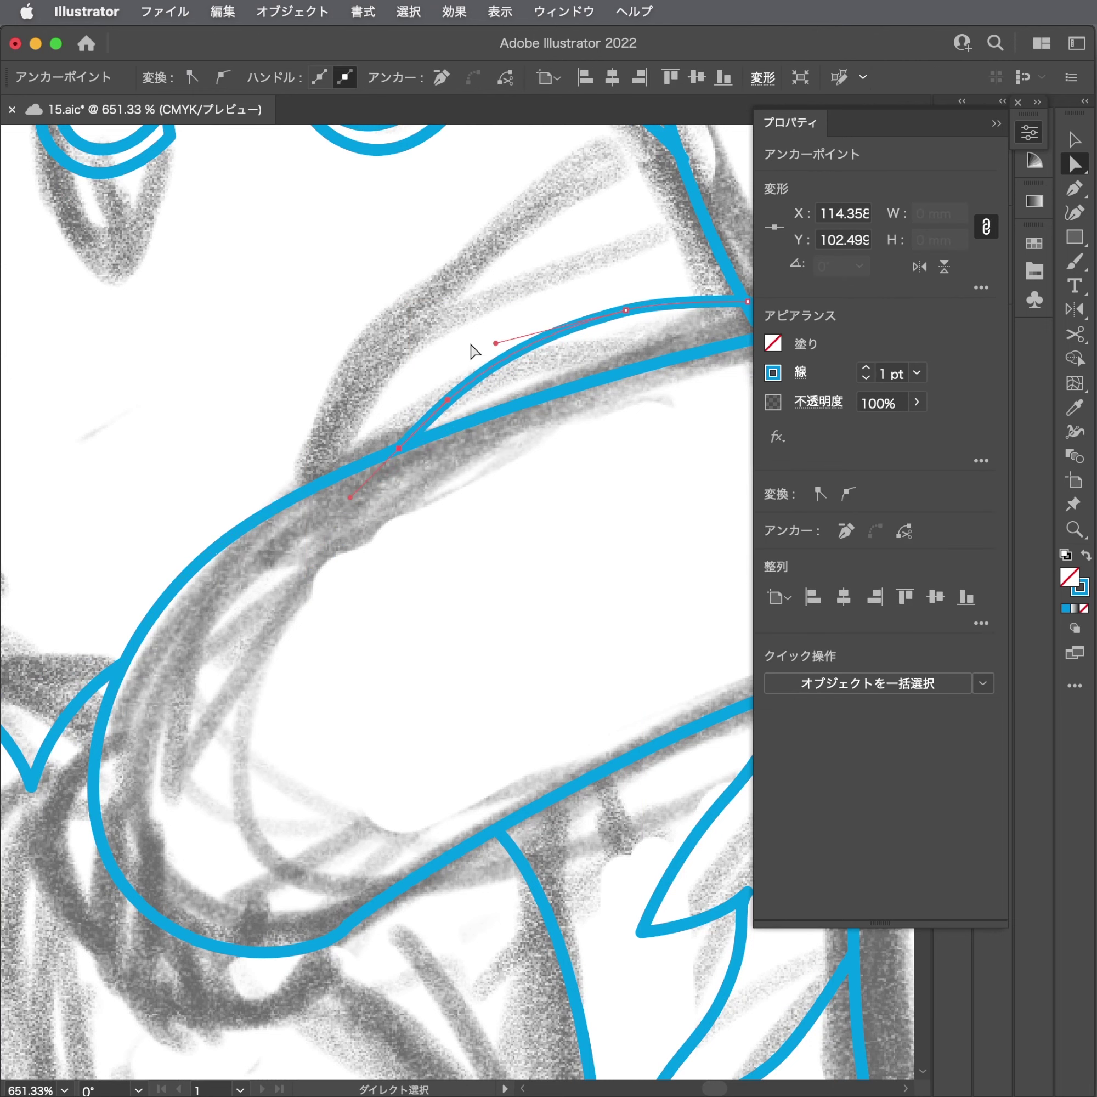
pyautogui.scroll(-4, 245, 407)
pyautogui.scroll(-1, 462, 384)
# Draw a four-anchor pointed fold path along the torso's left edge beside the arm, then deselect it.
pyautogui.press('p')
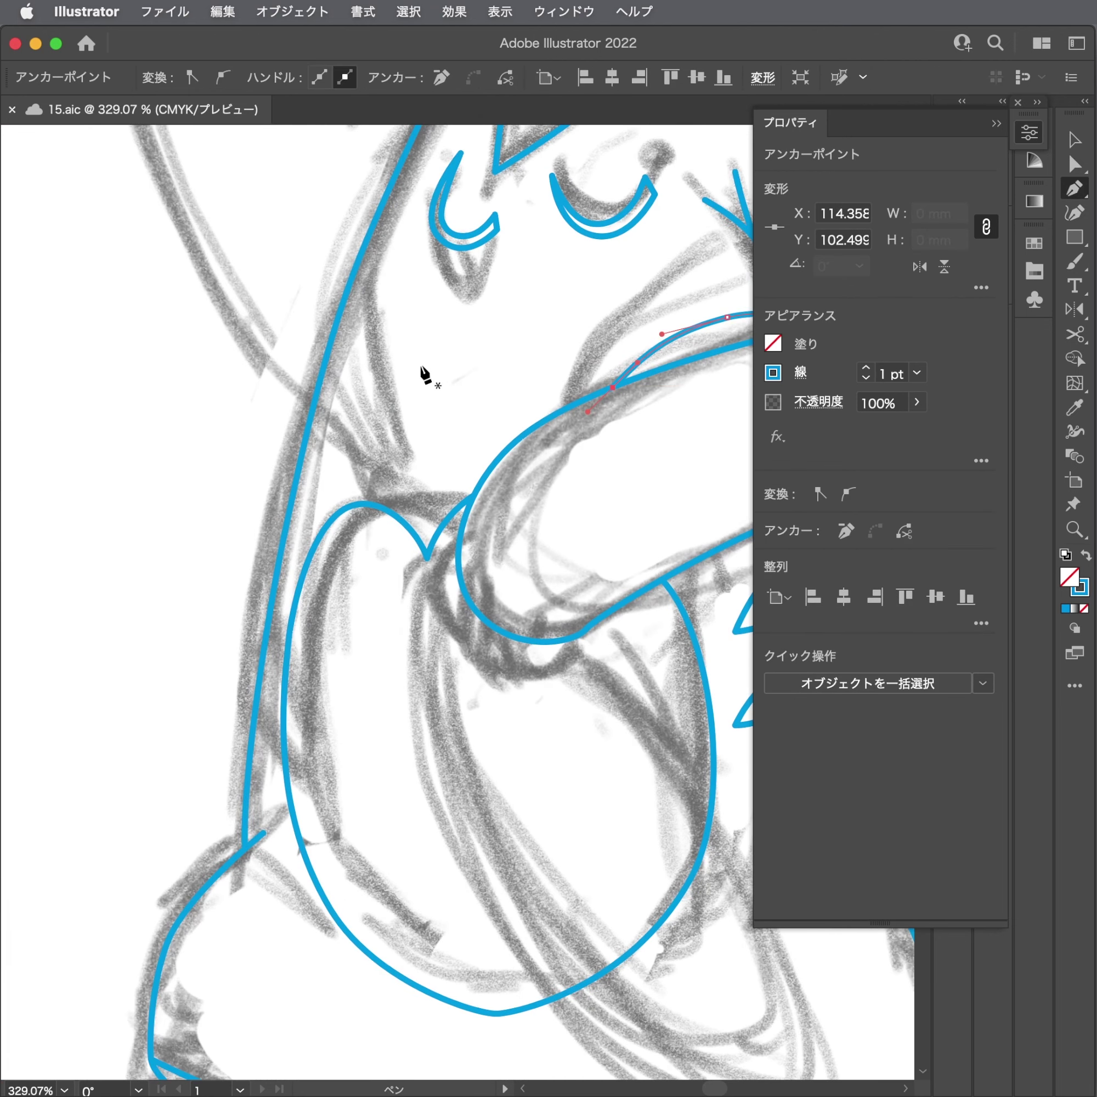
pyautogui.scroll(3, 300, 358)
pyautogui.hscroll(3, 299, 357)
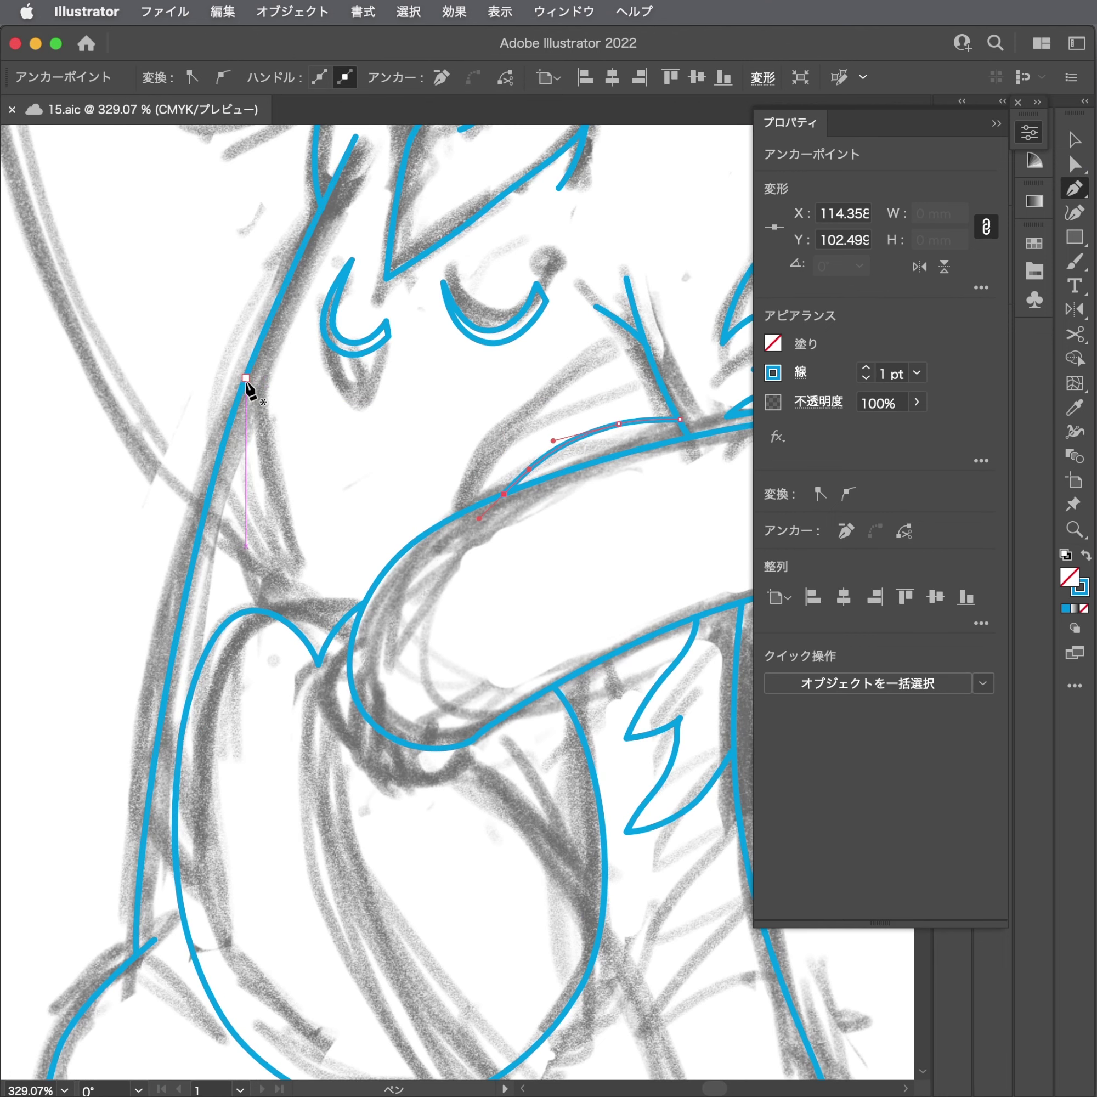
pyautogui.click(246, 377)
pyautogui.moveTo(273, 457); pyautogui.dragTo(287, 504)
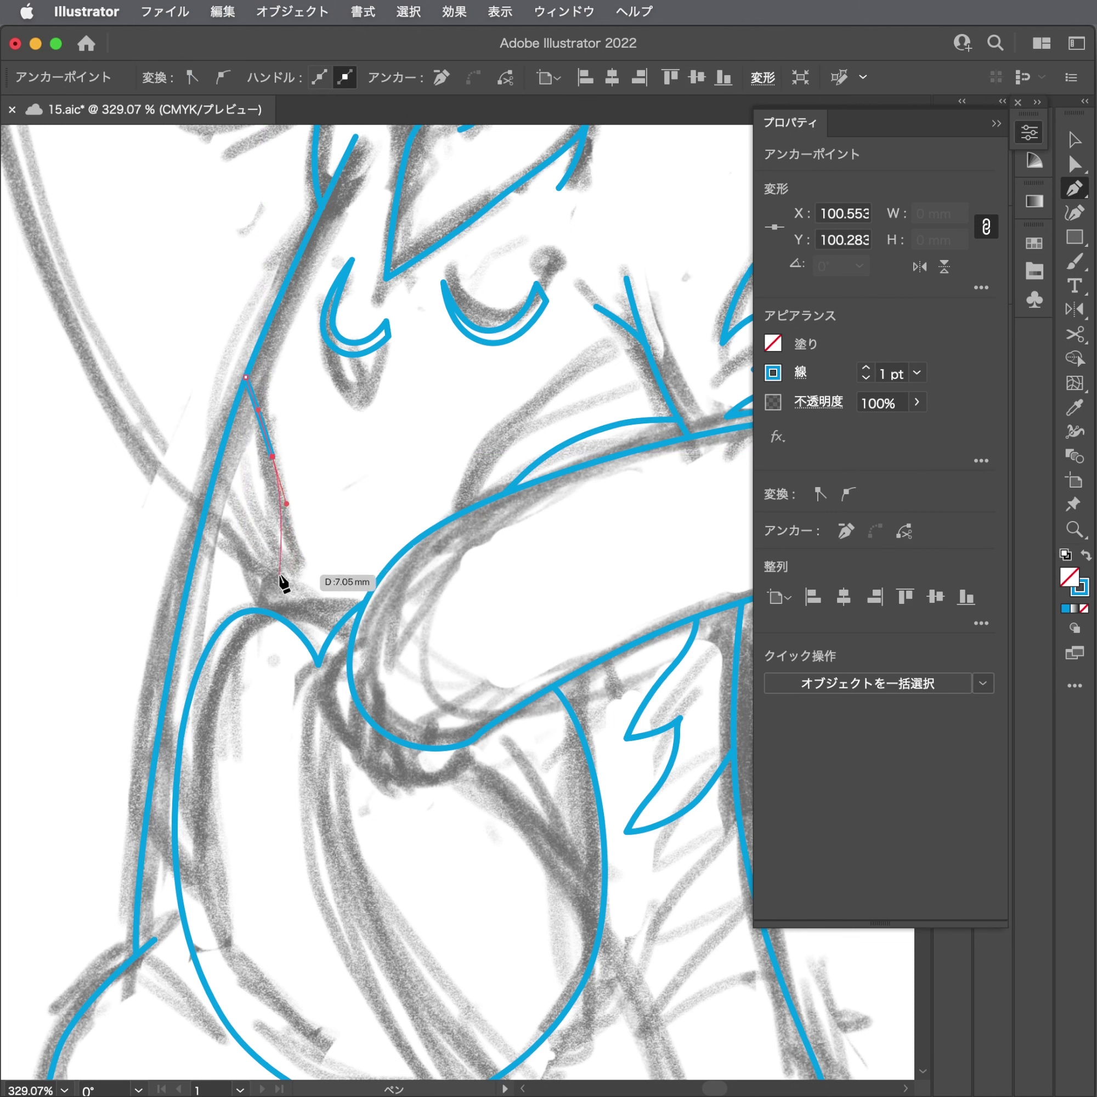
pyautogui.moveTo(277, 574)
pyautogui.mouseDown()
pyautogui.moveTo(251, 525)
pyautogui.moveTo(221, 560)
pyautogui.moveTo(232, 593)
pyautogui.moveTo(190, 591)
pyautogui.mouseUp()
pyautogui.click(214, 596)
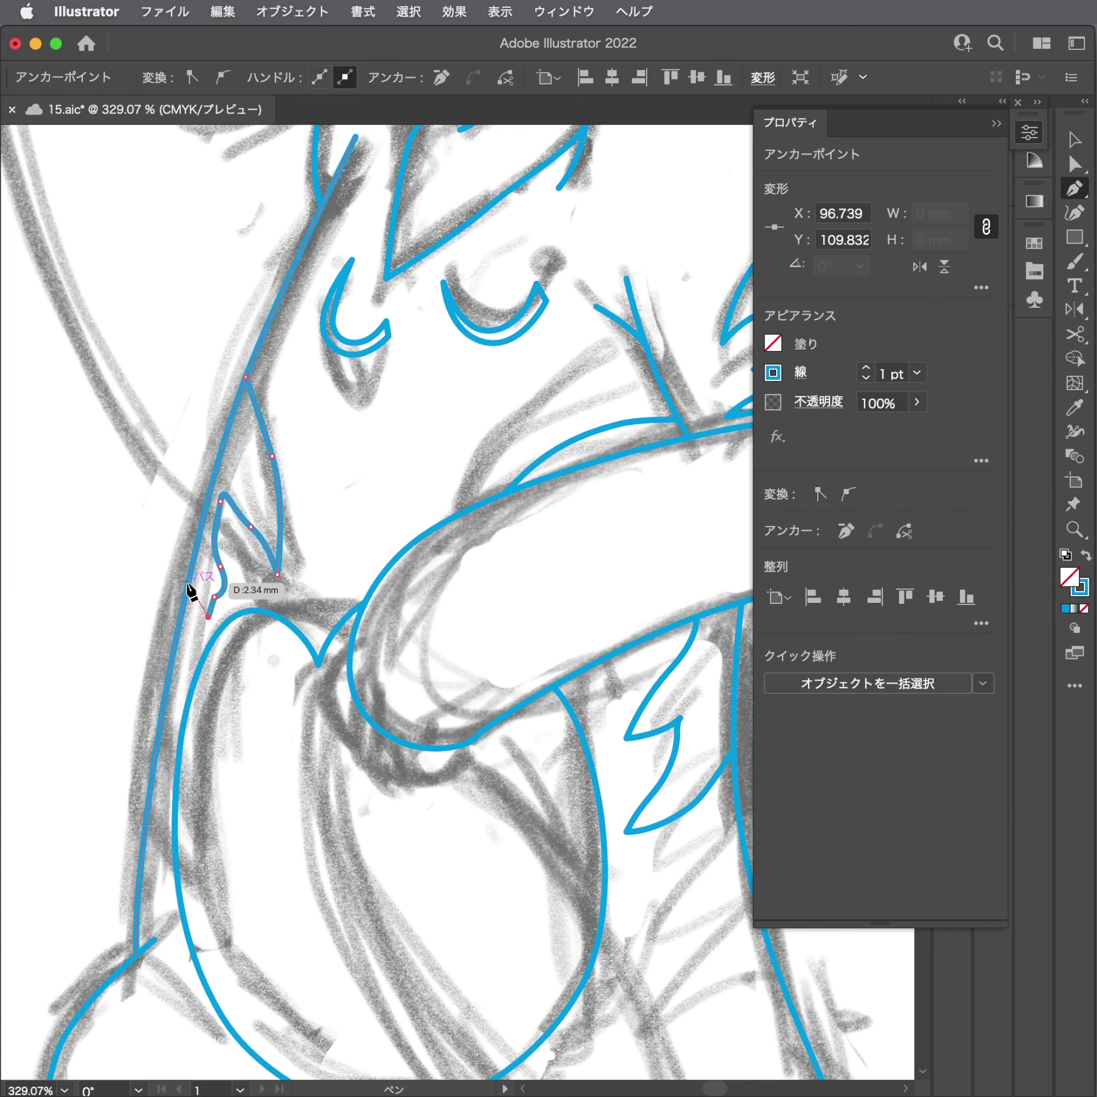
pyautogui.press('a')
pyautogui.click(152, 575)
pyautogui.scroll(-2, 253, 553)
pyautogui.scroll(-3, 284, 544)
# Reshape the new torso fold's lower points and curves so it hugs the body outline.
pyautogui.moveTo(284, 543); pyautogui.dragTo(259, 525)
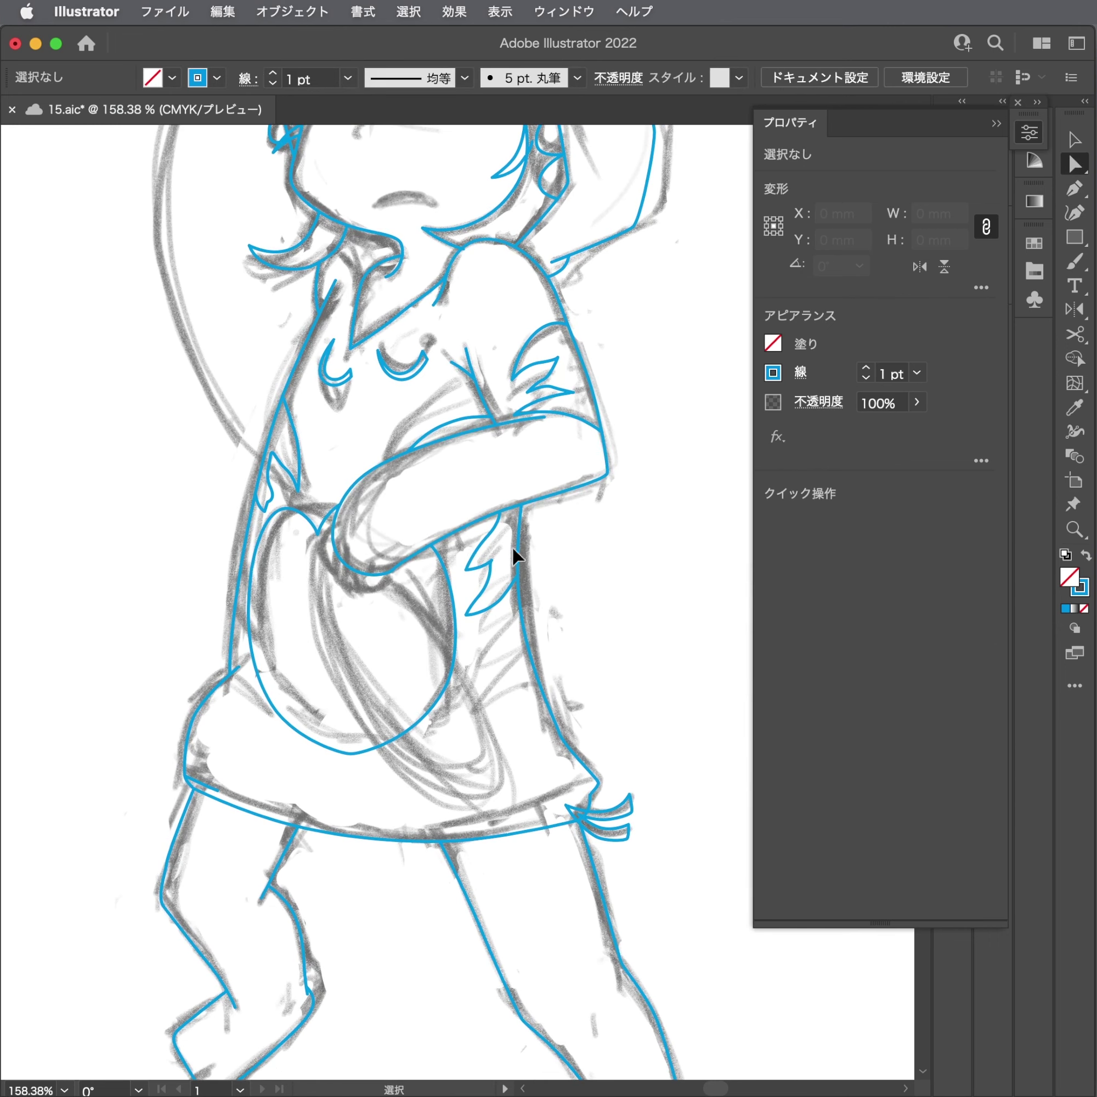
pyautogui.scroll(2, 352, 496)
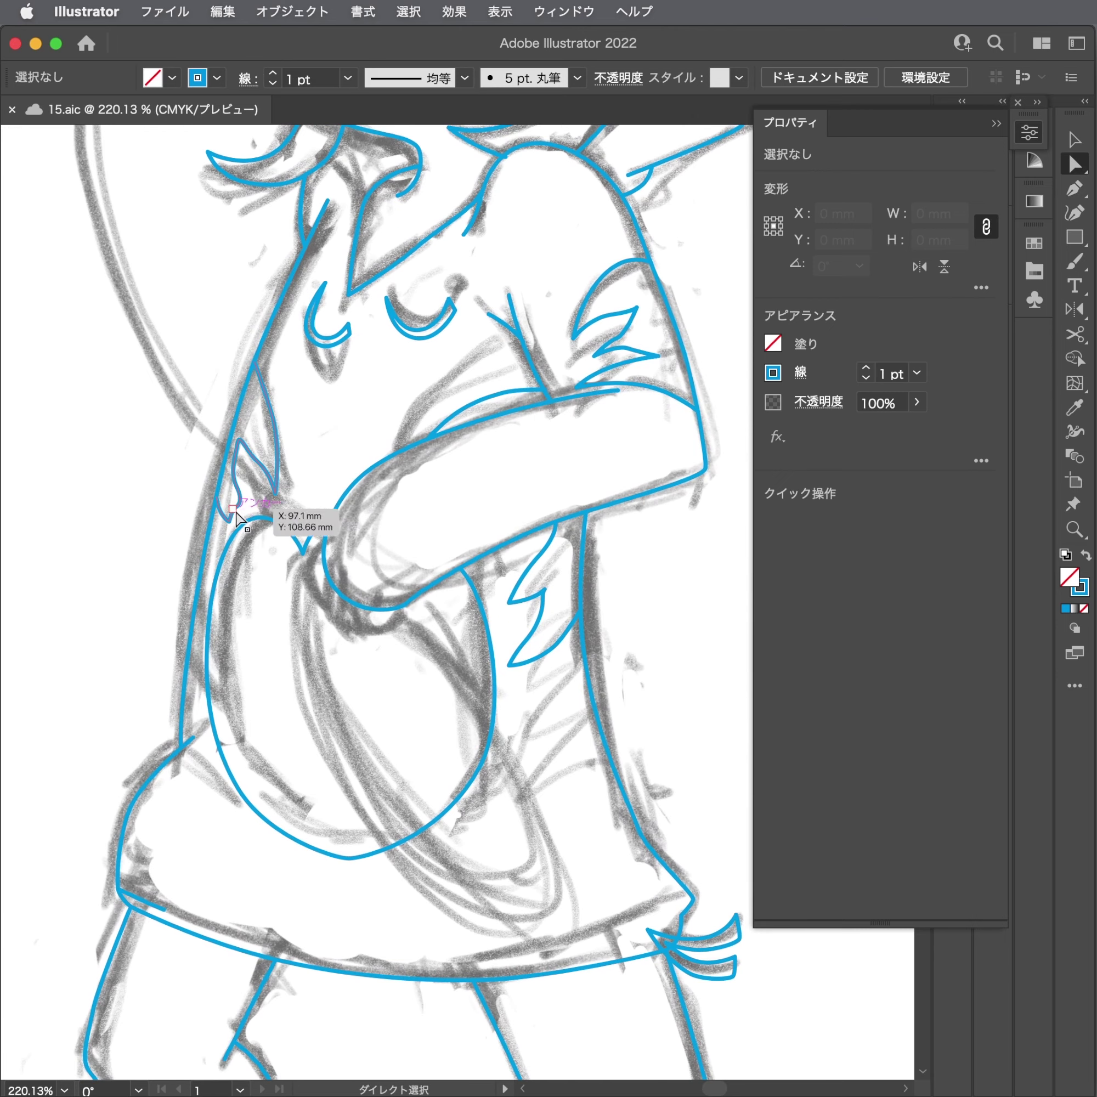
pyautogui.scroll(3, 176, 502)
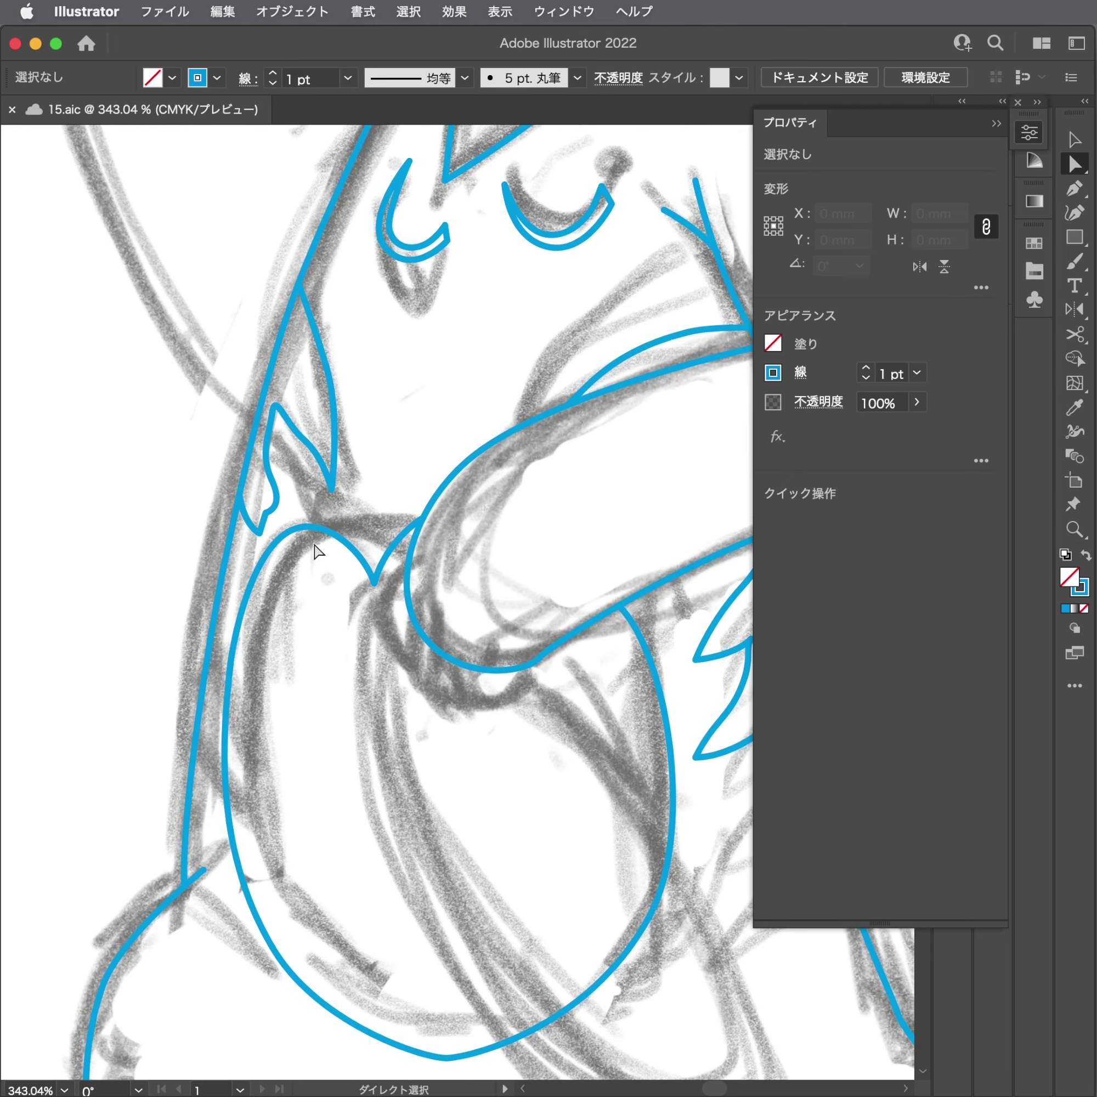
pyautogui.hscroll(5, 316, 552)
pyautogui.moveTo(585, 659); pyautogui.dragTo(575, 602)
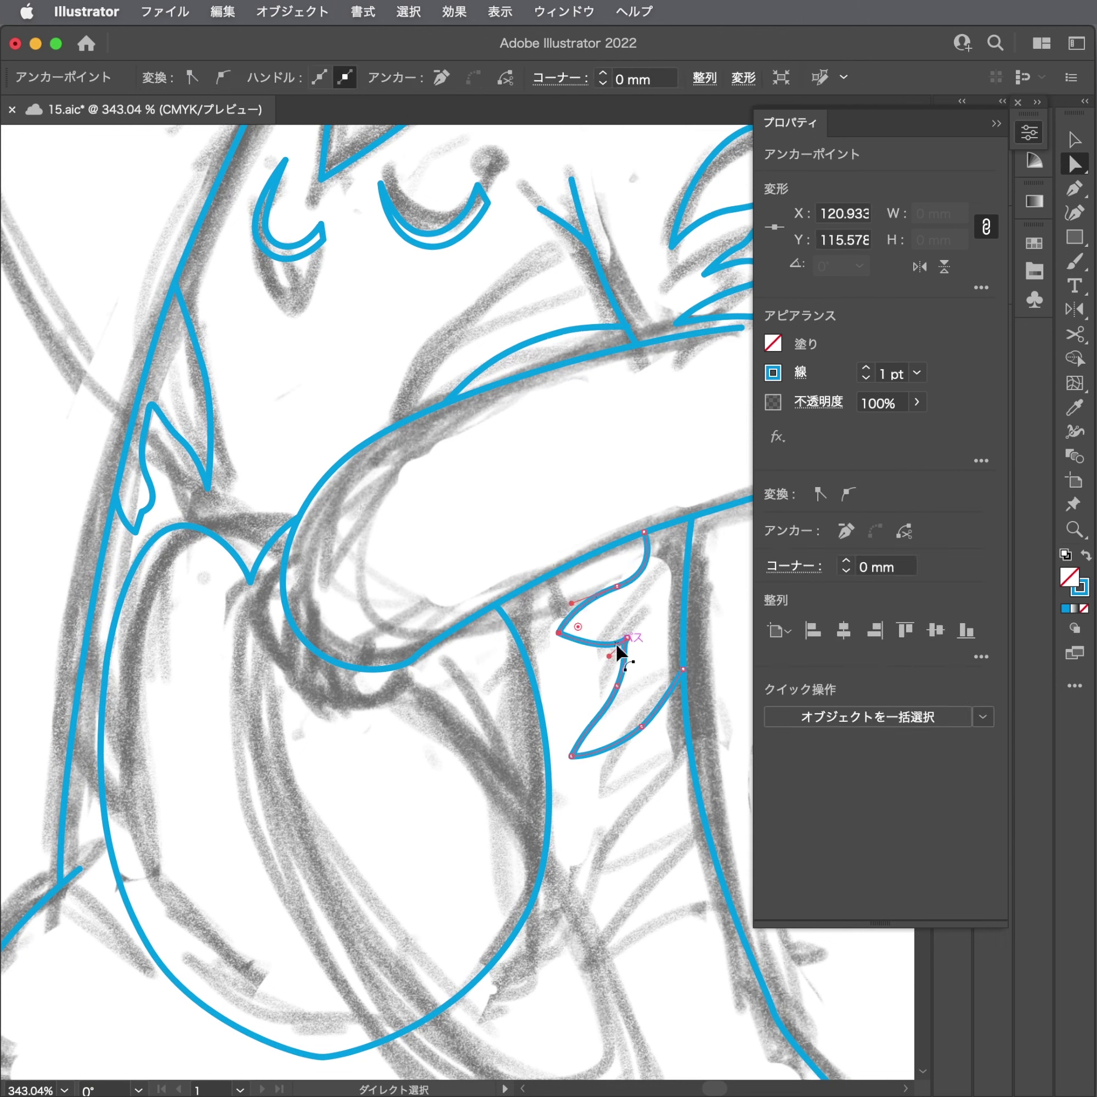
pyautogui.moveTo(571, 753)
pyautogui.mouseDown()
pyautogui.moveTo(568, 739)
pyautogui.moveTo(628, 669)
pyautogui.moveTo(856, 643)
pyautogui.mouseUp()
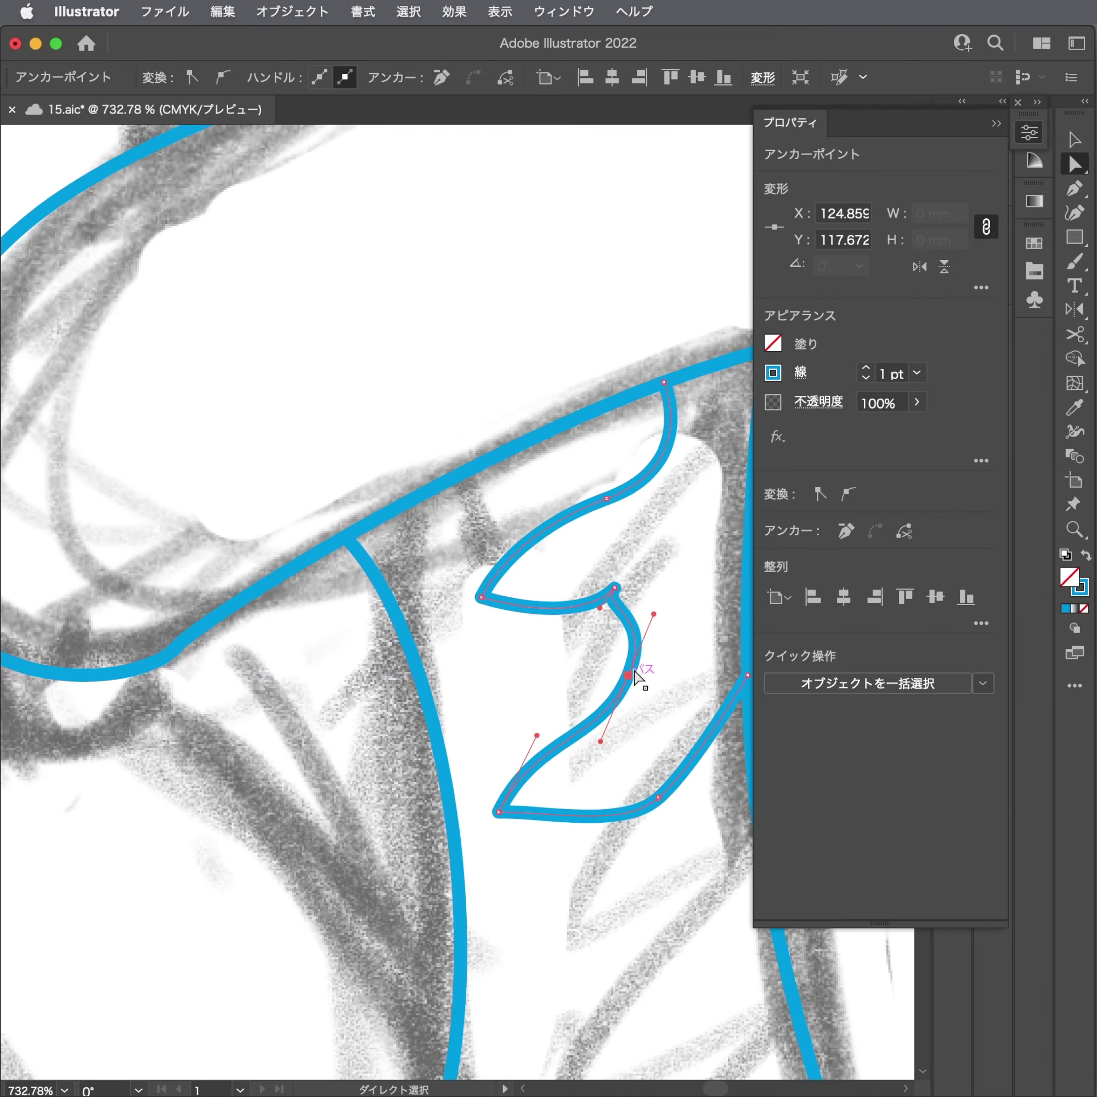
pyautogui.click(605, 689)
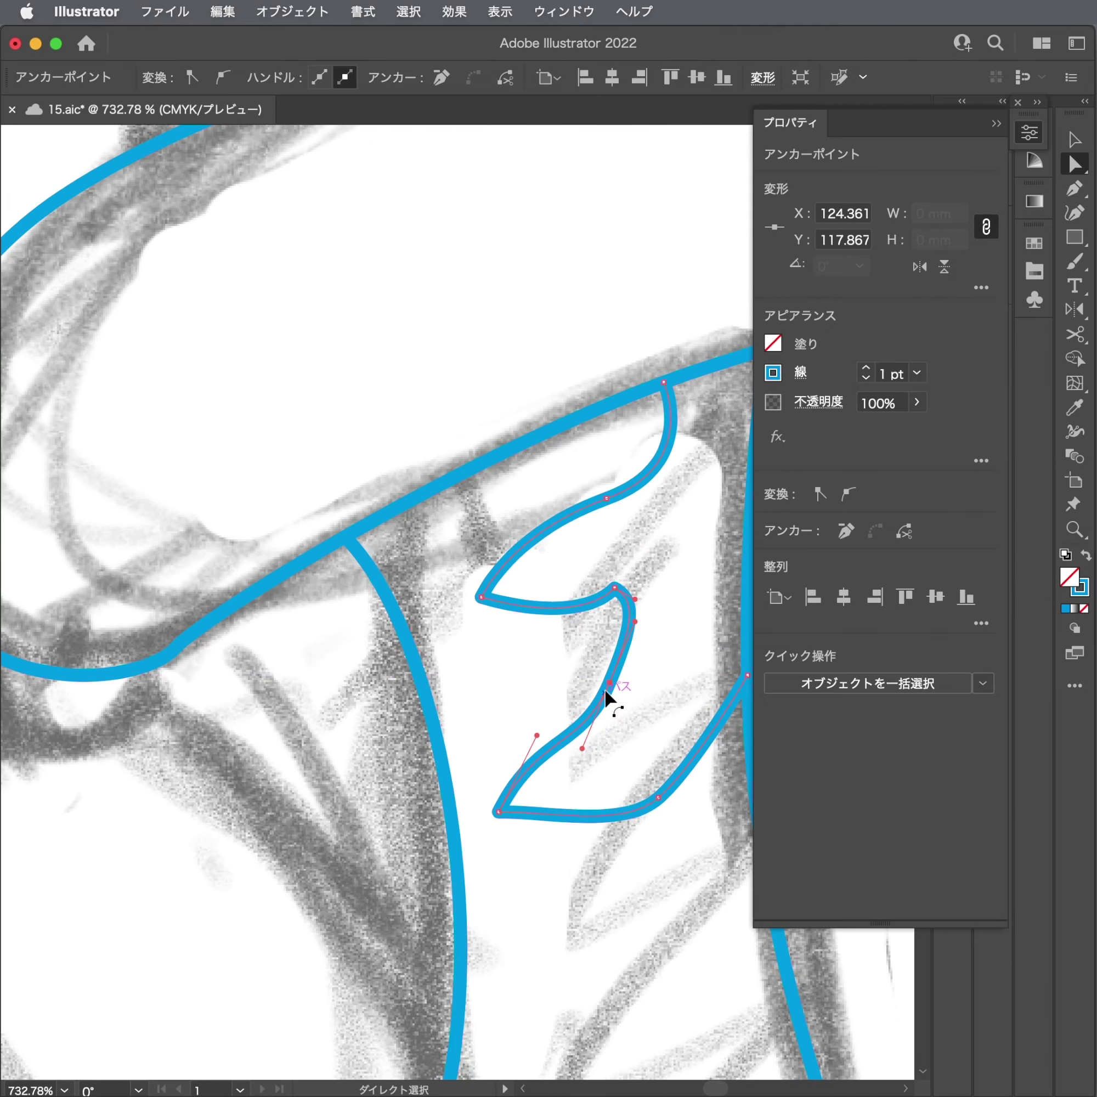
pyautogui.moveTo(633, 626); pyautogui.dragTo(636, 653)
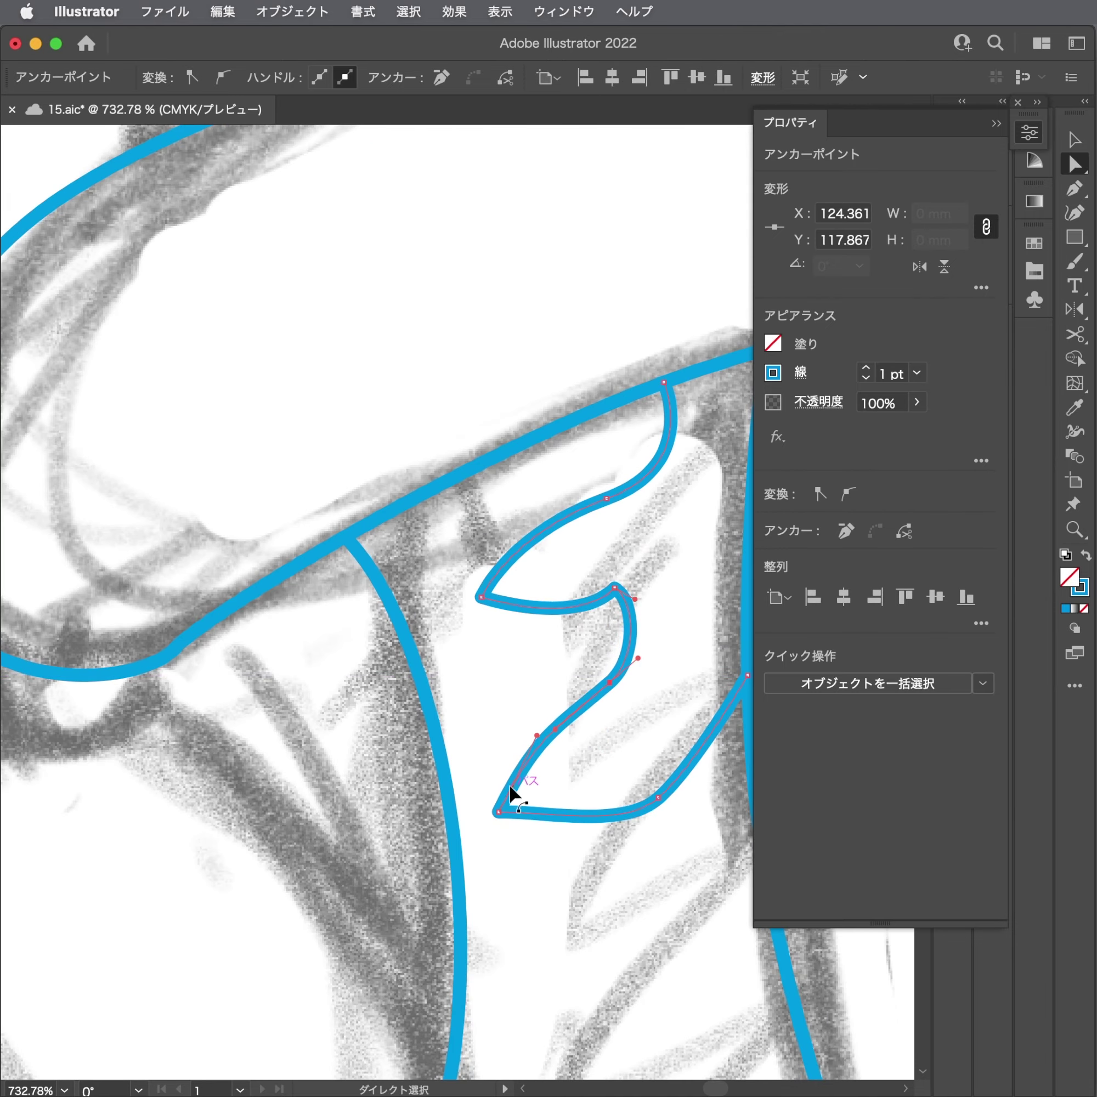
pyautogui.moveTo(499, 812); pyautogui.dragTo(487, 779)
pyautogui.moveTo(624, 828); pyautogui.dragTo(553, 803)
pyautogui.click(579, 801)
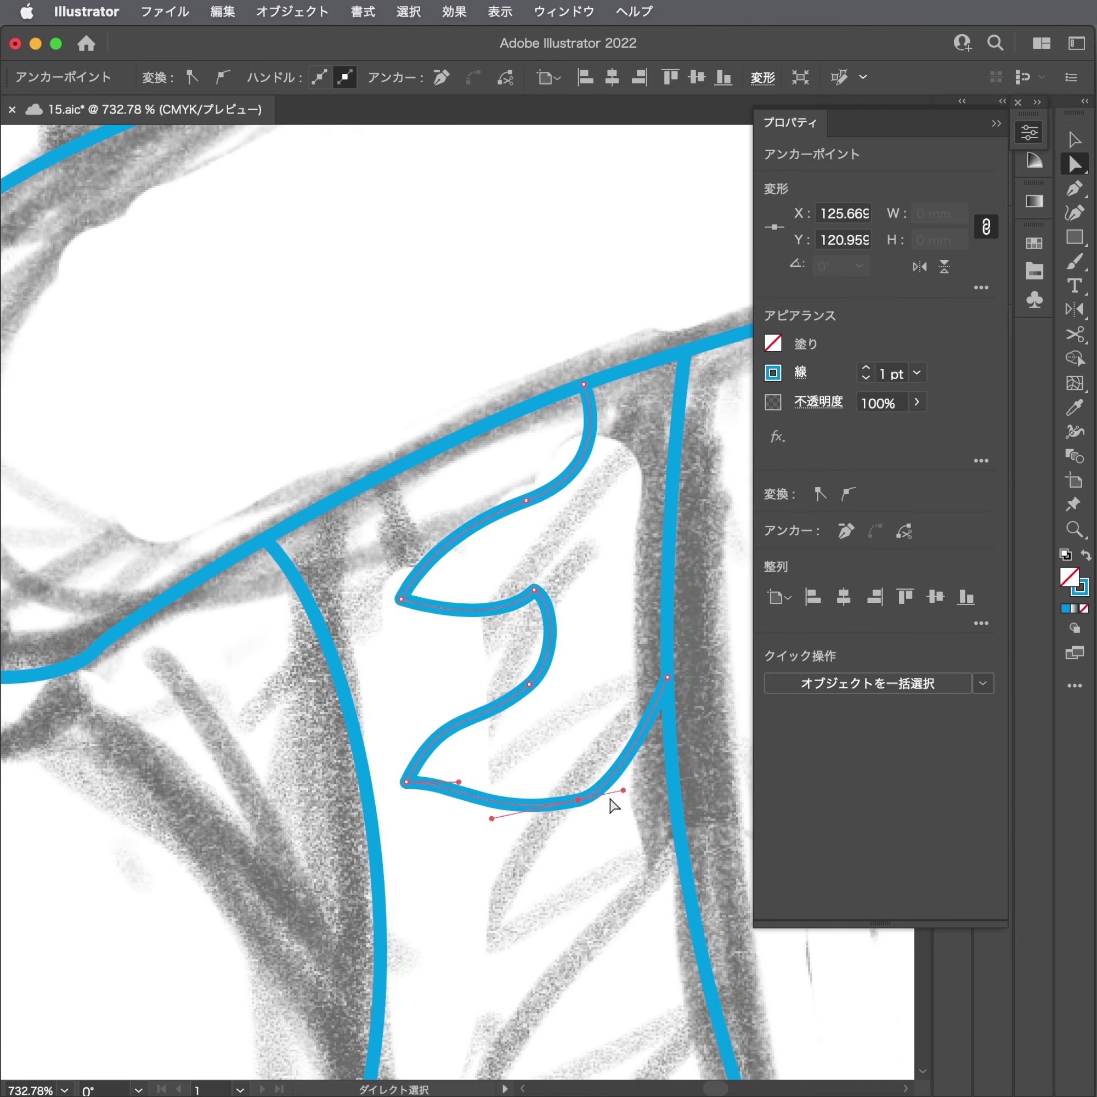
pyautogui.click(625, 790)
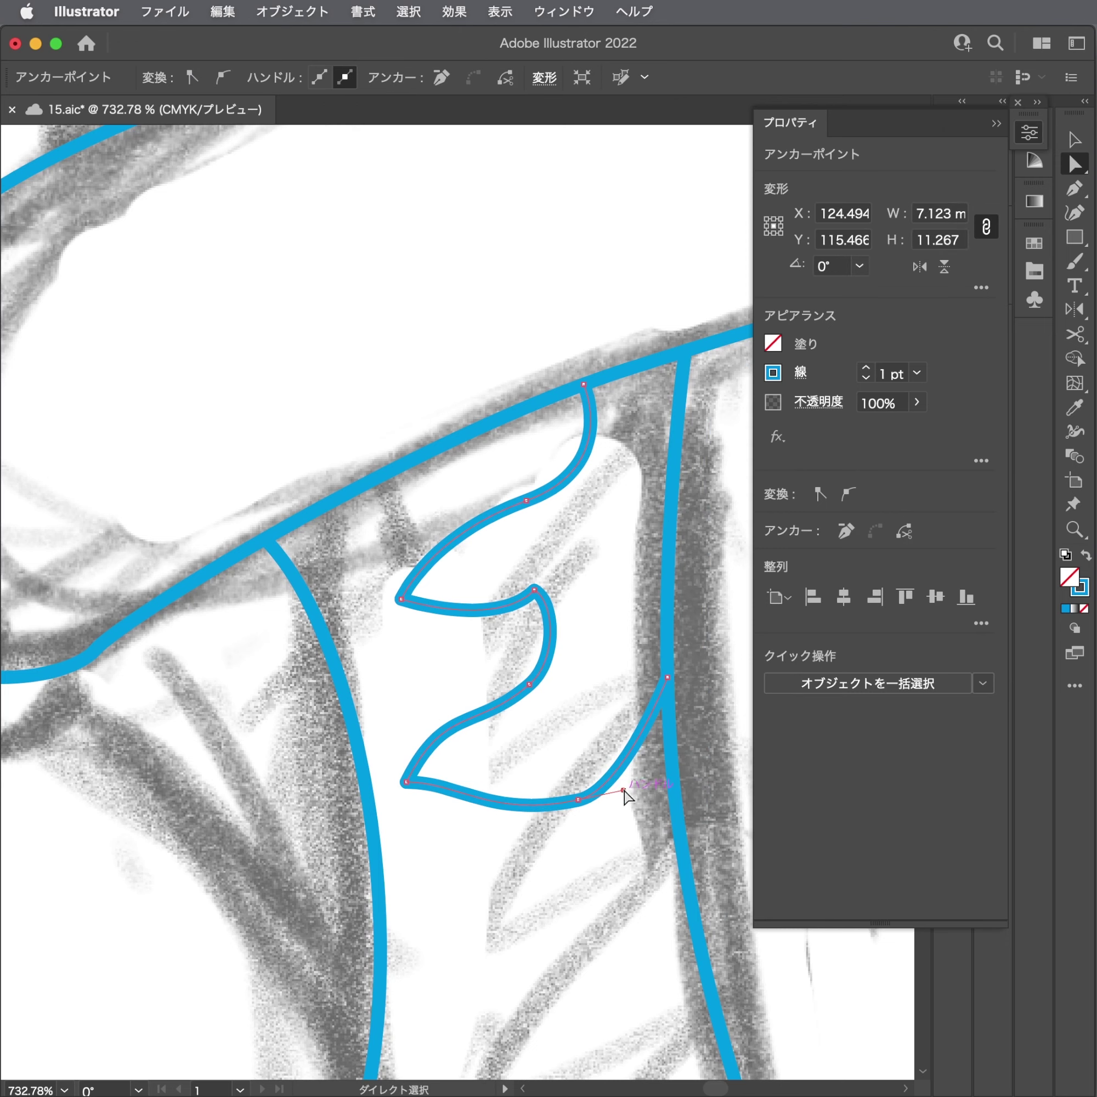
pyautogui.click(641, 821)
# Reposition the bottom point of the left-side fold.
pyautogui.moveTo(607, 631)
pyautogui.mouseDown()
pyautogui.moveTo(520, 605)
pyautogui.moveTo(633, 585)
pyautogui.moveTo(605, 499)
pyautogui.mouseUp()
pyautogui.click(613, 531)
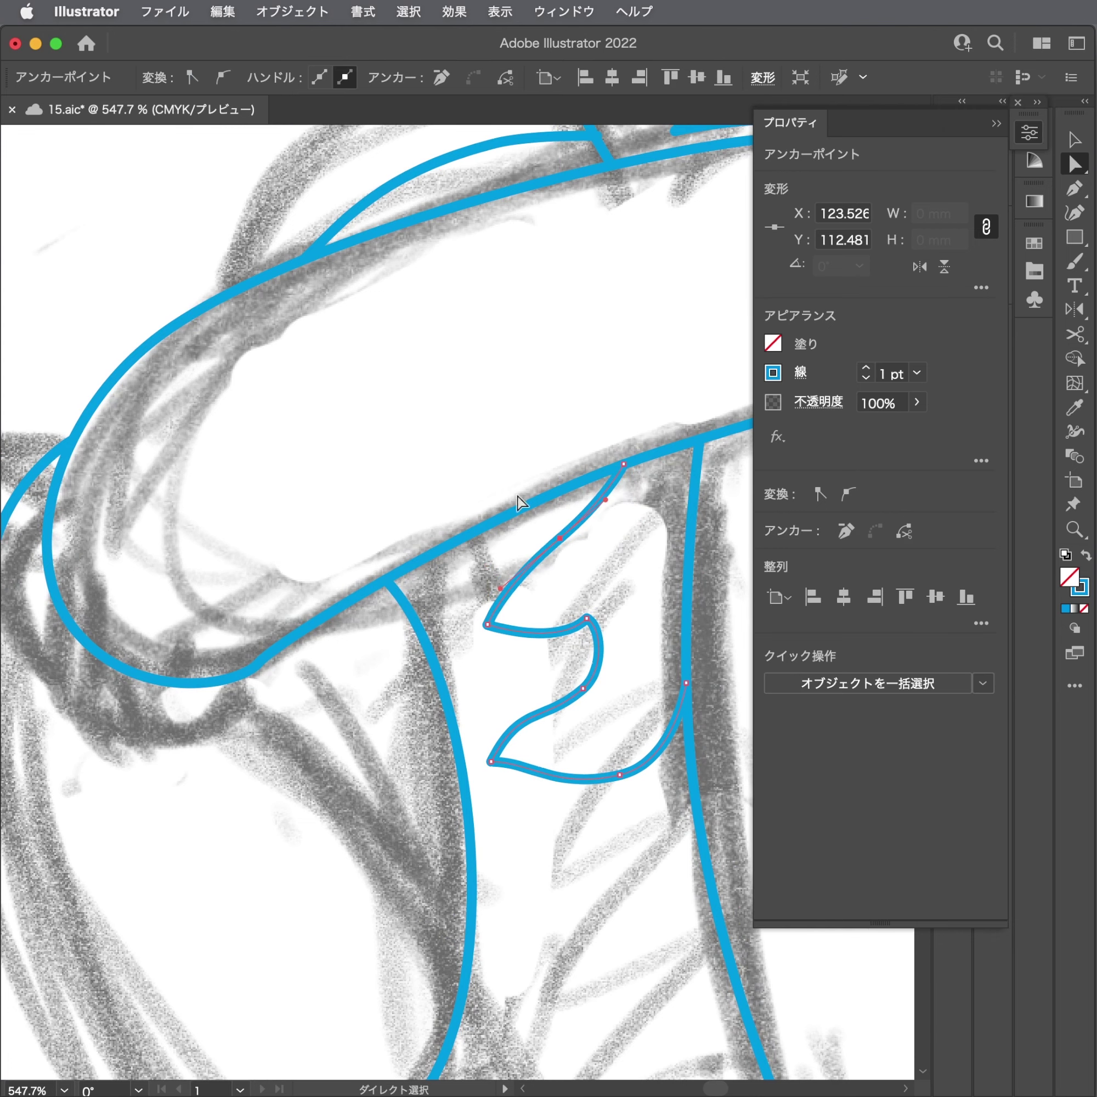
pyautogui.moveTo(490, 461); pyautogui.dragTo(568, 522)
pyautogui.scroll(-3, 568, 522)
pyautogui.moveTo(462, 498); pyautogui.dragTo(558, 512)
pyautogui.scroll(3, 558, 512)
pyautogui.moveTo(247, 631); pyautogui.dragTo(213, 674)
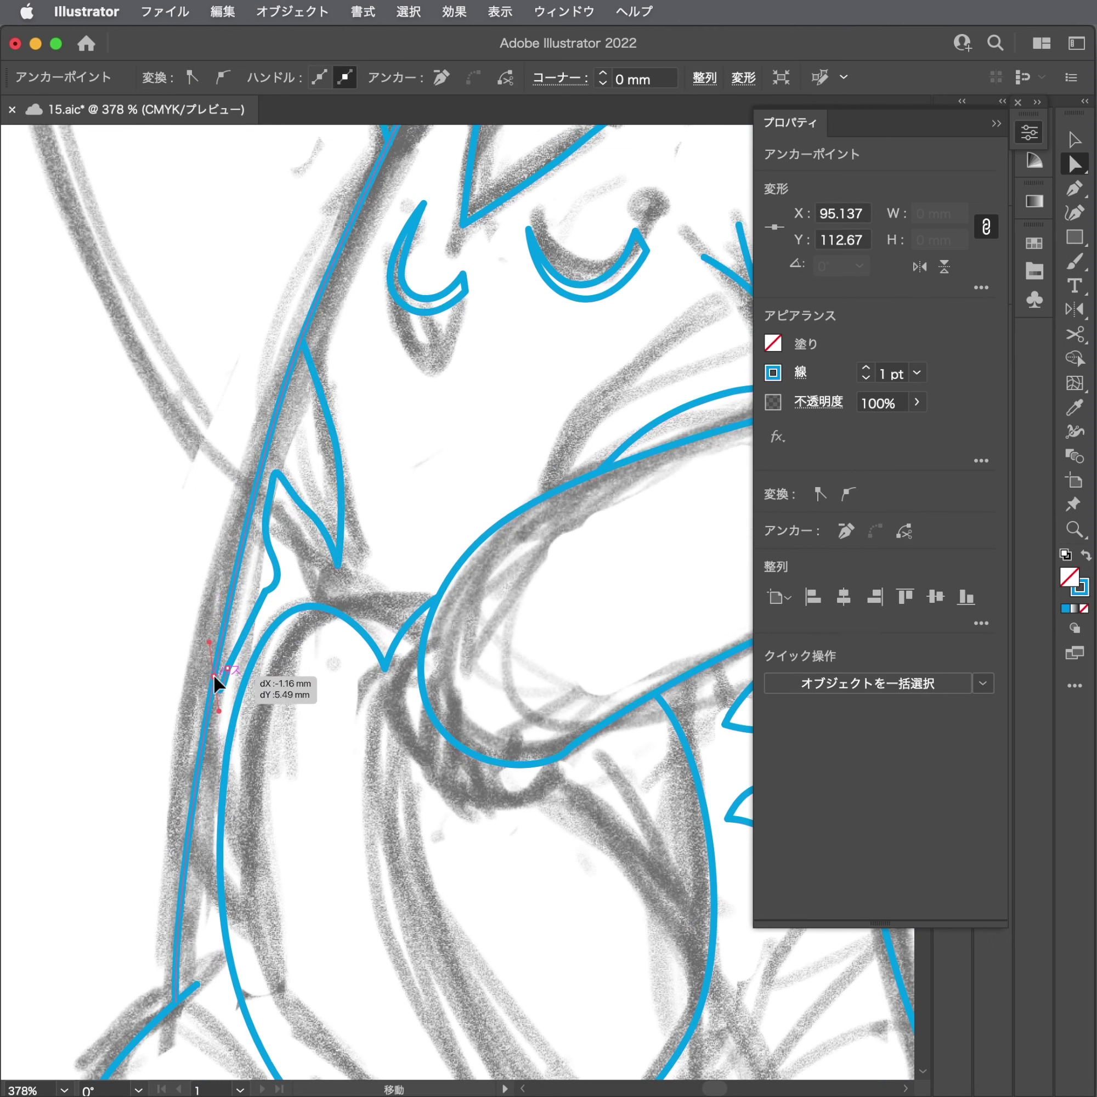
pyautogui.moveTo(213, 674); pyautogui.dragTo(225, 619)
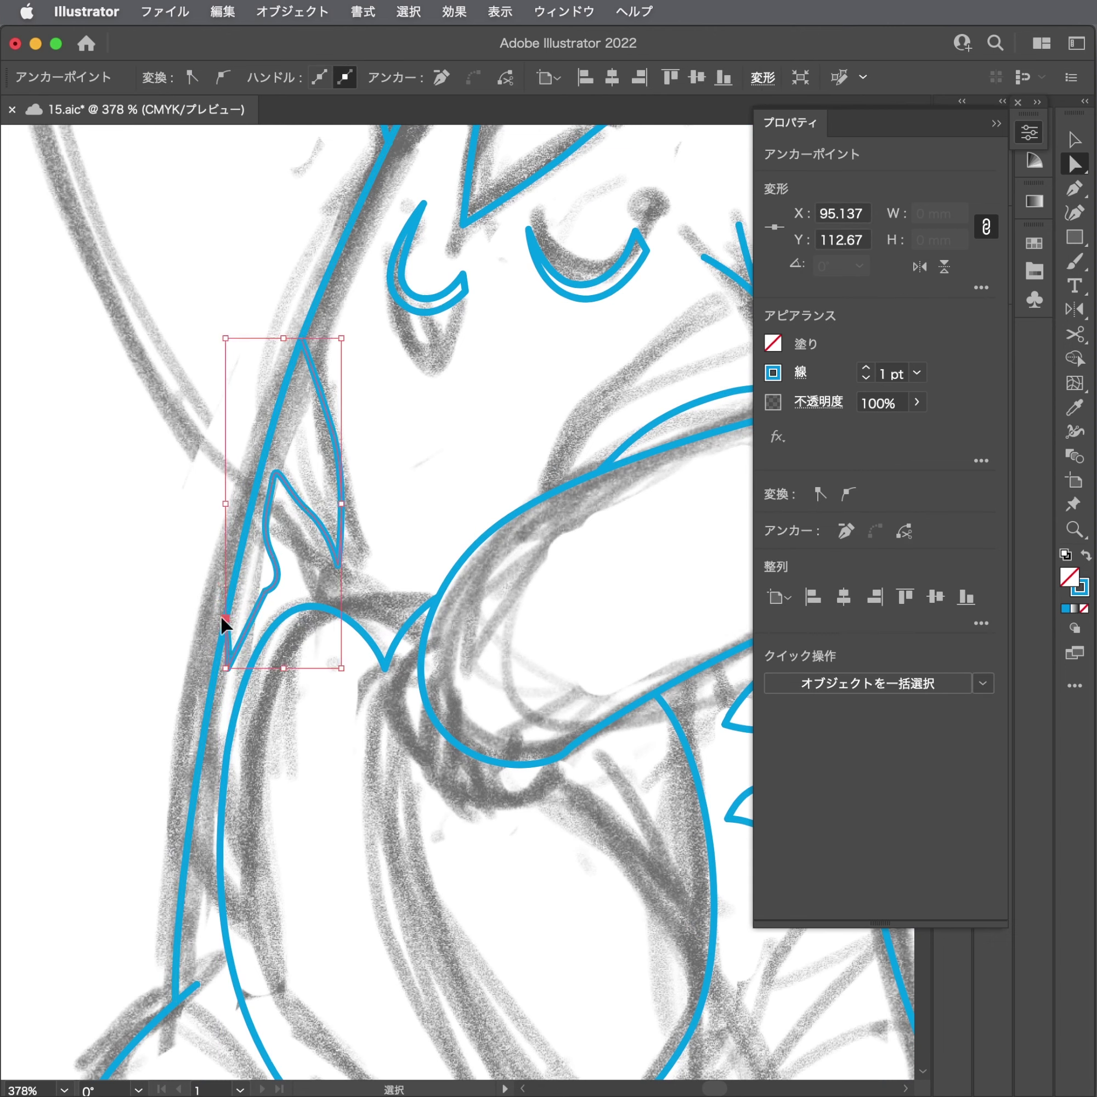
pyautogui.scroll(3, 222, 617)
pyautogui.click(266, 585)
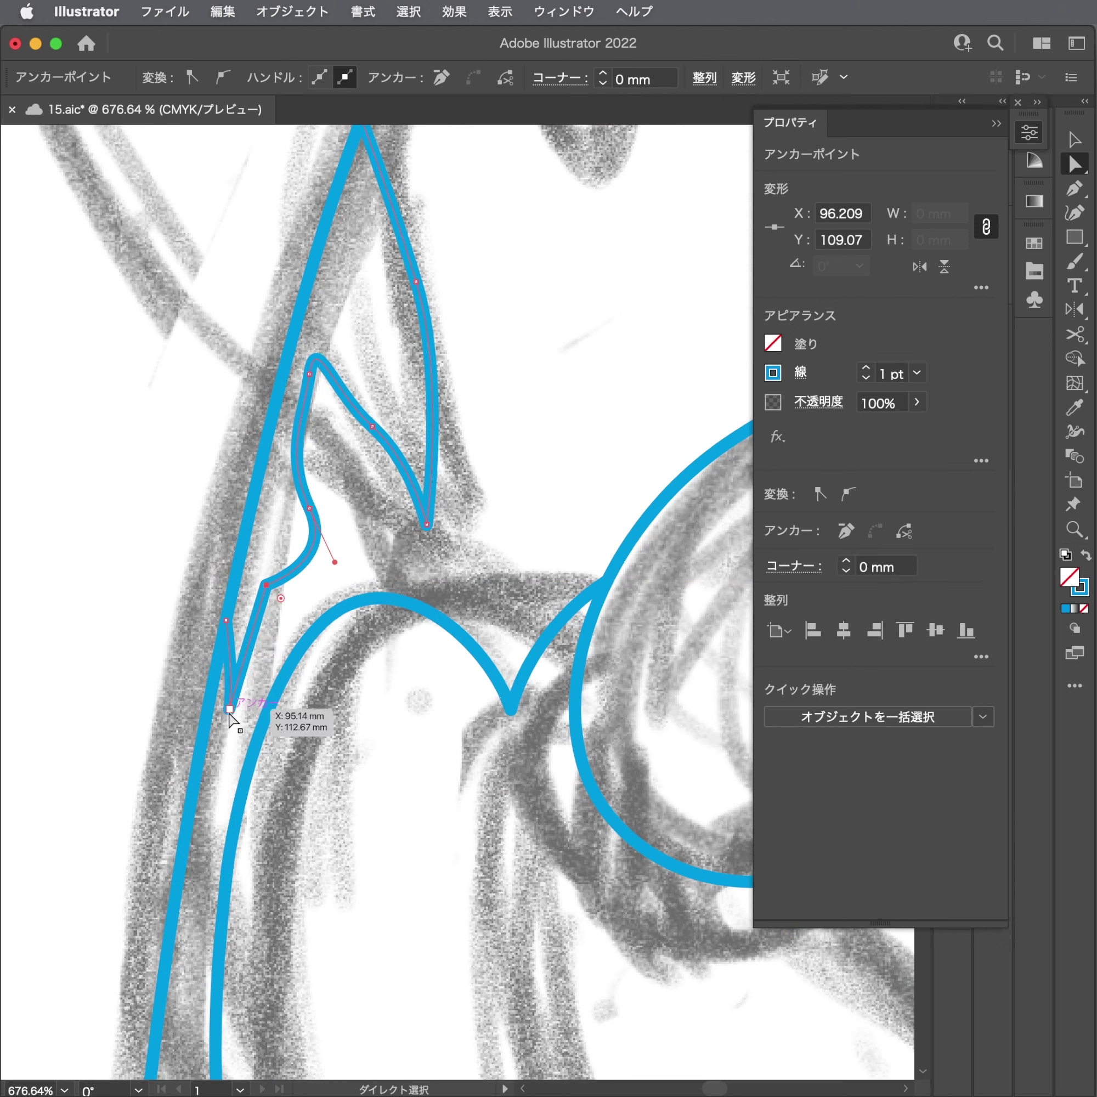
pyautogui.moveTo(231, 717); pyautogui.dragTo(244, 716)
# Convert a corner of the left fold into a smooth curve and reshape its inner bend.
pyautogui.hotkey('shift', 'c')
pyautogui.moveTo(266, 585); pyautogui.dragTo(269, 624)
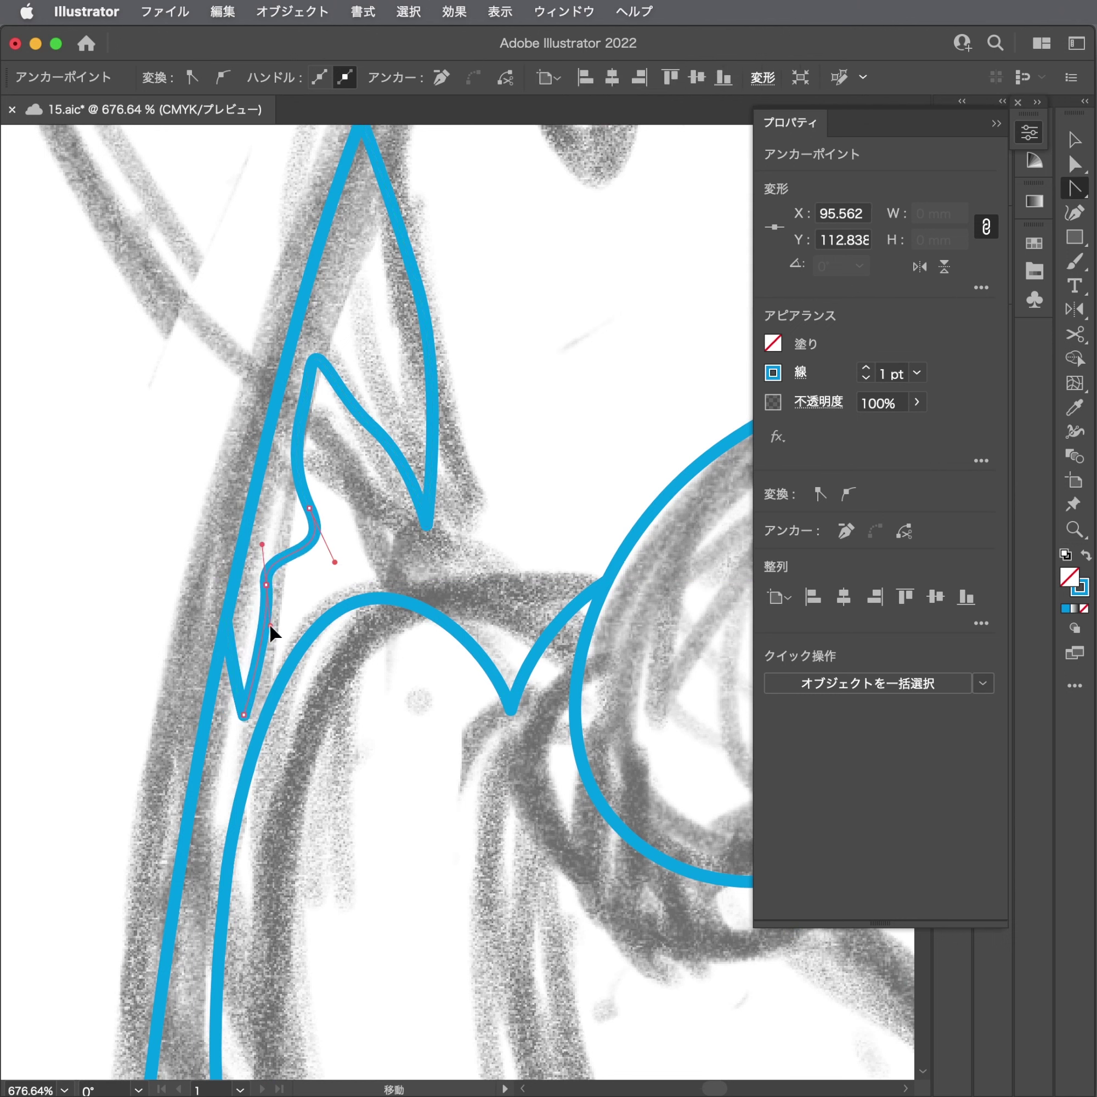
pyautogui.press('a')
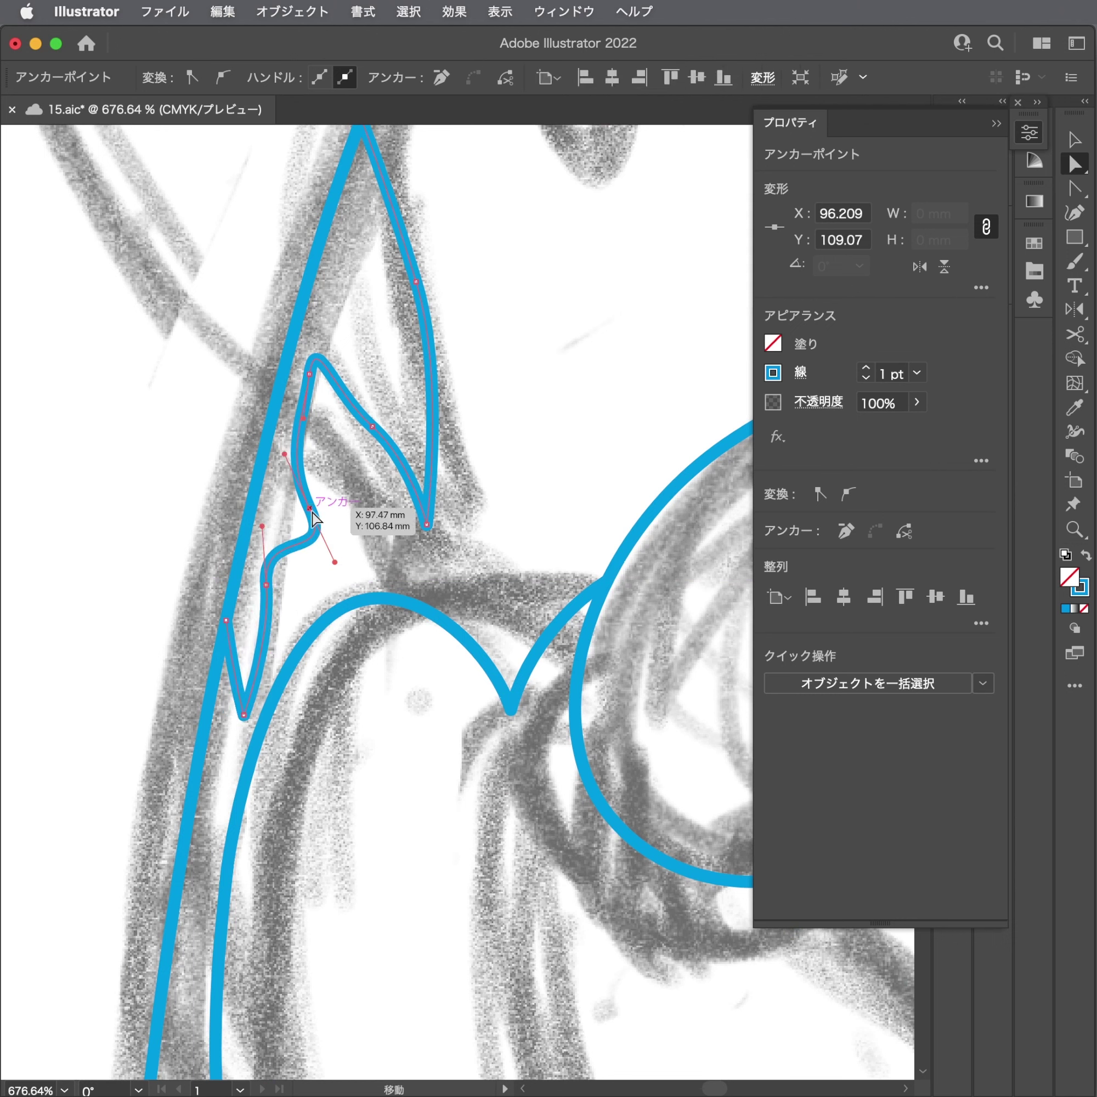
pyautogui.moveTo(333, 531); pyautogui.dragTo(307, 536)
pyautogui.click(336, 436)
pyautogui.keyDown('alt'); pyautogui.scroll(-5, 223, 571); pyautogui.keyUp('alt')
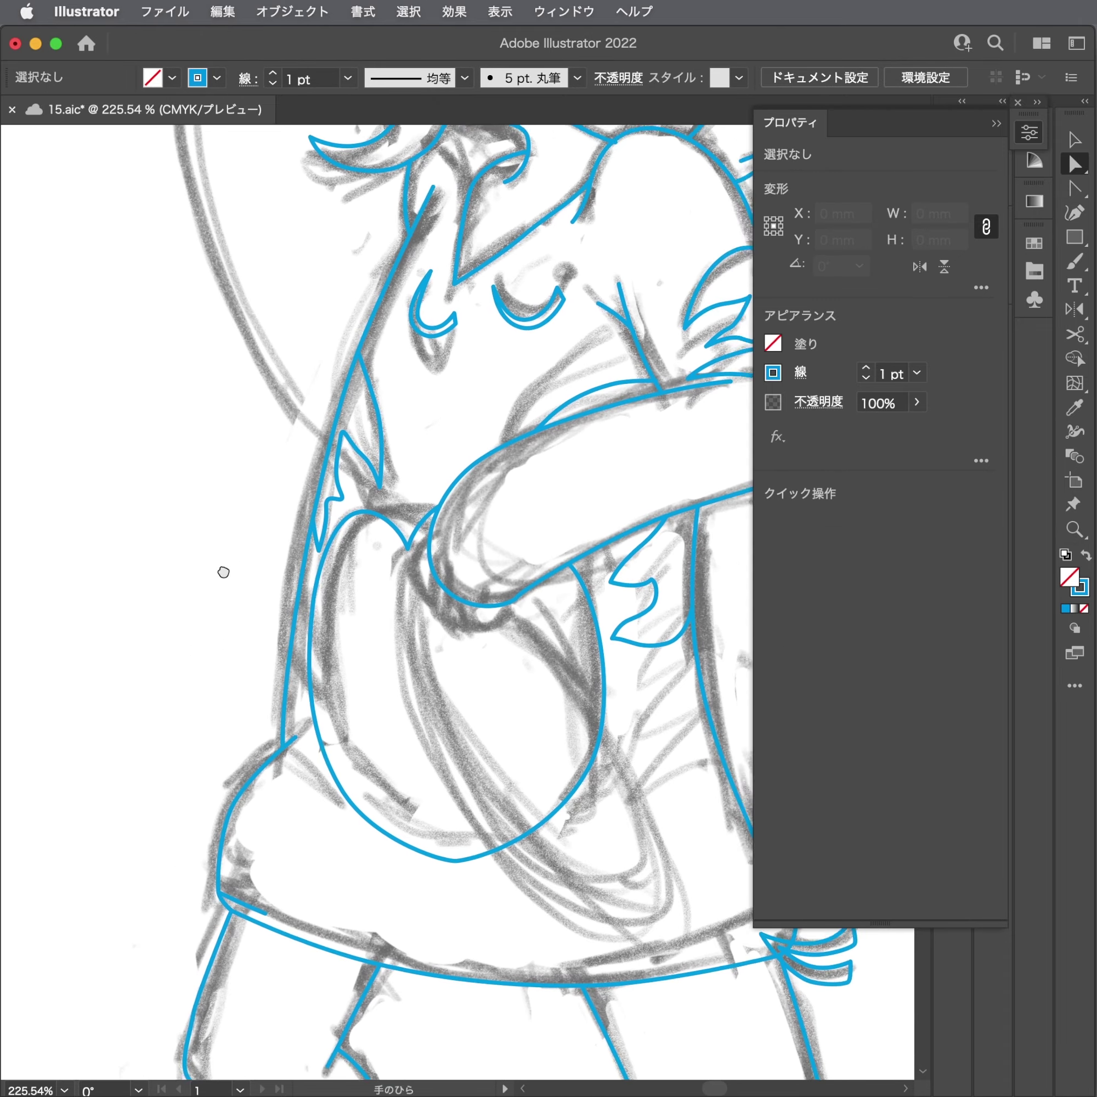
# Save the line art drawn so far.
pyautogui.press('super+s')
pyautogui.keyDown('alt'); pyautogui.scroll(-3, 266, 605); pyautogui.keyUp('alt')
pyautogui.keyDown('alt'); pyautogui.scroll(-1, 266, 605); pyautogui.keyUp('alt')
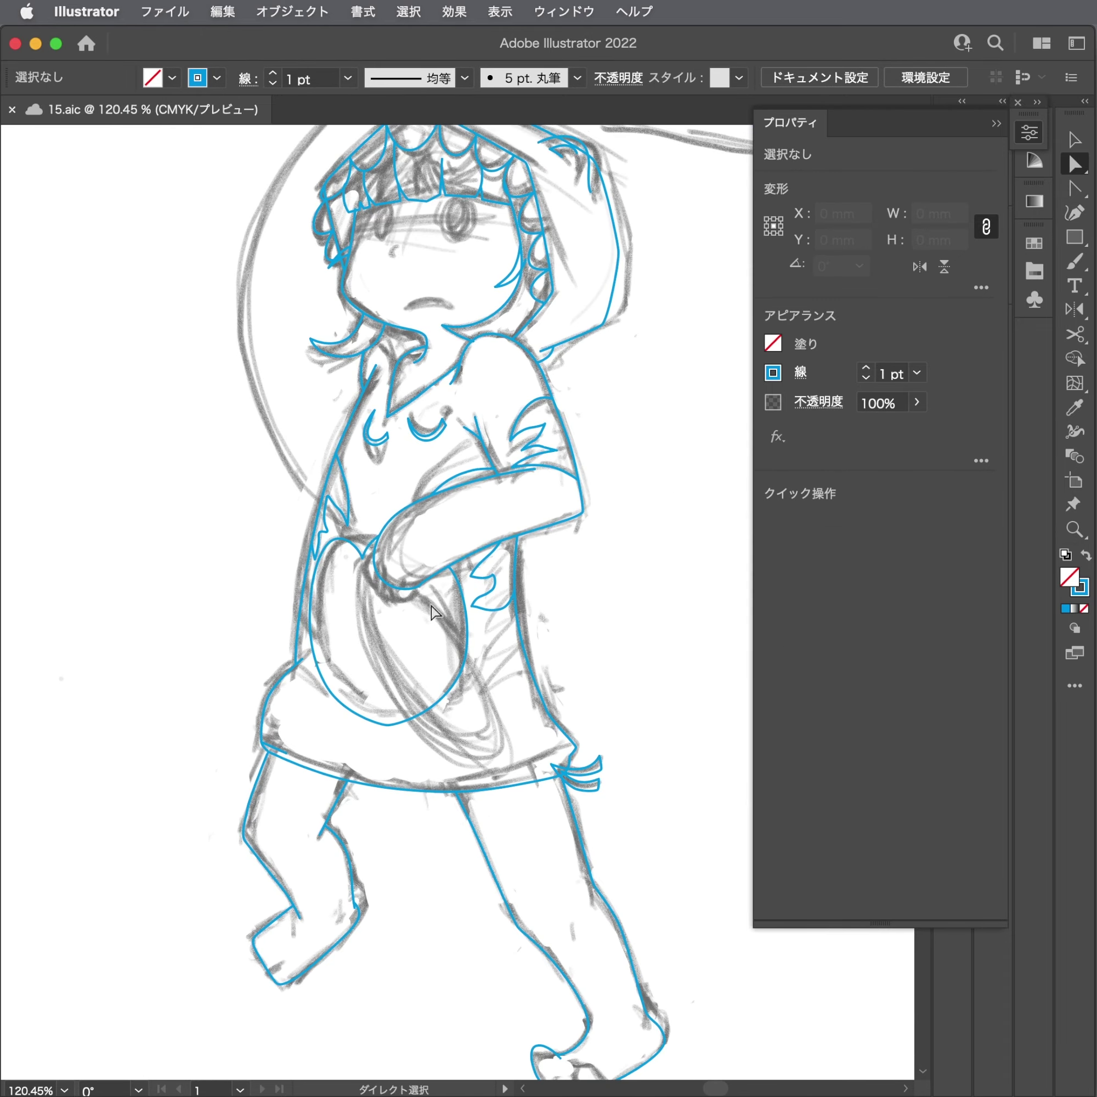
pyautogui.press('v')
pyautogui.scroll(2, 493, 685)
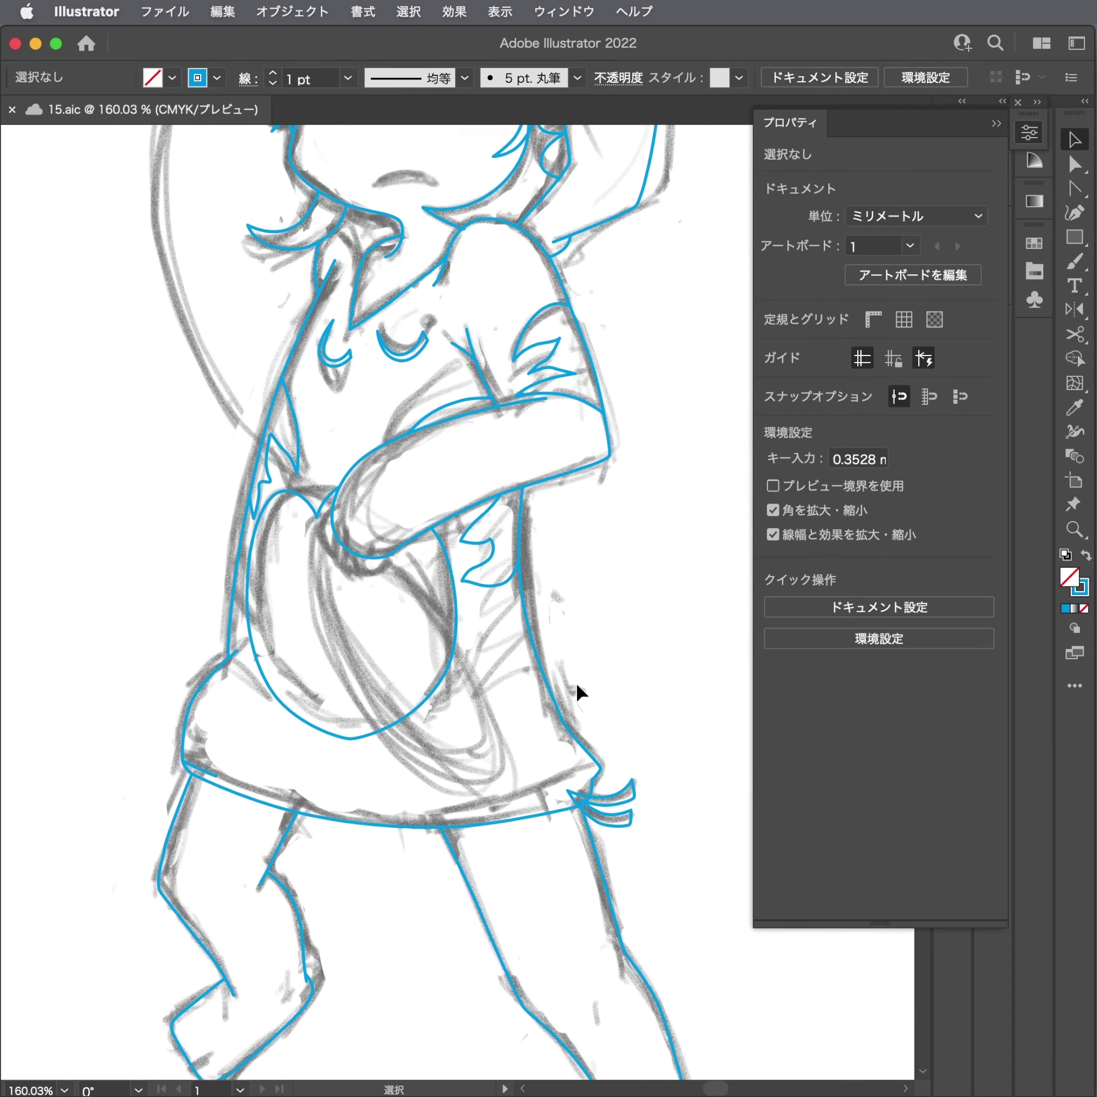
# Draw the ribbon curve across the skirt from the dress's right side to the left blue outline.
pyautogui.press('p')
pyautogui.scroll(1, 467, 709)
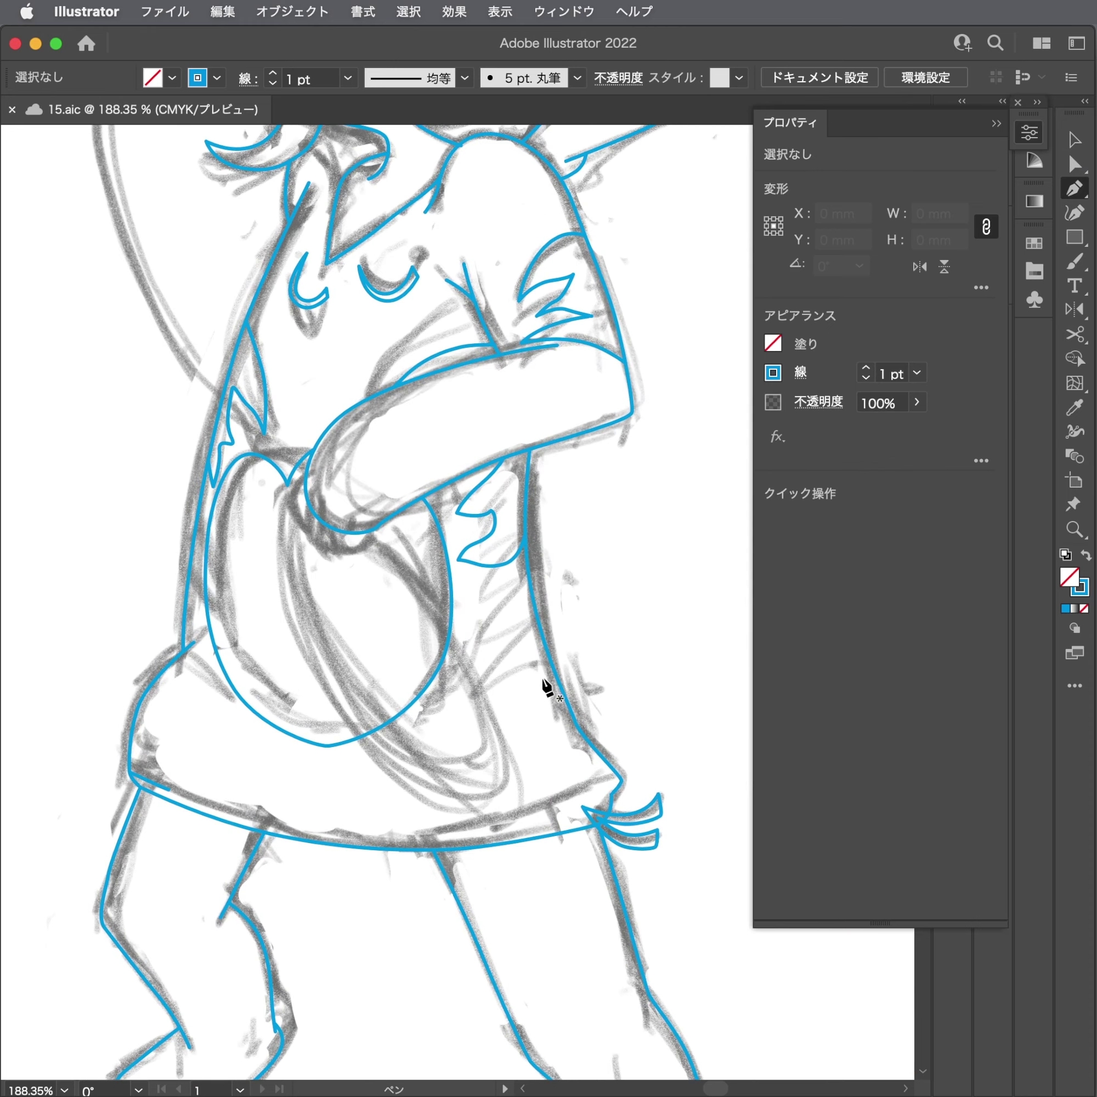
pyautogui.click(547, 651)
pyautogui.moveTo(491, 687)
pyautogui.mouseDown()
pyautogui.moveTo(455, 722)
pyautogui.moveTo(467, 768)
pyautogui.moveTo(361, 793)
pyautogui.mouseUp()
pyautogui.click(438, 746)
pyautogui.click(393, 756)
pyautogui.moveTo(289, 772); pyautogui.dragTo(183, 742)
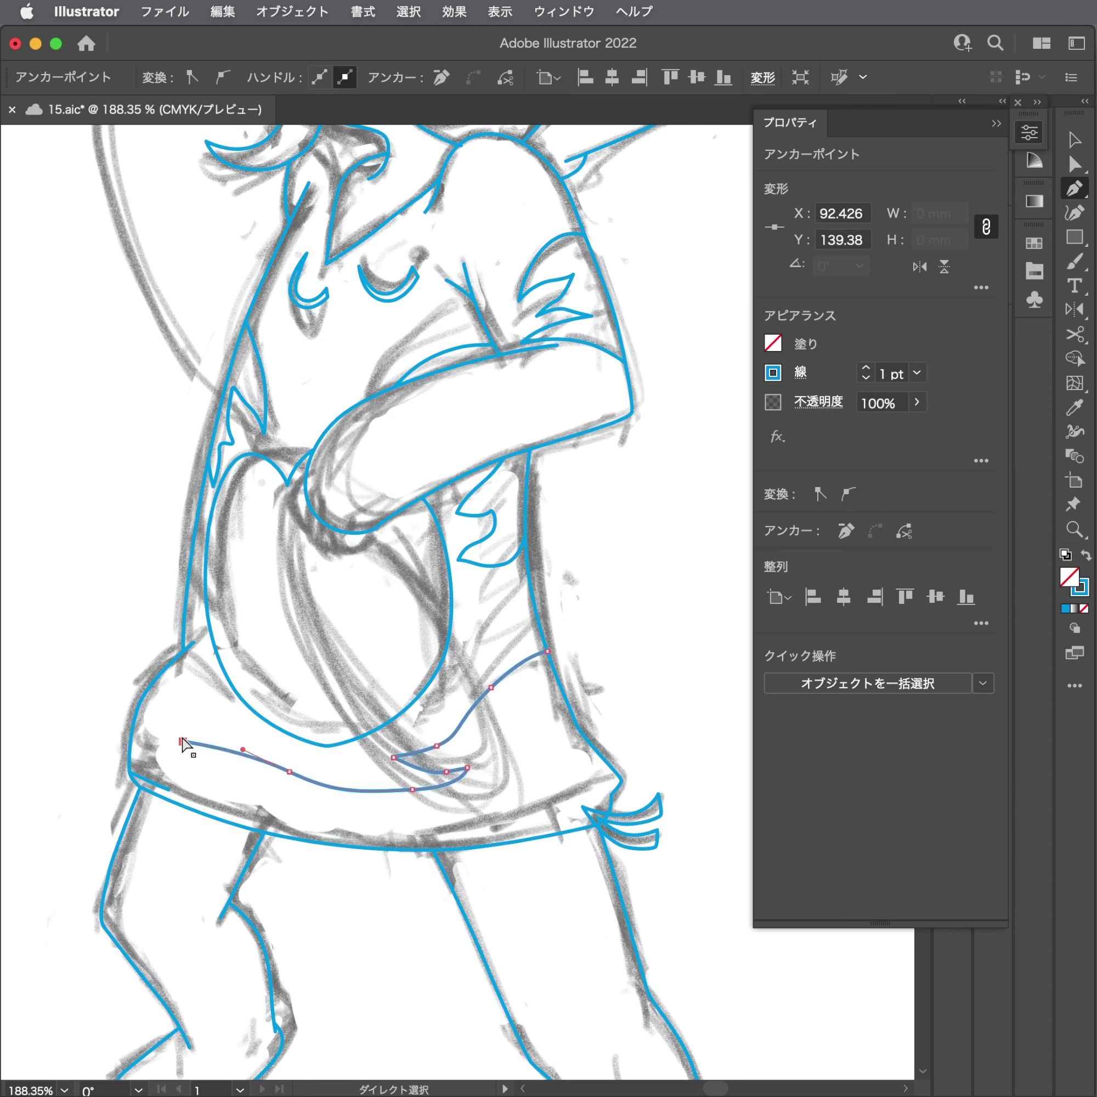
pyautogui.press('super+z')
pyautogui.moveTo(168, 720)
pyautogui.mouseDown()
pyautogui.moveTo(176, 710)
pyautogui.moveTo(228, 727)
pyautogui.moveTo(194, 683)
pyautogui.mouseUp()
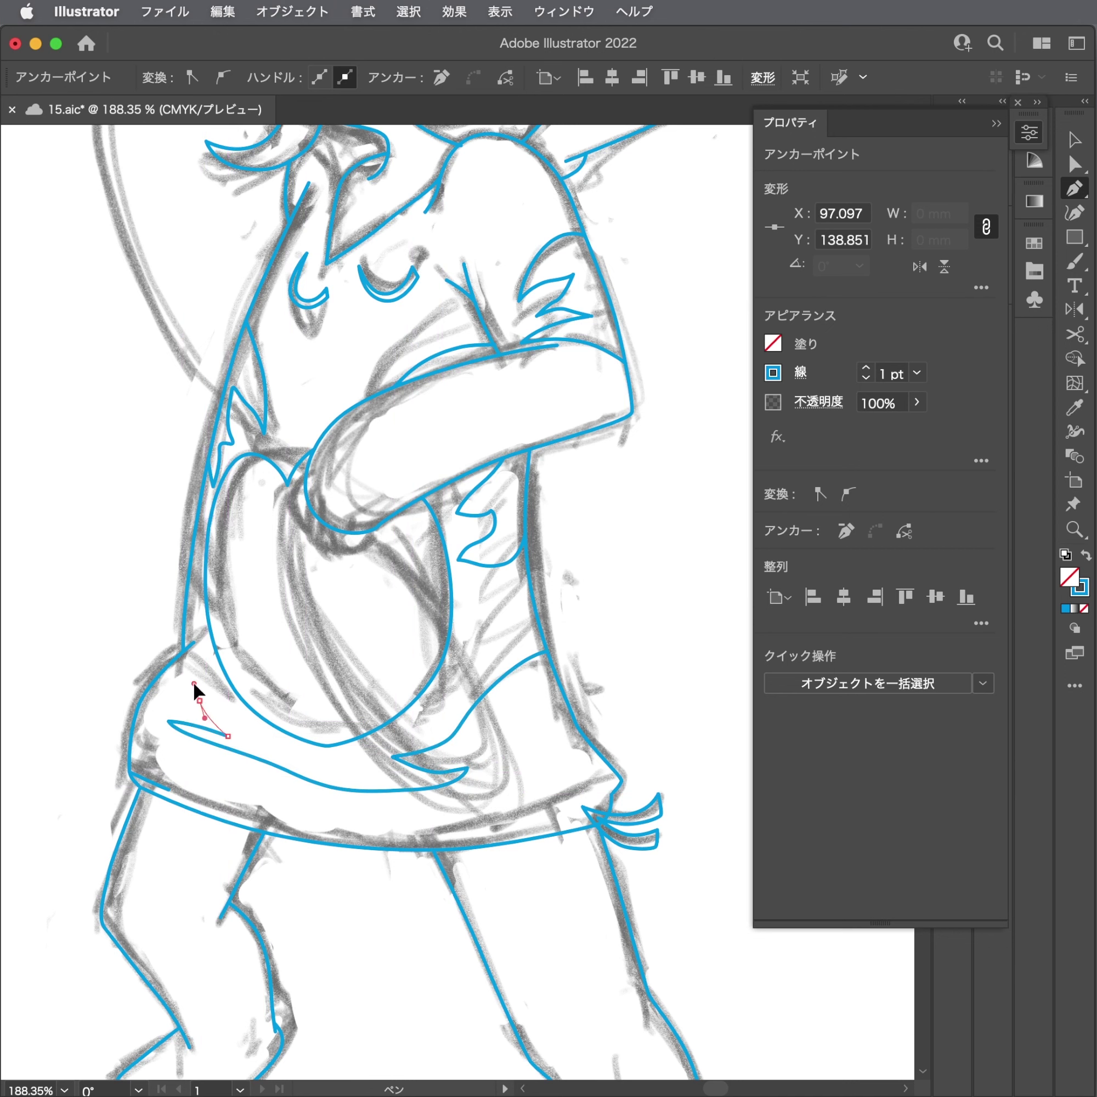
pyautogui.click(171, 662)
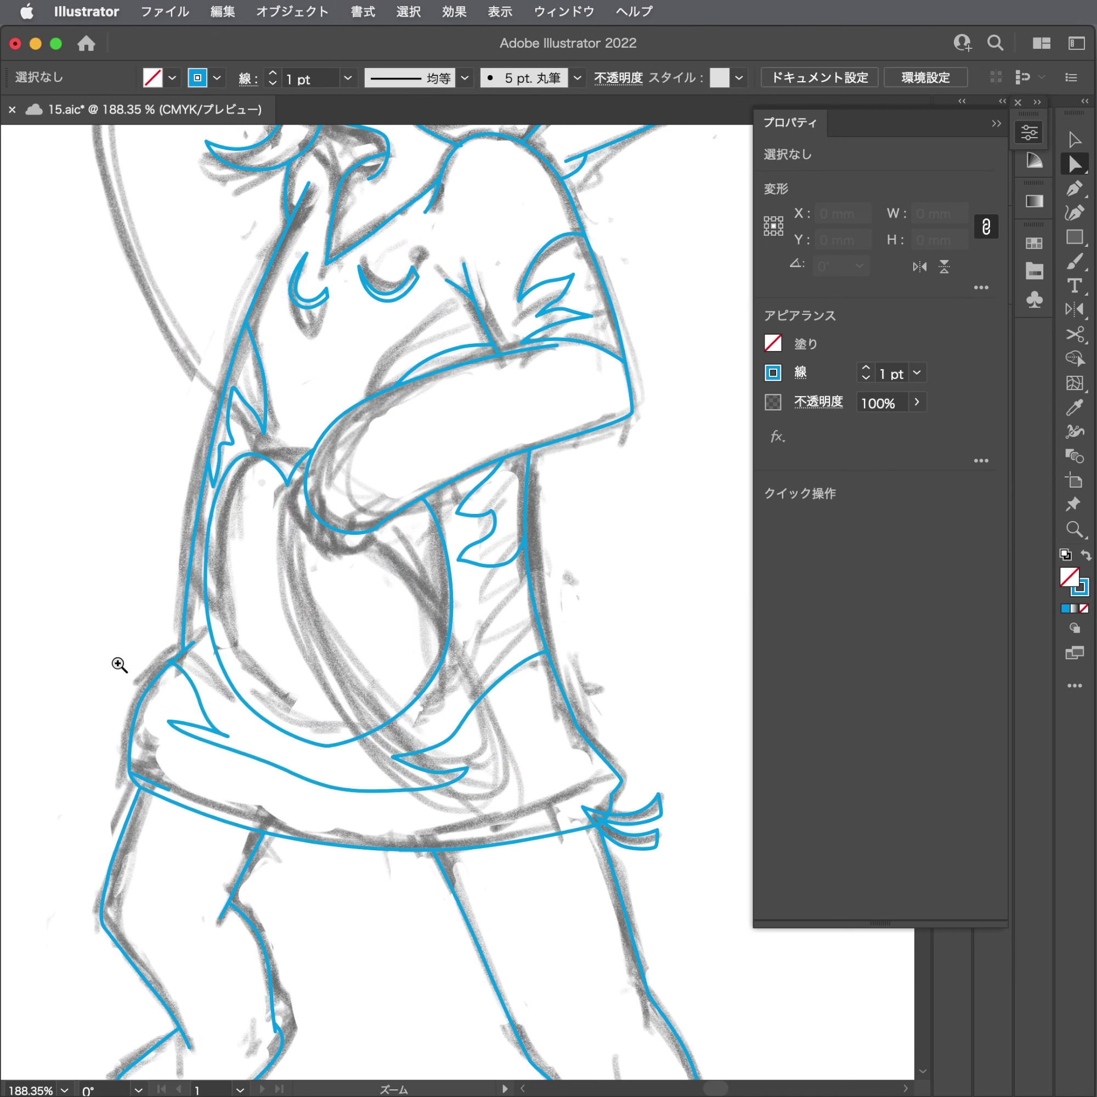
# Reshape the ribbon's tip anchor and lower curve near where it meets the outline.
pyautogui.moveTo(119, 664); pyautogui.dragTo(288, 673)
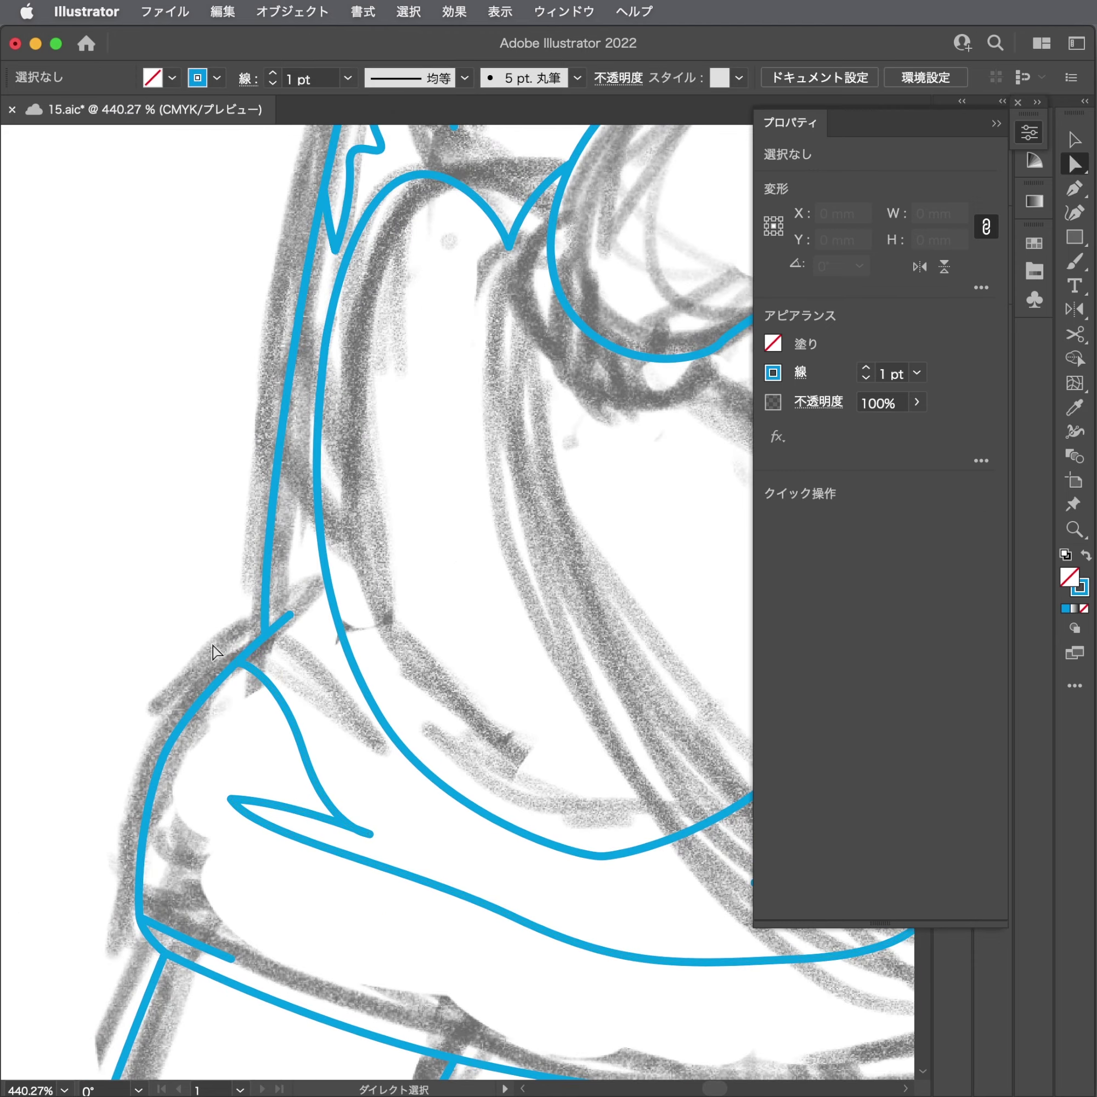
pyautogui.moveTo(213, 651); pyautogui.dragTo(490, 690)
pyautogui.click(279, 681)
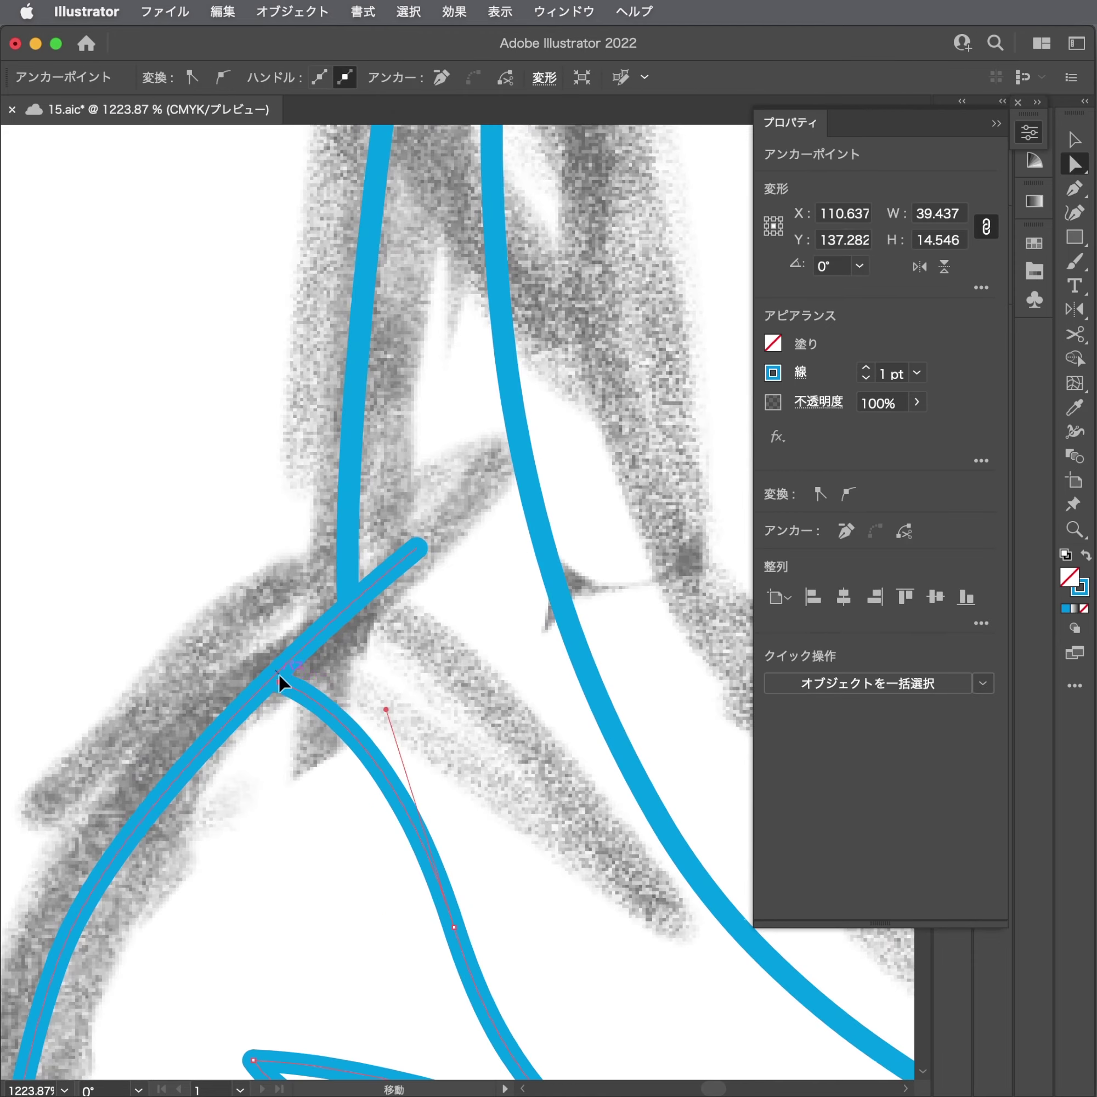
pyautogui.moveTo(278, 674); pyautogui.dragTo(14, 779)
pyautogui.moveTo(458, 756)
pyautogui.mouseDown()
pyautogui.moveTo(273, 755)
pyautogui.moveTo(279, 692)
pyautogui.mouseUp()
pyautogui.click(311, 768)
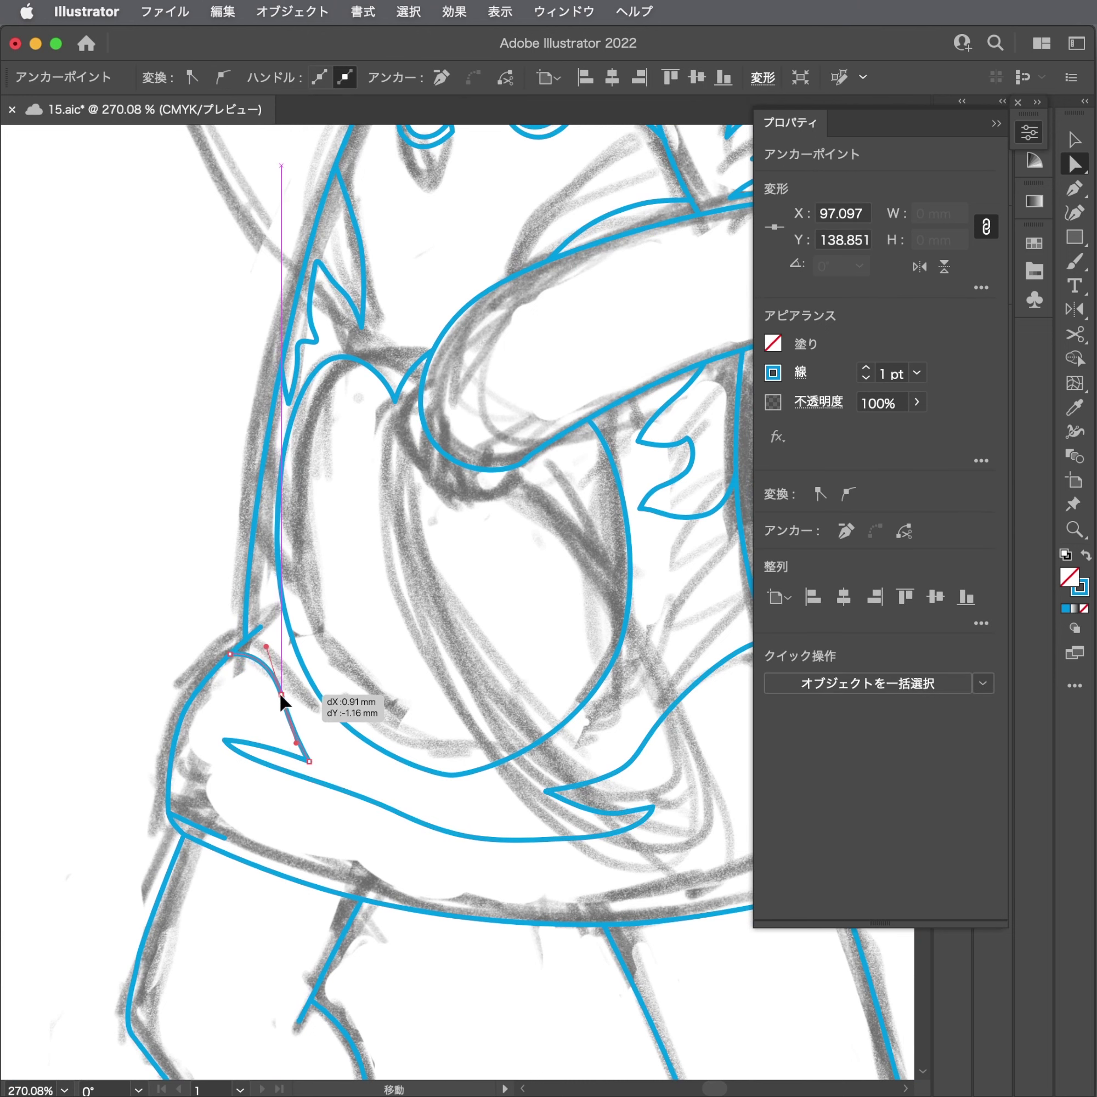
pyautogui.moveTo(398, 812); pyautogui.dragTo(375, 817)
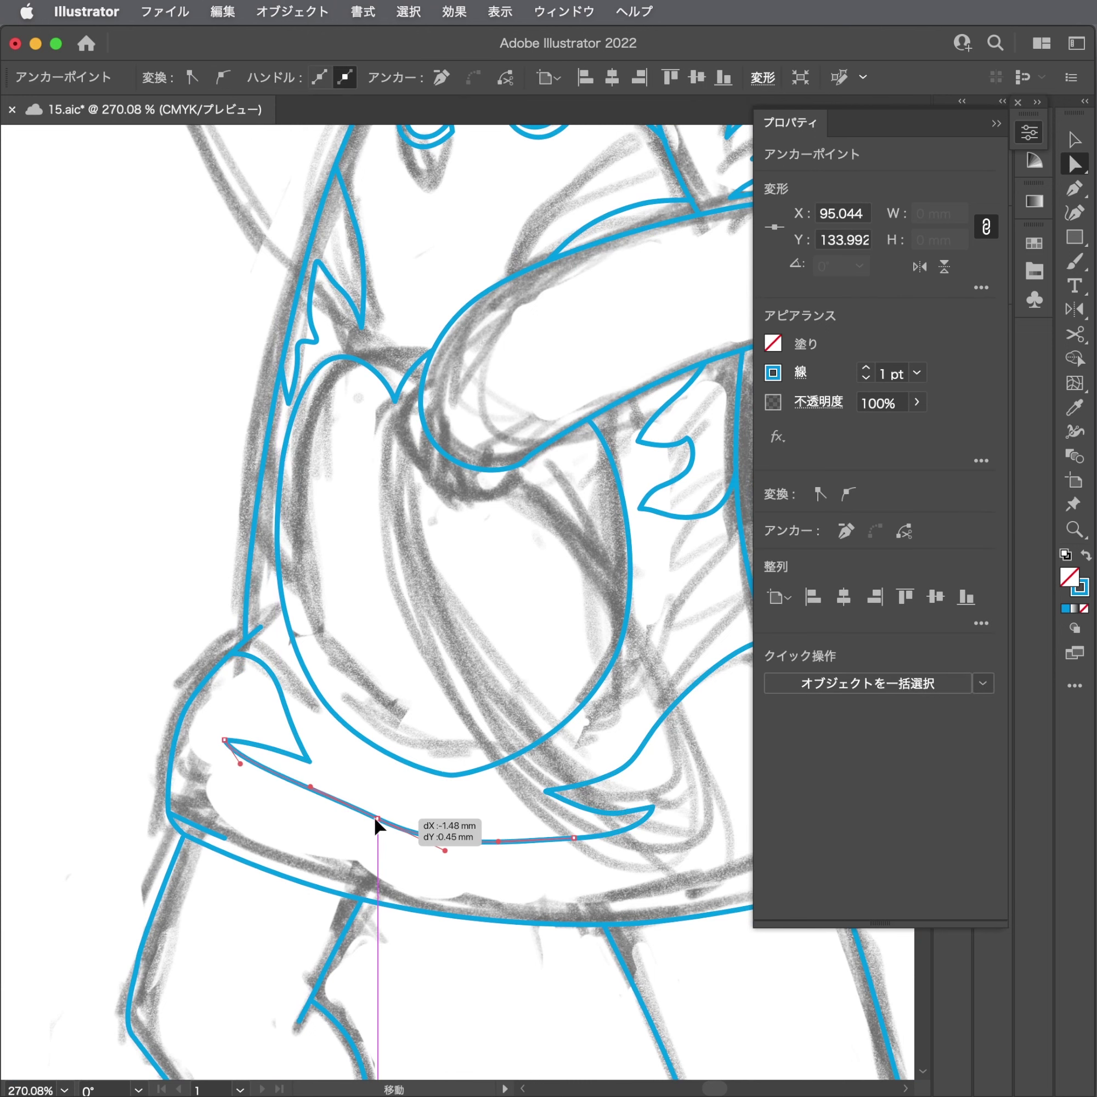
pyautogui.scroll(3, 230, 741)
pyautogui.moveTo(219, 752)
pyautogui.mouseDown()
pyautogui.moveTo(220, 723)
pyautogui.moveTo(238, 792)
pyautogui.mouseUp()
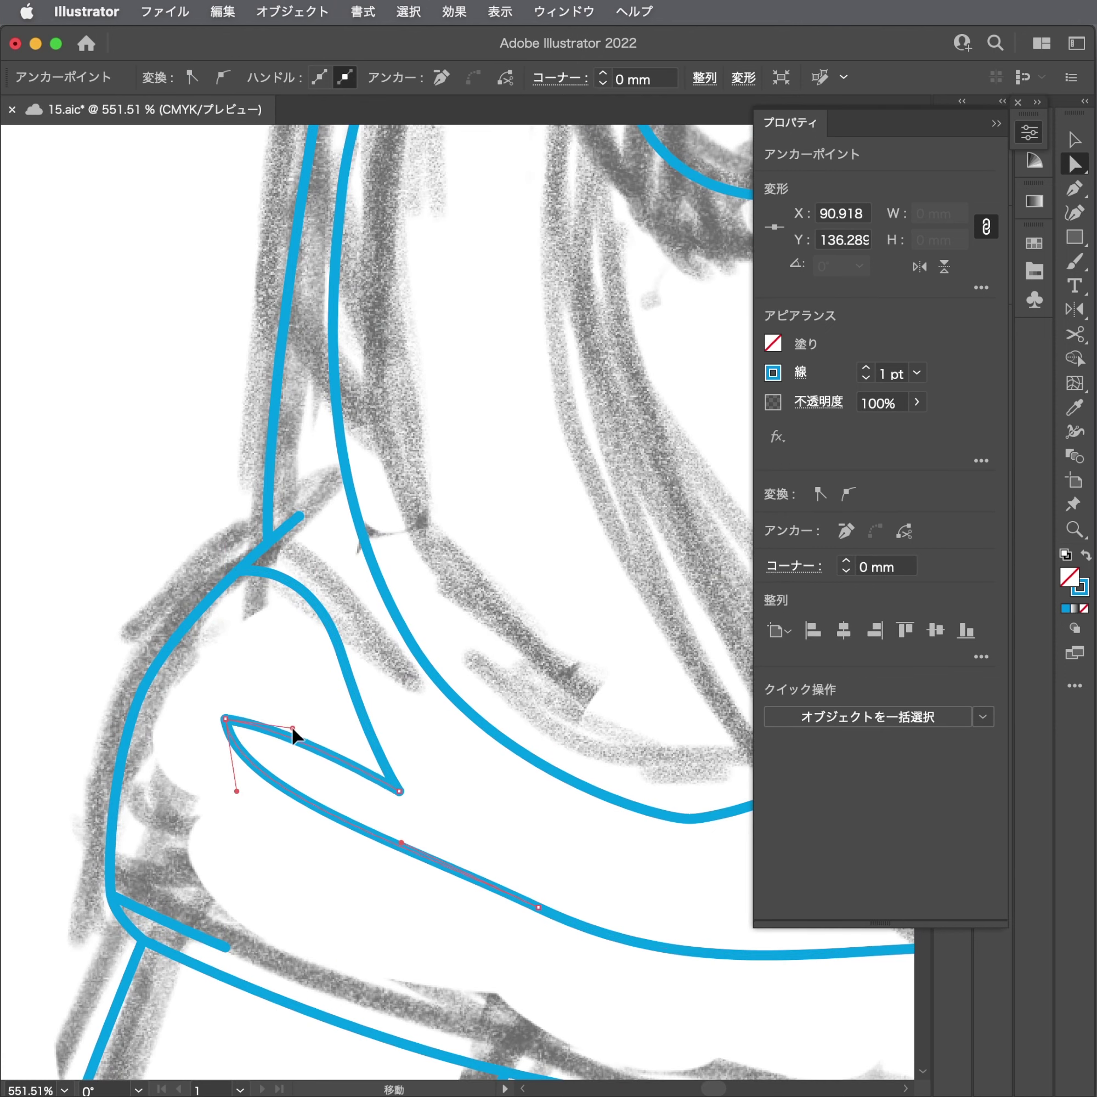
pyautogui.moveTo(292, 726)
pyautogui.mouseDown()
pyautogui.moveTo(224, 681)
pyautogui.moveTo(226, 666)
pyautogui.mouseUp()
pyautogui.scroll(-5, 248, 674)
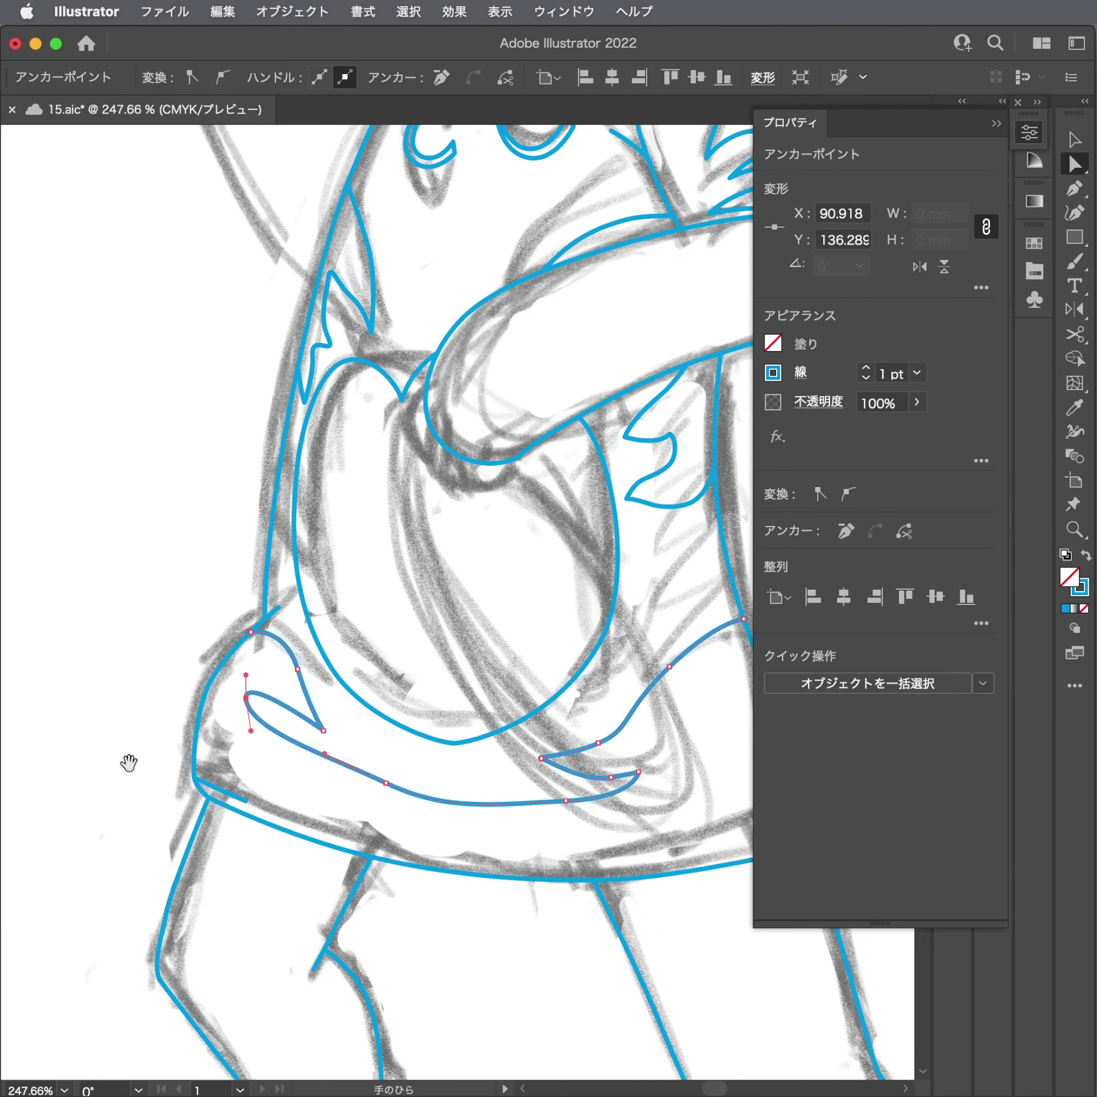
# Review the ribbon shape and adjust the anchor at its right tip.
pyautogui.click(291, 749)
pyautogui.click(286, 733)
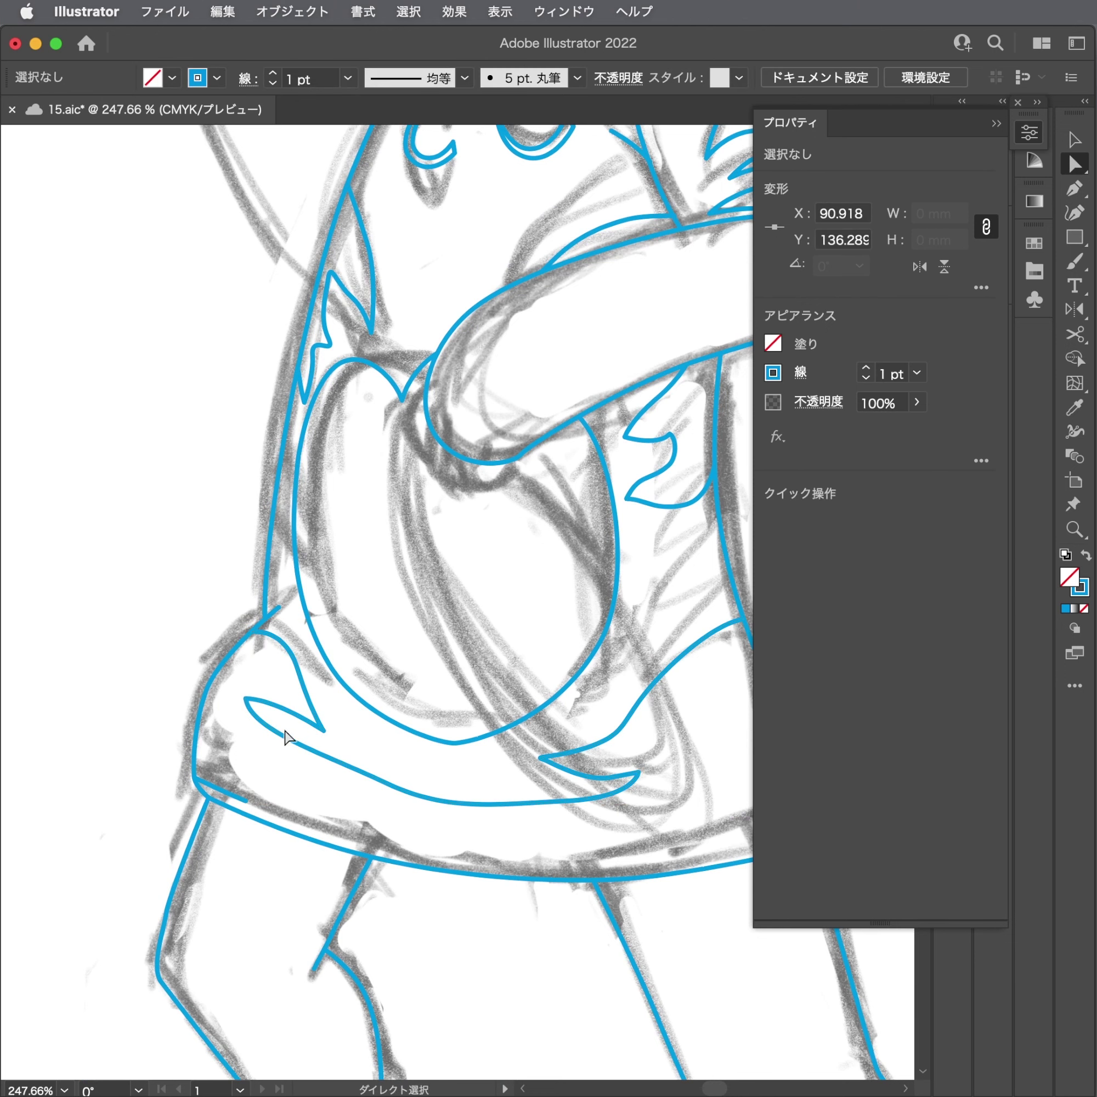
pyautogui.click(280, 717)
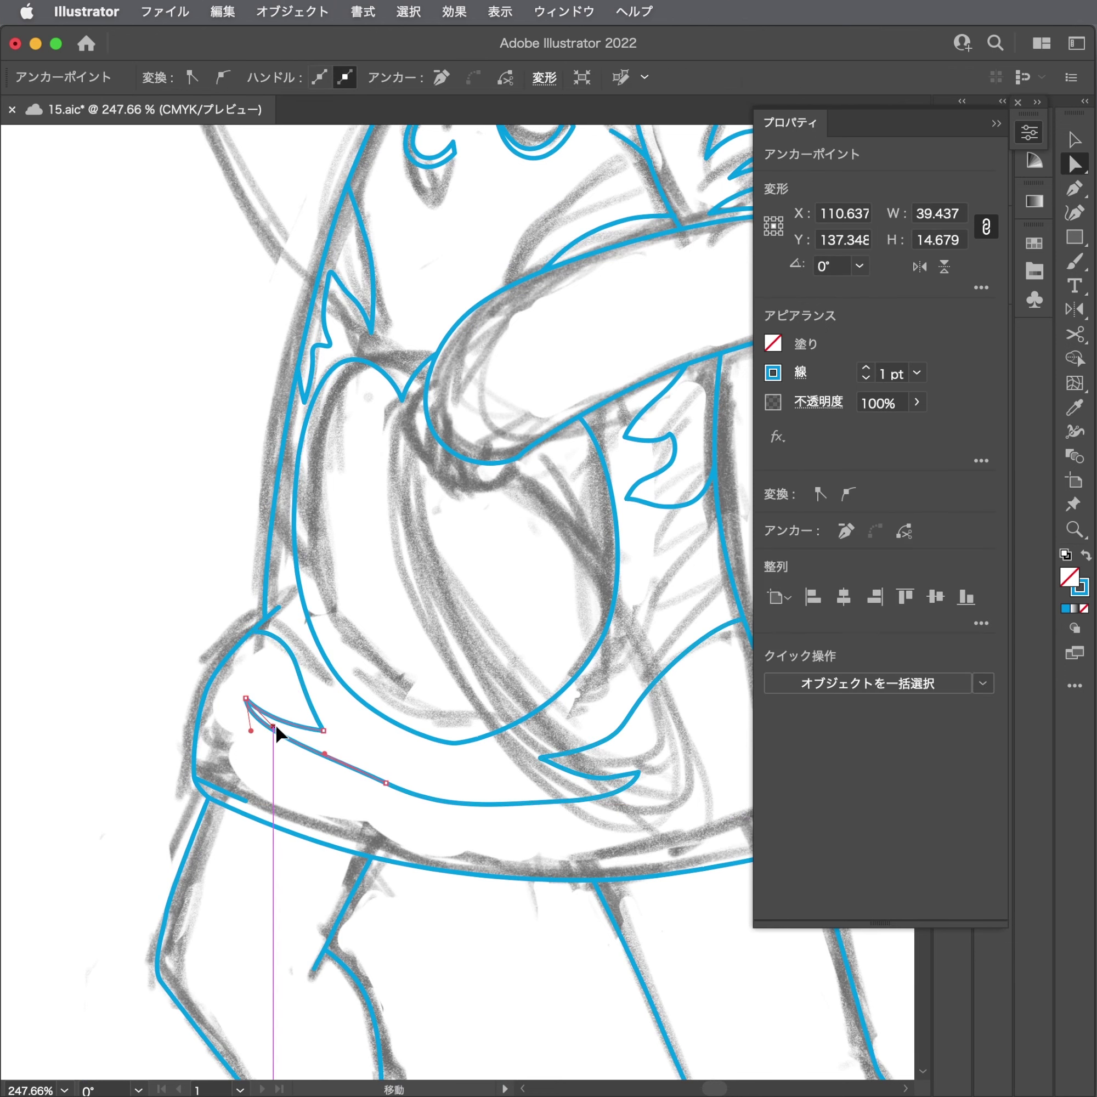
pyautogui.click(299, 749)
pyautogui.scroll(-2, 362, 774)
pyautogui.scroll(-2, 362, 774)
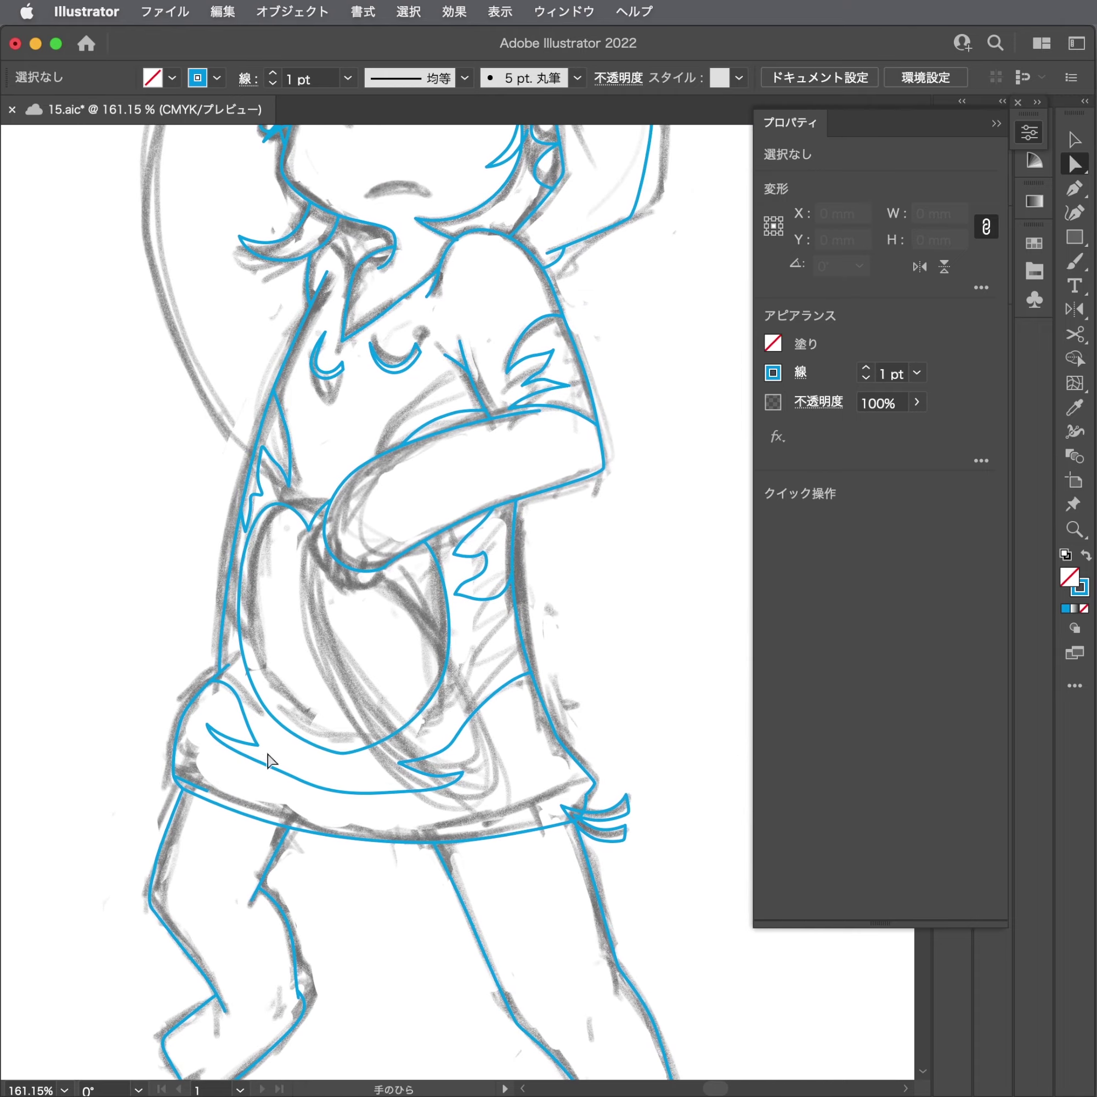
pyautogui.moveTo(463, 778); pyautogui.dragTo(453, 773)
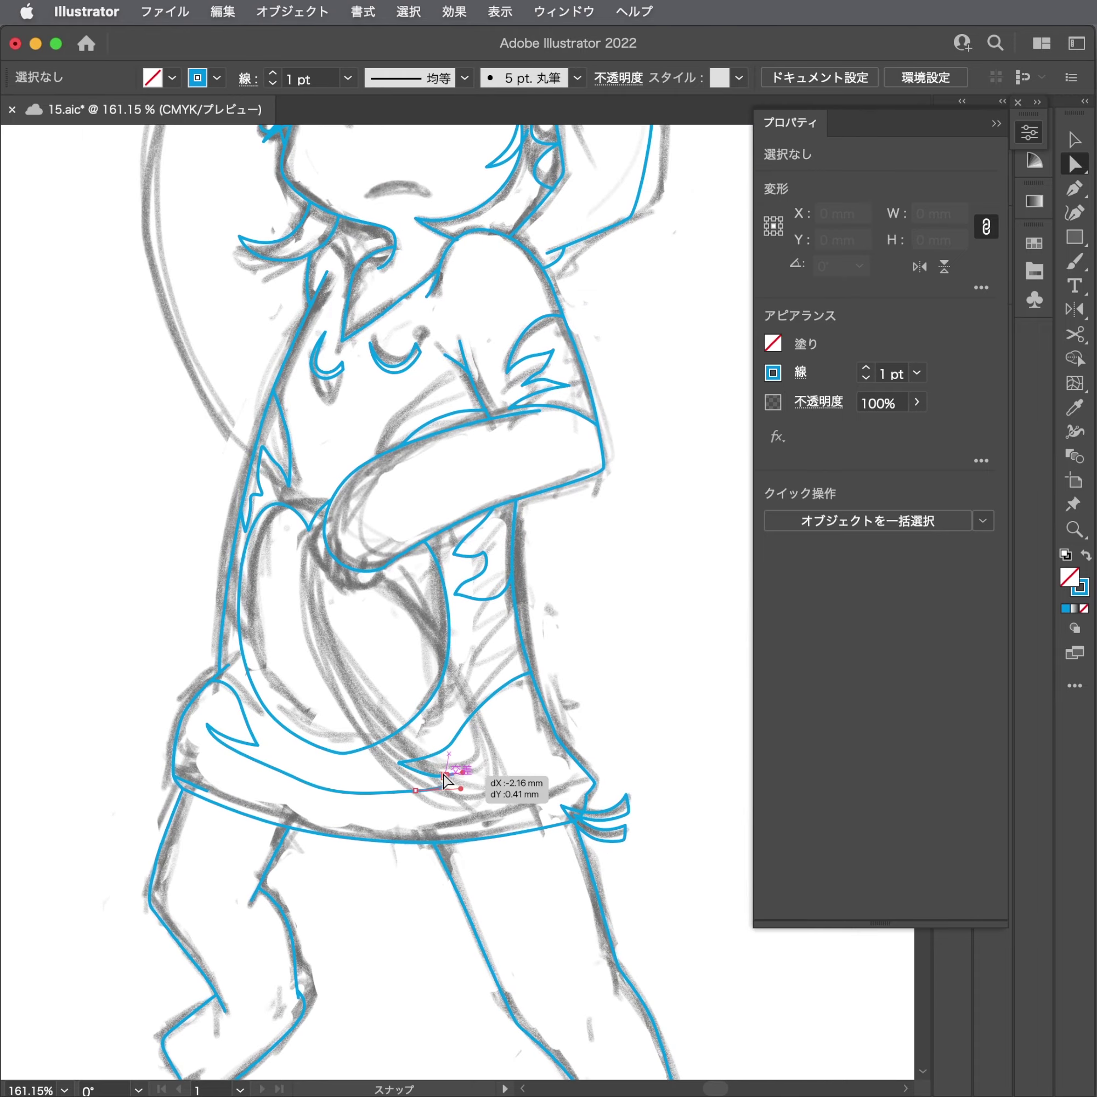
pyautogui.scroll(8, 453, 774)
pyautogui.scroll(2, 576, 784)
# Move the ribbon's left tip anchor to sharpen its point.
pyautogui.press('p')
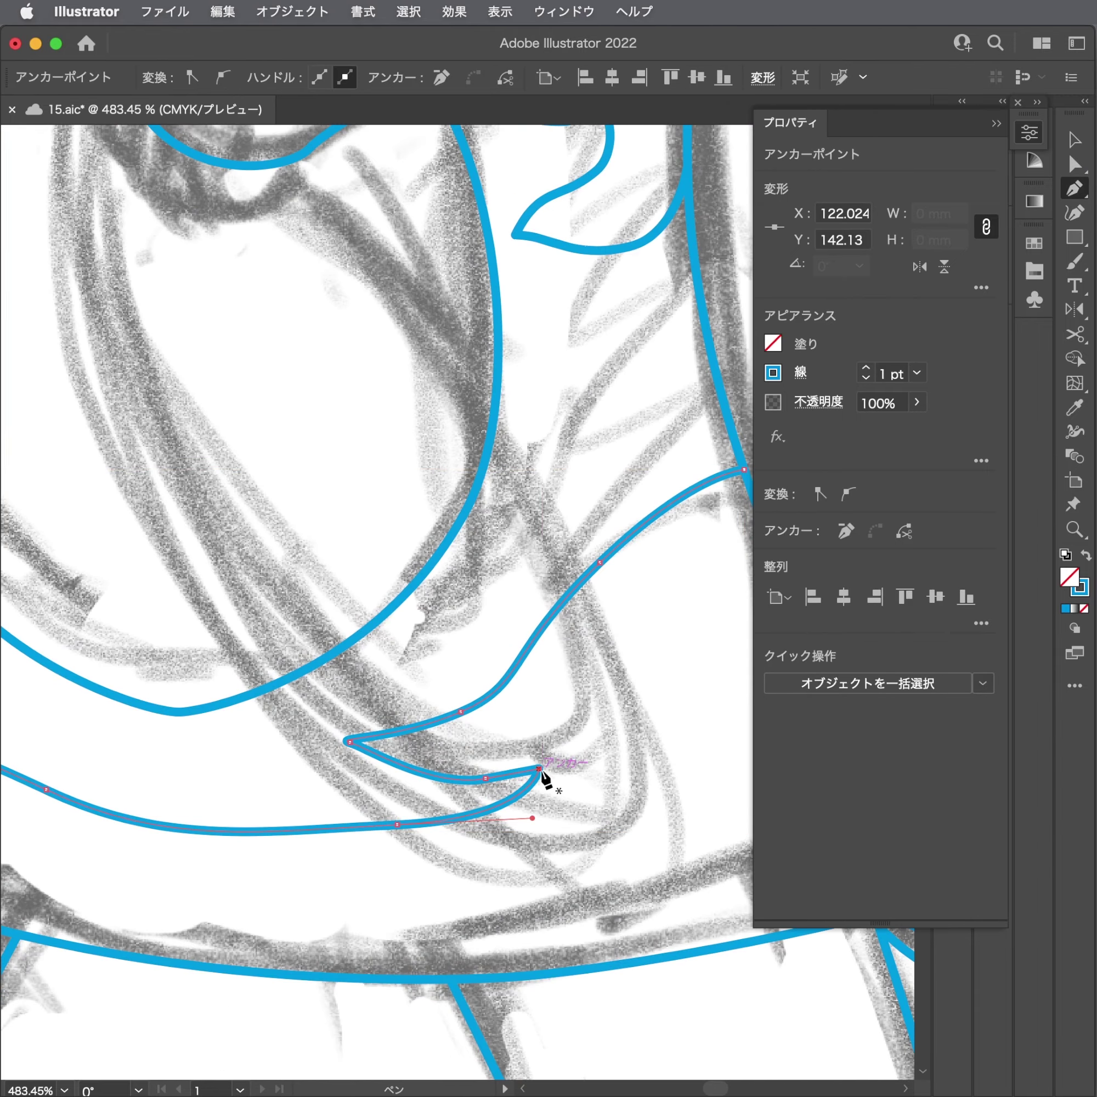
pyautogui.hscroll(-3, 544, 778)
pyautogui.press('a')
pyautogui.click(612, 746)
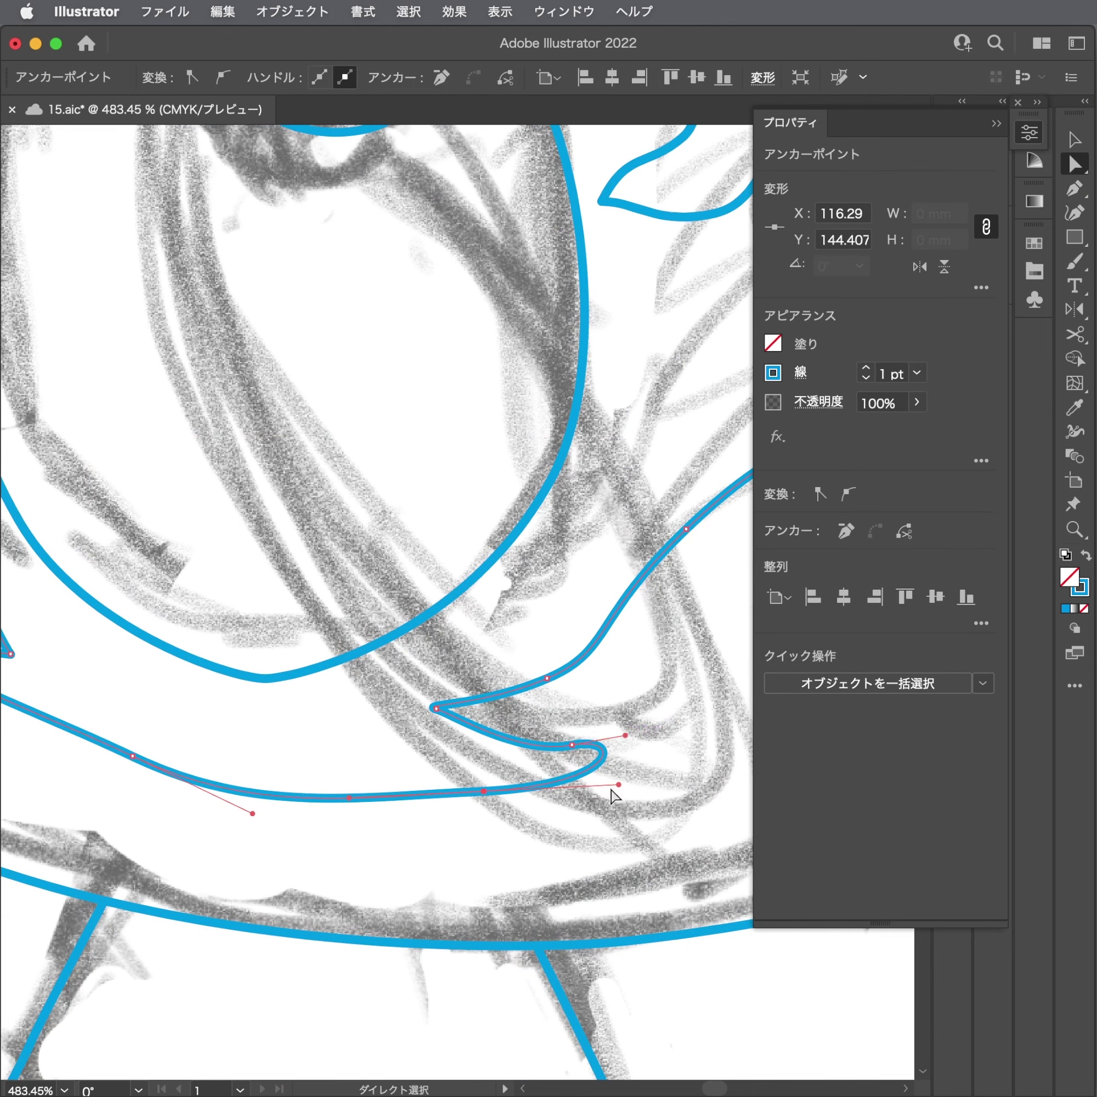
pyautogui.click(583, 762)
pyautogui.hscroll(-5, 370, 712)
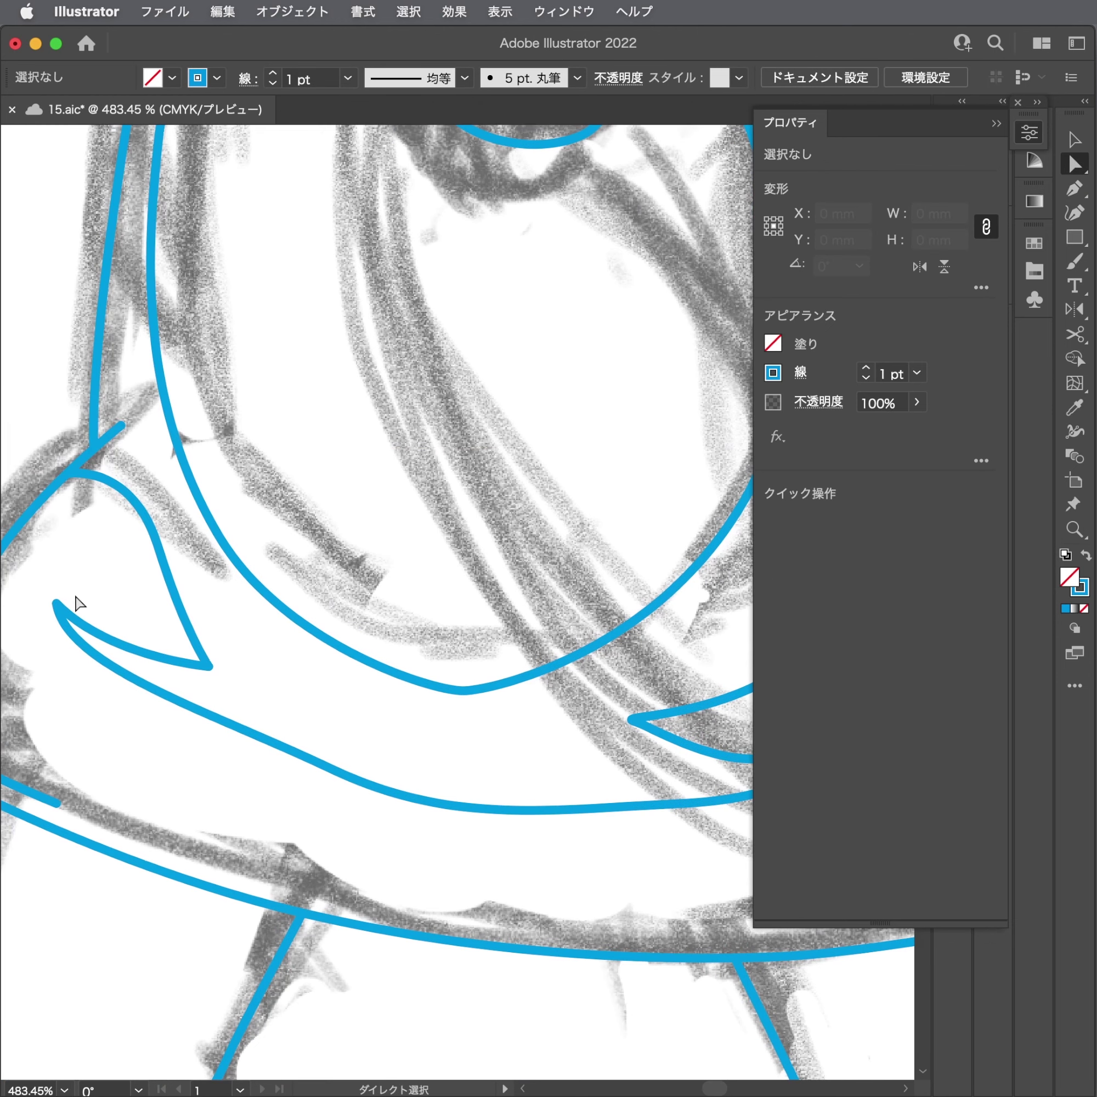
pyautogui.click(55, 604)
pyautogui.press('p')
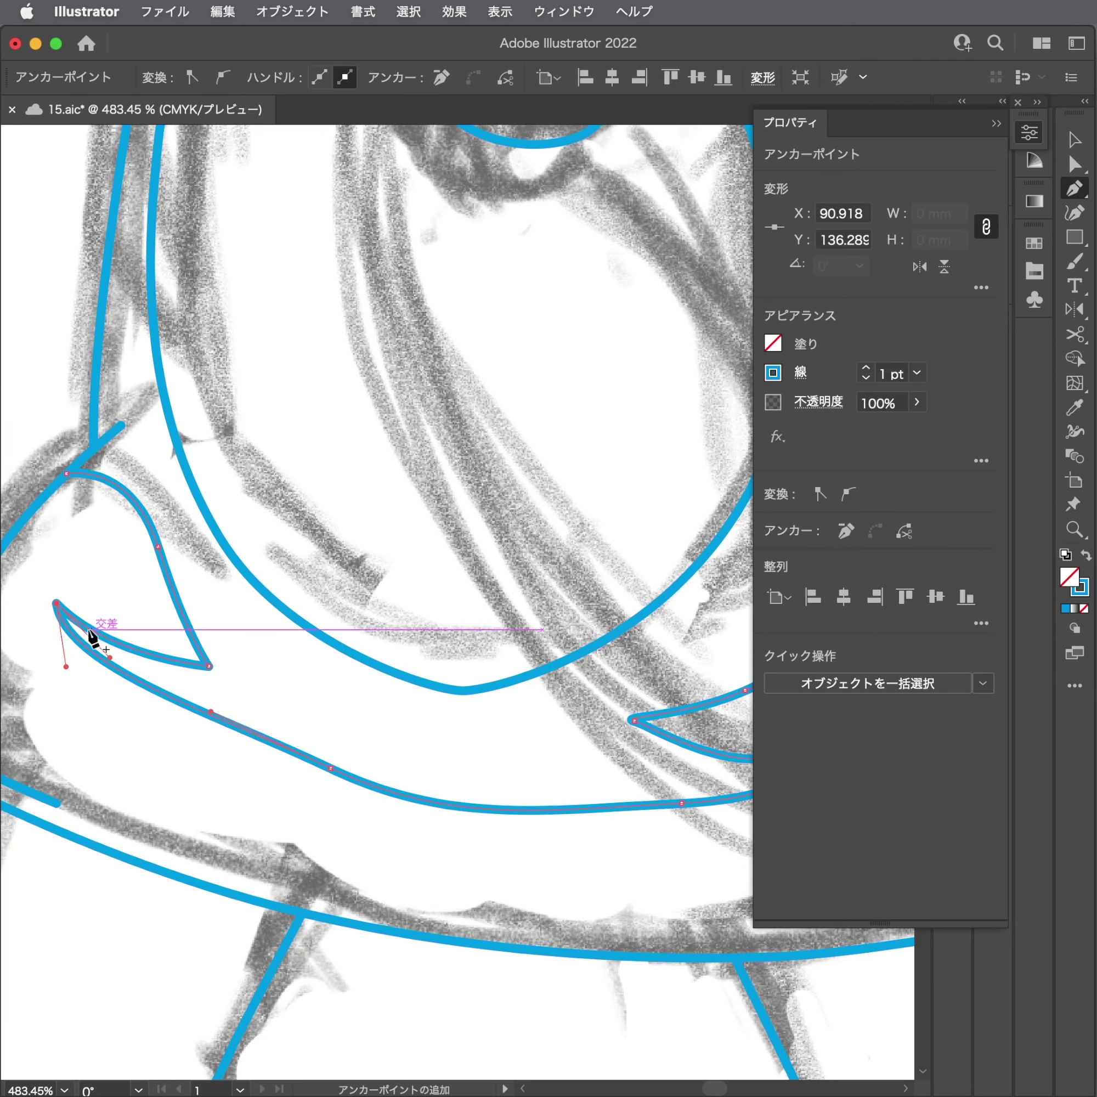
pyautogui.press('a')
pyautogui.moveTo(56, 603)
pyautogui.mouseDown()
pyautogui.moveTo(89, 628)
pyautogui.moveTo(80, 666)
pyautogui.moveTo(113, 615)
pyautogui.moveTo(43, 650)
pyautogui.mouseUp()
pyautogui.scroll(-3, 167, 660)
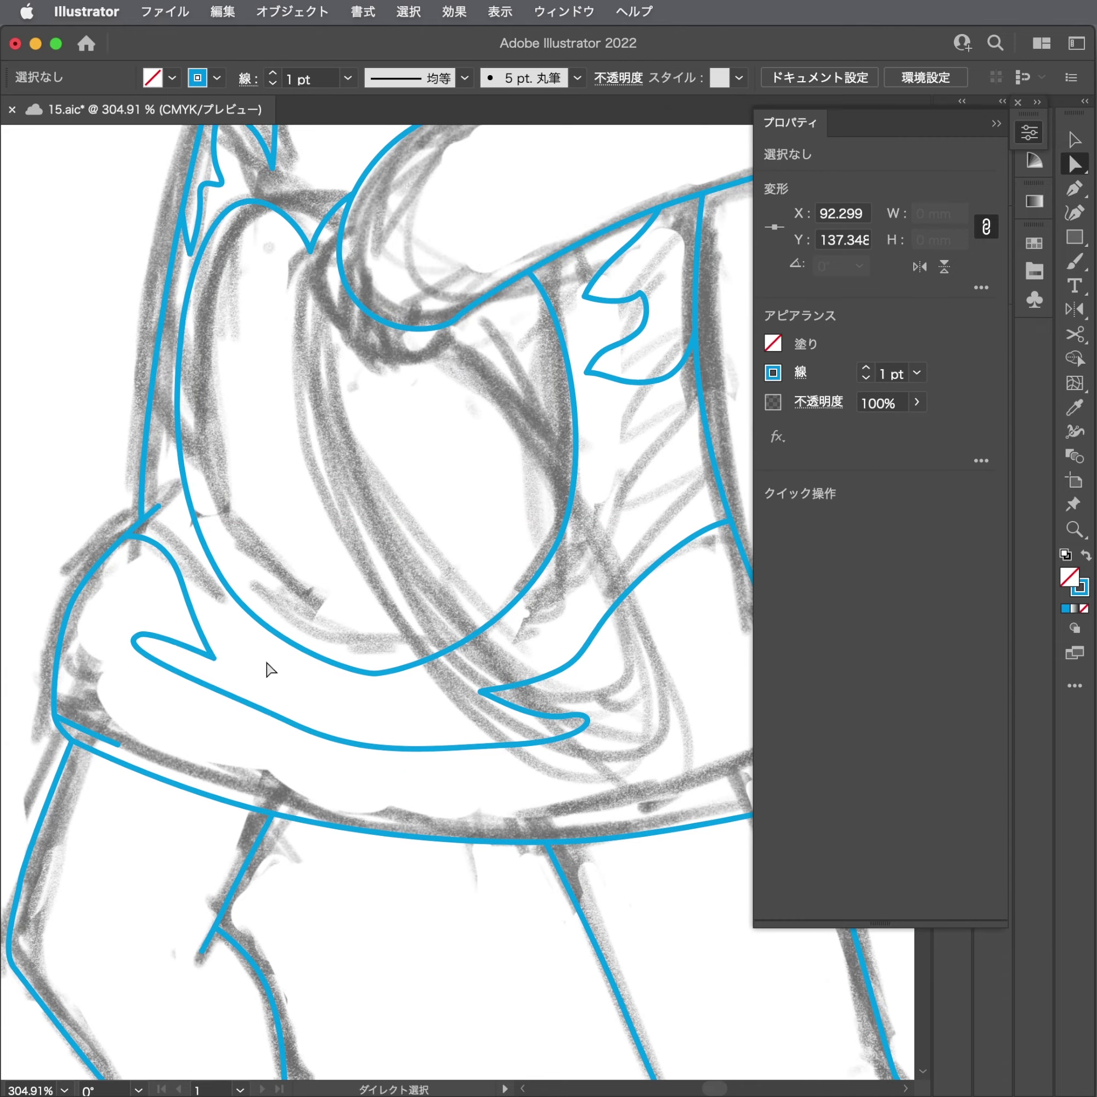
pyautogui.scroll(-5, 107, 749)
pyautogui.scroll(-2, 108, 749)
# Save the file, then shift the front leg's ankle anchor right to smooth its curve.
pyautogui.hotkey('ctrl', 's')
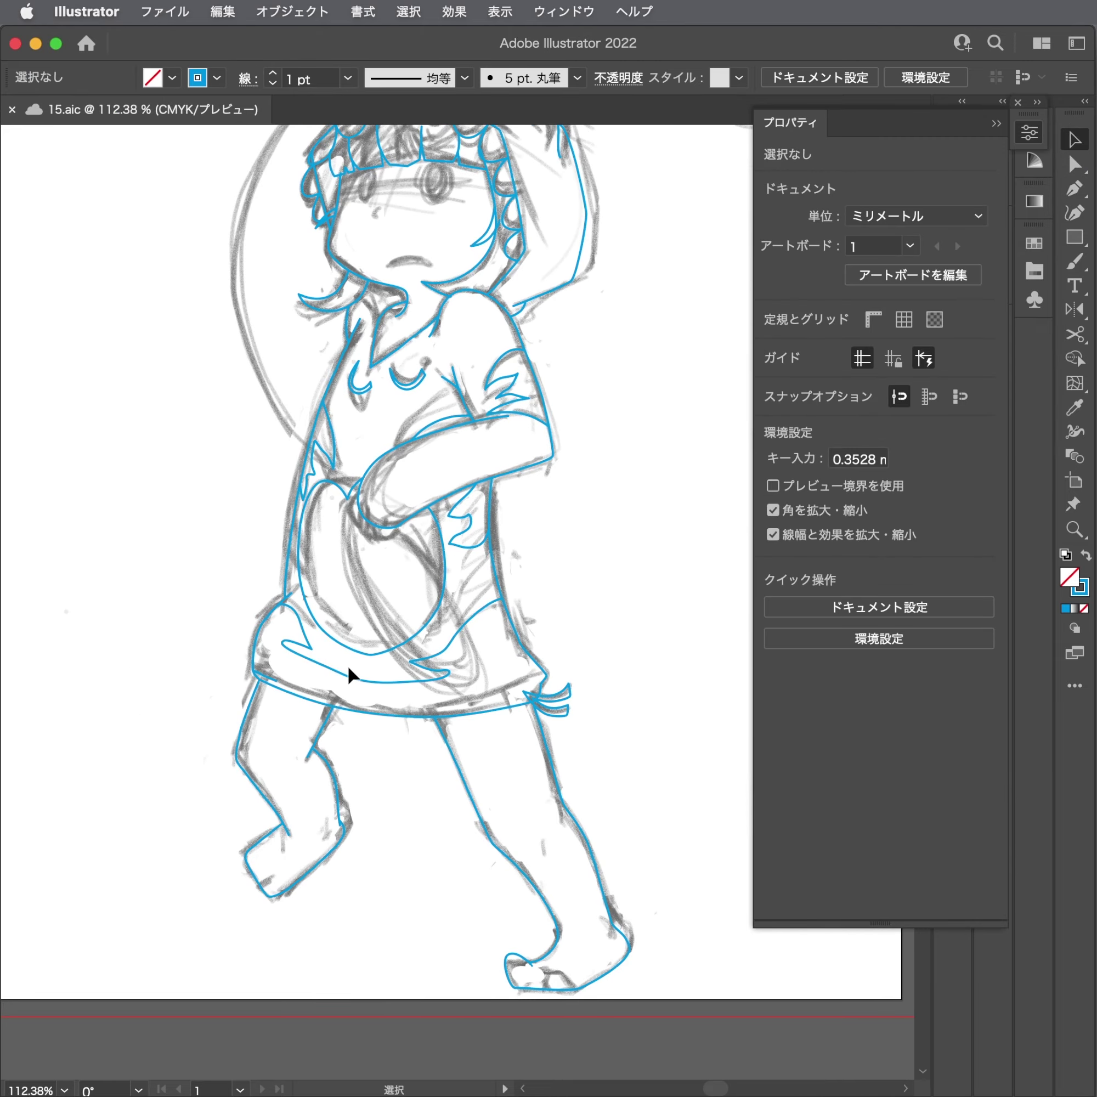
pyautogui.moveTo(414, 720); pyautogui.dragTo(357, 625)
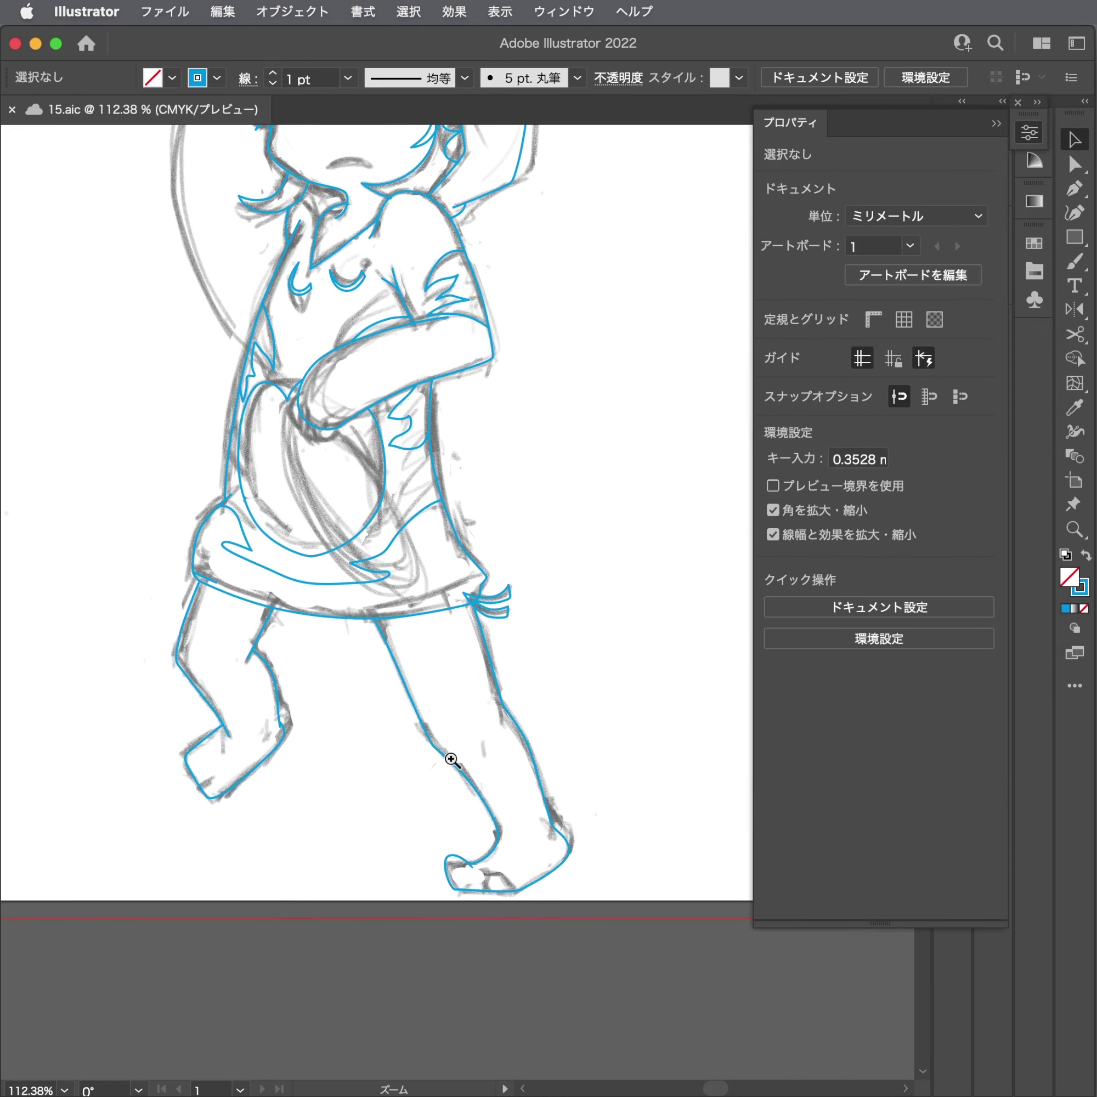
pyautogui.moveTo(465, 822); pyautogui.dragTo(709, 820)
pyautogui.press('a')
pyautogui.click(527, 847)
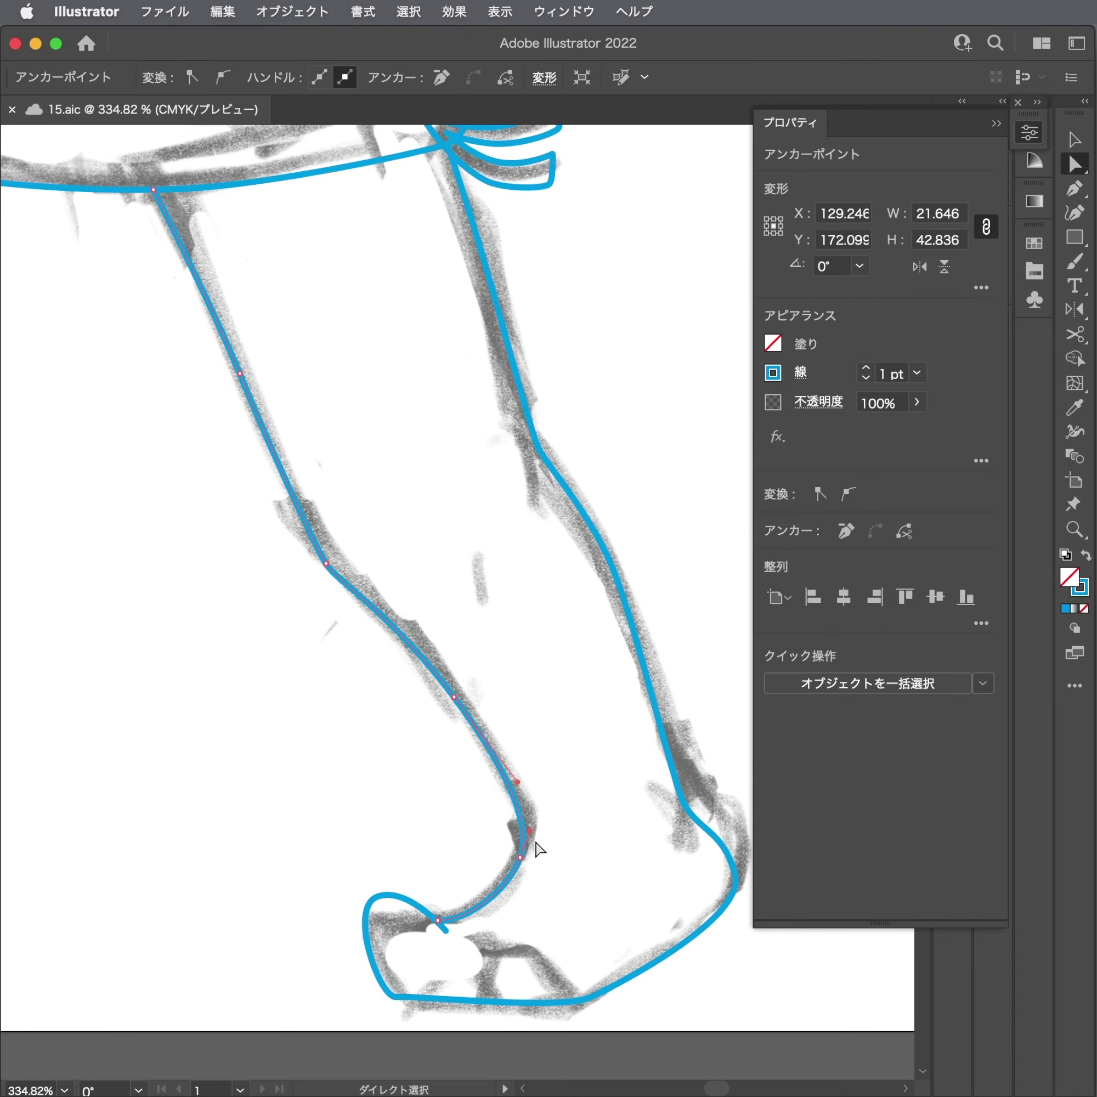
pyautogui.moveTo(520, 859); pyautogui.dragTo(550, 860)
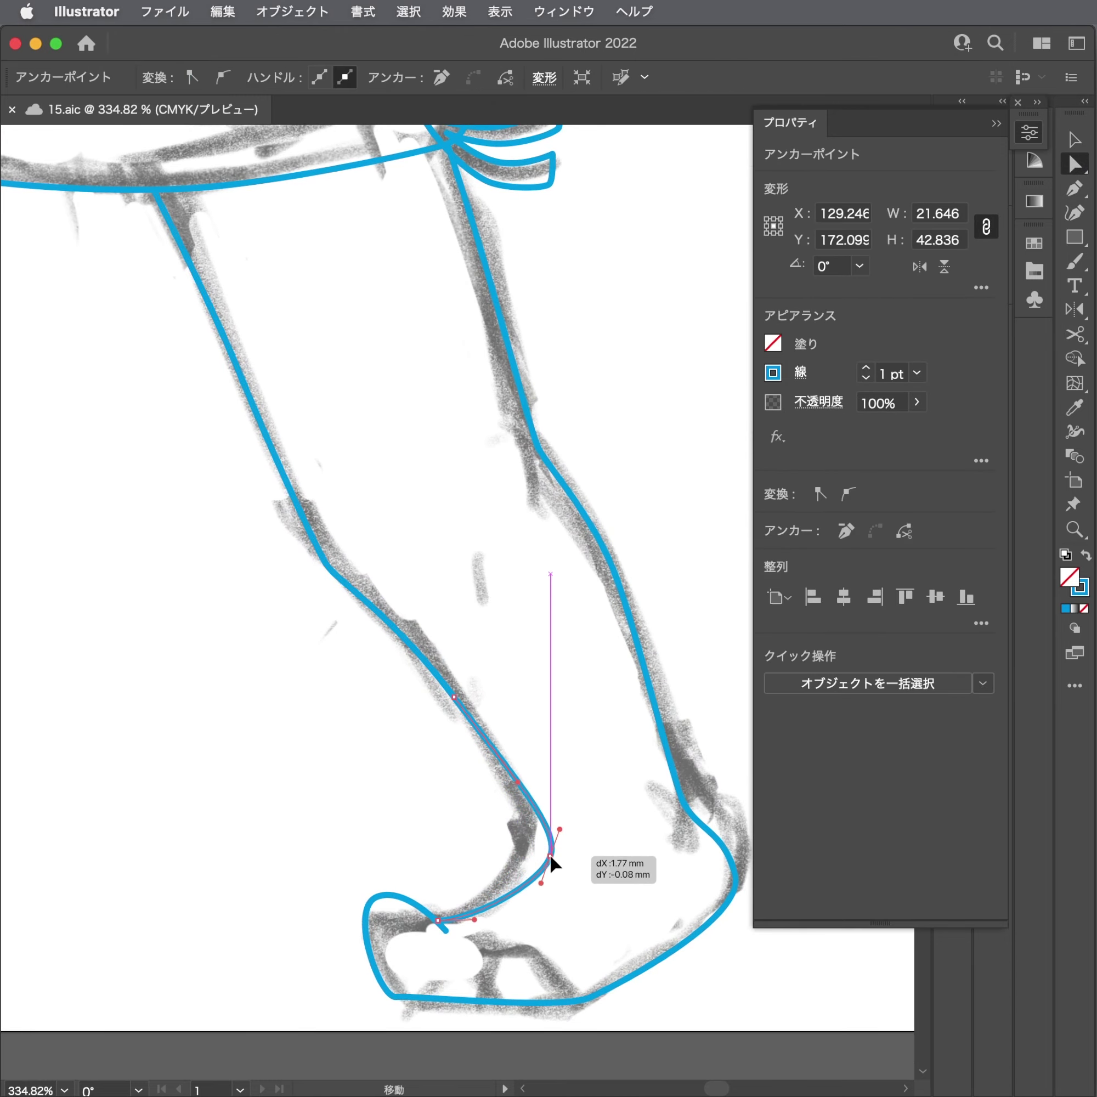
pyautogui.moveTo(550, 856); pyautogui.dragTo(560, 855)
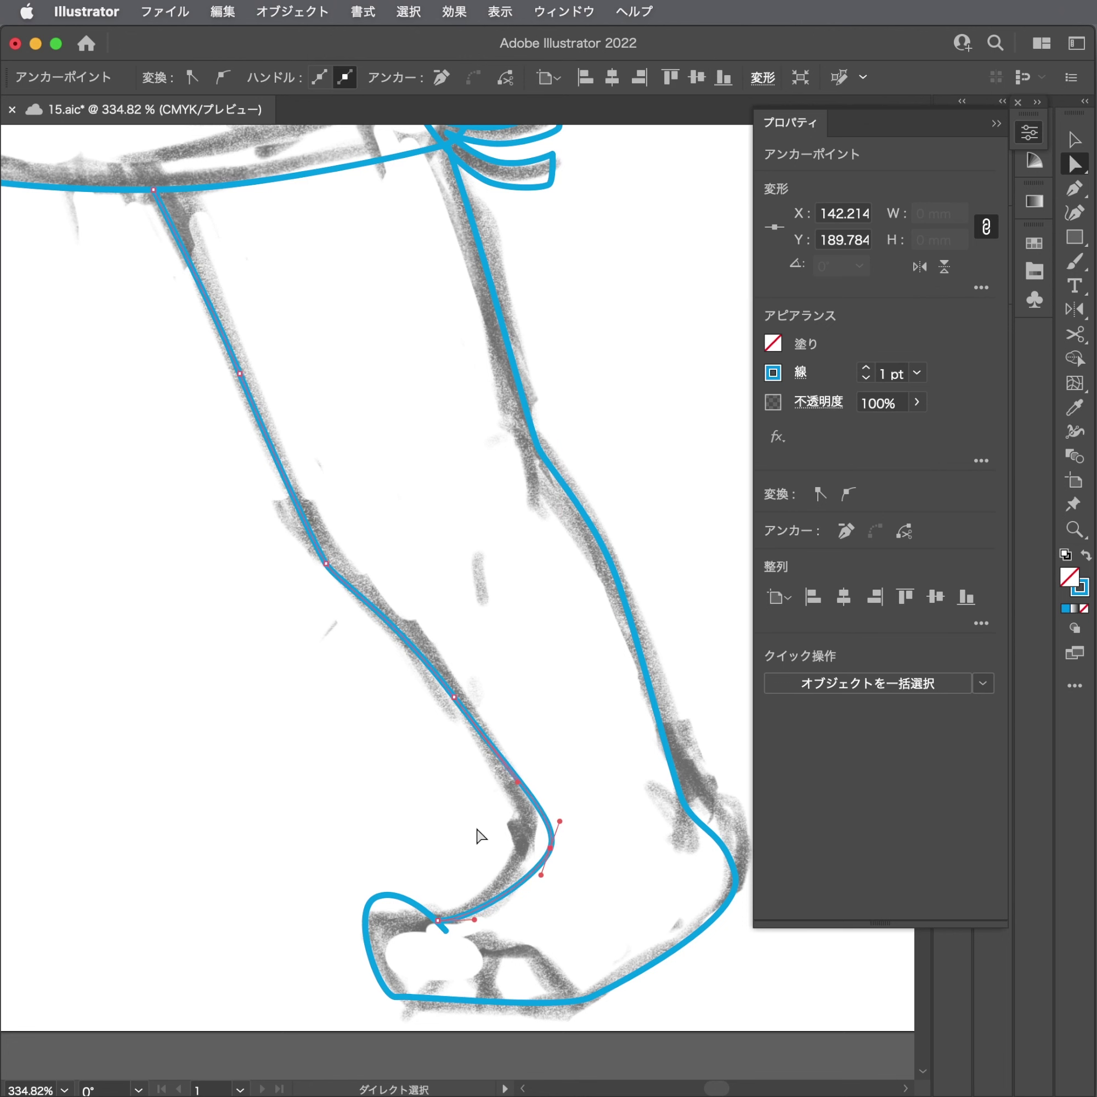
# Reshape the other foot's outline where the foot meets the leg.
pyautogui.moveTo(480, 832); pyautogui.dragTo(819, 862)
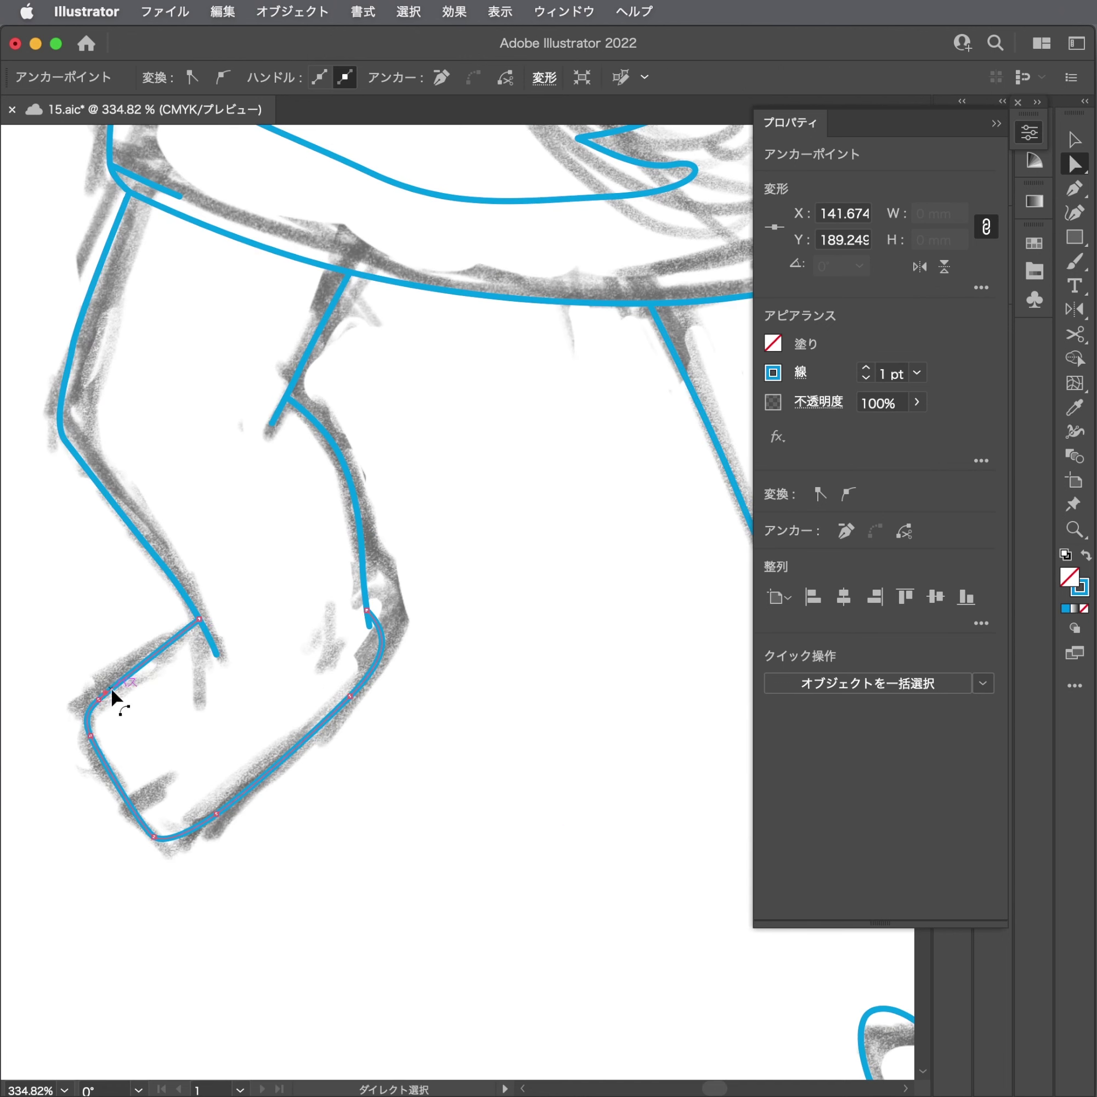
pyautogui.moveTo(93, 740); pyautogui.dragTo(128, 729)
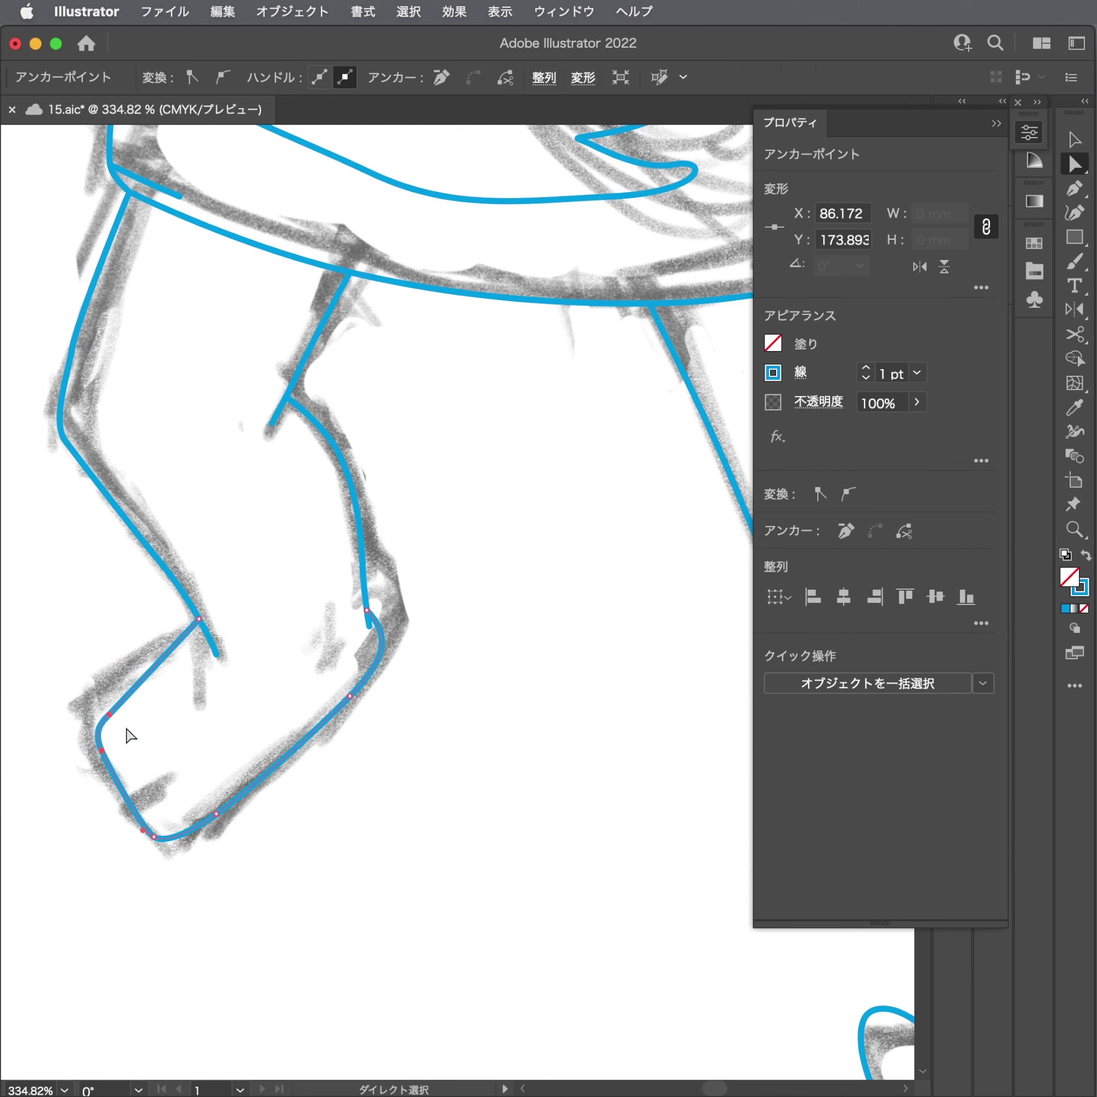
pyautogui.click(176, 647)
pyautogui.hotkey('shift', 'c')
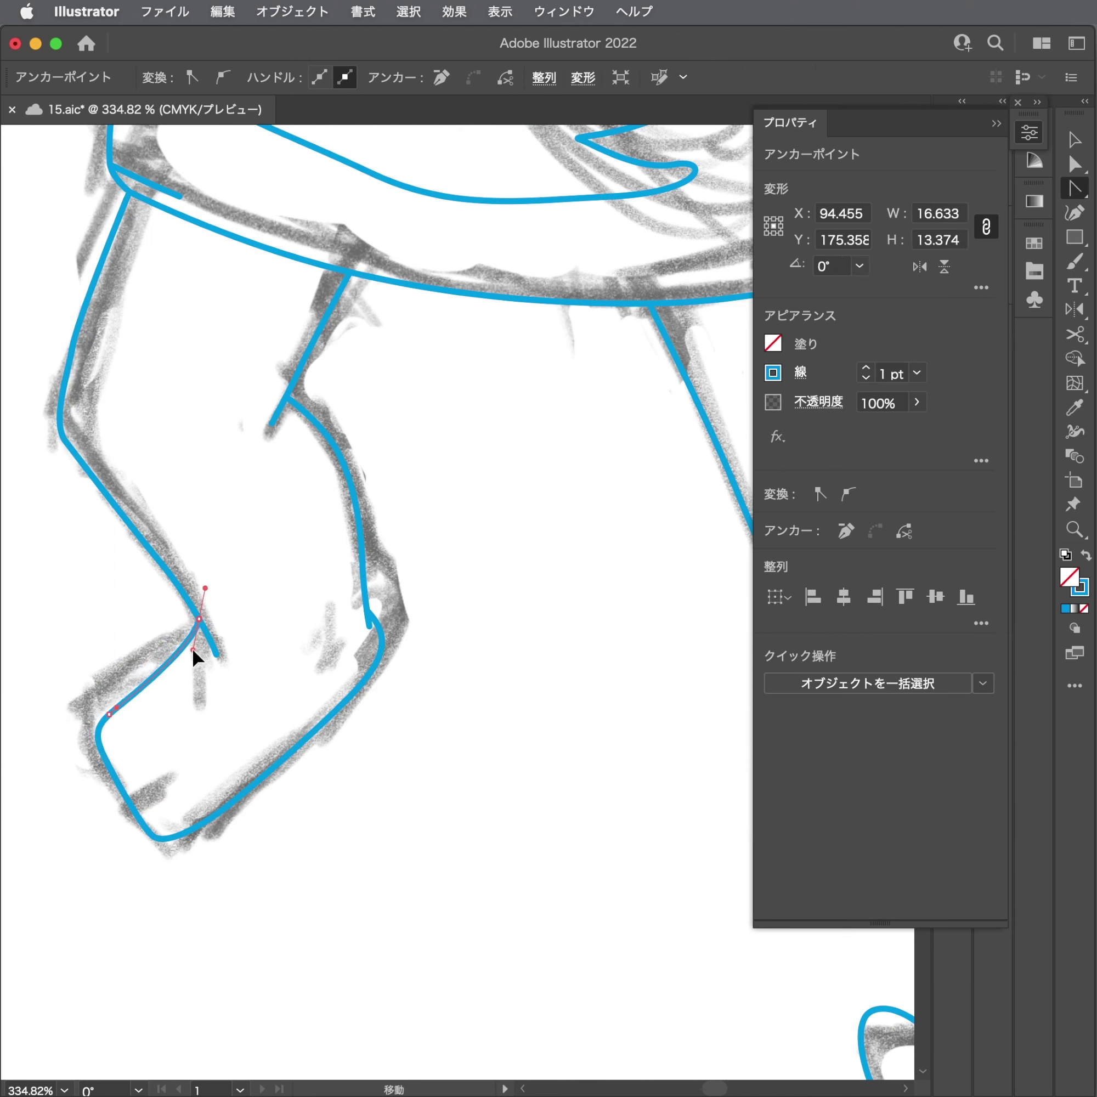
pyautogui.press('a')
pyautogui.moveTo(198, 618); pyautogui.dragTo(207, 635)
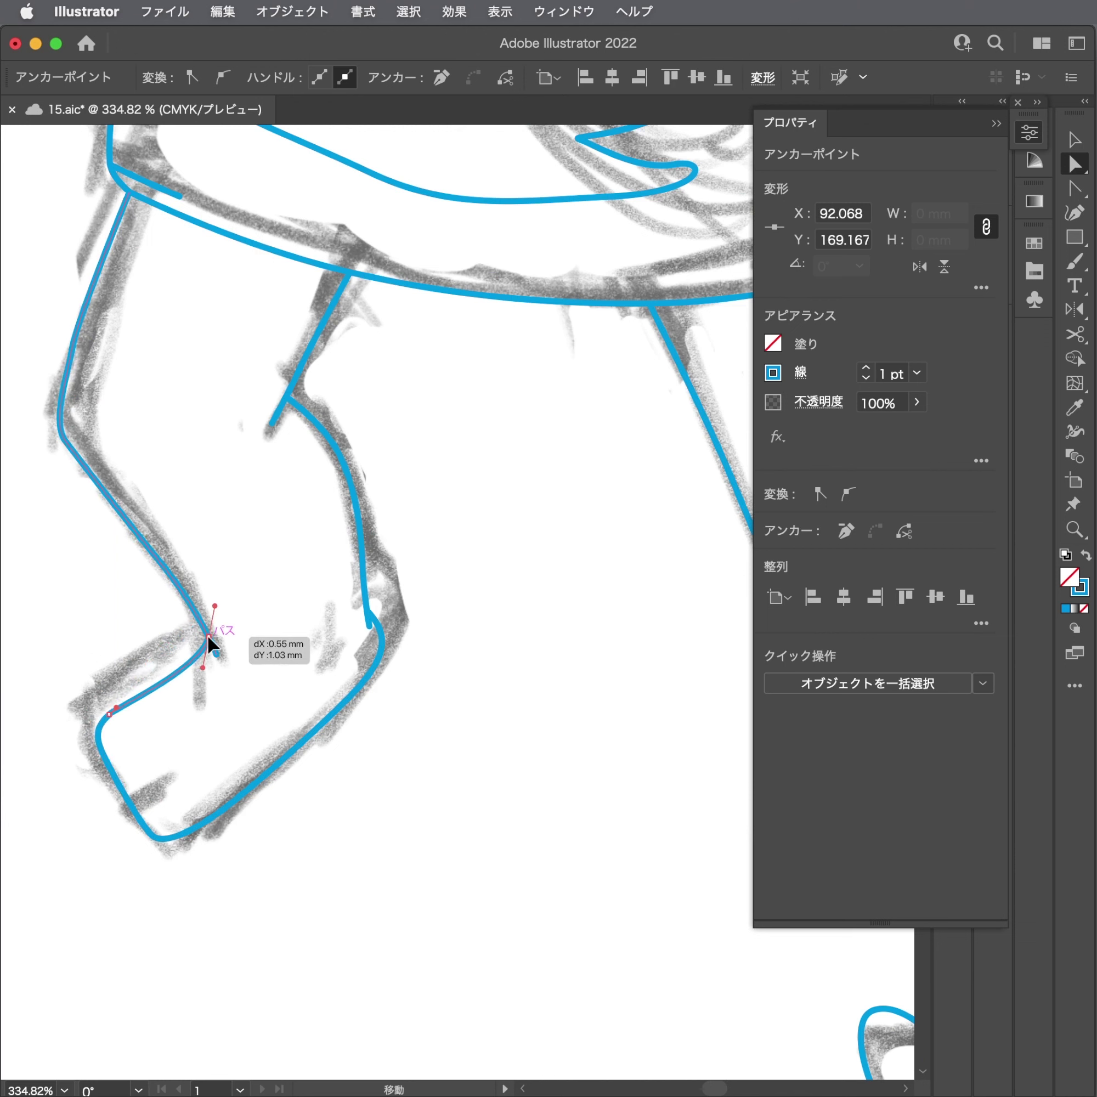
pyautogui.click(306, 649)
pyautogui.scroll(-1, 429, 654)
pyautogui.scroll(-5, 429, 654)
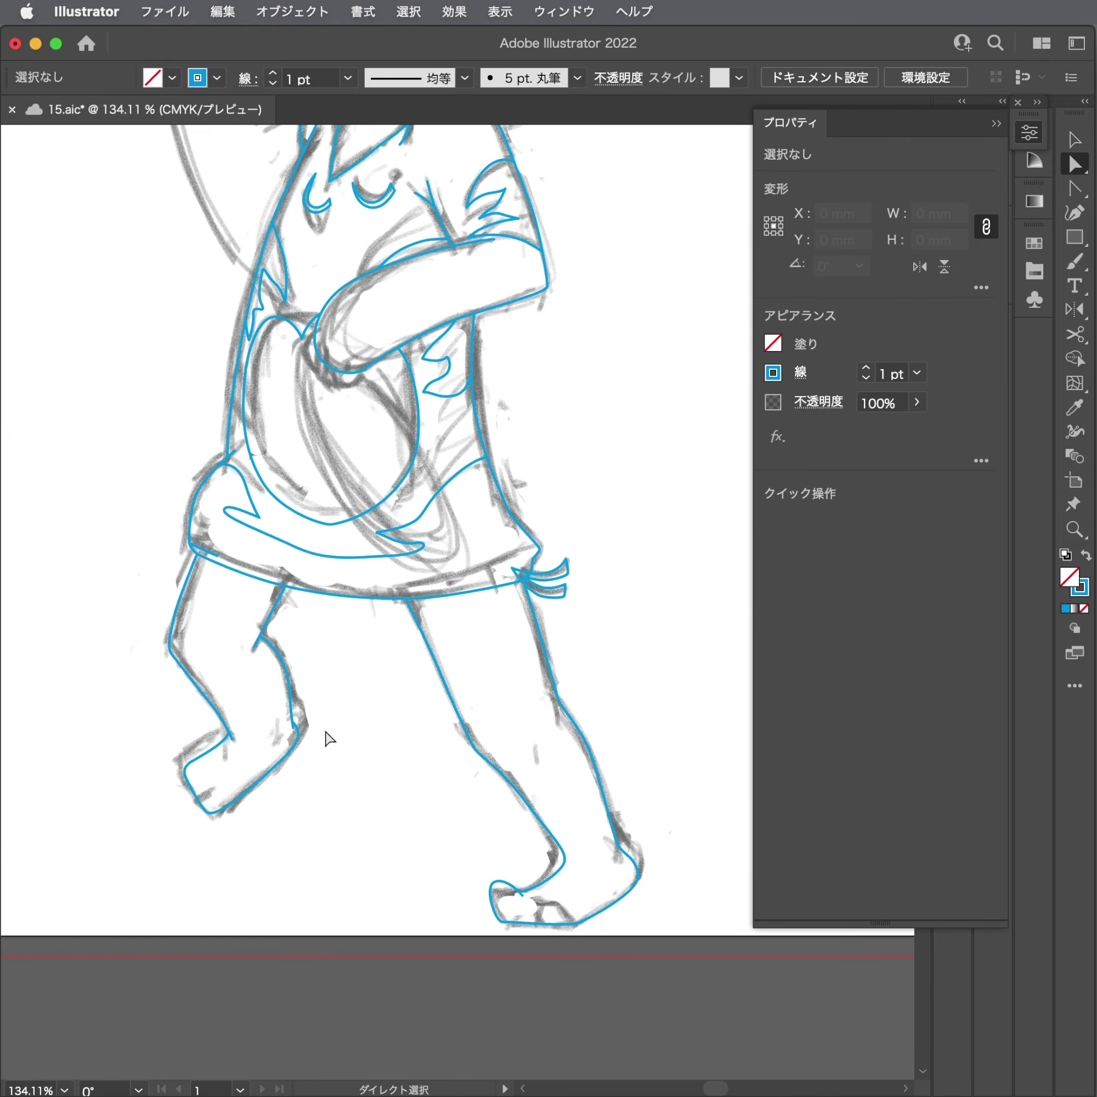
pyautogui.scroll(5, 290, 745)
pyautogui.scroll(2, 549, 717)
# Move the inner leg line's end point so it stops just above the foot curve.
pyautogui.click(394, 599)
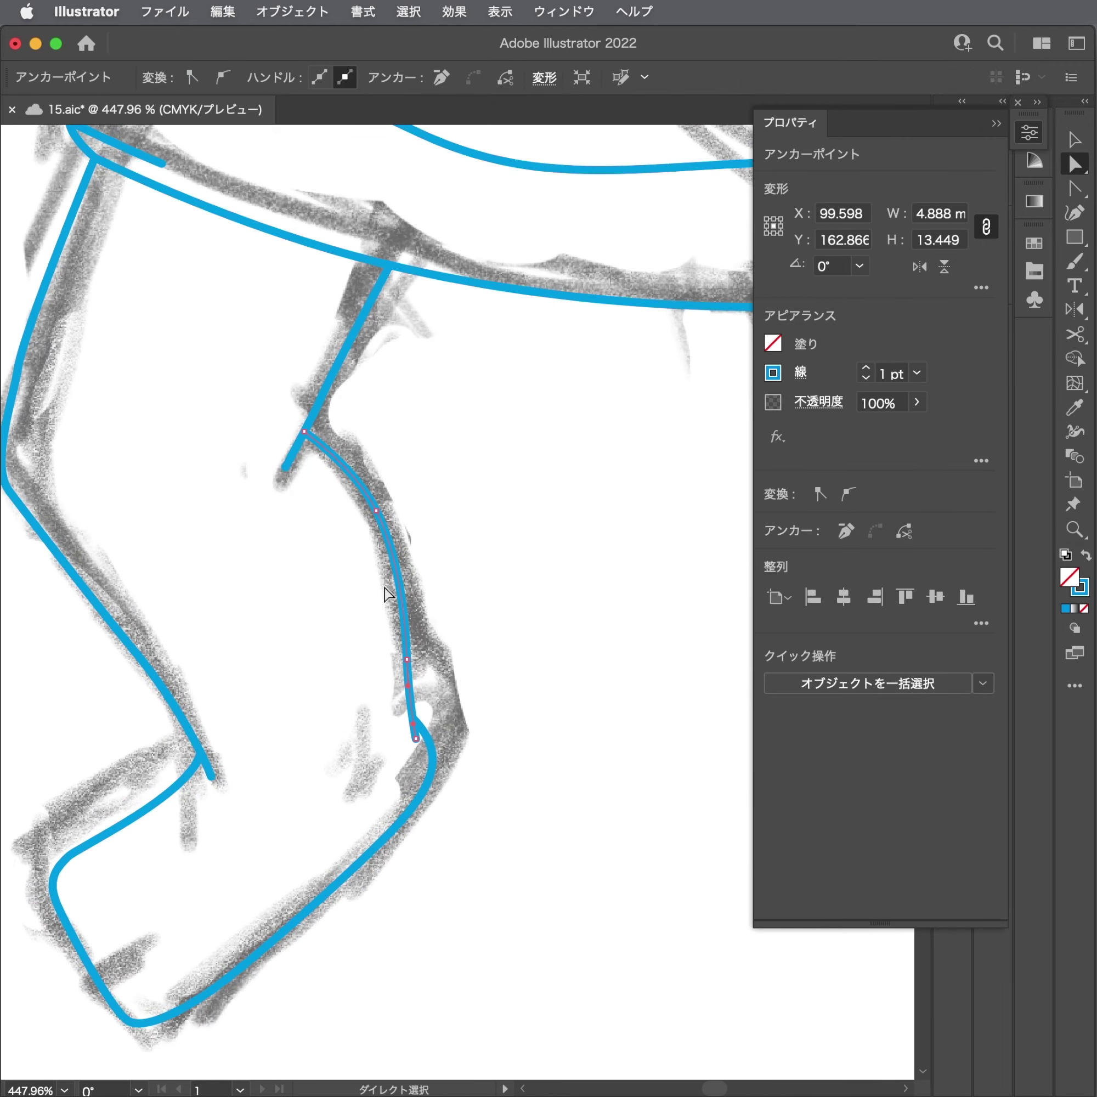
pyautogui.click(377, 512)
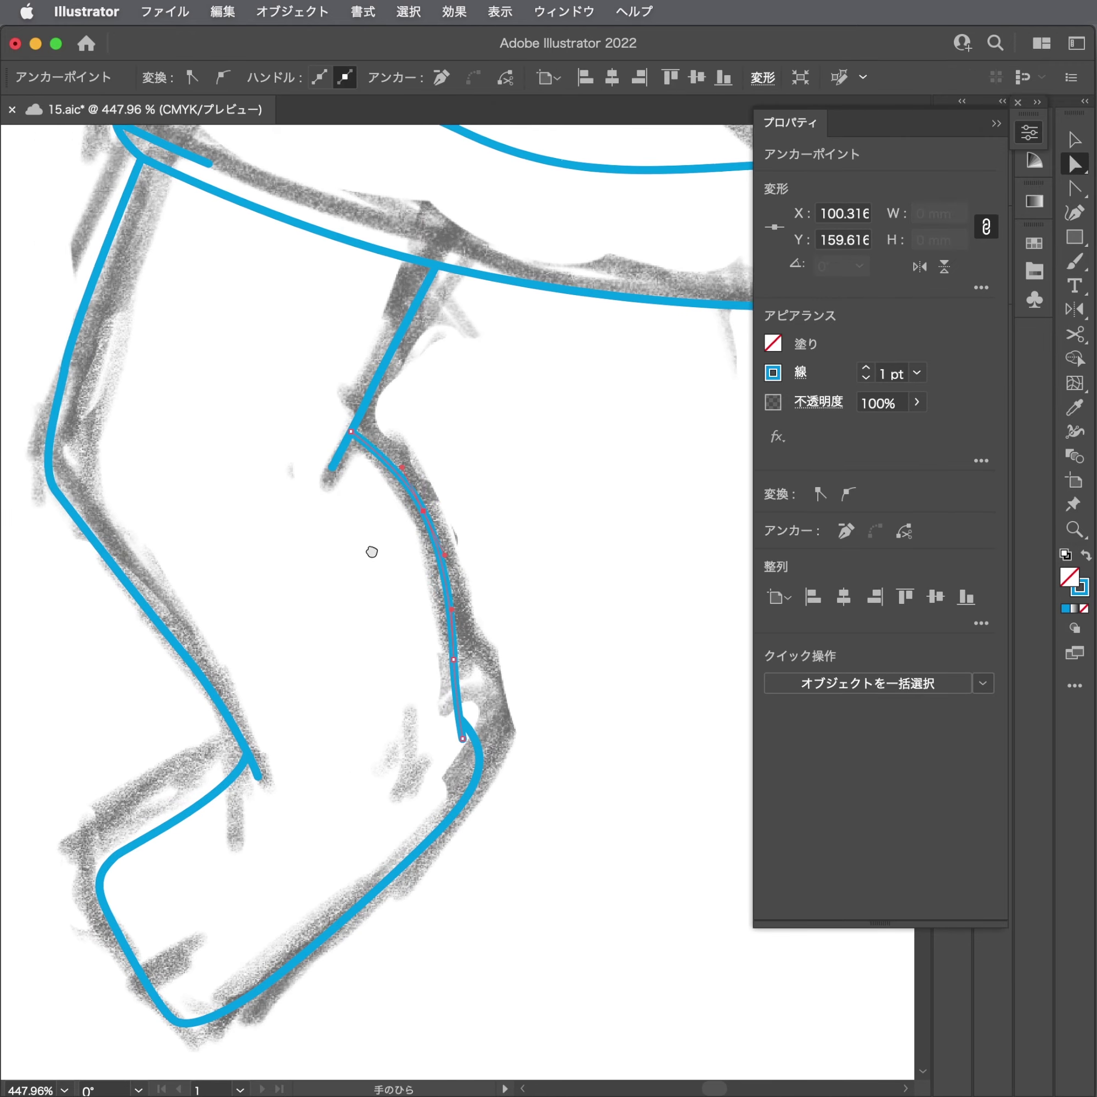
pyautogui.scroll(2, 617, 695)
pyautogui.scroll(1, 617, 695)
pyautogui.moveTo(587, 756); pyautogui.dragTo(568, 755)
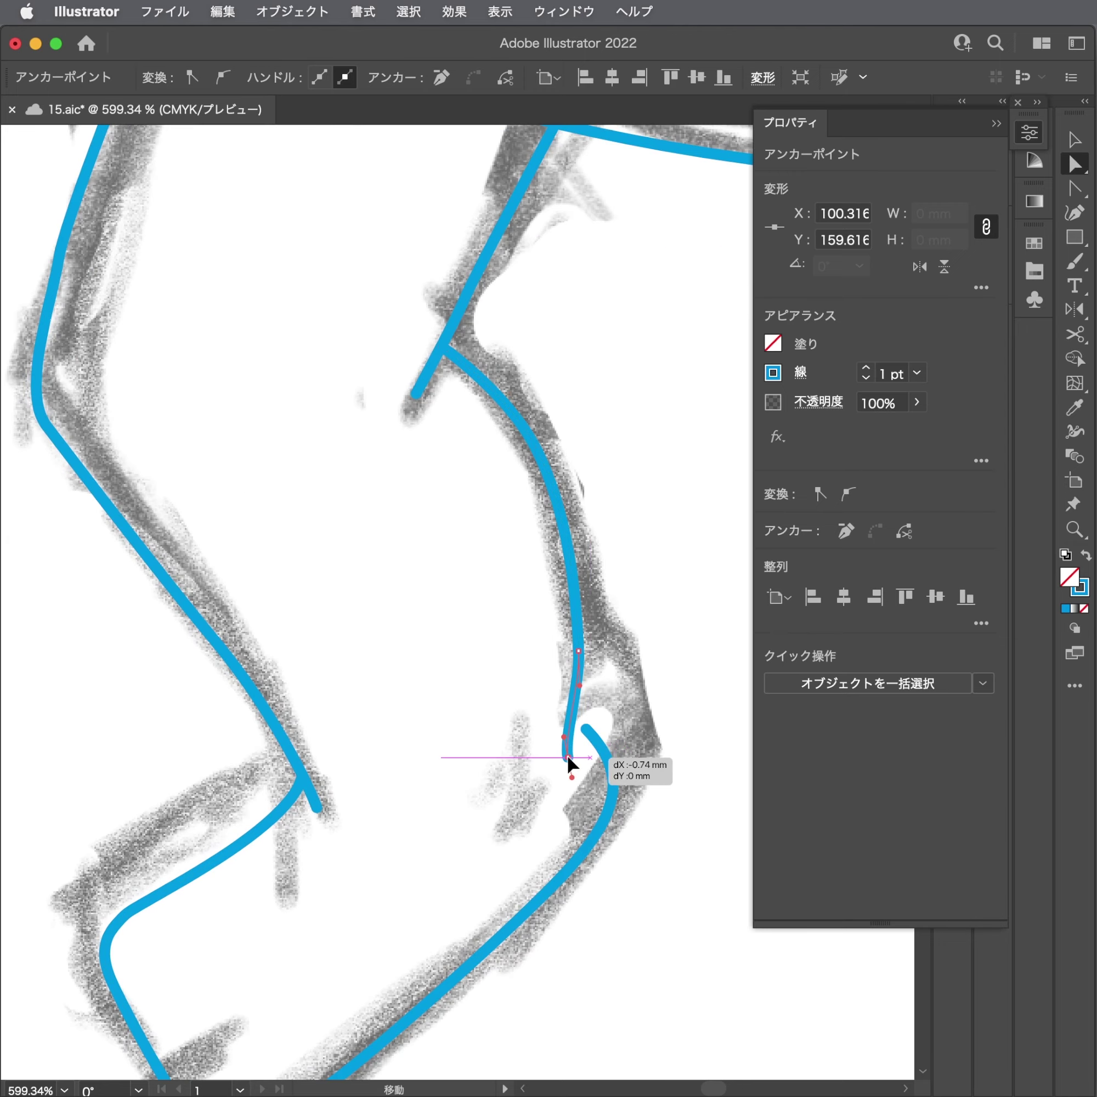
pyautogui.moveTo(583, 678)
pyautogui.mouseDown()
pyautogui.moveTo(574, 688)
pyautogui.moveTo(574, 631)
pyautogui.mouseUp()
pyautogui.click(639, 579)
pyautogui.scroll(-1, 640, 579)
pyautogui.scroll(-1, 640, 579)
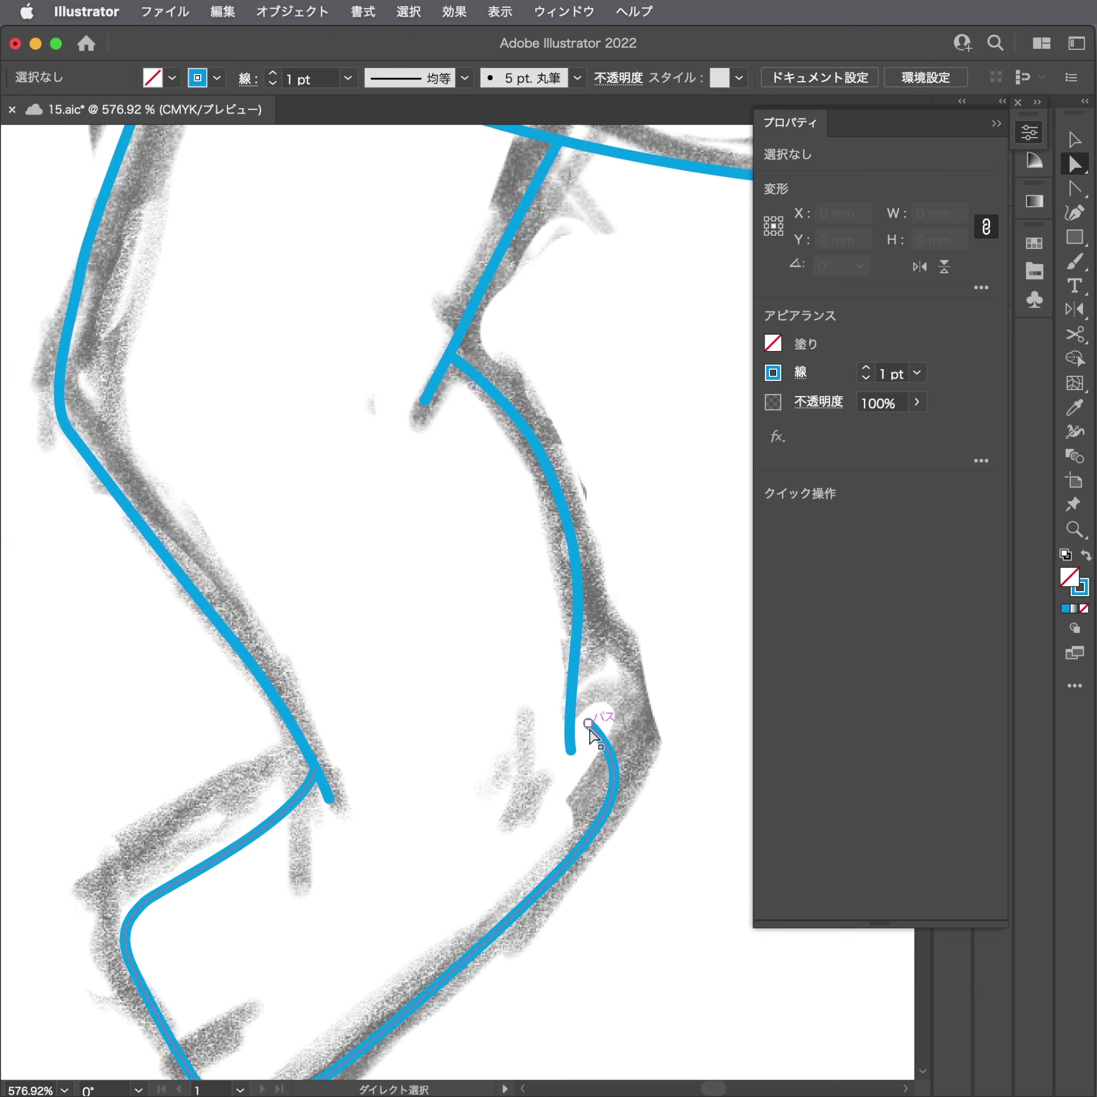
pyautogui.moveTo(583, 715)
pyautogui.mouseDown()
pyautogui.moveTo(571, 702)
pyautogui.moveTo(570, 717)
pyautogui.mouseUp()
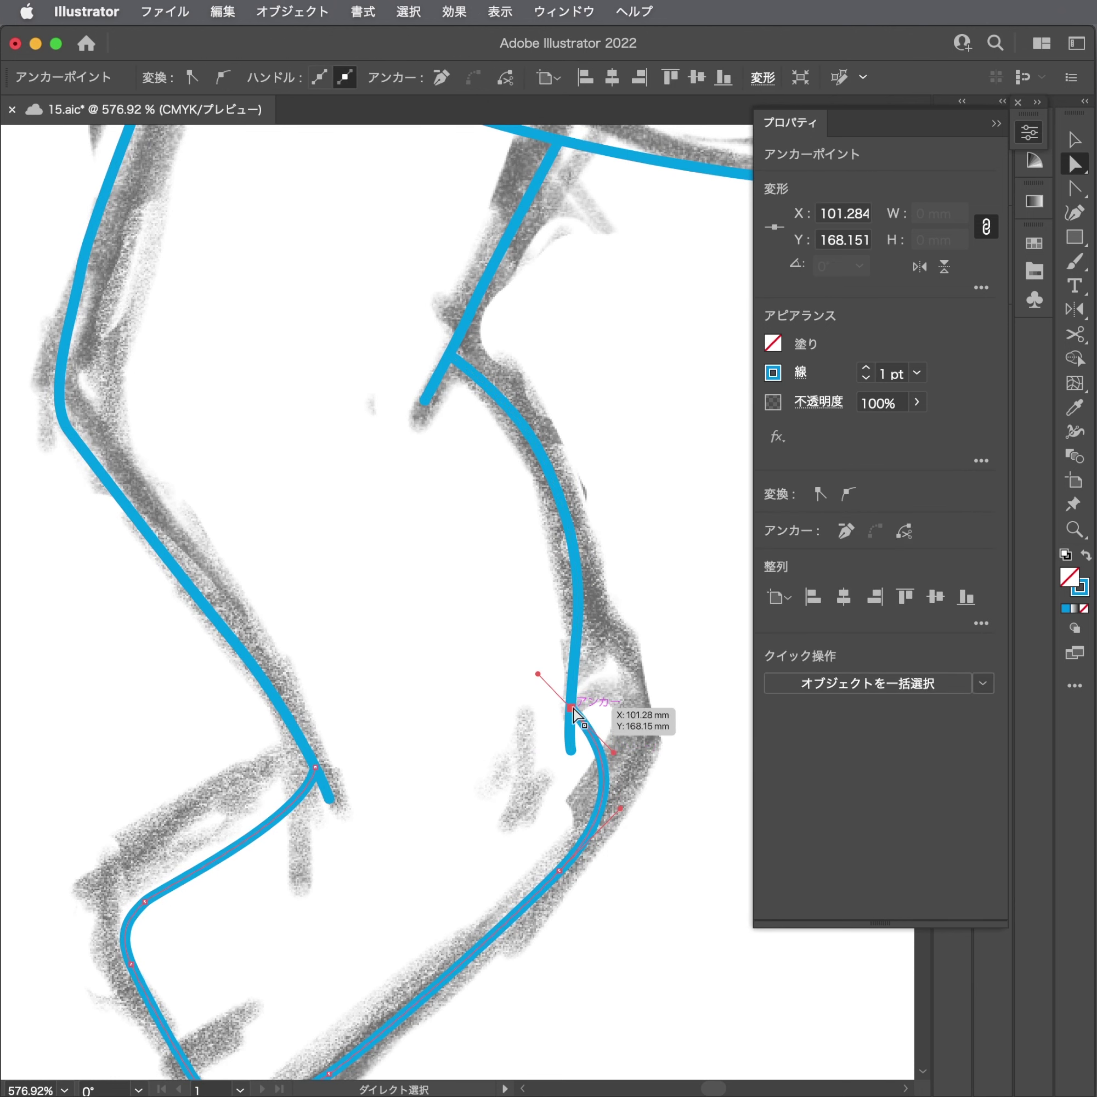
pyautogui.click(639, 715)
pyautogui.scroll(-3, 639, 714)
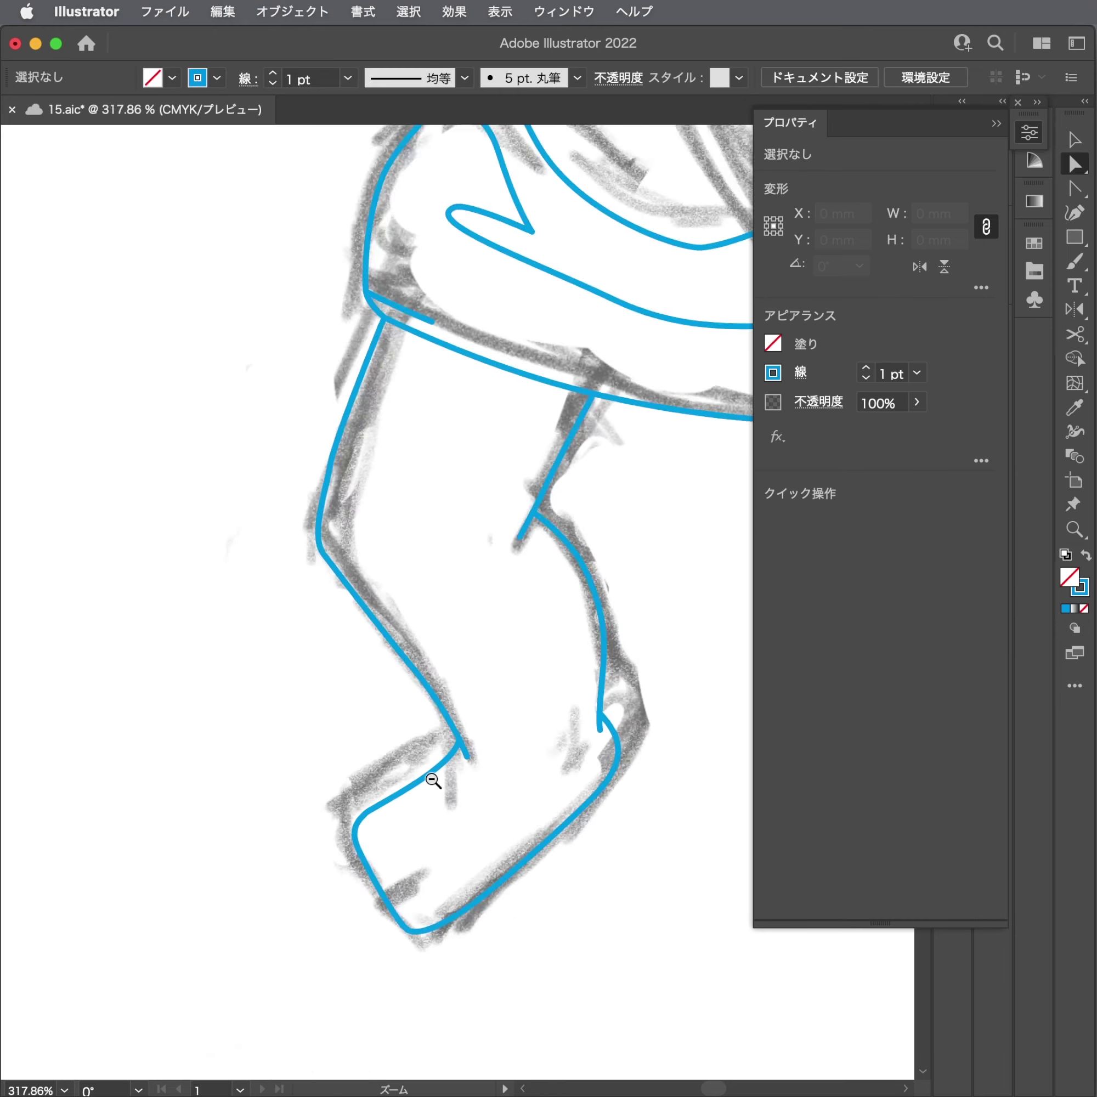
pyautogui.scroll(-3, 431, 778)
pyautogui.scroll(-3, 345, 749)
# Save the file and draw a two-point blue stroke just below the girl's left eye.
pyautogui.press('super+s')
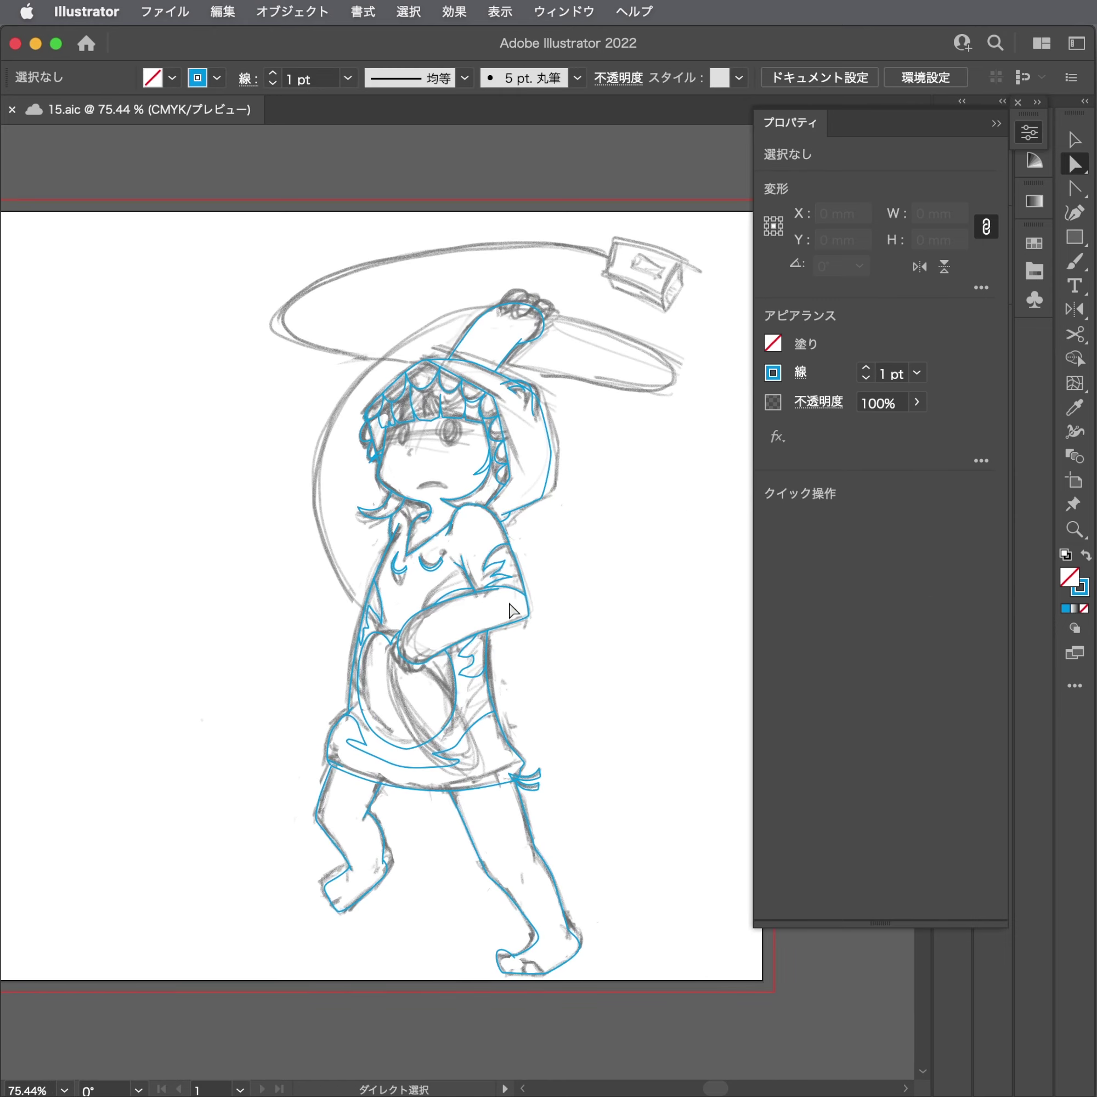
pyautogui.moveTo(415, 426); pyautogui.dragTo(594, 445)
pyautogui.press('p')
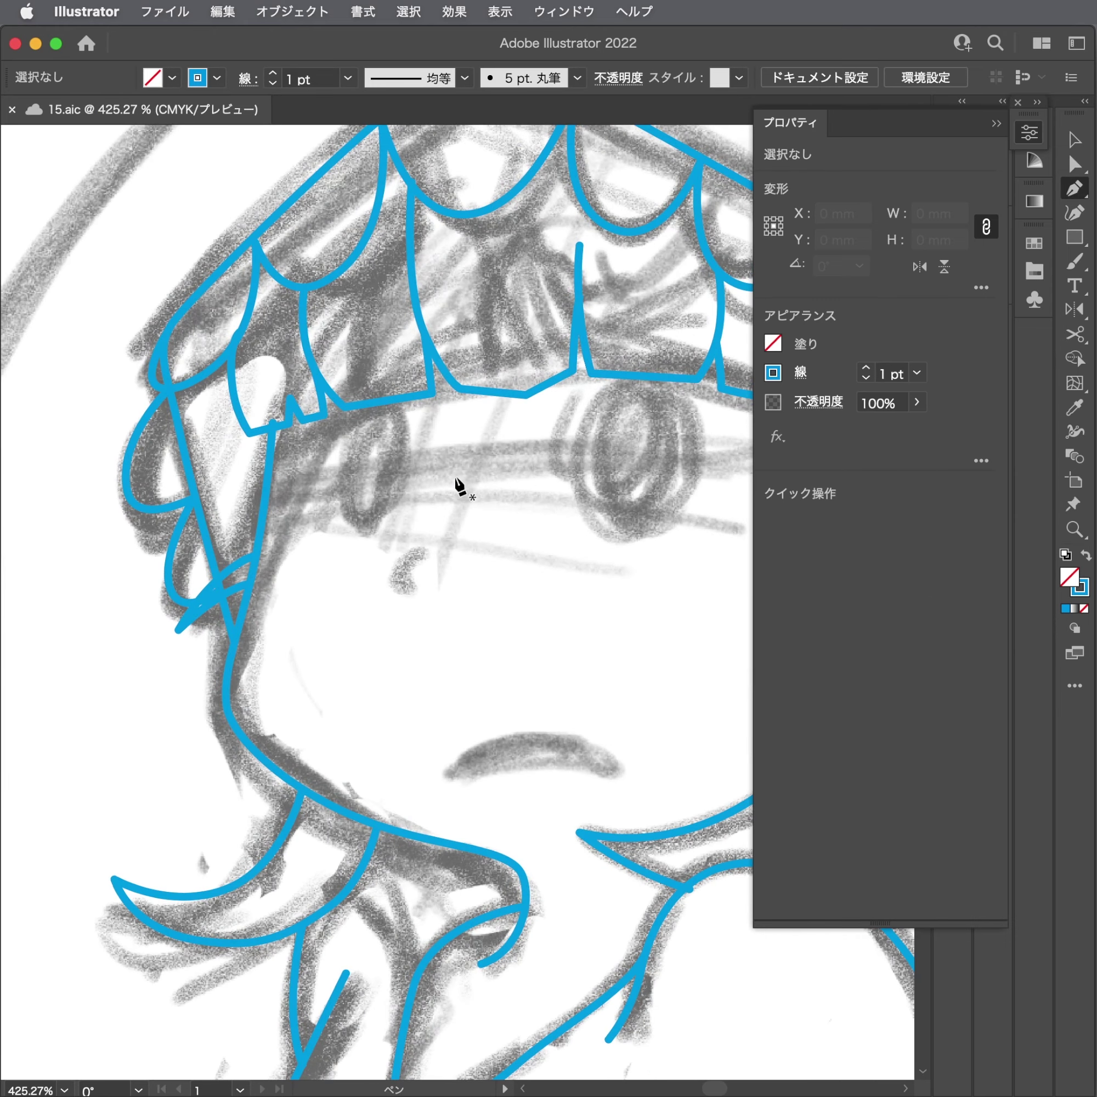
pyautogui.click(421, 555)
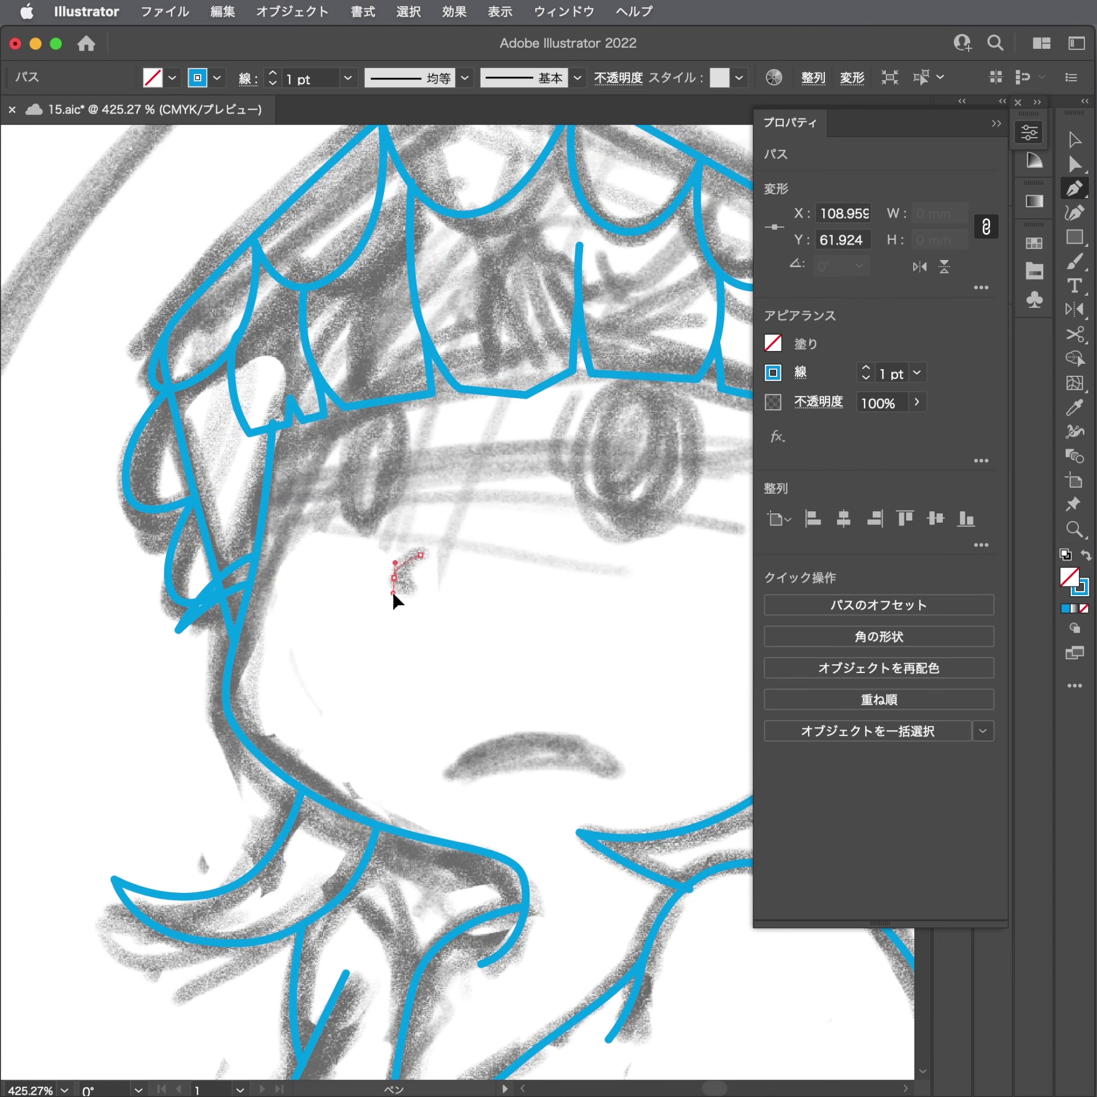
pyautogui.click(407, 593)
pyautogui.scroll(3, 423, 572)
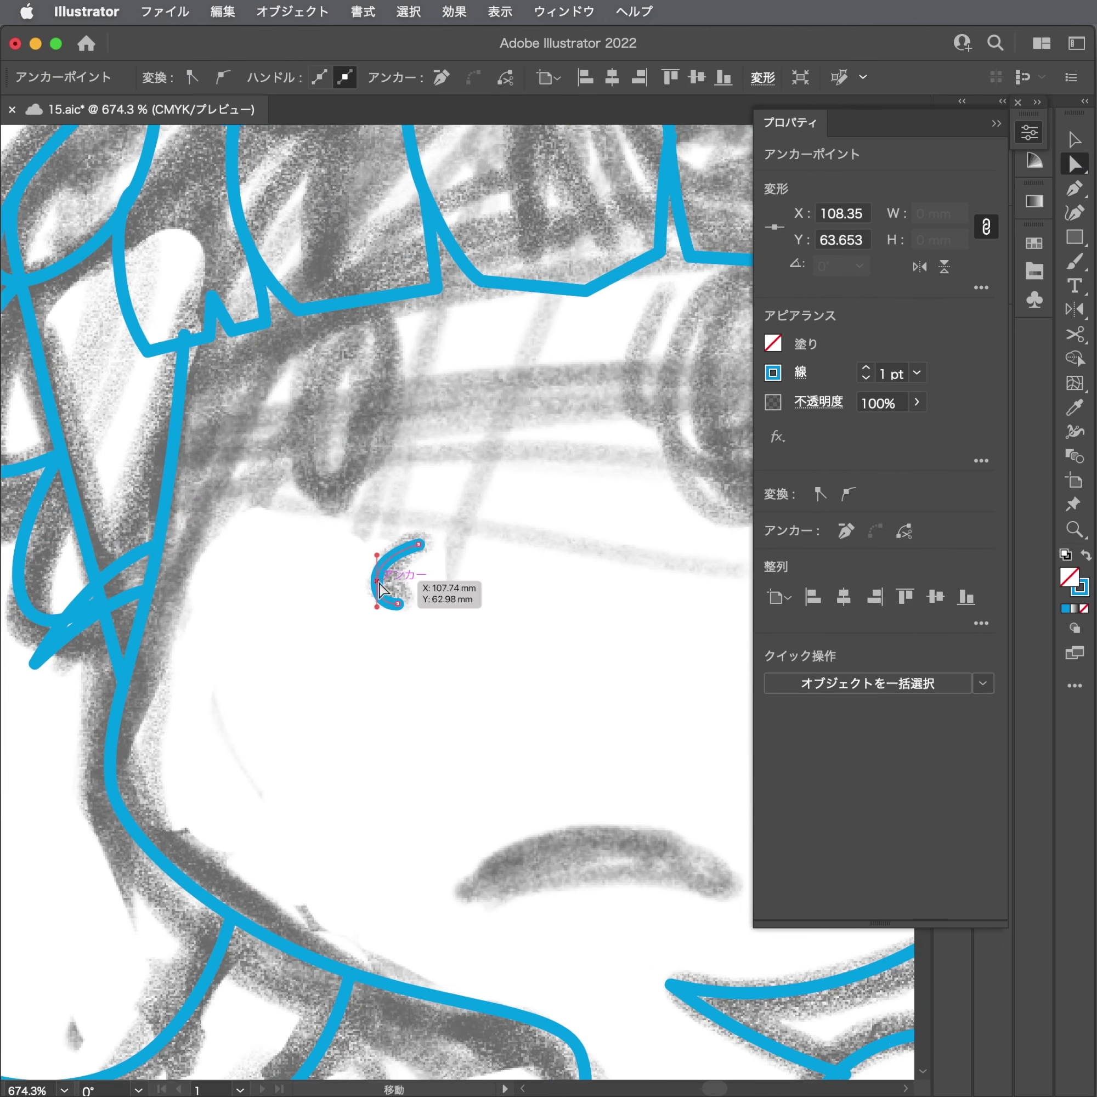
# Bend the under-eye stroke into a smoother arc and deselect it.
pyautogui.press('super+space')
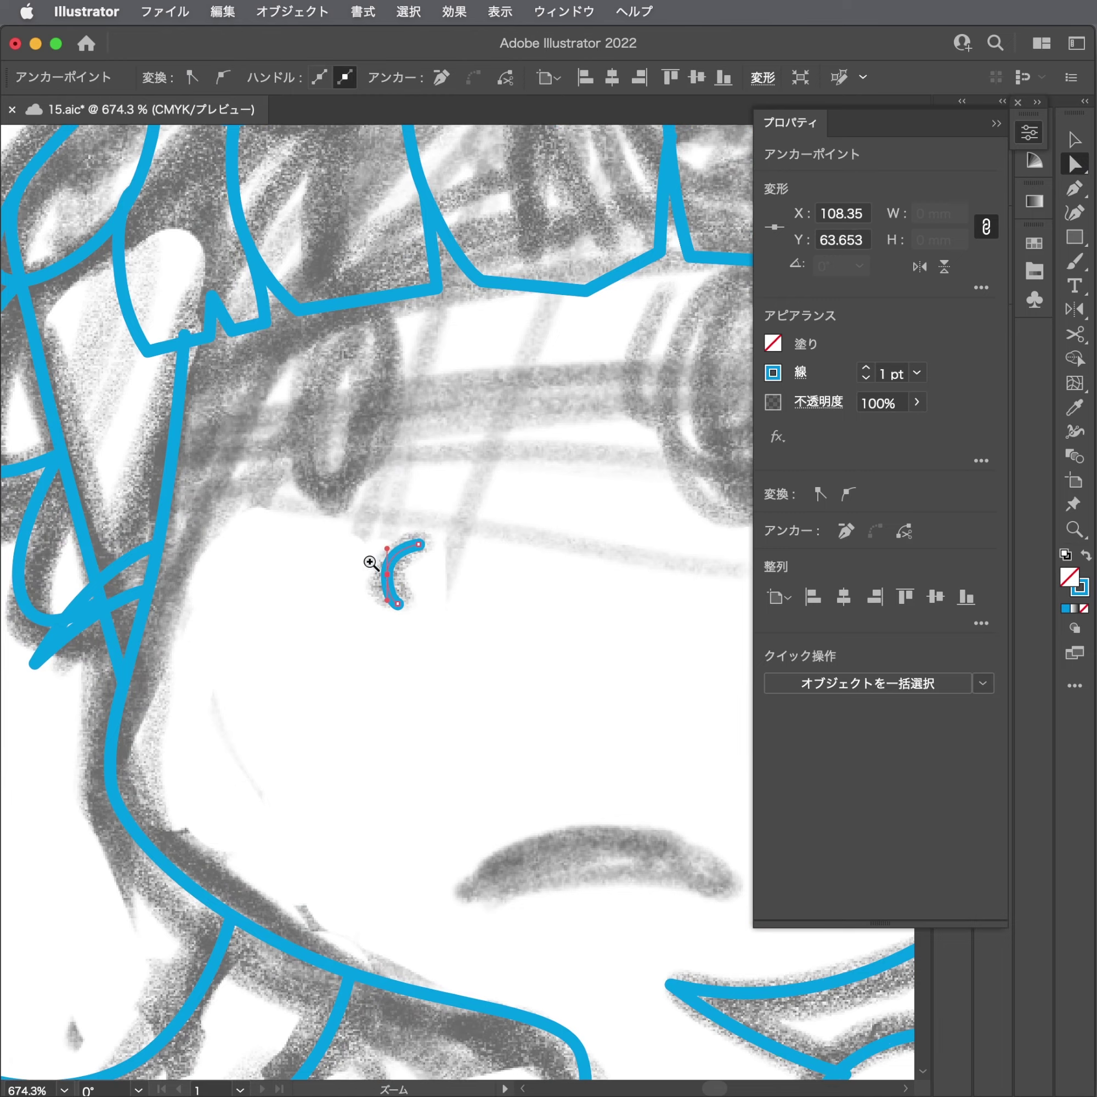
pyautogui.moveTo(369, 562); pyautogui.dragTo(495, 549)
pyautogui.moveTo(403, 542); pyautogui.dragTo(399, 582)
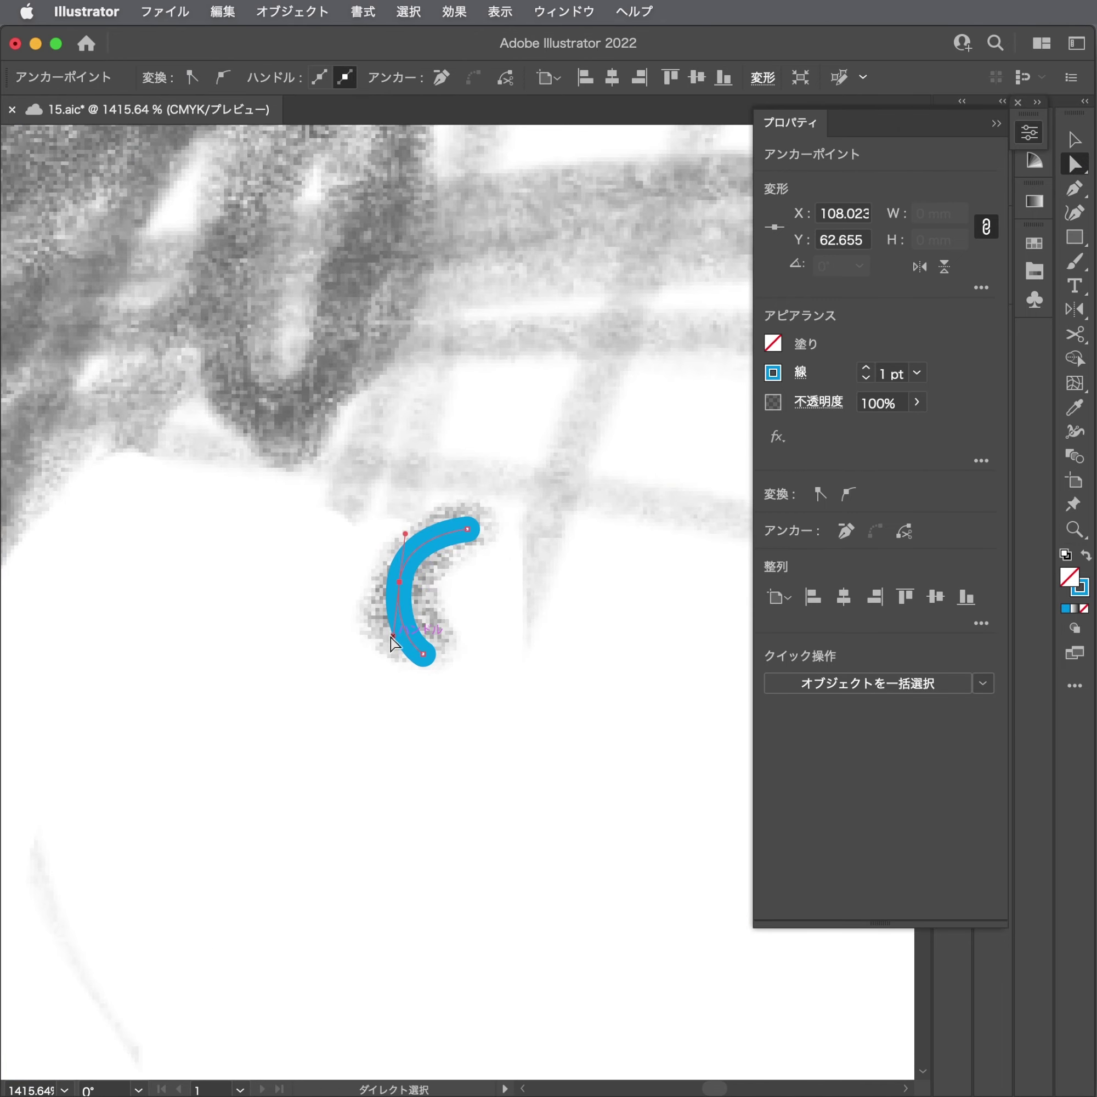
pyautogui.press('super+shift+a')
pyautogui.scroll(-5, 392, 612)
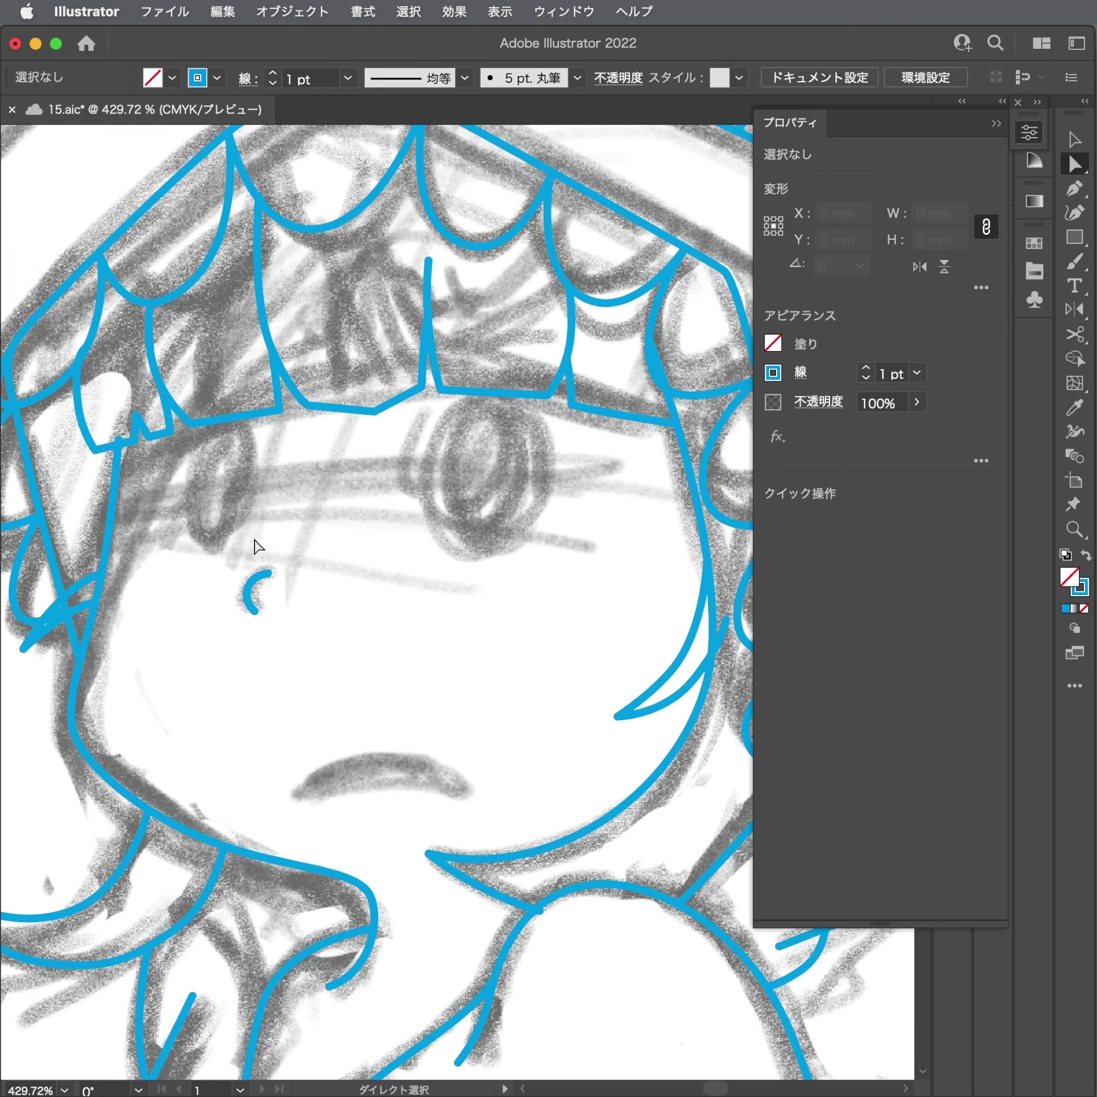
pyautogui.scroll(-3, 228, 538)
pyautogui.scroll(-1, 242, 507)
pyautogui.scroll(-1, 253, 484)
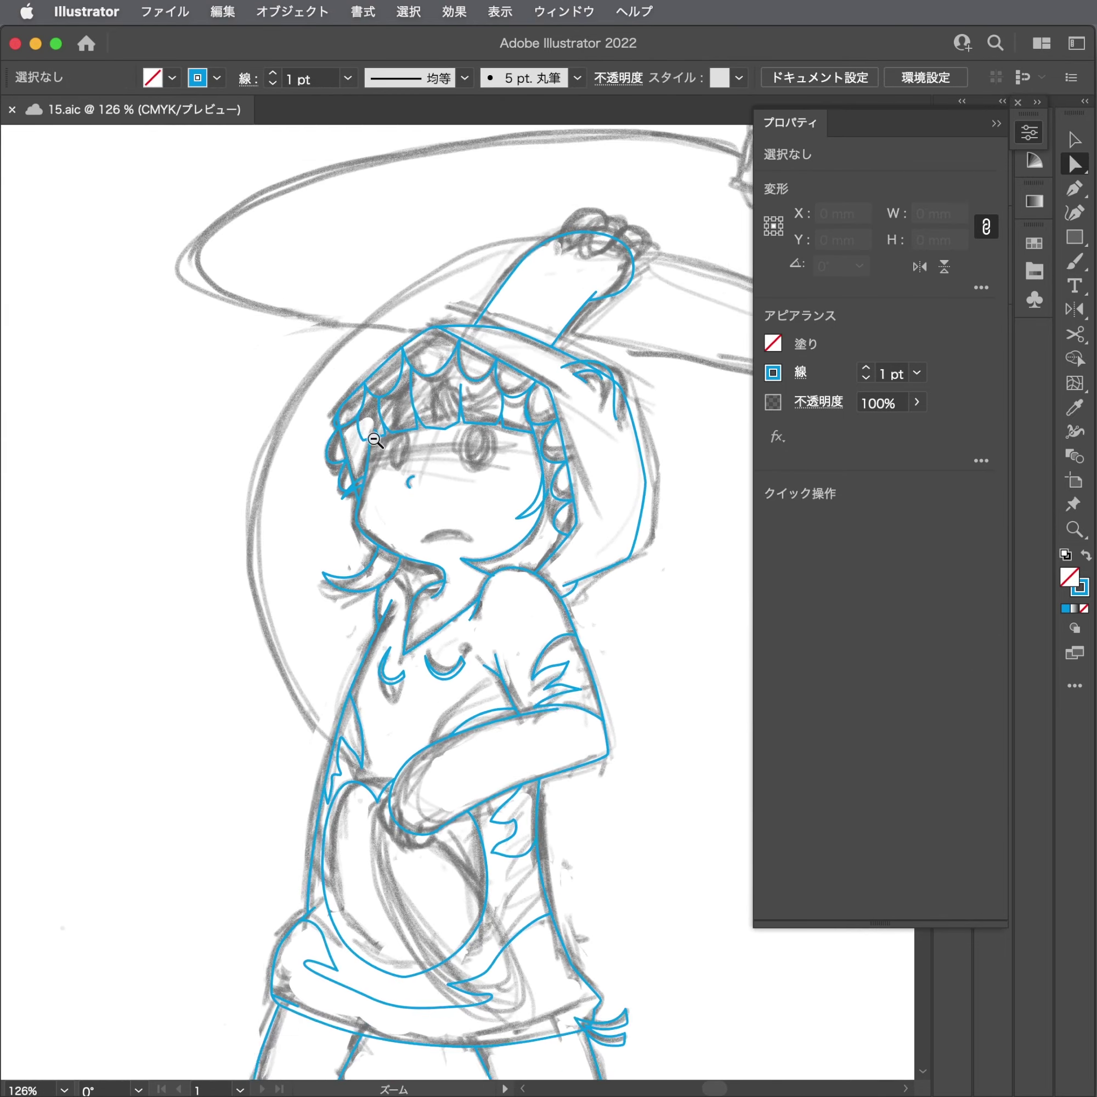
pyautogui.scroll(-2, 264, 464)
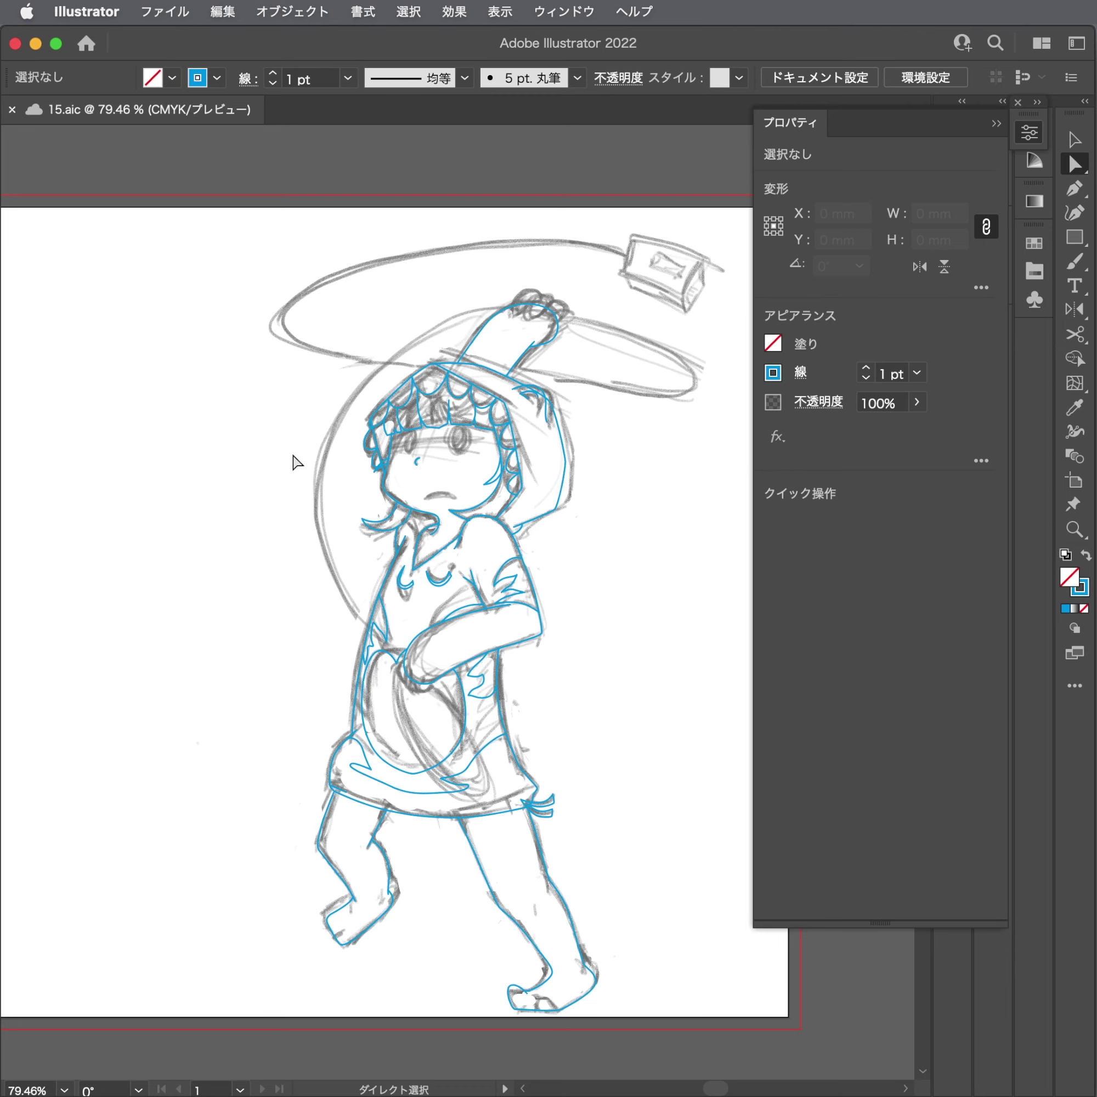
pyautogui.scroll(2, 470, 454)
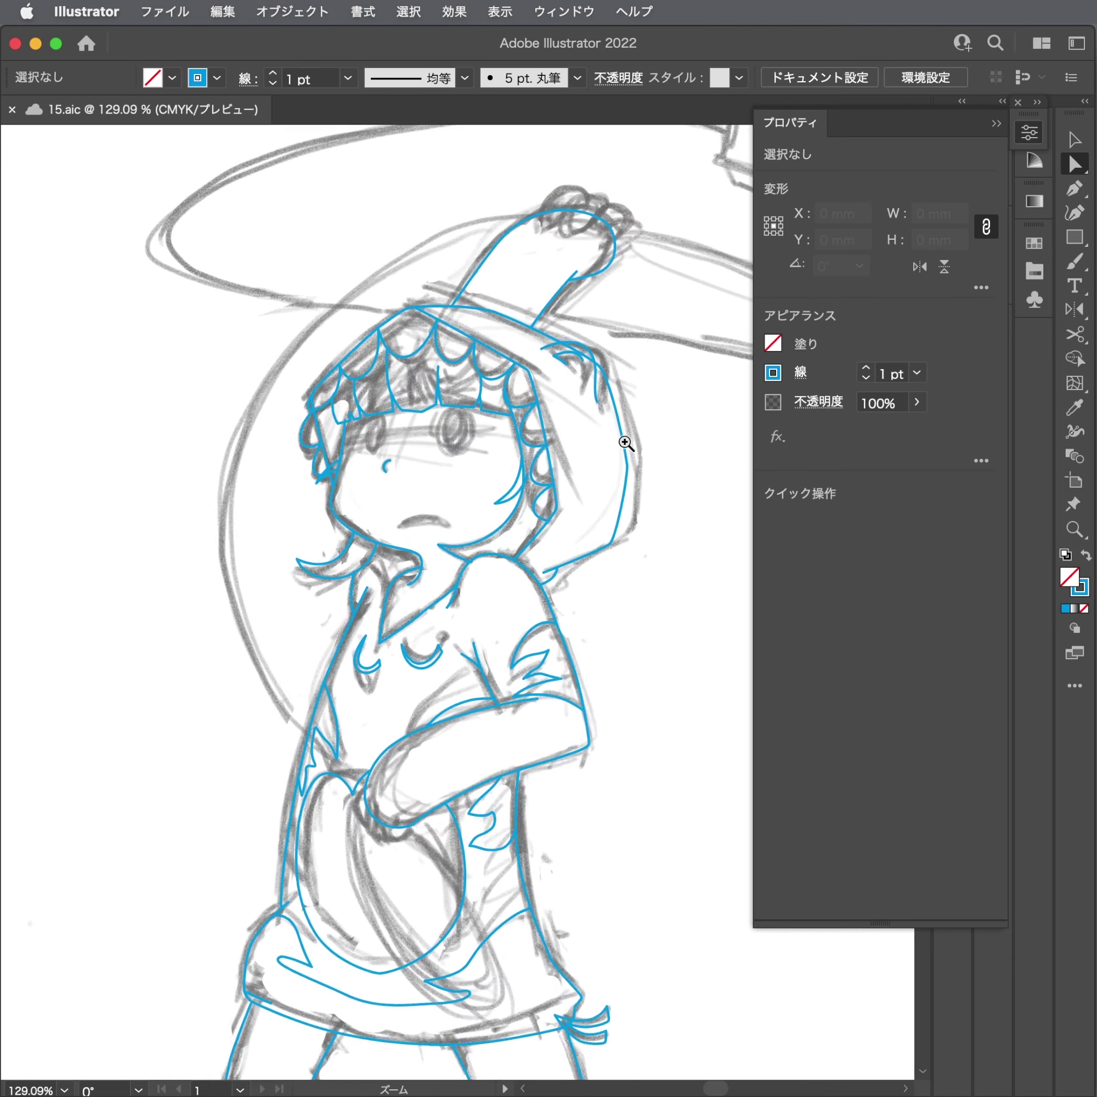
pyautogui.scroll(1, 445, 458)
pyautogui.scroll(2, 407, 460)
pyautogui.scroll(1, 570, 455)
# Nudge the collar line's anchor at the neck into place.
pyautogui.scroll(2, 281, 664)
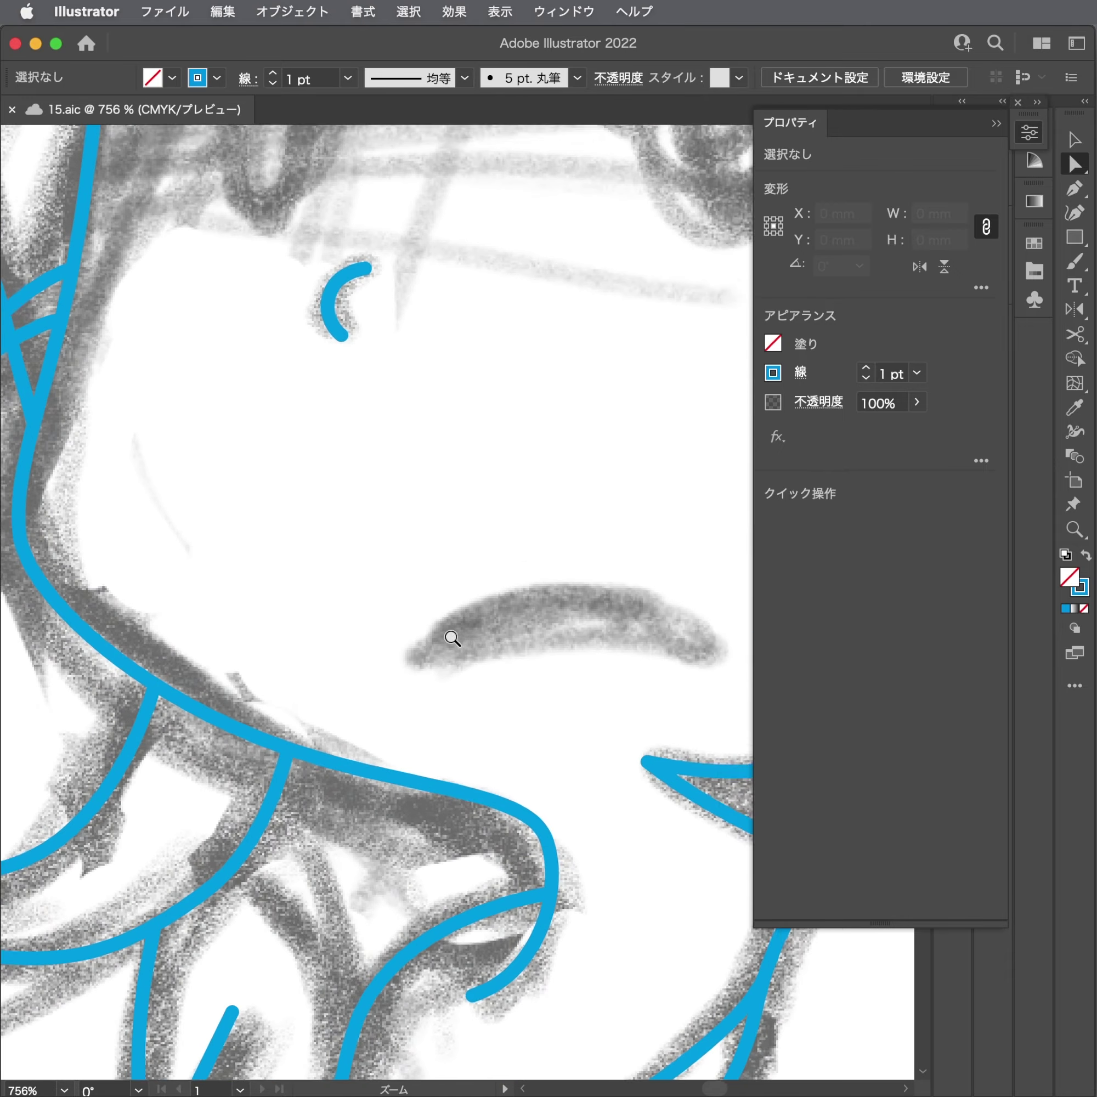
pyautogui.moveTo(228, 696); pyautogui.dragTo(288, 678)
pyautogui.click(194, 679)
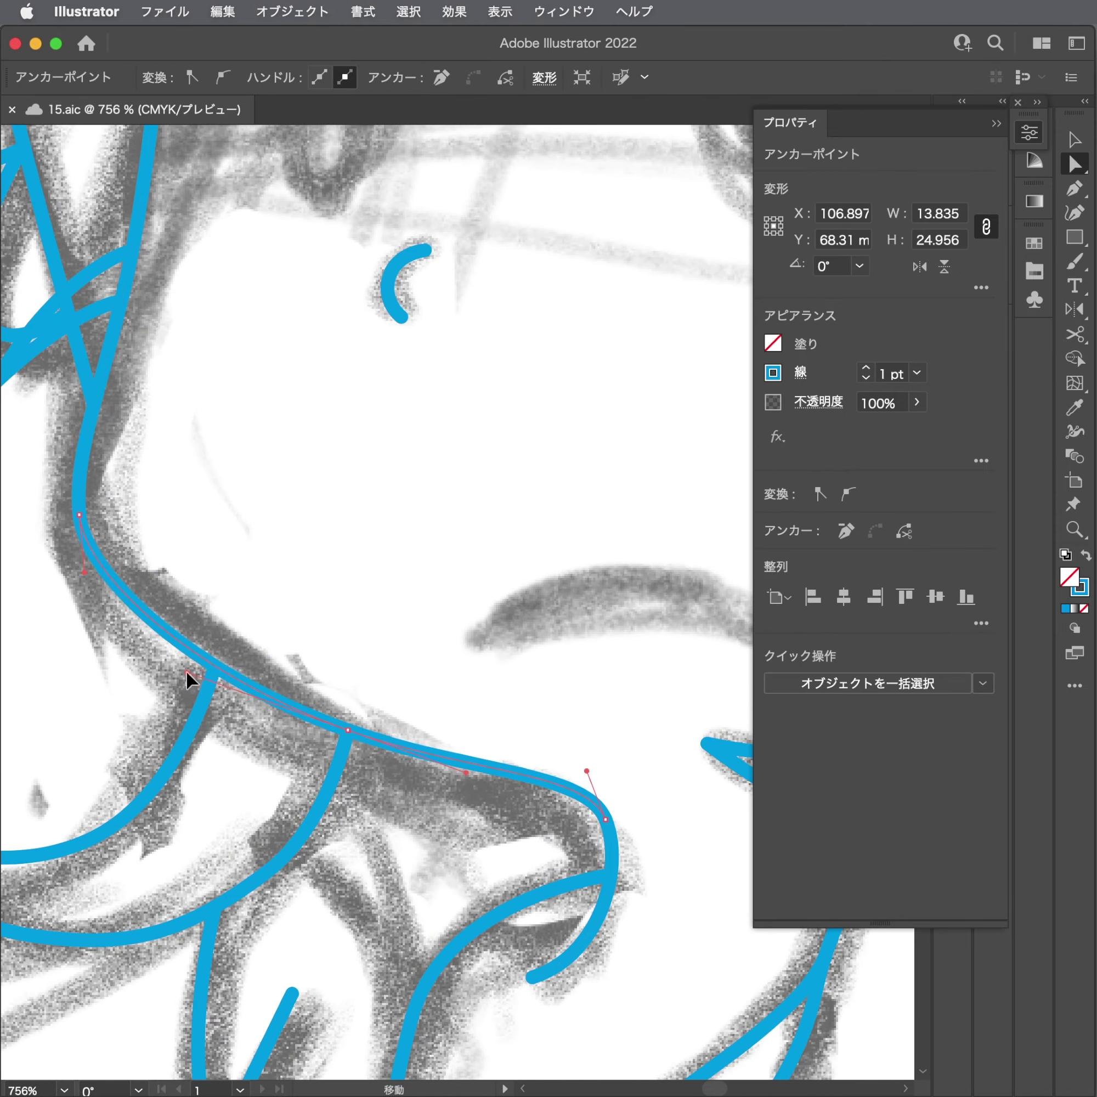
pyautogui.click(375, 691)
pyautogui.scroll(-1, 511, 685)
pyautogui.scroll(-3, 511, 685)
pyautogui.moveTo(511, 685); pyautogui.dragTo(363, 670)
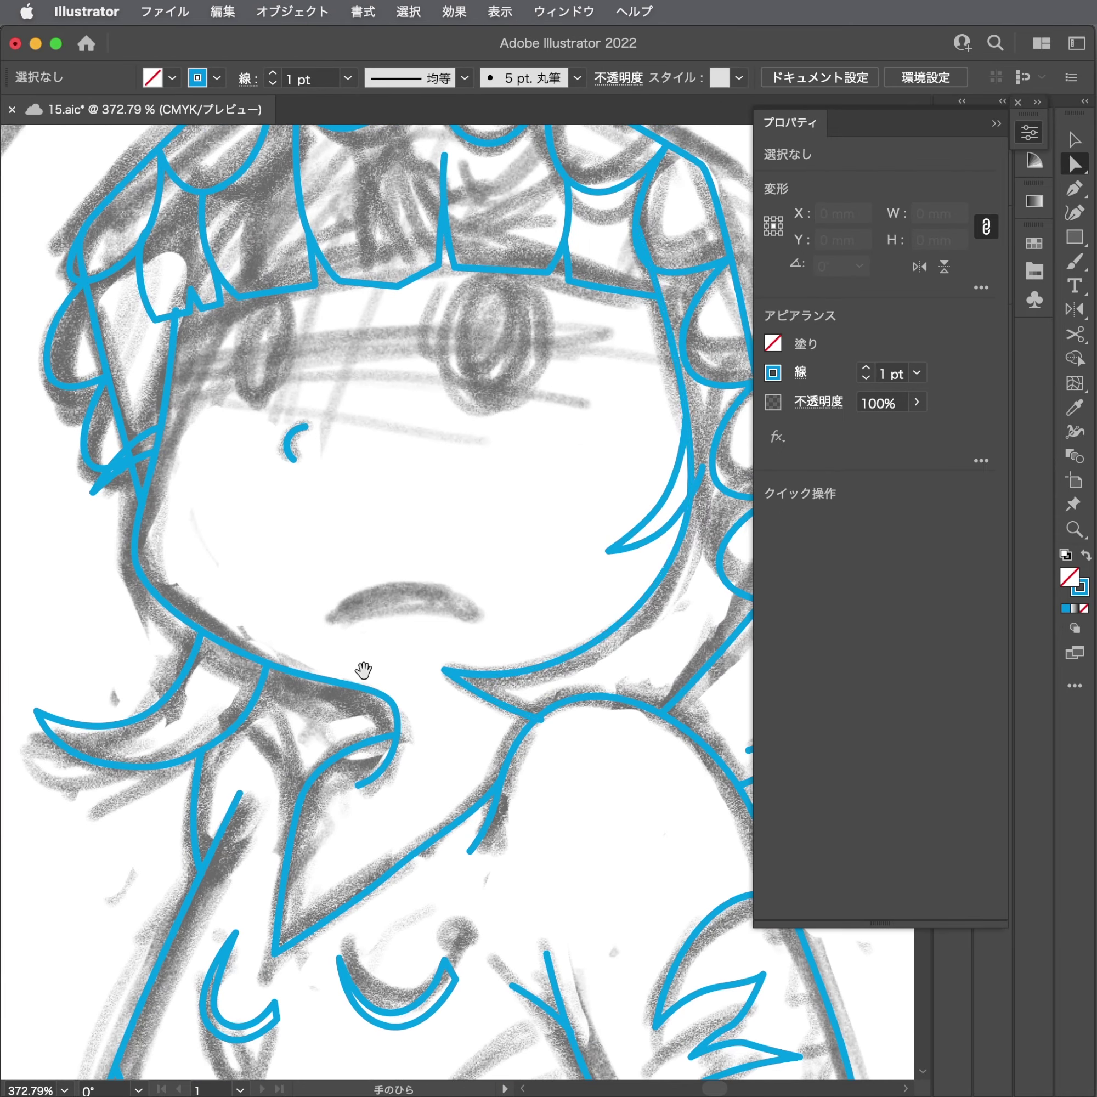
pyautogui.scroll(2, 529, 712)
pyautogui.moveTo(533, 714); pyautogui.dragTo(533, 718)
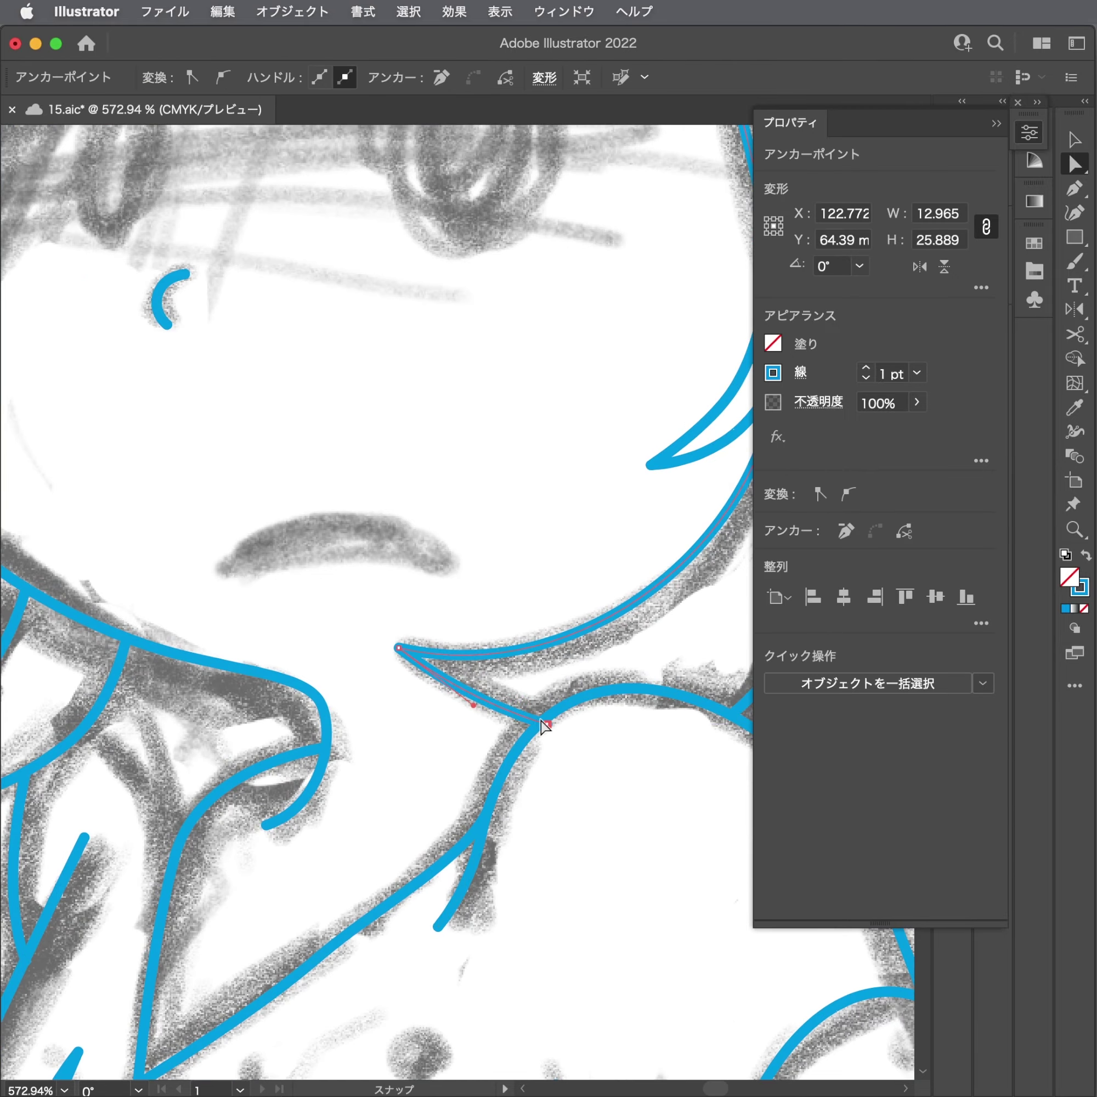
pyautogui.click(524, 668)
pyautogui.moveTo(532, 717); pyautogui.dragTo(237, 708)
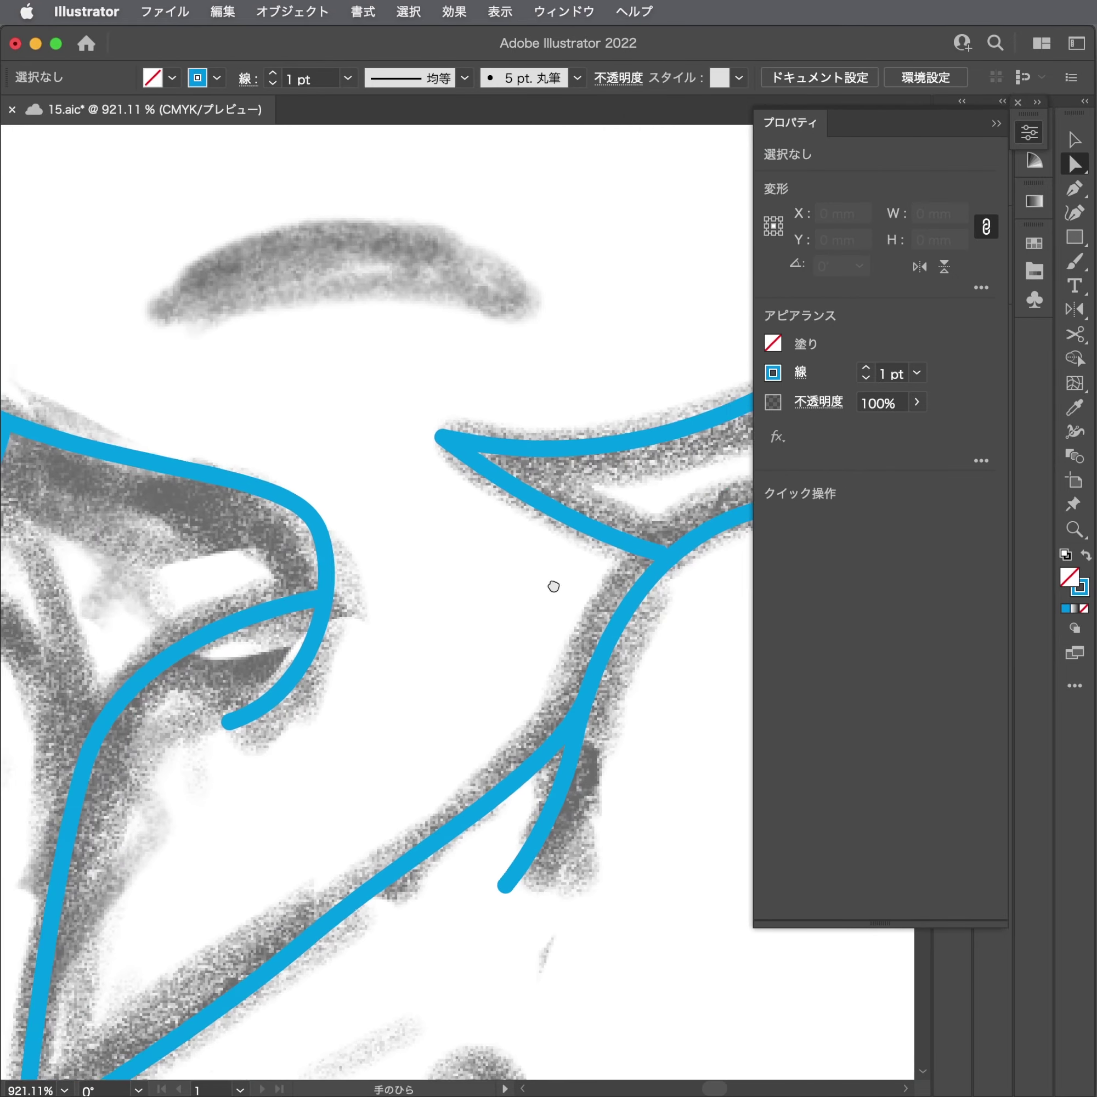
# Reshape the neck line, moving its top anchor up toward the jaw and curving it.
pyautogui.press('p')
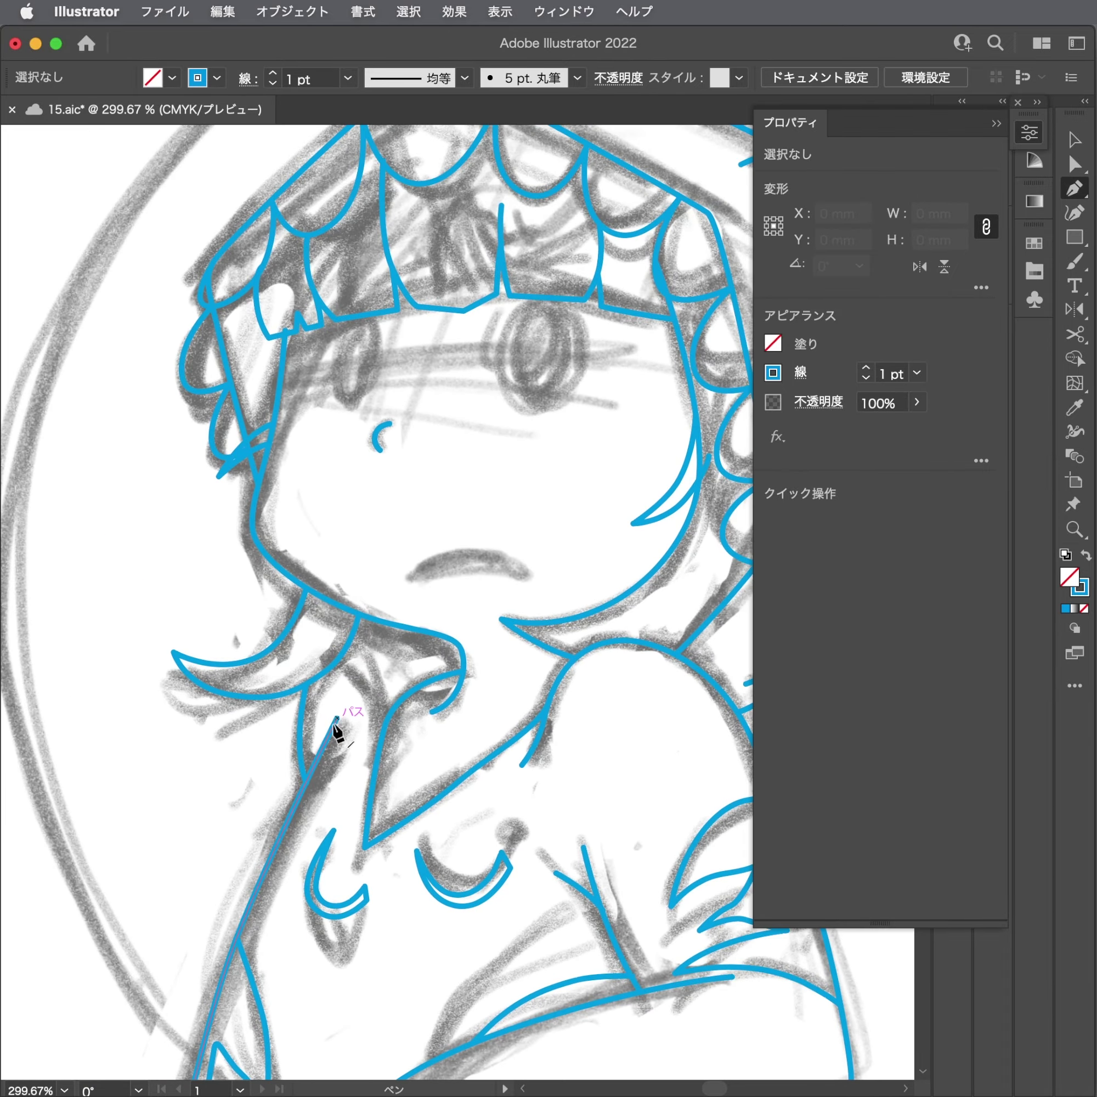
pyautogui.scroll(-2, 318, 710)
pyautogui.scroll(-3, 190, 752)
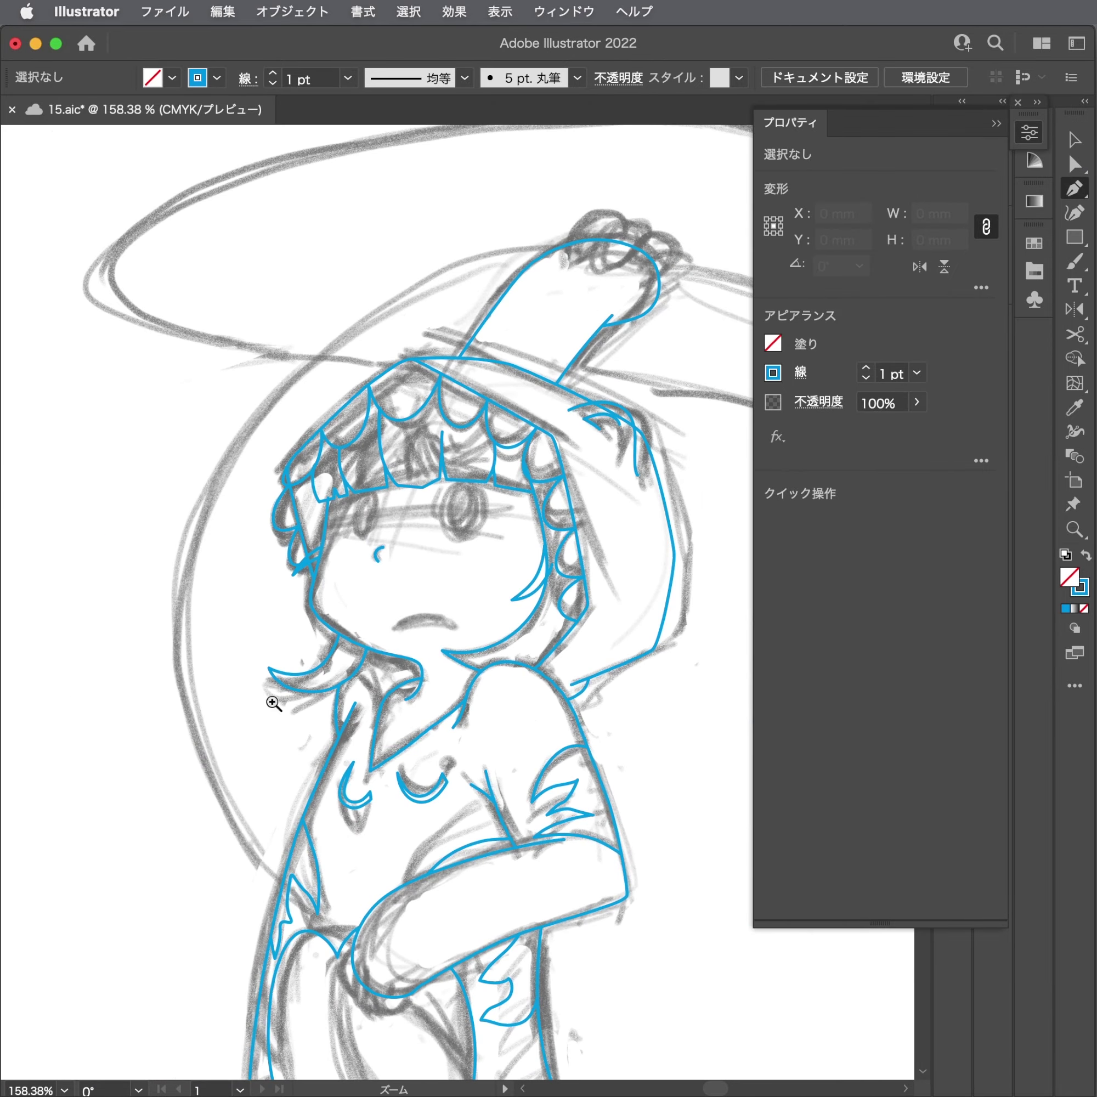
pyautogui.scroll(5, 420, 687)
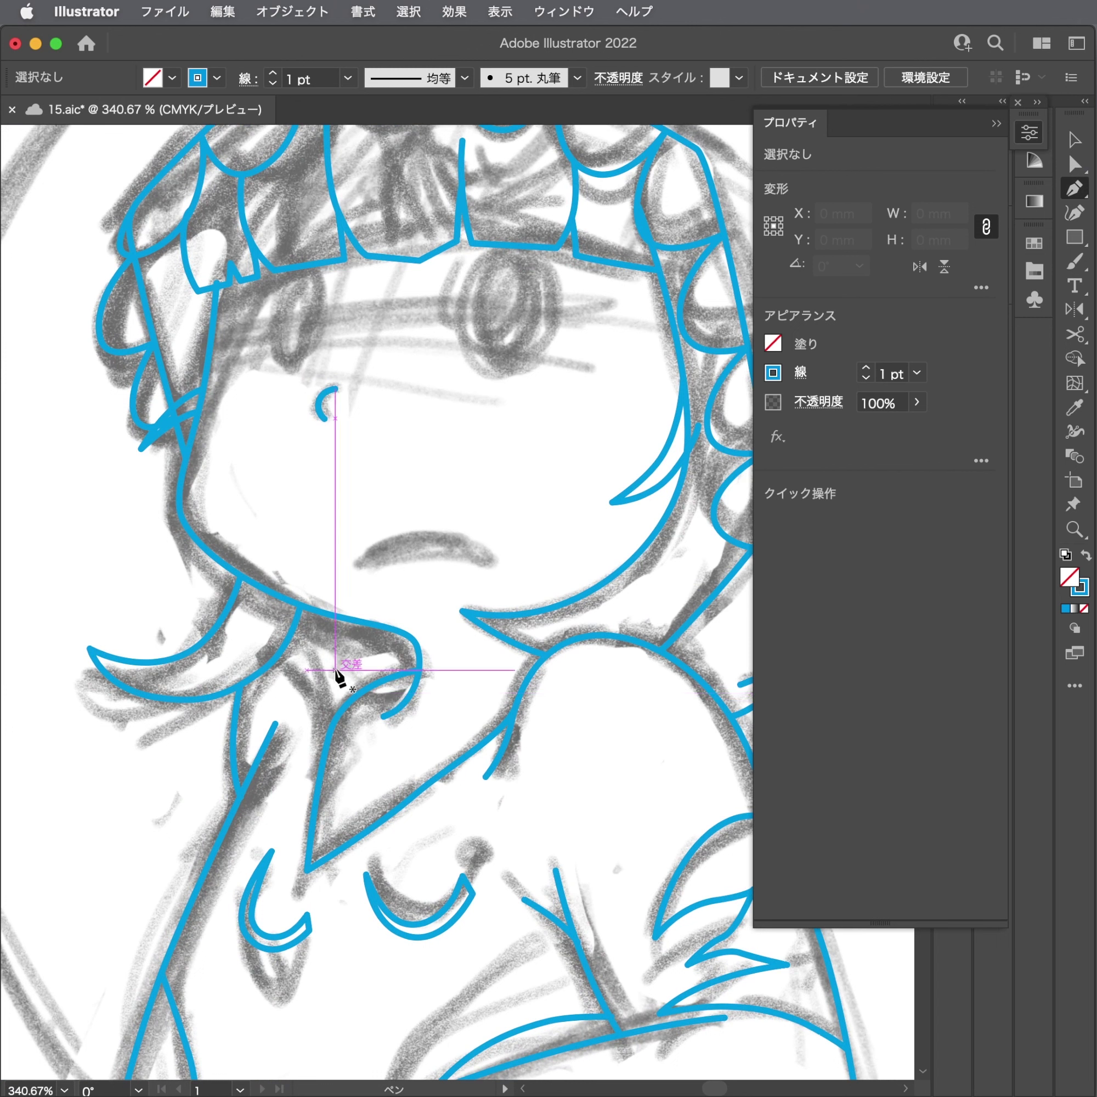
pyautogui.press('a')
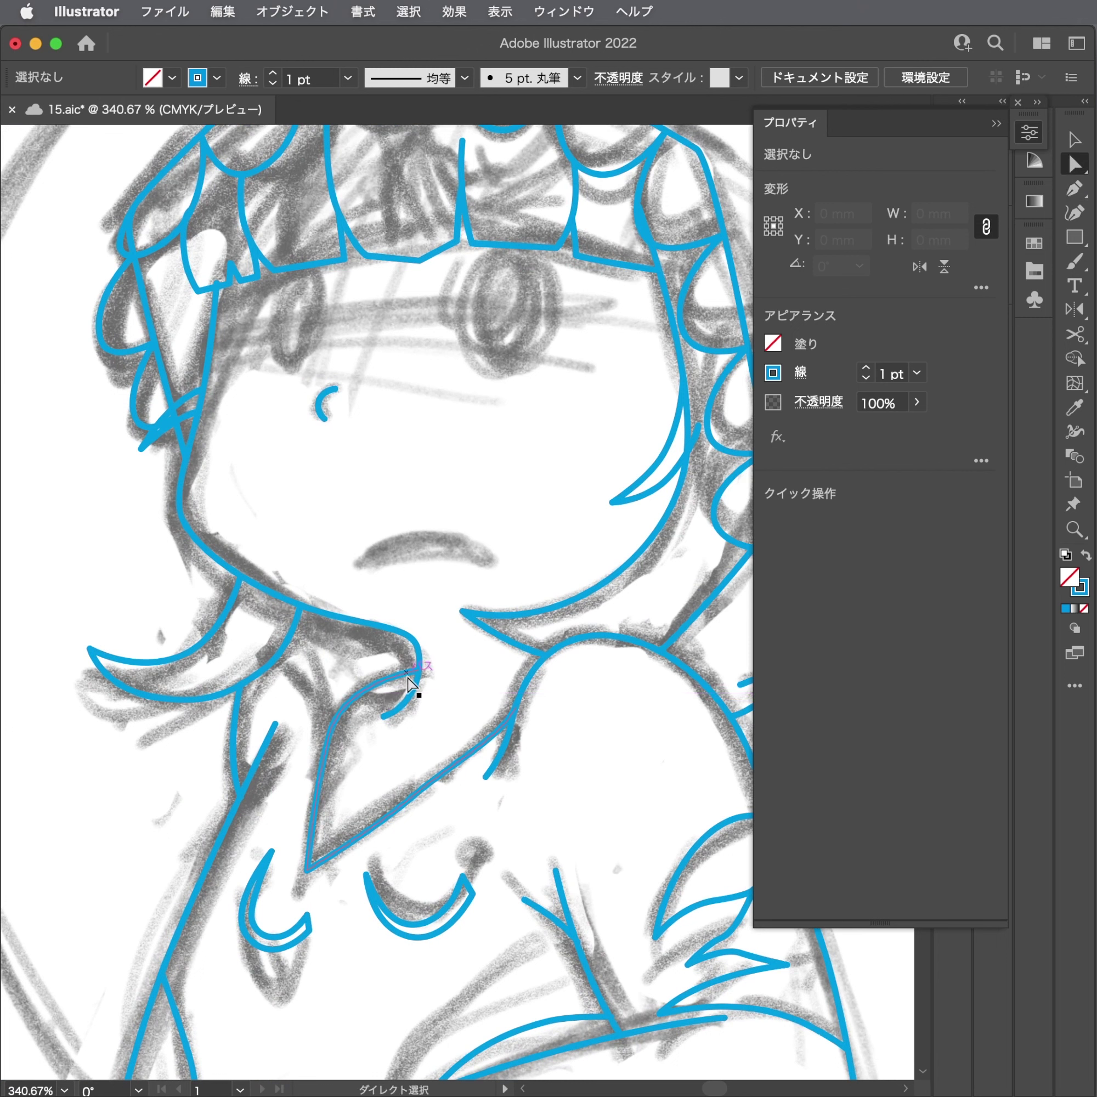
pyautogui.click(419, 671)
pyautogui.moveTo(422, 672); pyautogui.dragTo(320, 621)
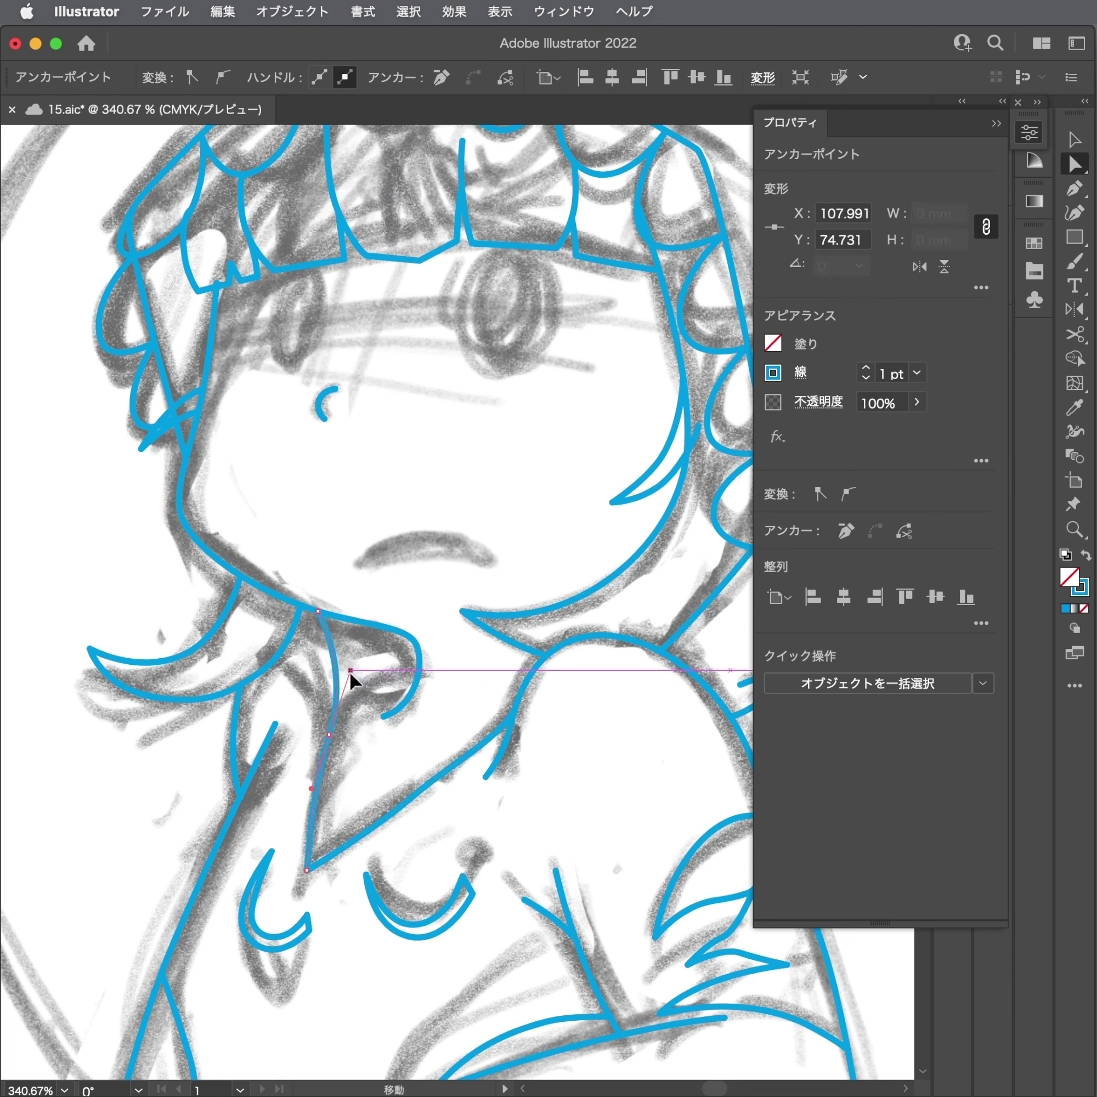
pyautogui.moveTo(344, 680); pyautogui.dragTo(381, 658)
pyautogui.moveTo(319, 610); pyautogui.dragTo(305, 612)
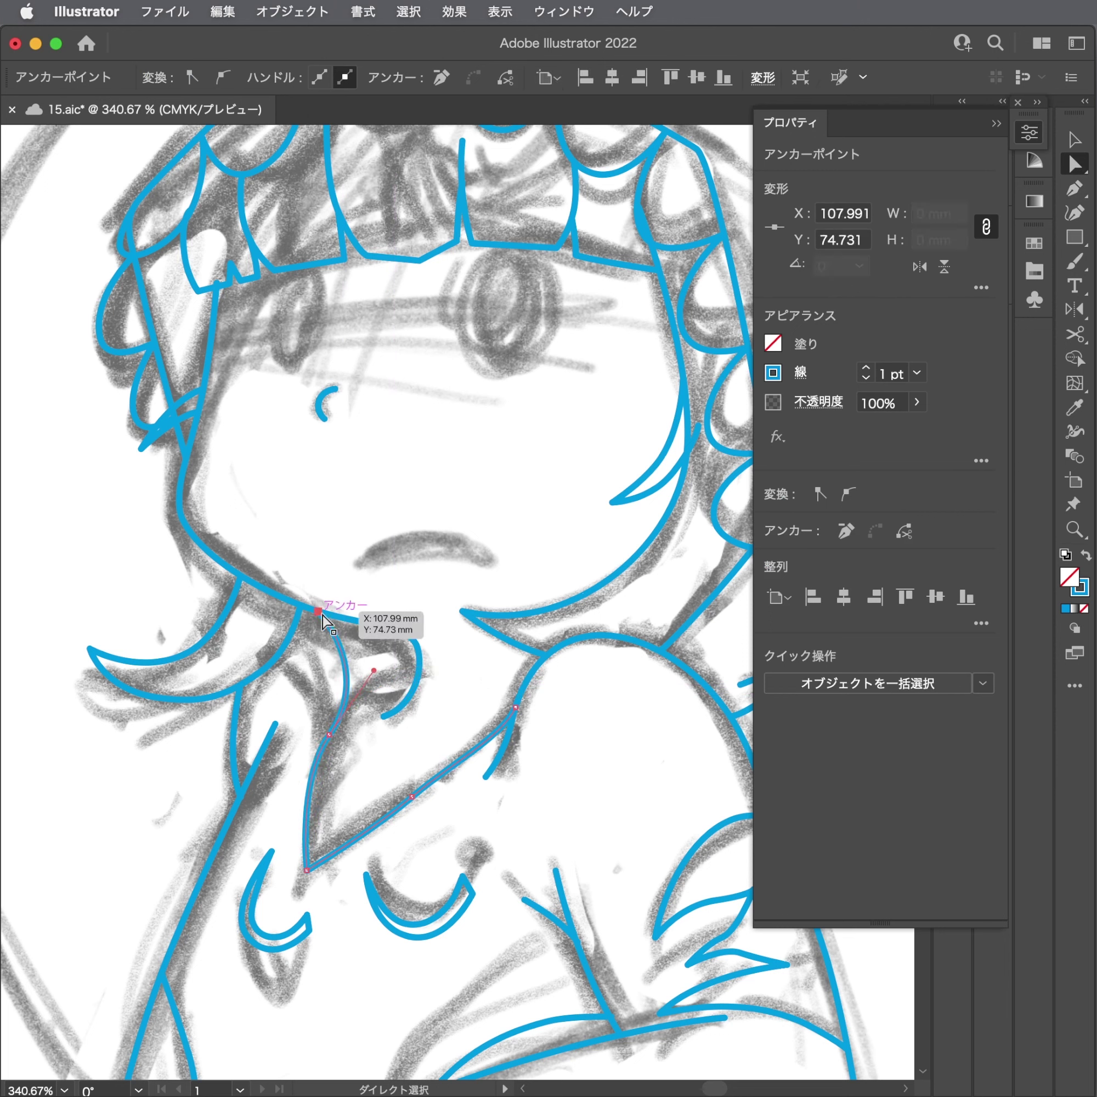
pyautogui.click(355, 653)
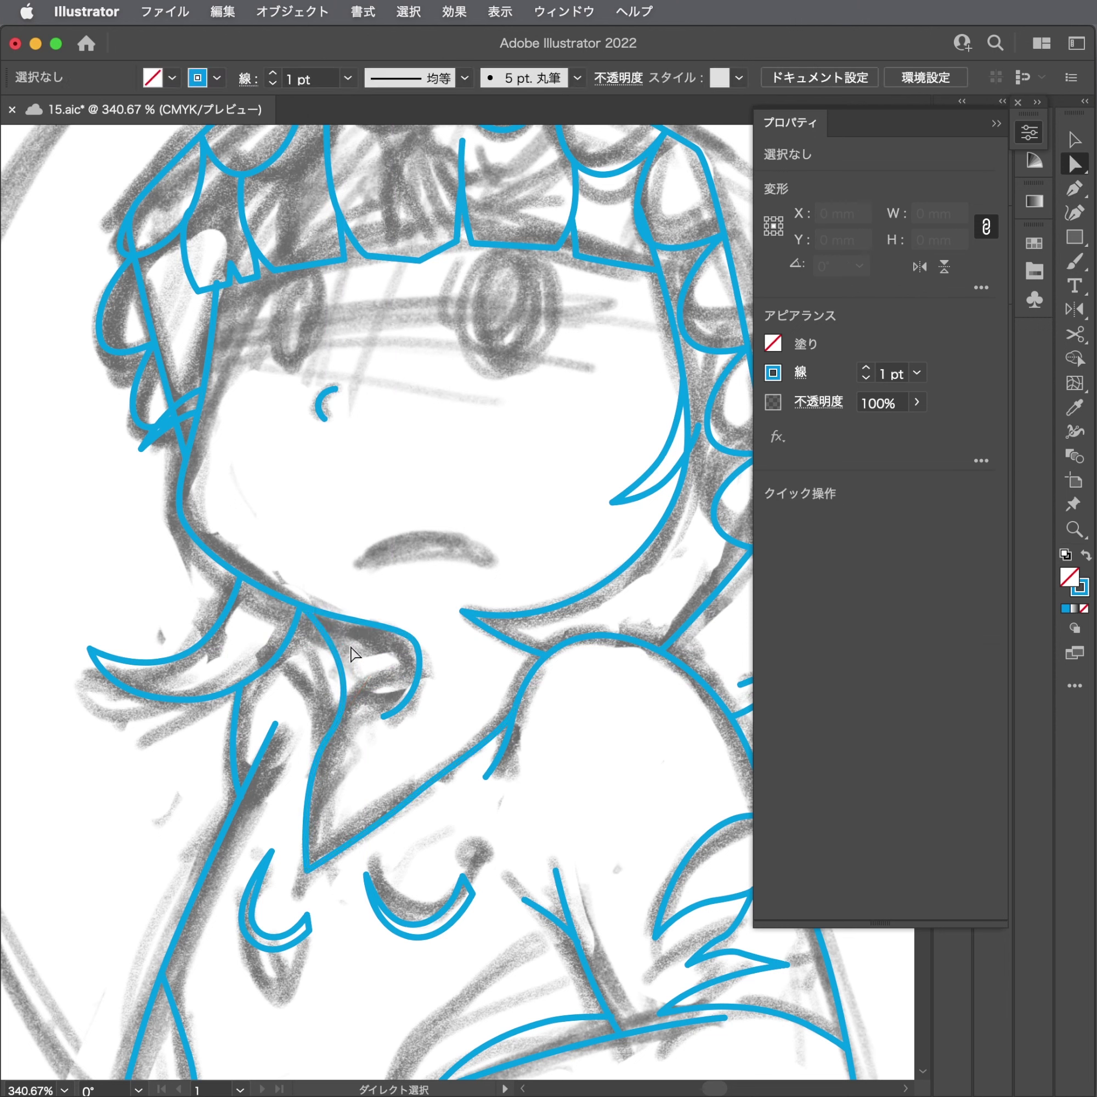
# Extend the hair curl beside the chin with two more Pen points.
pyautogui.press('p')
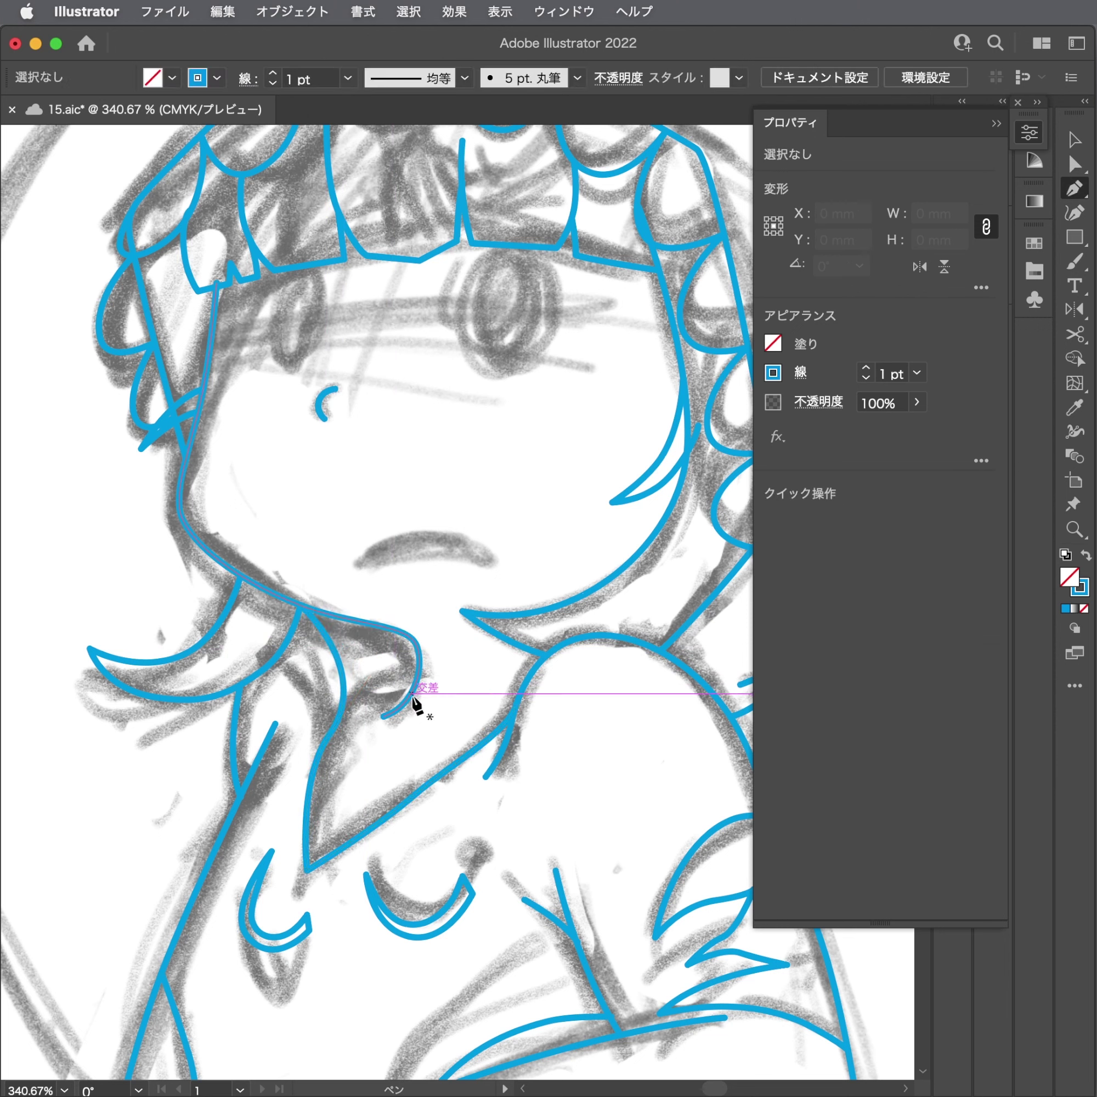
pyautogui.click(412, 692)
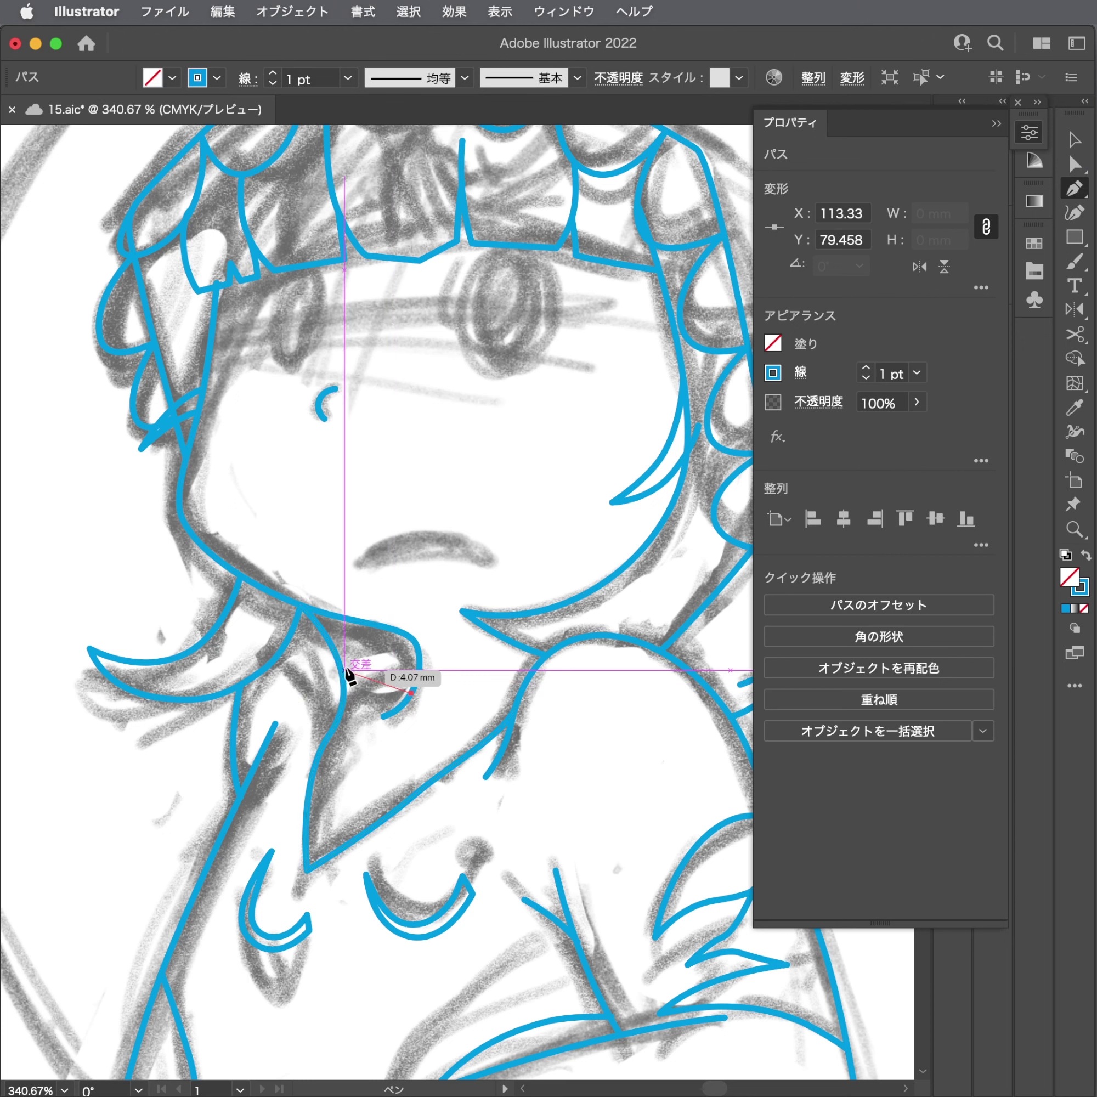
pyautogui.press('Escape')
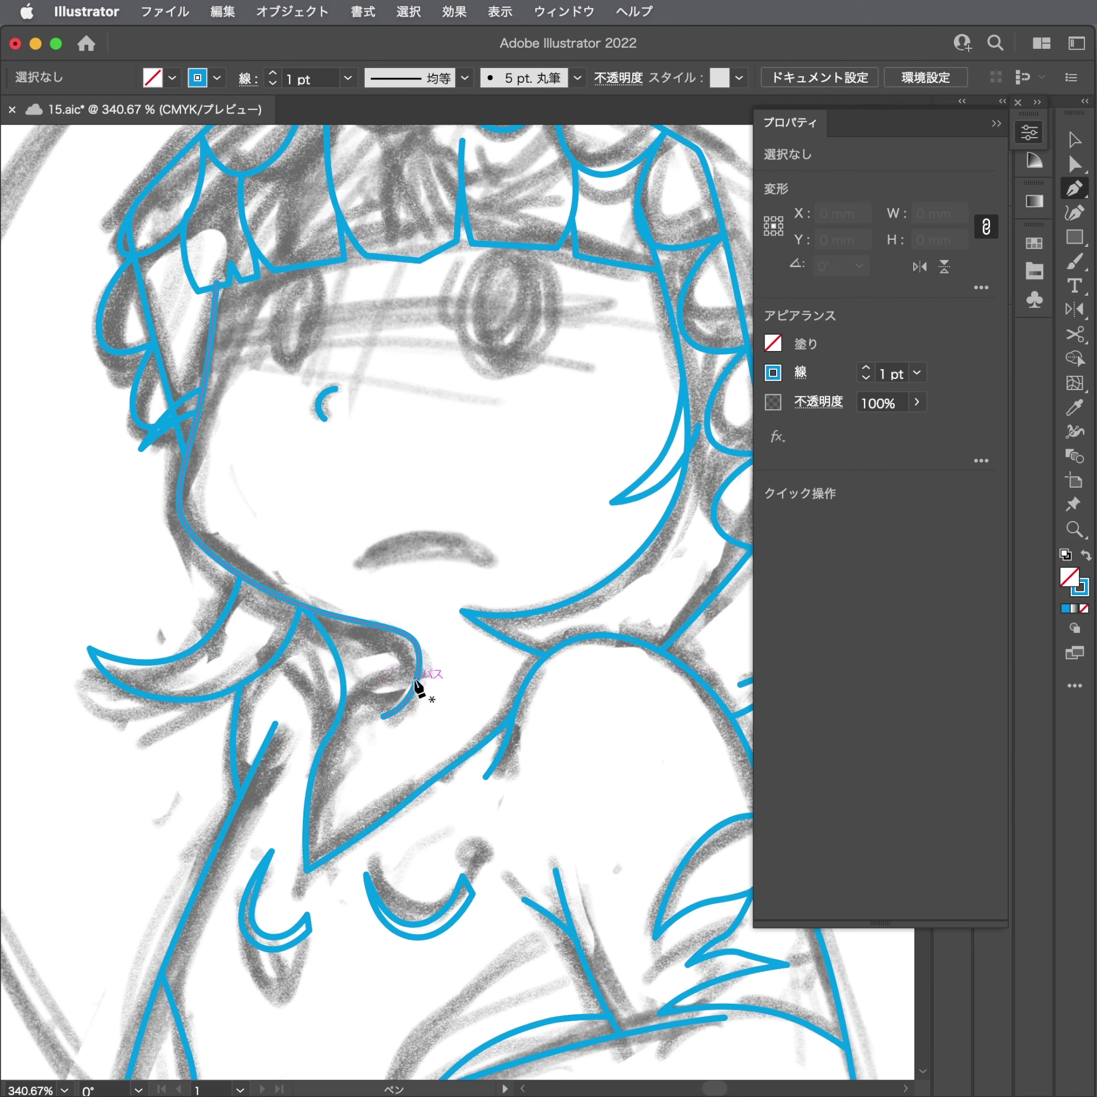
pyautogui.click(416, 679)
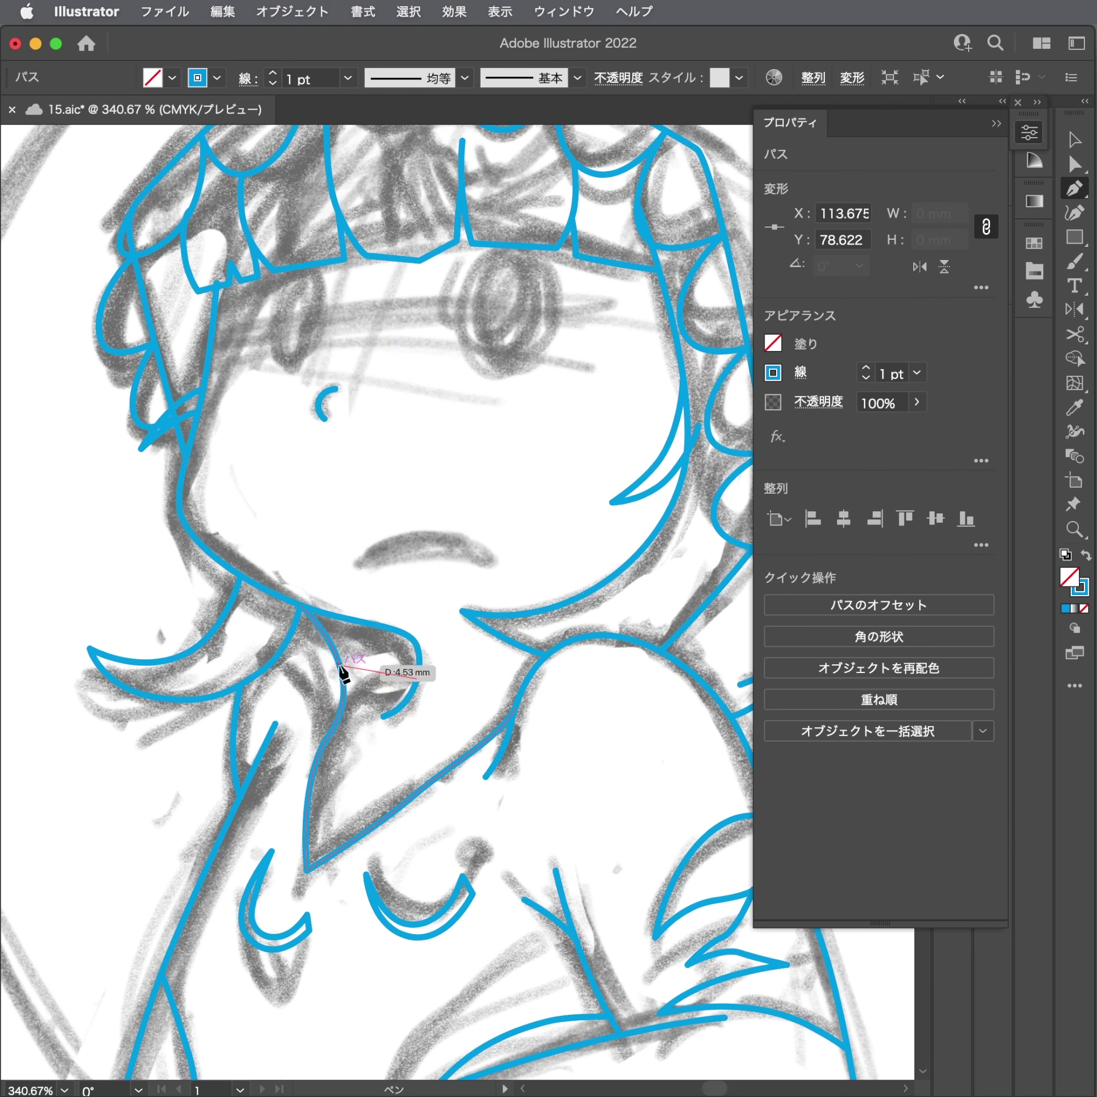
pyautogui.press('a')
# Zoom out, collapse the Properties panel and show the Layers panel.
pyautogui.press('super+shift+a')
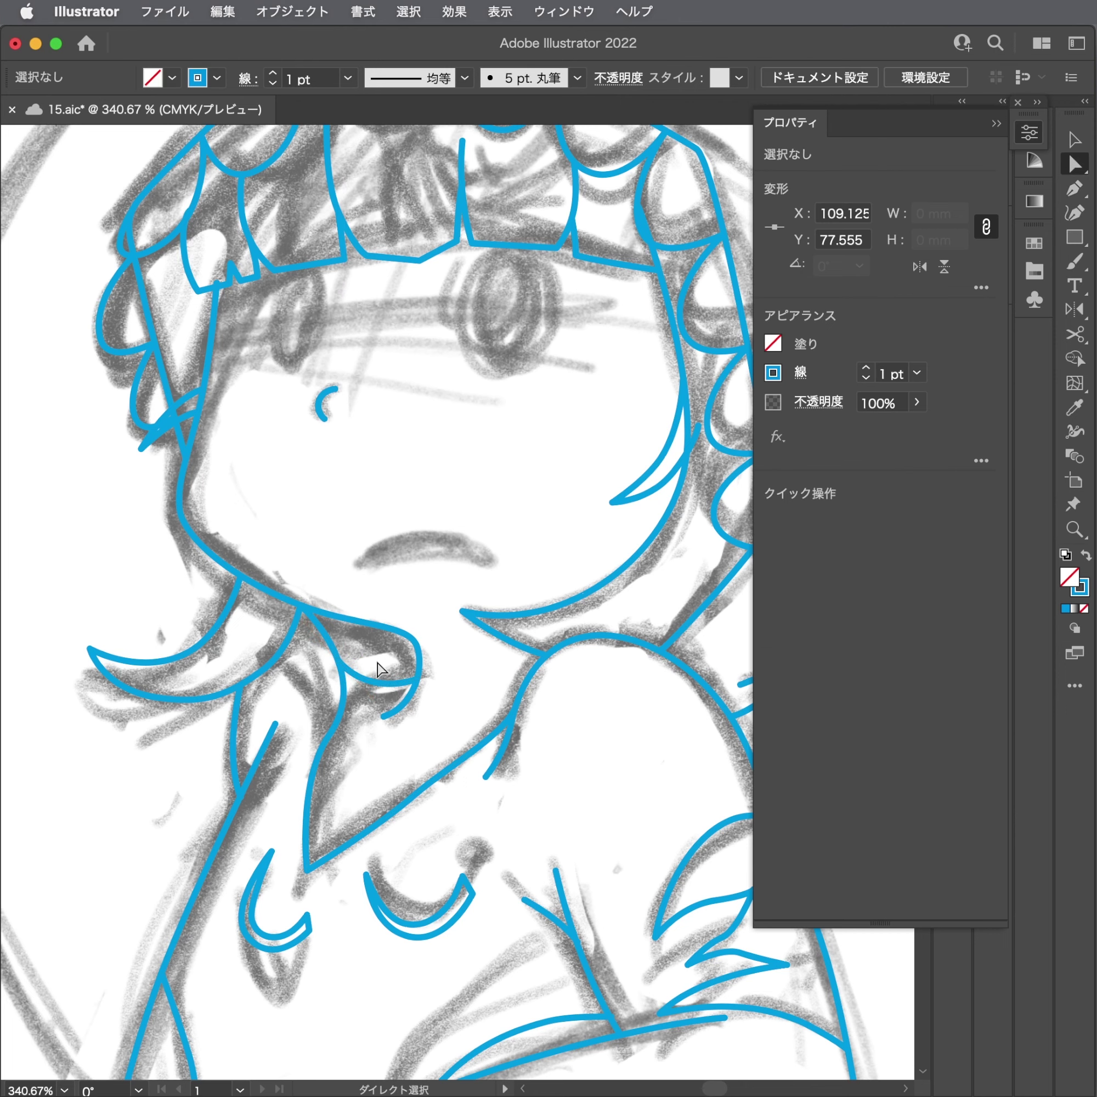
pyautogui.press('super+minus')
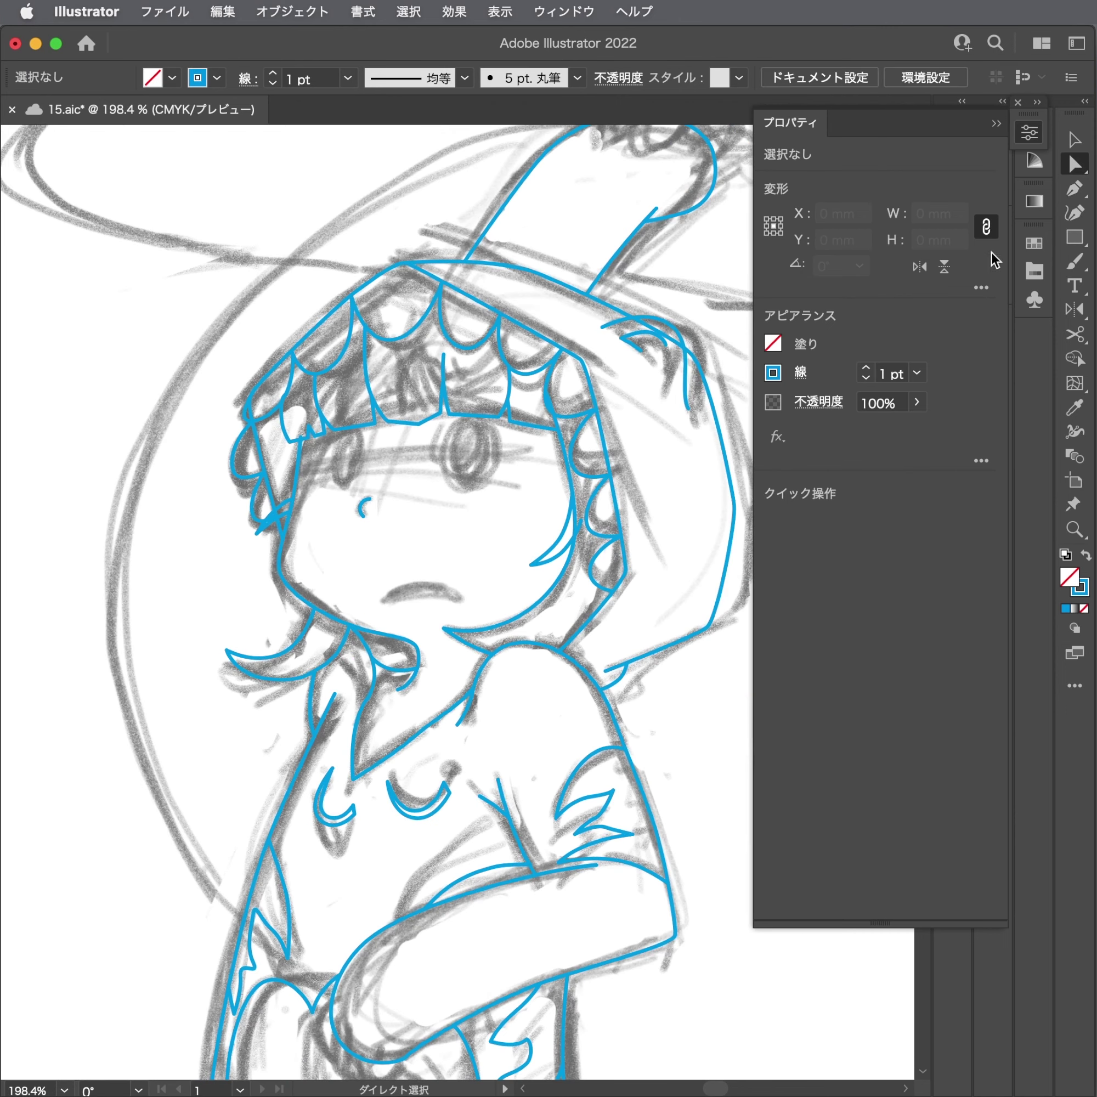
pyautogui.click(1037, 122)
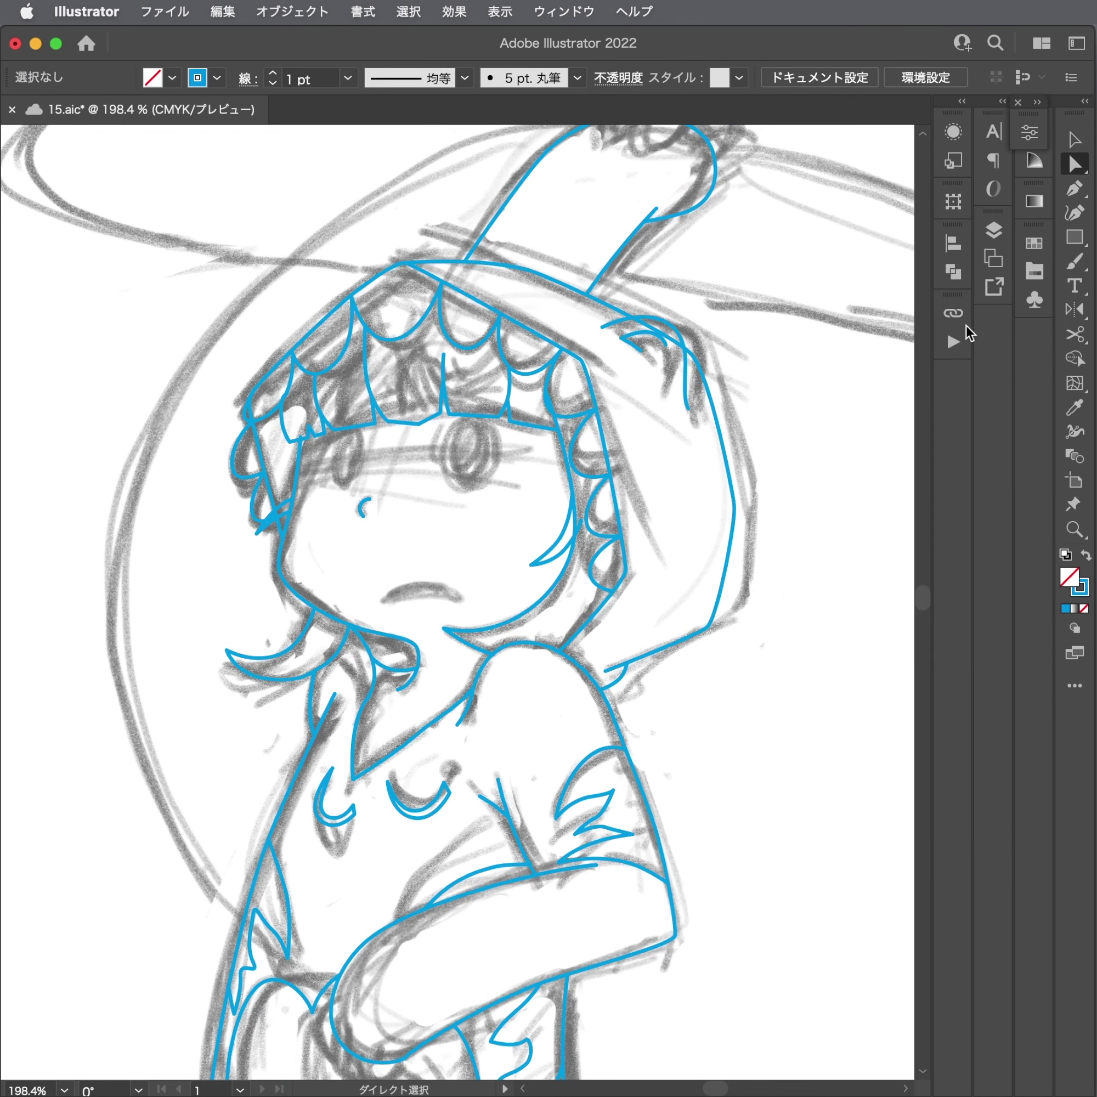
pyautogui.click(993, 227)
# Close the Layers panel and draw an egg-shaped Pen outline over the right eye.
pyautogui.scroll(5, 488, 304)
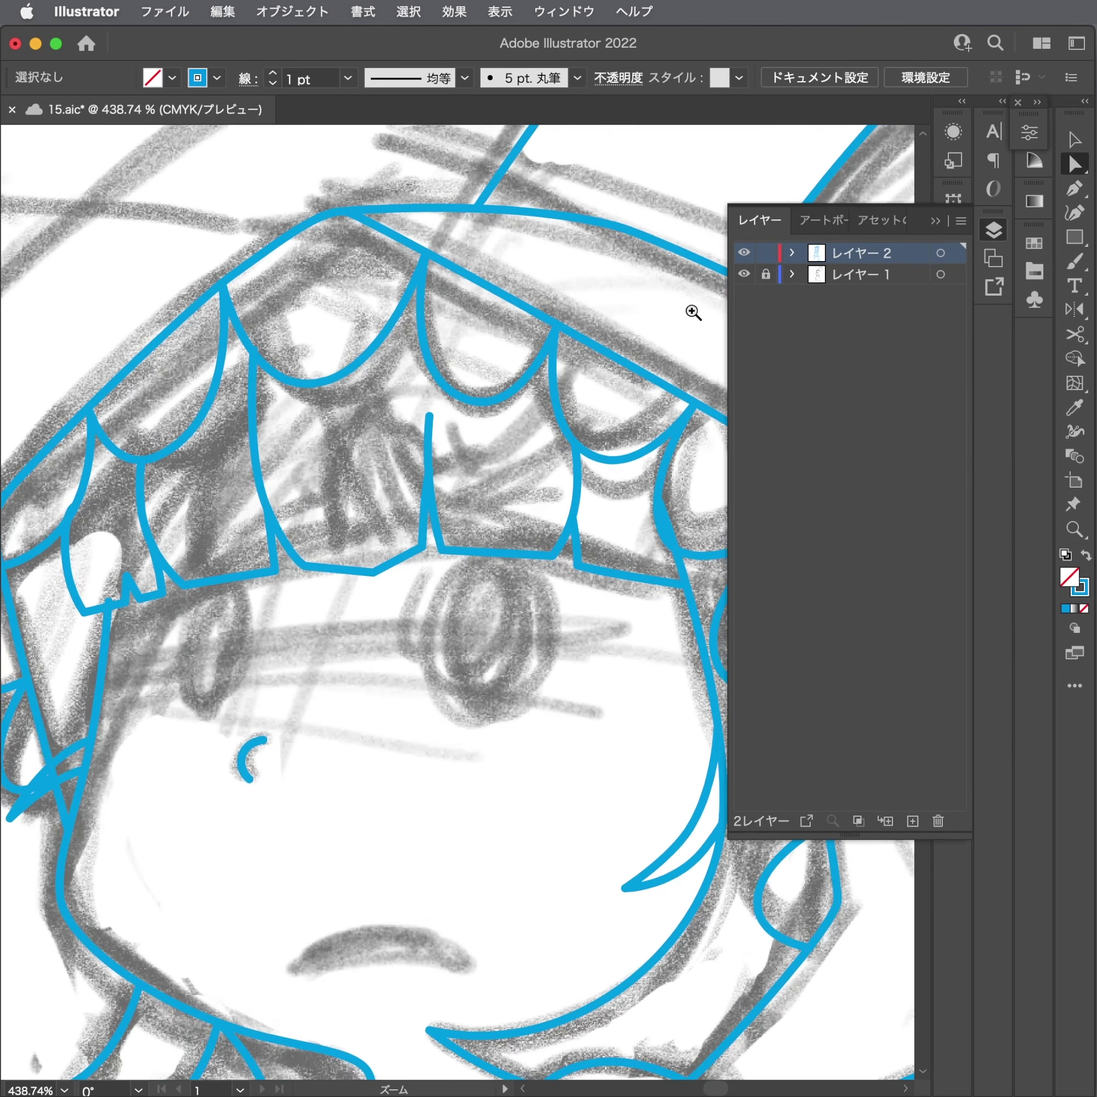
pyautogui.press('p')
pyautogui.moveTo(481, 557); pyautogui.dragTo(462, 521)
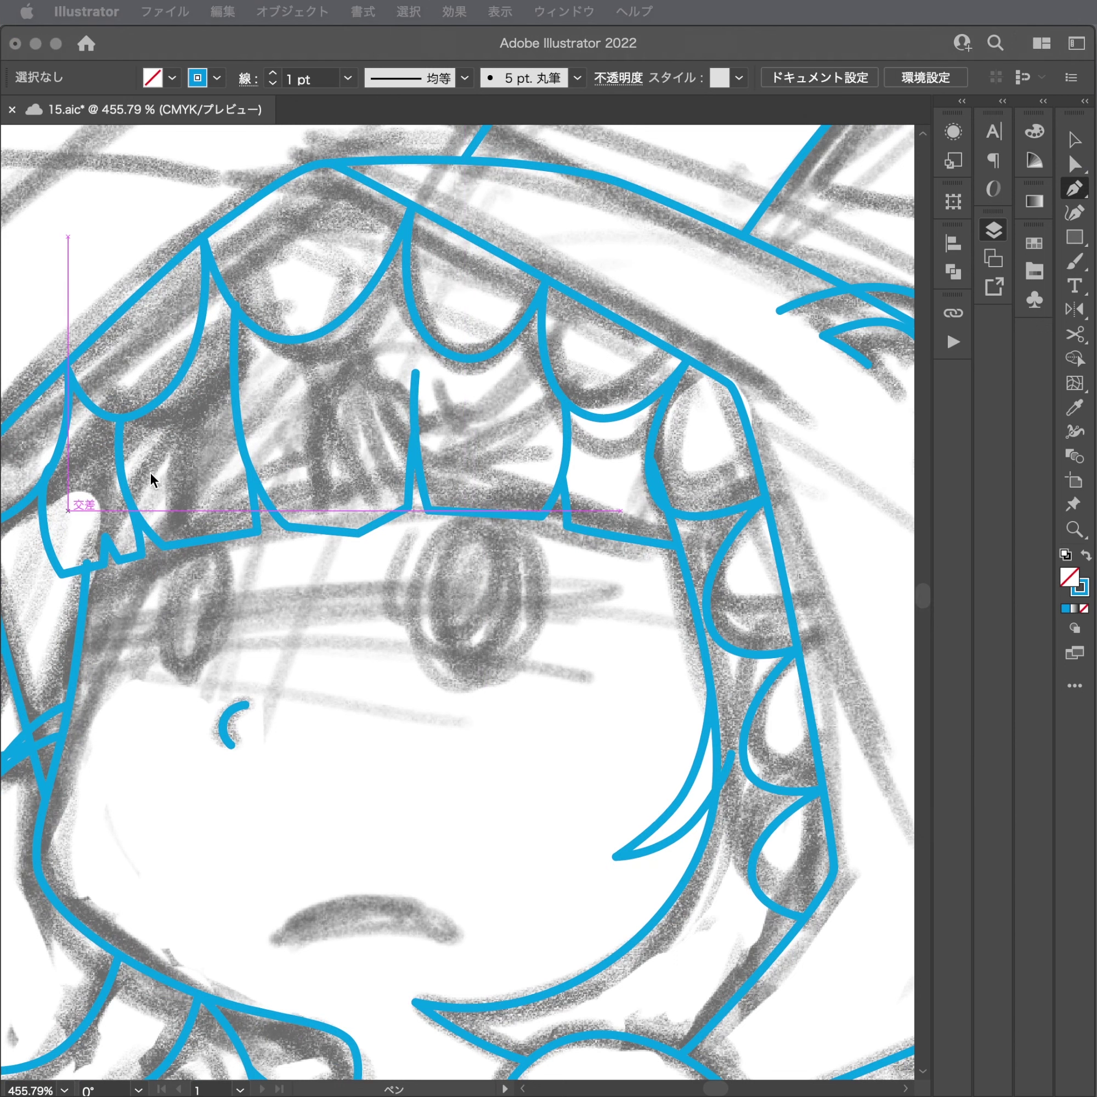
pyautogui.click(991, 231)
pyautogui.moveTo(453, 521); pyautogui.dragTo(481, 525)
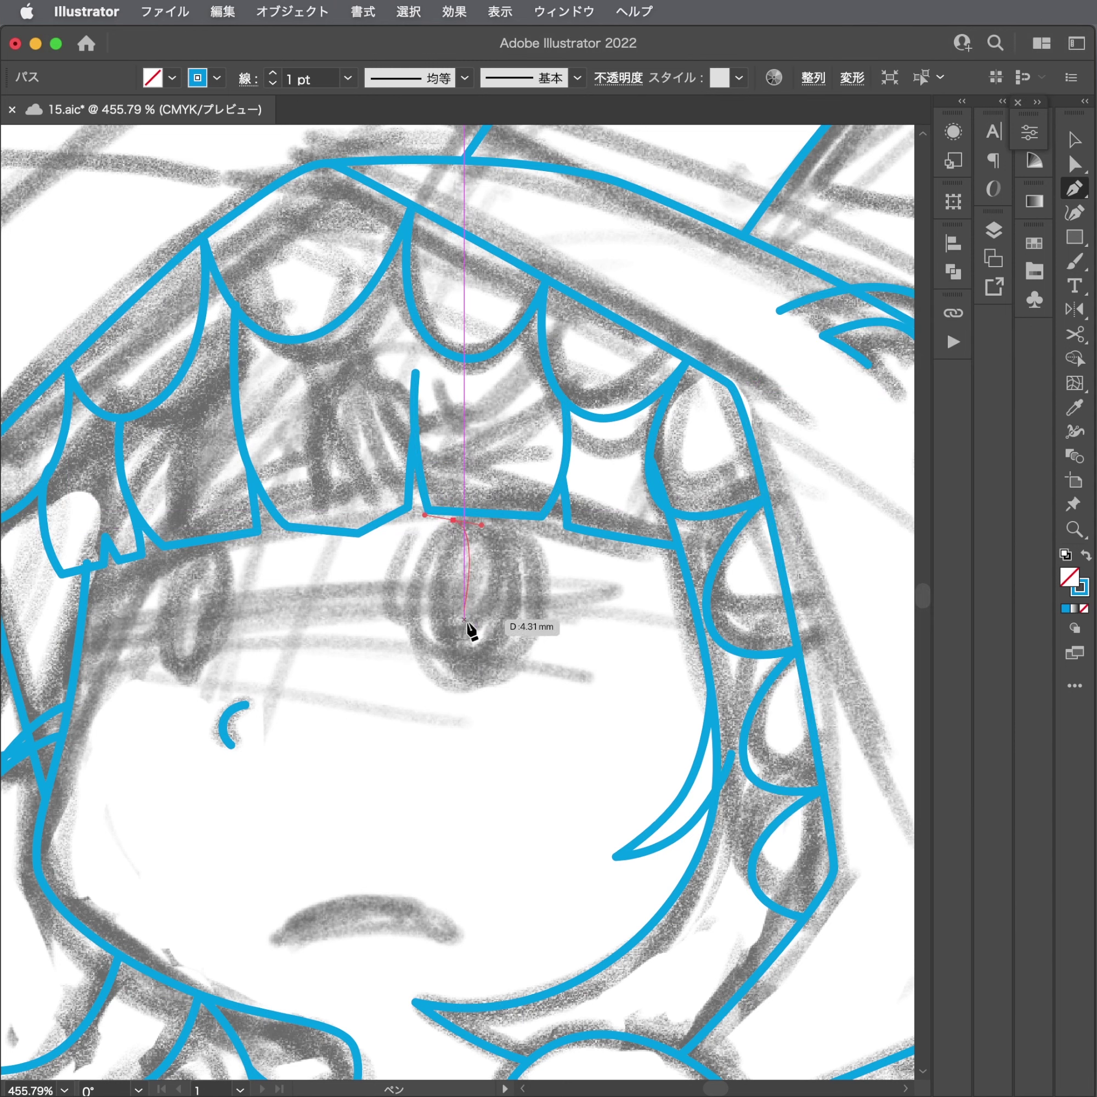
pyautogui.moveTo(453, 676); pyautogui.dragTo(346, 678)
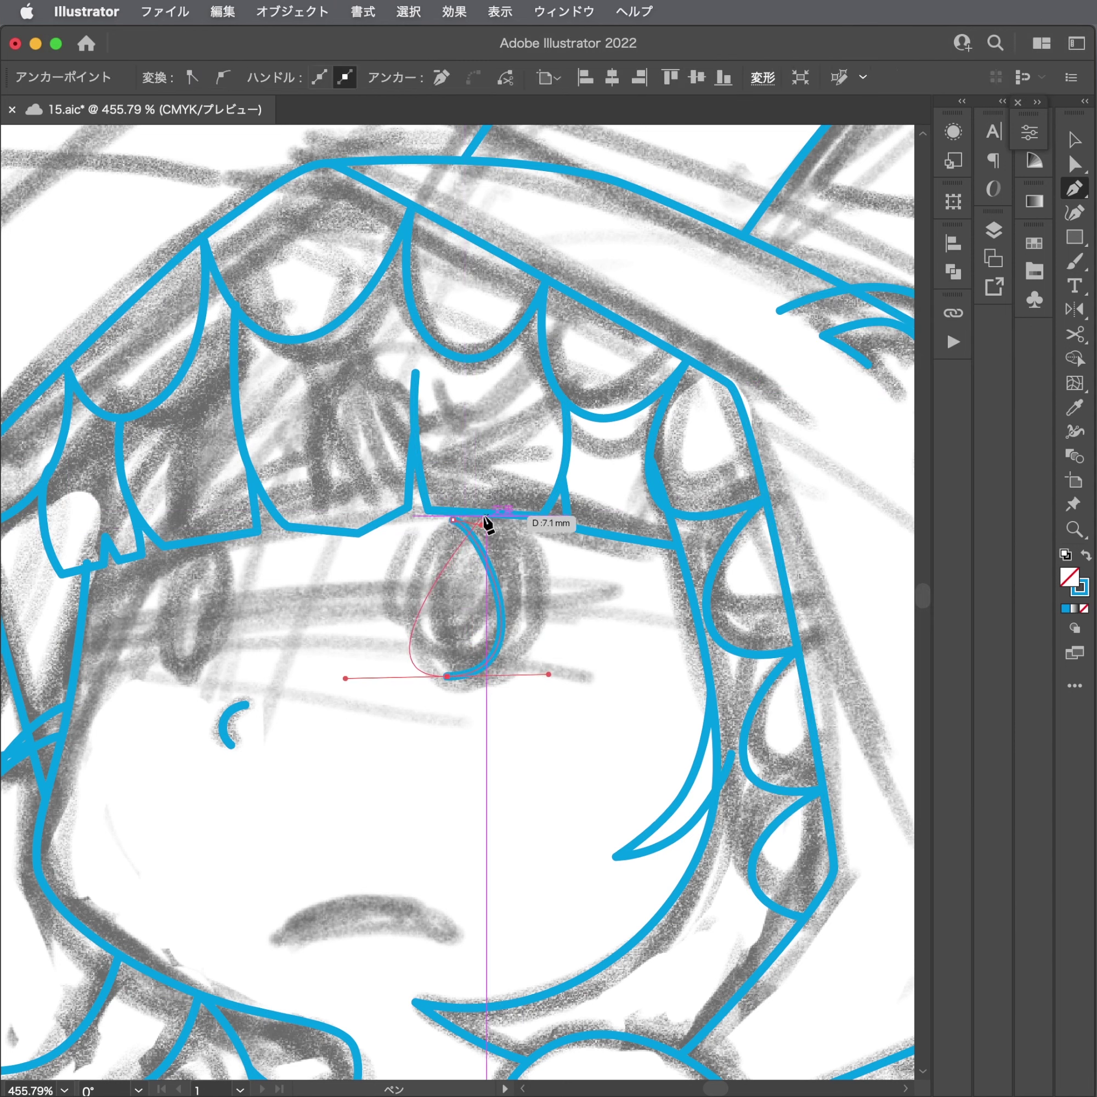
pyautogui.click(499, 528)
# Refine the right eye oval's anchors and handles into a slimmer, symmetric shape.
pyautogui.press('a')
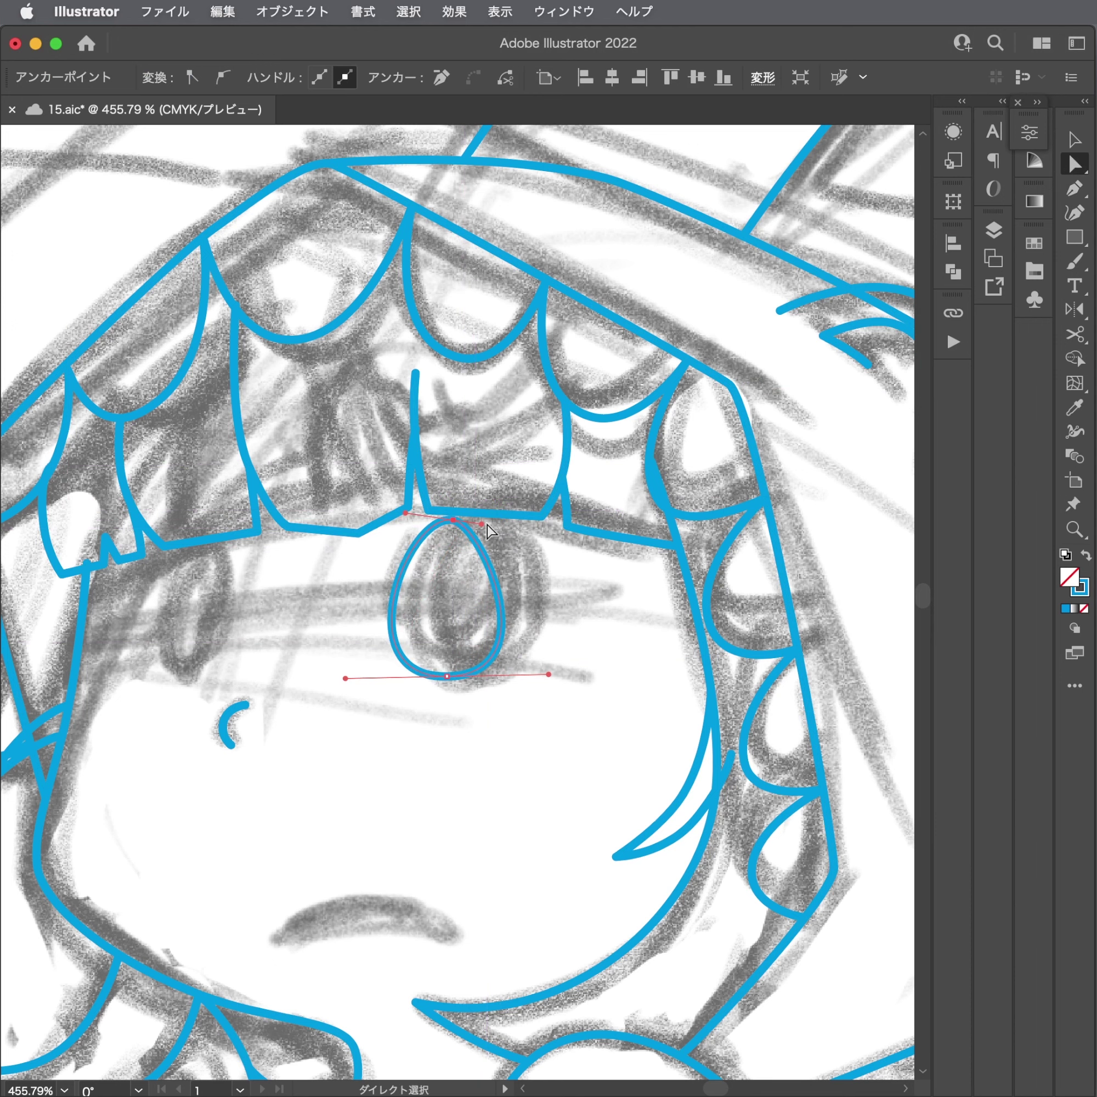
pyautogui.click(471, 535)
pyautogui.moveTo(482, 524); pyautogui.dragTo(507, 519)
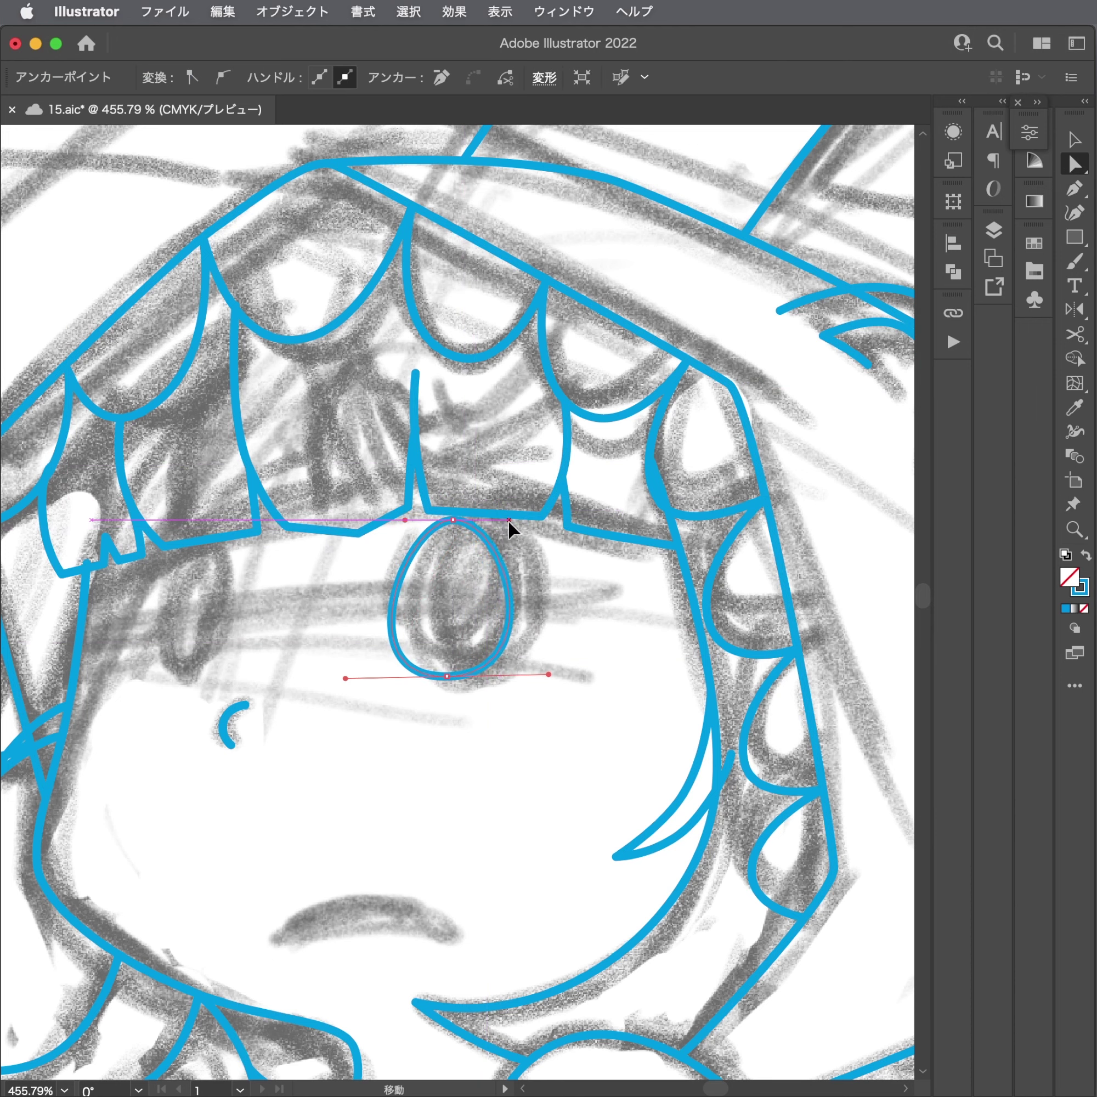
pyautogui.scroll(2, 437, 619)
pyautogui.moveTo(460, 696); pyautogui.dragTo(469, 696)
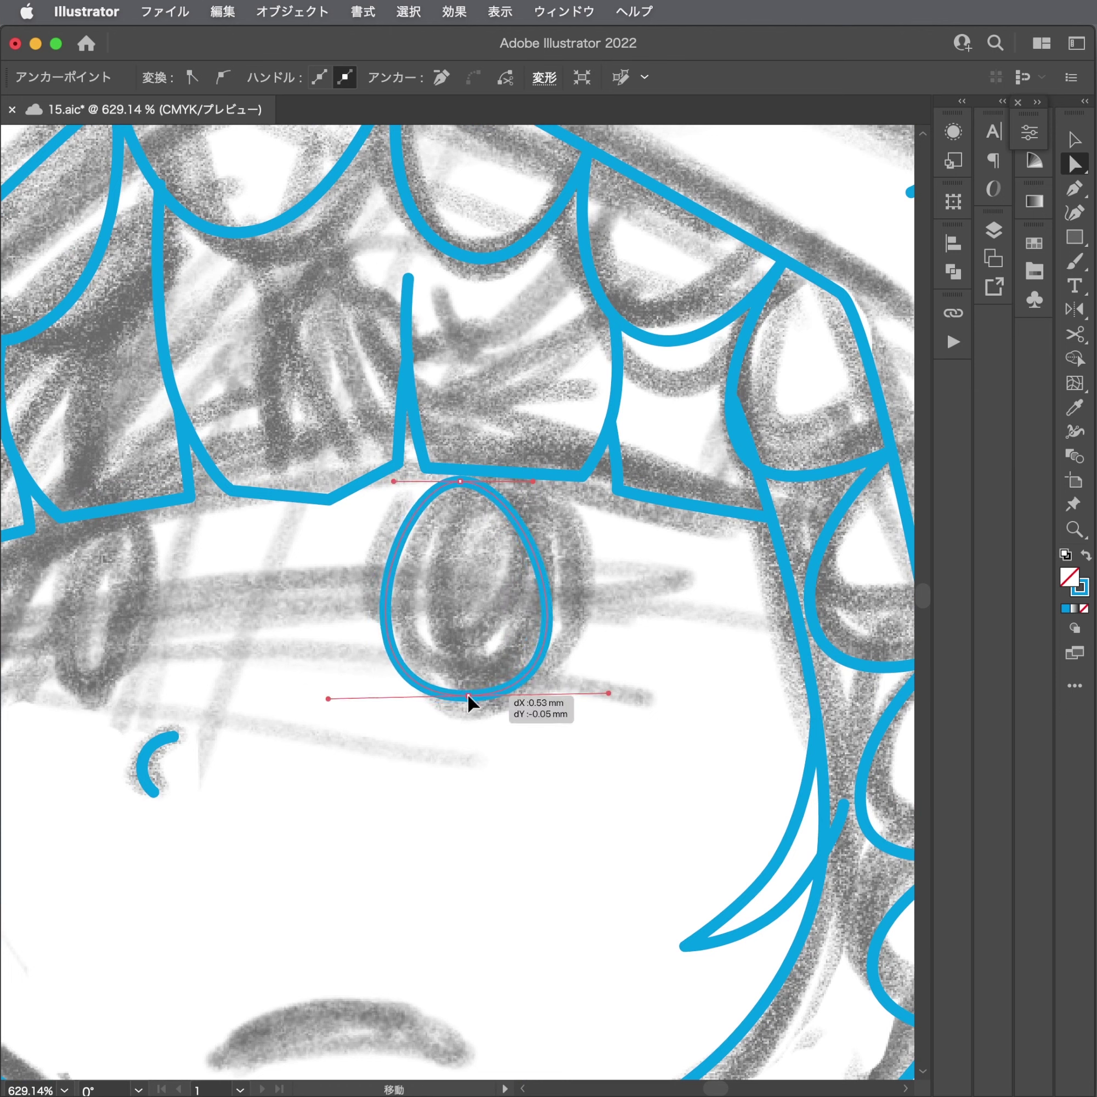
pyautogui.hotkey('shift', 'c')
pyautogui.moveTo(460, 481); pyautogui.dragTo(555, 476)
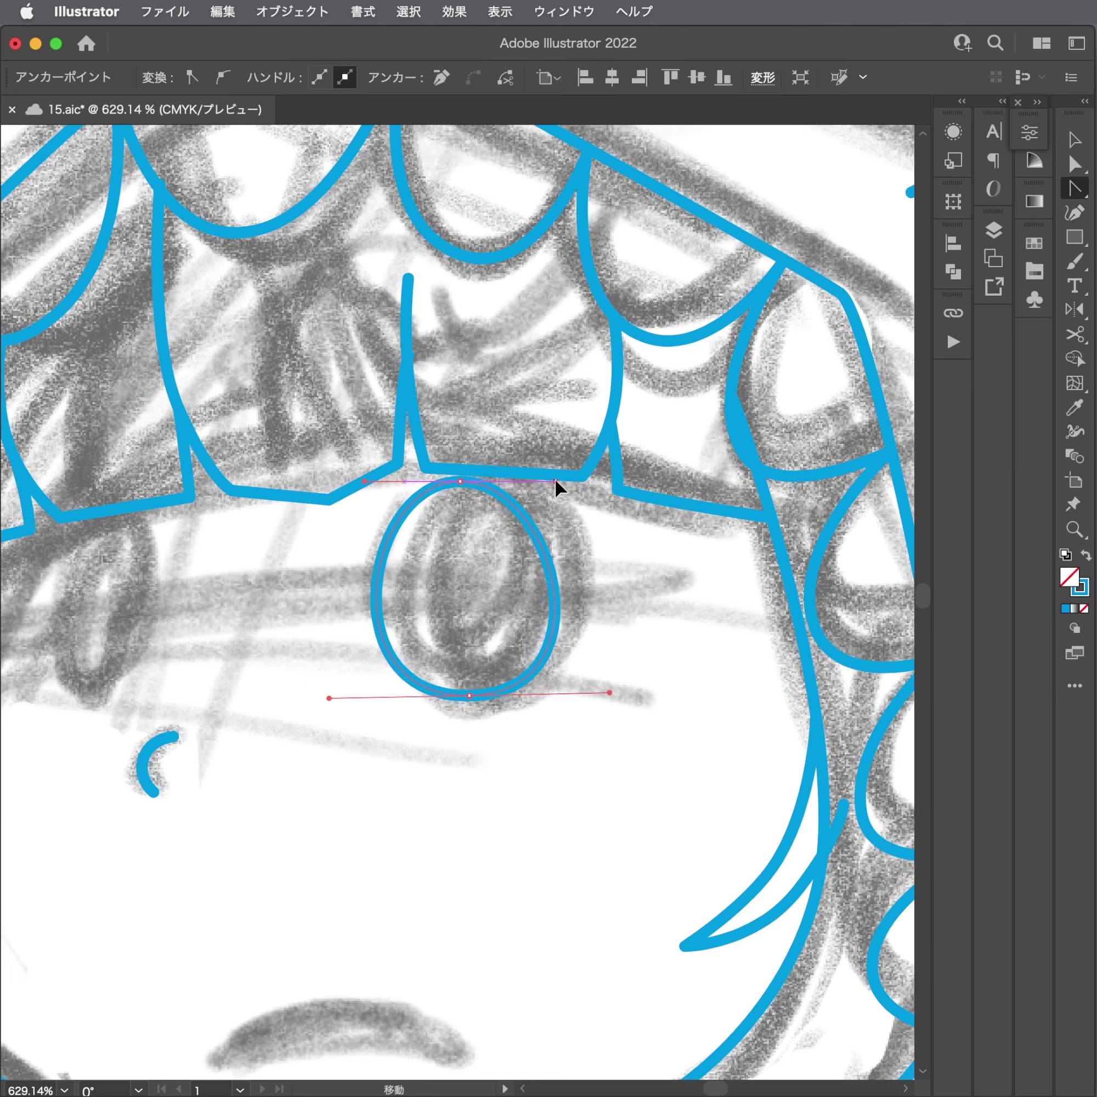
pyautogui.moveTo(470, 696); pyautogui.dragTo(373, 696)
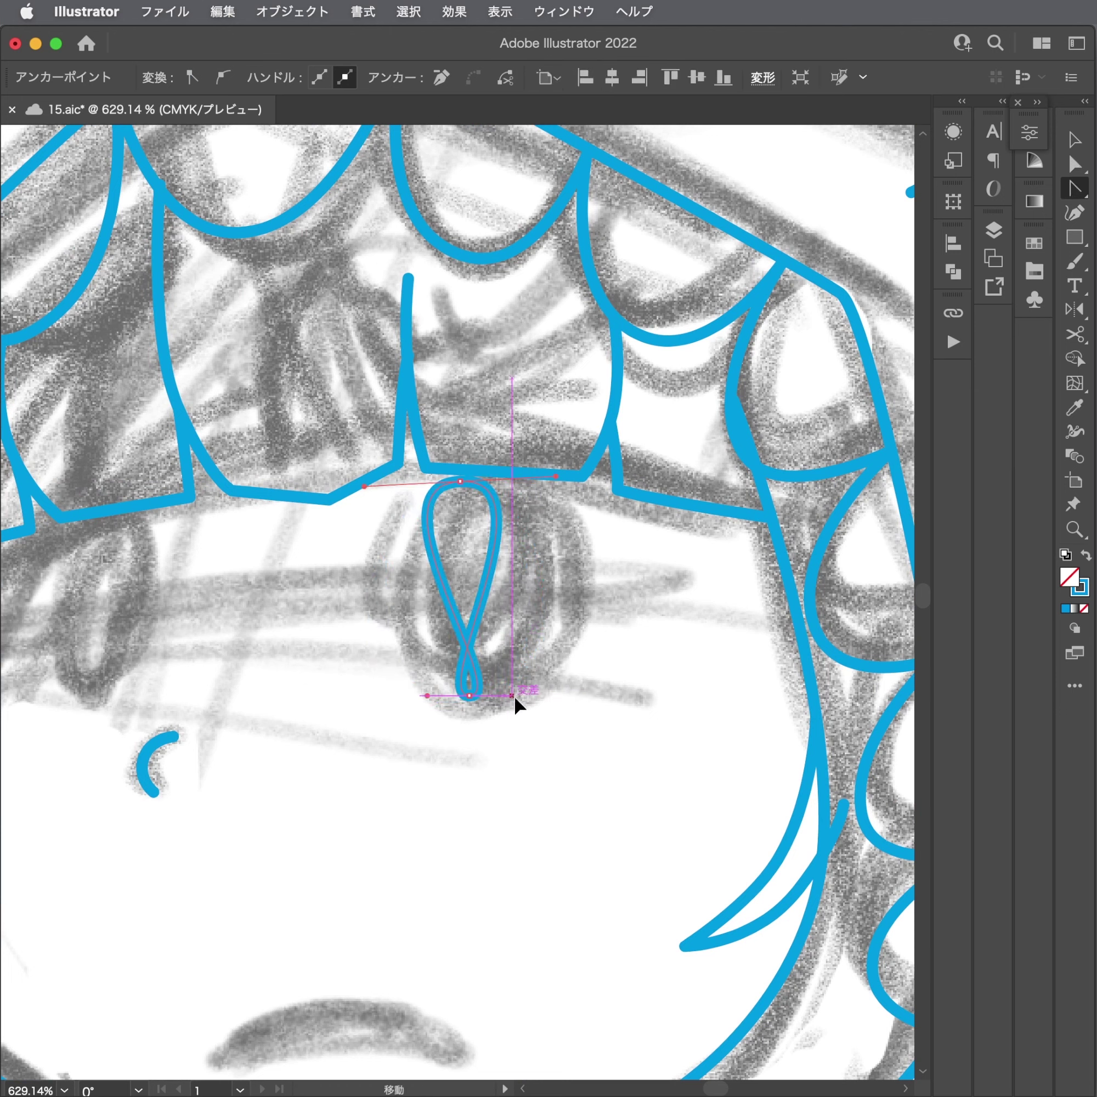
pyautogui.press('a')
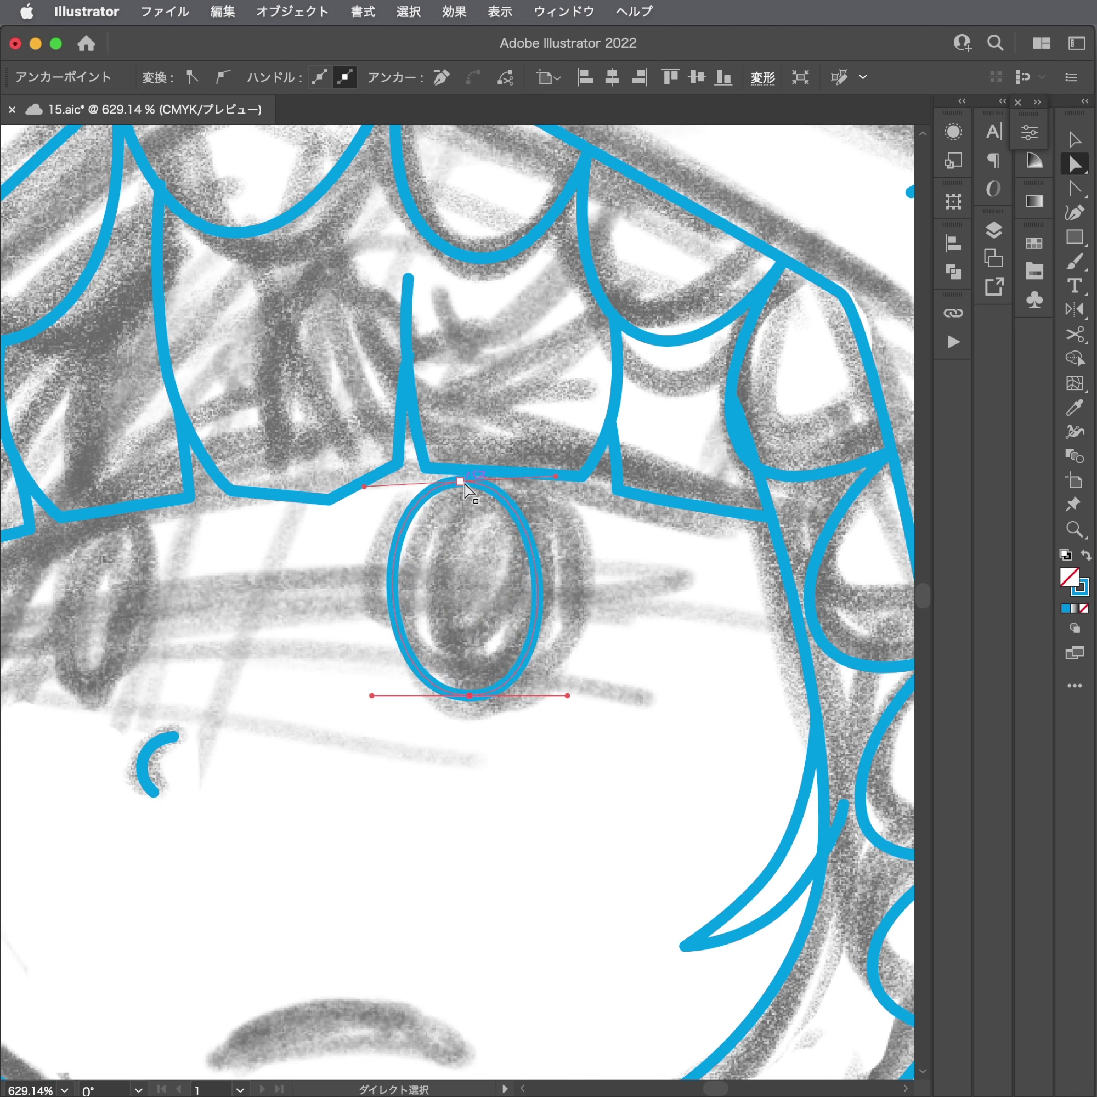
pyautogui.moveTo(365, 486); pyautogui.dragTo(389, 481)
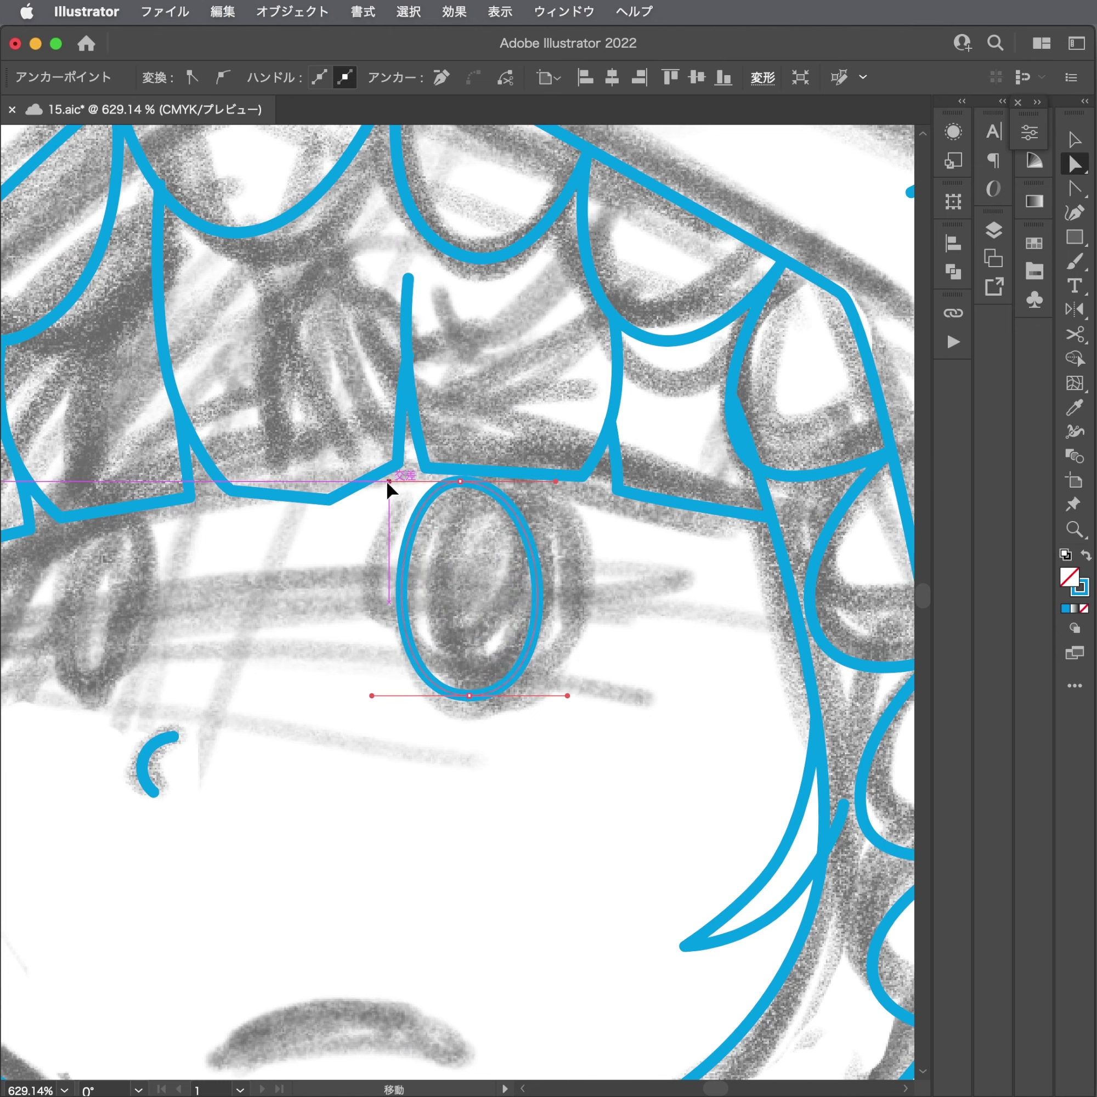
pyautogui.hscroll(-5, 373, 505)
pyautogui.click(429, 538)
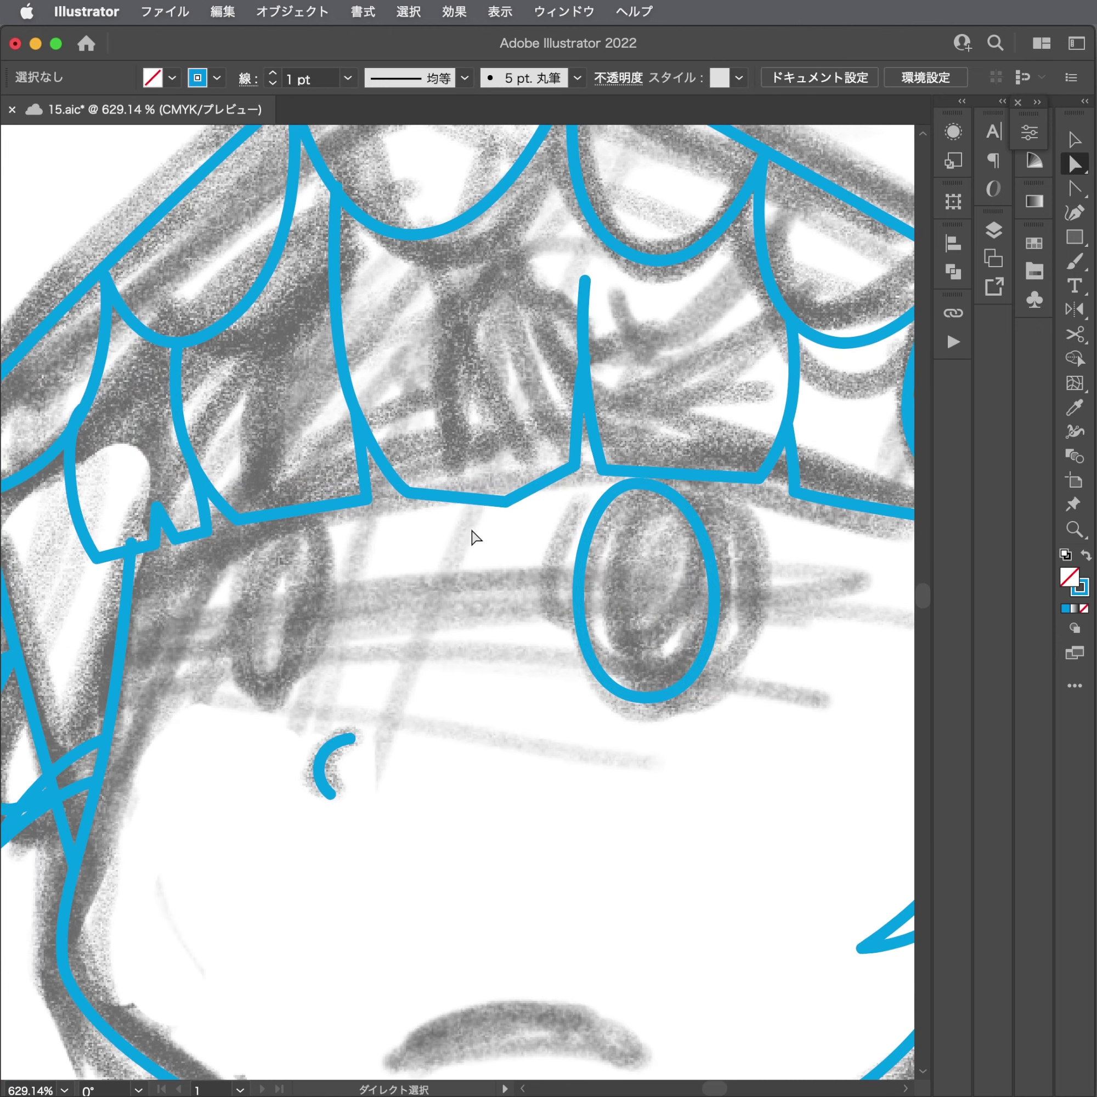
# Draw the left eye oval with the Pen and shift it to match the sketch.
pyautogui.press('p')
pyautogui.moveTo(294, 519); pyautogui.dragTo(334, 522)
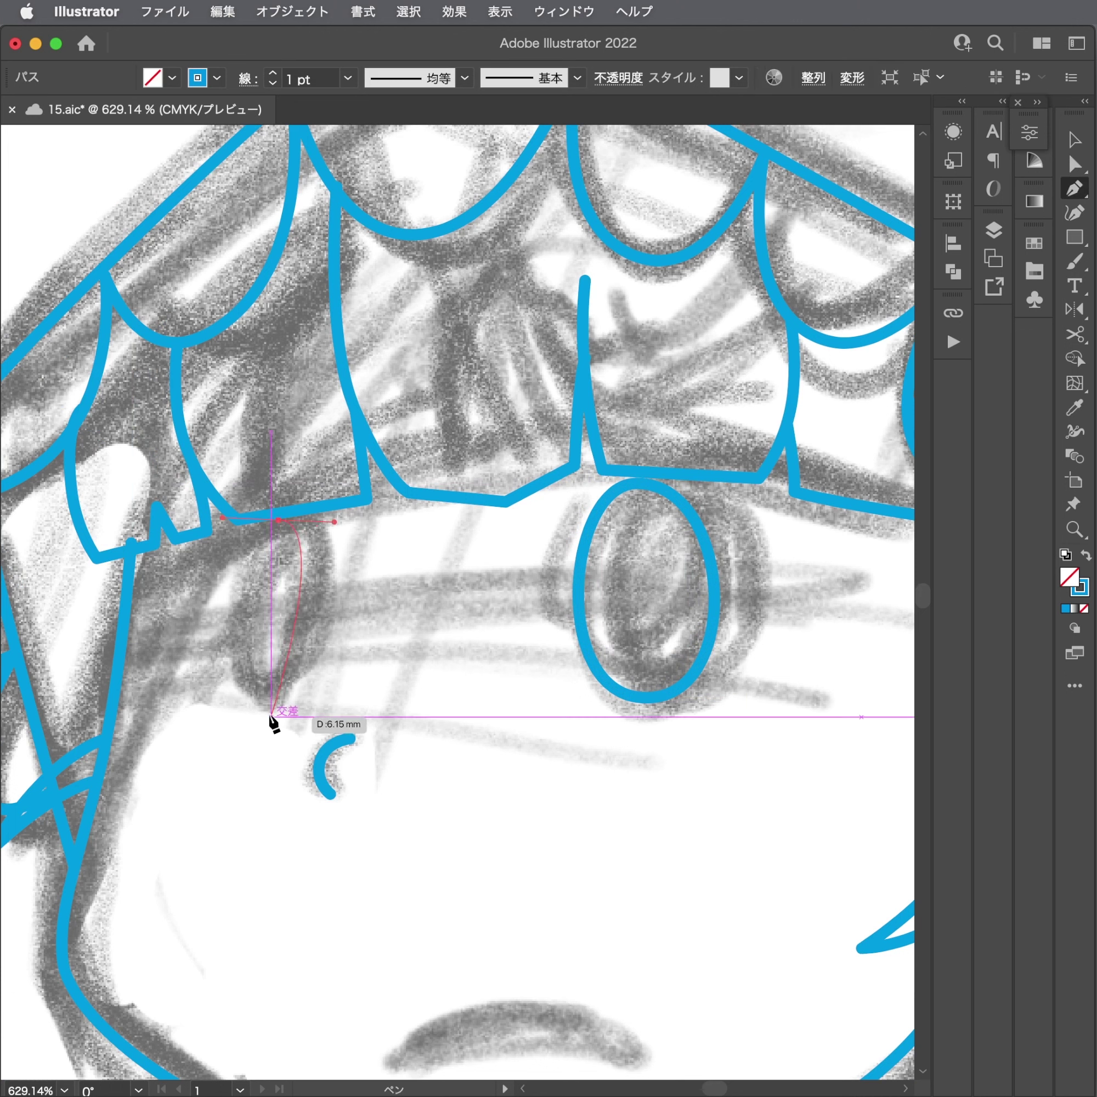
pyautogui.moveTo(271, 718); pyautogui.dragTo(199, 720)
pyautogui.moveTo(278, 520); pyautogui.dragTo(333, 512)
pyautogui.press('a')
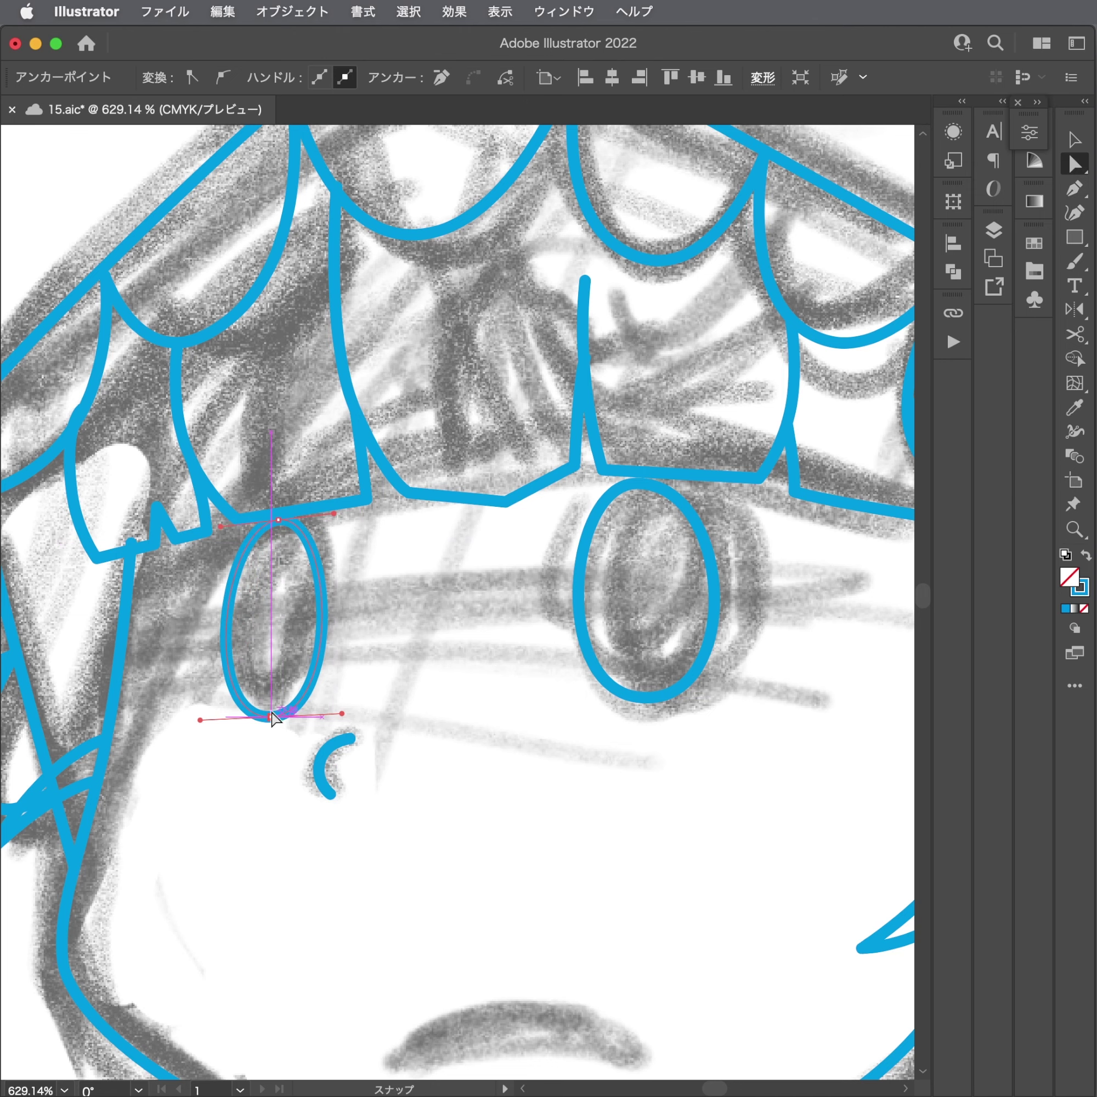
pyautogui.moveTo(275, 717); pyautogui.dragTo(260, 707)
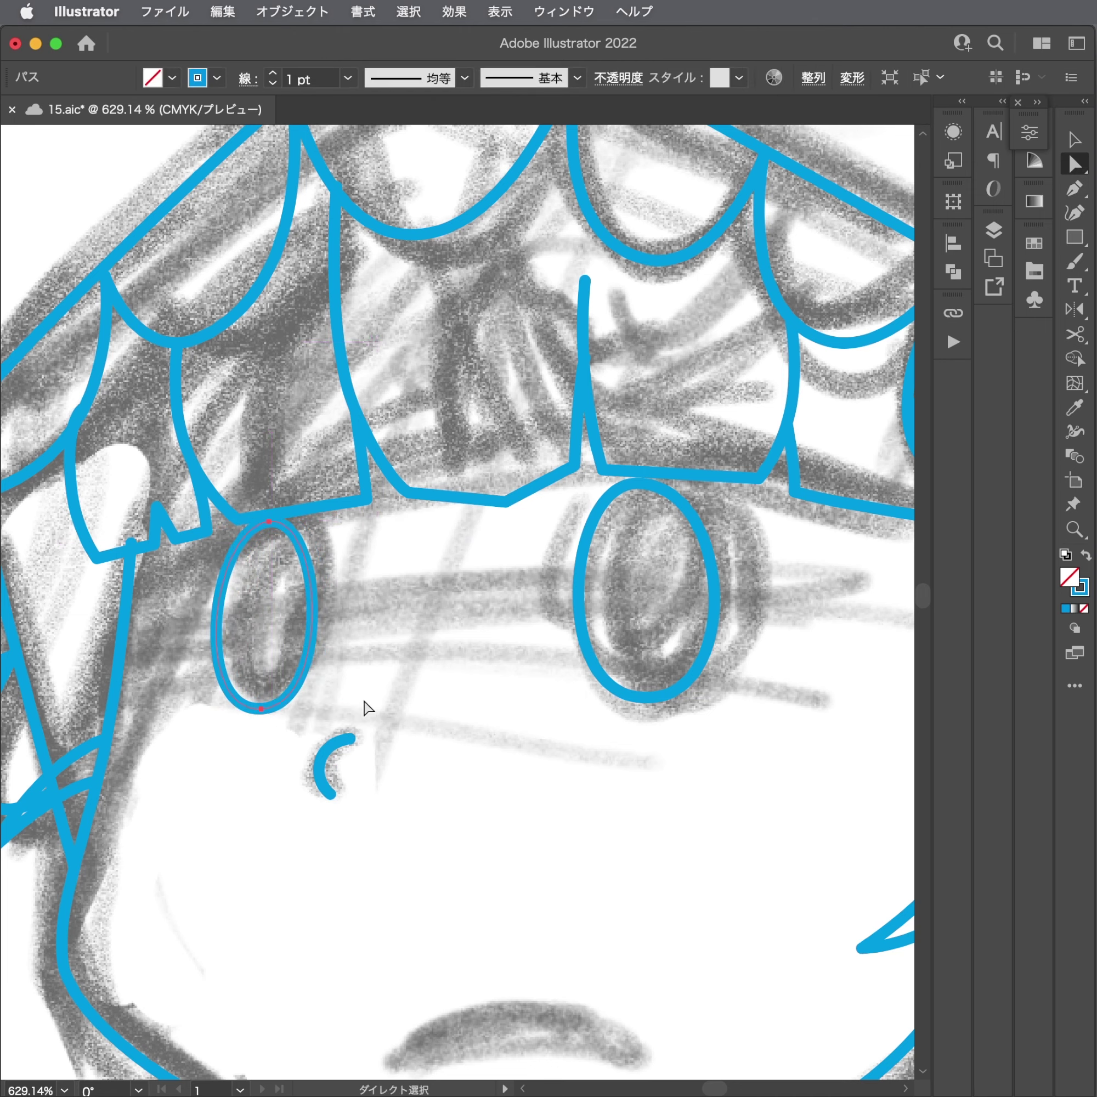
pyautogui.click(368, 707)
pyautogui.scroll(-10, 367, 708)
pyautogui.scroll(-2, 296, 710)
# Save the document and trace the mouth line with a two-point Pen stroke.
pyautogui.hotkey('ctrl', 's')
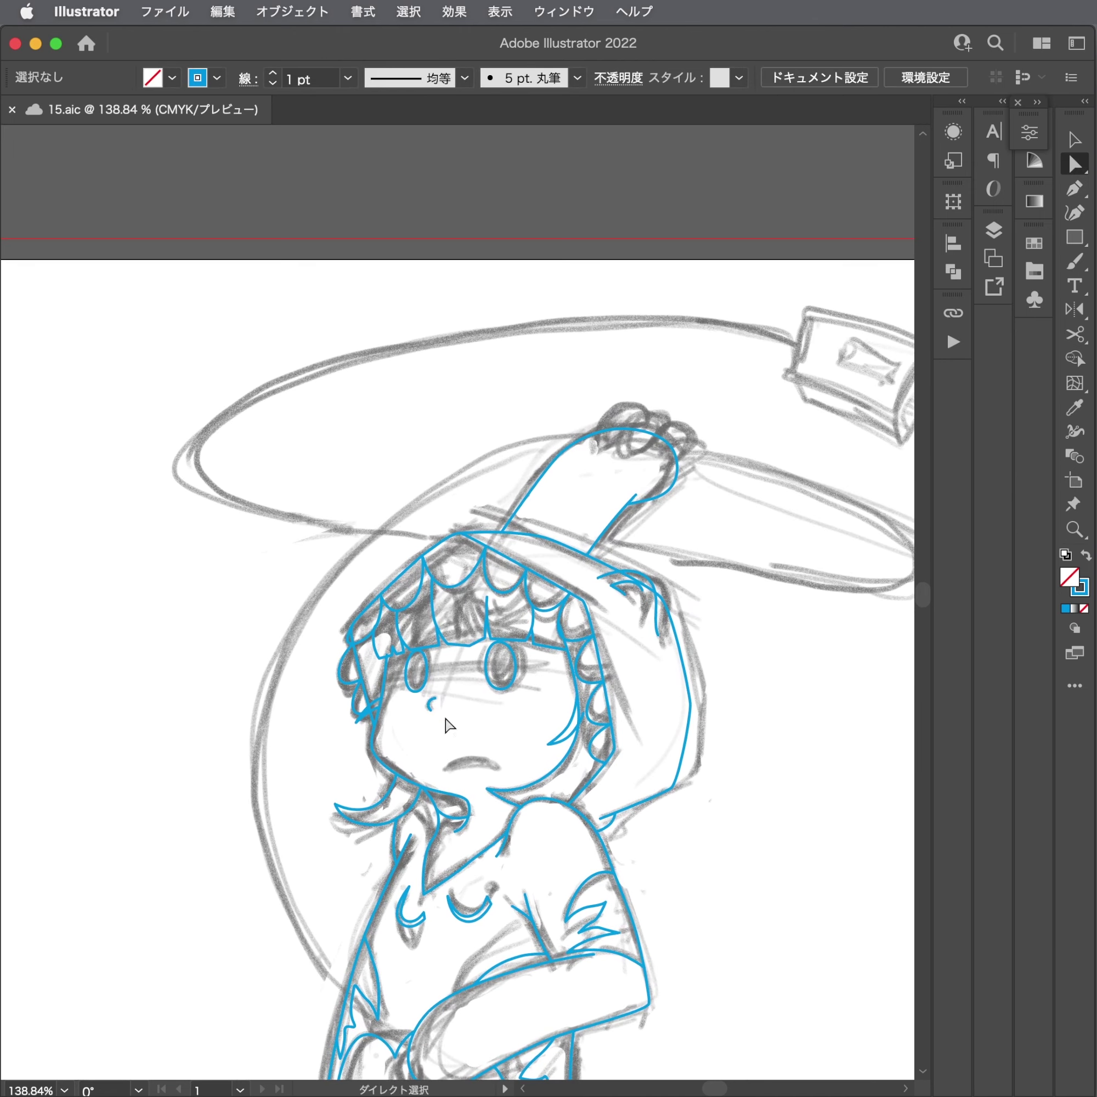
pyautogui.scroll(5, 449, 724)
pyautogui.scroll(2, 662, 730)
pyautogui.press('p')
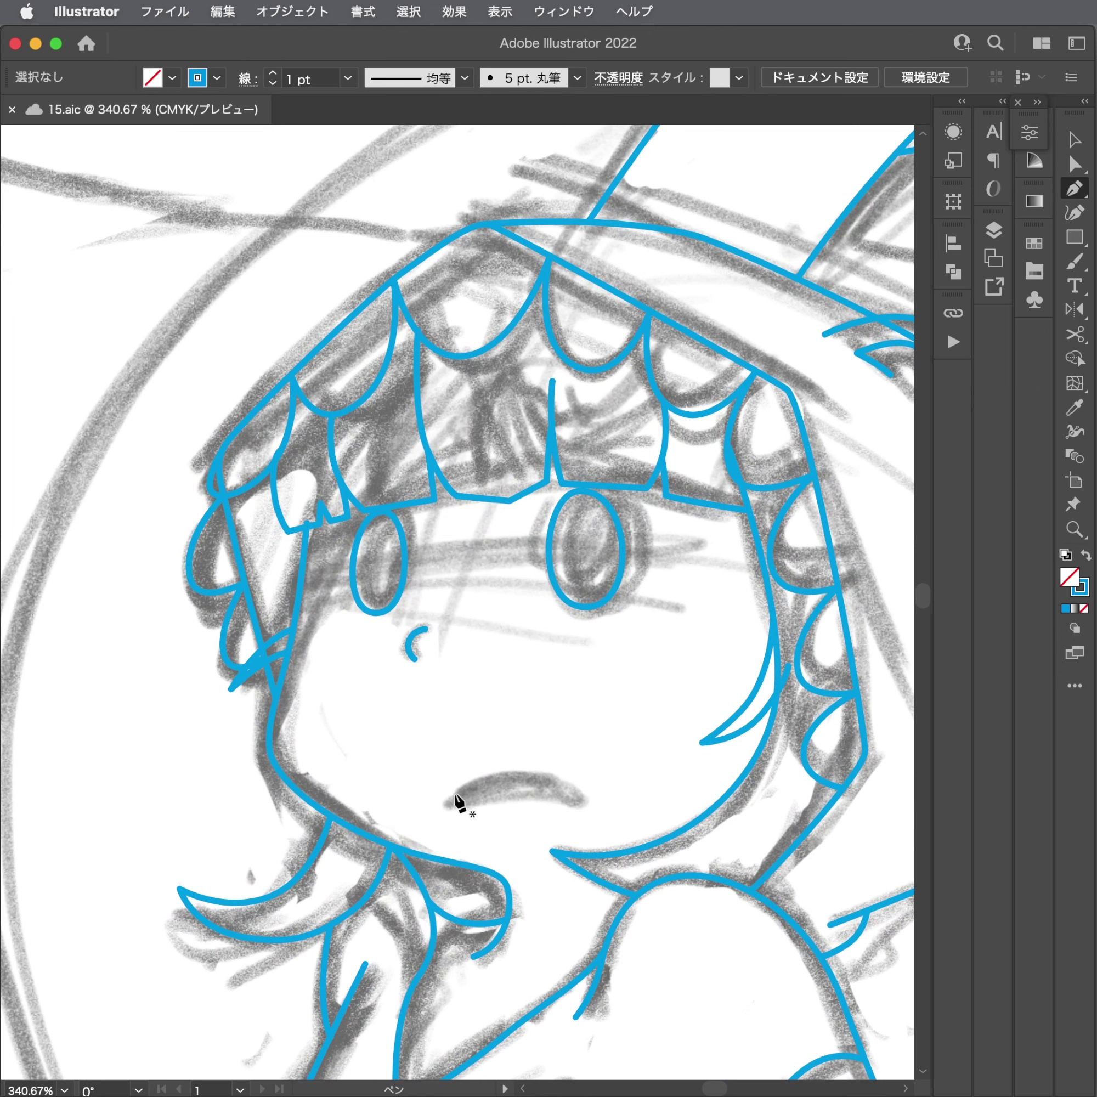
pyautogui.click(452, 797)
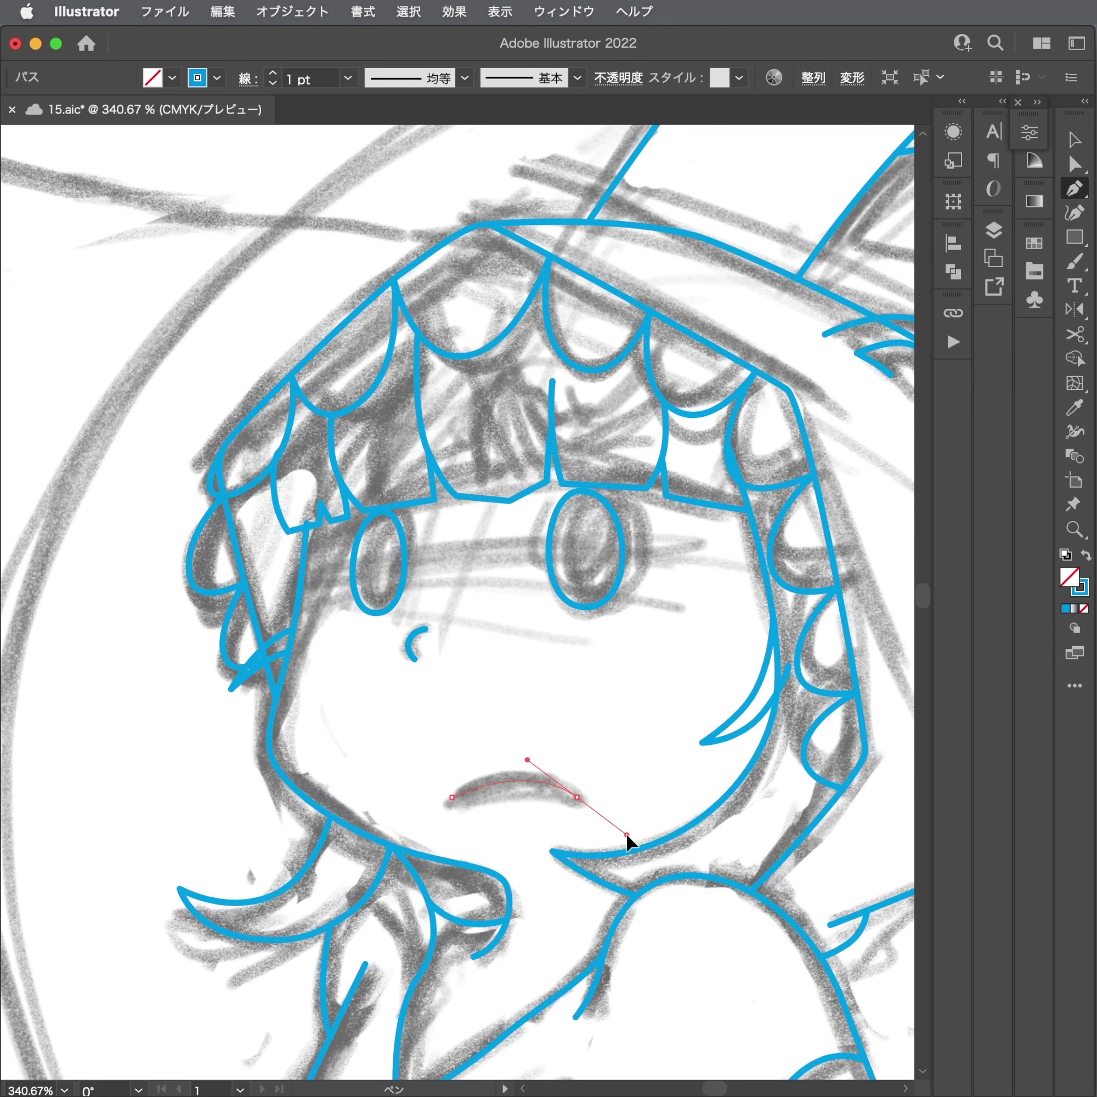
pyautogui.keyDown('ctrl'); pyautogui.click(651, 792); pyautogui.keyUp('ctrl')
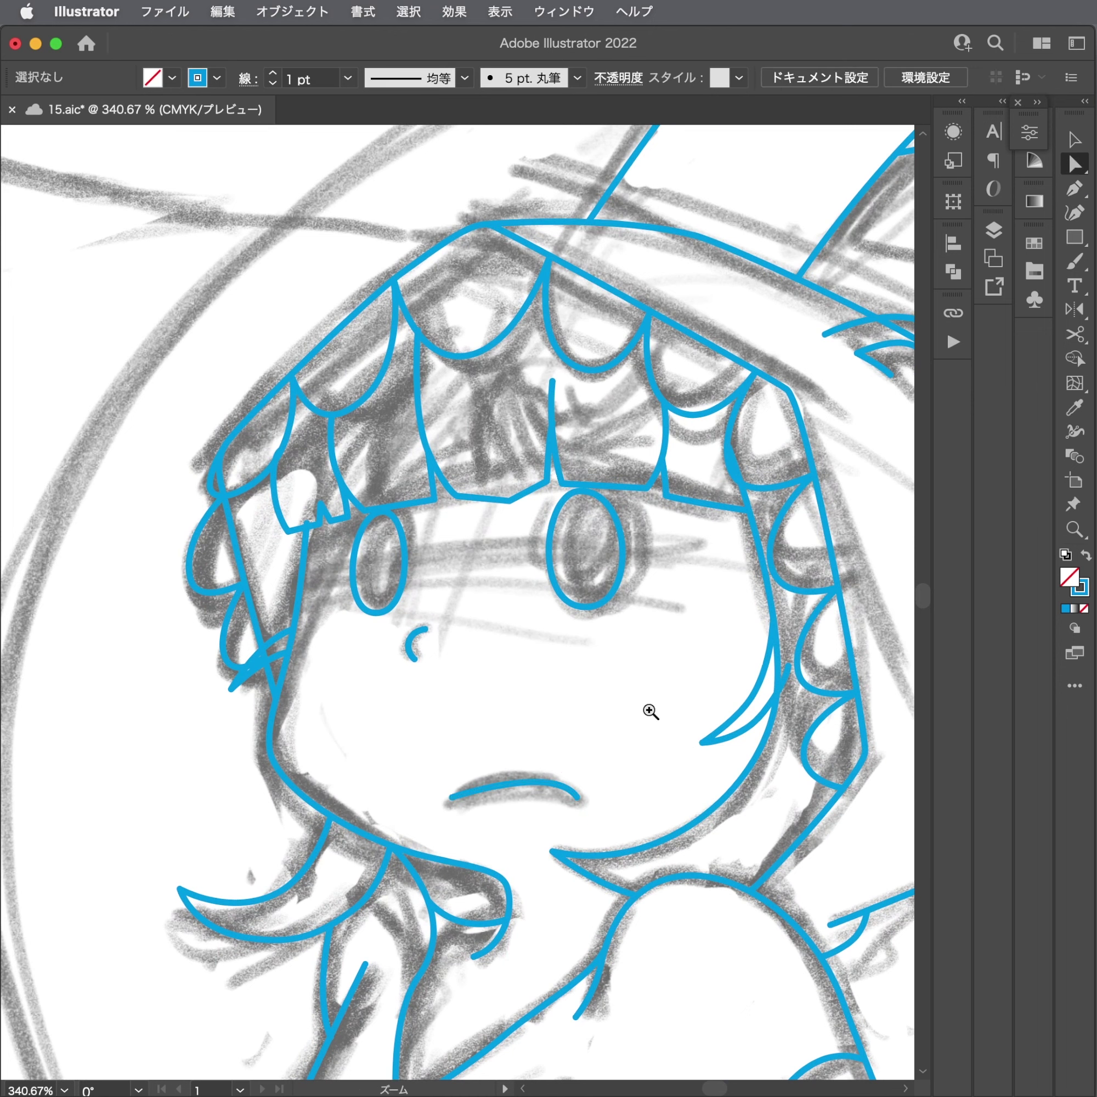
pyautogui.scroll(-5, 651, 711)
pyautogui.scroll(5, 612, 699)
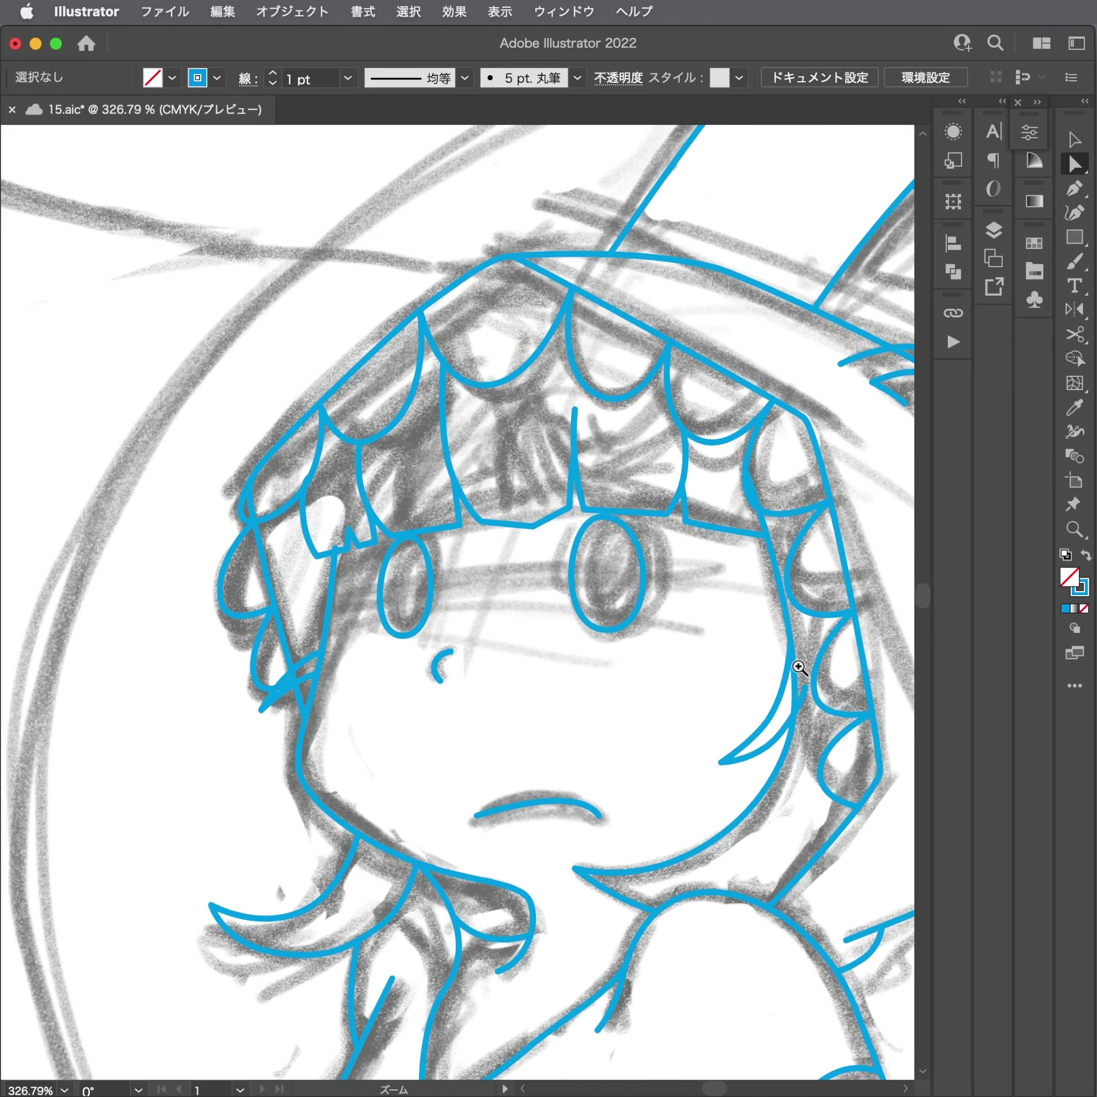
pyautogui.moveTo(588, 592); pyautogui.dragTo(511, 610)
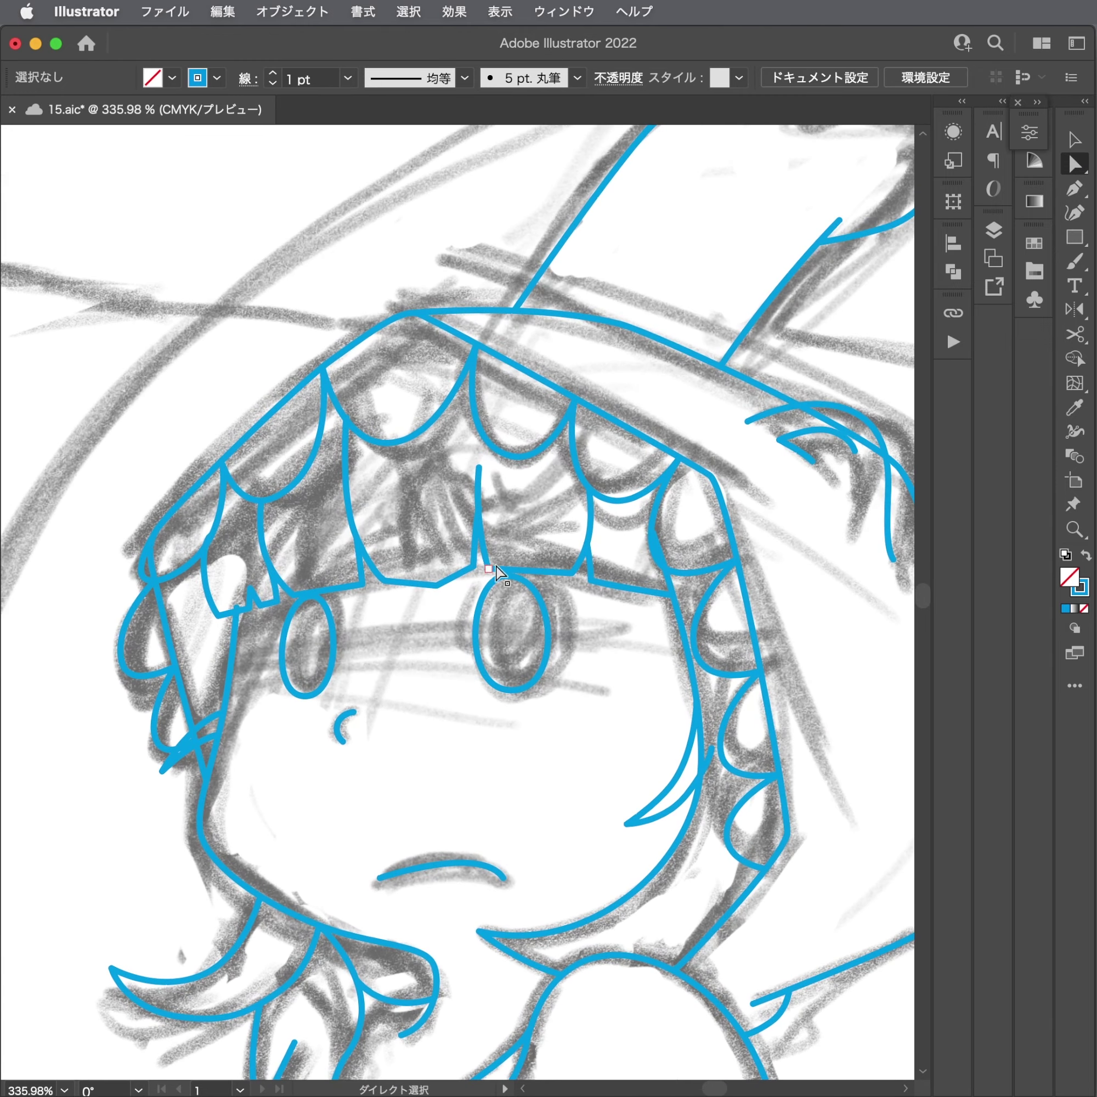
# Draw a new curved hair strand across the forehead bangs.
pyautogui.press('p')
pyautogui.click(442, 533)
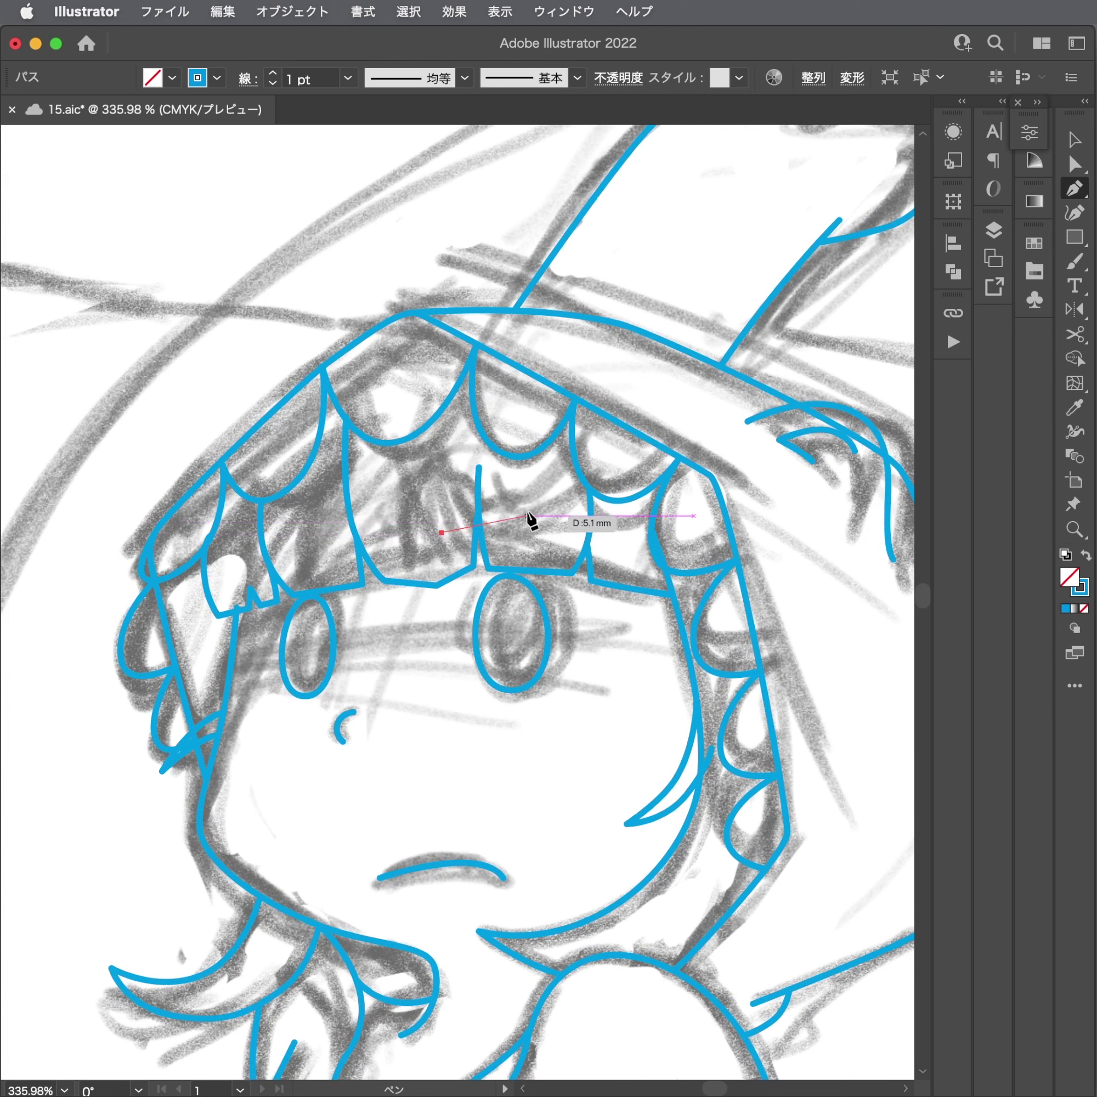
pyautogui.moveTo(488, 528); pyautogui.dragTo(628, 471)
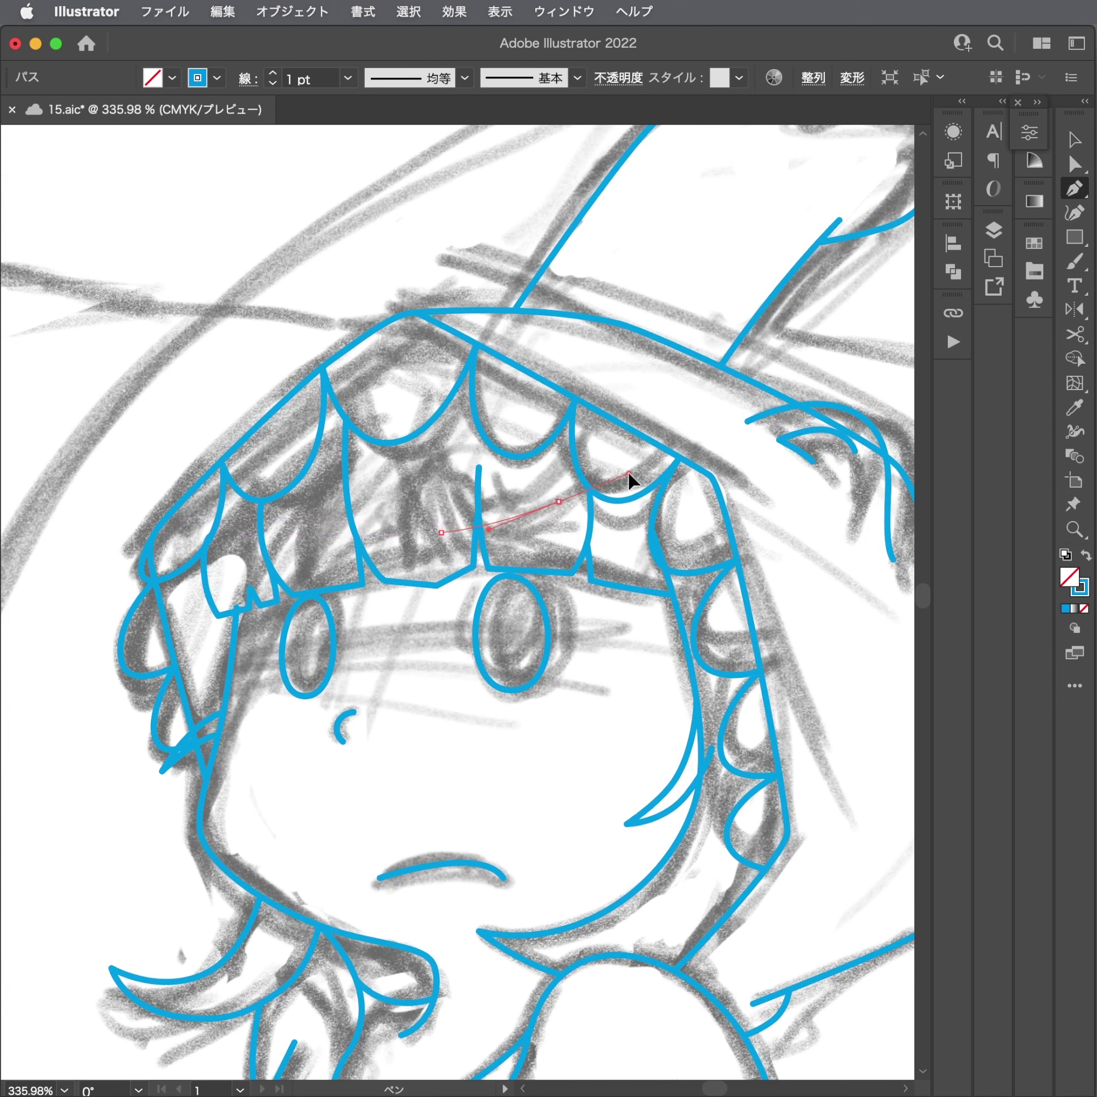
pyautogui.press('Escape')
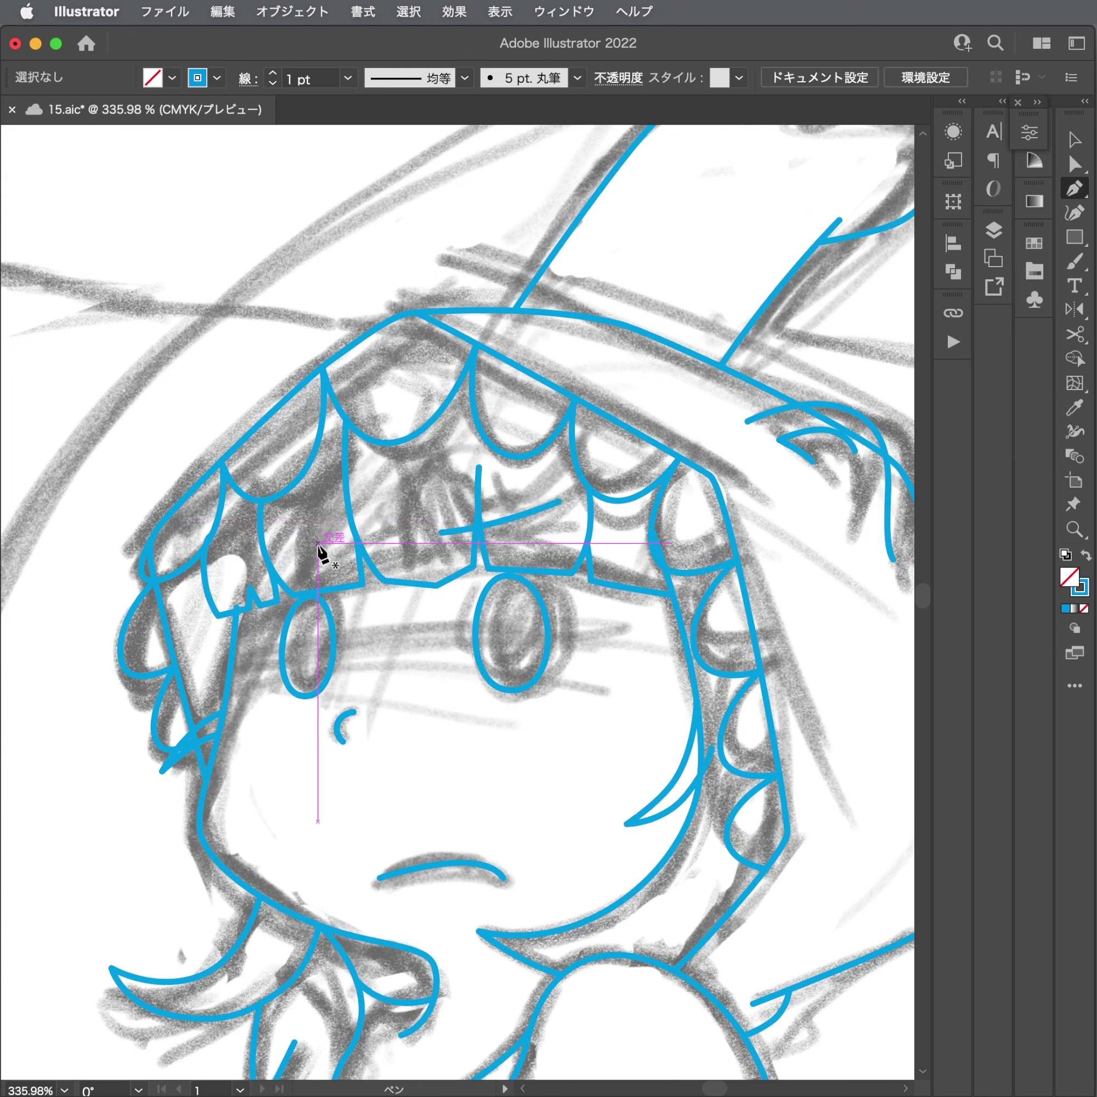
# Add a short crossing stroke on the left bangs and nudge its end into place.
pyautogui.click(319, 545)
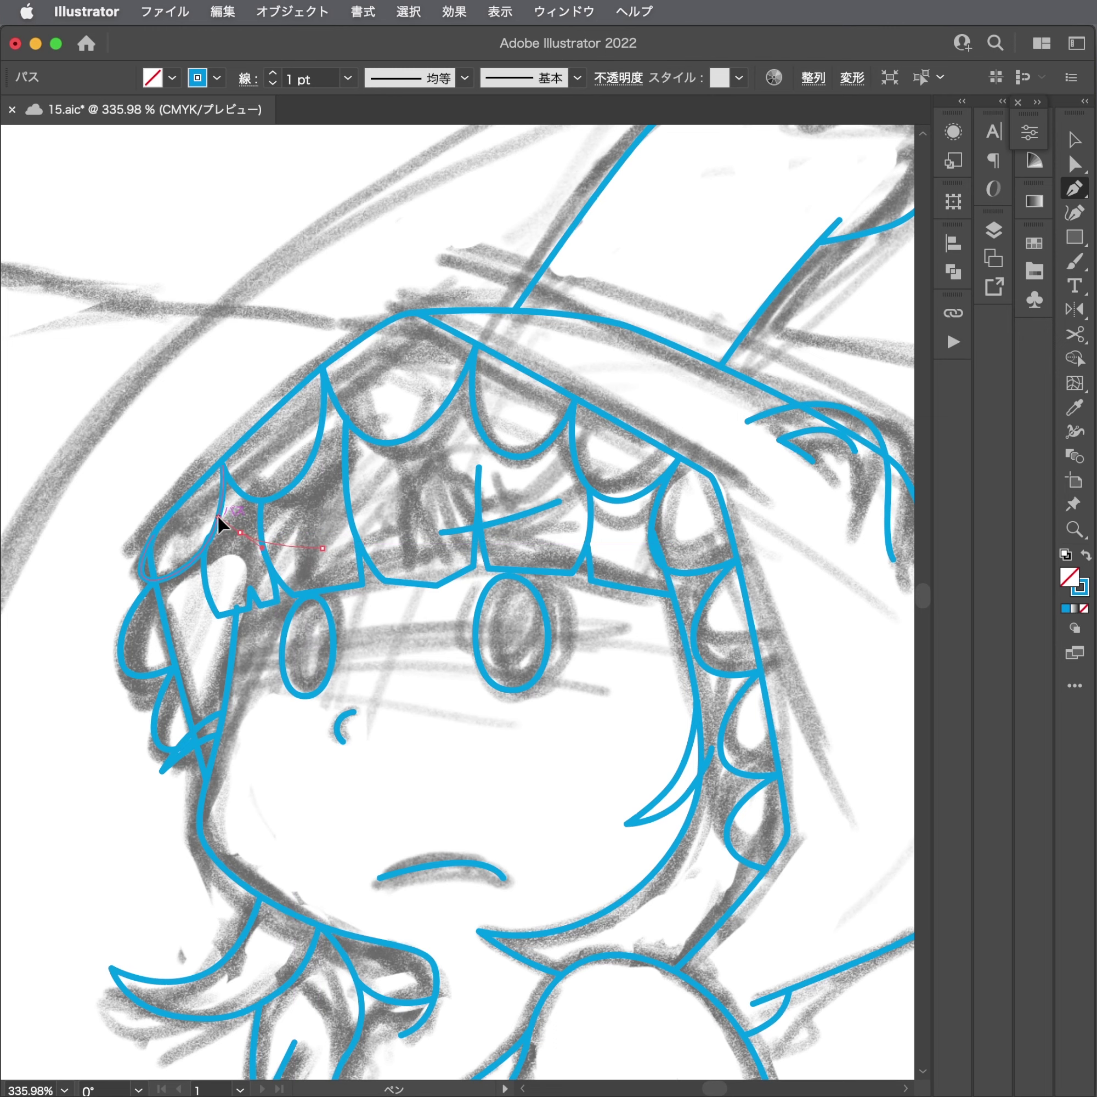
pyautogui.press('Escape')
pyautogui.press('a')
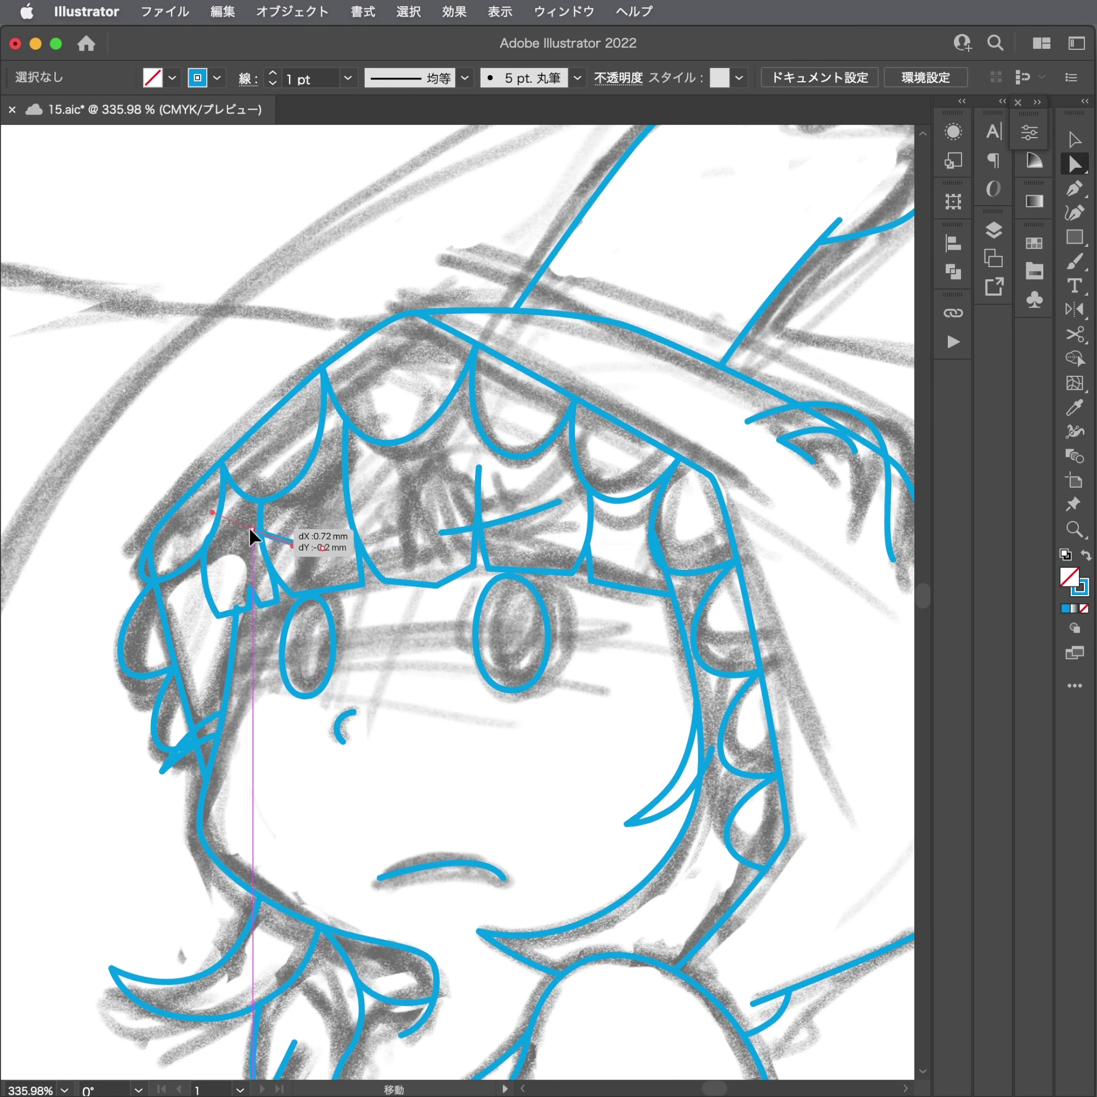
pyautogui.click(250, 527)
pyautogui.click(305, 533)
pyautogui.scroll(3, 353, 524)
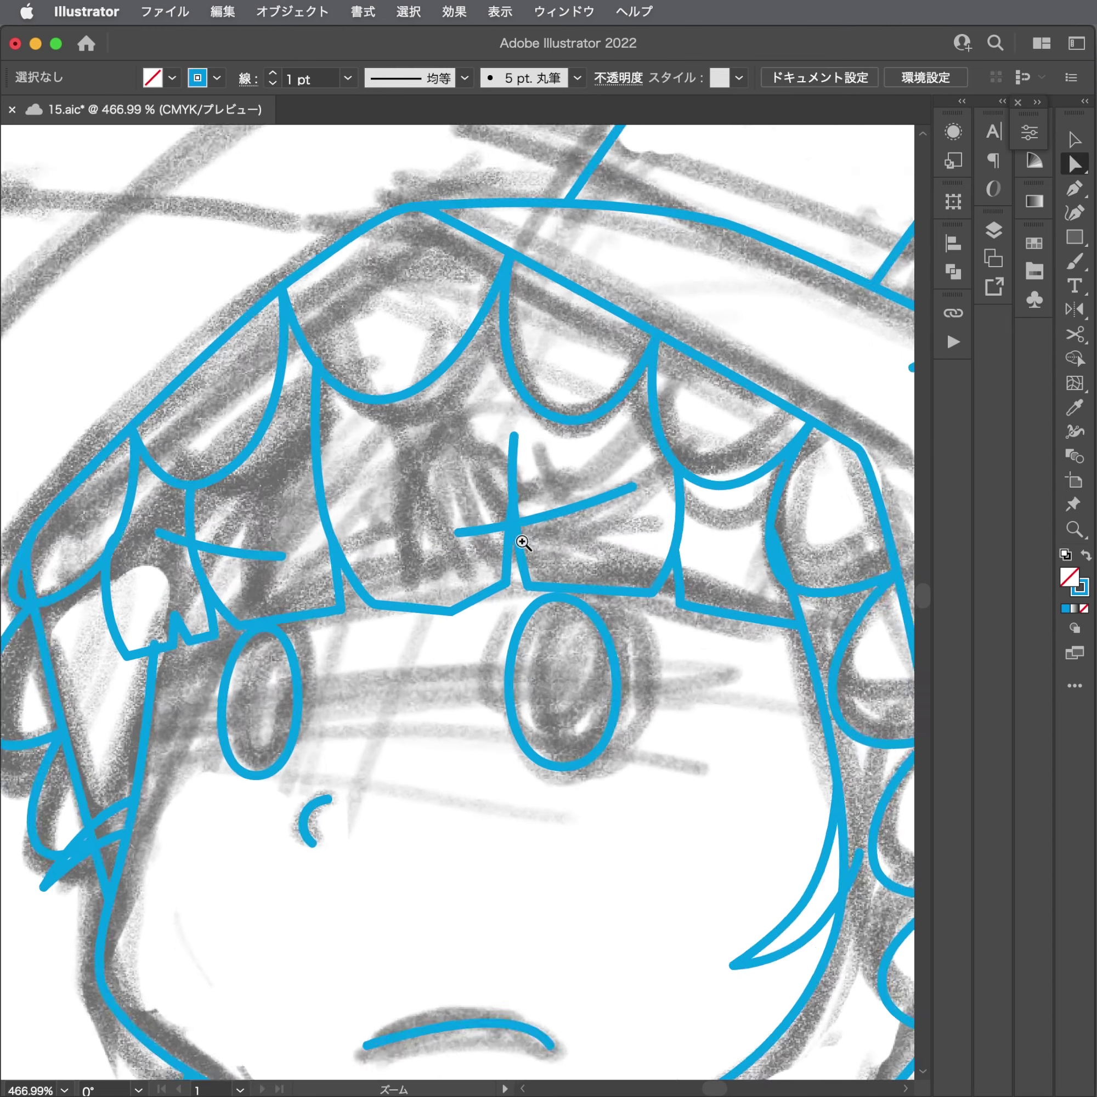
pyautogui.scroll(2, 353, 524)
pyautogui.moveTo(465, 531); pyautogui.dragTo(477, 544)
# Save the drawing and start a finger line under the forearm, undoing a misplaced anchor.
pyautogui.hotkey('ctrl', 'shift', 'a')
pyautogui.scroll(-10, 354, 562)
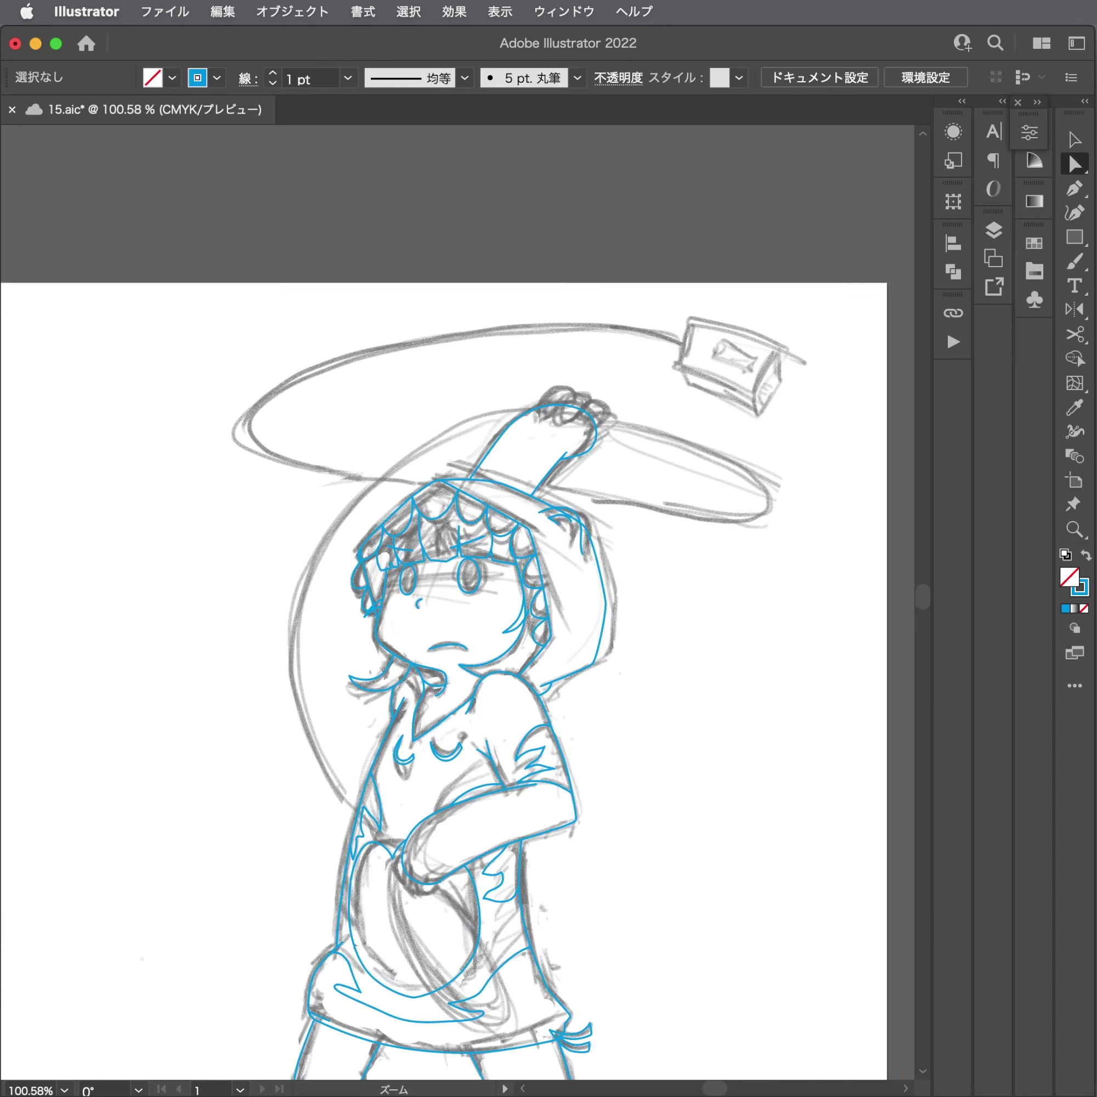
pyautogui.hotkey('ctrl', 's')
pyautogui.press('p')
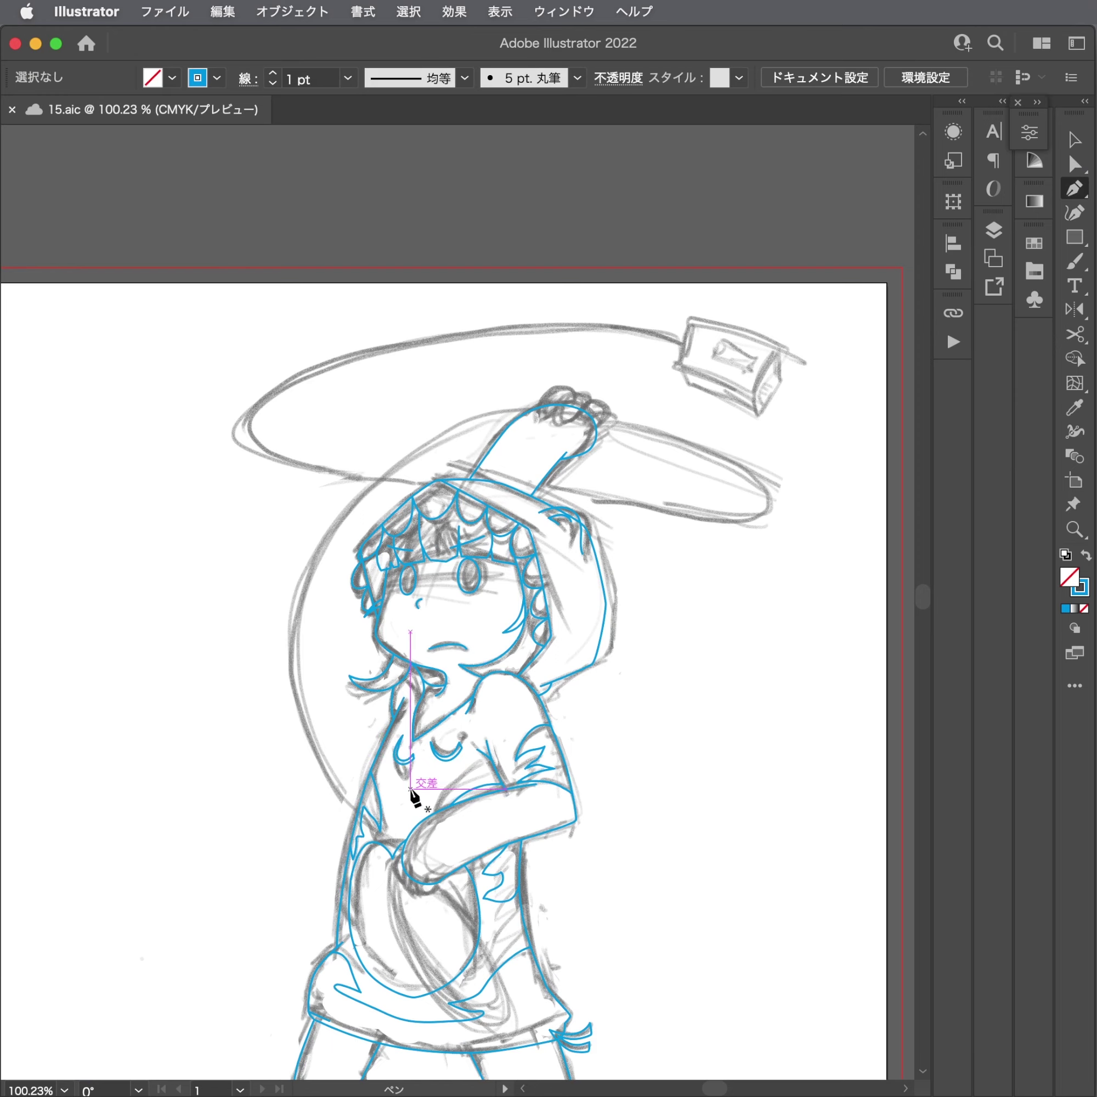
pyautogui.scroll(3, 407, 818)
pyautogui.scroll(3, 464, 665)
pyautogui.scroll(2, 464, 664)
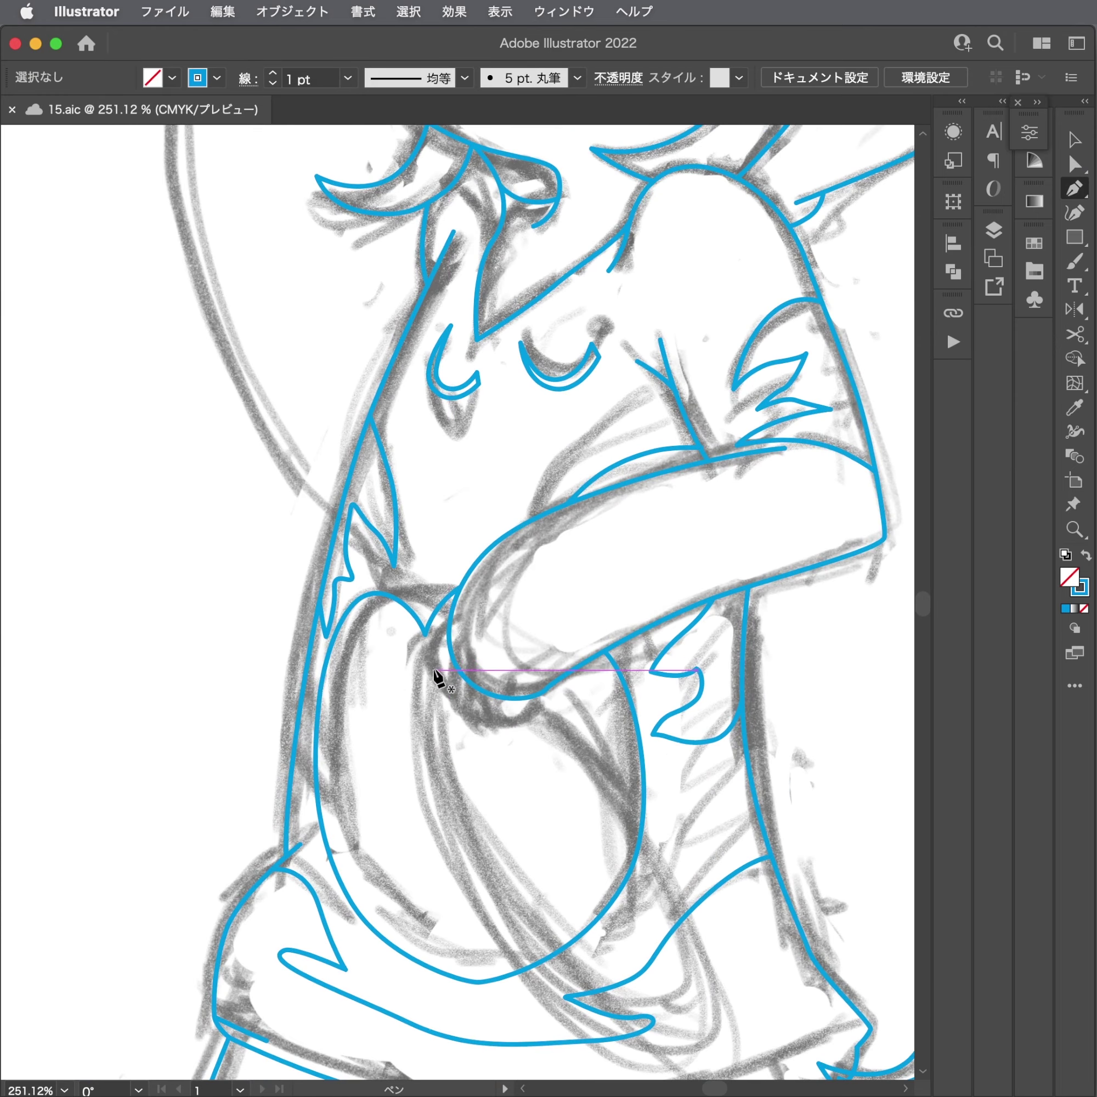
pyautogui.scroll(1, 446, 649)
pyautogui.scroll(3, 481, 636)
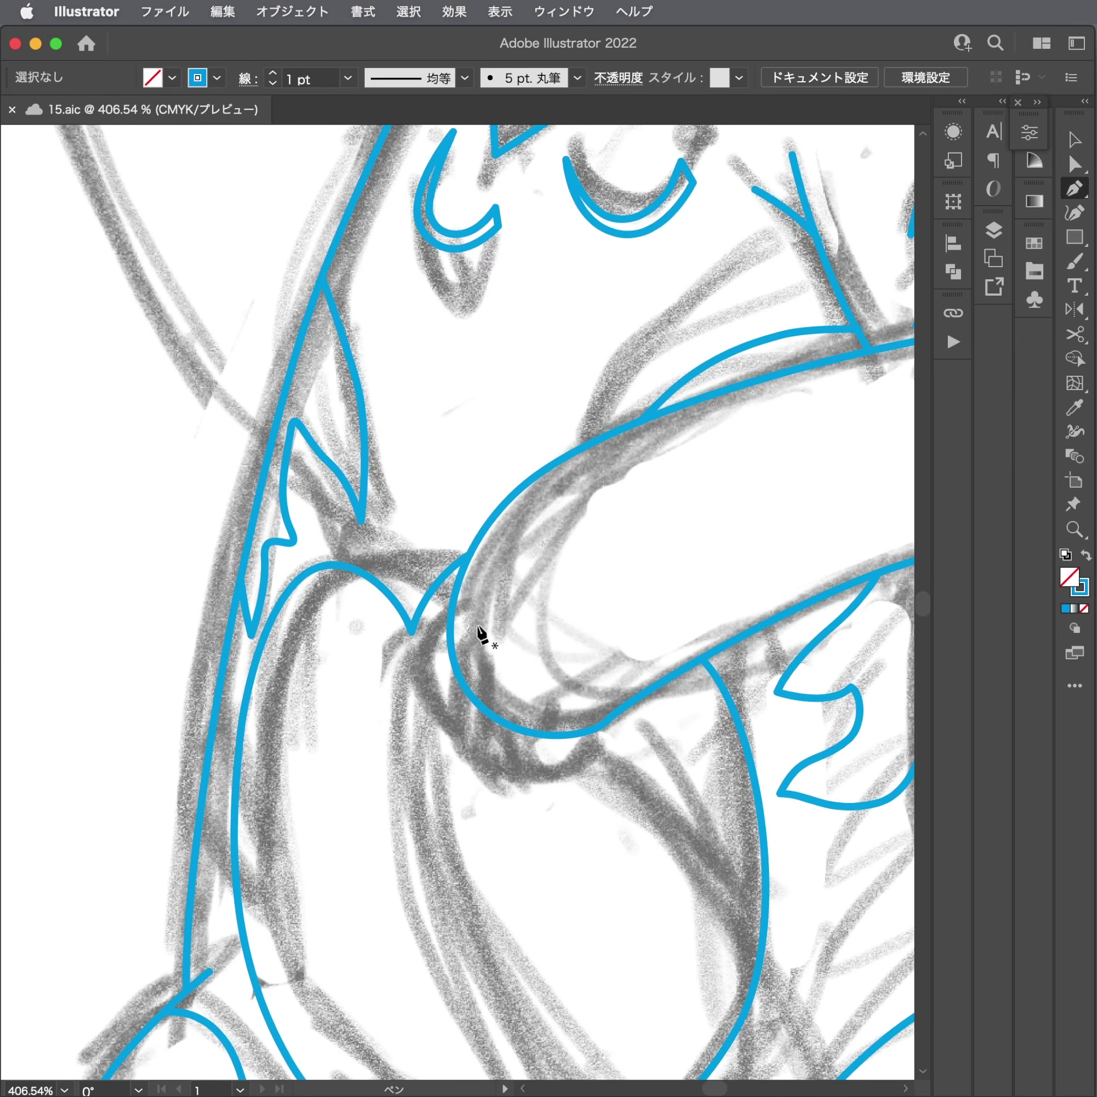
pyautogui.click(449, 617)
pyautogui.click(433, 688)
pyautogui.hotkey('ctrl', 'z')
# Draw the first finger outline curving up under the forearm, plus a second finger stroke.
pyautogui.scroll(1, 444, 715)
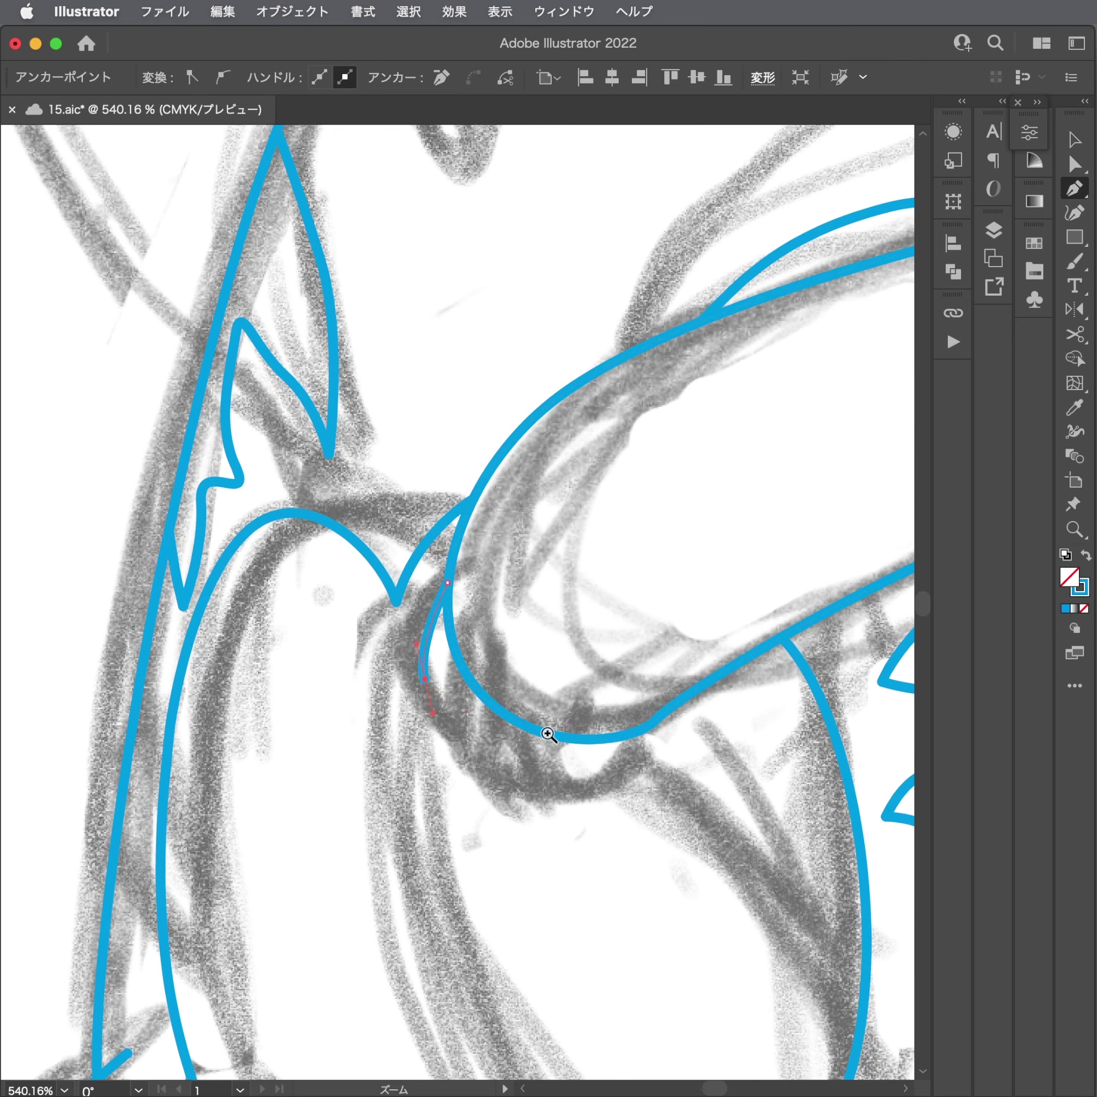
pyautogui.click(513, 720)
pyautogui.moveTo(513, 720)
pyautogui.mouseDown()
pyautogui.moveTo(545, 780)
pyautogui.moveTo(534, 776)
pyautogui.moveTo(559, 801)
pyautogui.mouseUp()
pyautogui.moveTo(628, 734); pyautogui.dragTo(641, 687)
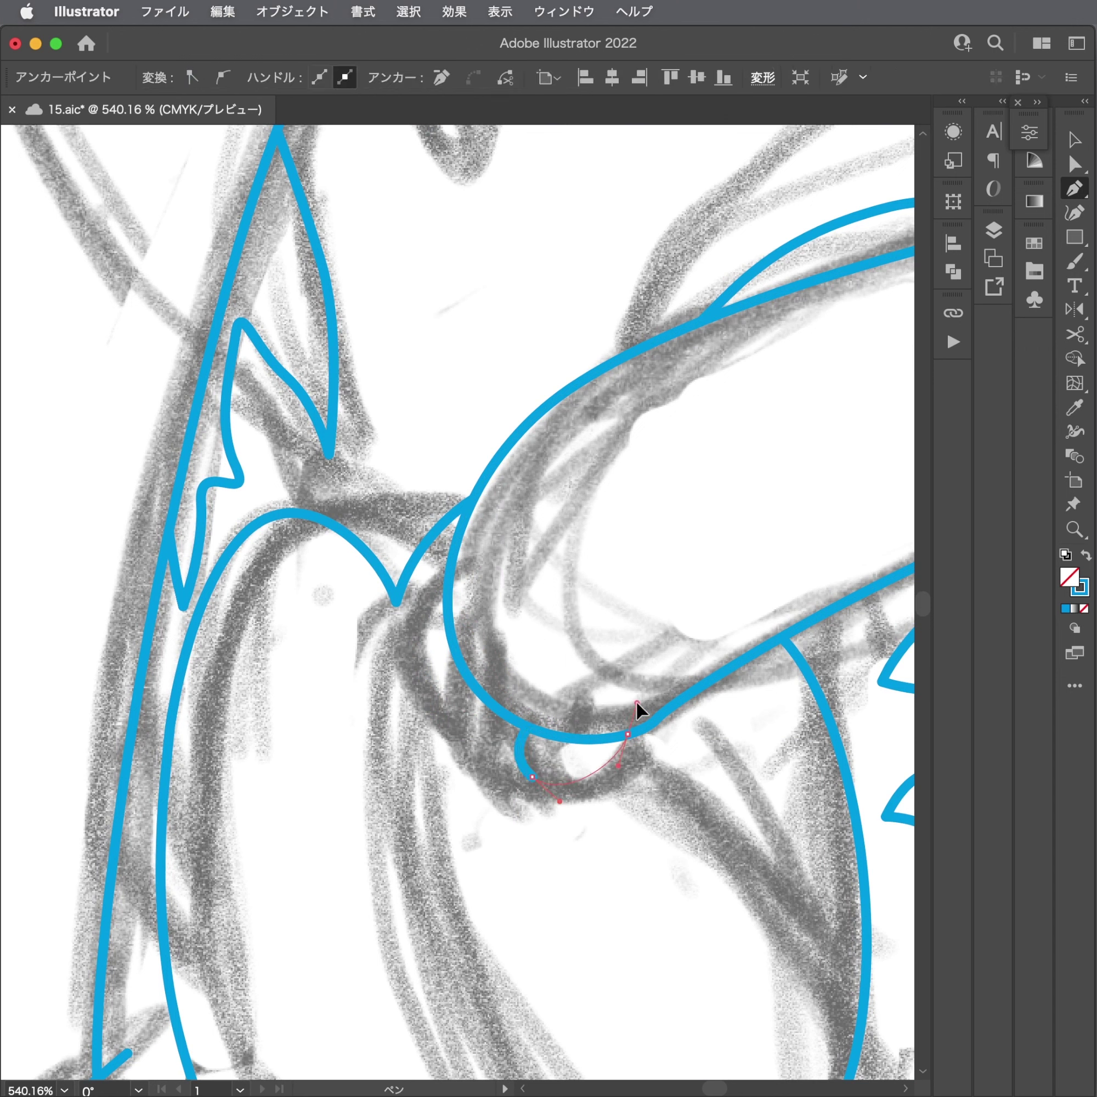
pyautogui.keyDown('super'); pyautogui.click(515, 697); pyautogui.keyUp('super')
pyautogui.moveTo(464, 671); pyautogui.dragTo(465, 744)
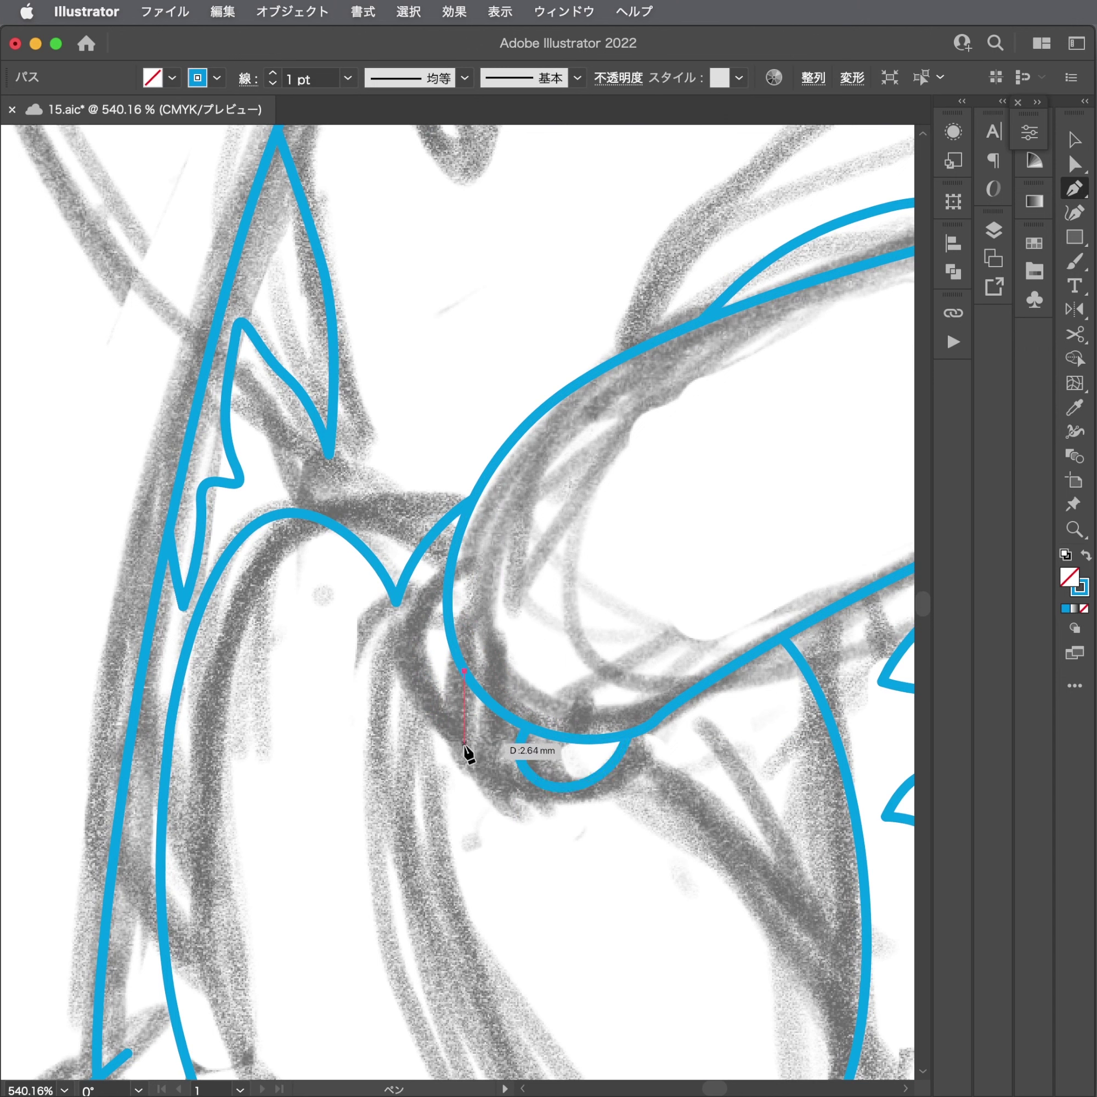
pyautogui.click(522, 782)
pyautogui.keyDown('super'); pyautogui.click(484, 645); pyautogui.keyUp('super')
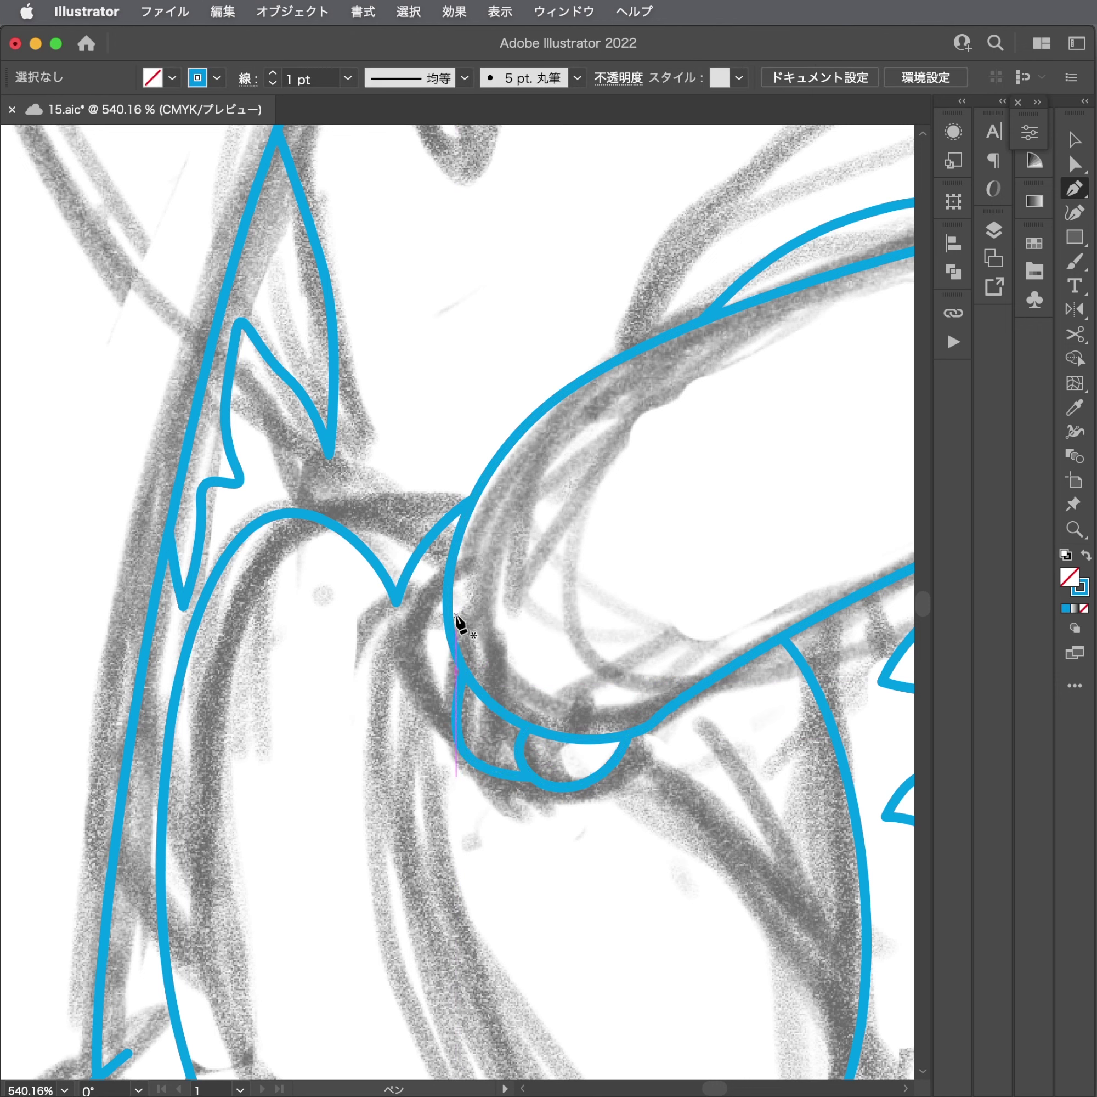
# Draw another bent finger curve beneath the forearm.
pyautogui.click(447, 606)
pyautogui.moveTo(425, 679); pyautogui.dragTo(435, 722)
pyautogui.click(456, 723)
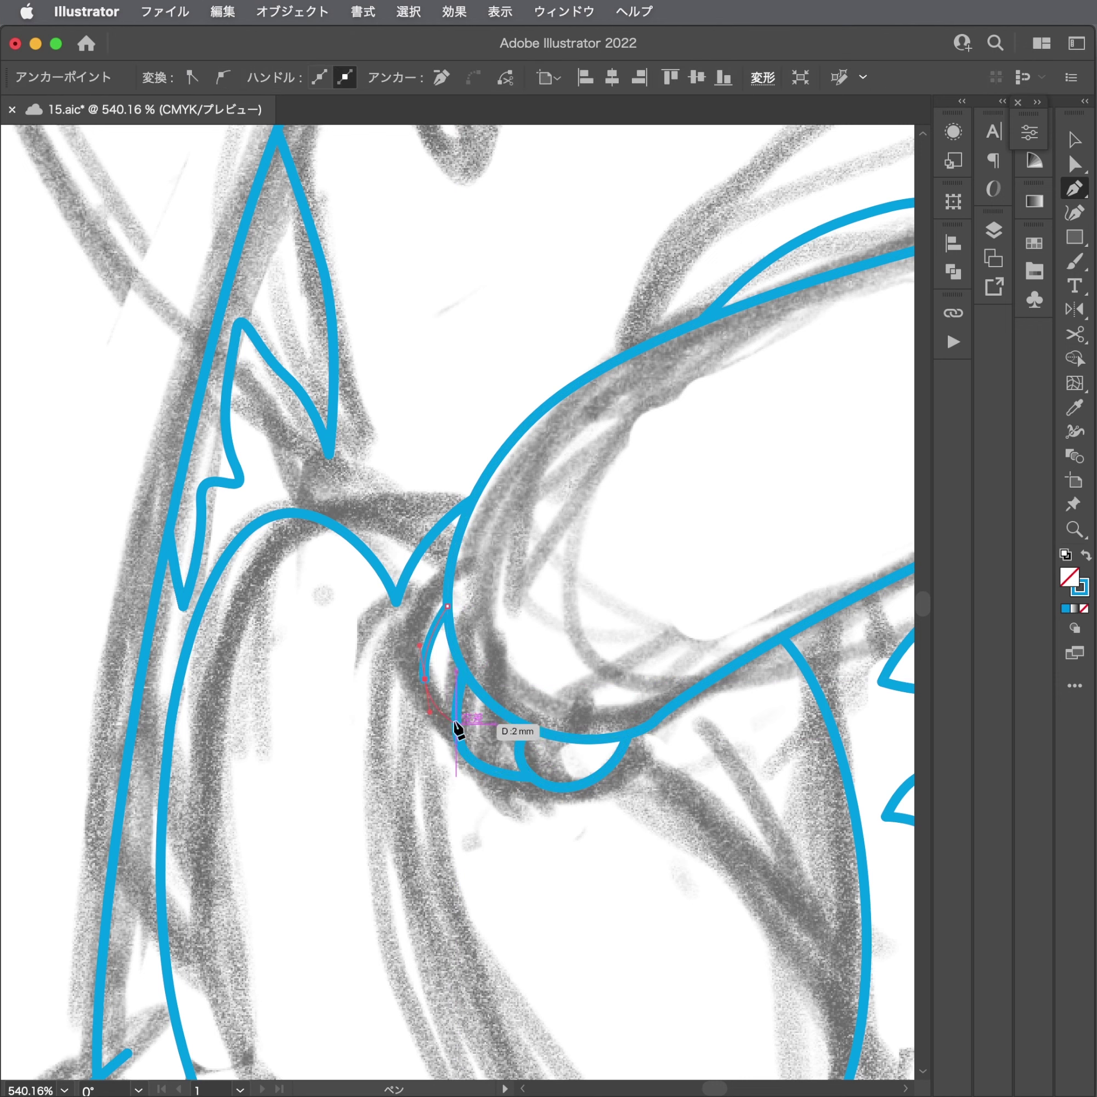
pyautogui.scroll(5, 433, 726)
pyautogui.click(480, 633)
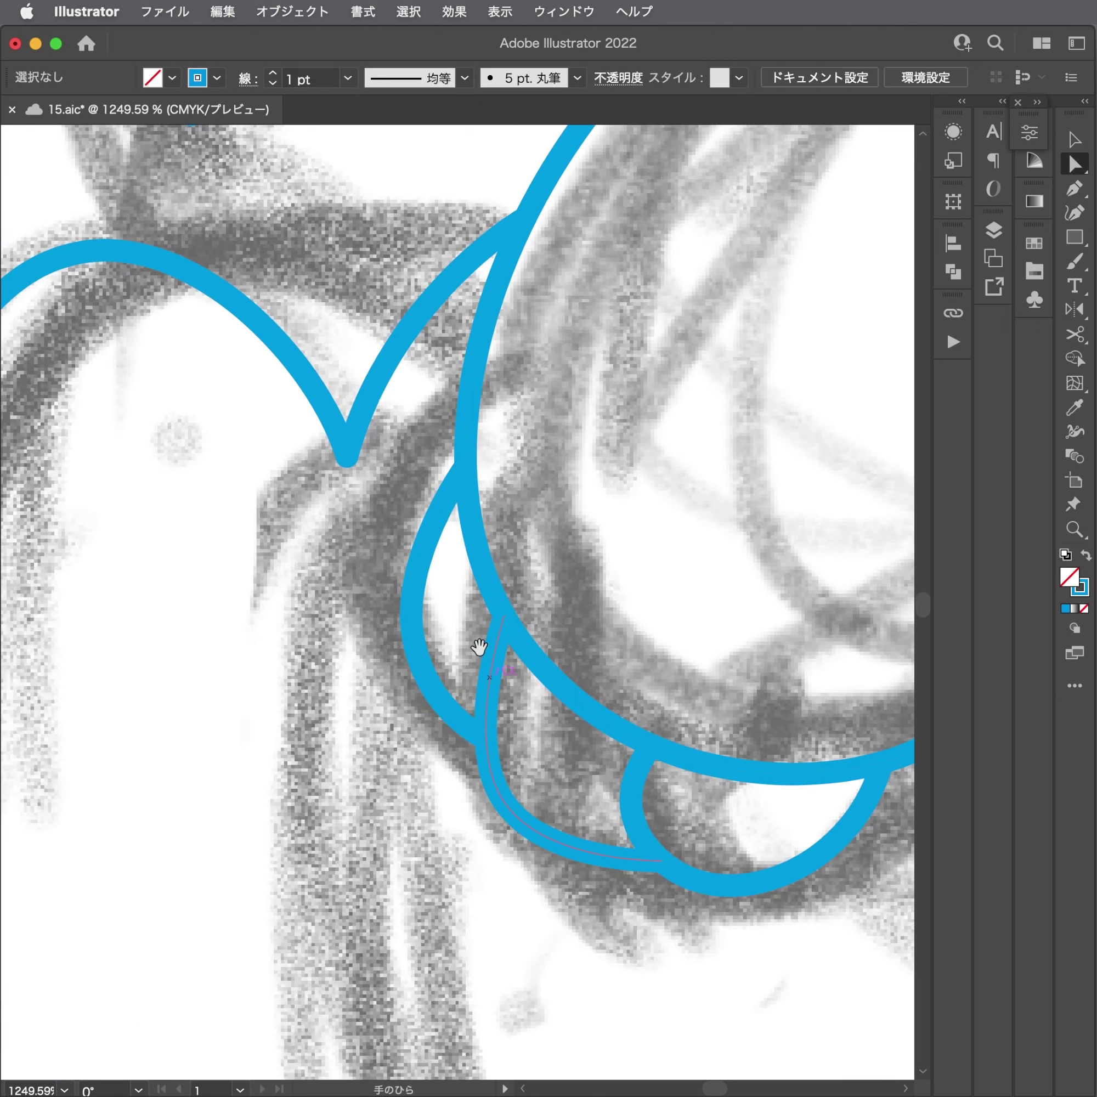
pyautogui.scroll(-4, 482, 645)
pyautogui.hscroll(2, 482, 645)
# Reshape the finger paths' lower end and outer curve with Direct Selection.
pyautogui.click(433, 587)
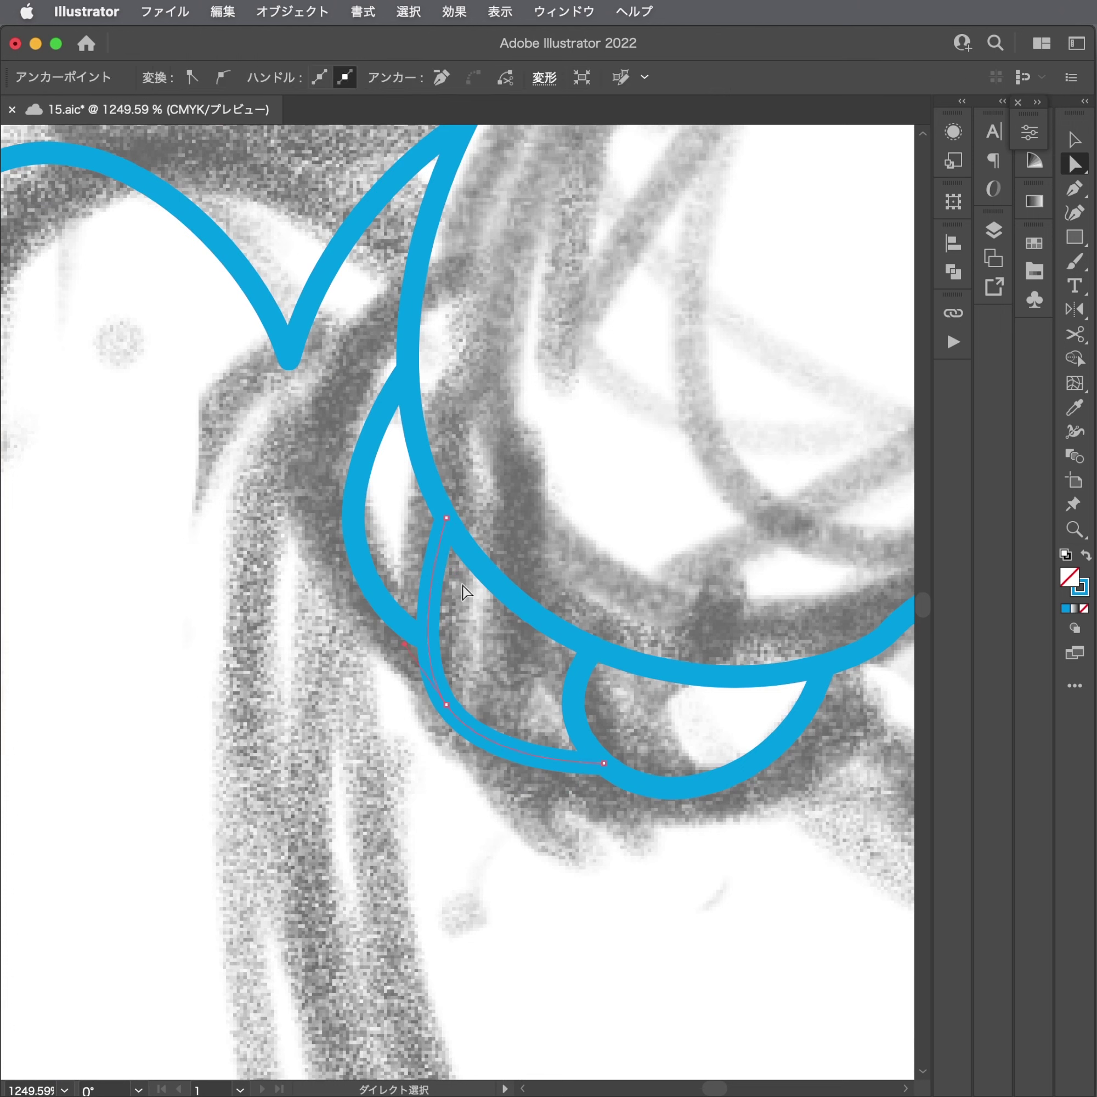
pyautogui.click(487, 643)
pyautogui.click(486, 757)
pyautogui.moveTo(514, 785); pyautogui.dragTo(524, 787)
pyautogui.click(447, 704)
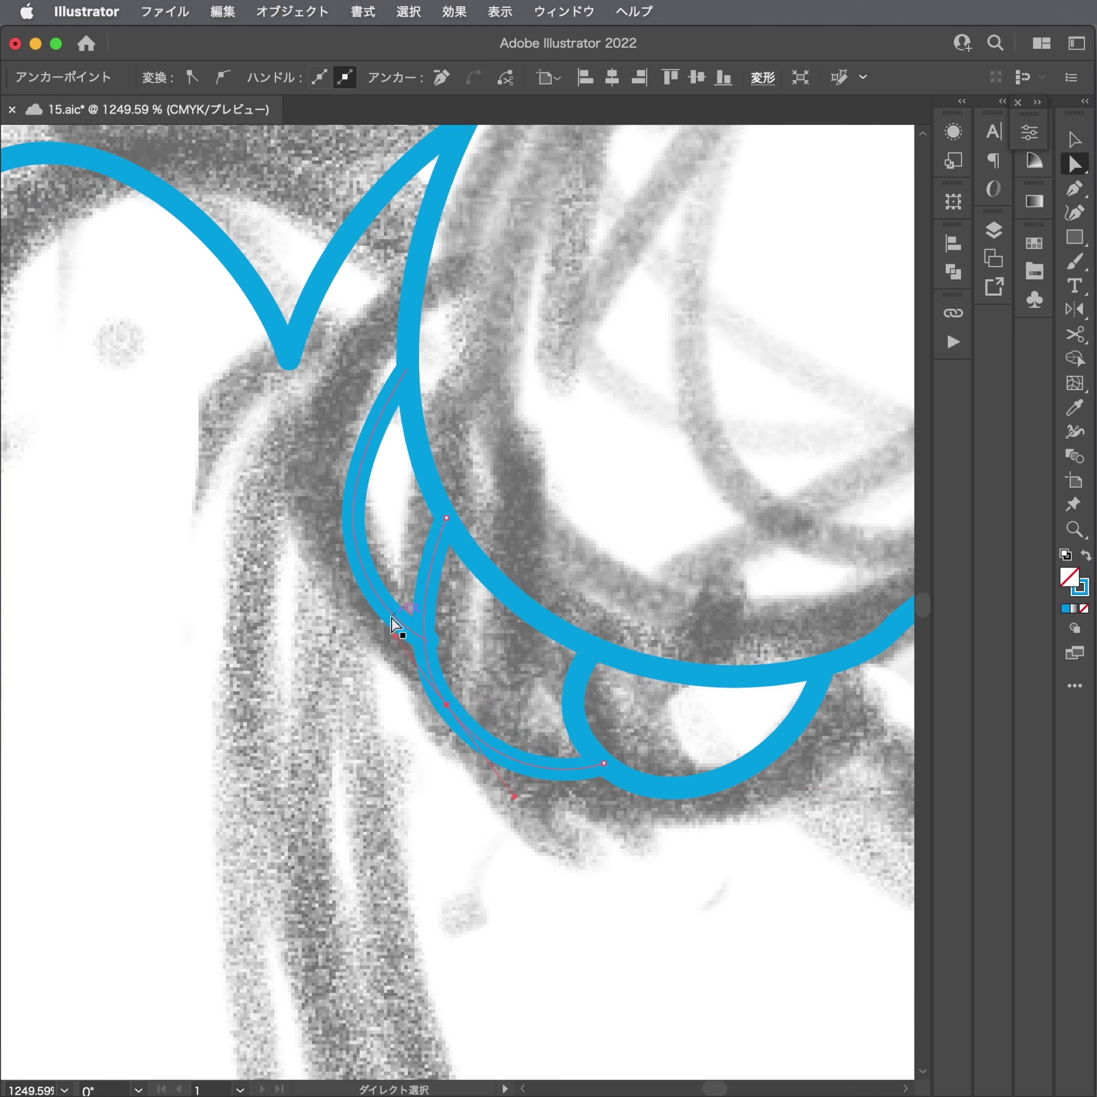
pyautogui.moveTo(421, 641); pyautogui.dragTo(418, 641)
pyautogui.click(393, 572)
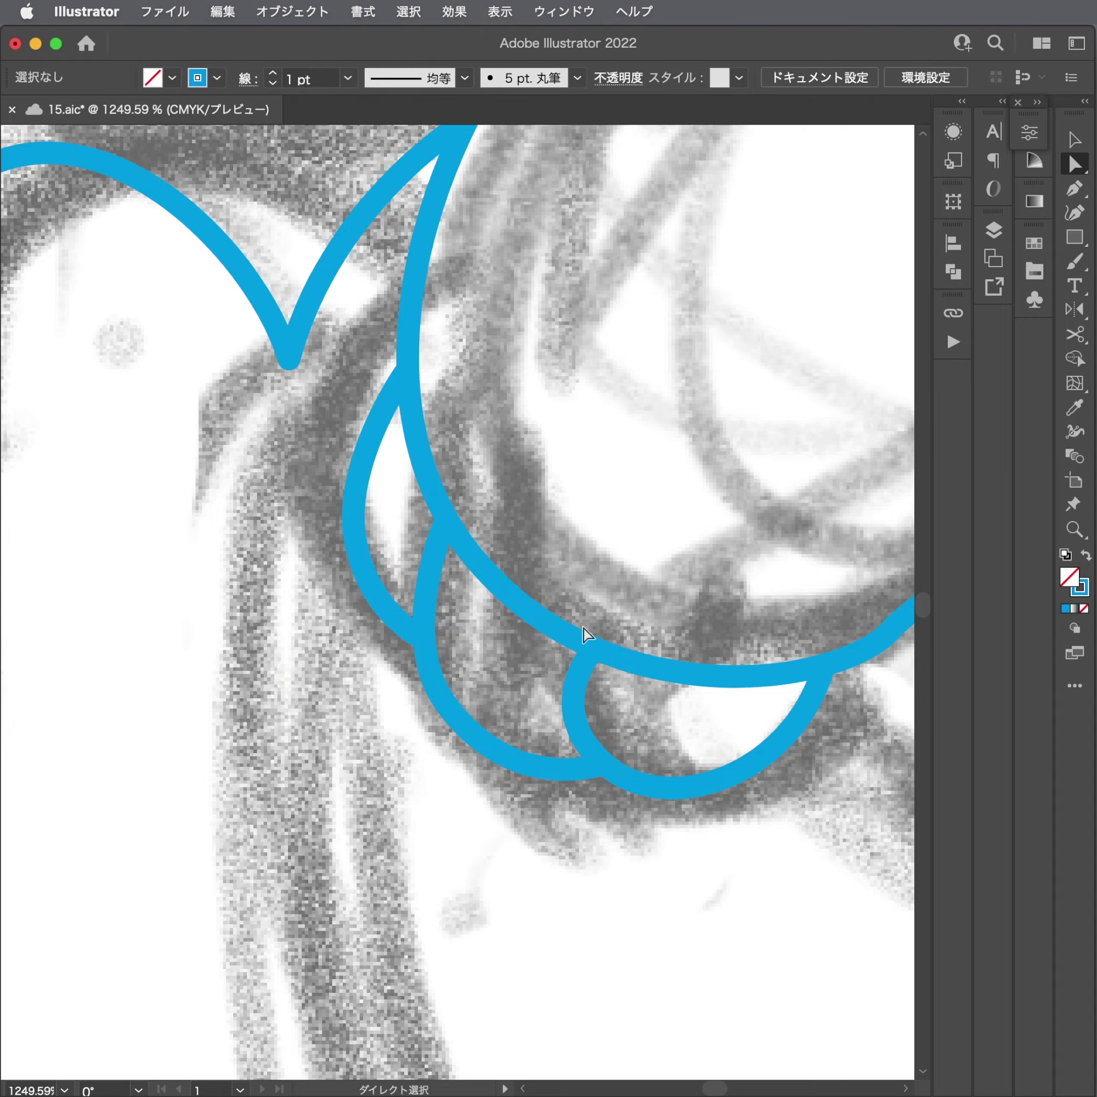
pyautogui.scroll(-5, 393, 572)
# Start the hoop path beside the hand with smooth Pen anchors curving downward.
pyautogui.press('p')
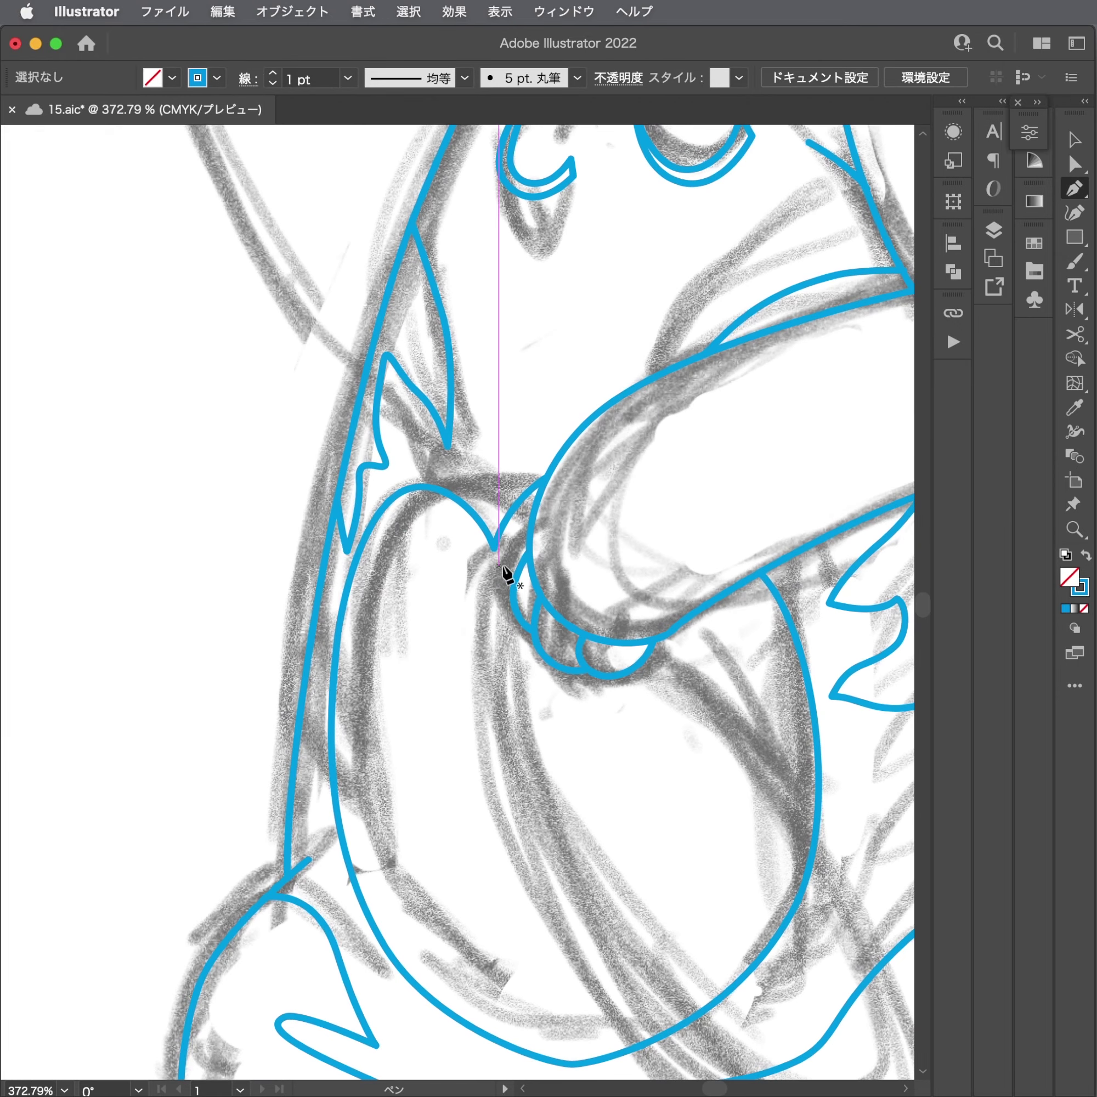
pyautogui.hscroll(4, 449, 619)
pyautogui.scroll(2, 450, 619)
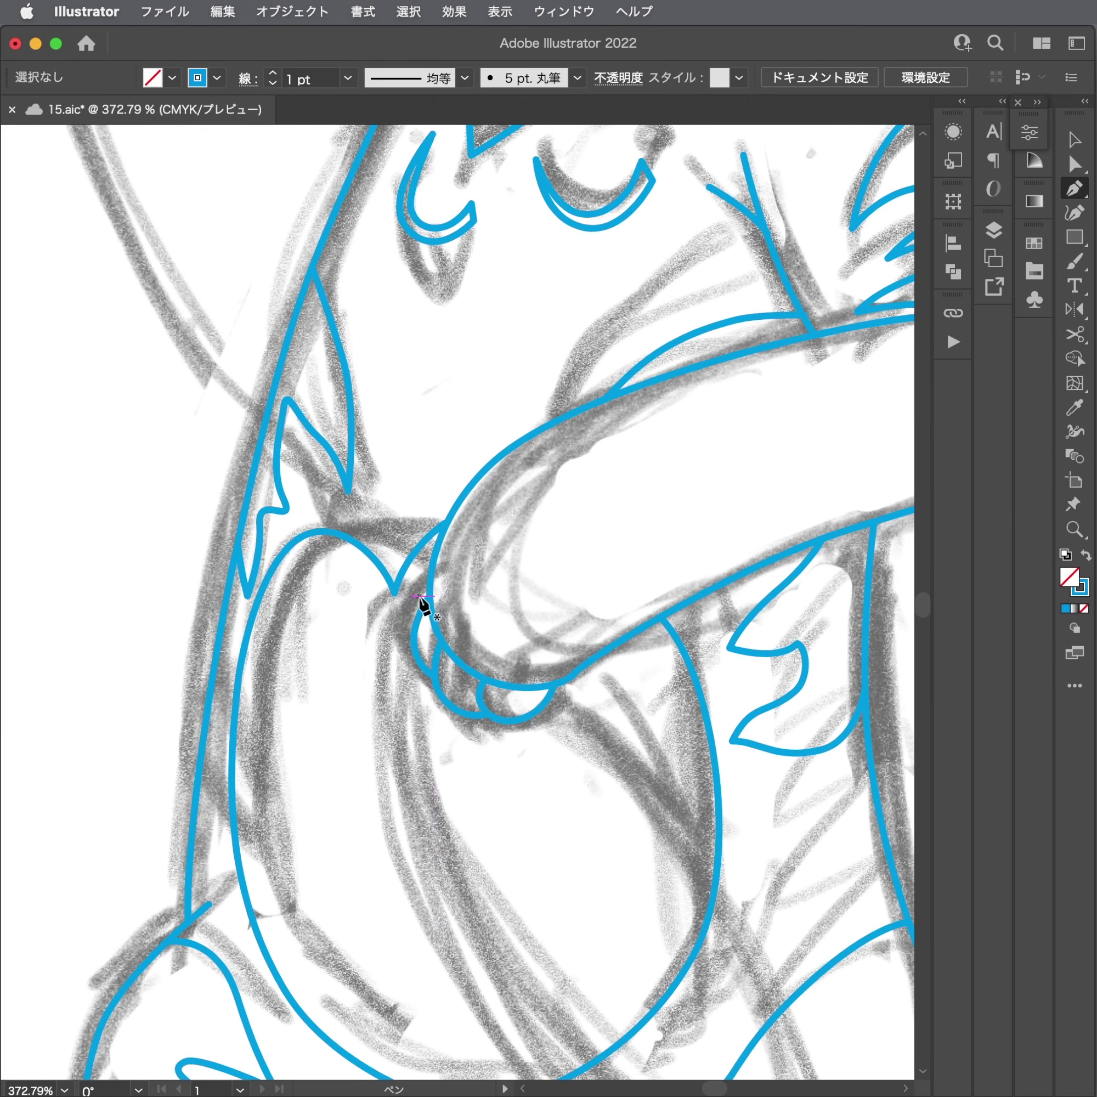
pyautogui.moveTo(396, 610); pyautogui.dragTo(377, 610)
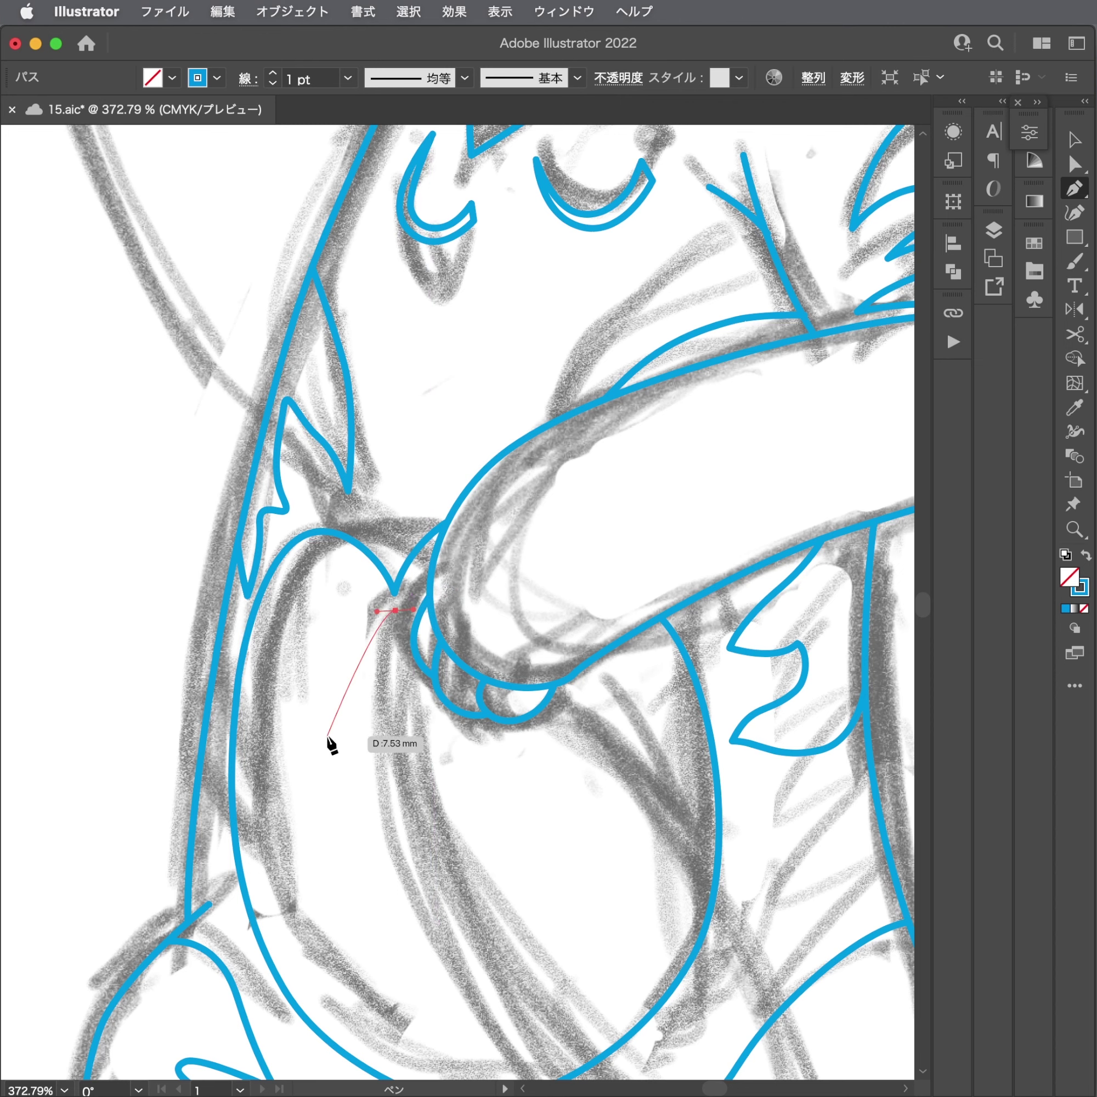
pyautogui.scroll(-5, 334, 720)
pyautogui.moveTo(370, 685)
pyautogui.mouseDown()
pyautogui.moveTo(382, 752)
pyautogui.moveTo(407, 796)
pyautogui.mouseUp()
pyautogui.scroll(-4, 407, 796)
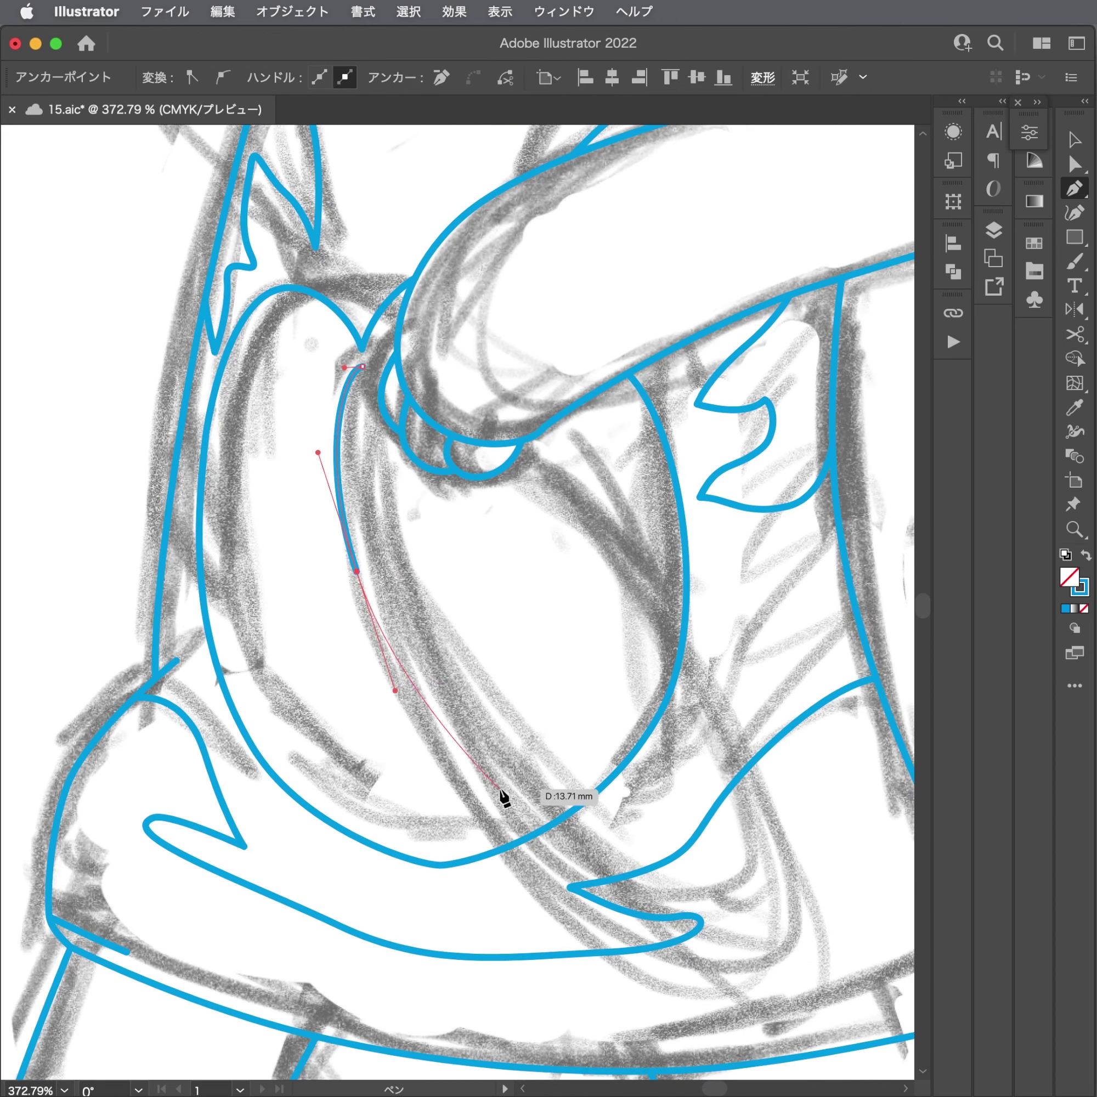
pyautogui.scroll(-4, 553, 922)
pyautogui.hscroll(3, 553, 922)
# Loop the hoop across the skirt and back up, closing it at the fingers.
pyautogui.moveTo(568, 870); pyautogui.dragTo(696, 914)
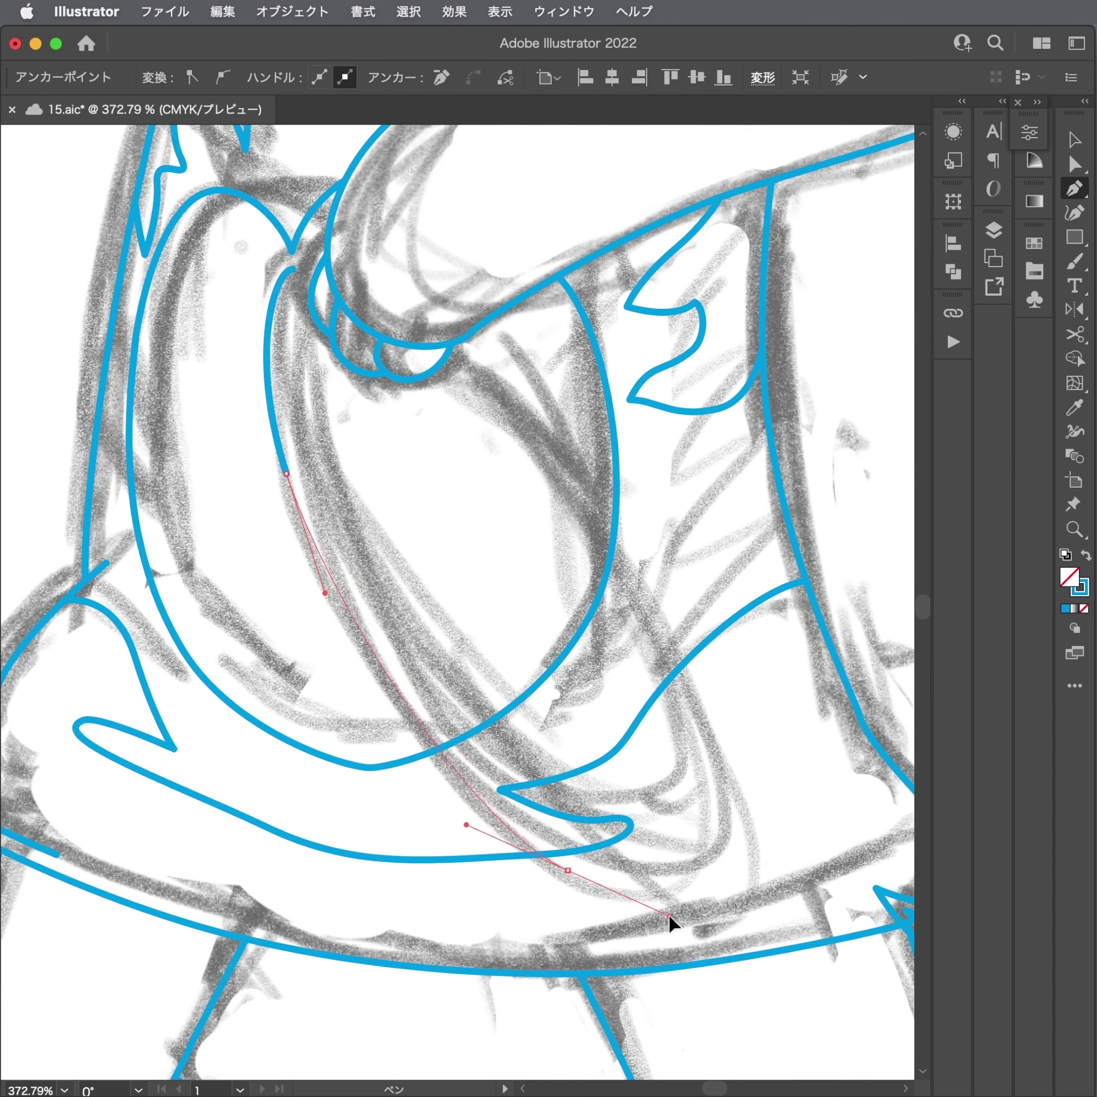
pyautogui.moveTo(734, 805); pyautogui.dragTo(734, 737)
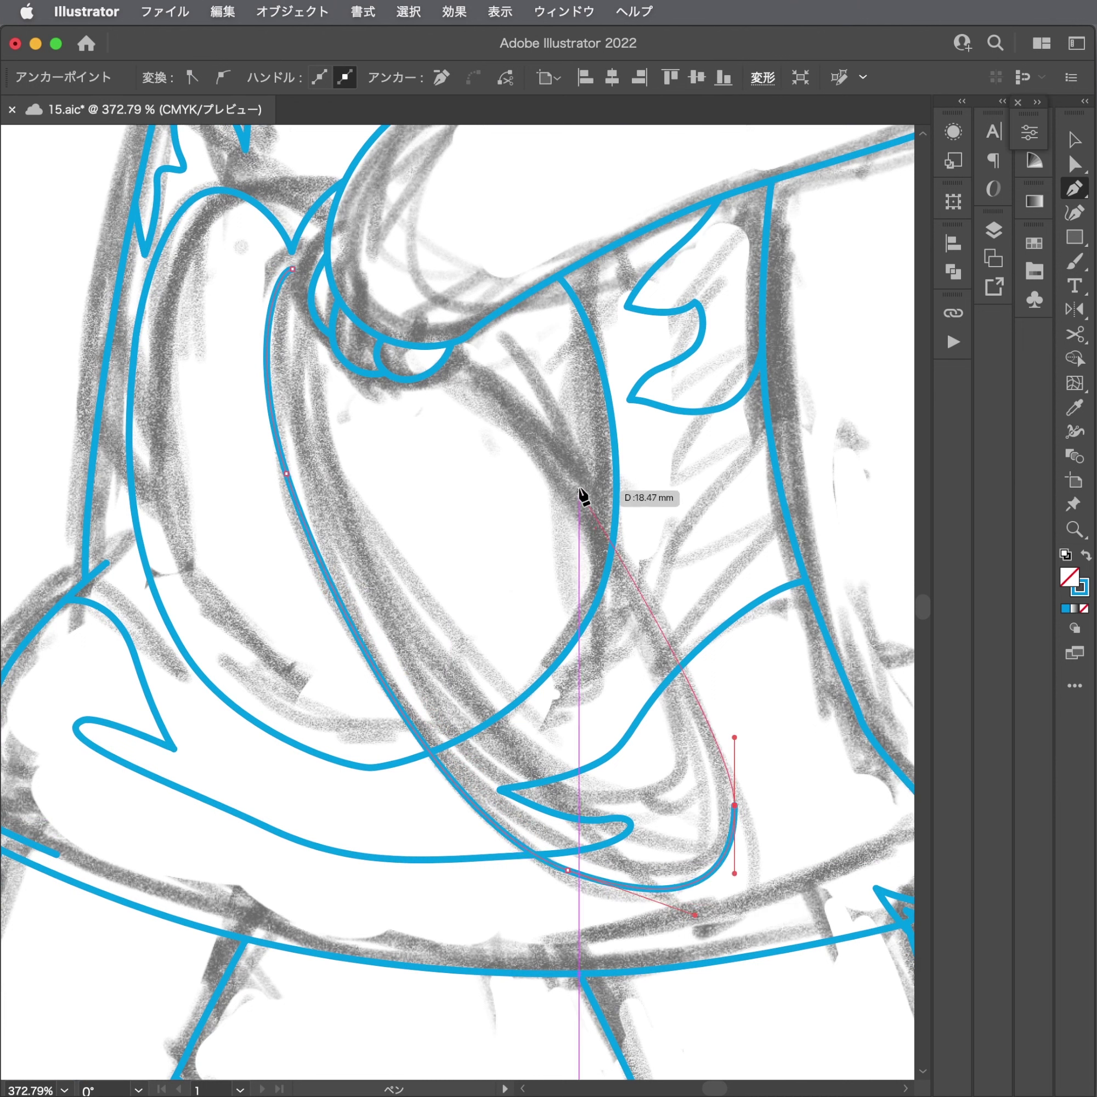
pyautogui.moveTo(579, 481); pyautogui.dragTo(496, 401)
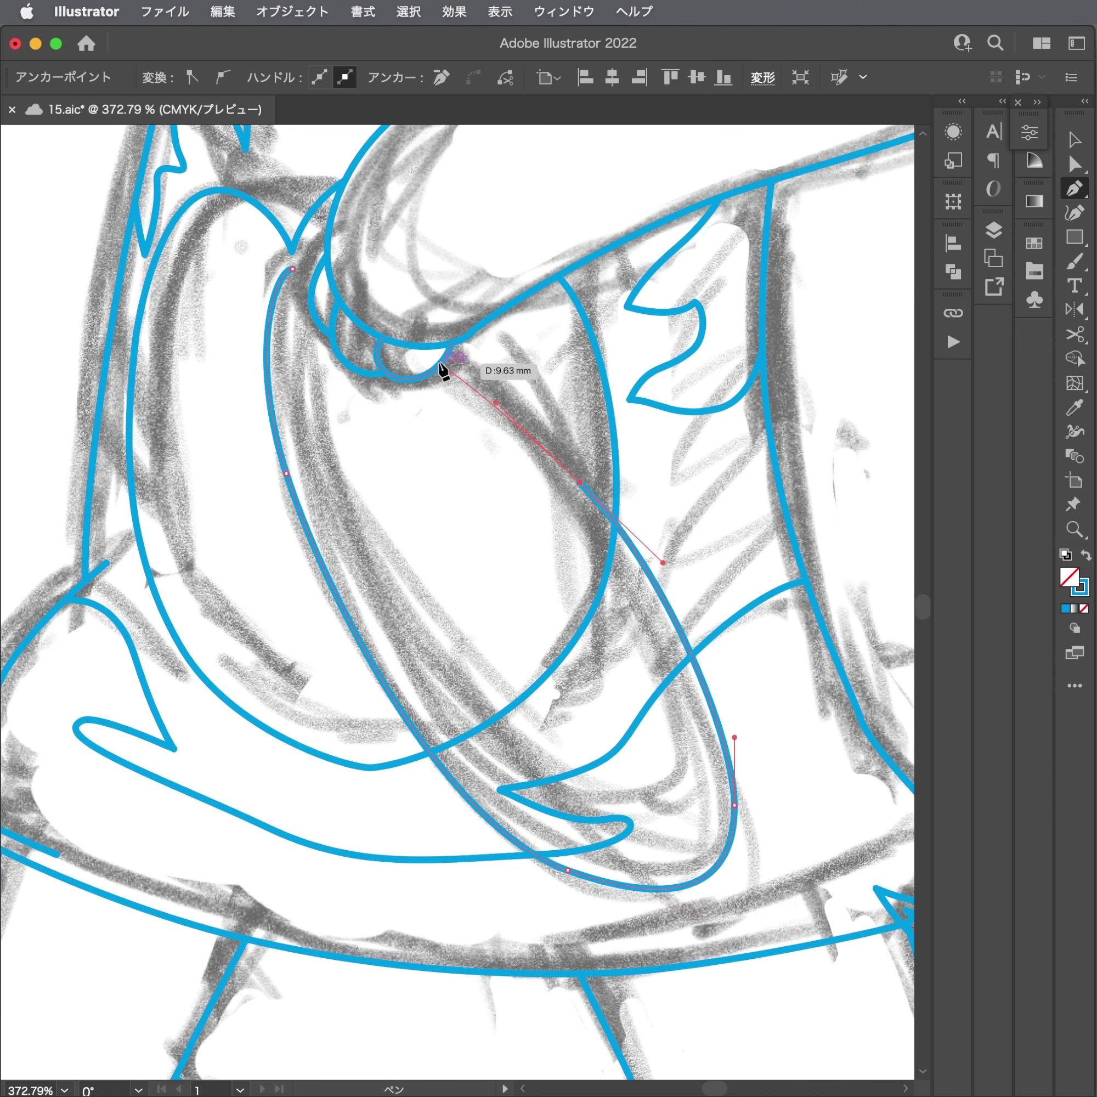
pyautogui.click(442, 367)
pyautogui.keyDown('super'); pyautogui.click(504, 416); pyautogui.keyUp('super')
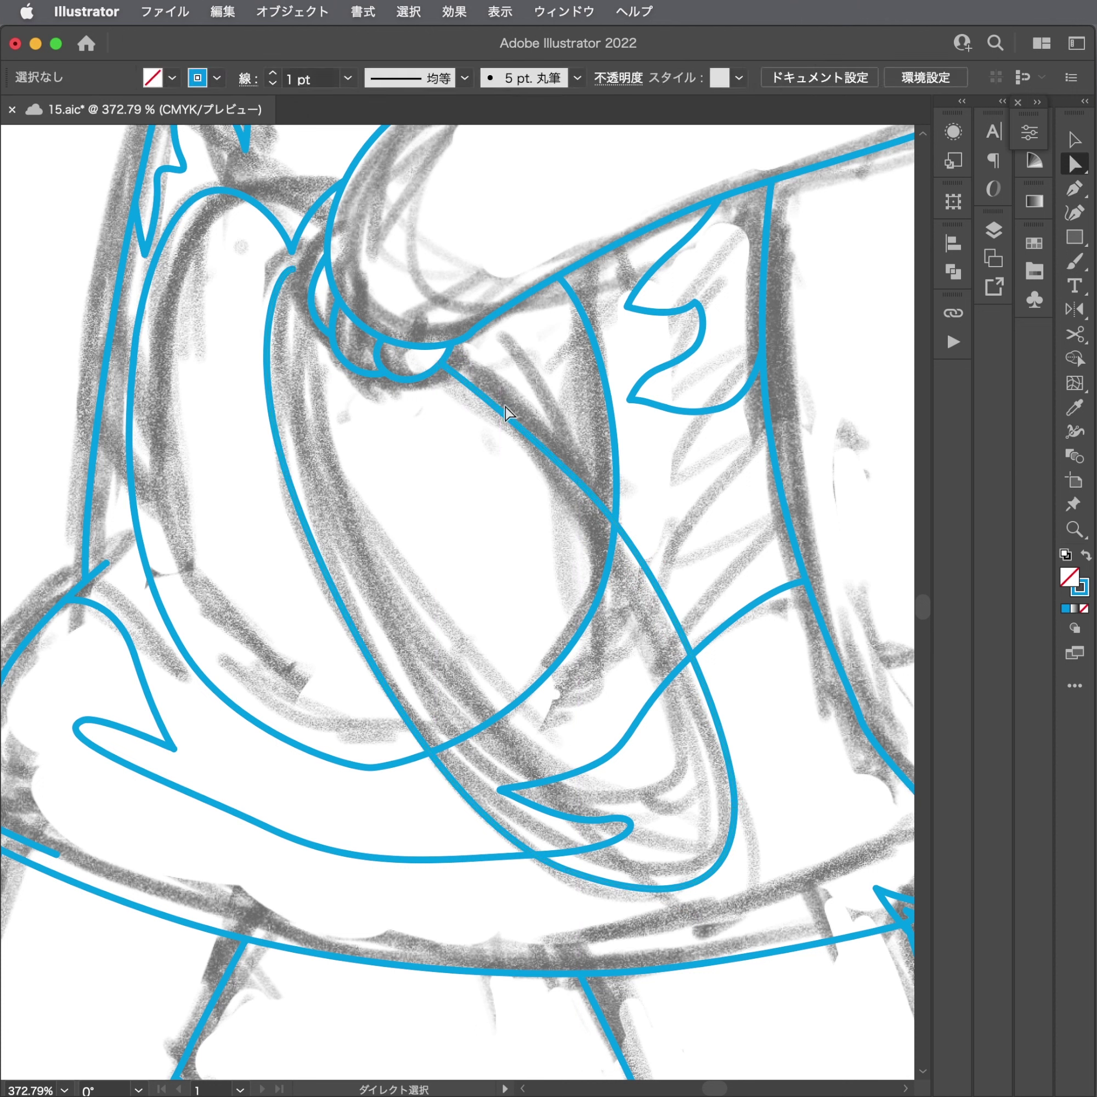
pyautogui.click(500, 412)
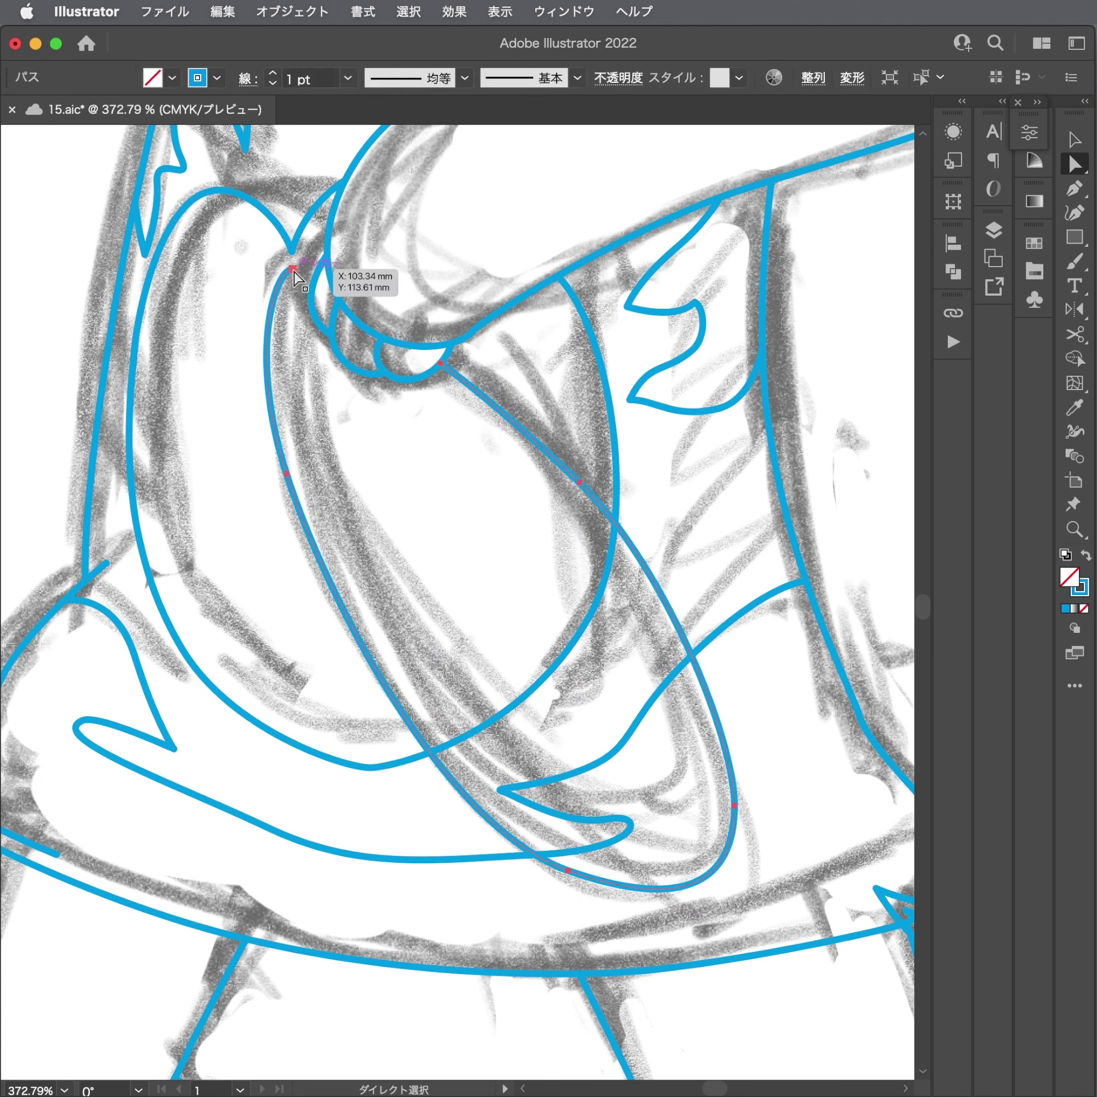
# Adjust the hoop's top anchors, then repeat offset copies with Ctrl+D into parallel rings.
pyautogui.moveTo(293, 269)
pyautogui.mouseDown()
pyautogui.moveTo(315, 272)
pyautogui.moveTo(271, 274)
pyautogui.mouseUp()
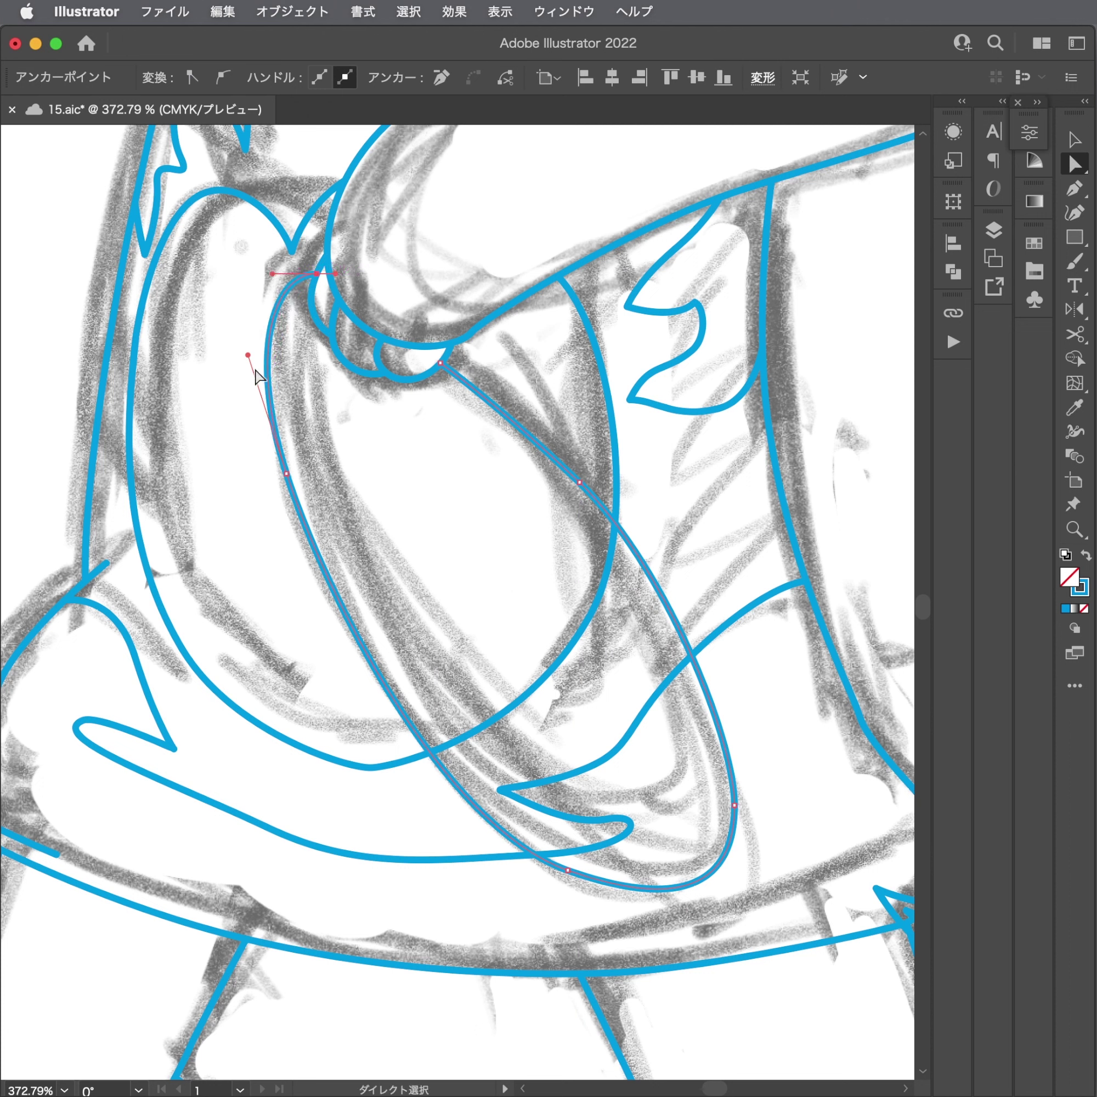
pyautogui.moveTo(248, 355); pyautogui.dragTo(304, 373)
pyautogui.click(272, 388)
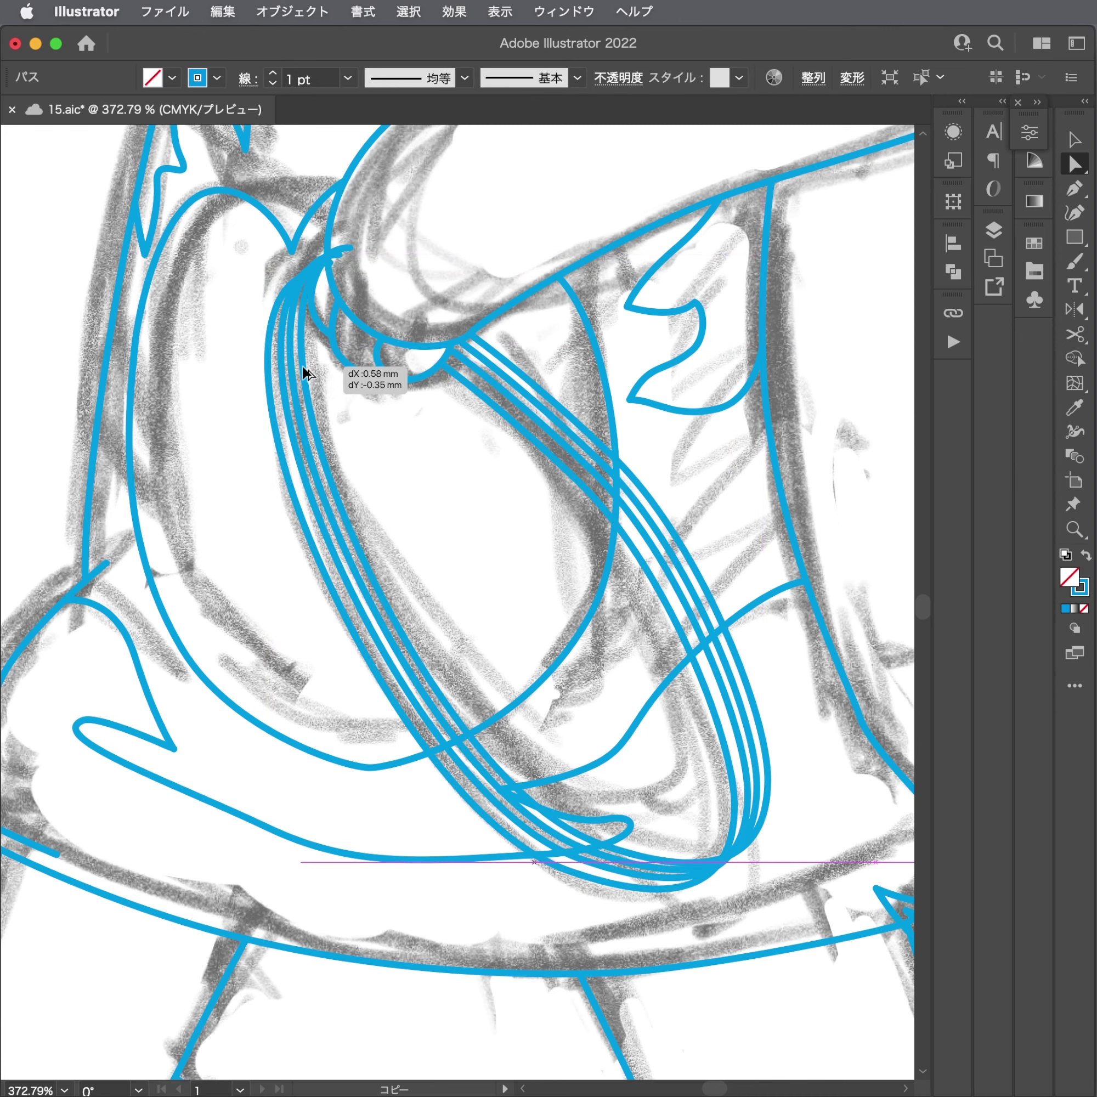
pyautogui.hotkey('ctrl', 'd')
pyautogui.click(441, 509)
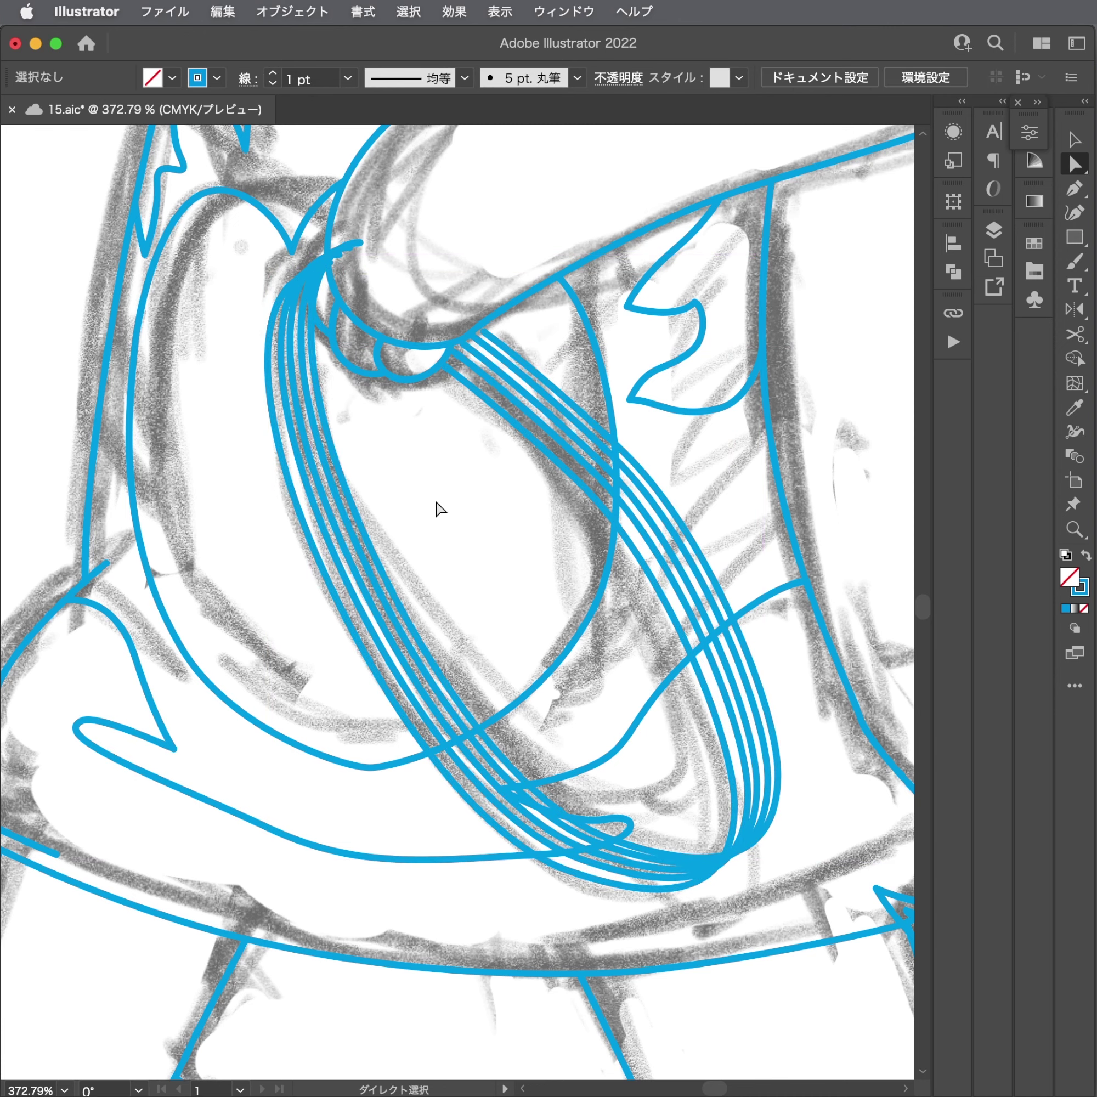
pyautogui.scroll(-5, 441, 509)
pyautogui.scroll(-4, 299, 539)
# Save, then start the ribbon at the hoop hand, curving it up over the raised hand.
pyautogui.hotkey('ctrl', 's')
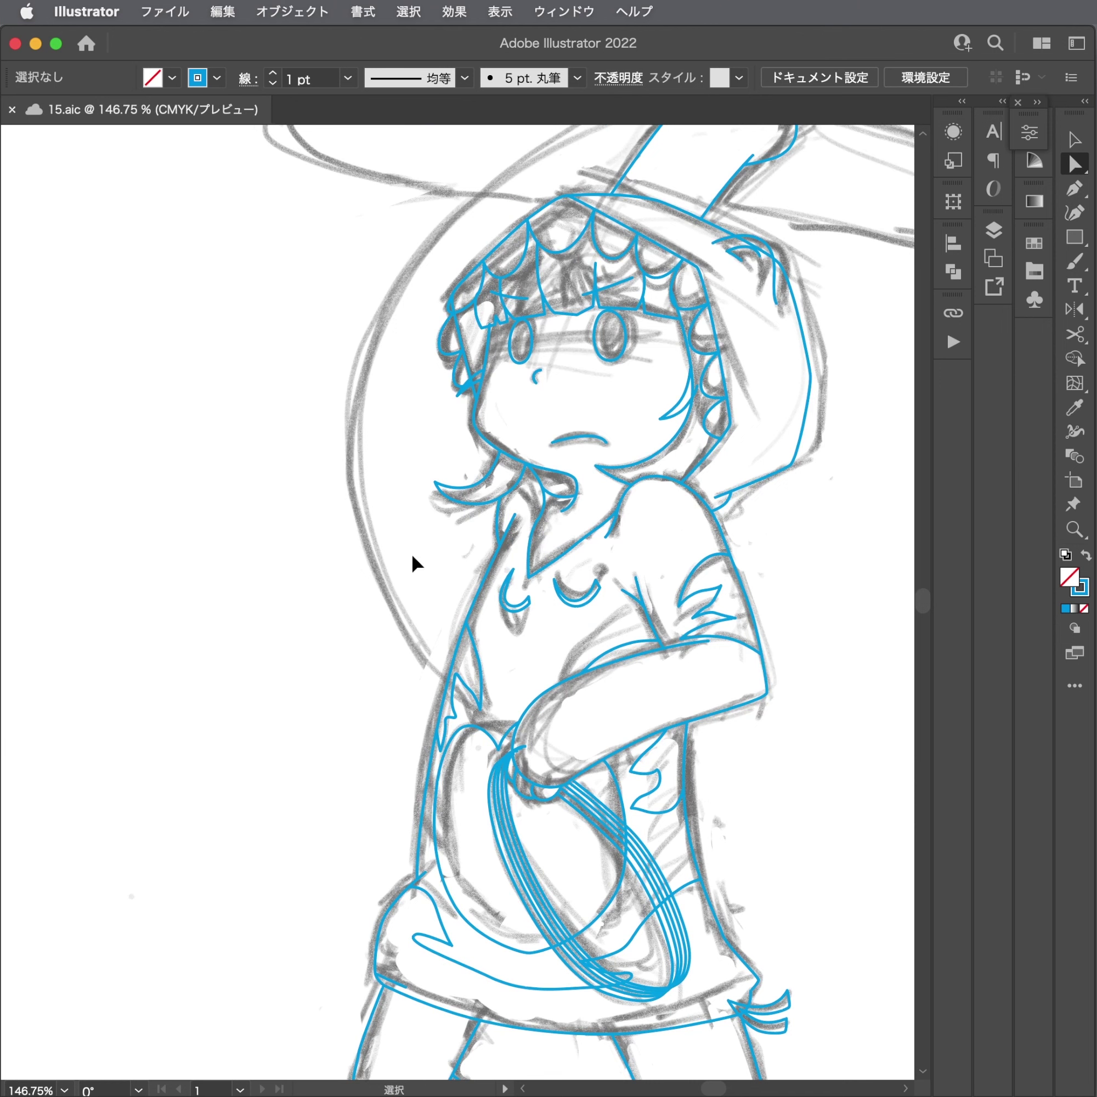
pyautogui.press('p')
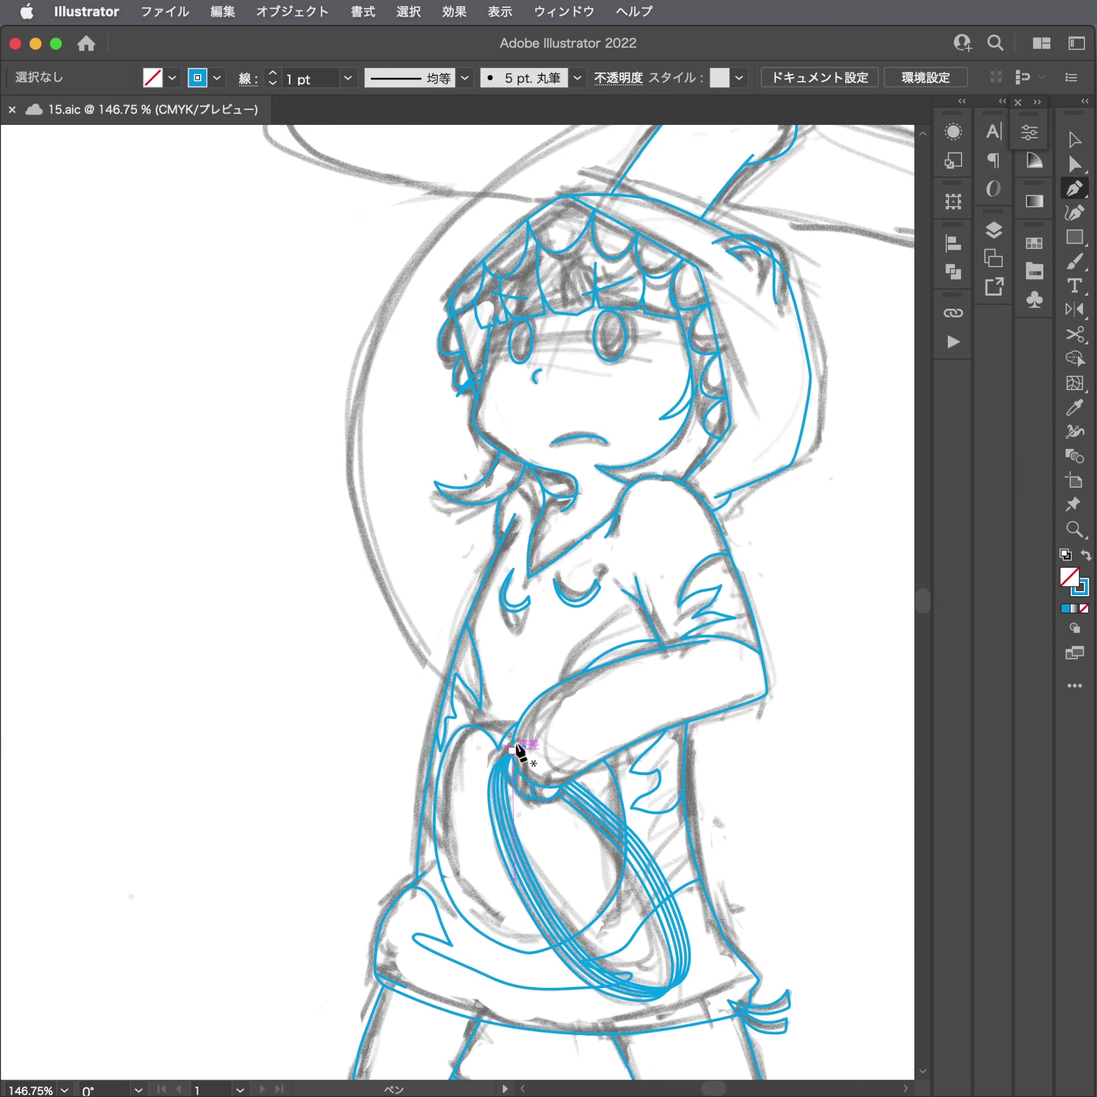
pyautogui.click(541, 739)
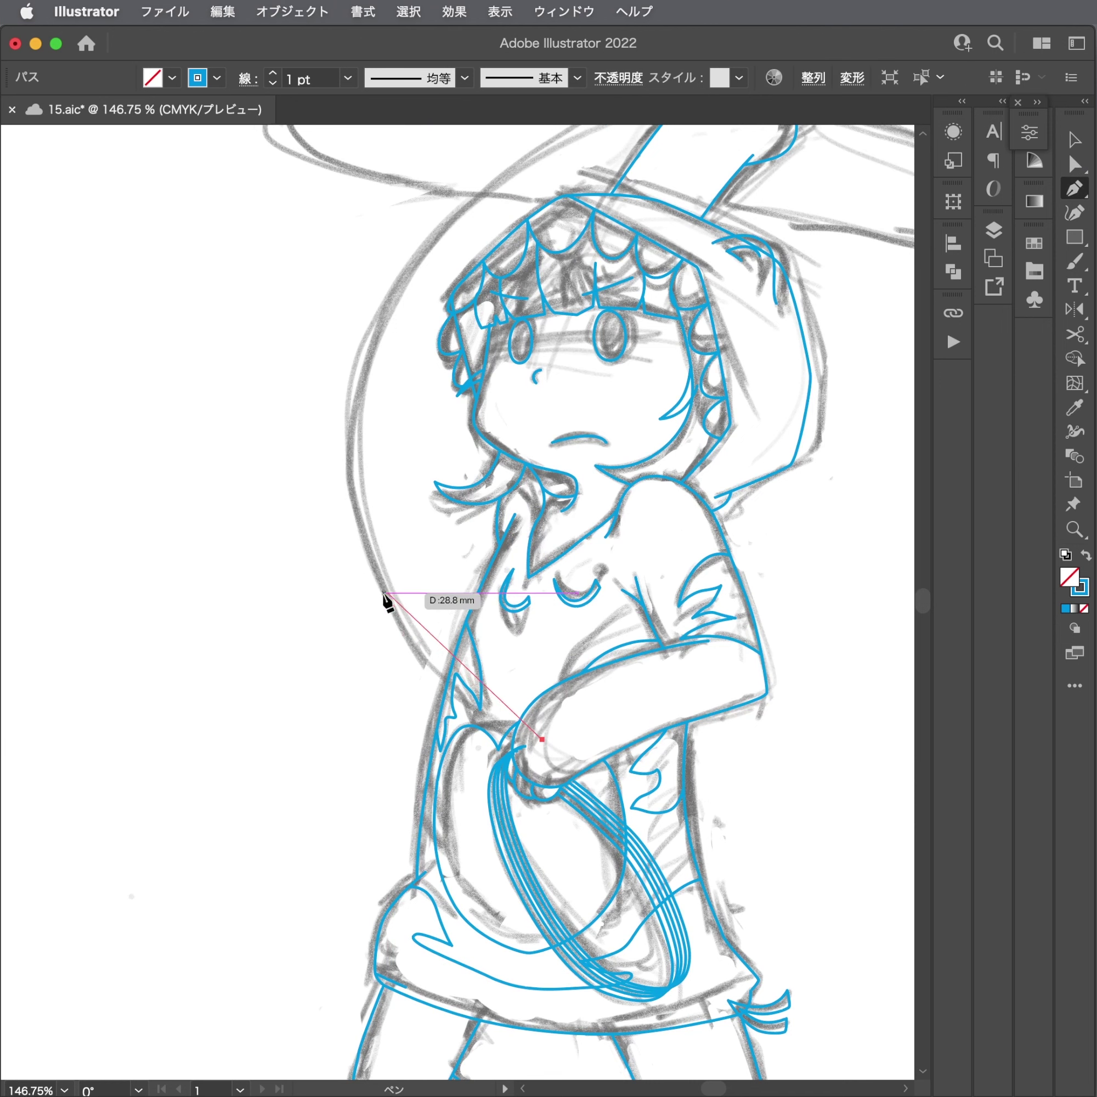
pyautogui.moveTo(382, 590); pyautogui.dragTo(335, 494)
pyautogui.scroll(5, 335, 494)
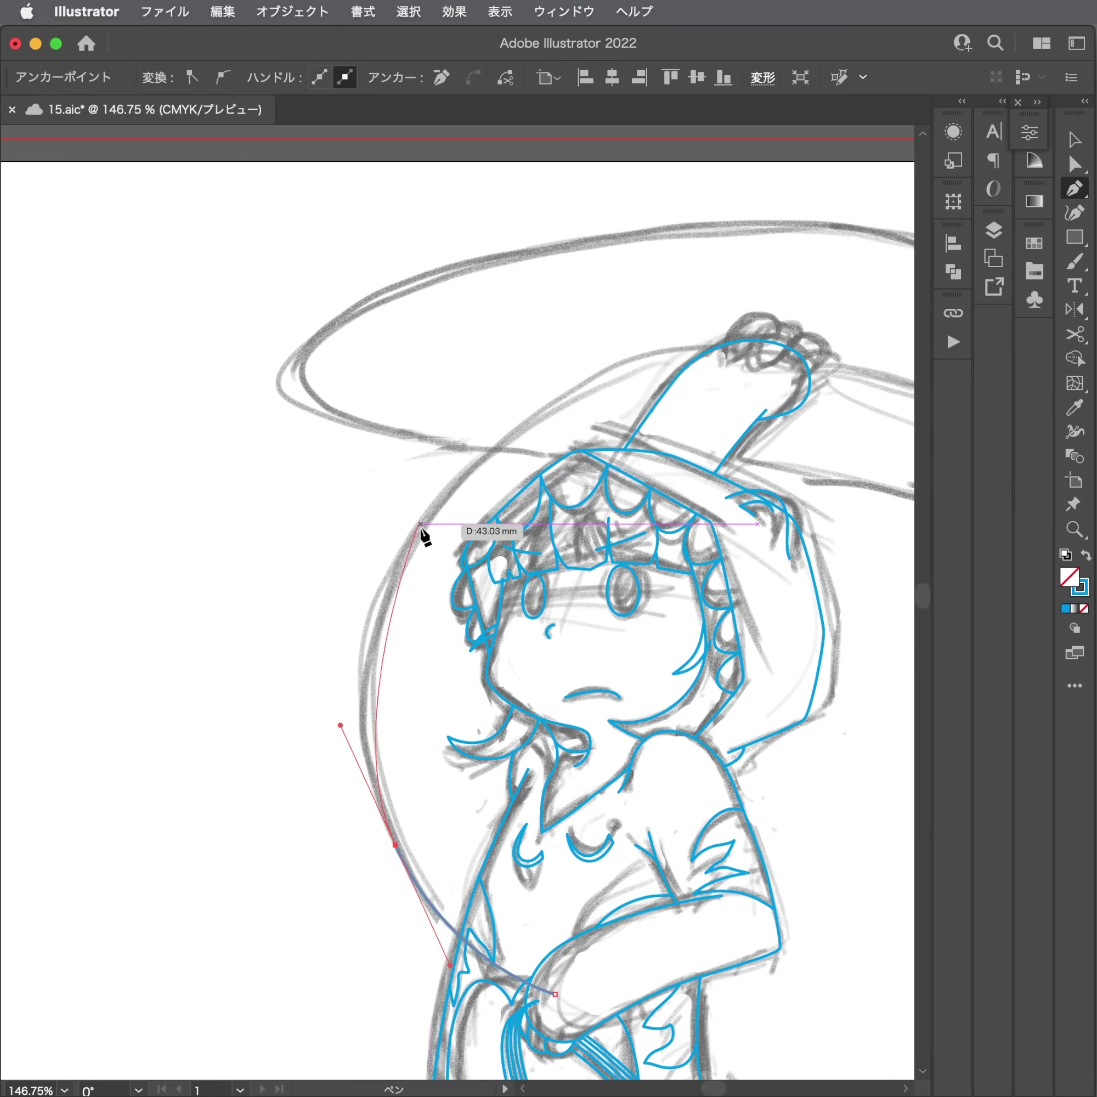
pyautogui.moveTo(453, 480); pyautogui.dragTo(571, 353)
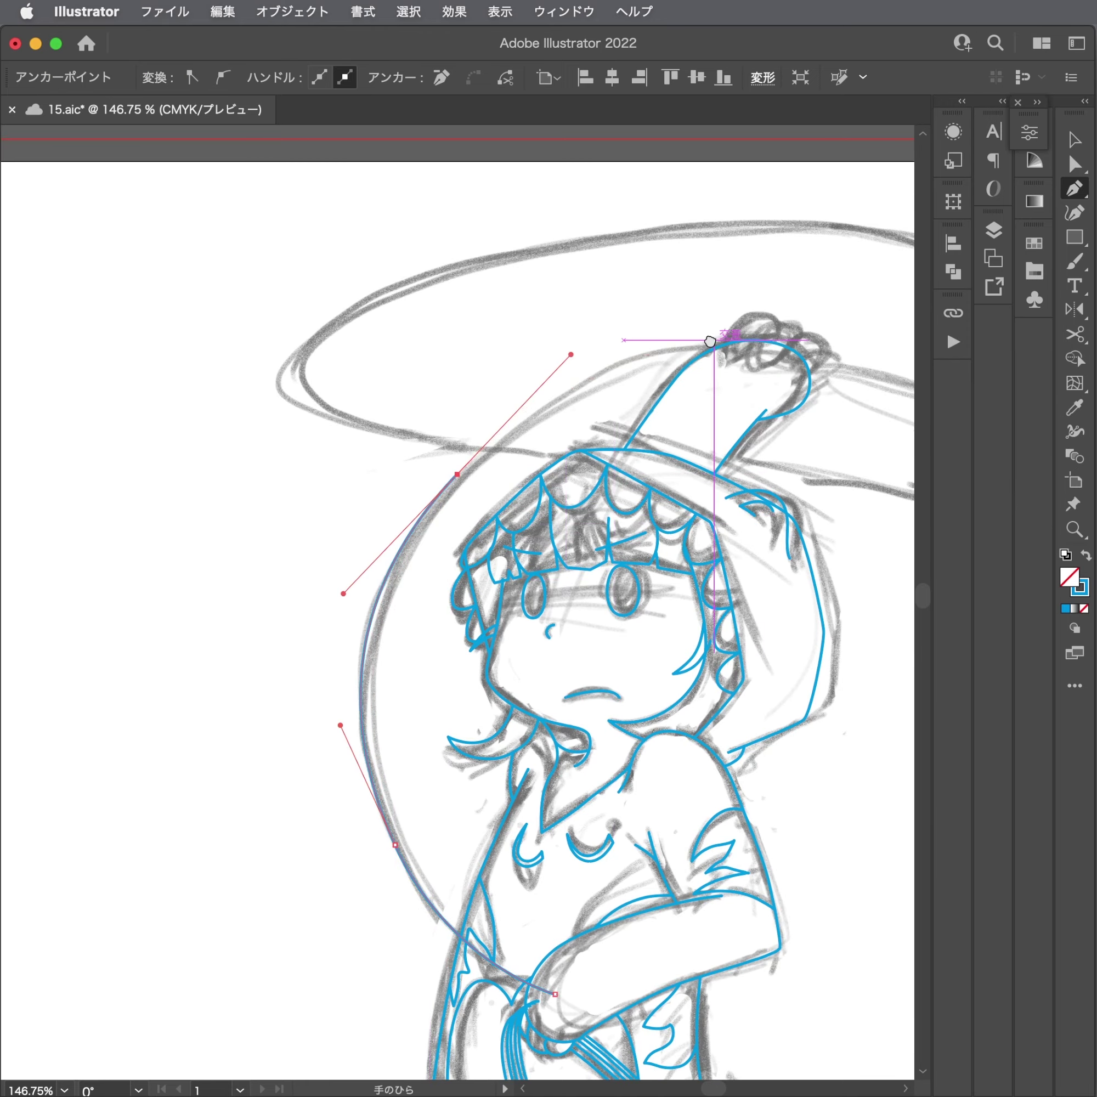
pyautogui.hscroll(4, 715, 363)
pyautogui.moveTo(699, 375); pyautogui.dragTo(874, 424)
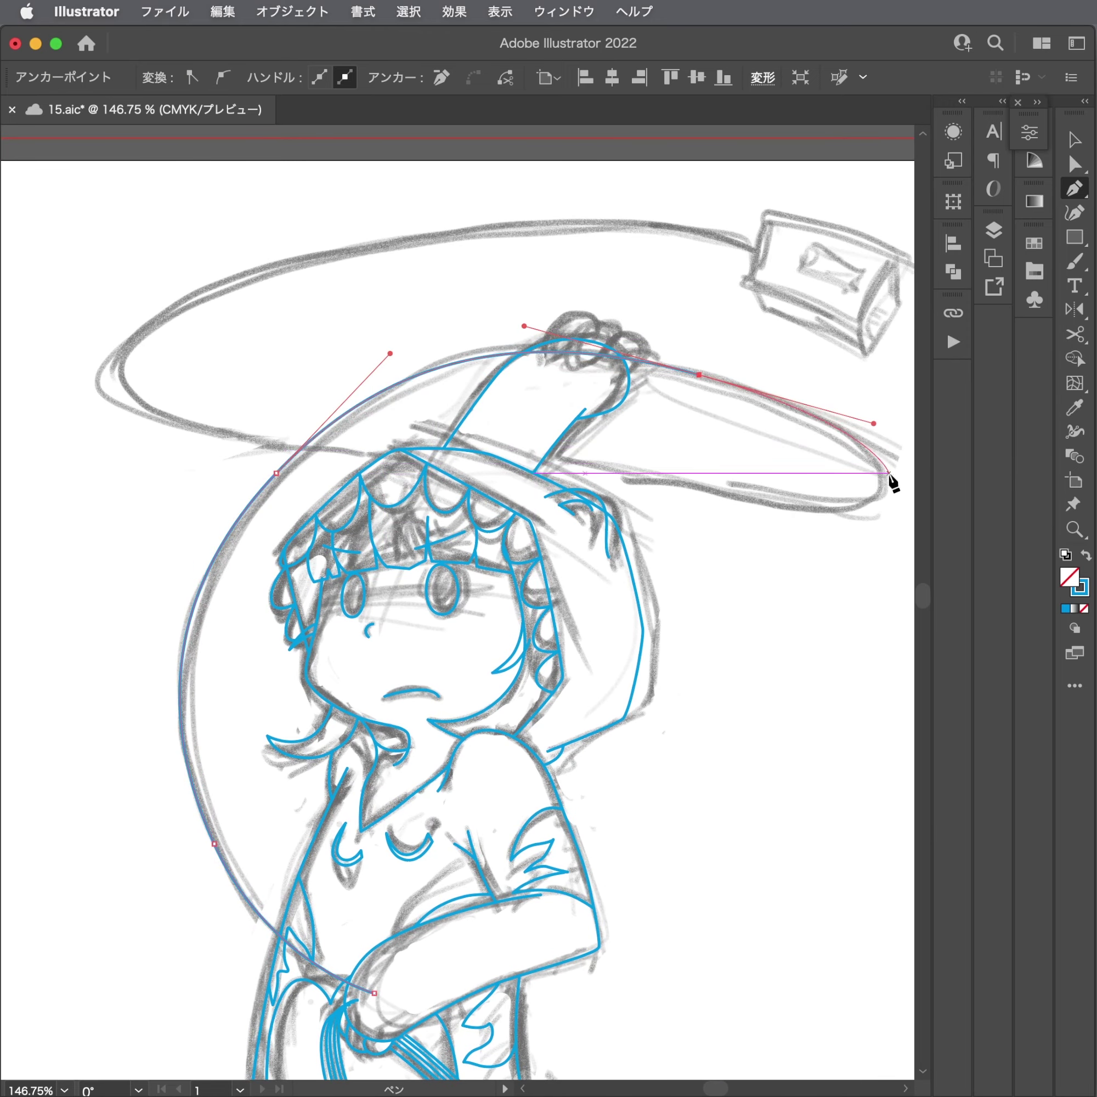
pyautogui.moveTo(864, 506); pyautogui.dragTo(826, 525)
# Bring the ribbon back across the head, loop it above, and end at the sketched tip.
pyautogui.moveTo(424, 441); pyautogui.dragTo(238, 437)
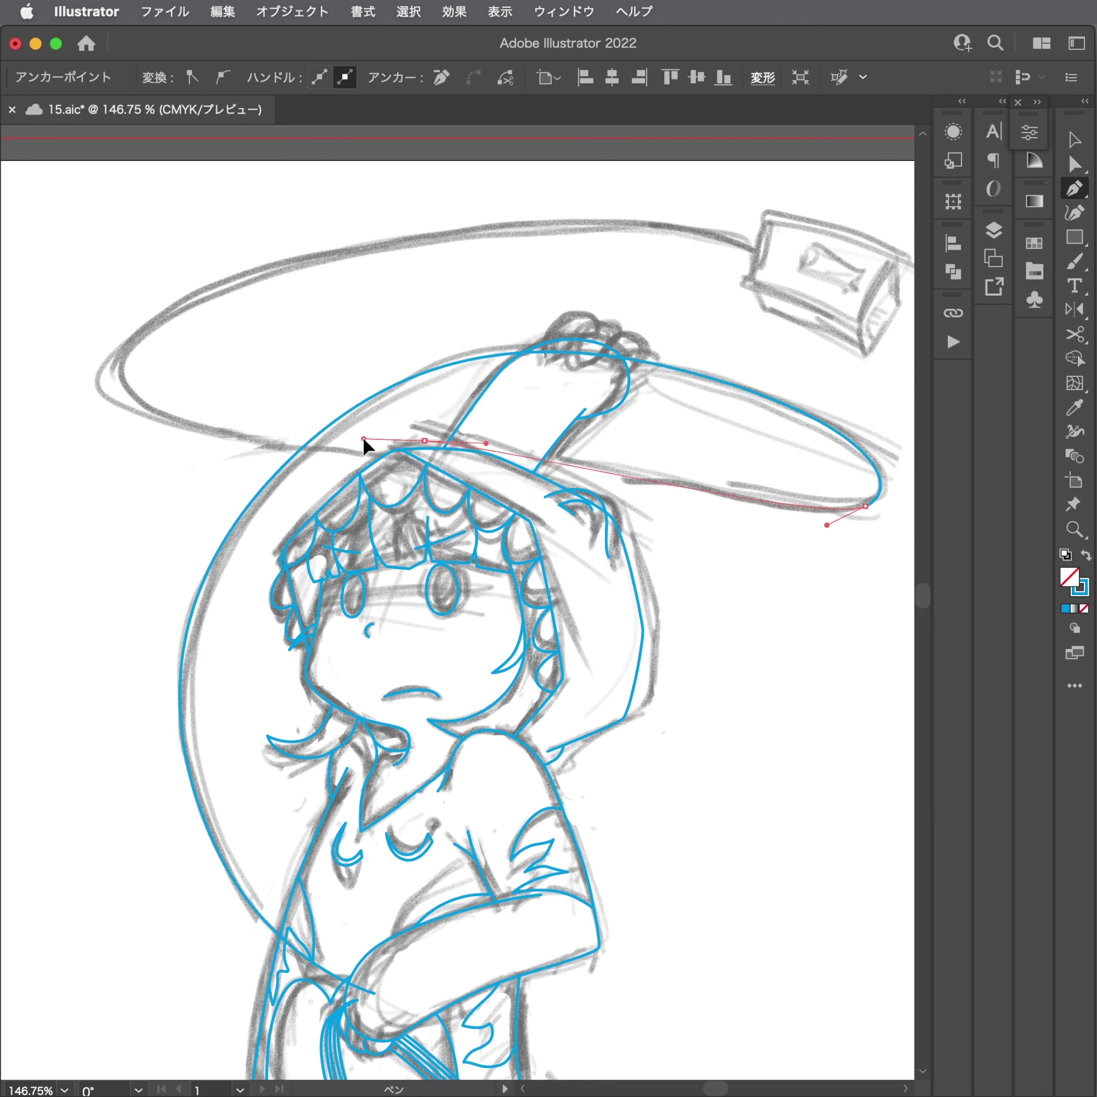
pyautogui.moveTo(113, 380); pyautogui.dragTo(113, 290)
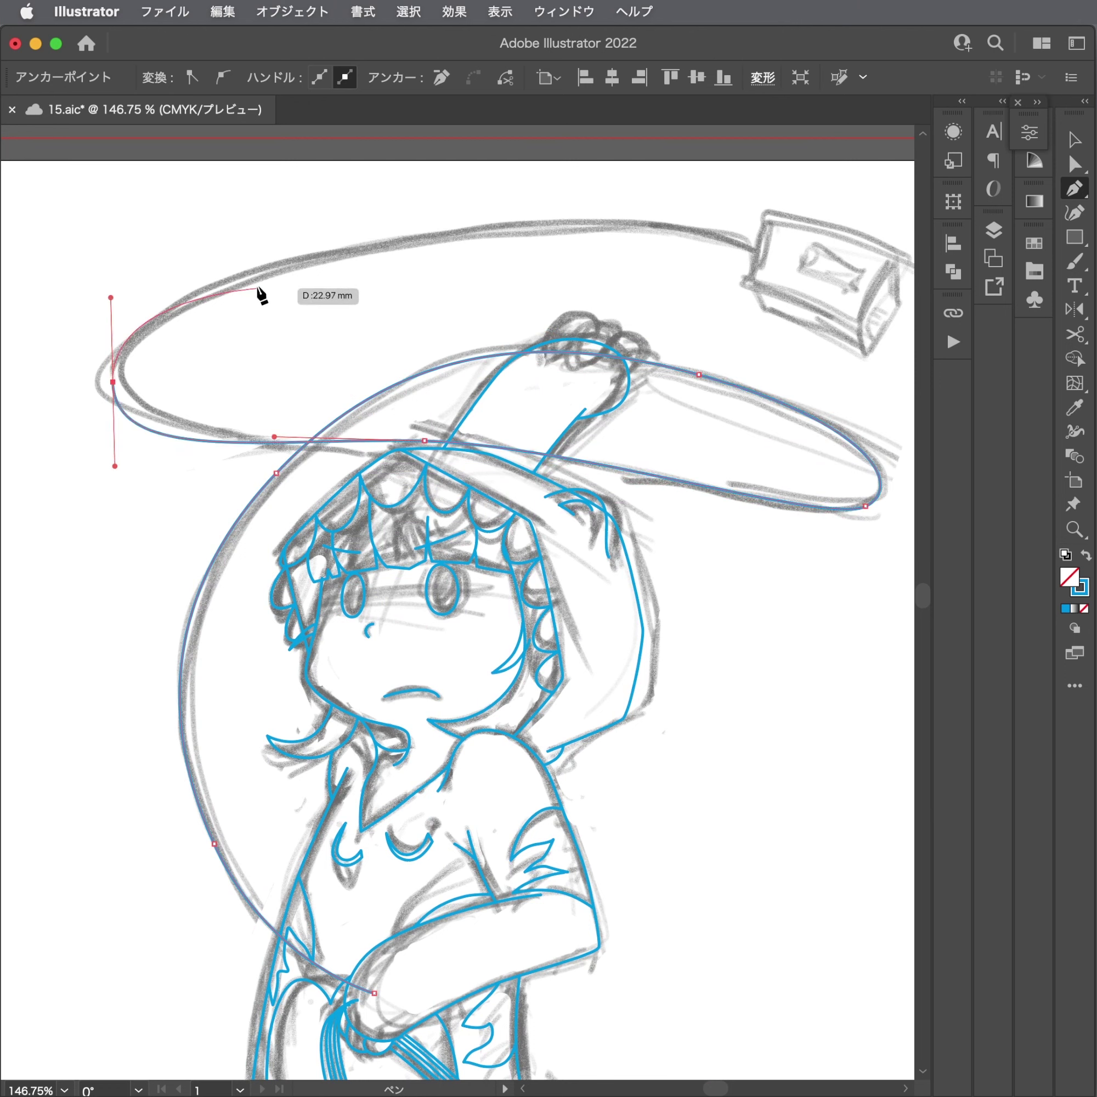
pyautogui.hotkey('ctrl', 'z')
pyautogui.moveTo(100, 369); pyautogui.dragTo(105, 309)
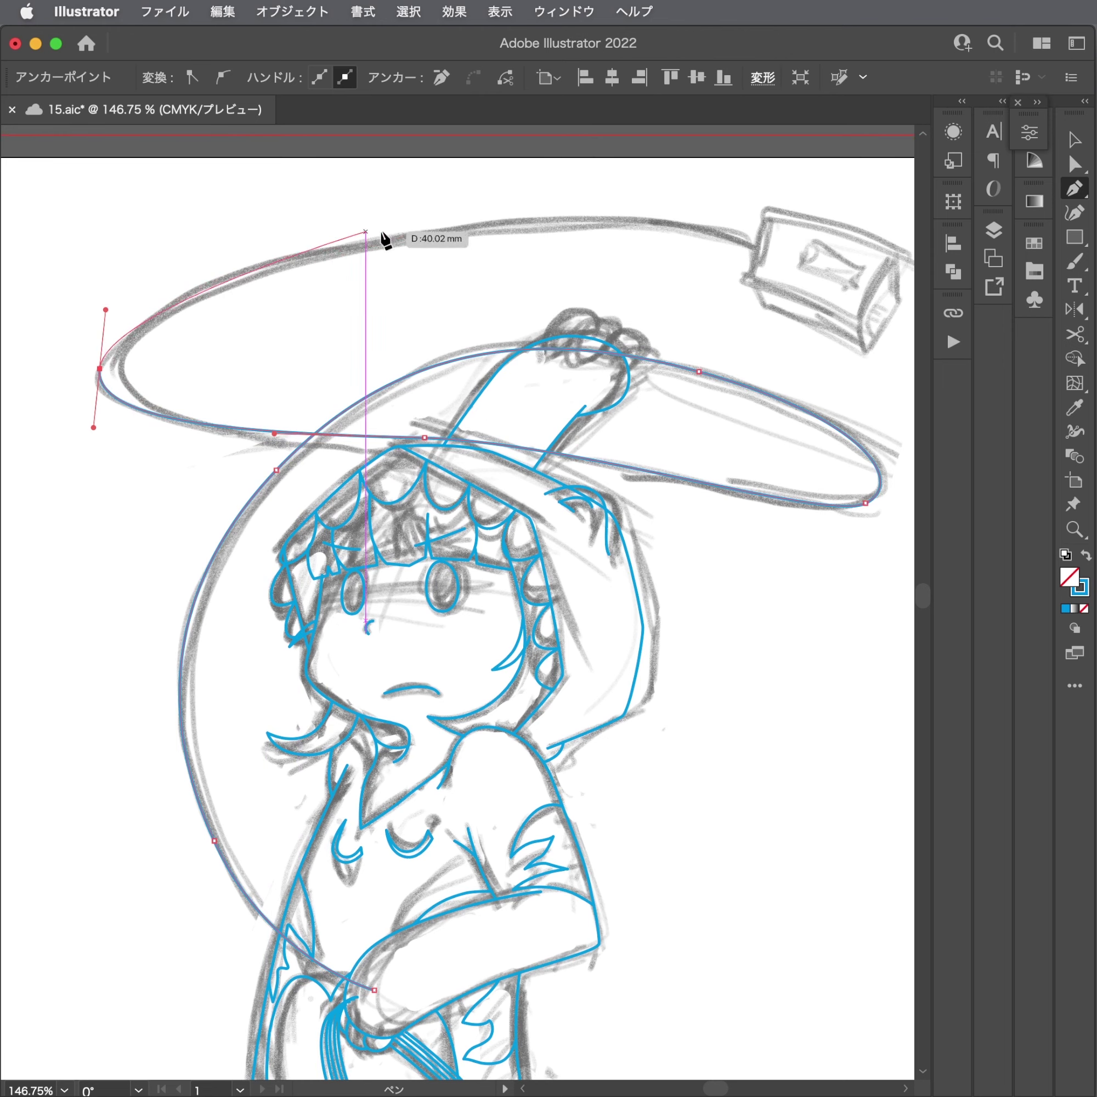
pyautogui.moveTo(495, 221); pyautogui.dragTo(710, 225)
pyautogui.scroll(-2, 662, 288)
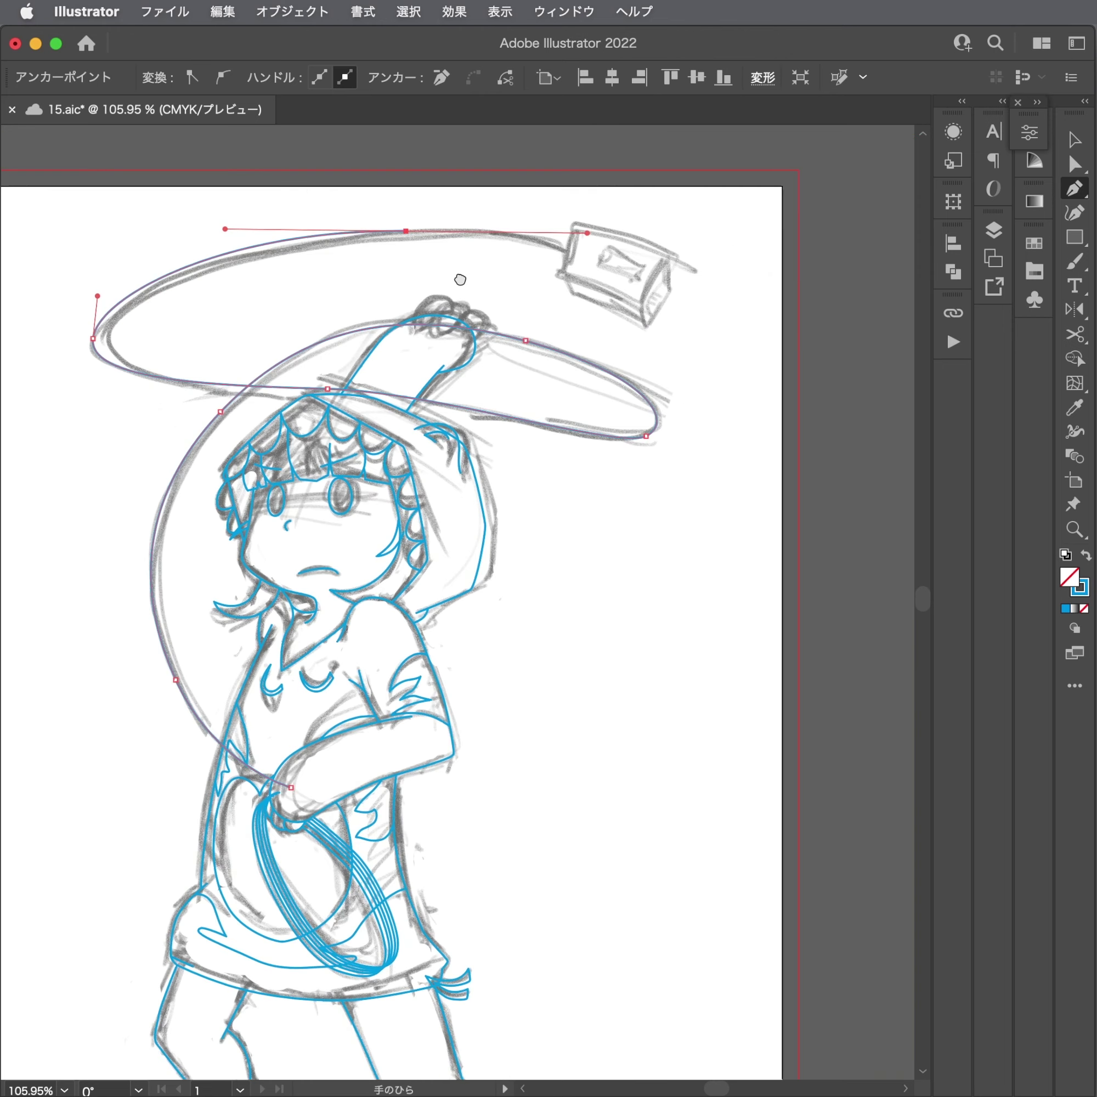
pyautogui.click(672, 308)
pyautogui.press('a')
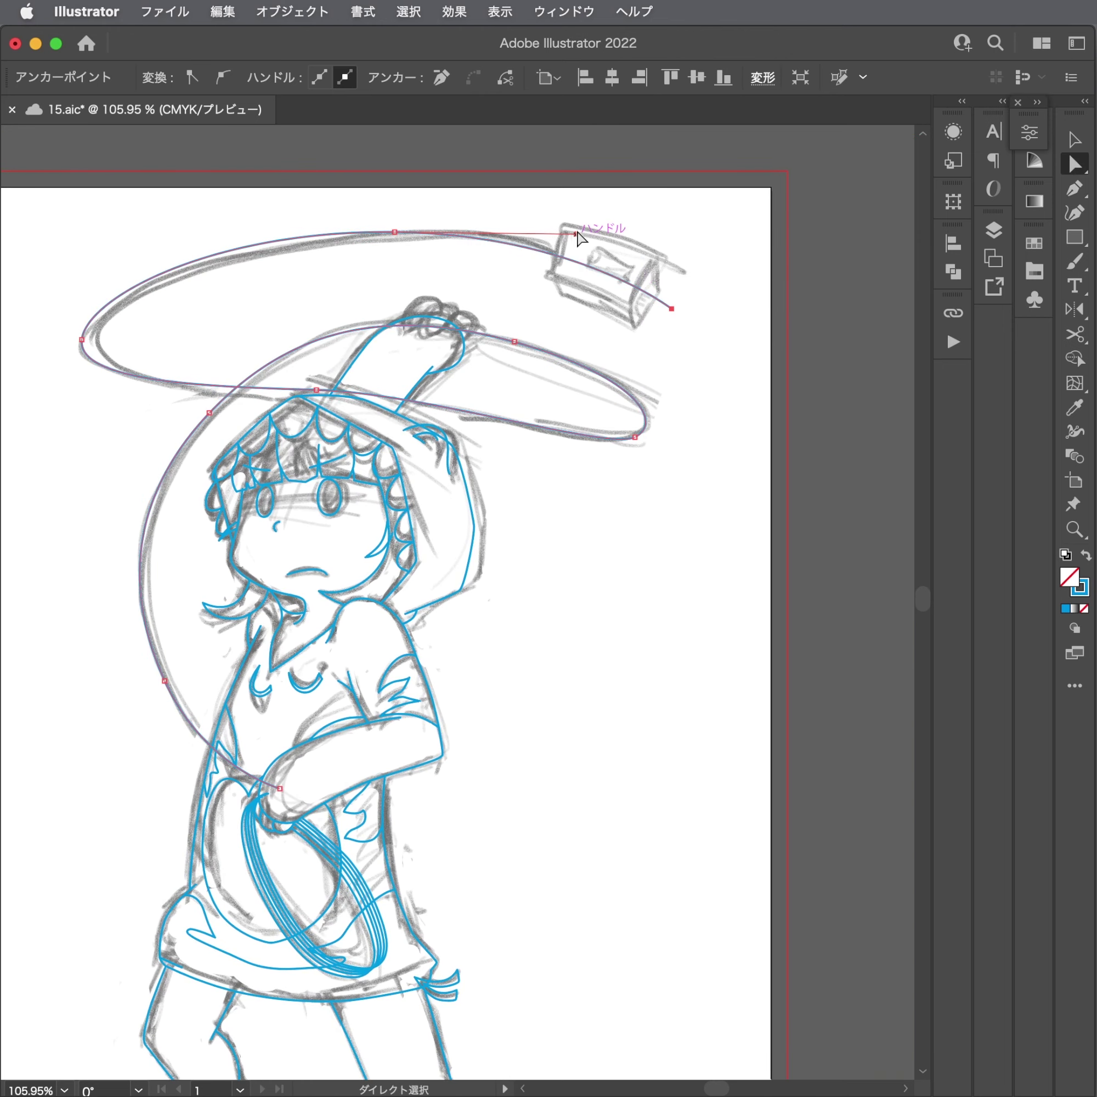
pyautogui.click(643, 238)
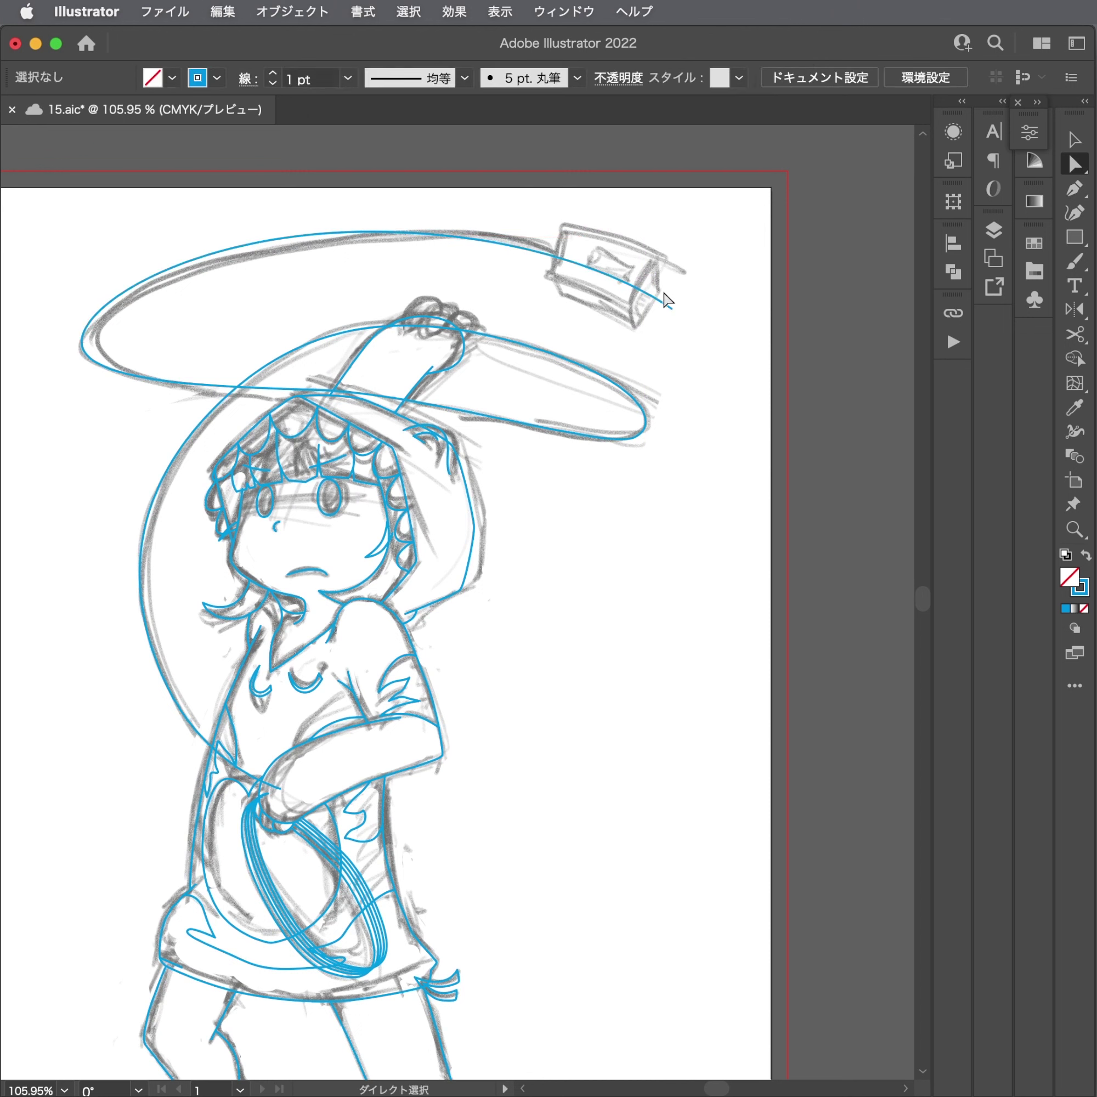
# Draw a closed four-corner diamond at the ribbon's end, align its top corner, and save.
pyautogui.press('p')
pyautogui.click(695, 287)
pyautogui.click(661, 331)
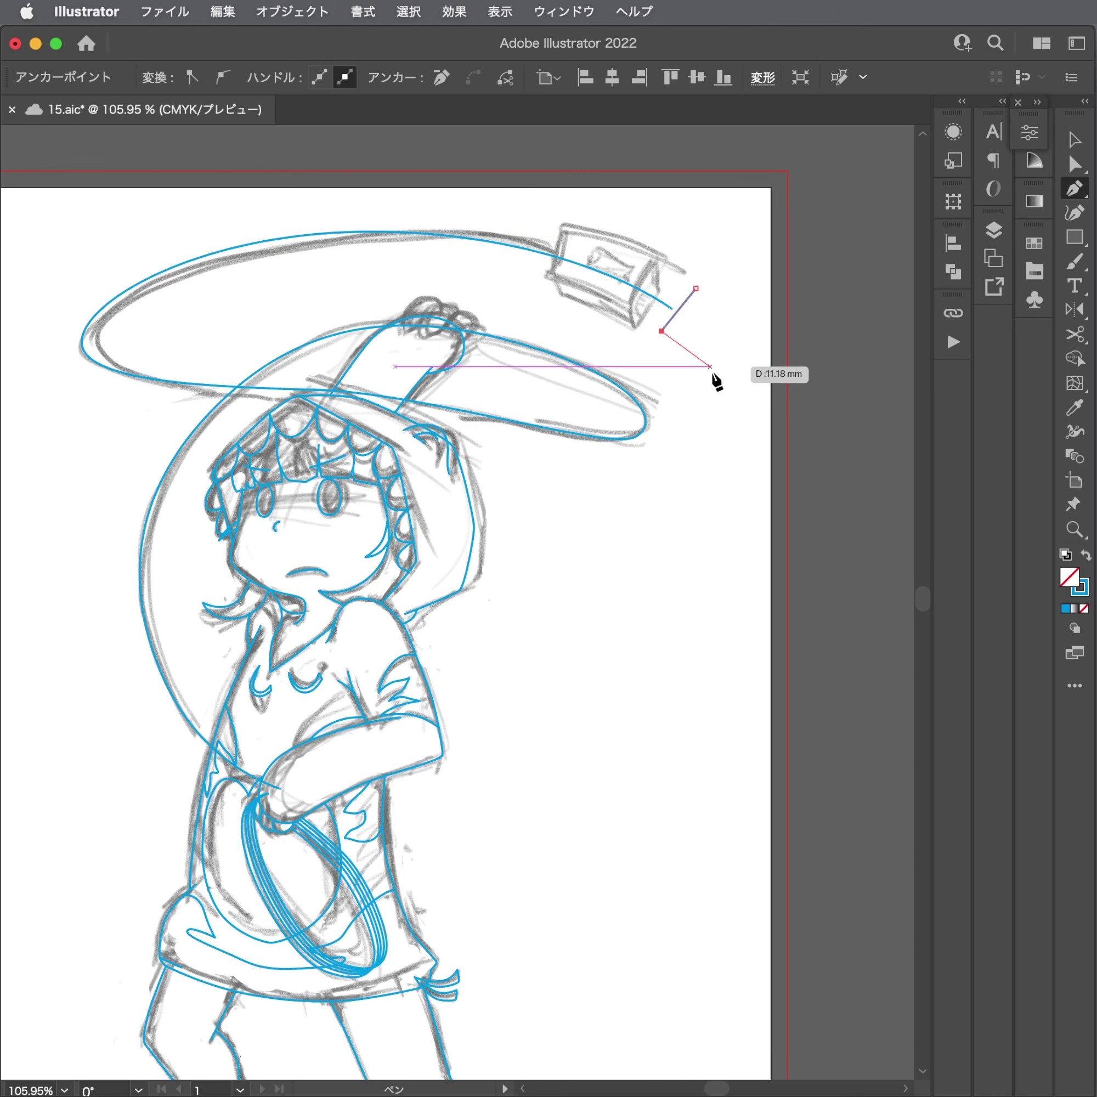
pyautogui.click(713, 373)
pyautogui.click(749, 338)
pyautogui.click(696, 288)
pyautogui.press('a')
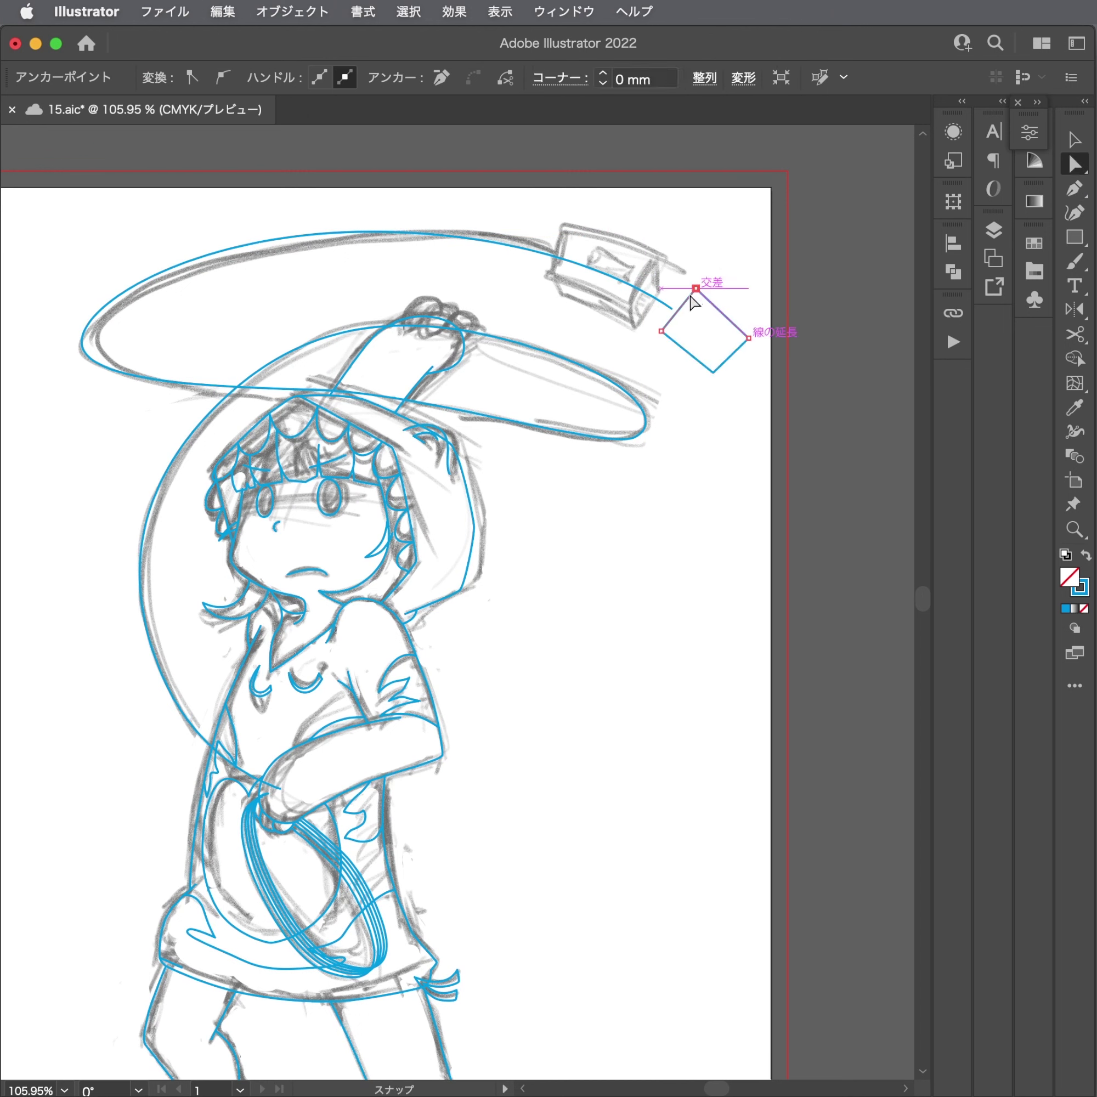
pyautogui.moveTo(695, 288); pyautogui.dragTo(687, 296)
pyautogui.click(718, 296)
pyautogui.hotkey('ctrl', '0')
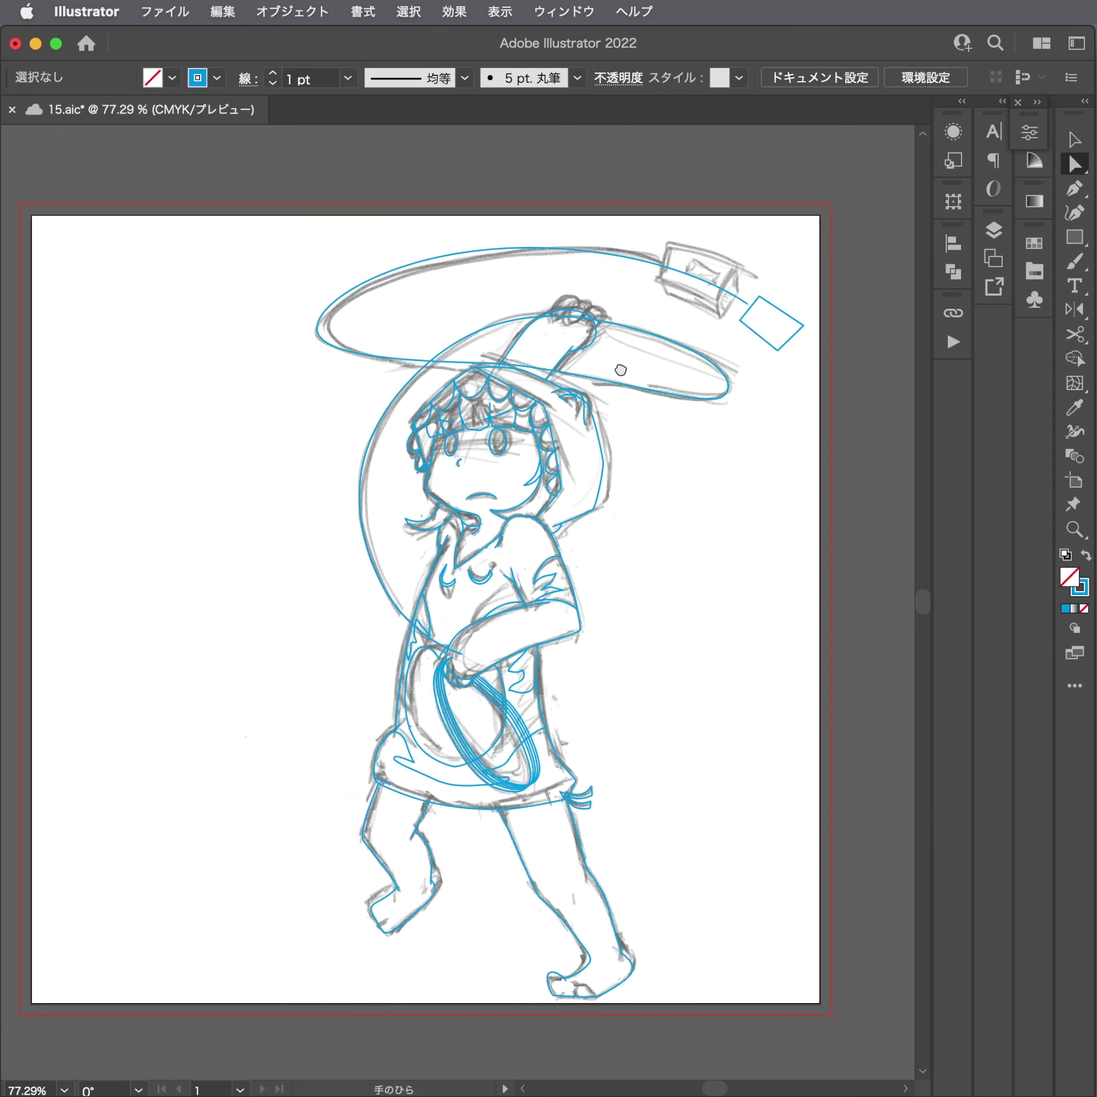
pyautogui.hotkey('ctrl', 's')
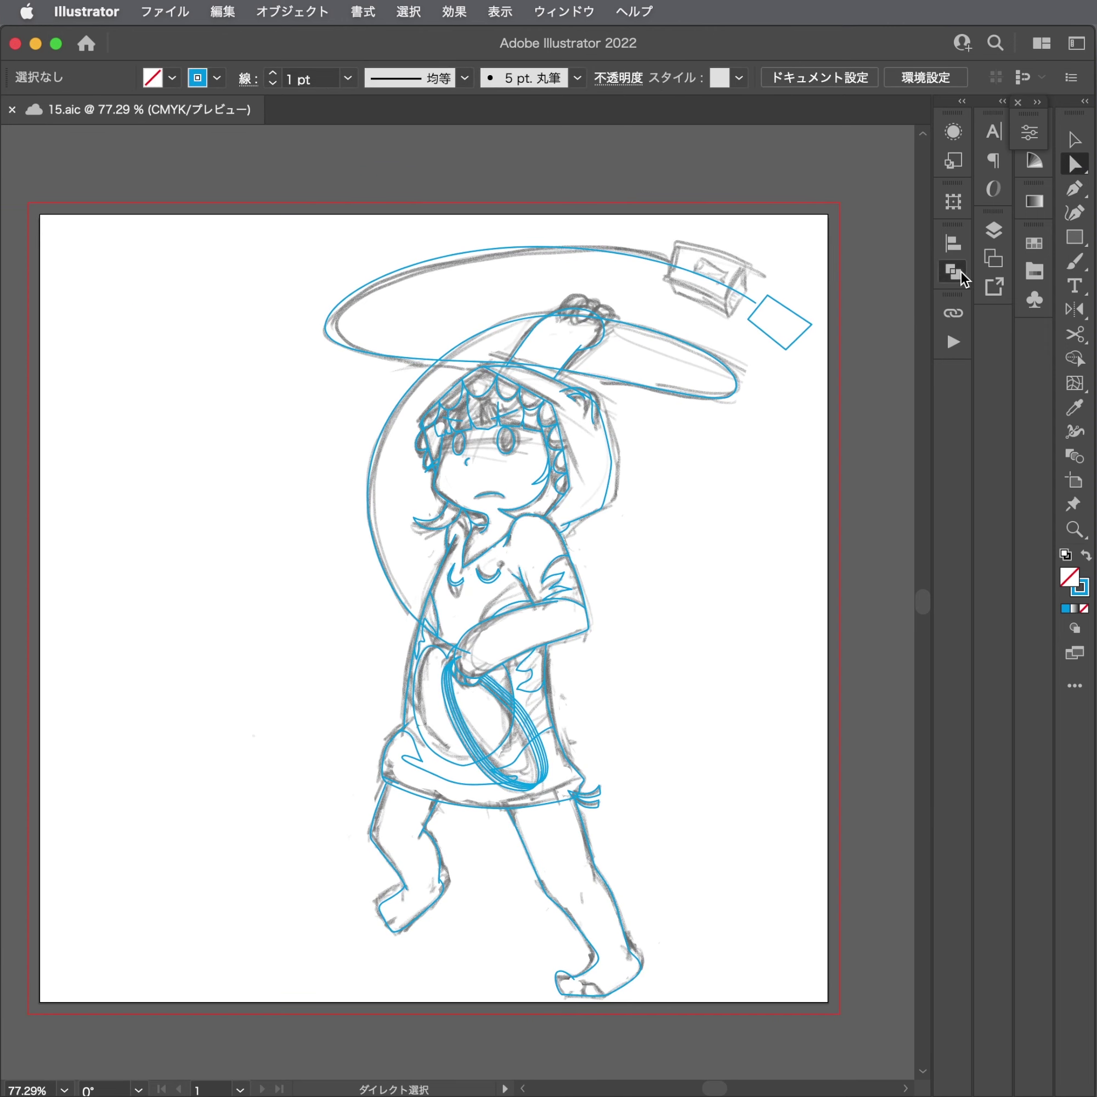
# Hide the レイヤー 1 pencil sketch layer in the Layers panel and save 15.aic.
pyautogui.click(958, 272)
pyautogui.click(951, 266)
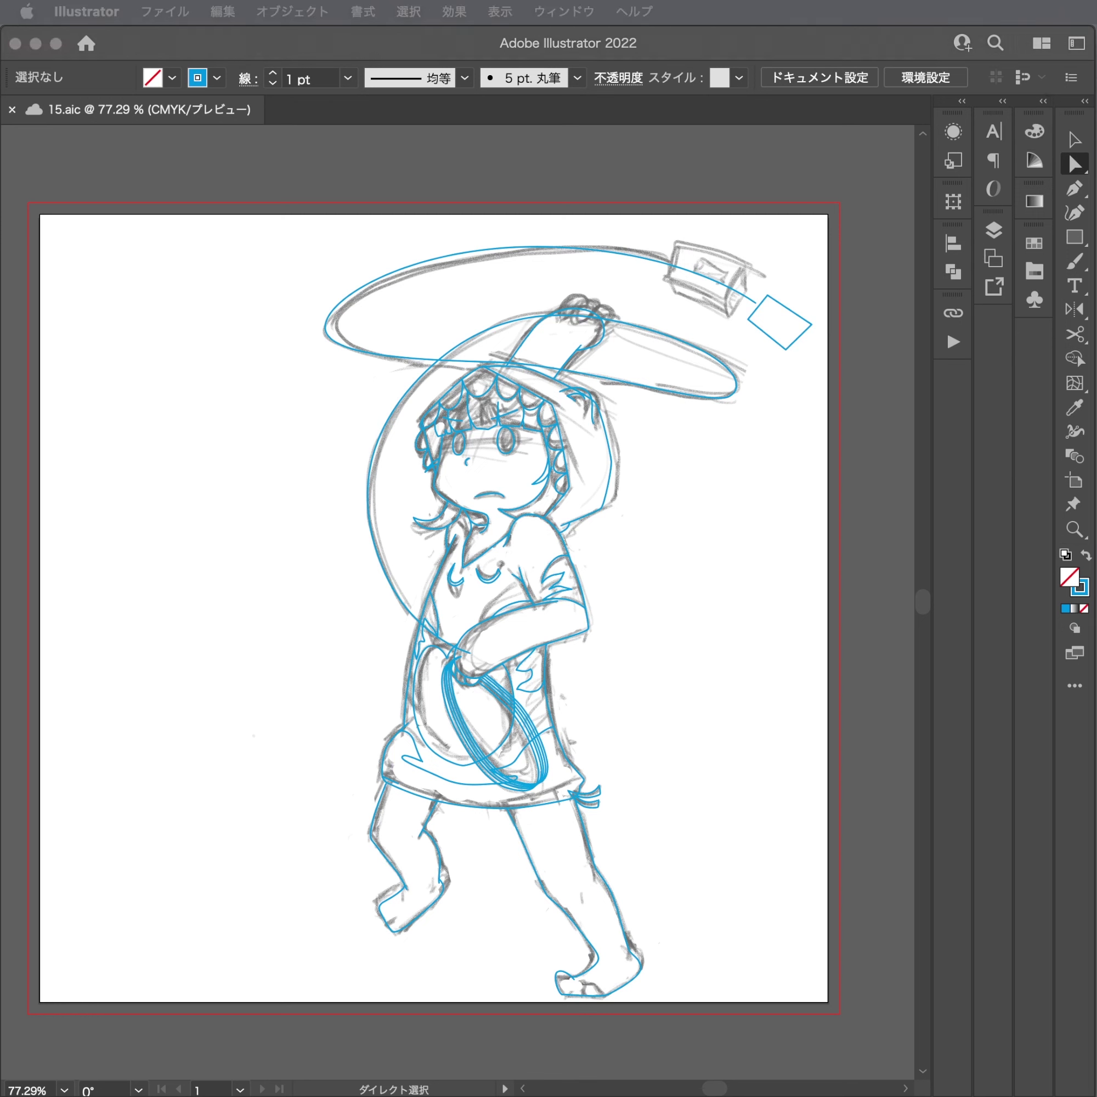
pyautogui.click(948, 272)
pyautogui.click(958, 272)
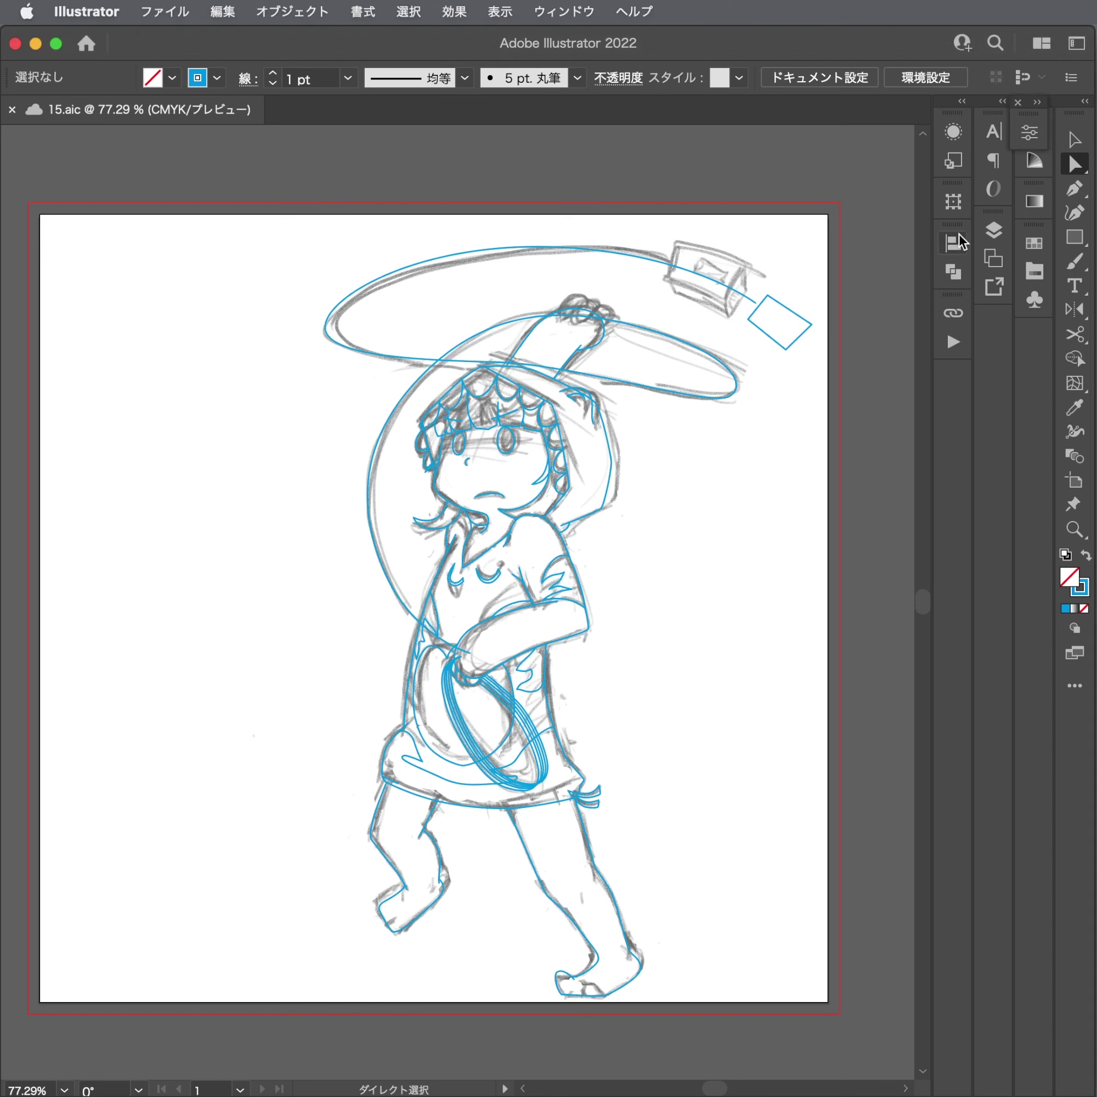
pyautogui.click(997, 231)
pyautogui.click(744, 274)
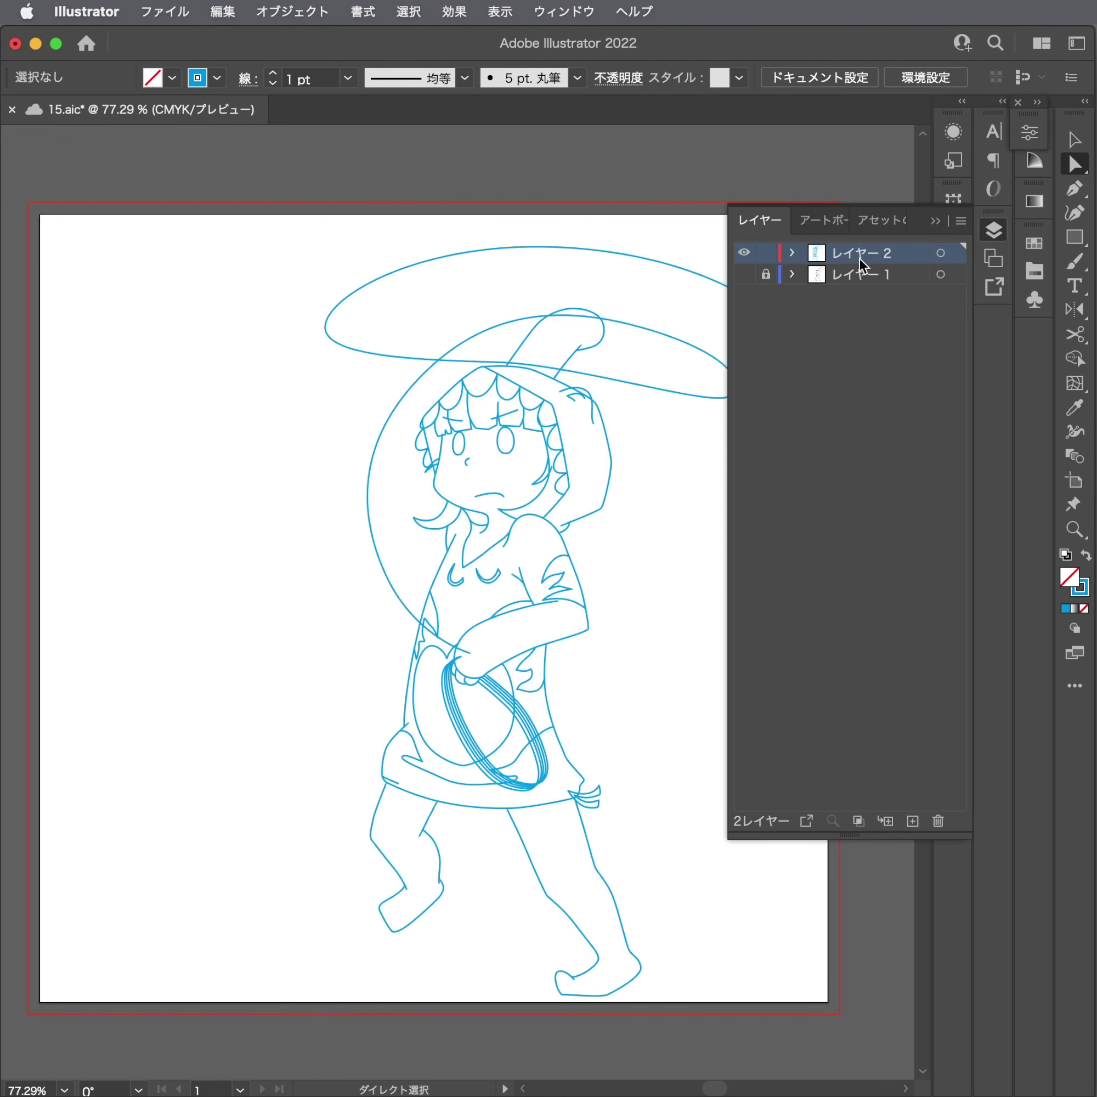
pyautogui.click(993, 229)
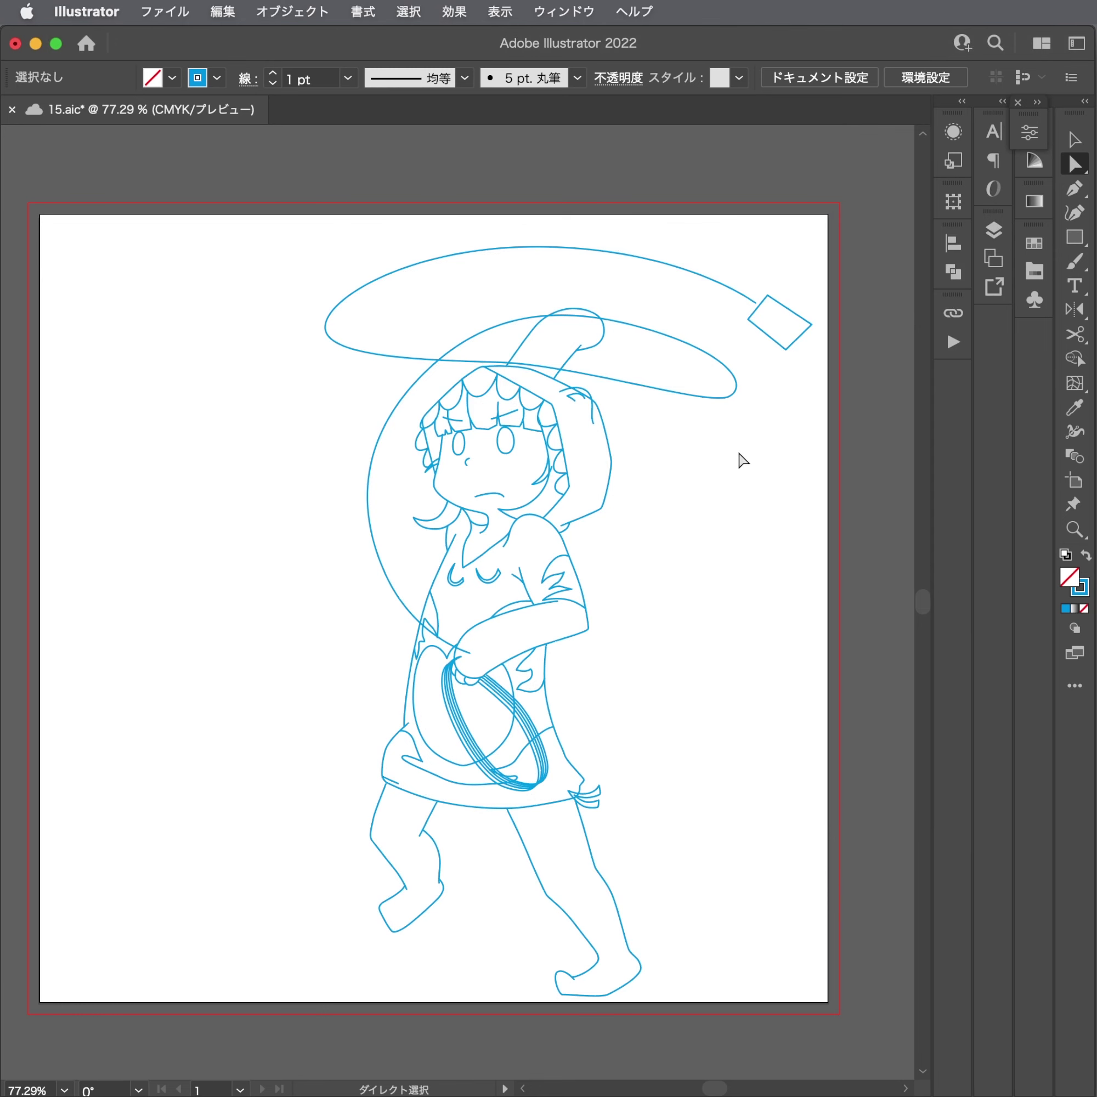
pyautogui.press('super+s')
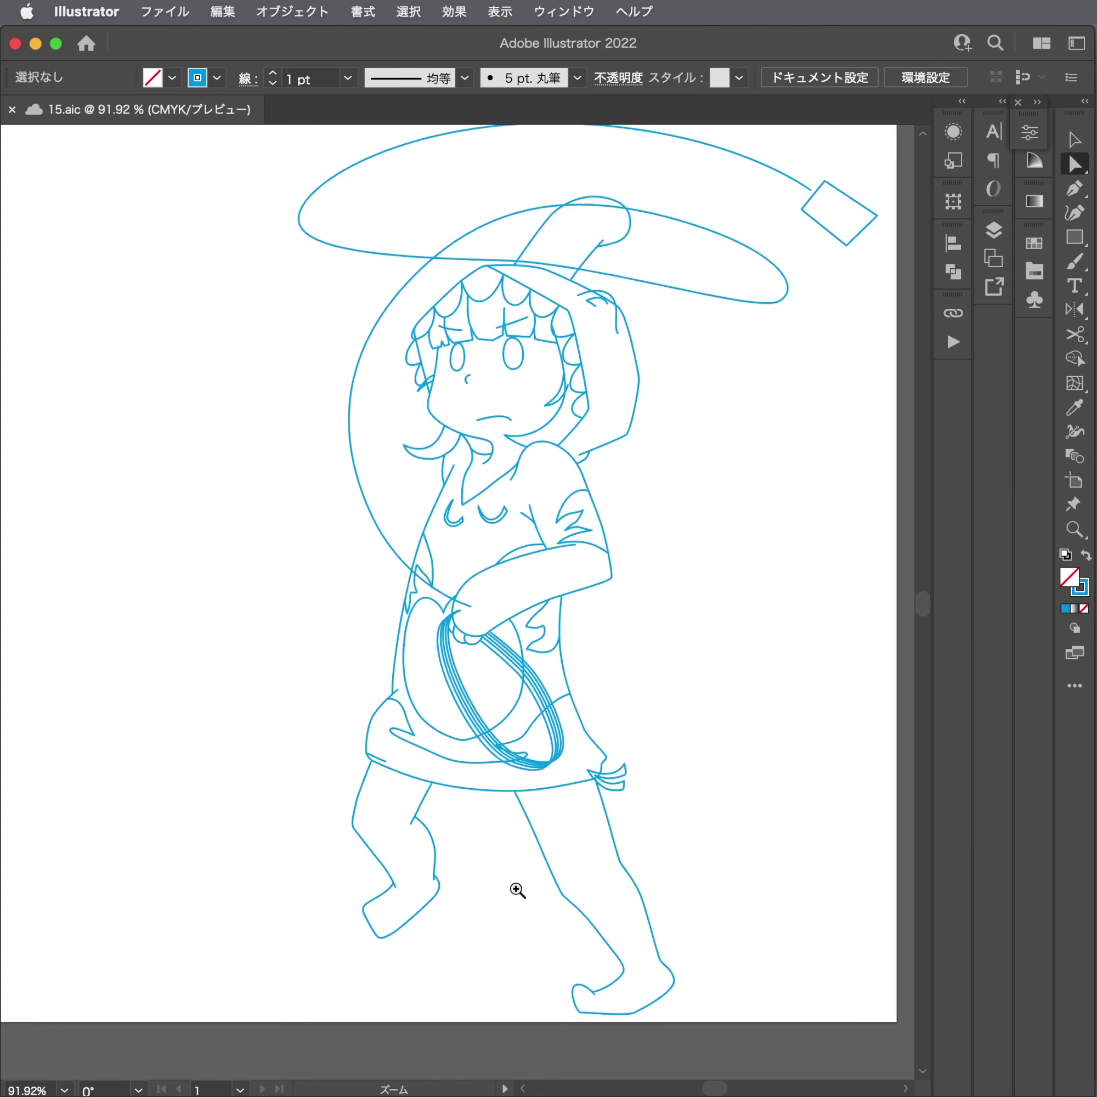
# Move the front leg's top anchor so the leg meets the skirt hem.
pyautogui.moveTo(520, 889); pyautogui.dragTo(632, 706)
pyautogui.moveTo(576, 637); pyautogui.dragTo(651, 608)
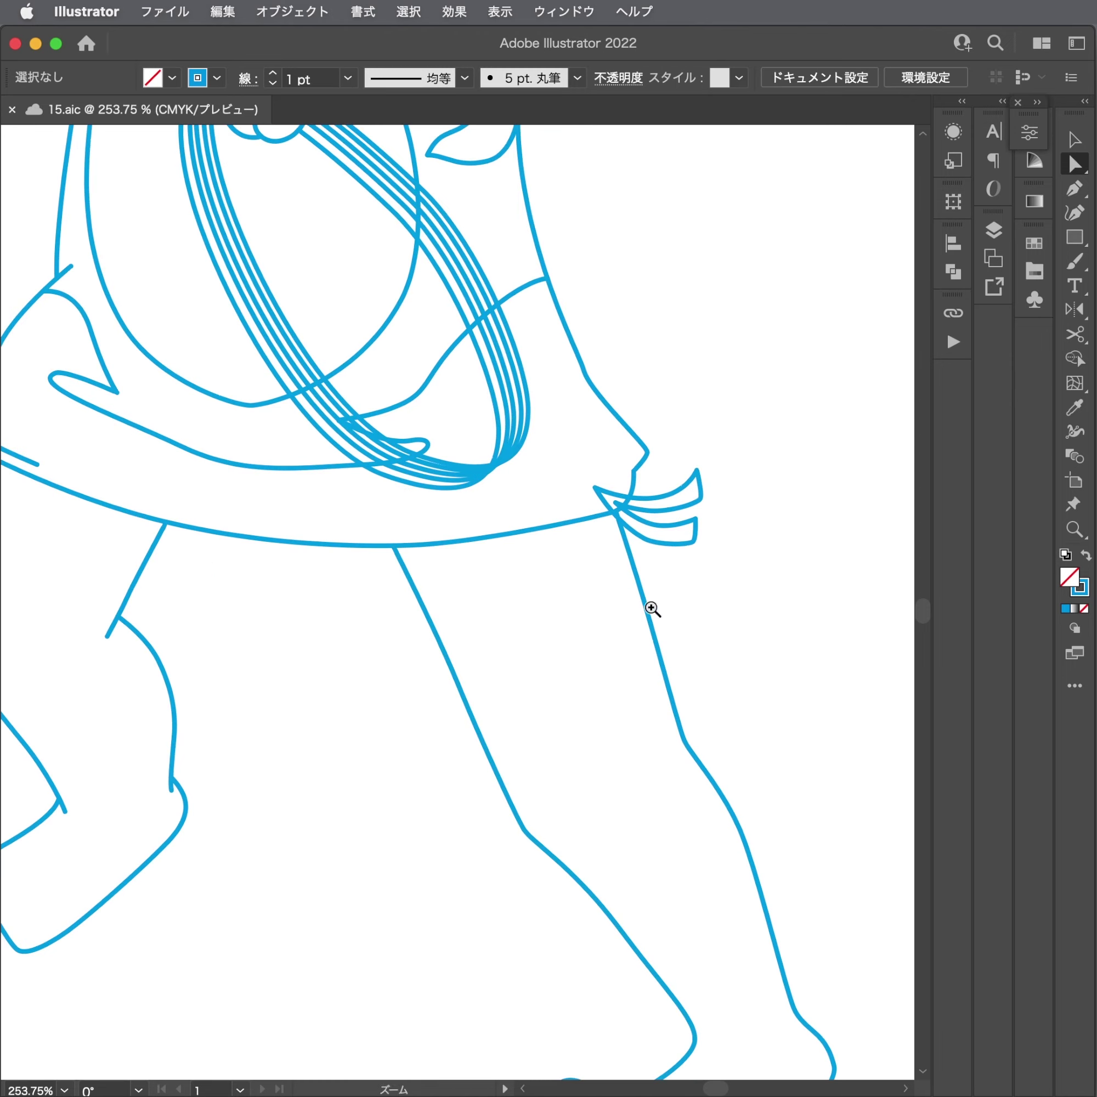
pyautogui.click(430, 631)
pyautogui.moveTo(416, 562)
pyautogui.mouseDown()
pyautogui.moveTo(379, 544)
pyautogui.moveTo(397, 536)
pyautogui.mouseUp()
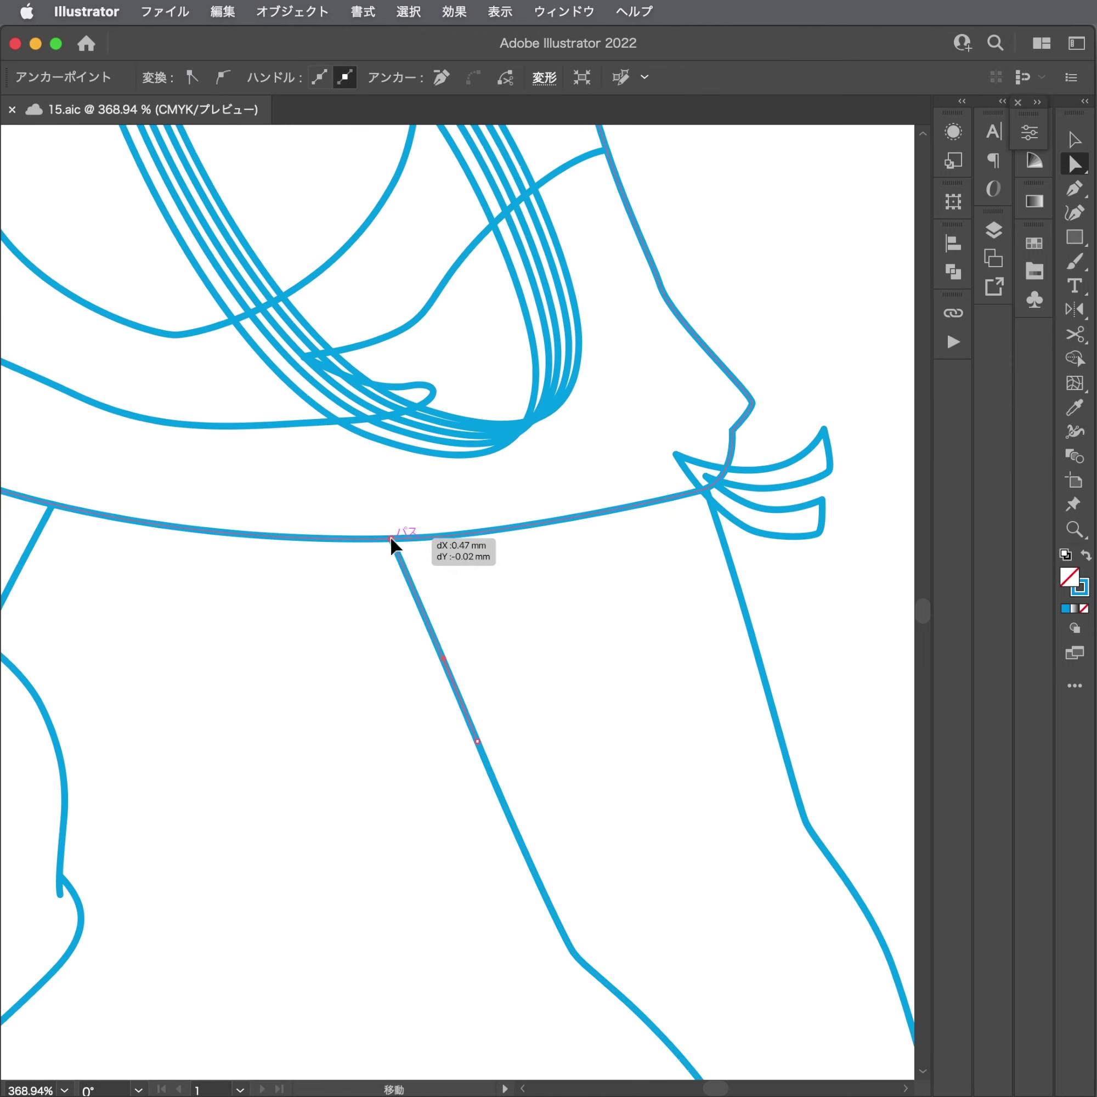
pyautogui.moveTo(305, 528)
pyautogui.mouseDown()
pyautogui.moveTo(428, 566)
pyautogui.moveTo(502, 545)
pyautogui.mouseUp()
pyautogui.moveTo(560, 649); pyautogui.dragTo(421, 580)
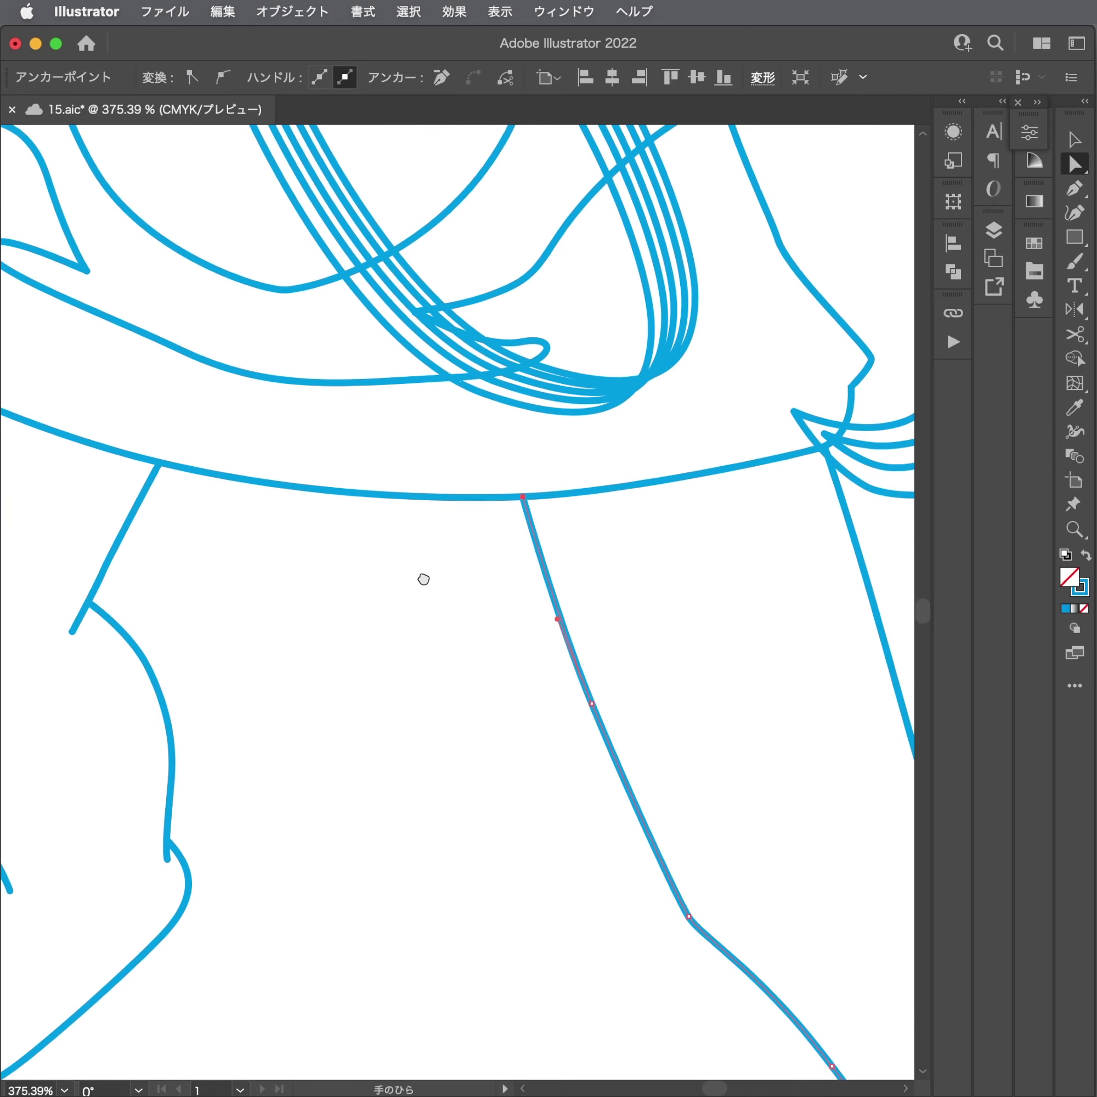
pyautogui.moveTo(599, 721); pyautogui.dragTo(604, 713)
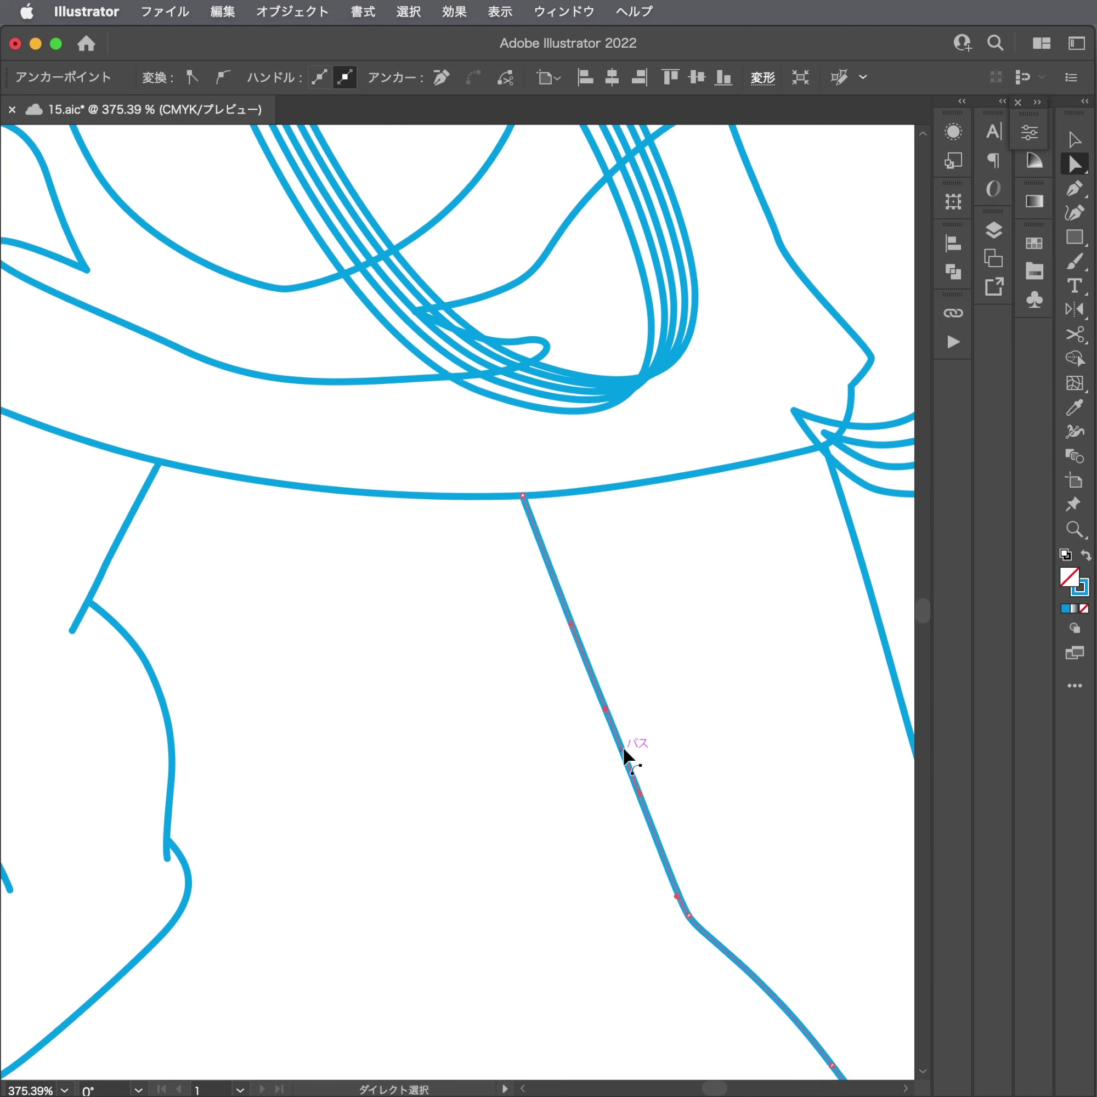
# Reshape the front leg's knee bend and lower-leg curve toward the ankle.
pyautogui.scroll(-5, 627, 756)
pyautogui.hscroll(4, 627, 756)
pyautogui.moveTo(447, 580); pyautogui.dragTo(456, 580)
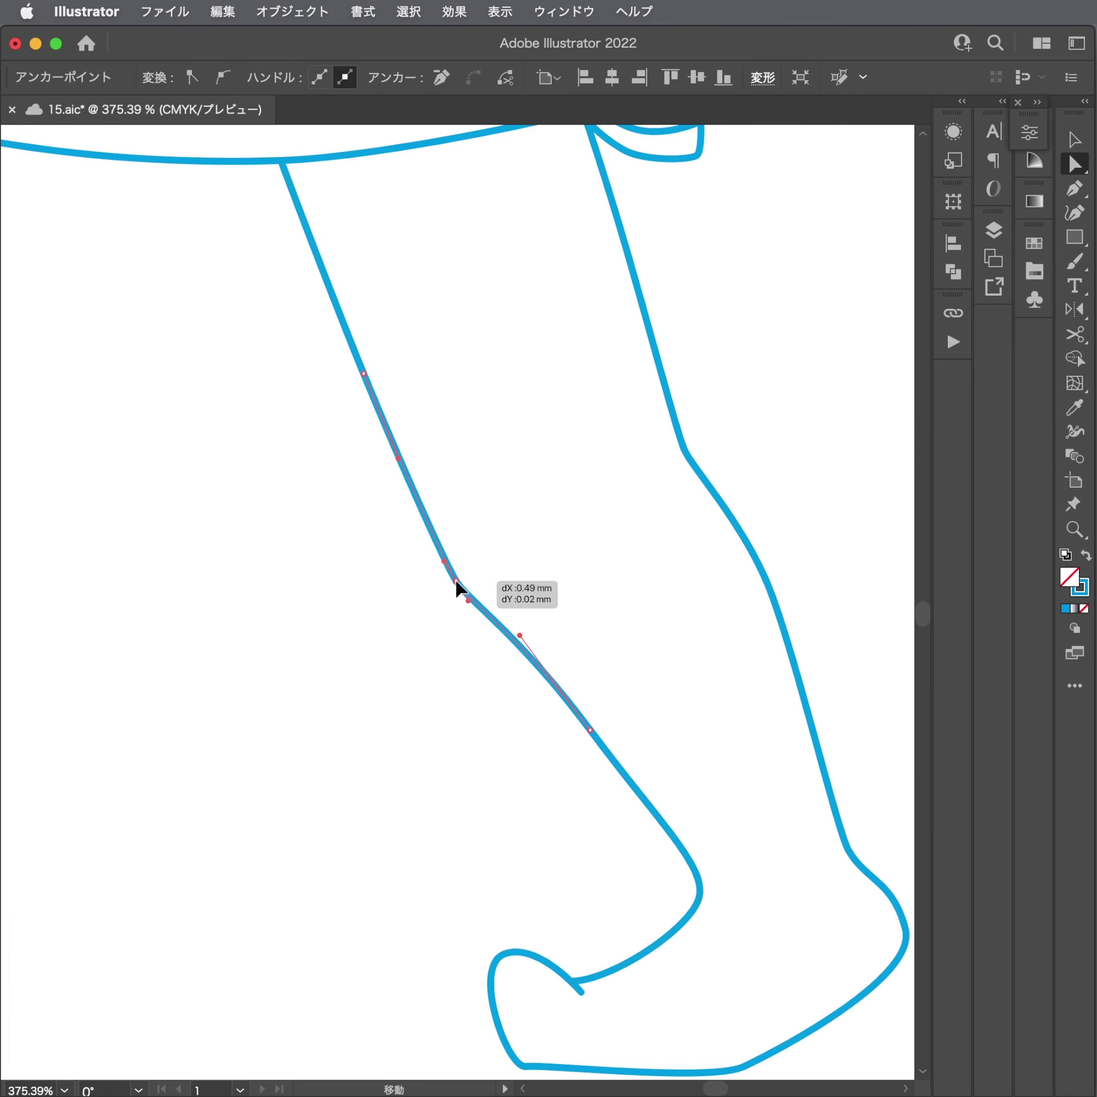
pyautogui.moveTo(586, 738); pyautogui.dragTo(601, 743)
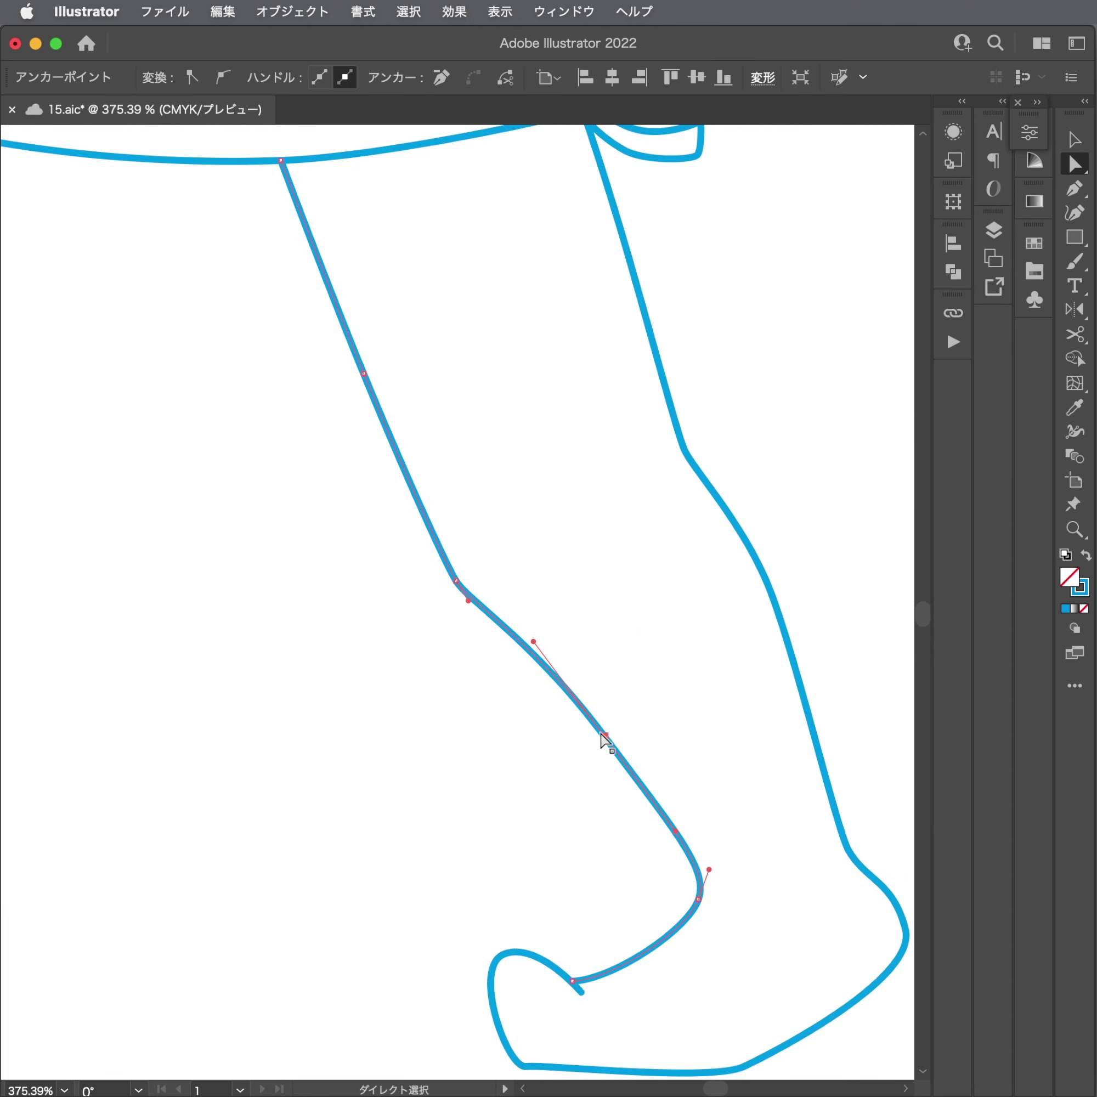
pyautogui.moveTo(533, 641); pyautogui.dragTo(527, 639)
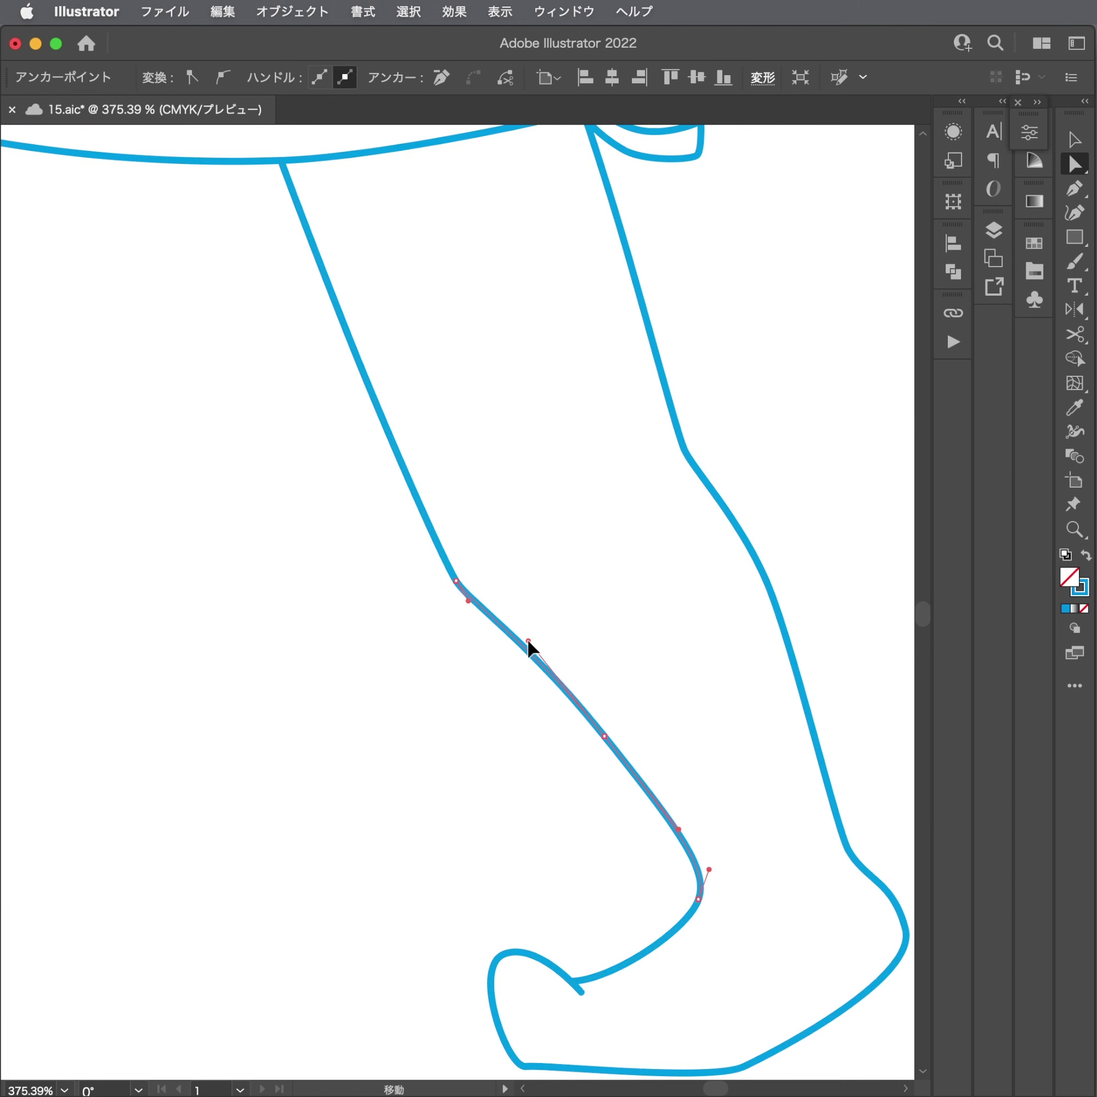
pyautogui.click(499, 734)
pyautogui.scroll(3, 384, 632)
pyautogui.click(527, 729)
pyautogui.moveTo(528, 707); pyautogui.dragTo(514, 752)
pyautogui.click(662, 760)
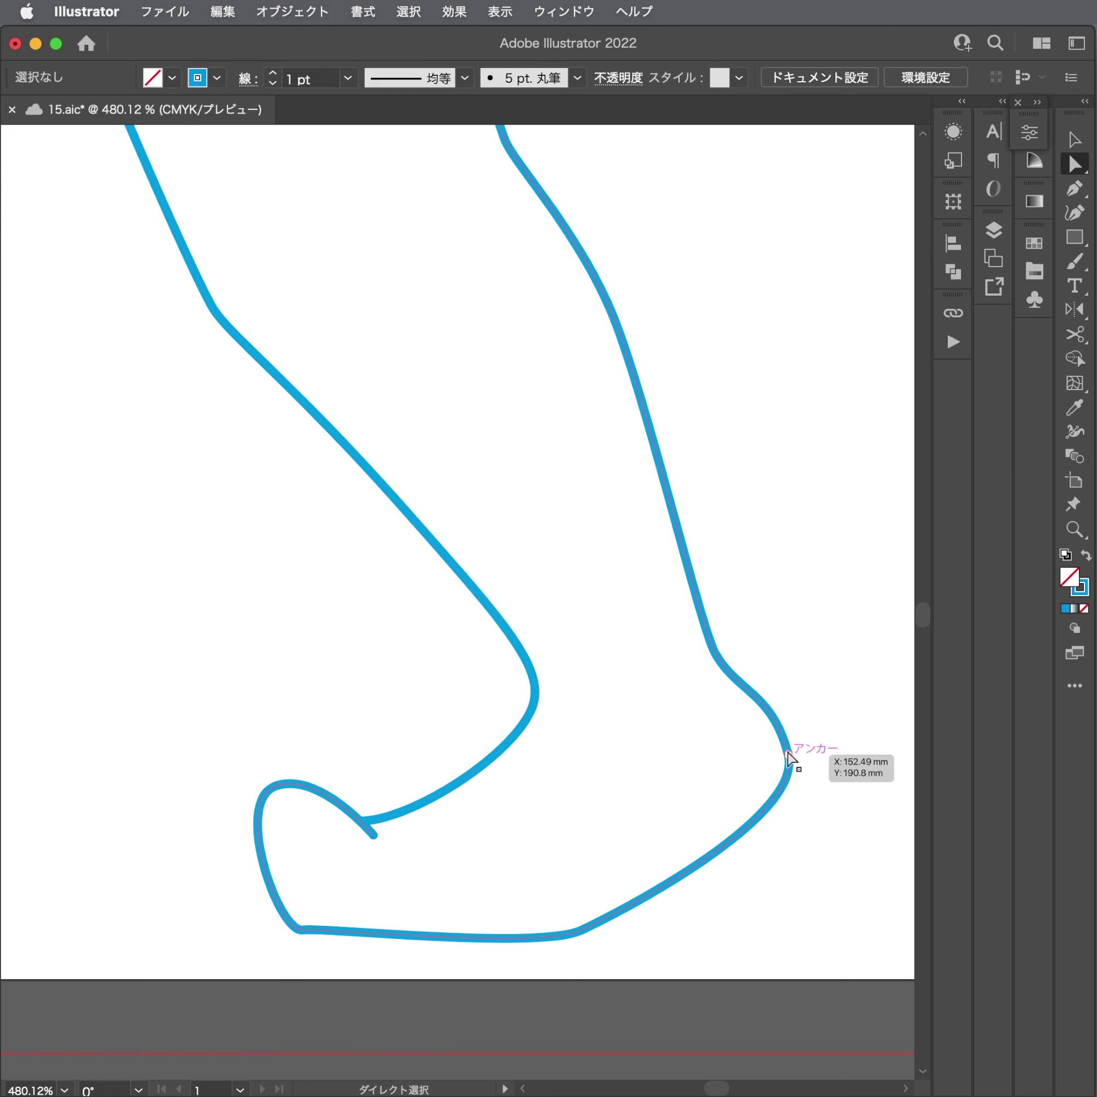
# Reshape the foot's heel curve and sole with Direct Selection.
pyautogui.click(788, 756)
pyautogui.moveTo(804, 814); pyautogui.dragTo(798, 827)
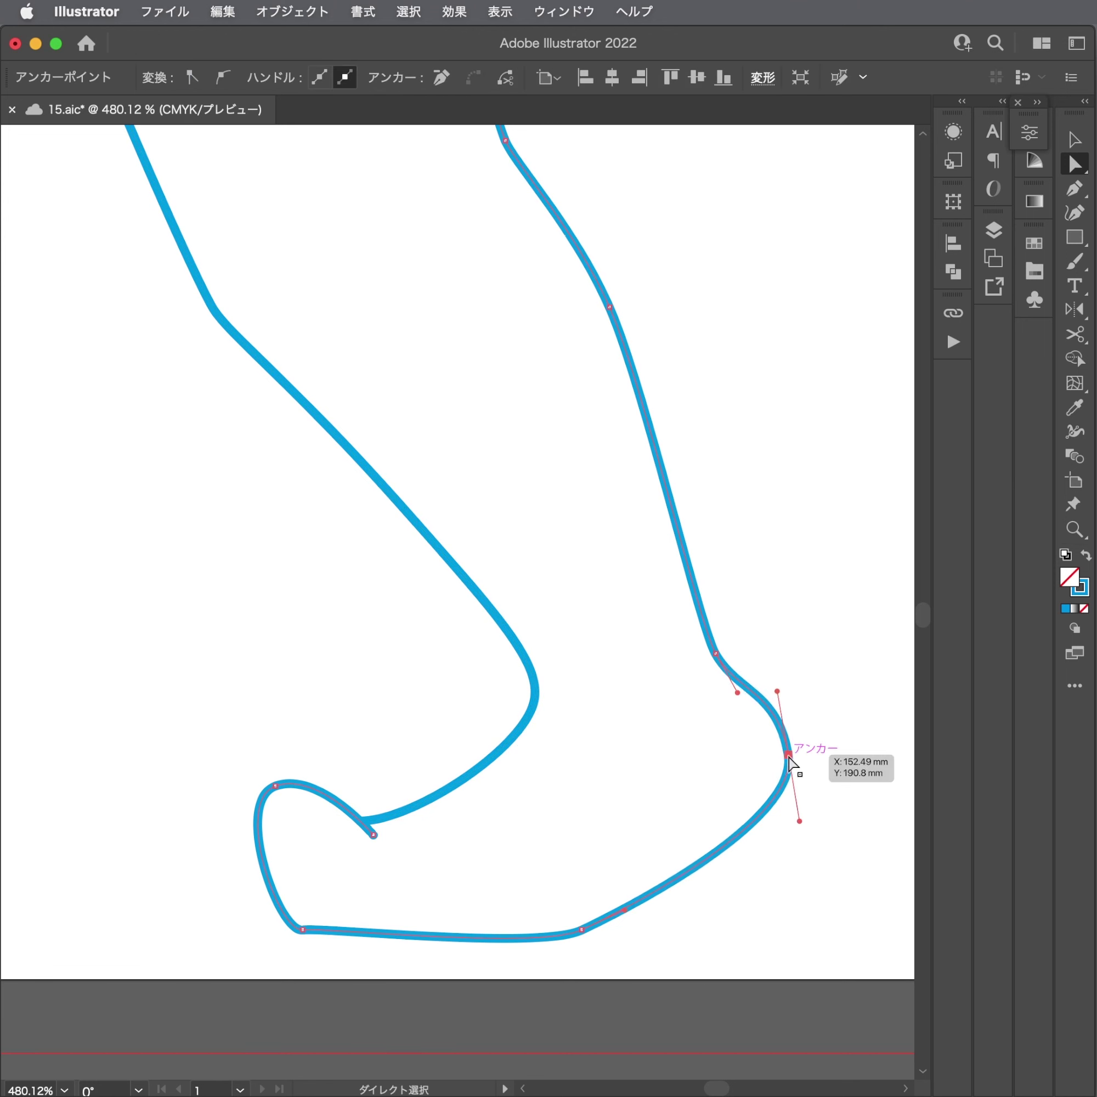
pyautogui.moveTo(788, 755)
pyautogui.mouseDown()
pyautogui.moveTo(773, 766)
pyautogui.moveTo(773, 705)
pyautogui.mouseUp()
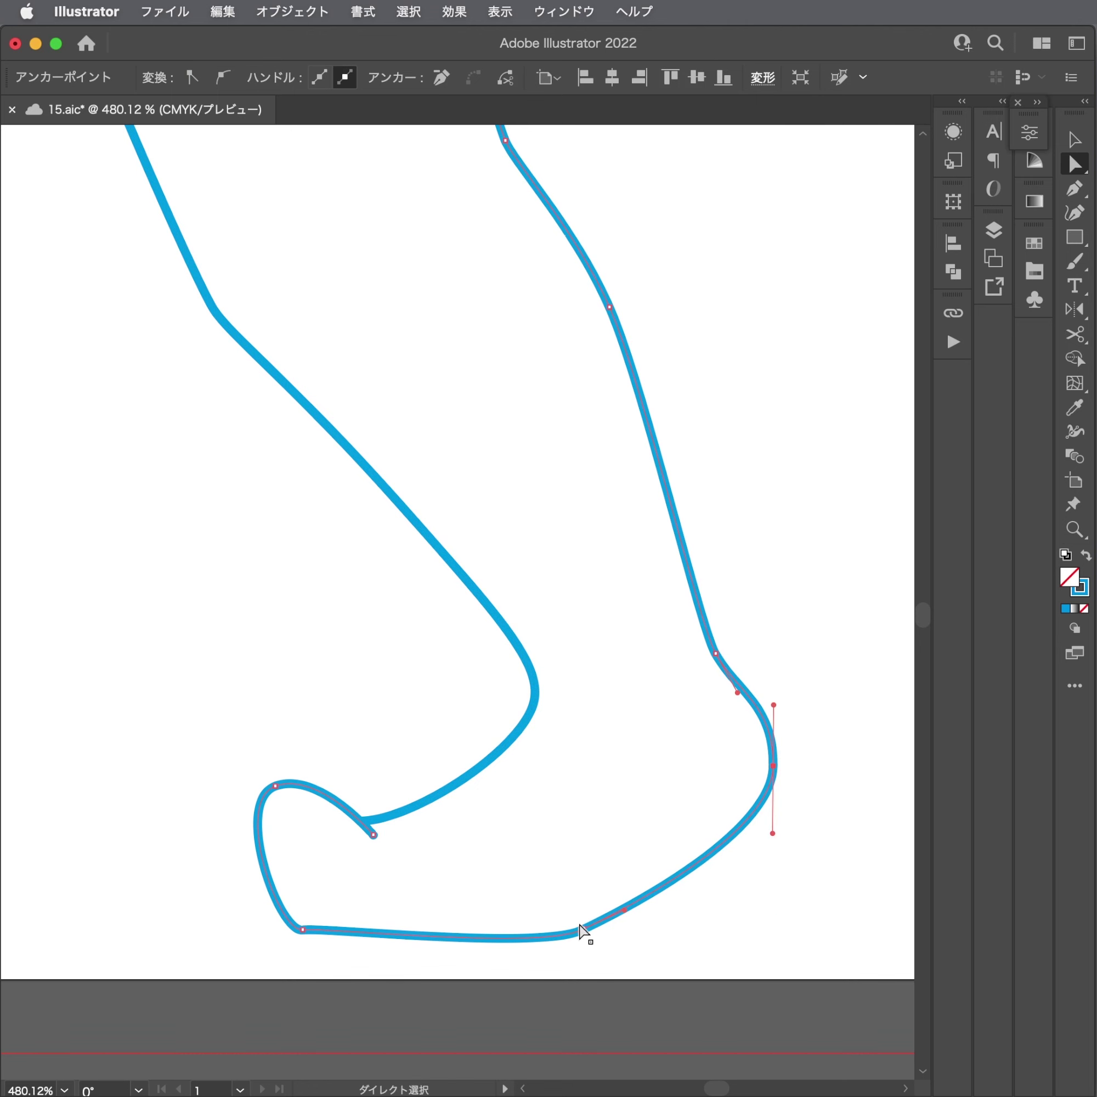
pyautogui.moveTo(582, 929); pyautogui.dragTo(561, 924)
pyautogui.click(724, 896)
pyautogui.moveTo(724, 896)
pyautogui.mouseDown()
pyautogui.moveTo(345, 849)
pyautogui.moveTo(488, 842)
pyautogui.mouseUp()
pyautogui.keyDown('alt'); pyautogui.scroll(5, 571, 802); pyautogui.keyUp('alt')
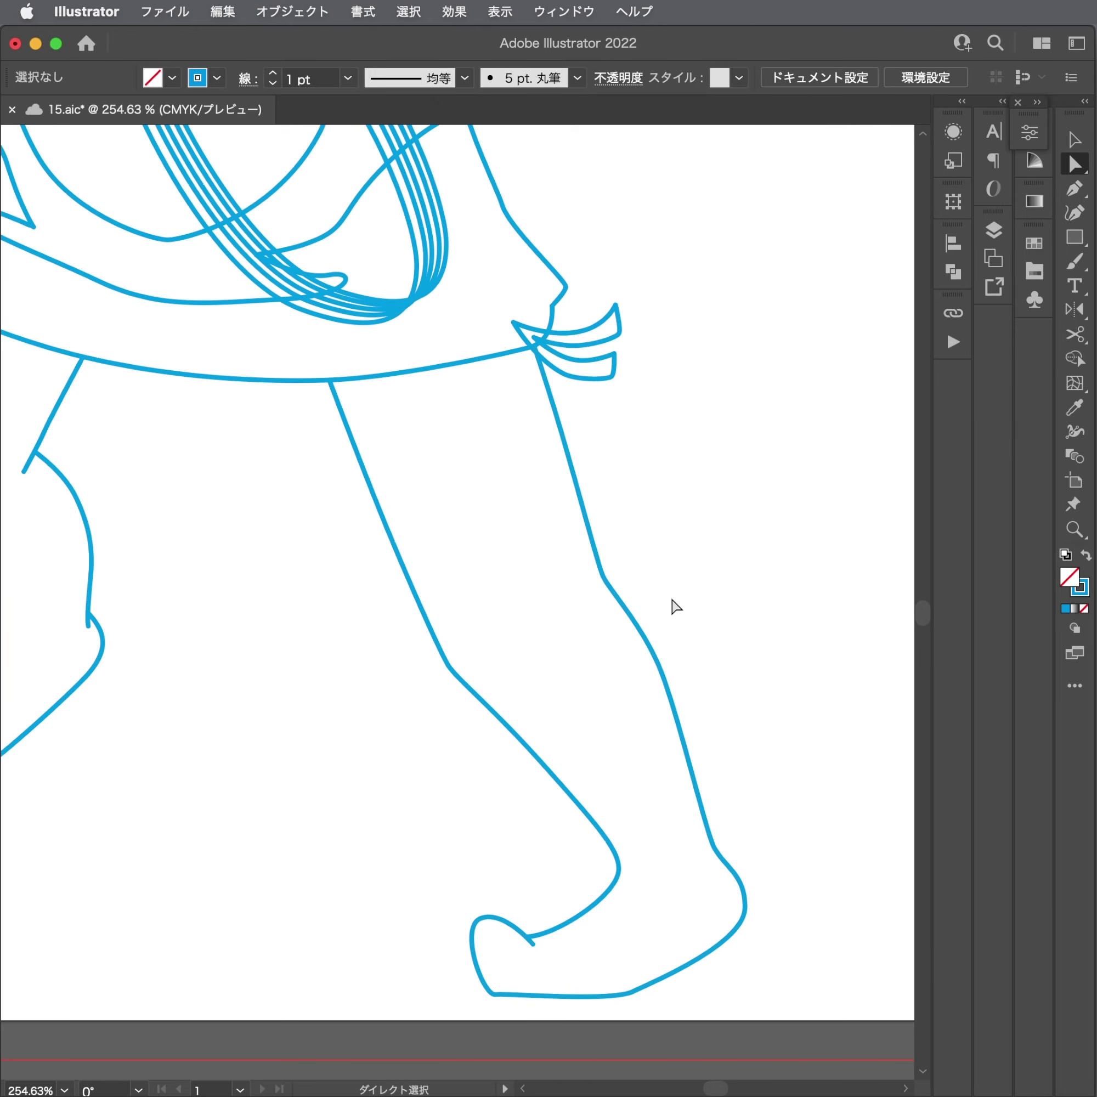
# Adjust the leg corner and the leg line just below the bow.
pyautogui.click(606, 584)
pyautogui.keyDown('alt'); pyautogui.scroll(7, 607, 582); pyautogui.keyUp('alt')
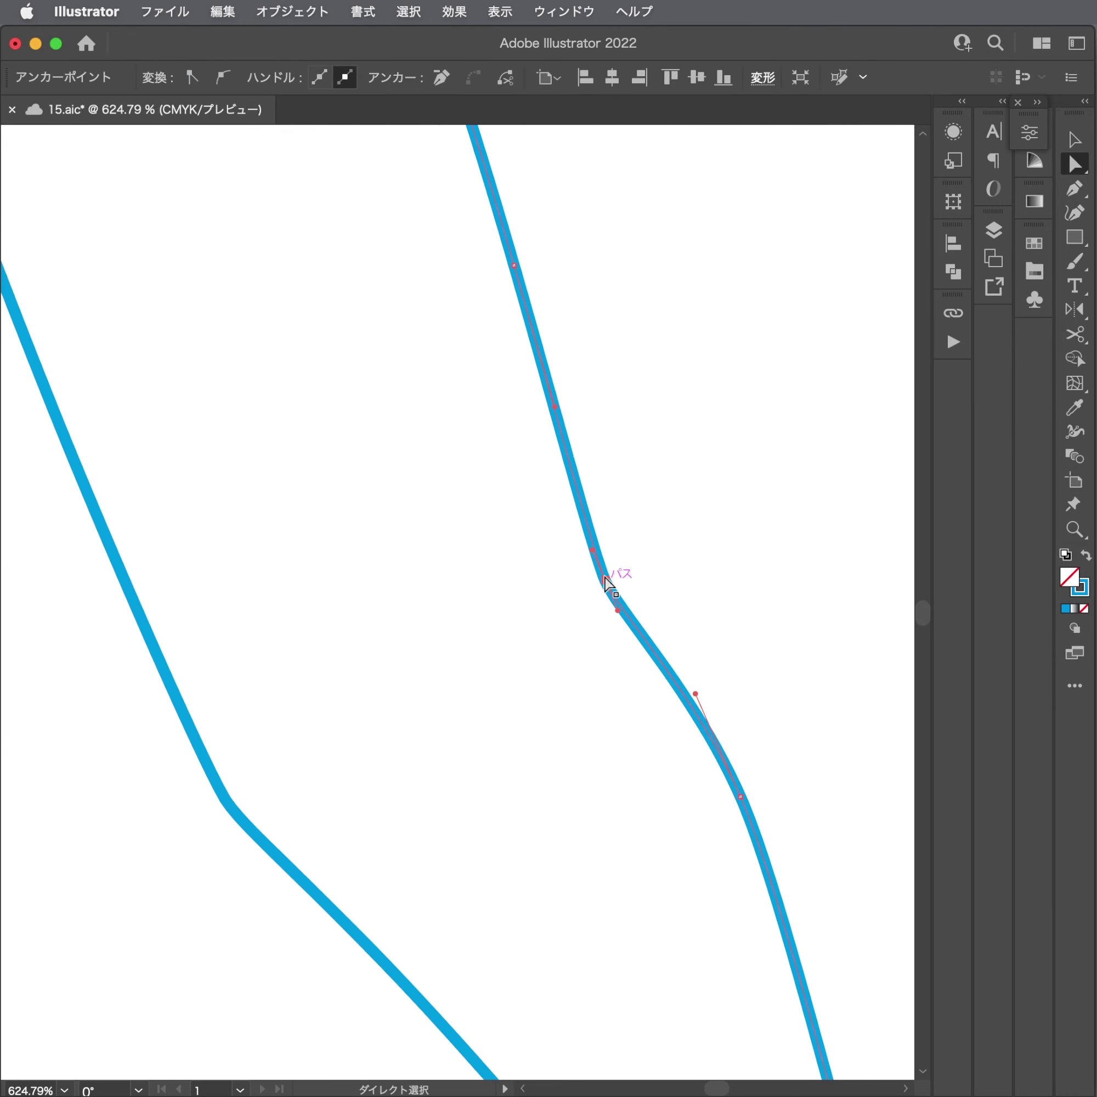
pyautogui.moveTo(606, 583)
pyautogui.mouseDown()
pyautogui.moveTo(589, 567)
pyautogui.moveTo(630, 576)
pyautogui.mouseUp()
pyautogui.scroll(-5, 688, 683)
pyautogui.click(675, 573)
pyautogui.keyDown('alt'); pyautogui.scroll(-7, 676, 573); pyautogui.keyUp('alt')
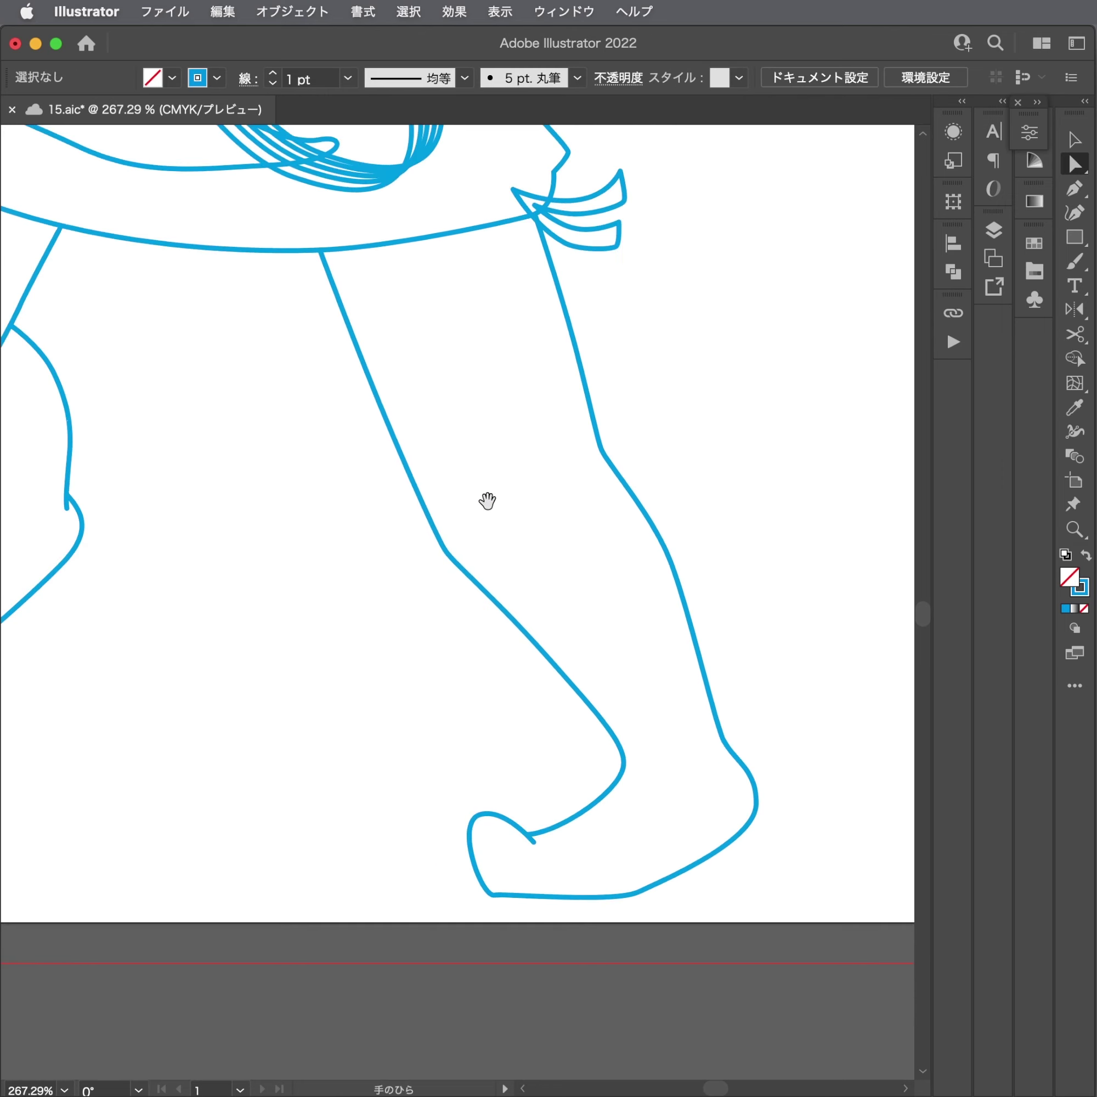
pyautogui.keyDown('alt'); pyautogui.scroll(-2, 487, 501); pyautogui.keyUp('alt')
pyautogui.click(570, 473)
pyautogui.keyDown('alt'); pyautogui.scroll(5, 639, 478); pyautogui.keyUp('alt')
pyautogui.keyDown('alt'); pyautogui.scroll(3, 639, 478); pyautogui.keyUp('alt')
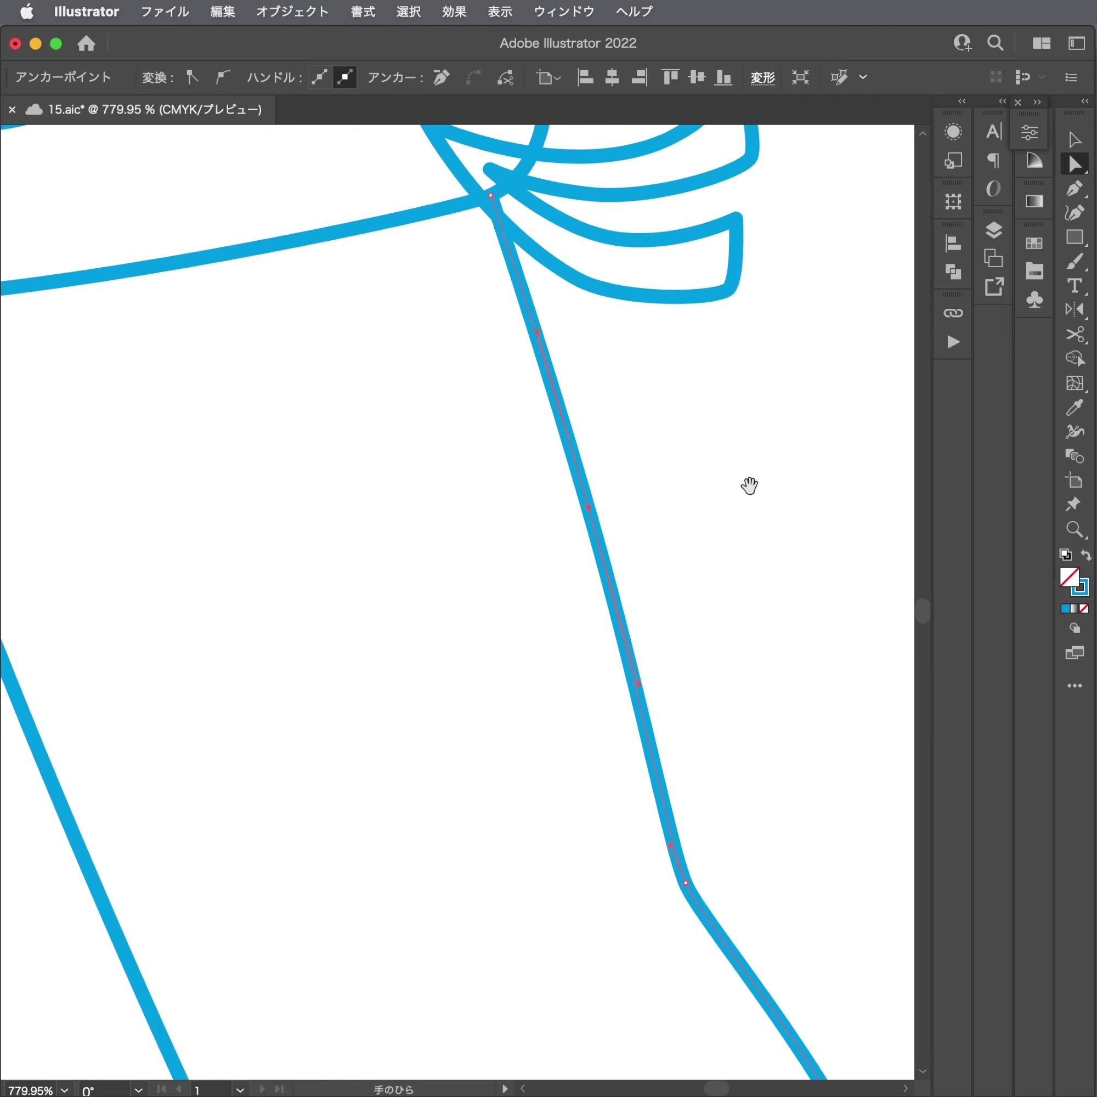
pyautogui.moveTo(586, 510); pyautogui.dragTo(577, 487)
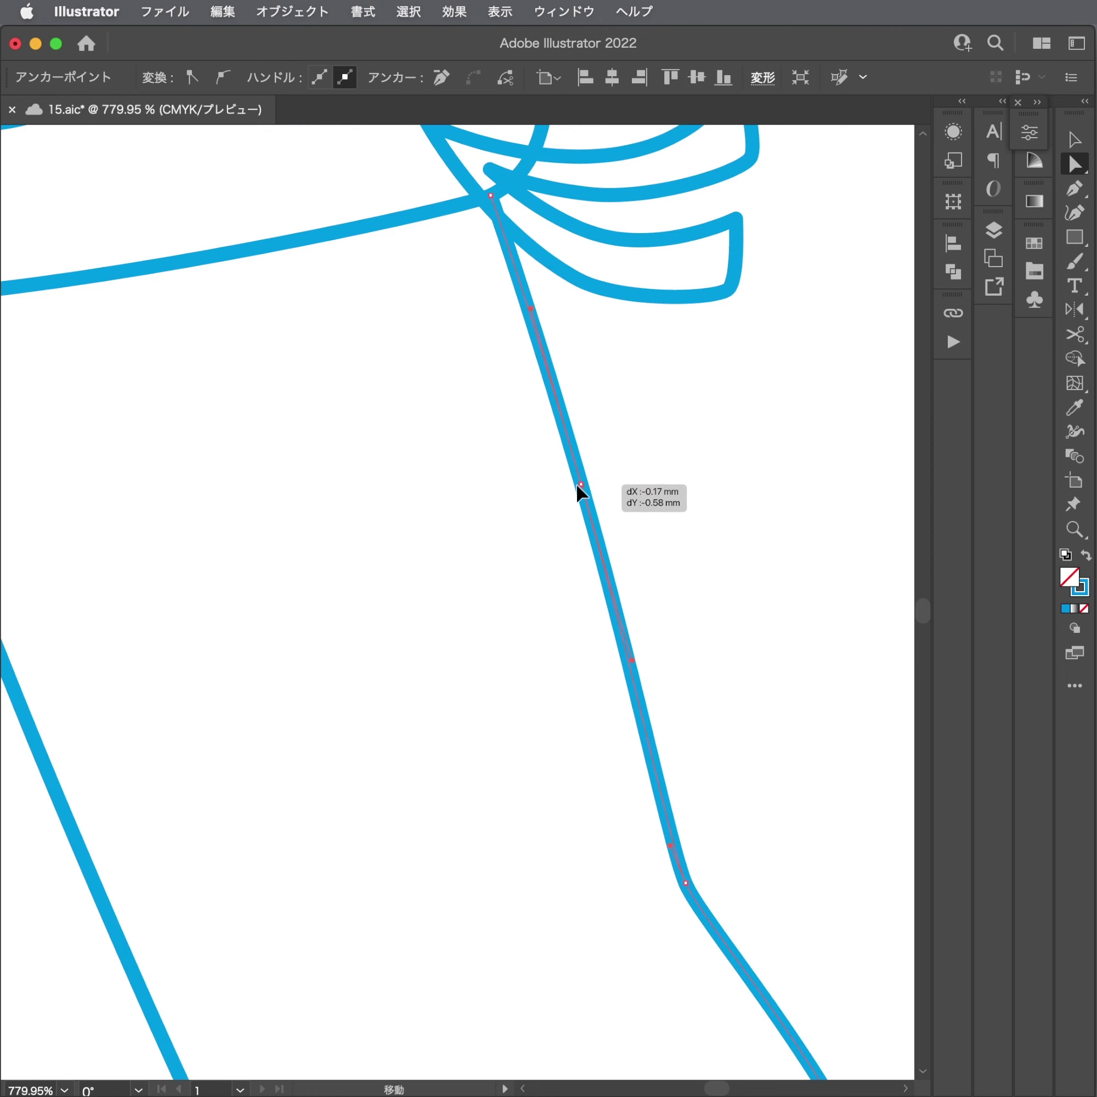
pyautogui.click(733, 492)
# Smooth the other leg's calf into a gentler curve by adjusting its Bézier handles.
pyautogui.keyDown('alt'); pyautogui.scroll(-7, 701, 530); pyautogui.keyUp('alt')
pyautogui.moveTo(230, 521); pyautogui.dragTo(387, 527)
pyautogui.keyDown('alt'); pyautogui.scroll(5, 369, 535); pyautogui.keyUp('alt')
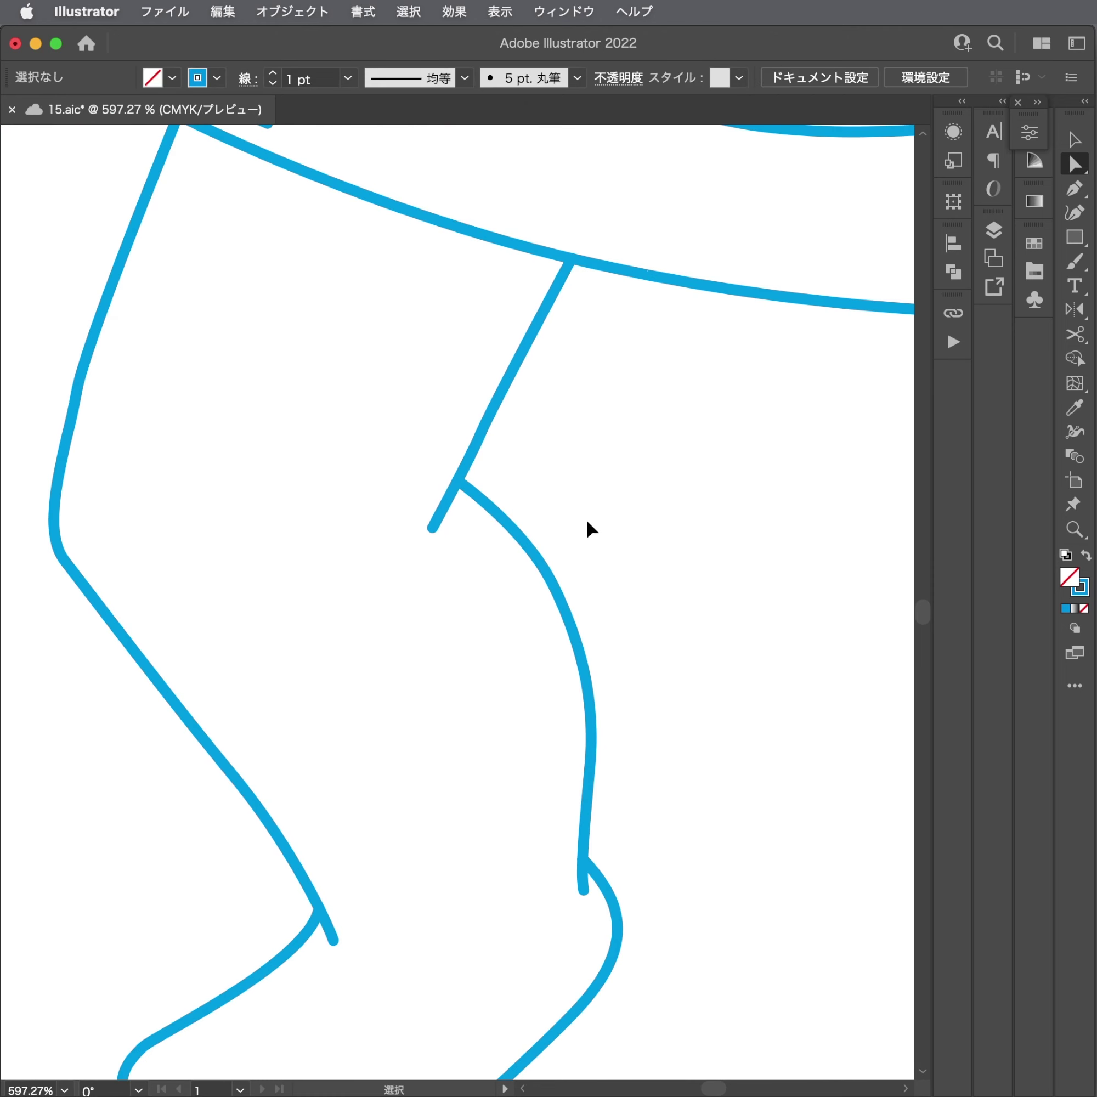
pyautogui.keyDown('alt'); pyautogui.scroll(2, 558, 598); pyautogui.keyUp('alt')
pyautogui.click(564, 586)
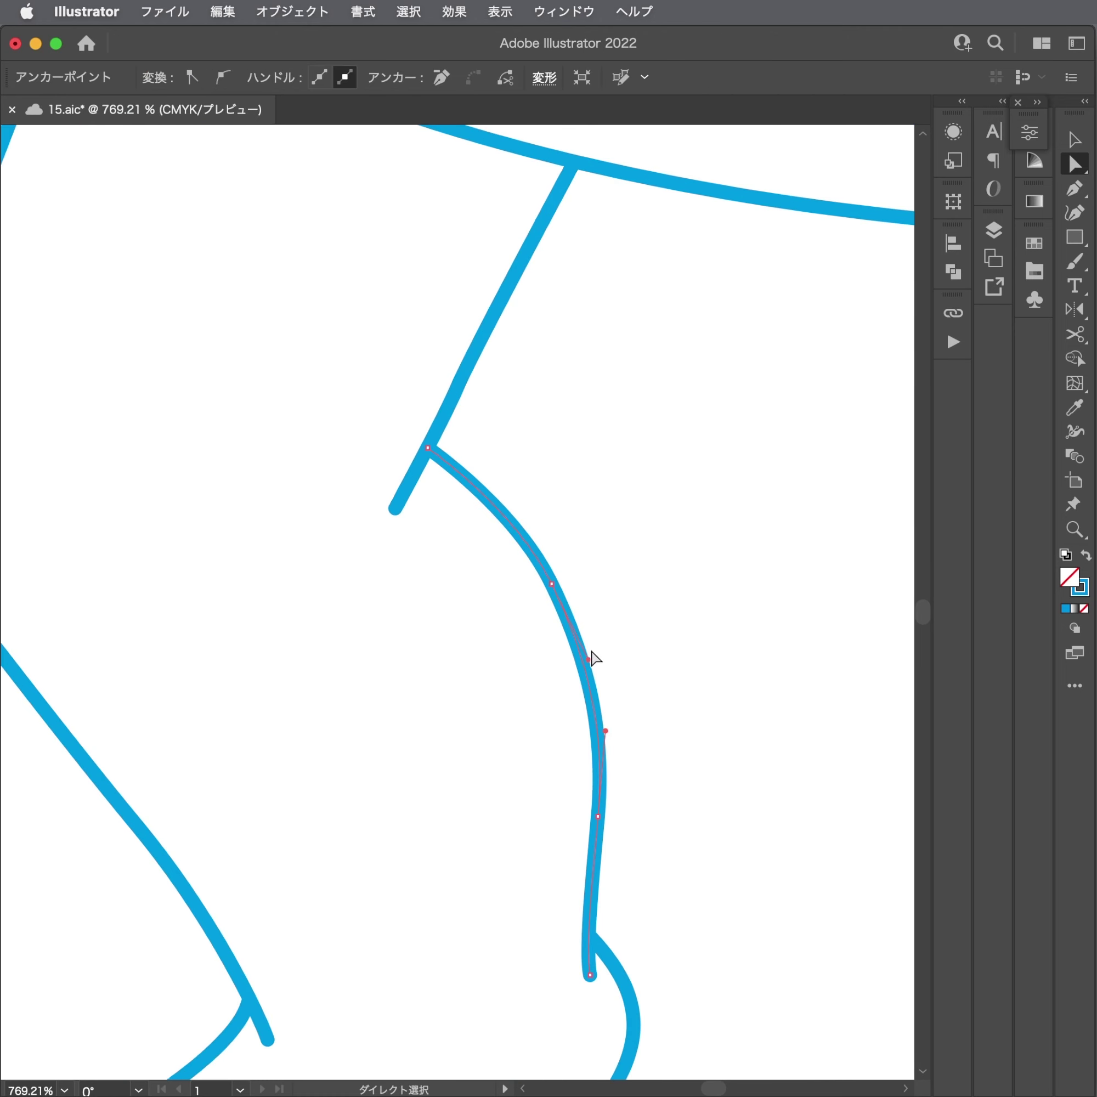
pyautogui.moveTo(592, 664); pyautogui.dragTo(534, 574)
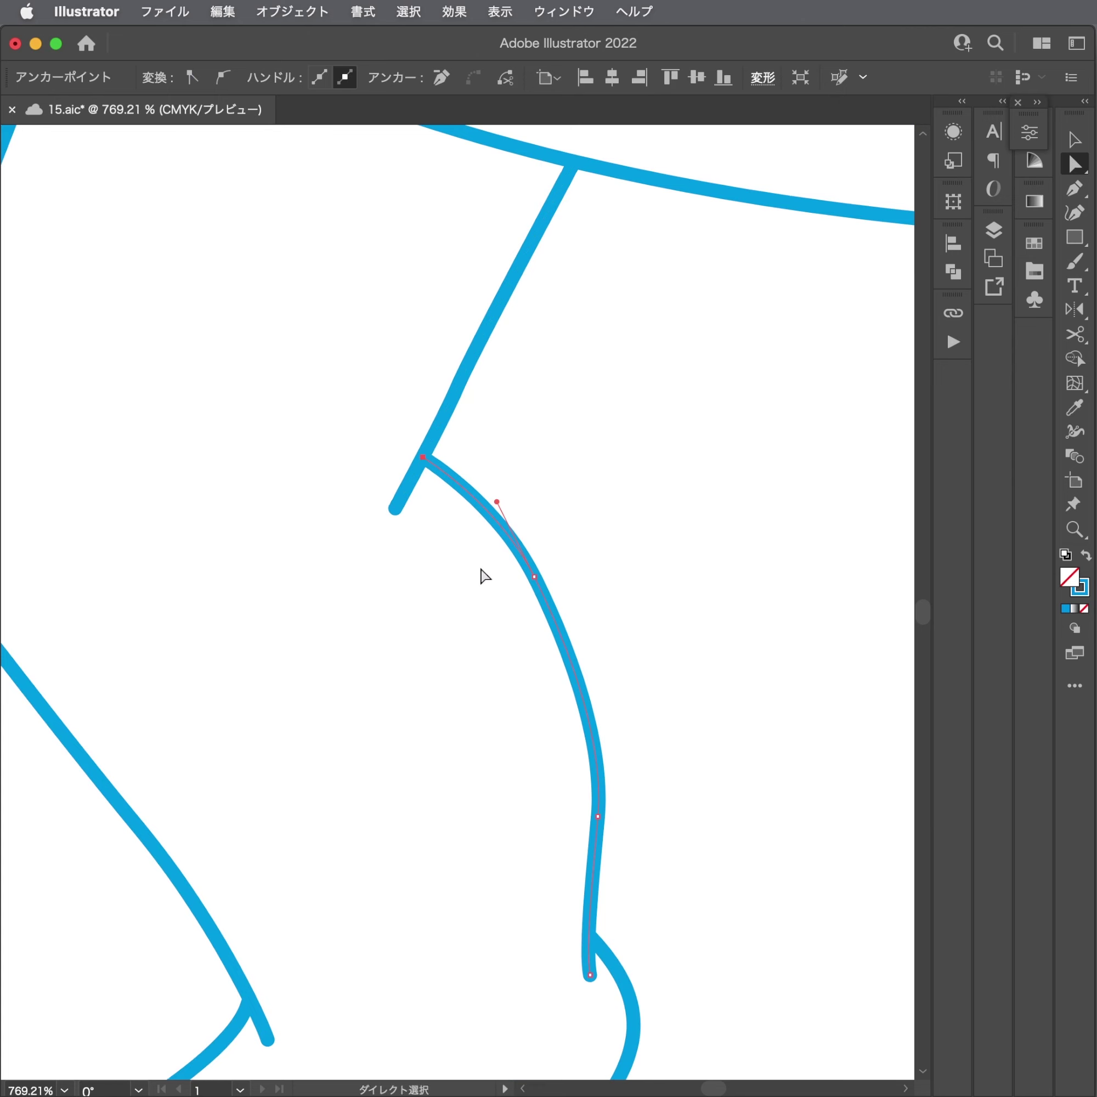
pyautogui.scroll(3, 526, 592)
pyautogui.scroll(-4, 633, 677)
pyautogui.scroll(-1, 639, 645)
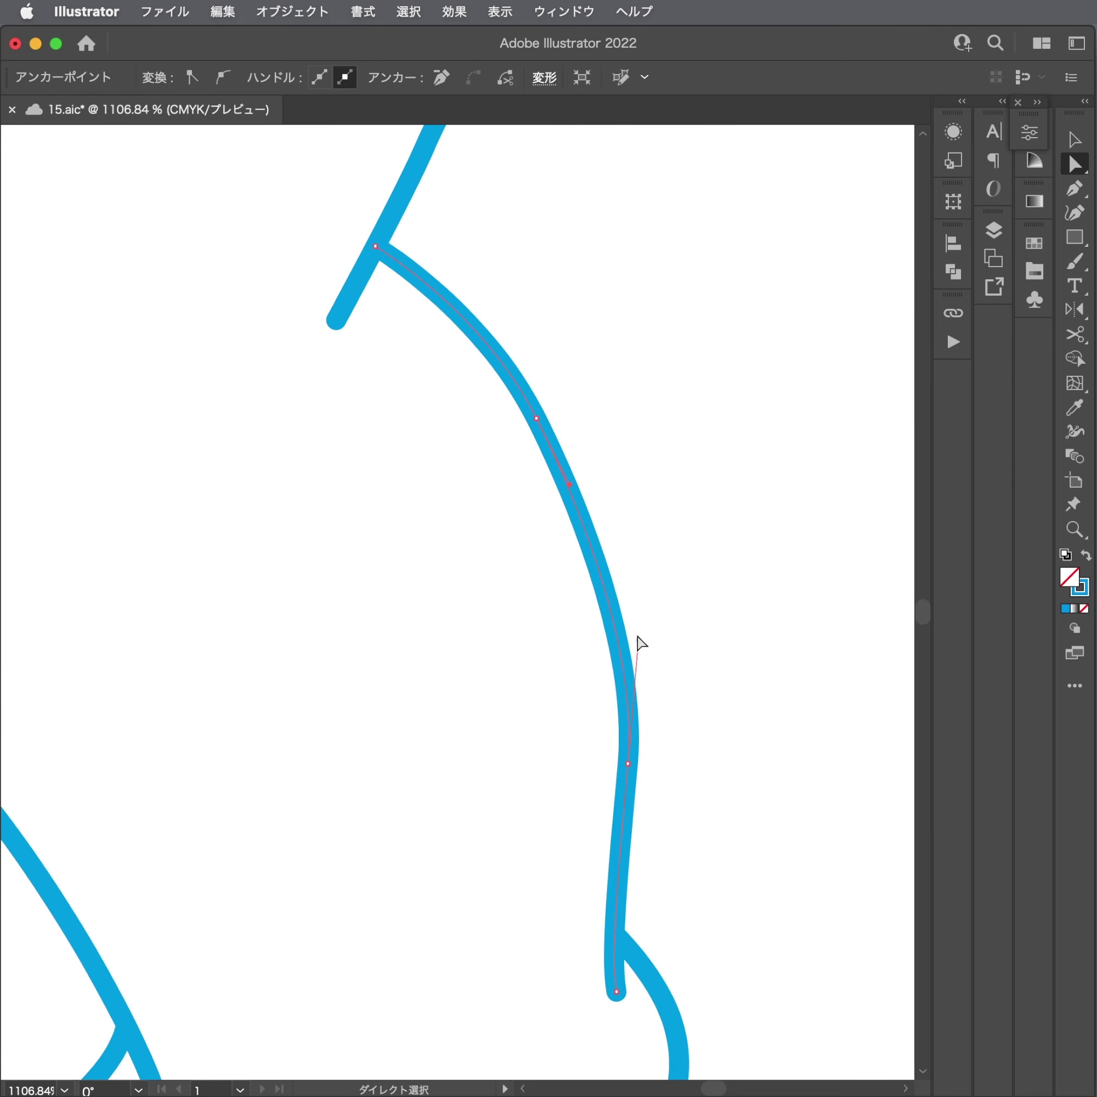
pyautogui.moveTo(629, 630); pyautogui.dragTo(622, 617)
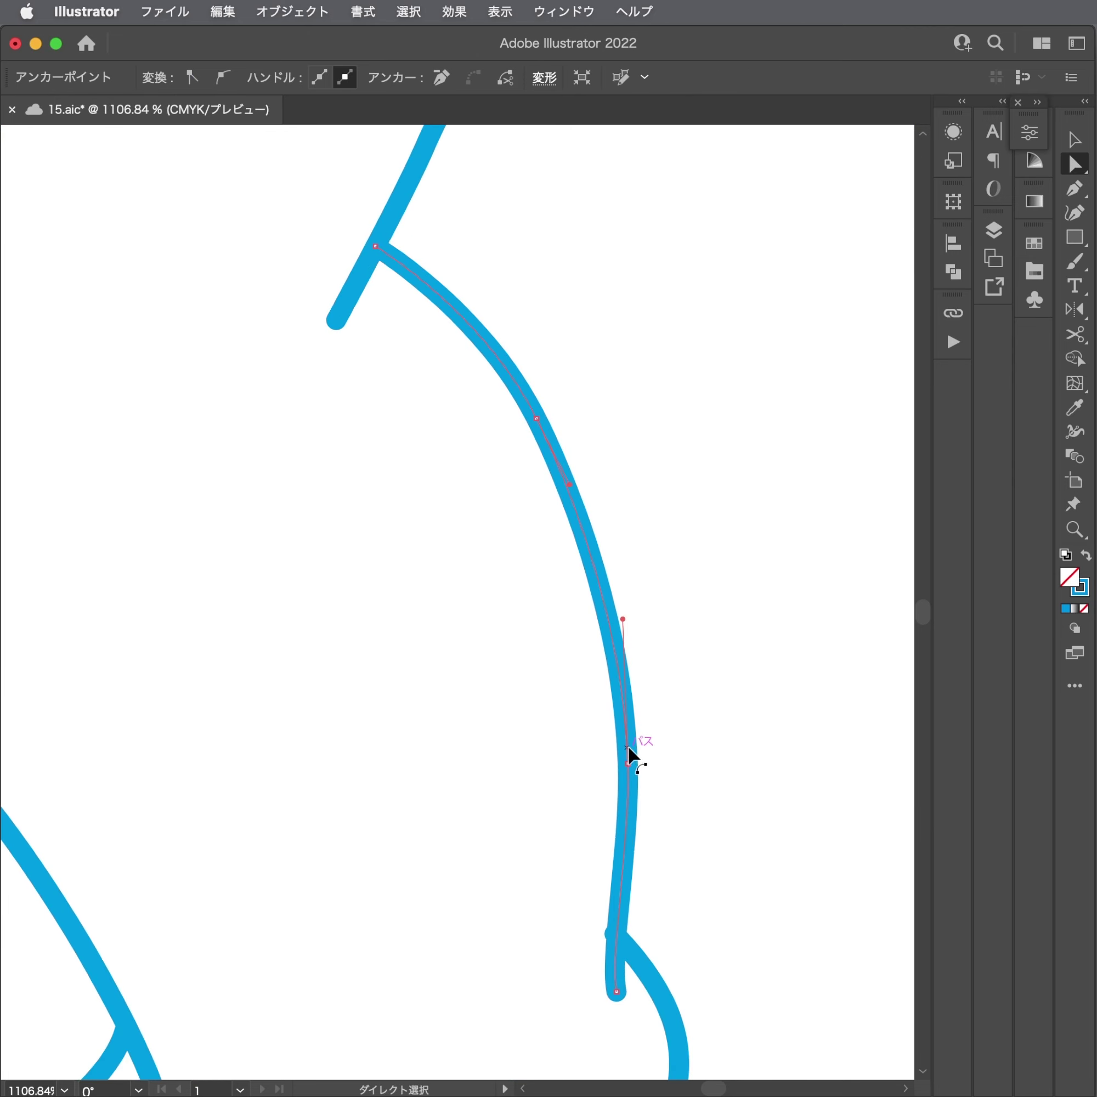
pyautogui.moveTo(631, 766)
pyautogui.mouseDown()
pyautogui.moveTo(600, 725)
pyautogui.moveTo(275, 755)
pyautogui.mouseUp()
# Zoom out to review the whole figure, then zoom in on the raised hand.
pyautogui.keyDown('alt'); pyautogui.click(275, 755); pyautogui.keyUp('alt')
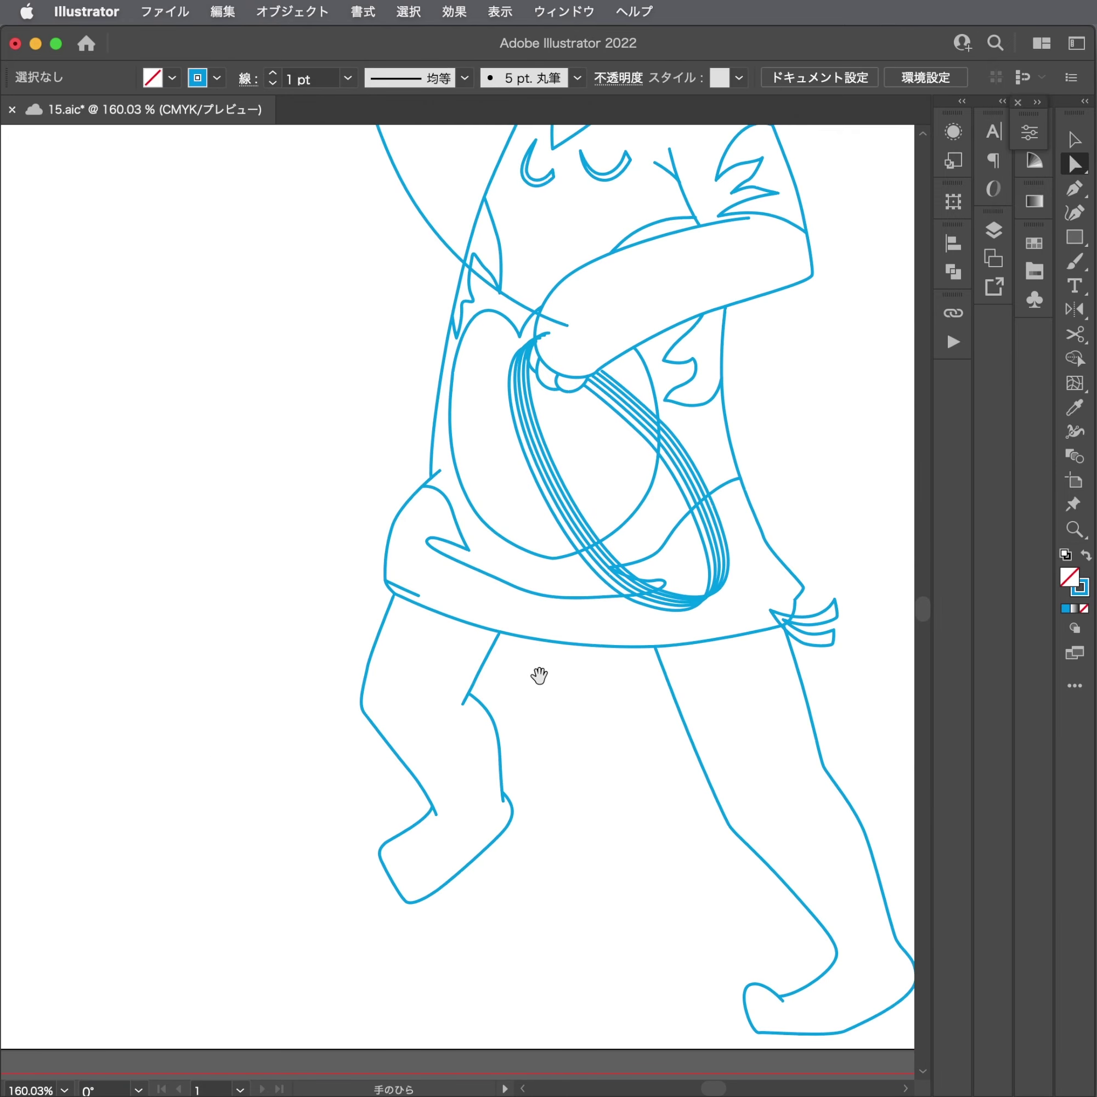
pyautogui.moveTo(538, 675)
pyautogui.mouseDown()
pyautogui.moveTo(448, 727)
pyautogui.moveTo(466, 766)
pyautogui.mouseUp()
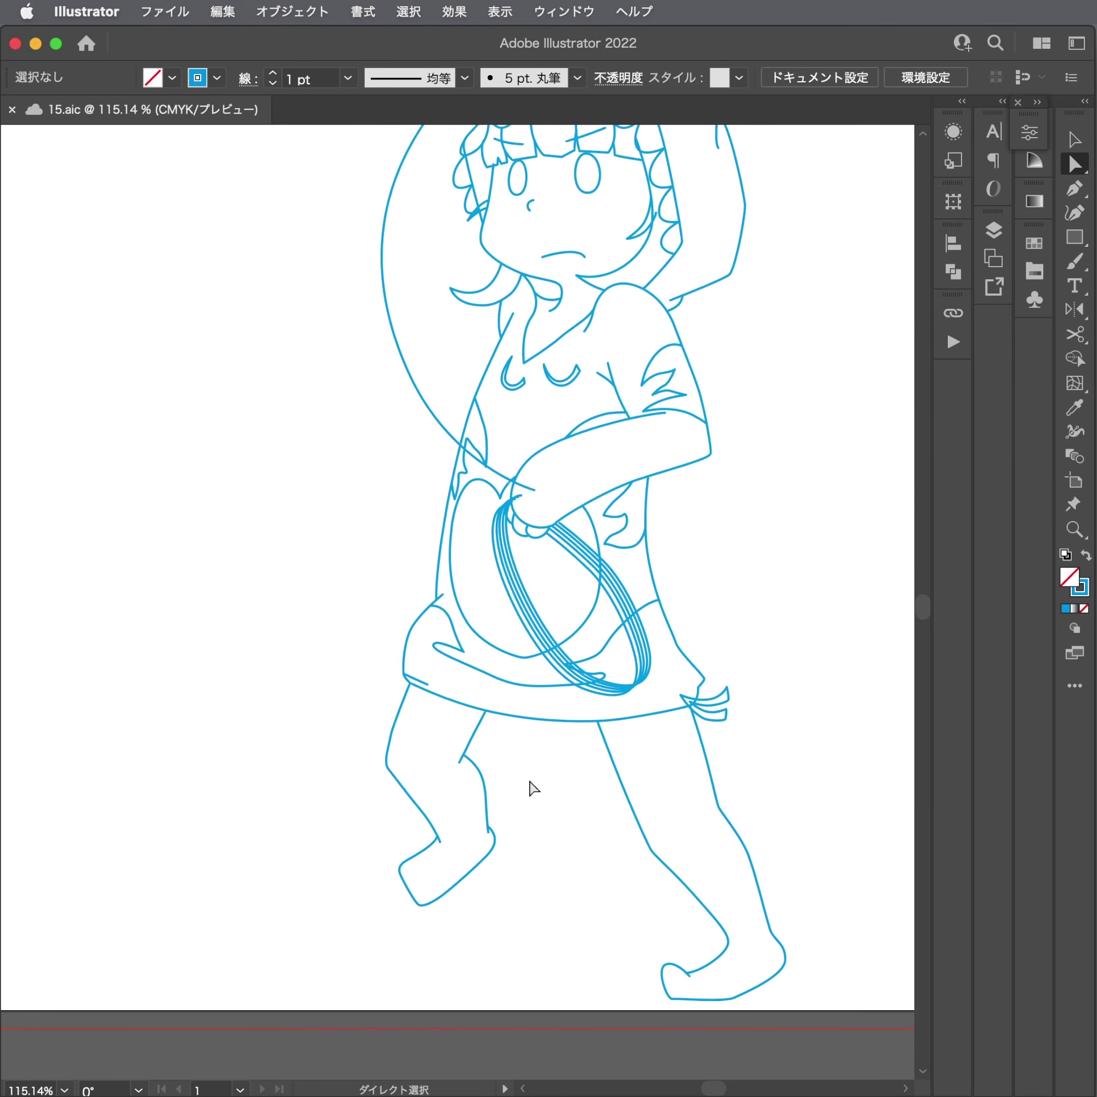
pyautogui.moveTo(534, 789); pyautogui.dragTo(494, 873)
pyautogui.keyDown('alt'); pyautogui.click(481, 882); pyautogui.keyUp('alt')
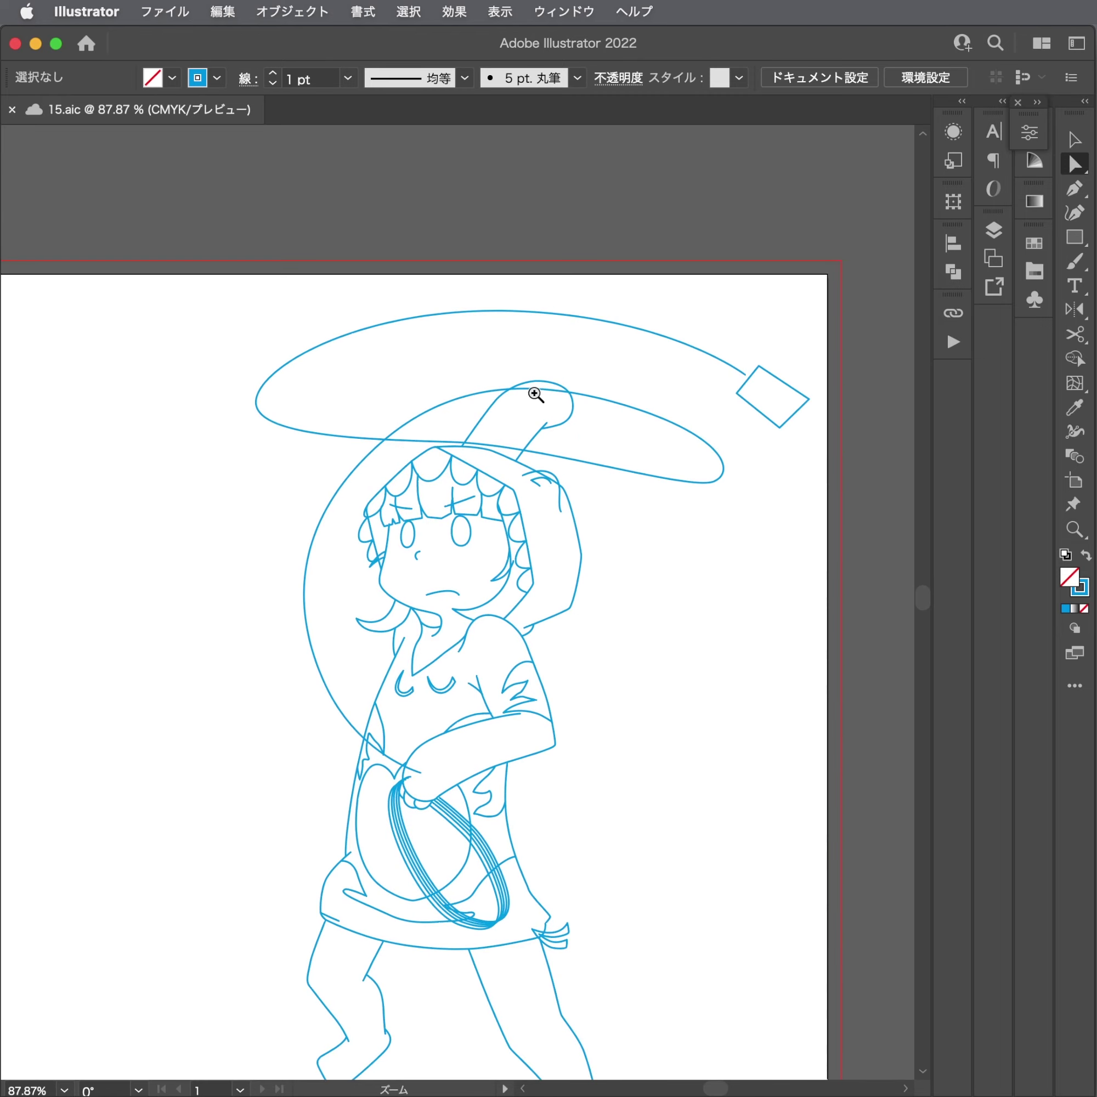
pyautogui.moveTo(534, 392); pyautogui.dragTo(960, 391)
# Draw a curved finger shape on top of the raised hand and raise its tip.
pyautogui.keyDown('alt'); pyautogui.scroll(2, 571, 324); pyautogui.keyUp('alt')
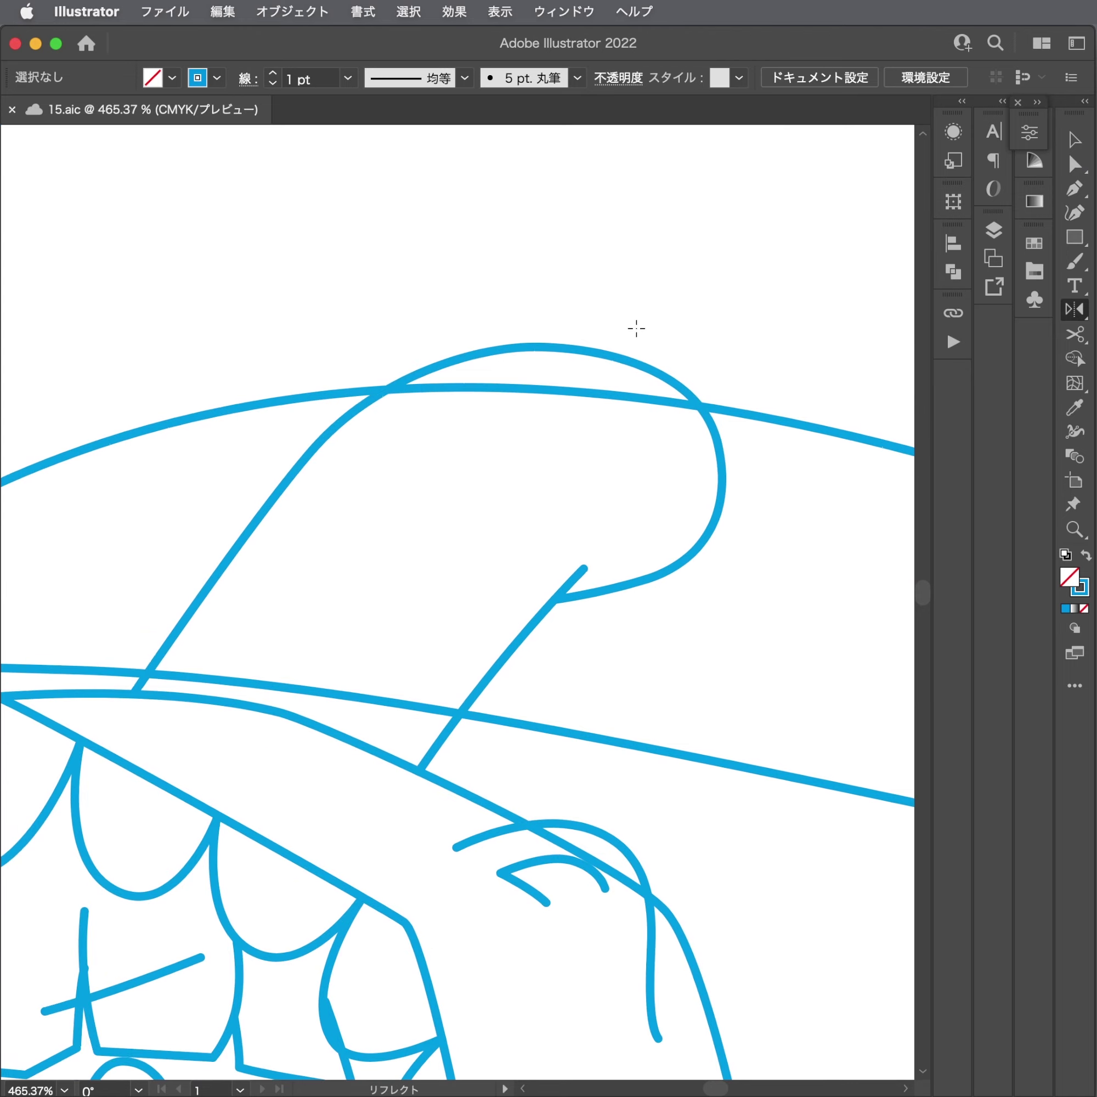
pyautogui.press('p')
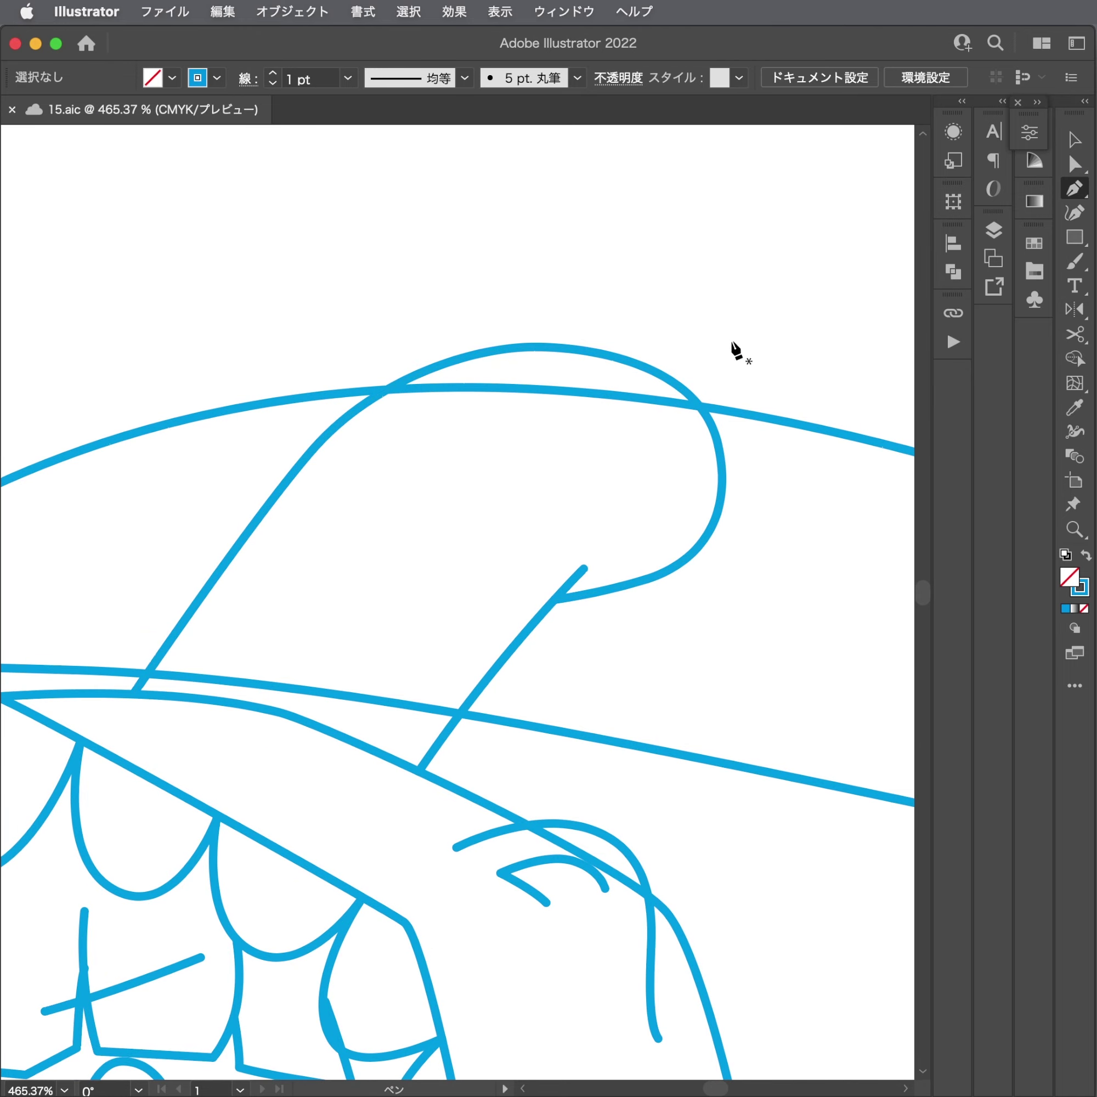
pyautogui.click(732, 329)
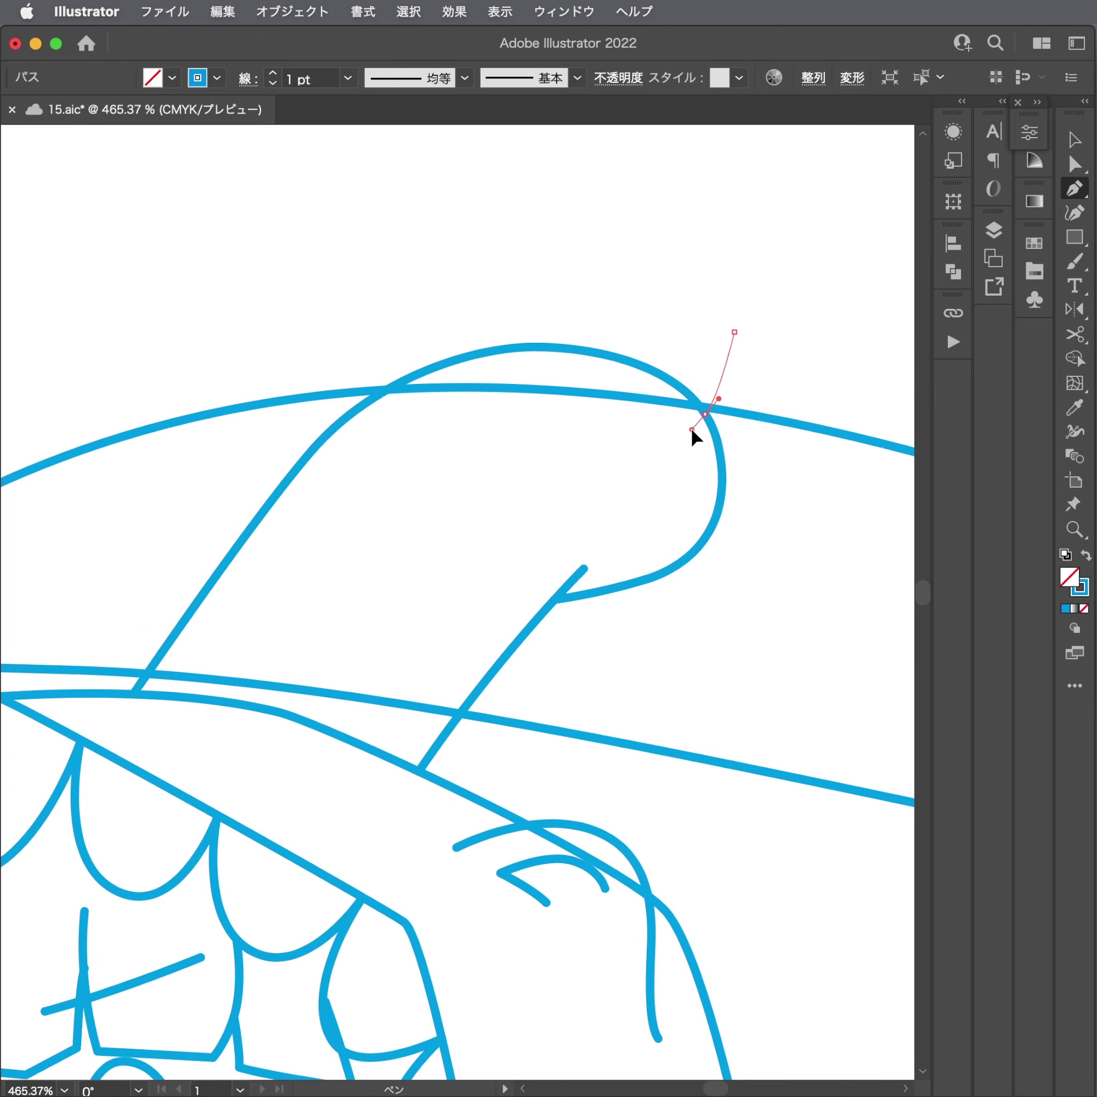
pyautogui.moveTo(691, 418); pyautogui.dragTo(730, 343)
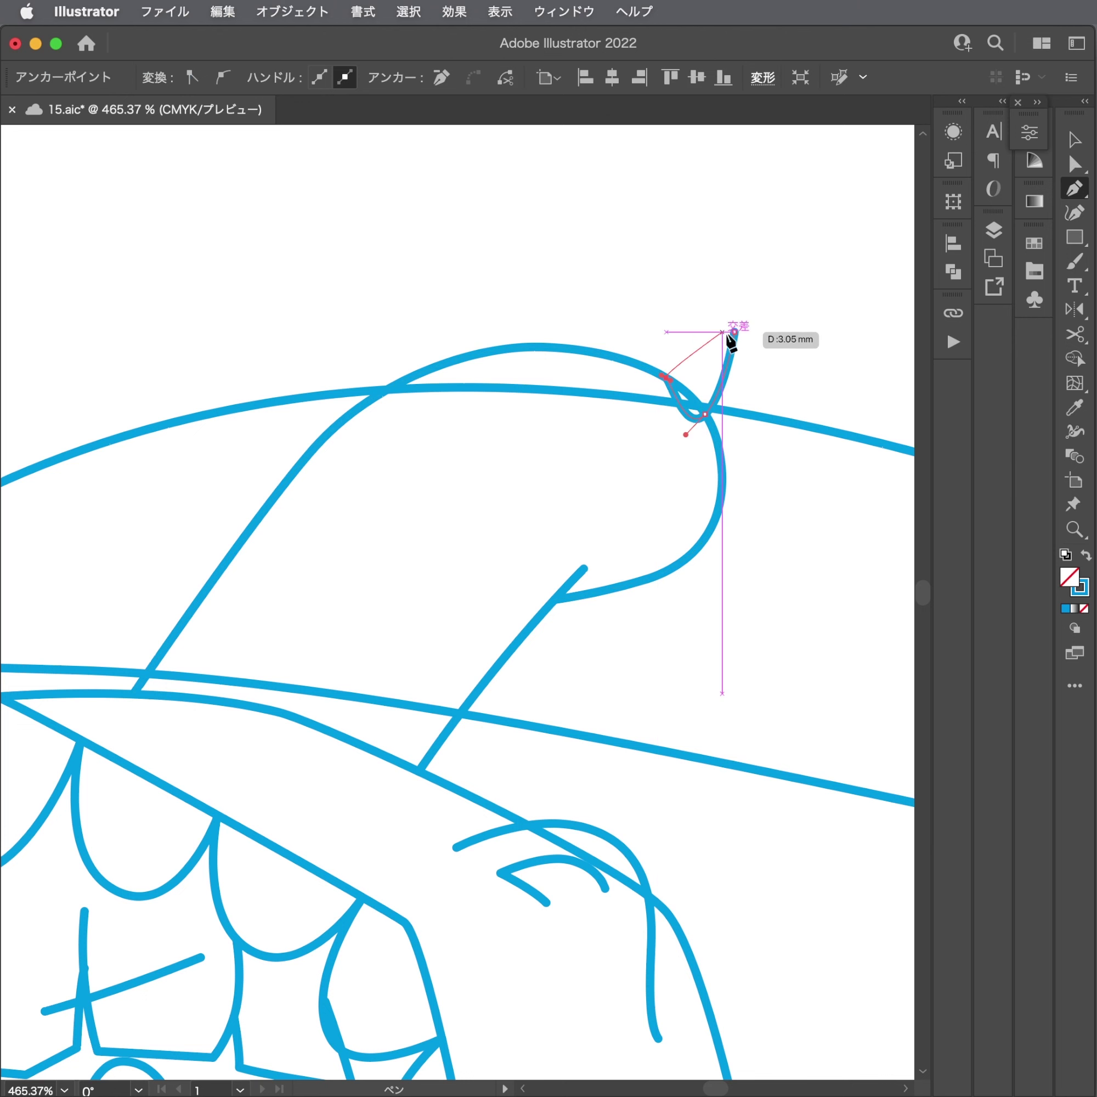
pyautogui.keyDown('alt'); pyautogui.scroll(2, 734, 329); pyautogui.keyUp('alt')
pyautogui.press('a')
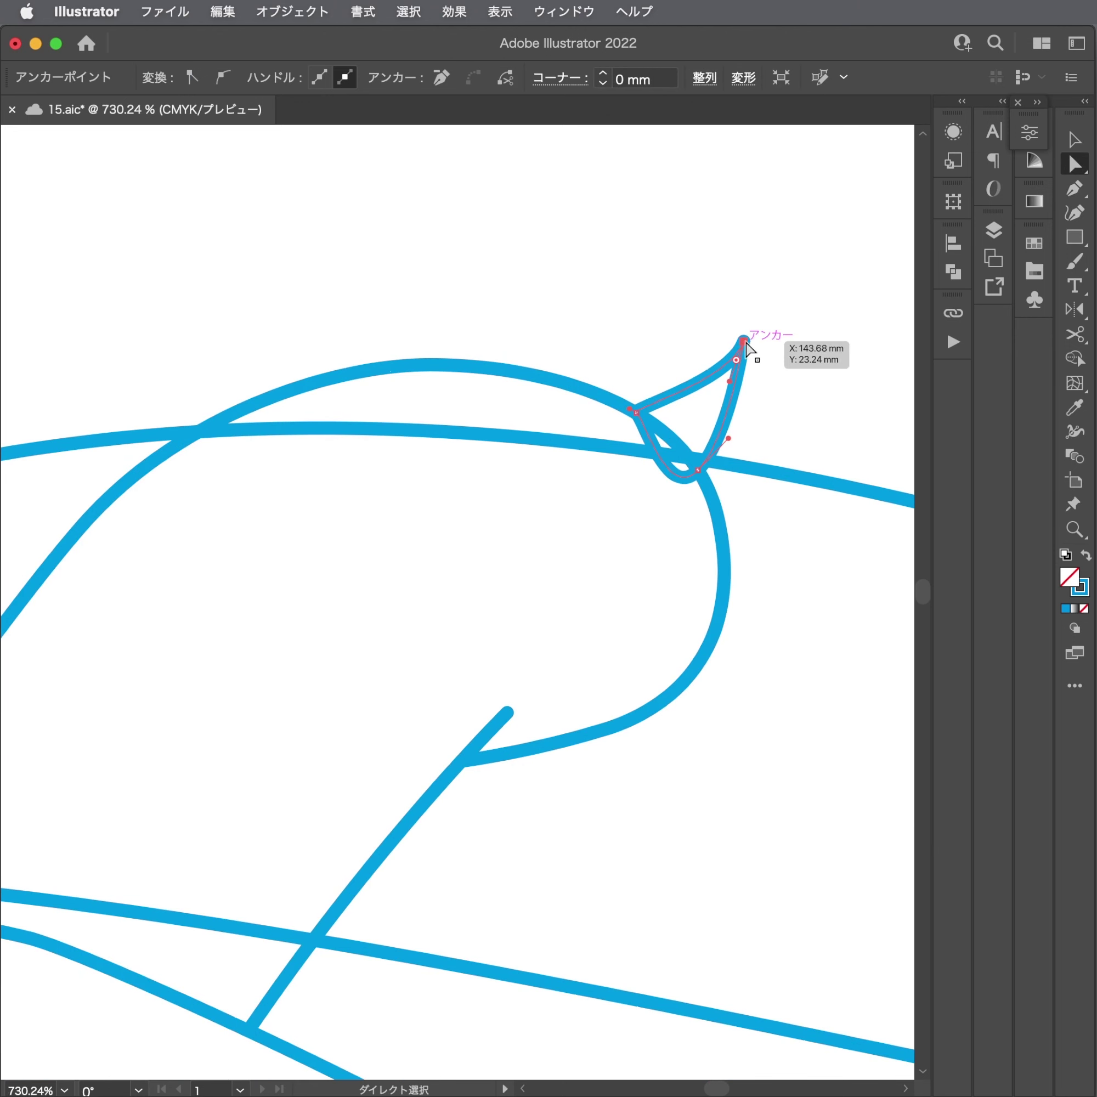
pyautogui.moveTo(744, 341); pyautogui.dragTo(724, 316)
# Convert the finger's left corner and pointed tip into smooth, rounded anchors.
pyautogui.hotkey('shift', 'c')
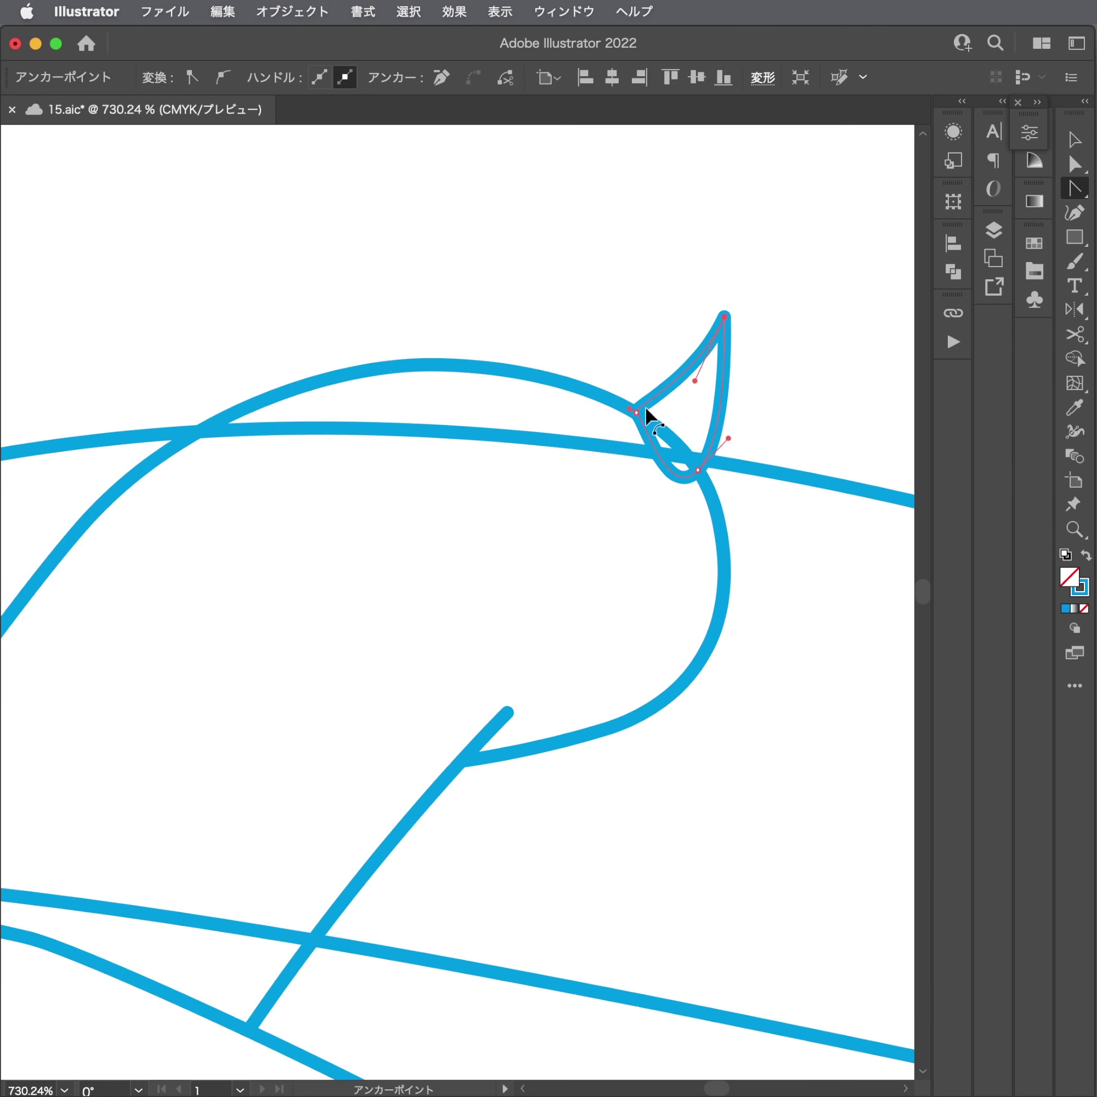
pyautogui.moveTo(646, 410); pyautogui.dragTo(661, 385)
pyautogui.press('a')
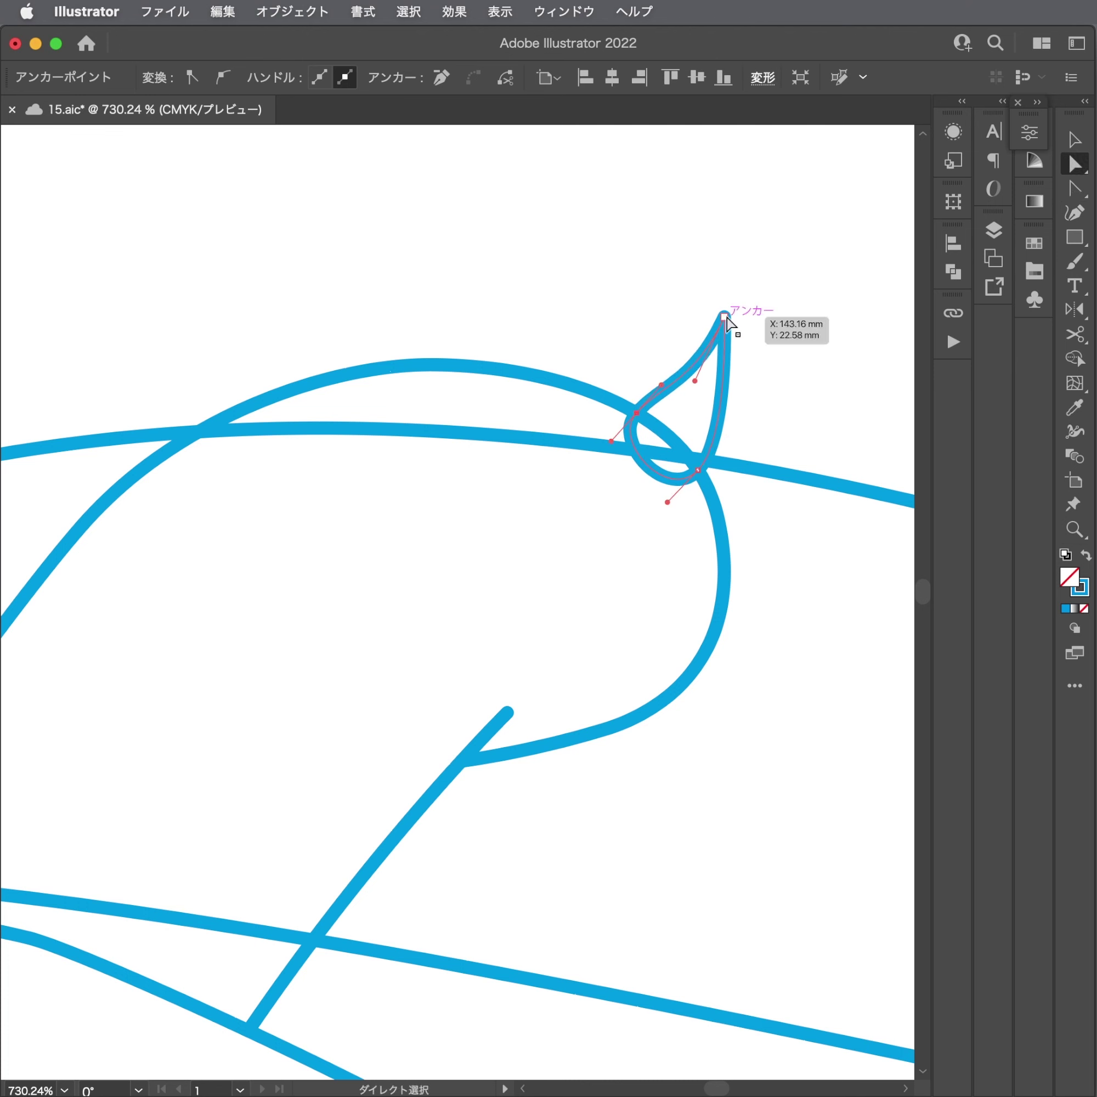
pyautogui.hotkey('shift', 'c')
pyautogui.moveTo(724, 316)
pyautogui.mouseDown()
pyautogui.moveTo(742, 311)
pyautogui.moveTo(703, 302)
pyautogui.mouseUp()
pyautogui.press('a')
pyautogui.click(637, 413)
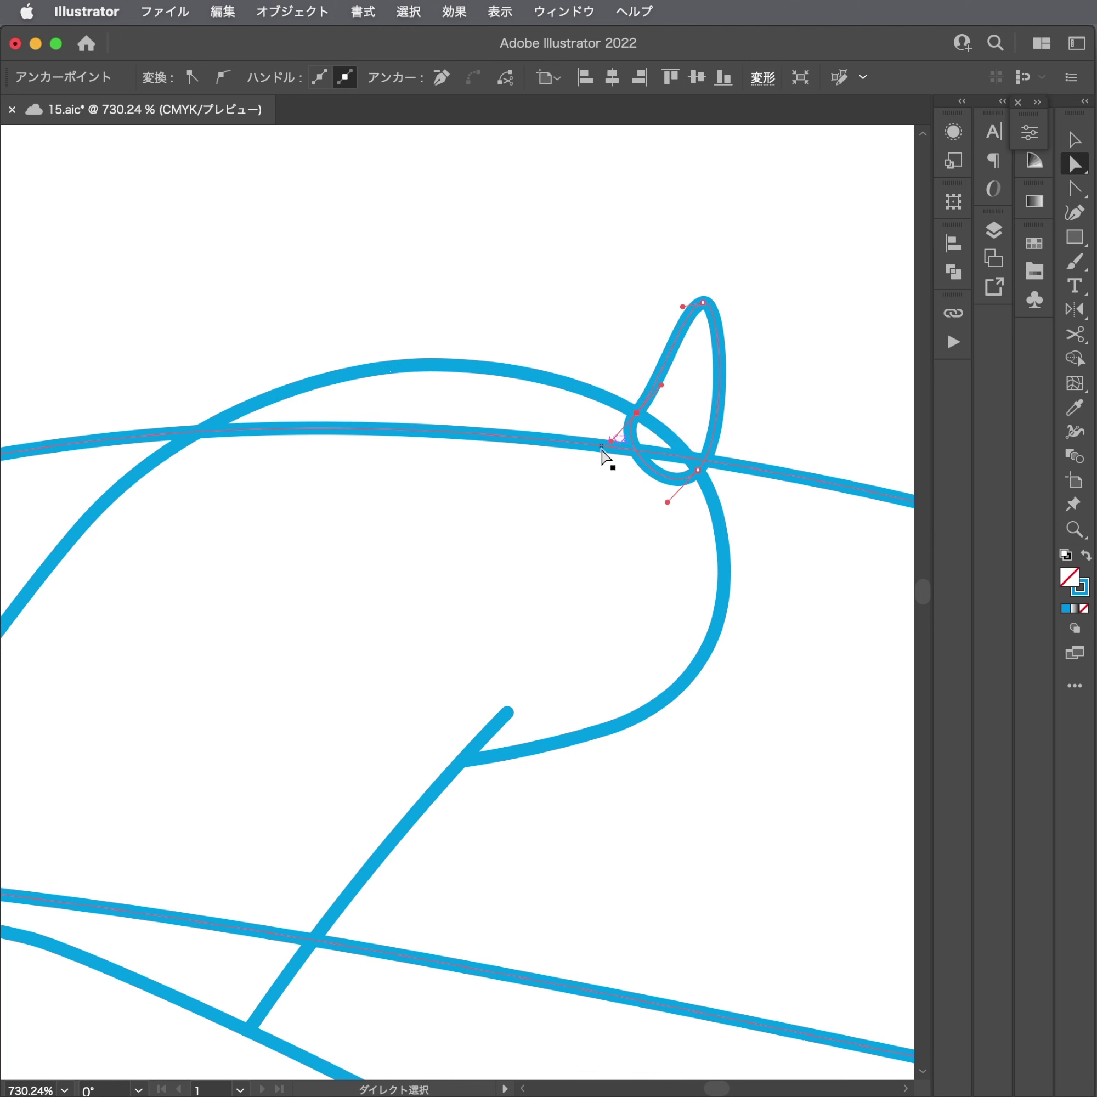
# Delete the ribbon lines crossing the hand and adjust the finger's left point.
pyautogui.click(604, 455)
pyautogui.press('Delete')
pyautogui.click(629, 437)
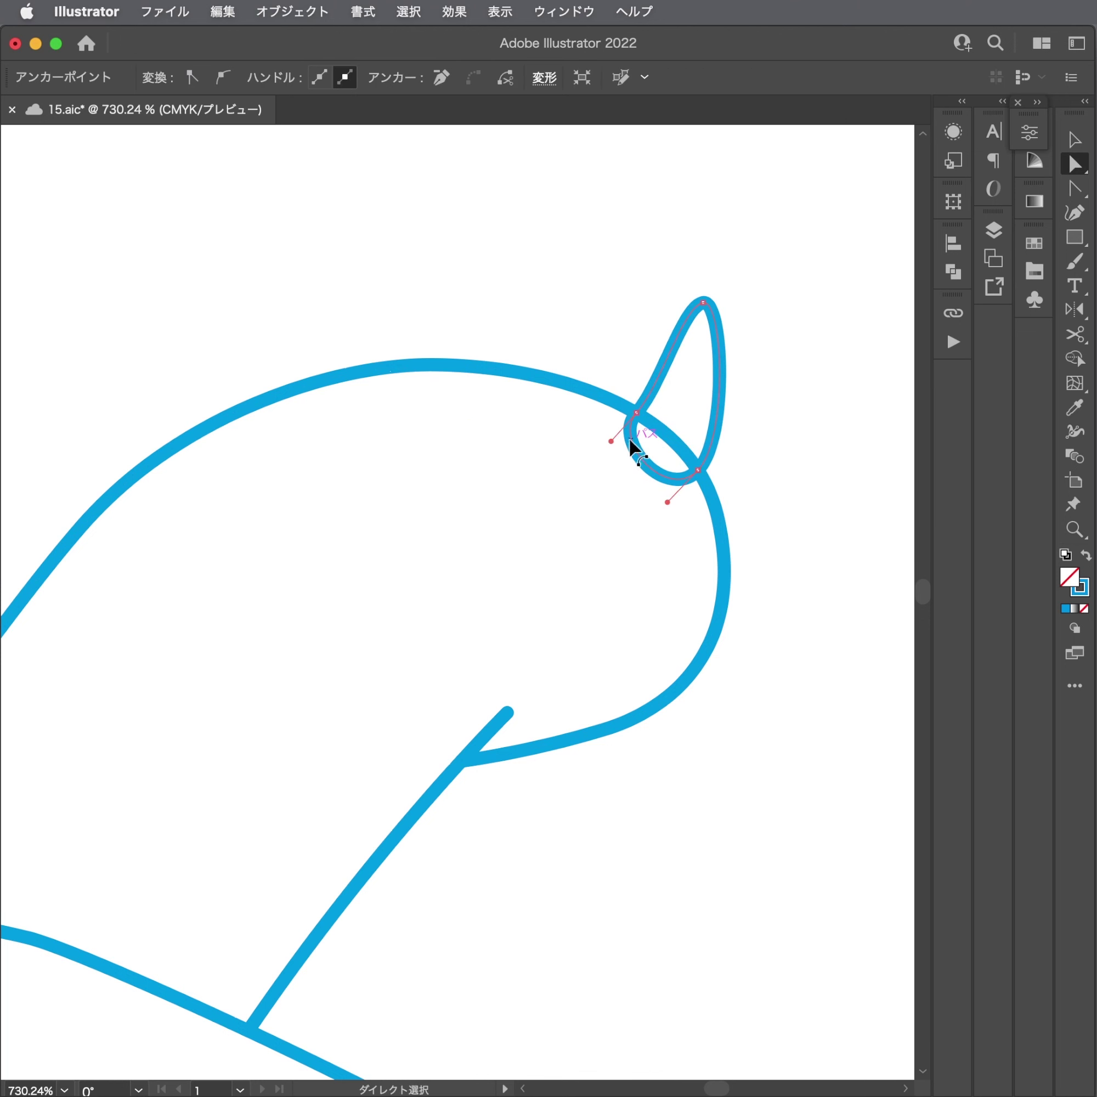
pyautogui.moveTo(609, 442)
pyautogui.mouseDown()
pyautogui.moveTo(597, 449)
pyautogui.moveTo(628, 413)
pyautogui.moveTo(633, 461)
pyautogui.mouseUp()
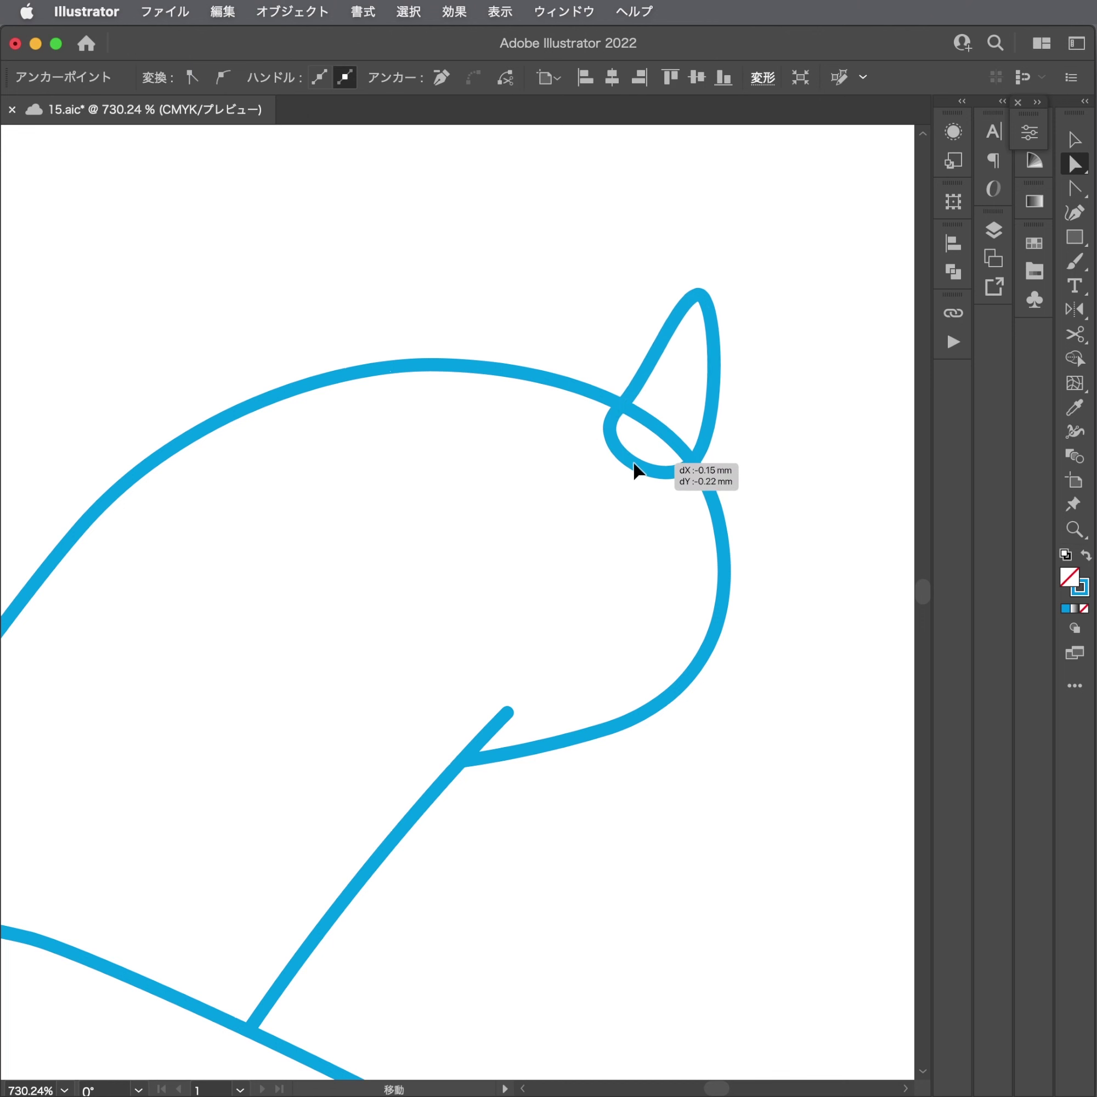
pyautogui.click(537, 296)
pyautogui.press('p')
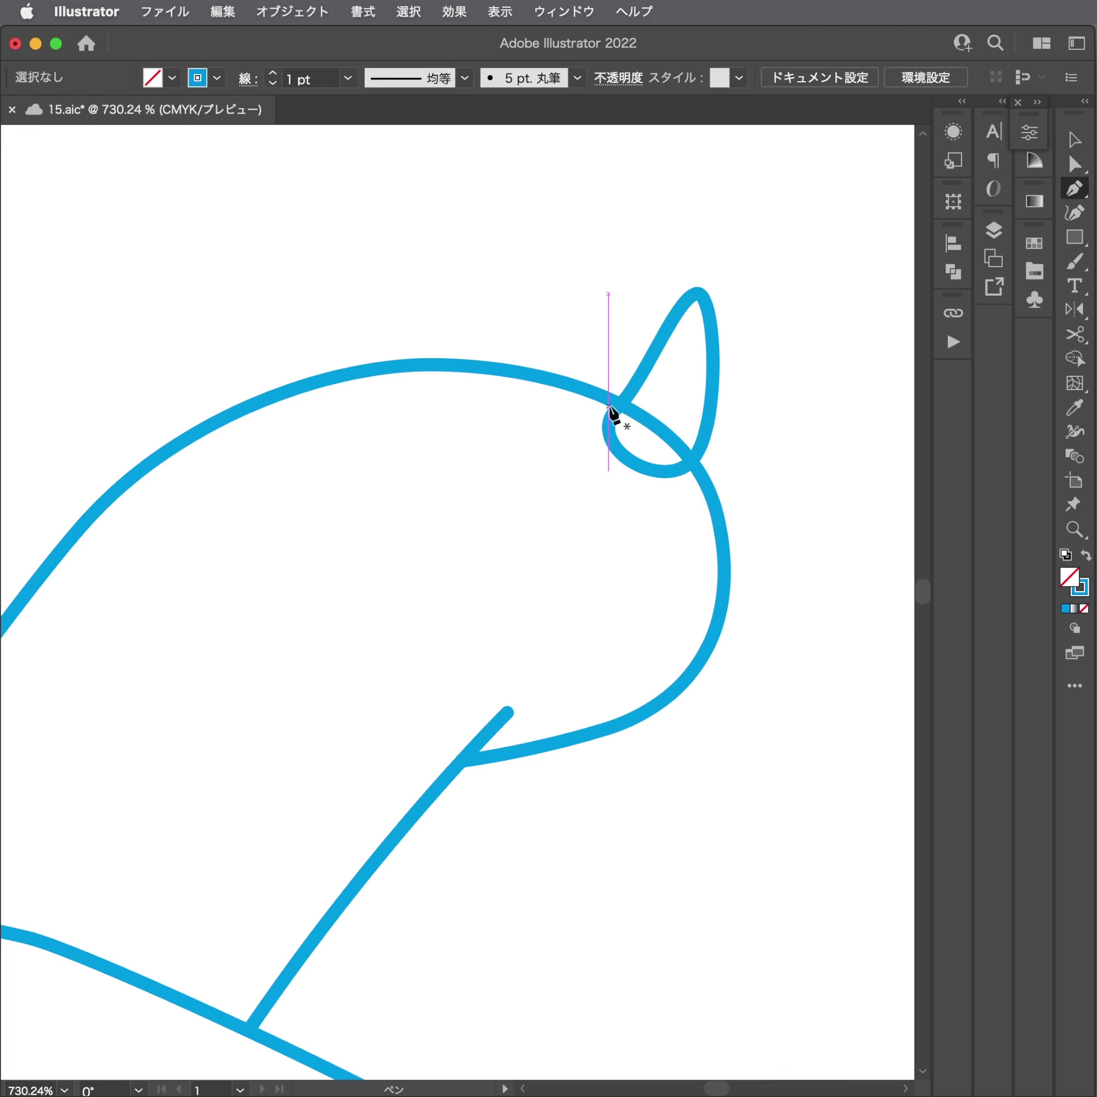
# Draw a second closed, rounded finger loop beside the first one.
pyautogui.moveTo(626, 398); pyautogui.dragTo(557, 345)
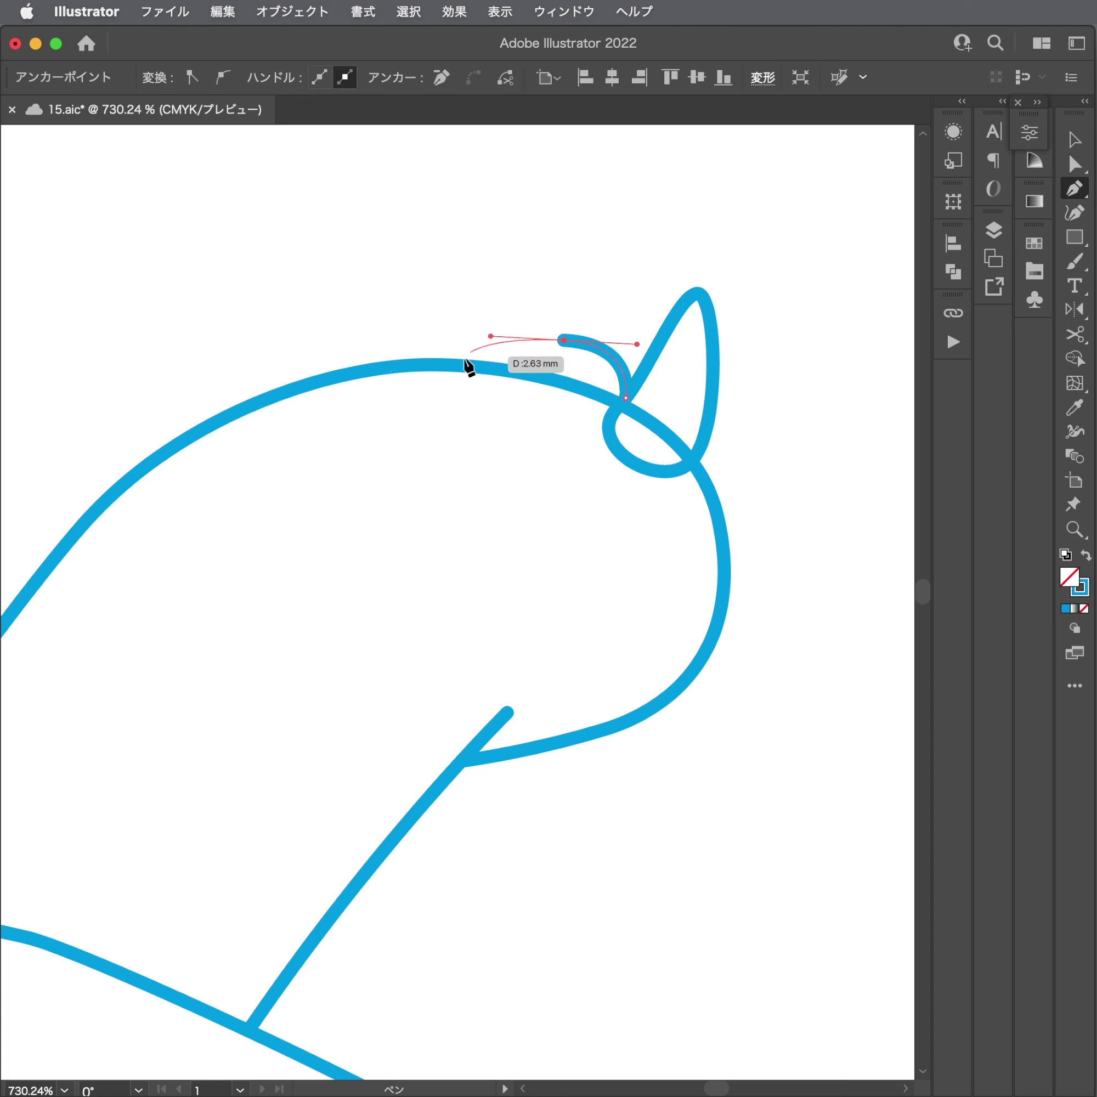
pyautogui.moveTo(447, 369)
pyautogui.mouseDown()
pyautogui.moveTo(436, 393)
pyautogui.moveTo(444, 375)
pyautogui.mouseUp()
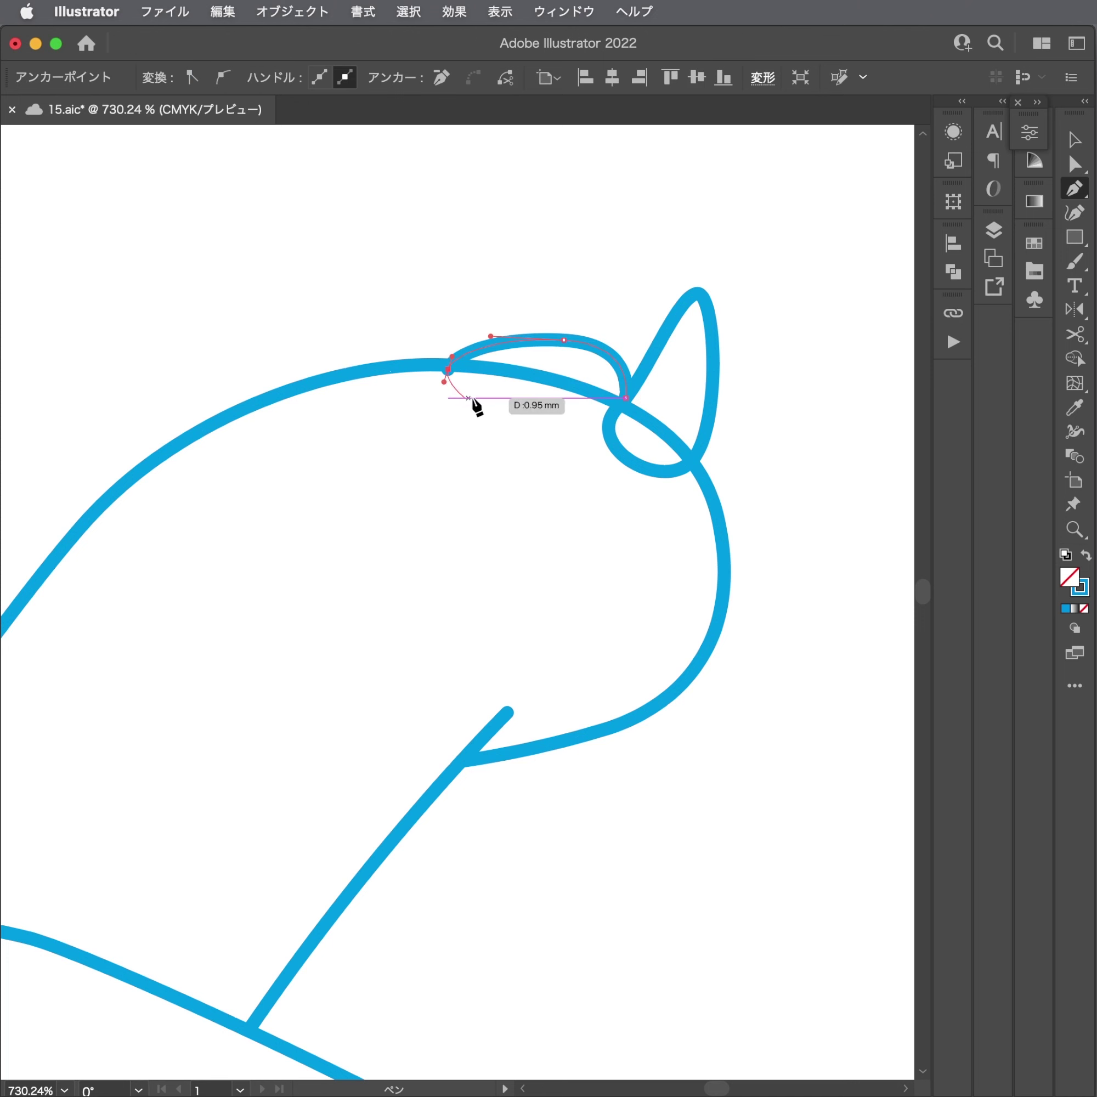
pyautogui.moveTo(507, 392); pyautogui.dragTo(526, 390)
pyautogui.click(625, 401)
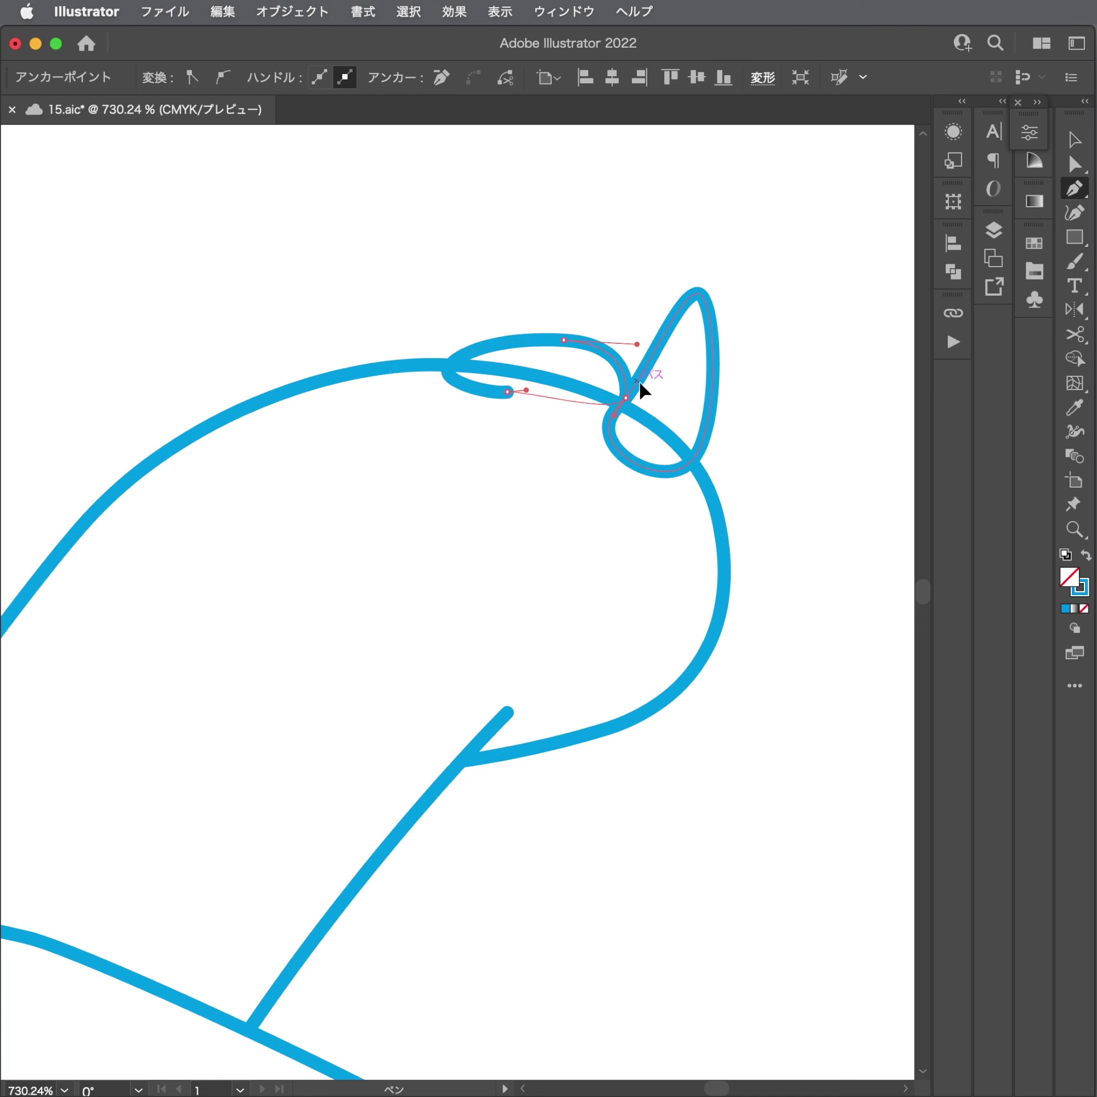
# Reshape the loop's inner curve and left point, then move it above the hand.
pyautogui.moveTo(507, 320); pyautogui.dragTo(708, 325)
pyautogui.moveTo(527, 449); pyautogui.dragTo(590, 461)
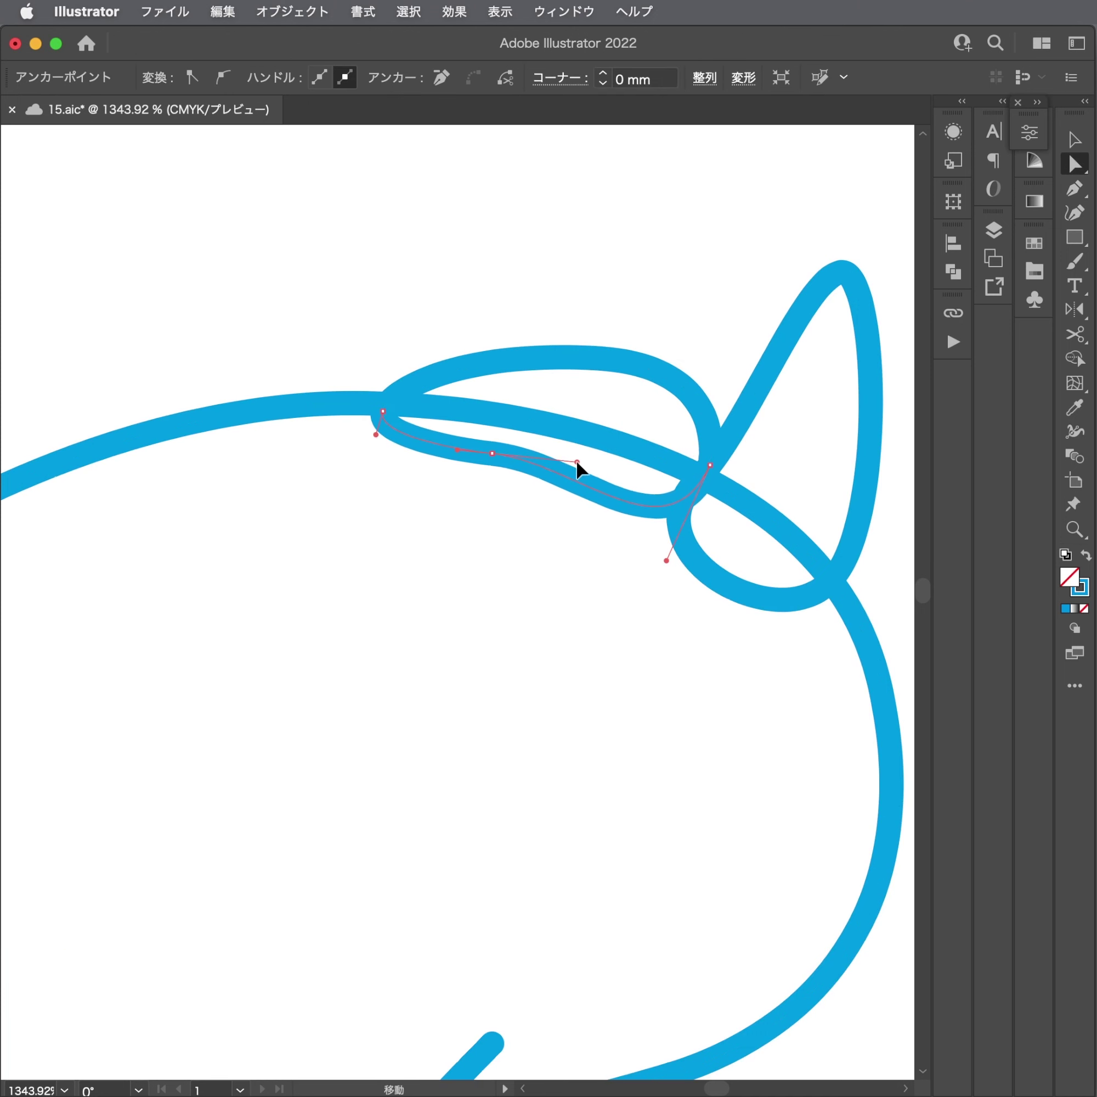
pyautogui.moveTo(381, 422); pyautogui.dragTo(381, 454)
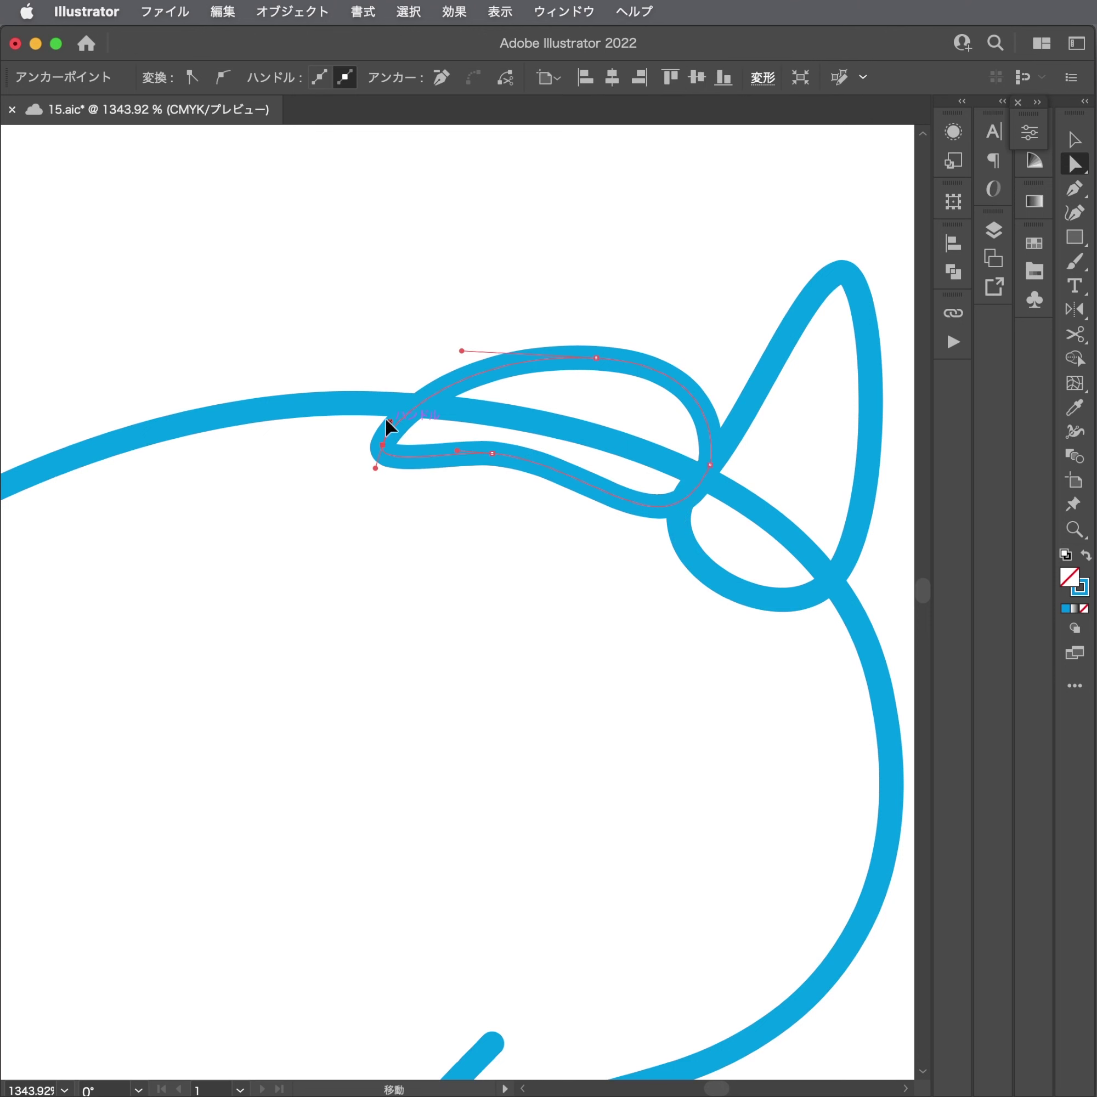
pyautogui.click(578, 487)
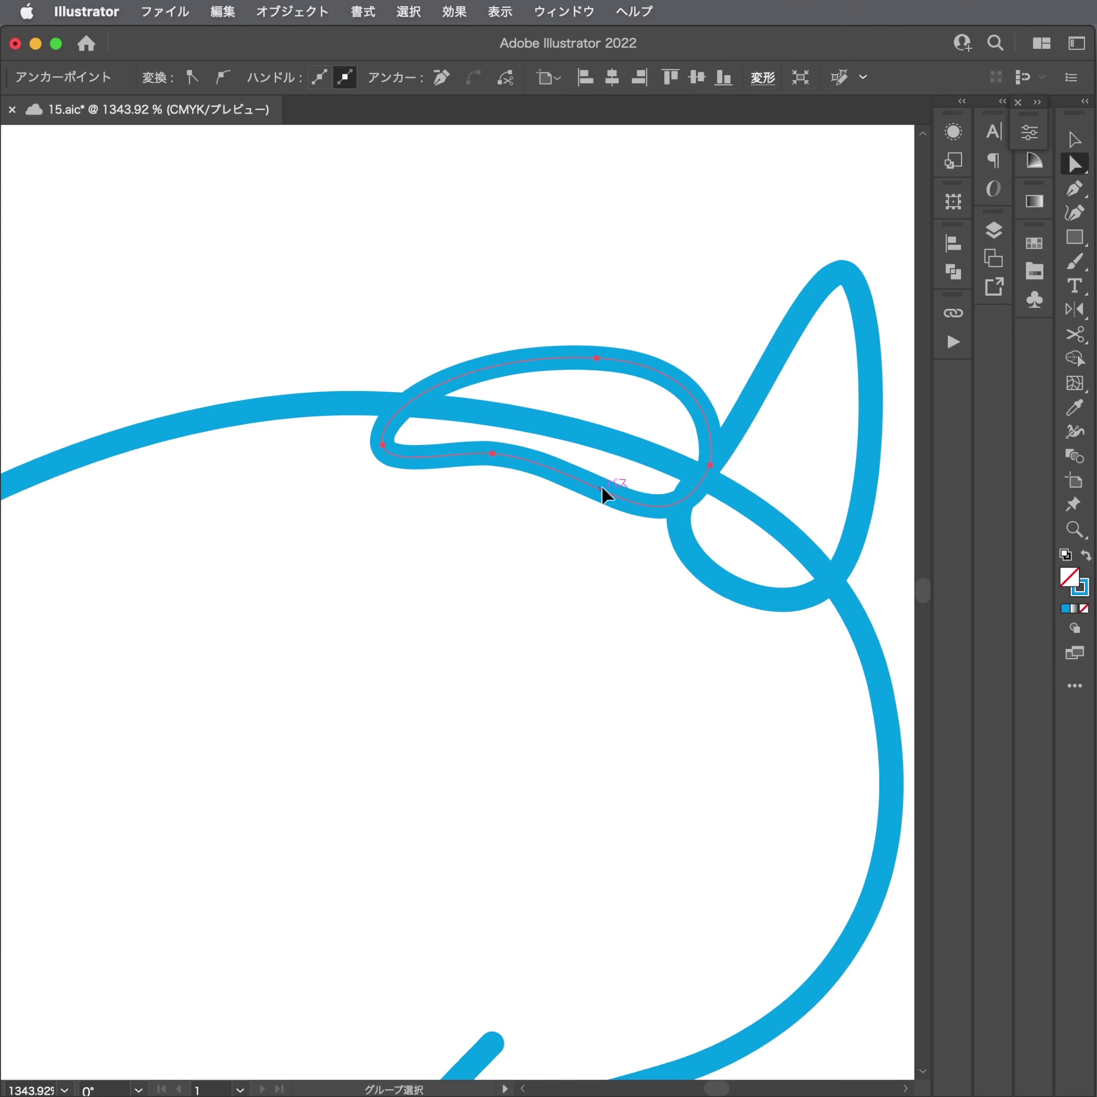
pyautogui.moveTo(571, 498); pyautogui.dragTo(618, 288)
pyautogui.click(619, 363)
# Draw a closed finger loop curling over the raised hand's edge.
pyautogui.press('p')
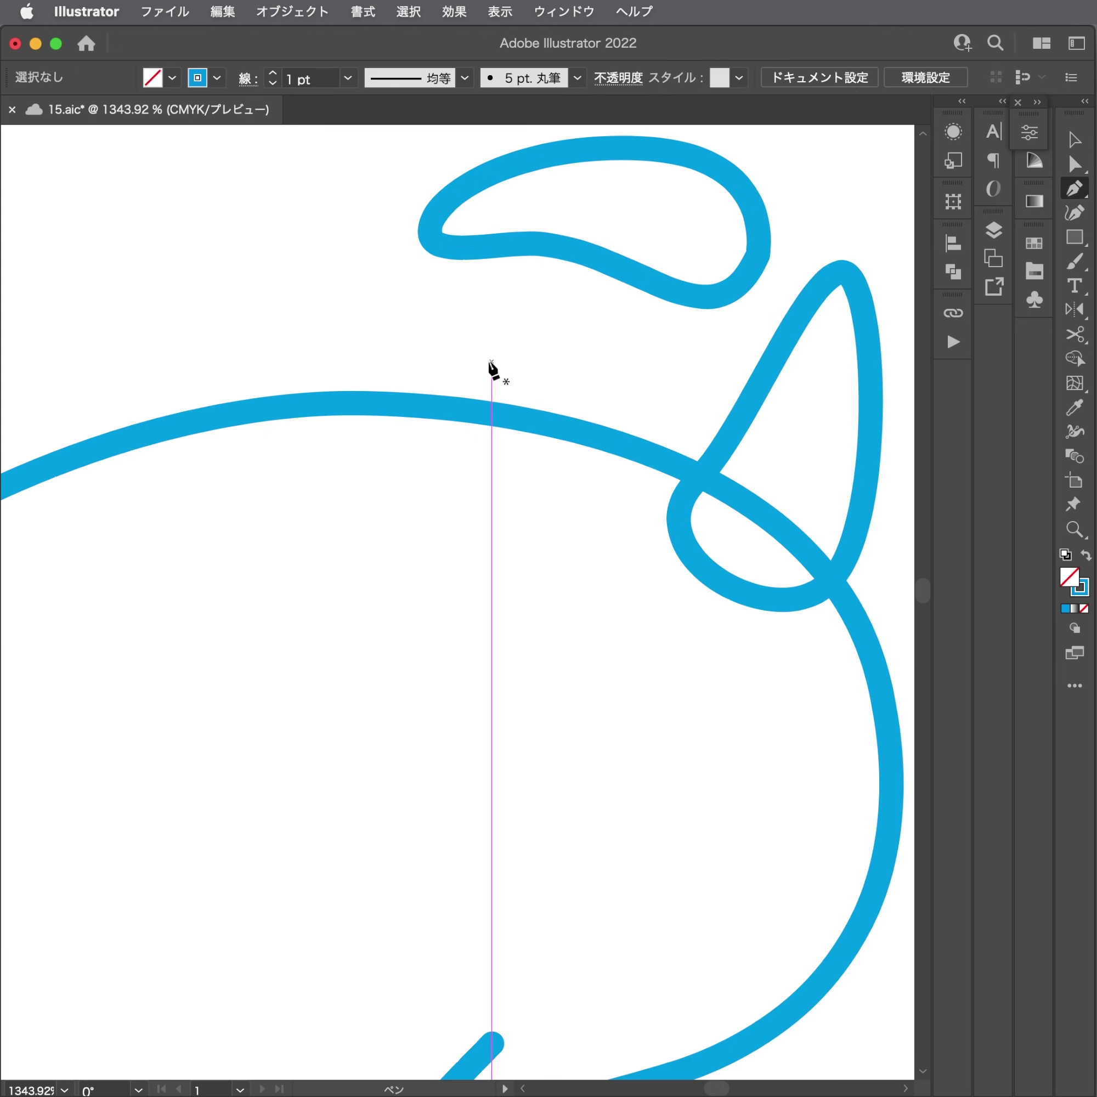
pyautogui.click(504, 361)
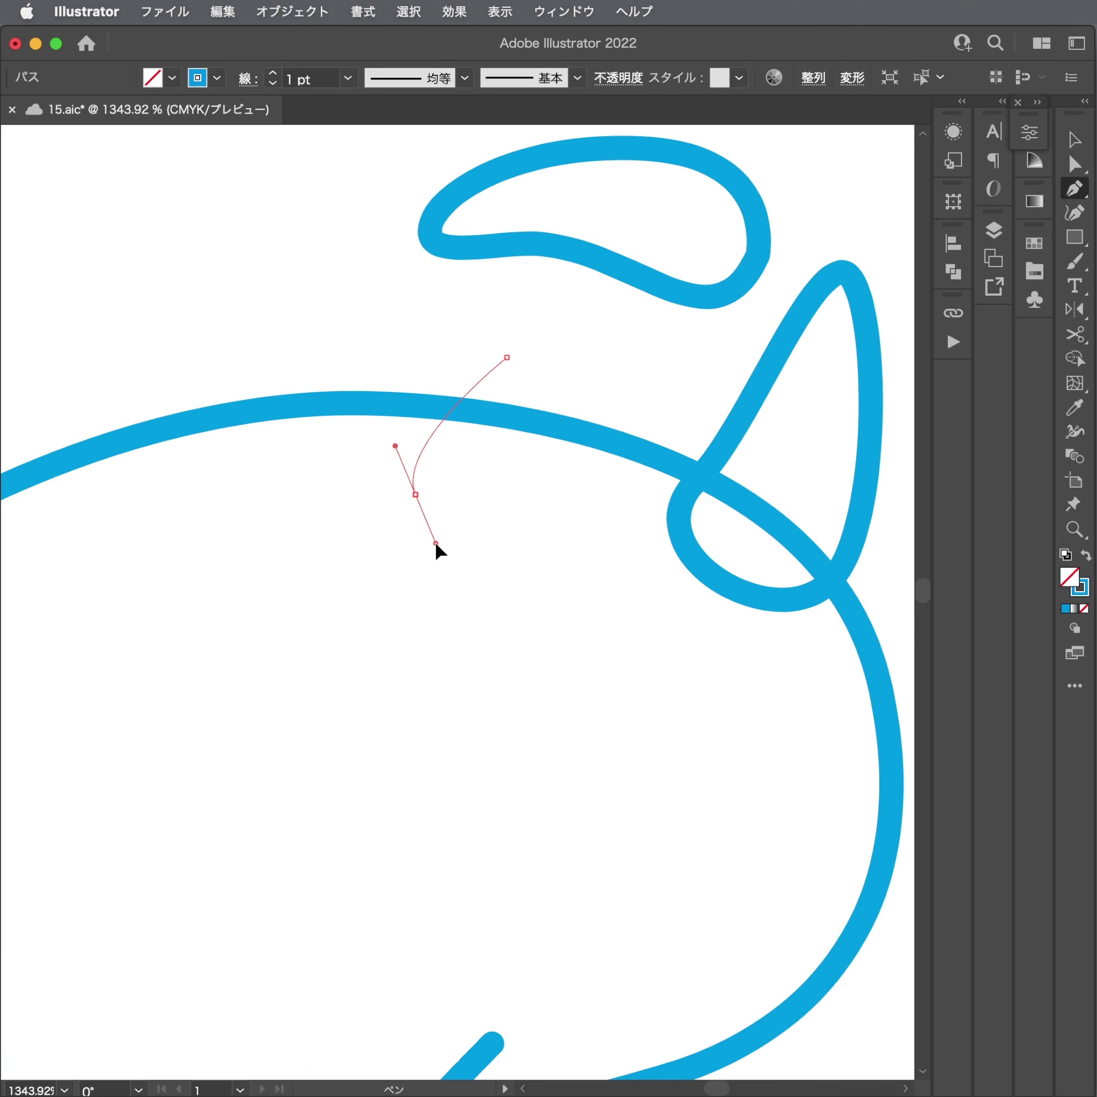
pyautogui.moveTo(436, 542); pyautogui.dragTo(430, 528)
pyautogui.hotkey('ctrl', 'z')
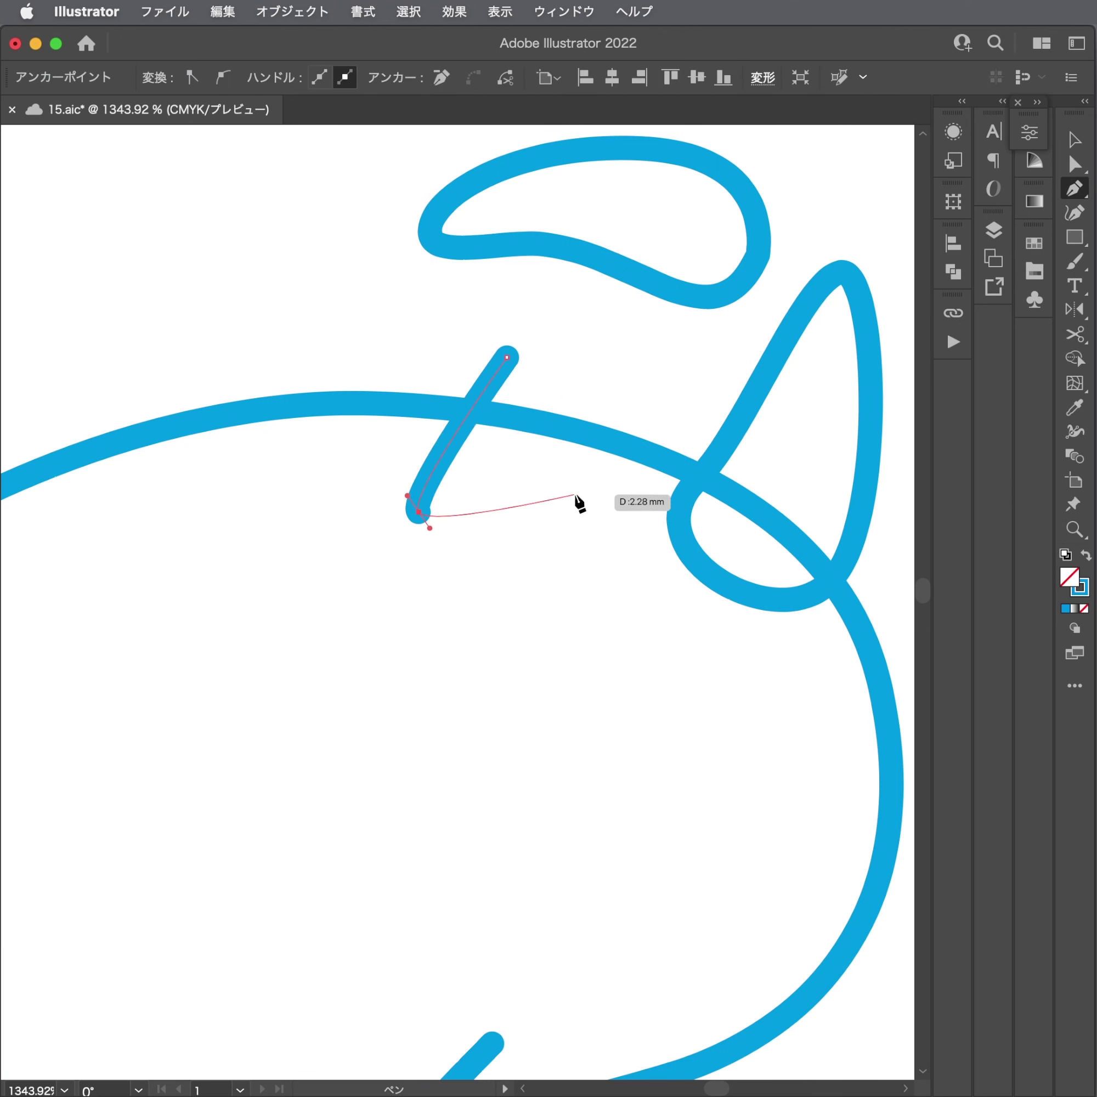
pyautogui.moveTo(605, 484); pyautogui.dragTo(640, 469)
pyautogui.moveTo(674, 415); pyautogui.dragTo(655, 354)
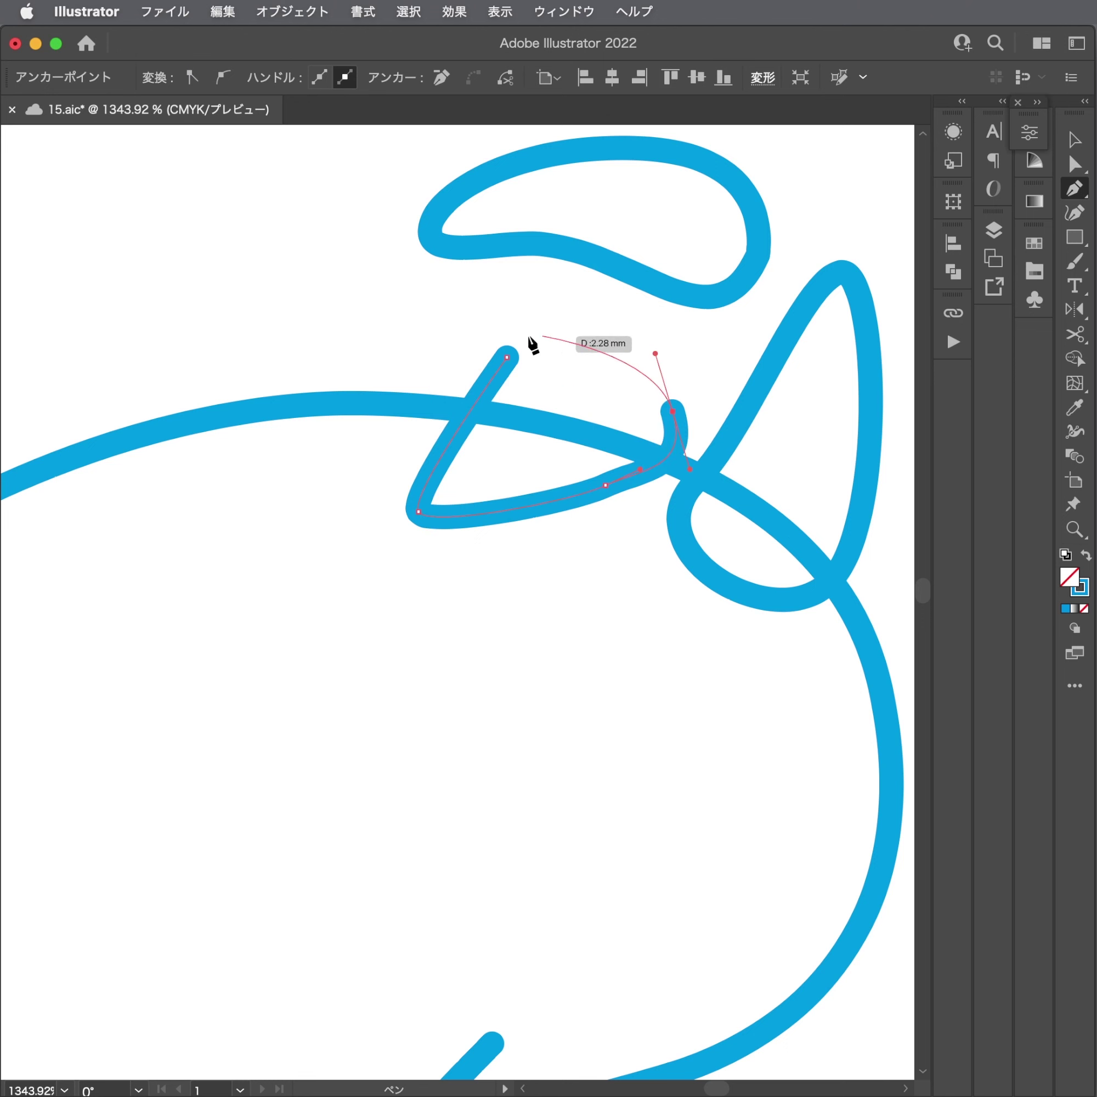
pyautogui.moveTo(506, 357)
pyautogui.mouseDown()
pyautogui.moveTo(471, 393)
pyautogui.moveTo(438, 387)
pyautogui.mouseUp()
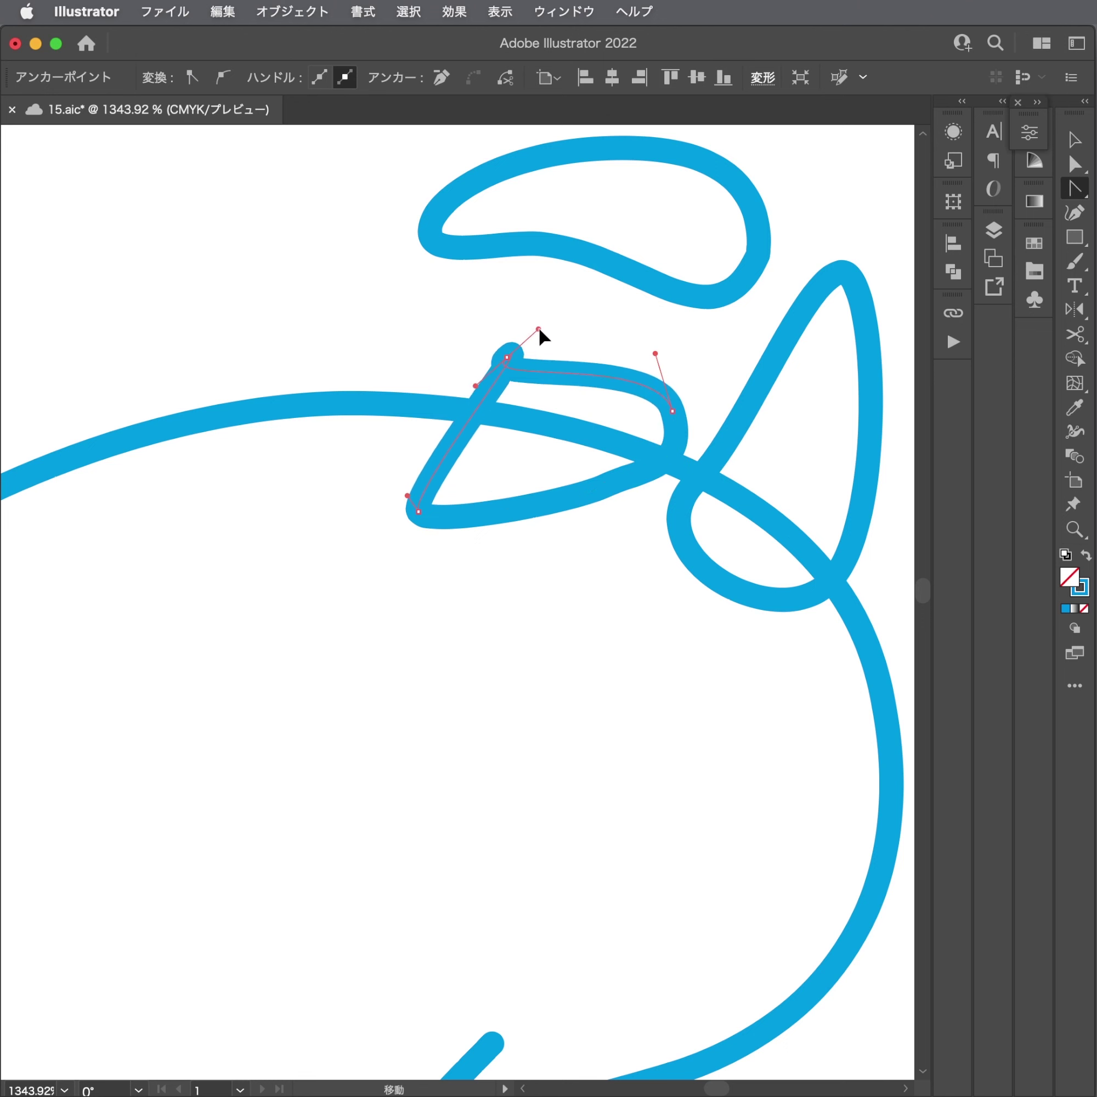
# Refine the finger's anchors into a rounder fingertip with a lifted lower edge.
pyautogui.press('a')
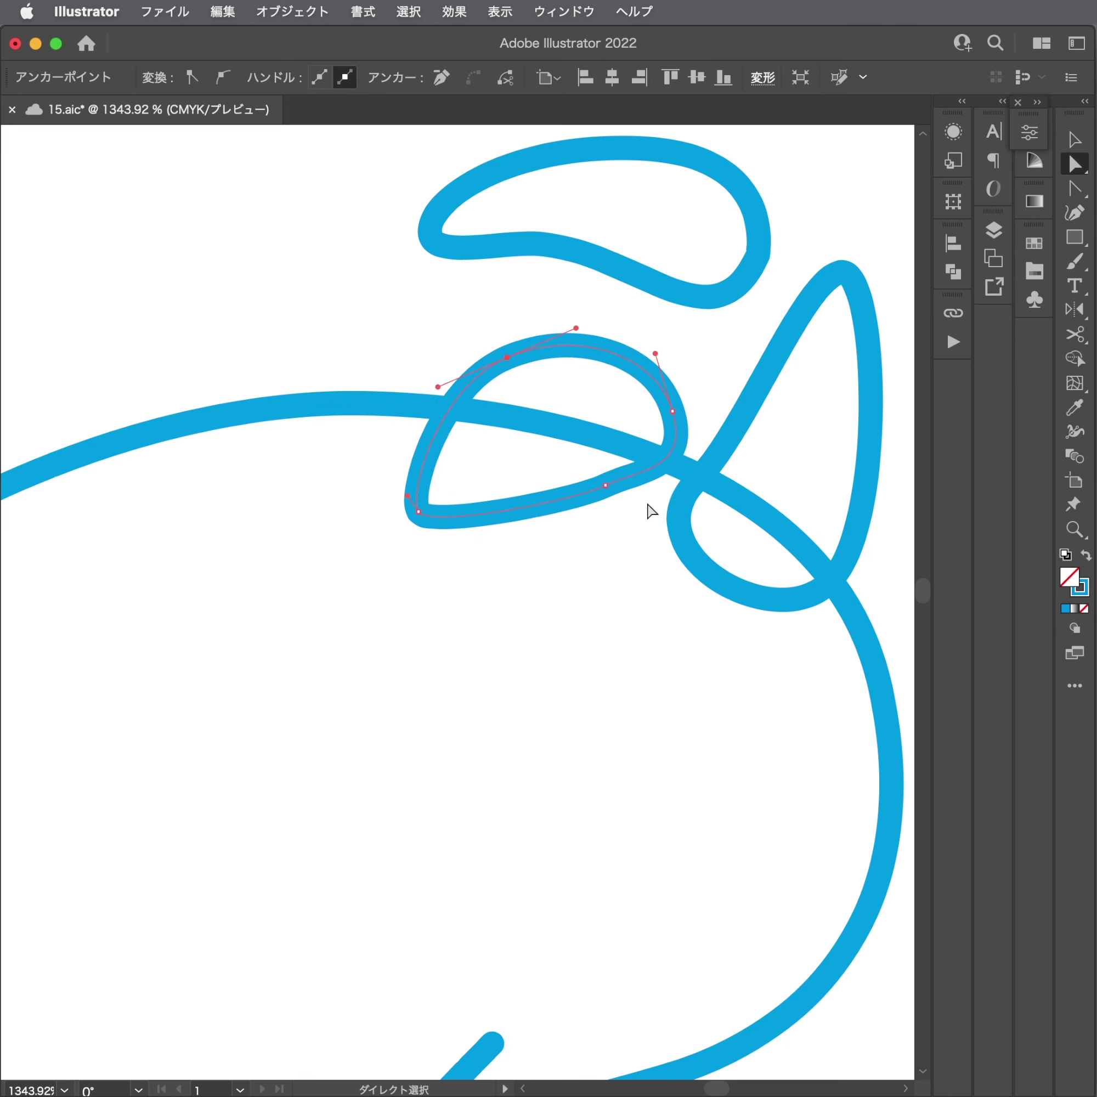
pyautogui.moveTo(605, 485)
pyautogui.mouseDown()
pyautogui.moveTo(627, 447)
pyautogui.moveTo(650, 467)
pyautogui.mouseUp()
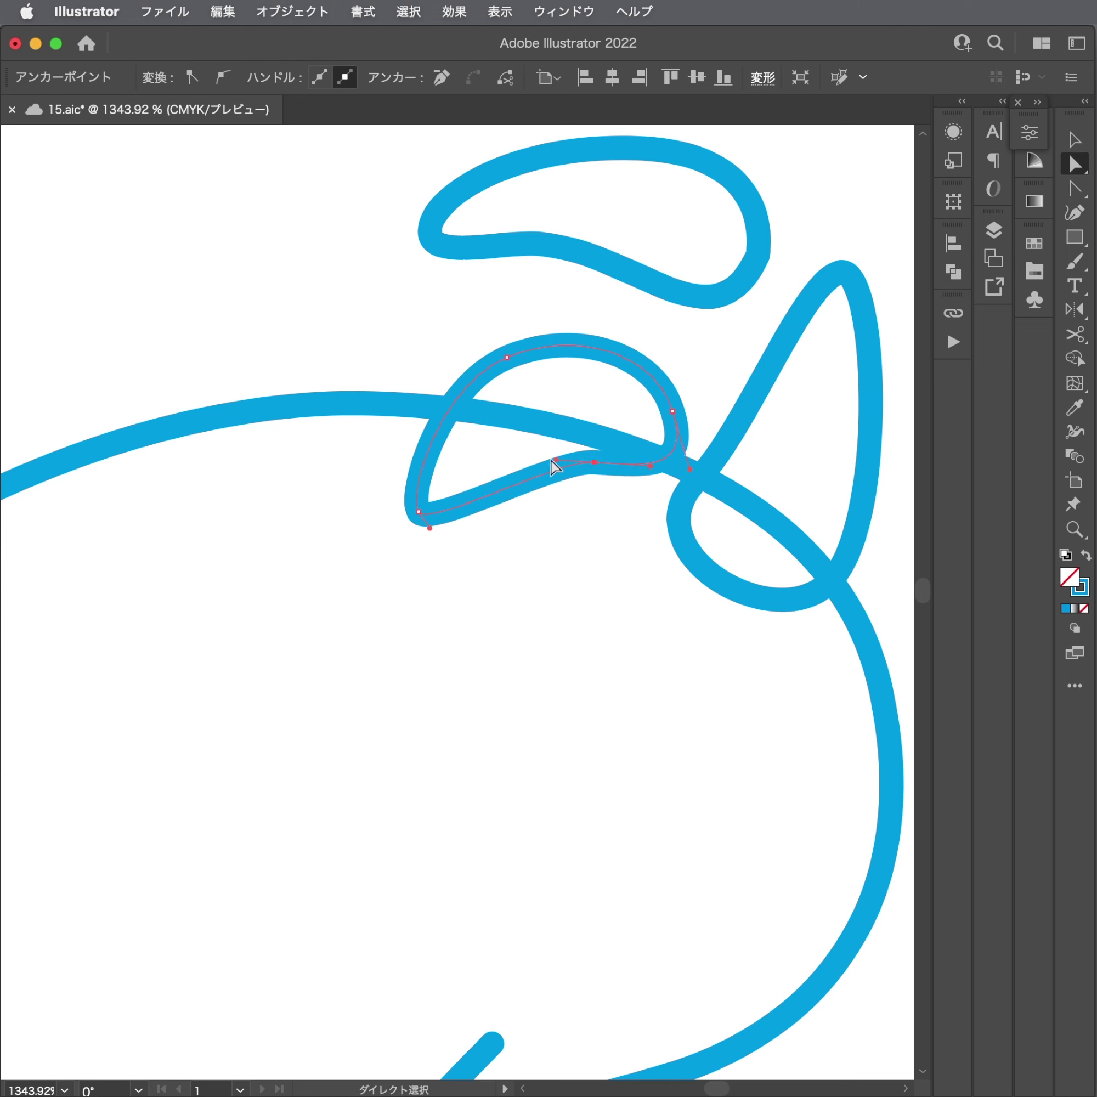
pyautogui.click(452, 527)
pyautogui.moveTo(423, 517); pyautogui.dragTo(457, 521)
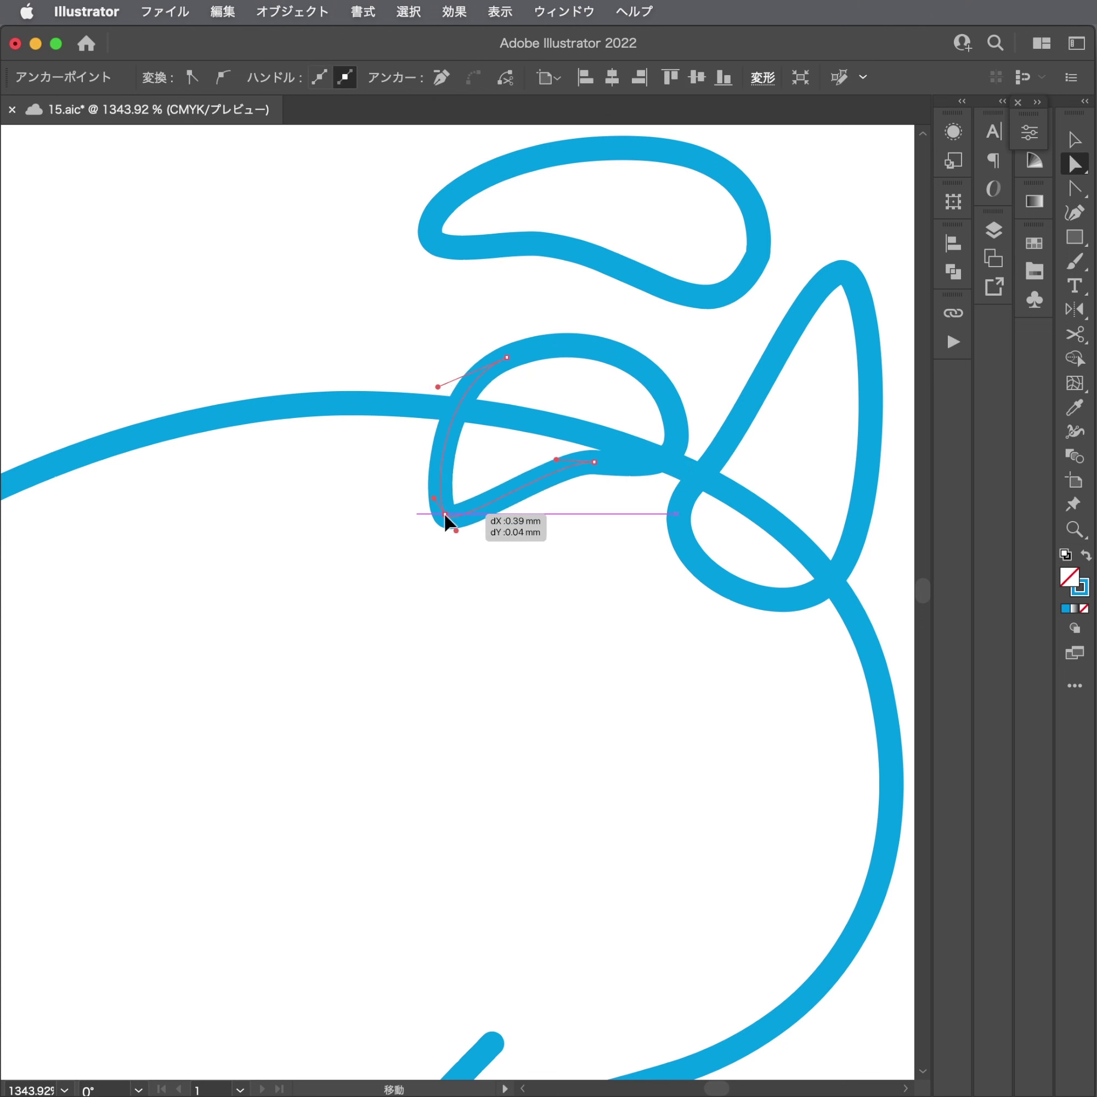
pyautogui.moveTo(561, 466); pyautogui.dragTo(639, 480)
pyautogui.moveTo(605, 353); pyautogui.dragTo(541, 365)
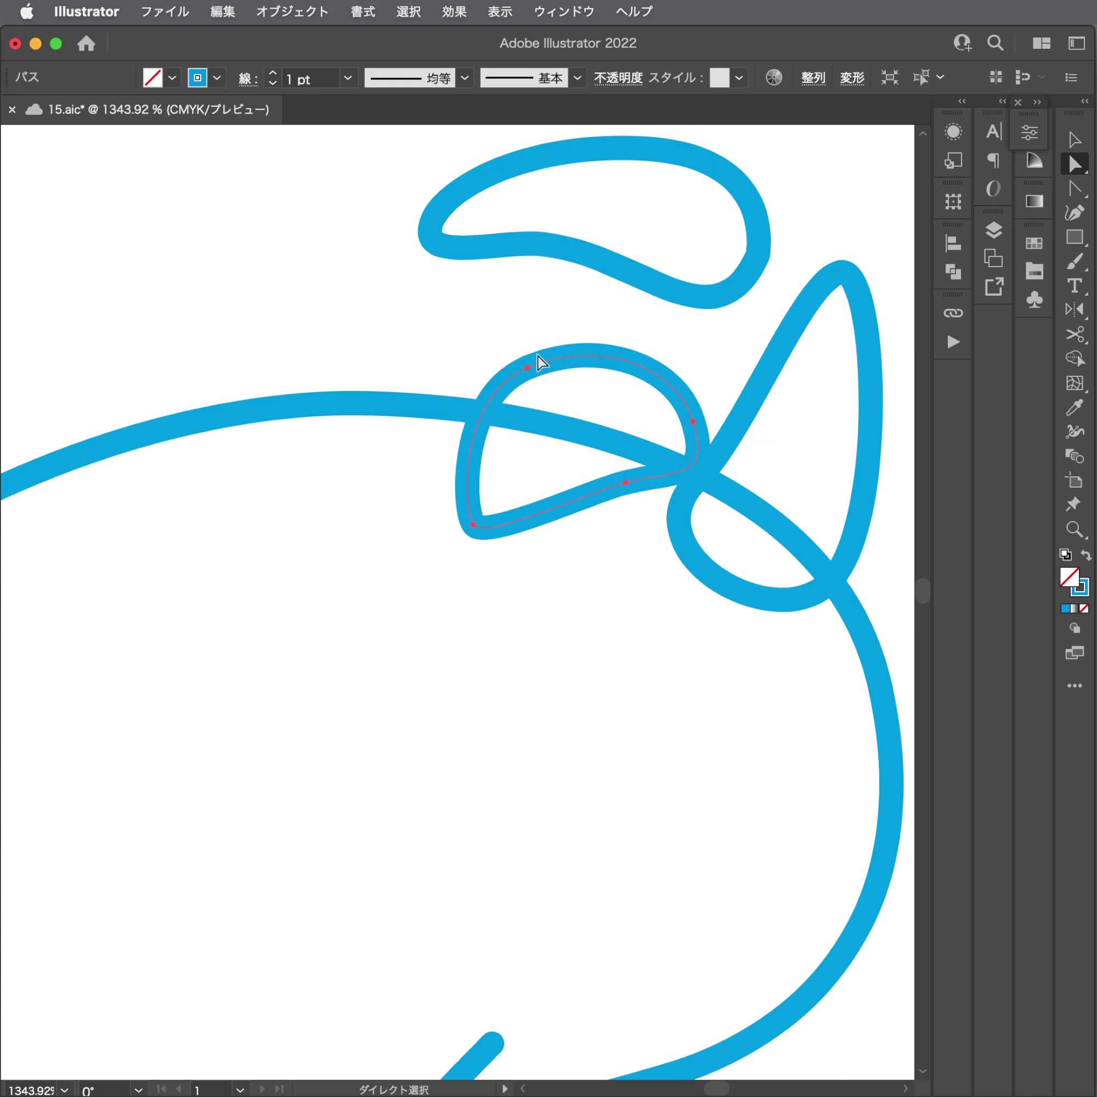
pyautogui.click(600, 332)
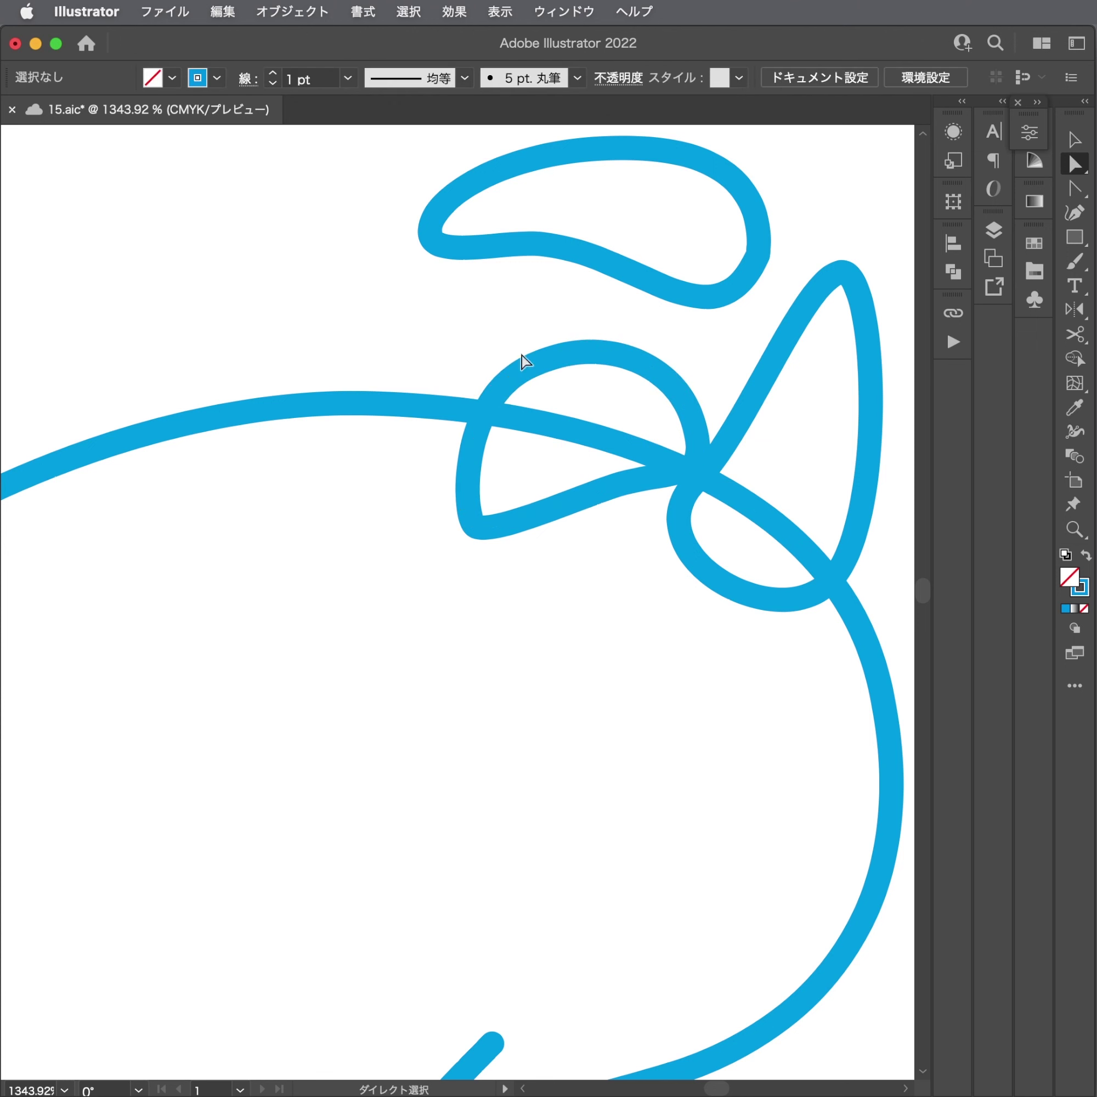
# Draw a second finger loop over the hand's edge, ending against the first.
pyautogui.press('p')
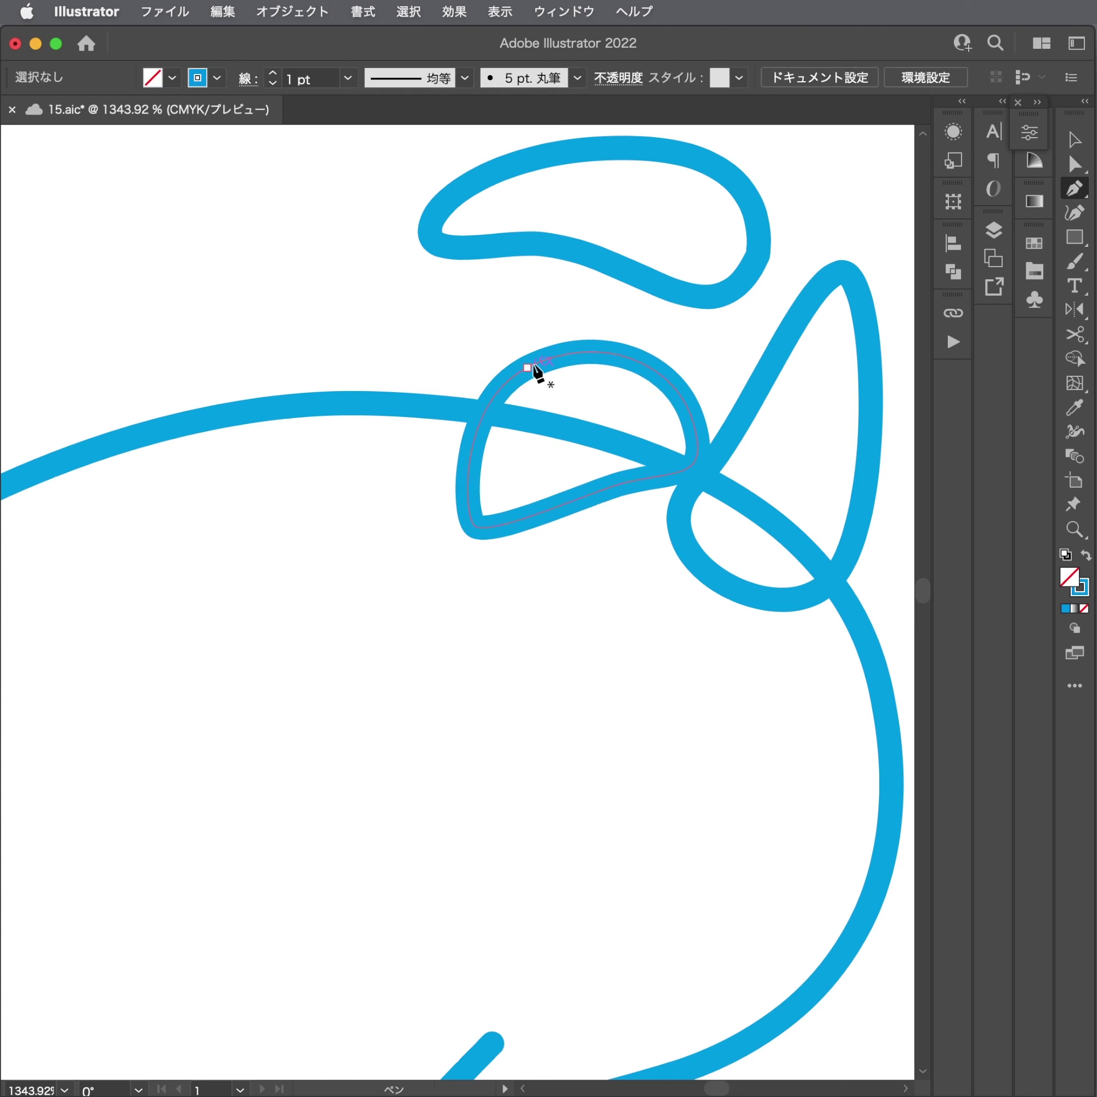
pyautogui.moveTo(545, 359); pyautogui.dragTo(393, 355)
pyautogui.moveTo(340, 394); pyautogui.dragTo(336, 395)
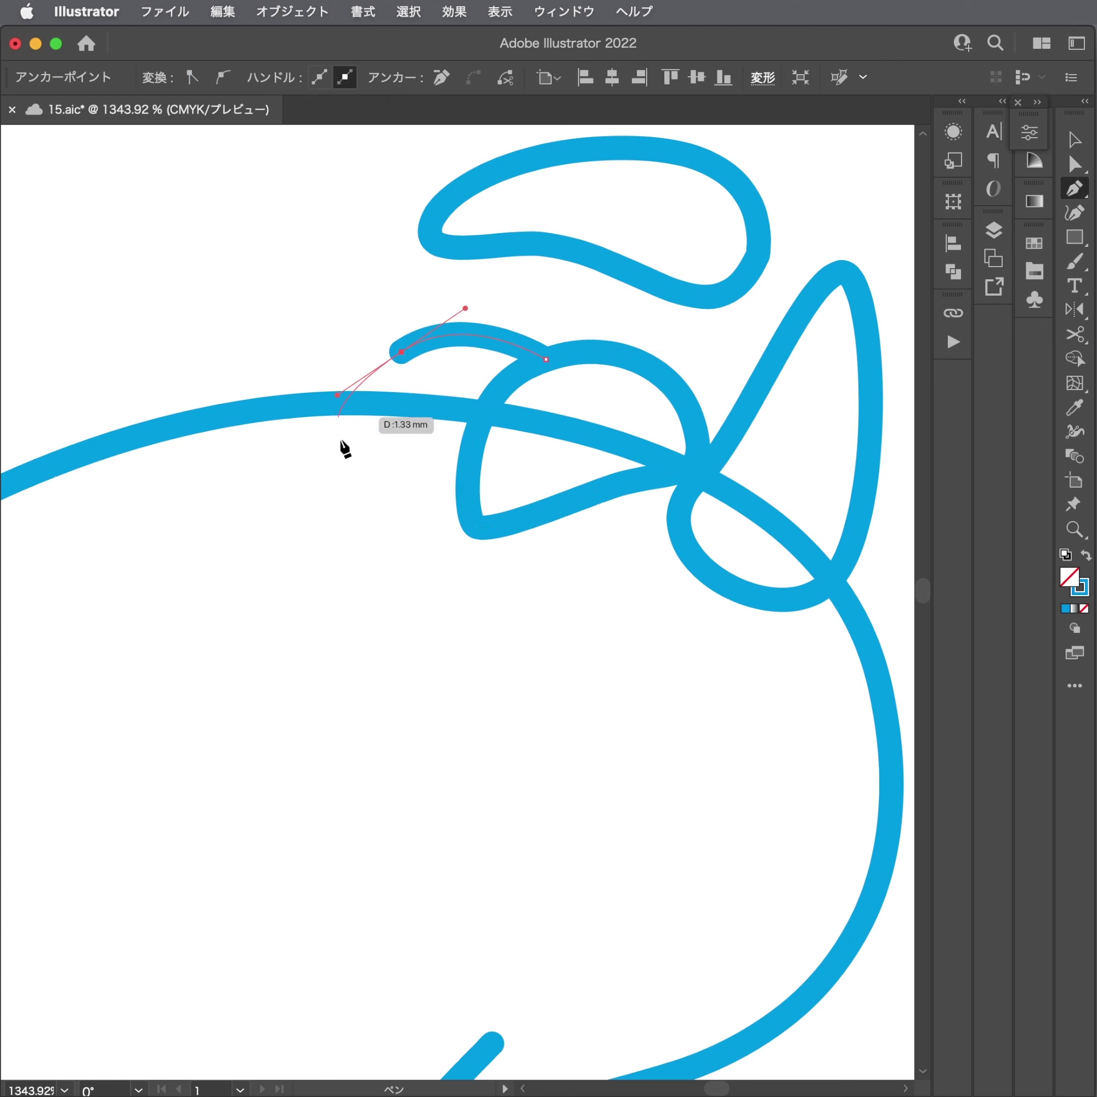
pyautogui.click(364, 524)
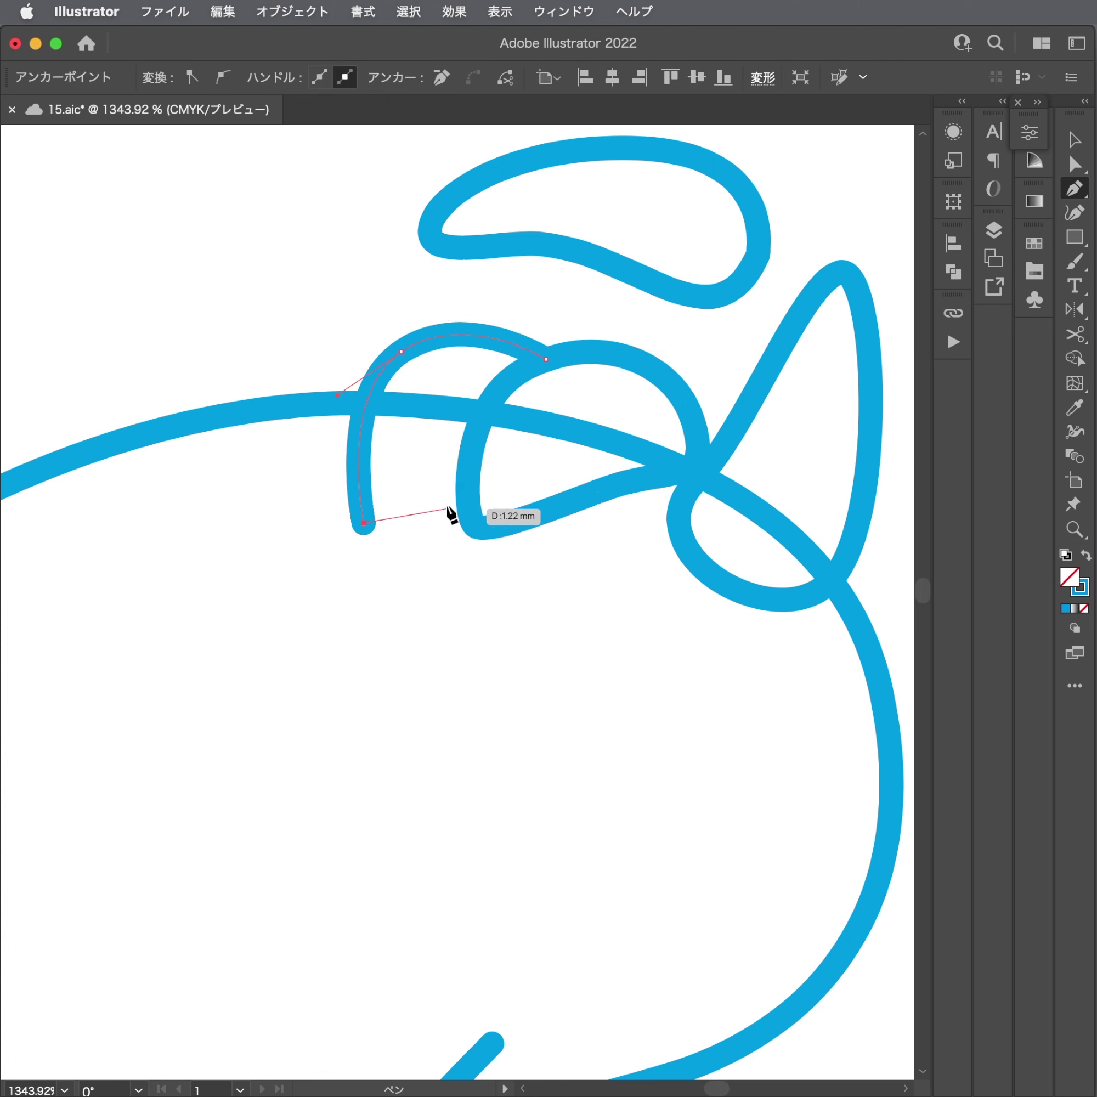
pyautogui.moveTo(506, 460); pyautogui.dragTo(531, 429)
pyautogui.press('a')
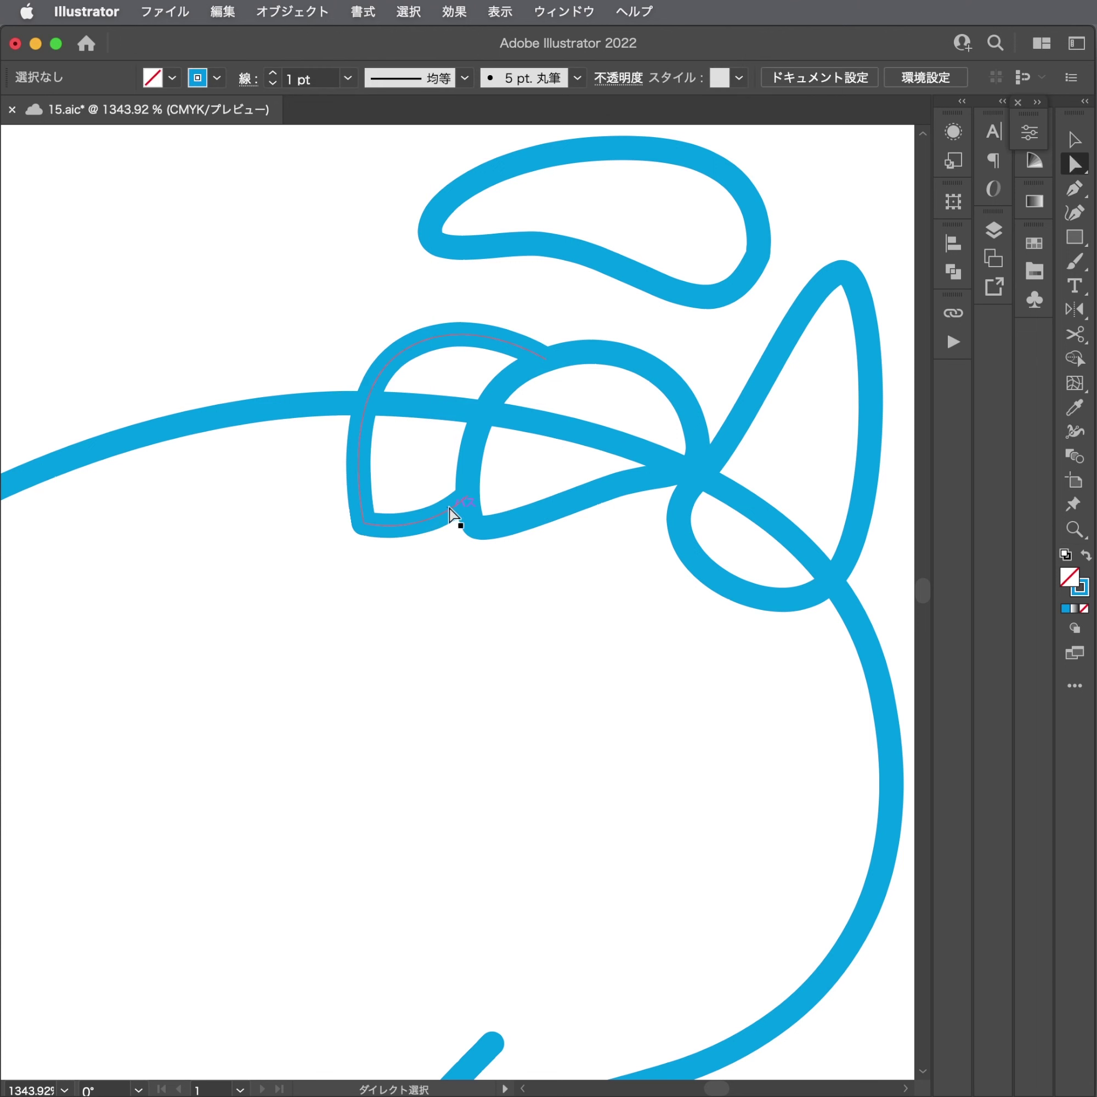
# Convert the second finger's joining point and bend its top arc.
pyautogui.click(466, 495)
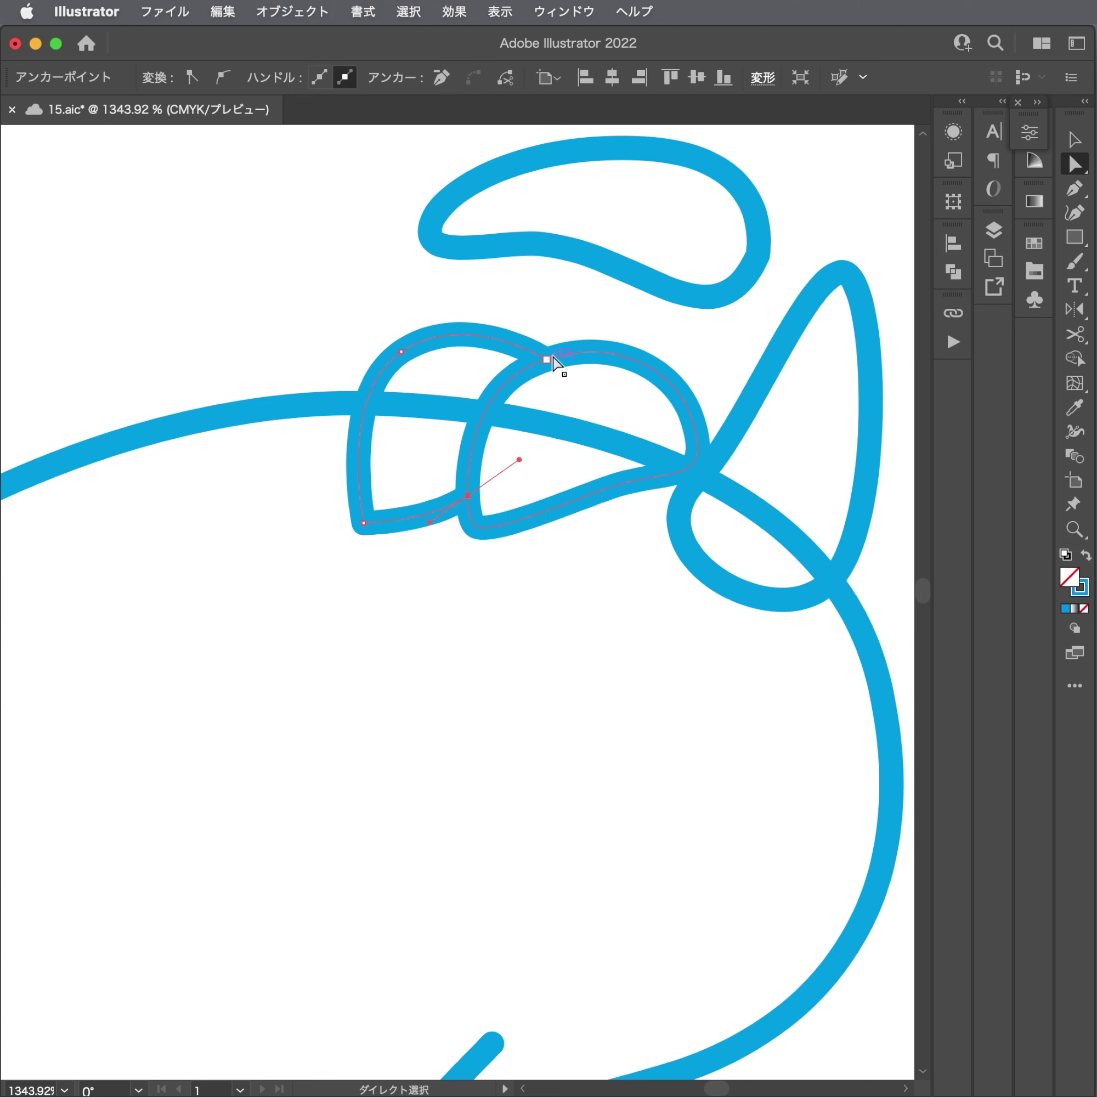
pyautogui.hotkey('shift', 'c')
pyautogui.moveTo(523, 343)
pyautogui.mouseDown()
pyautogui.moveTo(523, 320)
pyautogui.moveTo(453, 316)
pyautogui.mouseUp()
pyautogui.press('a')
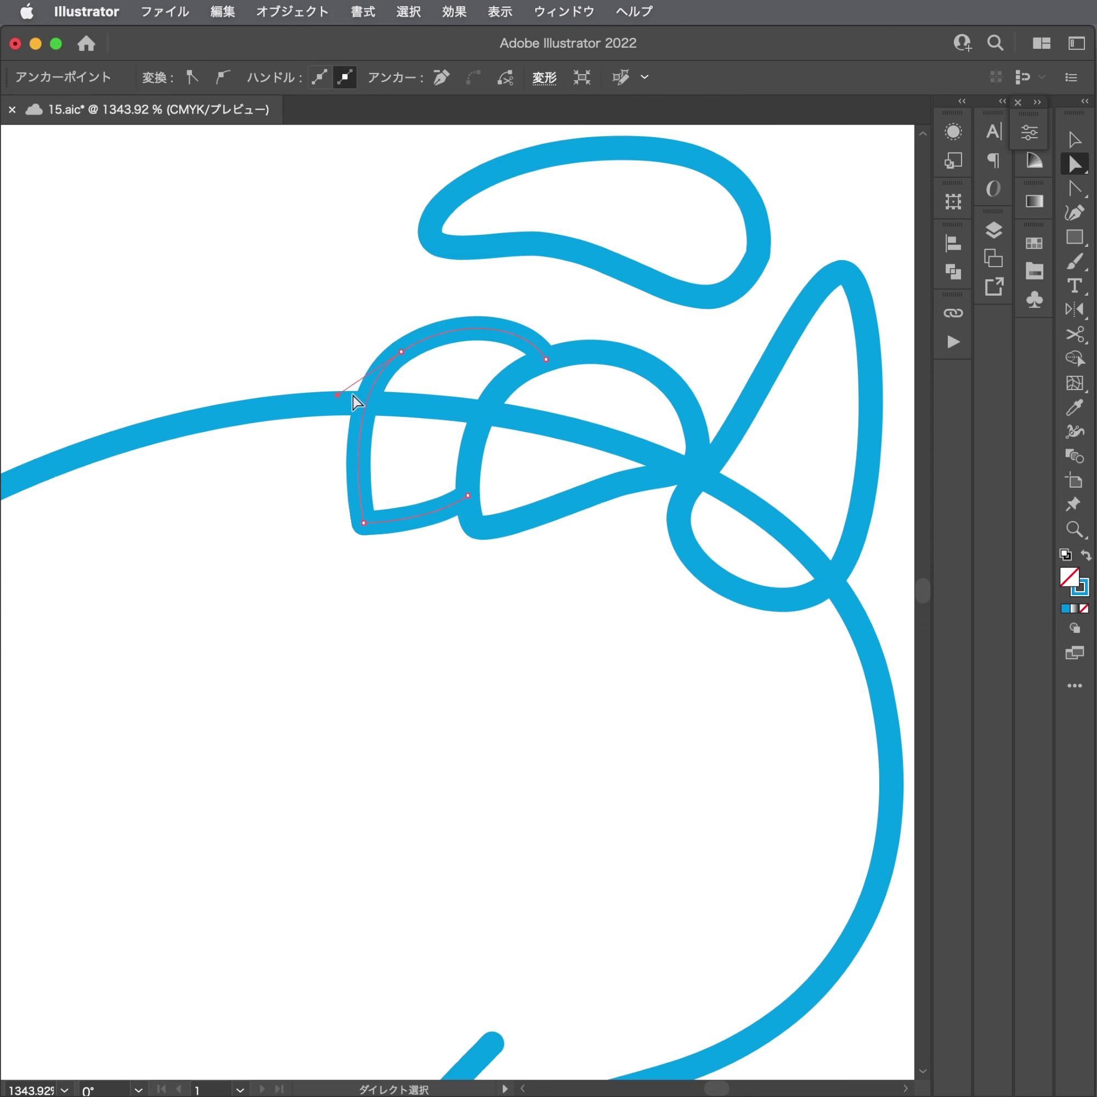
pyautogui.click(432, 316)
# Delete the stray bean-shaped loop floating above the hand.
pyautogui.click(576, 235)
pyautogui.press('Delete')
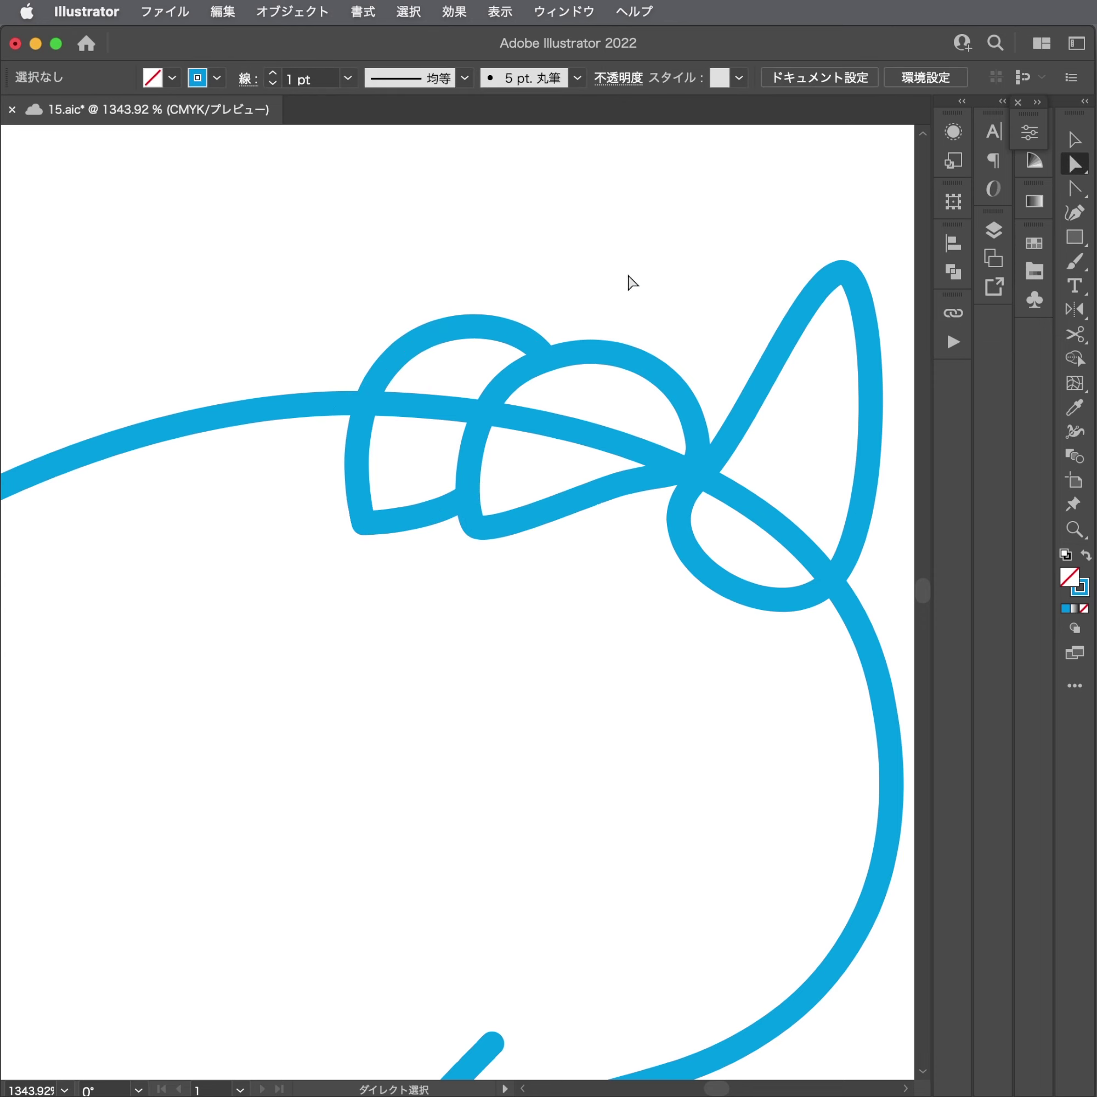
pyautogui.scroll(-5, 395, 426)
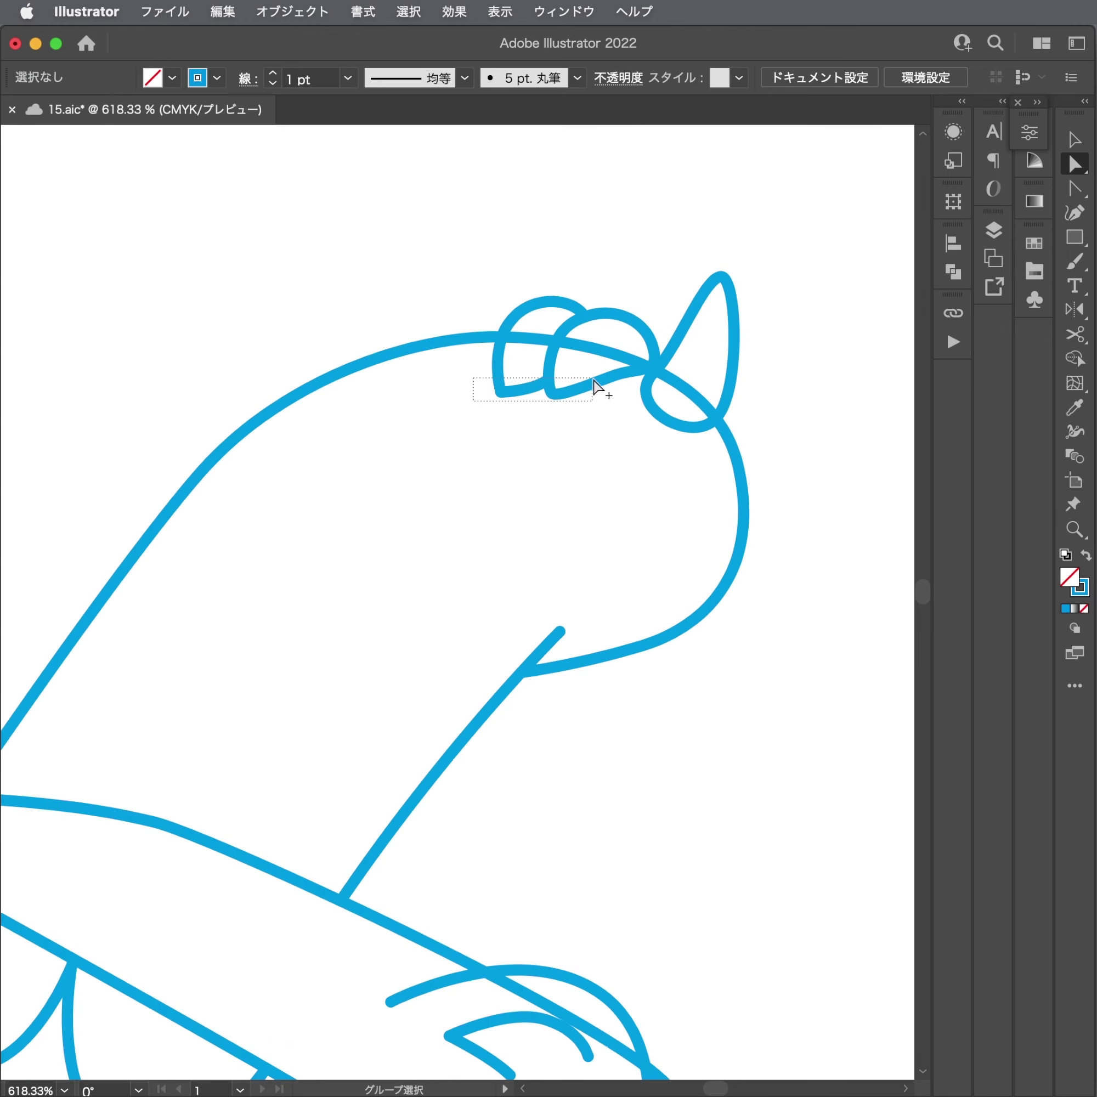
# Enlarge the finger loops slightly and shift them up and left.
pyautogui.moveTo(473, 401); pyautogui.dragTo(594, 380)
pyautogui.scroll(2, 673, 377)
pyautogui.click(502, 397)
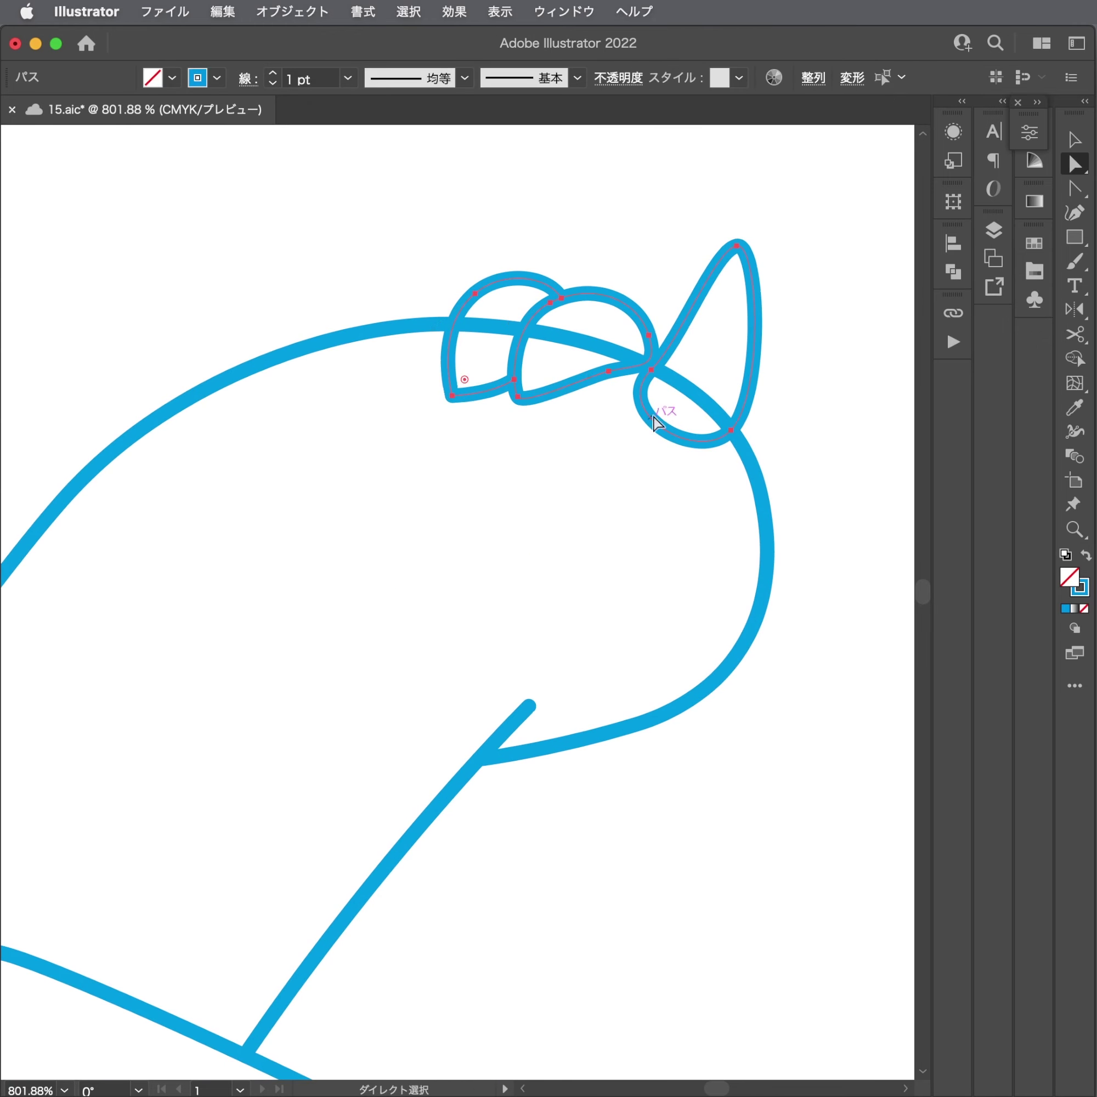
pyautogui.press('v')
pyautogui.moveTo(446, 447); pyautogui.dragTo(379, 485)
pyautogui.press('a')
pyautogui.moveTo(693, 490); pyautogui.dragTo(688, 455)
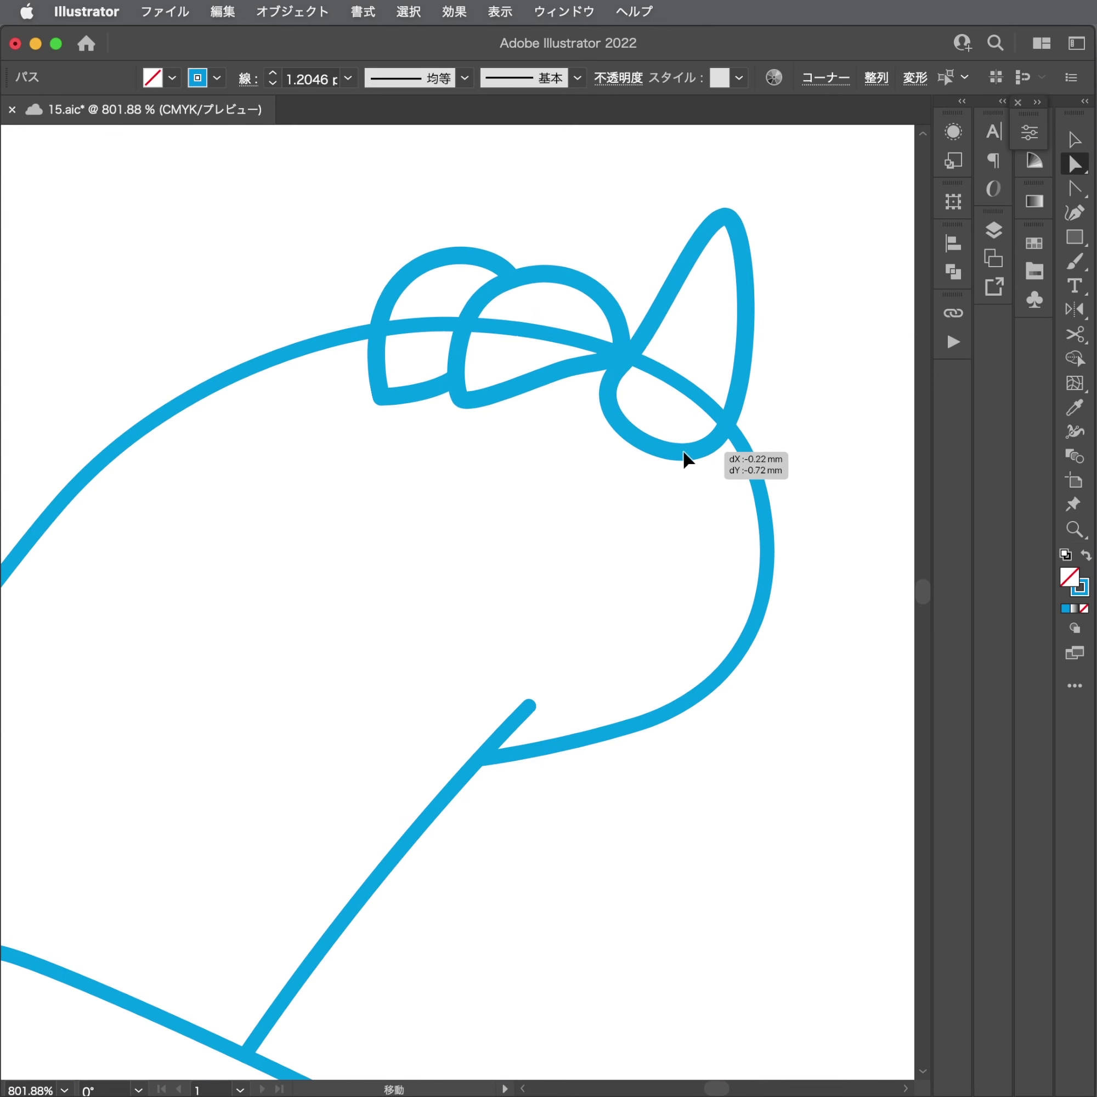
# Restore the fingers' 1 pt stroke with the Eyedropper, then deselect.
pyautogui.press('i')
pyautogui.click(759, 455)
pyautogui.press('a')
pyautogui.click(812, 465)
pyautogui.scroll(-10, 267, 551)
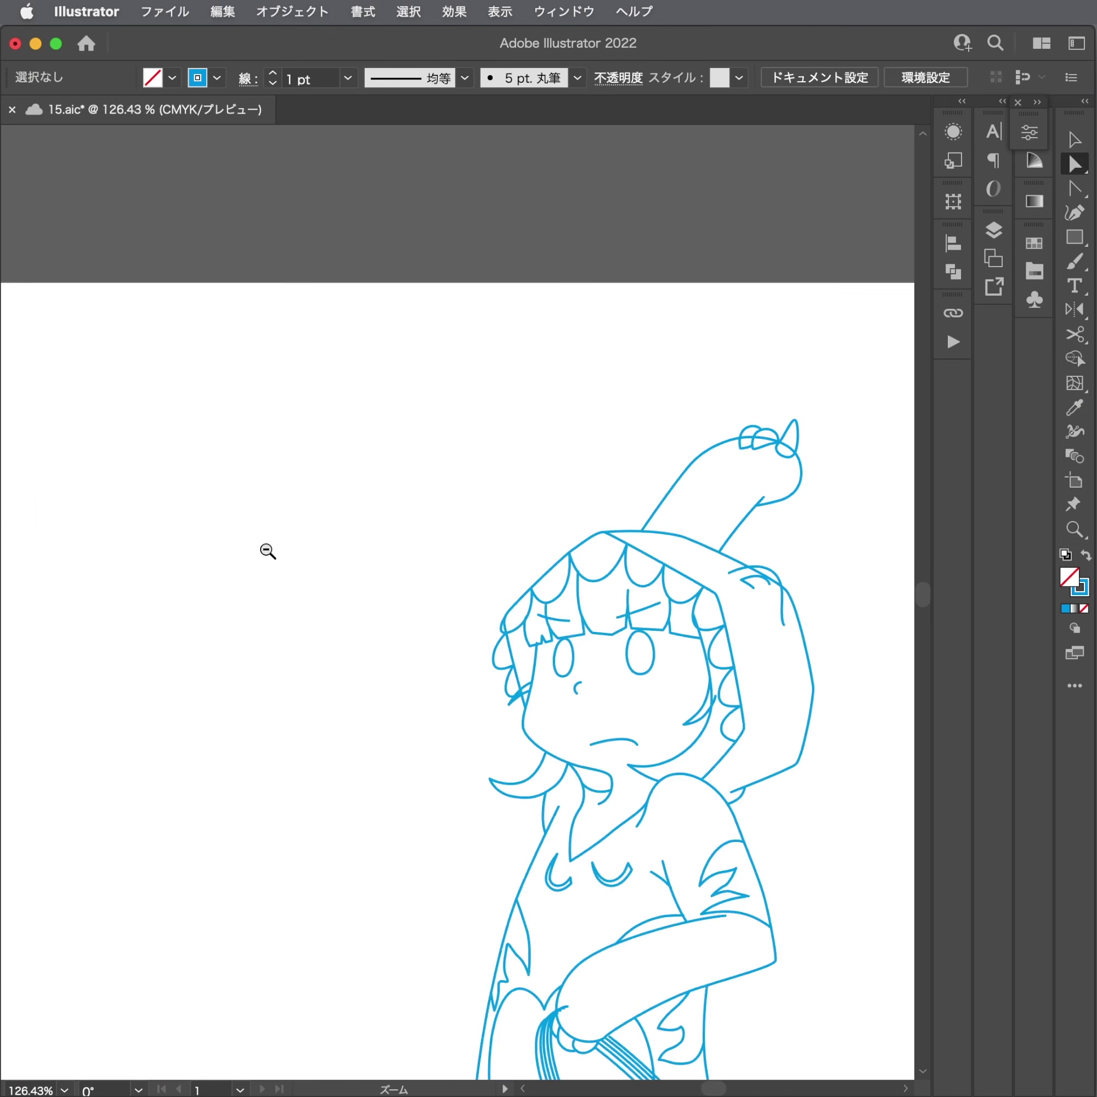
pyautogui.scroll(5, 567, 360)
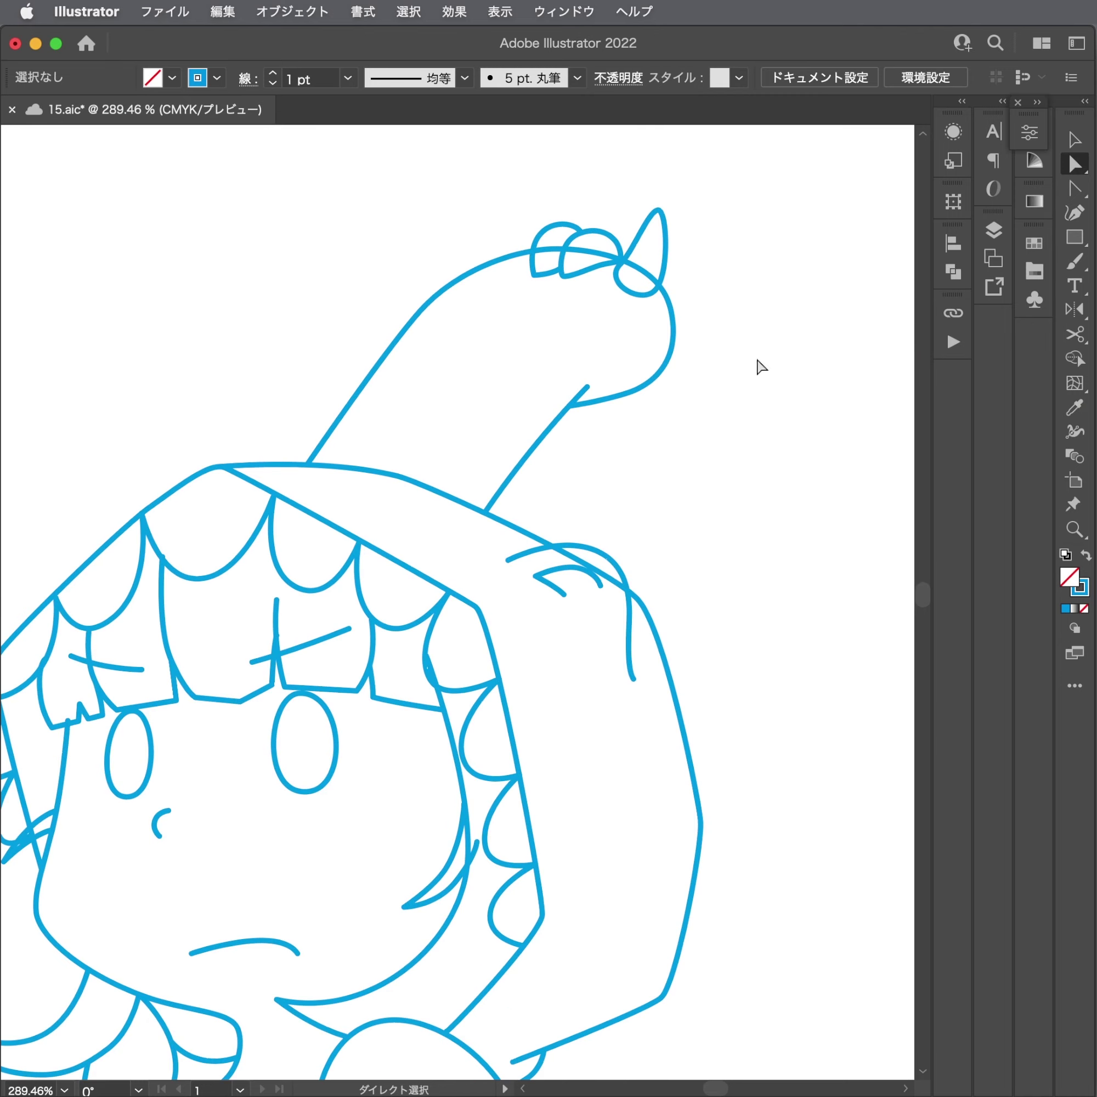
pyautogui.scroll(2, 524, 491)
# Adjust the hand's underside anchor, its handles, and the wrist corner point.
pyautogui.scroll(3, 698, 519)
pyautogui.click(631, 490)
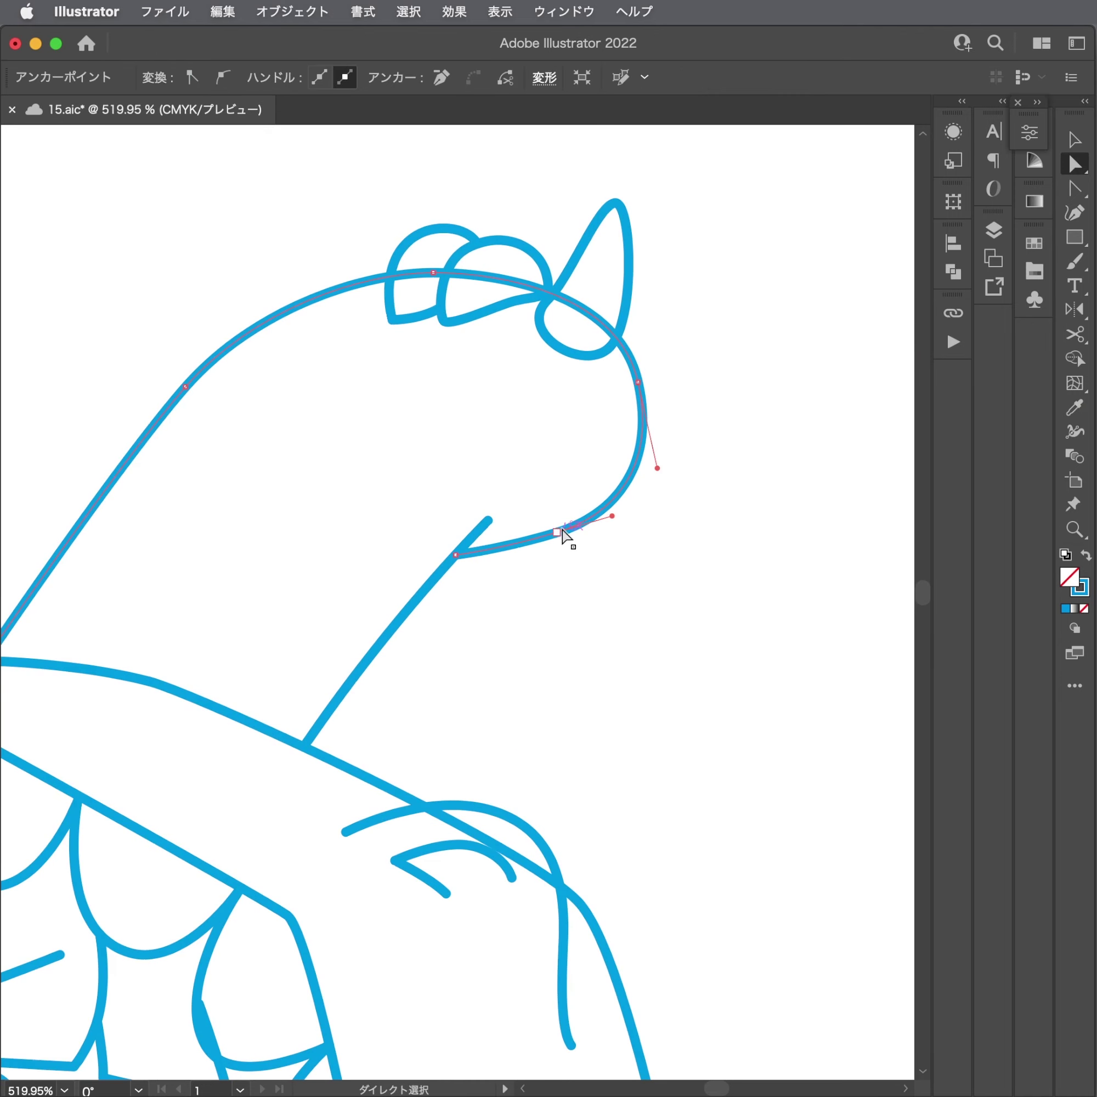
pyautogui.scroll(2, 565, 536)
pyautogui.moveTo(558, 531); pyautogui.dragTo(558, 516)
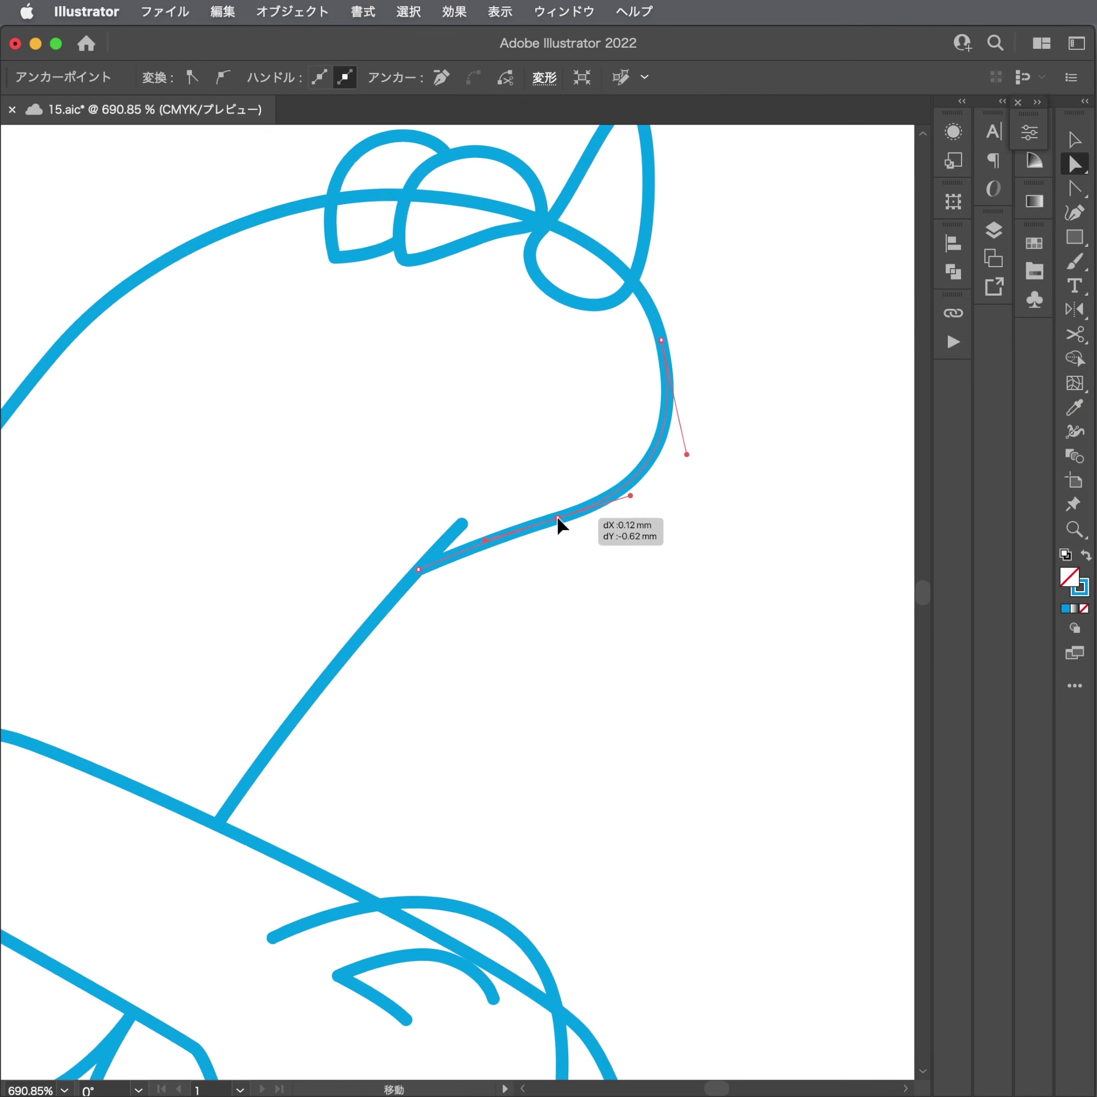
pyautogui.moveTo(631, 496); pyautogui.dragTo(643, 495)
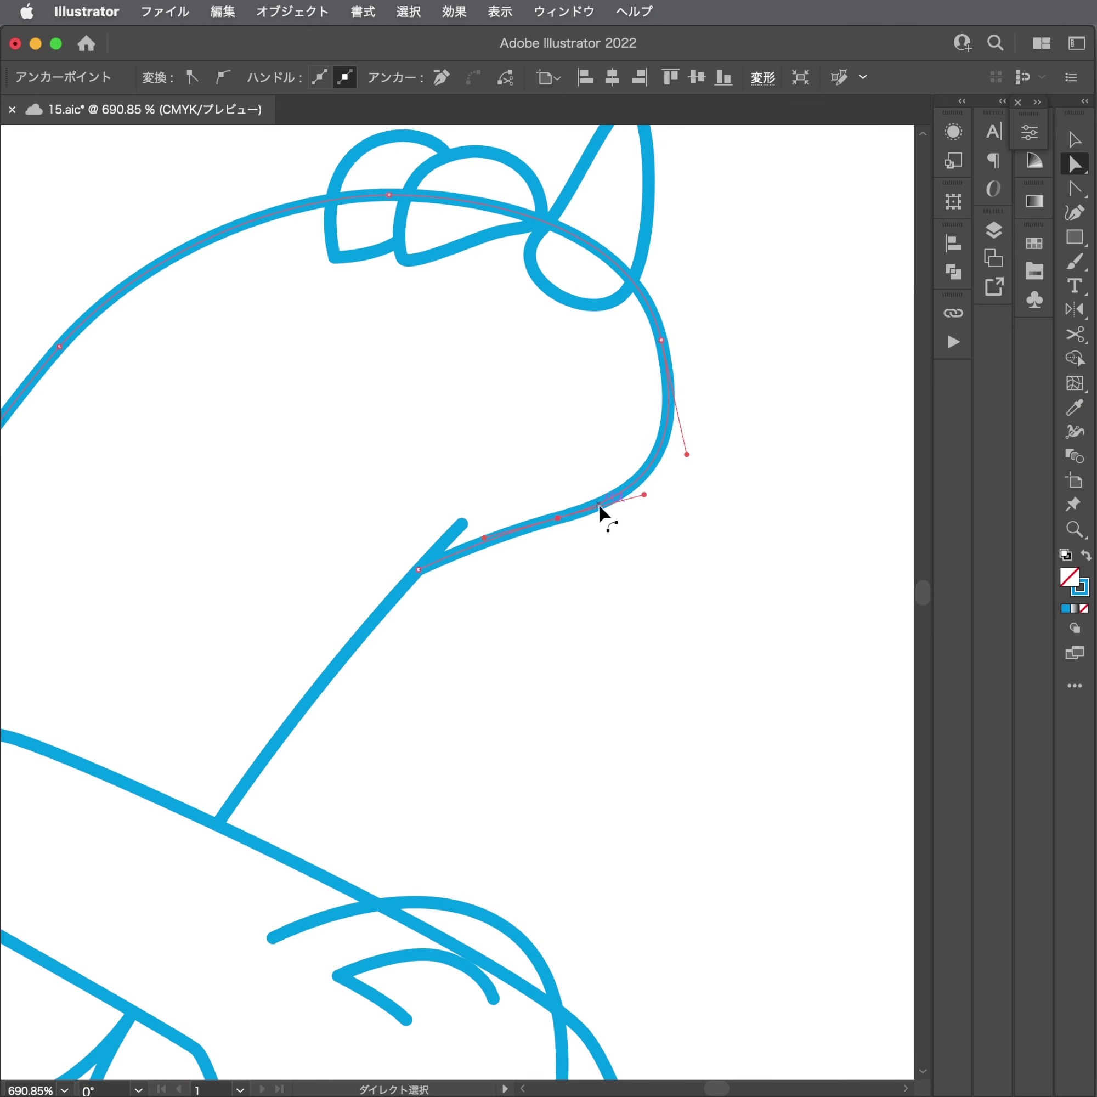
pyautogui.scroll(4, 573, 513)
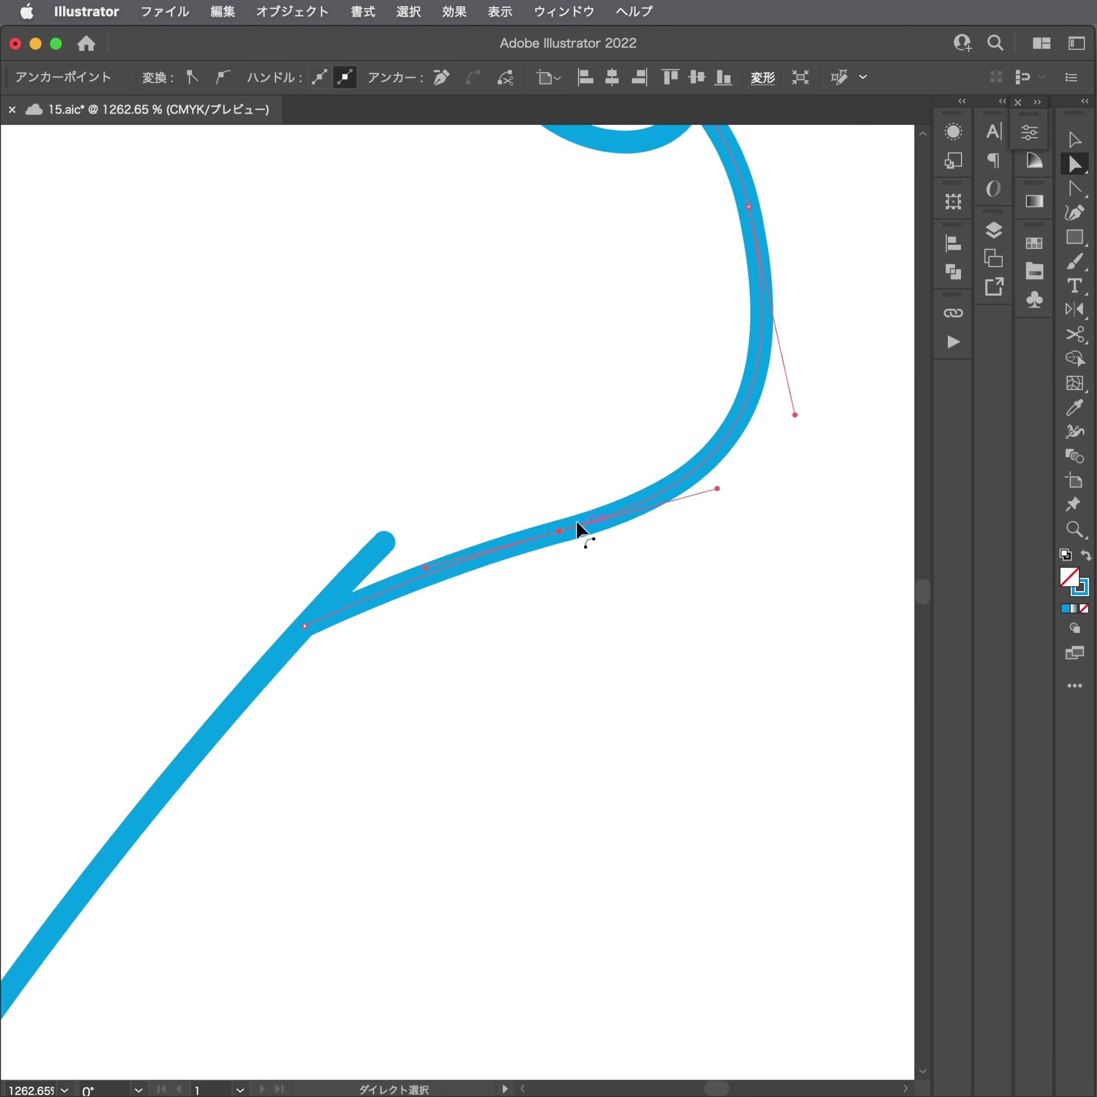
pyautogui.moveTo(558, 531); pyautogui.dragTo(563, 517)
pyautogui.moveTo(709, 480); pyautogui.dragTo(712, 470)
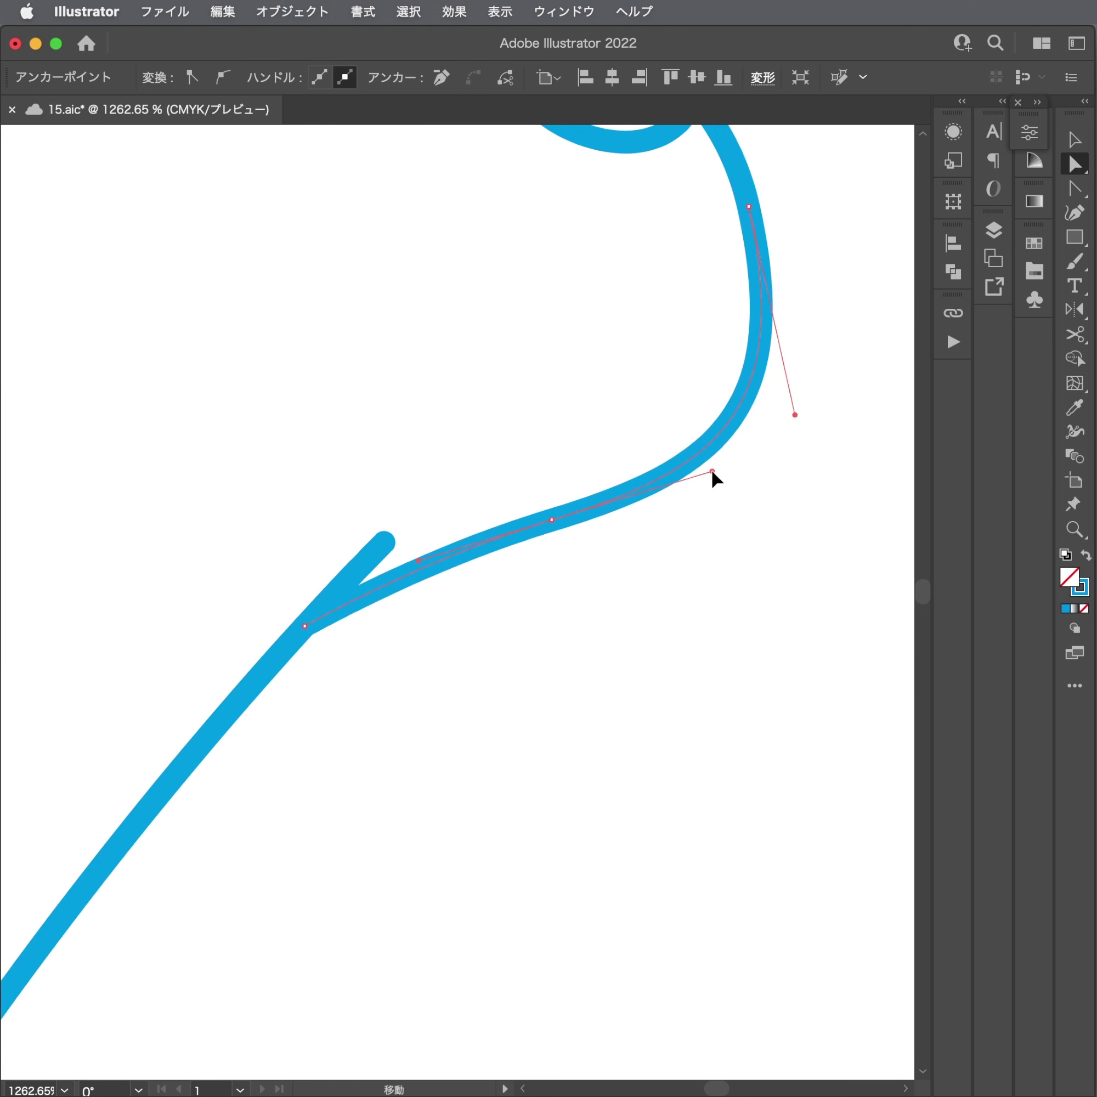
pyautogui.moveTo(299, 634); pyautogui.dragTo(277, 657)
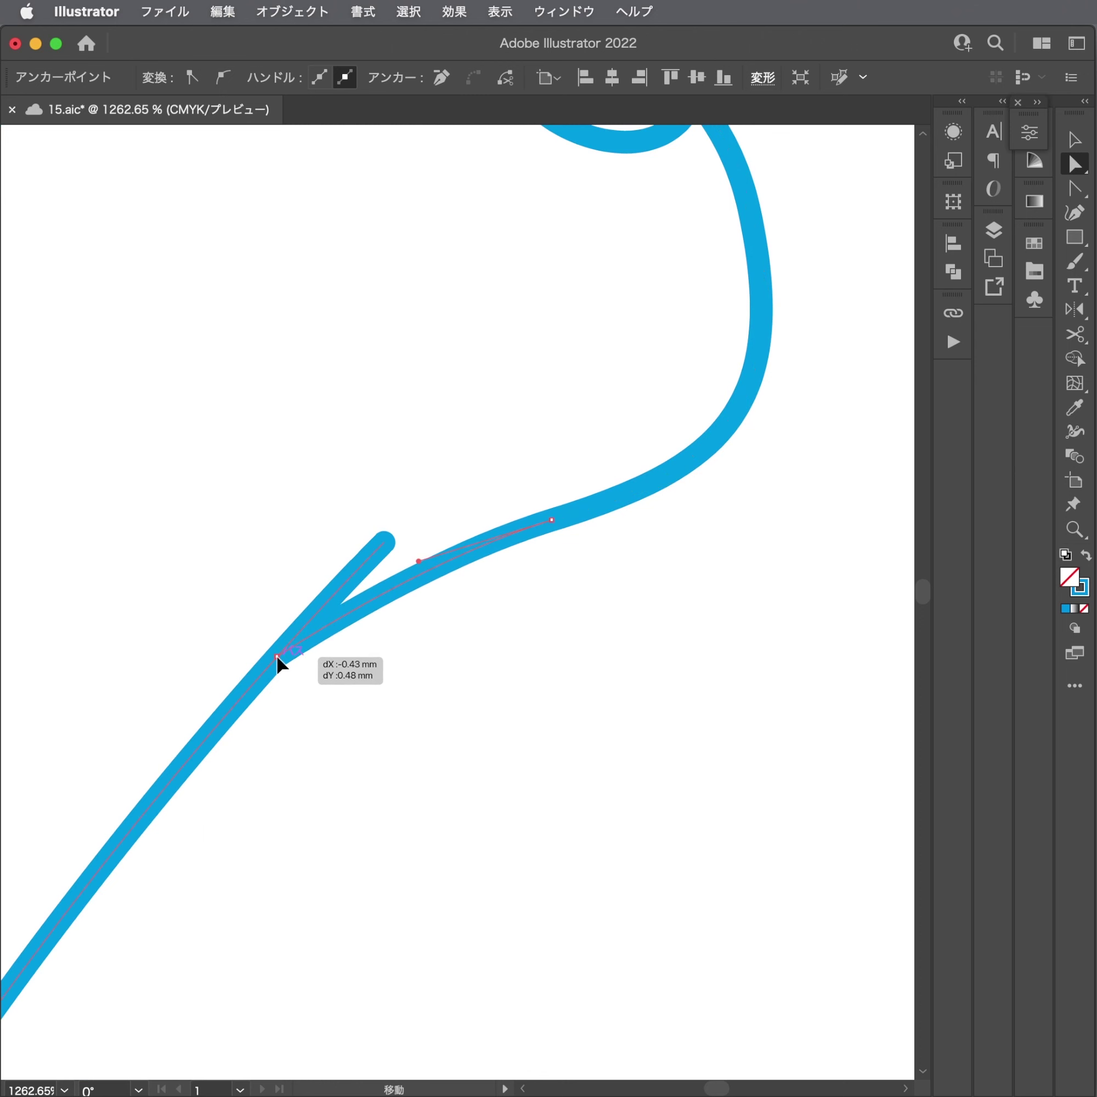
# Raise the point on the hand's right curve and straighten its handles.
pyautogui.press('space')
pyautogui.moveTo(575, 392); pyautogui.dragTo(535, 598)
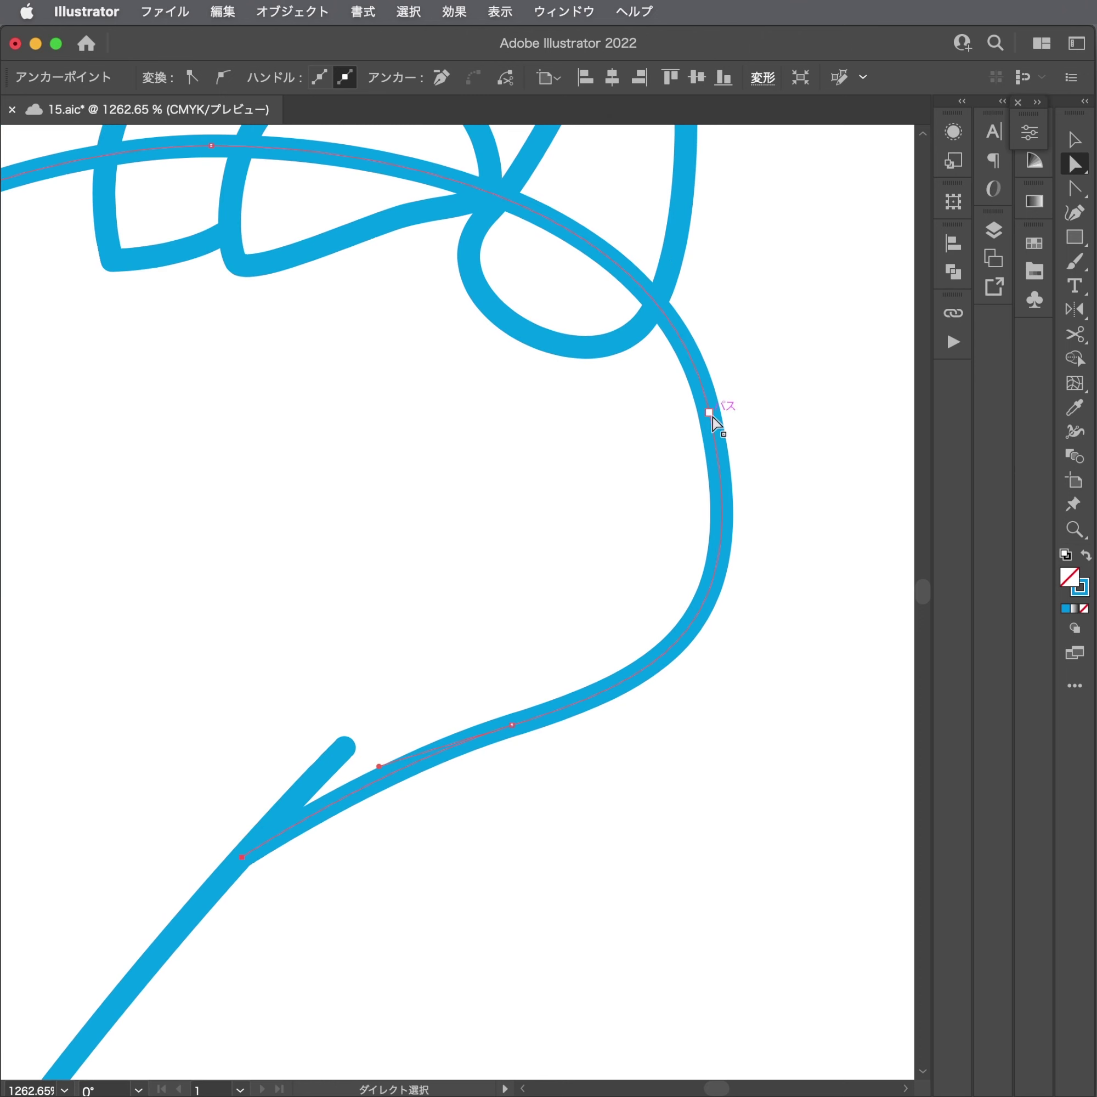
pyautogui.moveTo(717, 421); pyautogui.dragTo(718, 401)
pyautogui.moveTo(758, 601); pyautogui.dragTo(724, 562)
pyautogui.moveTo(575, 494); pyautogui.dragTo(764, 519)
pyautogui.scroll(-3, 766, 501)
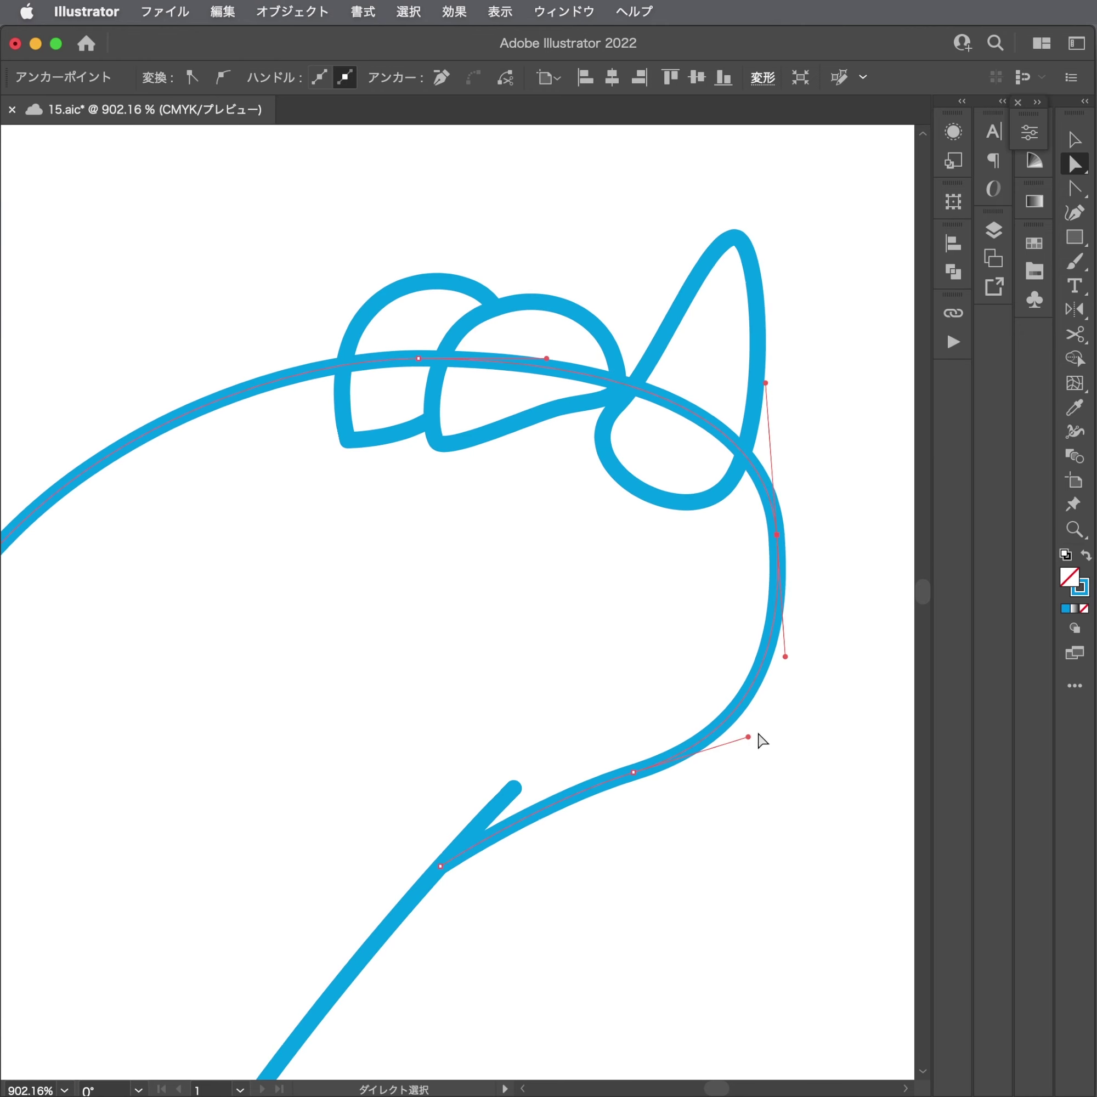
# Drag the wrist-curve handles on the raised arm to smooth it, then save the drawing.
pyautogui.moveTo(746, 734); pyautogui.dragTo(757, 730)
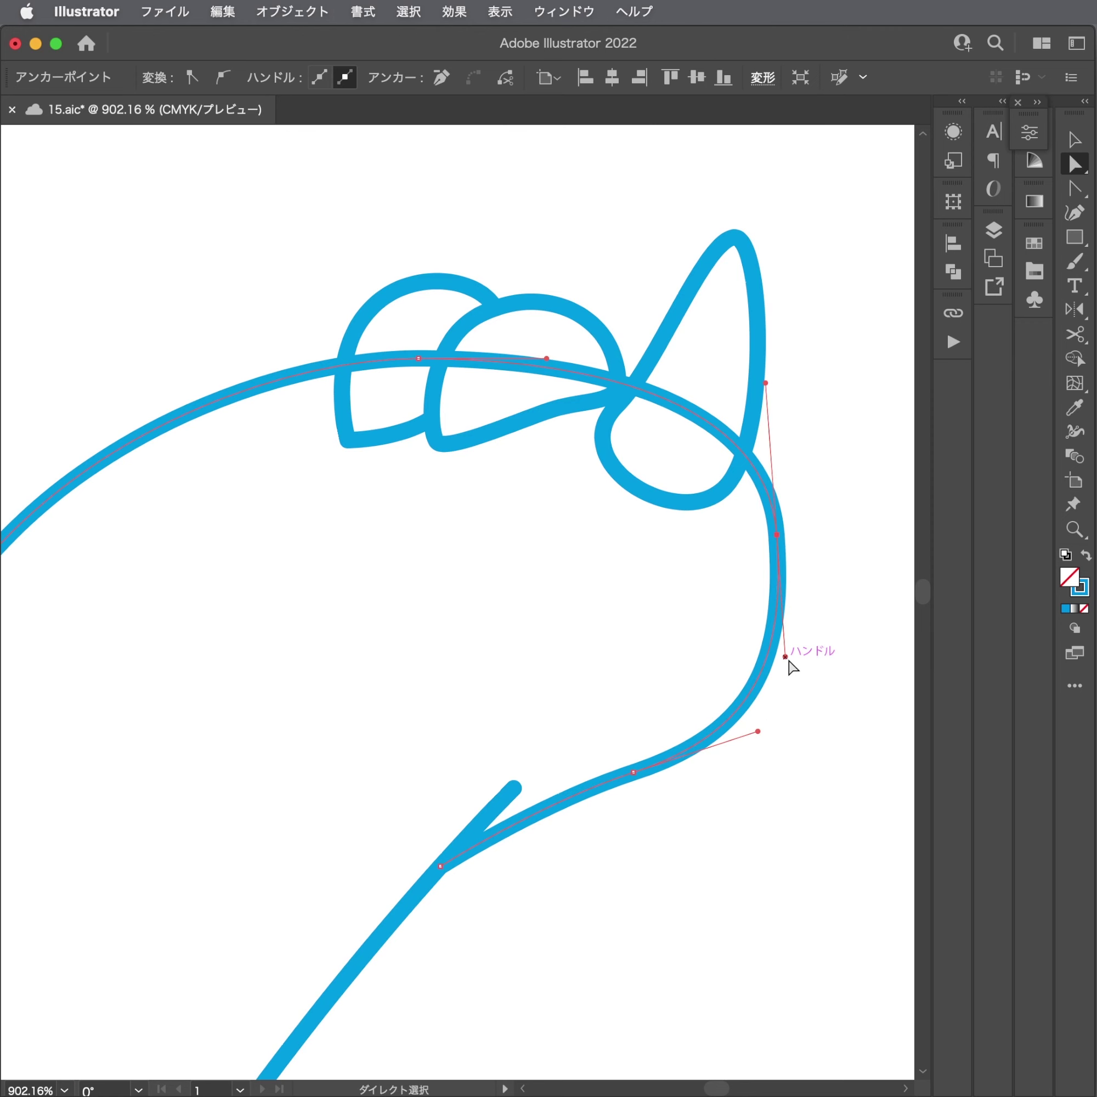
pyautogui.moveTo(786, 658); pyautogui.dragTo(798, 645)
pyautogui.click(661, 611)
pyautogui.moveTo(612, 600)
pyautogui.mouseDown()
pyautogui.moveTo(576, 509)
pyautogui.moveTo(679, 510)
pyautogui.mouseUp()
pyautogui.click(633, 471)
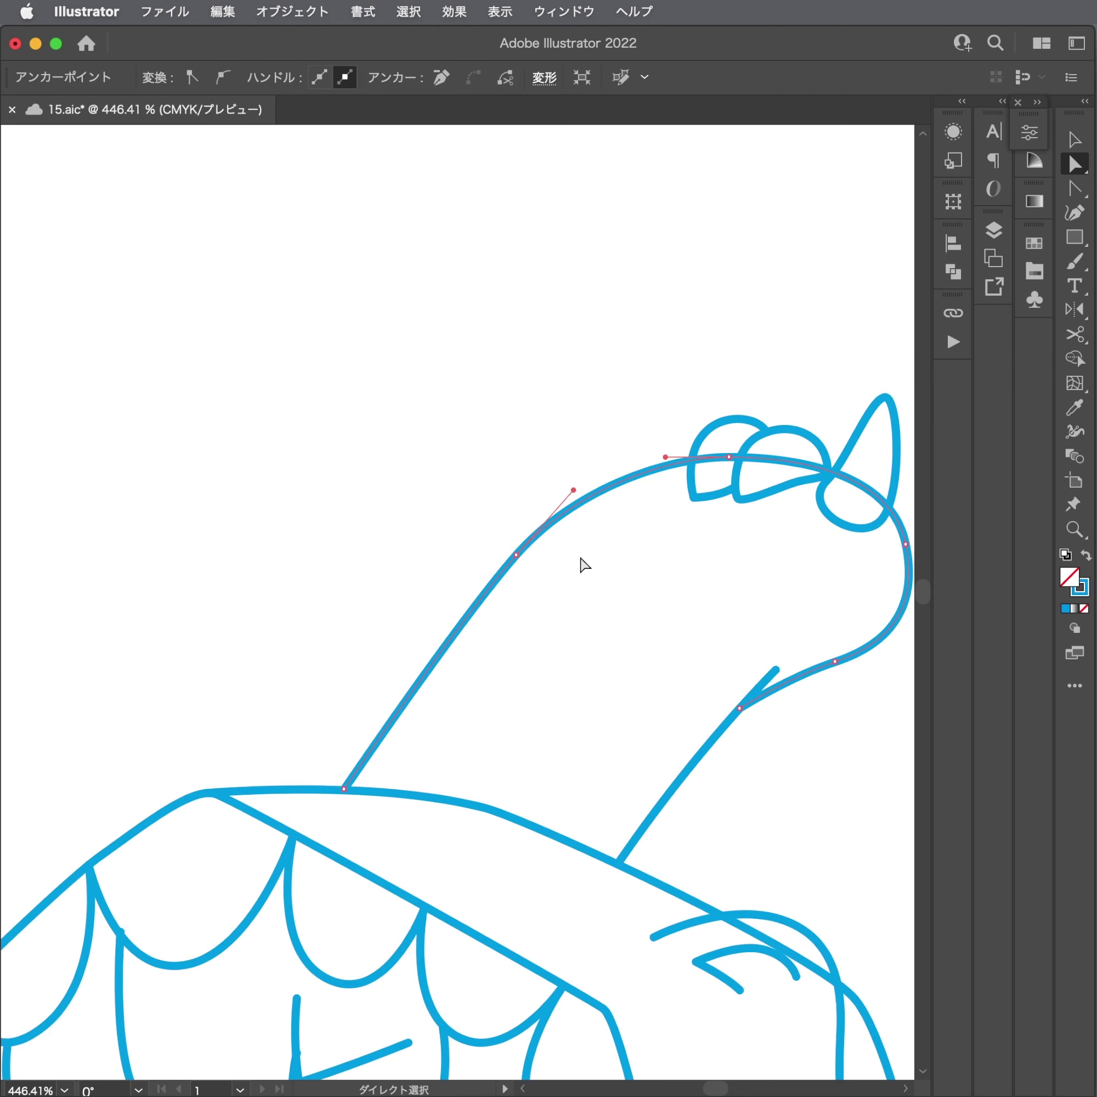
pyautogui.click(551, 466)
pyautogui.moveTo(550, 466); pyautogui.dragTo(201, 605)
pyautogui.press('super+s')
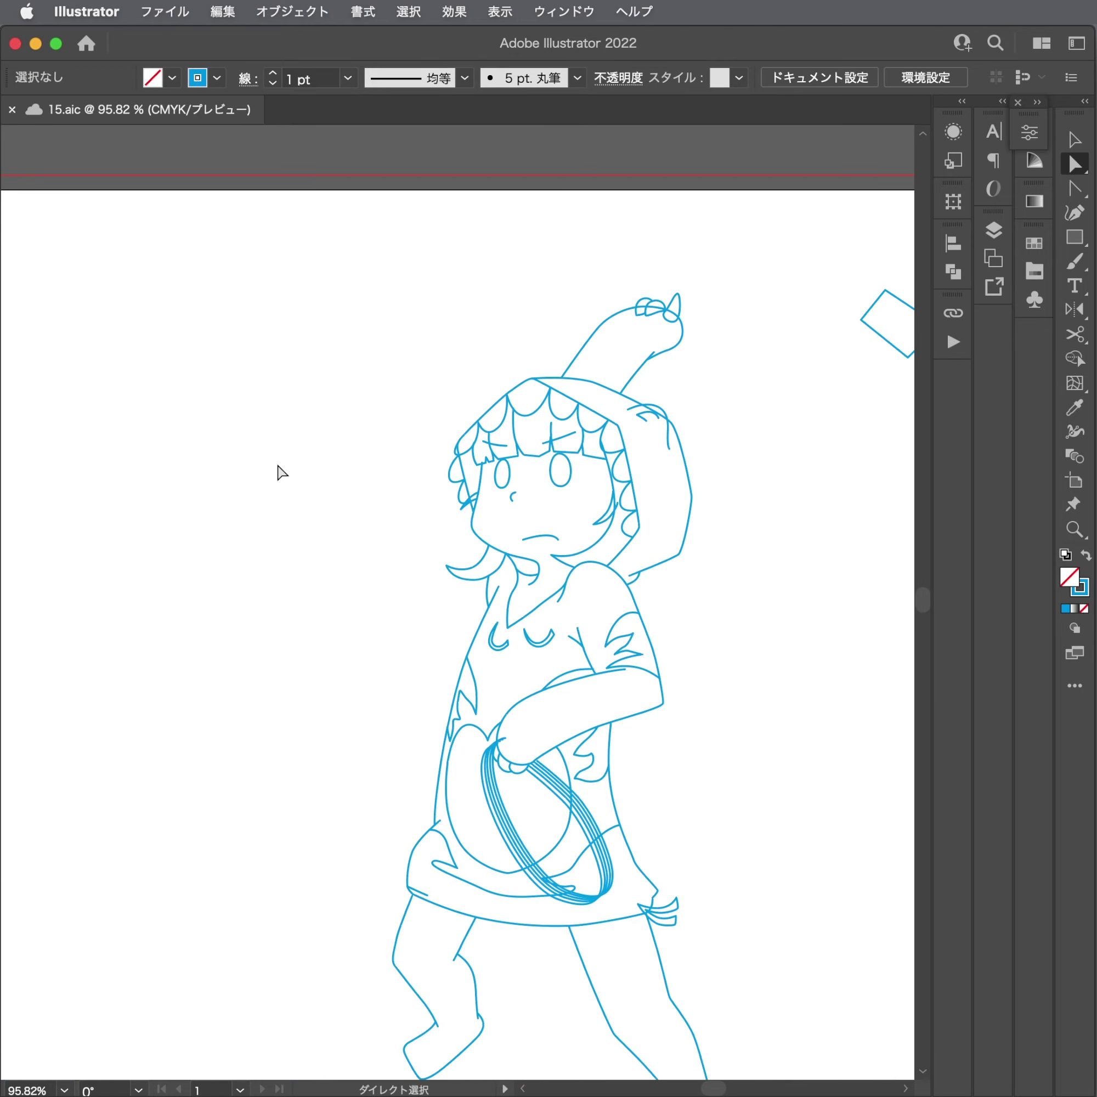
# Move the hood outline's anchors to reshape its upper-left edge and left corner.
pyautogui.moveTo(462, 404); pyautogui.dragTo(742, 400)
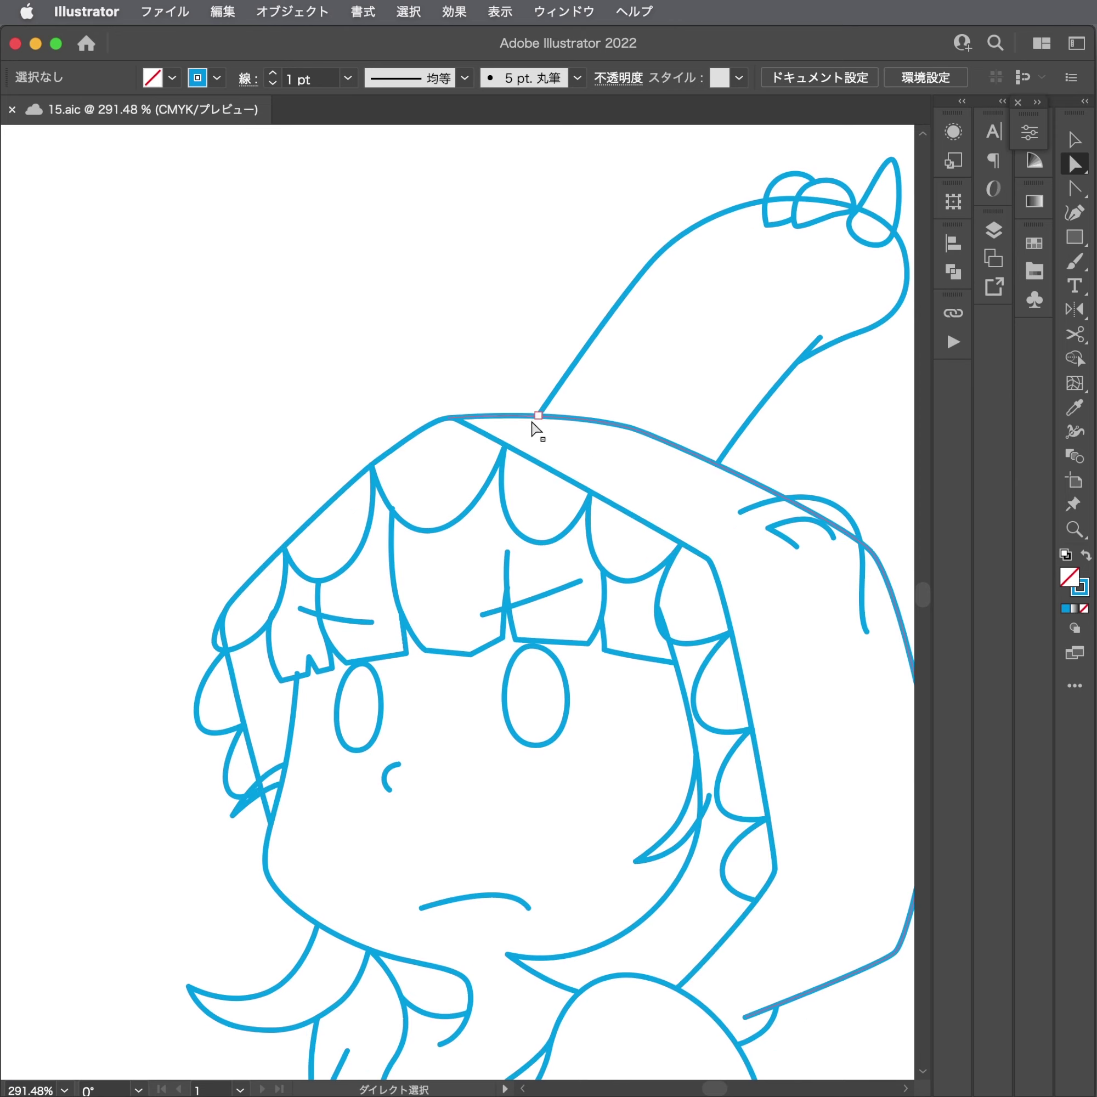
pyautogui.click(488, 444)
pyautogui.moveTo(380, 463); pyautogui.dragTo(350, 479)
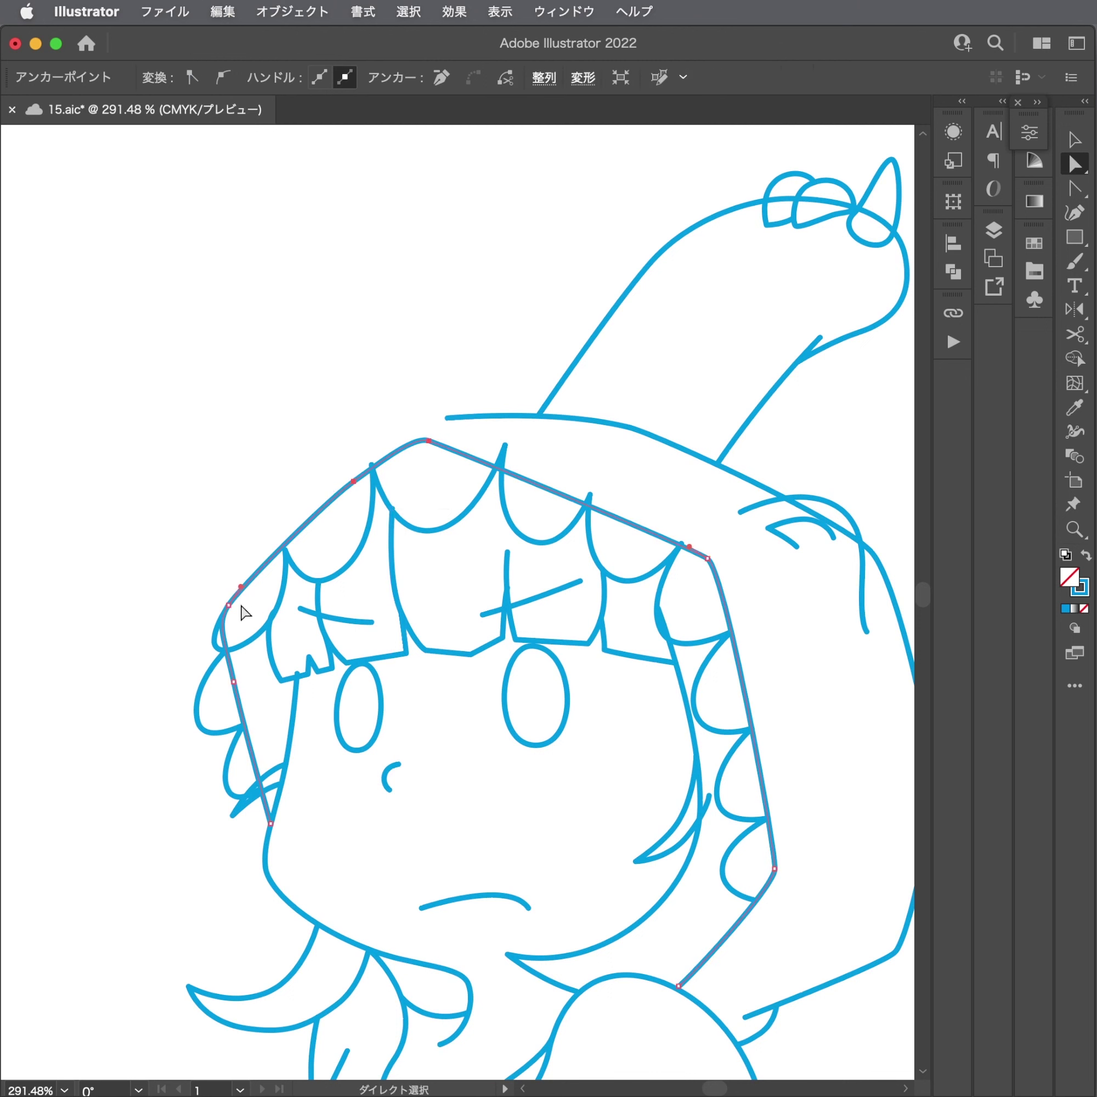
pyautogui.moveTo(239, 686); pyautogui.dragTo(241, 697)
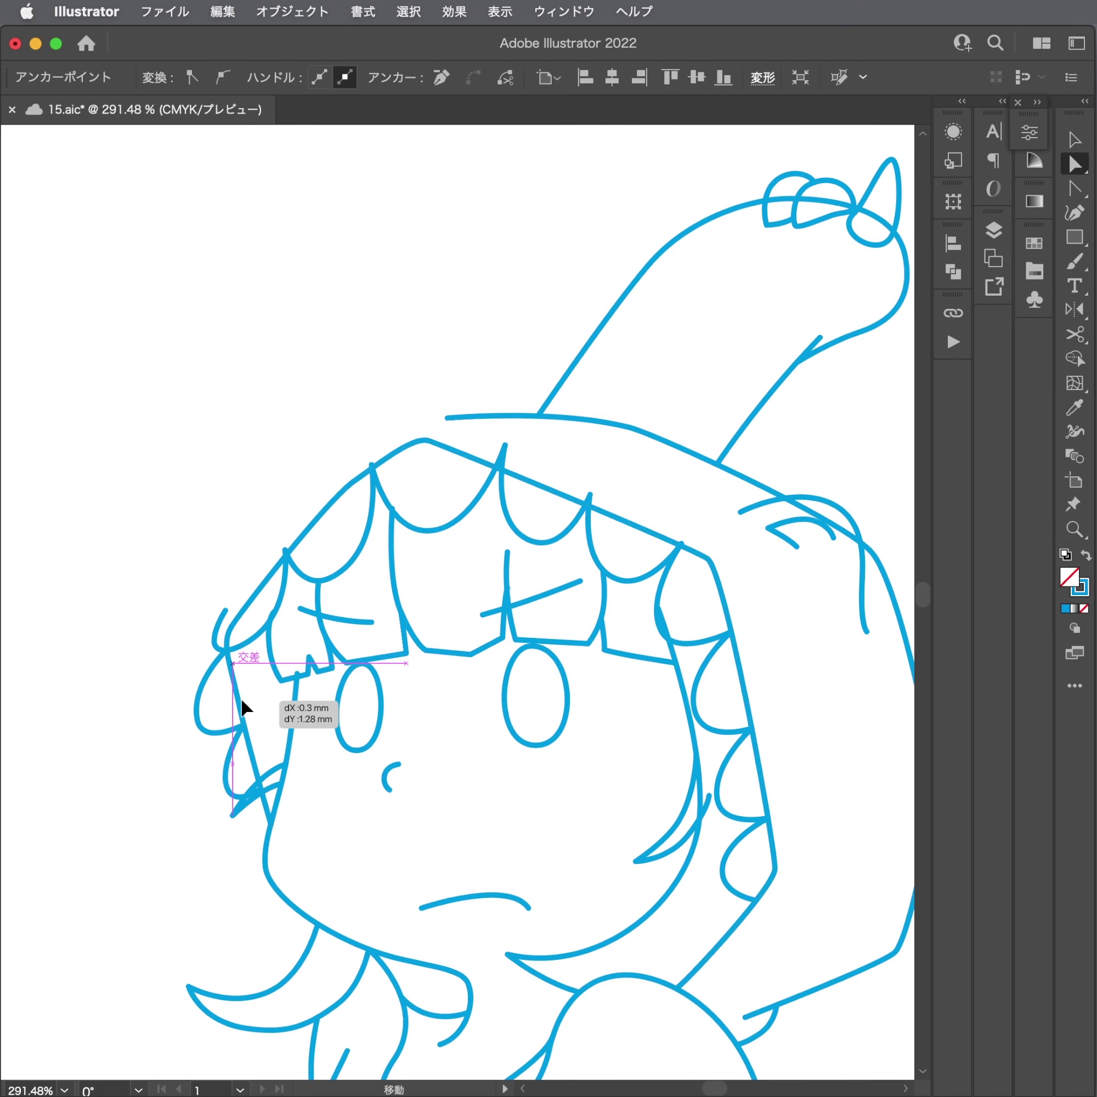
pyautogui.click(201, 541)
# Draw a smooth Pen curve from the hood's left edge to its top line.
pyautogui.press('p')
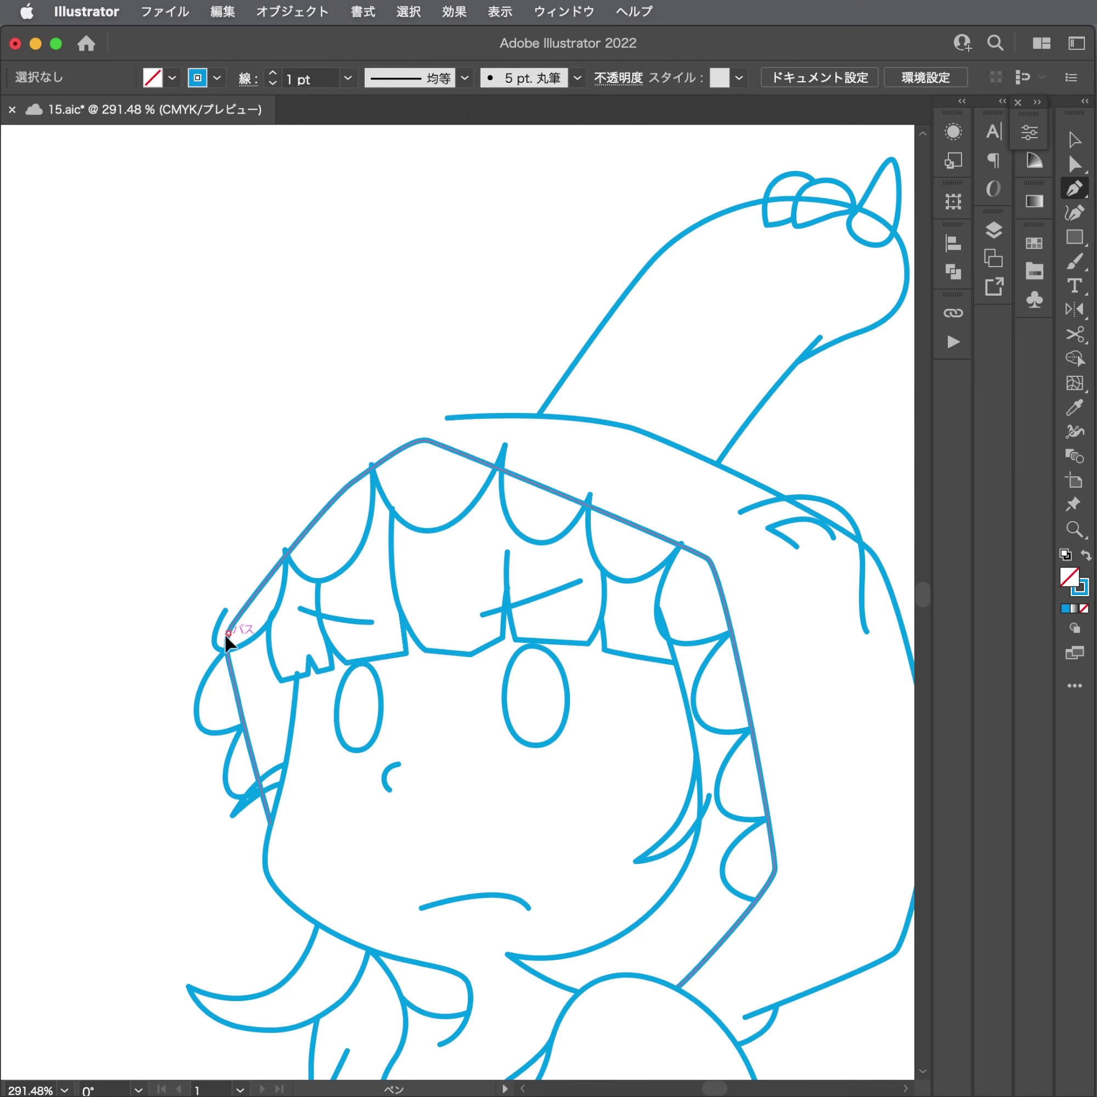
pyautogui.click(228, 633)
pyautogui.moveTo(310, 488); pyautogui.dragTo(365, 436)
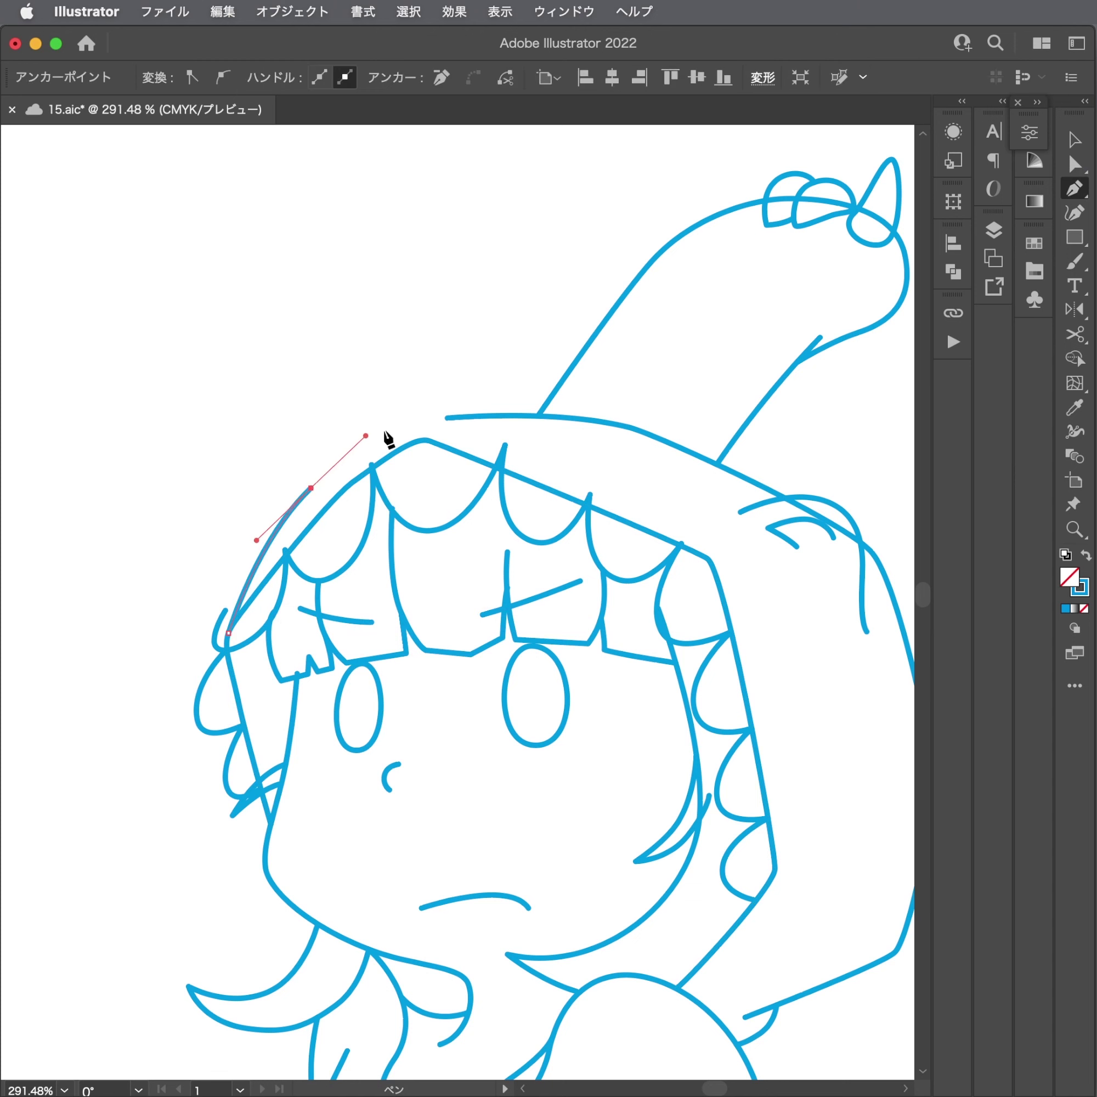
pyautogui.click(448, 418)
pyautogui.scroll(5, 431, 397)
# Refine the hood's top corner and the new curve's anchor so the arc flows smoothly.
pyautogui.press('a')
pyautogui.moveTo(476, 439)
pyautogui.mouseDown()
pyautogui.moveTo(422, 436)
pyautogui.moveTo(434, 431)
pyautogui.mouseUp()
pyautogui.hscroll(-5, 421, 460)
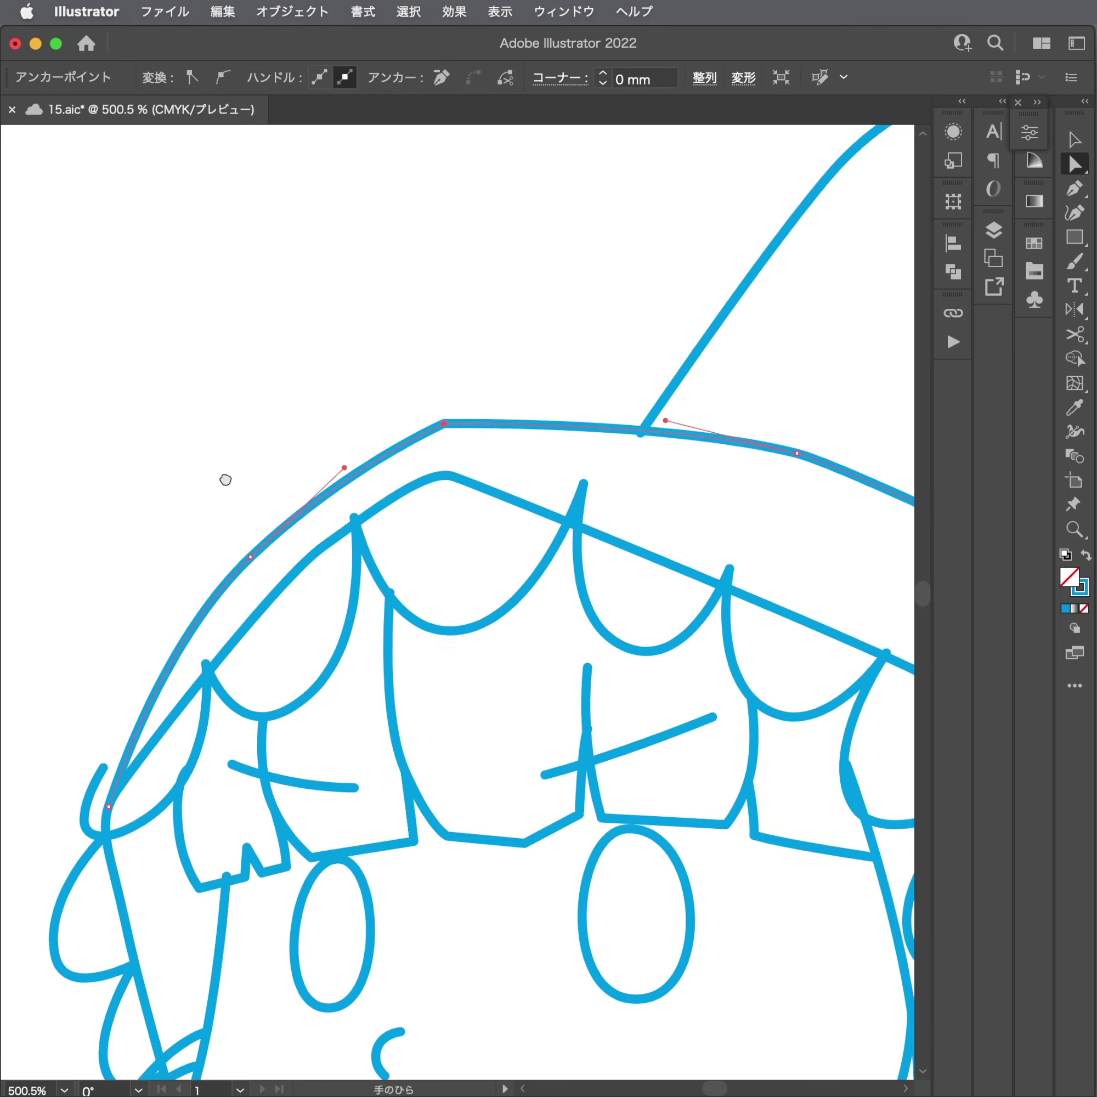
pyautogui.moveTo(403, 494); pyautogui.dragTo(407, 503)
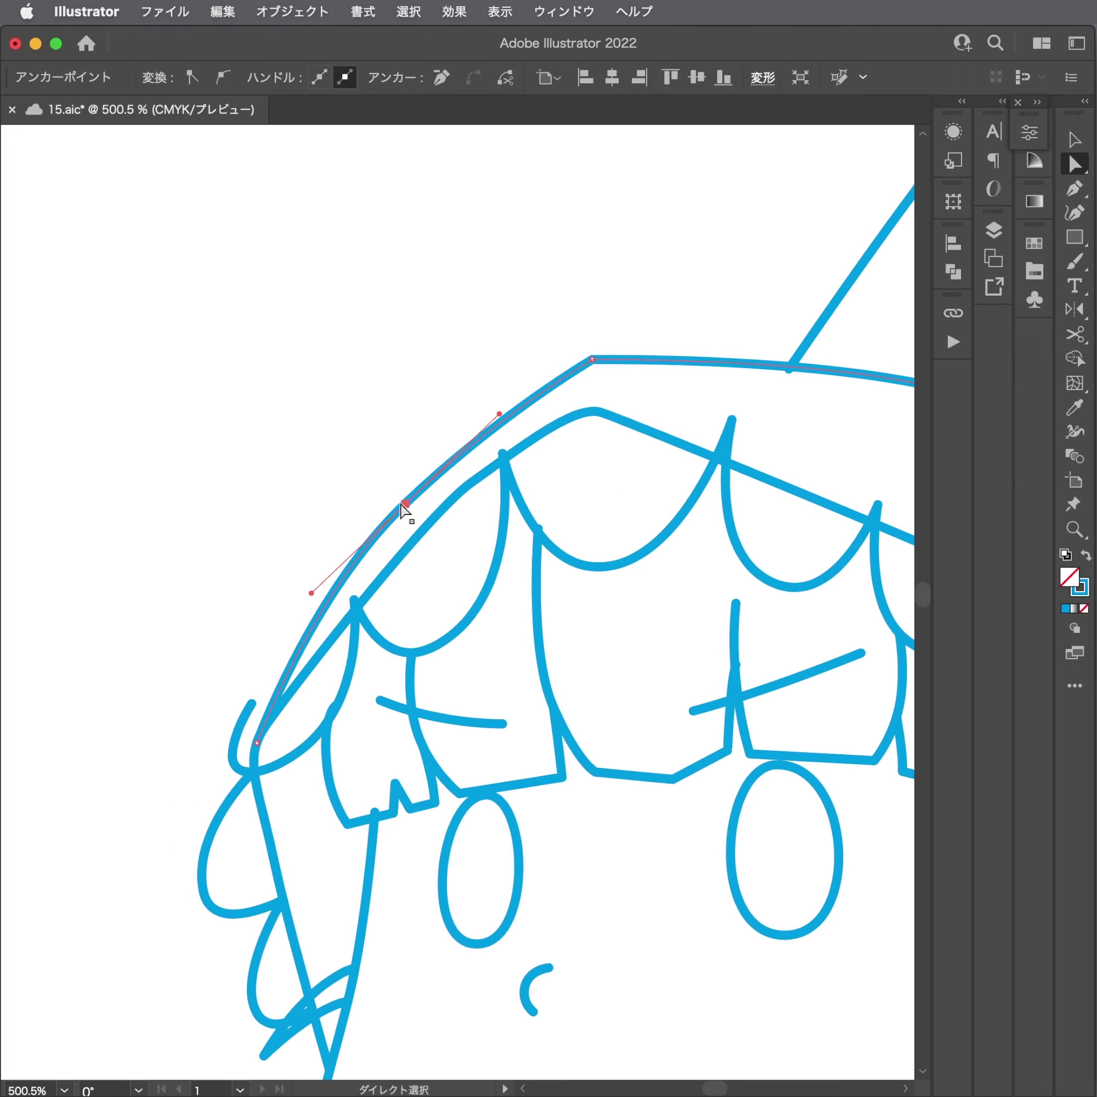
pyautogui.click(289, 587)
pyautogui.moveTo(498, 509); pyautogui.dragTo(305, 565)
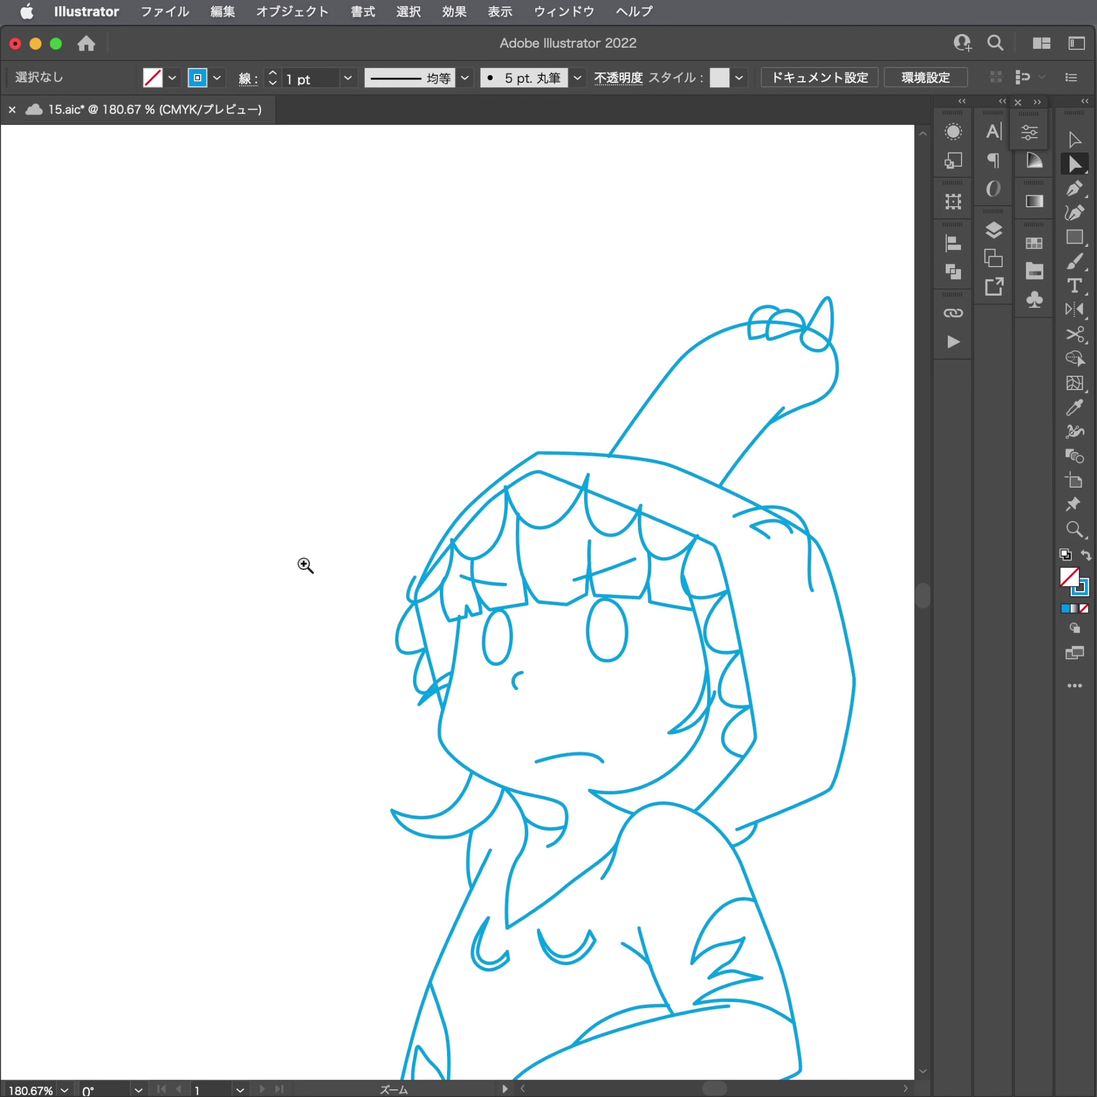
# Pull the bangs' spike points down onto the inner hood line.
pyautogui.moveTo(599, 488); pyautogui.dragTo(503, 429)
pyautogui.scroll(3, 696, 372)
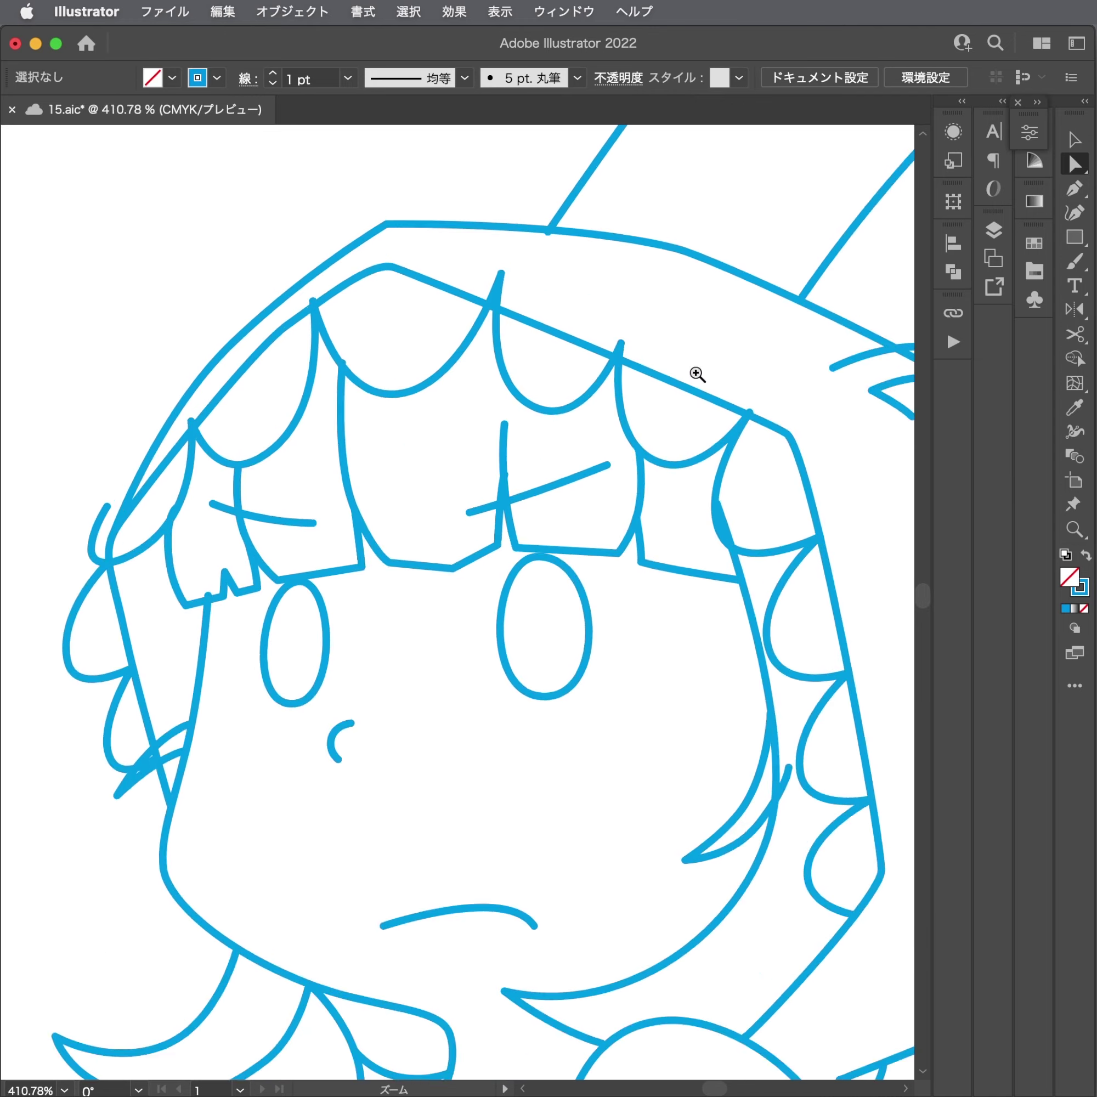
pyautogui.scroll(3, 502, 453)
pyautogui.scroll(2, 492, 373)
pyautogui.moveTo(486, 347); pyautogui.dragTo(441, 398)
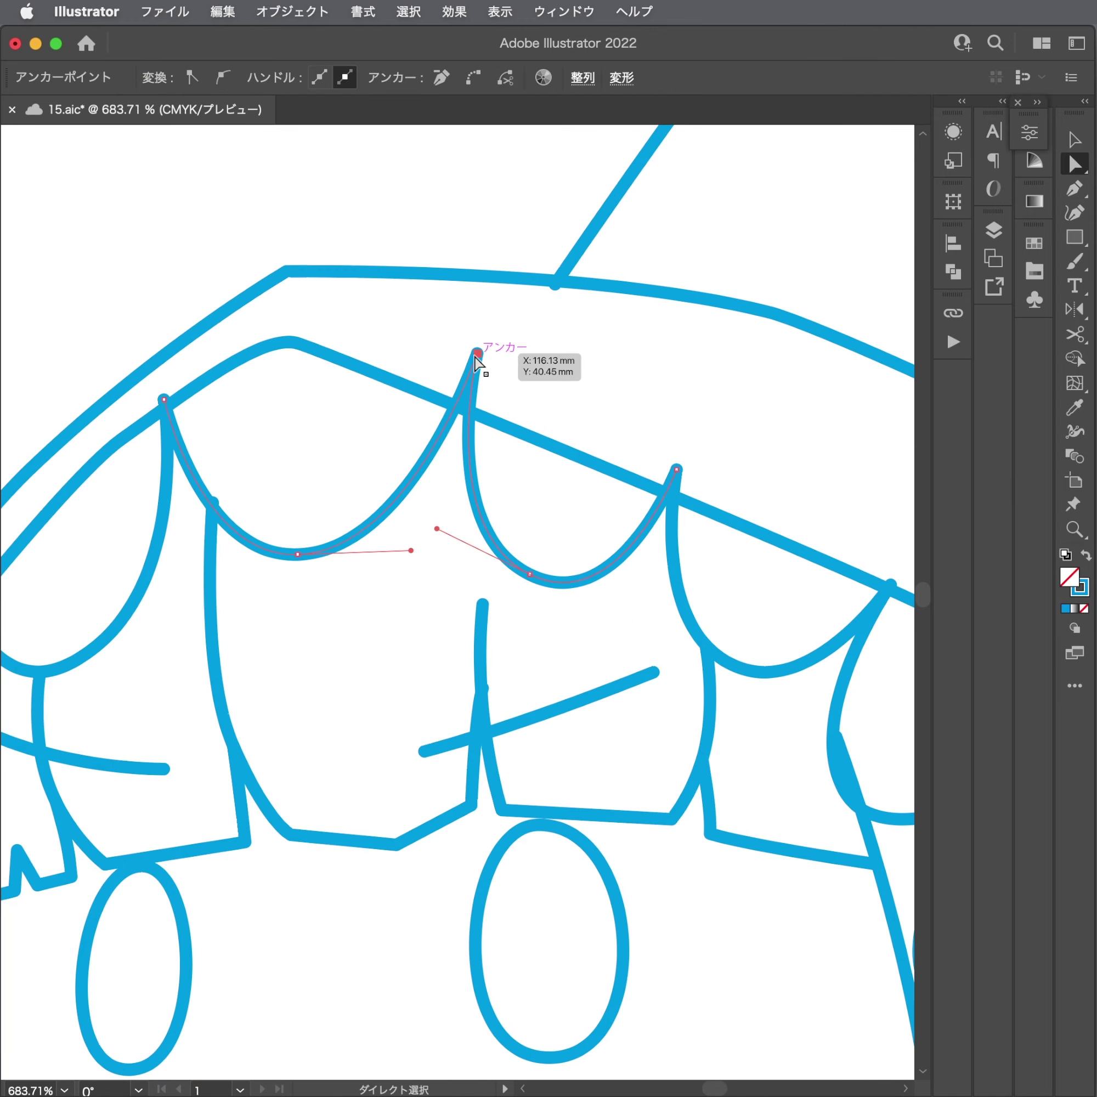
pyautogui.scroll(2, 442, 399)
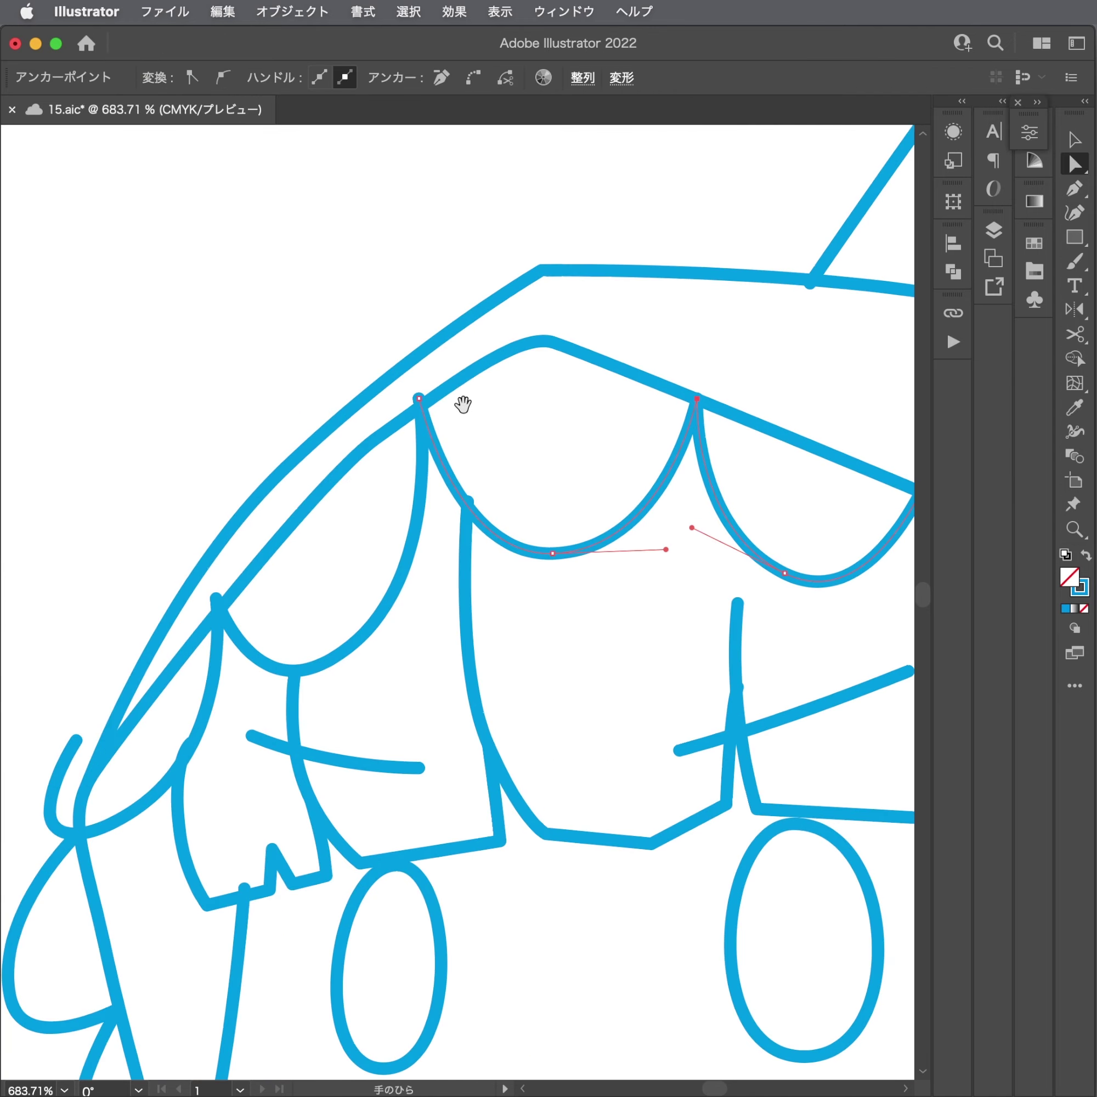
pyautogui.scroll(1, 460, 403)
pyautogui.moveTo(473, 406); pyautogui.dragTo(480, 410)
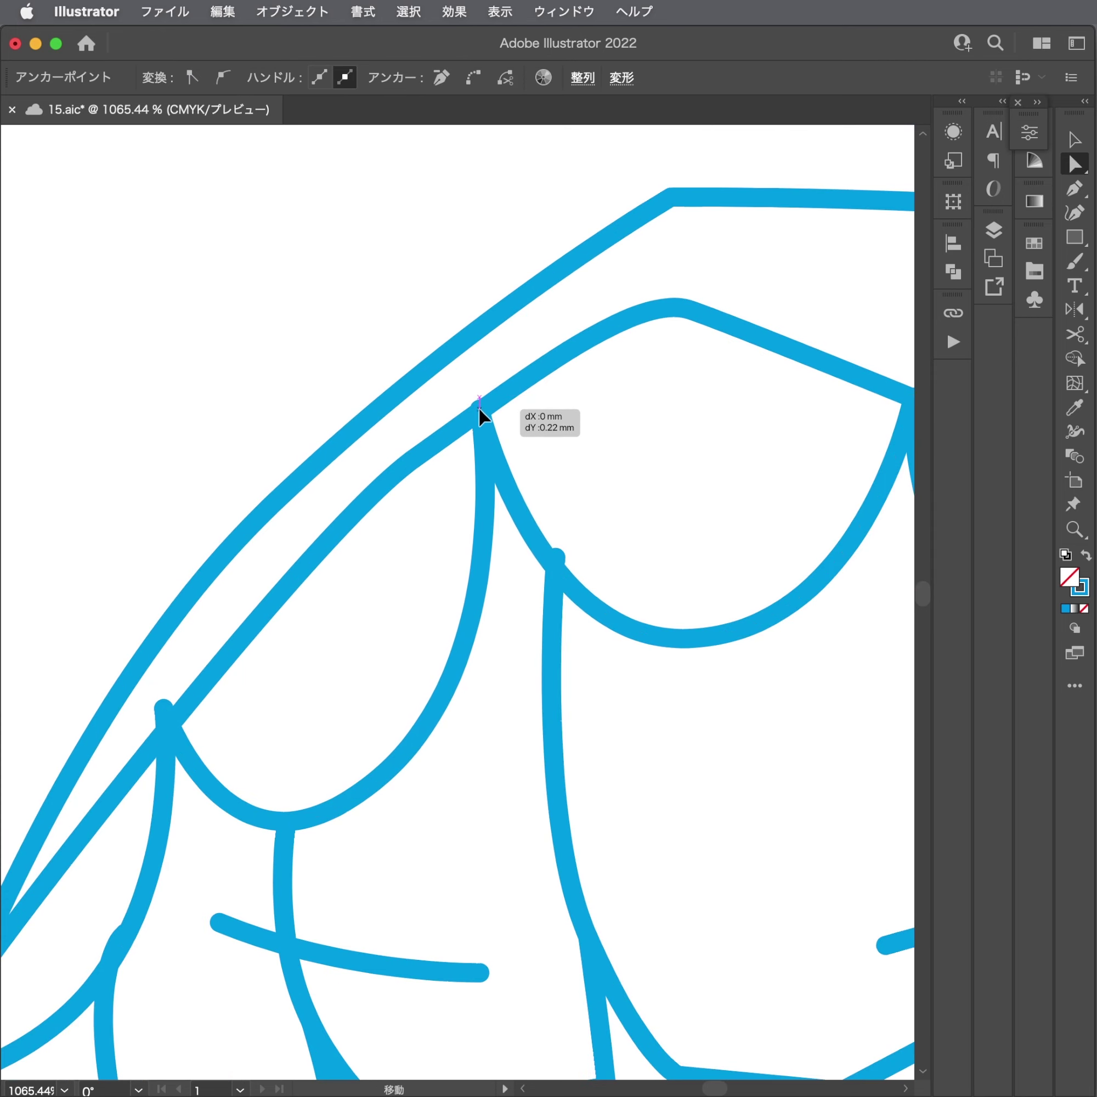
pyautogui.scroll(-3, 420, 505)
pyautogui.hscroll(-4, 419, 505)
pyautogui.scroll(-2, 420, 506)
pyautogui.hscroll(-2, 419, 505)
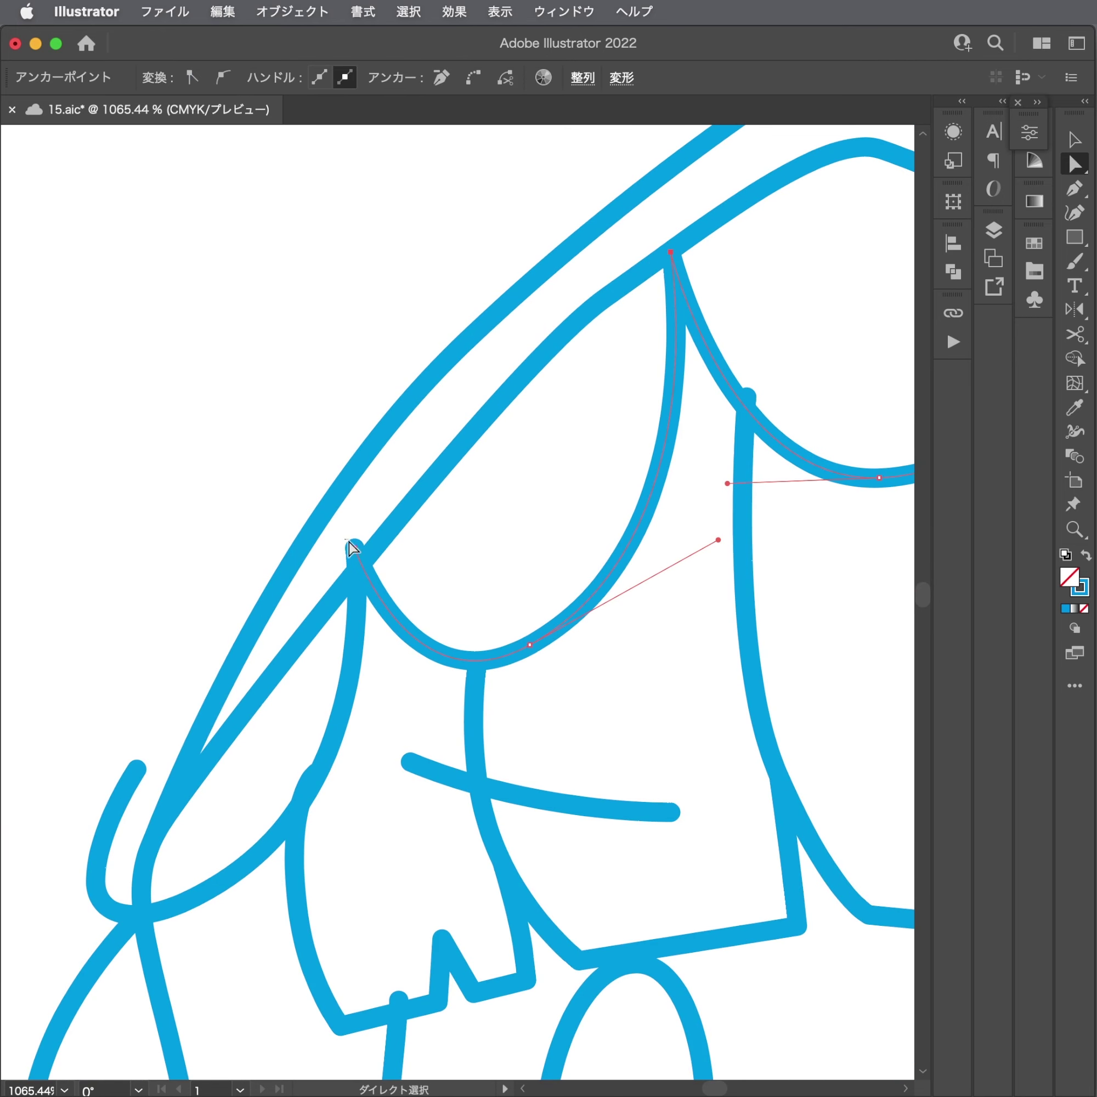
pyautogui.moveTo(349, 541); pyautogui.dragTo(369, 558)
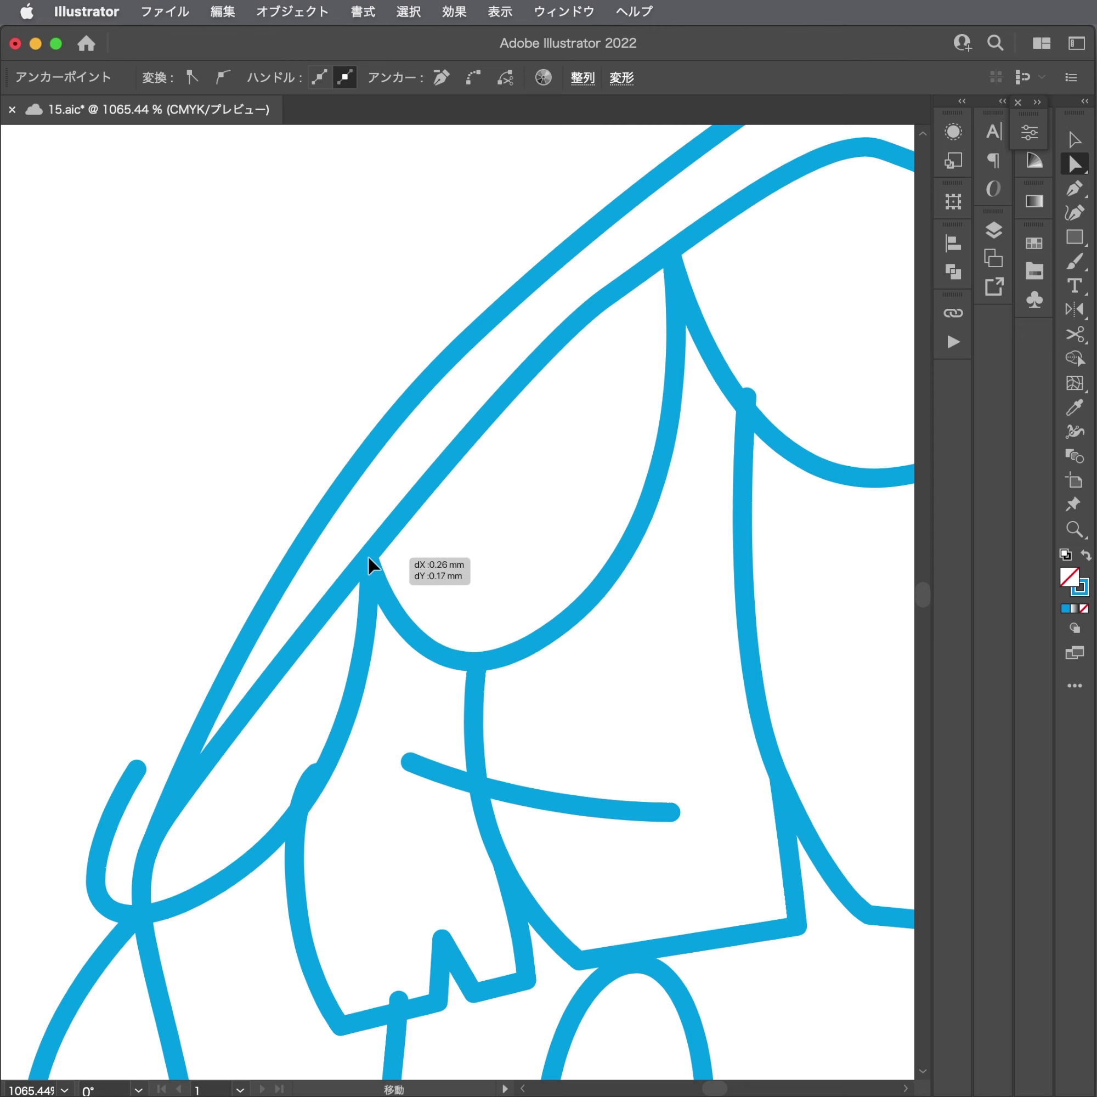
pyautogui.scroll(-6, 368, 555)
pyautogui.hscroll(-5, 368, 556)
# Reshape the small hair hook left of the face by moving its side and shortening its tip.
pyautogui.click(299, 585)
pyautogui.scroll(-4, 278, 579)
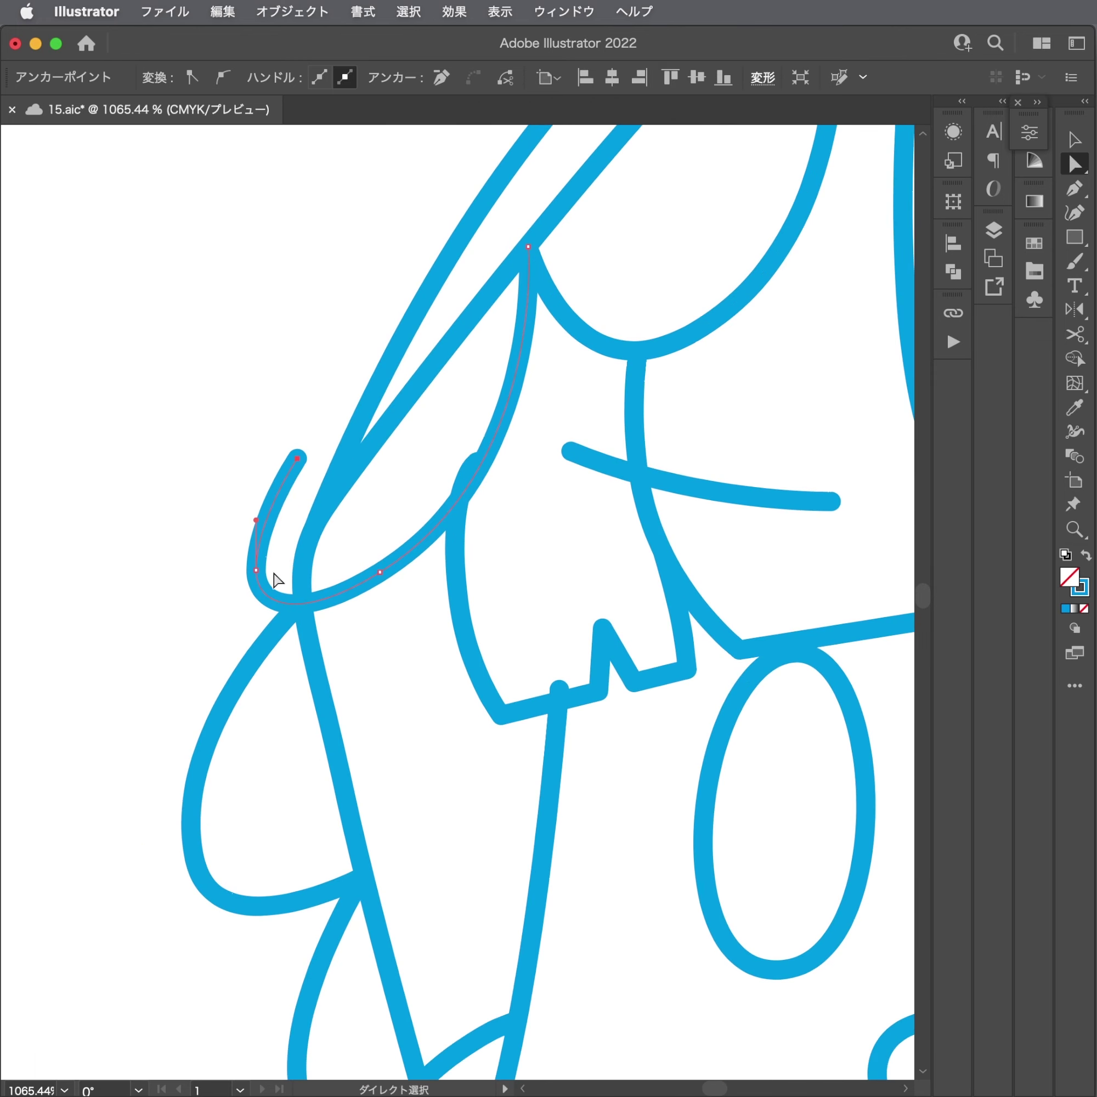
pyautogui.moveTo(256, 571); pyautogui.dragTo(283, 573)
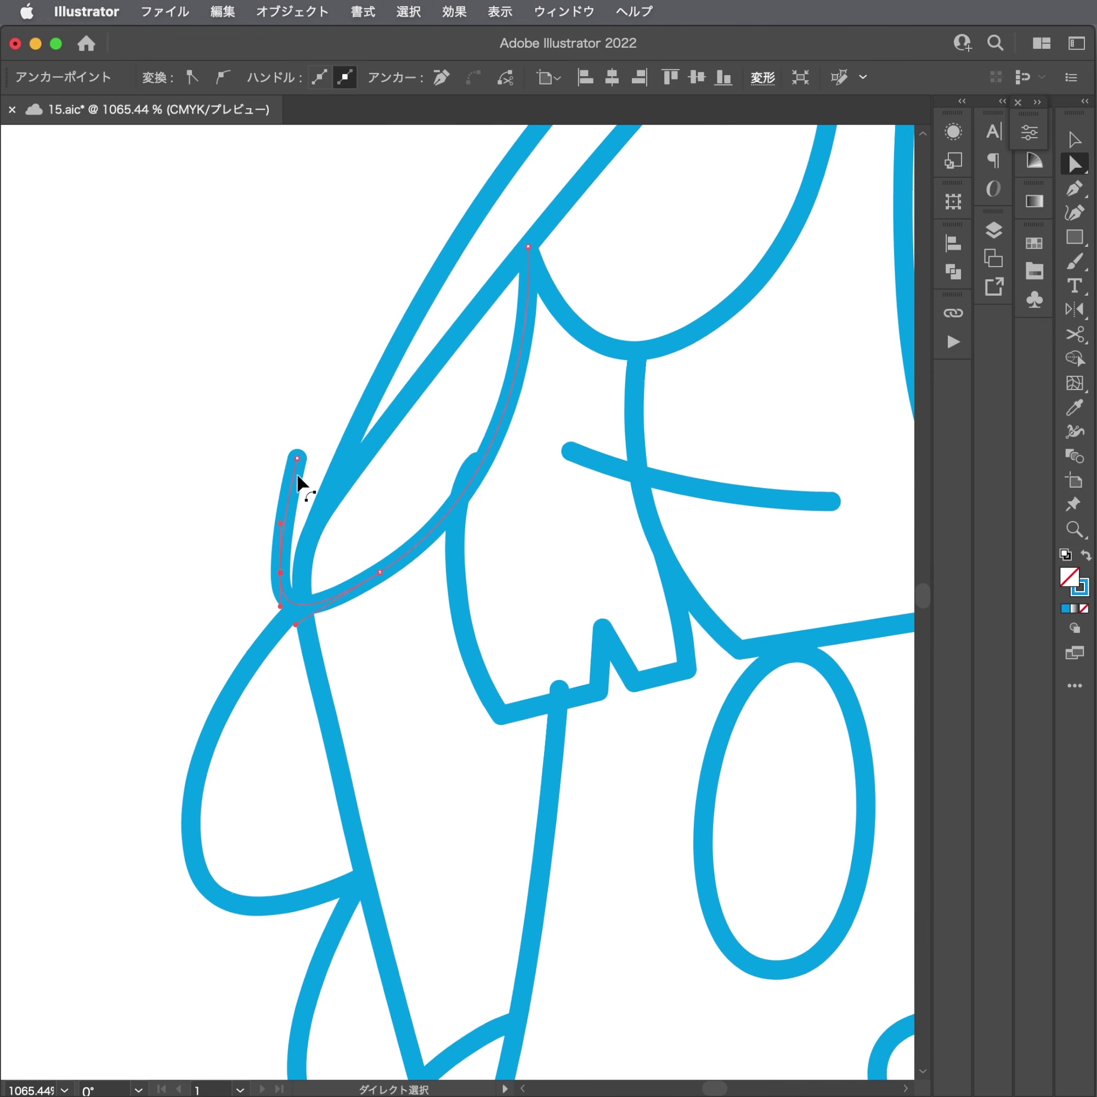
pyautogui.moveTo(297, 459); pyautogui.dragTo(281, 571)
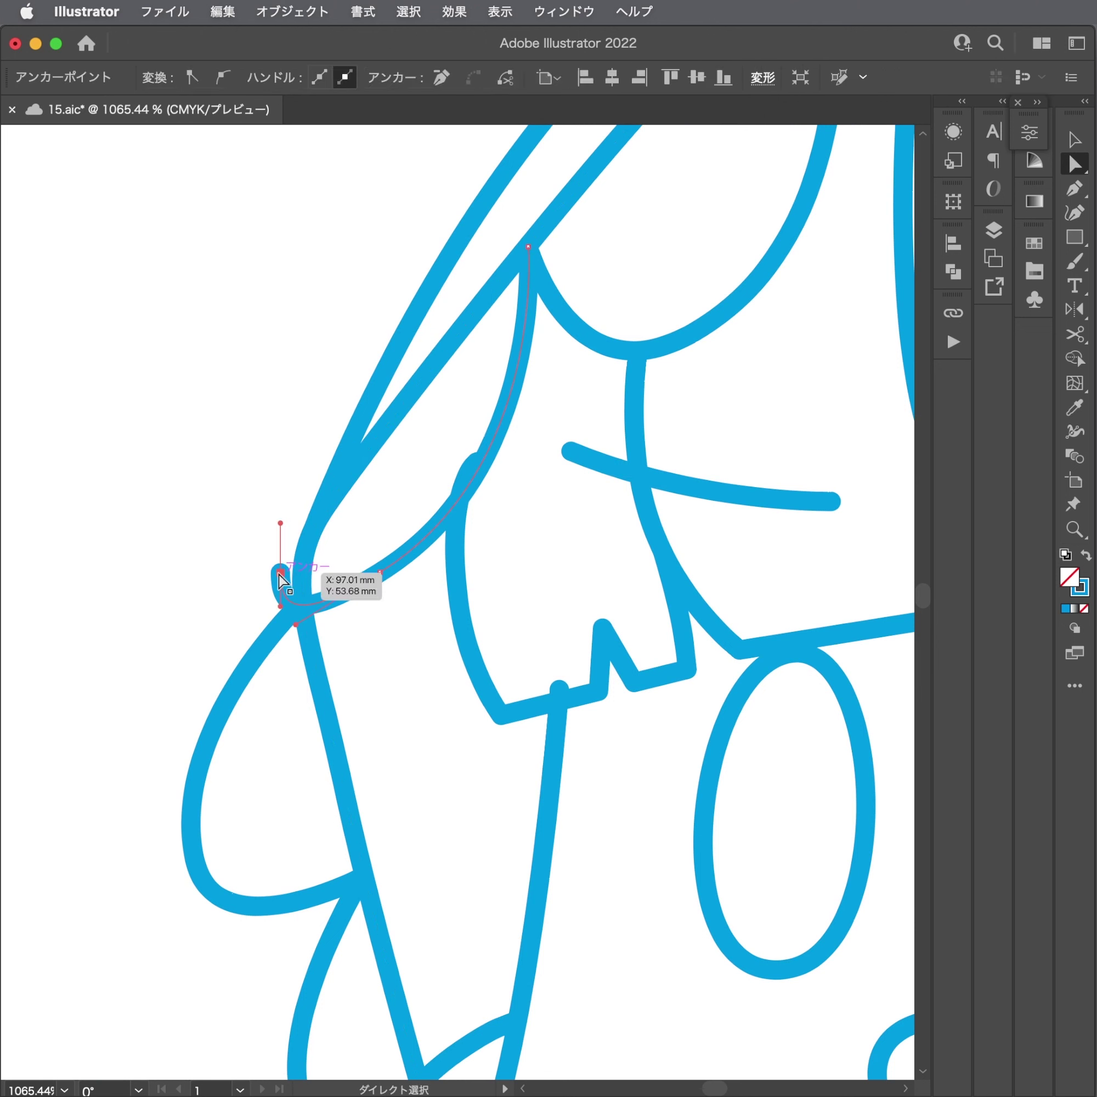
pyautogui.moveTo(281, 578)
pyautogui.mouseDown()
pyautogui.moveTo(311, 501)
pyautogui.moveTo(313, 510)
pyautogui.mouseUp()
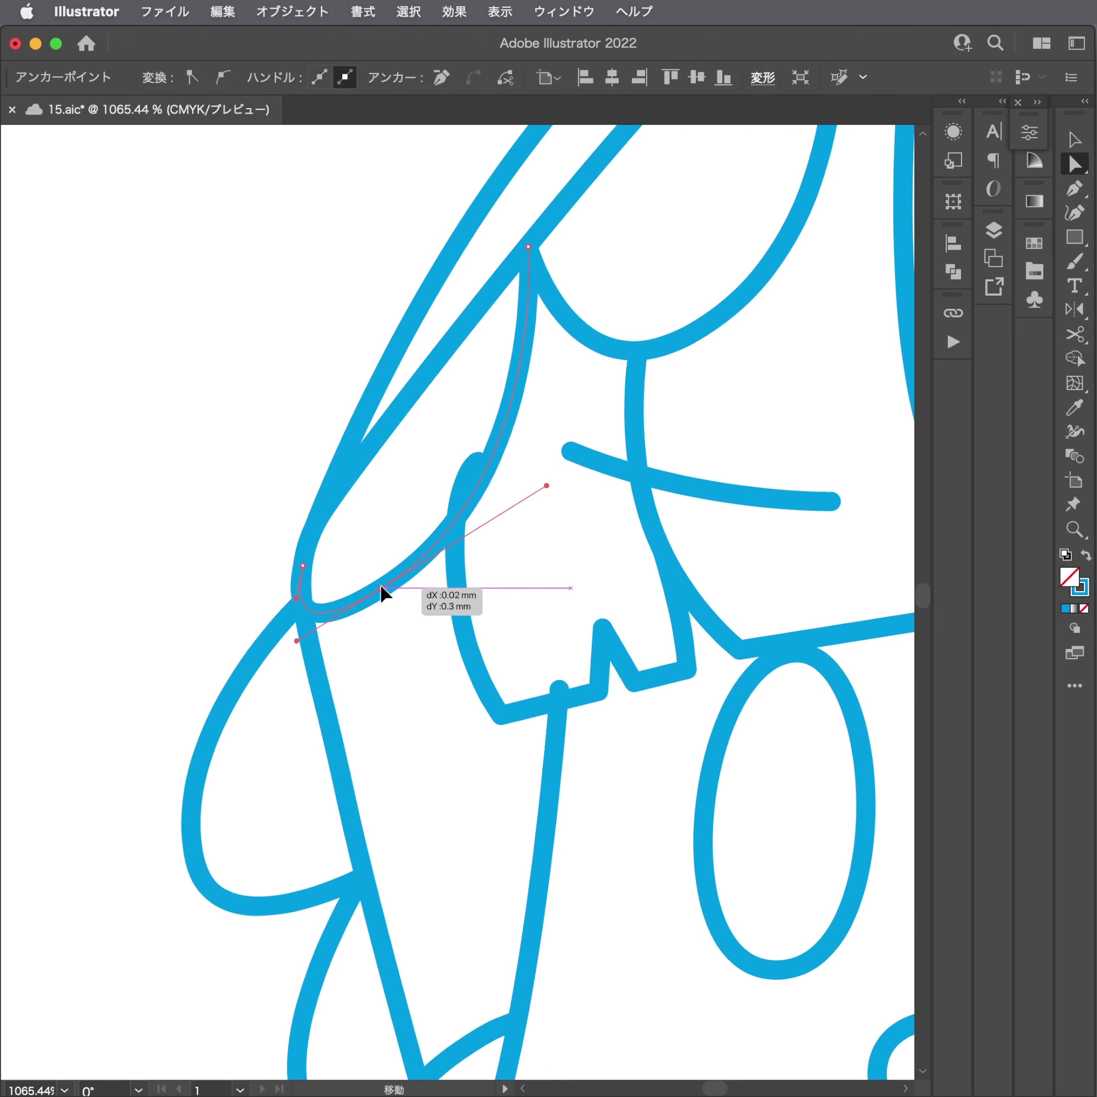
pyautogui.moveTo(367, 583); pyautogui.dragTo(380, 584)
pyautogui.click(361, 614)
pyautogui.scroll(-5, 294, 602)
pyautogui.click(216, 708)
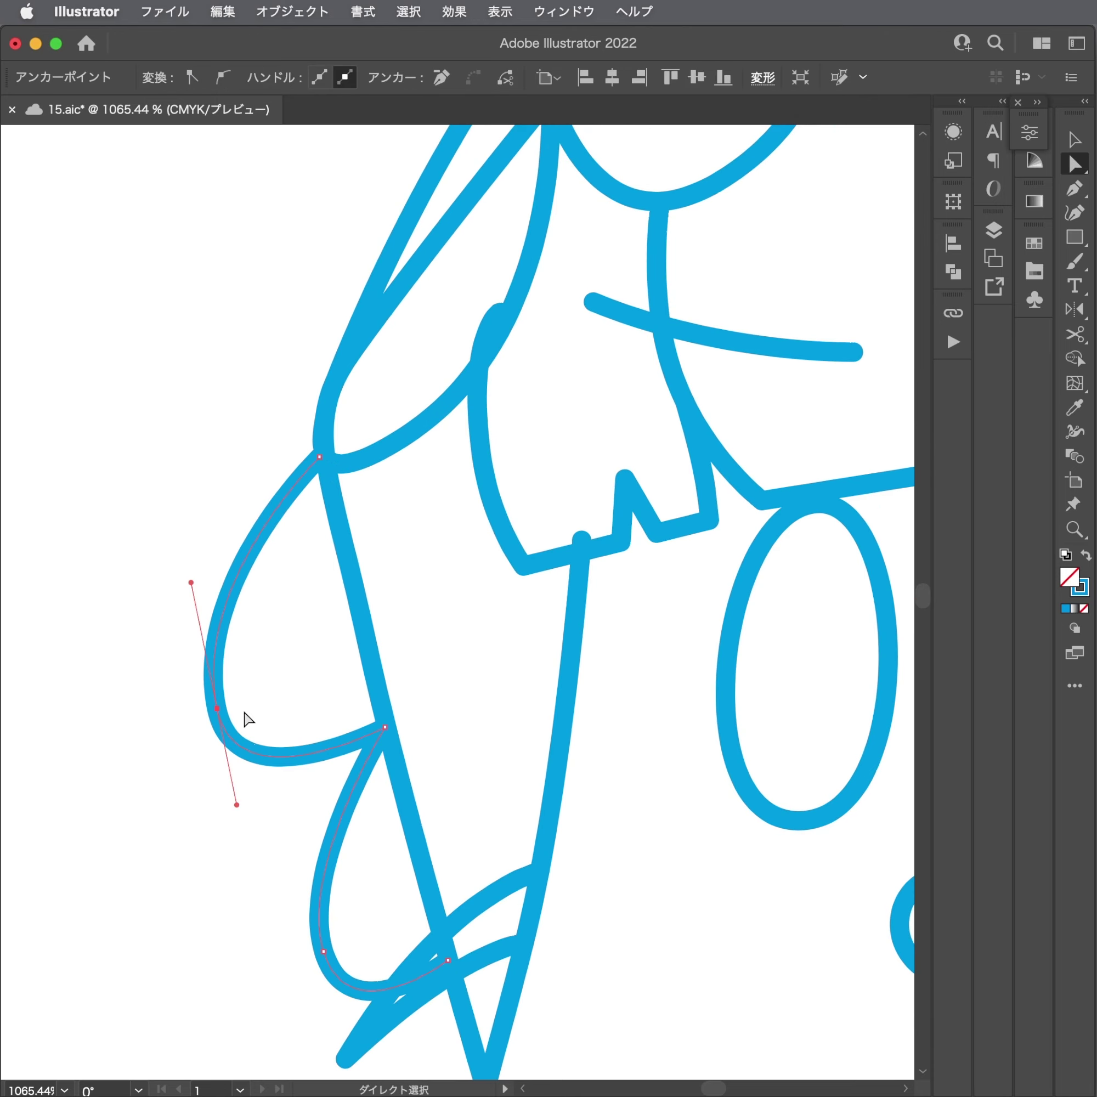
pyautogui.scroll(-5, 316, 726)
pyautogui.moveTo(306, 713); pyautogui.dragTo(243, 656)
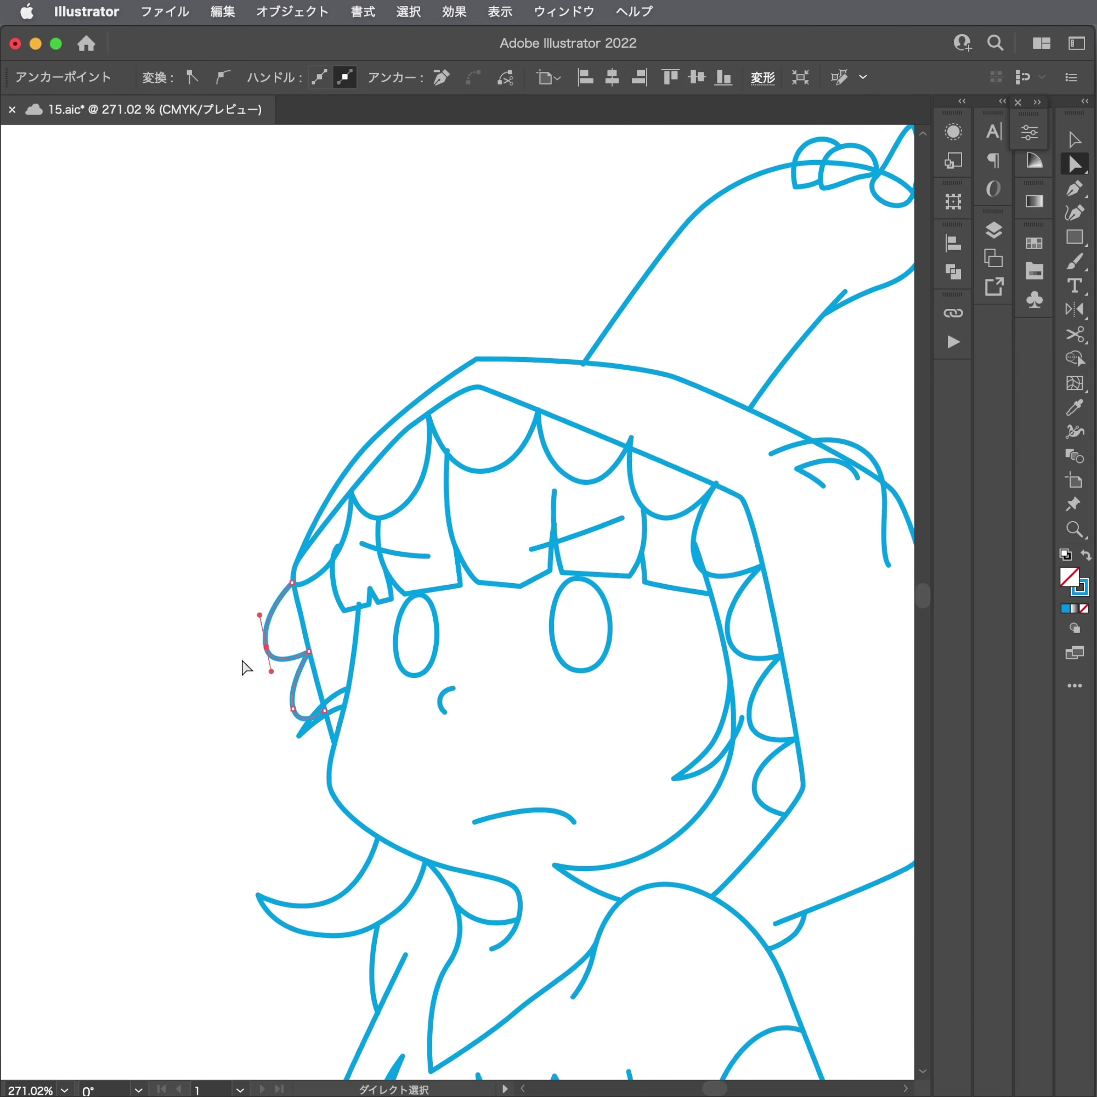
# Delete the curl strokes on the right and left sides of the face.
pyautogui.click(759, 790)
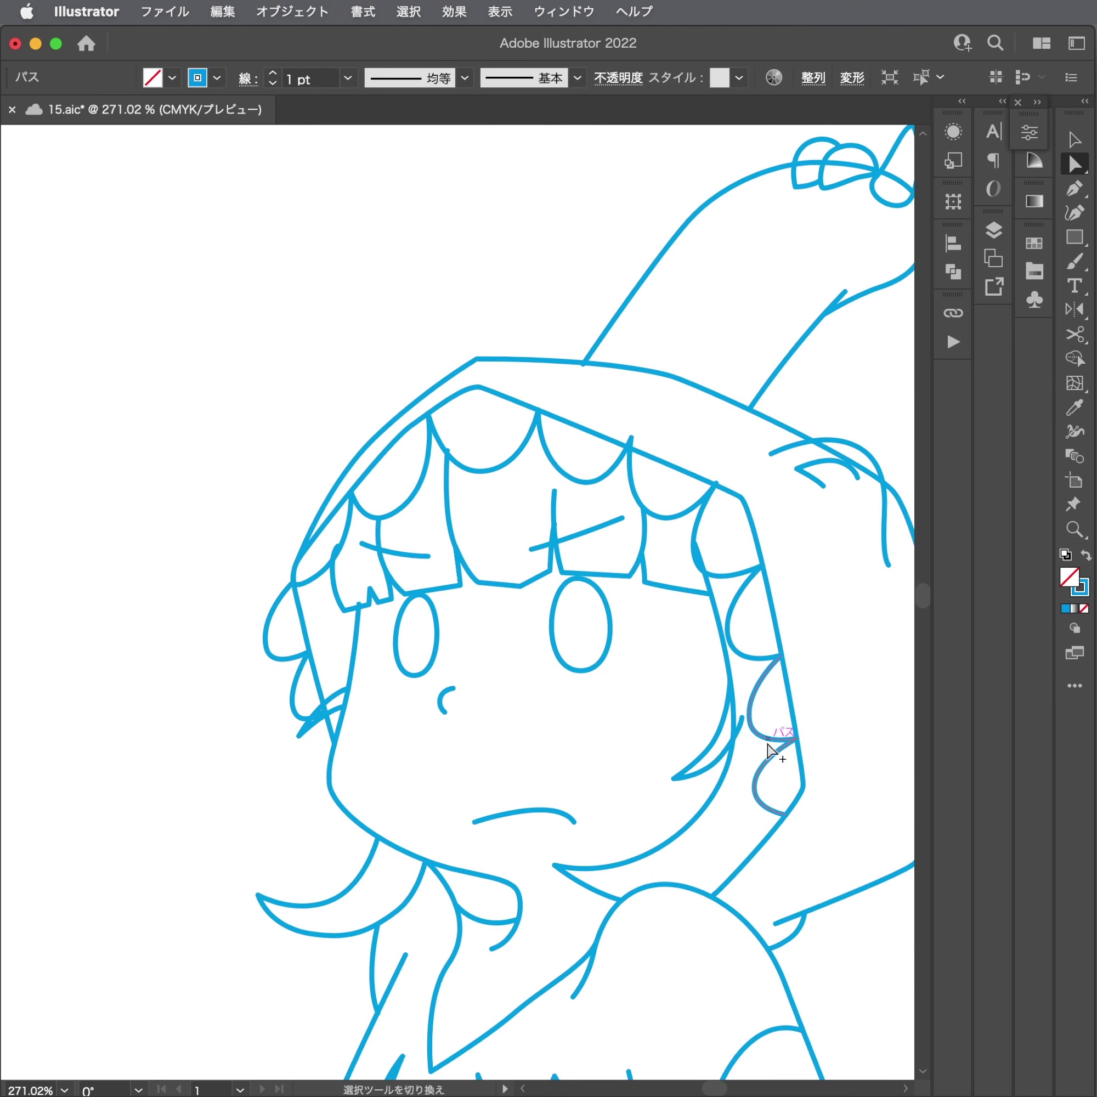
pyautogui.press('Delete')
pyautogui.moveTo(296, 657); pyautogui.dragTo(256, 656)
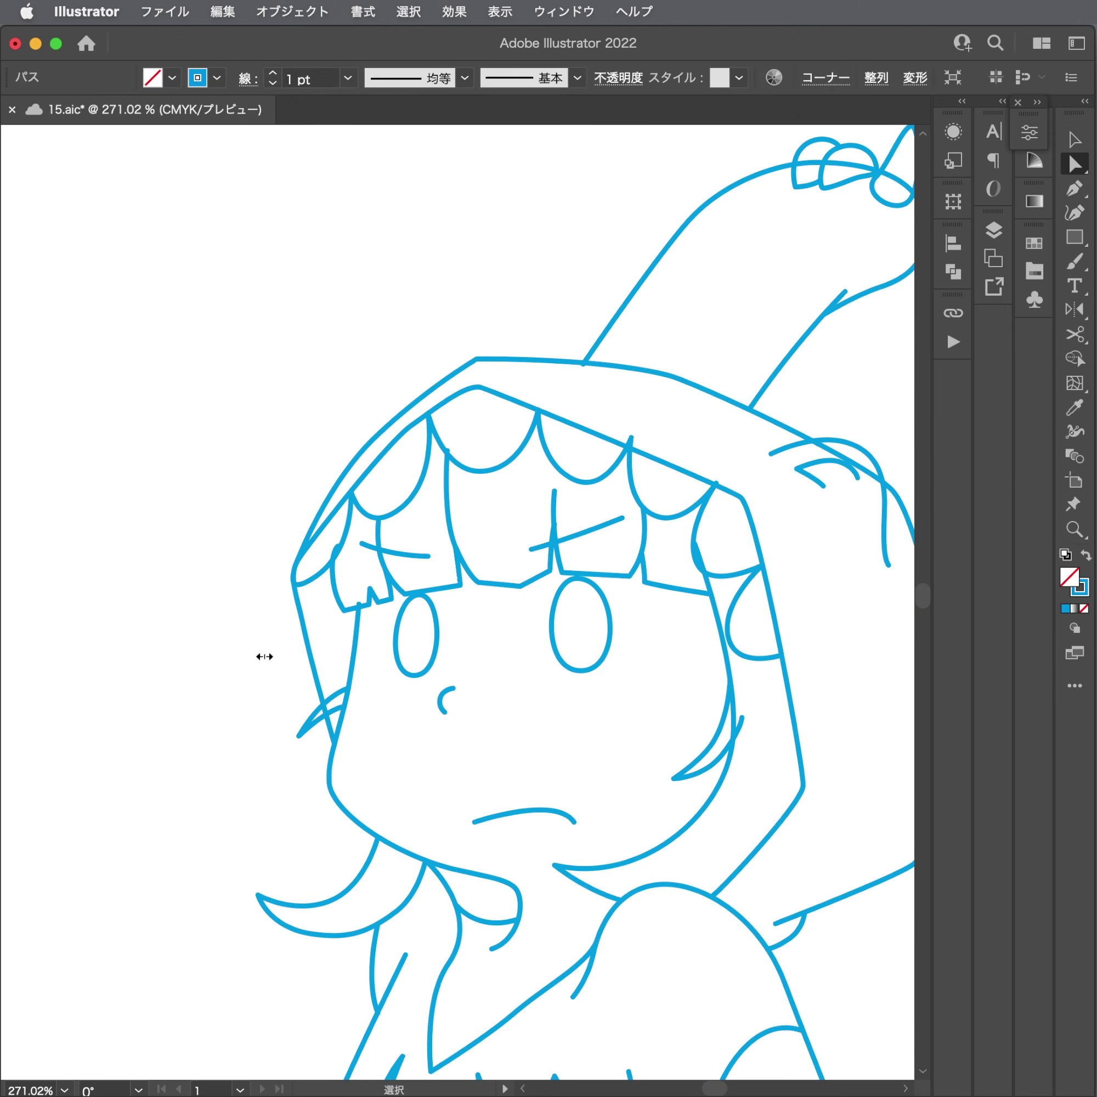
pyautogui.press('Delete')
# Snap the bangs' junction anchors onto the hood lines.
pyautogui.scroll(3, 284, 545)
pyautogui.scroll(3, 284, 546)
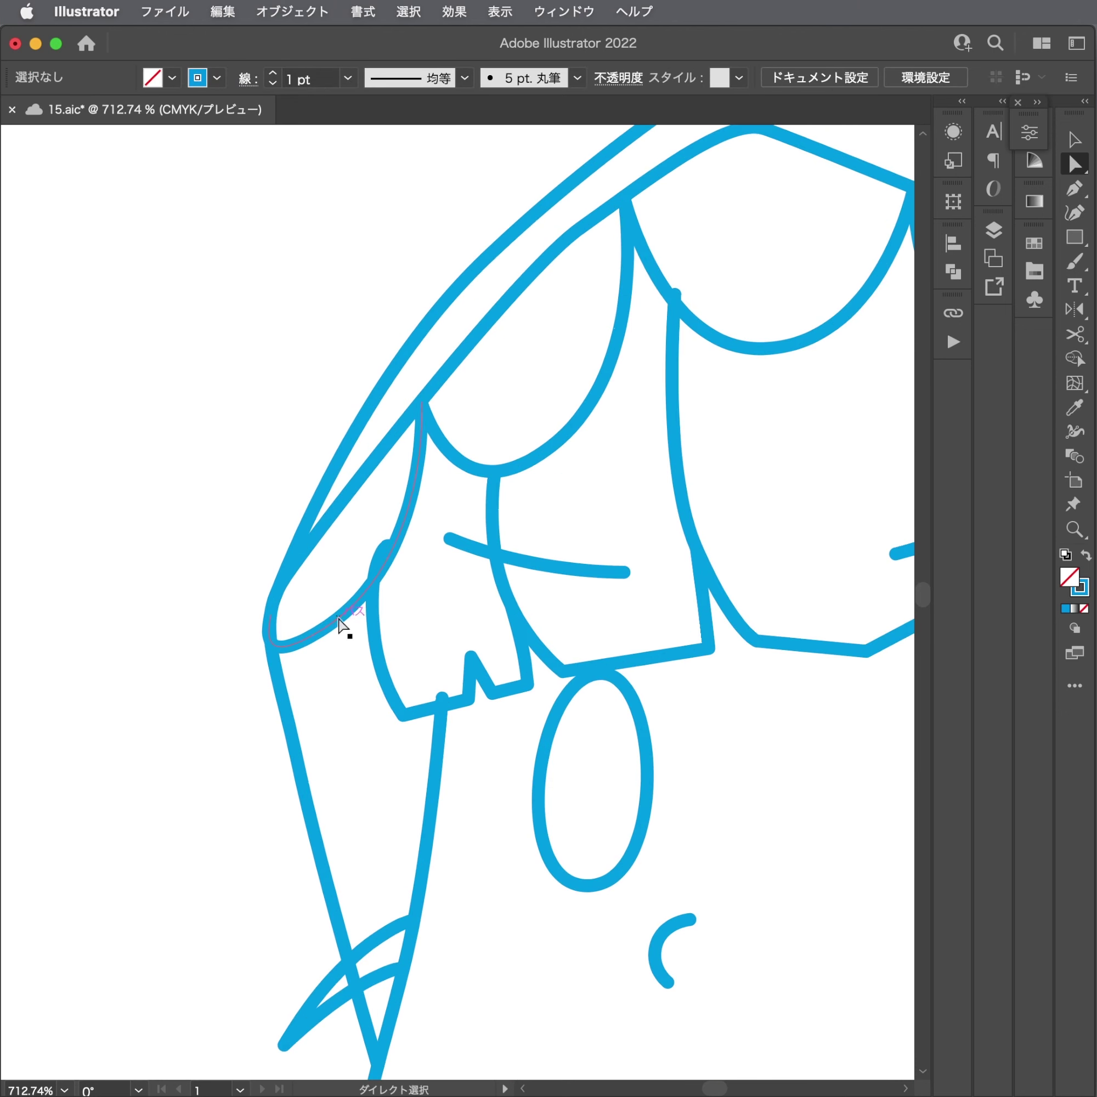
pyautogui.moveTo(295, 645); pyautogui.dragTo(274, 612)
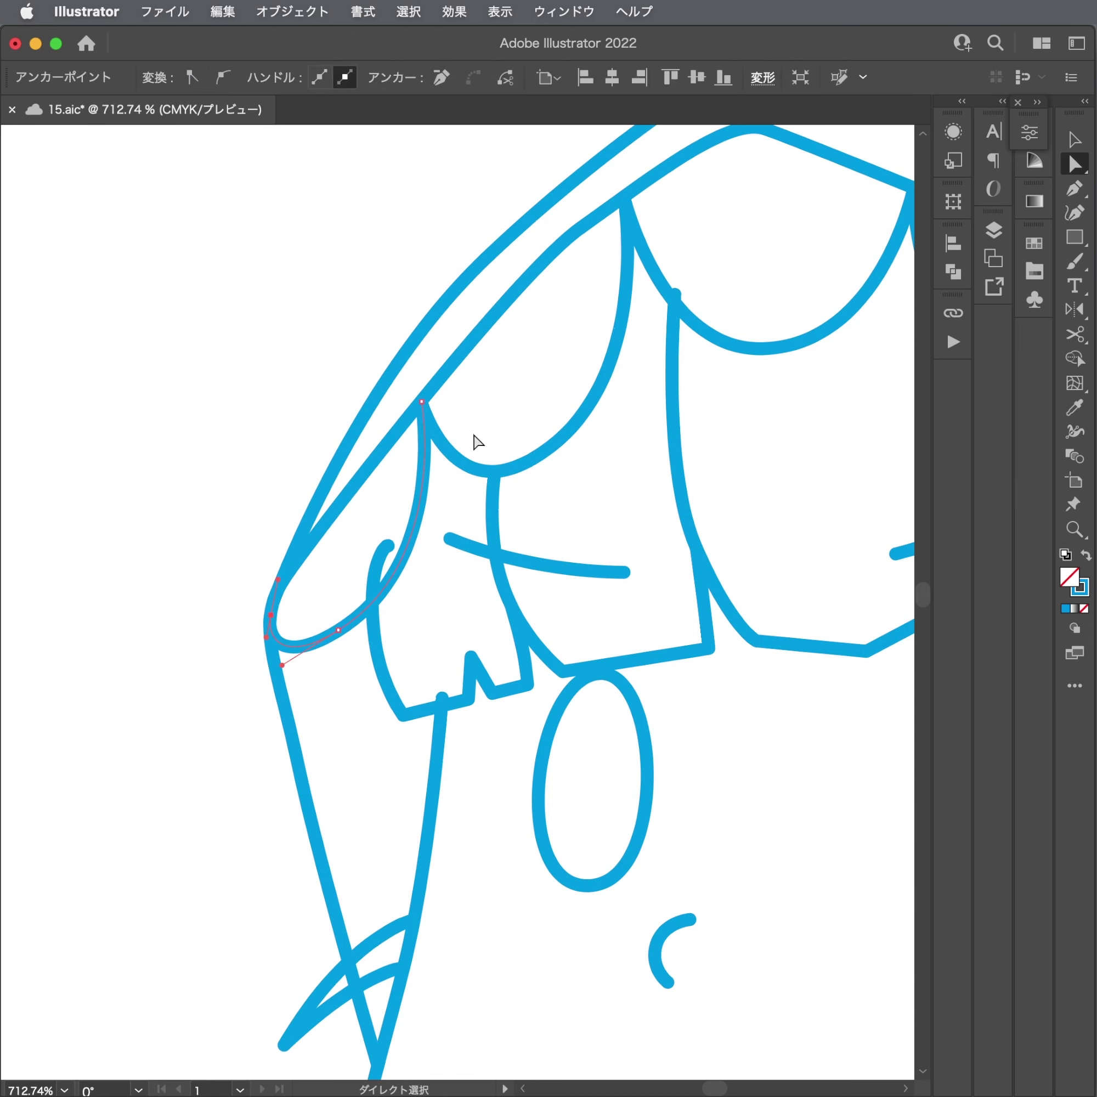
pyautogui.scroll(-3, 282, 510)
pyautogui.scroll(-3, 448, 509)
pyautogui.scroll(1, 704, 349)
pyautogui.scroll(3, 704, 350)
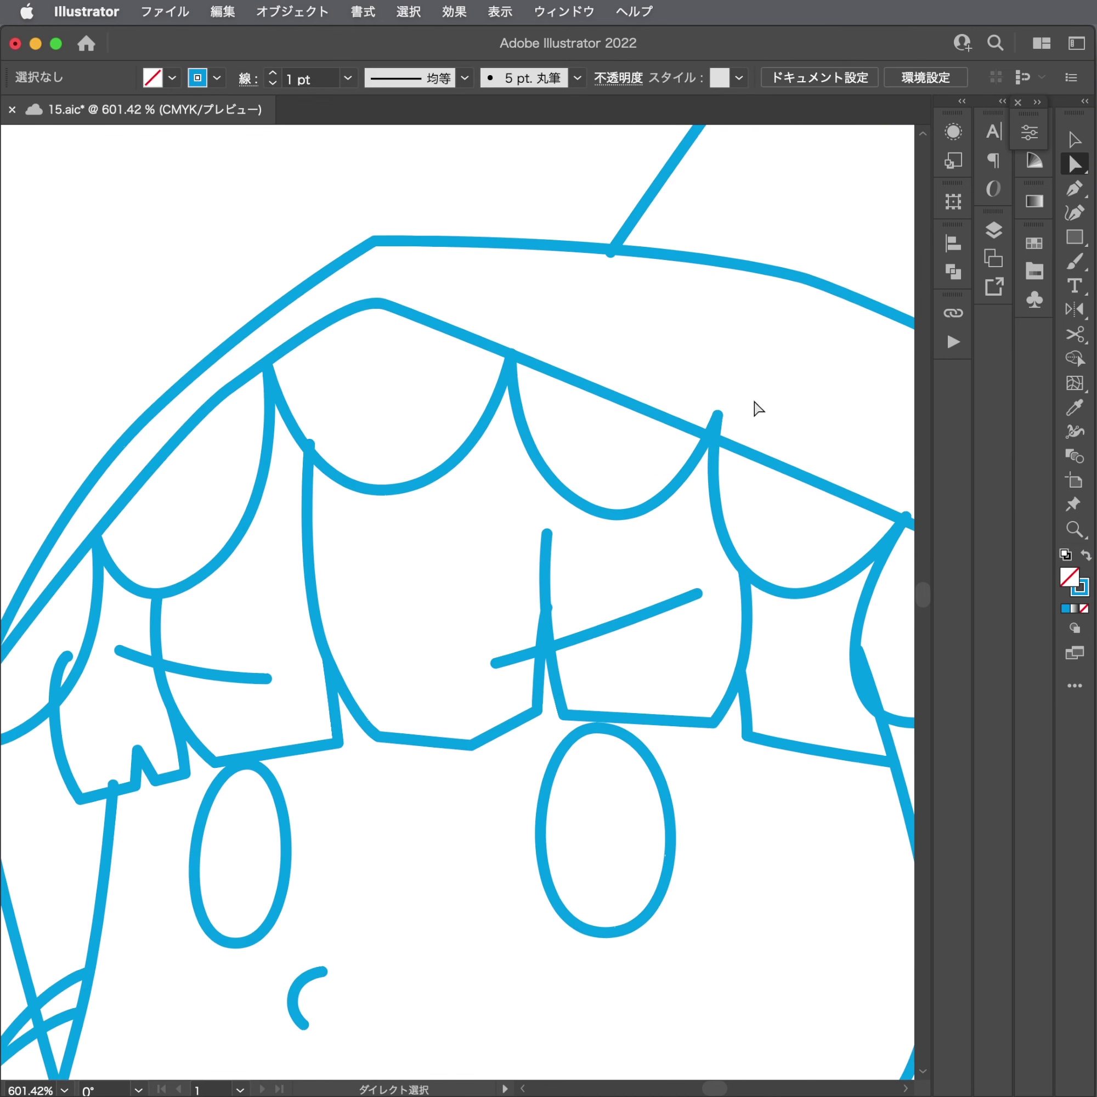
pyautogui.moveTo(712, 424)
pyautogui.mouseDown()
pyautogui.moveTo(708, 441)
pyautogui.moveTo(734, 447)
pyautogui.mouseUp()
pyautogui.scroll(4, 734, 447)
pyautogui.moveTo(514, 466); pyautogui.dragTo(509, 488)
pyautogui.moveTo(683, 482)
pyautogui.mouseDown()
pyautogui.moveTo(568, 483)
pyautogui.moveTo(561, 502)
pyautogui.mouseUp()
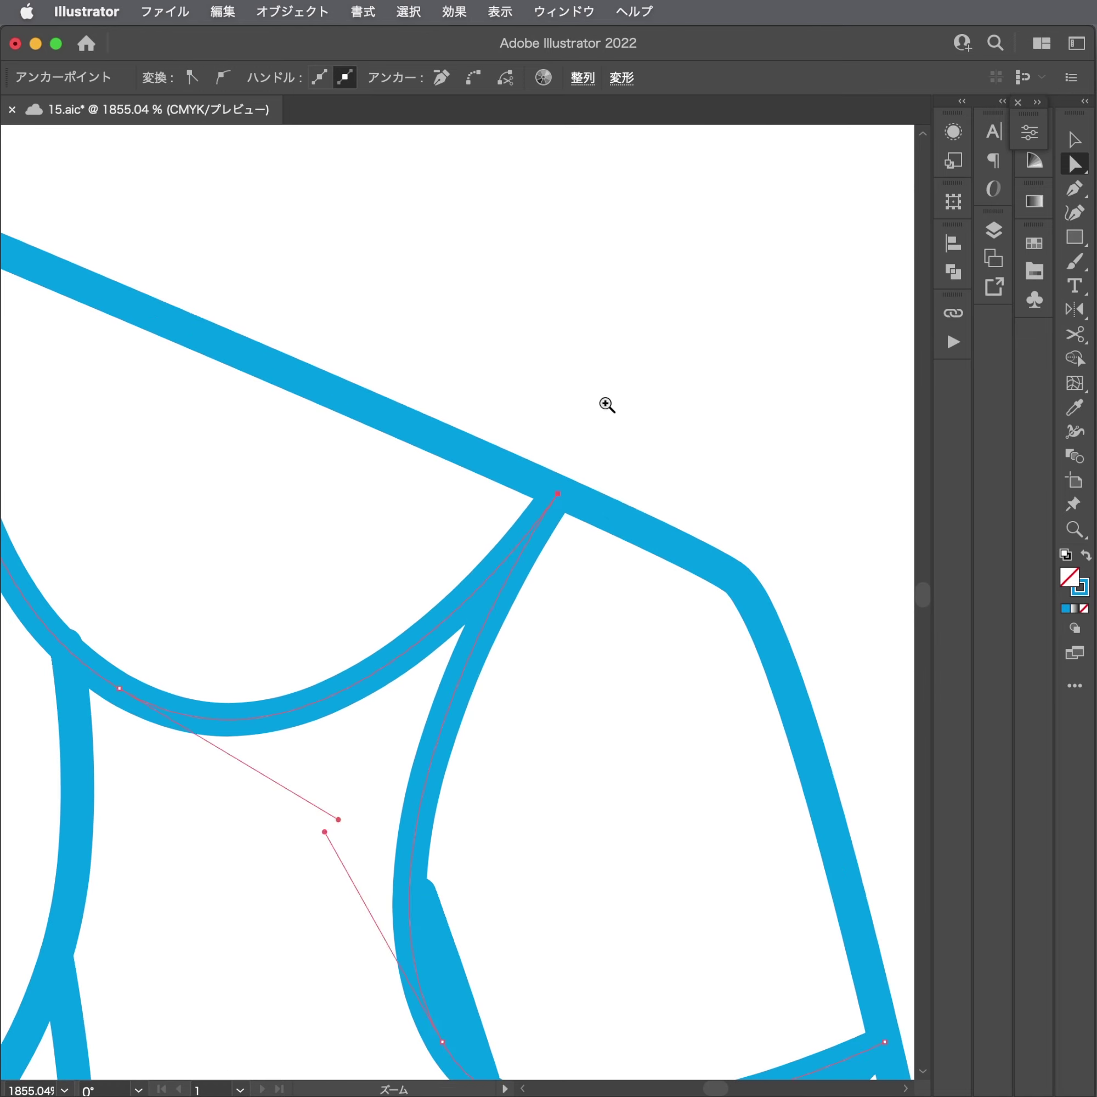
# Nudge the vertical hair path's junction anchor to close the gap.
pyautogui.scroll(-3, 607, 404)
pyautogui.scroll(2, 397, 522)
pyautogui.click(414, 416)
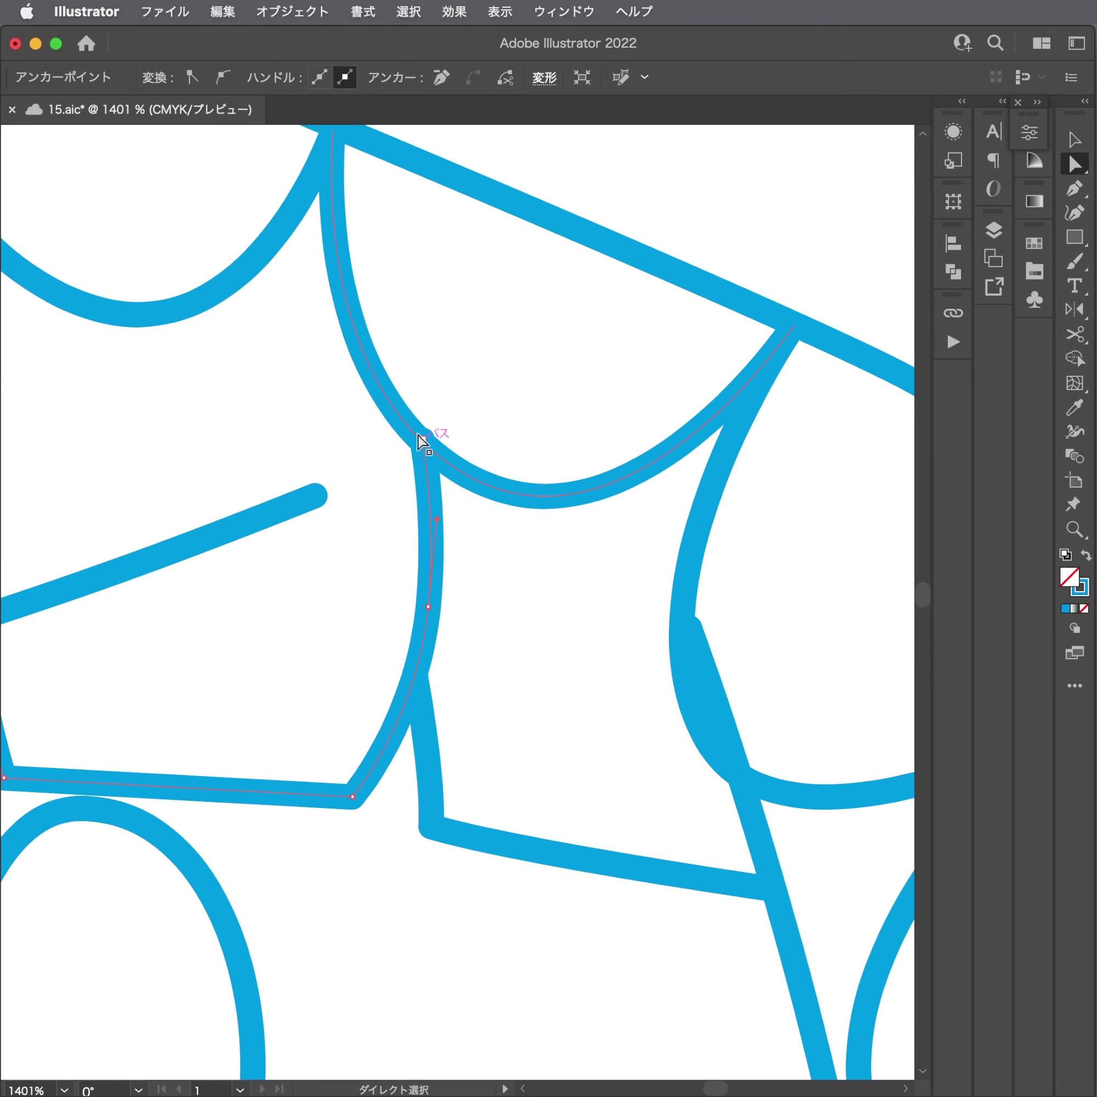
pyautogui.scroll(3, 424, 443)
pyautogui.moveTo(436, 466); pyautogui.dragTo(434, 469)
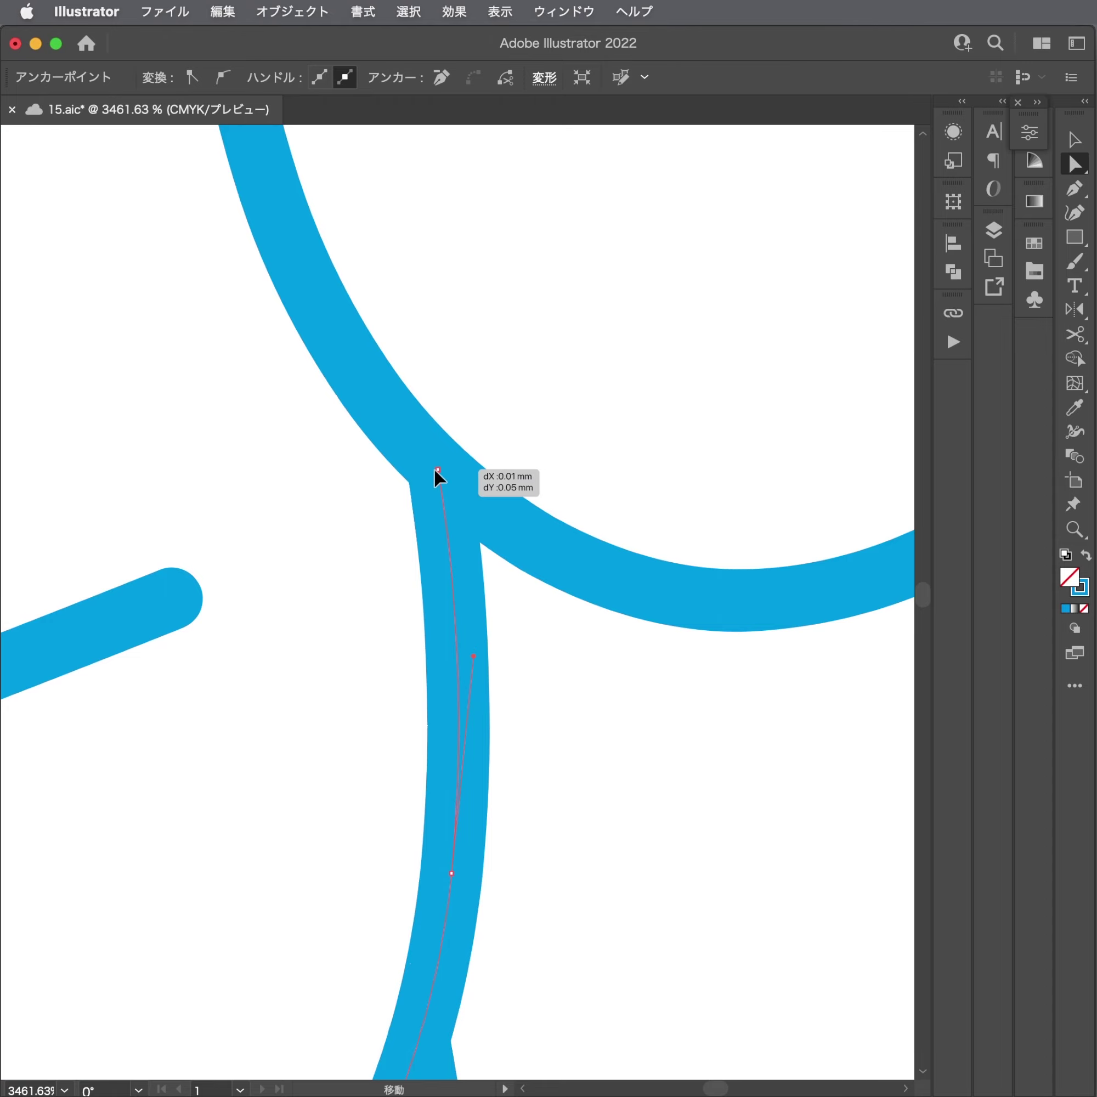
pyautogui.scroll(-4, 600, 415)
pyautogui.scroll(-2, 520, 425)
pyautogui.scroll(-2, 605, 548)
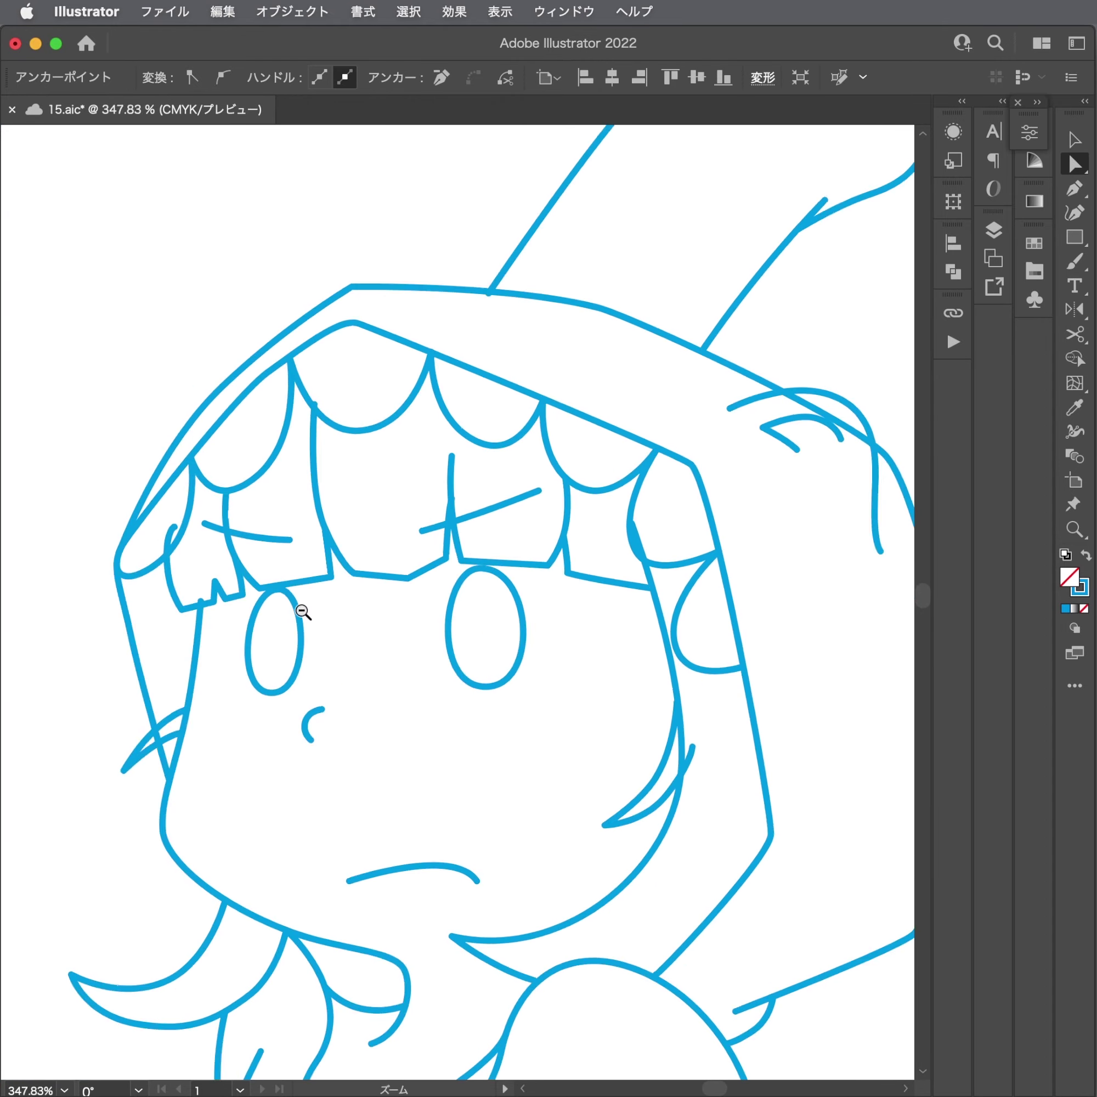
pyautogui.scroll(-1, 546, 513)
pyautogui.scroll(2, 642, 586)
# Cut the right hair strand with Scissors where it meets the bangs and delete the leftover wedge.
pyautogui.click(624, 535)
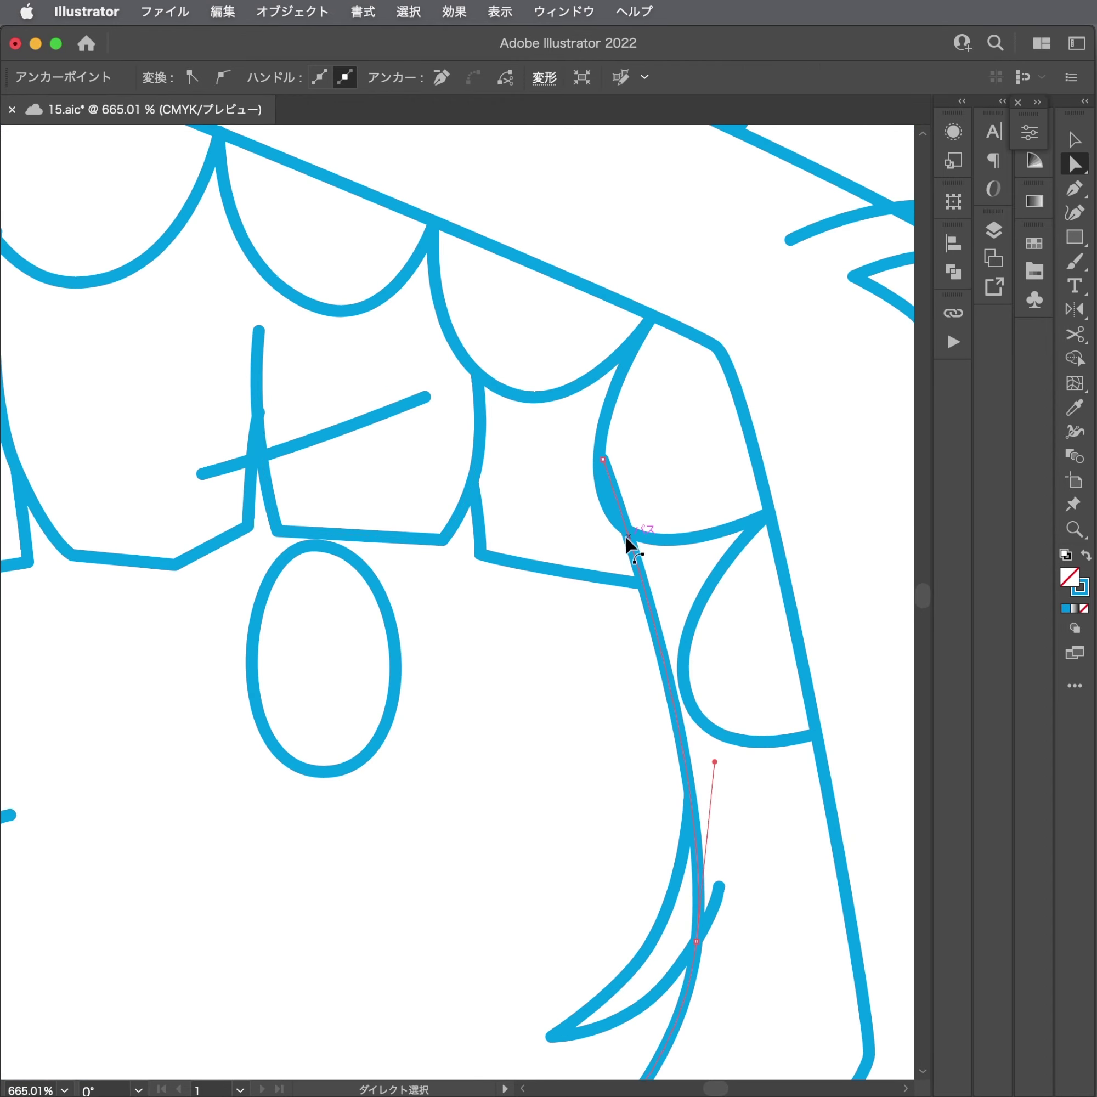
pyautogui.press('c')
pyautogui.click(619, 510)
pyautogui.press('a')
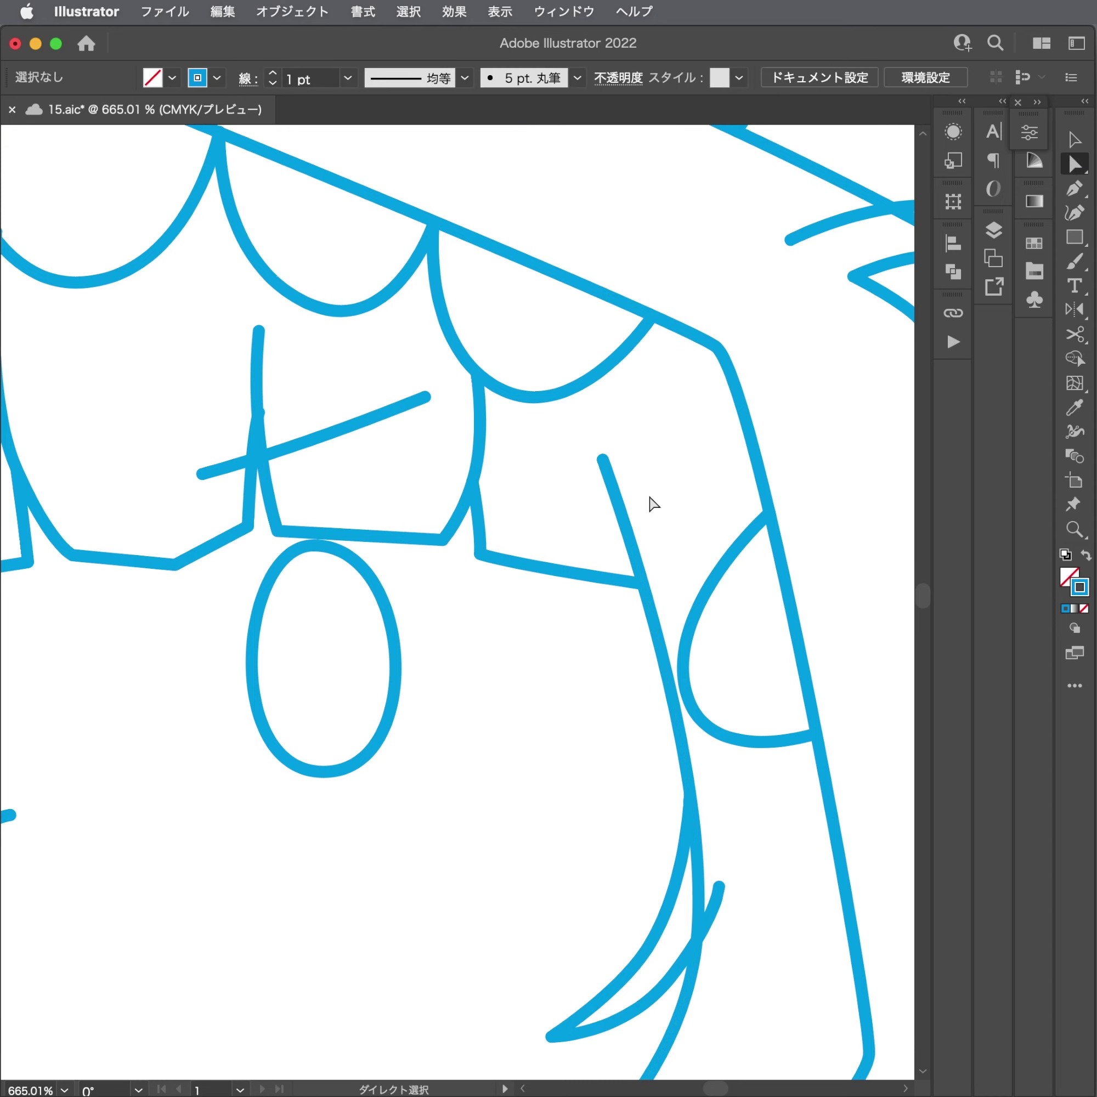
pyautogui.scroll(2, 651, 504)
pyautogui.scroll(1, 613, 496)
pyautogui.click(612, 496)
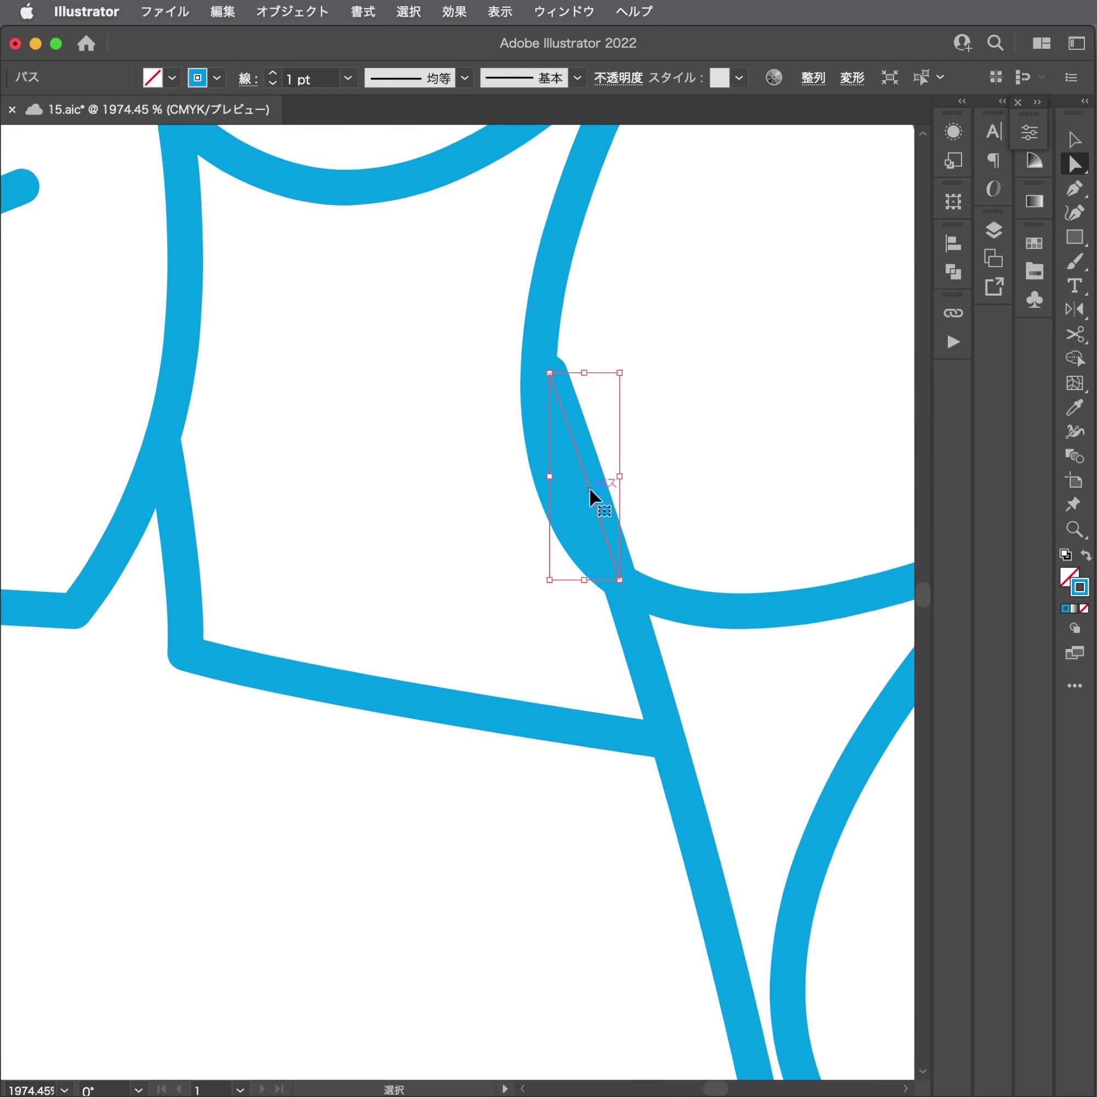
pyautogui.press('Delete')
# Join the raised arm line's end to the hood's top edge.
pyautogui.scroll(-4, 649, 478)
pyautogui.scroll(5, 411, 387)
pyautogui.scroll(3, 641, 473)
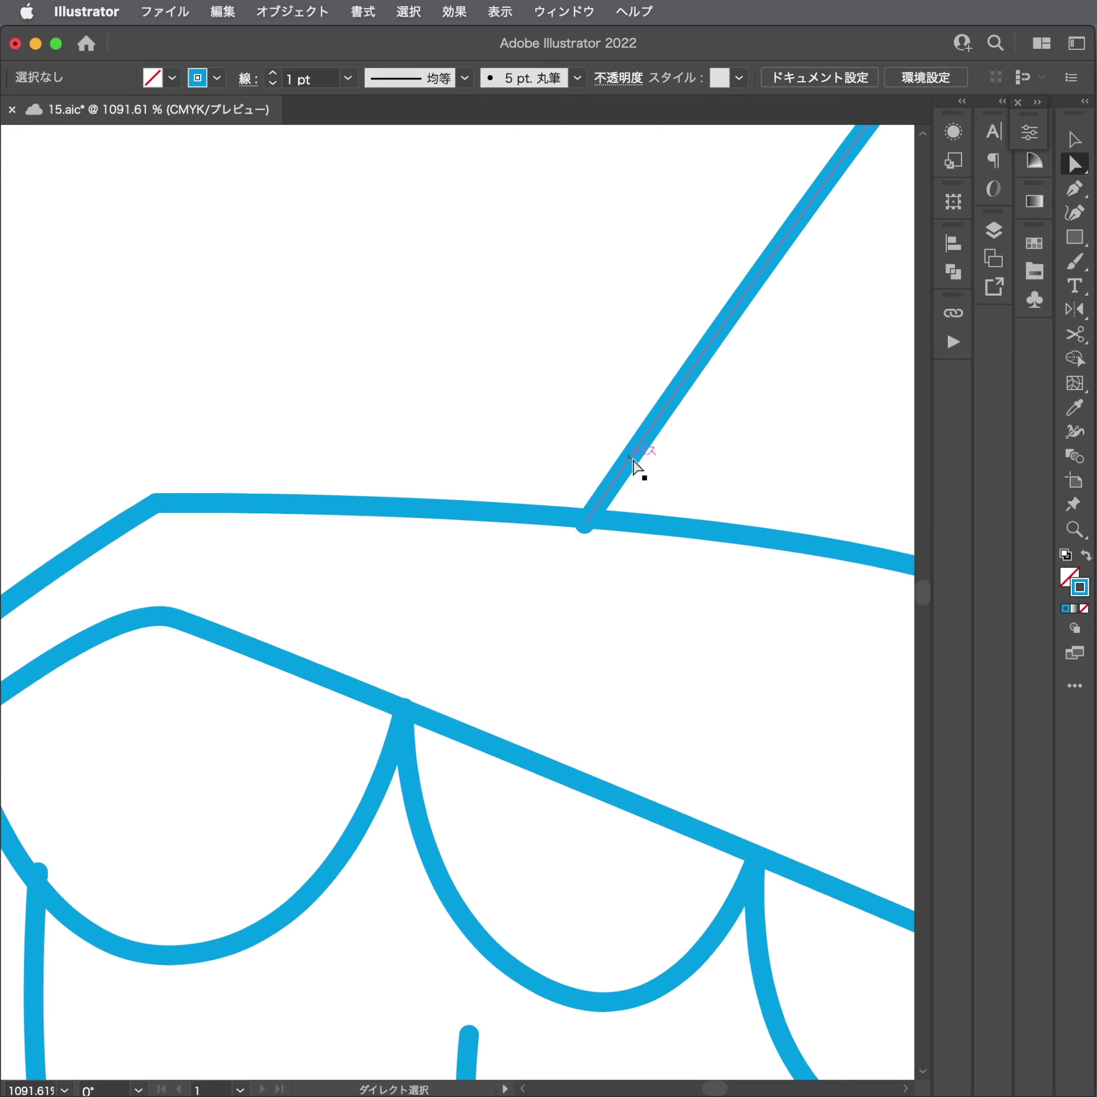
pyautogui.moveTo(592, 515)
pyautogui.mouseDown()
pyautogui.moveTo(586, 525)
pyautogui.moveTo(589, 513)
pyautogui.mouseUp()
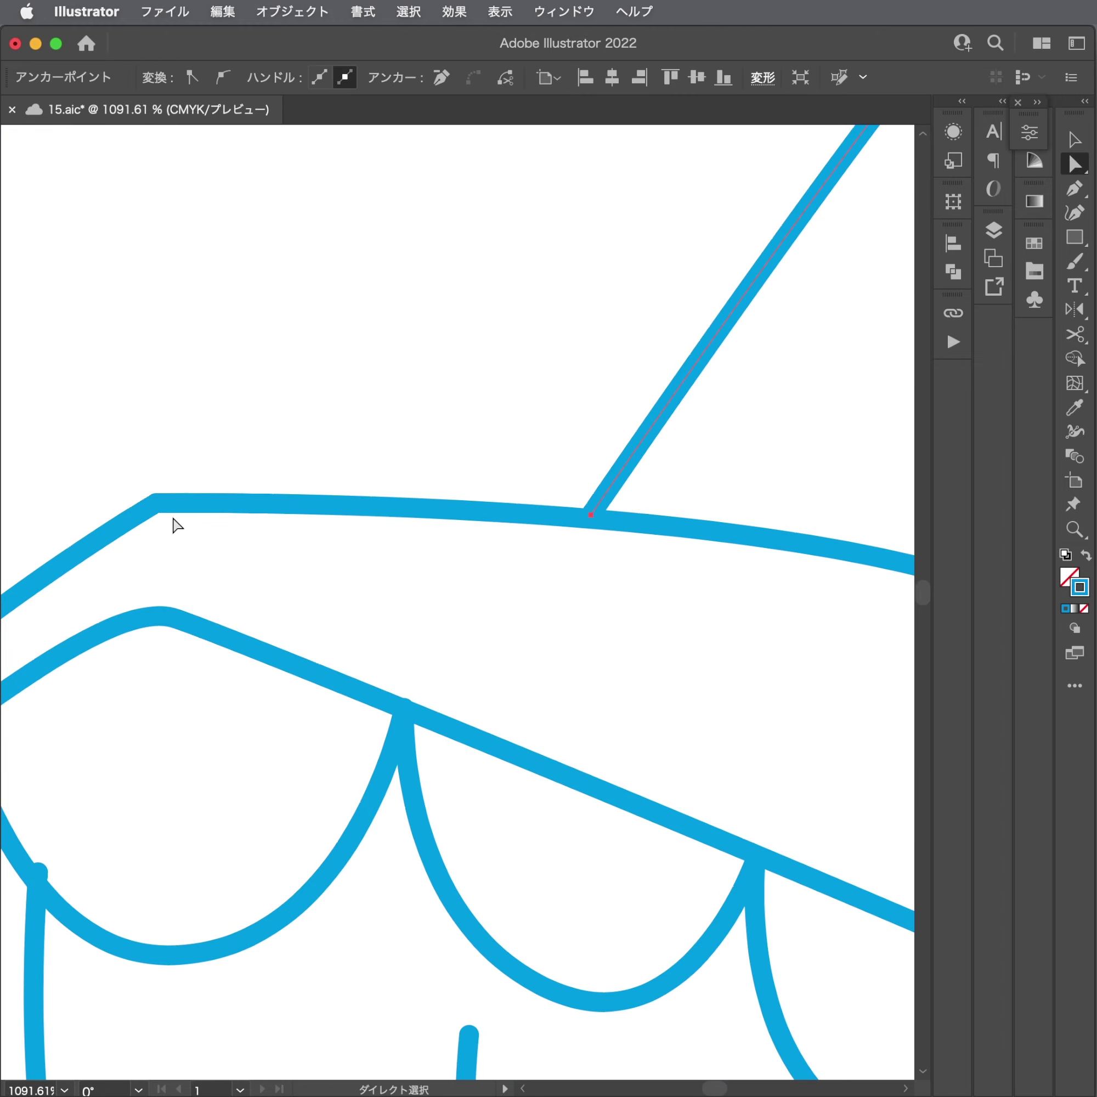
pyautogui.click(158, 505)
pyautogui.click(281, 466)
# Bend the hood's top edge upward and smooth its top-left corner with curve handles.
pyautogui.scroll(-5, 22, 517)
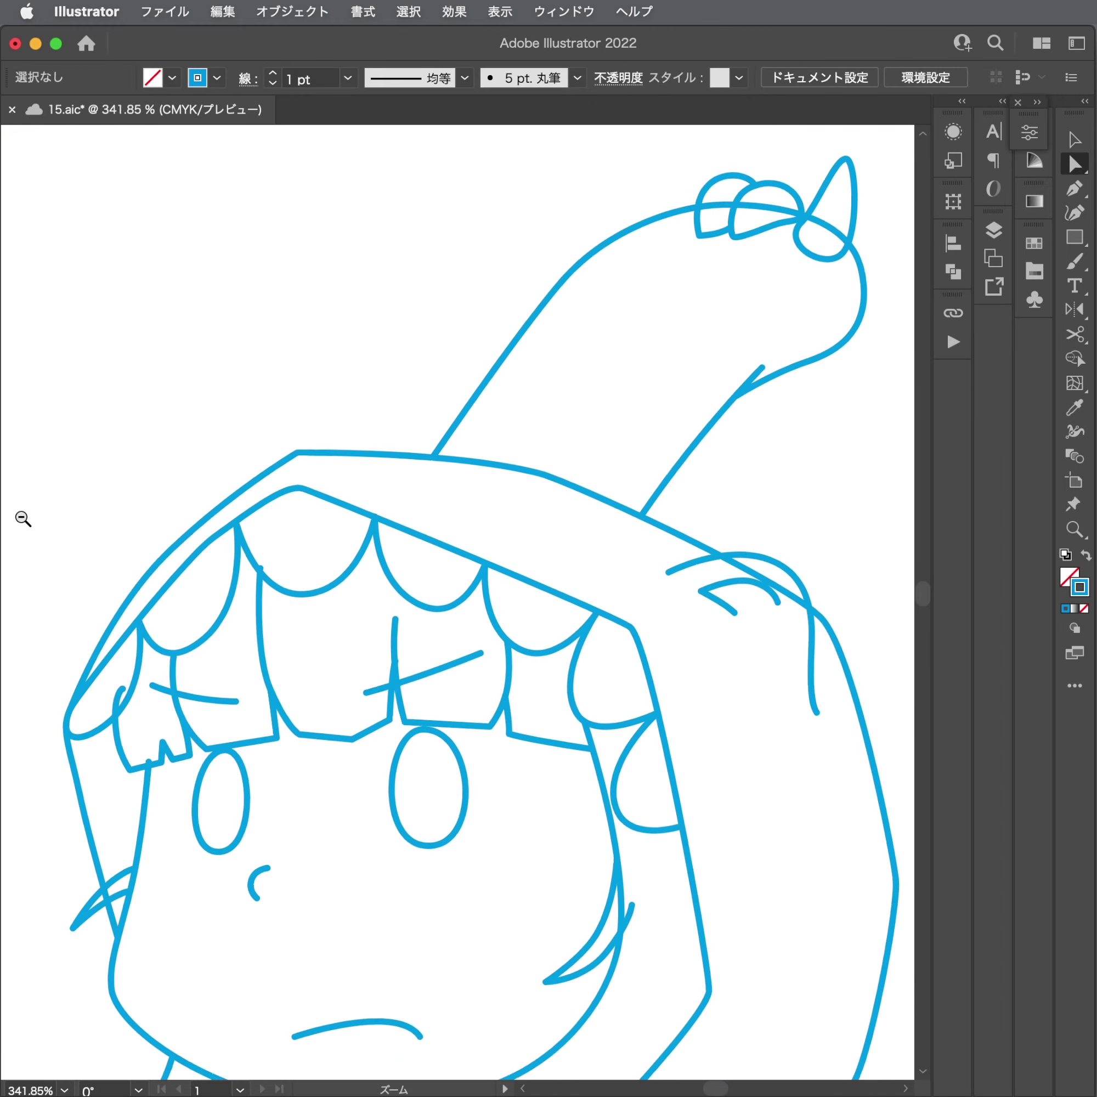
pyautogui.moveTo(520, 471); pyautogui.dragTo(538, 443)
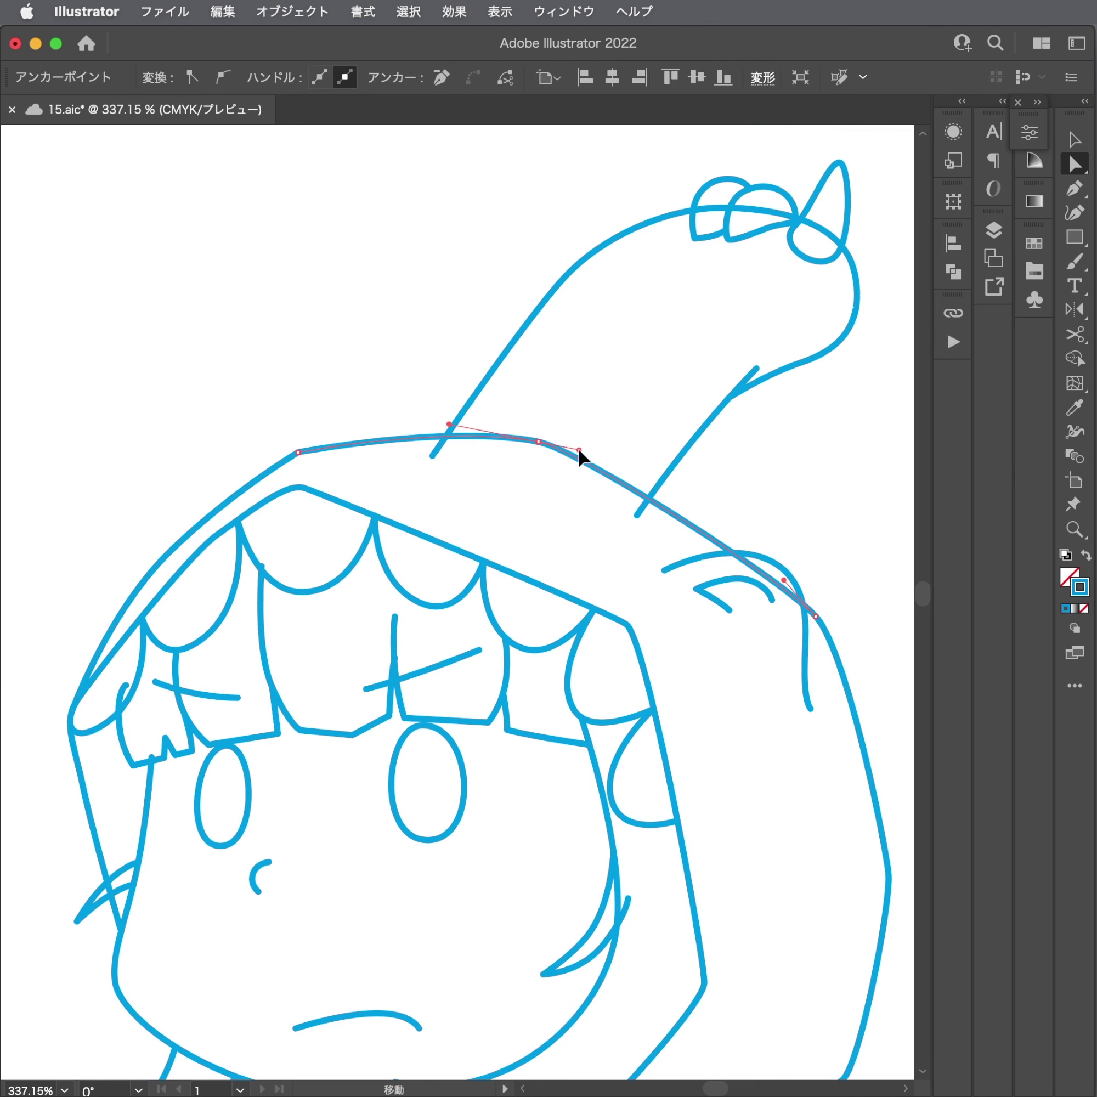
pyautogui.scroll(3, 327, 461)
pyautogui.hotkey('shift', 'c')
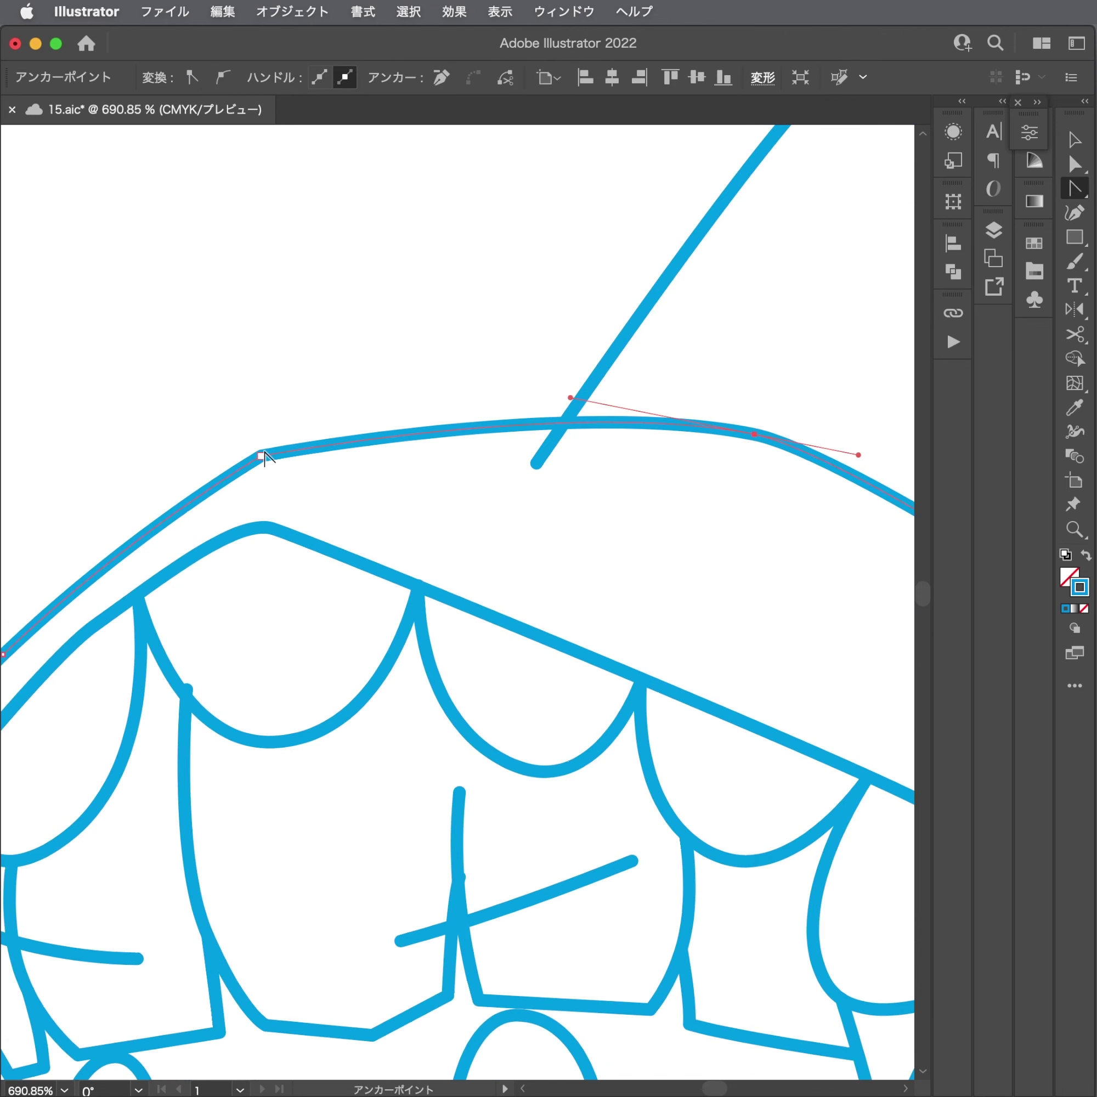
pyautogui.moveTo(261, 456); pyautogui.dragTo(286, 455)
pyautogui.press('a')
pyautogui.click(286, 507)
# Move the bang line's end onto its scalloped curve.
pyautogui.scroll(2, 321, 550)
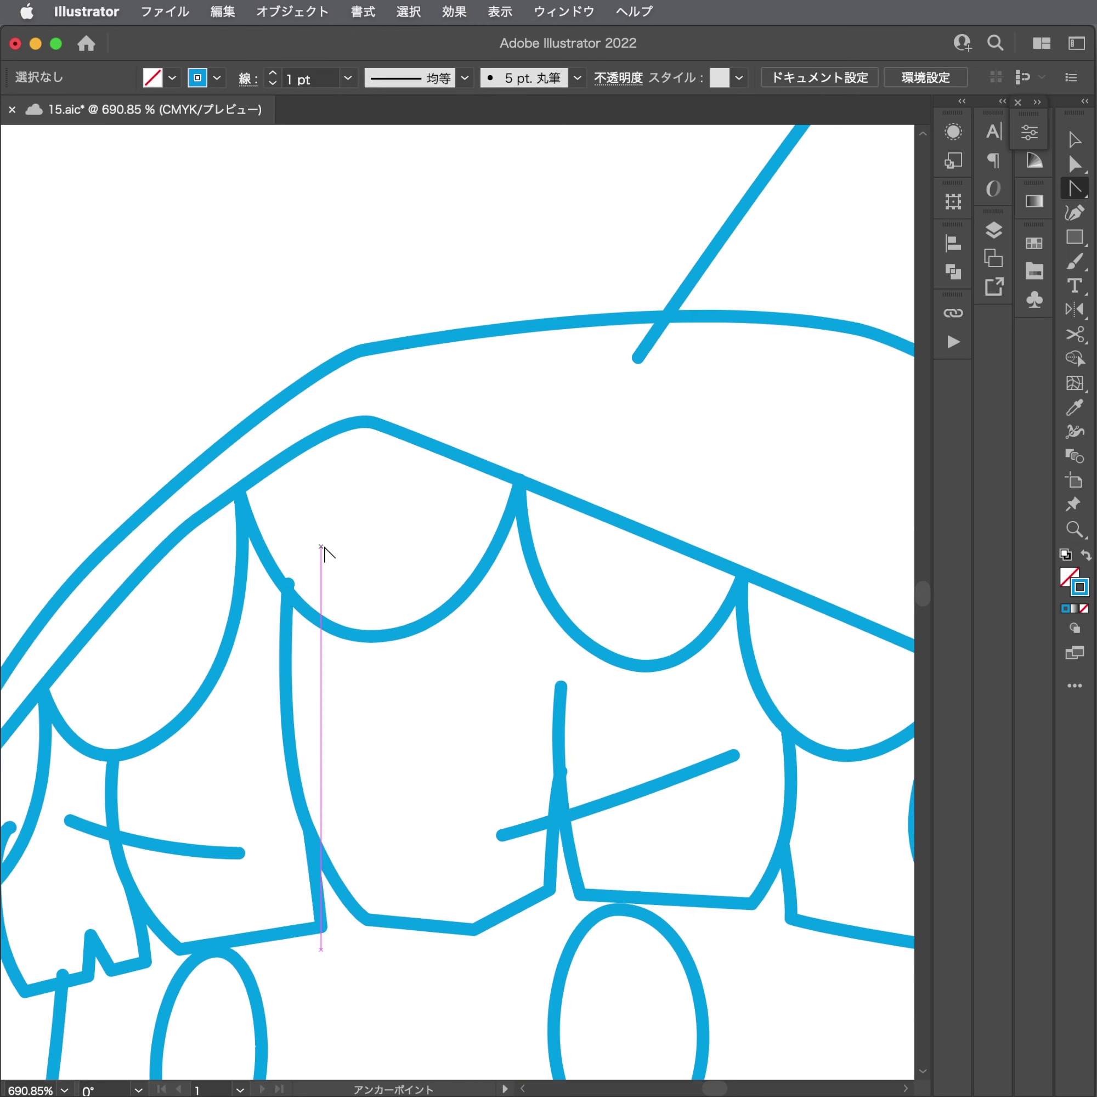
pyautogui.scroll(2, 523, 562)
pyautogui.moveTo(304, 594); pyautogui.dragTo(299, 613)
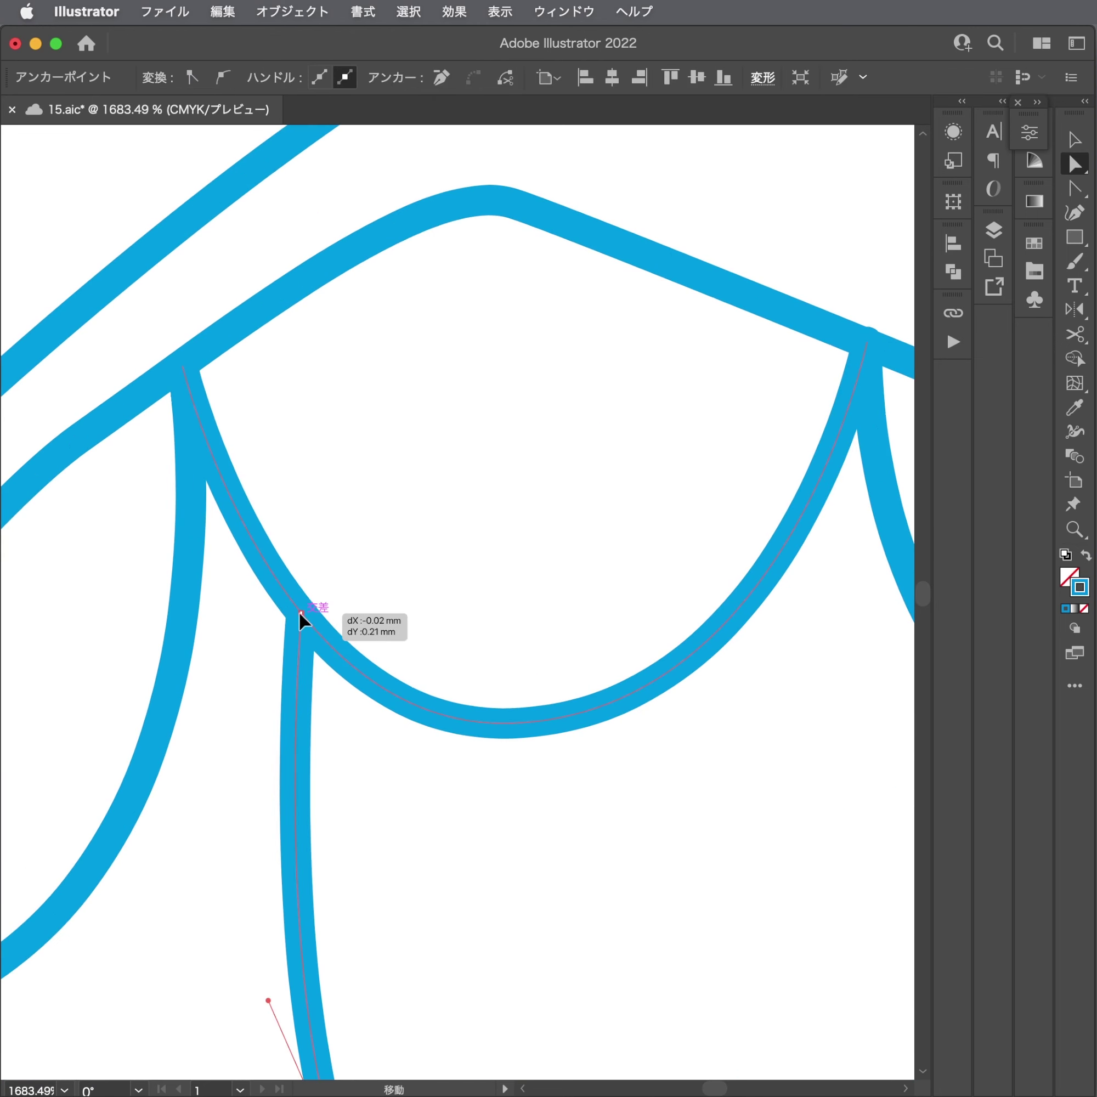
pyautogui.click(357, 598)
# Save the document and view the whole figure.
pyautogui.scroll(-5, 191, 671)
pyautogui.scroll(-3, 191, 671)
pyautogui.scroll(-3, 355, 590)
pyautogui.press('super+s')
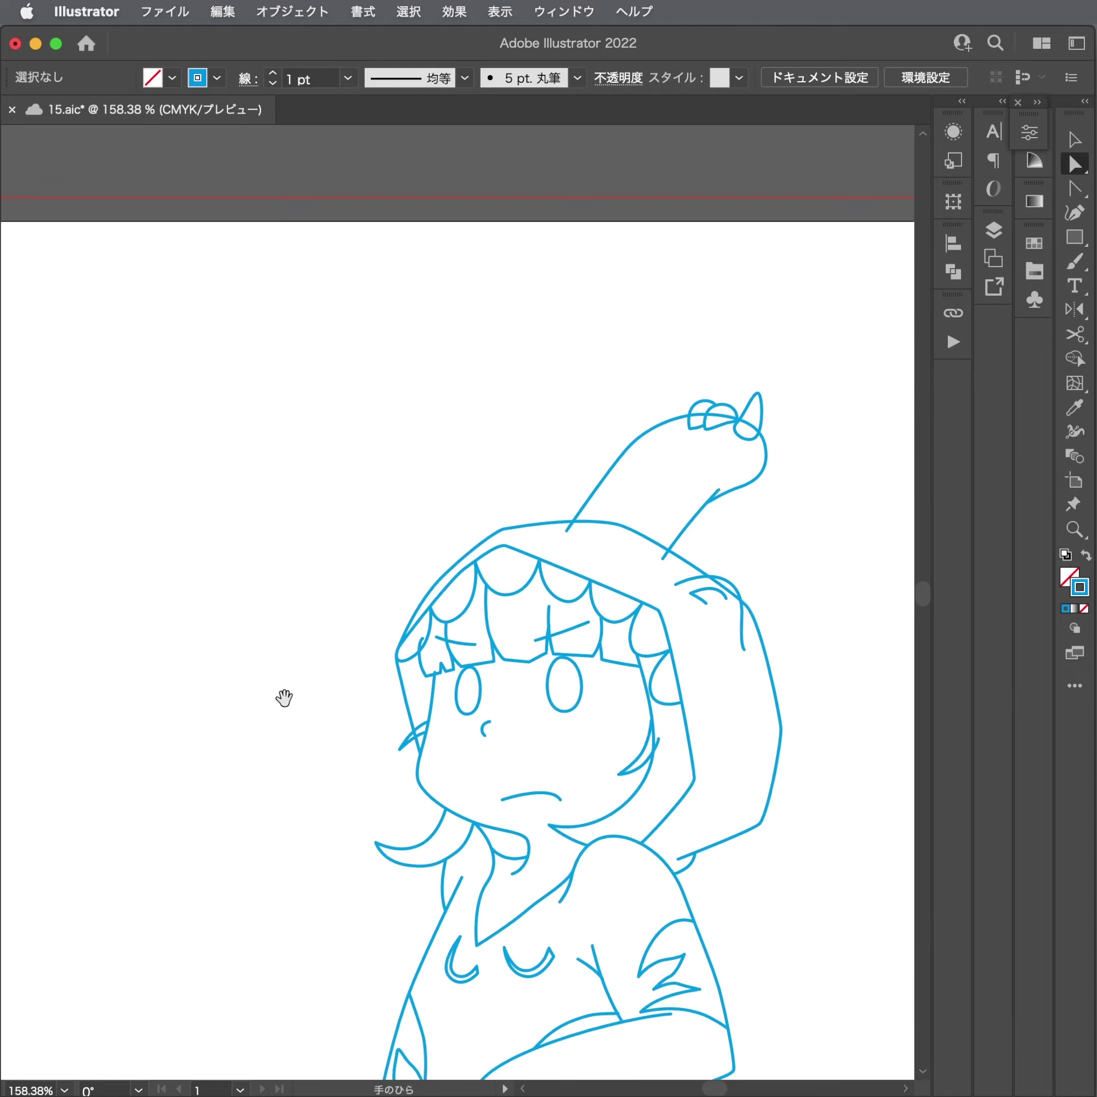
pyautogui.moveTo(284, 698); pyautogui.dragTo(236, 500)
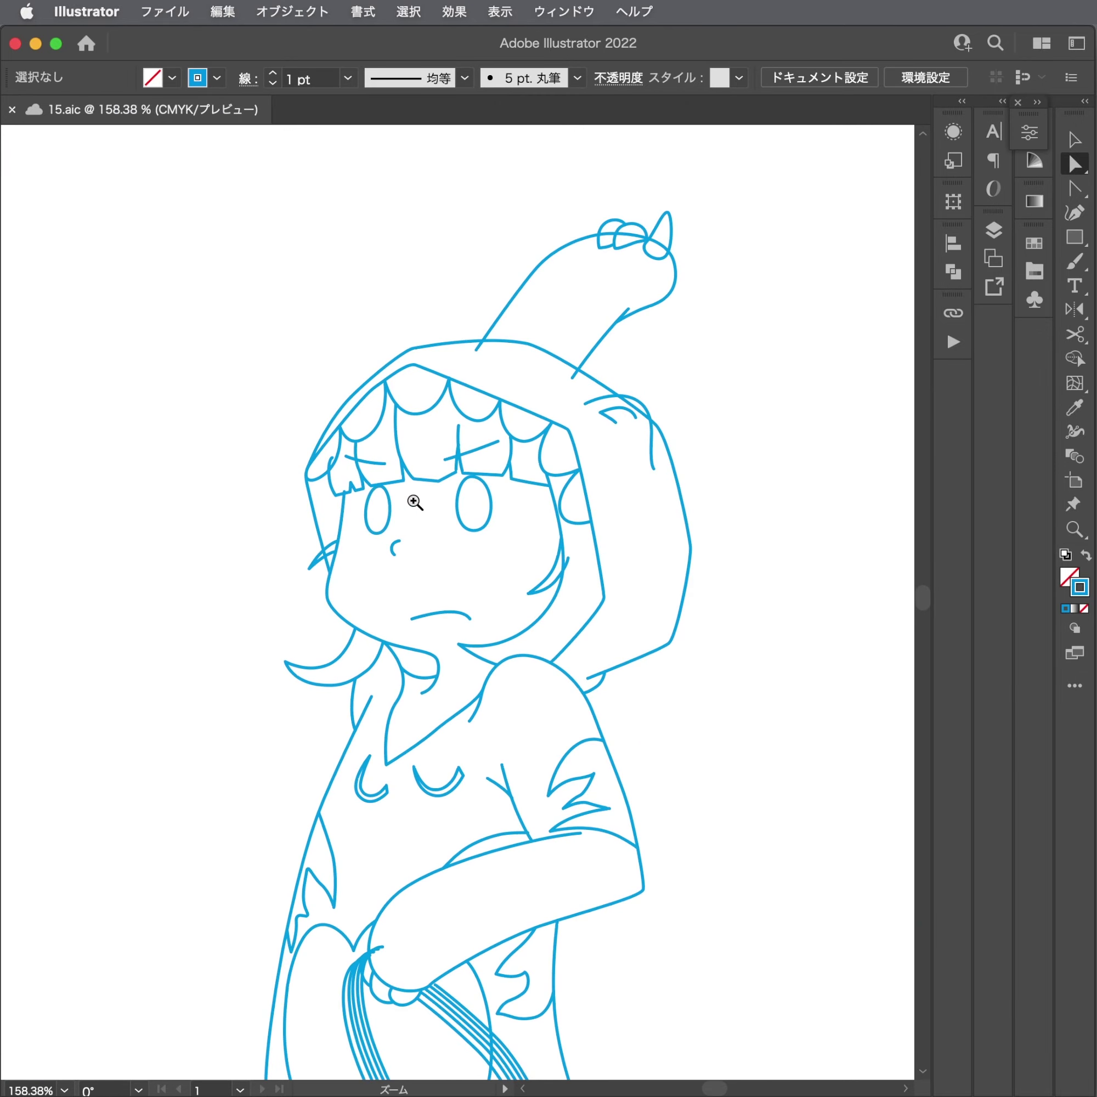
pyautogui.scroll(3, 414, 501)
pyautogui.scroll(-1, 639, 537)
pyautogui.scroll(-2, 548, 578)
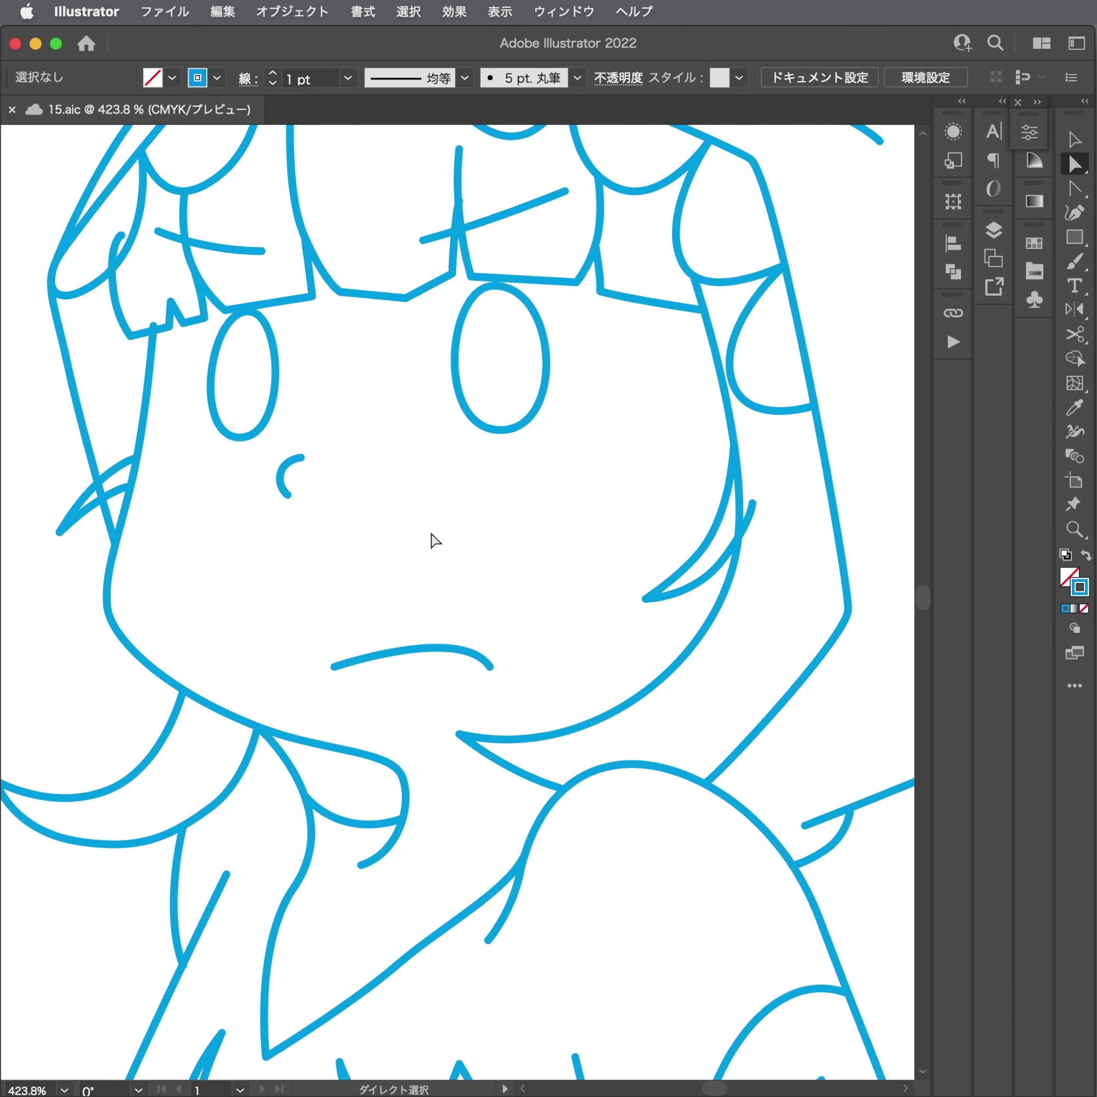
# Replace the frowning mouth with a three-point V-shaped smile drawn with the Pen tool.
pyautogui.press('Delete')
pyautogui.press('p')
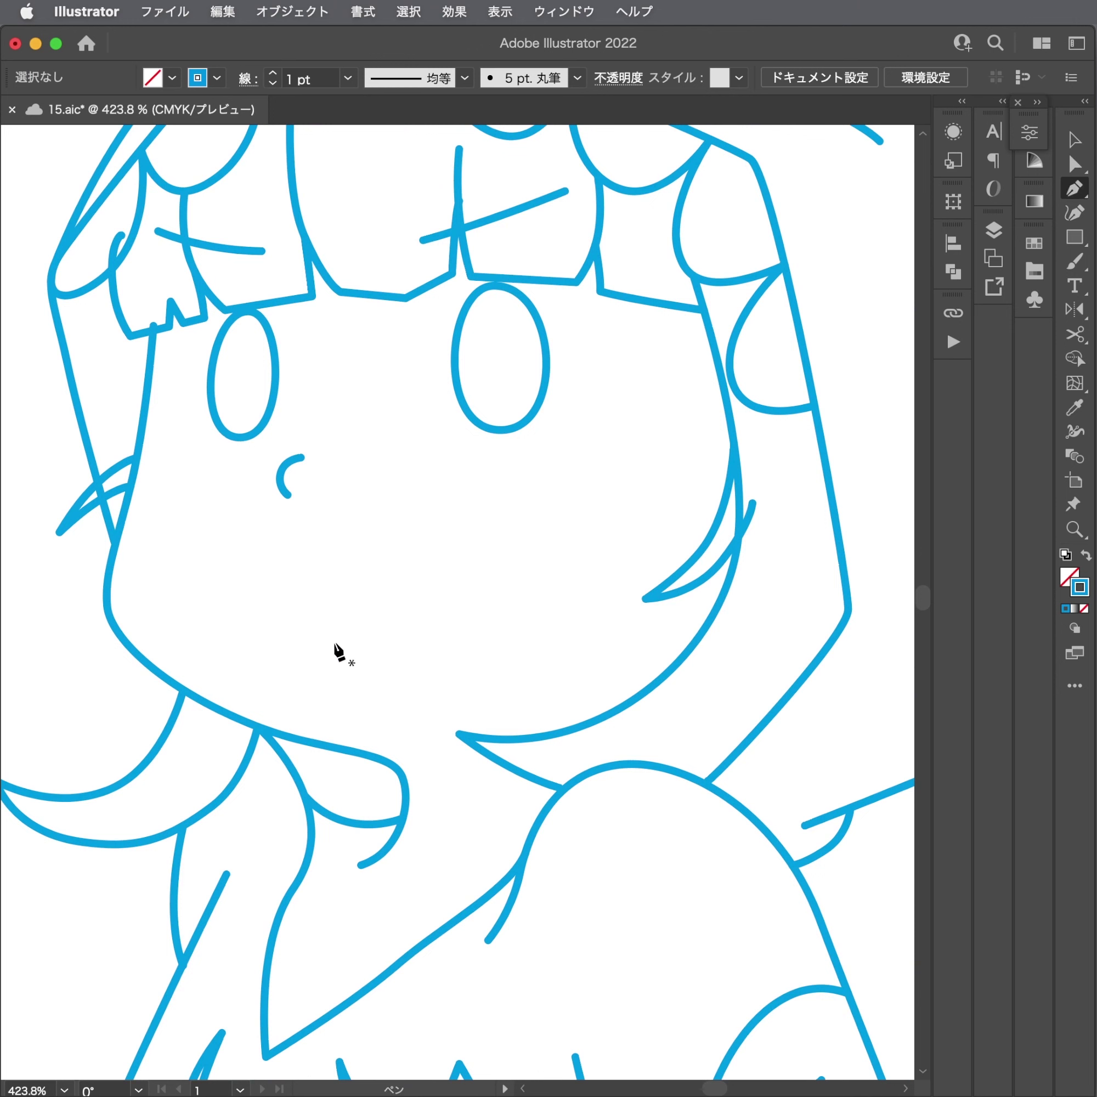
pyautogui.click(391, 635)
pyautogui.click(441, 651)
pyautogui.press('super+z')
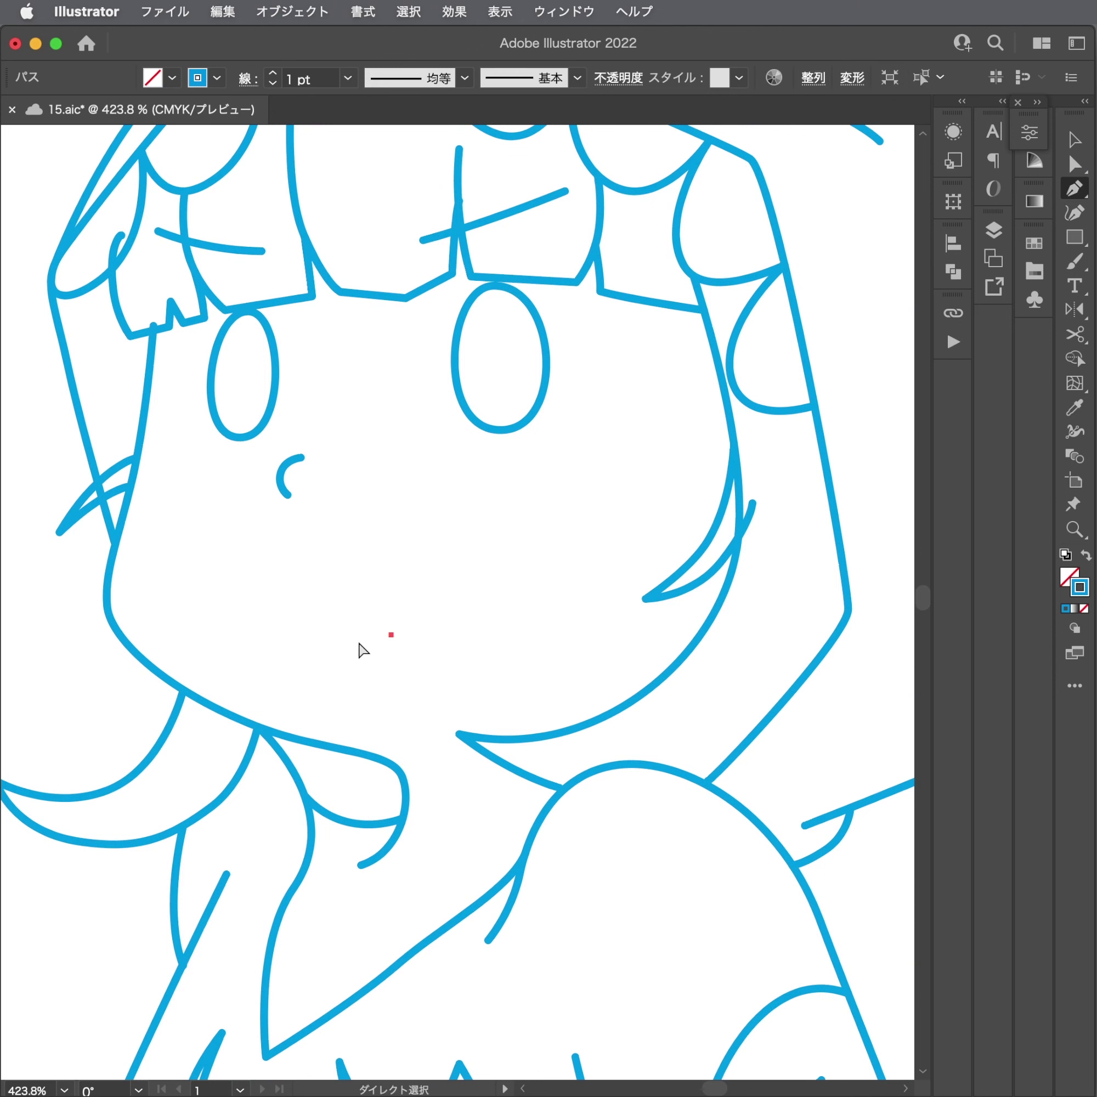
pyautogui.press('super+z')
pyautogui.click(354, 637)
pyautogui.click(392, 657)
pyautogui.click(435, 638)
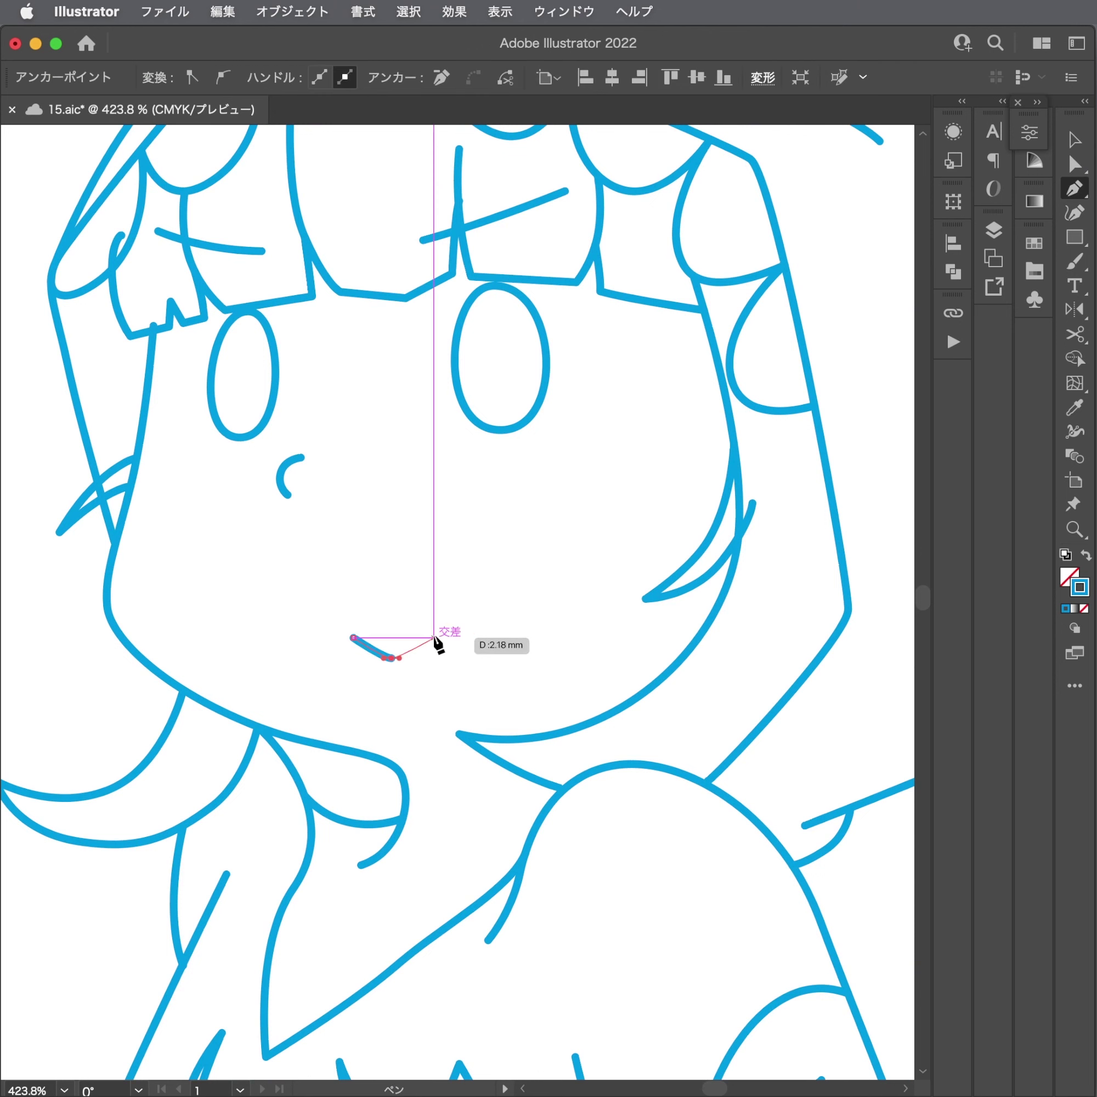
pyautogui.press('a')
# Review the V smile, then undo to restore the earlier mouth strokes.
pyautogui.moveTo(505, 644); pyautogui.dragTo(170, 720)
pyautogui.click(283, 638)
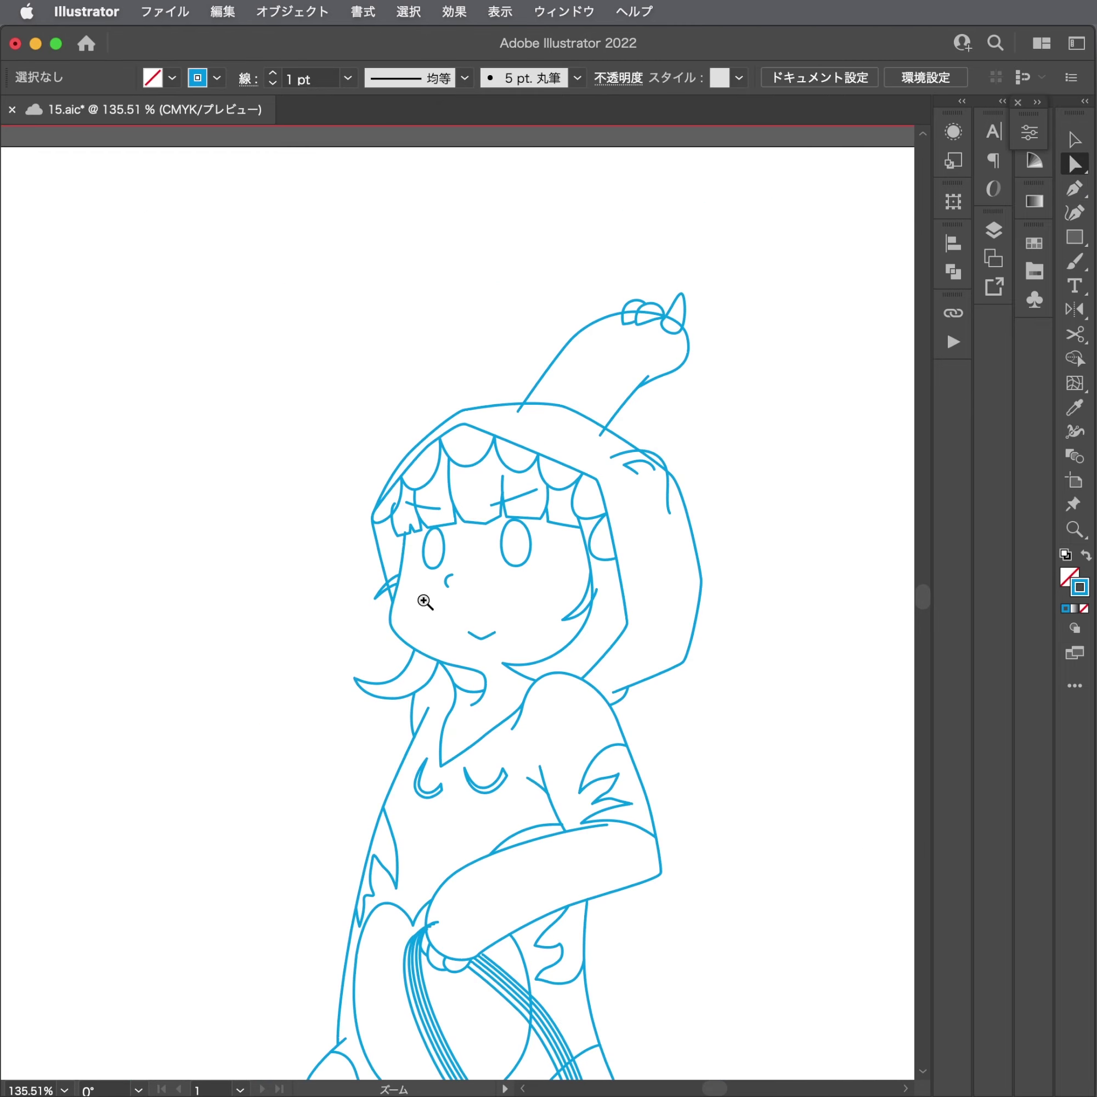
pyautogui.moveTo(424, 599)
pyautogui.mouseDown()
pyautogui.moveTo(718, 784)
pyautogui.moveTo(638, 724)
pyautogui.moveTo(636, 696)
pyautogui.moveTo(648, 695)
pyautogui.mouseUp()
pyautogui.moveTo(555, 696); pyautogui.dragTo(180, 768)
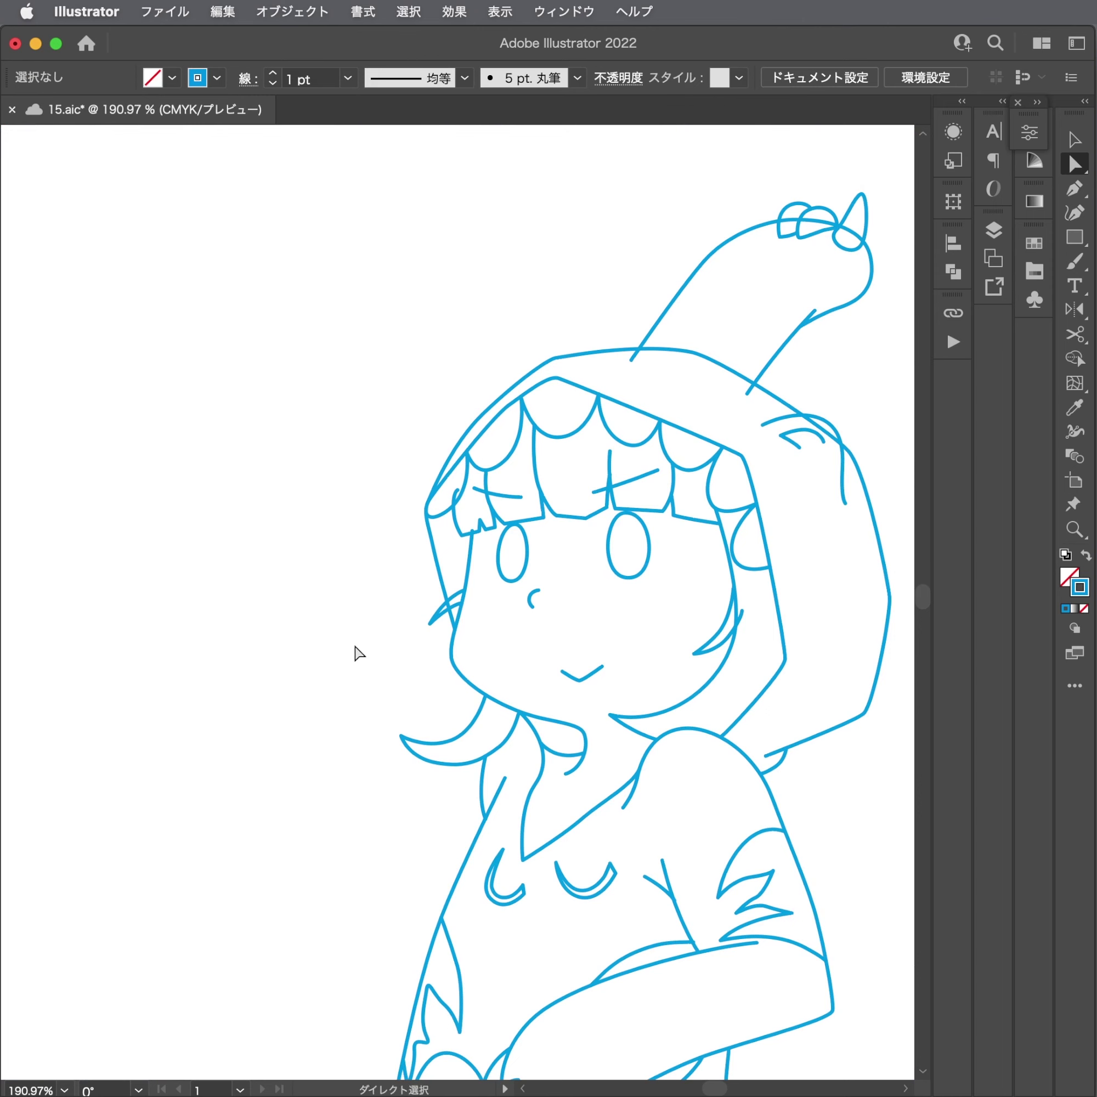
pyautogui.press('super+z')
pyautogui.press('super+z')
pyautogui.moveTo(656, 678); pyautogui.dragTo(418, 636)
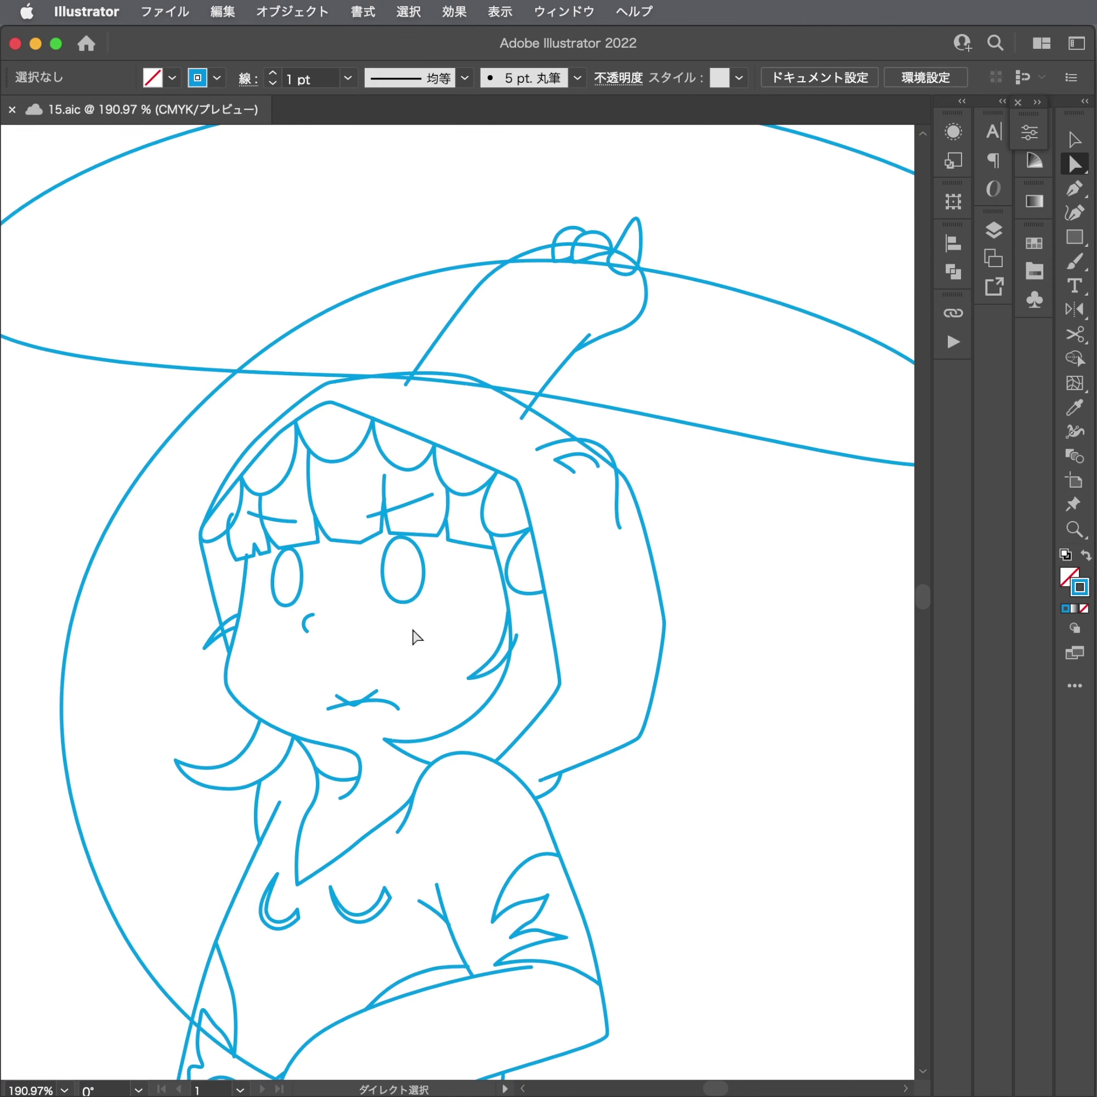
pyautogui.moveTo(311, 502); pyautogui.dragTo(536, 491)
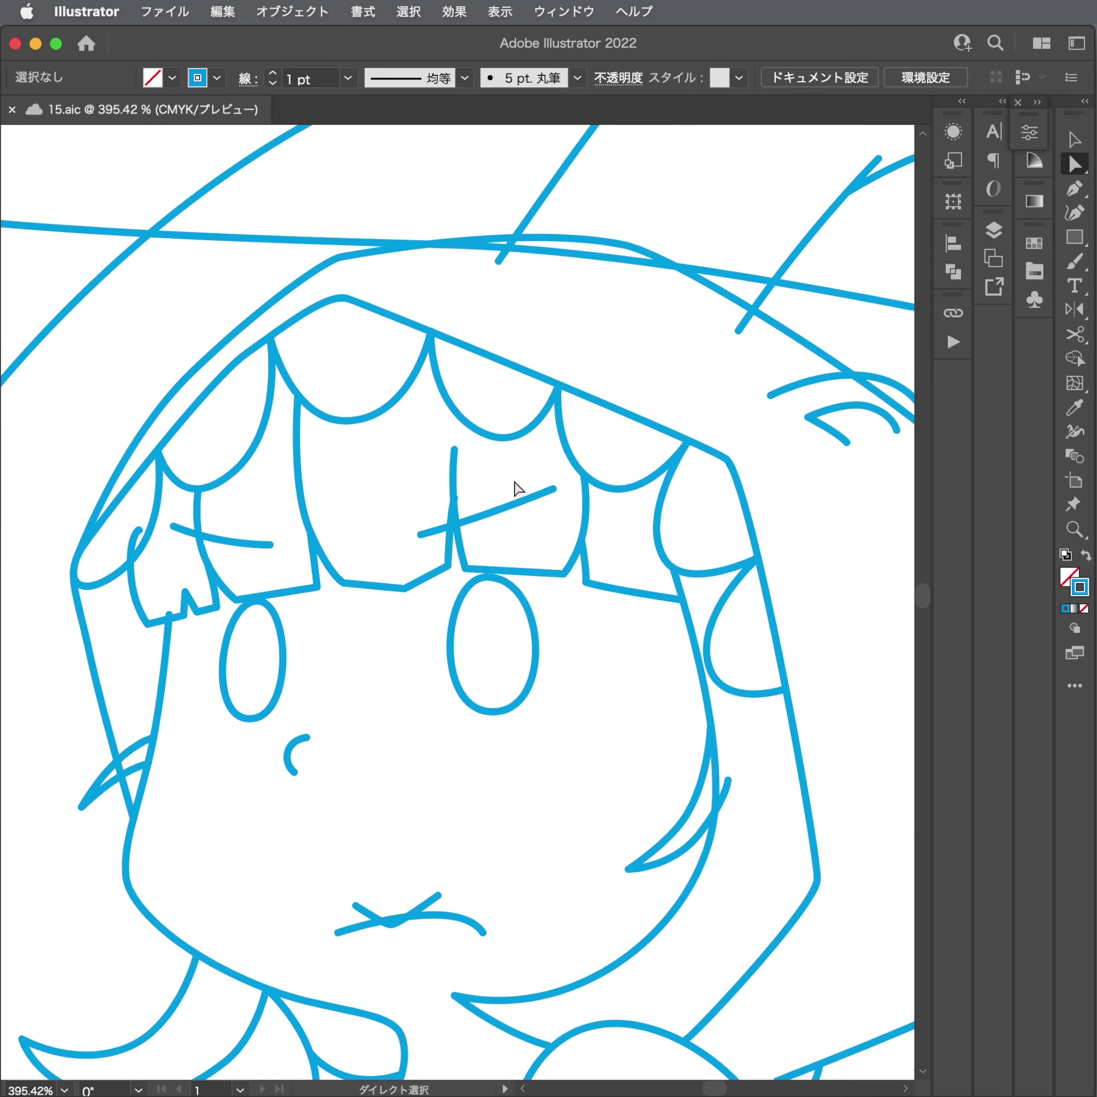
# Undo the curved mouth stroke and zoom back in on the eyes.
pyautogui.press('p')
pyautogui.scroll(3, 522, 484)
pyautogui.scroll(3, 583, 480)
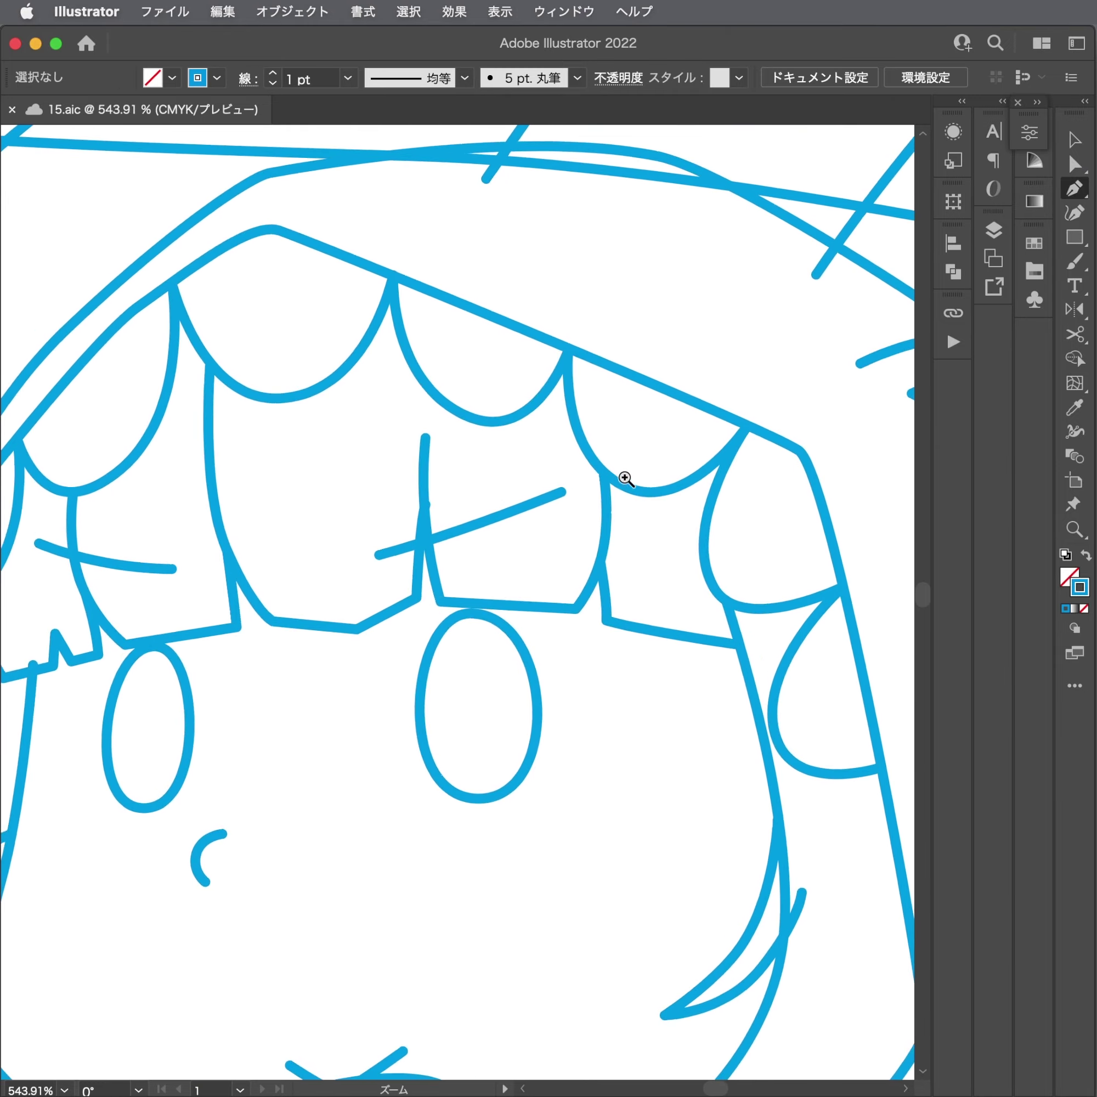
pyautogui.scroll(2, 622, 480)
pyautogui.moveTo(544, 544); pyautogui.dragTo(555, 443)
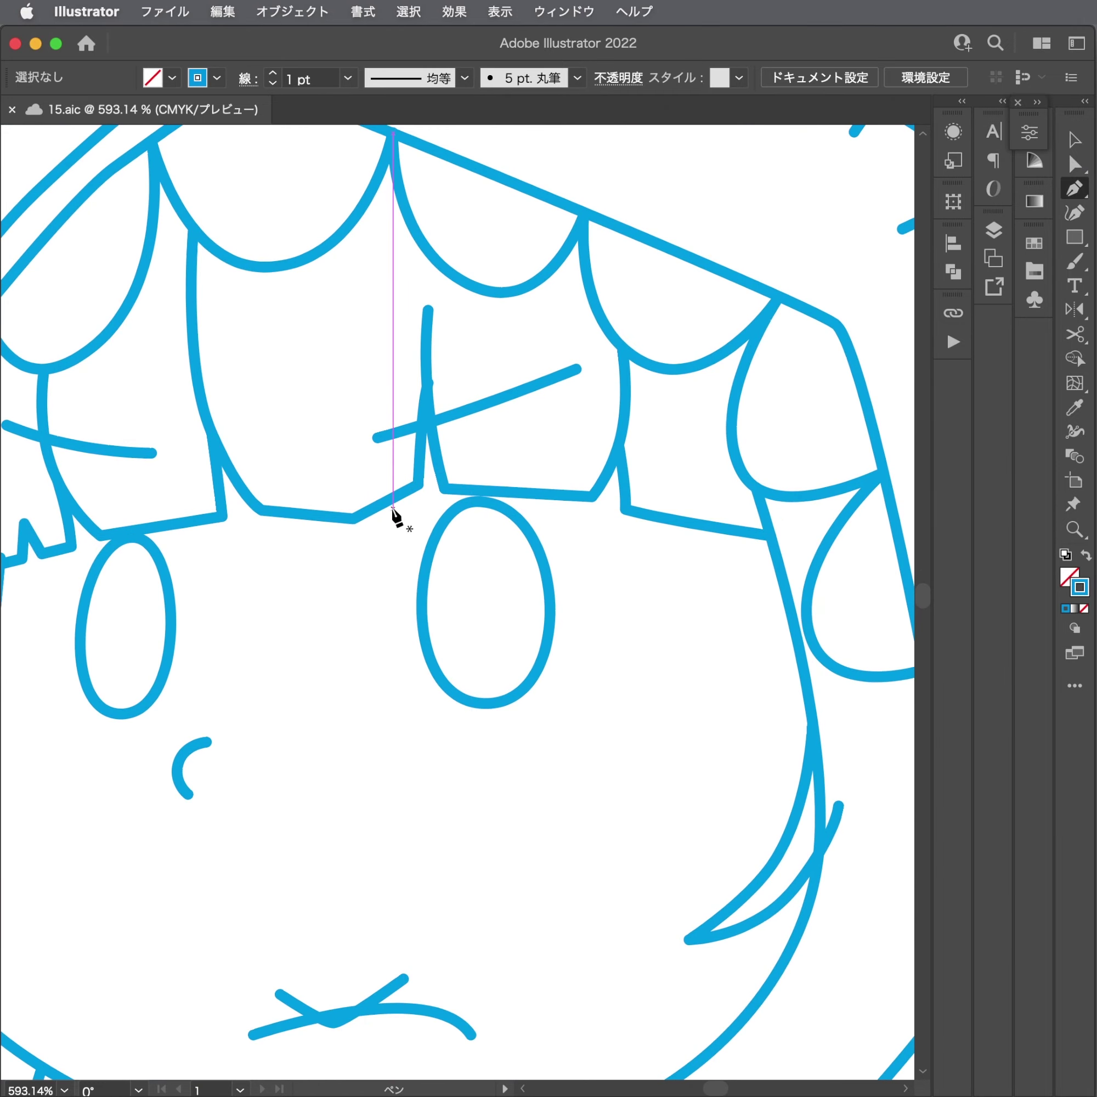
pyautogui.scroll(-3, 397, 506)
pyautogui.hscroll(-4, 398, 507)
pyautogui.hotkey('ctrl', 'z')
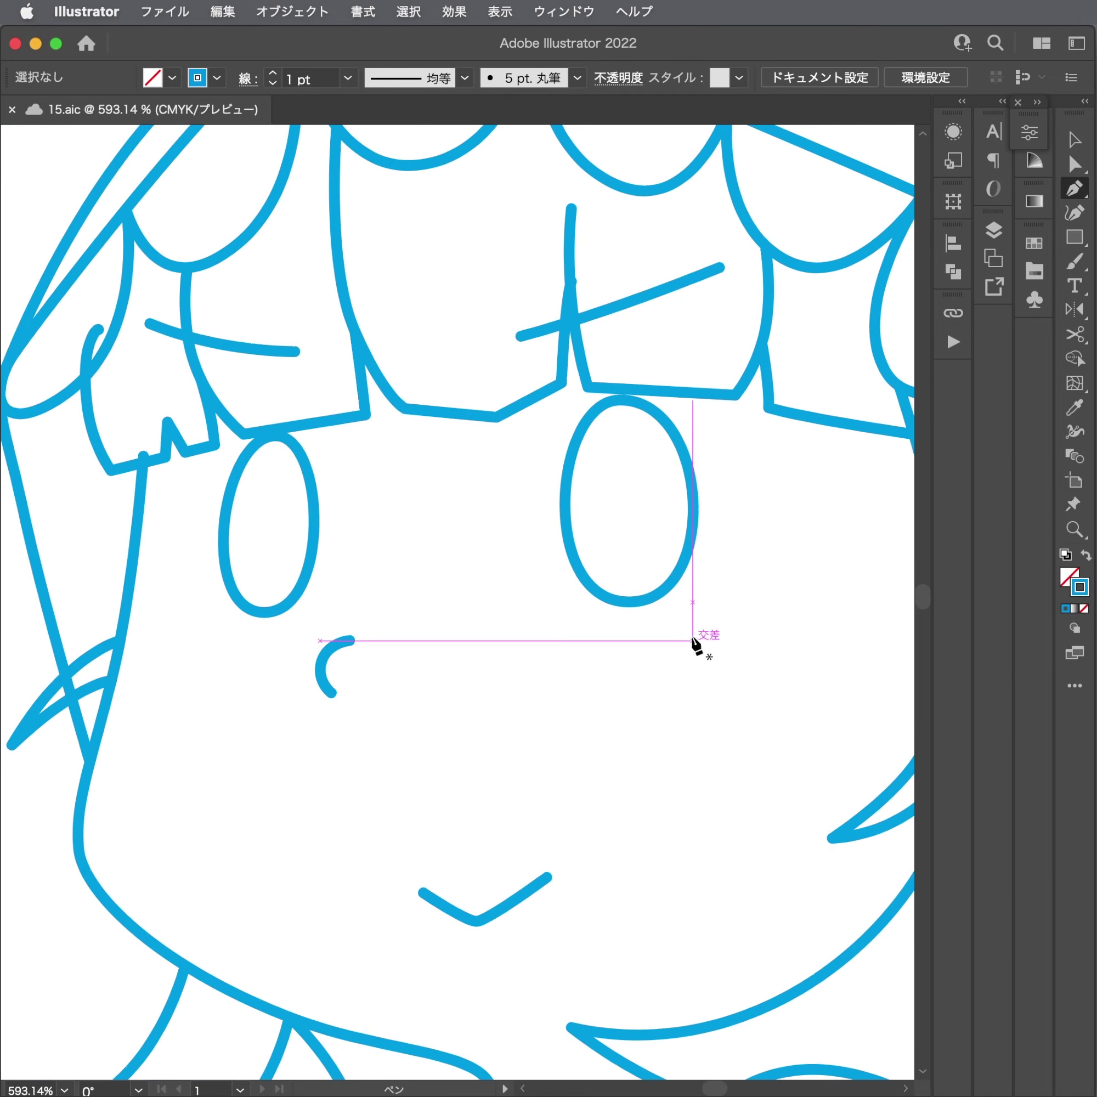
pyautogui.moveTo(698, 641)
pyautogui.mouseDown()
pyautogui.moveTo(264, 769)
pyautogui.moveTo(644, 644)
pyautogui.mouseUp()
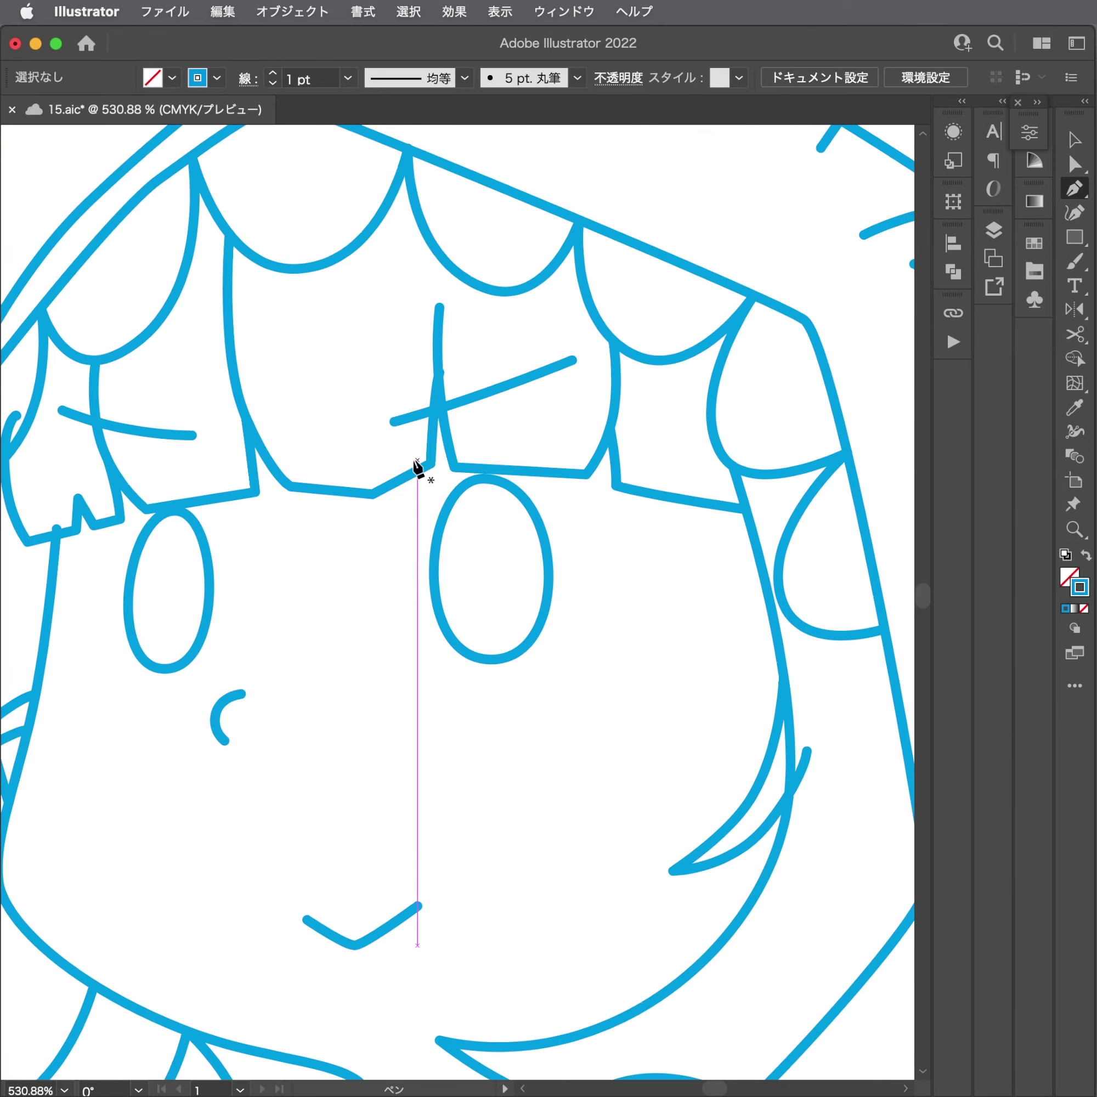
# Pen-draw a closed arched band with a pointed hooked end above the right eye.
pyautogui.moveTo(408, 454); pyautogui.dragTo(450, 458)
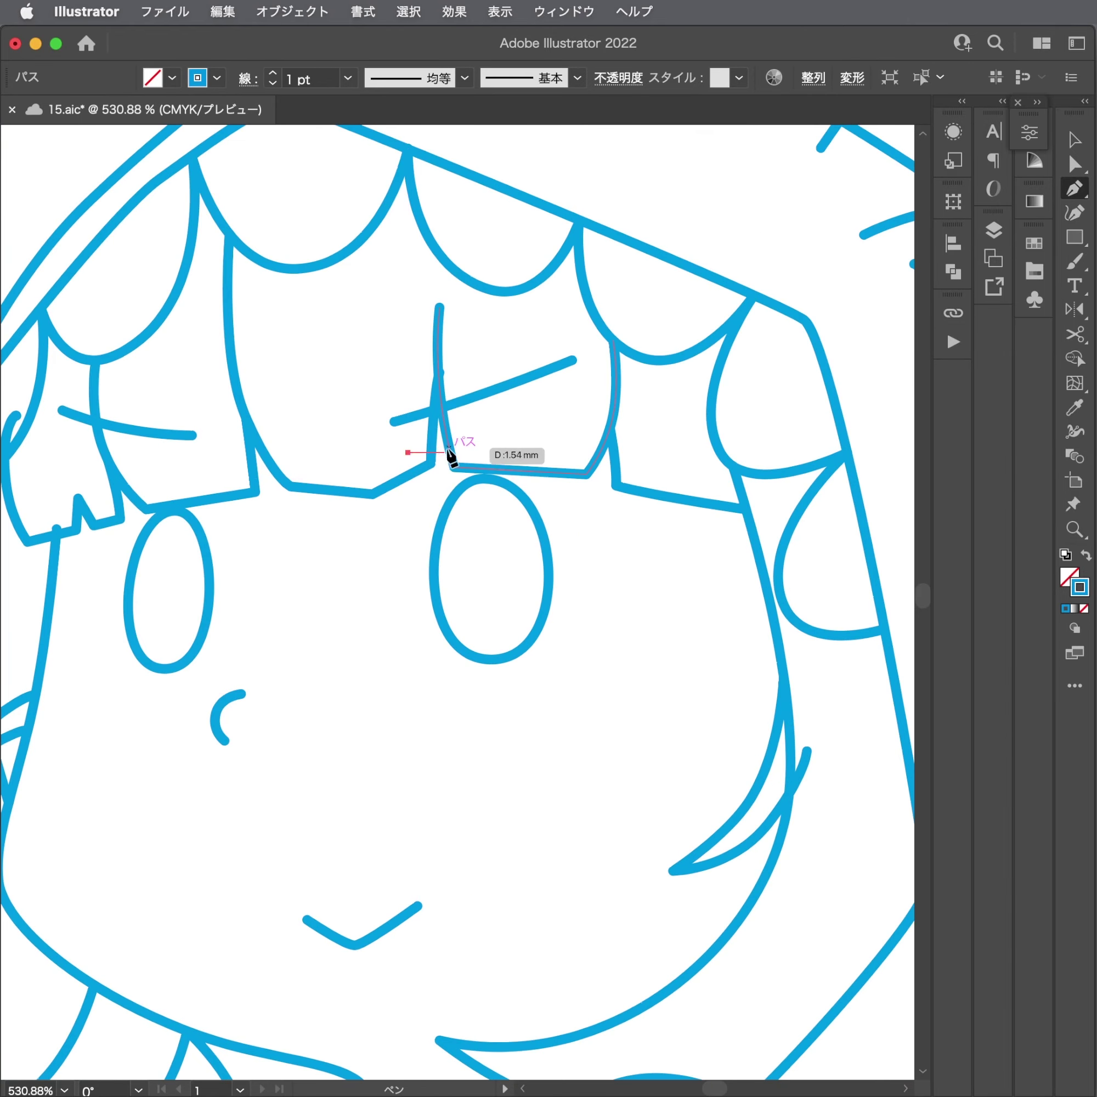
pyautogui.moveTo(380, 469)
pyautogui.mouseDown()
pyautogui.moveTo(513, 442)
pyautogui.moveTo(576, 460)
pyautogui.mouseUp()
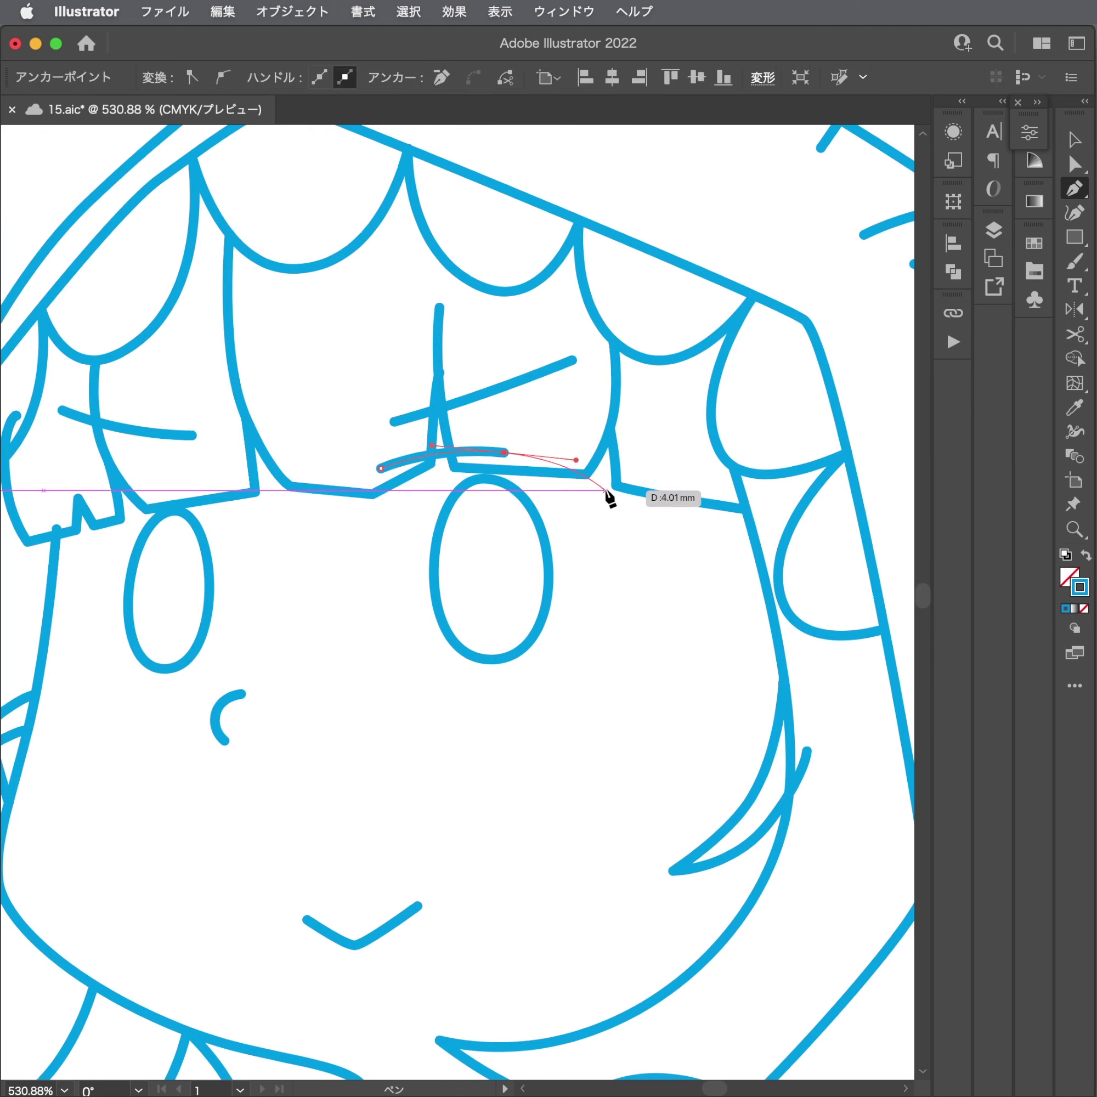
pyautogui.click(625, 505)
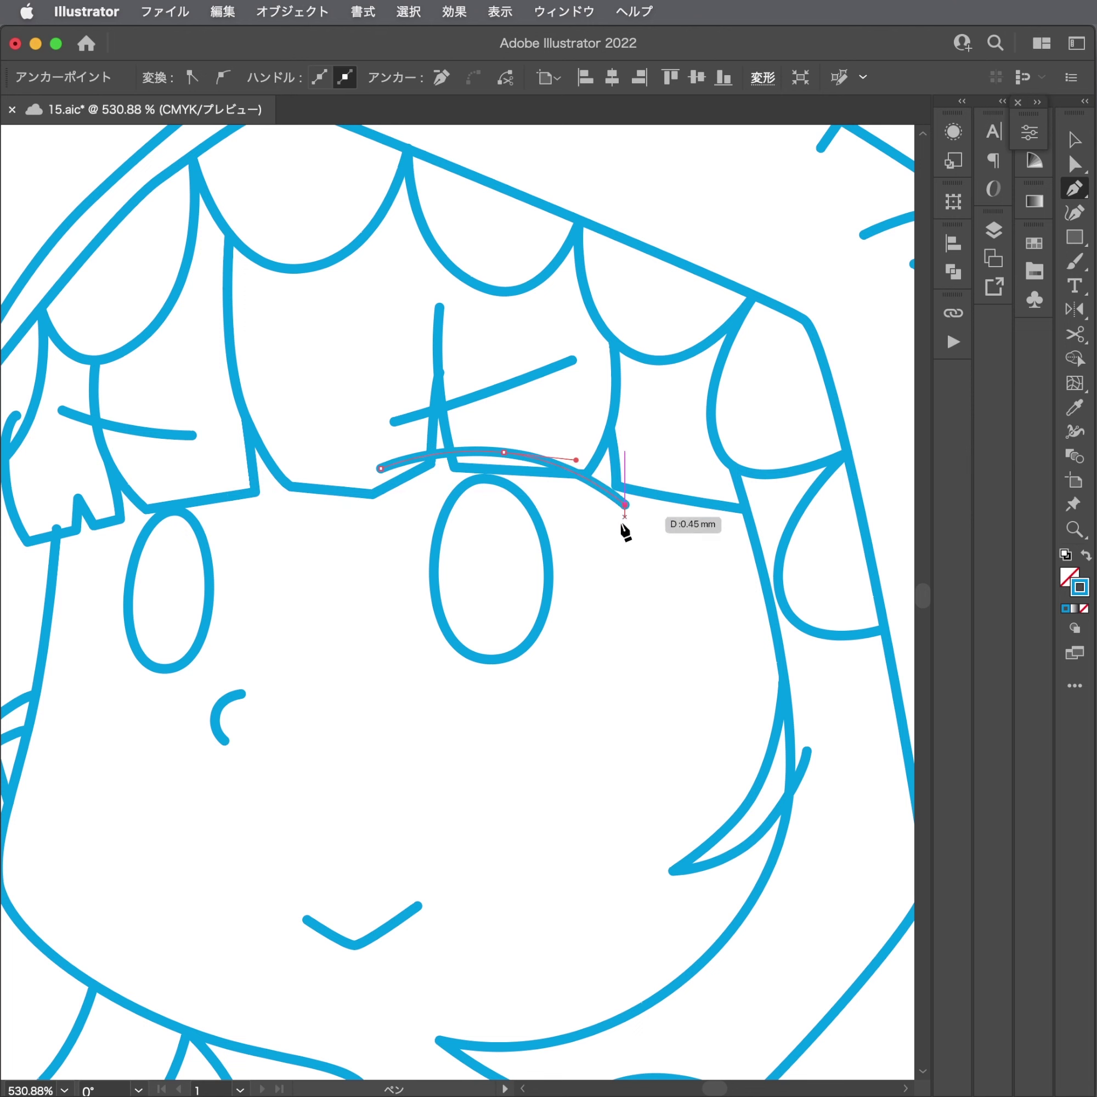
pyautogui.click(609, 558)
pyautogui.moveTo(594, 504); pyautogui.dragTo(574, 489)
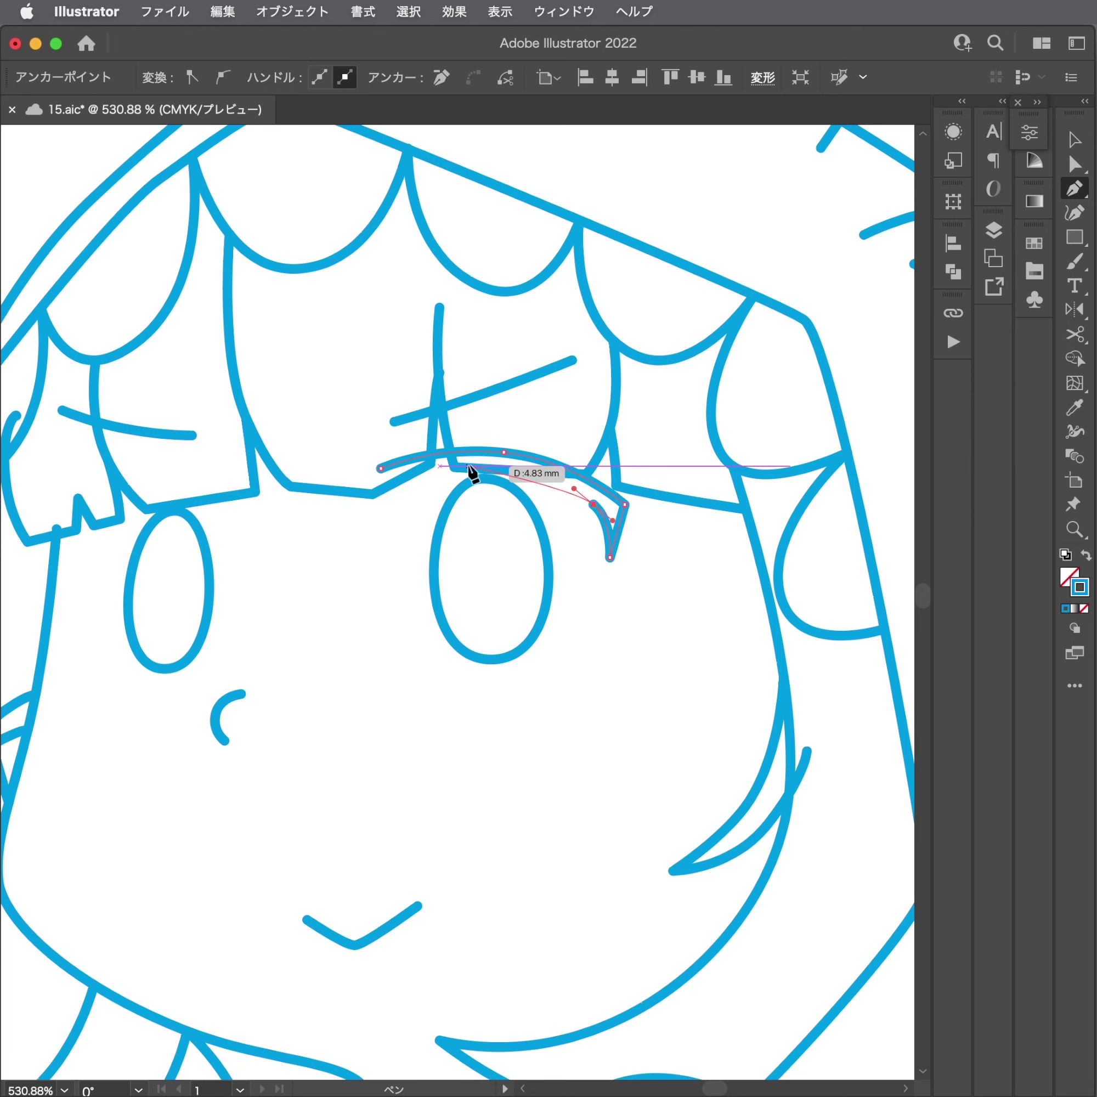
pyautogui.scroll(3, 512, 469)
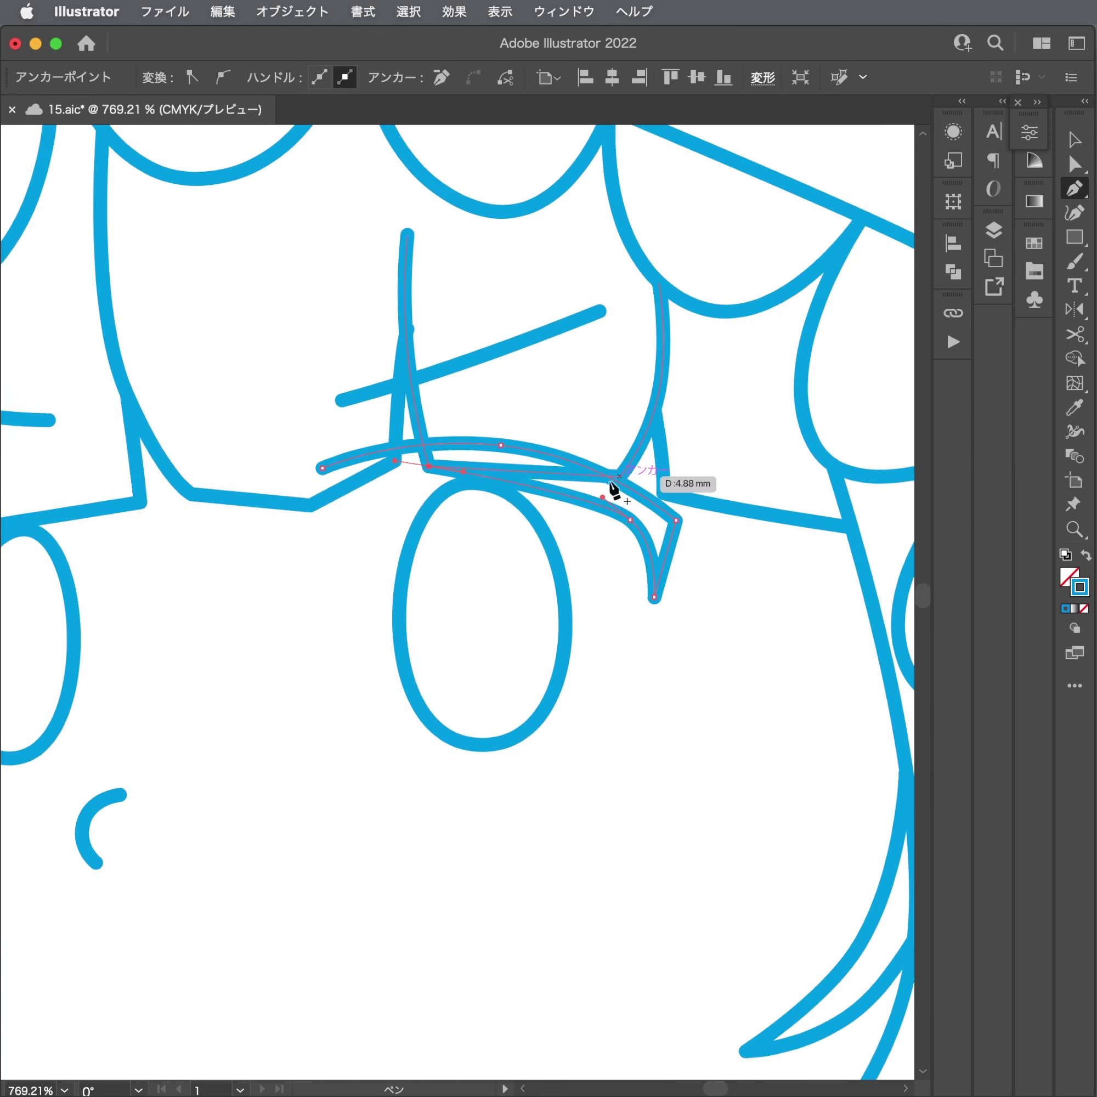
pyautogui.moveTo(490, 476); pyautogui.dragTo(447, 476)
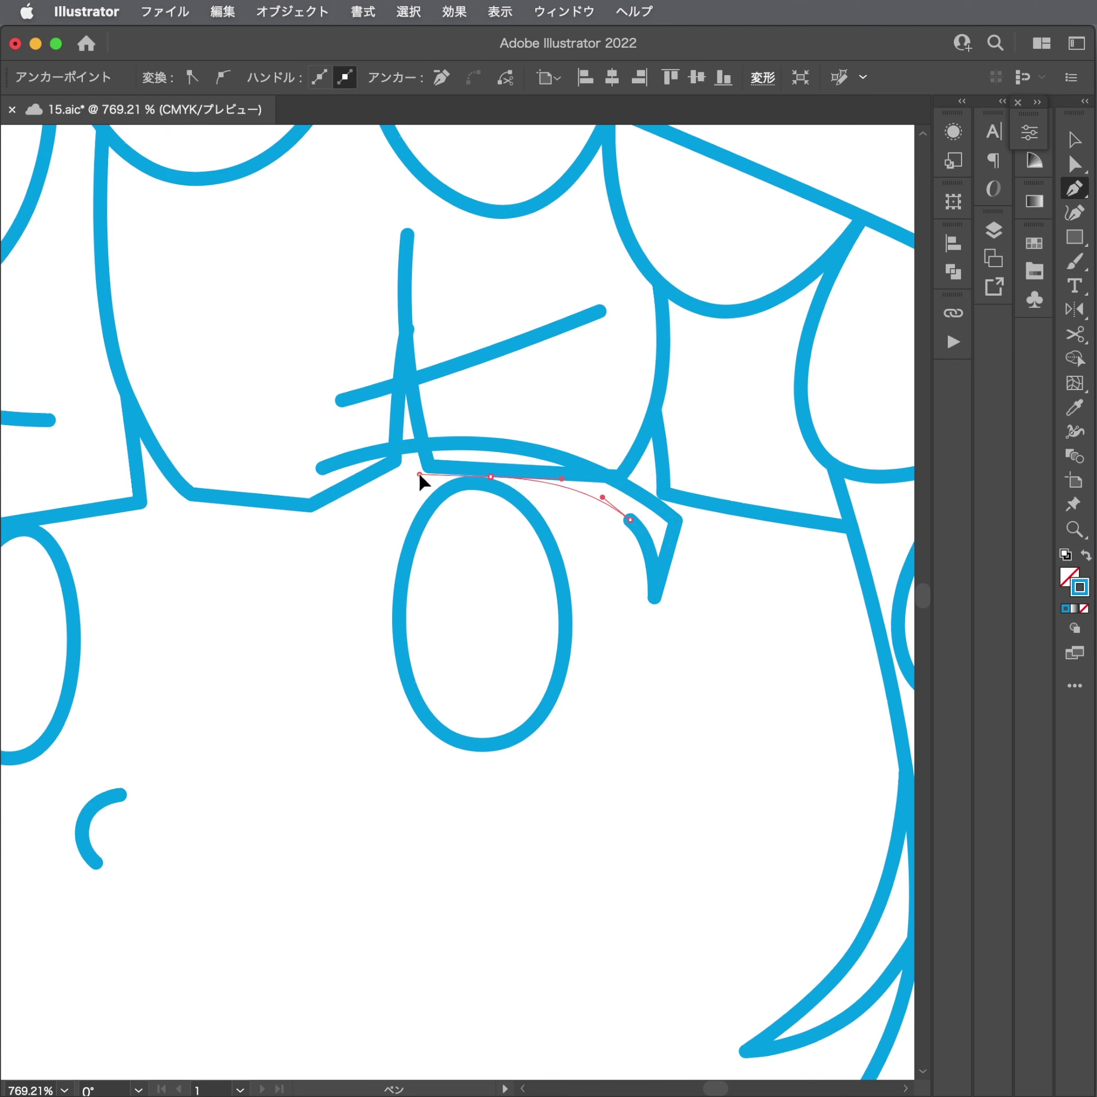
pyautogui.click(311, 512)
pyautogui.click(323, 467)
# Shift the band's left anchors right and lower its top curve and middle anchor.
pyautogui.press('a')
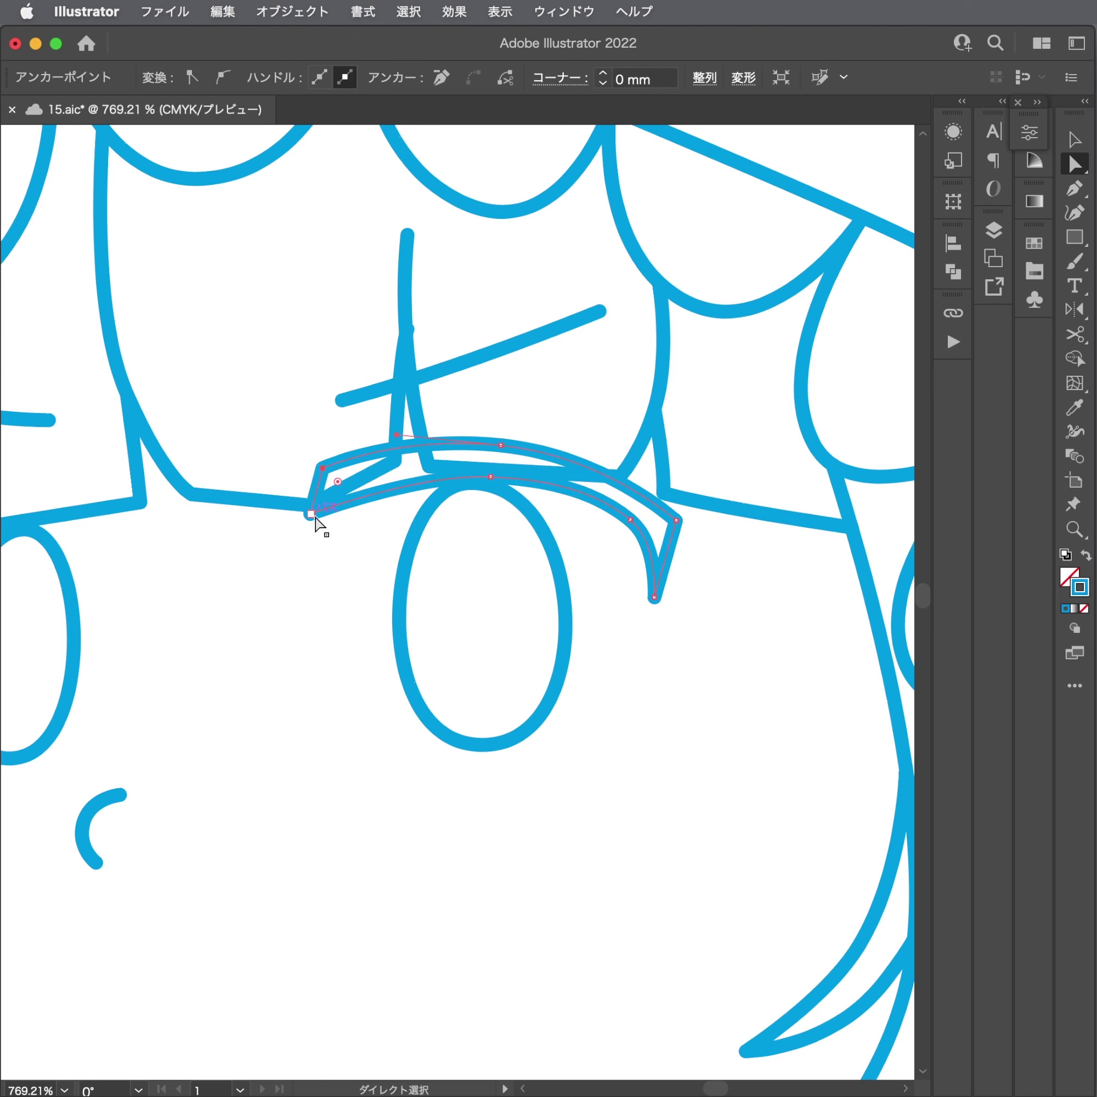
pyautogui.moveTo(312, 514)
pyautogui.mouseDown()
pyautogui.moveTo(333, 513)
pyautogui.moveTo(341, 469)
pyautogui.moveTo(342, 483)
pyautogui.mouseUp()
pyautogui.scroll(5, 410, 469)
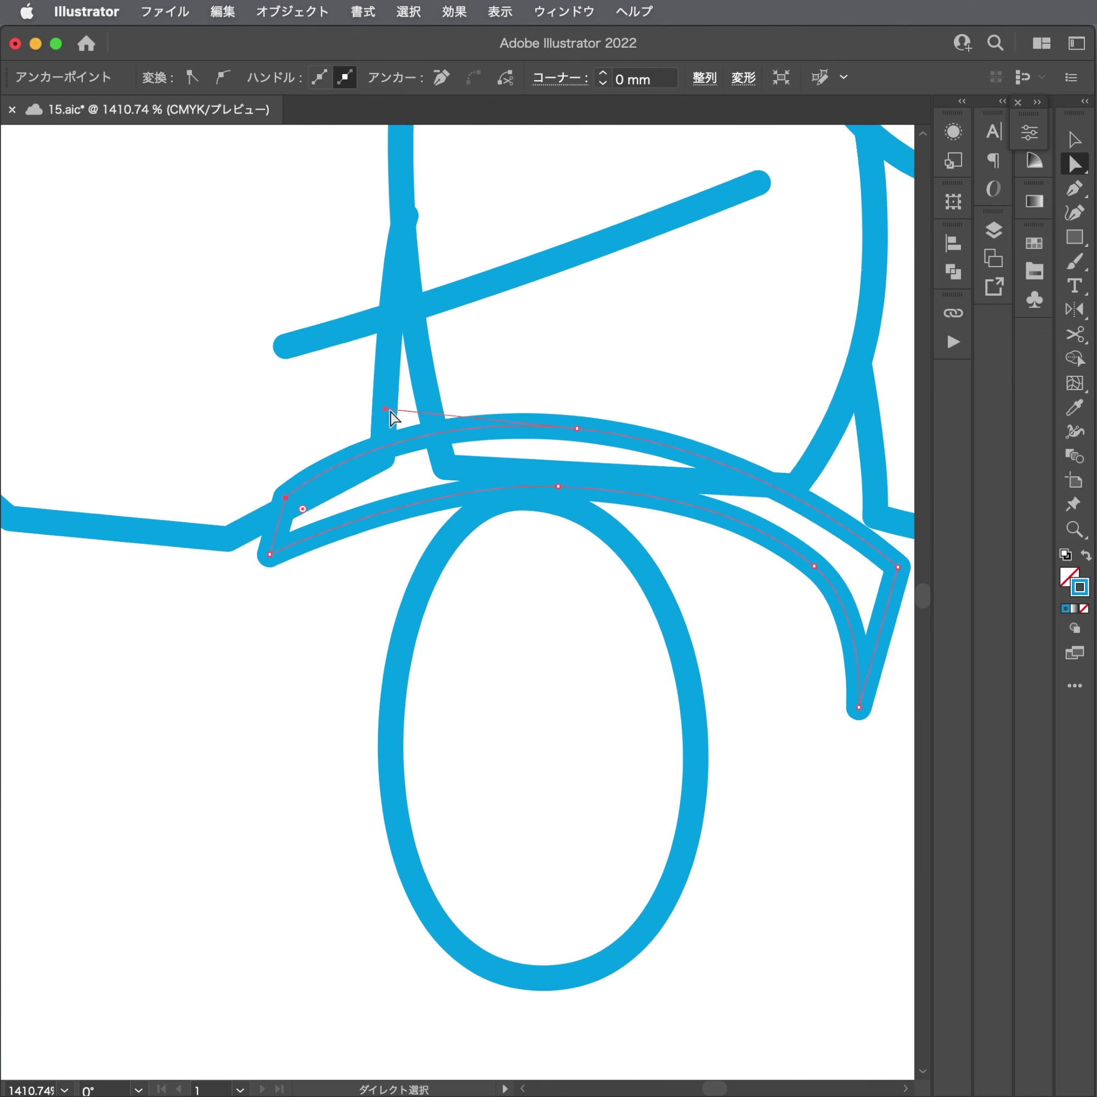
pyautogui.moveTo(385, 409); pyautogui.dragTo(384, 419)
pyautogui.click(576, 429)
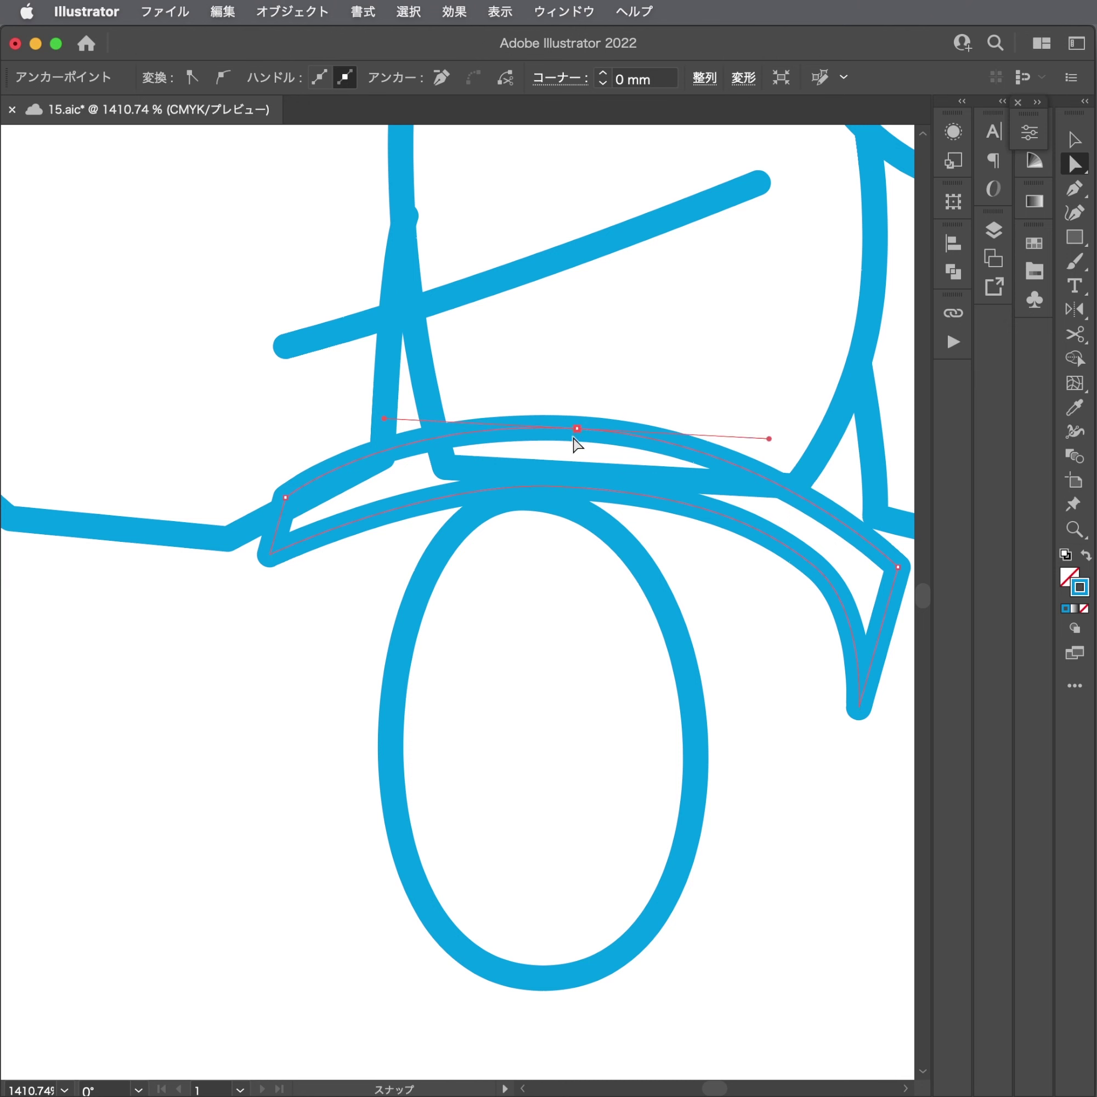
pyautogui.moveTo(573, 437); pyautogui.dragTo(553, 510)
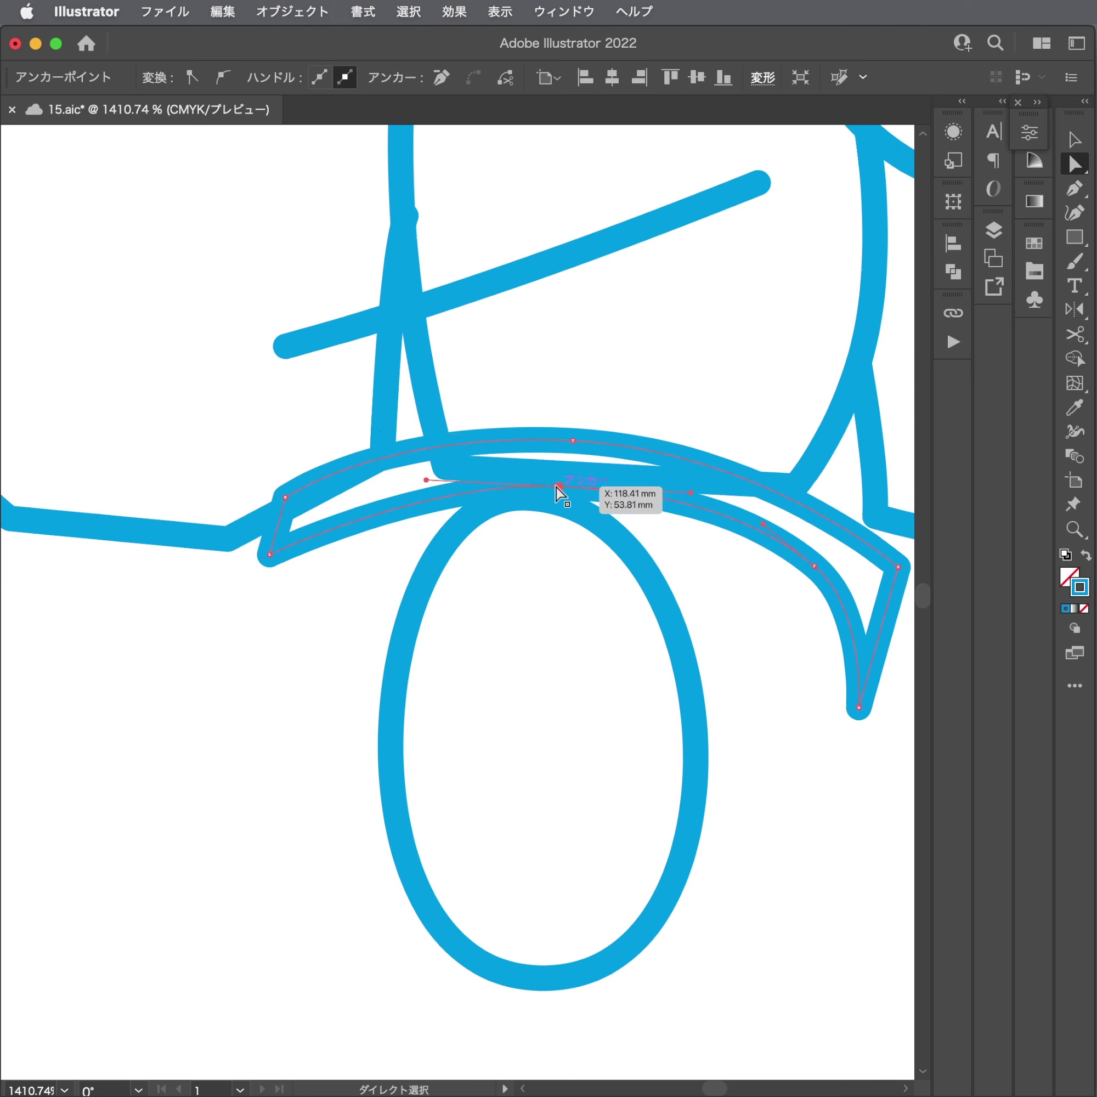
# Set the right eyebrow's Fill to the blue swatch in the Properties panel.
pyautogui.click(1028, 138)
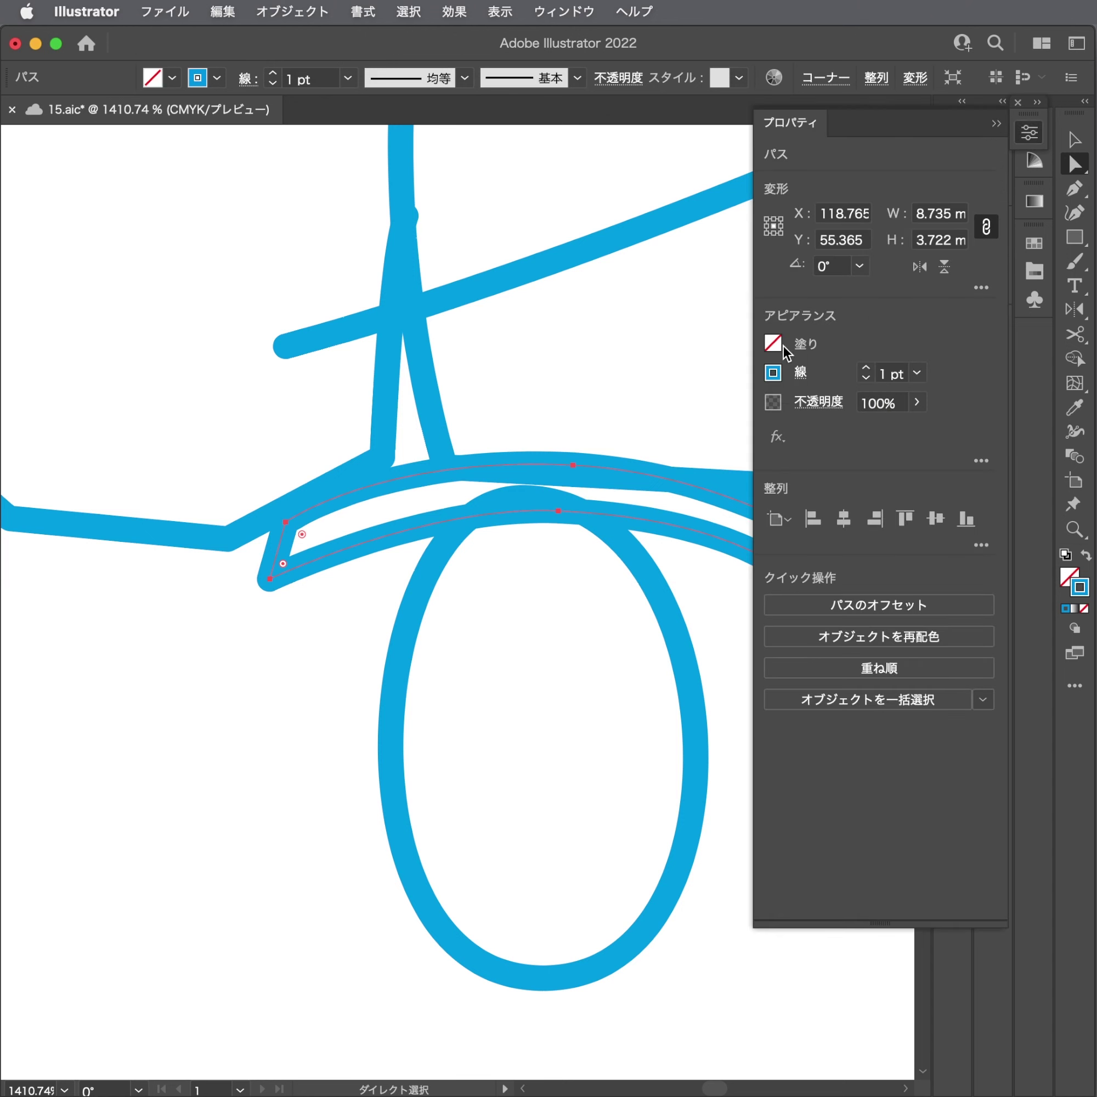
pyautogui.click(773, 373)
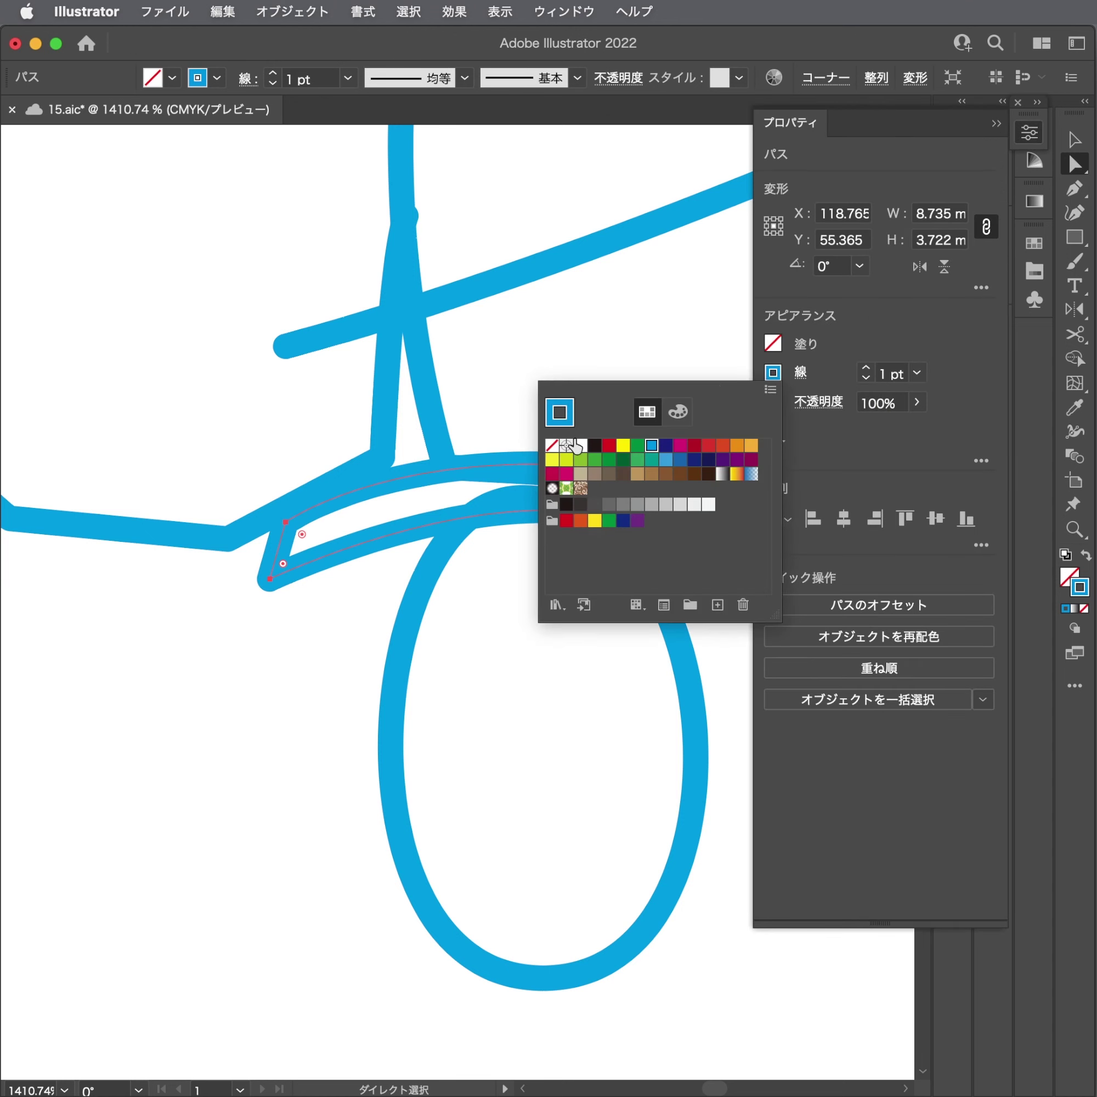
pyautogui.click(772, 345)
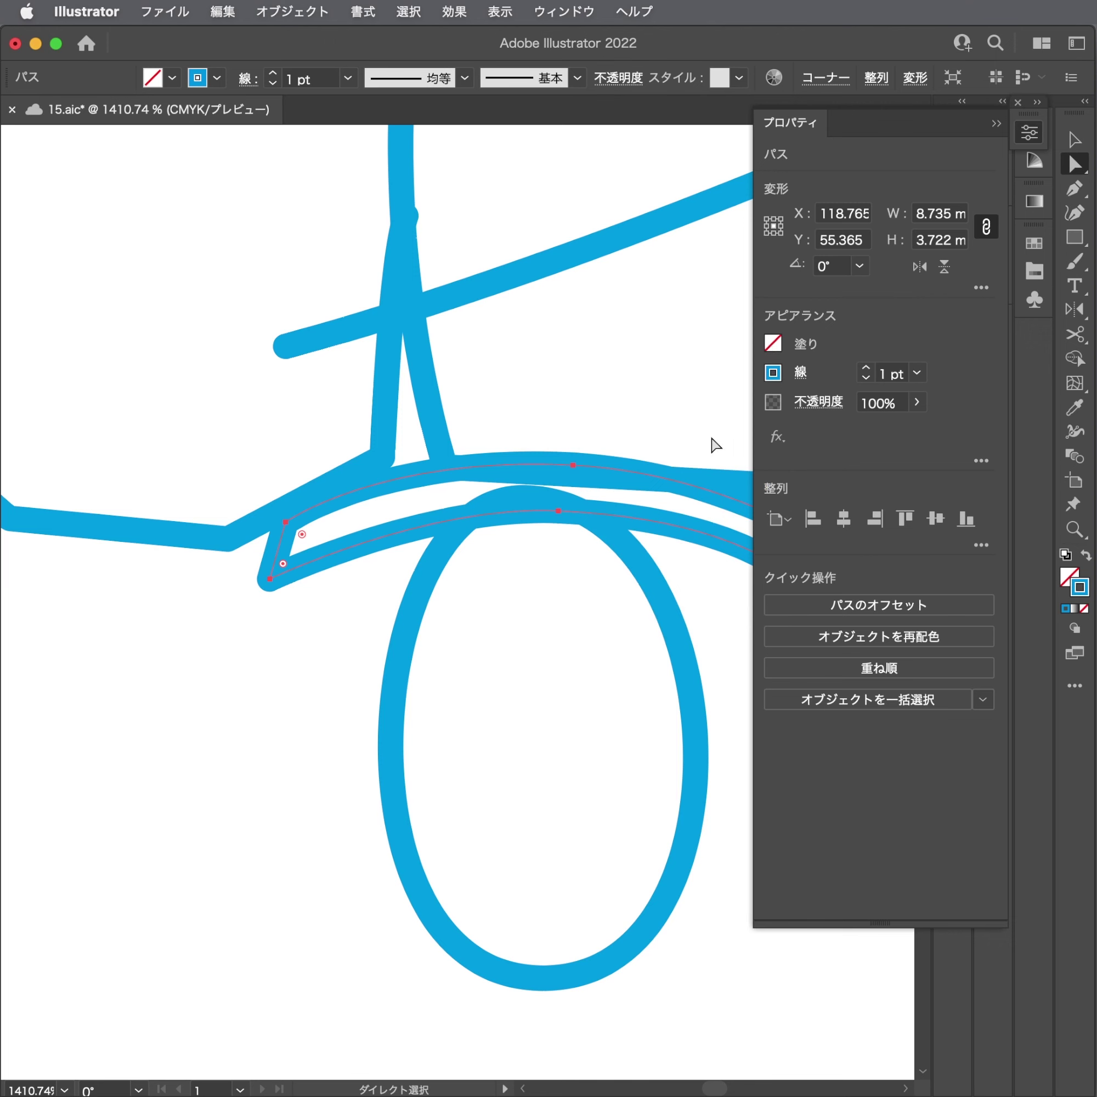
pyautogui.click(773, 344)
pyautogui.click(642, 432)
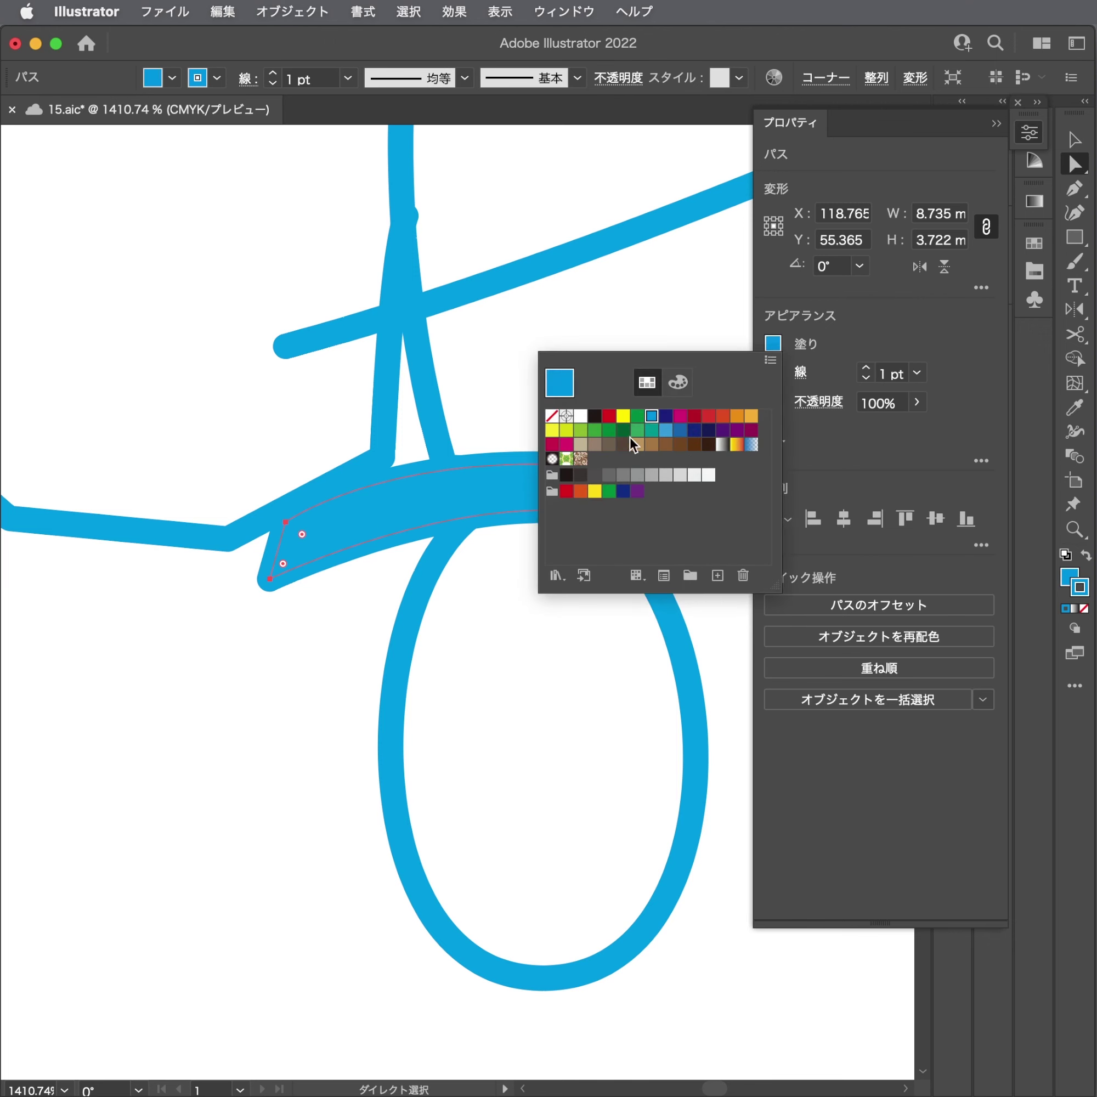
pyautogui.click(595, 397)
# Nudge the eyebrow's tip anchor down slightly, then view the whole face.
pyautogui.scroll(-5, 494, 456)
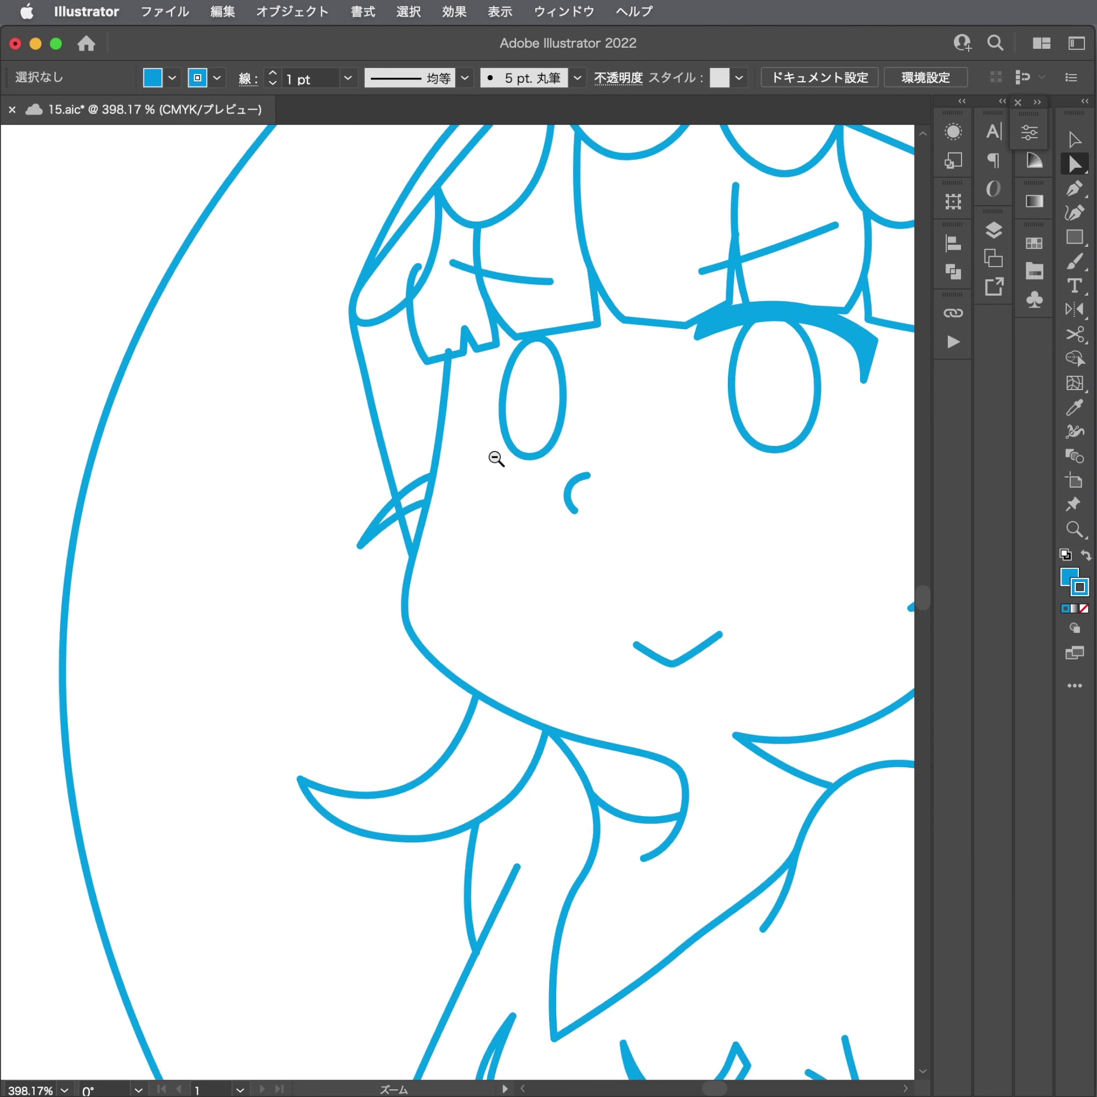
pyautogui.scroll(1, 494, 456)
pyautogui.moveTo(695, 337); pyautogui.dragTo(713, 339)
pyautogui.scroll(2, 713, 339)
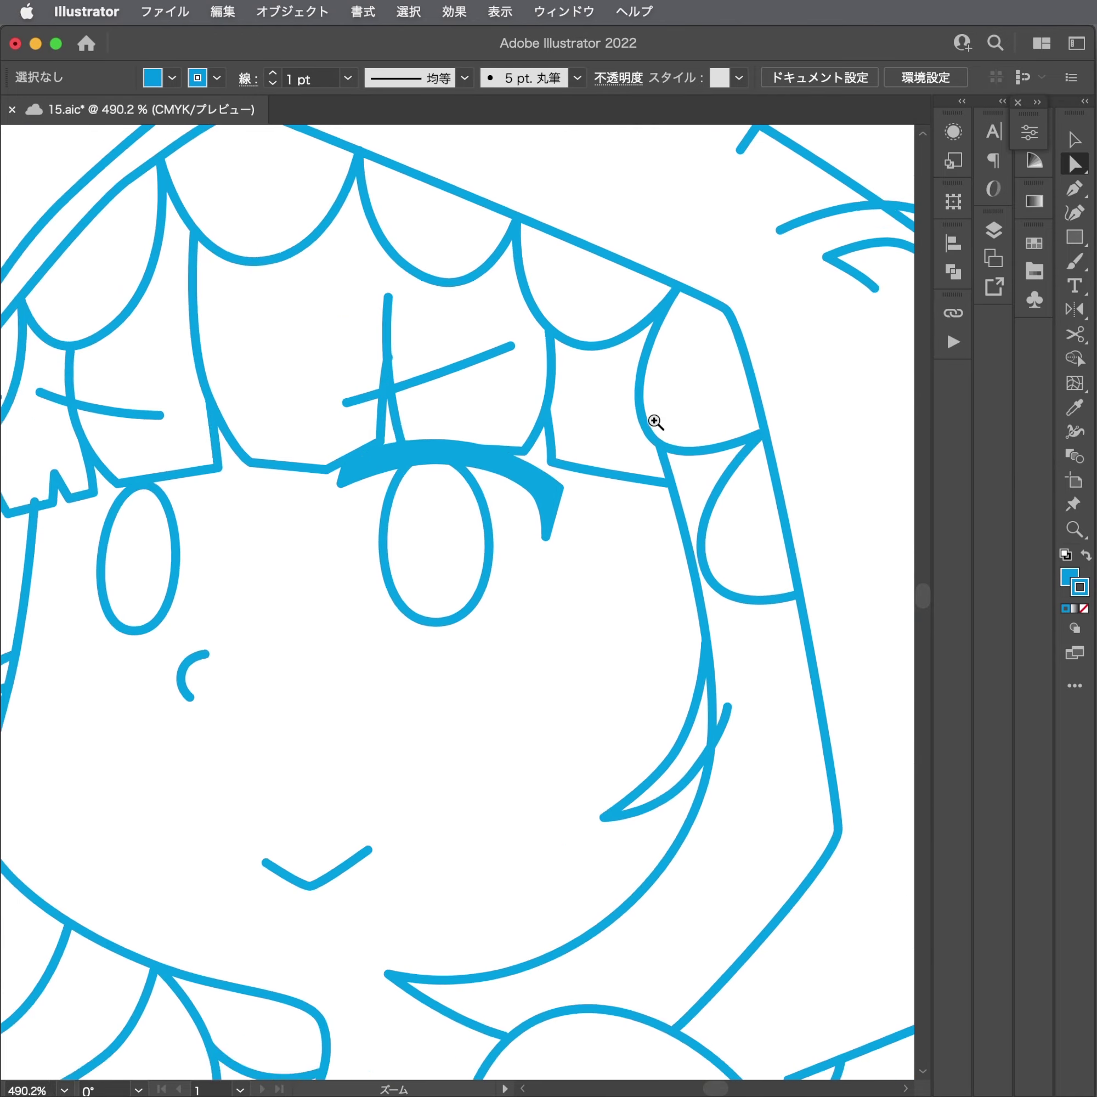
pyautogui.scroll(2, 468, 535)
pyautogui.moveTo(586, 544); pyautogui.dragTo(586, 550)
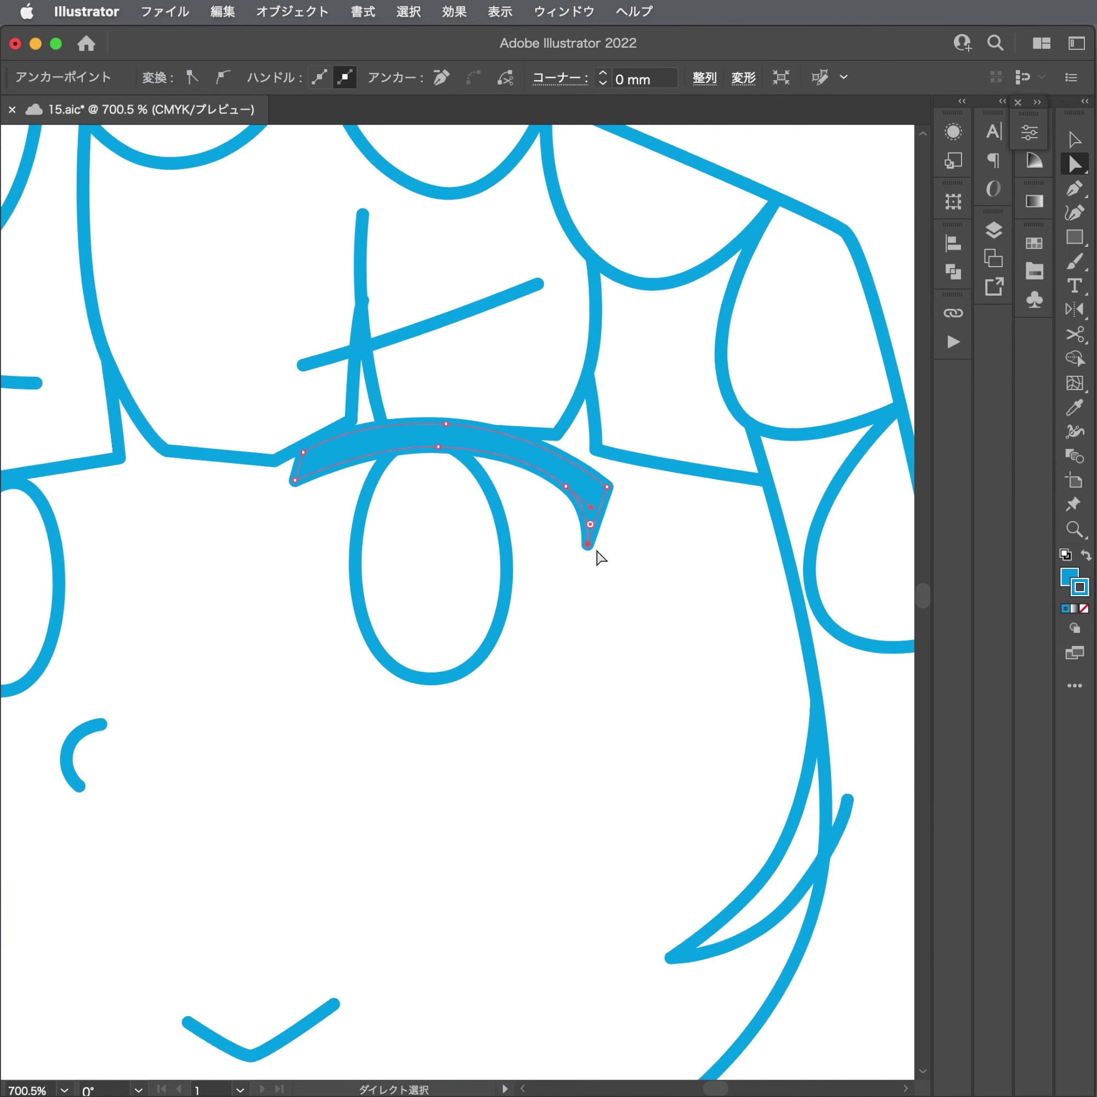
pyautogui.click(594, 559)
pyautogui.scroll(-5, 533, 562)
pyautogui.moveTo(318, 561)
pyautogui.mouseDown()
pyautogui.moveTo(507, 516)
pyautogui.moveTo(521, 525)
pyautogui.mouseUp()
pyautogui.click(510, 519)
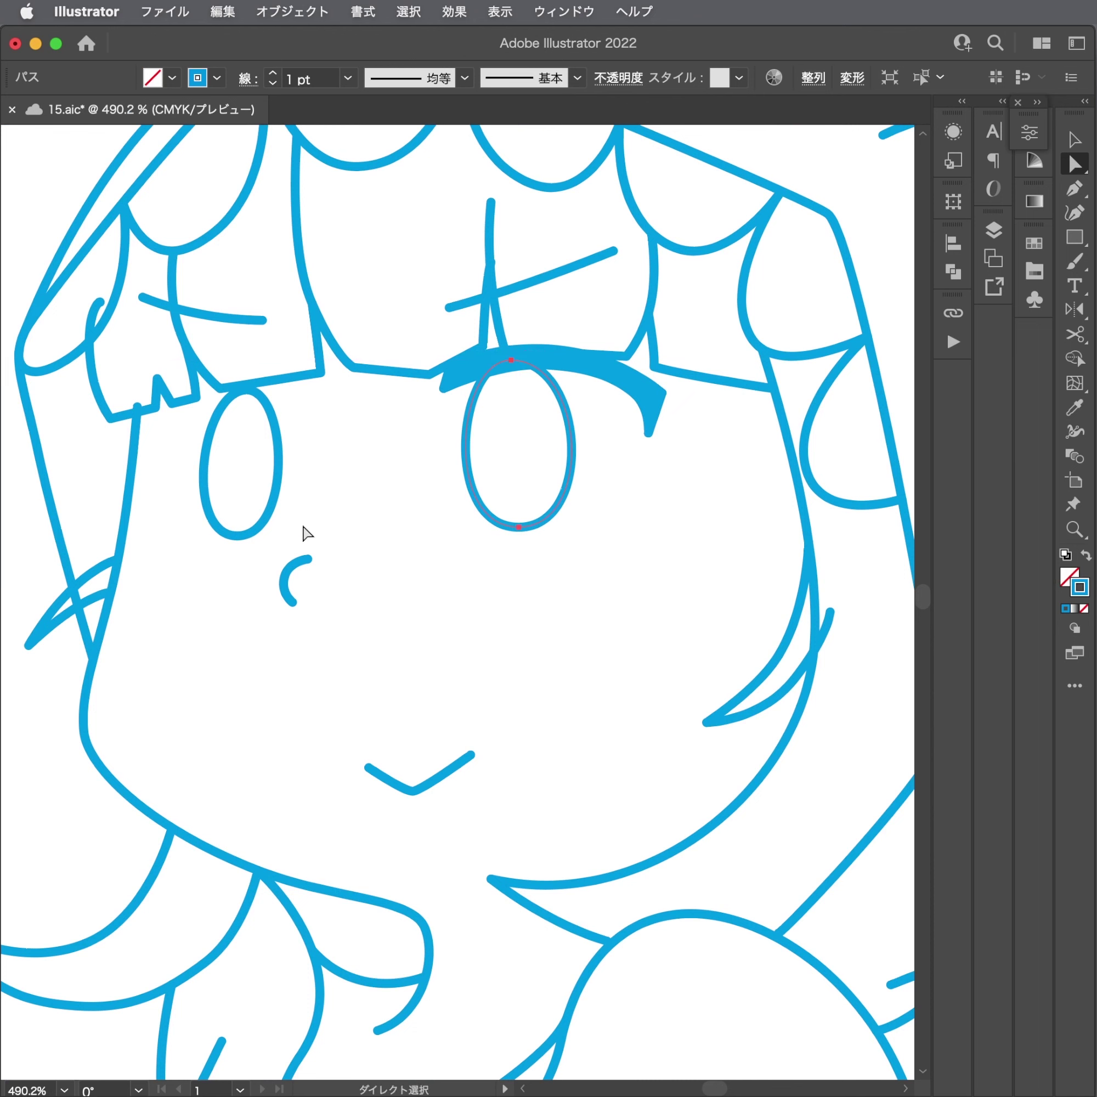
# Nudge the left eye up-left and paste a horizontally reflected copy of the right eyebrow.
pyautogui.moveTo(245, 538); pyautogui.dragTo(233, 535)
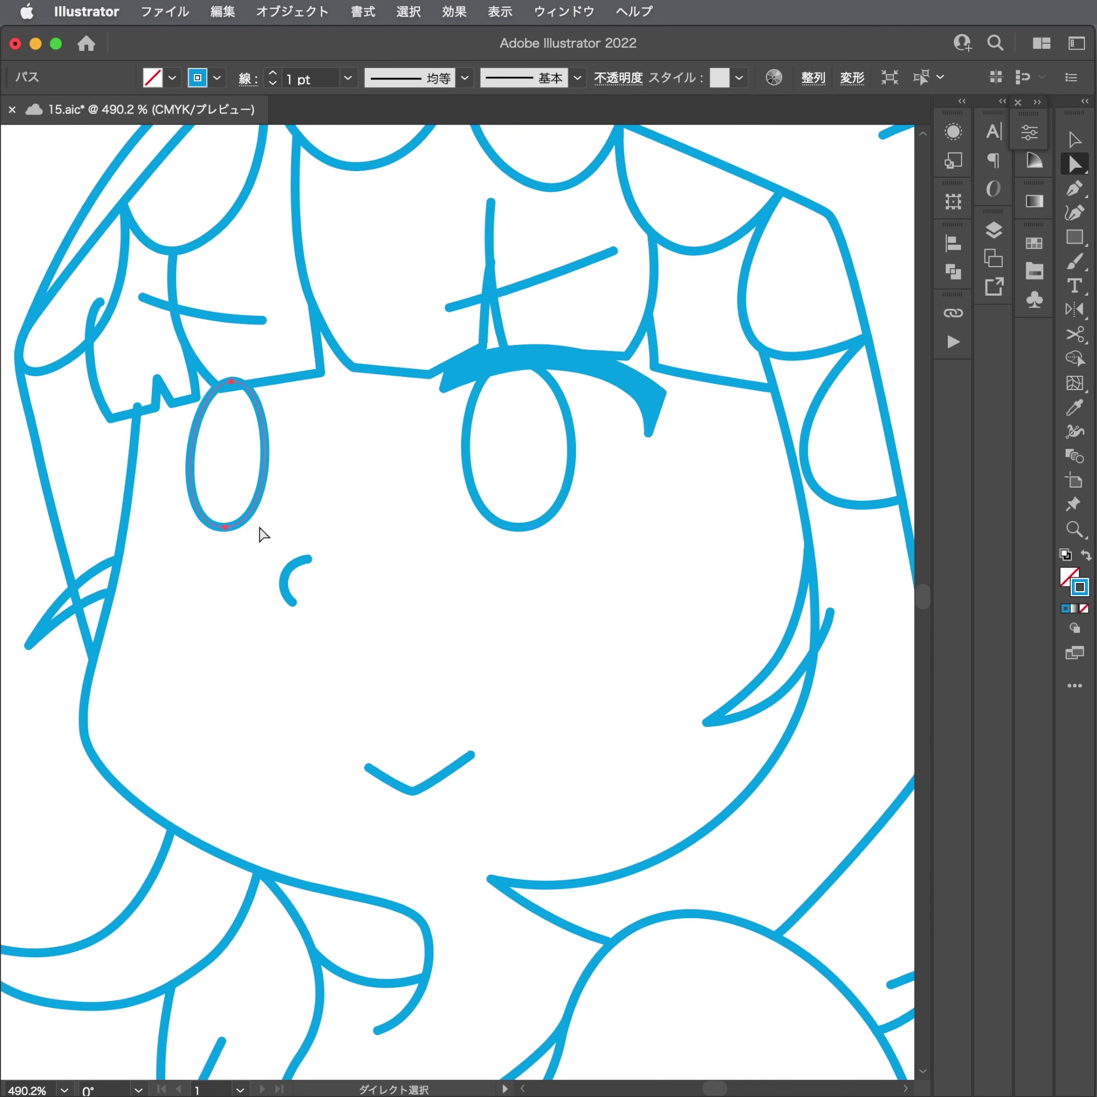
pyautogui.click(507, 363)
pyautogui.click(179, 364)
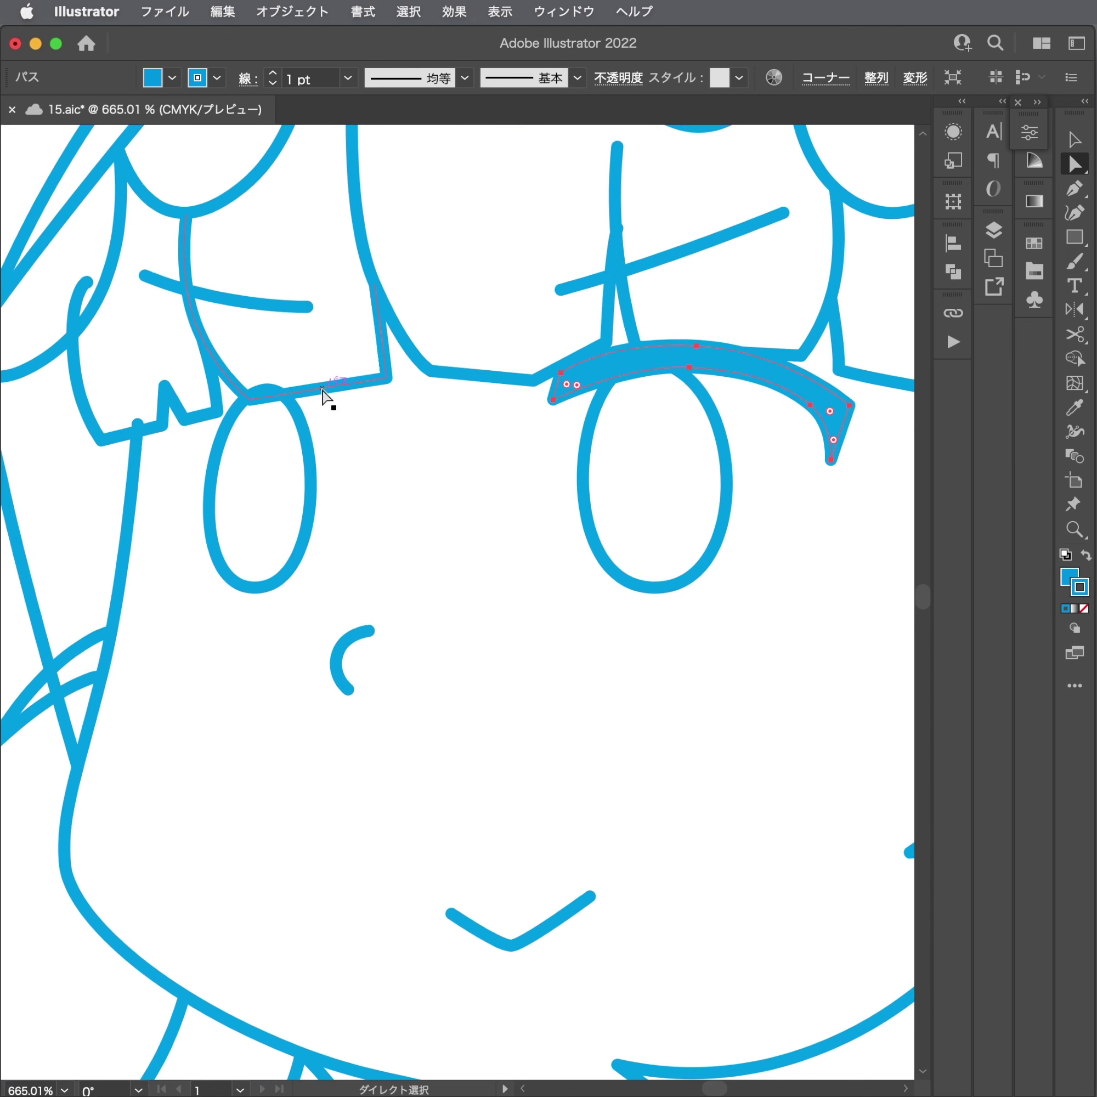
pyautogui.press('super+c')
pyautogui.press('super+v')
pyautogui.press('o')
pyautogui.press('Return')
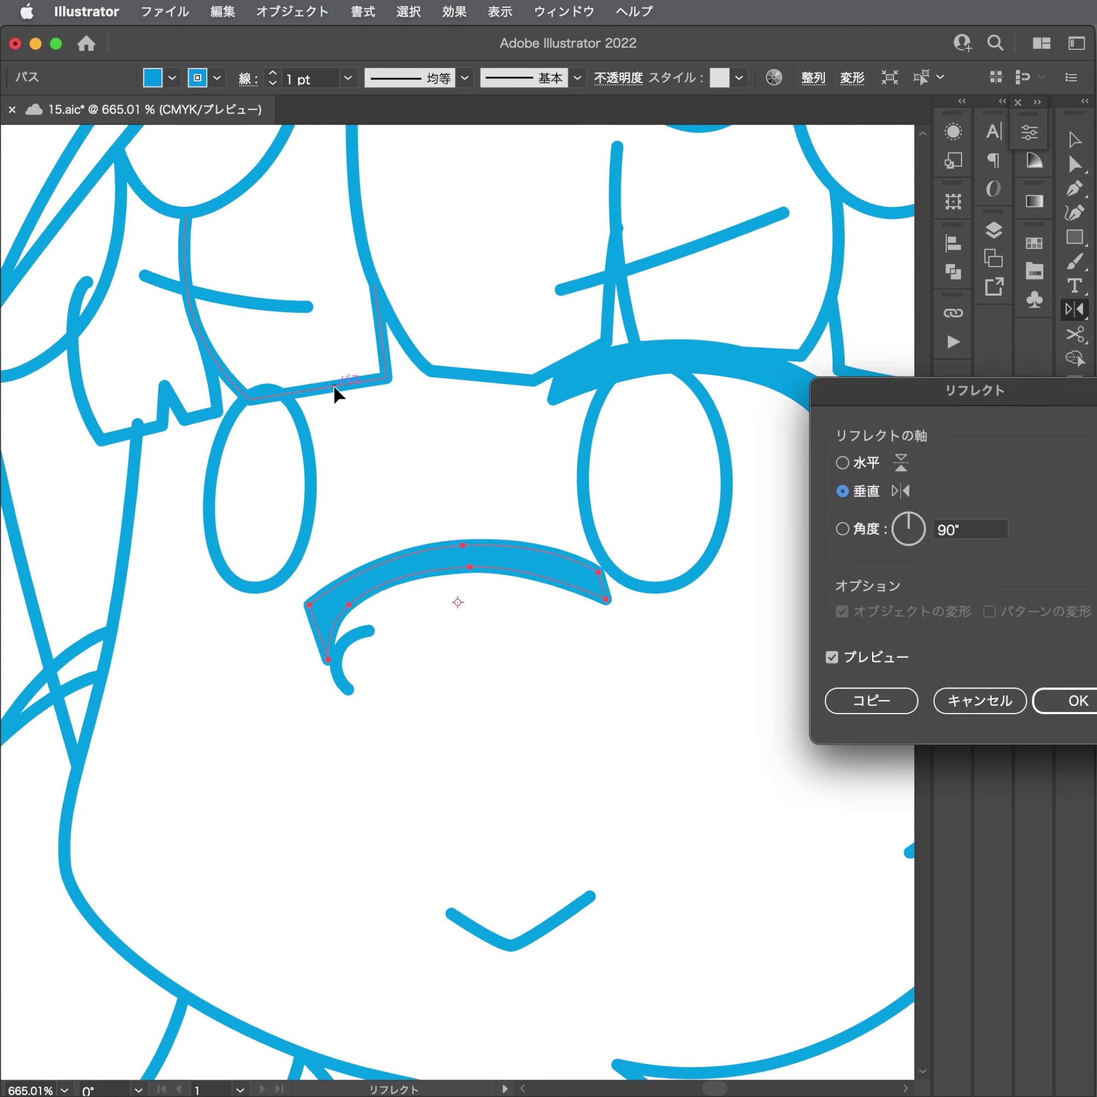
pyautogui.press('Return')
# Move the reflected eyebrow copy down and left toward the left eye.
pyautogui.press('a')
pyautogui.click(531, 608)
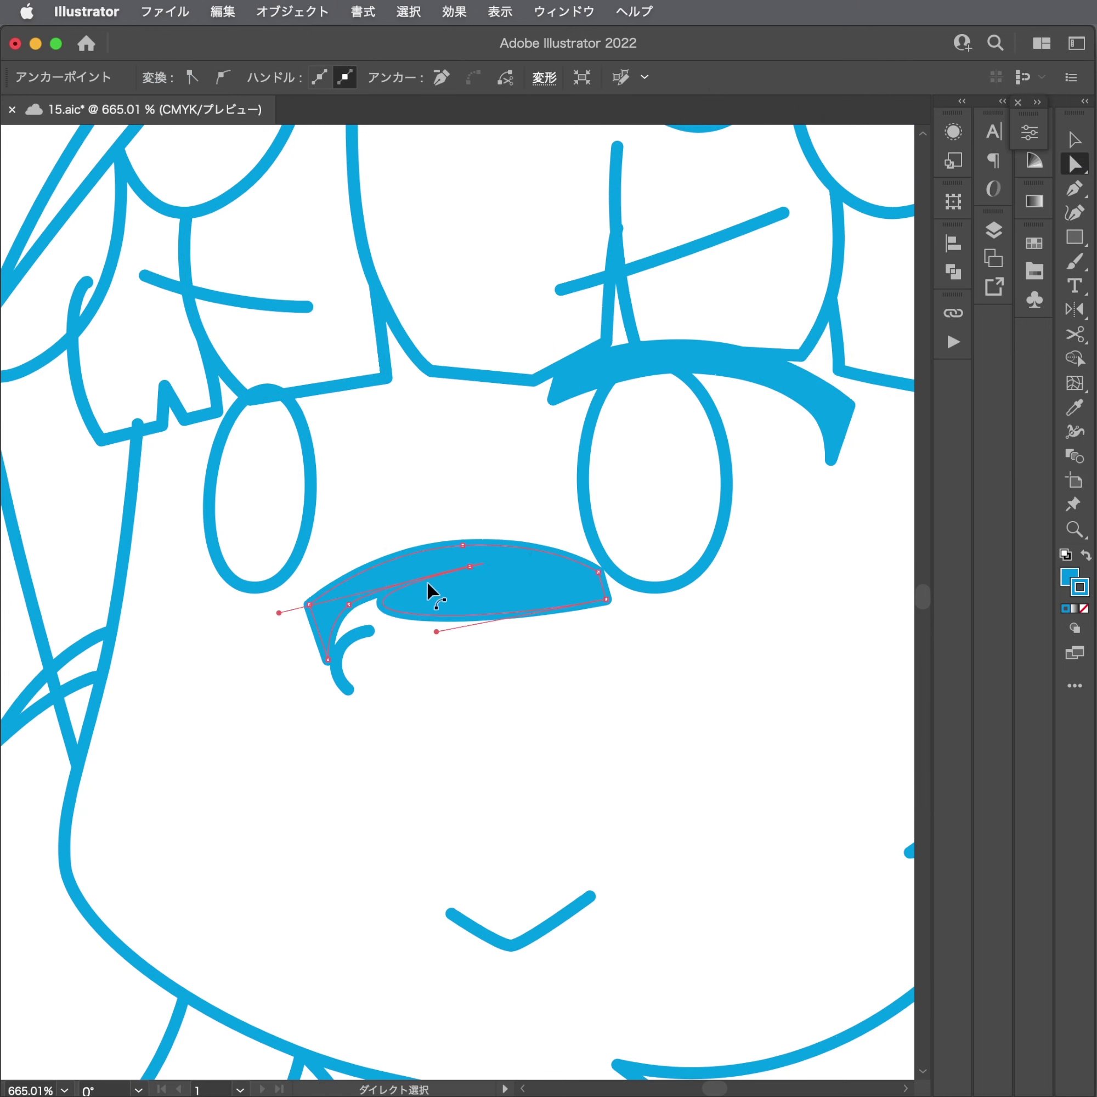
pyautogui.moveTo(517, 570); pyautogui.dragTo(358, 628)
pyautogui.click(436, 478)
# Draw a new arched eyebrow over the left eye with the Pen tool.
pyautogui.press('p')
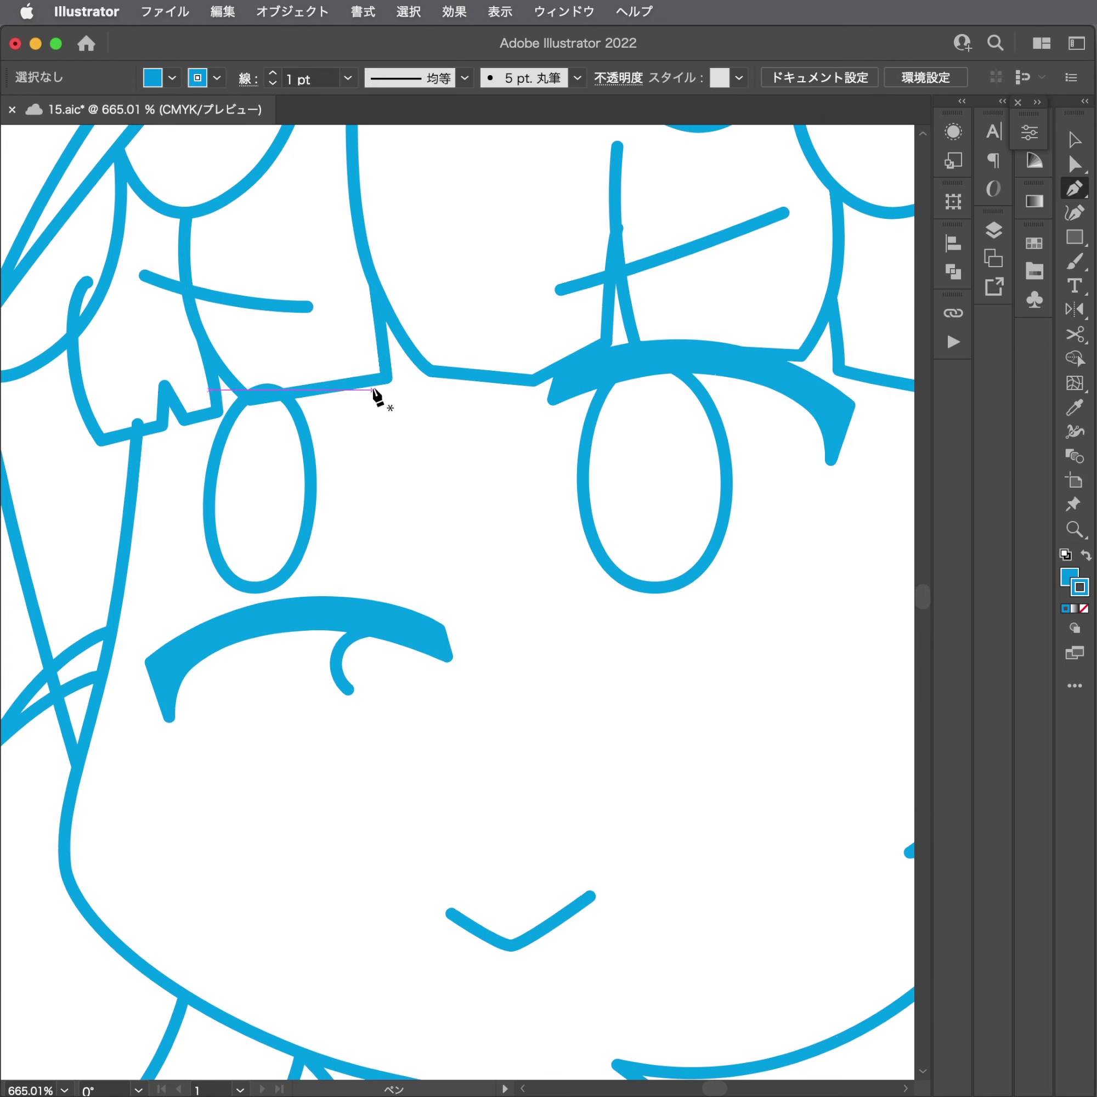
pyautogui.click(353, 369)
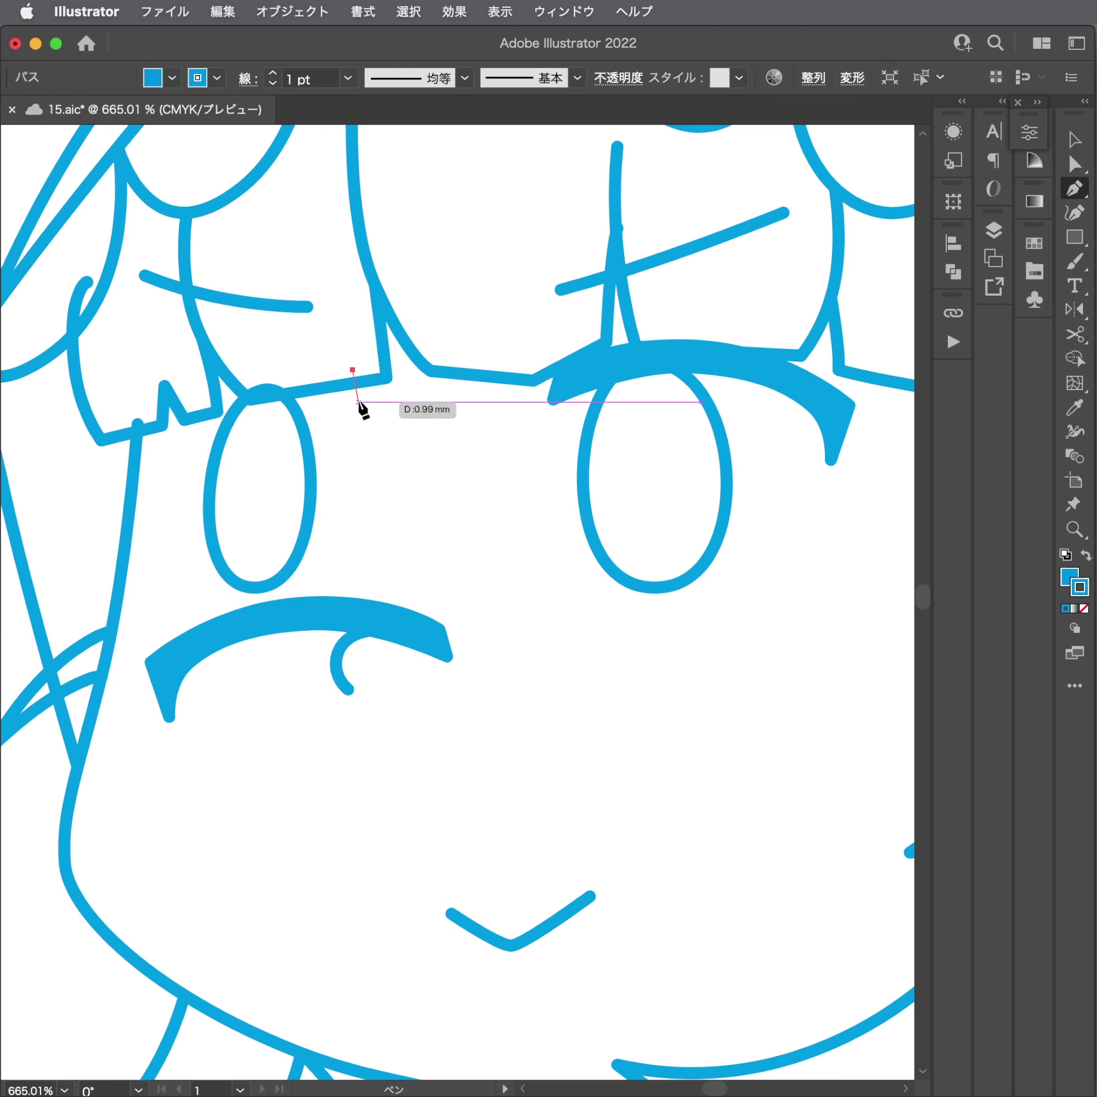
pyautogui.click(358, 401)
pyautogui.moveTo(243, 379)
pyautogui.mouseDown()
pyautogui.moveTo(215, 386)
pyautogui.moveTo(183, 422)
pyautogui.moveTo(182, 455)
pyautogui.mouseUp()
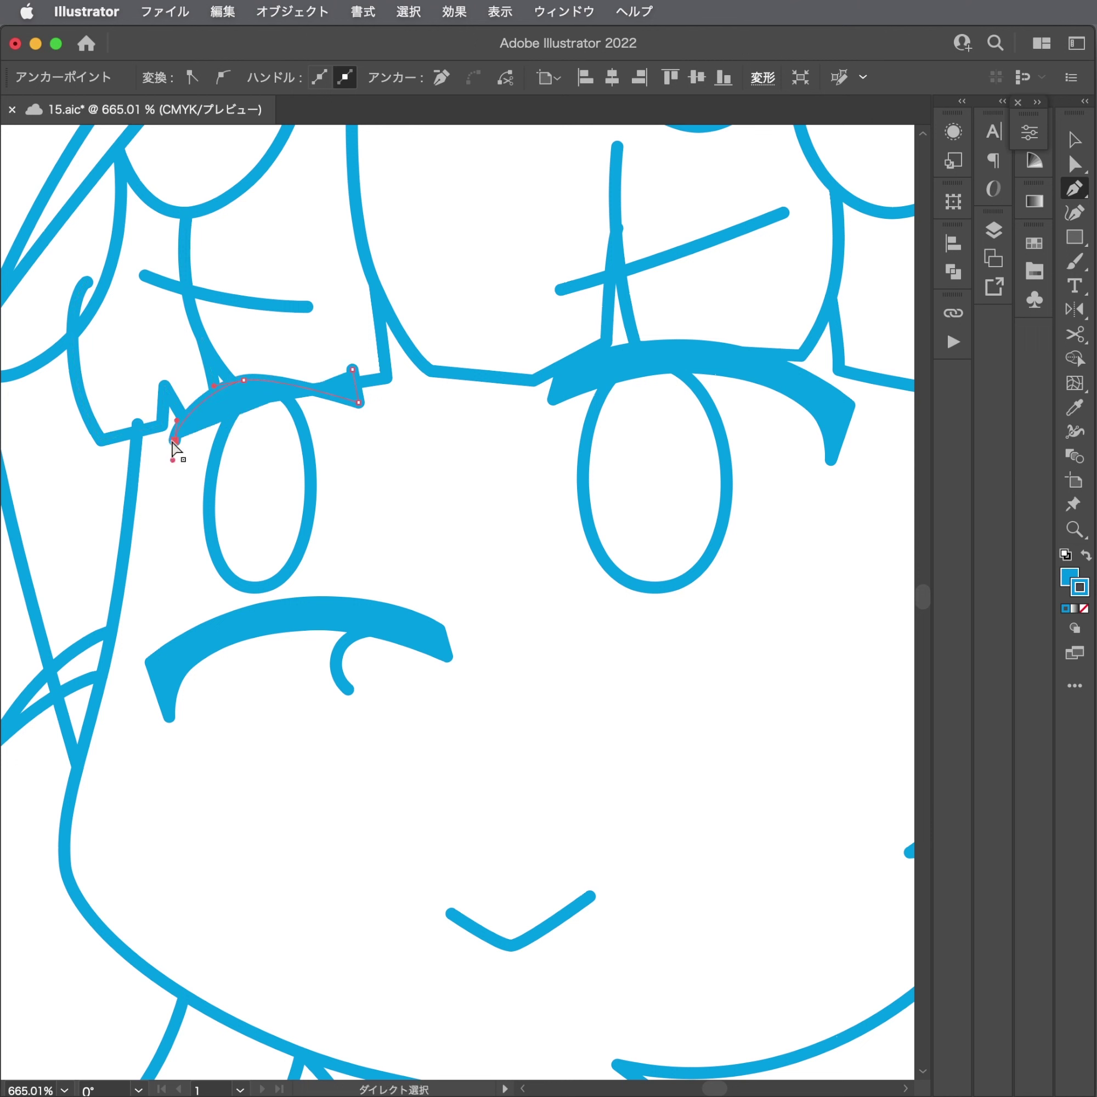
pyautogui.moveTo(172, 453)
pyautogui.mouseDown()
pyautogui.moveTo(173, 408)
pyautogui.moveTo(240, 373)
pyautogui.mouseUp()
pyautogui.moveTo(352, 369); pyautogui.dragTo(344, 374)
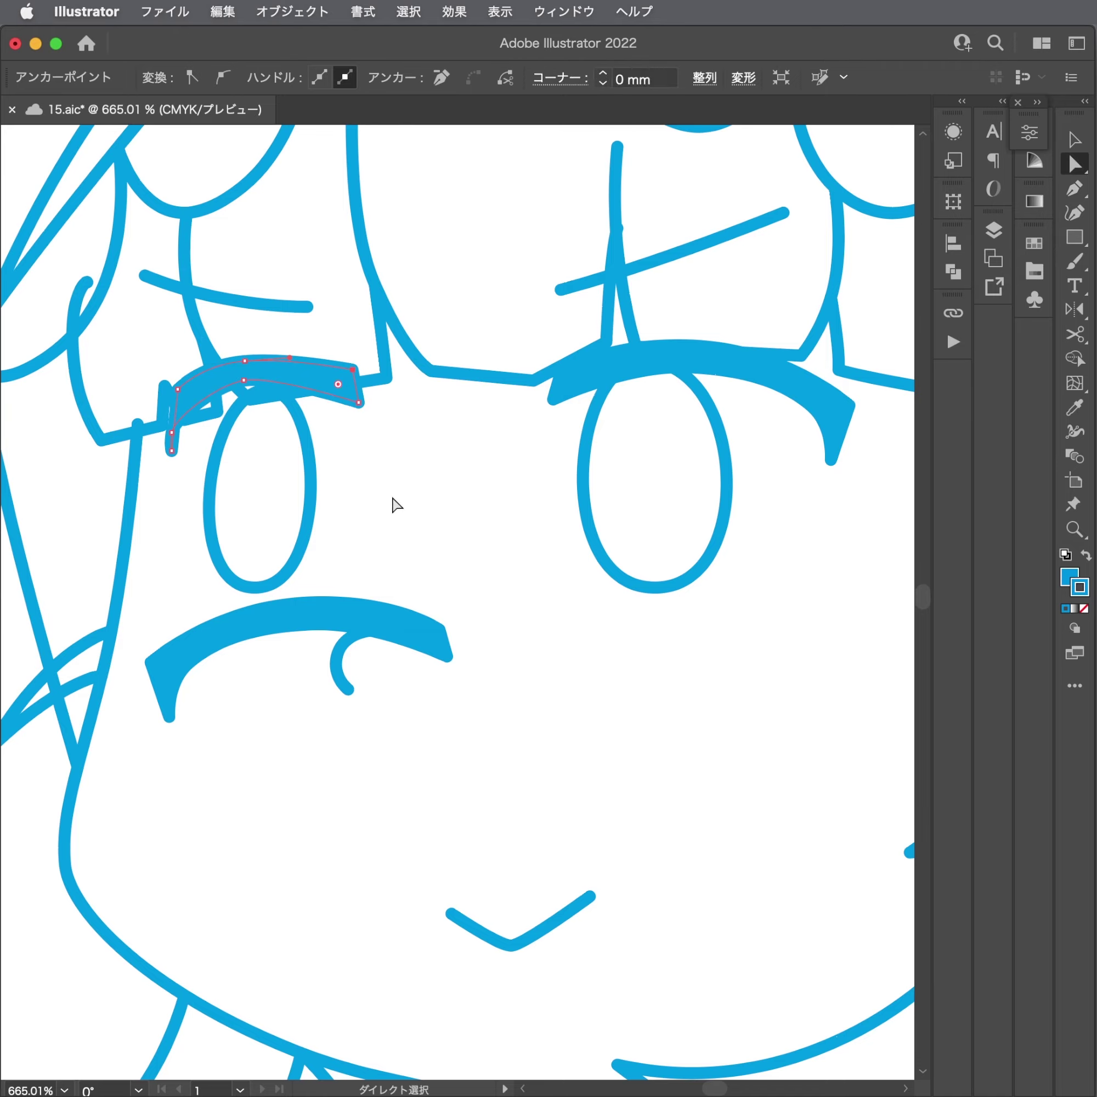
pyautogui.press('v')
# Delete the leftover reflected eyebrow copy and zoom out to the whole drawing.
pyautogui.click(420, 640)
pyautogui.press('Delete')
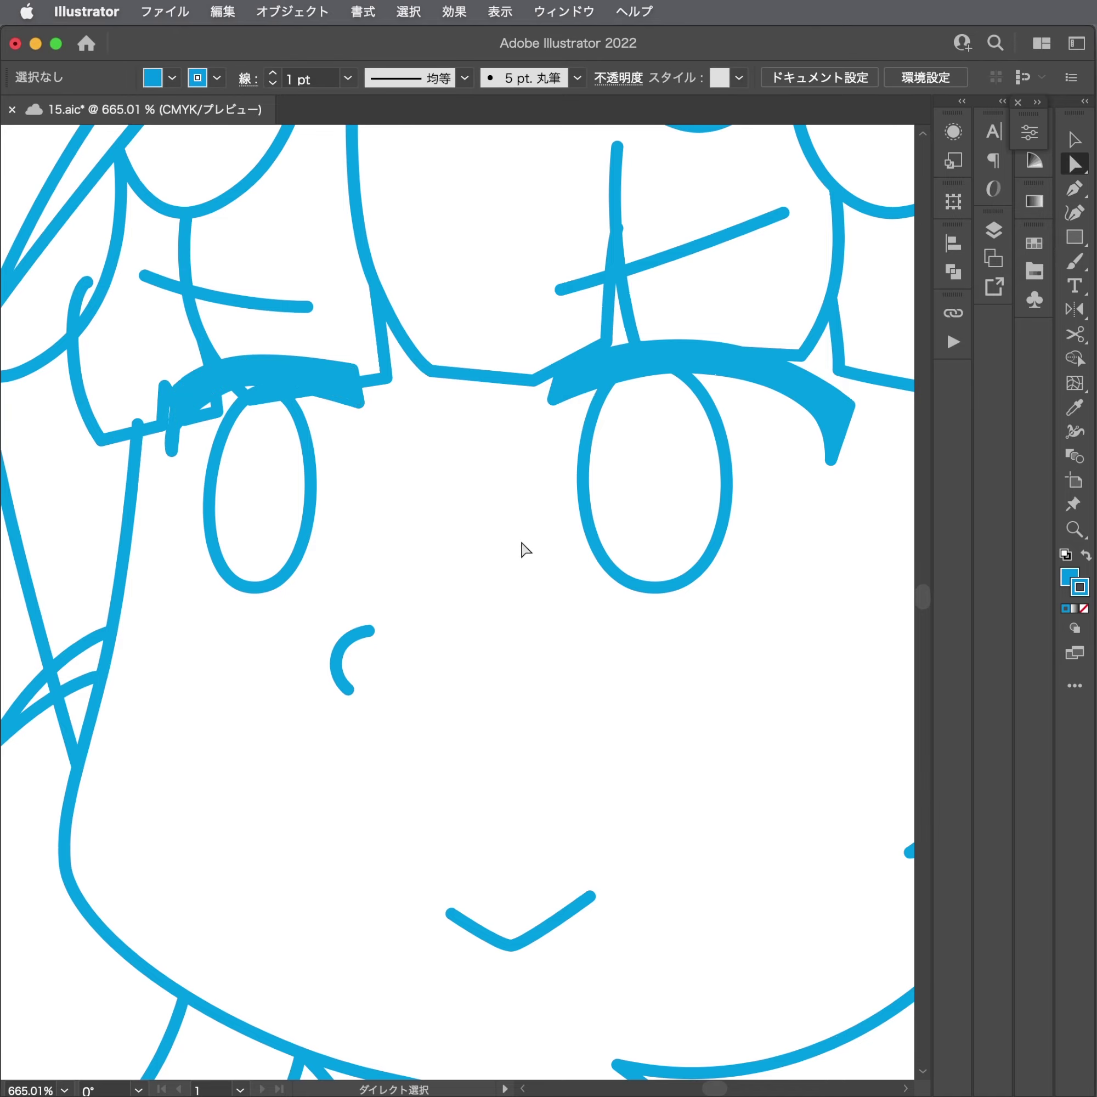
pyautogui.moveTo(522, 548)
pyautogui.mouseDown()
pyautogui.moveTo(245, 550)
pyautogui.moveTo(176, 580)
pyautogui.moveTo(284, 514)
pyautogui.moveTo(244, 583)
pyautogui.mouseUp()
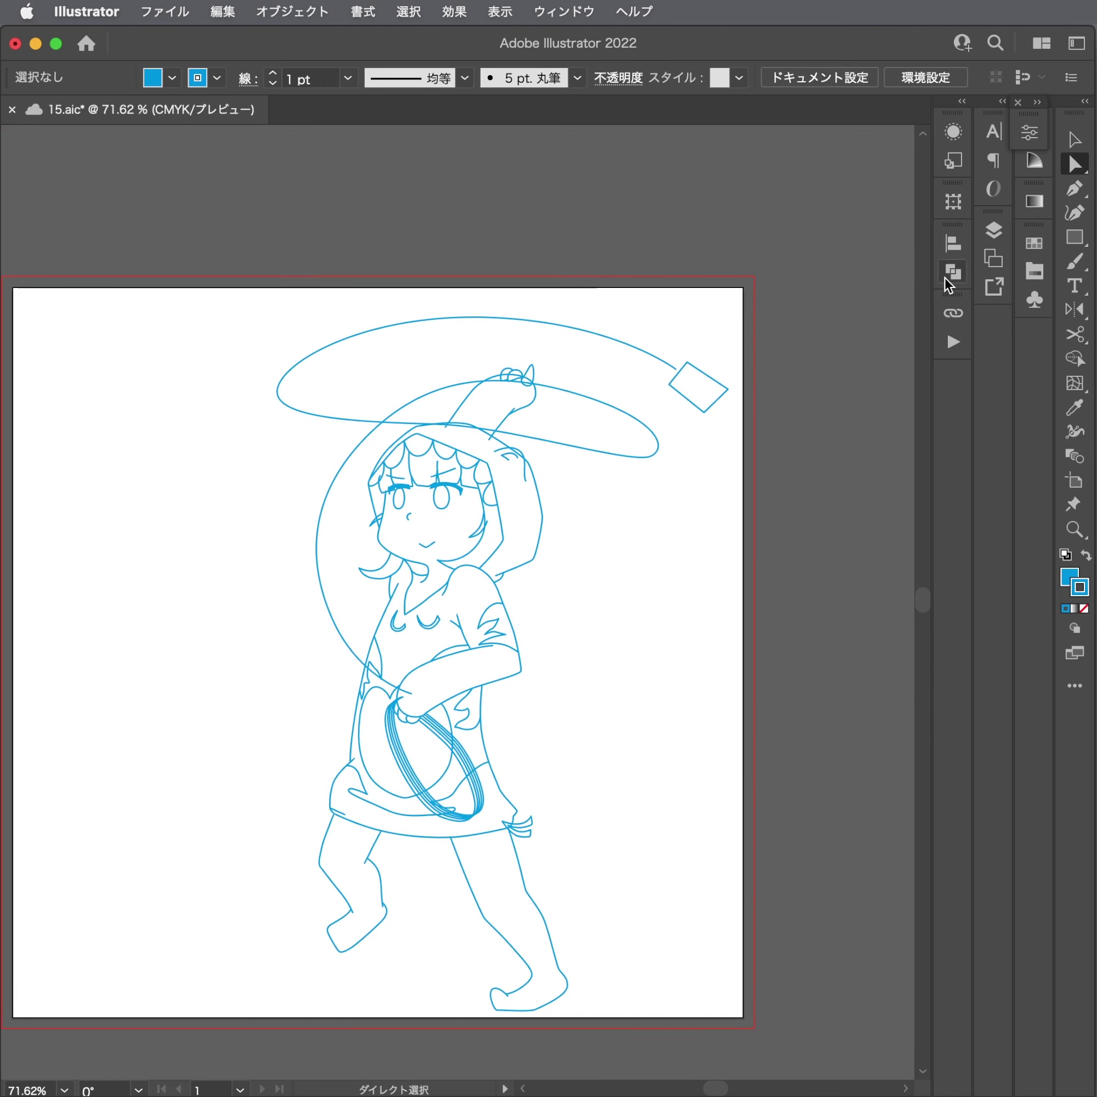
# Show Pathfinder, toggle Layer 1's sketch visibility on and off to compare, then zoom into the face.
pyautogui.click(951, 272)
pyautogui.click(992, 230)
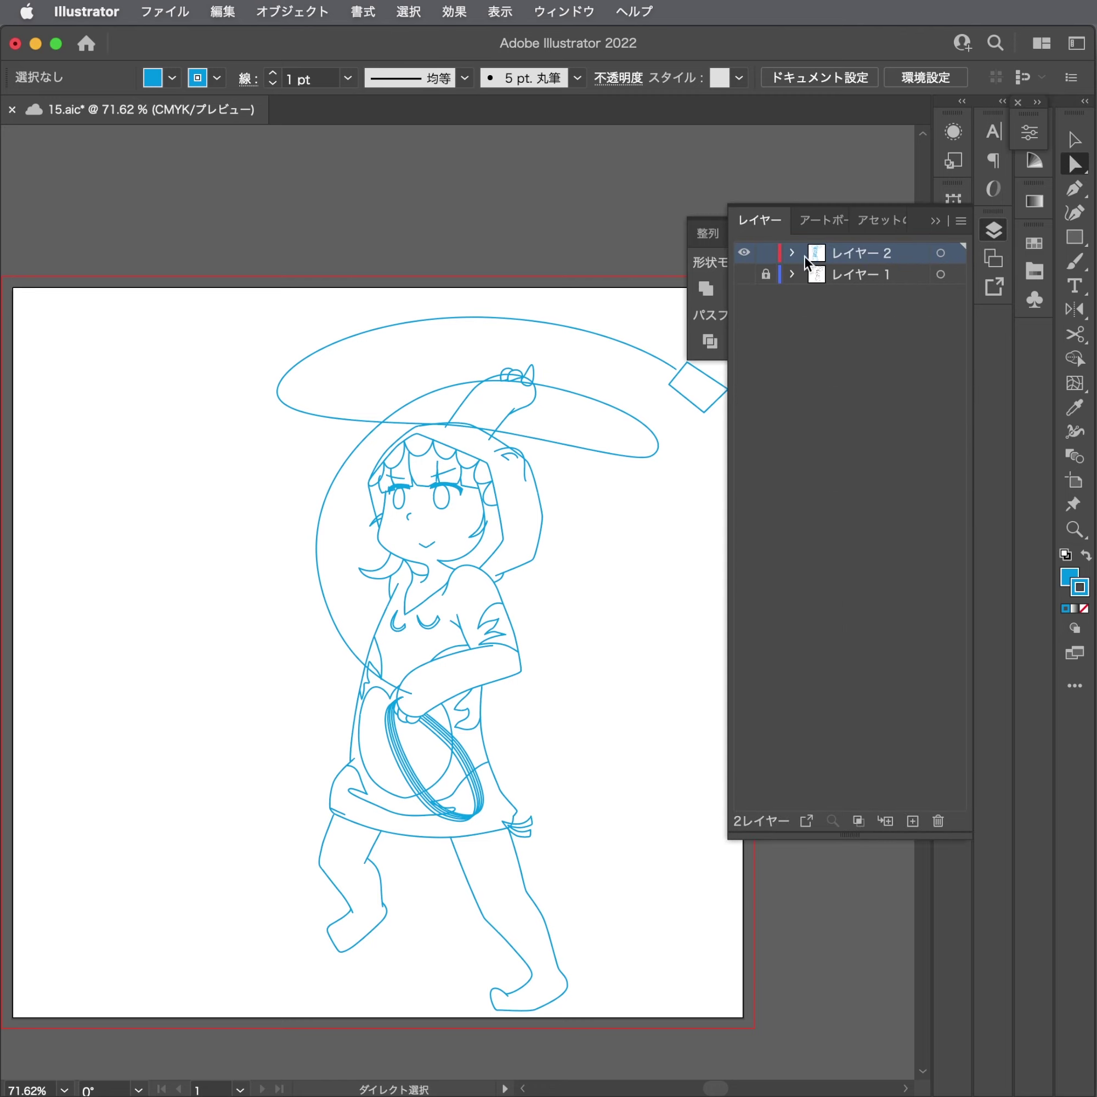
pyautogui.keyDown('alt'); pyautogui.click(743, 275); pyautogui.keyUp('alt')
pyautogui.keyDown('alt'); pyautogui.click(743, 275); pyautogui.keyUp('alt')
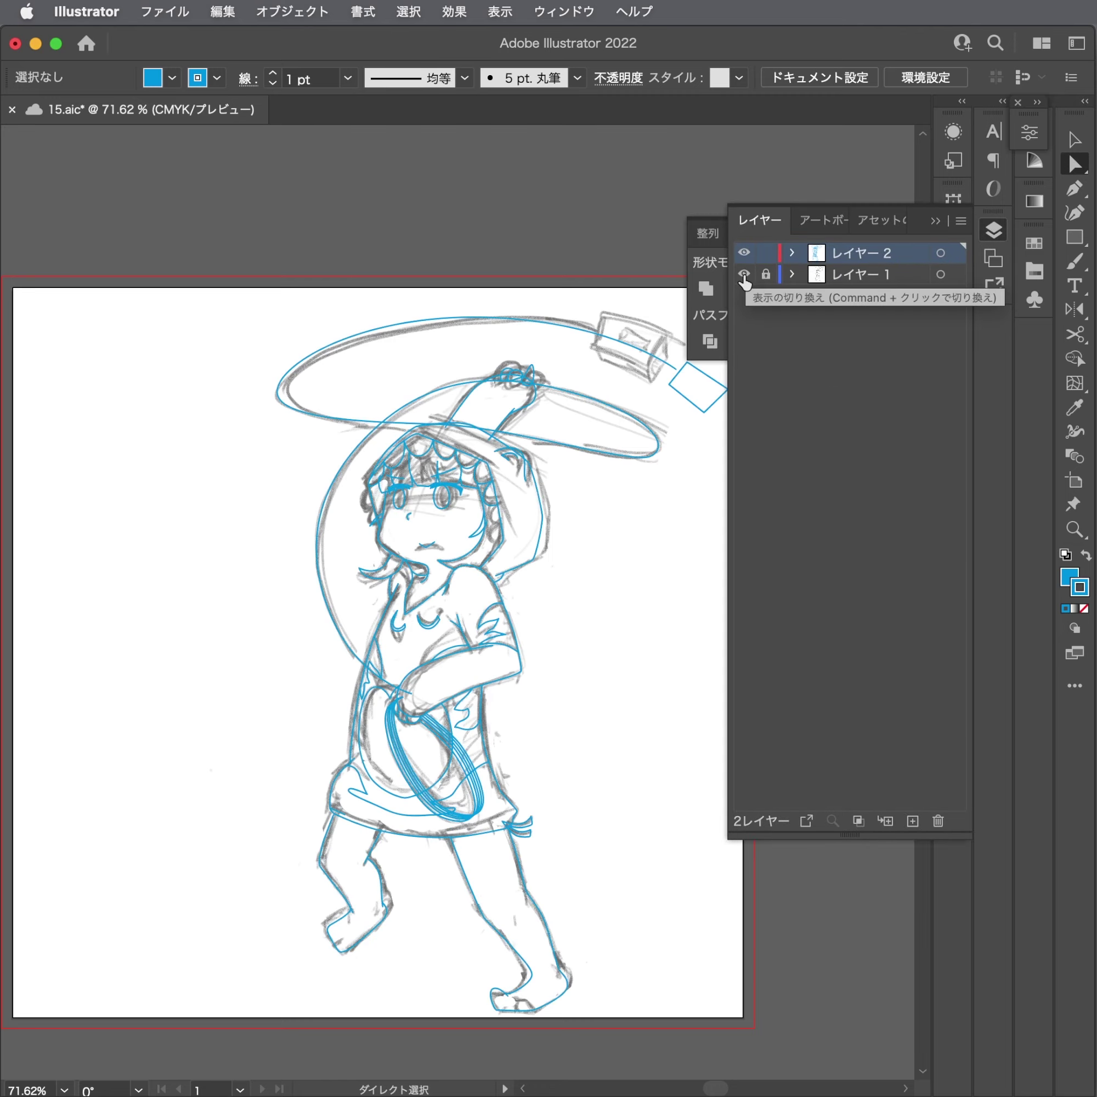
pyautogui.click(992, 228)
pyautogui.moveTo(490, 385)
pyautogui.mouseDown()
pyautogui.moveTo(568, 458)
pyautogui.moveTo(878, 539)
pyautogui.mouseUp()
# Delete the stray strokes lying over the left eyebrow.
pyautogui.scroll(3, 369, 524)
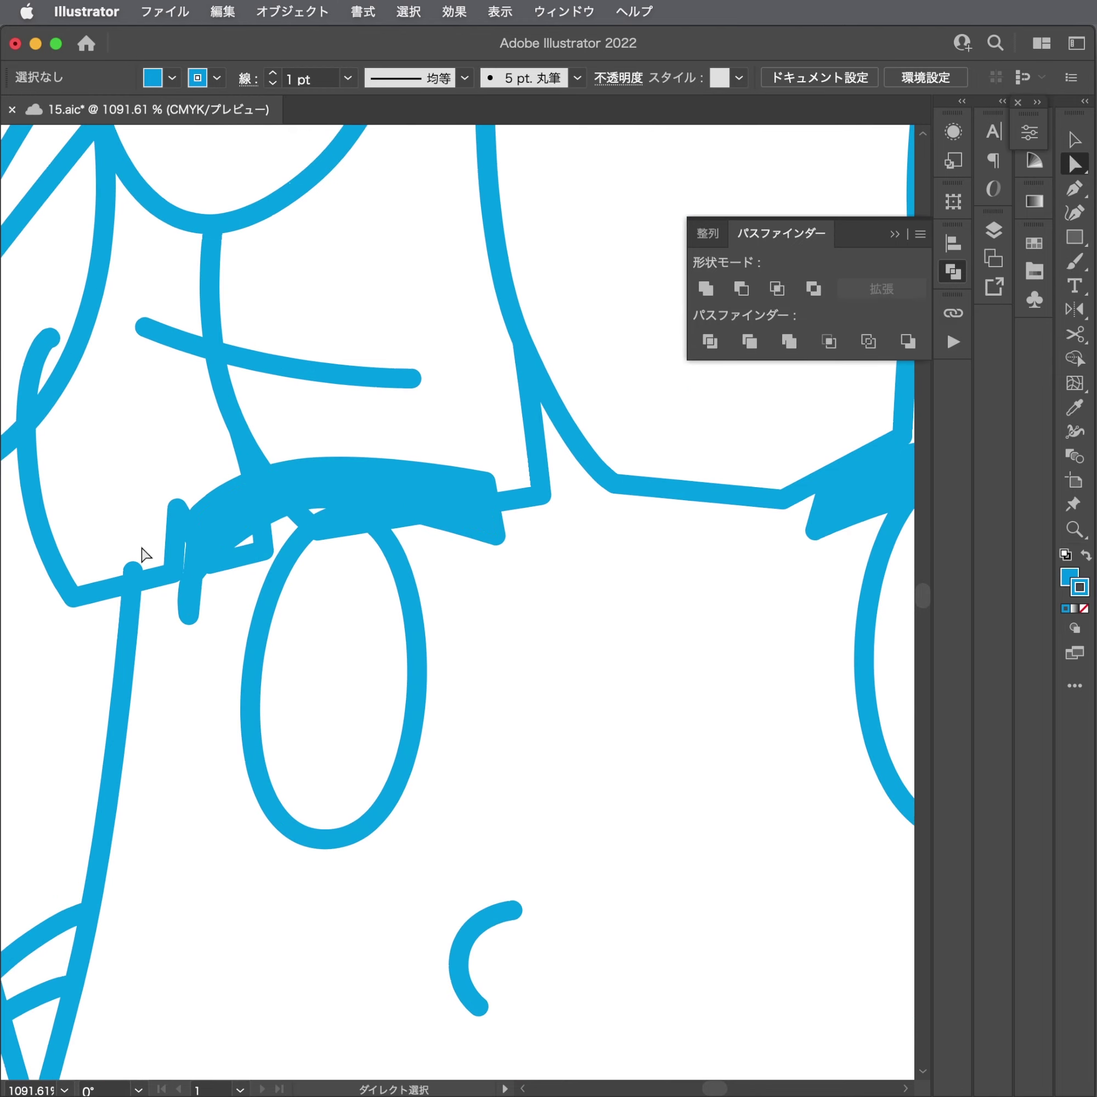
pyautogui.moveTo(87, 599); pyautogui.dragTo(105, 582)
pyautogui.press('Delete')
pyautogui.press('Delete')
pyautogui.moveTo(254, 448); pyautogui.dragTo(291, 415)
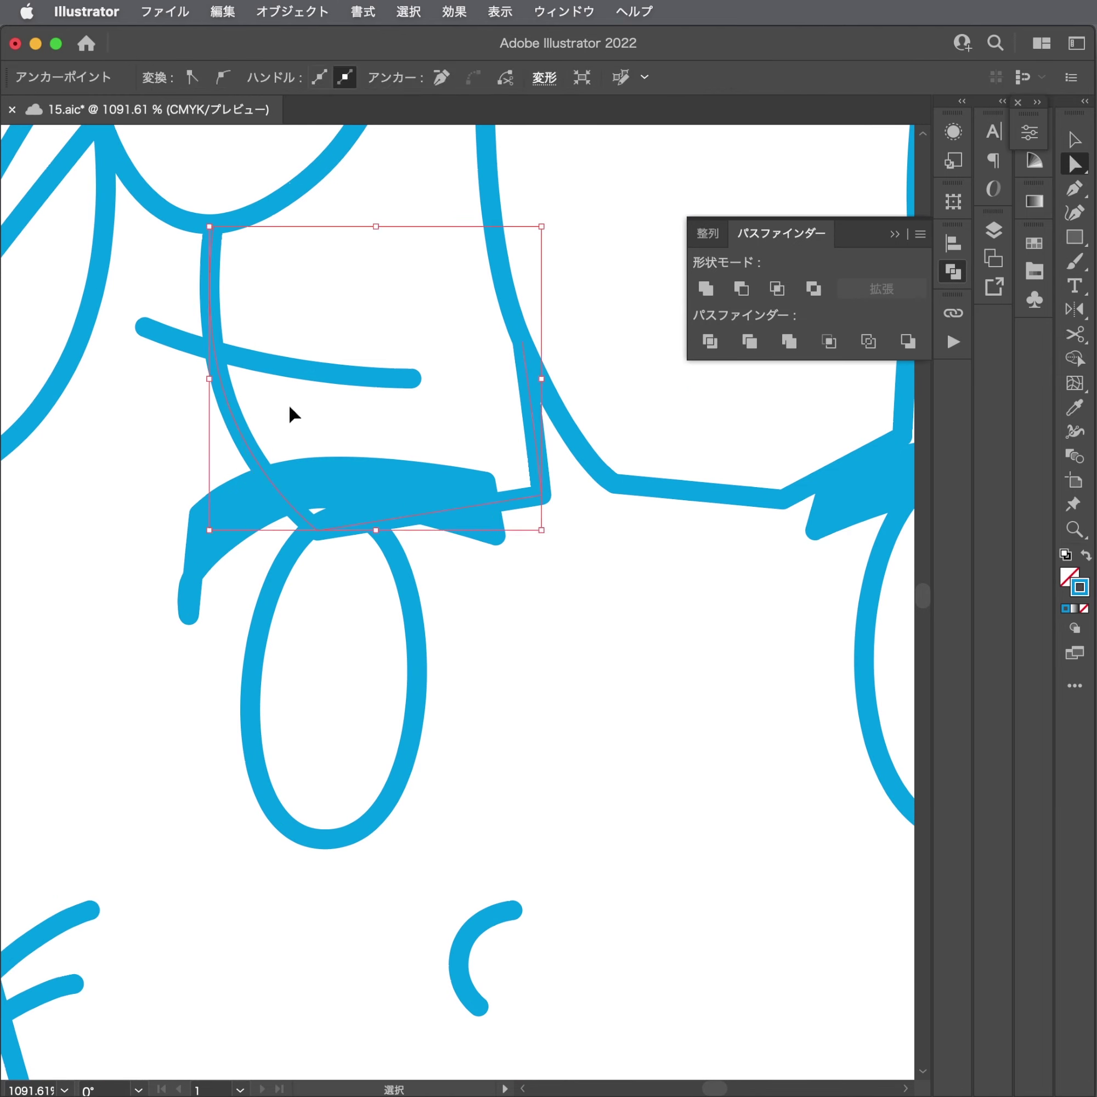
pyautogui.press('Delete')
# Reshape the eyebrow's inner curve and extend and reposition its left tip.
pyautogui.moveTo(494, 540); pyautogui.dragTo(485, 541)
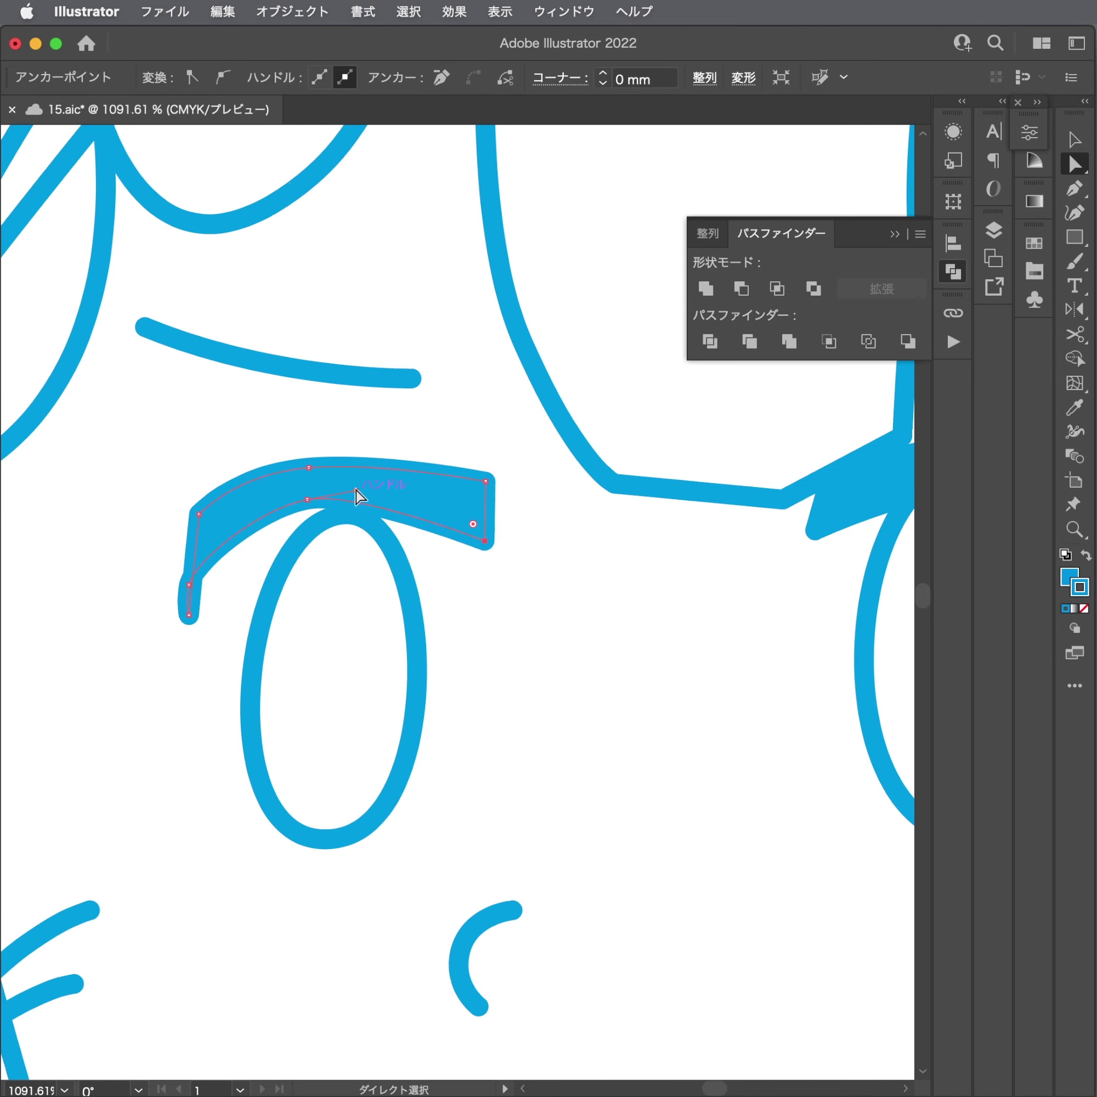
pyautogui.moveTo(356, 490); pyautogui.dragTo(466, 492)
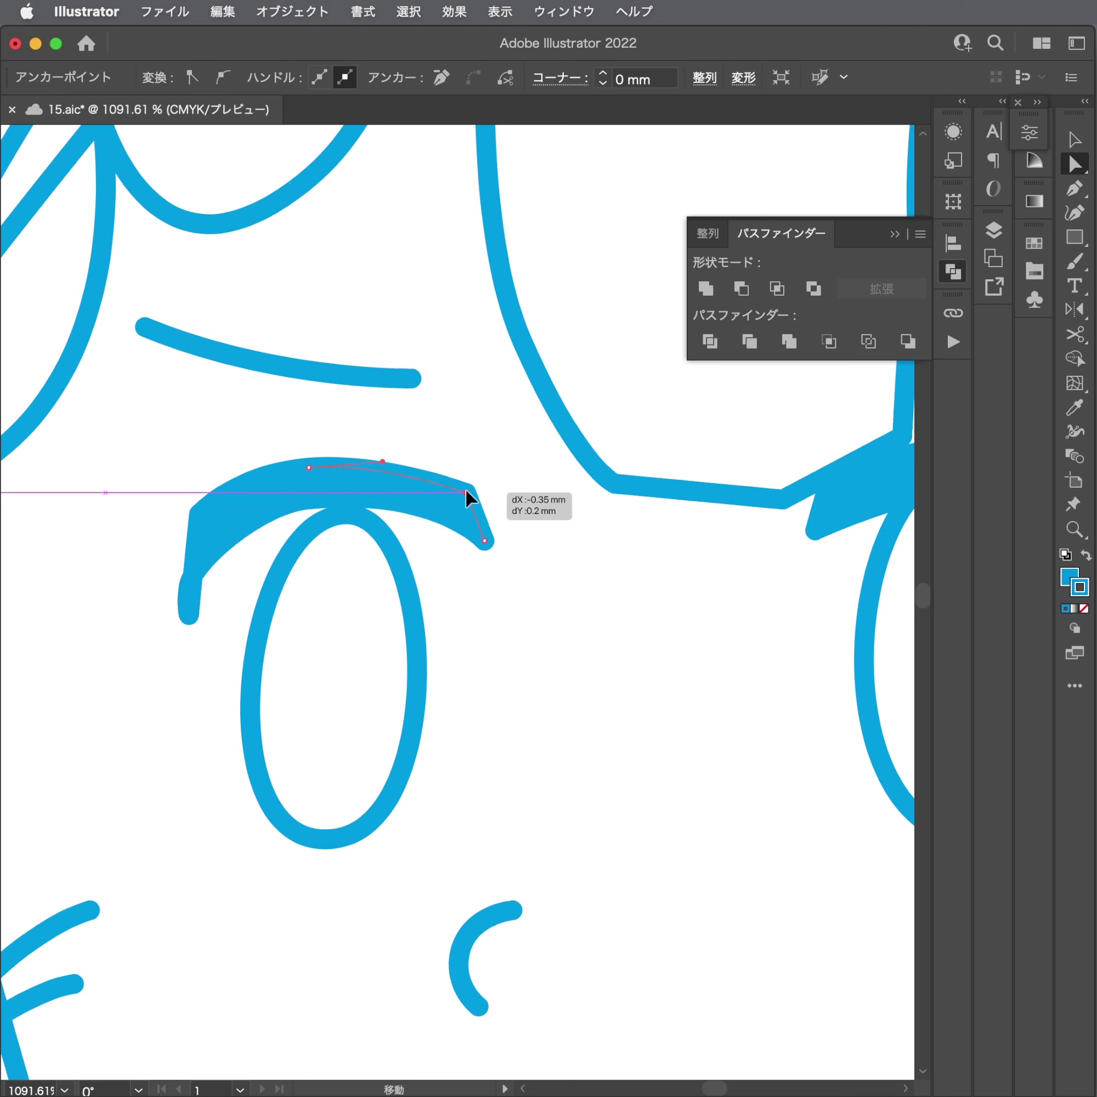
pyautogui.moveTo(189, 605)
pyautogui.mouseDown()
pyautogui.moveTo(169, 607)
pyautogui.moveTo(193, 558)
pyautogui.moveTo(212, 554)
pyautogui.mouseUp()
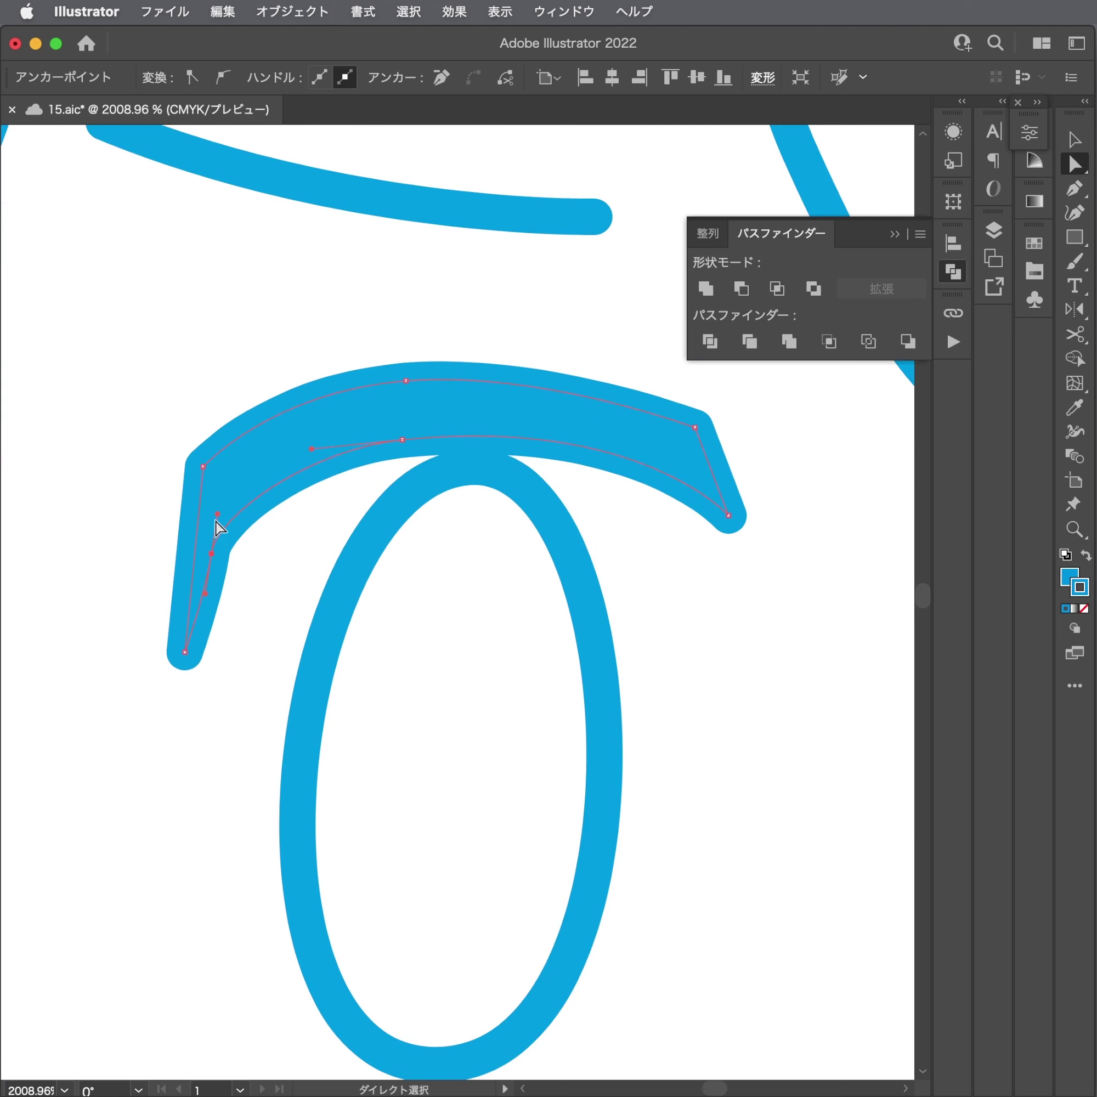
pyautogui.moveTo(184, 651); pyautogui.dragTo(177, 610)
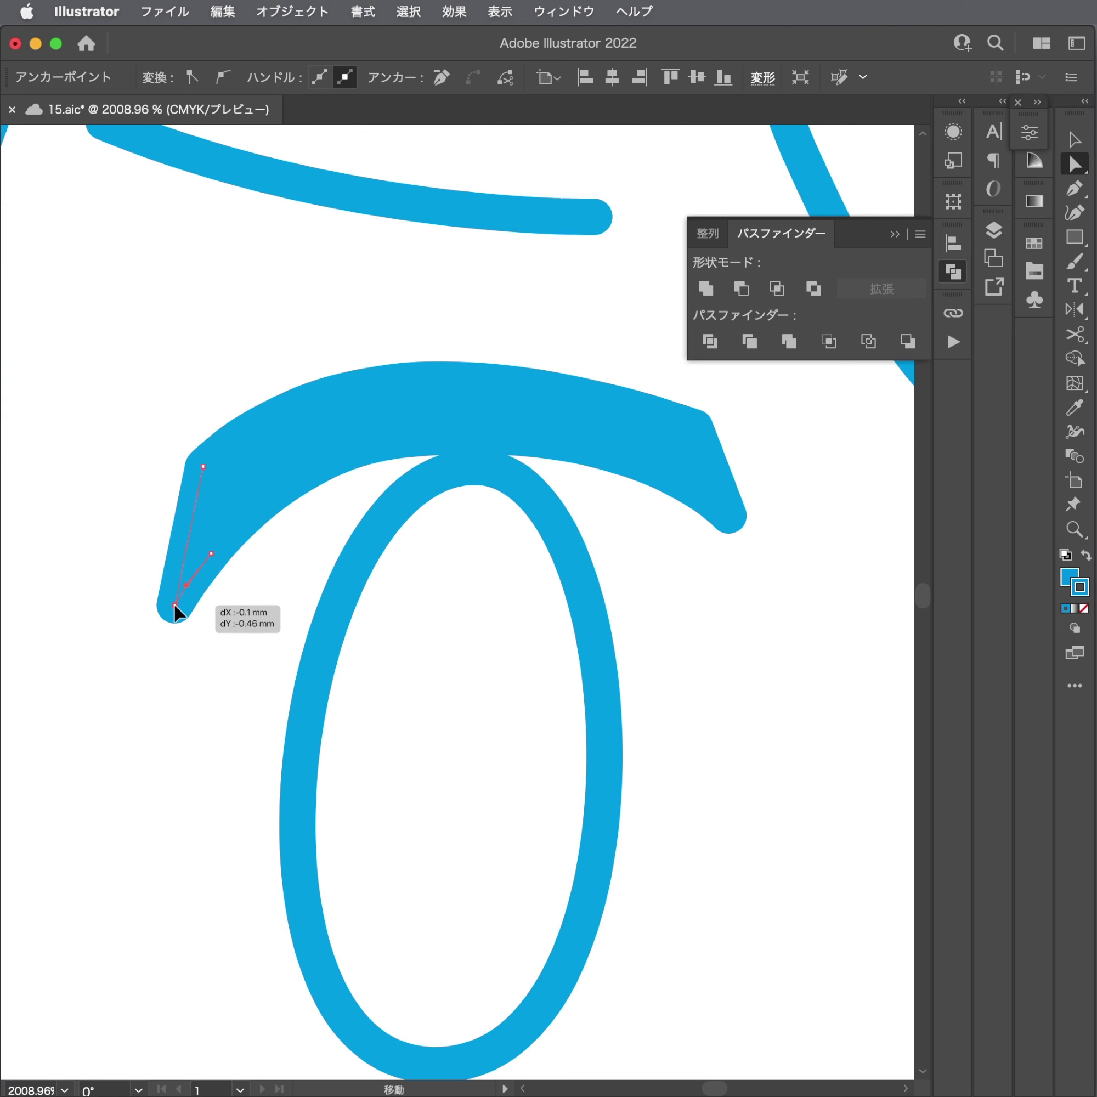
pyautogui.moveTo(203, 466)
pyautogui.mouseDown()
pyautogui.moveTo(175, 506)
pyautogui.moveTo(211, 524)
pyautogui.mouseUp()
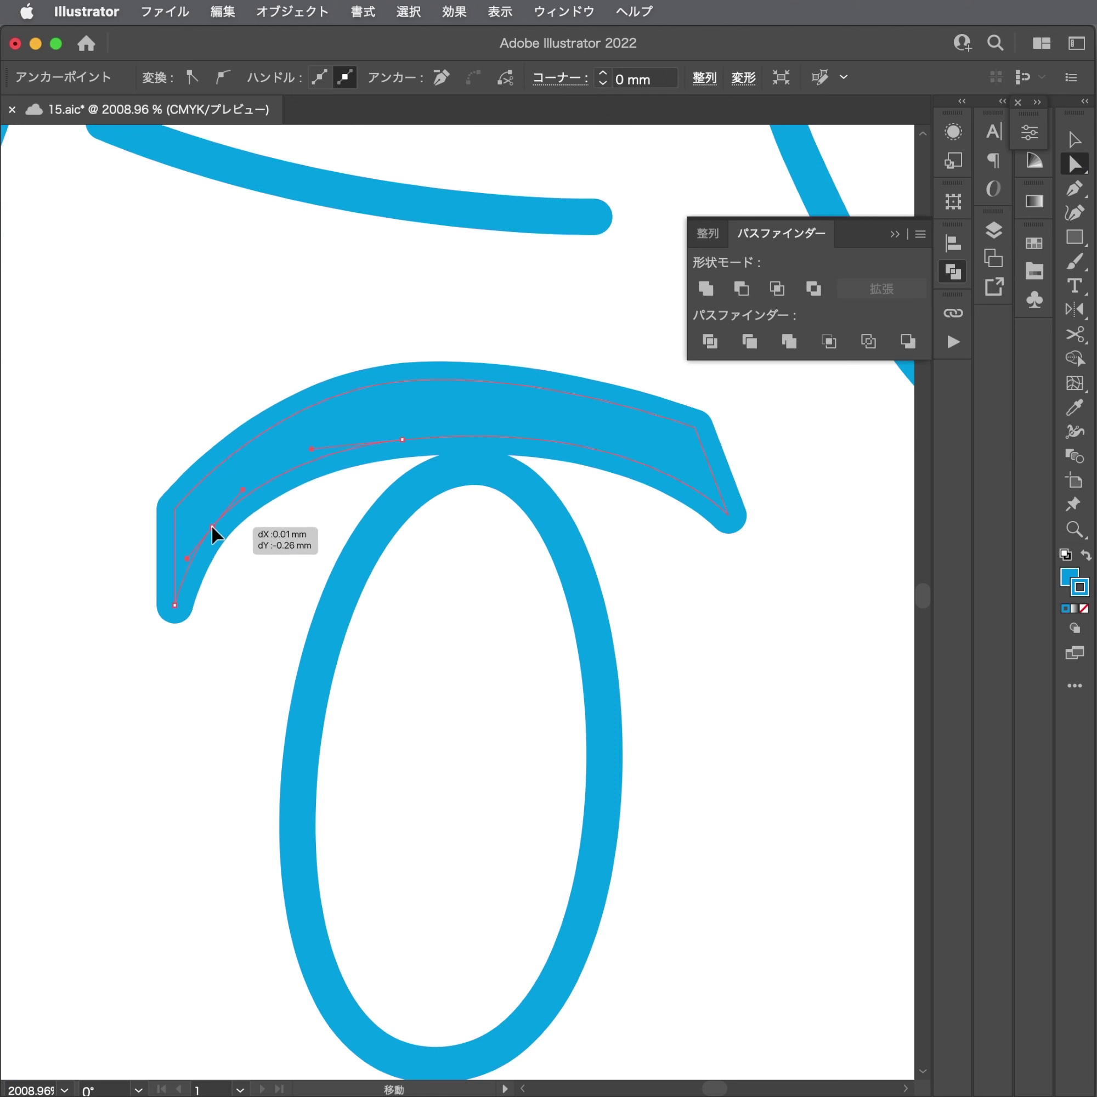
pyautogui.moveTo(174, 605); pyautogui.dragTo(175, 642)
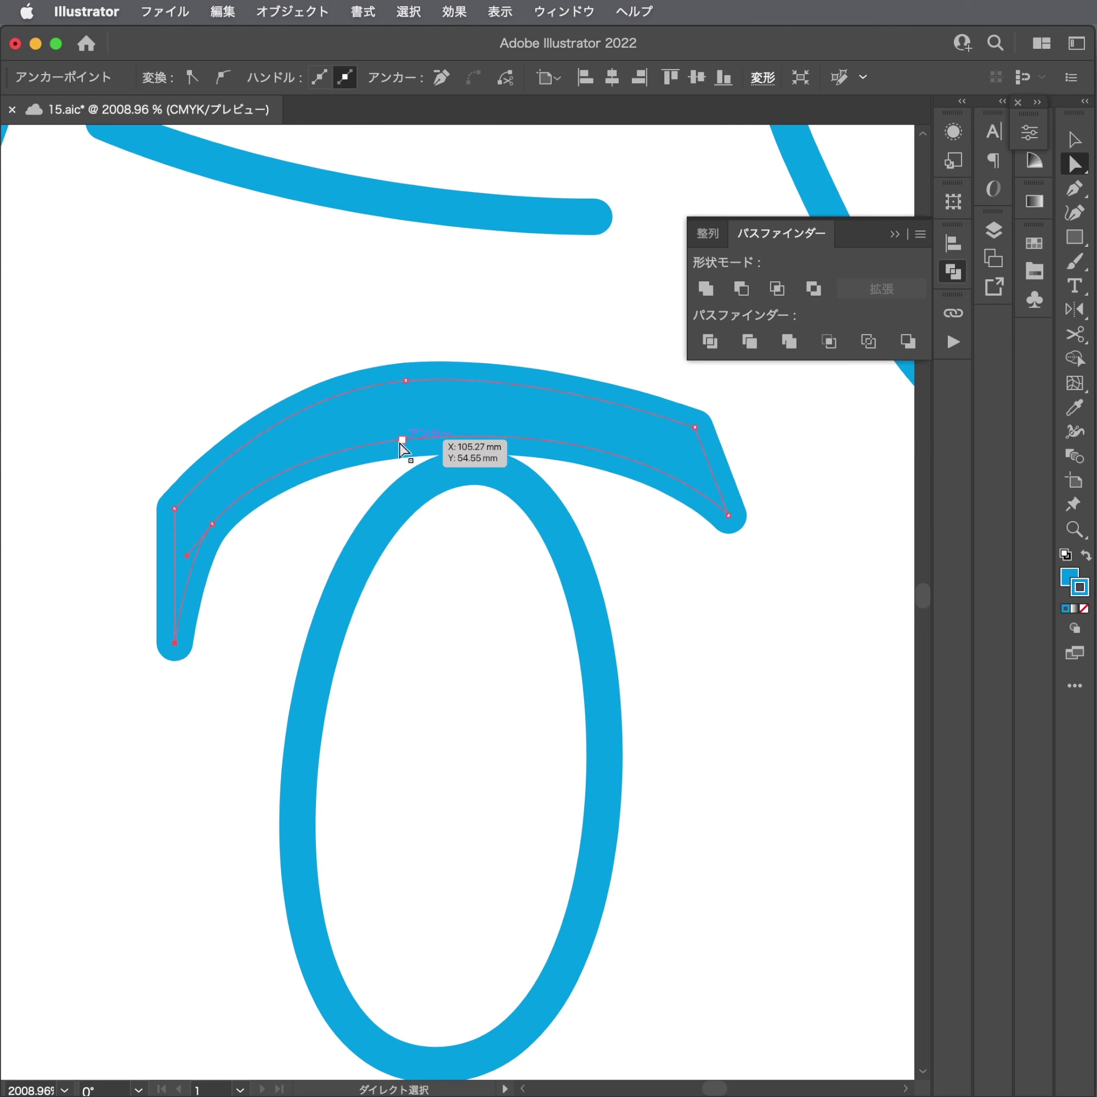
# Smooth the eyebrow's lower curve and lift its right tip, then zoom out.
pyautogui.click(401, 442)
pyautogui.moveTo(310, 450); pyautogui.dragTo(319, 450)
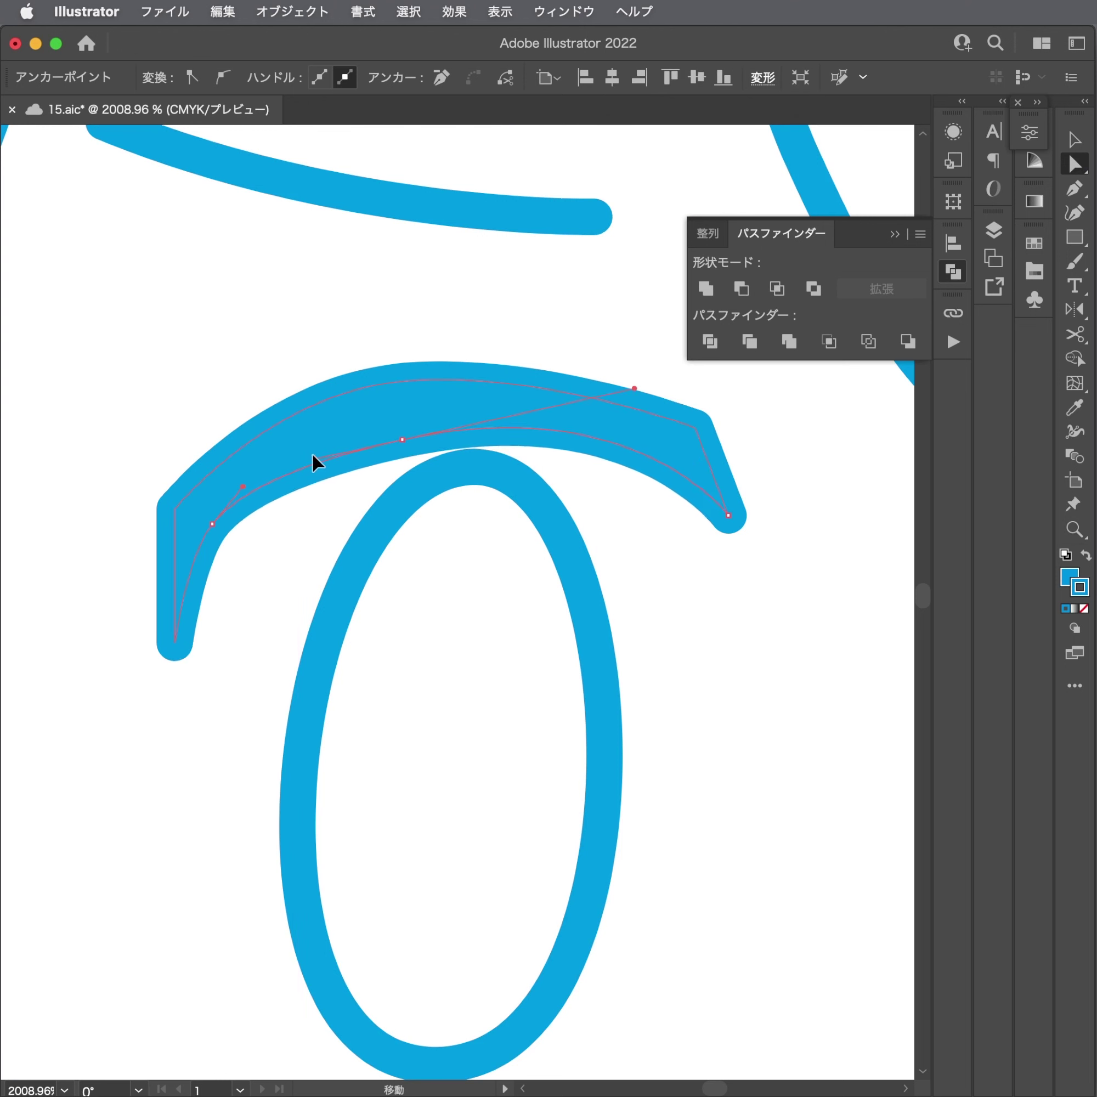
pyautogui.moveTo(639, 411)
pyautogui.mouseDown()
pyautogui.moveTo(590, 423)
pyautogui.moveTo(571, 414)
pyautogui.mouseUp()
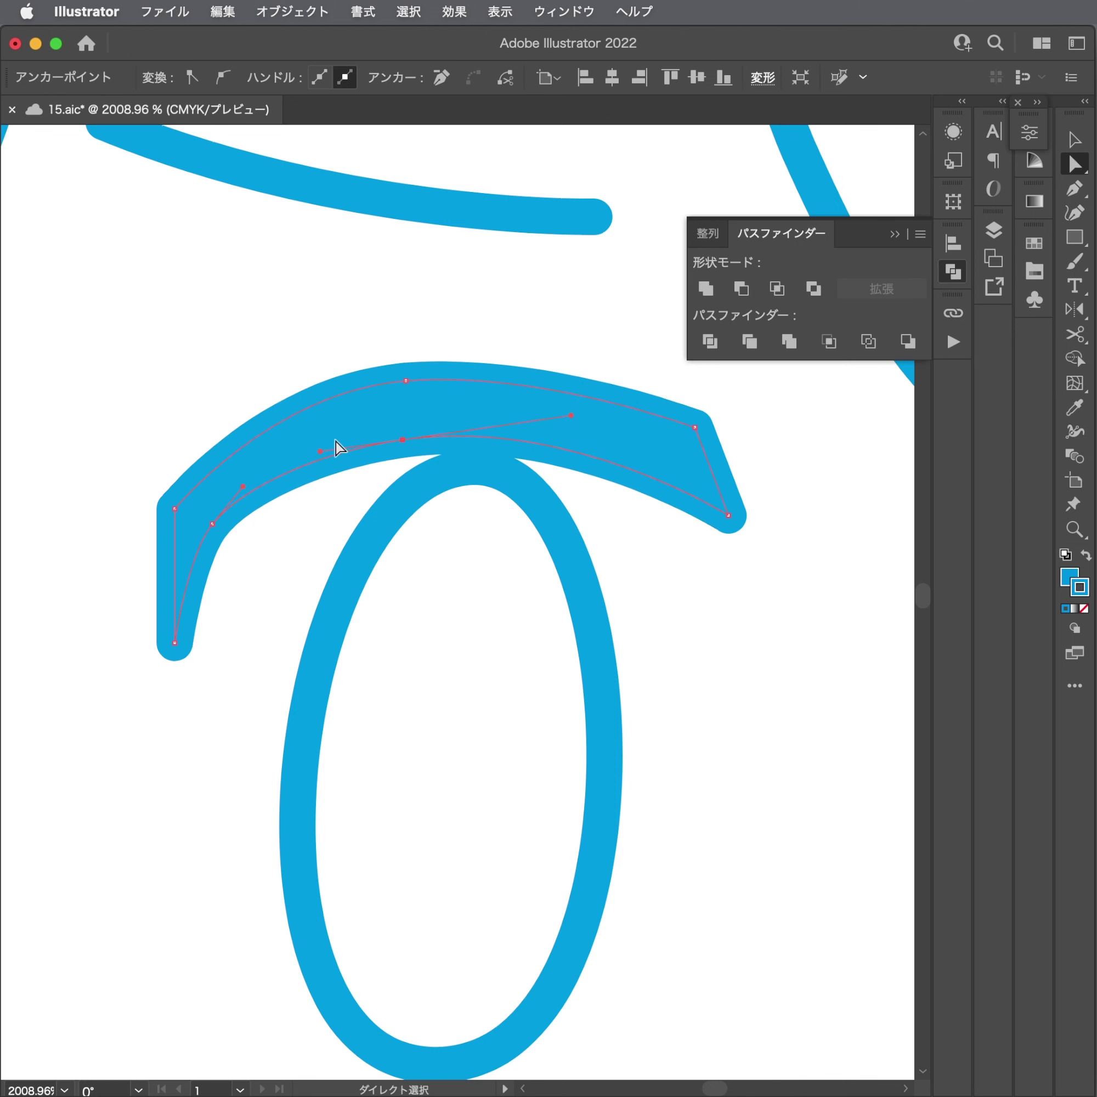
pyautogui.moveTo(213, 524); pyautogui.dragTo(215, 536)
pyautogui.moveTo(403, 441); pyautogui.dragTo(447, 429)
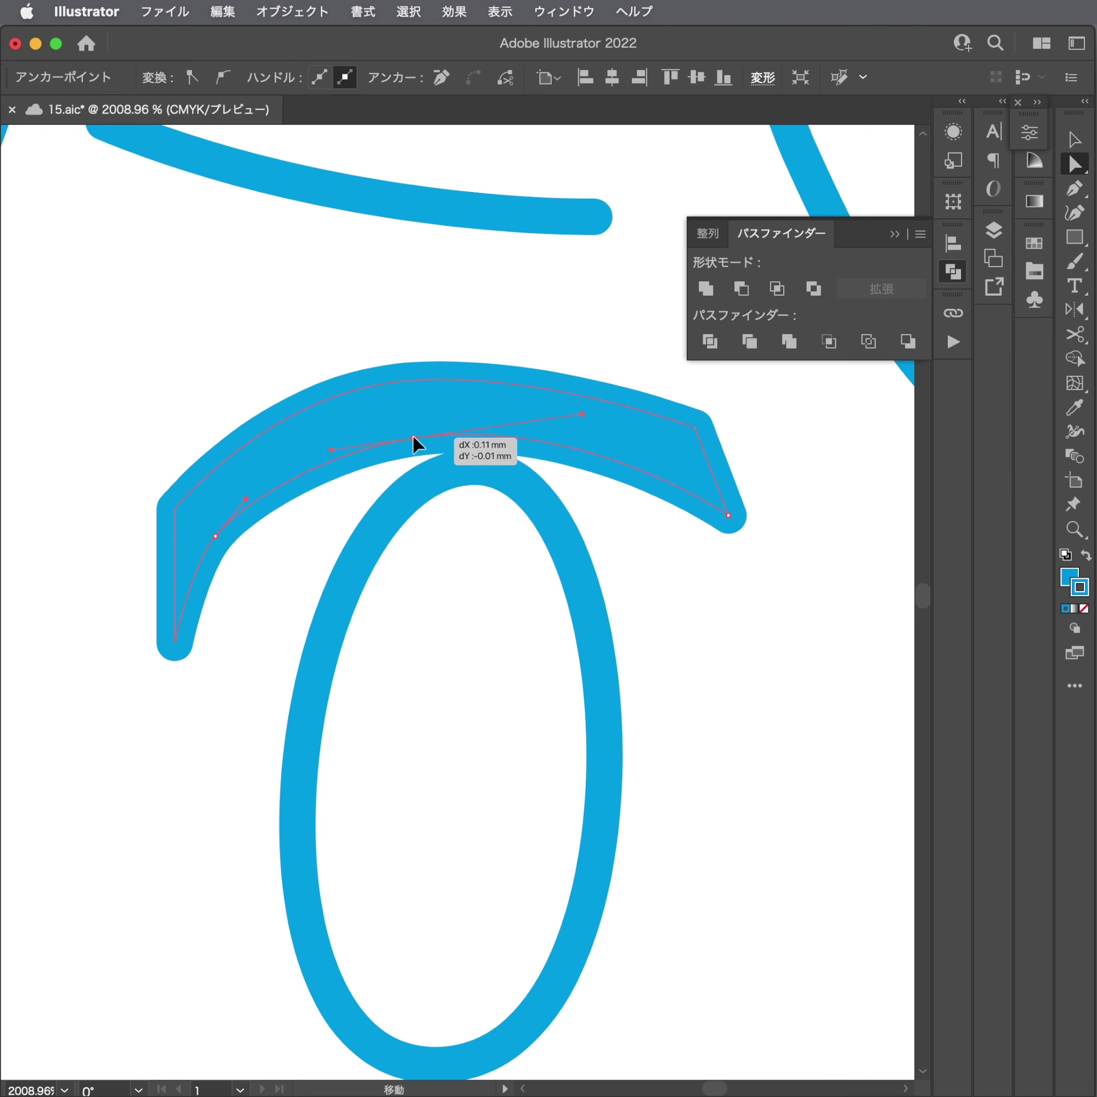
pyautogui.moveTo(728, 514); pyautogui.dragTo(728, 488)
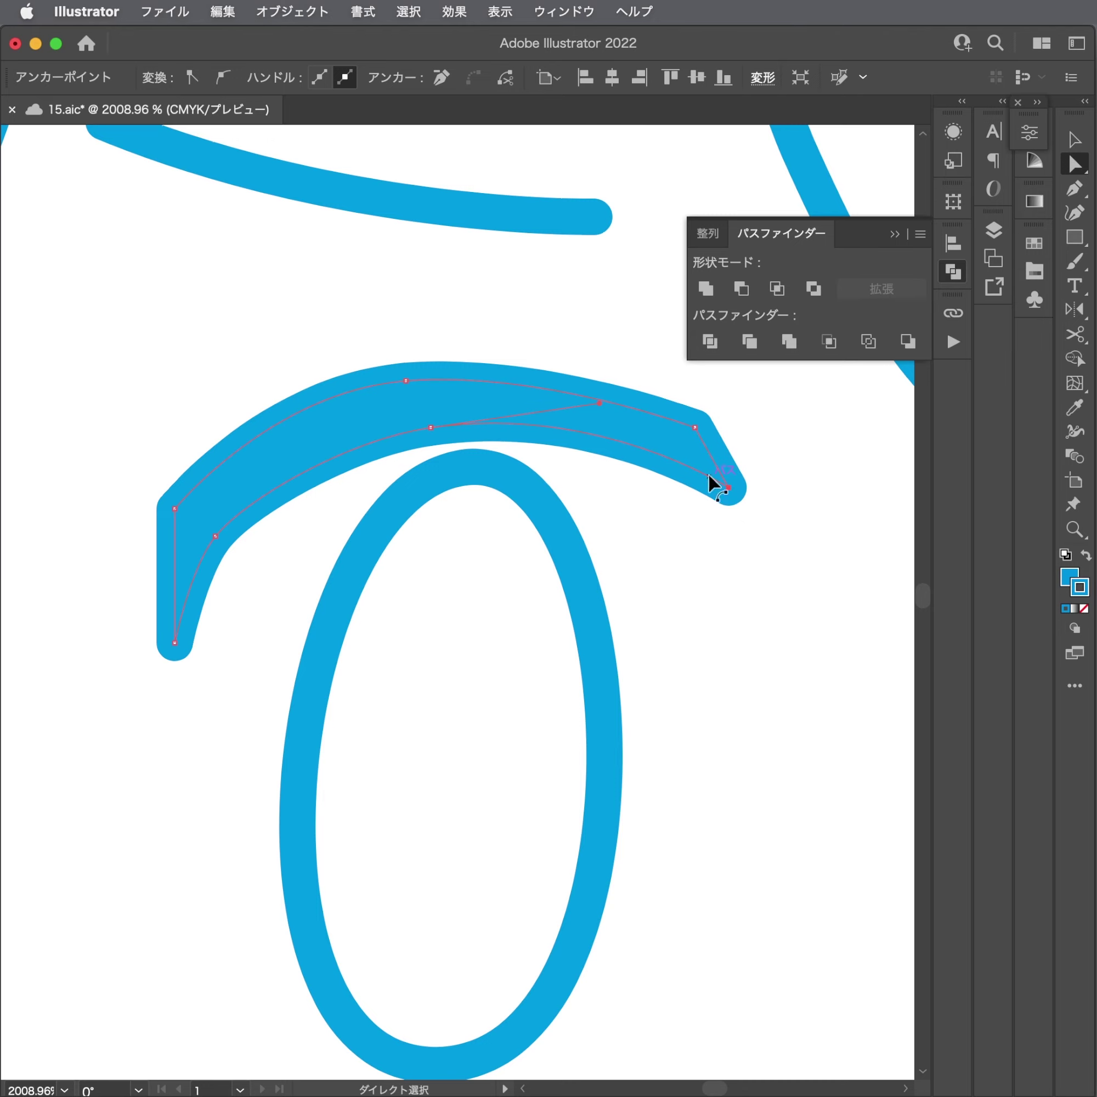
pyautogui.click(559, 325)
pyautogui.moveTo(558, 325); pyautogui.dragTo(266, 430)
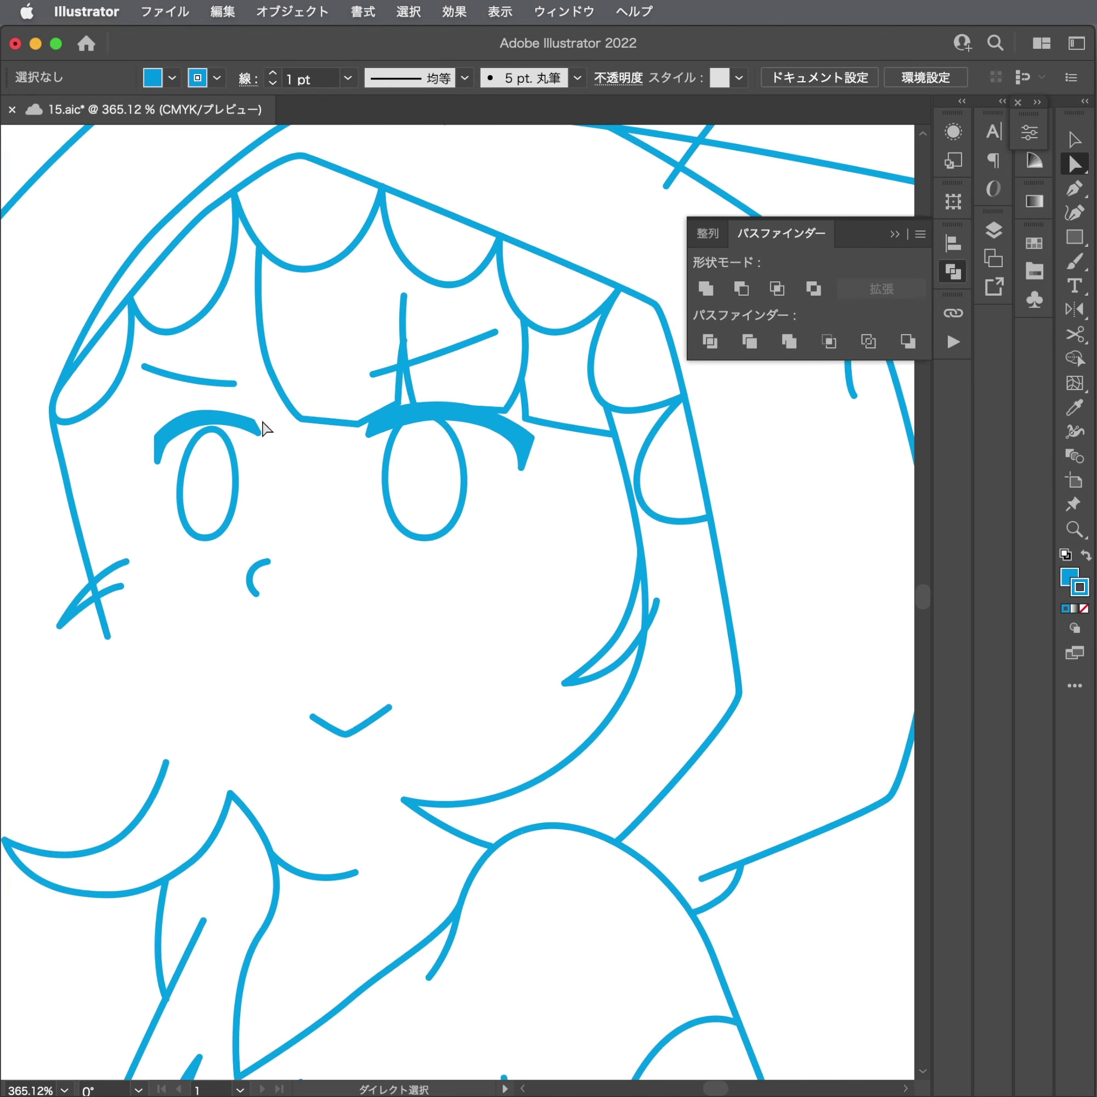
# Stretch the left eyebrow's anchor handles to flatten its arch.
pyautogui.moveTo(162, 419); pyautogui.dragTo(363, 412)
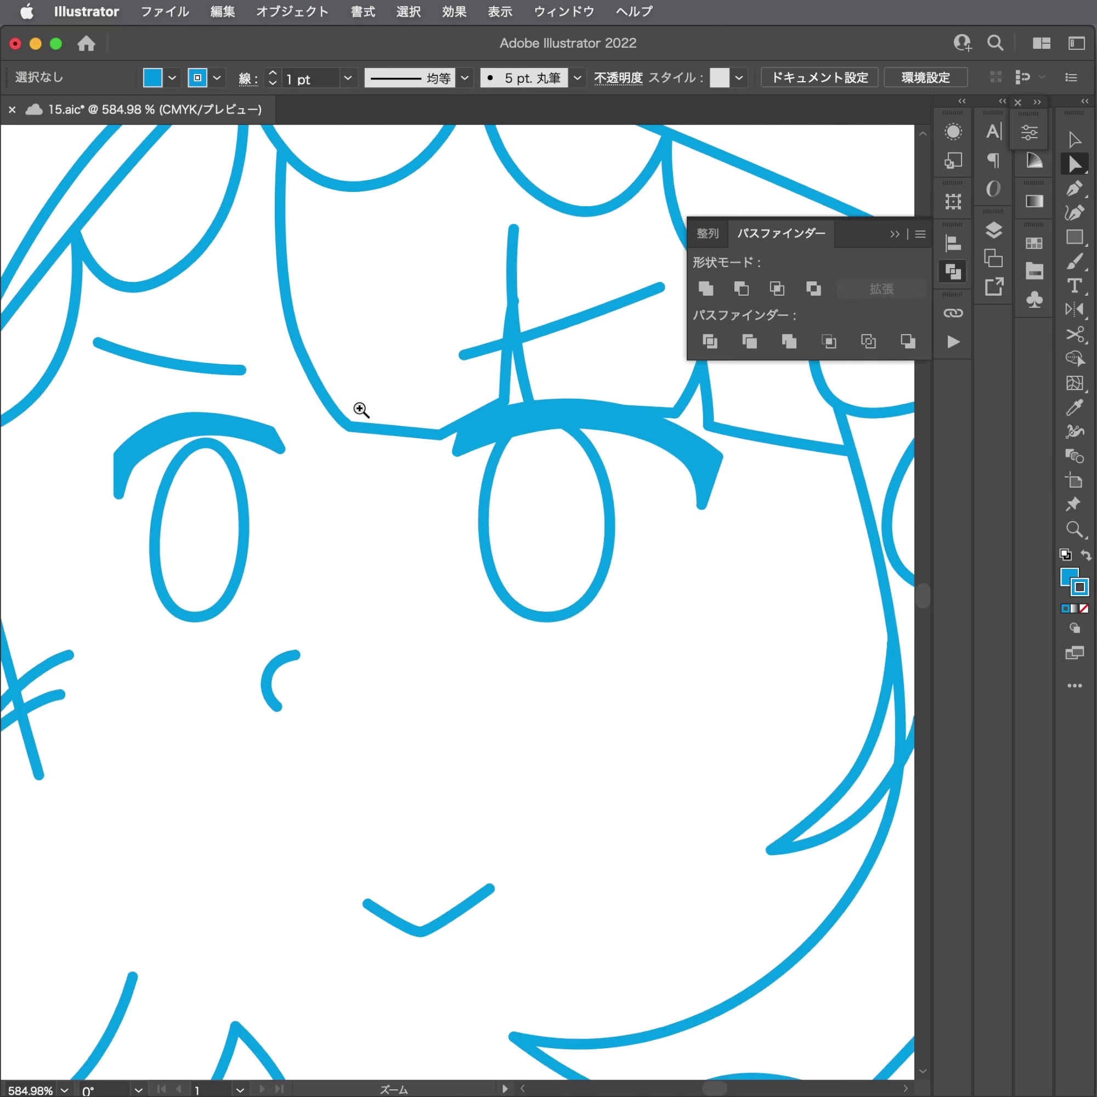
pyautogui.click(245, 539)
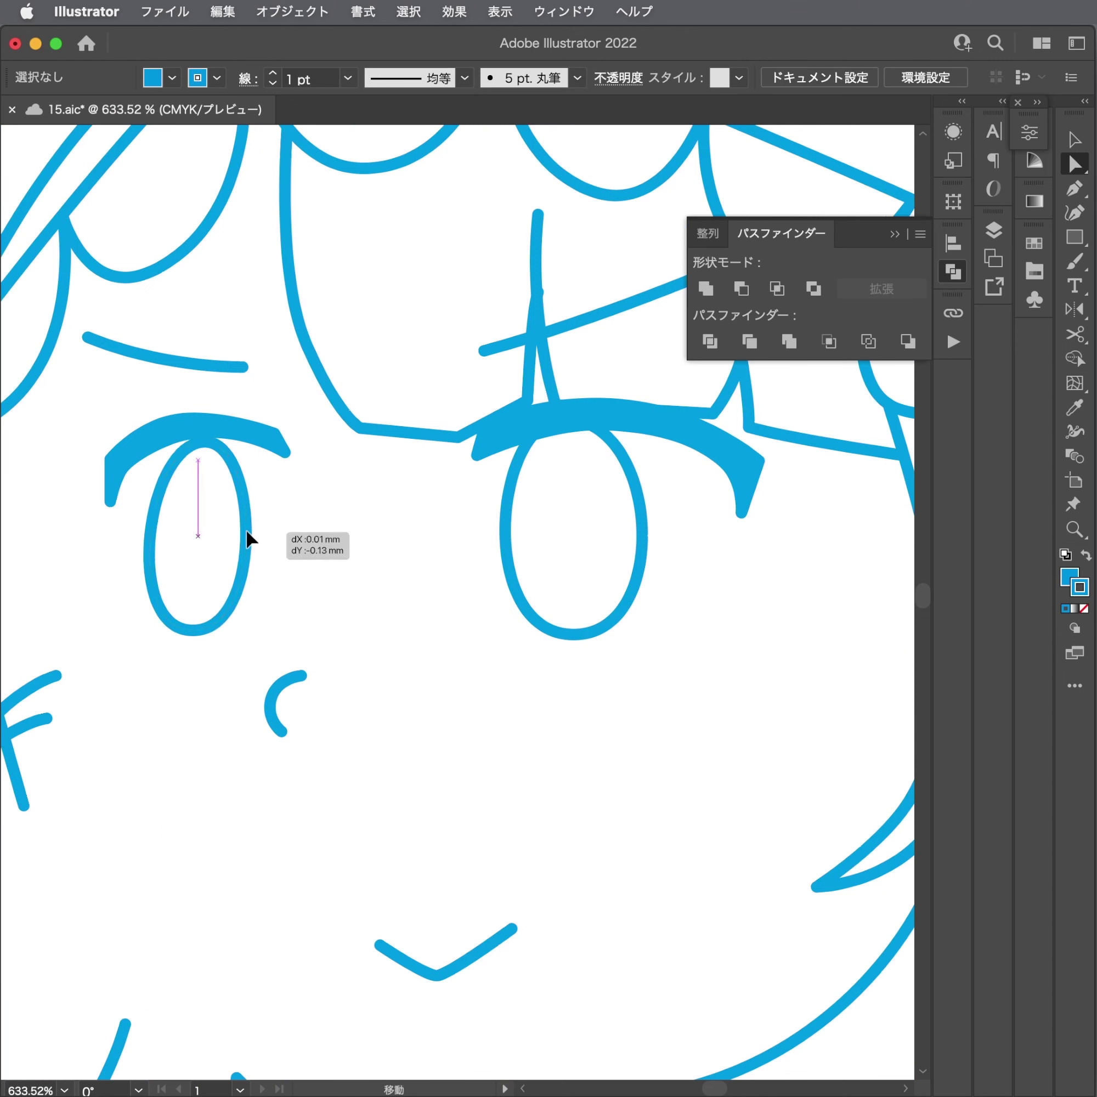
pyautogui.click(251, 439)
pyautogui.scroll(3, 276, 441)
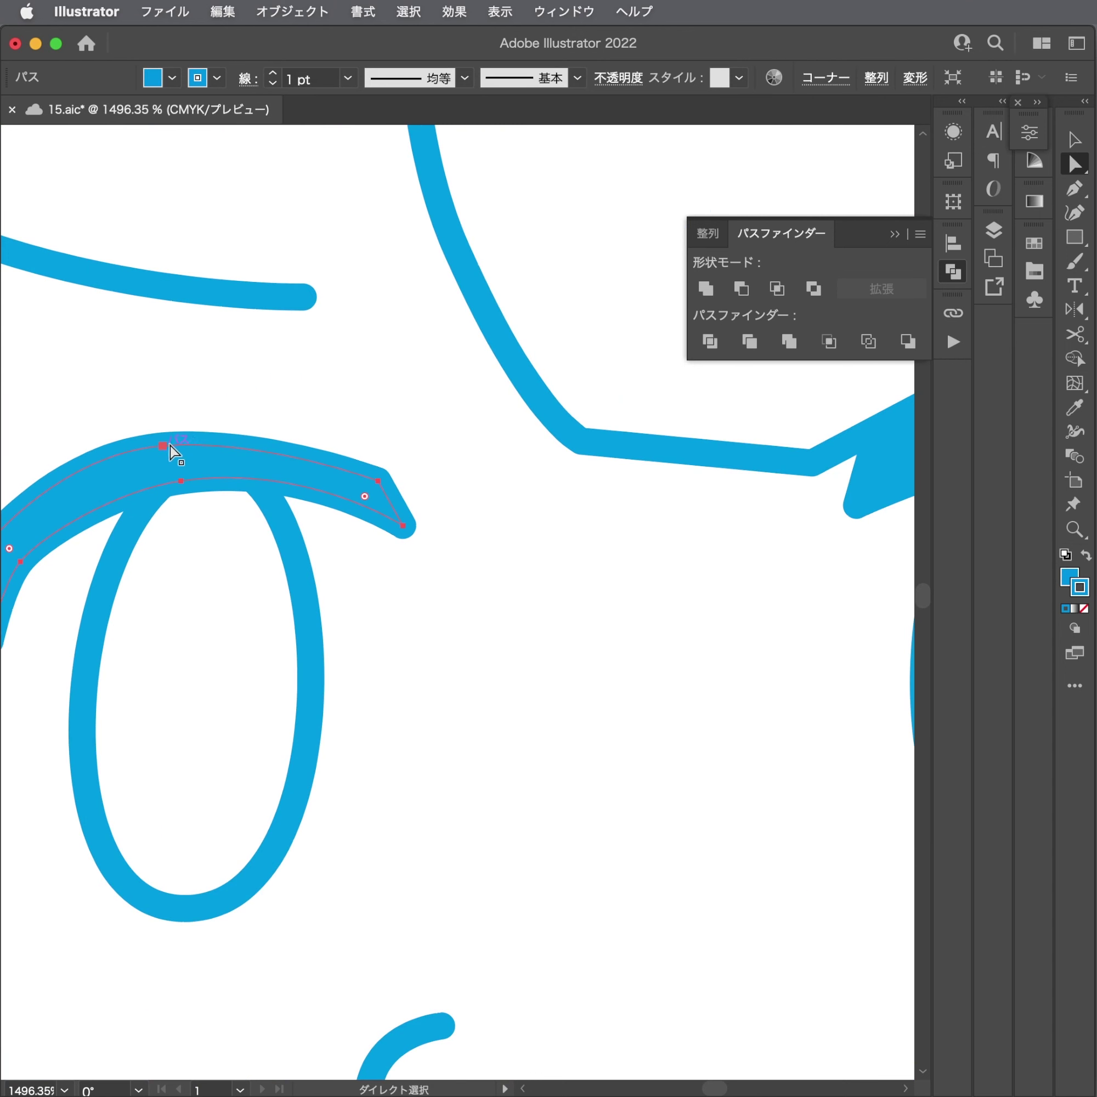
pyautogui.moveTo(171, 452); pyautogui.dragTo(282, 432)
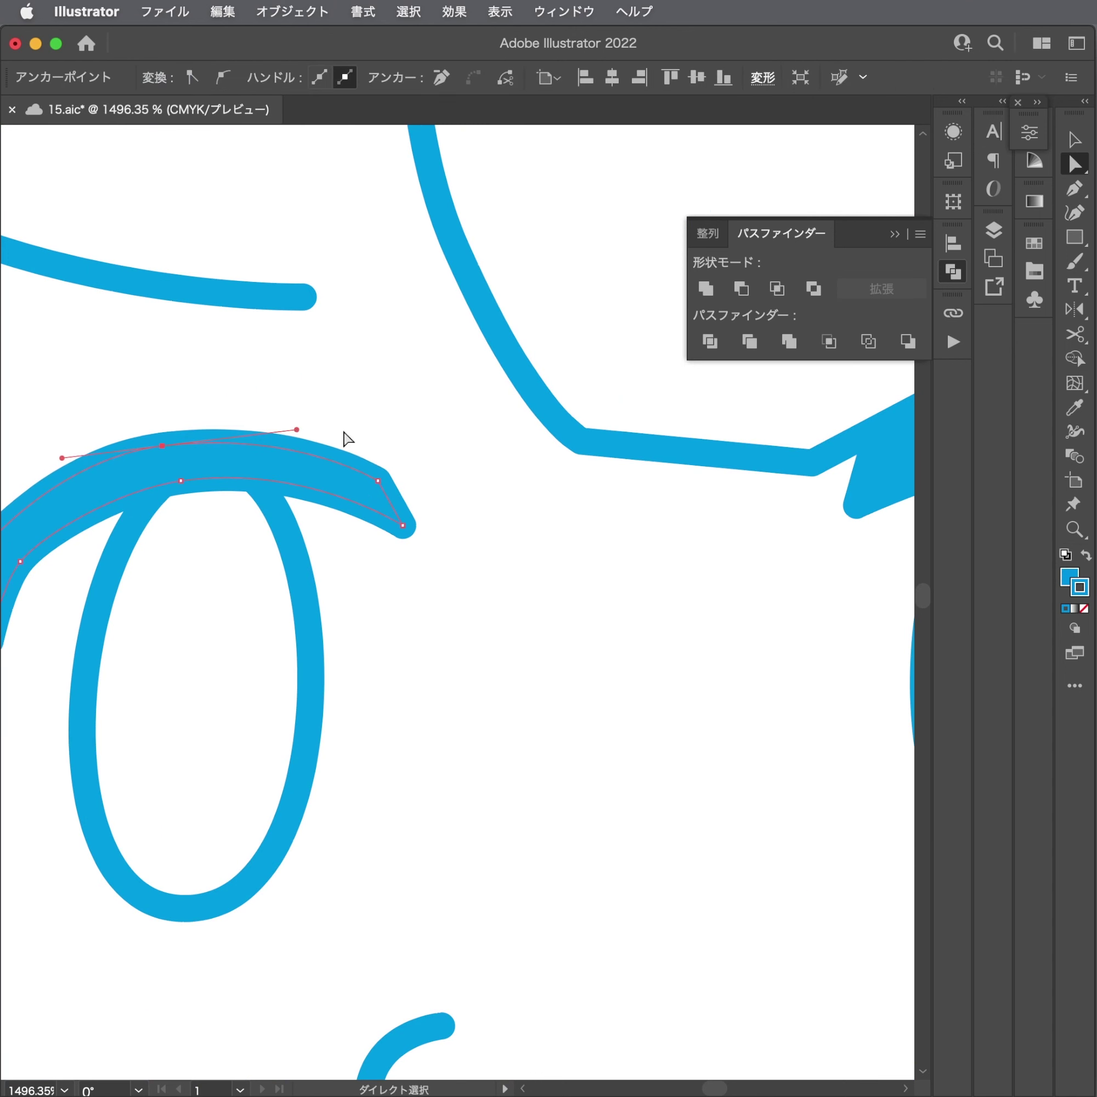
pyautogui.scroll(-3, 478, 441)
pyautogui.click(517, 540)
pyautogui.click(455, 472)
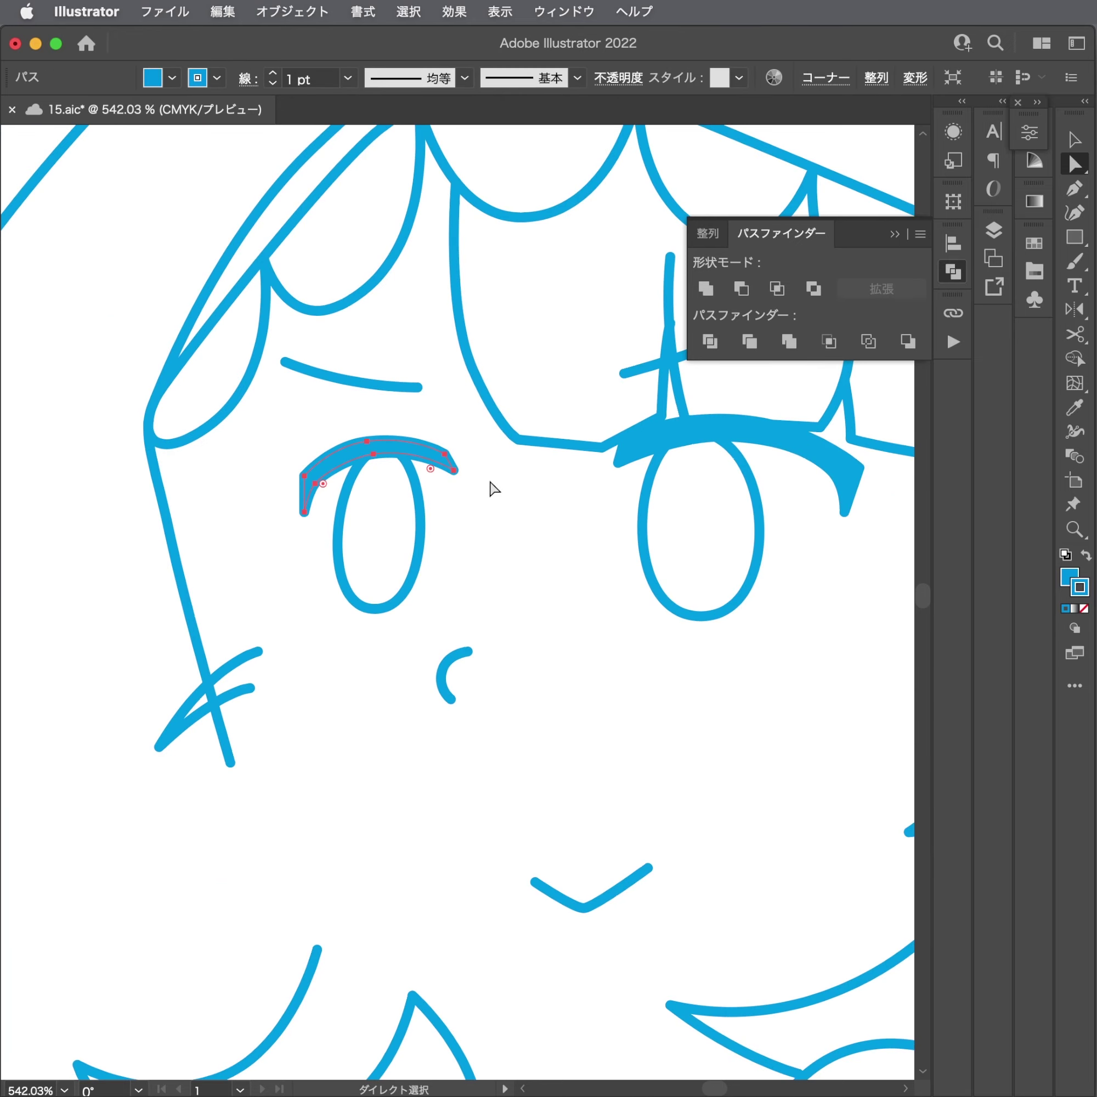
# Rotate the right eyebrow about 4.38° and shift it slightly left.
pyautogui.click(495, 492)
pyautogui.click(623, 453)
pyautogui.press('e')
pyautogui.moveTo(599, 490); pyautogui.dragTo(597, 502)
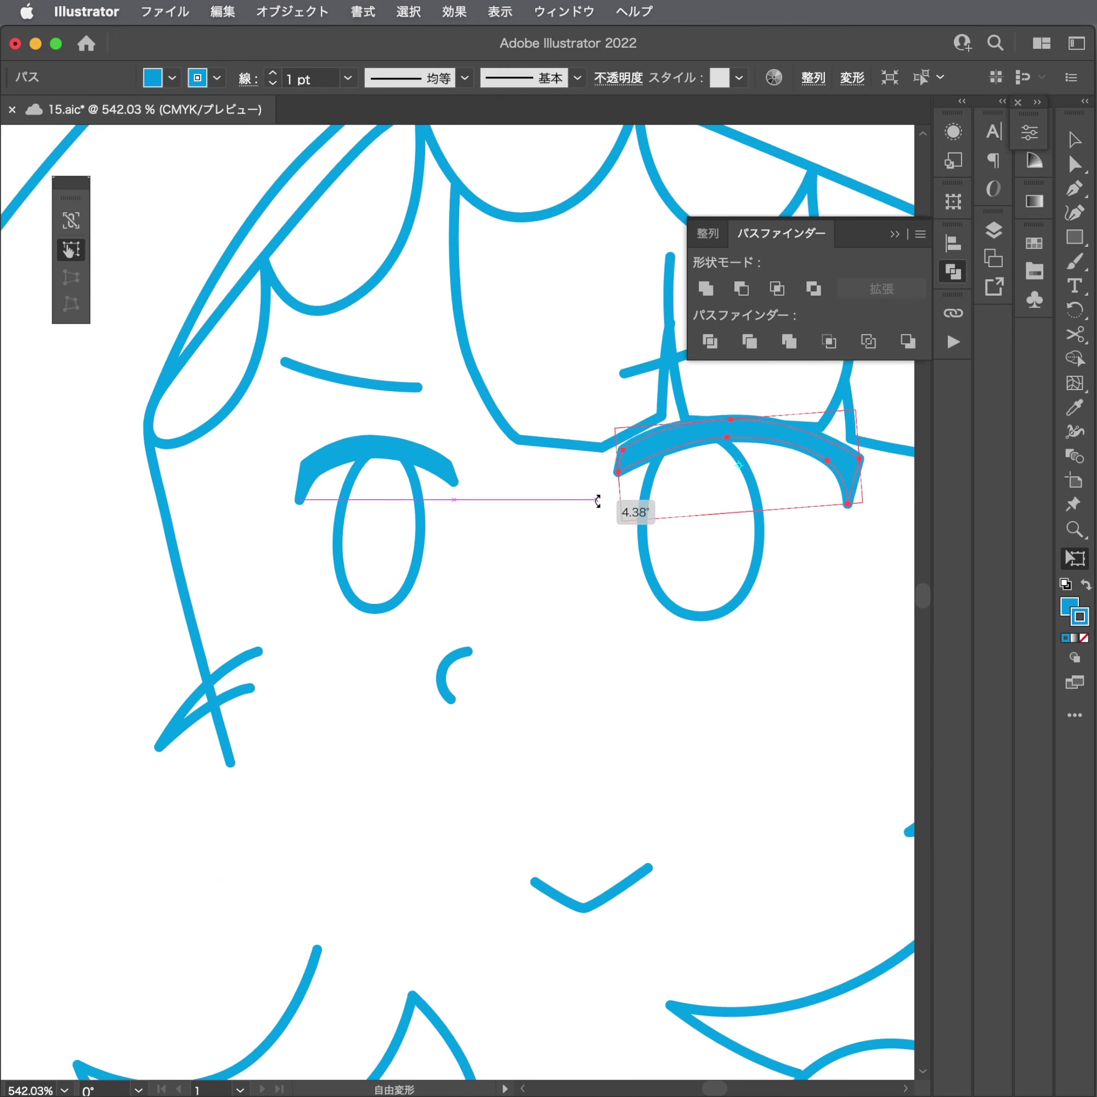
pyautogui.press('a')
pyautogui.moveTo(750, 436); pyautogui.dragTo(738, 438)
pyautogui.click(453, 470)
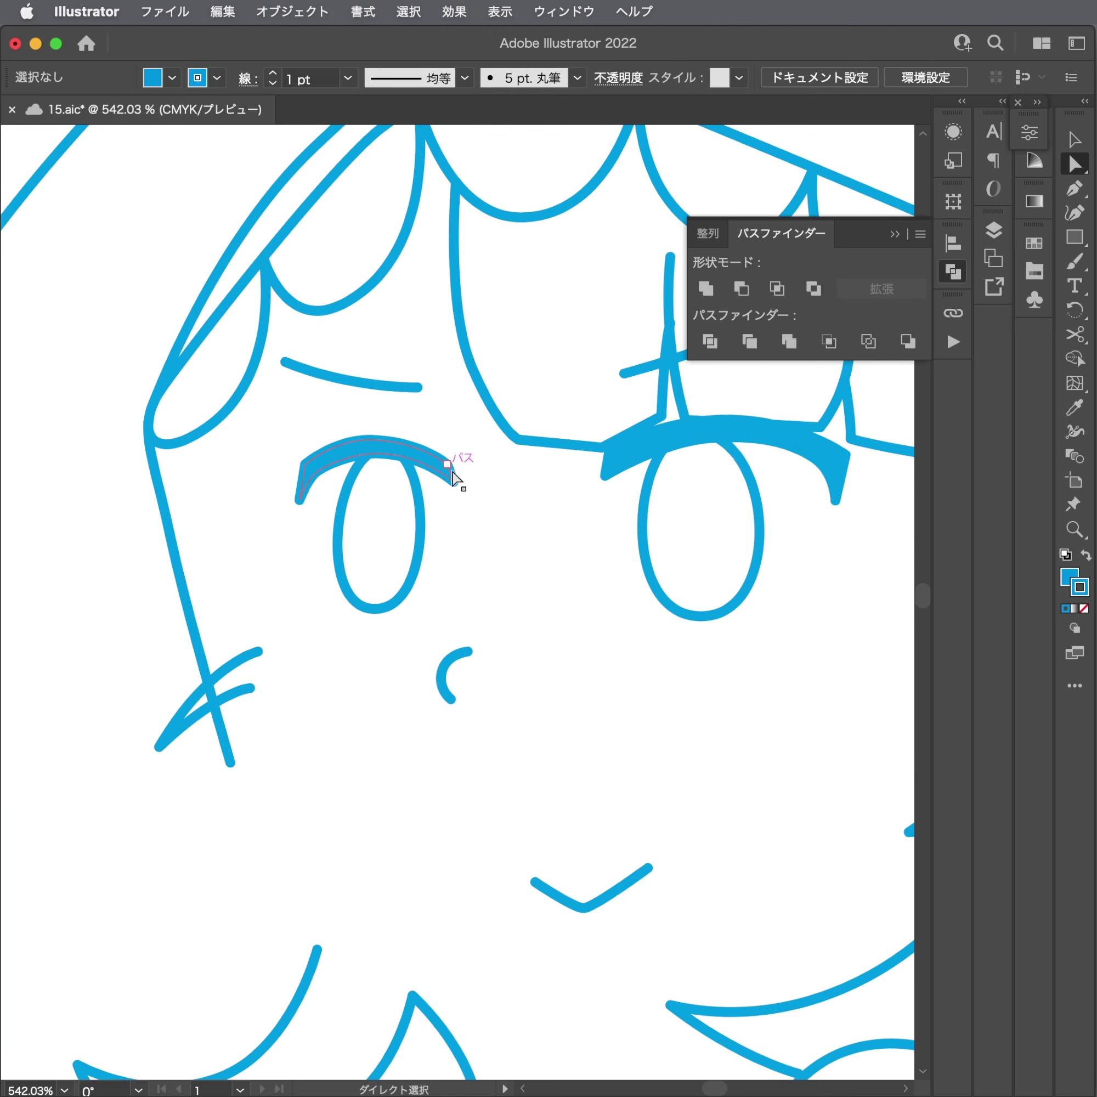
pyautogui.hotkey('ctrl', 'v')
pyautogui.click(566, 464)
pyautogui.scroll(-5, 566, 468)
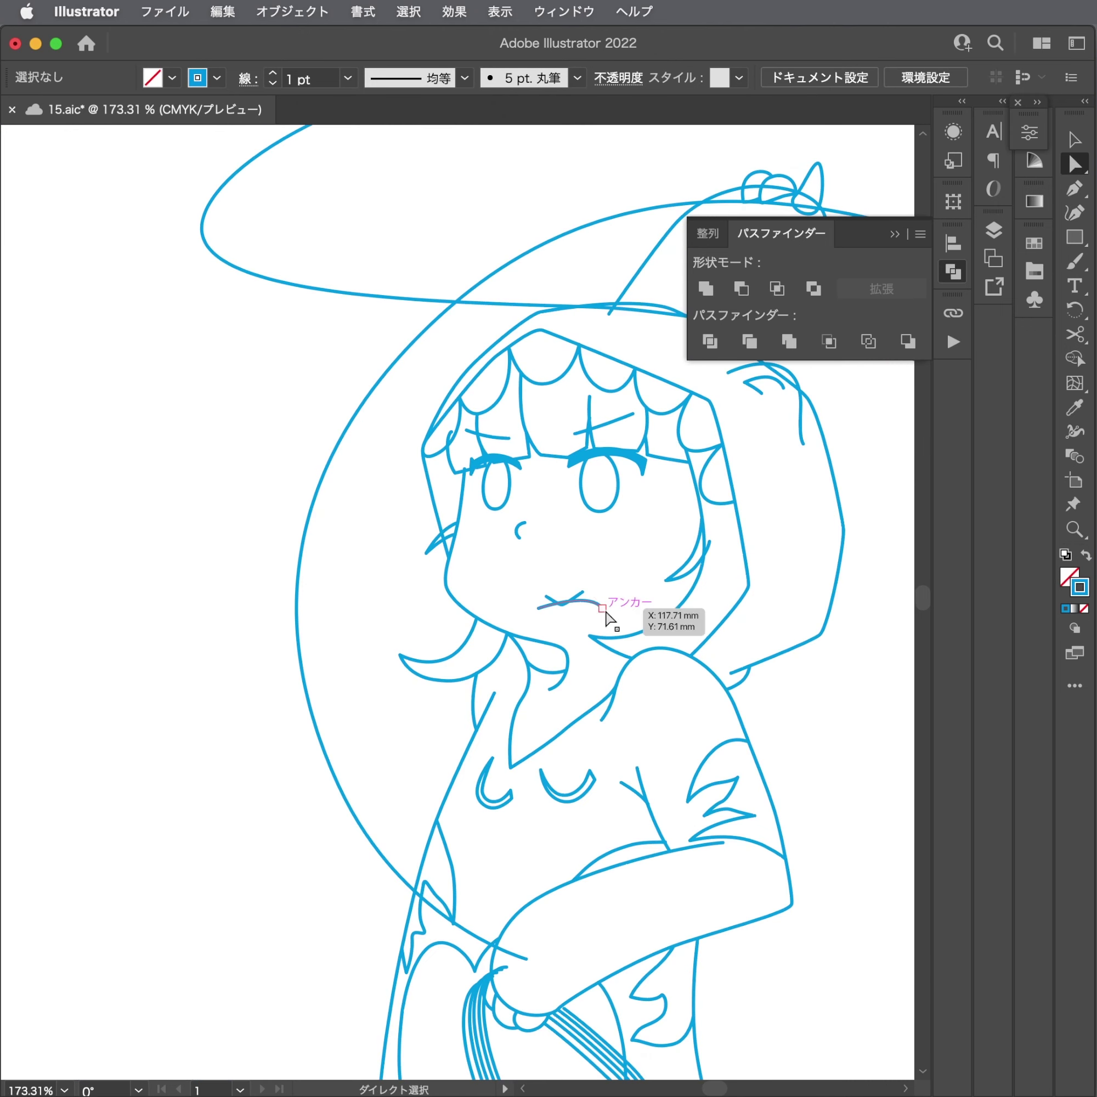
# Save the document and nudge the bottom anchor of the right eye ellipse.
pyautogui.scroll(-3, 651, 573)
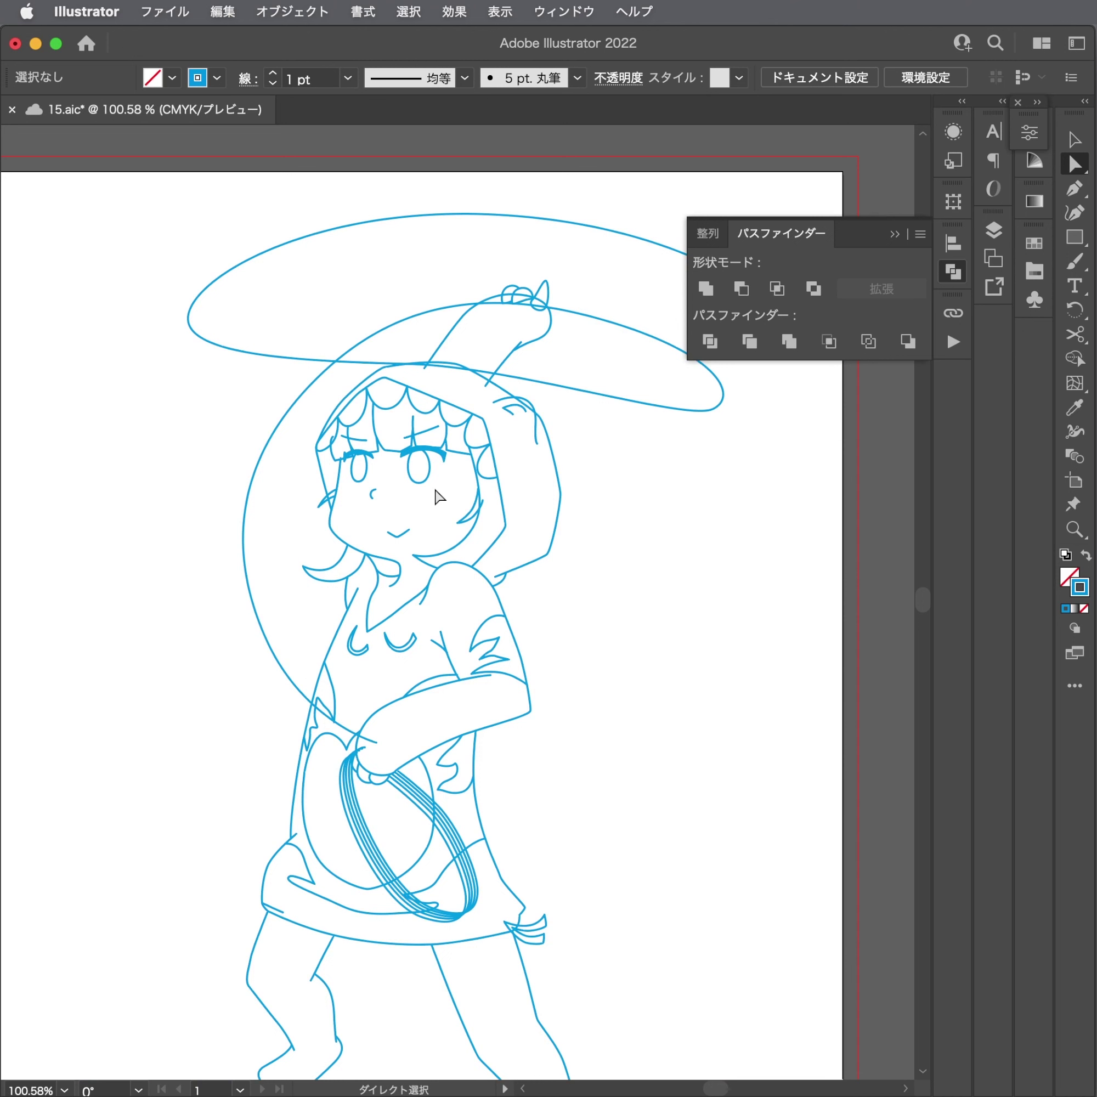
pyautogui.press('super+s')
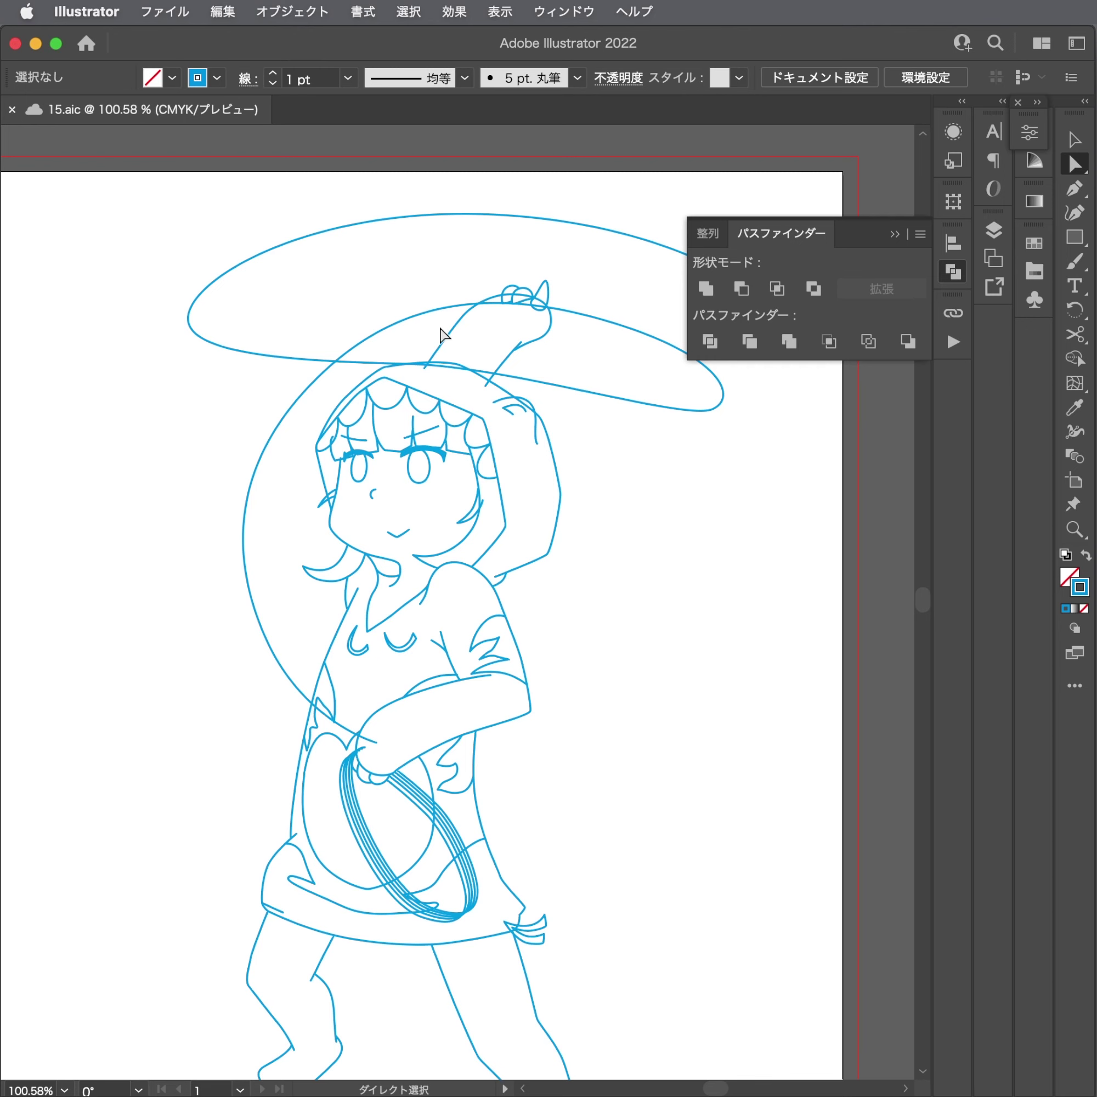
pyautogui.moveTo(418, 496); pyautogui.dragTo(732, 487)
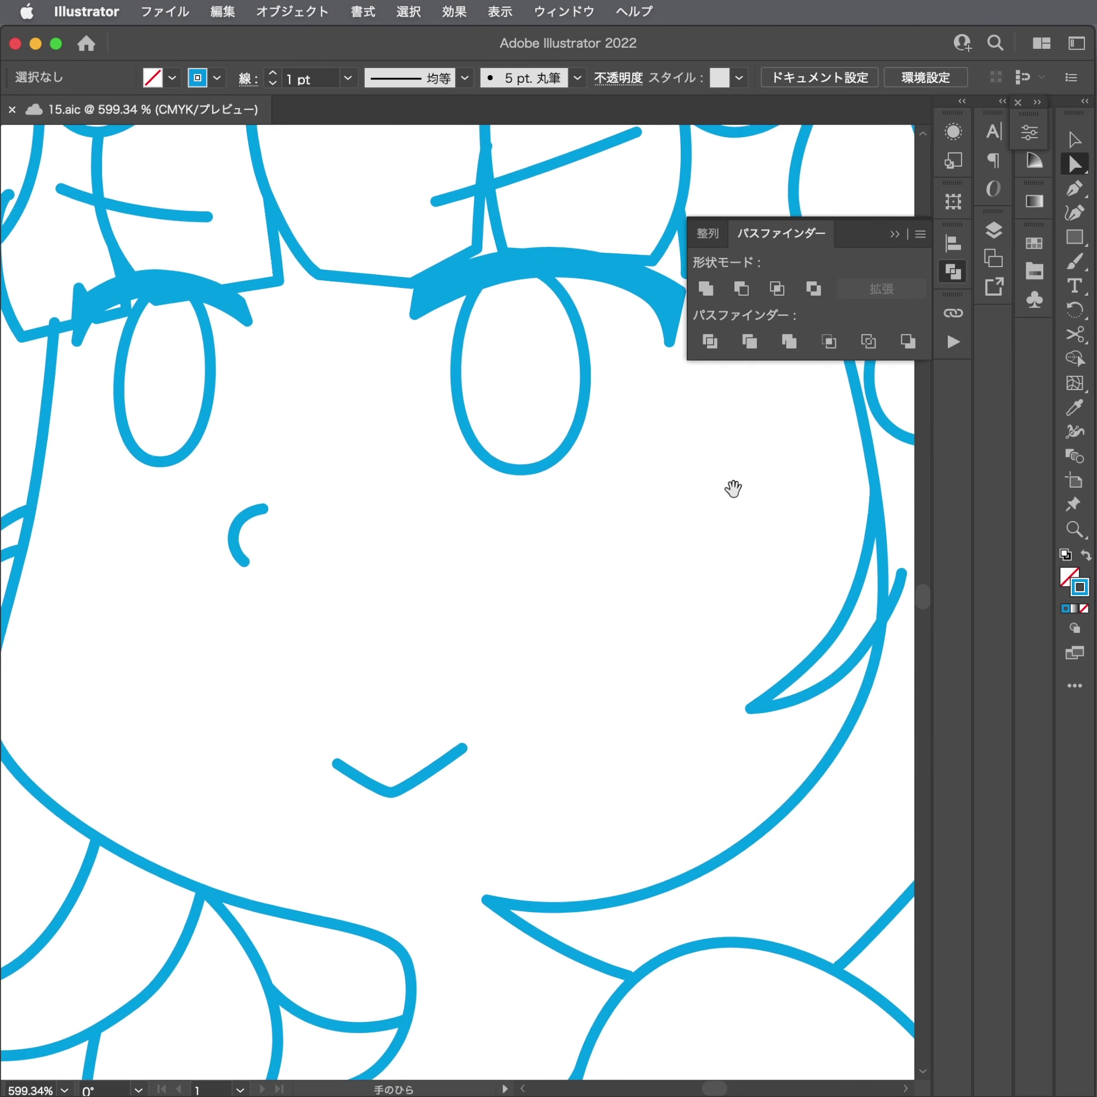
pyautogui.moveTo(514, 529); pyautogui.dragTo(506, 518)
pyautogui.click(605, 454)
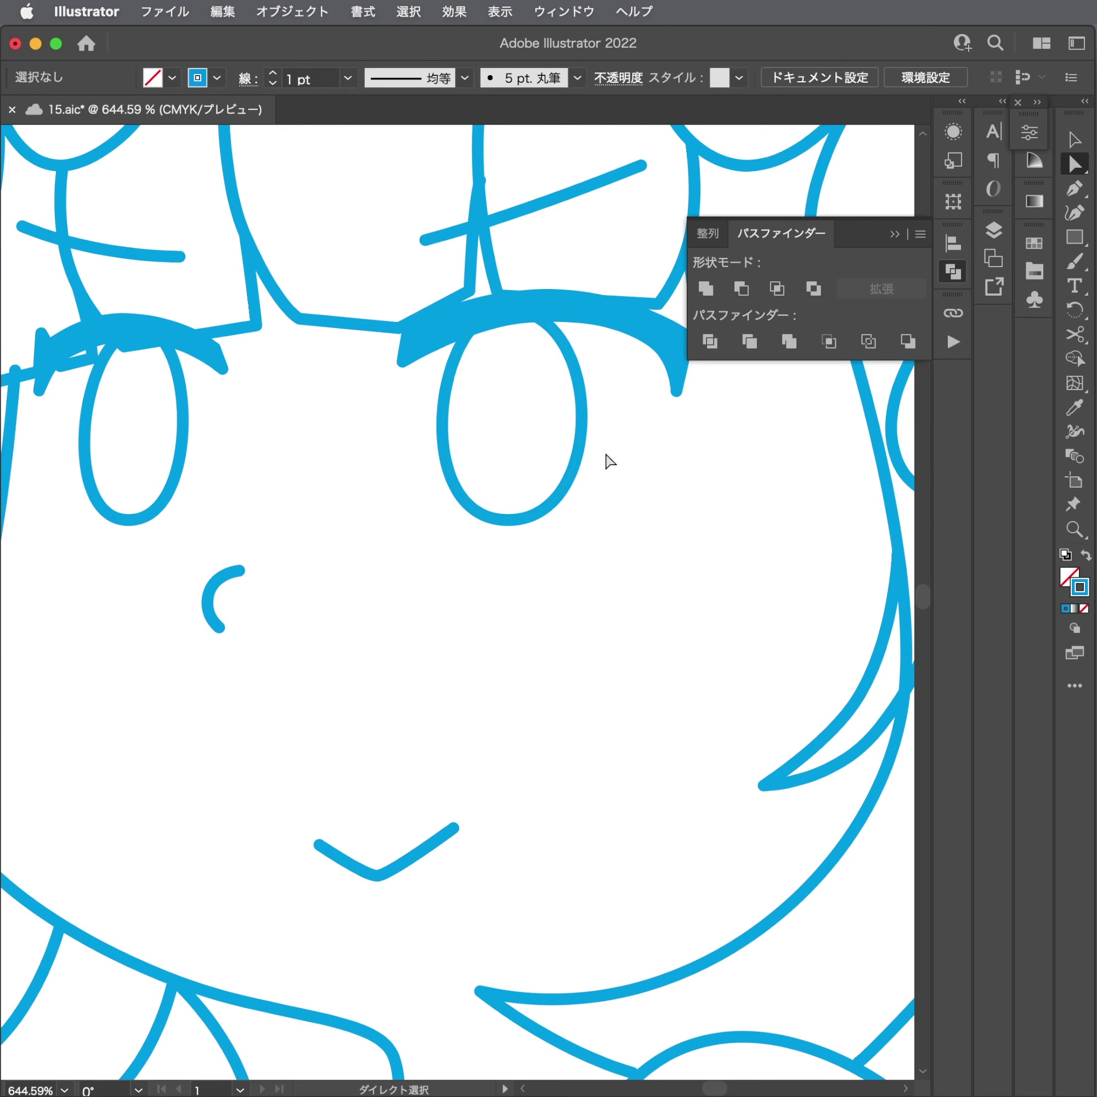
# Select the right eye's lash and ellipse and shift them slightly.
pyautogui.moveTo(540, 330); pyautogui.dragTo(540, 329)
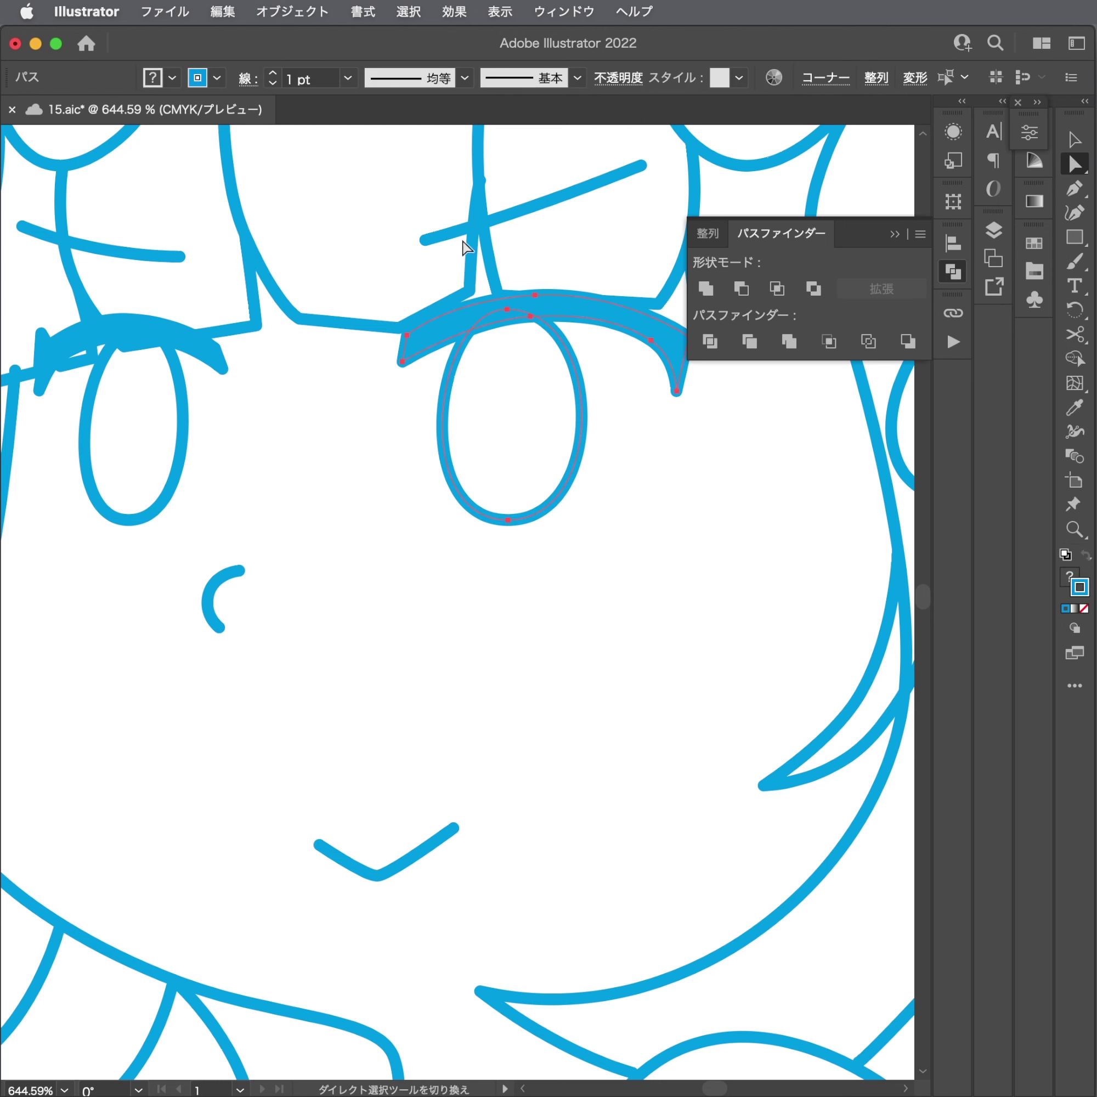
pyautogui.click(442, 236)
pyautogui.scroll(-5, 529, 550)
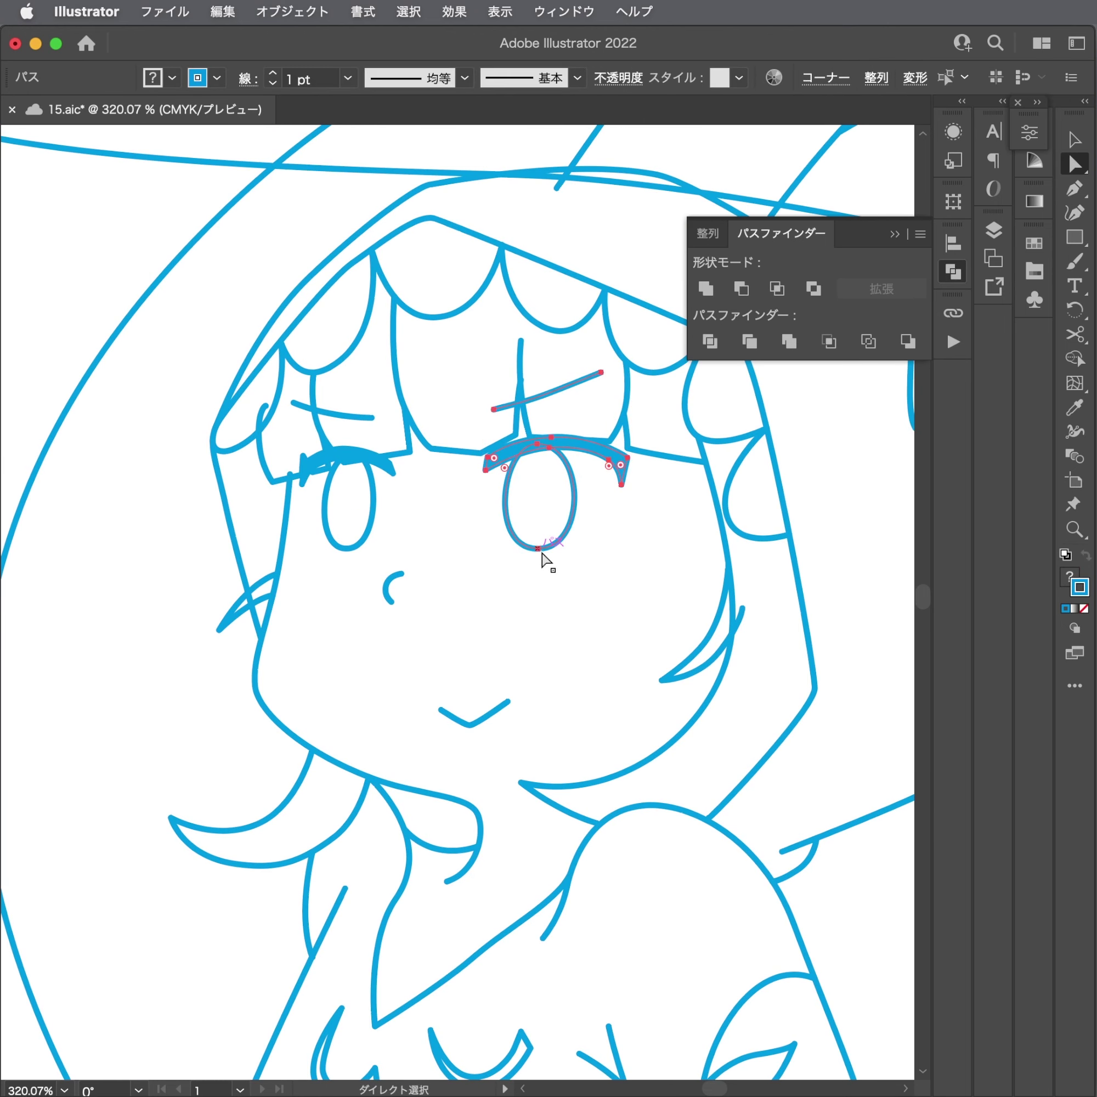
pyautogui.moveTo(586, 452); pyautogui.dragTo(594, 454)
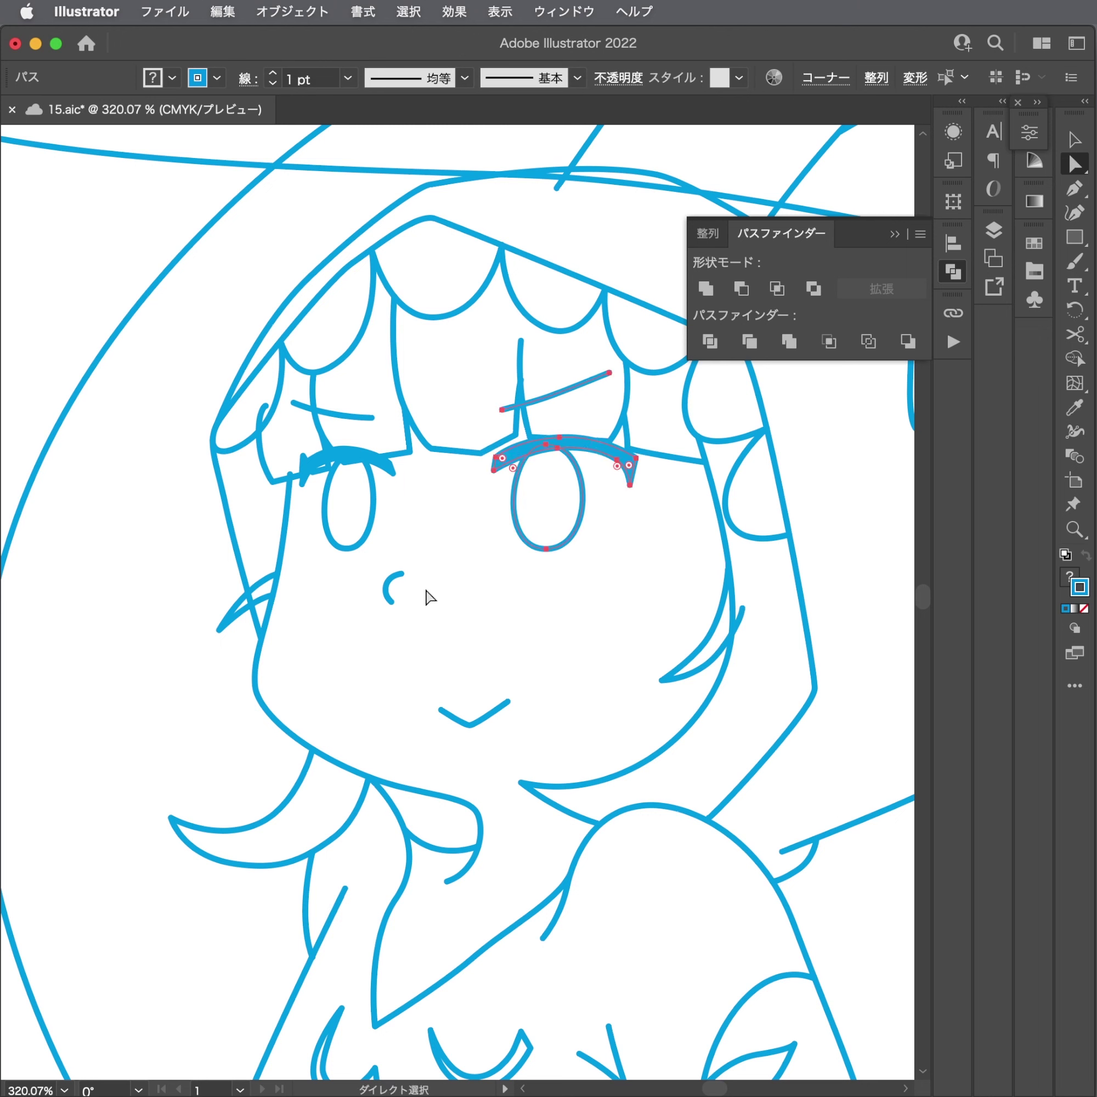
# Add the left eye parts, rotate everything 1.81°, and lower the small arc under the left eye.
pyautogui.keyDown('shift'); pyautogui.click(368, 471); pyautogui.keyUp('shift')
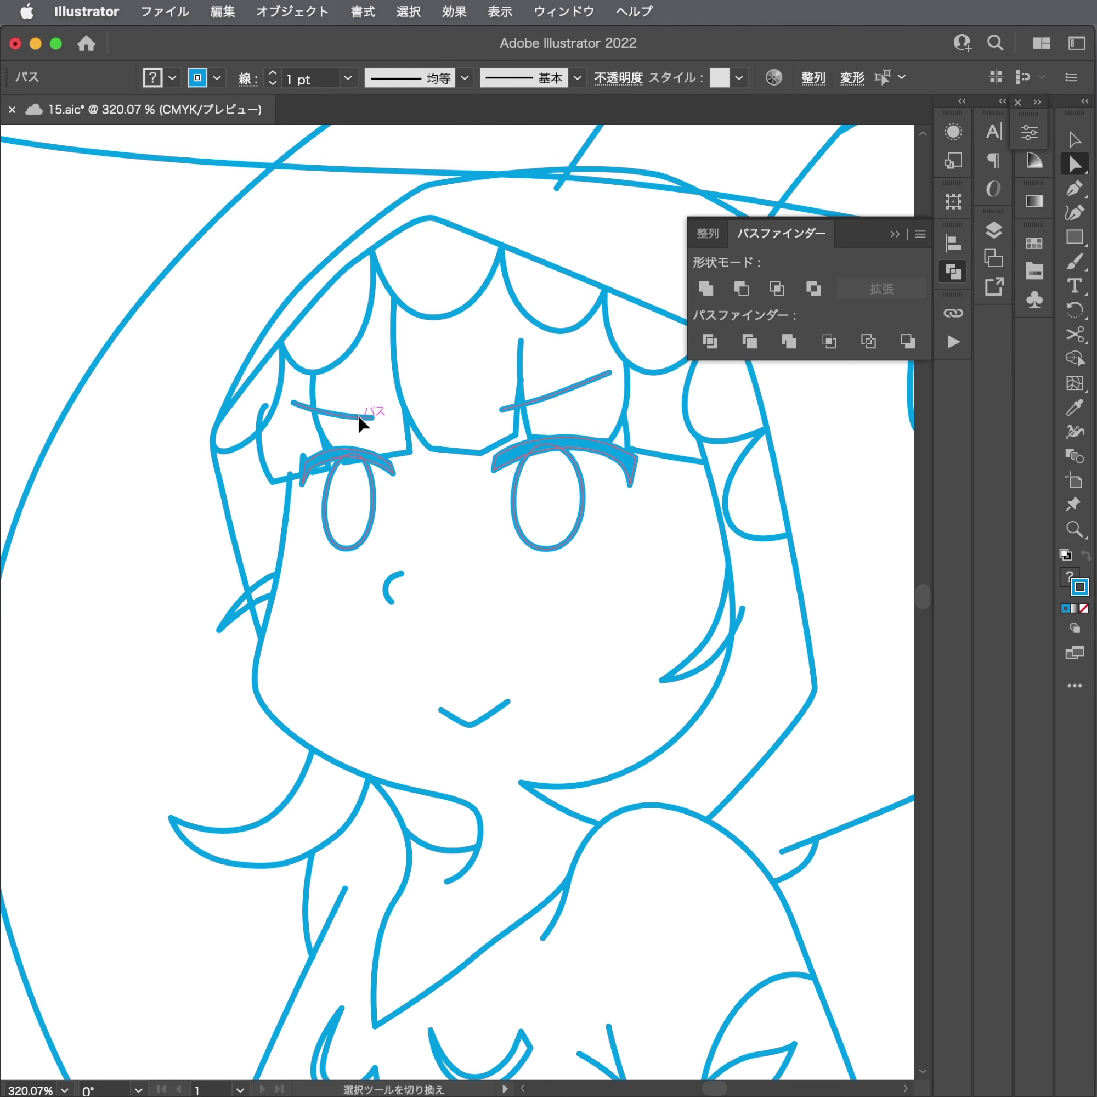
pyautogui.keyDown('shift'); pyautogui.click(361, 419); pyautogui.keyUp('shift')
pyautogui.press('r')
pyautogui.moveTo(606, 651); pyautogui.dragTo(610, 644)
pyautogui.press('a')
pyautogui.moveTo(547, 549); pyautogui.dragTo(545, 551)
pyautogui.click(423, 602)
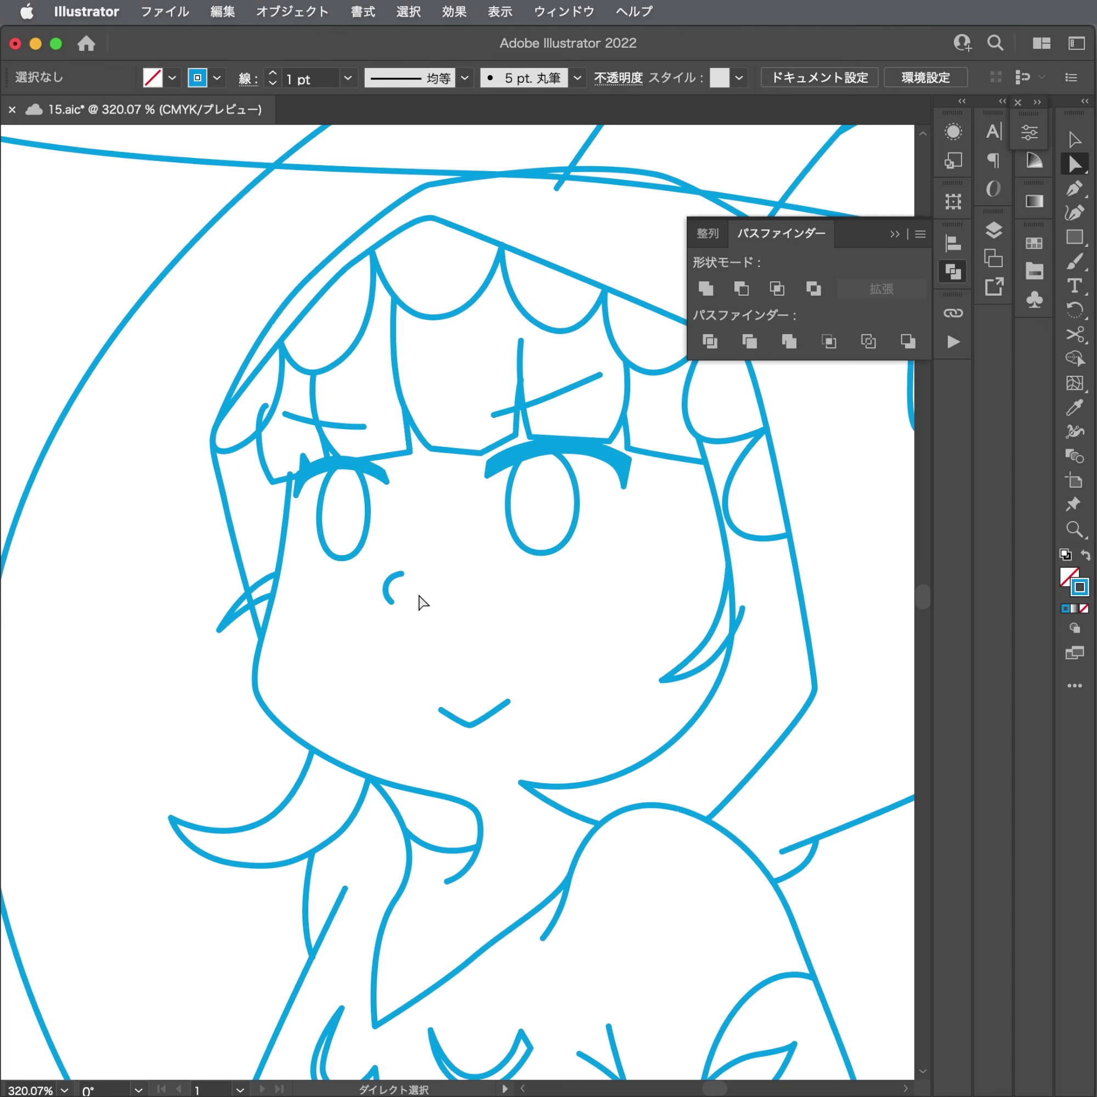
pyautogui.moveTo(387, 602); pyautogui.dragTo(389, 606)
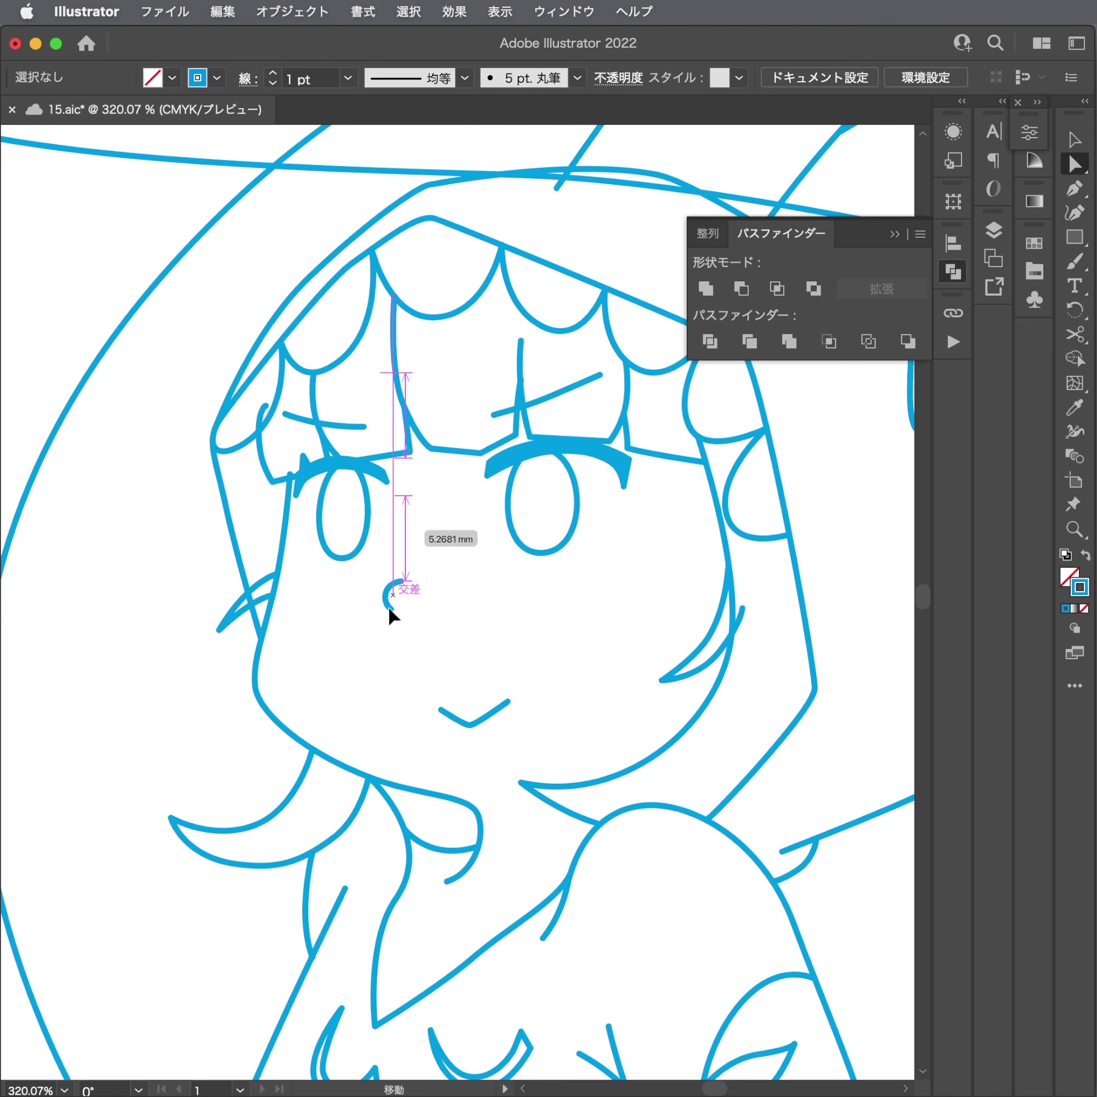
# Move the cheek anchor and bend the face outline's left side into a smooth contour.
pyautogui.click(255, 700)
pyautogui.scroll(2, 288, 685)
pyautogui.scroll(2, 257, 693)
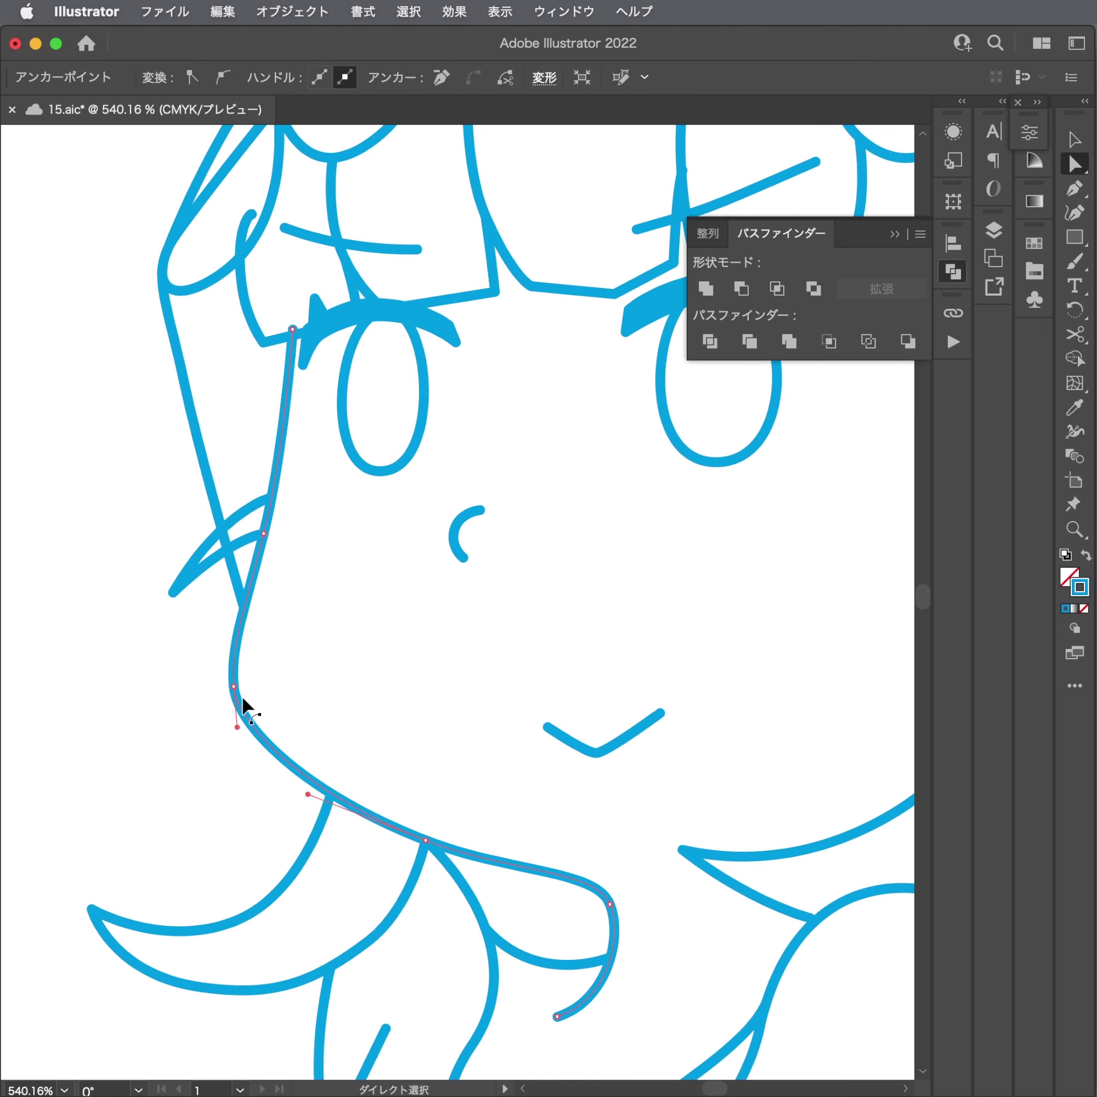
pyautogui.click(242, 696)
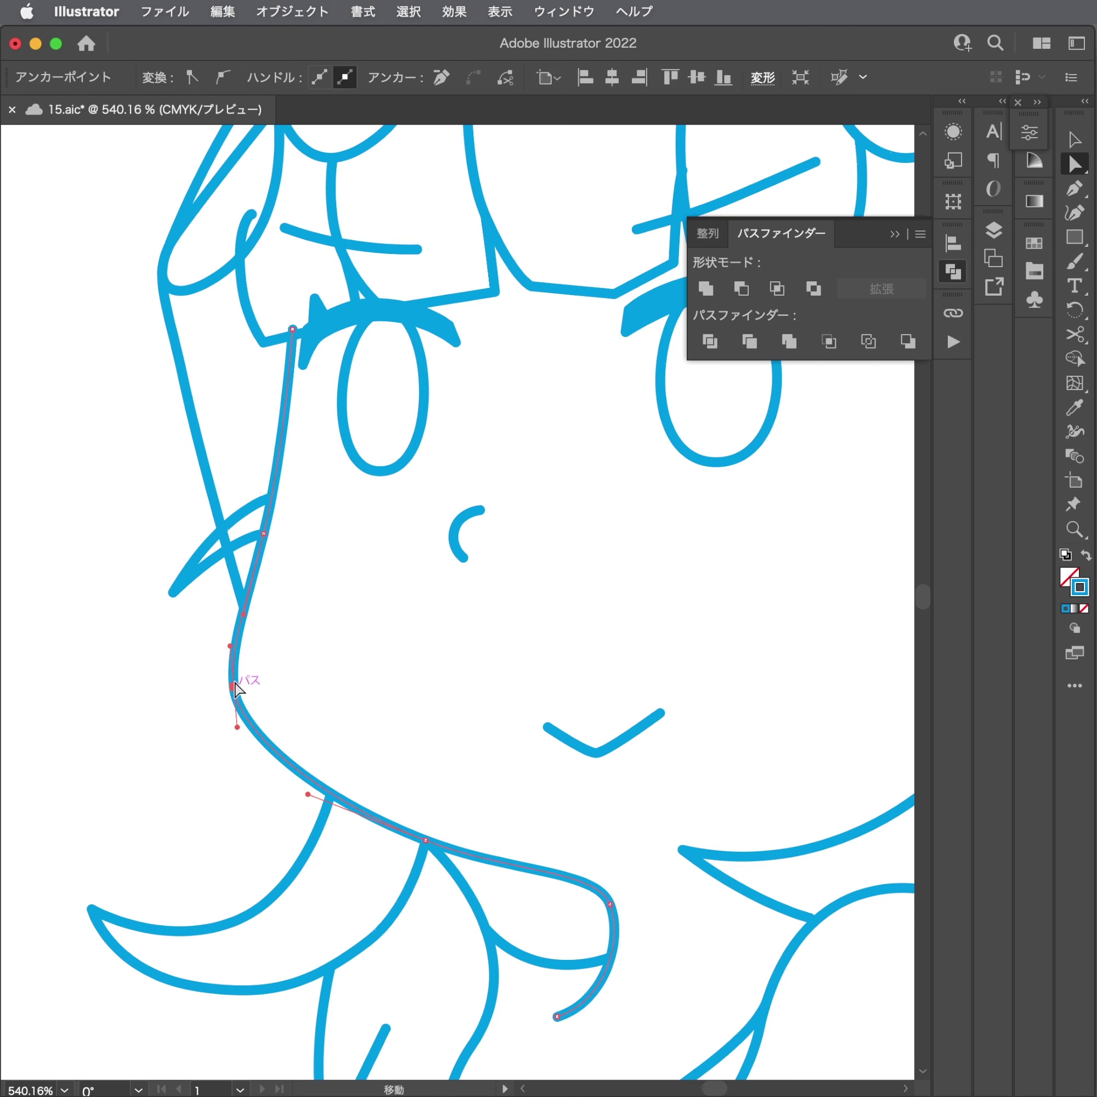
pyautogui.moveTo(235, 685); pyautogui.dragTo(246, 695)
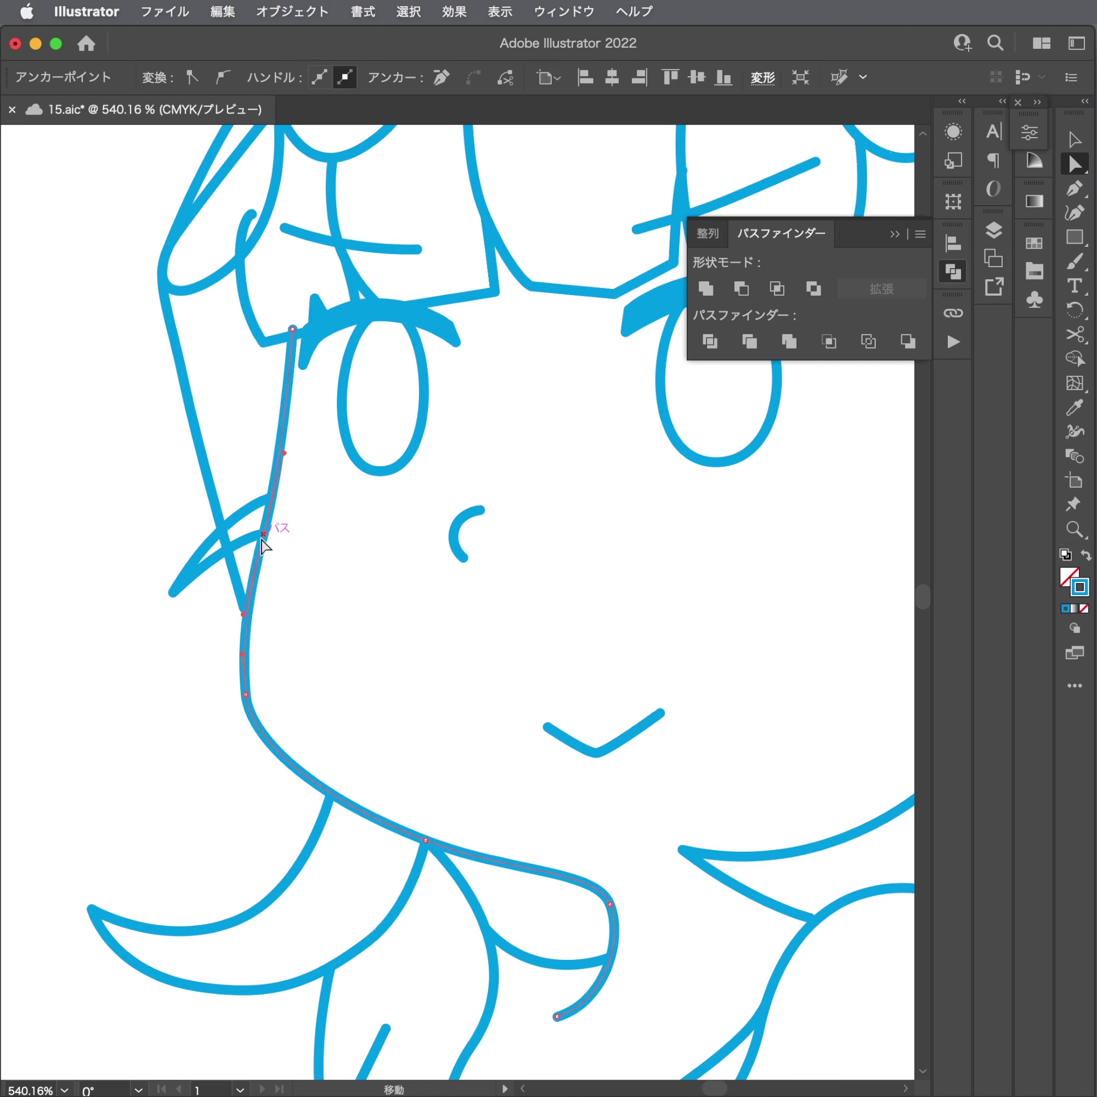
pyautogui.moveTo(262, 539); pyautogui.dragTo(276, 545)
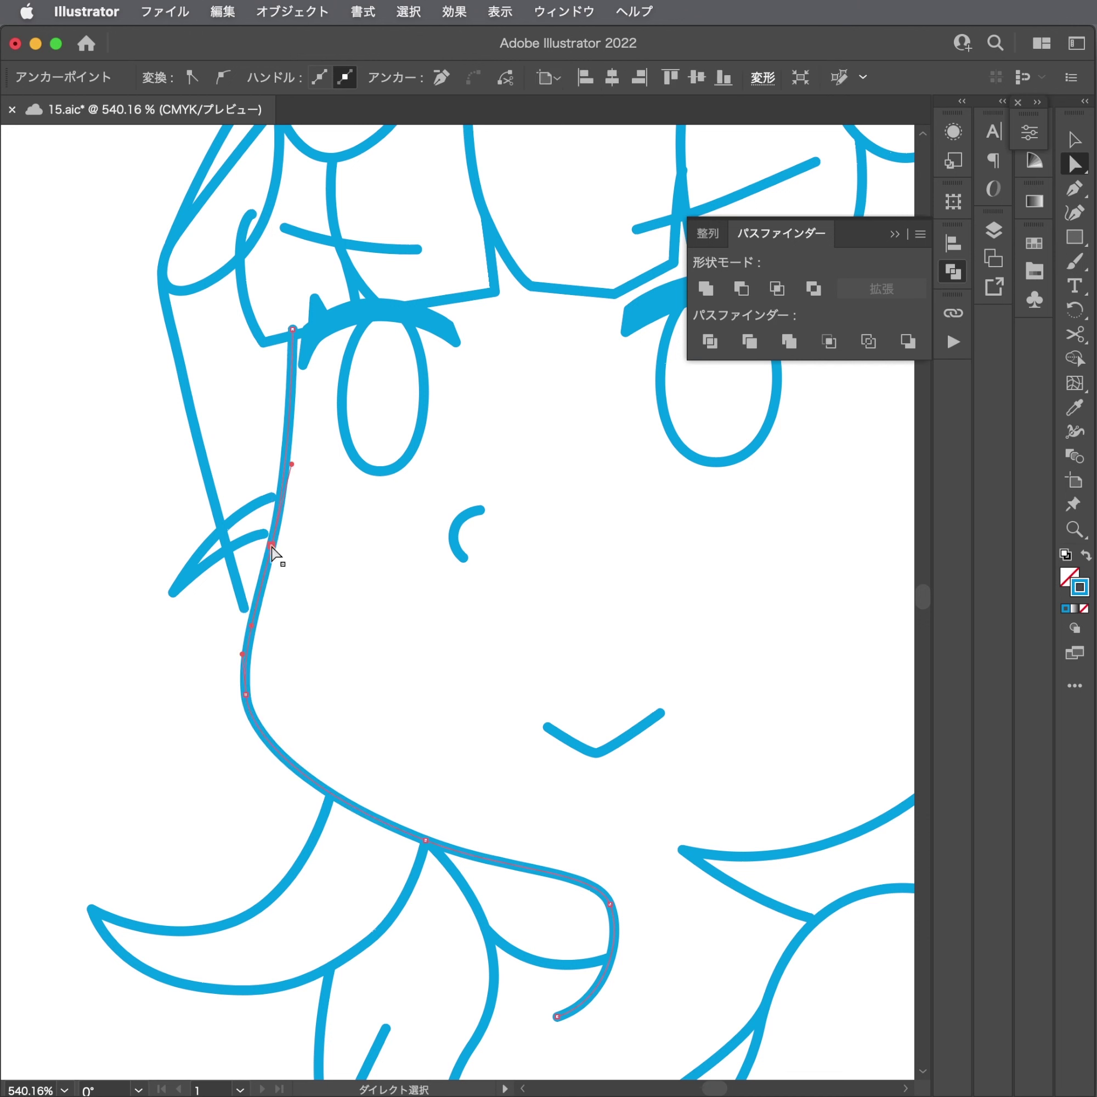
pyautogui.click(290, 444)
# Move the face outline's top anchor to meet the hairline.
pyautogui.click(292, 331)
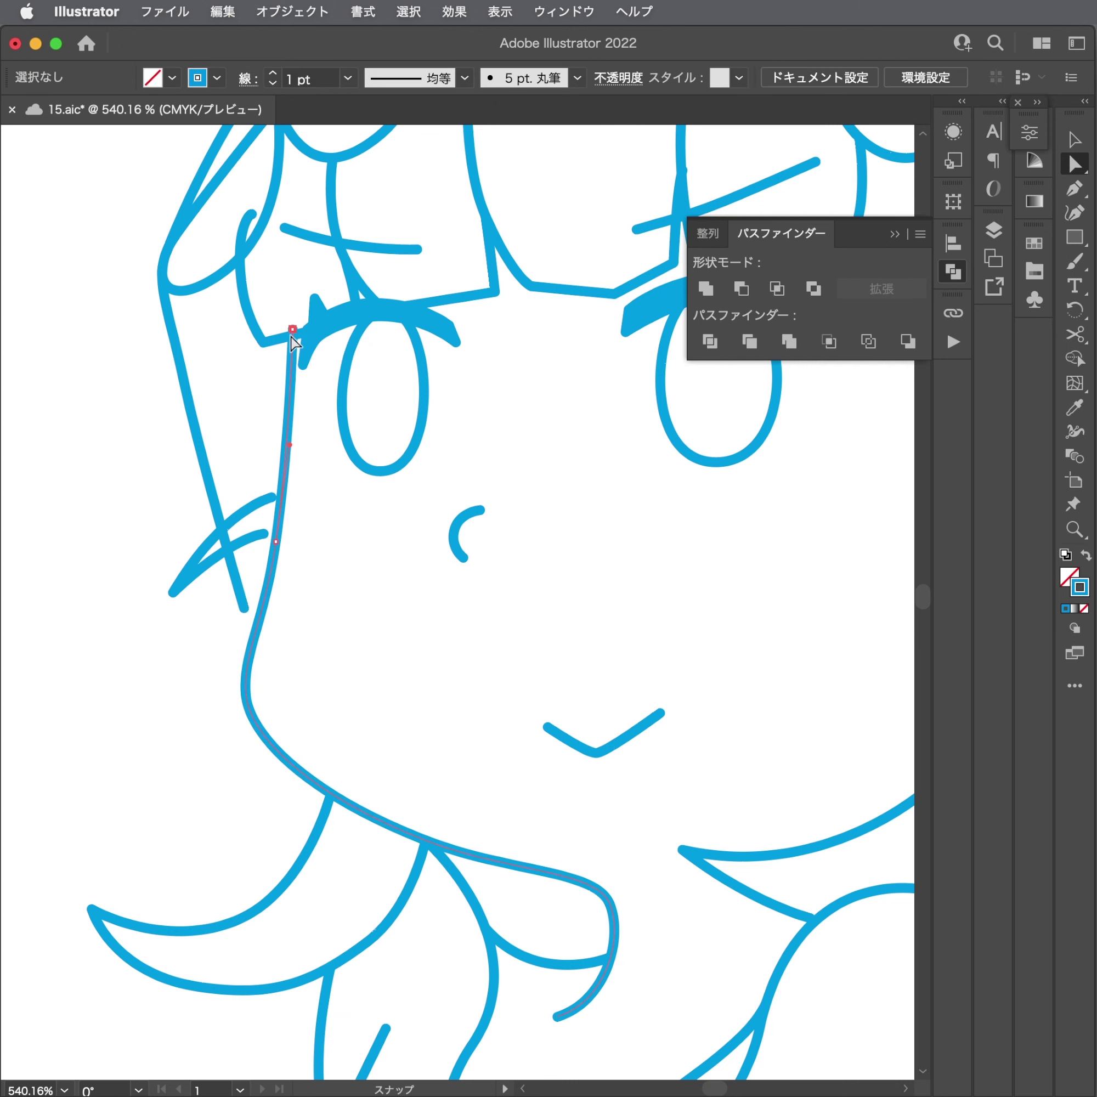
pyautogui.moveTo(293, 340); pyautogui.dragTo(426, 368)
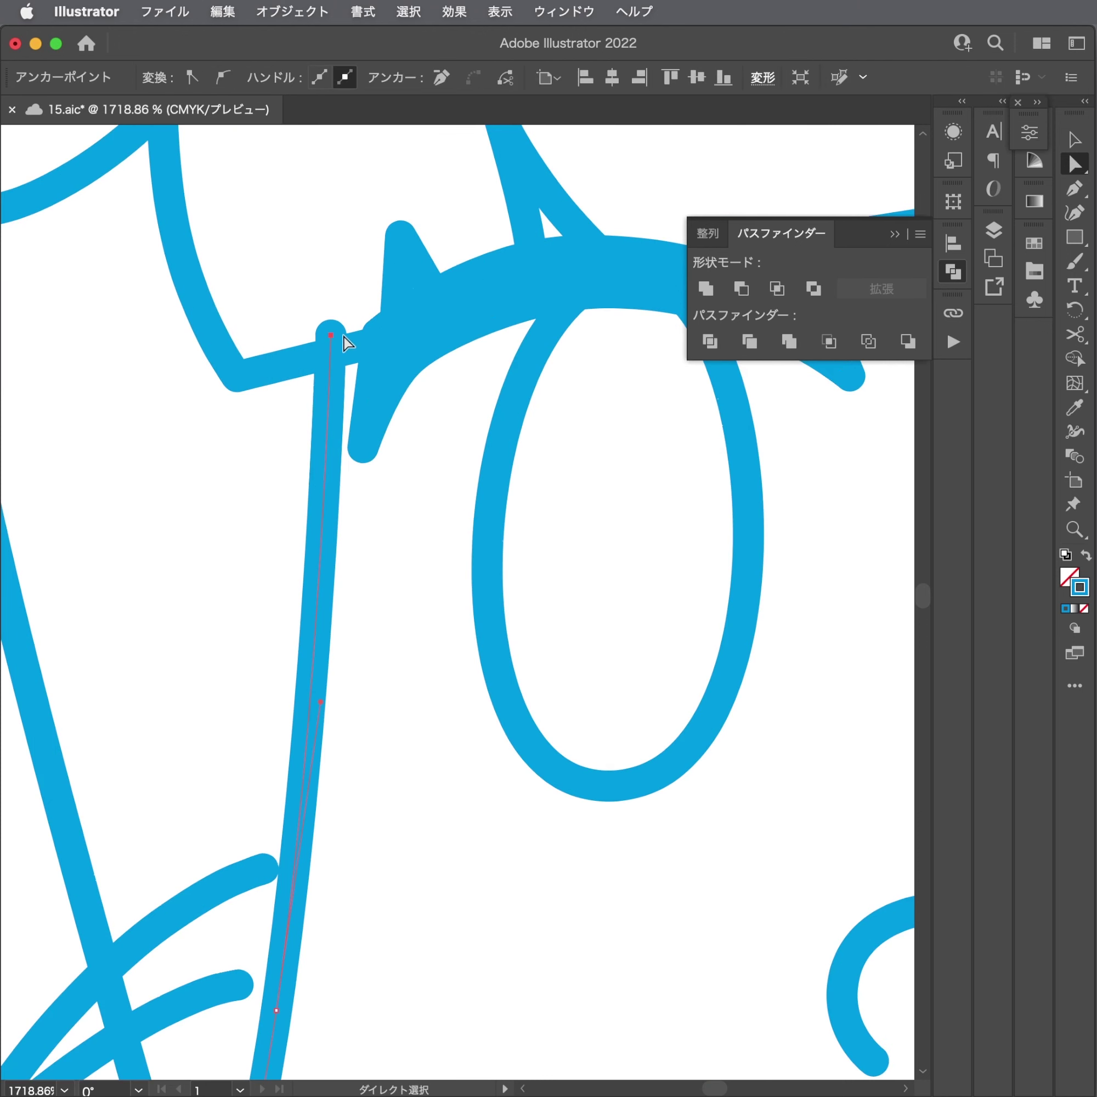
pyautogui.moveTo(344, 337); pyautogui.dragTo(330, 354)
pyautogui.click(617, 526)
# Save the document and zoom out to re-centre the full artboard.
pyautogui.scroll(-5, 473, 570)
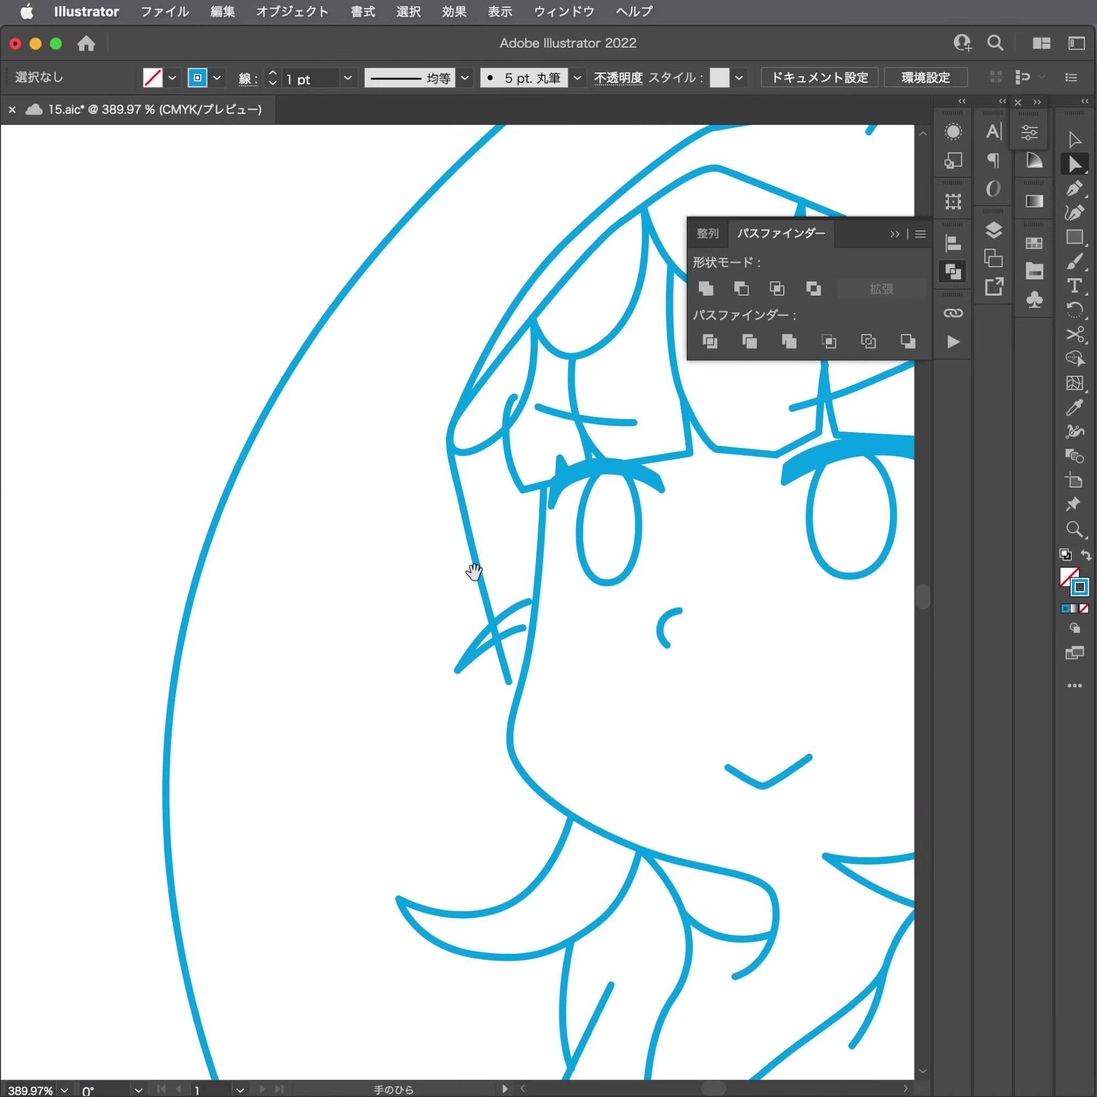
pyautogui.moveTo(473, 571); pyautogui.dragTo(295, 478)
pyautogui.press('super+s')
pyautogui.moveTo(390, 484); pyautogui.dragTo(161, 499)
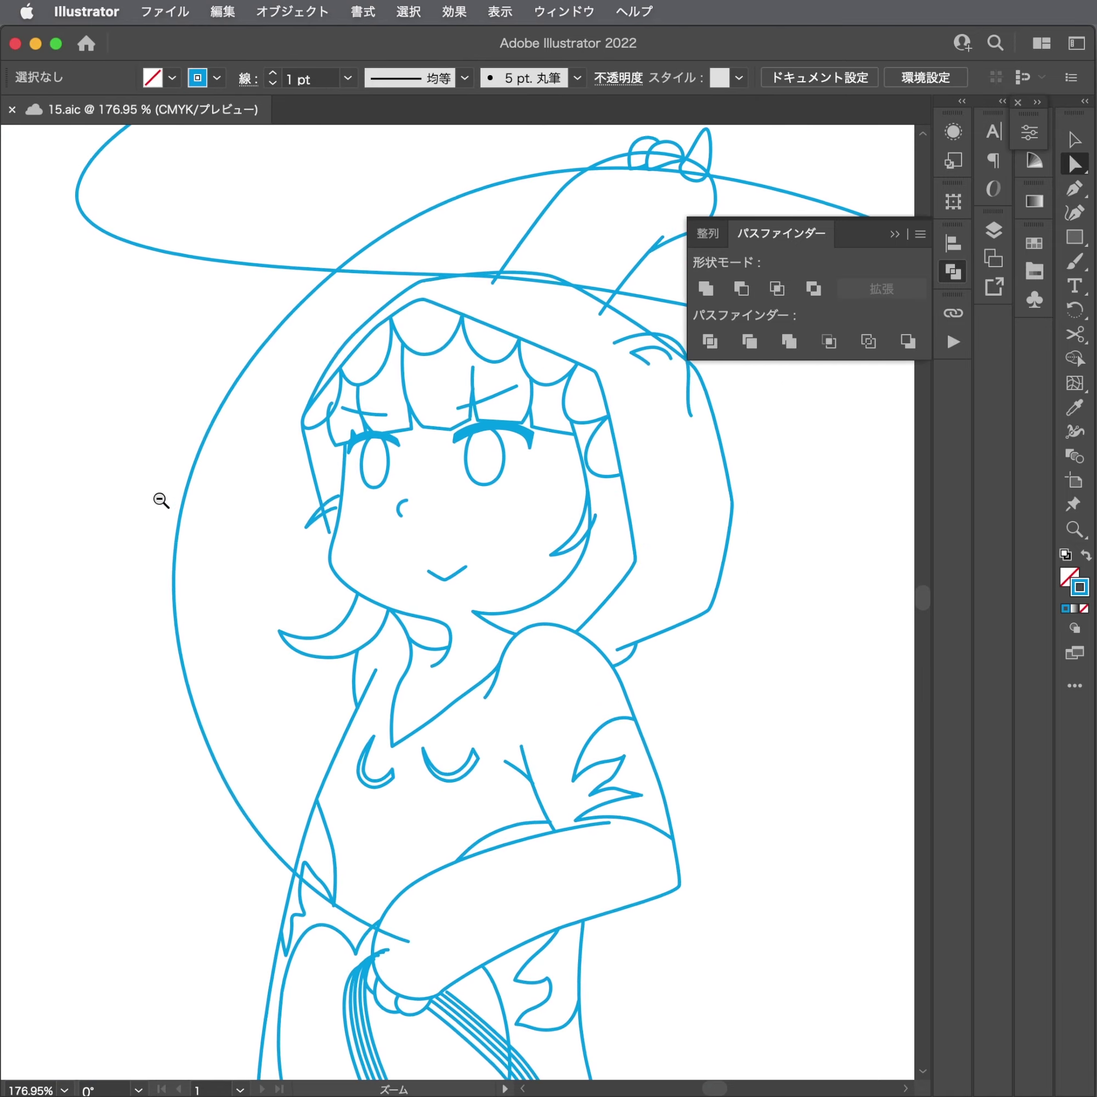
pyautogui.moveTo(396, 515); pyautogui.dragTo(318, 479)
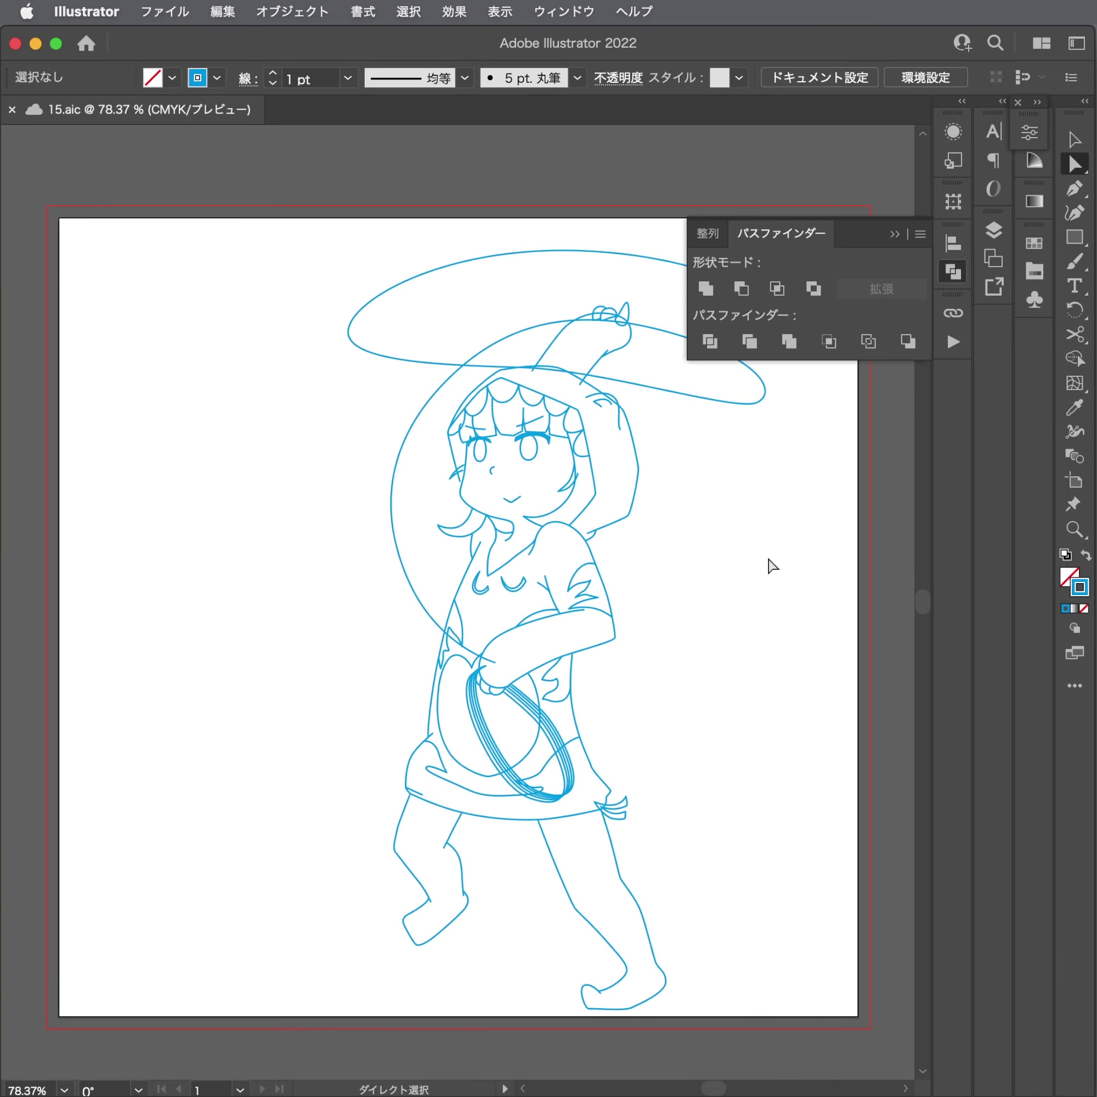
pyautogui.moveTo(769, 566); pyautogui.dragTo(657, 559)
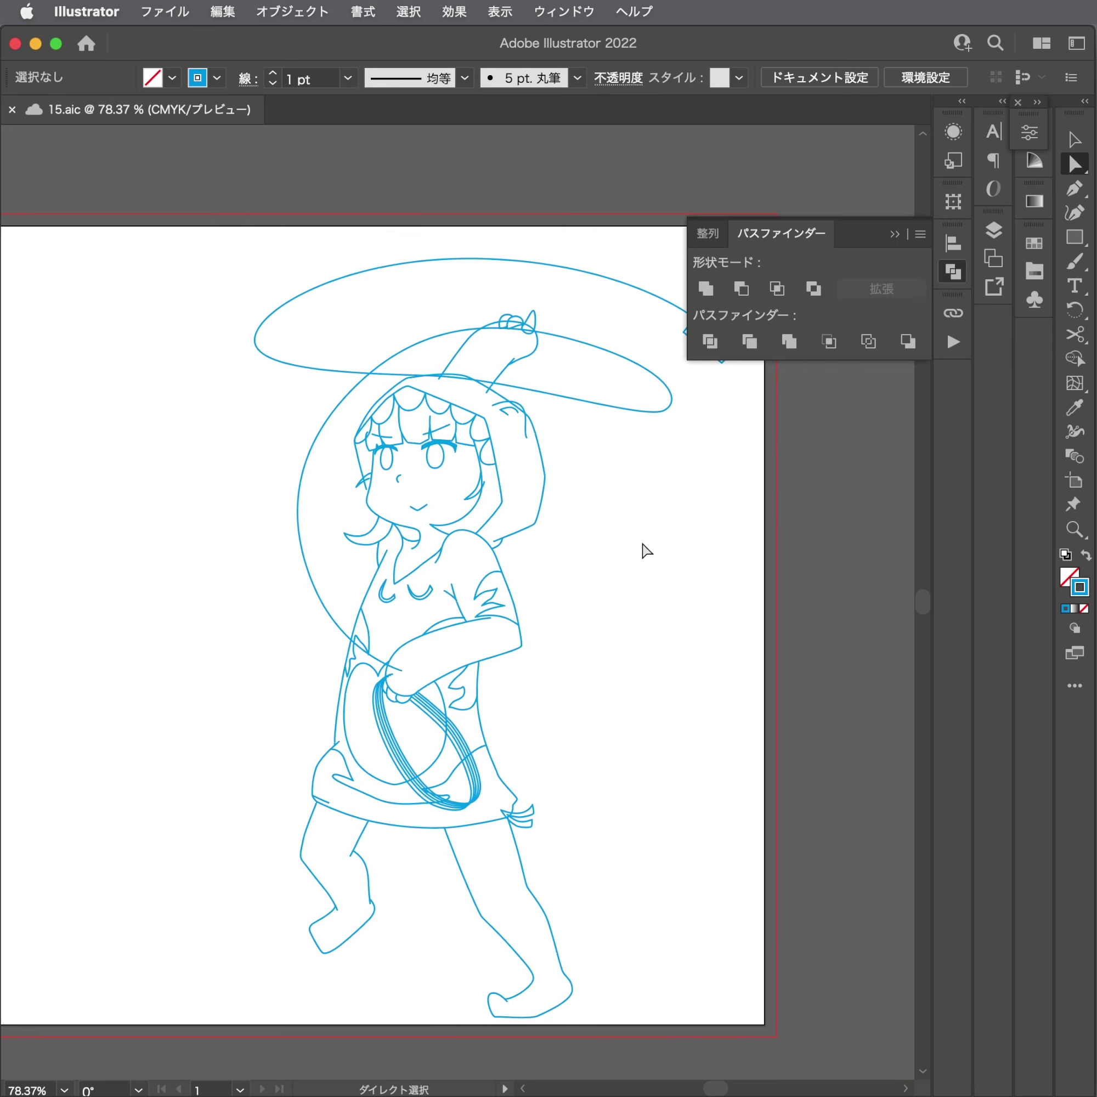
# Continue the neck curl's path with a new curved segment across the neck.
pyautogui.moveTo(412, 521); pyautogui.dragTo(697, 575)
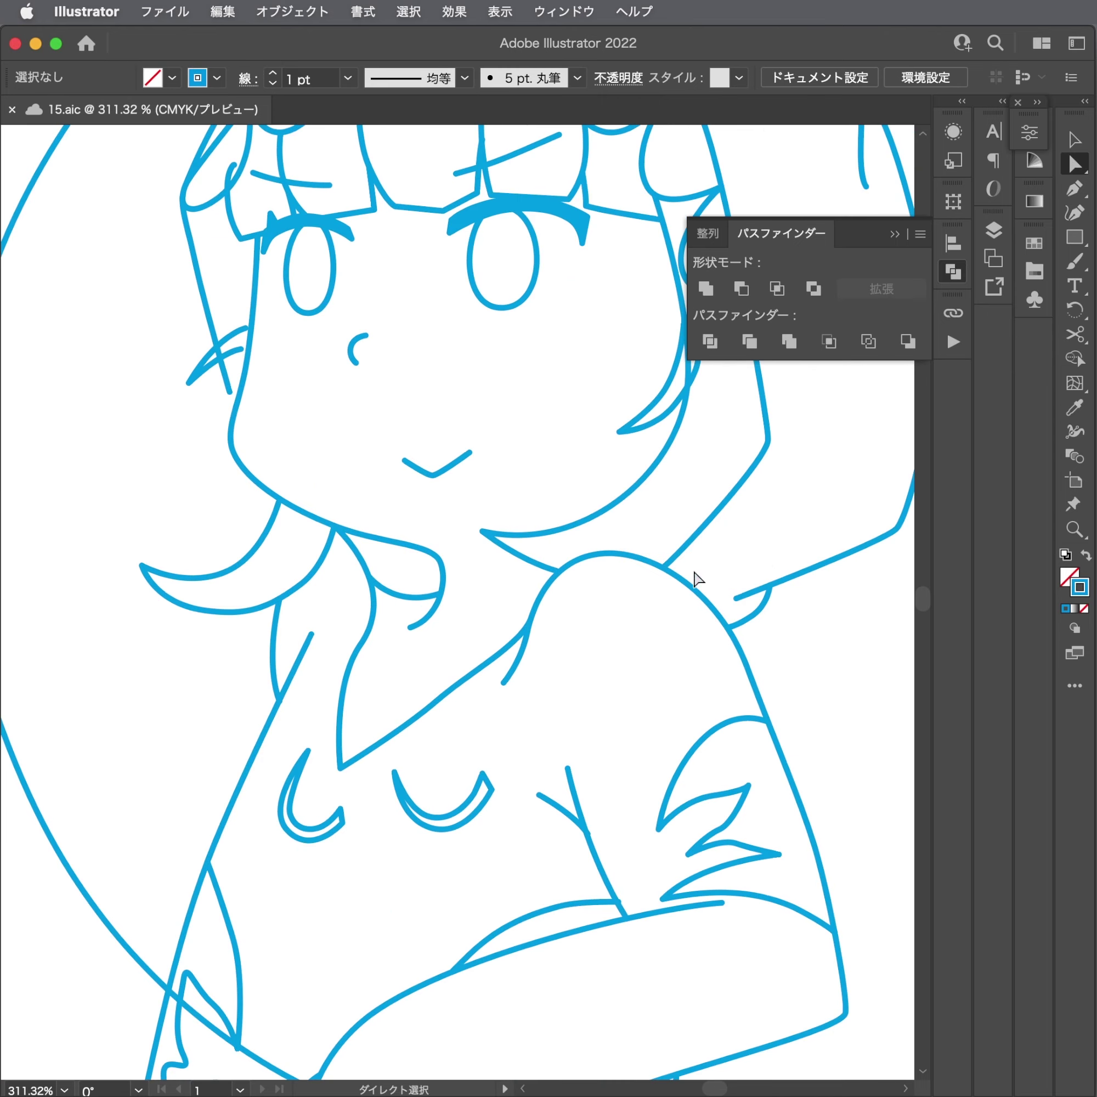
pyautogui.click(413, 601)
pyautogui.moveTo(471, 588)
pyautogui.mouseDown()
pyautogui.moveTo(330, 593)
pyautogui.moveTo(551, 581)
pyautogui.moveTo(629, 609)
pyautogui.moveTo(599, 615)
pyautogui.mouseUp()
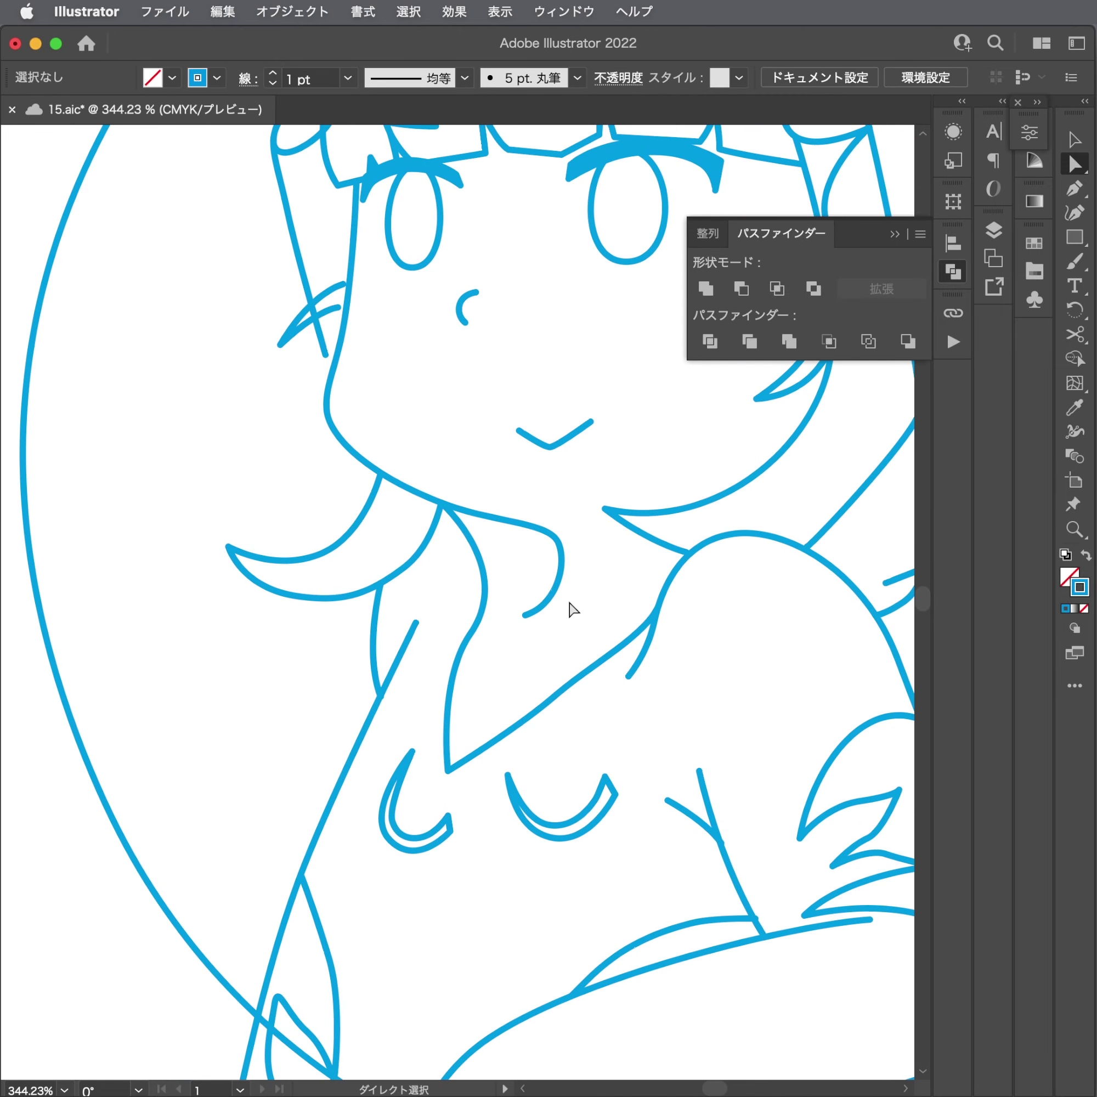
pyautogui.press('p')
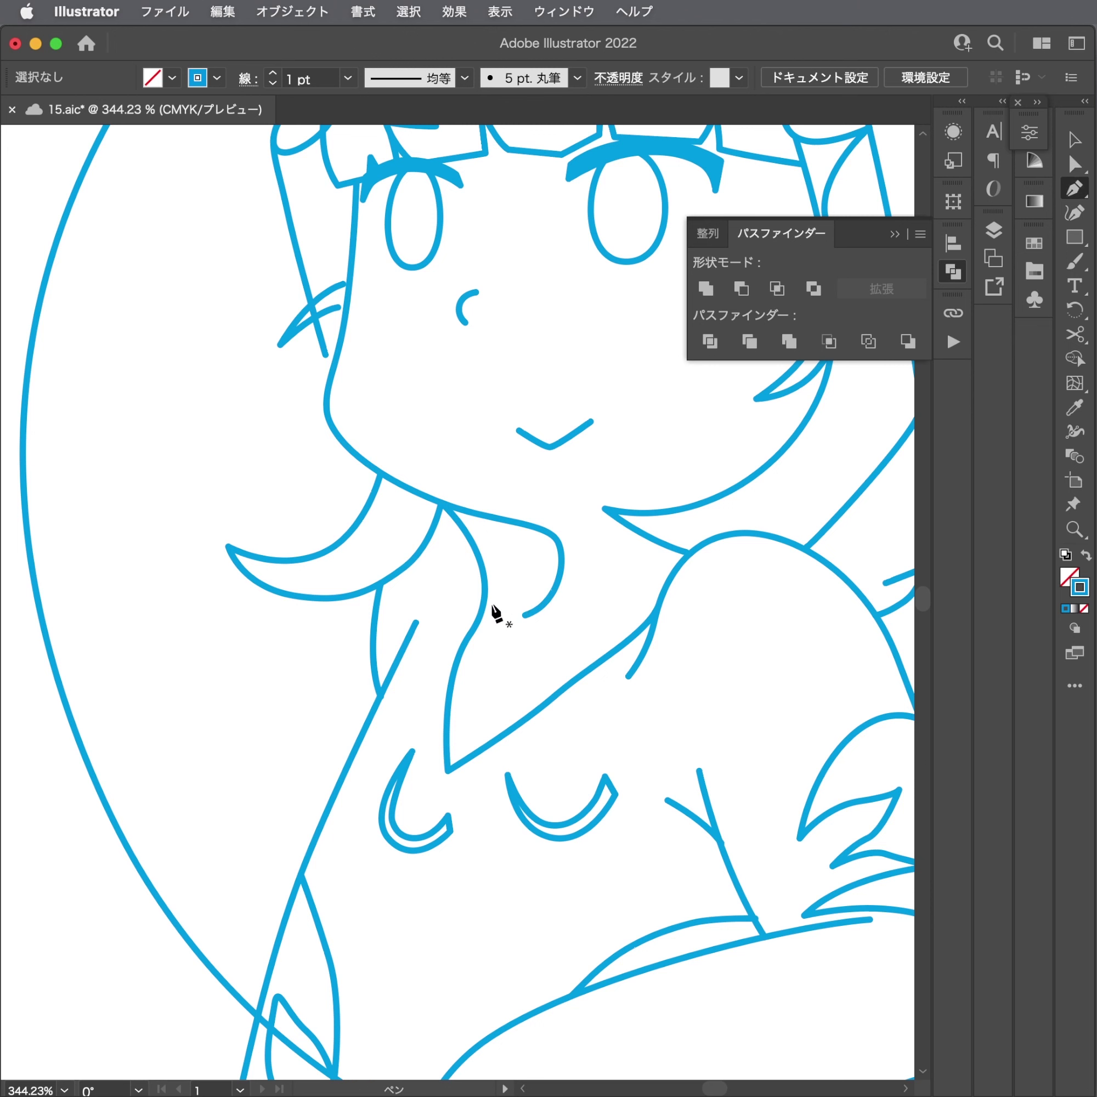
pyautogui.click(476, 625)
pyautogui.moveTo(502, 582); pyautogui.dragTo(521, 566)
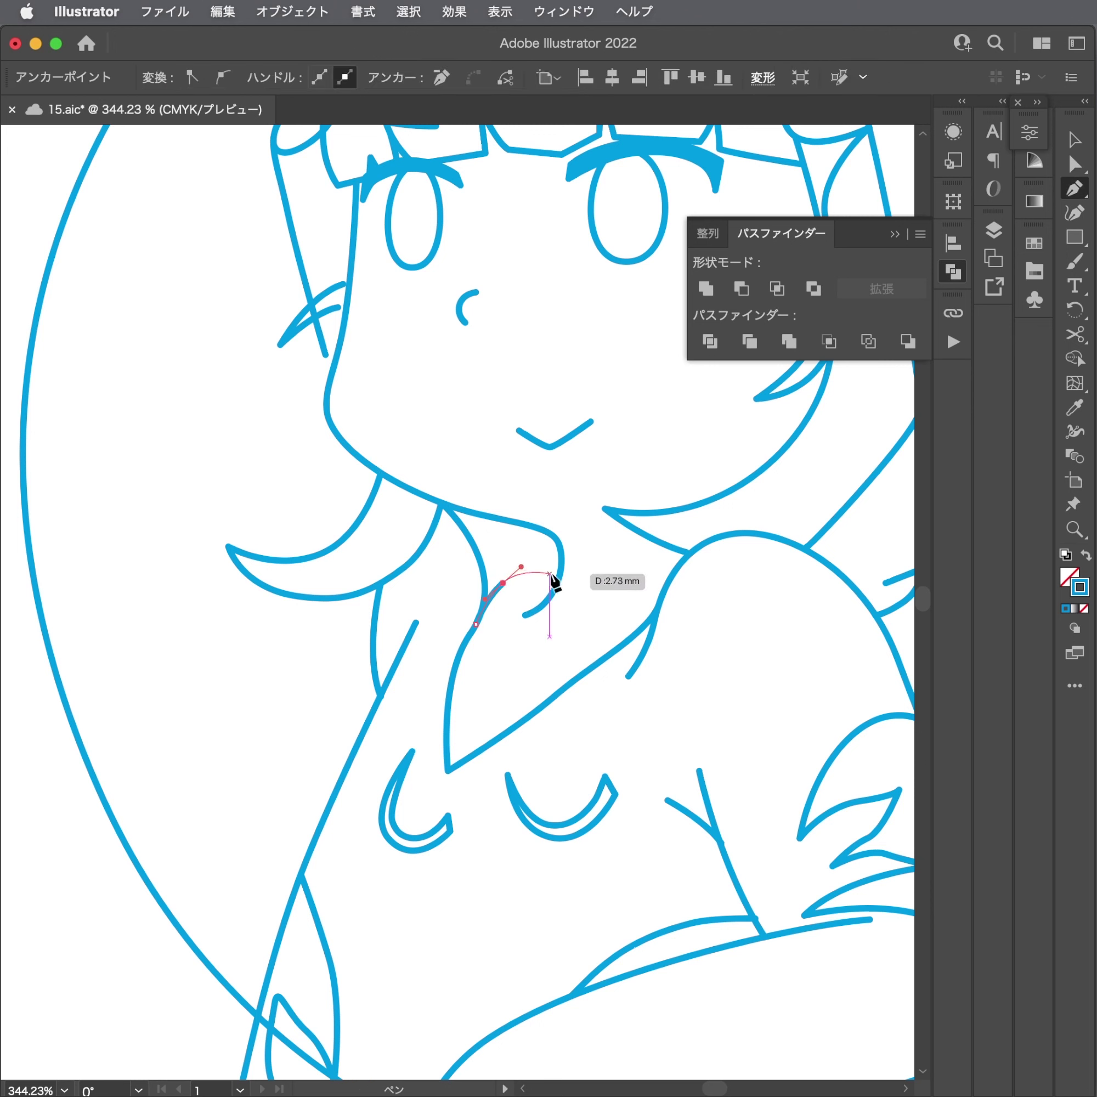
pyautogui.click(559, 573)
# Adjust the new neck curve's handles to pull the curve upward.
pyautogui.press('a')
pyautogui.click(587, 589)
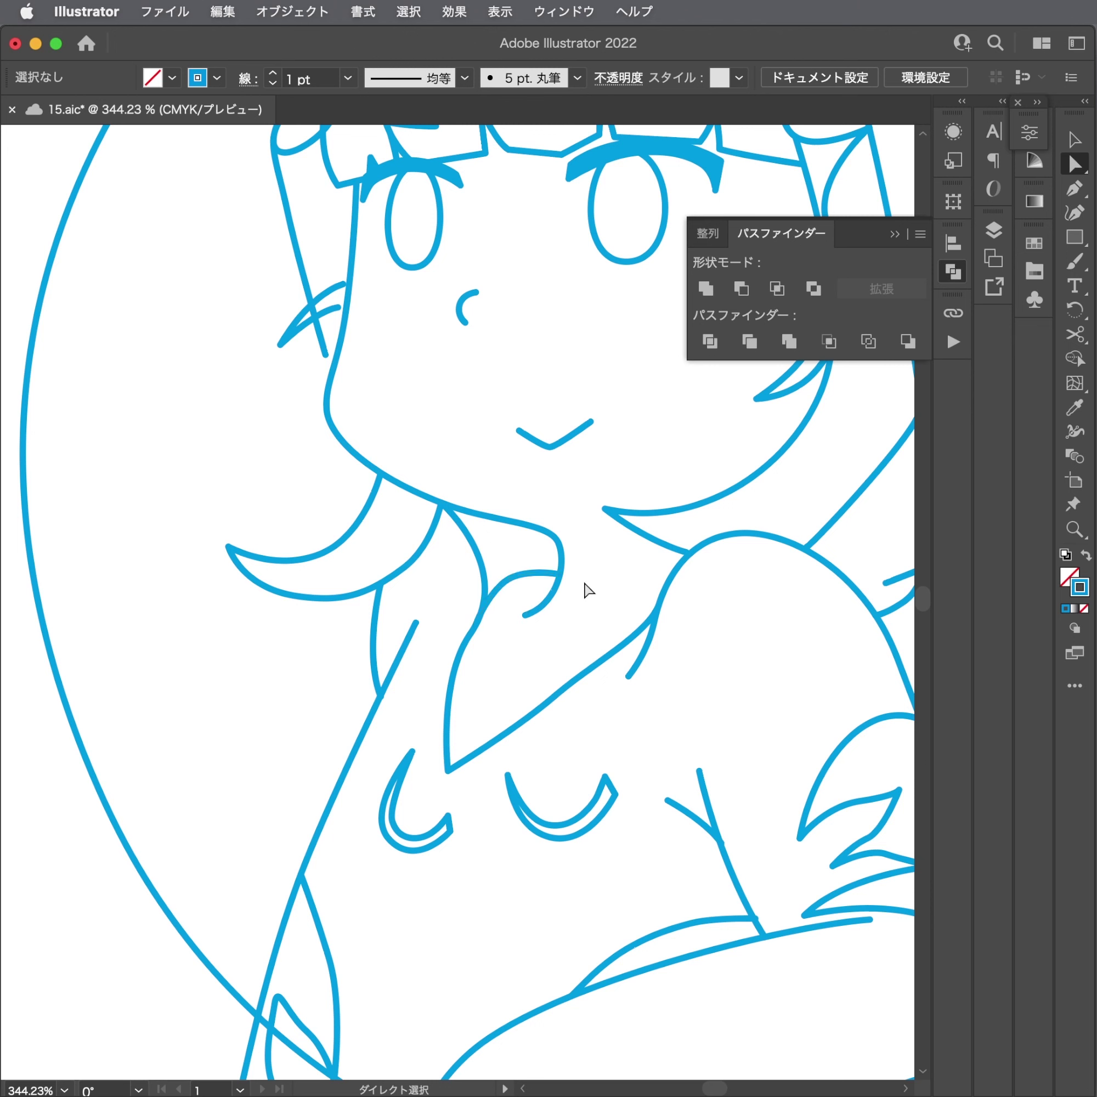
pyautogui.click(536, 574)
pyautogui.moveTo(522, 569); pyautogui.dragTo(534, 561)
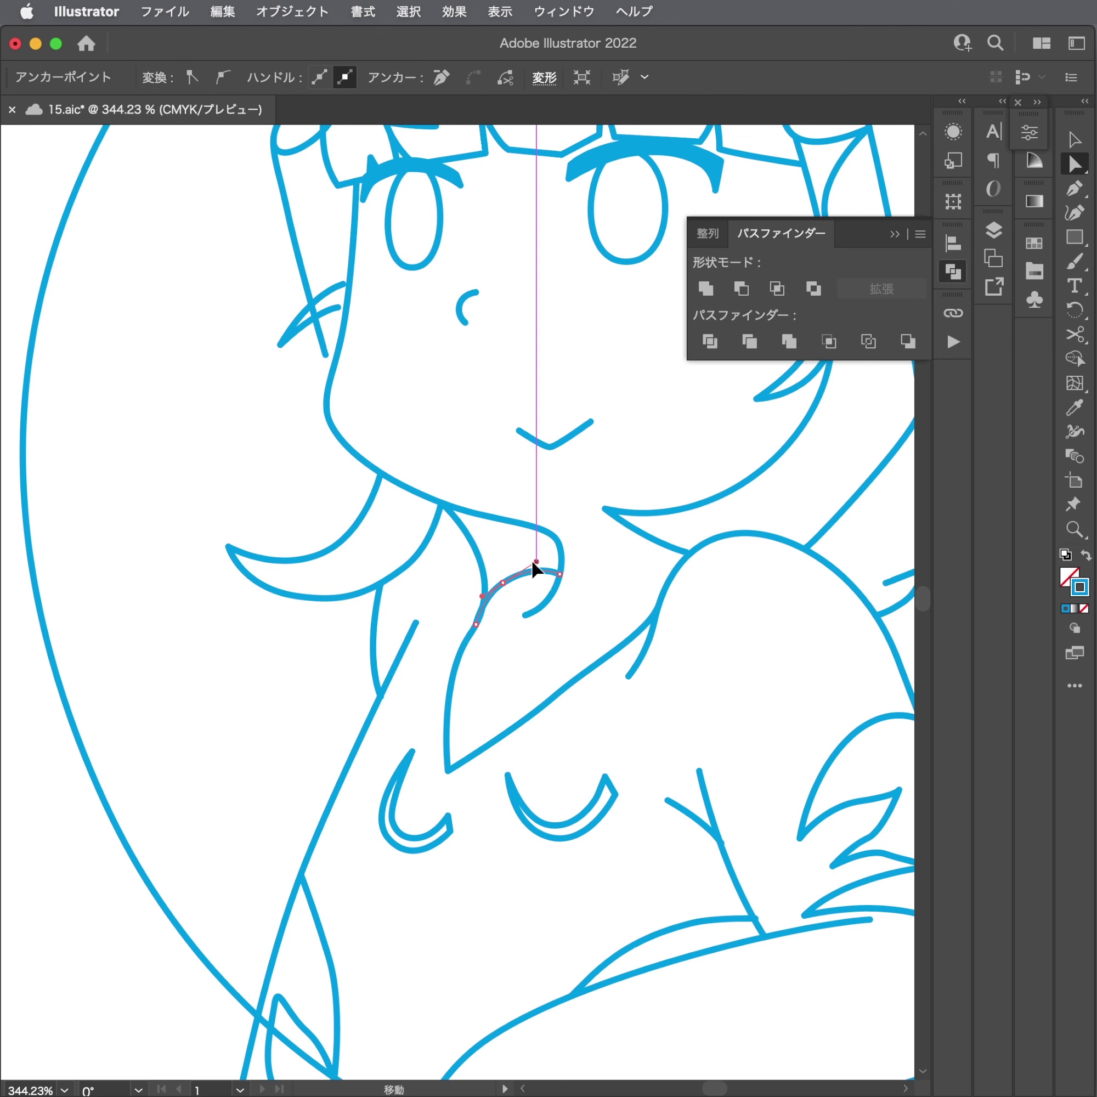
pyautogui.click(489, 569)
pyautogui.scroll(5, 491, 590)
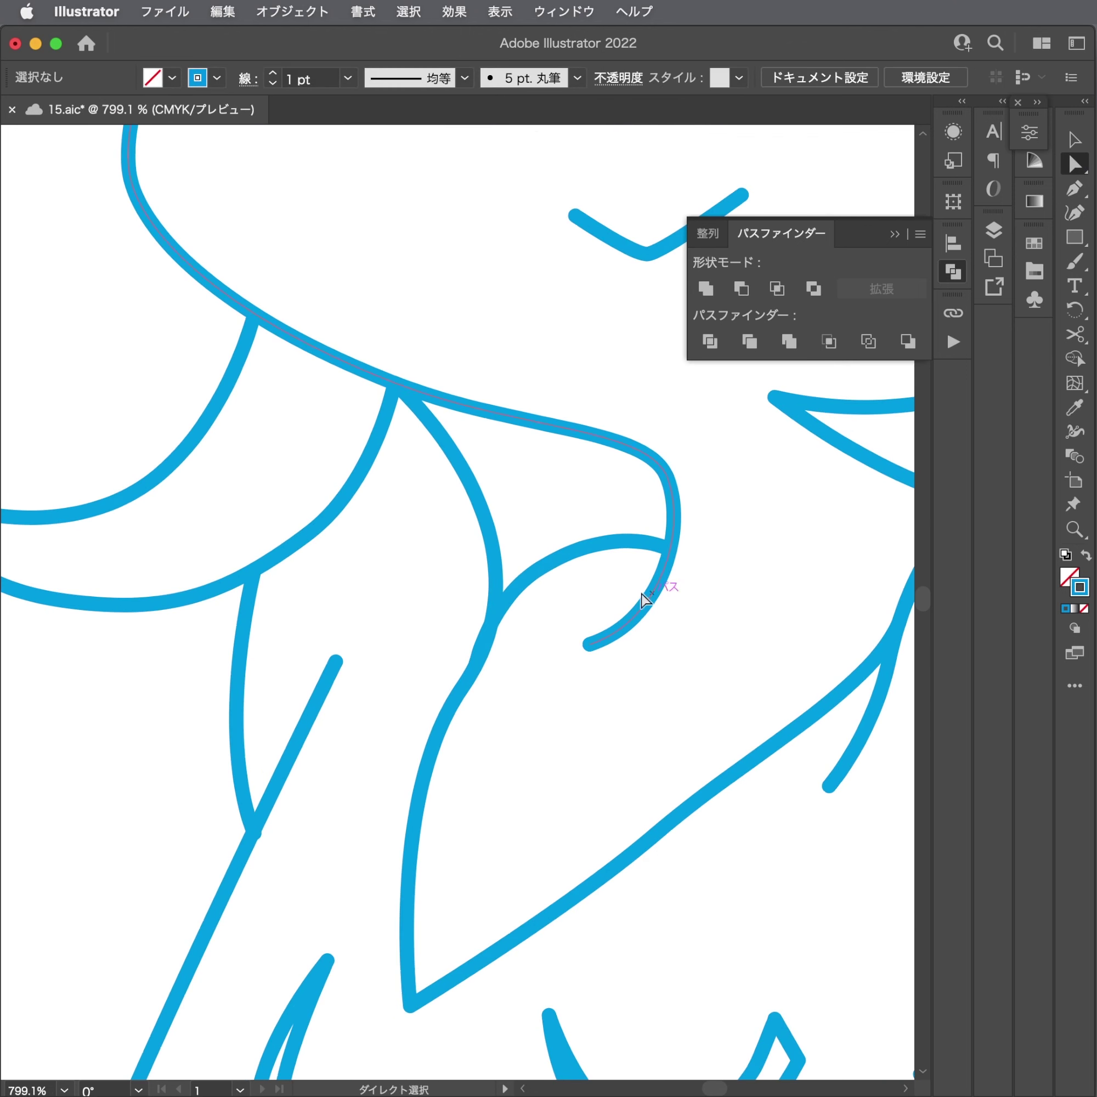
pyautogui.click(530, 585)
pyautogui.moveTo(483, 653)
pyautogui.mouseDown()
pyautogui.moveTo(490, 614)
pyautogui.moveTo(514, 579)
pyautogui.moveTo(452, 664)
pyautogui.mouseUp()
pyautogui.scroll(2, 514, 579)
pyautogui.scroll(4, 547, 570)
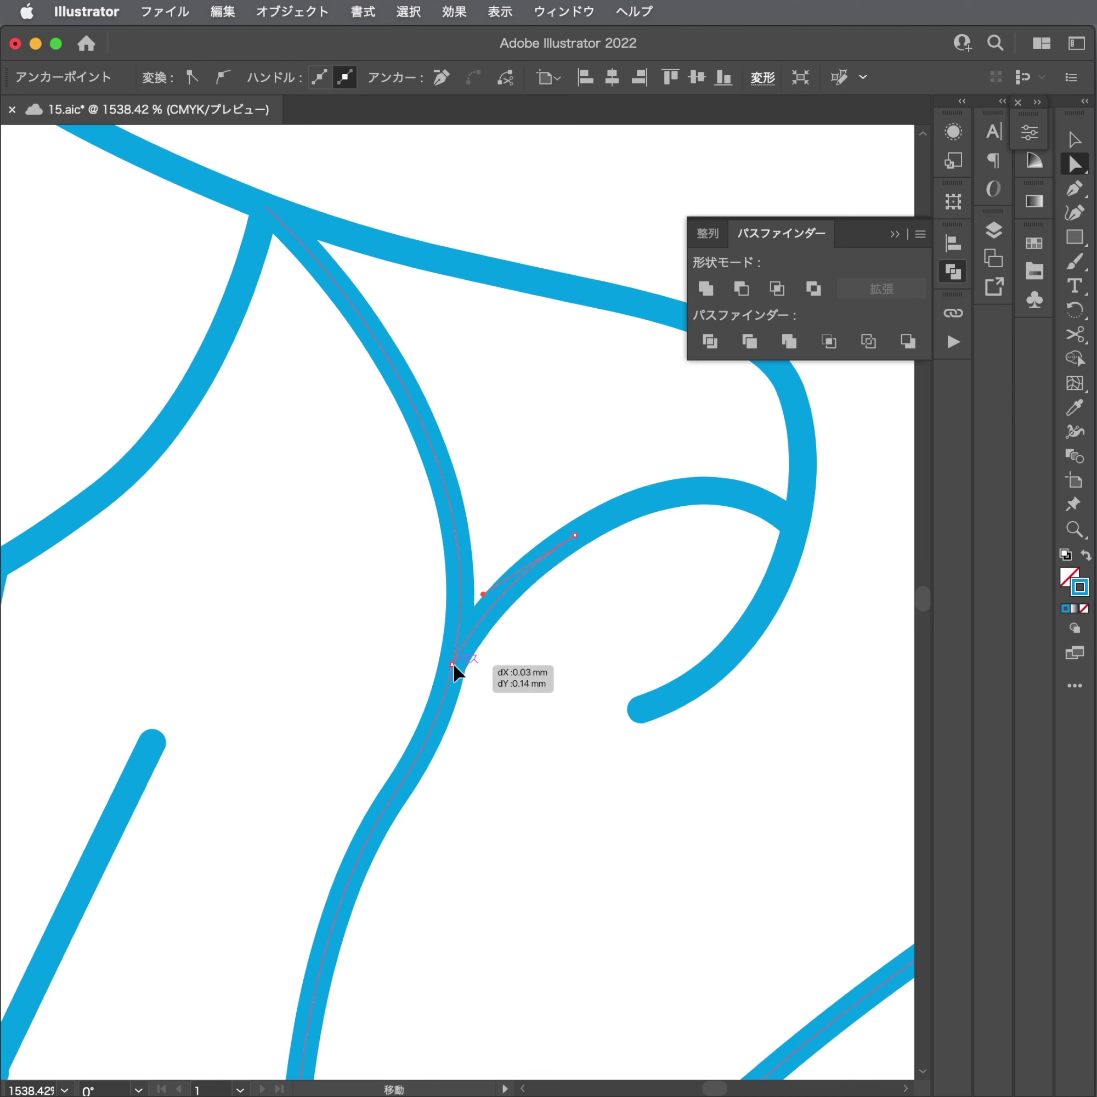
# Smooth the neck curve by adjusting its ends, middle point and handles, then review it zoomed out.
pyautogui.moveTo(483, 594); pyautogui.dragTo(502, 565)
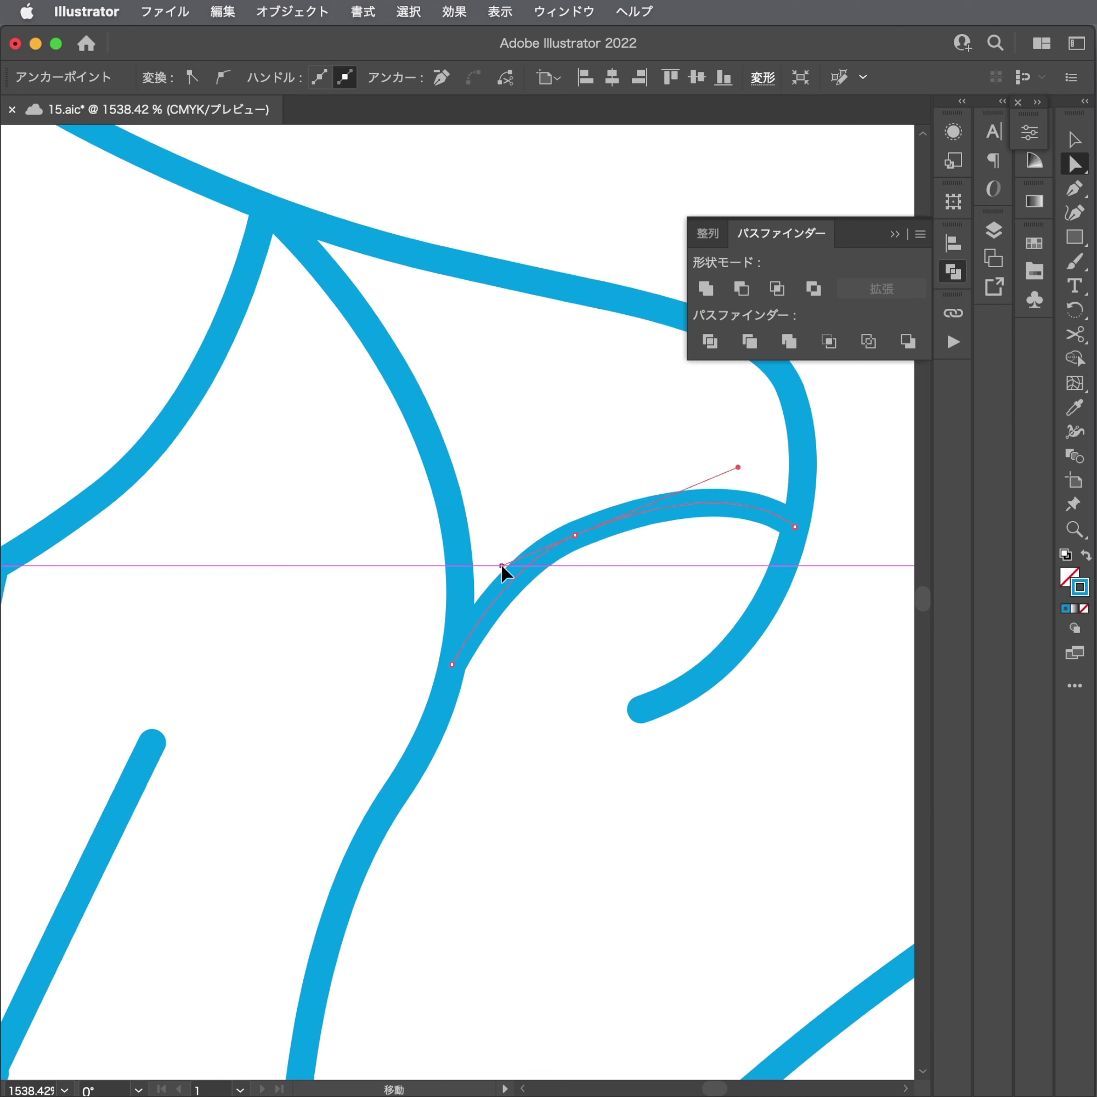
pyautogui.moveTo(795, 527); pyautogui.dragTo(796, 498)
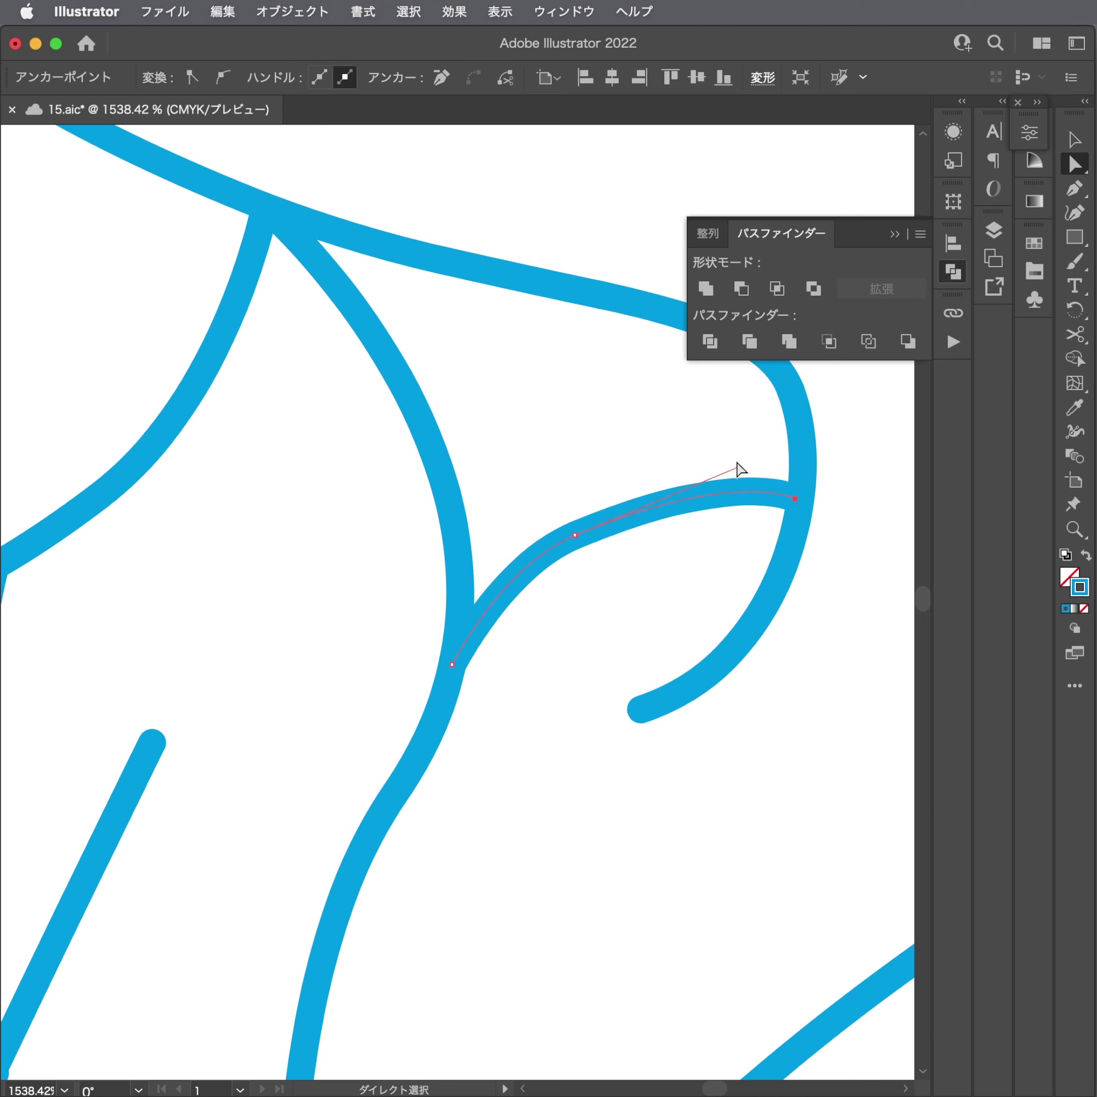
pyautogui.moveTo(734, 466)
pyautogui.mouseDown()
pyautogui.moveTo(695, 492)
pyautogui.moveTo(703, 497)
pyautogui.mouseUp()
pyautogui.moveTo(575, 535); pyautogui.dragTo(596, 542)
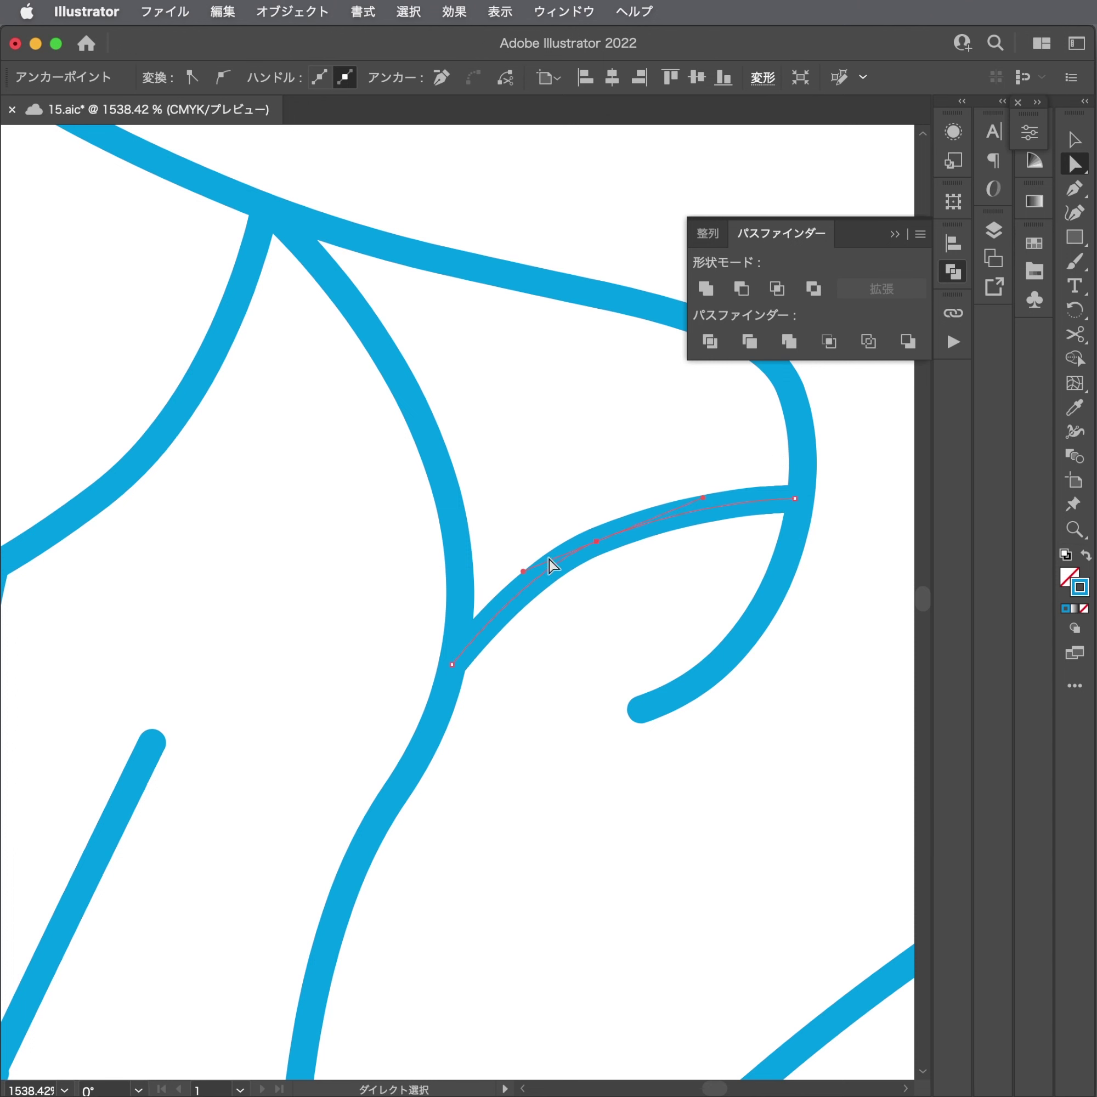
pyautogui.moveTo(524, 569); pyautogui.dragTo(509, 564)
pyautogui.moveTo(708, 535); pyautogui.dragTo(695, 497)
pyautogui.click(720, 483)
pyautogui.scroll(-5, 202, 655)
pyautogui.scroll(-3, 201, 655)
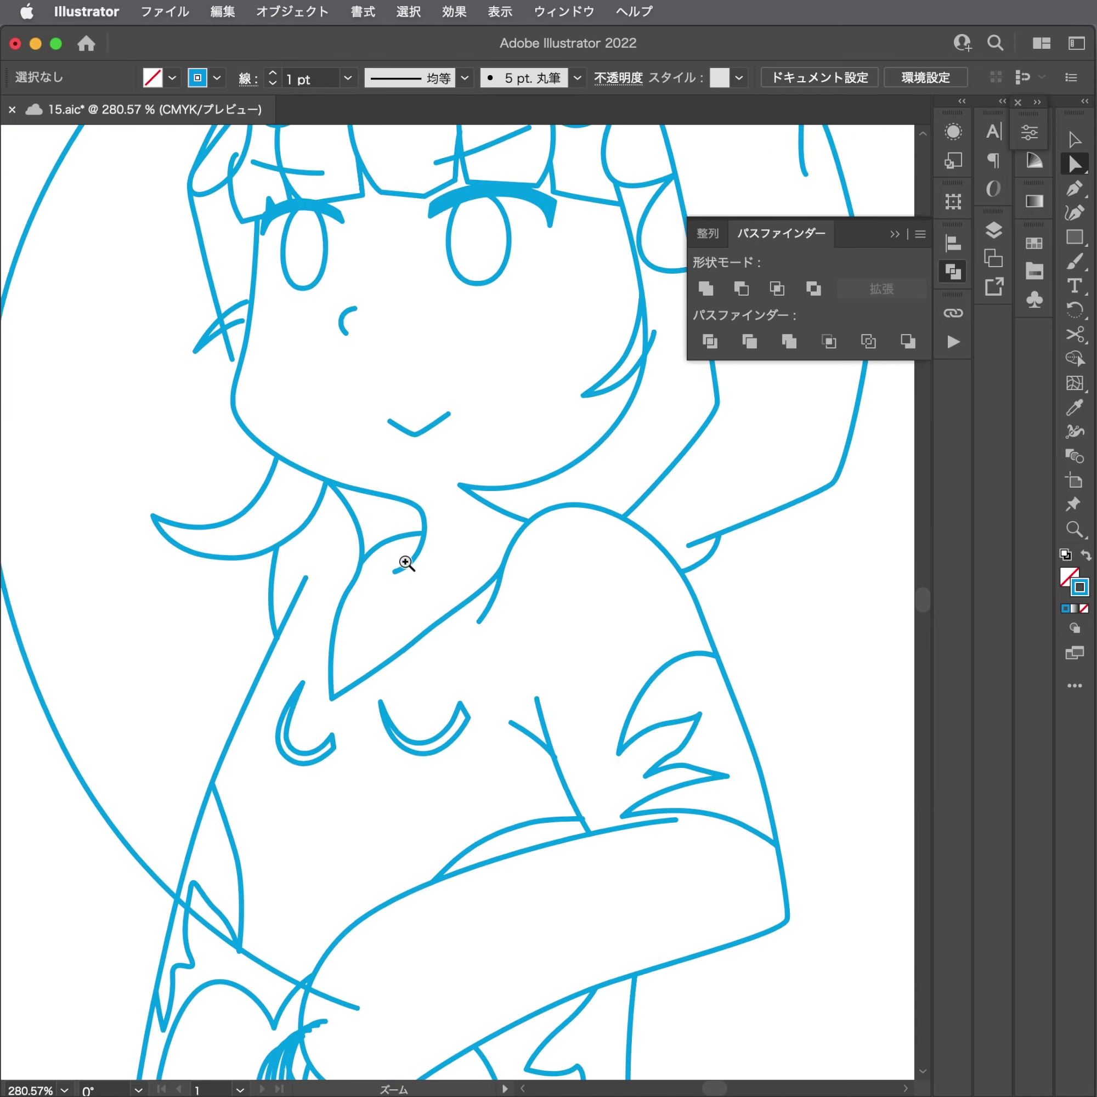
pyautogui.scroll(-2, 404, 563)
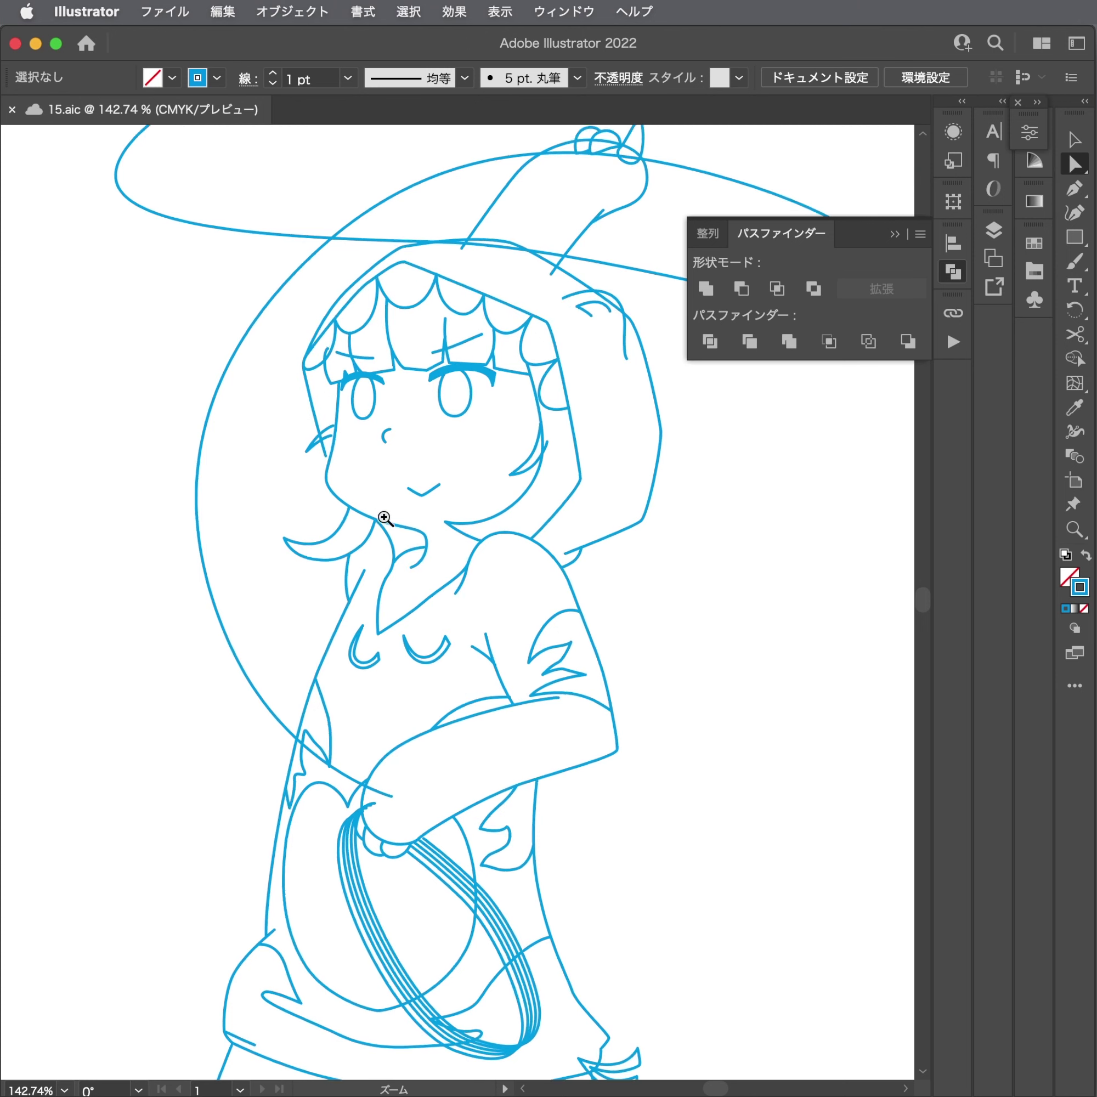
# Draw a thin line under the chin curving down toward the collar.
pyautogui.scroll(5, 384, 516)
pyautogui.press('p')
pyautogui.scroll(-3, 518, 542)
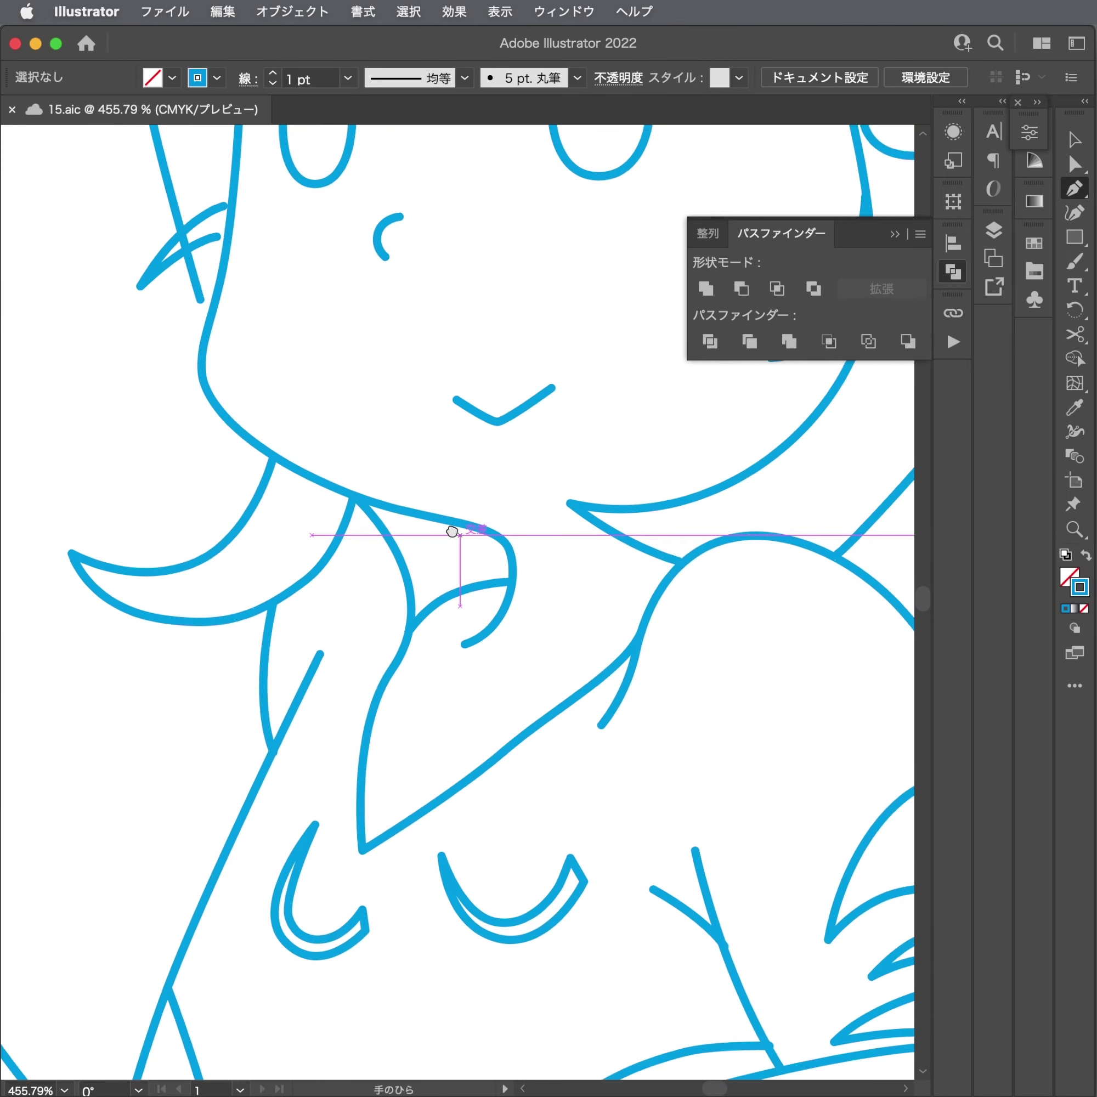
pyautogui.click(368, 468)
pyautogui.moveTo(402, 519); pyautogui.dragTo(406, 539)
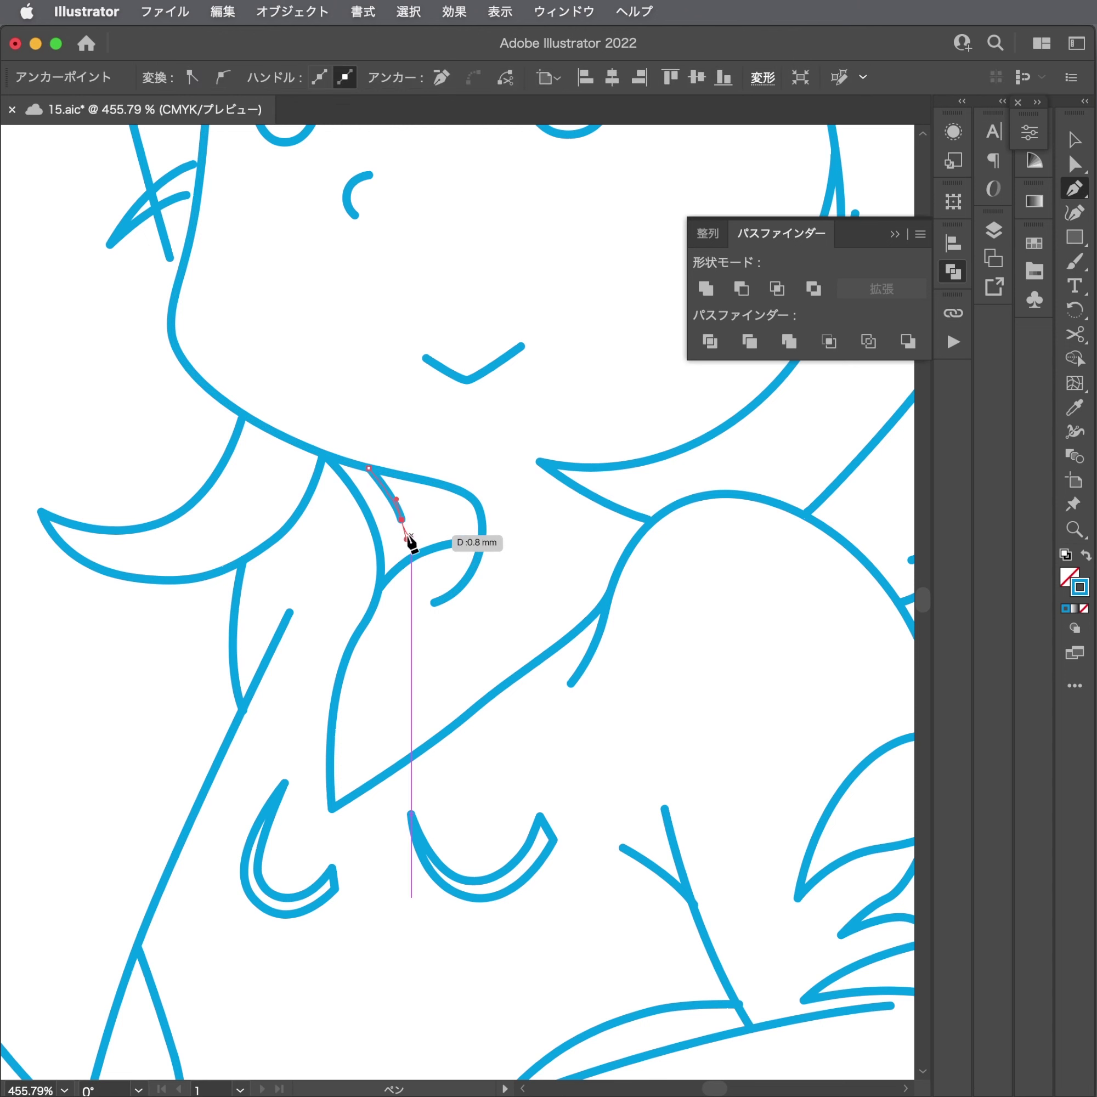
pyautogui.click(412, 580)
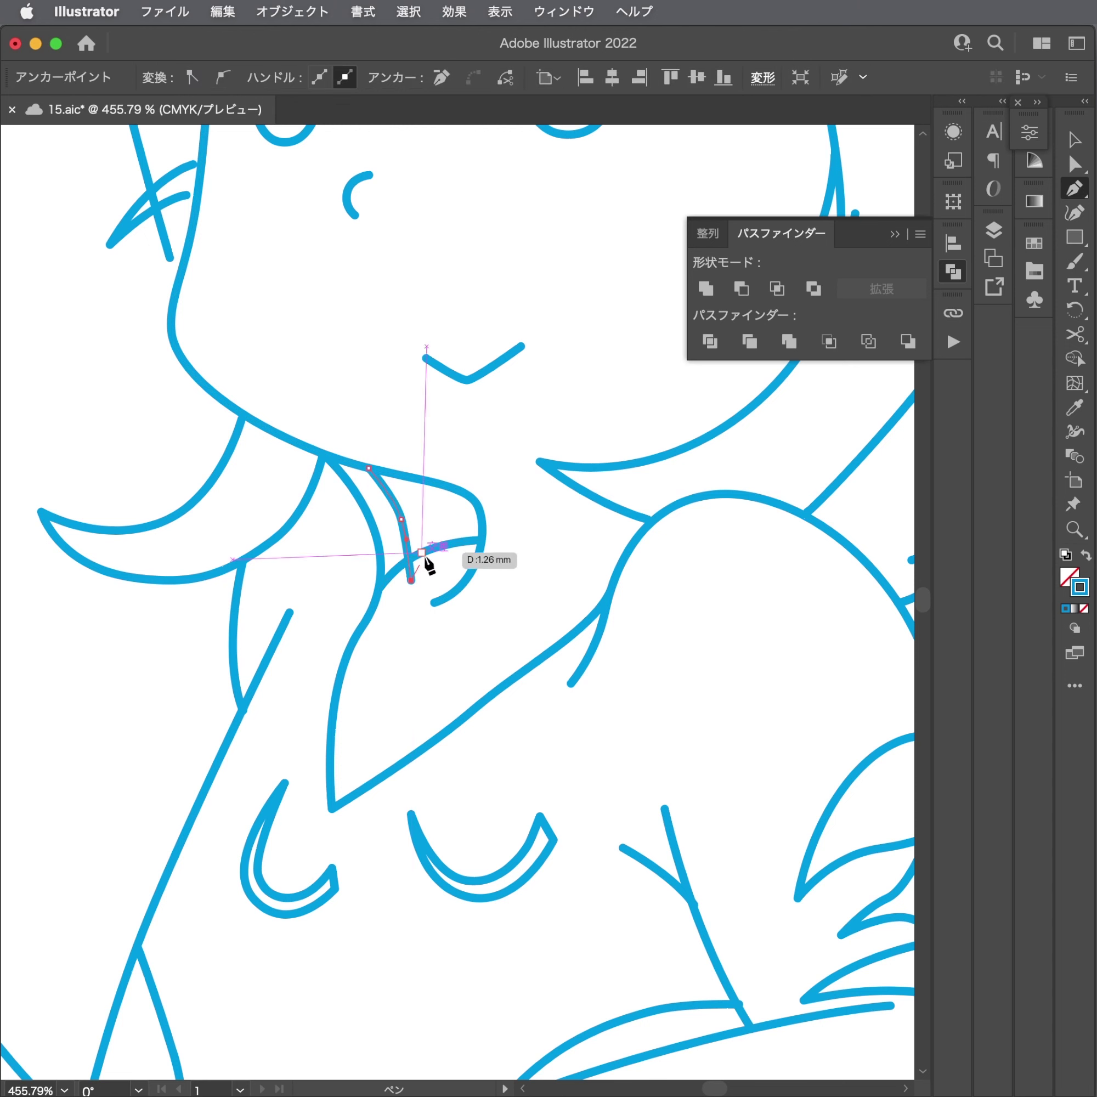
pyautogui.scroll(3, 438, 544)
# Delete an unwanted point on the chin line and extend it into the collar.
pyautogui.press('a')
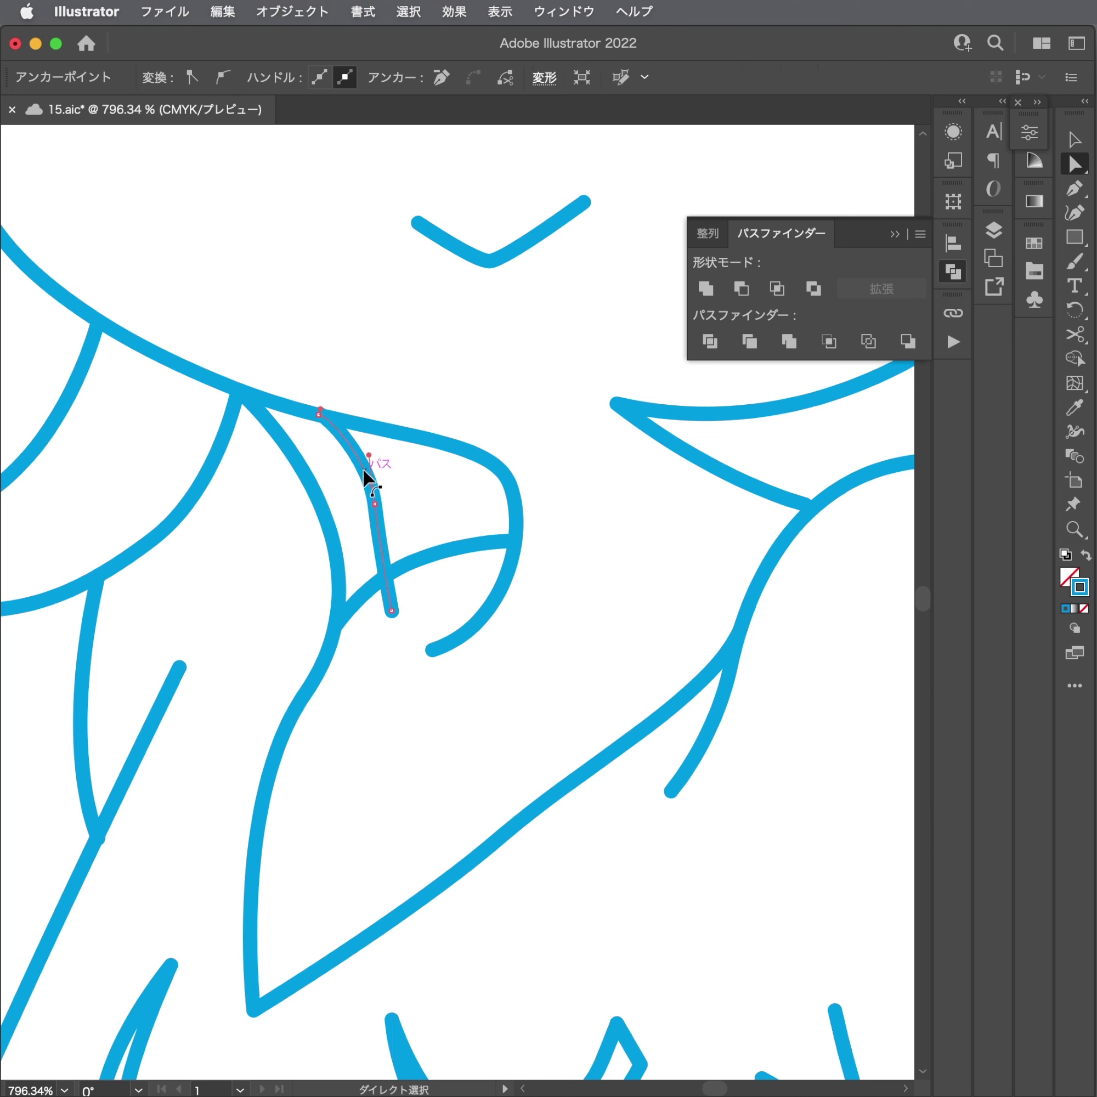
pyautogui.moveTo(362, 471); pyautogui.dragTo(355, 450)
pyautogui.press('Delete')
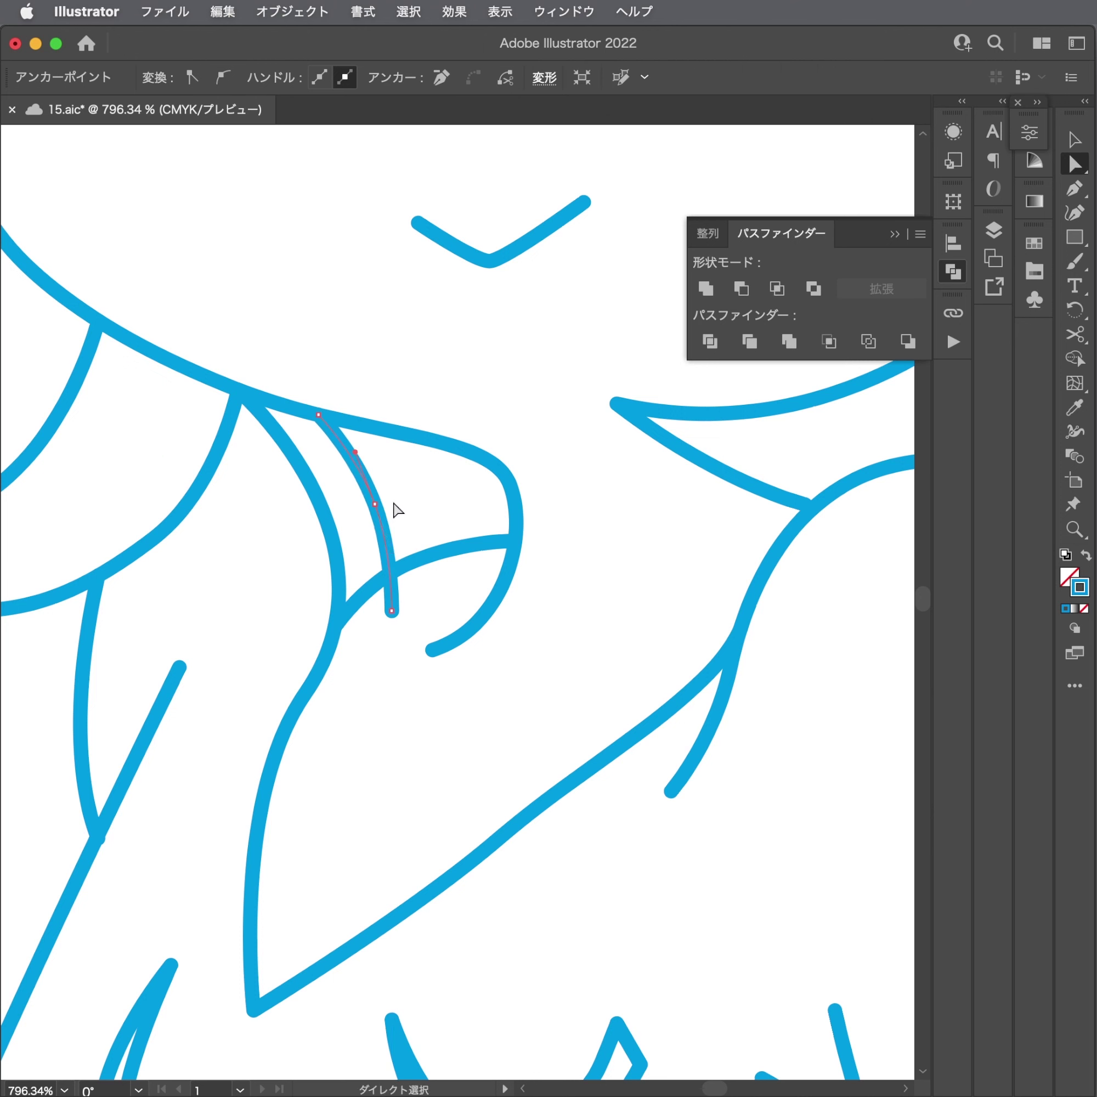
pyautogui.press('p')
pyautogui.click(391, 609)
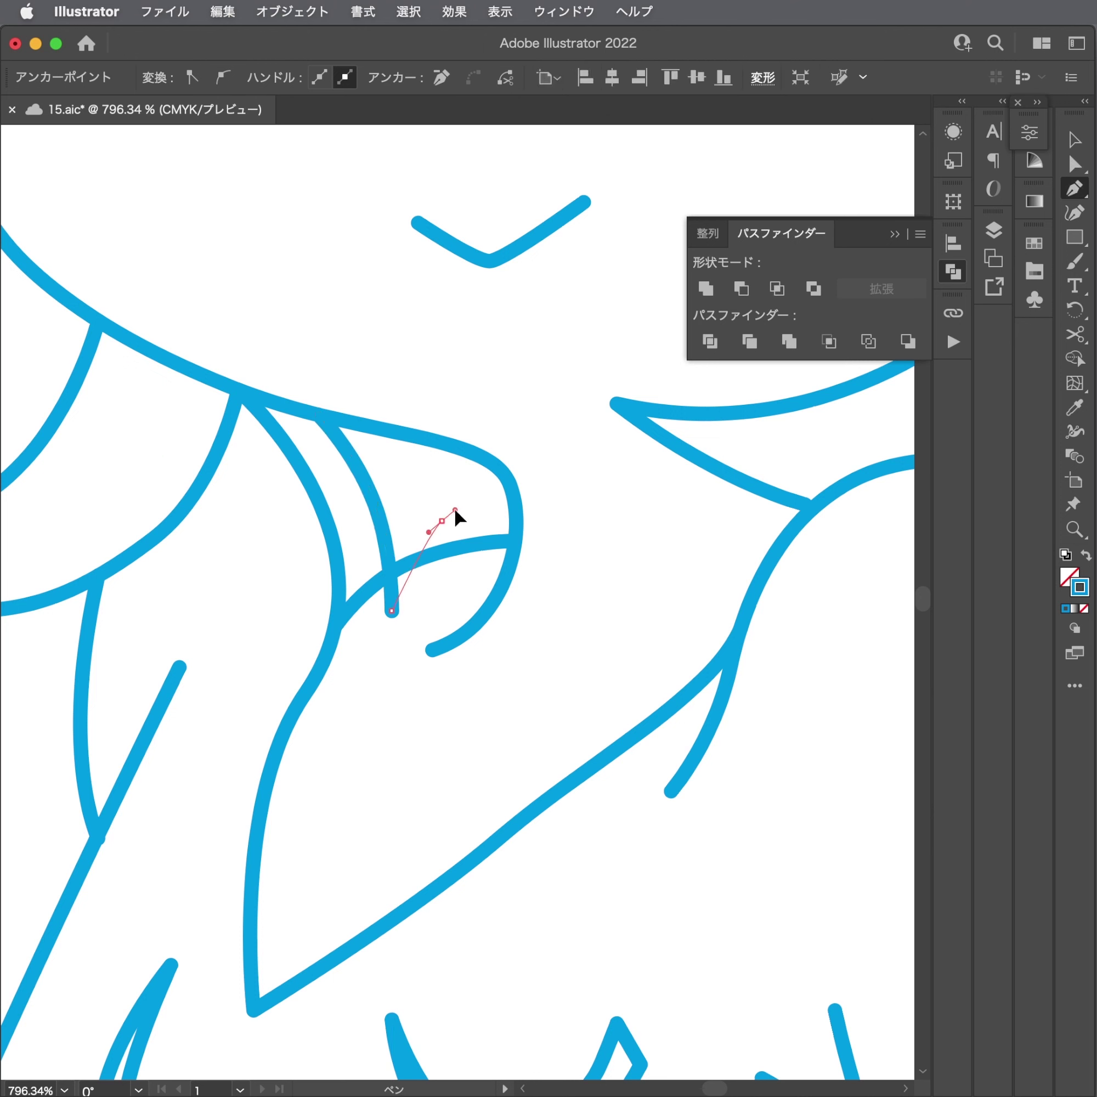
pyautogui.click(442, 516)
pyautogui.press('Escape')
# Draw the zigzag path inside the collar, trimming its last leg and adding corner points.
pyautogui.click(432, 529)
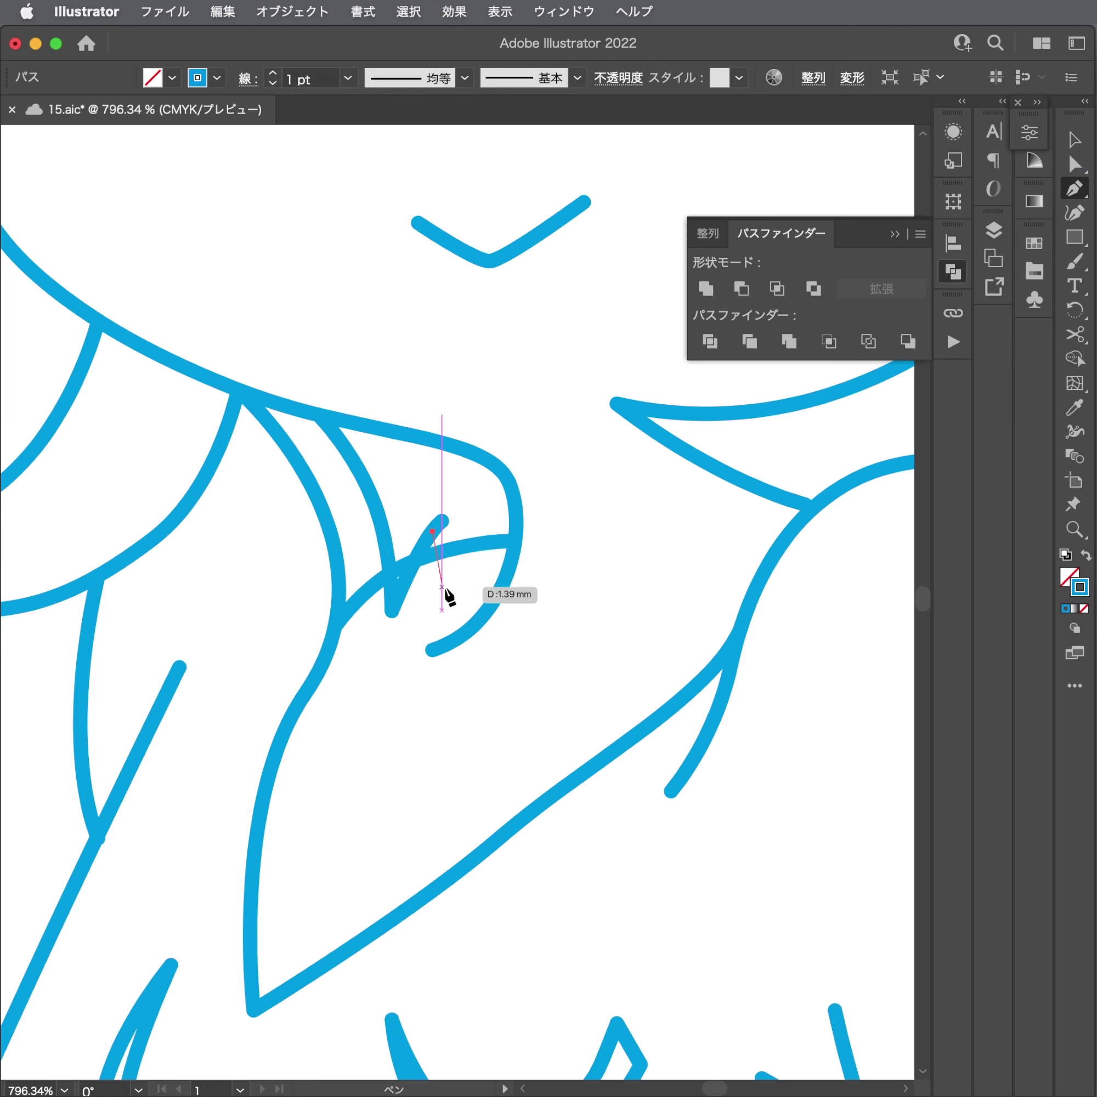
pyautogui.click(441, 596)
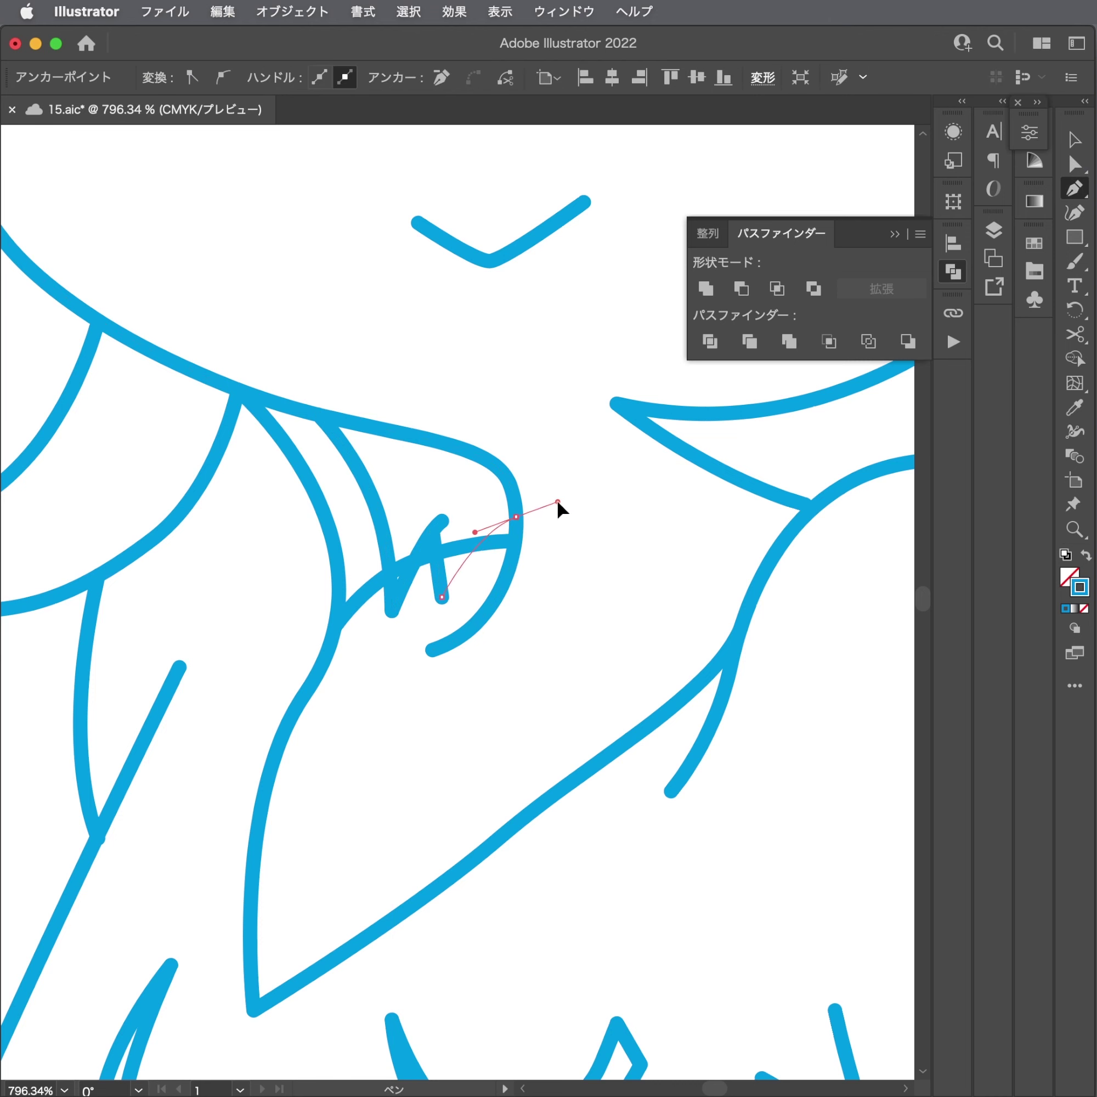
pyautogui.press('Escape')
pyautogui.moveTo(485, 569)
pyautogui.mouseDown()
pyautogui.moveTo(10, 749)
pyautogui.moveTo(369, 708)
pyautogui.moveTo(487, 708)
pyautogui.mouseUp()
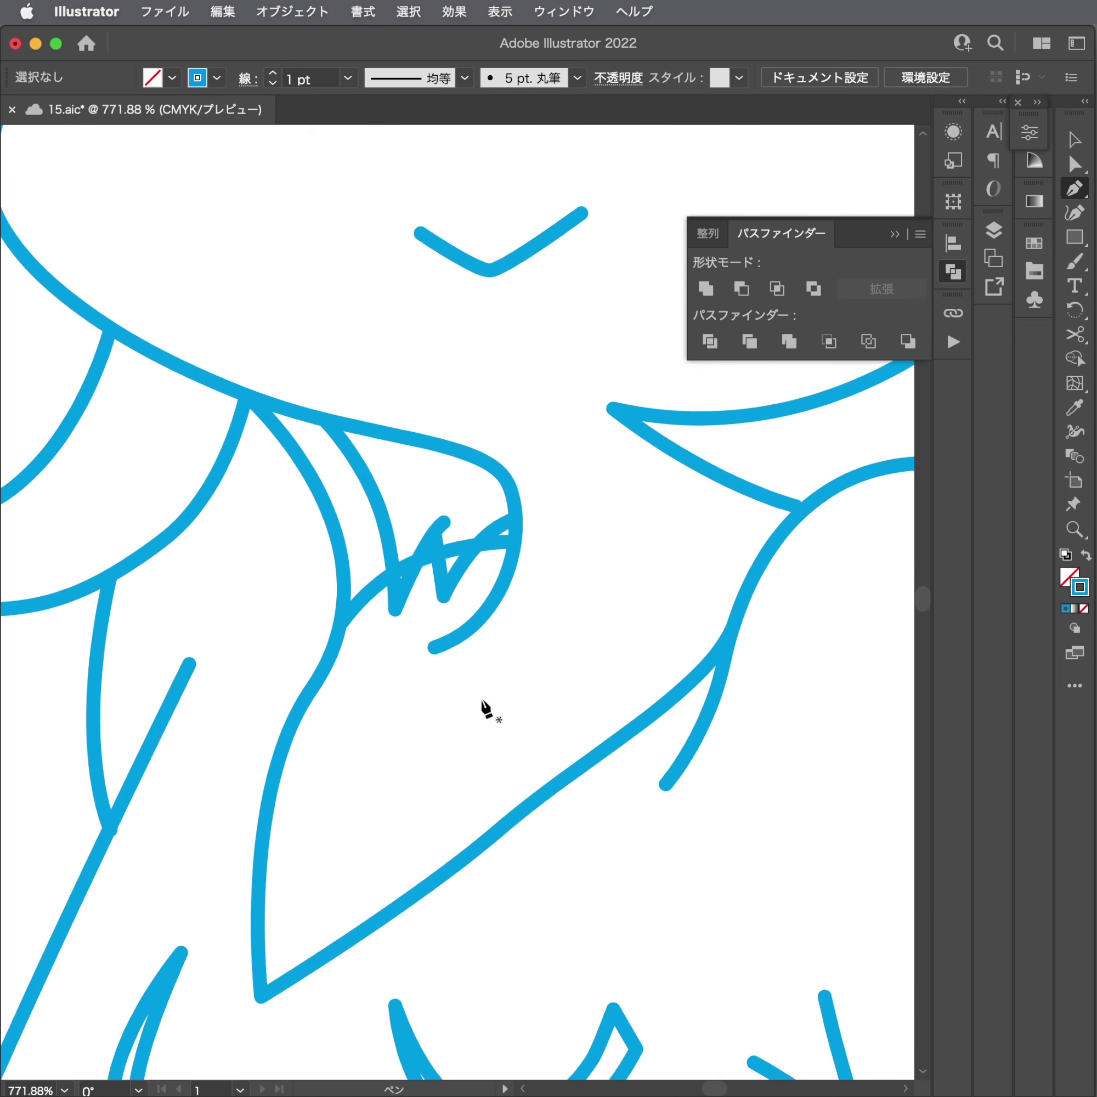
pyautogui.moveTo(453, 582); pyautogui.dragTo(568, 544)
pyautogui.press('Delete')
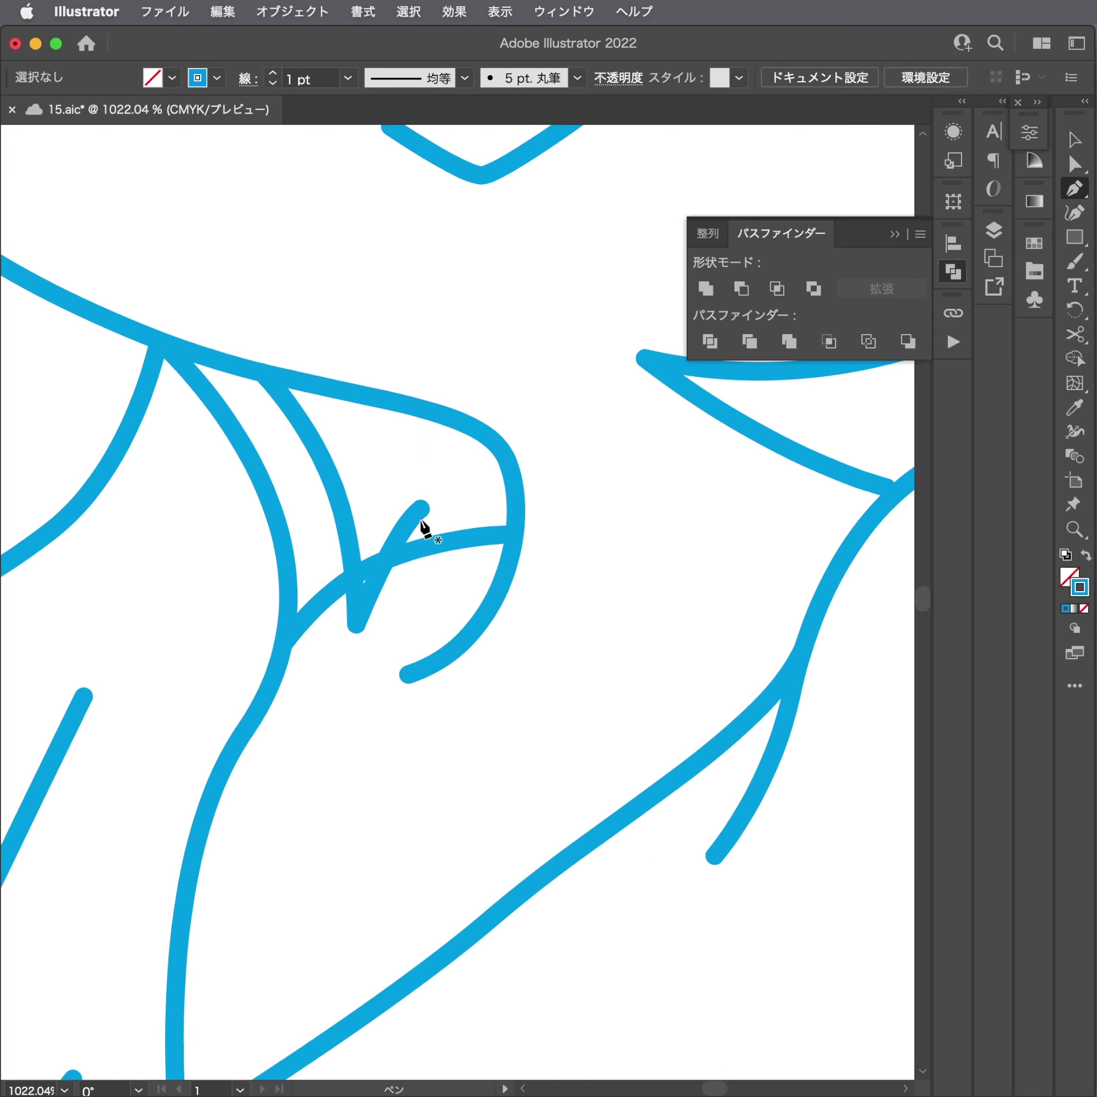
pyautogui.moveTo(420, 509)
pyautogui.mouseDown()
pyautogui.moveTo(404, 526)
pyautogui.moveTo(419, 590)
pyautogui.mouseUp()
pyautogui.click(417, 604)
pyautogui.click(454, 578)
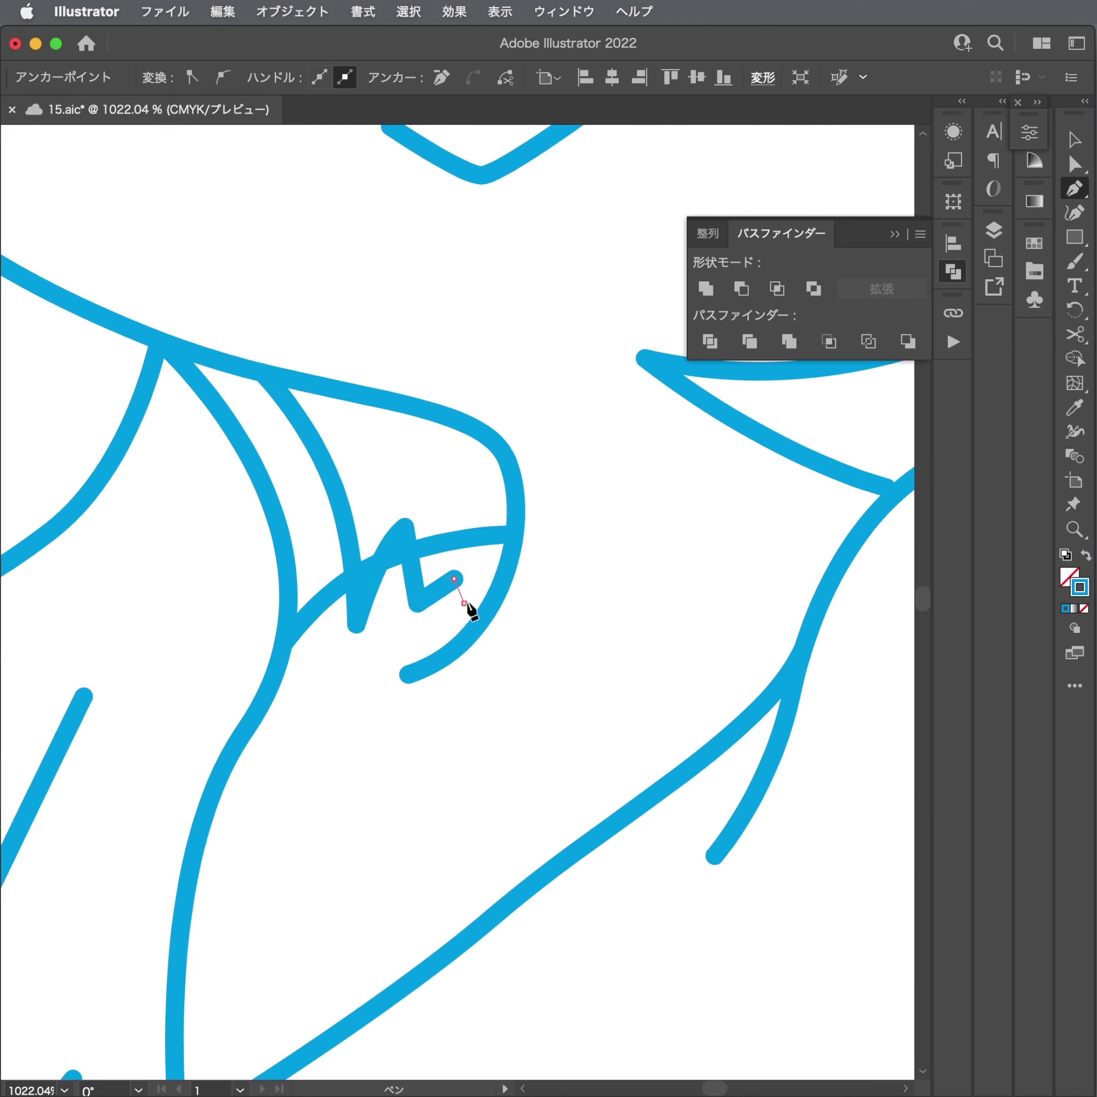
pyautogui.keyDown('super'); pyautogui.click(531, 578); pyautogui.keyUp('super')
# Review the collar zigzag at several zoom levels and select a point on it.
pyautogui.moveTo(530, 578); pyautogui.dragTo(107, 632)
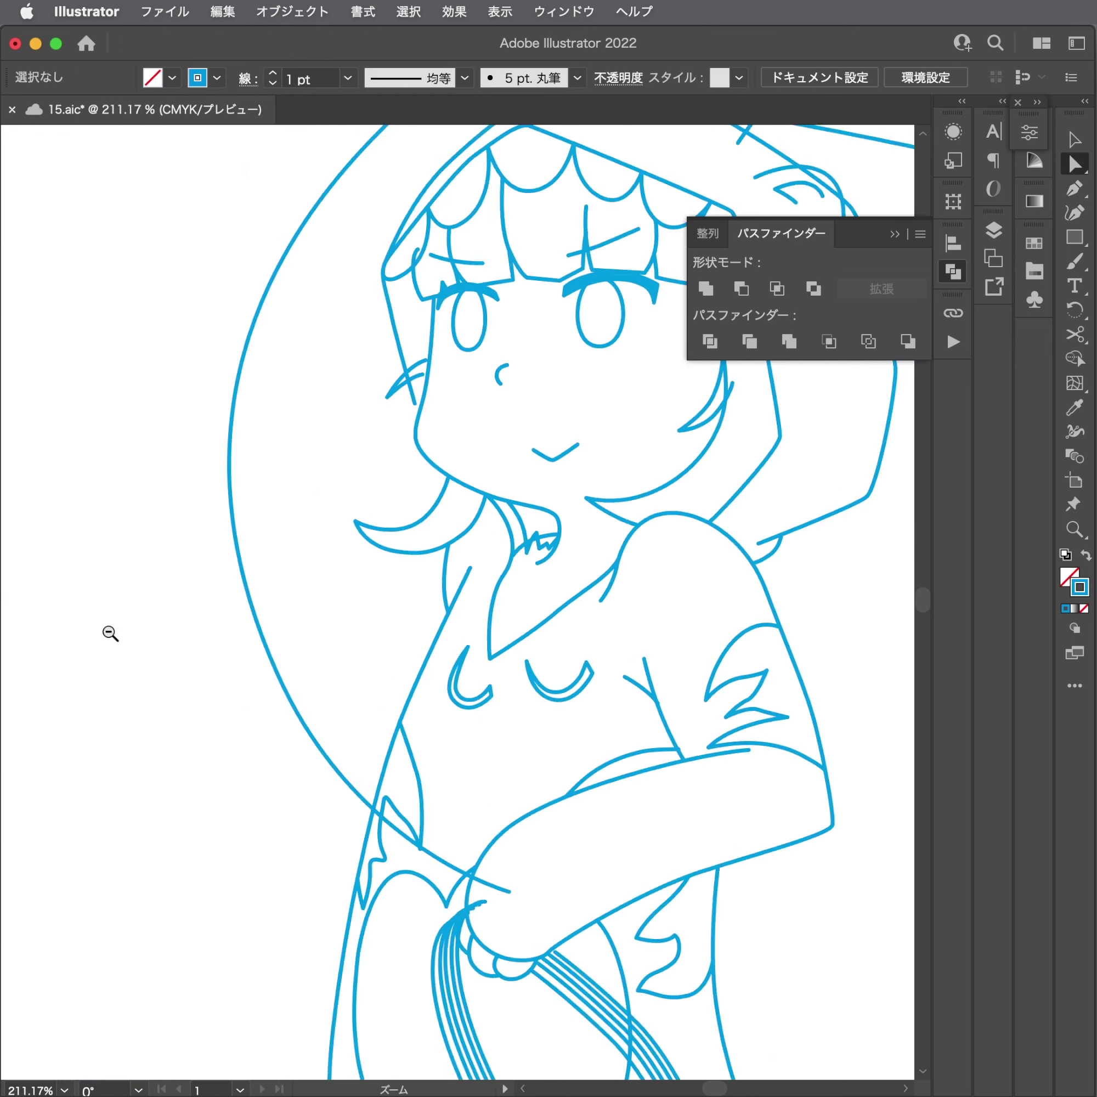
pyautogui.moveTo(438, 555); pyautogui.dragTo(343, 567)
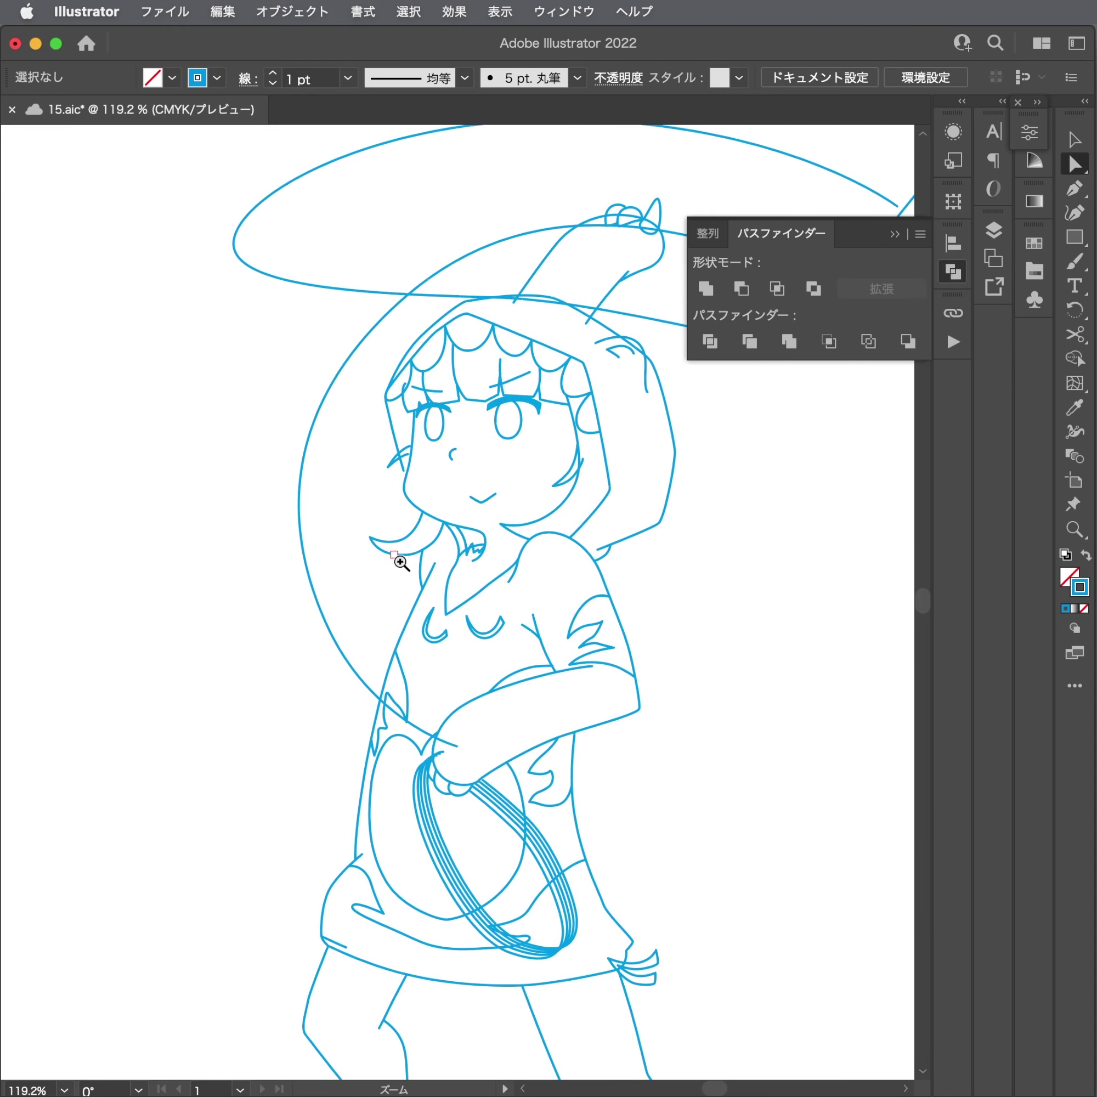
pyautogui.moveTo(447, 534); pyautogui.dragTo(483, 530)
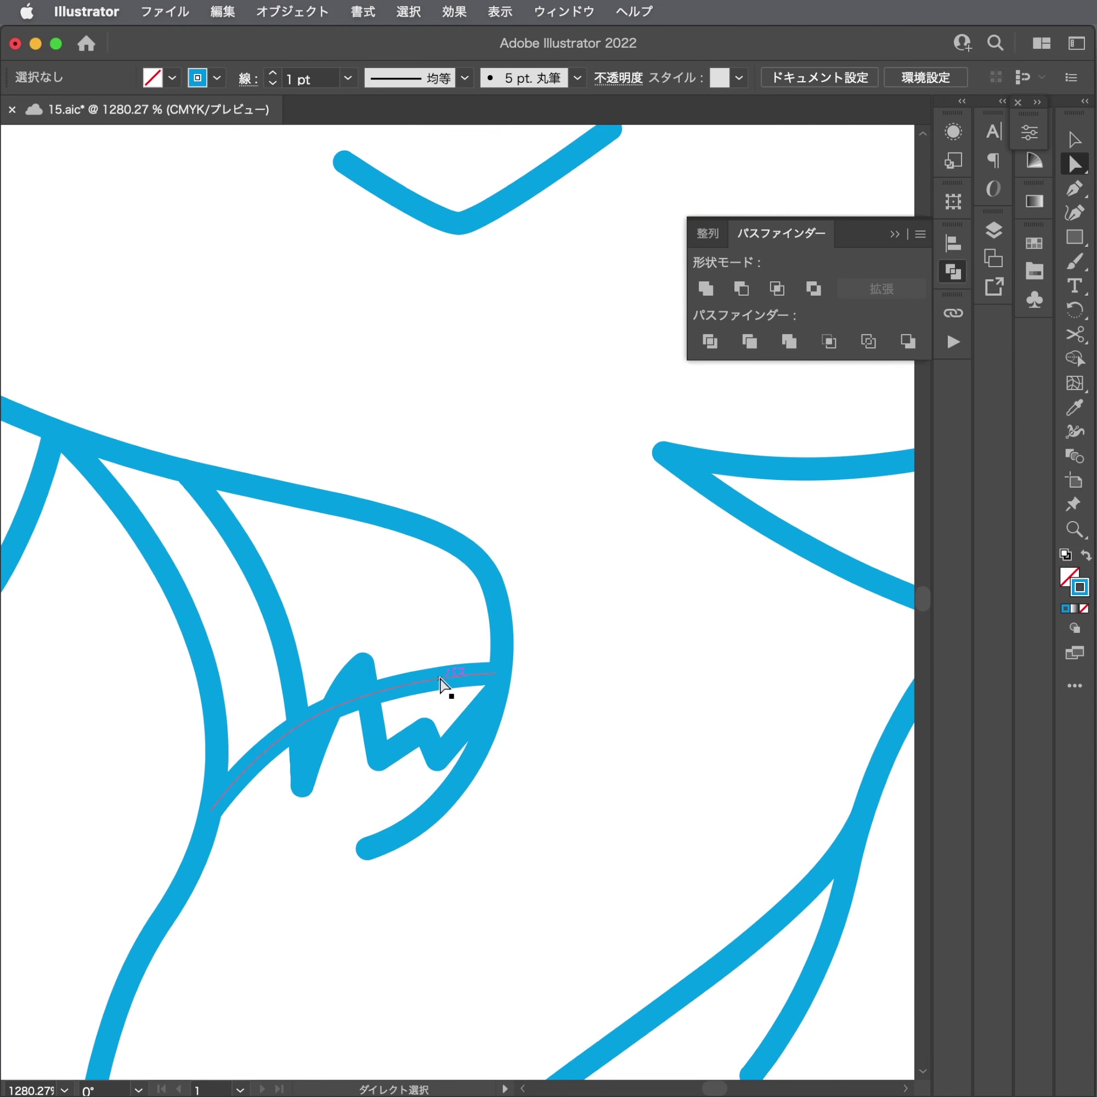
pyautogui.press('c')
pyautogui.press('a')
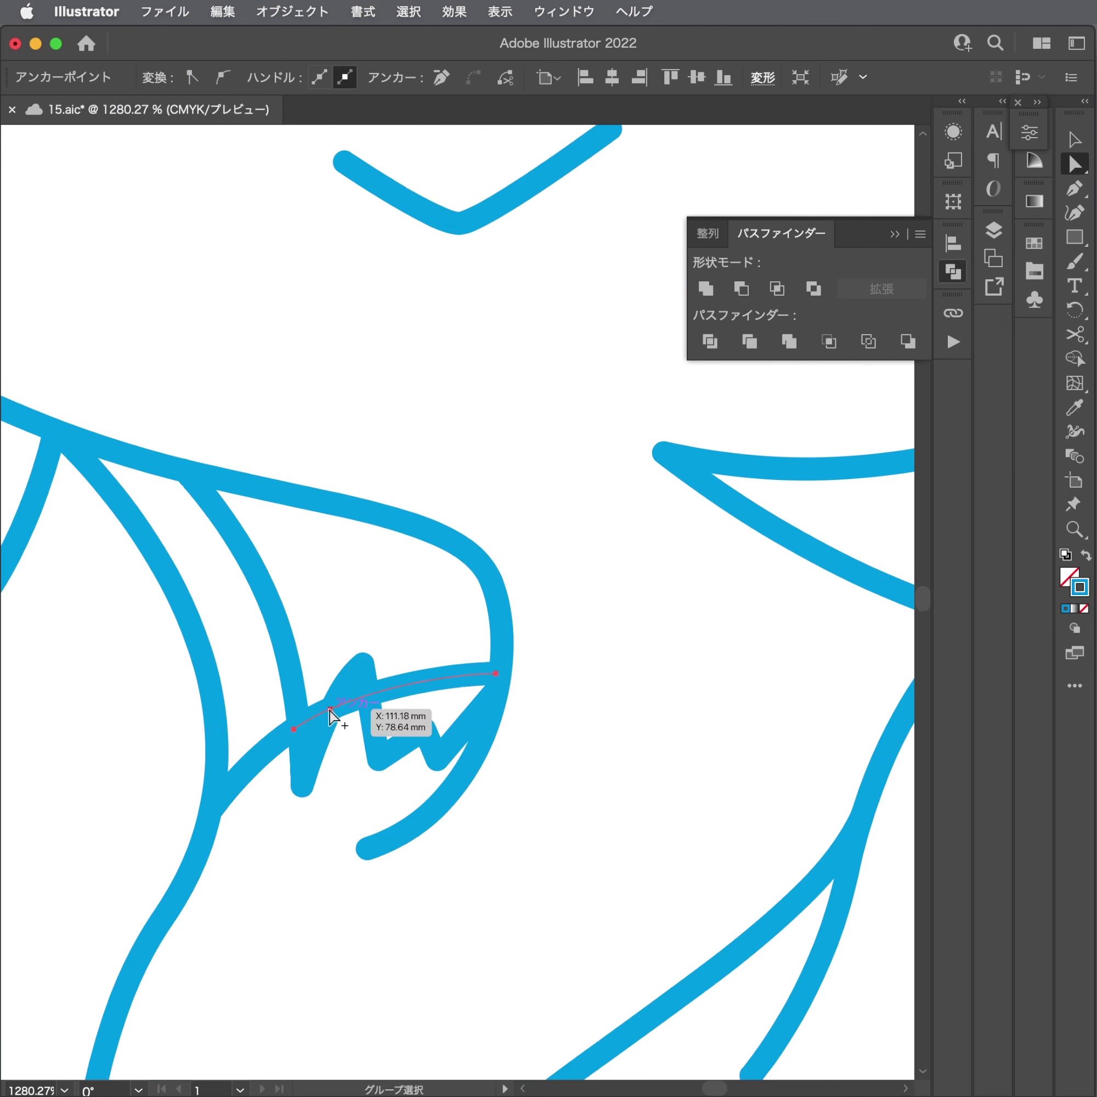
pyautogui.click(455, 712)
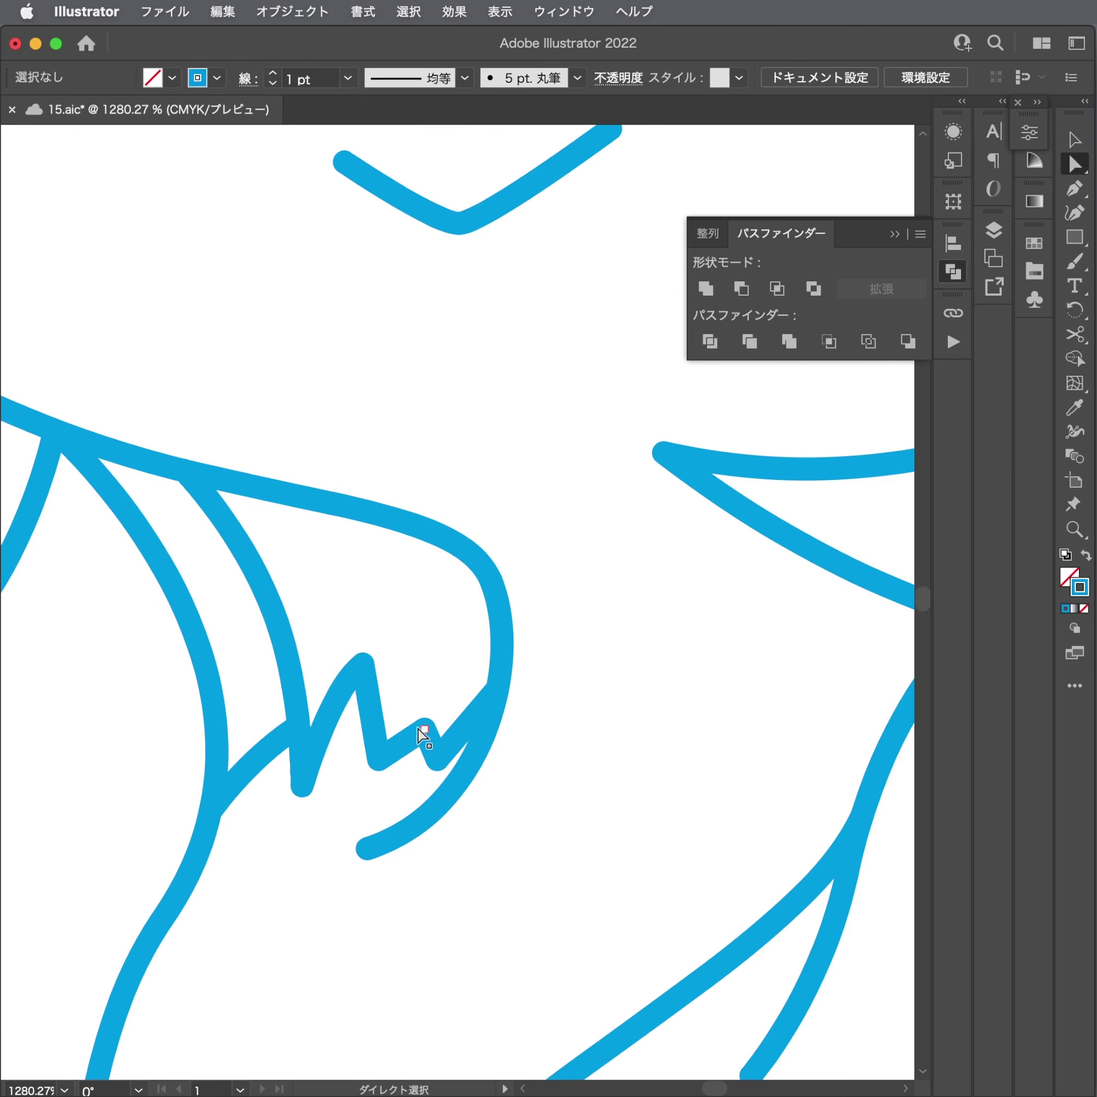
pyautogui.click(419, 730)
pyautogui.press('z')
pyautogui.moveTo(501, 616); pyautogui.dragTo(130, 728)
pyautogui.moveTo(483, 588)
pyautogui.mouseDown()
pyautogui.moveTo(373, 648)
pyautogui.moveTo(759, 580)
pyautogui.mouseUp()
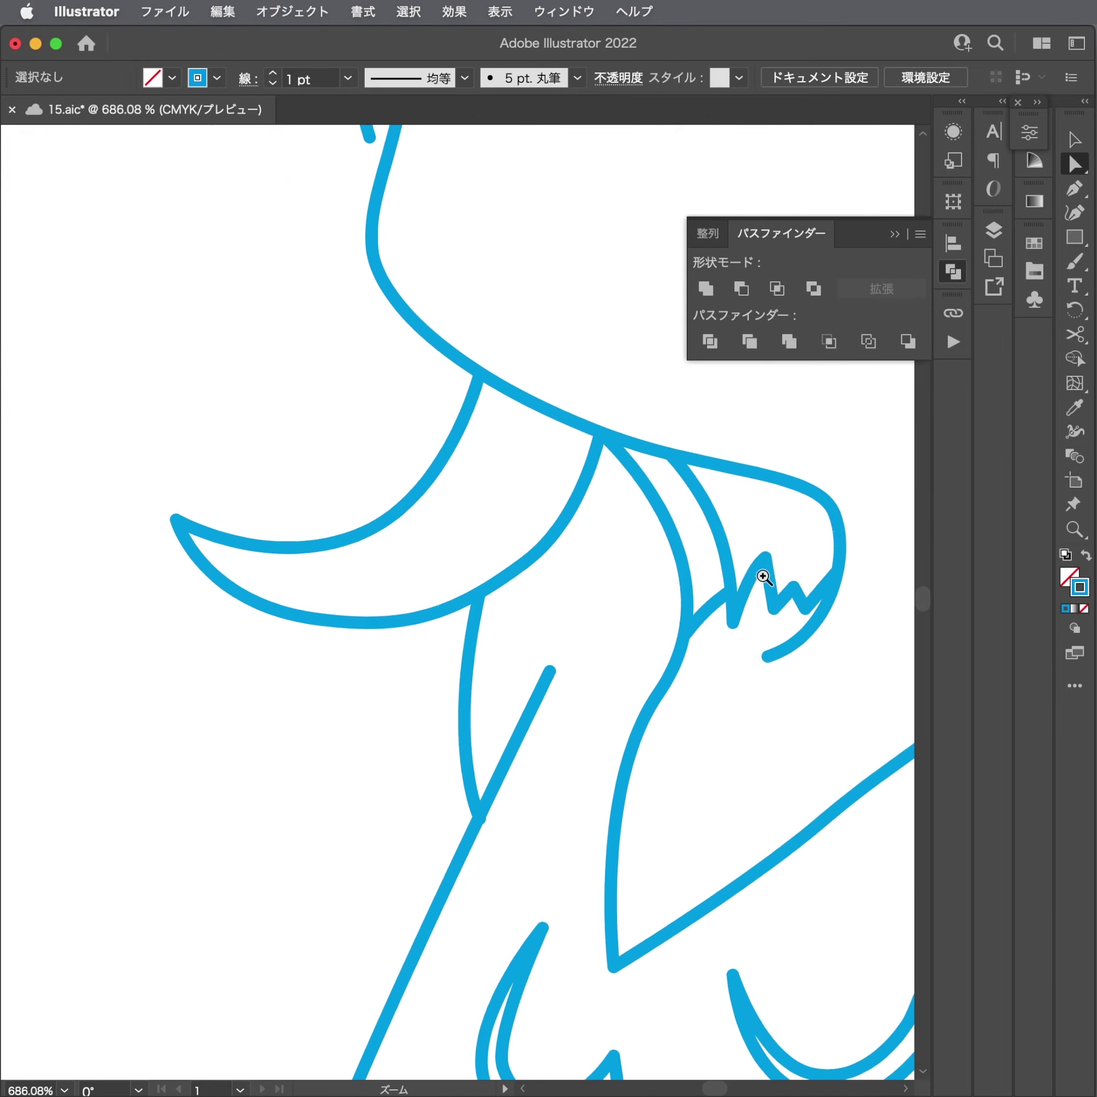
# Reshape the lower curve of the hair strand beside the neck.
pyautogui.click(570, 470)
pyautogui.click(517, 538)
pyautogui.moveTo(524, 511); pyautogui.dragTo(573, 614)
pyautogui.click(616, 619)
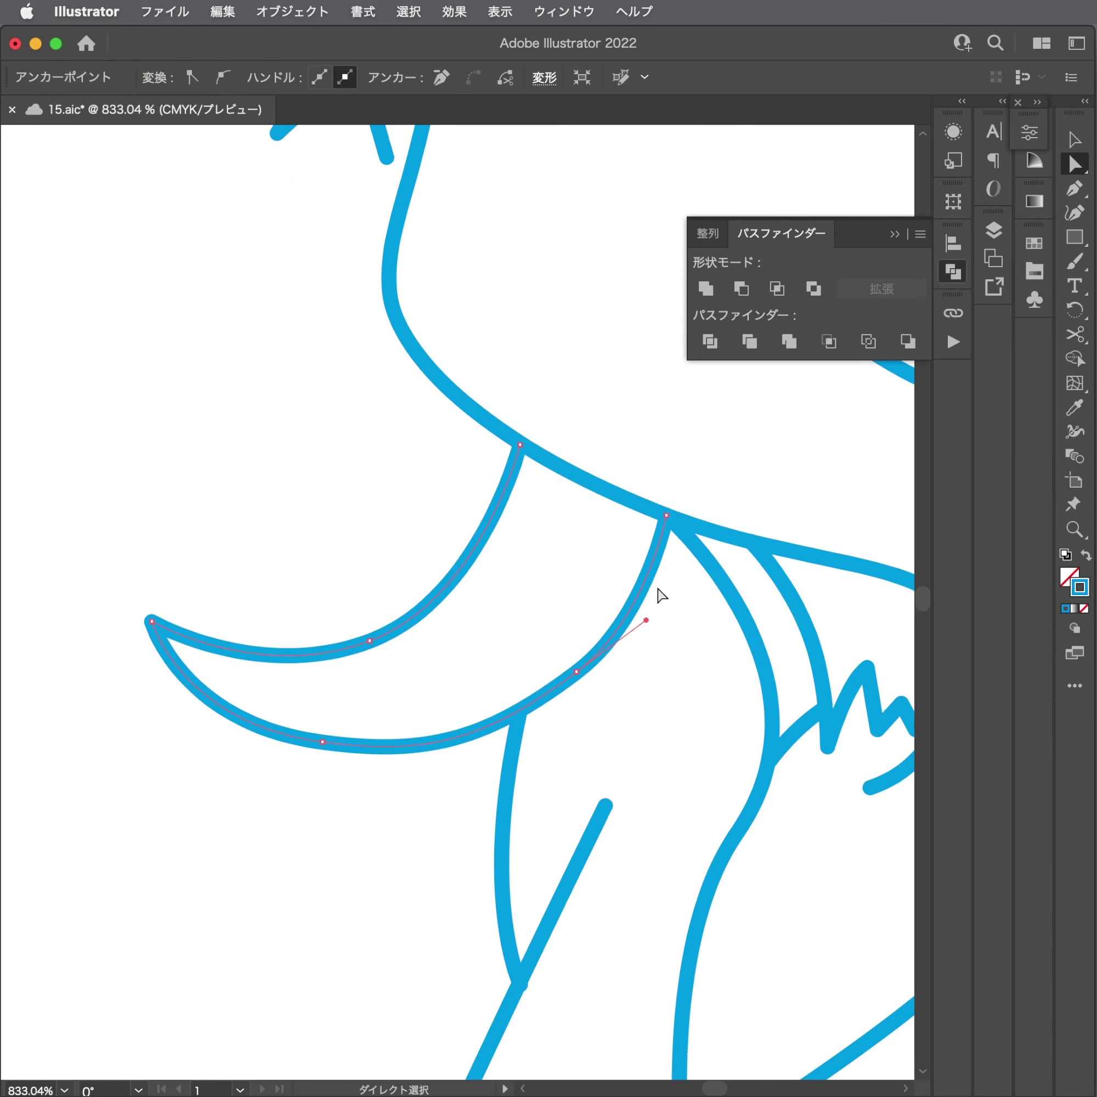
pyautogui.moveTo(646, 620); pyautogui.dragTo(646, 610)
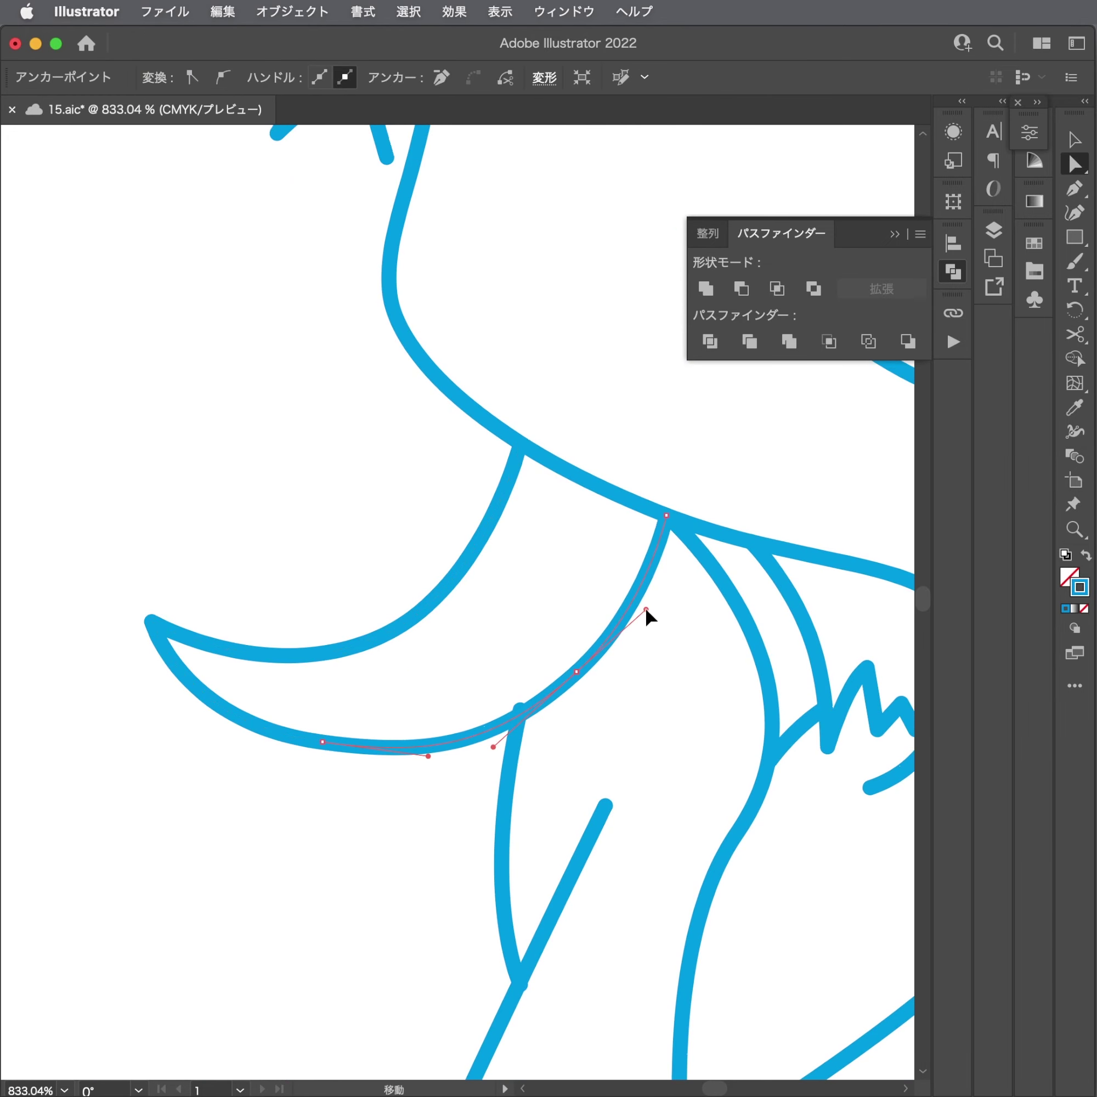
pyautogui.click(321, 745)
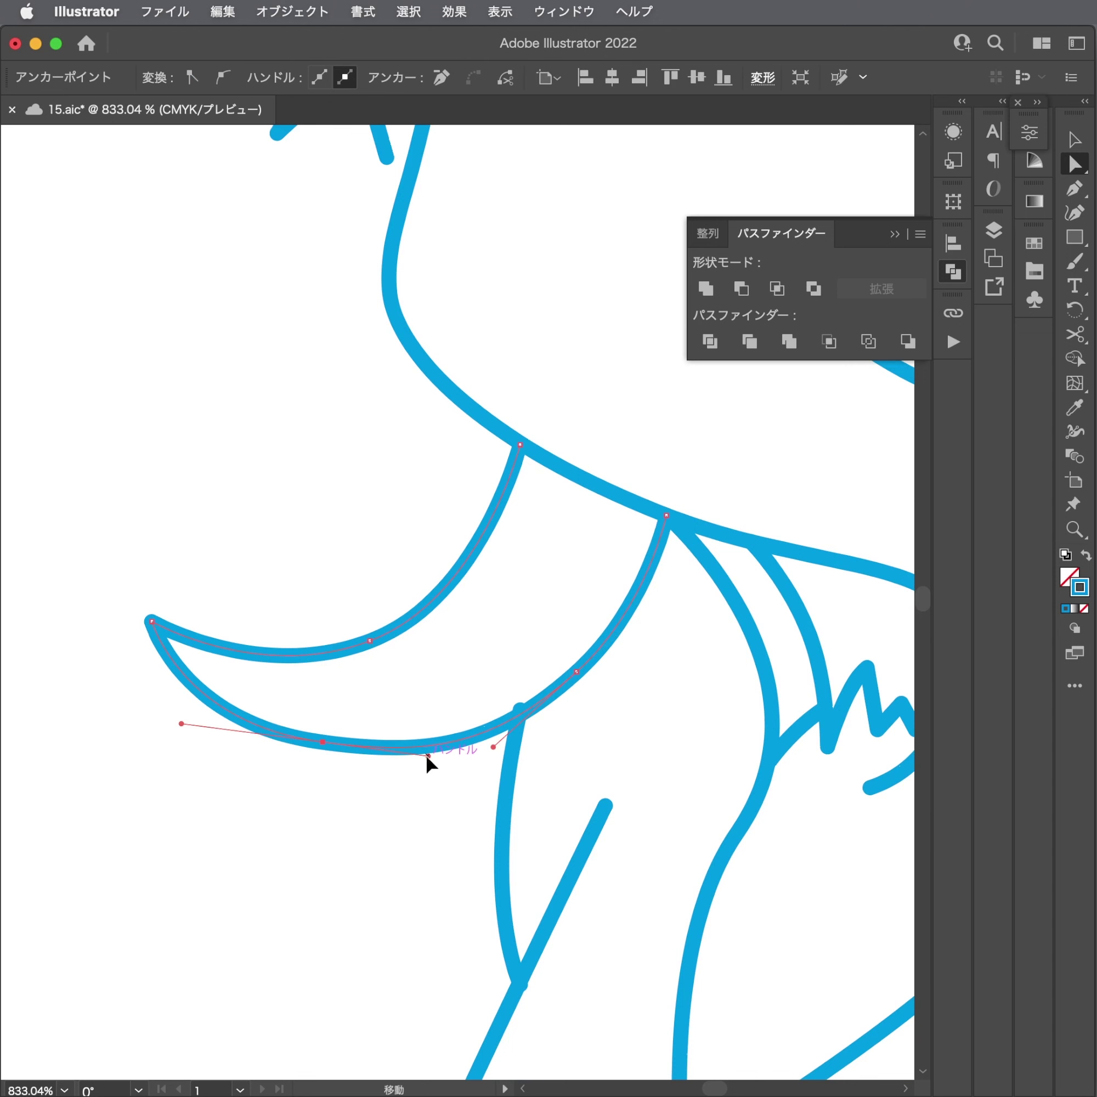
pyautogui.click(355, 602)
pyautogui.press('p')
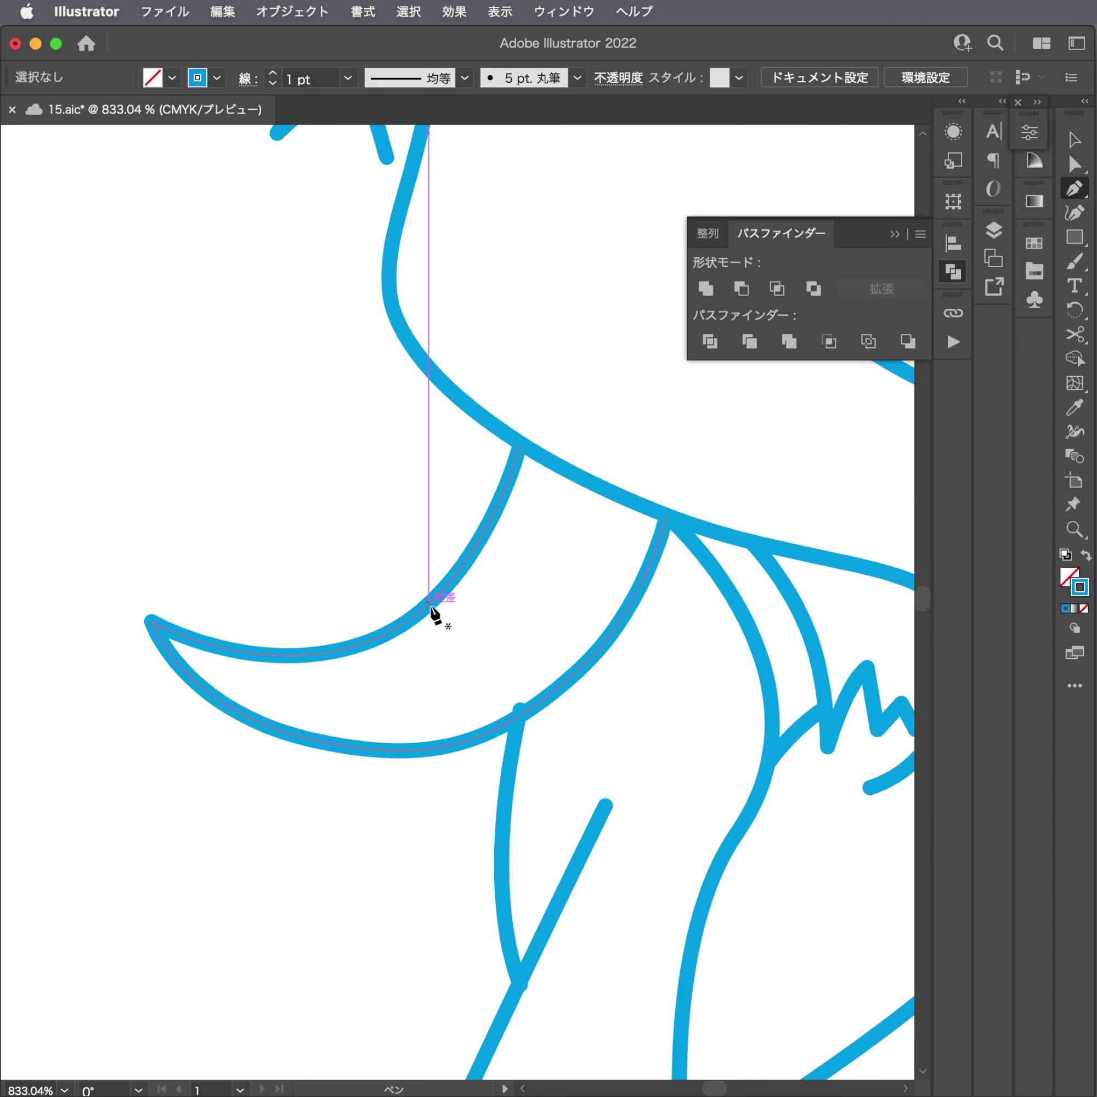
# Draw a curved inner strand inside the pointed hair tip.
pyautogui.click(439, 593)
pyautogui.moveTo(325, 615); pyautogui.dragTo(241, 589)
pyautogui.moveTo(324, 653); pyautogui.dragTo(369, 655)
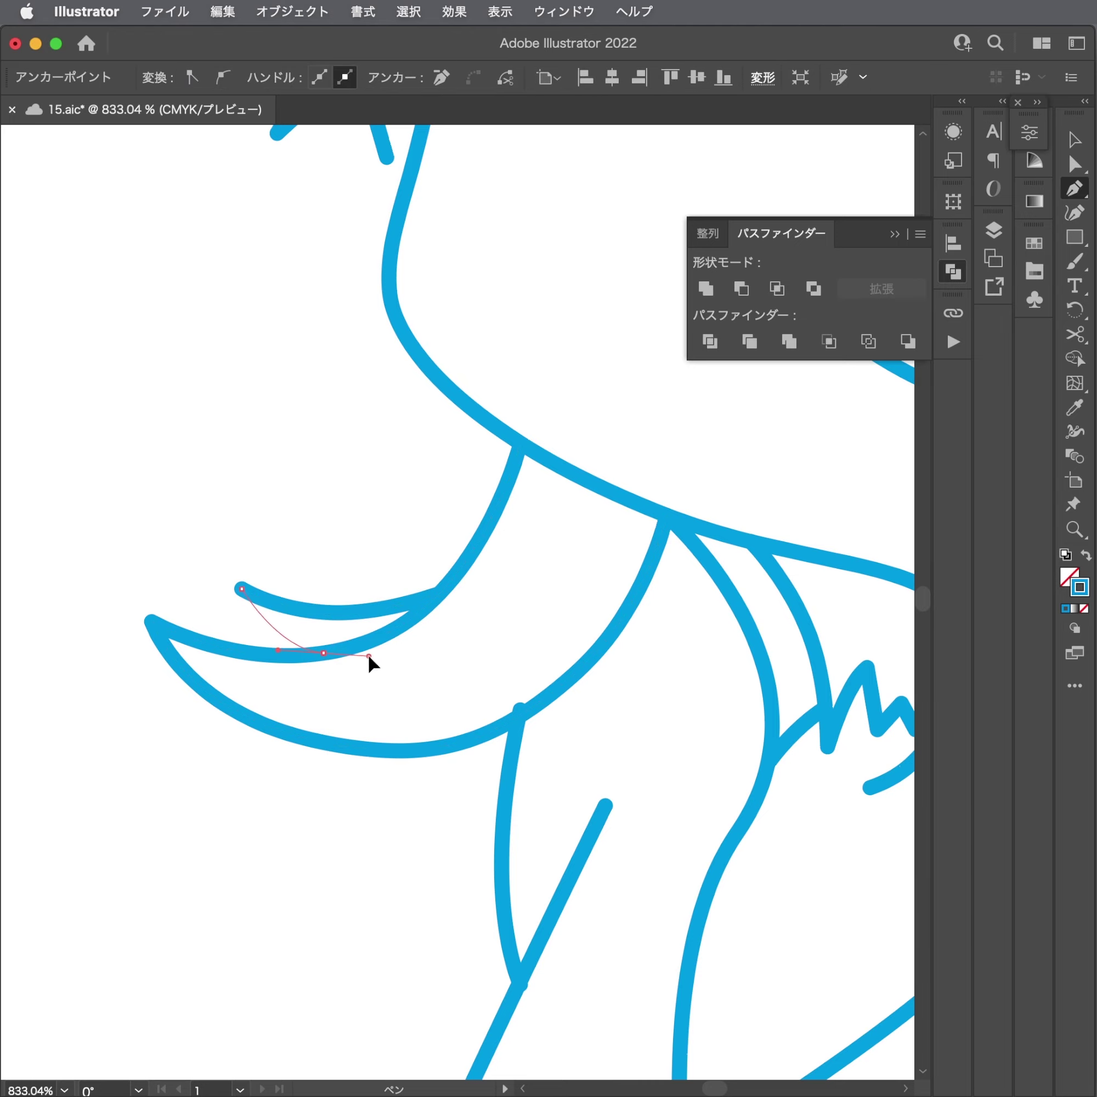
pyautogui.keyDown('super'); pyautogui.click(361, 641); pyautogui.keyUp('super')
pyautogui.moveTo(281, 582); pyautogui.dragTo(144, 583)
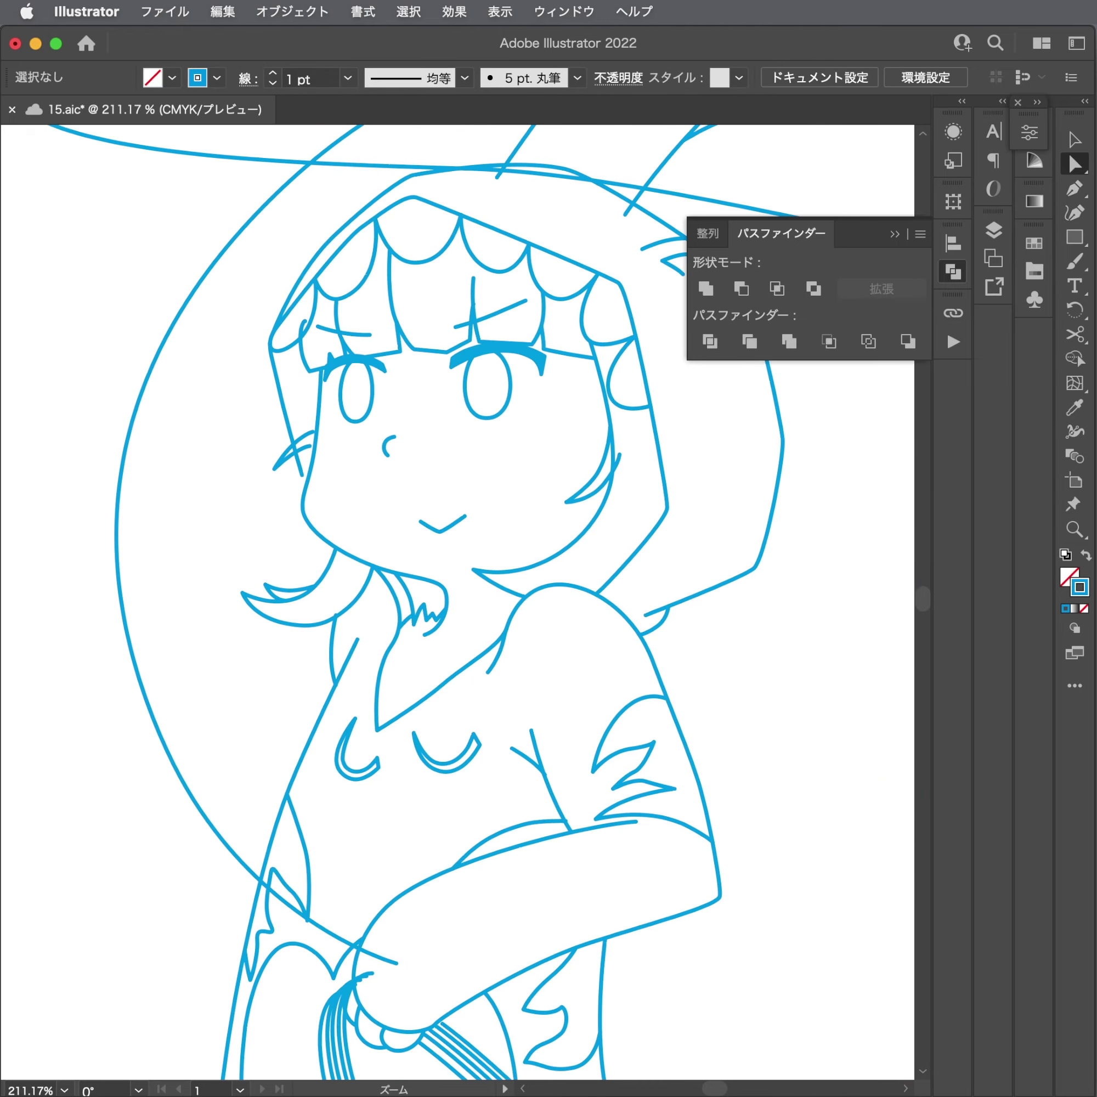
pyautogui.moveTo(274, 582)
pyautogui.mouseDown()
pyautogui.moveTo(393, 701)
pyautogui.moveTo(380, 725)
pyautogui.moveTo(415, 727)
pyautogui.moveTo(417, 715)
pyautogui.mouseUp()
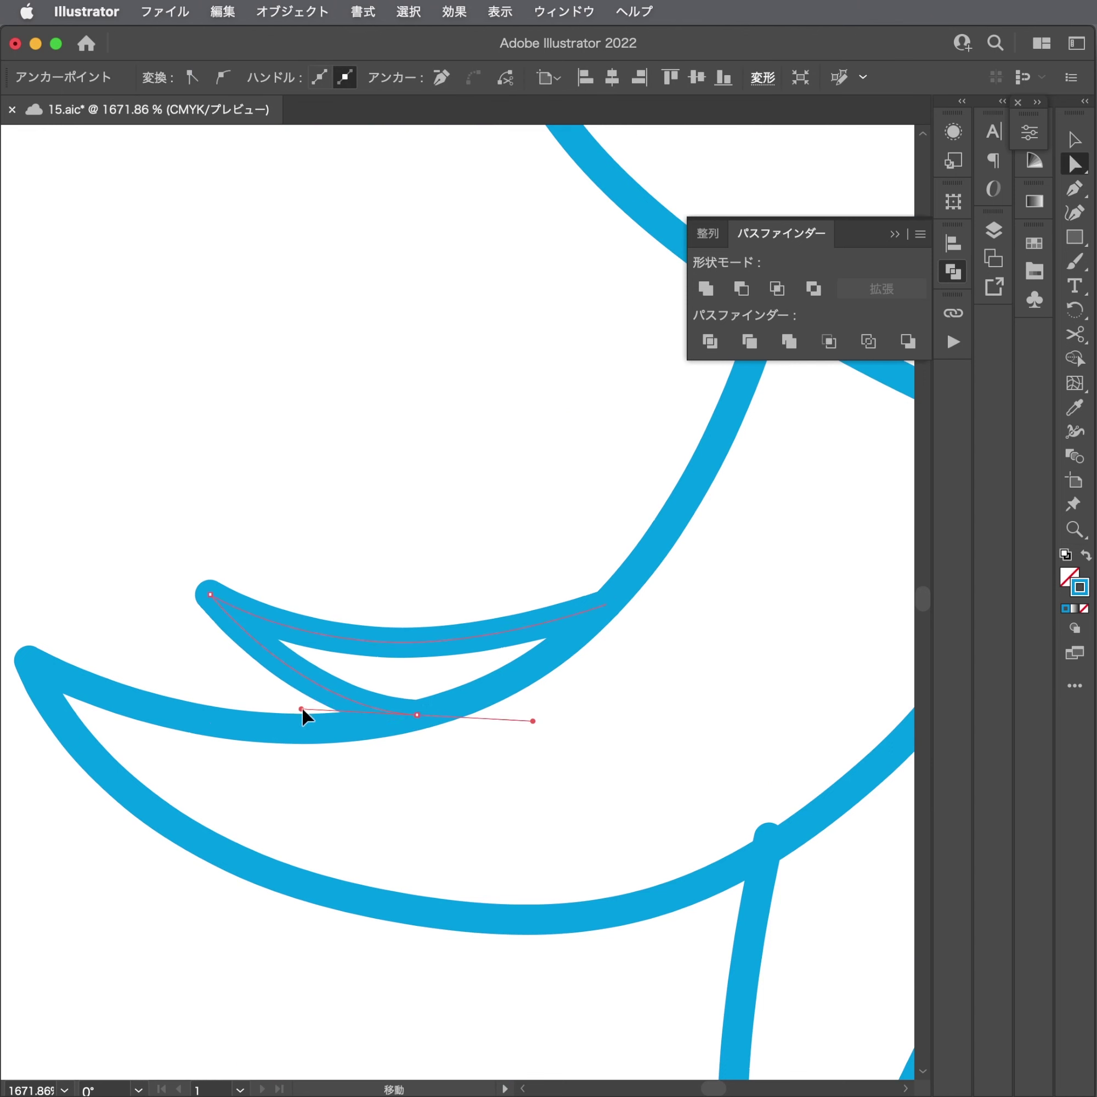
# Refine the strand's top end and lower point, undoing an overlong stretch, and deselect it.
pyautogui.moveTo(210, 595); pyautogui.dragTo(258, 630)
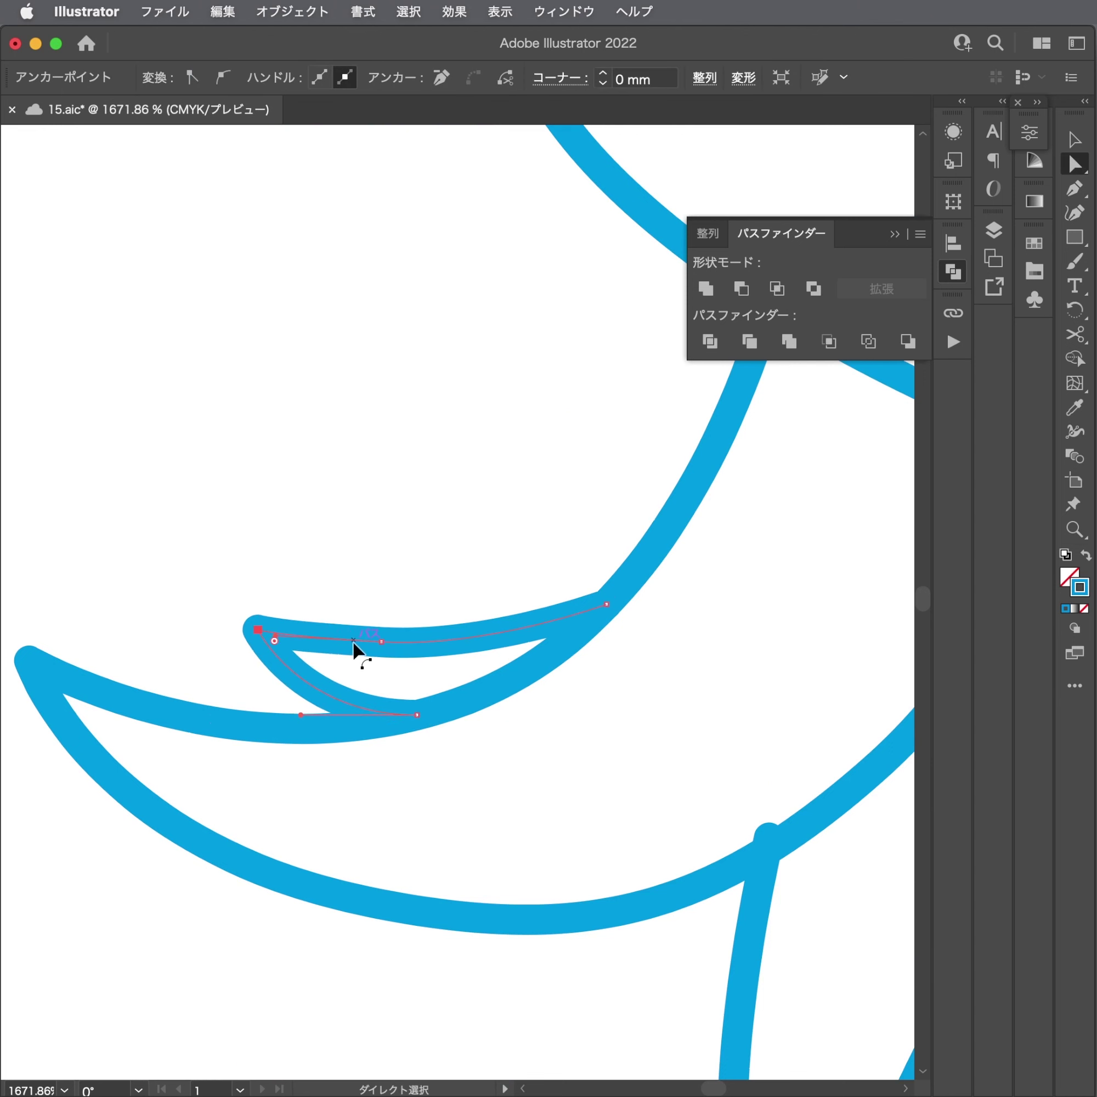
pyautogui.moveTo(385, 644); pyautogui.dragTo(531, 658)
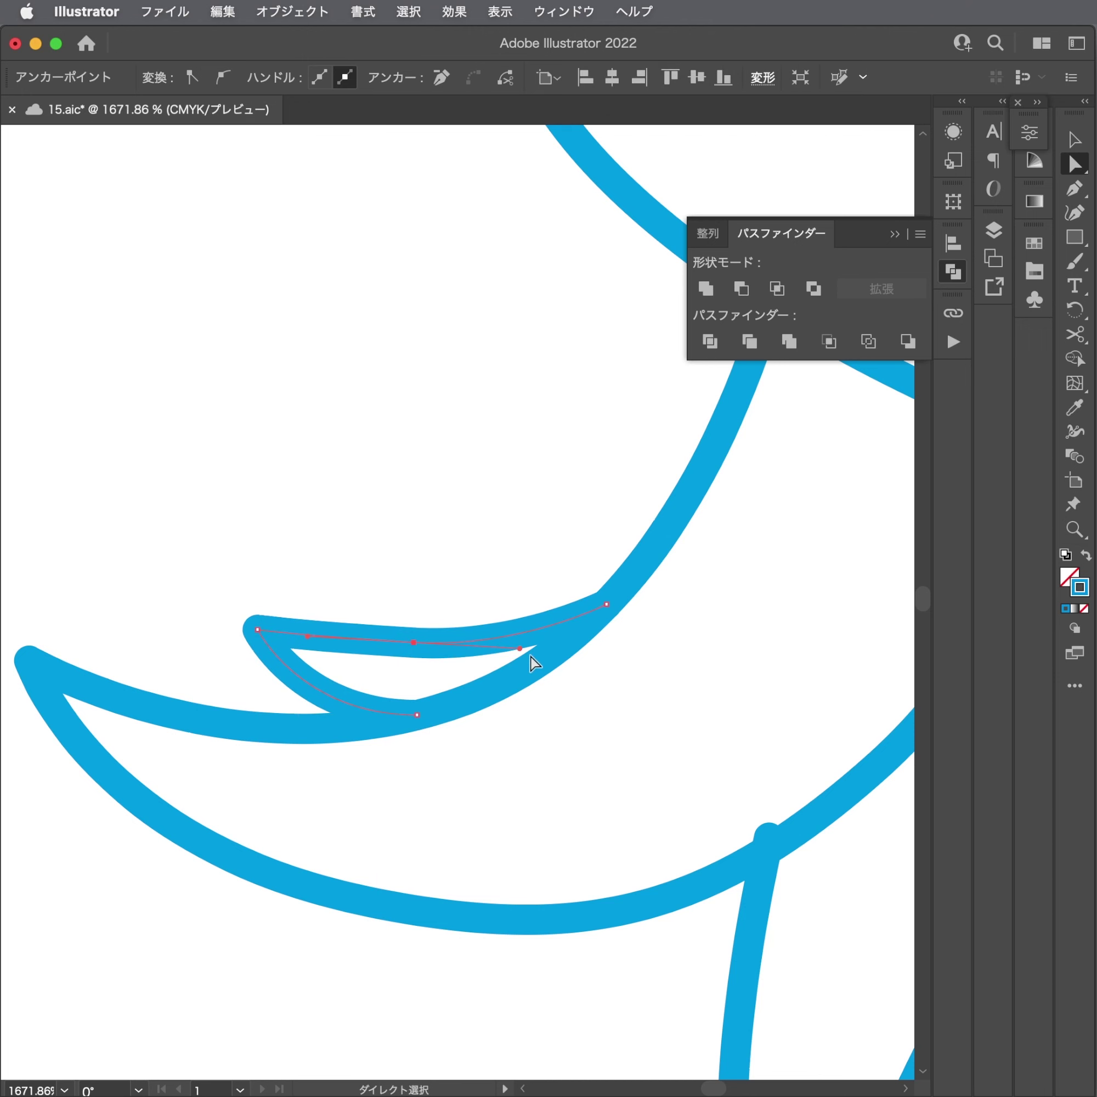
pyautogui.press('super+z')
pyautogui.moveTo(416, 645); pyautogui.dragTo(429, 647)
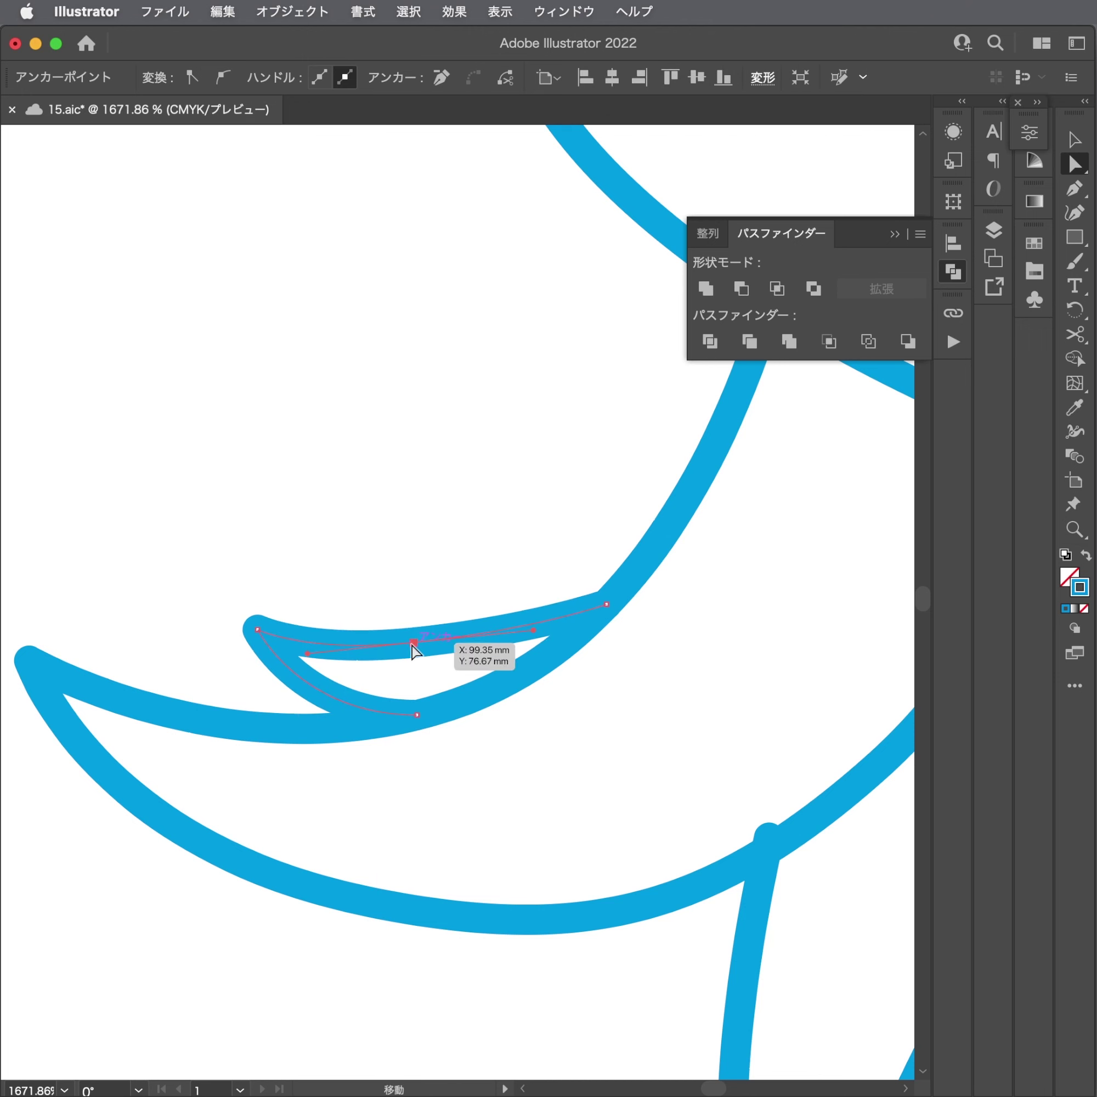
pyautogui.press('super+shift+a')
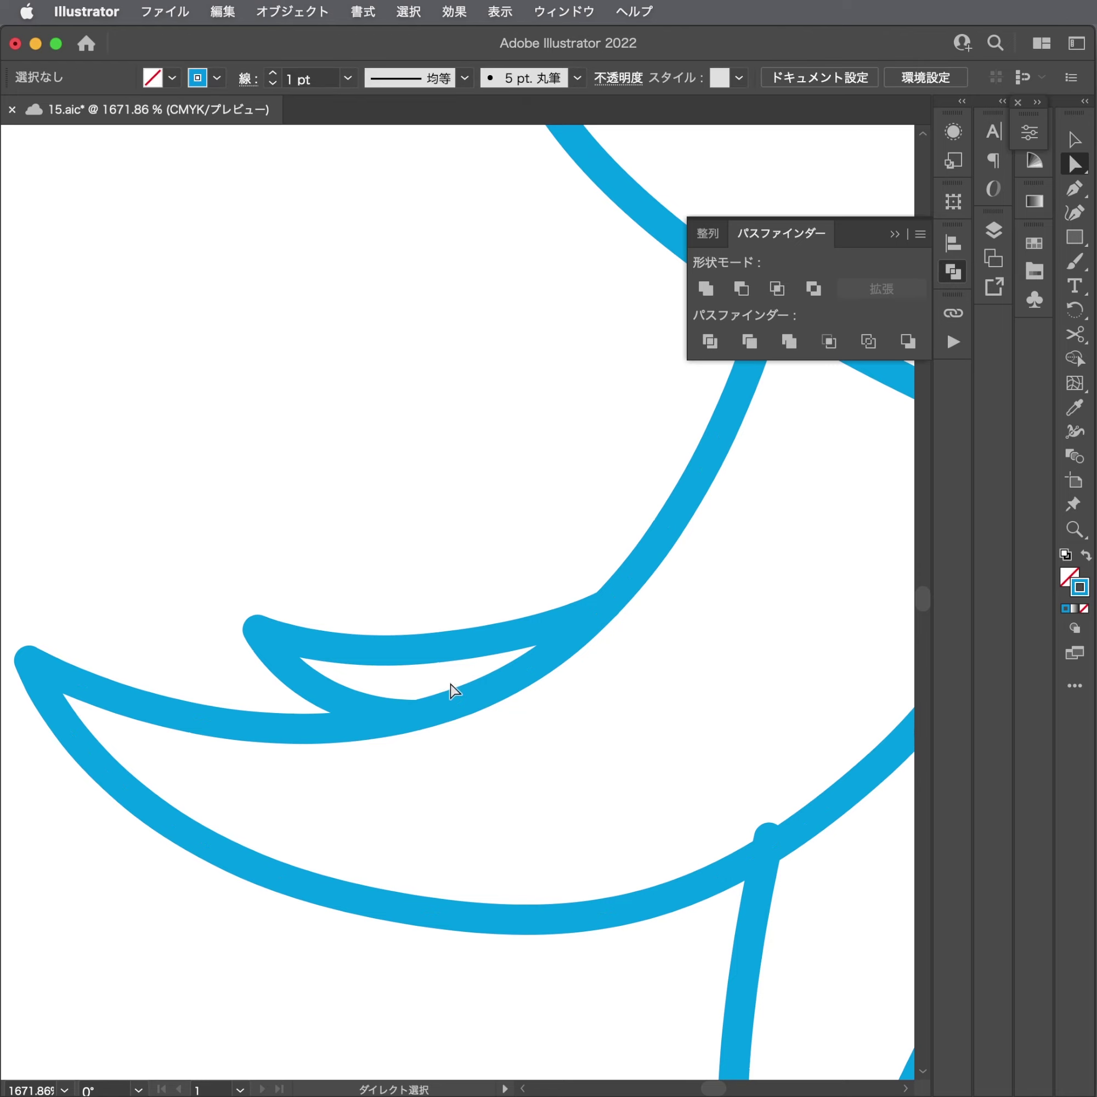
pyautogui.keyDown('alt'); pyautogui.keyDown('super'); pyautogui.click(447, 694); pyautogui.keyUp('super'); pyautogui.keyUp('alt')
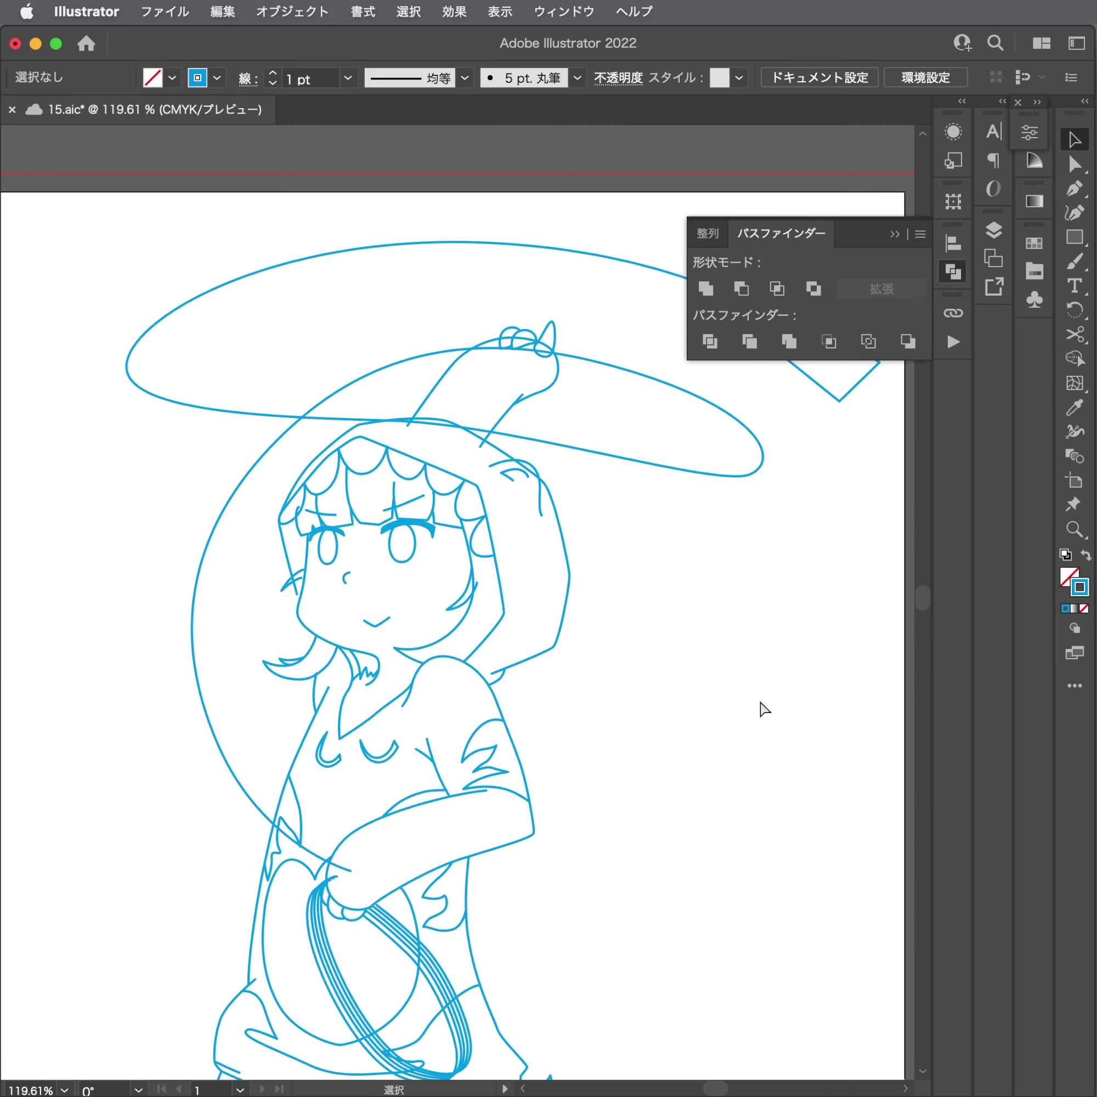
# Save the drawing and zoom in on the front foot.
pyautogui.press('super+s')
pyautogui.press('super+0')
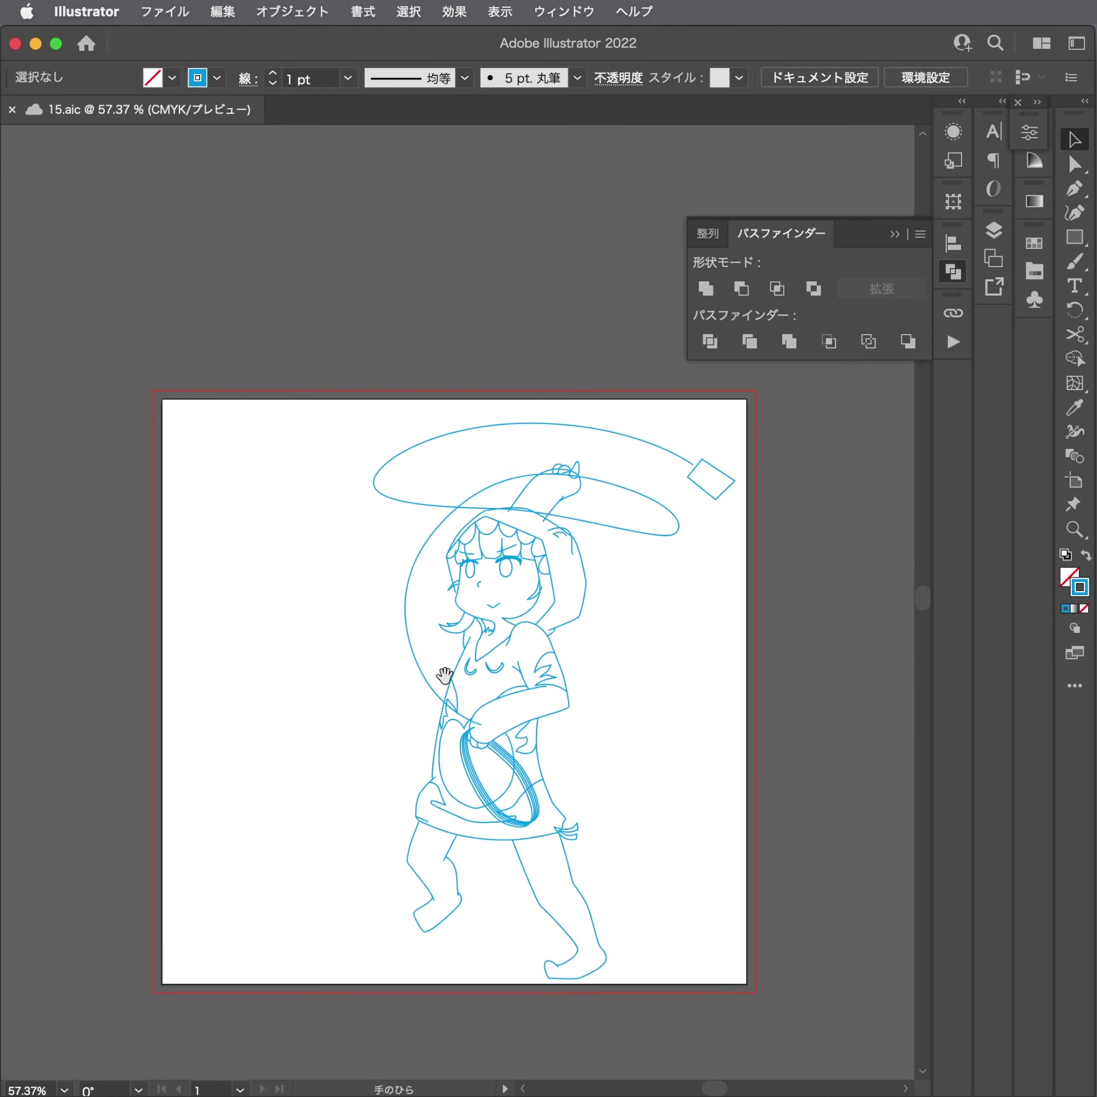
pyautogui.moveTo(505, 921); pyautogui.dragTo(656, 918)
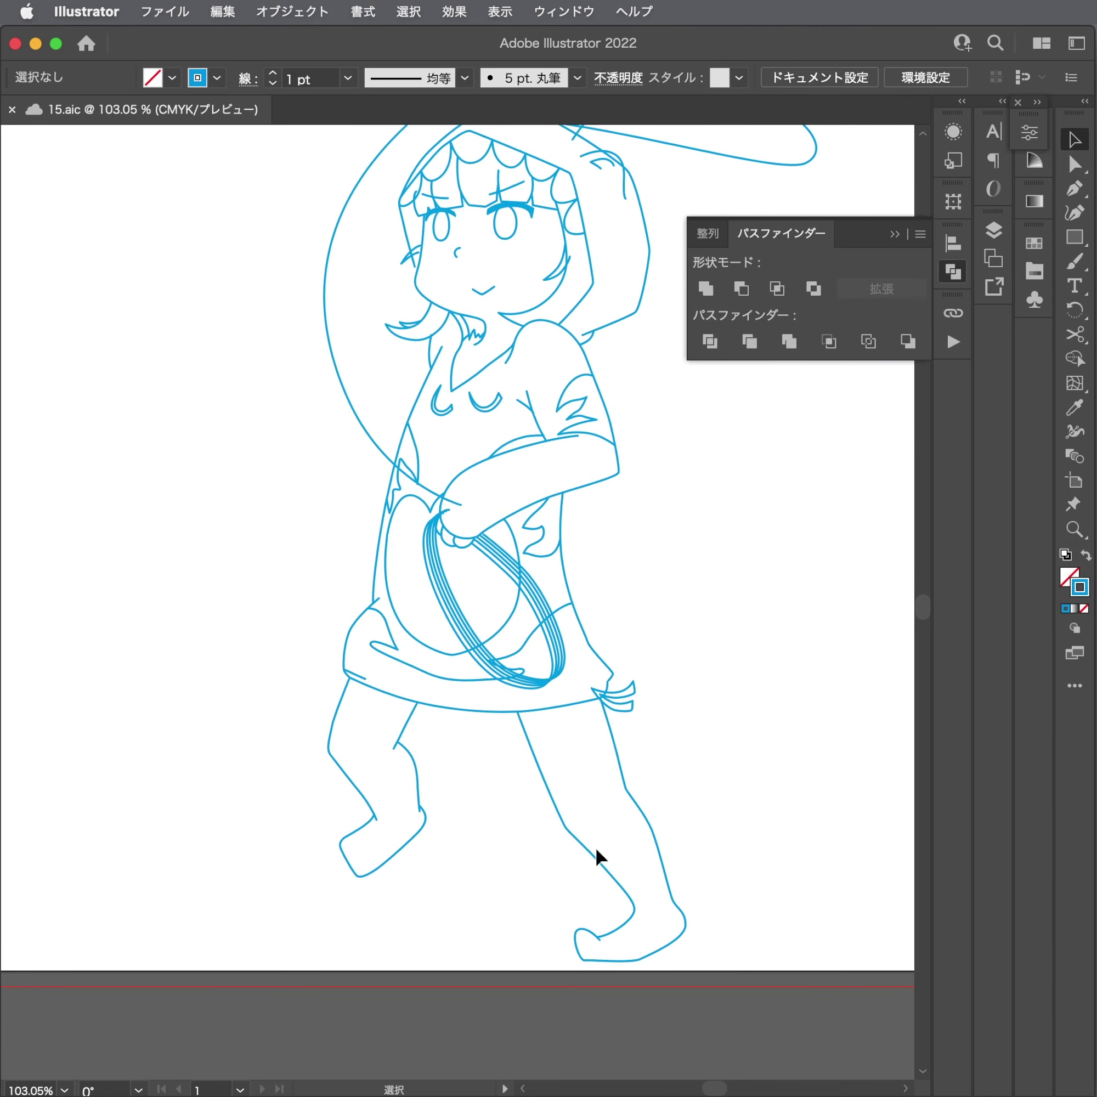
pyautogui.moveTo(407, 868); pyautogui.dragTo(789, 801)
# Draw the first toe curl along the foot's bottom and bend its short stroke into an arc.
pyautogui.press('p')
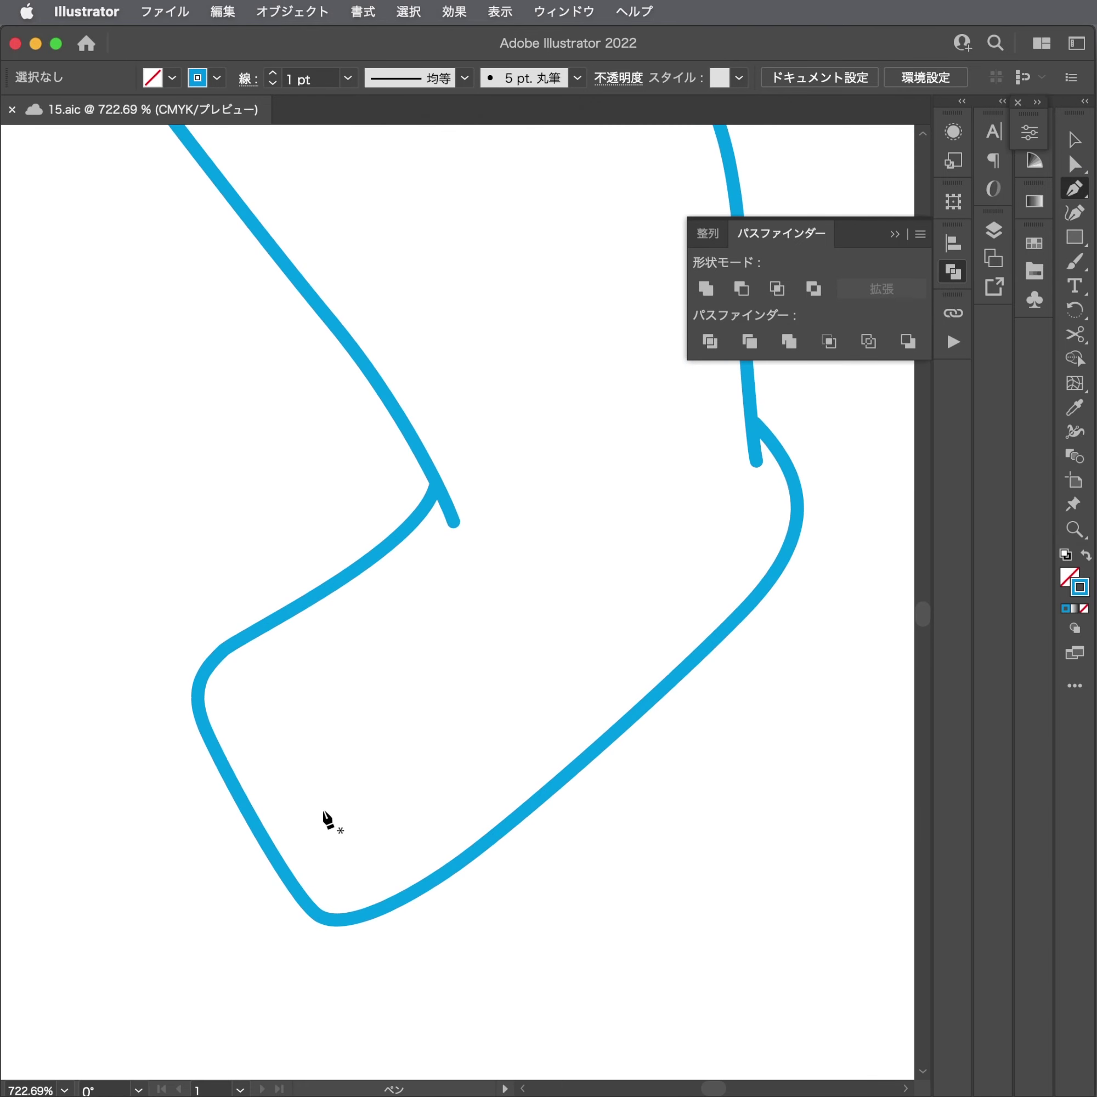
pyautogui.click(352, 820)
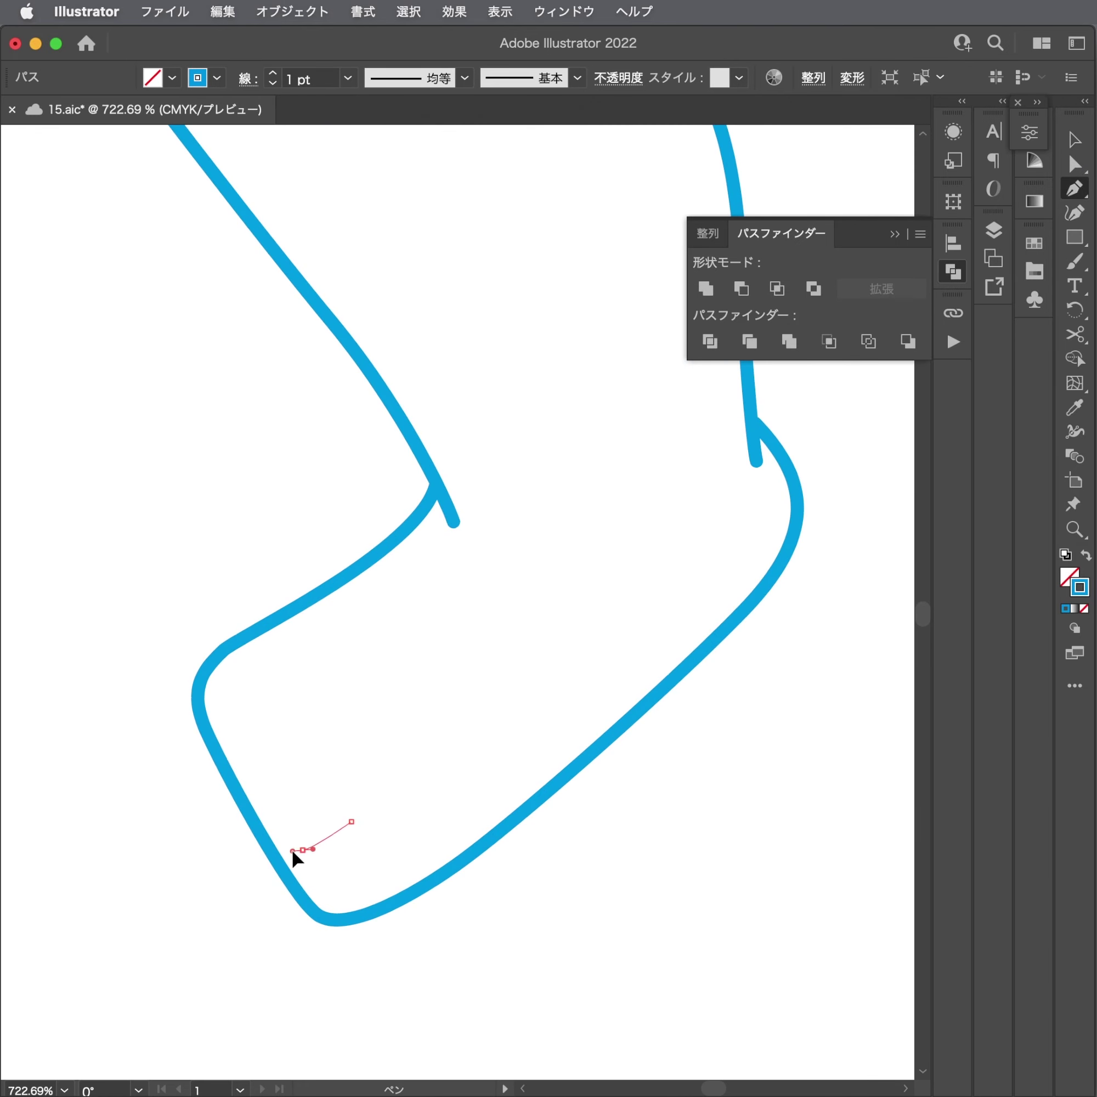
pyautogui.moveTo(302, 849)
pyautogui.mouseDown()
pyautogui.moveTo(265, 867)
pyautogui.moveTo(299, 918)
pyautogui.moveTo(455, 903)
pyautogui.moveTo(481, 866)
pyautogui.mouseUp()
pyautogui.hotkey('ctrl', 'z')
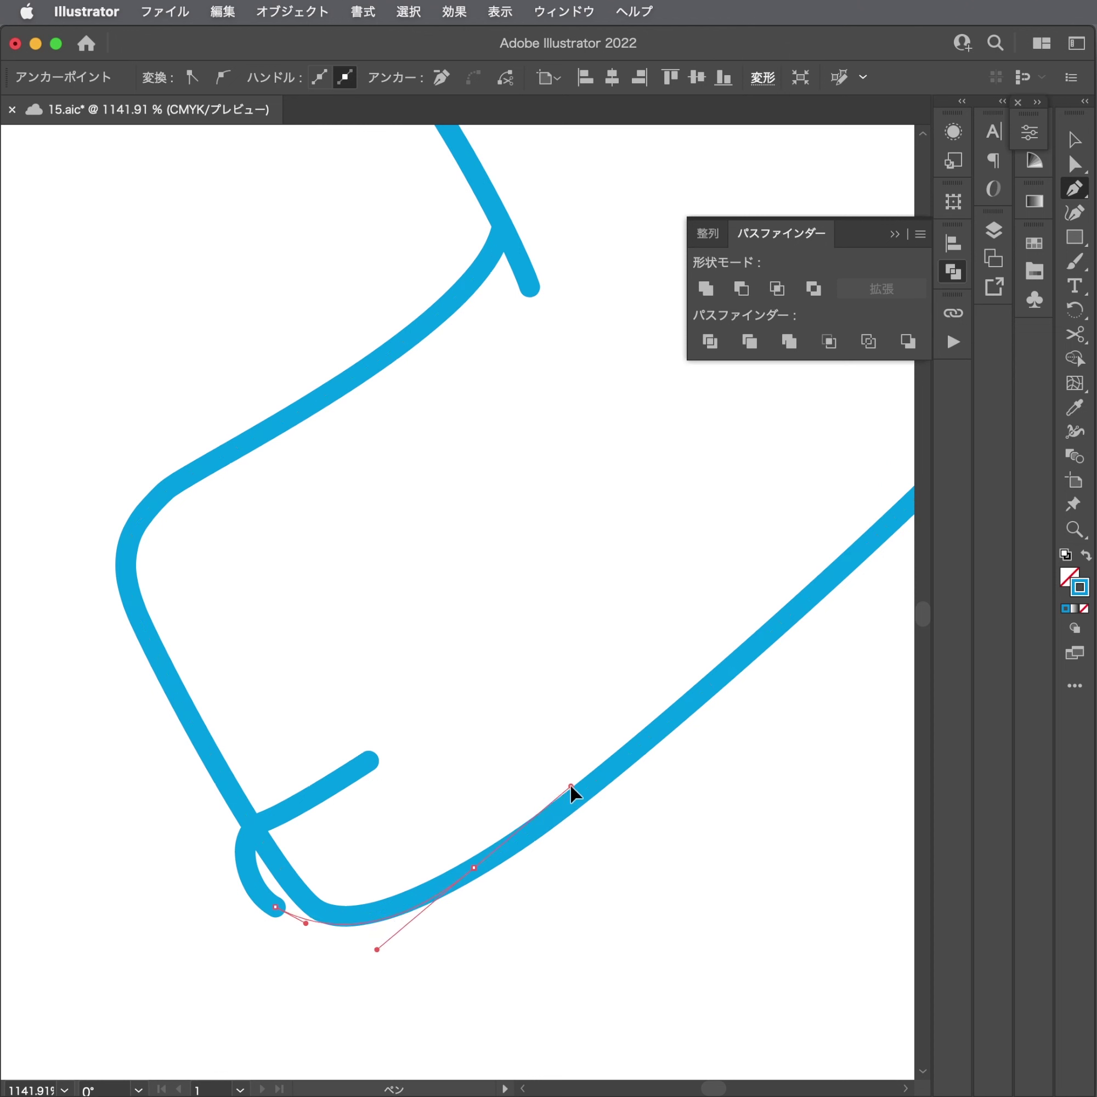
pyautogui.moveTo(570, 784); pyautogui.dragTo(656, 686)
pyautogui.press('a')
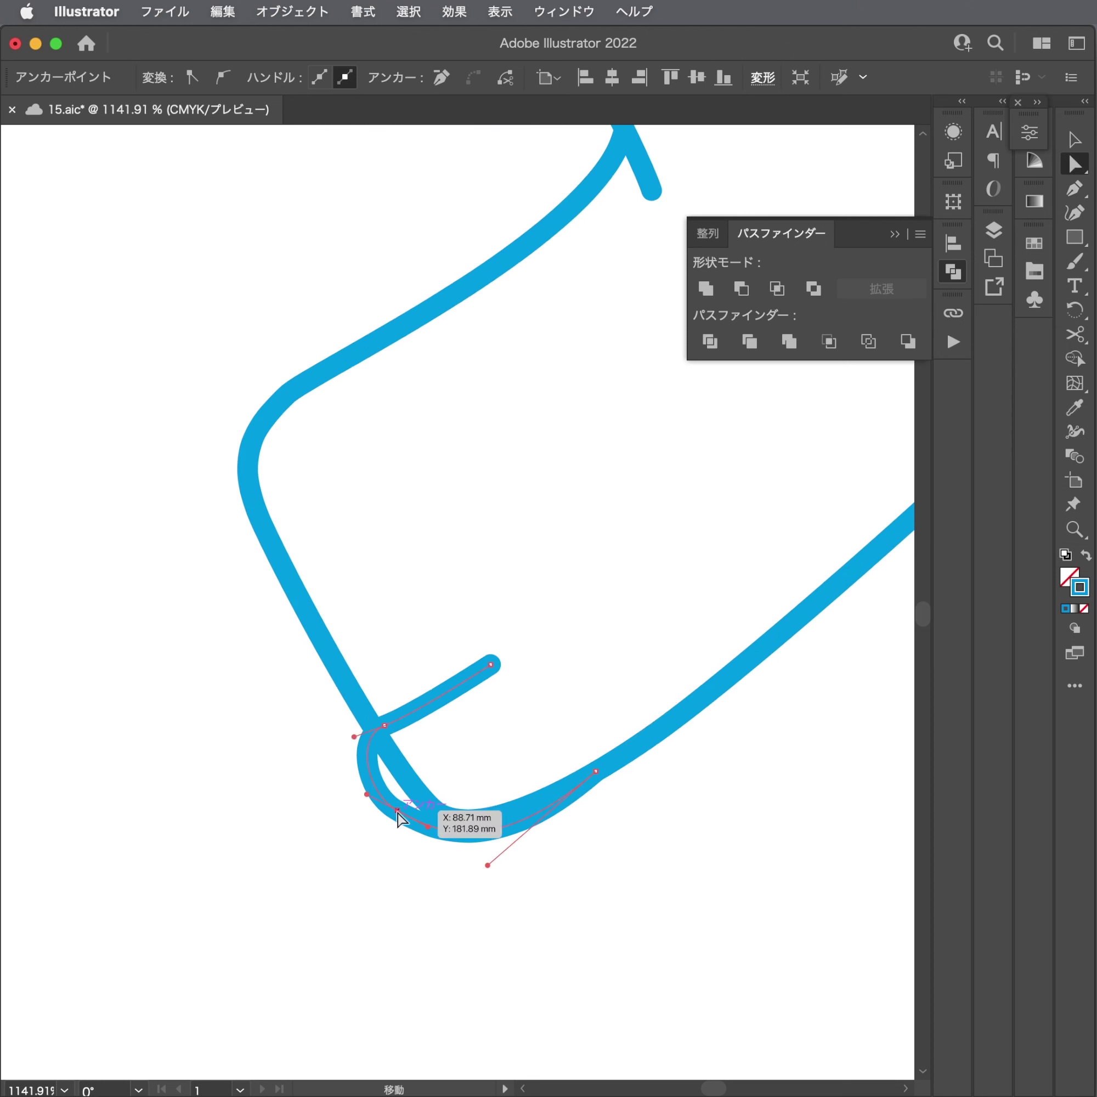
pyautogui.moveTo(398, 811)
pyautogui.mouseDown()
pyautogui.moveTo(390, 821)
pyautogui.moveTo(429, 856)
pyautogui.mouseUp()
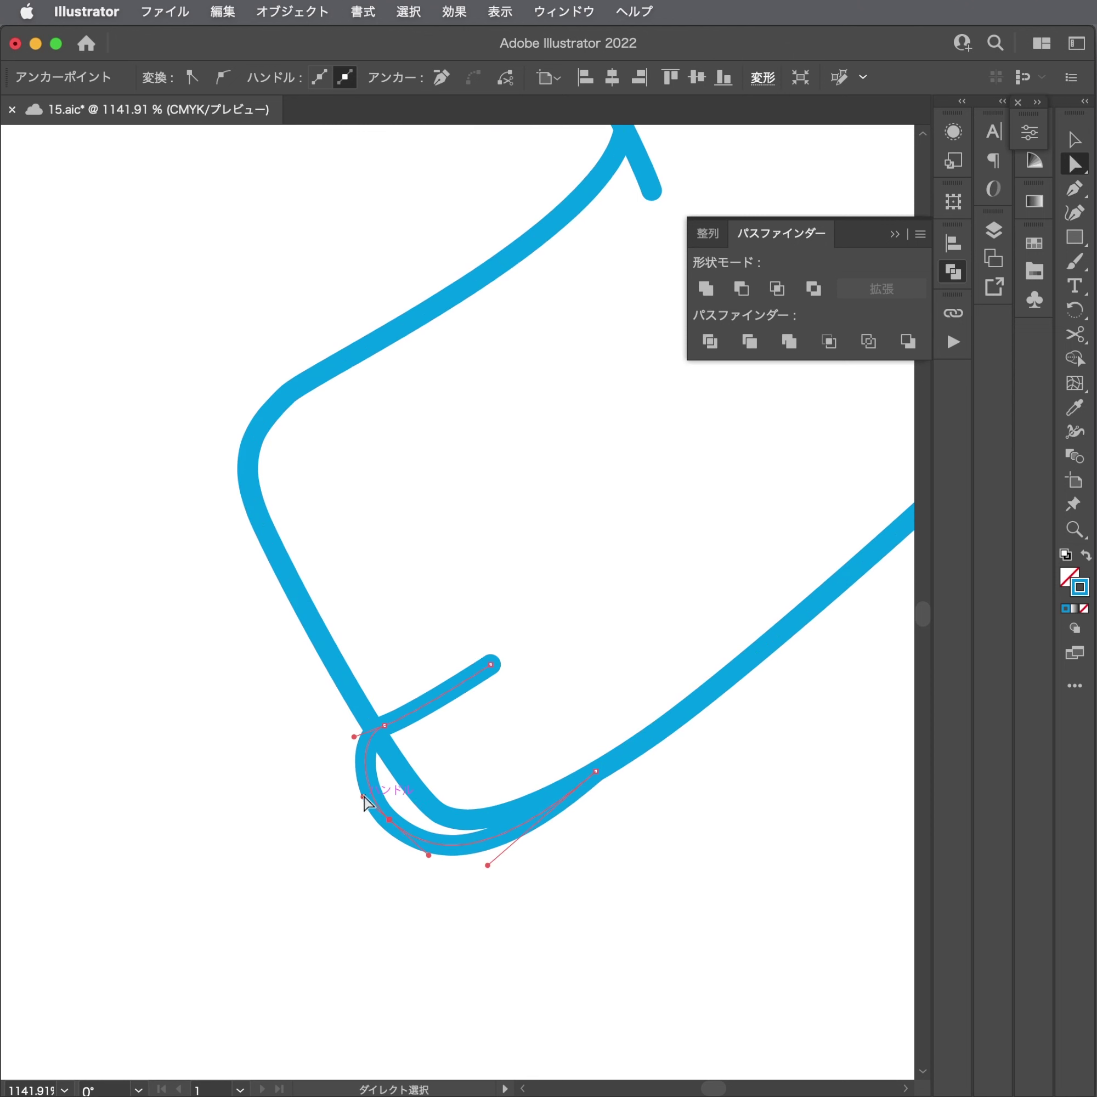
pyautogui.moveTo(384, 725); pyautogui.dragTo(420, 689)
pyautogui.moveTo(491, 664); pyautogui.dragTo(480, 675)
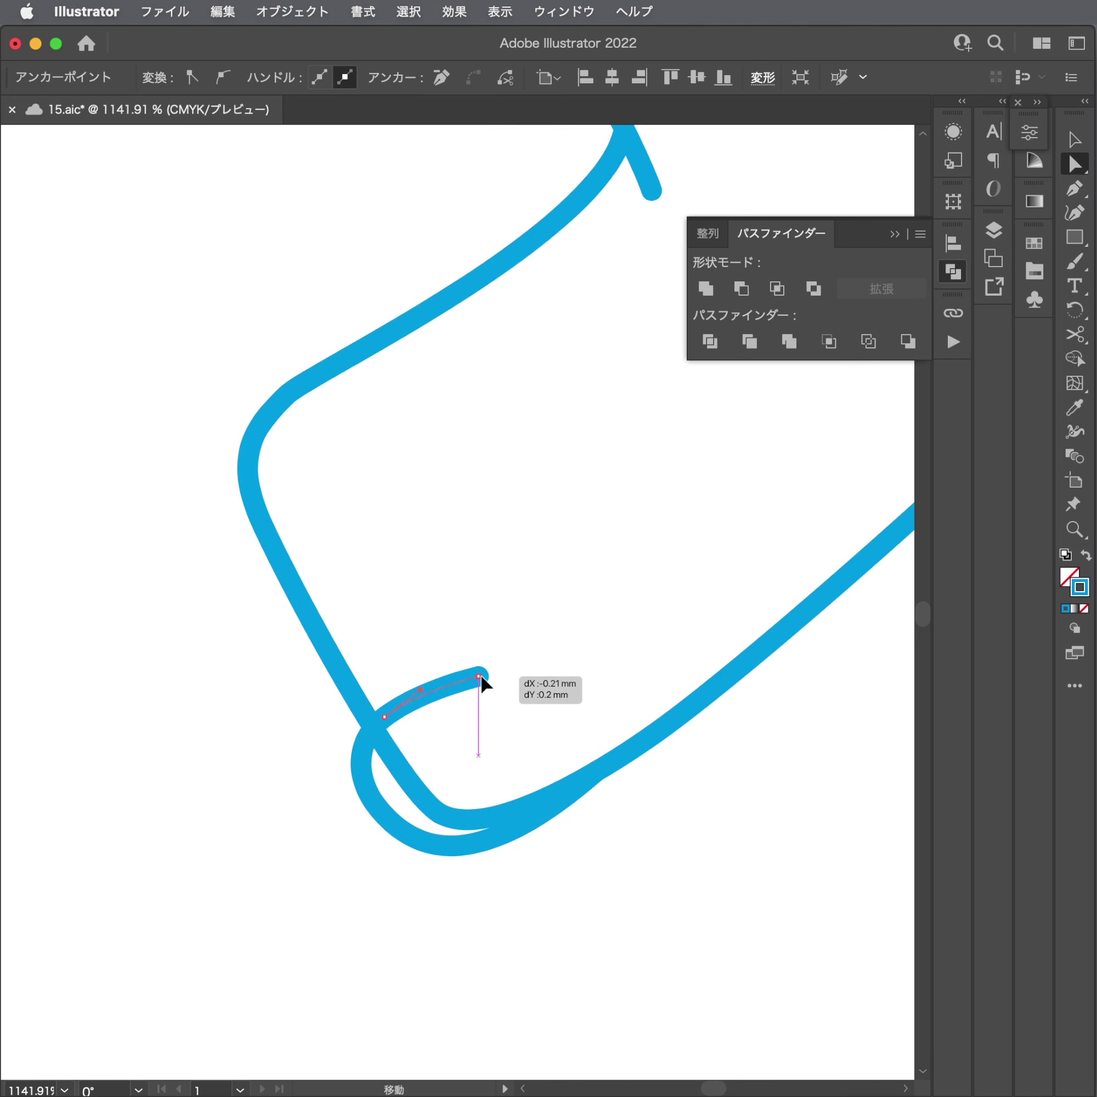
pyautogui.click(443, 661)
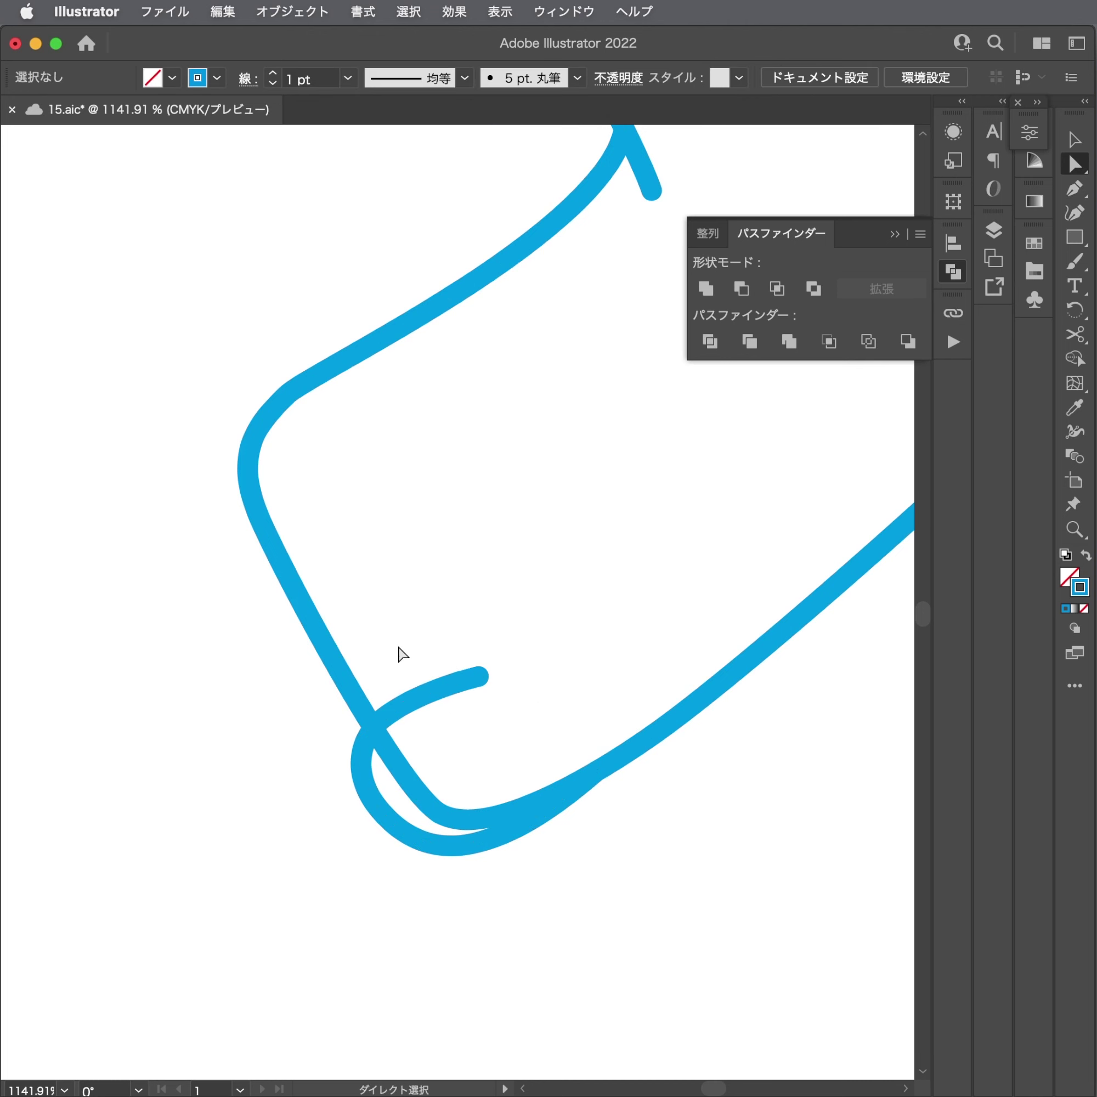
# Draw a second curled toe stroke near the foot's corner and adjust its top end and curve.
pyautogui.moveTo(403, 655); pyautogui.dragTo(343, 692)
pyautogui.press('p')
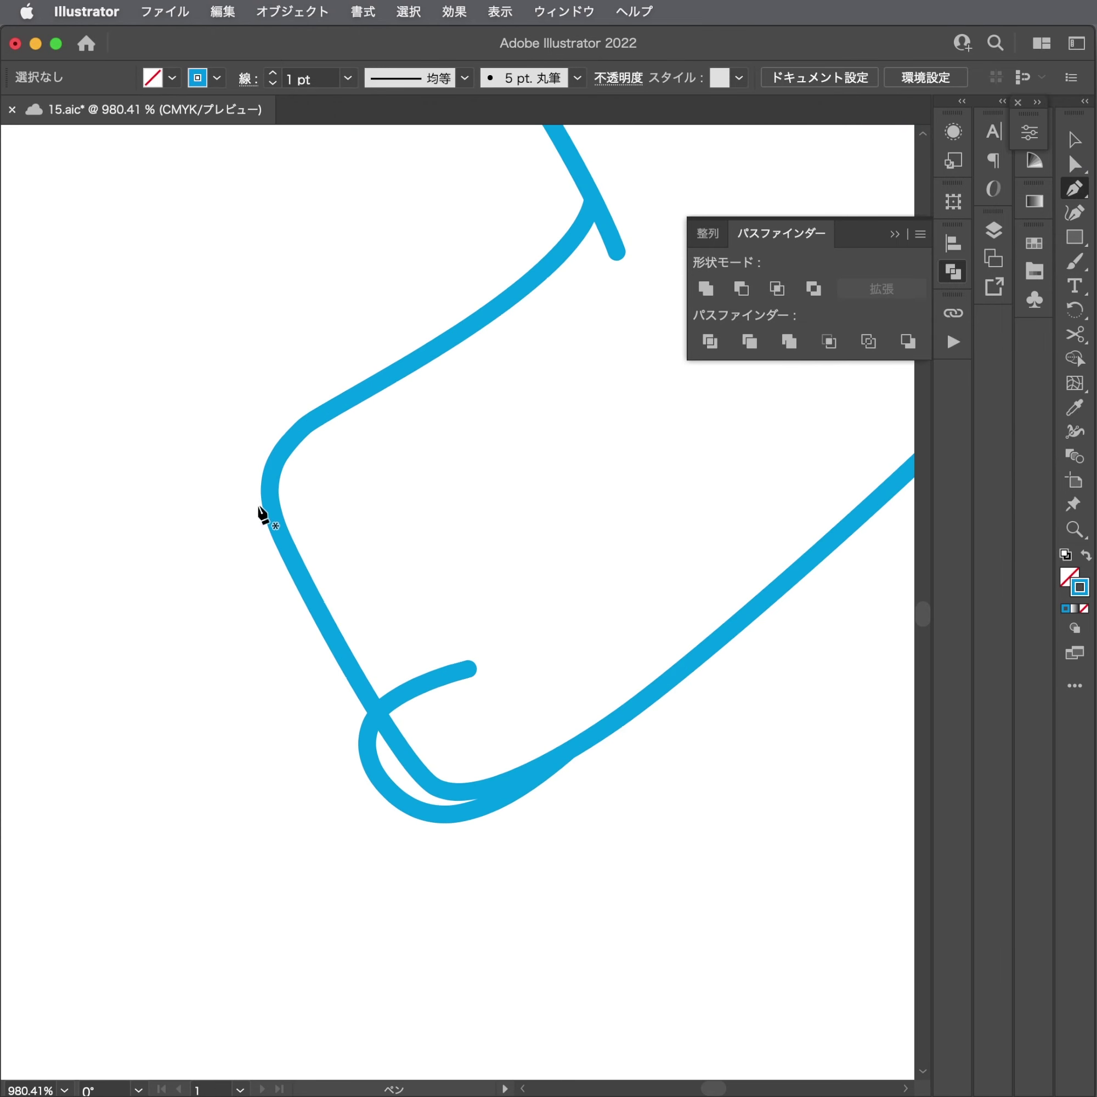
pyautogui.click(304, 427)
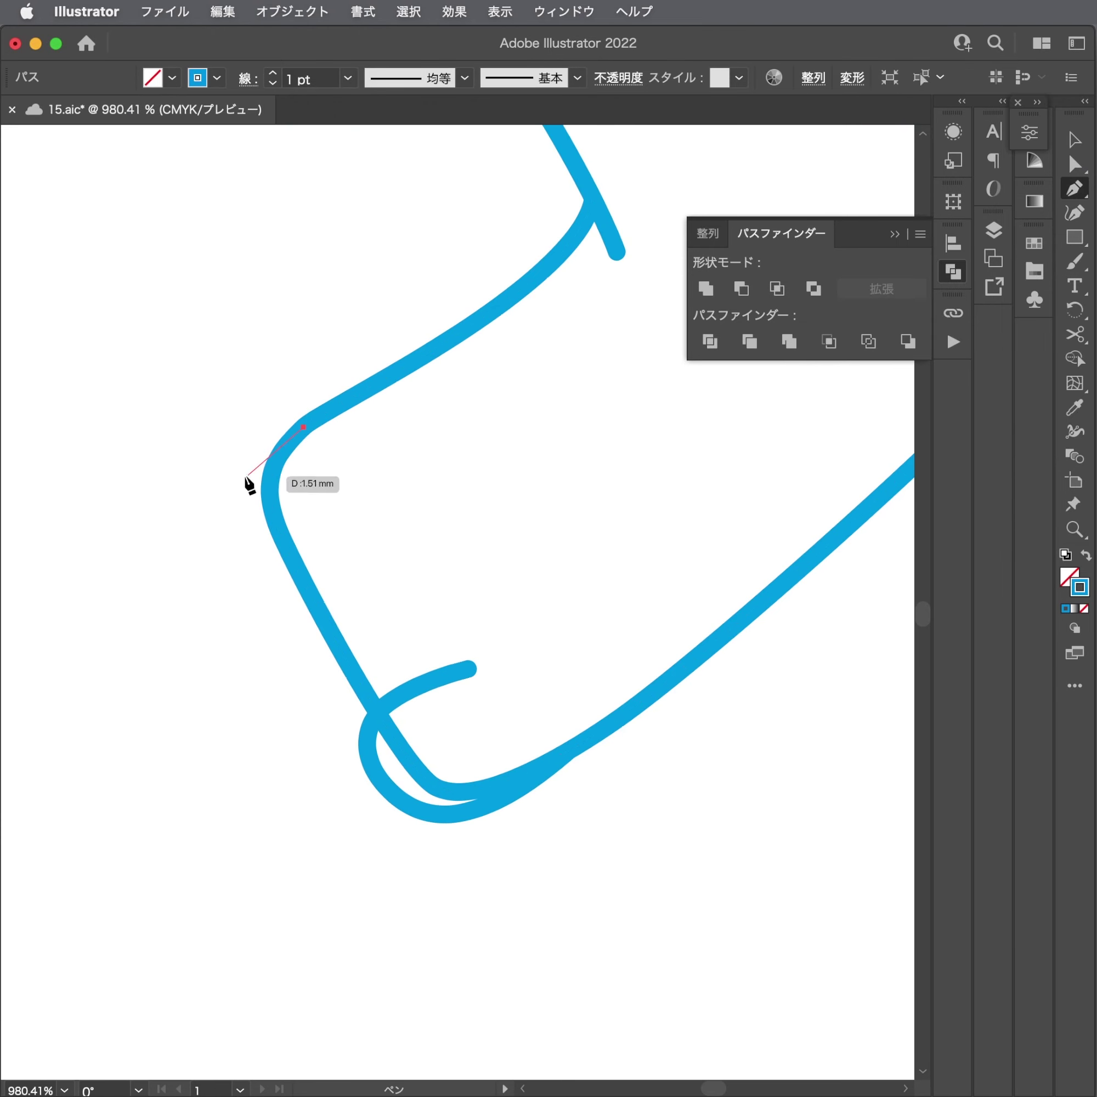
pyautogui.moveTo(240, 482); pyautogui.dragTo(240, 502)
pyautogui.hotkey('ctrl', 'z')
pyautogui.hotkey('ctrl', 'z')
pyautogui.click(335, 407)
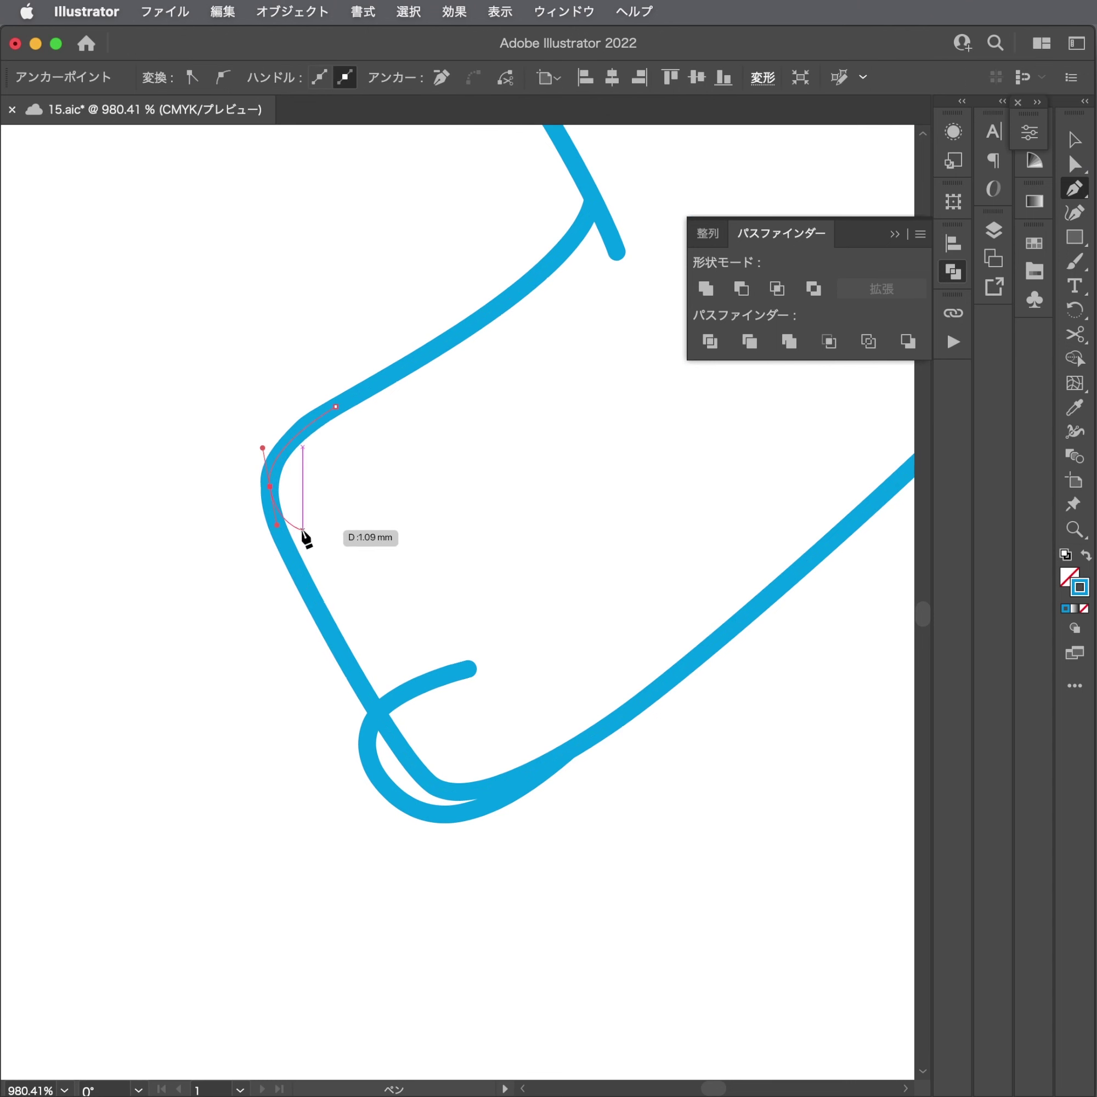
pyautogui.moveTo(310, 529); pyautogui.dragTo(343, 495)
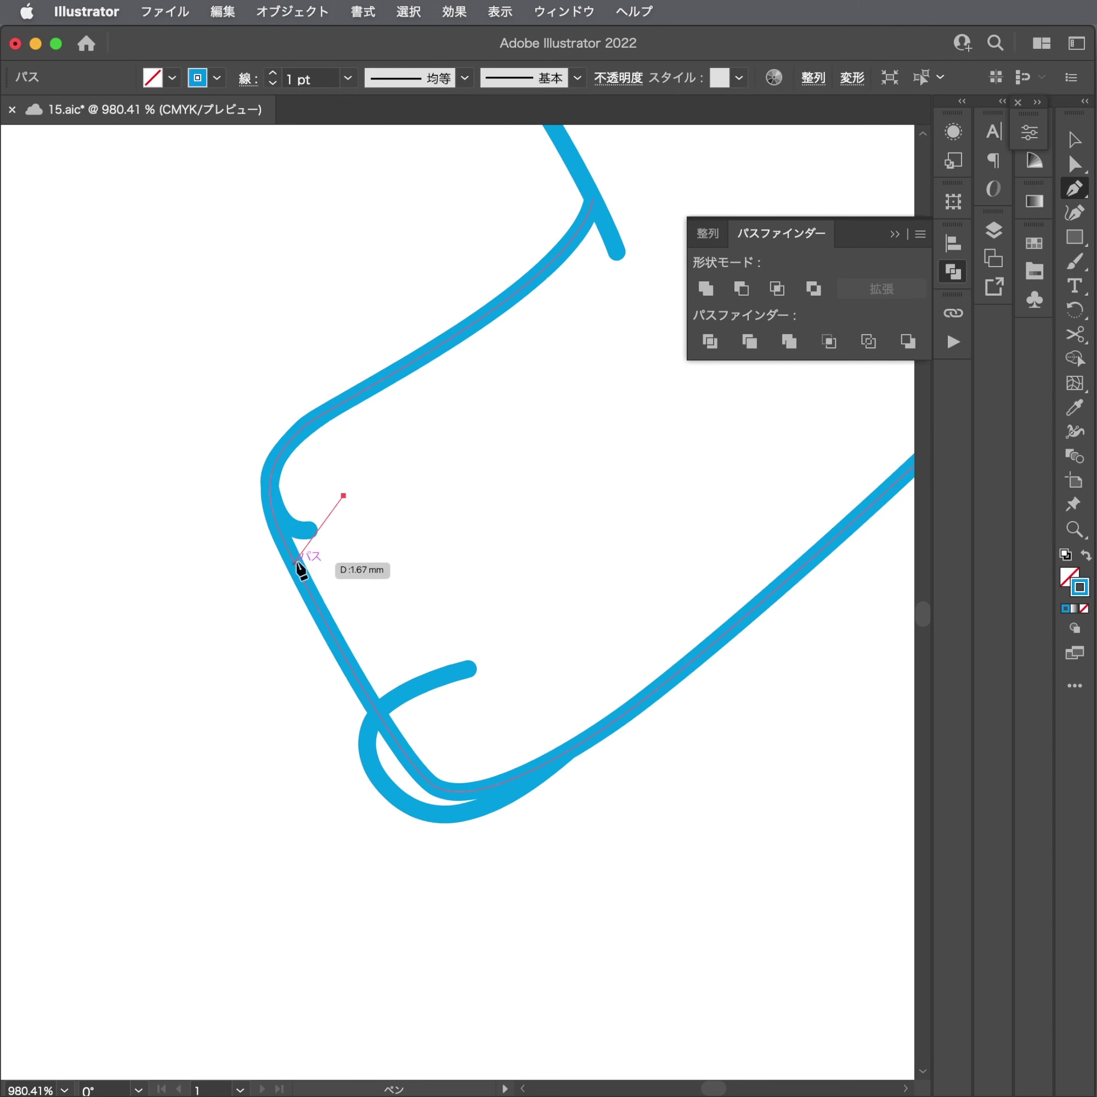
pyautogui.moveTo(350, 583); pyautogui.dragTo(380, 588)
pyautogui.keyDown('ctrl'); pyautogui.click(319, 666); pyautogui.keyUp('ctrl')
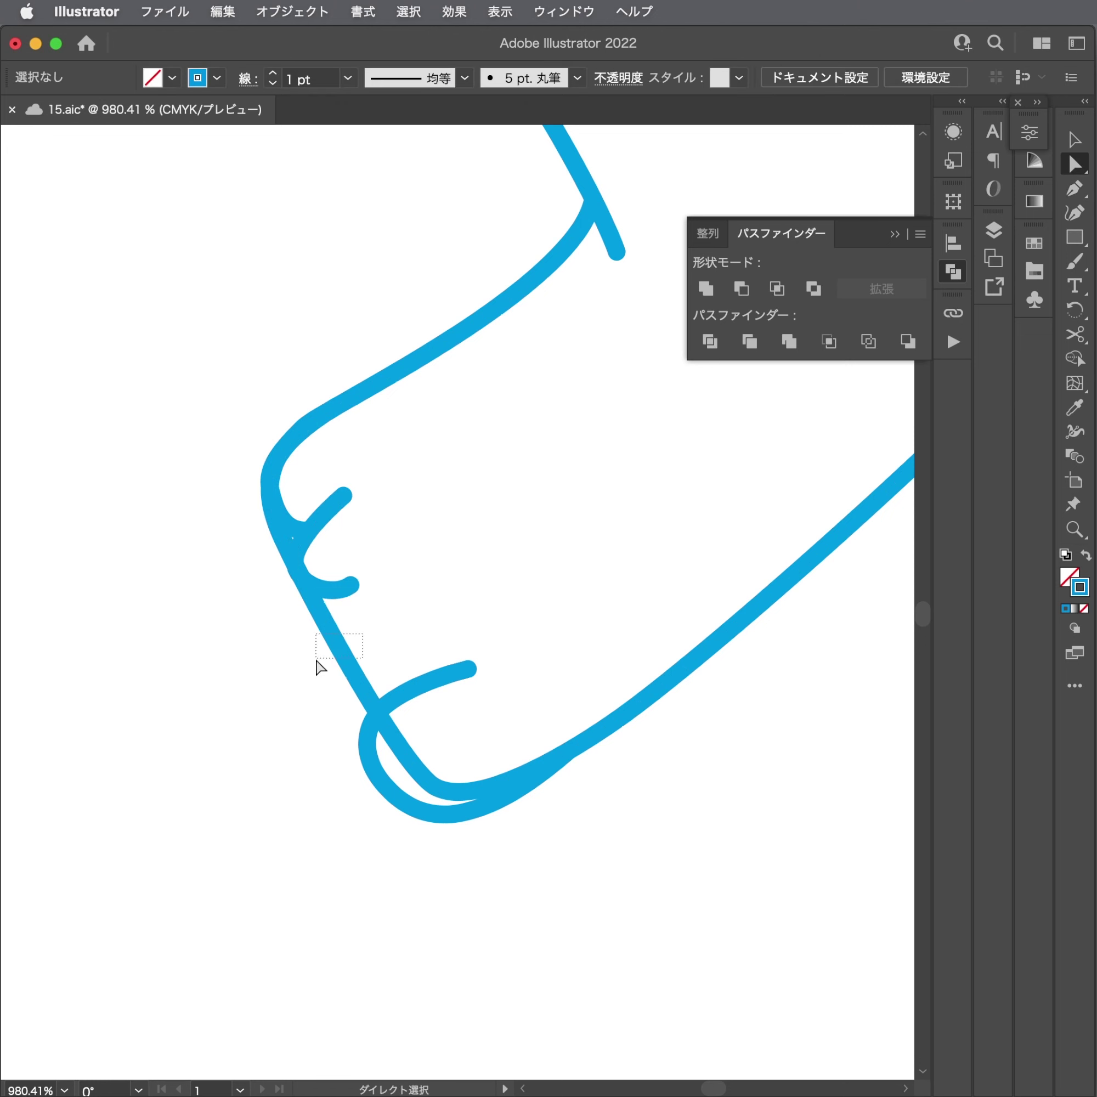
pyautogui.moveTo(347, 502); pyautogui.dragTo(372, 501)
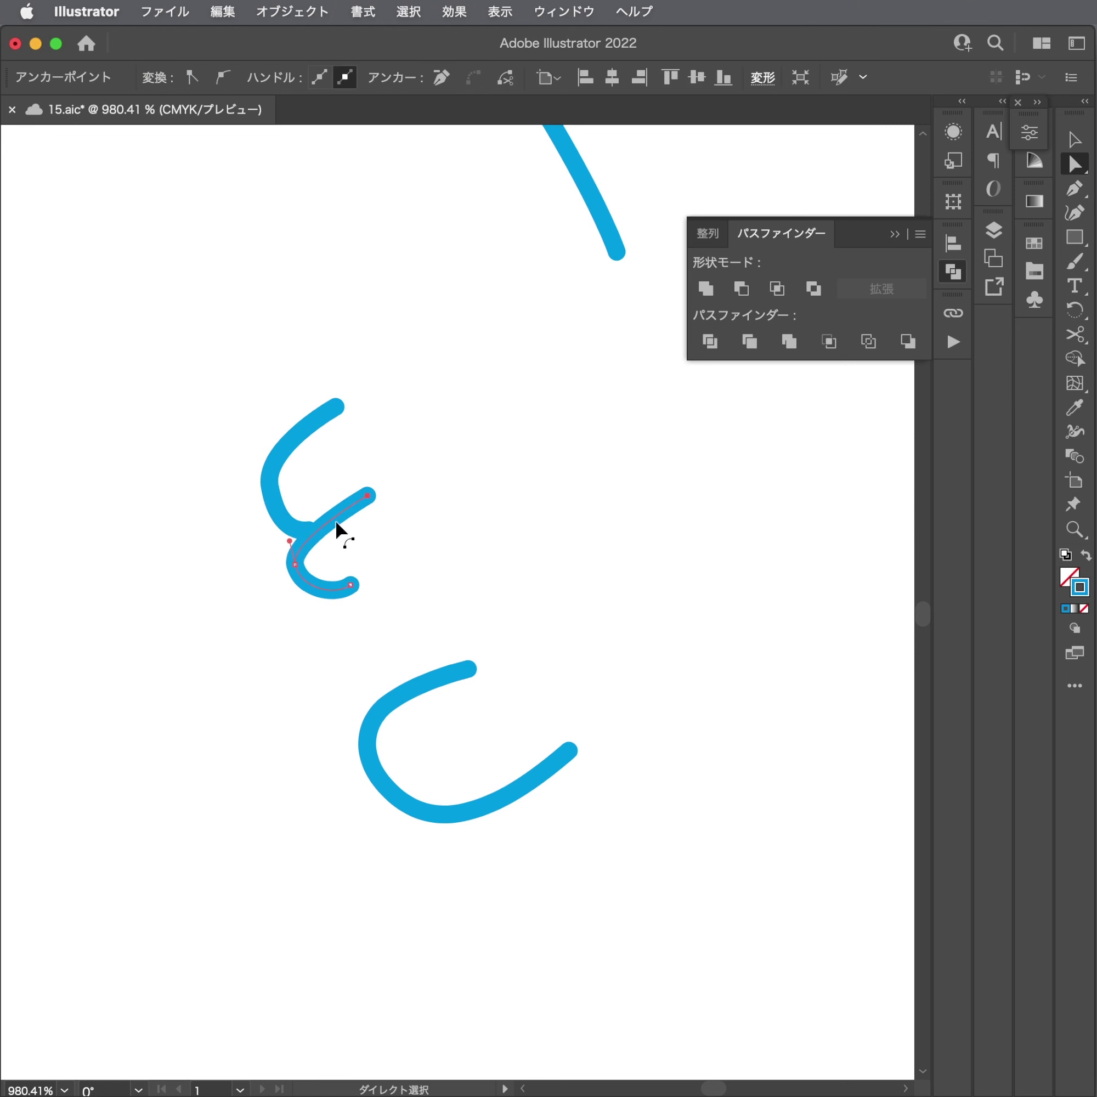
pyautogui.moveTo(289, 542); pyautogui.dragTo(292, 515)
# Draw the third and fourth hooked toe curls below the others.
pyautogui.press('p')
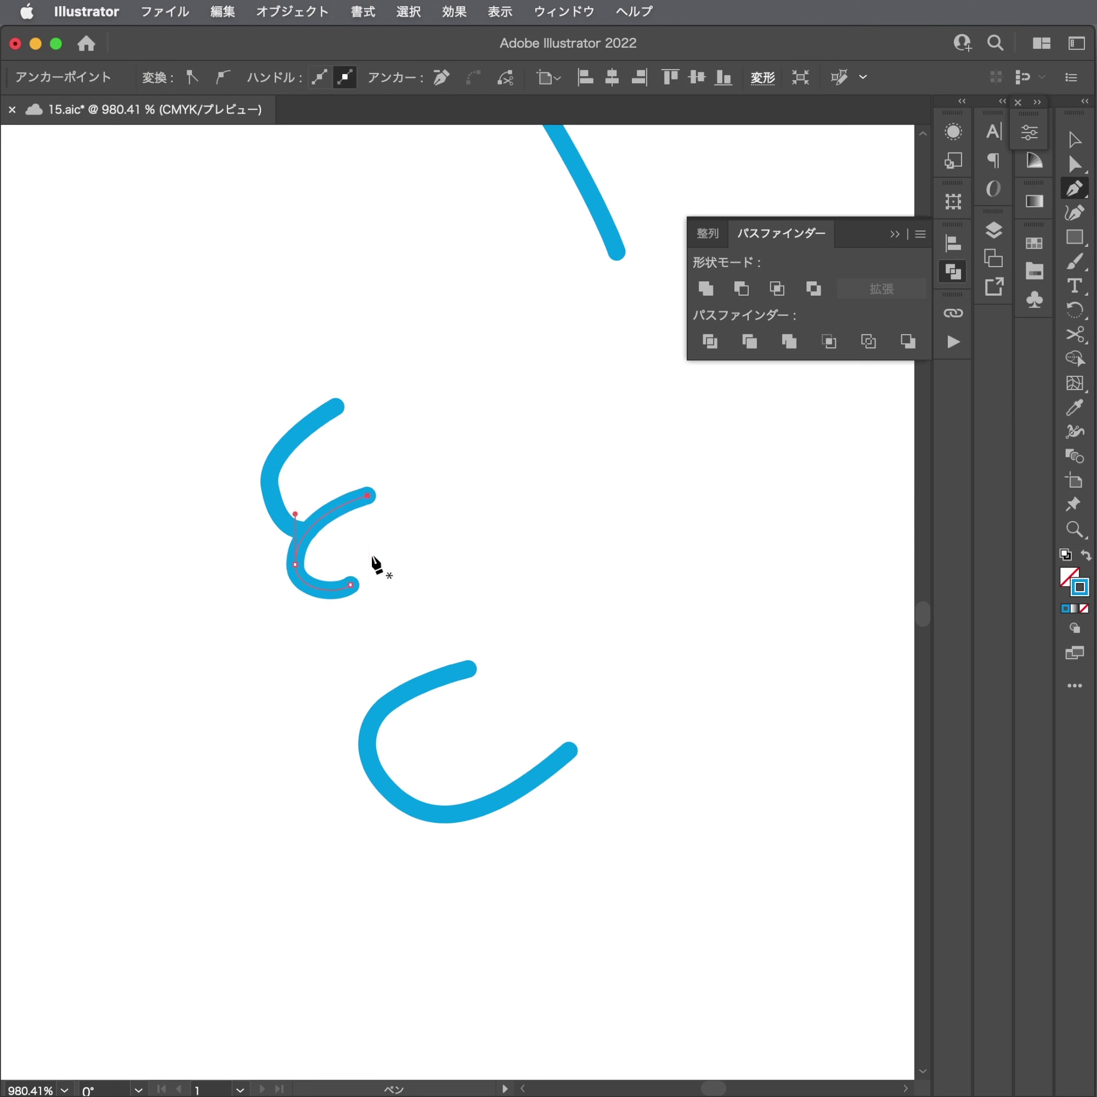
pyautogui.keyDown('ctrl'); pyautogui.click(393, 558); pyautogui.keyUp('ctrl')
pyautogui.moveTo(393, 557)
pyautogui.mouseDown()
pyautogui.moveTo(333, 614)
pyautogui.moveTo(362, 666)
pyautogui.moveTo(379, 657)
pyautogui.mouseUp()
pyautogui.click(423, 634)
pyautogui.keyDown('ctrl'); pyautogui.click(441, 641); pyautogui.keyUp('ctrl')
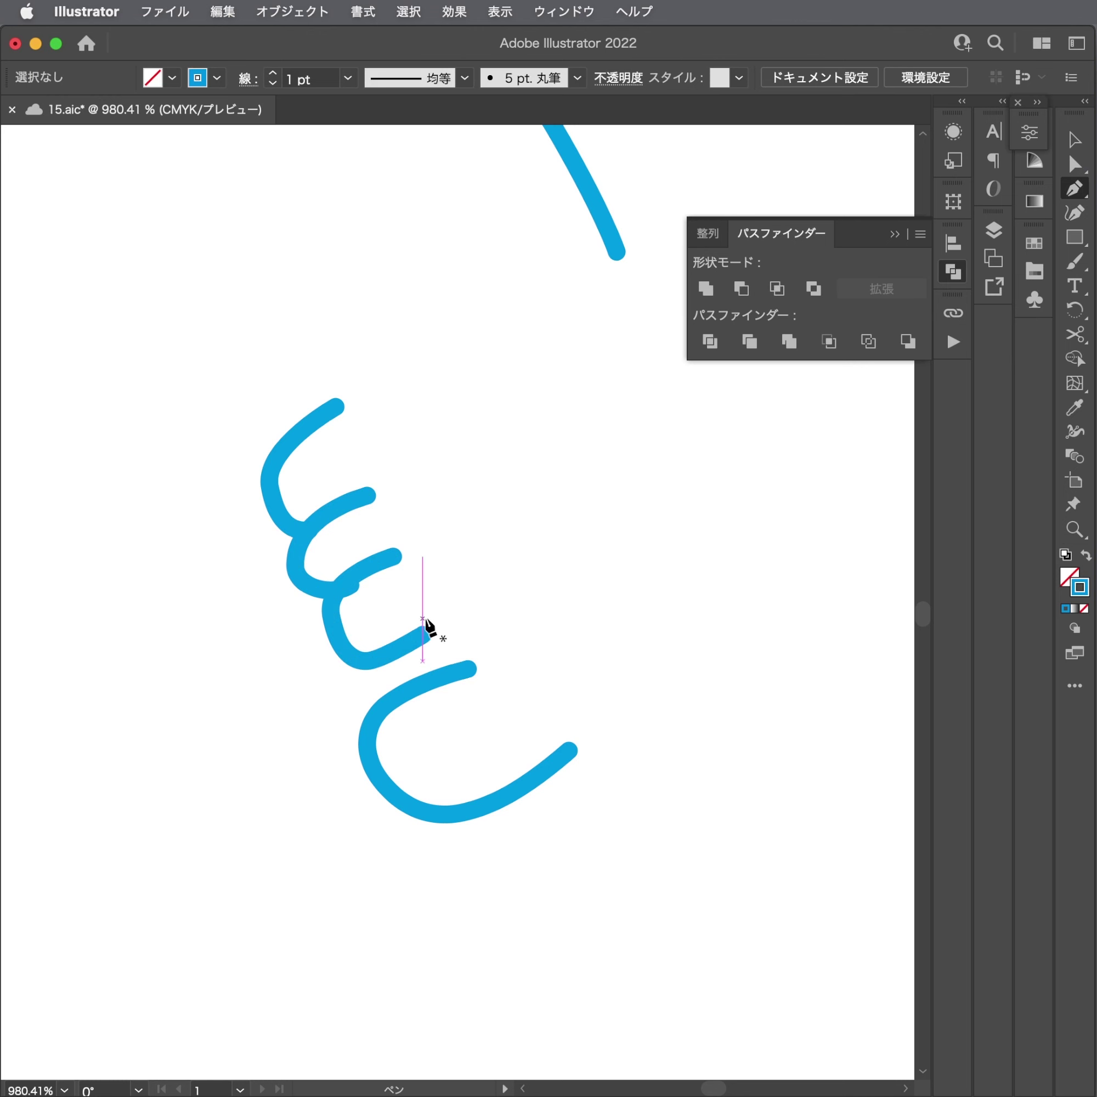
pyautogui.moveTo(423, 632)
pyautogui.mouseDown()
pyautogui.moveTo(353, 671)
pyautogui.moveTo(341, 697)
pyautogui.moveTo(443, 656)
pyautogui.mouseUp()
# Undo the last edit and delete the selected foot outline path.
pyautogui.scroll(-1, 405, 657)
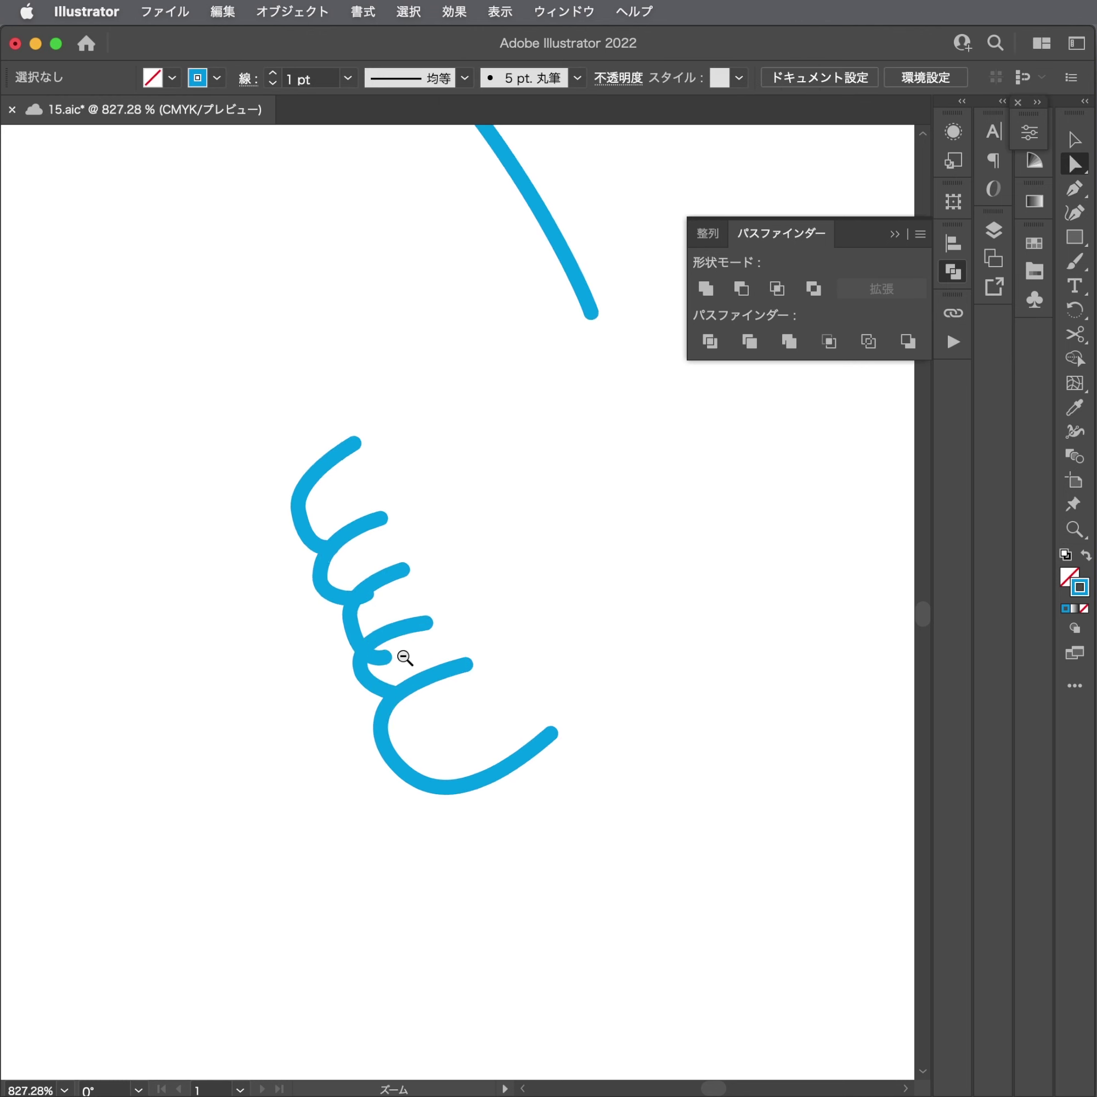
pyautogui.scroll(-3, 404, 657)
pyautogui.scroll(4, 248, 678)
pyautogui.hotkey('ctrl', 'z')
pyautogui.click(466, 515)
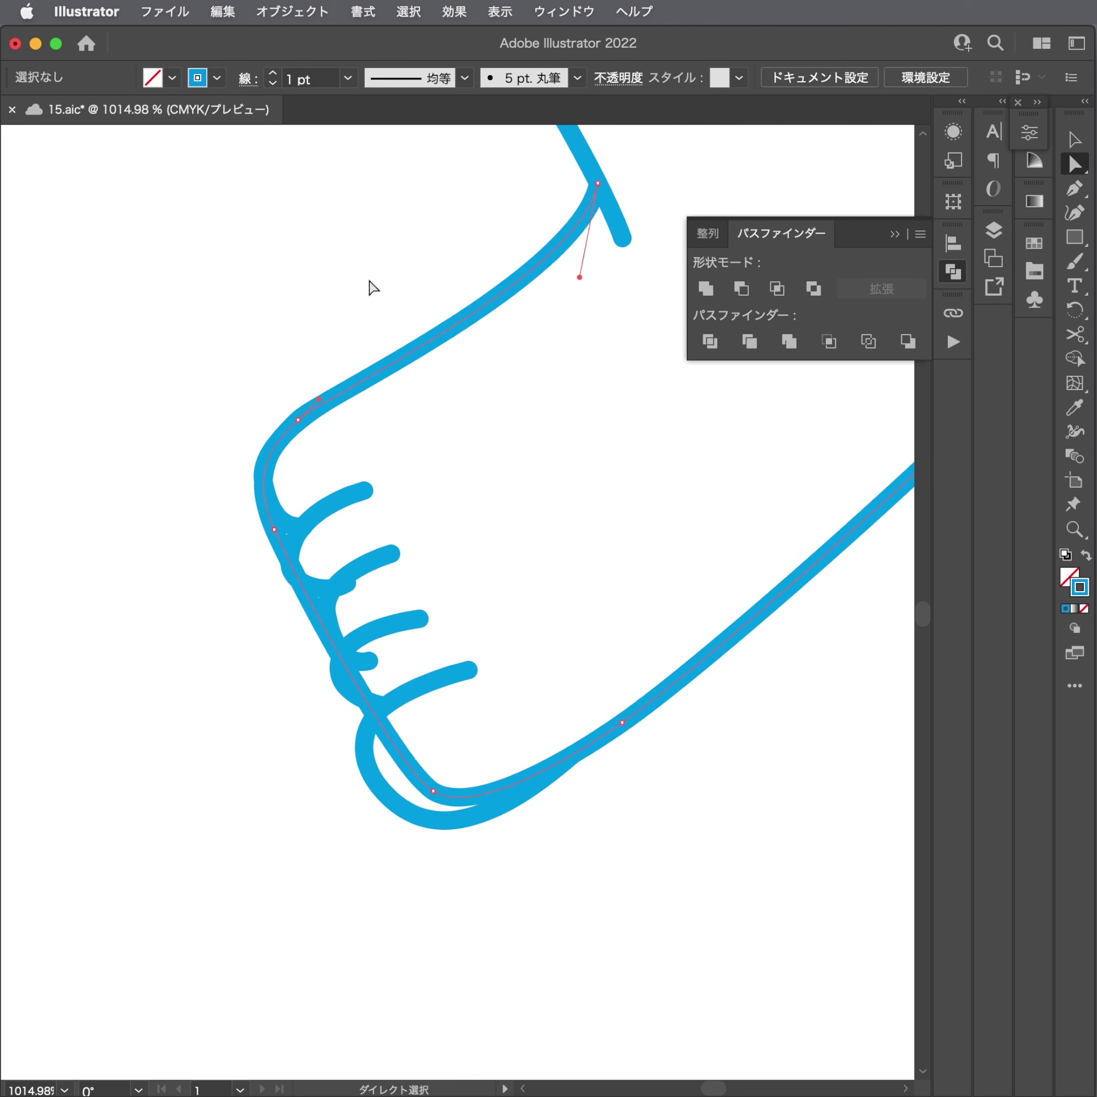
pyautogui.click(450, 443)
pyautogui.press('v')
pyautogui.click(276, 506)
pyautogui.scroll(2, 276, 506)
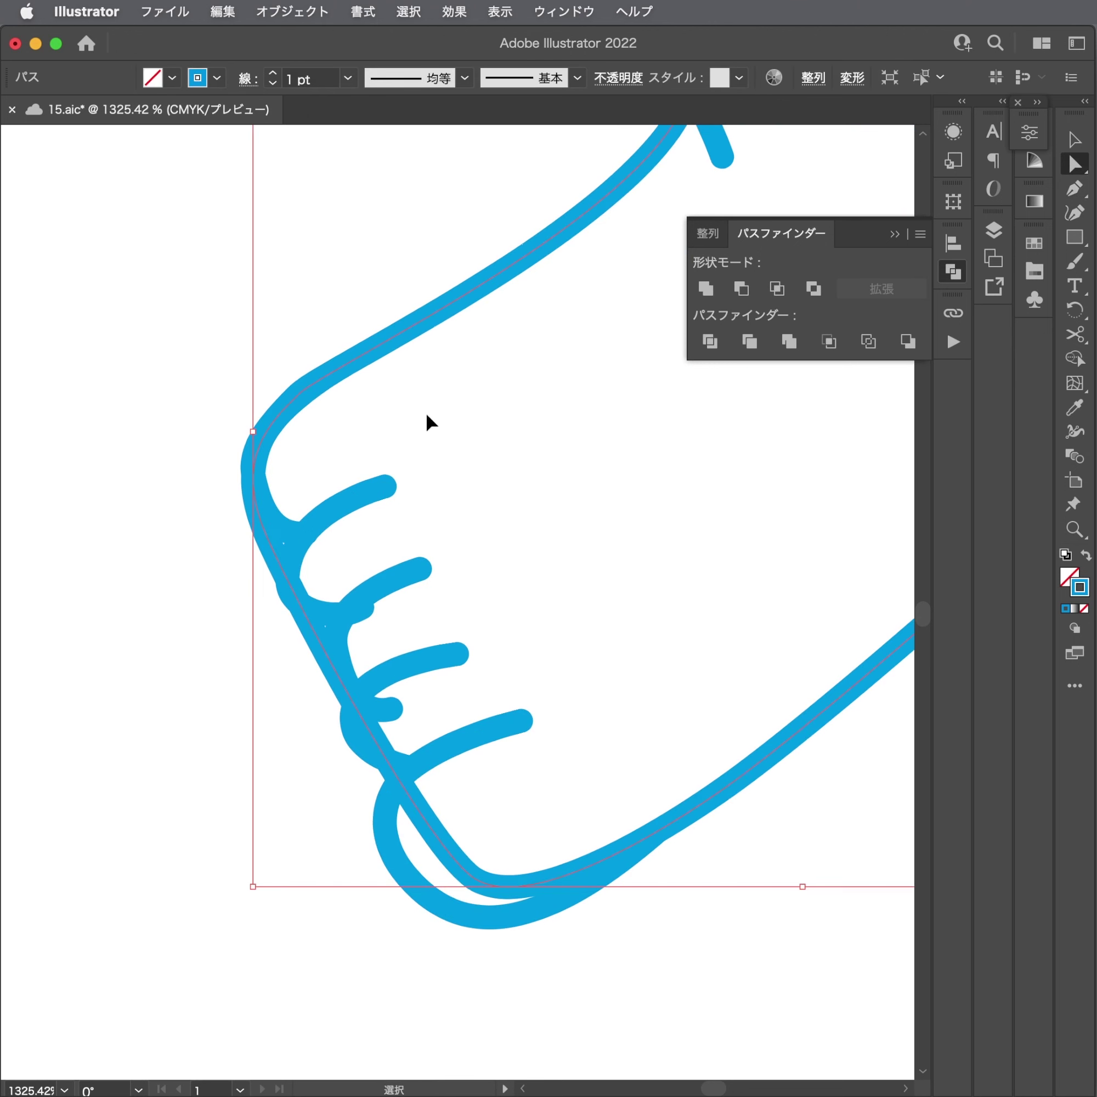
pyautogui.press('Delete')
pyautogui.scroll(2, 279, 439)
# Reshape the top toe's curve and smooth the second toe's arc upward.
pyautogui.click(255, 563)
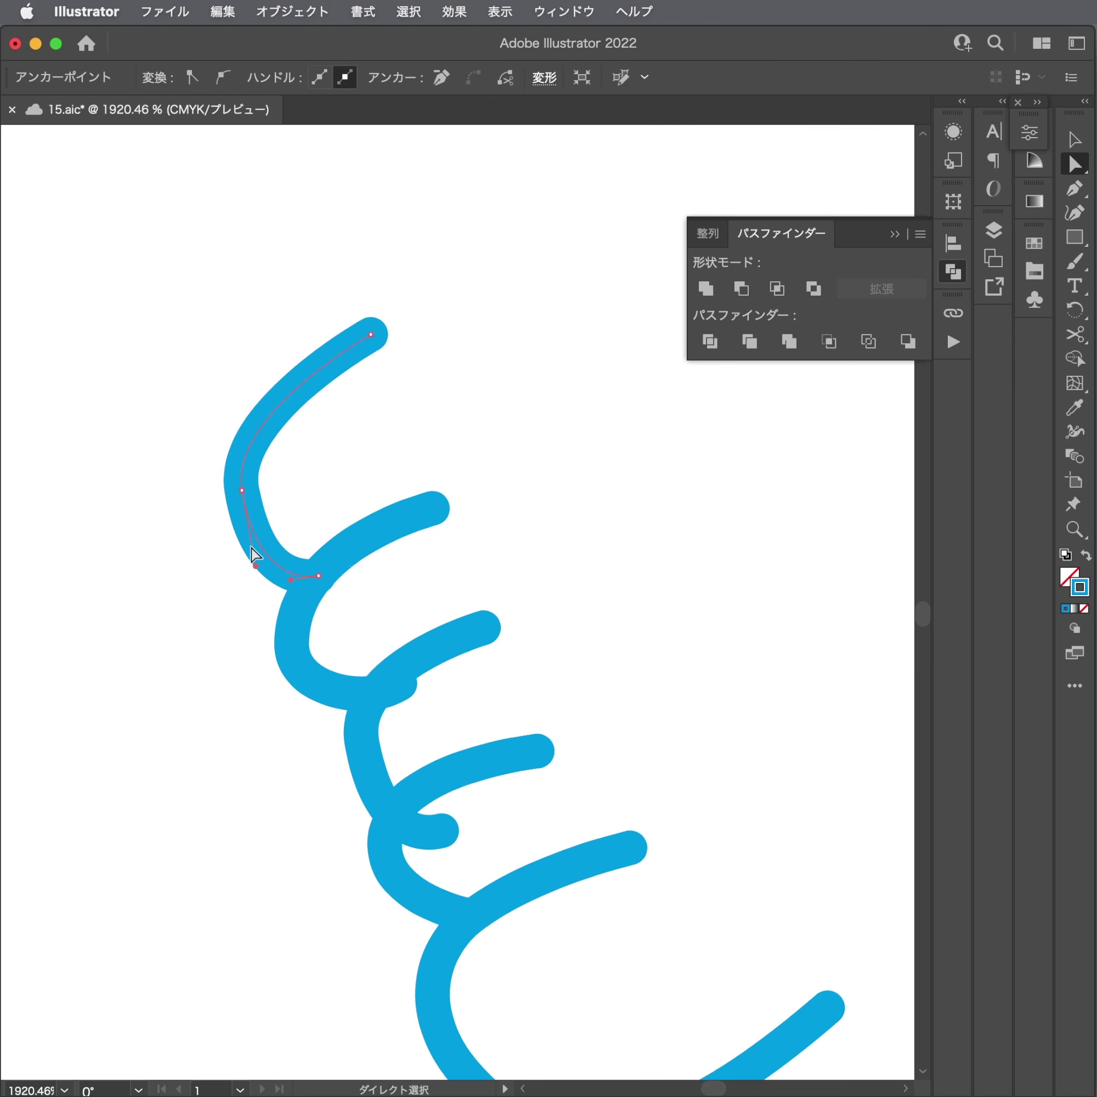
pyautogui.moveTo(255, 566); pyautogui.dragTo(220, 386)
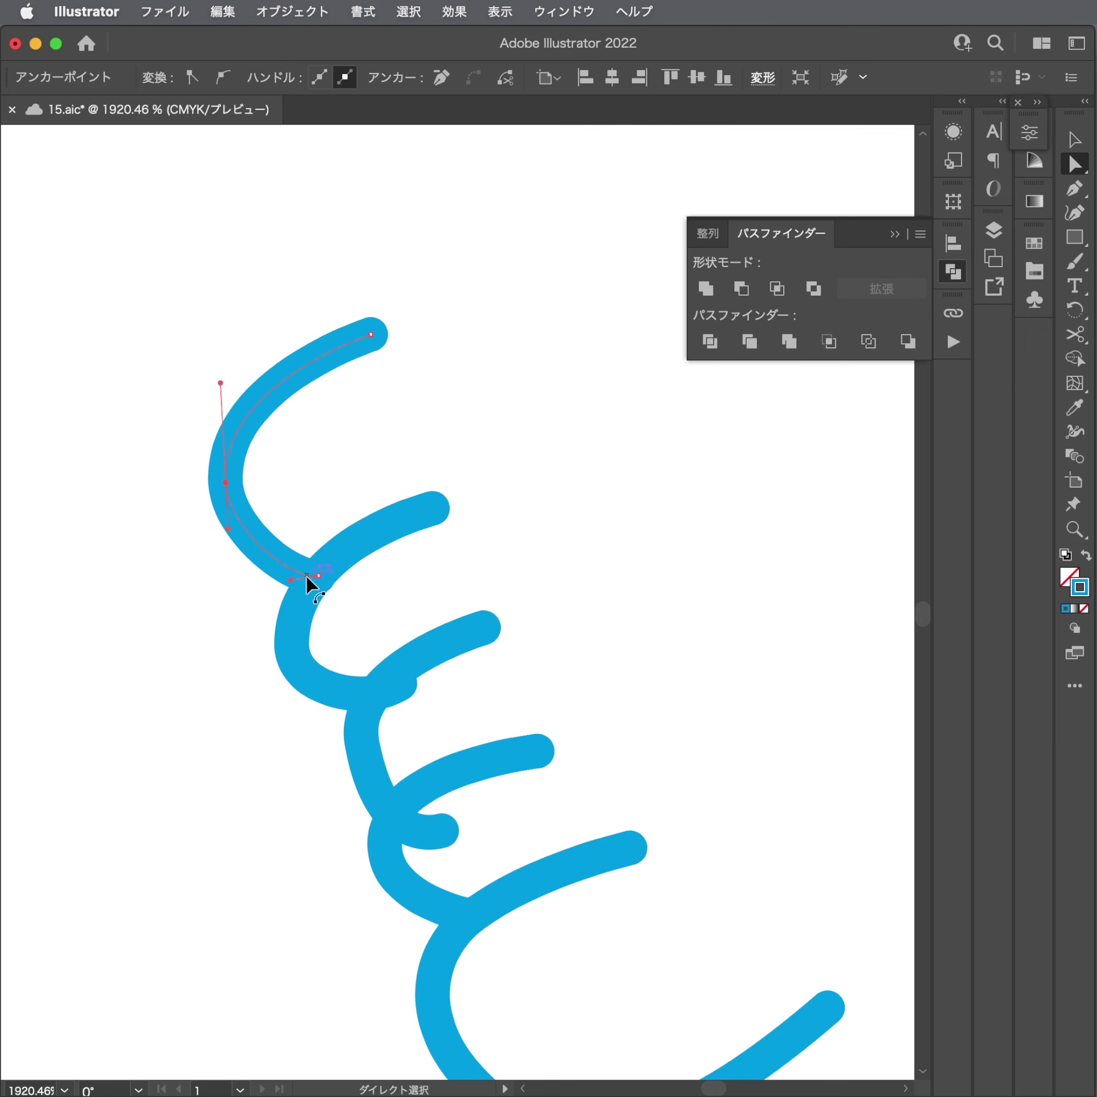
pyautogui.moveTo(318, 575)
pyautogui.mouseDown()
pyautogui.moveTo(317, 558)
pyautogui.moveTo(271, 567)
pyautogui.mouseUp()
pyautogui.moveTo(365, 542); pyautogui.dragTo(367, 526)
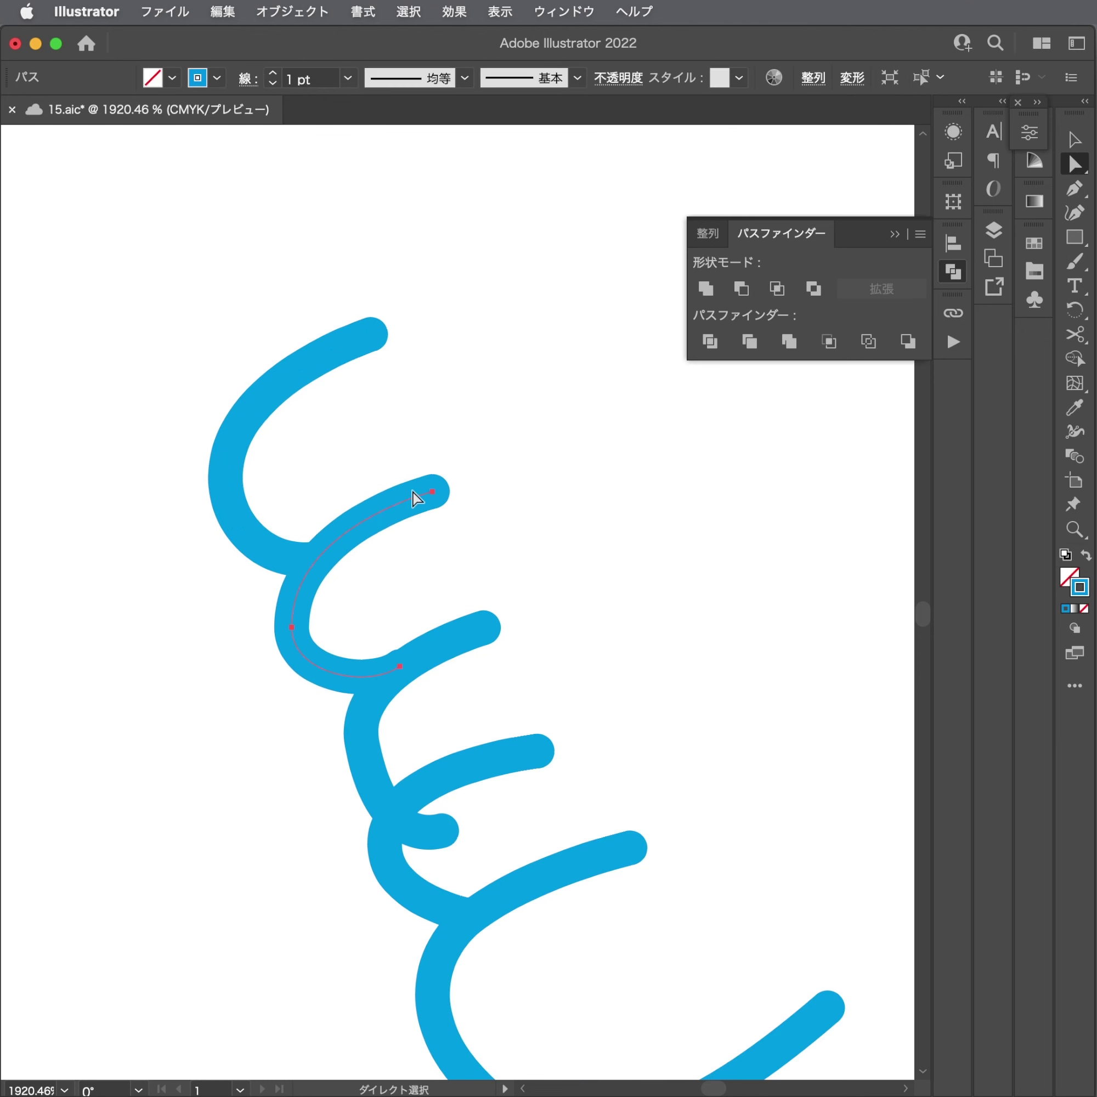
pyautogui.moveTo(432, 491); pyautogui.dragTo(385, 528)
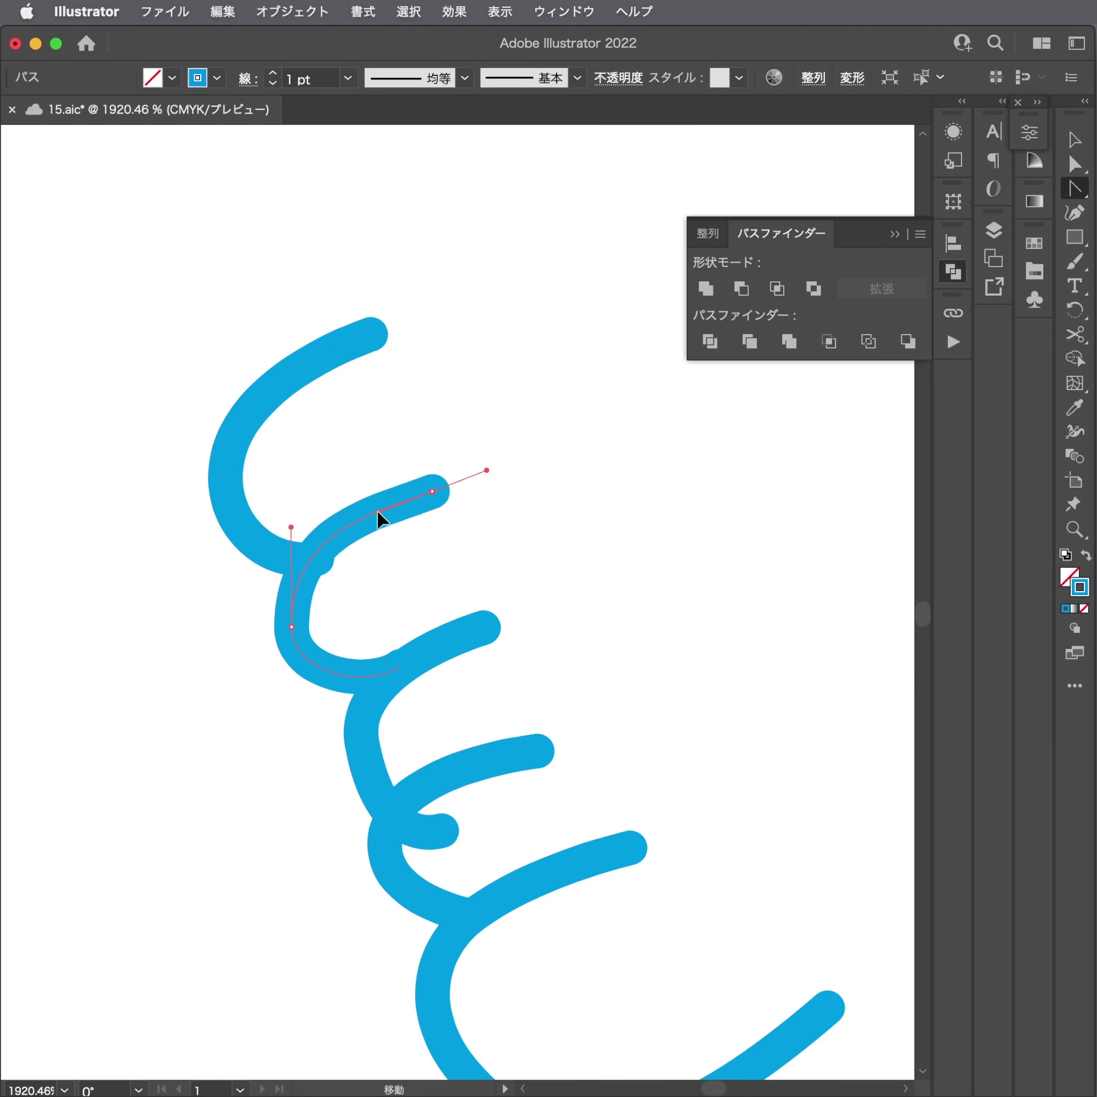
# With Direct Selection, pull the lower toe arc's handle left to reshape it.
pyautogui.press('a')
pyautogui.click(378, 337)
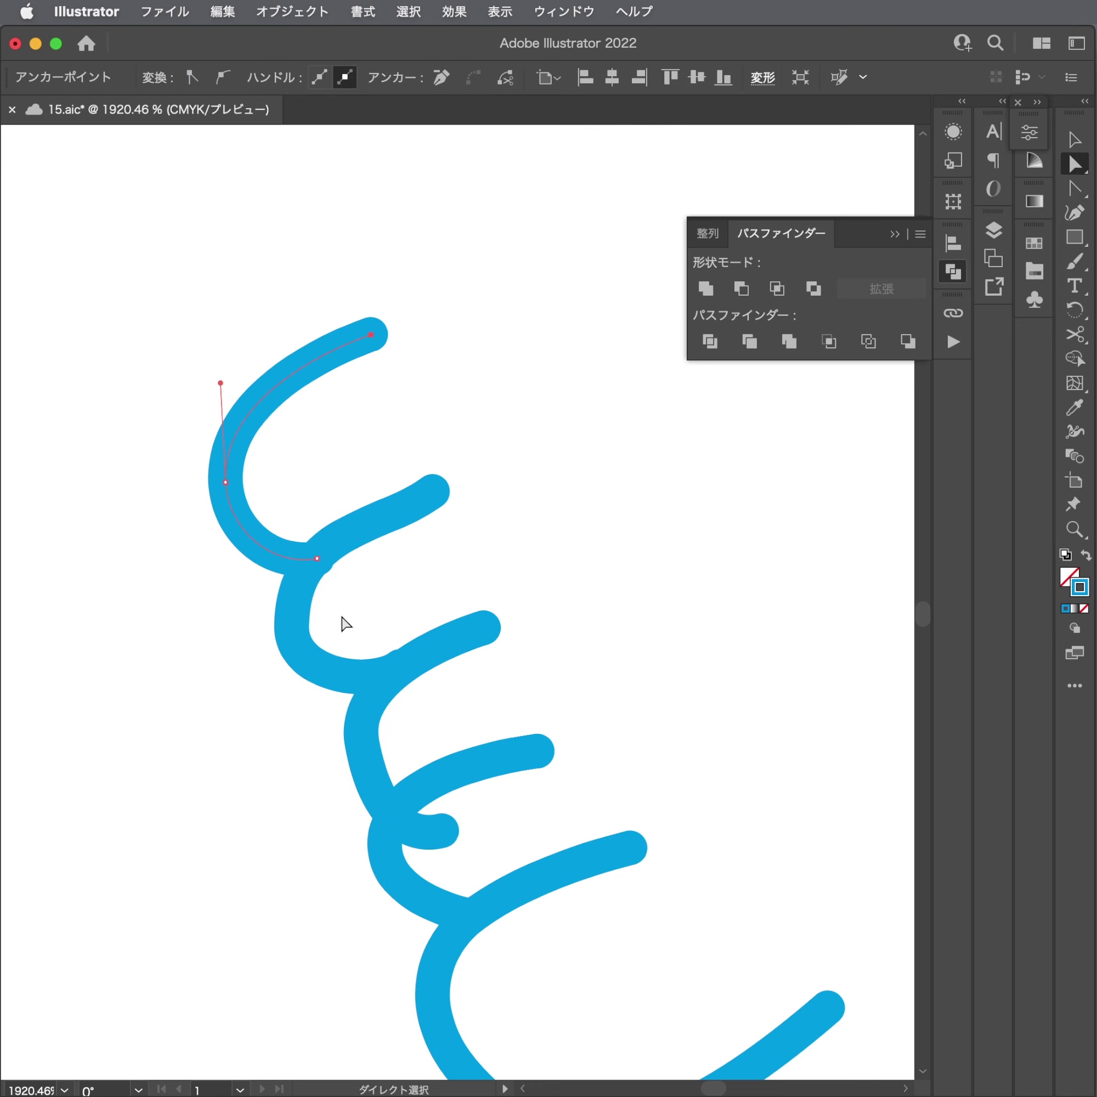
pyautogui.click(343, 550)
pyautogui.click(292, 626)
pyautogui.moveTo(293, 525)
pyautogui.mouseDown()
pyautogui.moveTo(271, 560)
pyautogui.moveTo(272, 529)
pyautogui.mouseUp()
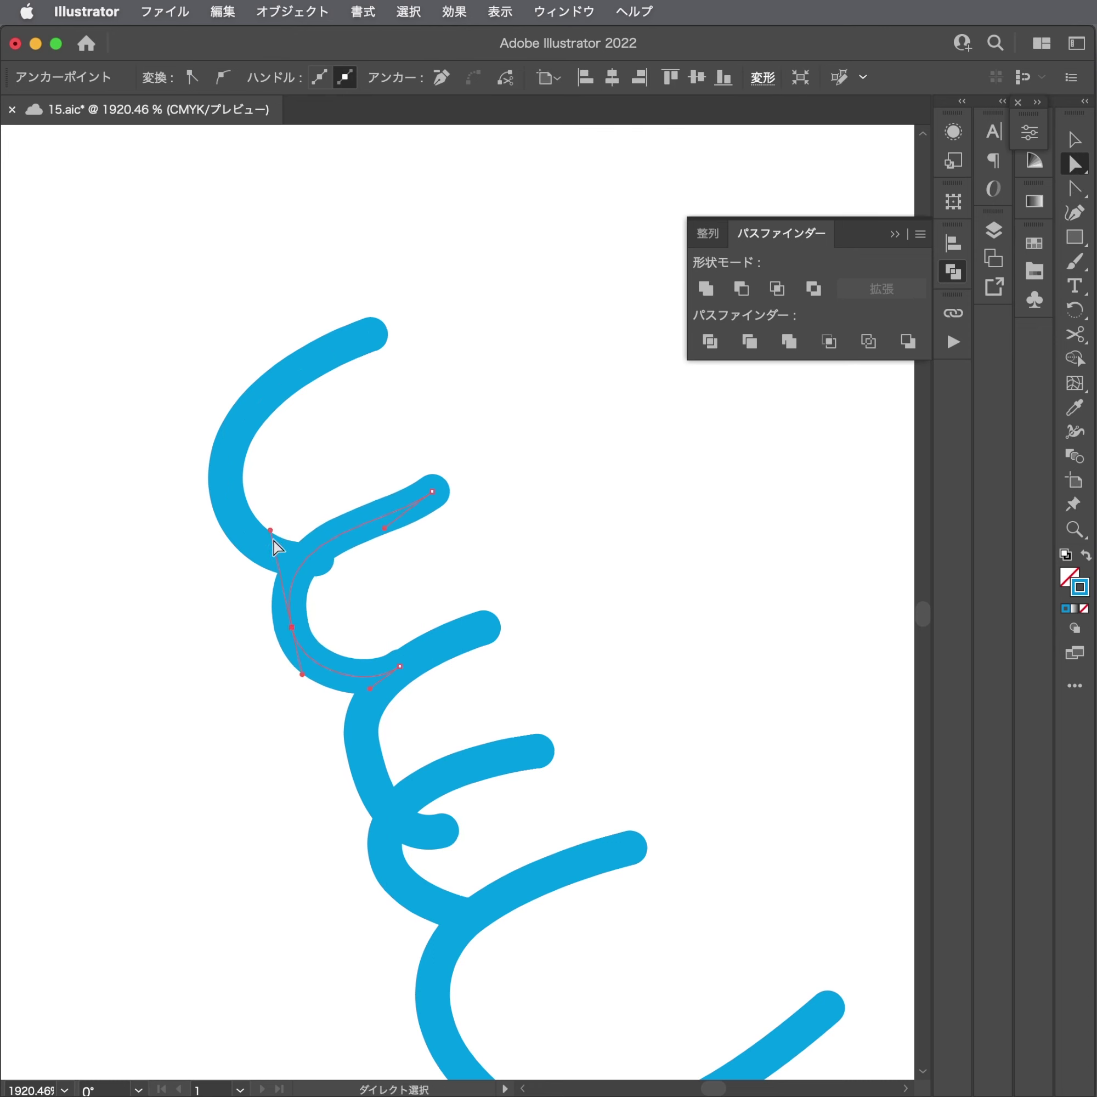
pyautogui.click(276, 552)
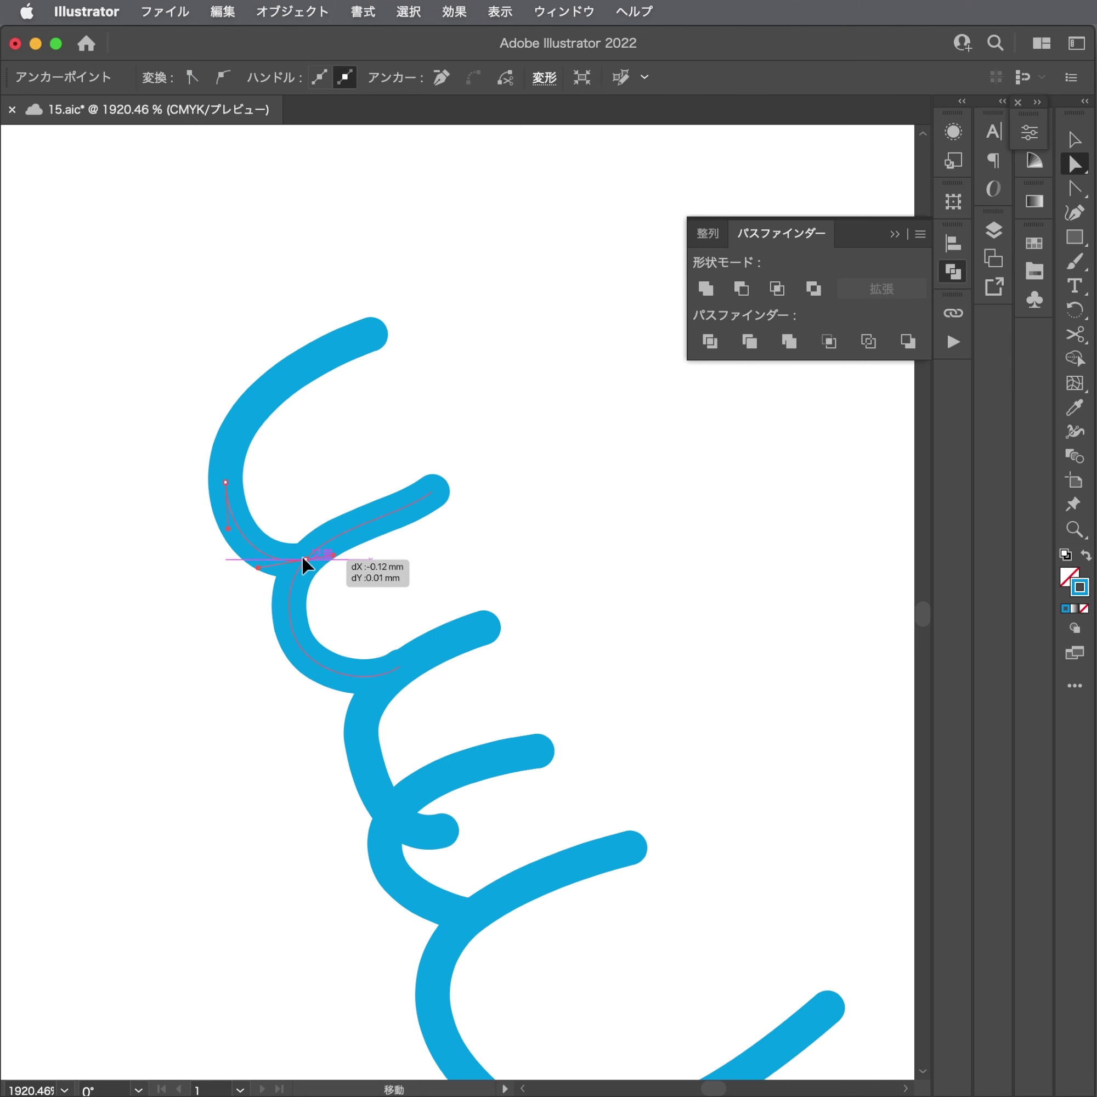
# Adjust the next toe arc's direction handle and move its end anchor right.
pyautogui.scroll(-3, 369, 562)
pyautogui.scroll(-2, 369, 562)
pyautogui.moveTo(336, 587); pyautogui.dragTo(368, 592)
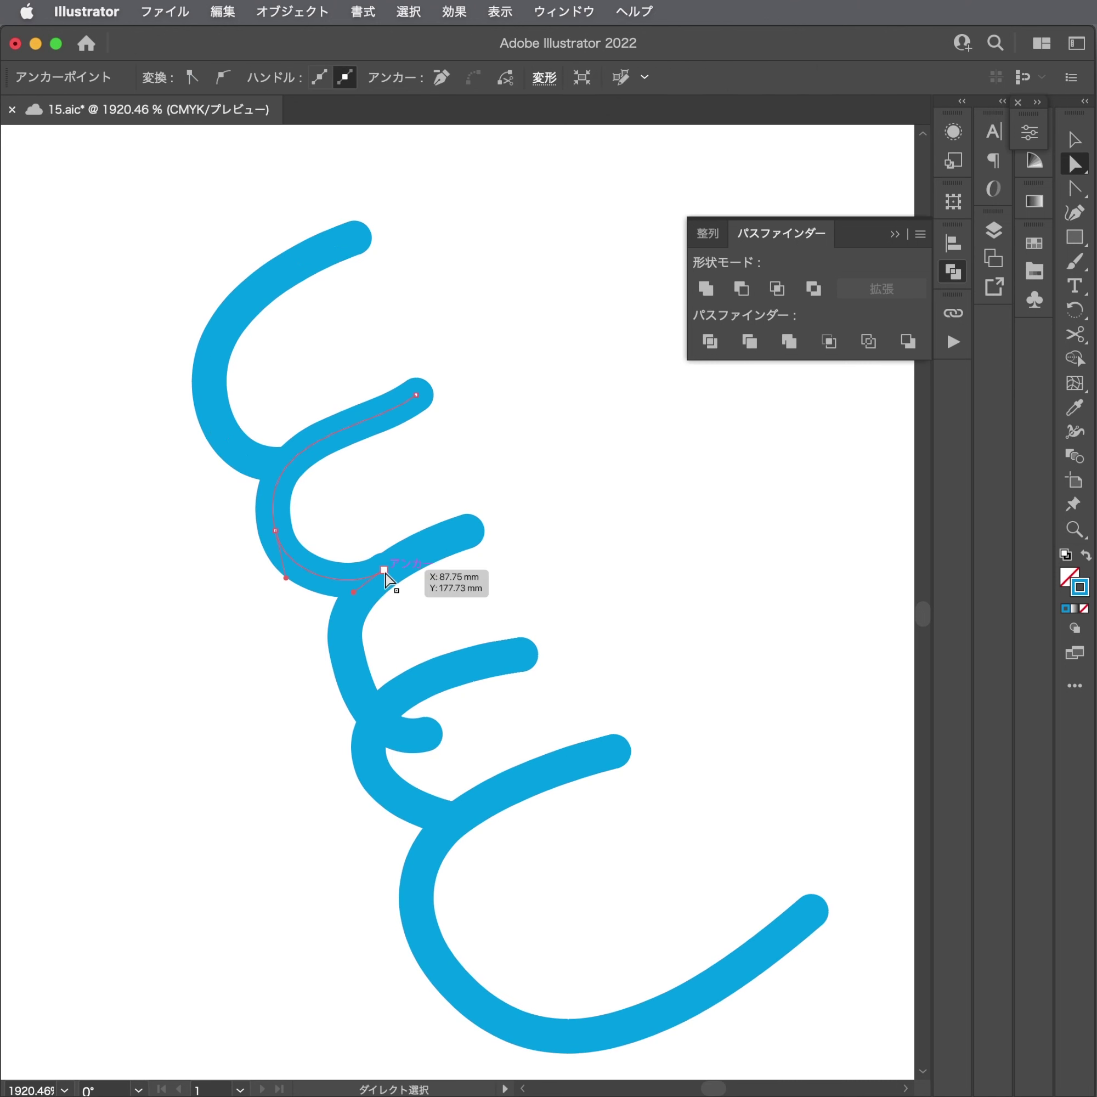
pyautogui.press('super+shift+a')
pyautogui.click(347, 624)
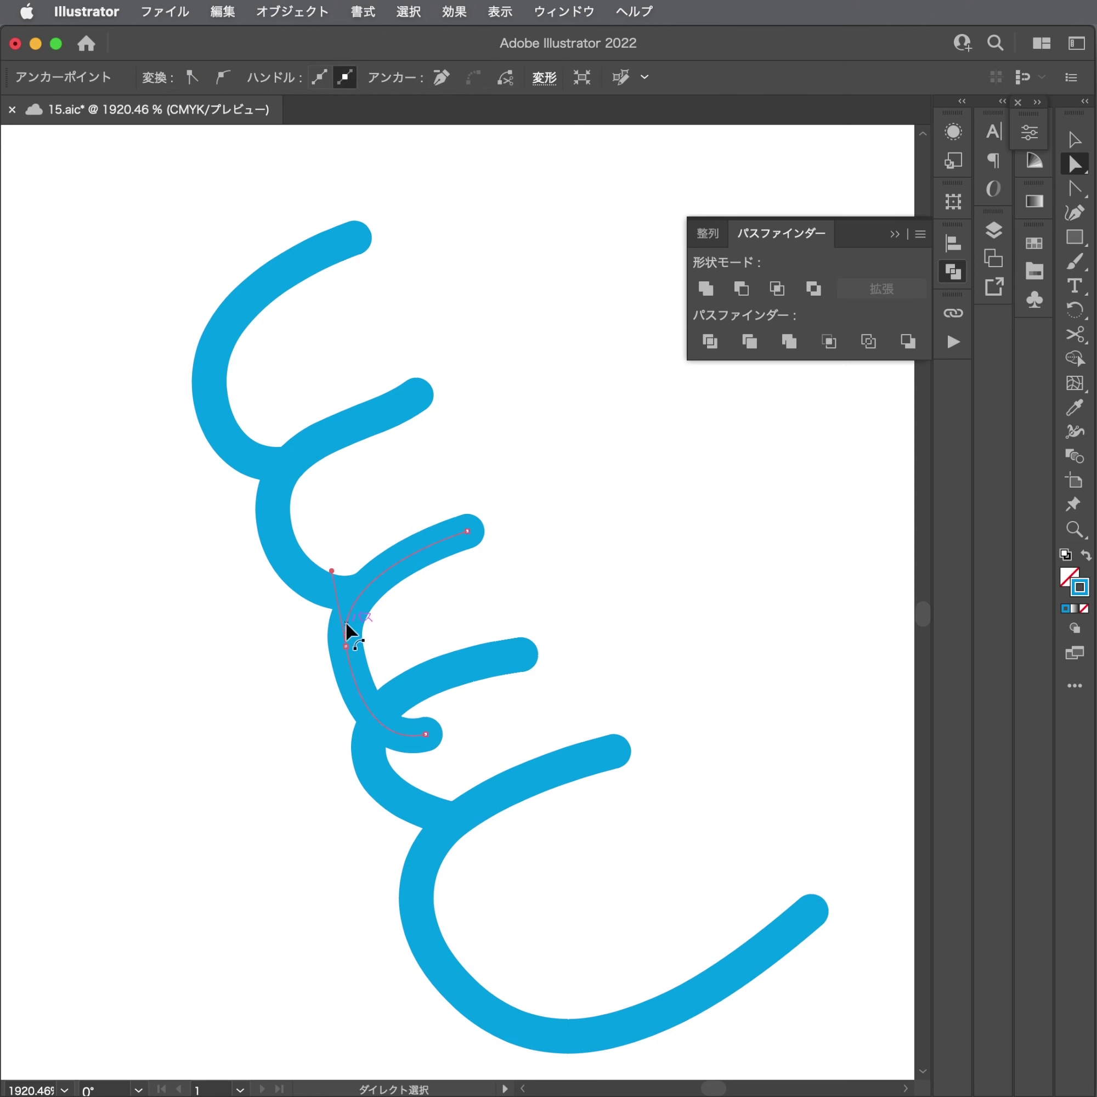
pyautogui.moveTo(332, 571); pyautogui.dragTo(338, 566)
pyautogui.moveTo(467, 530); pyautogui.dragTo(498, 539)
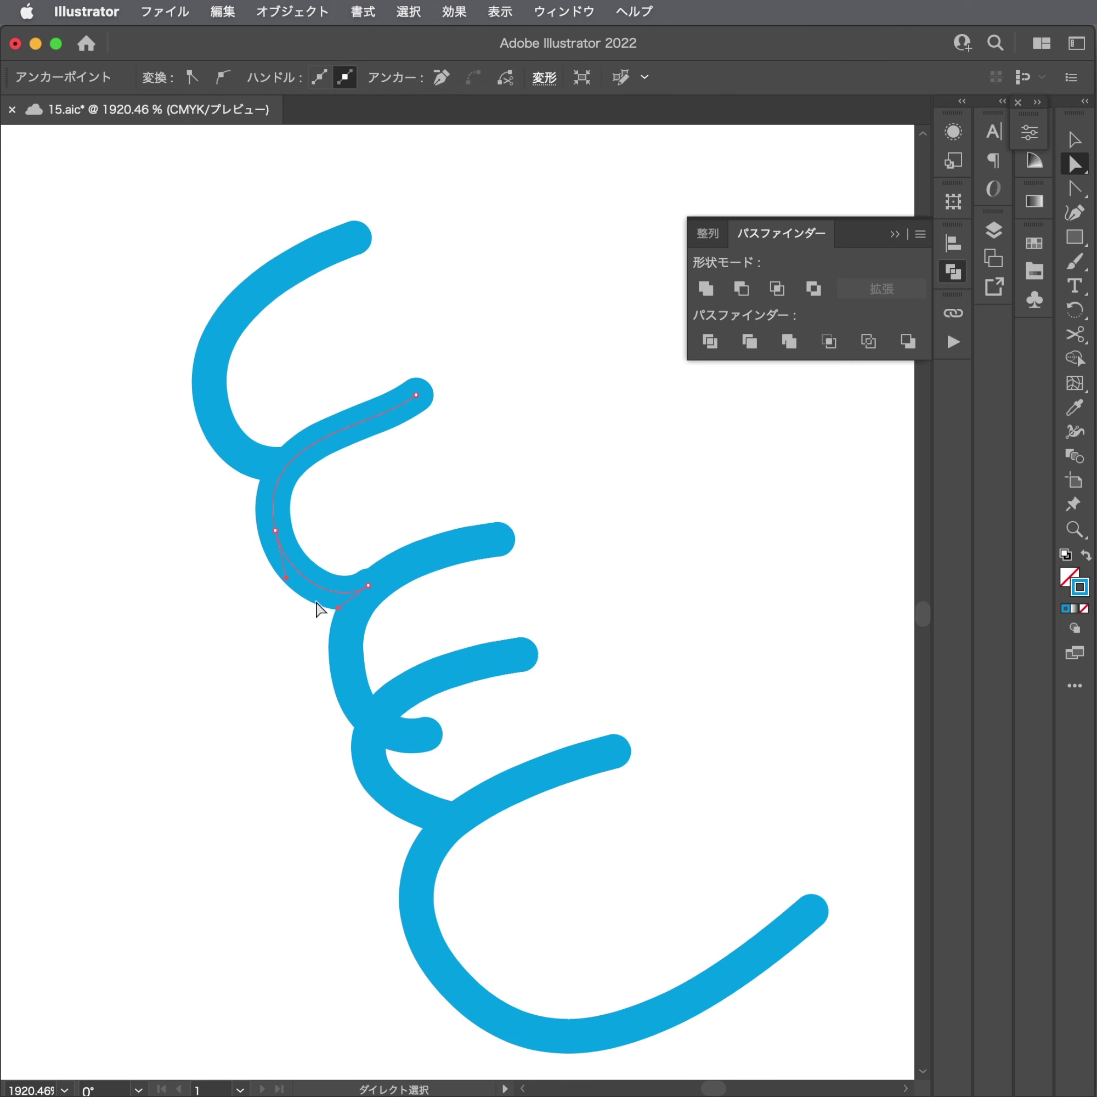
# Nudge the upper toe arc's anchors and rotate handles to smooth the junction.
pyautogui.click(367, 586)
pyautogui.moveTo(375, 591); pyautogui.dragTo(385, 598)
pyautogui.scroll(3, 385, 599)
pyautogui.moveTo(409, 591); pyautogui.dragTo(408, 600)
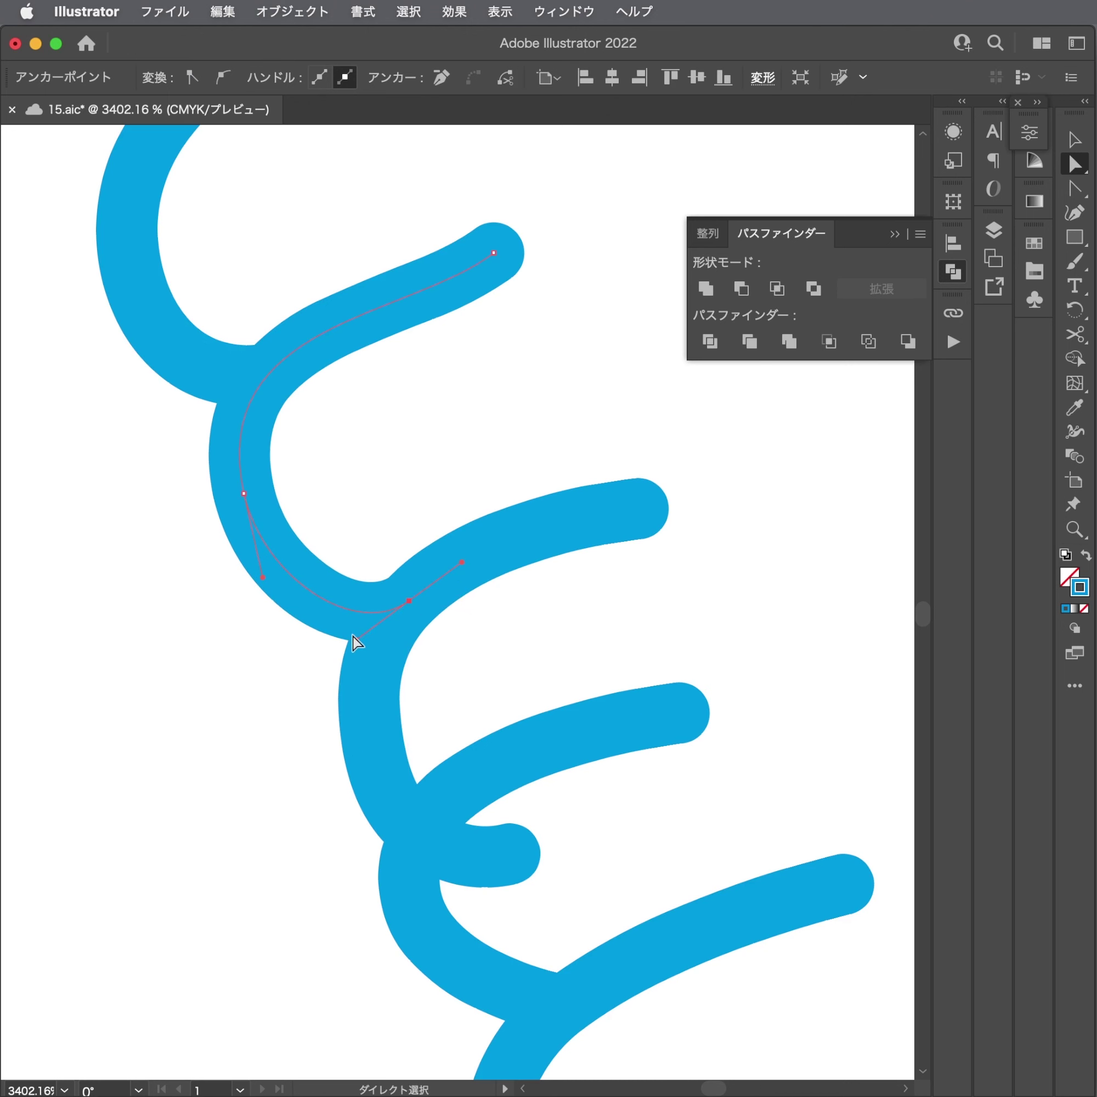
pyautogui.moveTo(357, 639); pyautogui.dragTo(304, 626)
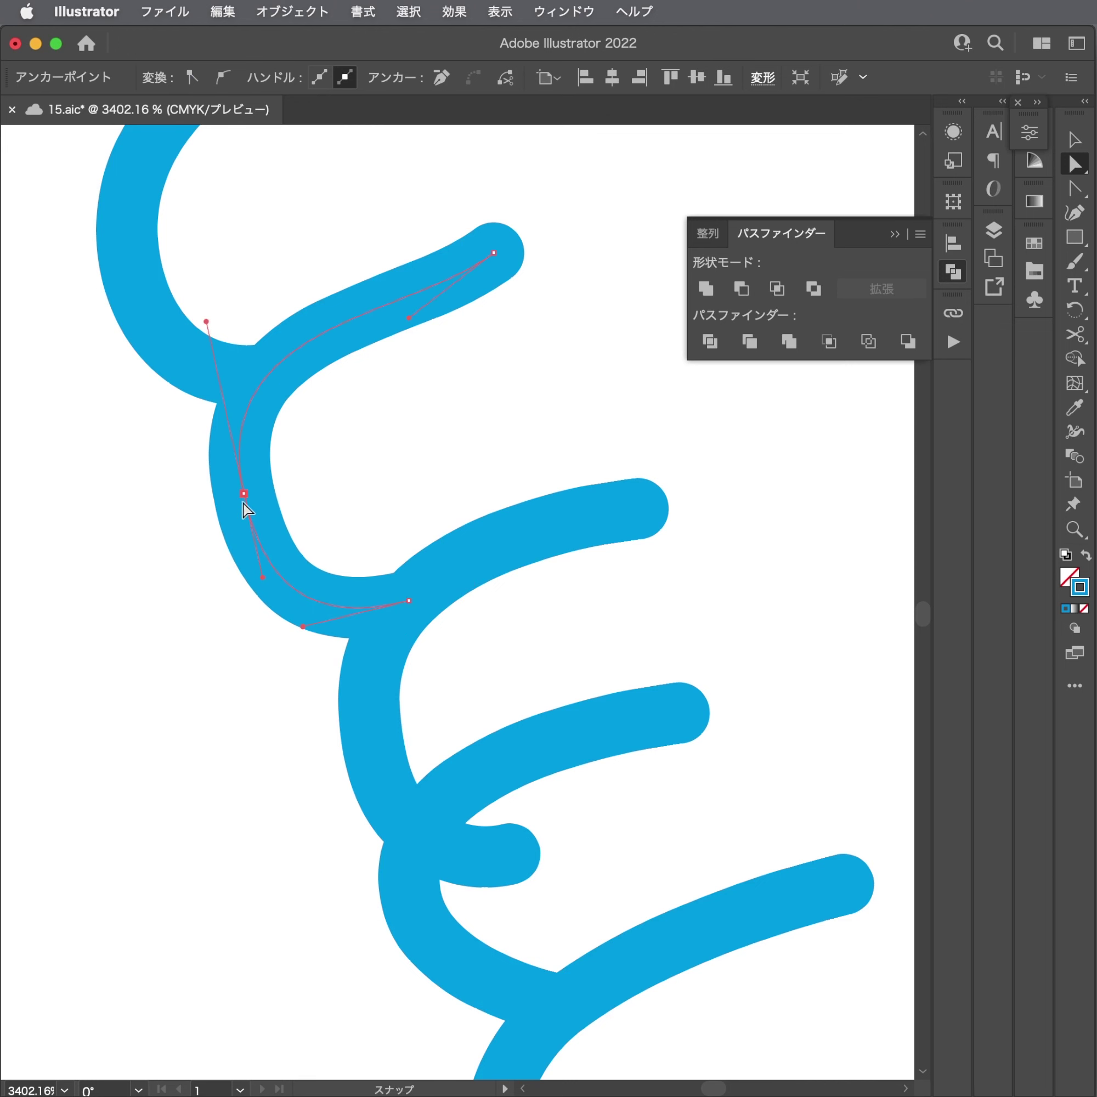
pyautogui.moveTo(244, 493); pyautogui.dragTo(239, 509)
pyautogui.moveTo(258, 591); pyautogui.dragTo(255, 592)
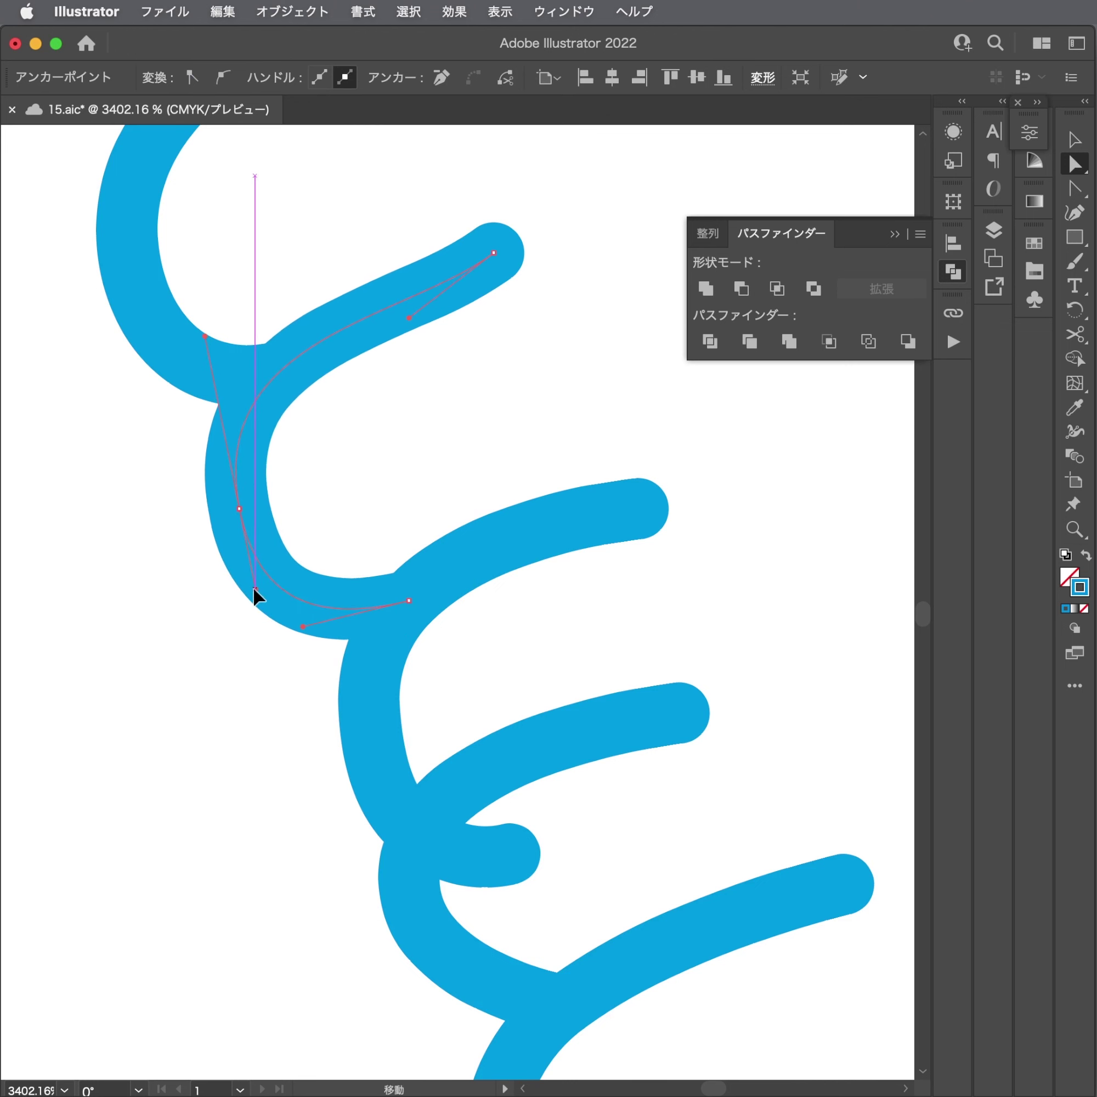
pyautogui.click(252, 637)
# Lower the next toe path's left anchor and extend its stroke end rightward.
pyautogui.scroll(-5, 263, 482)
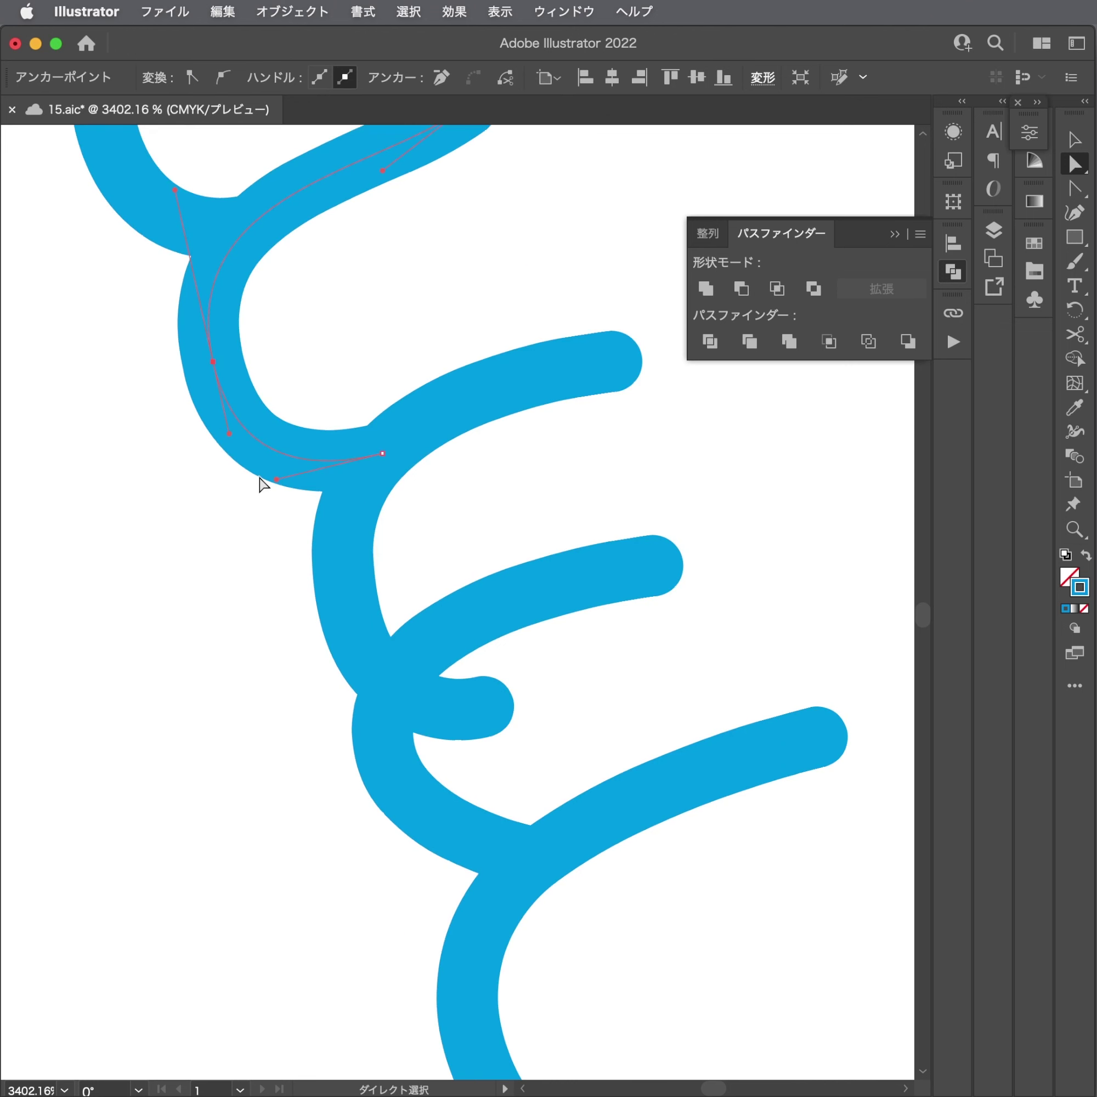
pyautogui.click(357, 610)
pyautogui.moveTo(609, 605)
pyautogui.mouseDown()
pyautogui.moveTo(215, 724)
pyautogui.moveTo(462, 599)
pyautogui.moveTo(416, 604)
pyautogui.mouseUp()
pyautogui.moveTo(417, 489); pyautogui.dragTo(404, 466)
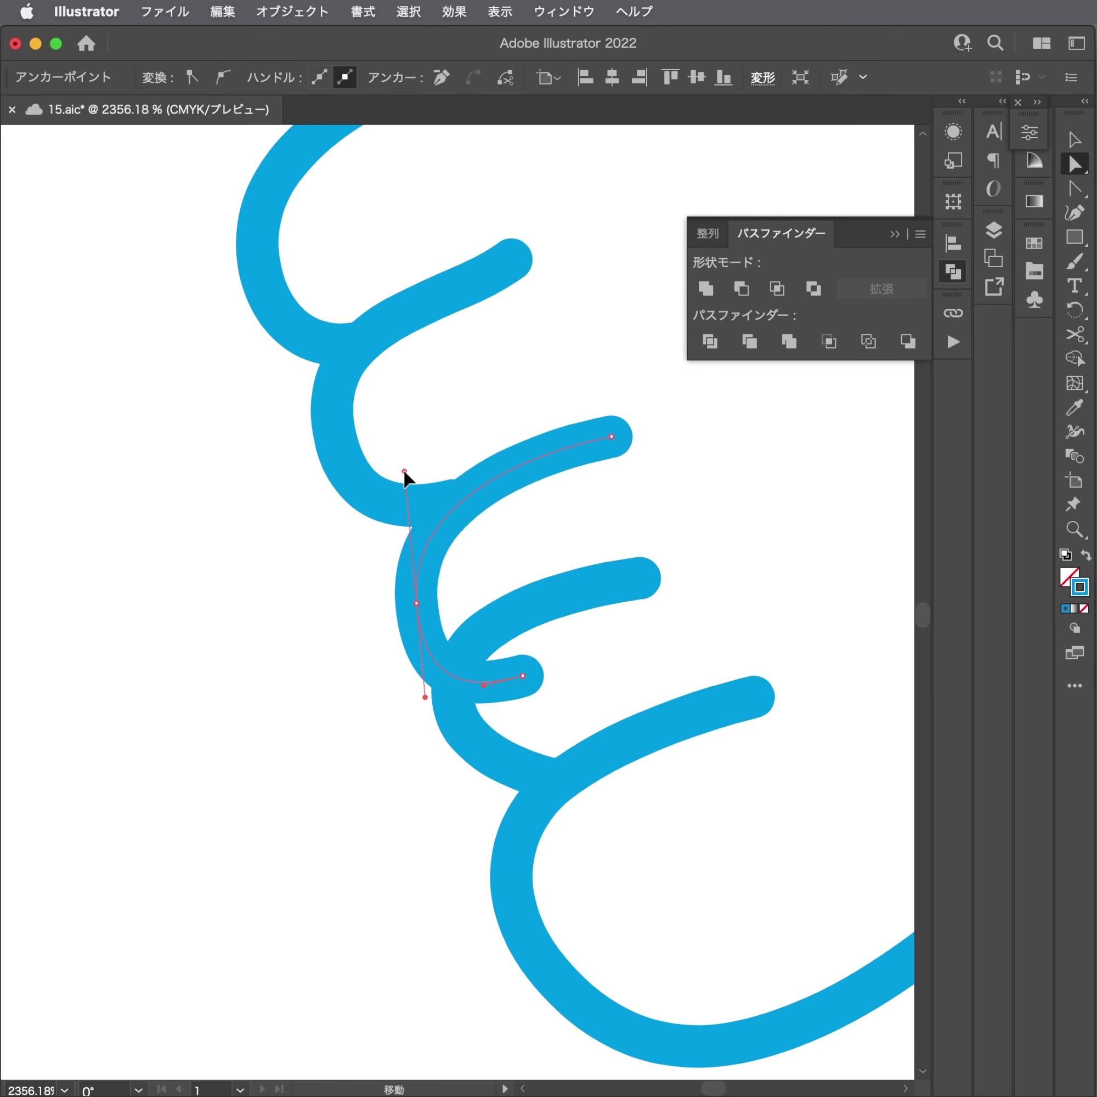
pyautogui.moveTo(523, 675); pyautogui.dragTo(559, 679)
pyautogui.click(484, 771)
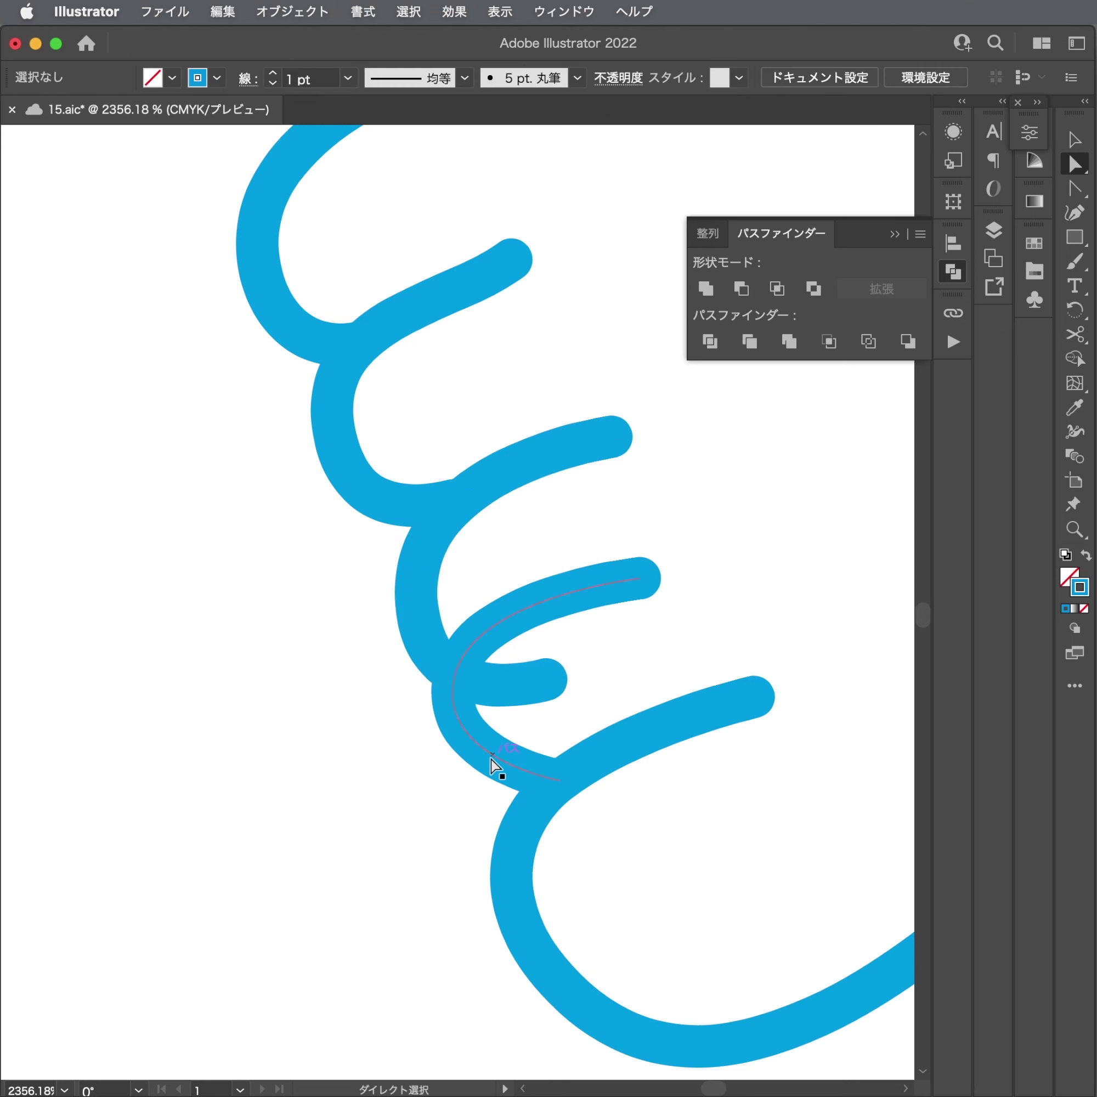
# Lower the bottom toe's anchors and tilt a handle to smooth its curve.
pyautogui.click(557, 780)
pyautogui.moveTo(558, 781); pyautogui.dragTo(528, 816)
pyautogui.moveTo(454, 678); pyautogui.dragTo(457, 729)
pyautogui.moveTo(472, 648)
pyautogui.mouseDown()
pyautogui.moveTo(450, 621)
pyautogui.moveTo(407, 603)
pyautogui.mouseUp()
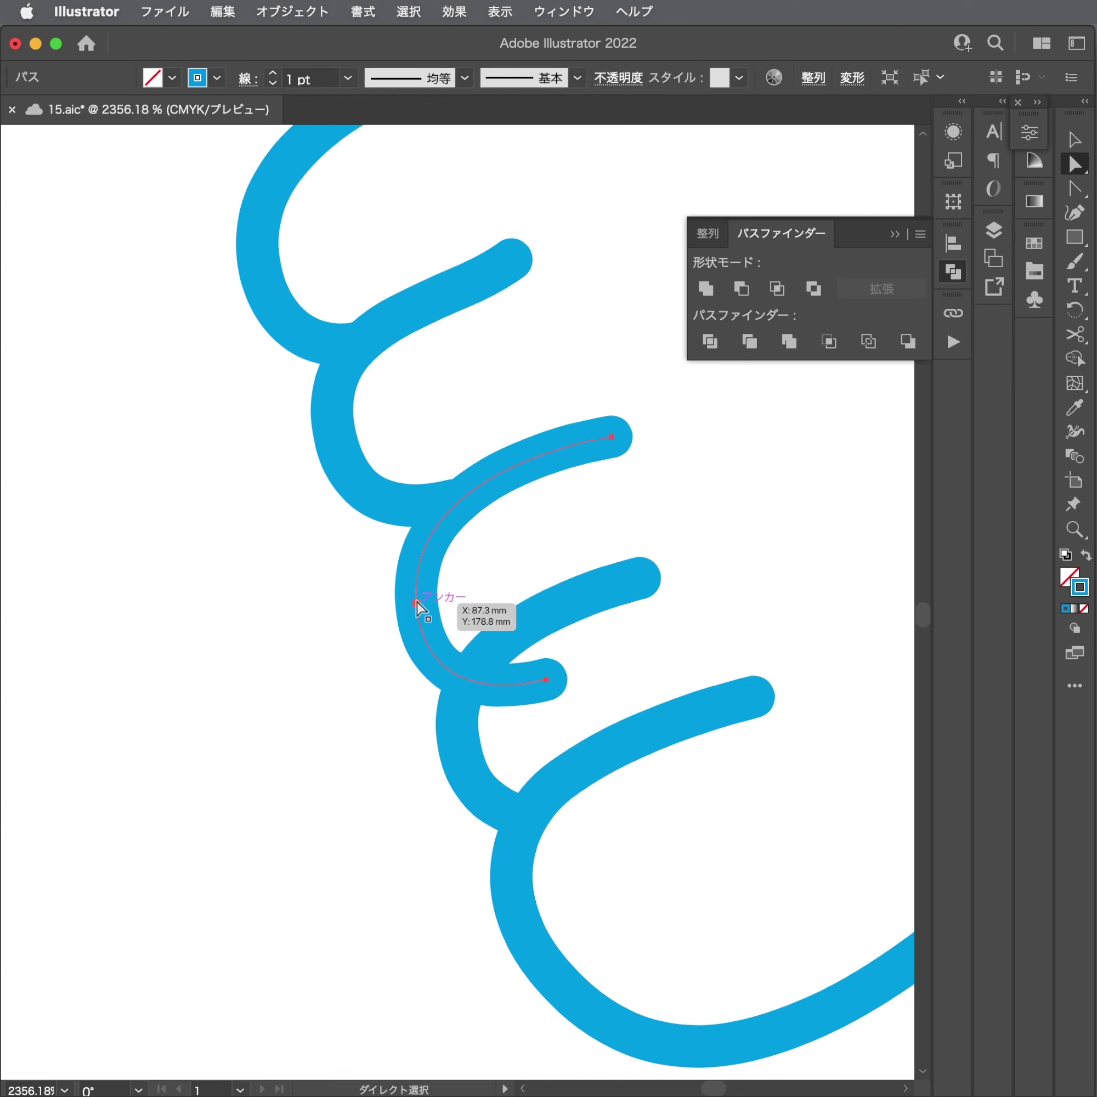
# Cut the outer foot outline with Scissors (C) just under the toes.
pyautogui.scroll(-5, 660, 720)
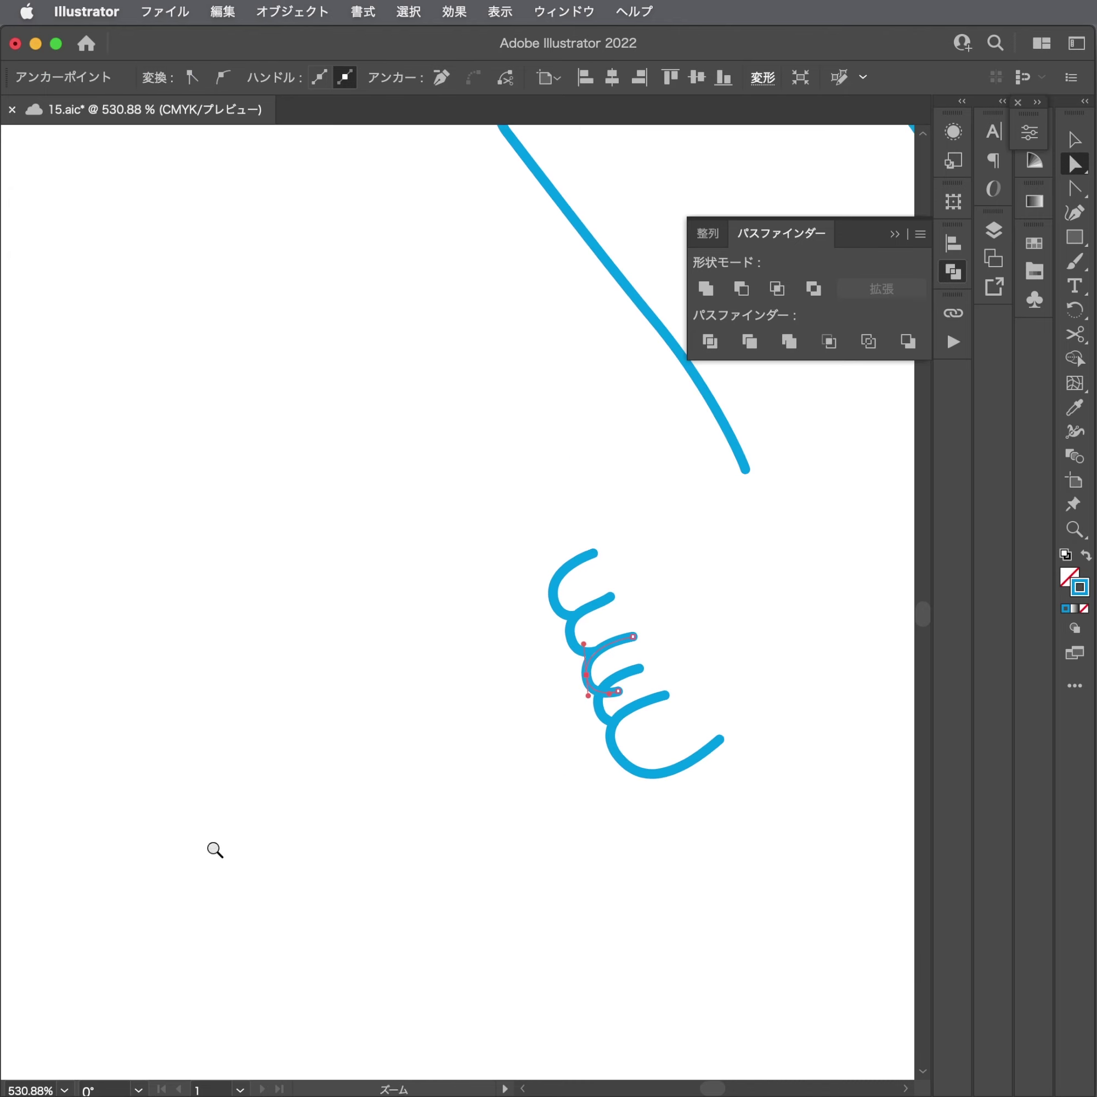
pyautogui.hscroll(3, 429, 568)
pyautogui.click(411, 557)
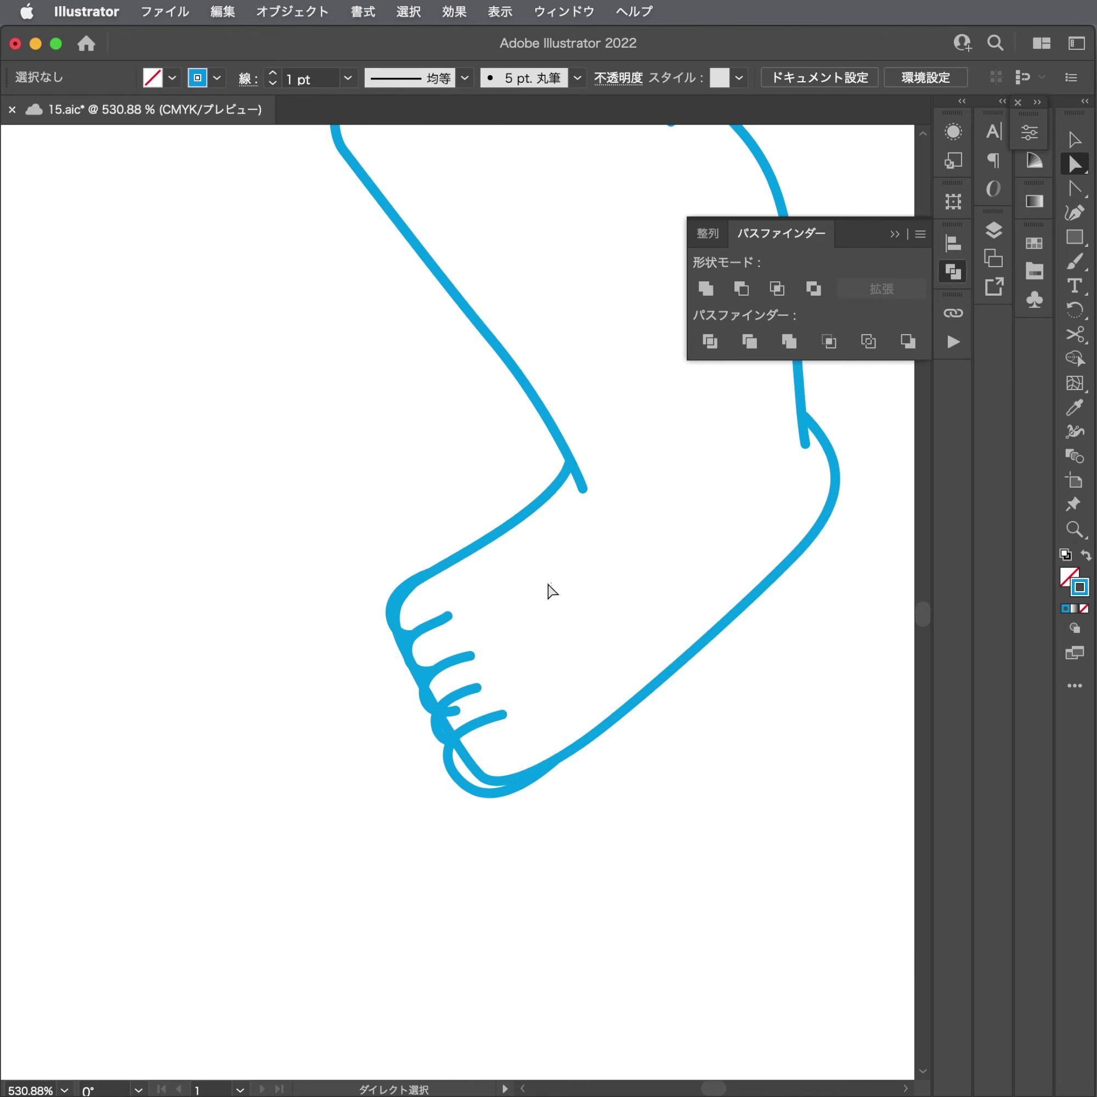
pyautogui.click(436, 568)
pyautogui.press('c')
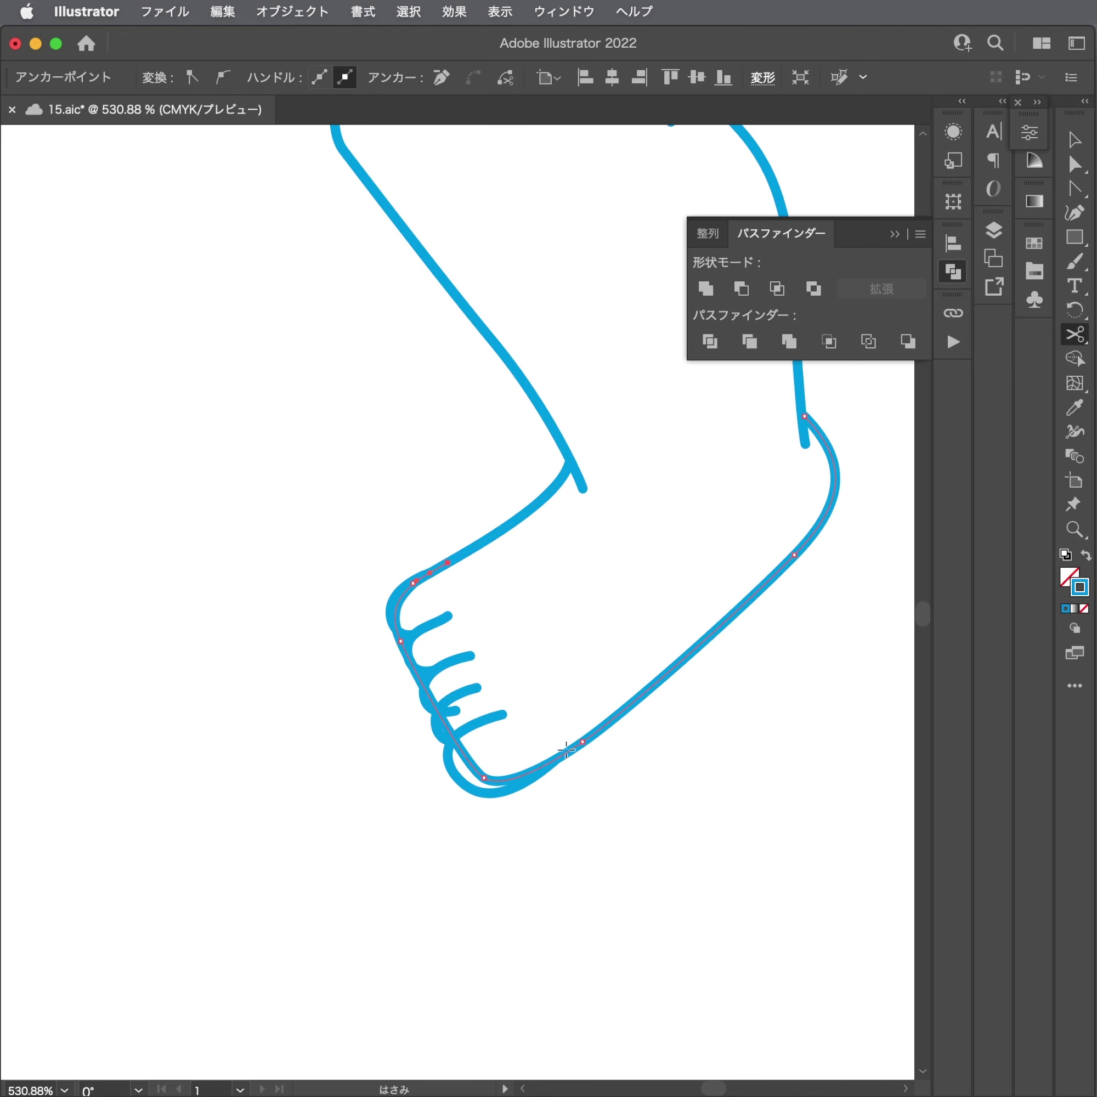
pyautogui.click(541, 769)
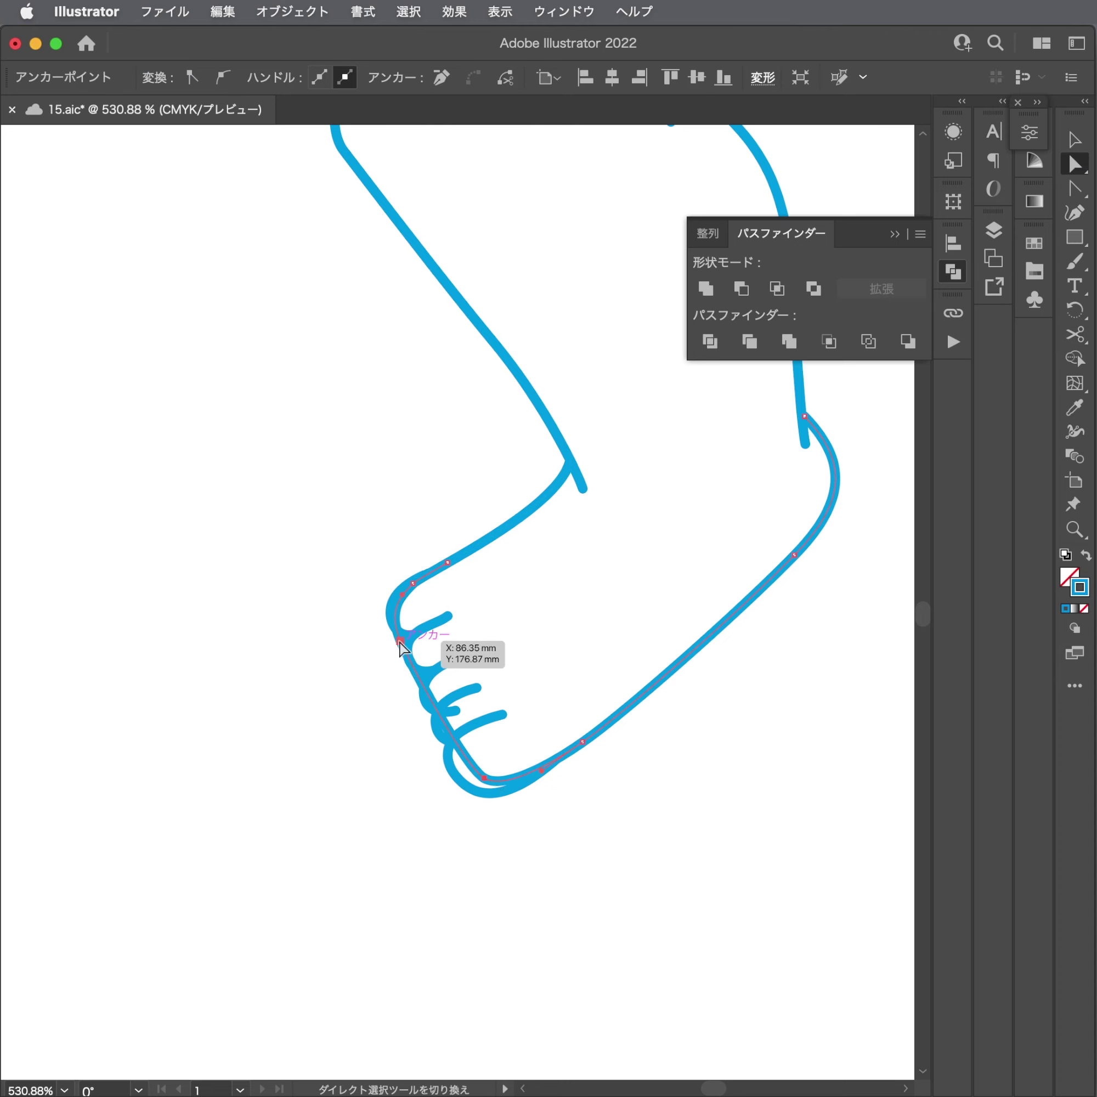
pyautogui.click(368, 674)
pyautogui.scroll(-3, 362, 678)
# Shift the toe paths slightly up and left into position.
pyautogui.scroll(-3, 480, 695)
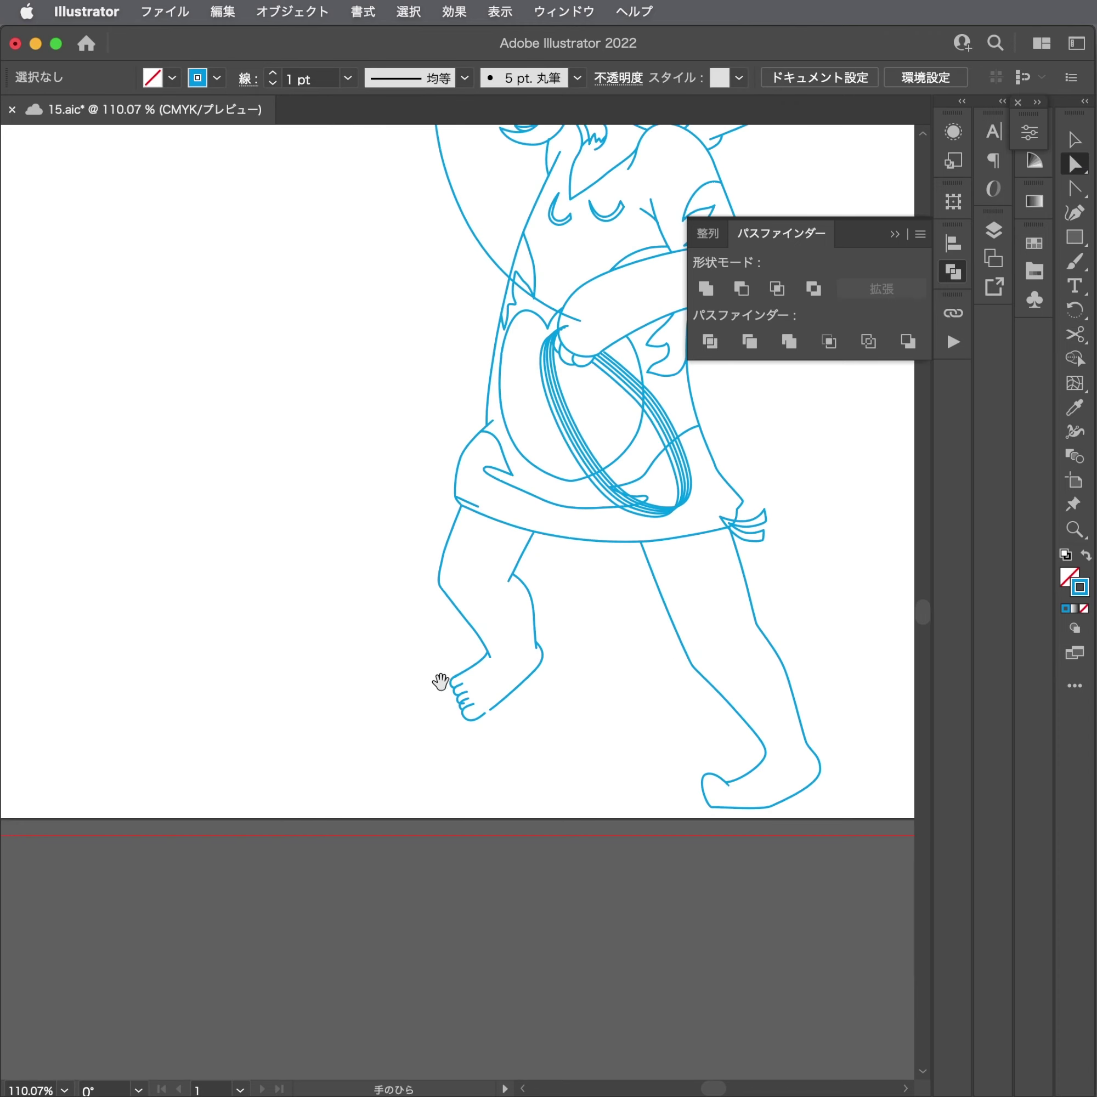
pyautogui.scroll(2, 441, 682)
pyautogui.scroll(5, 575, 678)
pyautogui.scroll(2, 519, 746)
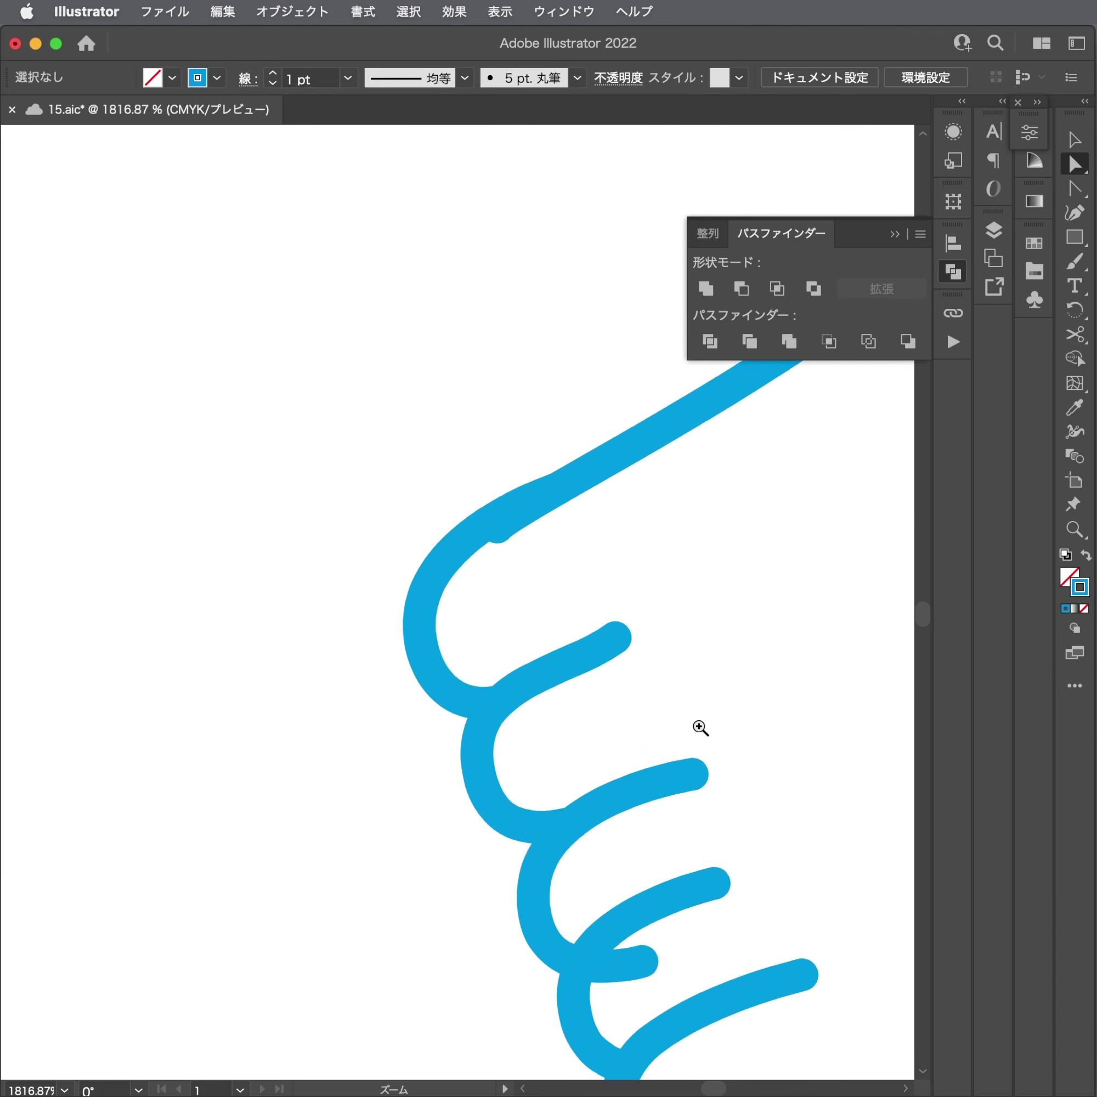
pyautogui.scroll(-2, 466, 717)
pyautogui.scroll(3, 521, 681)
pyautogui.scroll(2, 355, 431)
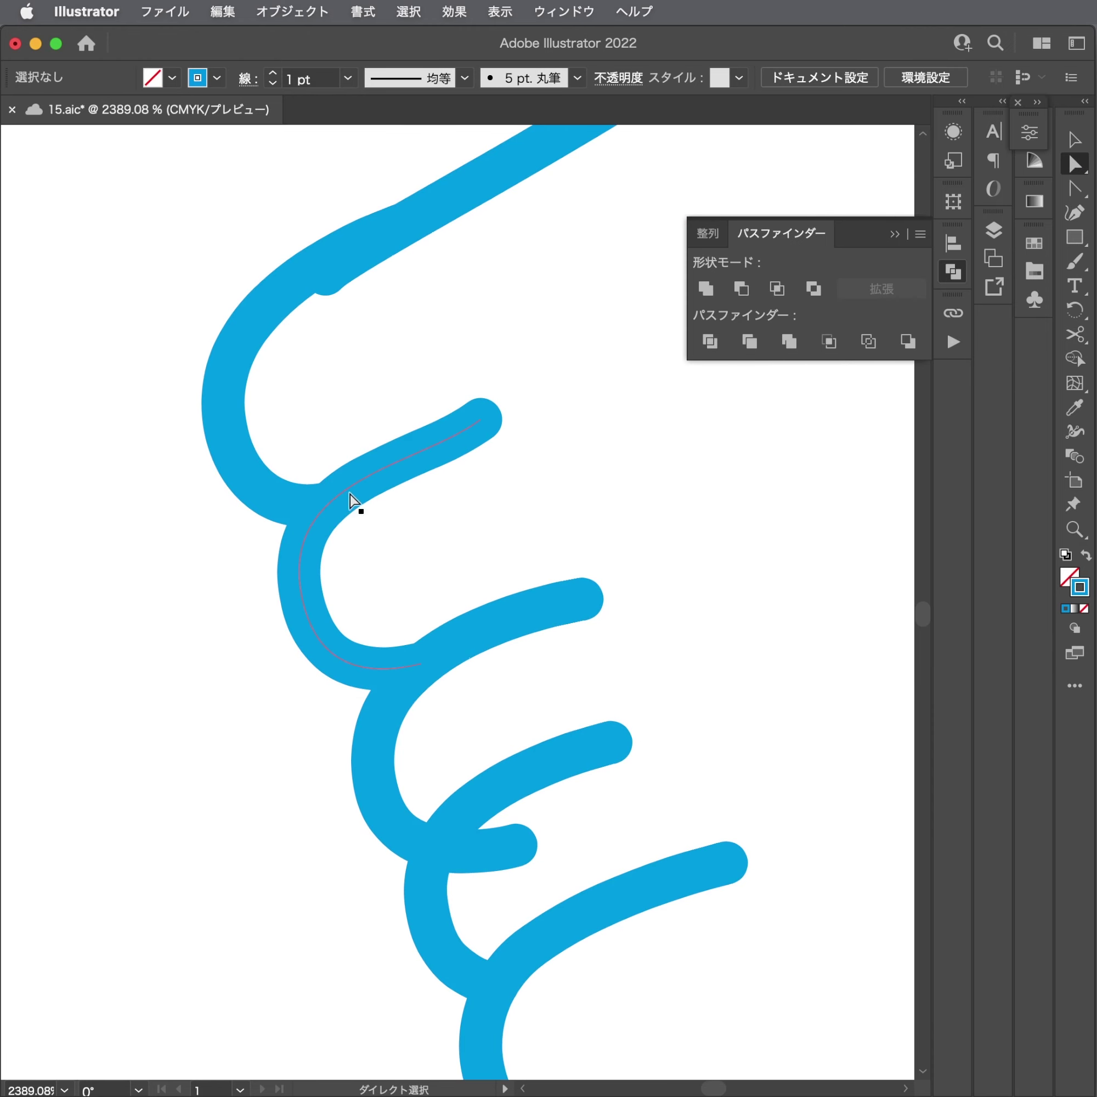
pyautogui.moveTo(353, 501); pyautogui.dragTo(345, 481)
pyautogui.click(503, 774)
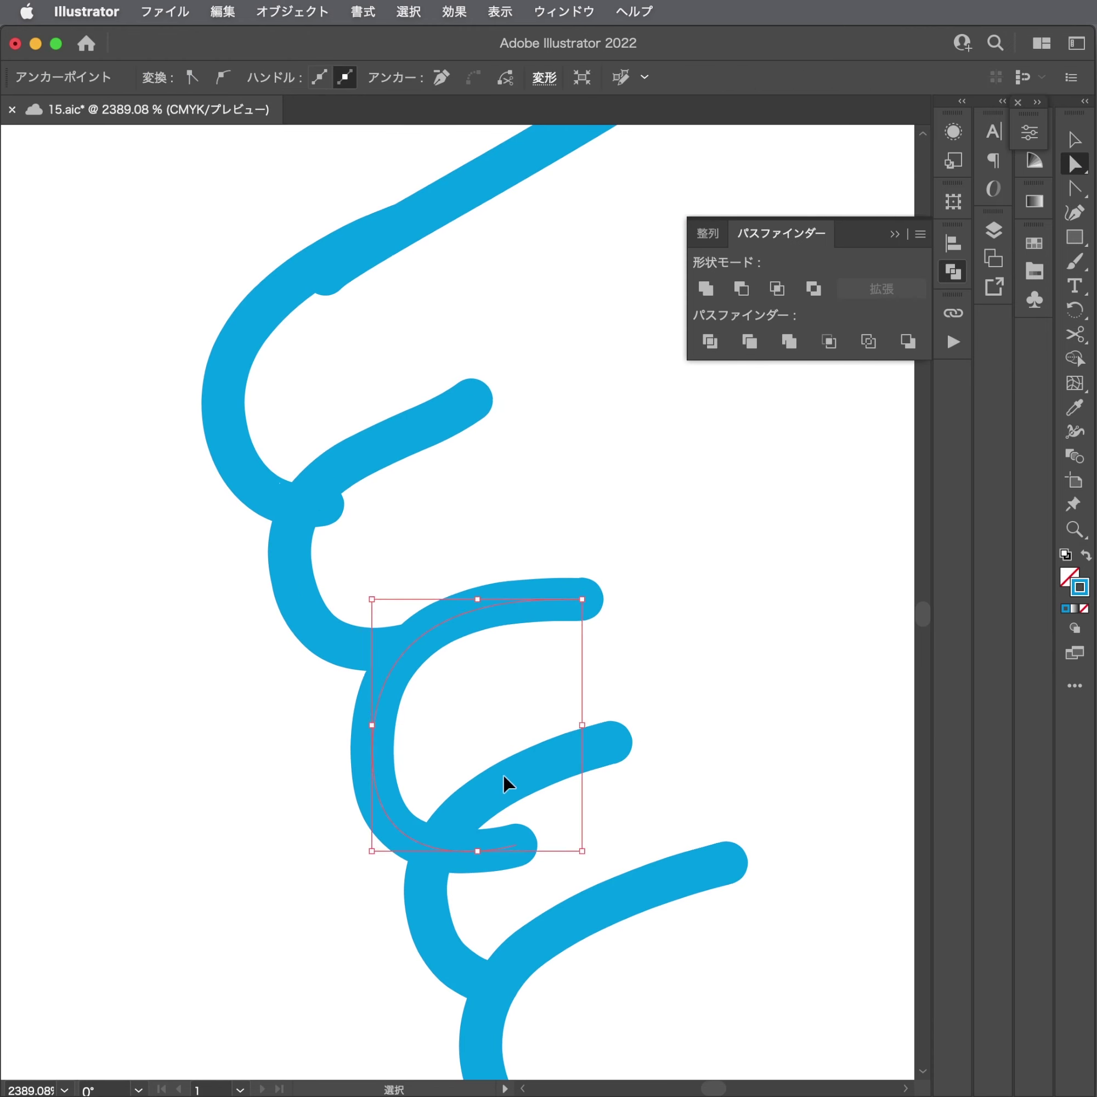
pyautogui.press('Left')
pyautogui.press('Up')
pyautogui.press('Up')
pyautogui.click(624, 740)
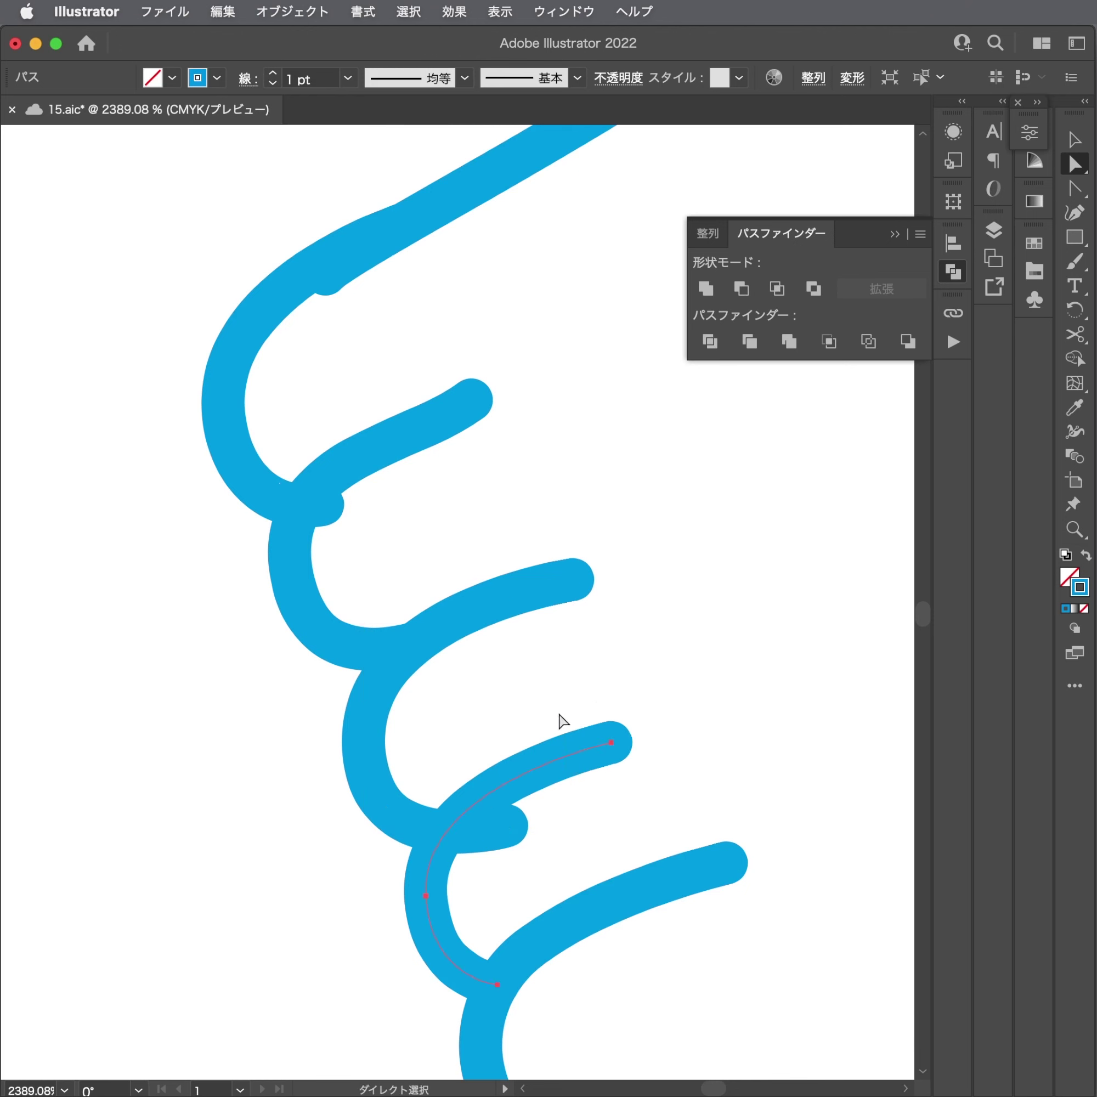
pyautogui.press('Left')
pyautogui.press('Up')
pyautogui.press('Up')
pyautogui.scroll(-5, 240, 853)
pyautogui.scroll(4, 587, 624)
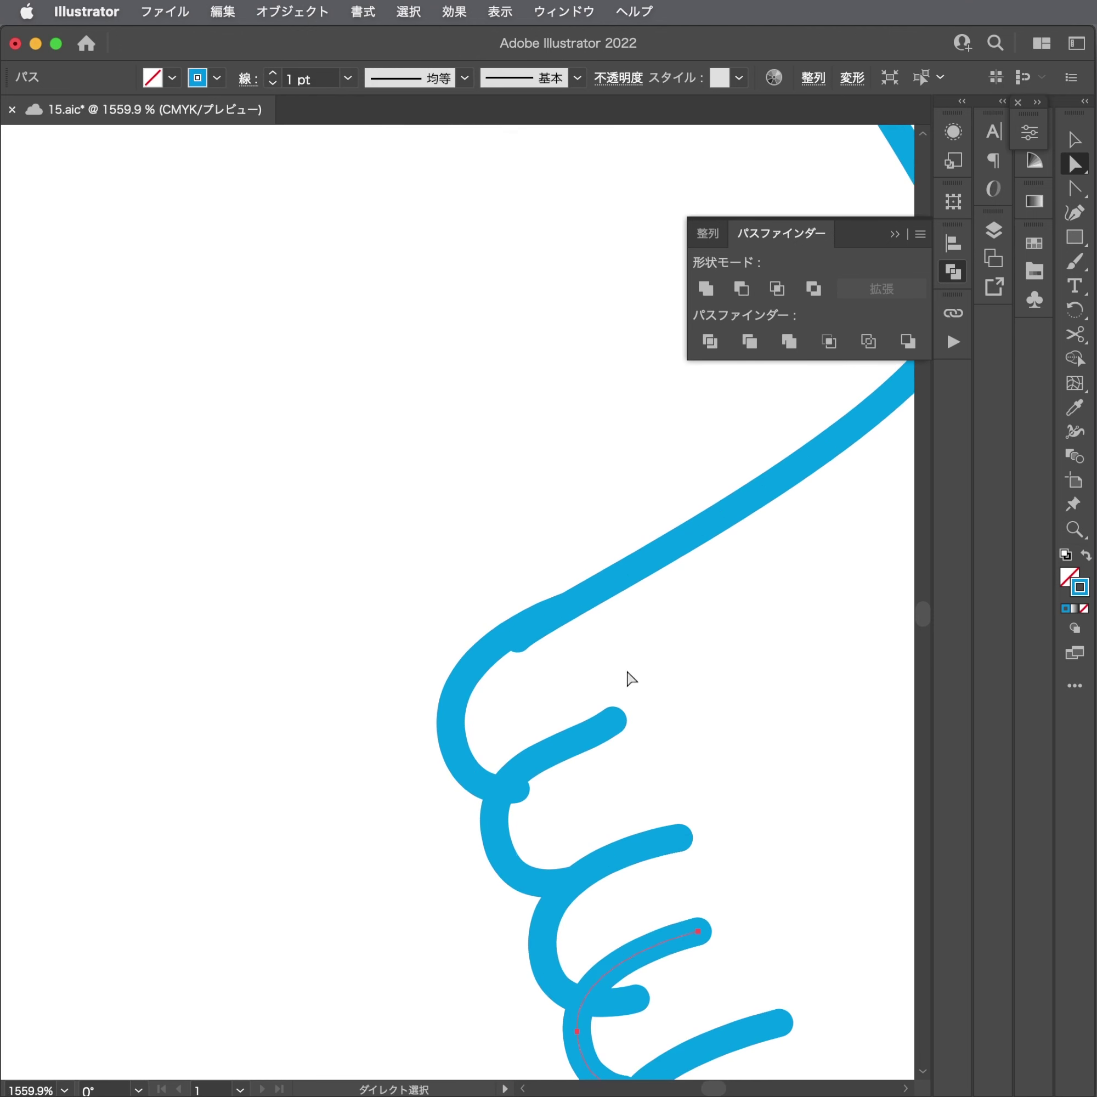
# Move the toe joint anchors to reshape the top of the toes.
pyautogui.click(466, 686)
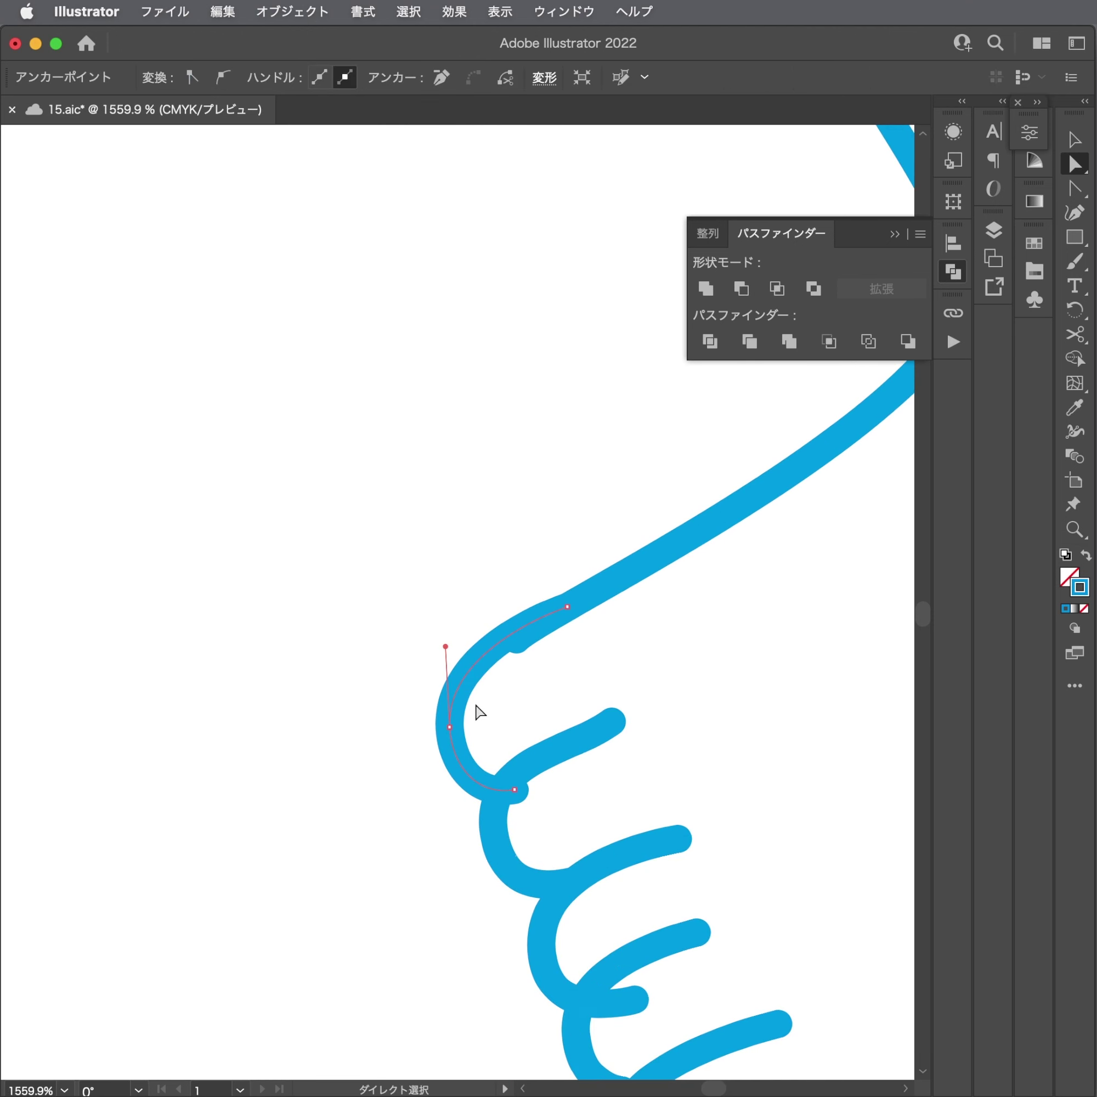
pyautogui.click(515, 789)
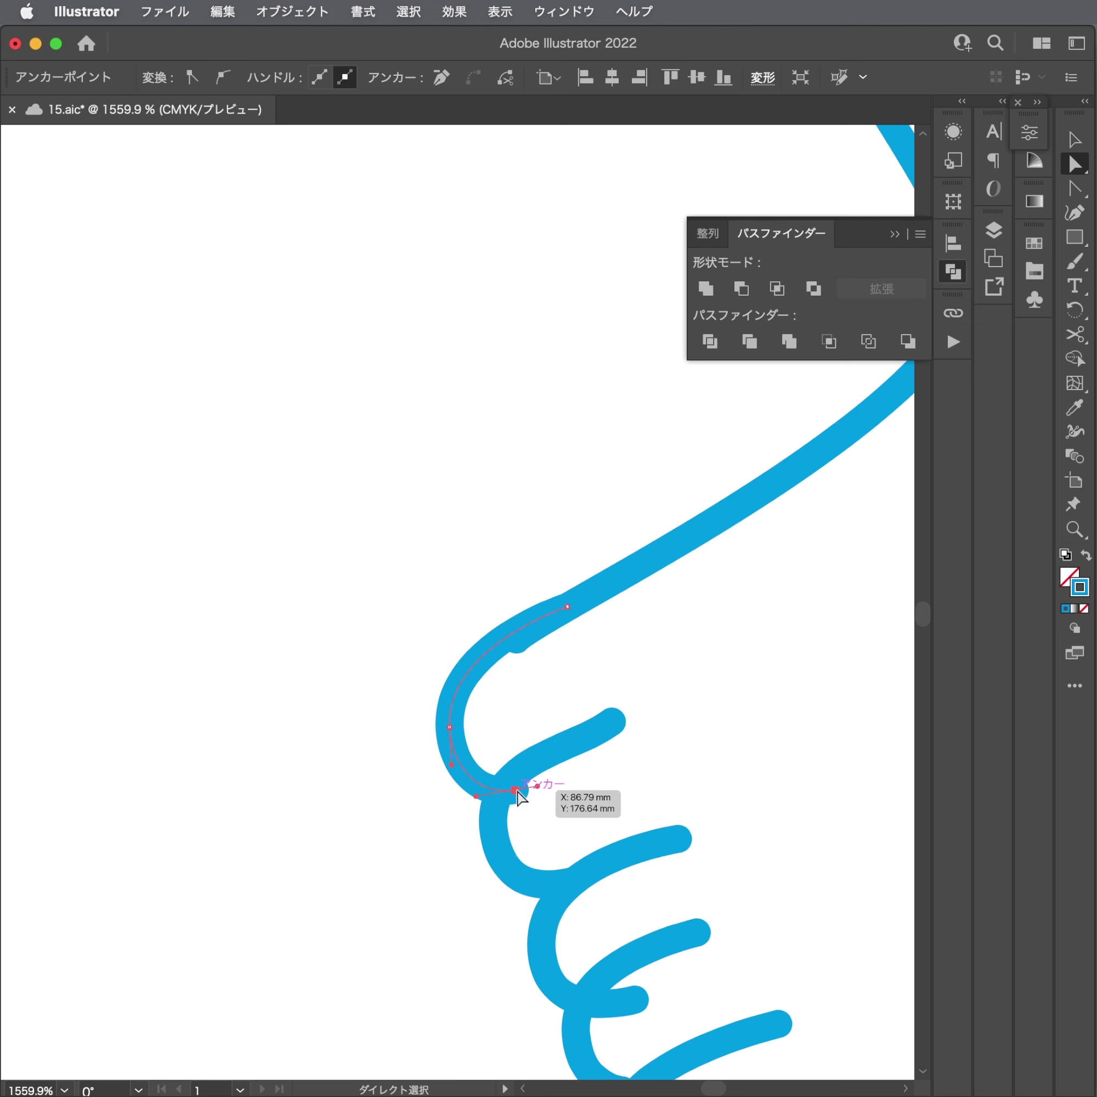
pyautogui.scroll(-1, 615, 661)
pyautogui.scroll(-5, 617, 668)
pyautogui.scroll(1, 710, 678)
pyautogui.scroll(4, 761, 657)
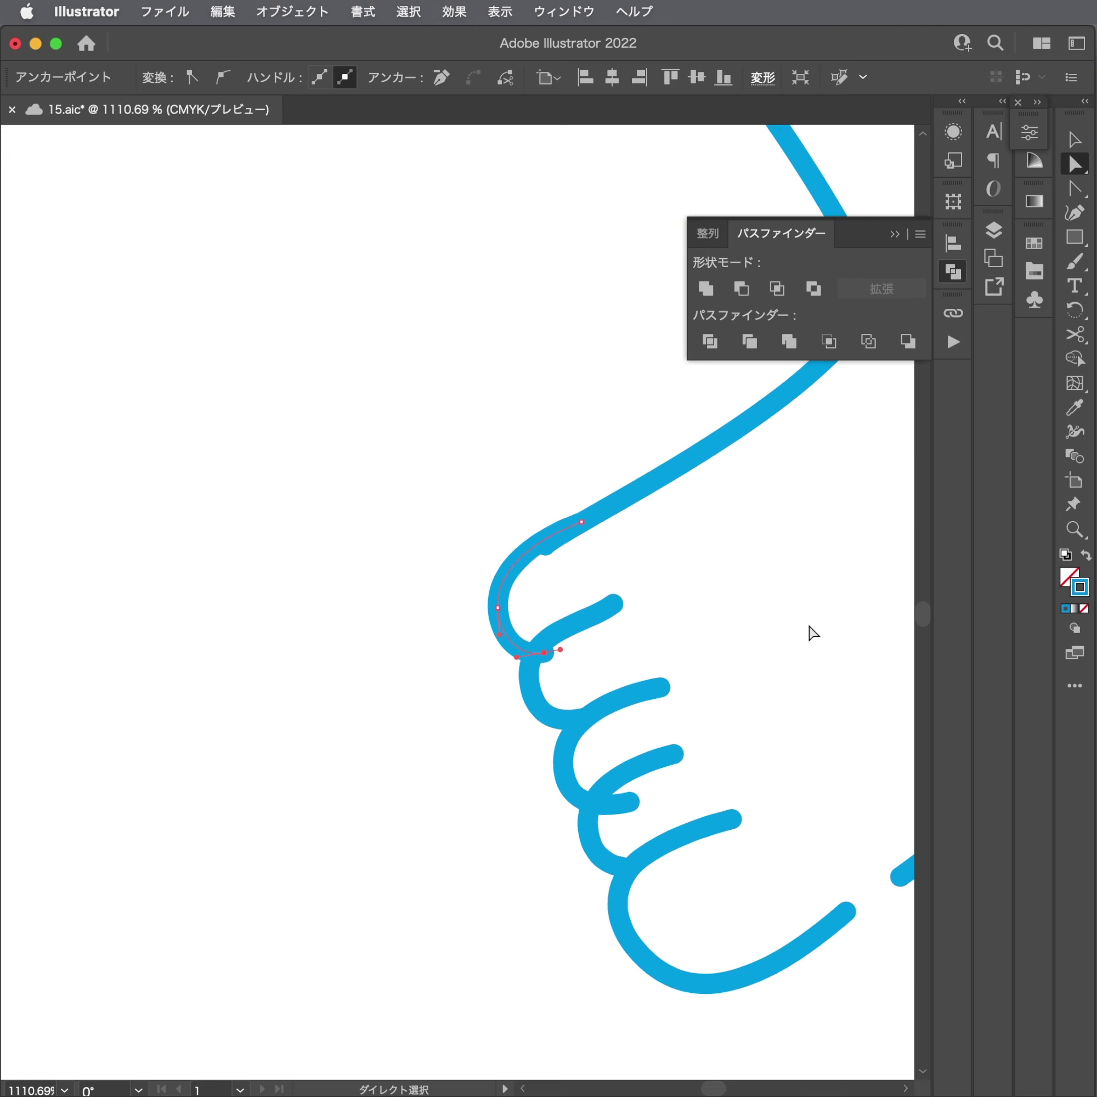
pyautogui.scroll(3, 654, 553)
pyautogui.scroll(1, 654, 553)
pyautogui.moveTo(502, 656); pyautogui.dragTo(510, 668)
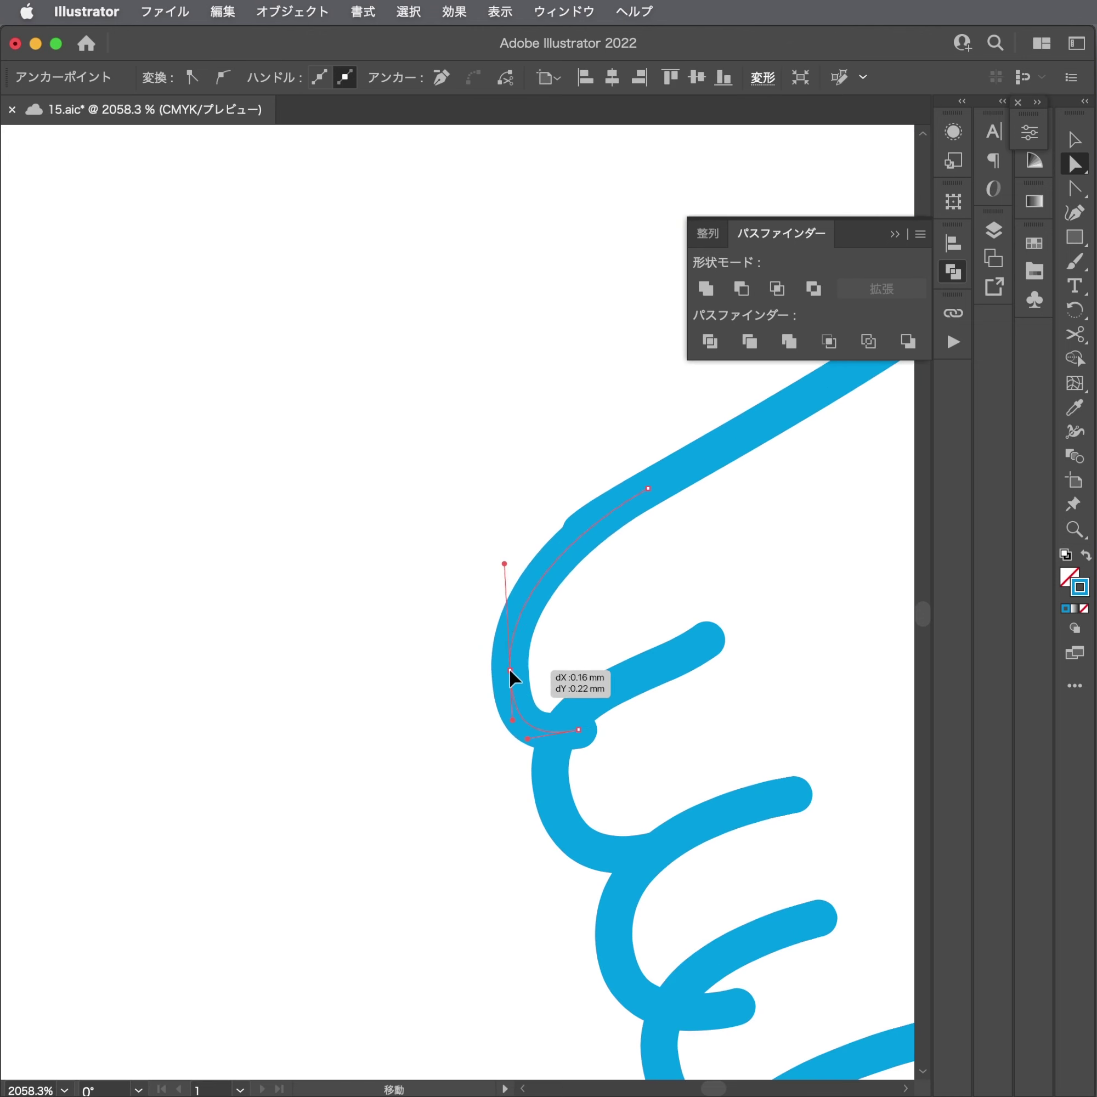
pyautogui.moveTo(579, 731); pyautogui.dragTo(586, 703)
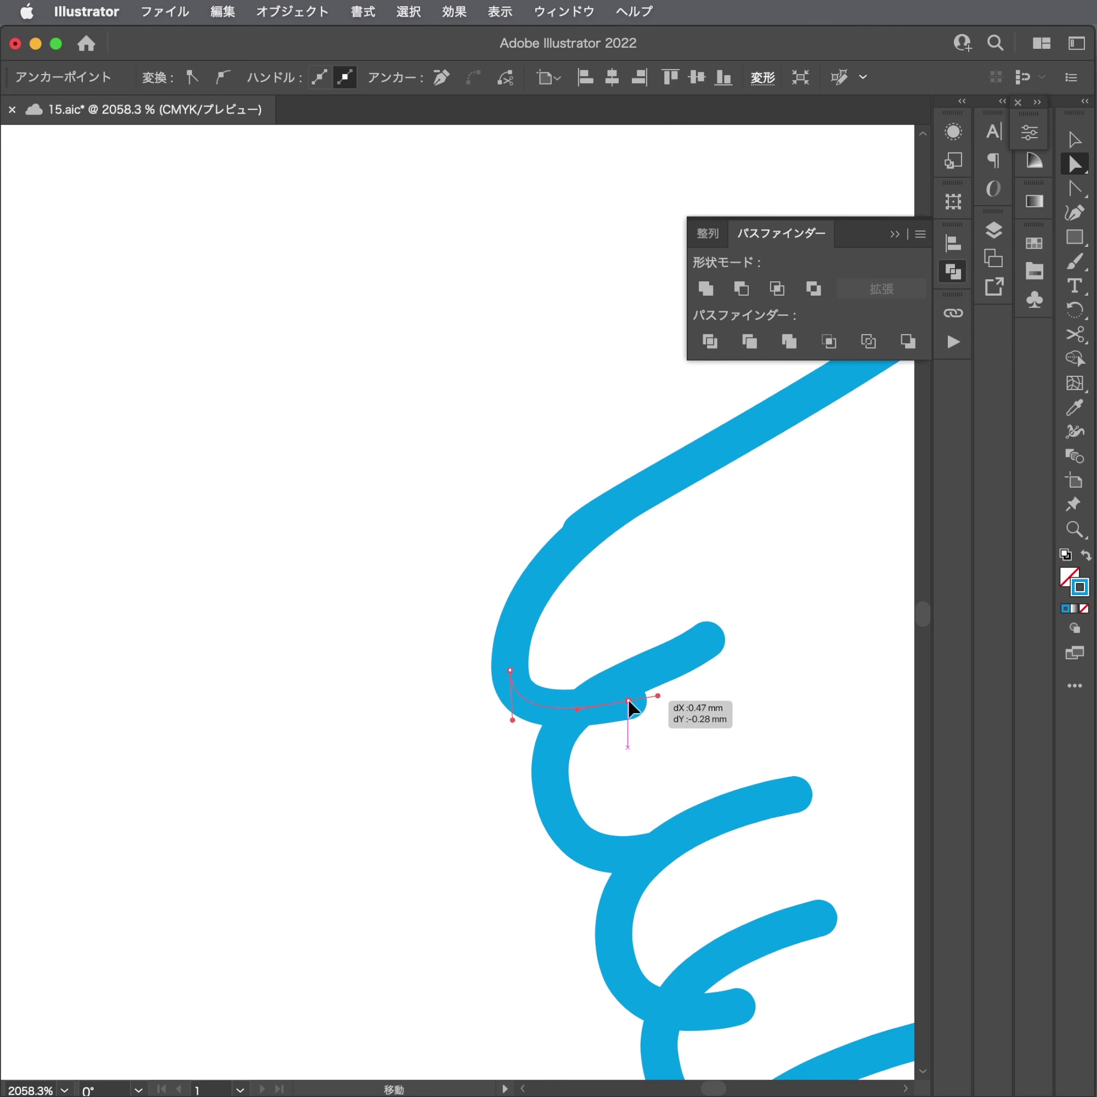
# Shift an anchor right and bend the toe curve more smoothly near its base.
pyautogui.scroll(2, 560, 705)
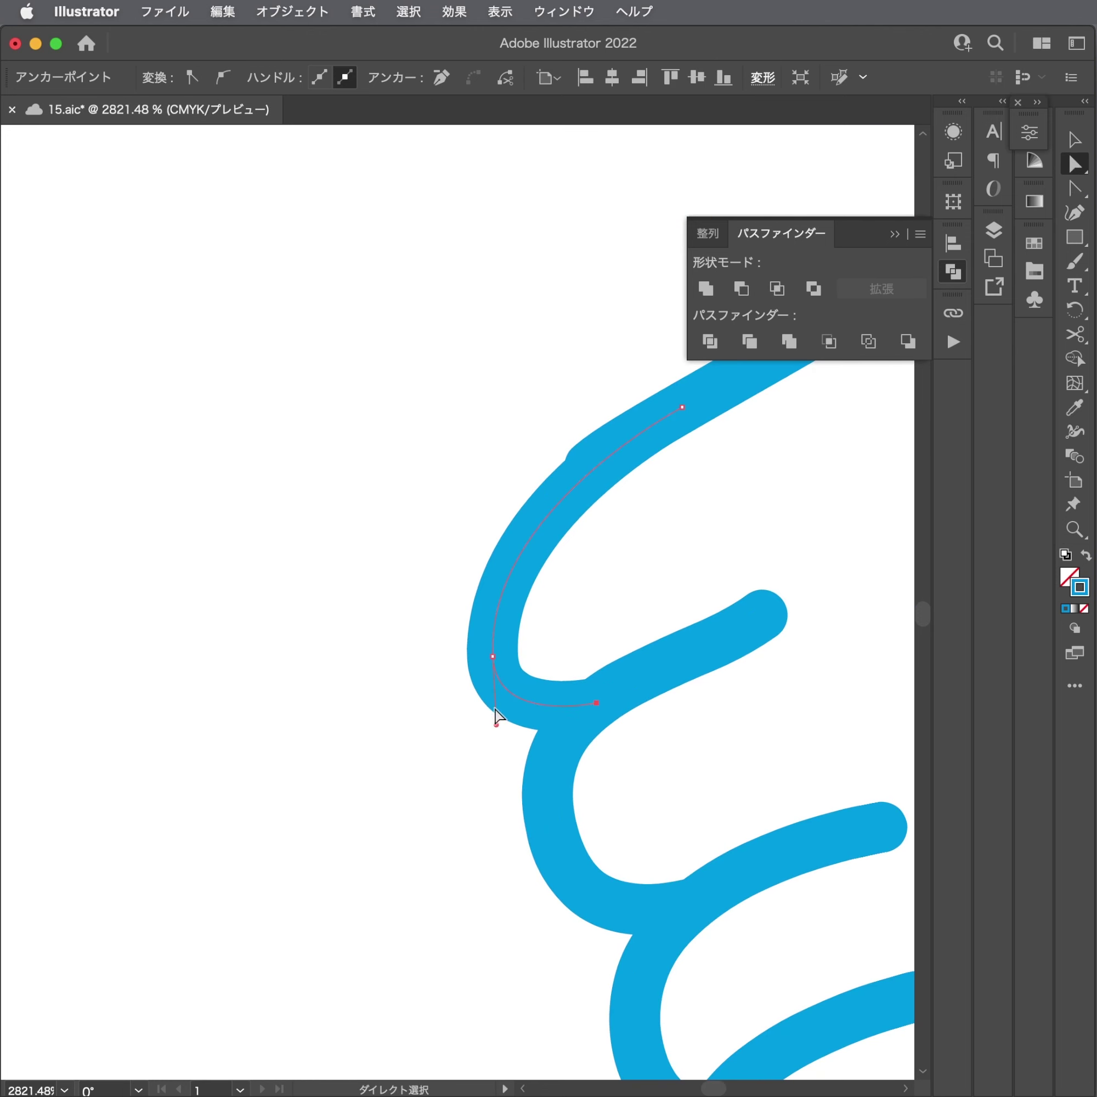
pyautogui.moveTo(492, 655); pyautogui.dragTo(541, 668)
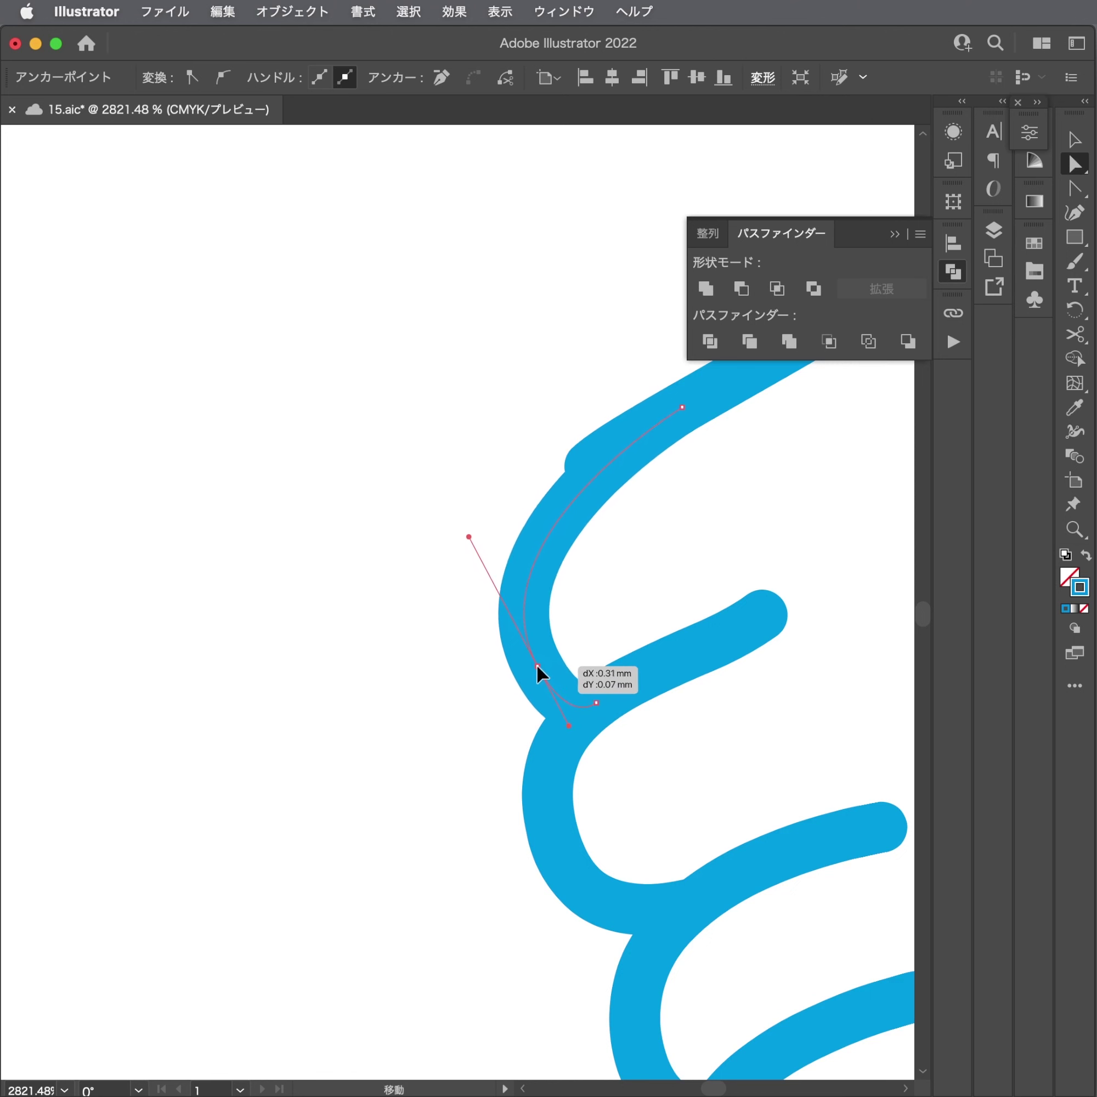
pyautogui.click(596, 703)
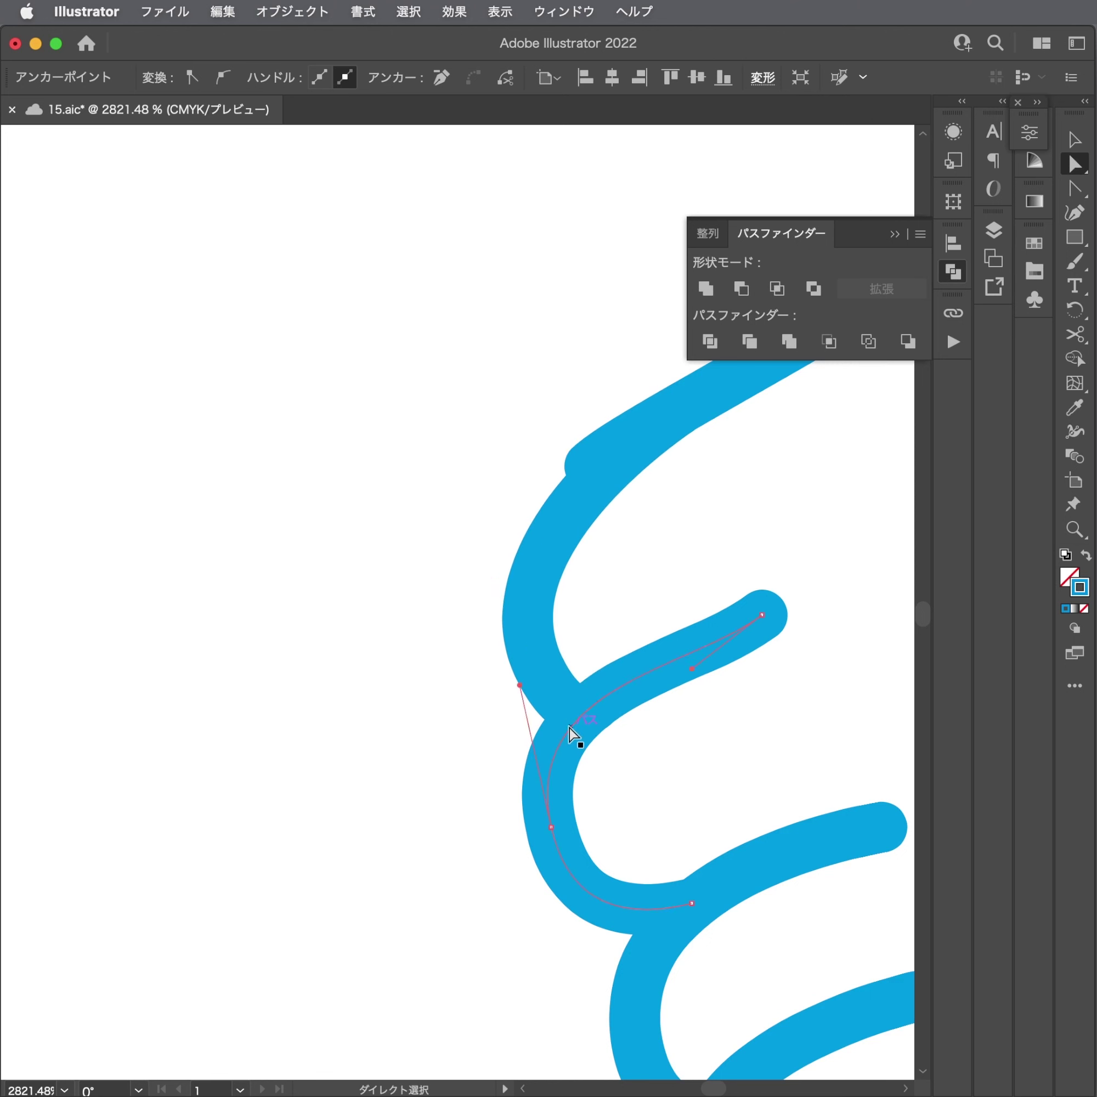
pyautogui.click(570, 731)
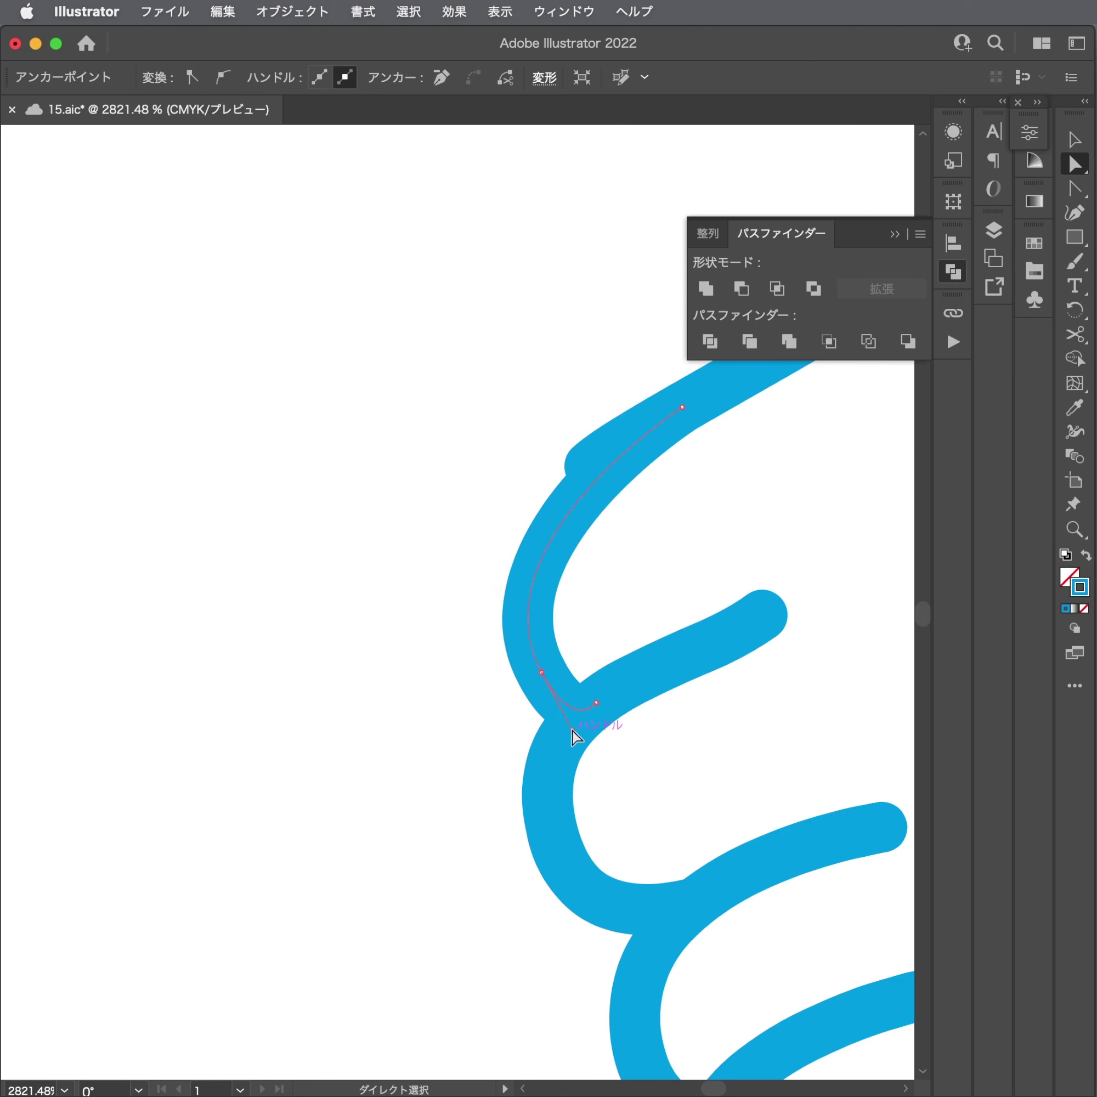
pyautogui.moveTo(574, 736)
pyautogui.mouseDown()
pyautogui.moveTo(558, 708)
pyautogui.moveTo(570, 726)
pyautogui.mouseUp()
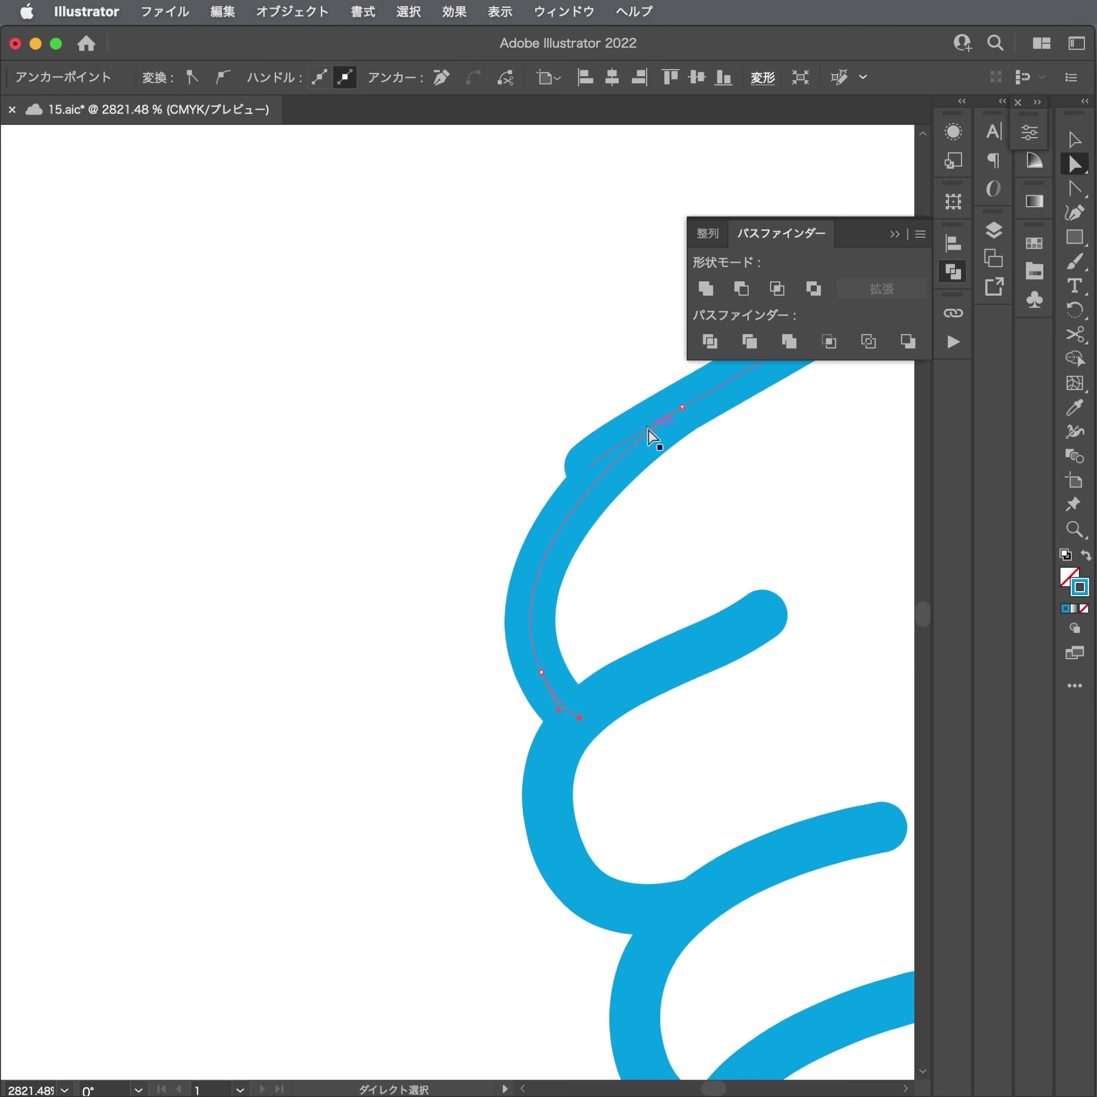
pyautogui.hscroll(-5, 649, 436)
pyautogui.scroll(5, 649, 436)
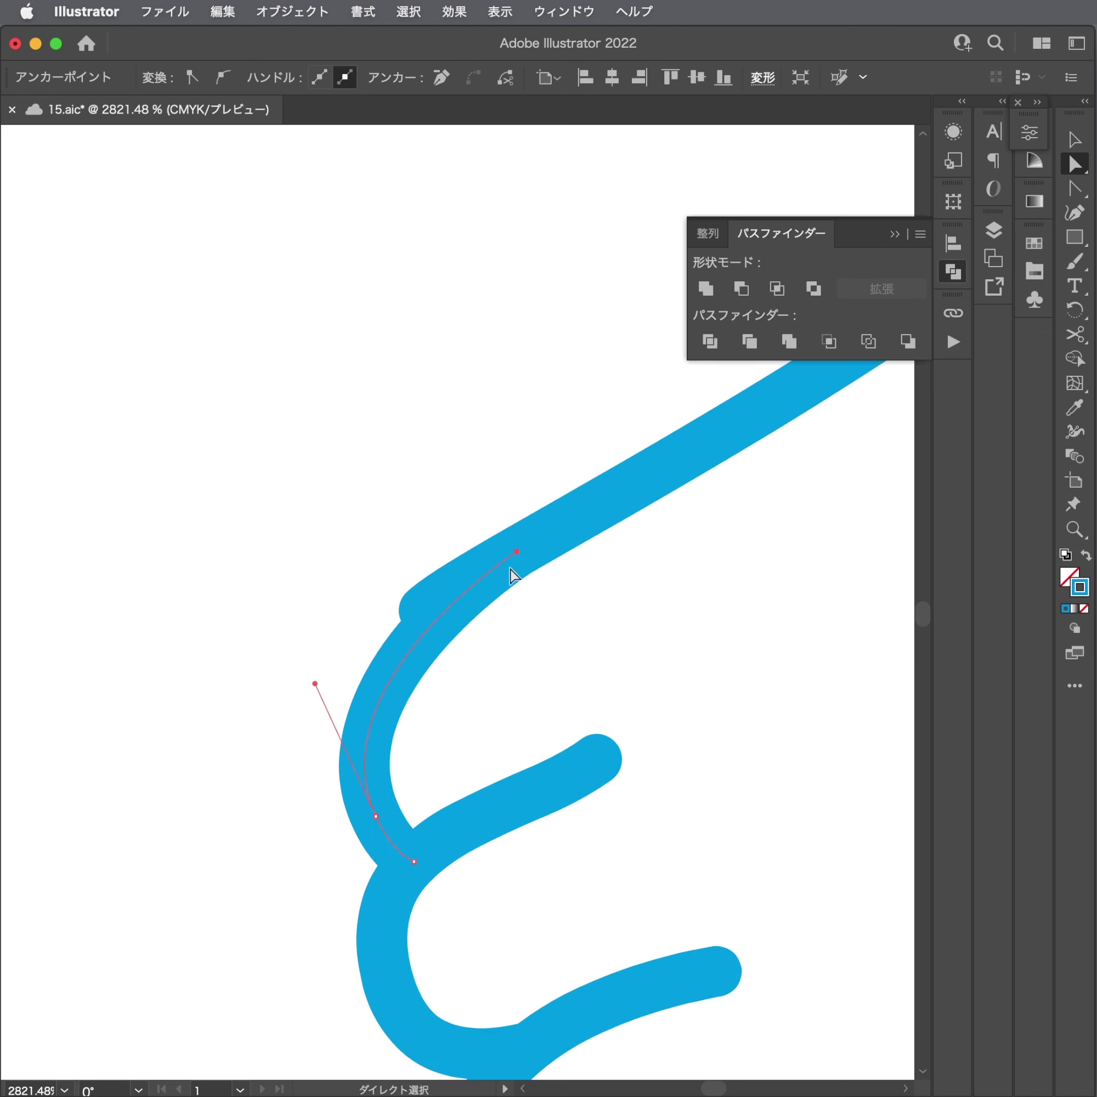
# Pull smooth curvature from the toe's corner anchor and round the corner.
pyautogui.hotkey('shift', 'c')
pyautogui.moveTo(517, 552)
pyautogui.mouseDown()
pyautogui.moveTo(546, 555)
pyautogui.moveTo(413, 602)
pyautogui.moveTo(403, 619)
pyautogui.moveTo(443, 600)
pyautogui.moveTo(409, 583)
pyautogui.mouseUp()
pyautogui.press('a')
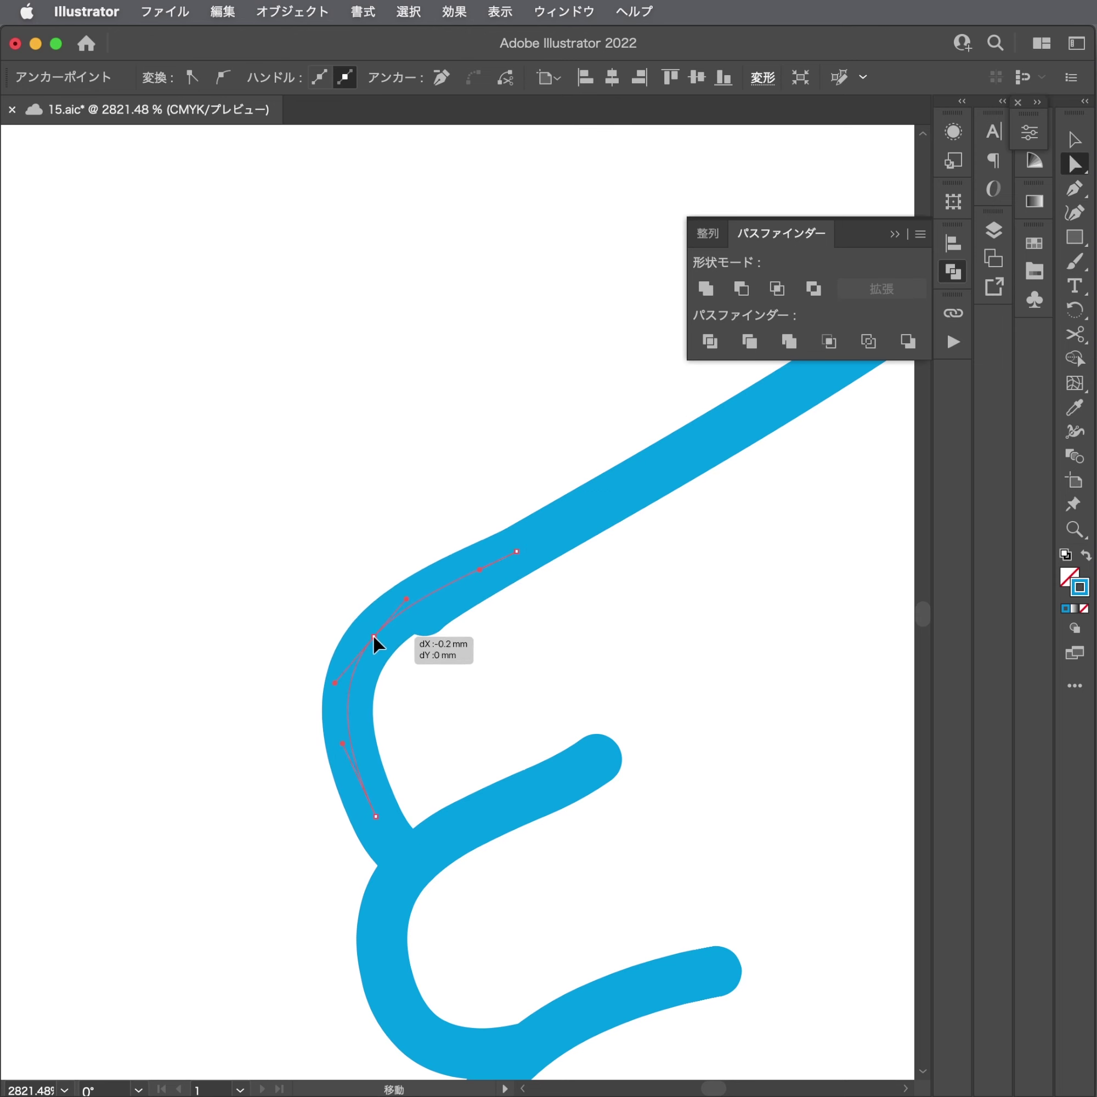
pyautogui.moveTo(339, 686); pyautogui.dragTo(336, 699)
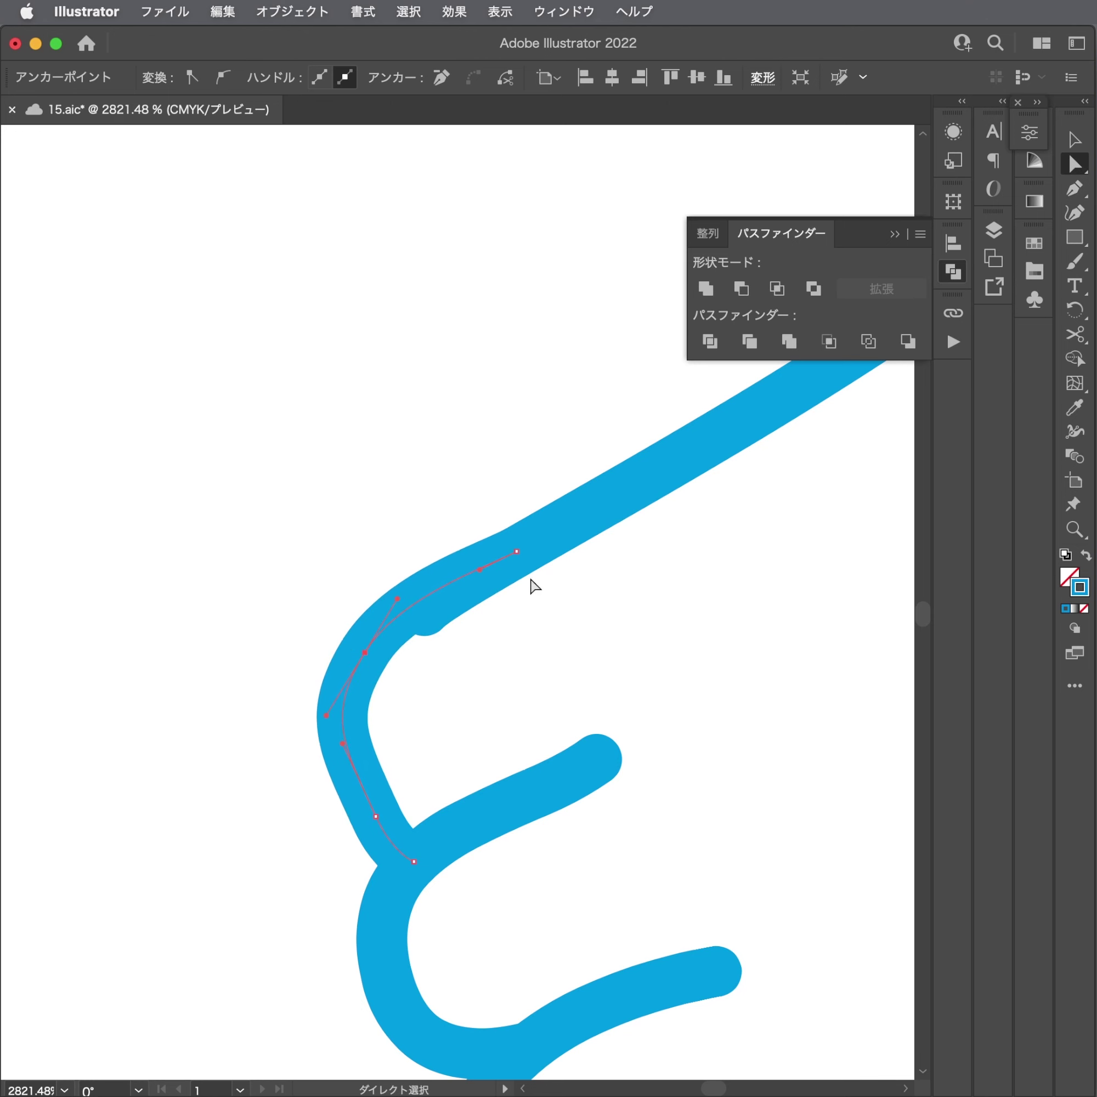
pyautogui.moveTo(517, 551); pyautogui.dragTo(542, 538)
pyautogui.click(568, 578)
pyautogui.moveTo(594, 596); pyautogui.dragTo(454, 784)
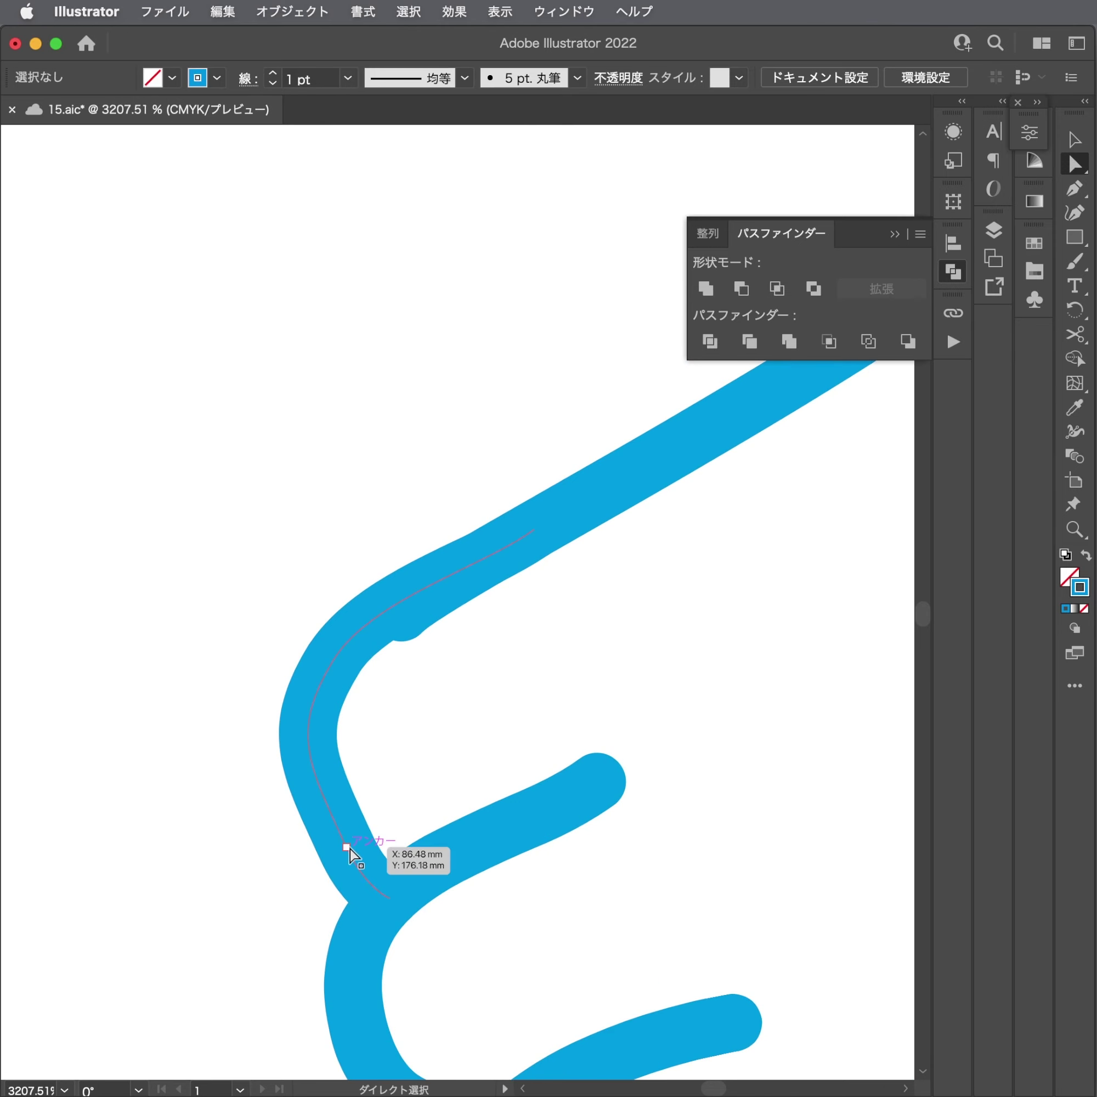
# Lengthen the upper toe segment's handle to smooth the bend, then view the whole leg.
pyautogui.moveTo(397, 892); pyautogui.dragTo(409, 881)
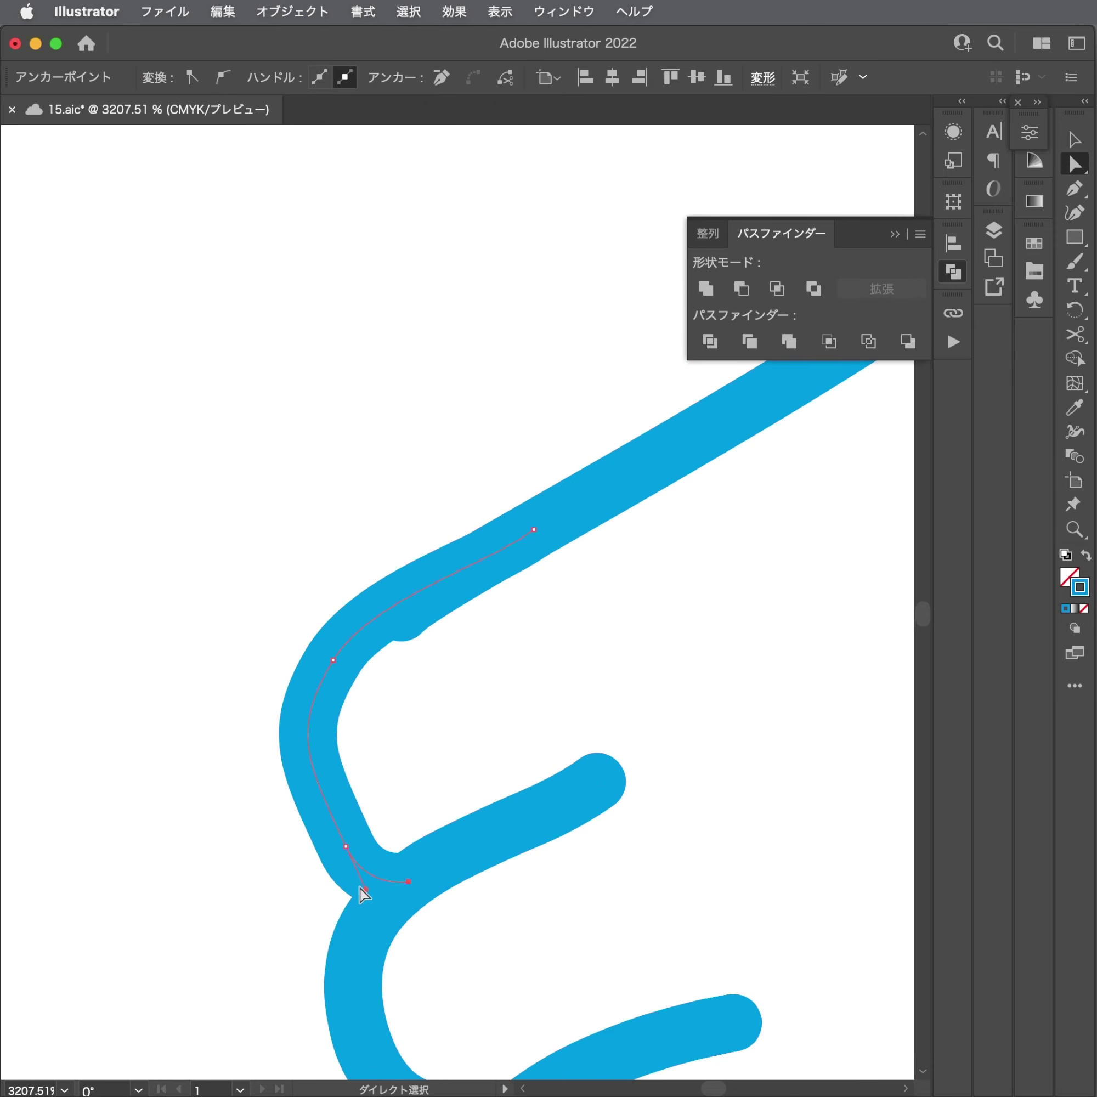
pyautogui.click(329, 808)
pyautogui.moveTo(309, 764)
pyautogui.mouseDown()
pyautogui.moveTo(307, 800)
pyautogui.moveTo(335, 844)
pyautogui.mouseUp()
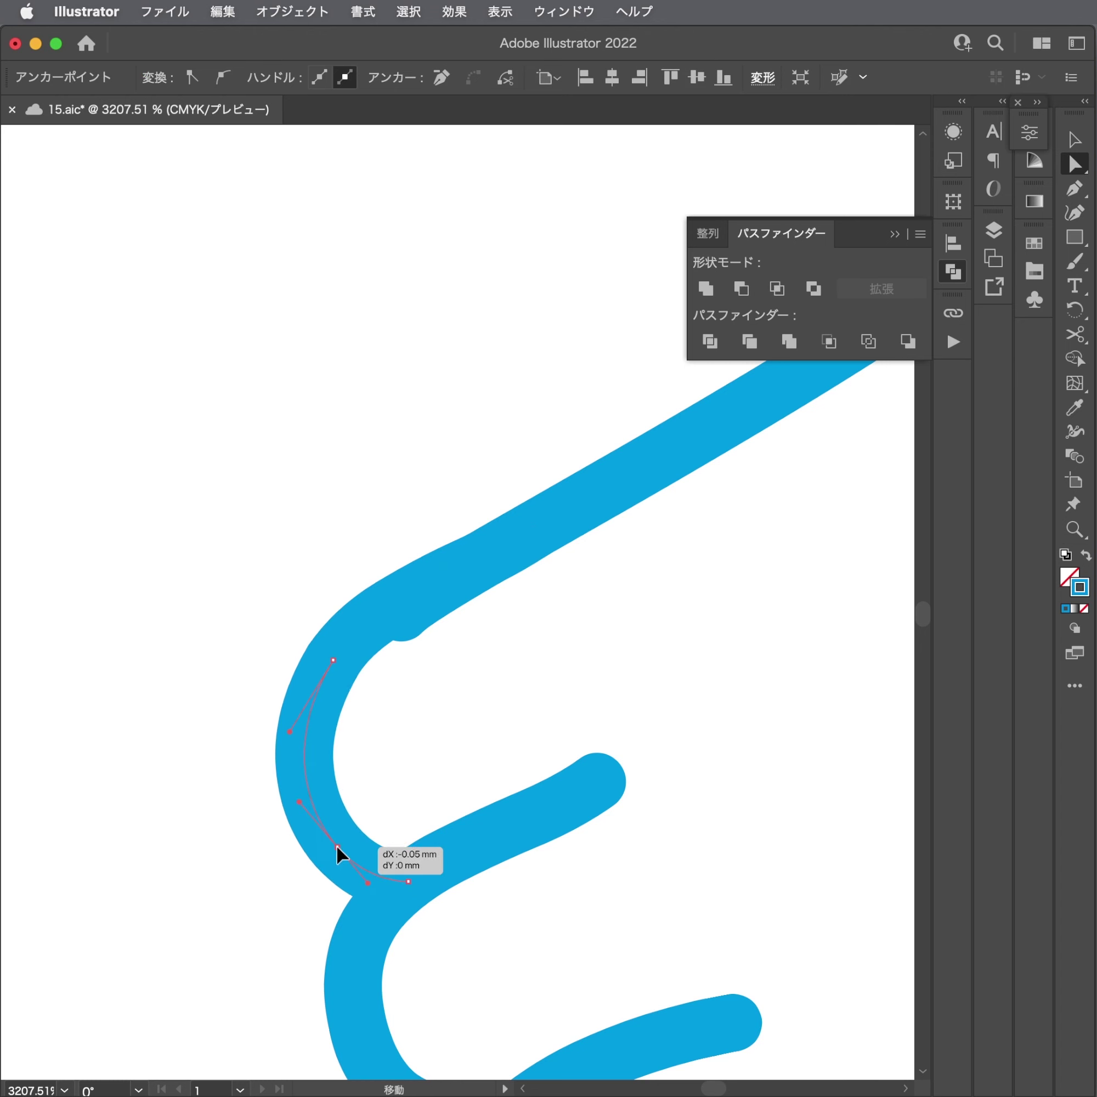
pyautogui.click(404, 746)
pyautogui.keyDown('alt'); pyautogui.click(598, 787); pyautogui.keyUp('alt')
pyautogui.moveTo(597, 787)
pyautogui.mouseDown()
pyautogui.moveTo(304, 883)
pyautogui.moveTo(578, 877)
pyautogui.moveTo(543, 766)
pyautogui.moveTo(336, 833)
pyautogui.mouseUp()
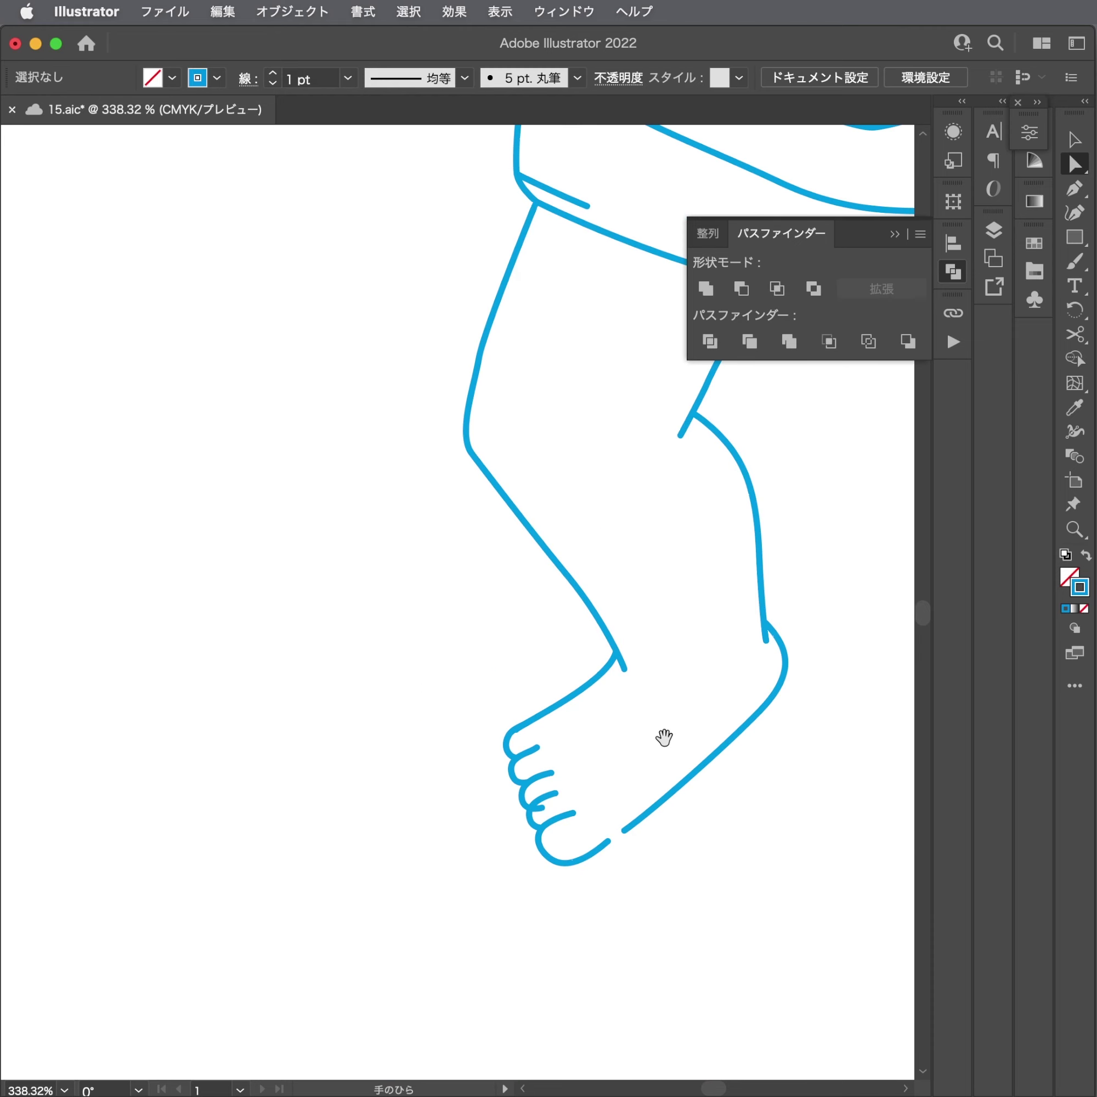
# Zoom into the toes and adjust the upper toe's anchor.
pyautogui.moveTo(585, 743)
pyautogui.mouseDown()
pyautogui.moveTo(629, 739)
pyautogui.moveTo(509, 666)
pyautogui.moveTo(698, 629)
pyautogui.moveTo(683, 643)
pyautogui.mouseUp()
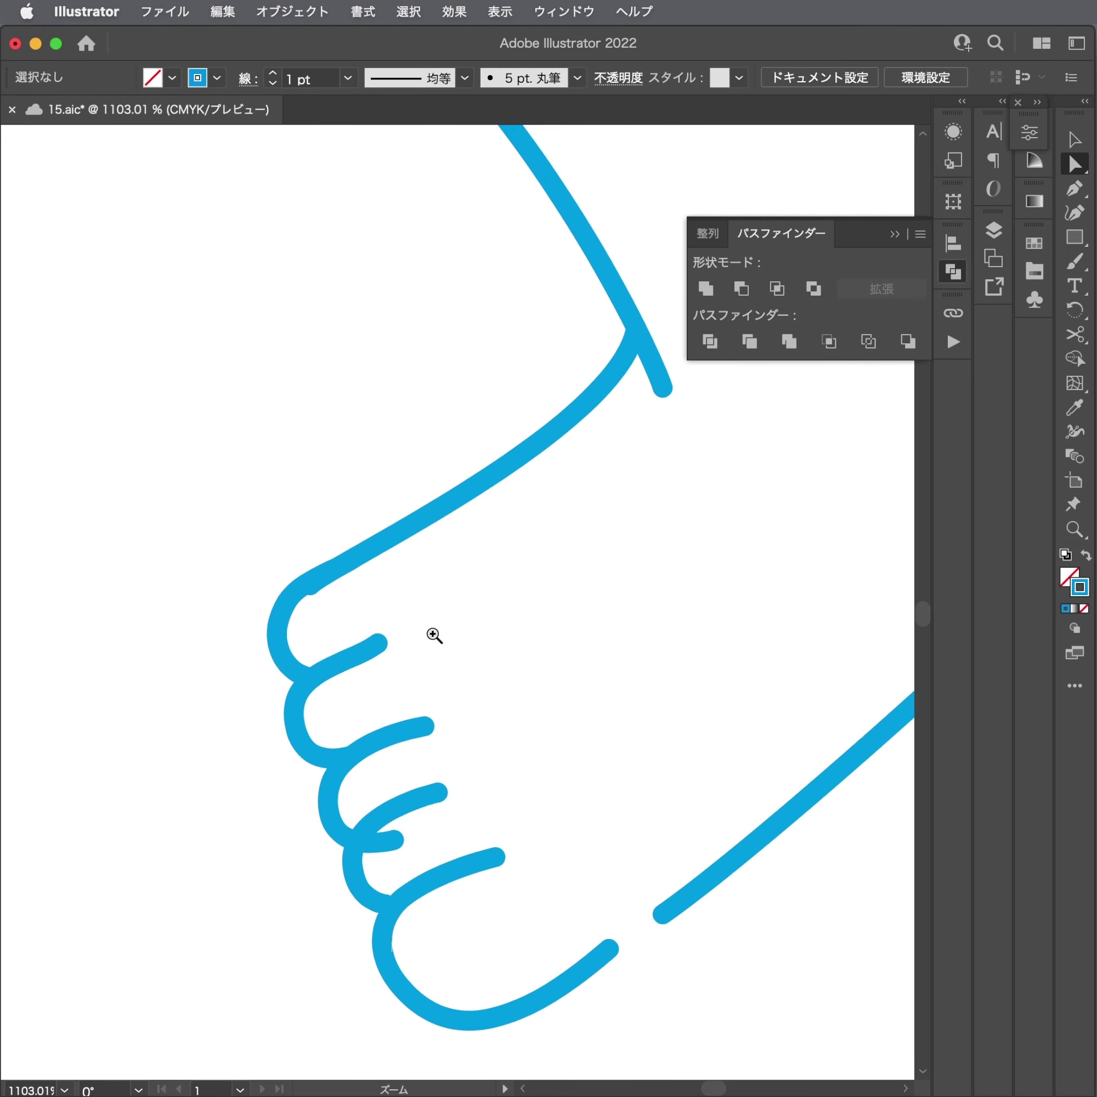
pyautogui.moveTo(476, 675)
pyautogui.mouseDown()
pyautogui.moveTo(534, 665)
pyautogui.moveTo(455, 713)
pyautogui.moveTo(541, 612)
pyautogui.mouseUp()
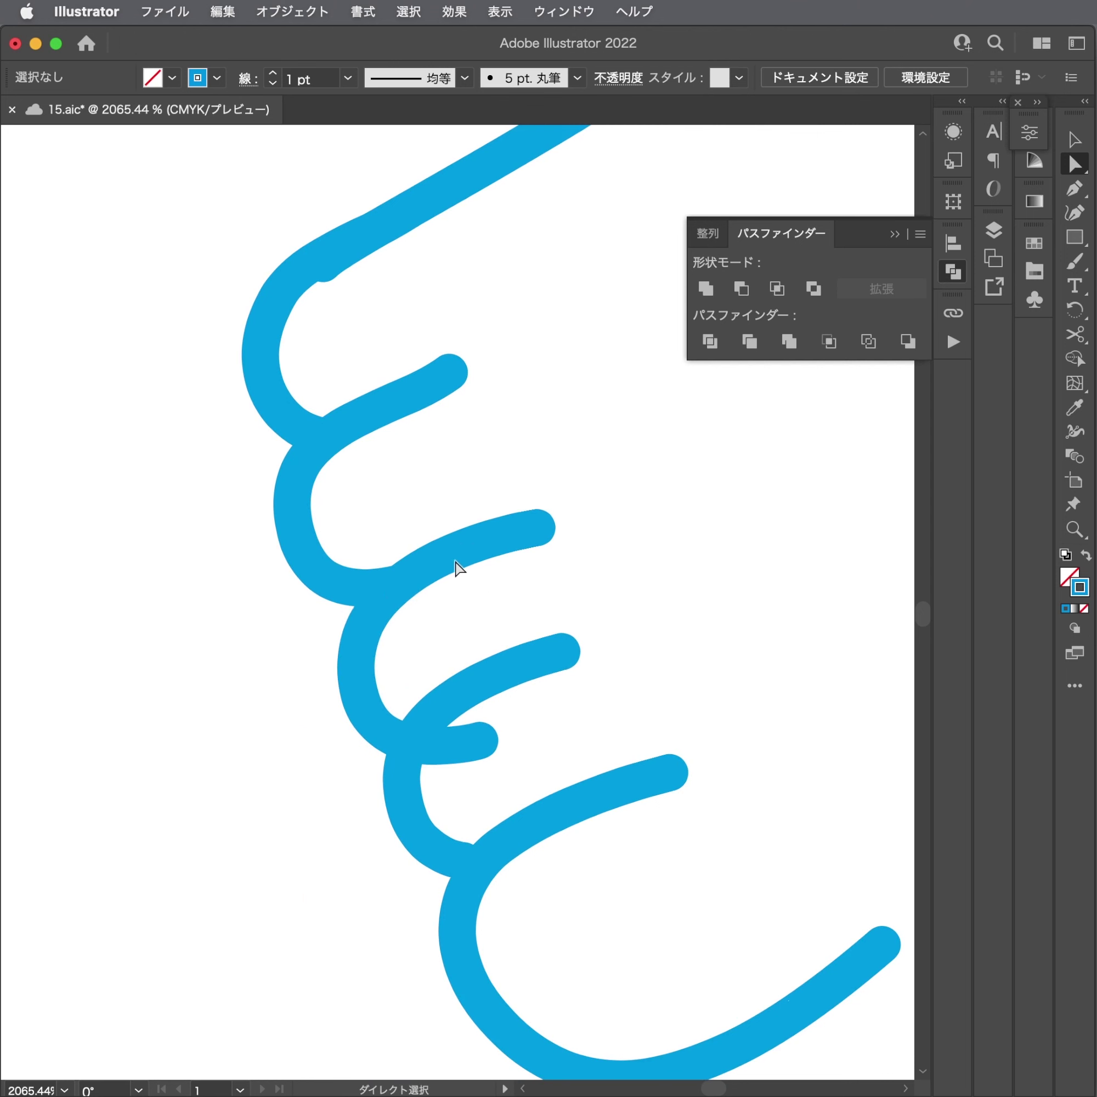
pyautogui.click(369, 580)
pyautogui.moveTo(377, 598)
pyautogui.mouseDown()
pyautogui.moveTo(373, 609)
pyautogui.moveTo(333, 583)
pyautogui.moveTo(299, 540)
pyautogui.mouseUp()
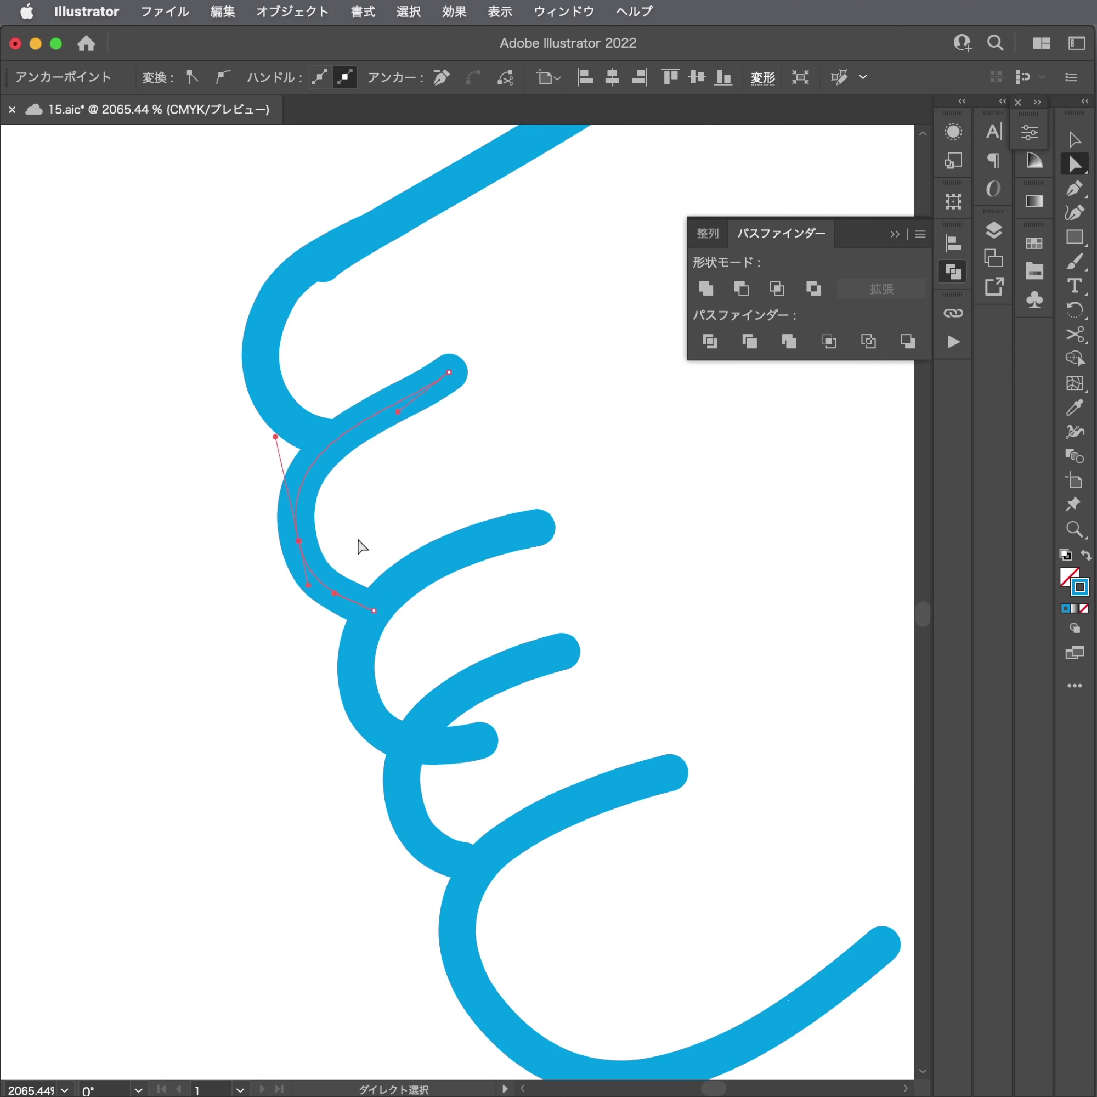
pyautogui.click(363, 544)
# Move the toe path's end anchor left and shorten its handles to reshape it.
pyautogui.moveTo(463, 746); pyautogui.dragTo(413, 738)
pyautogui.scroll(2, 414, 738)
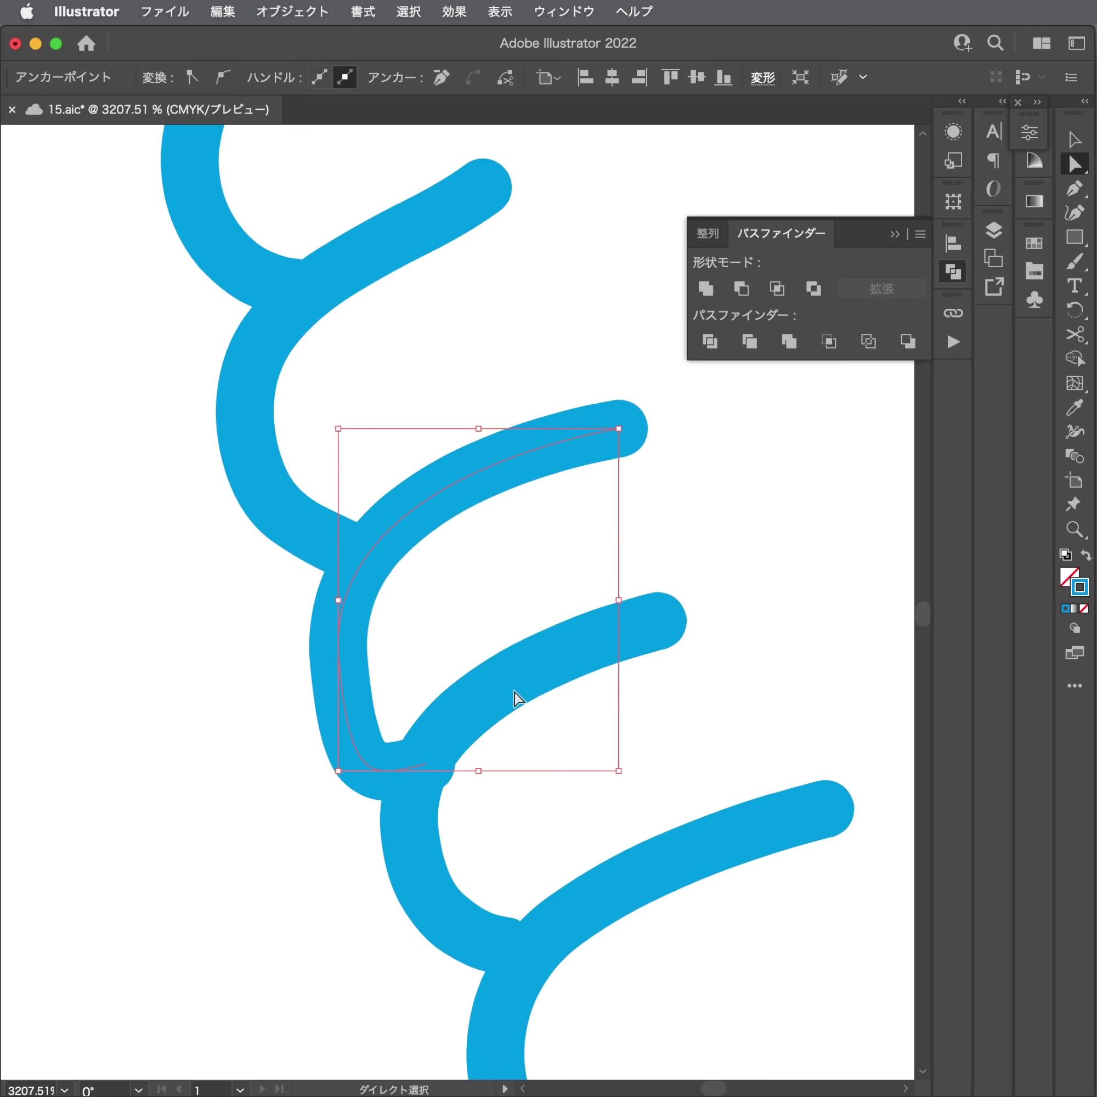
pyautogui.moveTo(350, 785); pyautogui.dragTo(340, 669)
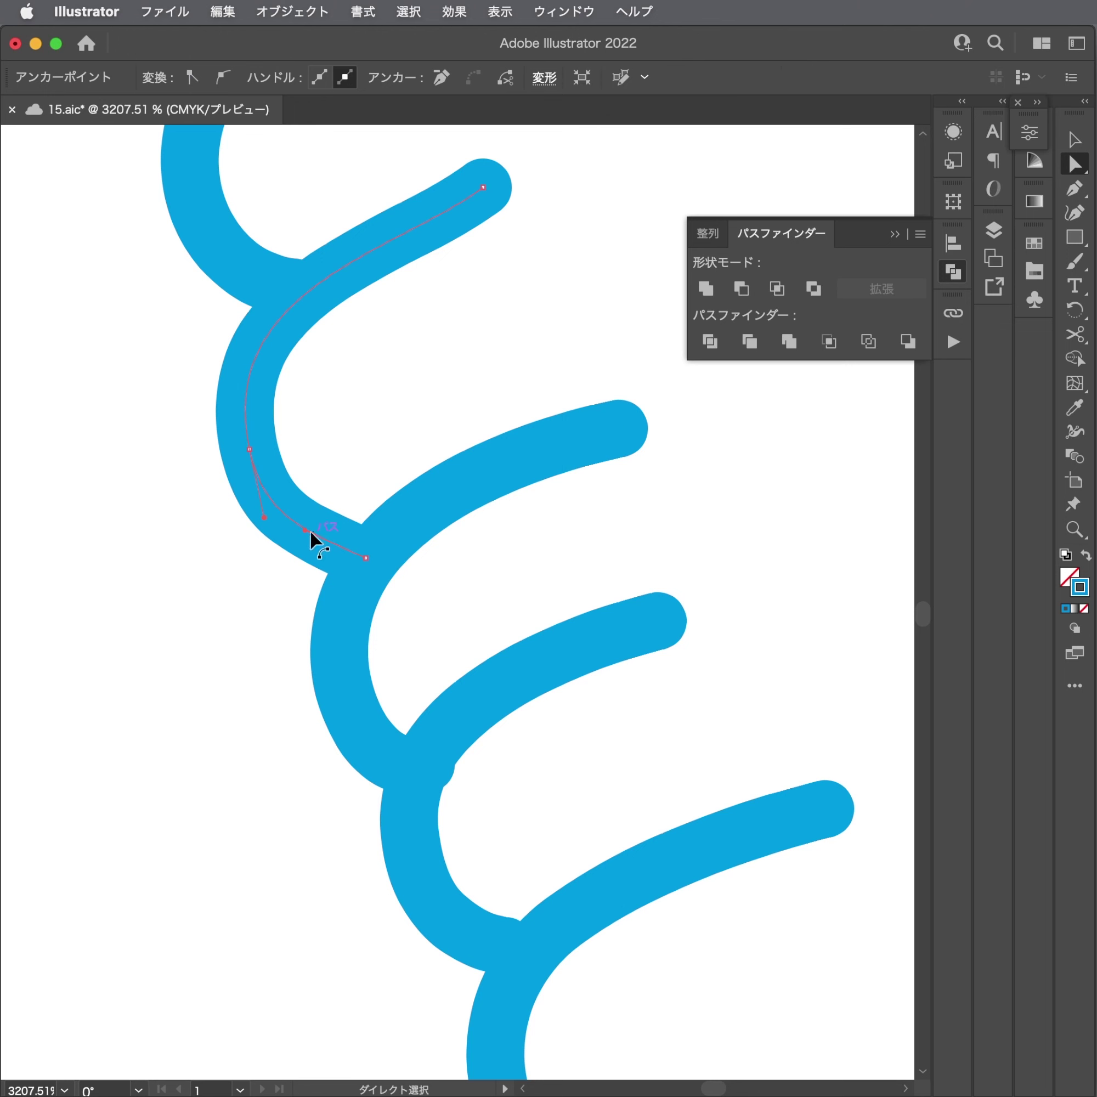
pyautogui.moveTo(306, 530); pyautogui.dragTo(305, 544)
pyautogui.press('space')
pyautogui.moveTo(296, 738); pyautogui.dragTo(295, 598)
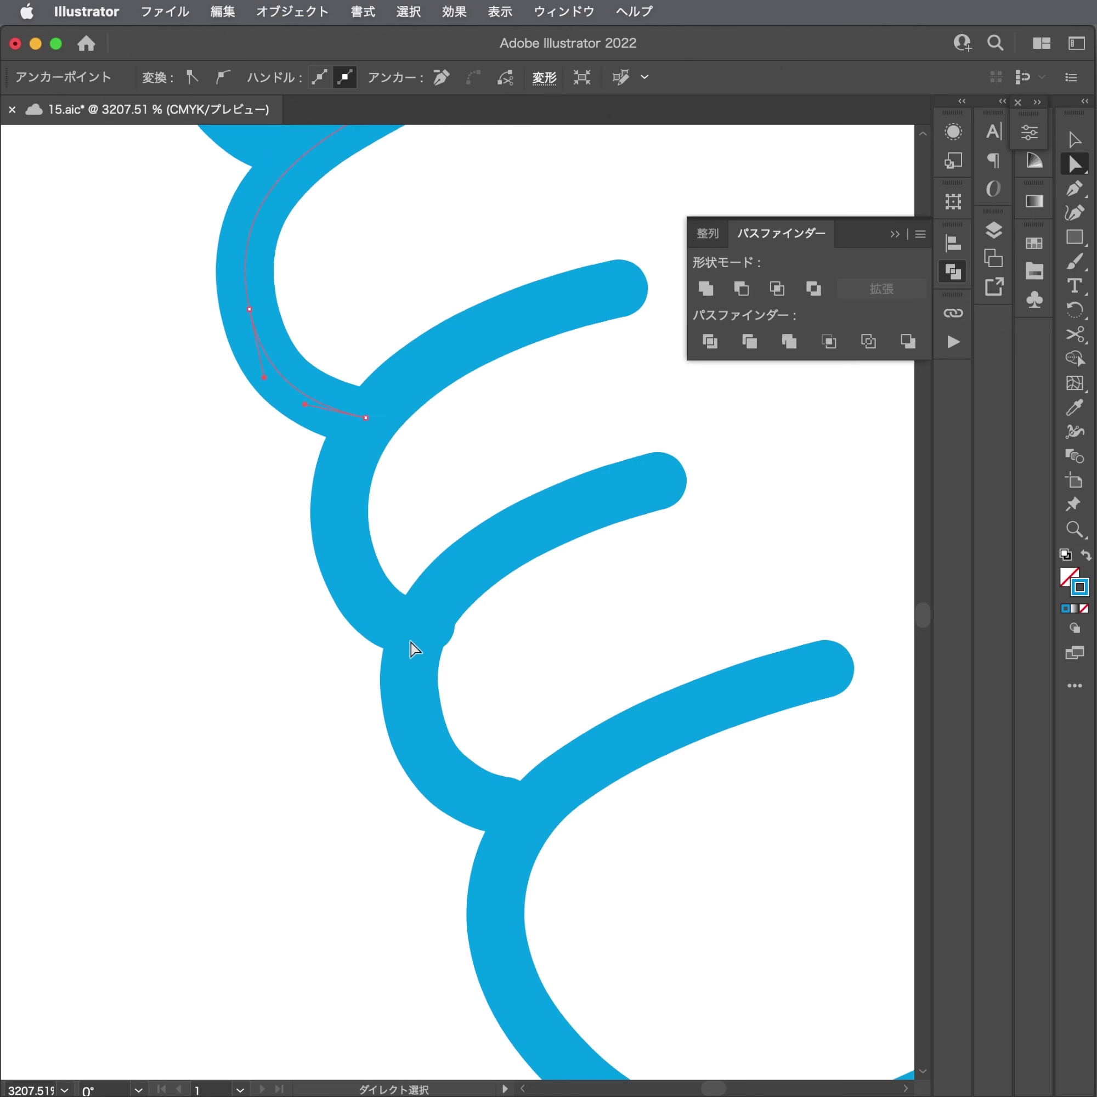
# Shift the toe's base anchor left and tweak the middle toe's curve.
pyautogui.click(425, 625)
pyautogui.moveTo(419, 625); pyautogui.dragTo(364, 629)
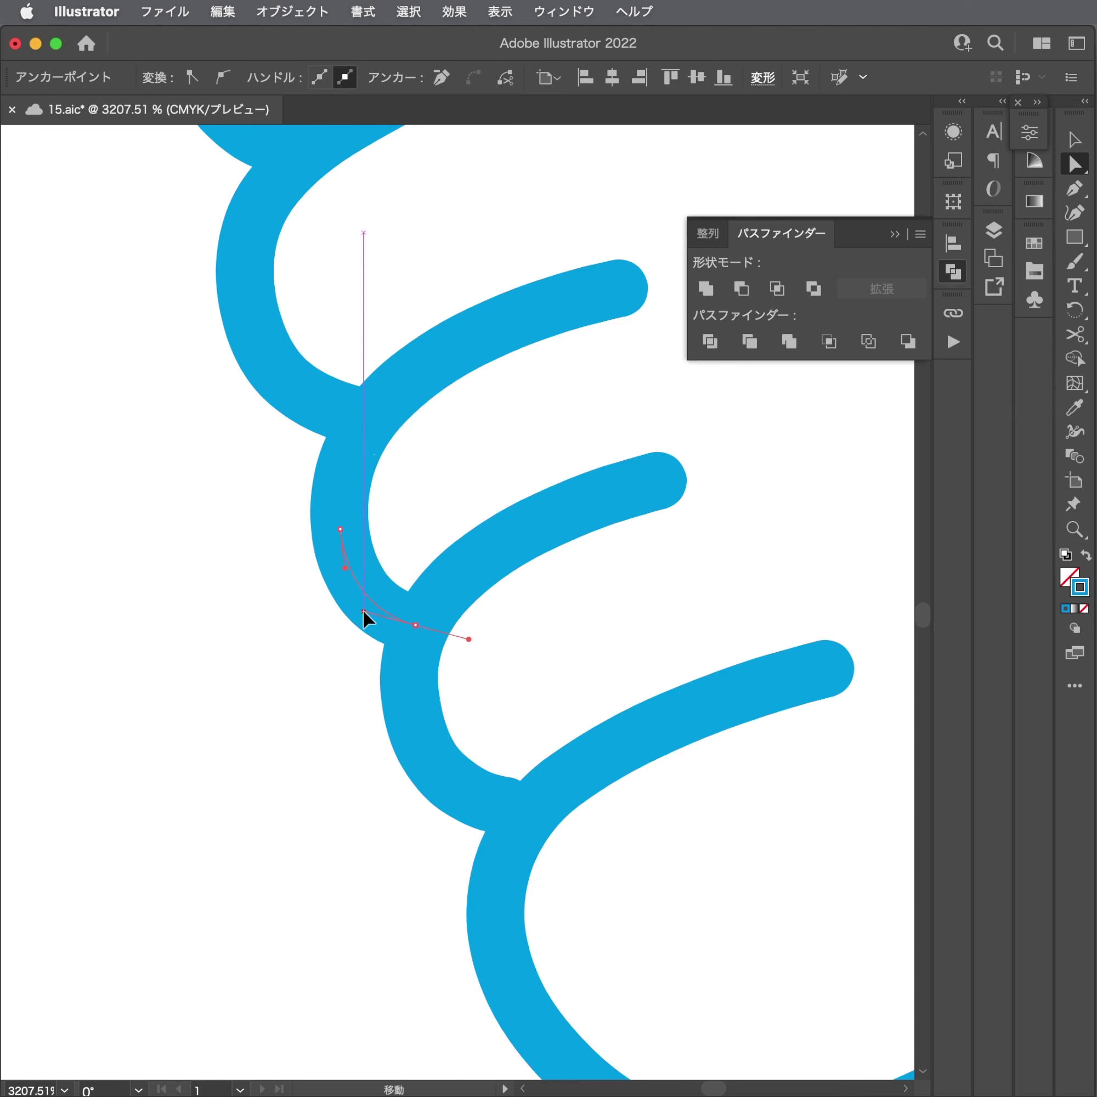
pyautogui.click(339, 530)
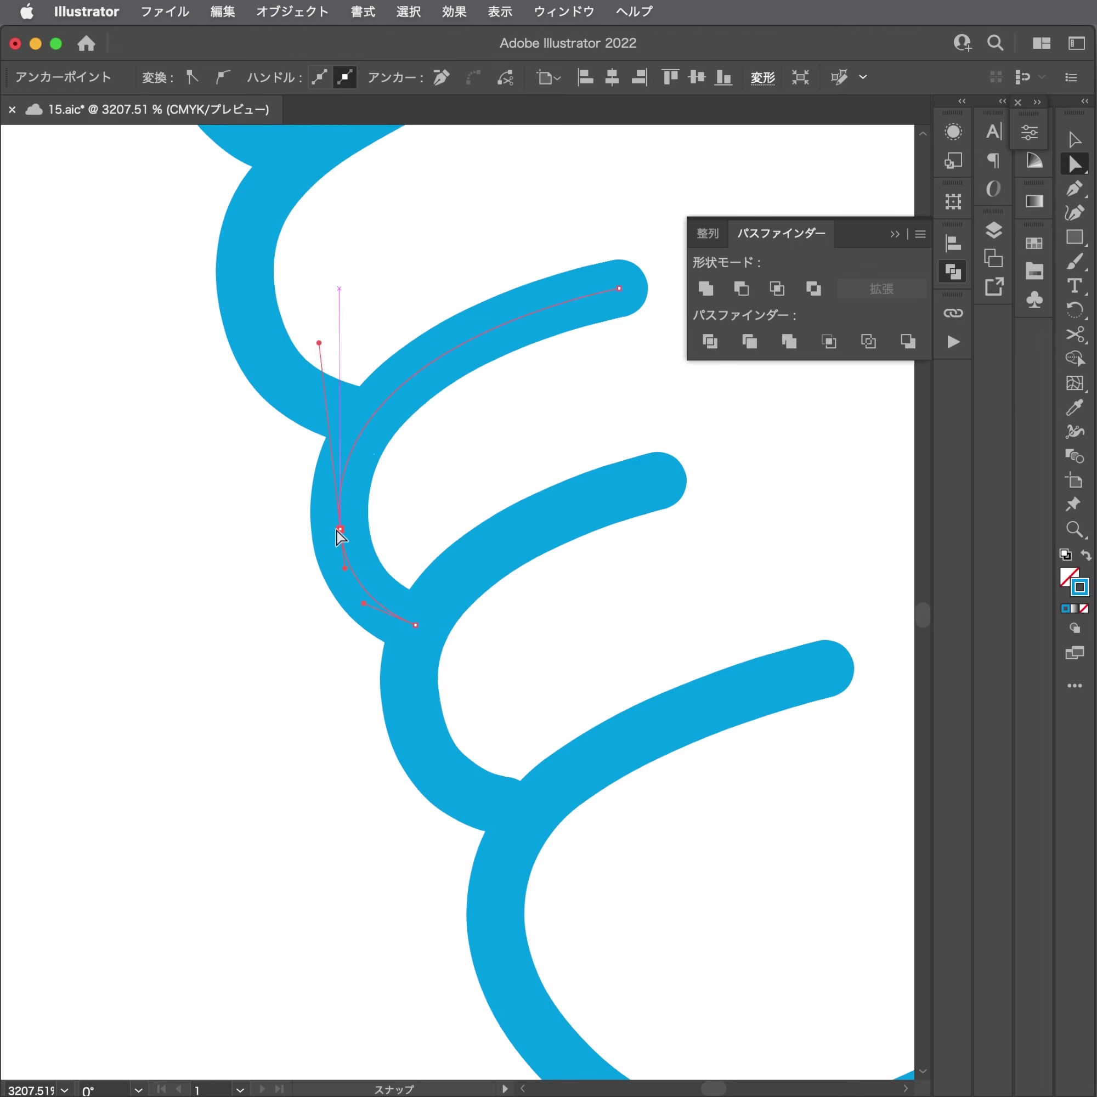
pyautogui.moveTo(339, 530); pyautogui.dragTo(334, 520)
pyautogui.click(430, 503)
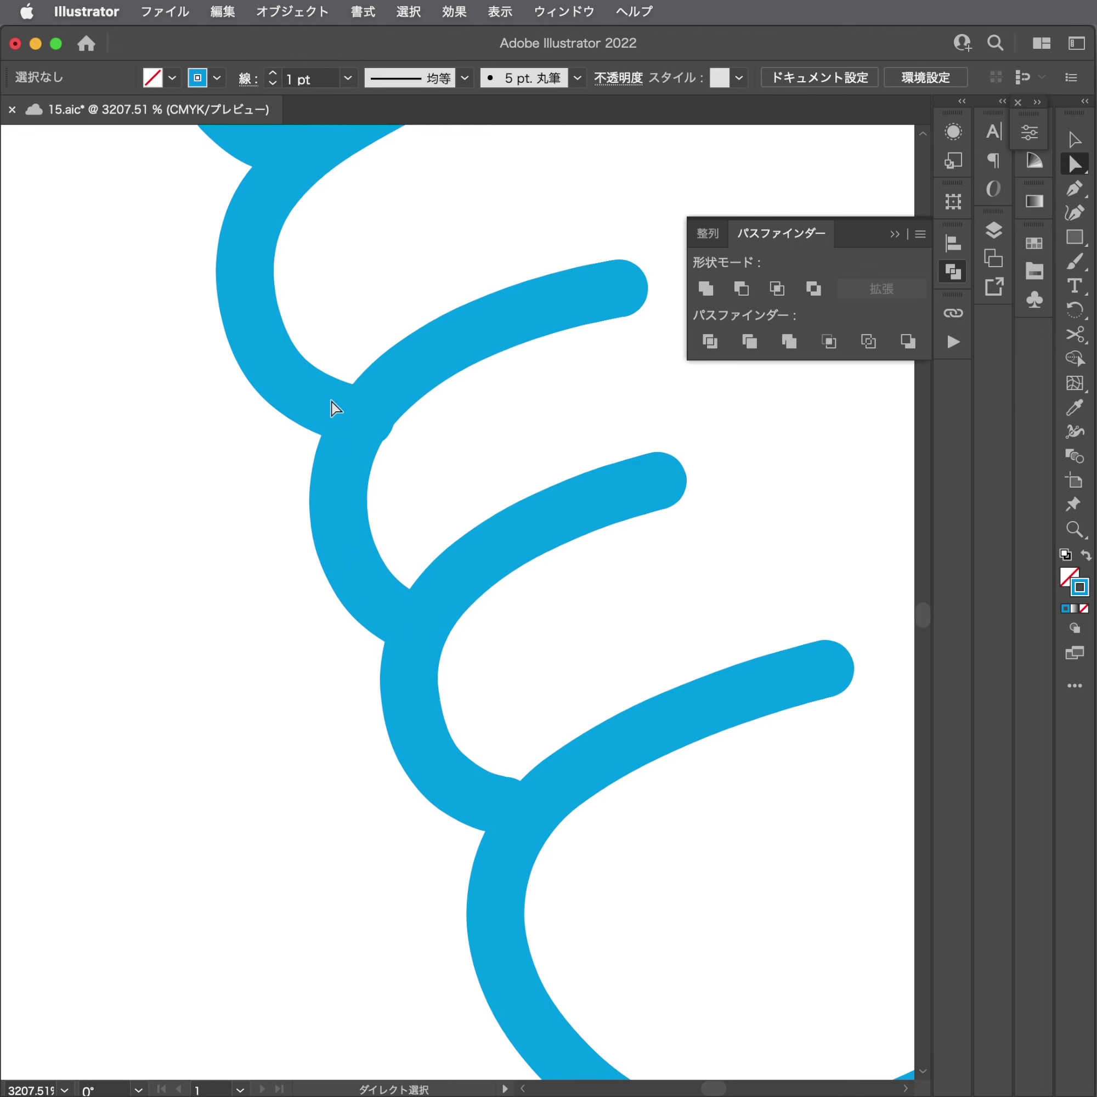
# Raise the anchor at the toe junction slightly.
pyautogui.click(340, 414)
pyautogui.scroll(3, 406, 426)
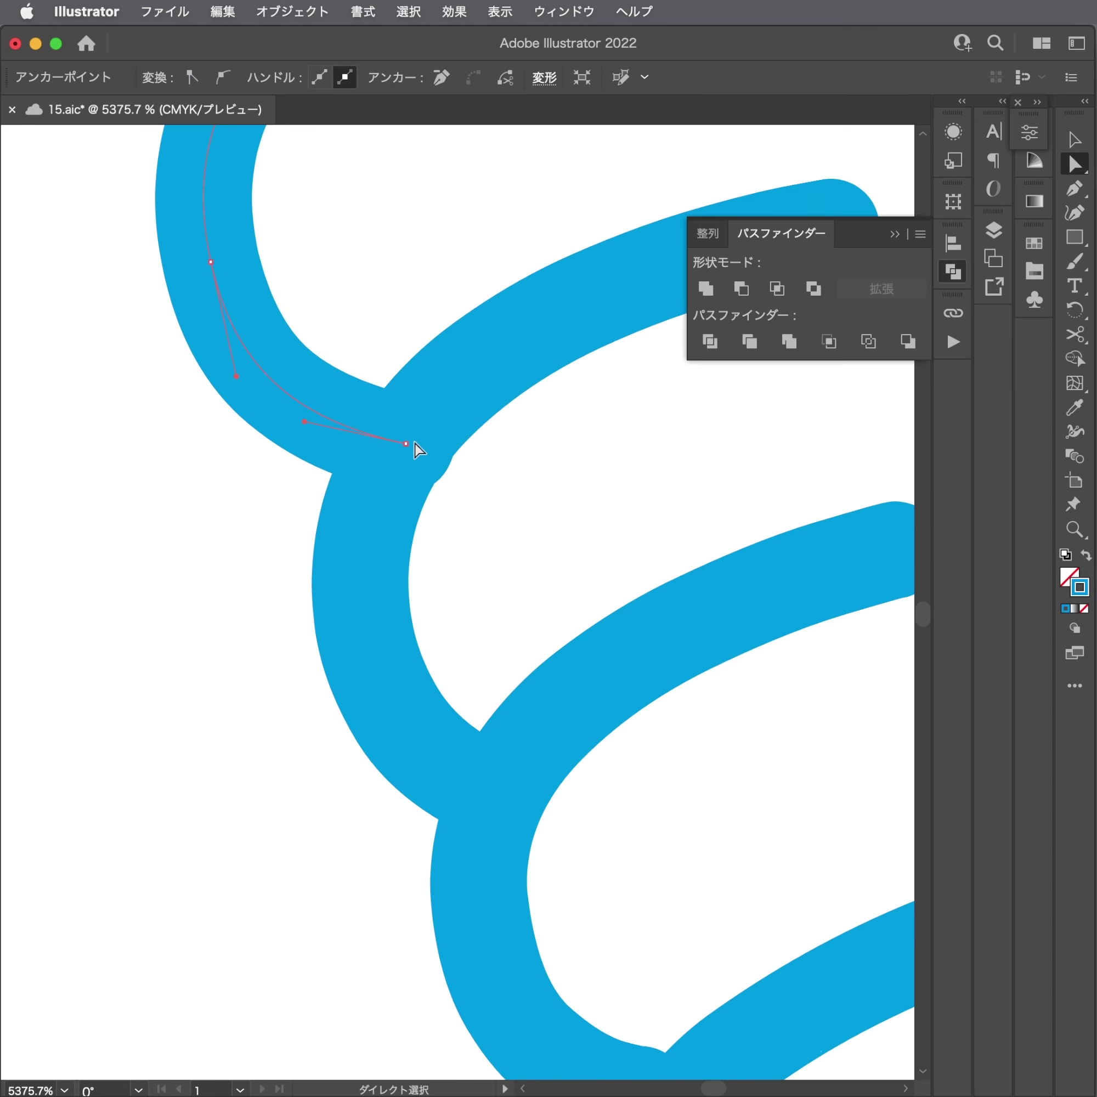
pyautogui.moveTo(406, 444)
pyautogui.mouseDown()
pyautogui.moveTo(390, 444)
pyautogui.moveTo(403, 431)
pyautogui.mouseUp()
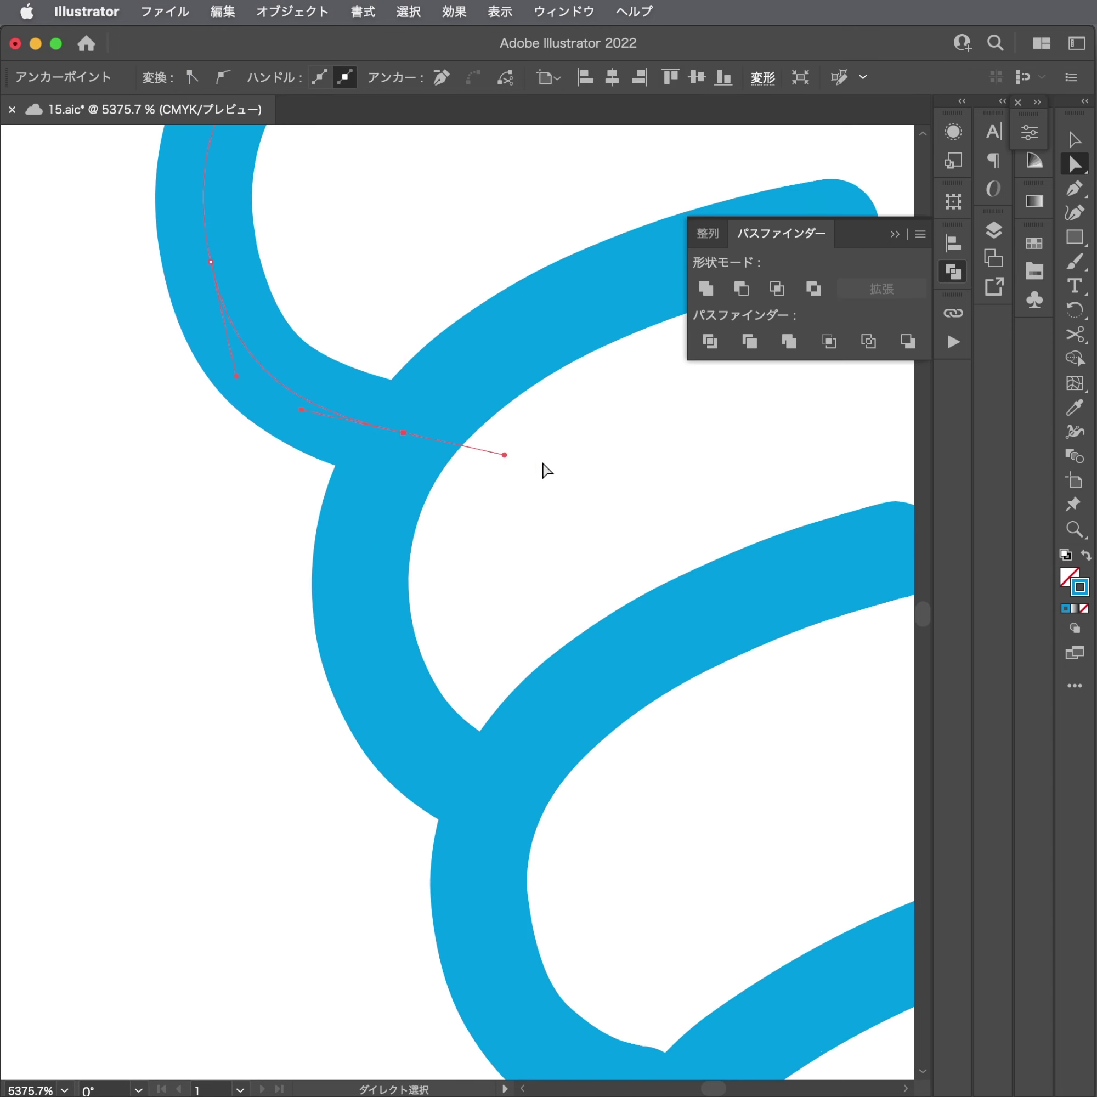
pyautogui.scroll(-2, 495, 476)
pyautogui.scroll(-4, 409, 544)
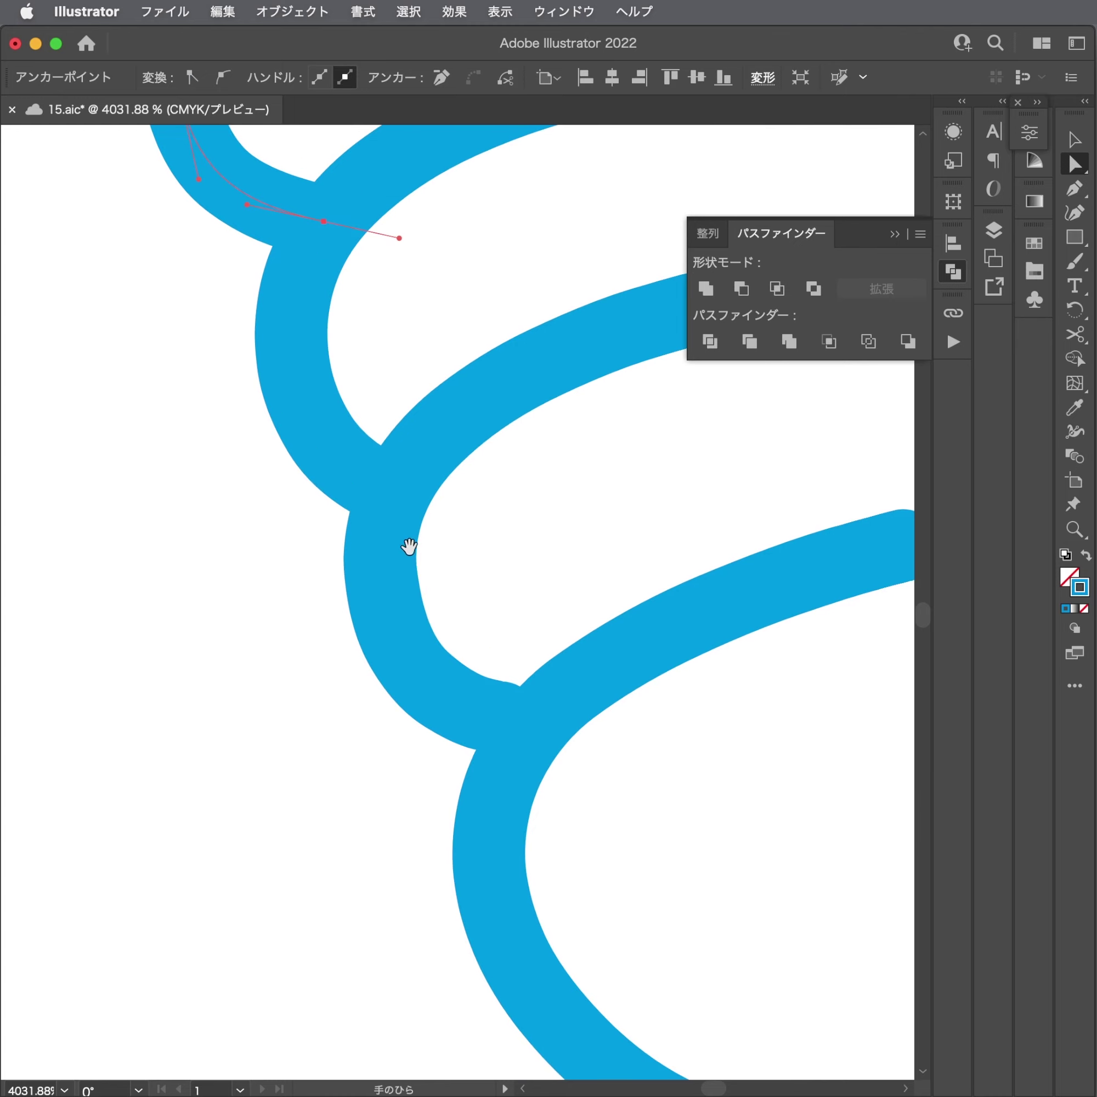
pyautogui.scroll(-1, 449, 674)
# Lower the inner toe's end anchor and reshape the last toe's bottom curve.
pyautogui.click(478, 672)
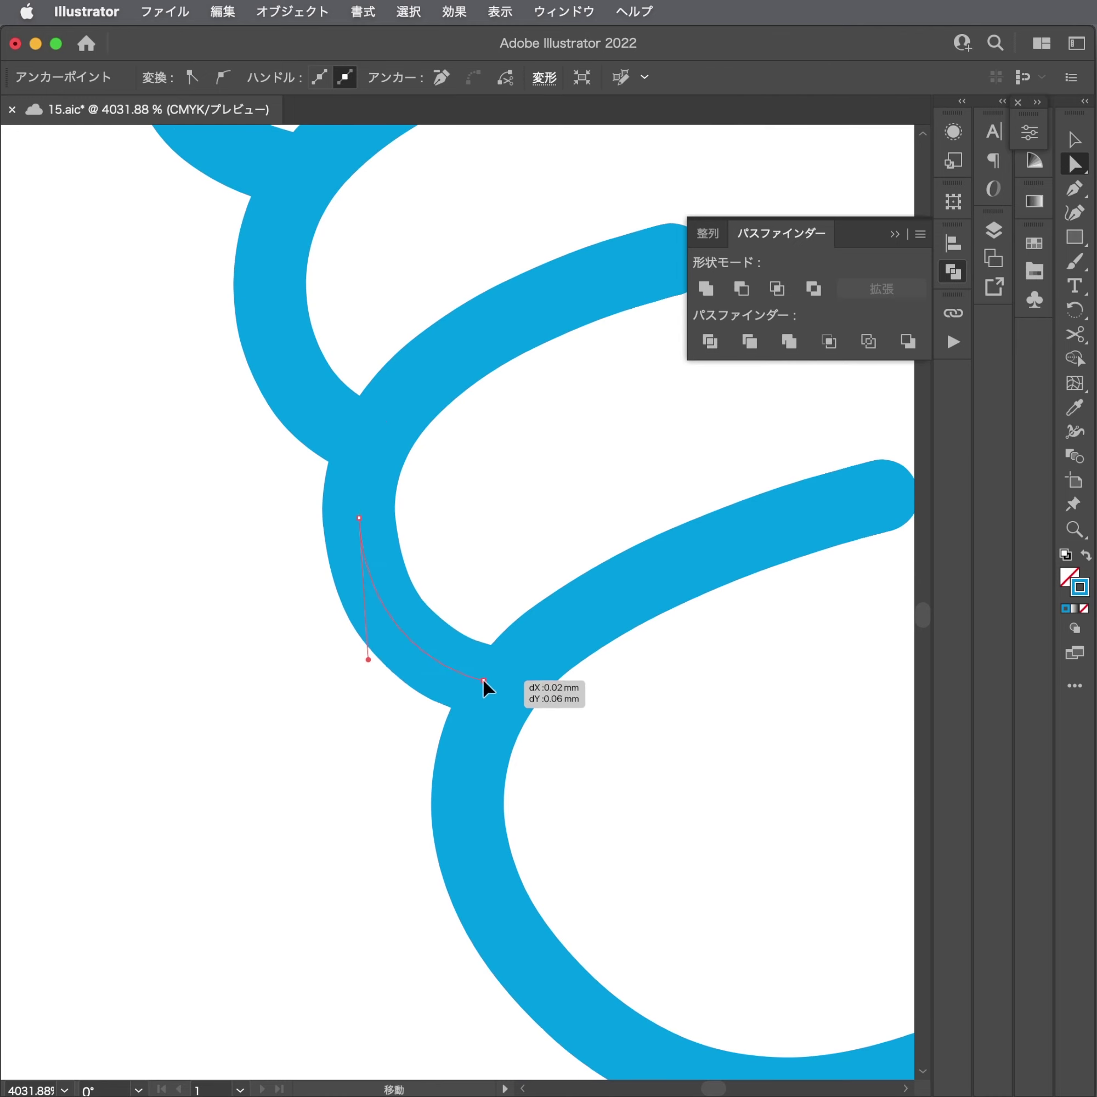
pyautogui.moveTo(478, 673); pyautogui.dragTo(486, 694)
pyautogui.click(470, 597)
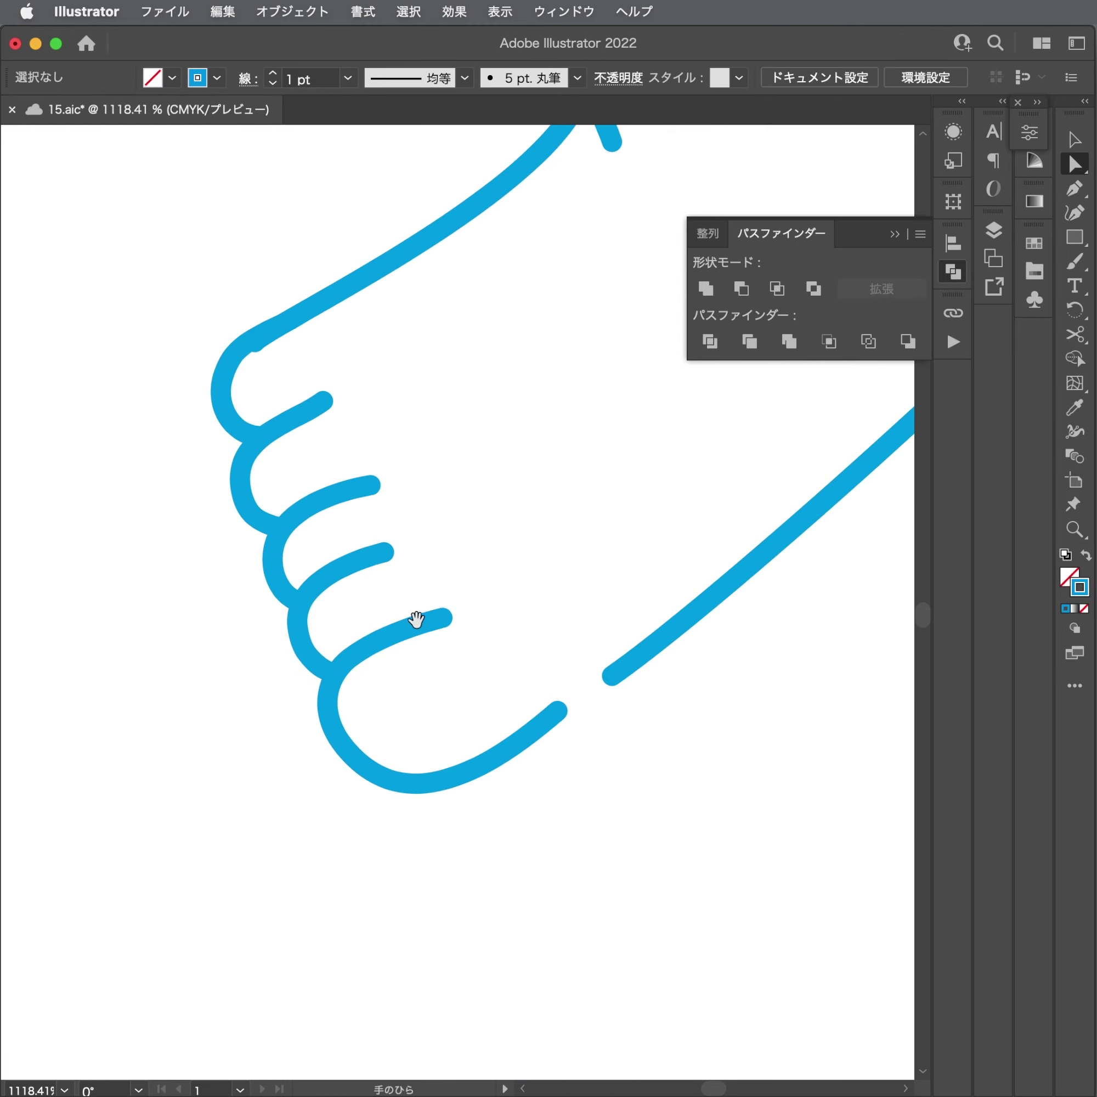
pyautogui.moveTo(471, 597)
pyautogui.mouseDown()
pyautogui.moveTo(371, 821)
pyautogui.moveTo(341, 783)
pyautogui.mouseUp()
pyautogui.scroll(1, 413, 736)
pyautogui.moveTo(407, 851); pyautogui.dragTo(403, 845)
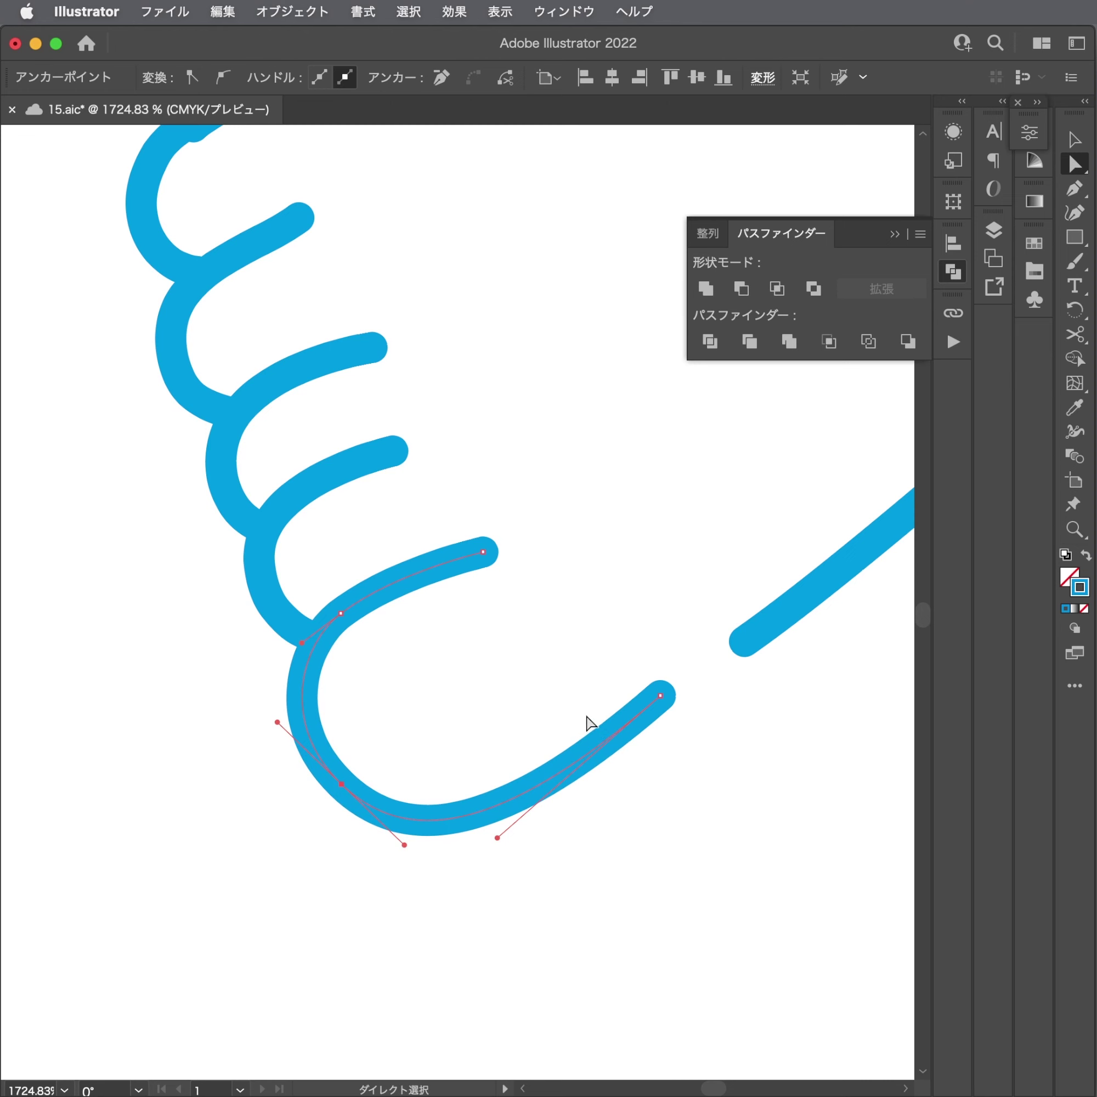
# Zoom out to the whole leg, deselect, and save the file.
pyautogui.press('v')
pyautogui.moveTo(583, 720)
pyautogui.mouseDown()
pyautogui.moveTo(238, 804)
pyautogui.moveTo(421, 796)
pyautogui.mouseUp()
pyautogui.click(625, 796)
pyautogui.press('cmd+s')
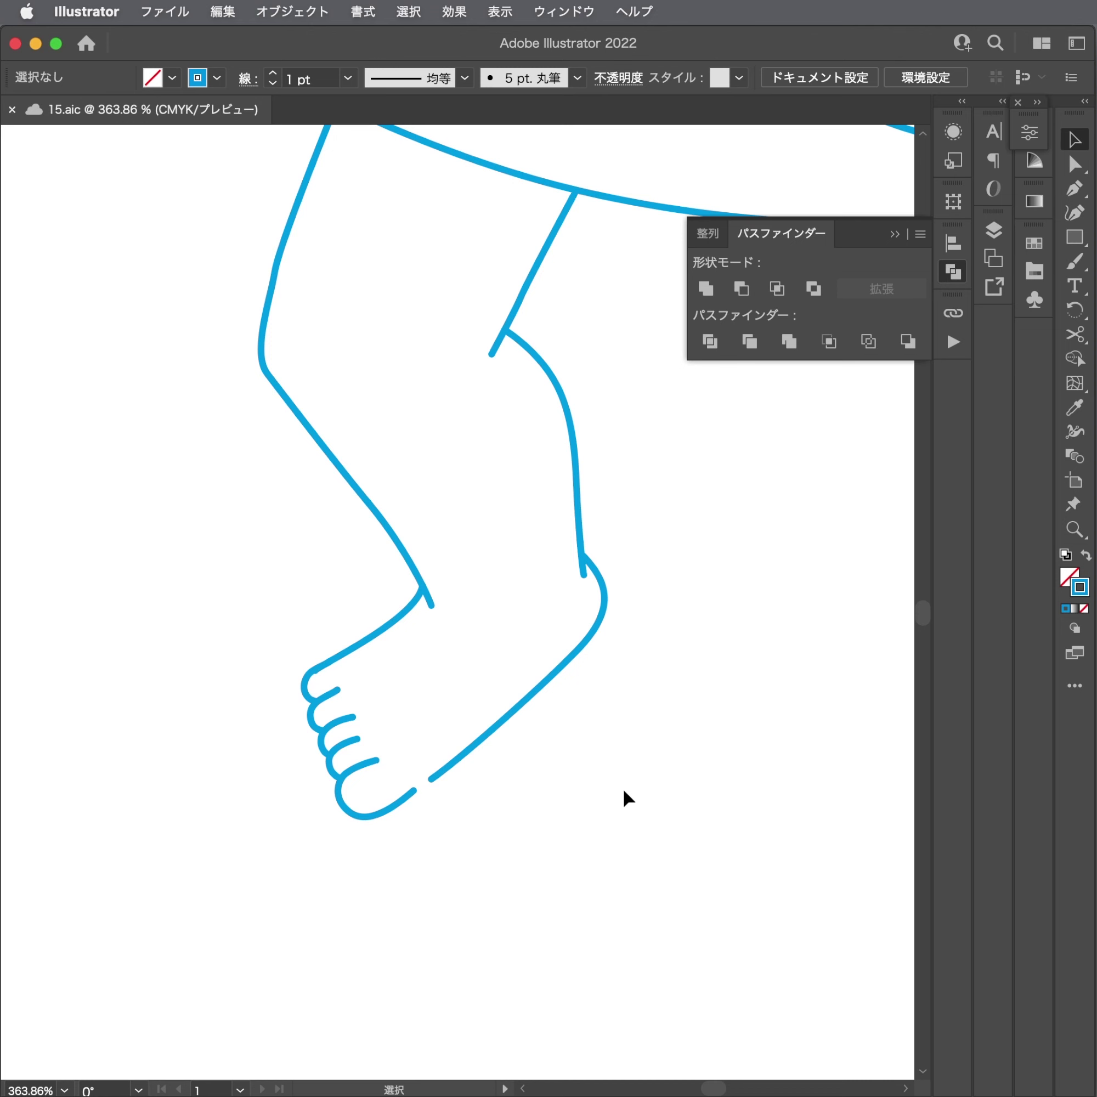
# Nudge the corner anchor where the left foot's instep meets the ankle into a smoother curve.
pyautogui.moveTo(429, 710); pyautogui.dragTo(649, 681)
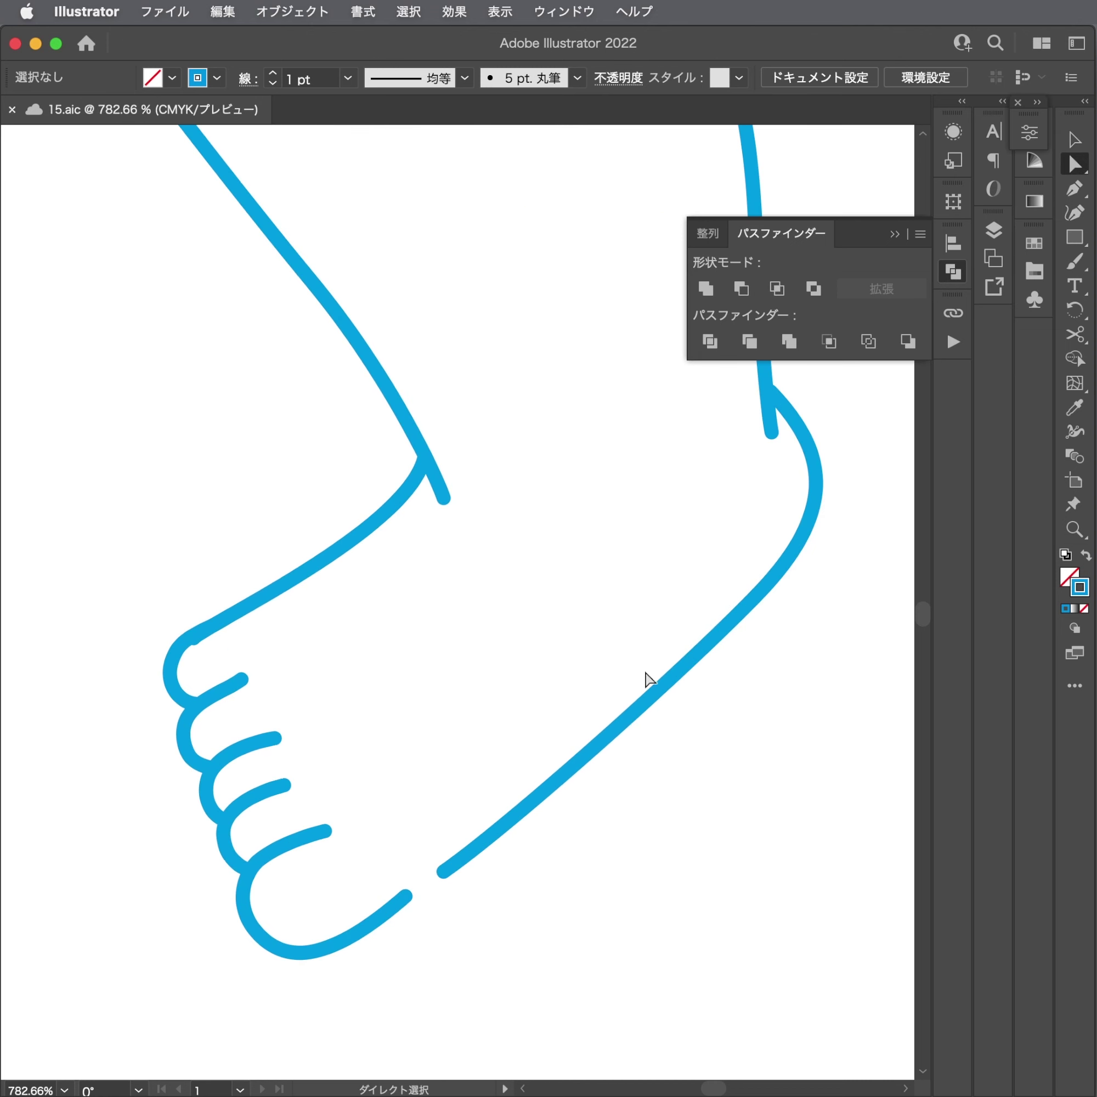
pyautogui.click(309, 495)
pyautogui.moveTo(474, 453); pyautogui.dragTo(475, 455)
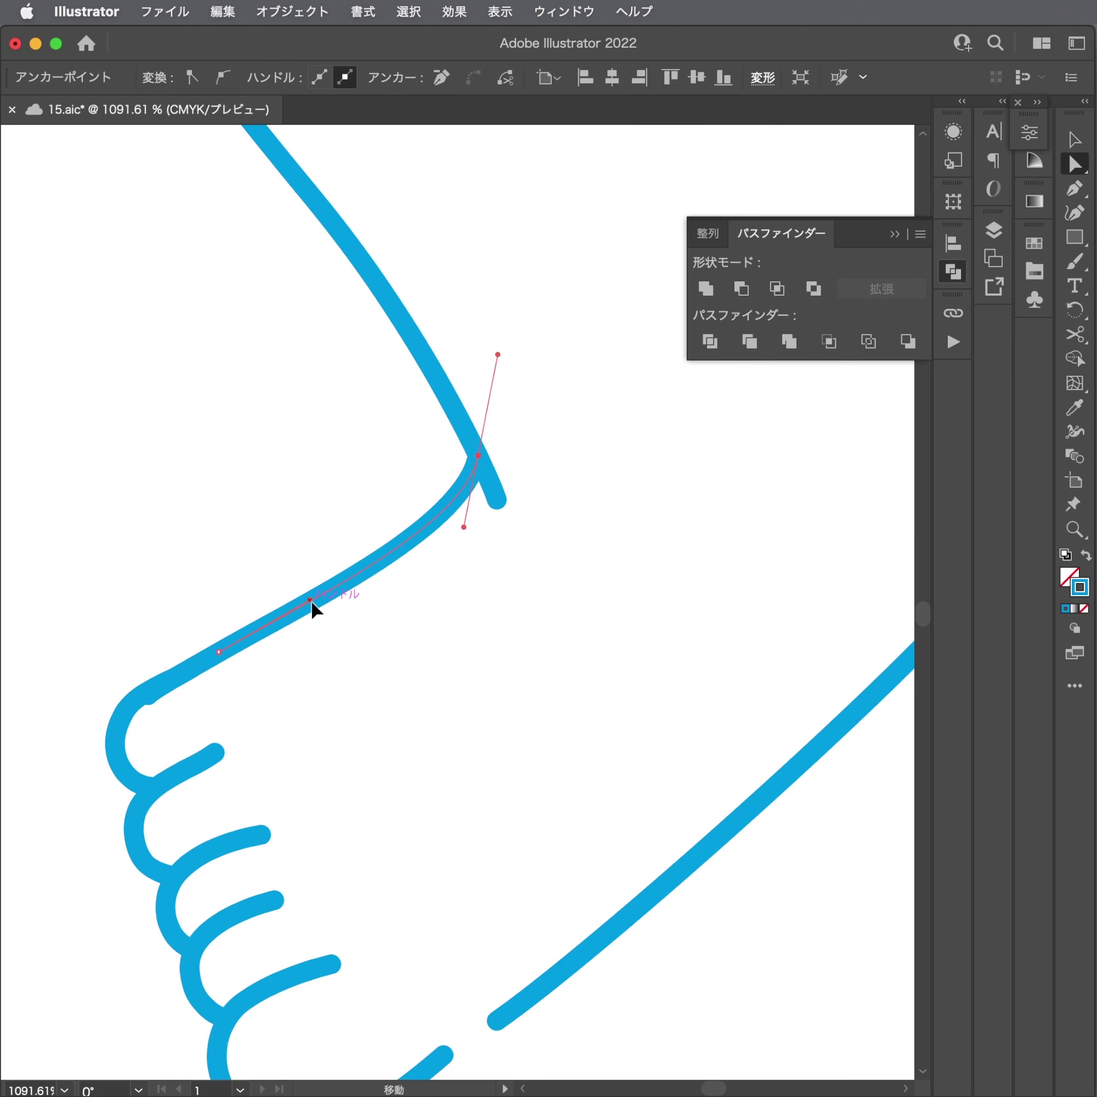
pyautogui.click(473, 560)
pyautogui.moveTo(472, 560); pyautogui.dragTo(206, 703)
pyautogui.moveTo(317, 712); pyautogui.dragTo(376, 634)
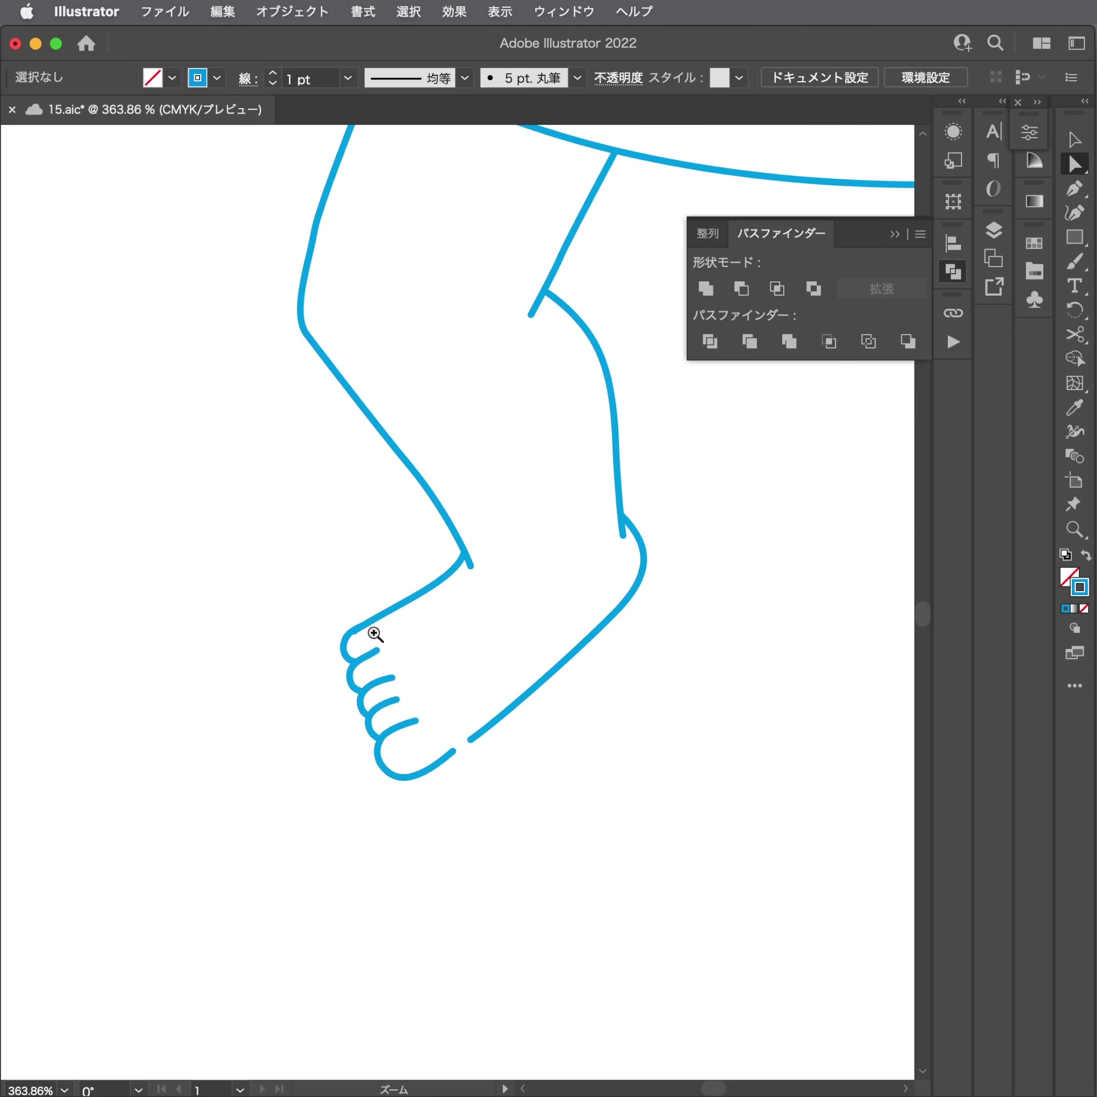
# Reposition the sole stroke's end and the last toe's anchors for cleaner toe tips.
pyautogui.moveTo(431, 744); pyautogui.dragTo(883, 683)
pyautogui.moveTo(526, 605); pyautogui.dragTo(561, 580)
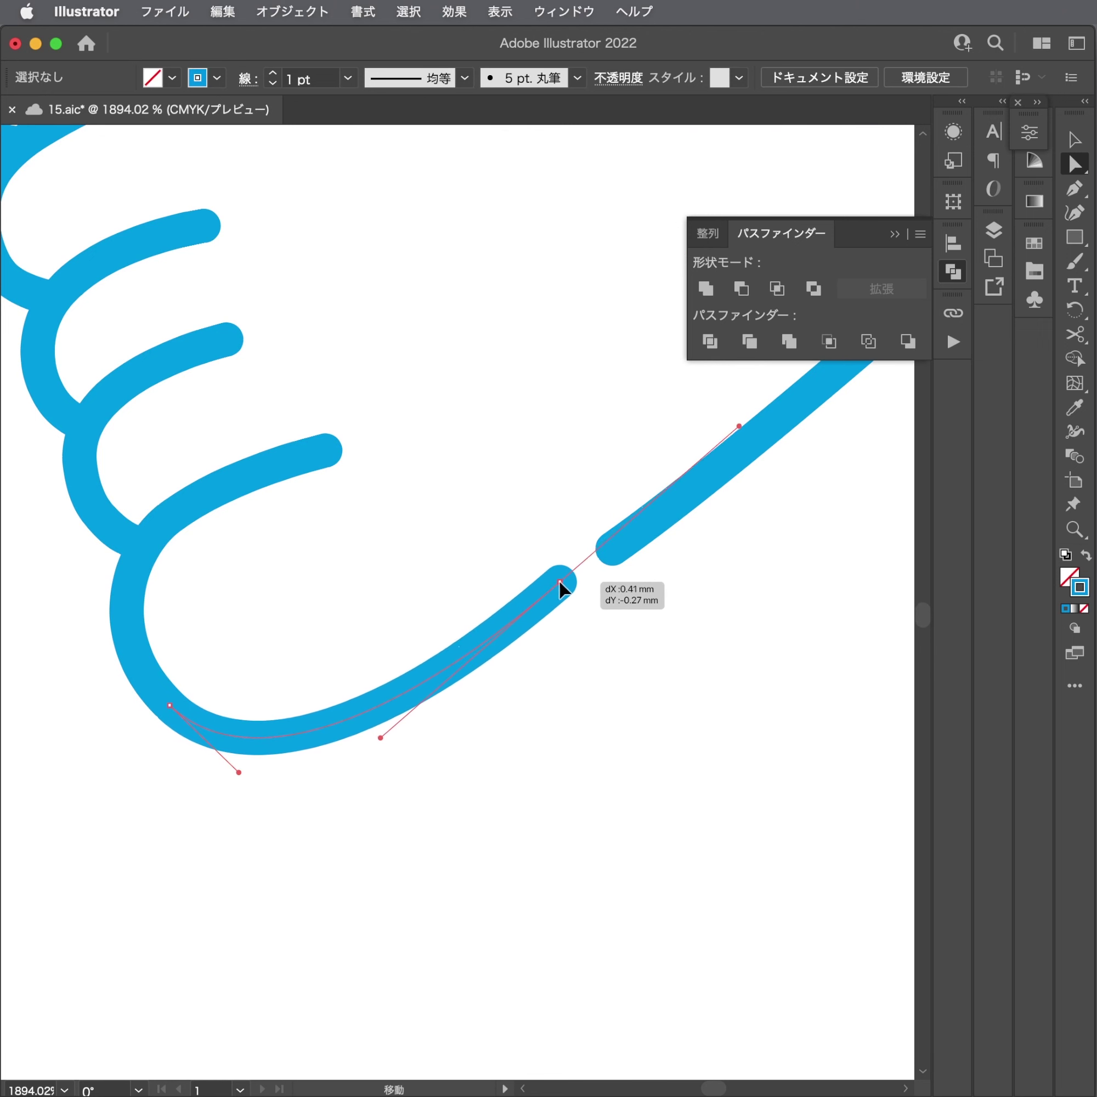
pyautogui.moveTo(170, 705); pyautogui.dragTo(150, 698)
pyautogui.moveTo(128, 549); pyautogui.dragTo(105, 548)
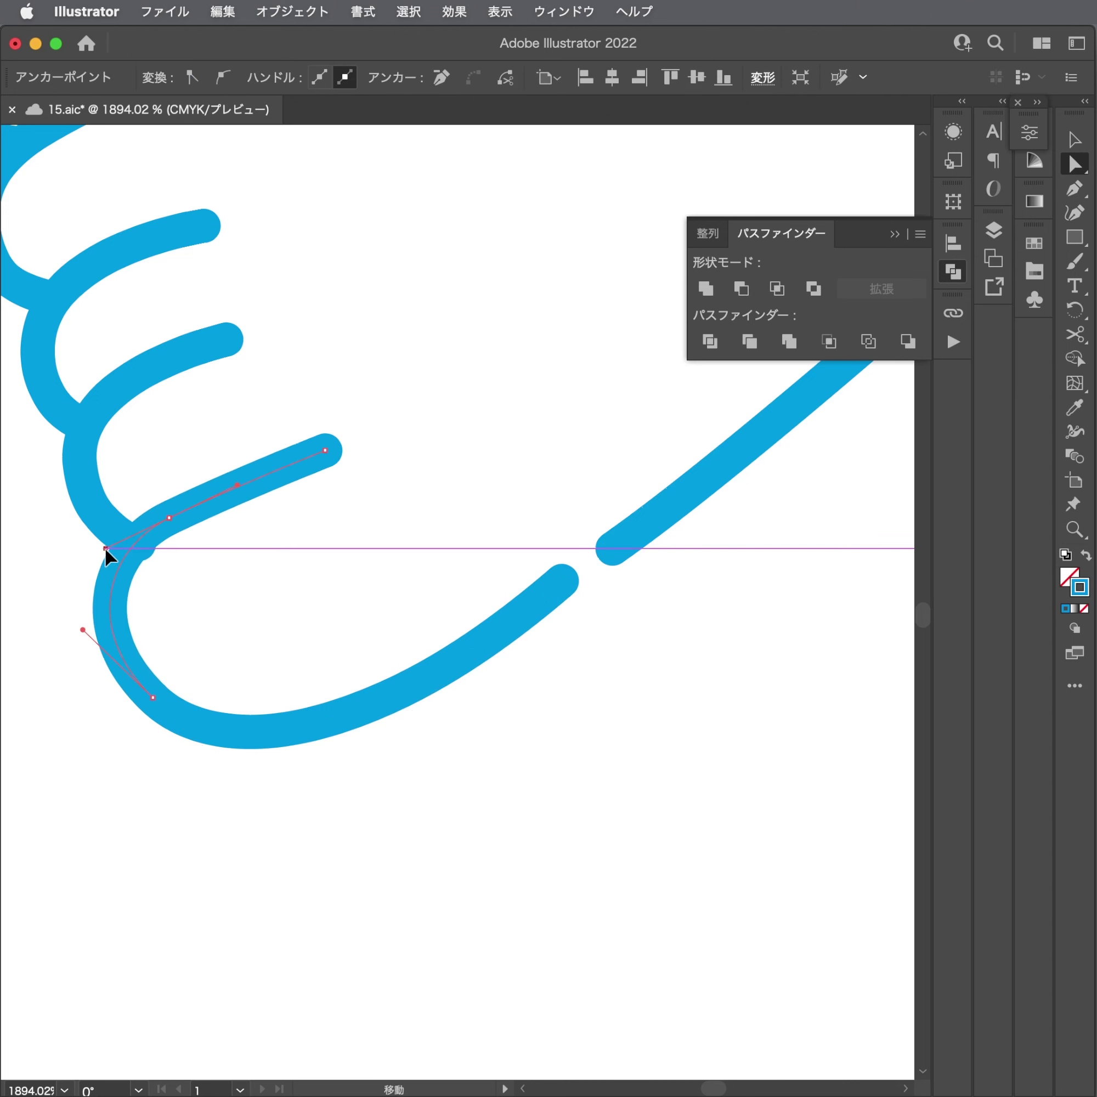
pyautogui.scroll(3, 138, 556)
pyautogui.scroll(3, 252, 534)
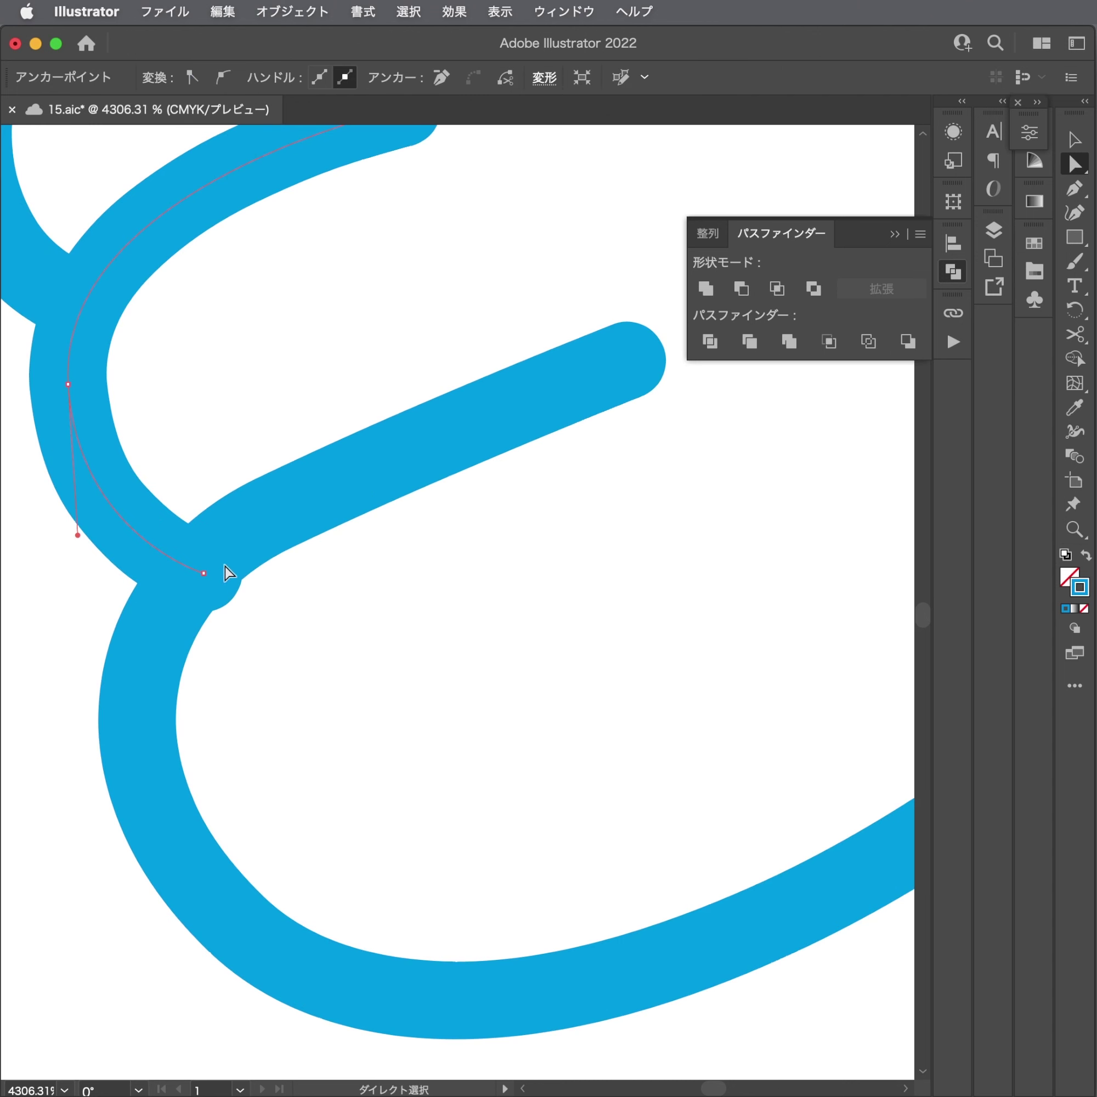
pyautogui.moveTo(226, 573); pyautogui.dragTo(196, 576)
pyautogui.scroll(-6, 262, 766)
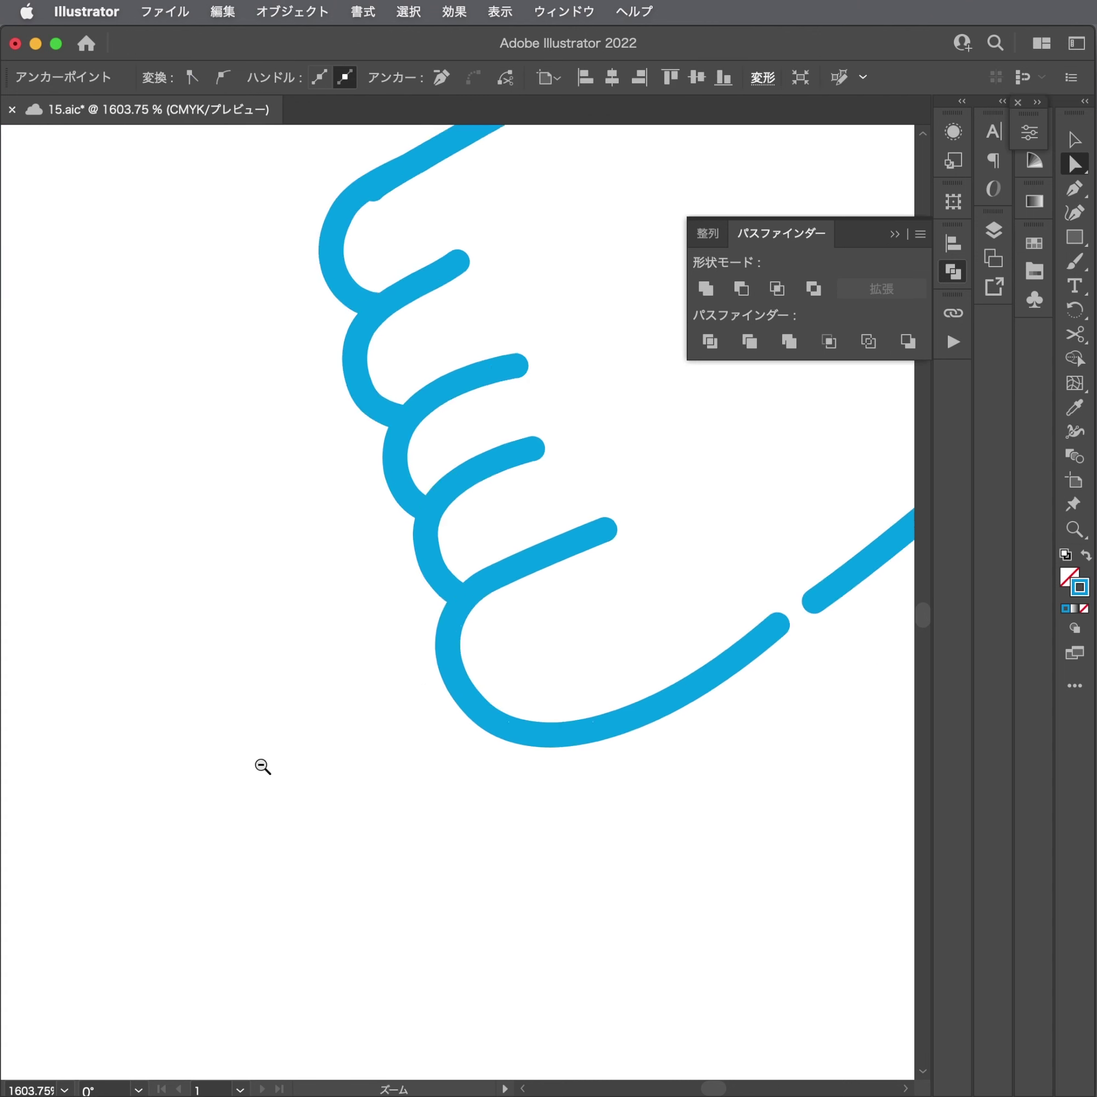
pyautogui.scroll(-4, 500, 707)
pyautogui.scroll(-5, 196, 801)
pyautogui.scroll(-3, 159, 796)
# Save the drawing with the reshaped foot curves.
pyautogui.click(159, 796)
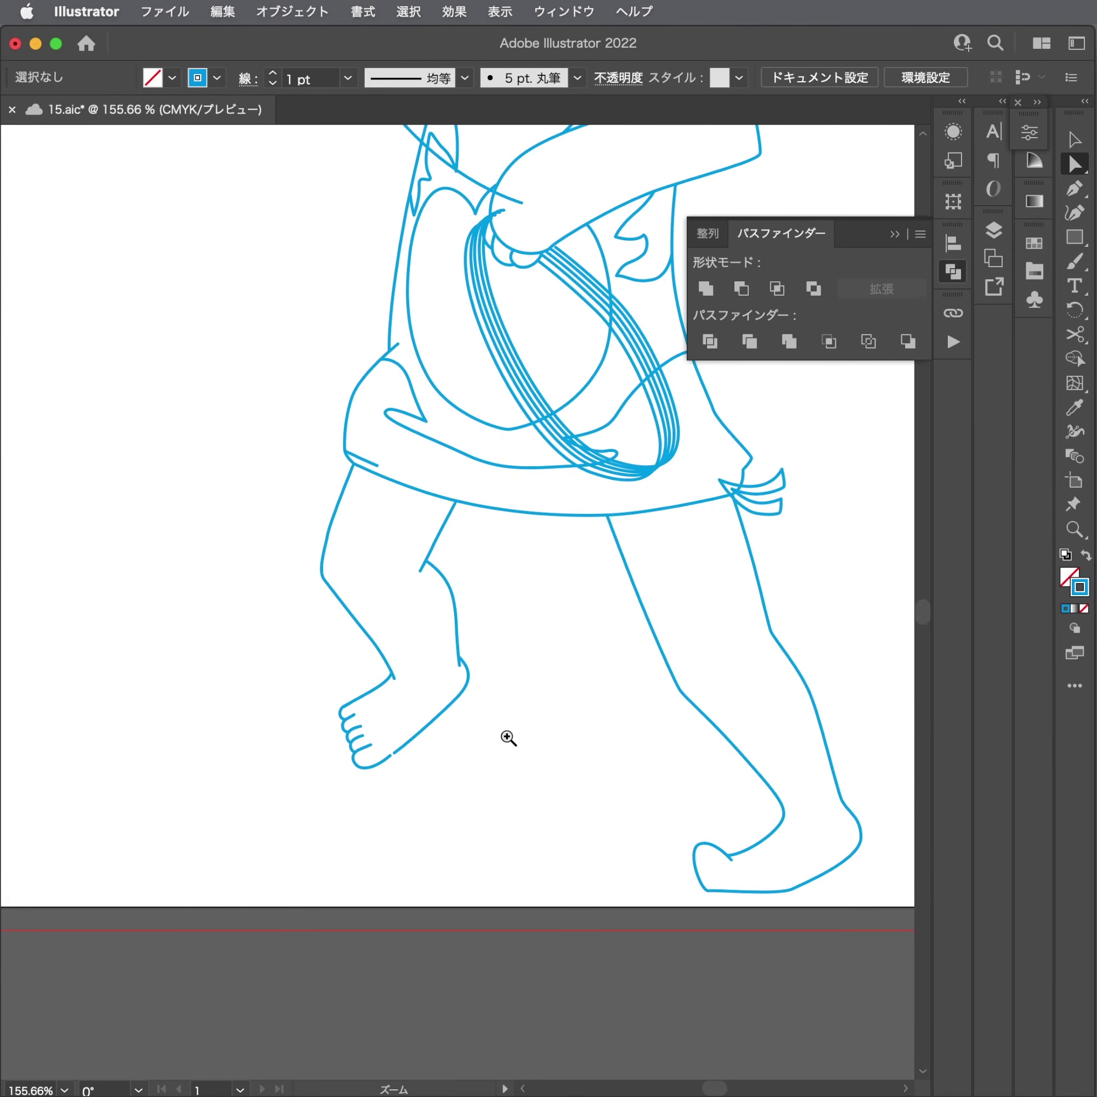
pyautogui.scroll(-2, 510, 734)
pyautogui.hscroll(2, 381, 784)
pyautogui.hotkey('ctrl', 's')
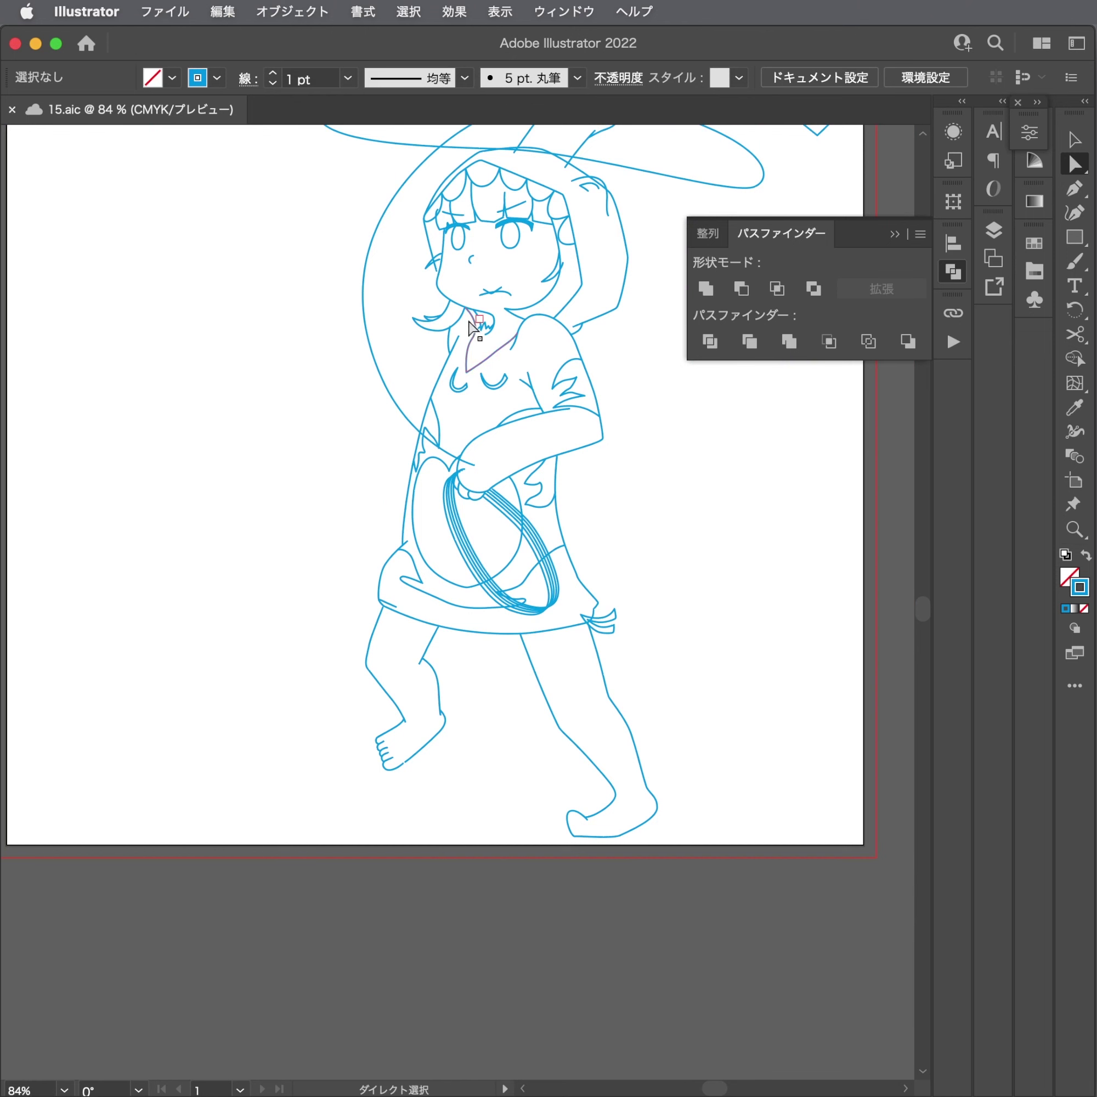
# Undo to restore the smiling mouth and save the file again.
pyautogui.hotkey('ctrl', 'z')
pyautogui.scroll(-3, 683, 417)
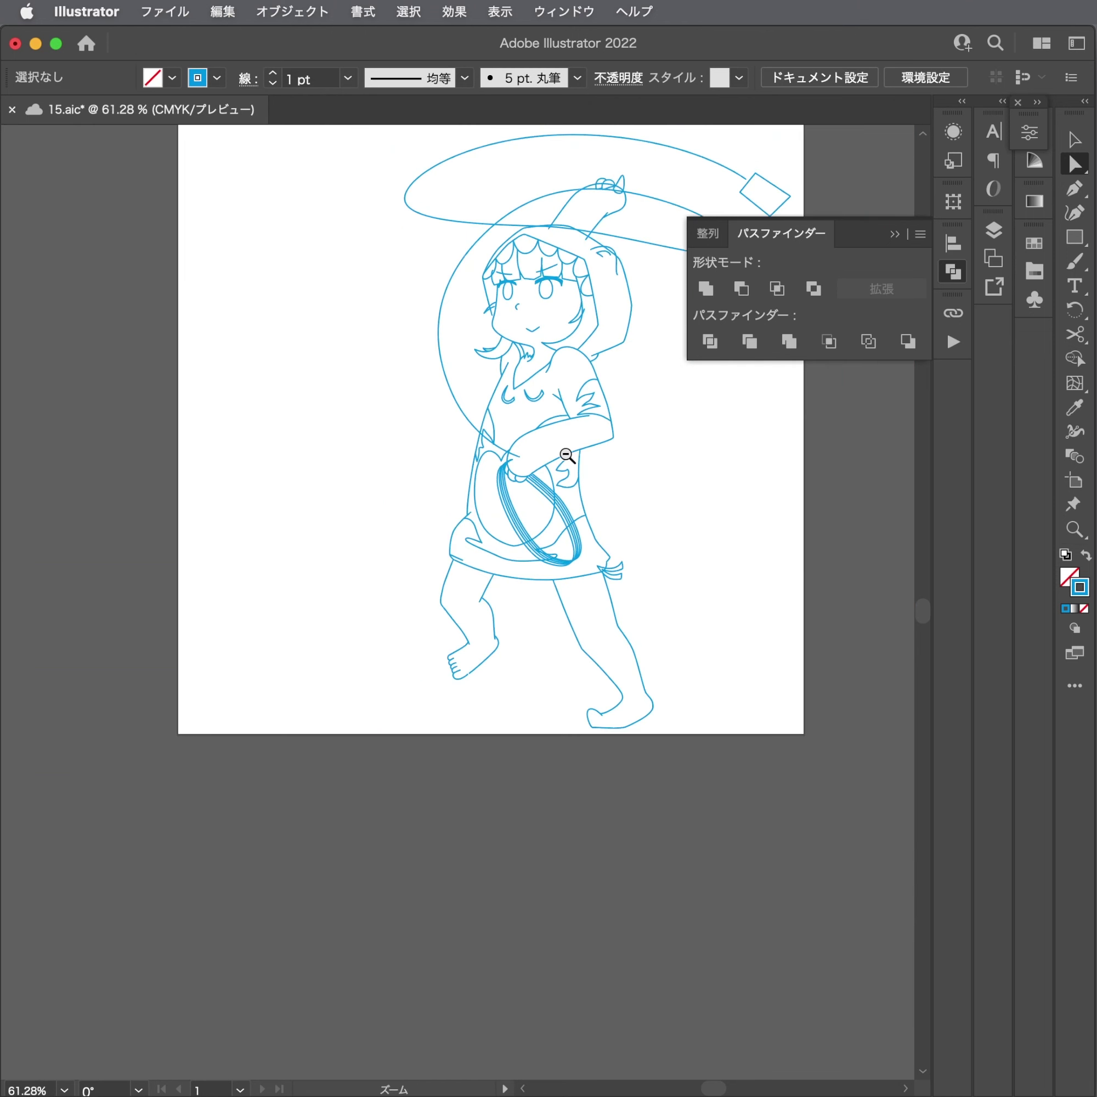
pyautogui.scroll(-1, 516, 525)
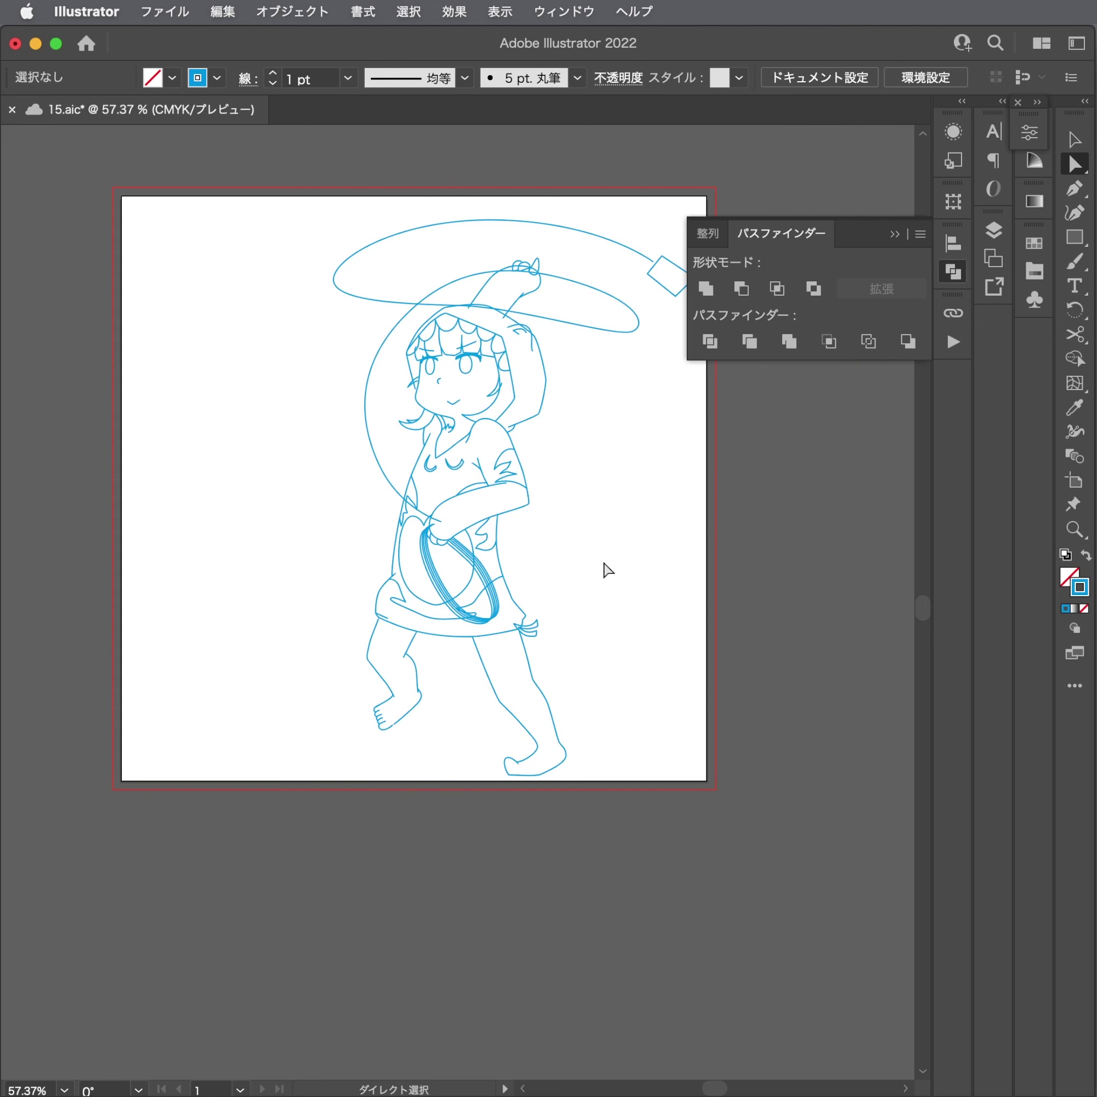
pyautogui.hotkey('ctrl', 's')
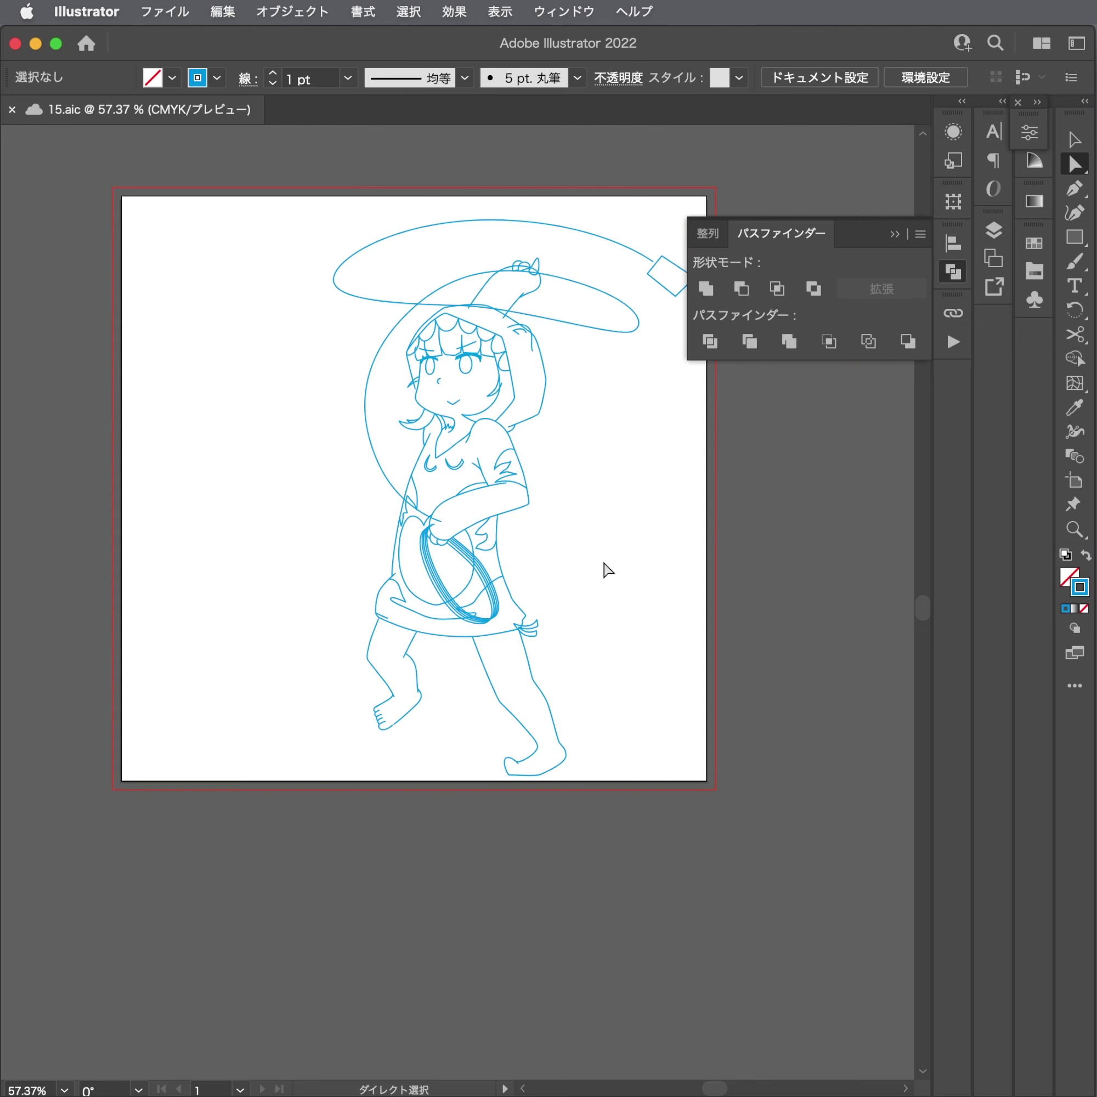
pyautogui.scroll(4, 633, 775)
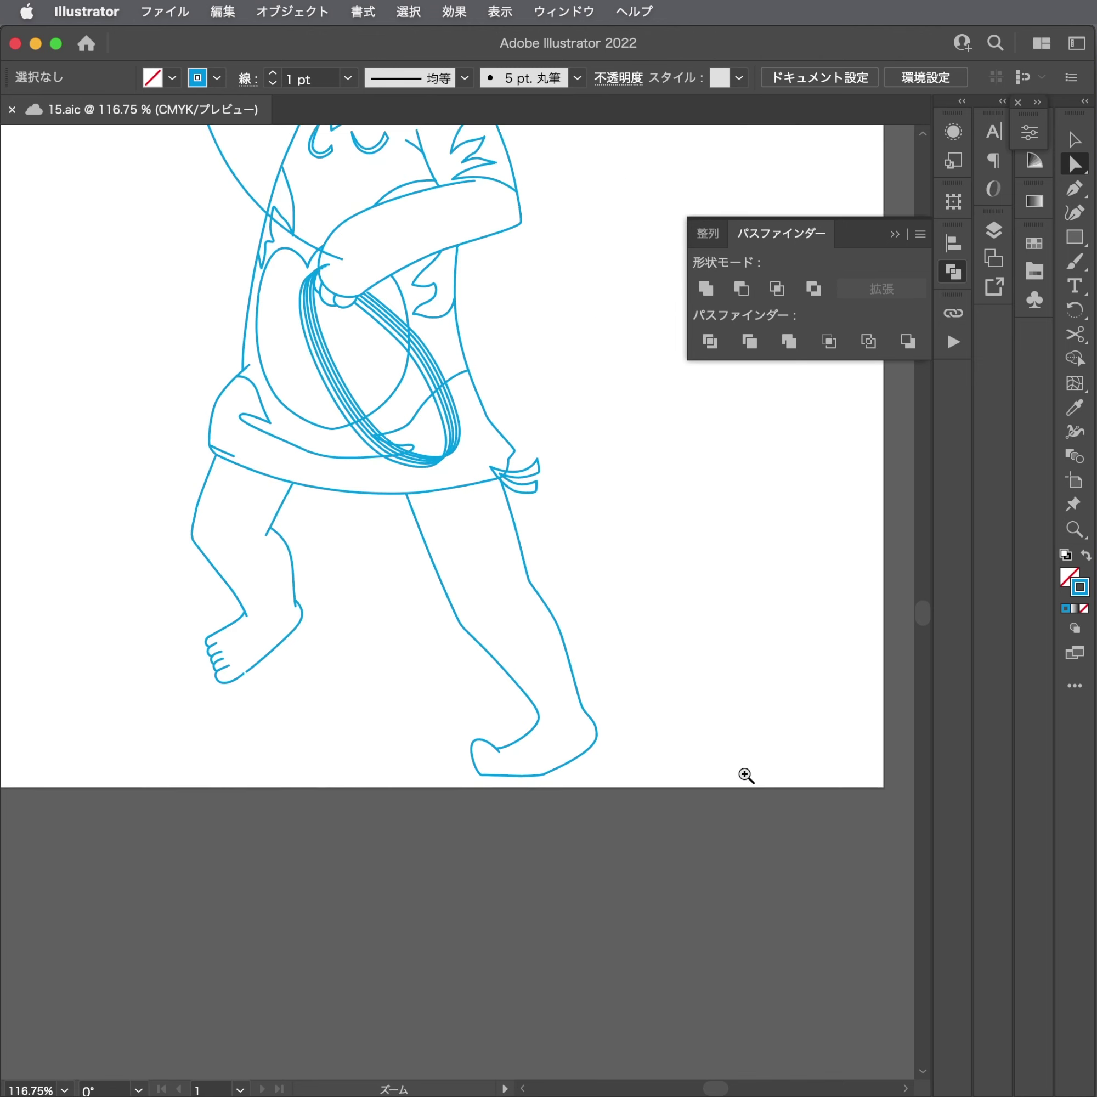
pyautogui.scroll(1, 750, 775)
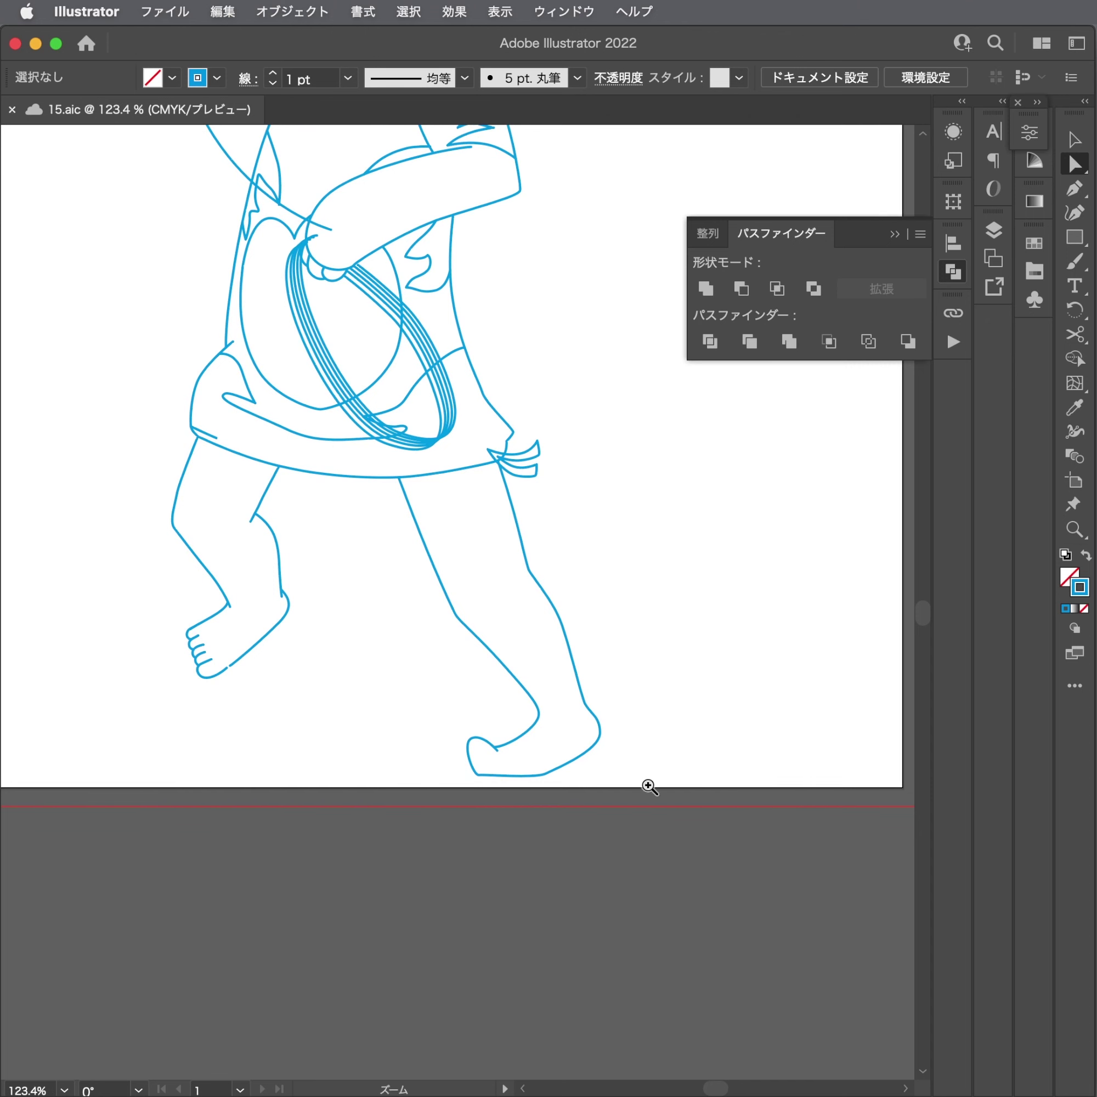
# Delete the right foot's single rounded toe segment.
pyautogui.moveTo(509, 766); pyautogui.dragTo(752, 727)
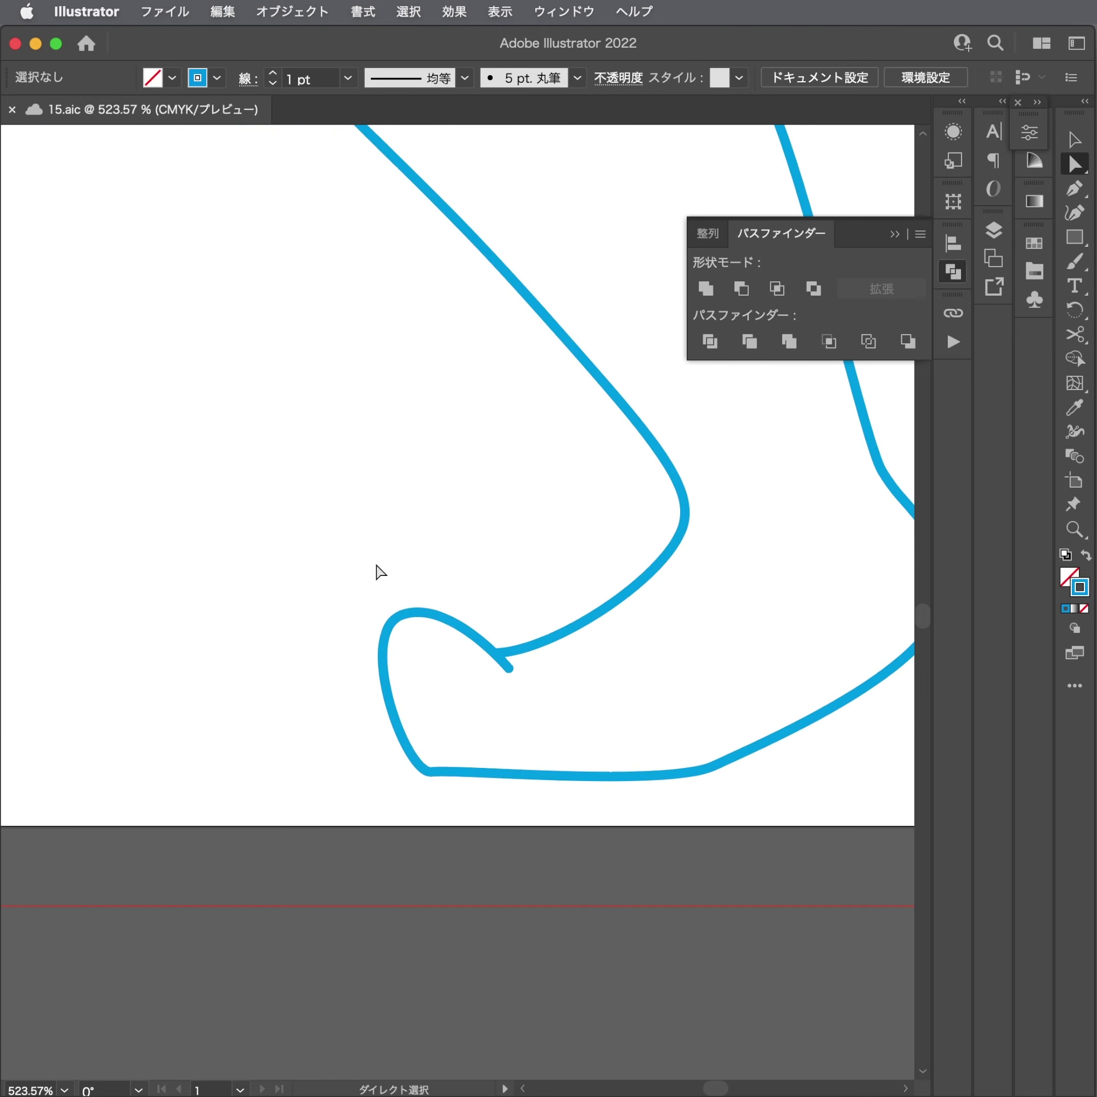
pyautogui.moveTo(279, 506); pyautogui.dragTo(436, 651)
pyautogui.scroll(2, 509, 651)
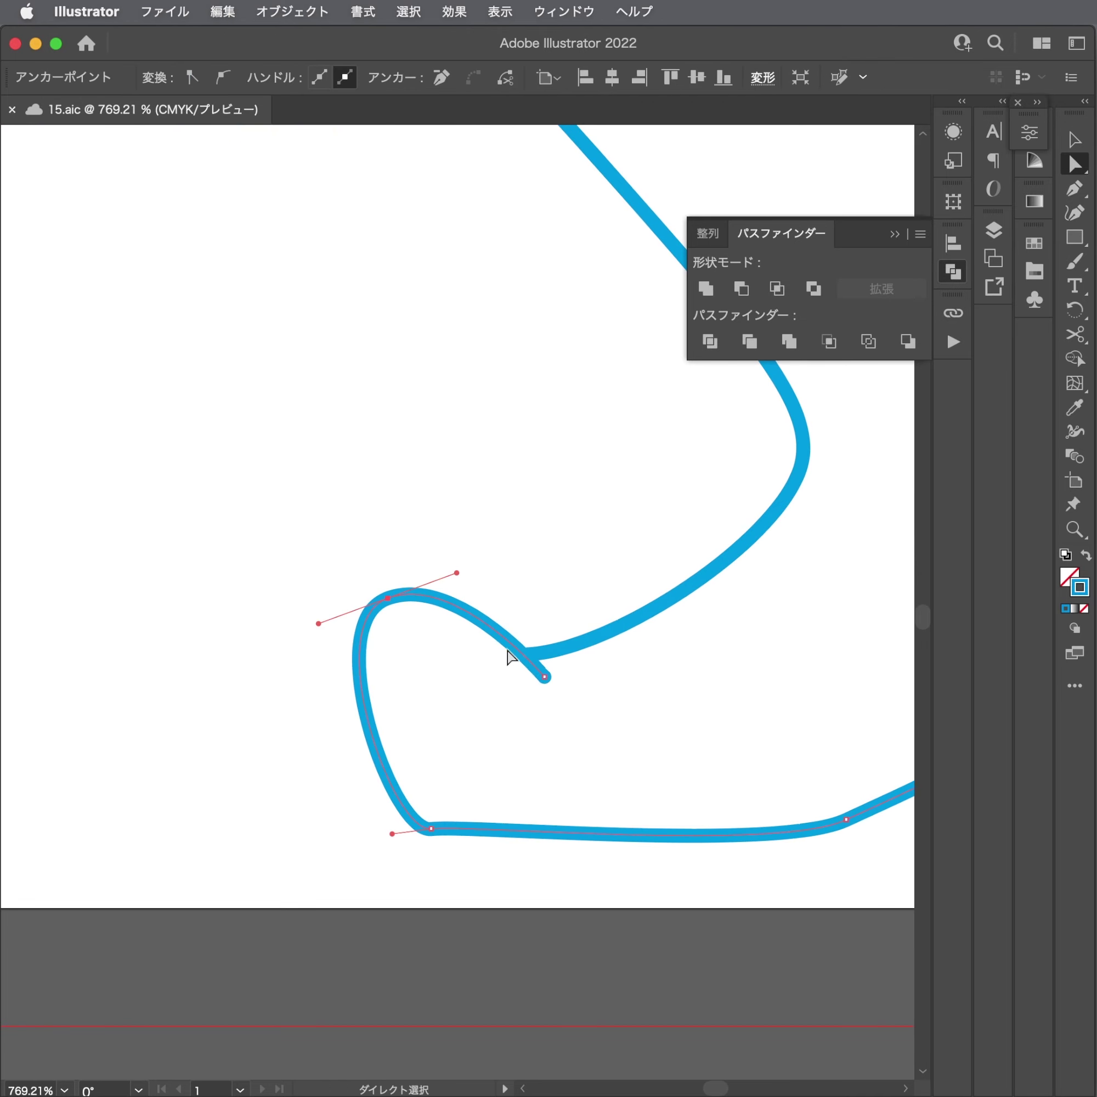
pyautogui.press('Delete')
pyautogui.click(541, 645)
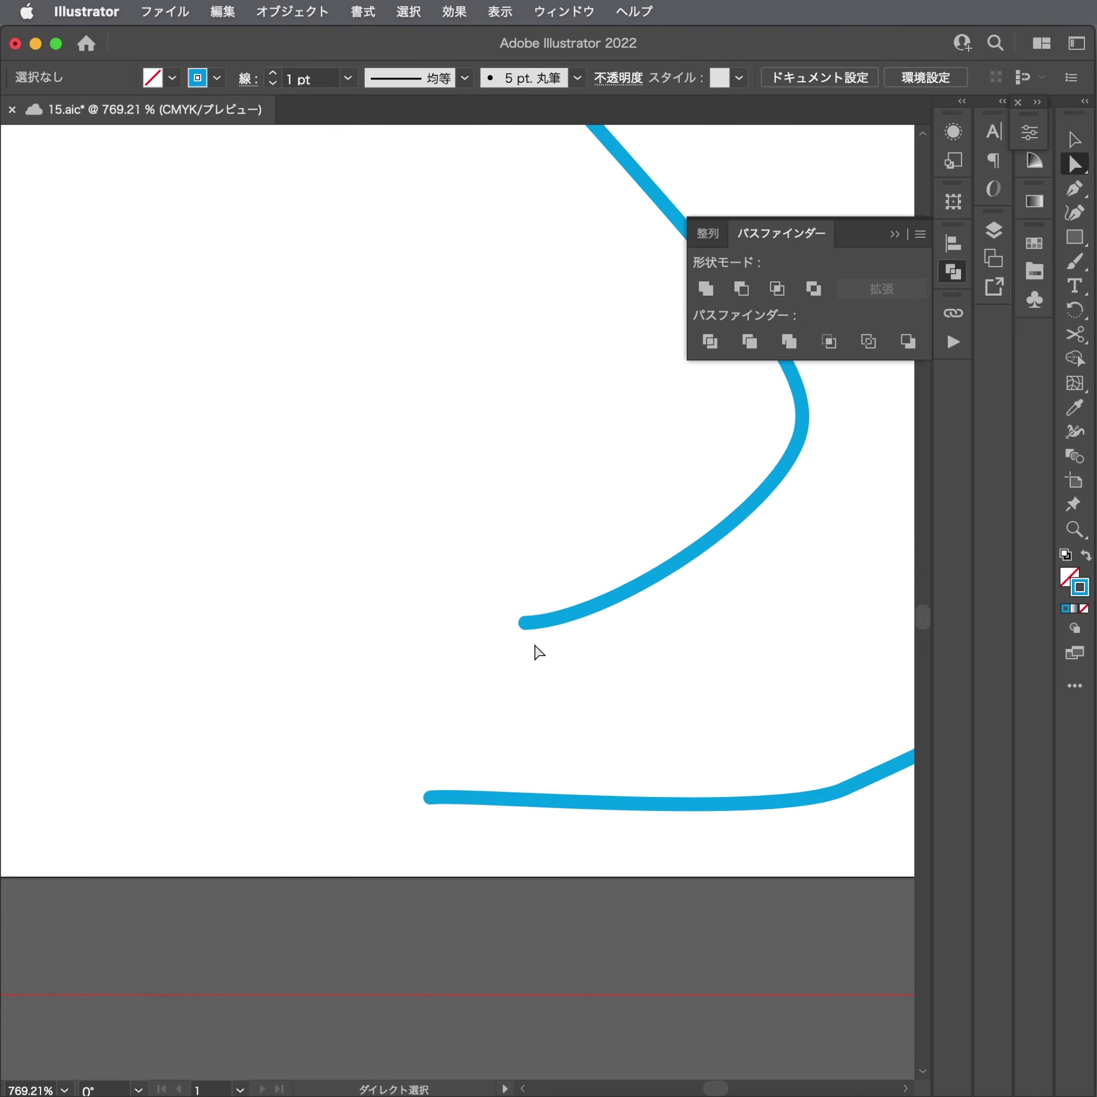
# Draw a C-shaped curled toe stroke across the sole and refine its top curve.
pyautogui.press('p')
pyautogui.hscroll(4, 576, 740)
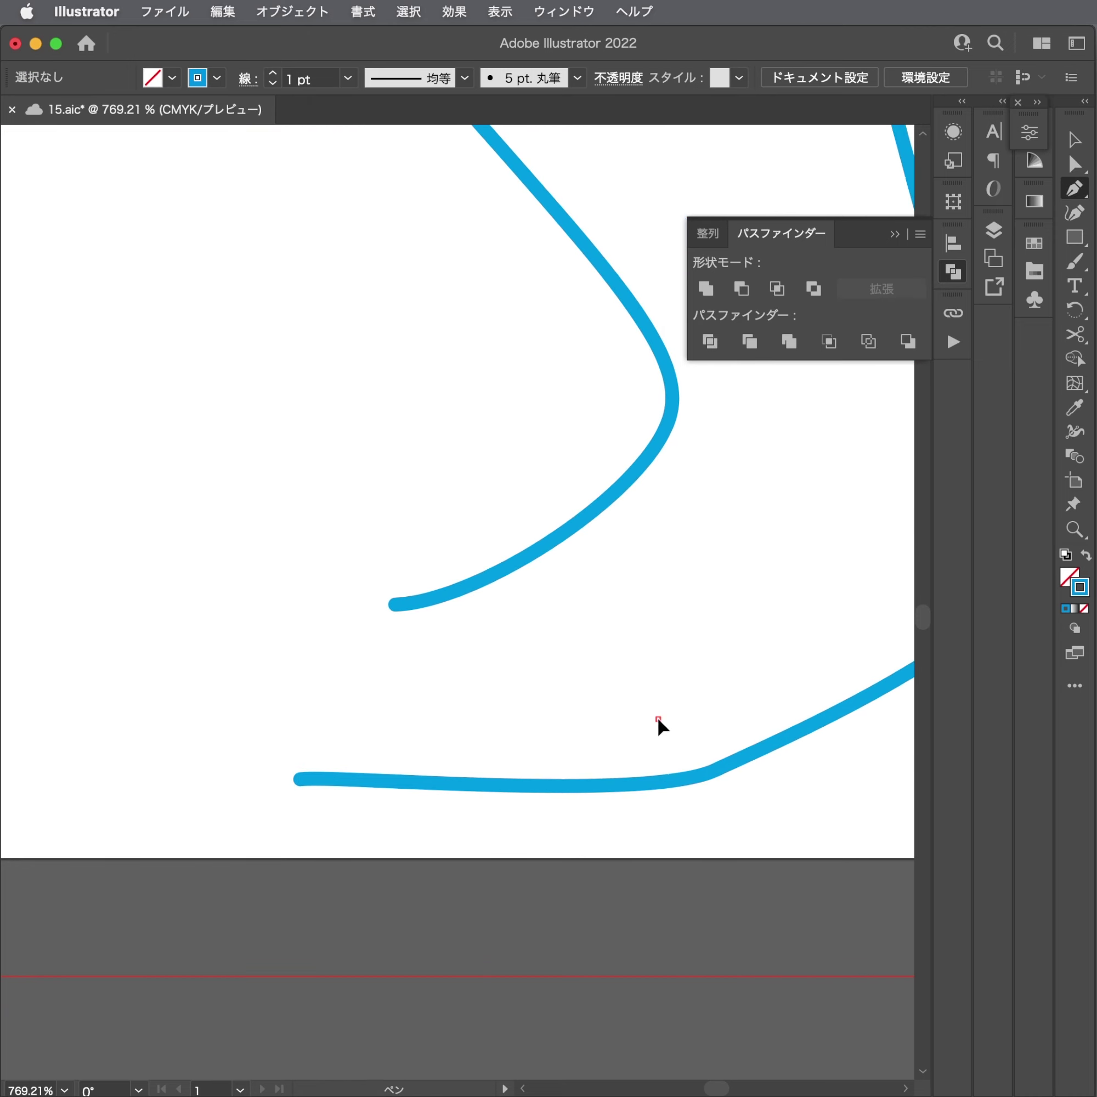
pyautogui.click(658, 718)
pyautogui.moveTo(615, 799)
pyautogui.mouseDown()
pyautogui.moveTo(634, 792)
pyautogui.moveTo(609, 823)
pyautogui.moveTo(531, 821)
pyautogui.moveTo(594, 807)
pyautogui.mouseUp()
pyautogui.click(653, 768)
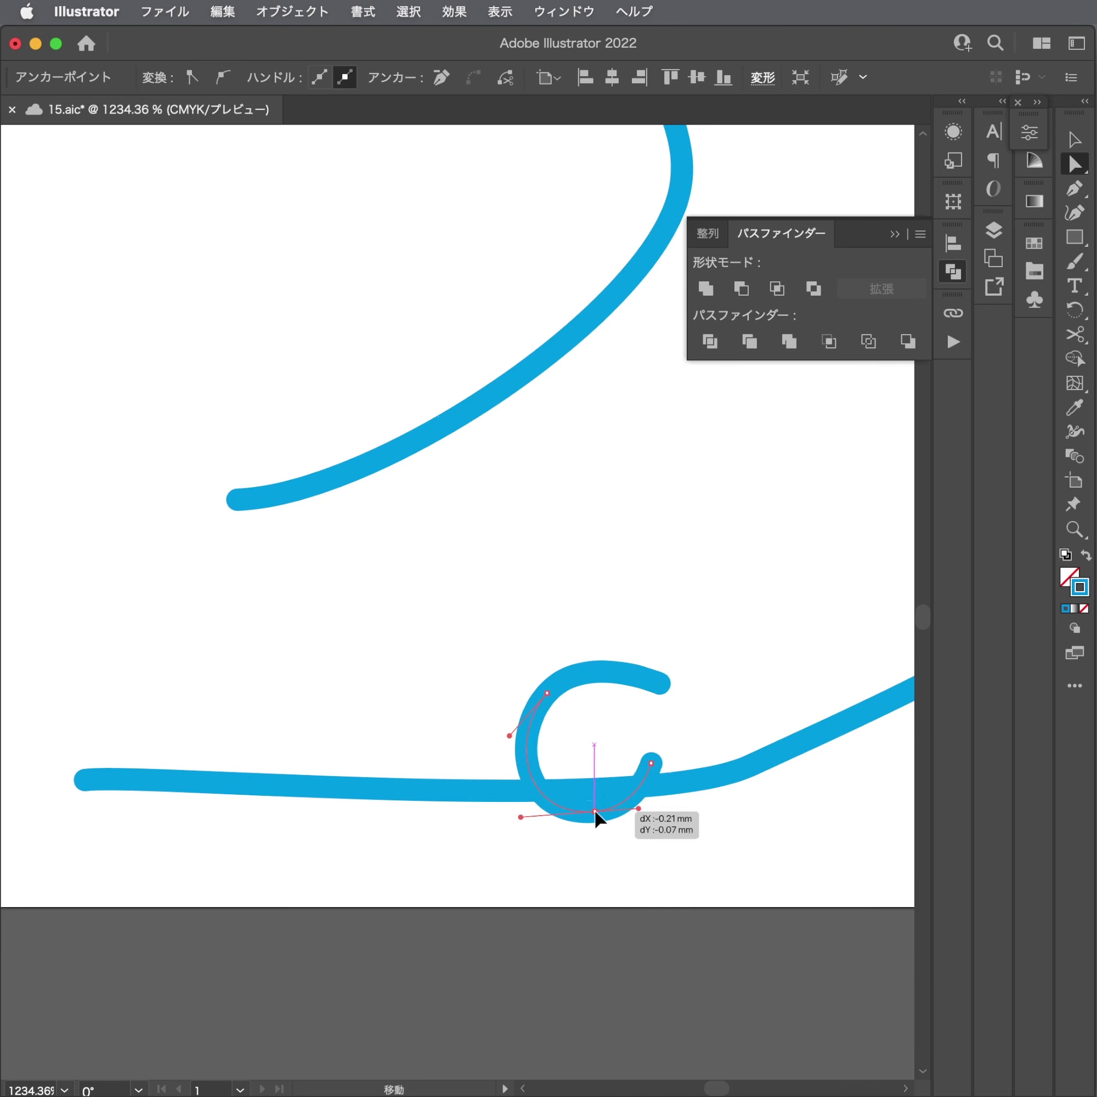
pyautogui.moveTo(511, 733); pyautogui.dragTo(499, 724)
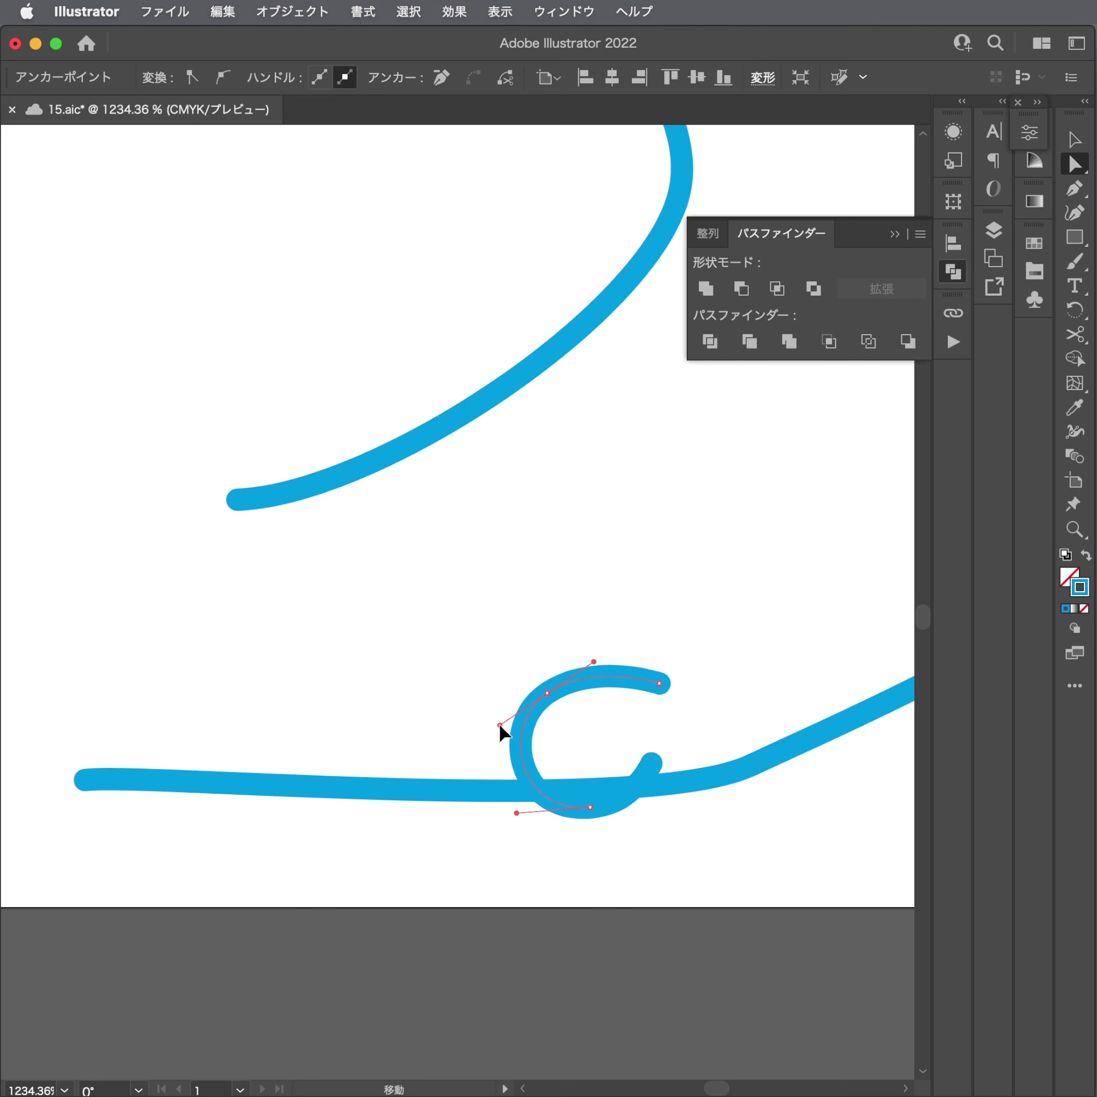
pyautogui.moveTo(660, 686); pyautogui.dragTo(685, 684)
pyautogui.hotkey('ctrl', 'z')
pyautogui.click(541, 668)
# Draw a second curled toe stroke that curves down under the sole.
pyautogui.press('p')
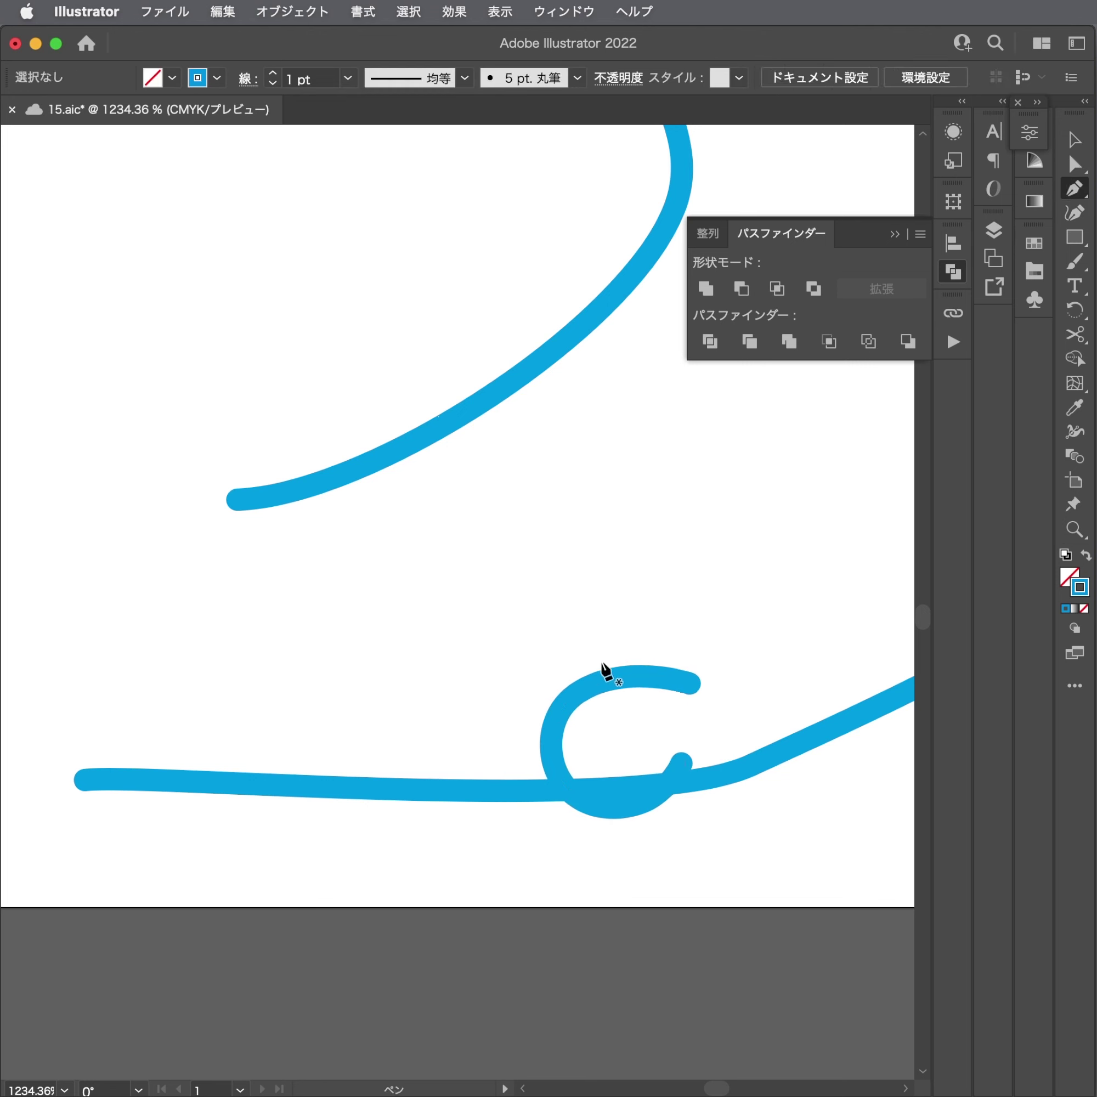
pyautogui.click(606, 678)
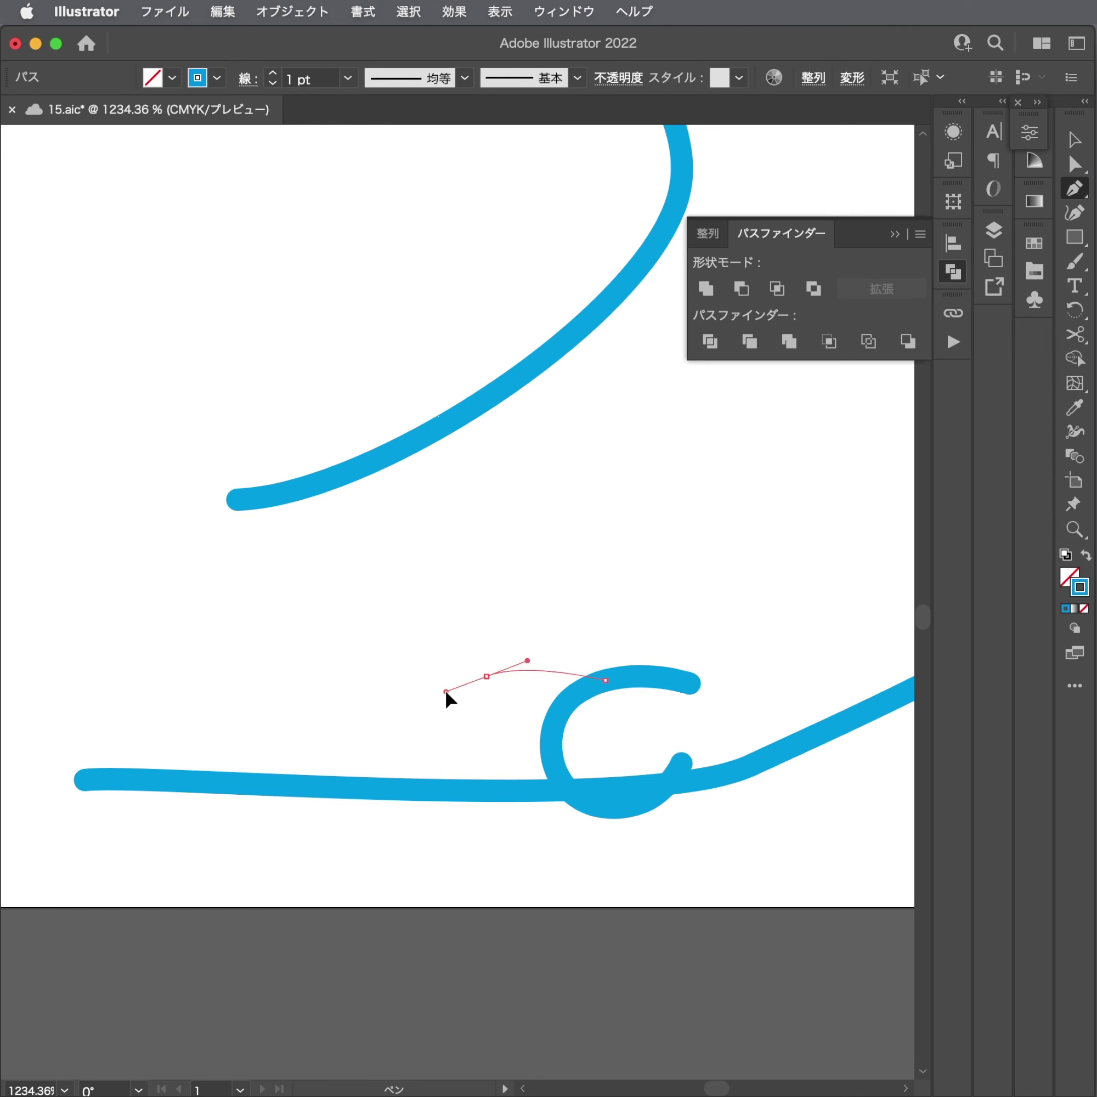
pyautogui.moveTo(446, 693); pyautogui.dragTo(440, 694)
pyautogui.moveTo(454, 797); pyautogui.dragTo(454, 797)
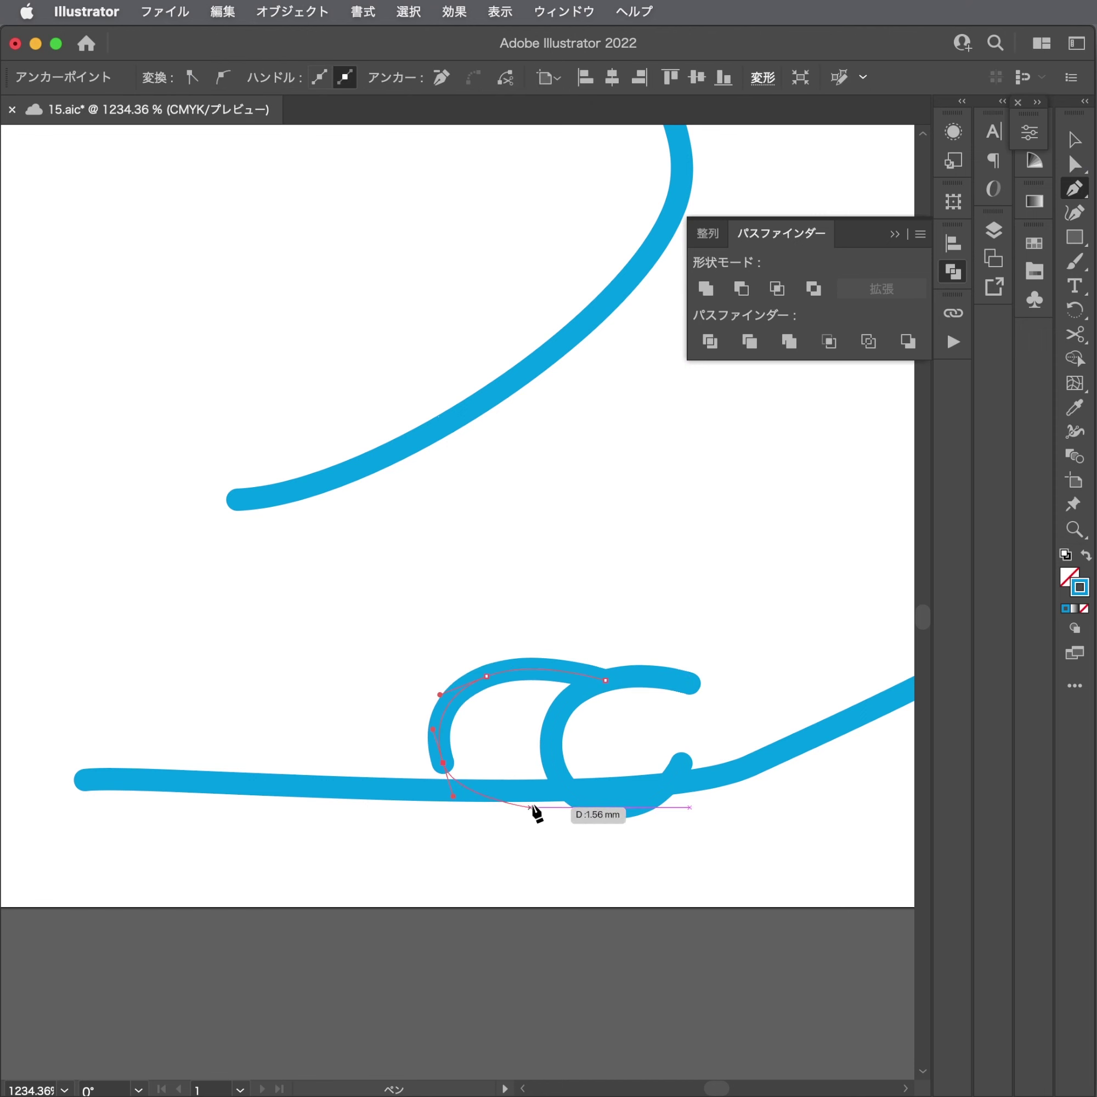
pyautogui.moveTo(628, 747); pyautogui.dragTo(632, 740)
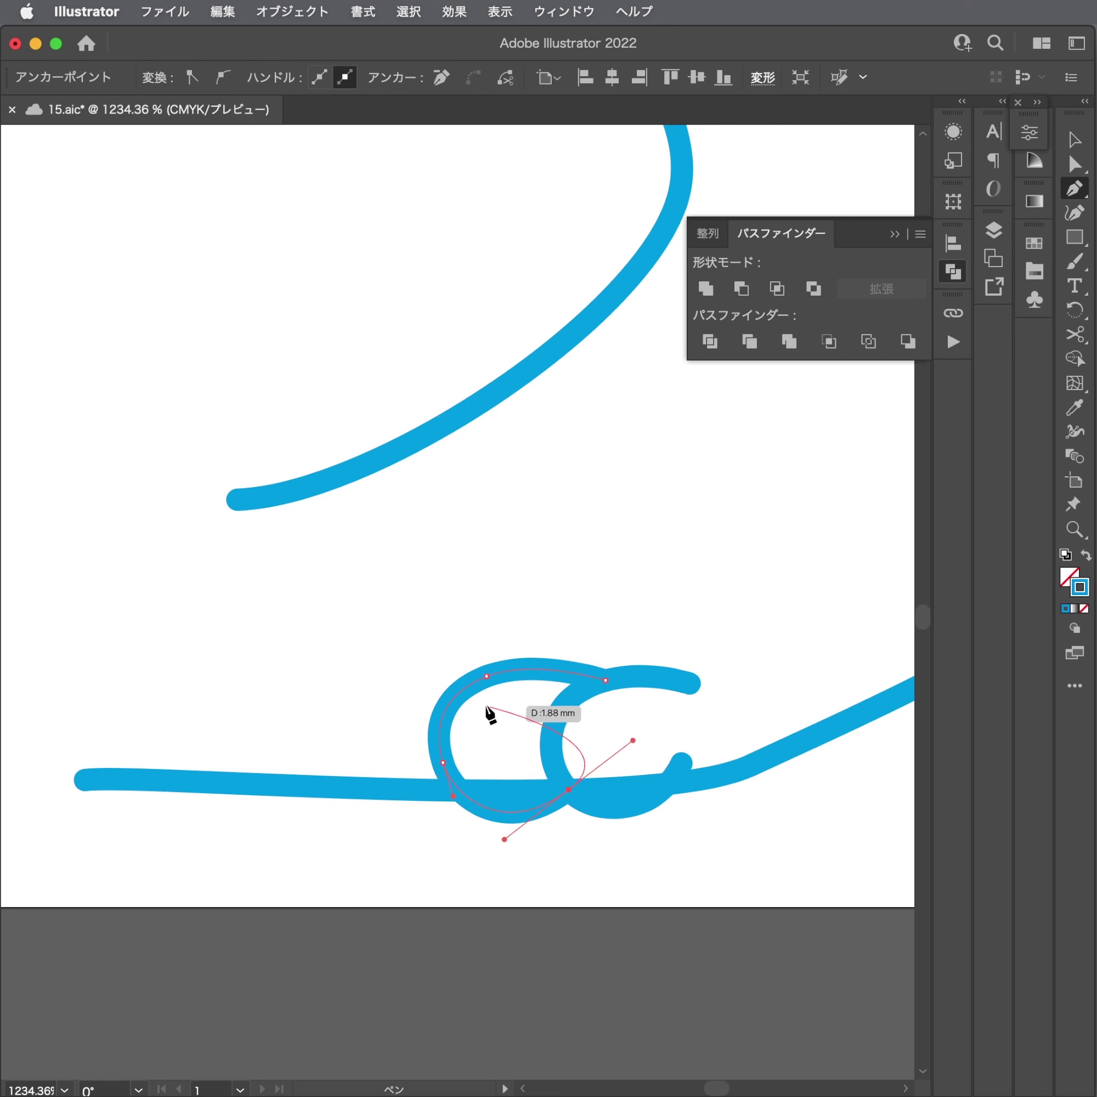
pyautogui.press('Escape')
# Draw a third toe stroke further left and shift the middle toe loop slightly left.
pyautogui.click(336, 658)
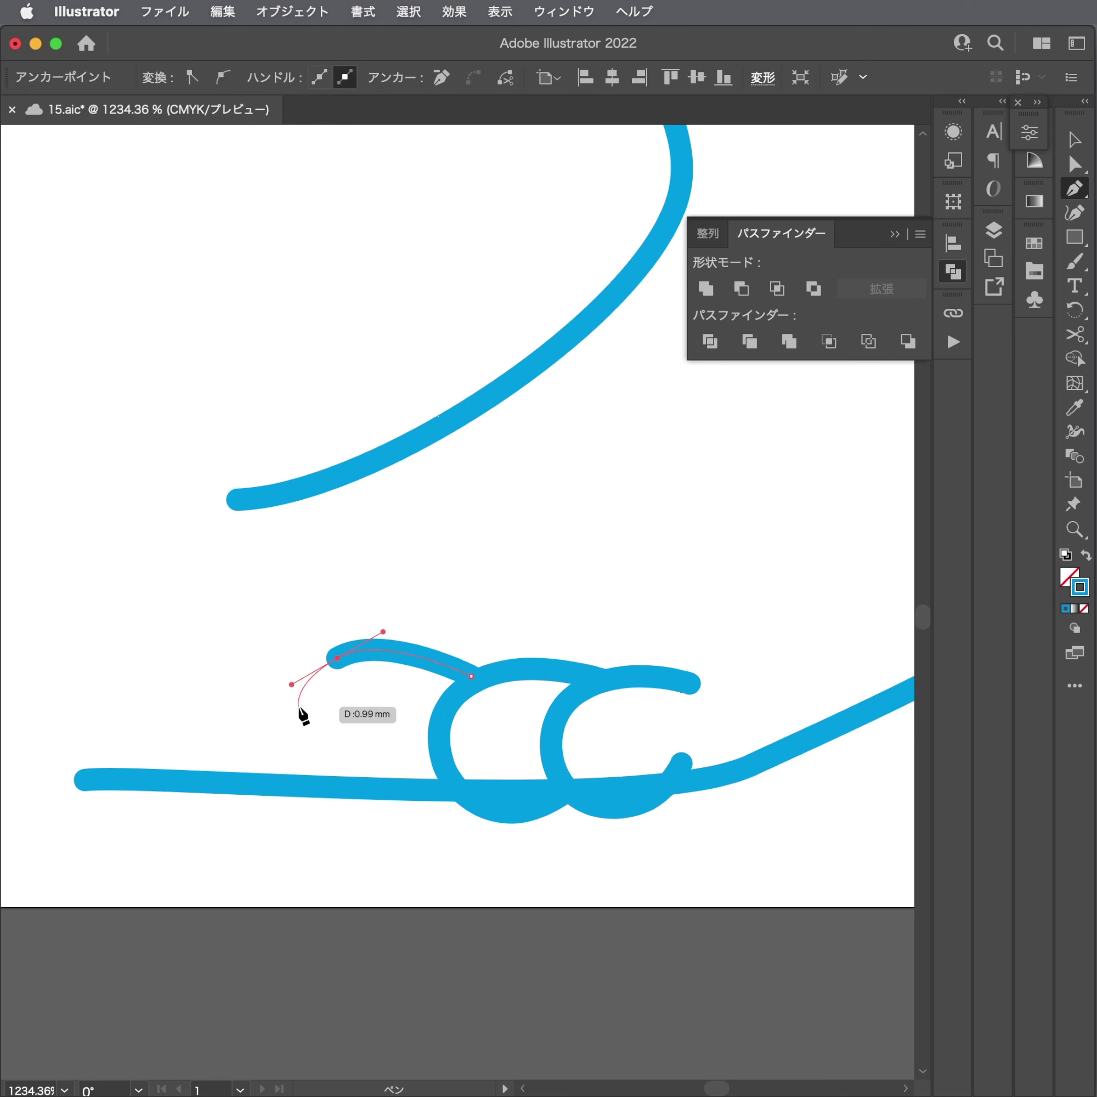
pyautogui.moveTo(365, 808); pyautogui.dragTo(436, 835)
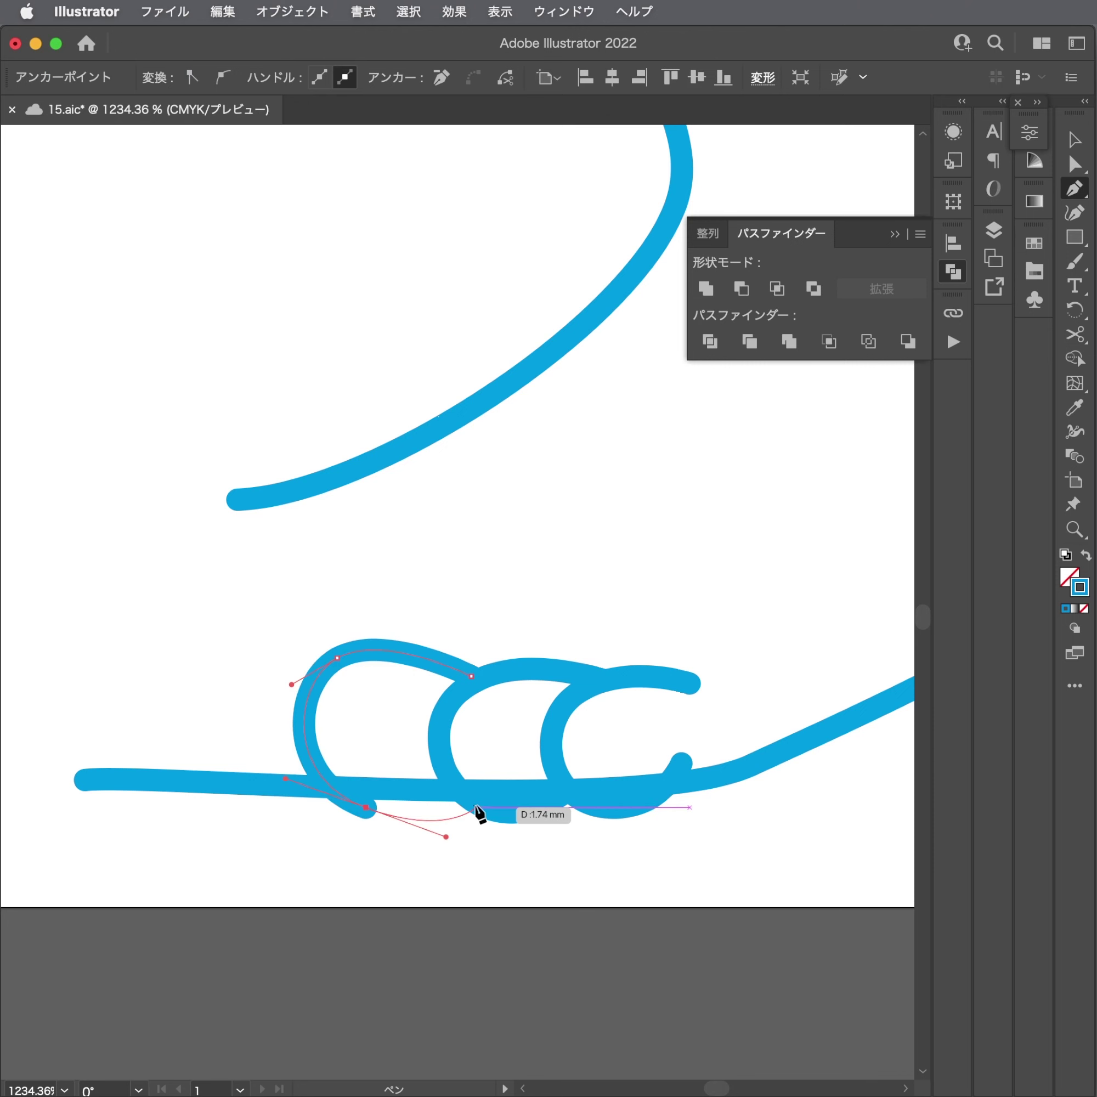
pyautogui.keyDown('ctrl'); pyautogui.click(313, 632); pyautogui.keyUp('ctrl')
pyautogui.scroll(-3, 152, 627)
pyautogui.scroll(2, 393, 716)
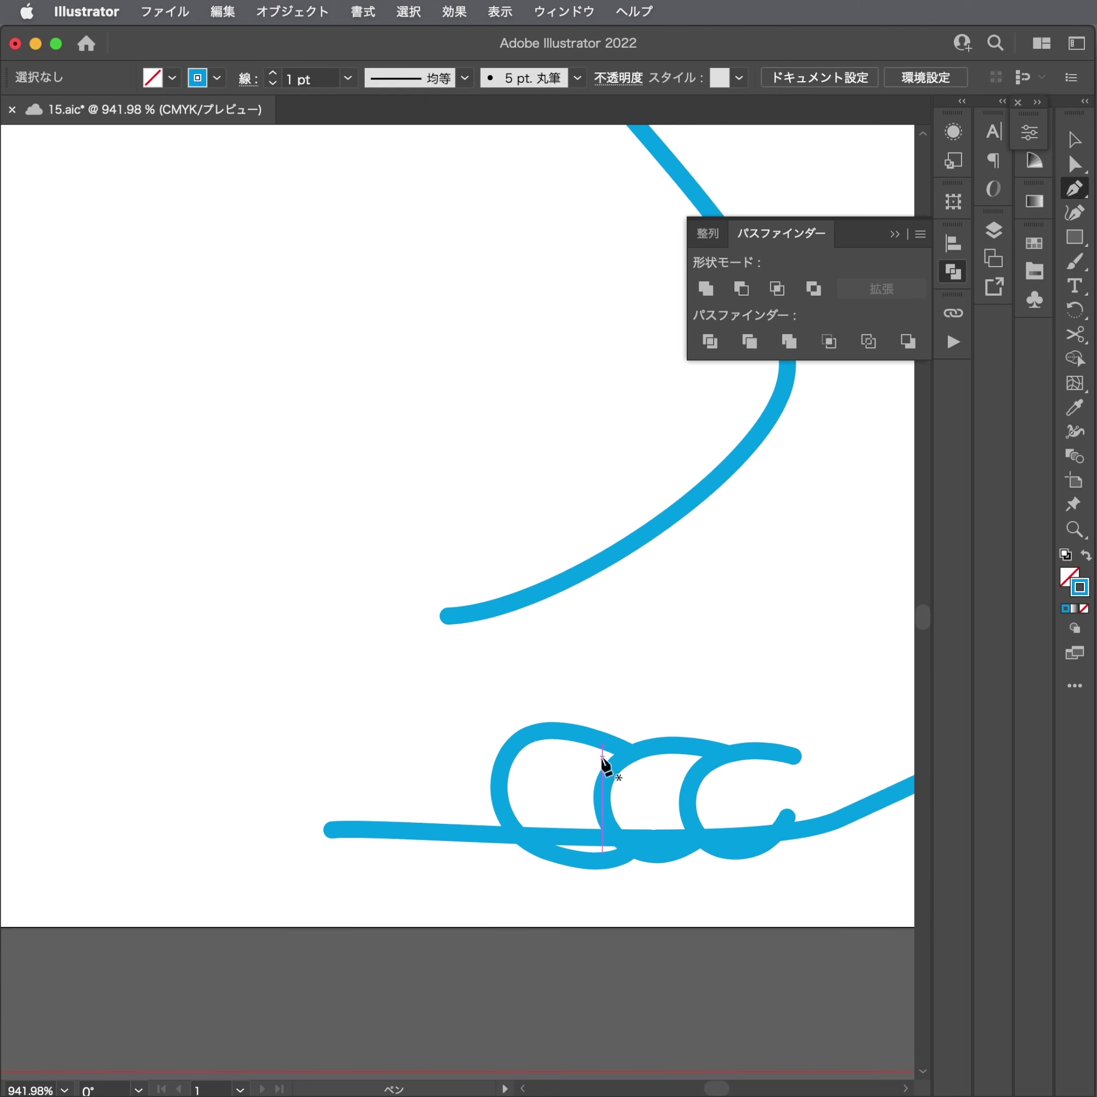
pyautogui.press('a')
pyautogui.moveTo(774, 718); pyautogui.dragTo(670, 792)
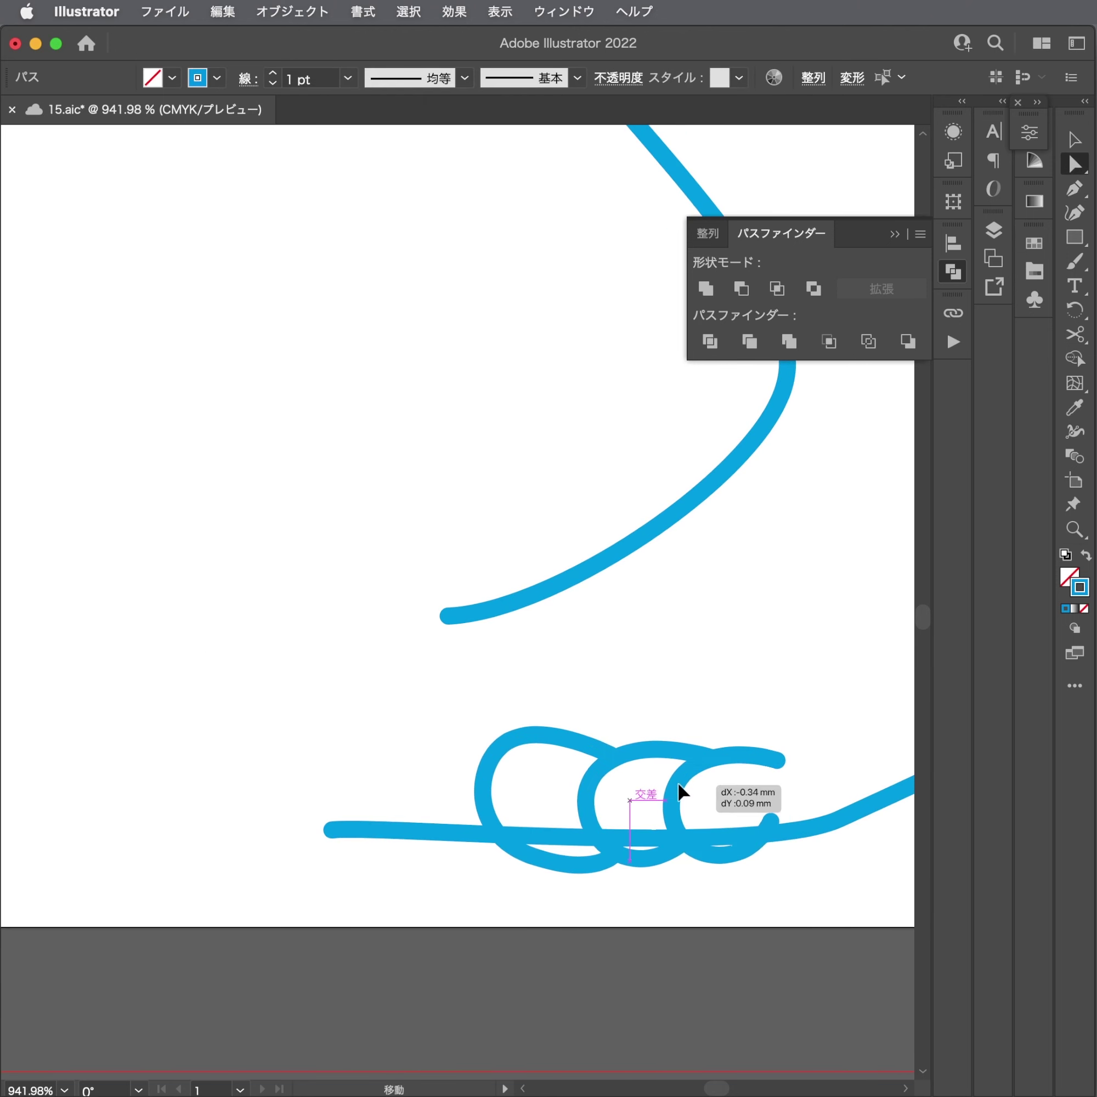
pyautogui.click(525, 697)
# Draw the big toe outline from the instep down to the sole and reshape its top end.
pyautogui.press('p')
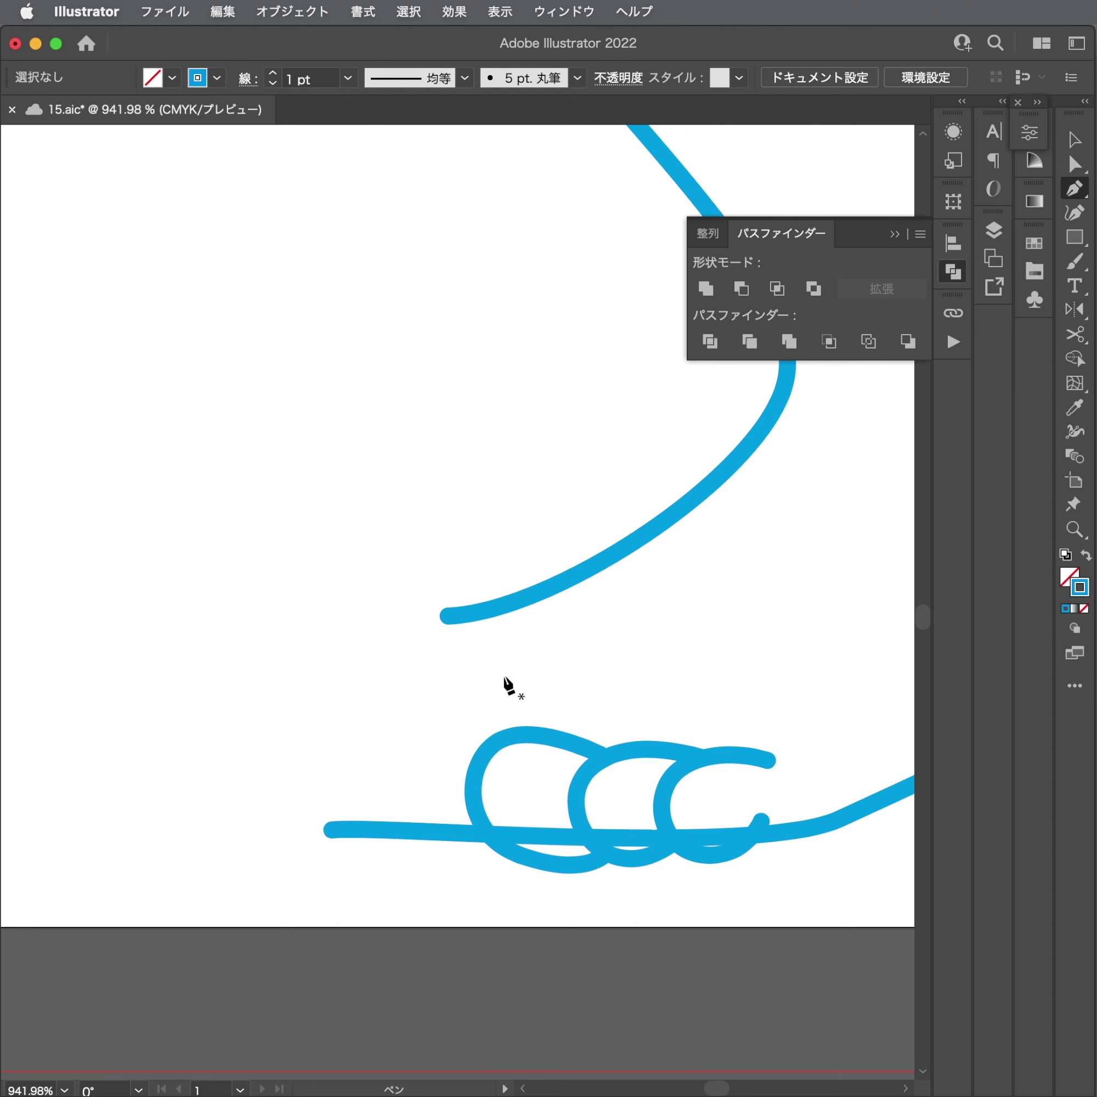
pyautogui.click(445, 639)
pyautogui.moveTo(289, 589); pyautogui.dragTo(229, 607)
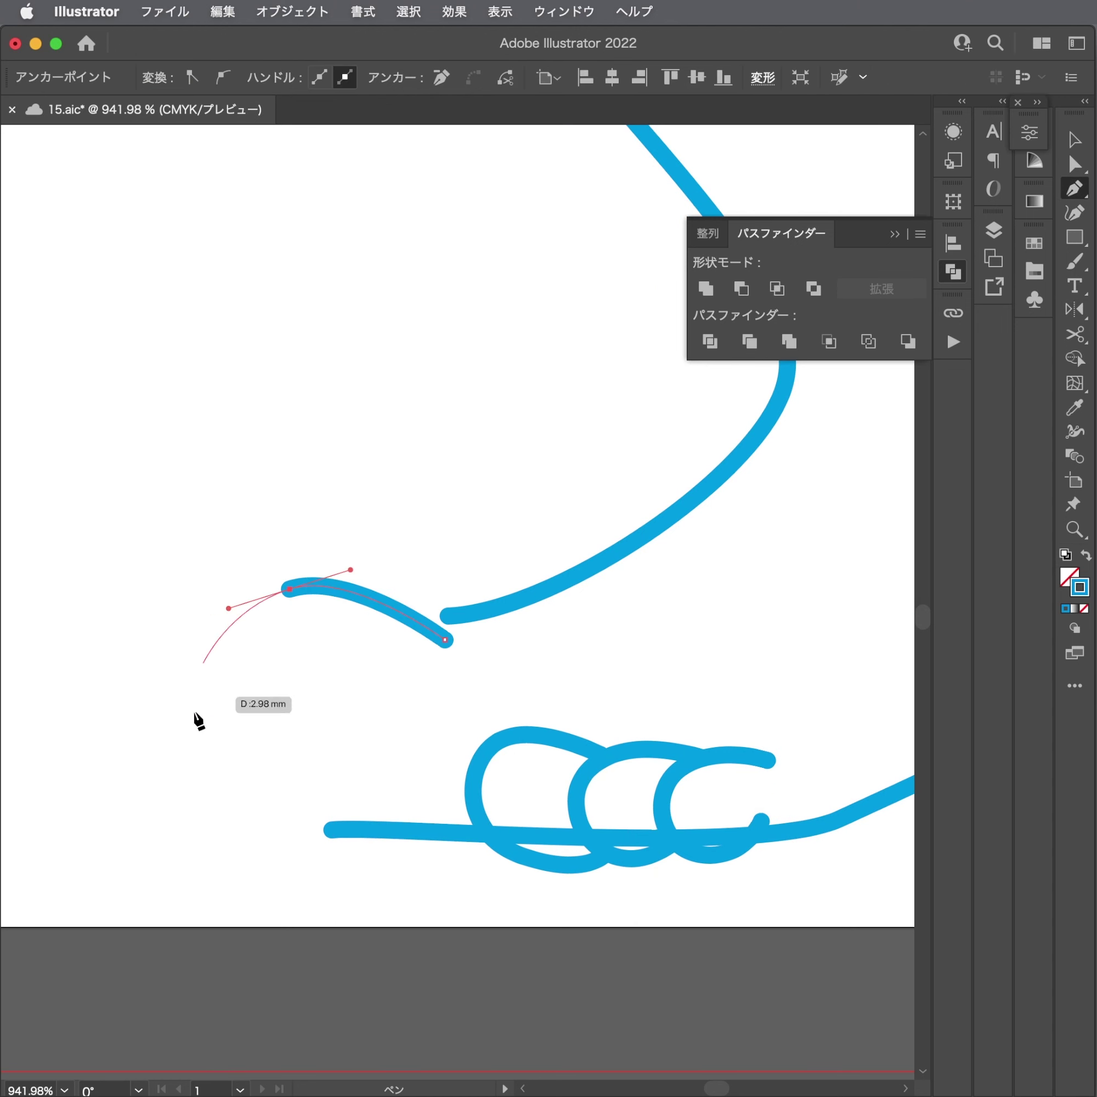
pyautogui.moveTo(219, 750); pyautogui.dragTo(270, 818)
pyautogui.click(386, 799)
pyautogui.press('a')
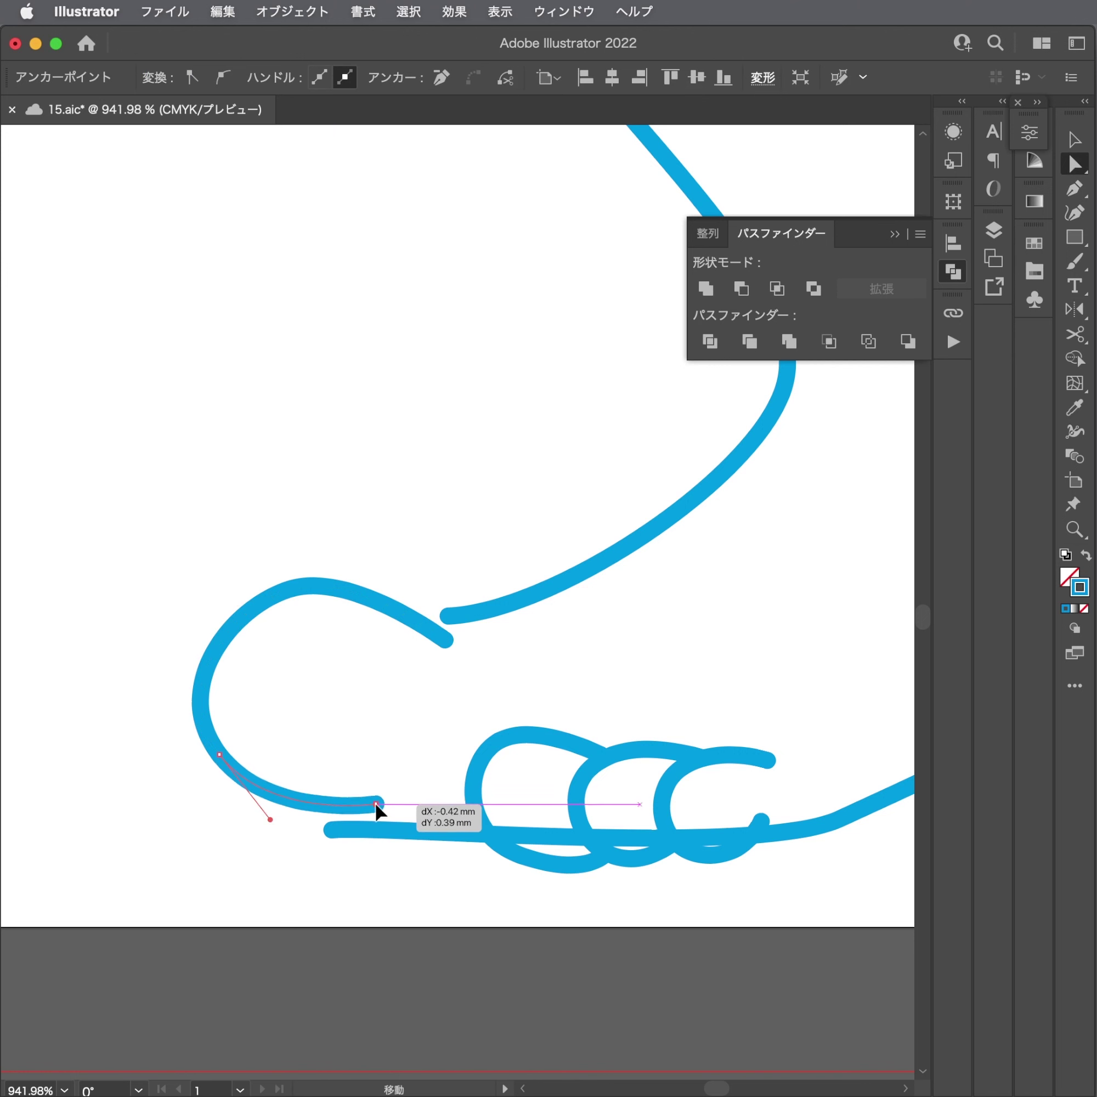
pyautogui.moveTo(445, 638); pyautogui.dragTo(416, 653)
pyautogui.click(450, 703)
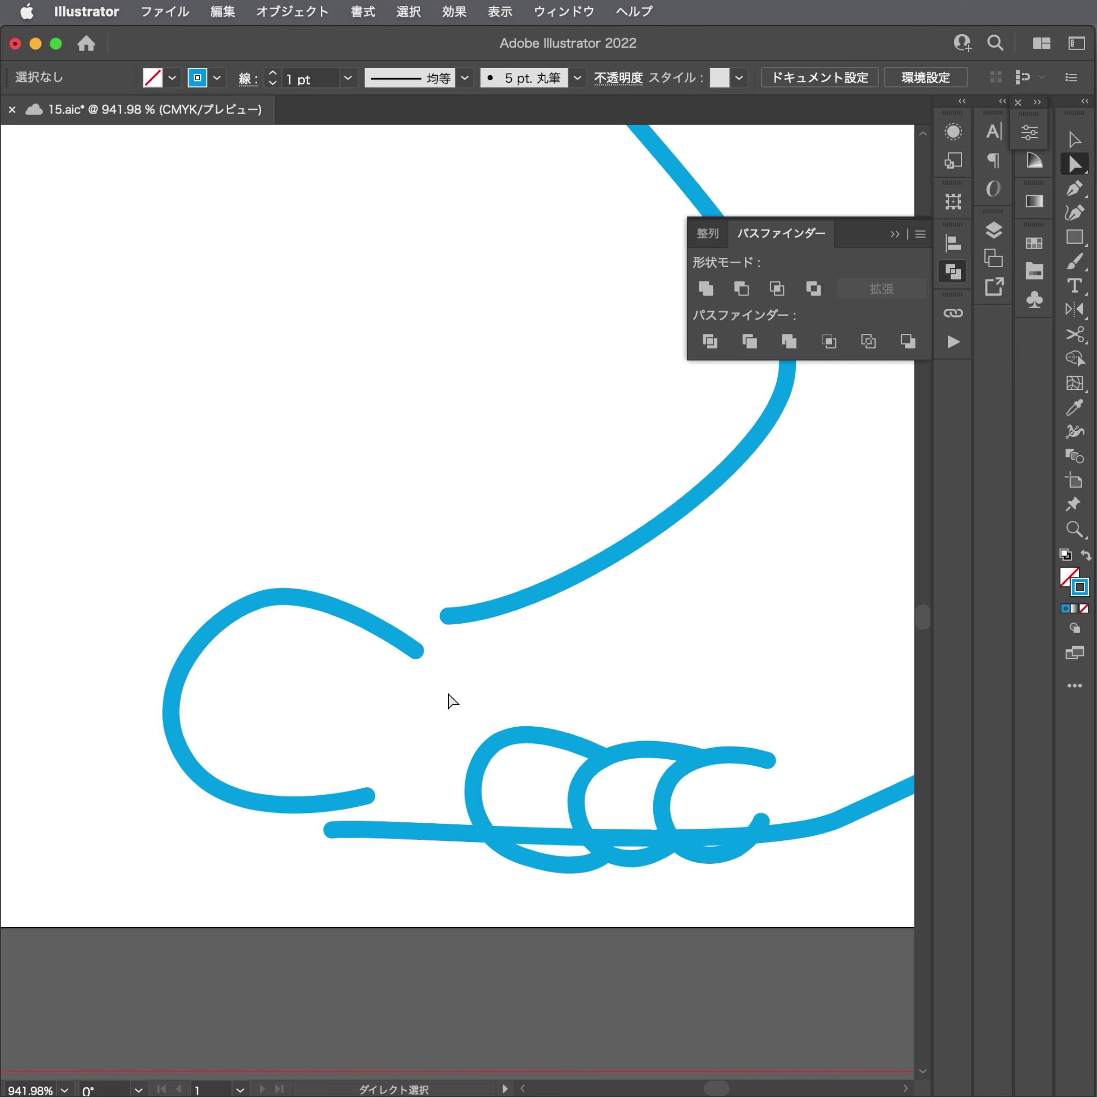
# Add another toe loop bending down beside the big toe.
pyautogui.press('p')
pyautogui.click(508, 734)
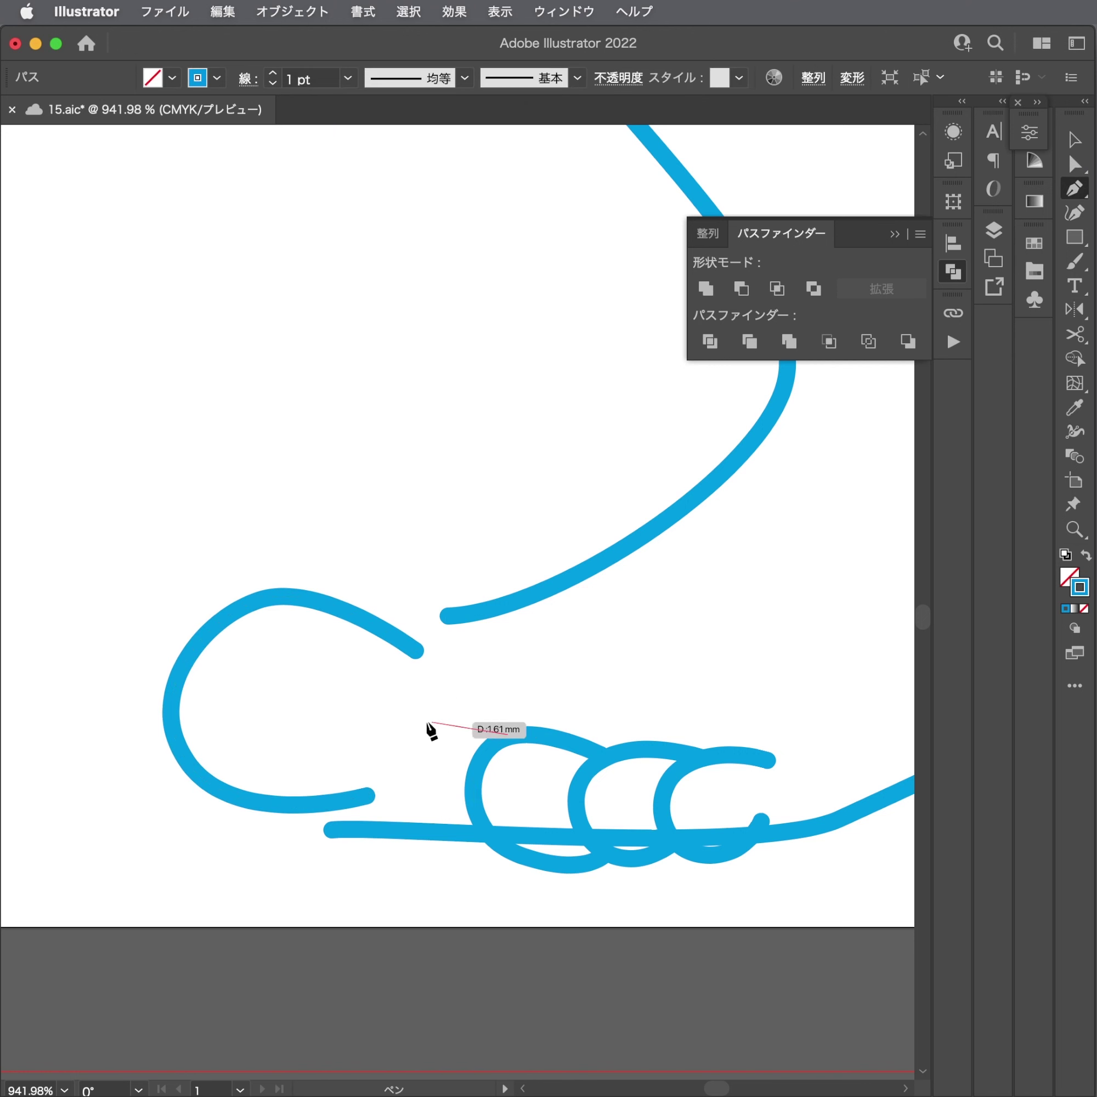
pyautogui.moveTo(355, 752); pyautogui.dragTo(376, 848)
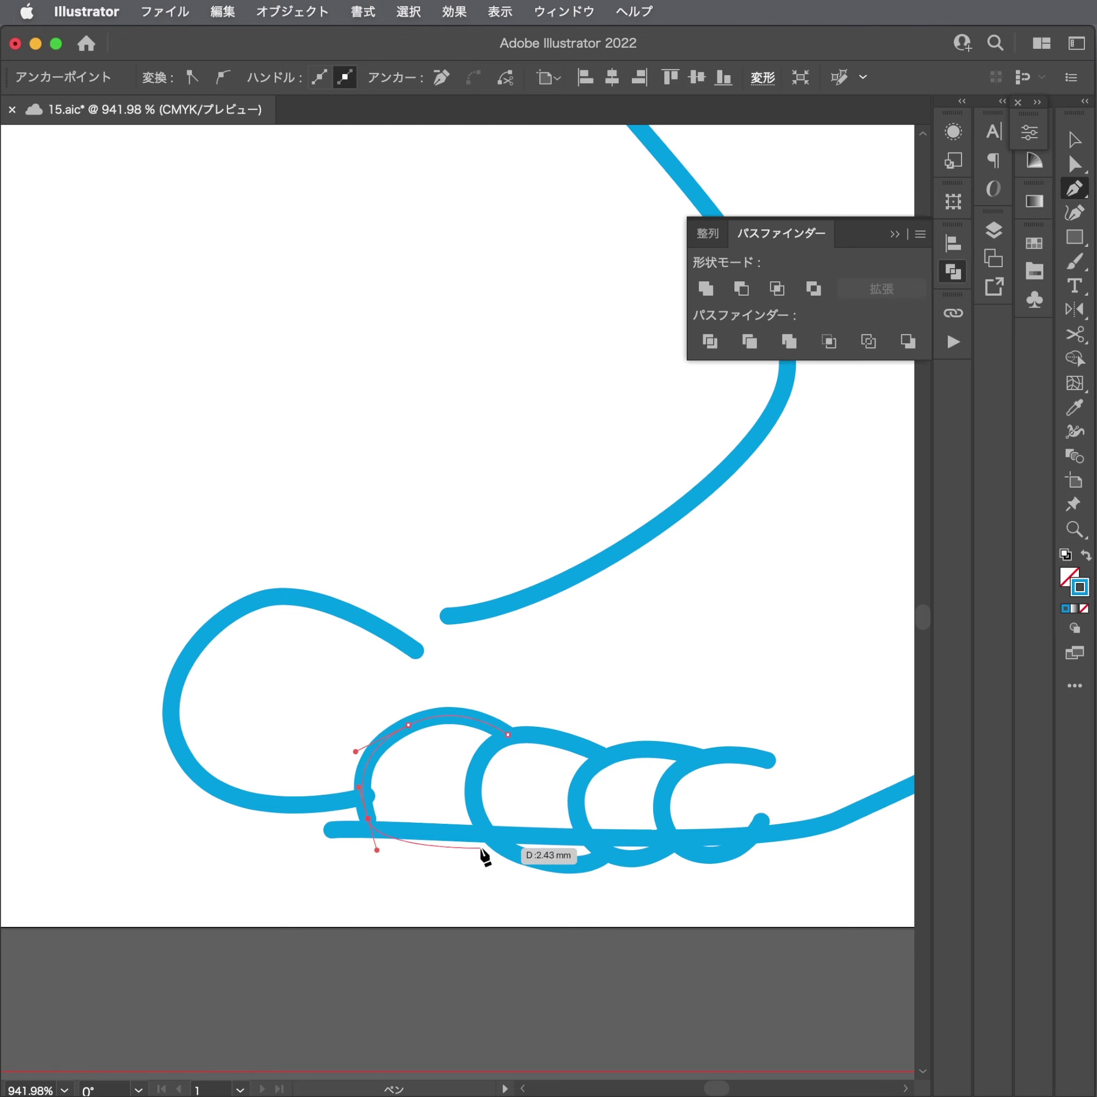
pyautogui.press('Escape')
# Round out the upper bend of the big toe curve.
pyautogui.press('v')
pyautogui.scroll(-10, 607, 688)
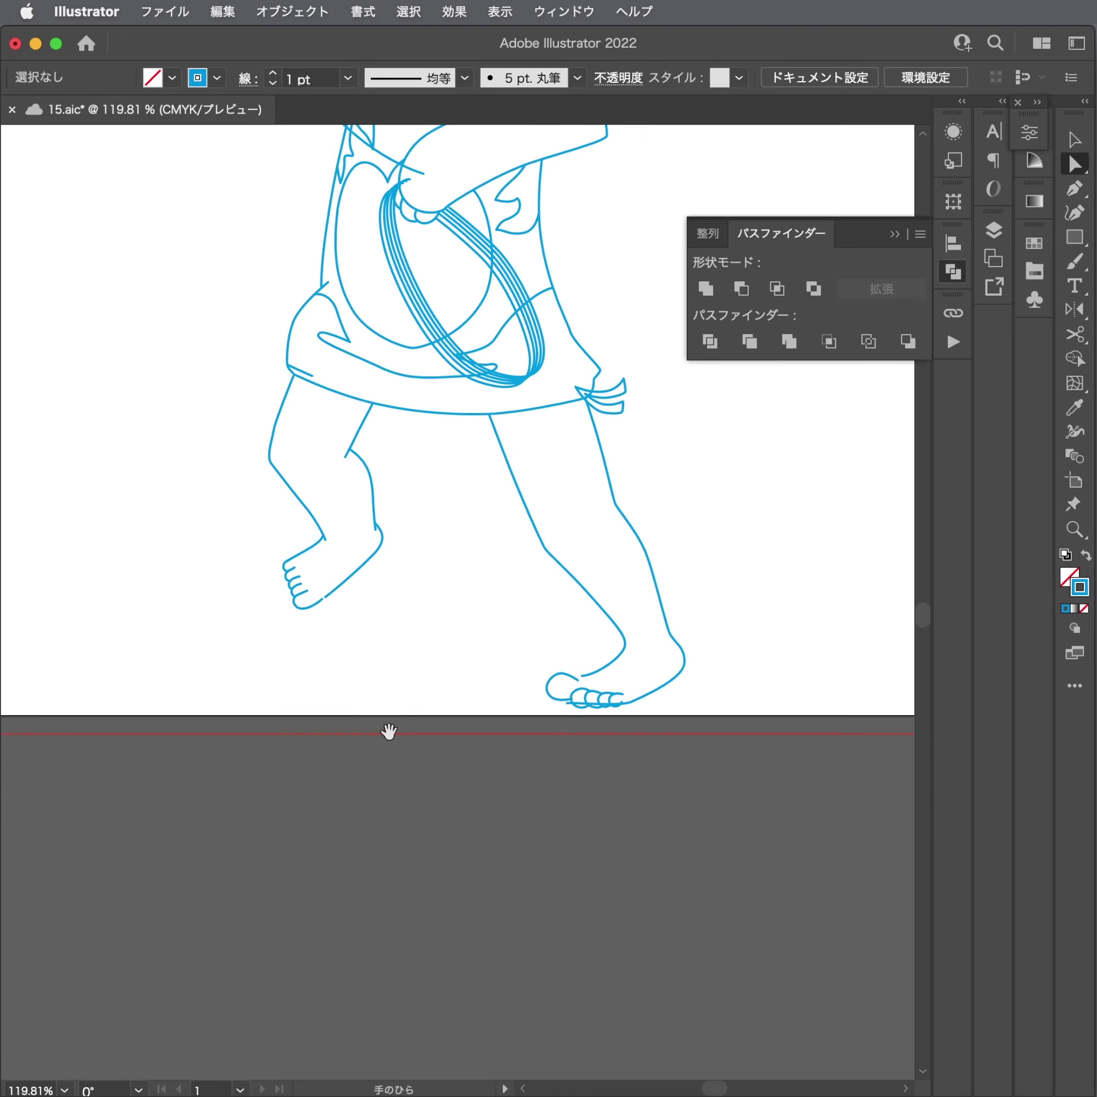
pyautogui.scroll(-2, 634, 712)
pyautogui.press('z')
pyautogui.scroll(5, 724, 728)
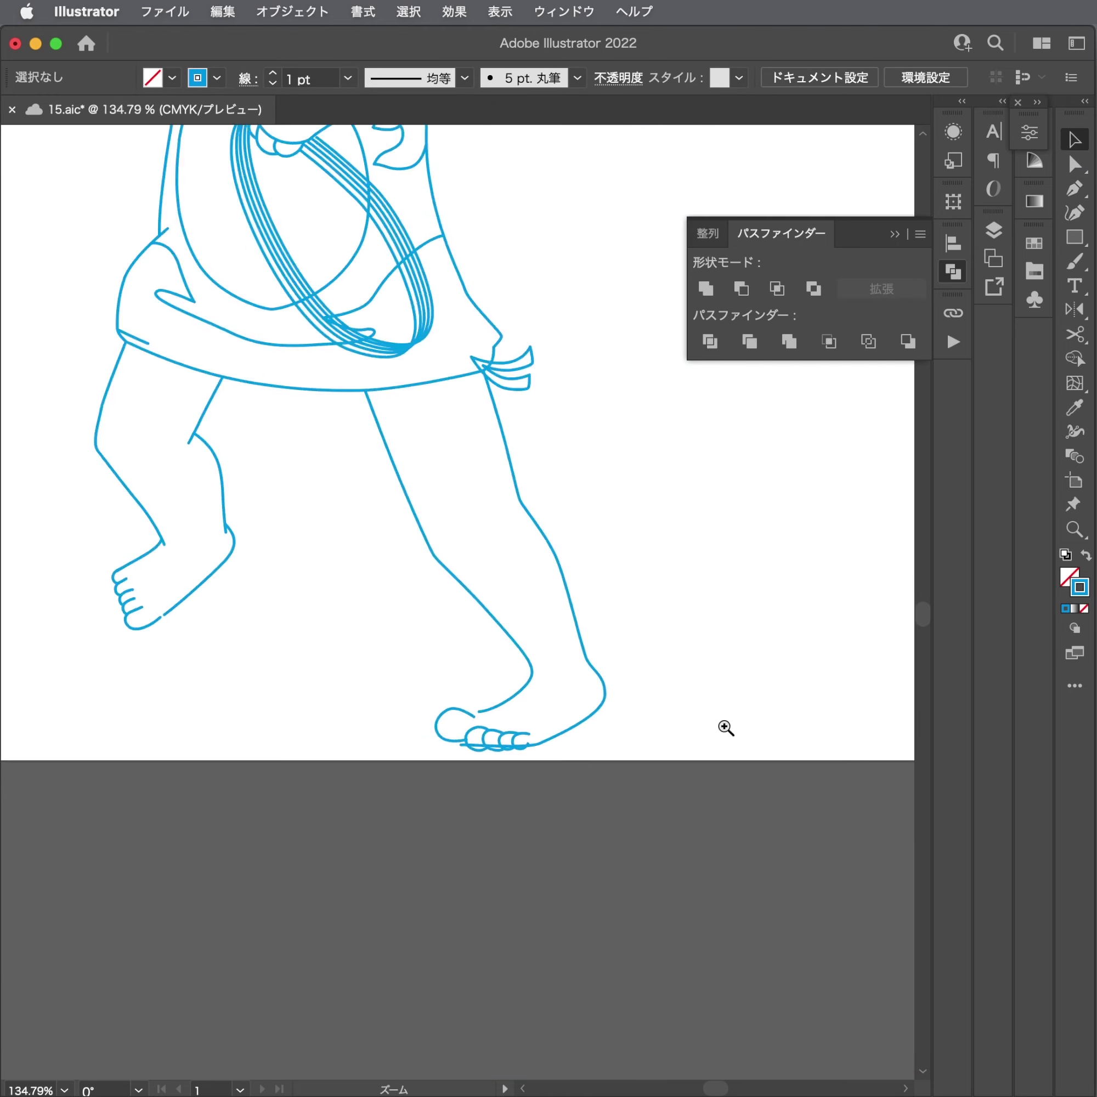
pyautogui.scroll(5, 530, 728)
pyautogui.click(163, 637)
pyautogui.press('a')
pyautogui.click(432, 633)
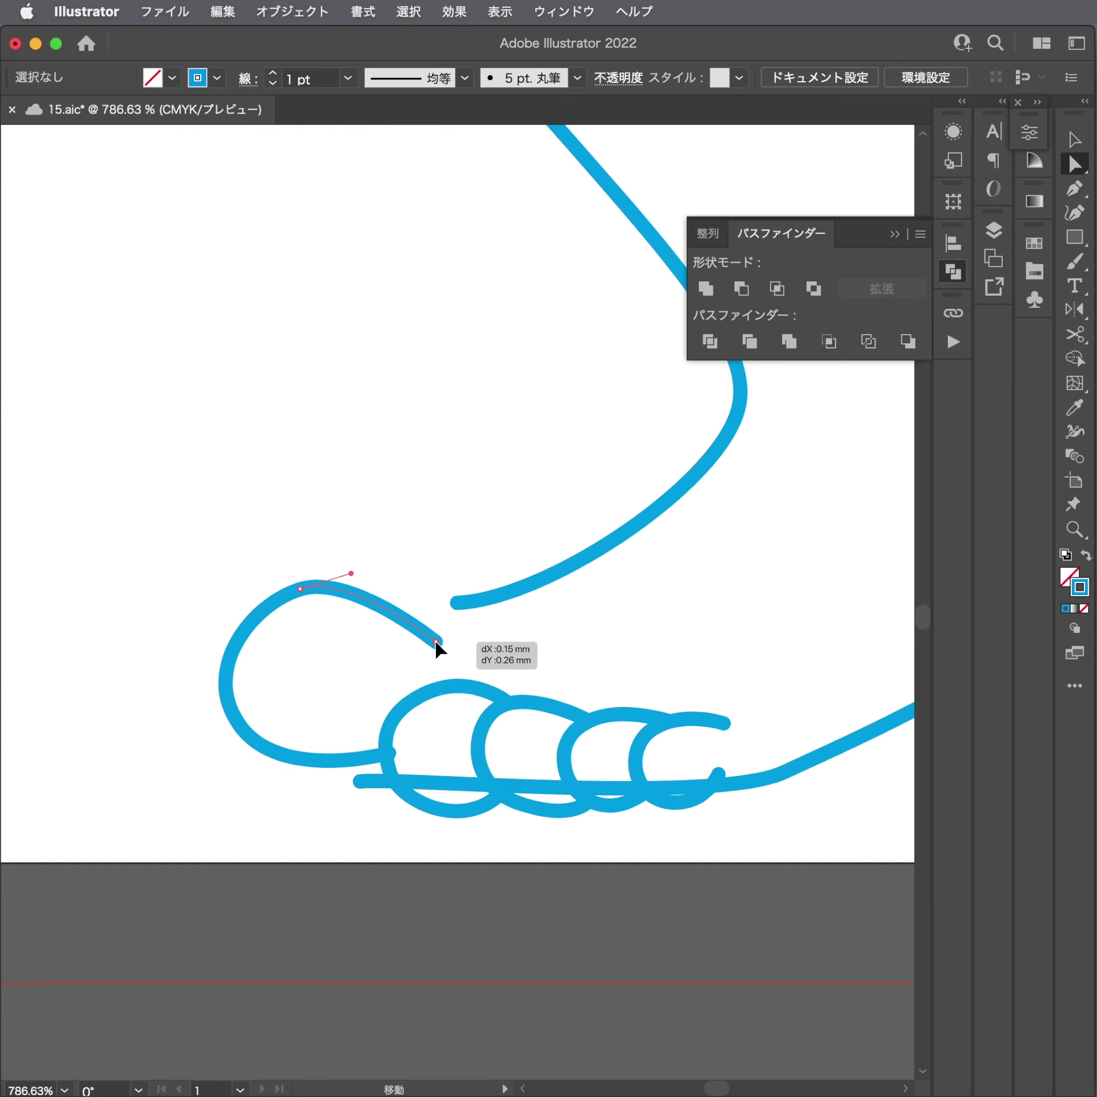
pyautogui.click(436, 642)
pyautogui.scroll(3, 420, 666)
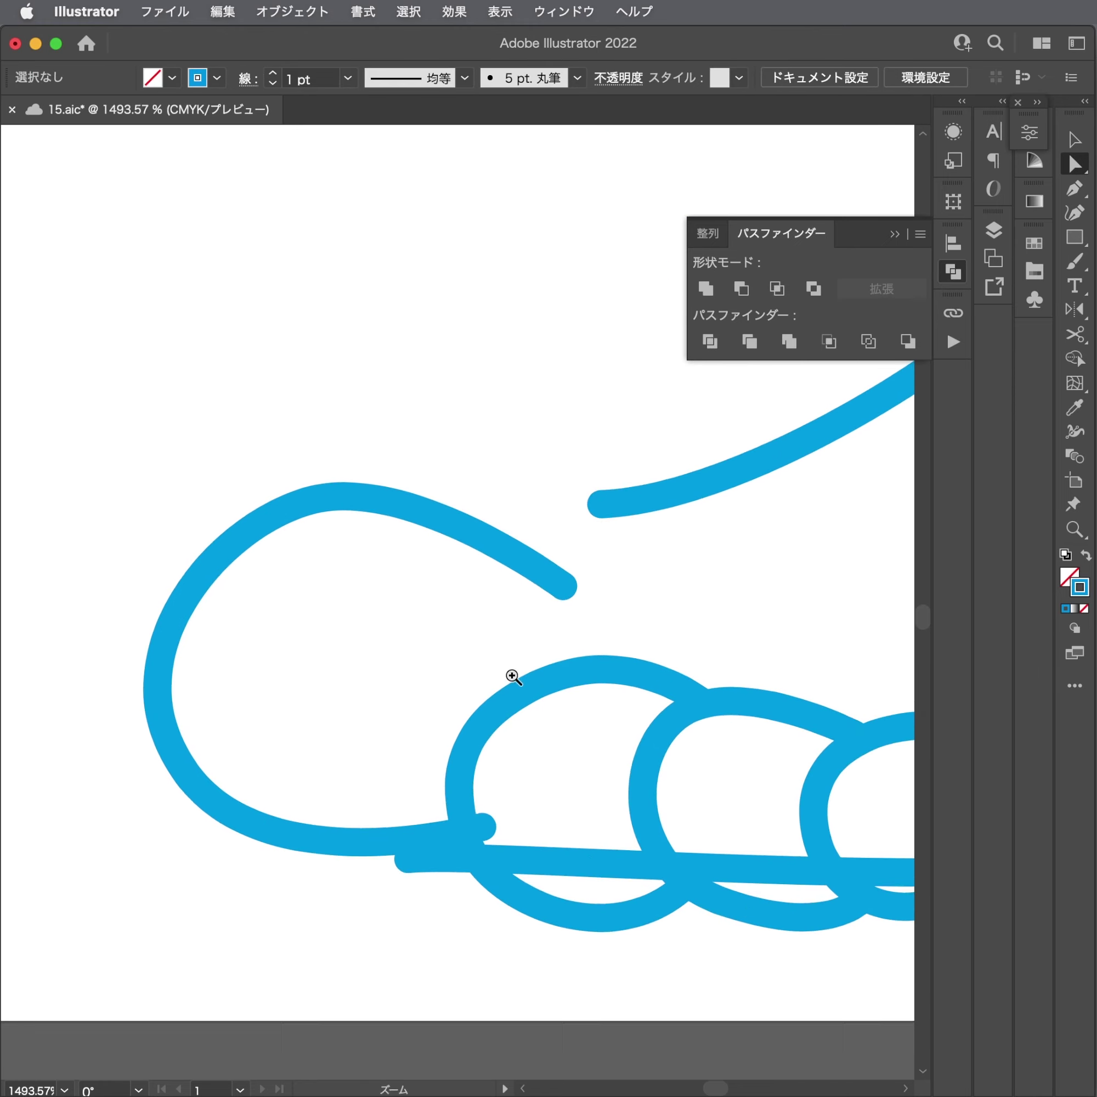
pyautogui.moveTo(418, 466); pyautogui.dragTo(271, 531)
pyautogui.scroll(-1, 242, 541)
pyautogui.moveTo(203, 511); pyautogui.dragTo(180, 488)
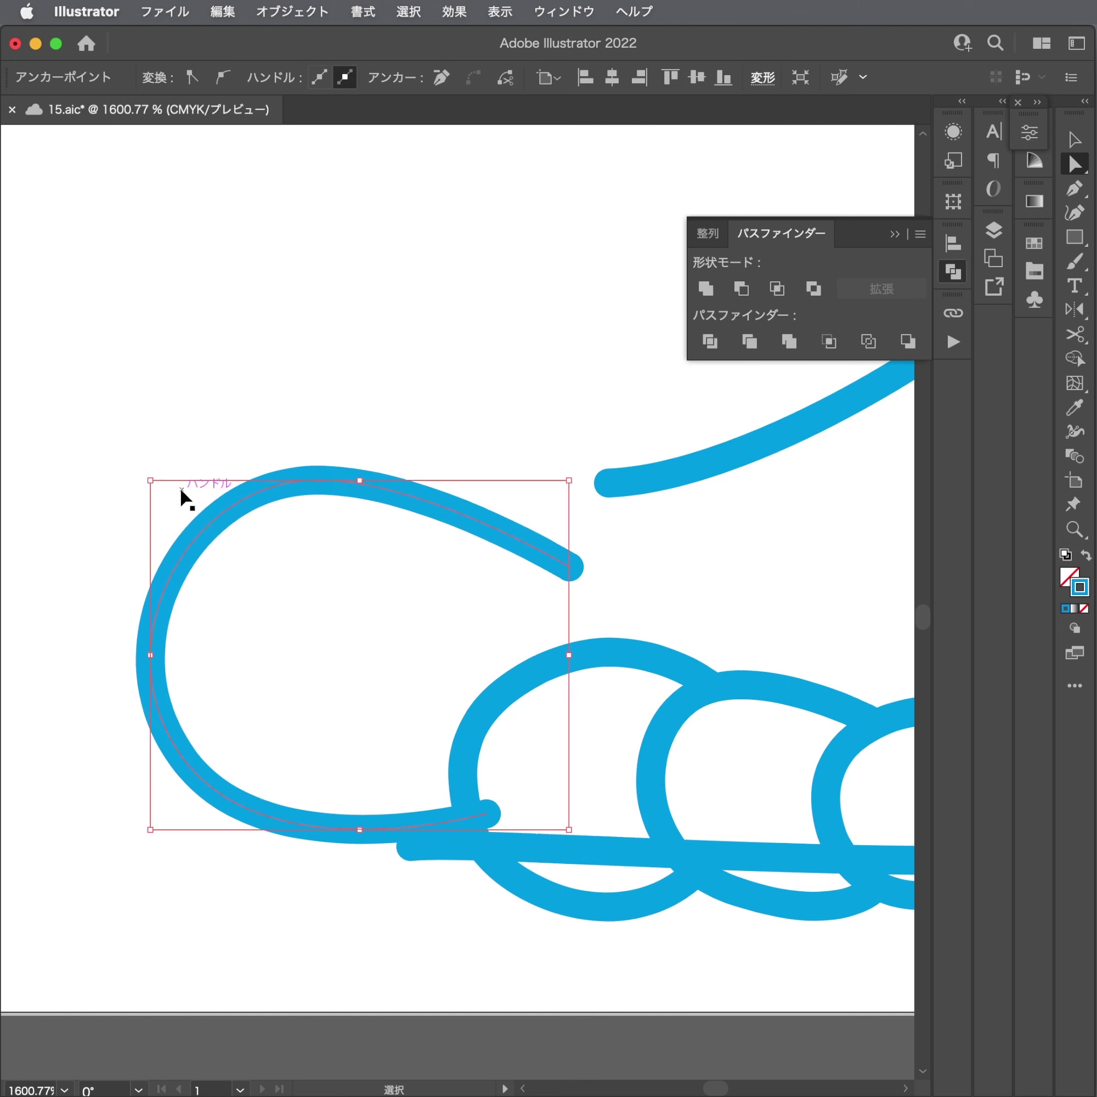
# Widen the big toe's upper-left bend and shift its lower bend to the right.
pyautogui.click(223, 750)
pyautogui.click(186, 762)
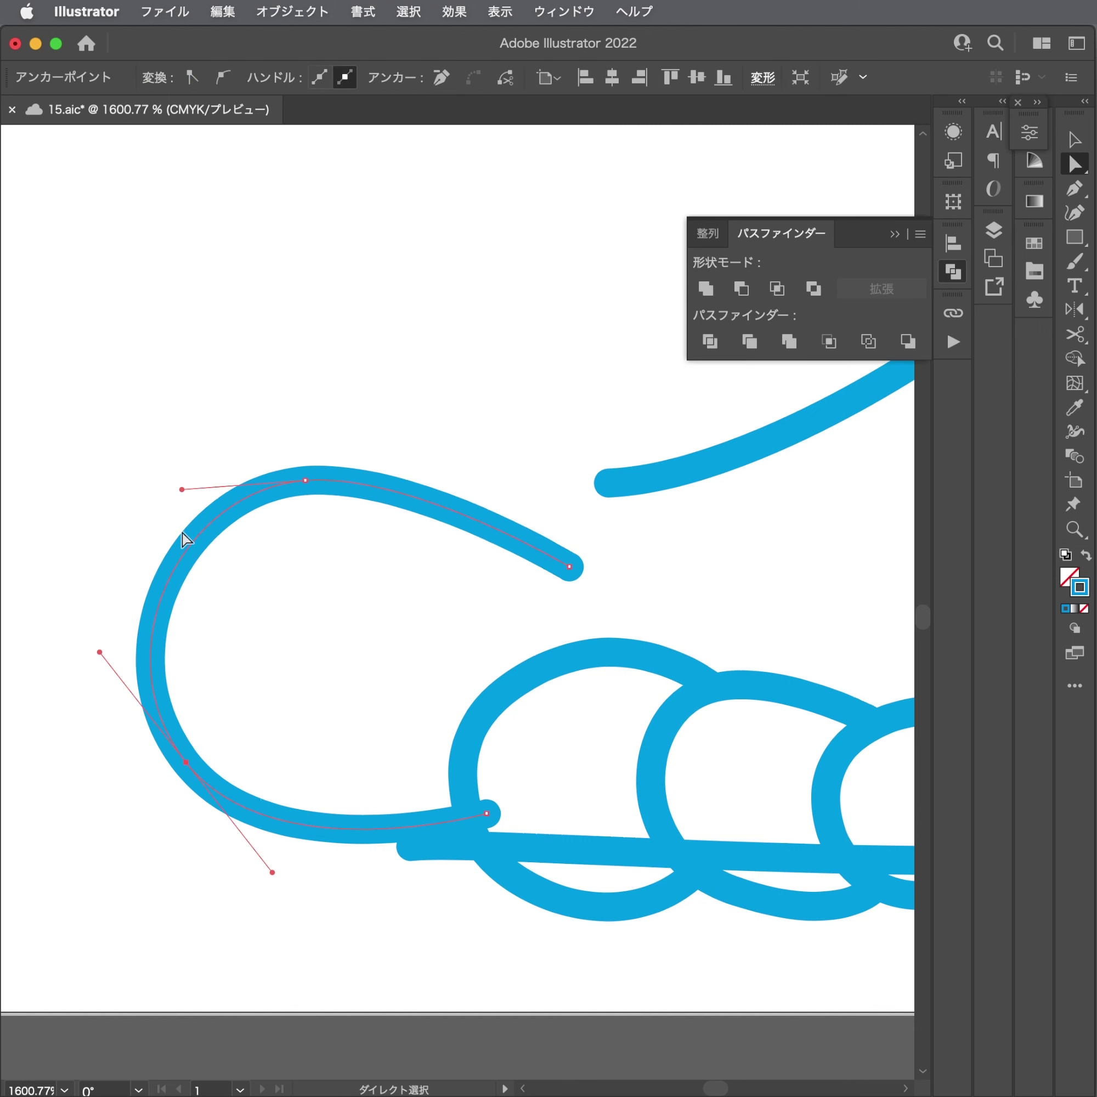
pyautogui.moveTo(182, 489); pyautogui.dragTo(157, 482)
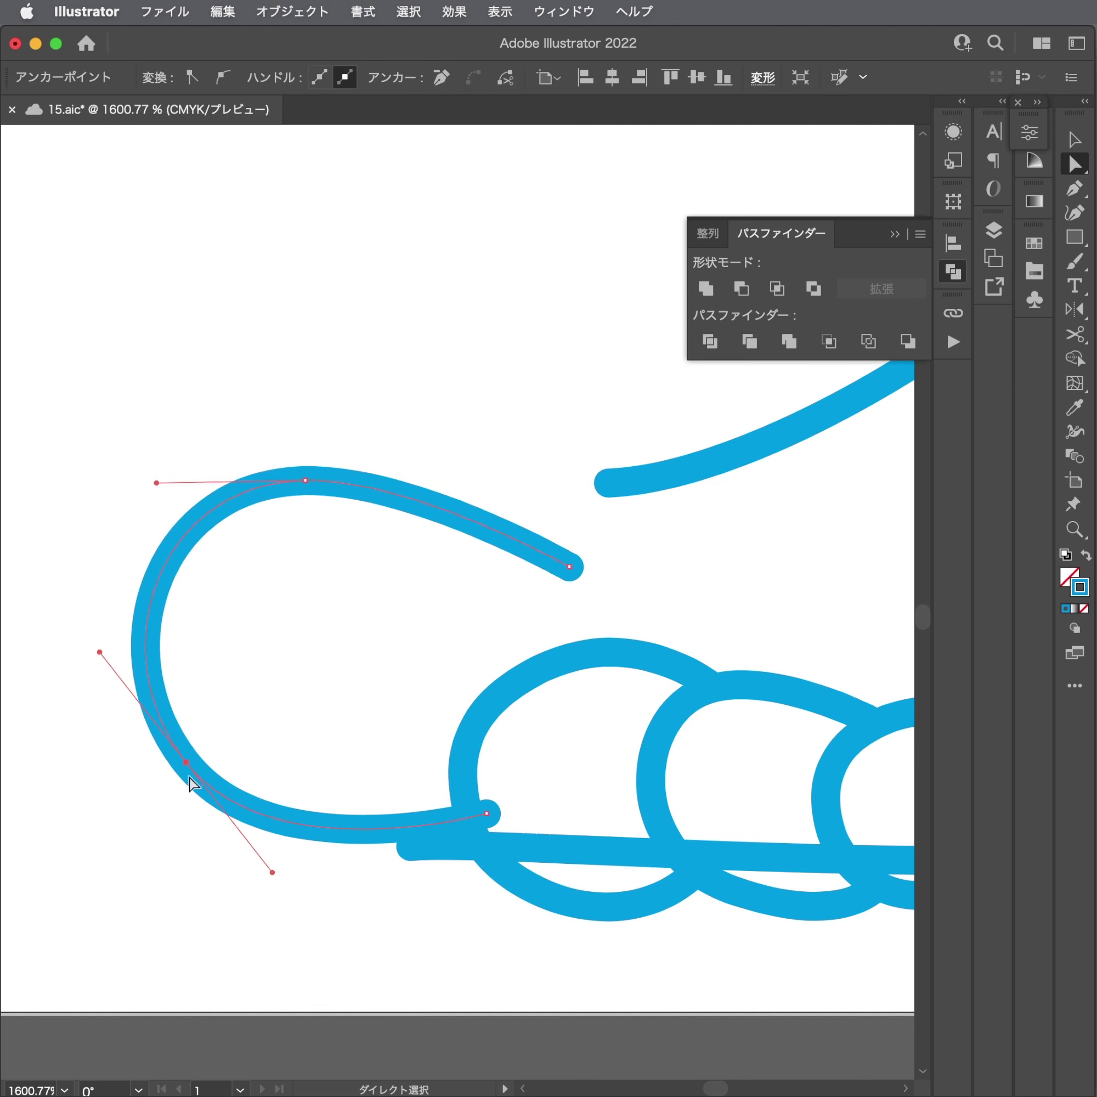
pyautogui.moveTo(186, 762); pyautogui.dragTo(197, 762)
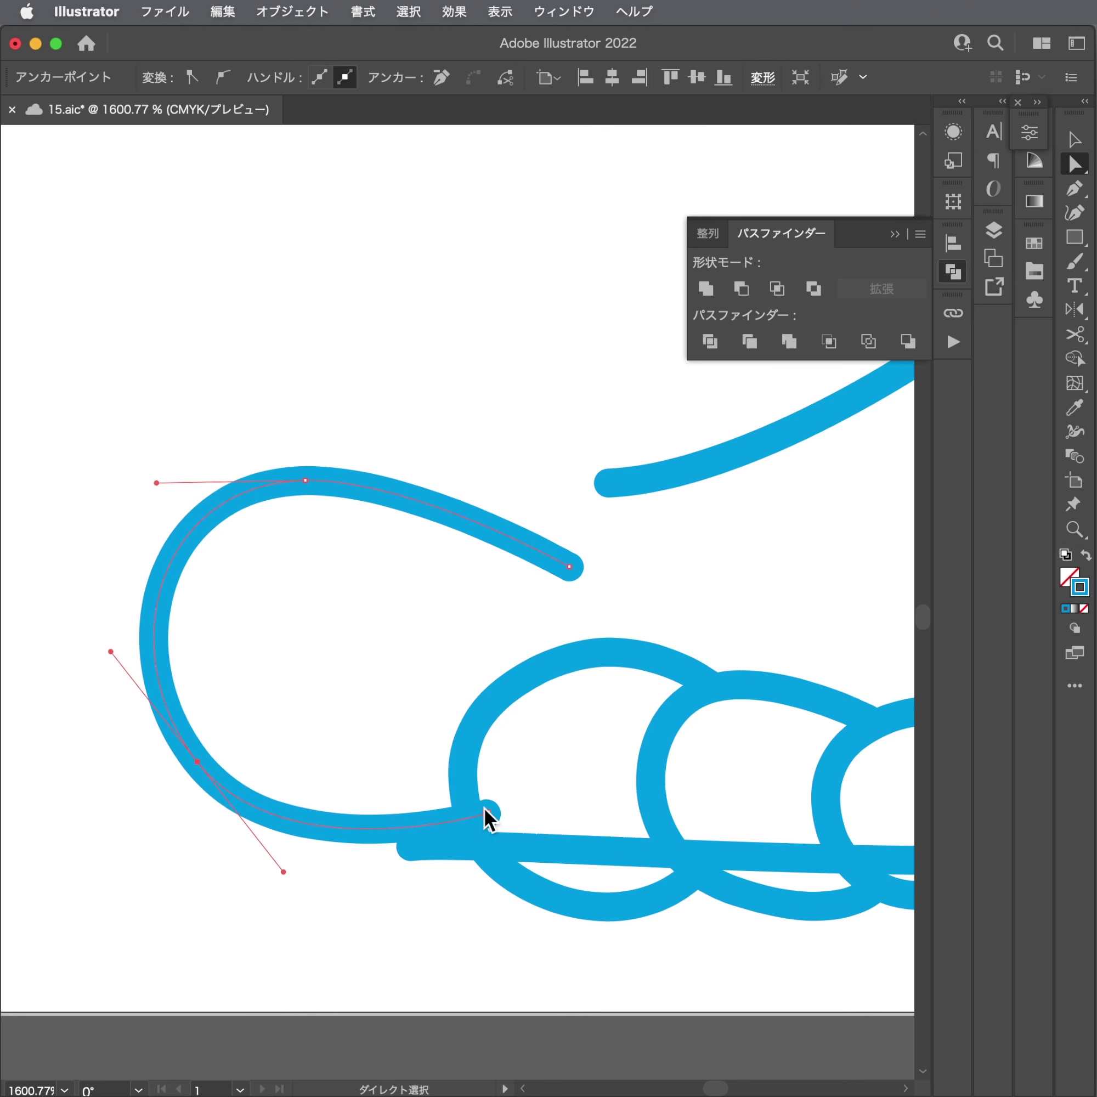
# Delete the straight line through the toe loops and tuck the big toe's end into the first loop.
pyautogui.click(453, 854)
pyautogui.press('Delete')
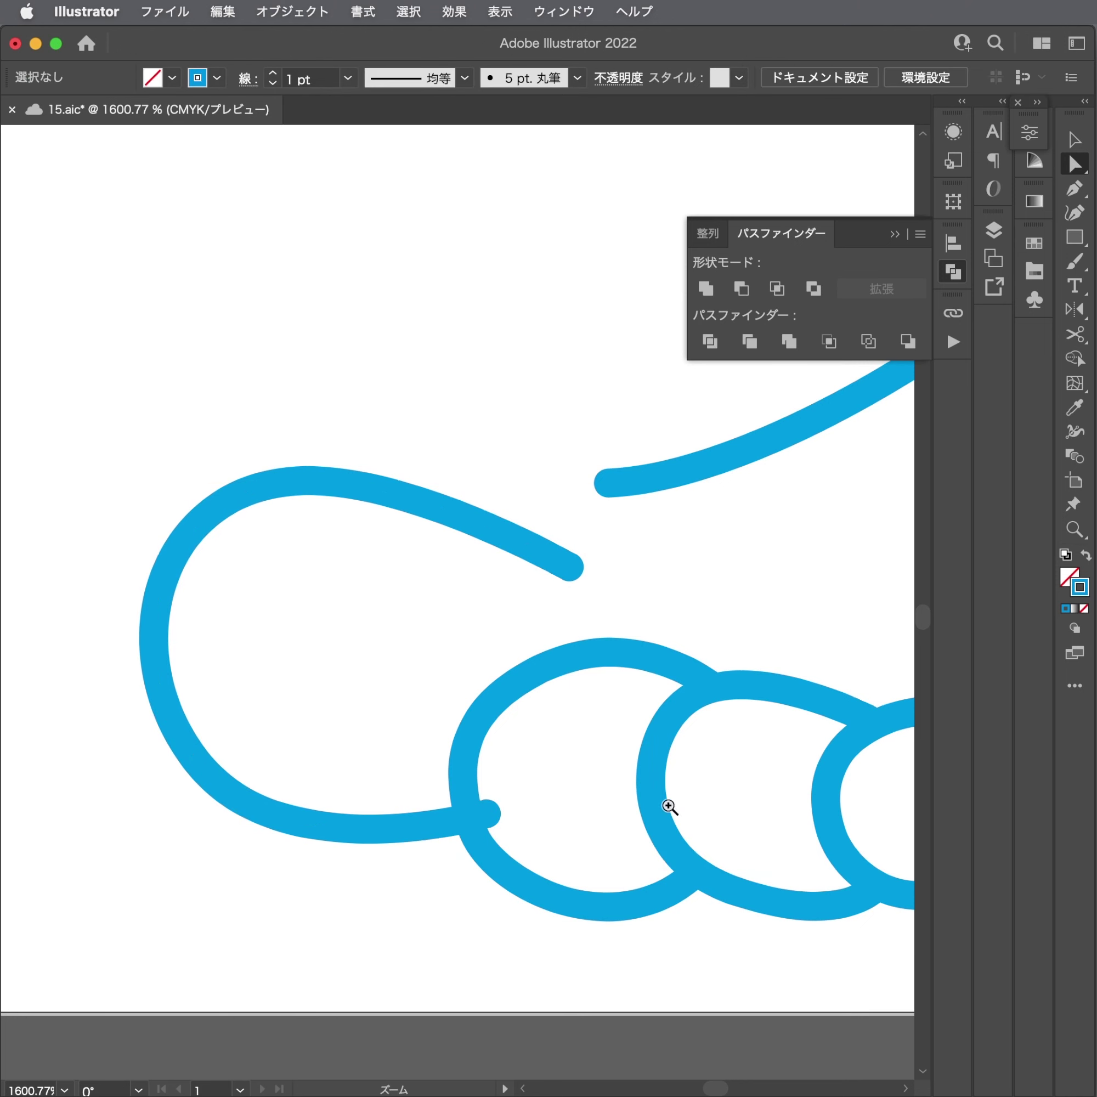
pyautogui.moveTo(668, 807)
pyautogui.mouseDown()
pyautogui.moveTo(476, 723)
pyautogui.moveTo(444, 729)
pyautogui.mouseUp()
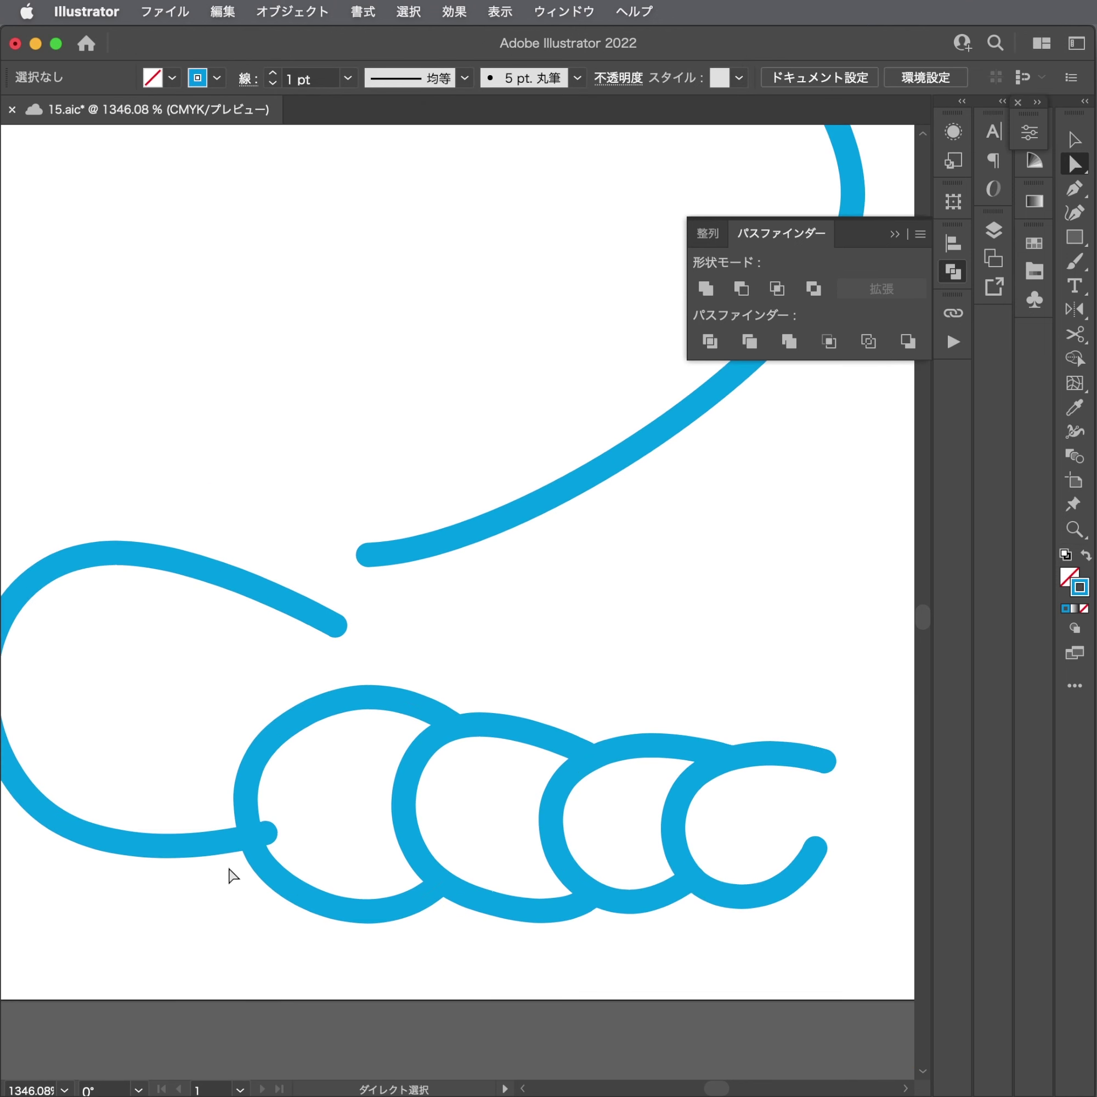
pyautogui.moveTo(268, 835); pyautogui.dragTo(253, 852)
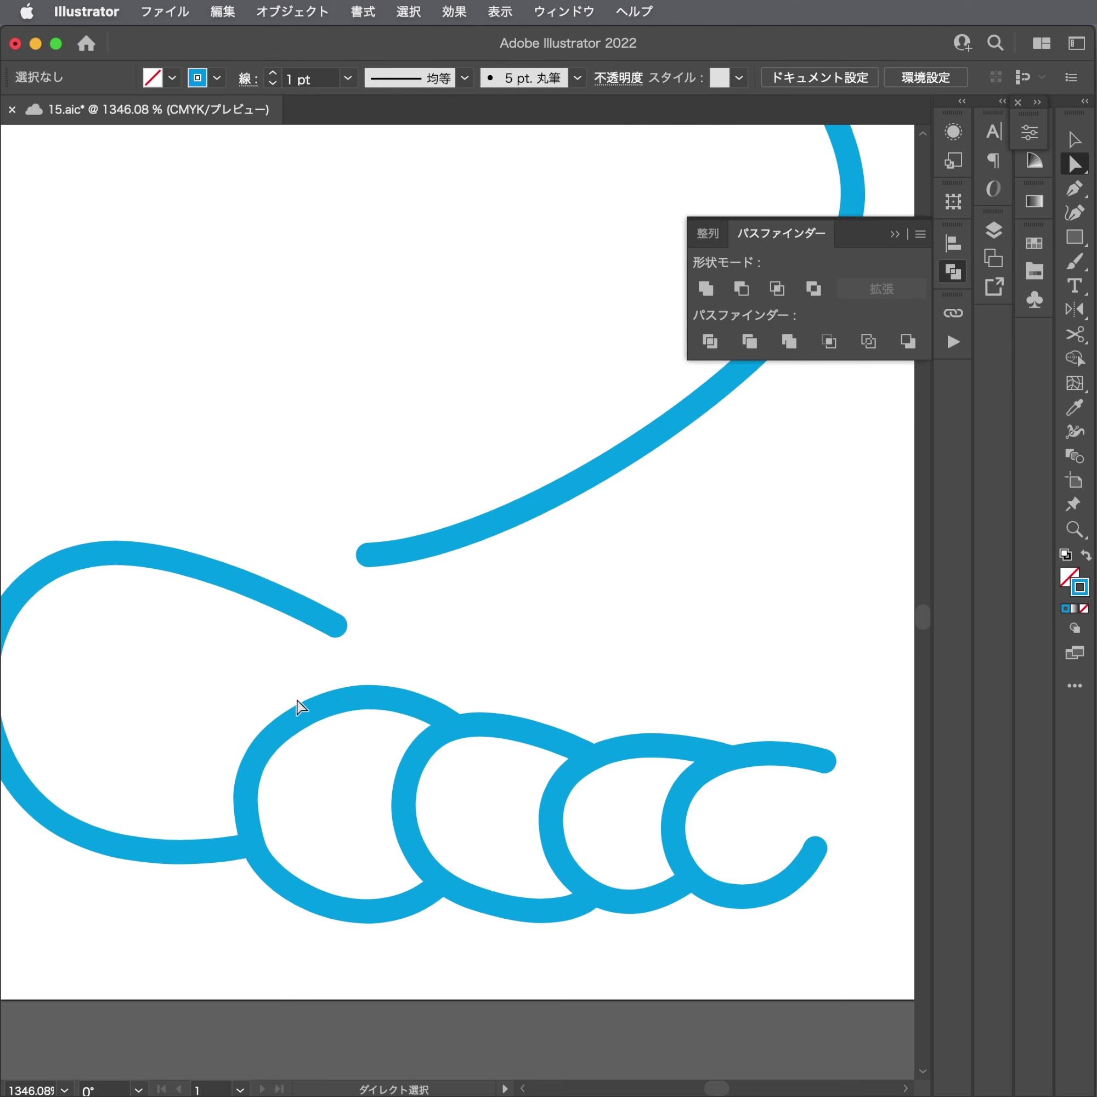
# Stretch the first toe loop's top right and smooth its left and bottom curves into a rounder oval.
pyautogui.click(375, 913)
pyautogui.moveTo(372, 947); pyautogui.dragTo(359, 934)
pyautogui.press('p')
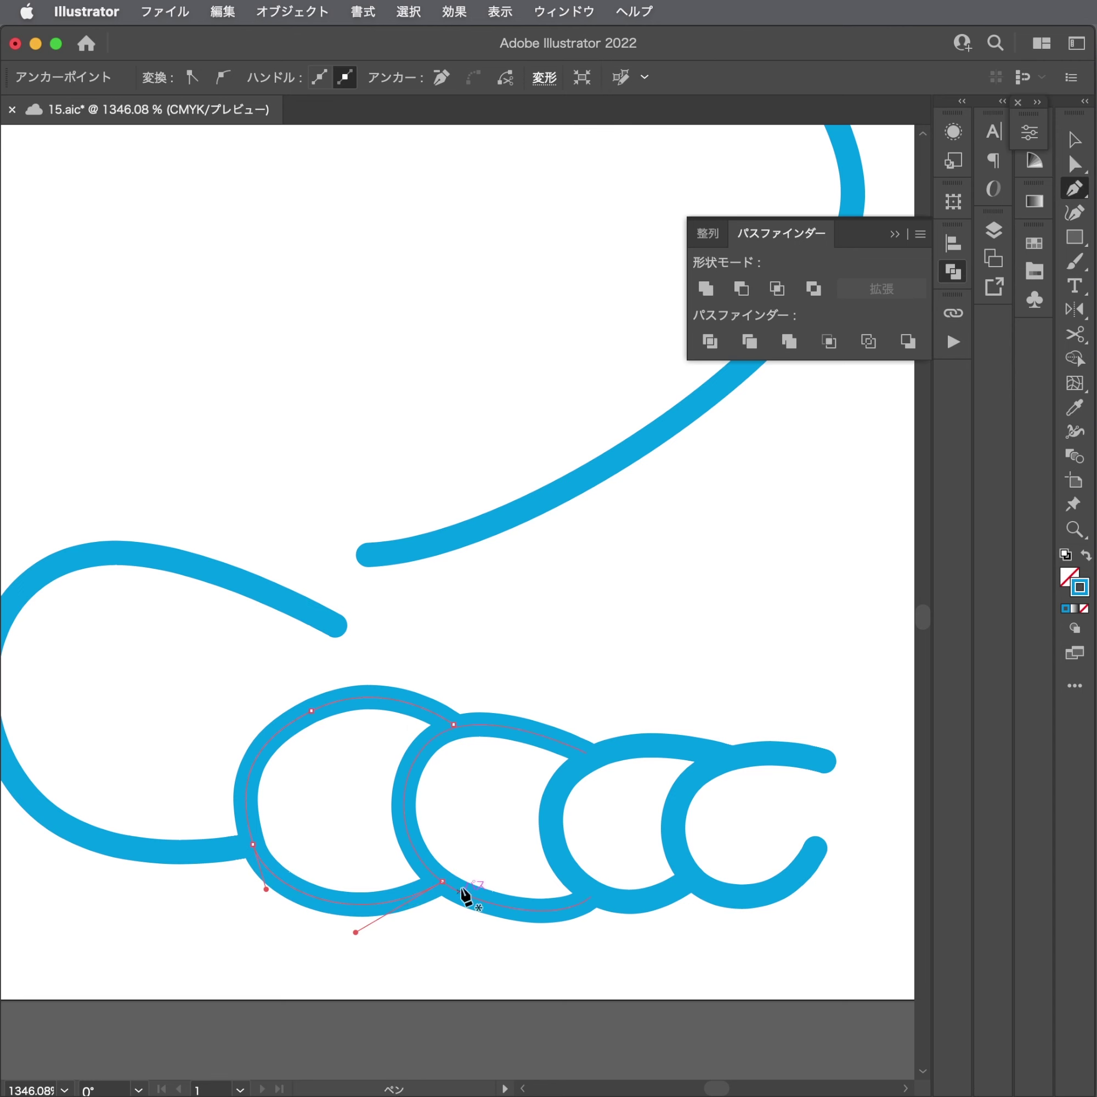
pyautogui.press('a')
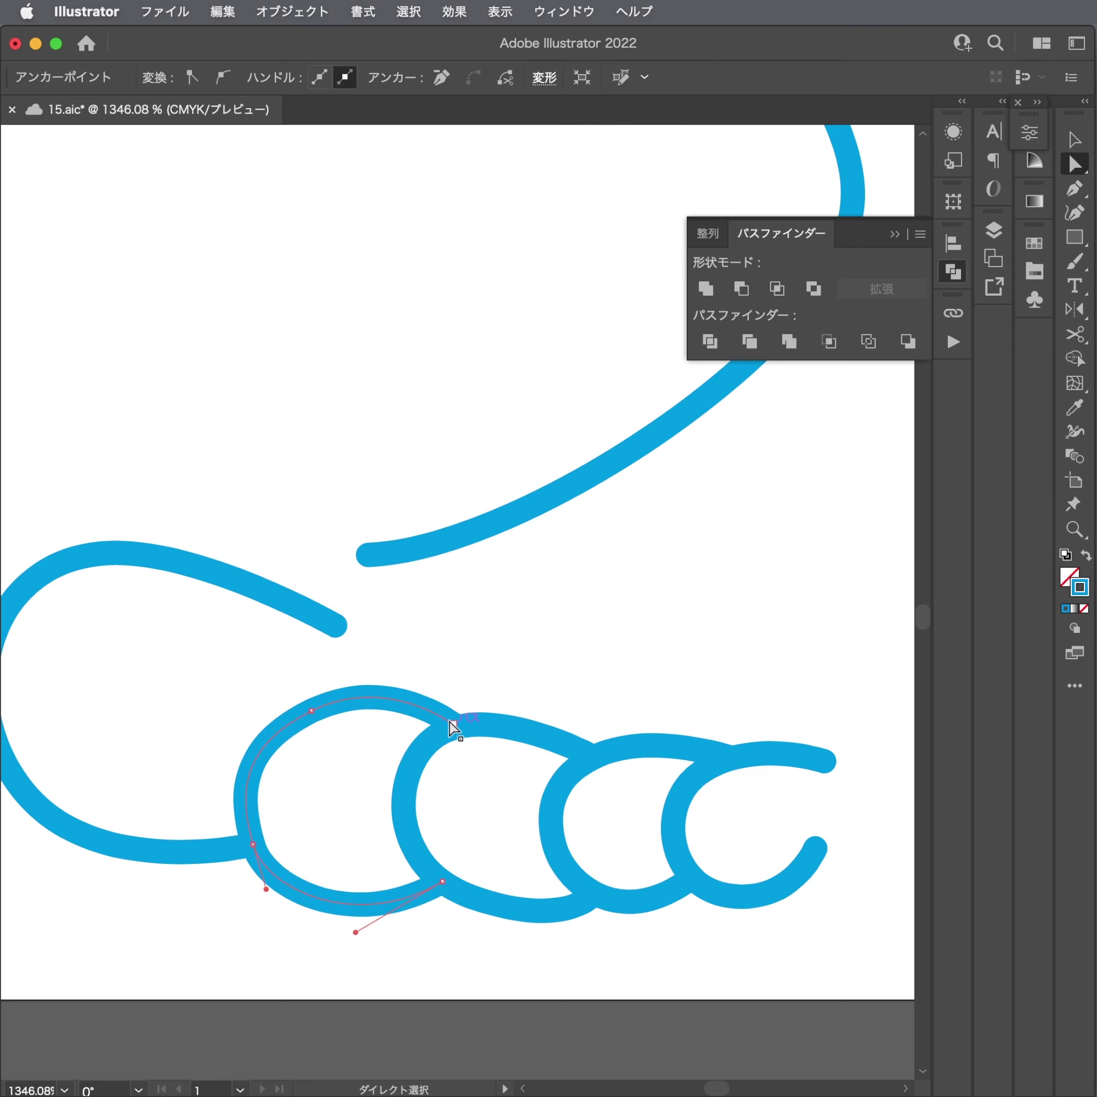
pyautogui.moveTo(454, 728); pyautogui.dragTo(473, 720)
pyautogui.moveTo(385, 675); pyautogui.dragTo(296, 708)
pyautogui.moveTo(225, 746)
pyautogui.mouseDown()
pyautogui.moveTo(238, 743)
pyautogui.moveTo(225, 798)
pyautogui.moveTo(260, 855)
pyautogui.moveTo(253, 832)
pyautogui.mouseUp()
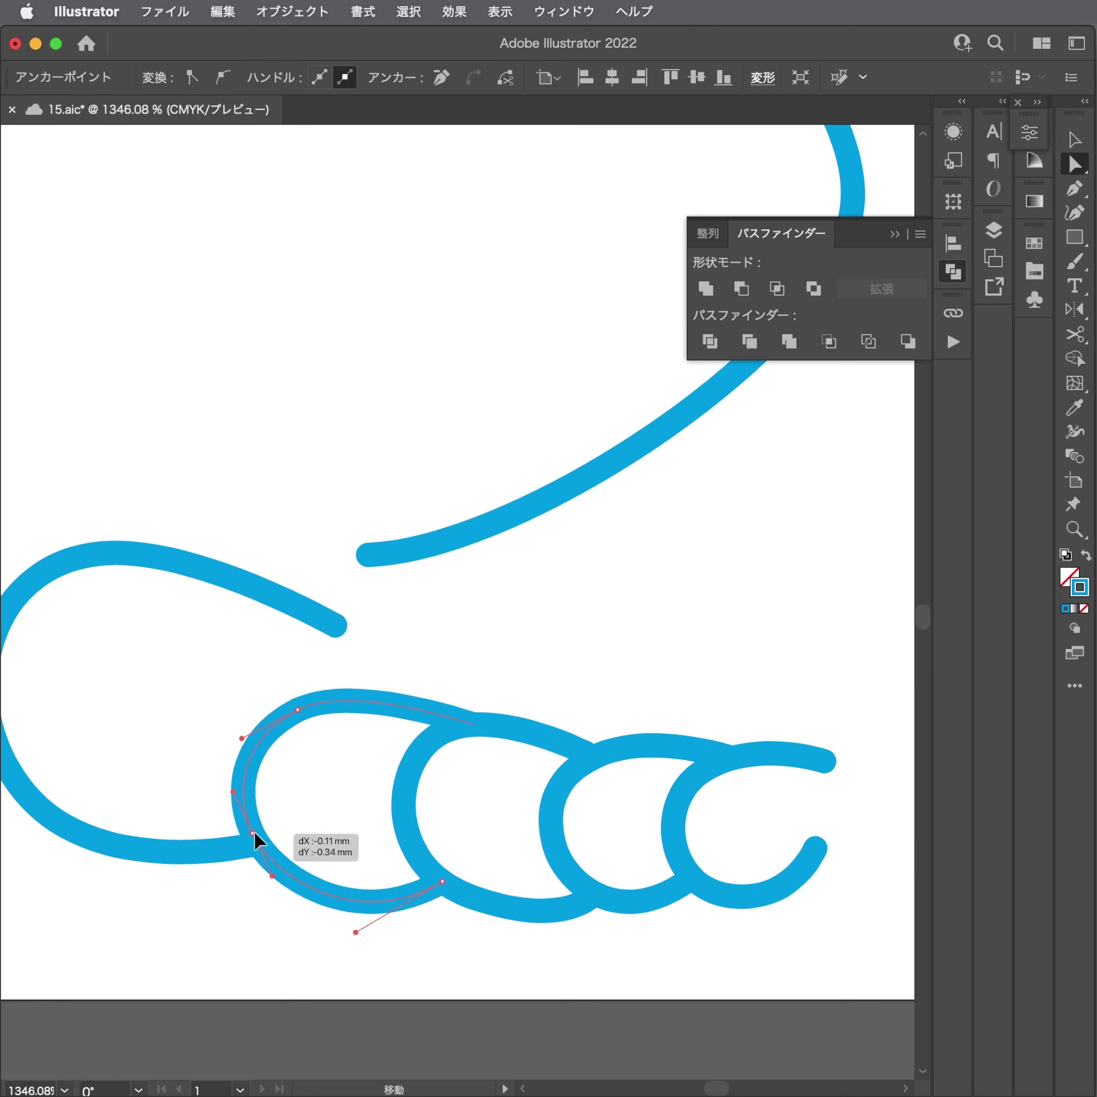
pyautogui.moveTo(356, 932); pyautogui.dragTo(374, 915)
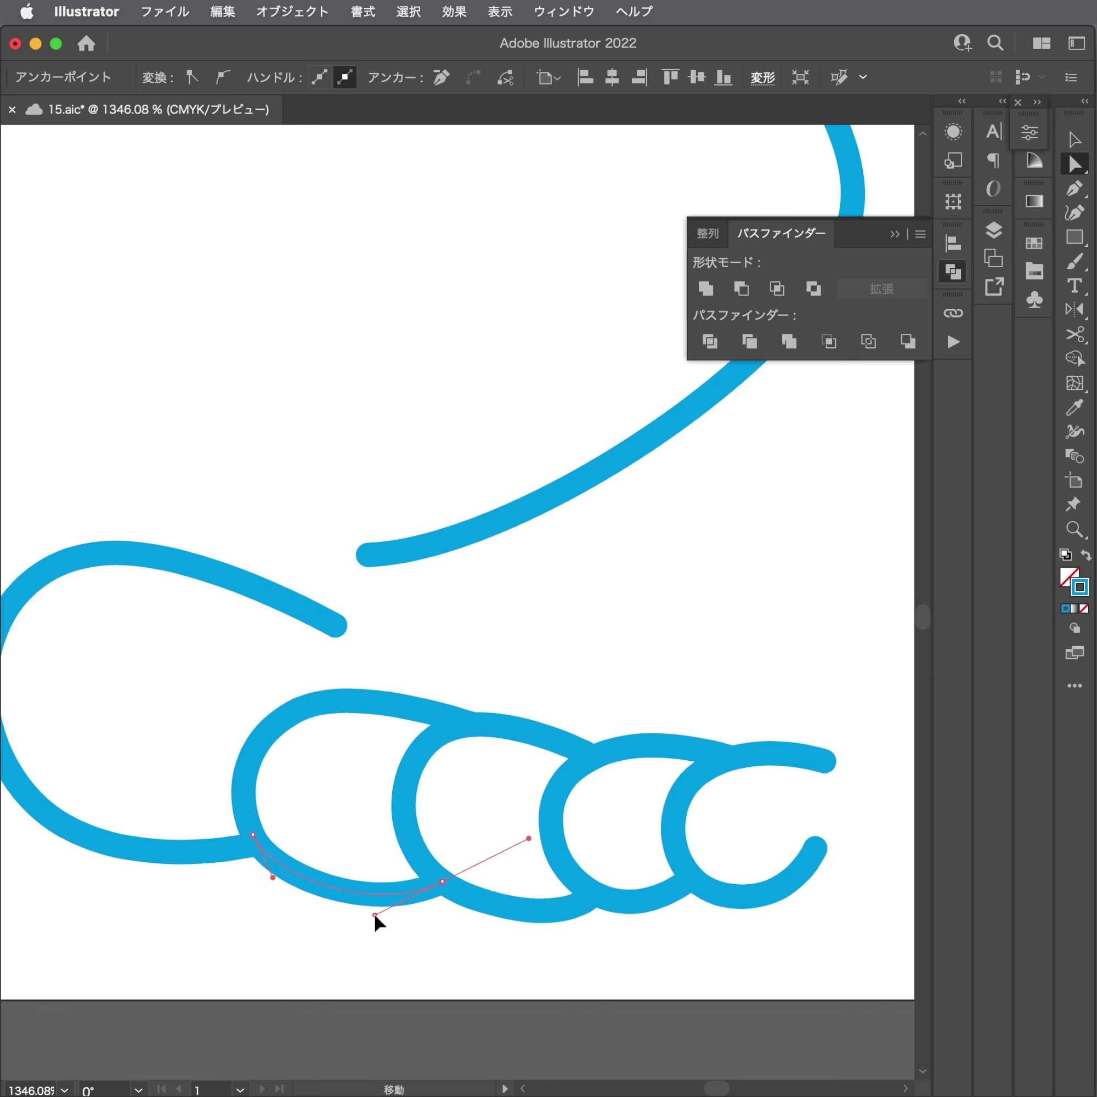
pyautogui.click(306, 825)
pyautogui.scroll(-5, 88, 885)
# Flatten the big toe's top stroke end and bend the instep line's end to follow it.
pyautogui.scroll(-2, 88, 886)
pyautogui.scroll(-4, 135, 784)
pyautogui.scroll(2, 453, 849)
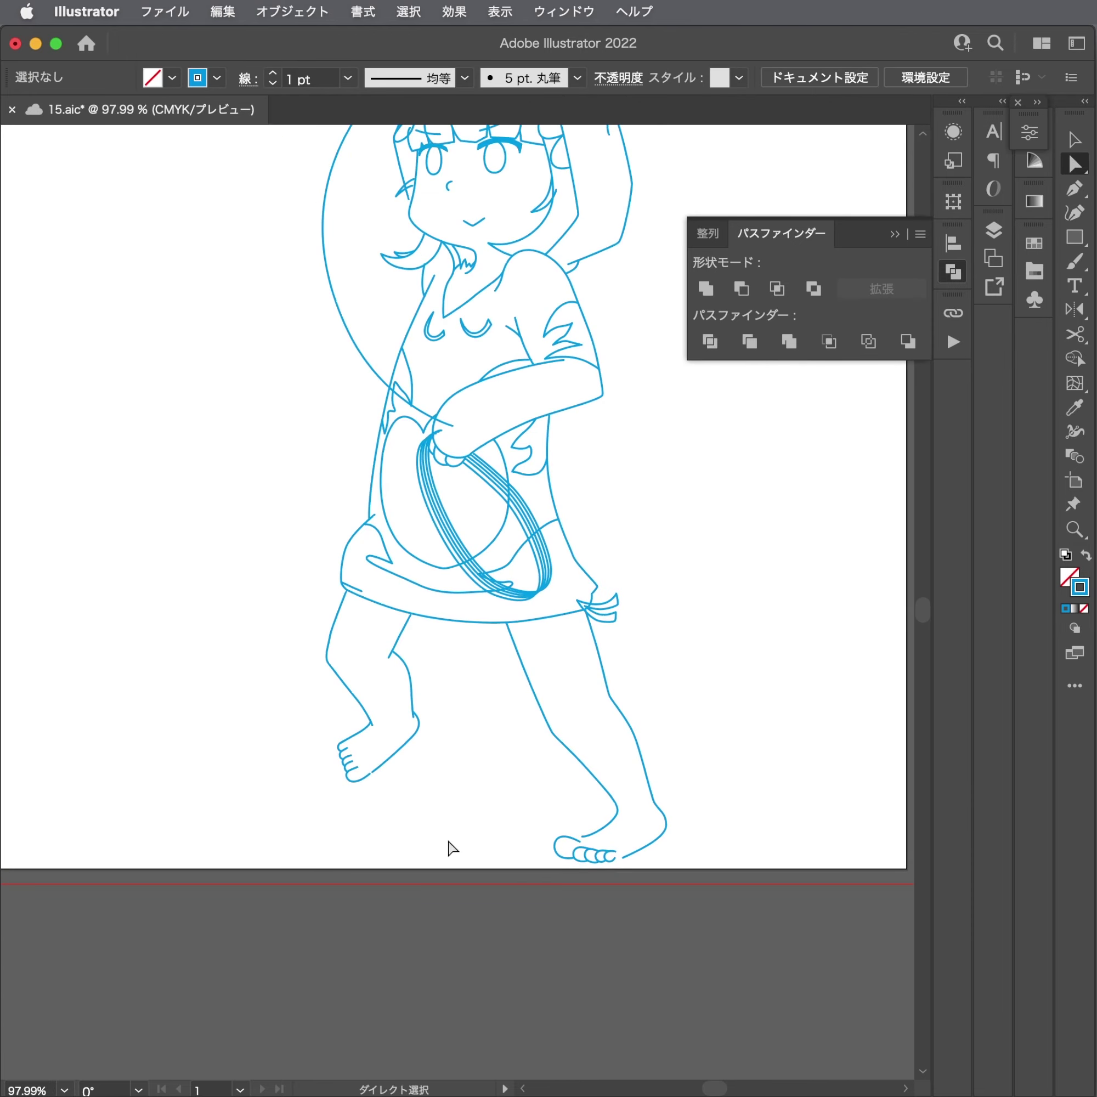
pyautogui.scroll(5, 611, 849)
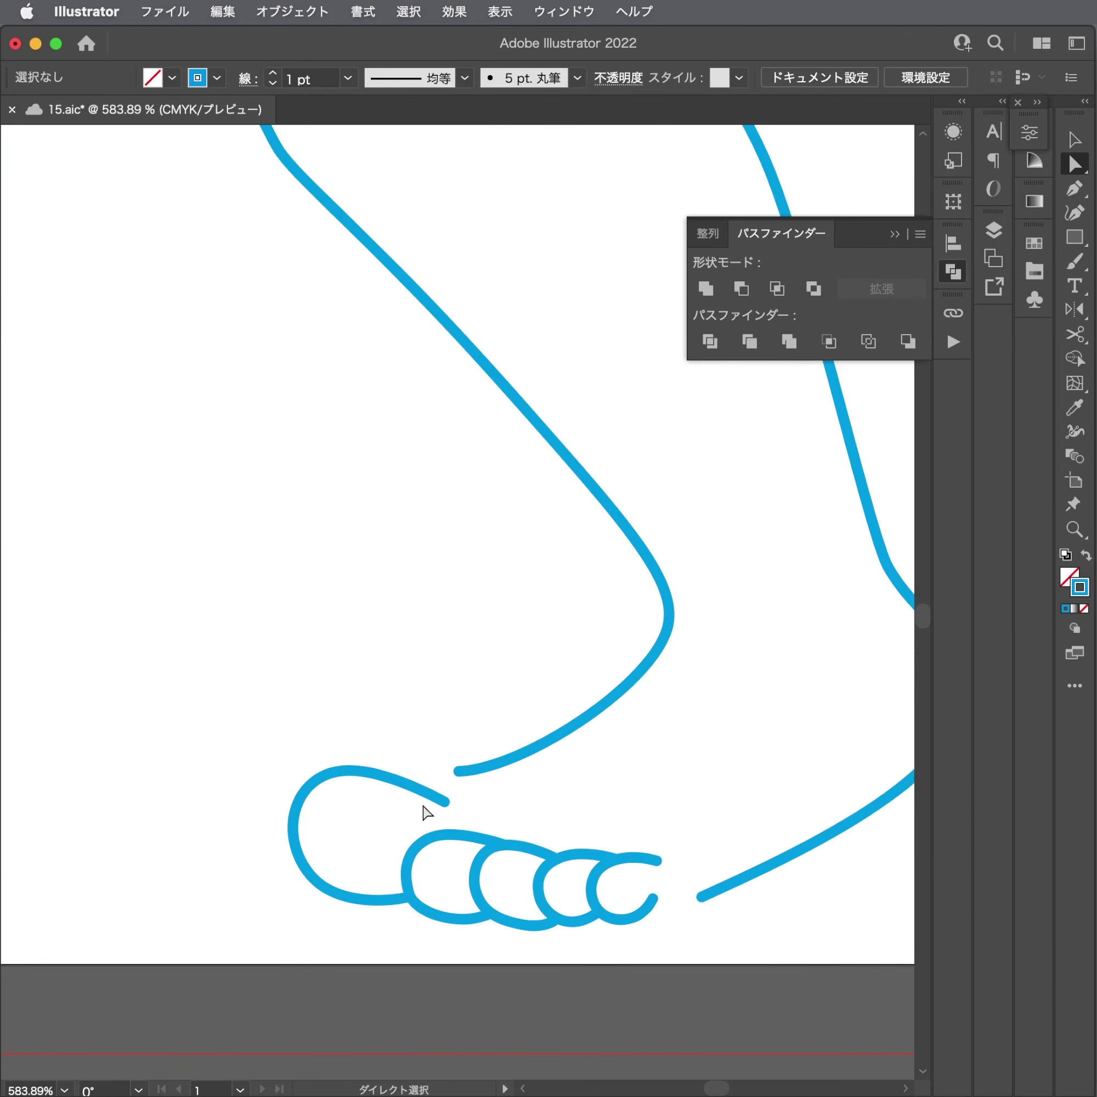
pyautogui.moveTo(447, 801); pyautogui.dragTo(436, 775)
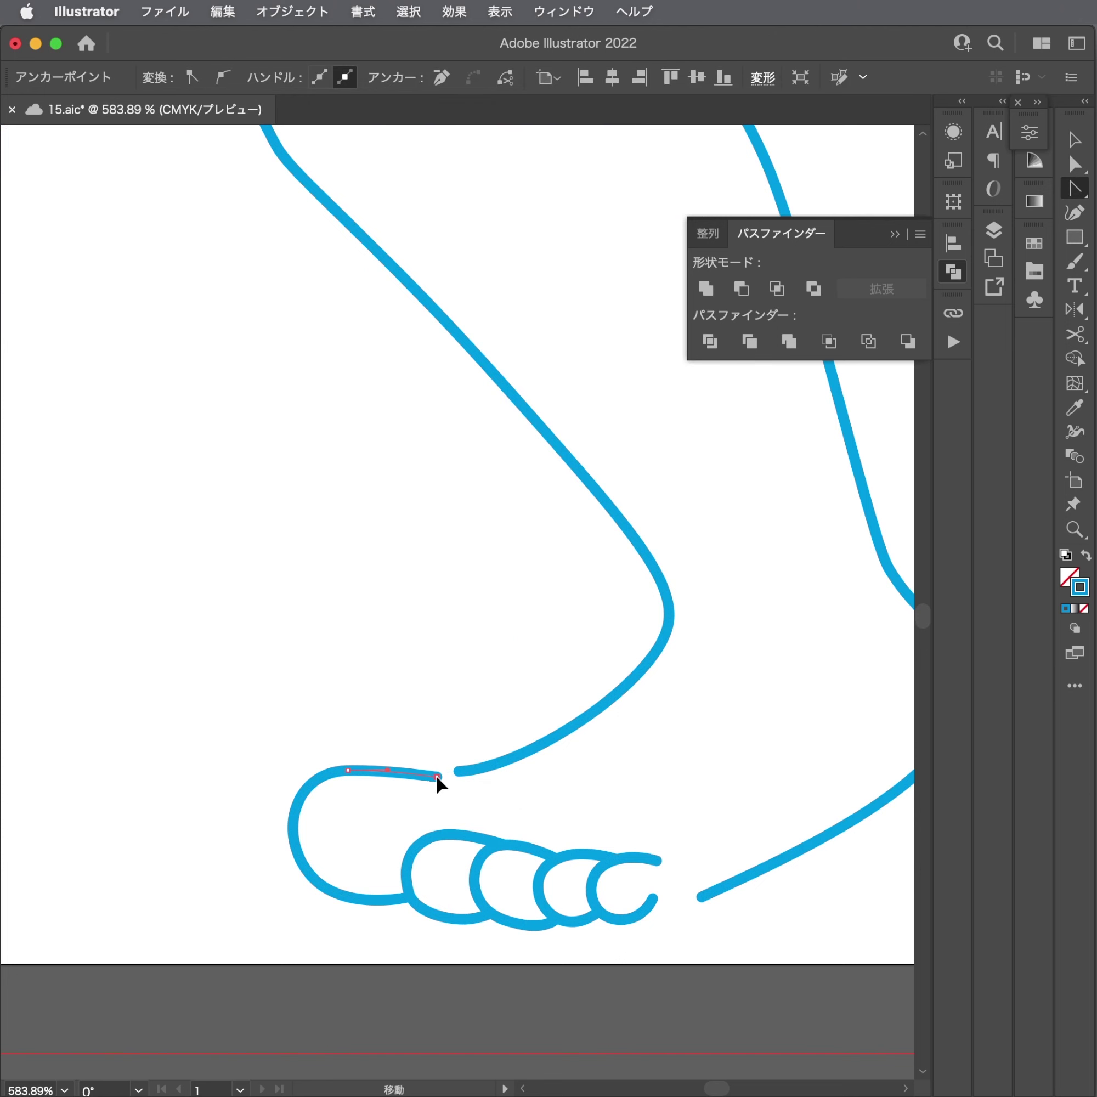
pyautogui.click(433, 778)
pyautogui.press('a')
pyautogui.scroll(5, 457, 772)
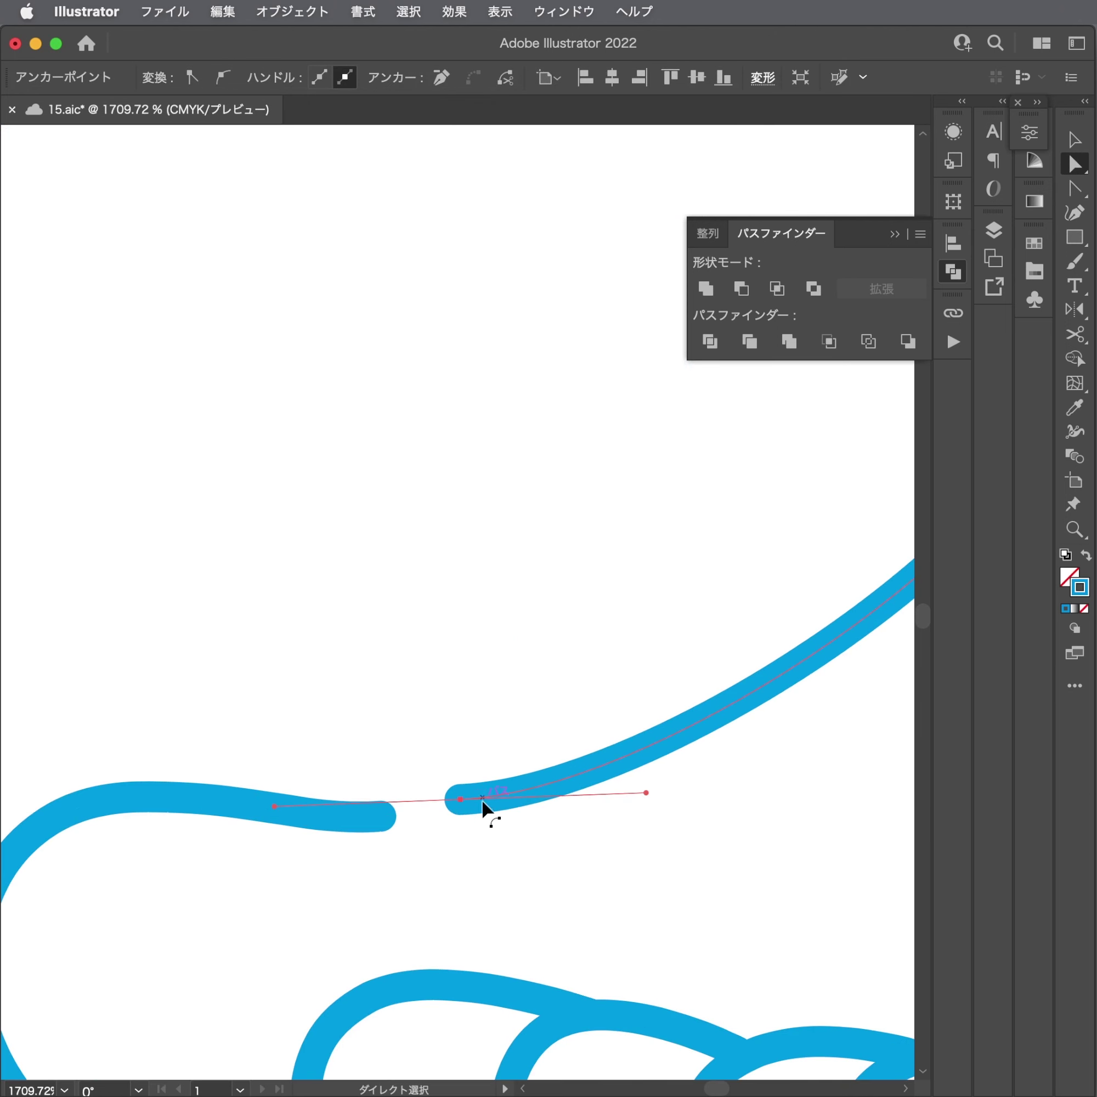
pyautogui.moveTo(650, 797); pyautogui.dragTo(742, 750)
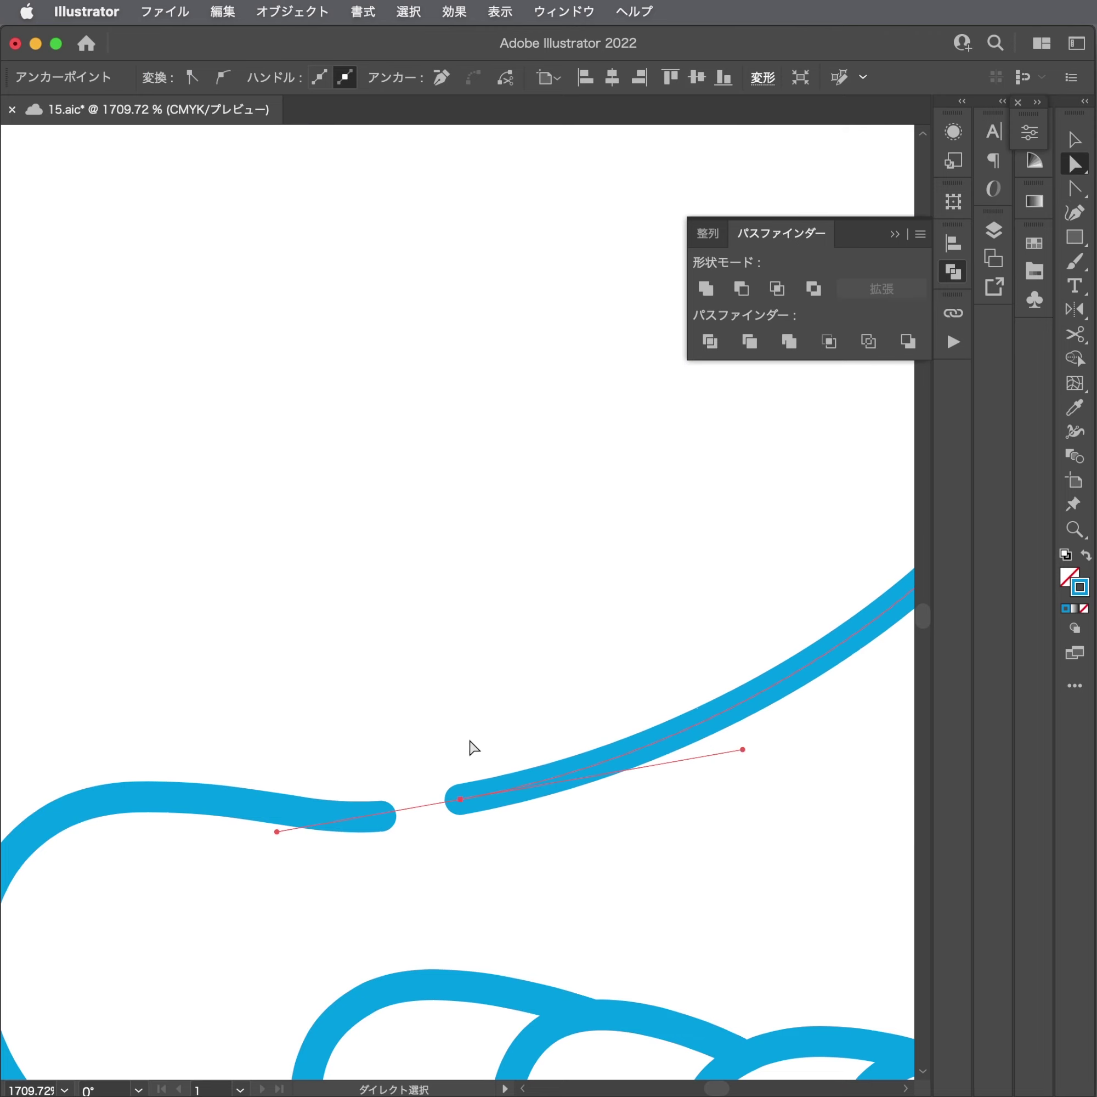
pyautogui.click(441, 744)
# Scale the big toe curve slightly smaller.
pyautogui.scroll(-5, 213, 791)
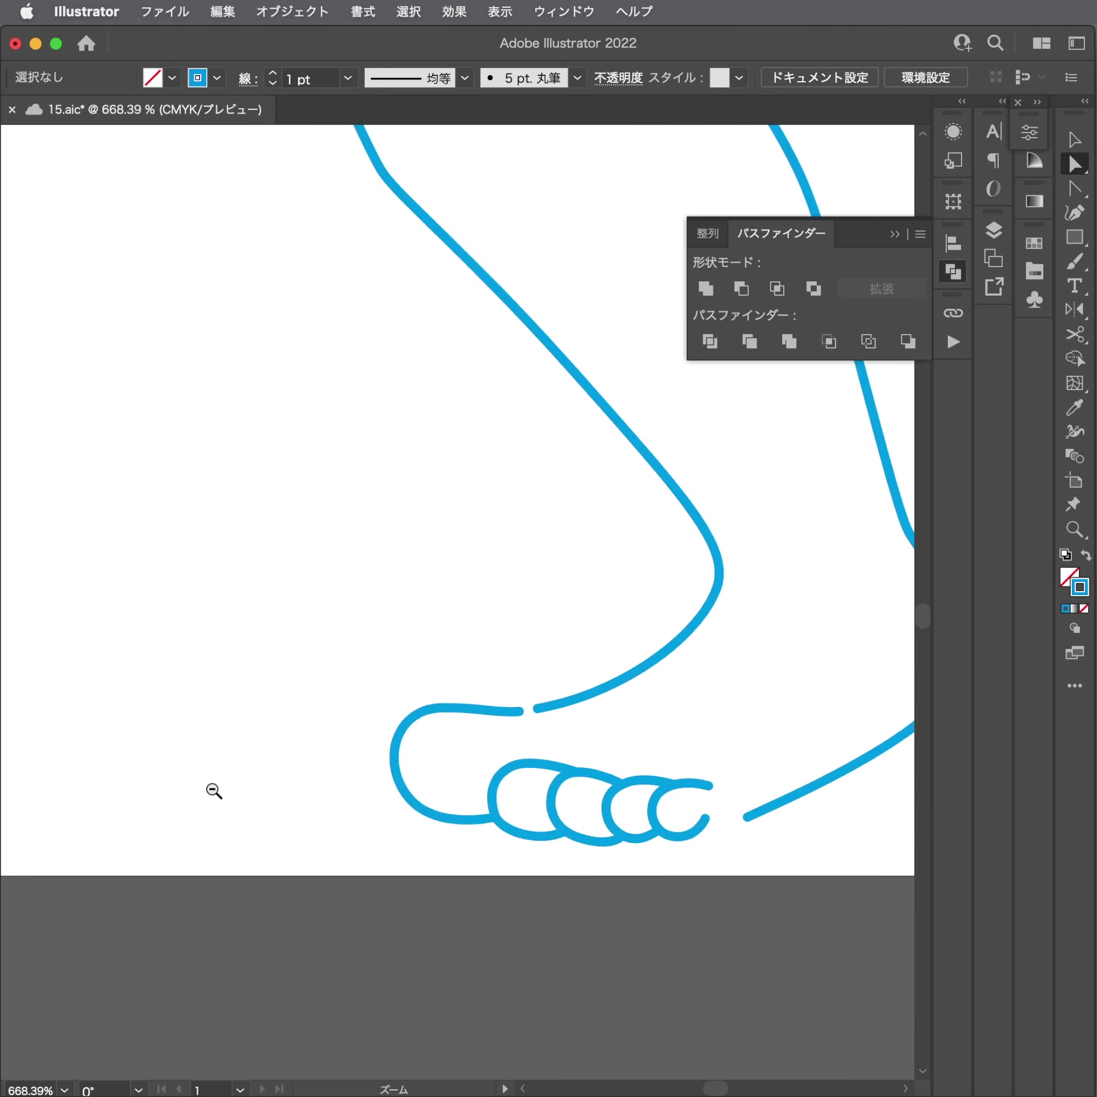
pyautogui.scroll(5, 527, 973)
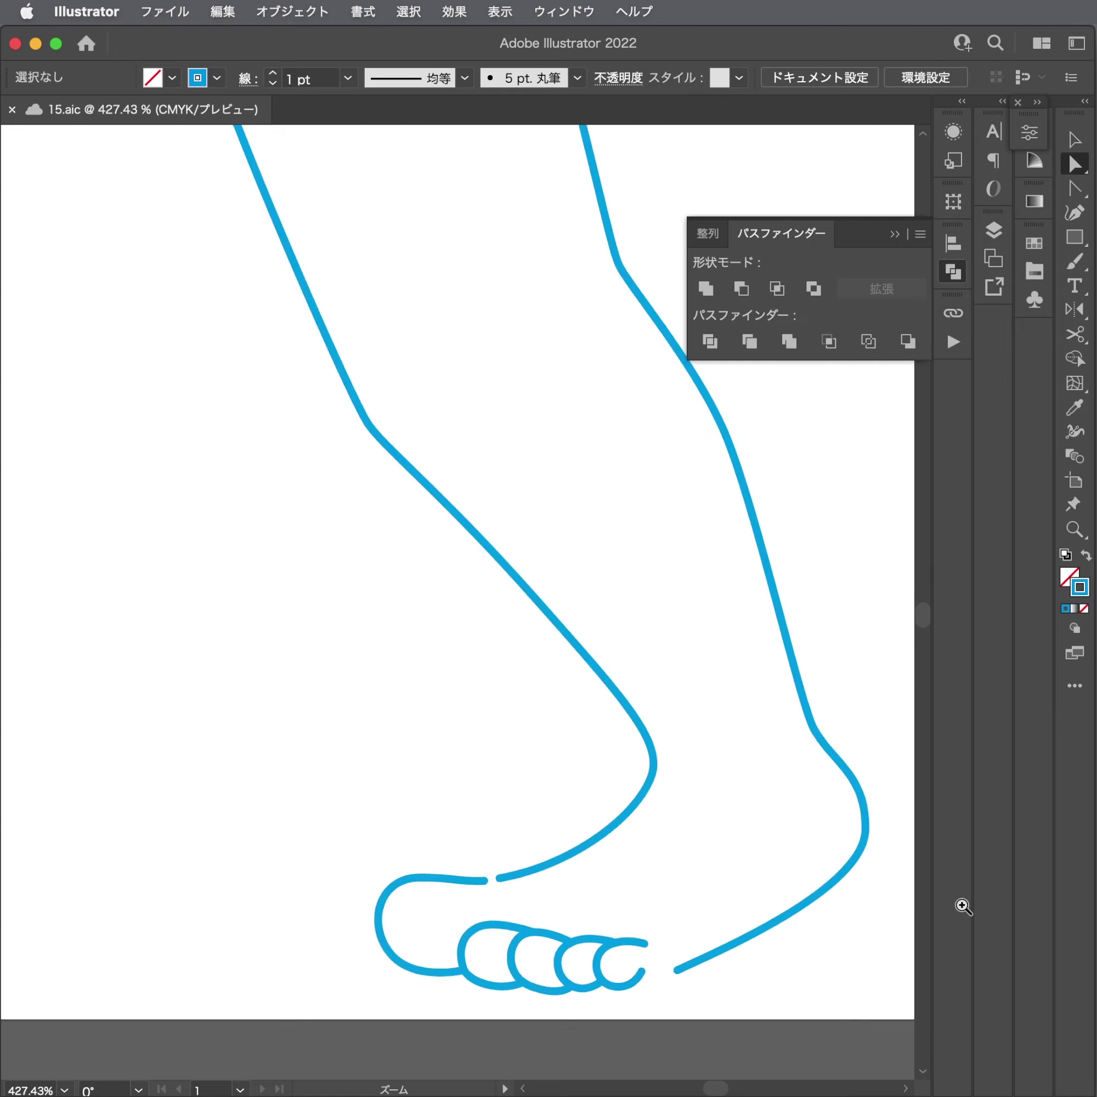
pyautogui.scroll(3, 536, 991)
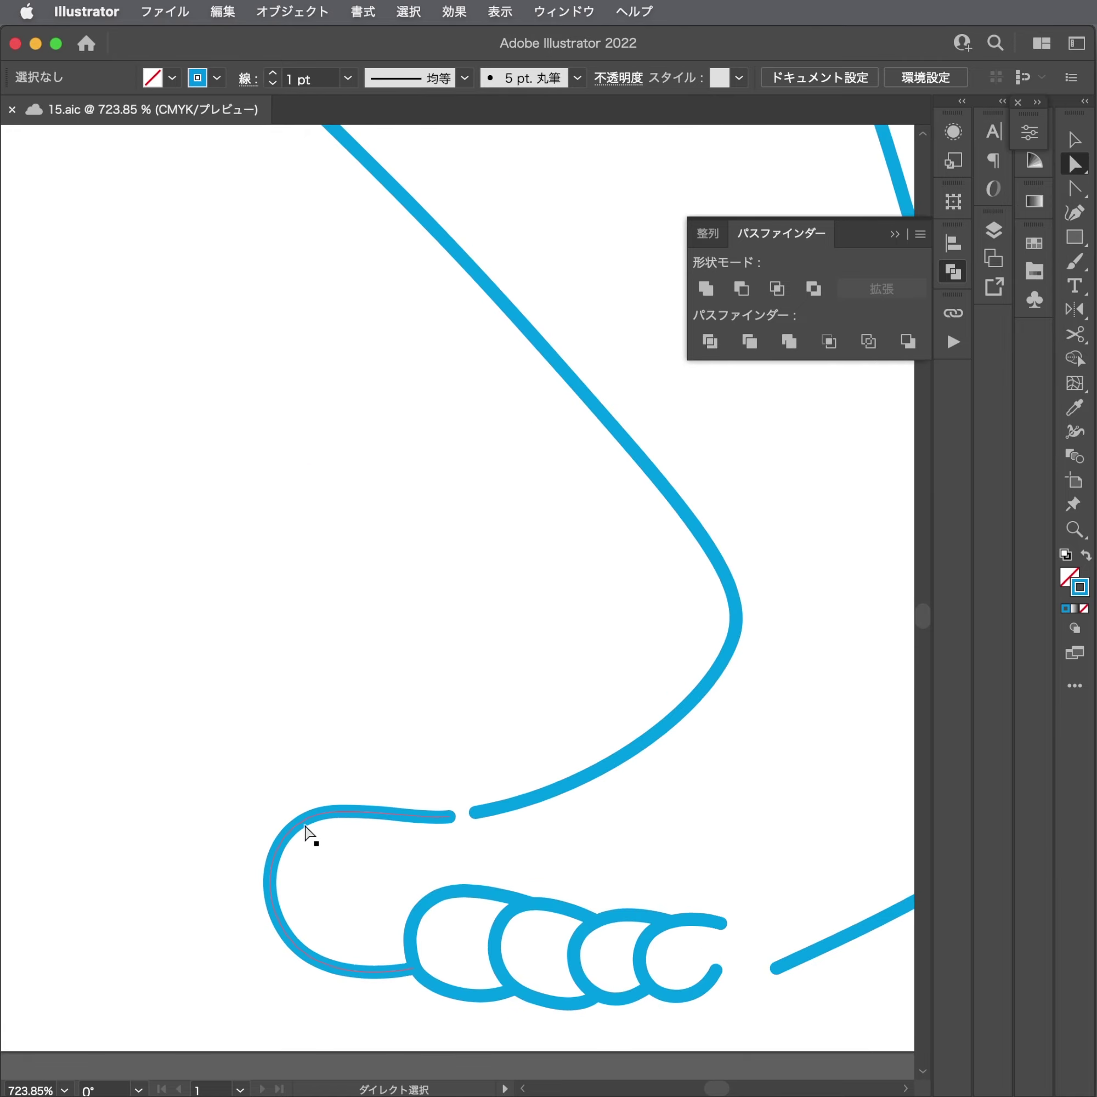
pyautogui.keyDown('super'); pyautogui.click(392, 814); pyautogui.keyUp('super')
pyautogui.moveTo(360, 814)
pyautogui.mouseDown()
pyautogui.moveTo(369, 851)
pyautogui.moveTo(459, 865)
pyautogui.moveTo(483, 853)
pyautogui.mouseUp()
pyautogui.press('i')
pyautogui.press('a')
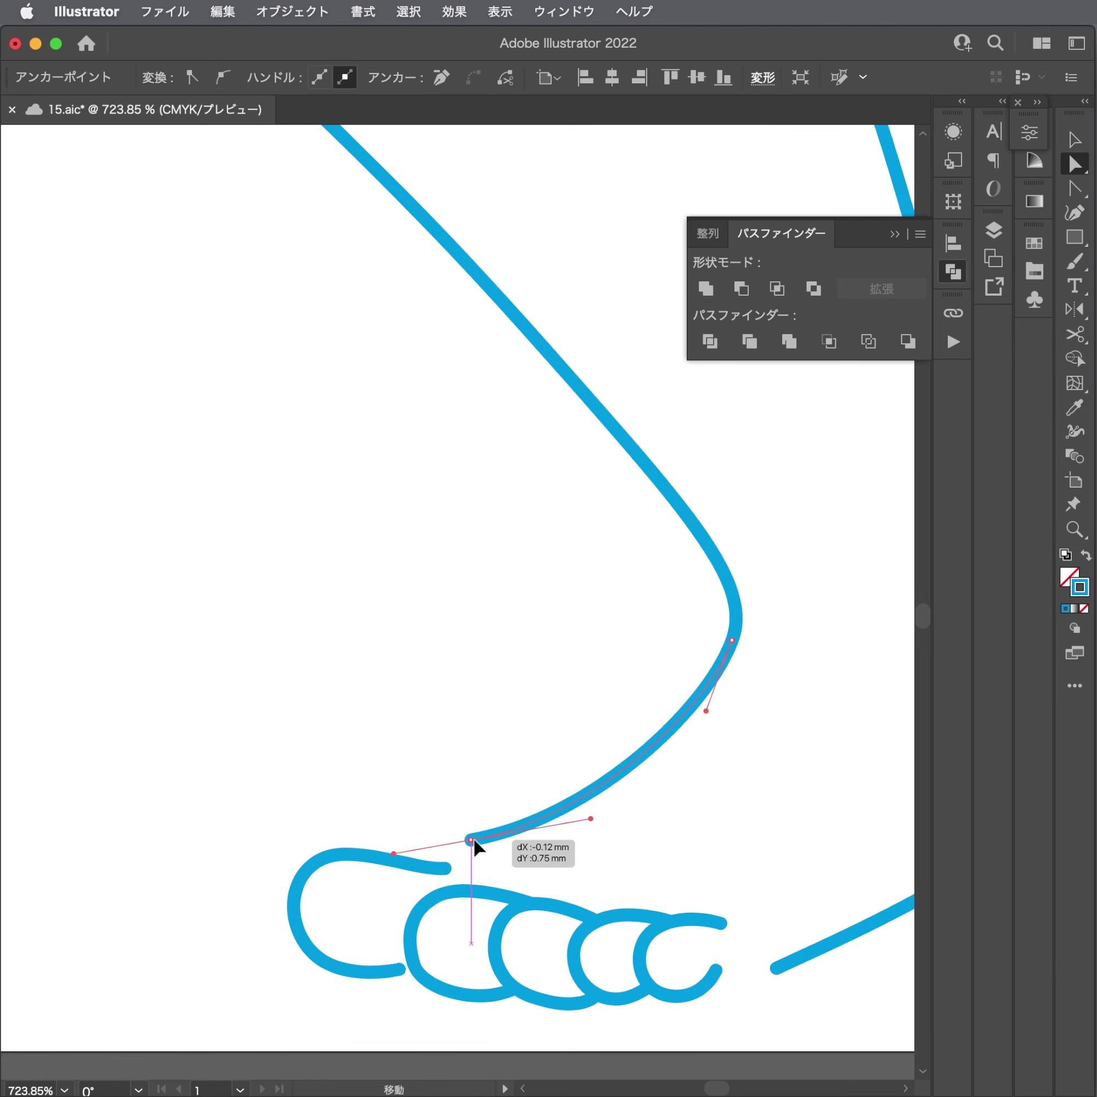
pyautogui.scroll(-1, 545, 762)
pyautogui.scroll(-15, 545, 762)
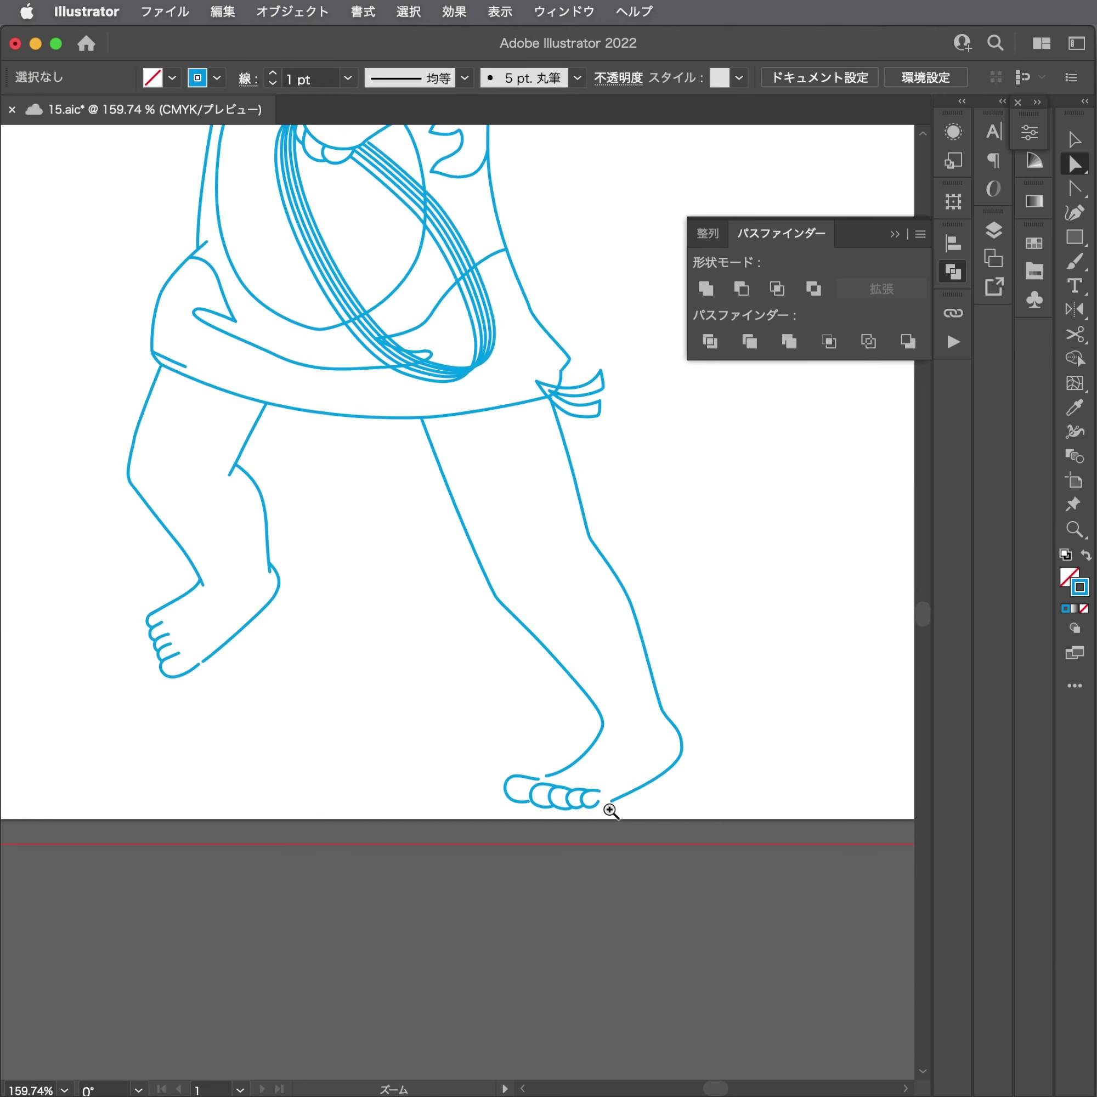
# Narrow the group of toe loops from its left side.
pyautogui.scroll(15, 609, 809)
pyautogui.press('v')
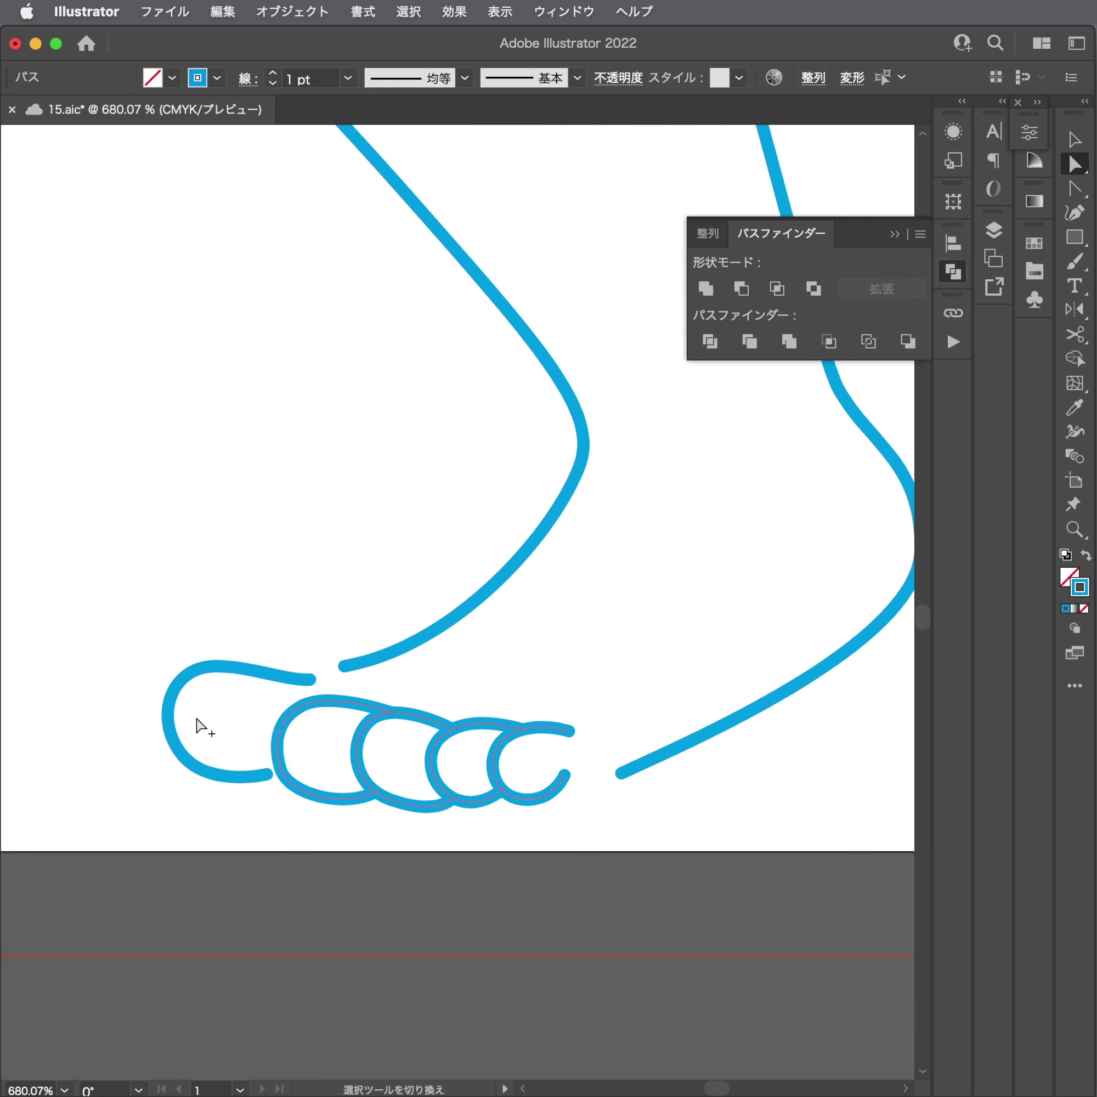
pyautogui.click(150, 733)
pyautogui.moveTo(167, 735); pyautogui.dragTo(238, 732)
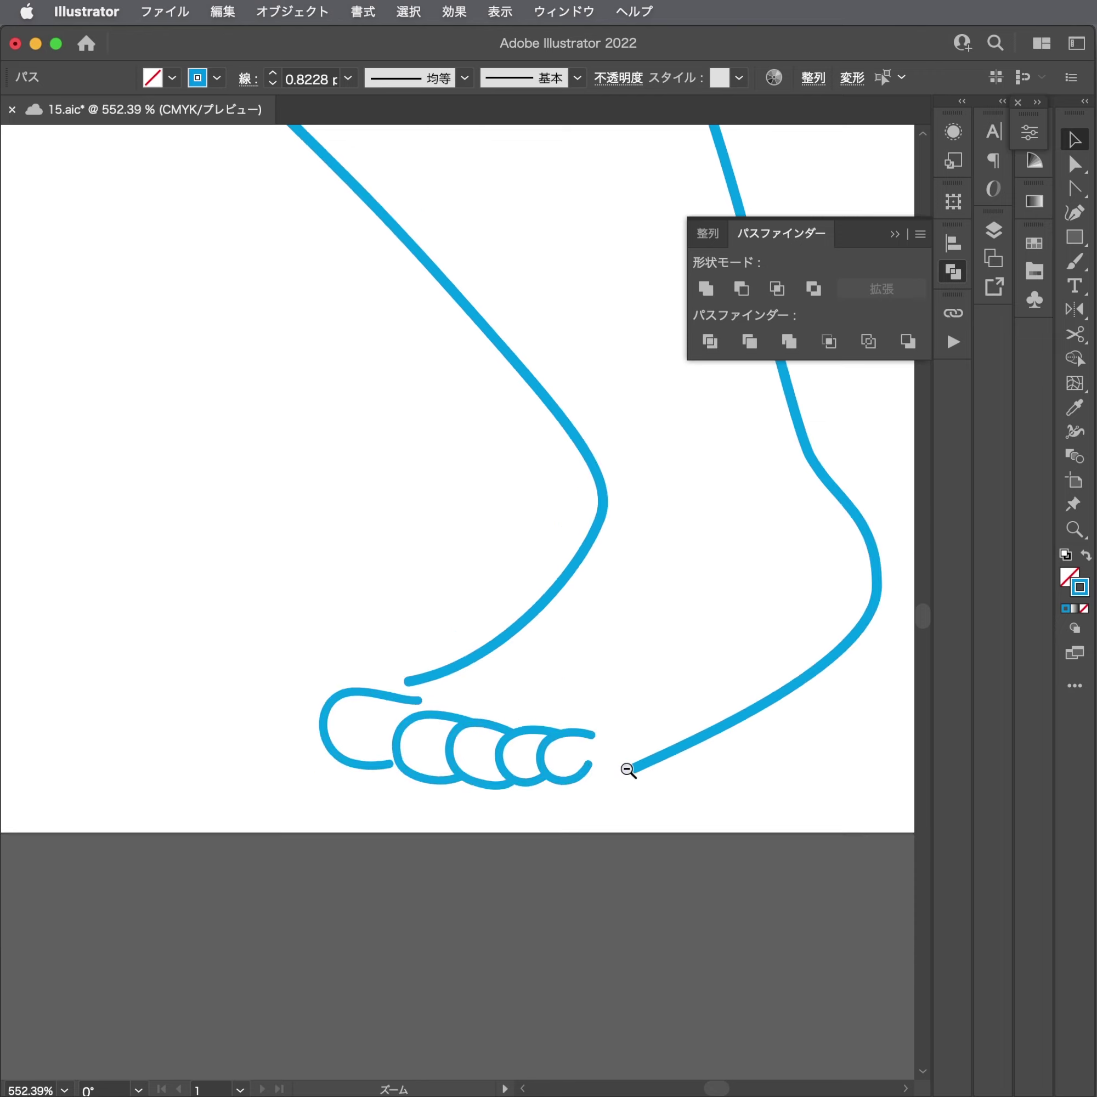
pyautogui.hotkey('ctrl', '0')
pyautogui.click(439, 824)
# Reshape the sole line's end so it sits beside the small toe.
pyautogui.moveTo(692, 732); pyautogui.dragTo(893, 766)
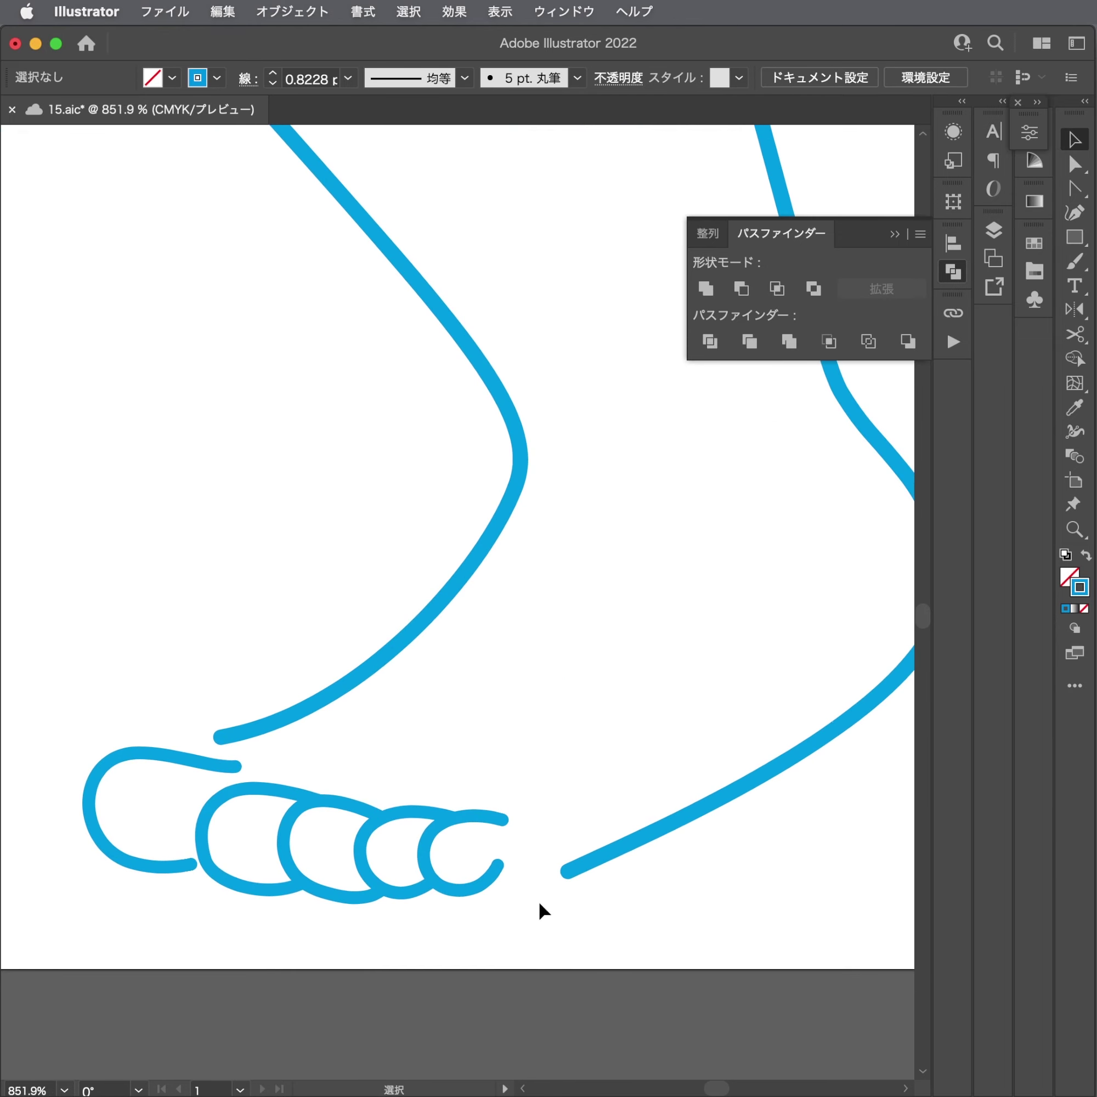
pyautogui.moveTo(563, 877); pyautogui.dragTo(525, 867)
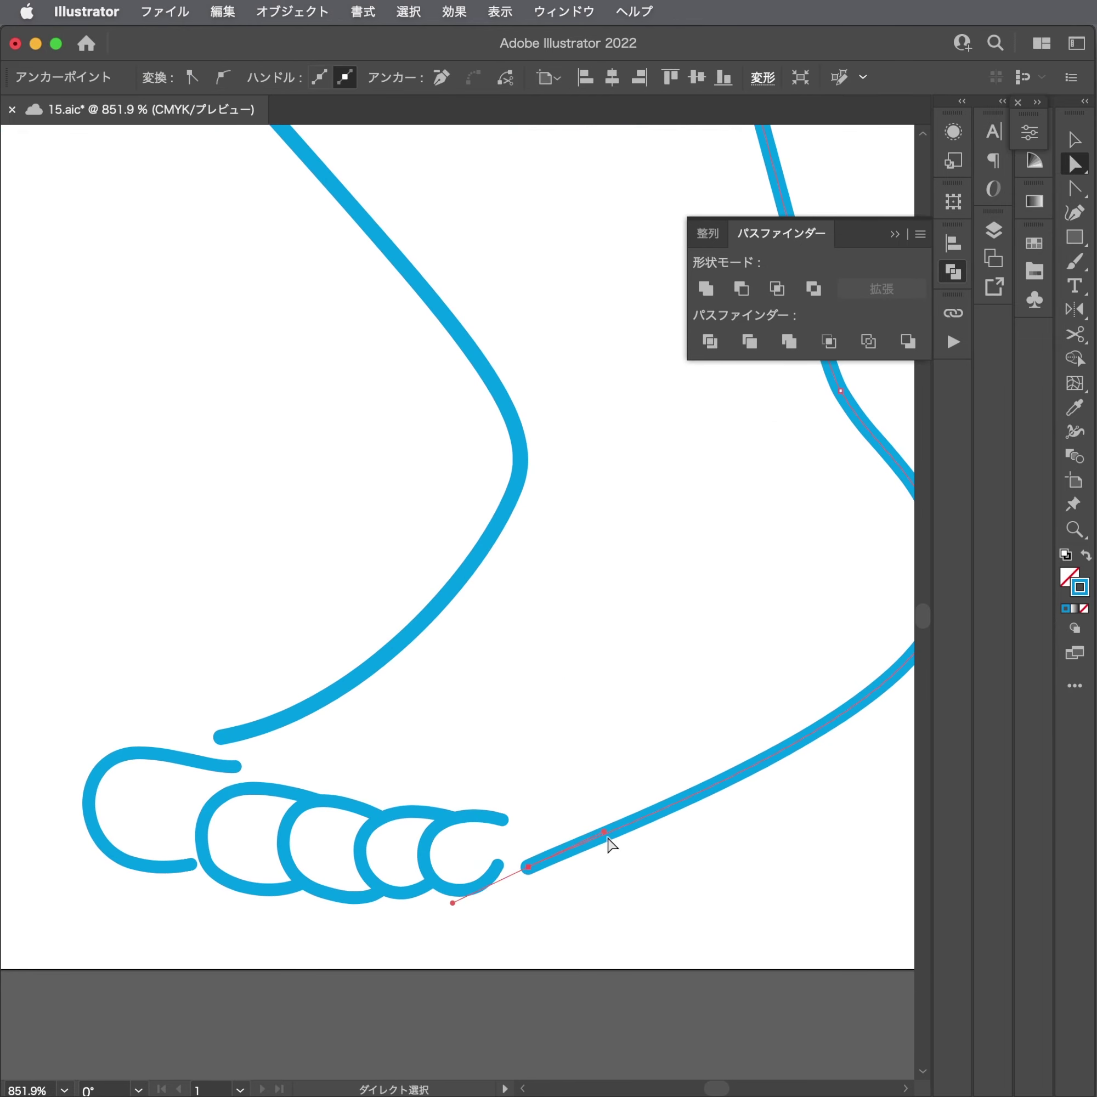
pyautogui.moveTo(598, 863); pyautogui.dragTo(613, 827)
pyautogui.moveTo(553, 864); pyautogui.dragTo(531, 861)
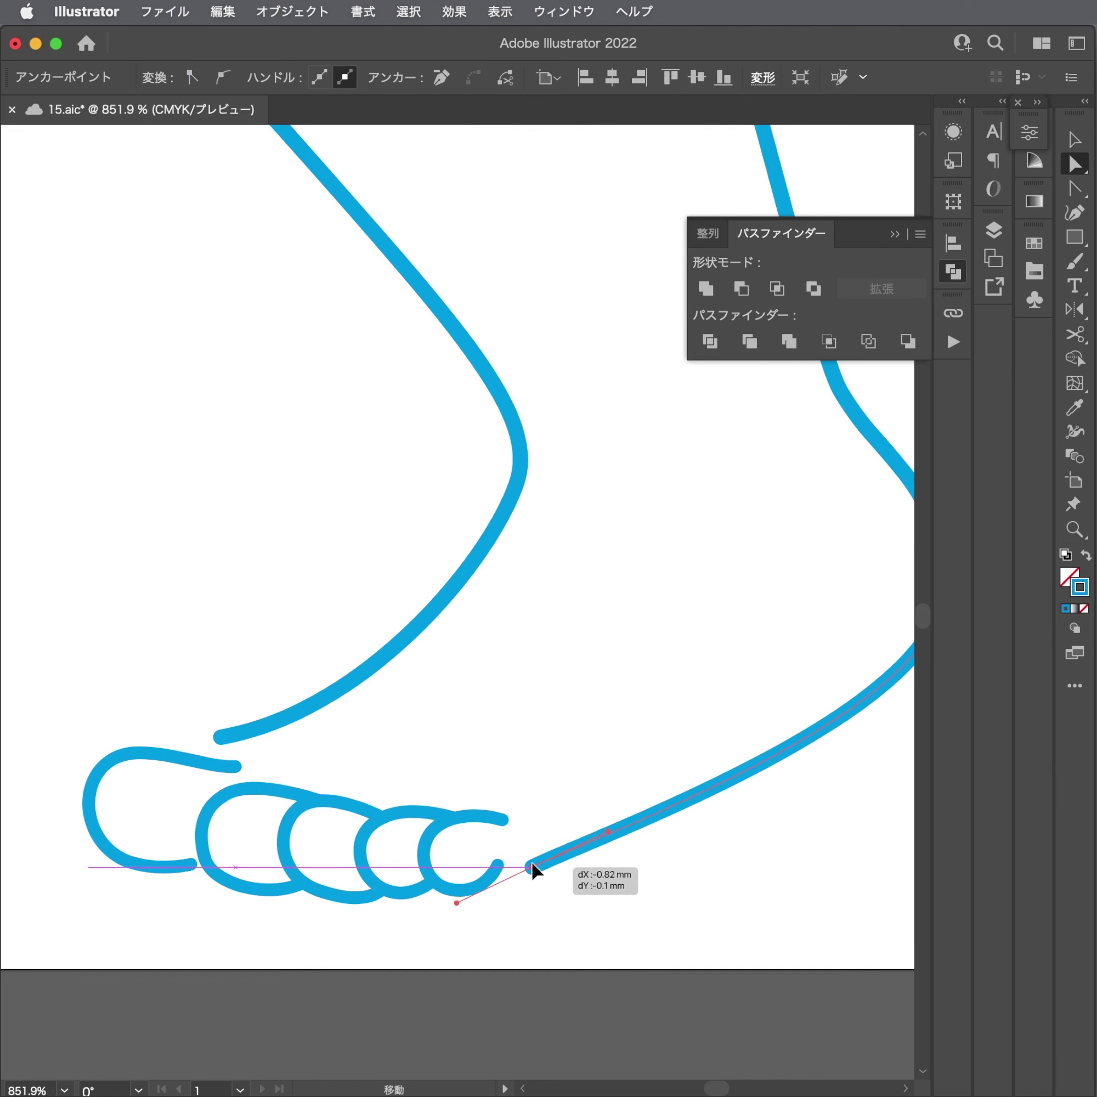
pyautogui.moveTo(640, 830); pyautogui.dragTo(638, 831)
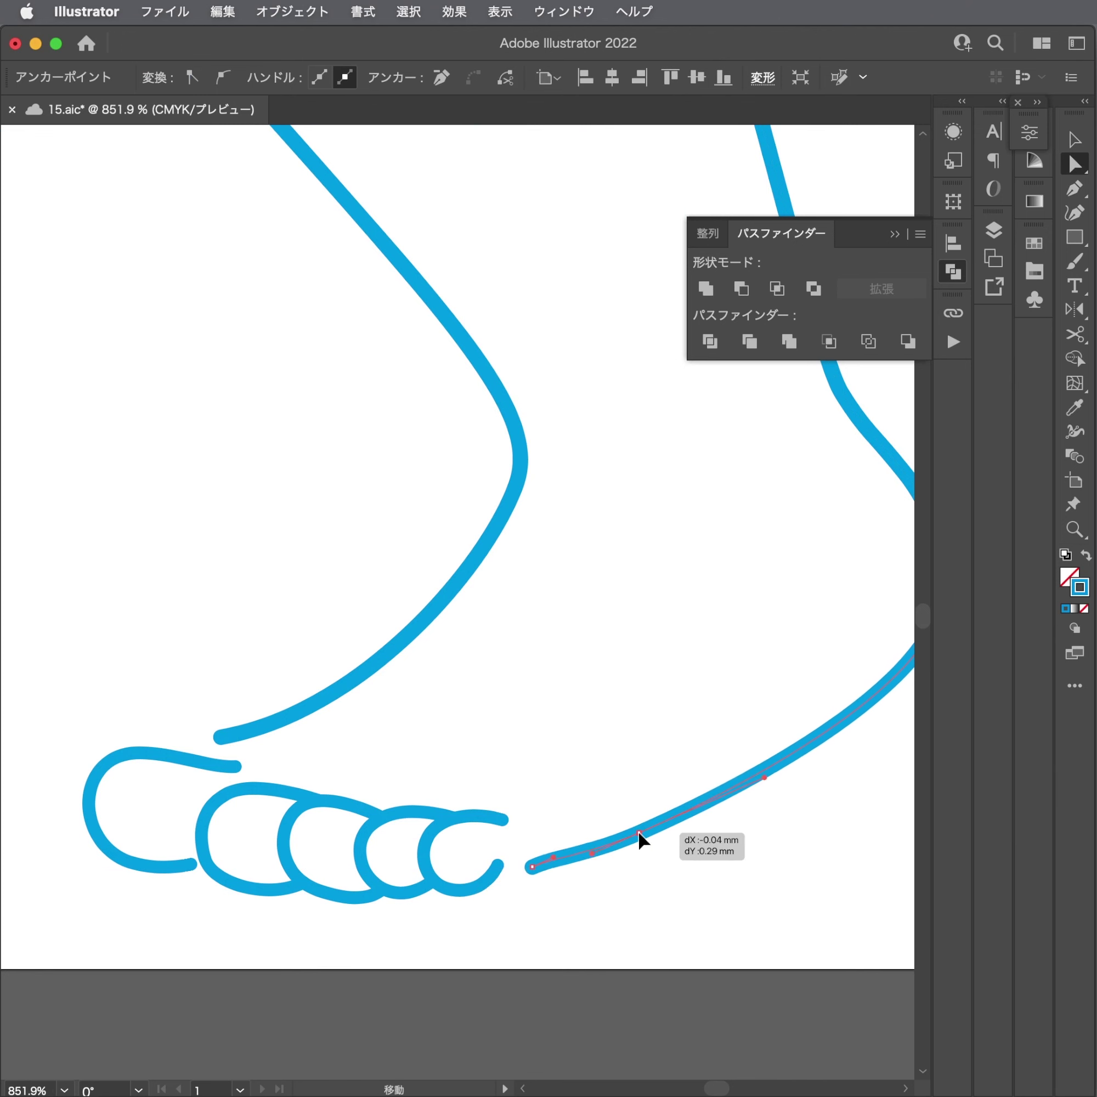
pyautogui.click(531, 866)
pyautogui.moveTo(496, 892)
pyautogui.mouseDown()
pyautogui.moveTo(214, 818)
pyautogui.moveTo(181, 798)
pyautogui.moveTo(262, 746)
pyautogui.moveTo(237, 766)
pyautogui.moveTo(281, 755)
pyautogui.moveTo(294, 766)
pyautogui.mouseUp()
pyautogui.click(409, 730)
# Settle the instep line's end against the toe and review the whole figure.
pyautogui.scroll(3, 218, 756)
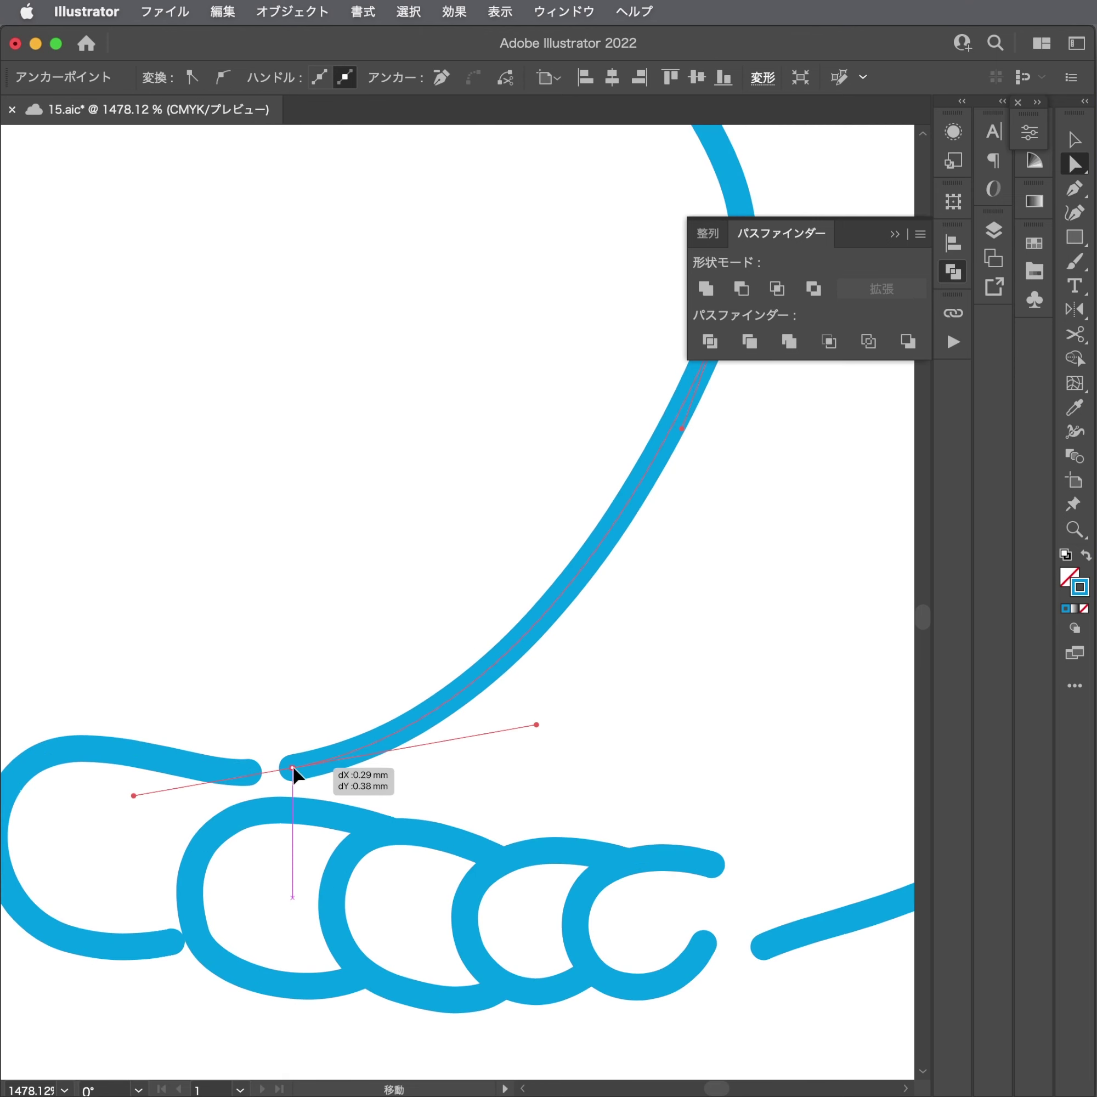
pyautogui.hscroll(-5, 294, 767)
pyautogui.click(352, 791)
pyautogui.scroll(-3, 450, 793)
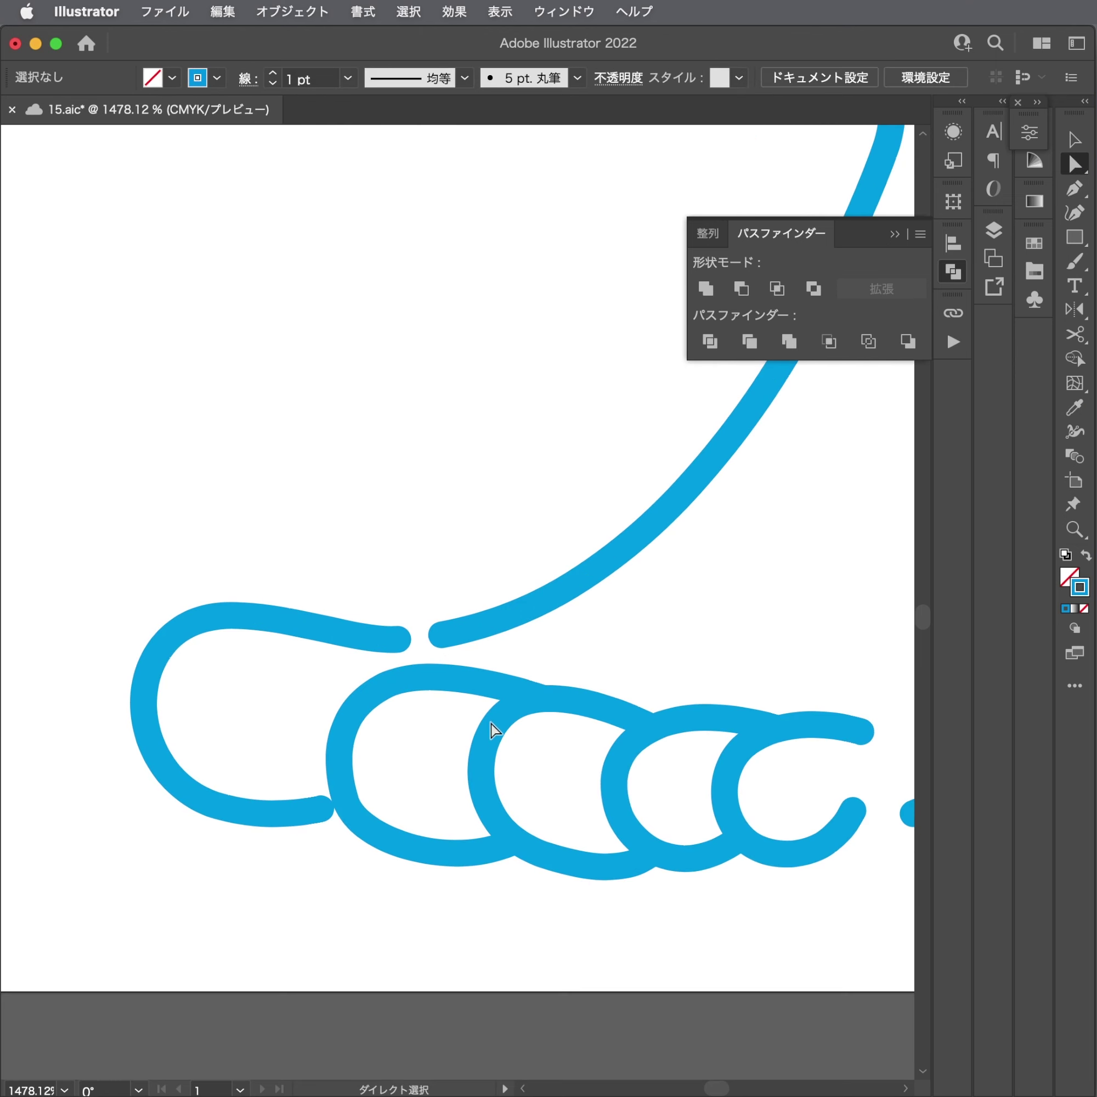
pyautogui.scroll(3, 490, 727)
pyautogui.scroll(-5, 561, 663)
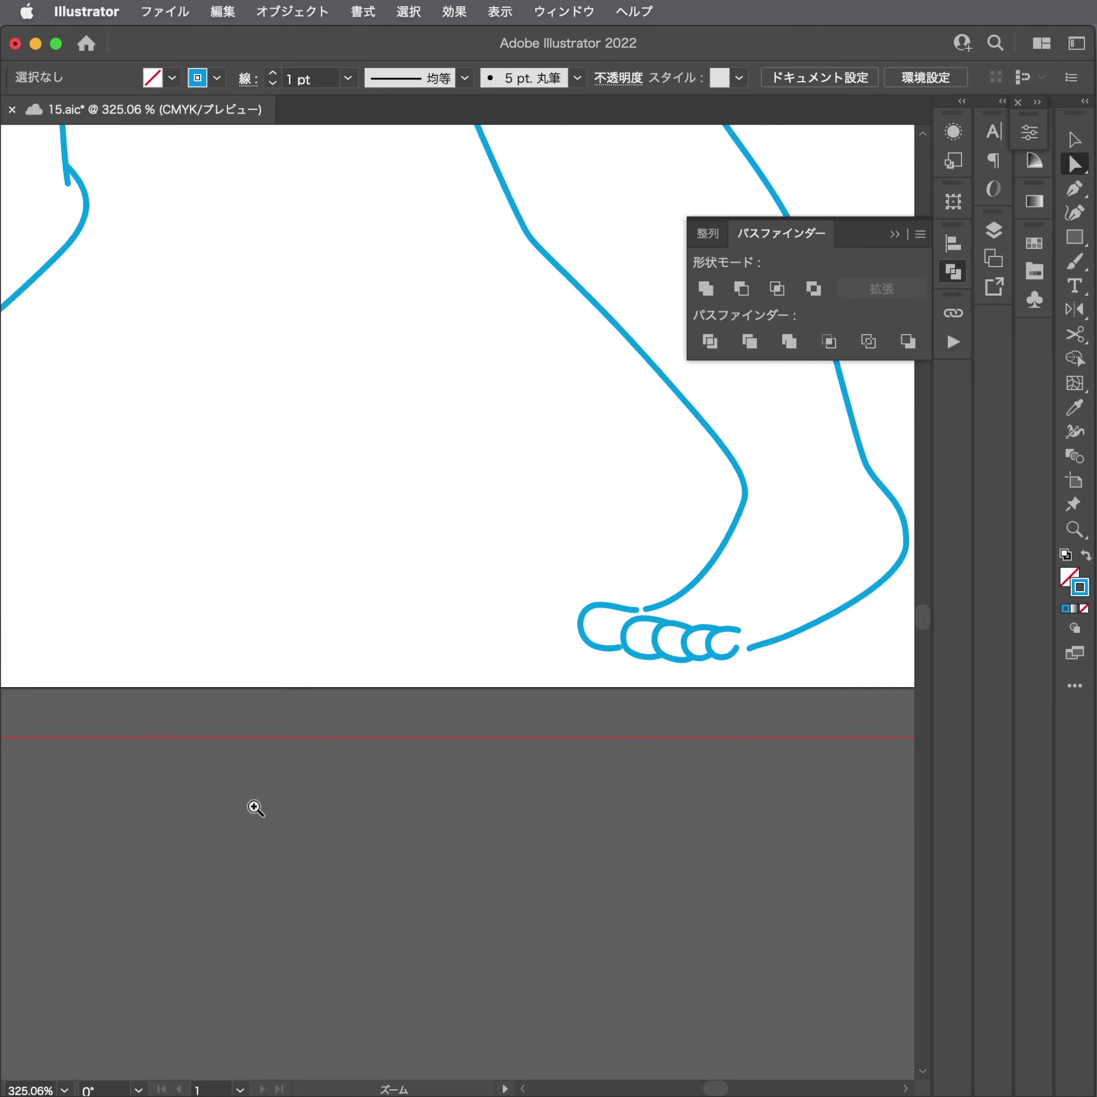
pyautogui.scroll(3, 541, 772)
pyautogui.scroll(-3, 312, 901)
# Zoom in on the front foot's toes and reshape the first toe loop's lower curves.
pyautogui.moveTo(442, 806); pyautogui.dragTo(387, 930)
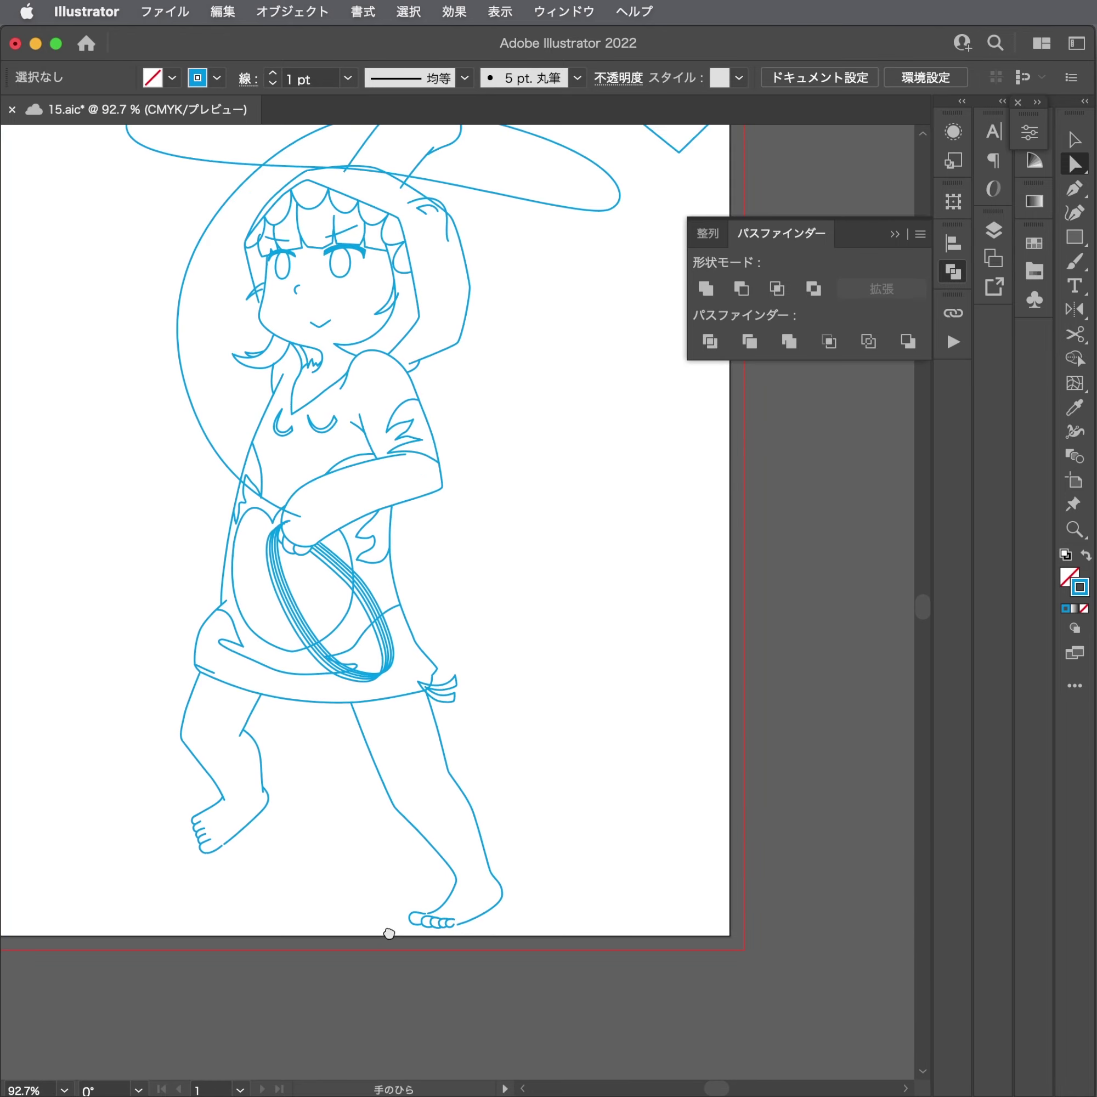
pyautogui.scroll(5, 884, 850)
pyautogui.scroll(2, 625, 703)
pyautogui.scroll(-1, 398, 703)
pyautogui.scroll(2, 397, 703)
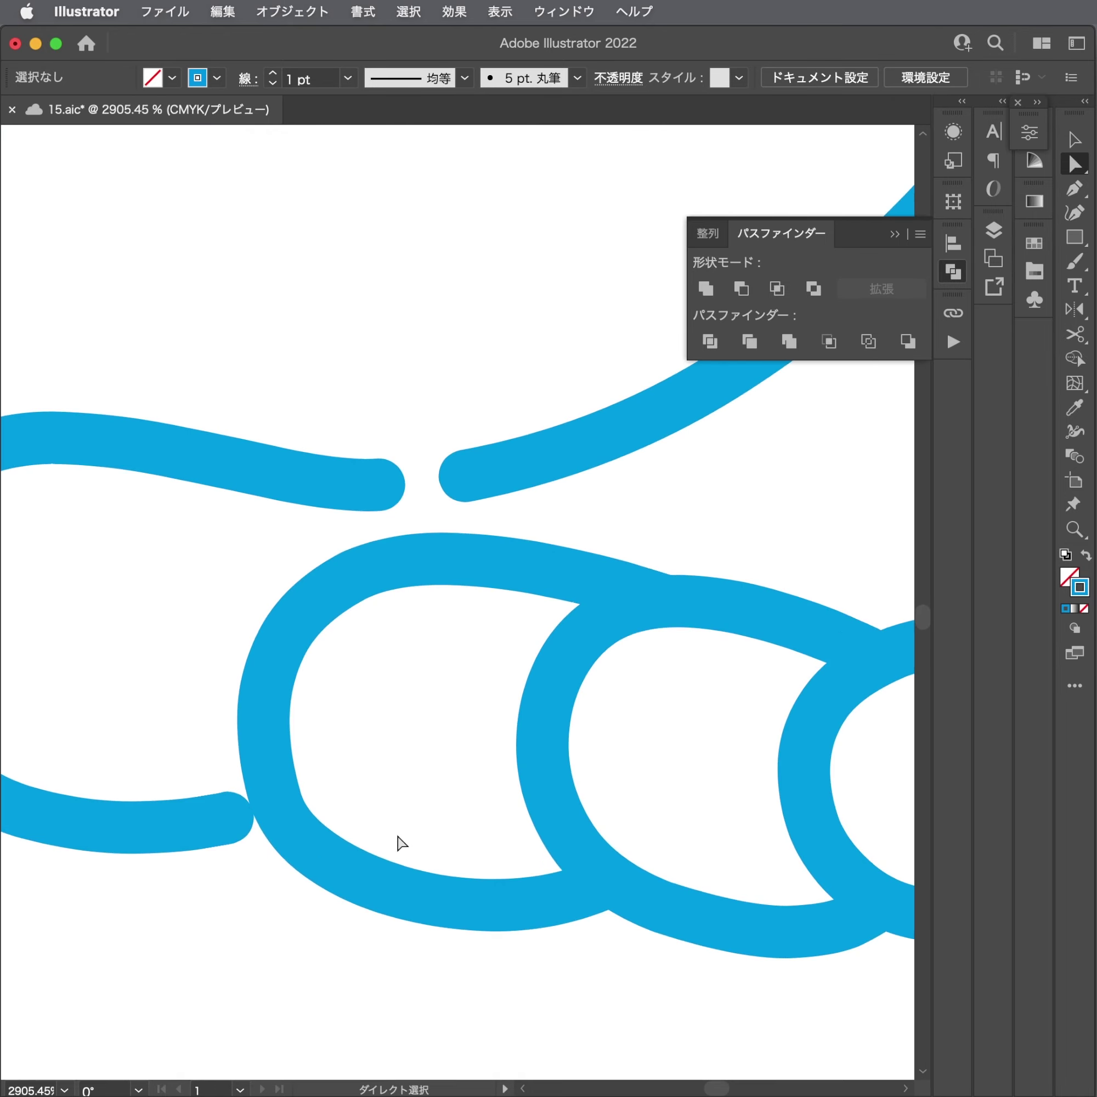
pyautogui.click(368, 916)
pyautogui.moveTo(304, 890); pyautogui.dragTo(309, 915)
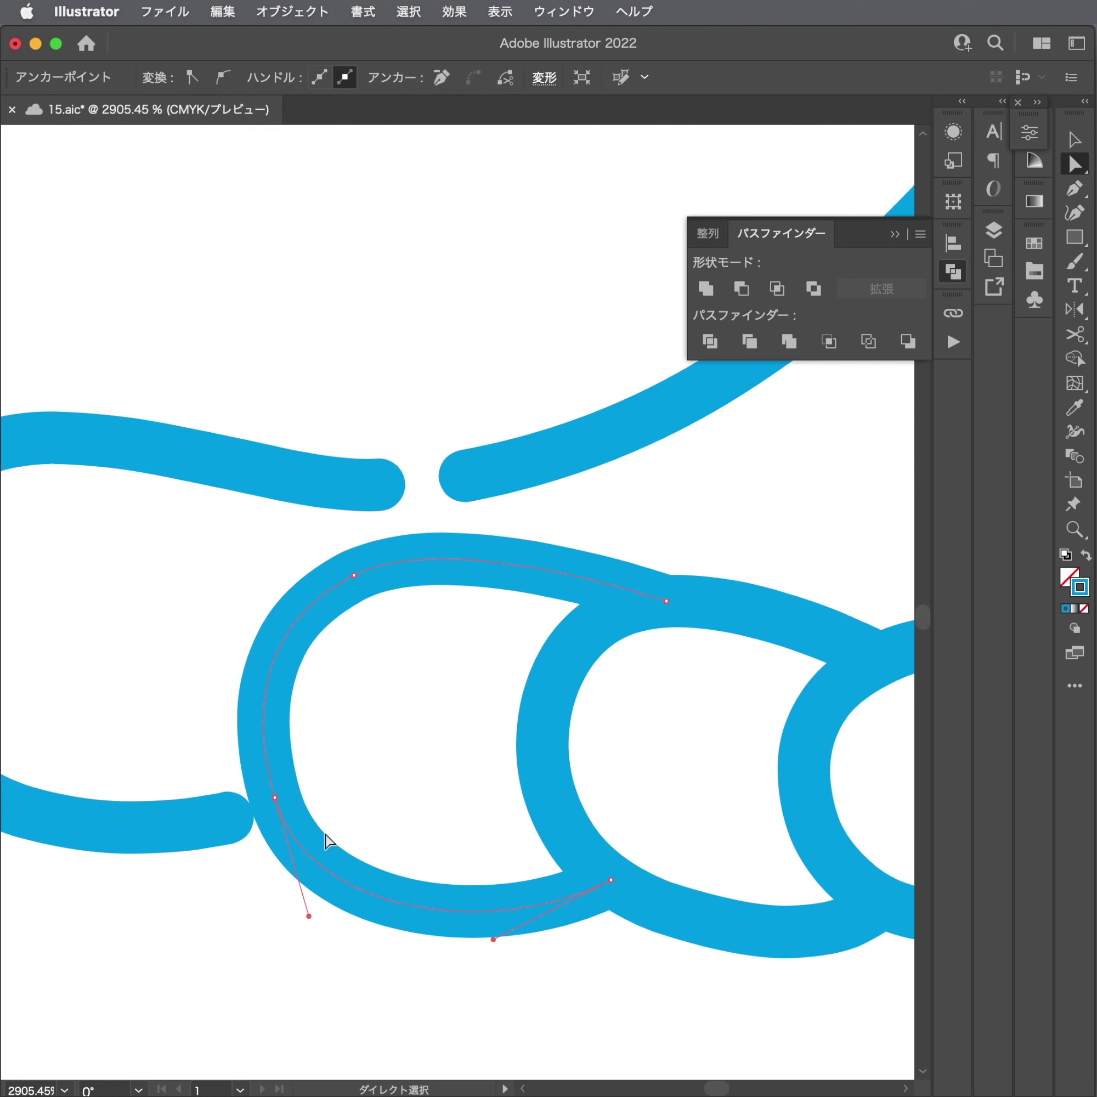
pyautogui.moveTo(227, 788)
pyautogui.mouseDown()
pyautogui.moveTo(352, 792)
pyautogui.moveTo(409, 821)
pyautogui.mouseUp()
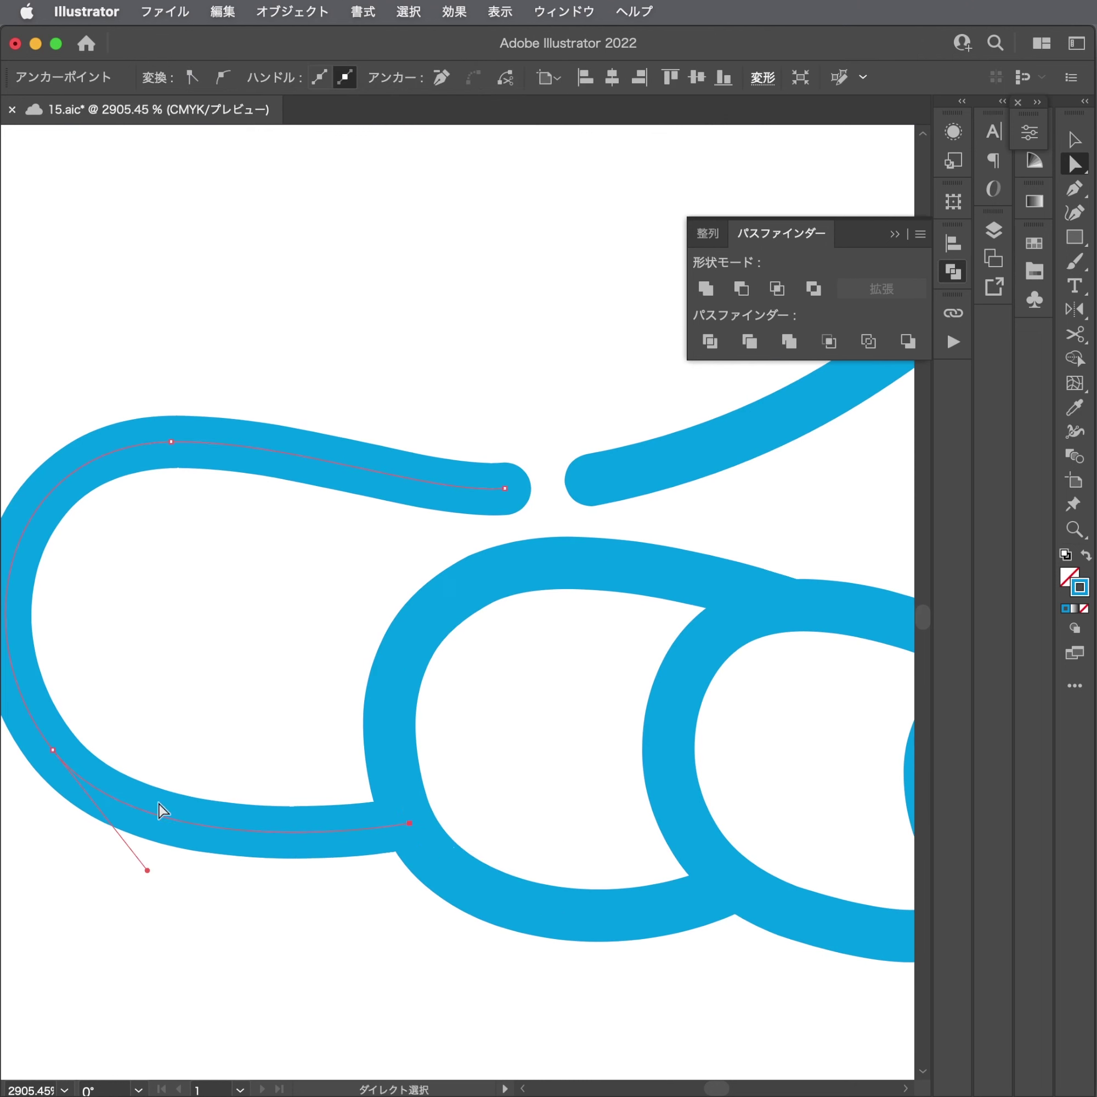
# Move the big toe's end point toward the instep line and reshape its top curve.
pyautogui.hscroll(-5, 159, 806)
pyautogui.moveTo(179, 757); pyautogui.dragTo(229, 752)
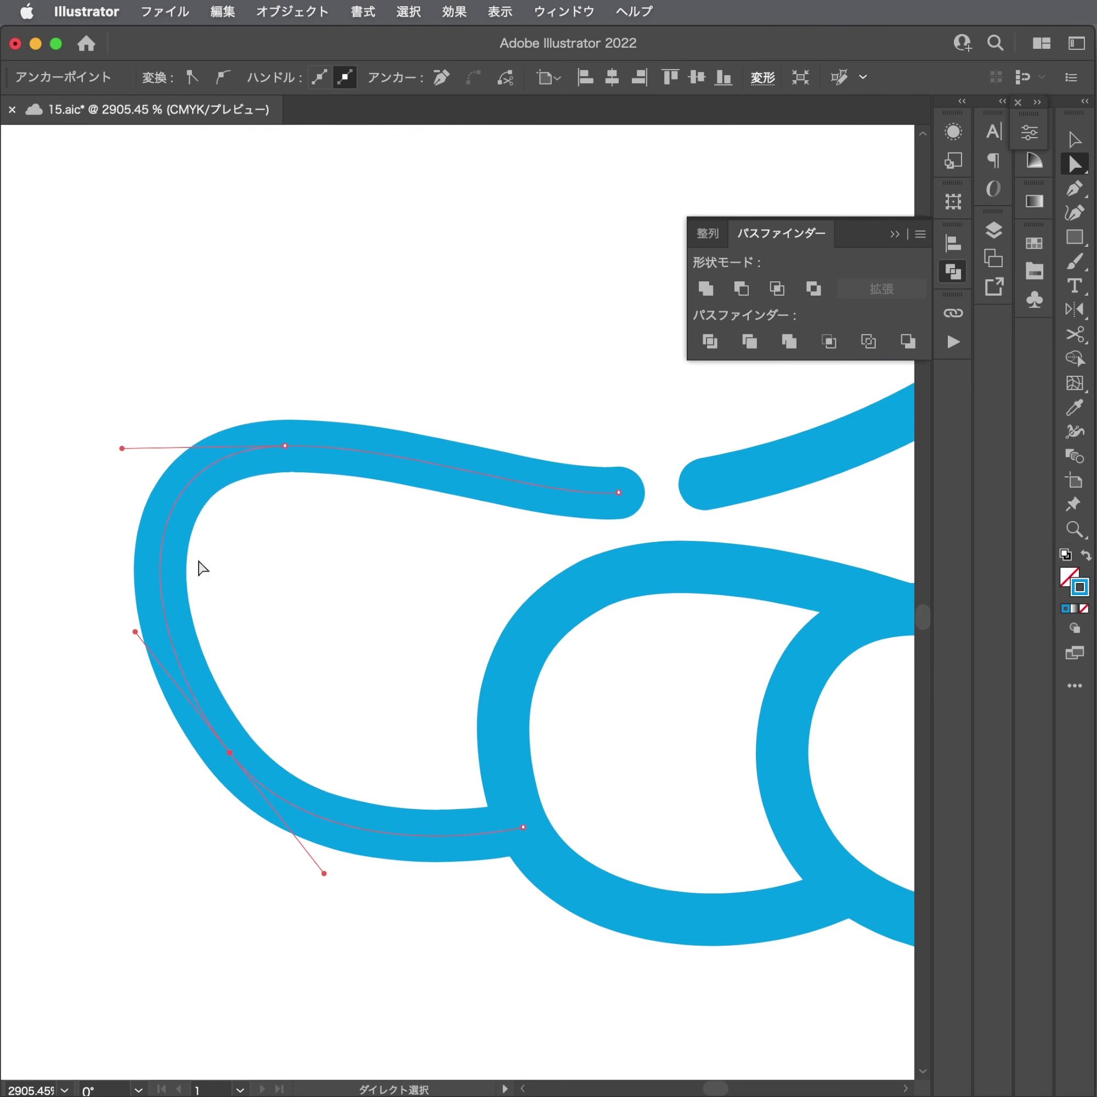
pyautogui.moveTo(284, 444)
pyautogui.mouseDown()
pyautogui.moveTo(311, 445)
pyautogui.moveTo(320, 420)
pyautogui.mouseUp()
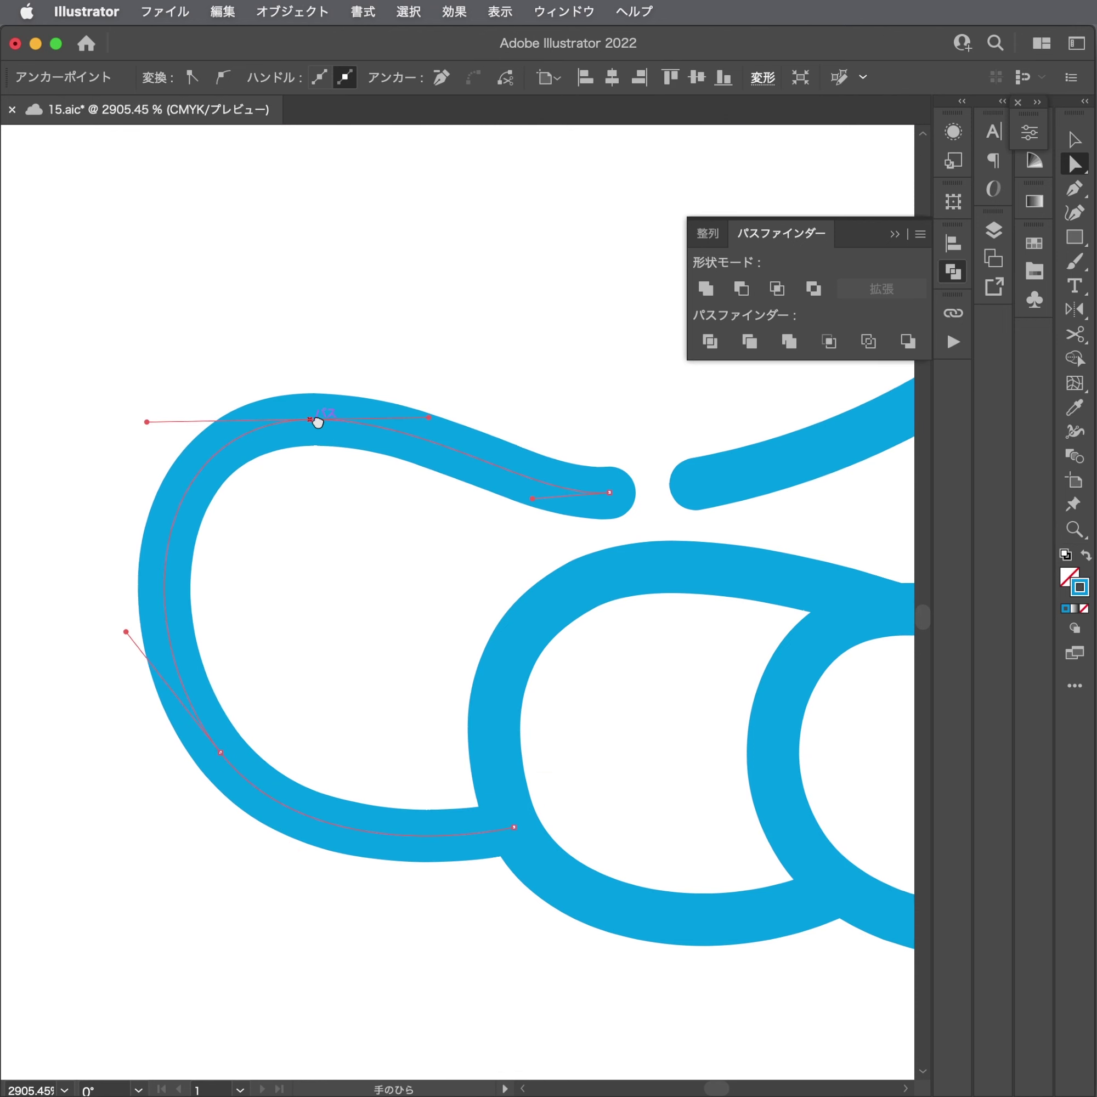
pyautogui.hscroll(5, 504, 527)
pyautogui.moveTo(494, 510); pyautogui.dragTo(537, 513)
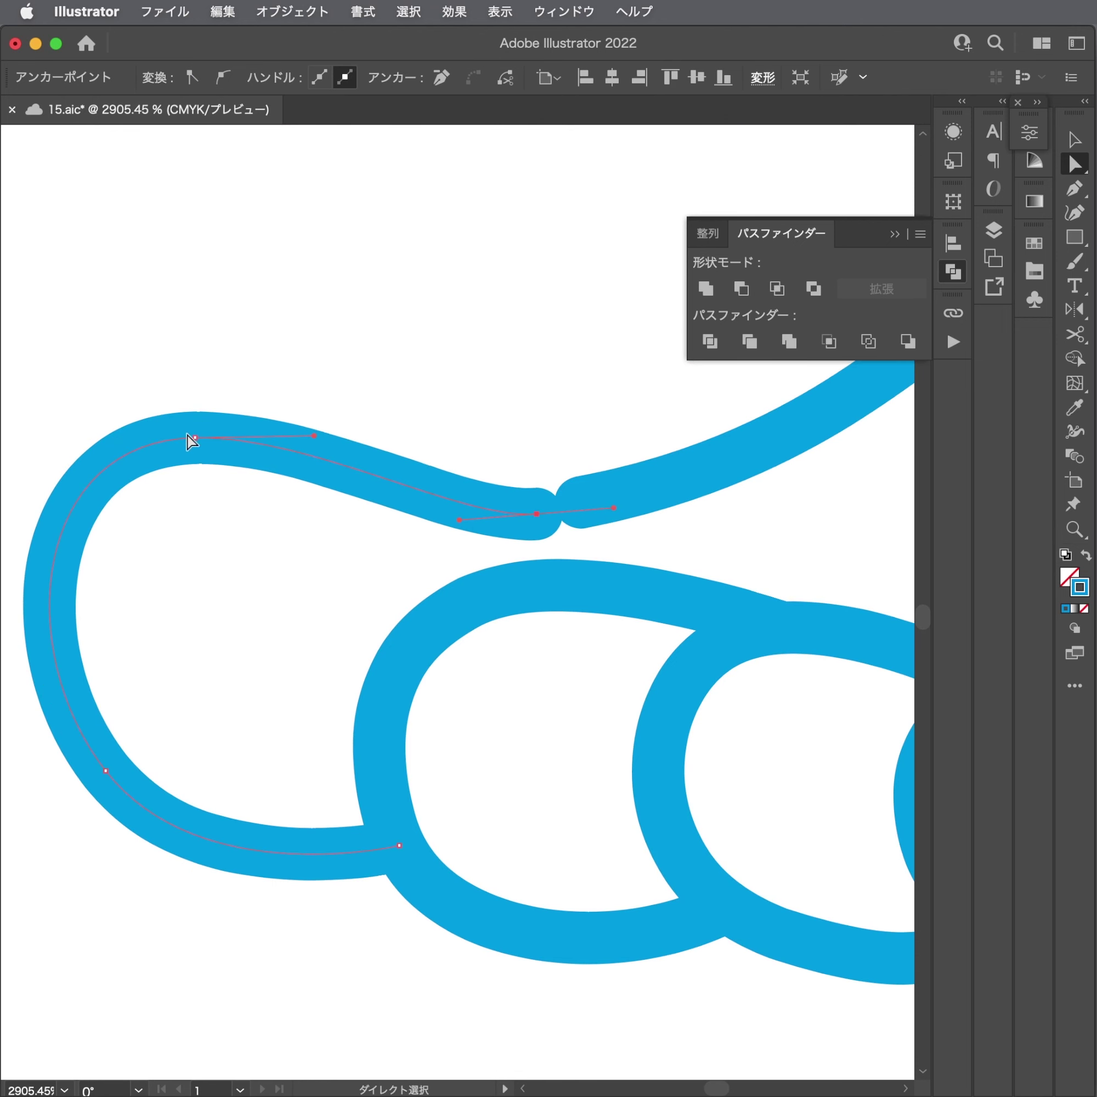
pyautogui.moveTo(192, 442); pyautogui.dragTo(223, 453)
pyautogui.hscroll(3, 445, 619)
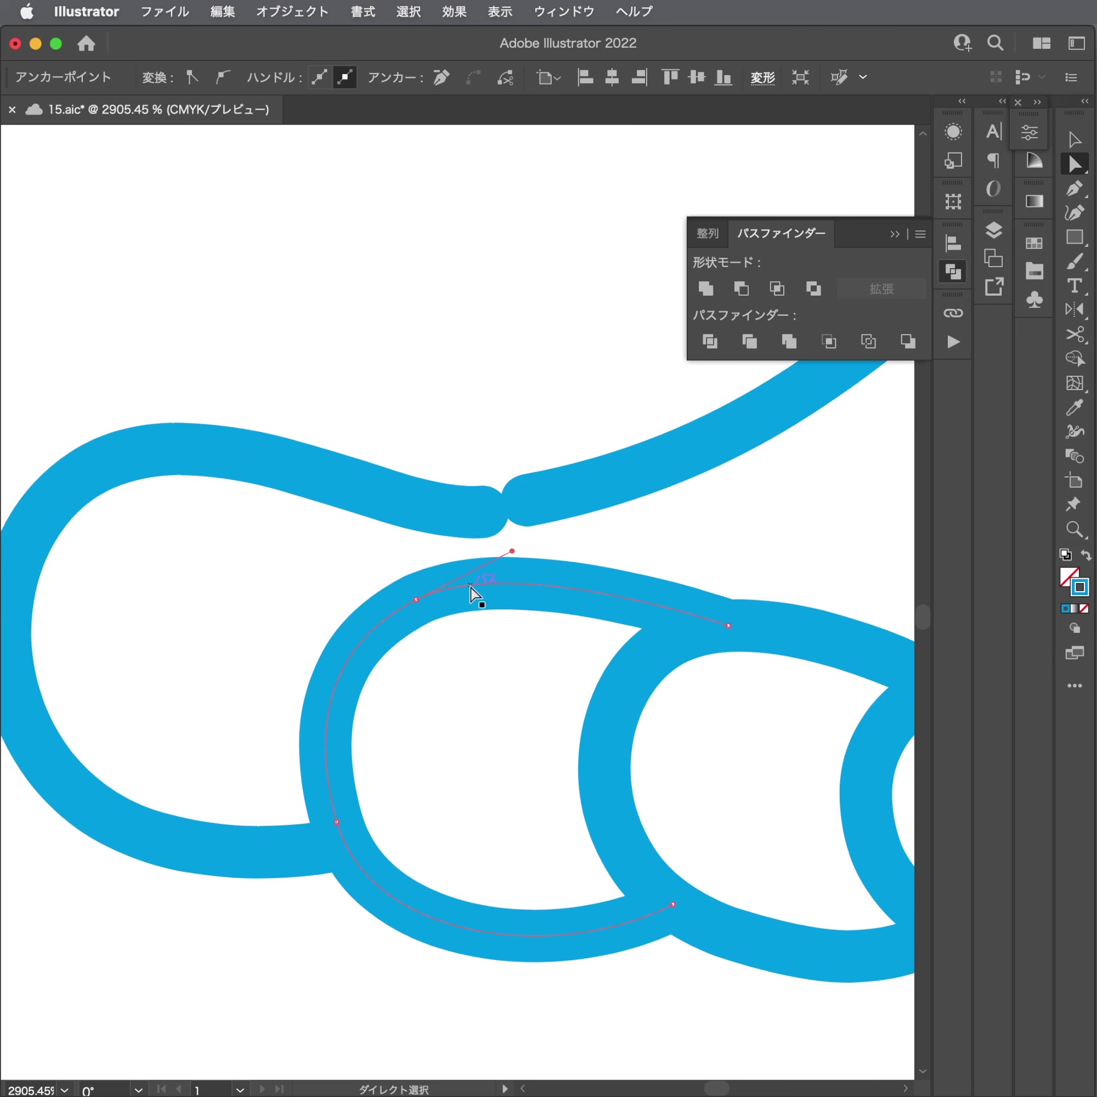
# Zoom out over the whole foot and pull the big toe's end back to reopen the gap.
pyautogui.press('z')
pyautogui.scroll(-5, 329, 925)
pyautogui.scroll(-5, 544, 681)
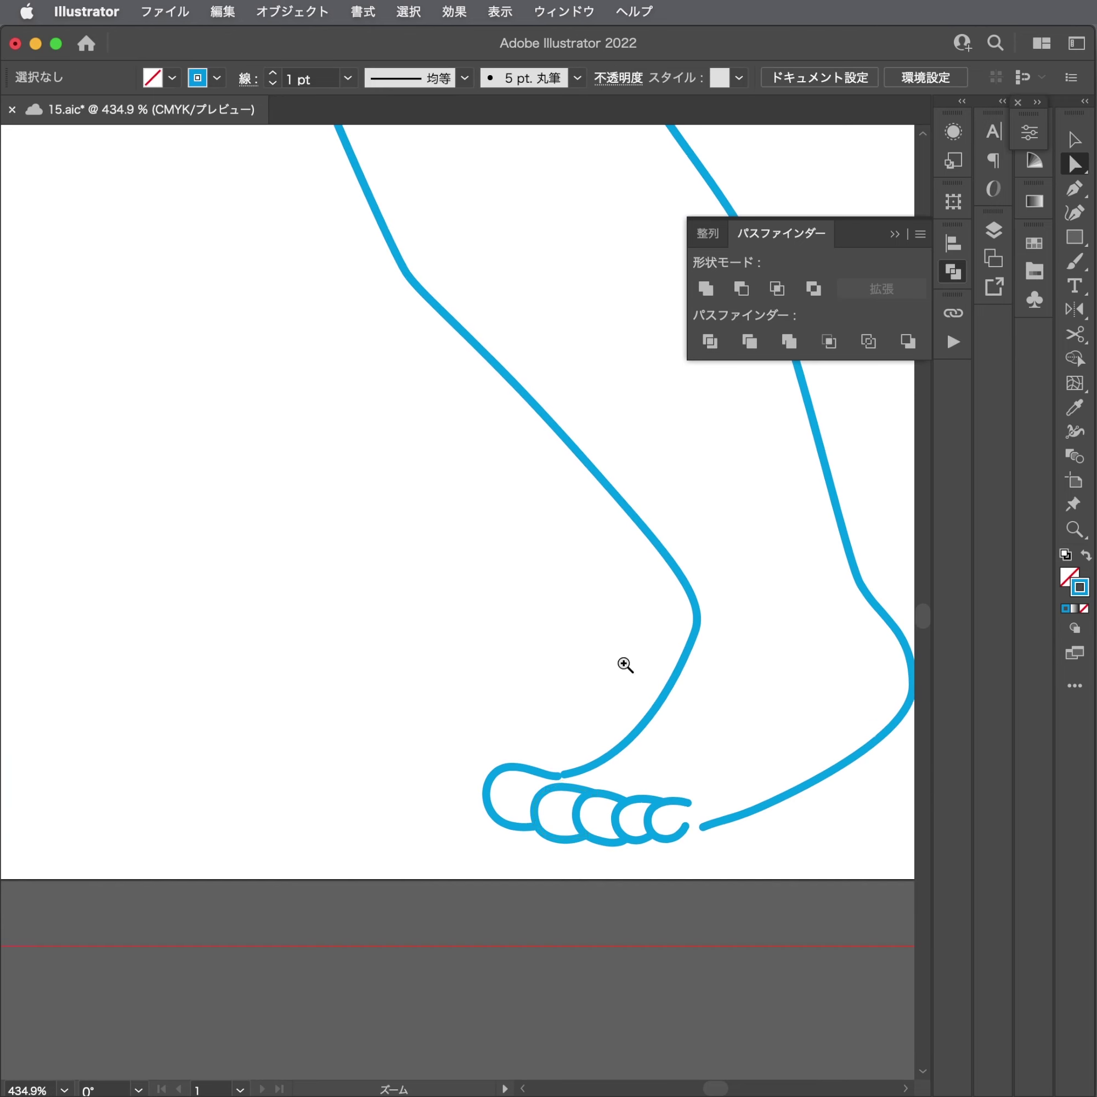
pyautogui.scroll(-5, 625, 664)
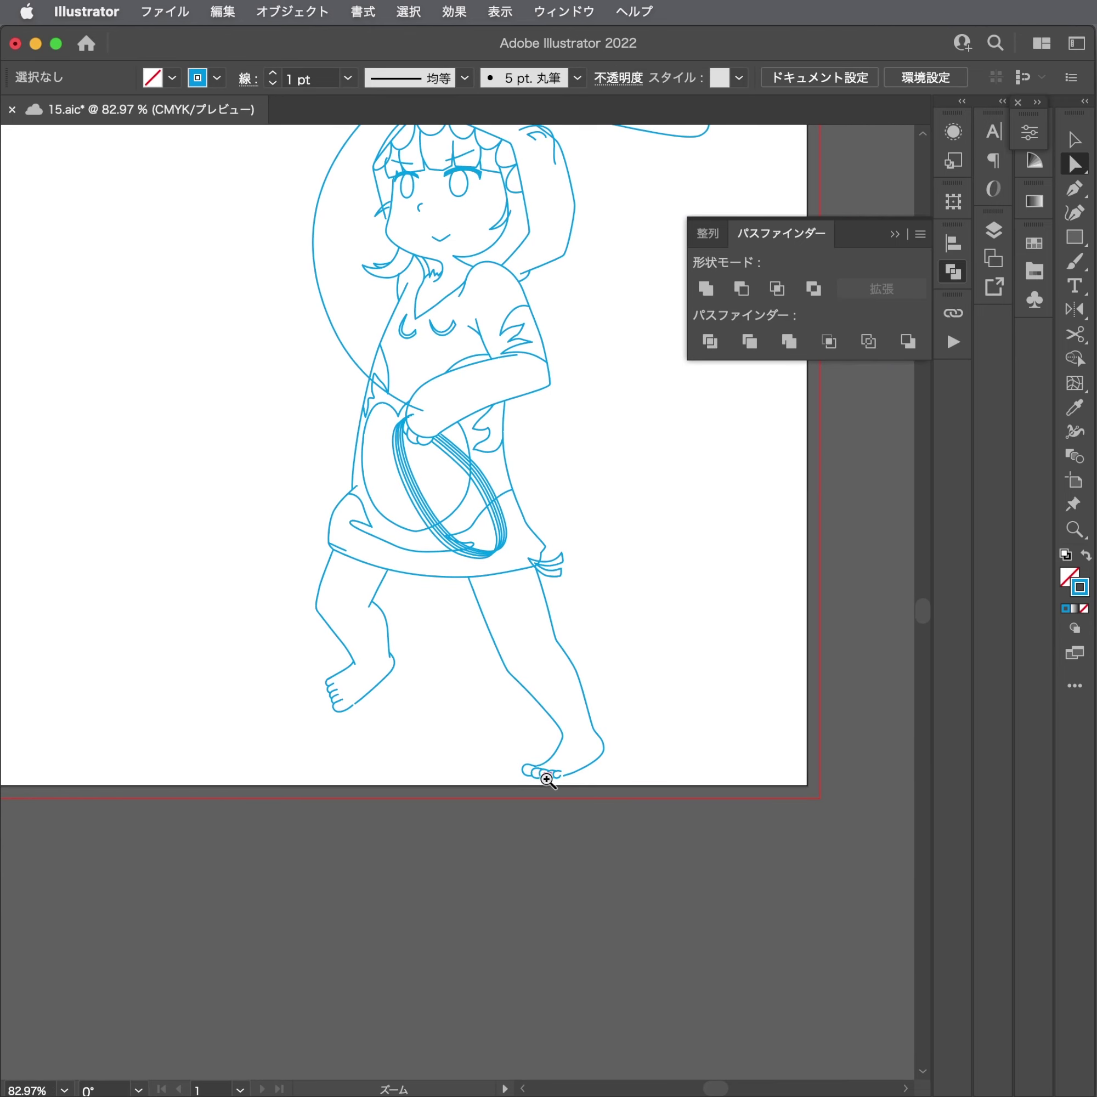
pyautogui.scroll(1, 546, 779)
pyautogui.scroll(5, 551, 775)
pyautogui.scroll(1, 676, 717)
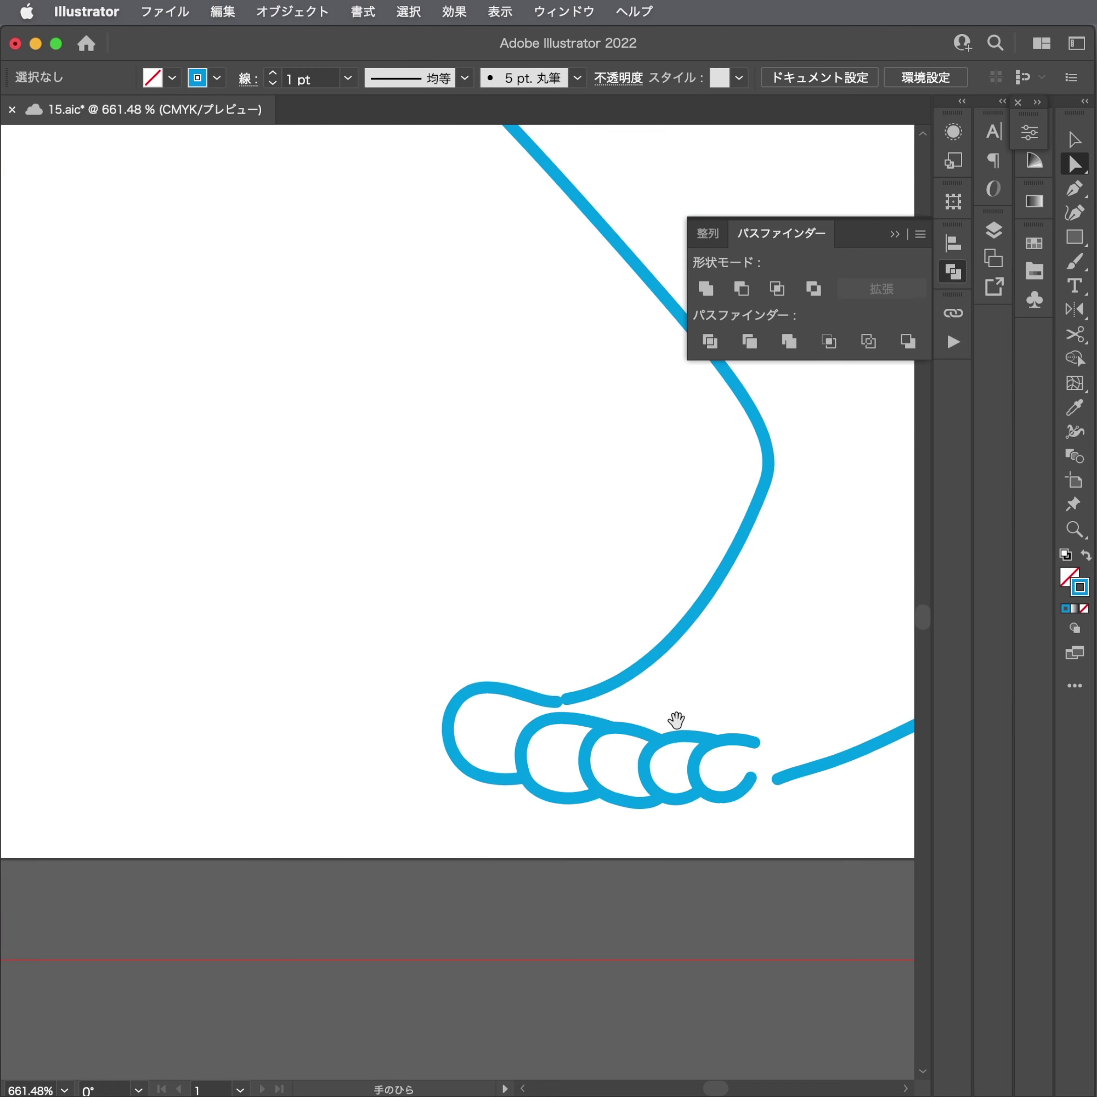
pyautogui.scroll(3, 709, 708)
pyautogui.moveTo(451, 674); pyautogui.dragTo(476, 672)
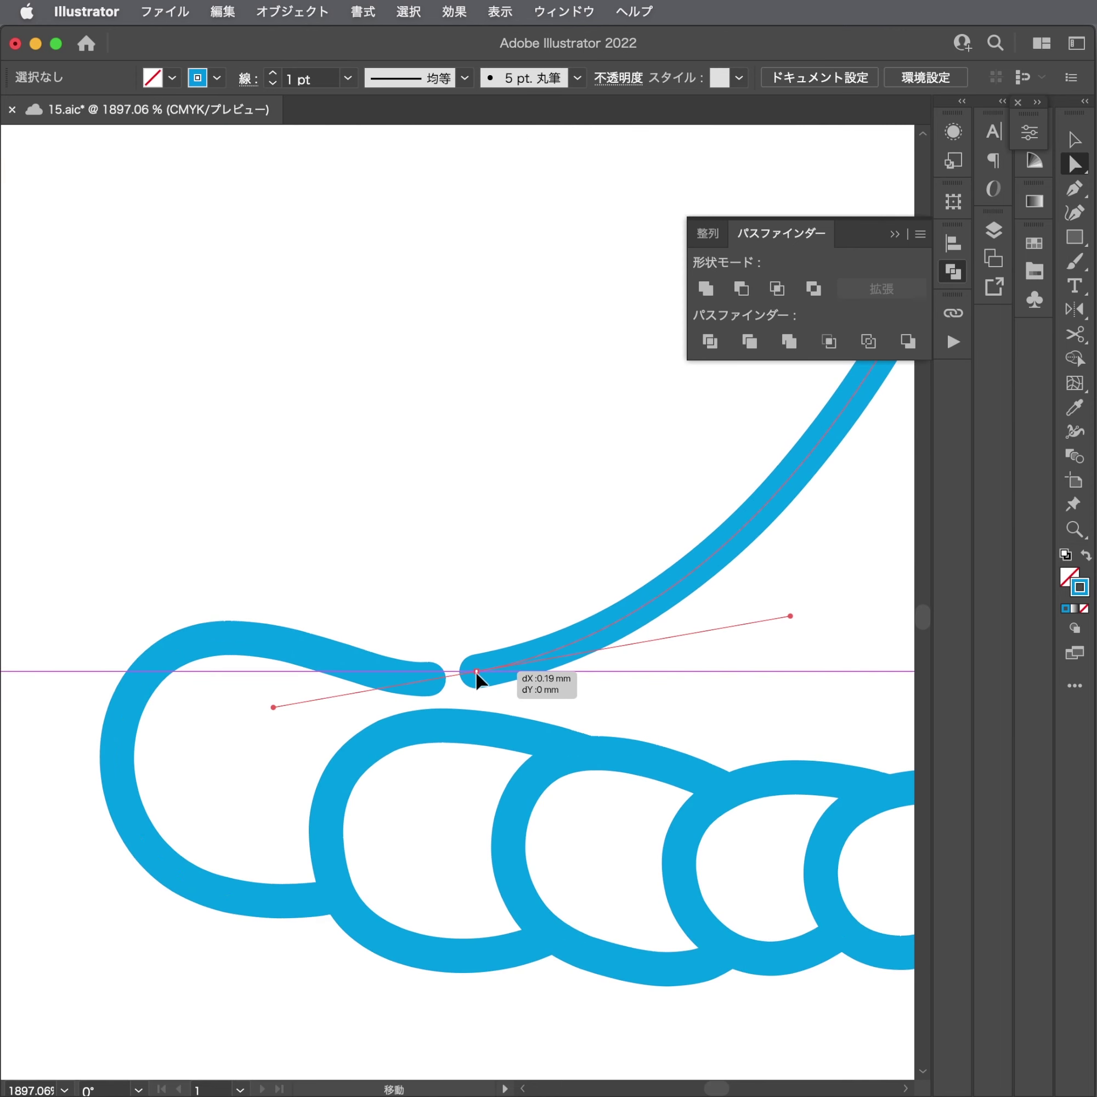
pyautogui.scroll(-3, 445, 844)
pyautogui.hscroll(3, 445, 844)
# Reshape the next toe loop's bottom and lower-left curves, undoing the endpoint move and smoothing an anchor.
pyautogui.click(524, 838)
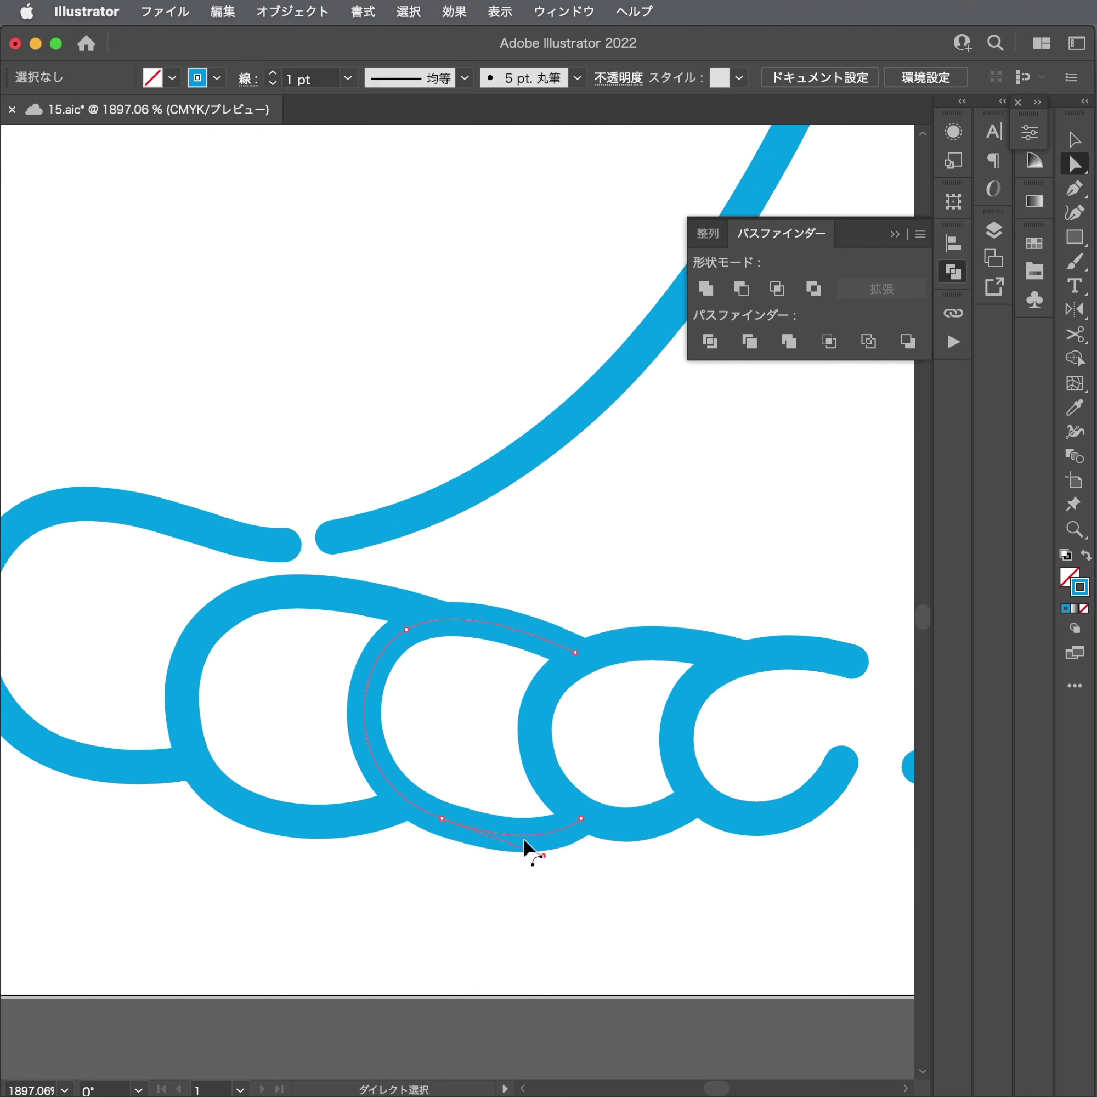
pyautogui.click(484, 843)
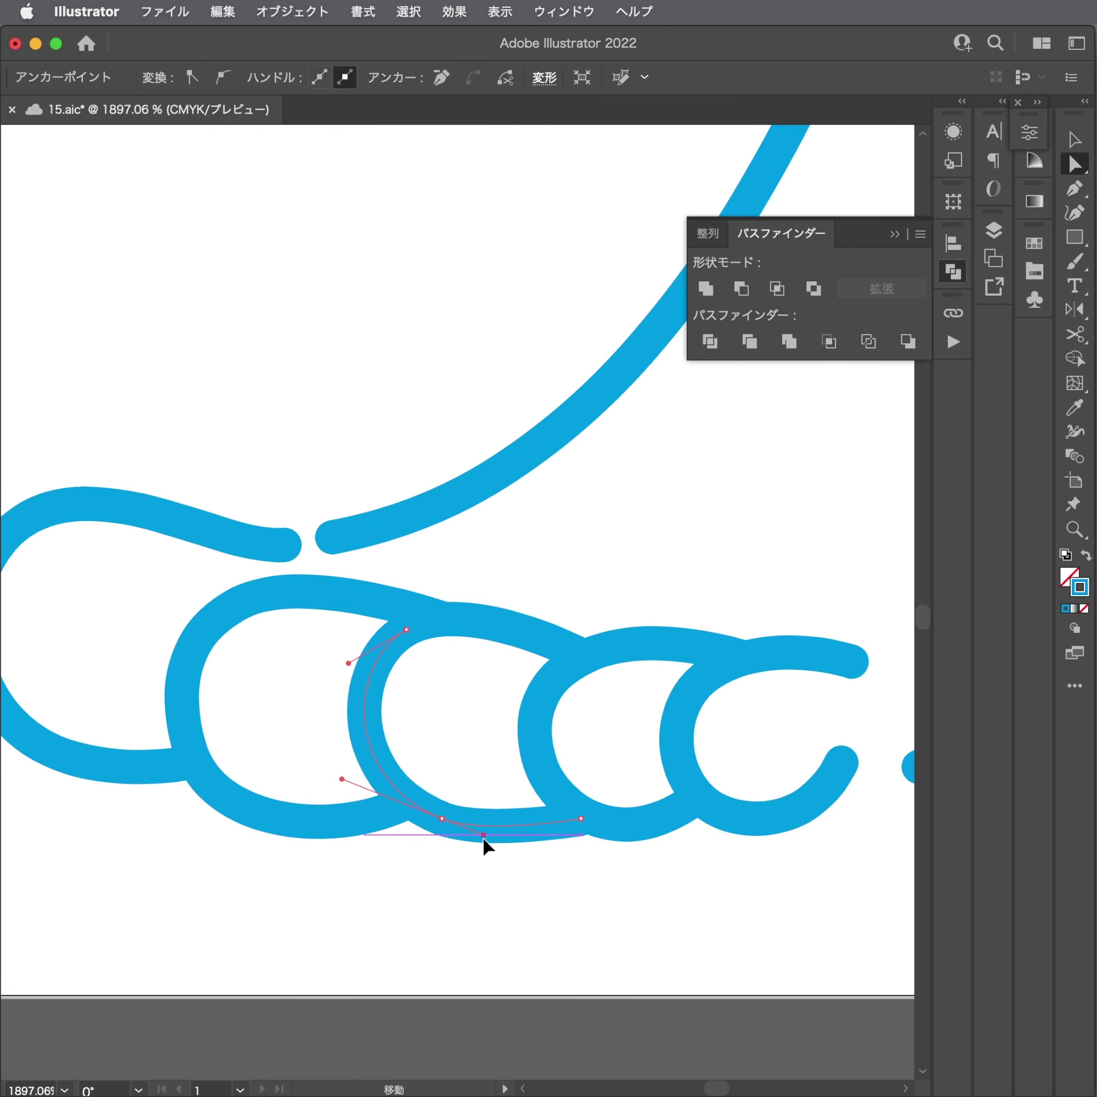
pyautogui.moveTo(498, 842); pyautogui.dragTo(482, 837)
pyautogui.click(404, 781)
pyautogui.click(443, 819)
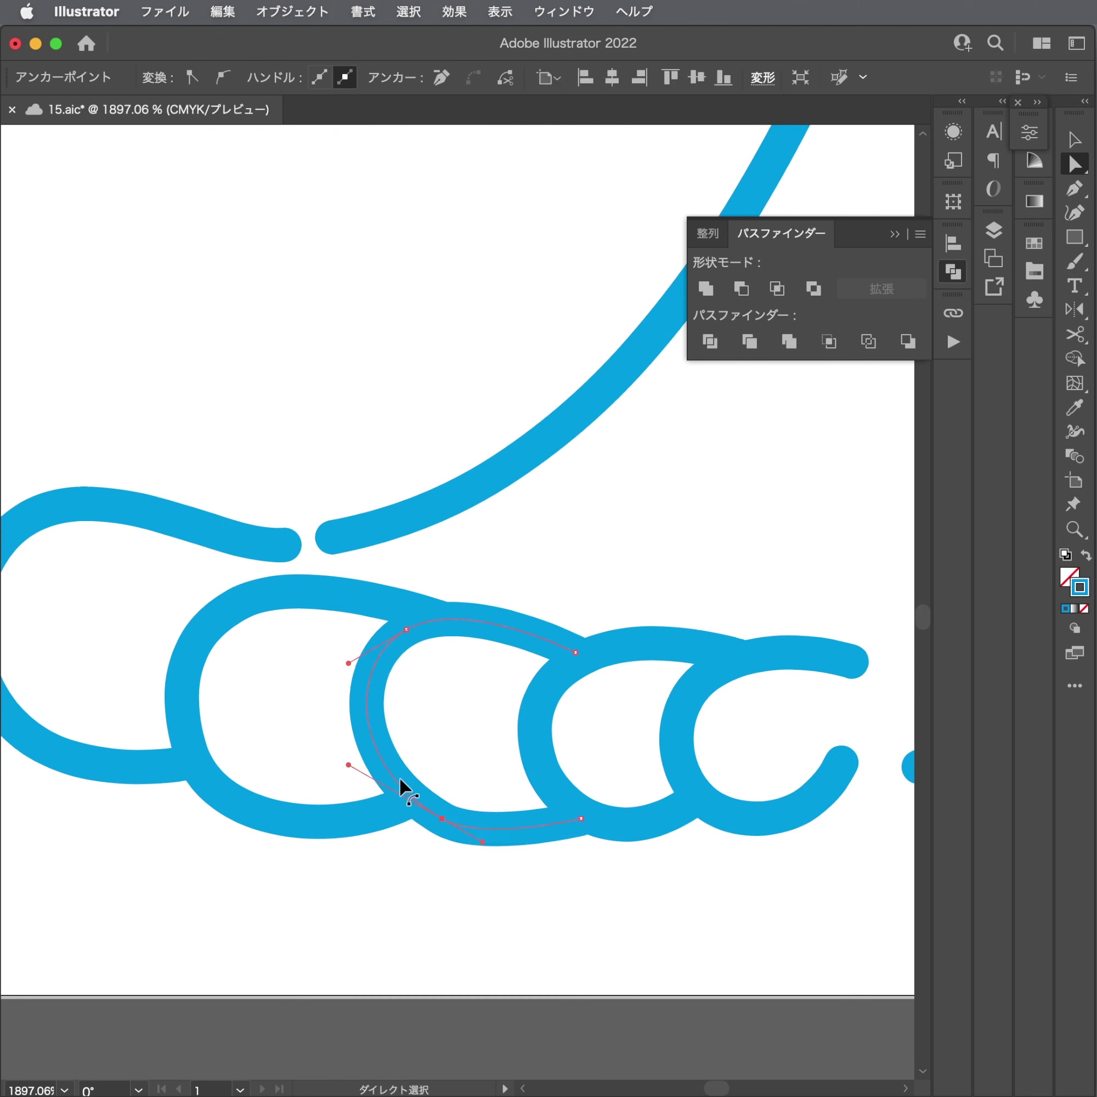
pyautogui.moveTo(349, 765); pyautogui.dragTo(346, 781)
pyautogui.moveTo(414, 627); pyautogui.dragTo(423, 640)
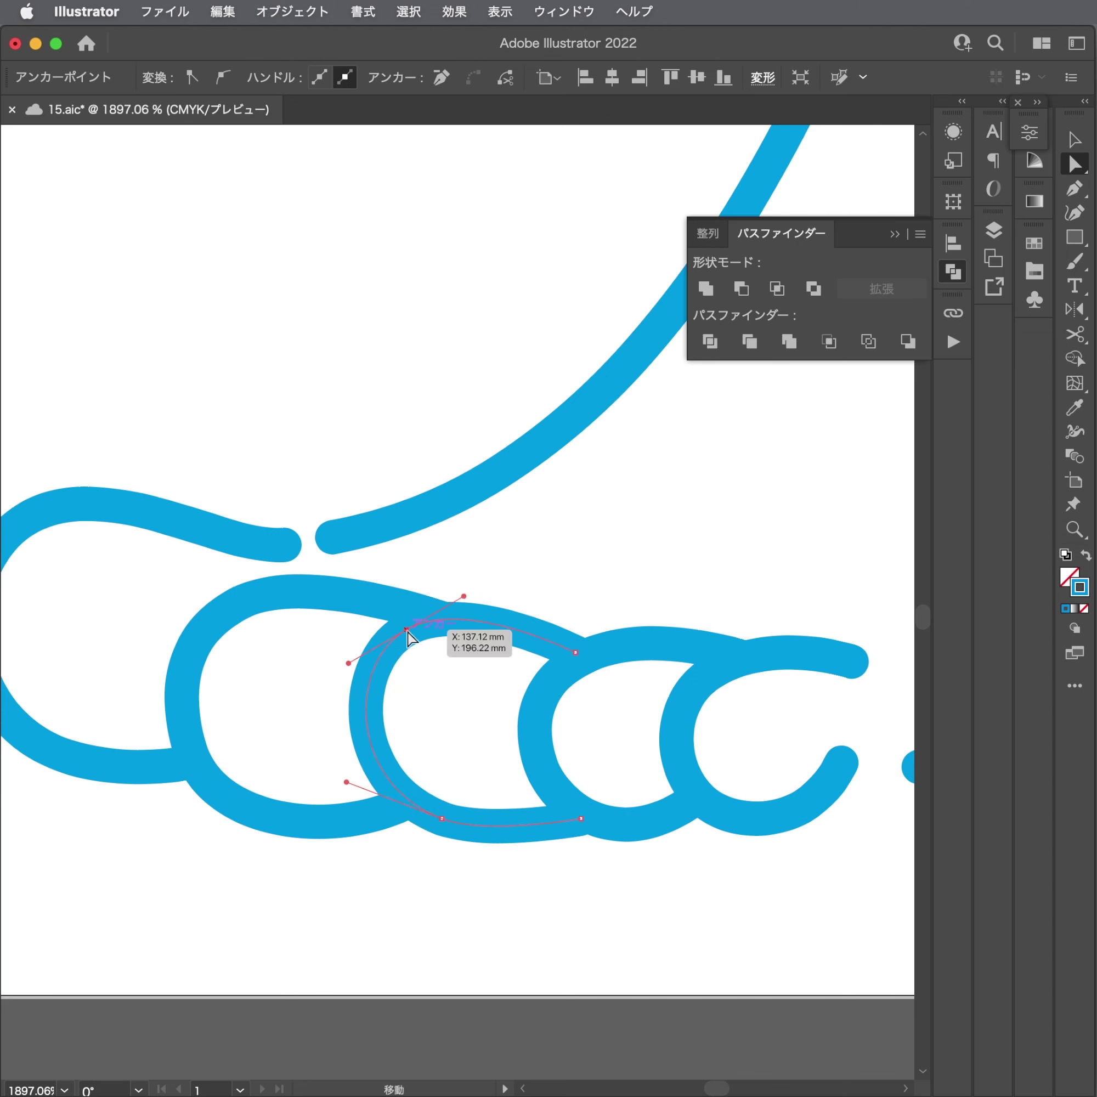
pyautogui.moveTo(488, 603)
pyautogui.mouseDown()
pyautogui.moveTo(538, 649)
pyautogui.moveTo(556, 631)
pyautogui.moveTo(492, 657)
pyautogui.mouseUp()
pyautogui.press('super+z')
pyautogui.scroll(3, 582, 648)
pyautogui.hotkey('shift', 'c')
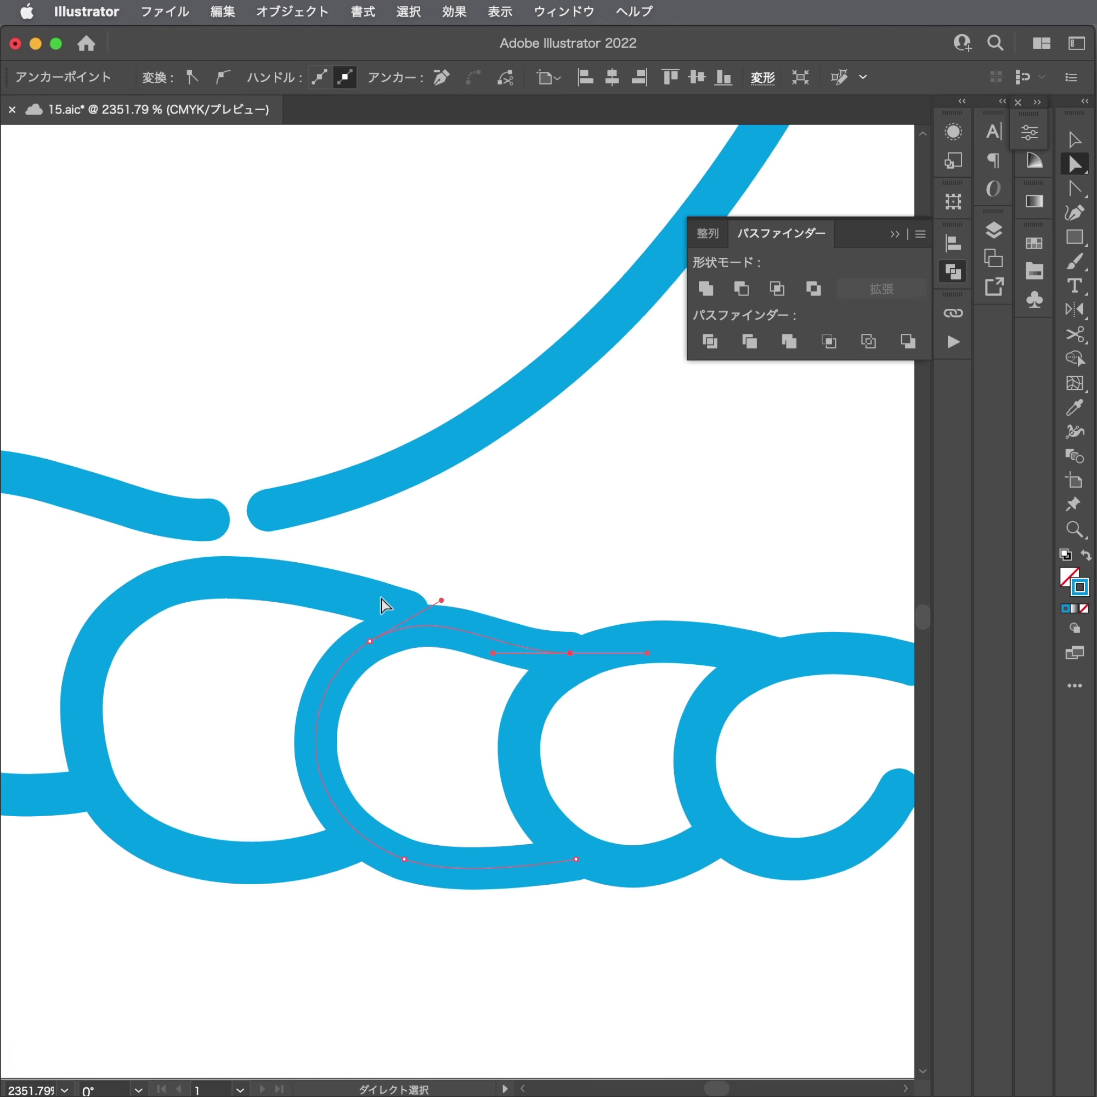
# Pull the left toe loop's end down-left and adjust a point on the neighbouring toe outline.
pyautogui.keyDown('super'); pyautogui.click(406, 612); pyautogui.keyUp('super')
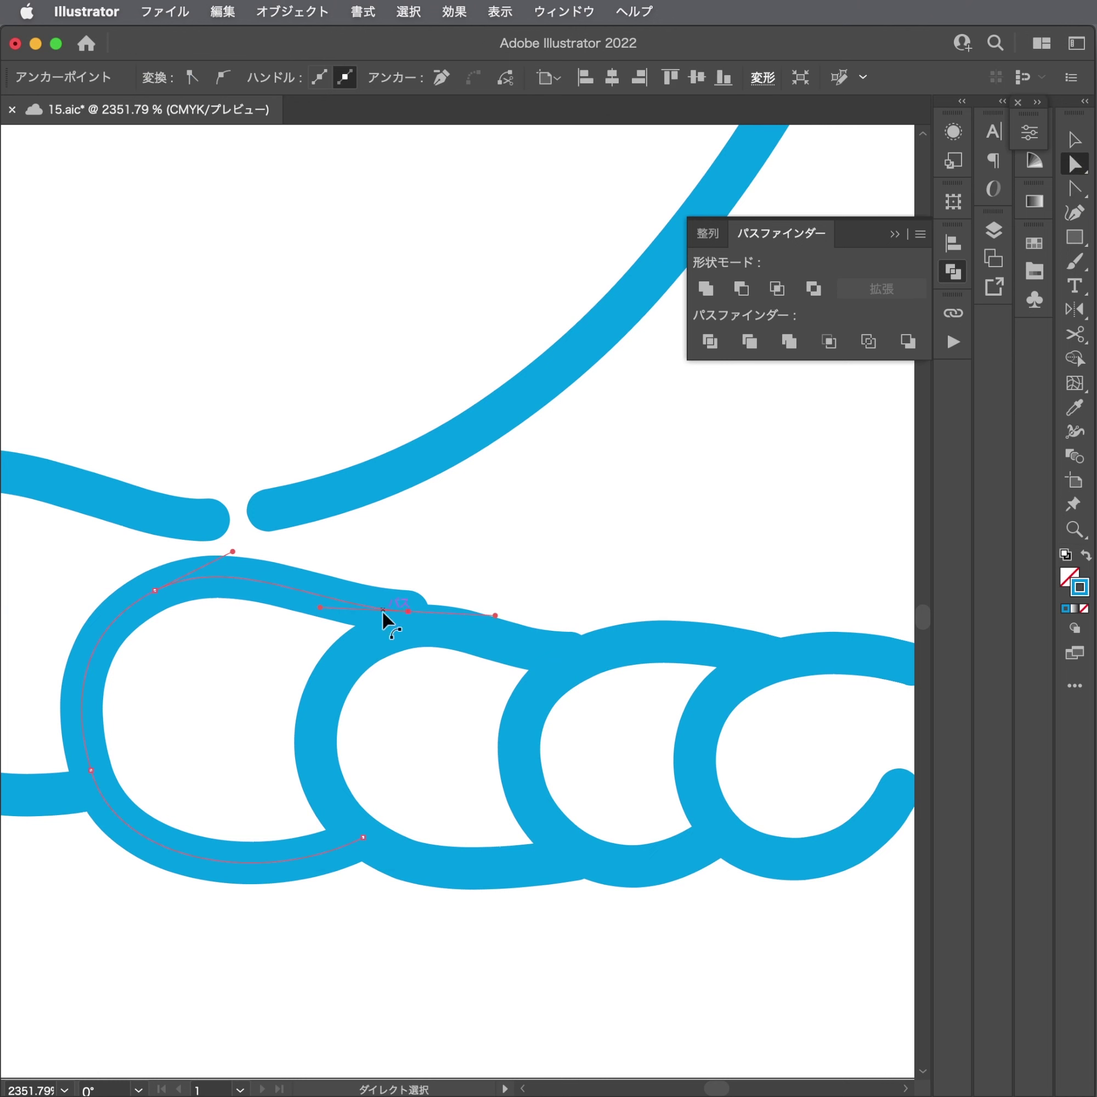
pyautogui.moveTo(408, 611)
pyautogui.mouseDown()
pyautogui.moveTo(400, 623)
pyautogui.moveTo(410, 626)
pyautogui.mouseUp()
pyautogui.moveTo(572, 655); pyautogui.dragTo(582, 654)
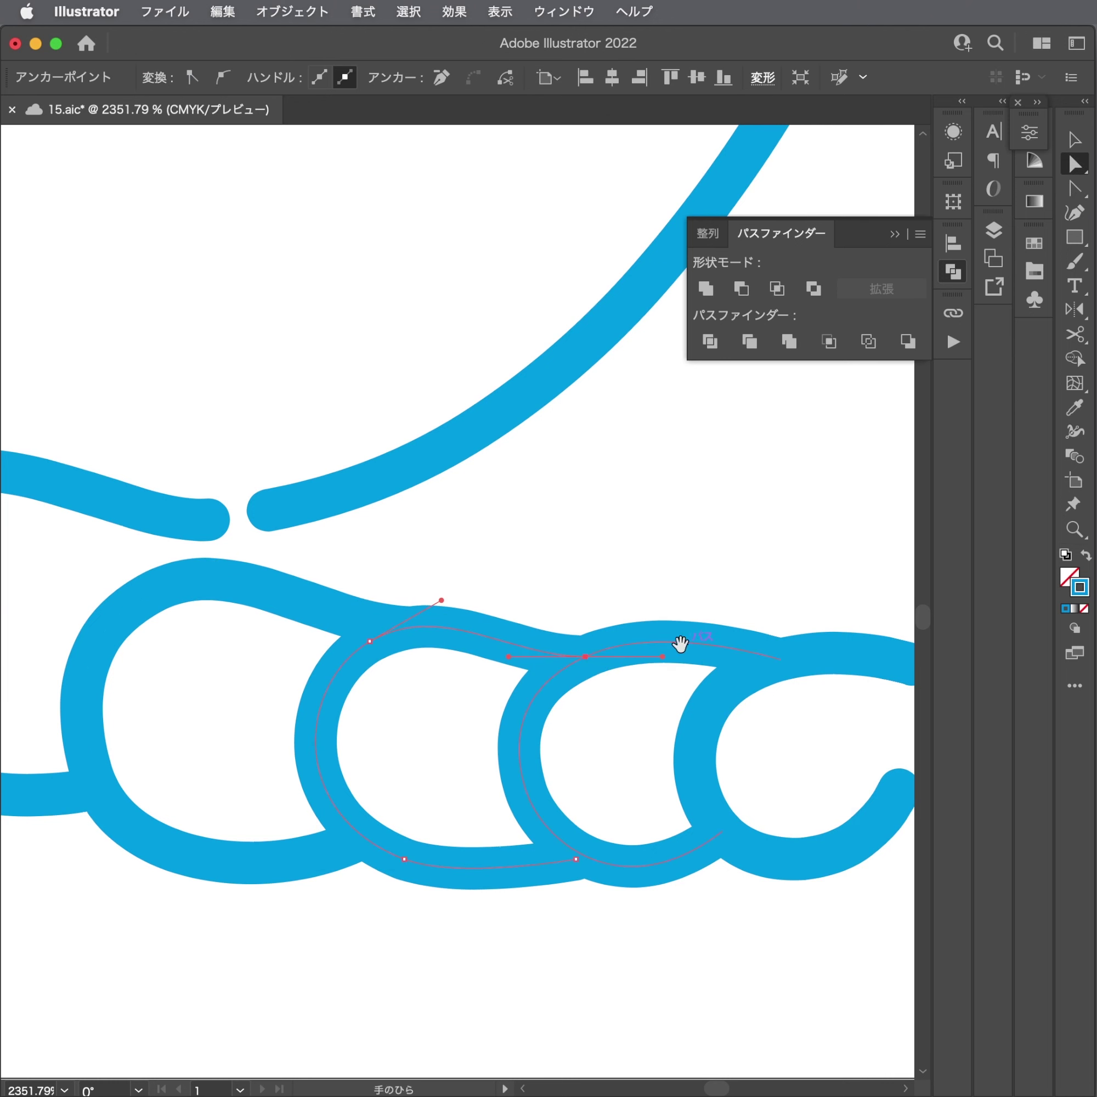
pyautogui.hscroll(5, 578, 662)
pyautogui.hotkey('shift', 'c')
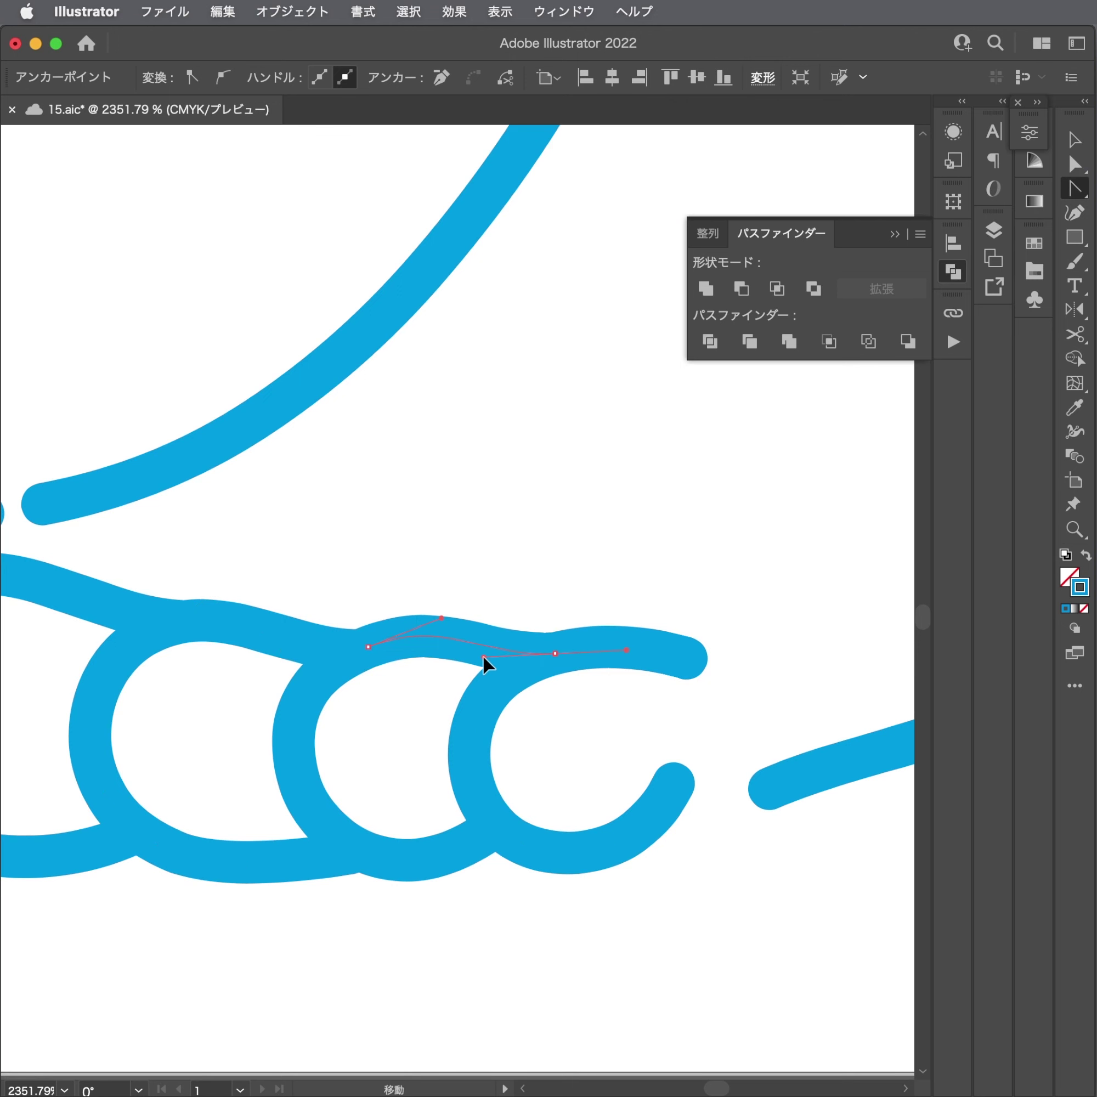
pyautogui.press('a')
pyautogui.click(655, 700)
# Cut the toe outline where it overlaps and delete the overlapping piece.
pyautogui.moveTo(275, 738); pyautogui.dragTo(432, 666)
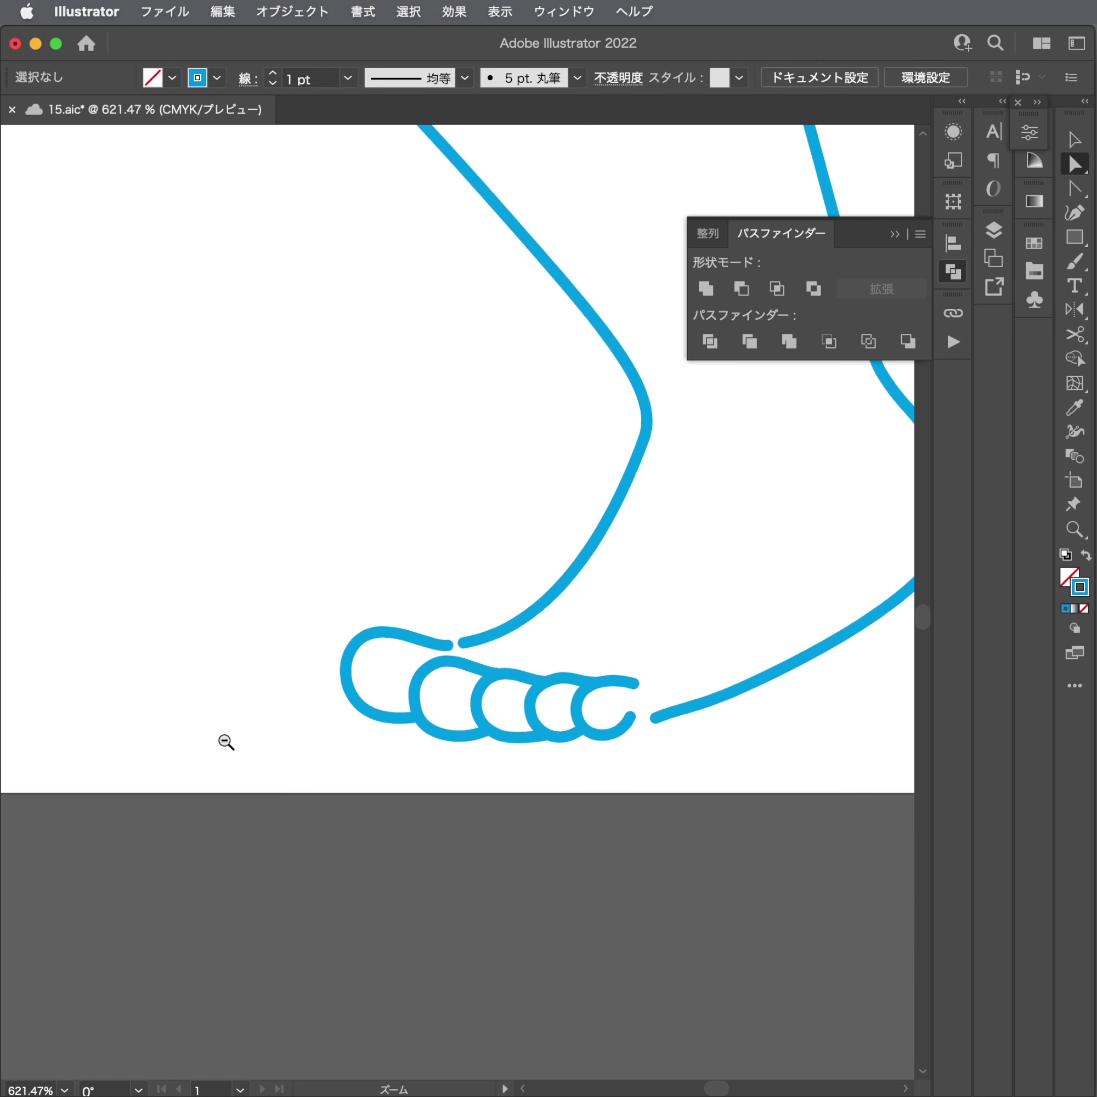
pyautogui.press('v')
pyautogui.press('a')
pyautogui.click(479, 645)
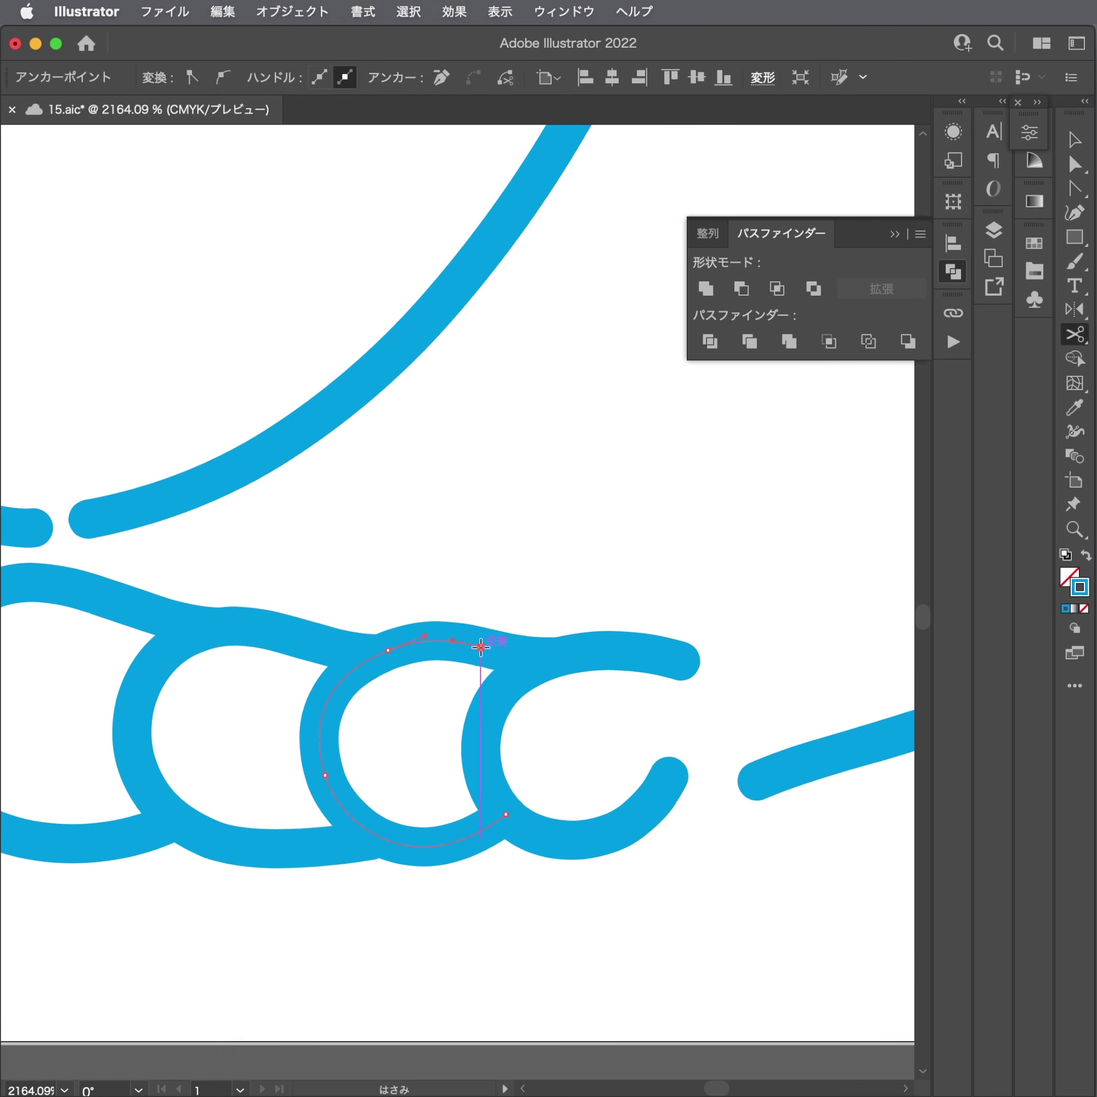
pyautogui.press('Delete')
# Zoom back in on the small toes and check the reshaped toe loops.
pyautogui.moveTo(659, 648); pyautogui.dragTo(560, 789)
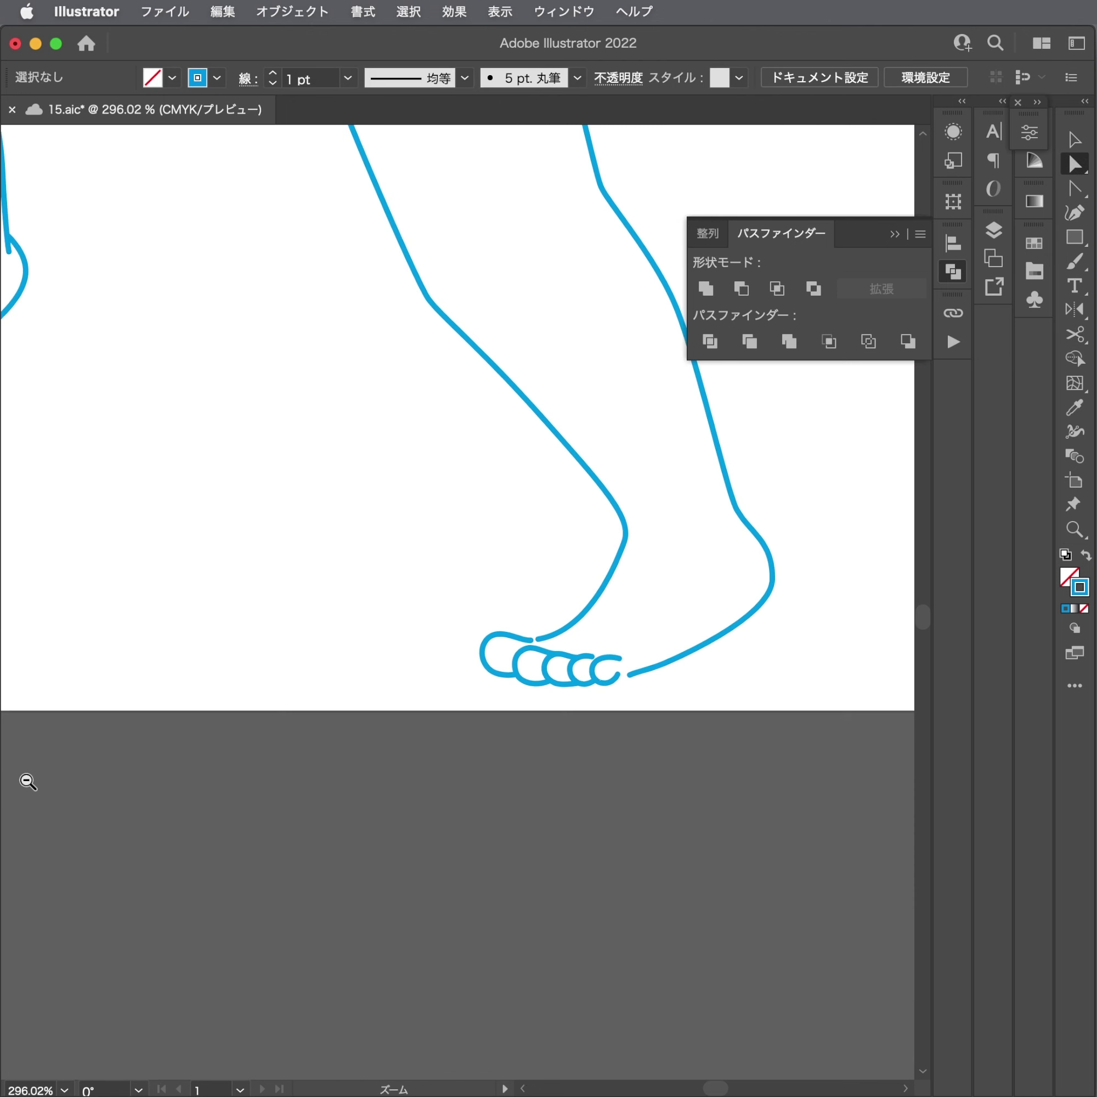
pyautogui.moveTo(385, 841); pyautogui.dragTo(613, 819)
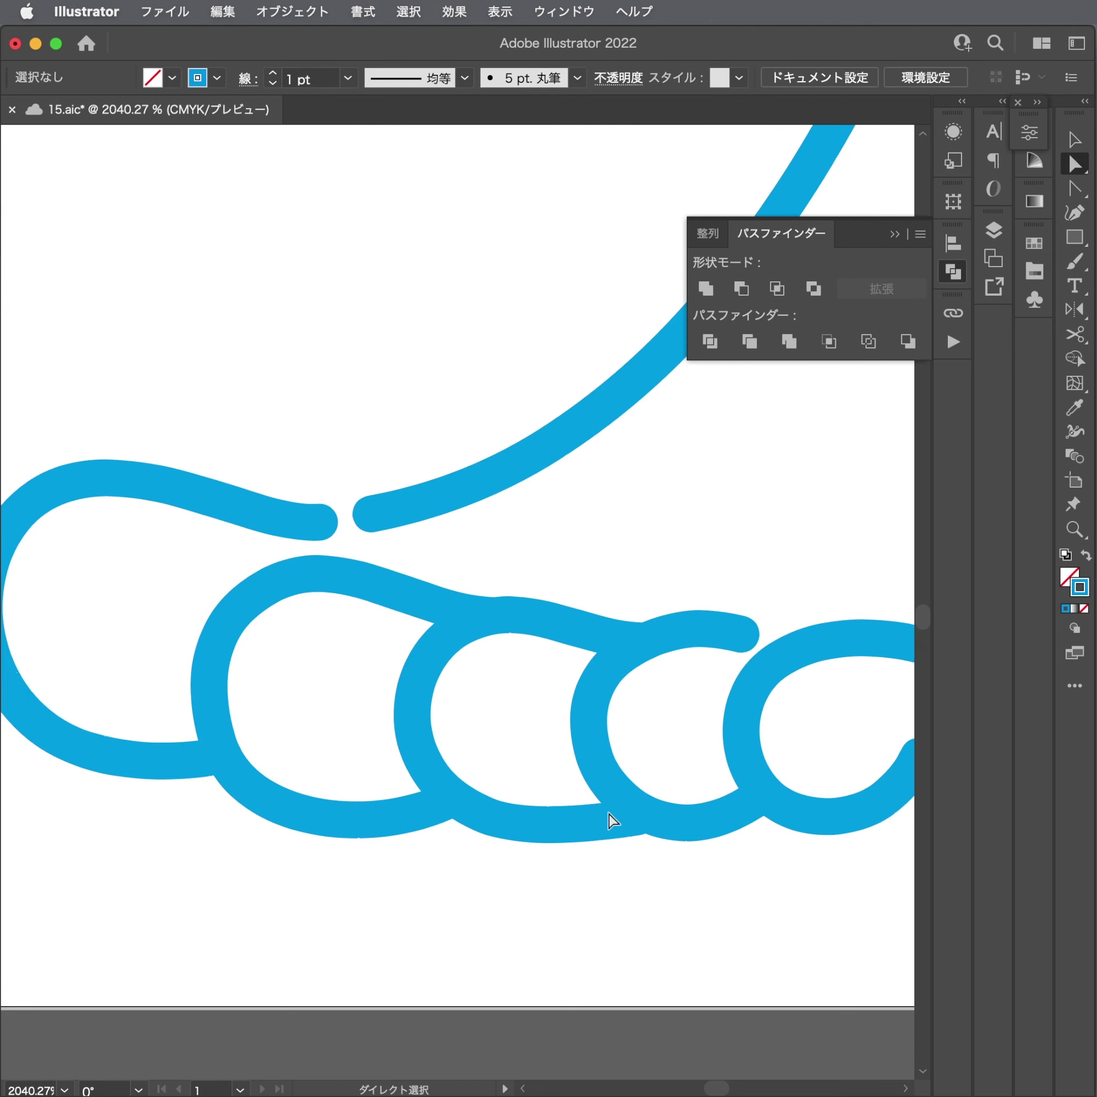
pyautogui.click(567, 826)
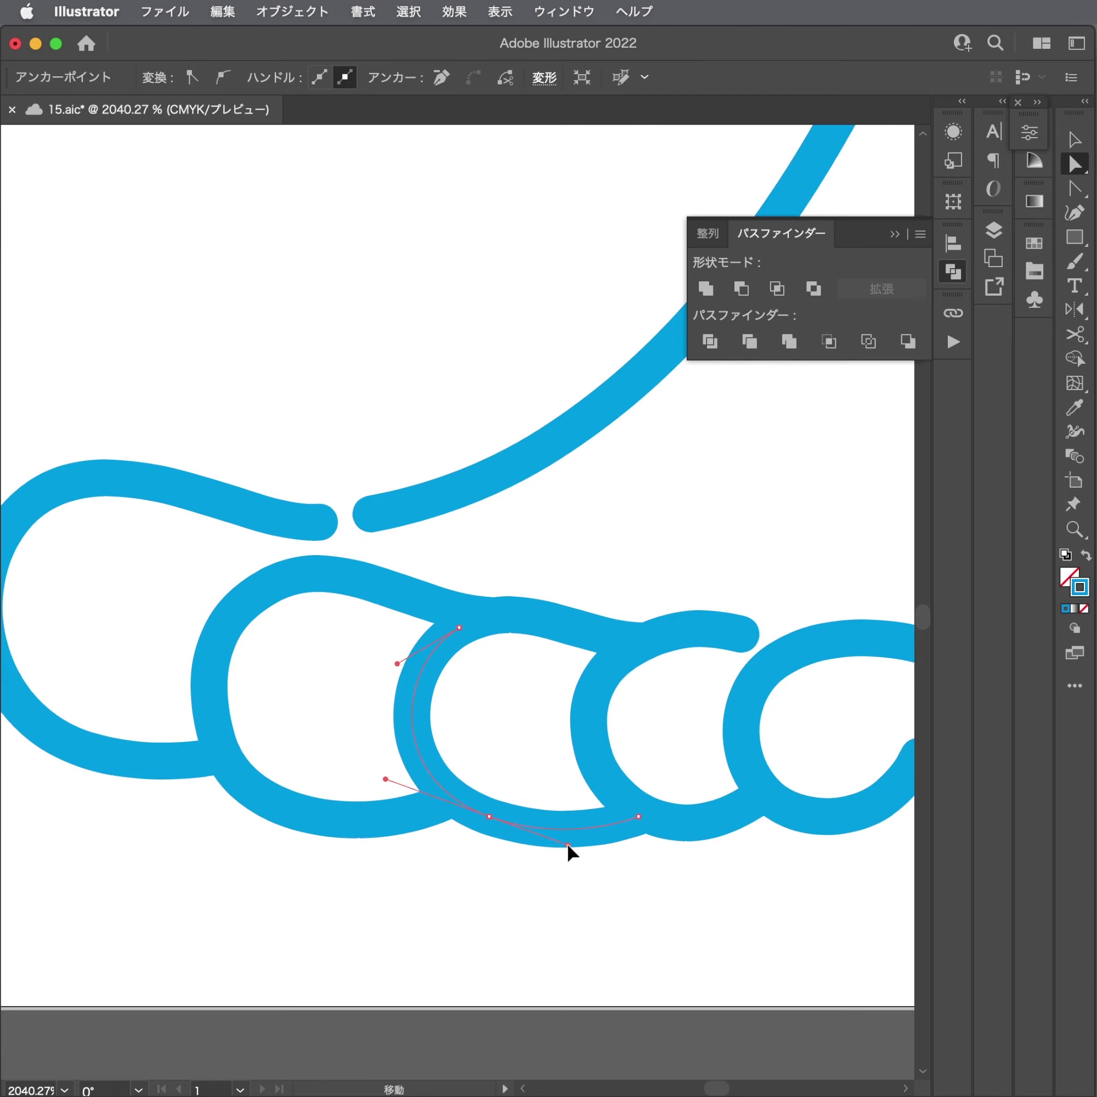
pyautogui.click(640, 838)
pyautogui.scroll(-5, 623, 643)
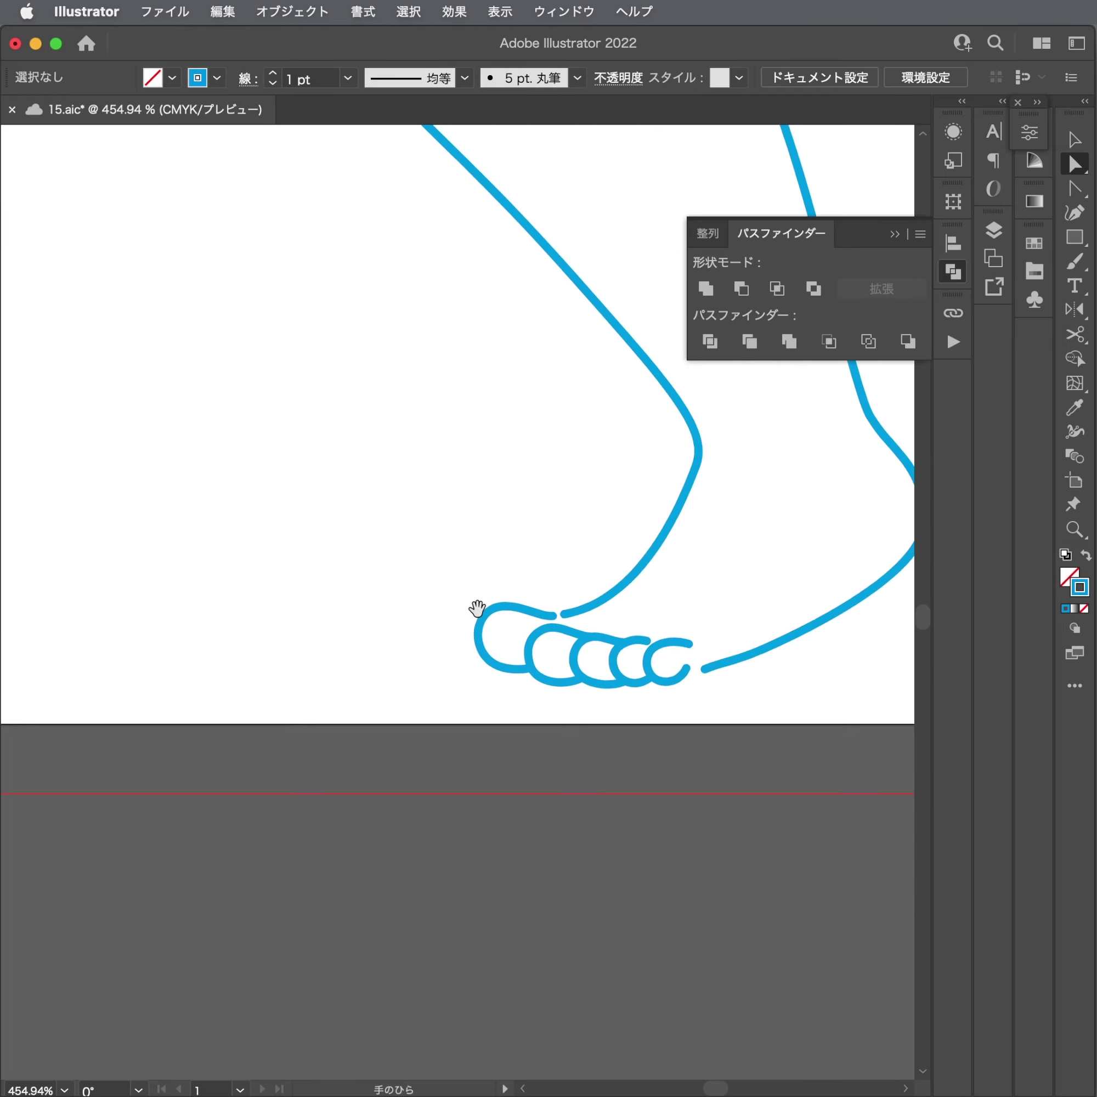
pyautogui.scroll(-3, 478, 607)
pyautogui.scroll(-3, 570, 776)
pyautogui.scroll(5, 610, 890)
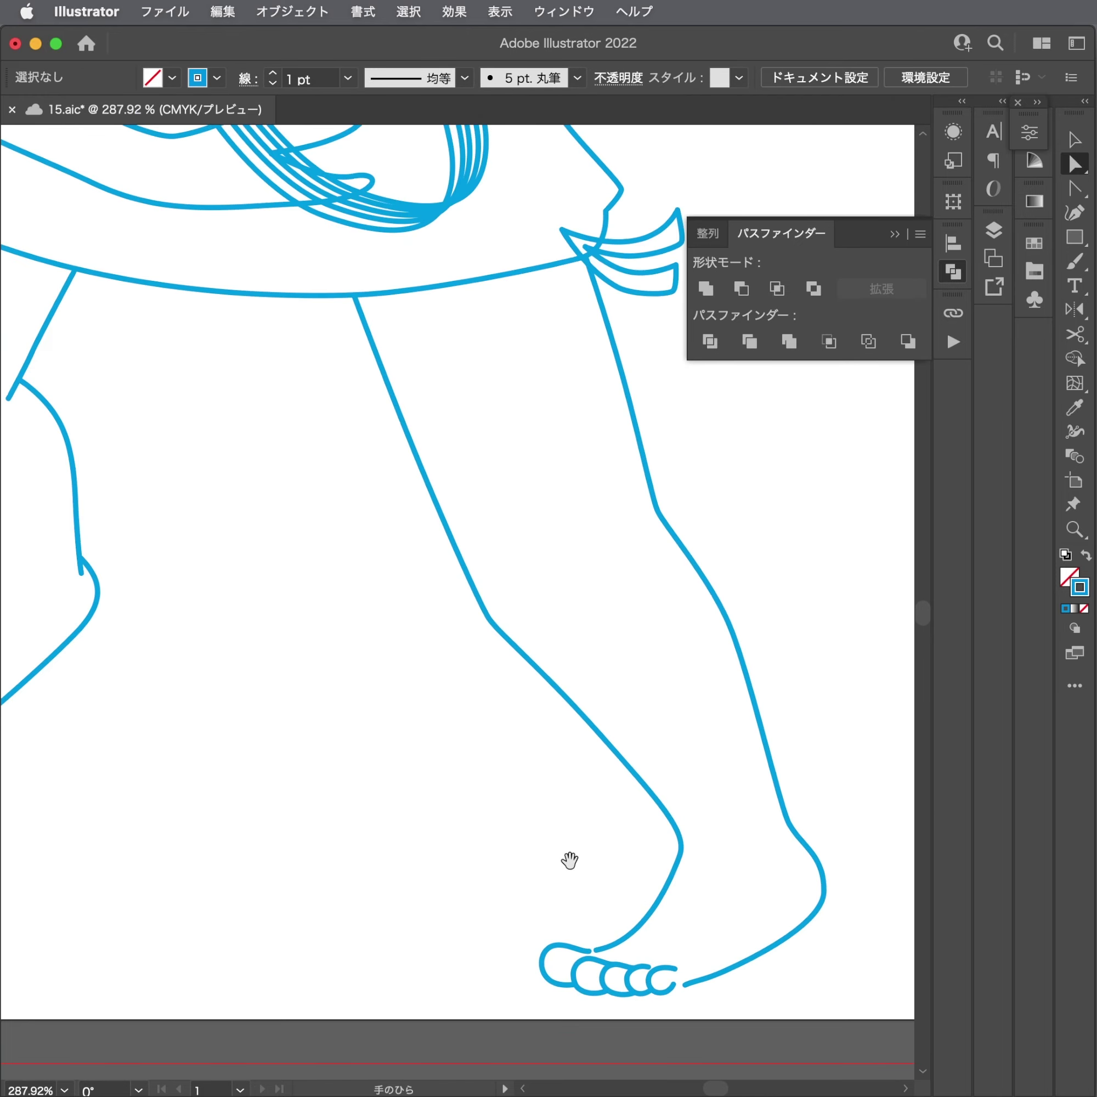
# Nudge an ankle anchor and adjust its handle to smooth the ankle bend.
pyautogui.click(556, 856)
pyautogui.scroll(3, 556, 856)
pyautogui.moveTo(551, 815); pyautogui.dragTo(569, 819)
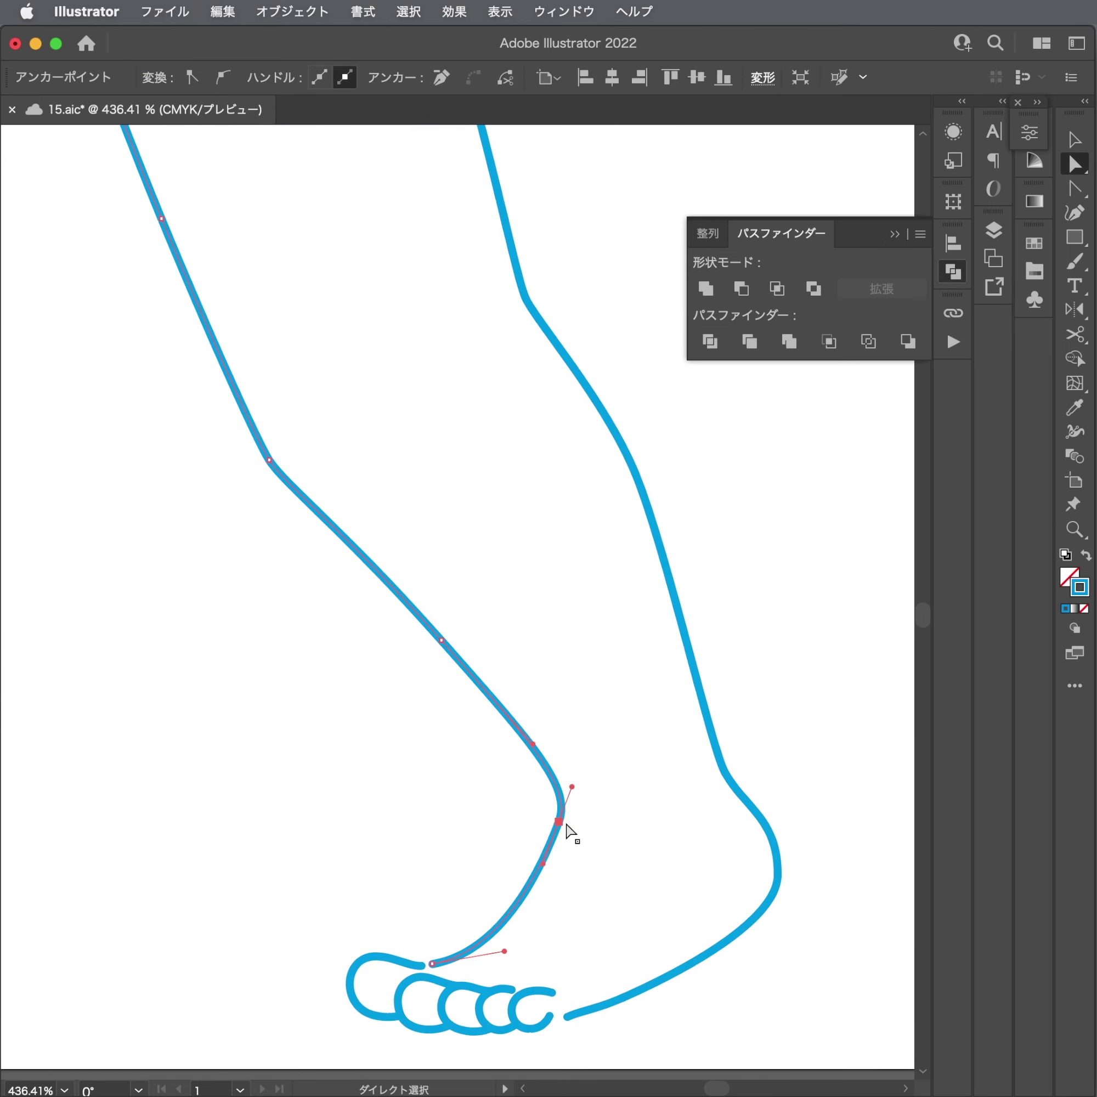
pyautogui.scroll(1, 494, 765)
pyautogui.scroll(2, 494, 765)
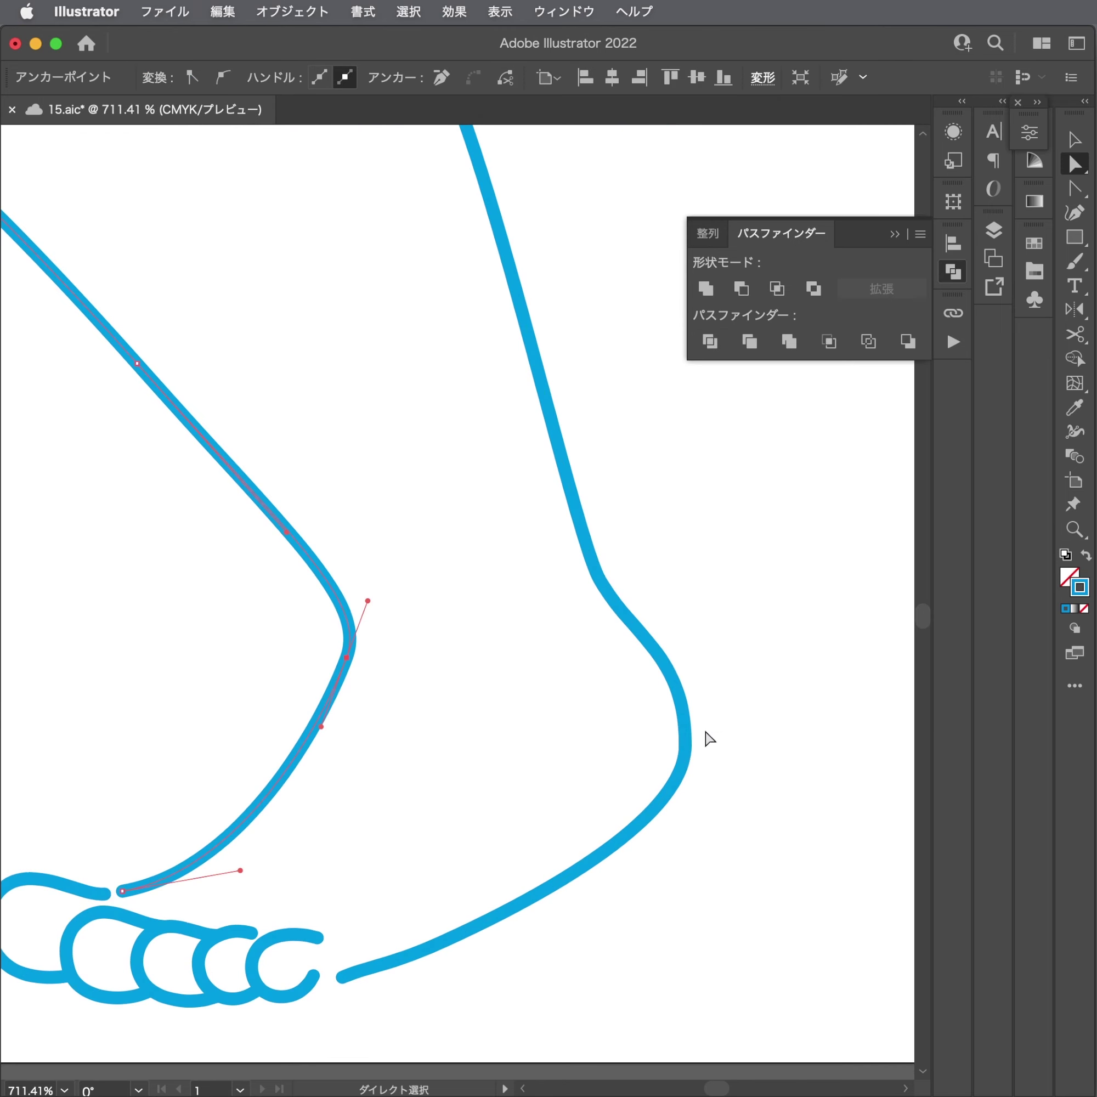
pyautogui.moveTo(687, 656); pyautogui.dragTo(692, 659)
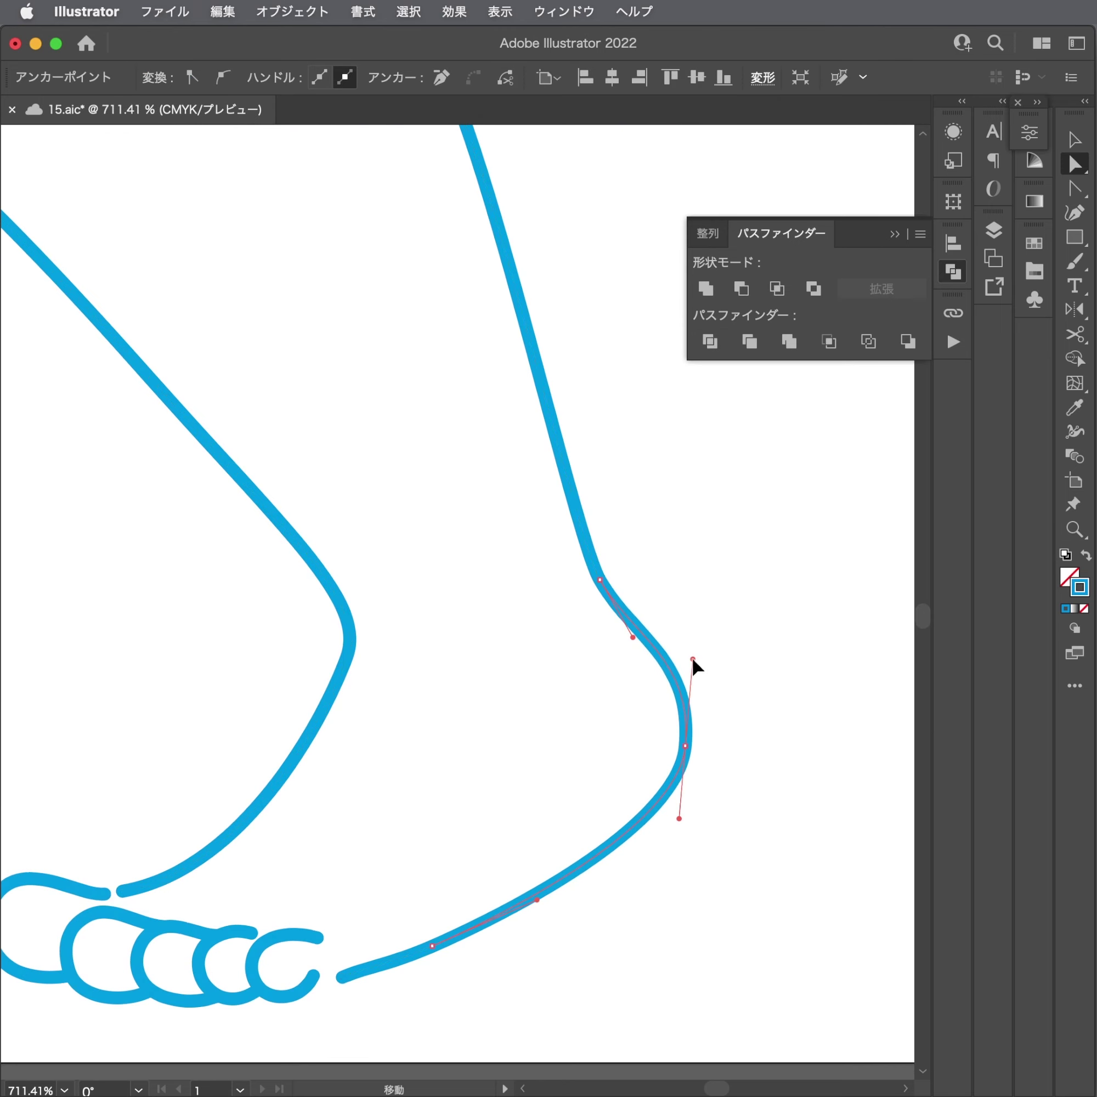
# Round the heel and reshape the sole curve near the toes, then review the foot.
pyautogui.click(678, 841)
pyautogui.moveTo(680, 823); pyautogui.dragTo(678, 825)
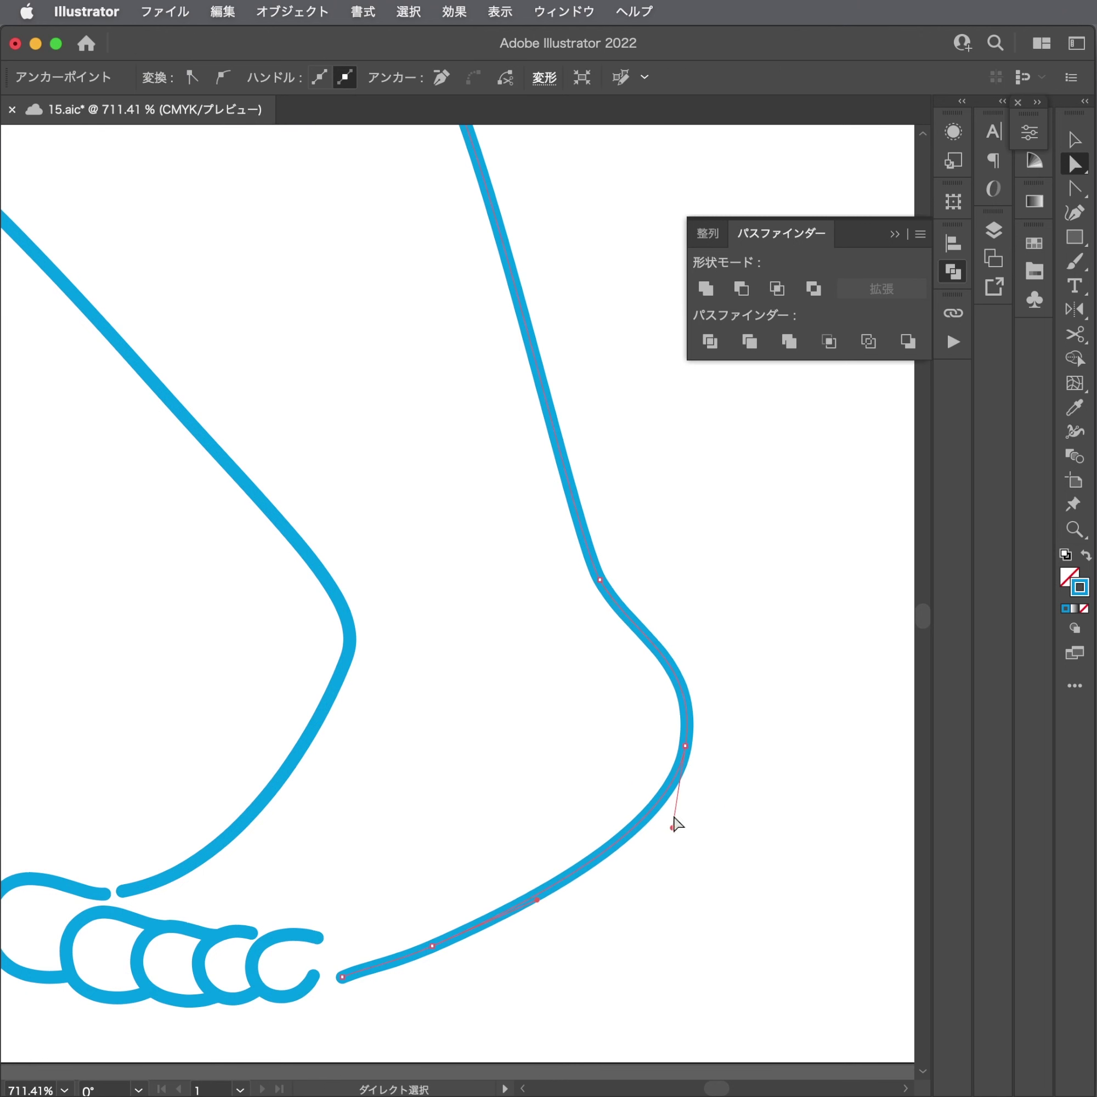
pyautogui.moveTo(682, 752); pyautogui.dragTo(676, 762)
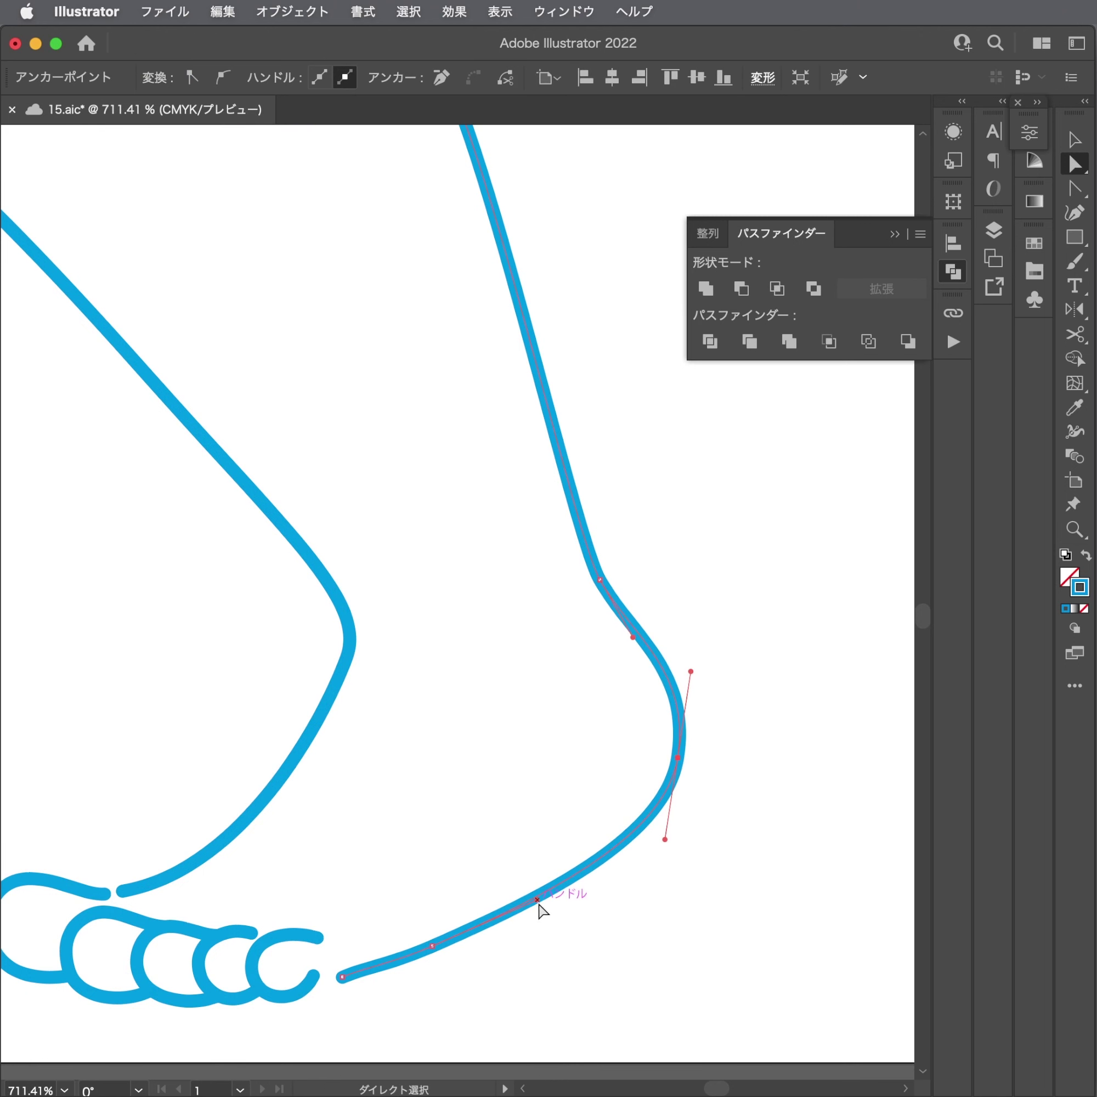
pyautogui.moveTo(538, 904); pyautogui.dragTo(545, 866)
pyautogui.moveTo(419, 952); pyautogui.dragTo(445, 943)
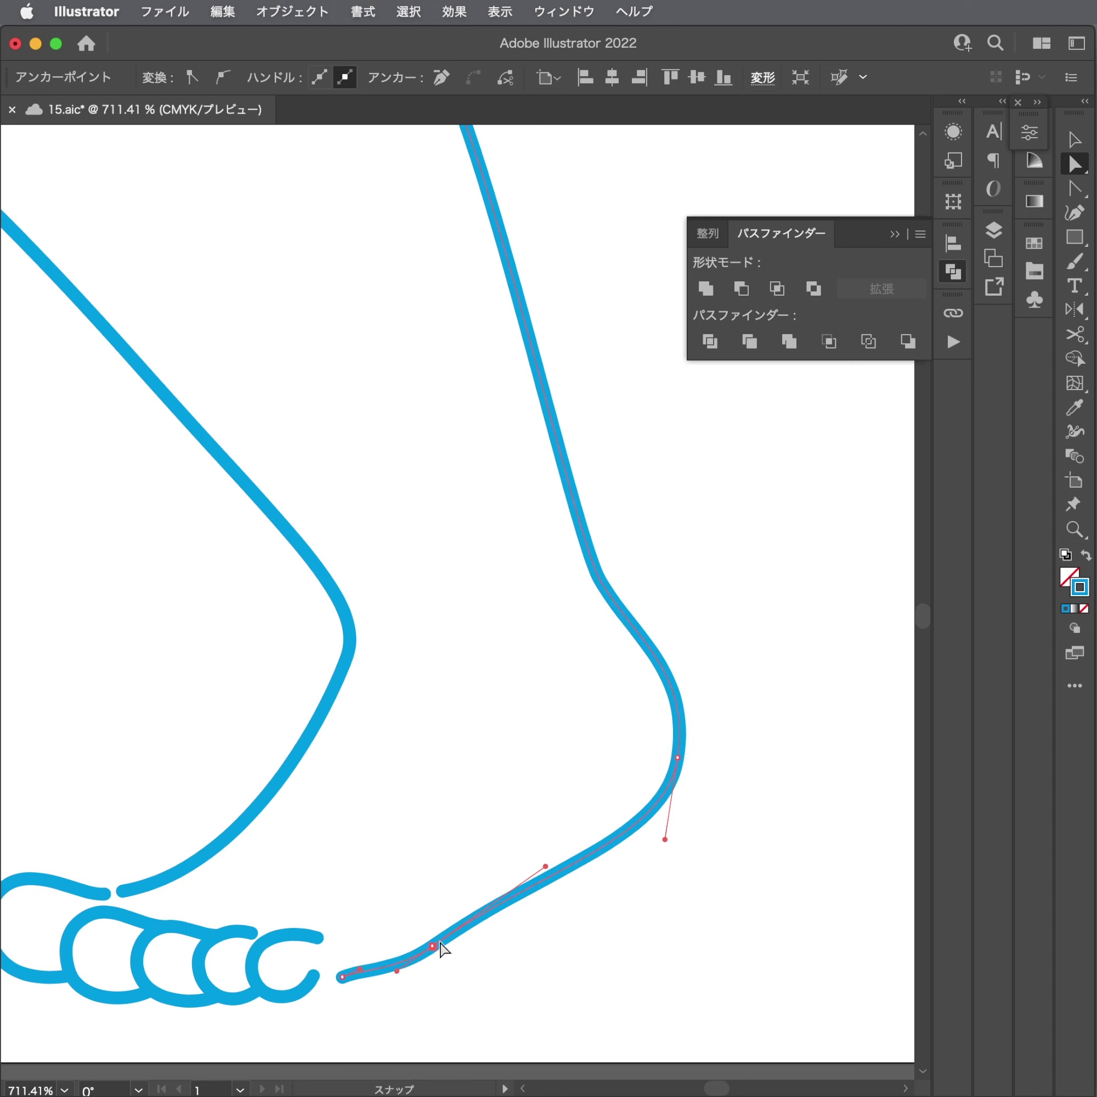
pyautogui.click(586, 915)
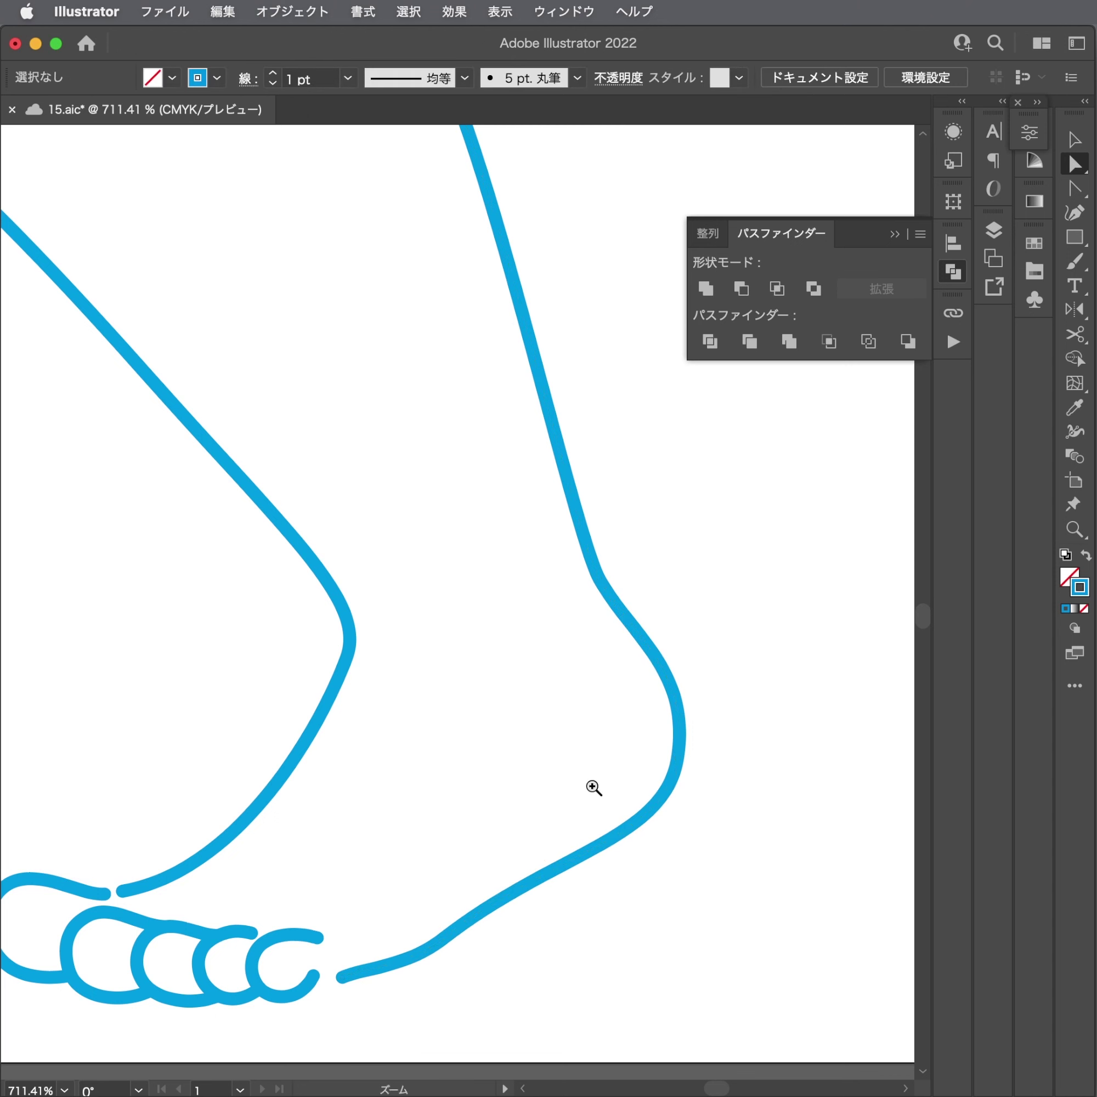
pyautogui.moveTo(592, 789)
pyautogui.mouseDown()
pyautogui.moveTo(267, 840)
pyautogui.moveTo(539, 764)
pyautogui.moveTo(633, 828)
pyautogui.moveTo(683, 821)
pyautogui.mouseUp()
pyautogui.click(632, 825)
pyautogui.click(665, 739)
# Zoom out to both legs and move a point to smooth the right leg's back outline.
pyautogui.scroll(-5, 665, 739)
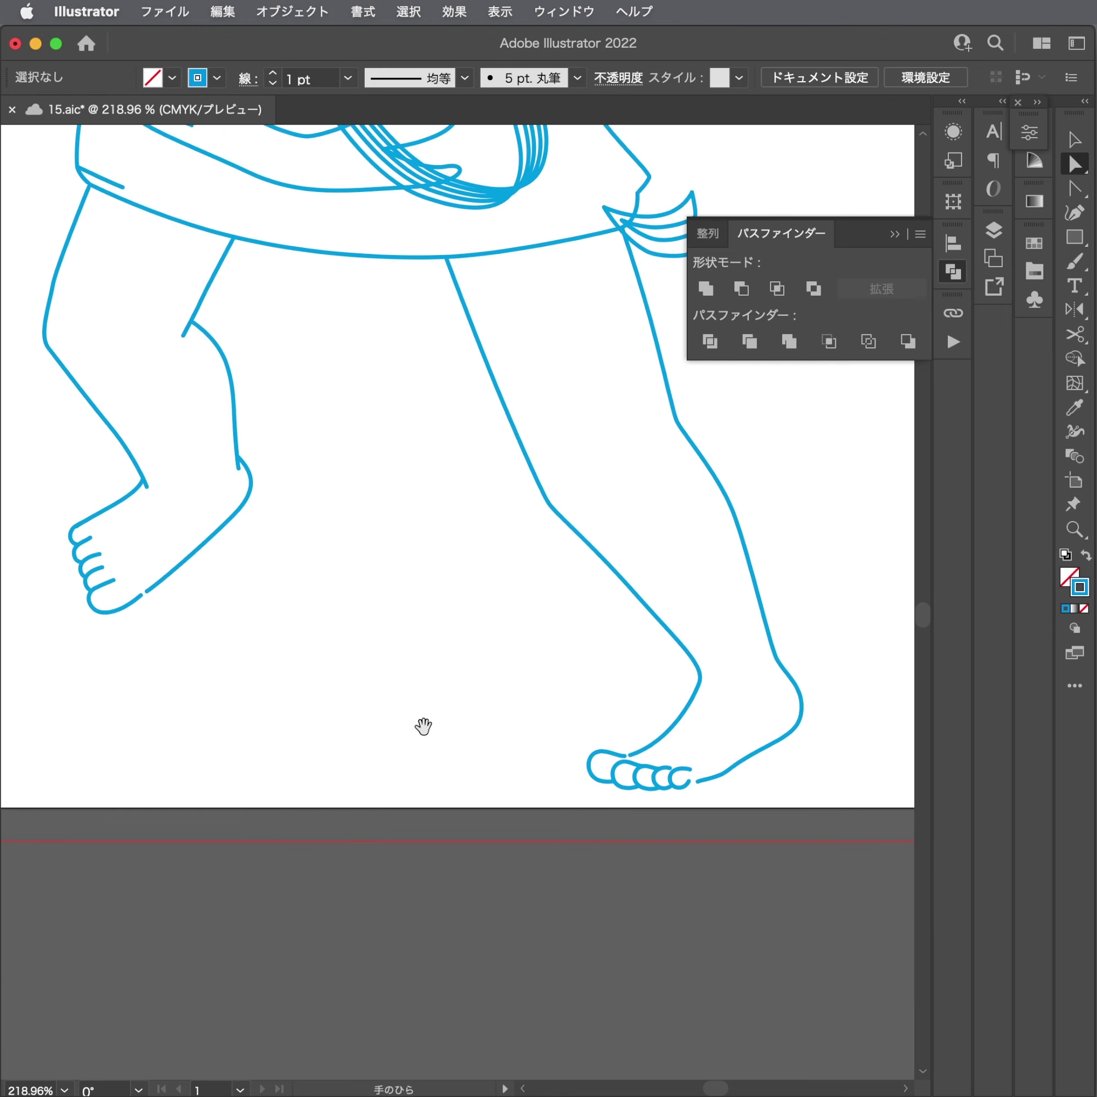
pyautogui.moveTo(421, 724); pyautogui.dragTo(461, 892)
pyautogui.click(465, 691)
pyautogui.scroll(2, 464, 700)
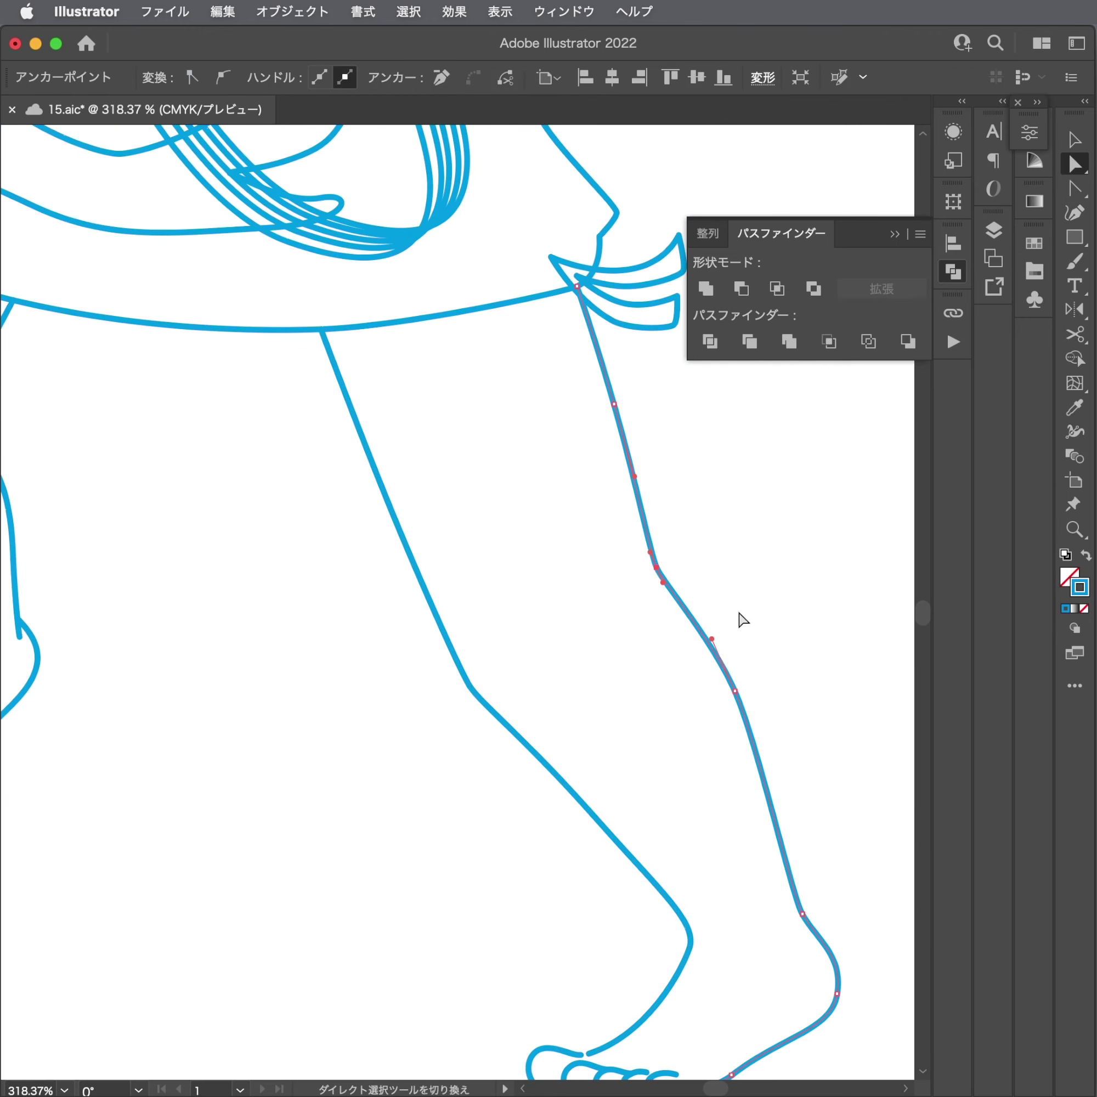
pyautogui.moveTo(734, 691); pyautogui.dragTo(729, 697)
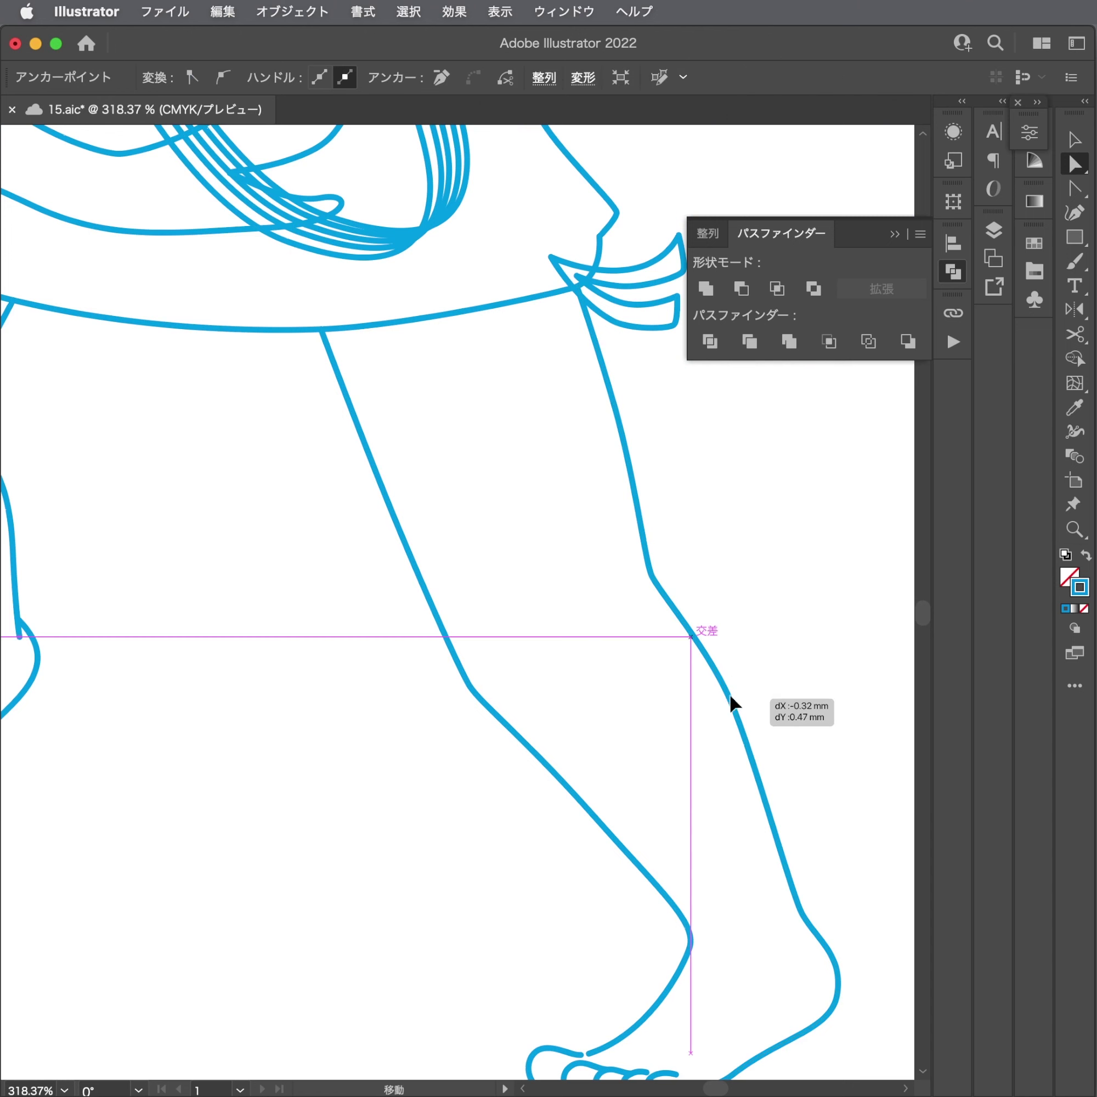
pyautogui.click(700, 485)
# Straighten the thigh line and adjust the point where the leg meets the skirt hem.
pyautogui.click(603, 411)
pyautogui.scroll(2, 603, 435)
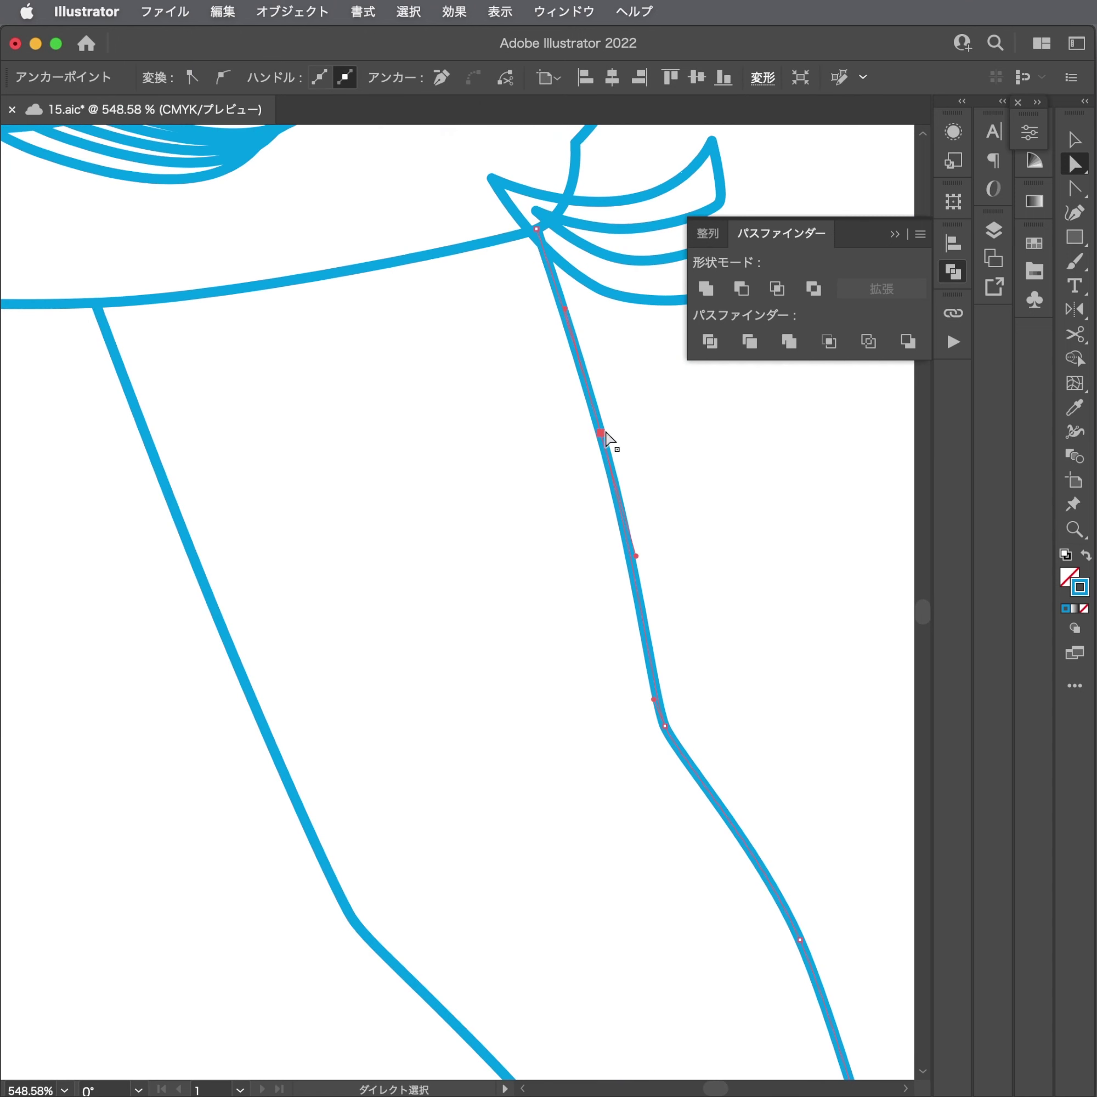
pyautogui.moveTo(592, 430); pyautogui.dragTo(587, 425)
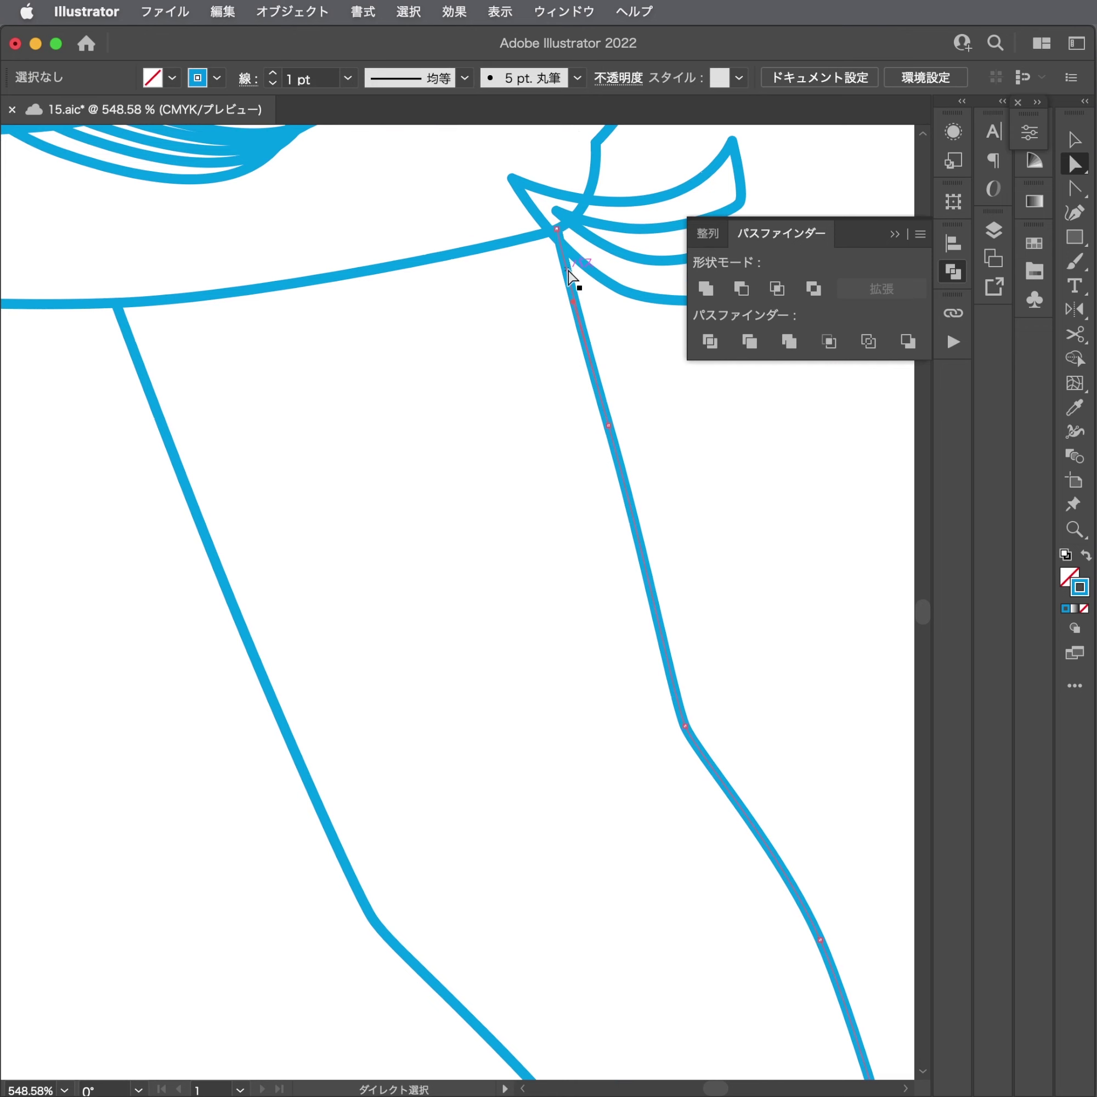
pyautogui.moveTo(550, 231); pyautogui.dragTo(544, 232)
pyautogui.click(700, 477)
pyautogui.keyDown('alt'); pyautogui.scroll(-10, 699, 477); pyautogui.keyUp('alt')
pyautogui.scroll(2, 288, 585)
# Save the drawing and zoom in on the left foot's toes.
pyautogui.keyDown('alt'); pyautogui.scroll(-3, 446, 581); pyautogui.keyUp('alt')
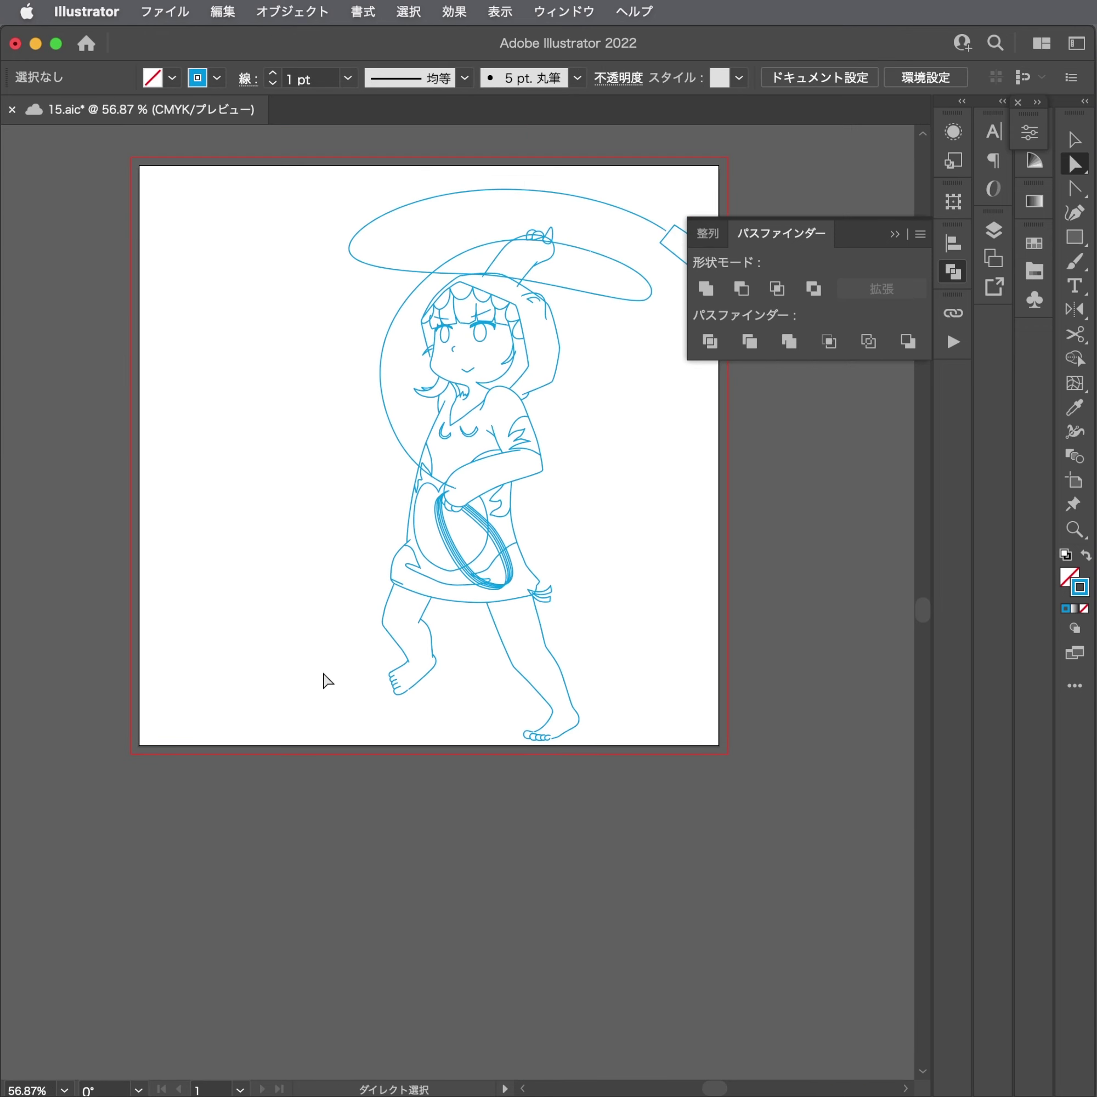
pyautogui.hotkey('ctrl', 's')
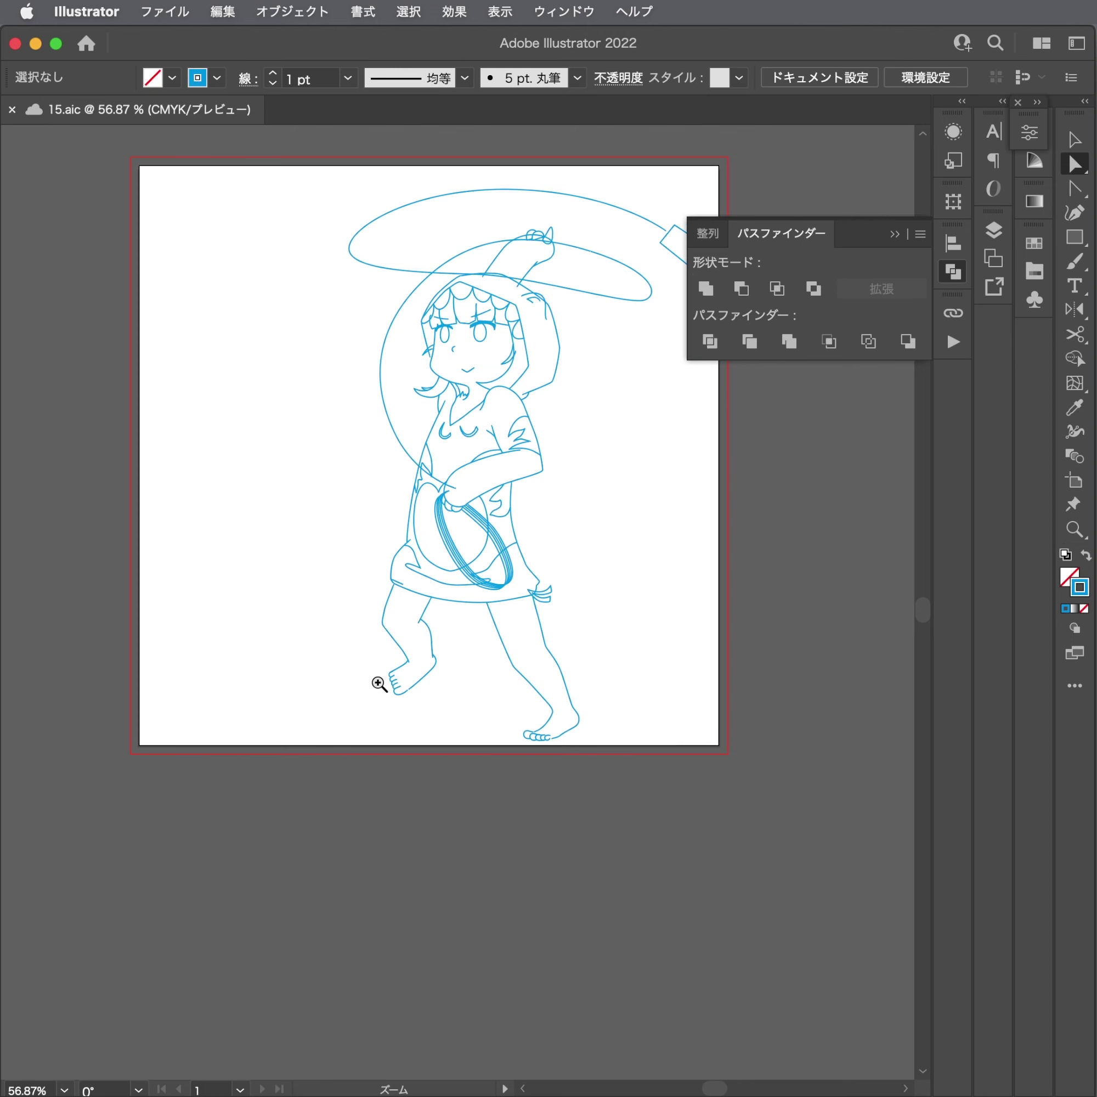
pyautogui.keyDown('alt'); pyautogui.scroll(2, 426, 706); pyautogui.keyUp('alt')
pyautogui.keyDown('alt'); pyautogui.scroll(3, 453, 693); pyautogui.keyUp('alt')
pyautogui.keyDown('alt'); pyautogui.scroll(3, 578, 693); pyautogui.keyUp('alt')
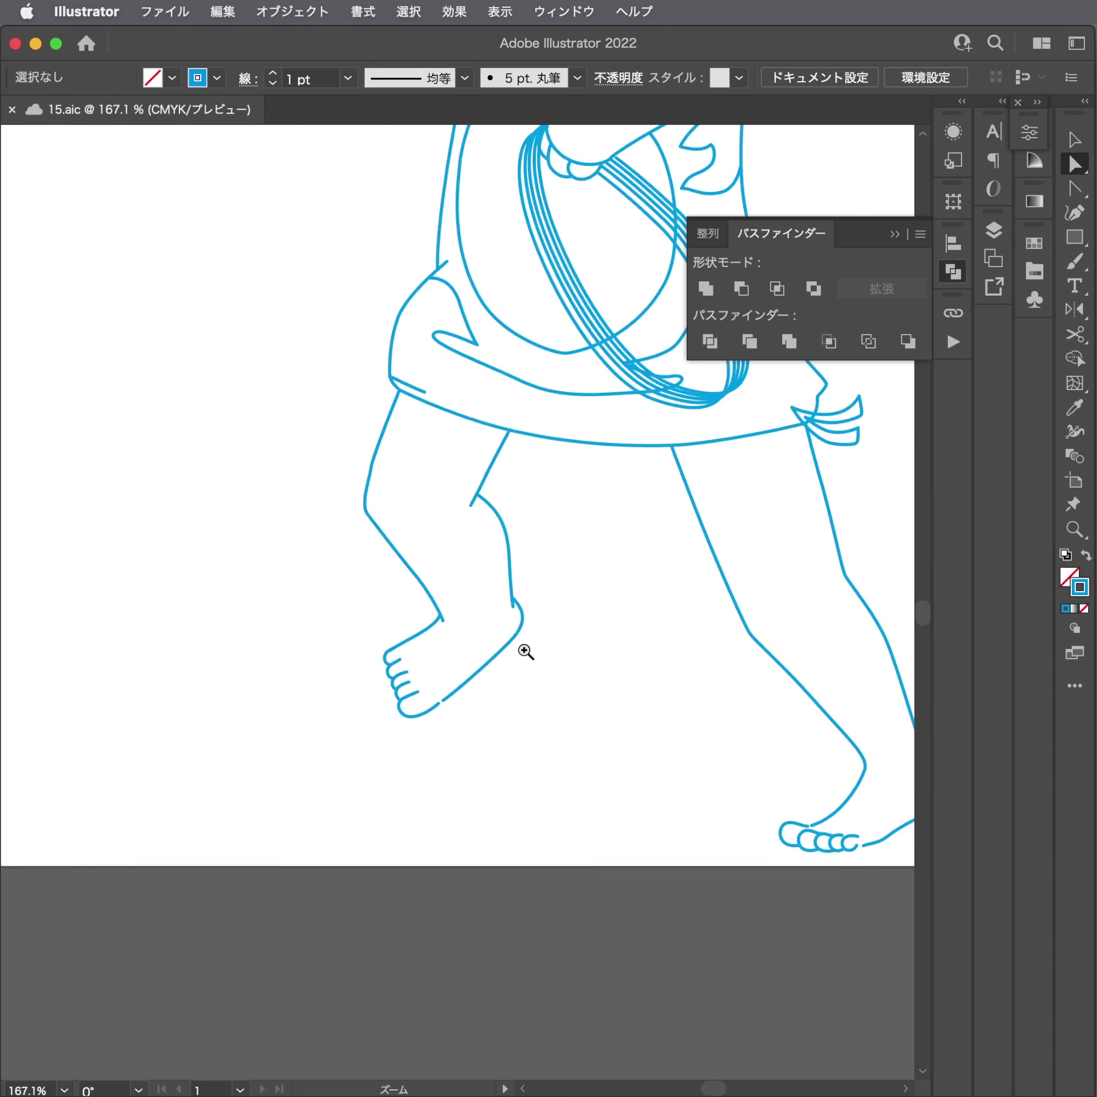
pyautogui.keyDown('alt'); pyautogui.scroll(8, 524, 651); pyautogui.keyUp('alt')
pyautogui.keyDown('alt'); pyautogui.scroll(1, 380, 736); pyautogui.keyUp('alt')
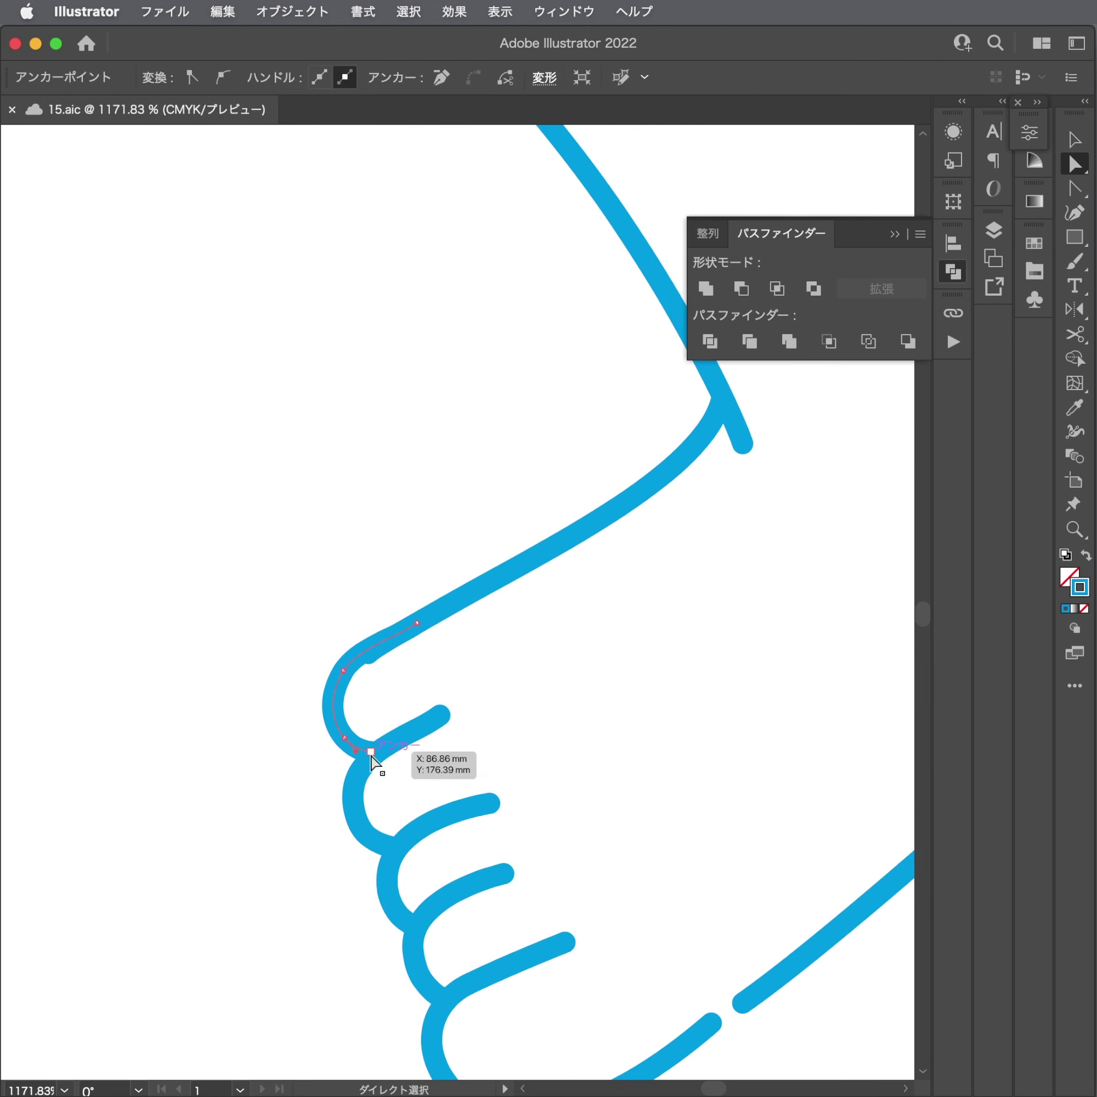
# Rotate the top toe stroke slightly so its end stands apart from the foot line.
pyautogui.moveTo(358, 743); pyautogui.dragTo(342, 749)
pyautogui.keyDown('alt'); pyautogui.scroll(2, 425, 735); pyautogui.keyUp('alt')
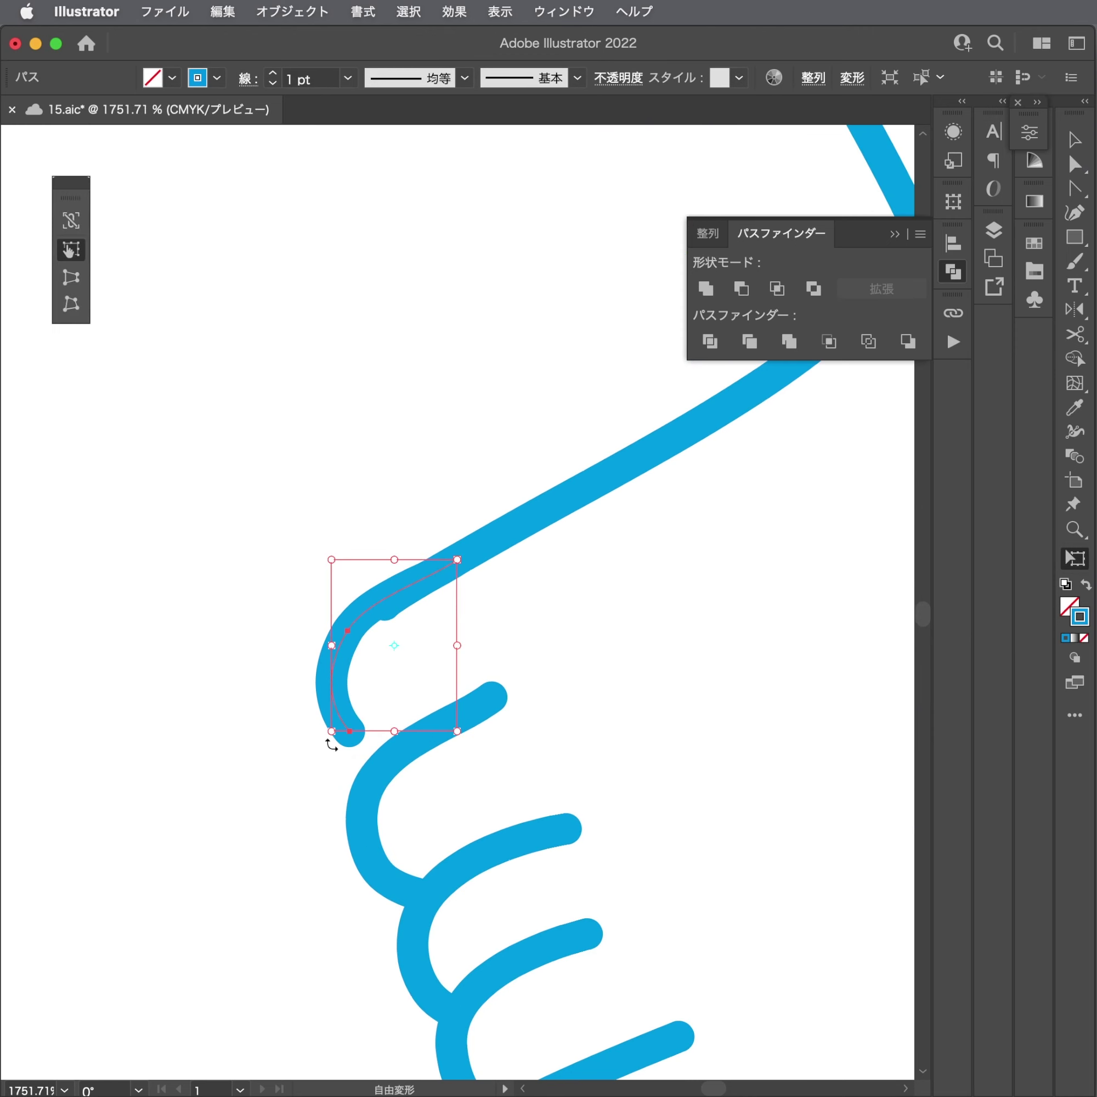
pyautogui.press('r')
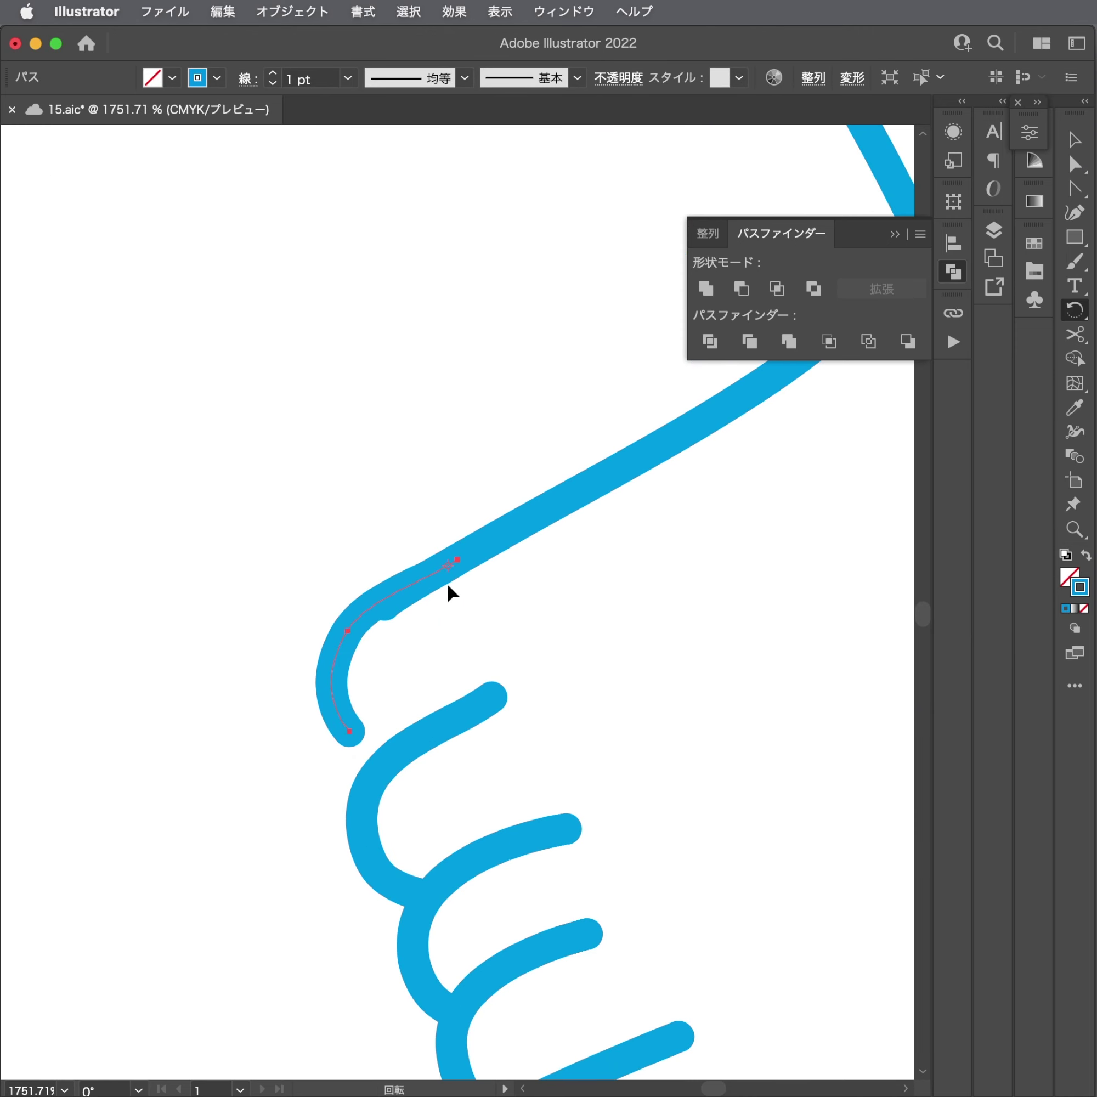
pyautogui.moveTo(425, 700); pyautogui.dragTo(450, 725)
pyautogui.press('a')
pyautogui.keyDown('alt'); pyautogui.scroll(1, 403, 605); pyautogui.keyUp('alt')
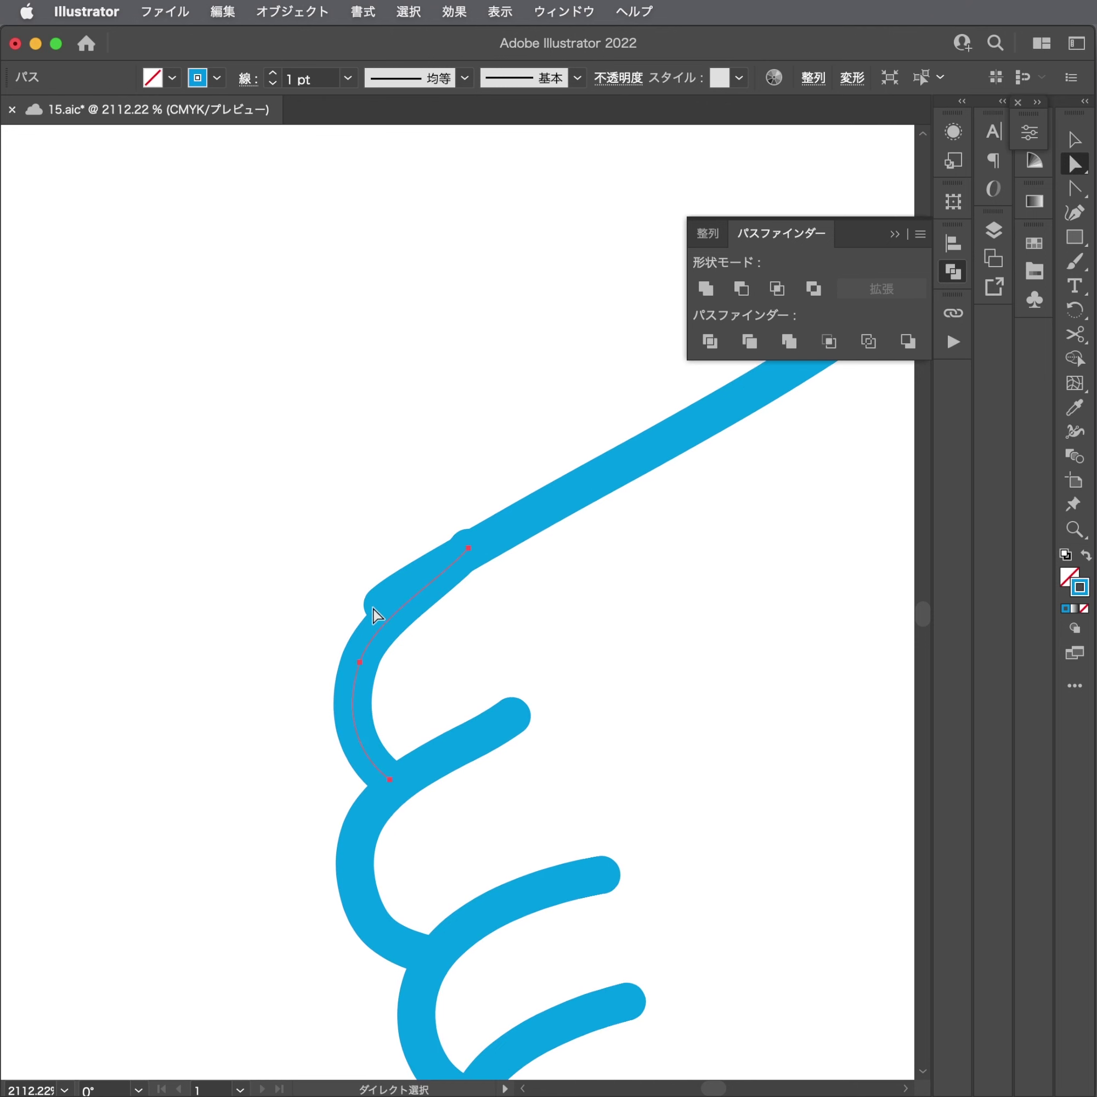
pyautogui.moveTo(382, 605)
pyautogui.mouseDown()
pyautogui.moveTo(470, 547)
pyautogui.moveTo(426, 556)
pyautogui.mouseUp()
pyautogui.click(447, 548)
# Narrow the top toe's lower curve and move its end up and right.
pyautogui.click(469, 546)
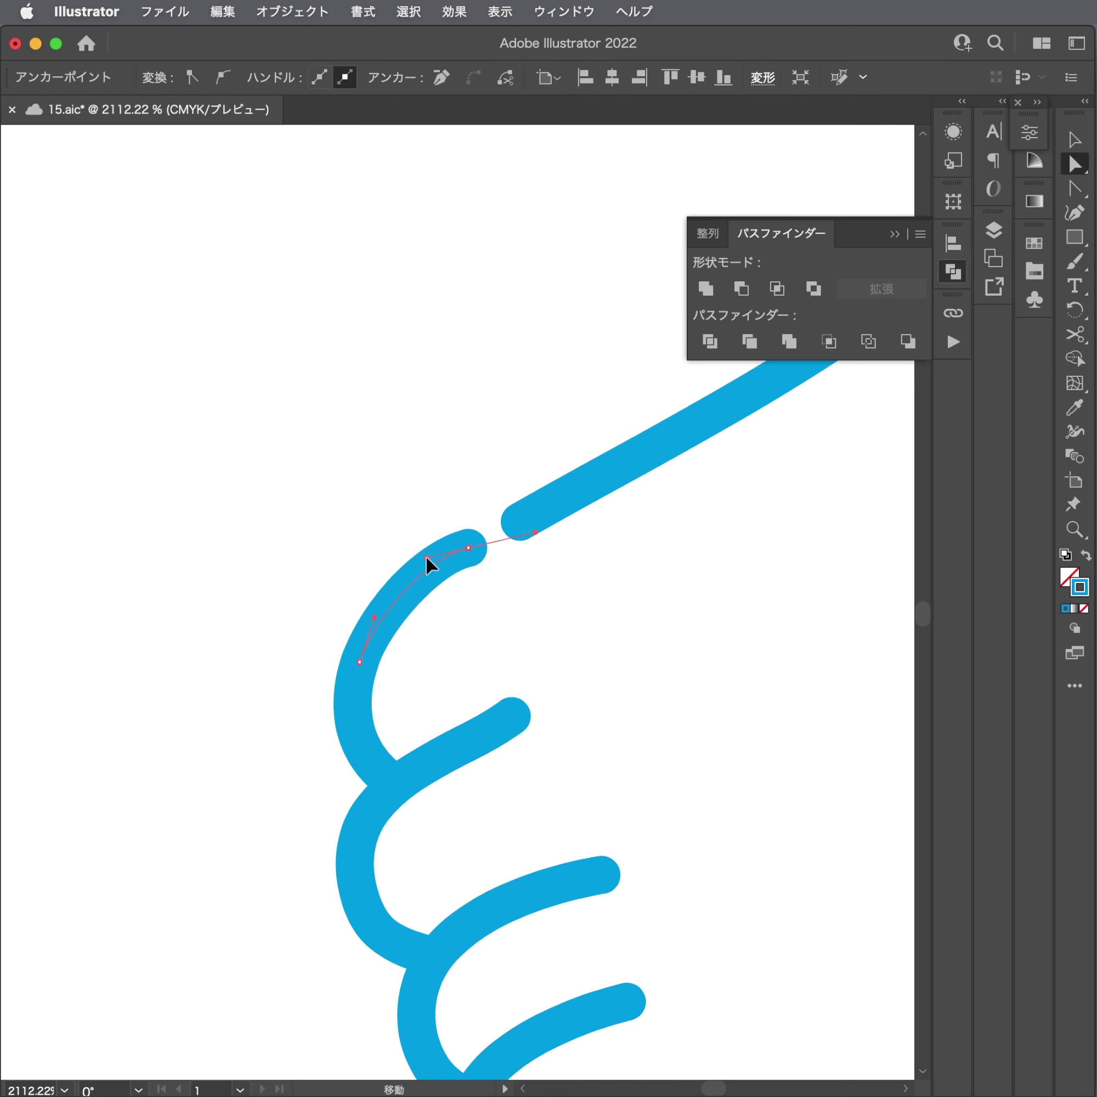
pyautogui.moveTo(364, 662); pyautogui.dragTo(370, 642)
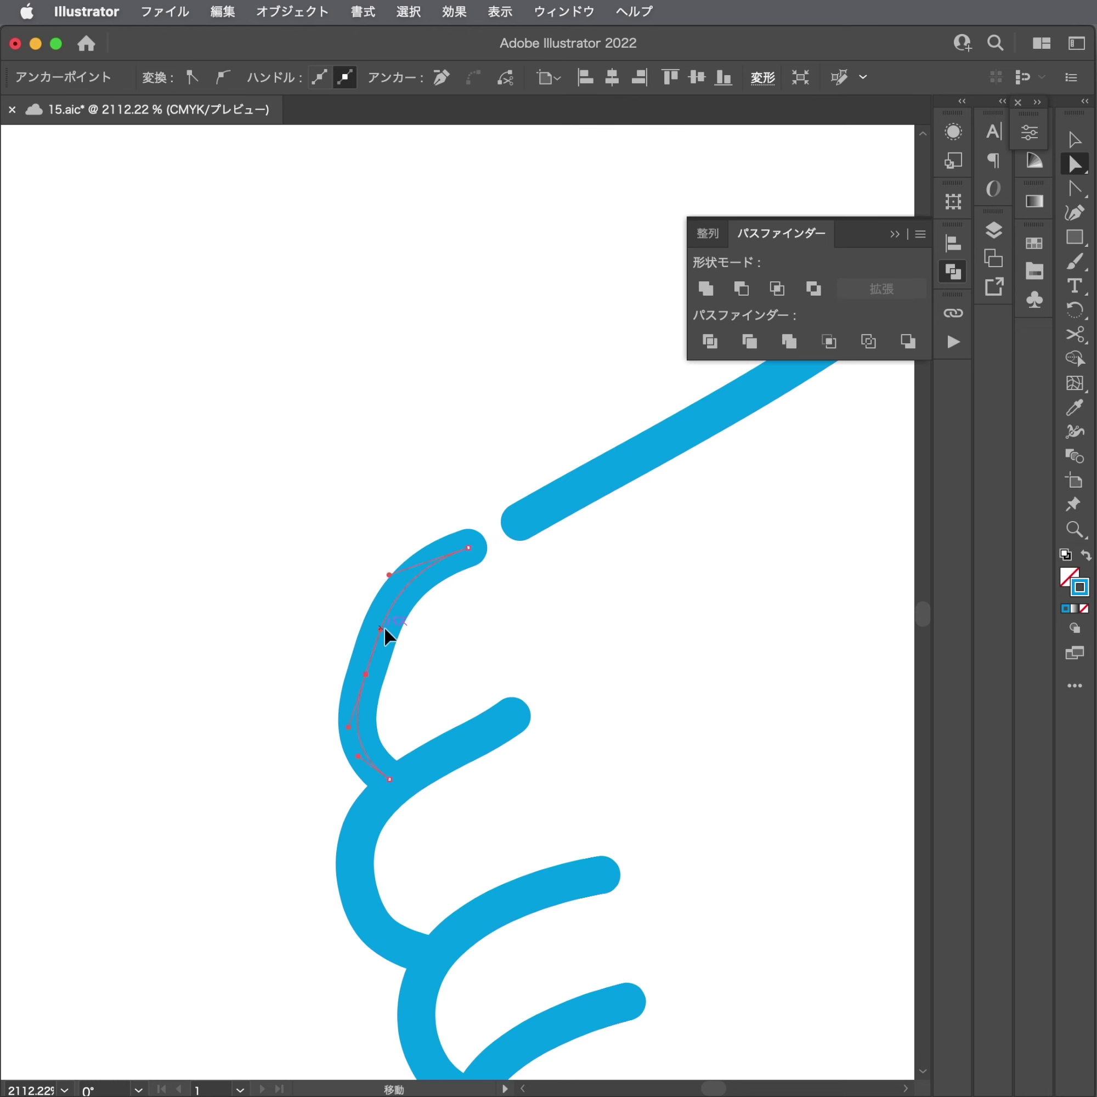
pyautogui.moveTo(389, 779)
pyautogui.mouseDown()
pyautogui.moveTo(406, 762)
pyautogui.moveTo(390, 763)
pyautogui.moveTo(415, 767)
pyautogui.mouseUp()
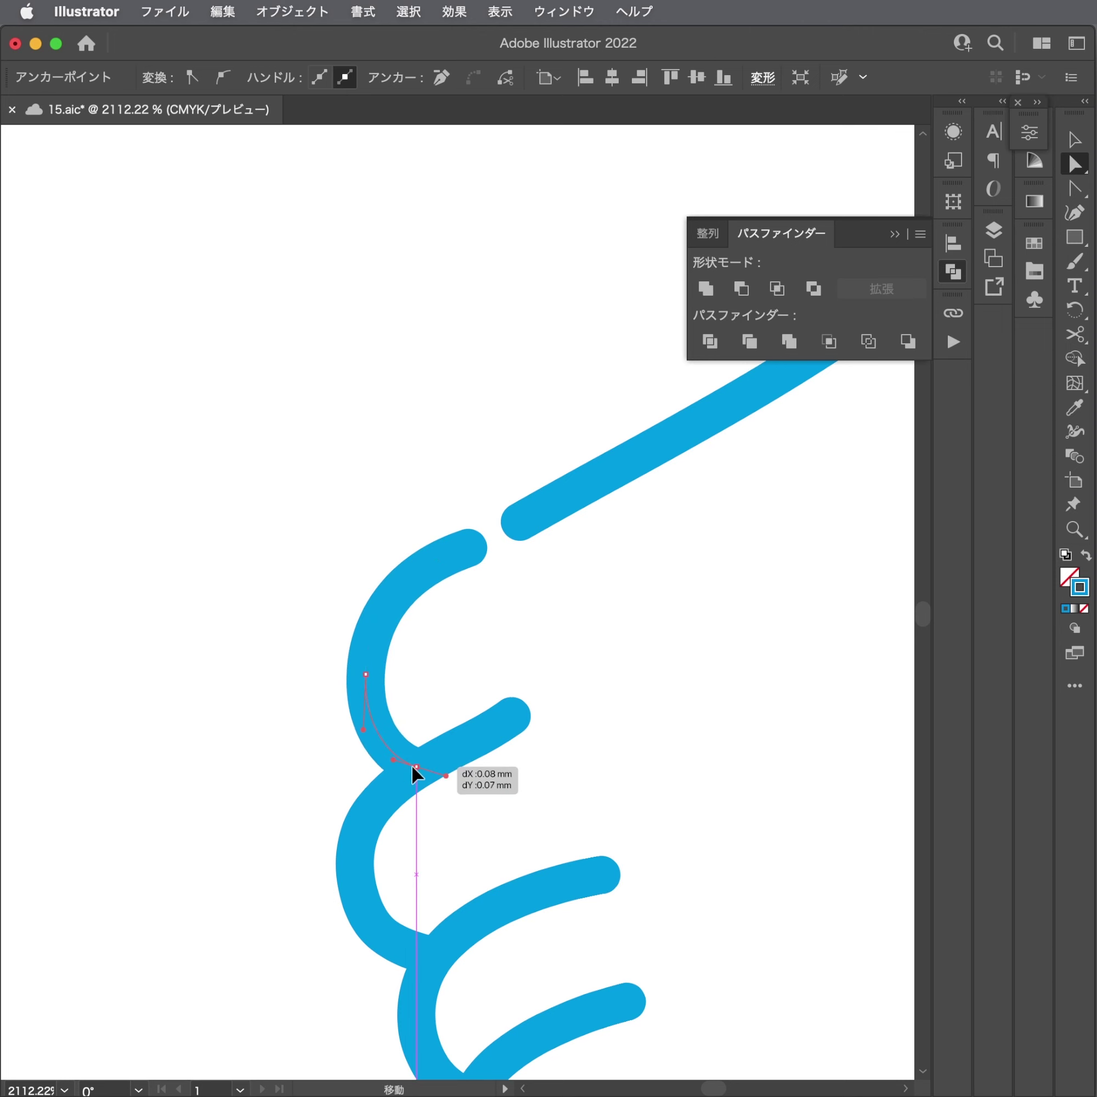
pyautogui.click(367, 703)
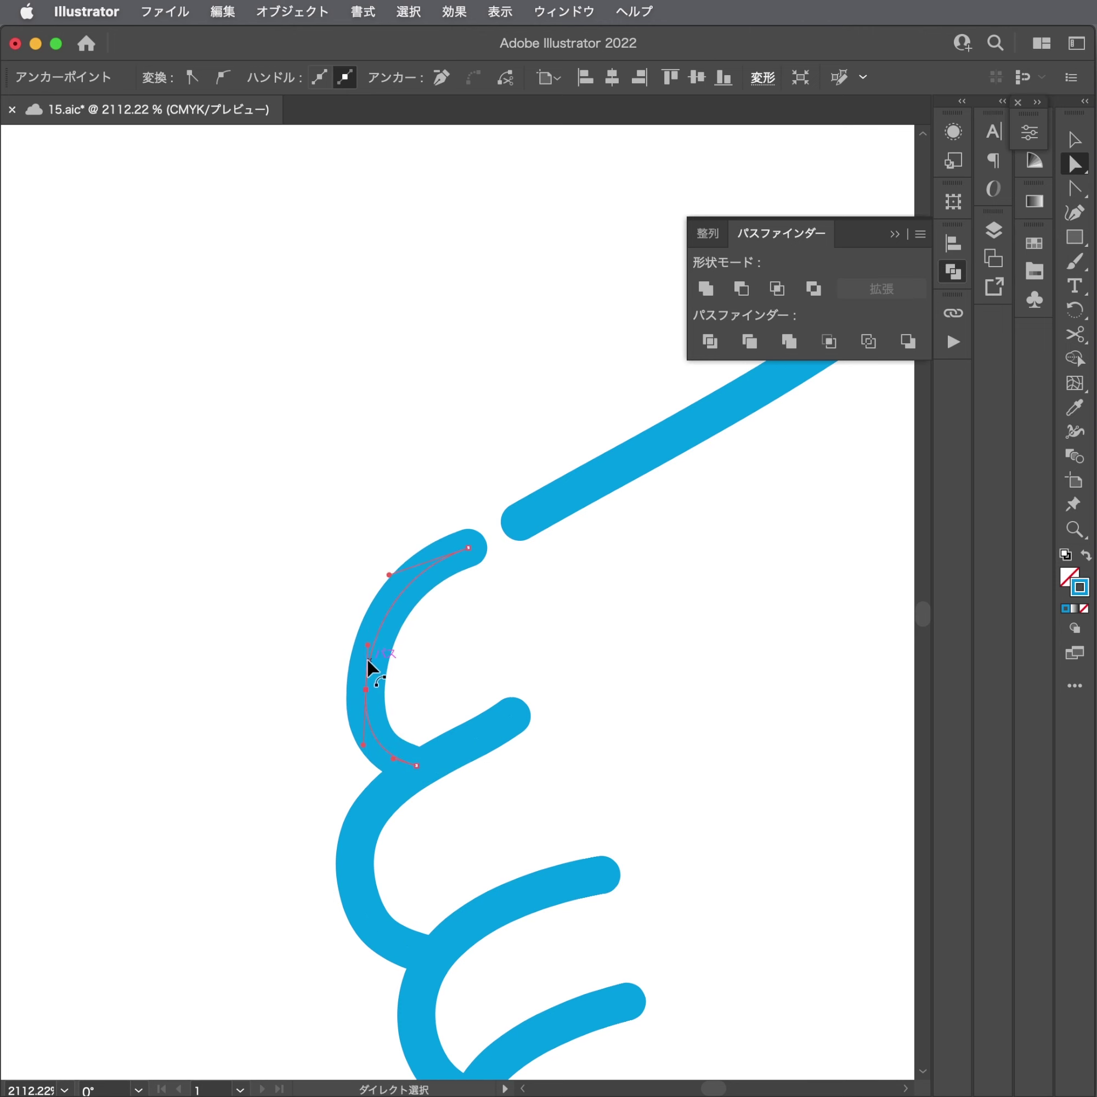
# Reshape the second toe's end point and curve so it sweeps smoothly against the next.
pyautogui.scroll(-8, 321, 753)
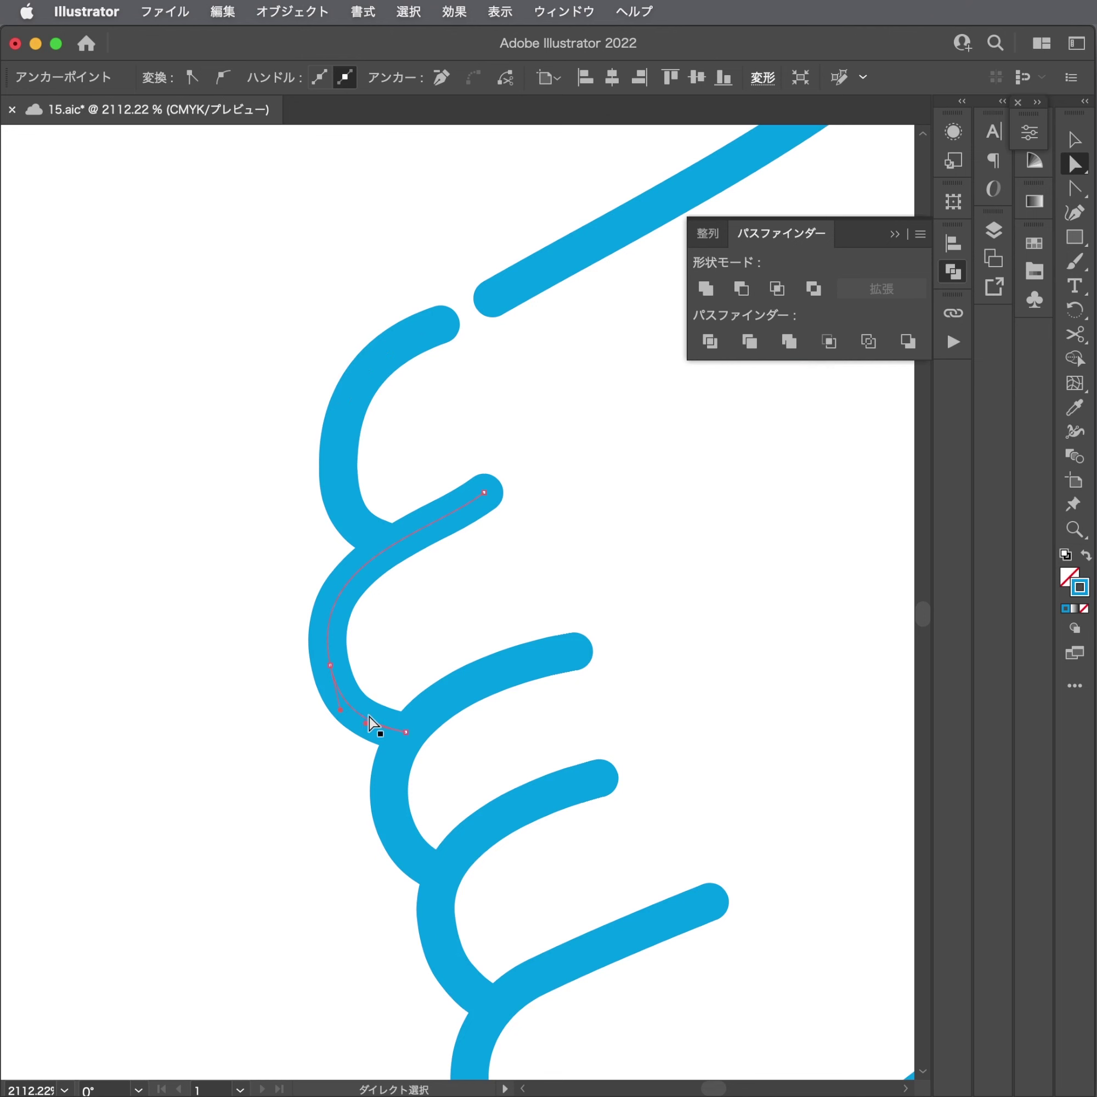
pyautogui.moveTo(370, 720); pyautogui.dragTo(429, 715)
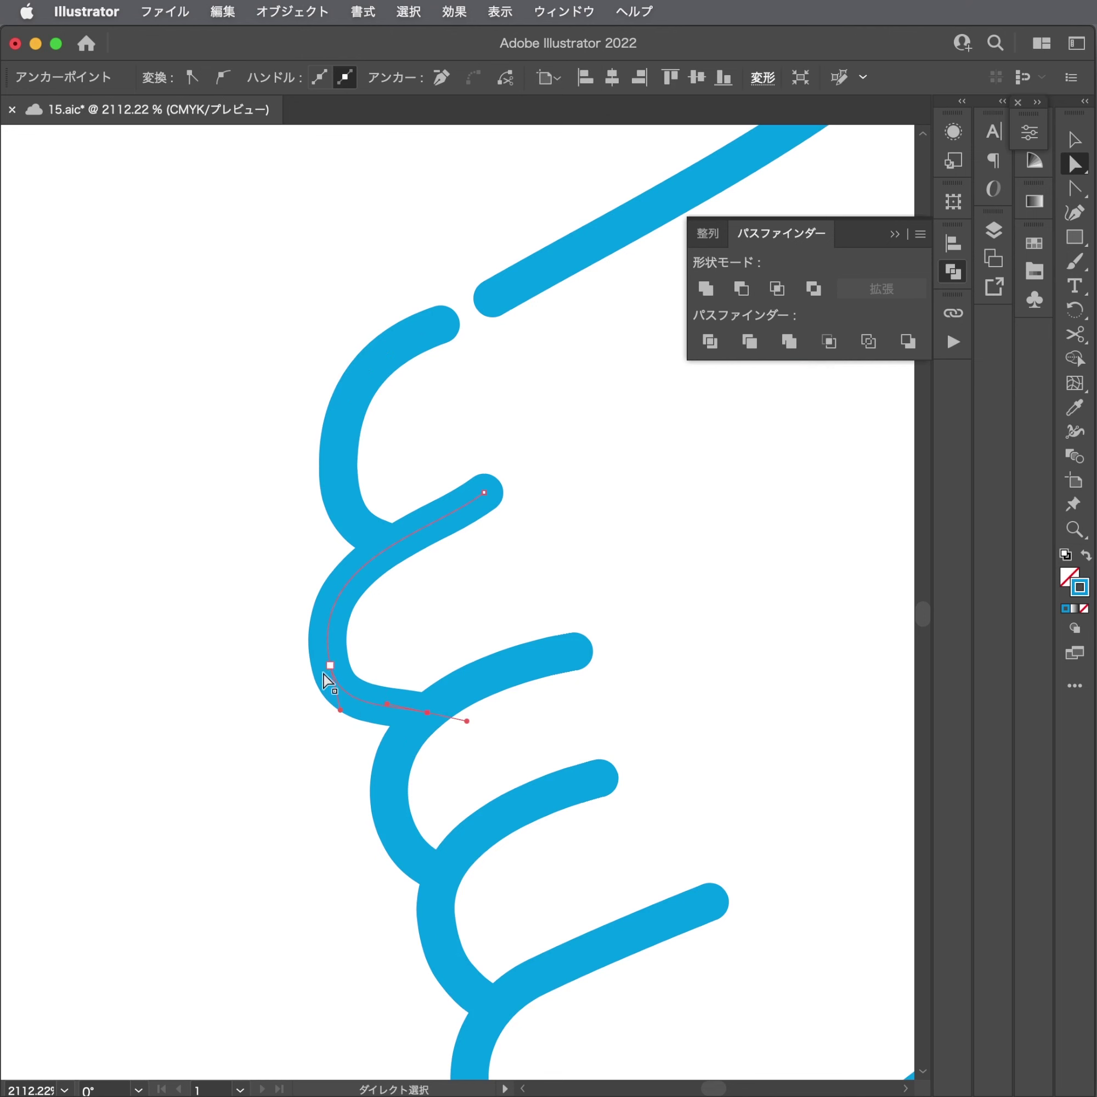
pyautogui.moveTo(327, 681)
pyautogui.mouseDown()
pyautogui.moveTo(353, 684)
pyautogui.moveTo(401, 743)
pyautogui.mouseUp()
pyautogui.click(362, 694)
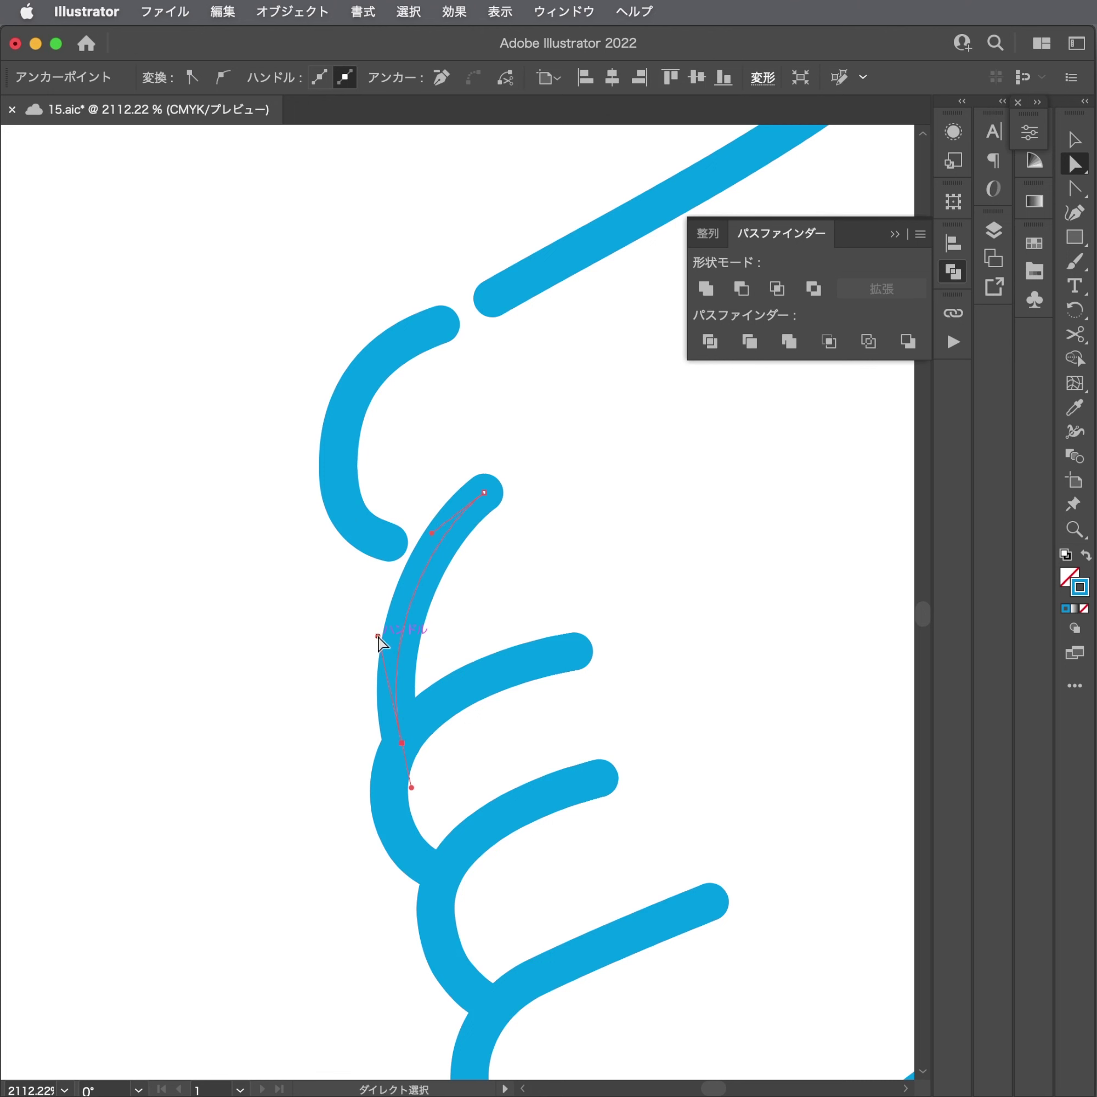
pyautogui.moveTo(378, 637); pyautogui.dragTo(309, 589)
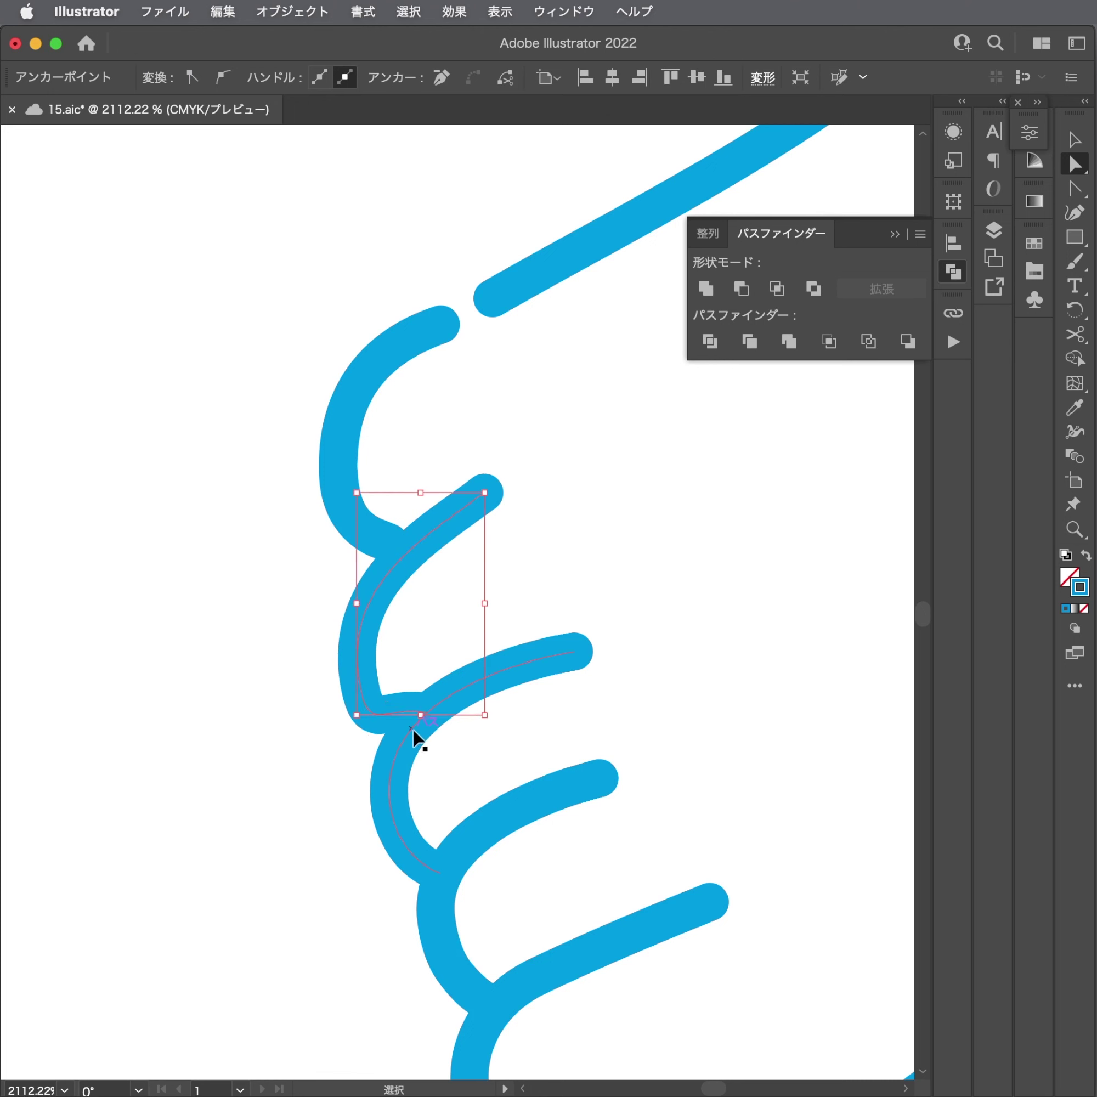
pyautogui.hotkey('ctrl', 'shift', 'a')
pyautogui.scroll(3, 406, 714)
pyautogui.moveTo(405, 713)
pyautogui.mouseDown()
pyautogui.moveTo(311, 645)
pyautogui.moveTo(326, 643)
pyautogui.mouseUp()
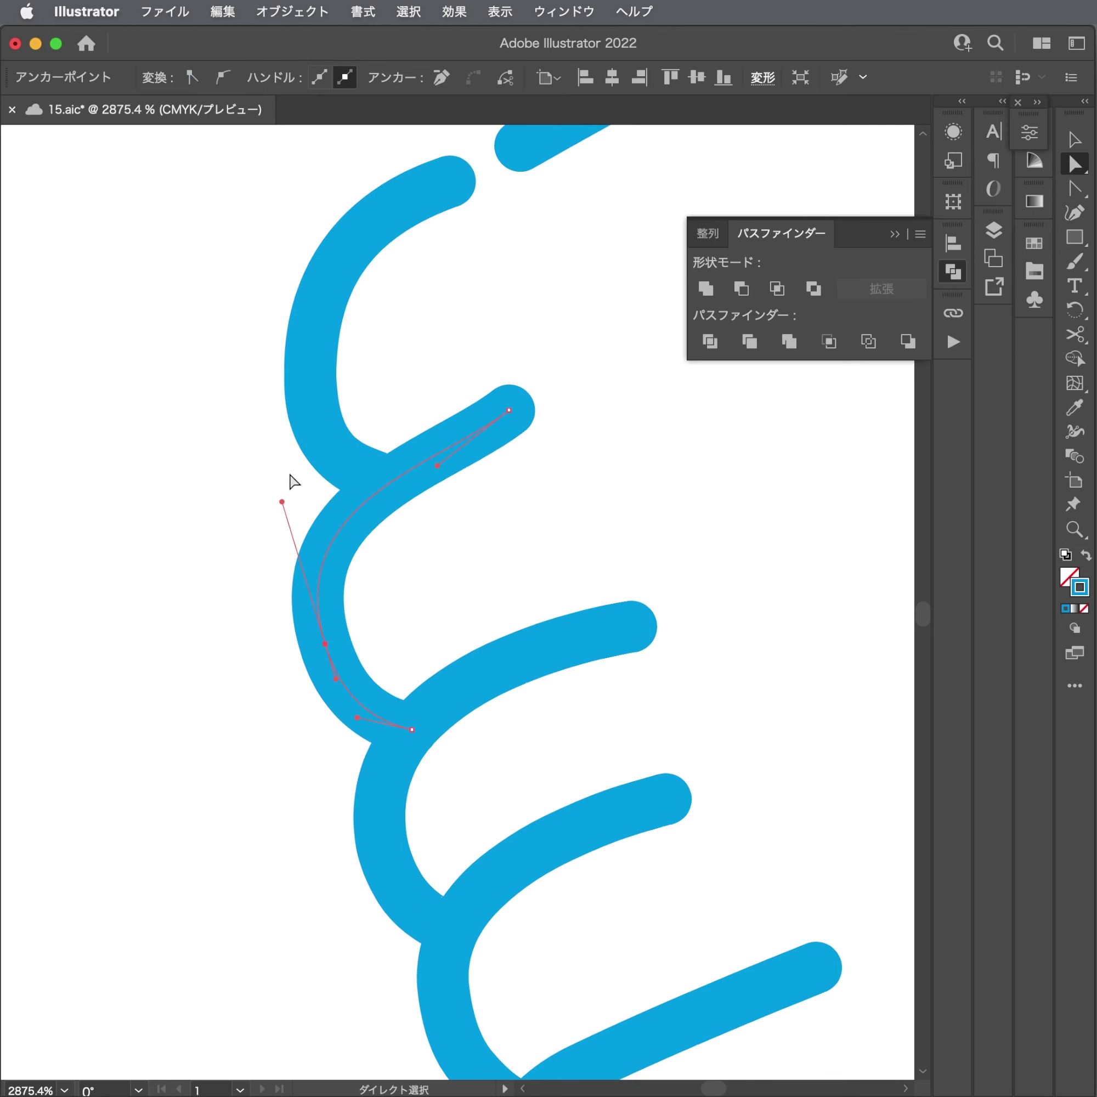
# Reshape the second toe's curve and level the curve at the toe junction.
pyautogui.moveTo(281, 501); pyautogui.dragTo(301, 507)
pyautogui.moveTo(351, 715); pyautogui.dragTo(362, 727)
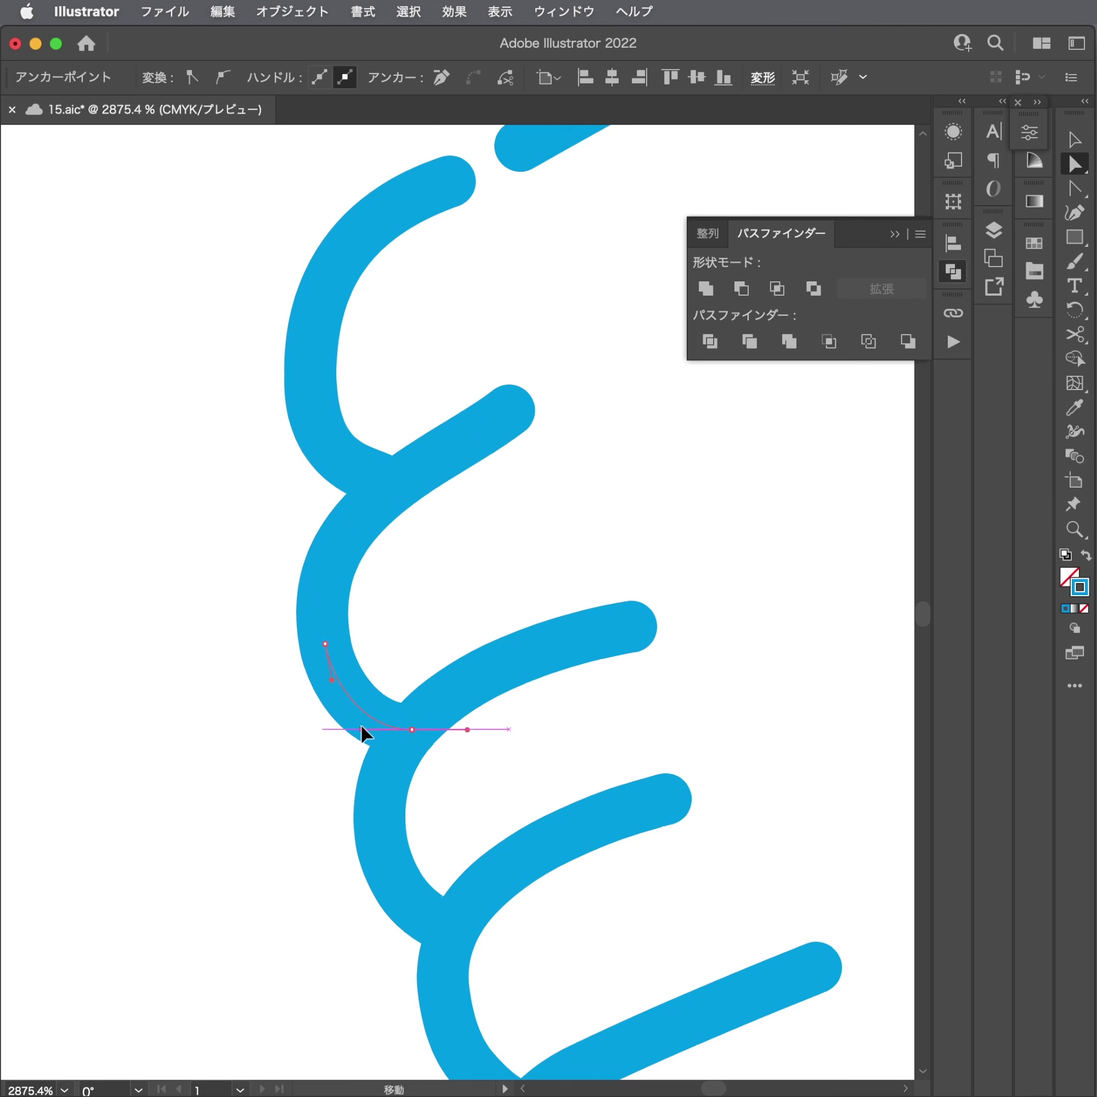
pyautogui.moveTo(350, 470); pyautogui.dragTo(342, 480)
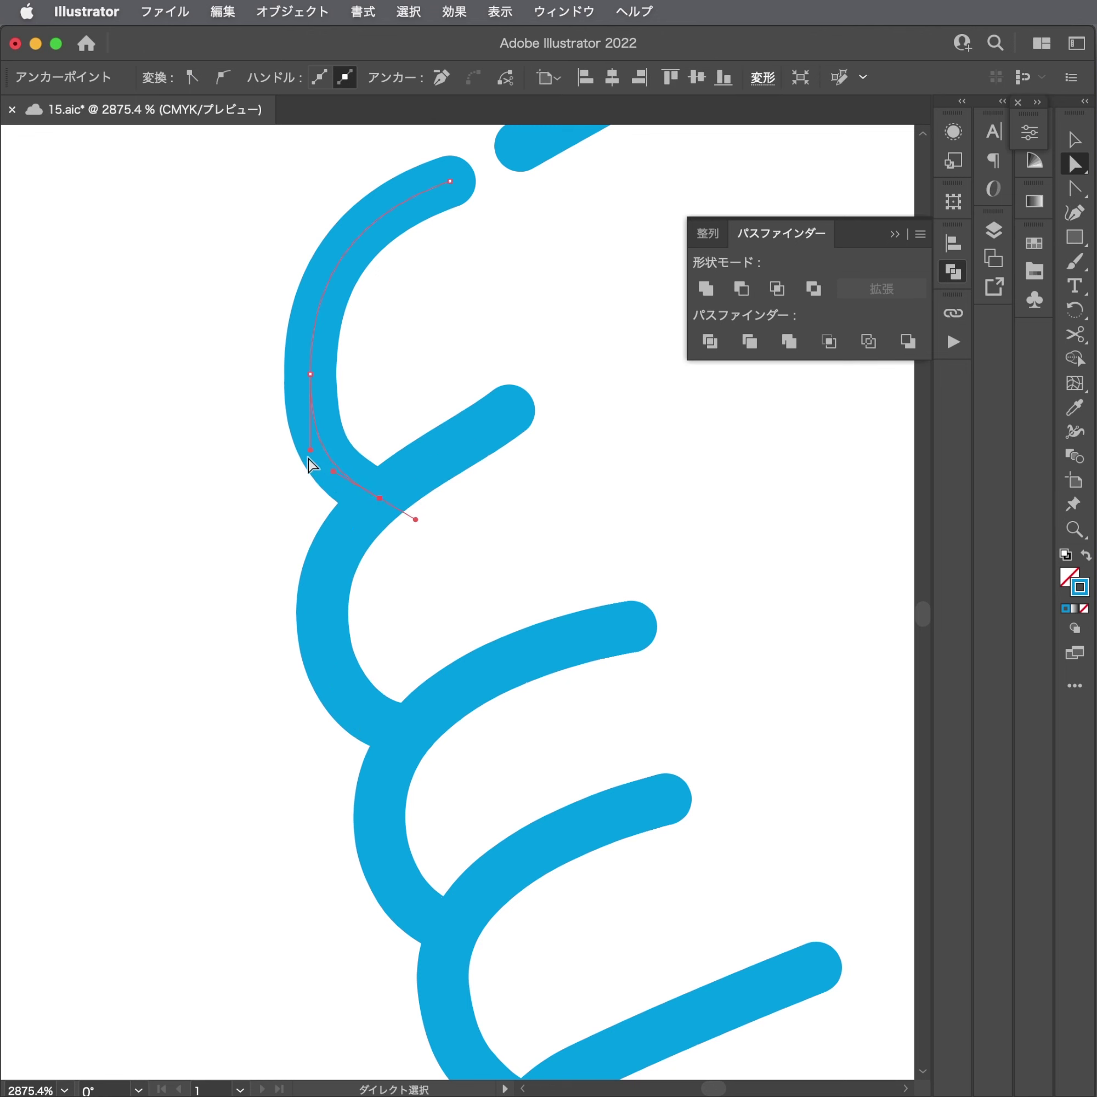
pyautogui.press('super+shift+a')
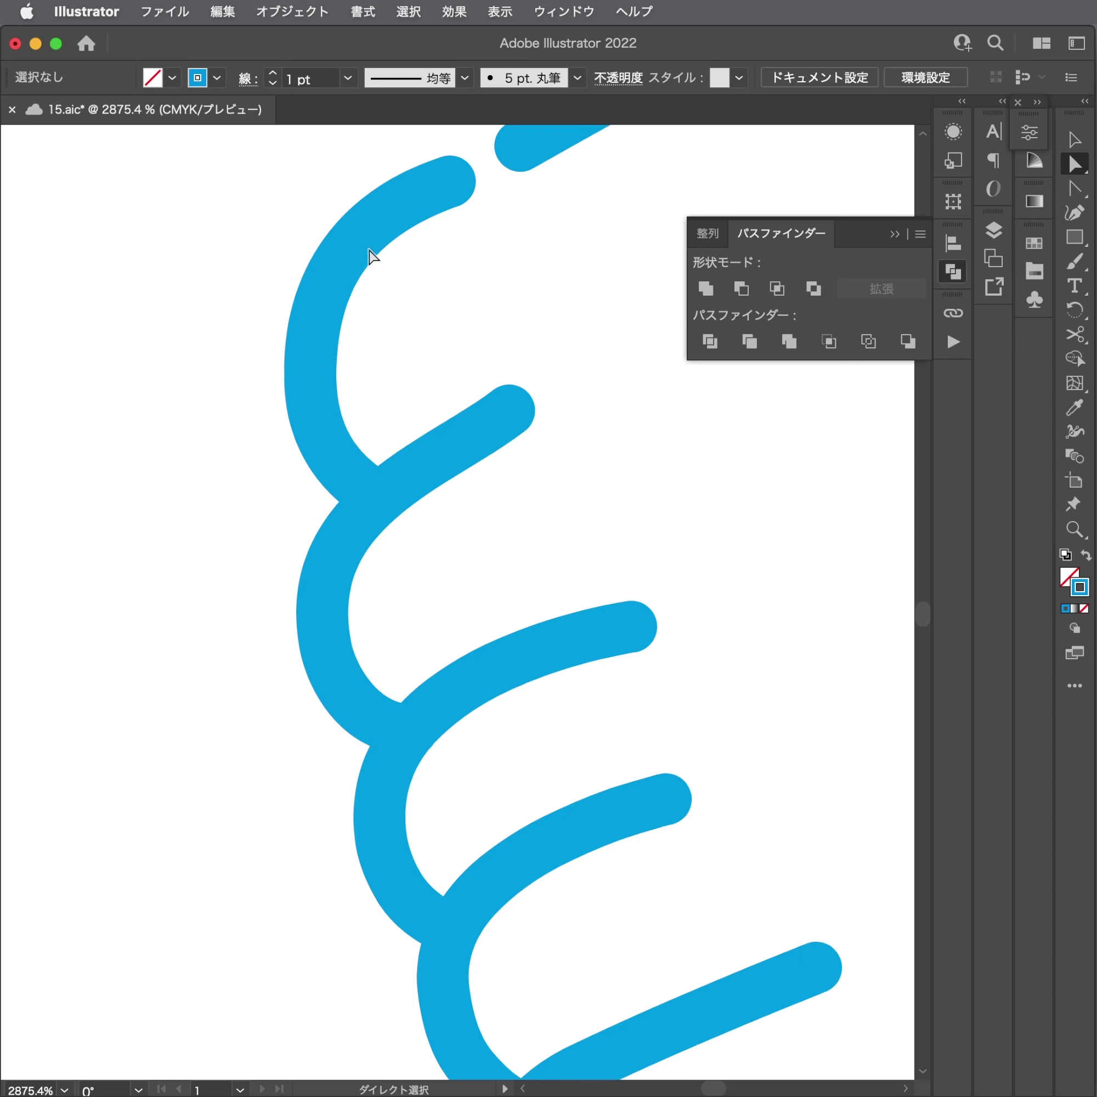
# Pull the top toe stroke's anchor down and to the right.
pyautogui.click(368, 254)
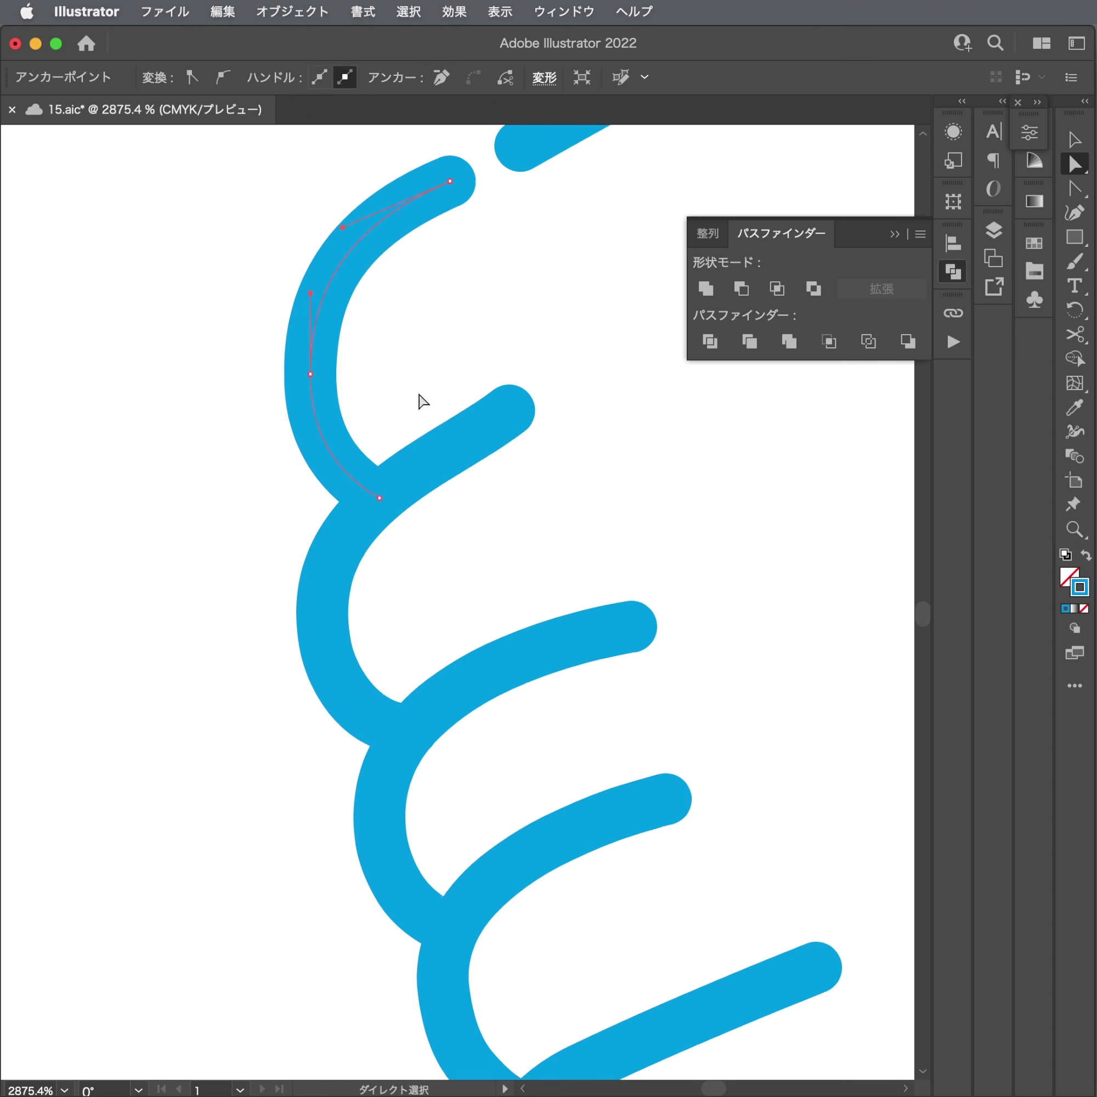
pyautogui.scroll(-5, 328, 476)
pyautogui.hscroll(2, 329, 476)
pyautogui.moveTo(446, 410)
pyautogui.mouseDown()
pyautogui.moveTo(364, 469)
pyautogui.moveTo(372, 534)
pyautogui.moveTo(431, 490)
pyautogui.moveTo(494, 468)
pyautogui.moveTo(487, 442)
pyautogui.moveTo(410, 490)
pyautogui.mouseUp()
pyautogui.press('a')
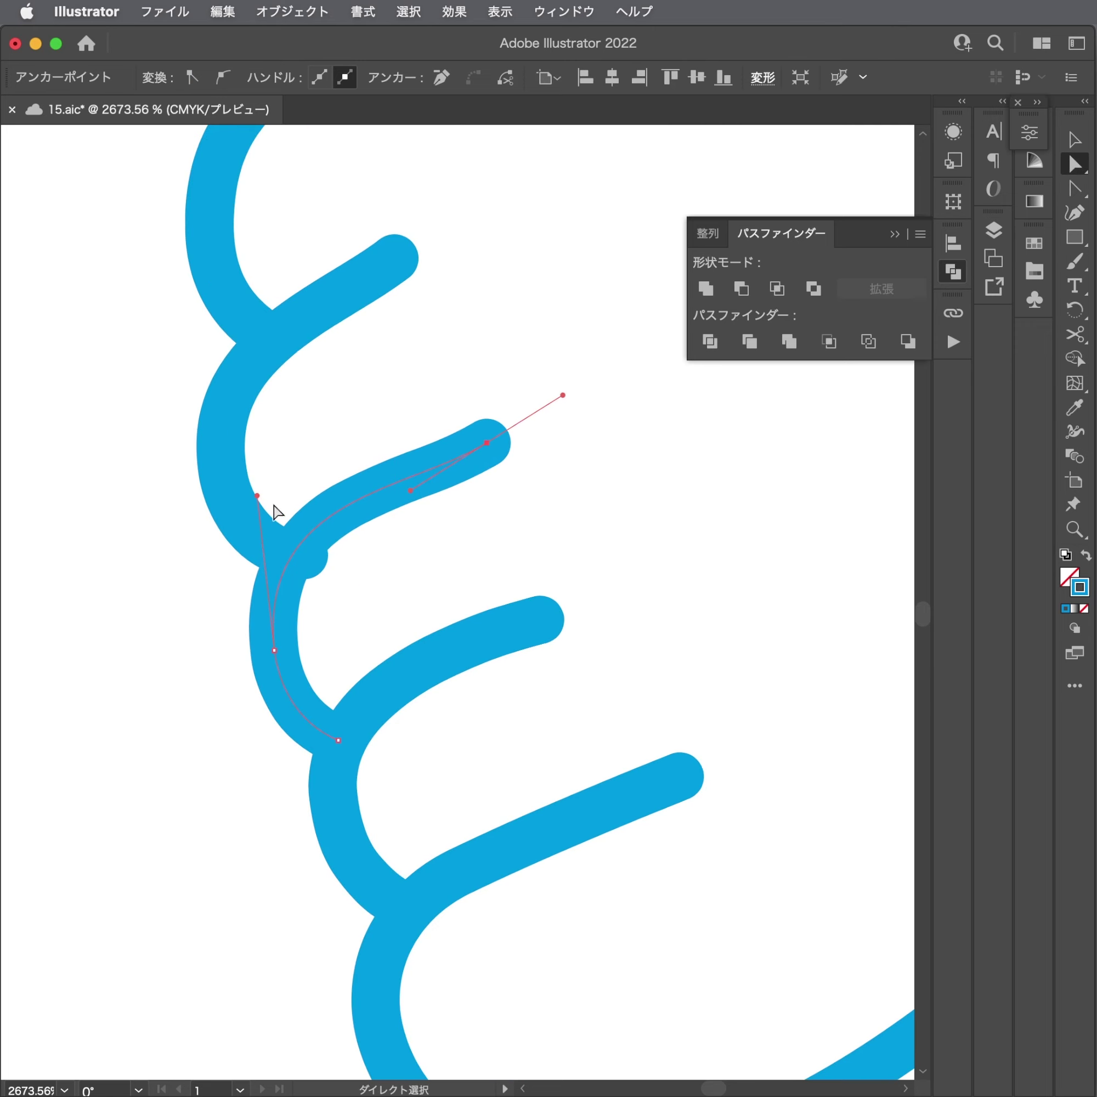
pyautogui.moveTo(272, 670); pyautogui.dragTo(286, 698)
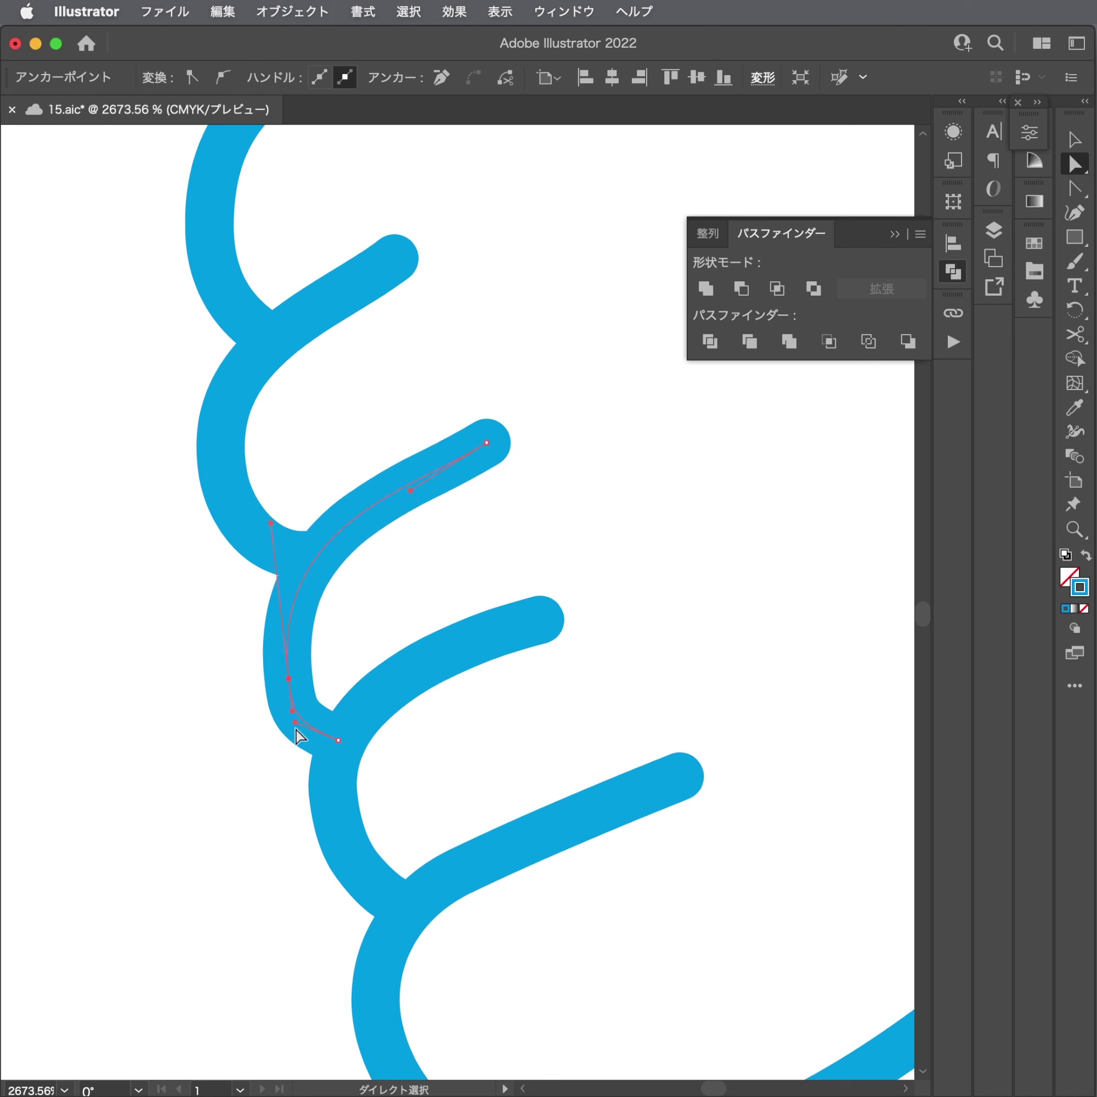
pyautogui.scroll(3, 225, 724)
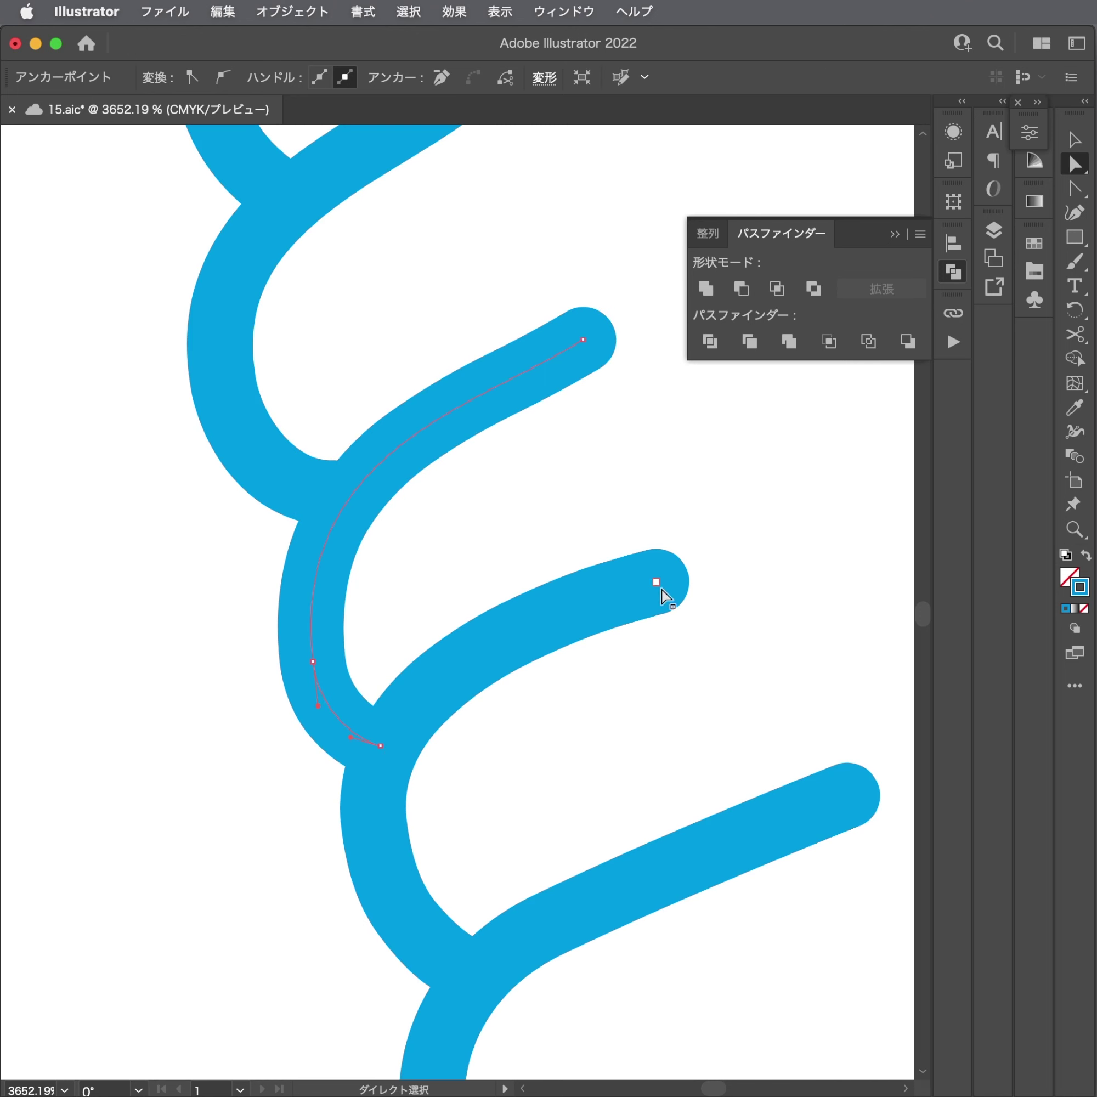
# Round the middle toe with pulled-out handles and lower the toe curve's anchors.
pyautogui.hotkey('shift', 'c')
pyautogui.moveTo(656, 582); pyautogui.dragTo(566, 631)
pyautogui.press('a')
pyautogui.moveTo(374, 816)
pyautogui.mouseDown()
pyautogui.moveTo(385, 873)
pyautogui.moveTo(409, 641)
pyautogui.mouseUp()
pyautogui.moveTo(484, 749)
pyautogui.mouseDown()
pyautogui.moveTo(459, 793)
pyautogui.moveTo(408, 747)
pyautogui.mouseUp()
pyautogui.moveTo(455, 801); pyautogui.dragTo(471, 778)
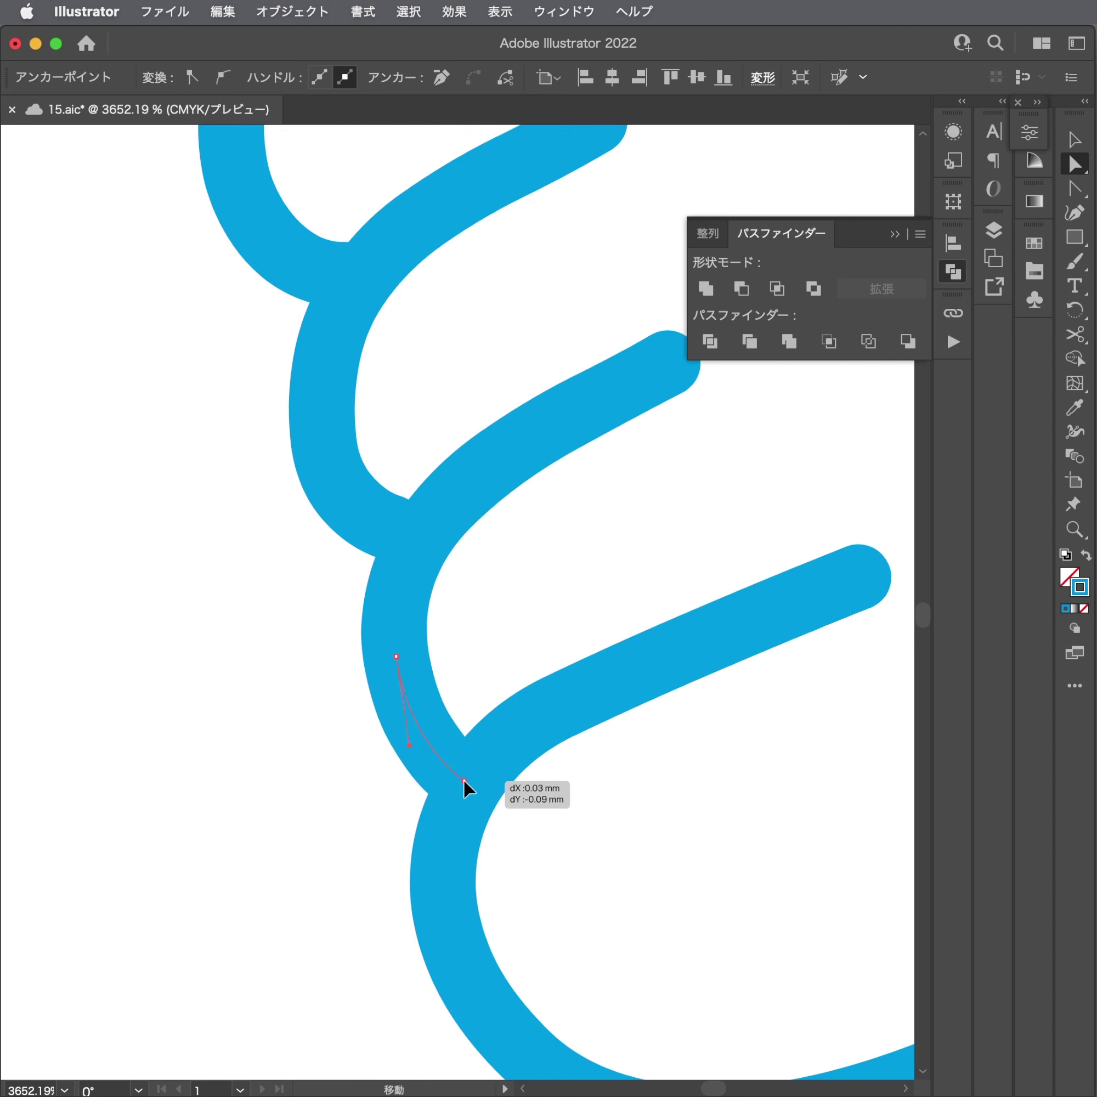
# Bow the straight sole segment into a curve at the lowest toe.
pyautogui.press('super+minus')
pyautogui.hscroll(5, 270, 737)
pyautogui.scroll(2, 271, 737)
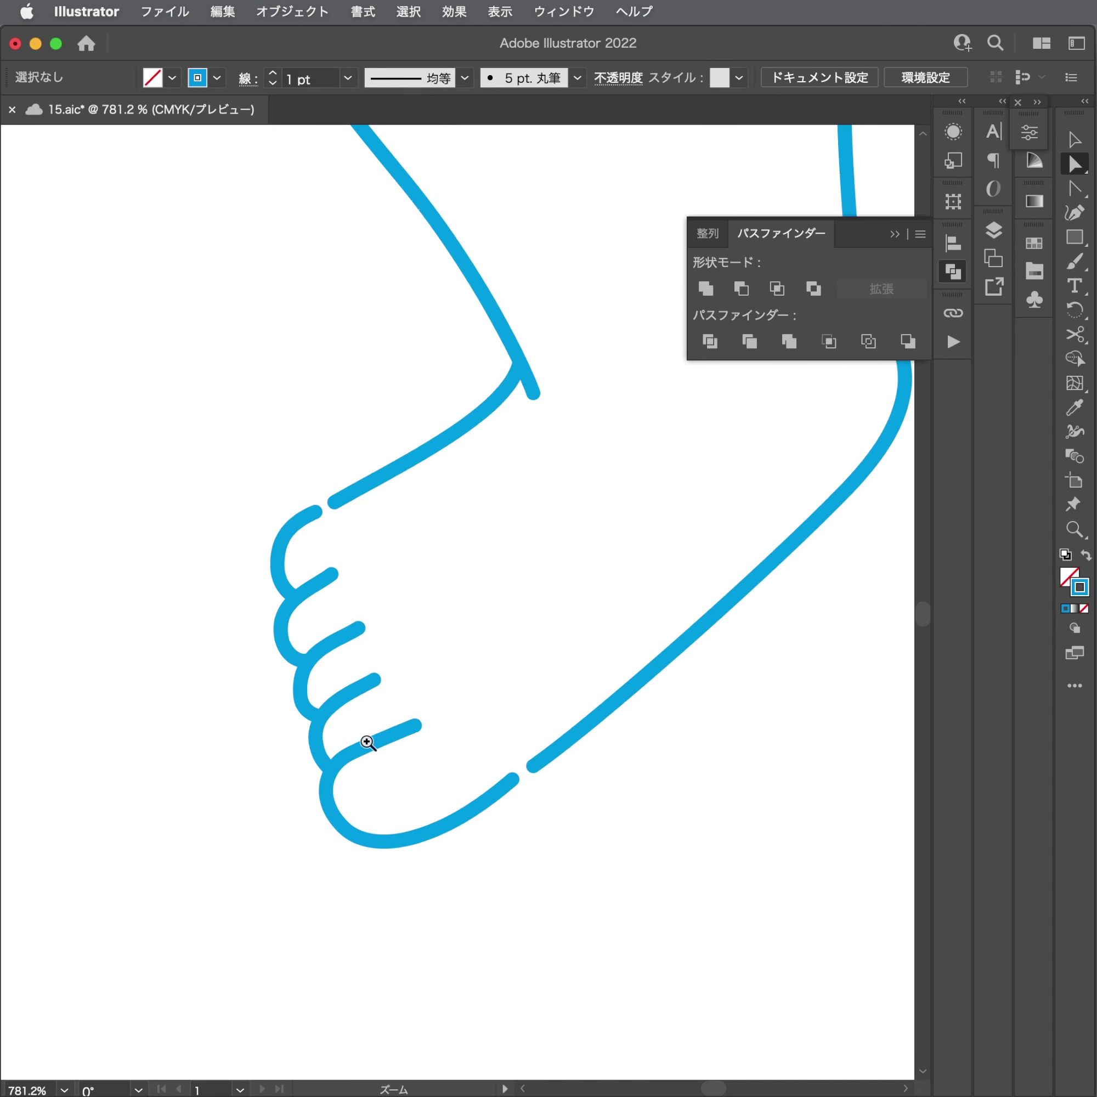
pyautogui.moveTo(367, 742)
pyautogui.mouseDown()
pyautogui.moveTo(392, 752)
pyautogui.moveTo(468, 605)
pyautogui.moveTo(461, 706)
pyautogui.moveTo(262, 810)
pyautogui.moveTo(137, 835)
pyautogui.moveTo(698, 661)
pyautogui.moveTo(555, 620)
pyautogui.moveTo(558, 579)
pyautogui.mouseUp()
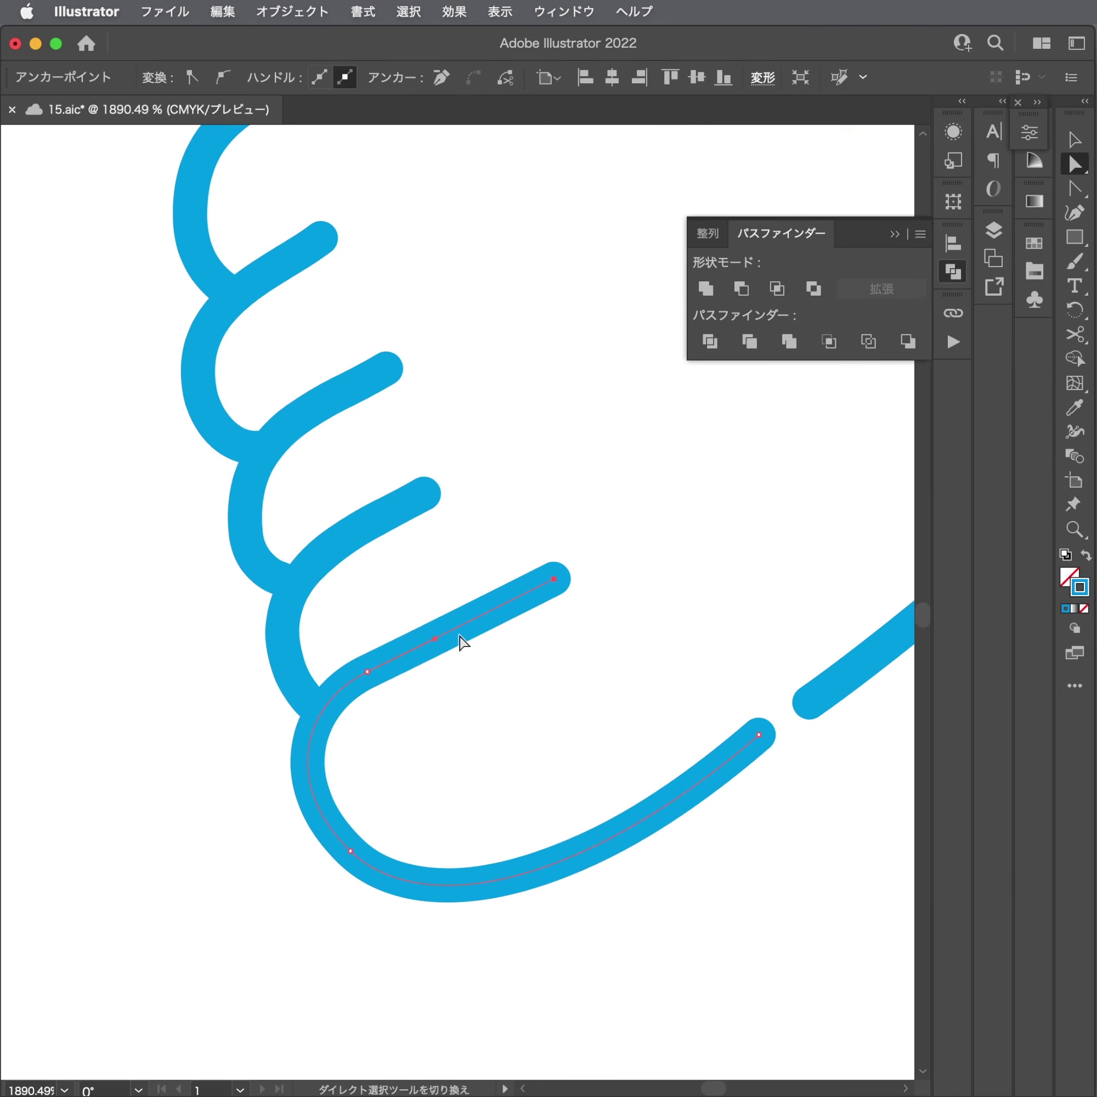
pyautogui.click(489, 614)
pyautogui.moveTo(489, 613); pyautogui.dragTo(489, 619)
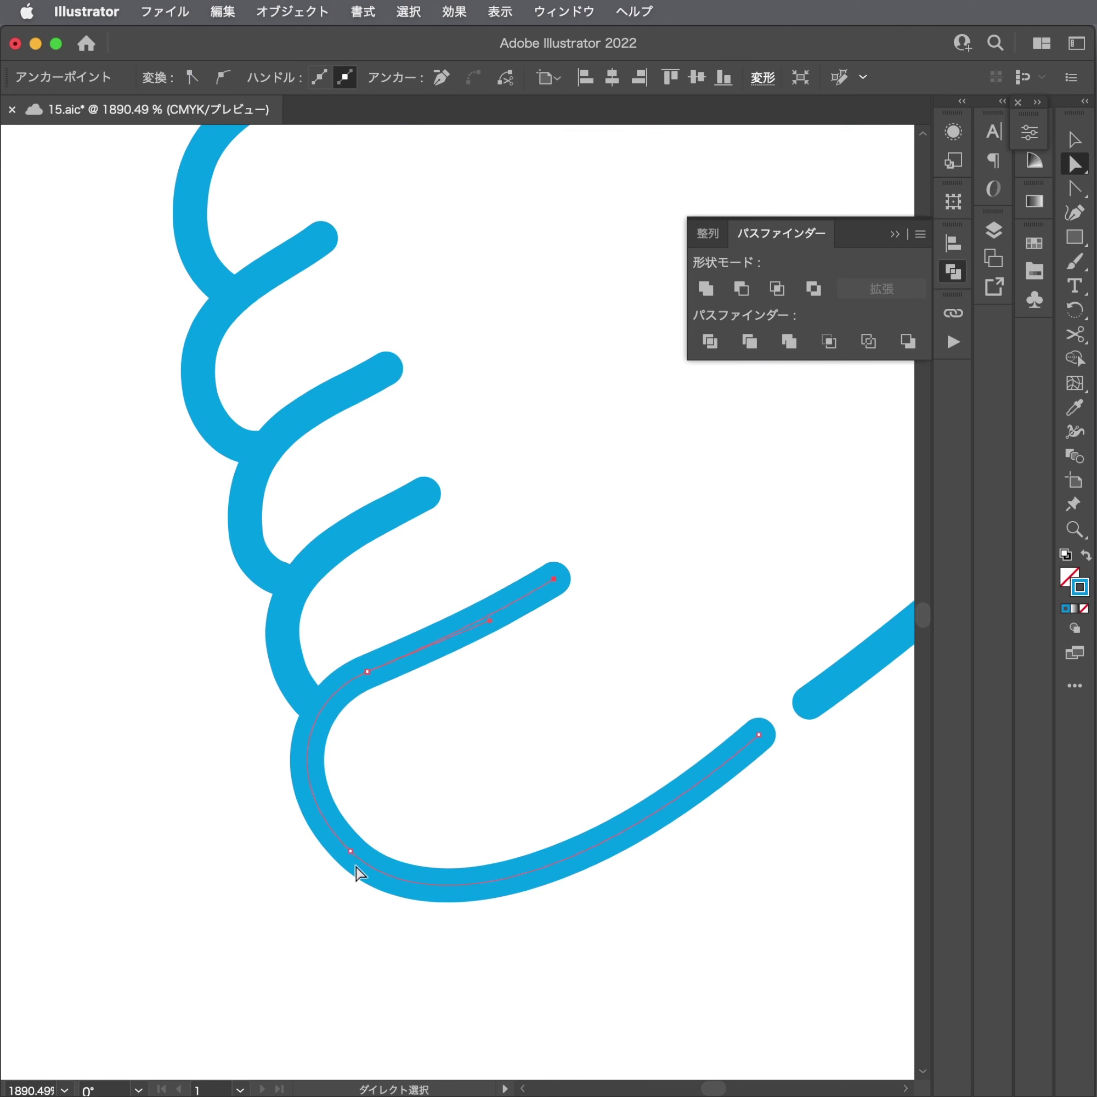
pyautogui.moveTo(356, 866); pyautogui.dragTo(356, 864)
pyautogui.click(522, 958)
# Adjust the lowest toe's handle and lower the anchor where toe meets sole.
pyautogui.keyDown('alt'); pyautogui.keyDown('super'); pyautogui.click(492, 913); pyautogui.keyUp('super'); pyautogui.keyUp('alt')
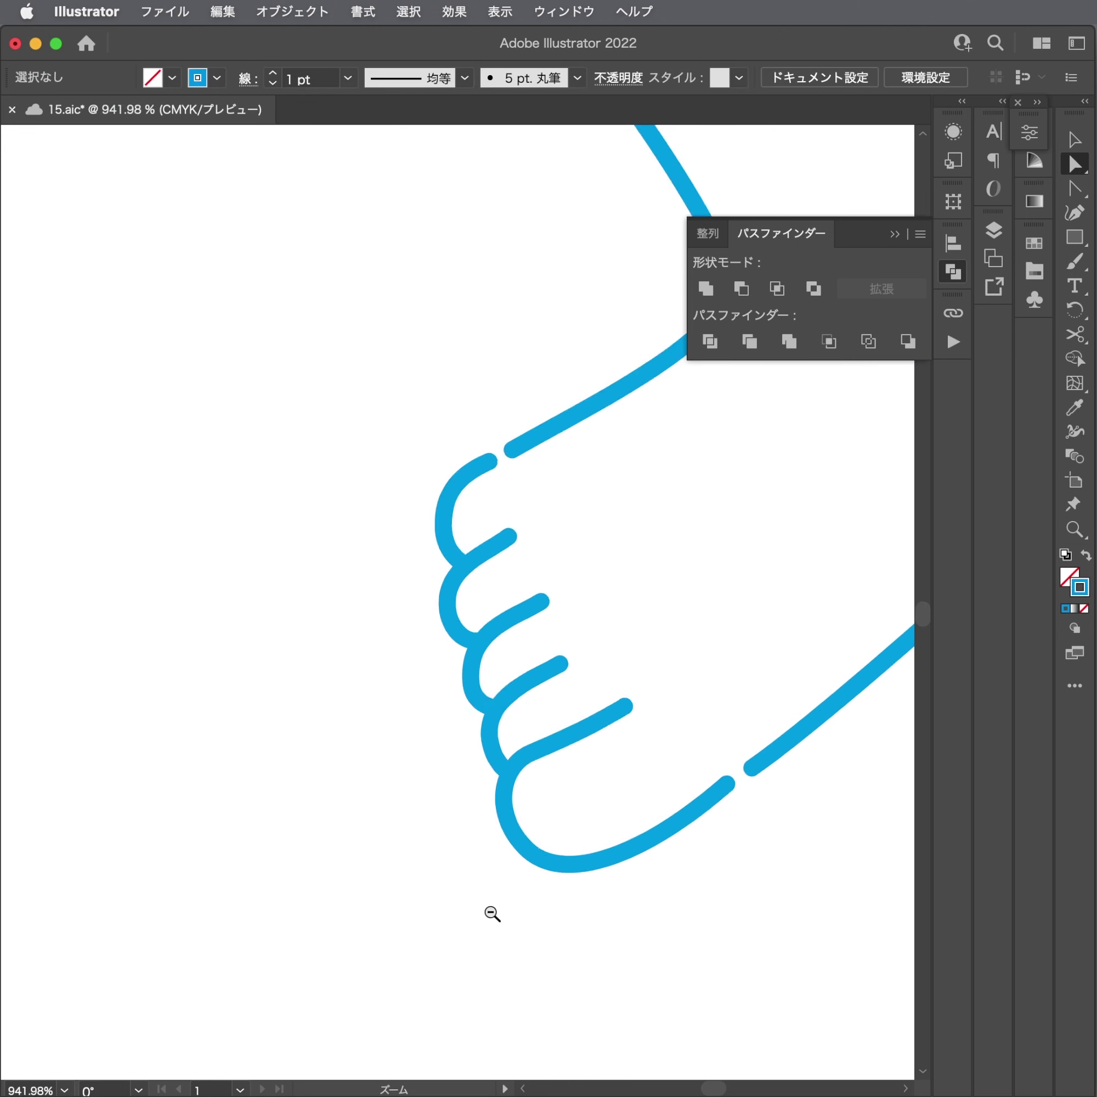
pyautogui.moveTo(575, 846); pyautogui.dragTo(752, 764)
pyautogui.click(528, 798)
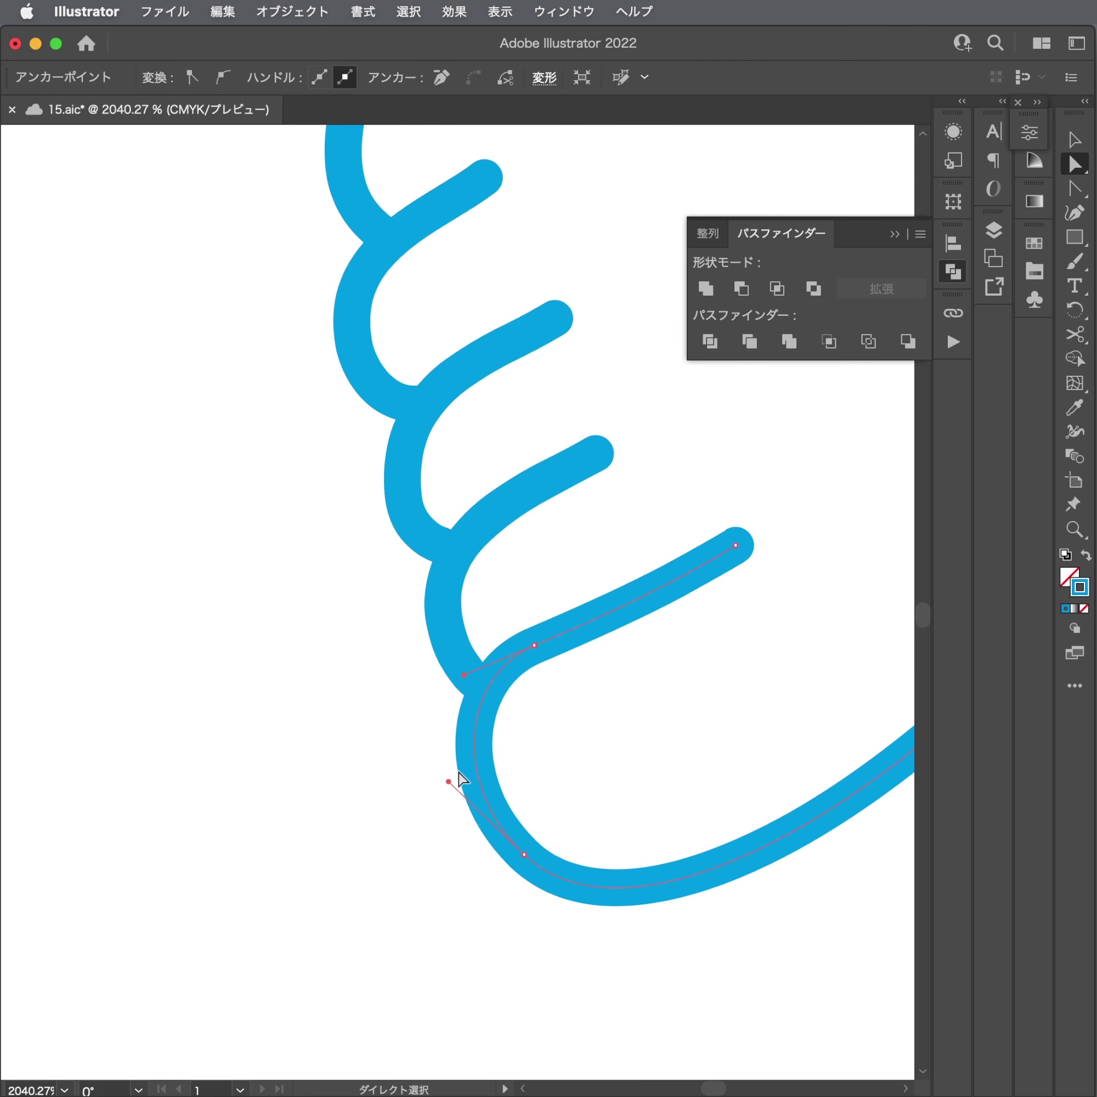
pyautogui.moveTo(450, 781); pyautogui.dragTo(451, 781)
pyautogui.moveTo(464, 677); pyautogui.dragTo(462, 686)
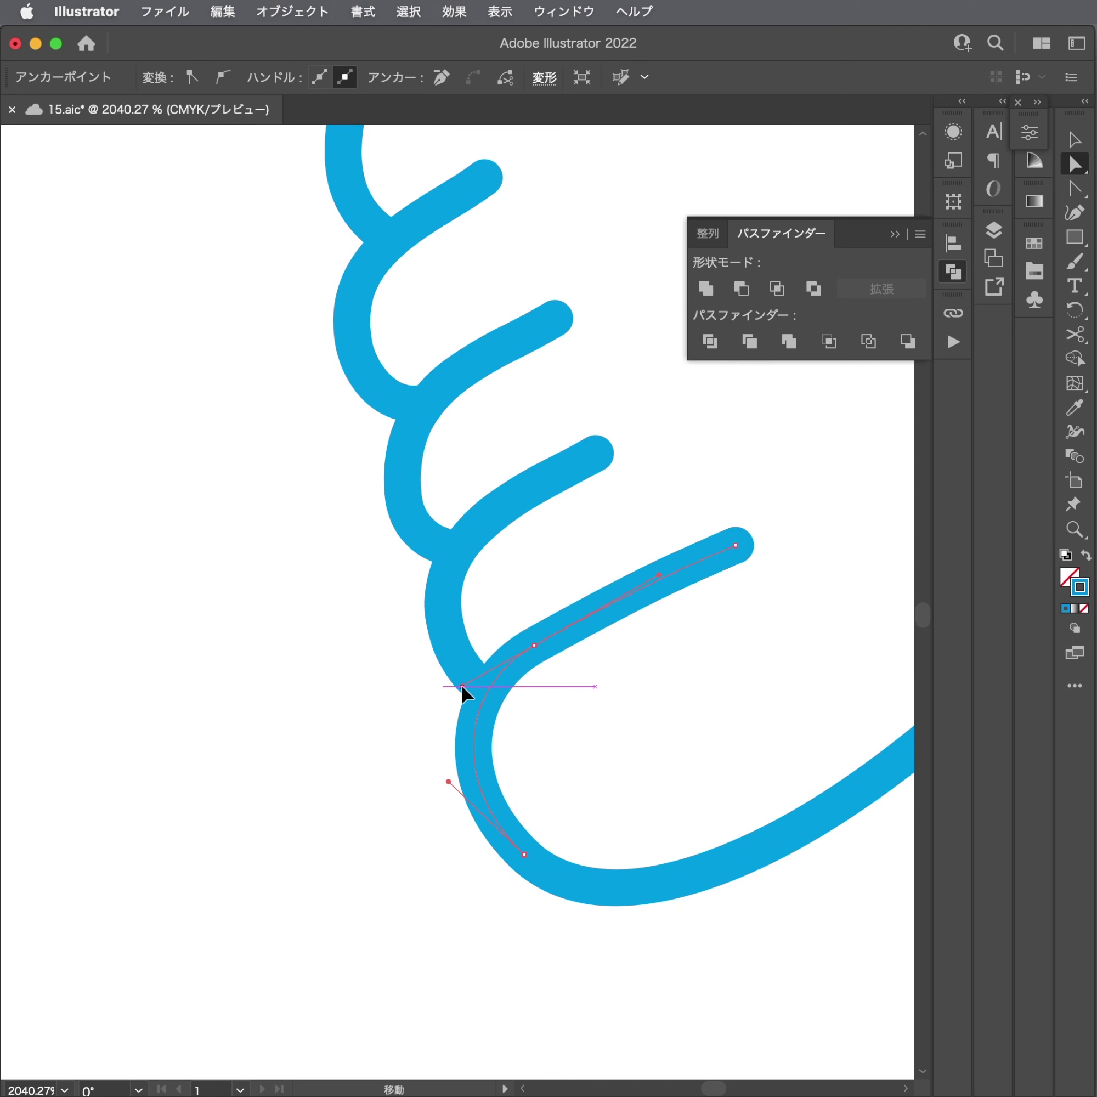
pyautogui.click(580, 651)
# Pan and zoom the view up to the girl's face.
pyautogui.scroll(-1, 649, 602)
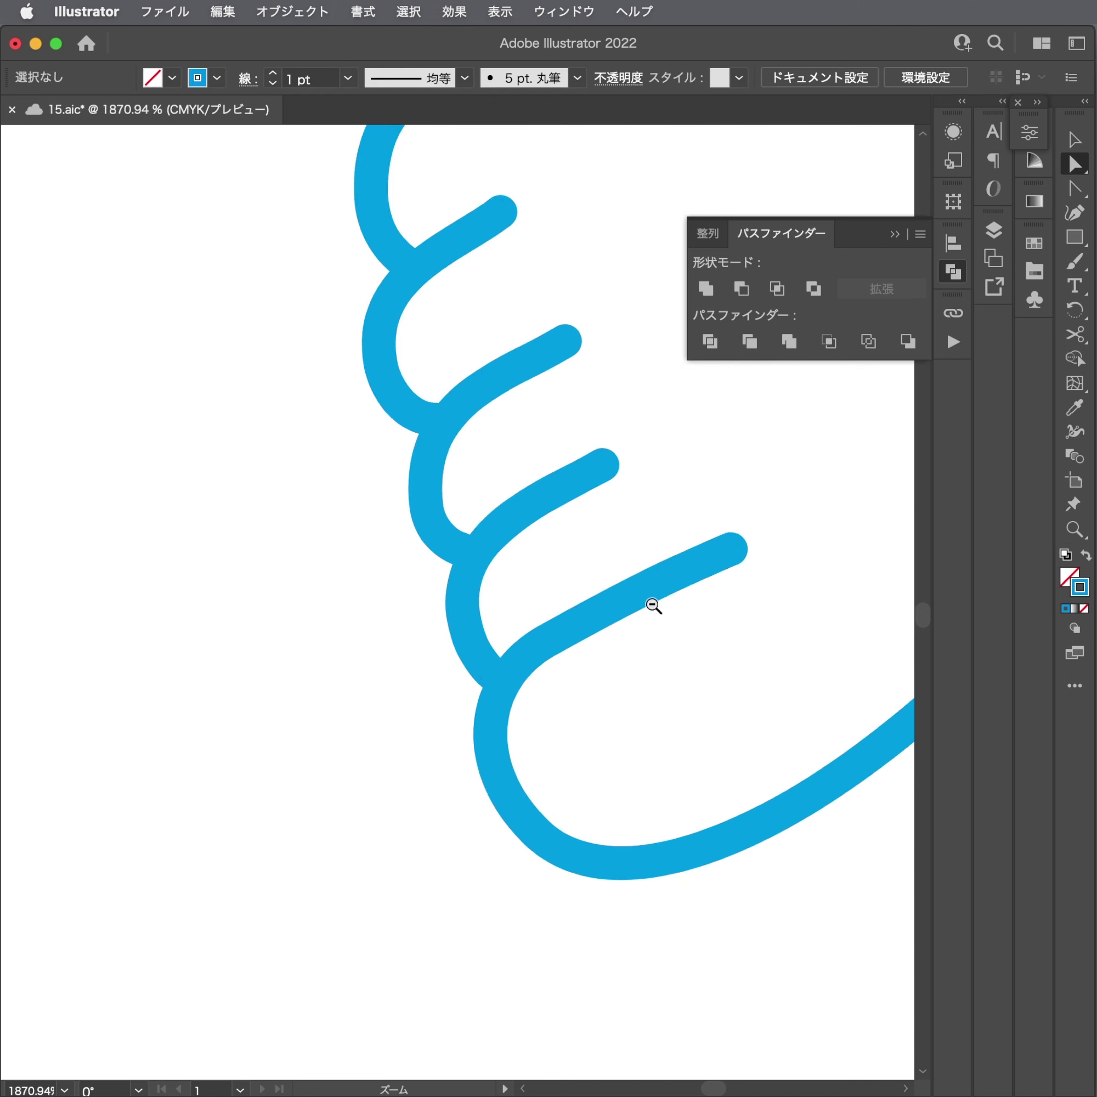
pyautogui.scroll(-10, 439, 707)
pyautogui.scroll(5, 439, 707)
pyautogui.hscroll(7, 439, 707)
pyautogui.scroll(-10, 557, 707)
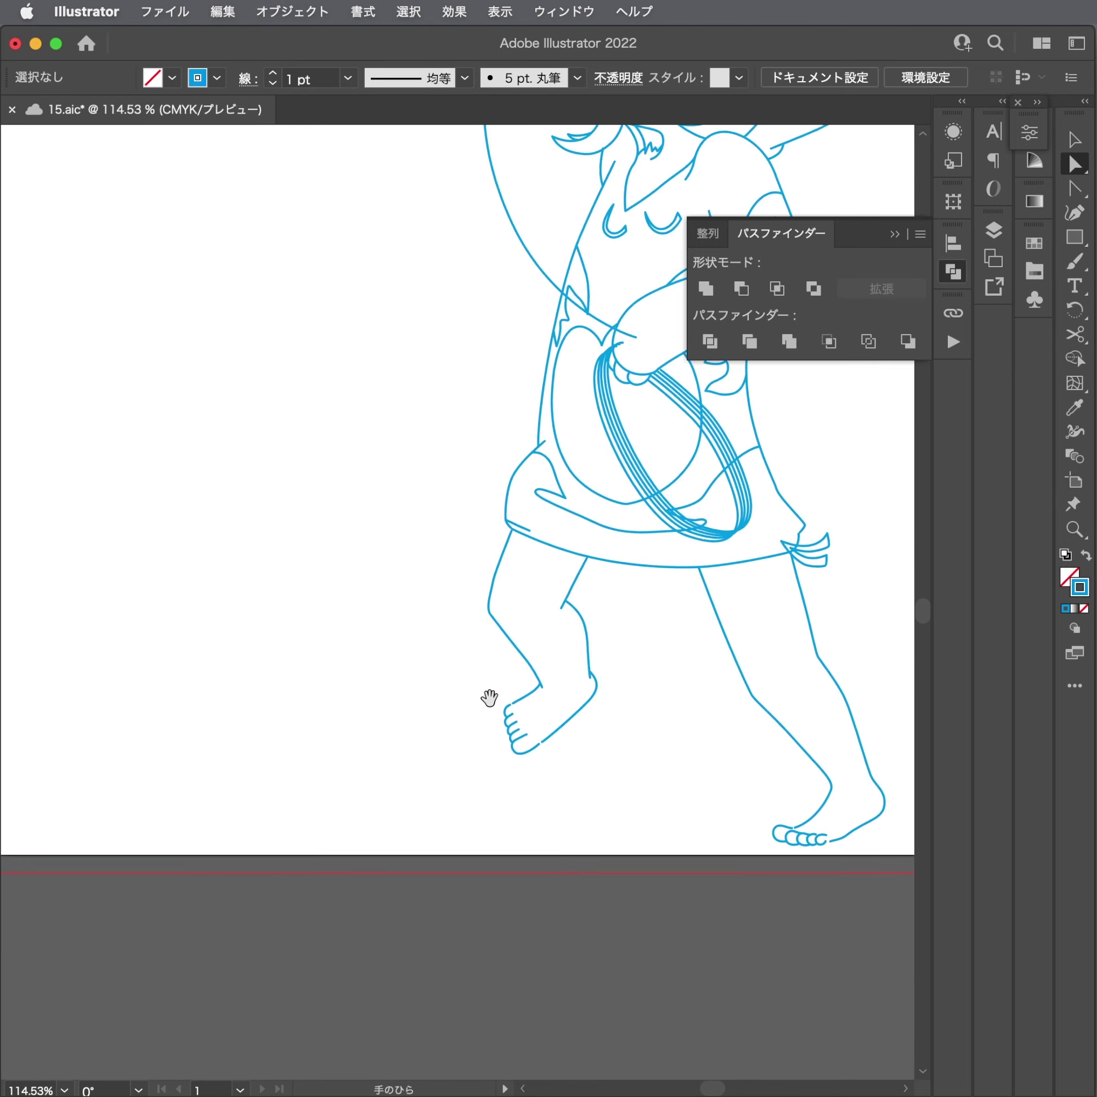
pyautogui.scroll(3, 490, 697)
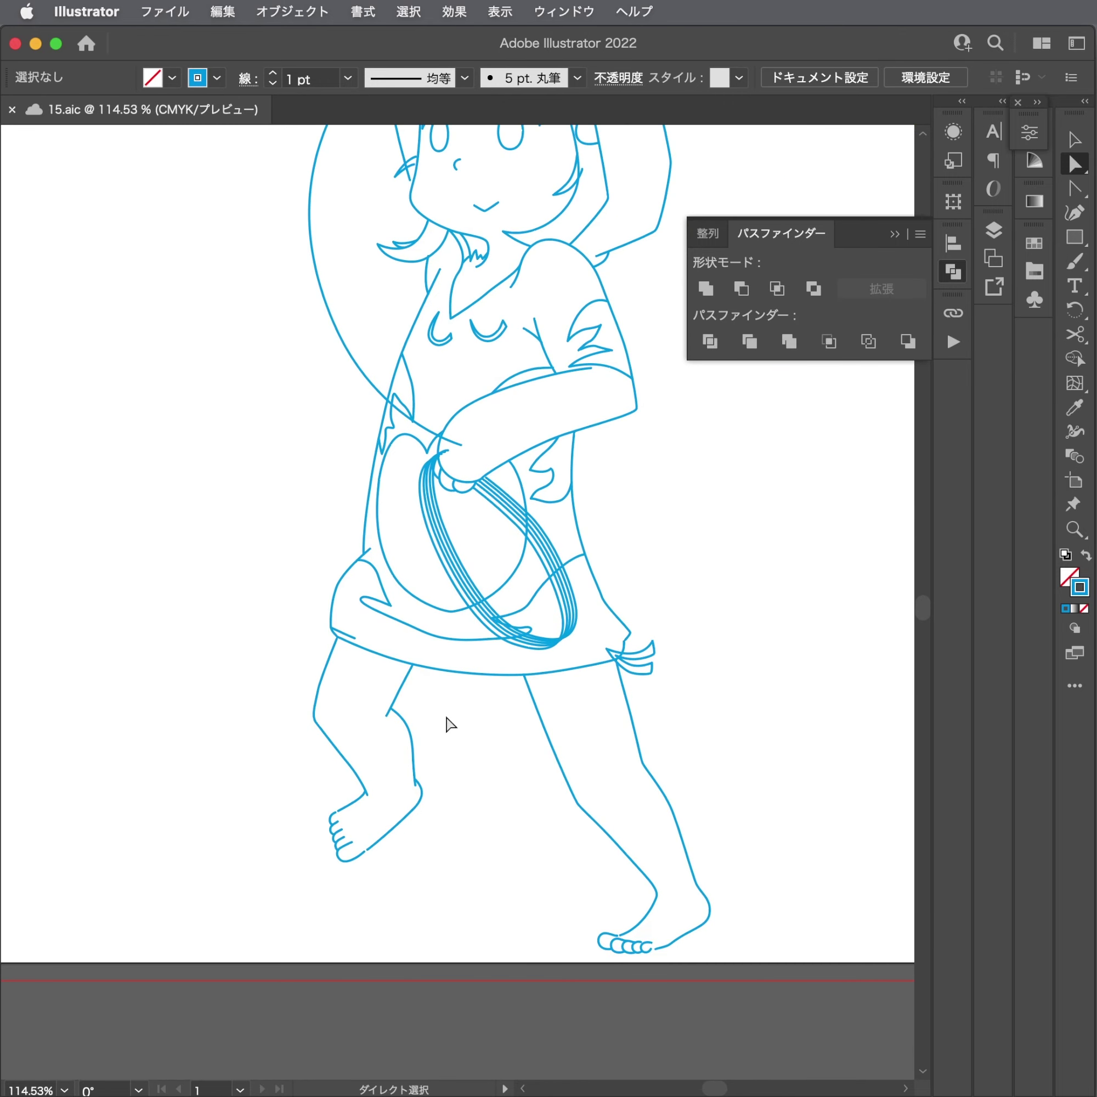
pyautogui.scroll(-2, 481, 709)
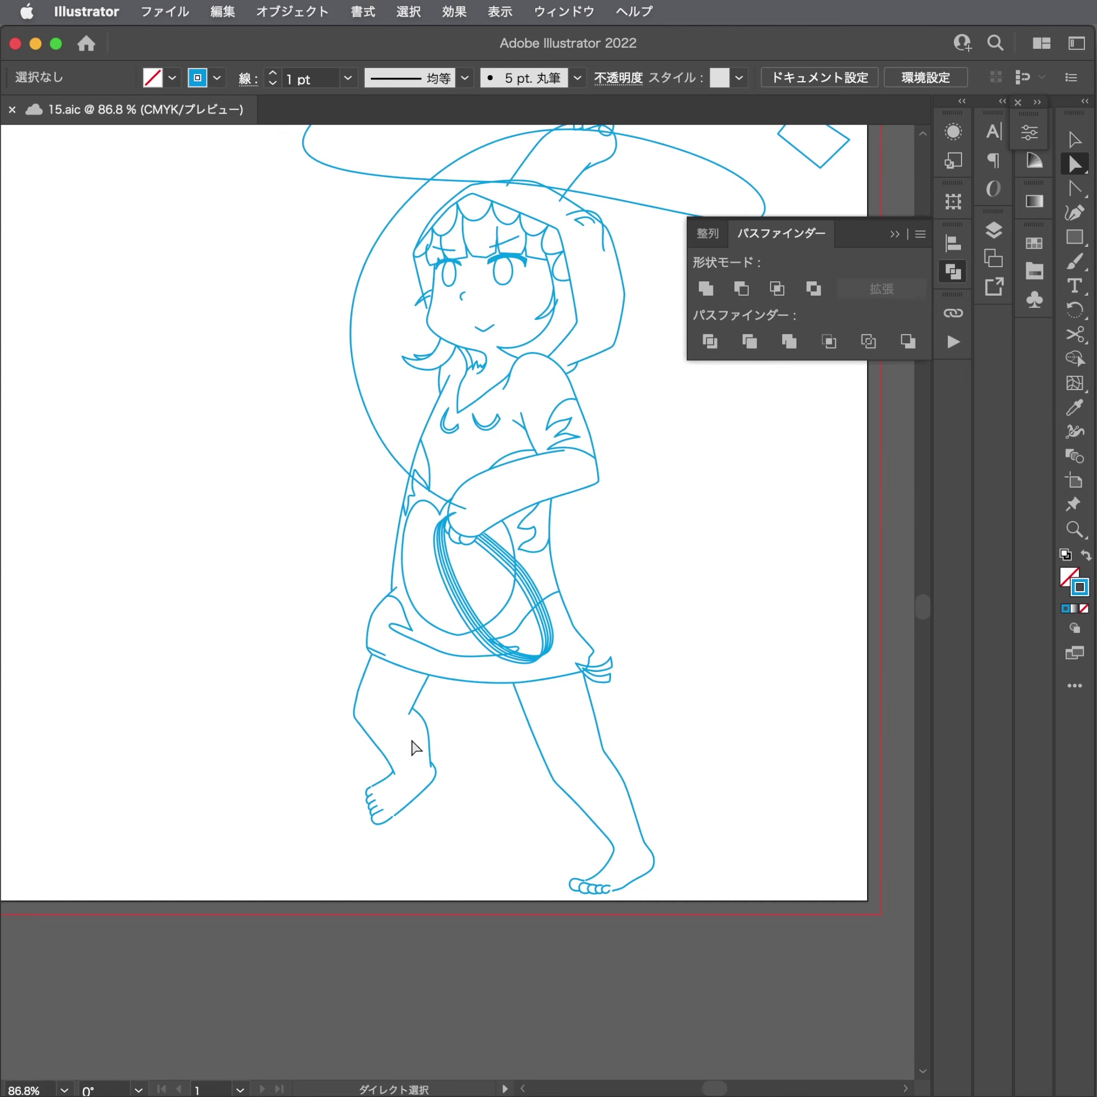
pyautogui.moveTo(415, 717); pyautogui.dragTo(385, 800)
pyautogui.moveTo(448, 387); pyautogui.dragTo(694, 494)
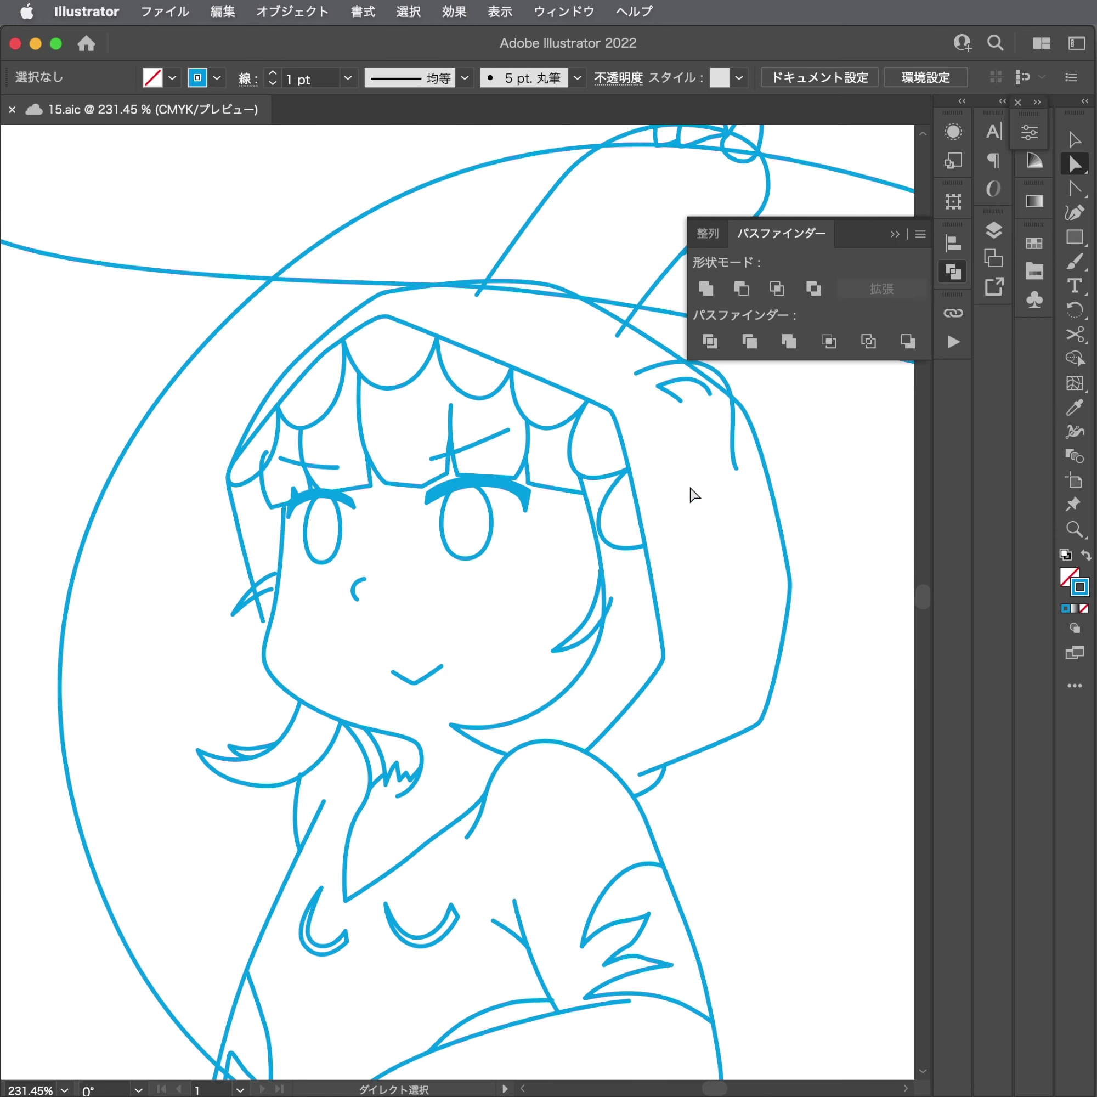
pyautogui.moveTo(412, 534)
pyautogui.mouseDown()
pyautogui.moveTo(621, 524)
pyautogui.moveTo(605, 519)
pyautogui.mouseUp()
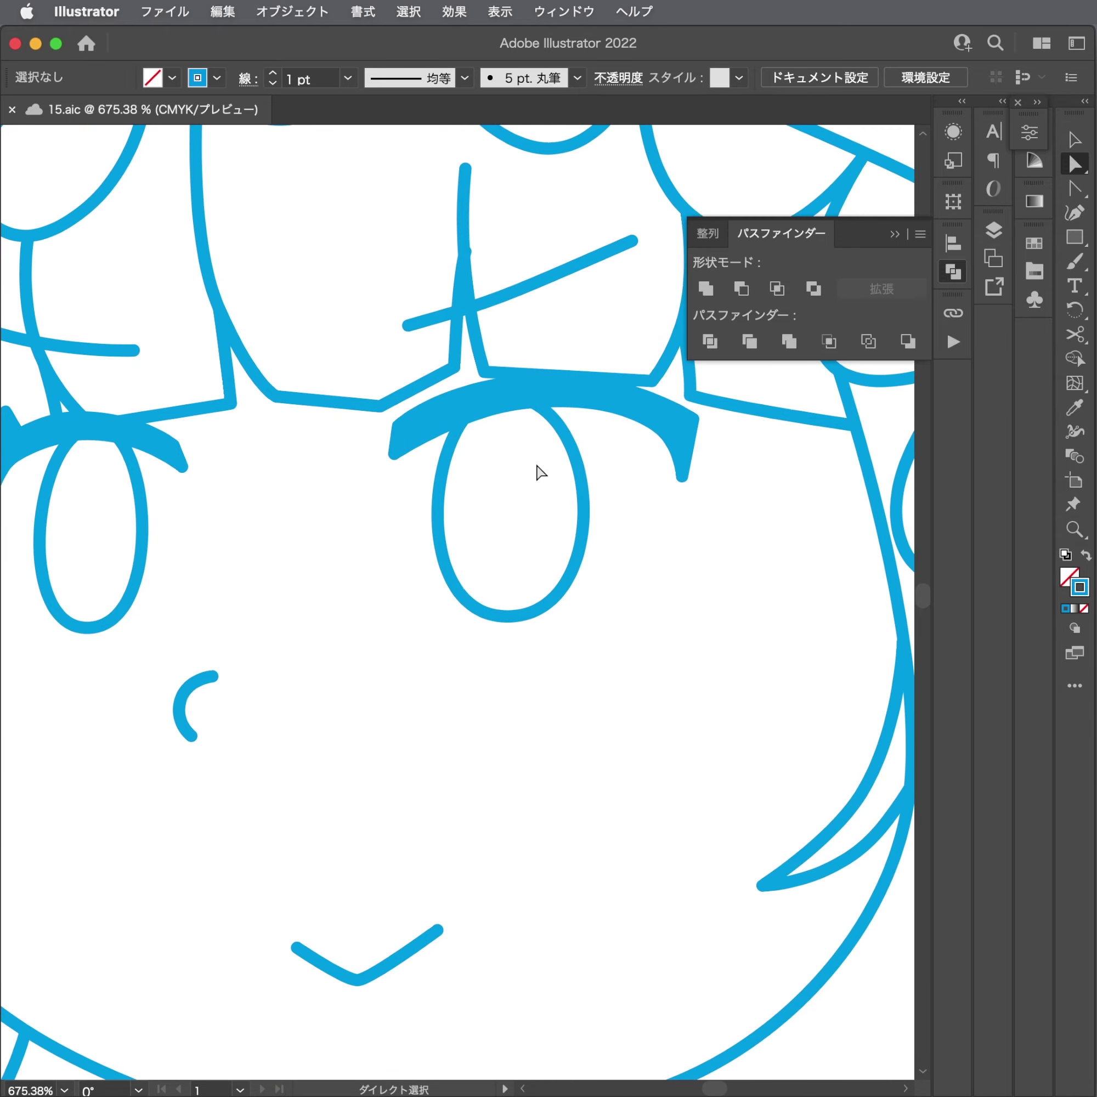
# Draw a short Pen line under the right eye.
pyautogui.press('o')
pyautogui.press('p')
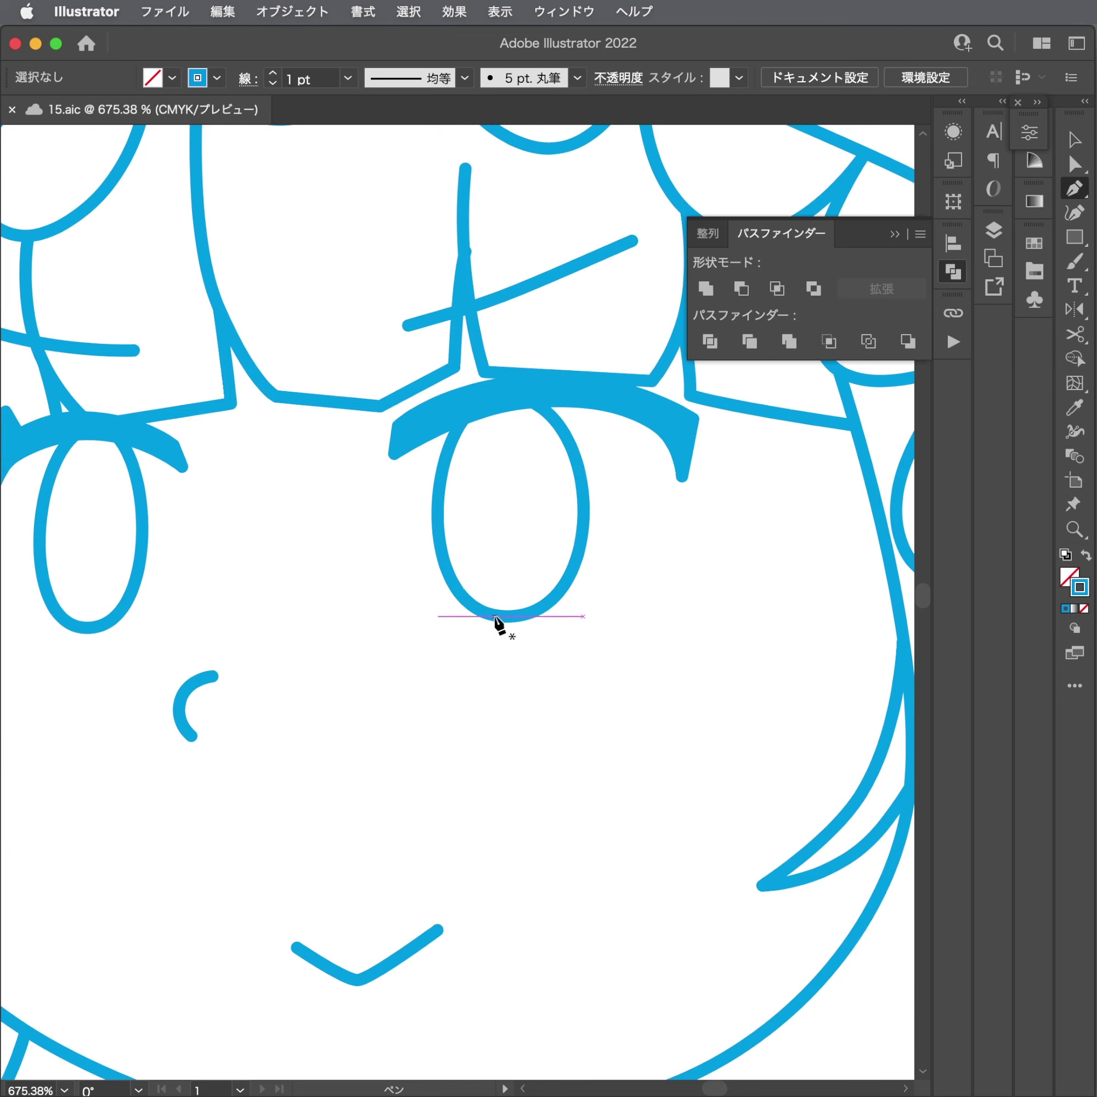
pyautogui.click(473, 616)
pyautogui.moveTo(591, 609); pyautogui.dragTo(616, 609)
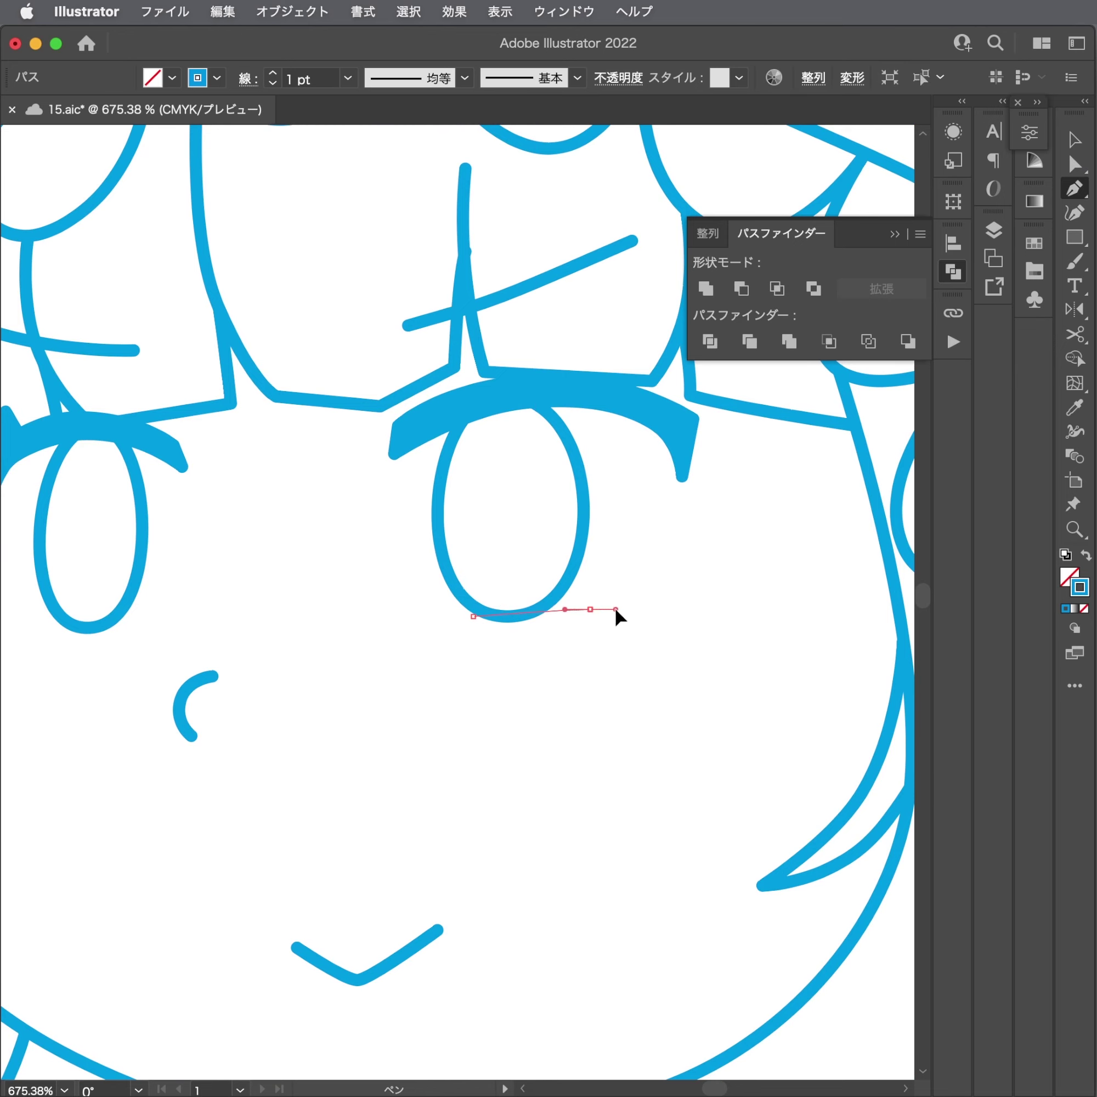
pyautogui.keyDown('super'); pyautogui.click(634, 626); pyautogui.keyUp('super')
# Extend the right eye's underline farther to the left.
pyautogui.scroll(-5, 633, 626)
pyautogui.scroll(5, 309, 666)
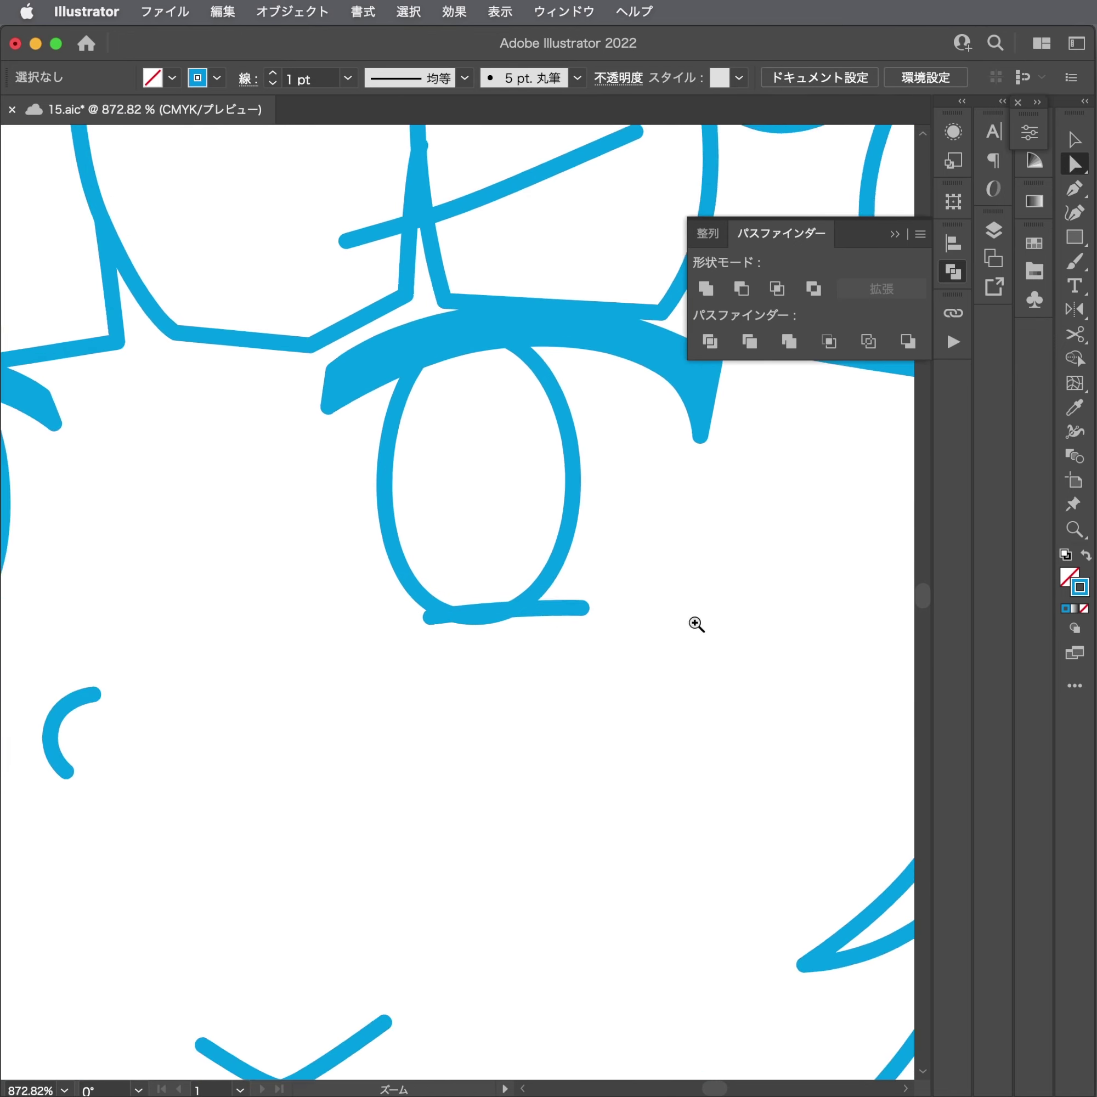
pyautogui.scroll(3, 695, 627)
pyautogui.moveTo(458, 612); pyautogui.dragTo(603, 602)
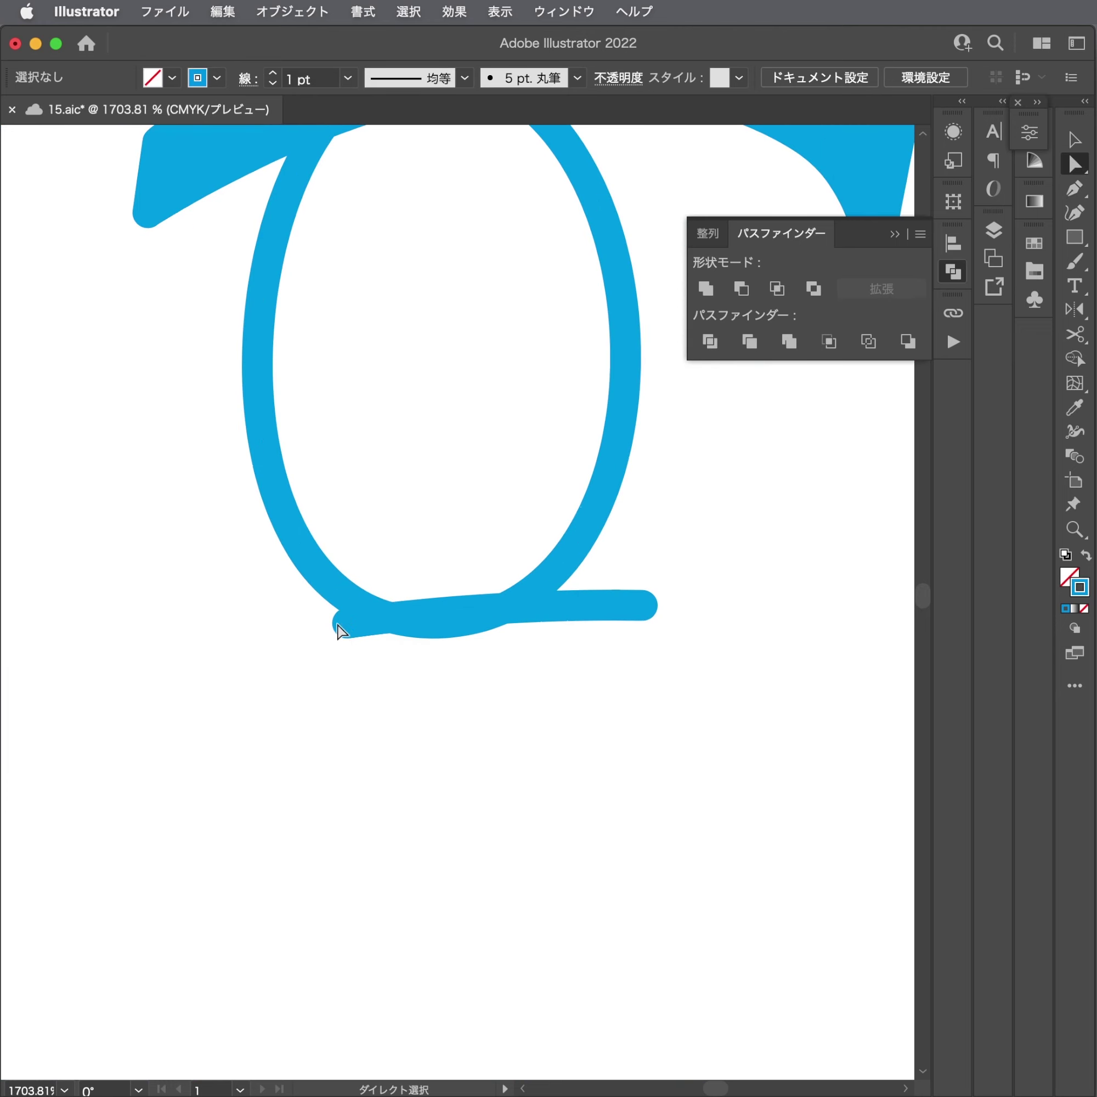
pyautogui.moveTo(346, 623); pyautogui.dragTo(328, 636)
pyautogui.click(693, 583)
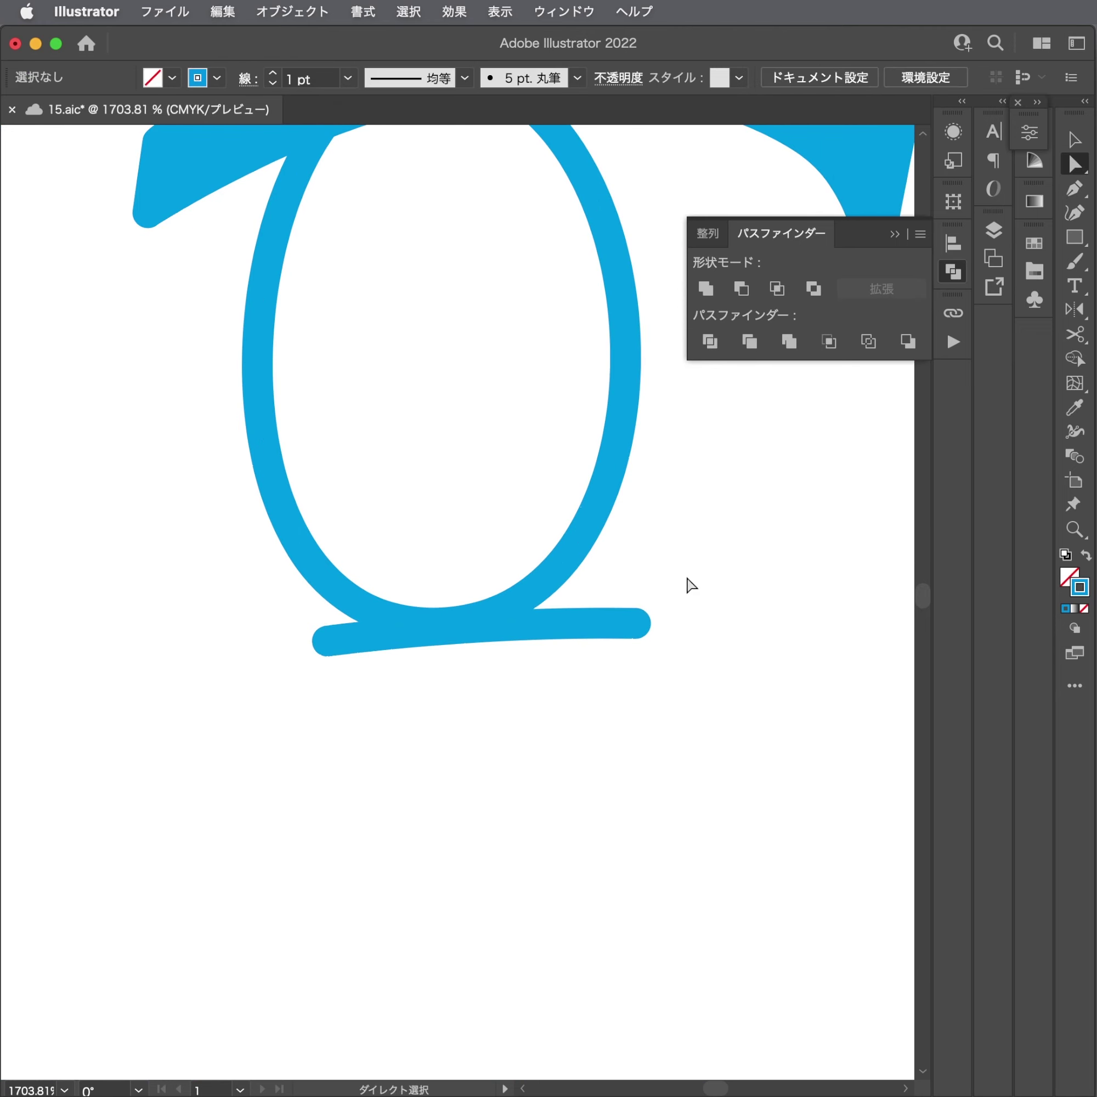
pyautogui.scroll(-5, 293, 617)
# Draw a matching short line under the left eye.
pyautogui.press('p')
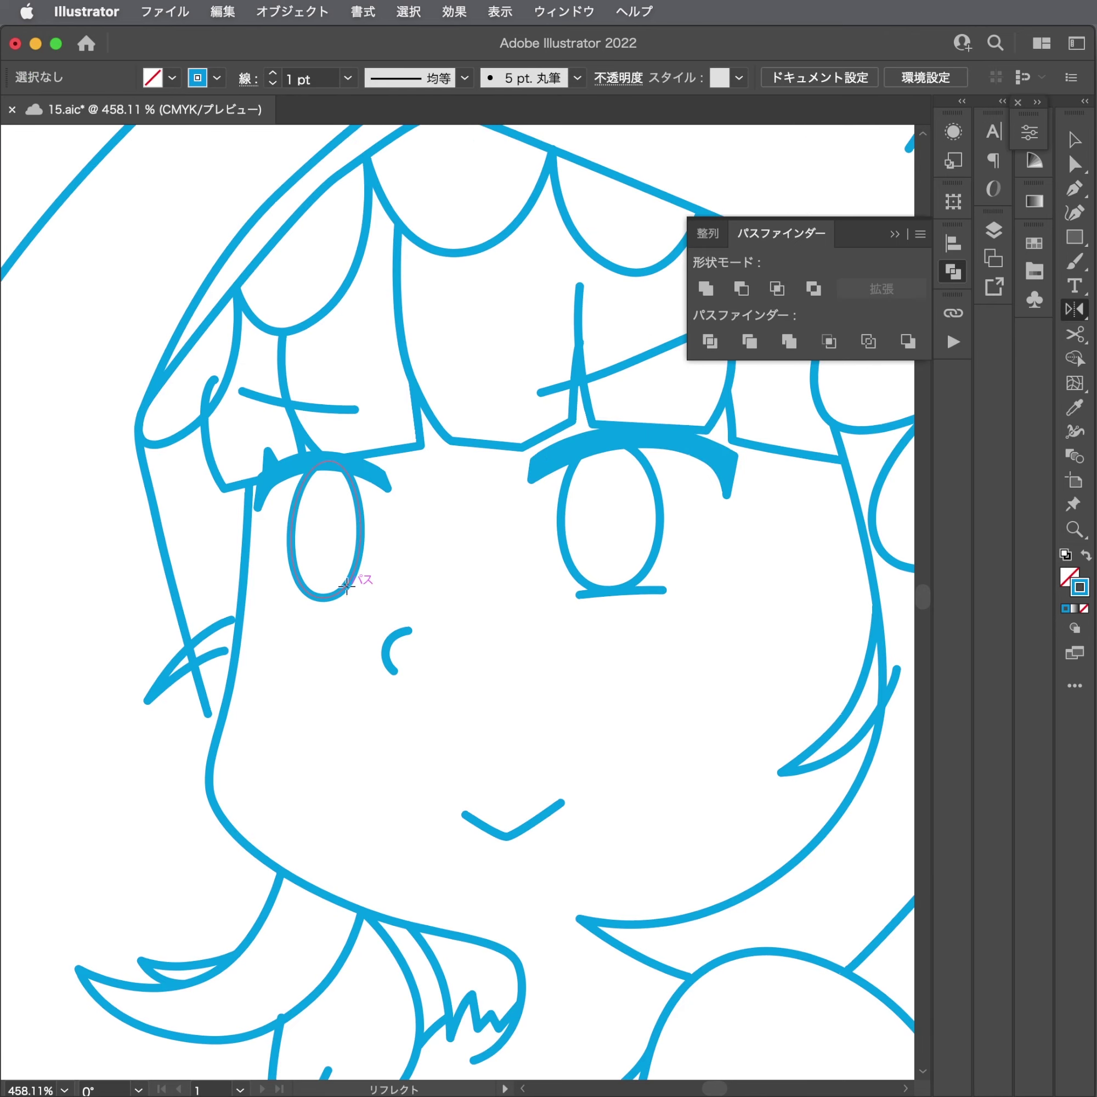
pyautogui.scroll(4, 337, 594)
pyautogui.click(355, 613)
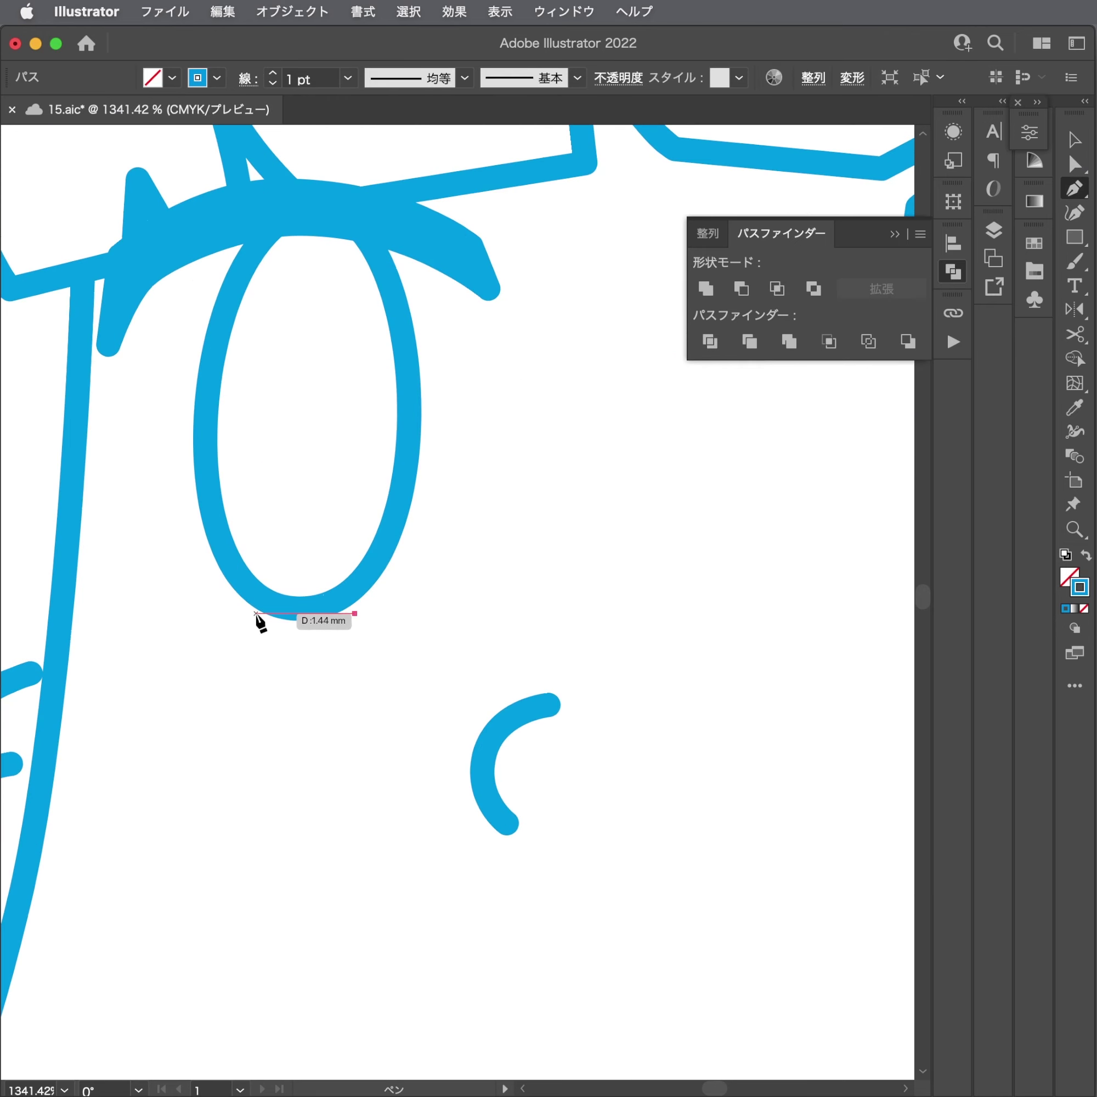
pyautogui.moveTo(244, 613); pyautogui.dragTo(208, 619)
pyautogui.press('a')
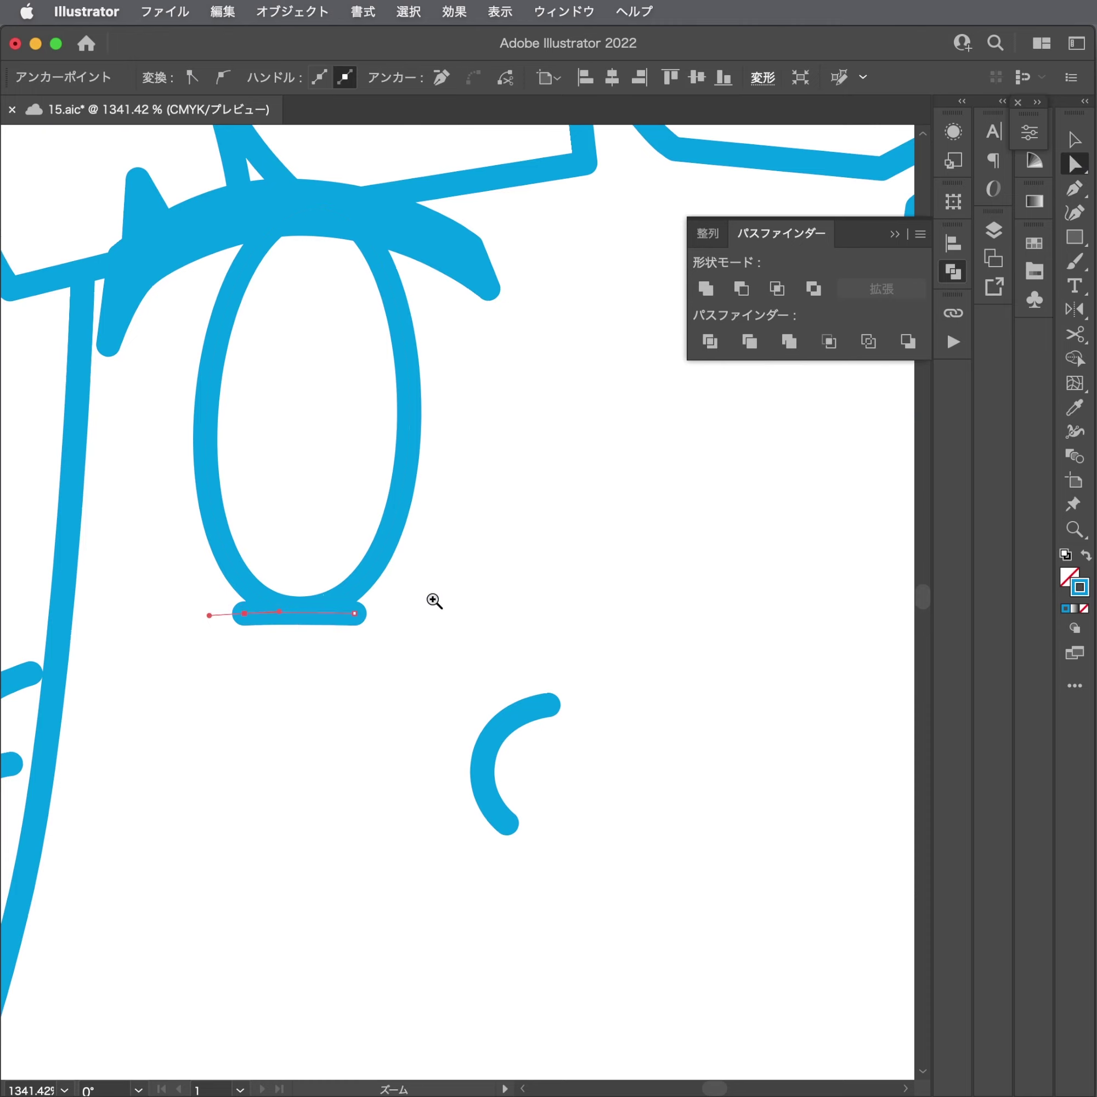
pyautogui.scroll(-4, 363, 624)
pyautogui.click(490, 597)
# Select the left eye's underline to check it, then deselect it.
pyautogui.scroll(2, 456, 596)
pyautogui.scroll(2, 345, 623)
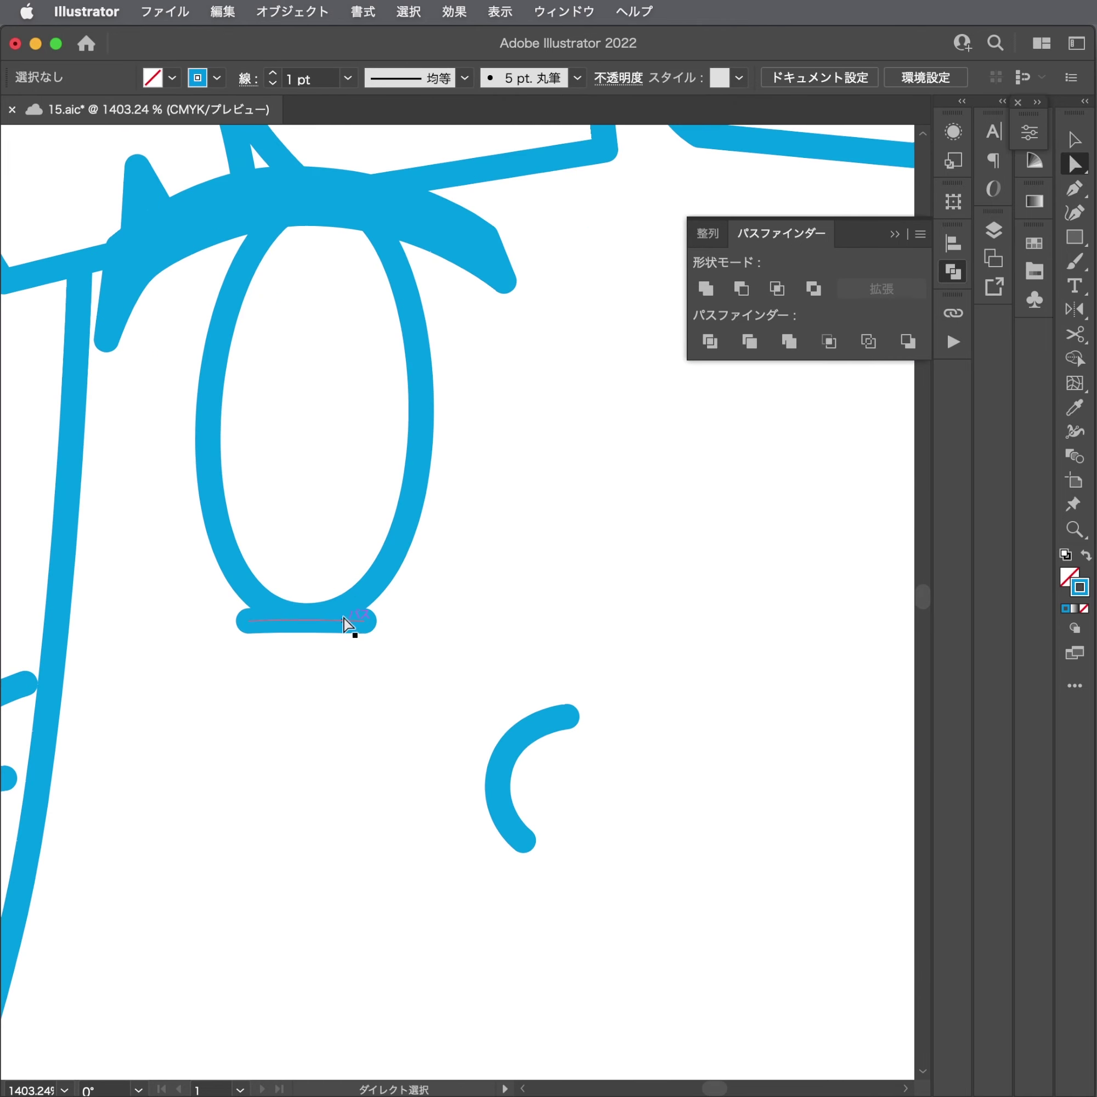
pyautogui.click(334, 625)
pyautogui.click(345, 626)
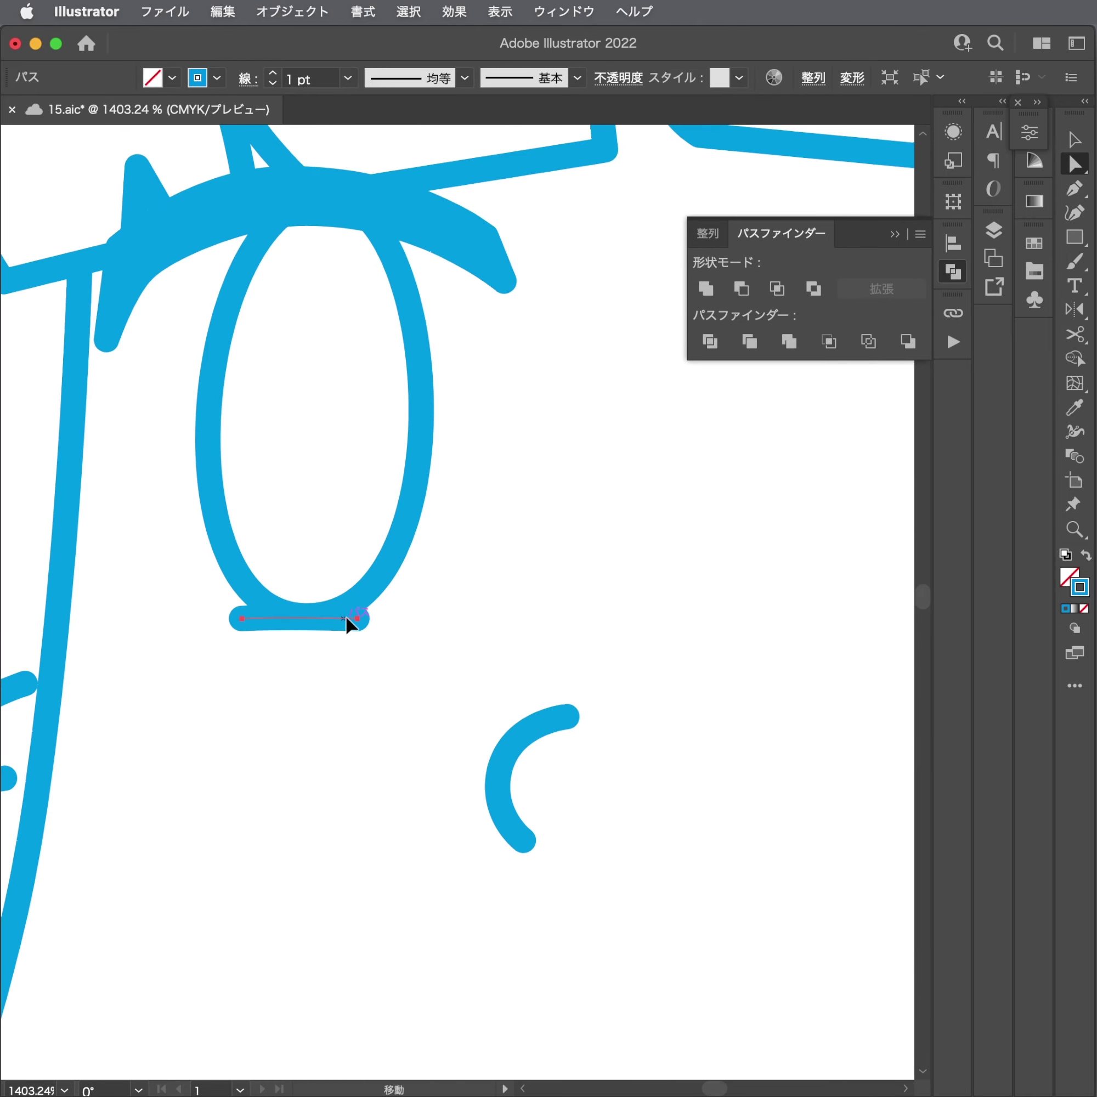
pyautogui.scroll(-3, 363, 622)
pyautogui.click(727, 583)
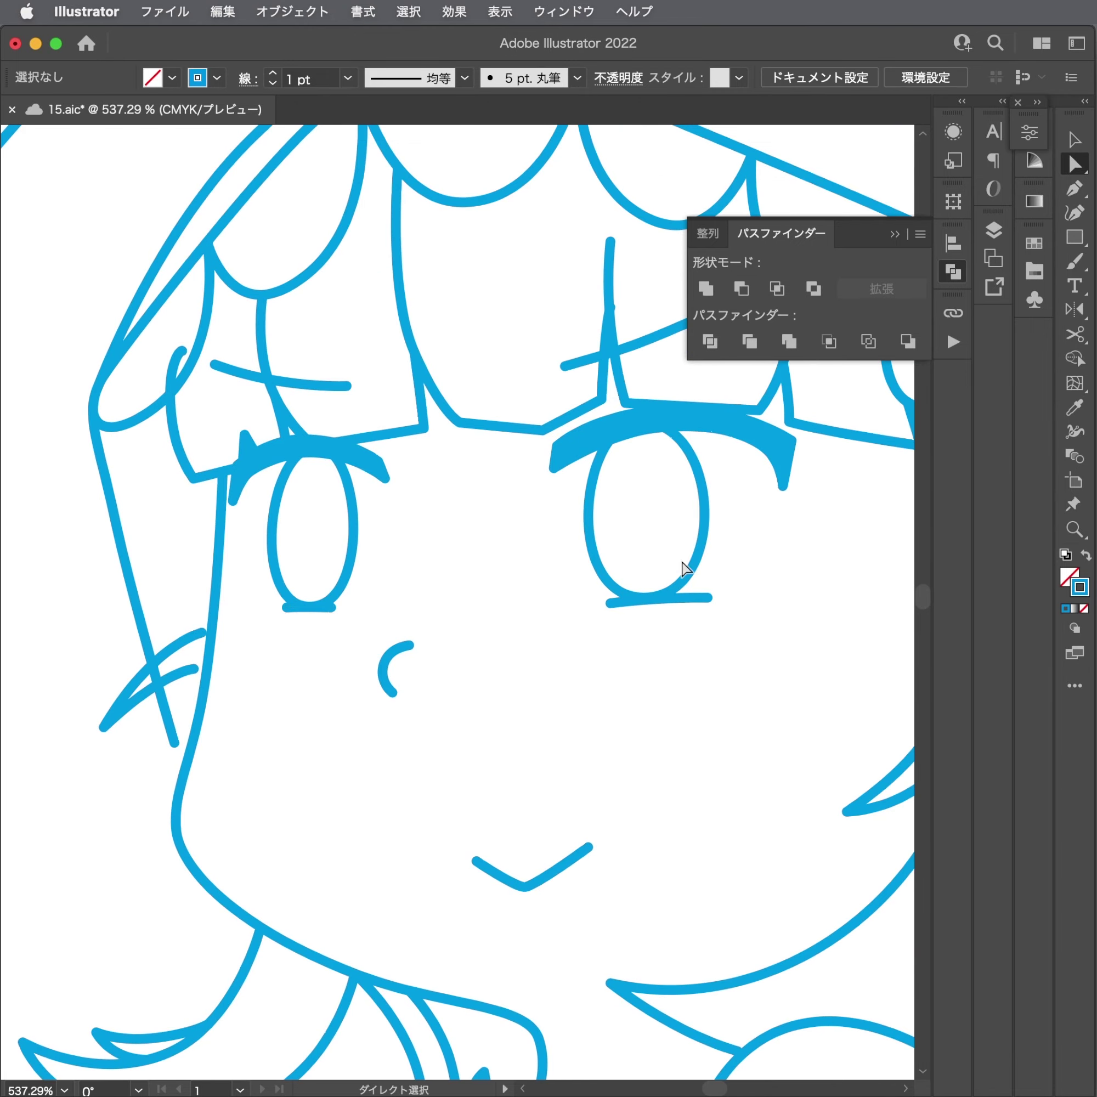
pyautogui.scroll(-4, 683, 578)
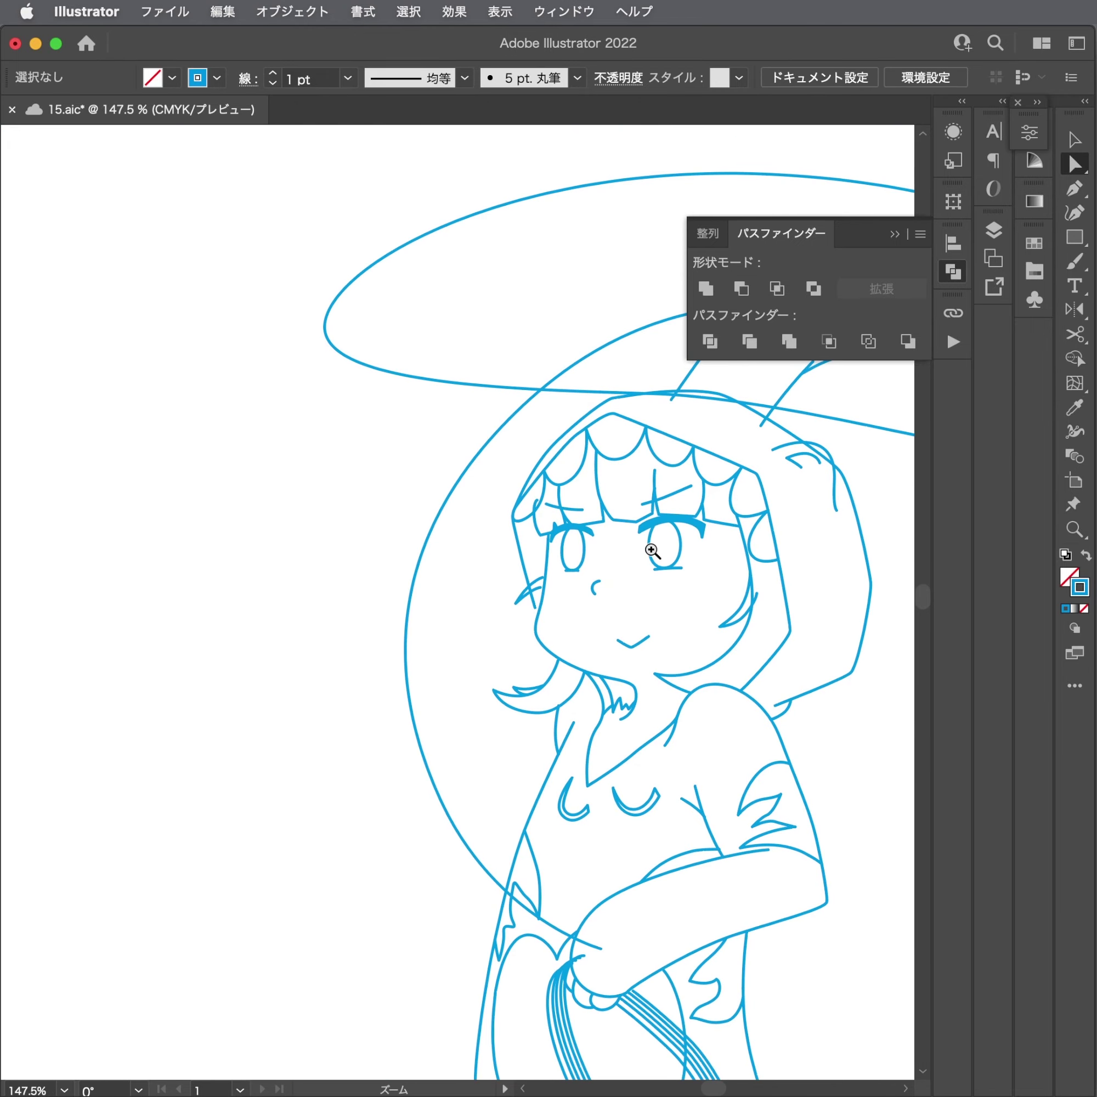
# Select the thick arc above the left eye and stretch it slightly wider.
pyautogui.scroll(1, 670, 623)
pyautogui.scroll(2, 742, 524)
pyautogui.scroll(1, 632, 497)
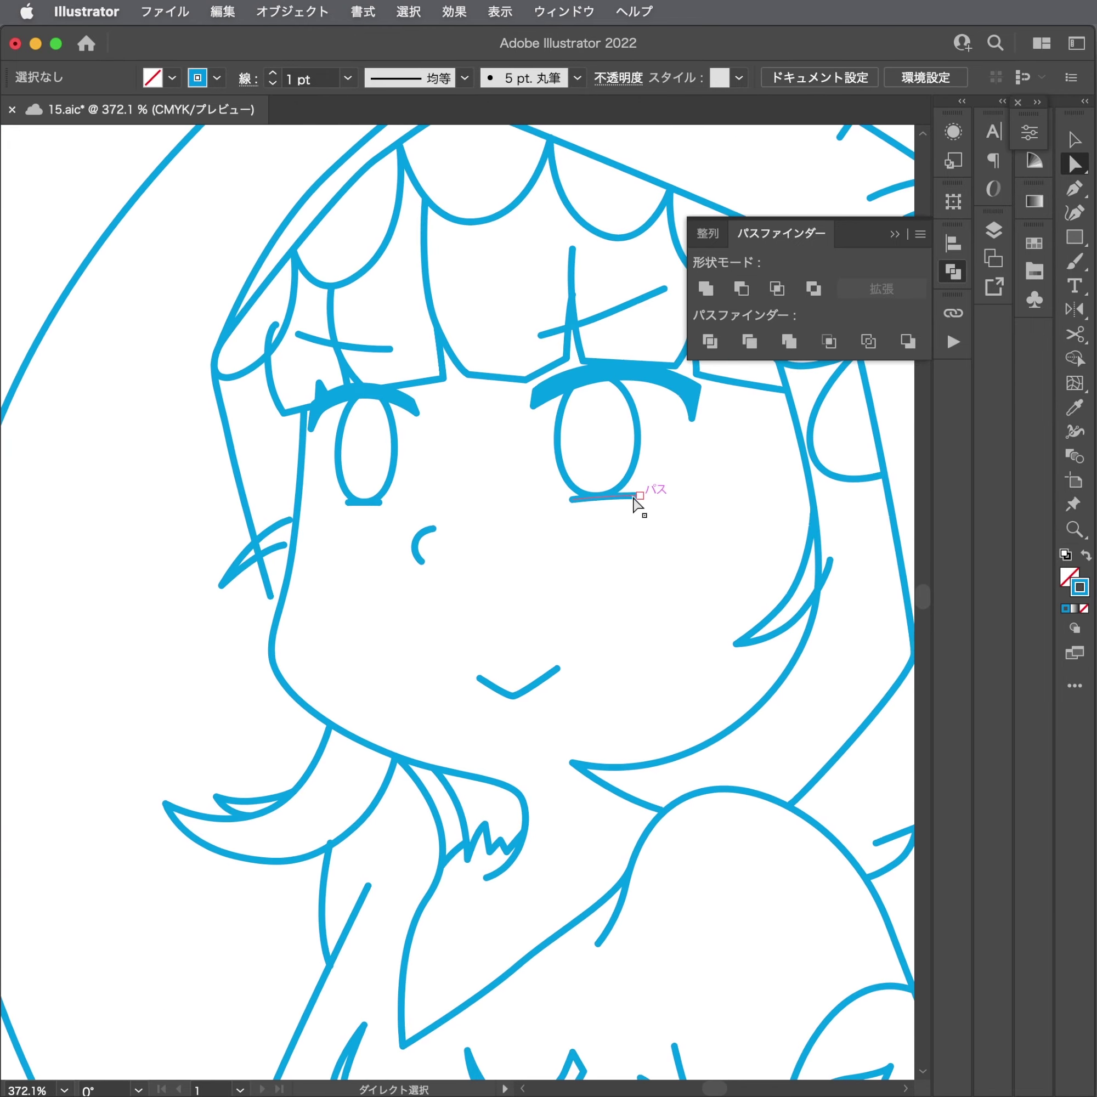
pyautogui.scroll(2, 595, 424)
pyautogui.scroll(1, 320, 381)
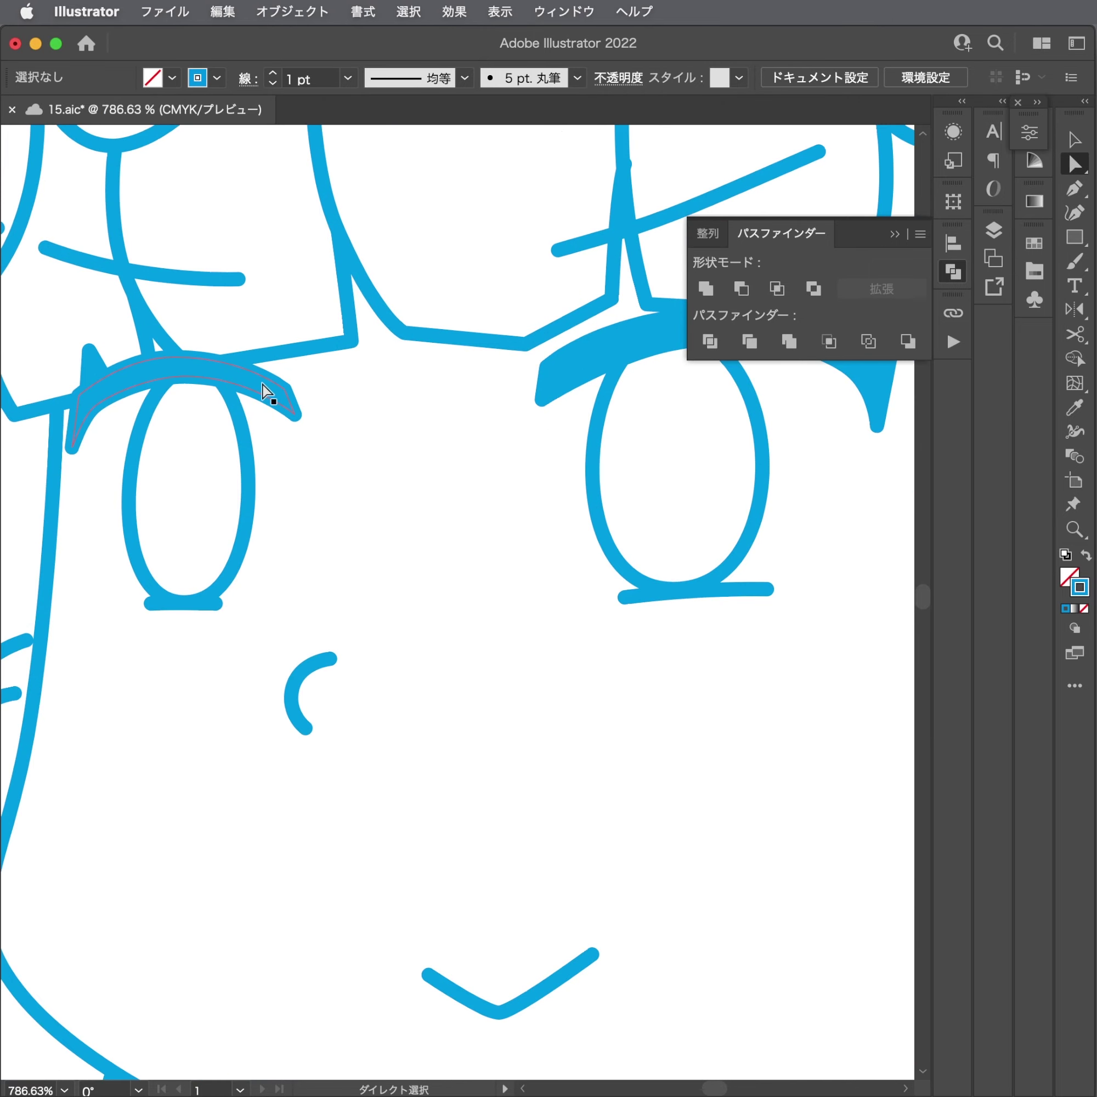
pyautogui.press('v')
pyautogui.click(106, 422)
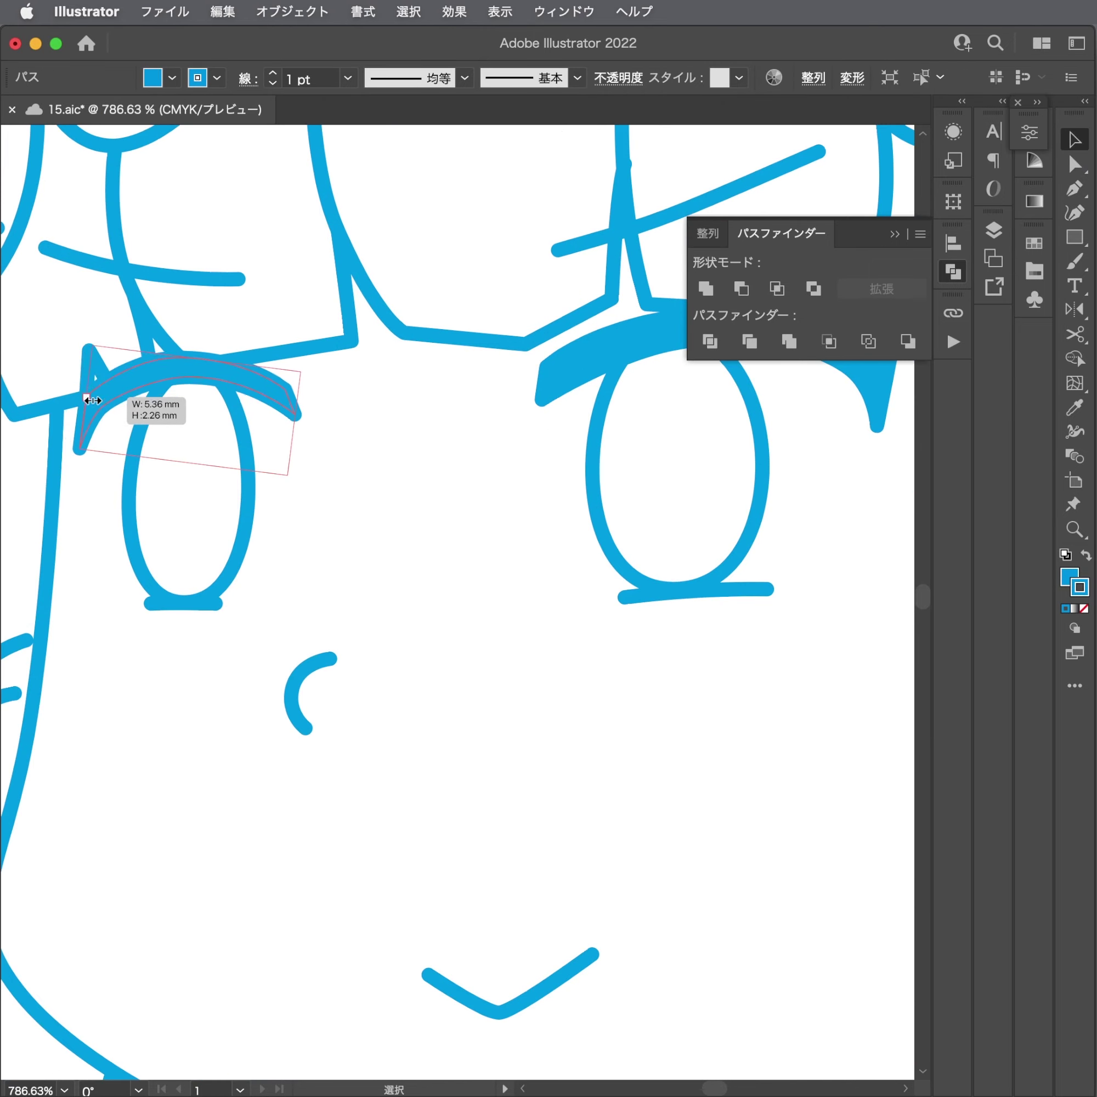
pyautogui.press('super+space')
pyautogui.click(87, 397)
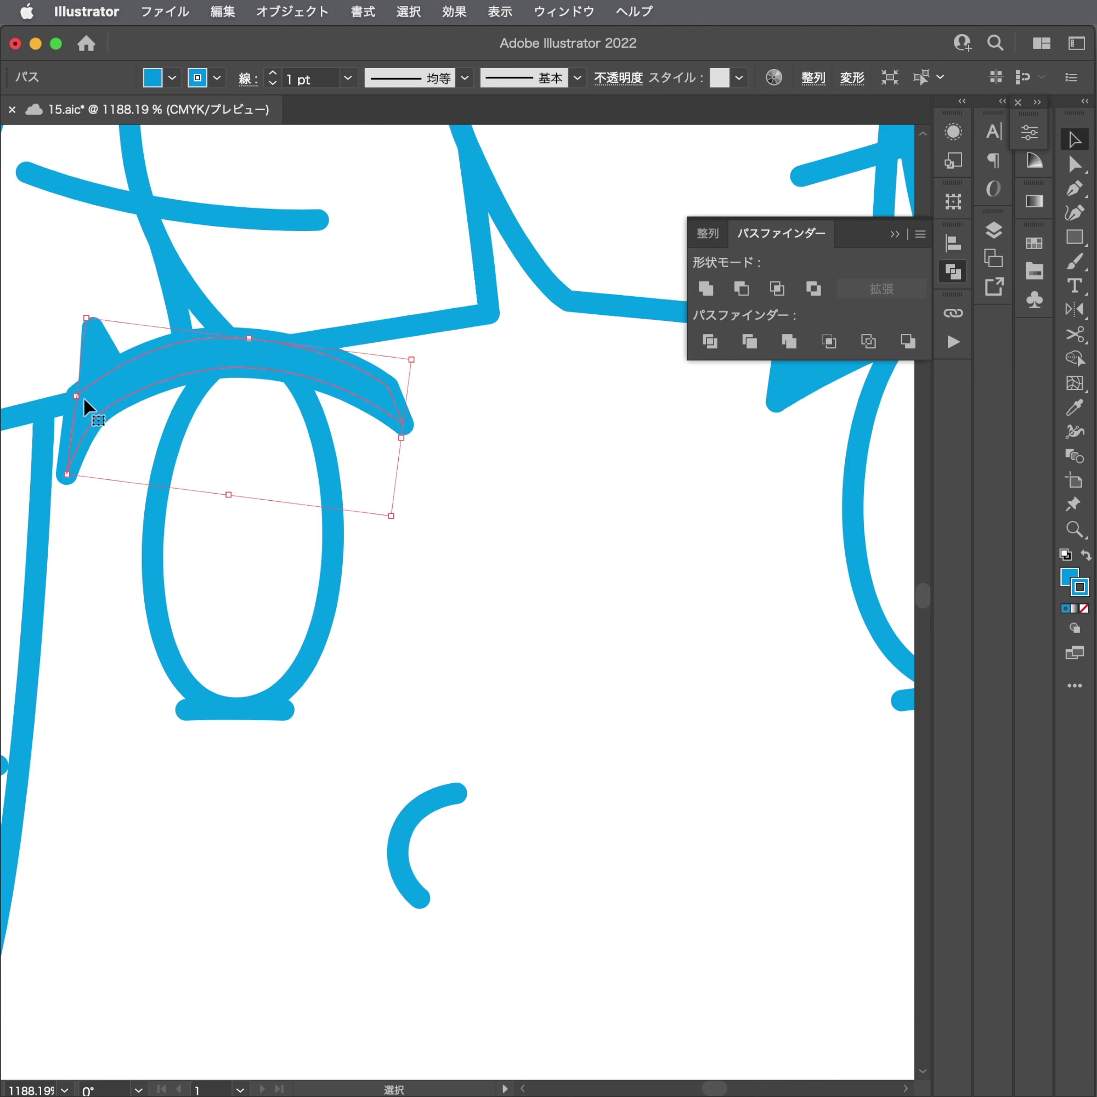
pyautogui.moveTo(87, 399); pyautogui.dragTo(93, 400)
# Copy the plain blue line's stroke style onto the arc with the Eyedropper.
pyautogui.press('i')
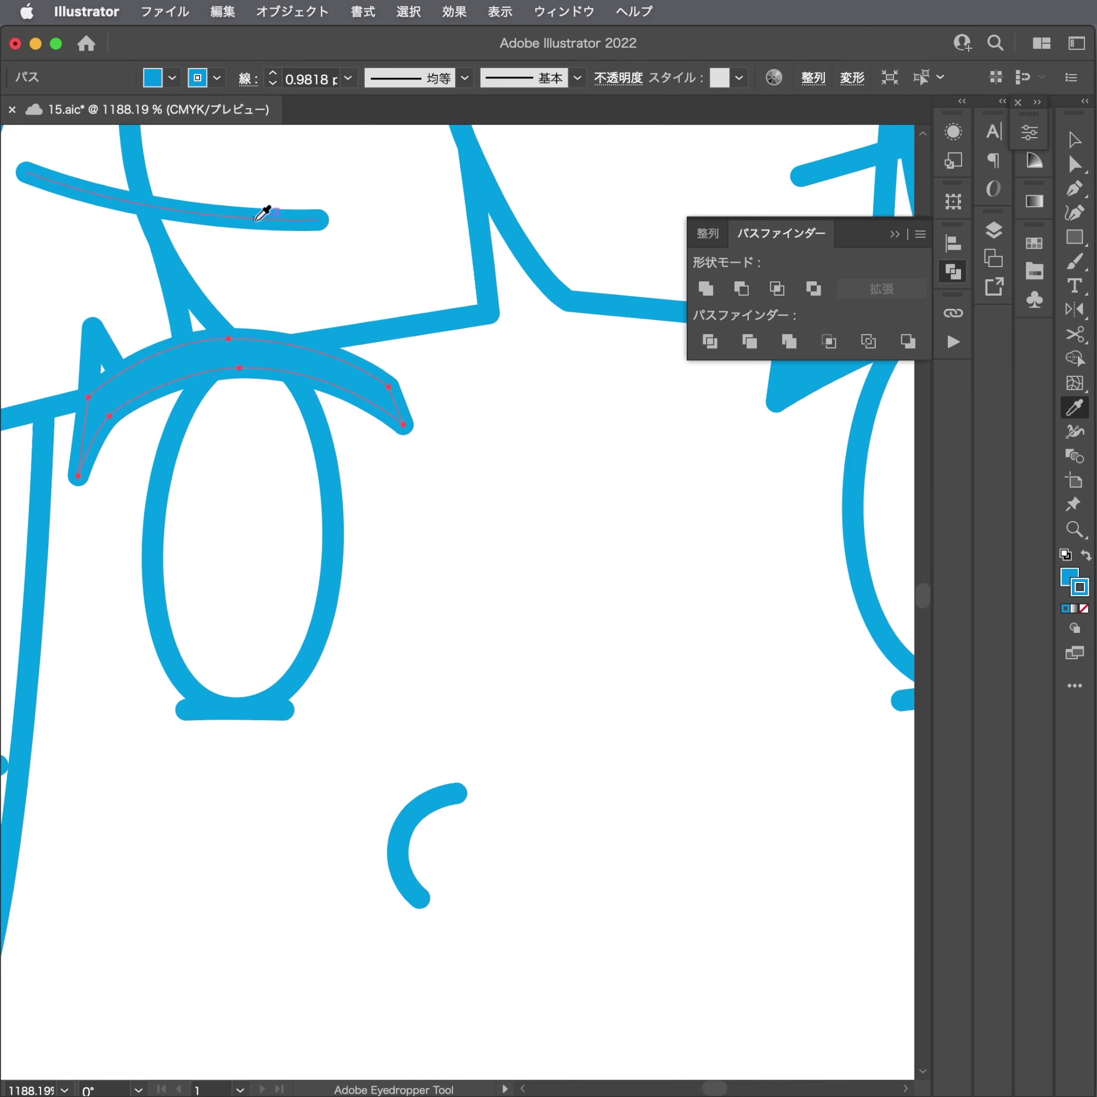
pyautogui.click(259, 218)
pyautogui.hscroll(3, 720, 444)
pyautogui.scroll(2, 720, 443)
pyautogui.press('super+shift+a')
pyautogui.scroll(-3, 563, 570)
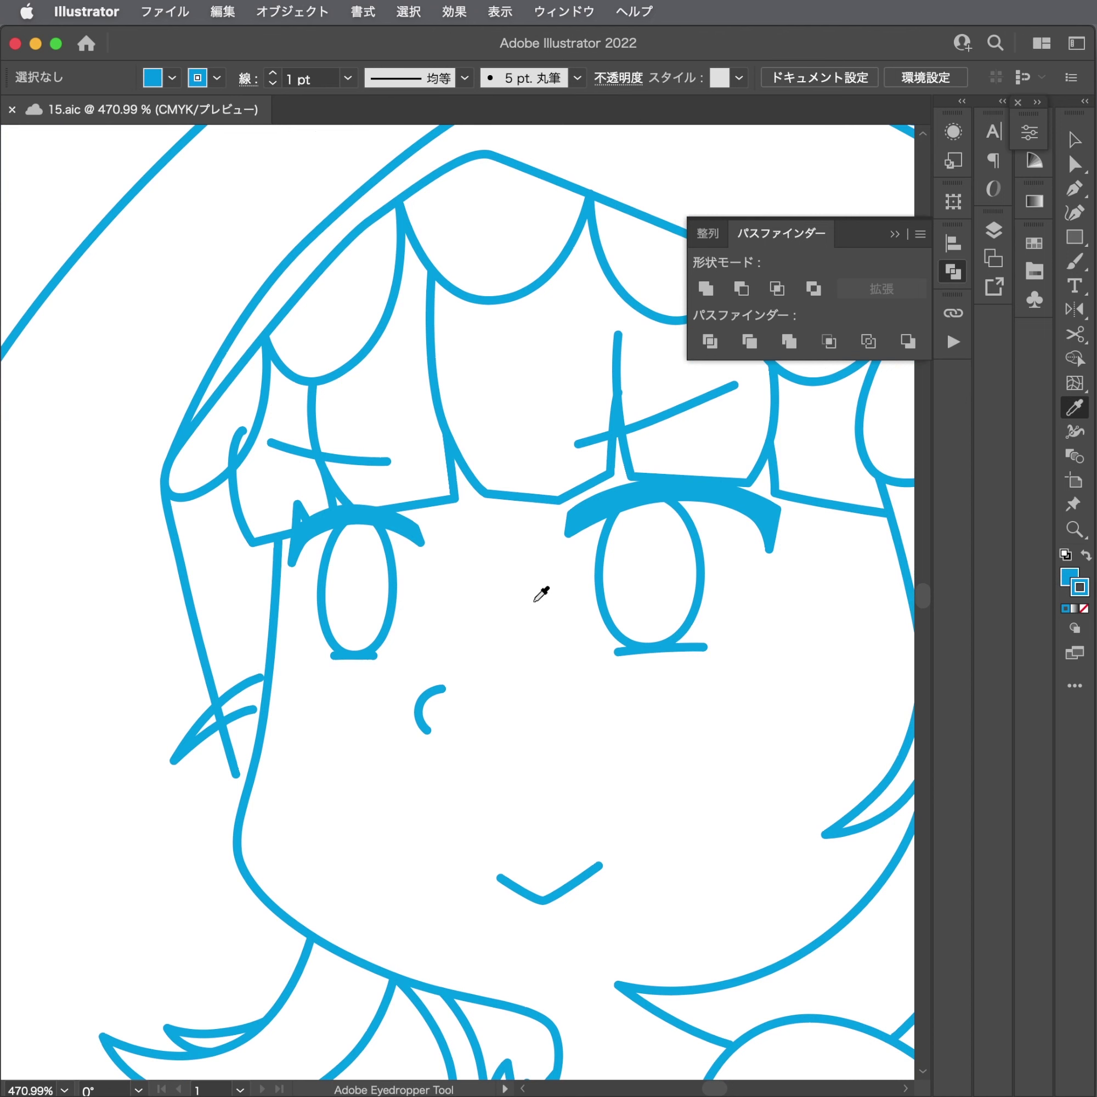
# Draw a trial curve beside the right eye down to the lower lash line.
pyautogui.press('p')
pyautogui.scroll(3, 540, 586)
pyautogui.scroll(1, 540, 586)
pyautogui.moveTo(446, 507); pyautogui.dragTo(342, 490)
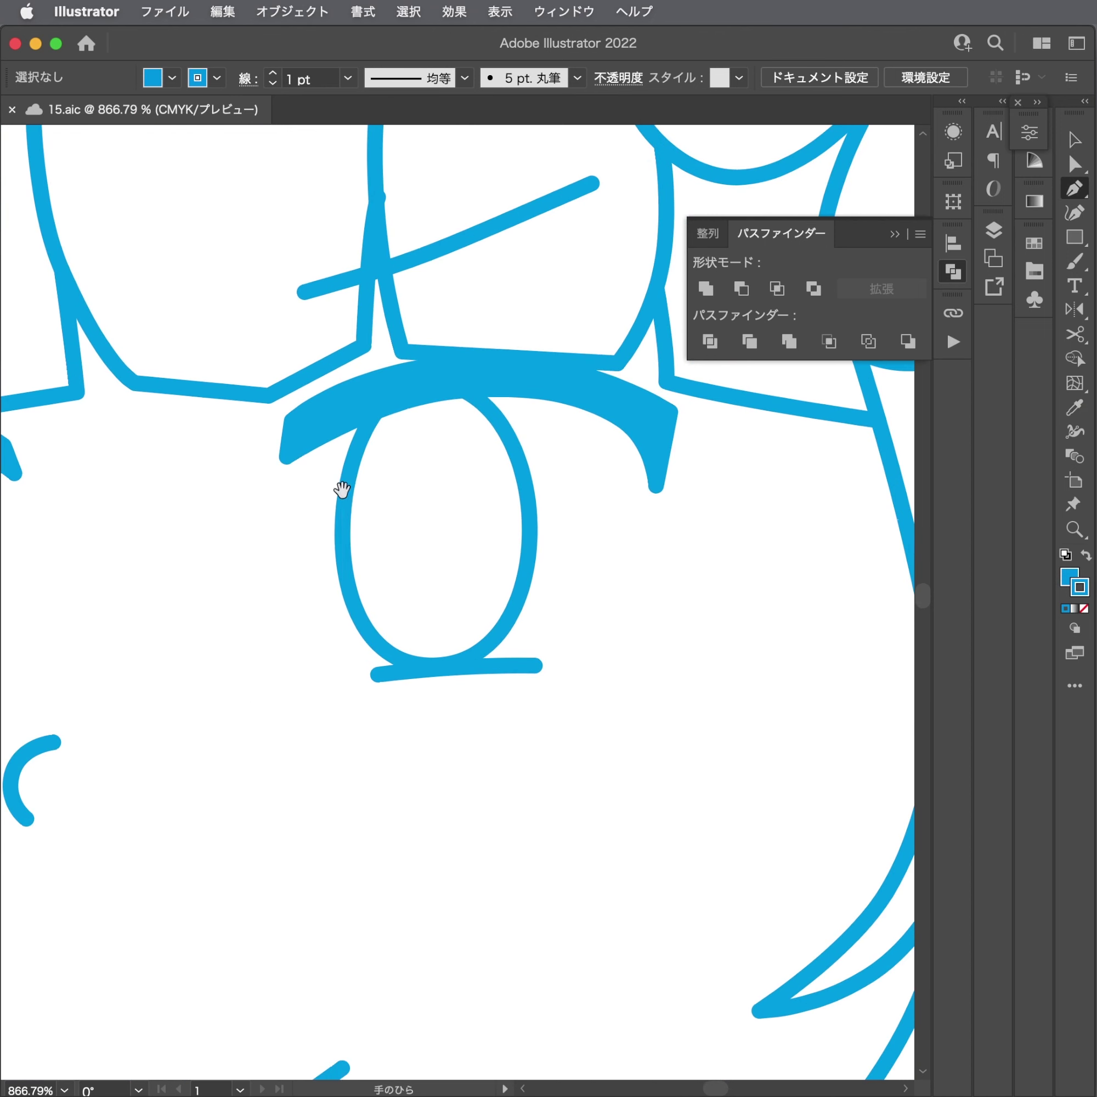
pyautogui.click(286, 457)
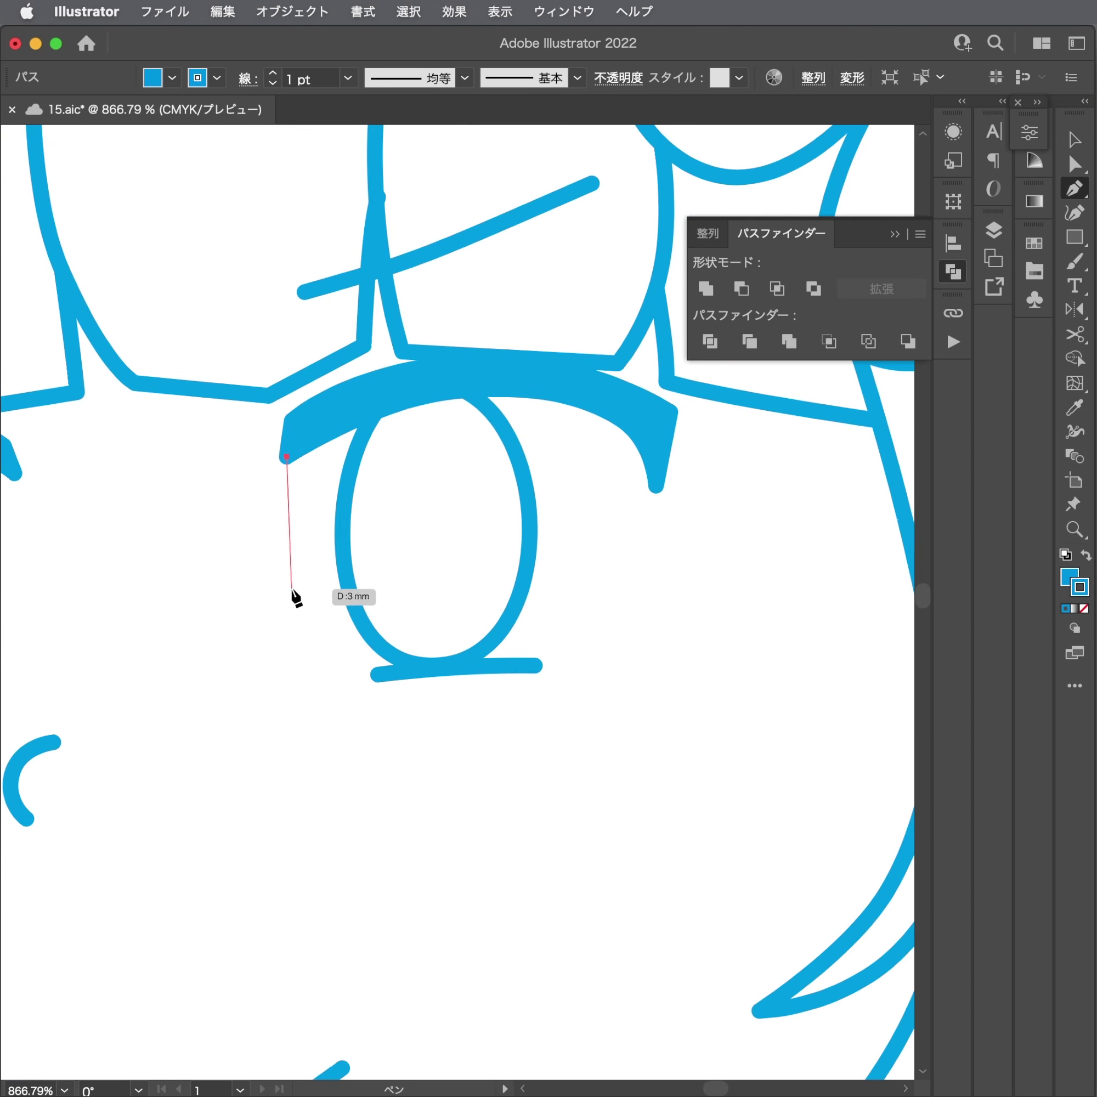
pyautogui.press('super+z')
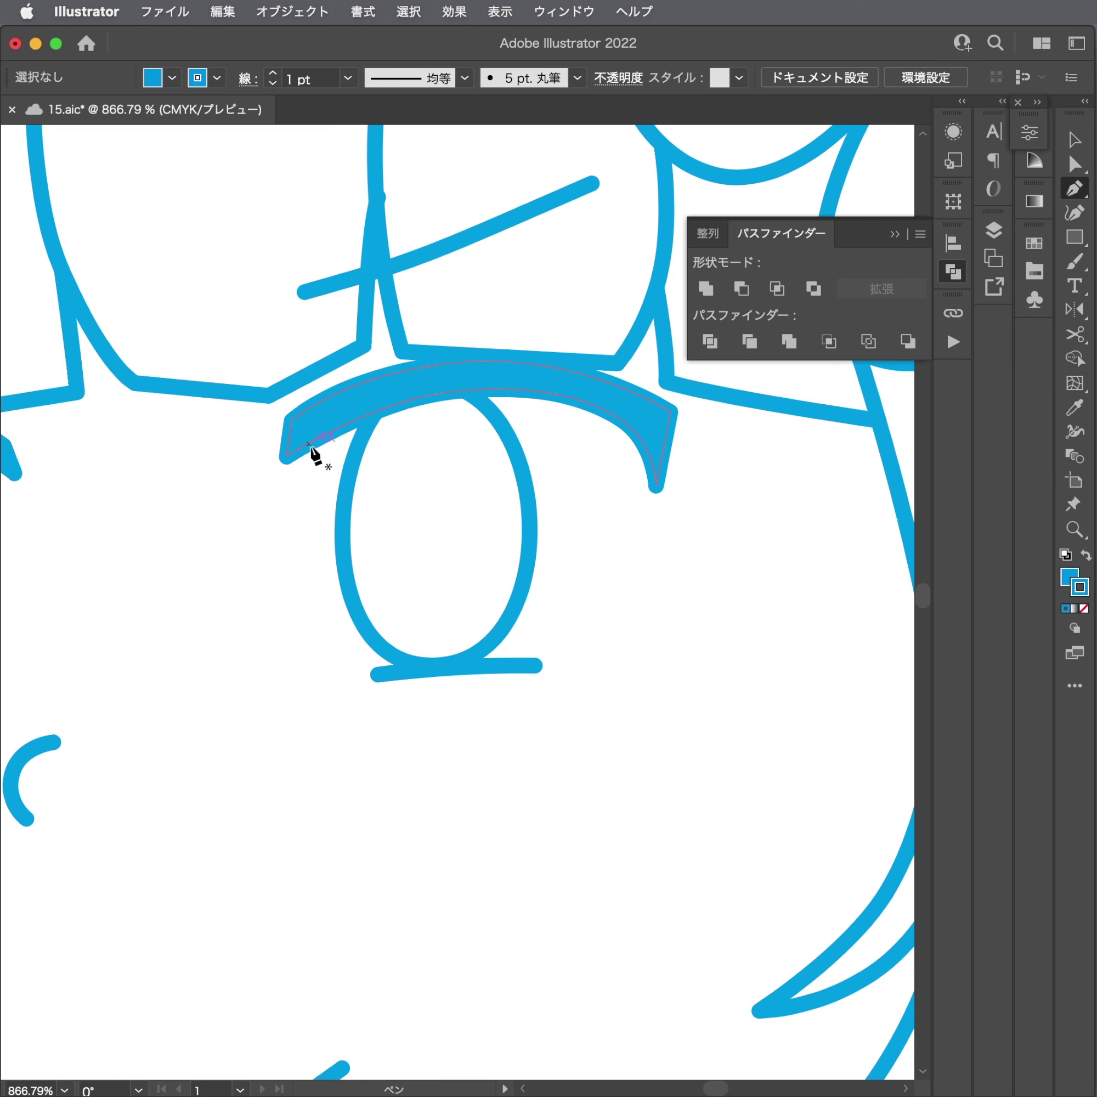
pyautogui.click(311, 441)
pyautogui.moveTo(304, 570); pyautogui.dragTo(305, 604)
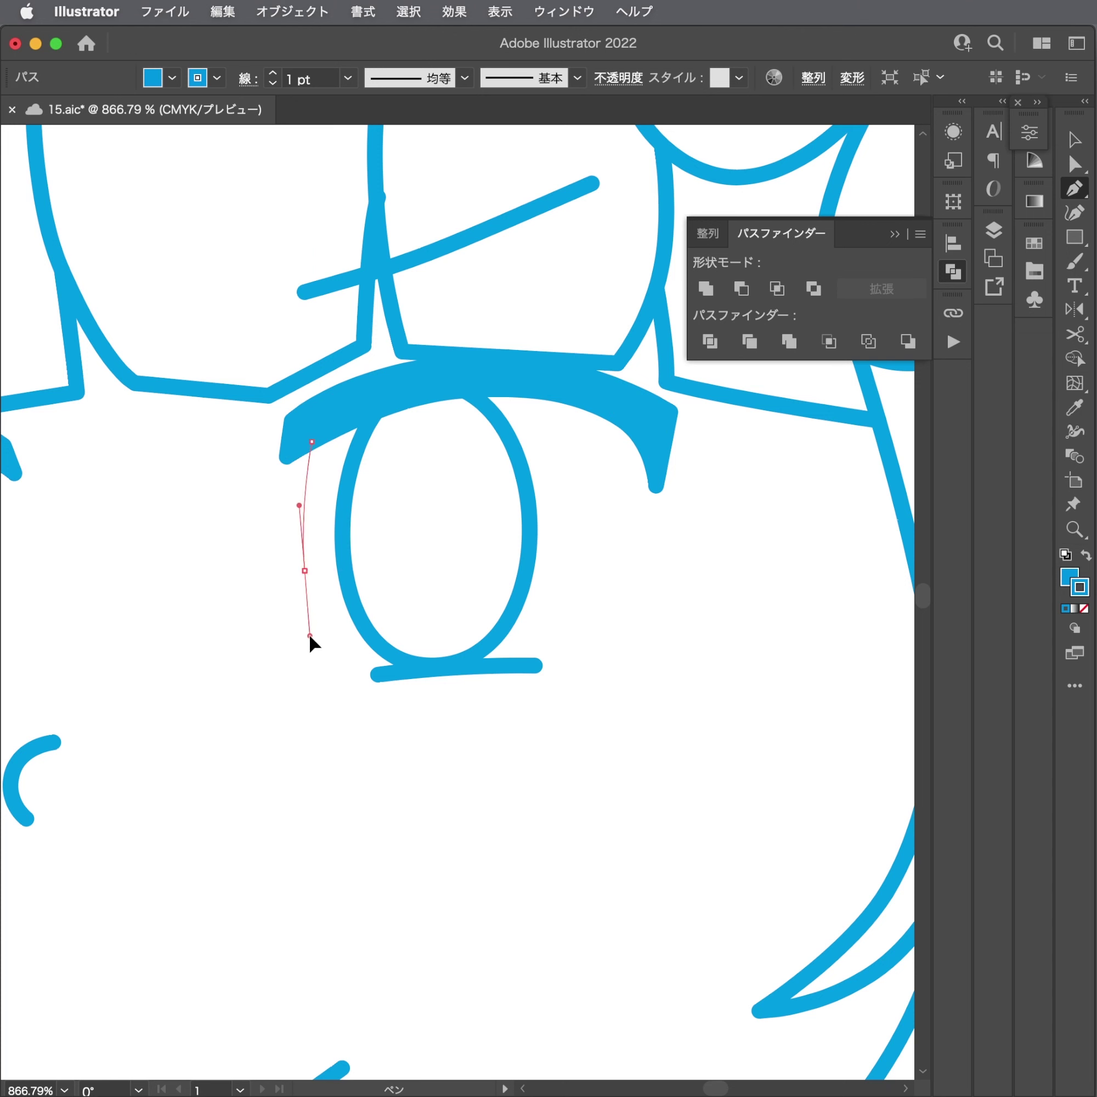
pyautogui.click(331, 665)
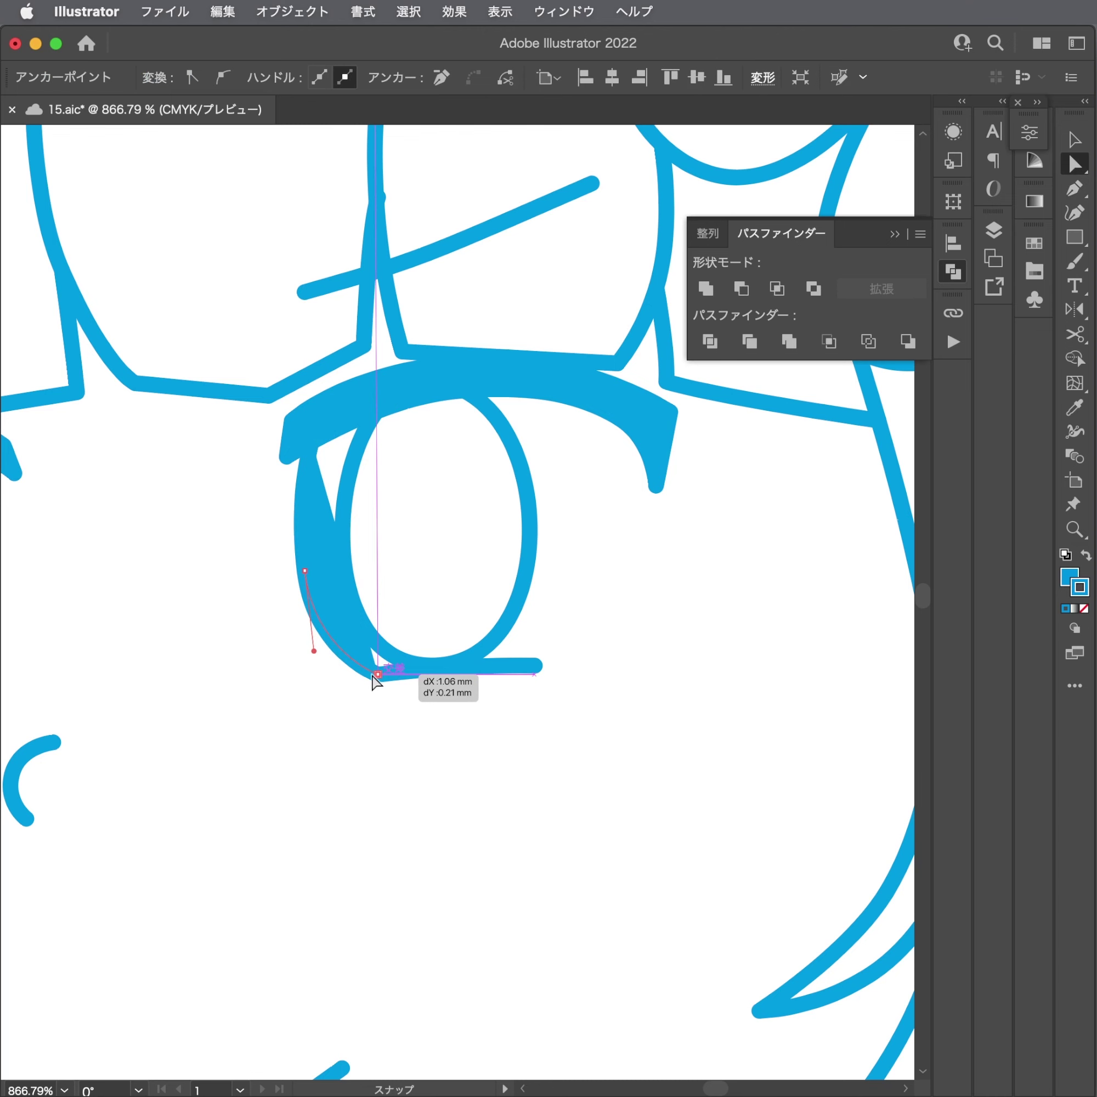
pyautogui.moveTo(375, 682); pyautogui.dragTo(374, 680)
pyautogui.moveTo(314, 651); pyautogui.dragTo(323, 656)
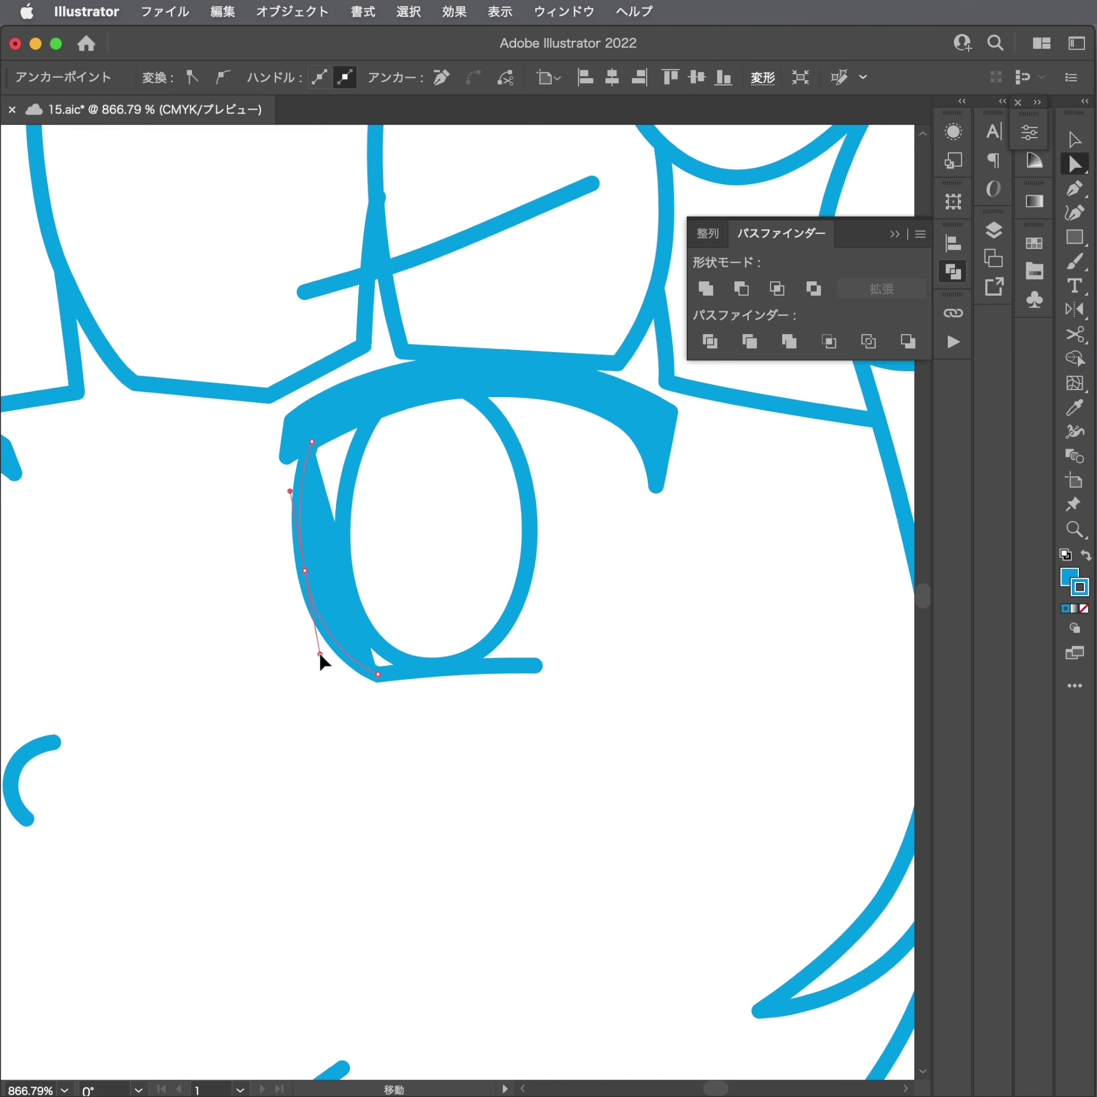
# Discard the trial curve and zoom back in on the eyes.
pyautogui.click(375, 672)
pyautogui.press('p')
pyautogui.press('a')
pyautogui.hotkey('ctrl', 'shift', 'a')
pyautogui.moveTo(504, 600)
pyautogui.mouseDown()
pyautogui.moveTo(363, 600)
pyautogui.moveTo(830, 562)
pyautogui.mouseUp()
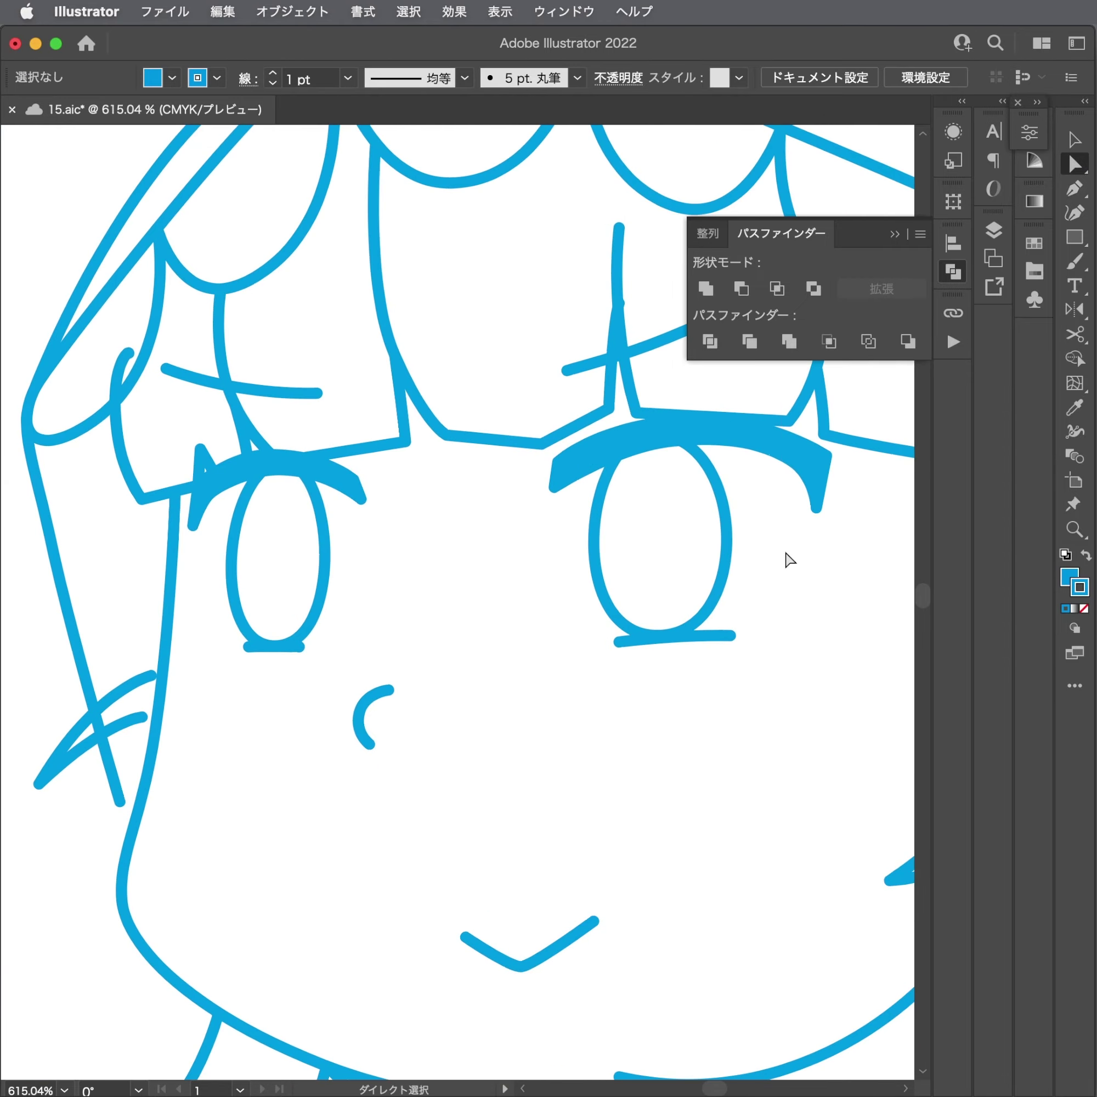
# Save, then draw a Pen arc across the upper part of the right eye.
pyautogui.press('p')
pyautogui.scroll(5, 766, 527)
pyautogui.hotkey('ctrl', 's')
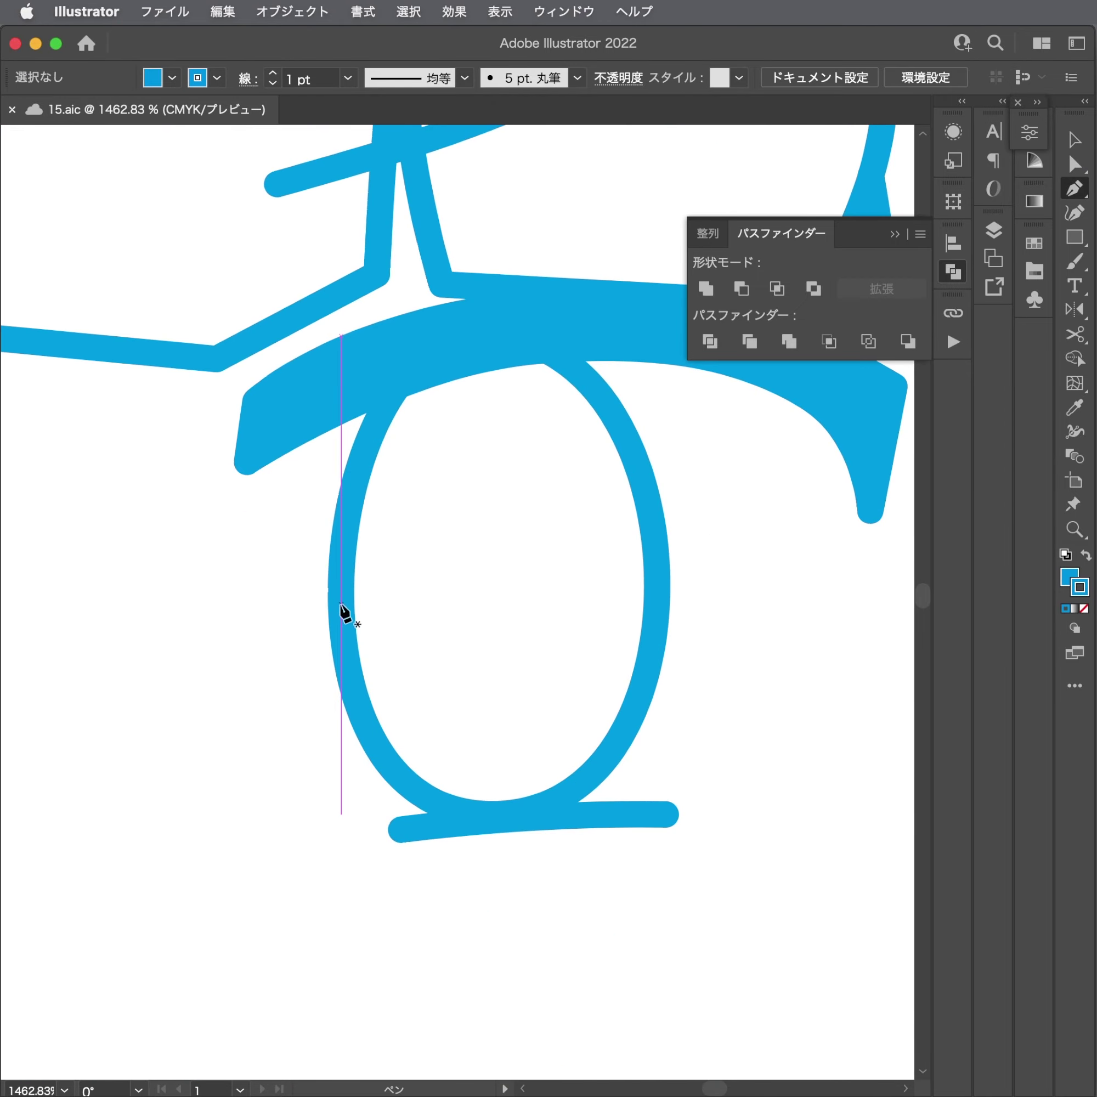
pyautogui.moveTo(342, 601); pyautogui.dragTo(373, 580)
pyautogui.moveTo(483, 523); pyautogui.dragTo(598, 513)
pyautogui.click(658, 575)
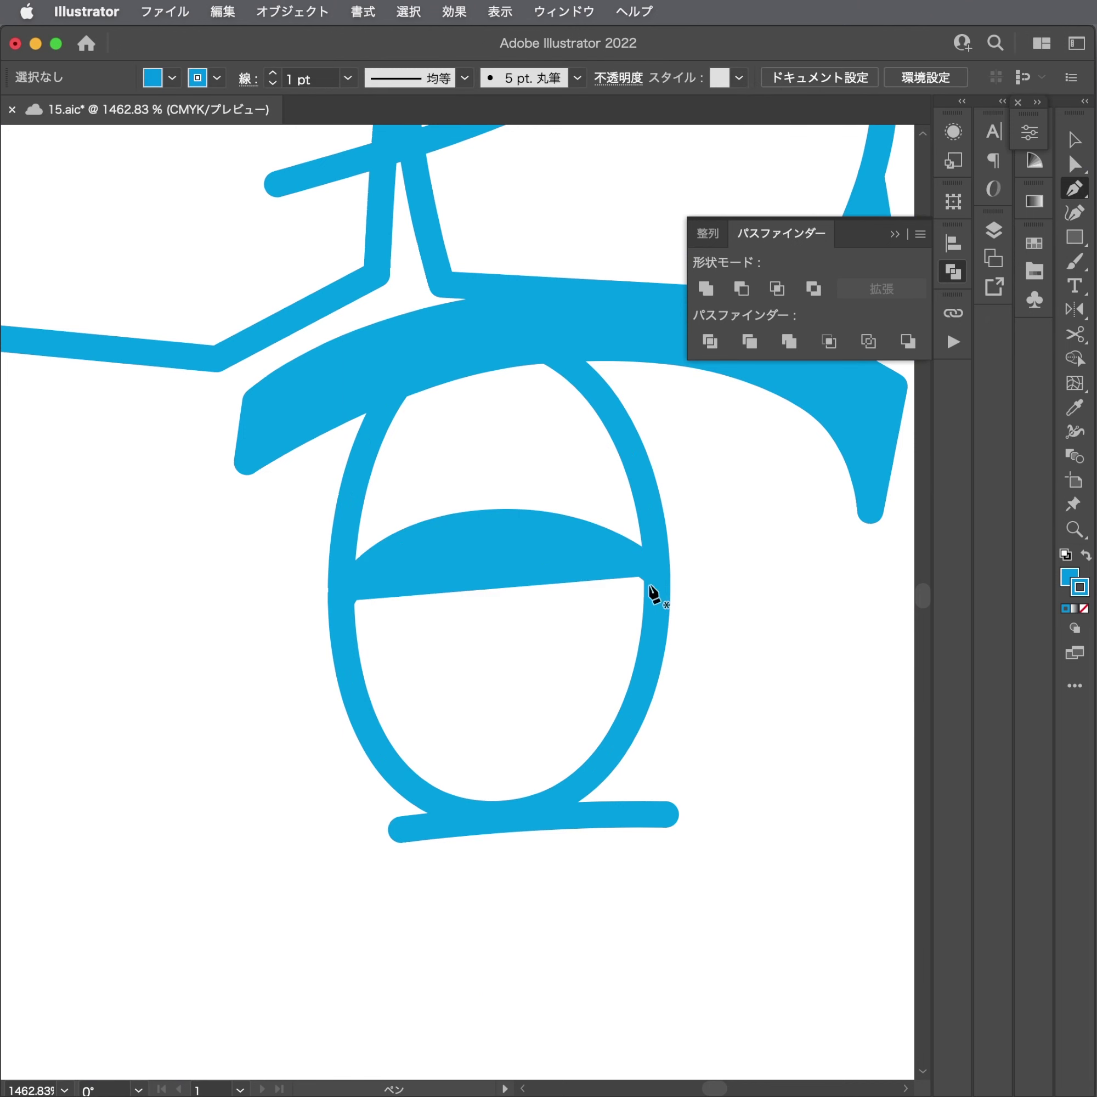
pyautogui.press('a')
pyautogui.click(622, 541)
# Set the right eye arc's fill to None in the Properties panel.
pyautogui.click(1031, 134)
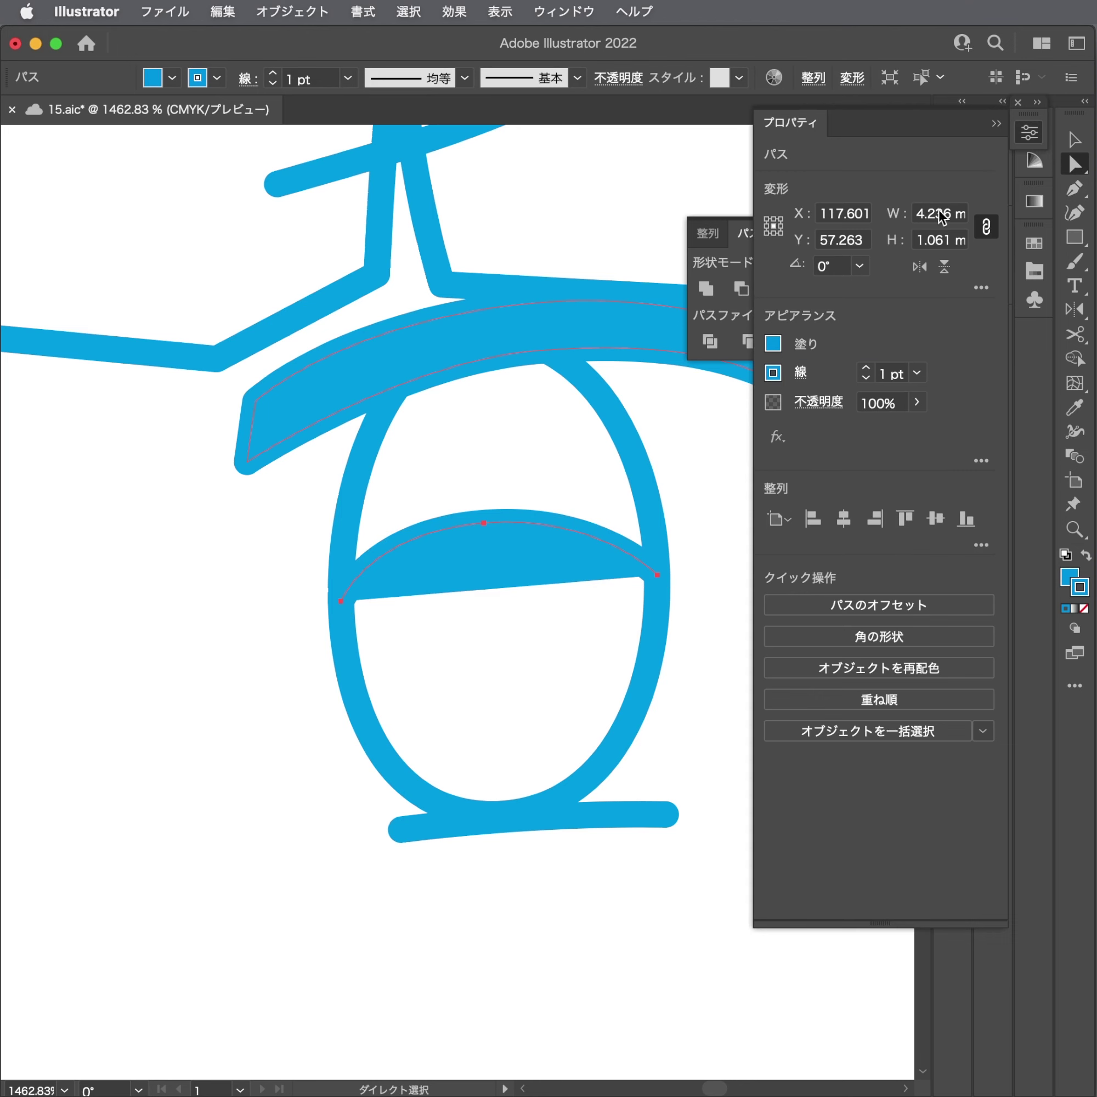
pyautogui.click(766, 346)
pyautogui.click(550, 425)
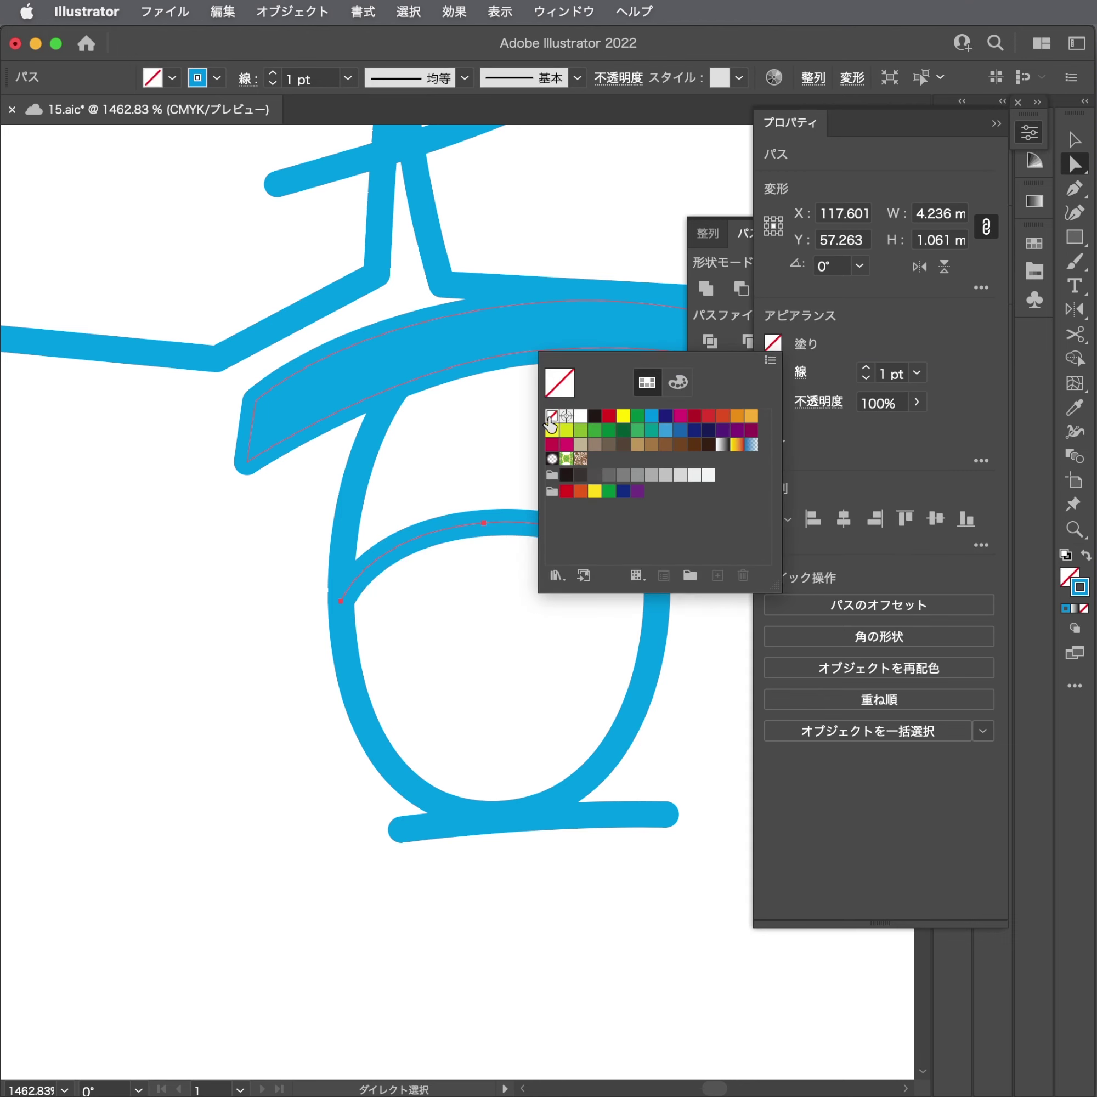
pyautogui.click(1030, 133)
pyautogui.scroll(-3, 605, 389)
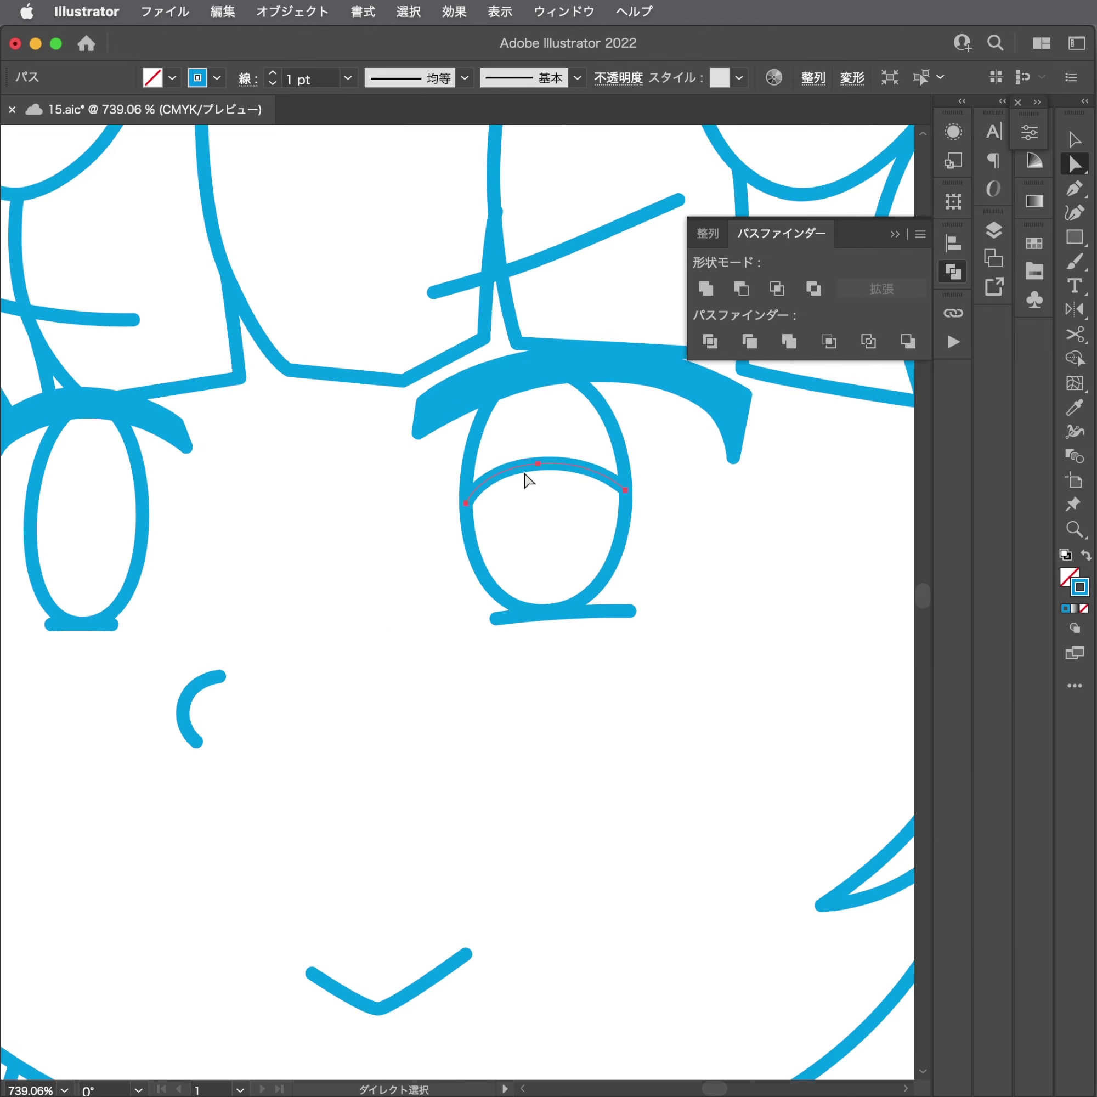
pyautogui.click(557, 487)
pyautogui.moveTo(562, 493); pyautogui.dragTo(651, 487)
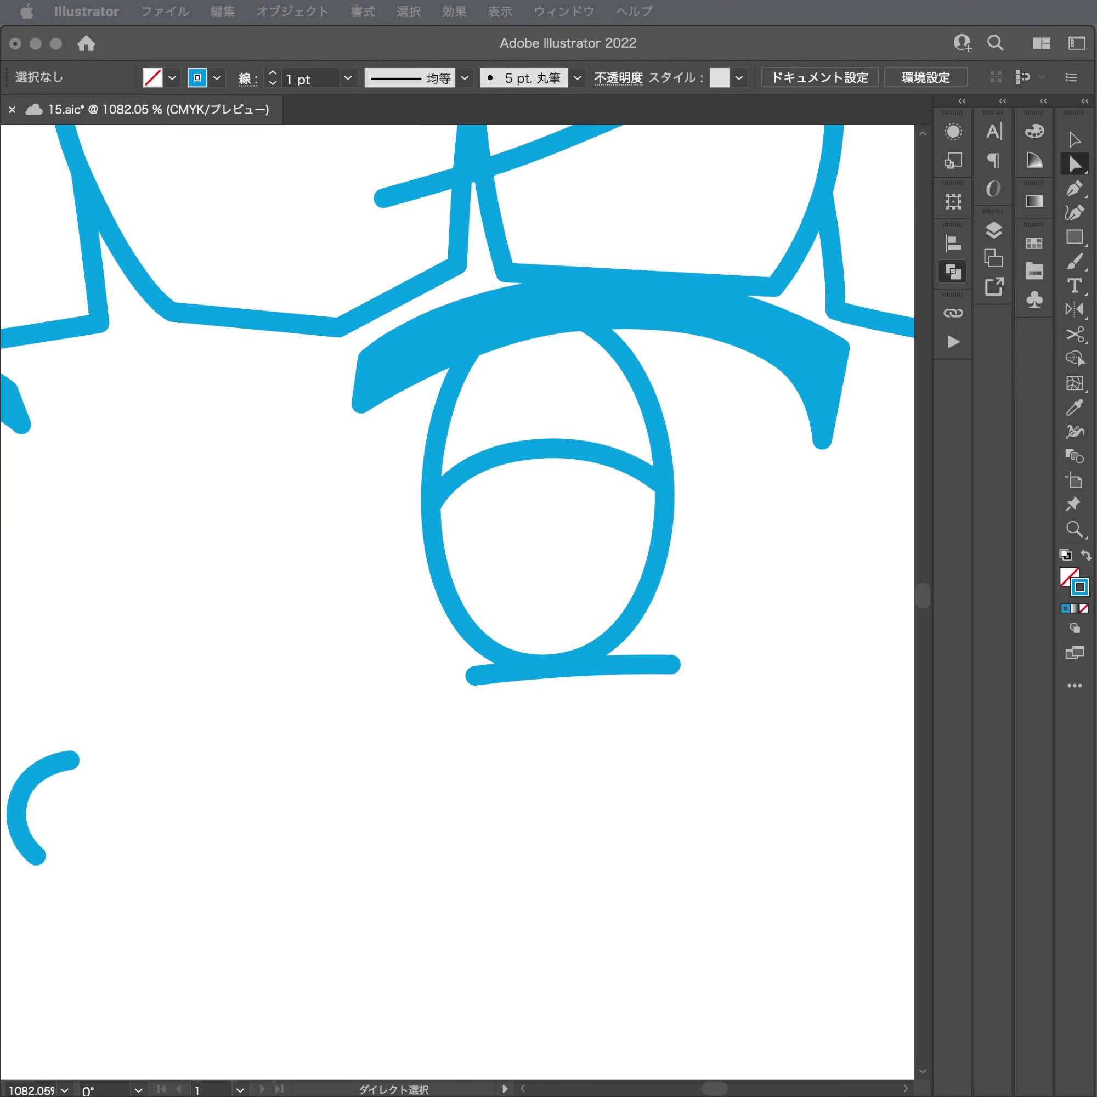
# Draw a matching arc across the upper part of the left eye.
pyautogui.click(306, 411)
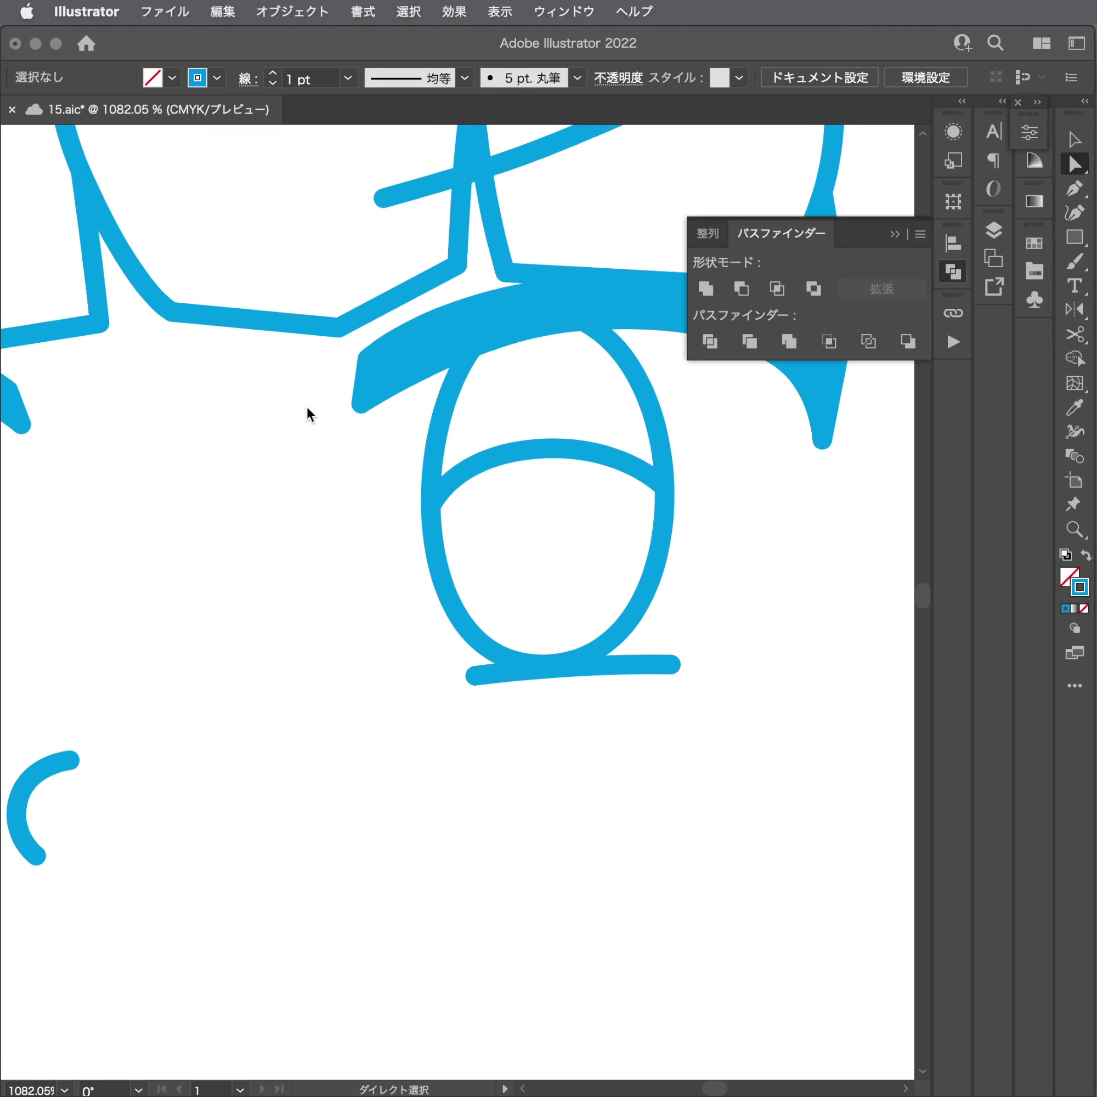
pyautogui.moveTo(306, 412)
pyautogui.mouseDown()
pyautogui.moveTo(497, 480)
pyautogui.moveTo(436, 498)
pyautogui.moveTo(794, 509)
pyautogui.mouseUp()
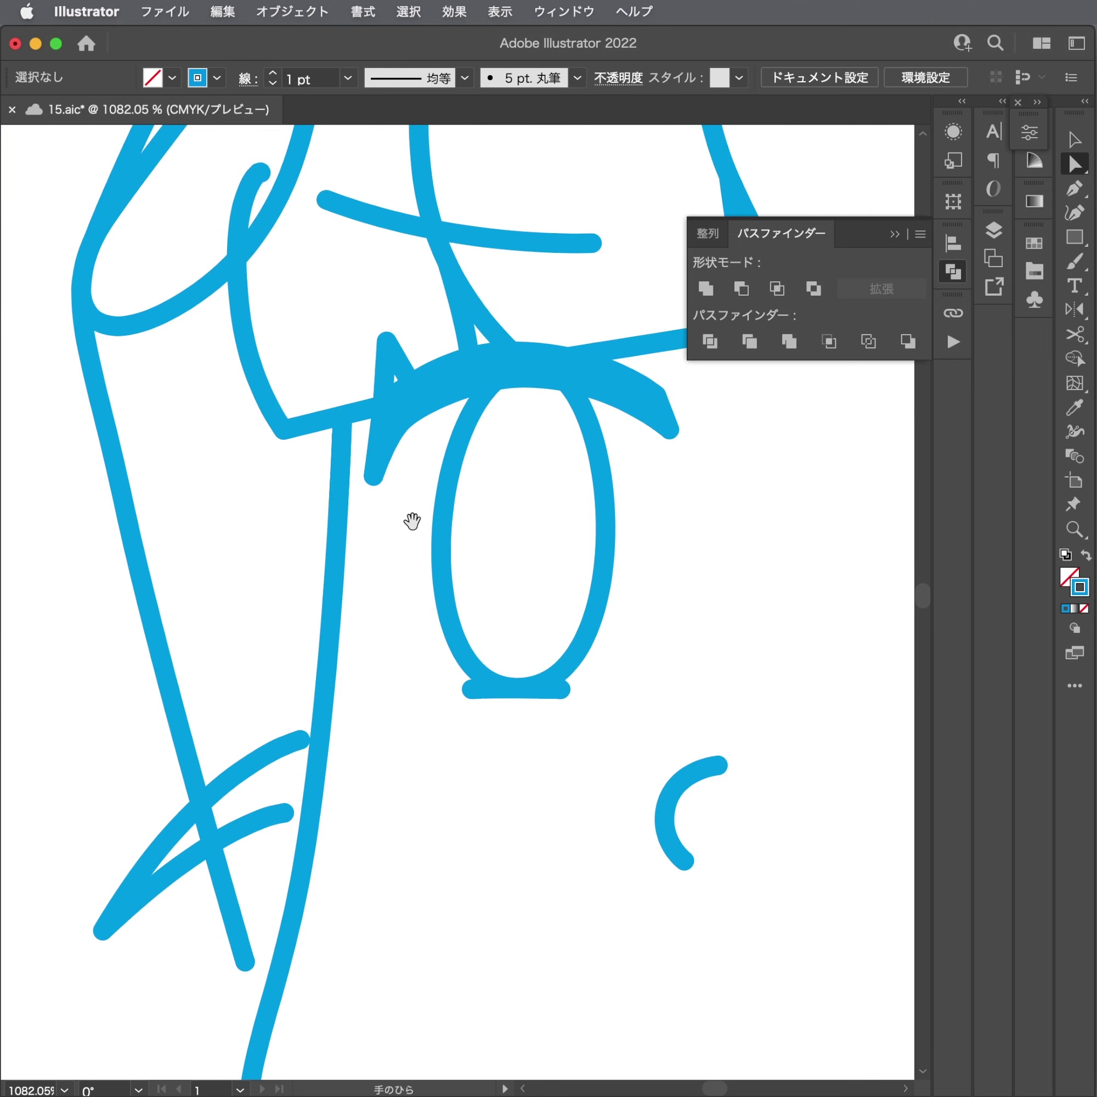
pyautogui.moveTo(412, 521); pyautogui.dragTo(416, 521)
pyautogui.press('p')
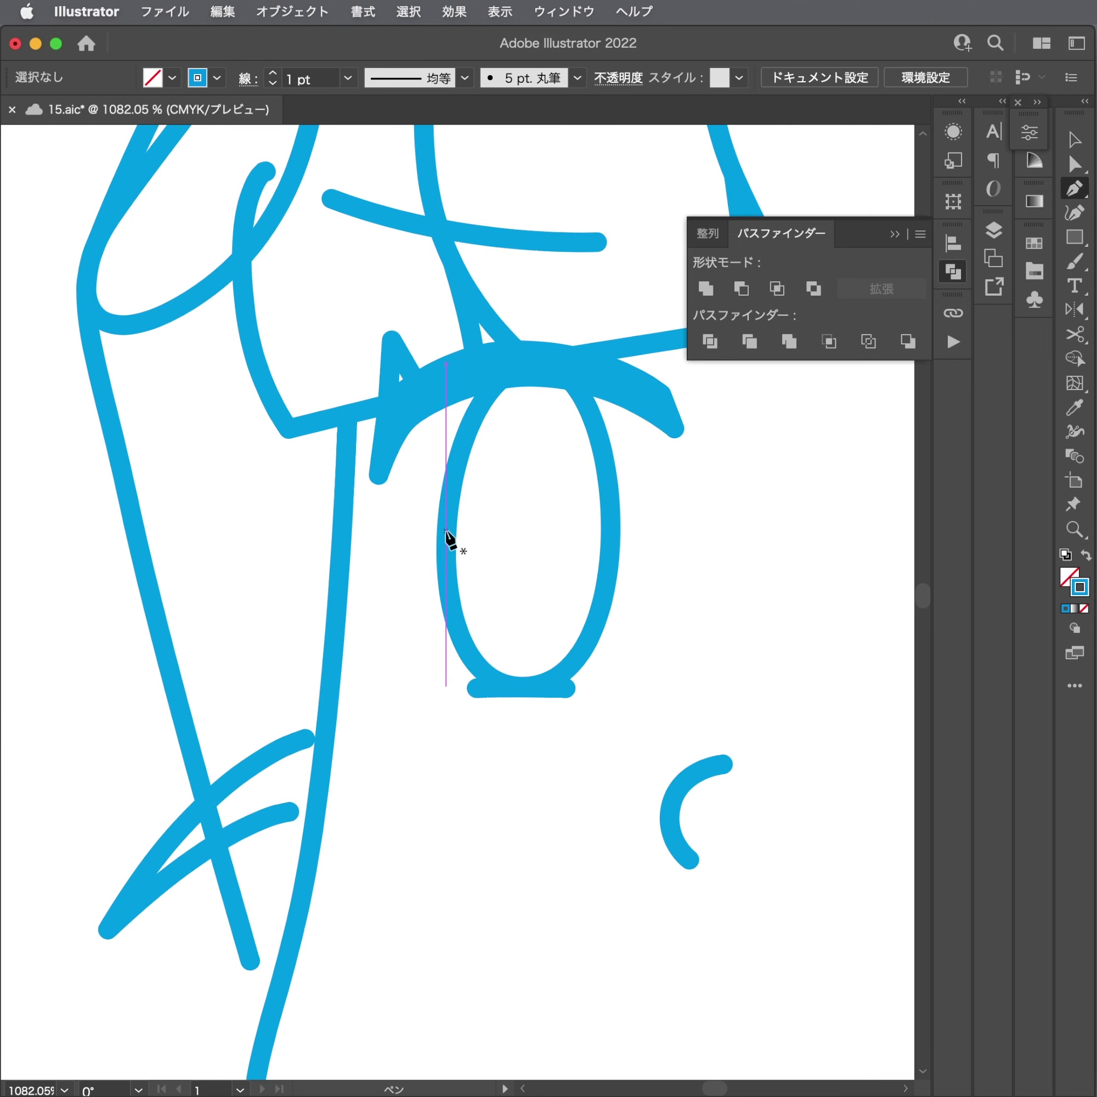
pyautogui.click(448, 534)
pyautogui.moveTo(528, 474); pyautogui.dragTo(572, 476)
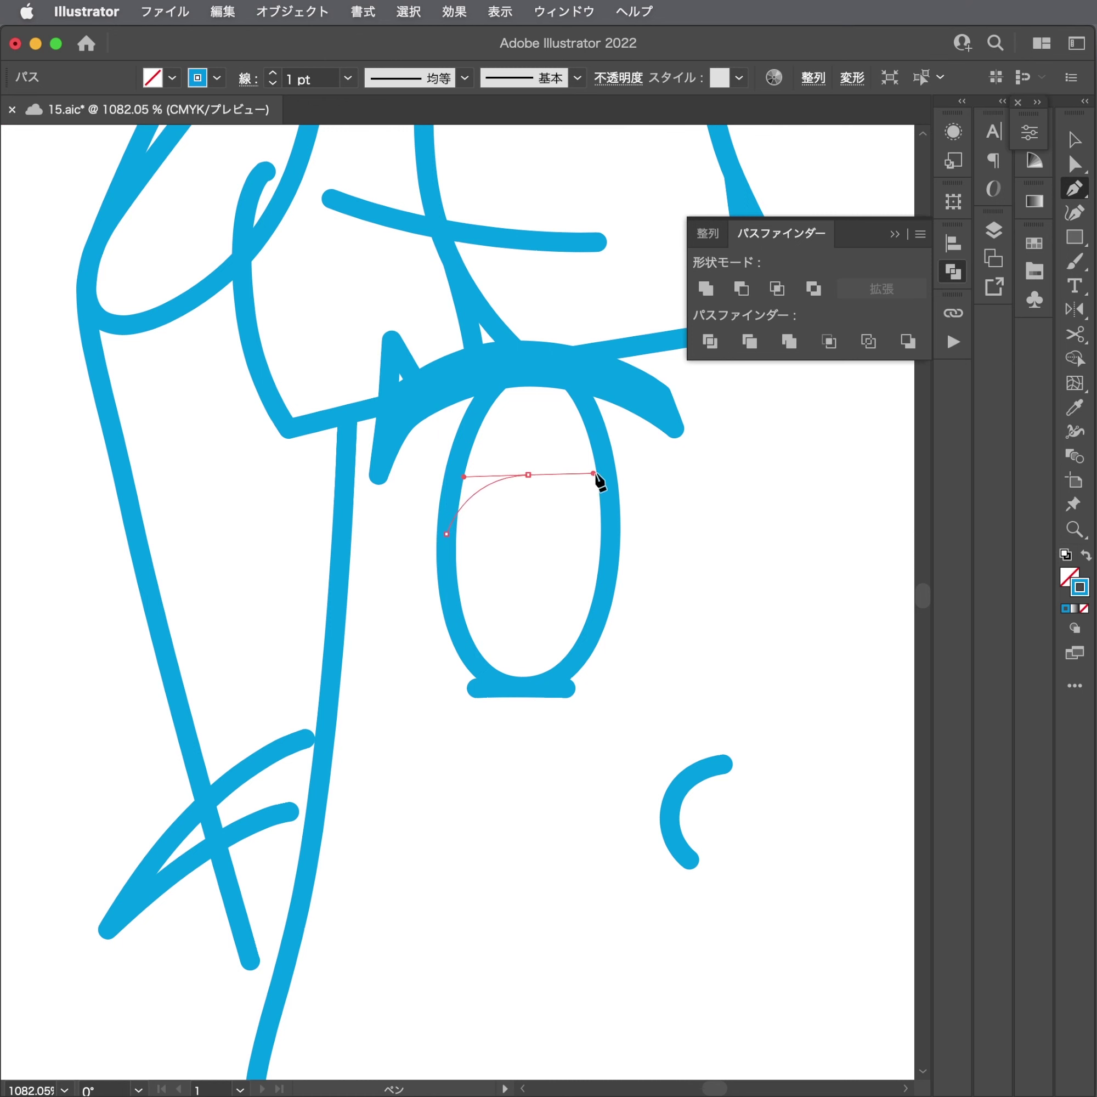
pyautogui.click(613, 536)
pyautogui.keyDown('super'); pyautogui.click(656, 543); pyautogui.keyUp('super')
pyautogui.scroll(-5, 754, 519)
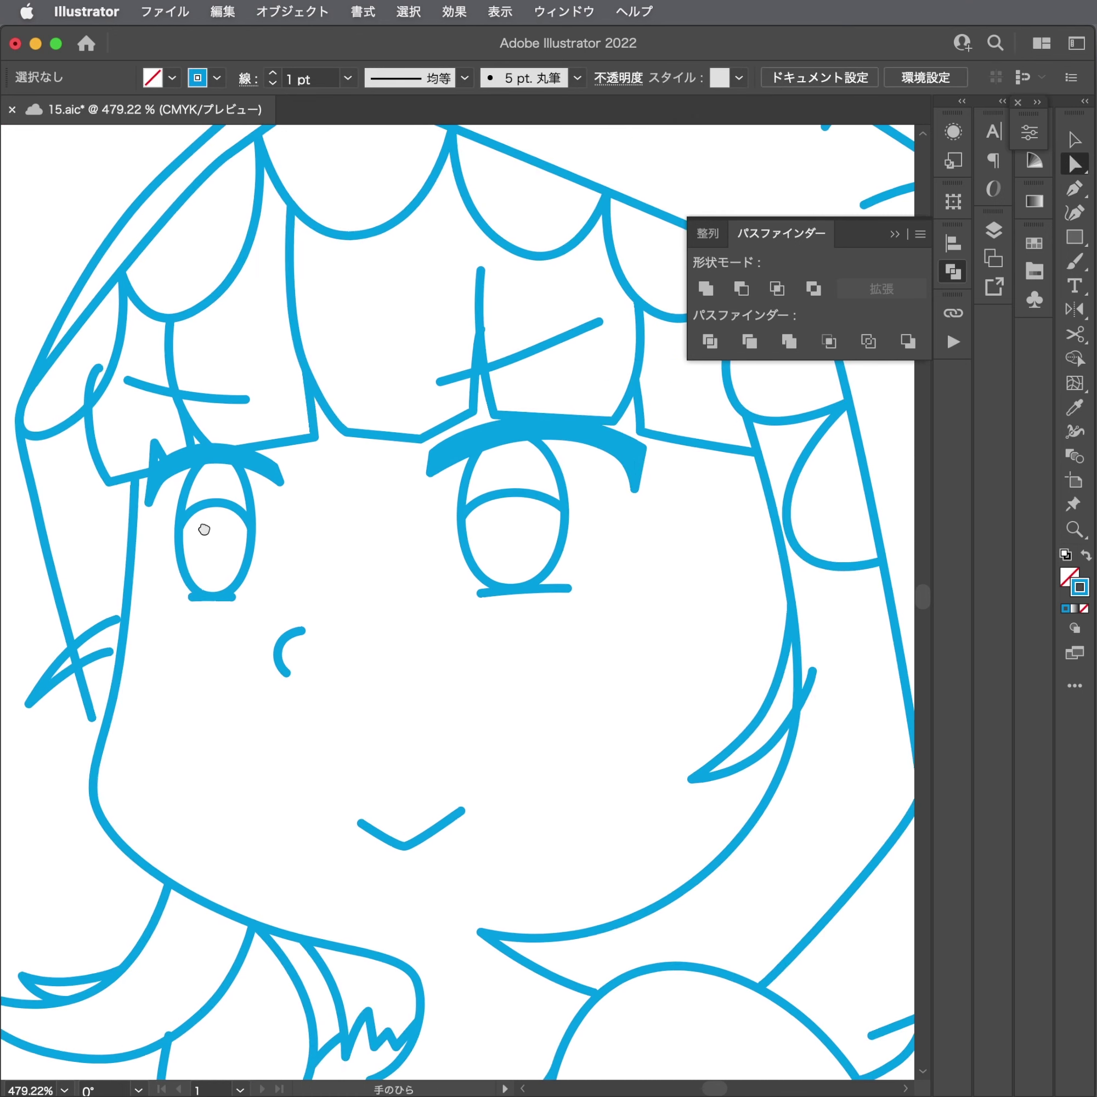
pyautogui.moveTo(204, 530); pyautogui.dragTo(201, 528)
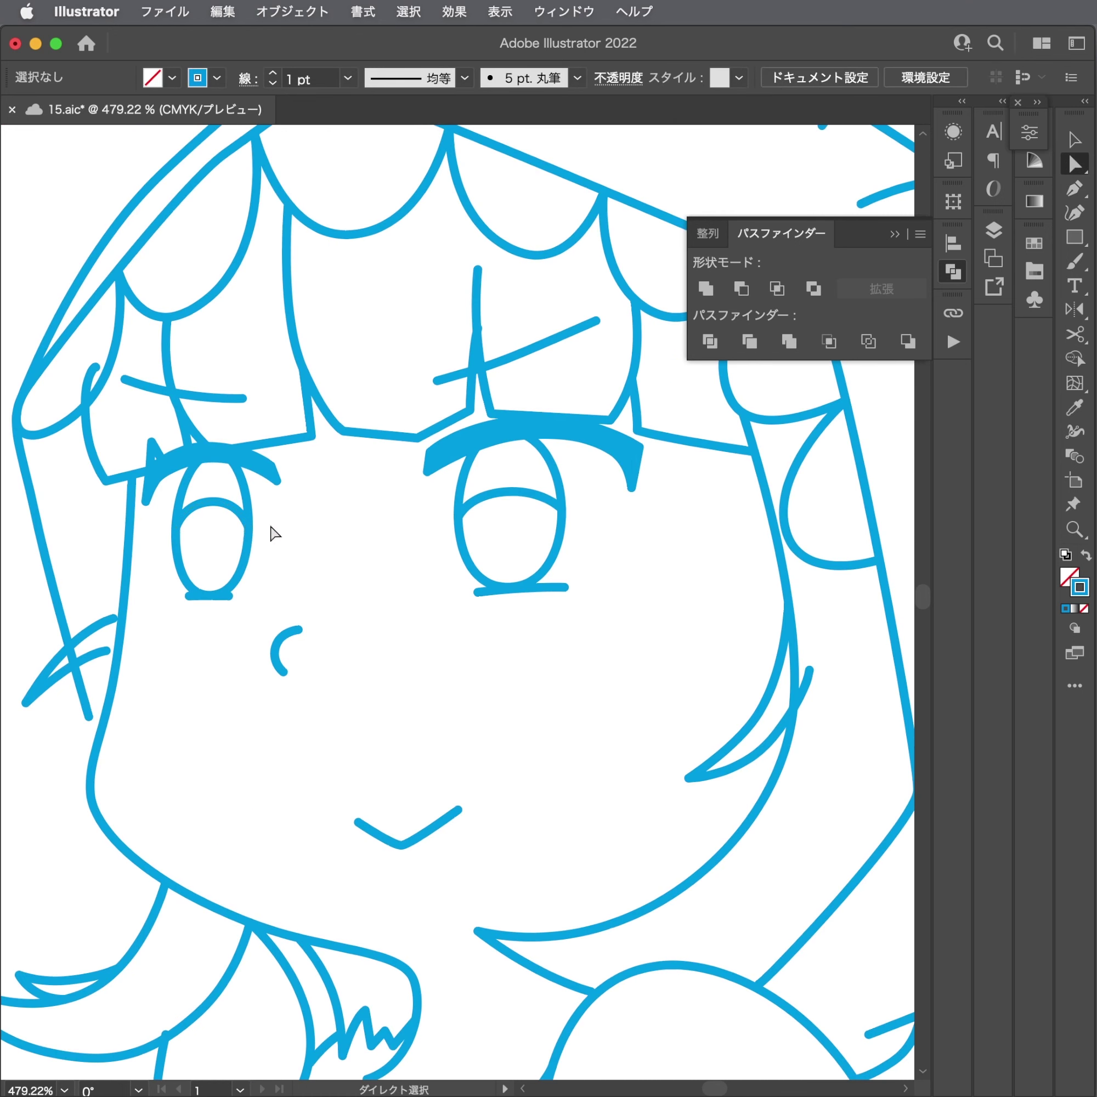
# Zoom in on the right eye and draw a U-shaped pupil stroke with the Pen tool.
pyautogui.moveTo(574, 532); pyautogui.dragTo(804, 528)
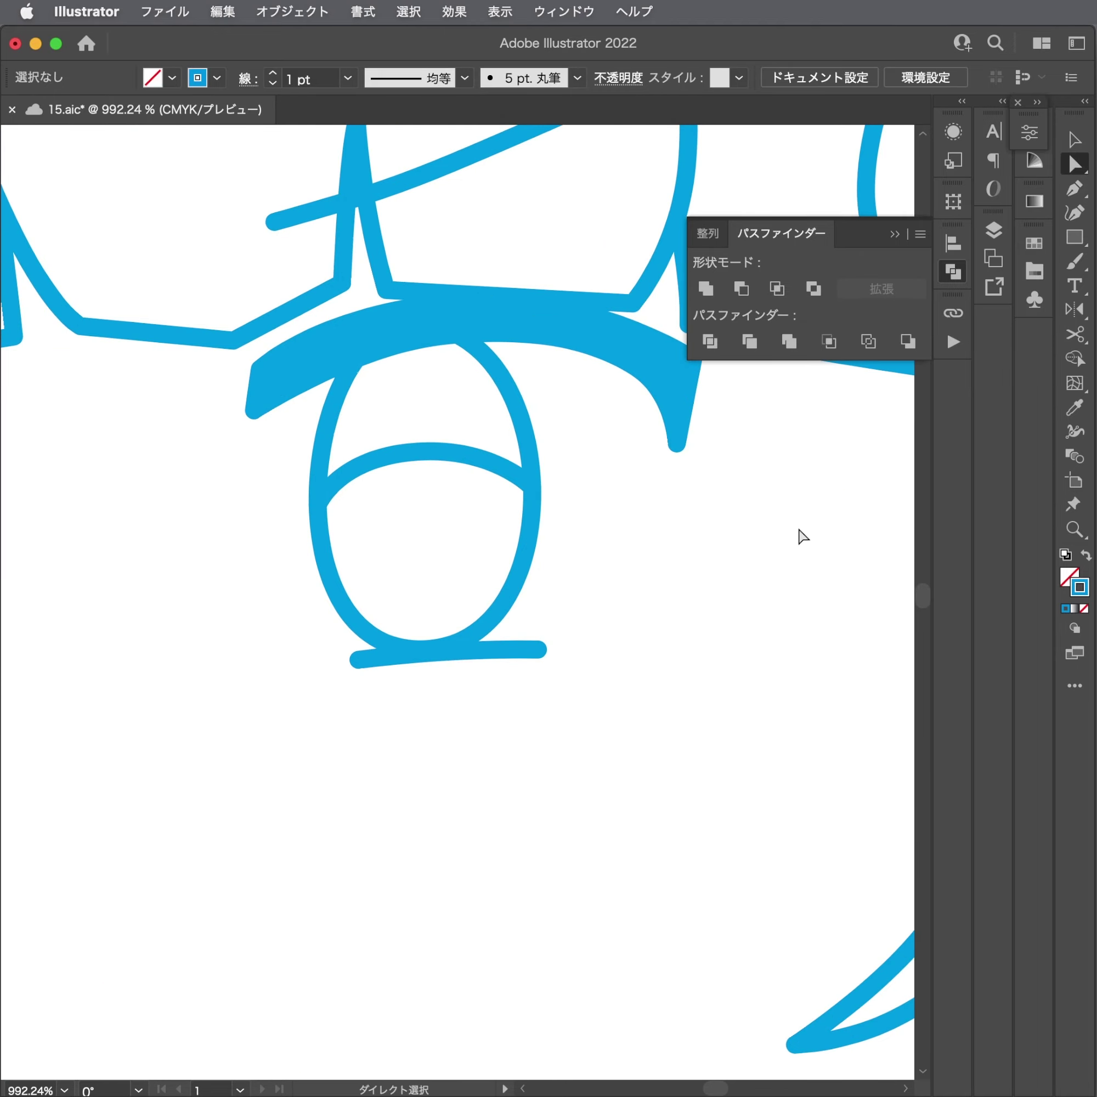
pyautogui.press('p')
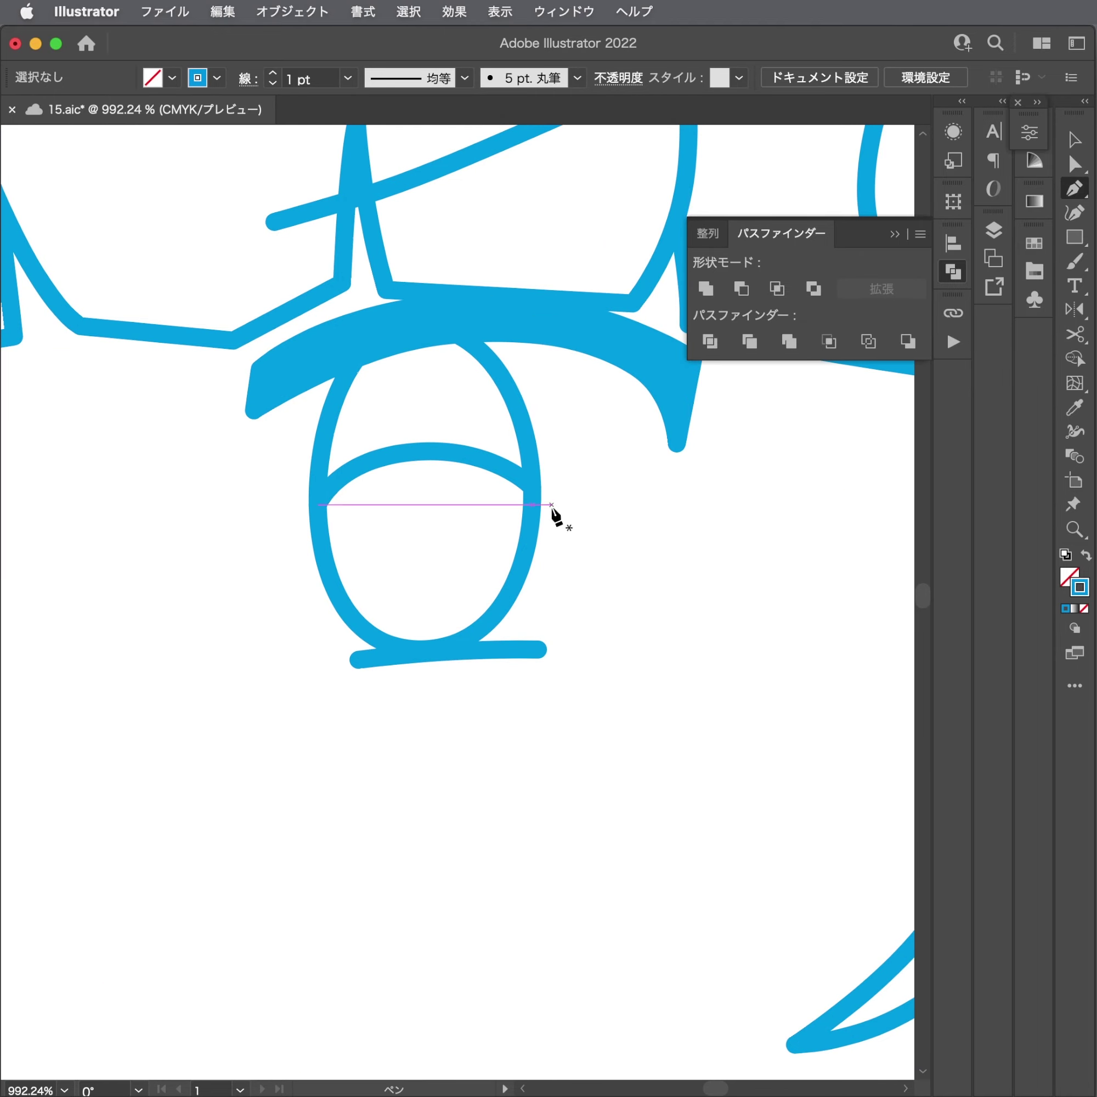
pyautogui.moveTo(435, 517); pyautogui.dragTo(504, 506)
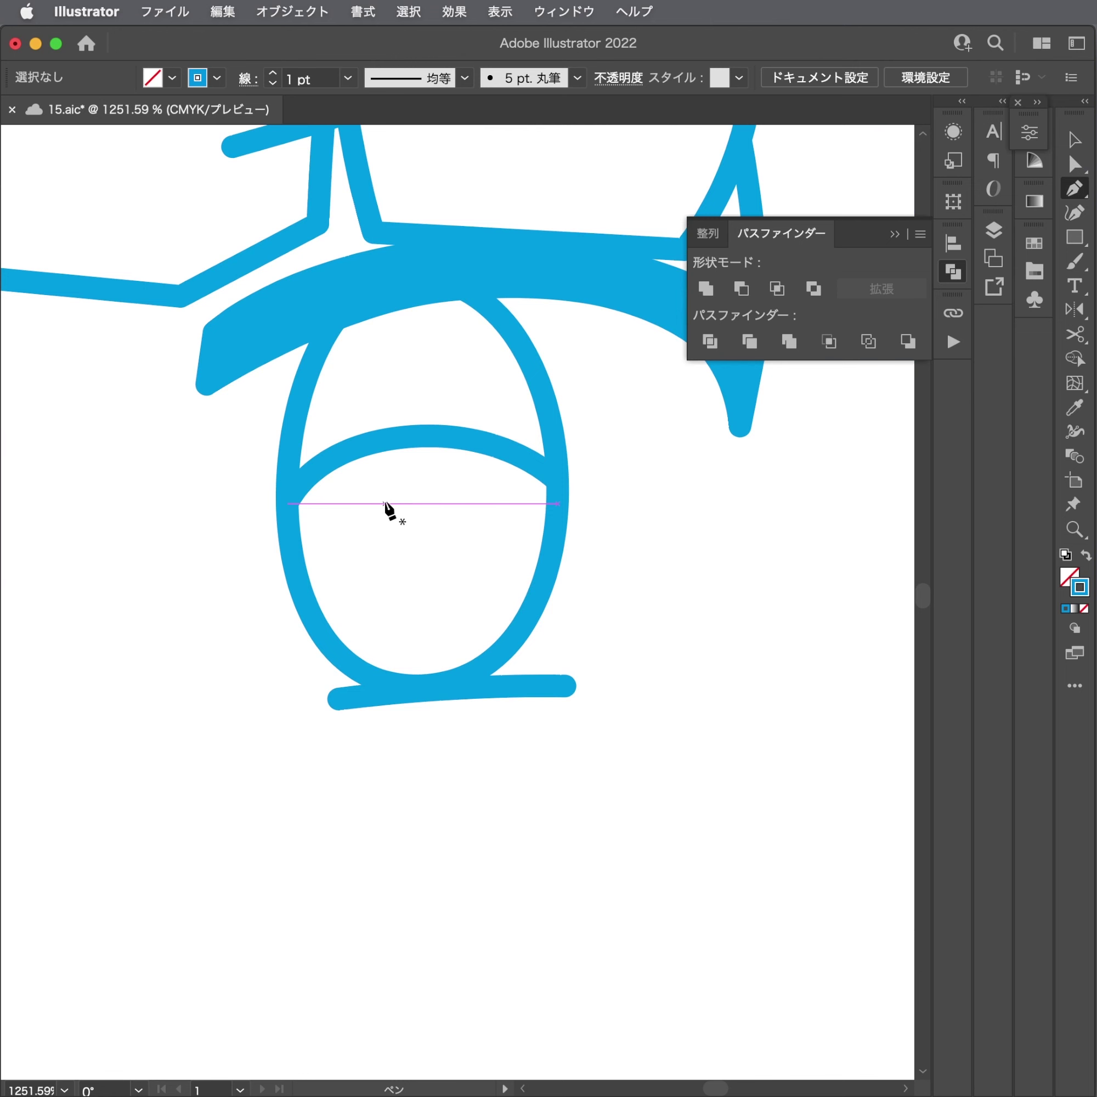
pyautogui.moveTo(376, 481); pyautogui.dragTo(369, 500)
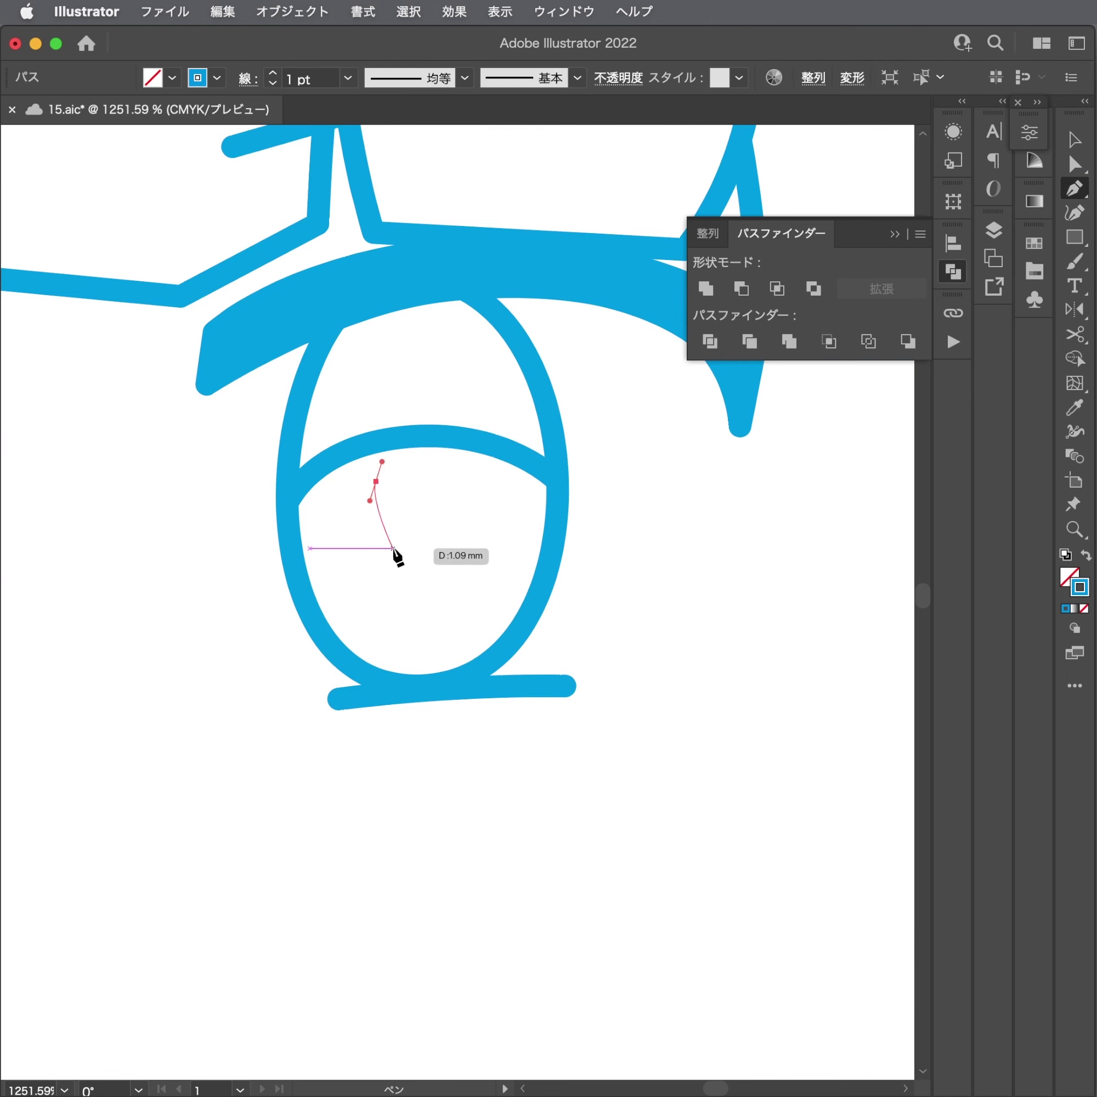
pyautogui.moveTo(418, 556); pyautogui.dragTo(456, 557)
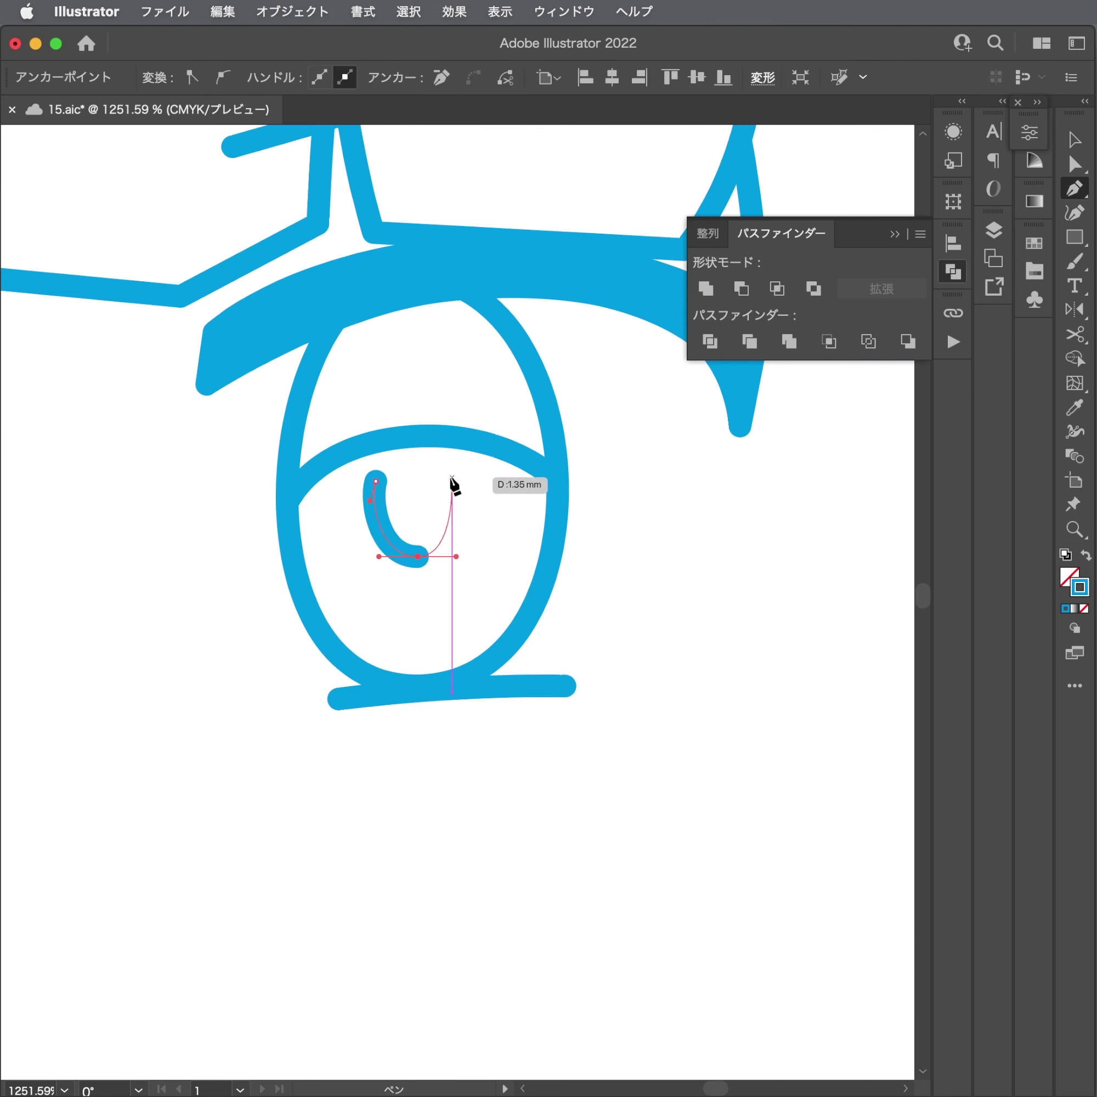
pyautogui.moveTo(453, 491); pyautogui.dragTo(445, 447)
pyautogui.keyDown('super'); pyautogui.click(500, 515); pyautogui.keyUp('super')
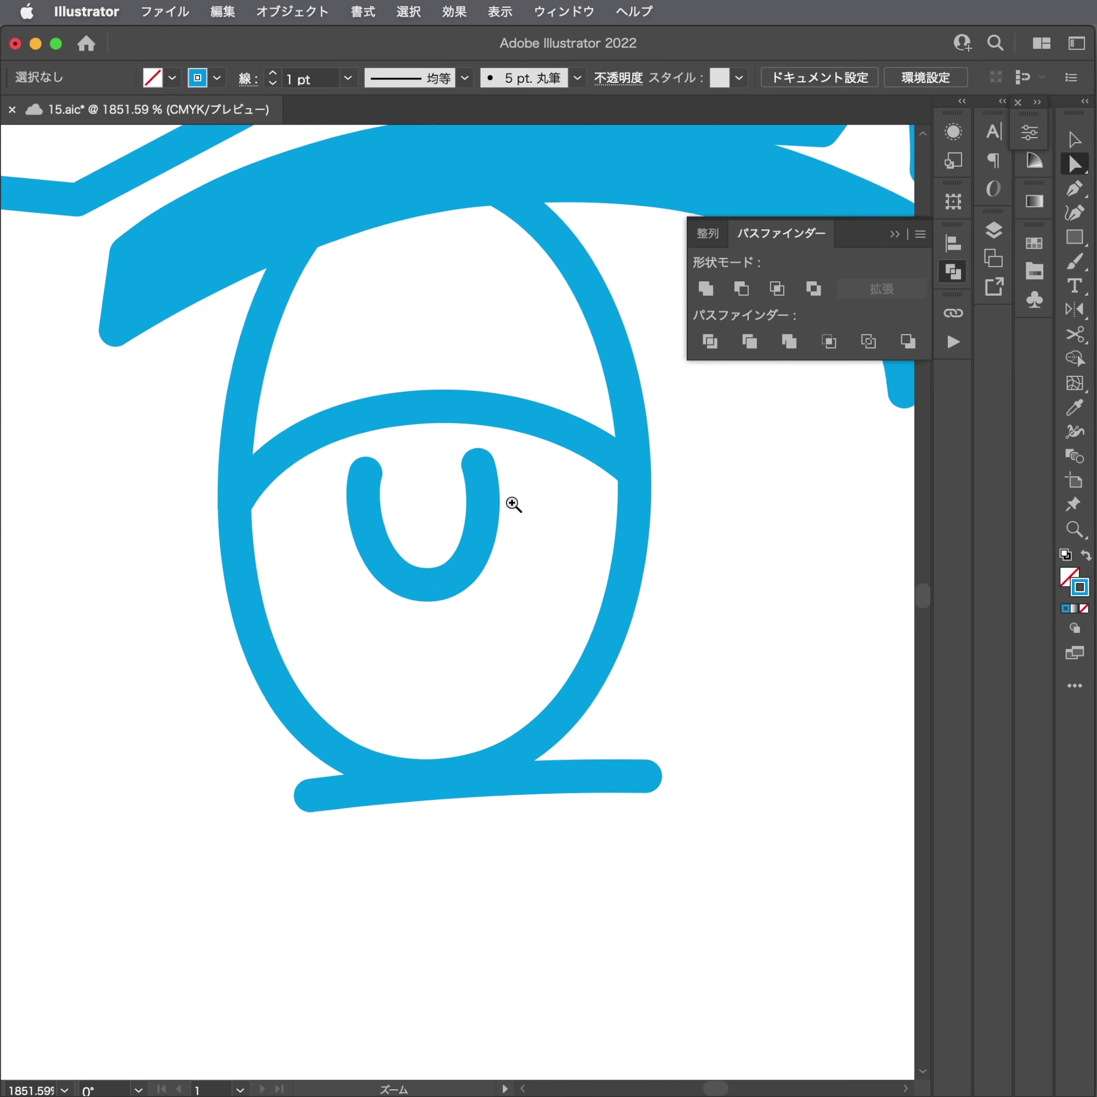
# Reshape the right pupil's bottom anchor so the U curves evenly.
pyautogui.click(399, 585)
pyautogui.moveTo(370, 583); pyautogui.dragTo(364, 587)
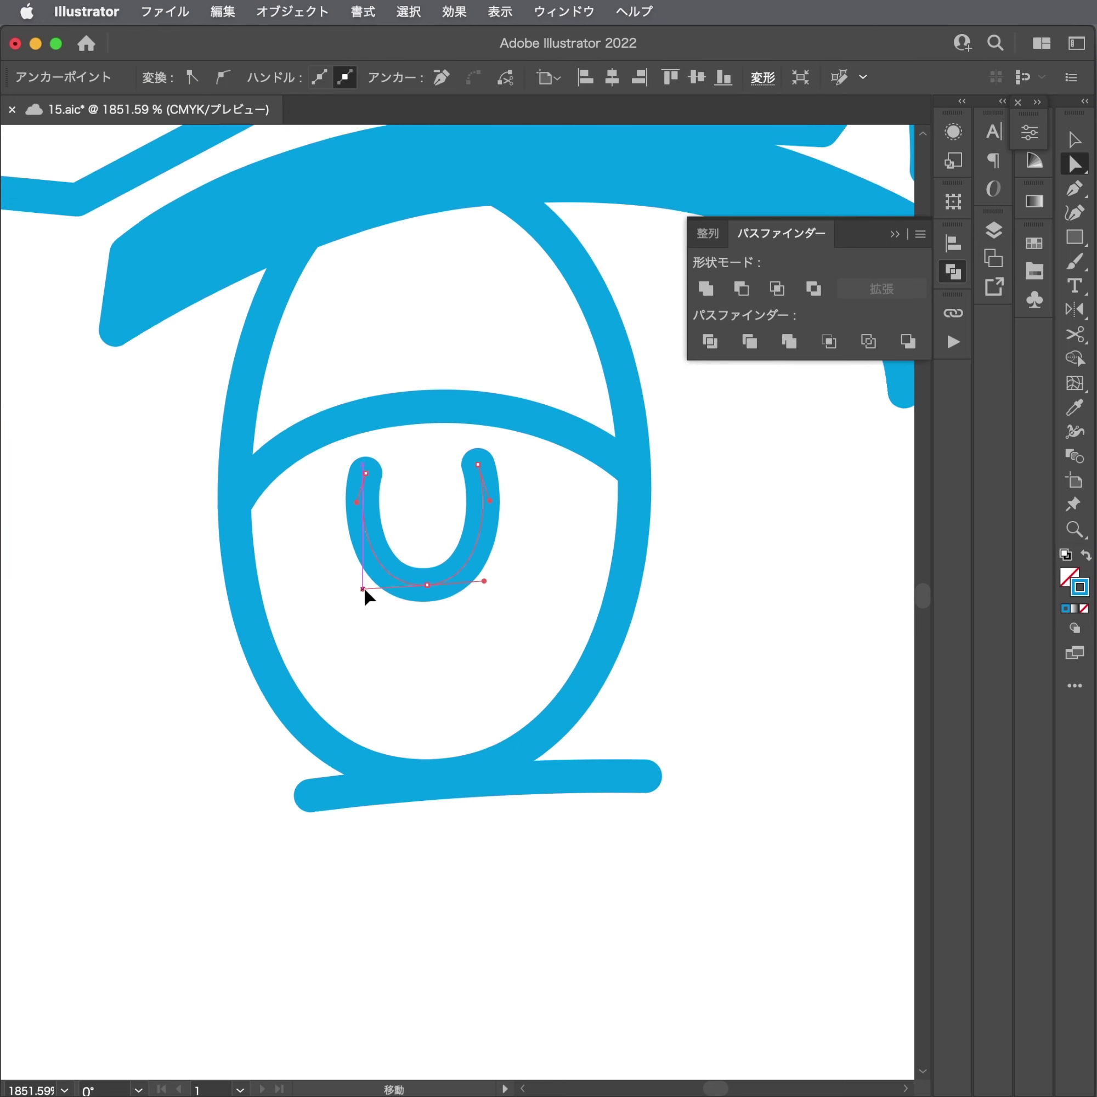
pyautogui.moveTo(479, 465); pyautogui.dragTo(482, 464)
pyautogui.scroll(-5, 604, 510)
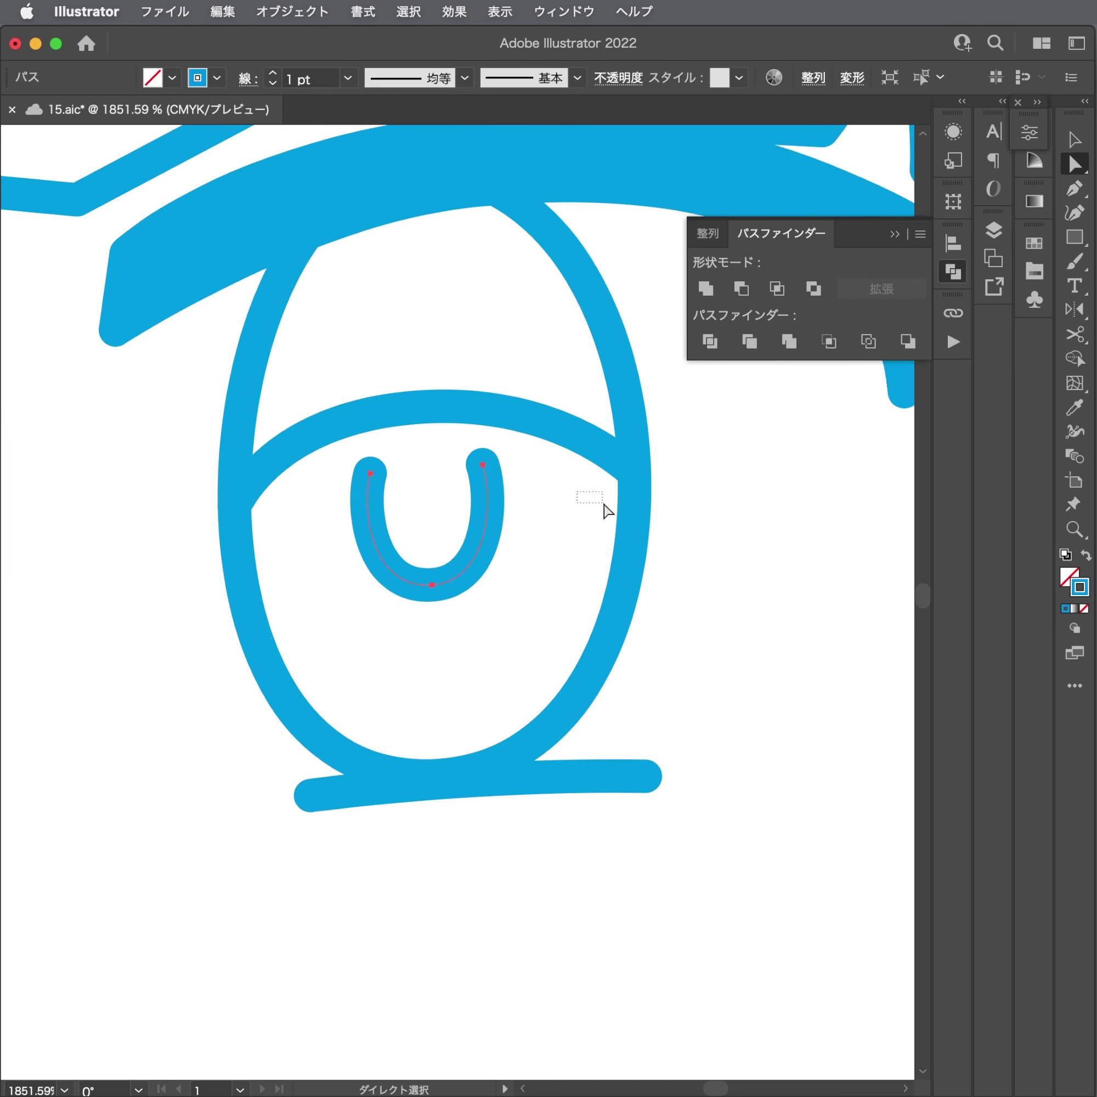
pyautogui.click(322, 670)
pyautogui.scroll(3, 784, 522)
pyautogui.scroll(2, 599, 549)
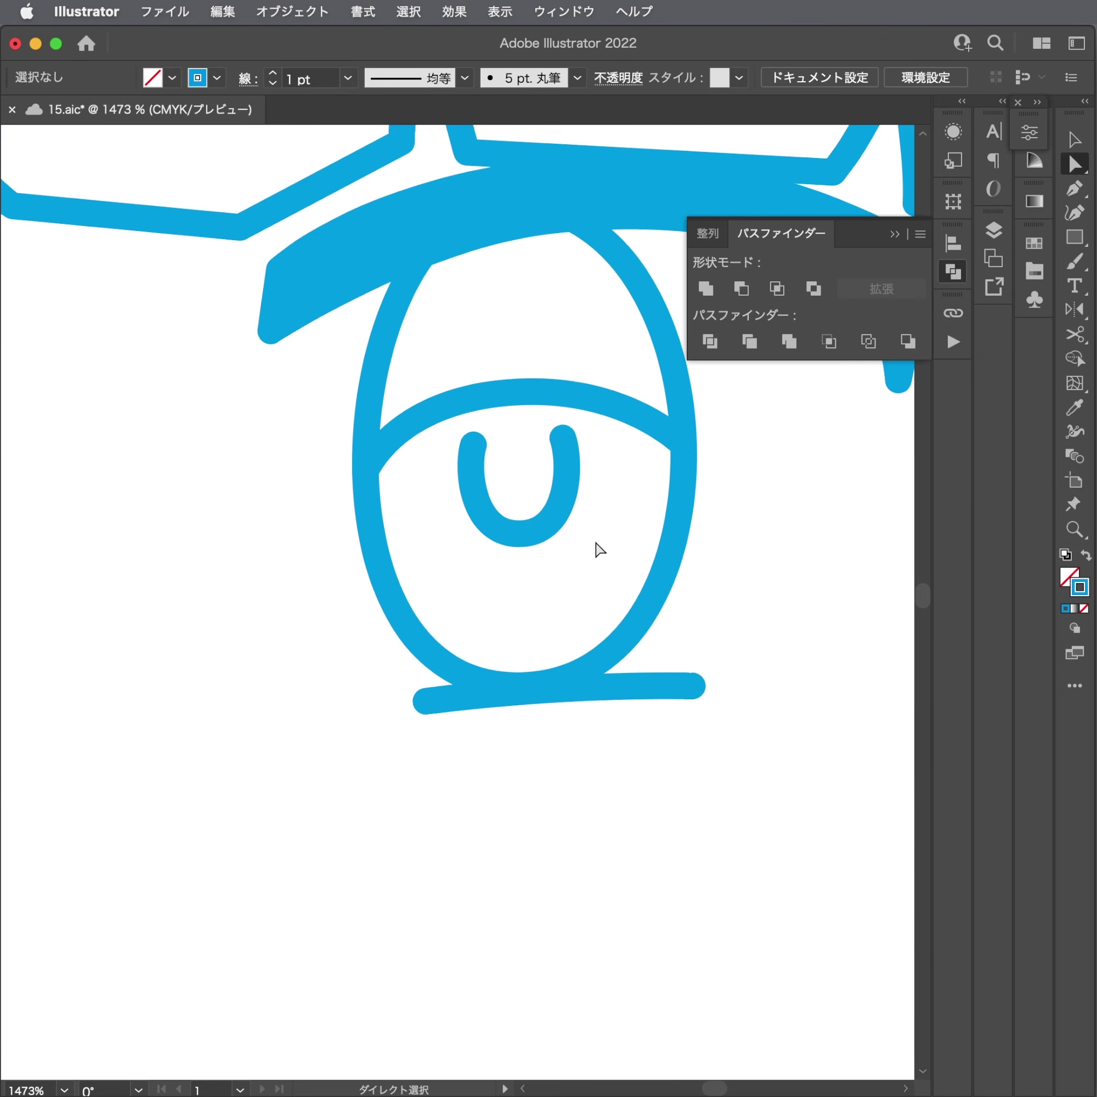
# Draw a U-shaped pupil stroke inside the left eye with the Pen tool.
pyautogui.click(535, 533)
pyautogui.hscroll(-10, 313, 548)
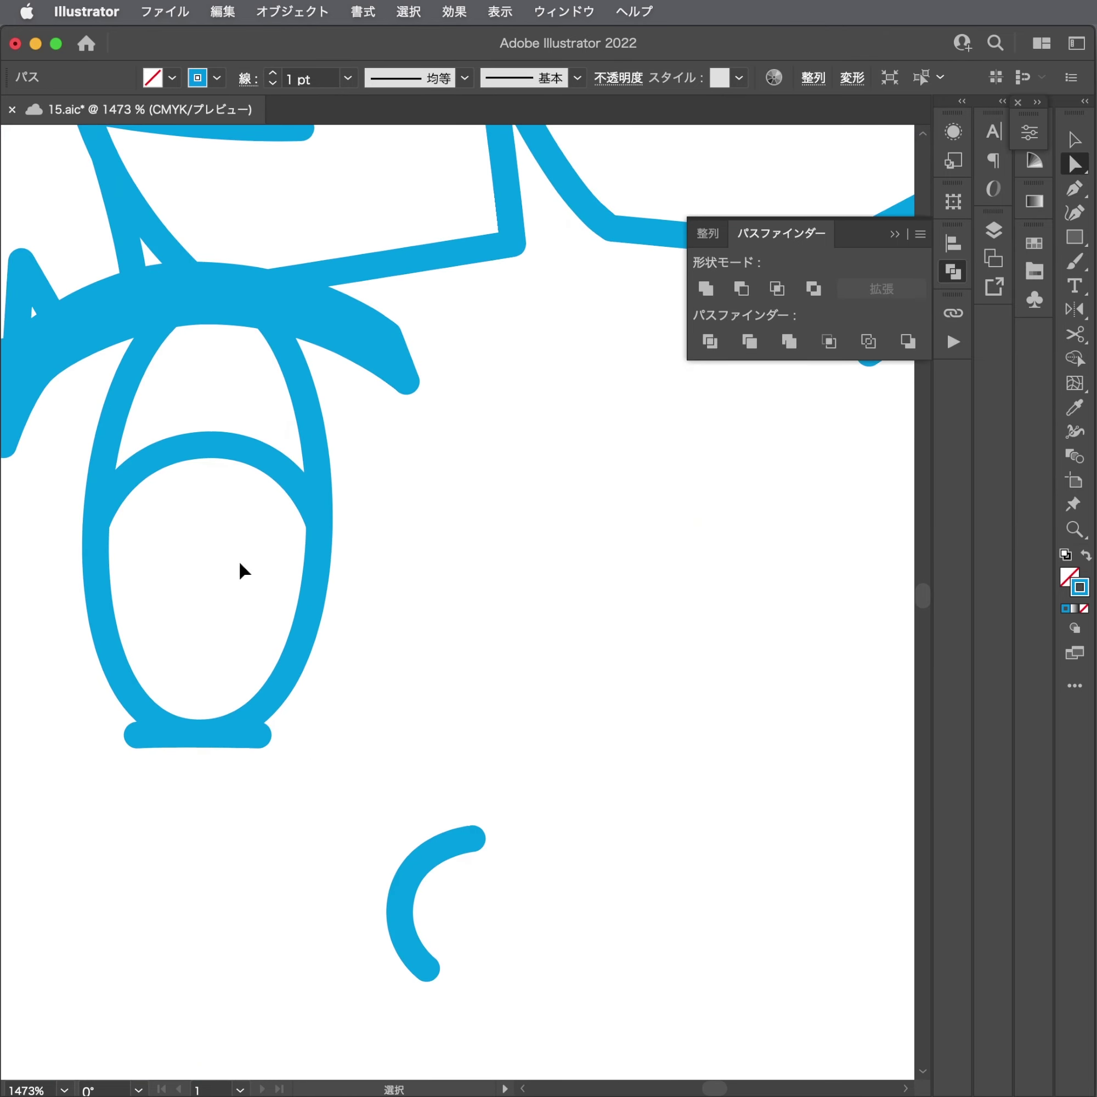
pyautogui.press('p')
pyautogui.scroll(1, 213, 529)
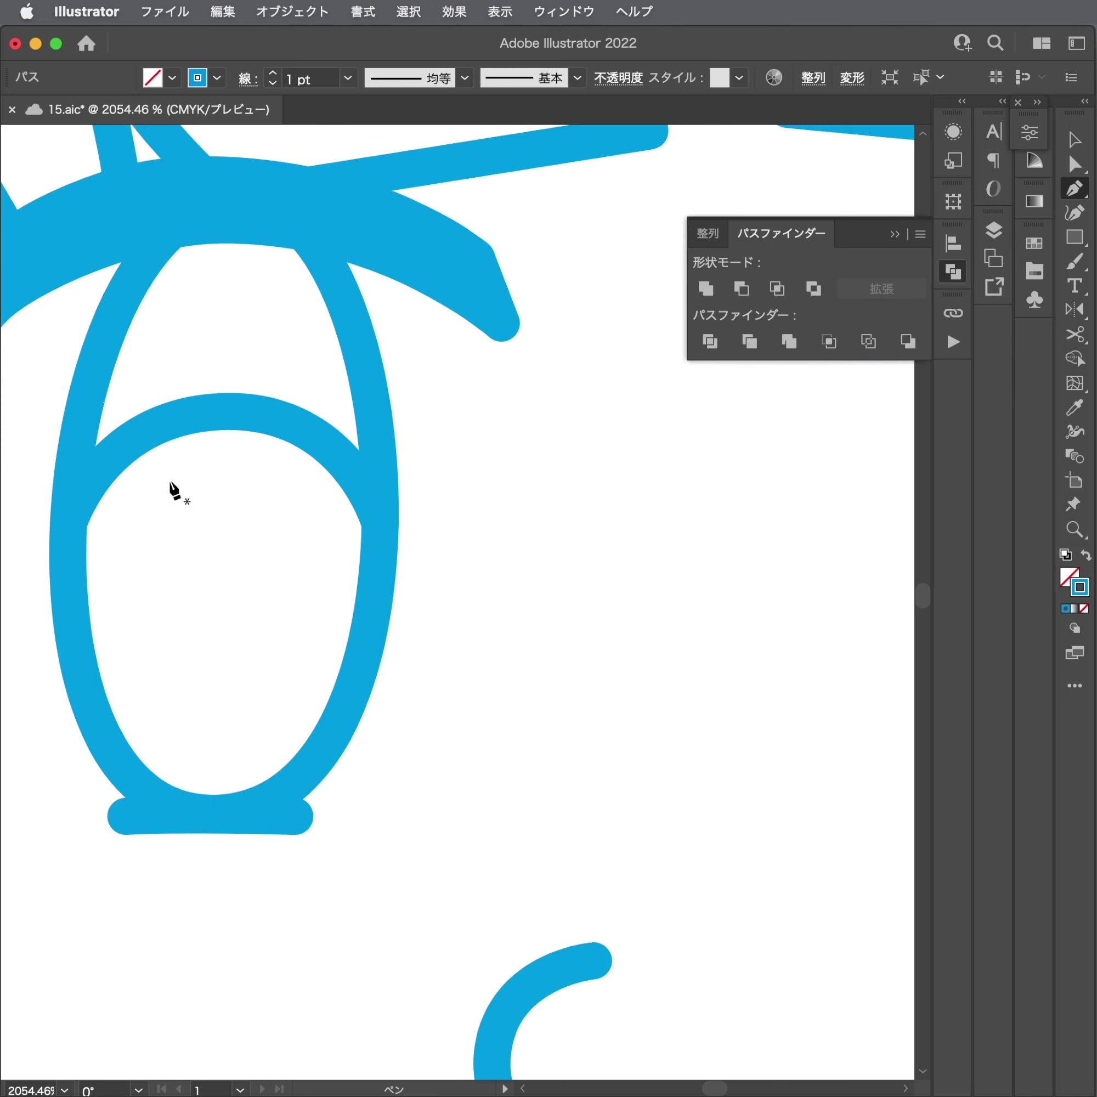
pyautogui.moveTo(170, 525)
pyautogui.mouseDown()
pyautogui.moveTo(171, 570)
pyautogui.moveTo(245, 590)
pyautogui.mouseUp()
pyautogui.keyDown('super'); pyautogui.click(171, 517); pyautogui.keyUp('super')
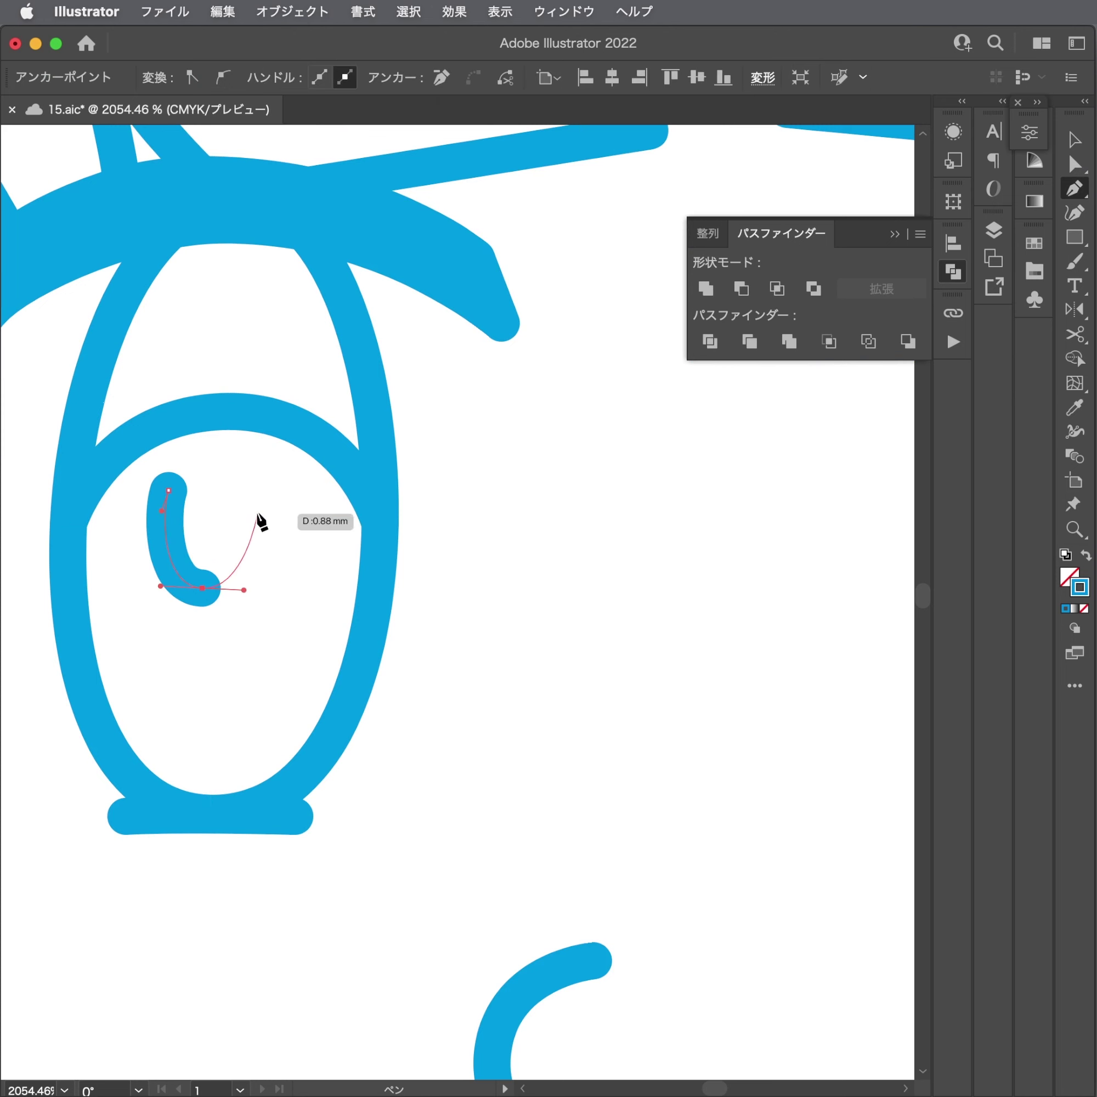
pyautogui.moveTo(250, 495); pyautogui.dragTo(244, 468)
pyautogui.keyDown('super'); pyautogui.click(183, 497); pyautogui.keyUp('super')
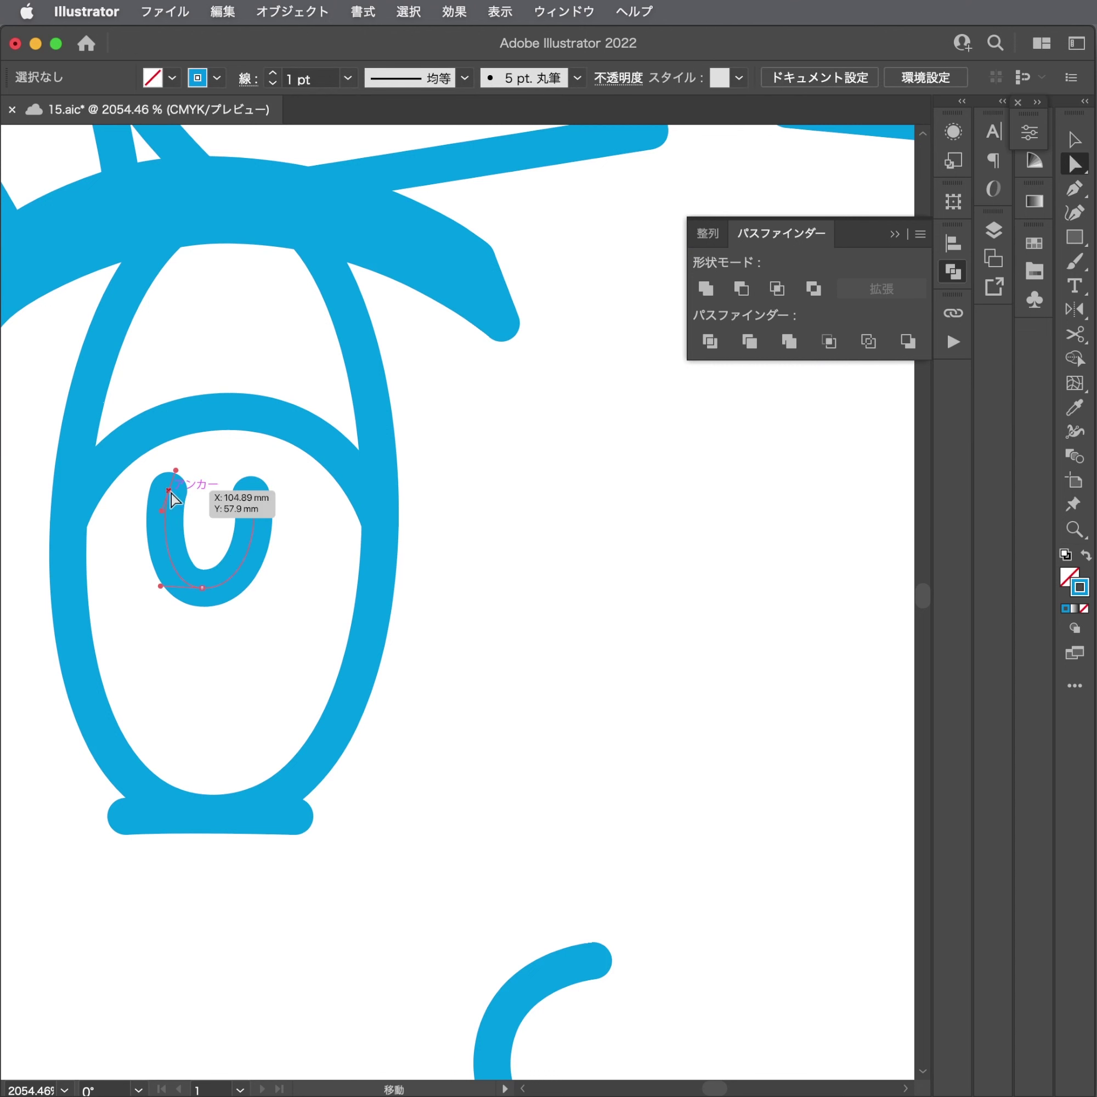
# Widen and shift the left pupil's bottom anchor for an evenly rounded U.
pyautogui.keyDown('super'); pyautogui.click(164, 518); pyautogui.keyUp('super')
pyautogui.scroll(1, 204, 482)
pyautogui.scroll(2, 165, 508)
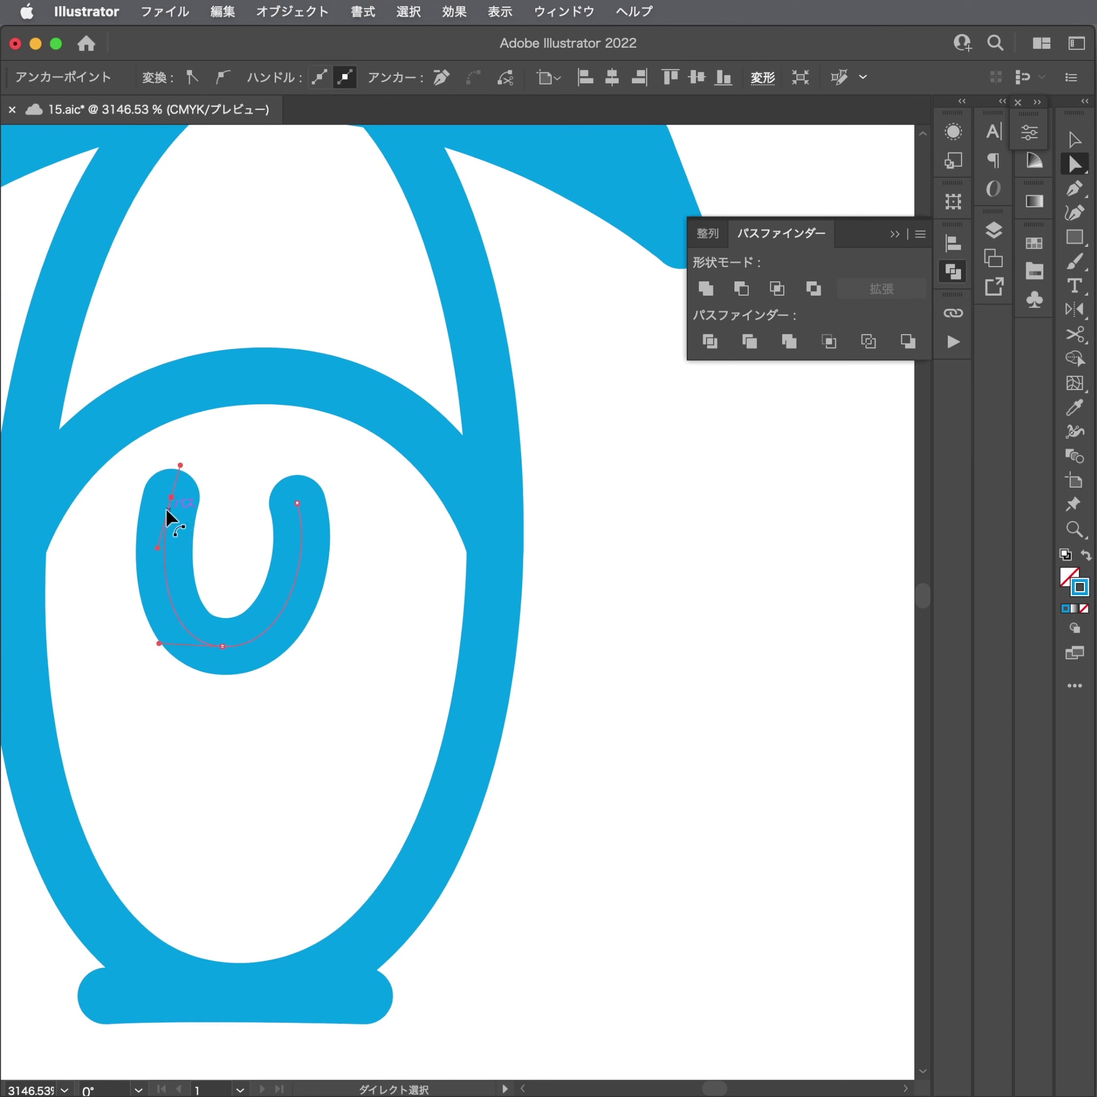
pyautogui.click(169, 506)
pyautogui.click(222, 646)
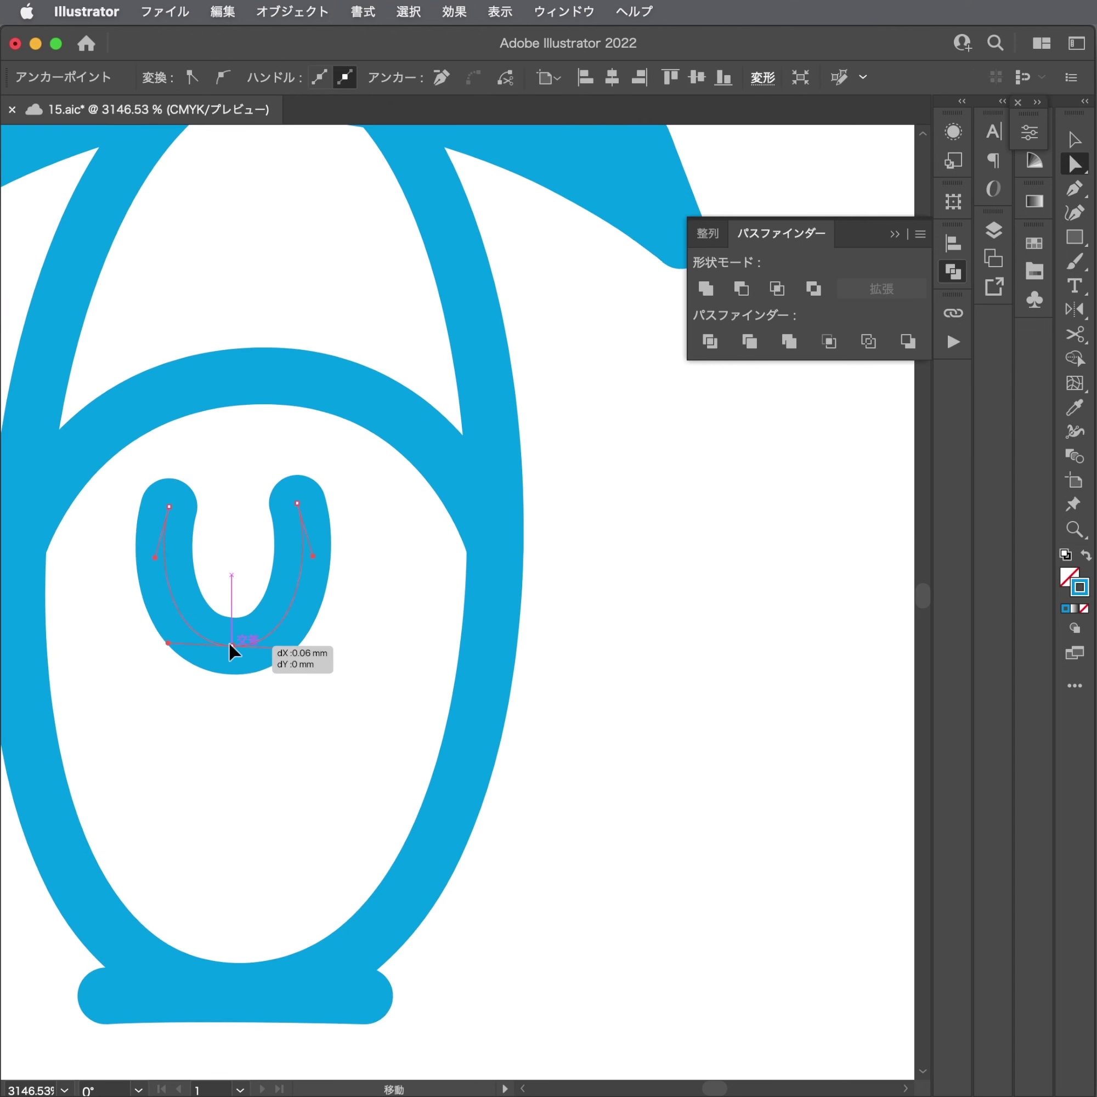
pyautogui.moveTo(159, 644); pyautogui.dragTo(152, 643)
pyautogui.moveTo(222, 646); pyautogui.dragTo(232, 647)
pyautogui.click(398, 599)
pyautogui.moveTo(398, 599); pyautogui.dragTo(184, 731)
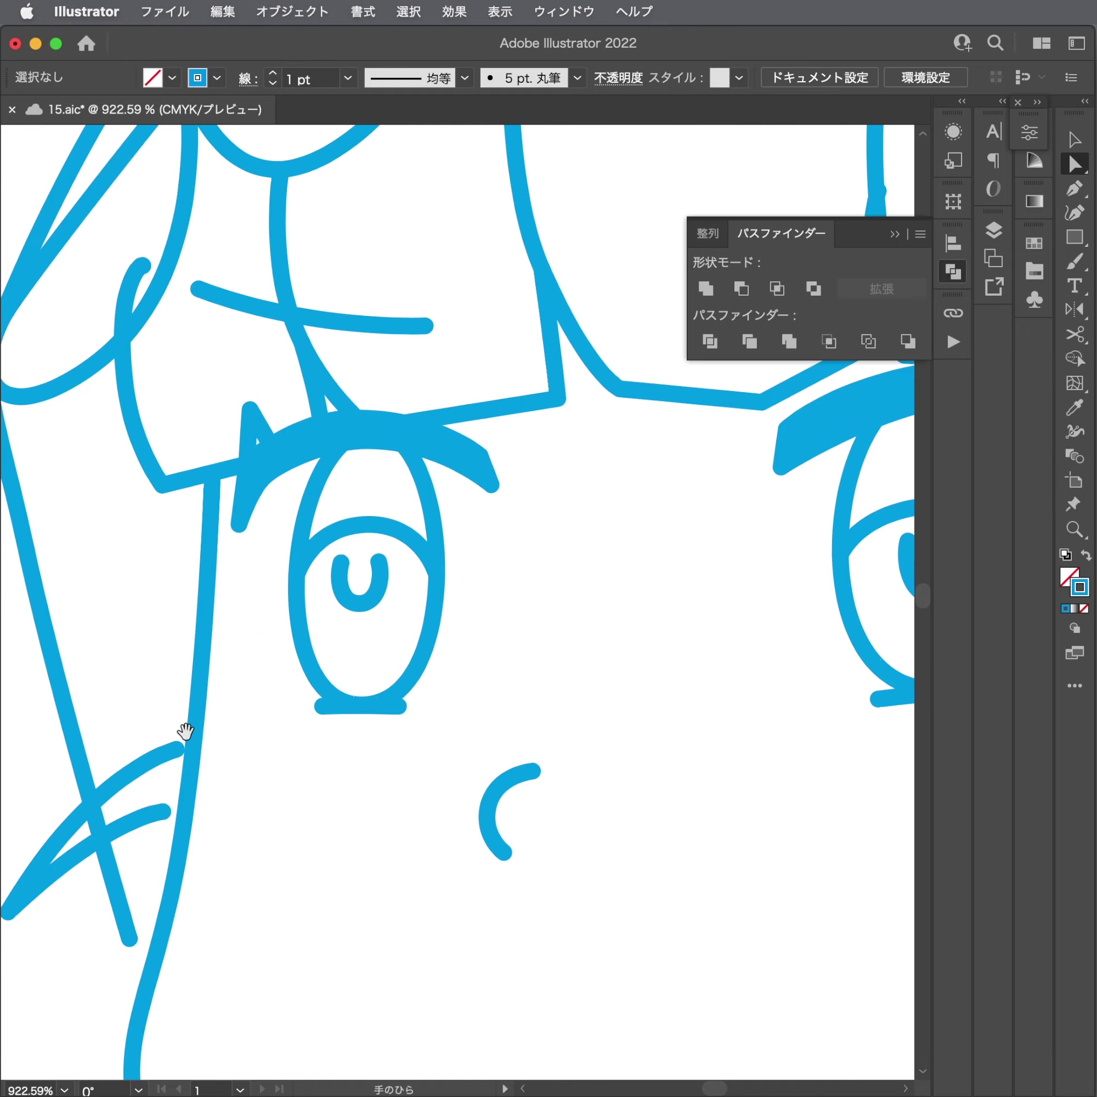
# Cut the stray line crossing the raised hand with the Scissors tool, removing the excess.
pyautogui.scroll(-5, 415, 723)
pyautogui.moveTo(431, 708); pyautogui.dragTo(335, 581)
pyautogui.scroll(-5, 335, 580)
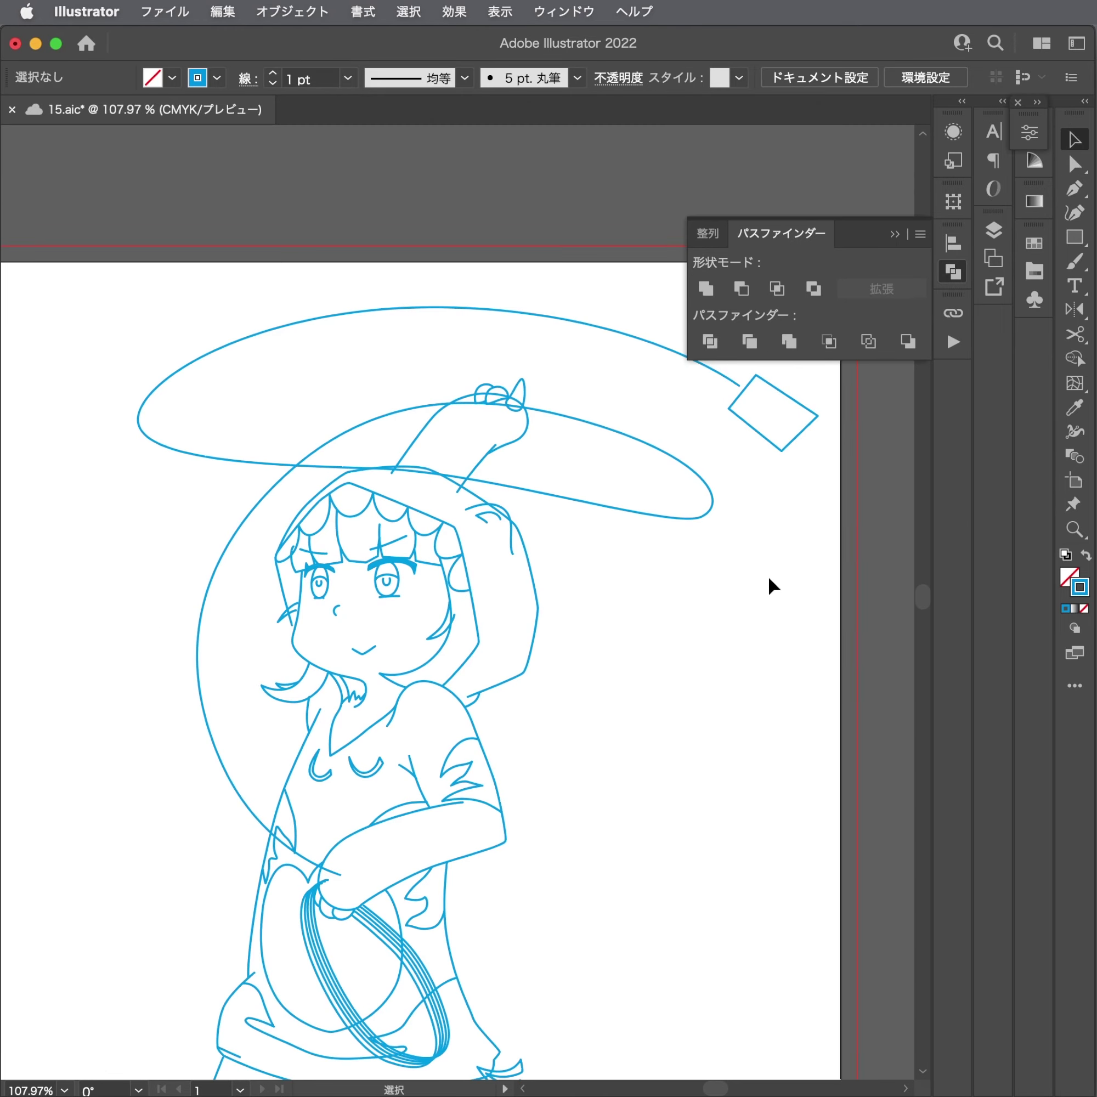
pyautogui.scroll(-1, 638, 619)
pyautogui.moveTo(570, 619); pyautogui.dragTo(587, 499)
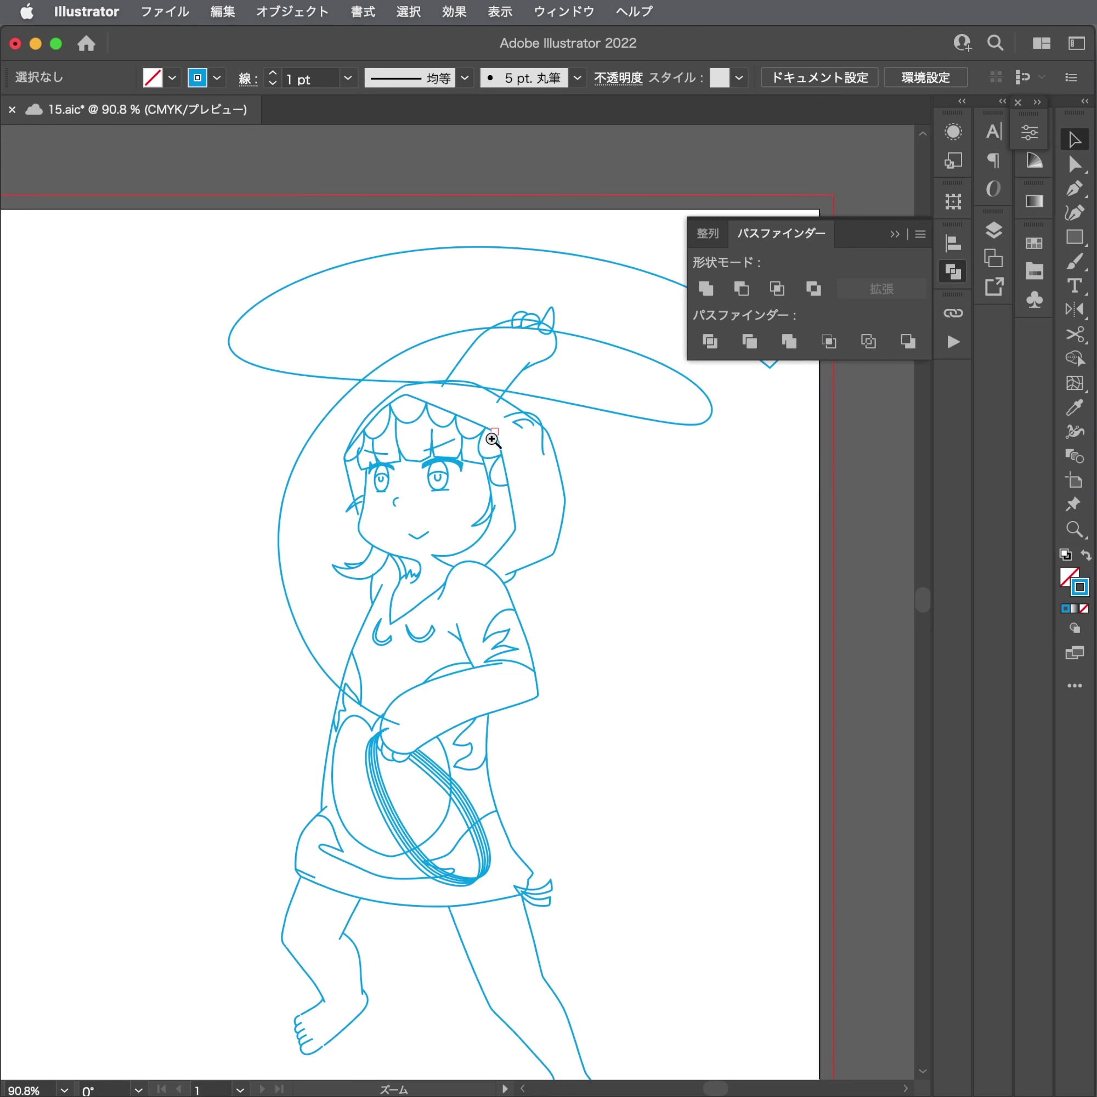
pyautogui.moveTo(490, 441); pyautogui.dragTo(953, 478)
pyautogui.press('a')
pyautogui.click(673, 470)
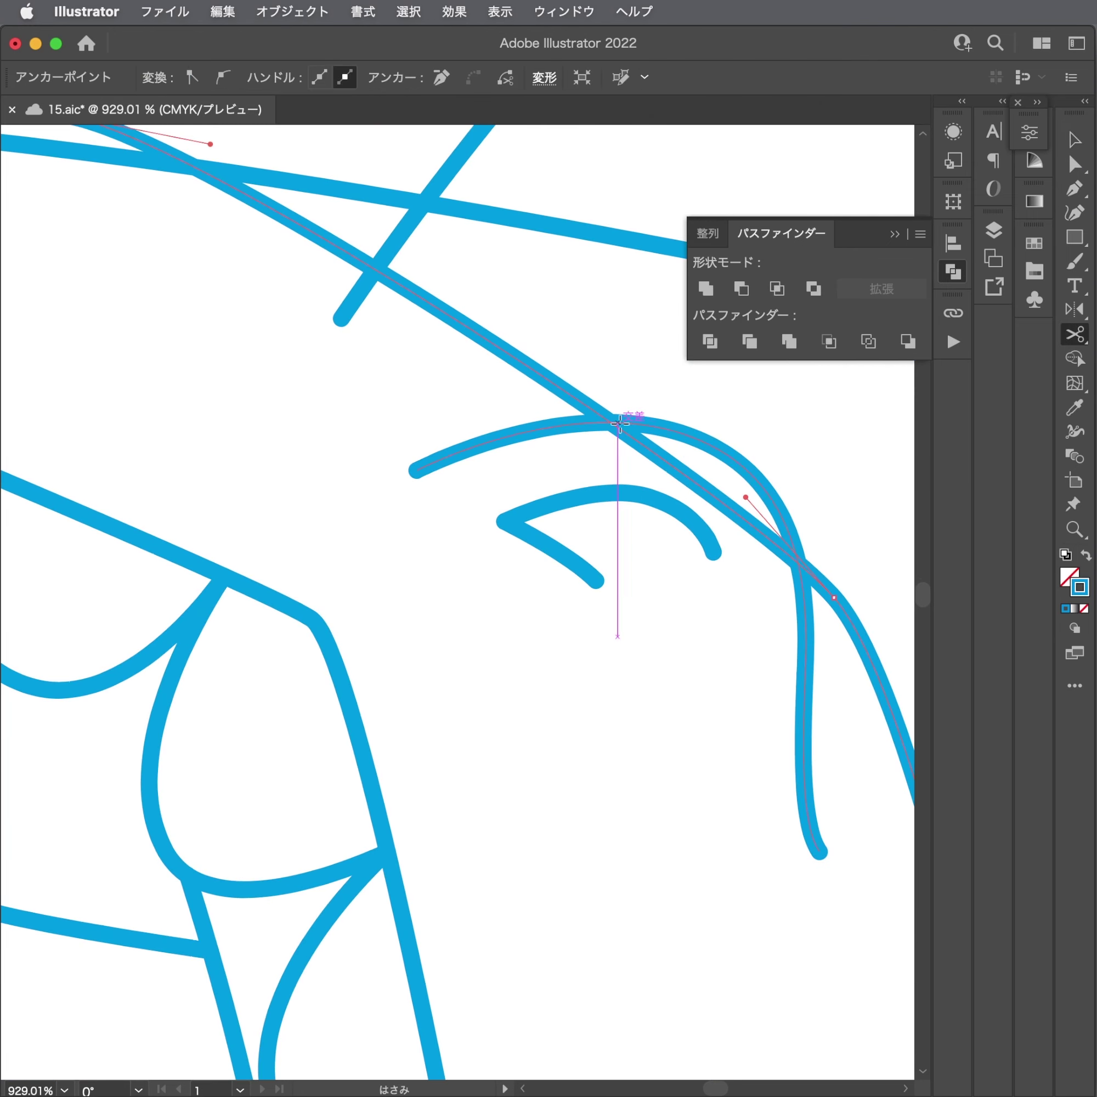
pyautogui.press('c')
pyautogui.click(801, 575)
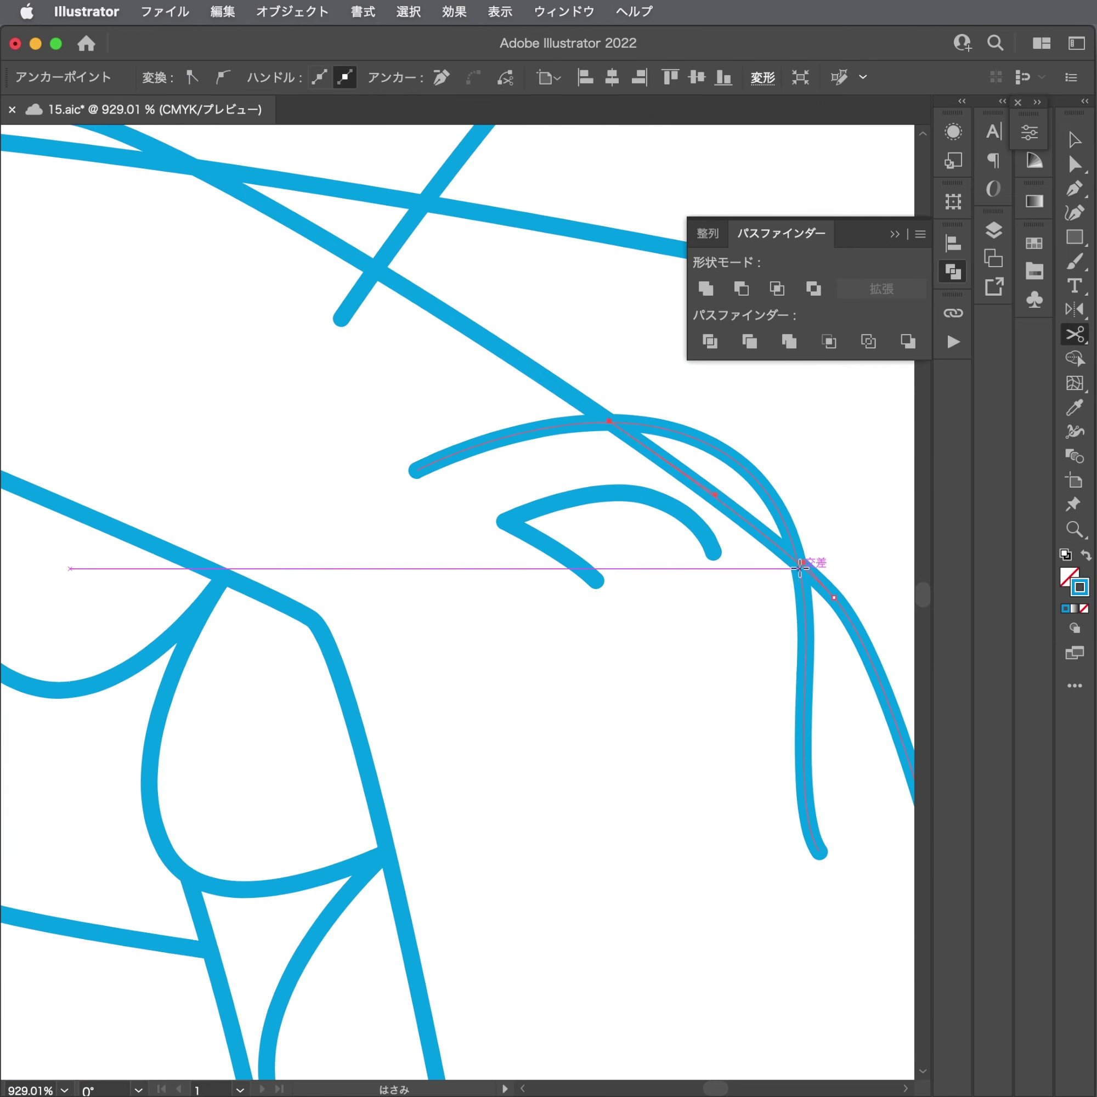
pyautogui.press('a')
pyautogui.click(775, 549)
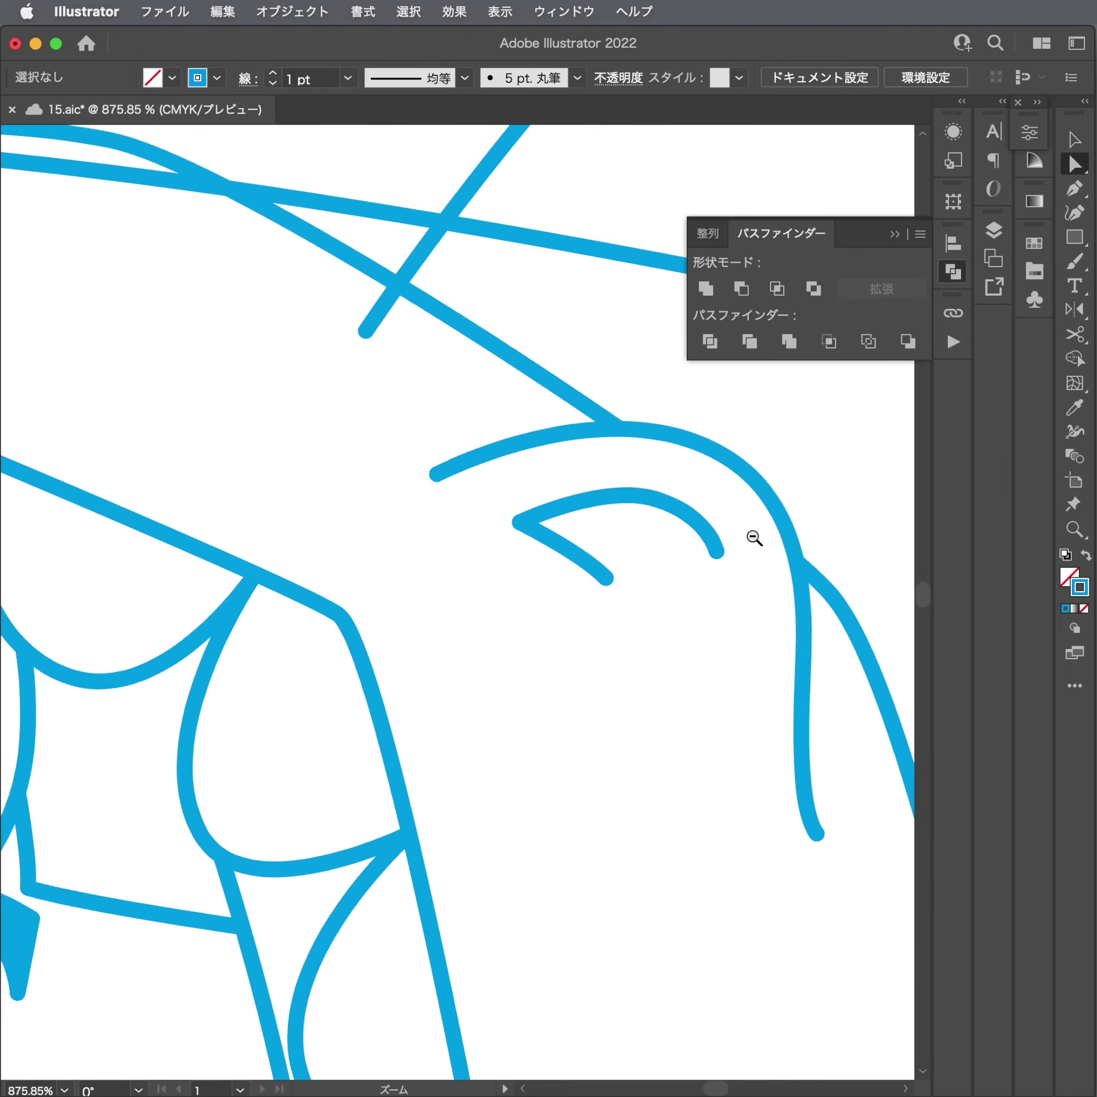
# Pull the finger line's end anchor up into a clean downward tip, then fit the drawing in view.
pyautogui.keyDown('alt'); pyautogui.click(688, 568); pyautogui.keyUp('alt')
pyautogui.moveTo(688, 568); pyautogui.dragTo(497, 527)
pyautogui.keyDown('alt'); pyautogui.click(497, 527); pyautogui.keyUp('alt')
pyautogui.scroll(5, 499, 522)
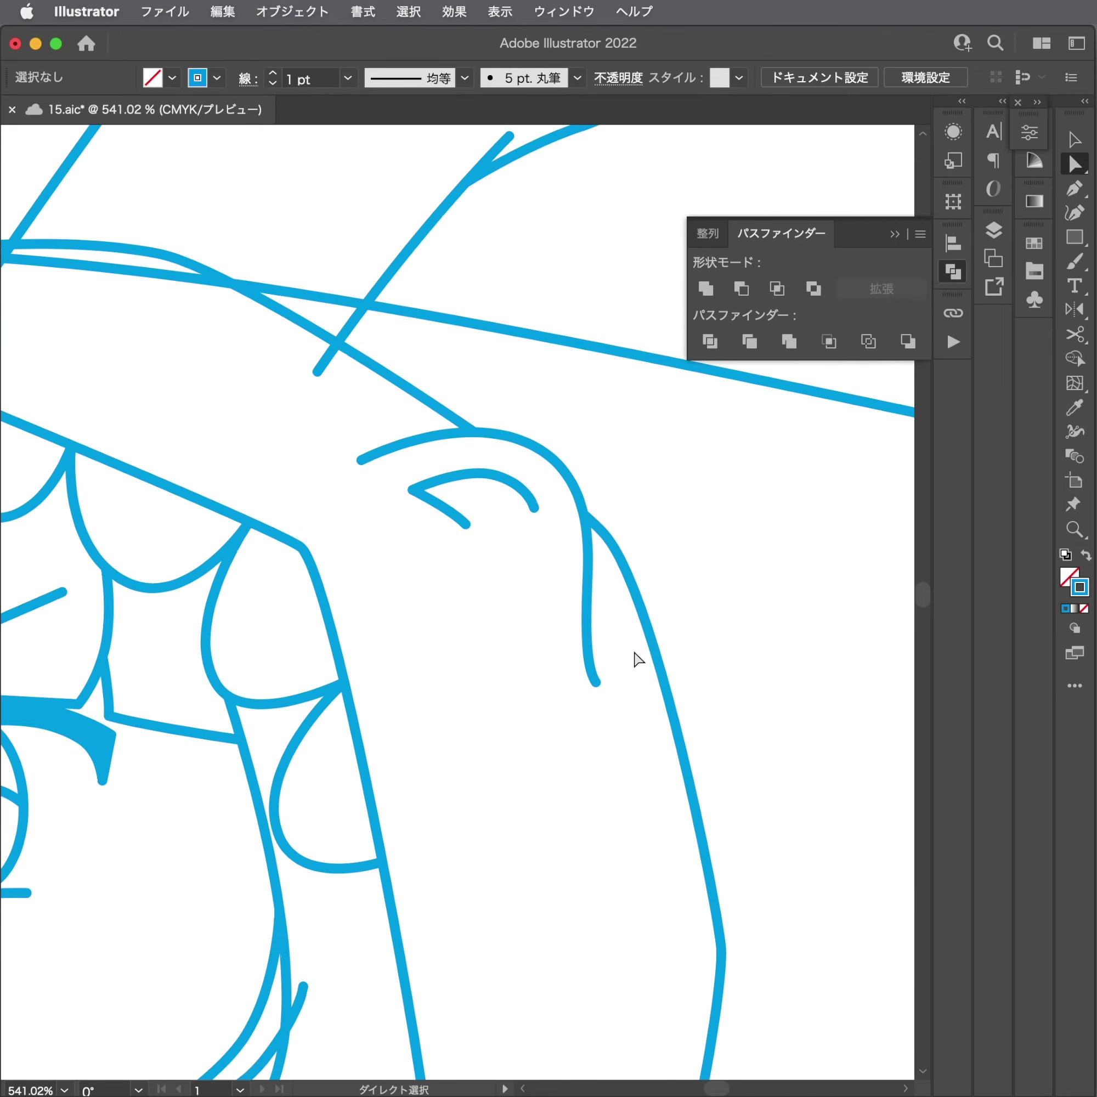
pyautogui.moveTo(601, 675)
pyautogui.mouseDown()
pyautogui.moveTo(580, 637)
pyautogui.moveTo(566, 652)
pyautogui.mouseUp()
pyautogui.scroll(1, 593, 656)
pyautogui.click(574, 639)
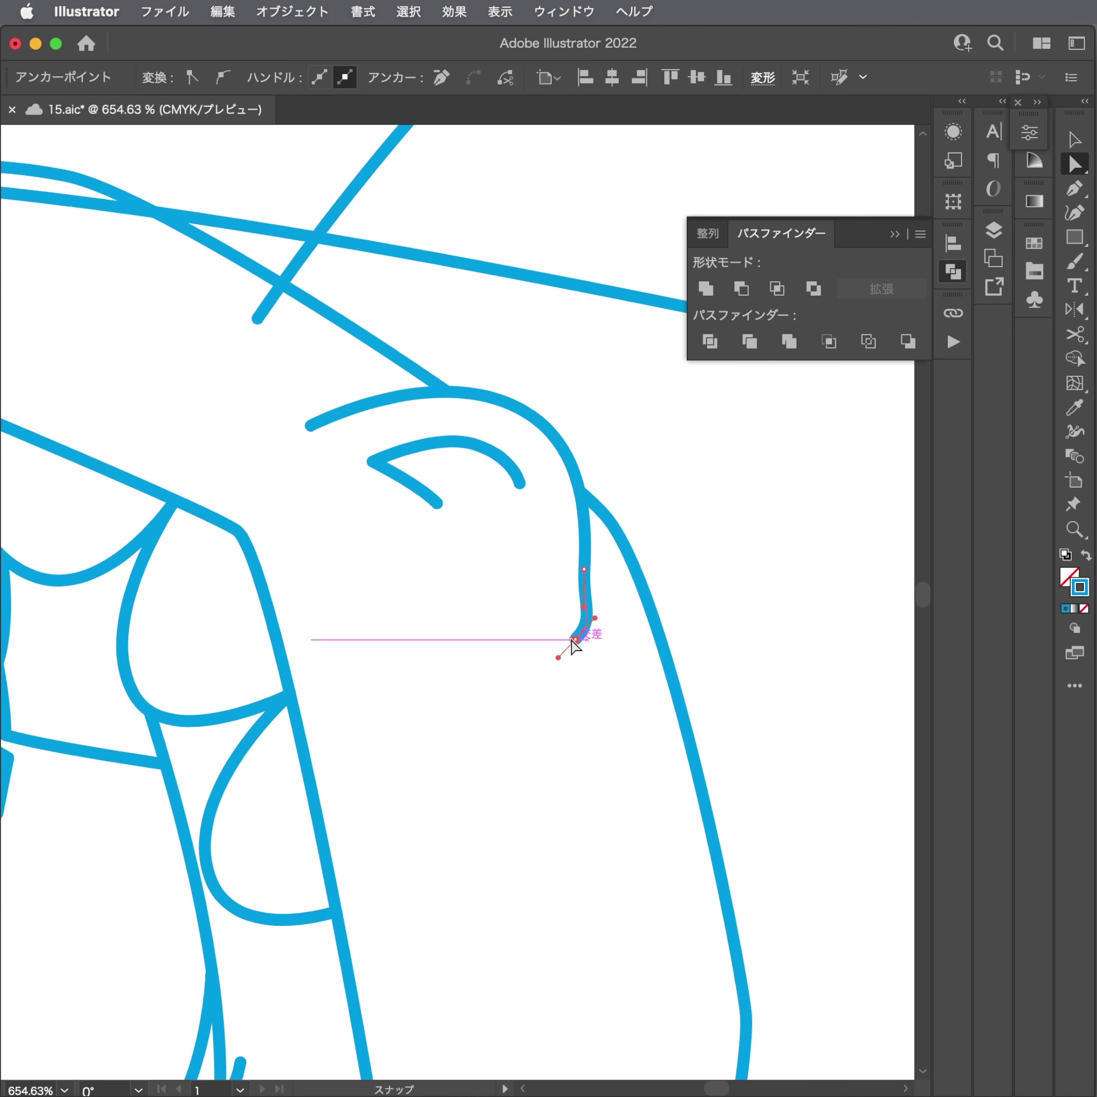
pyautogui.scroll(2, 574, 617)
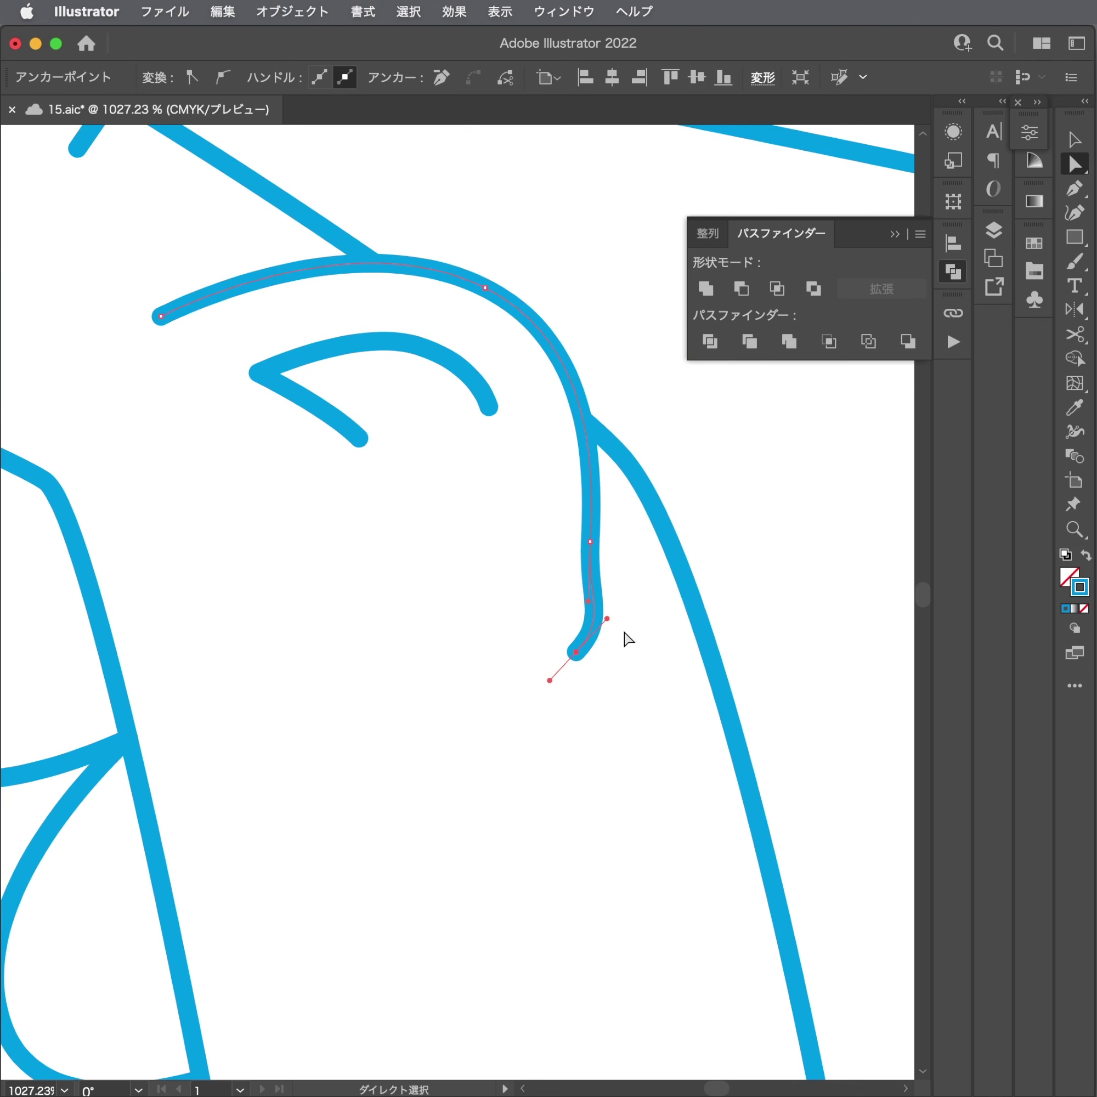
pyautogui.moveTo(593, 606)
pyautogui.mouseDown()
pyautogui.moveTo(601, 584)
pyautogui.moveTo(576, 606)
pyautogui.mouseUp()
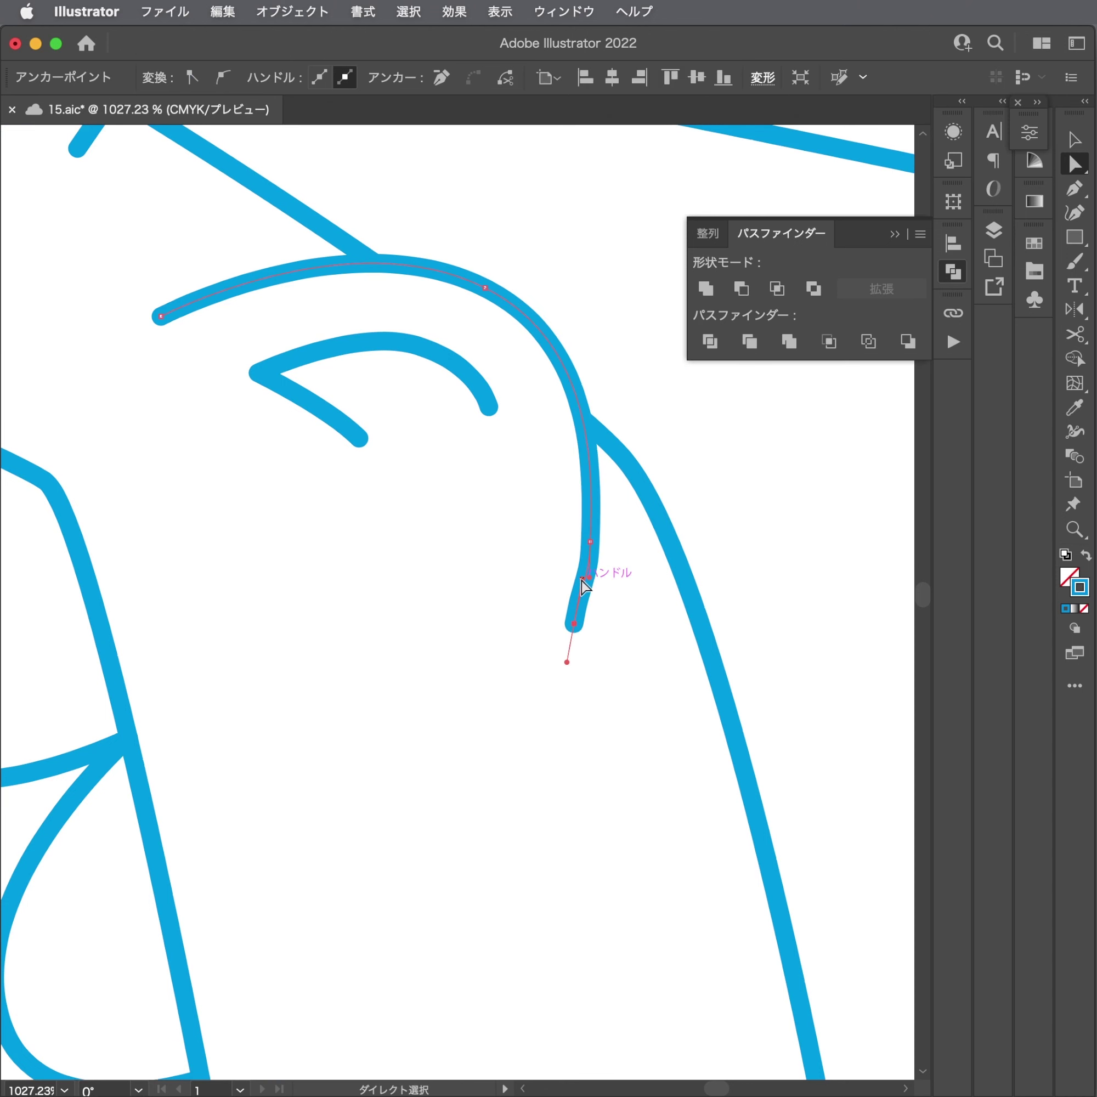
pyautogui.click(607, 603)
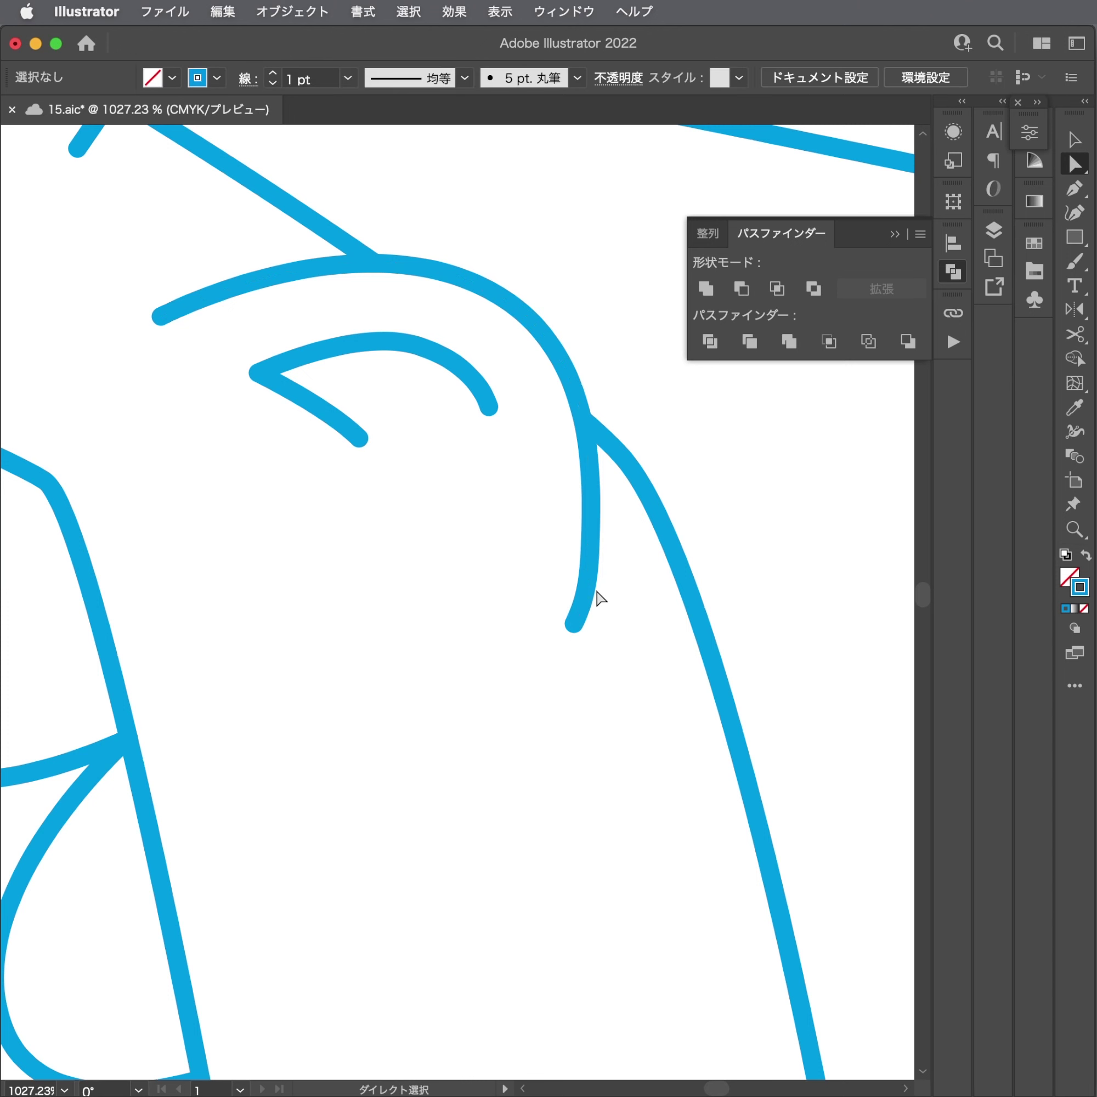
pyautogui.scroll(2, 597, 592)
pyautogui.moveTo(577, 631)
pyautogui.mouseDown()
pyautogui.moveTo(597, 529)
pyautogui.moveTo(593, 590)
pyautogui.mouseUp()
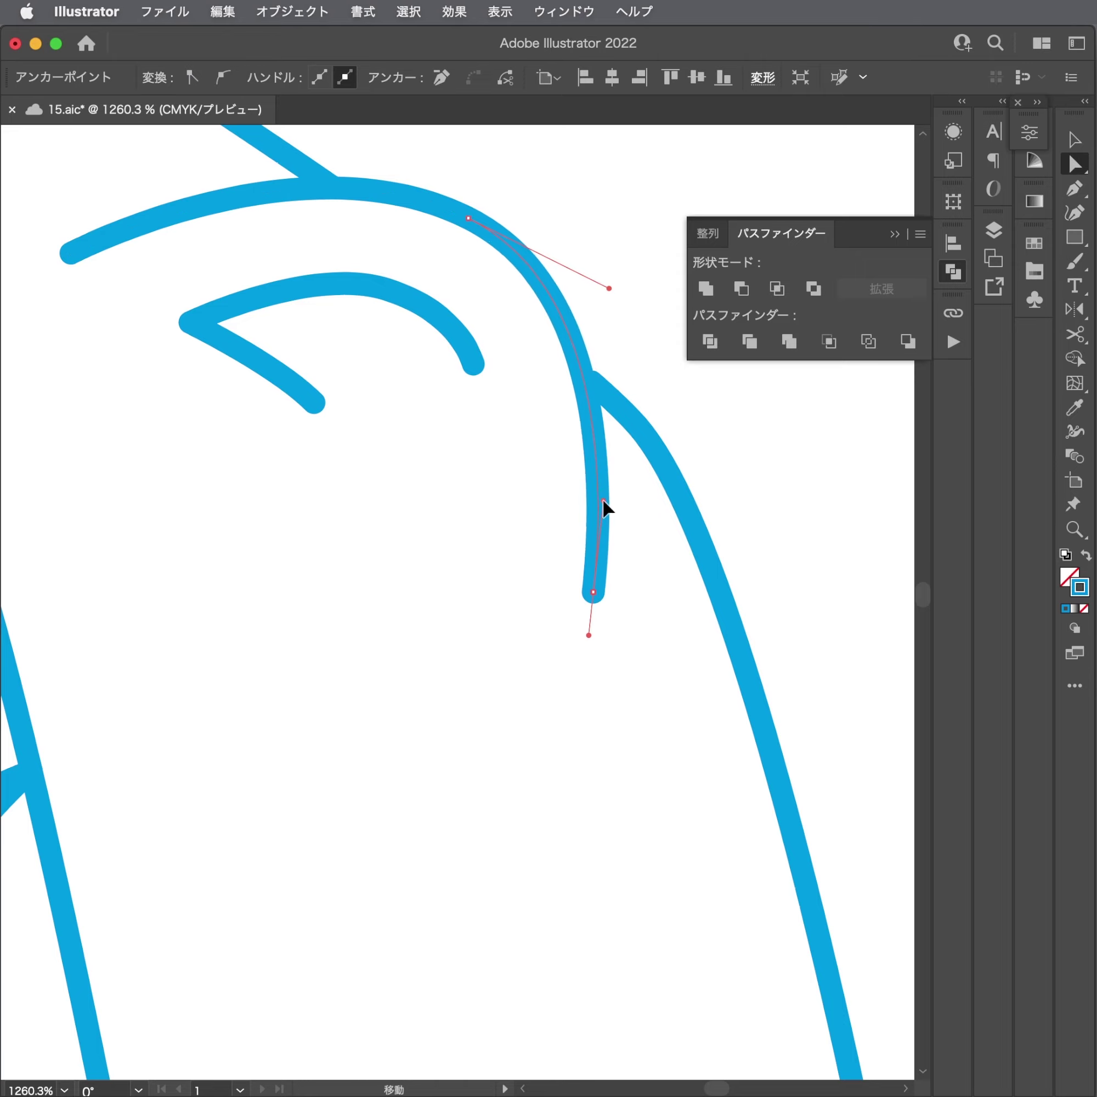
pyautogui.click(609, 464)
pyautogui.press('super+0')
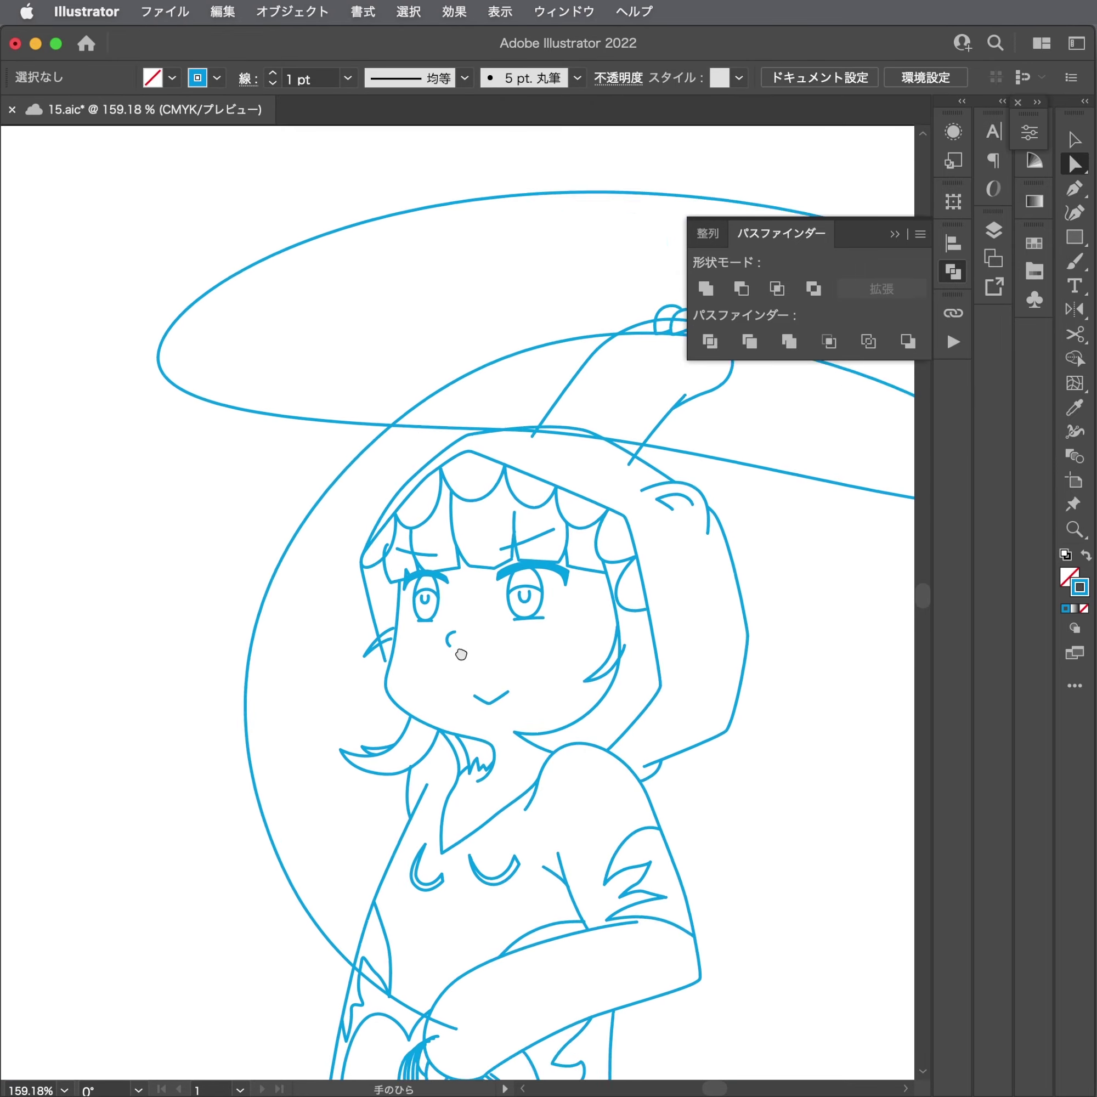
# Select the cheek hair strand and reshape its curve by dragging a middle anchor.
pyautogui.scroll(-2, 410, 428)
pyautogui.scroll(2, 482, 421)
pyautogui.scroll(-2, 433, 455)
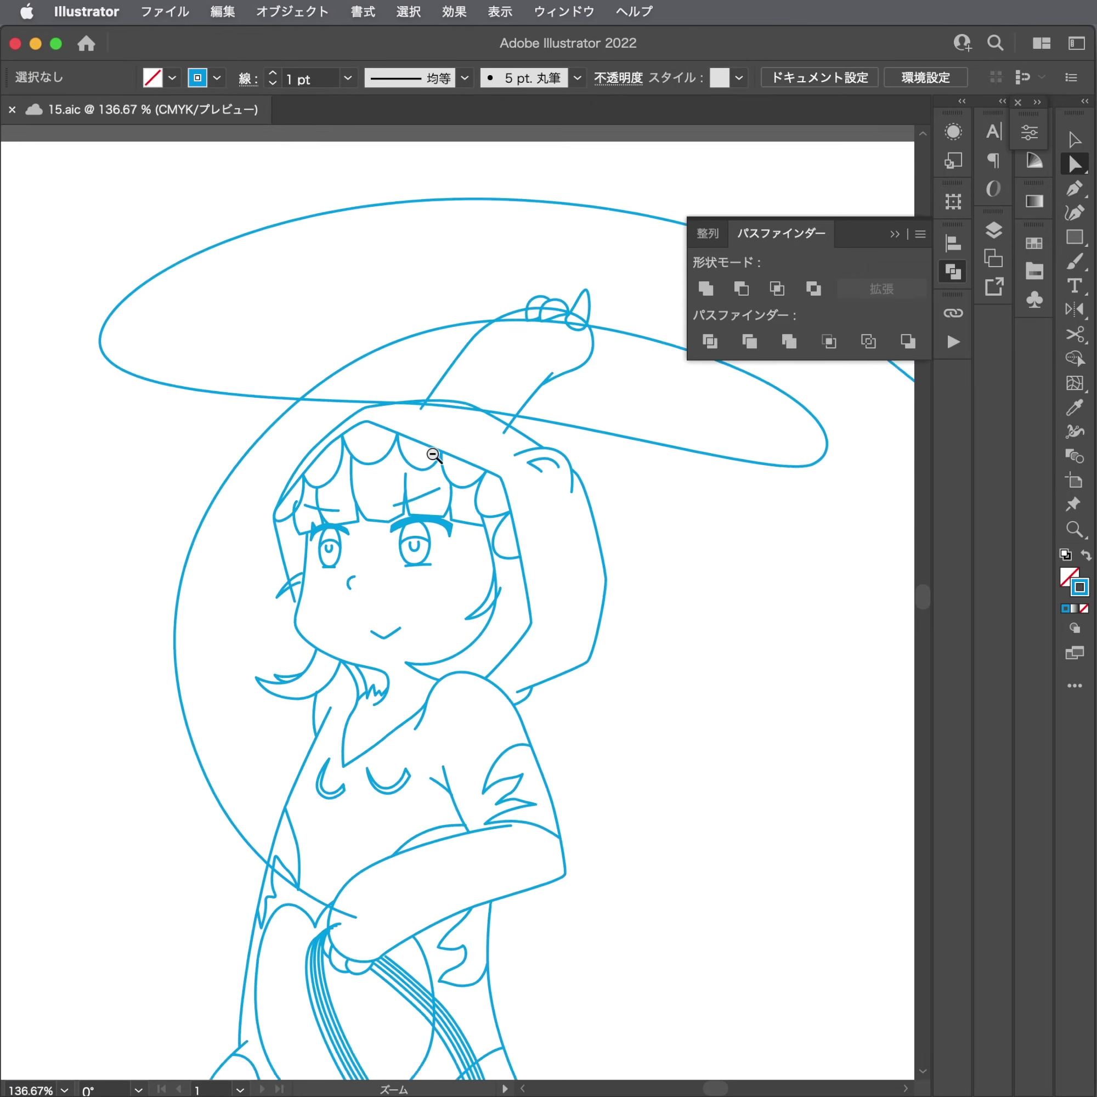
pyautogui.scroll(-1, 433, 455)
pyautogui.scroll(1, 506, 542)
pyautogui.scroll(1, 615, 548)
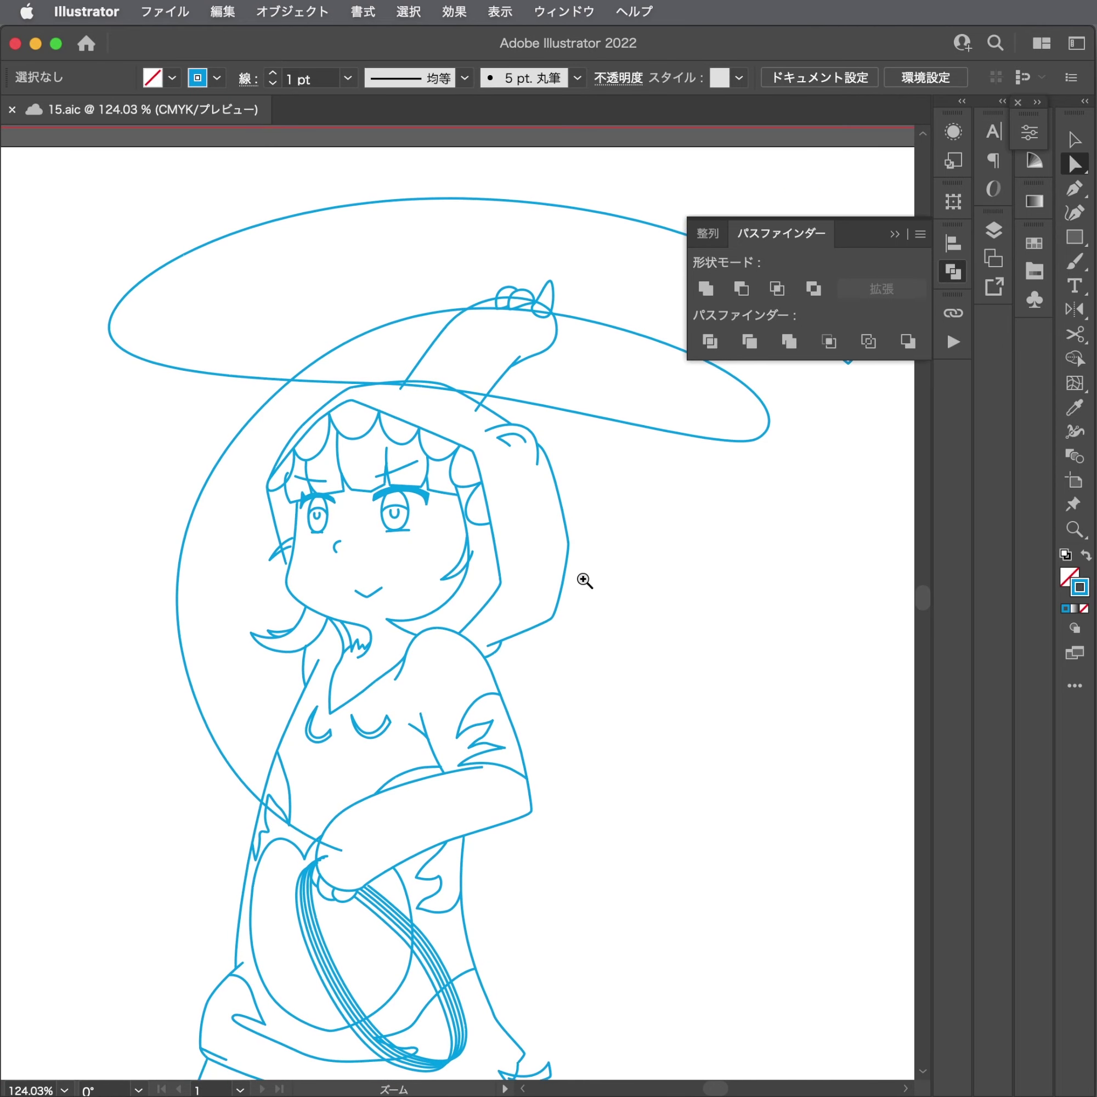
pyautogui.scroll(-1, 552, 640)
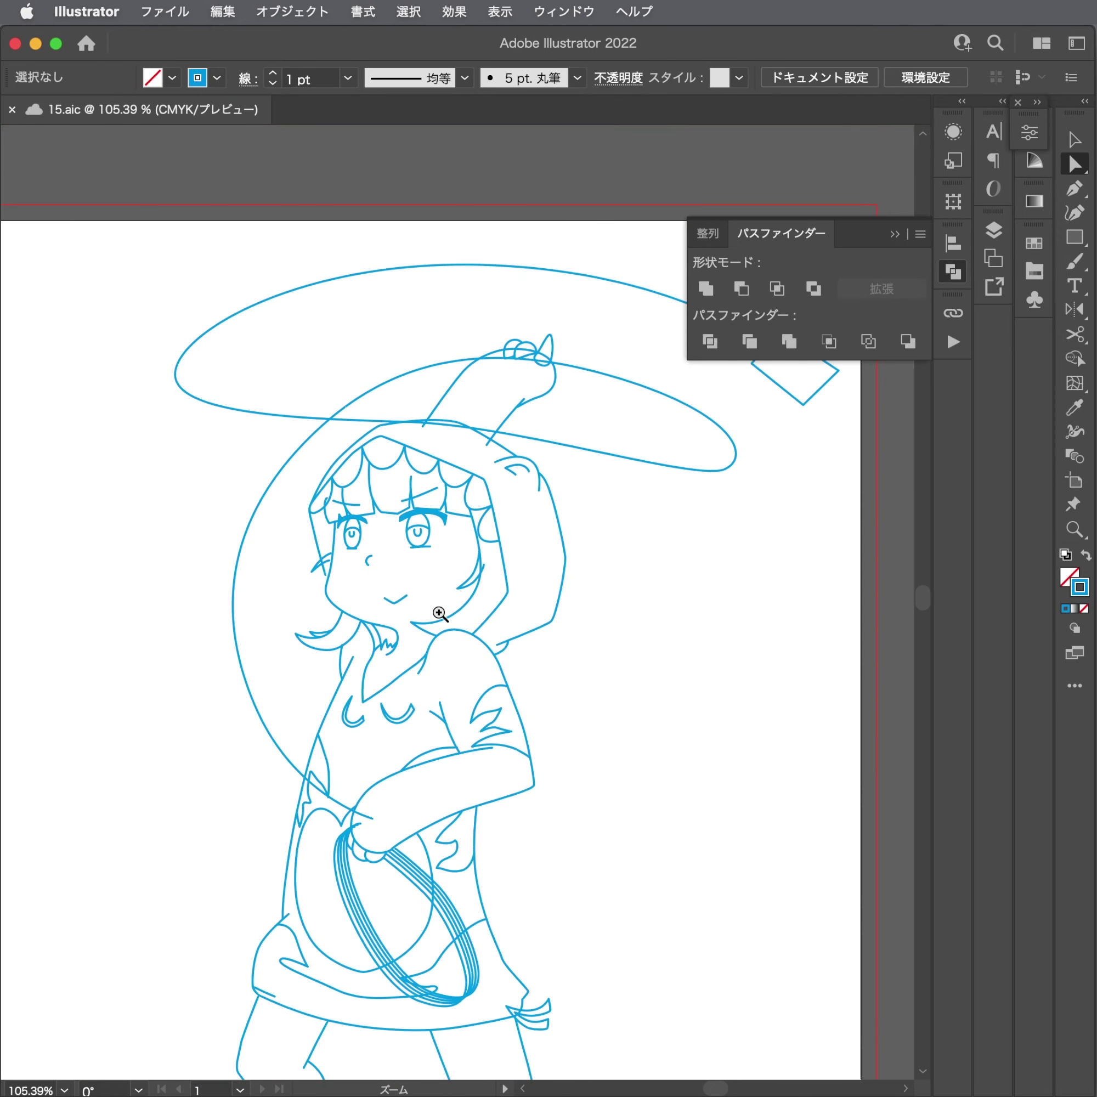
pyautogui.scroll(4, 442, 599)
pyautogui.click(487, 630)
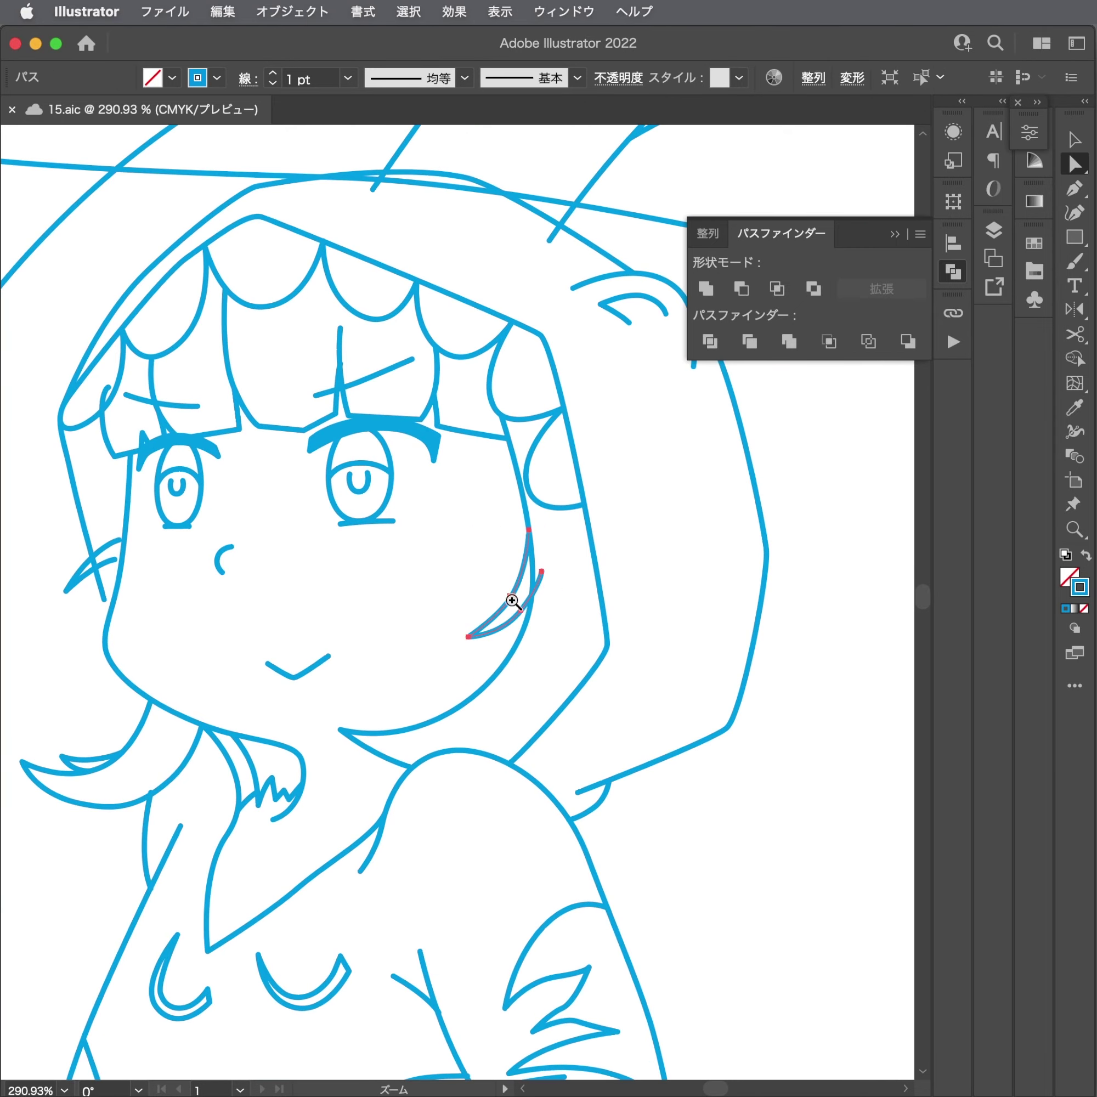
pyautogui.scroll(1, 519, 602)
pyautogui.click(510, 596)
pyautogui.moveTo(510, 602)
pyautogui.mouseDown()
pyautogui.moveTo(531, 599)
pyautogui.moveTo(482, 620)
pyautogui.moveTo(504, 559)
pyautogui.mouseUp()
pyautogui.scroll(3, 530, 594)
pyautogui.click(478, 621)
pyautogui.scroll(2, 468, 543)
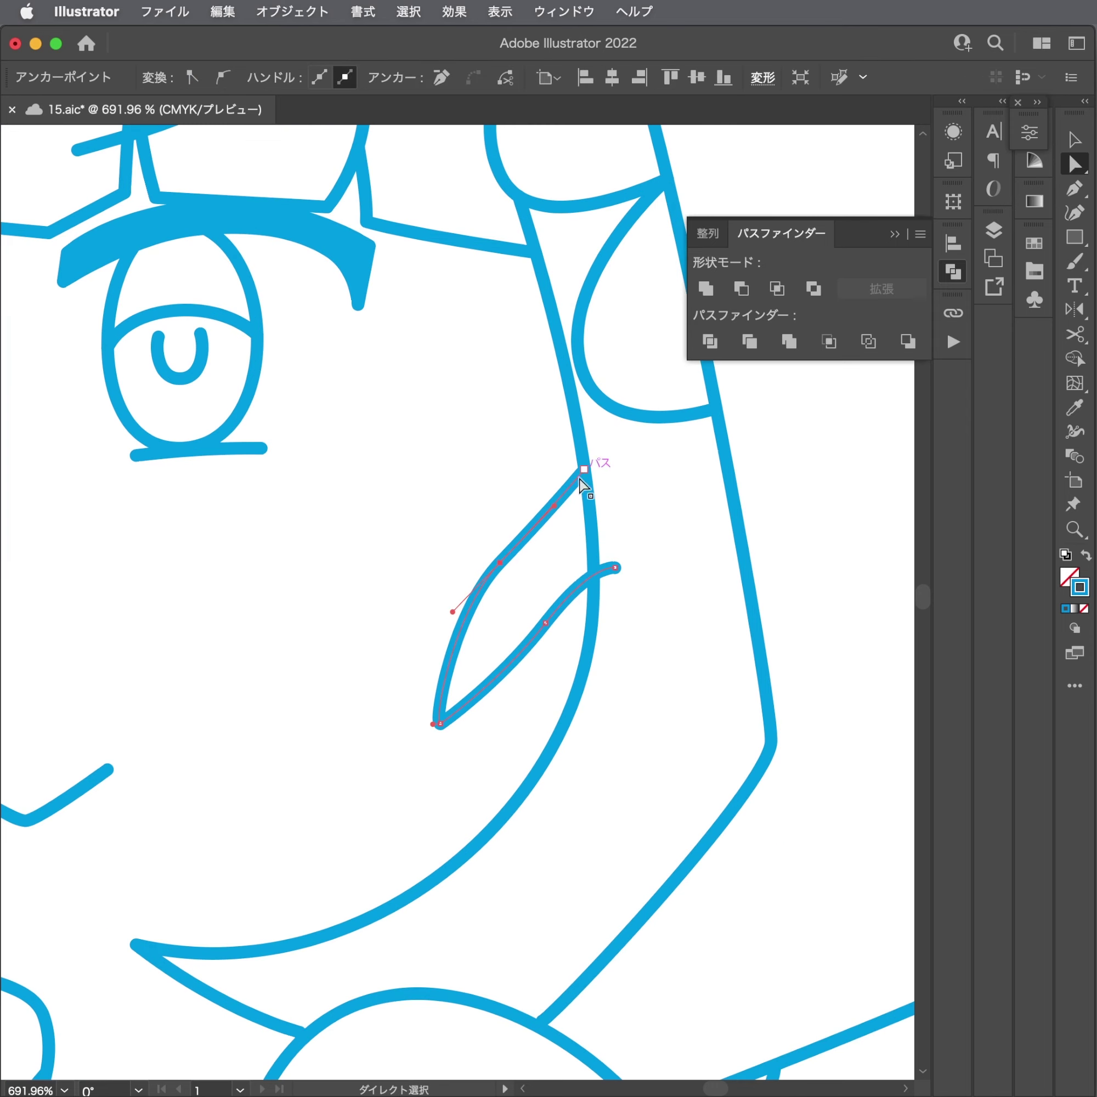
# Bring both cheek strand tips onto the face line and even the lower curve's bend.
pyautogui.moveTo(580, 480); pyautogui.dragTo(556, 490)
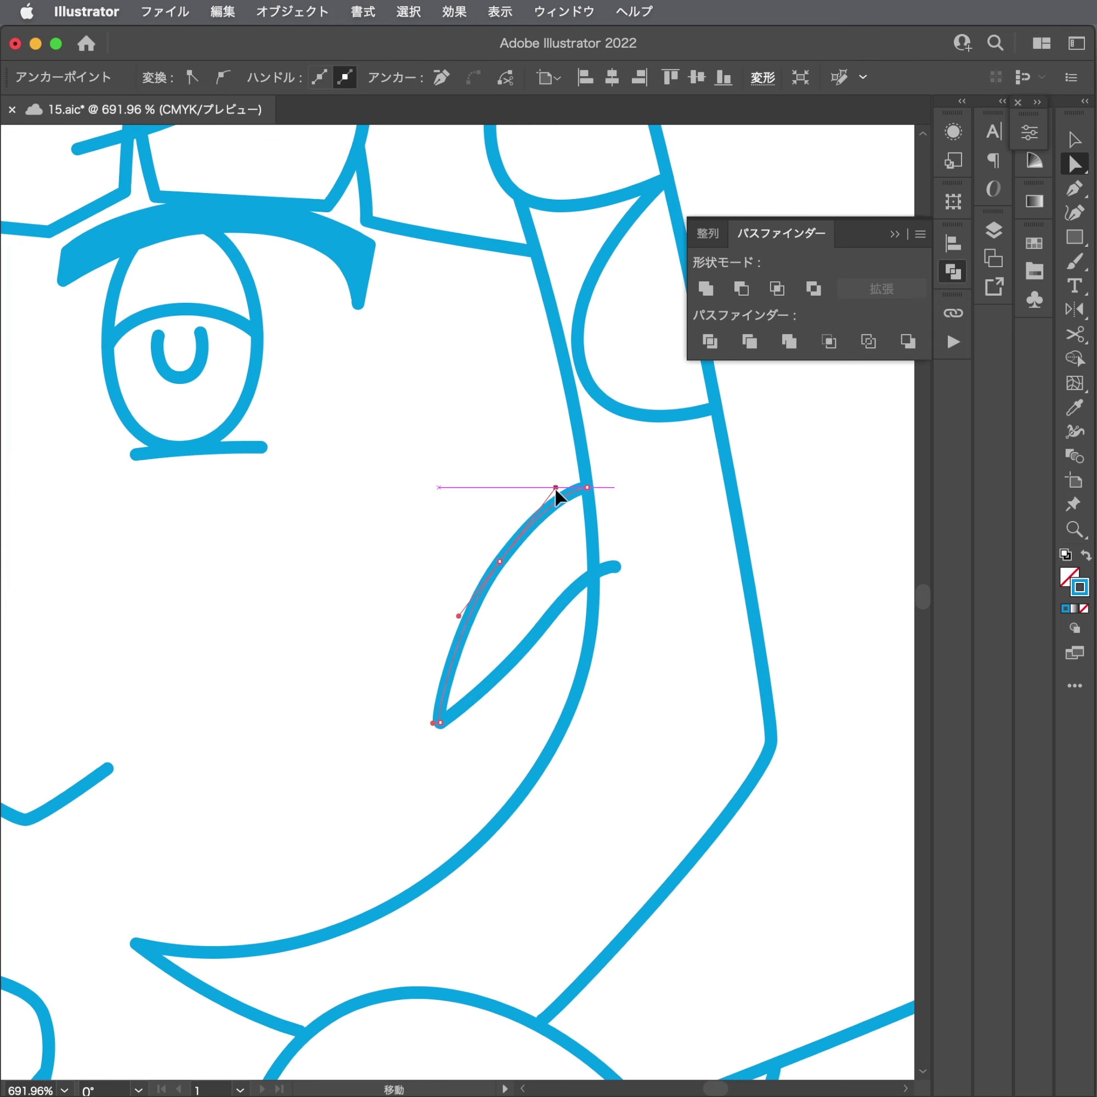
pyautogui.moveTo(551, 632); pyautogui.dragTo(528, 604)
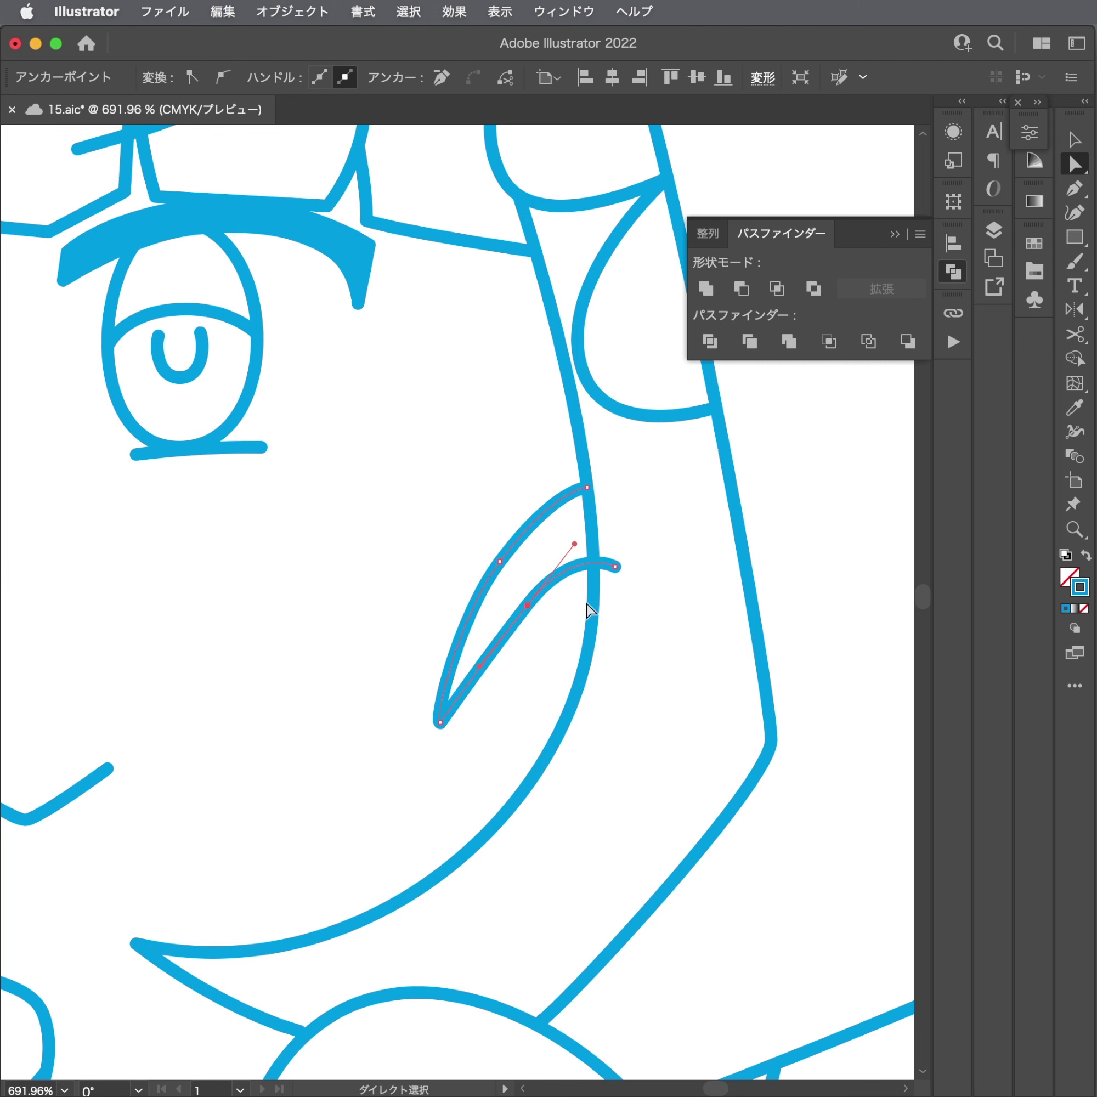
pyautogui.moveTo(614, 570); pyautogui.dragTo(592, 558)
pyautogui.scroll(2, 593, 556)
pyautogui.moveTo(513, 615); pyautogui.dragTo(500, 615)
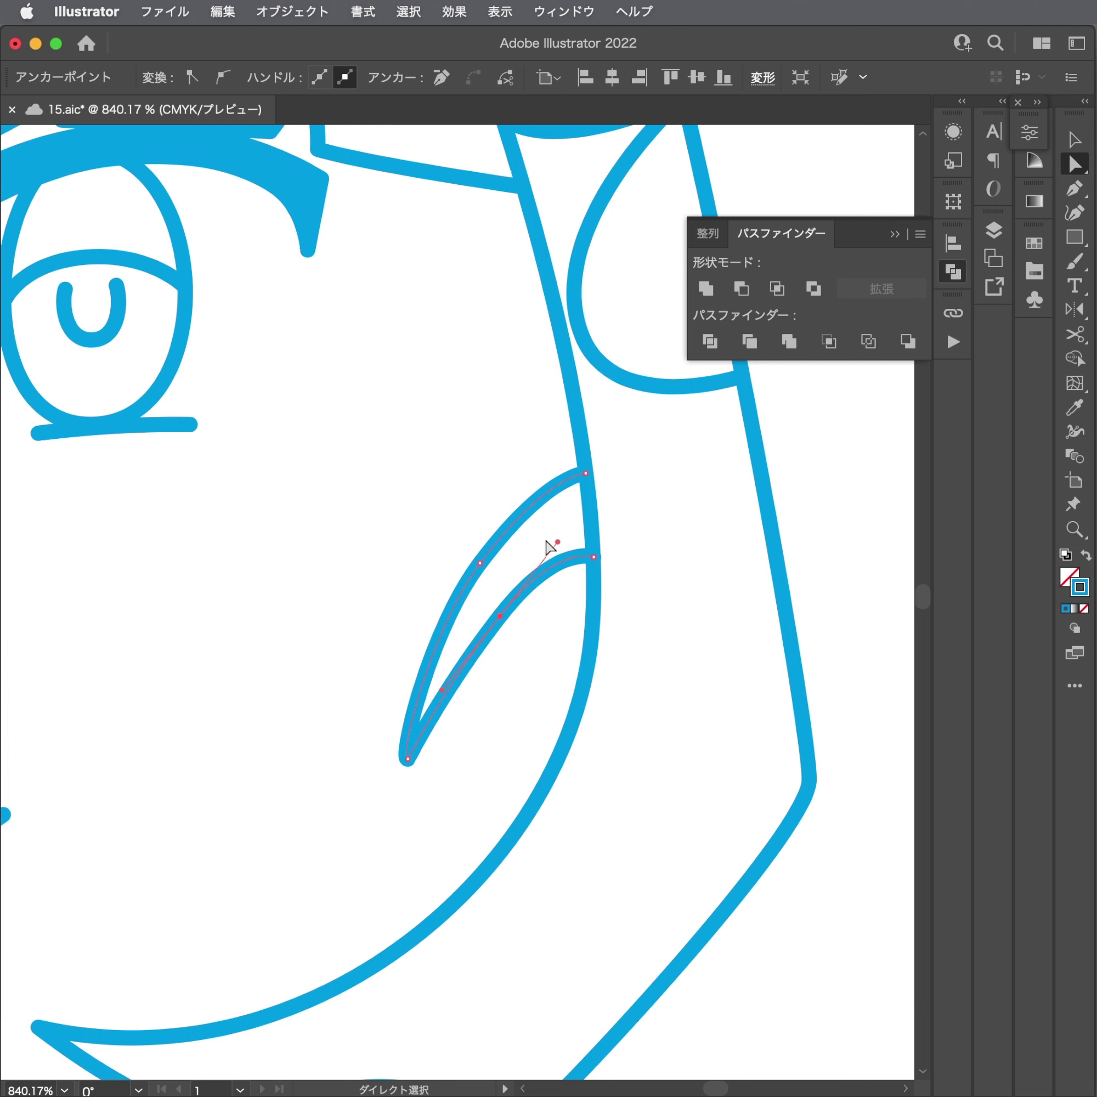
pyautogui.moveTo(557, 542); pyautogui.dragTo(554, 558)
pyautogui.moveTo(505, 619); pyautogui.dragTo(512, 603)
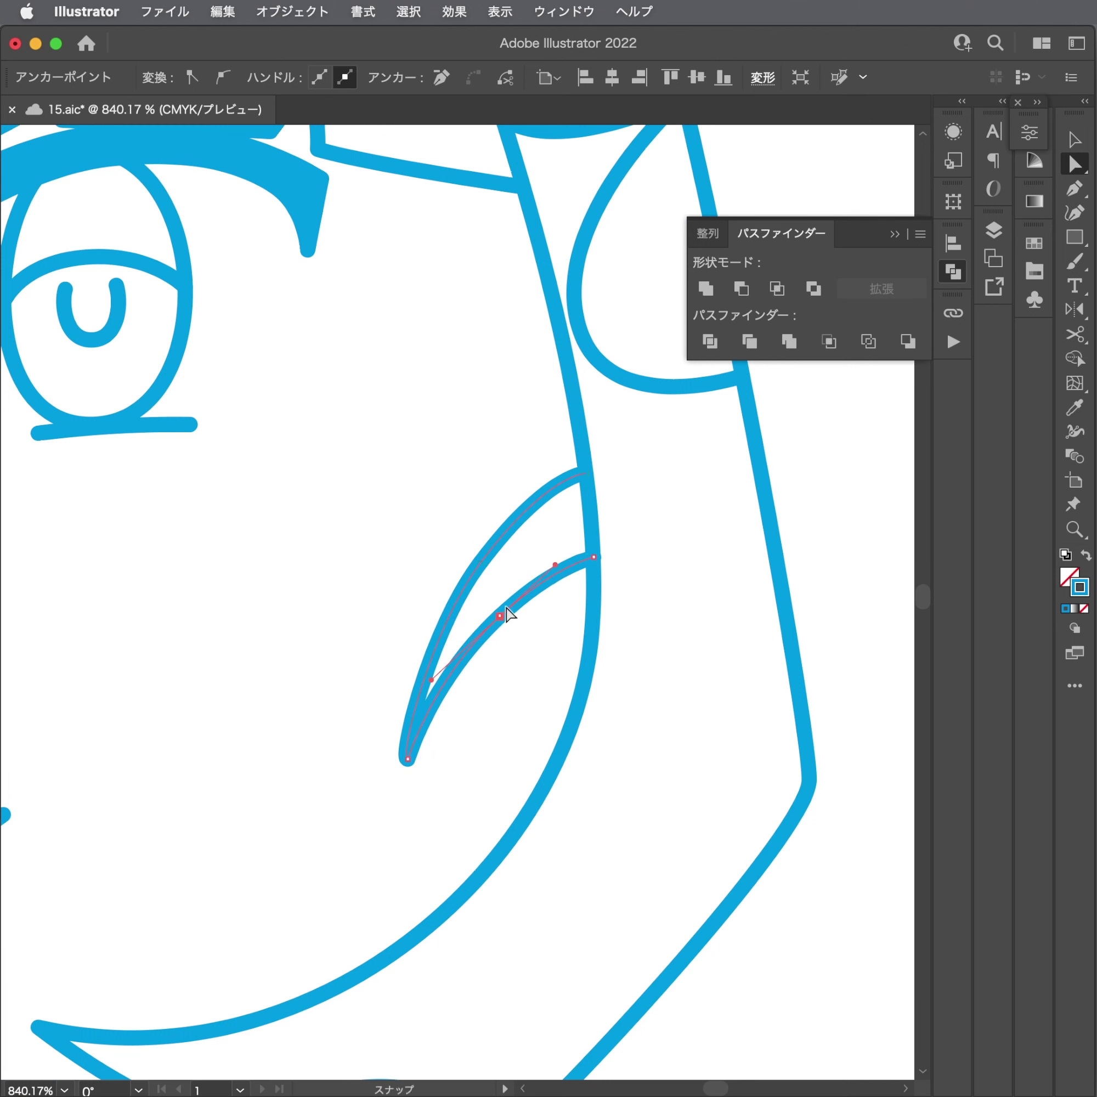
pyautogui.click(562, 562)
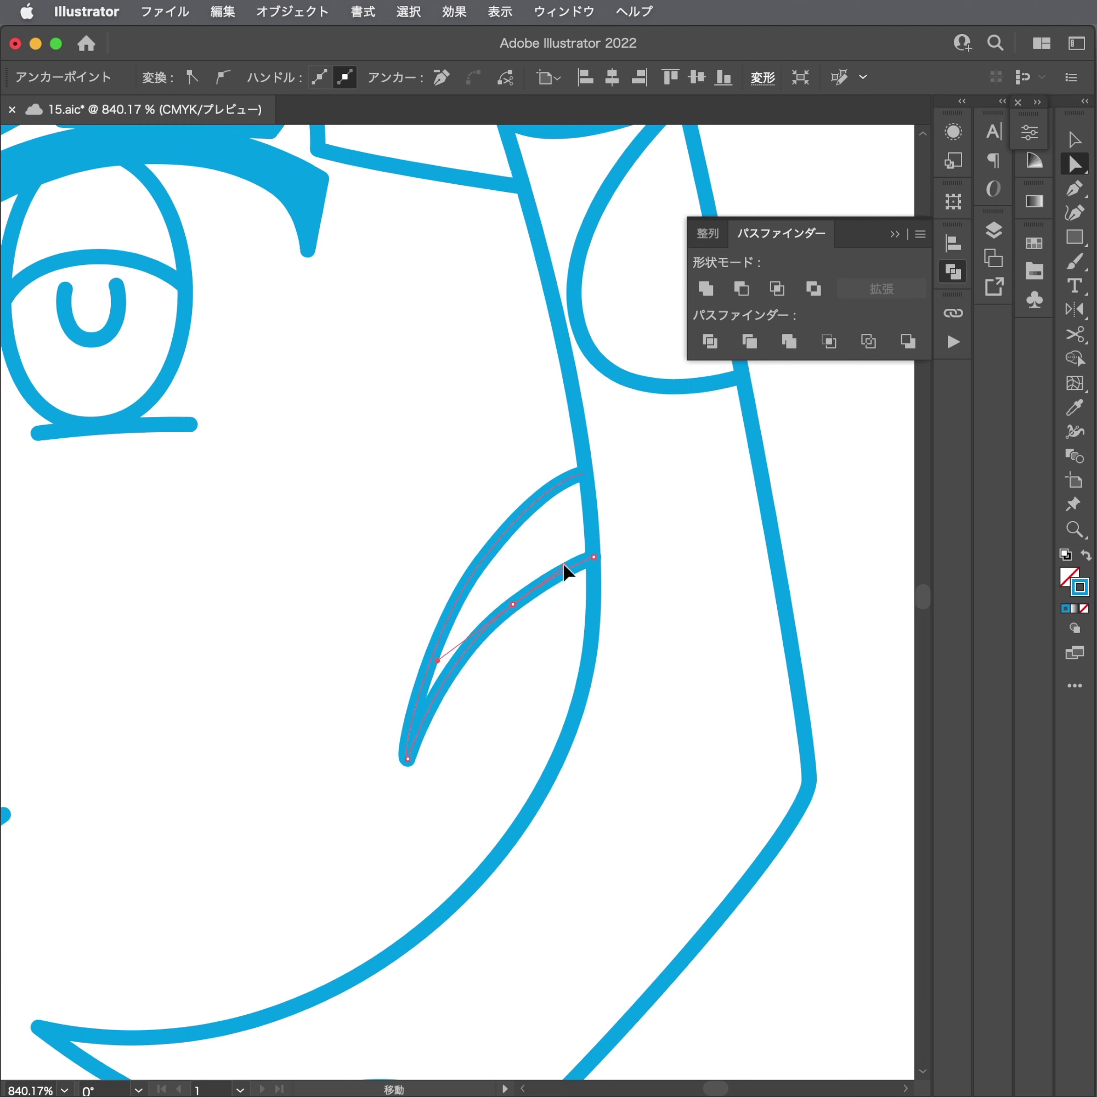
pyautogui.press('super+shift+a')
# Nudge the lower curve point and snap a crossing line's end onto the V point.
pyautogui.moveTo(570, 619); pyautogui.dragTo(991, 567)
pyautogui.moveTo(598, 640); pyautogui.dragTo(433, 603)
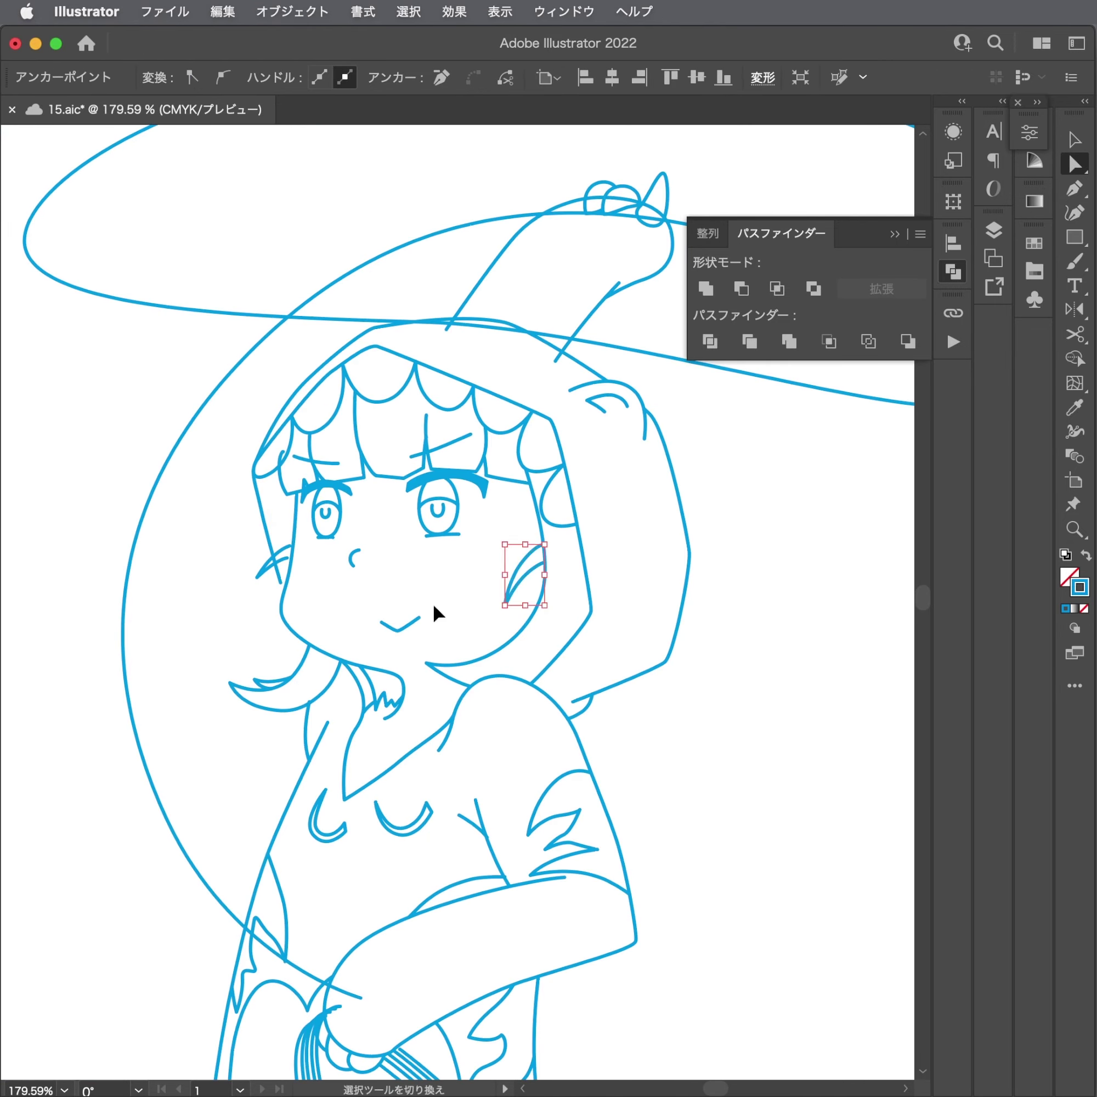
pyautogui.press('super+shift+a')
pyautogui.moveTo(266, 574); pyautogui.dragTo(521, 591)
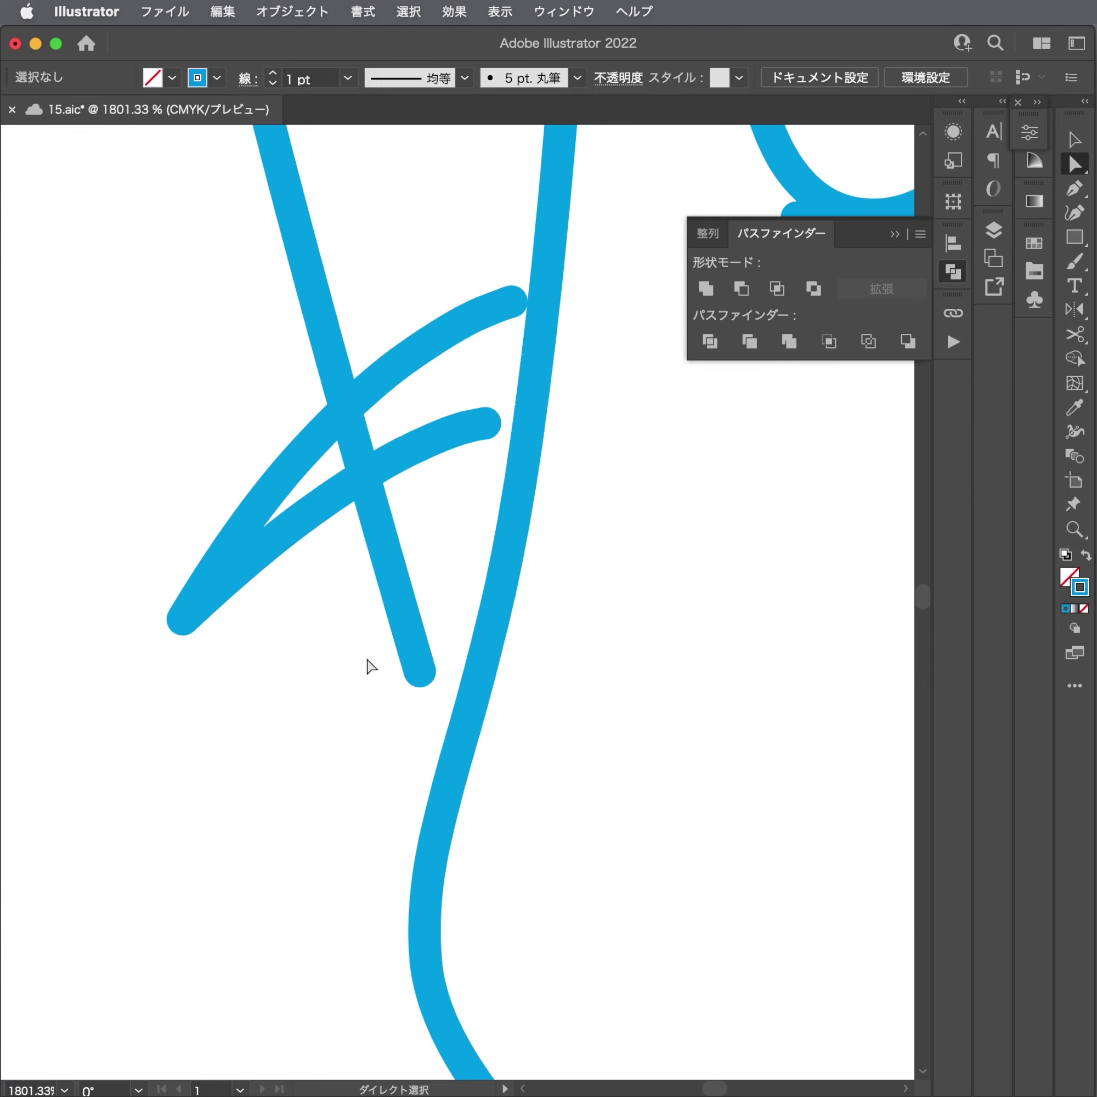
pyautogui.moveTo(421, 674); pyautogui.dragTo(455, 754)
pyautogui.moveTo(605, 625); pyautogui.dragTo(479, 647)
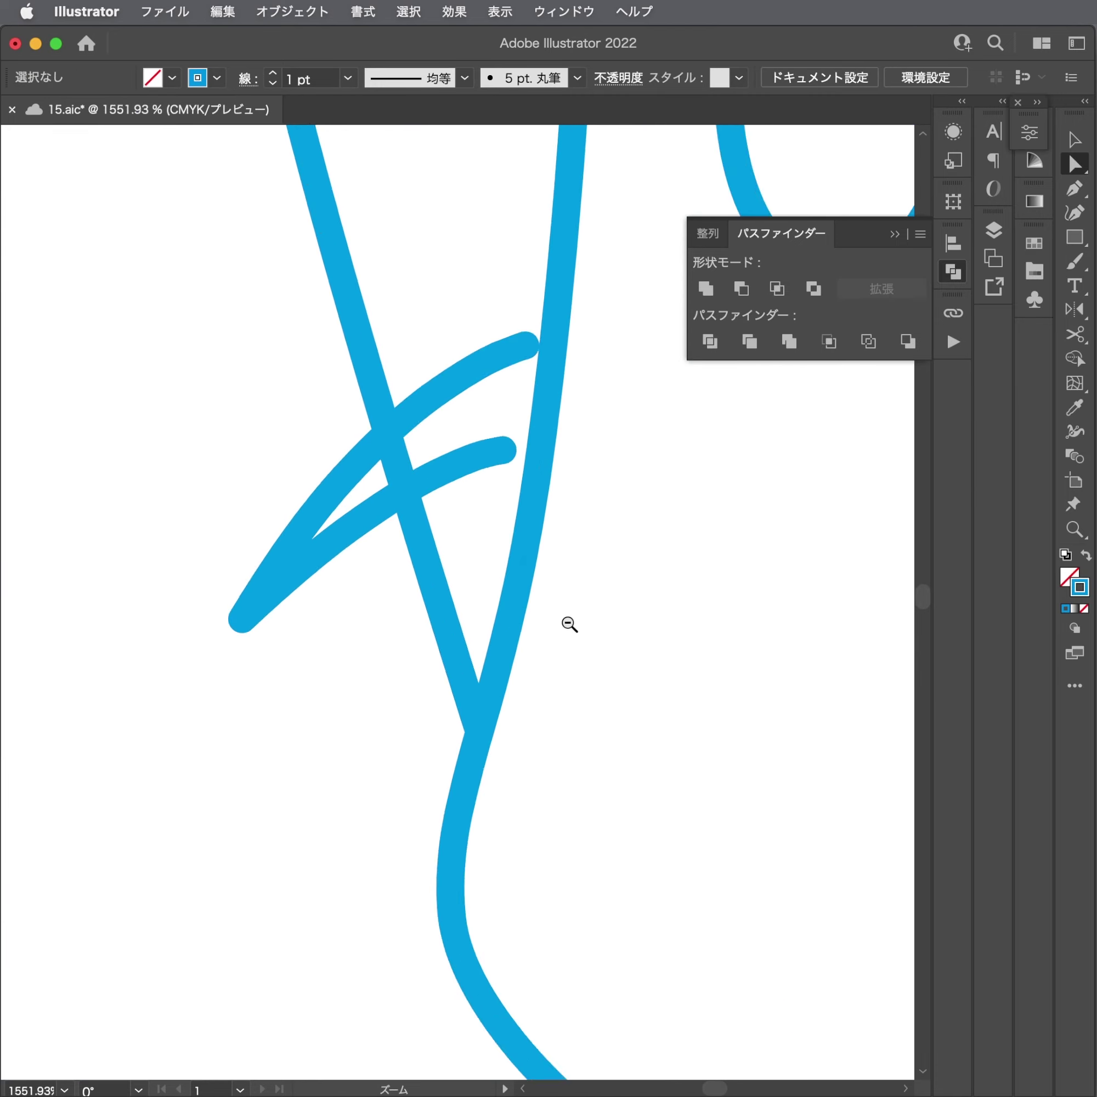
# Save the drawing as 15.aic.
pyautogui.press('super+s')
pyautogui.scroll(-3, 671, 512)
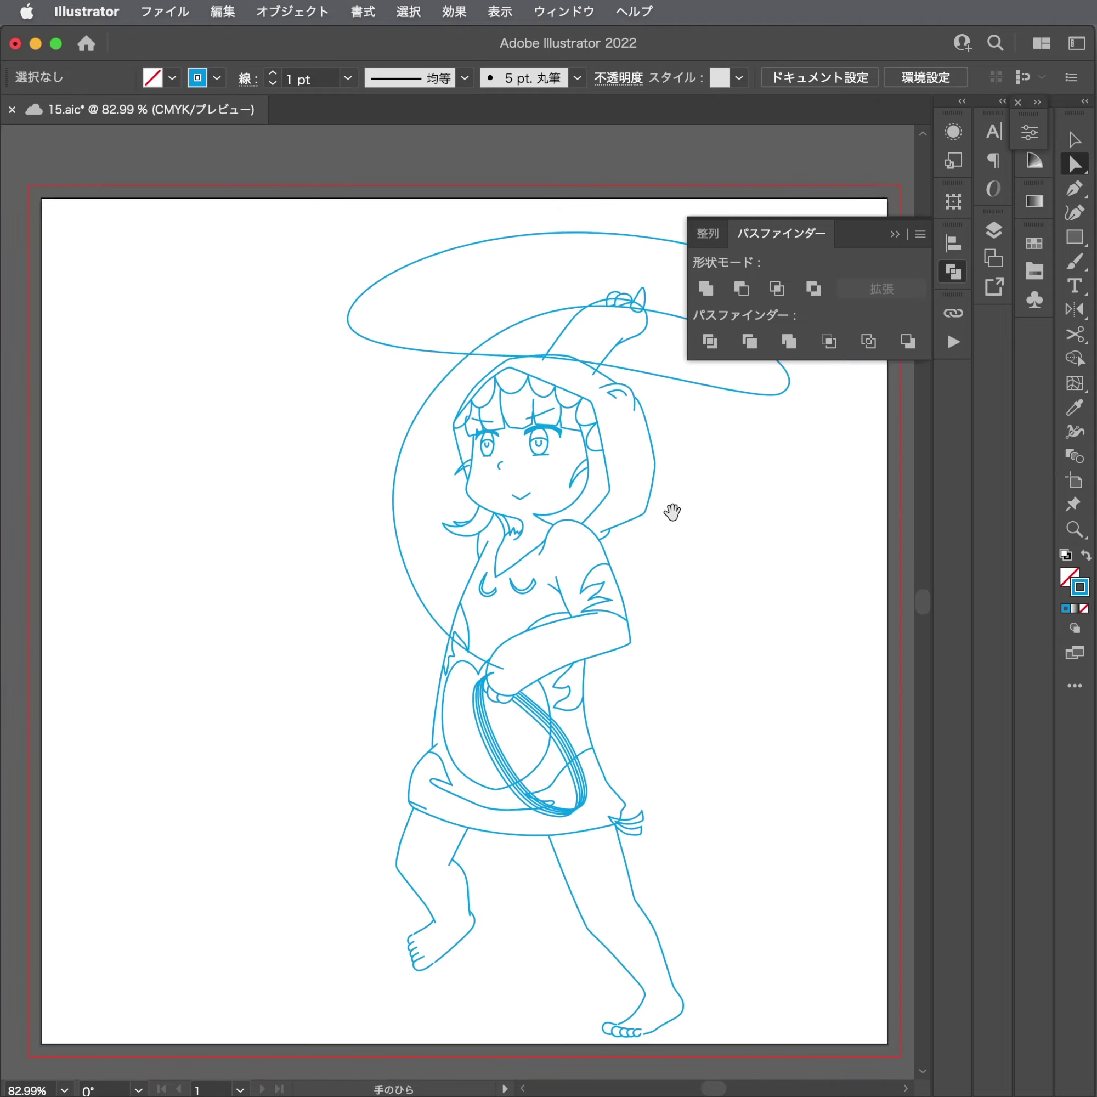
pyautogui.scroll(1, 478, 502)
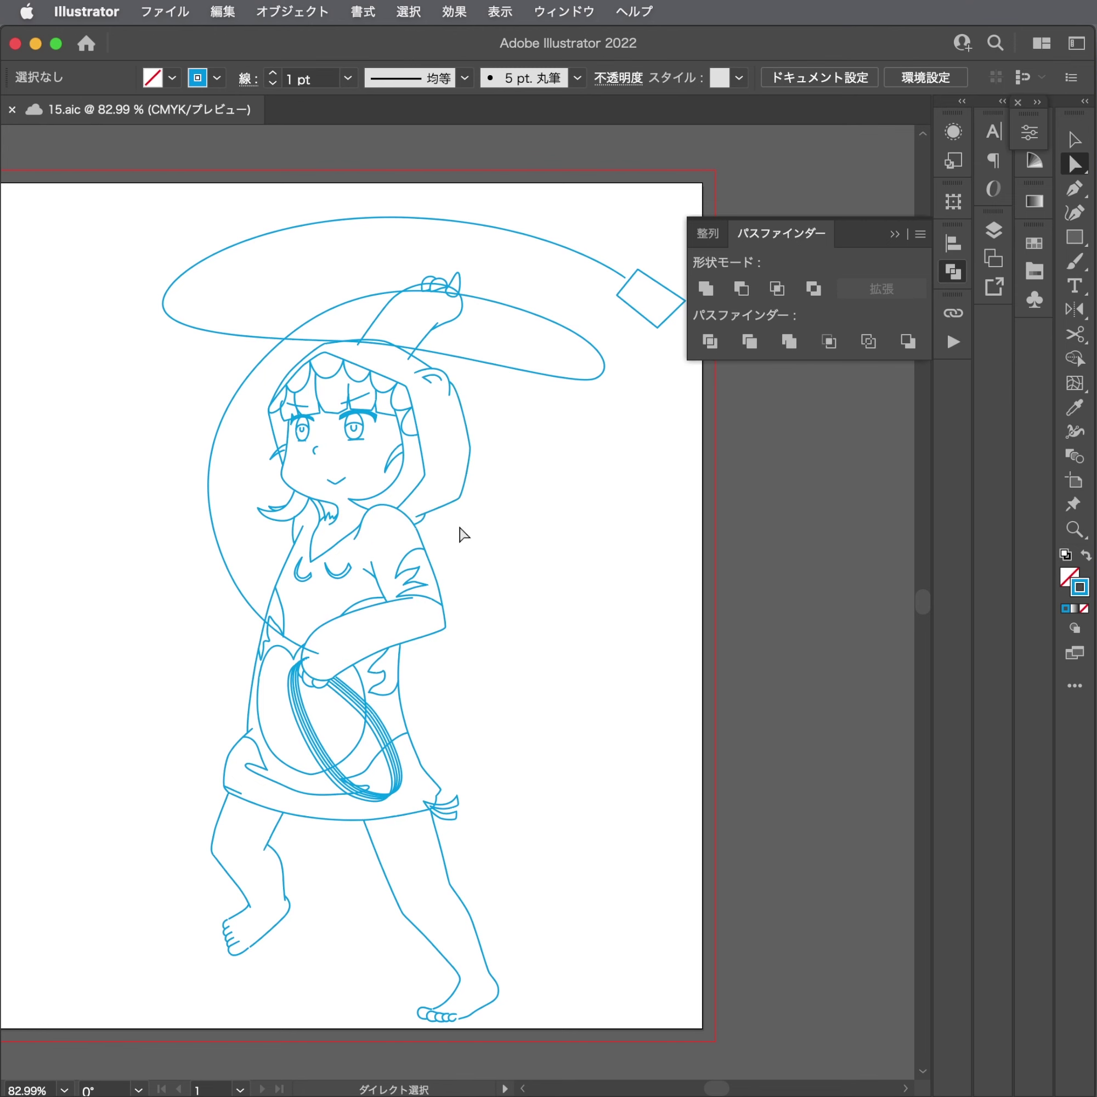
# Zoom in on the skirt bow and cut the crossing path at two points with Scissors.
pyautogui.moveTo(460, 529); pyautogui.dragTo(653, 488)
pyautogui.moveTo(574, 799); pyautogui.dragTo(663, 798)
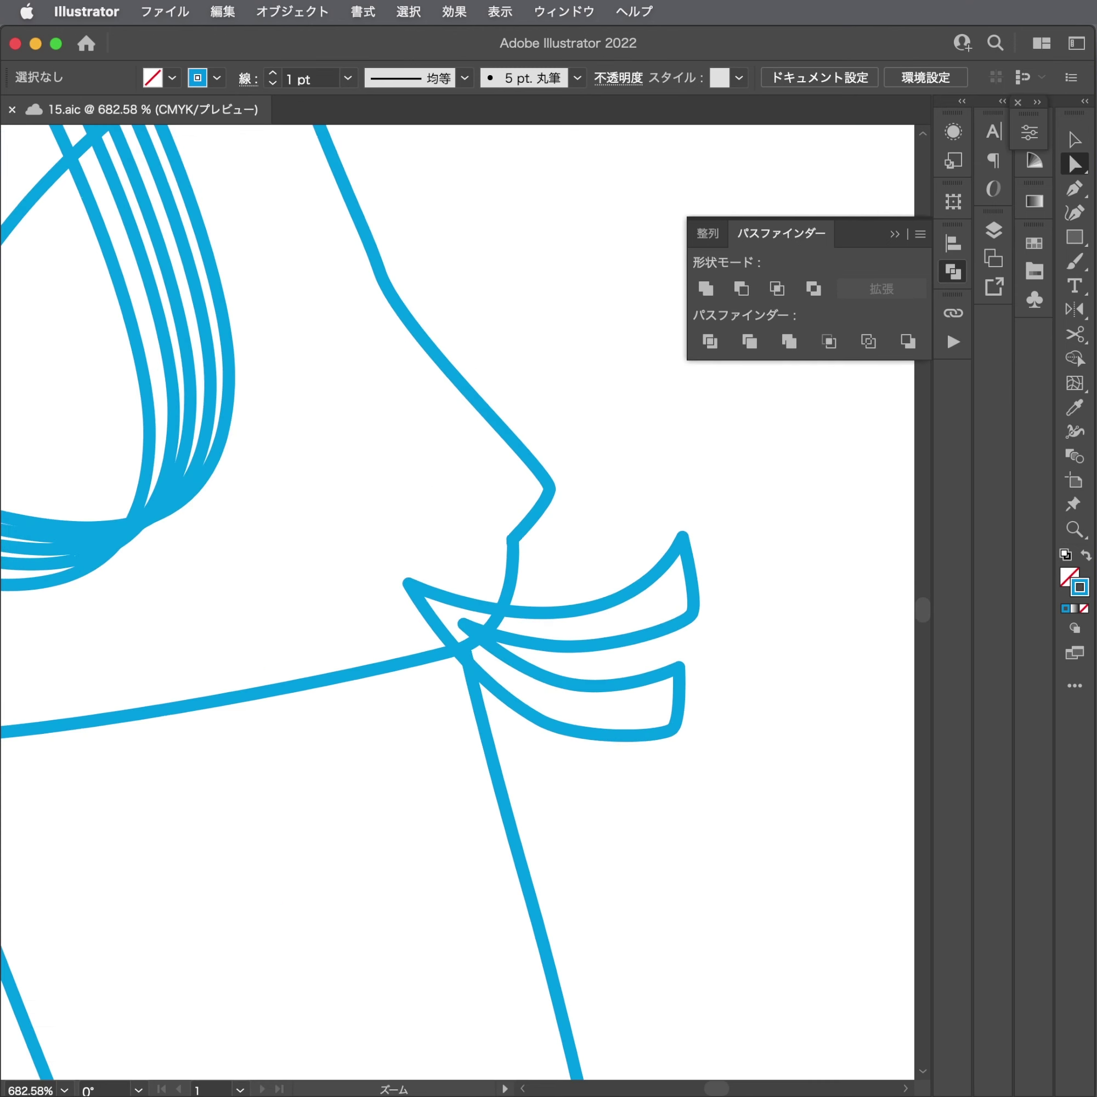
pyautogui.moveTo(466, 637); pyautogui.dragTo(535, 659)
pyautogui.press('c')
pyautogui.click(439, 664)
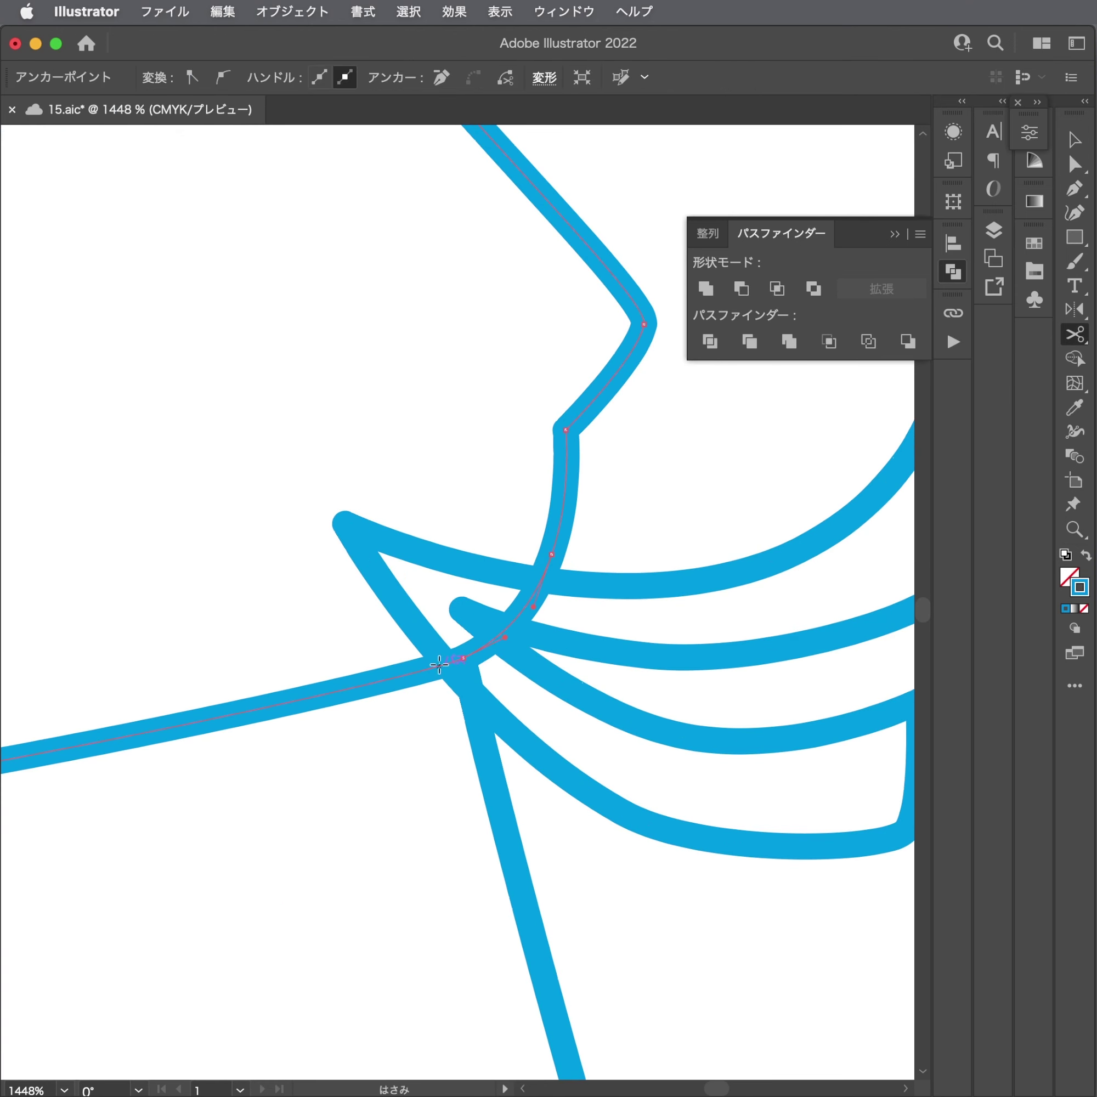
pyautogui.click(447, 664)
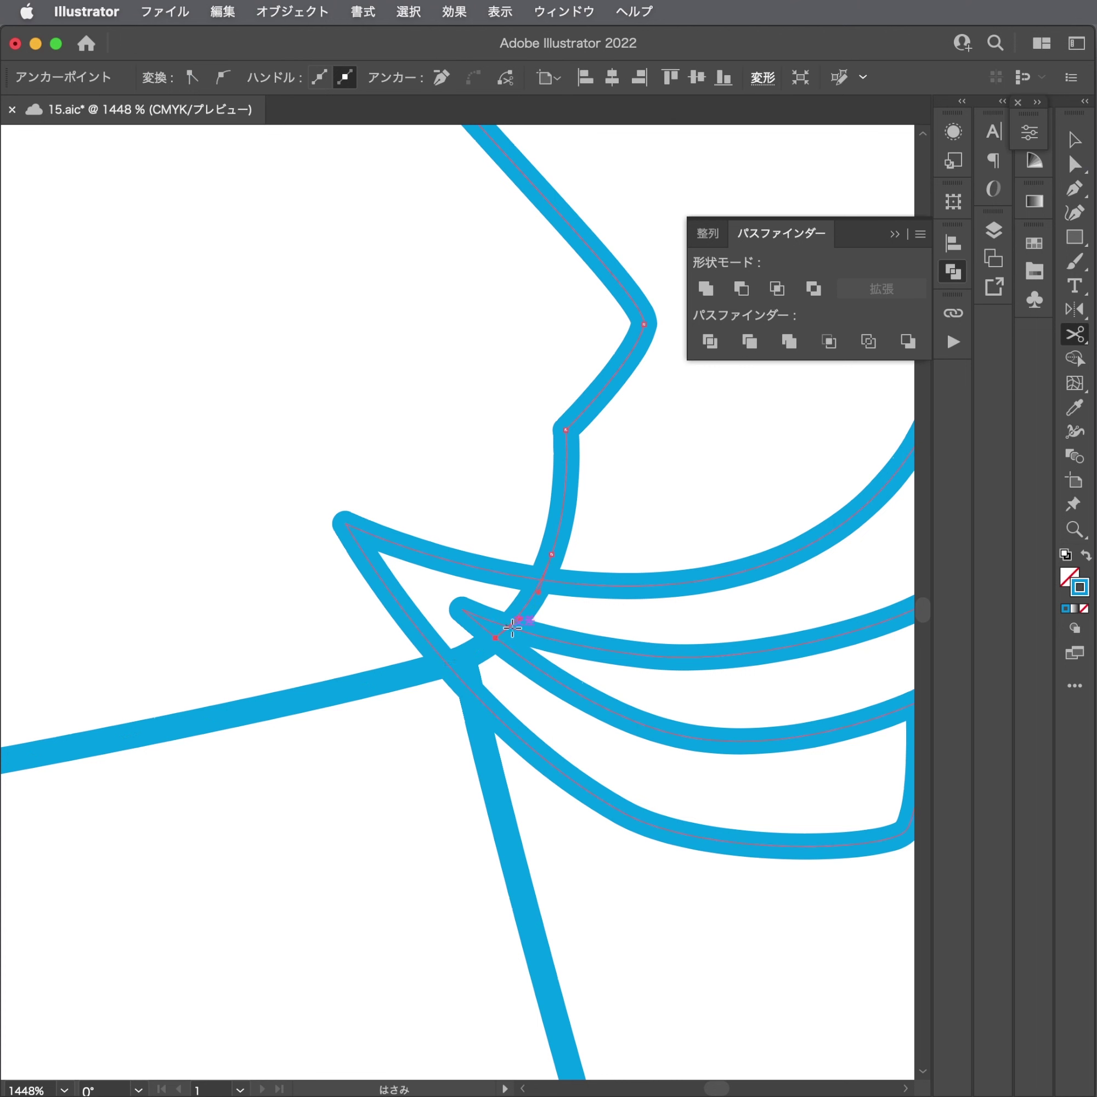
pyautogui.click(543, 576)
# Delete the two leftover line pieces at the skirt bow.
pyautogui.press('a')
pyautogui.click(490, 639)
pyautogui.press('Delete')
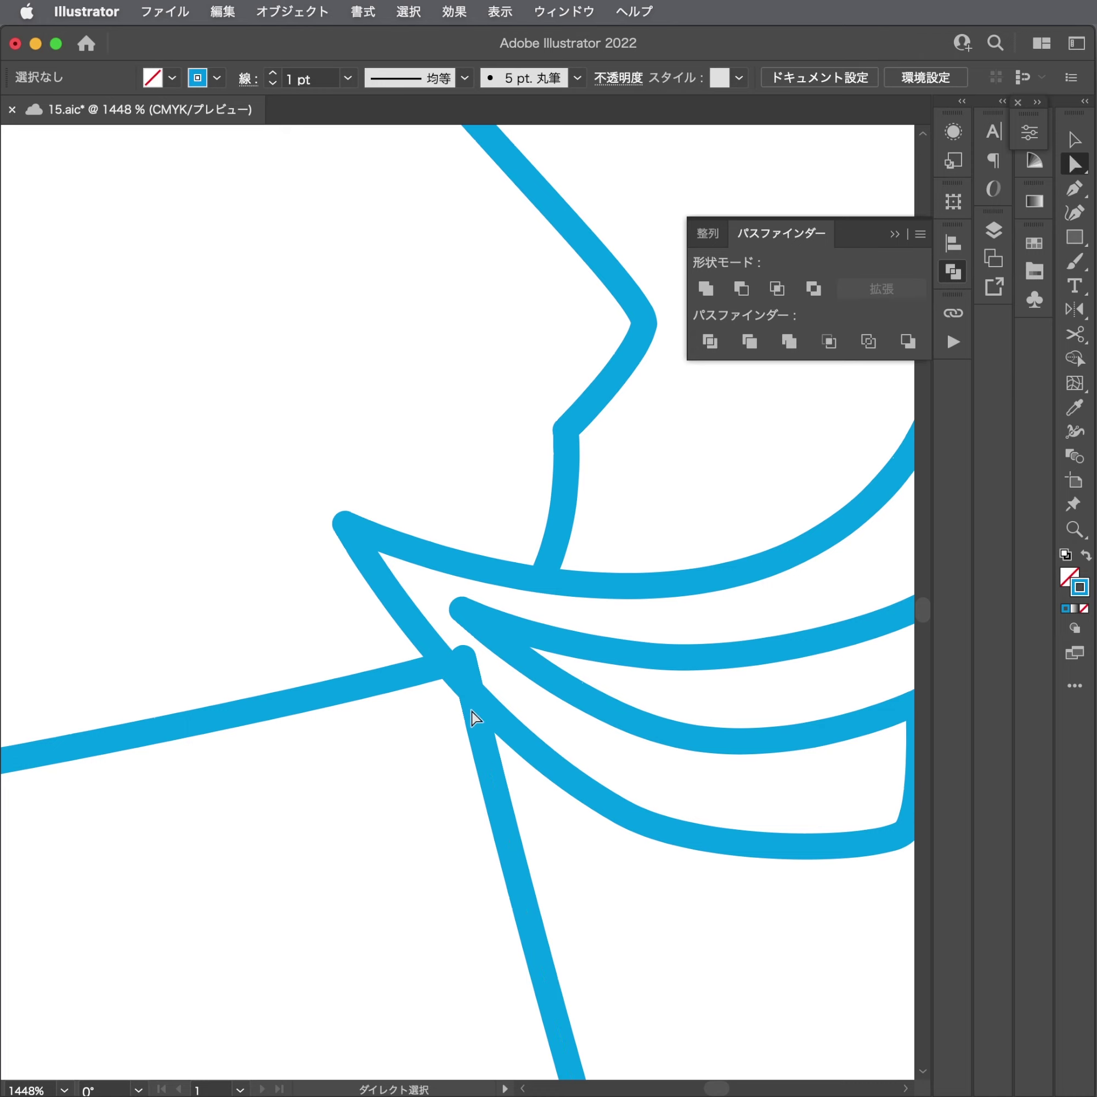
pyautogui.click(471, 696)
pyautogui.press('Delete')
# Drag the ends of the two lines above the hood onto the curve.
pyautogui.scroll(-5, 571, 656)
pyautogui.scroll(-2, 484, 666)
pyautogui.scroll(-4, 382, 681)
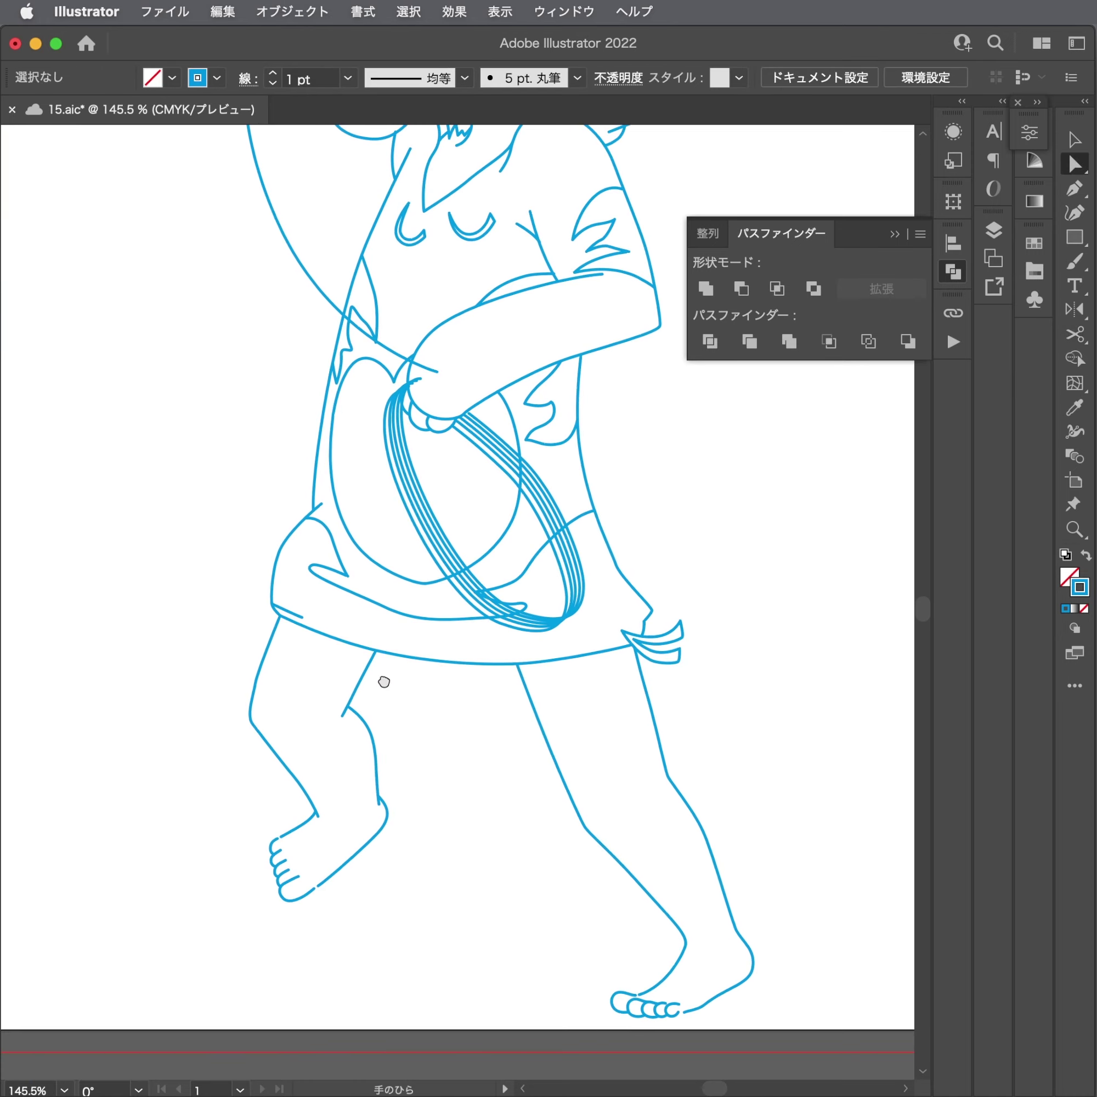
pyautogui.scroll(3, 392, 608)
pyautogui.hotkey('ctrl', 'a')
pyautogui.scroll(5, 662, 509)
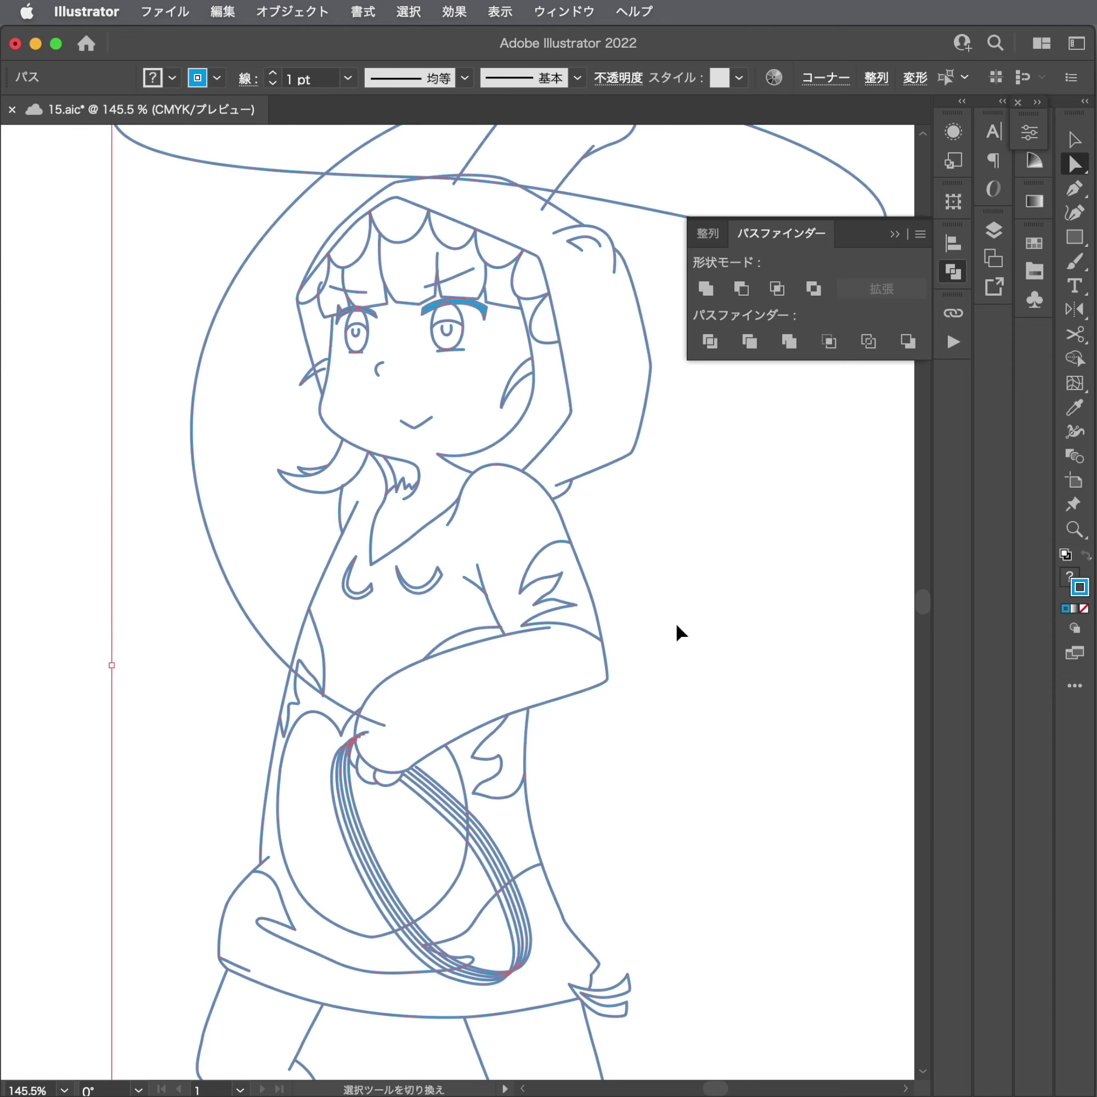
pyautogui.hotkey('ctrl', 'shift', 'a')
pyautogui.scroll(3, 513, 367)
pyautogui.scroll(6, 421, 387)
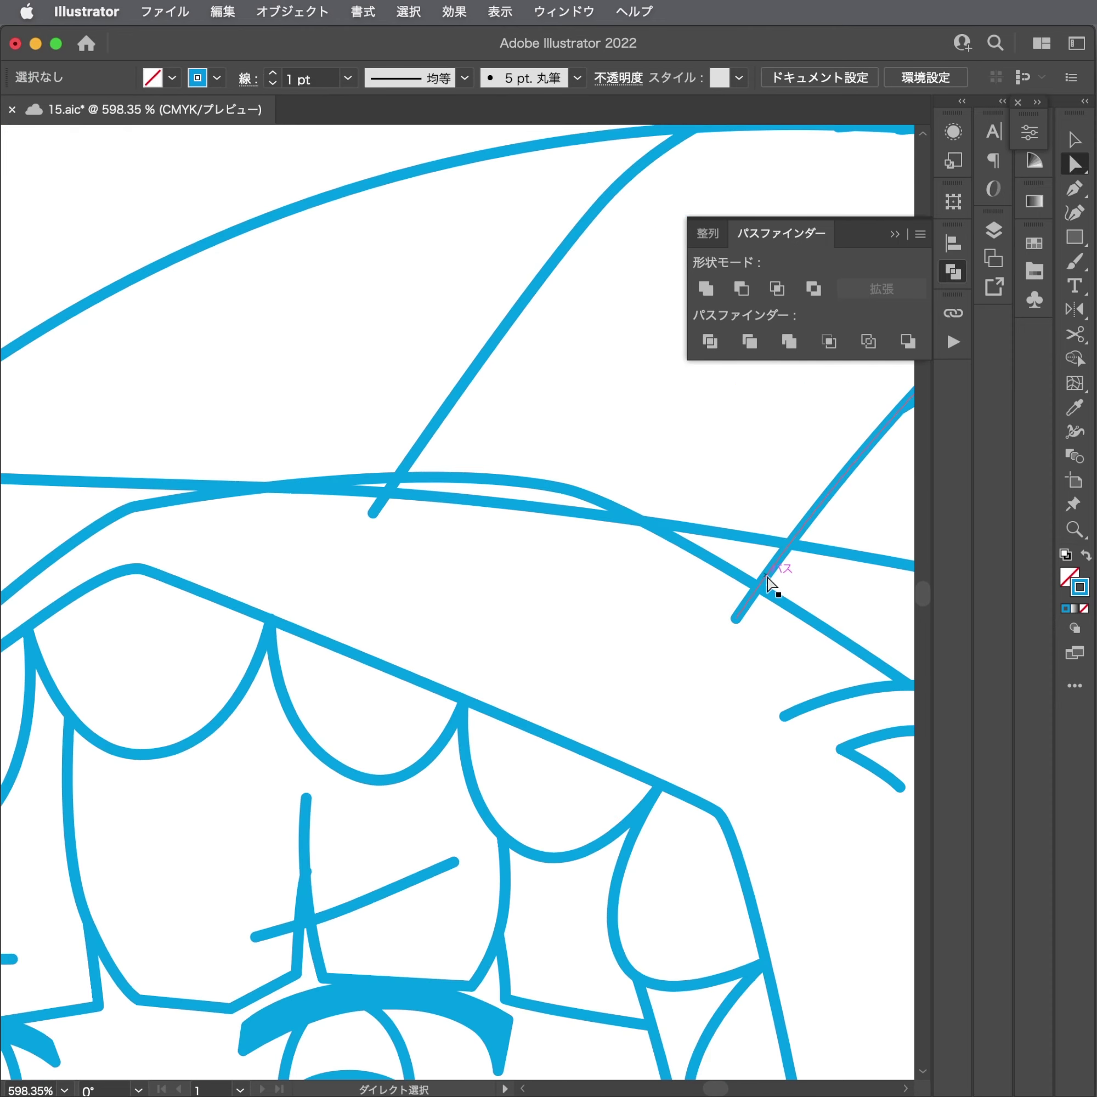
pyautogui.moveTo(736, 618); pyautogui.dragTo(756, 583)
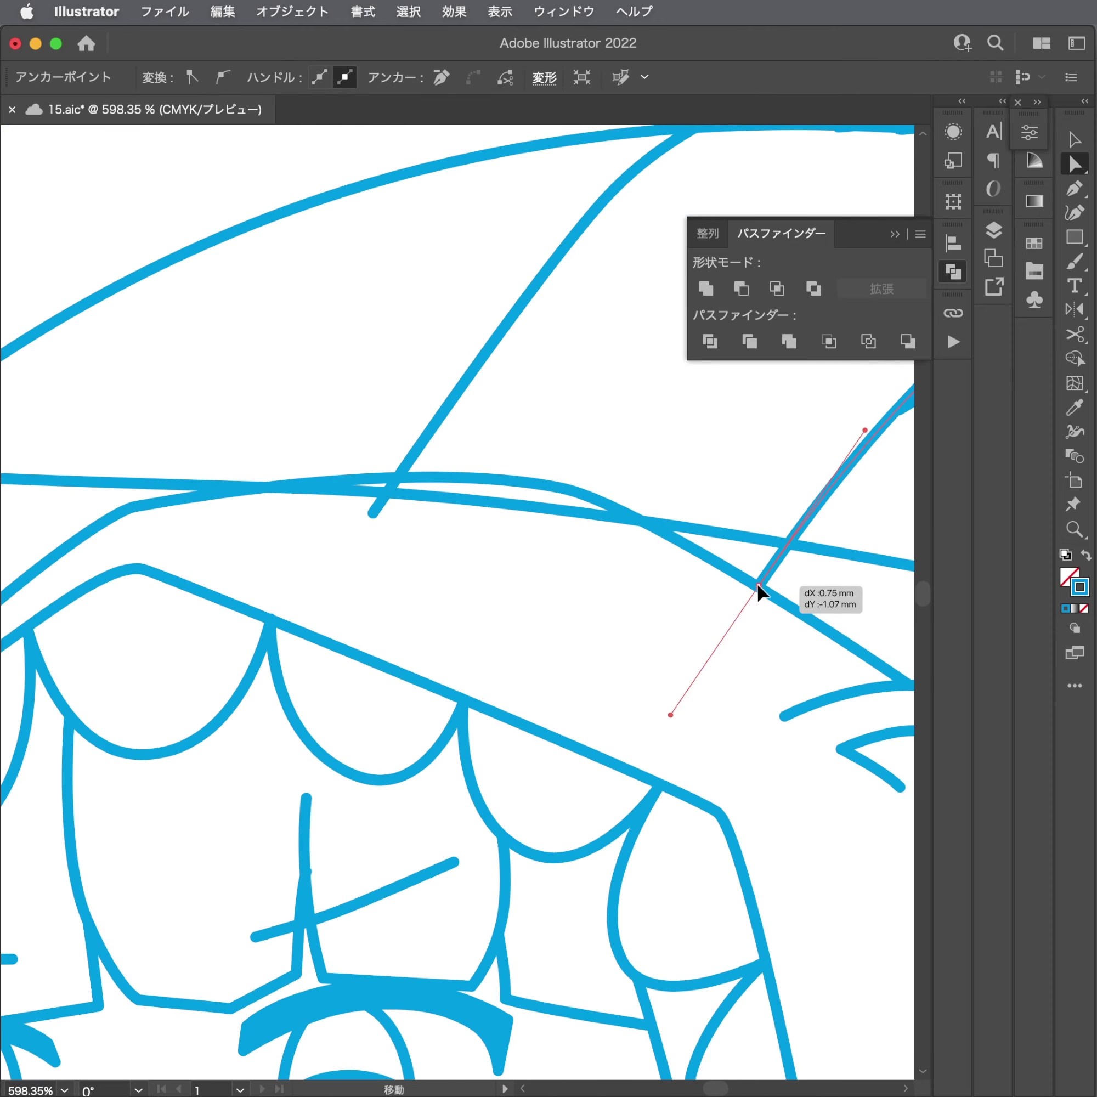
pyautogui.moveTo(374, 513); pyautogui.dragTo(395, 475)
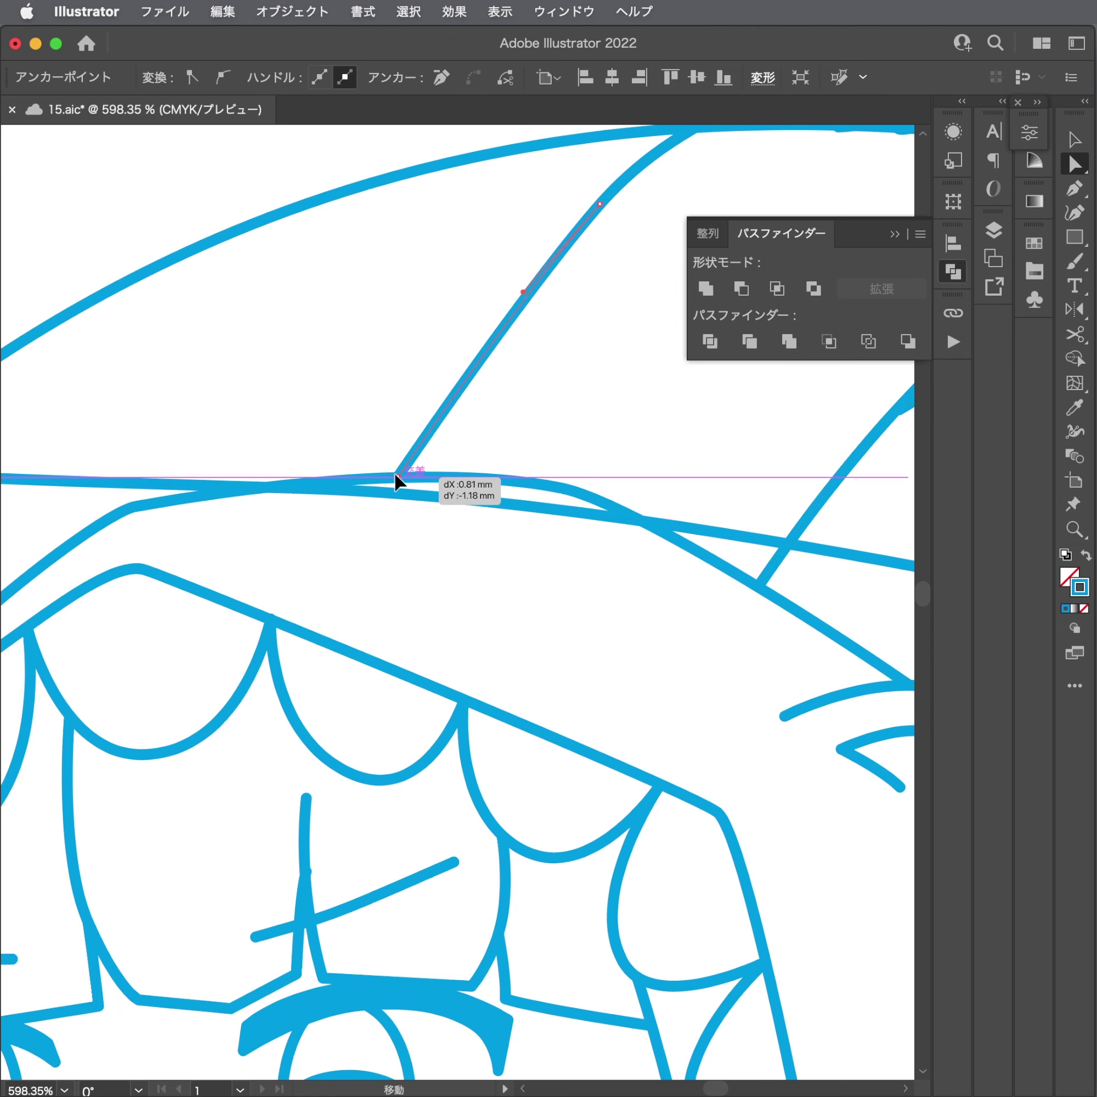
pyautogui.click(666, 458)
# Split the rope loop with Scissors at its left point.
pyautogui.scroll(-3, 502, 534)
pyautogui.scroll(-3, 372, 578)
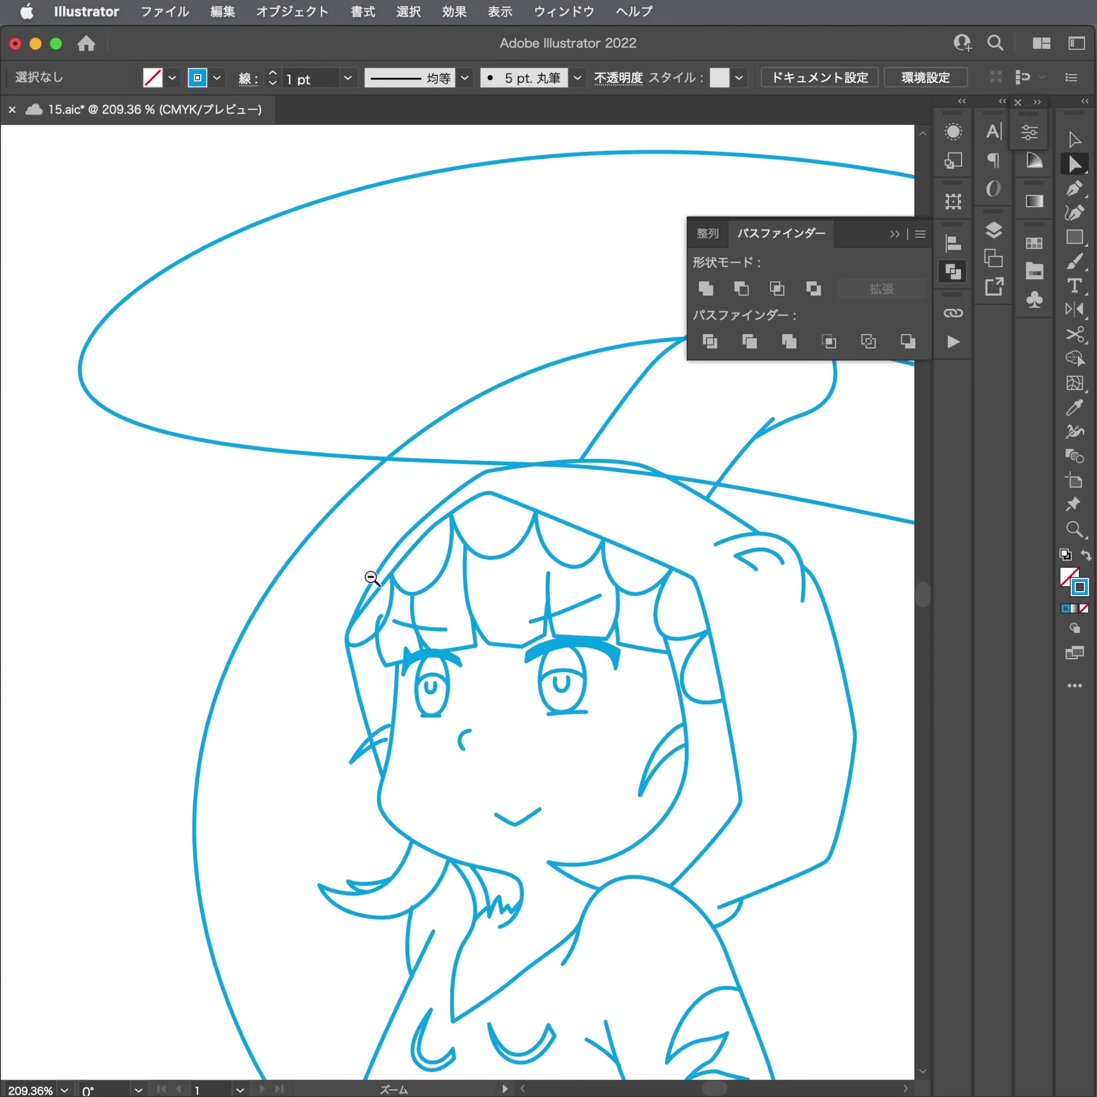
pyautogui.scroll(-3, 371, 578)
pyautogui.hscroll(2, 346, 478)
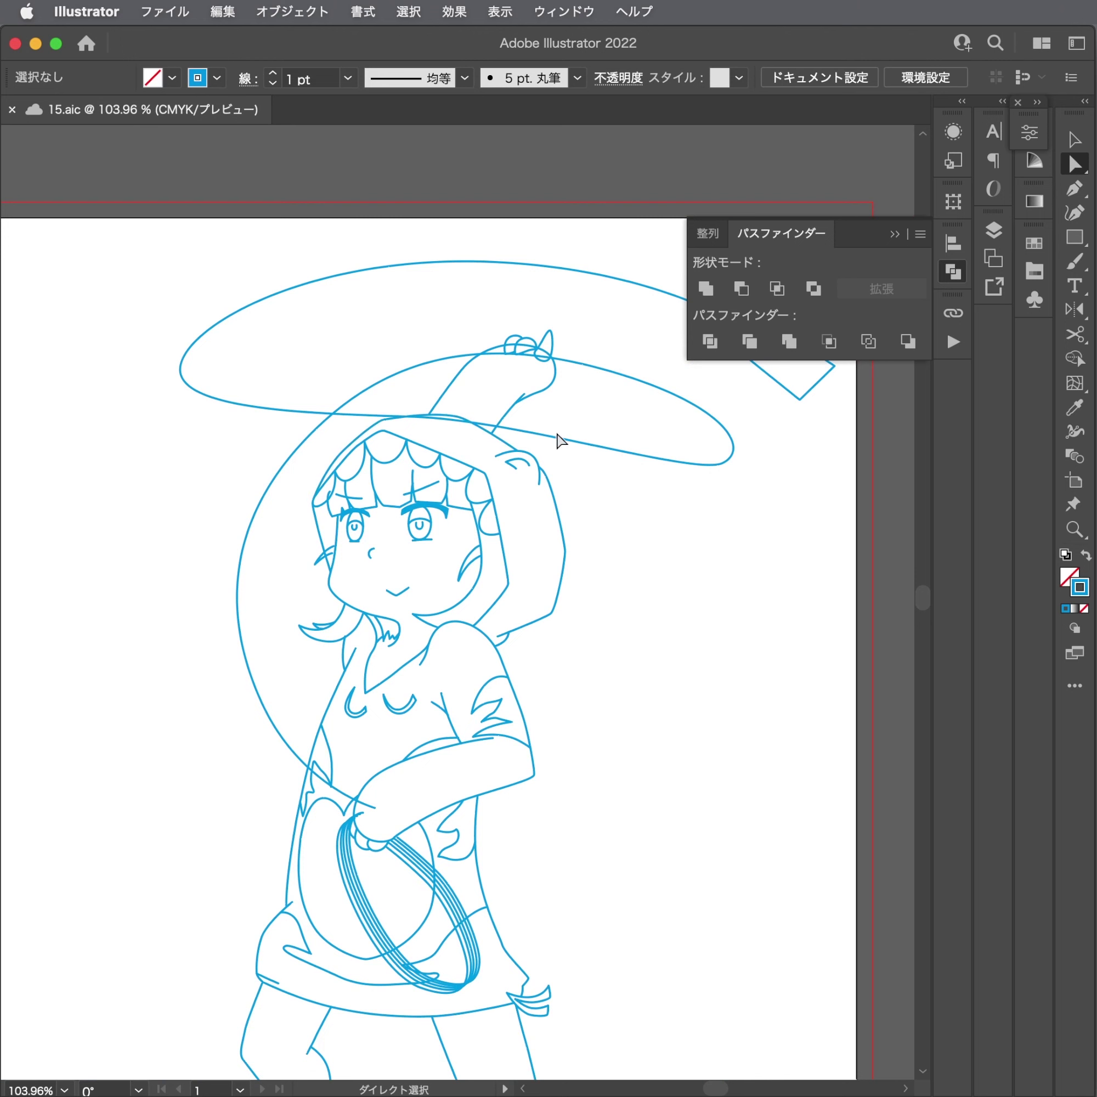
pyautogui.click(723, 463)
pyautogui.press('c')
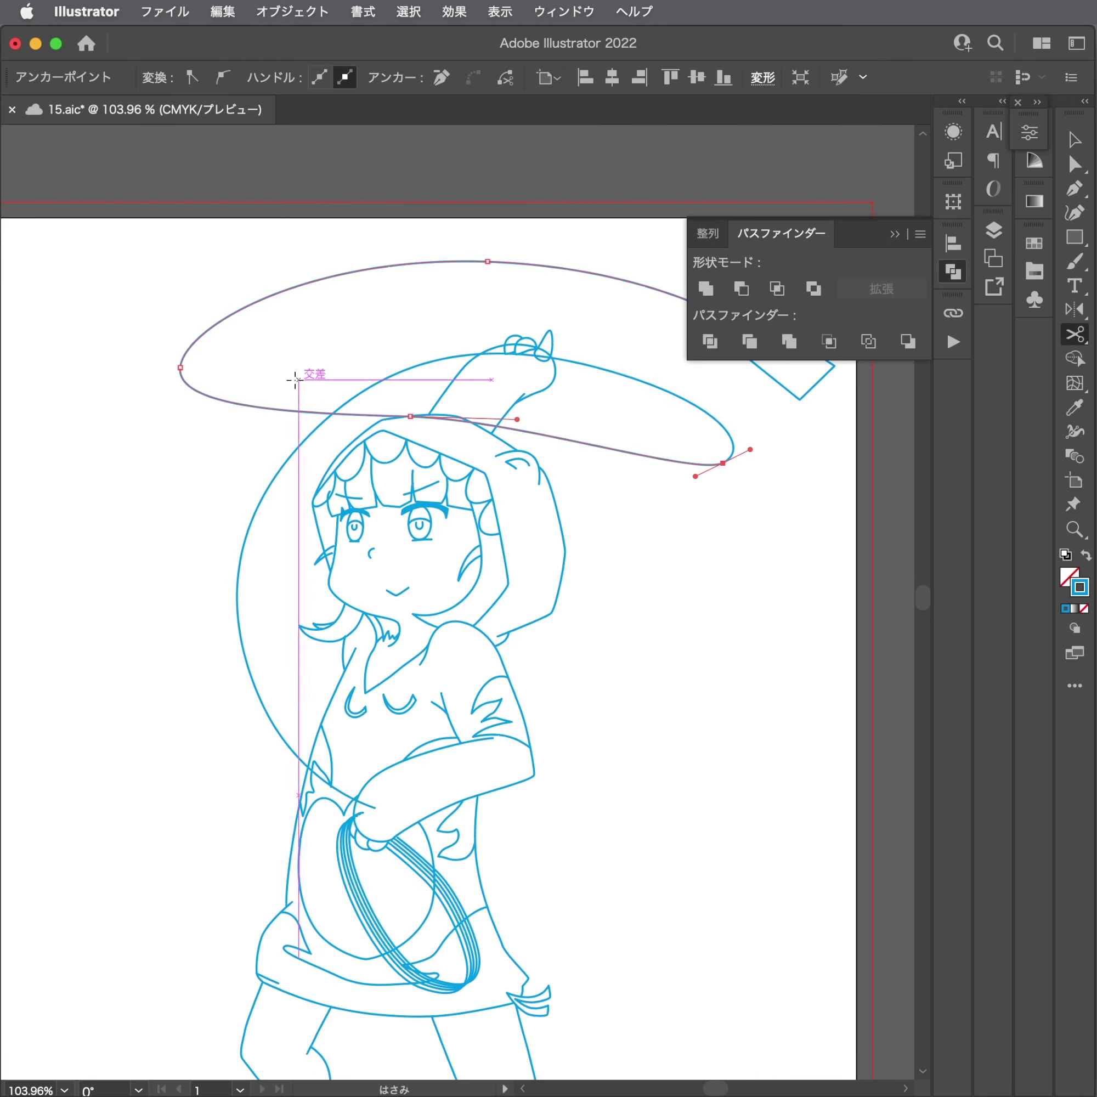
pyautogui.click(181, 367)
pyautogui.press('a')
pyautogui.click(230, 404)
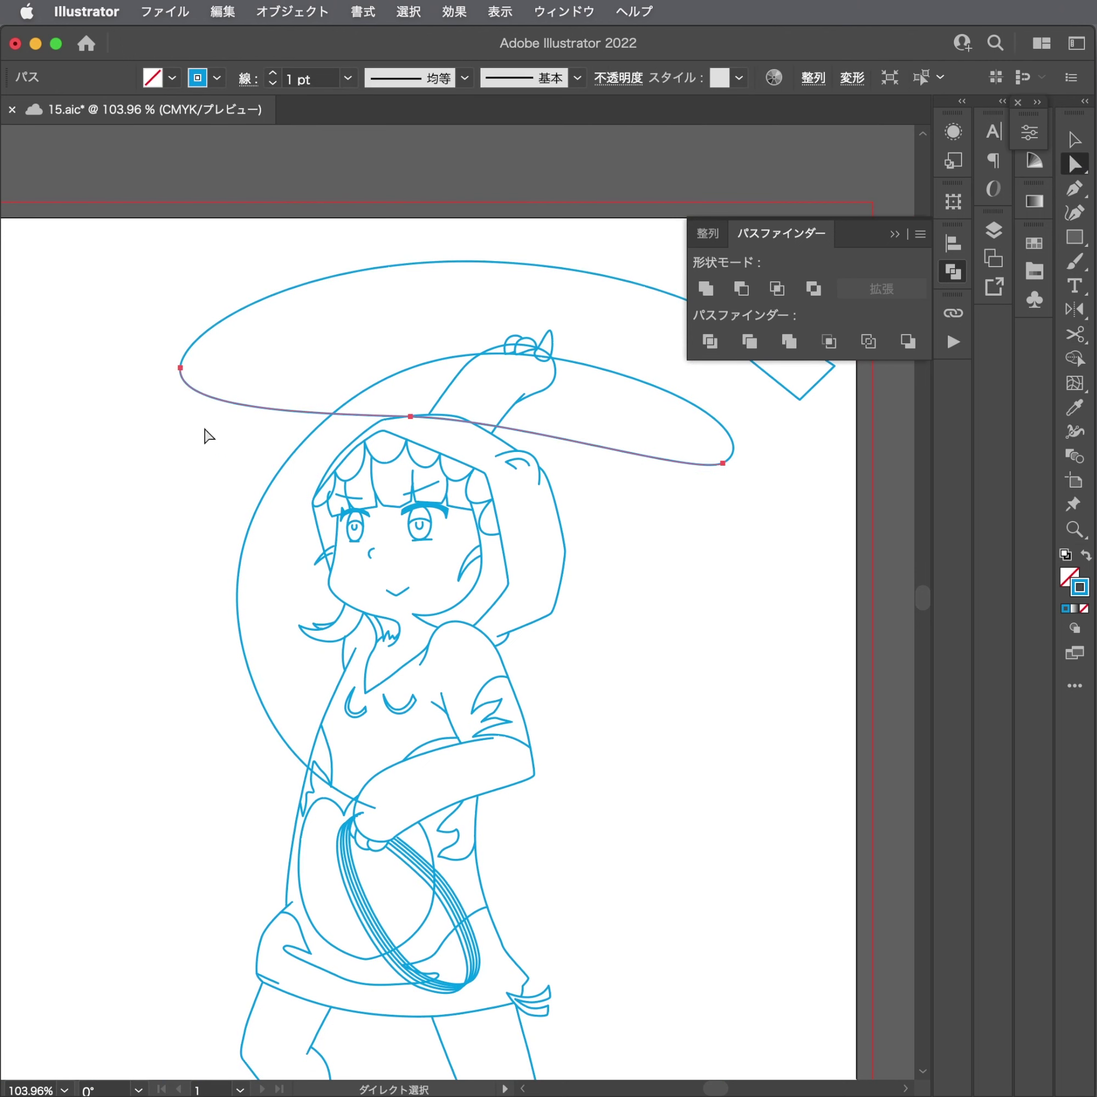
pyautogui.press('Delete')
pyautogui.hotkey('ctrl', 'z')
pyautogui.hotkey('ctrl', 'z')
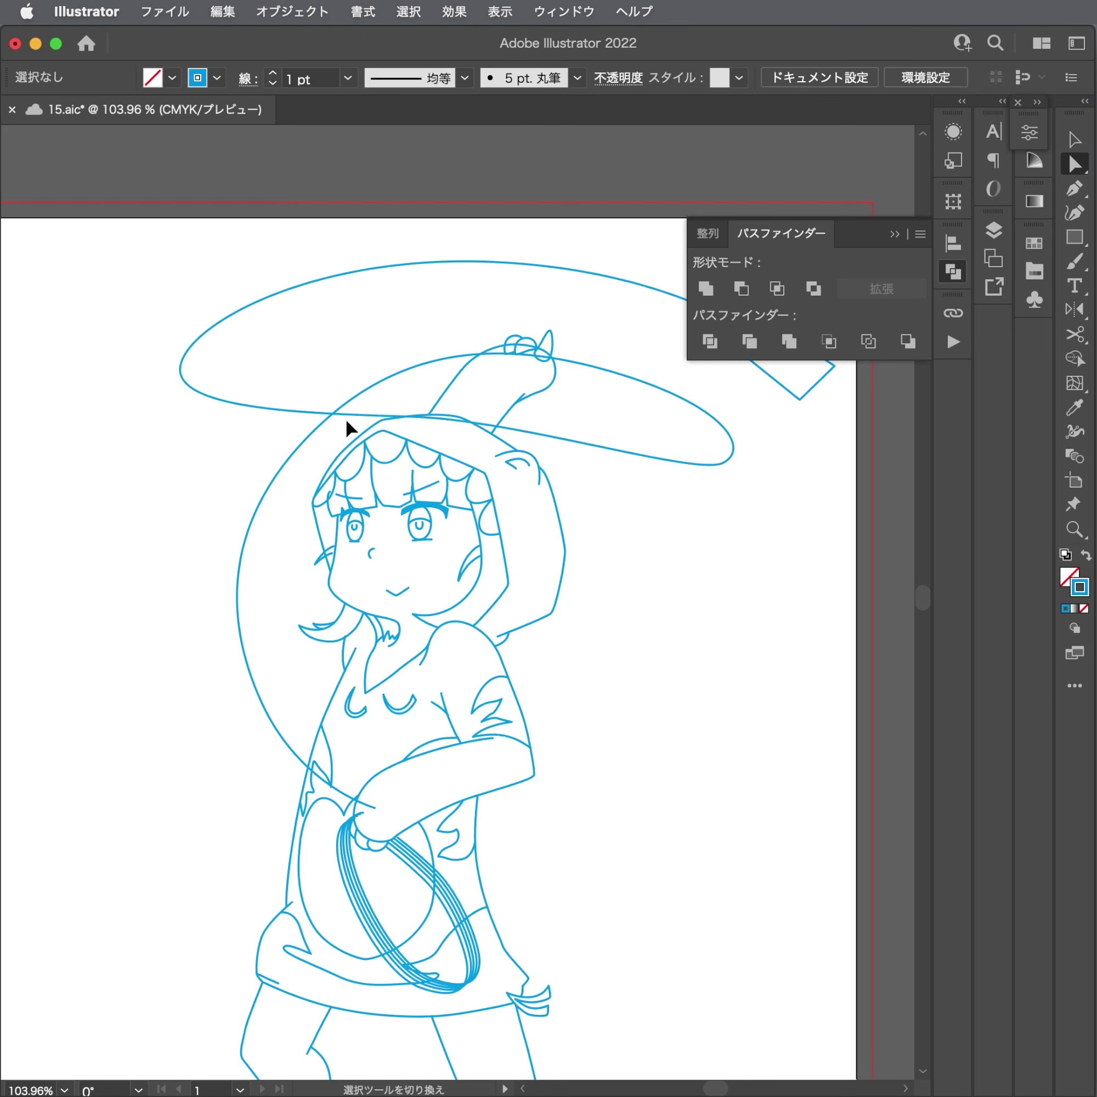
# Remove the lower rope-loop segment and save the document.
pyautogui.click(634, 450)
pyautogui.press('Delete')
pyautogui.hotkey('ctrl', 's')
pyautogui.scroll(-3, 638, 469)
pyautogui.moveTo(571, 460)
pyautogui.mouseDown()
pyautogui.moveTo(492, 422)
pyautogui.moveTo(550, 418)
pyautogui.mouseUp()
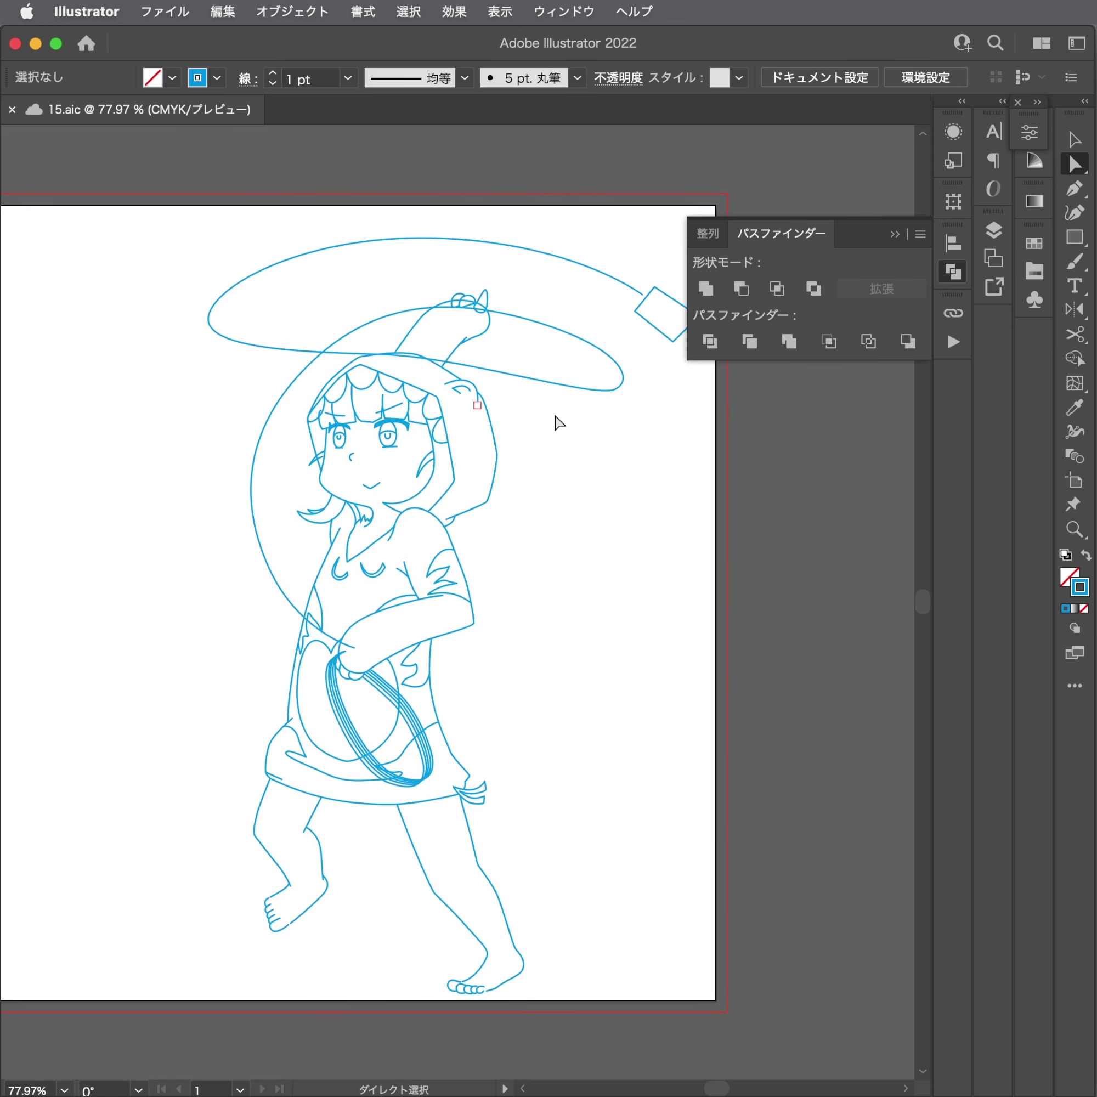
# Add a new Layer 3, lock the line-art Layer 2, and save.
pyautogui.click(947, 273)
pyautogui.click(993, 228)
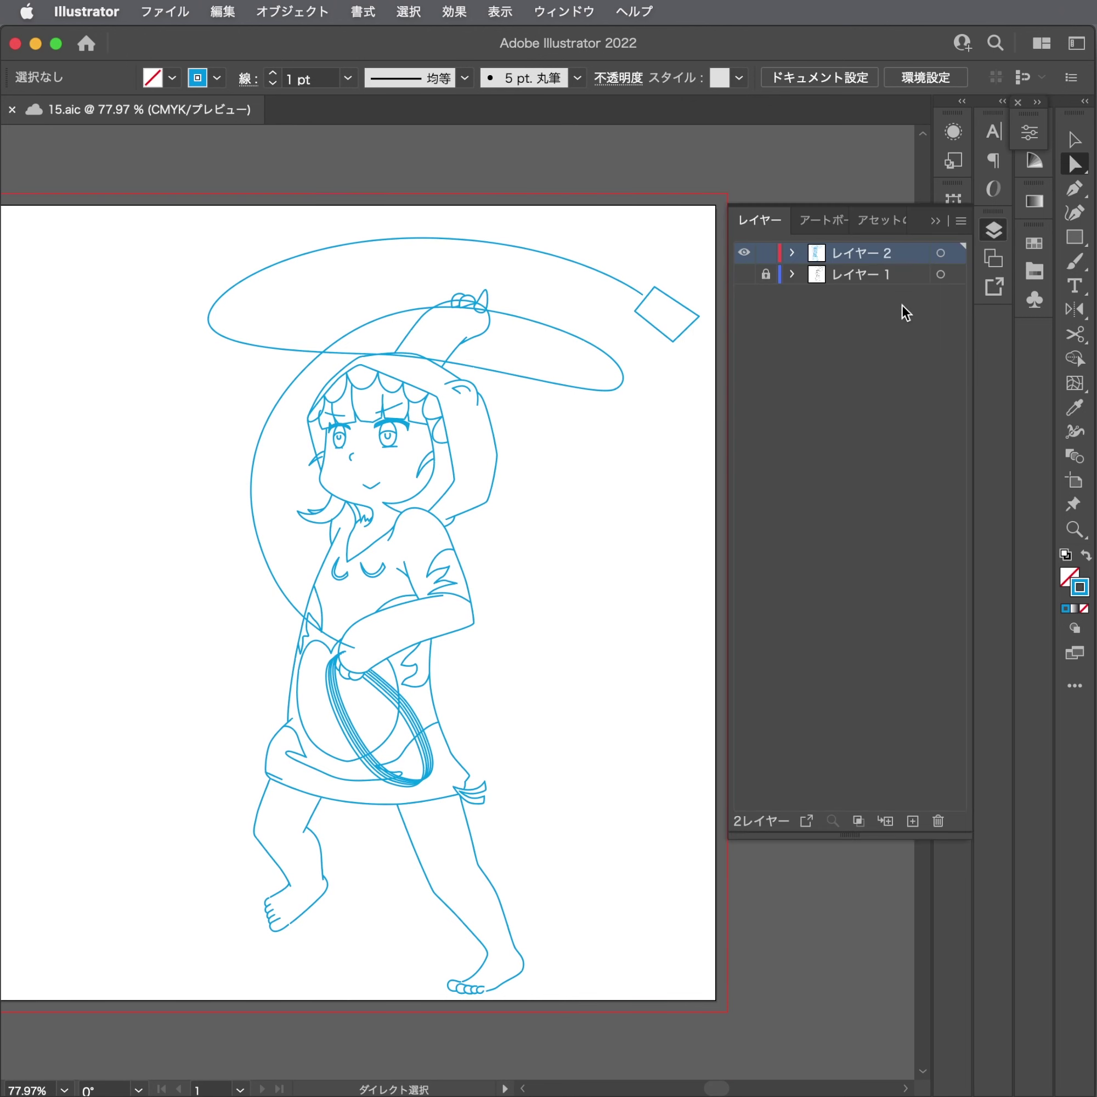
pyautogui.hotkey('ctrl', 'l')
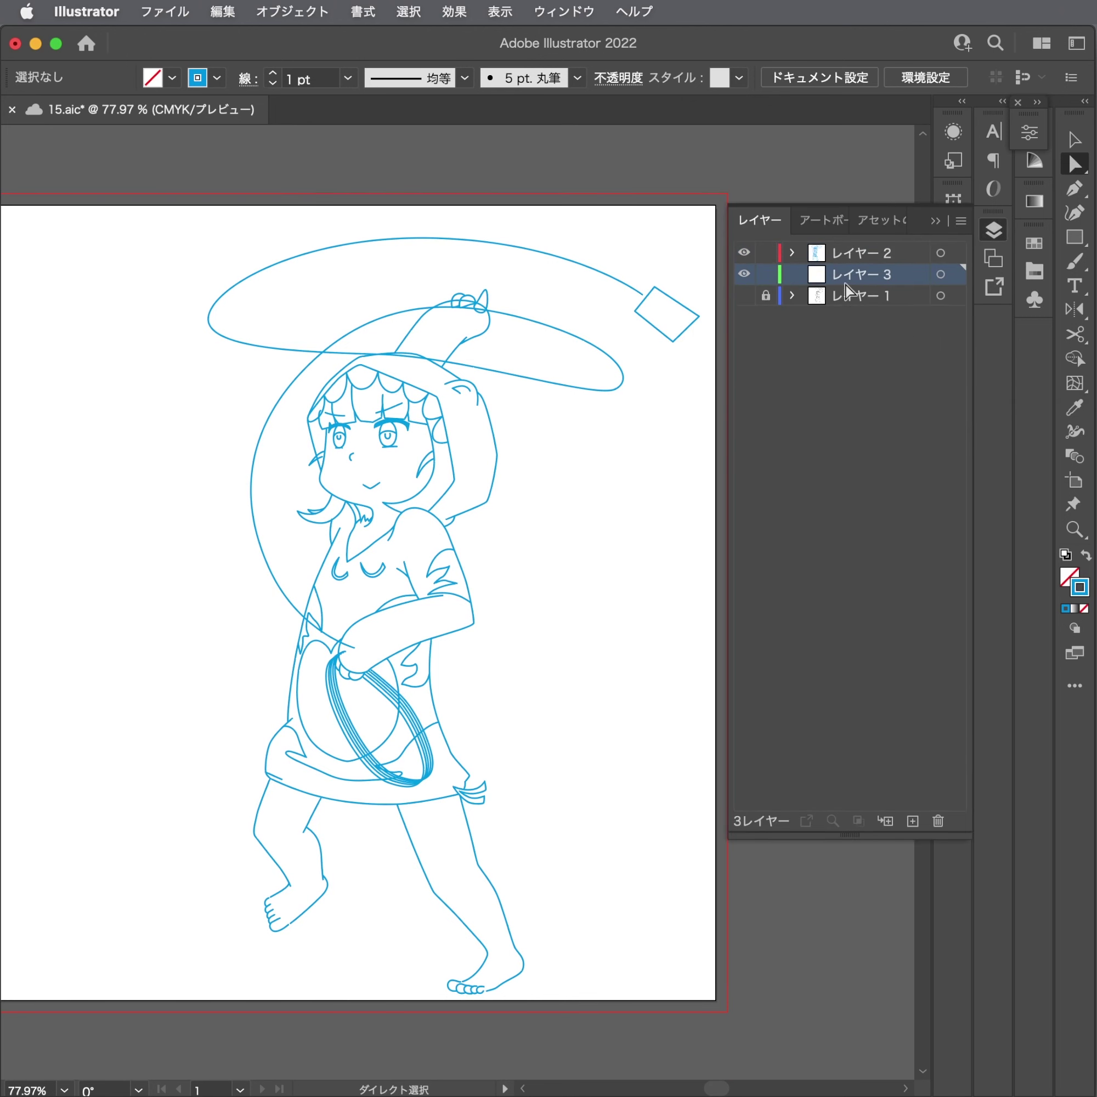
pyautogui.click(744, 253)
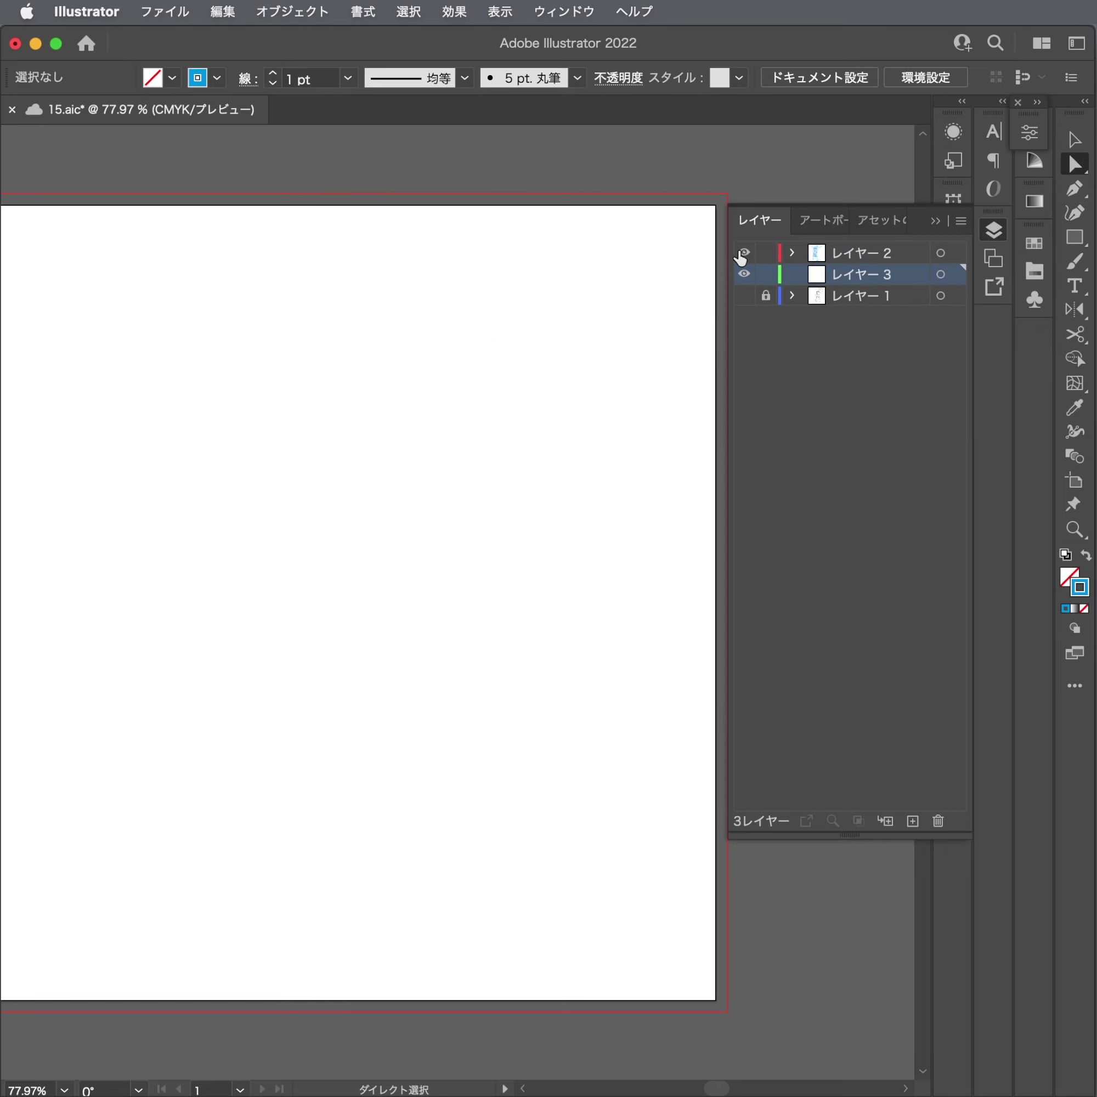
pyautogui.click(987, 221)
pyautogui.hotkey('ctrl', 's')
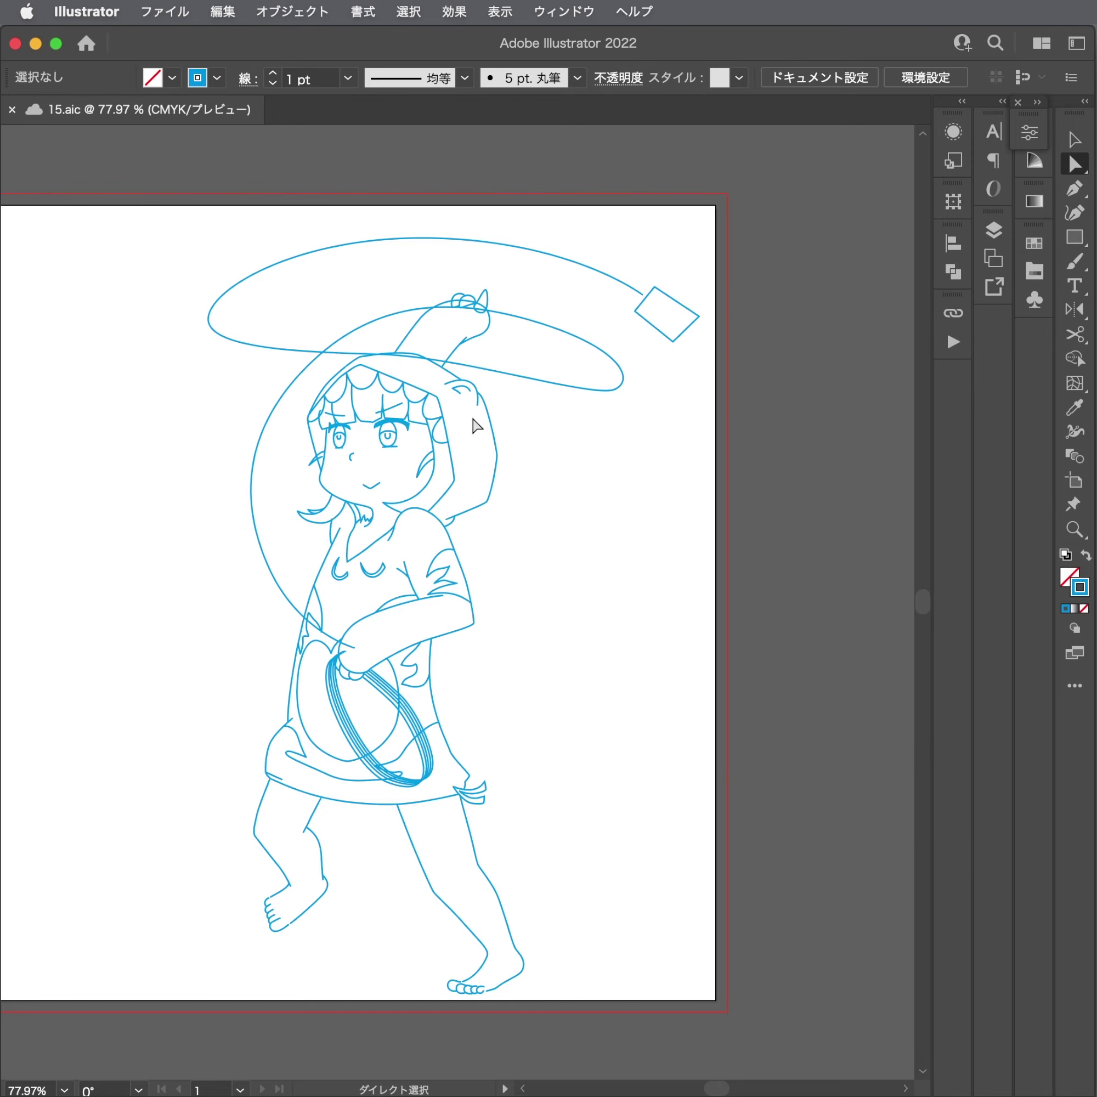
# Reshape the bangs strand so it meets the hood's scallop.
pyautogui.moveTo(473, 427)
pyautogui.mouseDown()
pyautogui.moveTo(862, 386)
pyautogui.moveTo(720, 379)
pyautogui.moveTo(872, 324)
pyautogui.mouseUp()
pyautogui.click(991, 233)
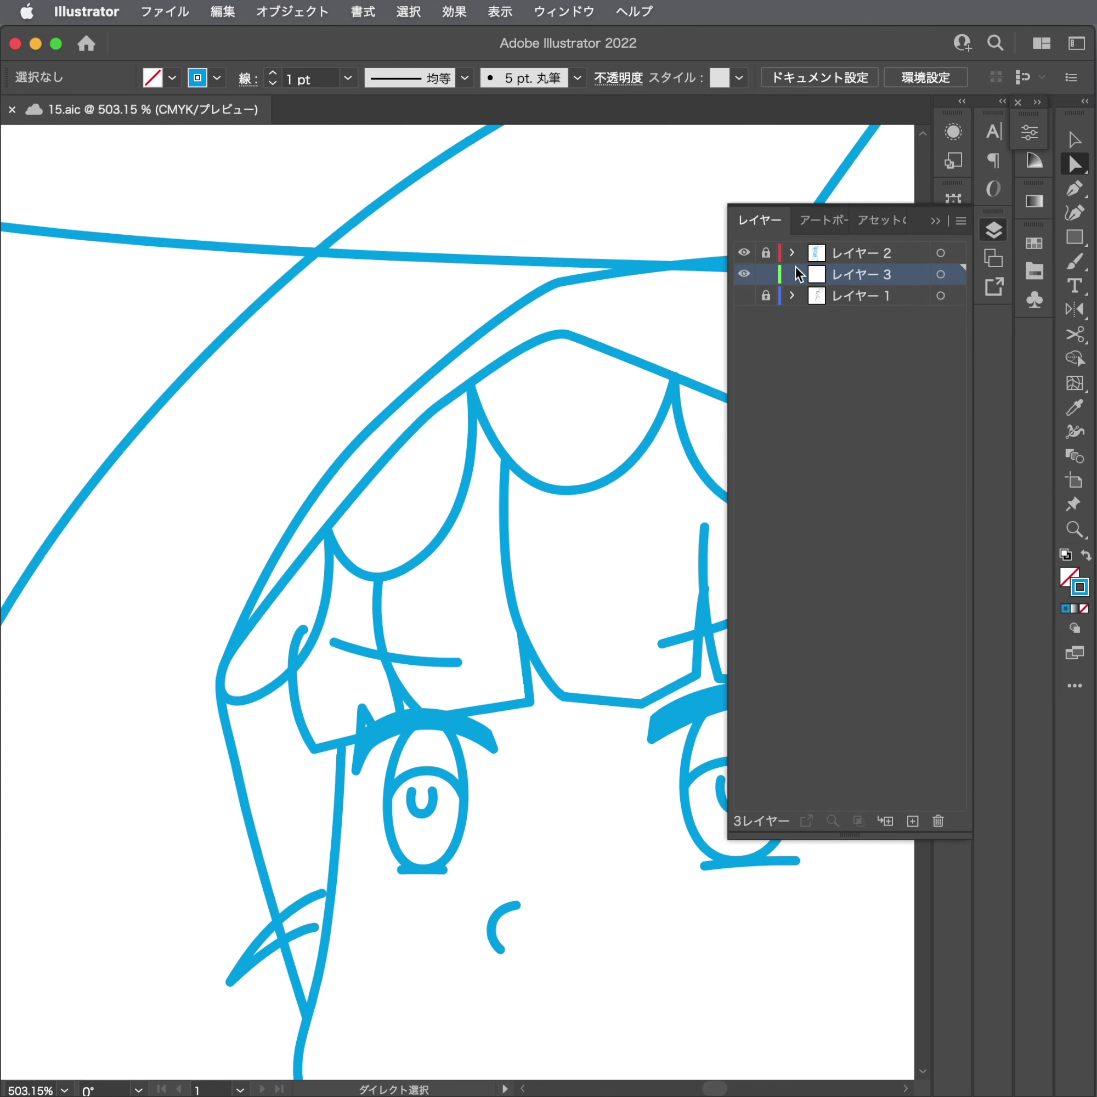
pyautogui.click(982, 232)
pyautogui.scroll(2, 544, 494)
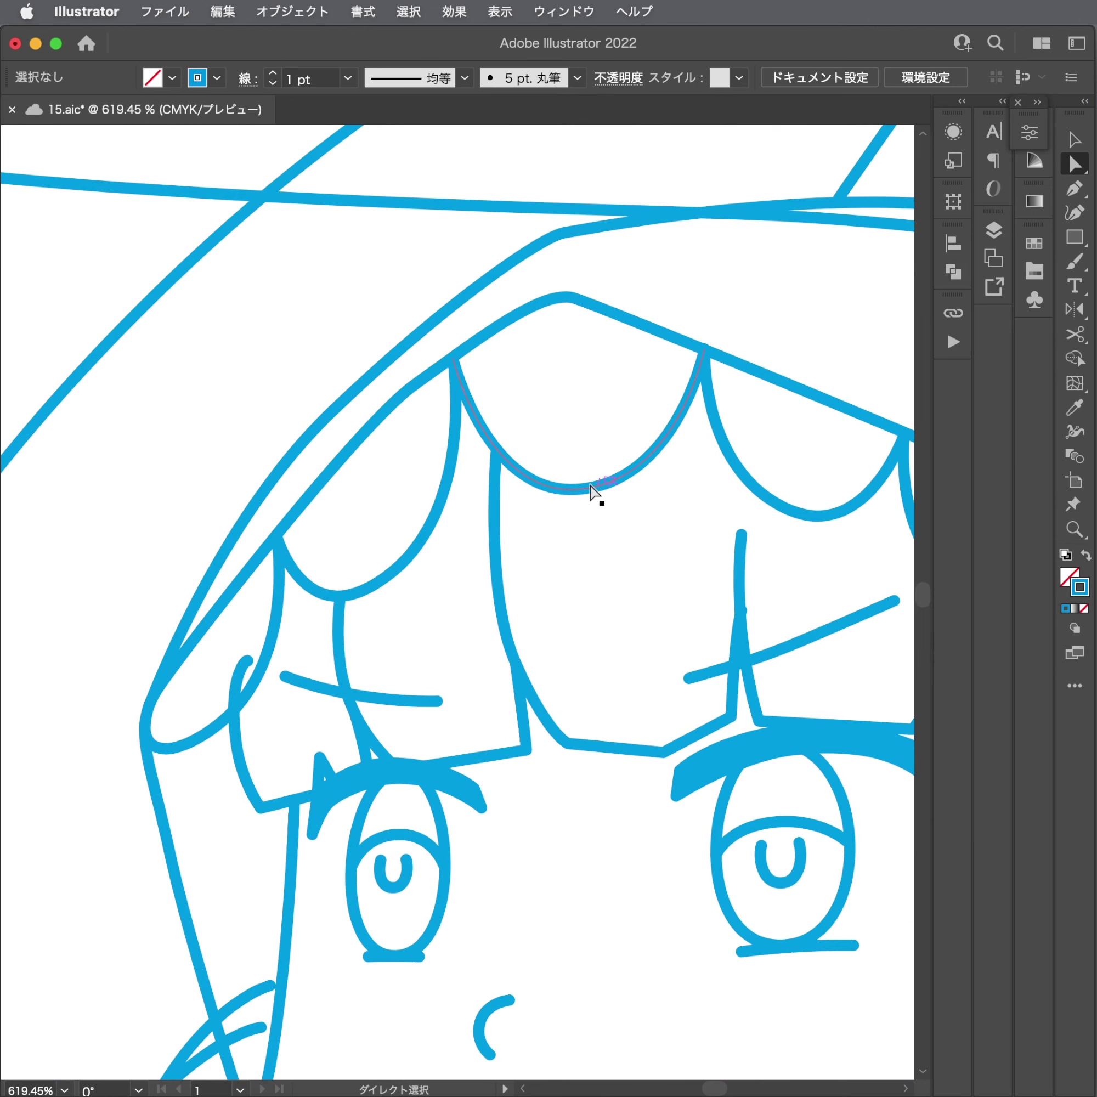
pyautogui.moveTo(594, 491)
pyautogui.mouseDown()
pyautogui.moveTo(493, 465)
pyautogui.moveTo(488, 483)
pyautogui.mouseUp()
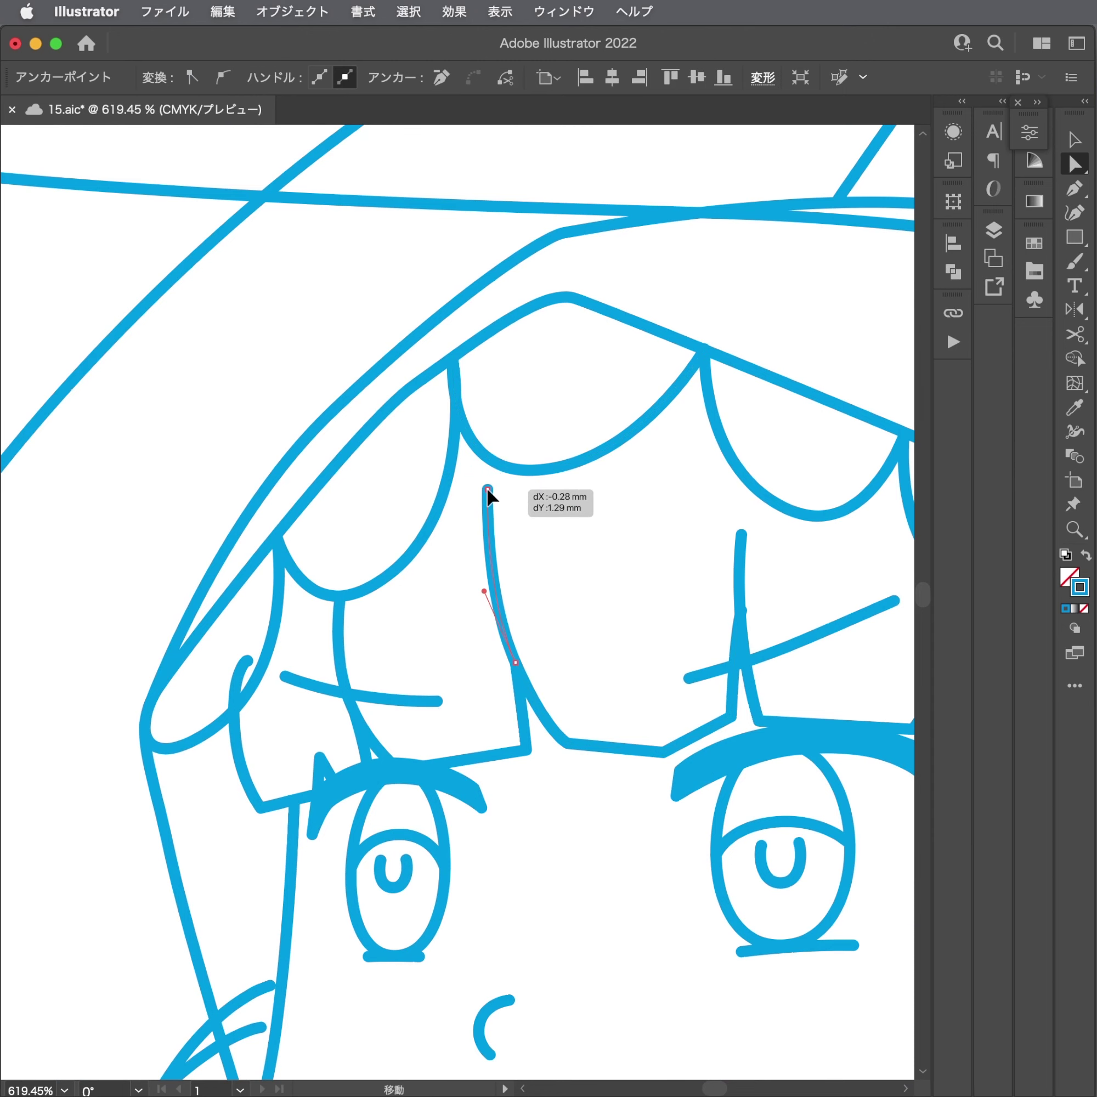
pyautogui.click(648, 507)
pyautogui.scroll(-5, 341, 377)
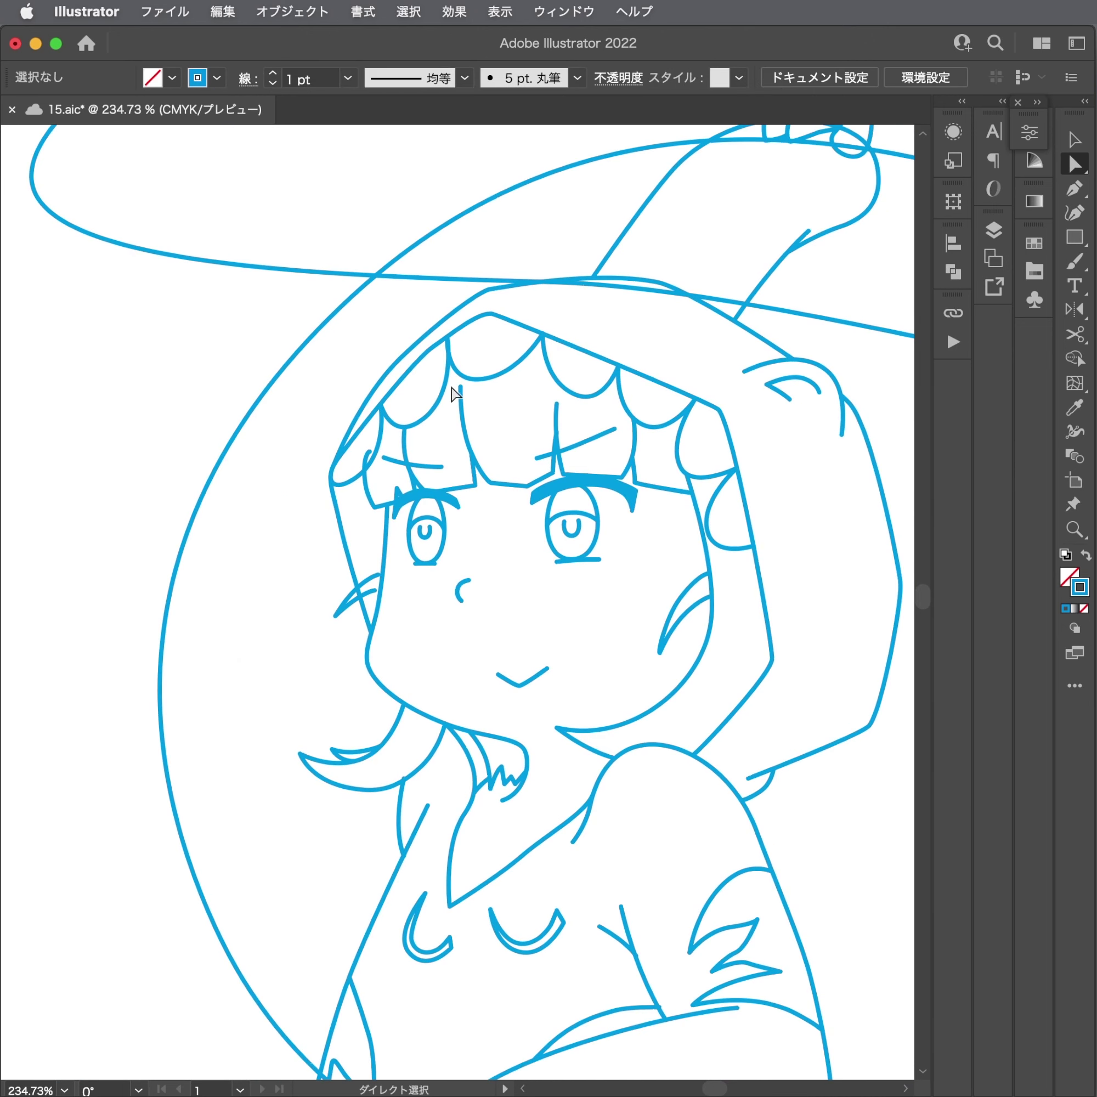
# Nudge the chin curve point beside the curled hair tuft by the neck.
pyautogui.moveTo(306, 492)
pyautogui.mouseDown()
pyautogui.moveTo(546, 491)
pyautogui.moveTo(345, 513)
pyautogui.mouseUp()
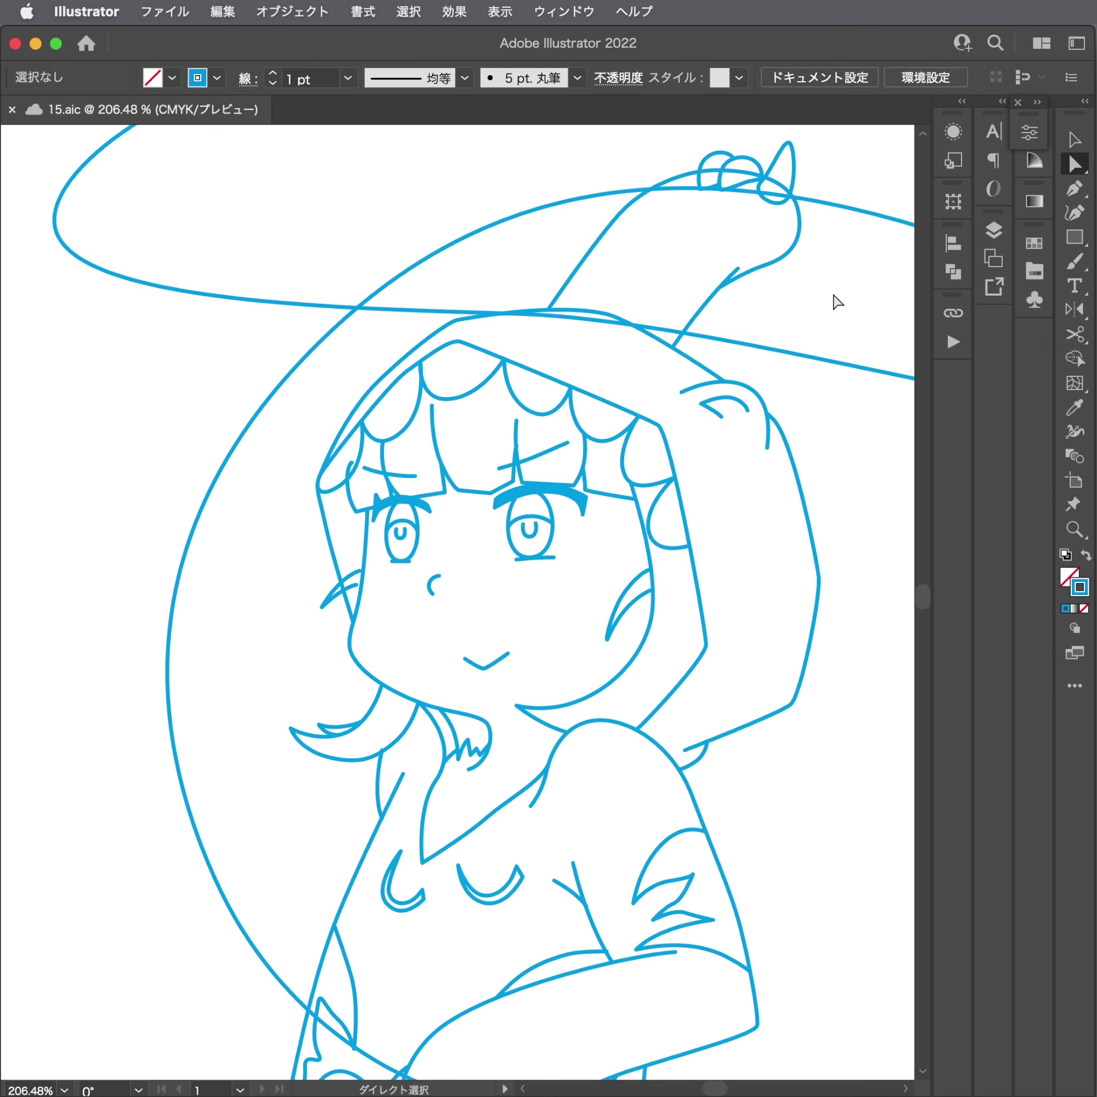
pyautogui.click(992, 231)
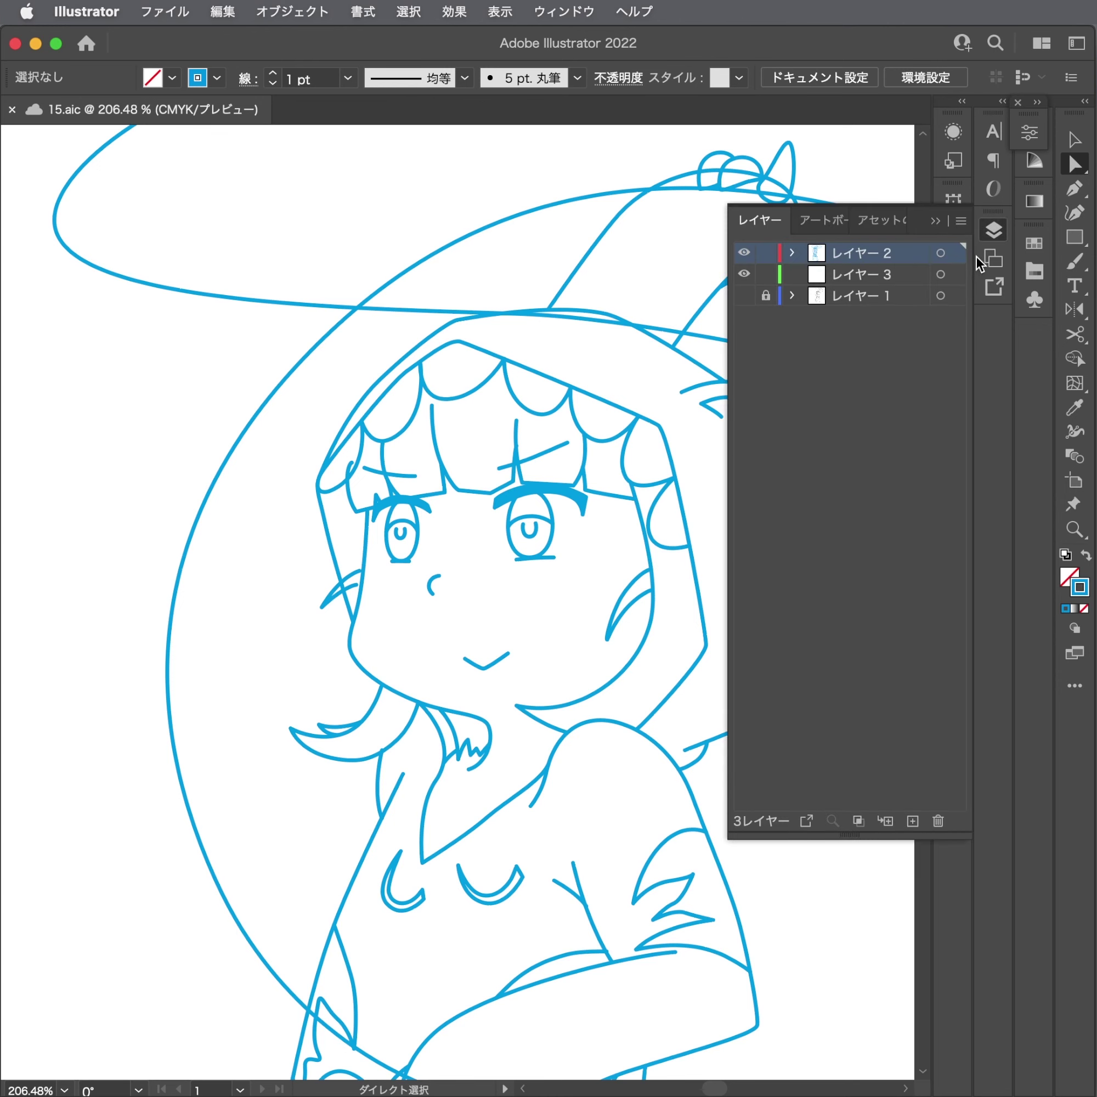
pyautogui.click(986, 234)
pyautogui.moveTo(304, 512); pyautogui.dragTo(372, 513)
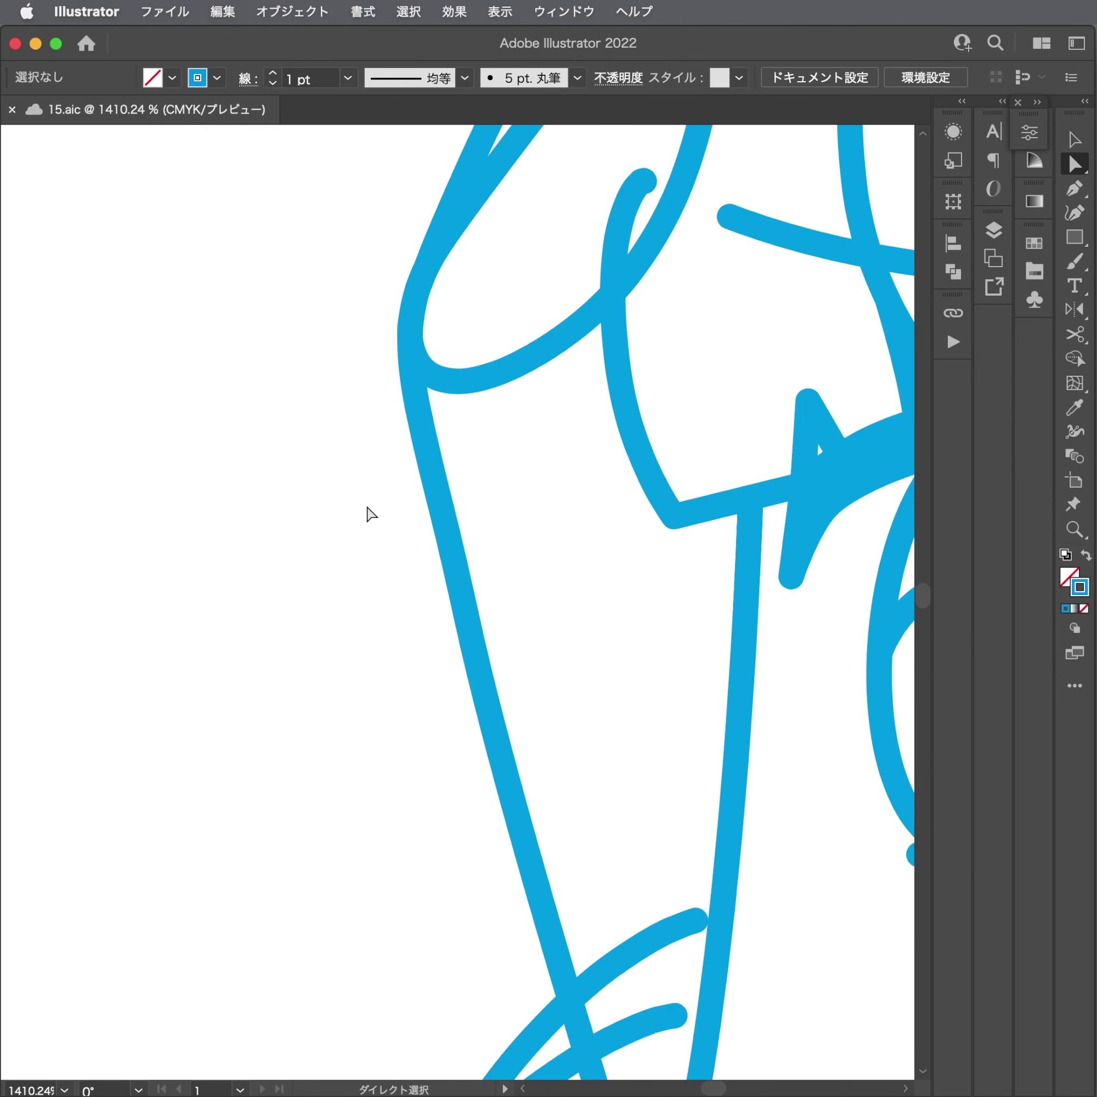
pyautogui.moveTo(604, 467); pyautogui.dragTo(98, 627)
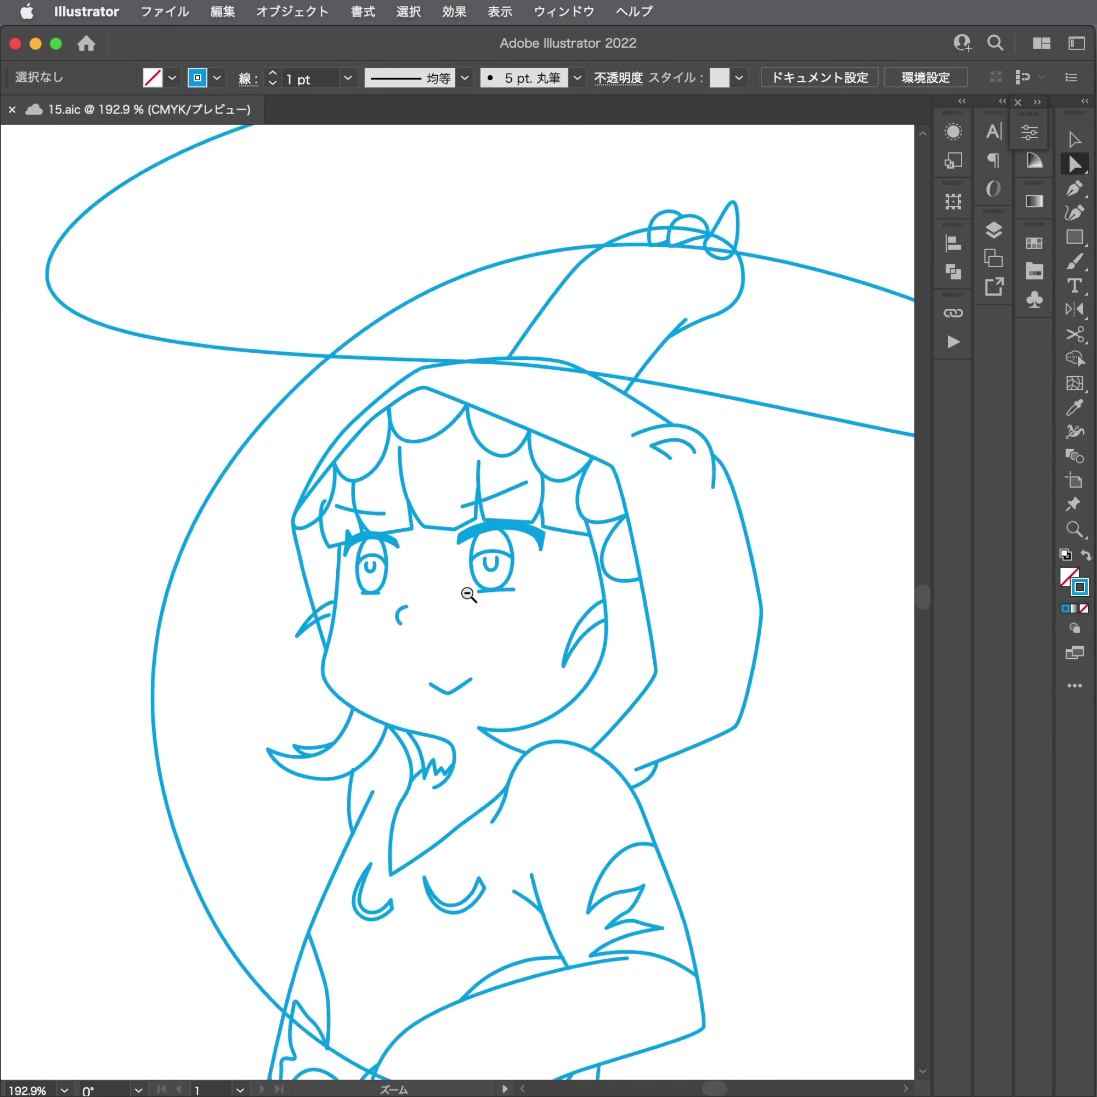
pyautogui.moveTo(569, 580); pyautogui.dragTo(744, 510)
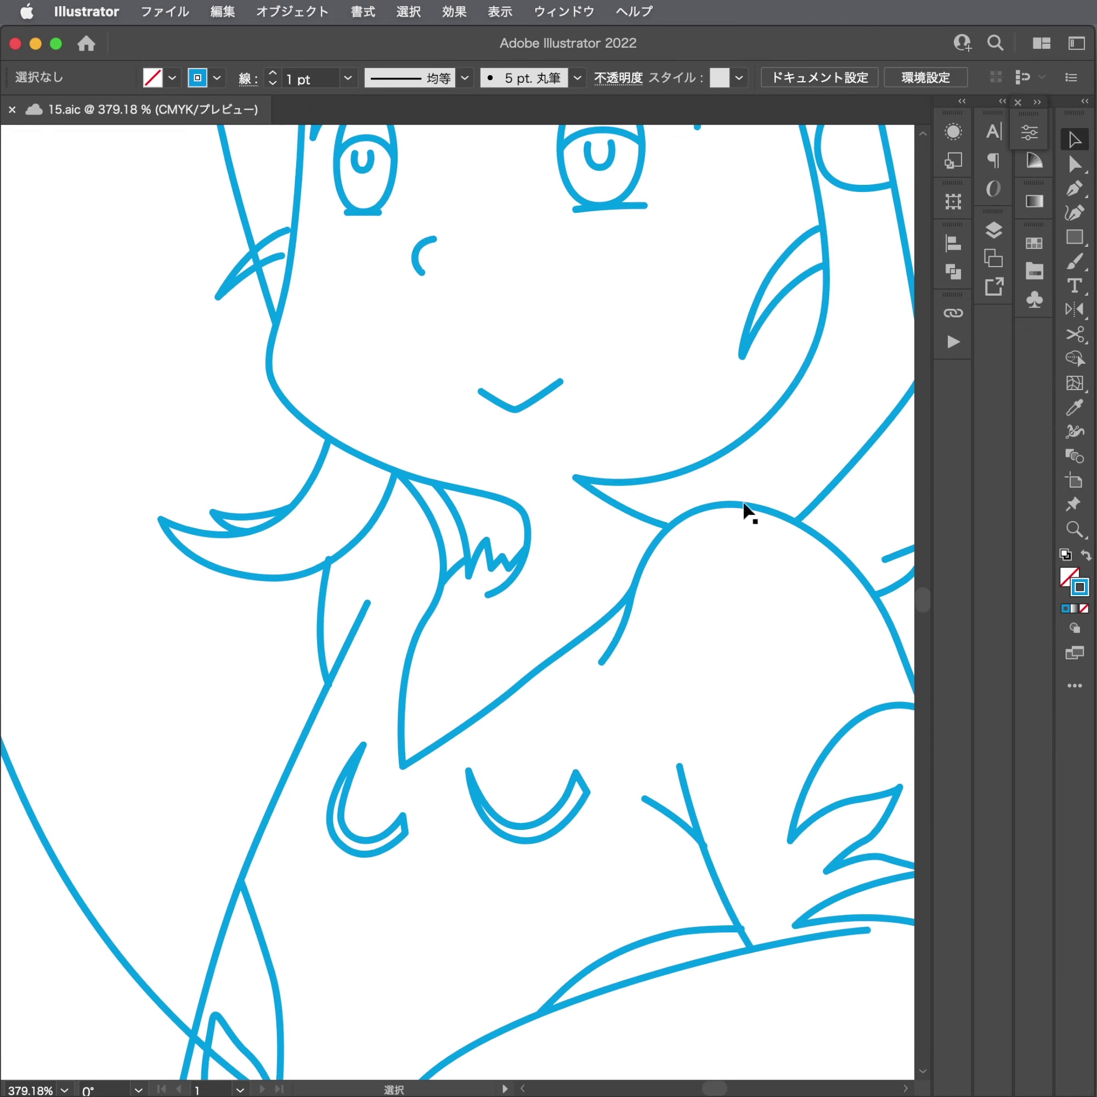
pyautogui.press('a')
pyautogui.click(529, 529)
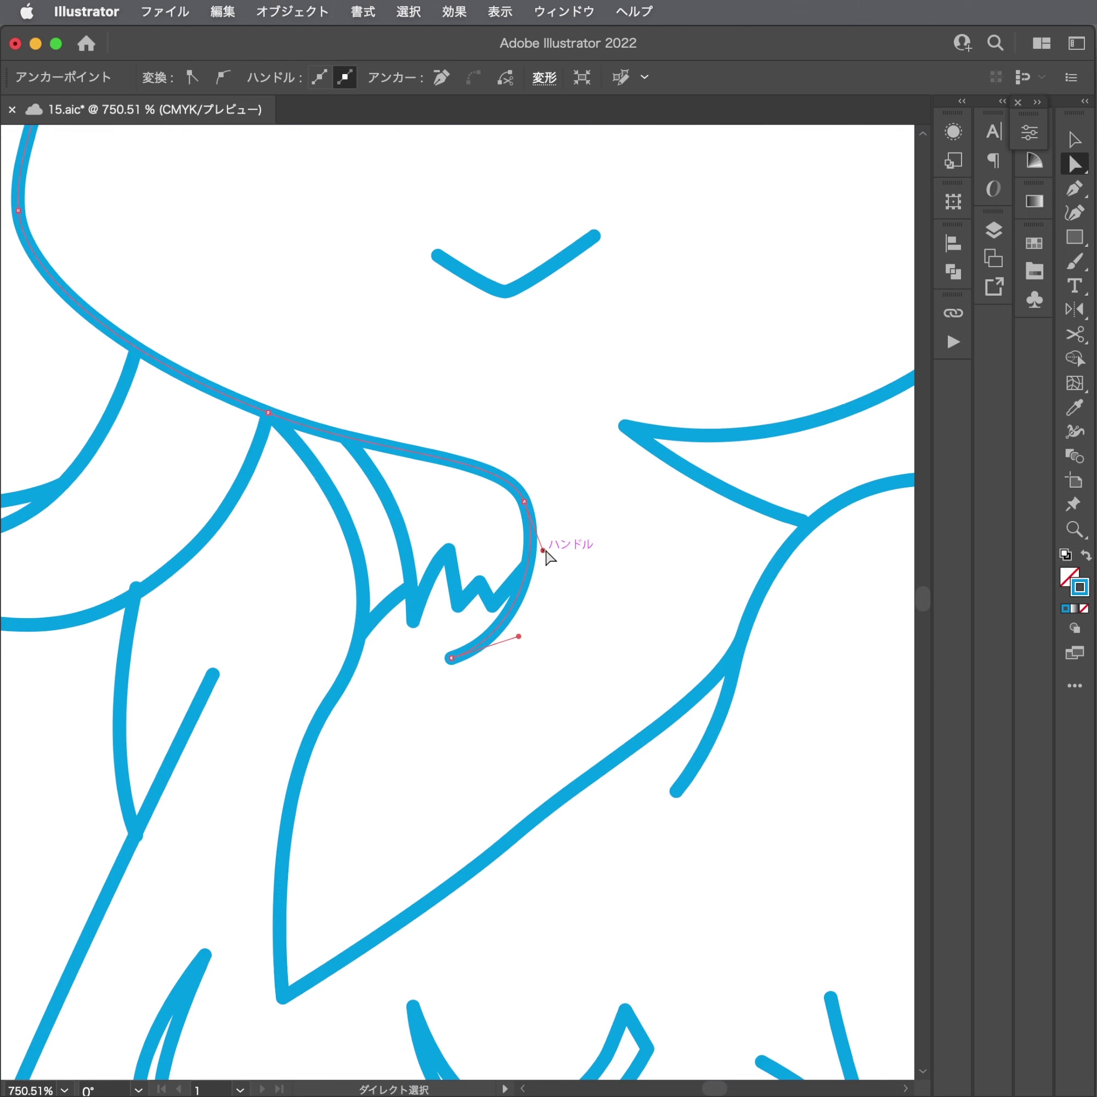
pyautogui.moveTo(543, 551); pyautogui.dragTo(566, 555)
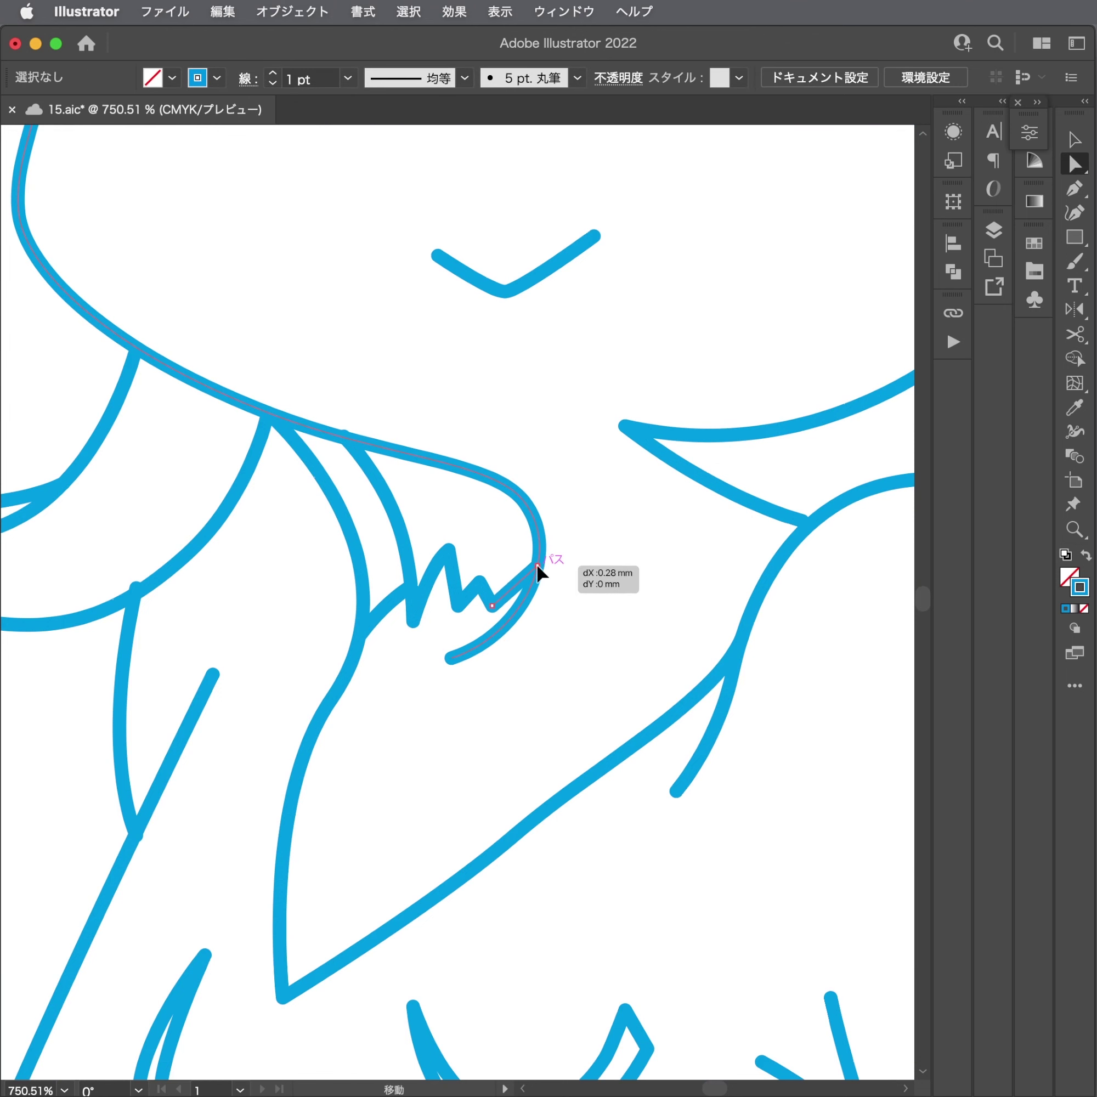
pyautogui.moveTo(522, 568); pyautogui.dragTo(260, 640)
# Switch to the Pen tool and zoom in on the hood's scalloped fringe.
pyautogui.hscroll(5, 729, 590)
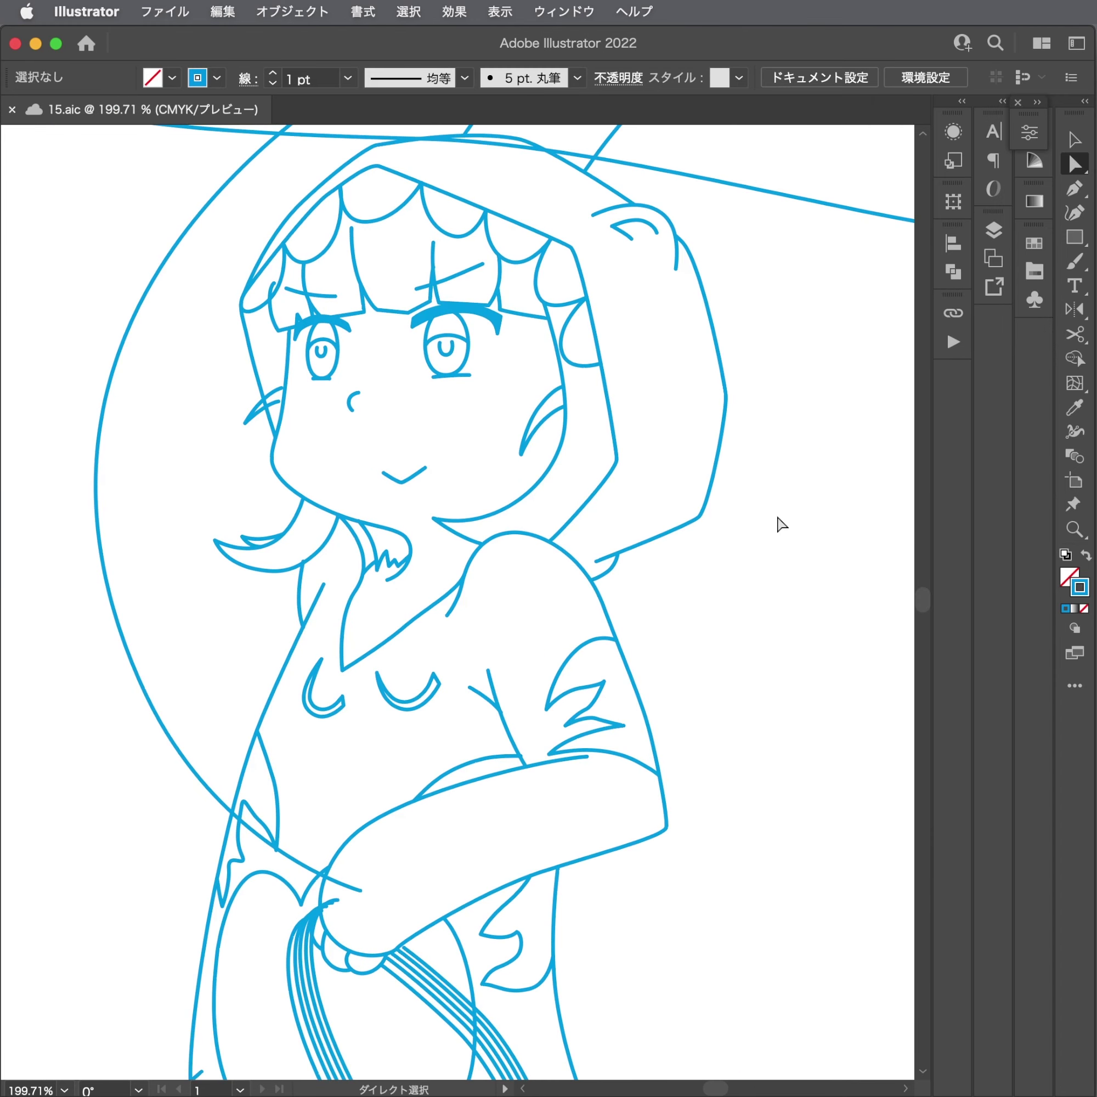
pyautogui.click(995, 227)
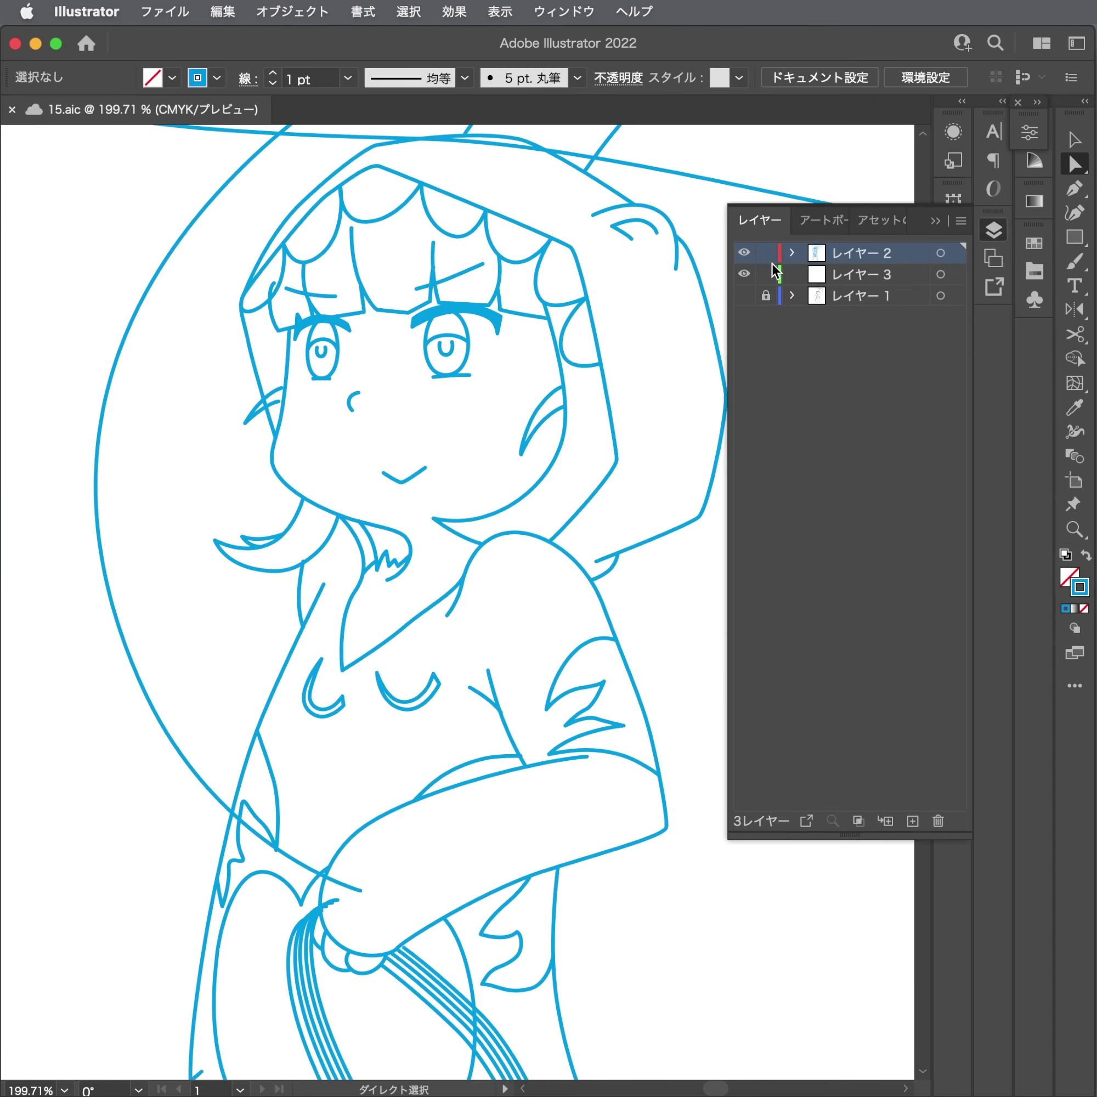
pyautogui.click(1006, 228)
pyautogui.press('p')
pyautogui.scroll(3, 504, 242)
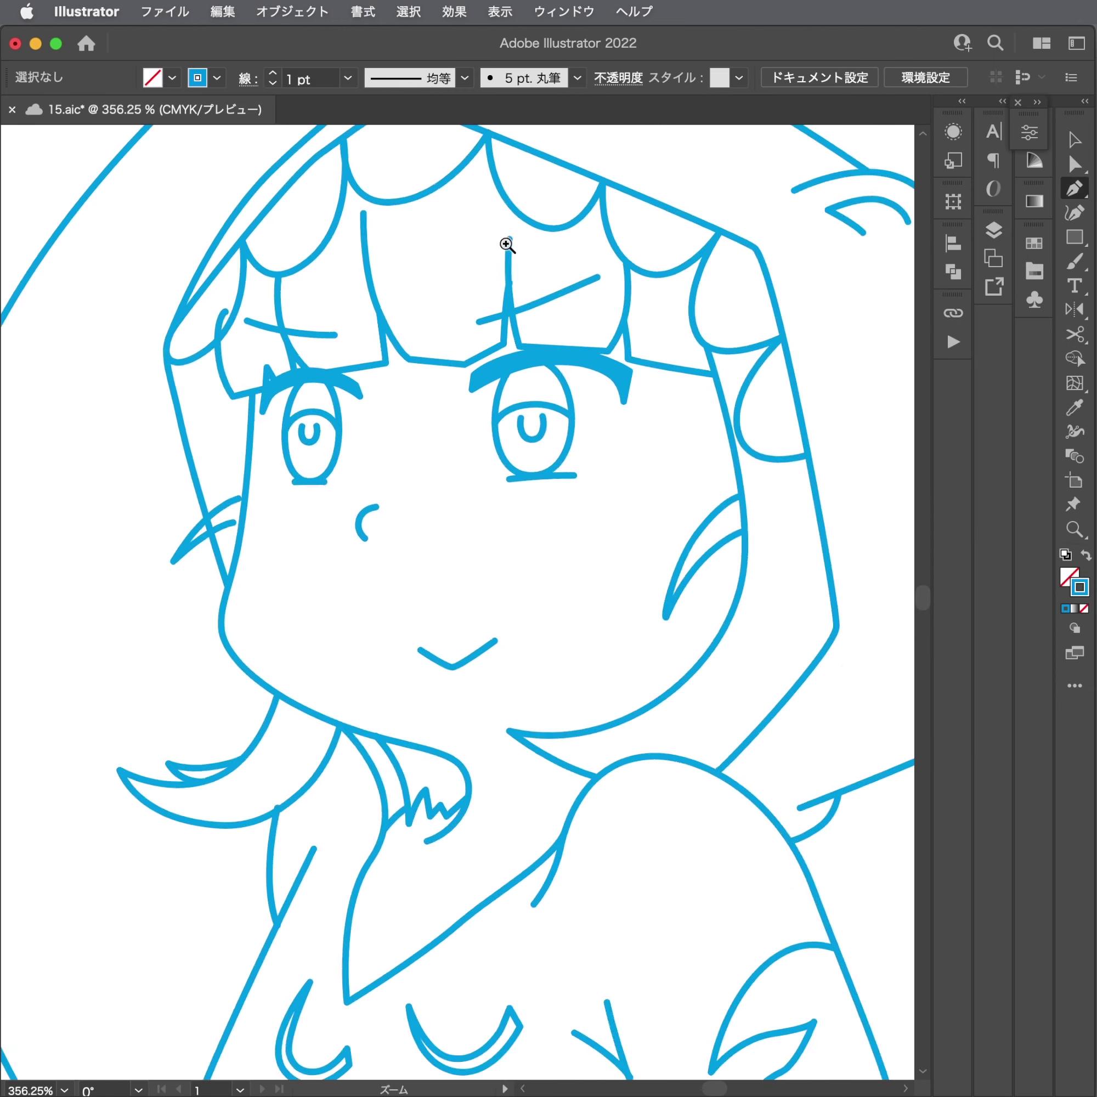
pyautogui.scroll(3, 465, 488)
pyautogui.scroll(4, 322, 473)
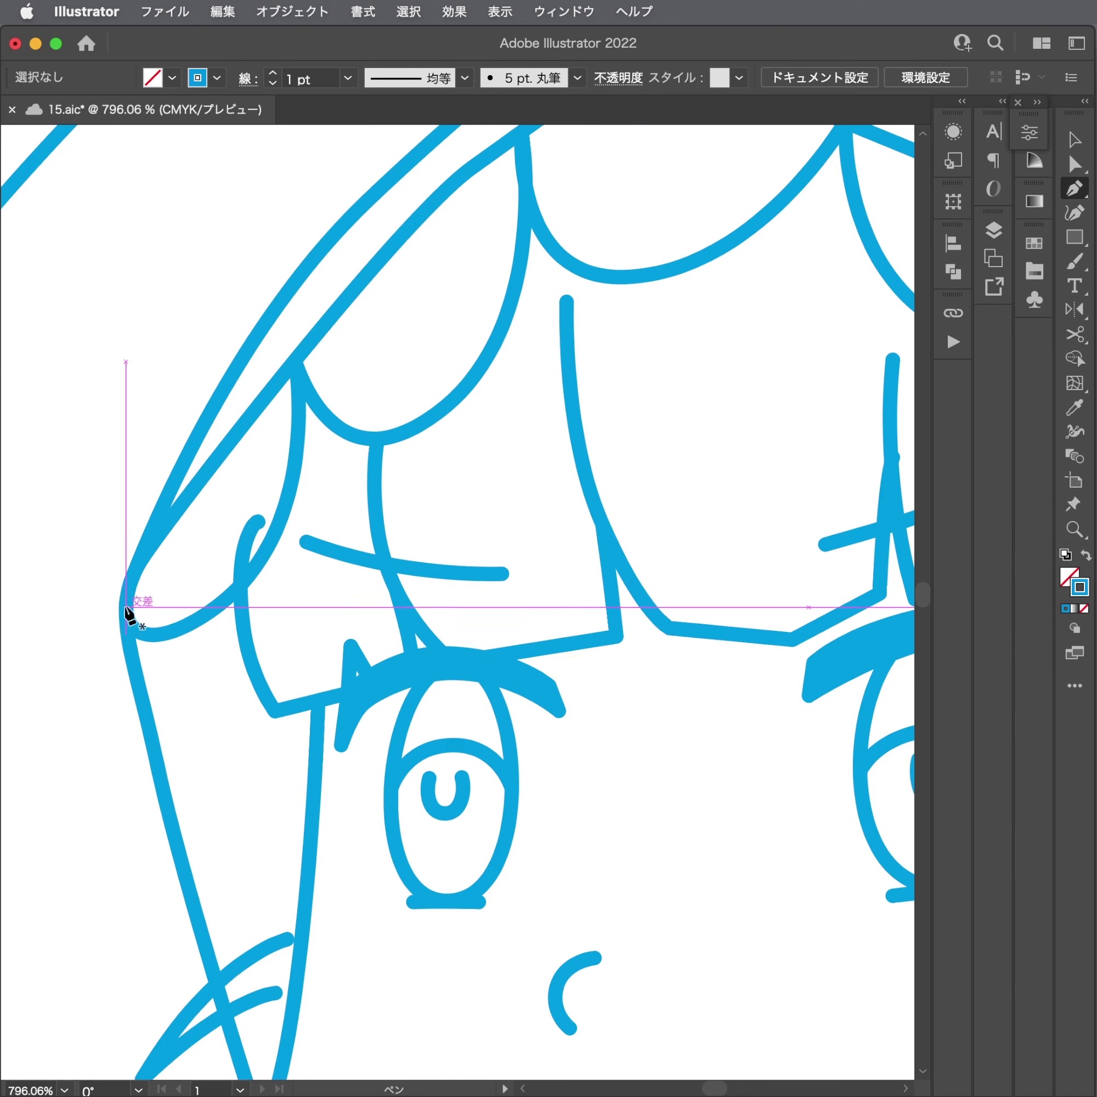
# Start the Pen outline at the fringe's left corner and trace the first scallops.
pyautogui.click(126, 607)
pyautogui.click(228, 597)
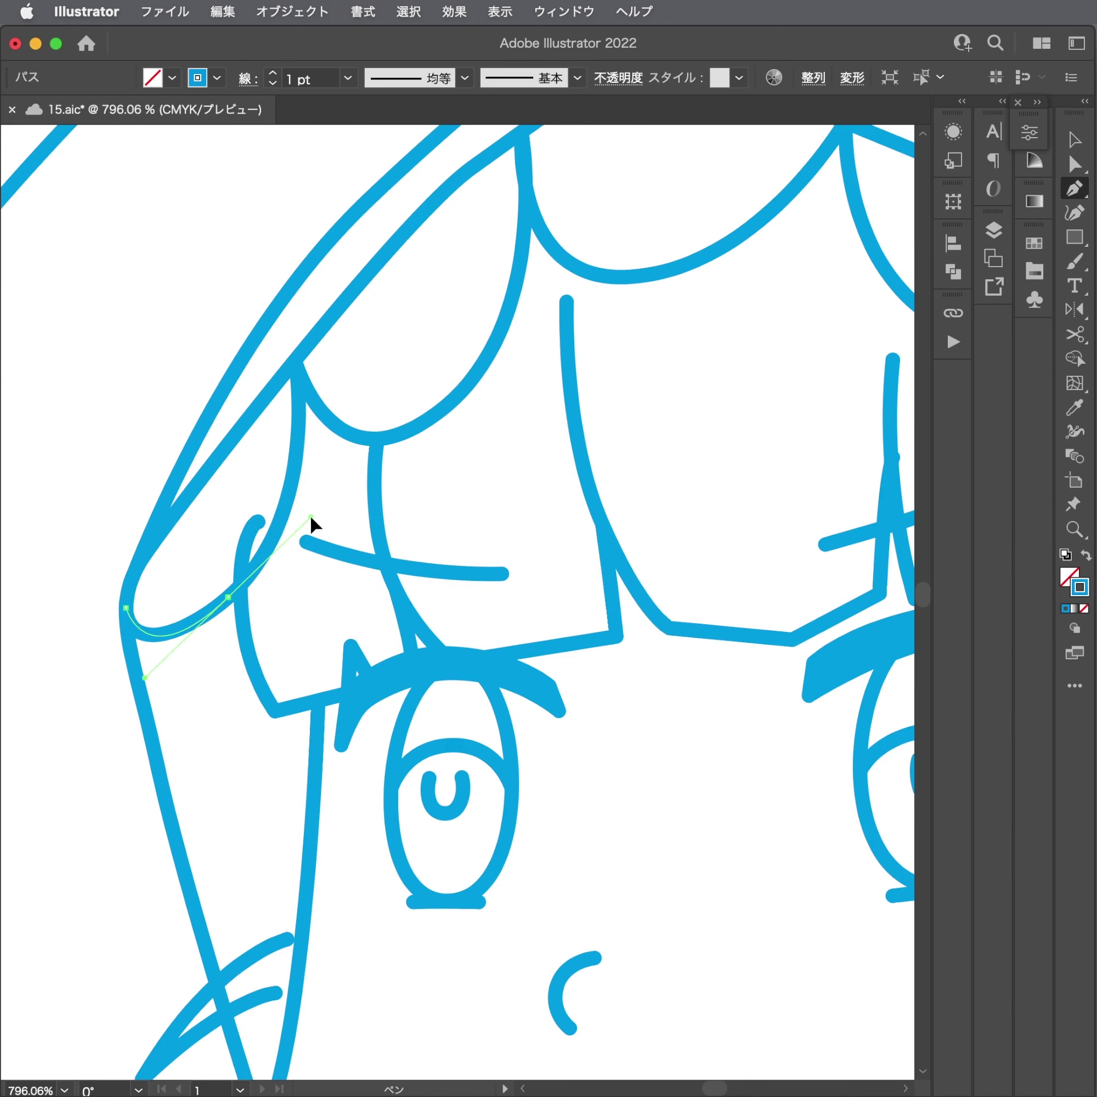
pyautogui.moveTo(310, 518); pyautogui.dragTo(310, 518)
pyautogui.moveTo(299, 362); pyautogui.dragTo(331, 422)
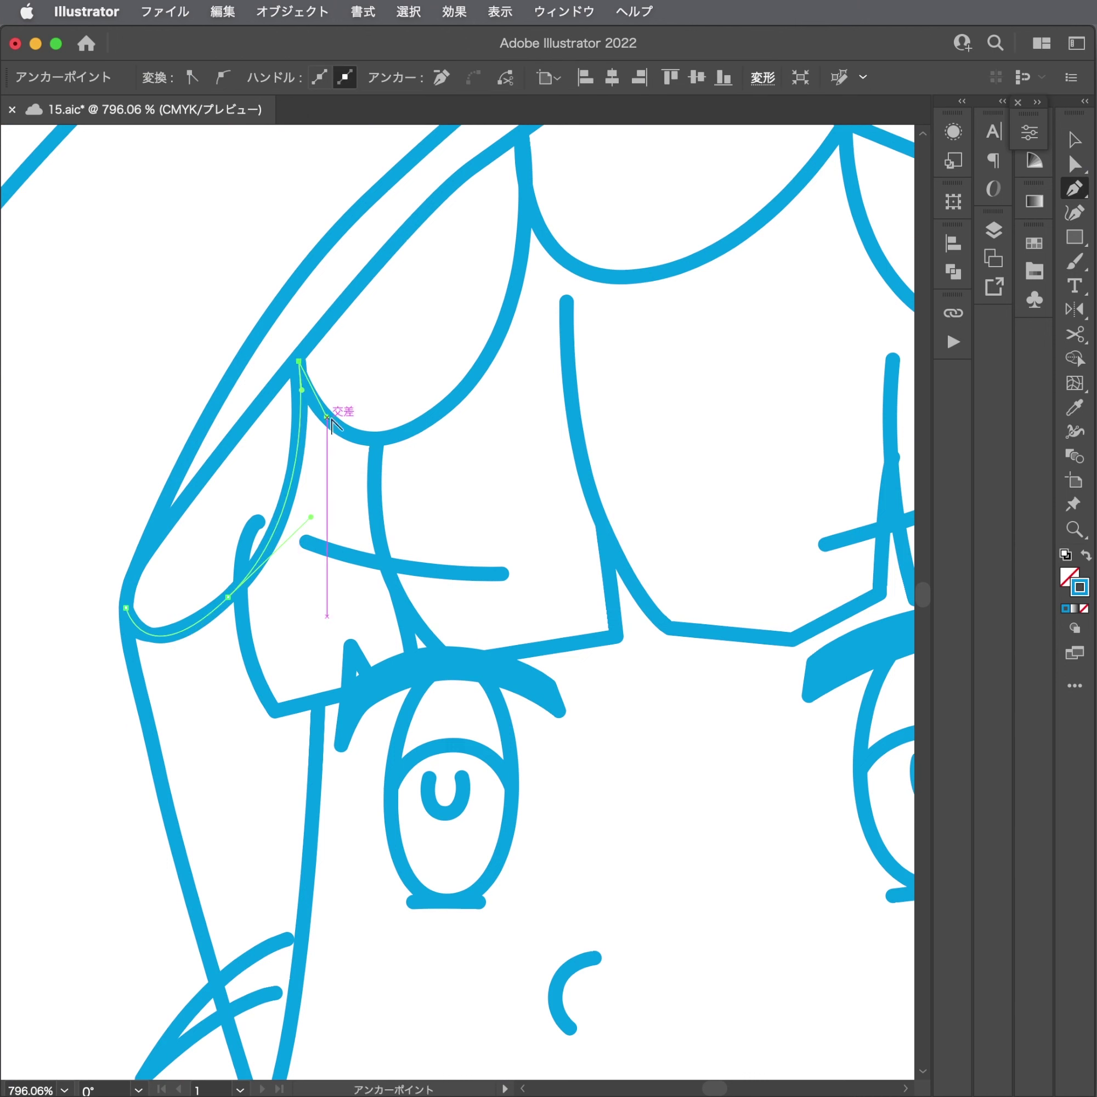
pyautogui.moveTo(416, 426); pyautogui.dragTo(486, 395)
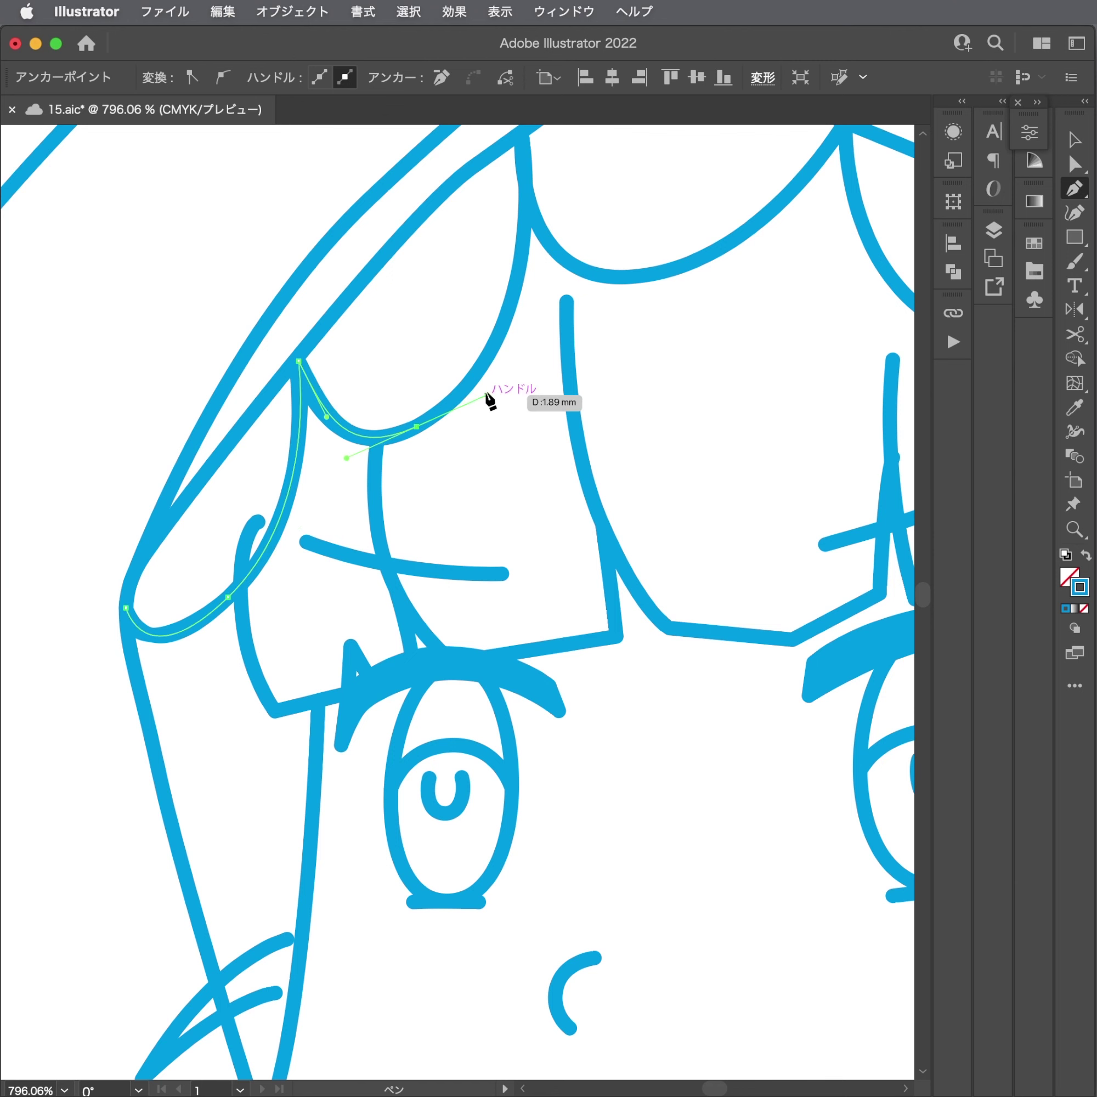
pyautogui.scroll(5, 460, 403)
pyautogui.moveTo(454, 330)
pyautogui.mouseDown()
pyautogui.moveTo(458, 245)
pyautogui.moveTo(445, 199)
pyautogui.mouseUp()
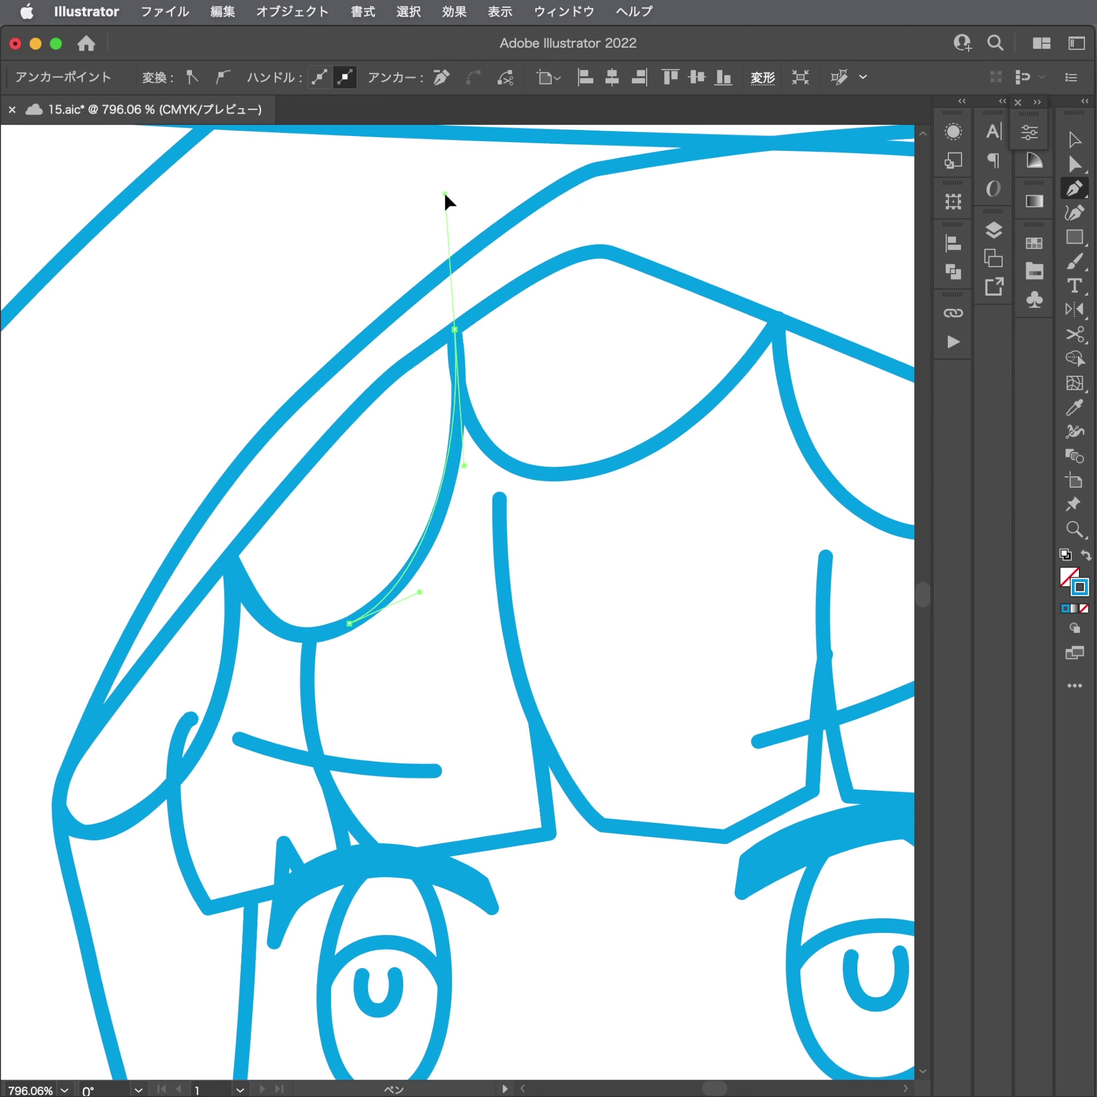
pyautogui.moveTo(591, 469); pyautogui.dragTo(682, 461)
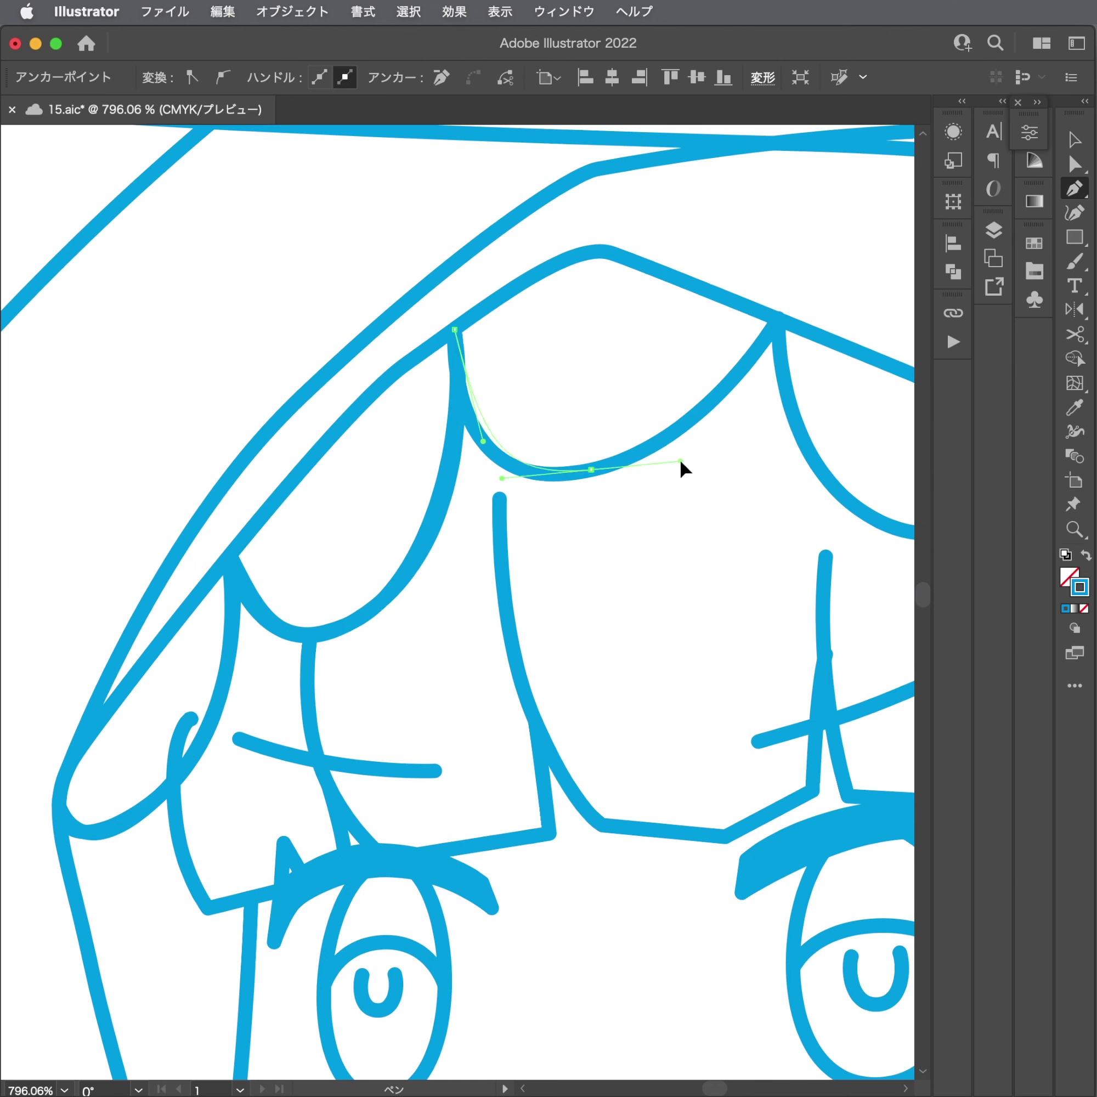
pyautogui.press('super')
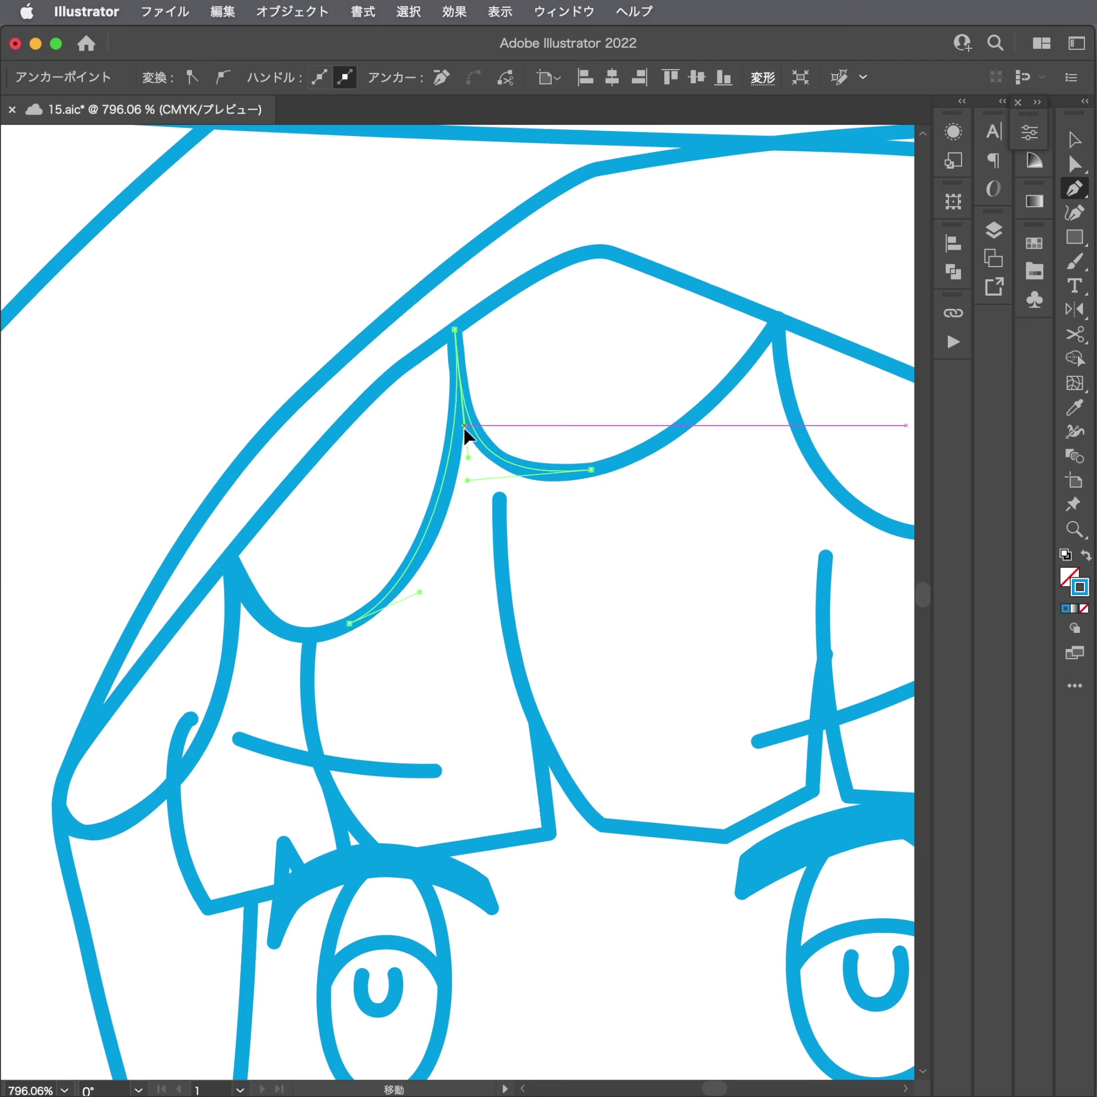
pyautogui.moveTo(778, 319)
pyautogui.mouseDown()
pyautogui.moveTo(801, 293)
pyautogui.moveTo(782, 368)
pyautogui.mouseUp()
pyautogui.press('super')
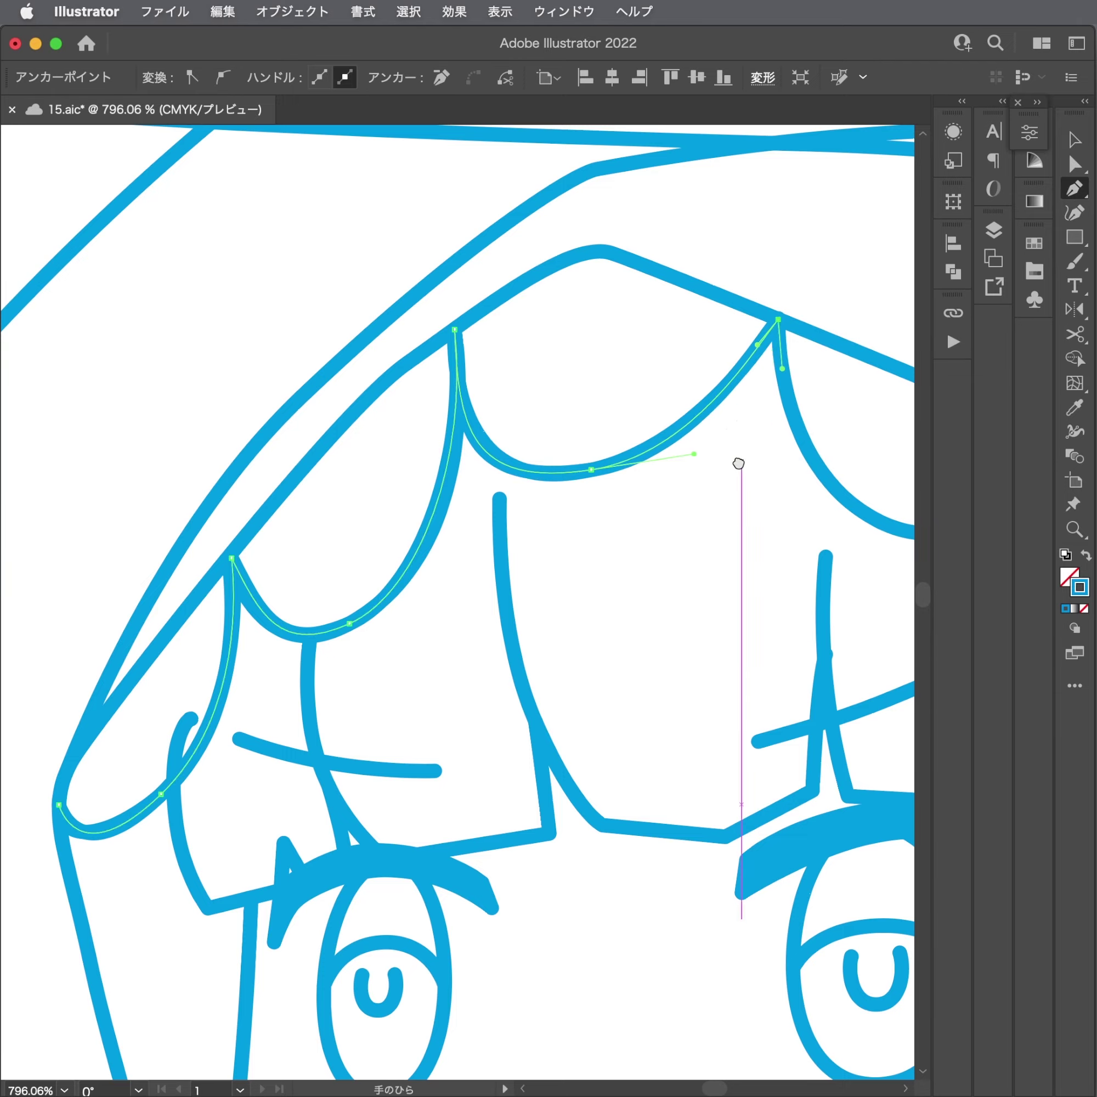
# Continue the outline across the next scallops to the hood's side edge.
pyautogui.hscroll(5, 740, 461)
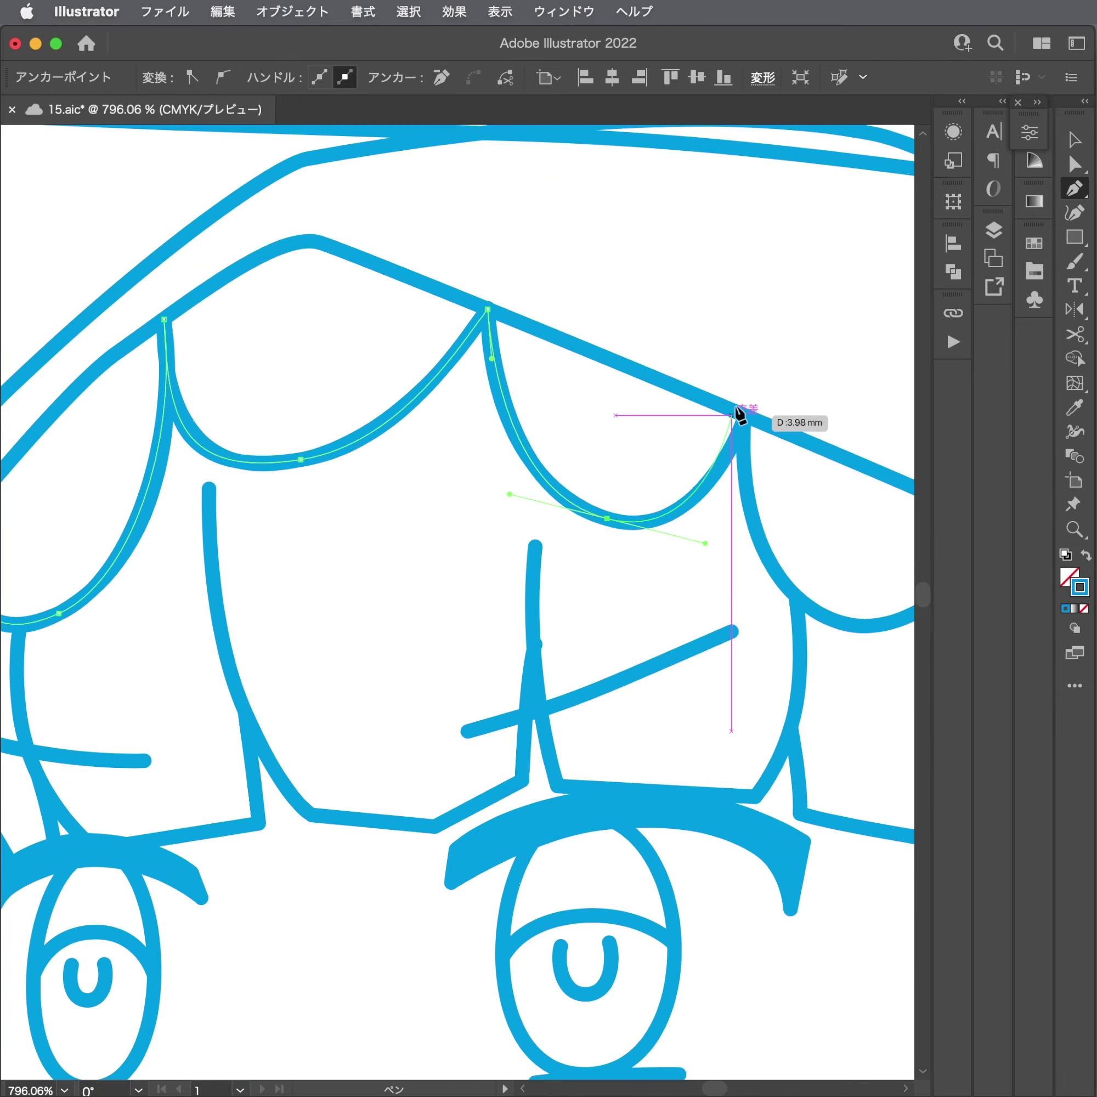
pyautogui.click(743, 420)
pyautogui.hscroll(5, 752, 421)
pyautogui.scroll(-3, 752, 422)
pyautogui.moveTo(440, 225)
pyautogui.mouseDown()
pyautogui.moveTo(529, 446)
pyautogui.moveTo(548, 444)
pyautogui.mouseUp()
pyautogui.click(433, 232)
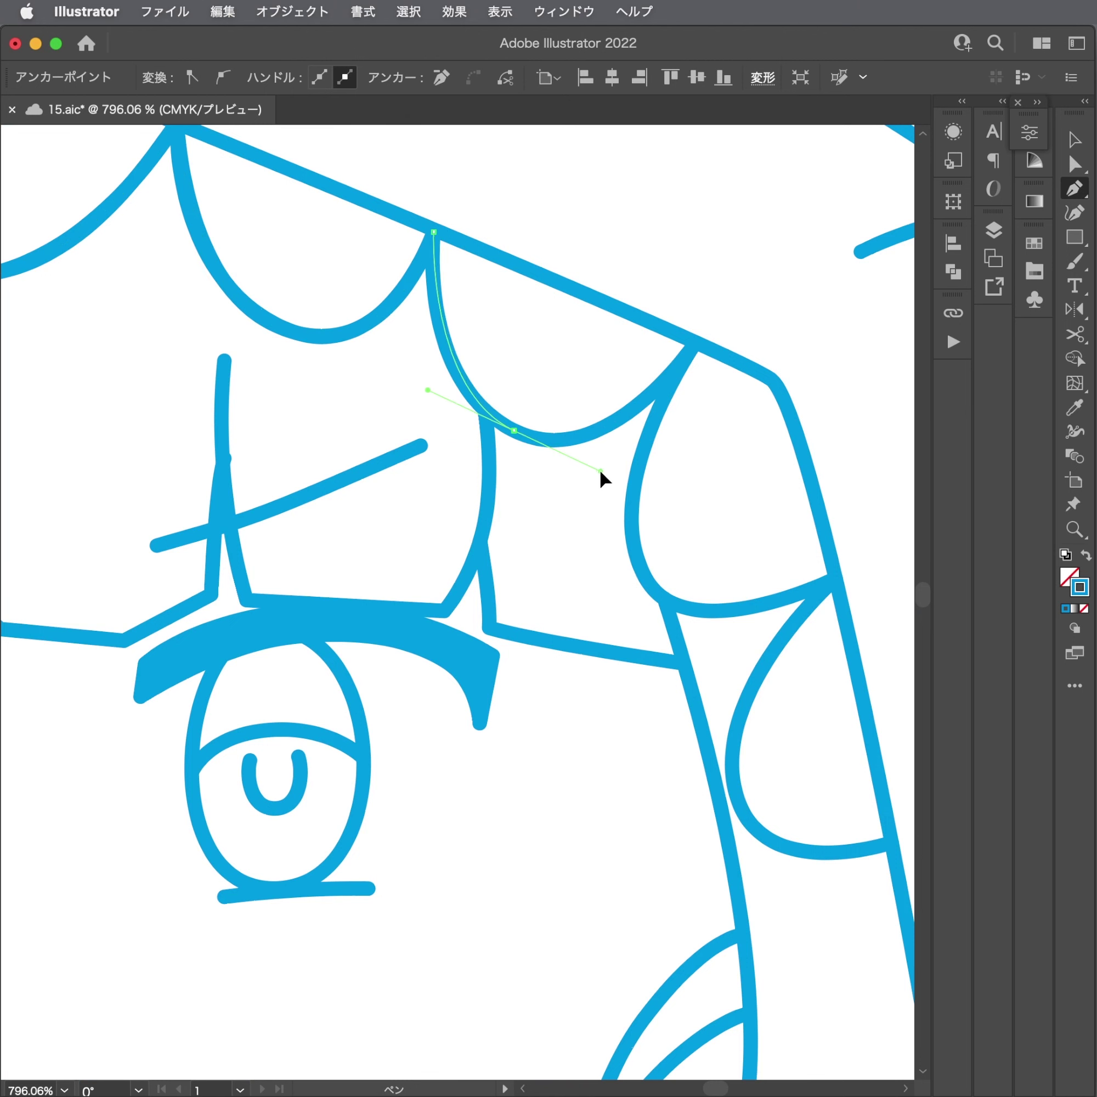
pyautogui.click(695, 344)
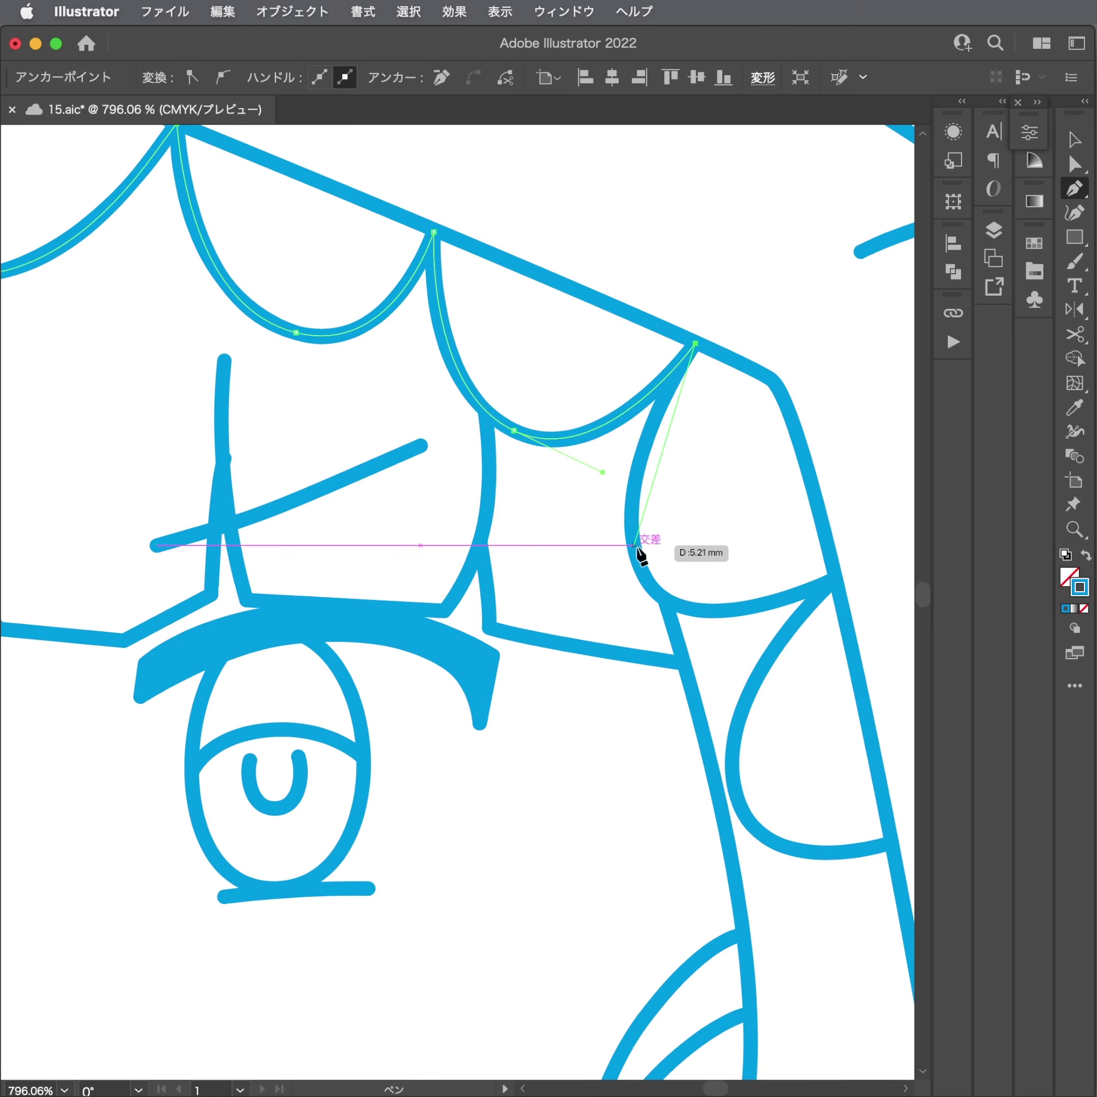
pyautogui.moveTo(636, 549); pyautogui.dragTo(655, 624)
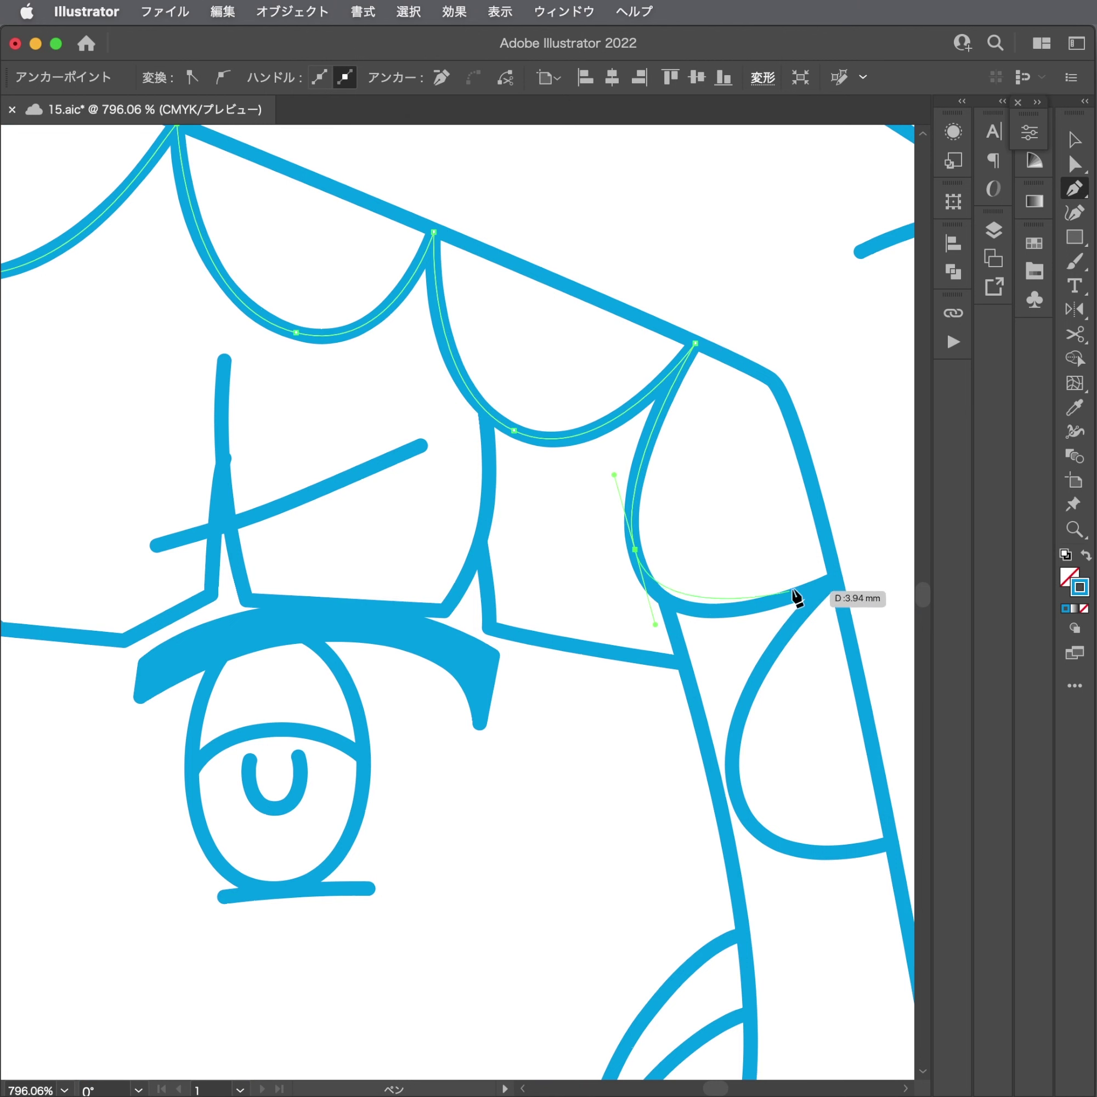
pyautogui.moveTo(835, 578)
pyautogui.mouseDown()
pyautogui.moveTo(900, 558)
pyautogui.moveTo(239, 545)
pyautogui.moveTo(229, 534)
pyautogui.mouseUp()
pyautogui.hscroll(-10, 367, 568)
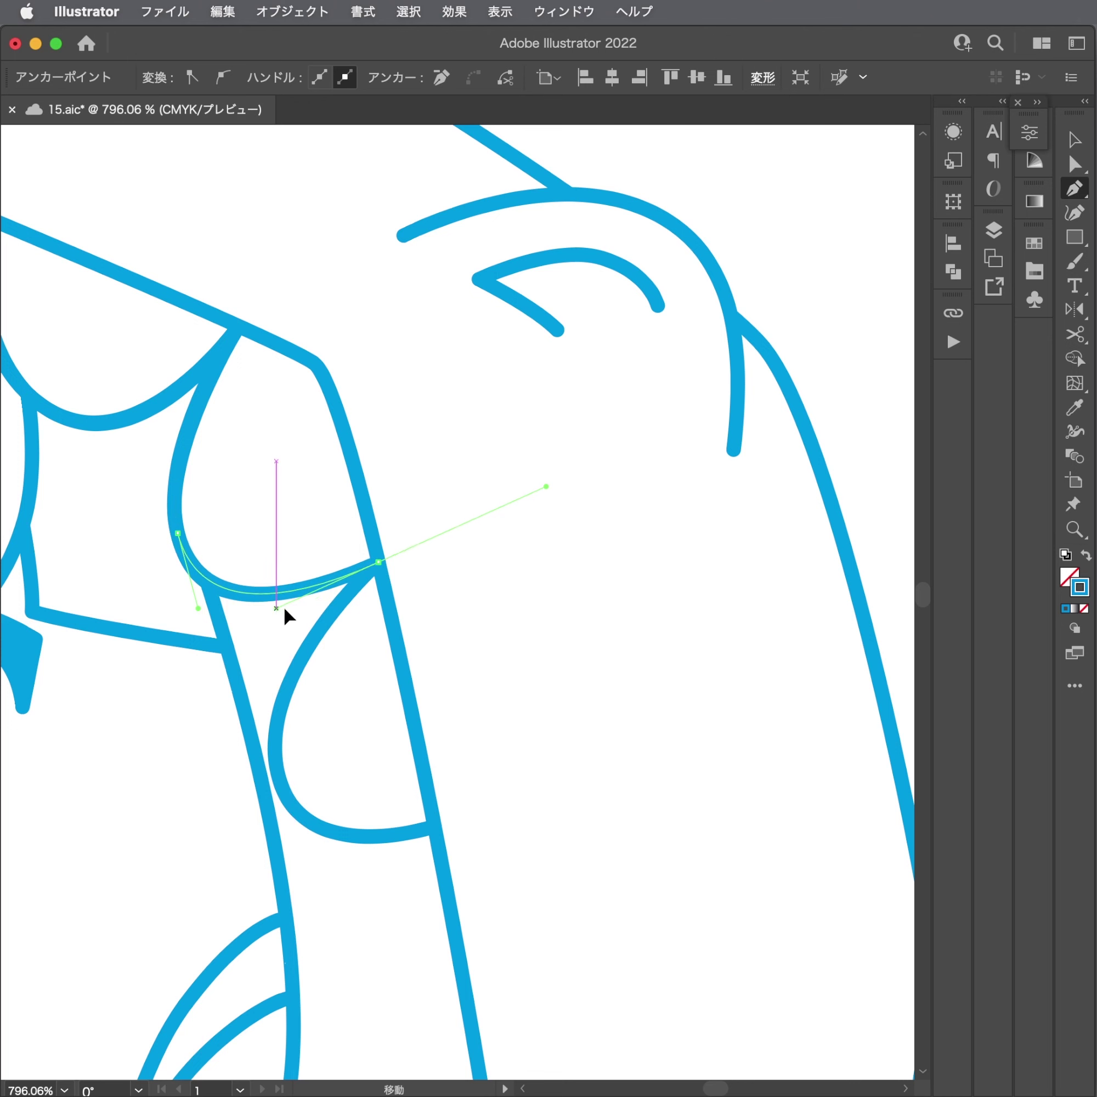
pyautogui.moveTo(264, 602); pyautogui.dragTo(277, 608)
pyautogui.moveTo(551, 500); pyautogui.dragTo(545, 489)
# Trace the lowest scallop and back along the hood rim, closing at the start.
pyautogui.moveTo(276, 775); pyautogui.dragTo(278, 812)
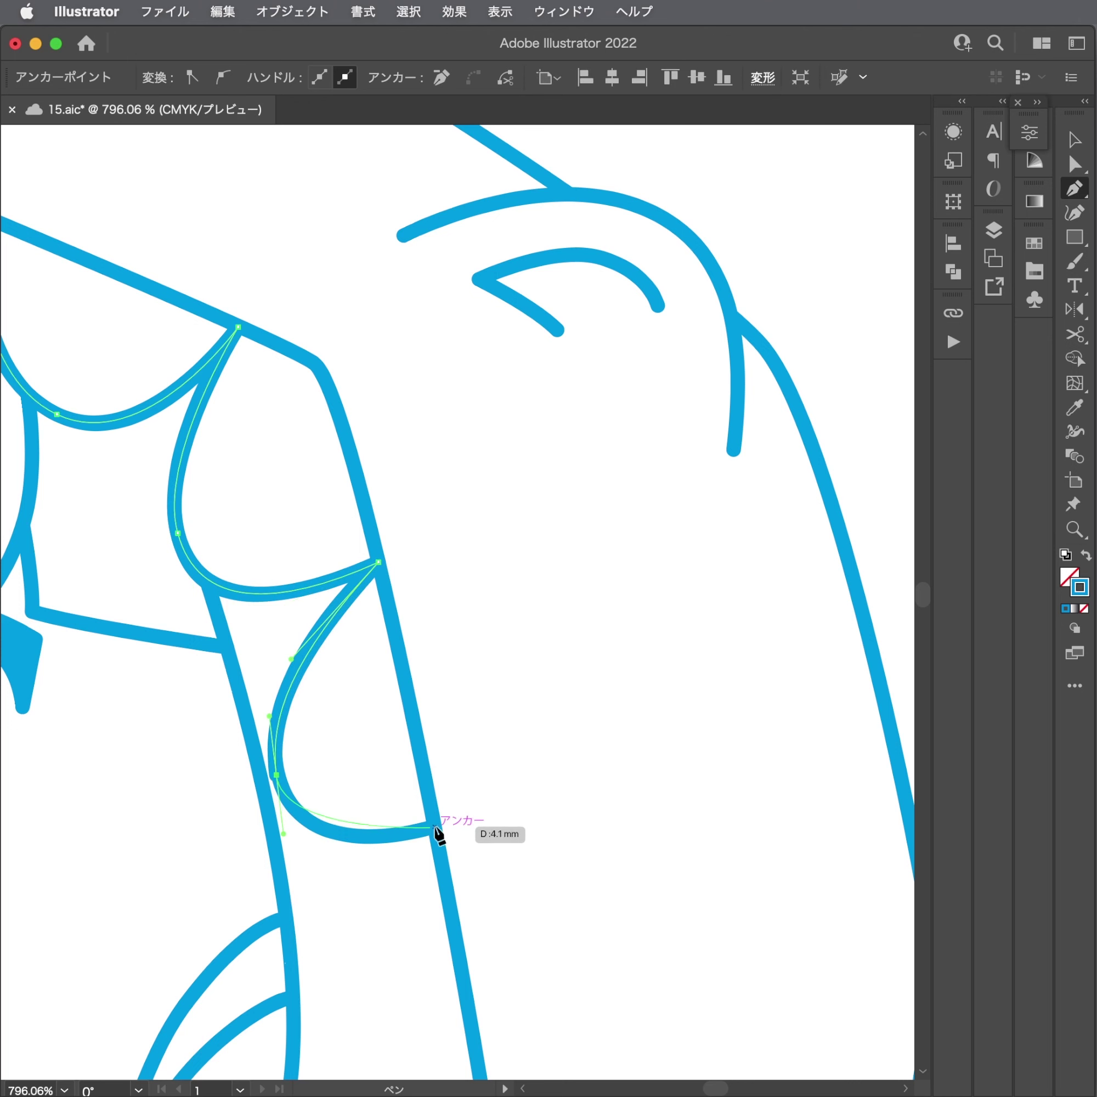
pyautogui.moveTo(435, 828); pyautogui.dragTo(504, 809)
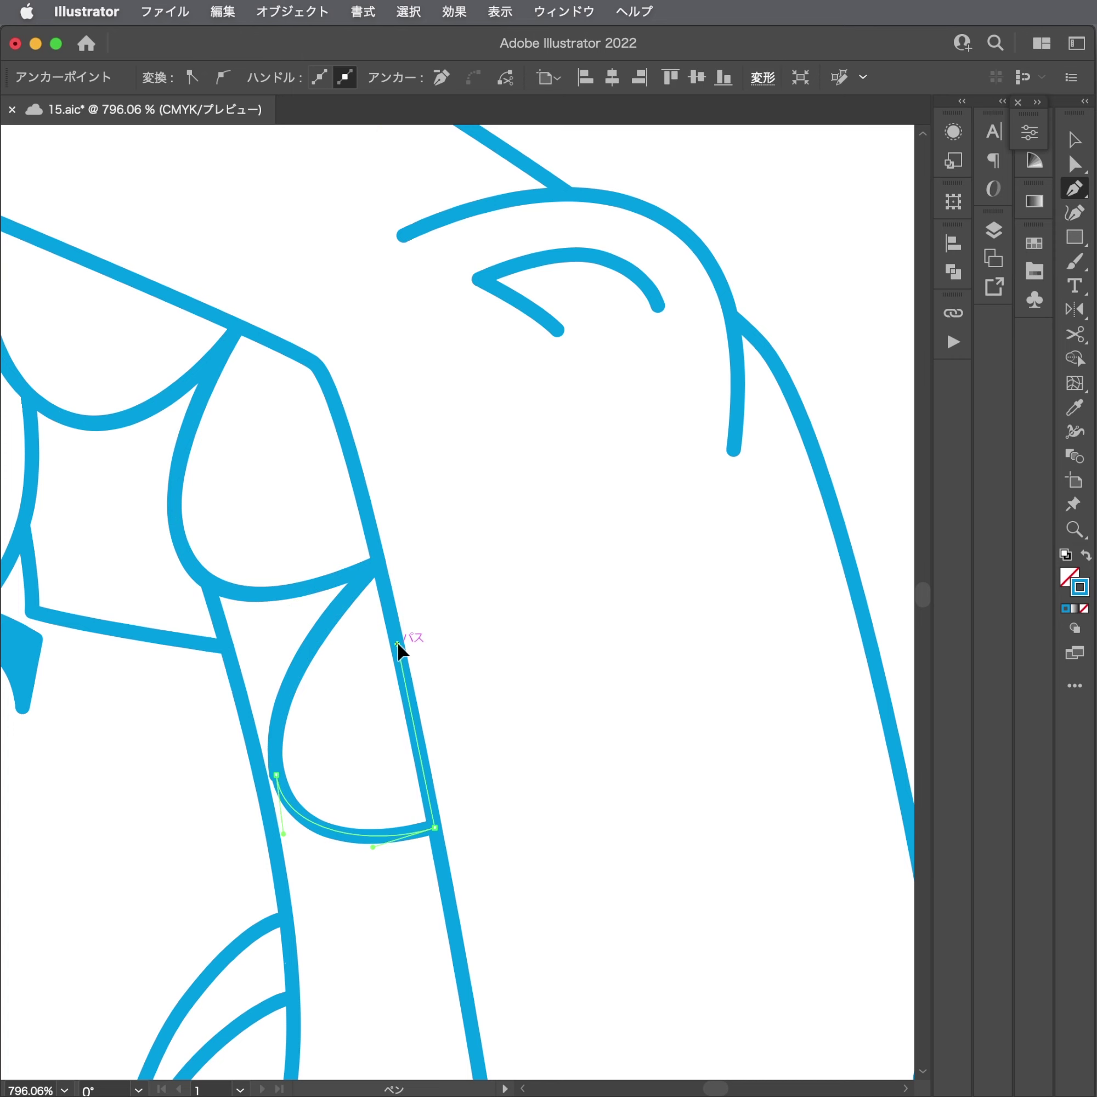
pyautogui.click(379, 562)
pyautogui.moveTo(322, 364)
pyautogui.mouseDown()
pyautogui.moveTo(304, 346)
pyautogui.moveTo(724, 499)
pyautogui.mouseUp()
pyautogui.scroll(-2, 253, 270)
pyautogui.scroll(1, 345, 288)
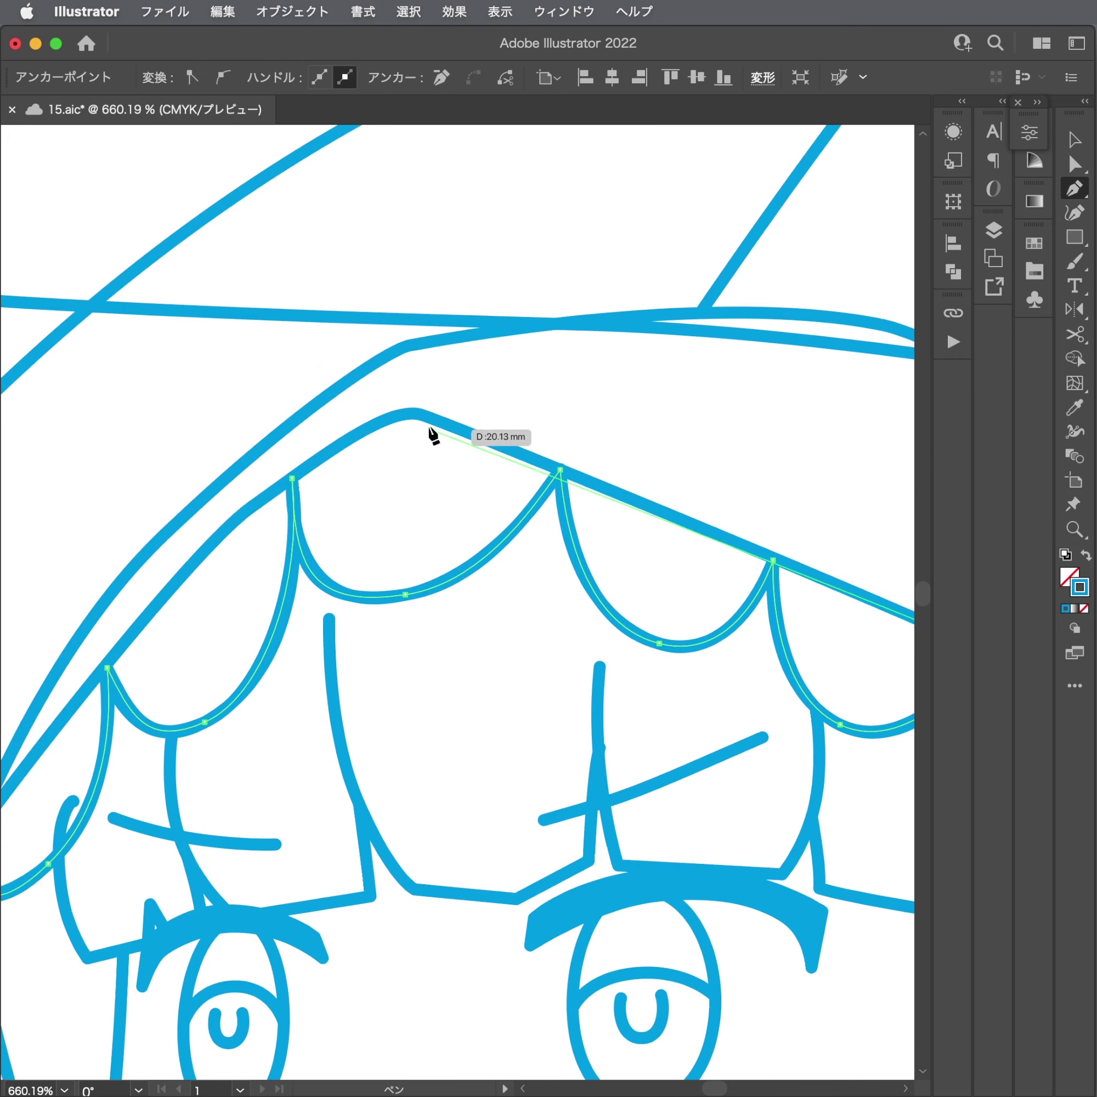
pyautogui.moveTo(420, 415); pyautogui.dragTo(387, 410)
pyautogui.scroll(-2, 328, 467)
pyautogui.hscroll(-3, 329, 467)
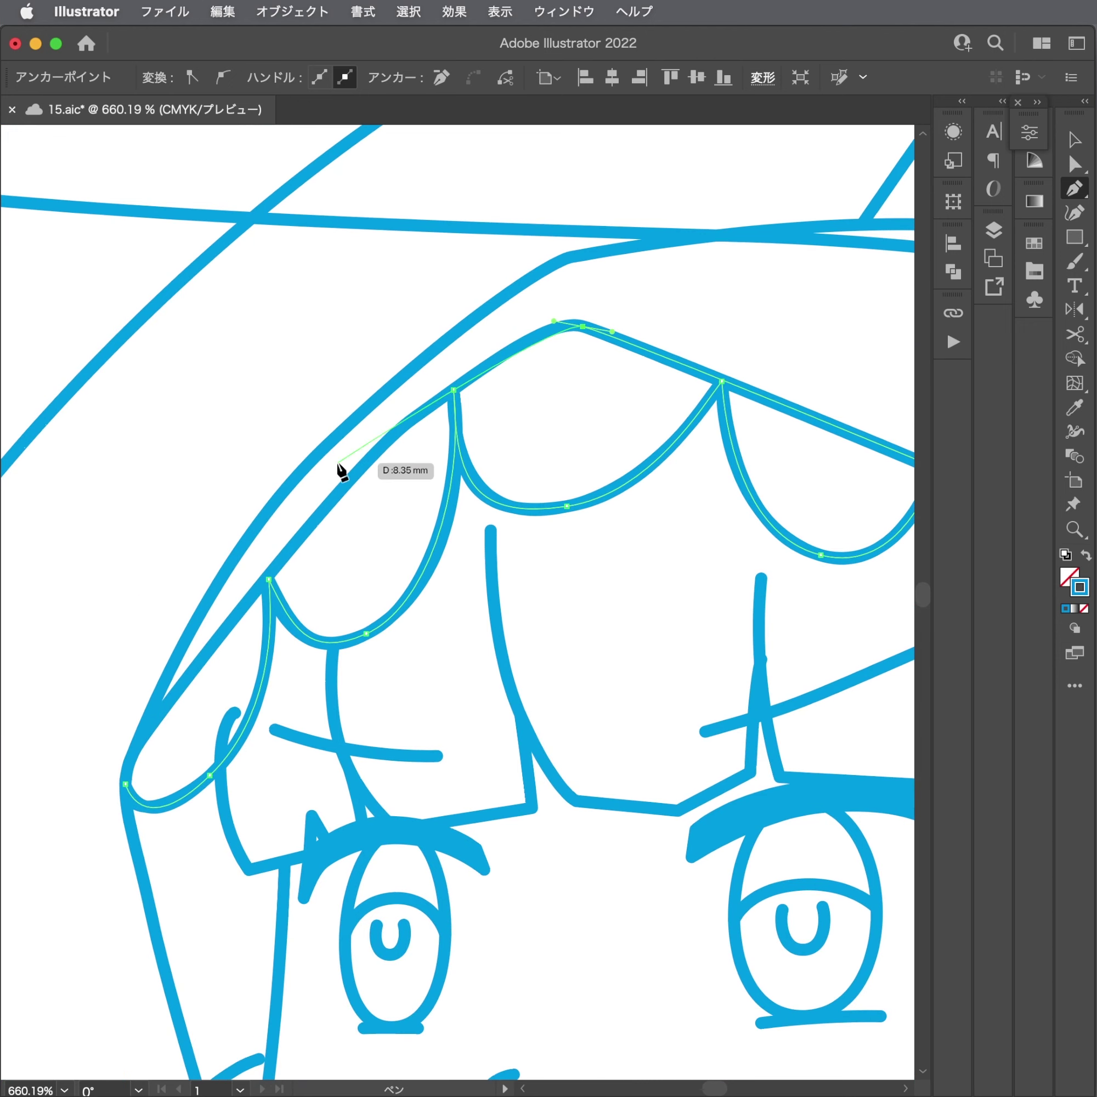
pyautogui.moveTo(319, 513); pyautogui.dragTo(239, 612)
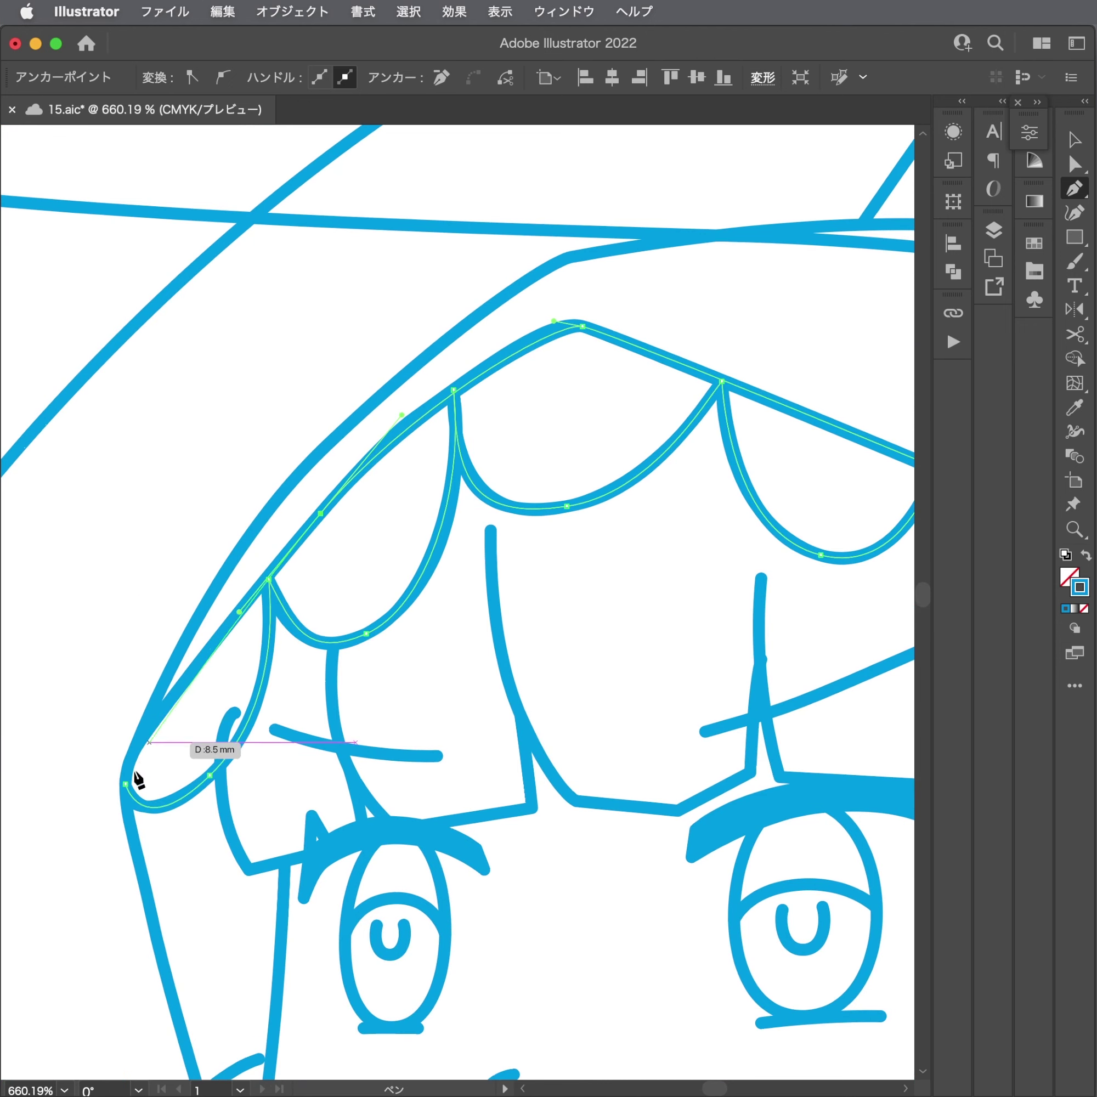
pyautogui.moveTo(125, 784); pyautogui.dragTo(141, 842)
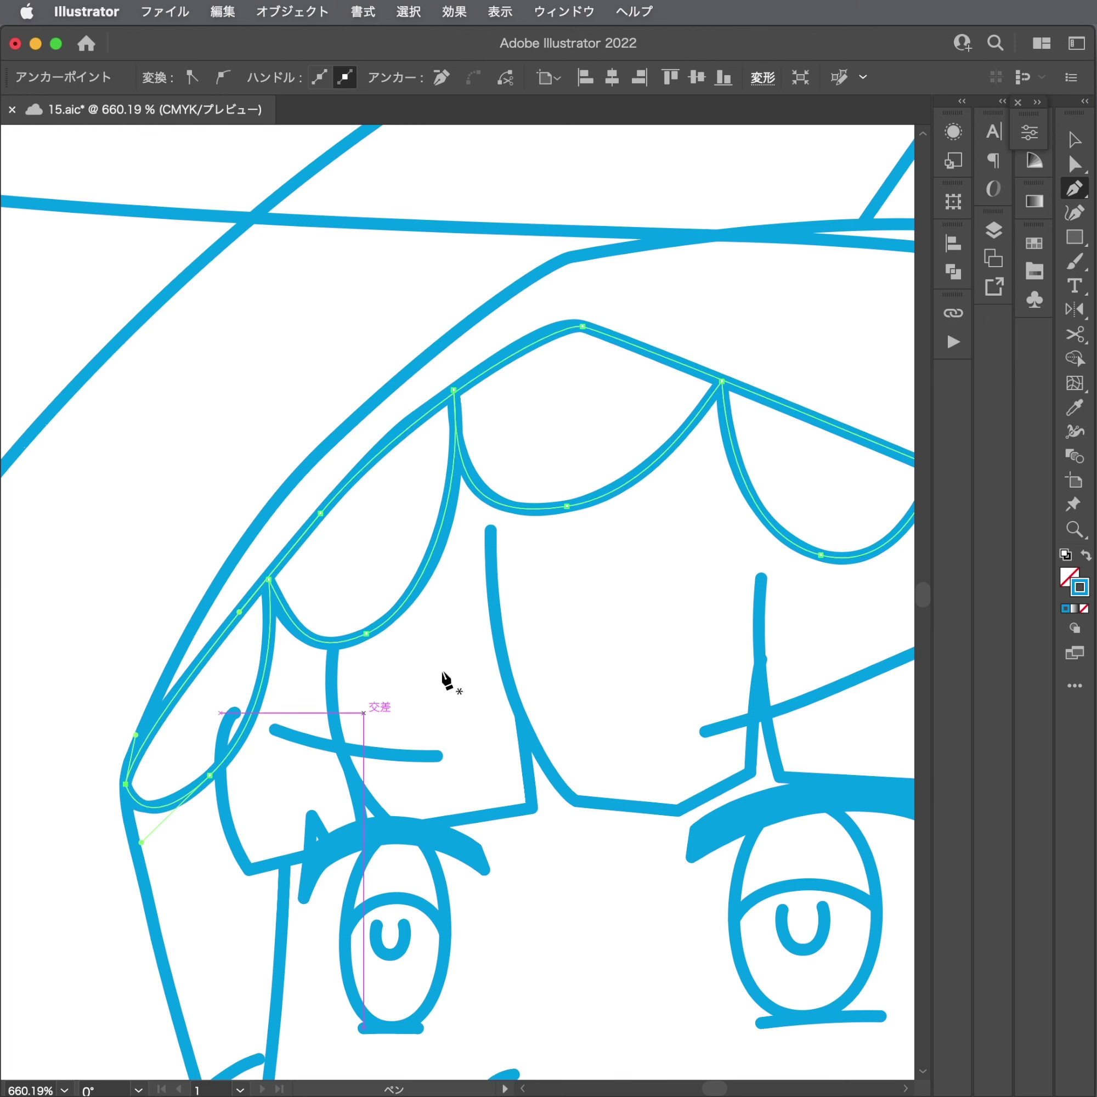
# Swap the fringe shape's fill and stroke, then remove its outline.
pyautogui.press('a')
pyautogui.click(1029, 135)
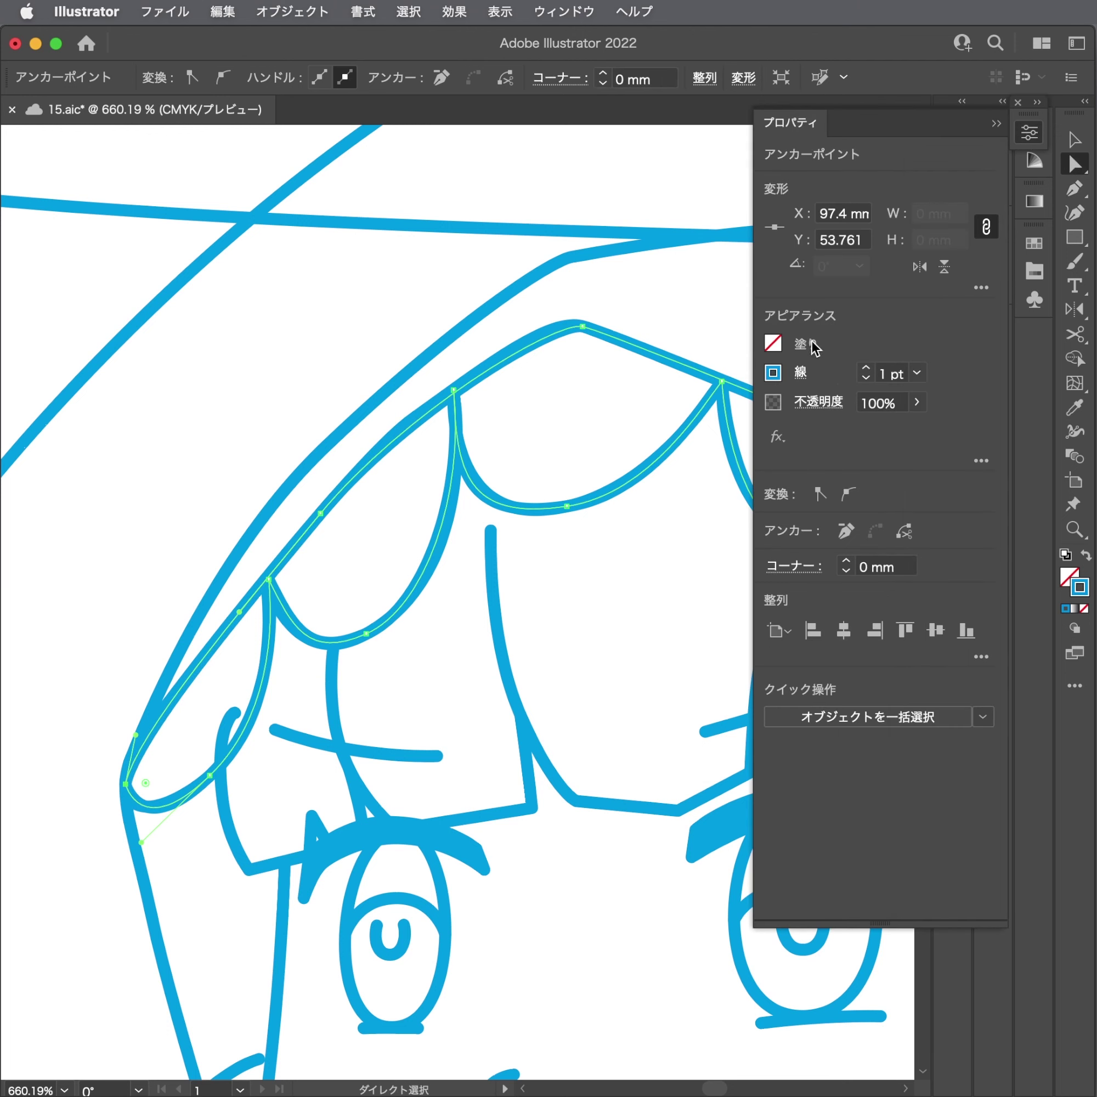
pyautogui.click(772, 344)
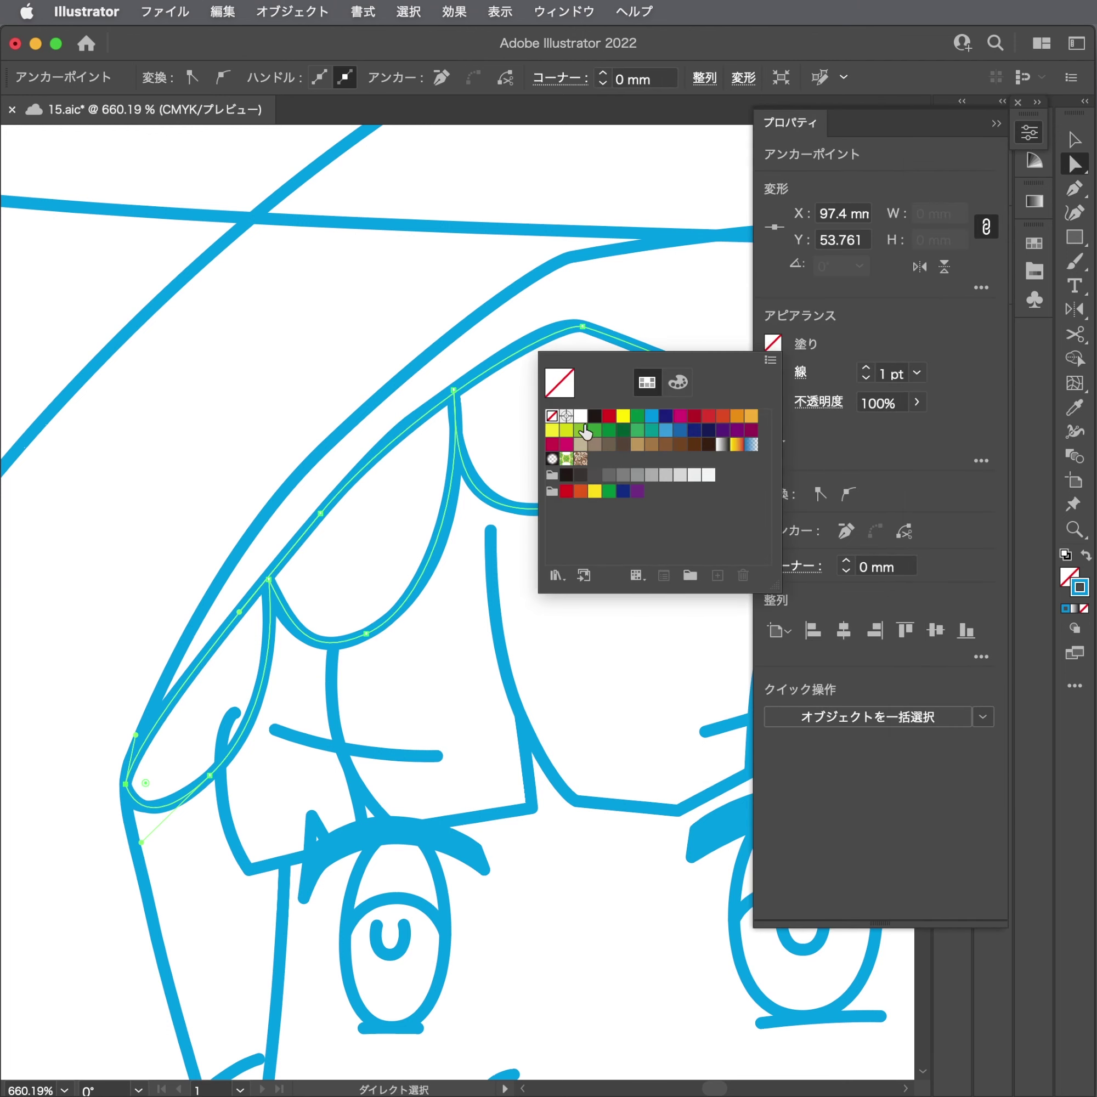
pyautogui.click(1022, 140)
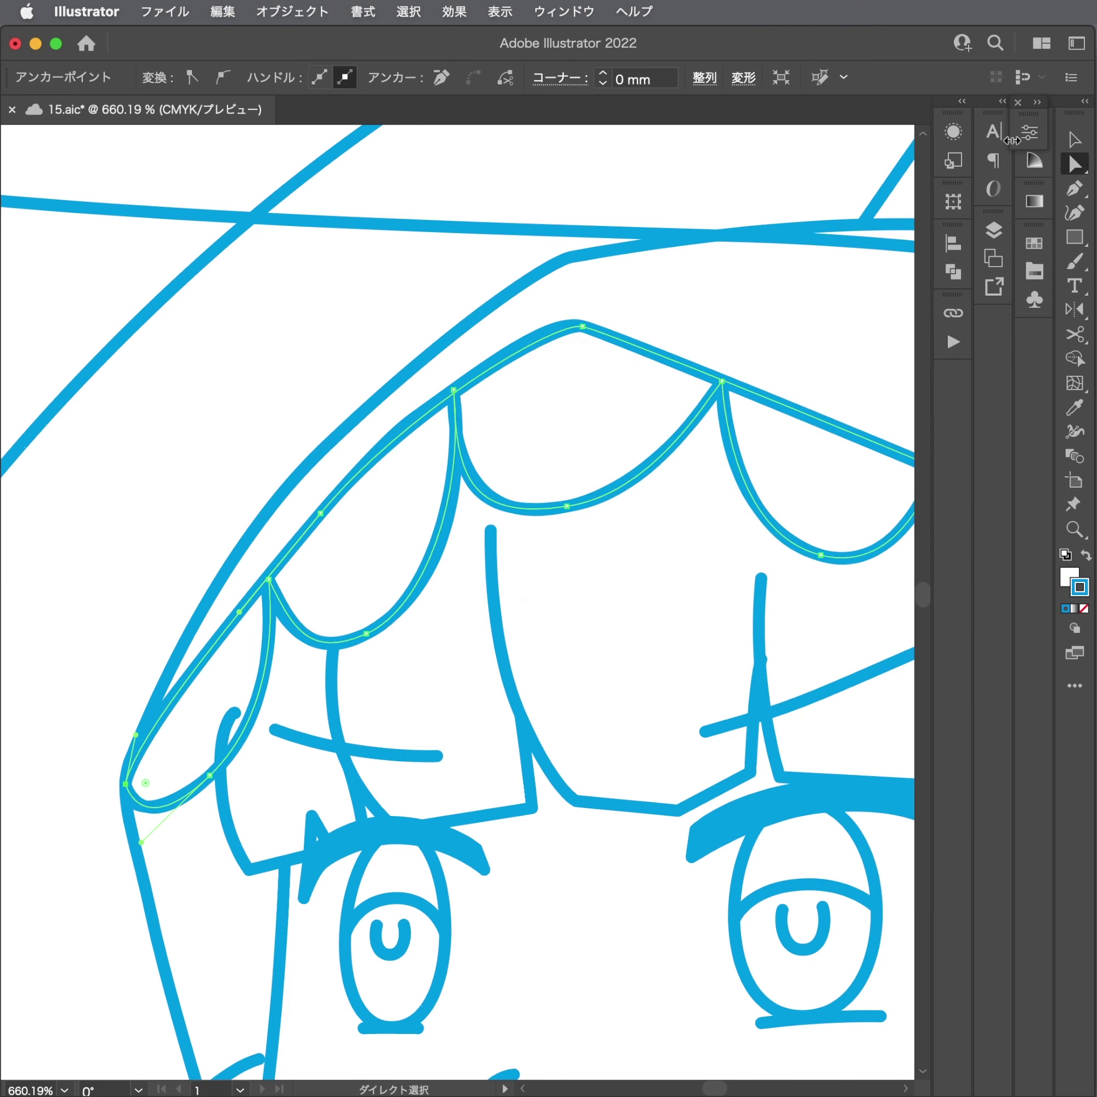
pyautogui.click(587, 505)
pyautogui.hotkey('shift', 'x')
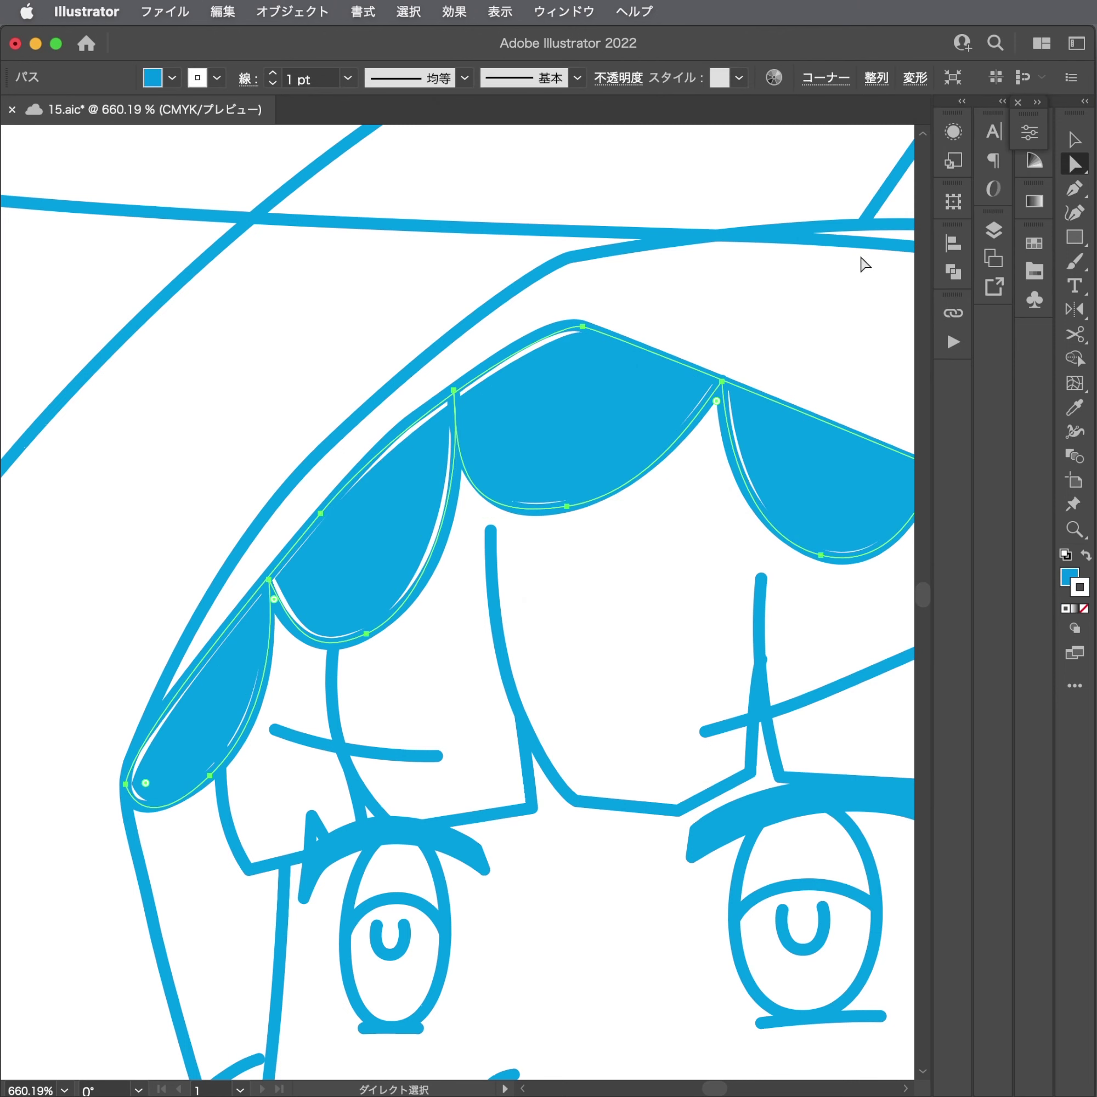
pyautogui.click(1030, 140)
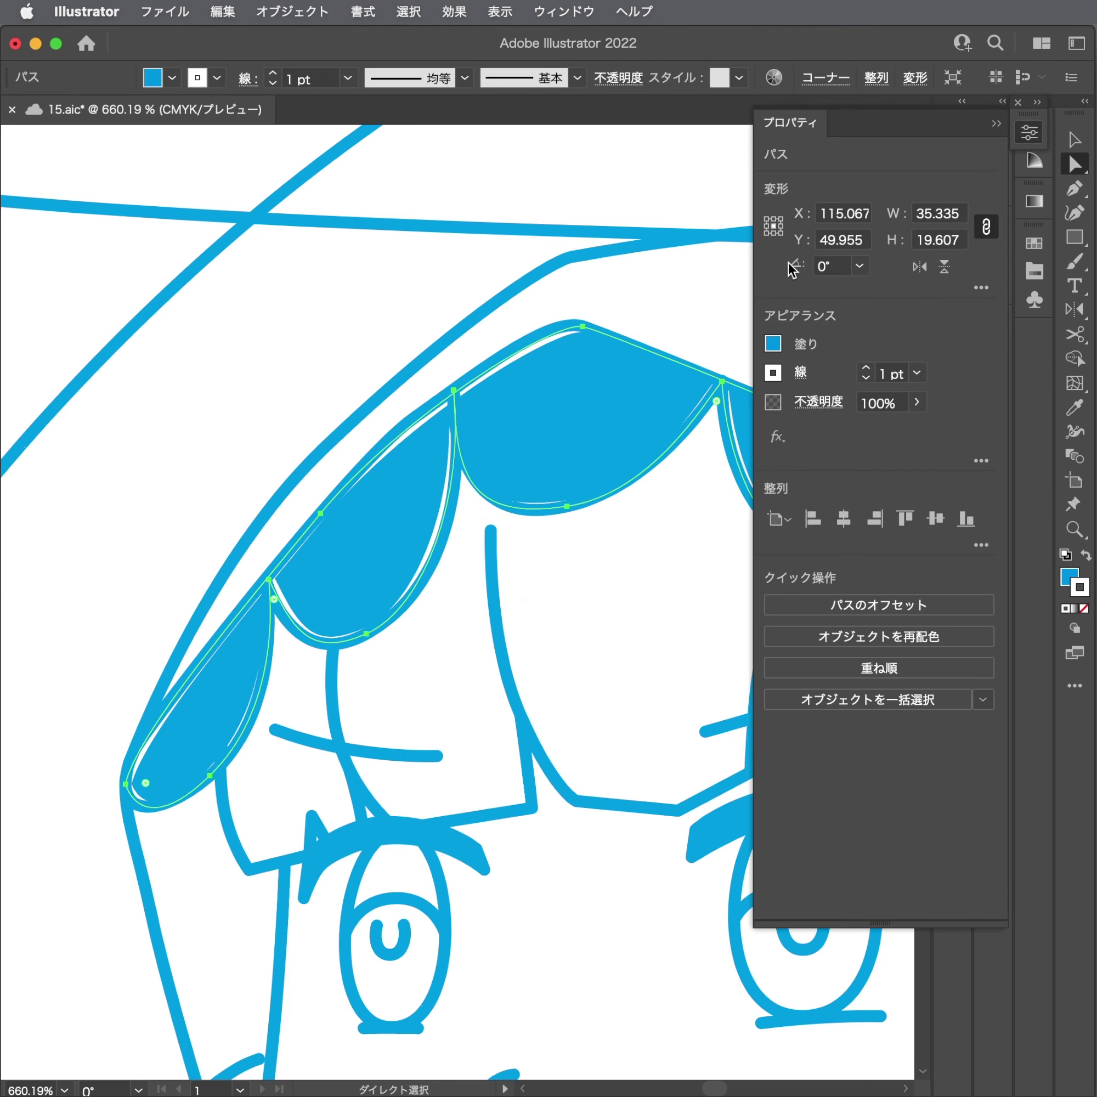
pyautogui.click(774, 374)
pyautogui.click(550, 446)
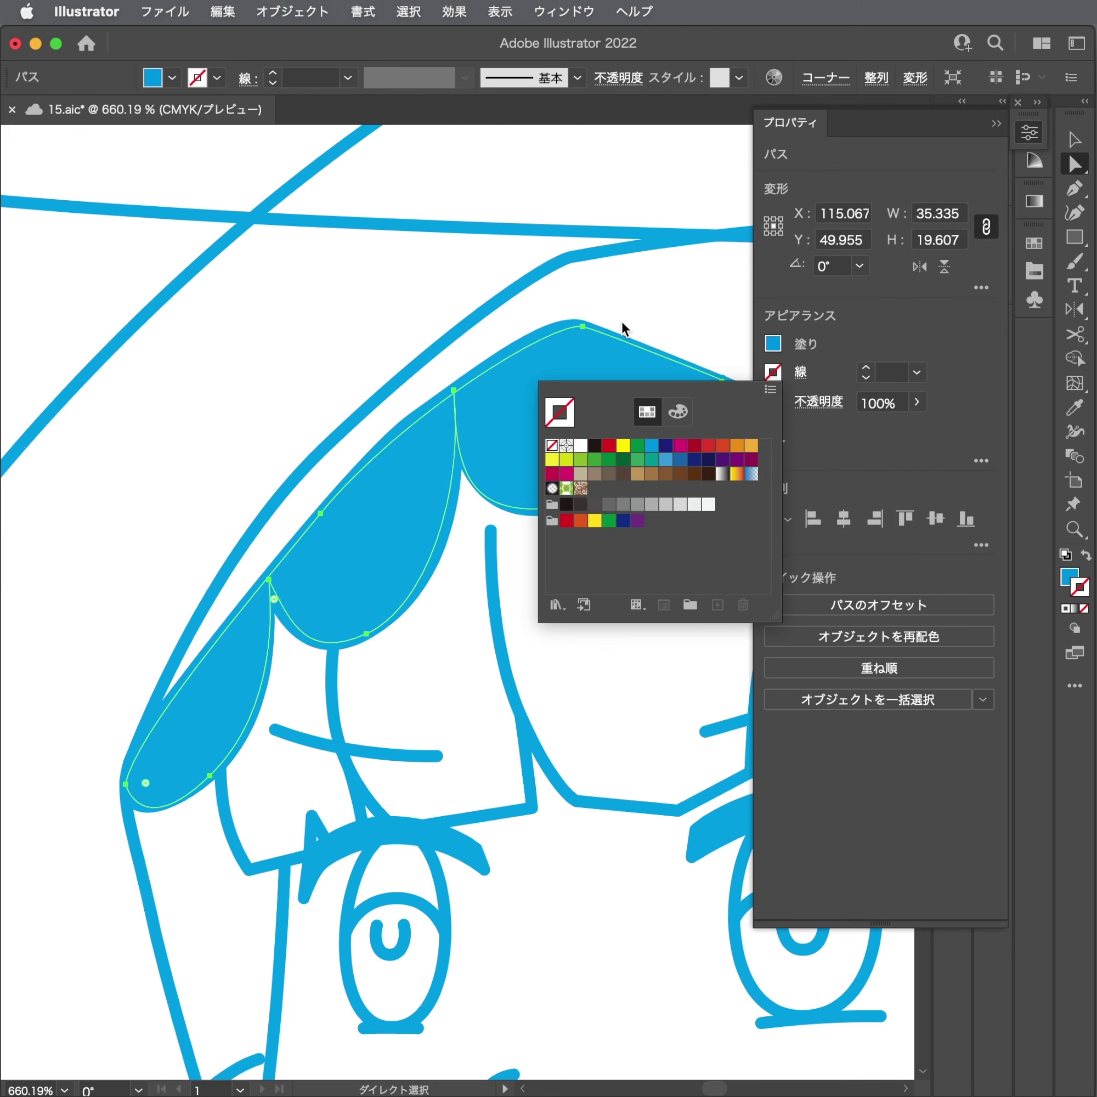
# Lighten the bangs fill to pale blue using the Color Mixer sliders, then deselect.
pyautogui.scroll(-3, 392, 362)
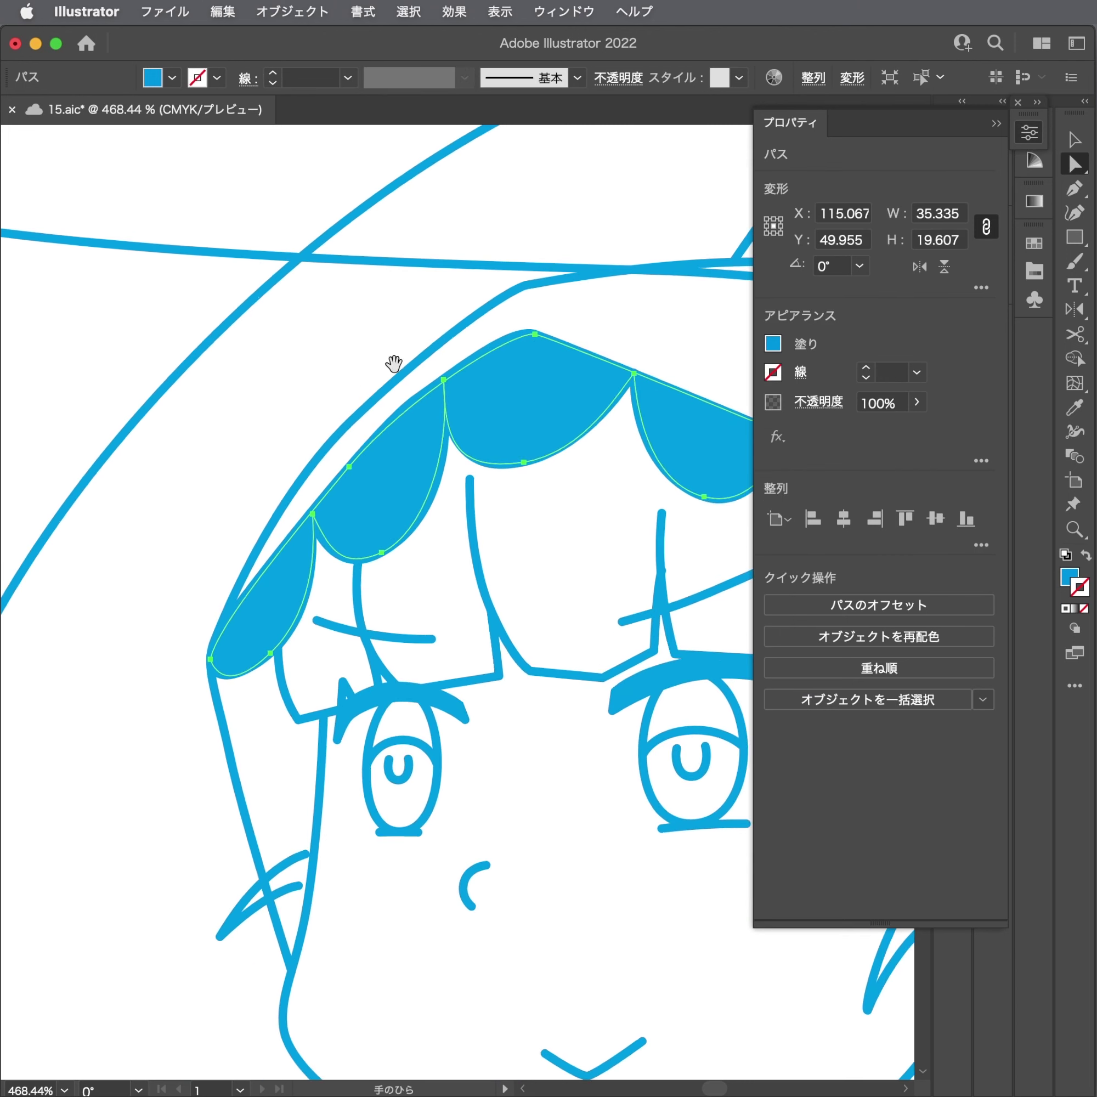
pyautogui.scroll(2, 561, 400)
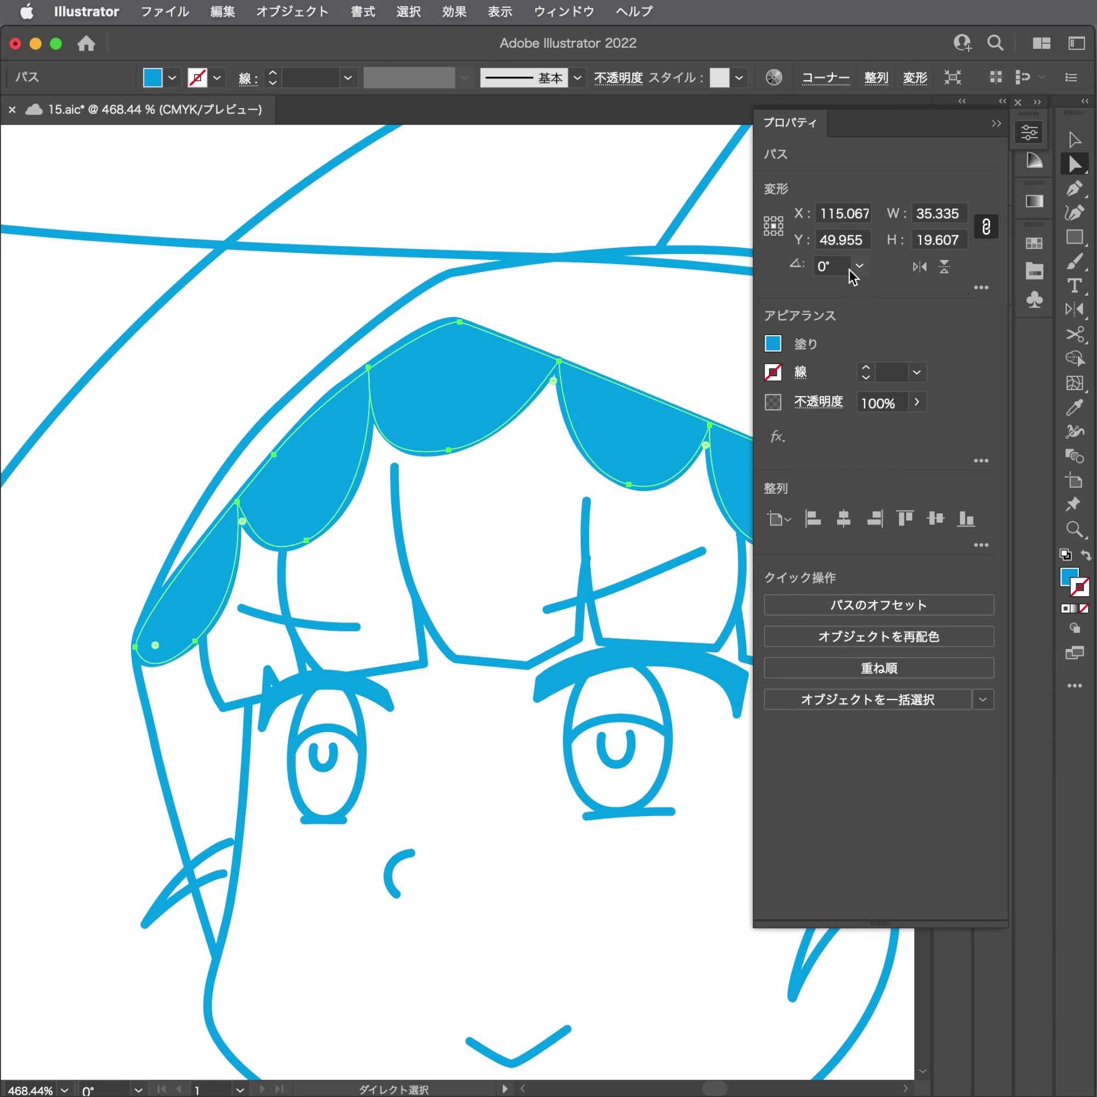
pyautogui.click(773, 345)
pyautogui.click(678, 383)
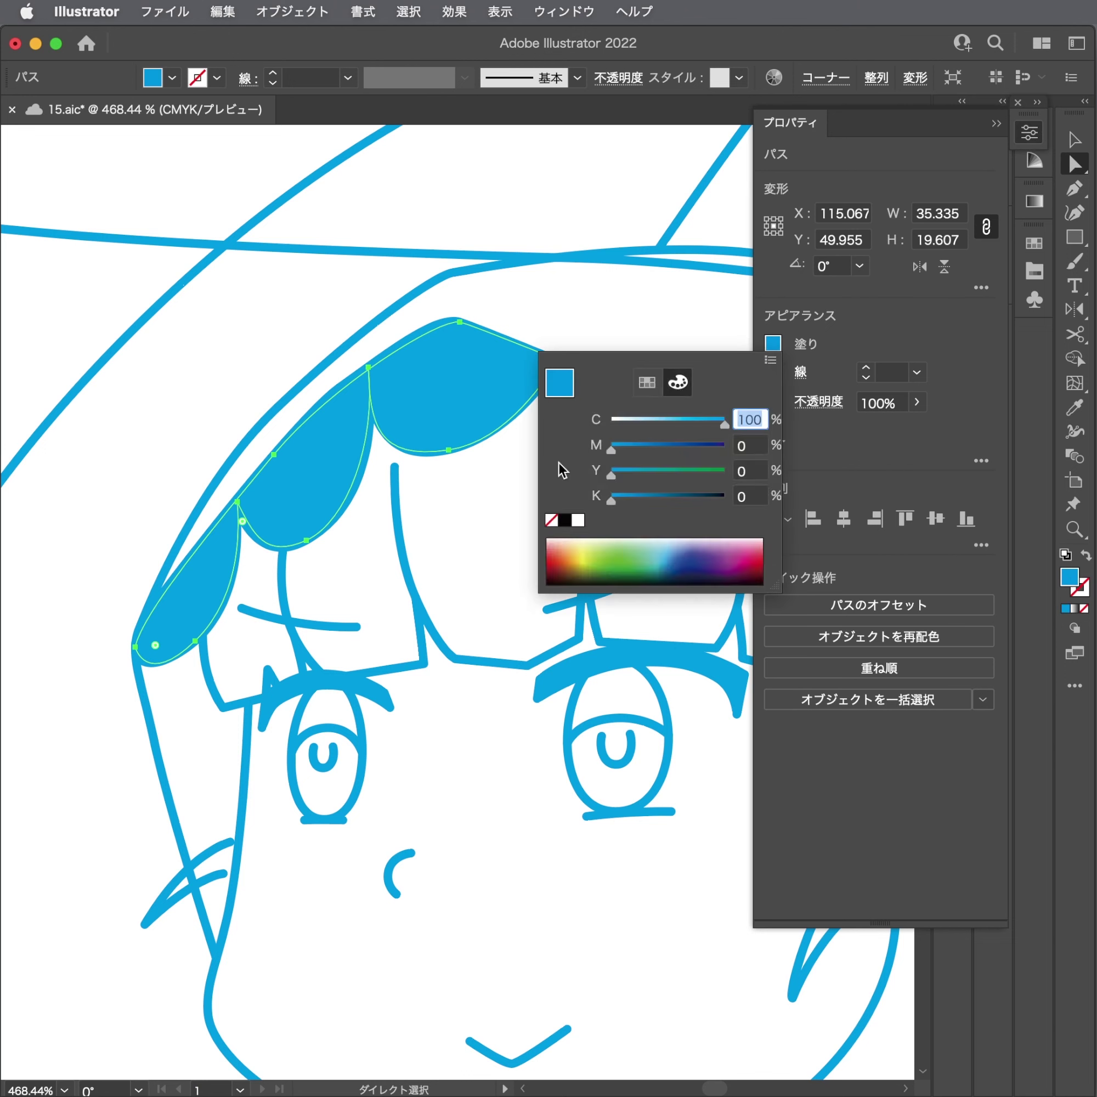
pyautogui.moveTo(700, 427); pyautogui.dragTo(640, 427)
pyautogui.press('Escape')
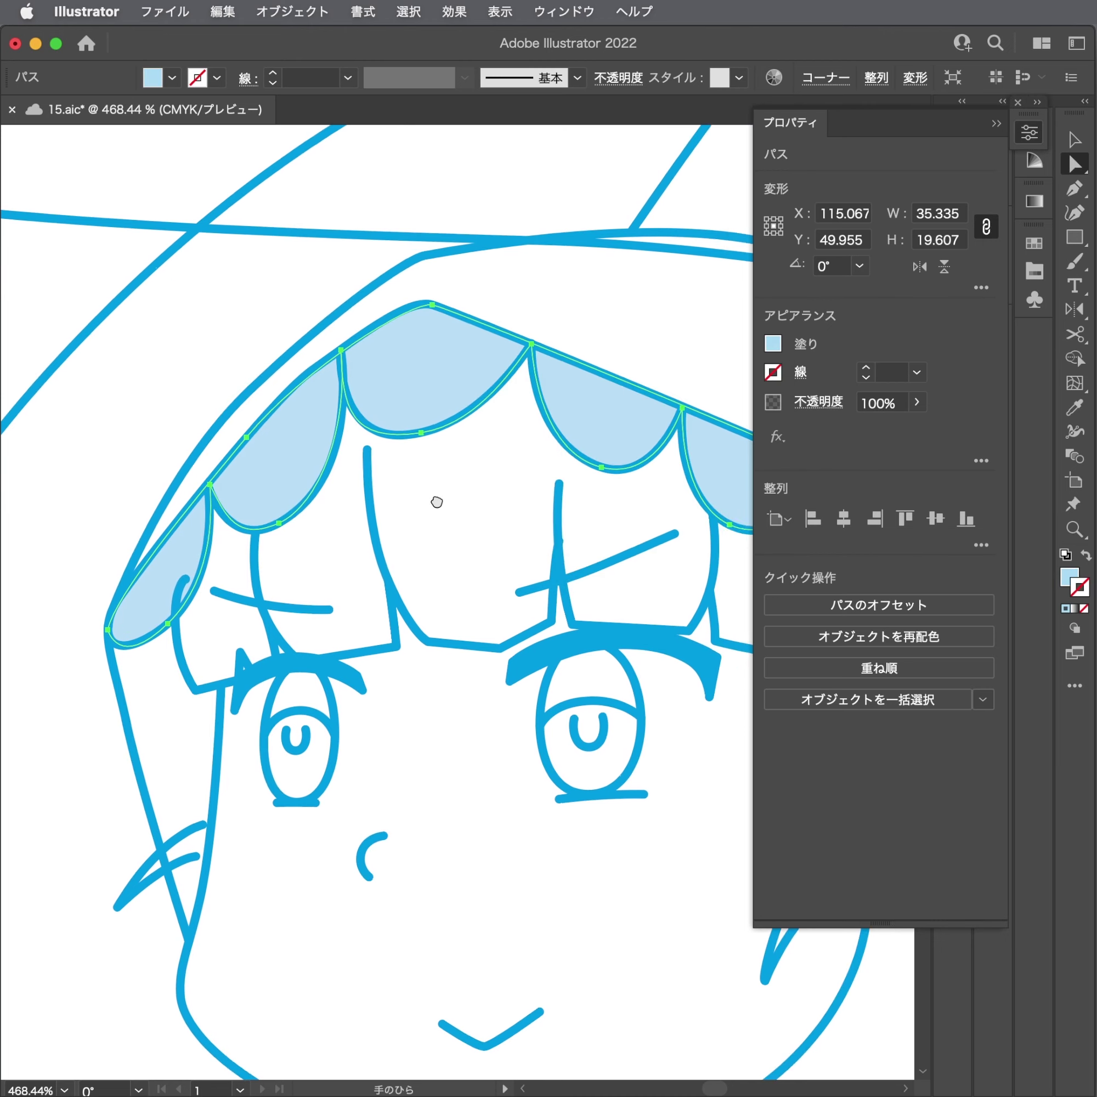
pyautogui.scroll(-2, 436, 502)
pyautogui.hscroll(3, 435, 502)
pyautogui.click(398, 424)
pyautogui.scroll(3, 242, 487)
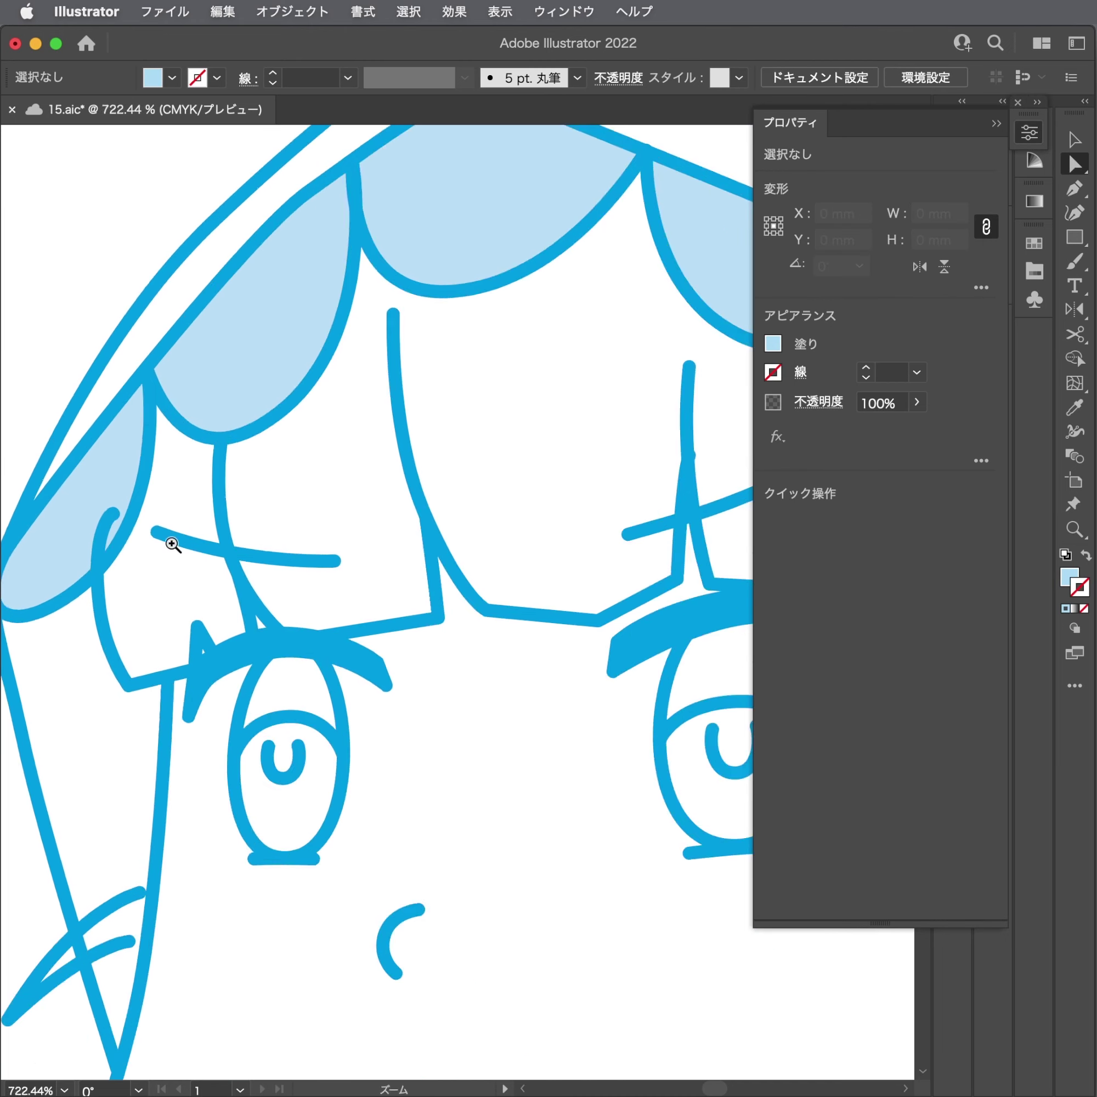
pyautogui.scroll(2, 419, 518)
# Trace a closed Pen path around the side lock beside the left cheek.
pyautogui.press('p')
pyautogui.scroll(-3, 399, 534)
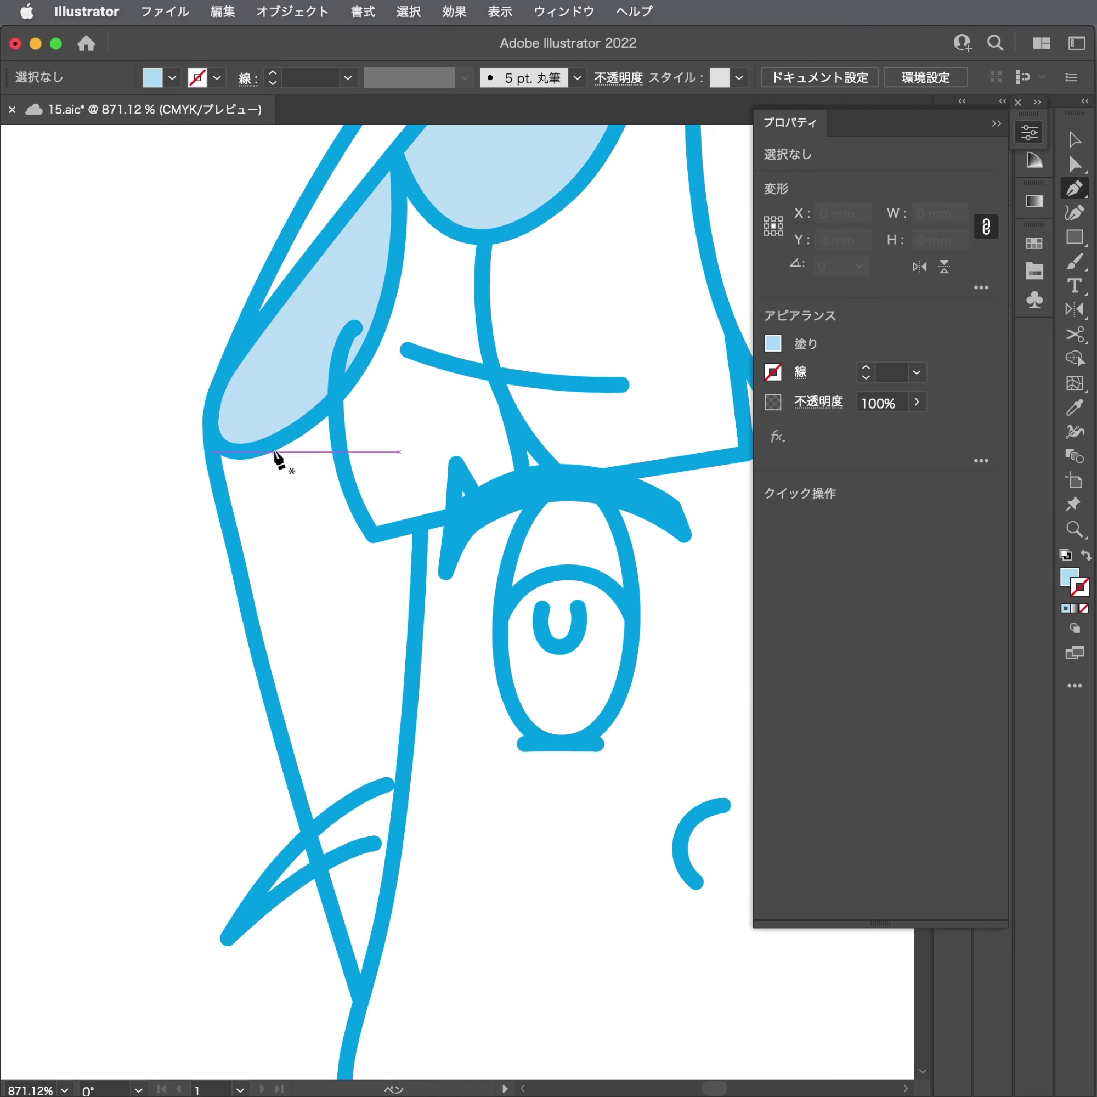
pyautogui.click(211, 436)
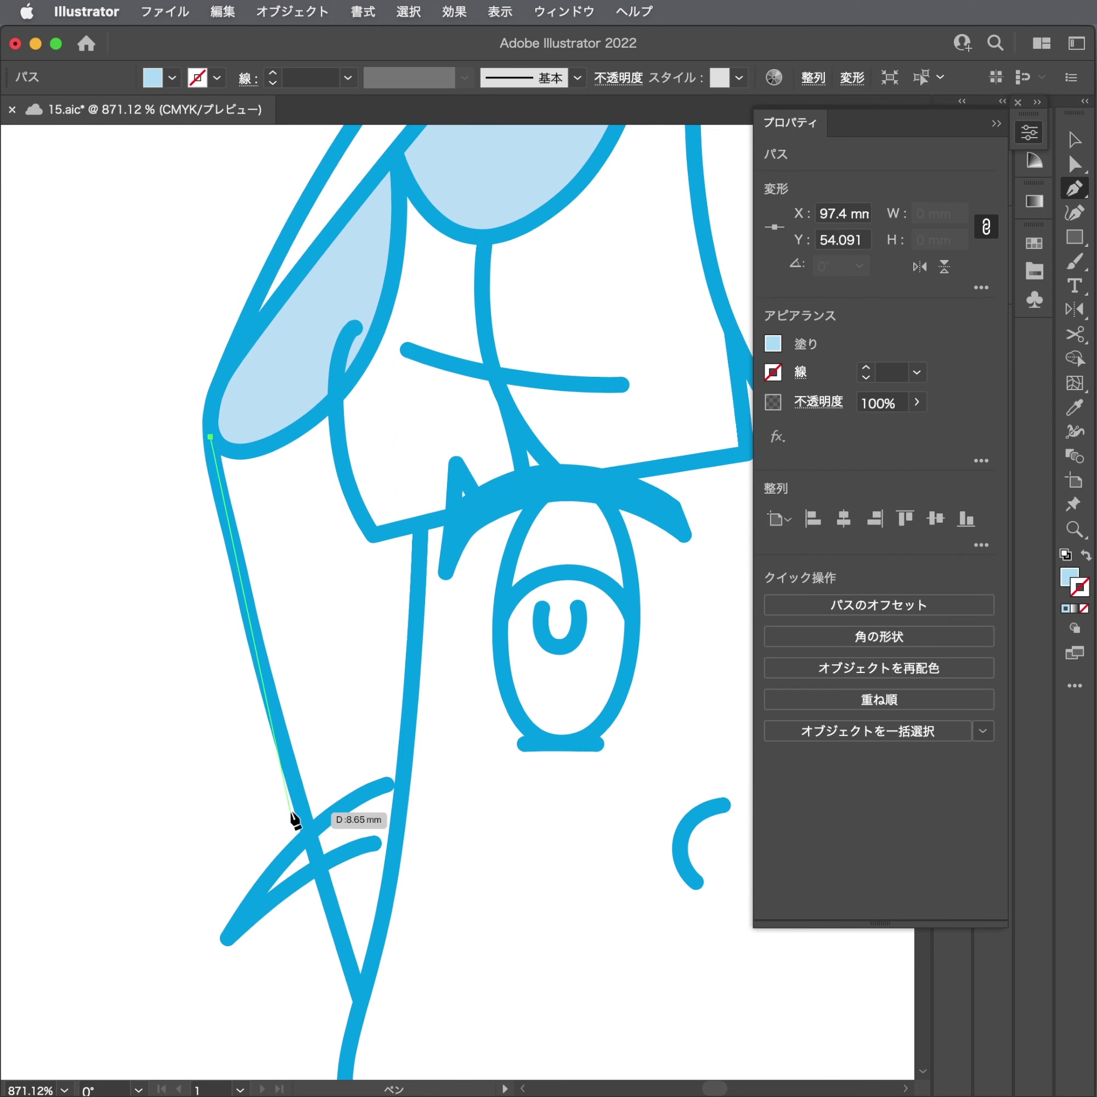
pyautogui.click(297, 810)
pyautogui.click(361, 1001)
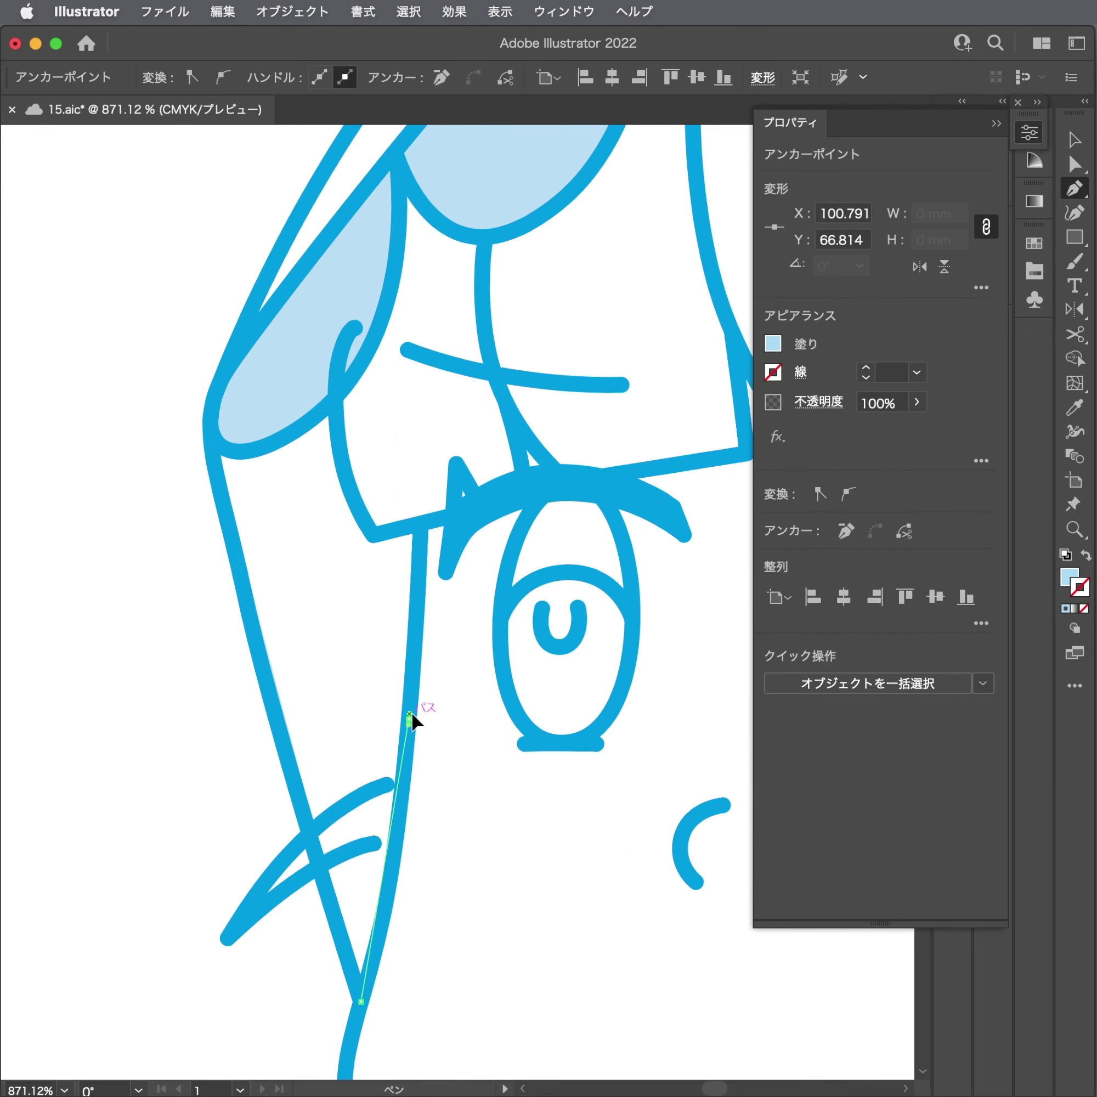
pyautogui.moveTo(409, 719); pyautogui.dragTo(412, 607)
pyautogui.click(420, 524)
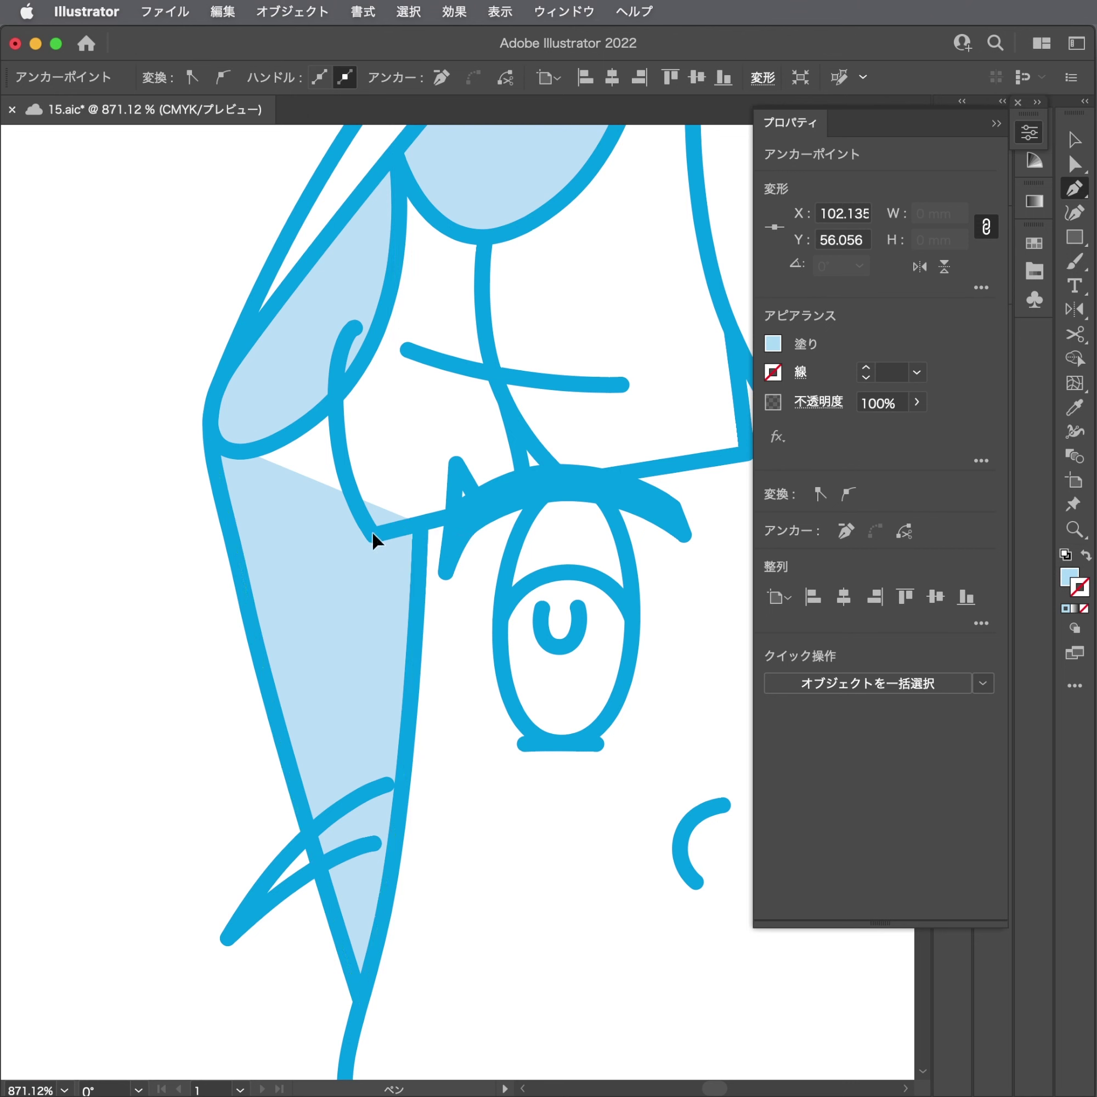
pyautogui.click(374, 533)
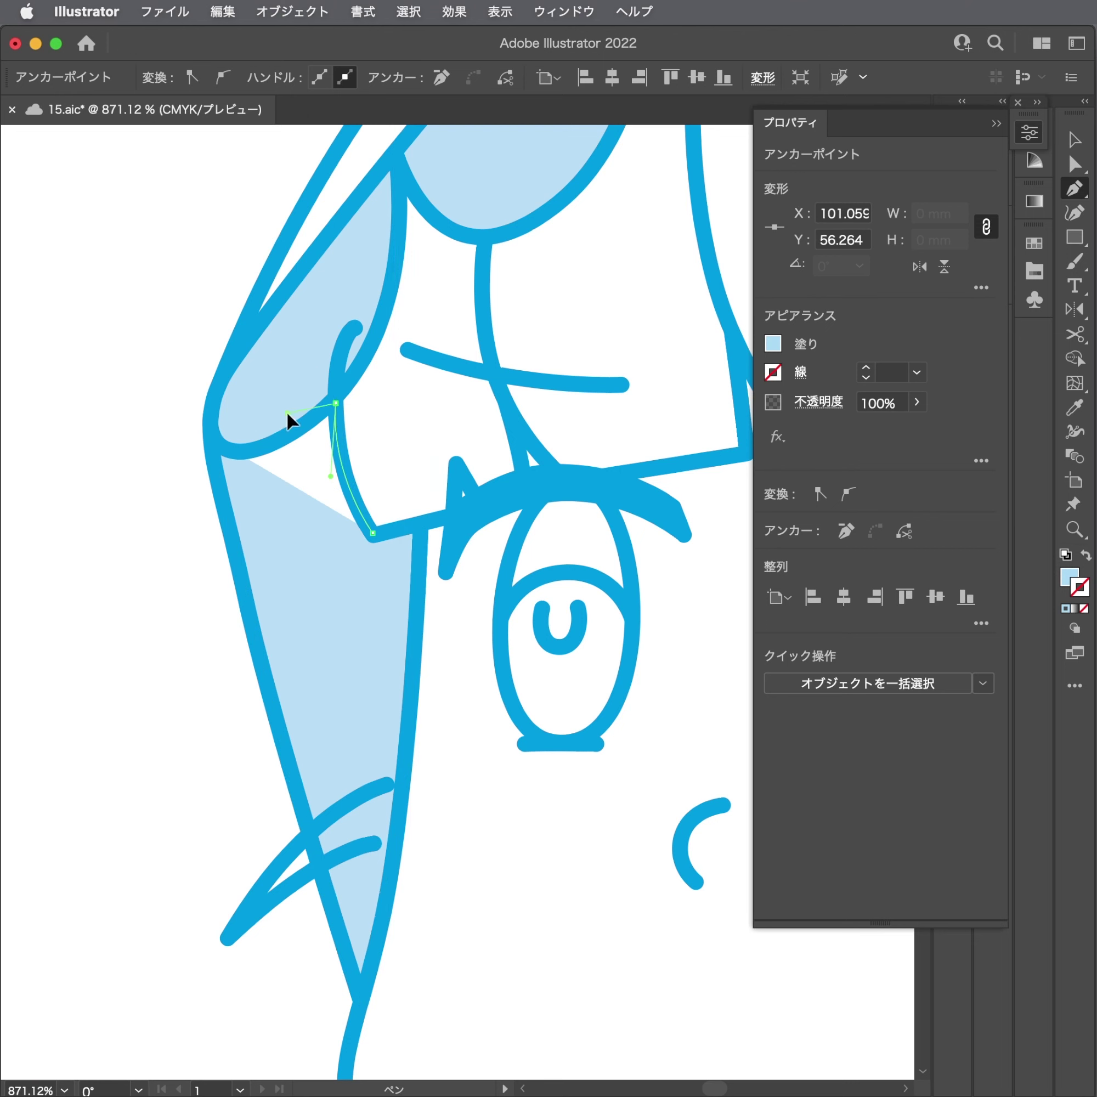
pyautogui.moveTo(288, 419); pyautogui.dragTo(277, 444)
pyautogui.click(212, 439)
pyautogui.press('a')
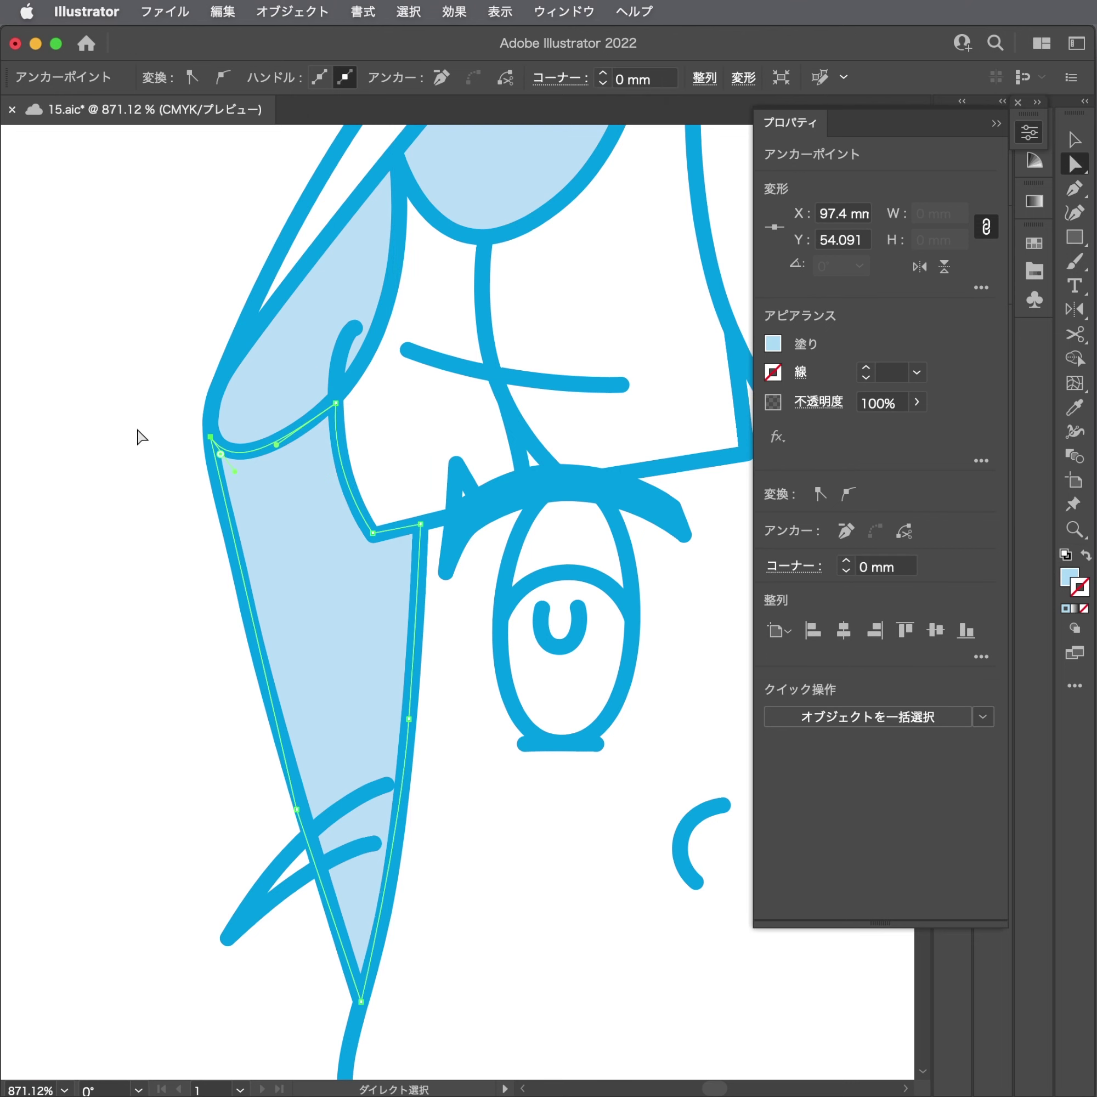
pyautogui.click(140, 438)
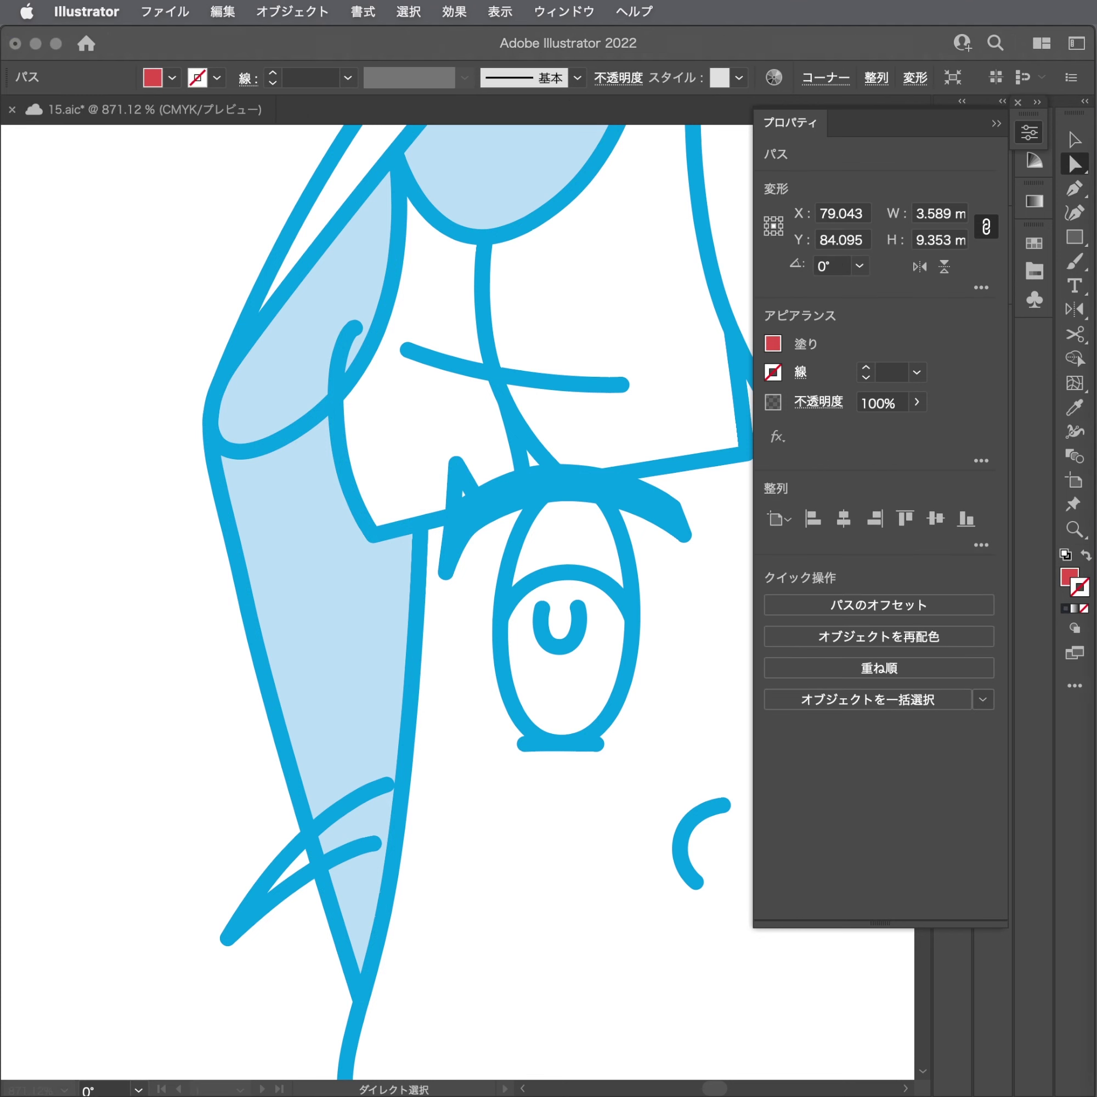
# Eyedropper the red sample onto the side lock shape, then delete the red rectangle.
pyautogui.click(107, 599)
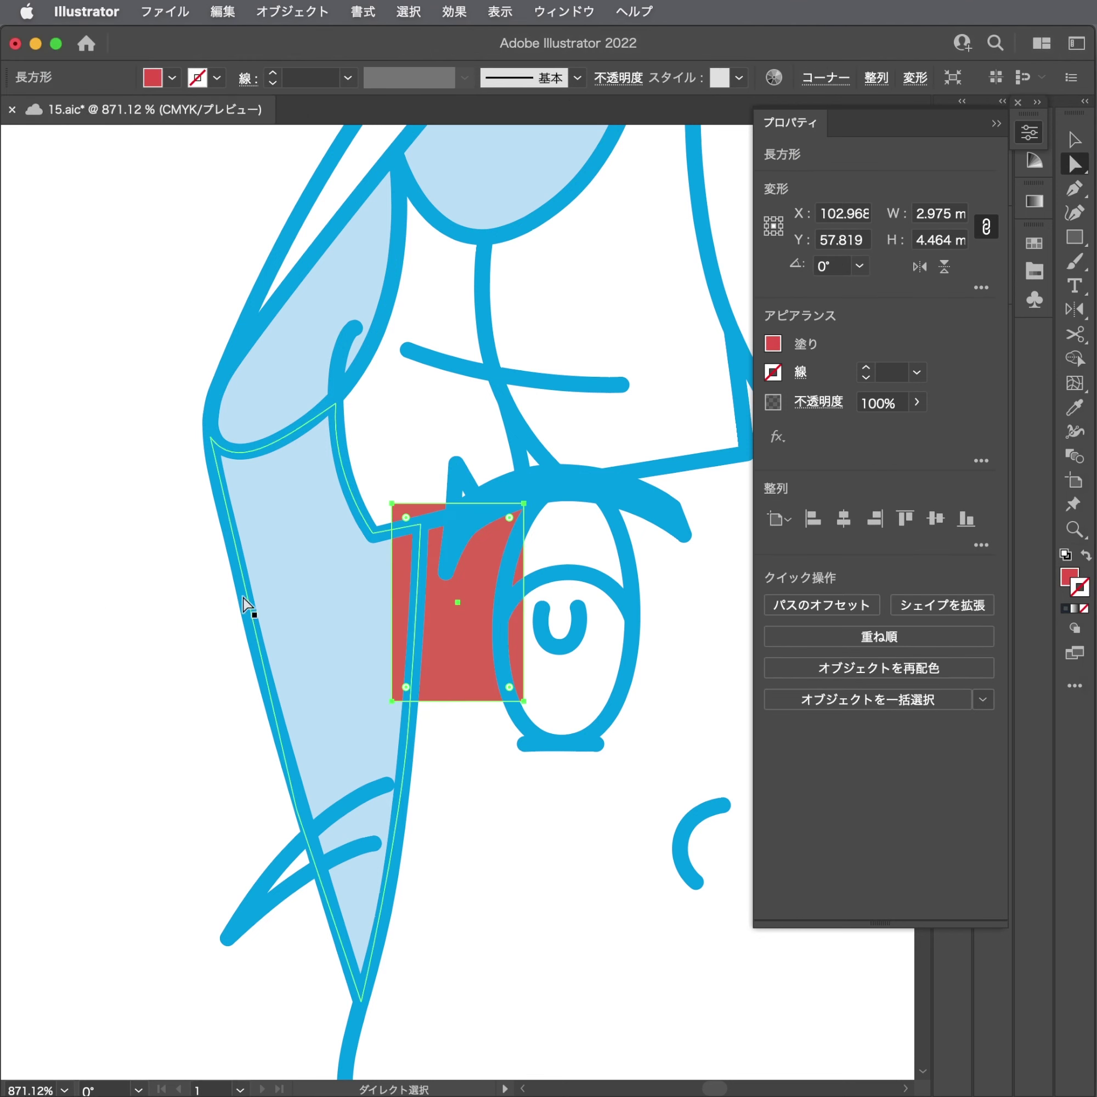
pyautogui.click(308, 619)
pyautogui.press('i')
pyautogui.click(444, 602)
pyautogui.press('v')
pyautogui.click(453, 641)
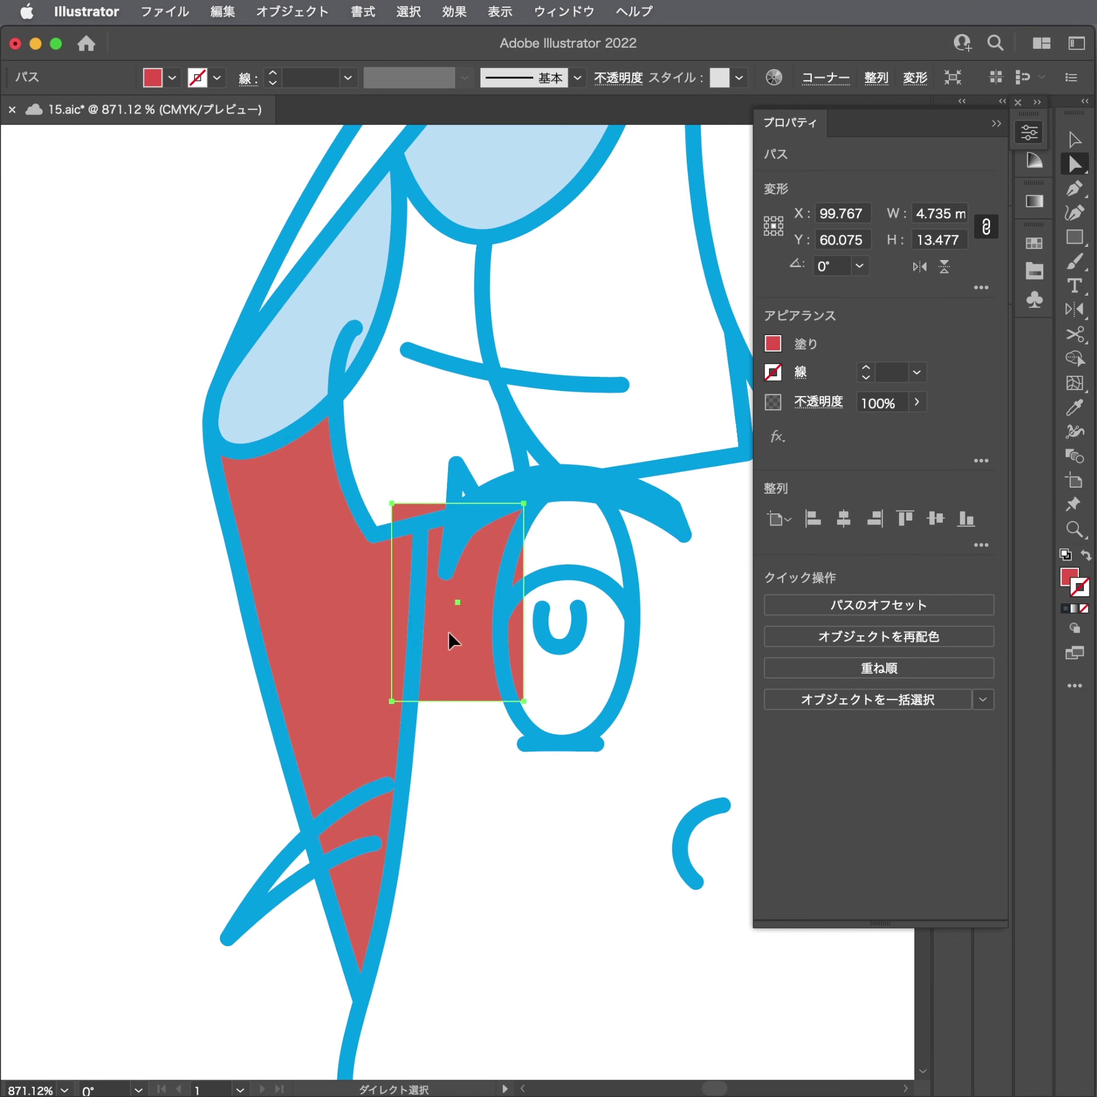
pyautogui.press('Delete')
pyautogui.scroll(-3, 325, 722)
pyautogui.scroll(2, 598, 703)
pyautogui.scroll(3, 433, 738)
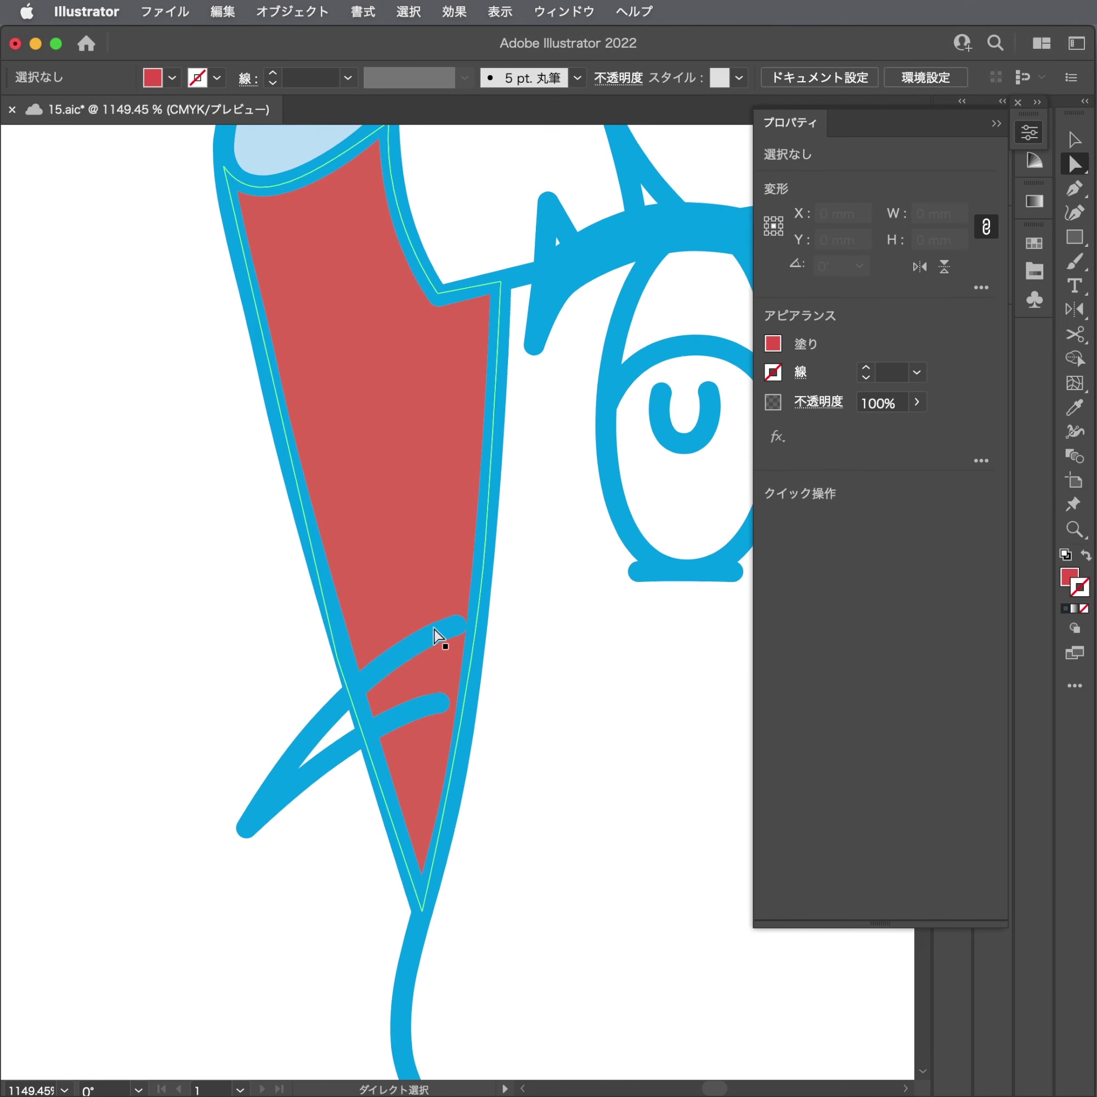
pyautogui.click(460, 630)
pyautogui.press('super+shift+a')
# Start the Pen path at the hair's left tip and trace along the top hair outline.
pyautogui.scroll(-3, 157, 756)
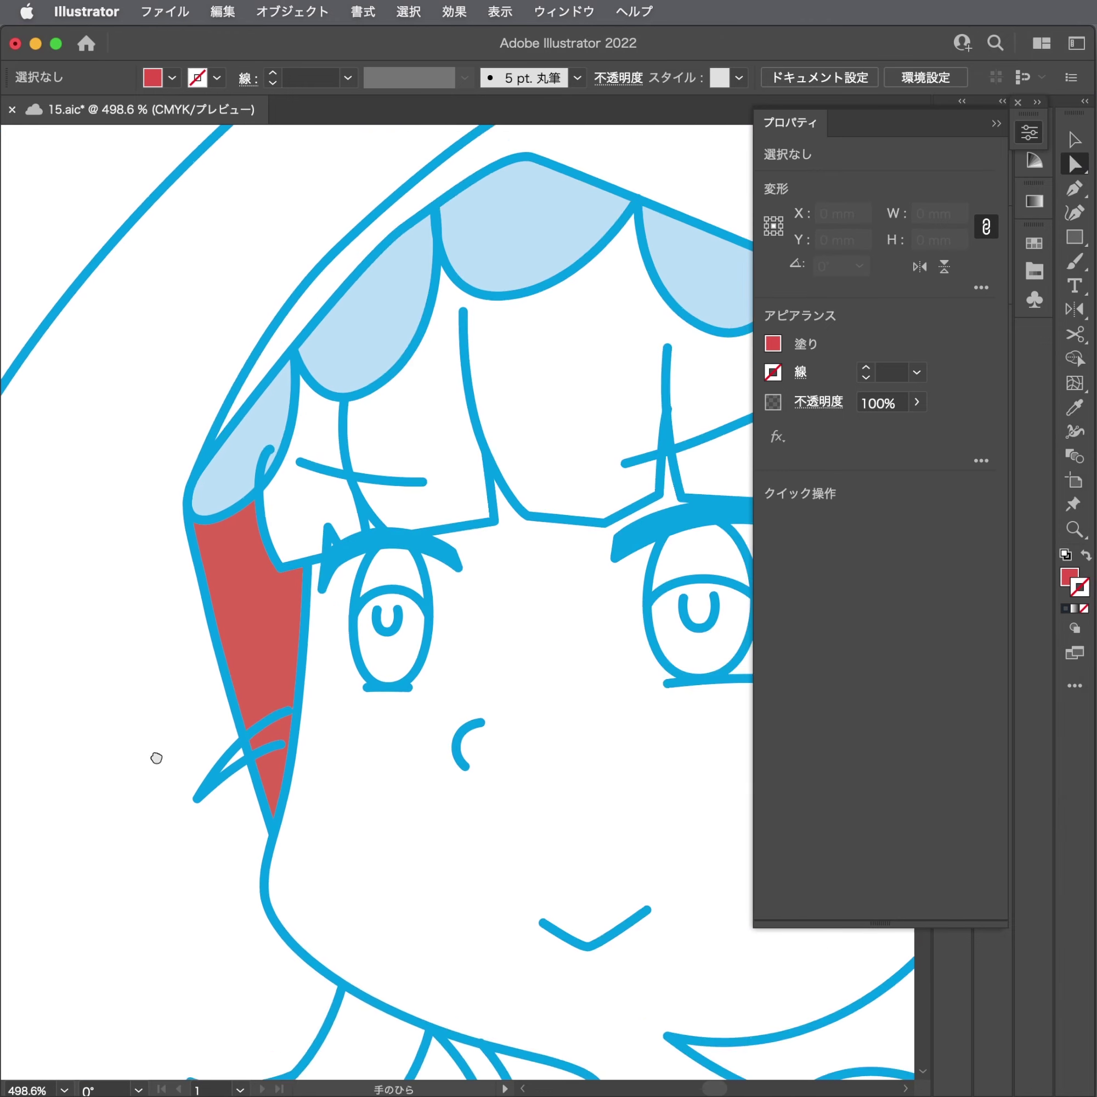
pyautogui.scroll(-1, 157, 757)
pyautogui.press('p')
pyautogui.scroll(-2, 288, 380)
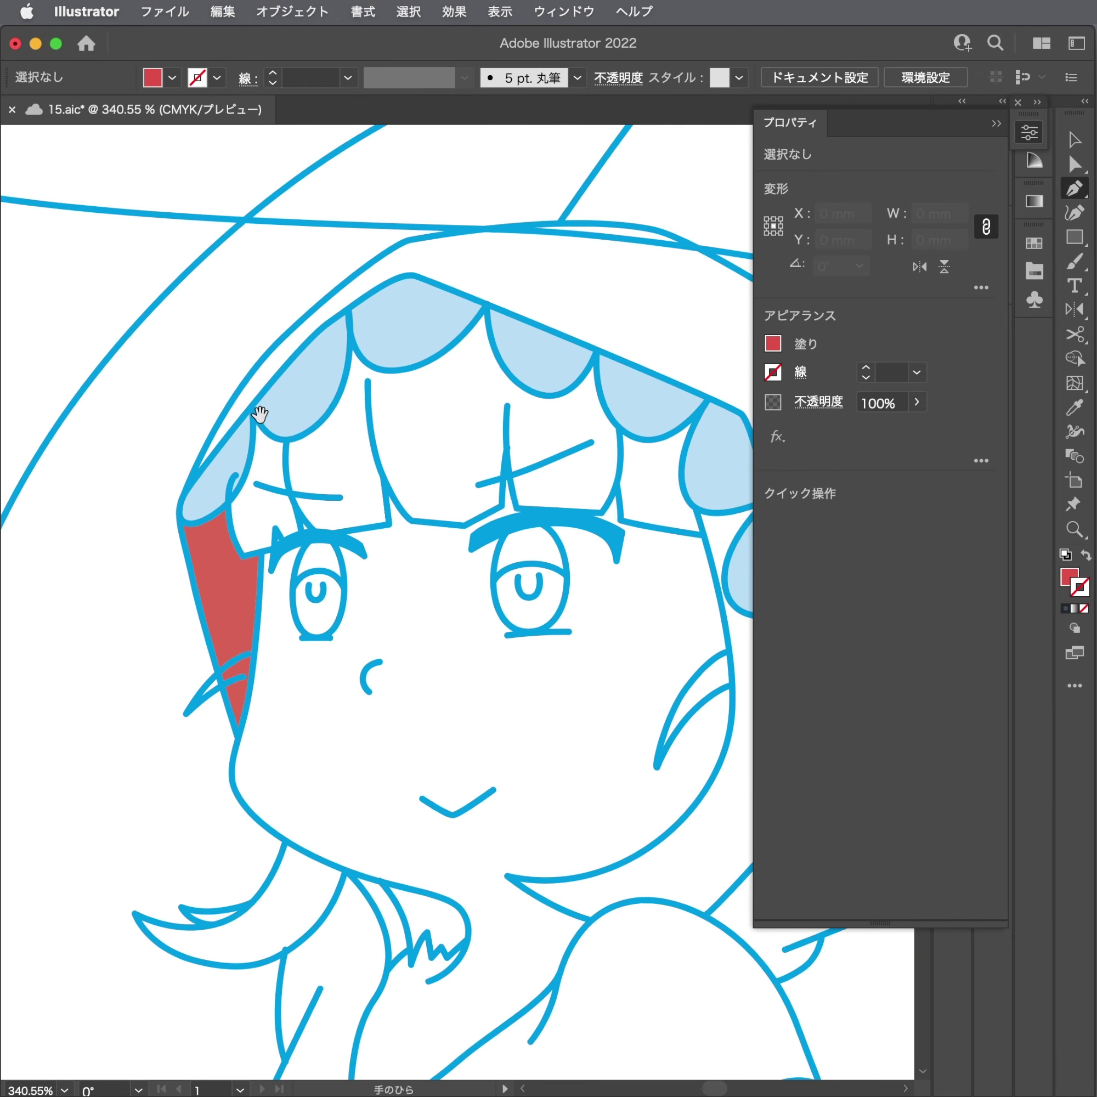
pyautogui.scroll(2, 242, 421)
pyautogui.click(138, 537)
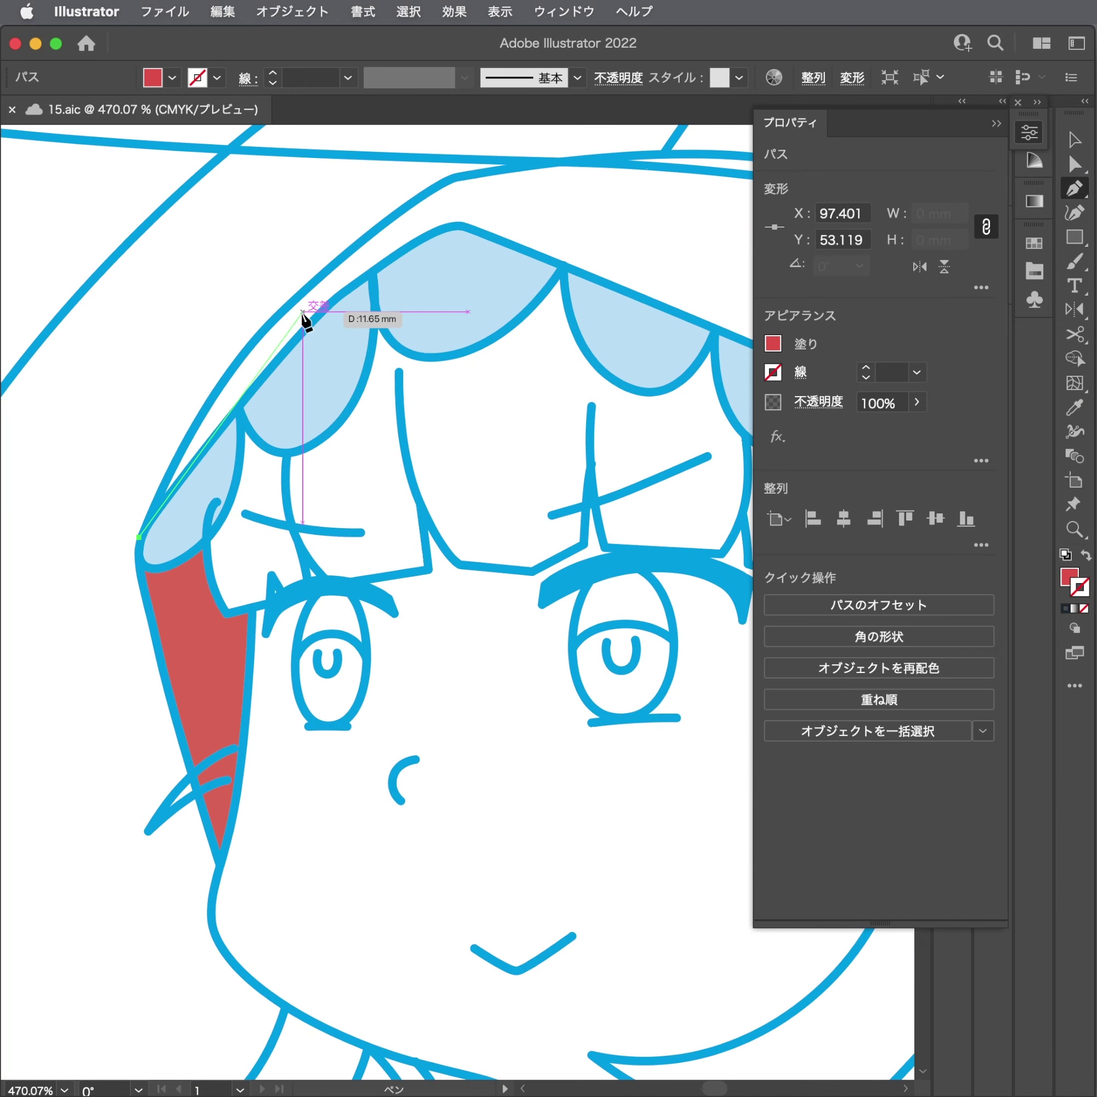
pyautogui.click(374, 233)
pyautogui.scroll(3, 367, 232)
pyautogui.hscroll(4, 314, 289)
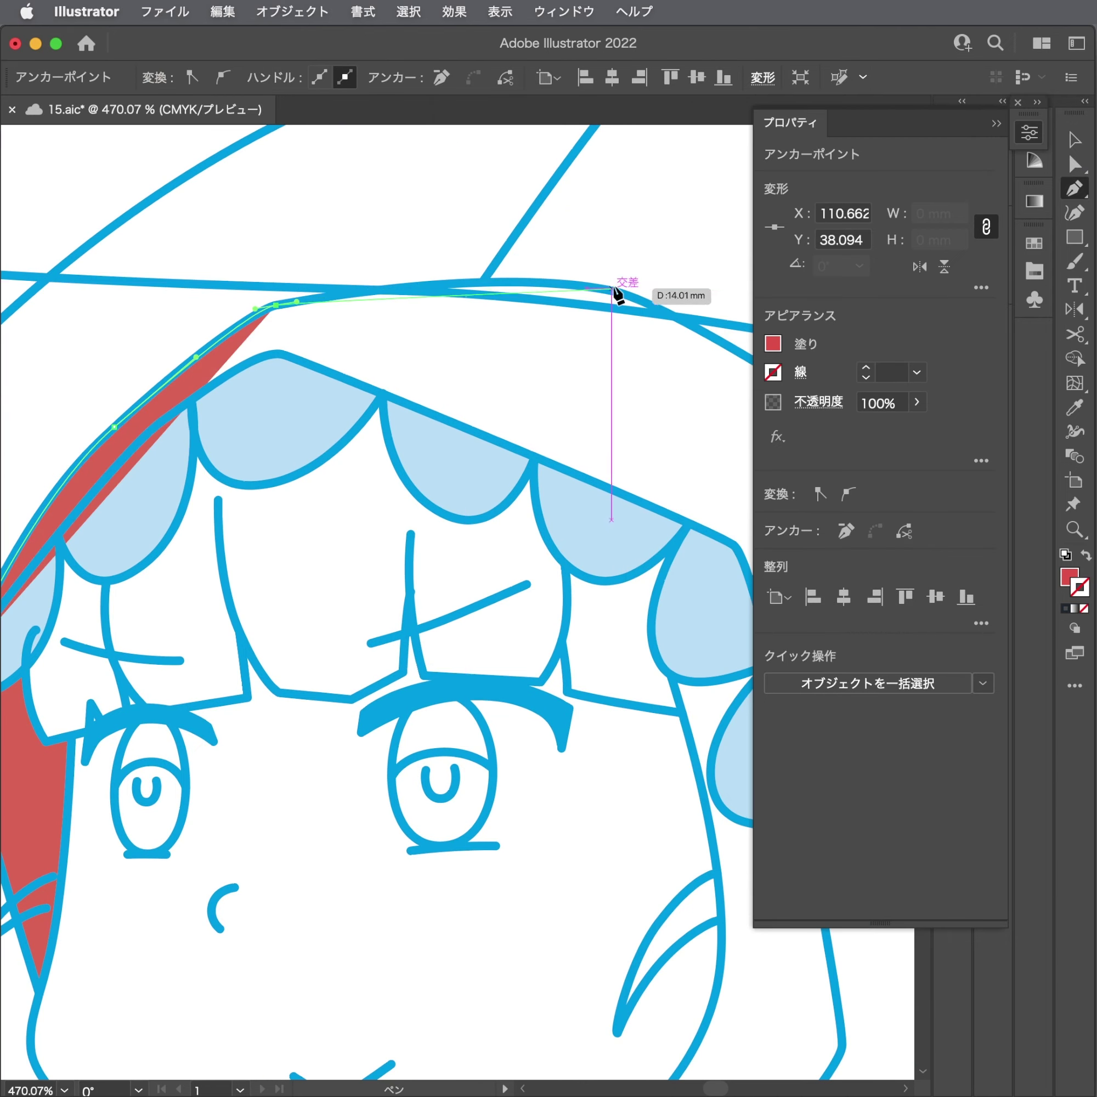
pyautogui.moveTo(610, 290); pyautogui.dragTo(711, 312)
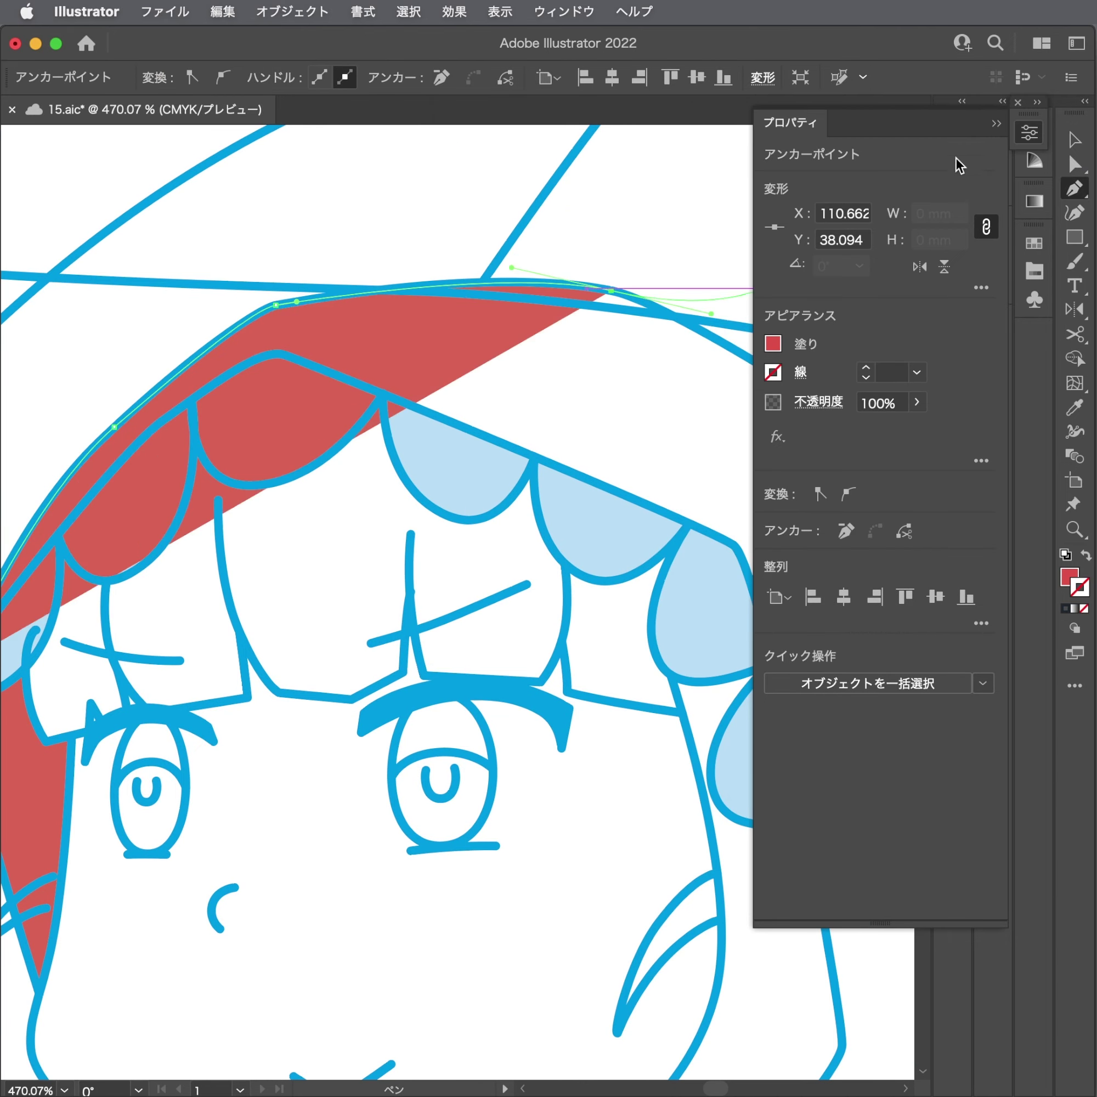
pyautogui.click(1028, 132)
pyautogui.moveTo(815, 501); pyautogui.dragTo(526, 388)
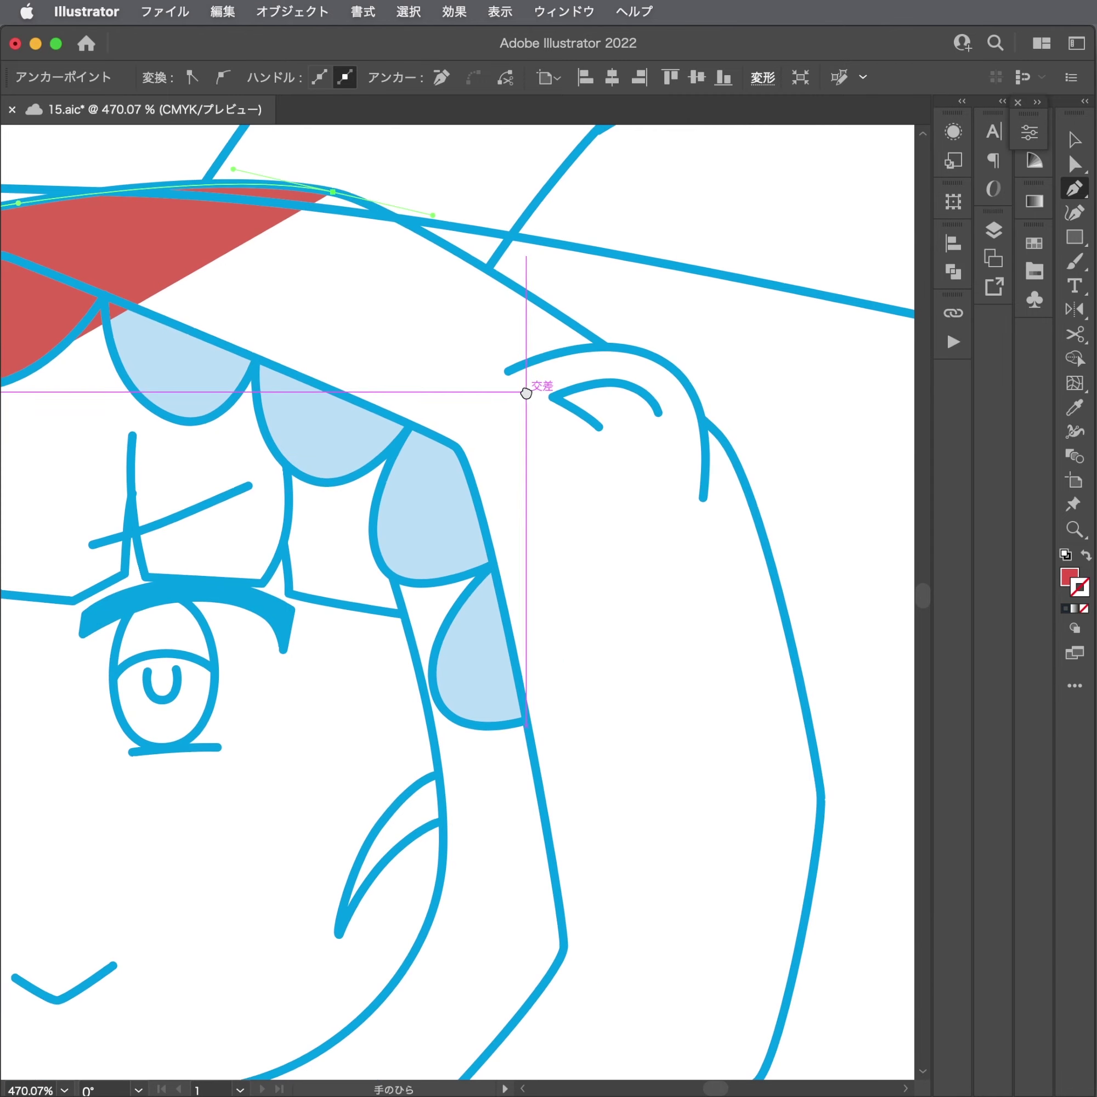
pyautogui.click(605, 347)
pyautogui.moveTo(703, 419)
pyautogui.mouseDown()
pyautogui.moveTo(710, 455)
pyautogui.moveTo(727, 435)
pyautogui.mouseUp()
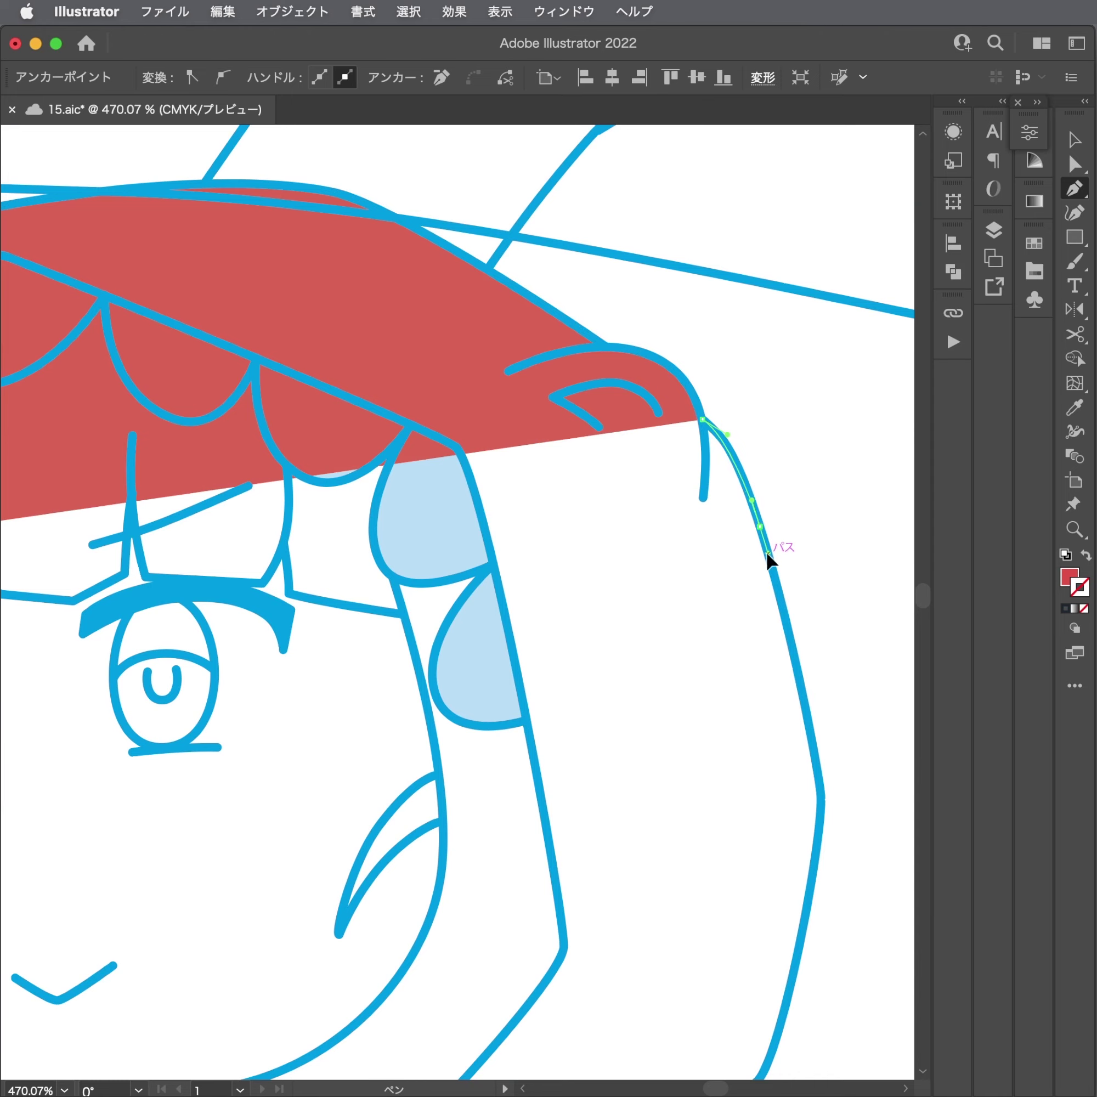
# Continue the path down the hair's right outline to where the hair meets the sleeve.
pyautogui.scroll(-5, 749, 489)
pyautogui.scroll(-4, 726, 501)
pyautogui.moveTo(748, 524); pyautogui.dragTo(747, 548)
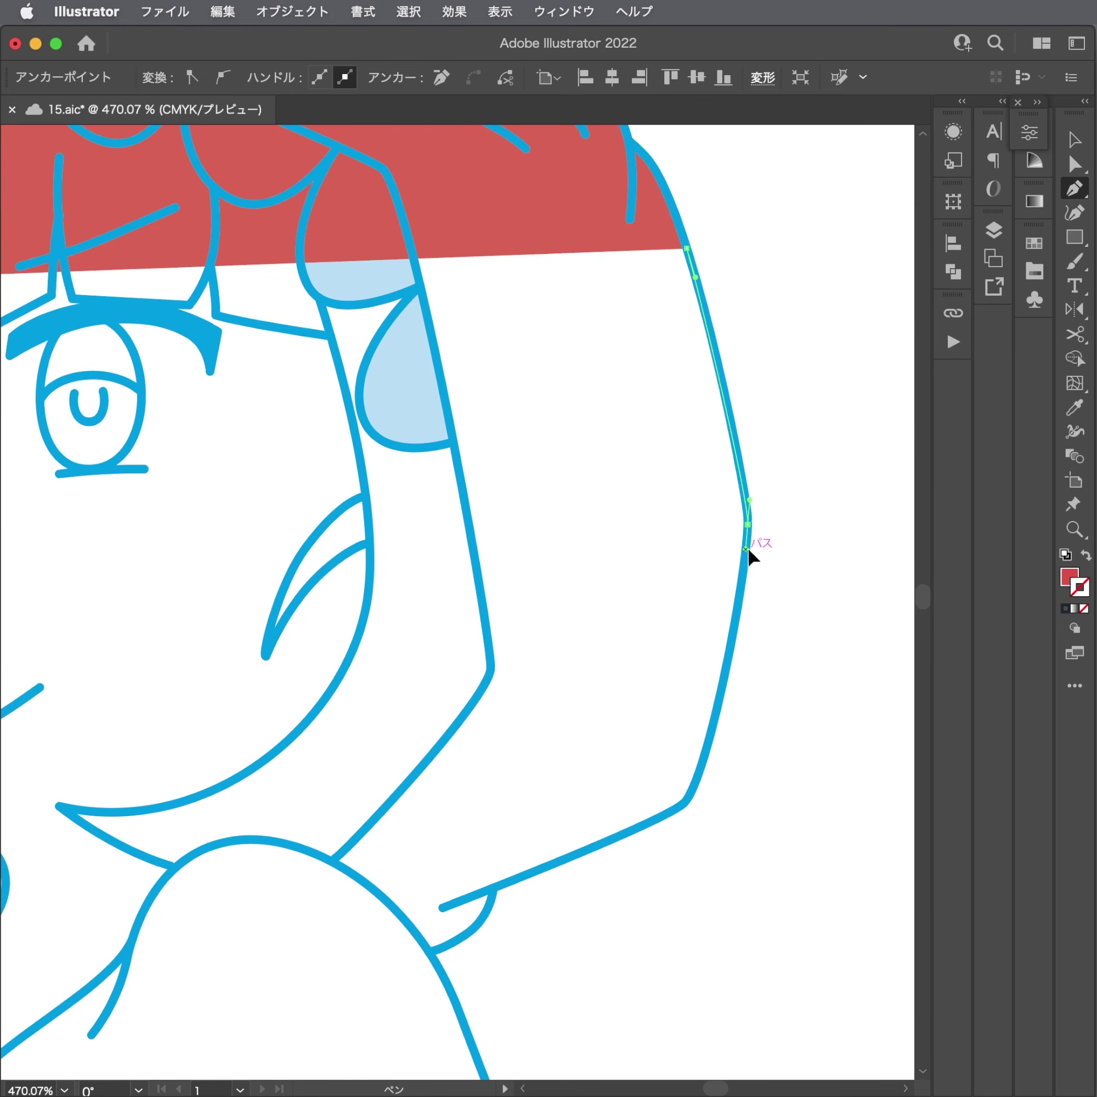
pyautogui.scroll(1, 749, 556)
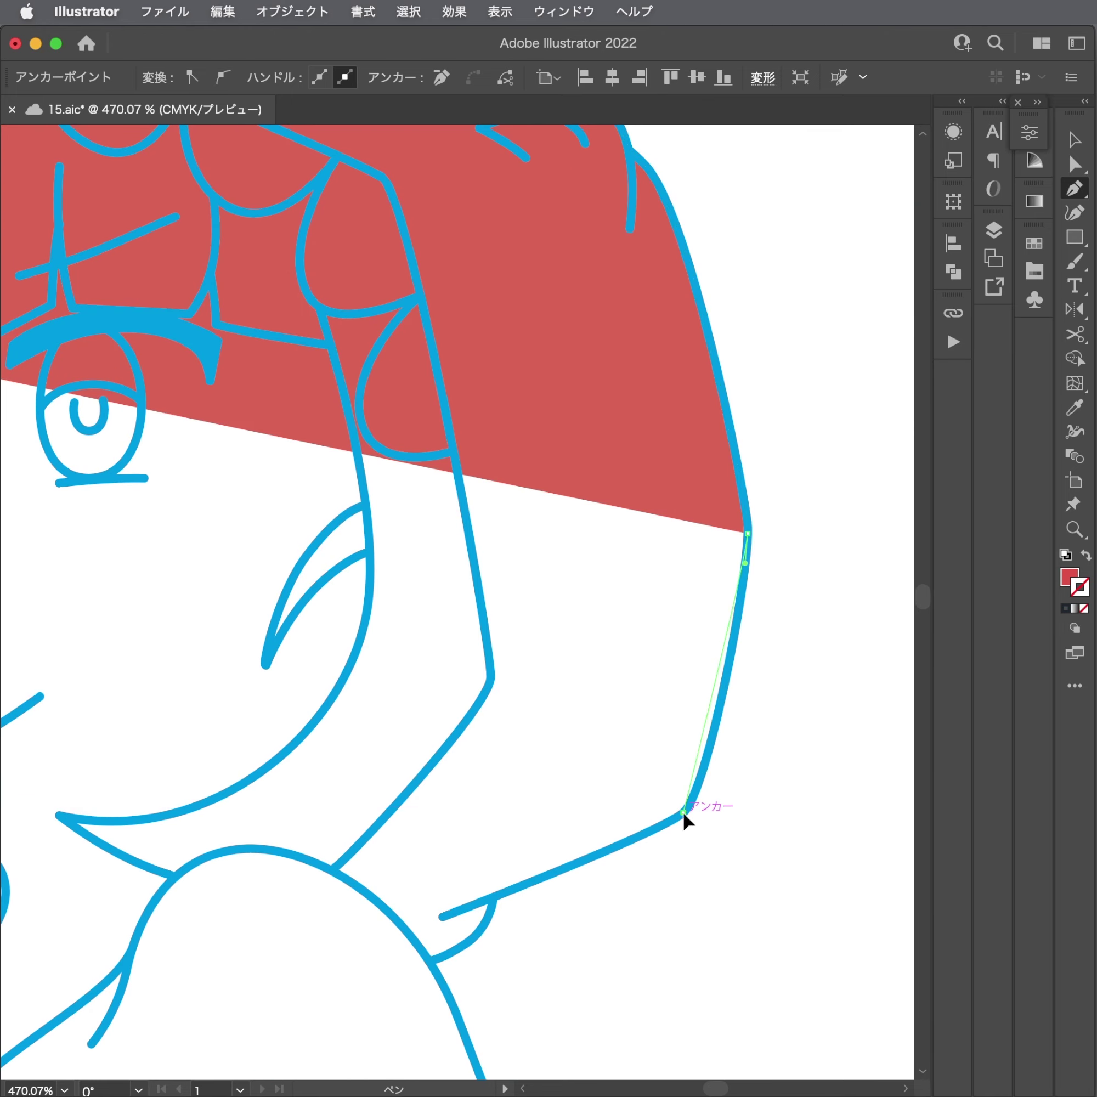
pyautogui.moveTo(667, 823); pyautogui.dragTo(657, 824)
pyautogui.scroll(-5, 657, 830)
pyautogui.hscroll(-1, 657, 830)
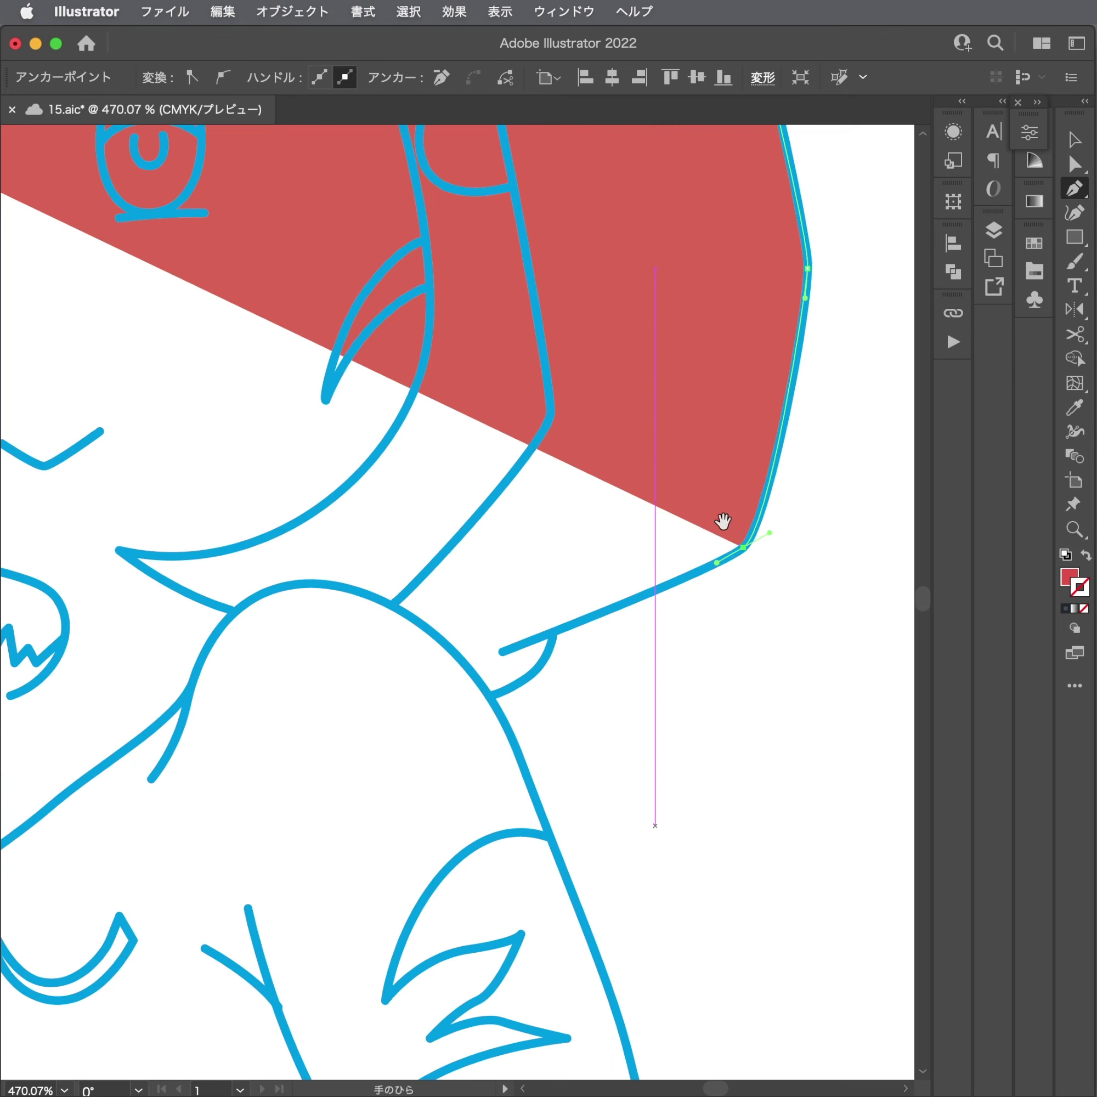
pyautogui.click(553, 632)
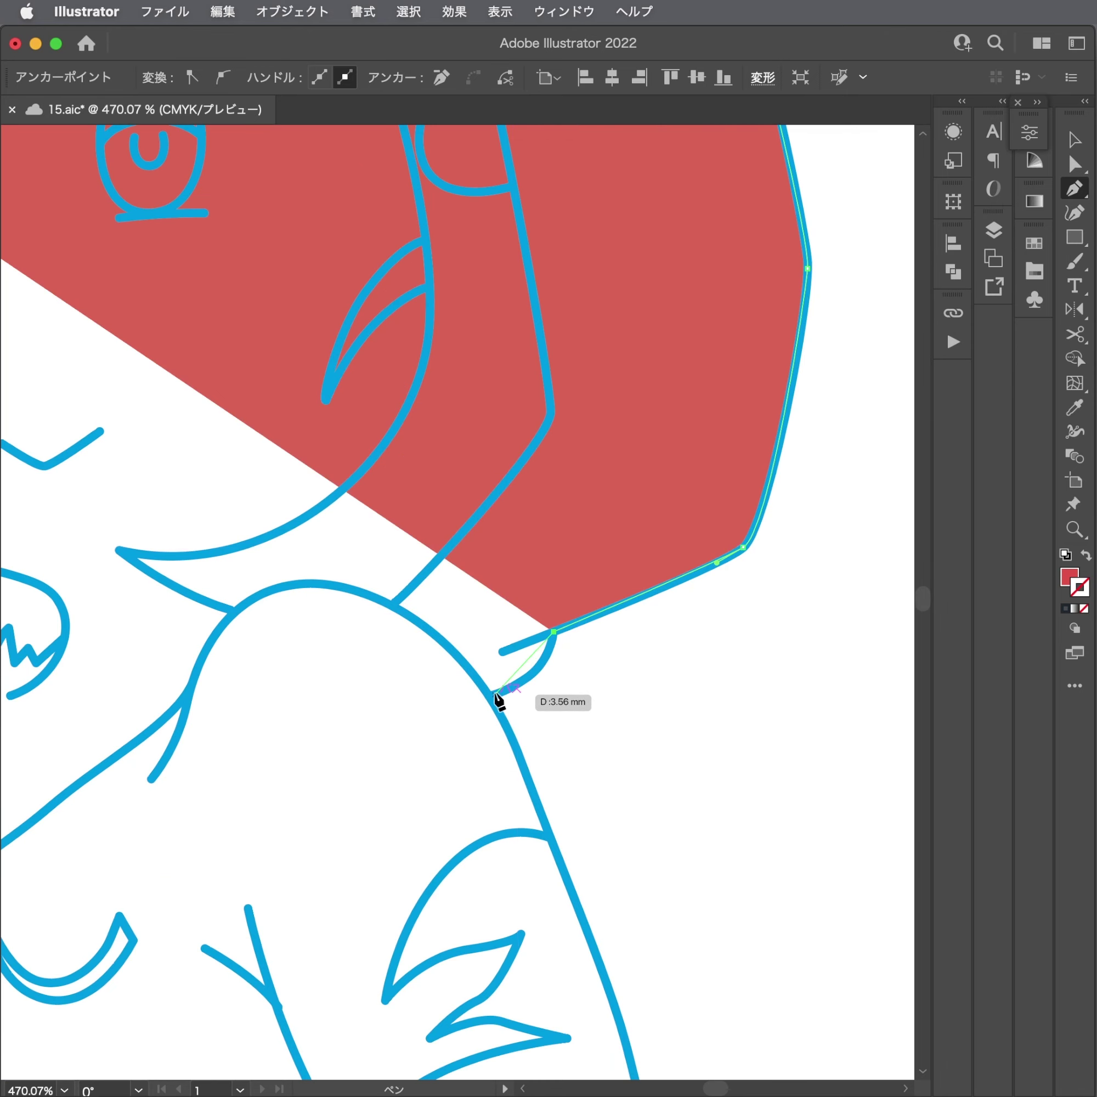
pyautogui.moveTo(494, 695); pyautogui.dragTo(436, 711)
pyautogui.scroll(-2, 436, 711)
pyautogui.scroll(-3, 441, 560)
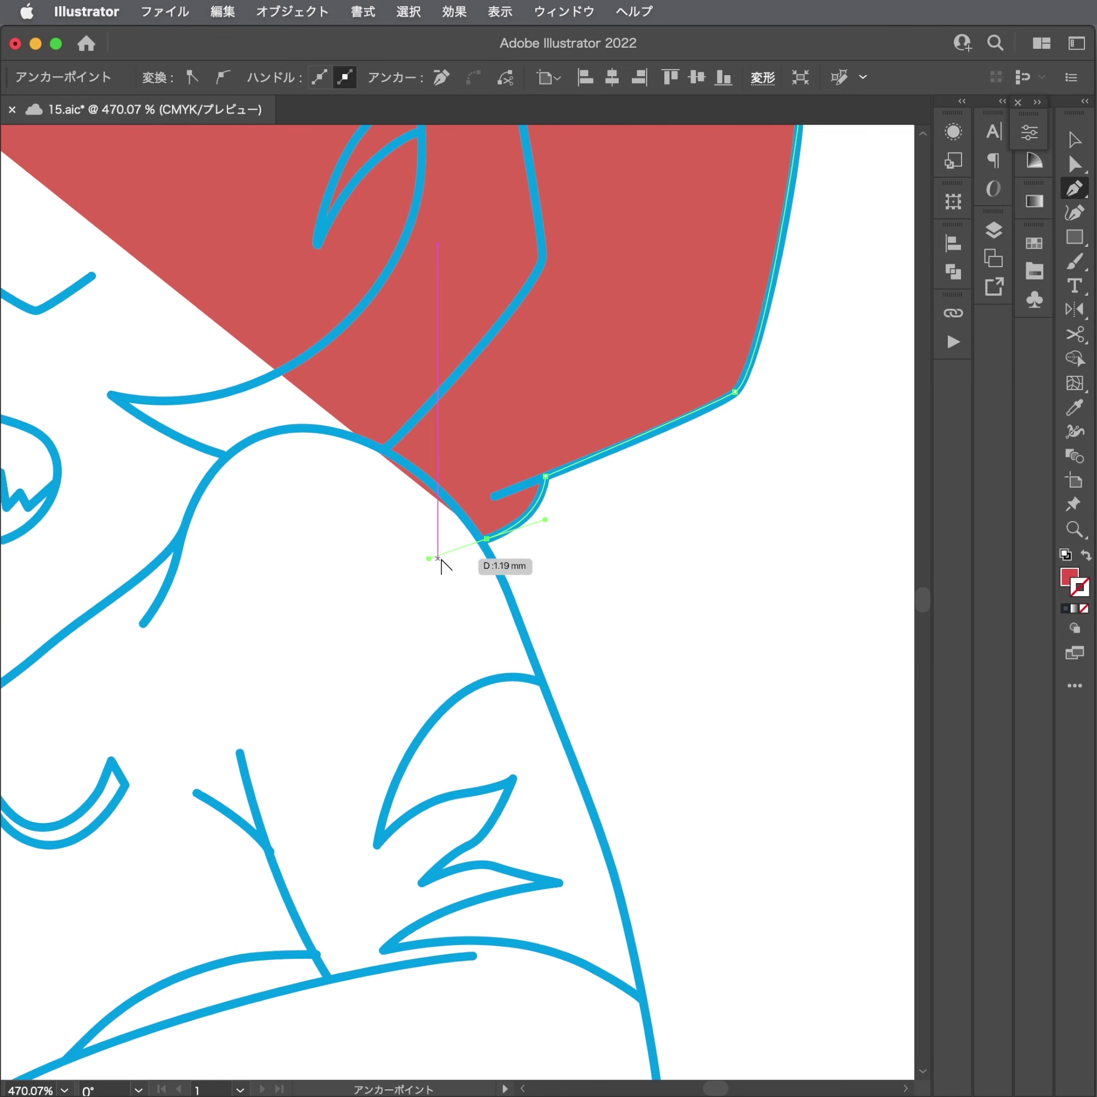
pyautogui.moveTo(432, 568)
pyautogui.mouseDown()
pyautogui.moveTo(506, 573)
pyautogui.moveTo(480, 542)
pyautogui.mouseUp()
pyautogui.scroll(3, 487, 542)
pyautogui.scroll(-1, 518, 536)
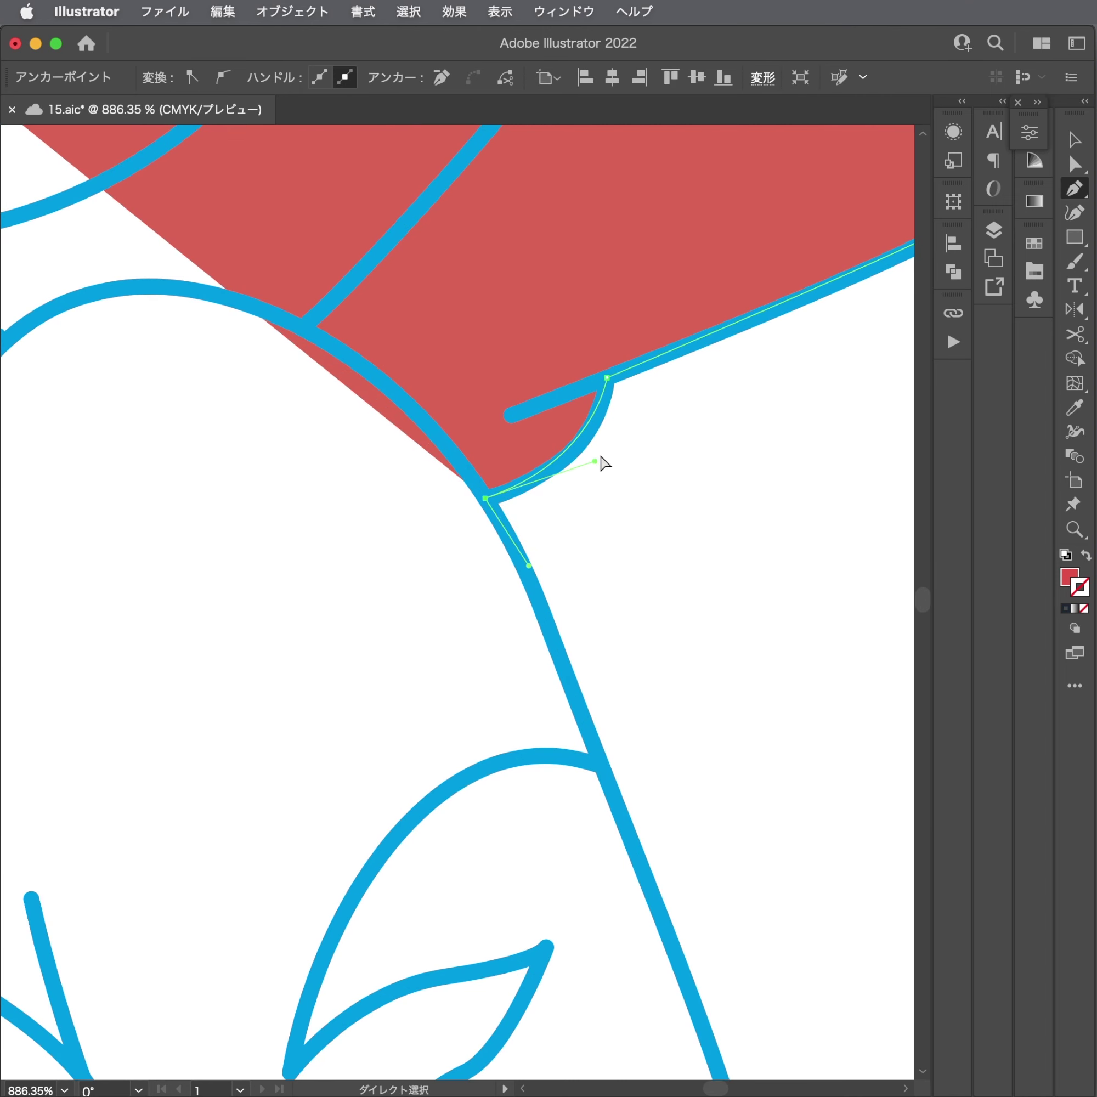
pyautogui.moveTo(602, 460); pyautogui.dragTo(599, 469)
pyautogui.scroll(-2, 604, 536)
pyautogui.scroll(-5, 478, 294)
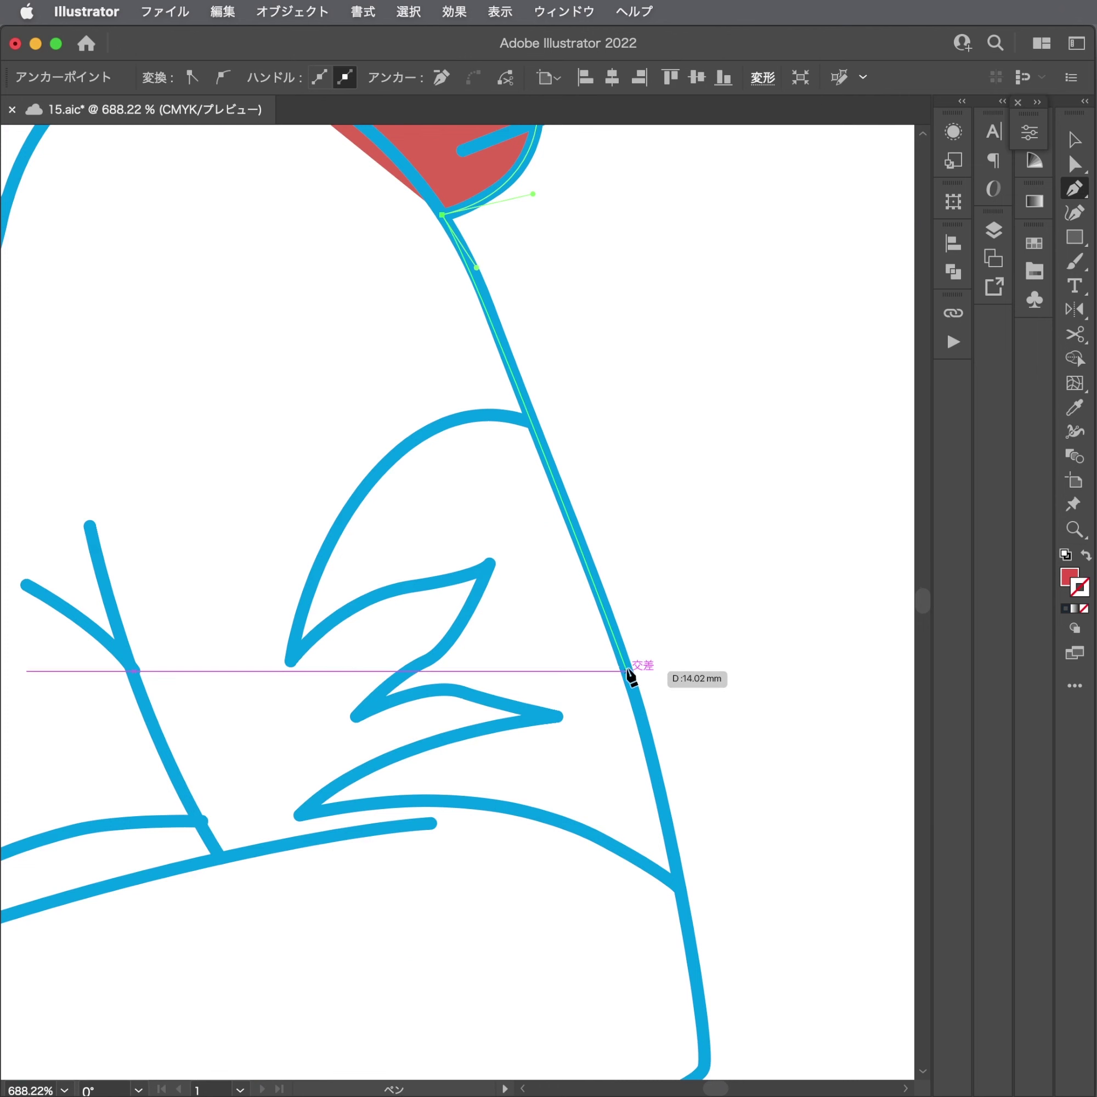
pyautogui.moveTo(633, 688); pyautogui.dragTo(669, 802)
pyautogui.scroll(-5, 654, 827)
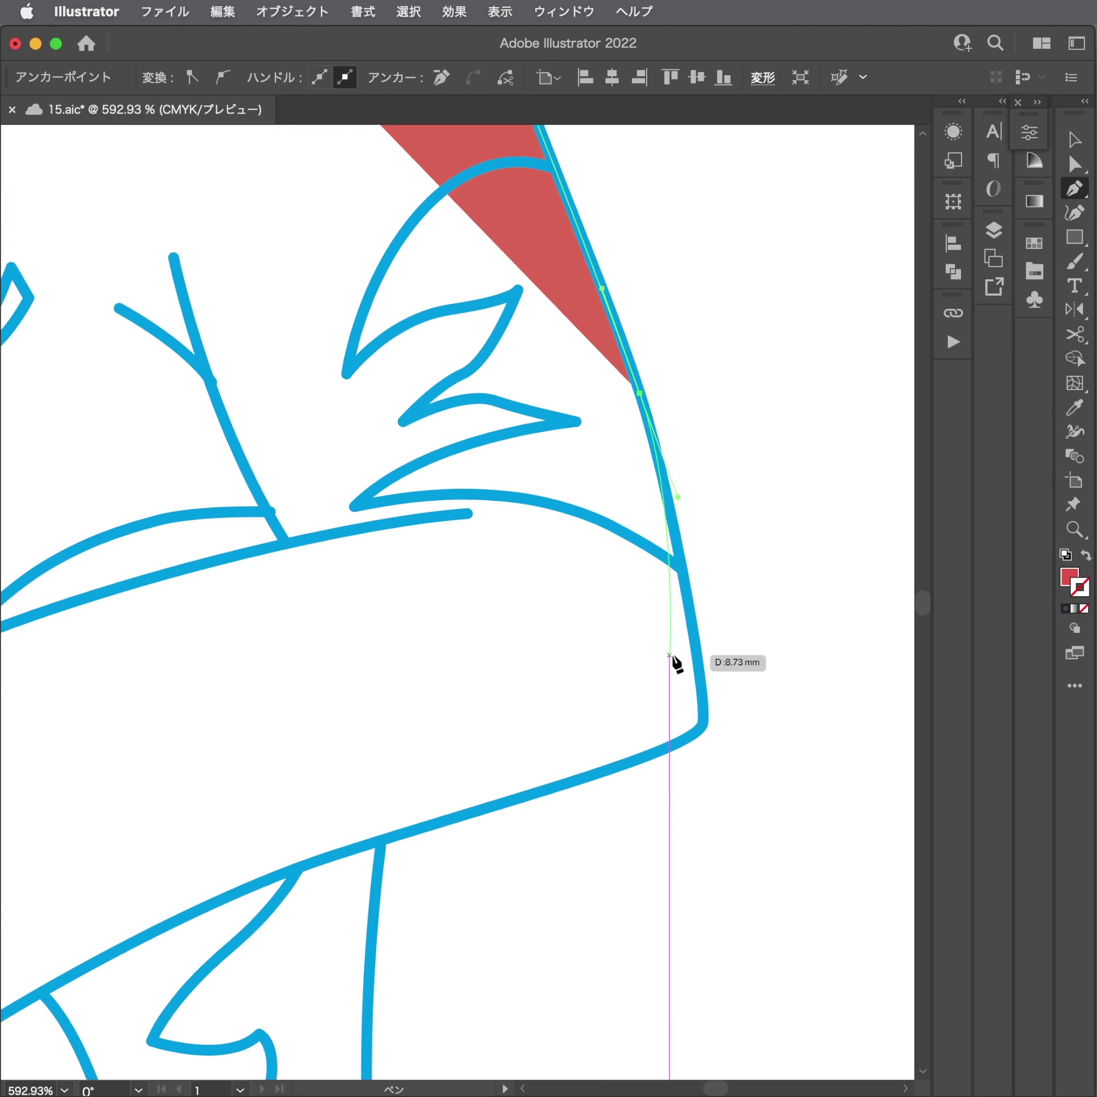
pyautogui.click(700, 723)
pyautogui.scroll(-5, 576, 749)
pyautogui.hscroll(-5, 576, 749)
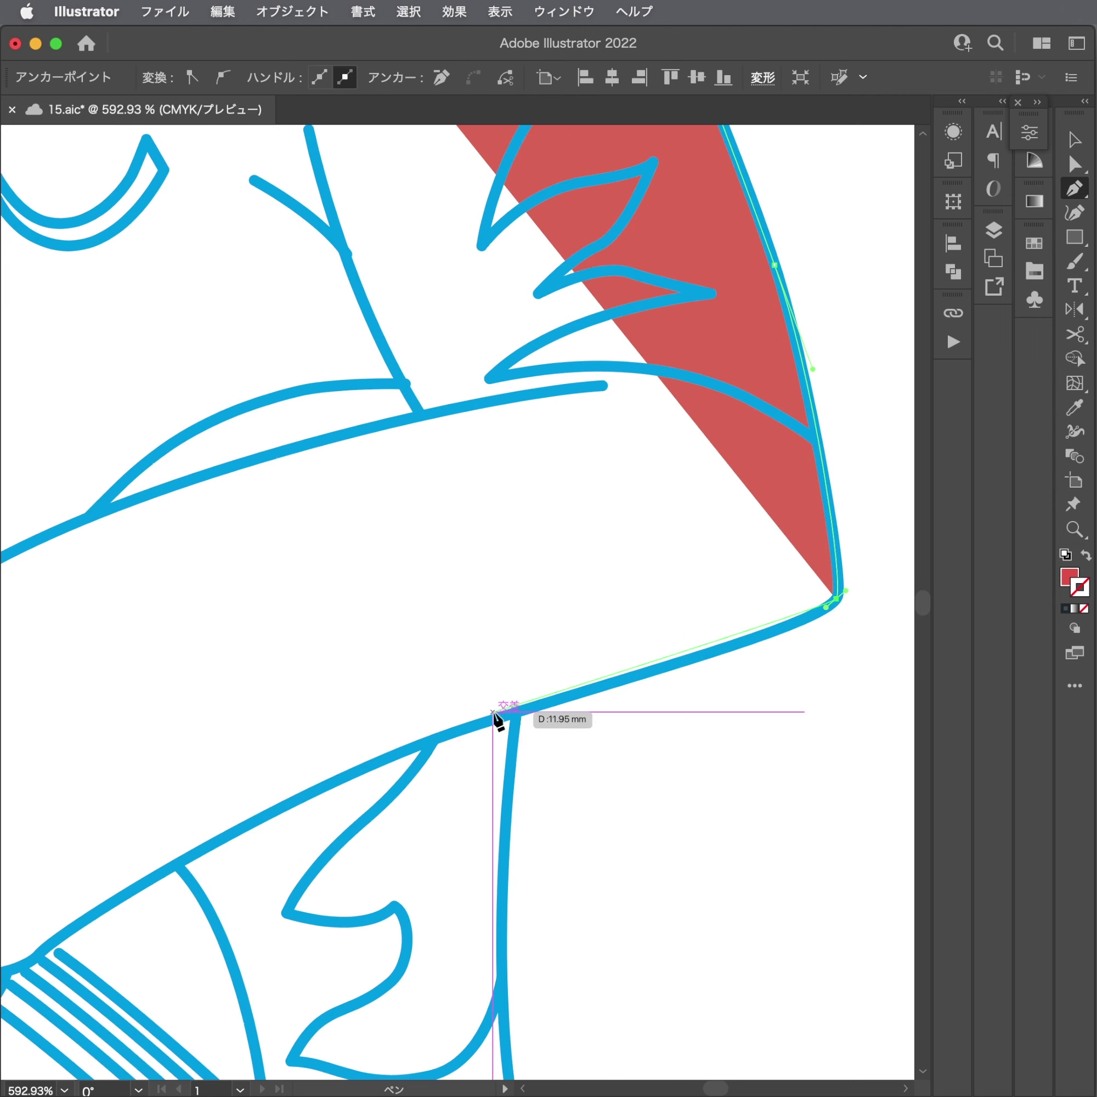
# Trace the hood's lower corner and the face profile around the nose and mouth.
pyautogui.click(514, 720)
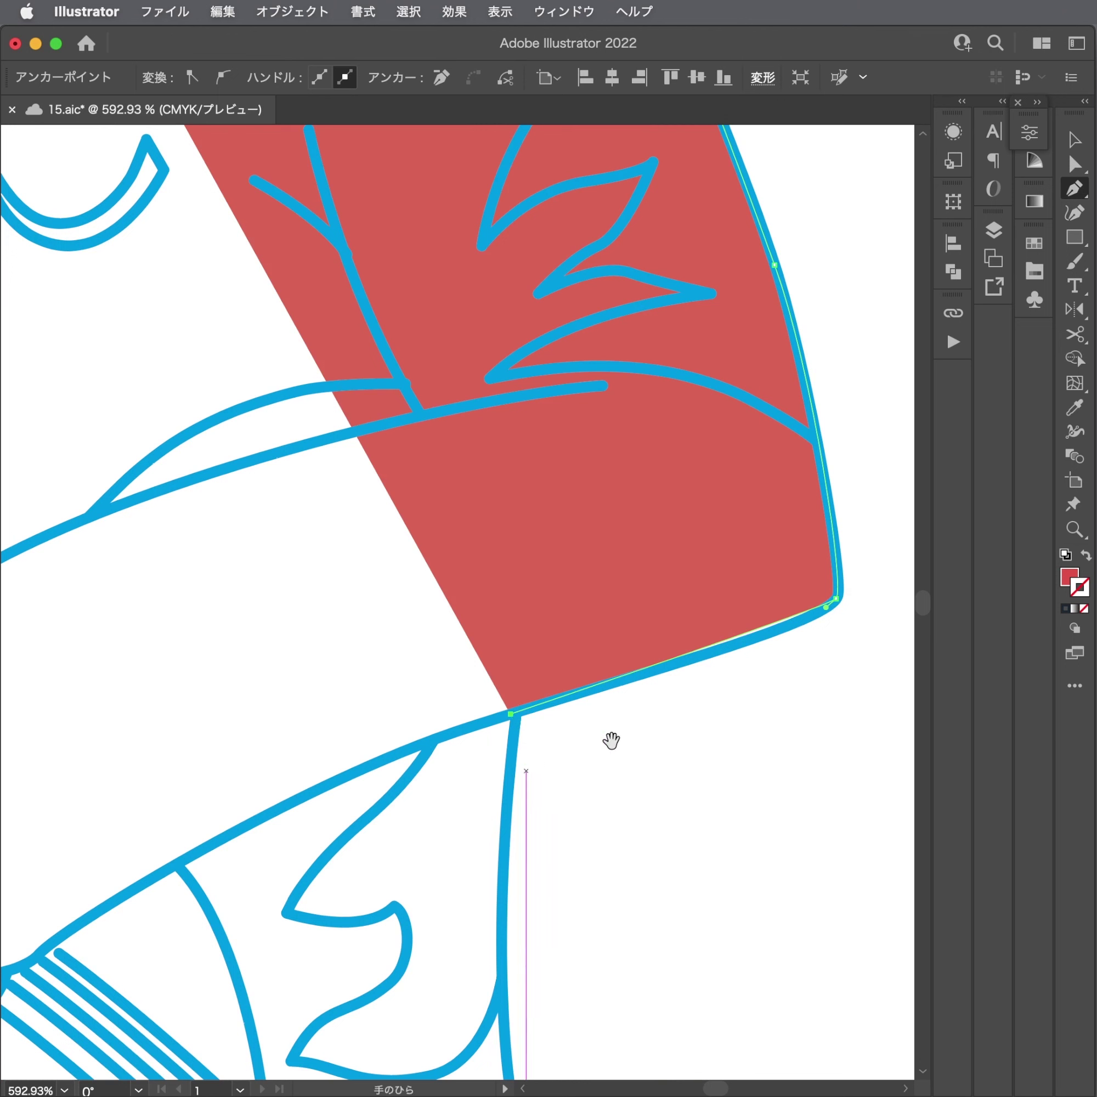
pyautogui.click(817, 612)
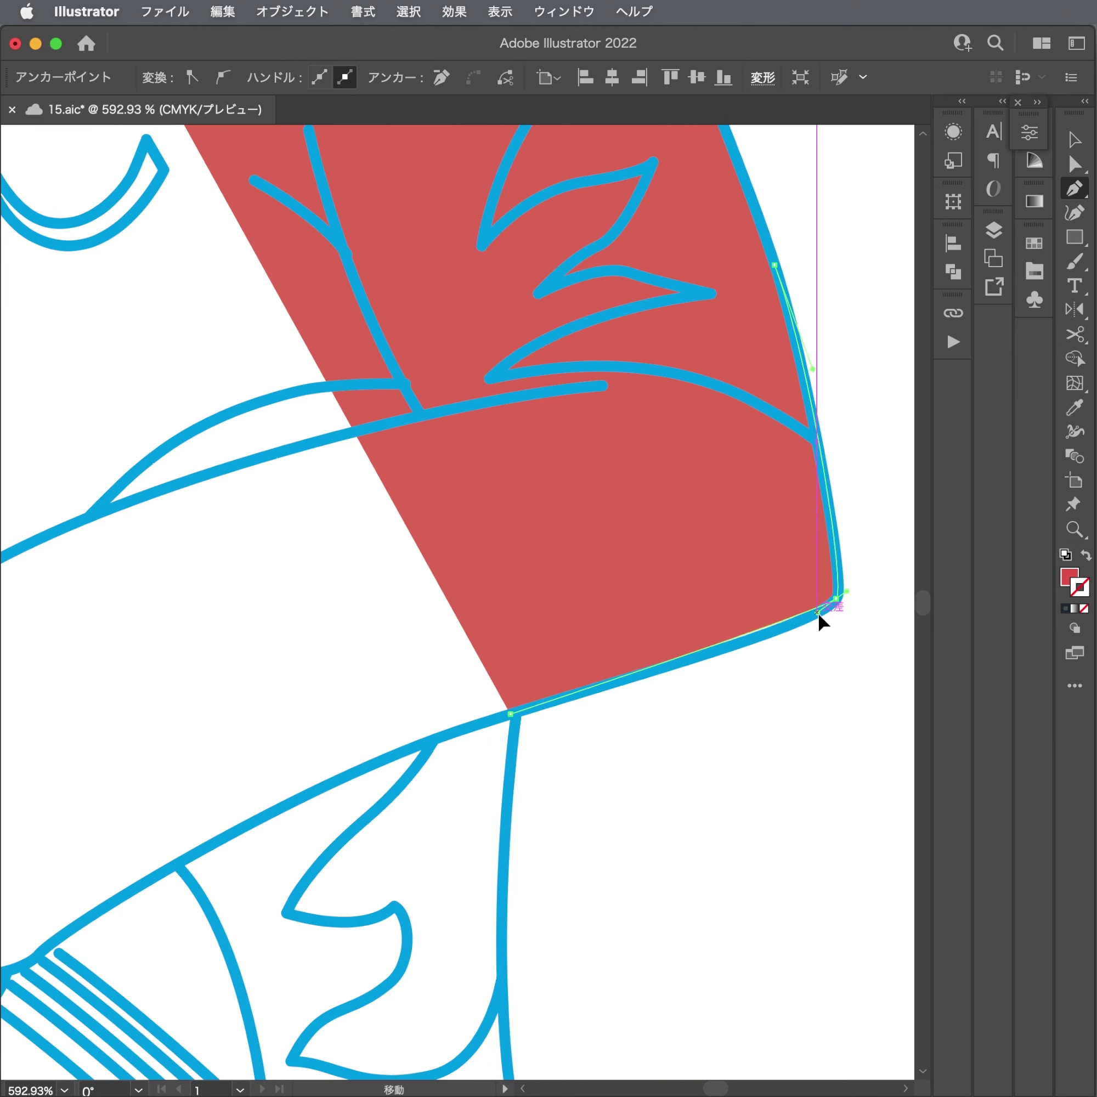
pyautogui.moveTo(807, 617); pyautogui.dragTo(815, 625)
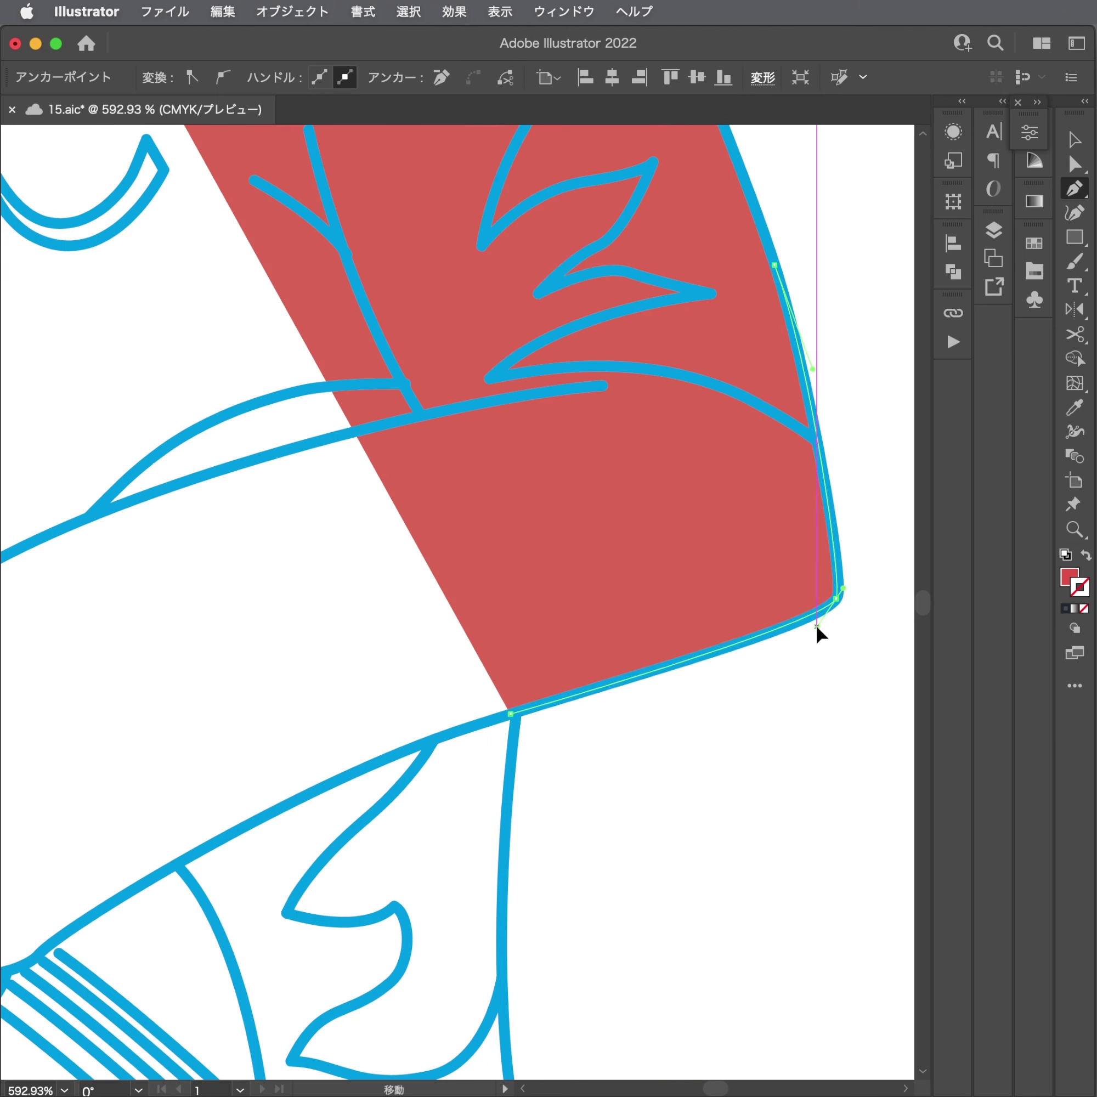
pyautogui.moveTo(481, 761)
pyautogui.mouseDown()
pyautogui.moveTo(511, 716)
pyautogui.moveTo(567, 706)
pyautogui.moveTo(556, 710)
pyautogui.mouseUp()
pyautogui.keyDown('alt'); pyautogui.click(523, 731); pyautogui.keyUp('alt')
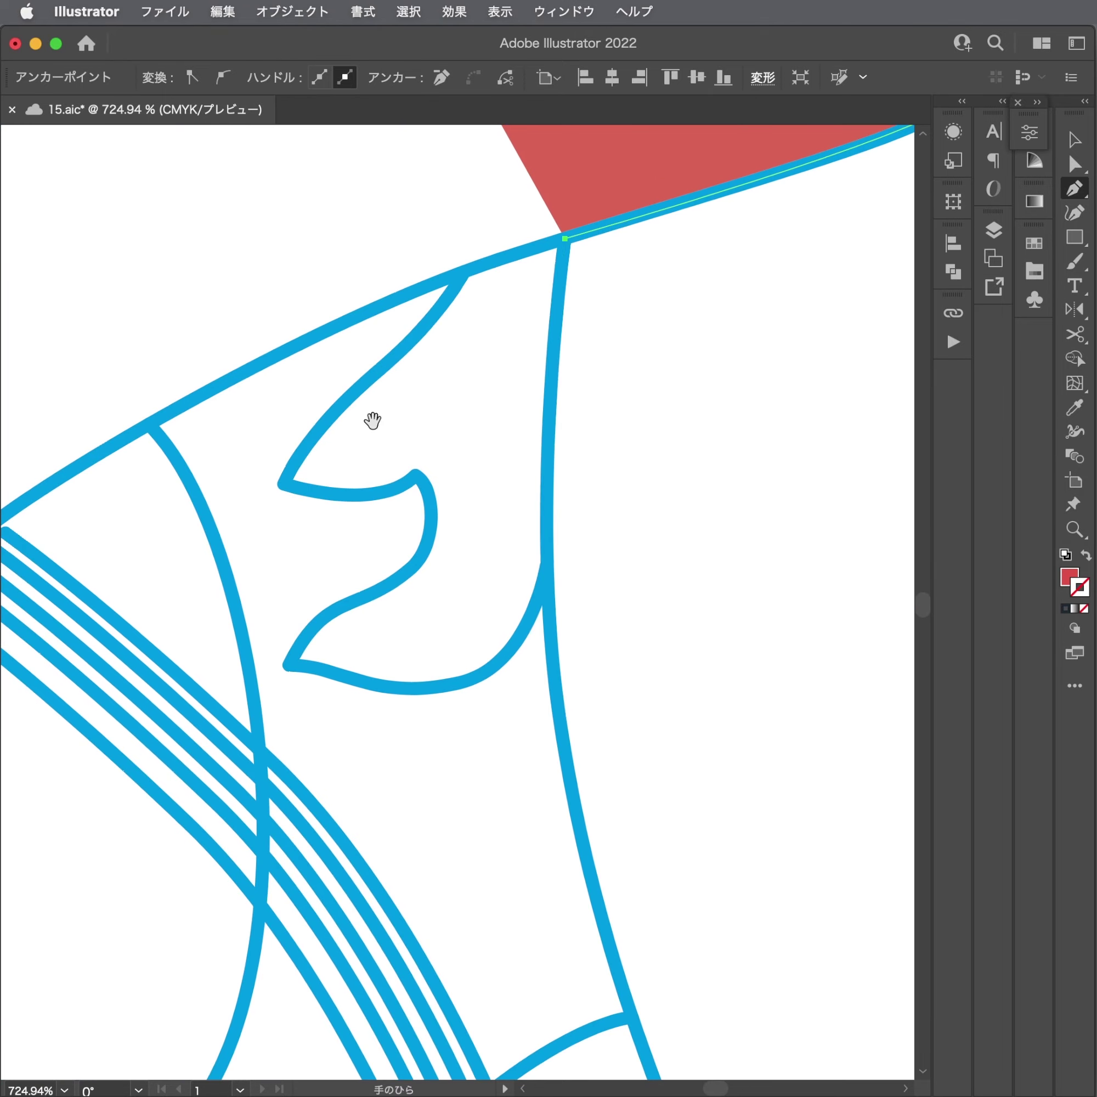
pyautogui.moveTo(556, 696)
pyautogui.mouseDown()
pyautogui.moveTo(585, 841)
pyautogui.moveTo(117, 632)
pyautogui.mouseUp()
pyautogui.moveTo(568, 634); pyautogui.dragTo(663, 633)
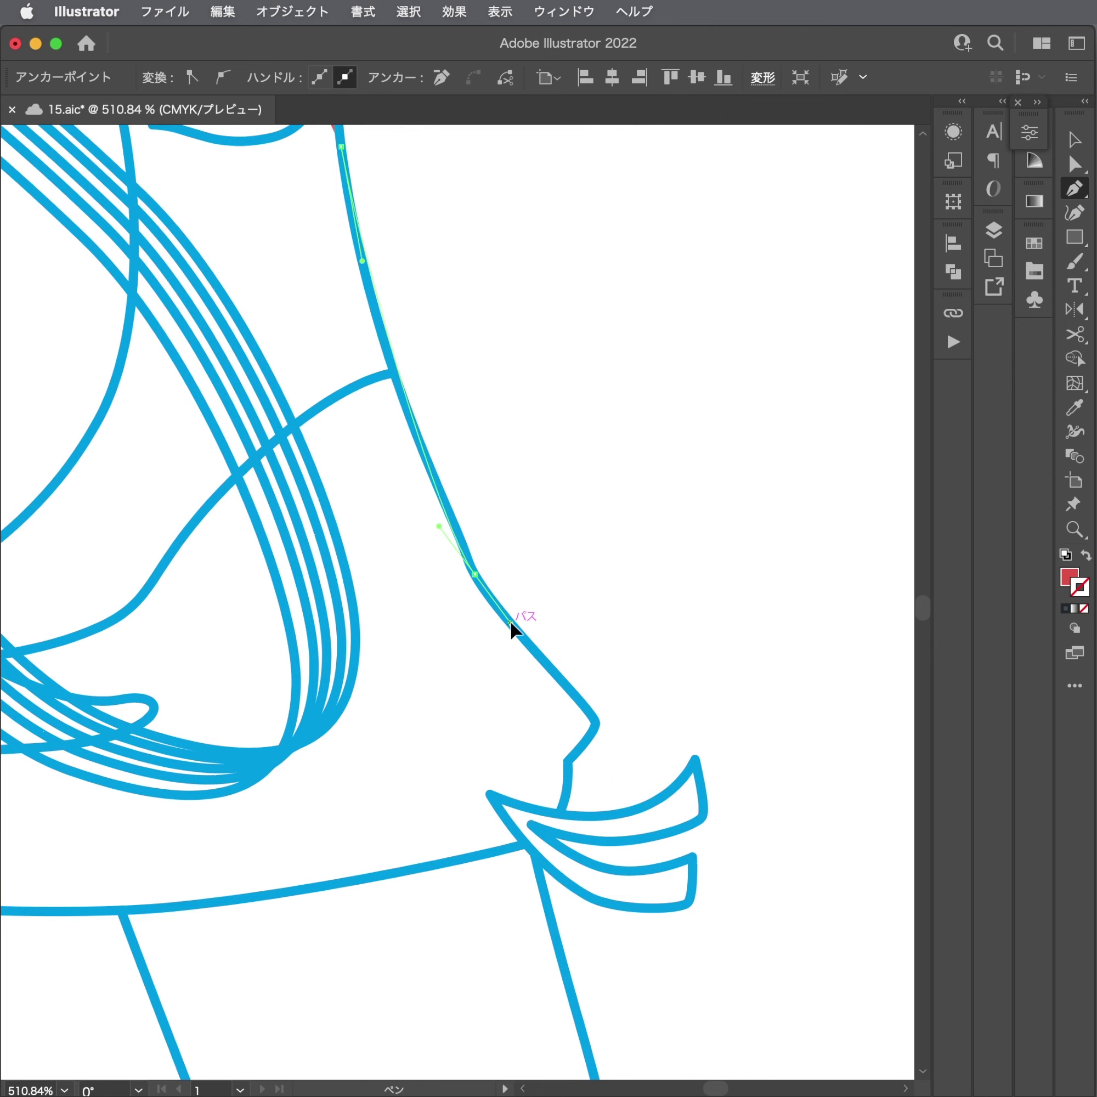
pyautogui.click(592, 723)
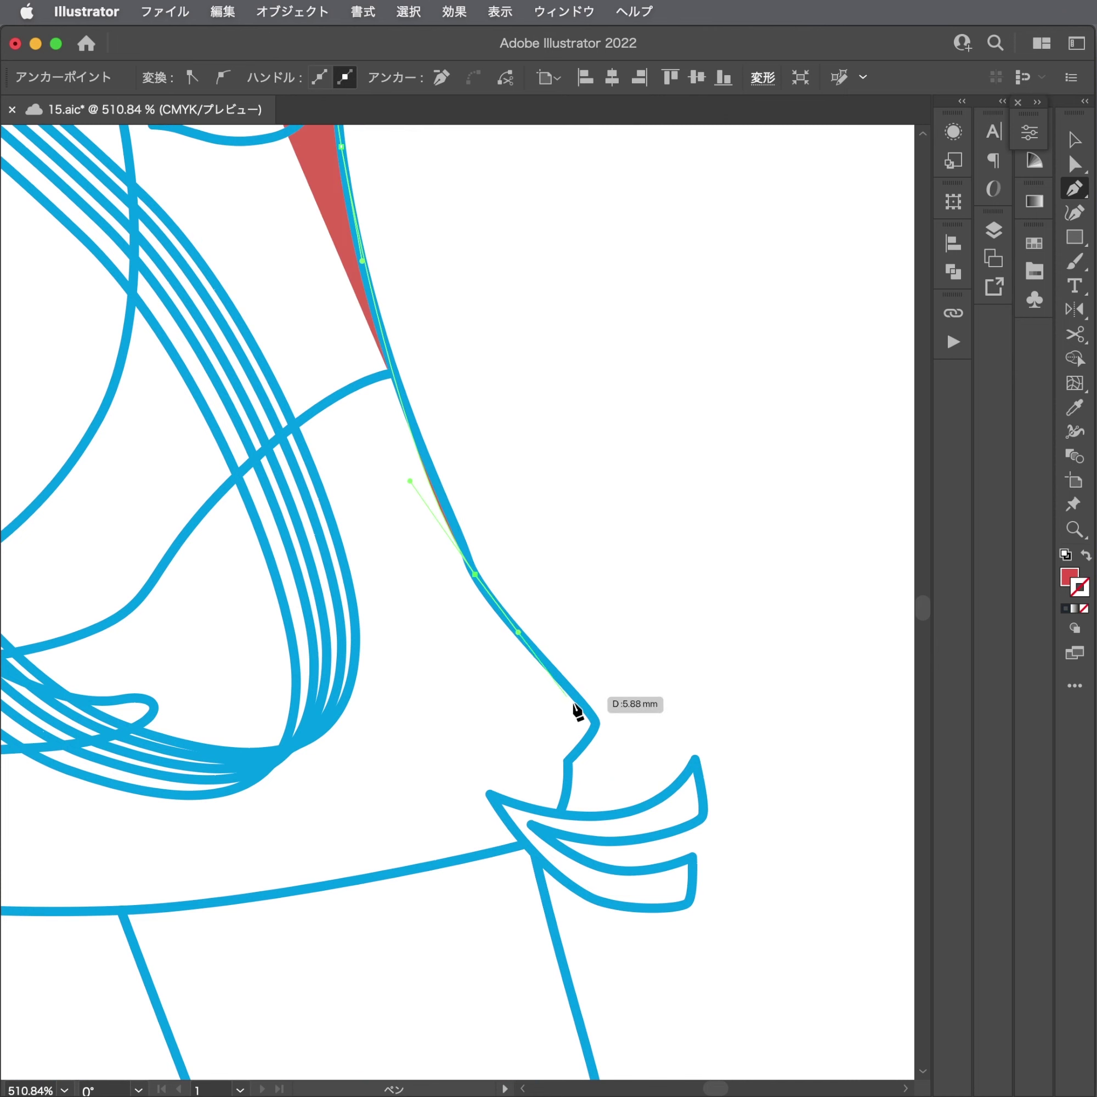
pyautogui.moveTo(537, 778); pyautogui.dragTo(666, 737)
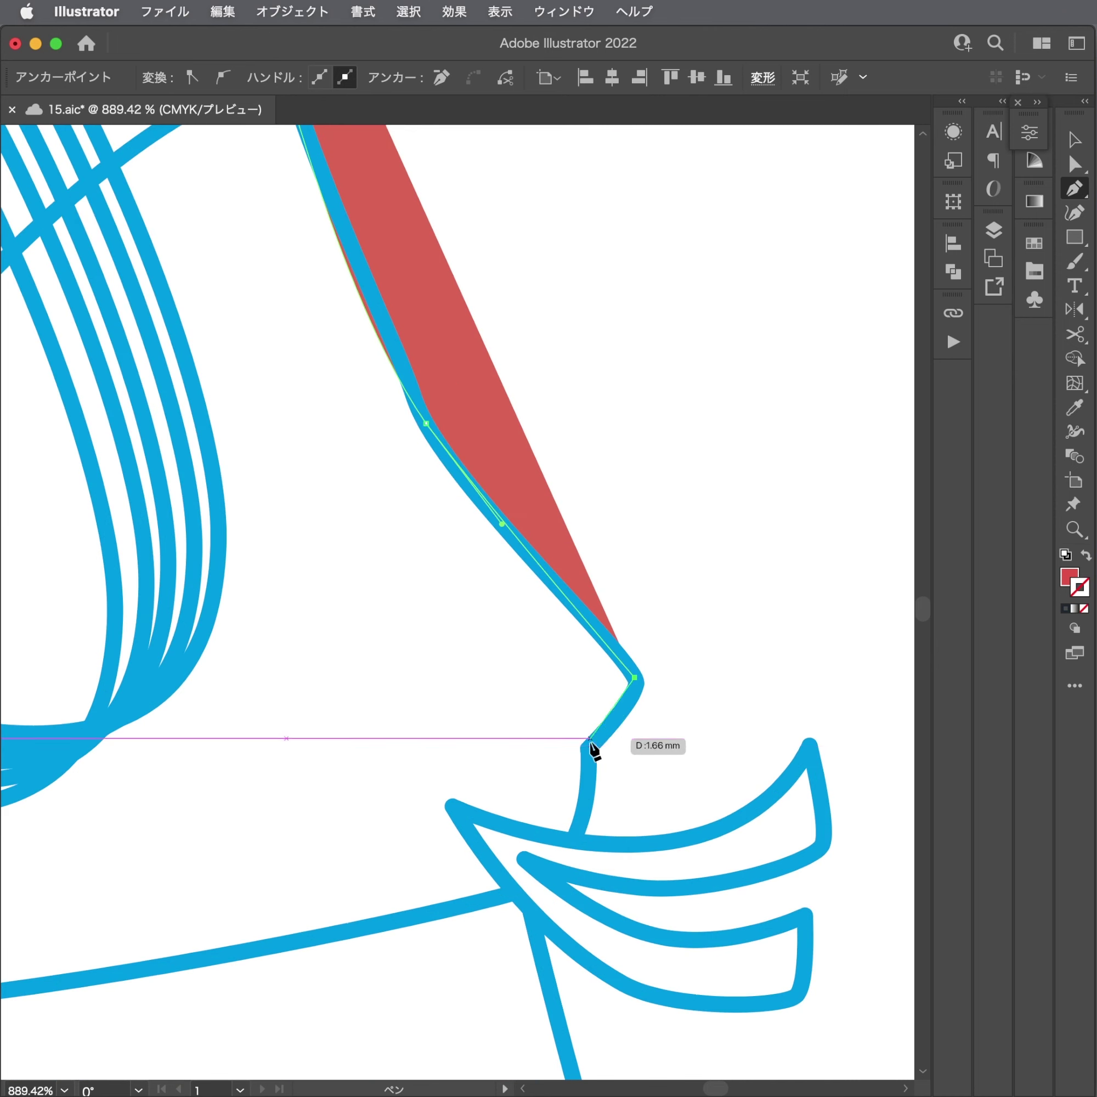
pyautogui.moveTo(588, 749); pyautogui.dragTo(561, 765)
pyautogui.click(578, 839)
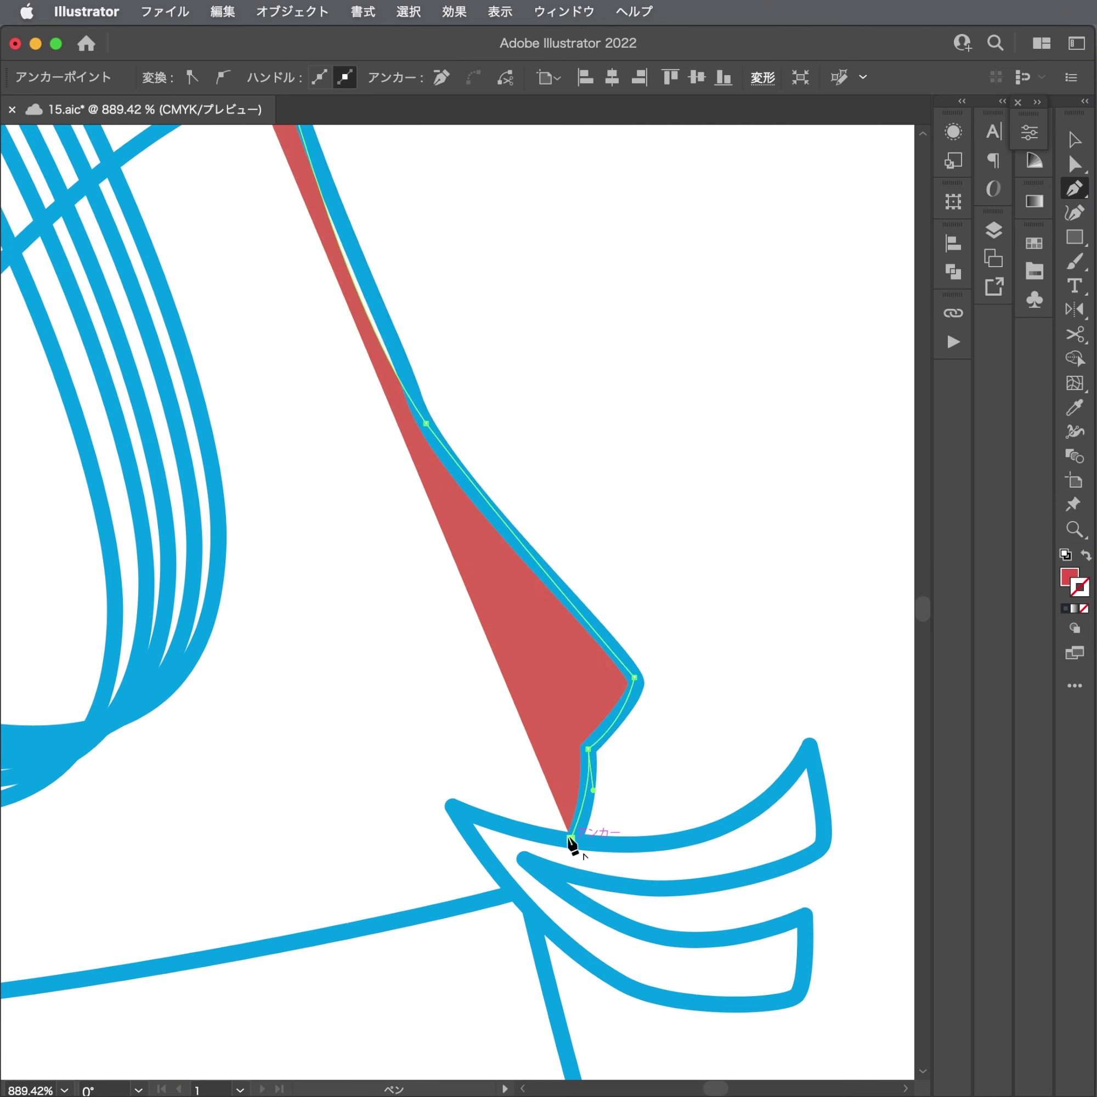
pyautogui.scroll(-5, 573, 845)
pyautogui.hscroll(-3, 572, 844)
pyautogui.click(648, 617)
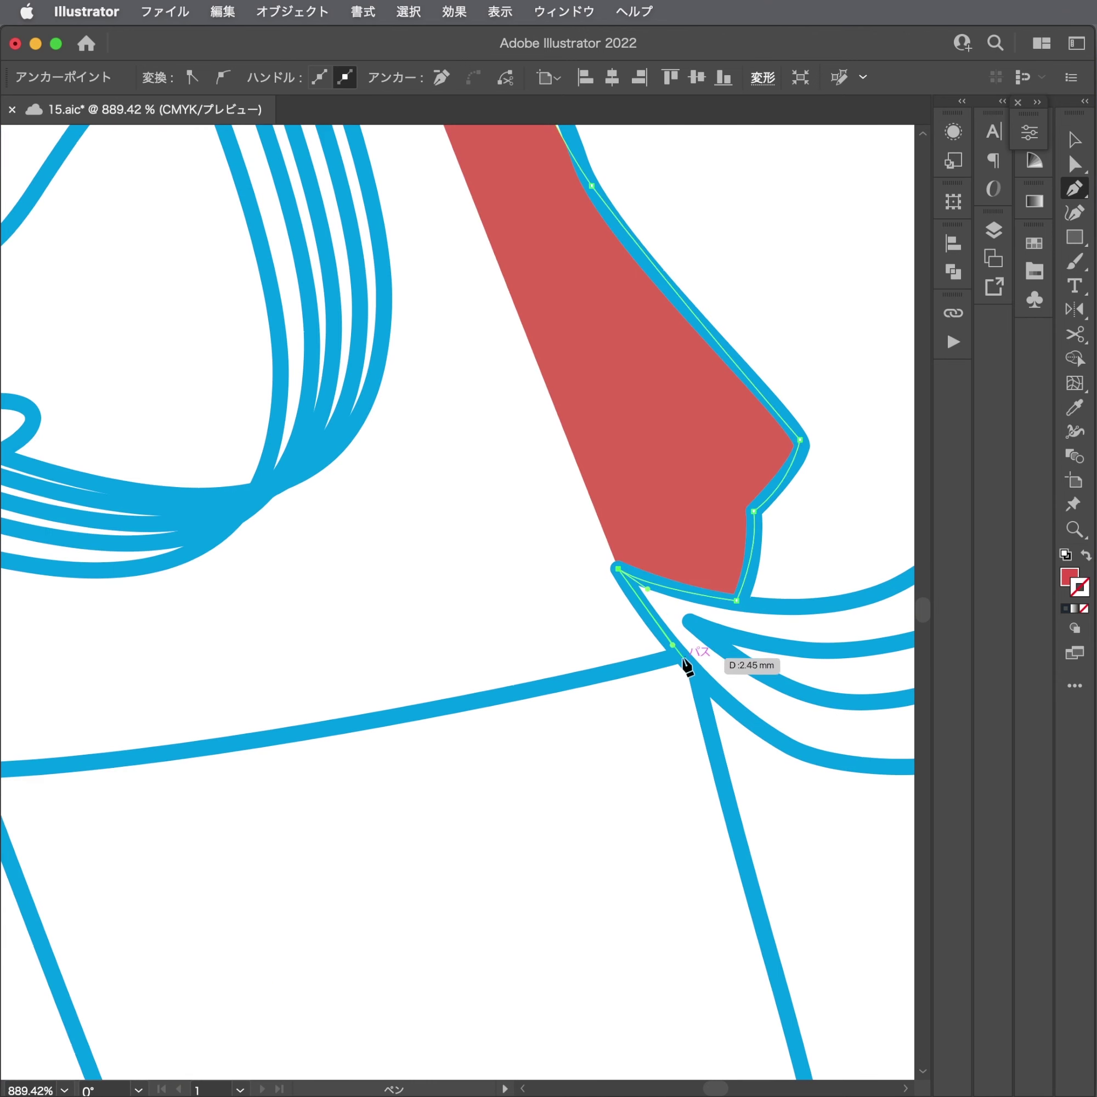
# Trace the lower edge and up the hood's left side with curved and corner anchors.
pyautogui.scroll(-5, 684, 661)
pyautogui.hscroll(-3, 607, 625)
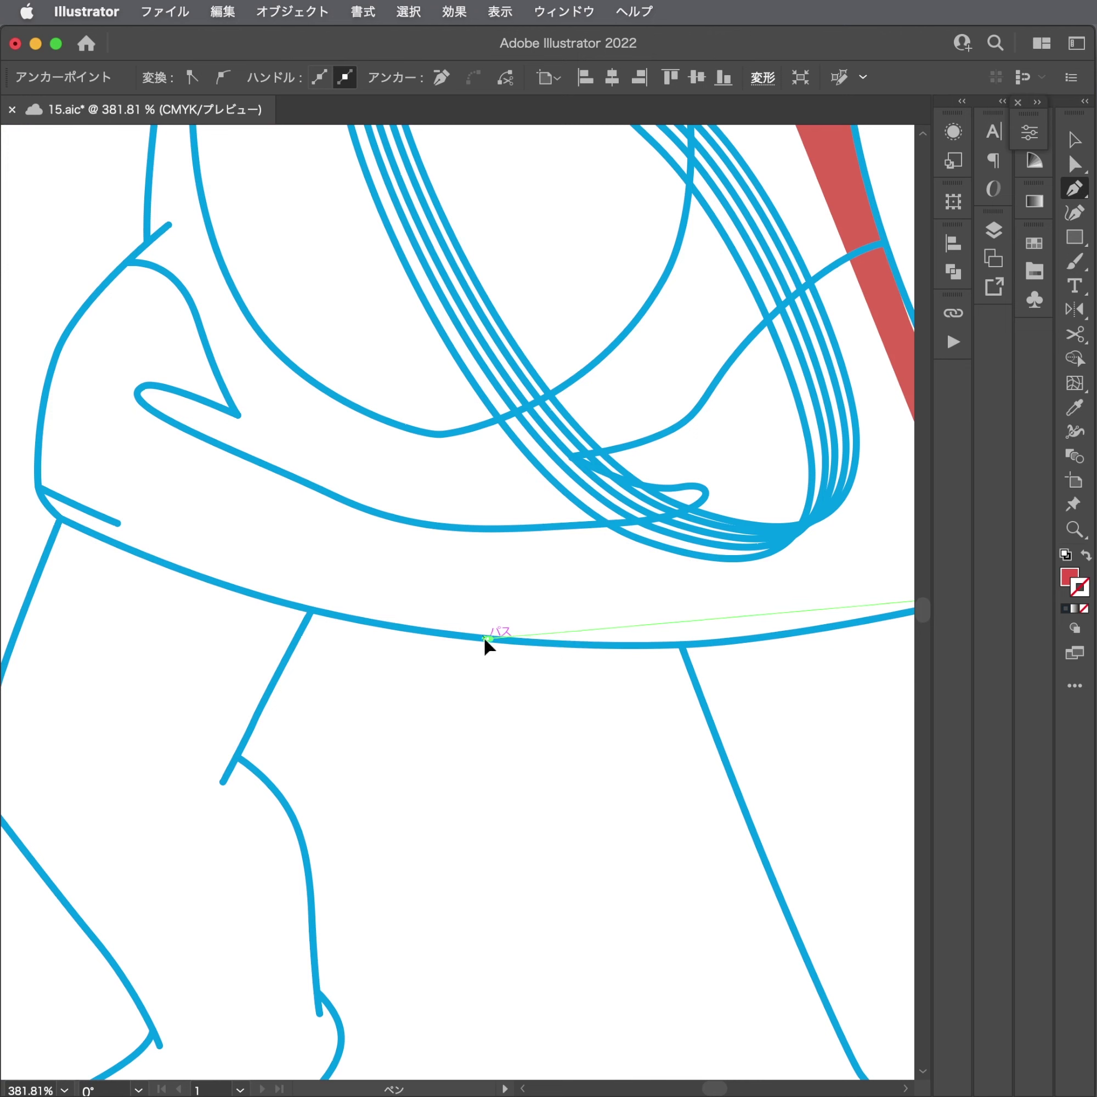
pyautogui.moveTo(271, 608); pyautogui.dragTo(256, 606)
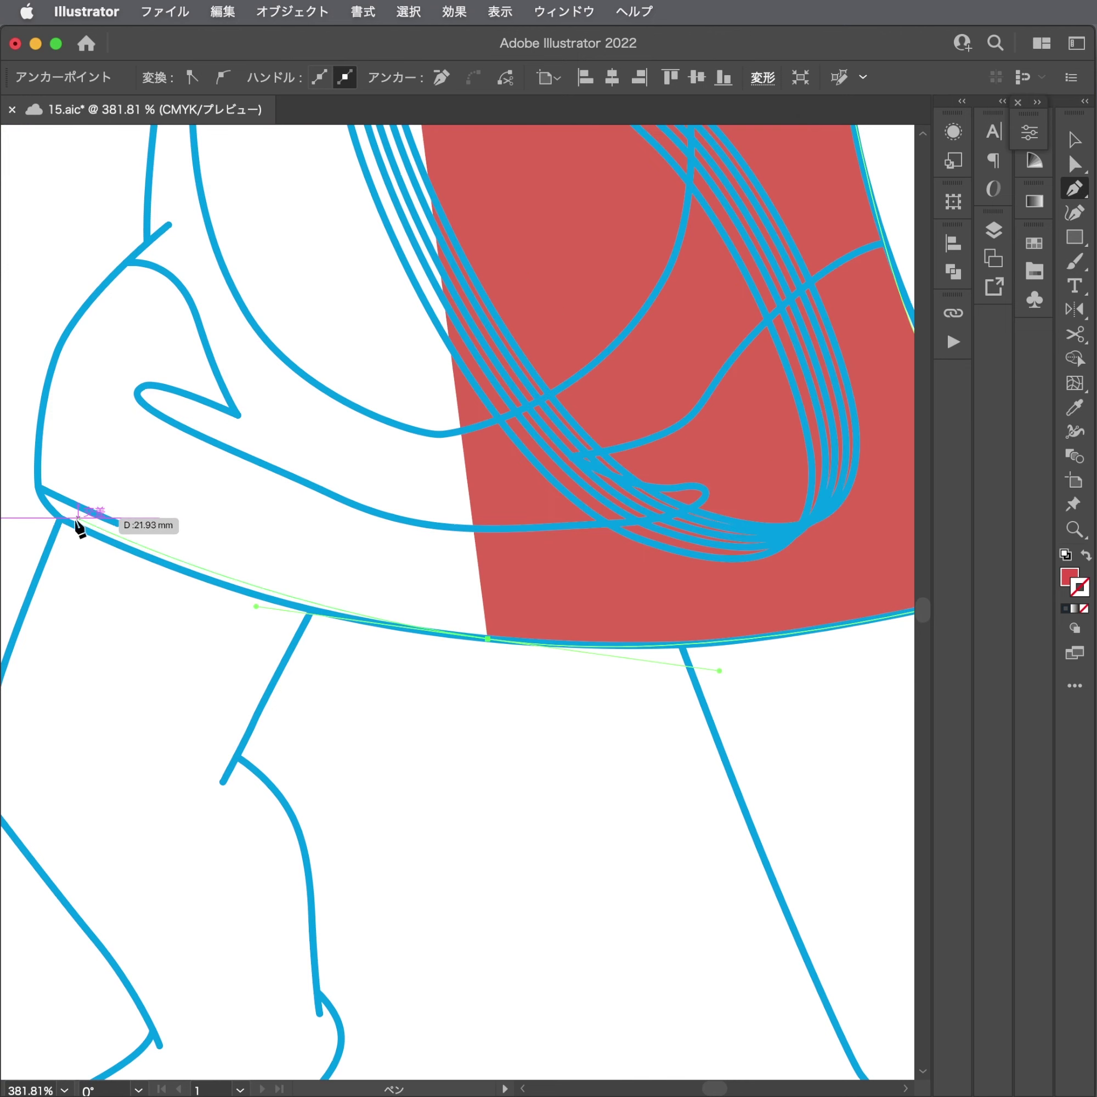
pyautogui.moveTo(62, 522); pyautogui.dragTo(34, 499)
pyautogui.scroll(3, 34, 498)
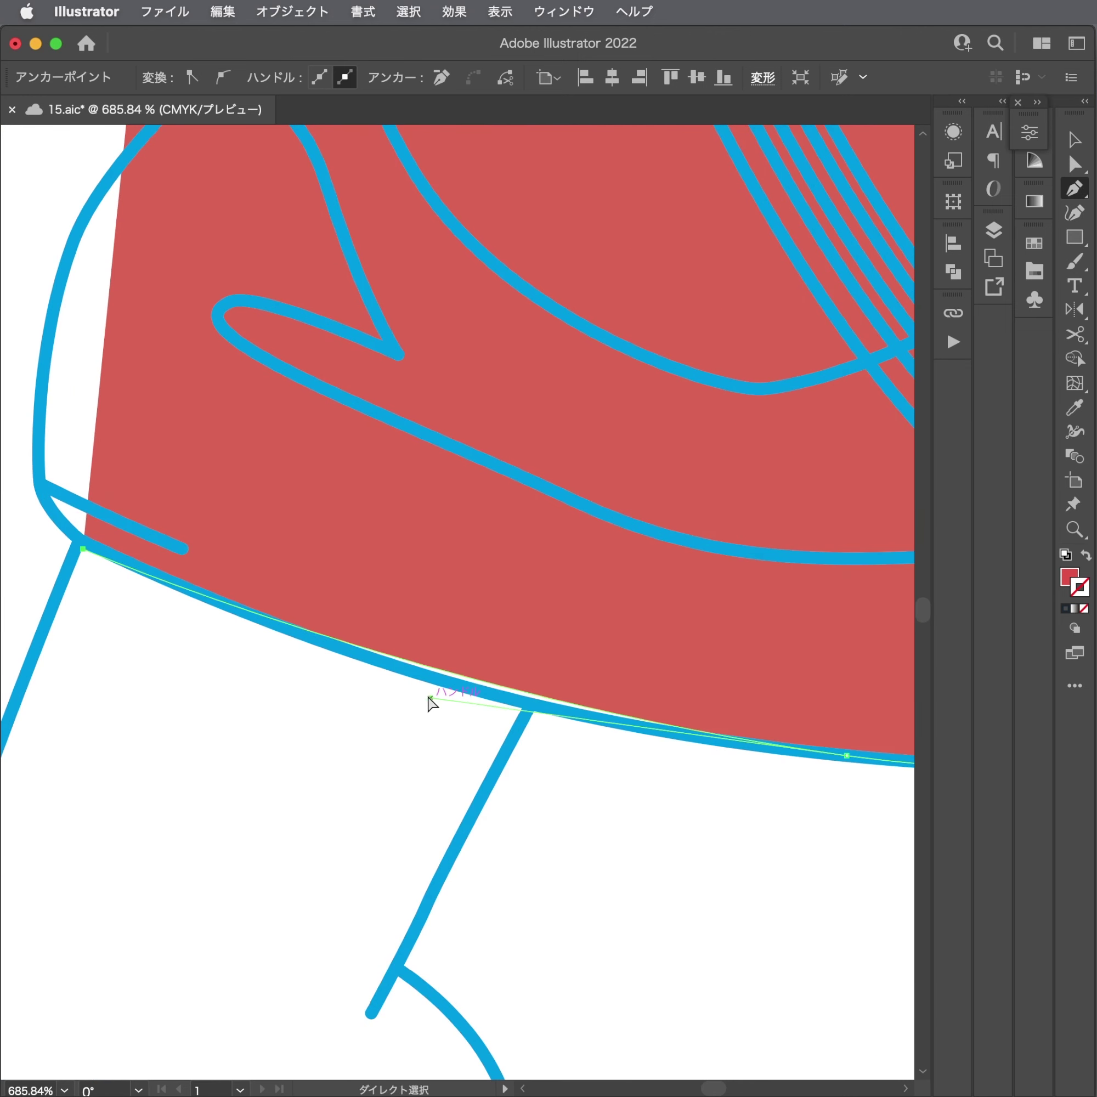
pyautogui.moveTo(431, 699); pyautogui.dragTo(352, 697)
pyautogui.moveTo(69, 449)
pyautogui.mouseDown()
pyautogui.moveTo(35, 464)
pyautogui.moveTo(34, 438)
pyautogui.moveTo(118, 407)
pyautogui.moveTo(137, 441)
pyautogui.mouseUp()
pyautogui.click(141, 430)
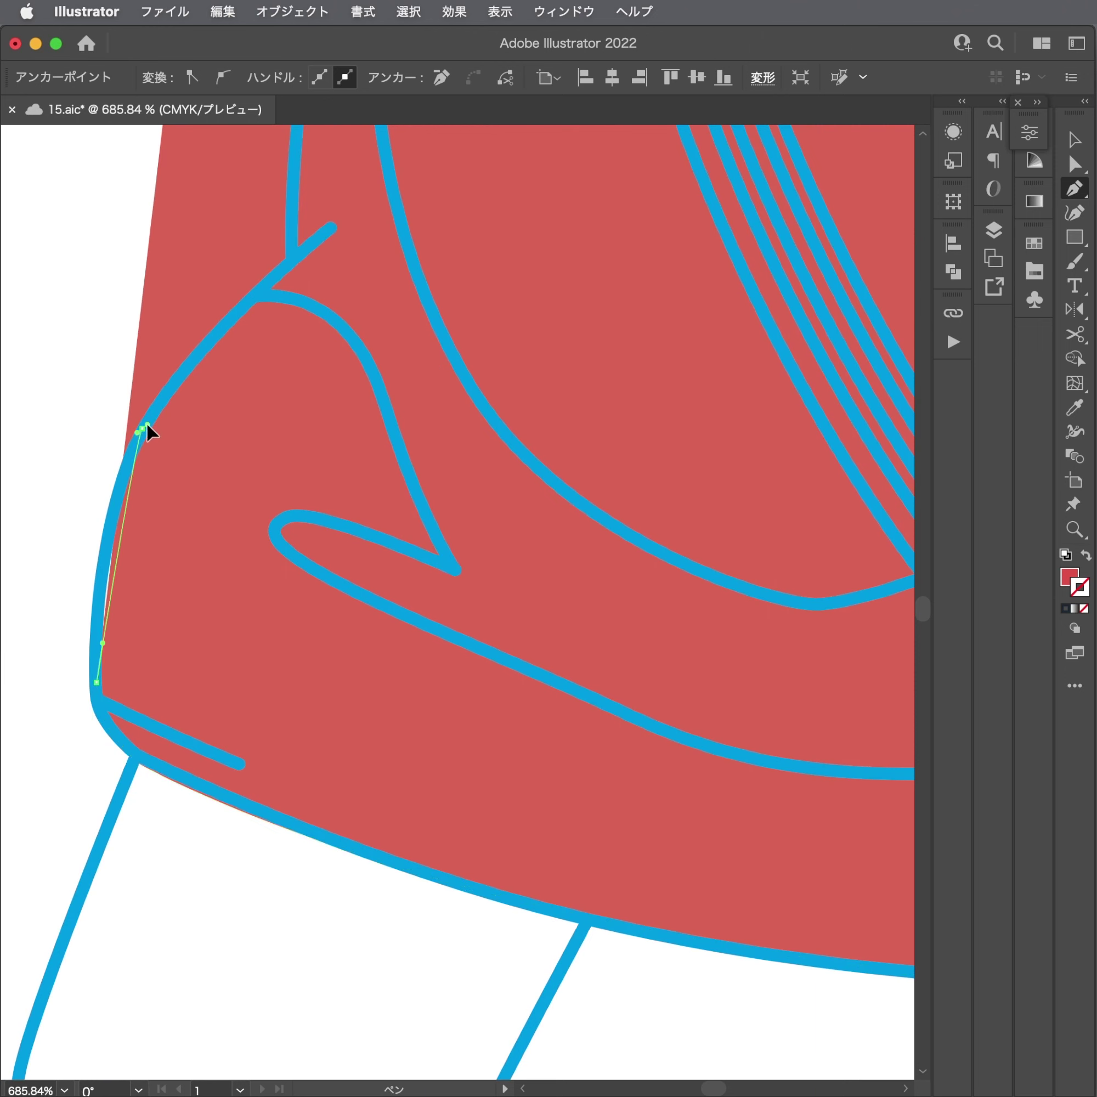
pyautogui.click(95, 641)
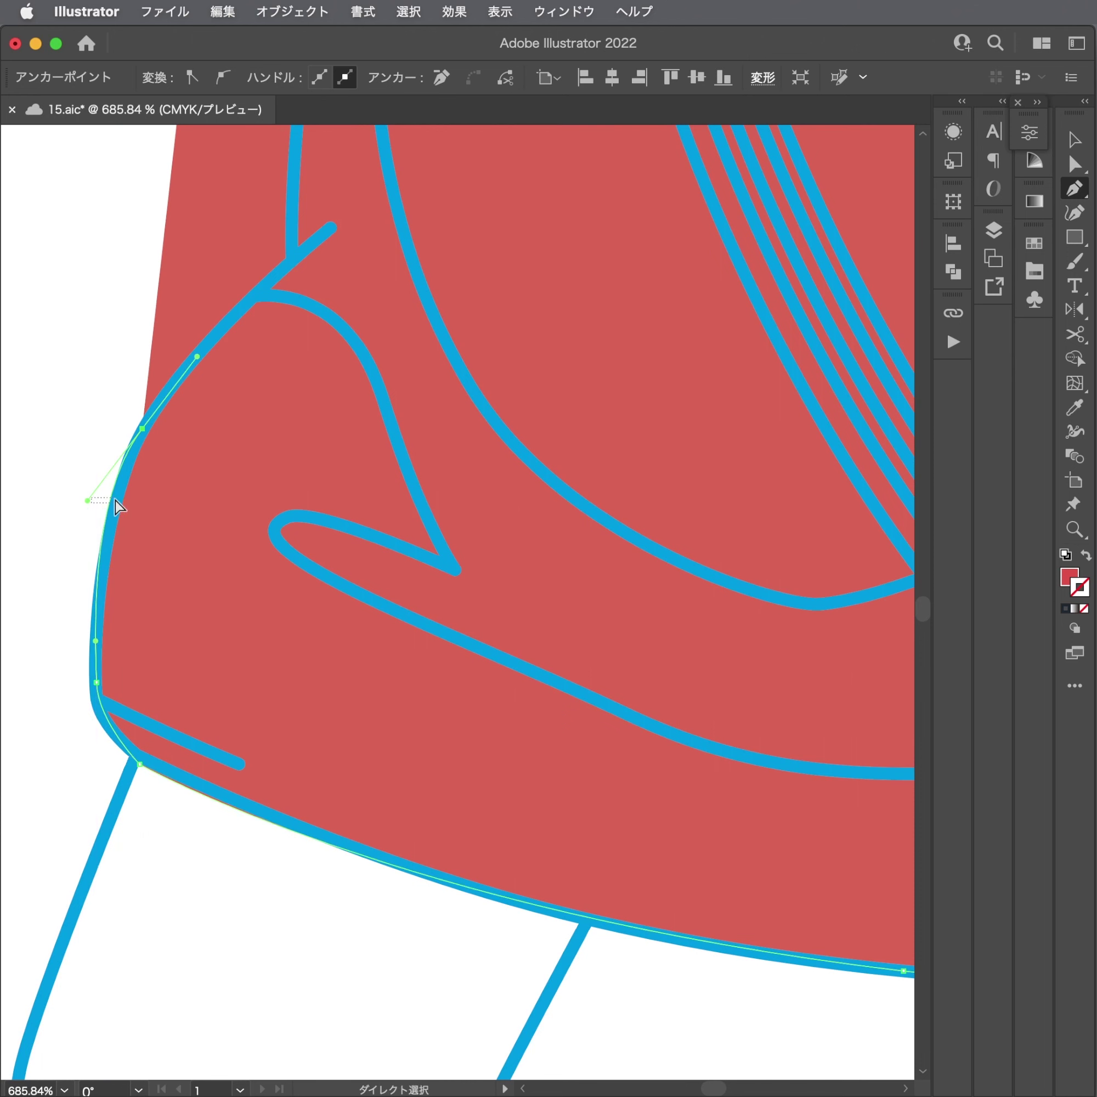
pyautogui.moveTo(141, 430); pyautogui.dragTo(153, 414)
pyautogui.scroll(-1, 251, 333)
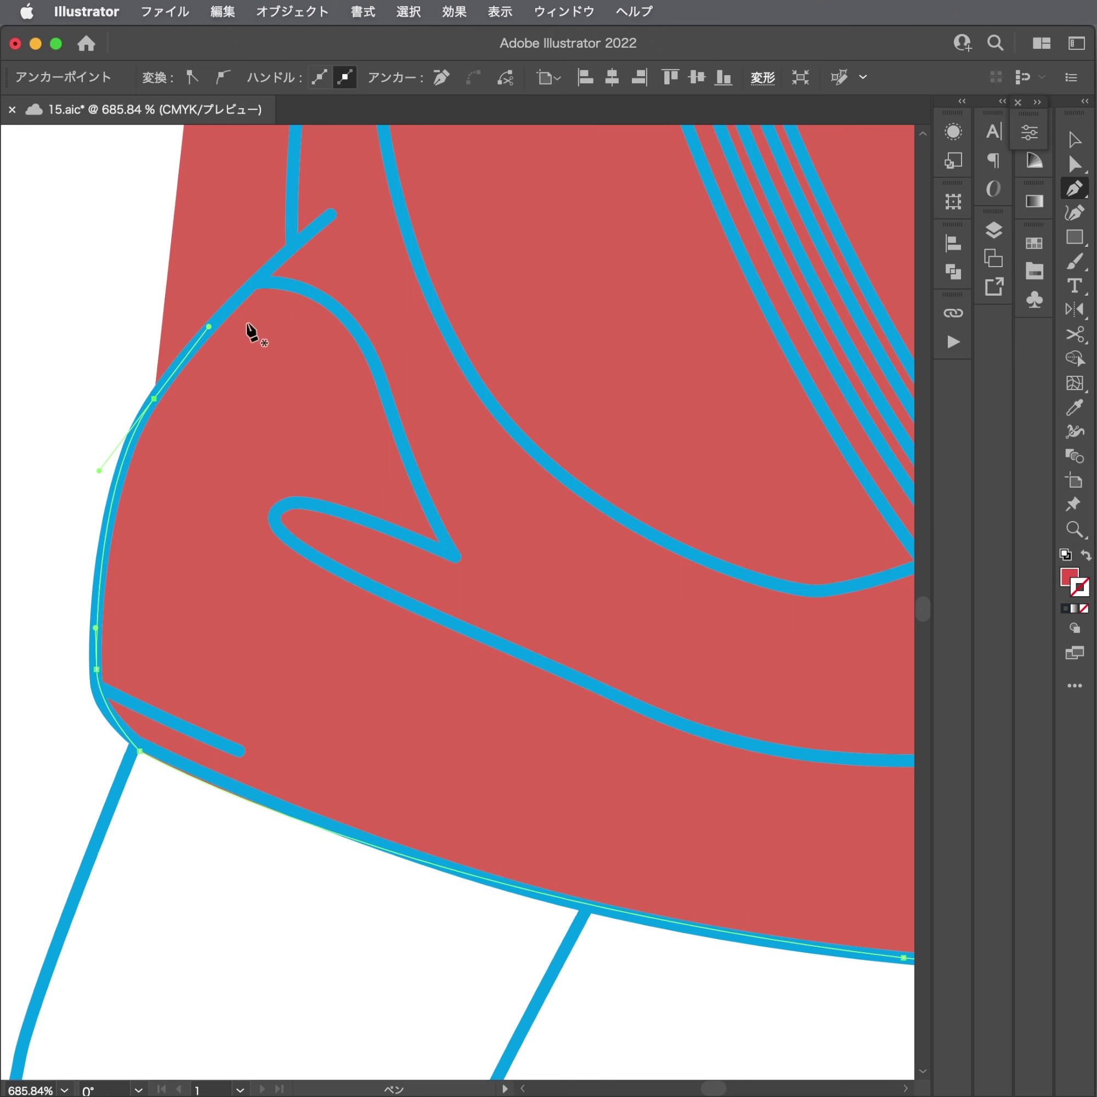
pyautogui.click(294, 253)
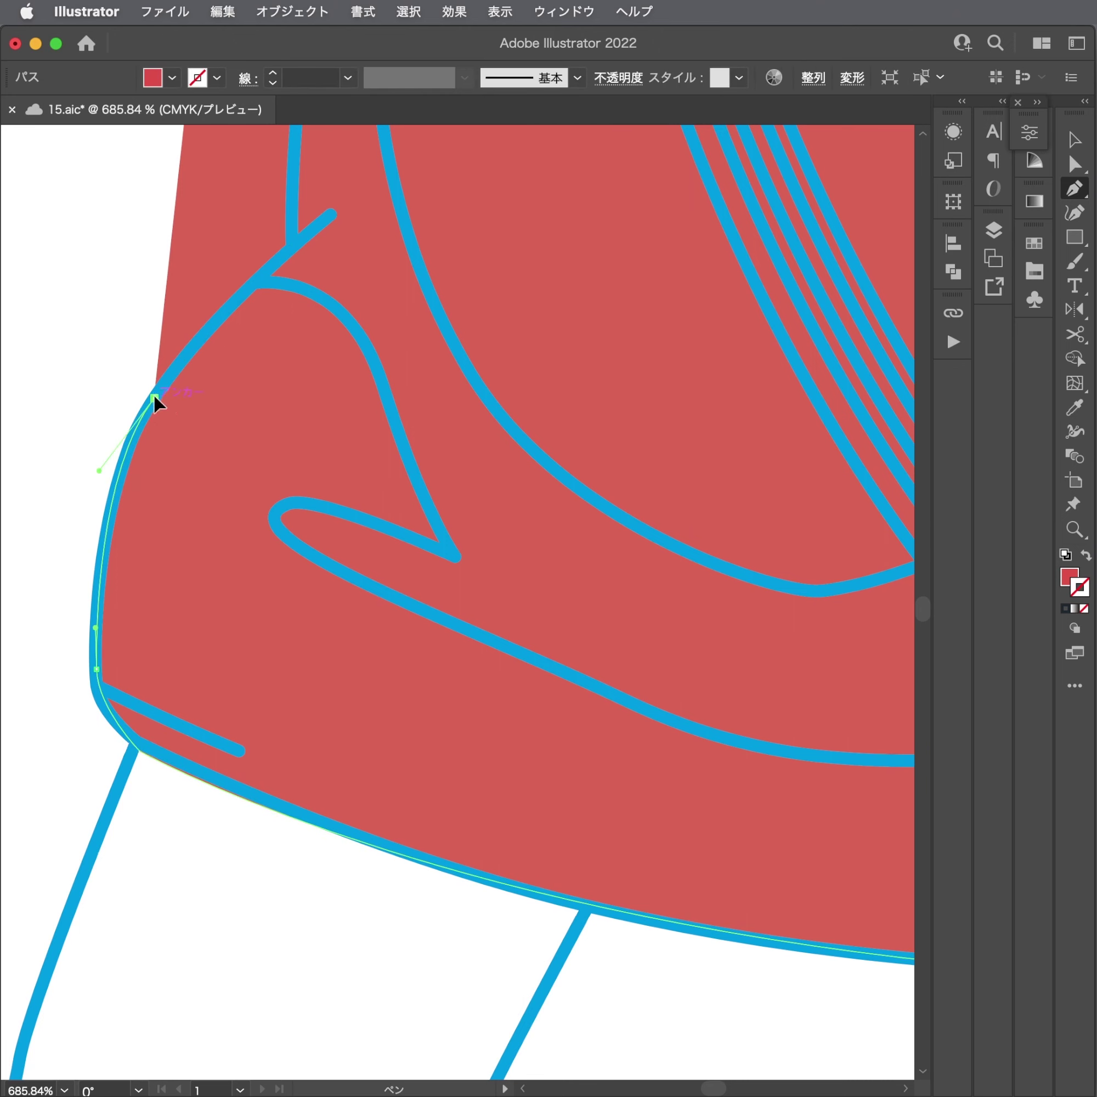
pyautogui.moveTo(198, 345); pyautogui.dragTo(286, 249)
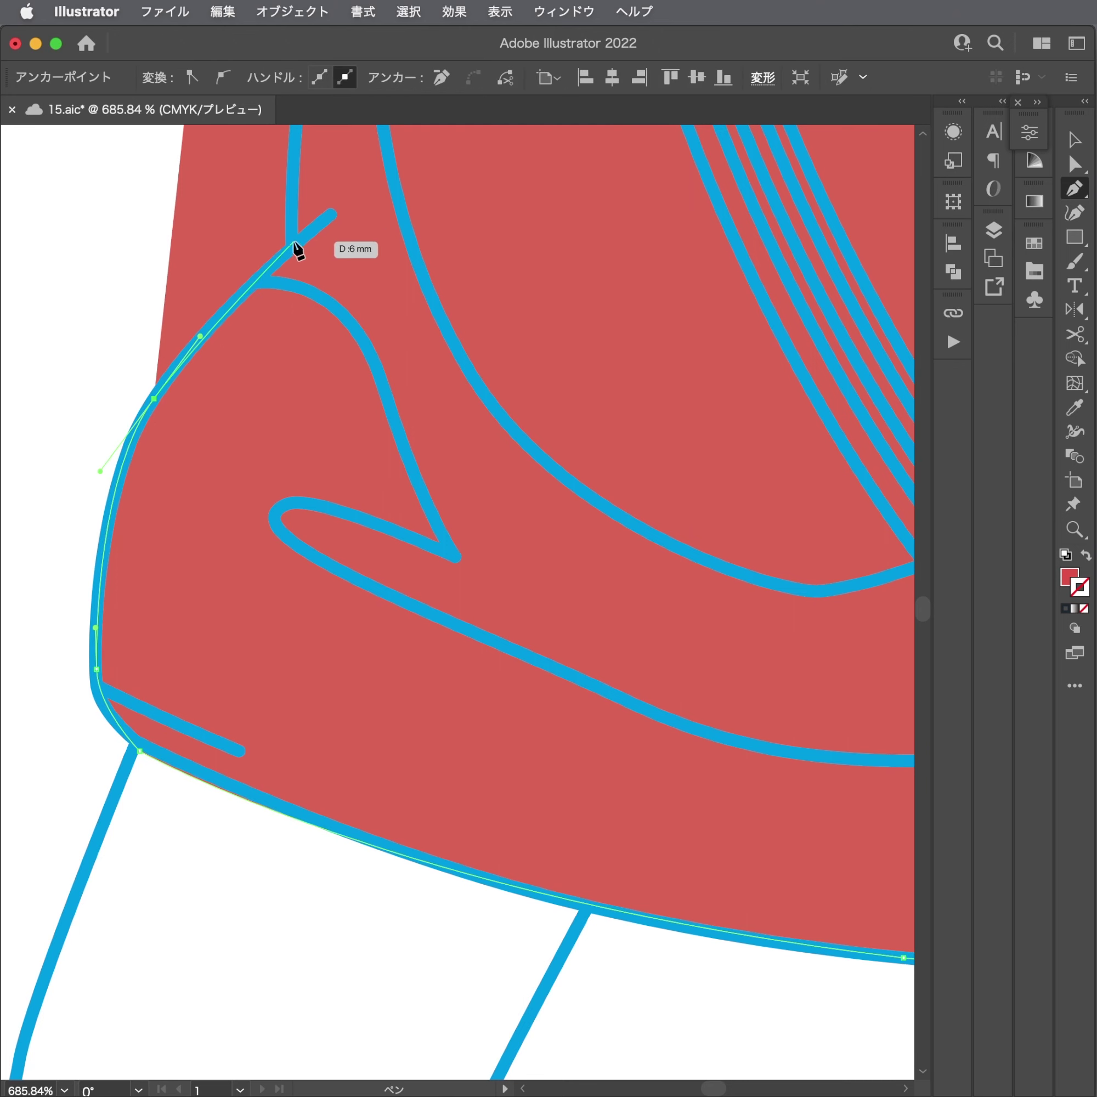
pyautogui.scroll(10, 340, 461)
pyautogui.moveTo(375, 481); pyautogui.dragTo(397, 395)
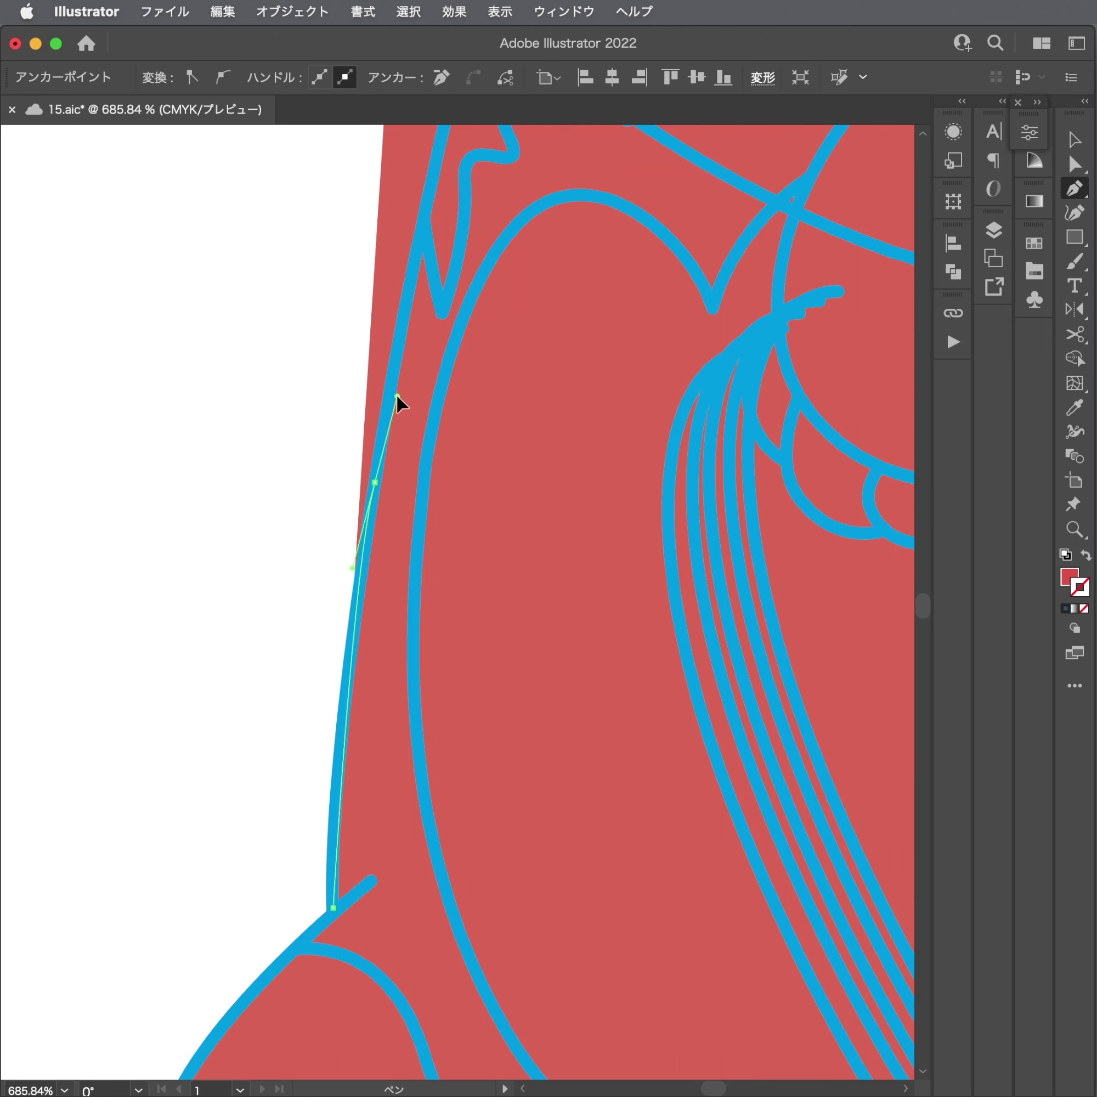
pyautogui.scroll(7, 401, 346)
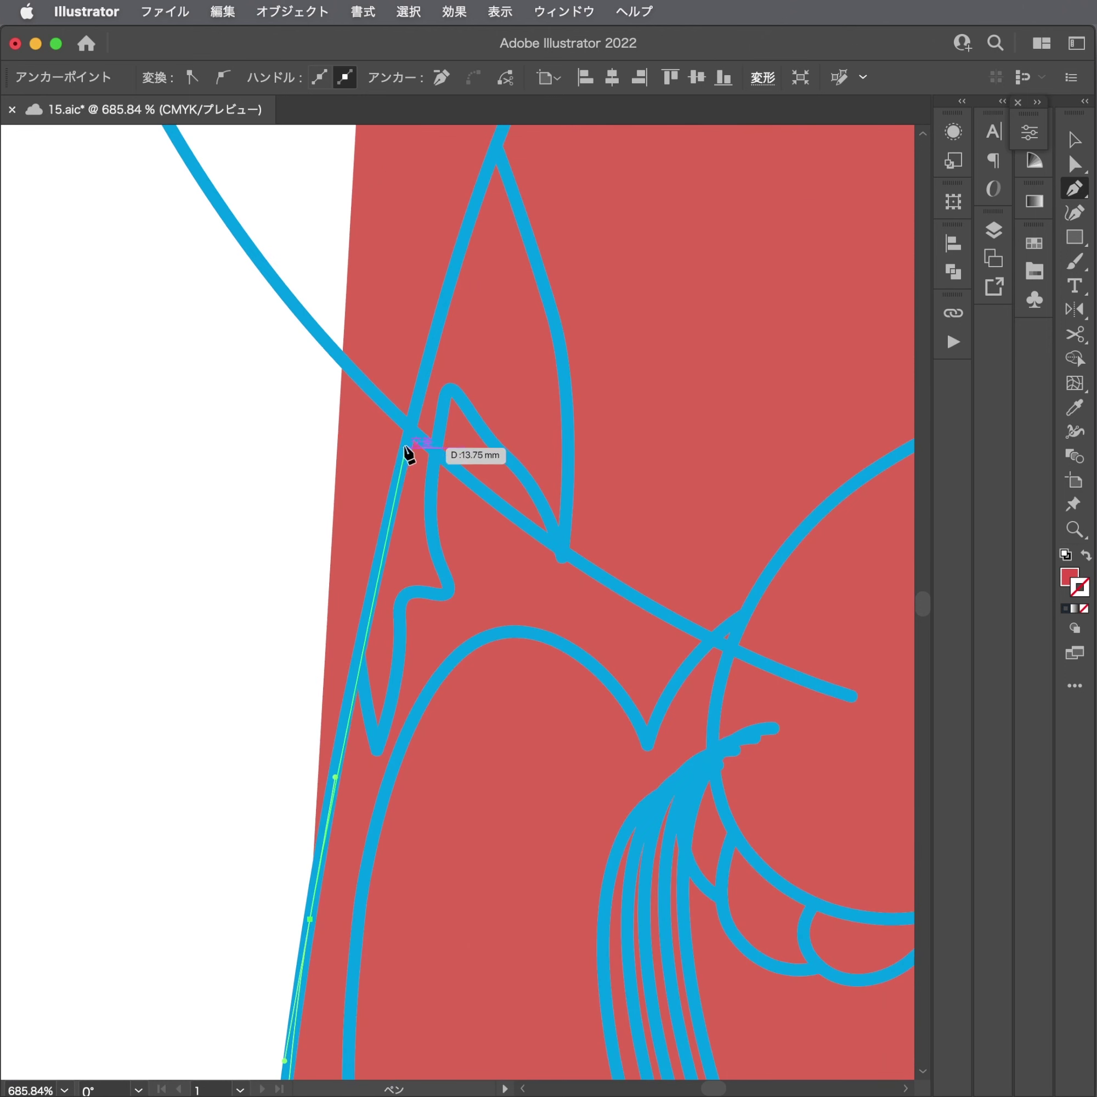
pyautogui.moveTo(433, 364); pyautogui.dragTo(432, 339)
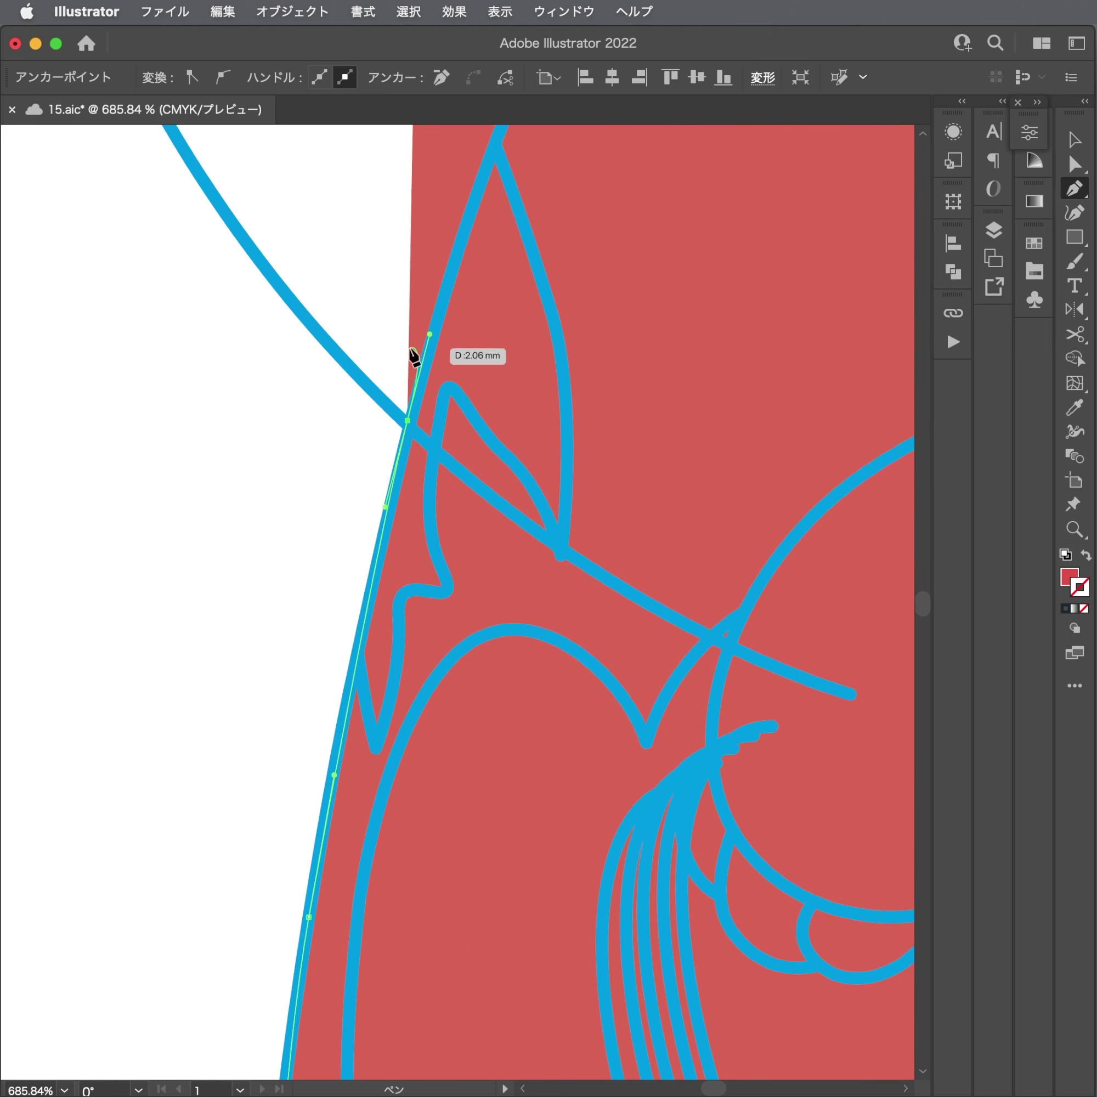
pyautogui.scroll(5, 419, 386)
pyautogui.moveTo(512, 413); pyautogui.dragTo(388, 599)
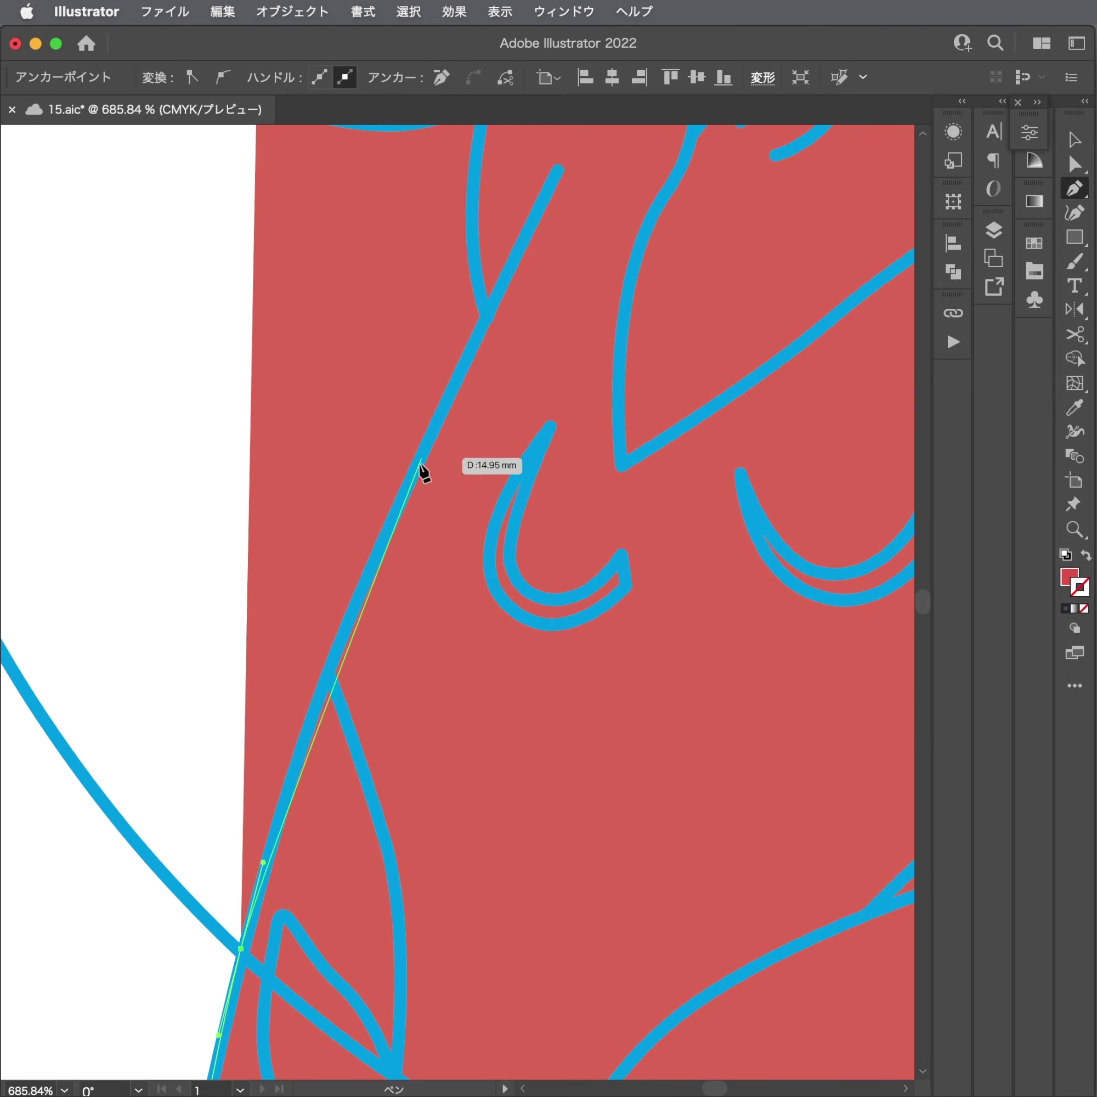
pyautogui.moveTo(397, 511); pyautogui.dragTo(445, 418)
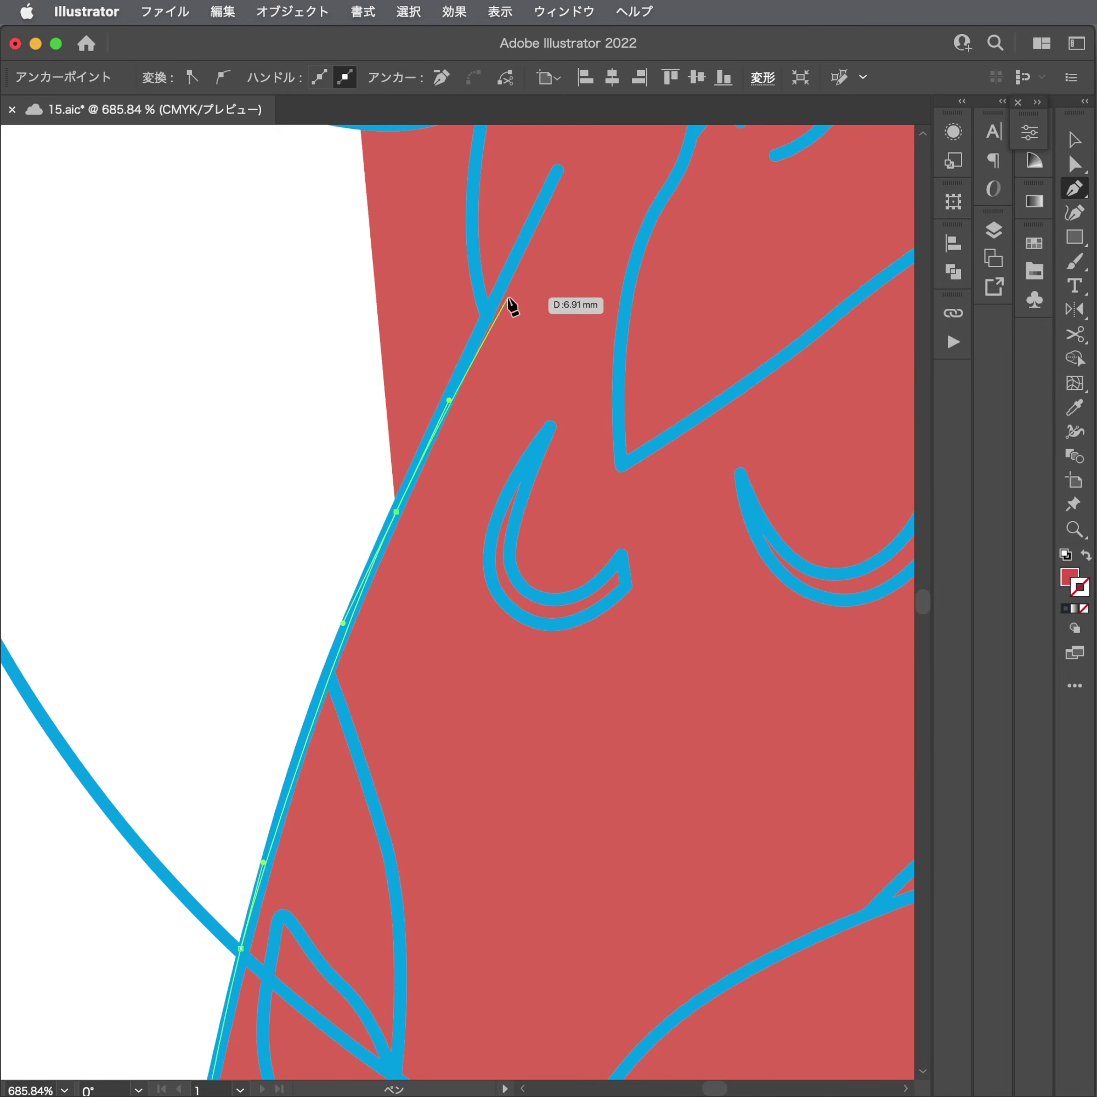
pyautogui.click(491, 316)
pyautogui.scroll(6, 490, 316)
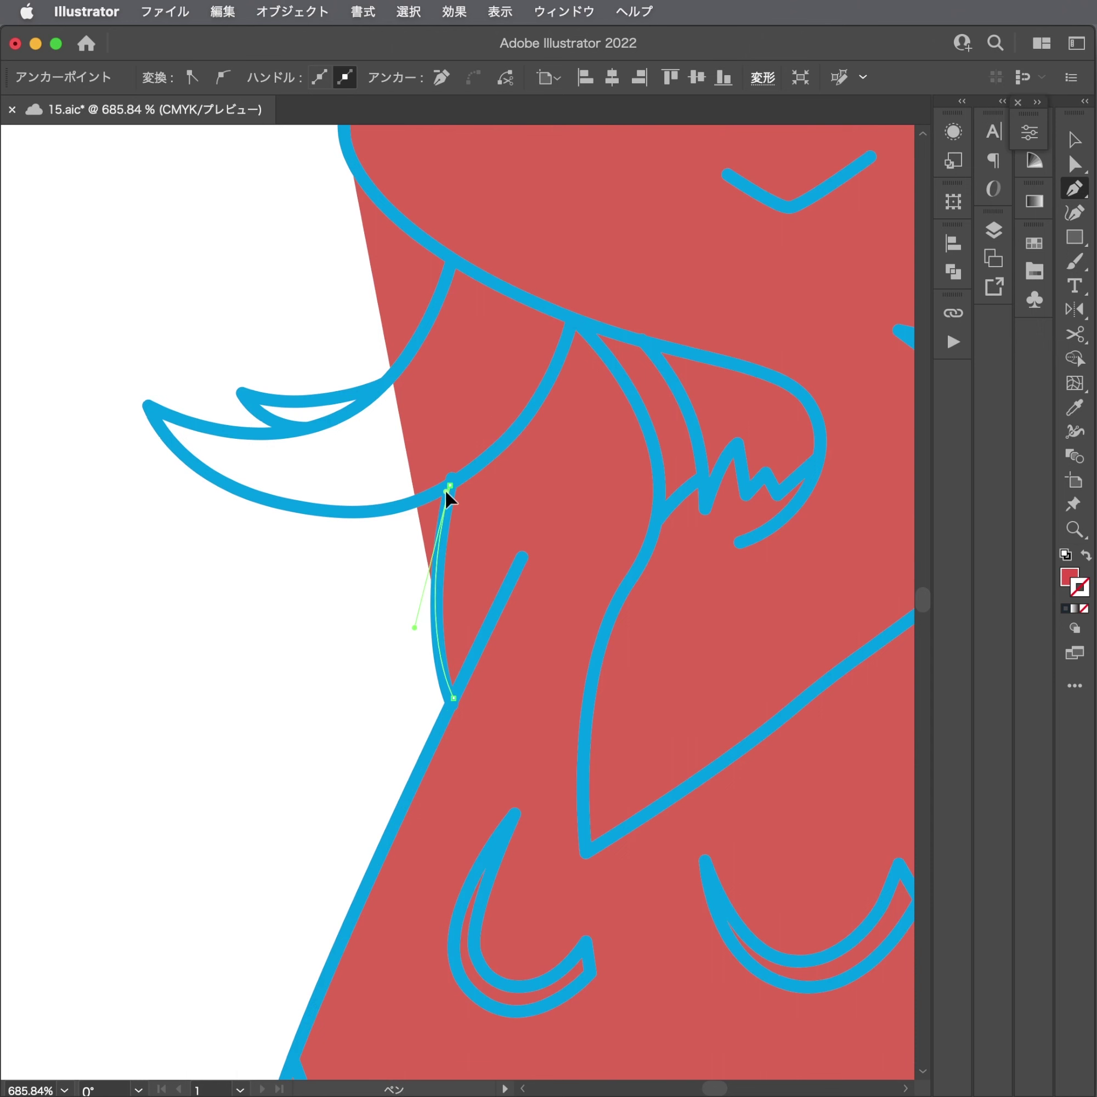
pyautogui.scroll(3, 453, 453)
# Follow the hair and cheek outline back to the start anchor, closing the red shape.
pyautogui.moveTo(509, 507); pyautogui.dragTo(514, 481)
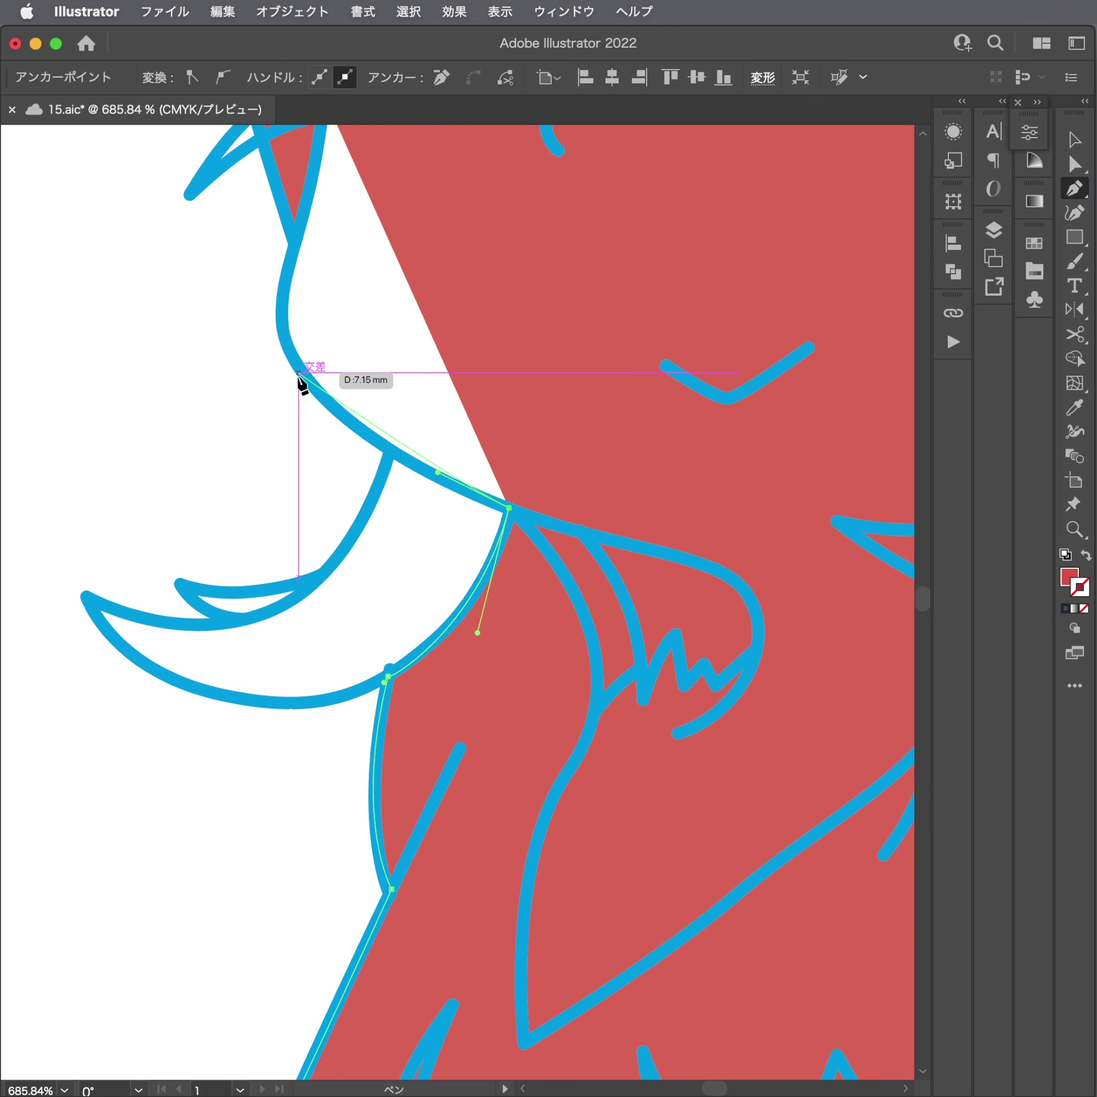
pyautogui.moveTo(291, 353); pyautogui.dragTo(267, 291)
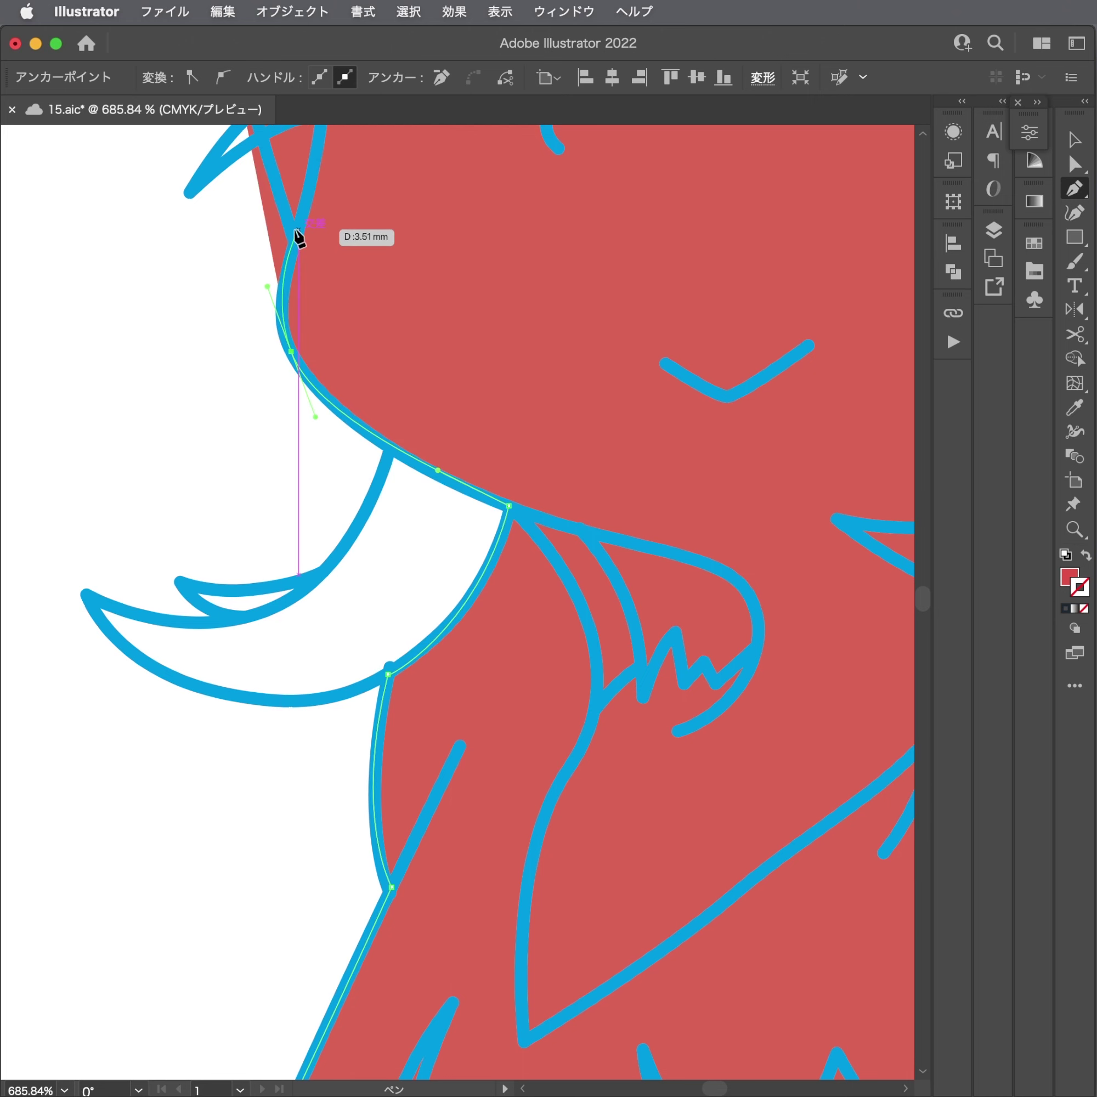
pyautogui.scroll(8, 294, 237)
pyautogui.moveTo(366, 769); pyautogui.dragTo(295, 481)
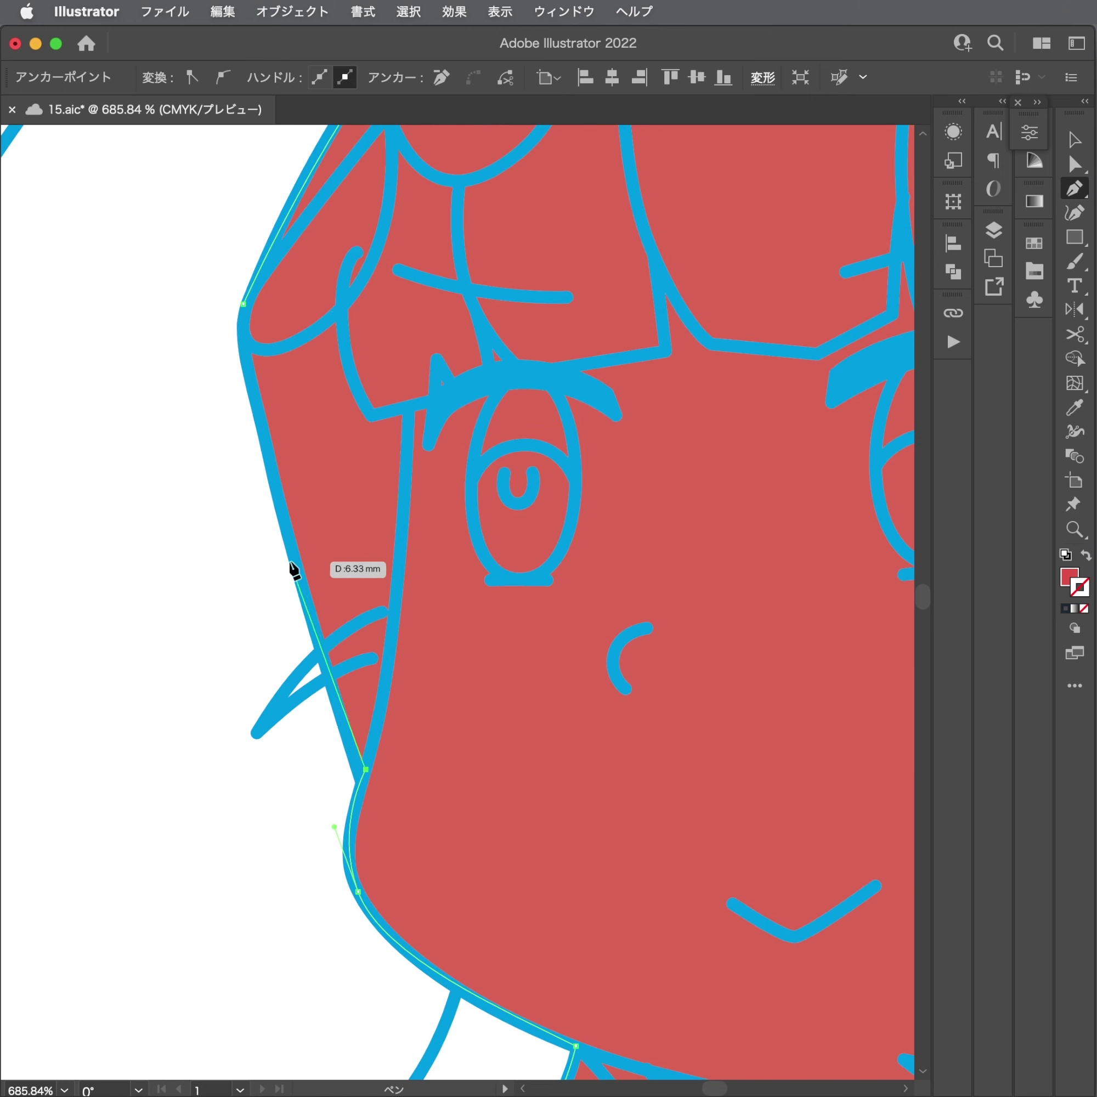
pyautogui.moveTo(293, 551); pyautogui.dragTo(266, 407)
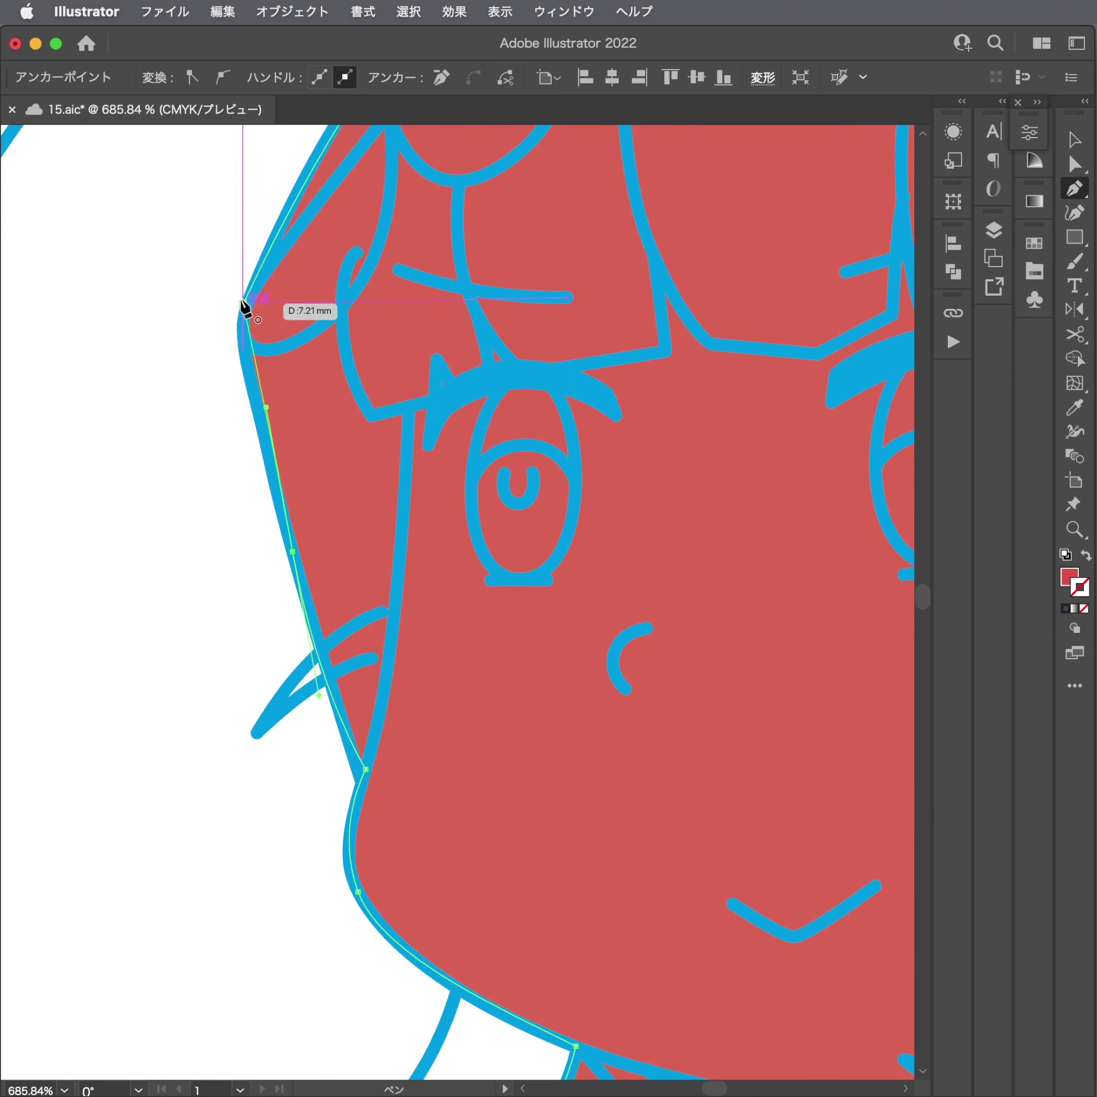
pyautogui.moveTo(243, 304); pyautogui.dragTo(250, 271)
pyautogui.press('a')
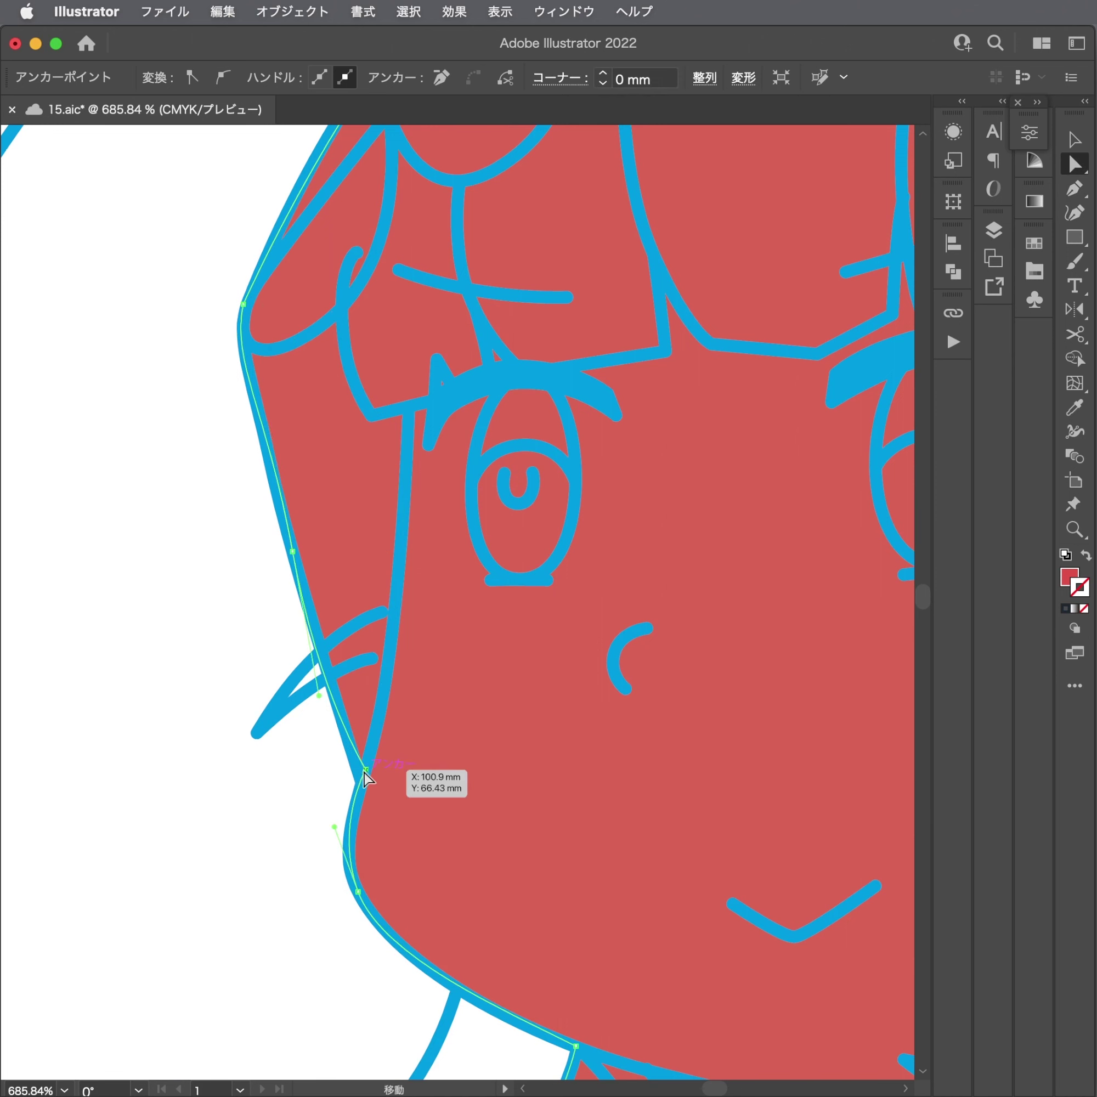
pyautogui.click(365, 771)
pyautogui.click(324, 797)
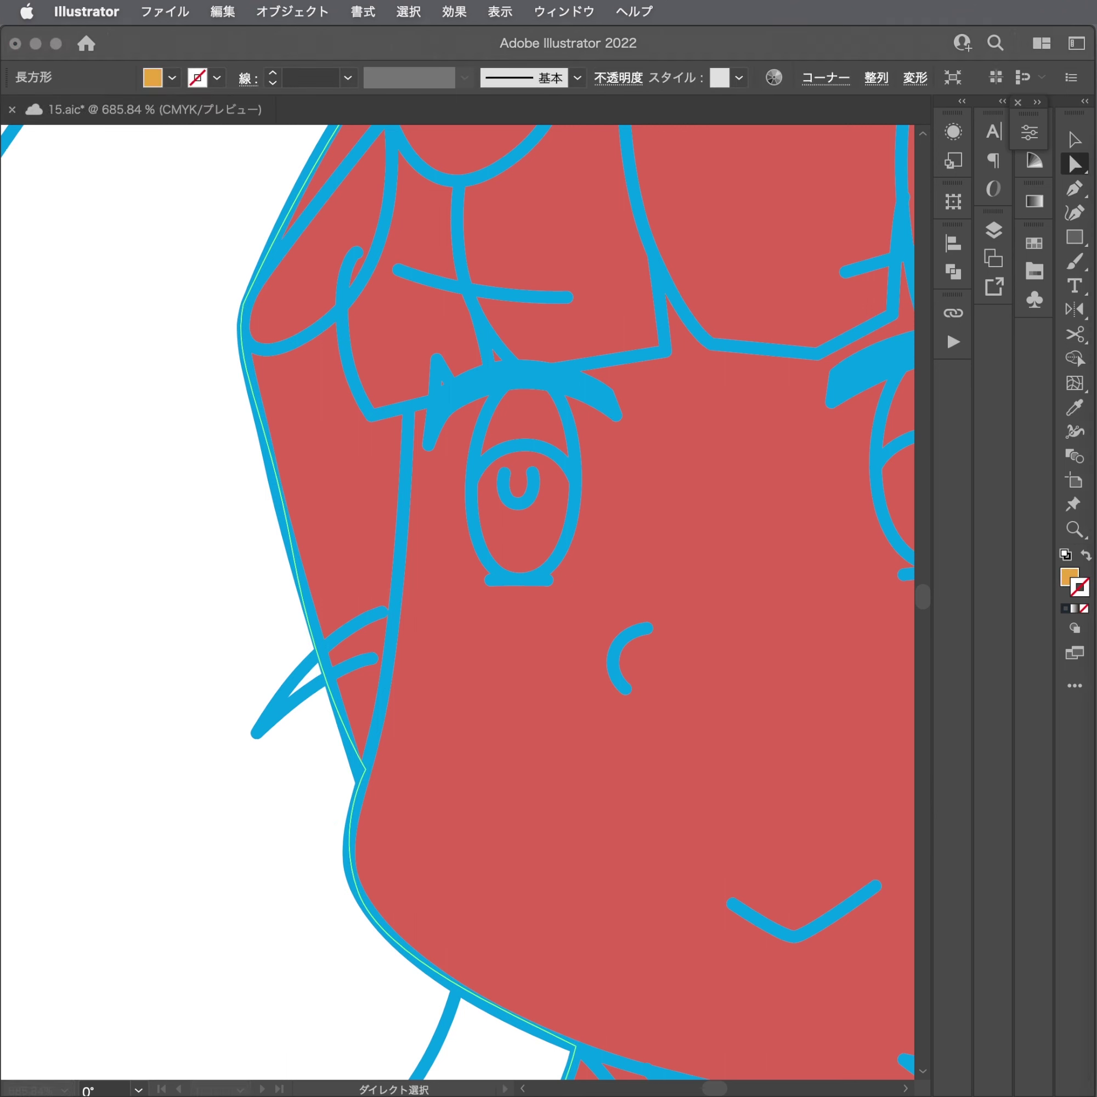
# Paste an orange sample square beside the artwork and eyedropper its orange onto the face shape.
pyautogui.click(196, 649)
pyautogui.press('super+v')
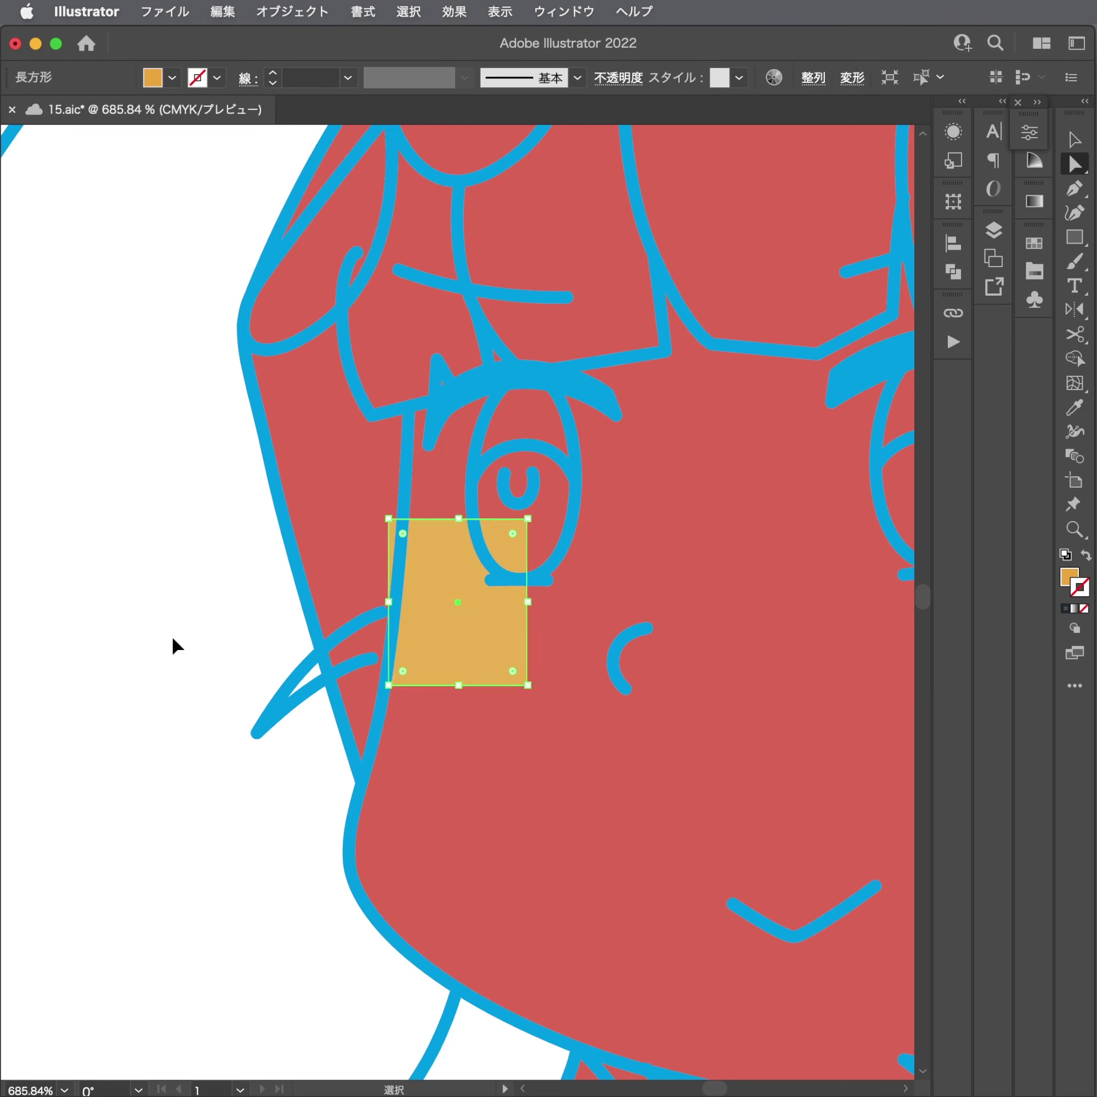
pyautogui.moveTo(502, 653); pyautogui.dragTo(125, 629)
pyautogui.click(322, 573)
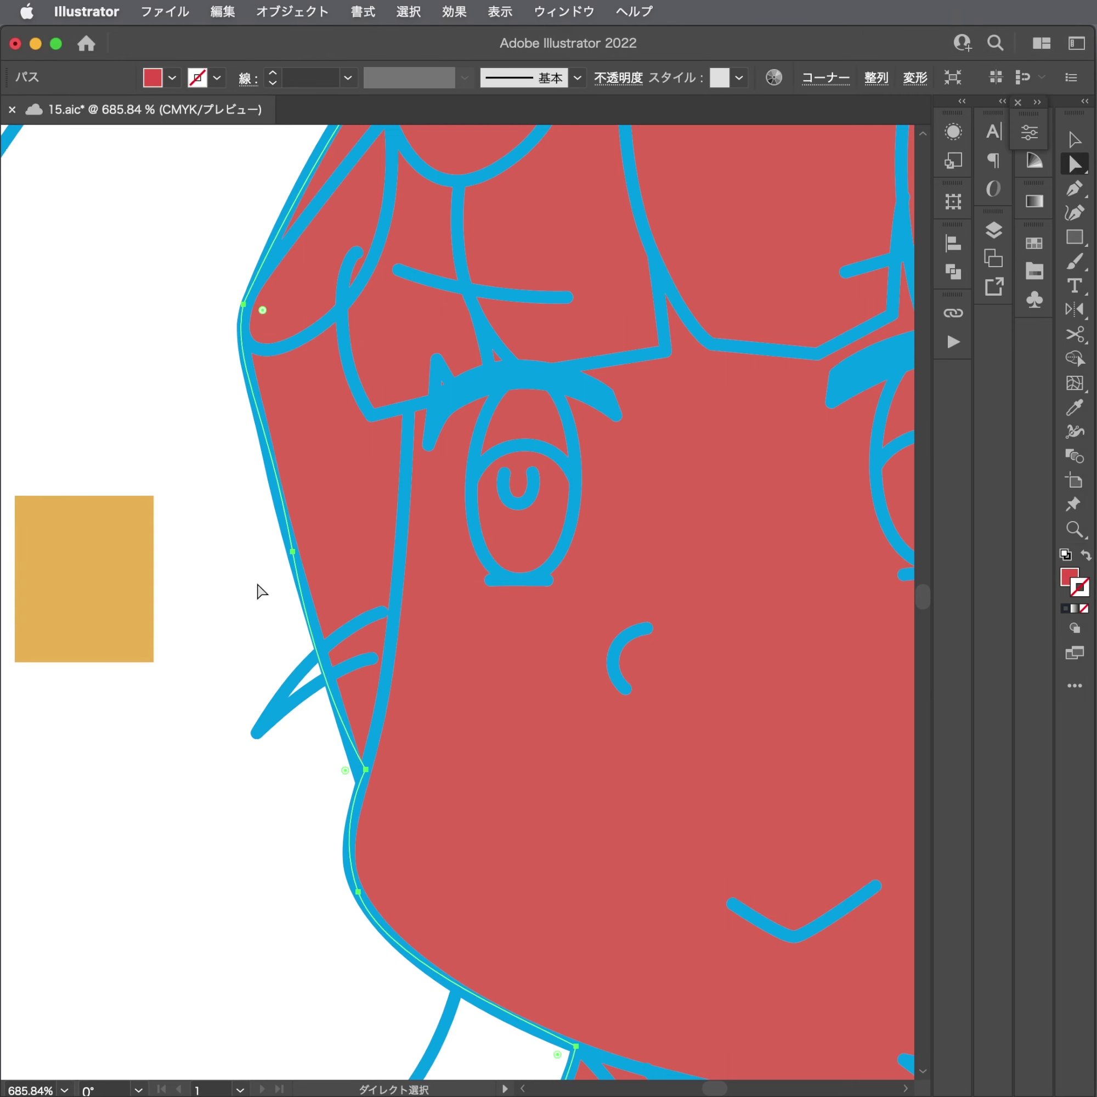
pyautogui.press('i')
pyautogui.click(113, 582)
pyautogui.press('super+shift+a')
pyautogui.press('z')
# Park the orange square at the upper left with a pasted red square beside it.
pyautogui.keyDown('alt'); pyautogui.click(117, 692); pyautogui.keyUp('alt')
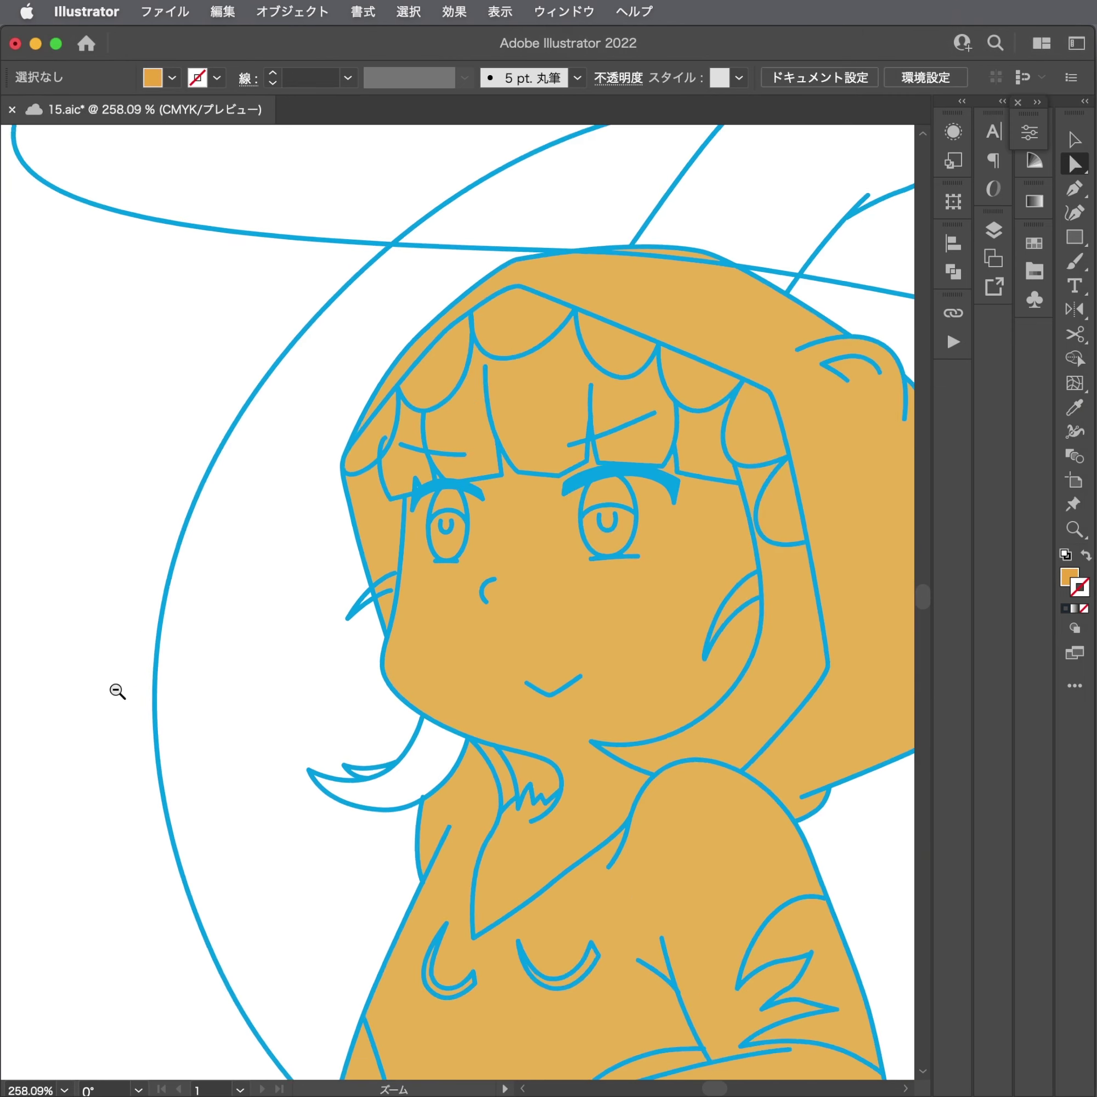
pyautogui.scroll(-1, 117, 692)
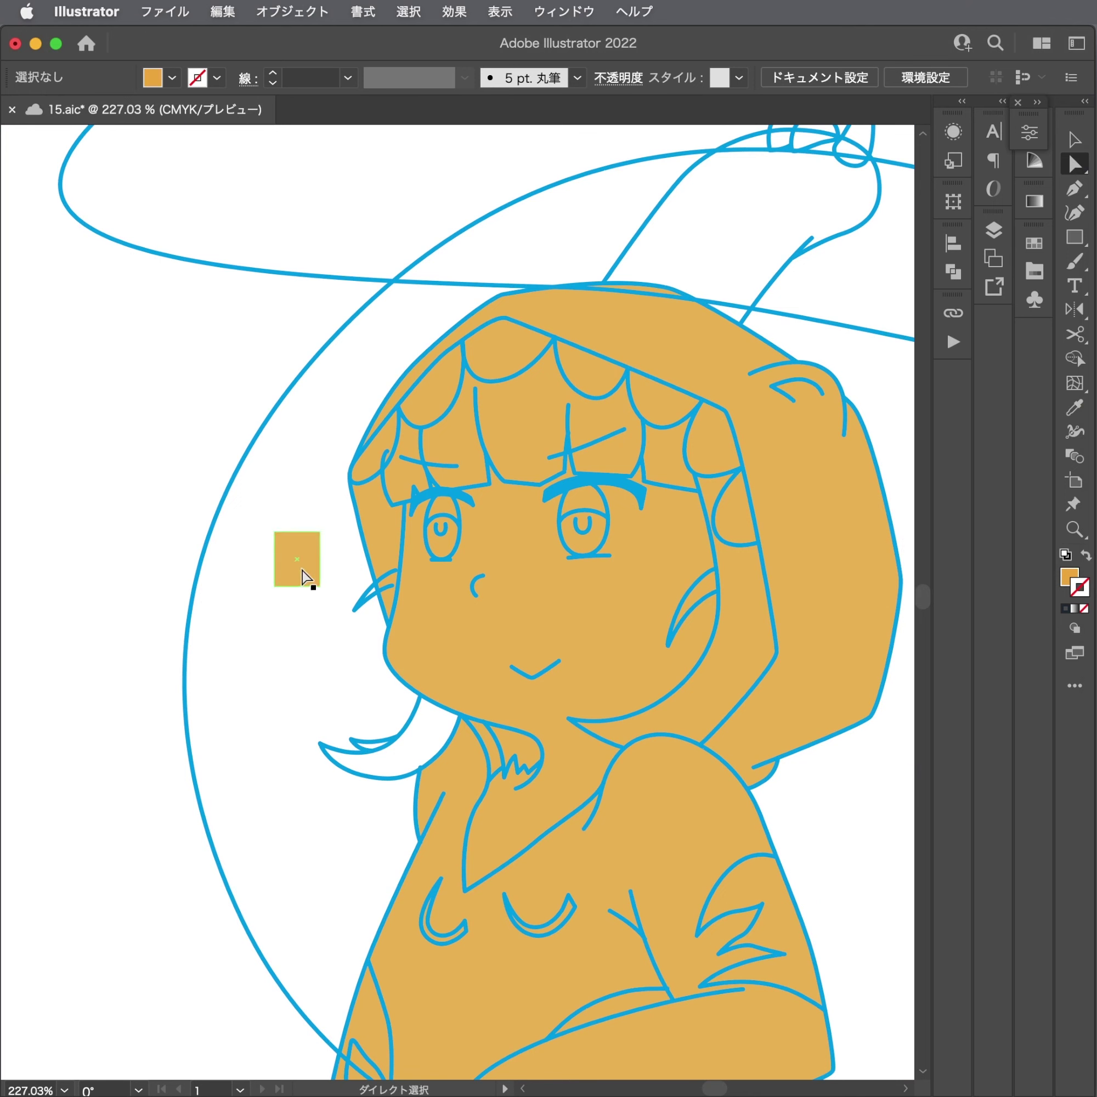
pyautogui.moveTo(302, 576); pyautogui.dragTo(167, 469)
pyautogui.press('super+Tab')
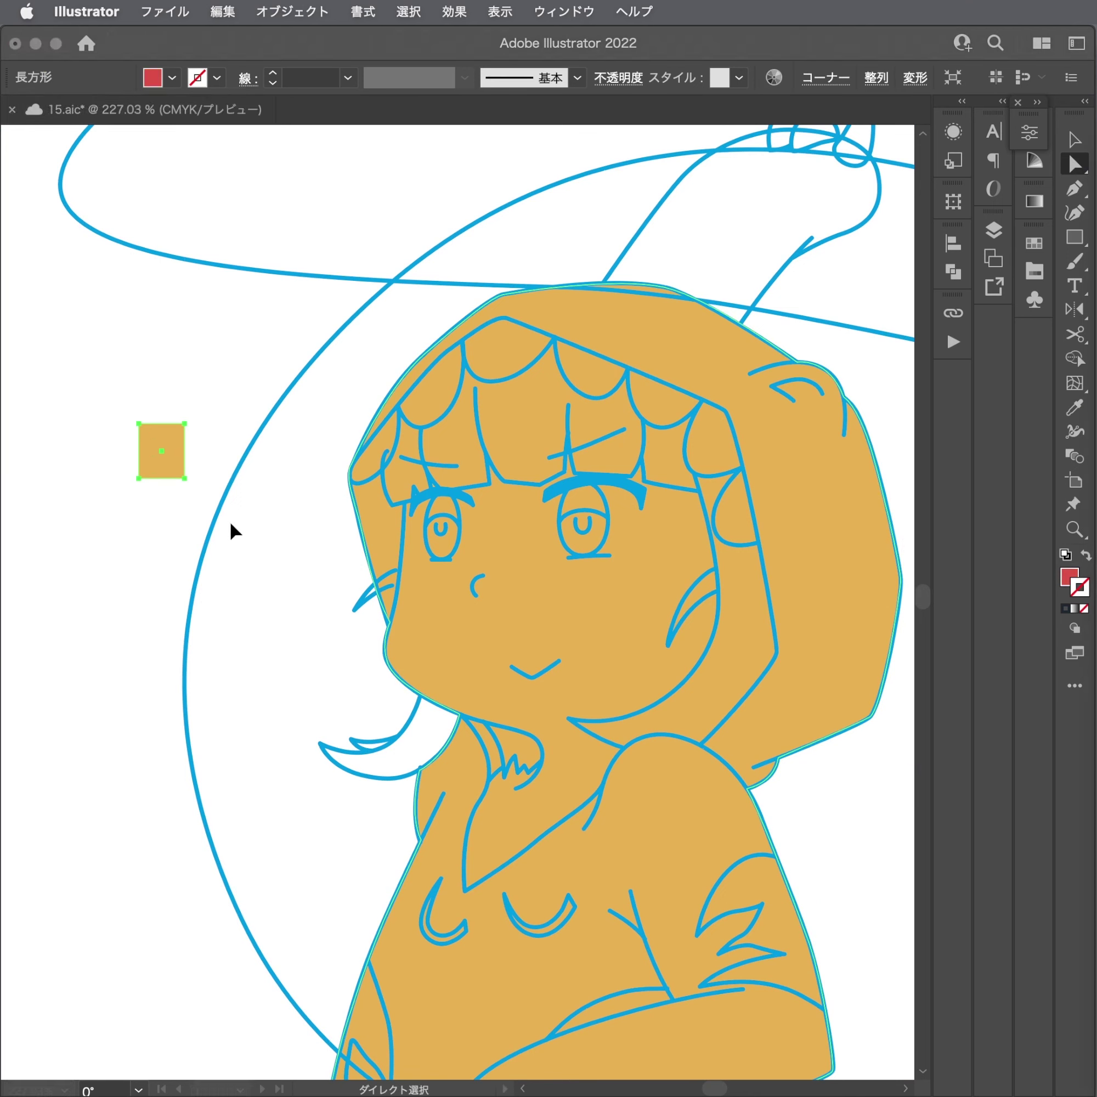
pyautogui.press('super+Tab')
pyautogui.press('super+v')
pyautogui.moveTo(476, 609); pyautogui.dragTo(229, 451)
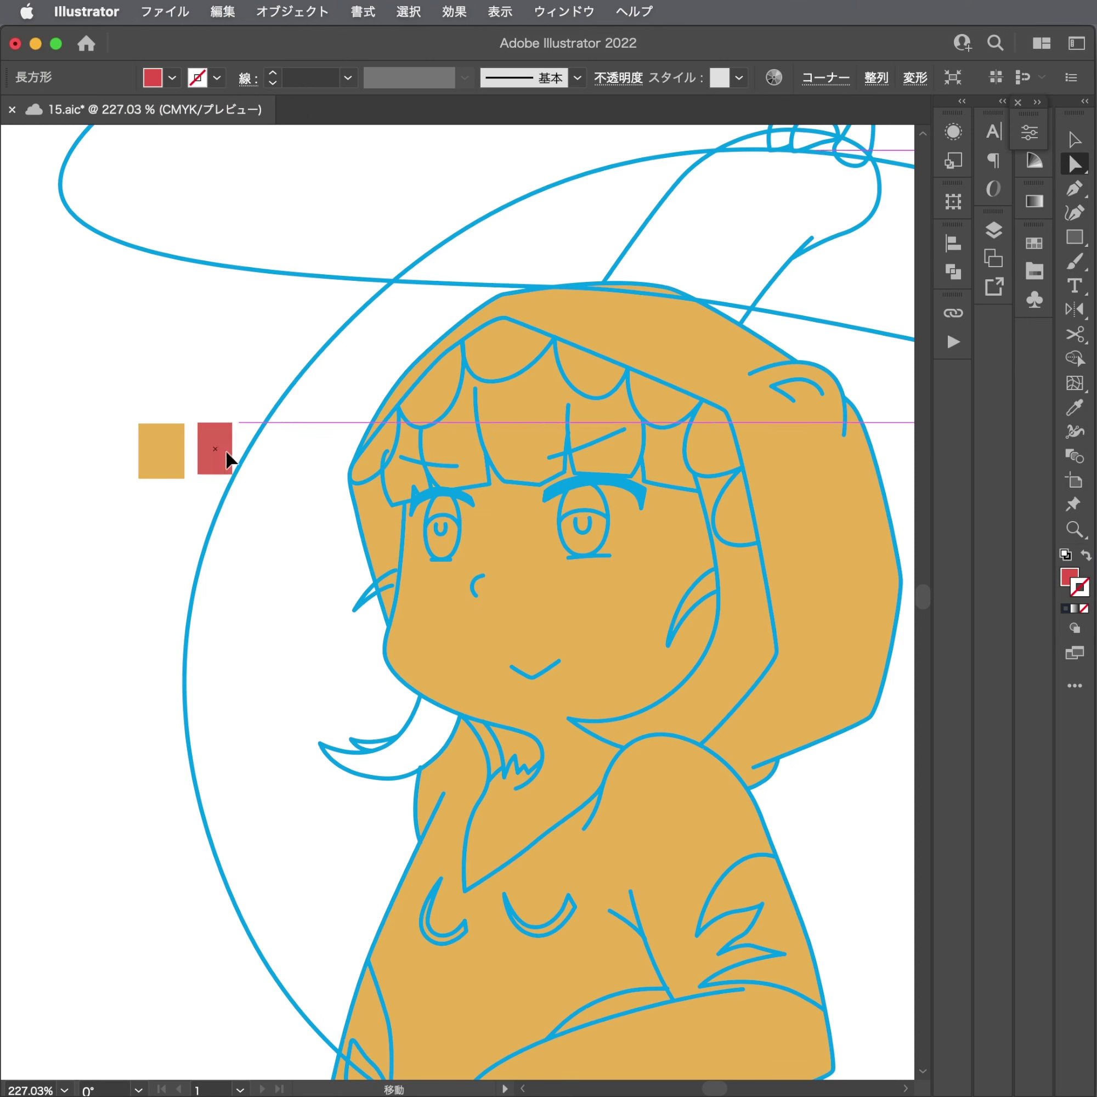
# Fill the scalloped bang shapes white and save the document.
pyautogui.hotkey('ctrl', 'shift', '[')
pyautogui.click(373, 473)
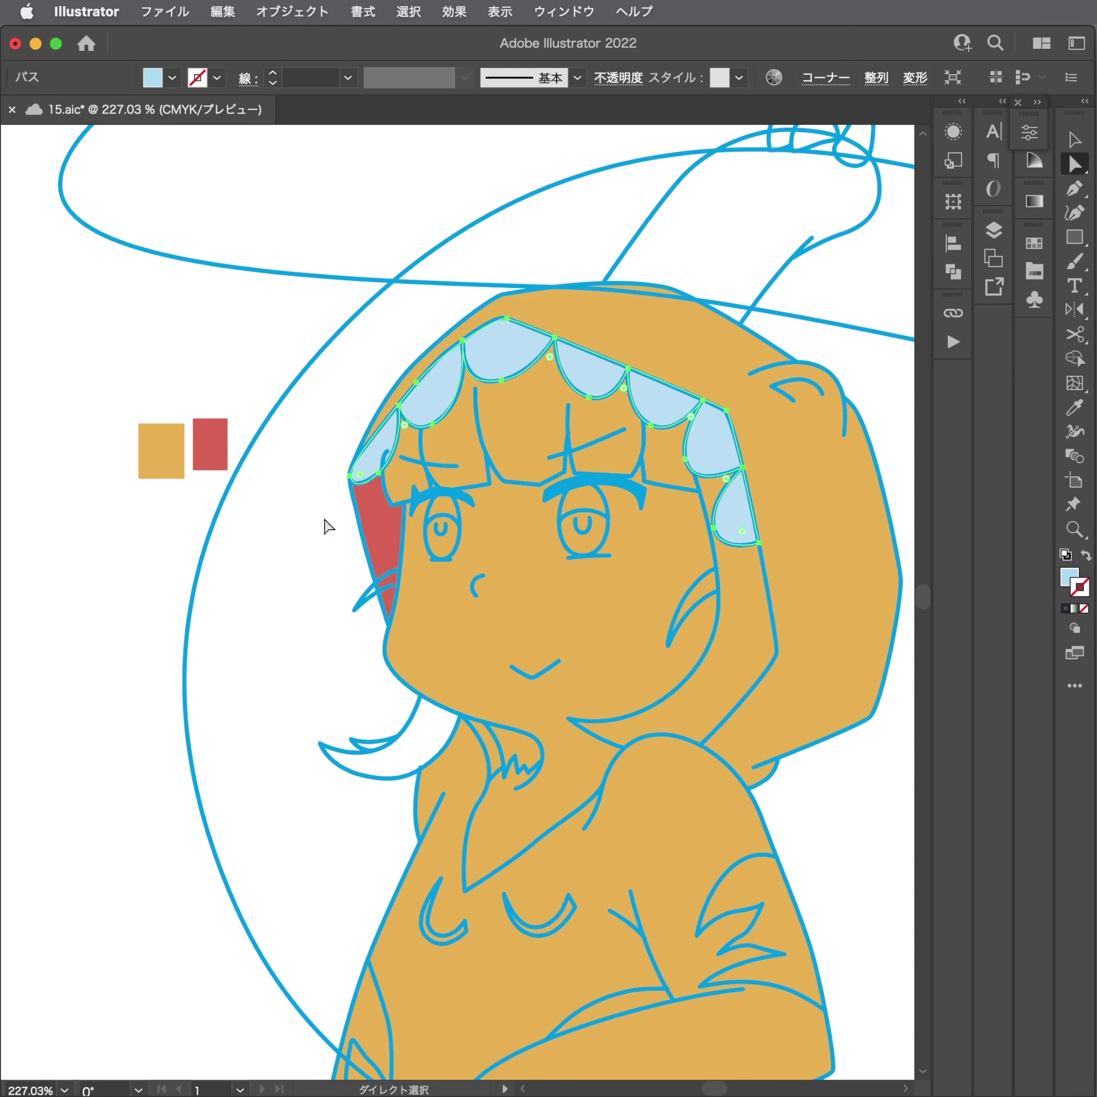
pyautogui.press('super+z')
pyautogui.click(323, 543)
pyautogui.press('super+s')
pyautogui.press('o')
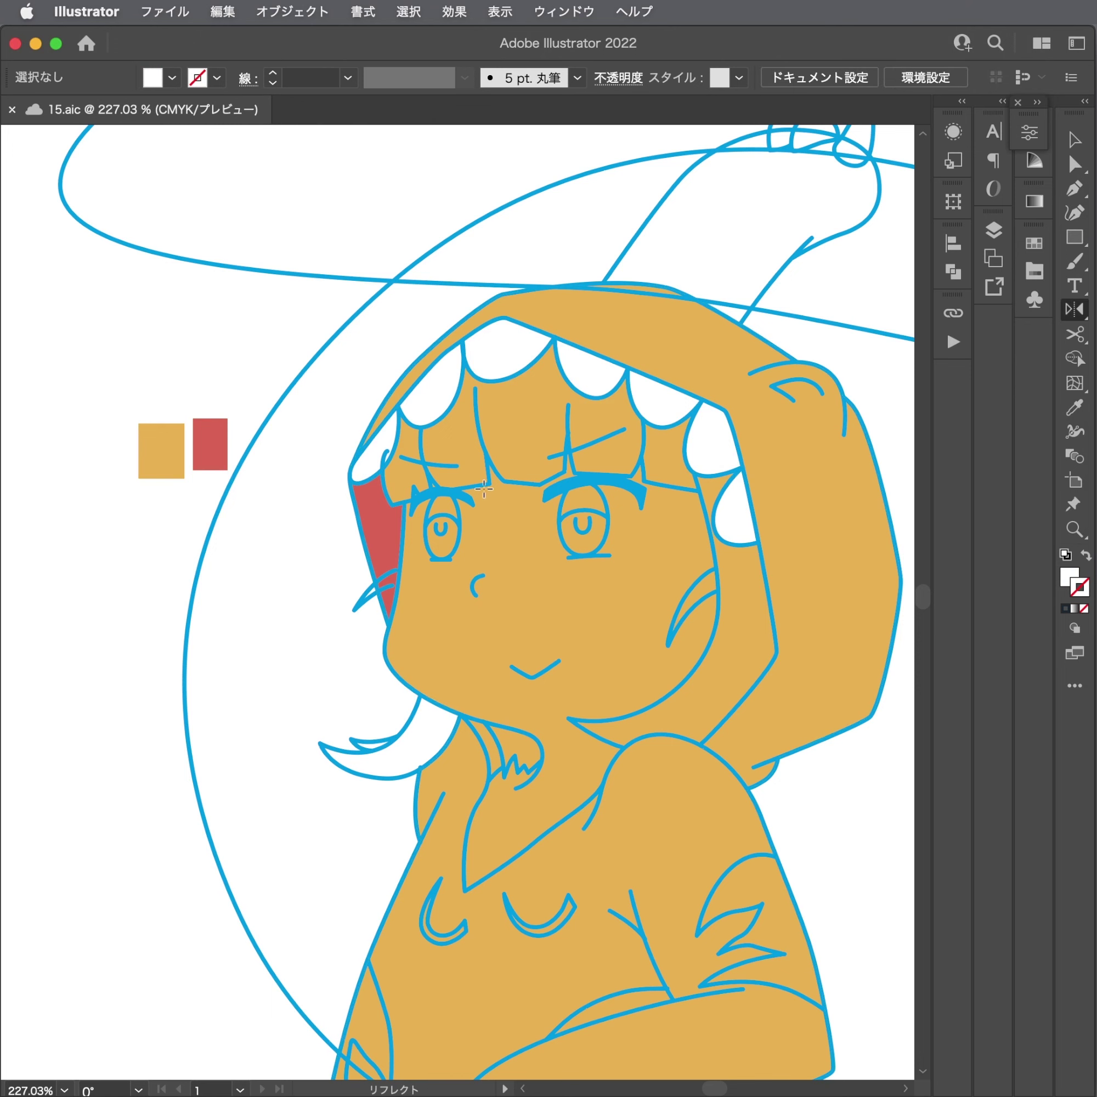
pyautogui.scroll(5, 418, 521)
pyautogui.scroll(2, 403, 482)
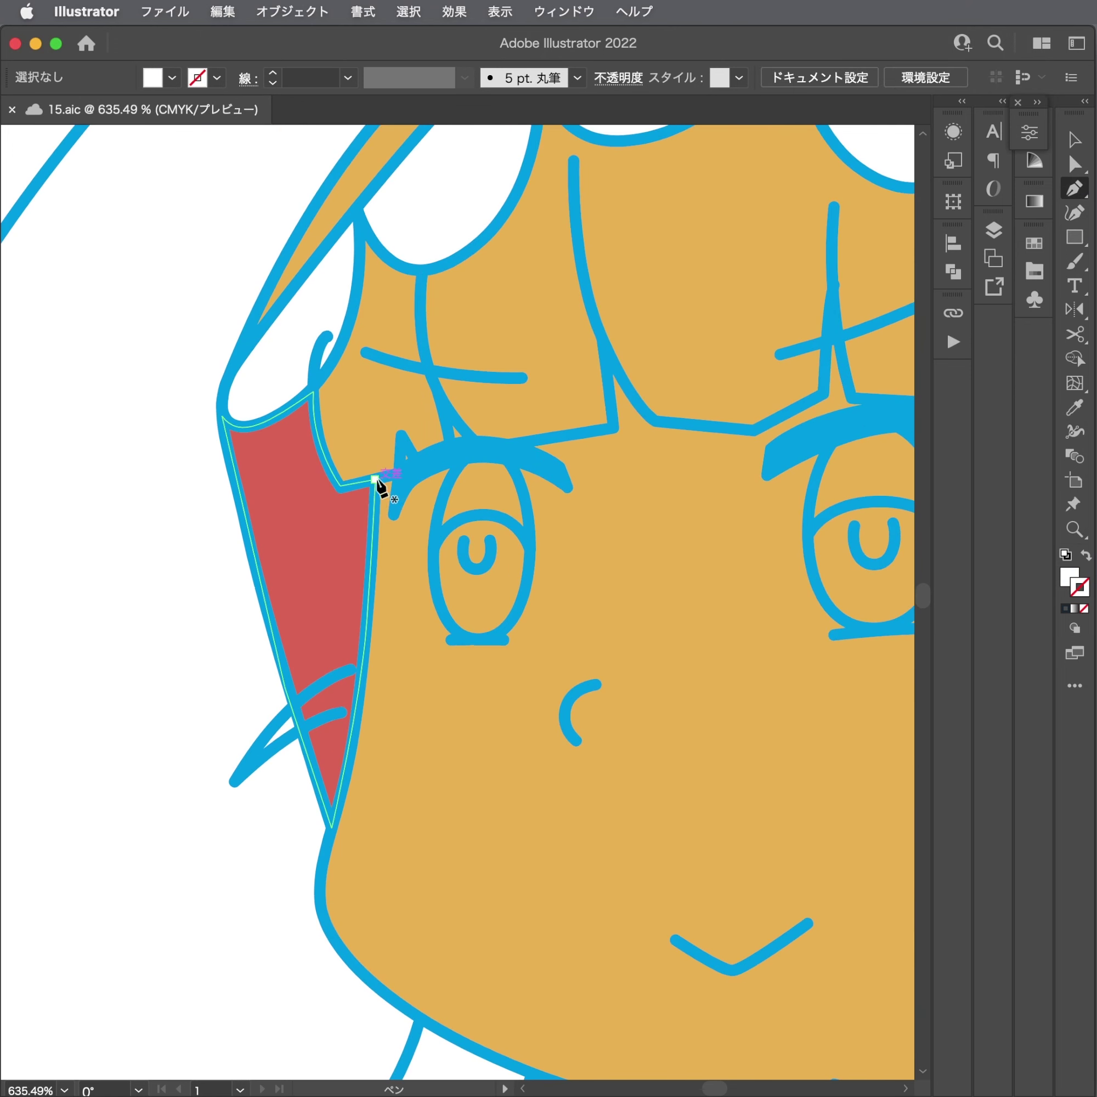
# Begin a new fill outline at the bangs' corner, tracing the cheek, chin and hair-strand zigzag tips.
pyautogui.click(380, 456)
pyautogui.scroll(2, 398, 459)
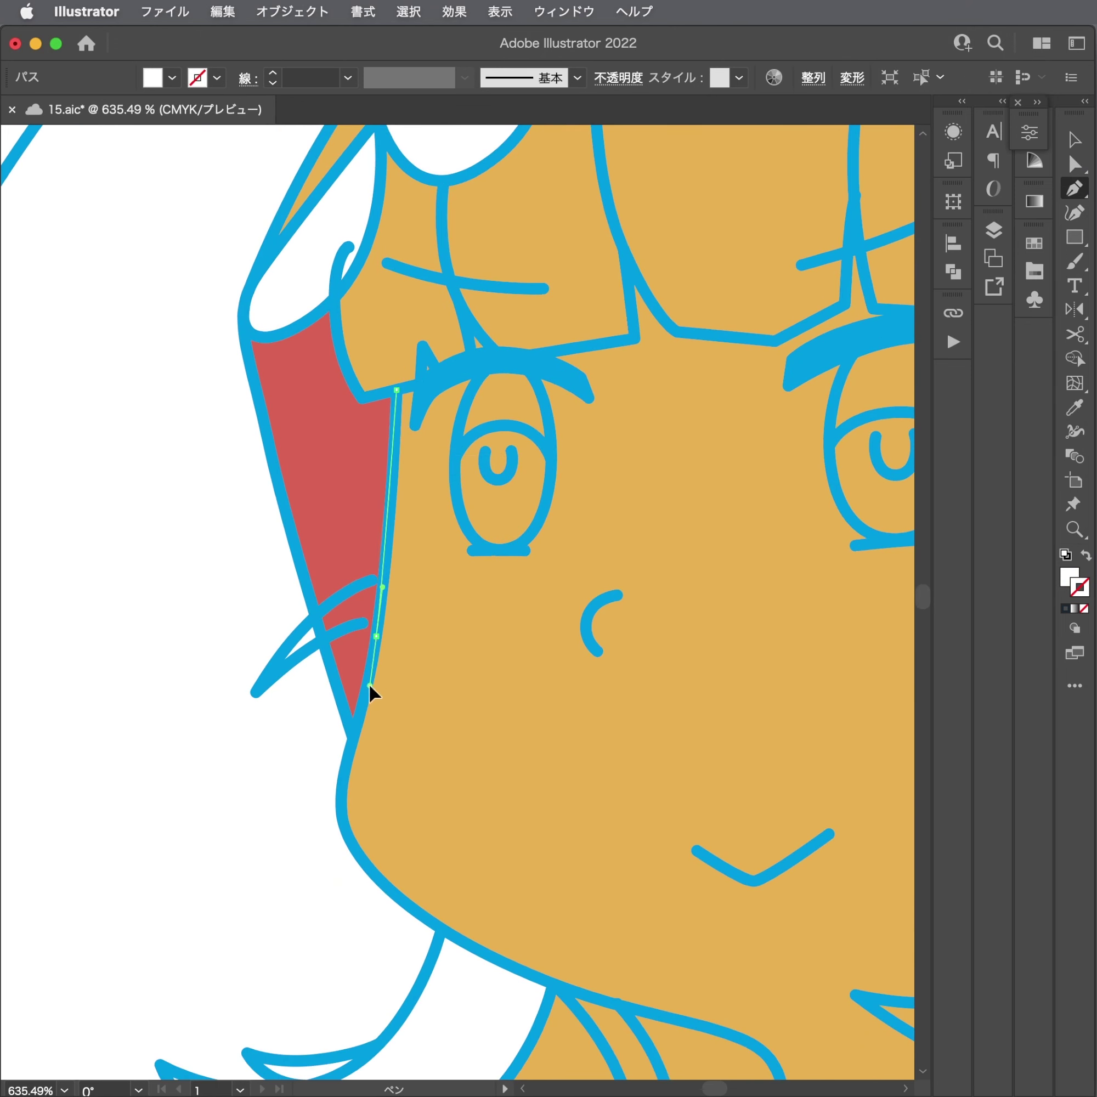
pyautogui.moveTo(362, 701); pyautogui.dragTo(358, 710)
pyautogui.moveTo(345, 819); pyautogui.dragTo(345, 855)
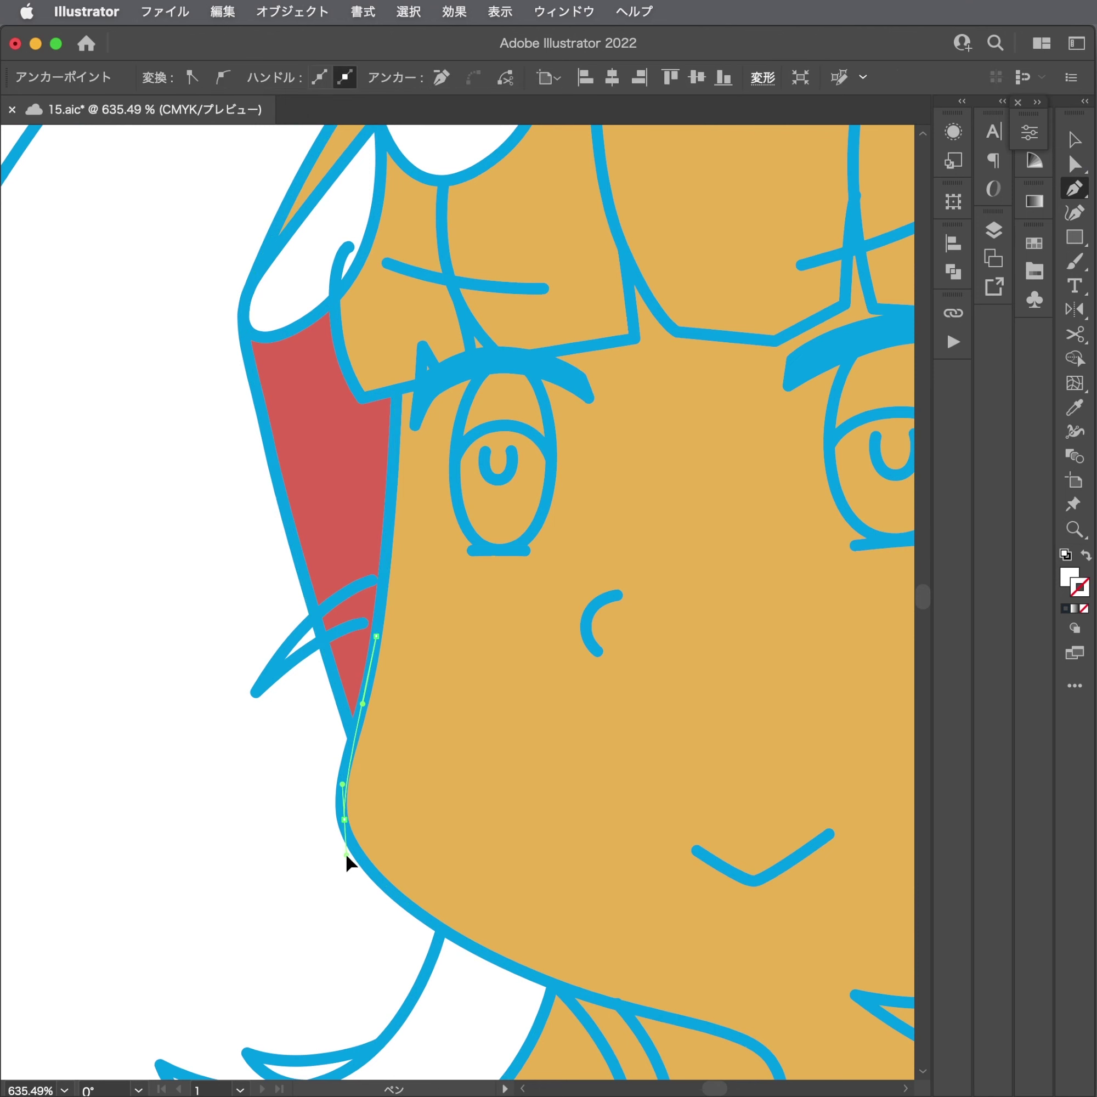
pyautogui.scroll(-5, 350, 865)
pyautogui.scroll(1, 355, 697)
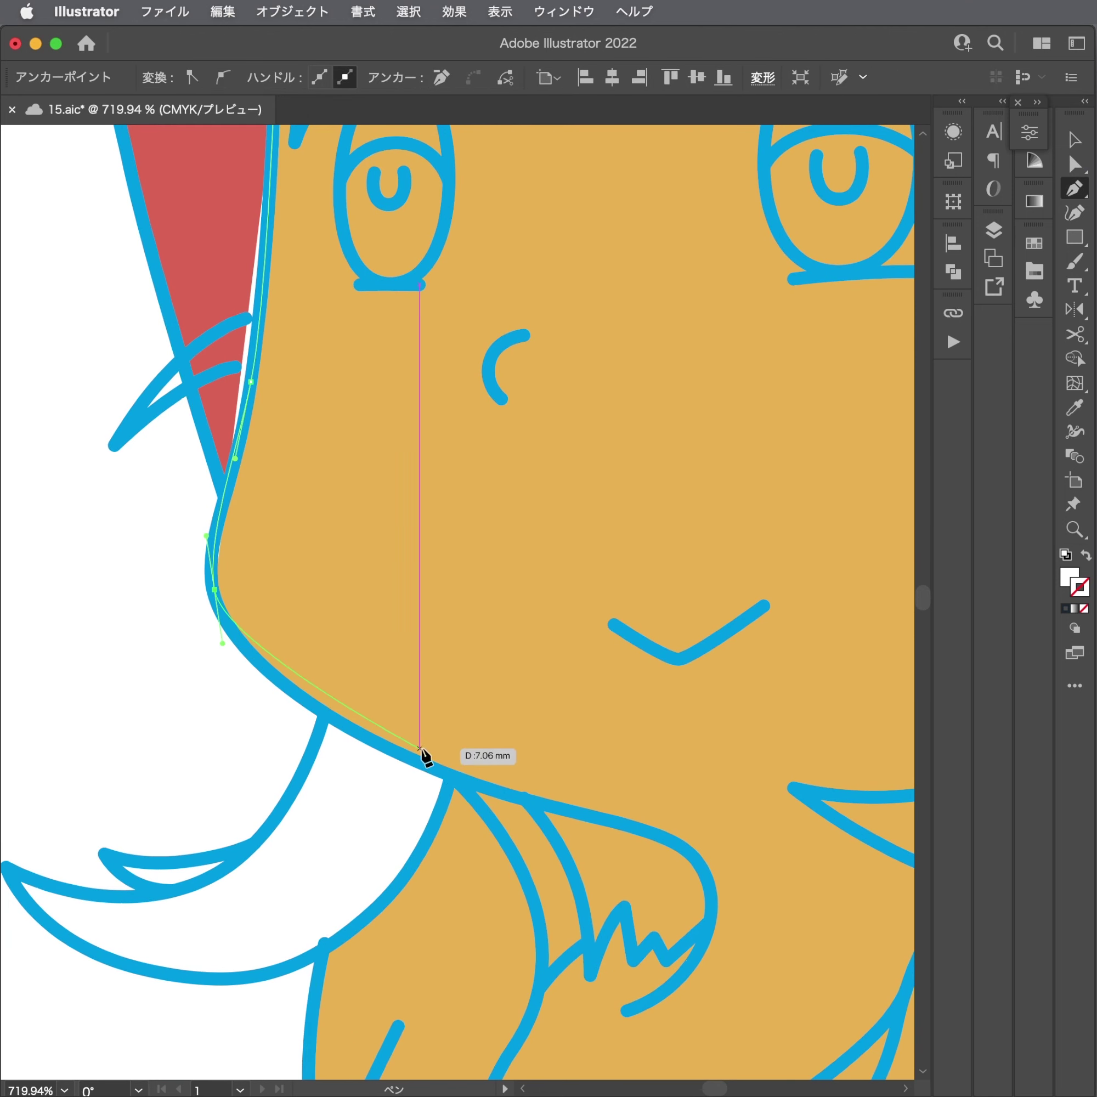
pyautogui.moveTo(468, 788)
pyautogui.mouseDown()
pyautogui.moveTo(617, 839)
pyautogui.moveTo(495, 704)
pyautogui.moveTo(571, 761)
pyautogui.mouseUp()
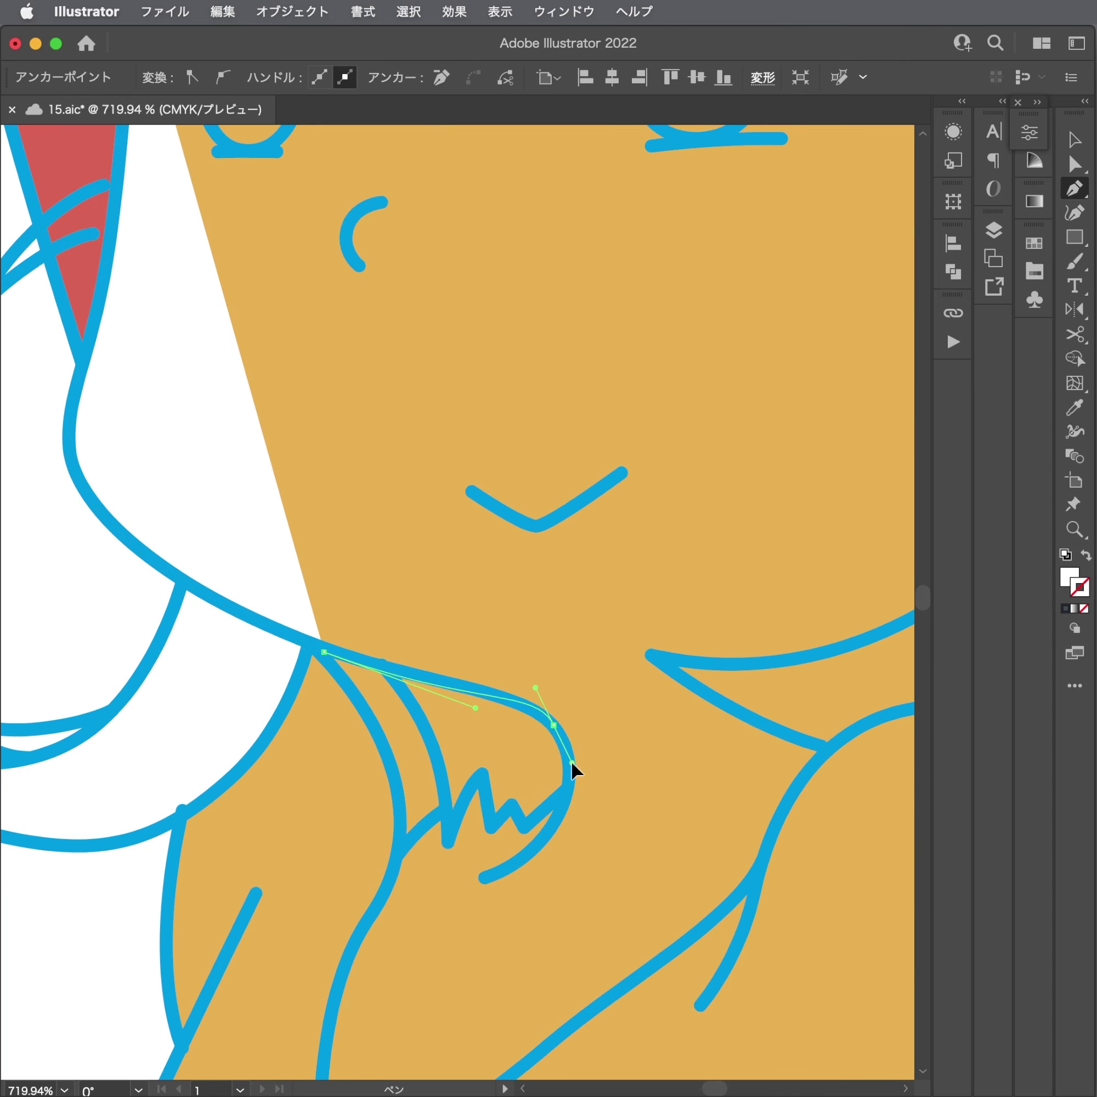
pyautogui.keyDown('super'); pyautogui.click(574, 761); pyautogui.keyUp('super')
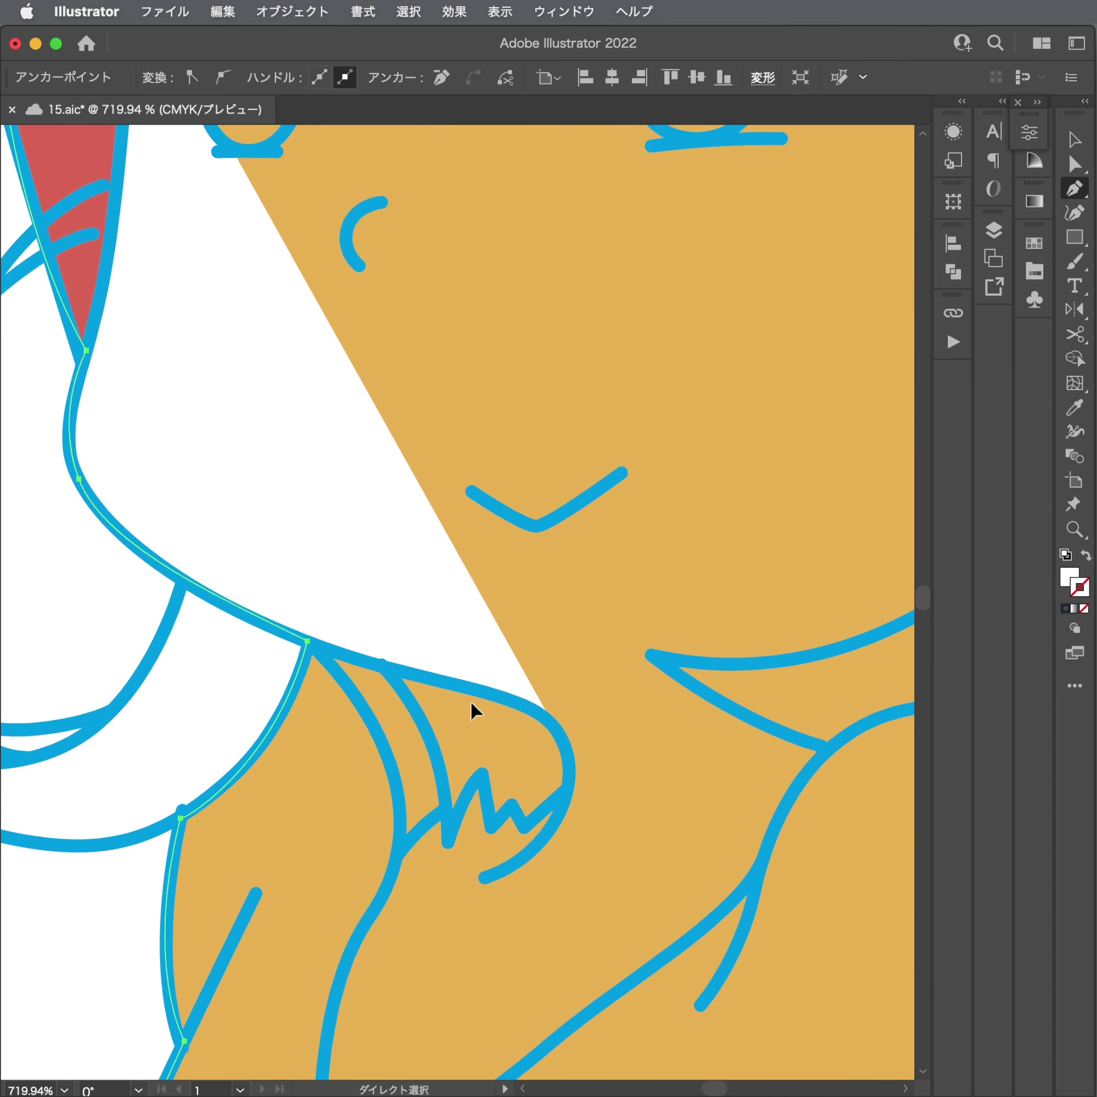
pyautogui.keyDown('super'); pyautogui.click(407, 671); pyautogui.keyUp('super')
pyautogui.moveTo(321, 656); pyautogui.dragTo(309, 651)
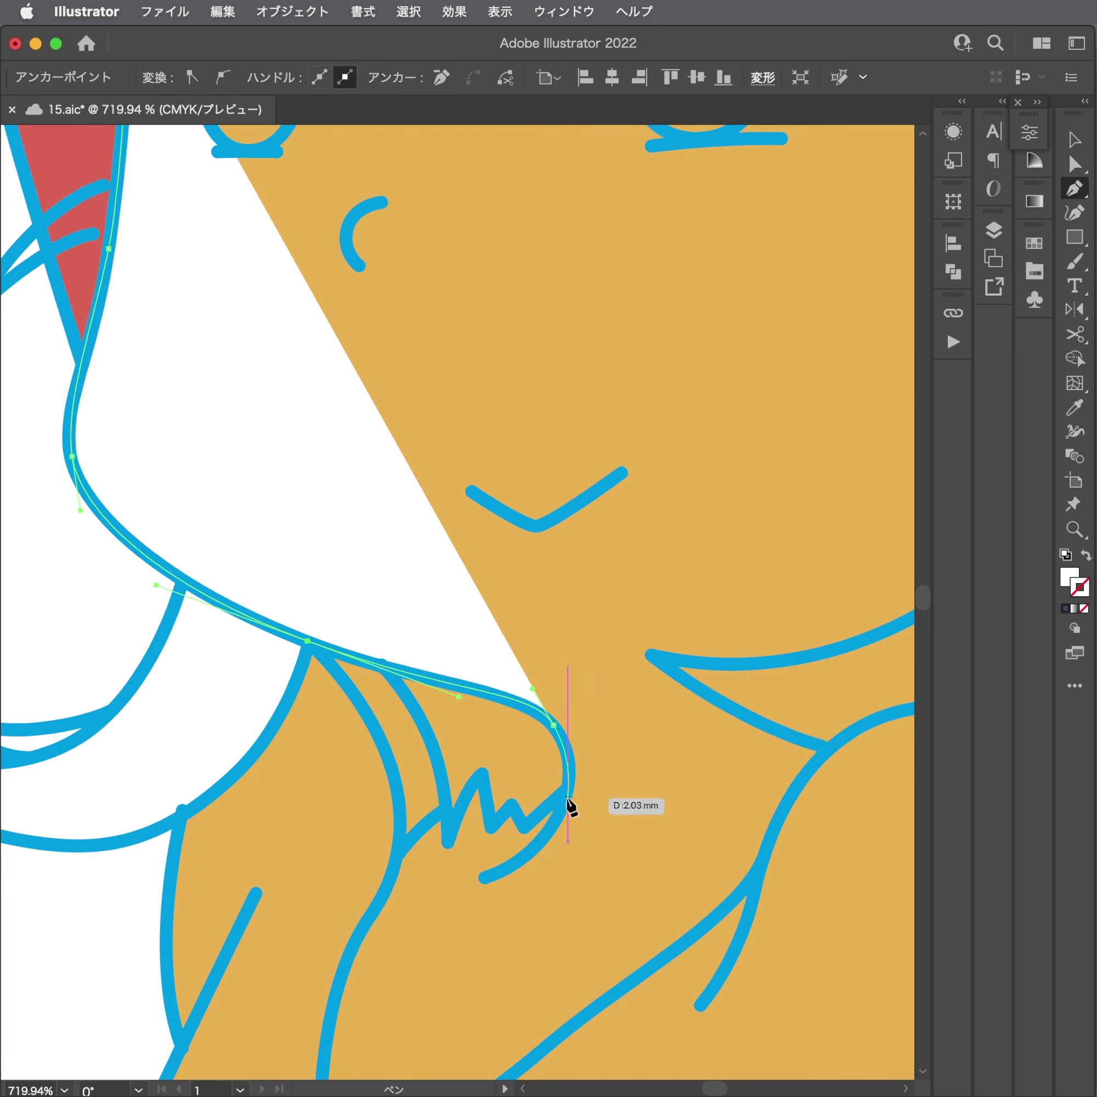
pyautogui.click(526, 822)
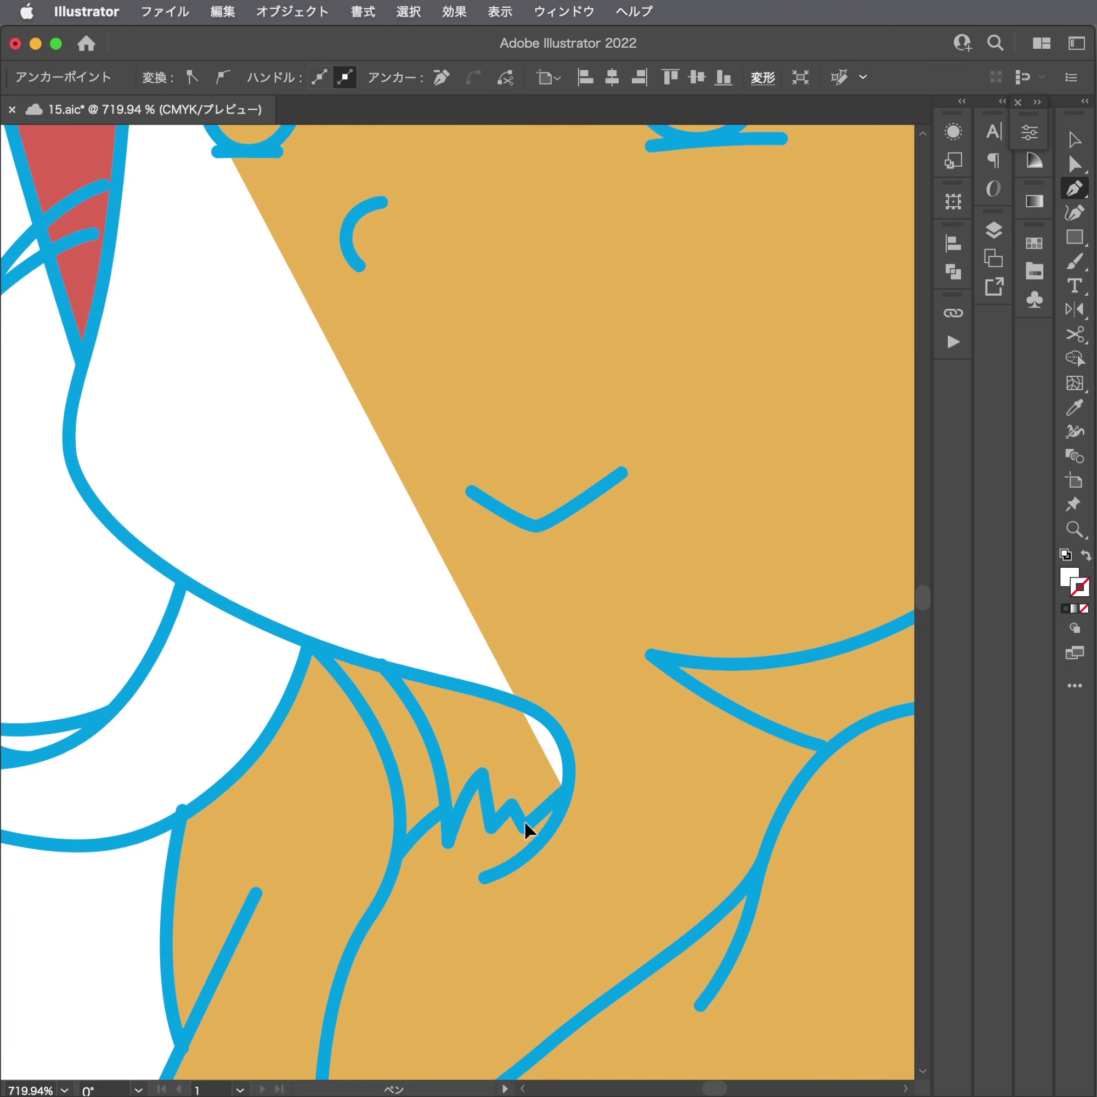
pyautogui.click(495, 819)
pyautogui.click(481, 774)
pyautogui.click(443, 811)
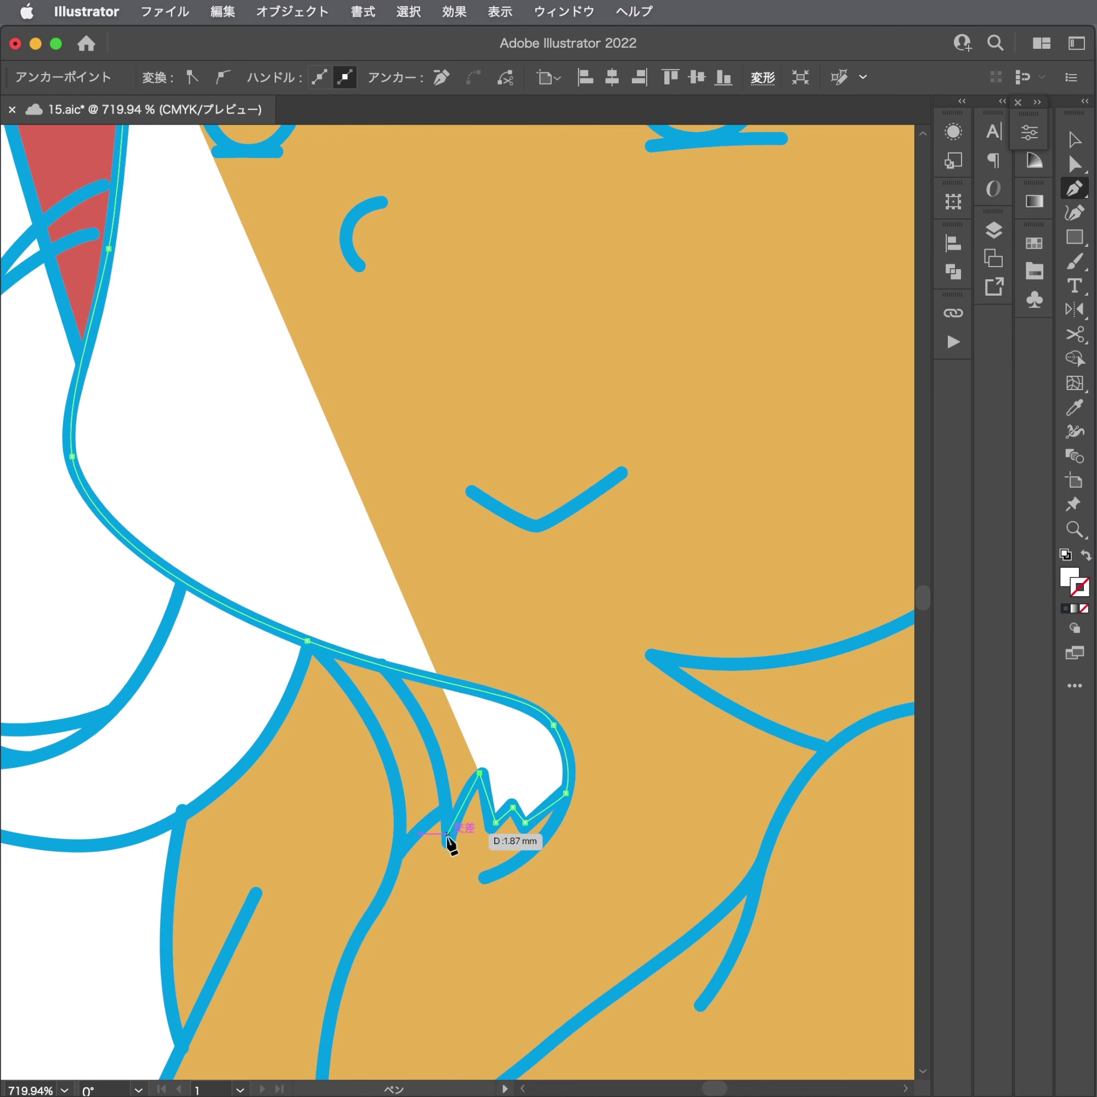
# Continue the outline down the neck to the collar tip, along the collar edge, jaw and right cheek.
pyautogui.scroll(-5, 444, 846)
pyautogui.hscroll(-1, 443, 847)
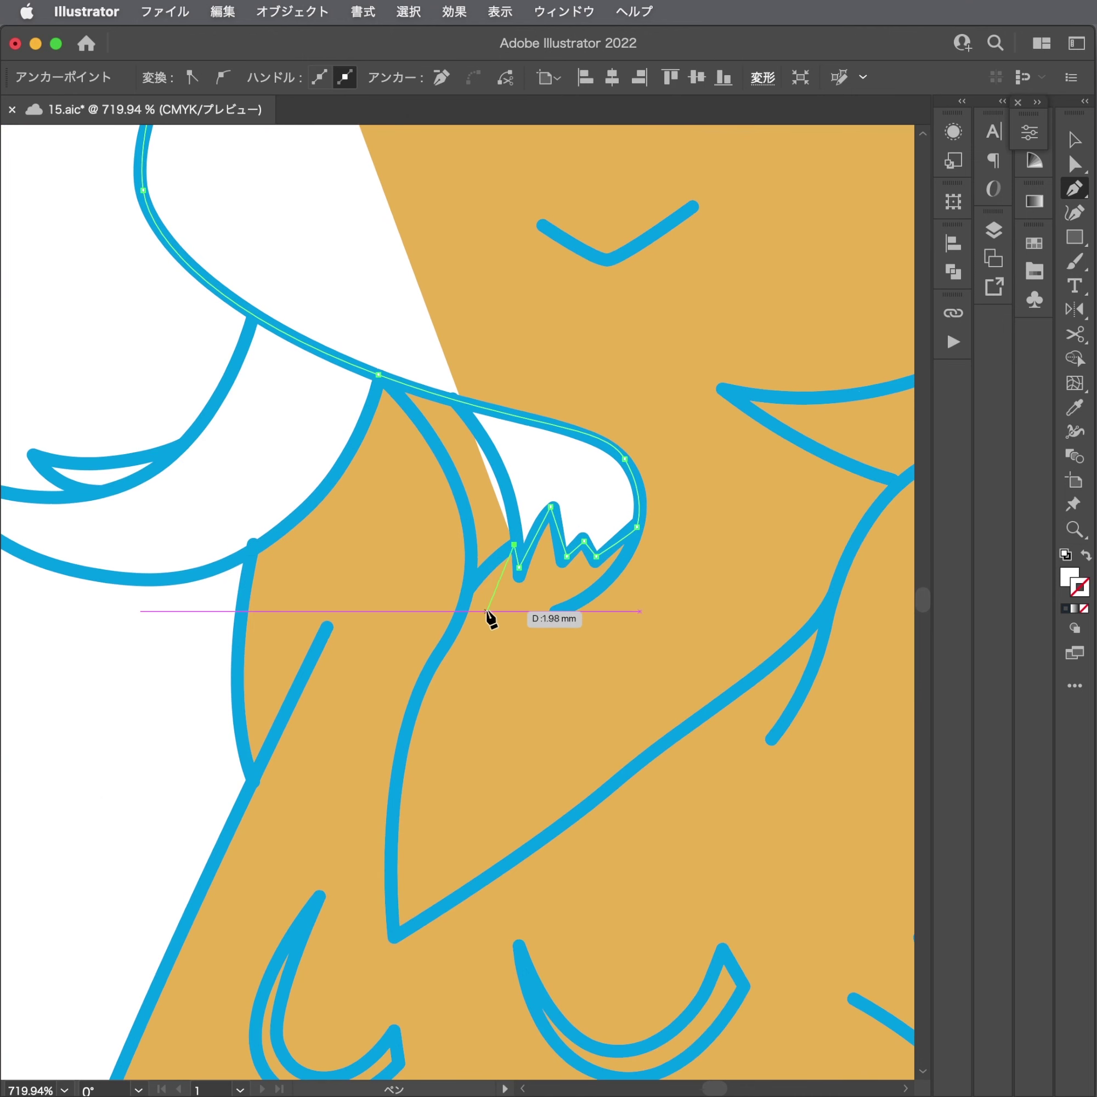
pyautogui.click(467, 586)
pyautogui.moveTo(426, 675); pyautogui.dragTo(420, 684)
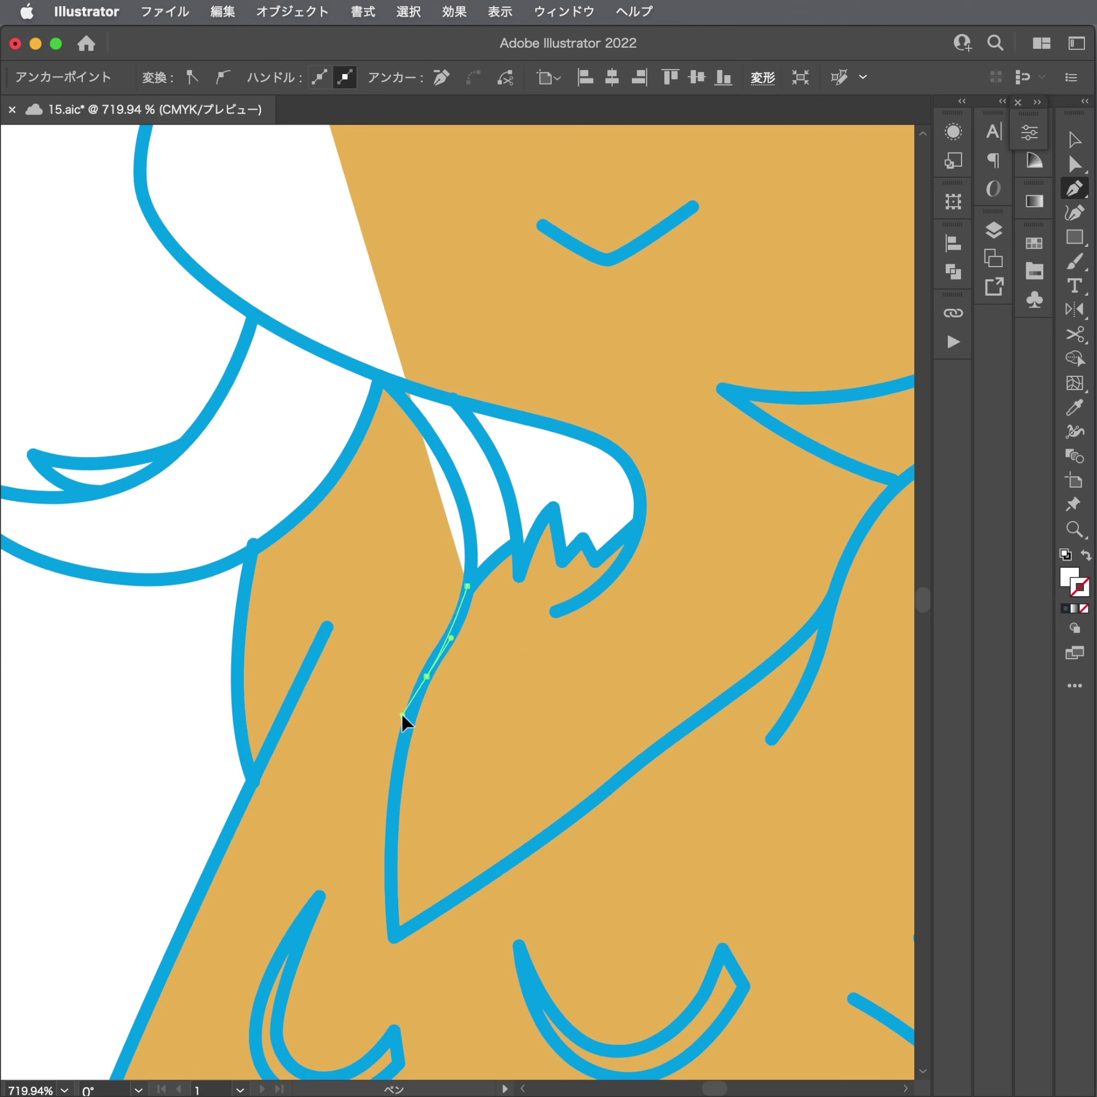
pyautogui.moveTo(390, 868); pyautogui.dragTo(390, 914)
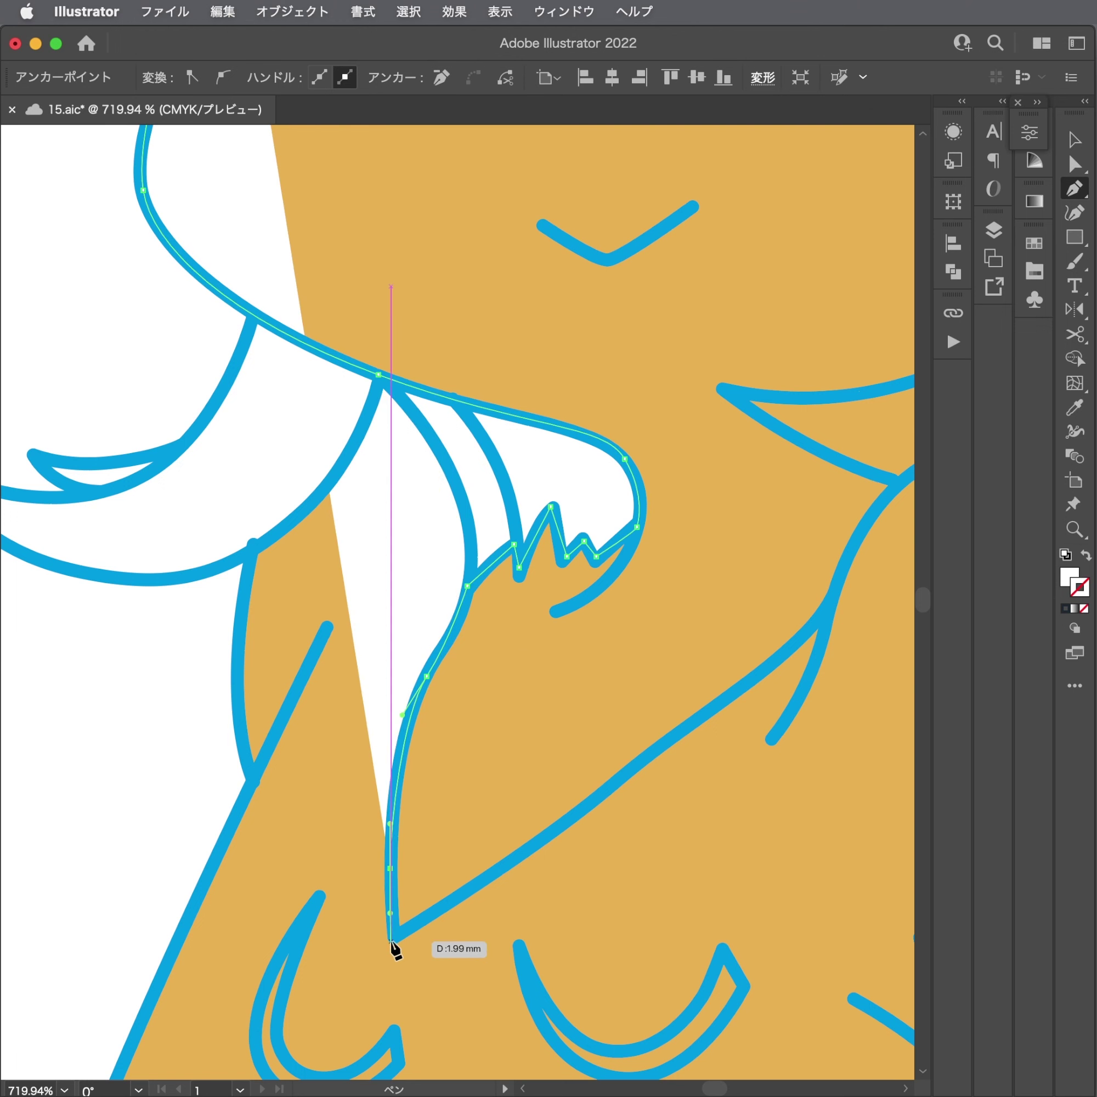
pyautogui.click(393, 933)
pyautogui.click(620, 775)
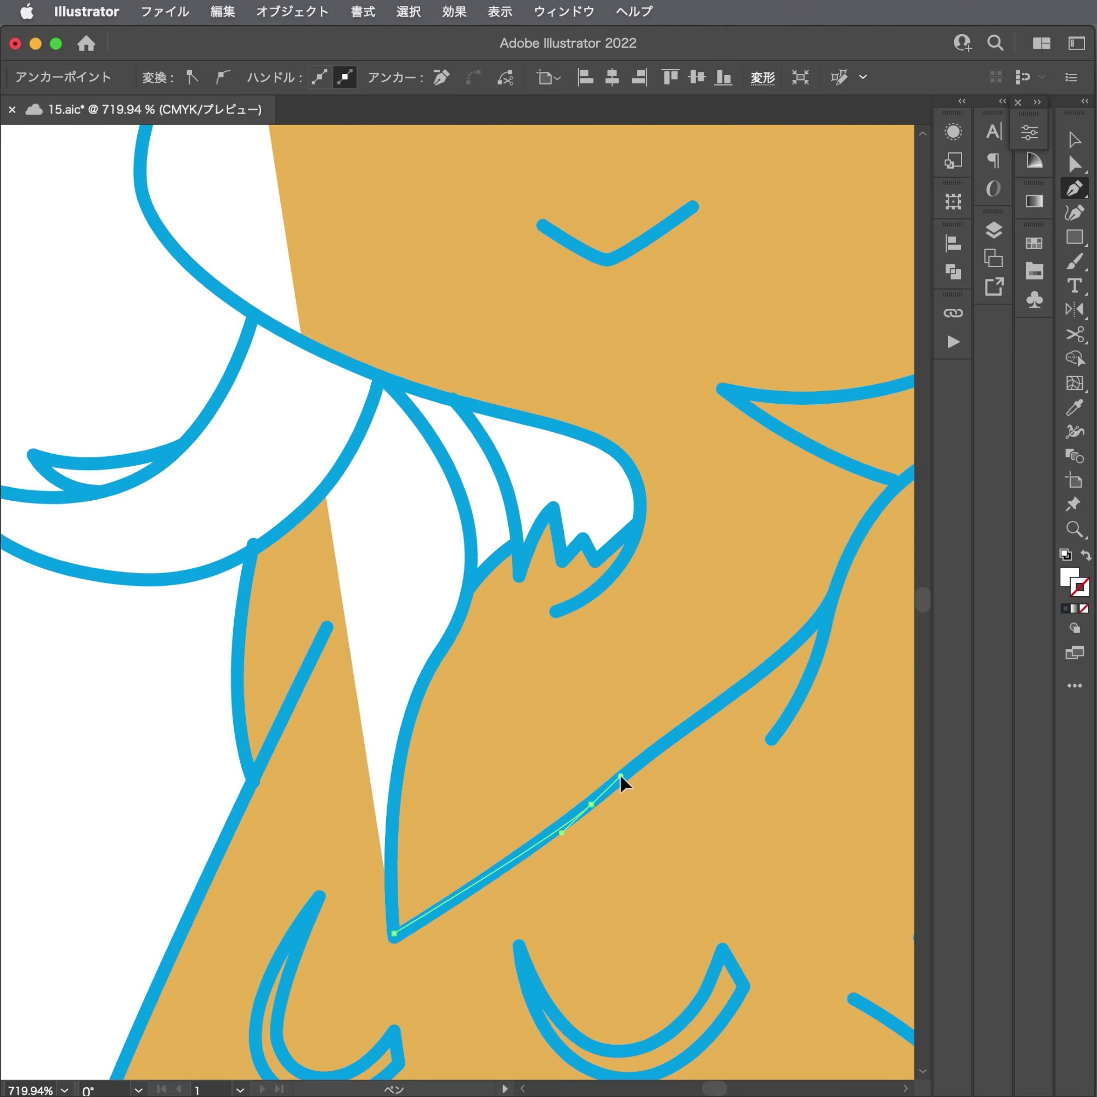
pyautogui.click(754, 675)
pyautogui.click(830, 602)
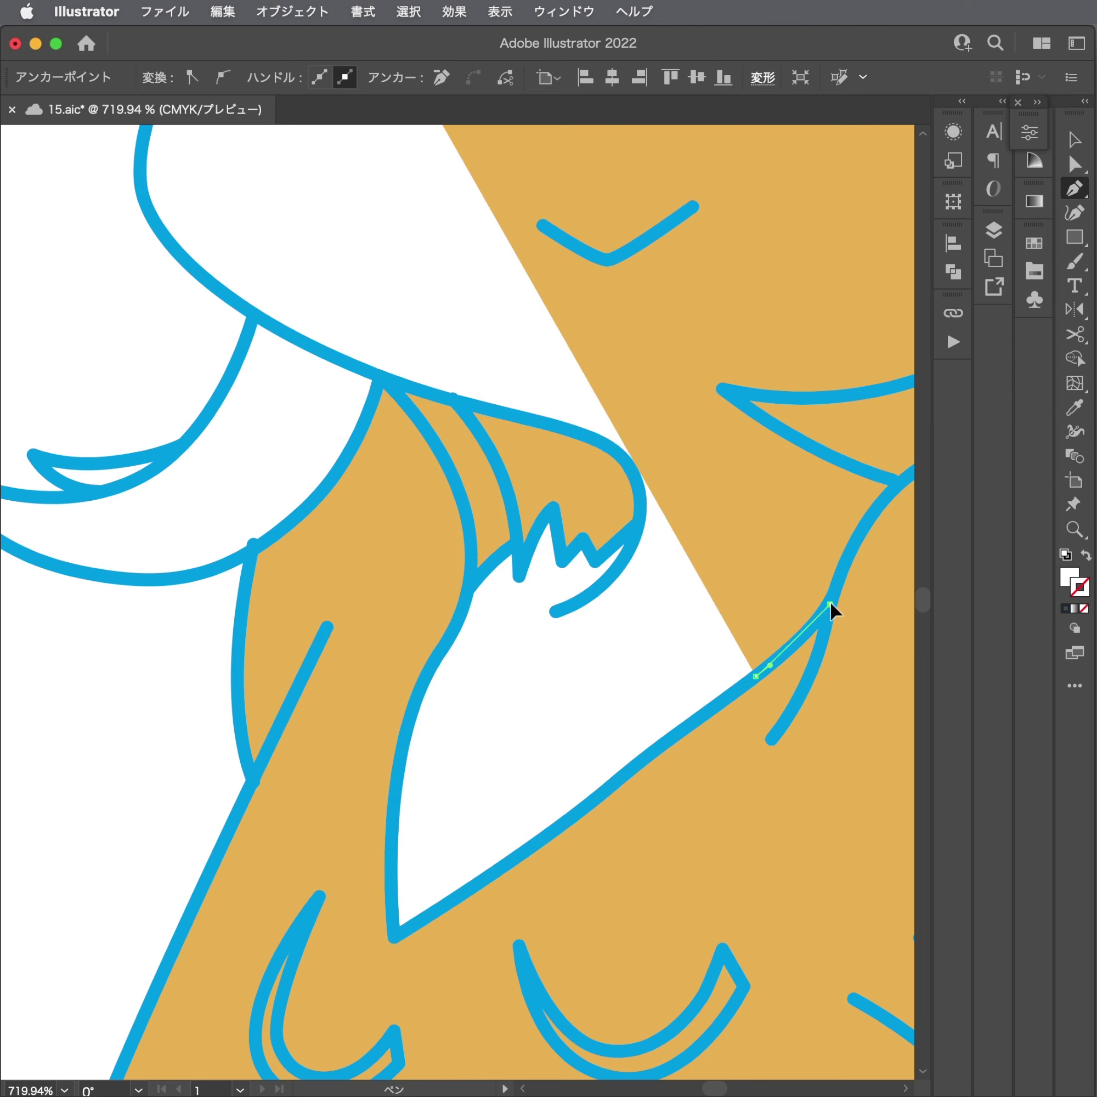
pyautogui.hscroll(5, 829, 601)
pyautogui.scroll(4, 830, 601)
pyautogui.moveTo(632, 681); pyautogui.dragTo(664, 653)
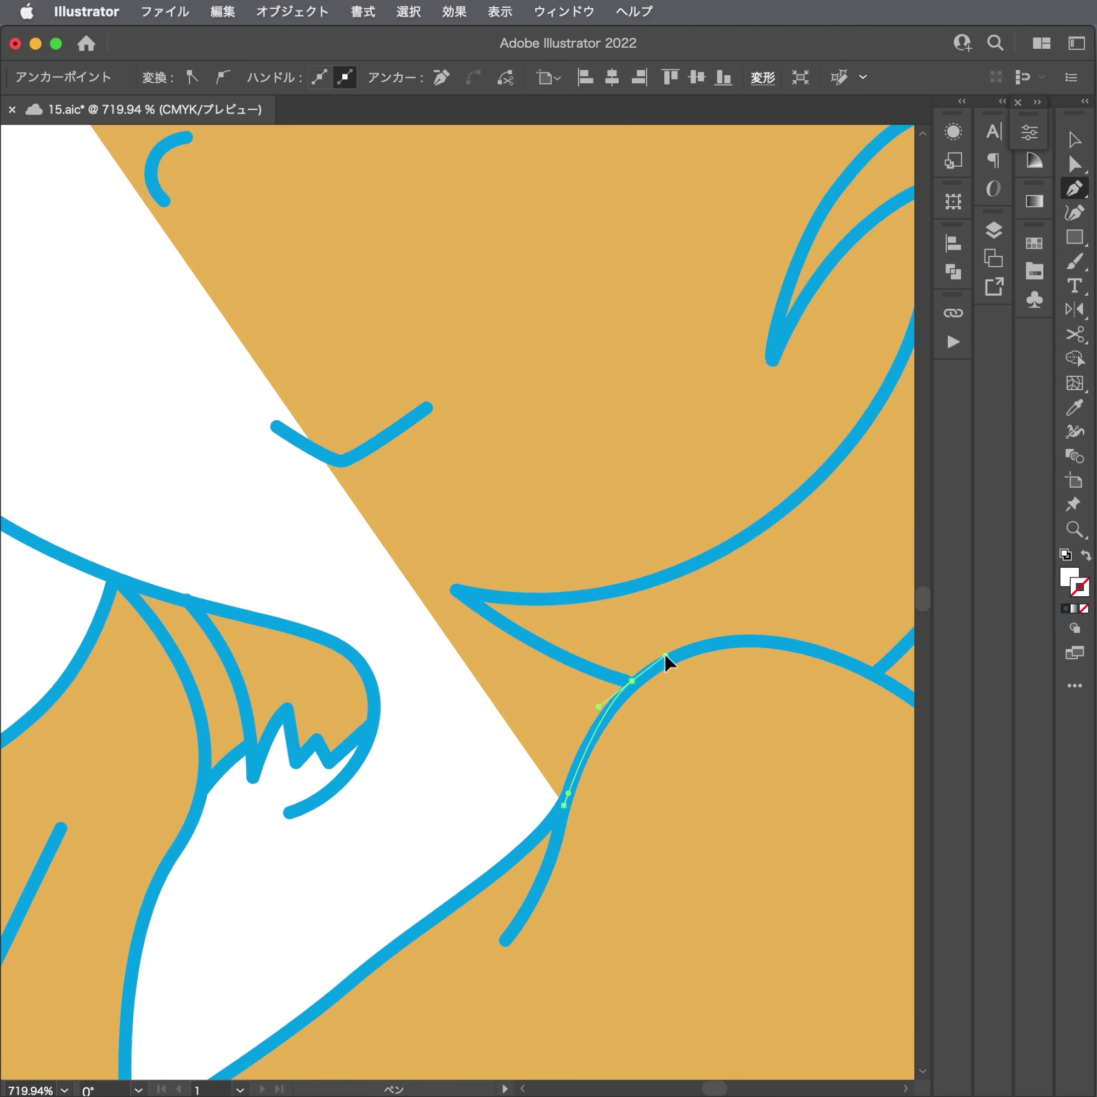
pyautogui.click(456, 589)
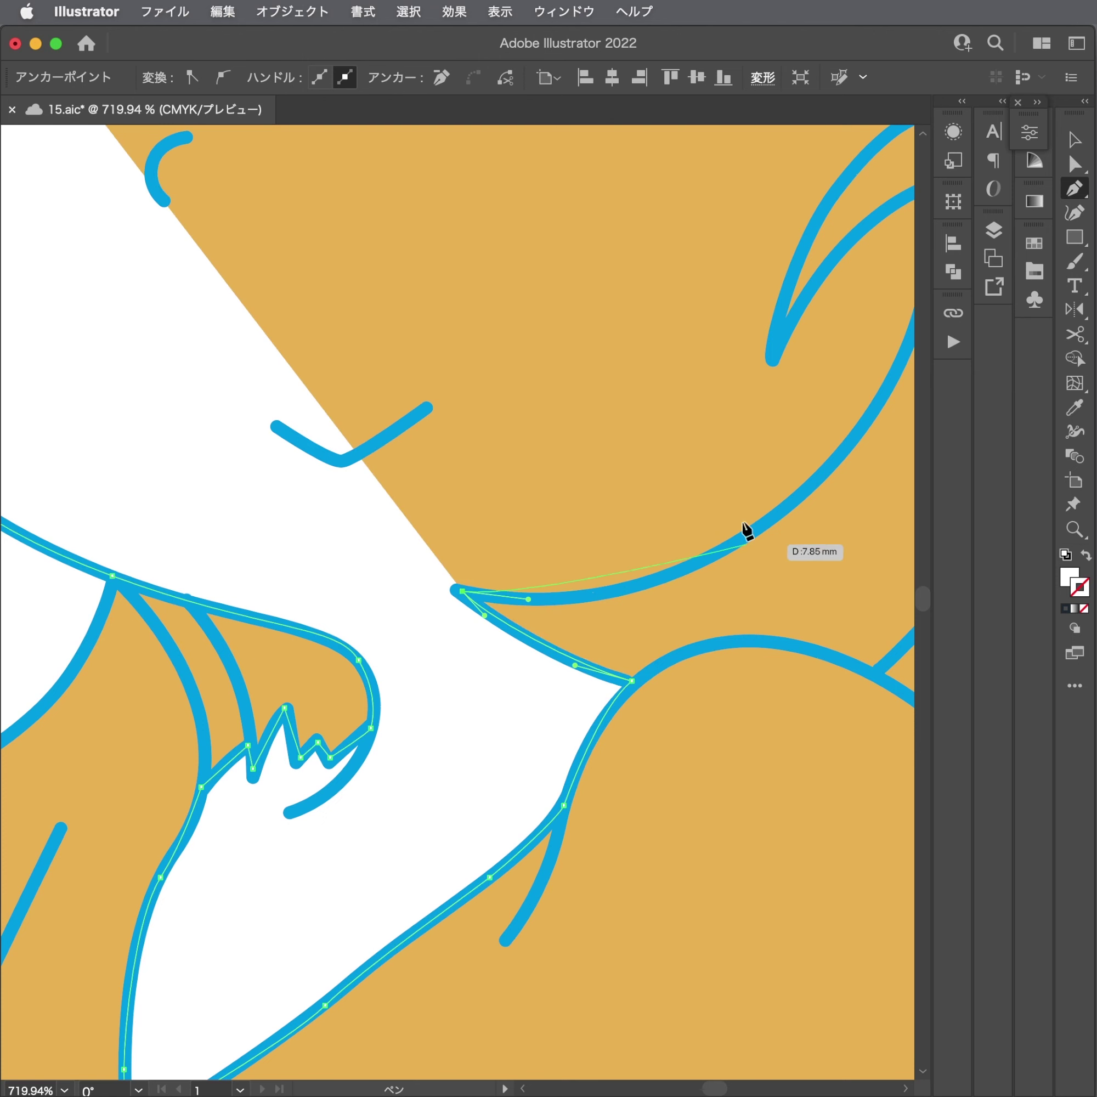
pyautogui.hscroll(4, 584, 723)
pyautogui.scroll(5, 584, 723)
pyautogui.moveTo(584, 734); pyautogui.dragTo(651, 653)
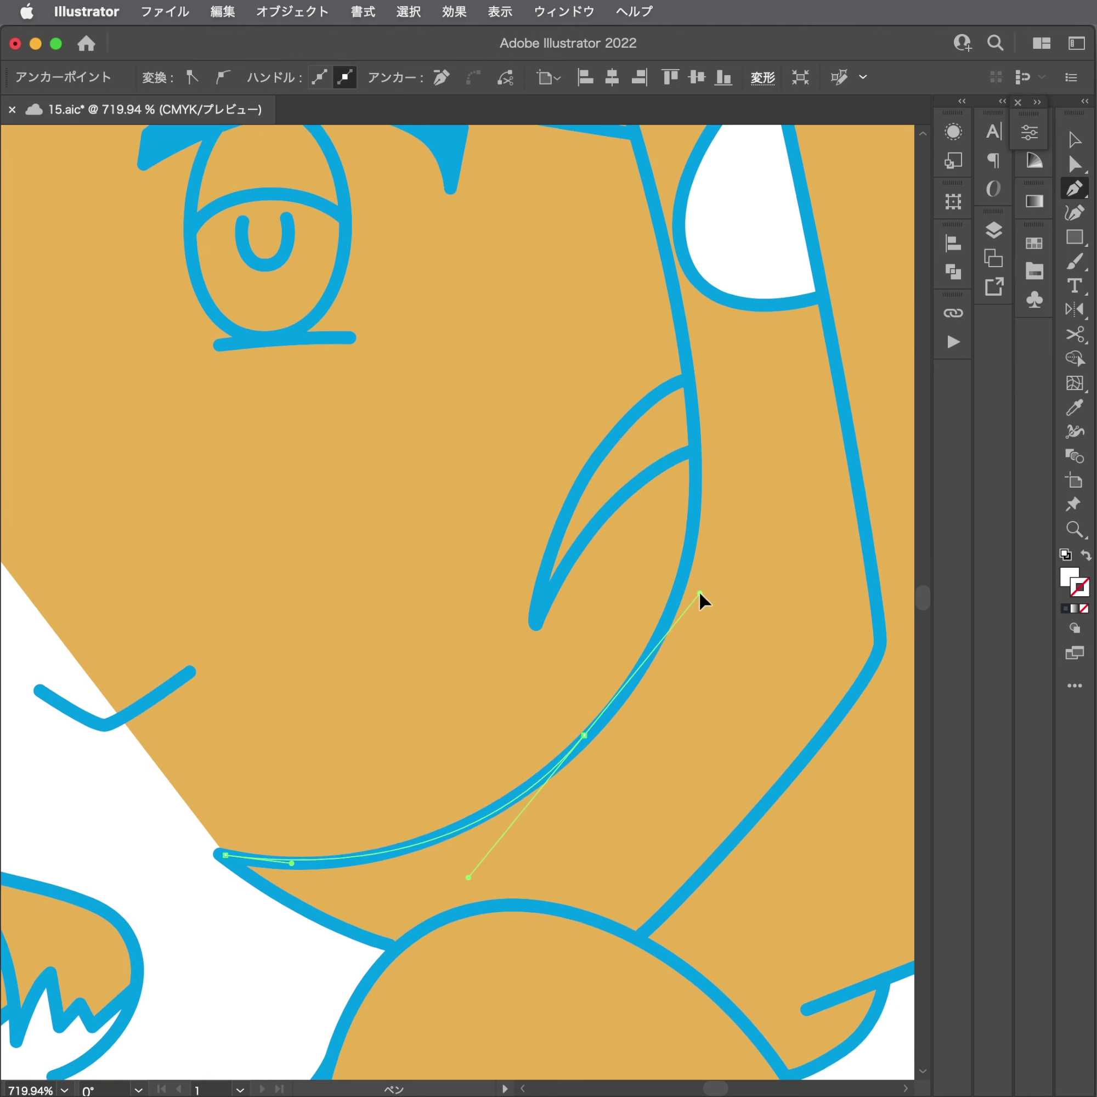
pyautogui.scroll(5, 698, 591)
pyautogui.hscroll(2, 698, 591)
pyautogui.click(595, 618)
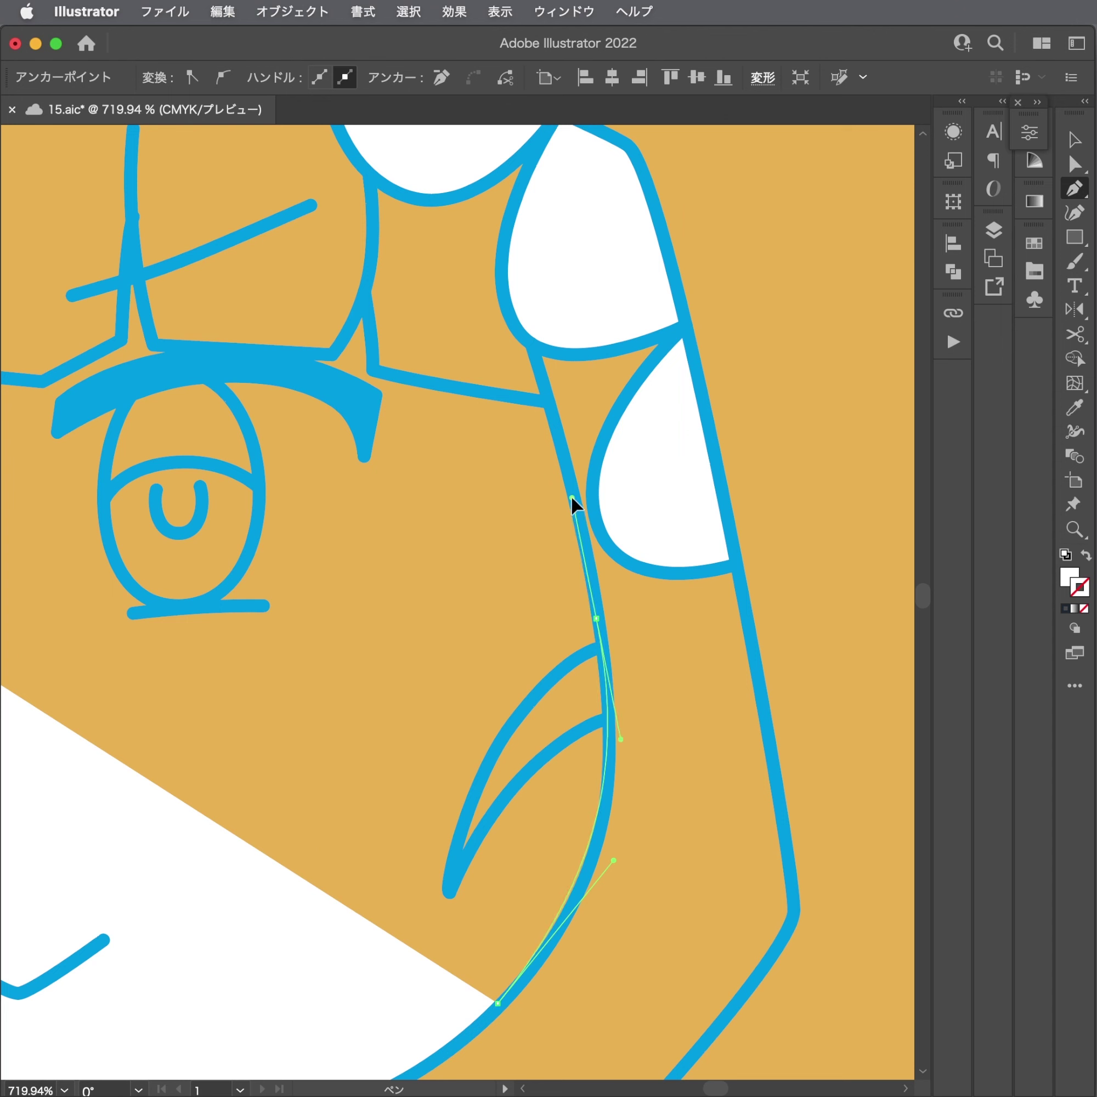
pyautogui.scroll(5, 572, 449)
pyautogui.hscroll(-1, 572, 449)
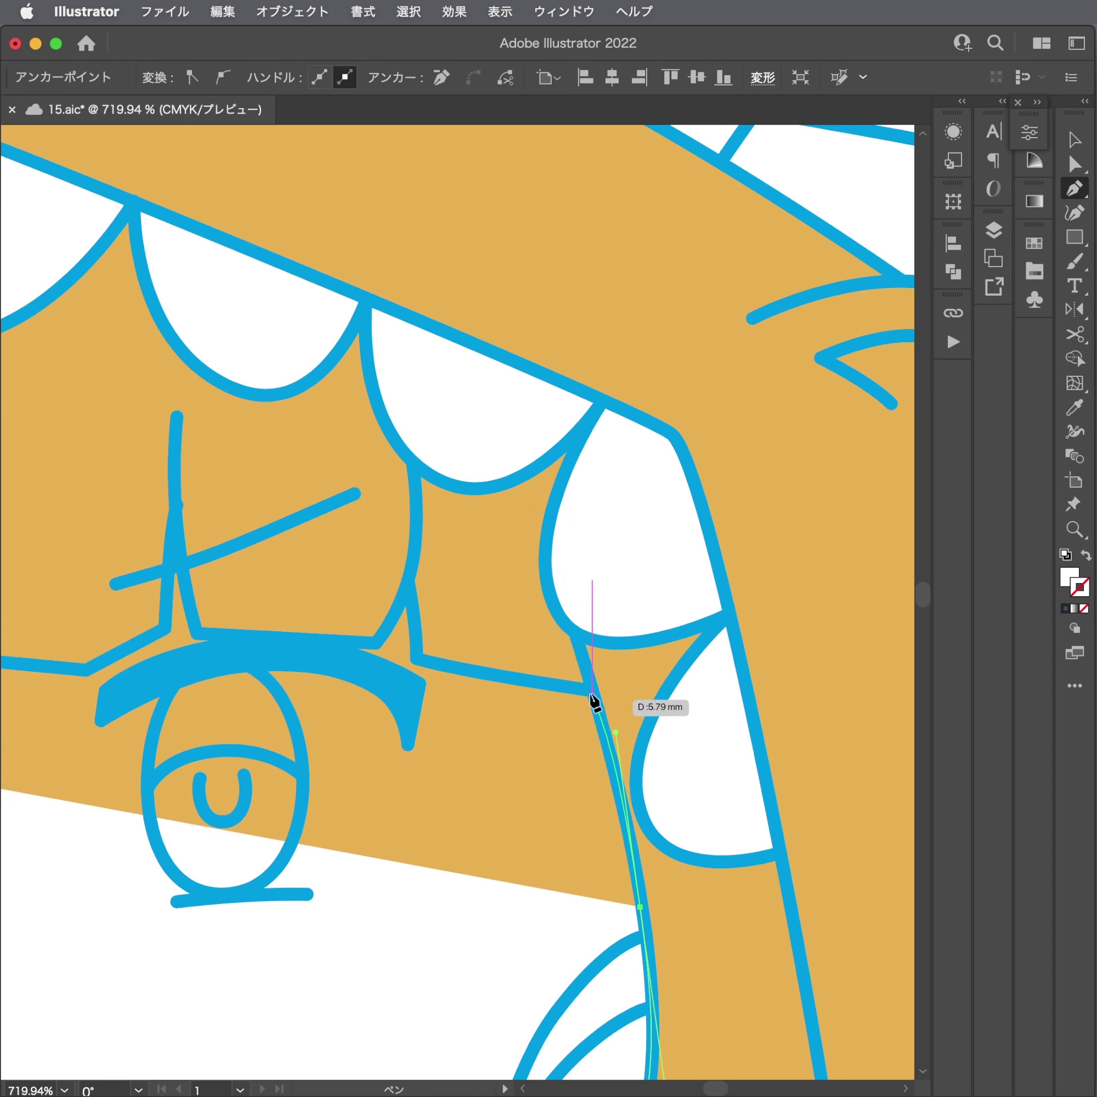
pyautogui.click(590, 694)
pyautogui.hscroll(-5, 587, 693)
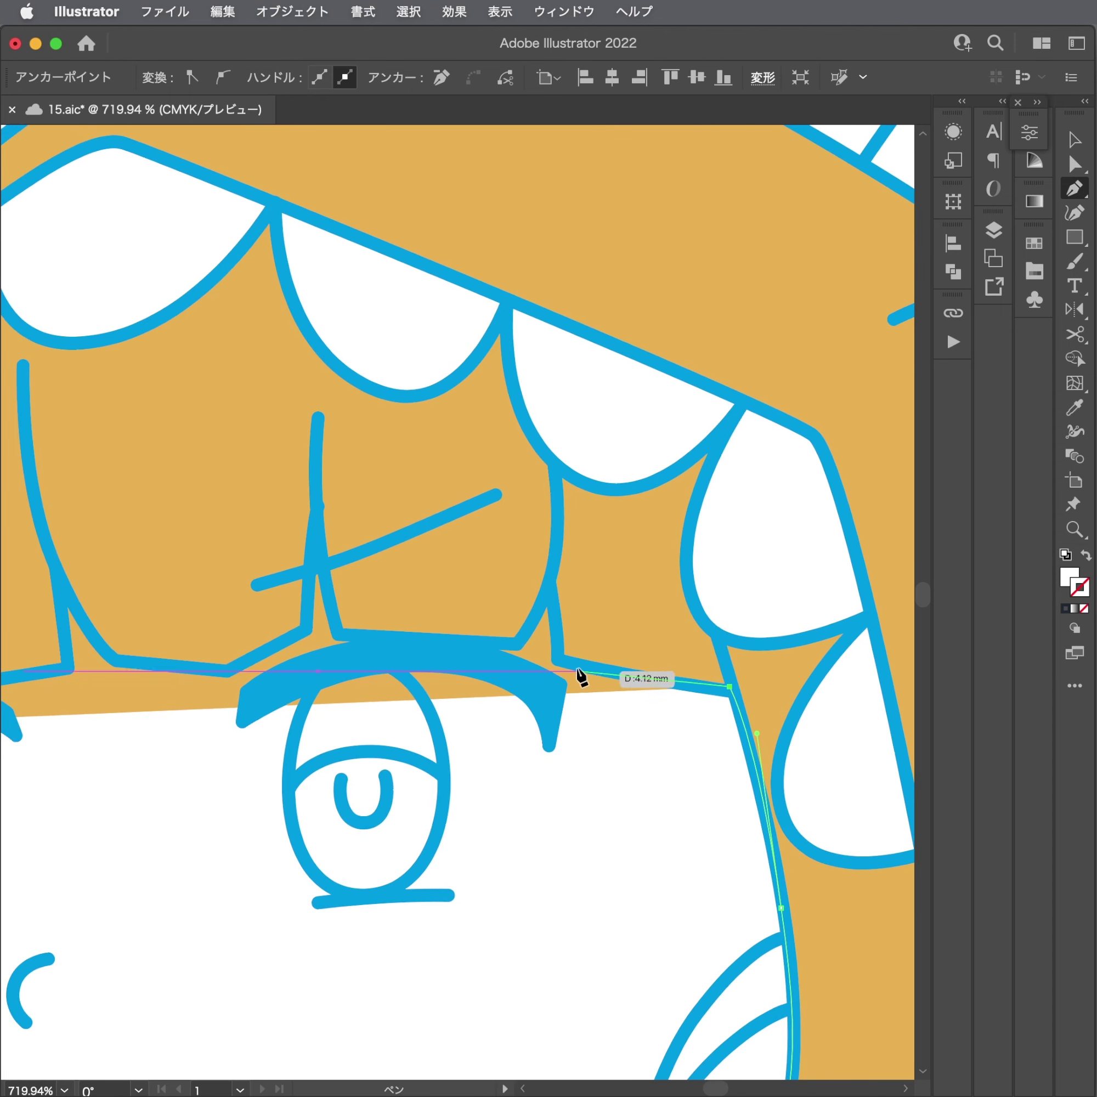
pyautogui.scroll(-5, 746, 674)
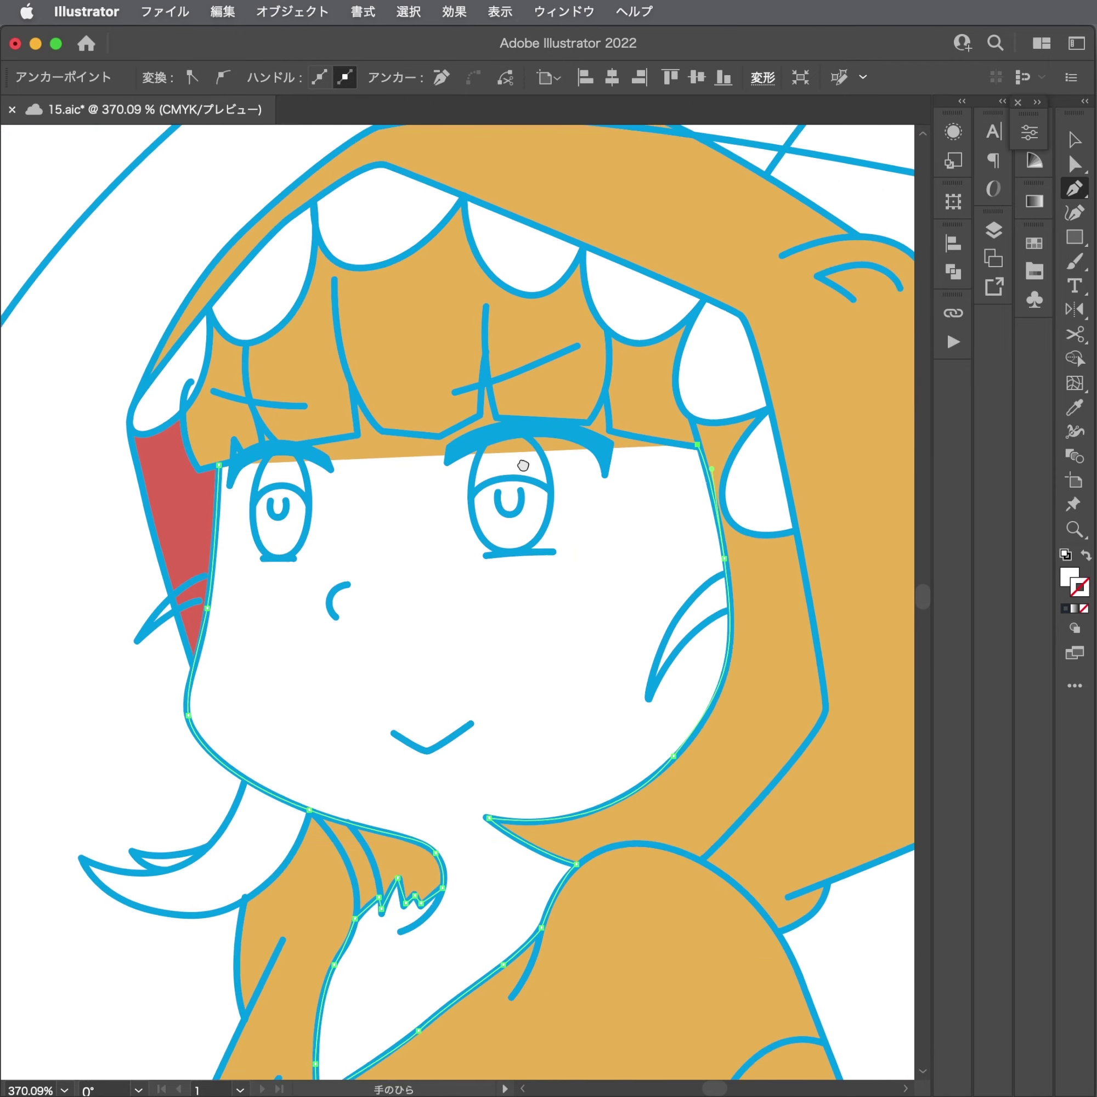
# Undo the stray points, trace the hood's inner rim and bangs' top edge, and close the fill shape.
pyautogui.hotkey('ctrl', 'z')
pyautogui.hotkey('ctrl', 'z')
pyautogui.hotkey('ctrl', 'z')
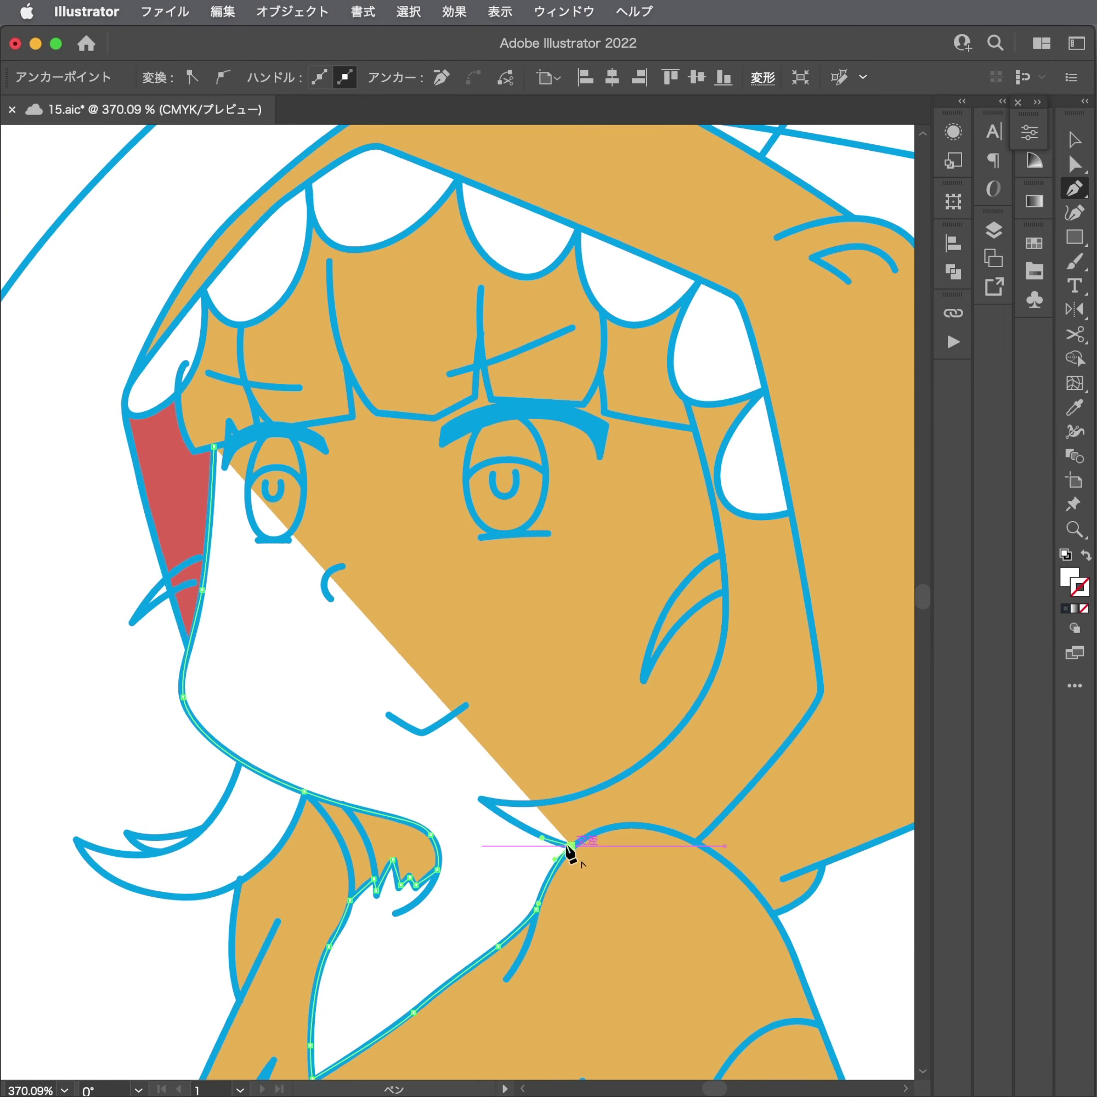
pyautogui.moveTo(638, 841); pyautogui.dragTo(809, 884)
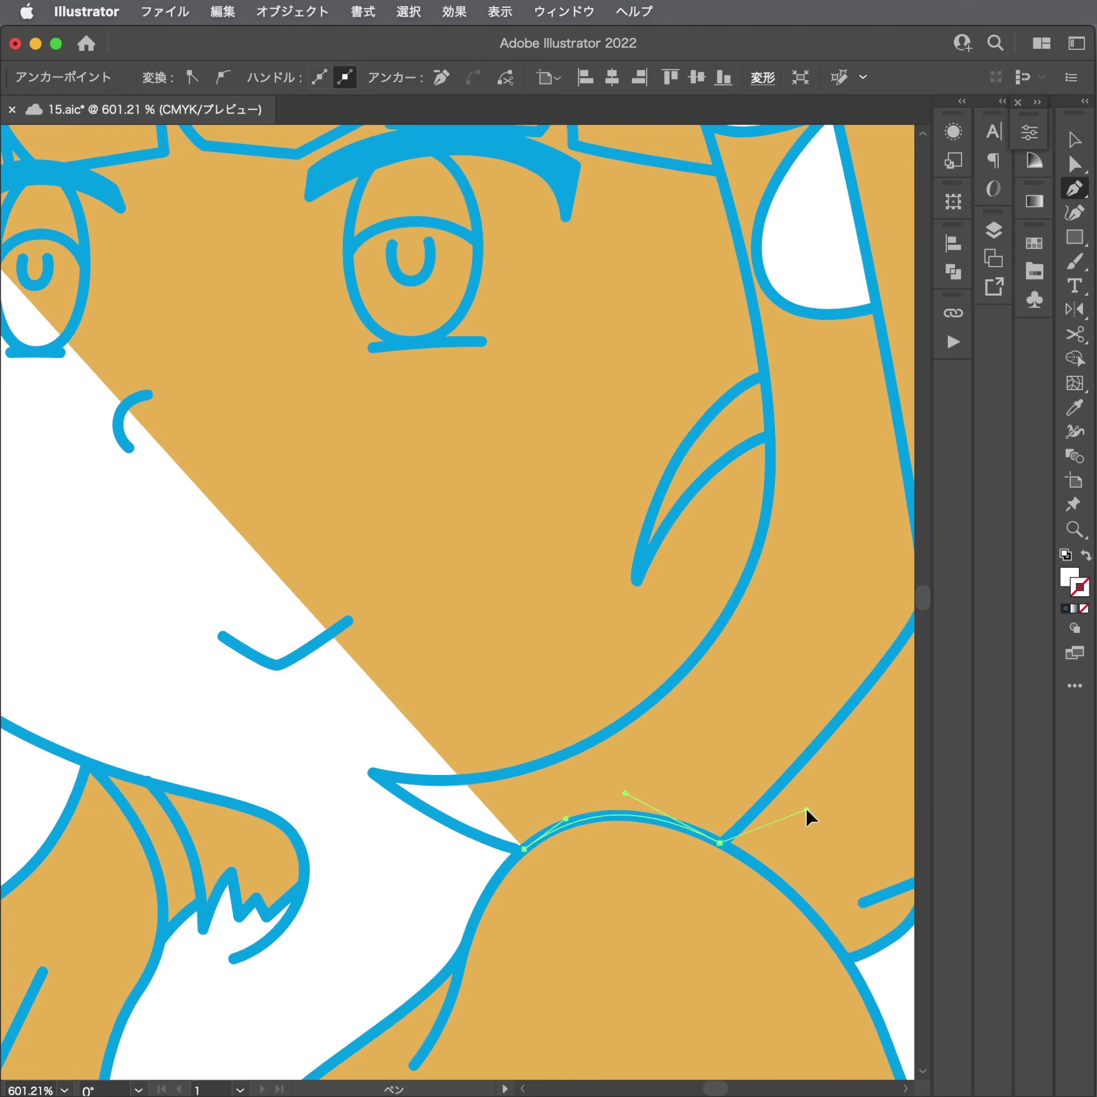
pyautogui.moveTo(802, 762); pyautogui.dragTo(649, 909)
pyautogui.click(724, 767)
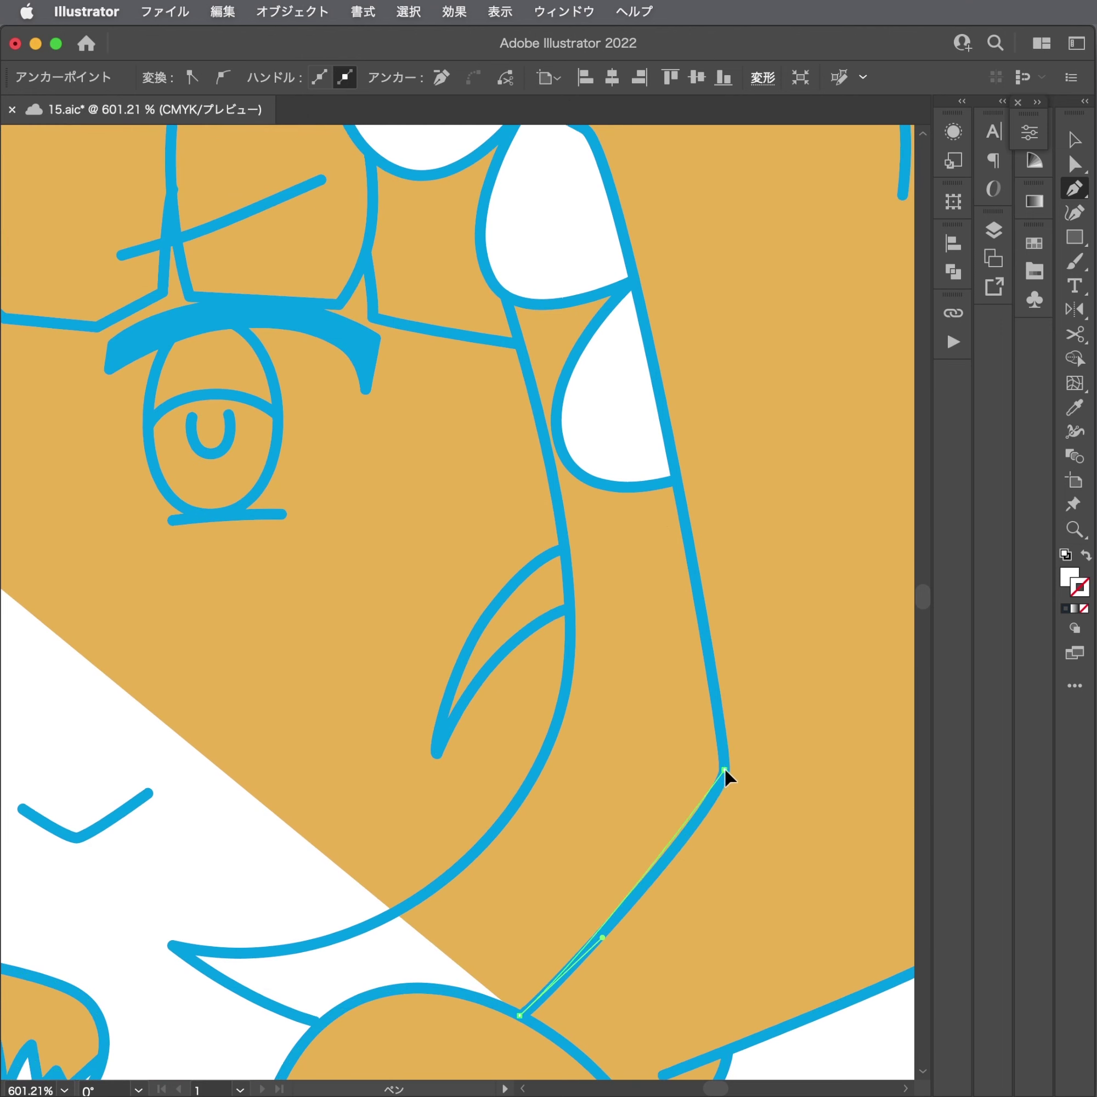
pyautogui.scroll(5, 662, 490)
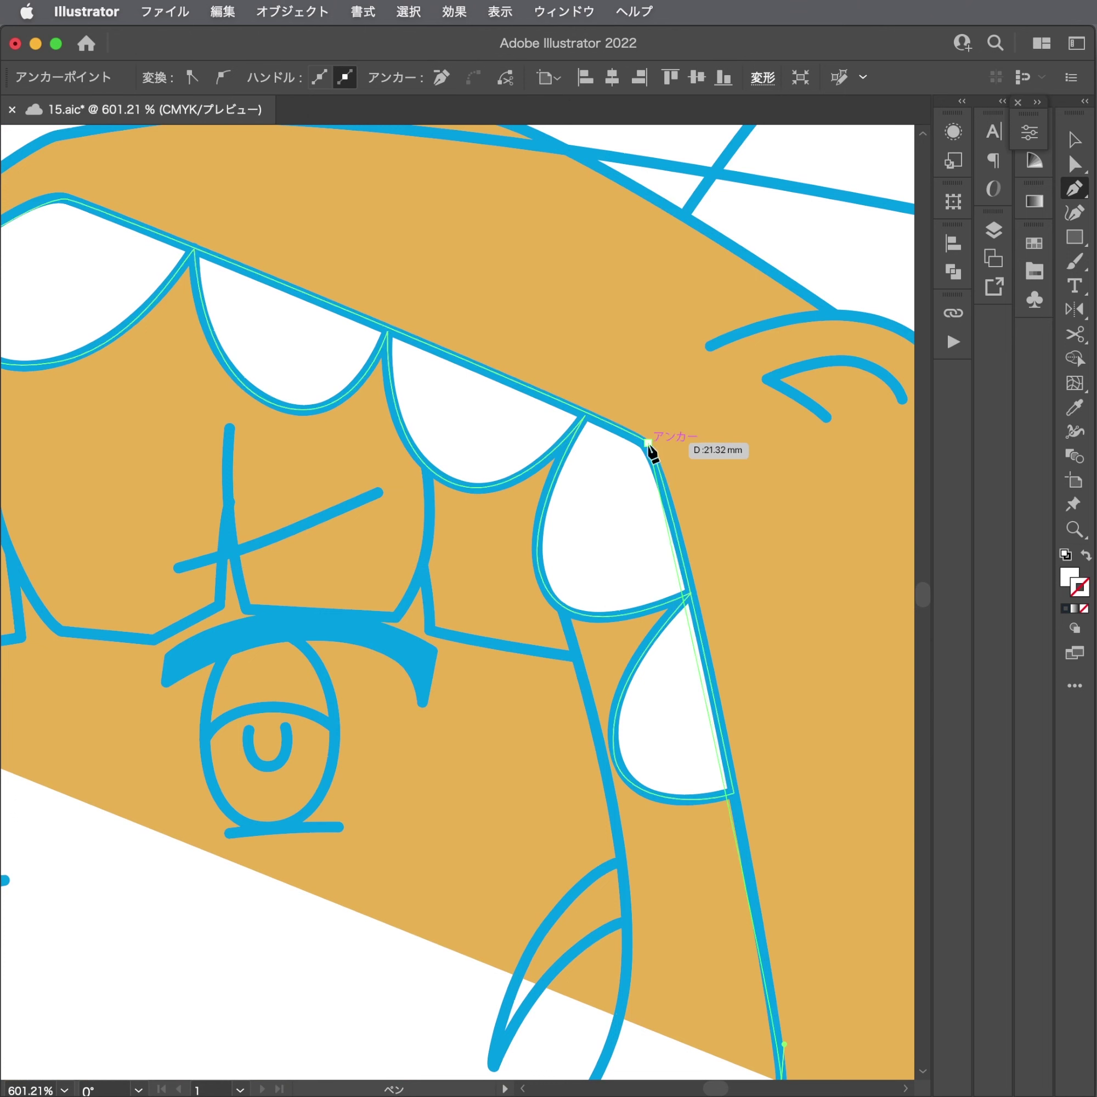
pyautogui.moveTo(648, 443)
pyautogui.mouseDown()
pyautogui.moveTo(622, 393)
pyautogui.moveTo(493, 370)
pyautogui.mouseUp()
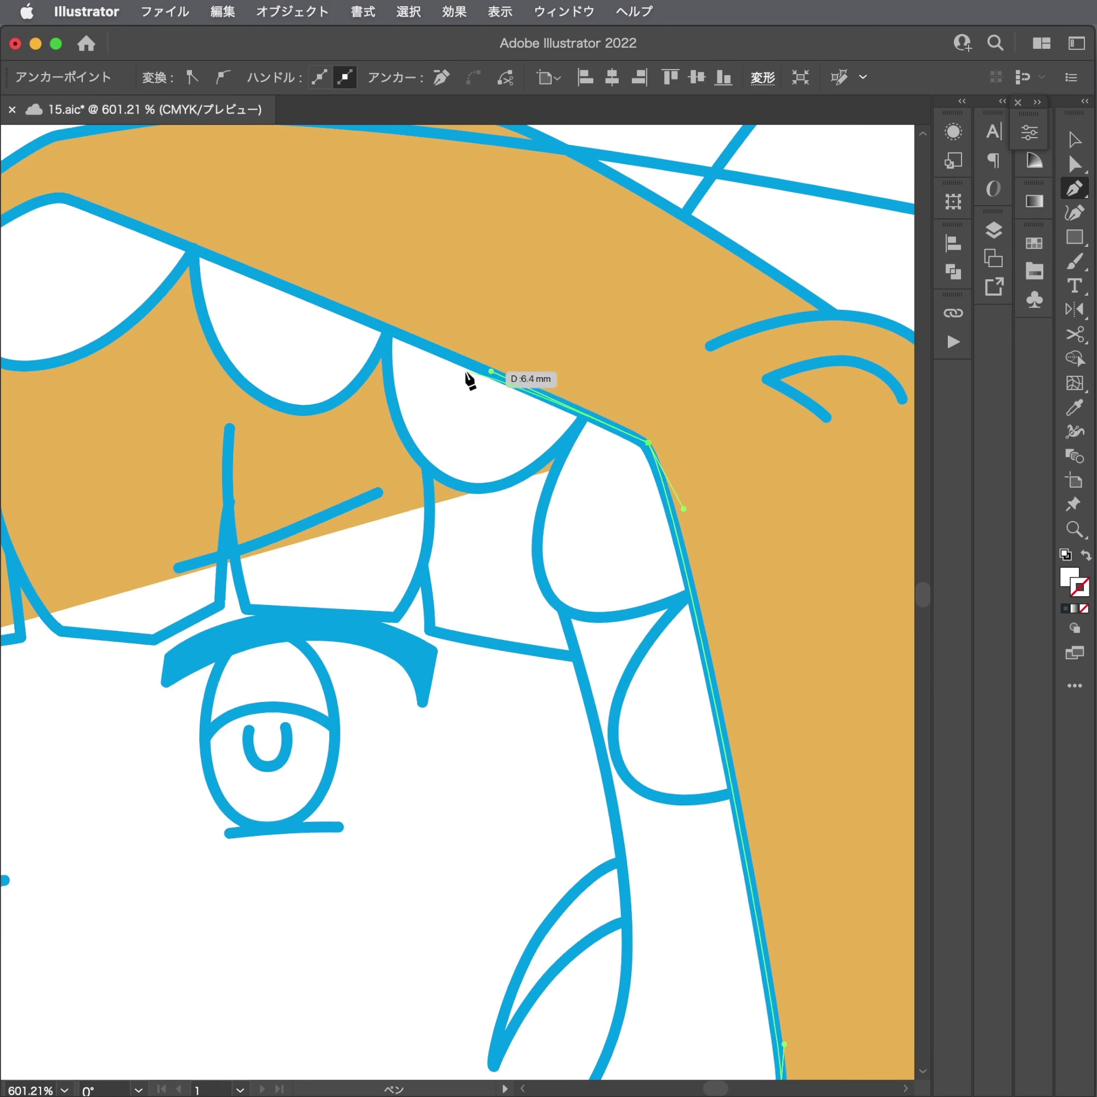
pyautogui.hscroll(-5, 547, 427)
pyautogui.scroll(2, 548, 426)
pyautogui.click(306, 301)
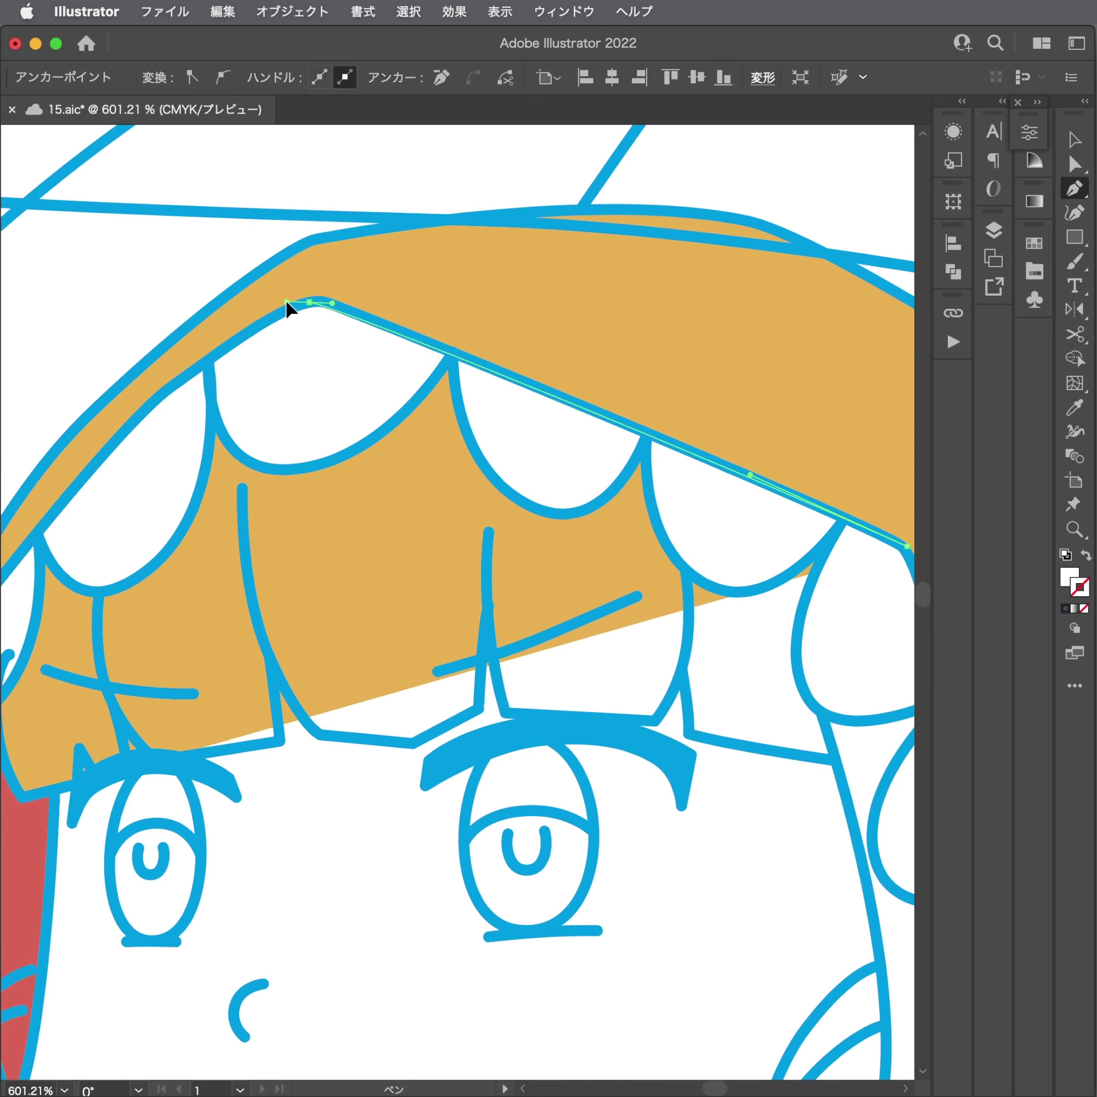
pyautogui.hscroll(-1, 286, 306)
pyautogui.hscroll(-4, 299, 403)
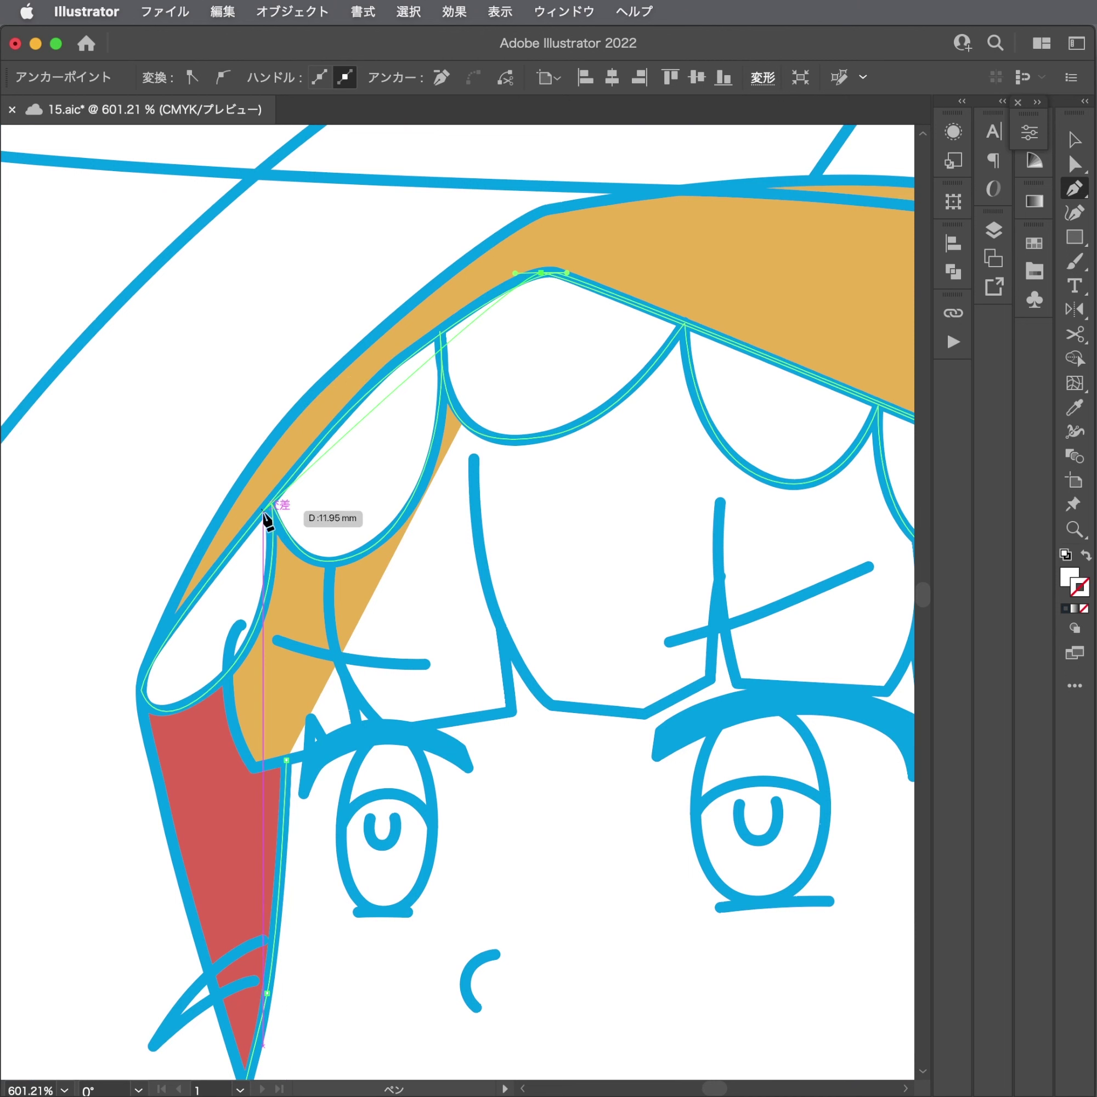
pyautogui.moveTo(263, 512); pyautogui.dragTo(208, 580)
pyautogui.moveTo(162, 648); pyautogui.dragTo(147, 685)
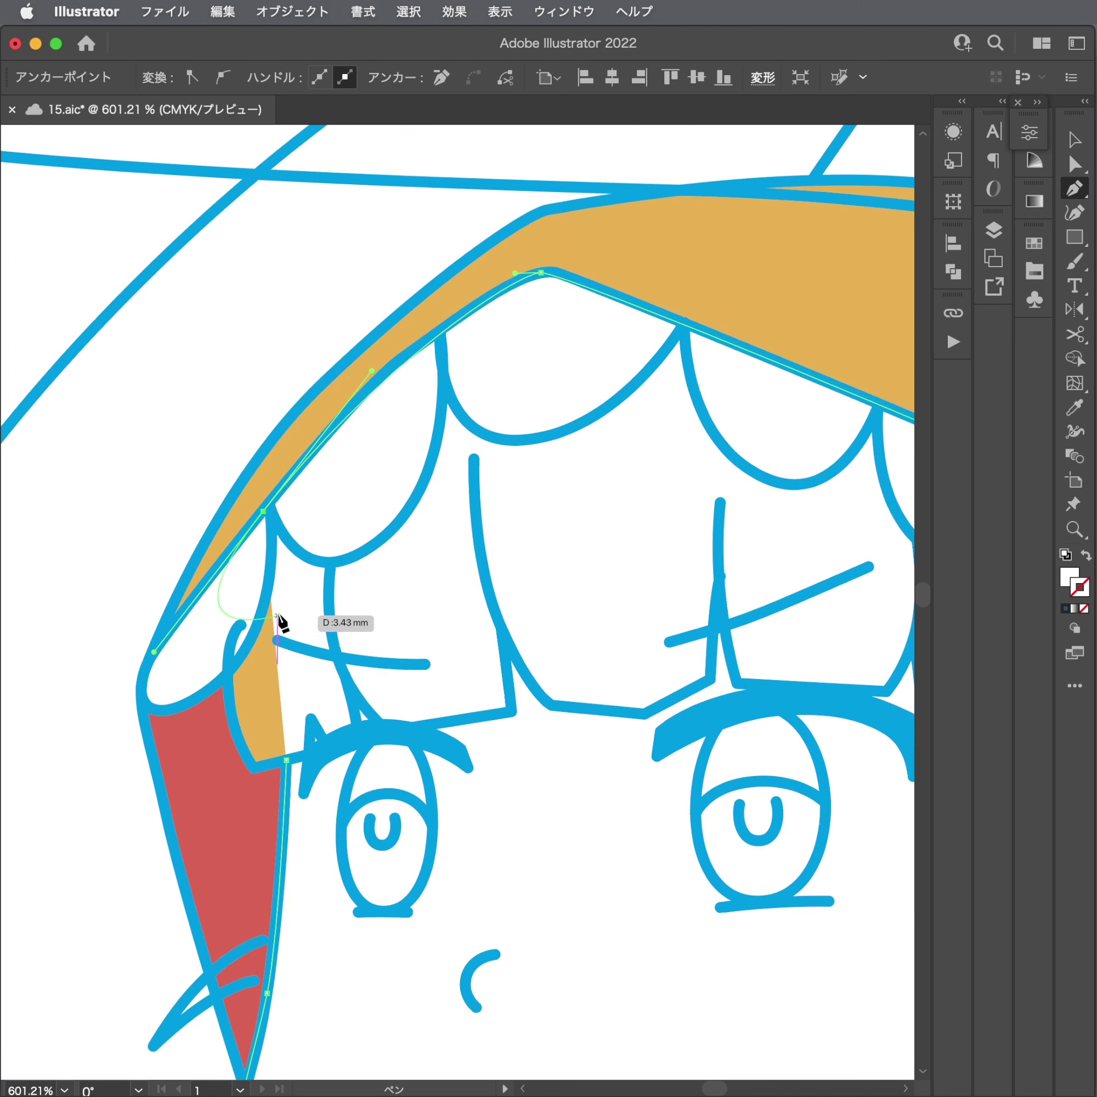
pyautogui.hotkey('ctrl', 'z')
pyautogui.click(272, 504)
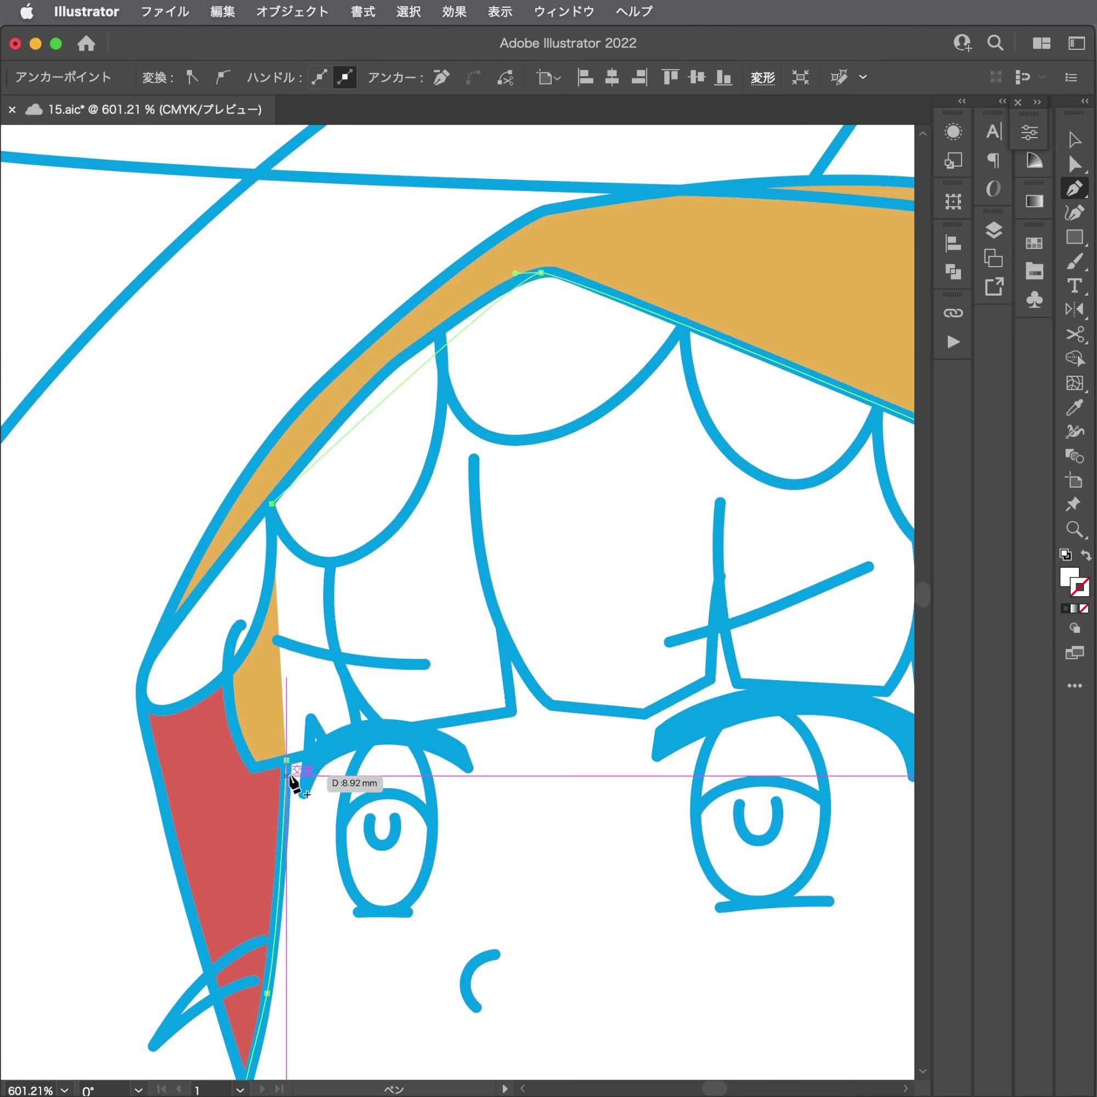
pyautogui.moveTo(286, 761); pyautogui.dragTo(284, 847)
pyautogui.press('ctrl')
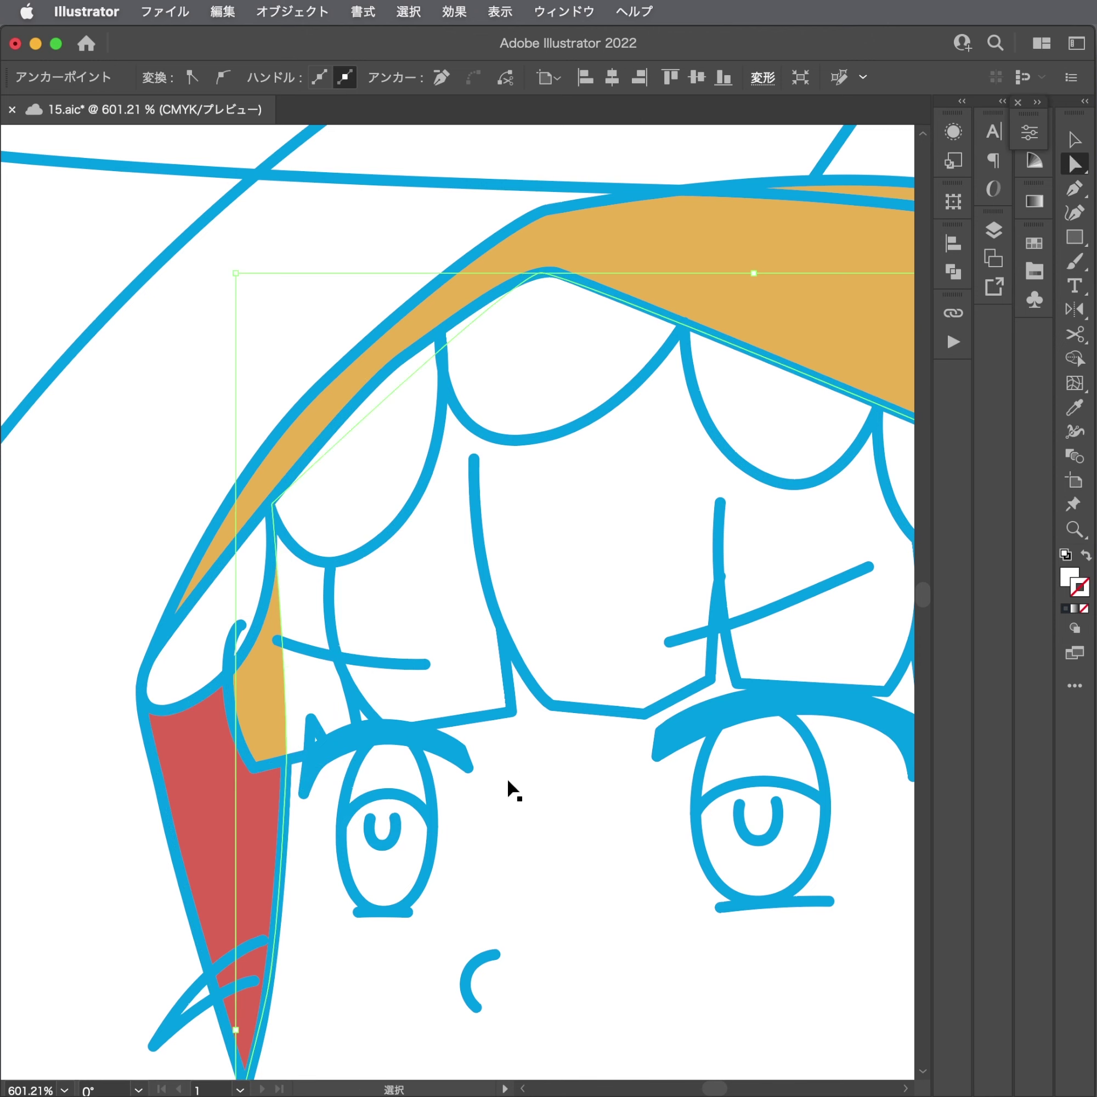
pyautogui.scroll(-5, 308, 859)
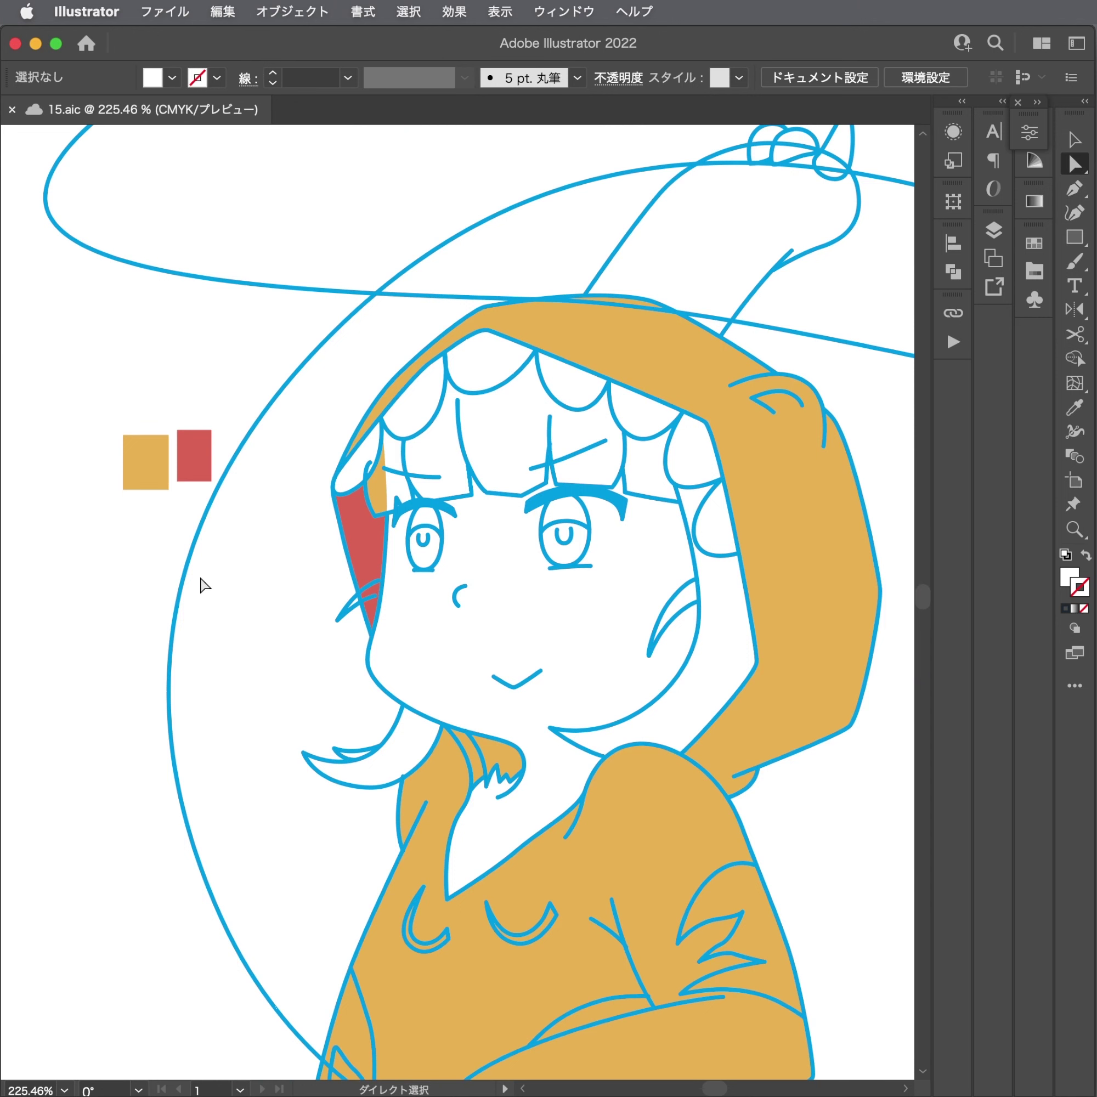
pyautogui.scroll(5, 392, 479)
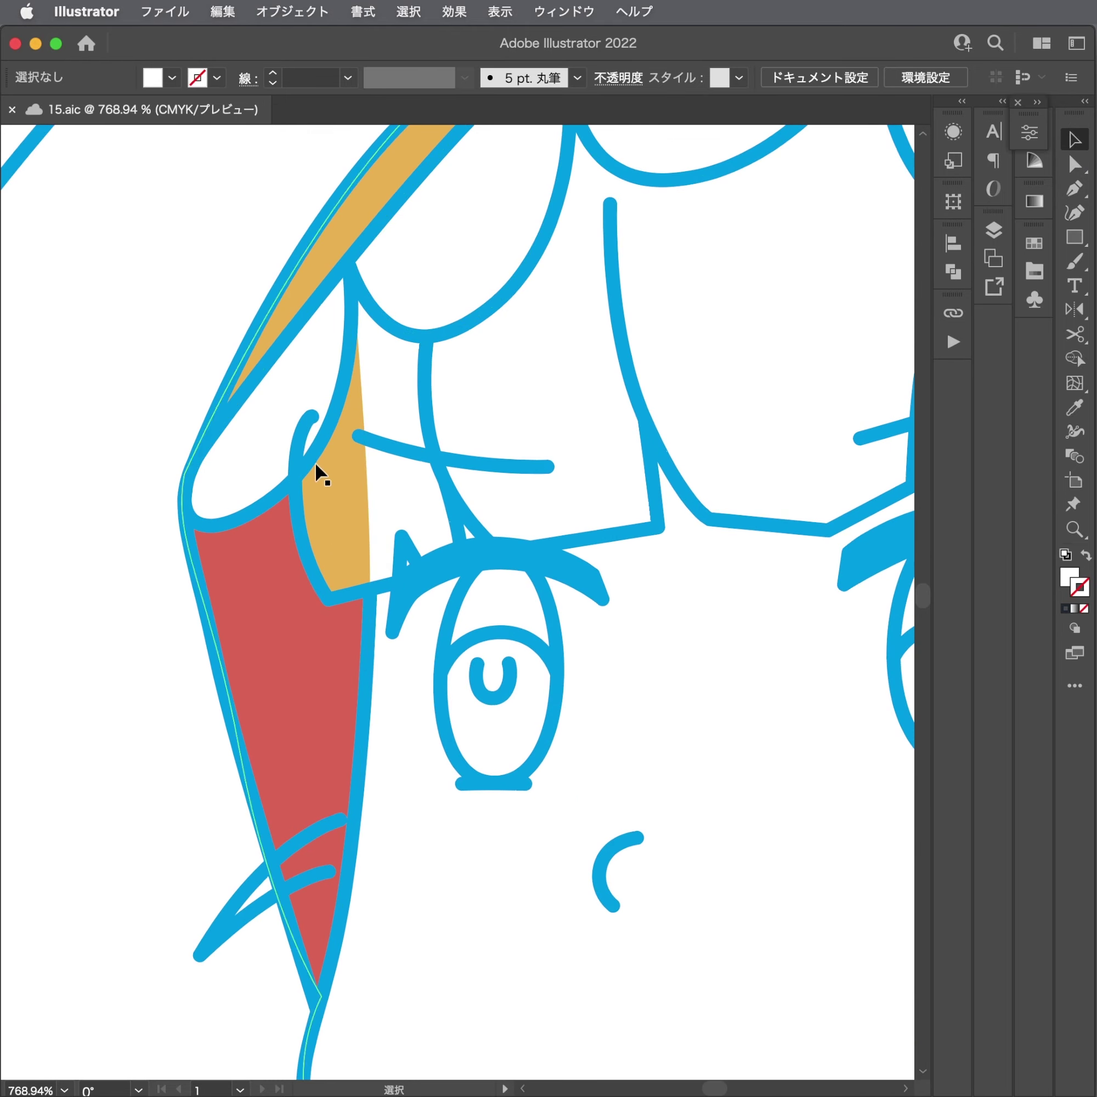
pyautogui.press('p')
# Start a path at the hood's inner edge and trace the left bangs strand to the eyelid.
pyautogui.click(295, 482)
pyautogui.moveTo(328, 598)
pyautogui.mouseDown()
pyautogui.moveTo(340, 620)
pyautogui.moveTo(403, 585)
pyautogui.mouseUp()
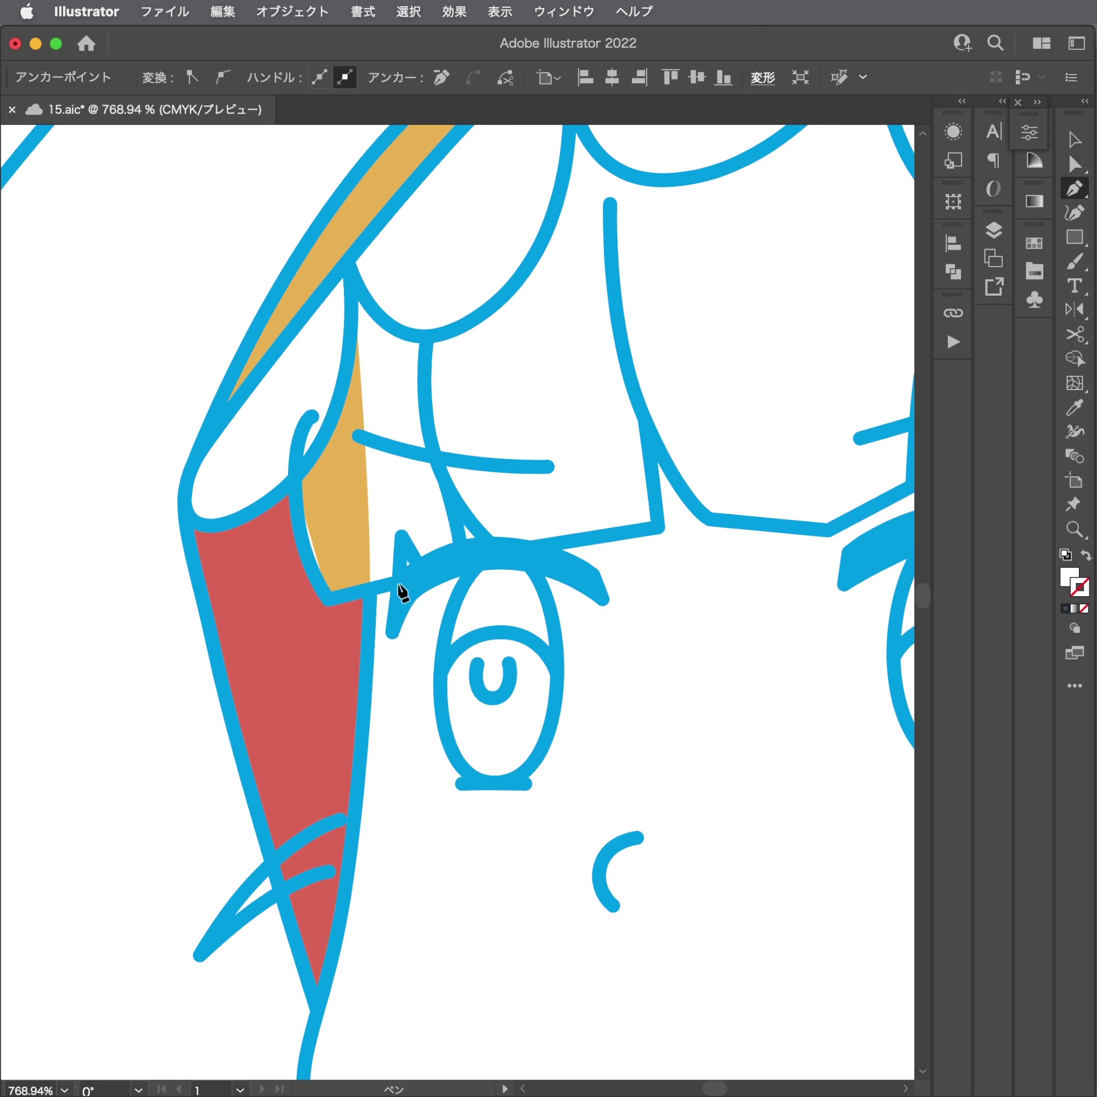
pyautogui.click(401, 542)
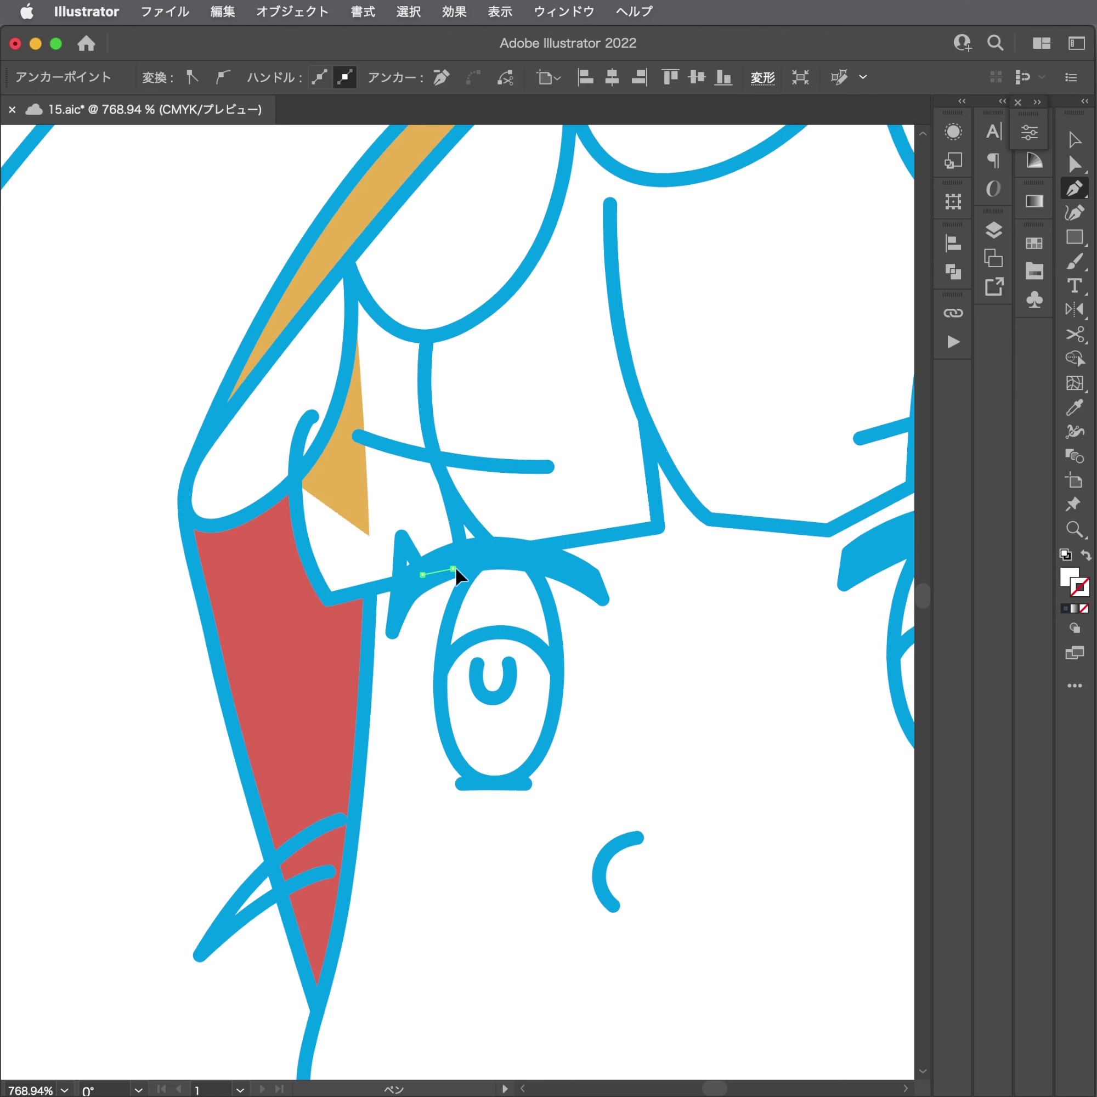
pyautogui.moveTo(445, 483); pyautogui.dragTo(436, 447)
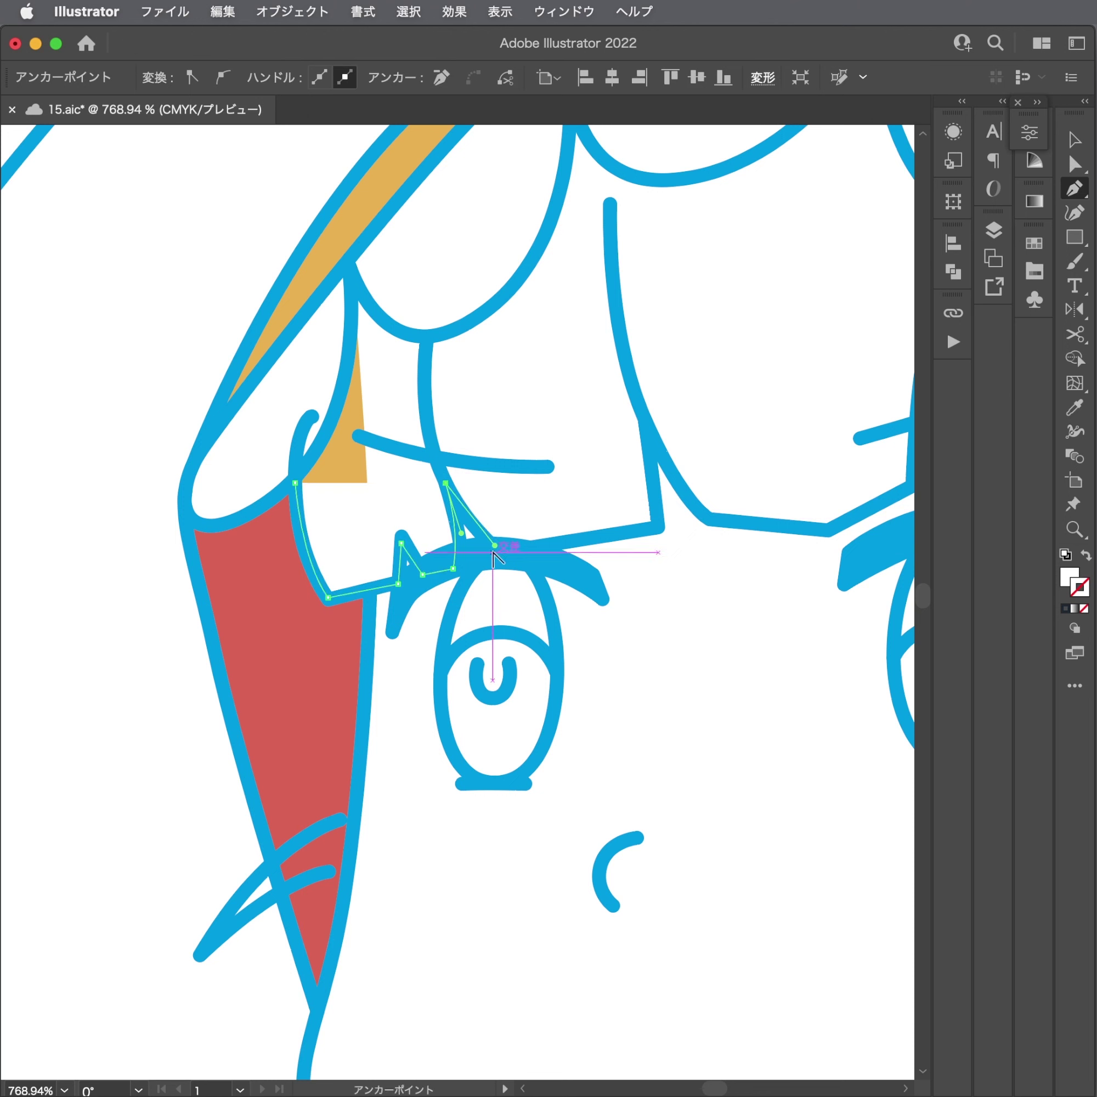
pyautogui.click(508, 550)
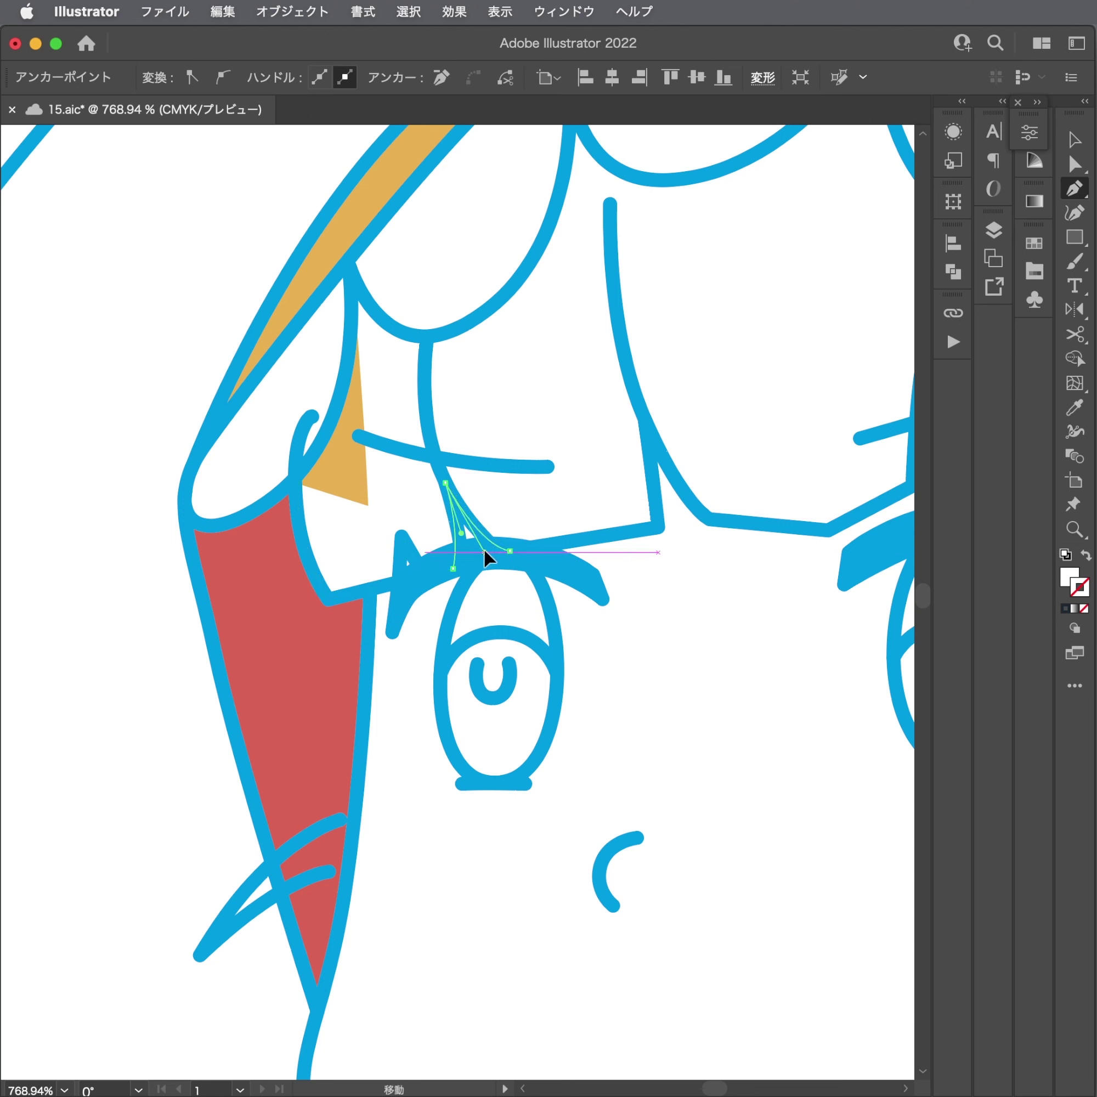
pyautogui.moveTo(510, 551); pyautogui.dragTo(501, 551)
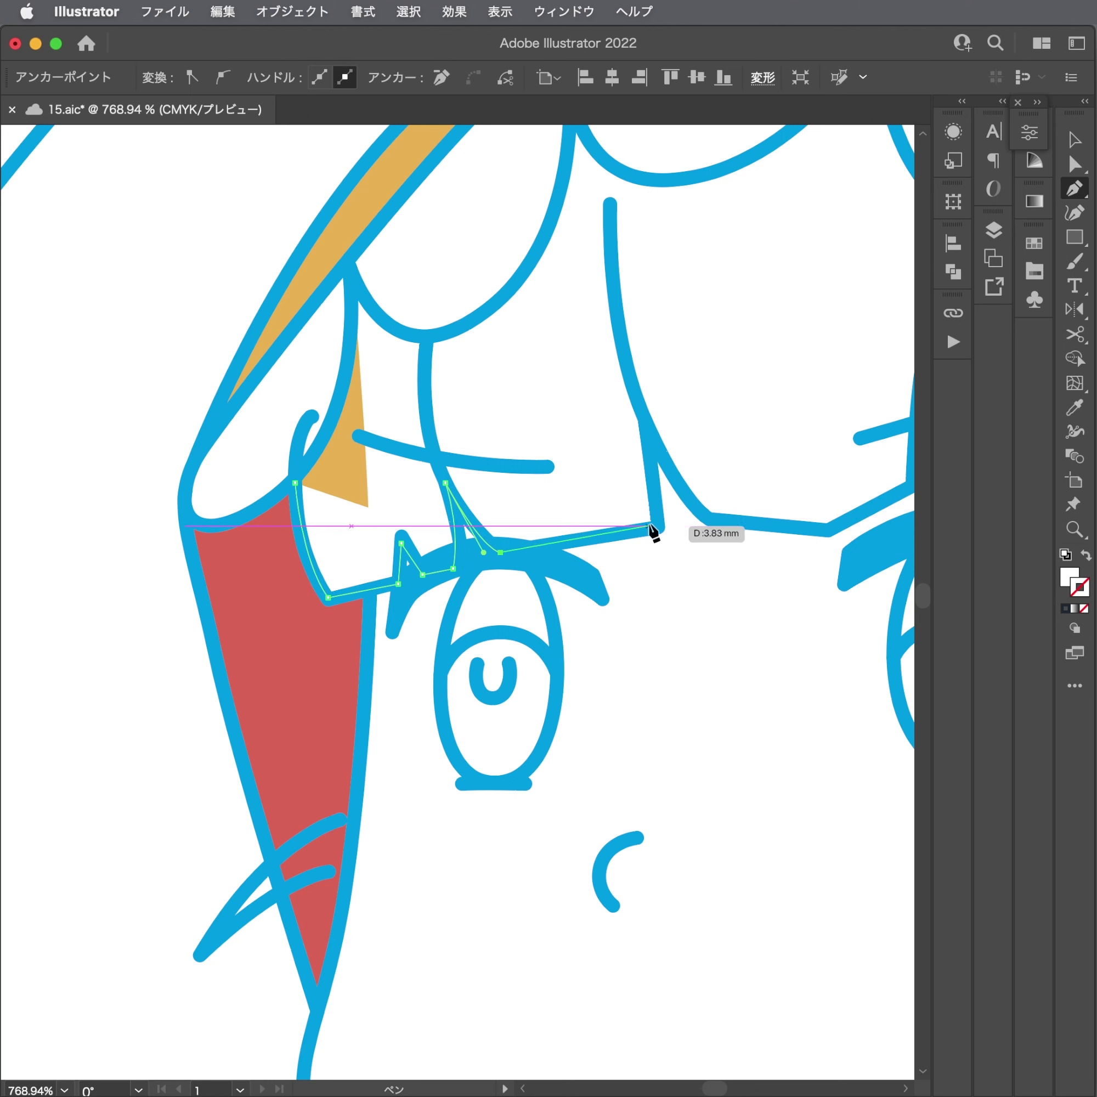
pyautogui.click(658, 525)
pyautogui.click(647, 420)
pyautogui.moveTo(666, 441); pyautogui.dragTo(391, 413)
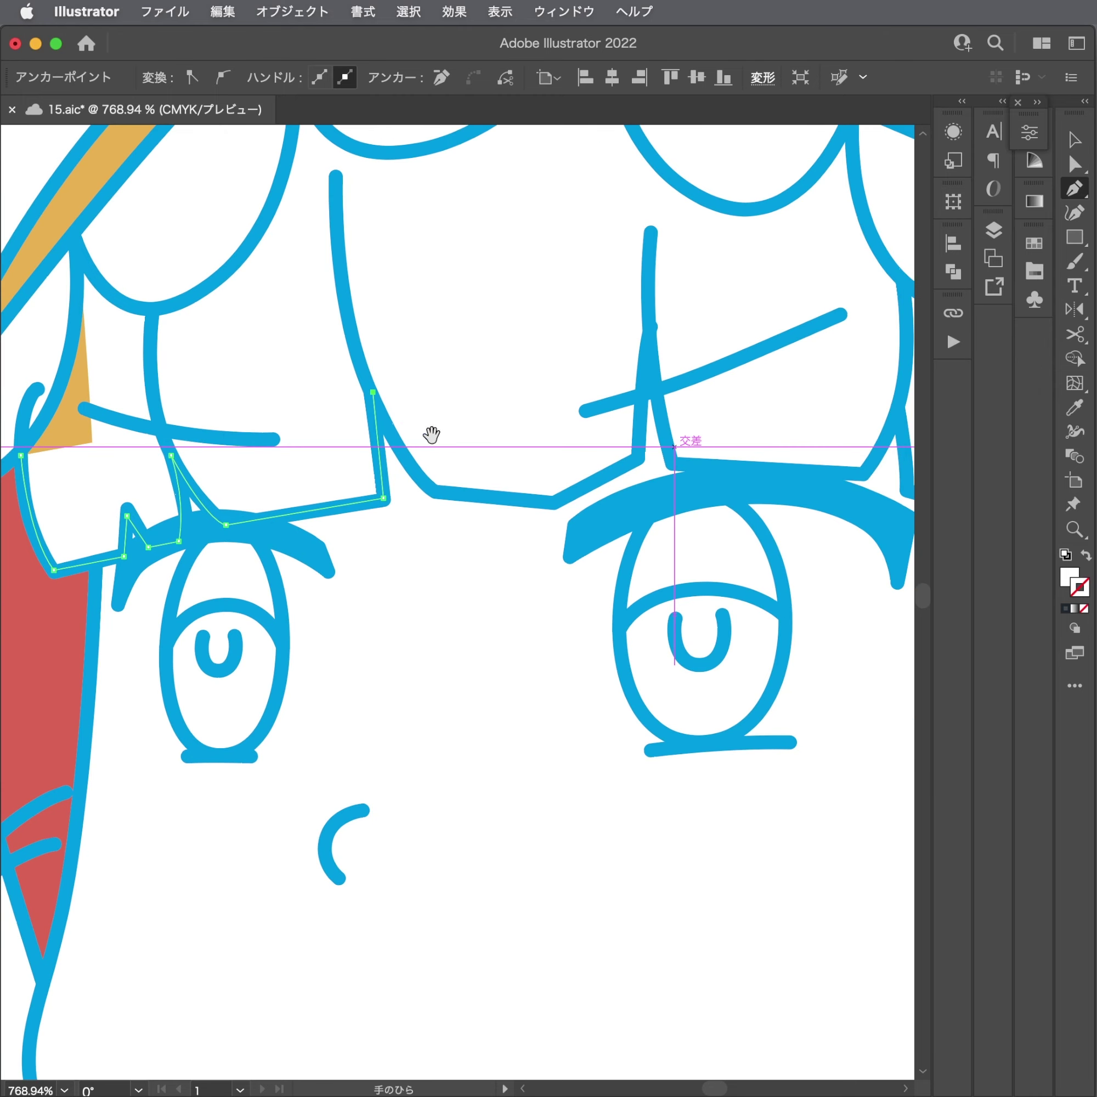
# Trace the bangs' lower edge across the forehead, around the strand tips toward the right hairline.
pyautogui.click(434, 491)
pyautogui.click(458, 496)
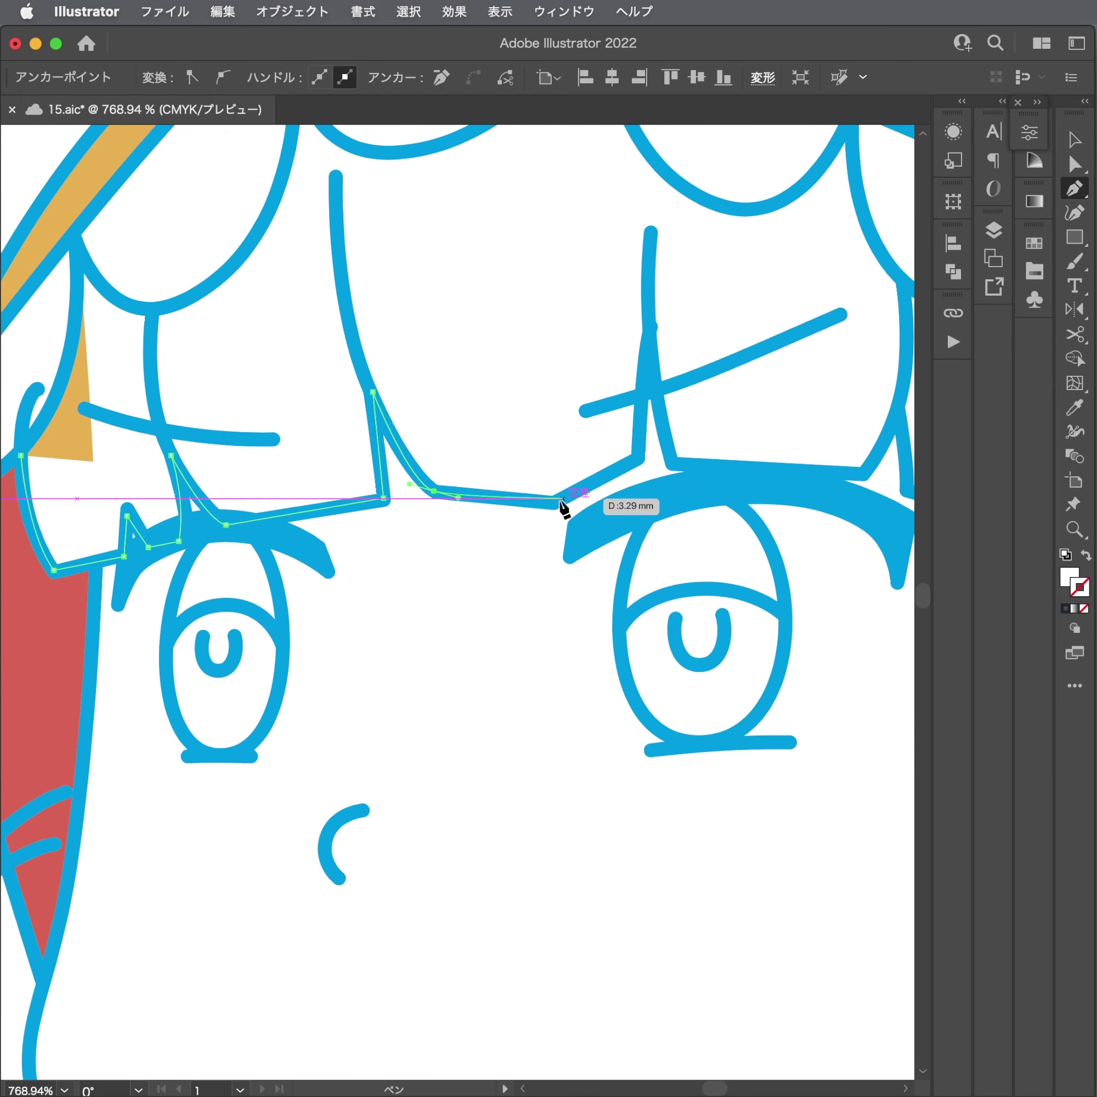
pyautogui.click(557, 502)
pyautogui.click(637, 455)
pyautogui.click(649, 327)
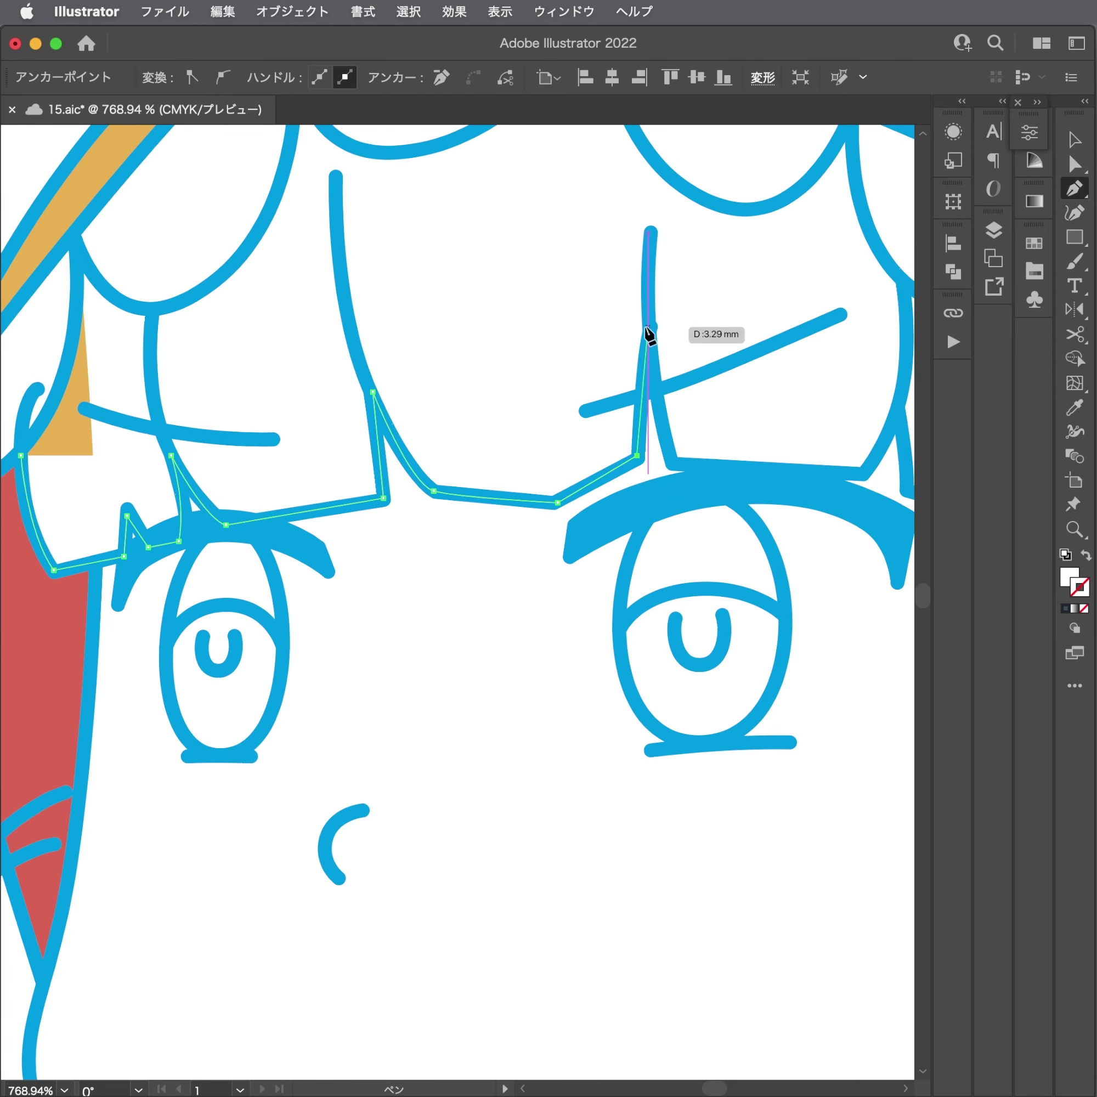
pyautogui.hscroll(5, 684, 472)
pyautogui.click(580, 477)
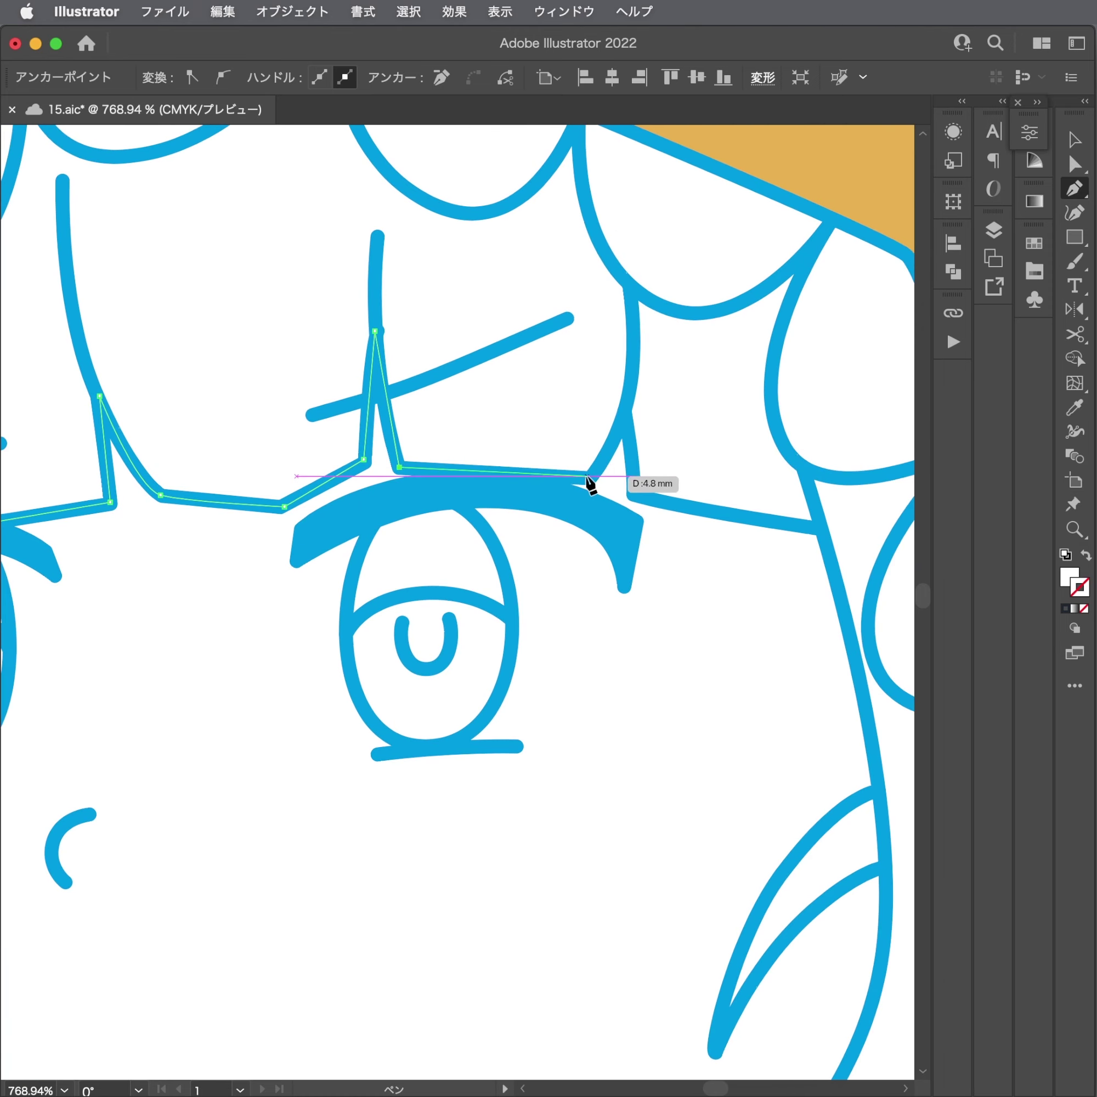
pyautogui.moveTo(626, 414)
pyautogui.mouseDown()
pyautogui.moveTo(636, 383)
pyautogui.moveTo(636, 400)
pyautogui.mouseUp()
pyautogui.click(633, 492)
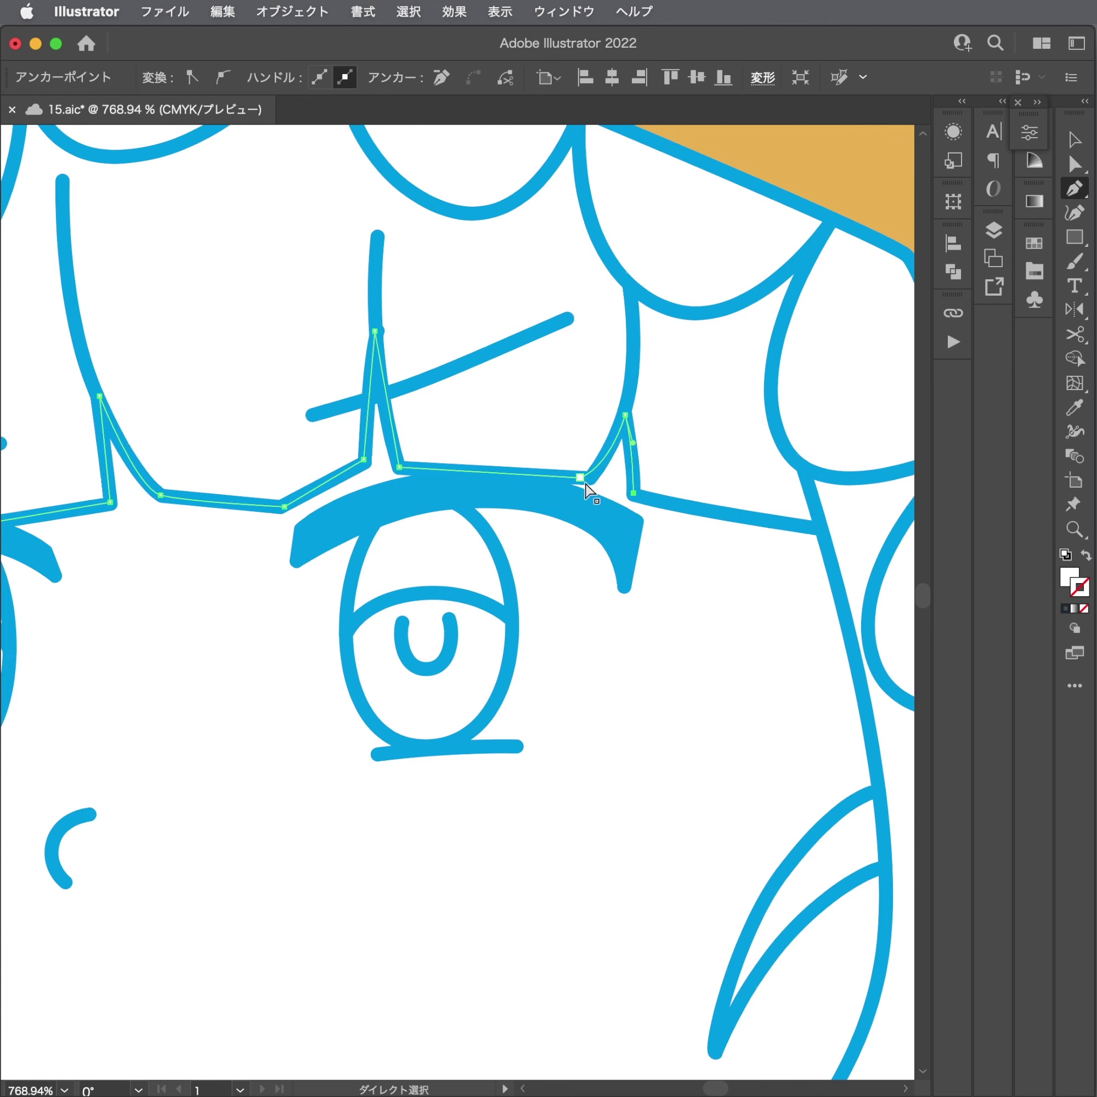
pyautogui.click(822, 529)
# Continue the path down the face's right edge, around the cheek strand and along the jawline.
pyautogui.moveTo(822, 529)
pyautogui.mouseDown()
pyautogui.moveTo(501, 412)
pyautogui.moveTo(392, 320)
pyautogui.mouseUp()
pyautogui.click(441, 507)
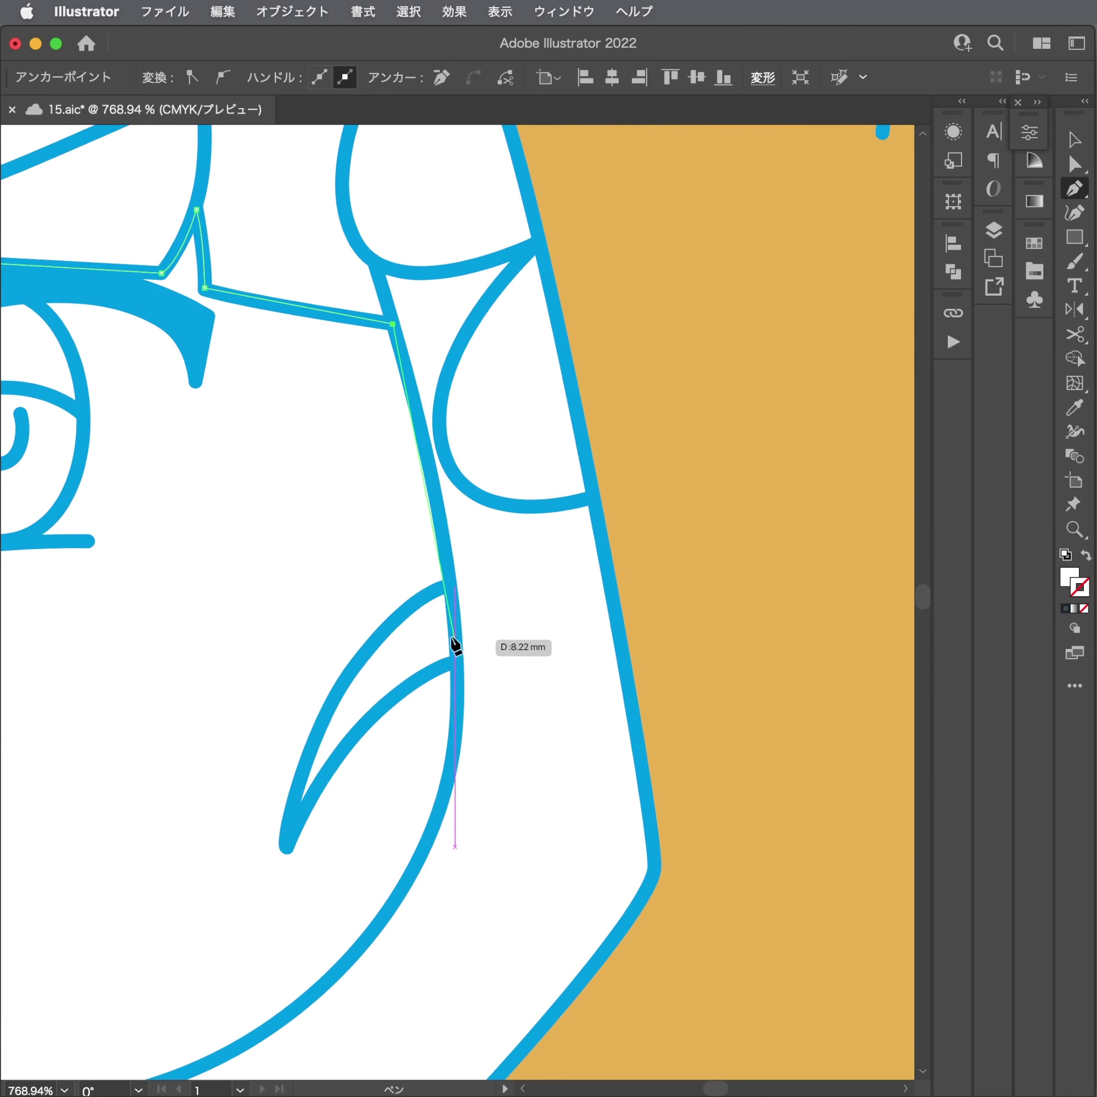
pyautogui.click(450, 586)
pyautogui.click(458, 662)
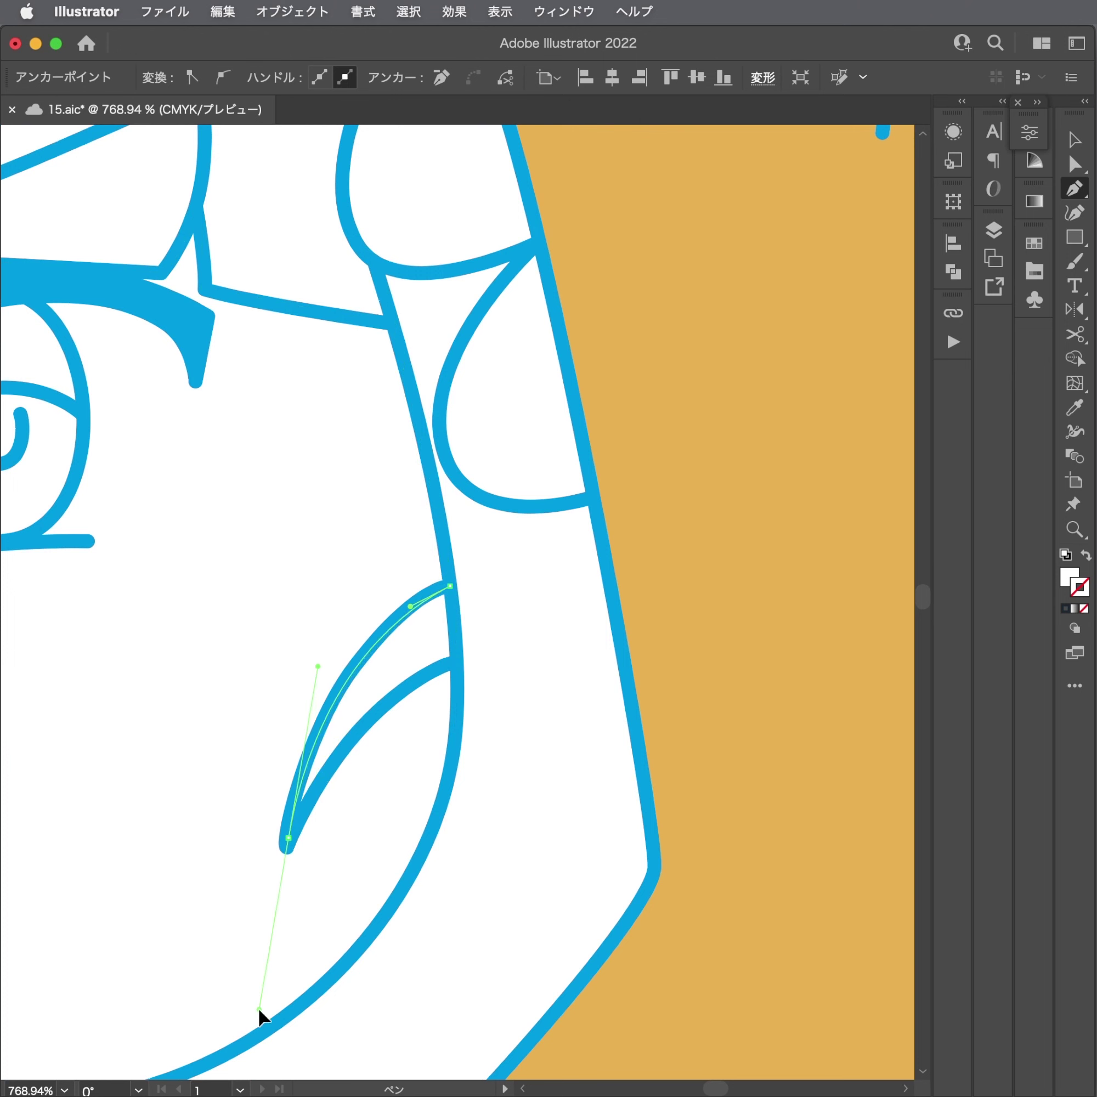
pyautogui.moveTo(258, 1008); pyautogui.dragTo(319, 797)
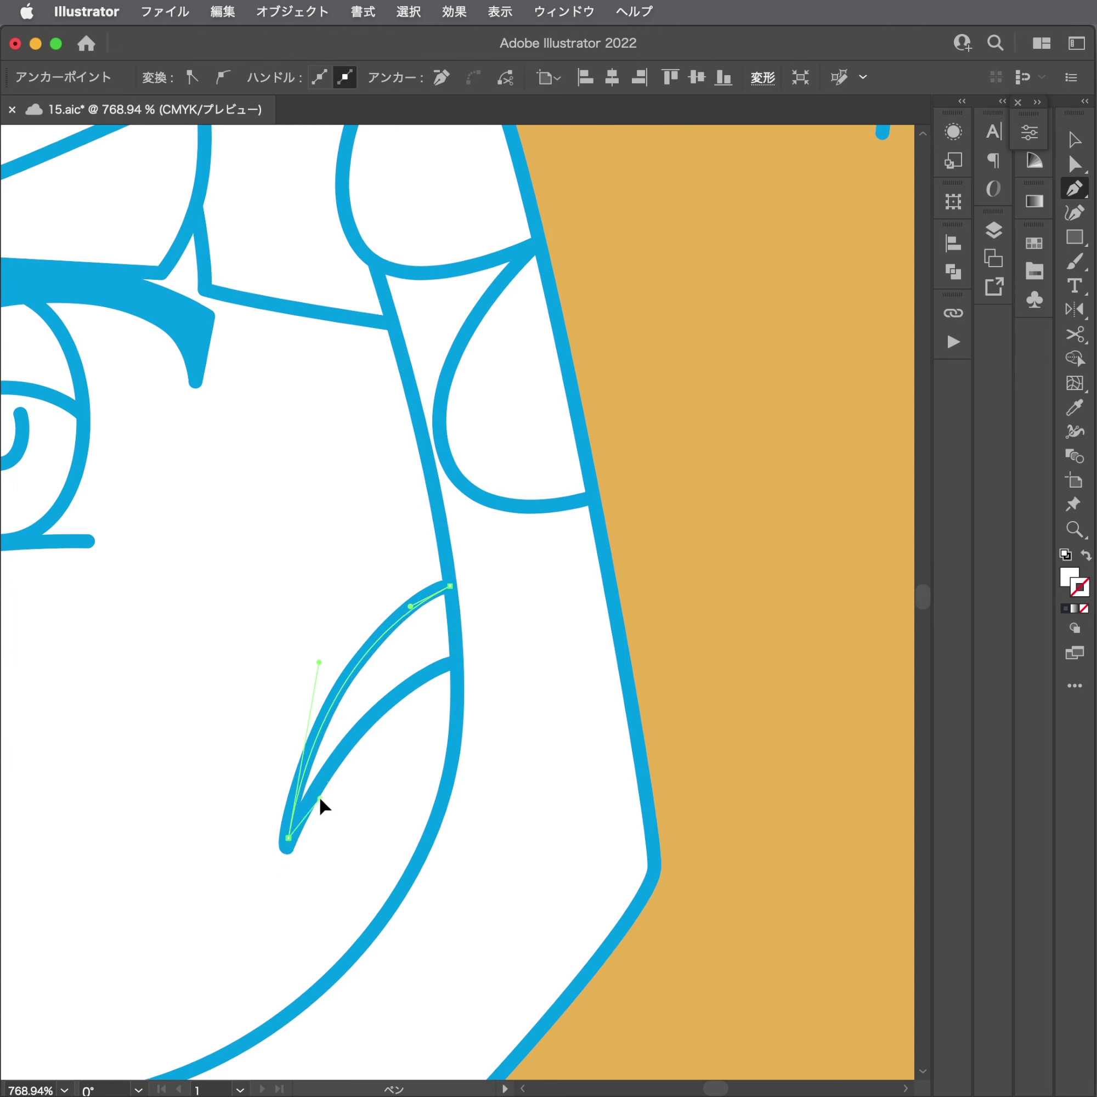
pyautogui.moveTo(457, 660); pyautogui.dragTo(545, 617)
pyautogui.click(457, 660)
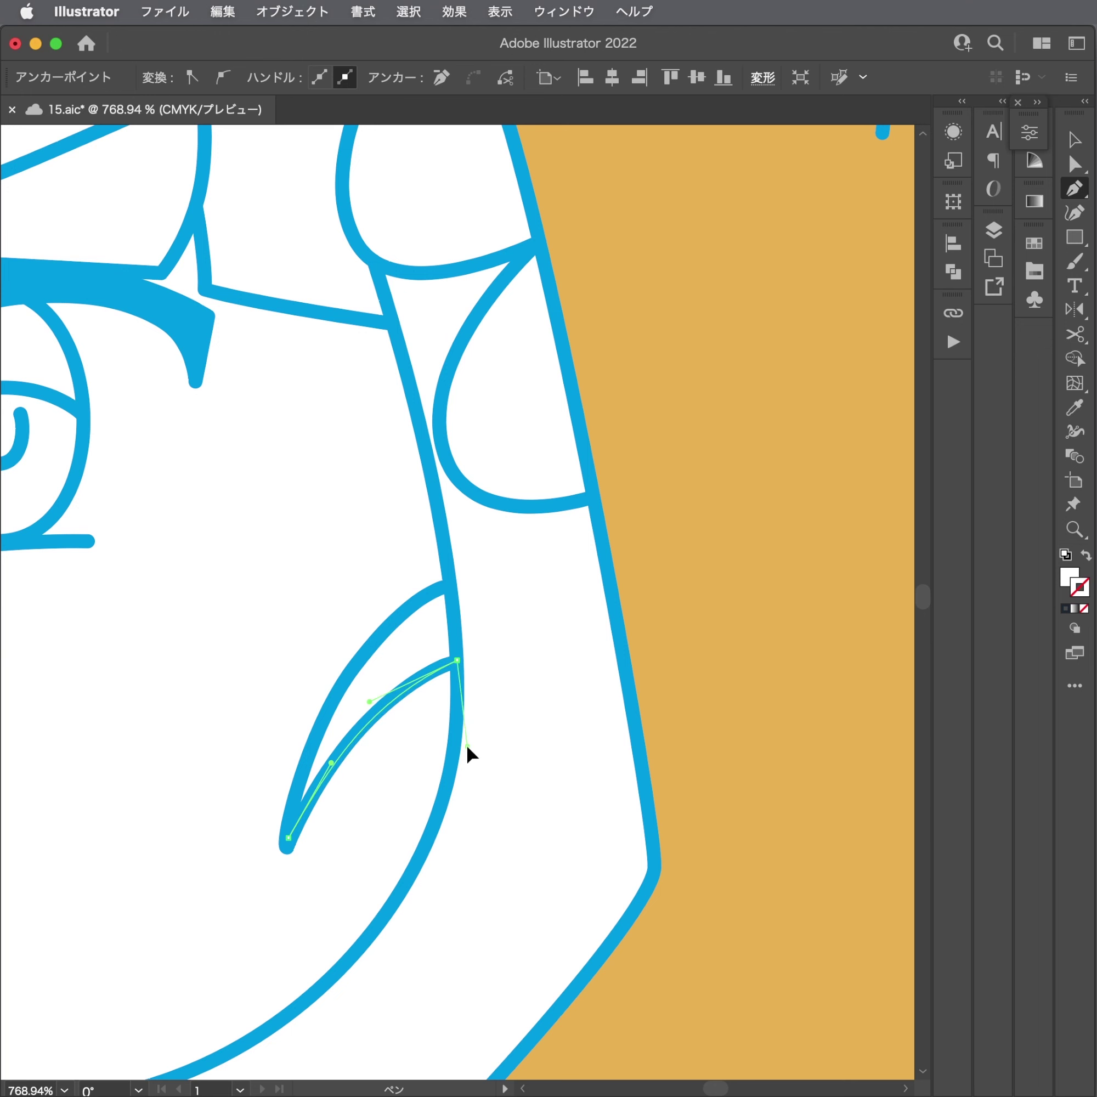
pyautogui.click(454, 752)
pyautogui.scroll(-2, 452, 769)
pyautogui.moveTo(354, 824); pyautogui.dragTo(596, 497)
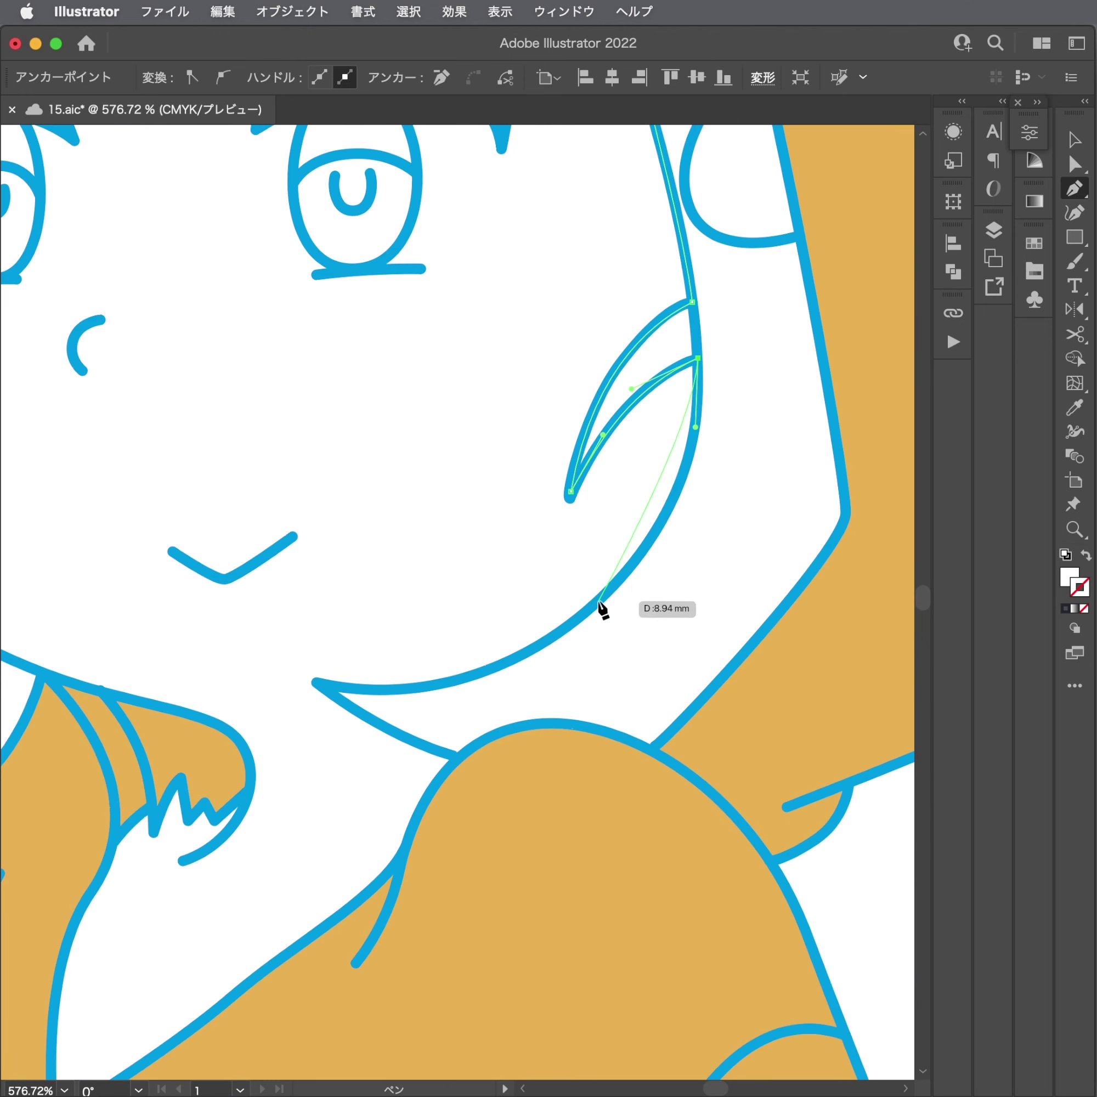
# Finish the jawline path at the chin-shoulder junction and end it.
pyautogui.moveTo(597, 602); pyautogui.dragTo(513, 662)
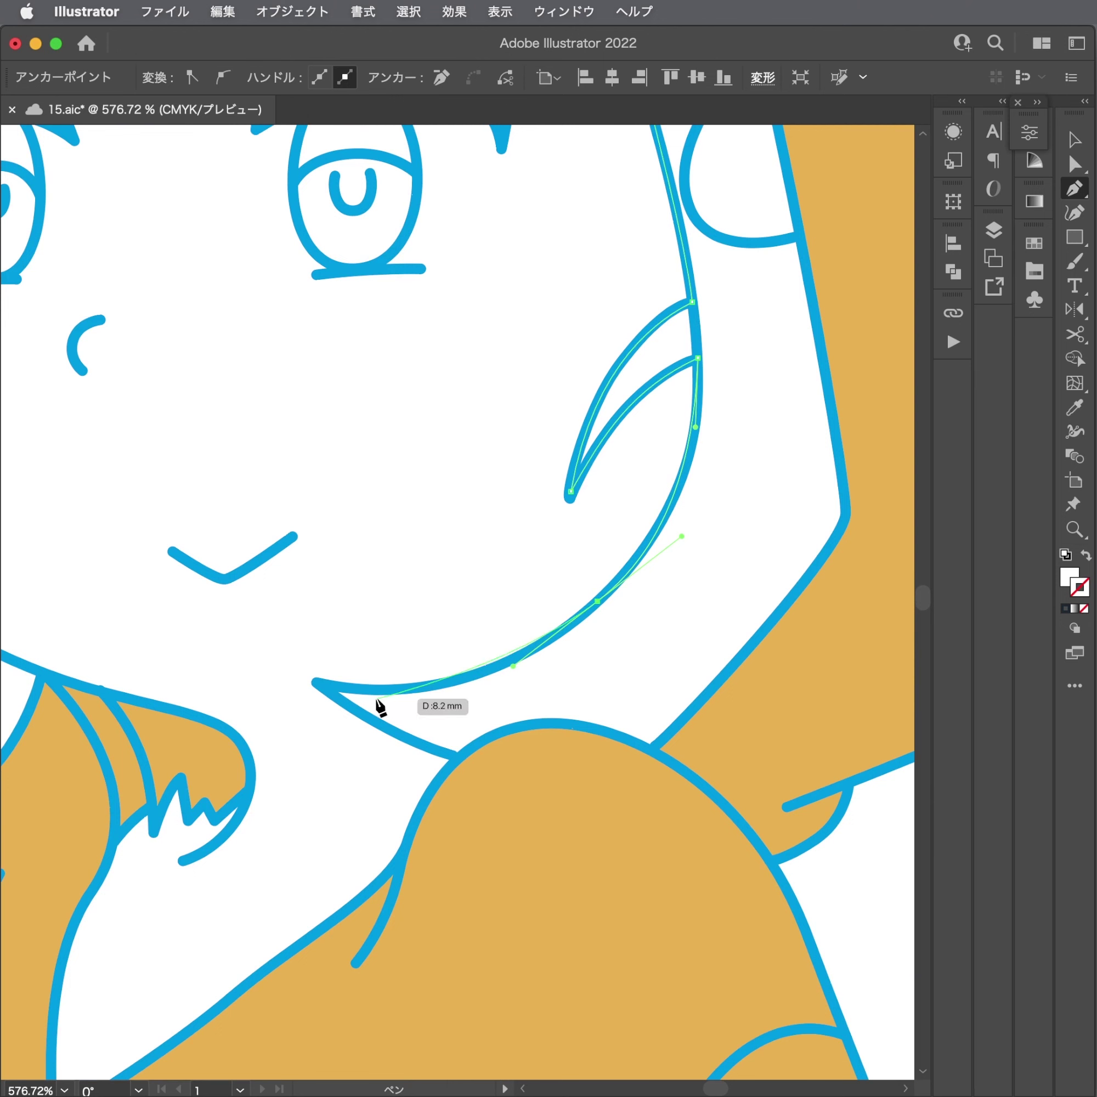
pyautogui.moveTo(321, 681)
pyautogui.mouseDown()
pyautogui.moveTo(250, 643)
pyautogui.moveTo(198, 661)
pyautogui.moveTo(342, 716)
pyautogui.mouseUp()
pyautogui.click(461, 754)
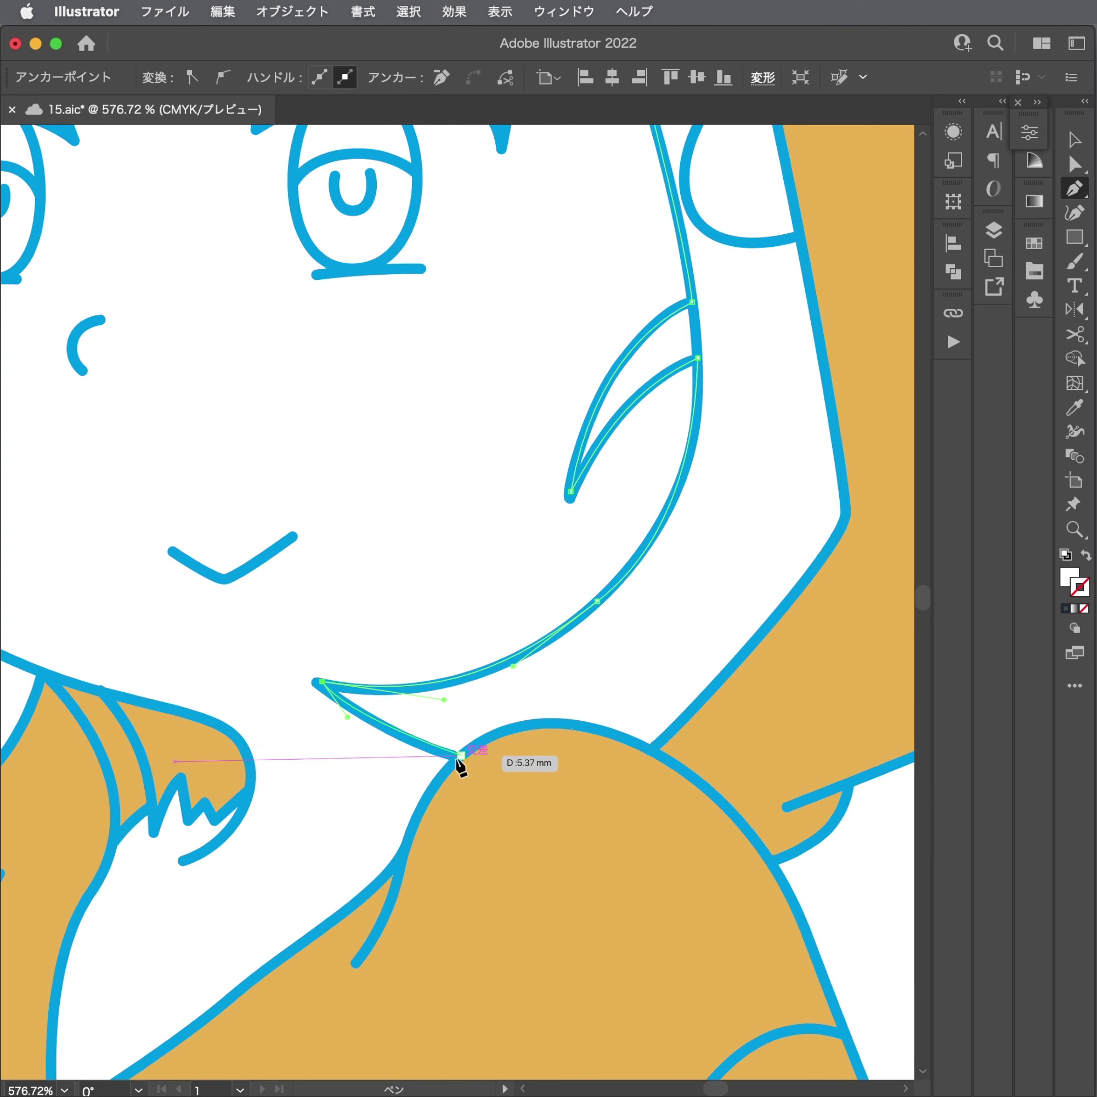
pyautogui.scroll(3, 466, 765)
pyautogui.press('Escape')
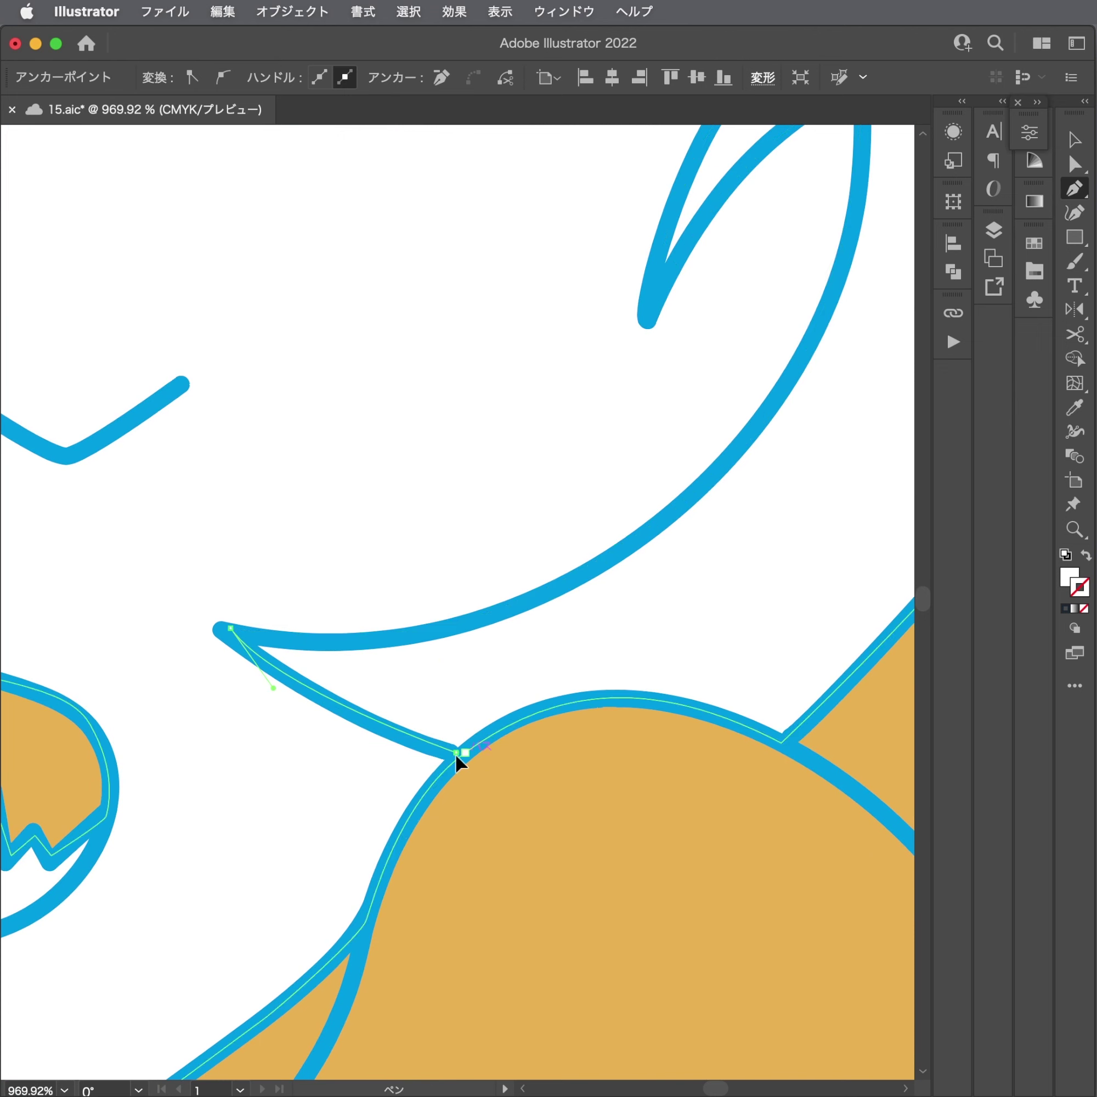
# Start a new path at the chin junction, tracing the shoulder top, hood corner and hair edge.
pyautogui.click(456, 752)
pyautogui.moveTo(614, 698); pyautogui.dragTo(708, 698)
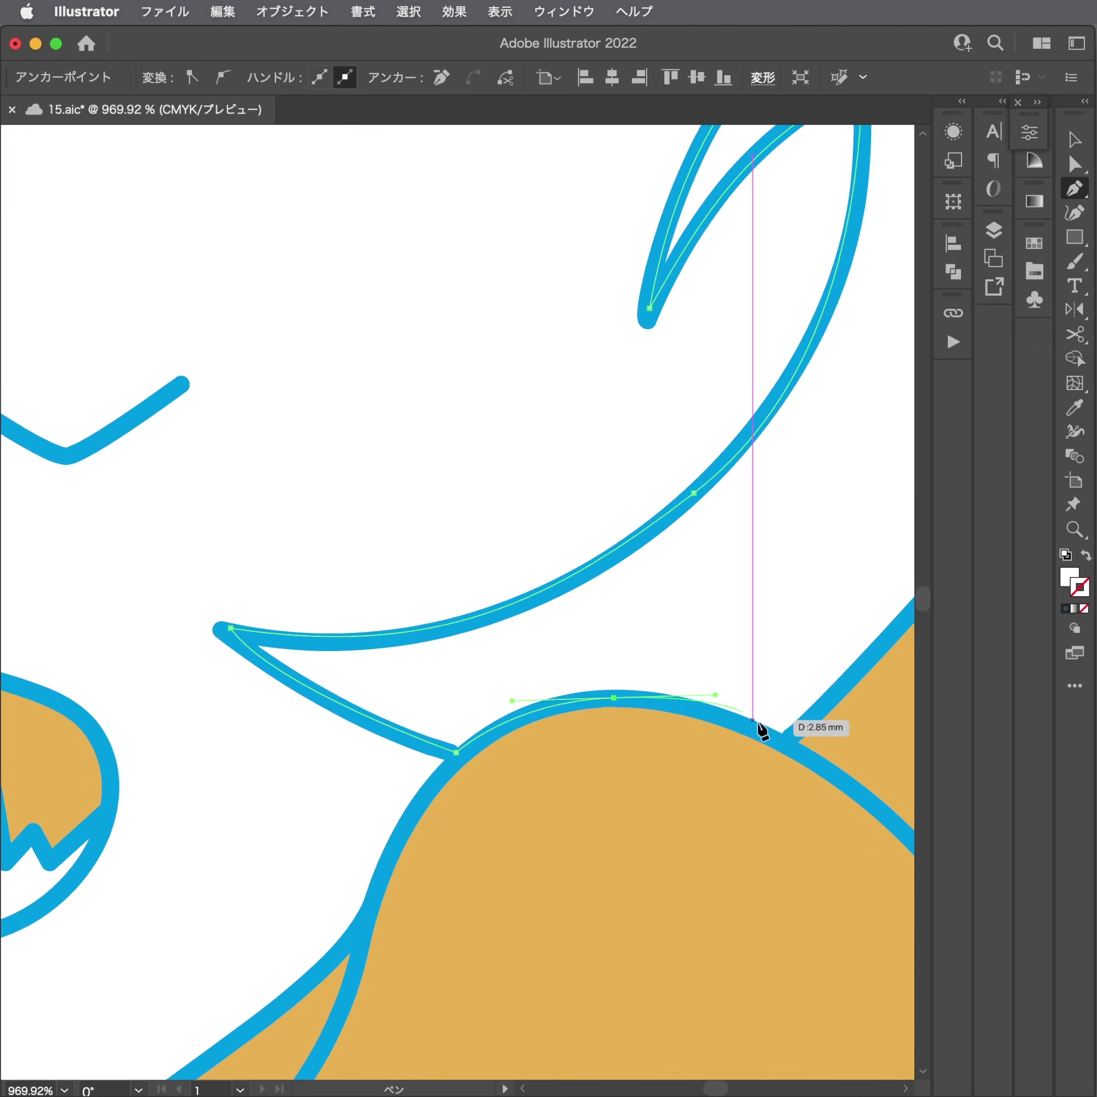
pyautogui.click(781, 743)
pyautogui.scroll(4, 749, 691)
pyautogui.hscroll(7, 749, 692)
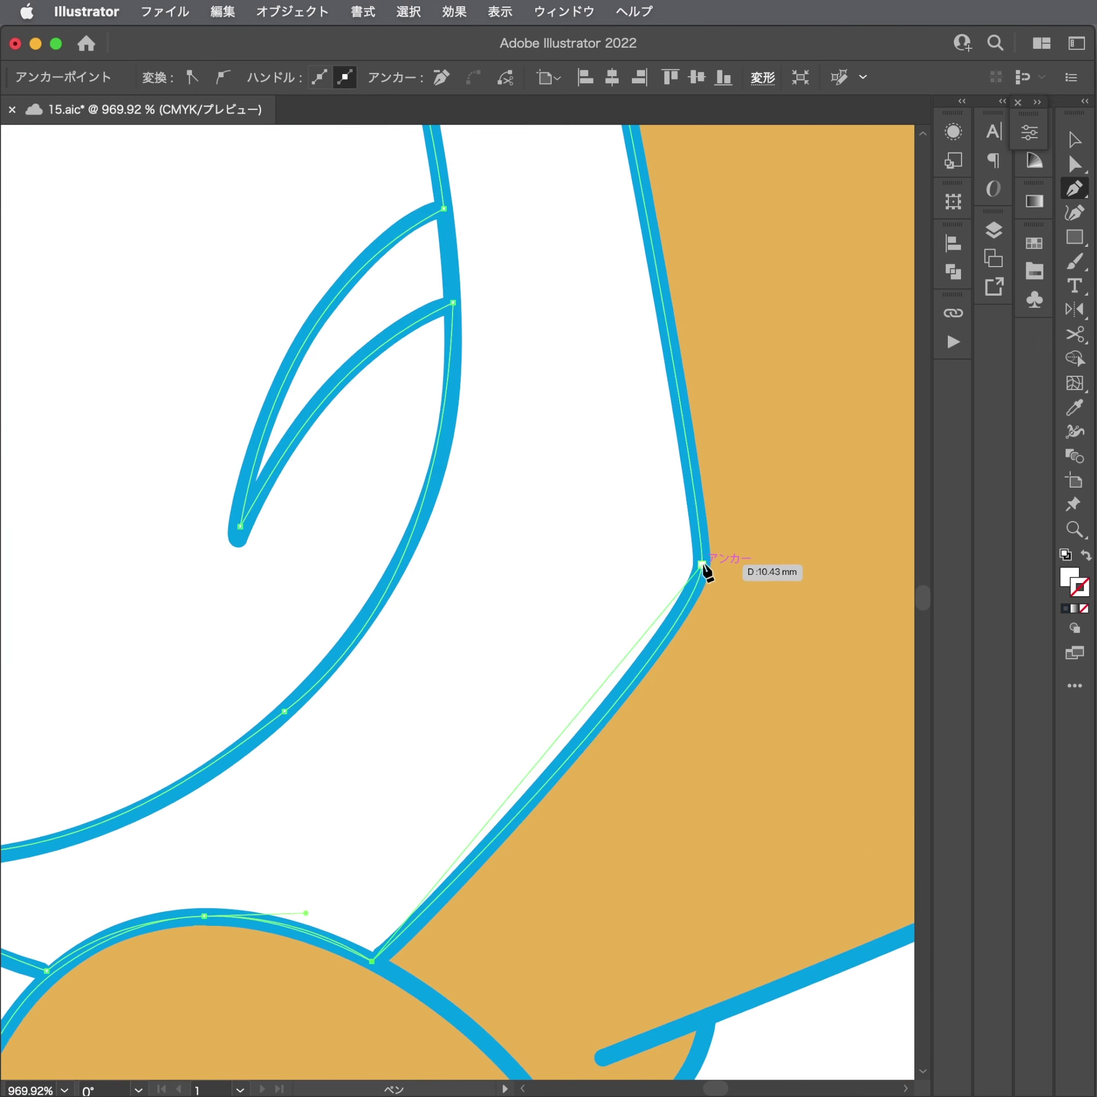
pyautogui.moveTo(702, 564); pyautogui.dragTo(703, 500)
pyautogui.scroll(-3, 675, 514)
pyautogui.moveTo(586, 545); pyautogui.dragTo(582, 893)
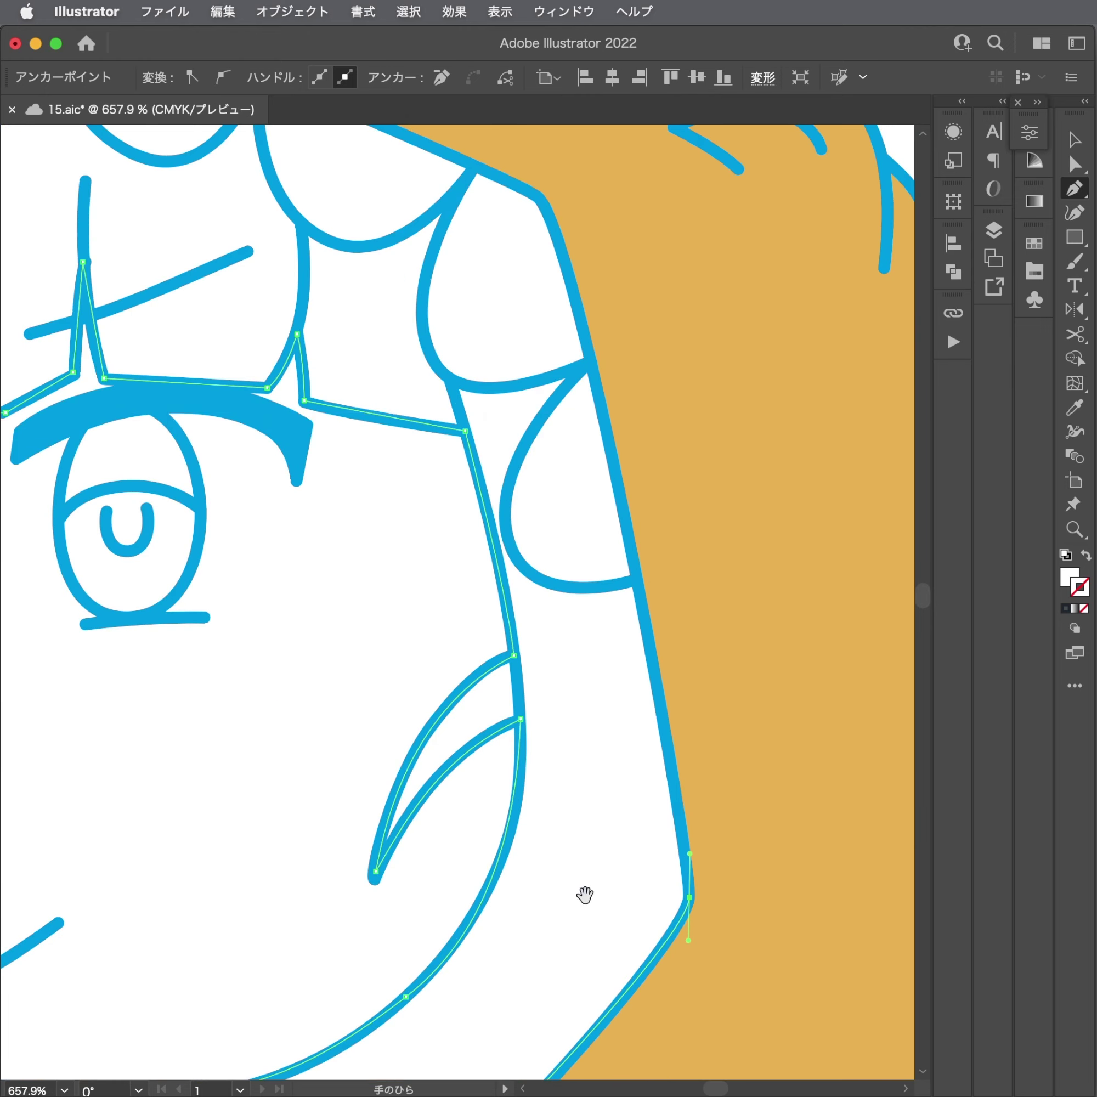
pyautogui.click(586, 335)
pyautogui.click(570, 284)
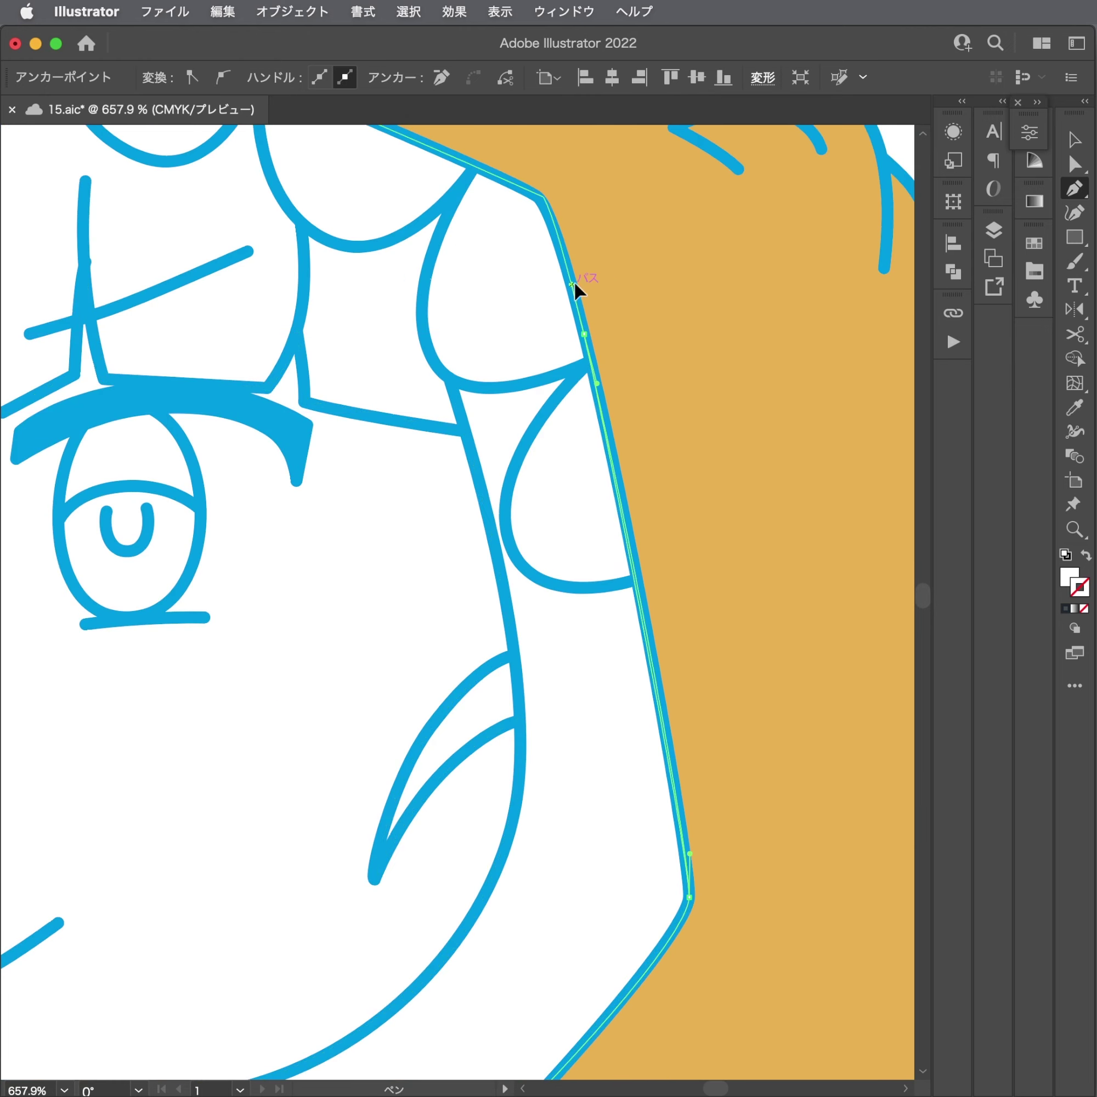
pyautogui.scroll(6, 576, 289)
pyautogui.hscroll(-3, 575, 289)
pyautogui.moveTo(736, 566); pyautogui.dragTo(721, 561)
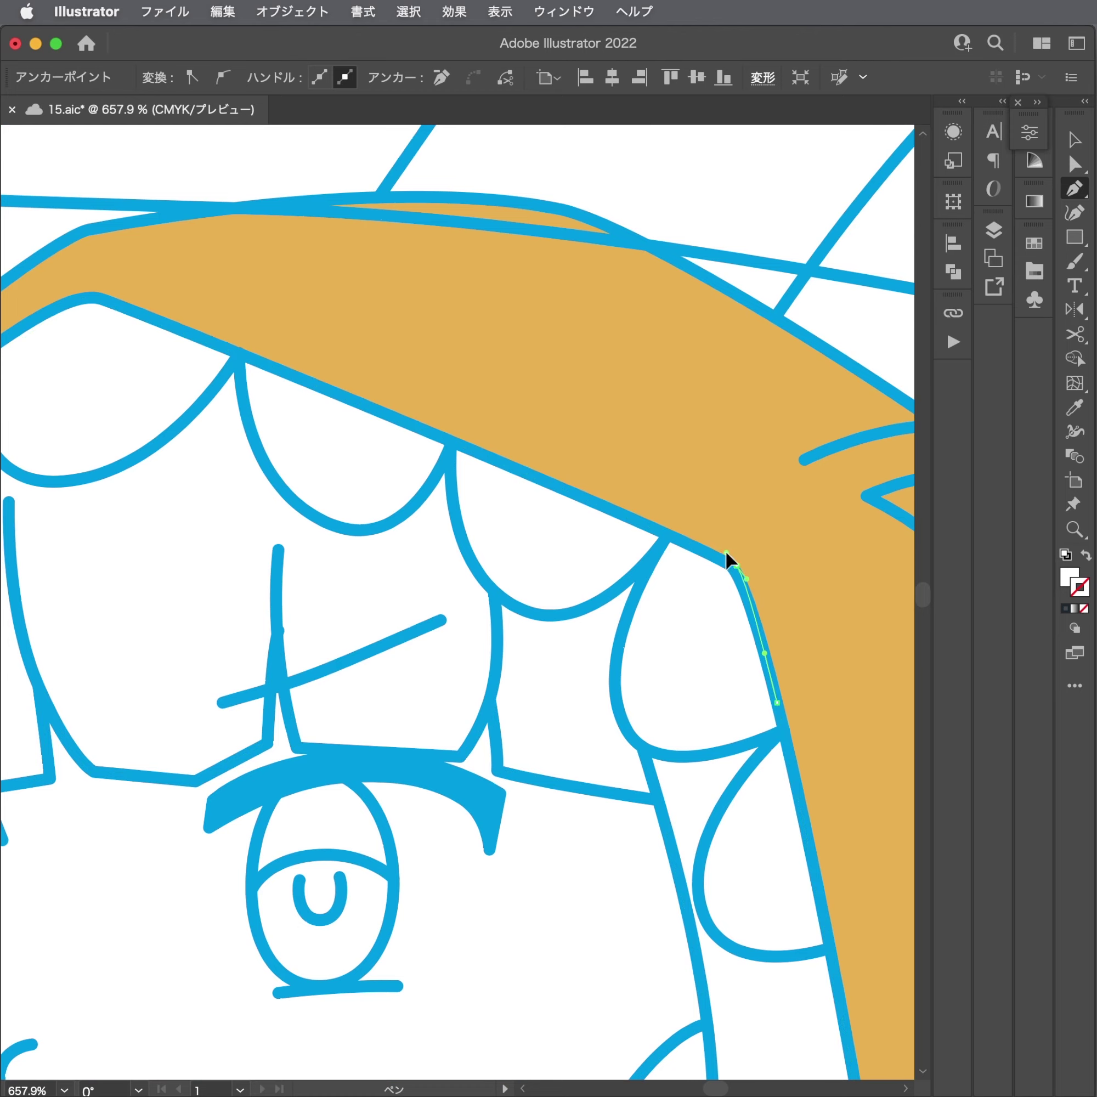
pyautogui.scroll(5, 726, 553)
# Smooth the hair peak anchor and trace the left hair outline down to close the shape.
pyautogui.click(743, 568)
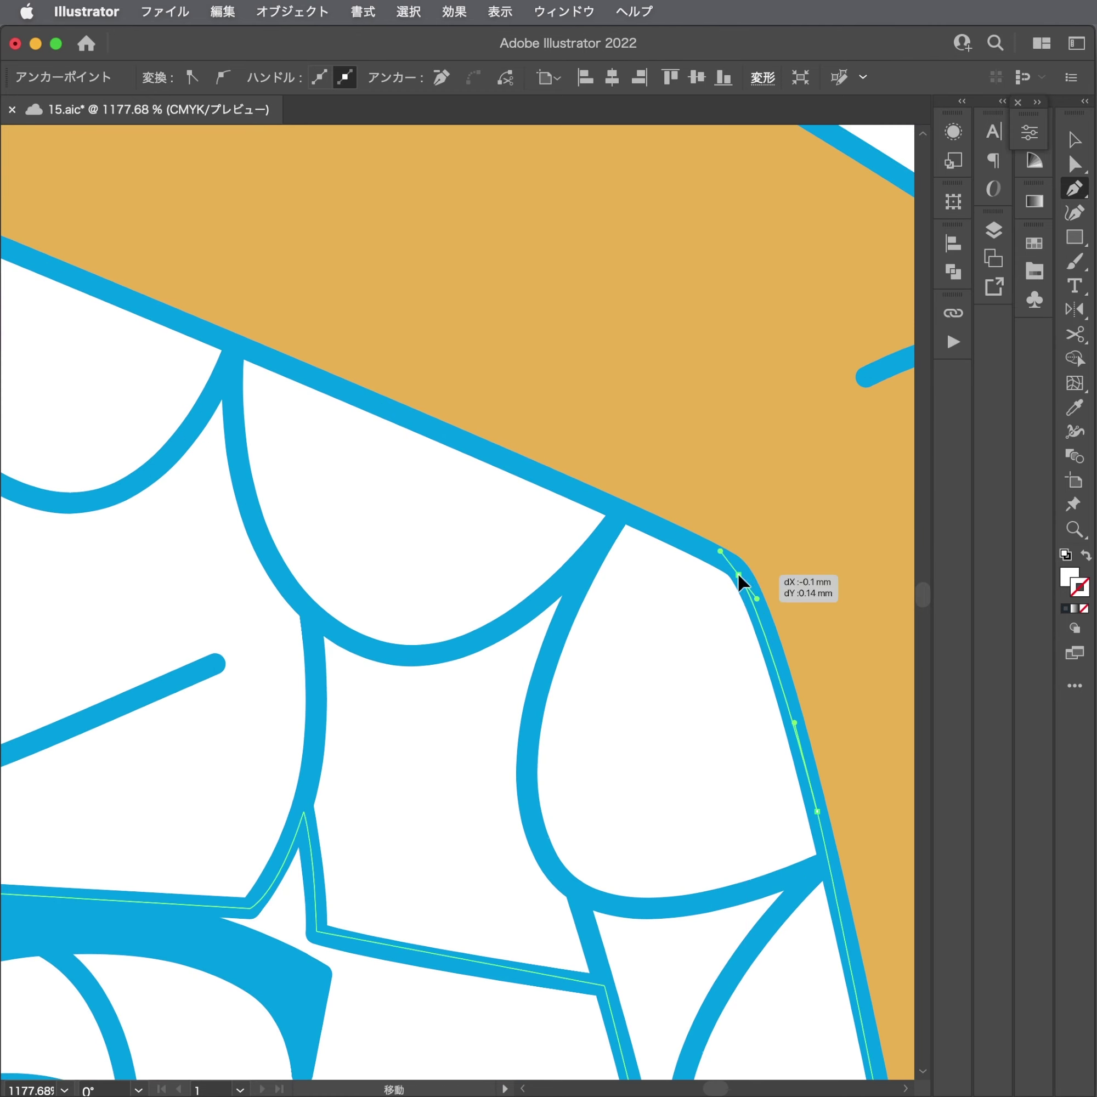
pyautogui.scroll(3, 740, 582)
pyautogui.scroll(3, 719, 585)
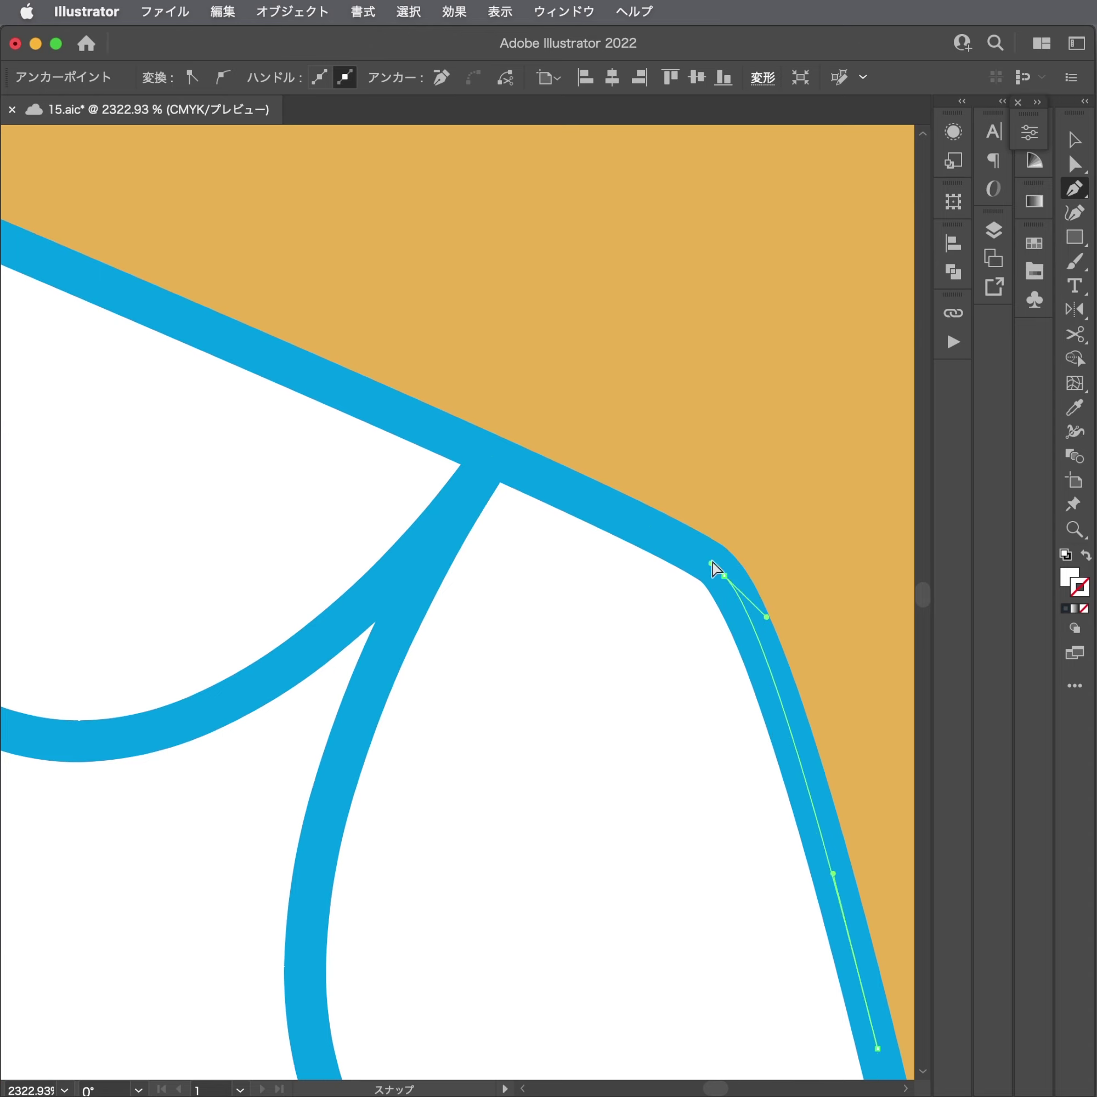
pyautogui.scroll(-1, 687, 549)
pyautogui.scroll(-8, 688, 548)
pyautogui.scroll(-3, 833, 739)
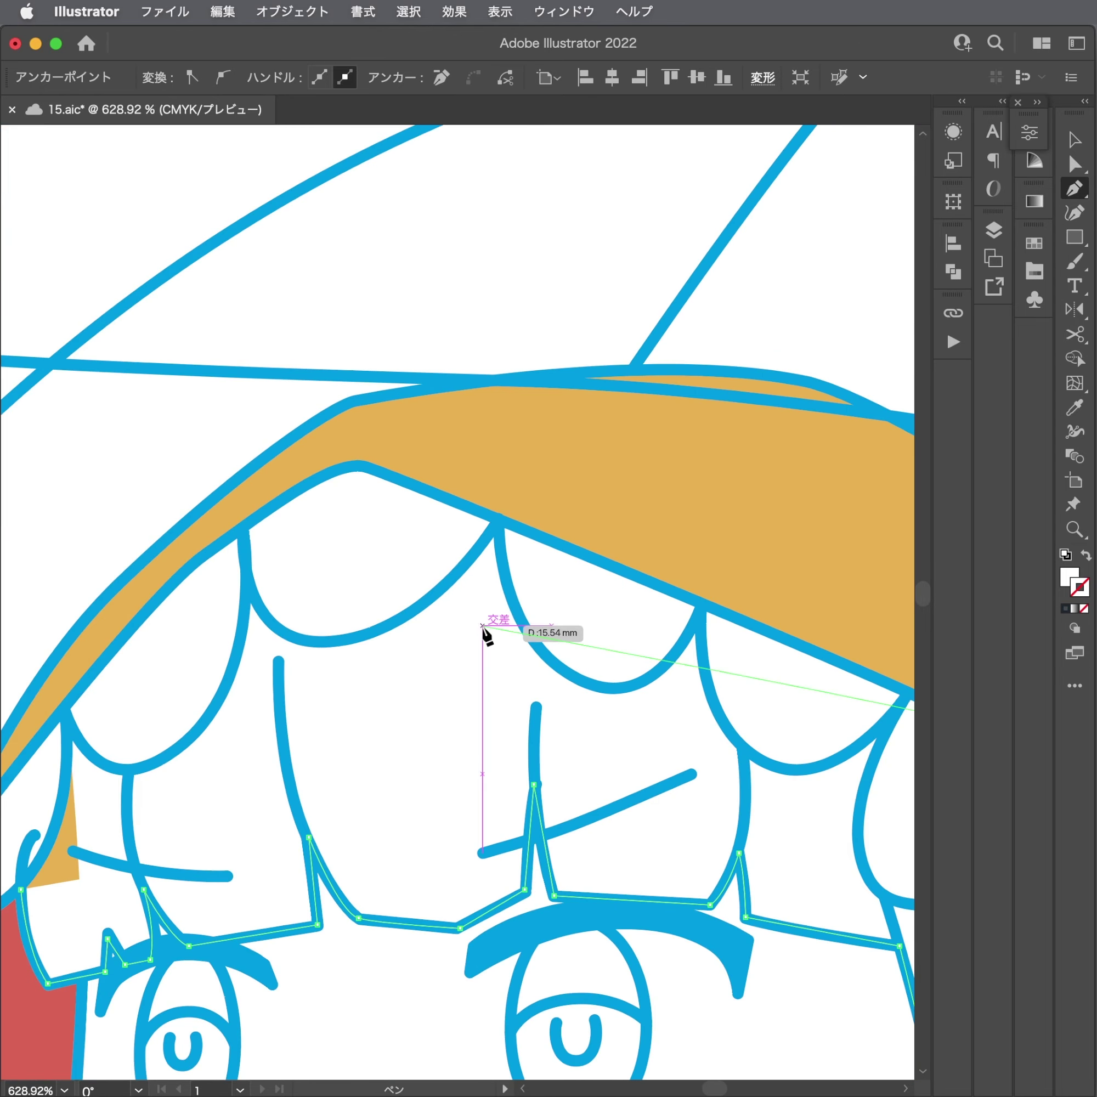
pyautogui.moveTo(349, 467); pyautogui.dragTo(316, 468)
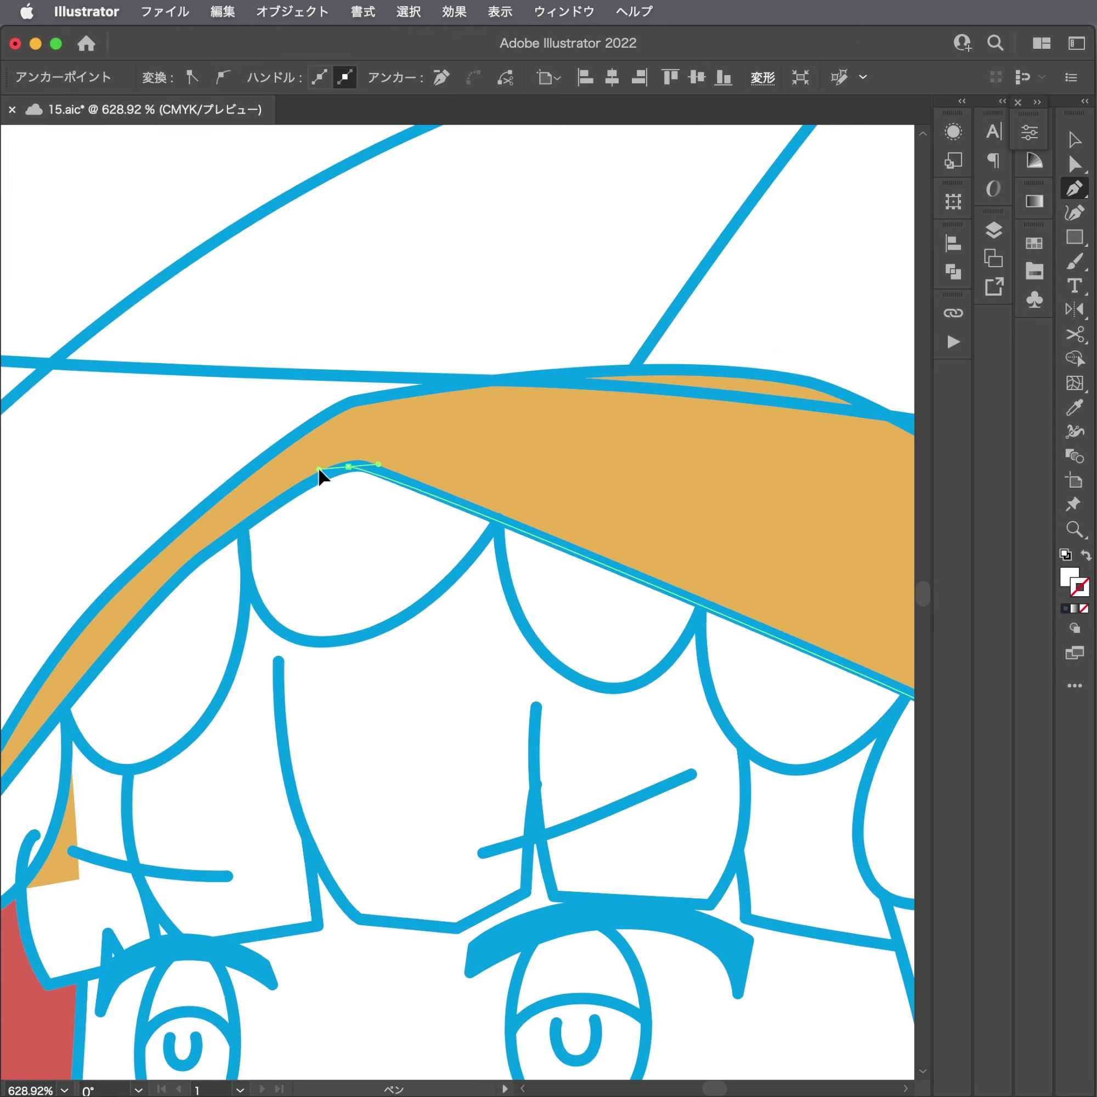
pyautogui.hscroll(-5, 245, 576)
pyautogui.scroll(-3, 245, 576)
pyautogui.moveTo(269, 612); pyautogui.dragTo(171, 747)
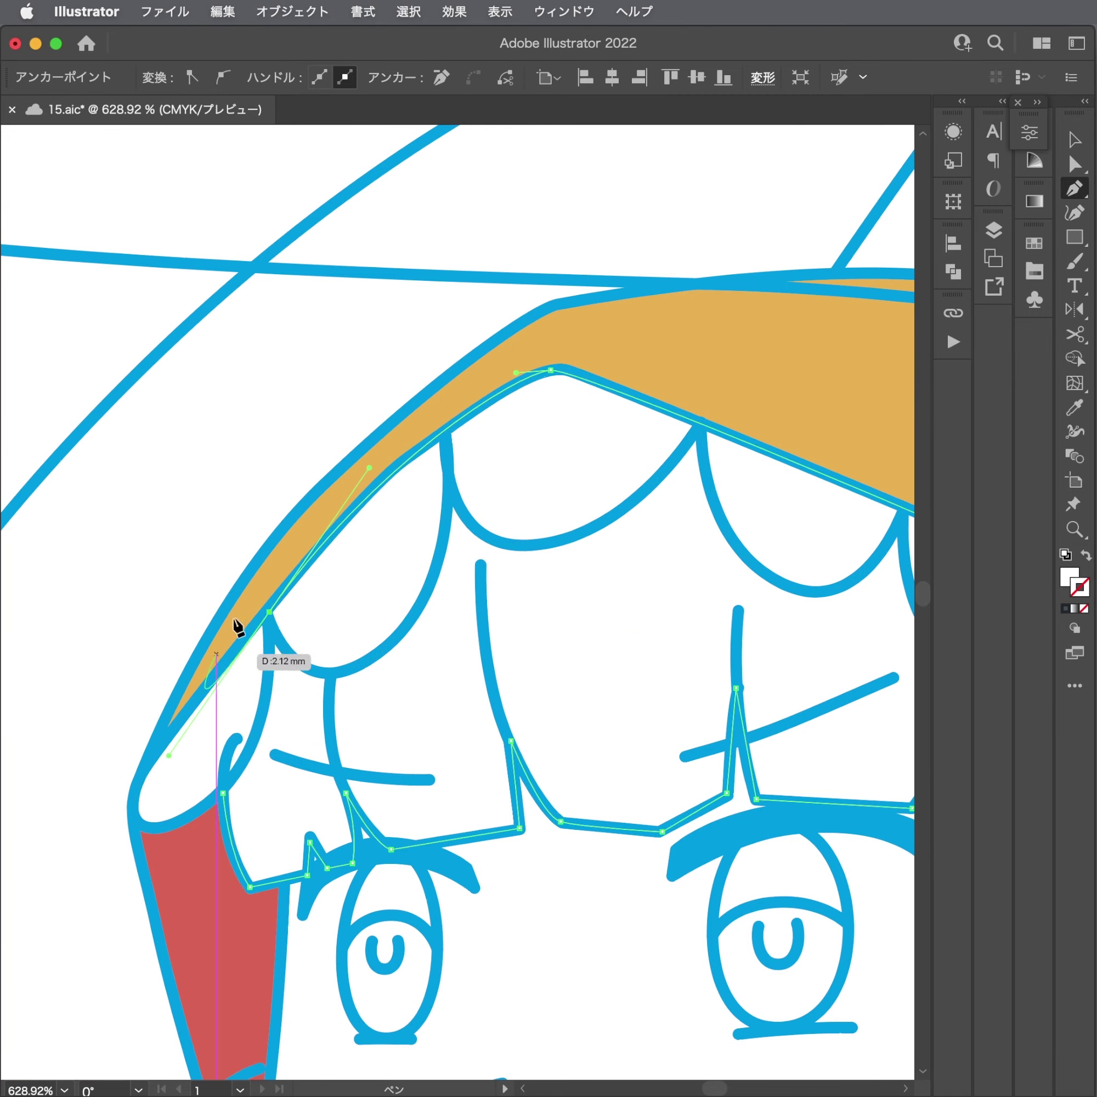
pyautogui.scroll(3, 295, 553)
pyautogui.click(327, 545)
pyautogui.scroll(-3, 346, 518)
pyautogui.hscroll(-3, 345, 519)
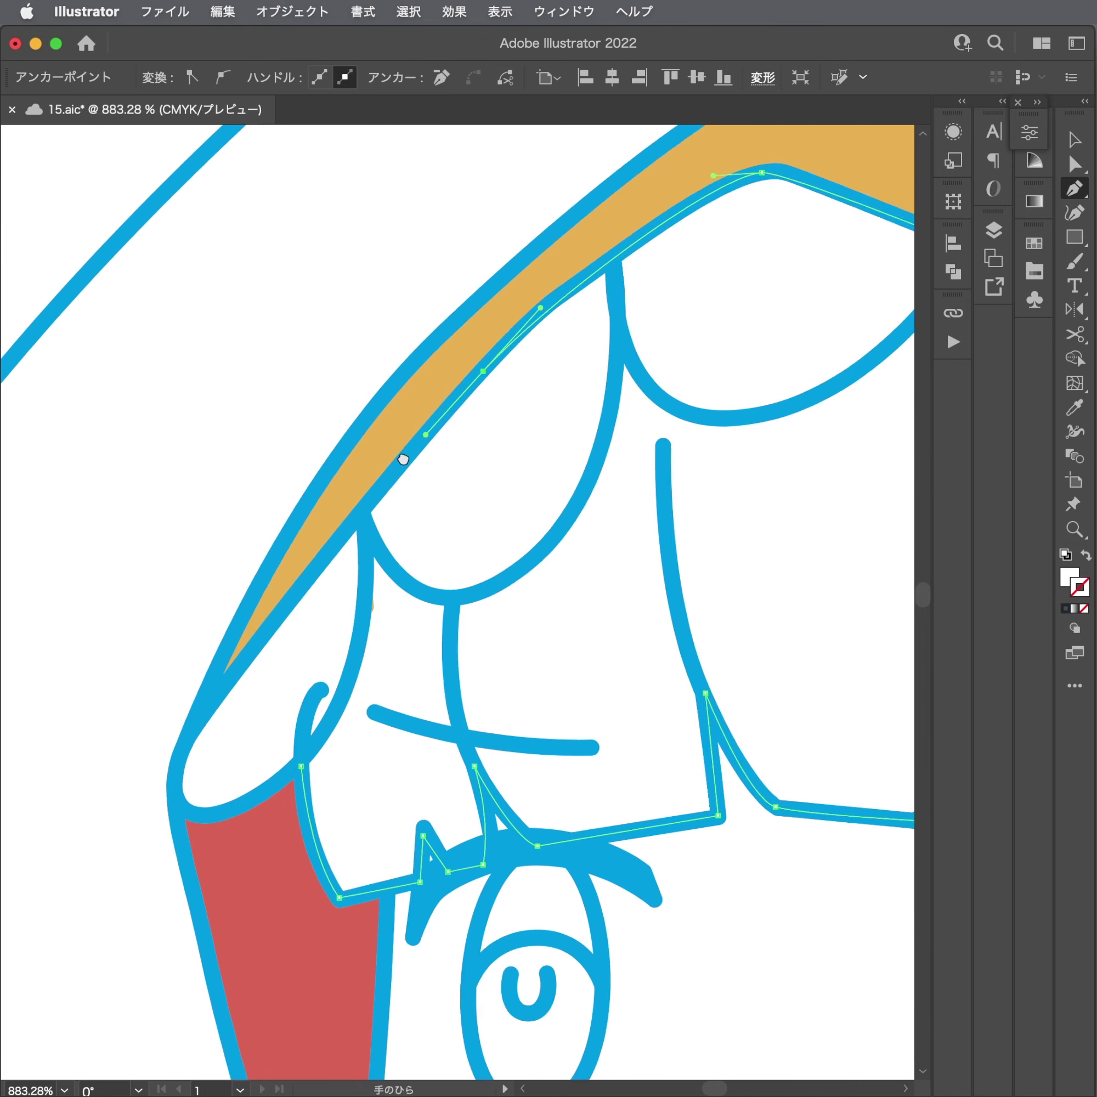
pyautogui.scroll(-2, 375, 490)
pyautogui.moveTo(357, 705); pyautogui.dragTo(367, 710)
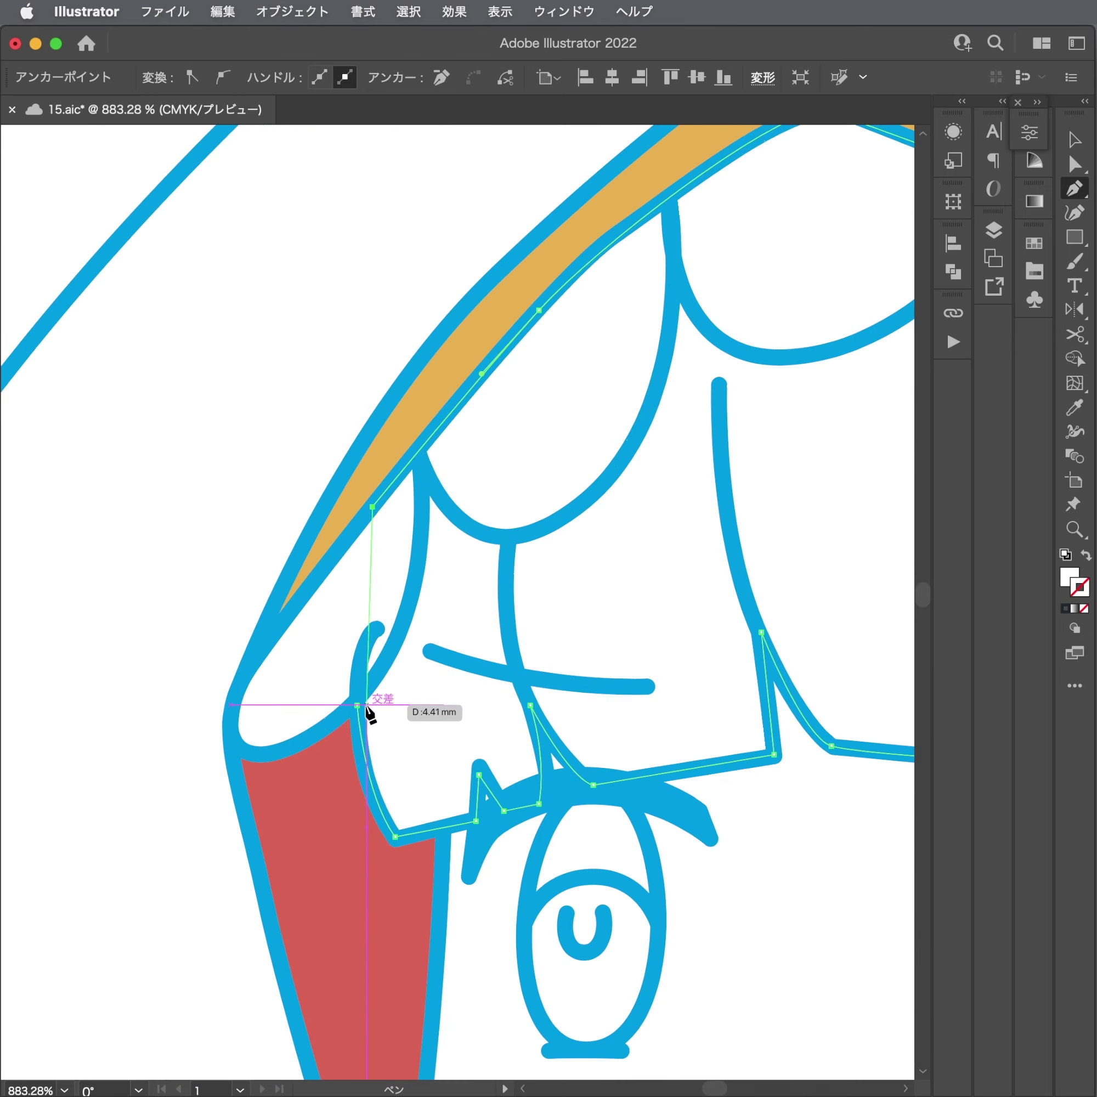
# Fill the closed hair shape with the red sampled by the Eyedropper, deselect, and save.
pyautogui.press('a')
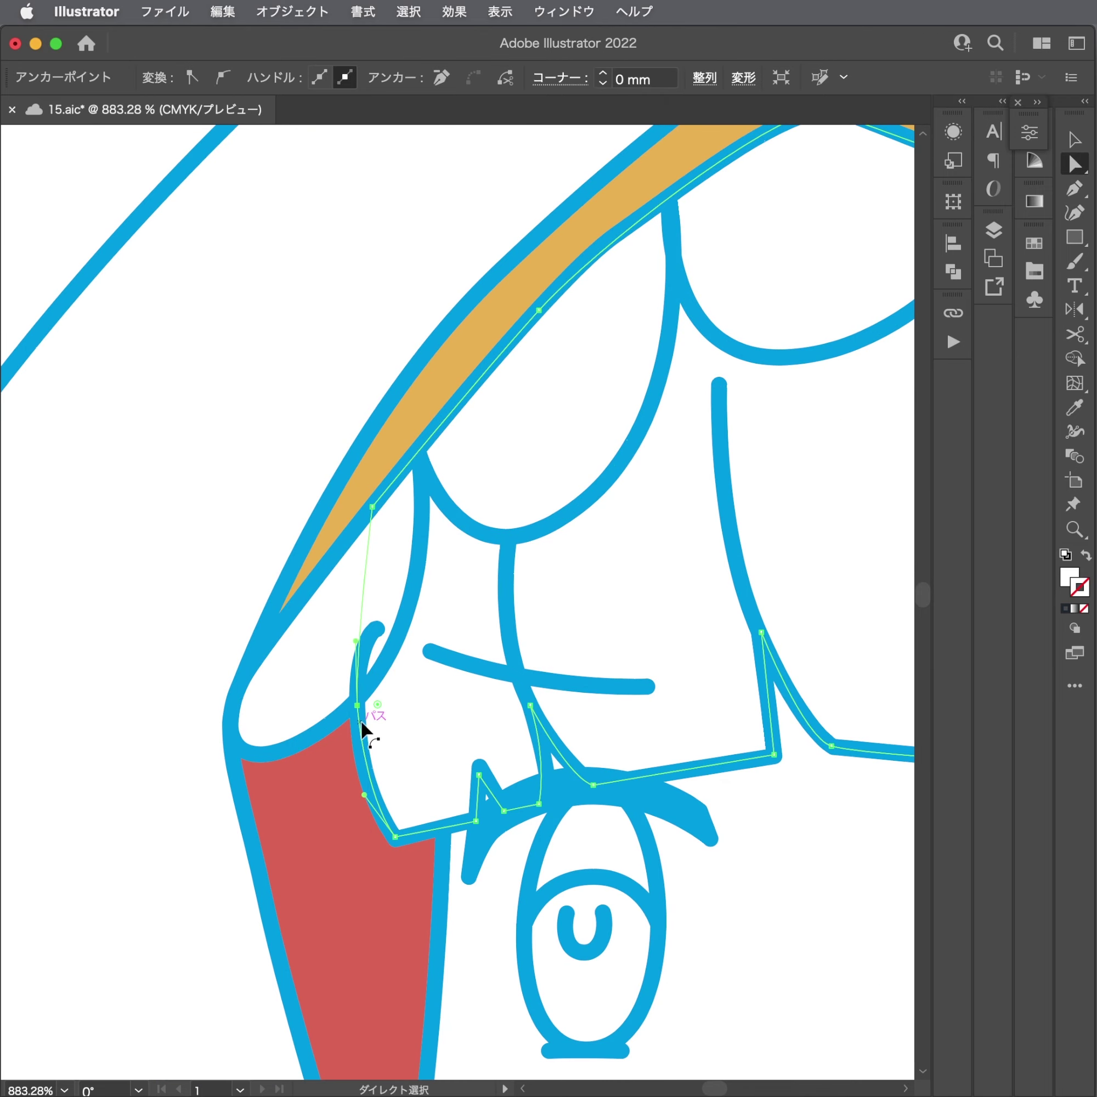
pyautogui.press('i')
pyautogui.click(345, 800)
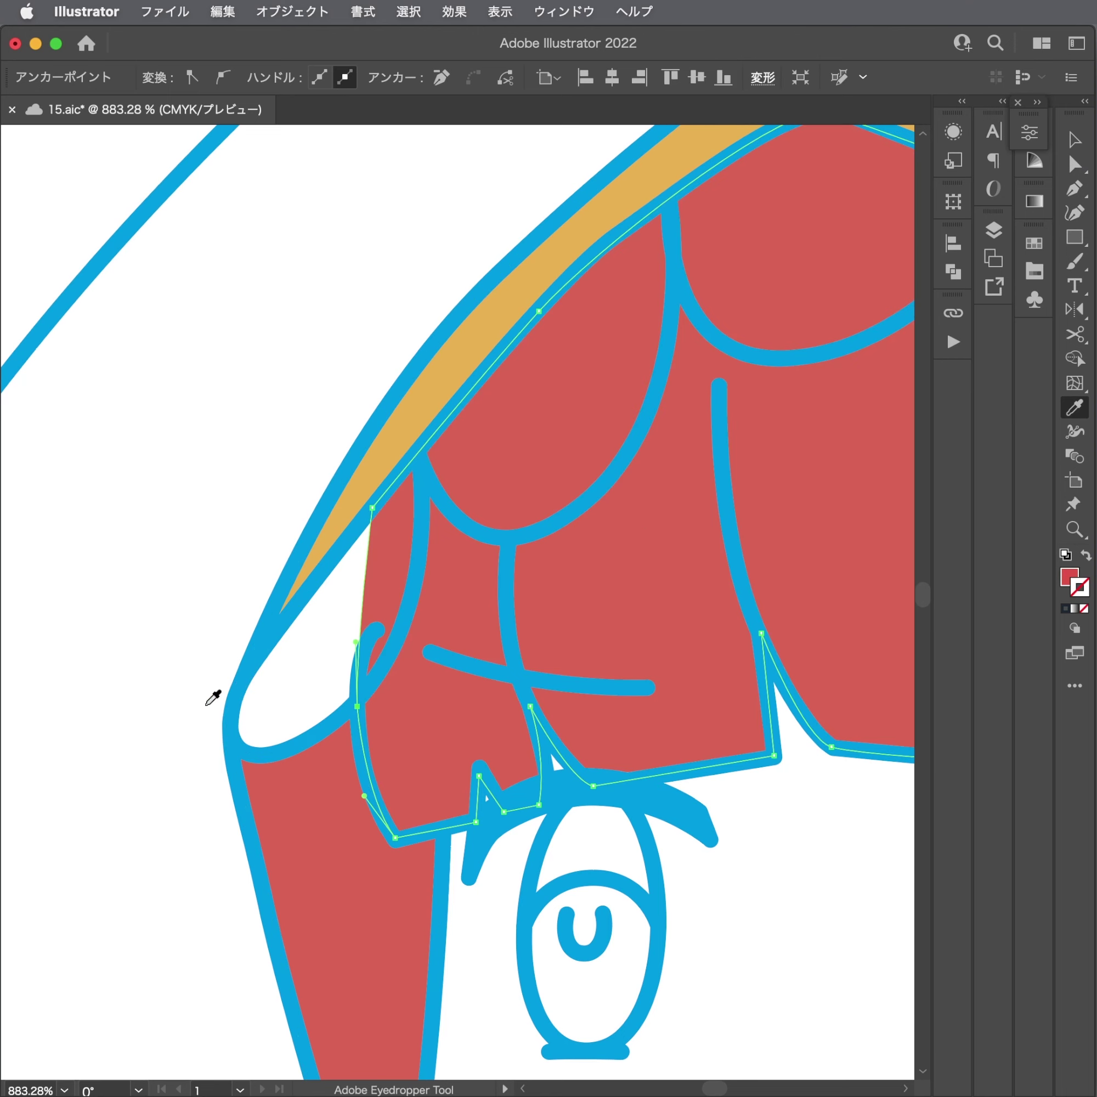
pyautogui.press('a')
pyautogui.click(154, 632)
pyautogui.press('super+s')
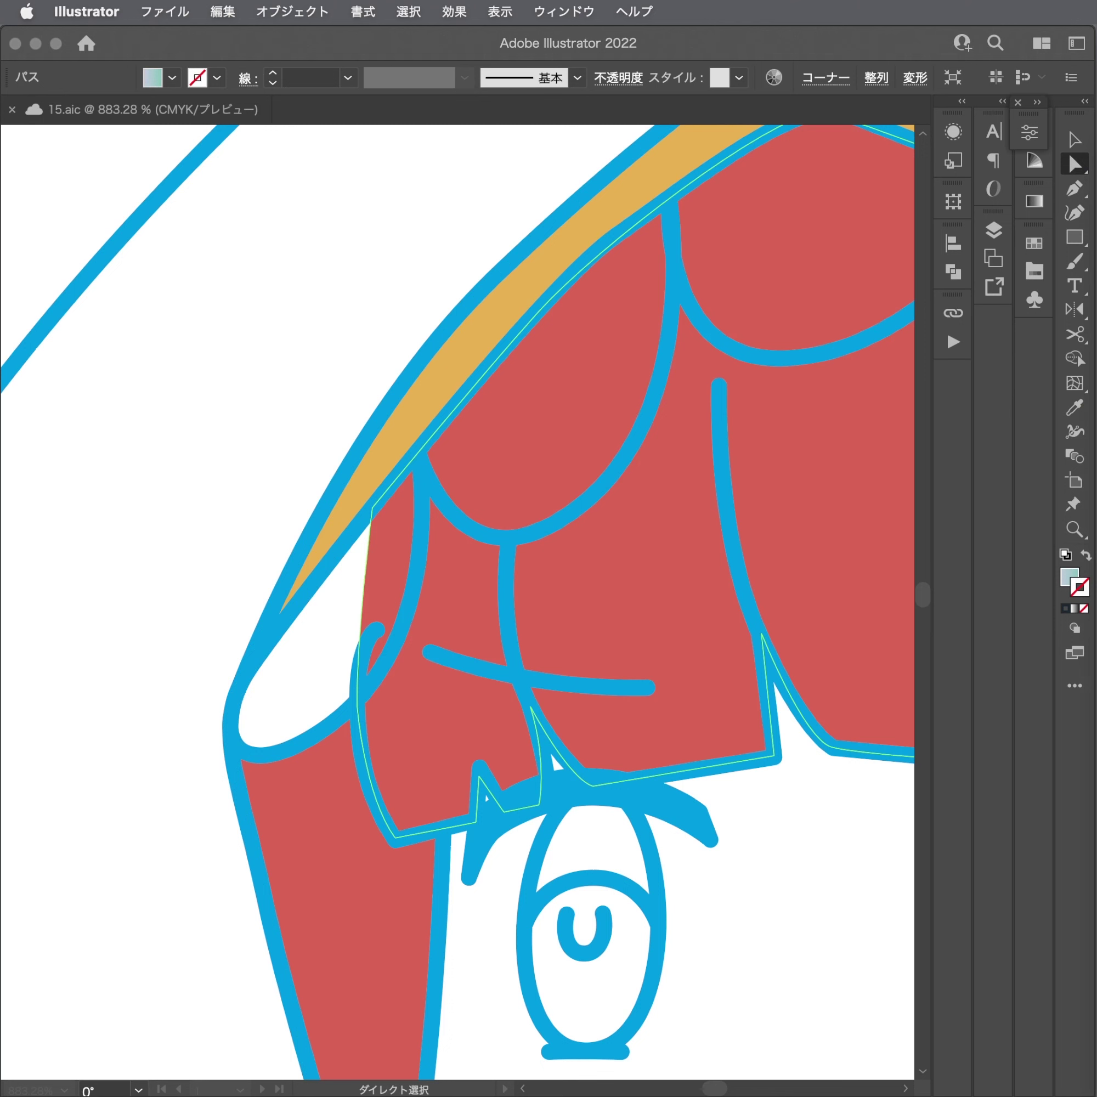
# Paste the lavender-to-mint gradient rectangle and move it beside the drawing as a sample.
pyautogui.click(237, 480)
pyautogui.press('super+v')
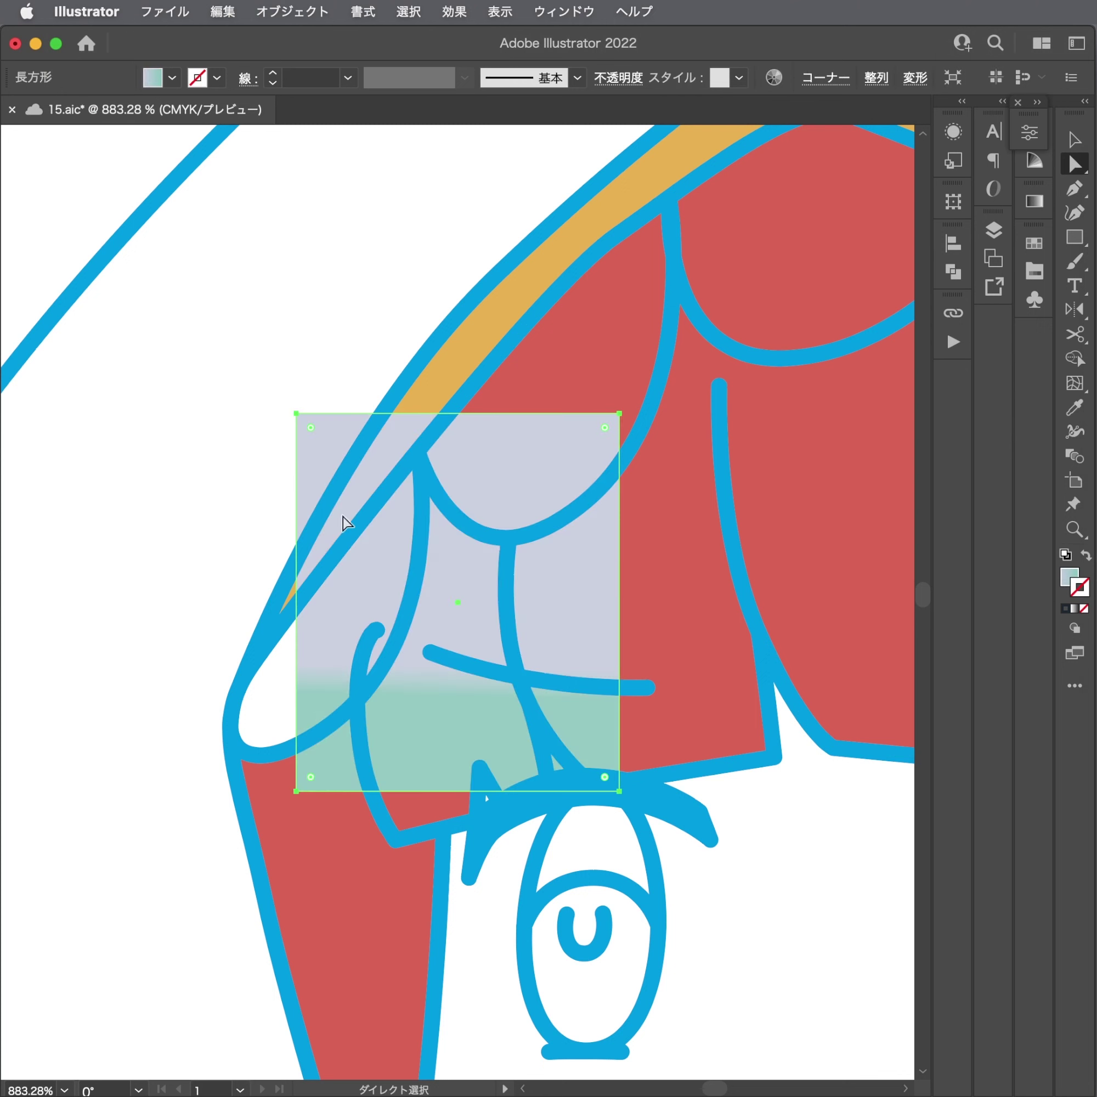
pyautogui.moveTo(471, 564); pyautogui.dragTo(169, 502)
pyautogui.click(409, 329)
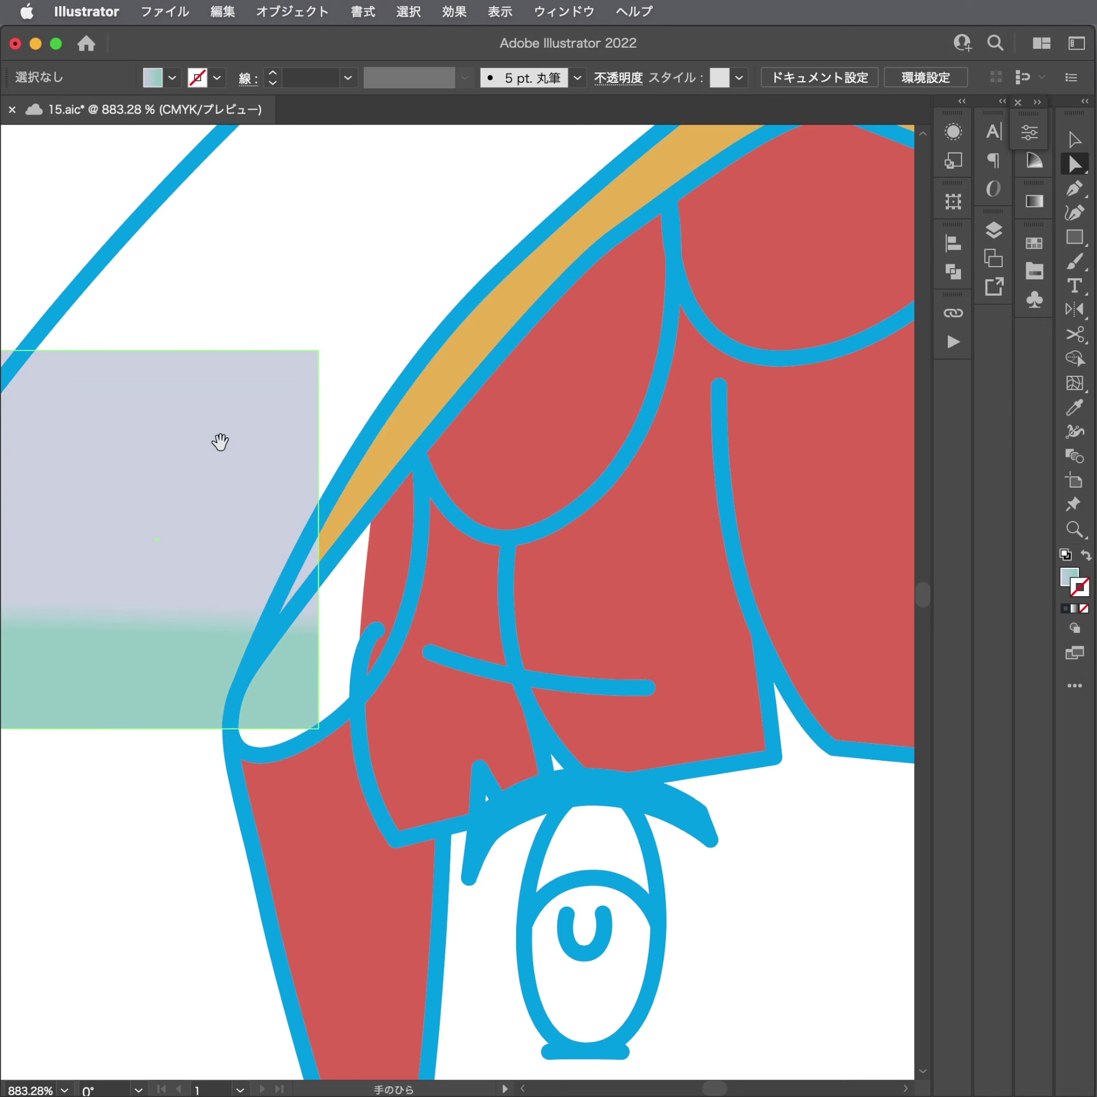
pyautogui.moveTo(220, 442); pyautogui.dragTo(466, 439)
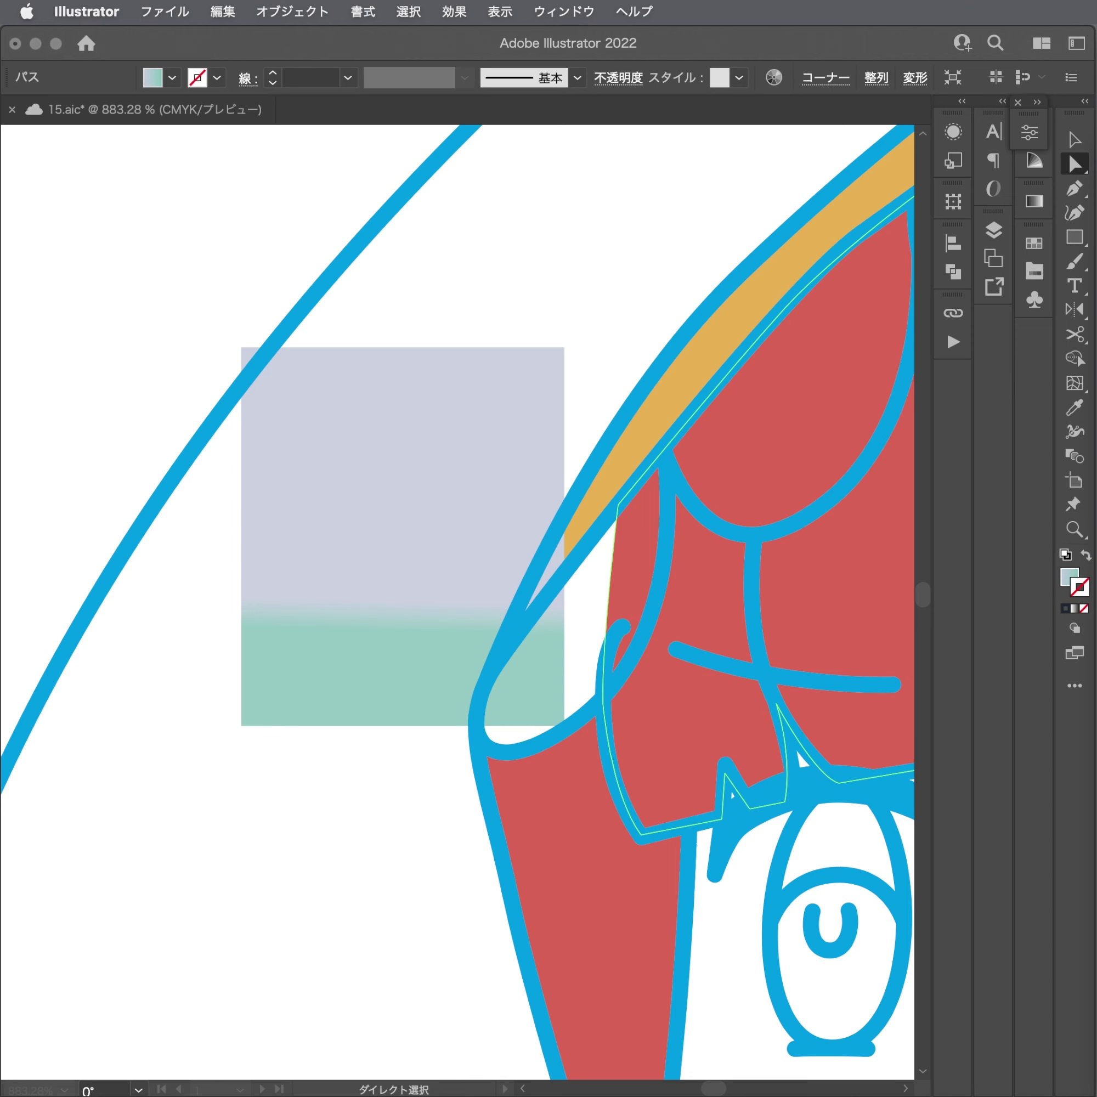
# Eyedropper the sample's lavender-to-mint gradient onto the hair shape.
pyautogui.scroll(-5, 346, 254)
pyautogui.scroll(-2, 244, 429)
pyautogui.click(453, 385)
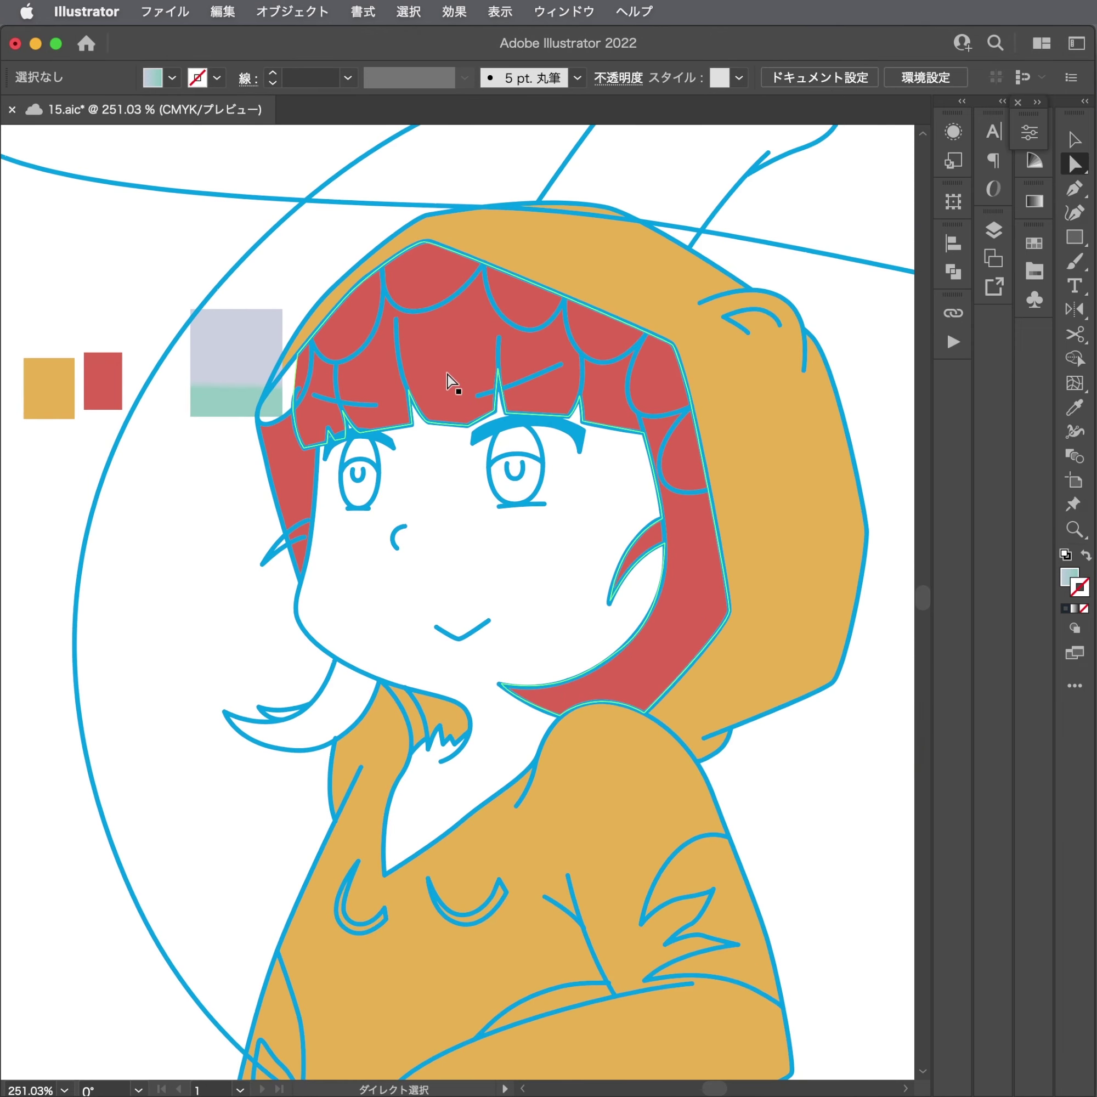
pyautogui.click(252, 351)
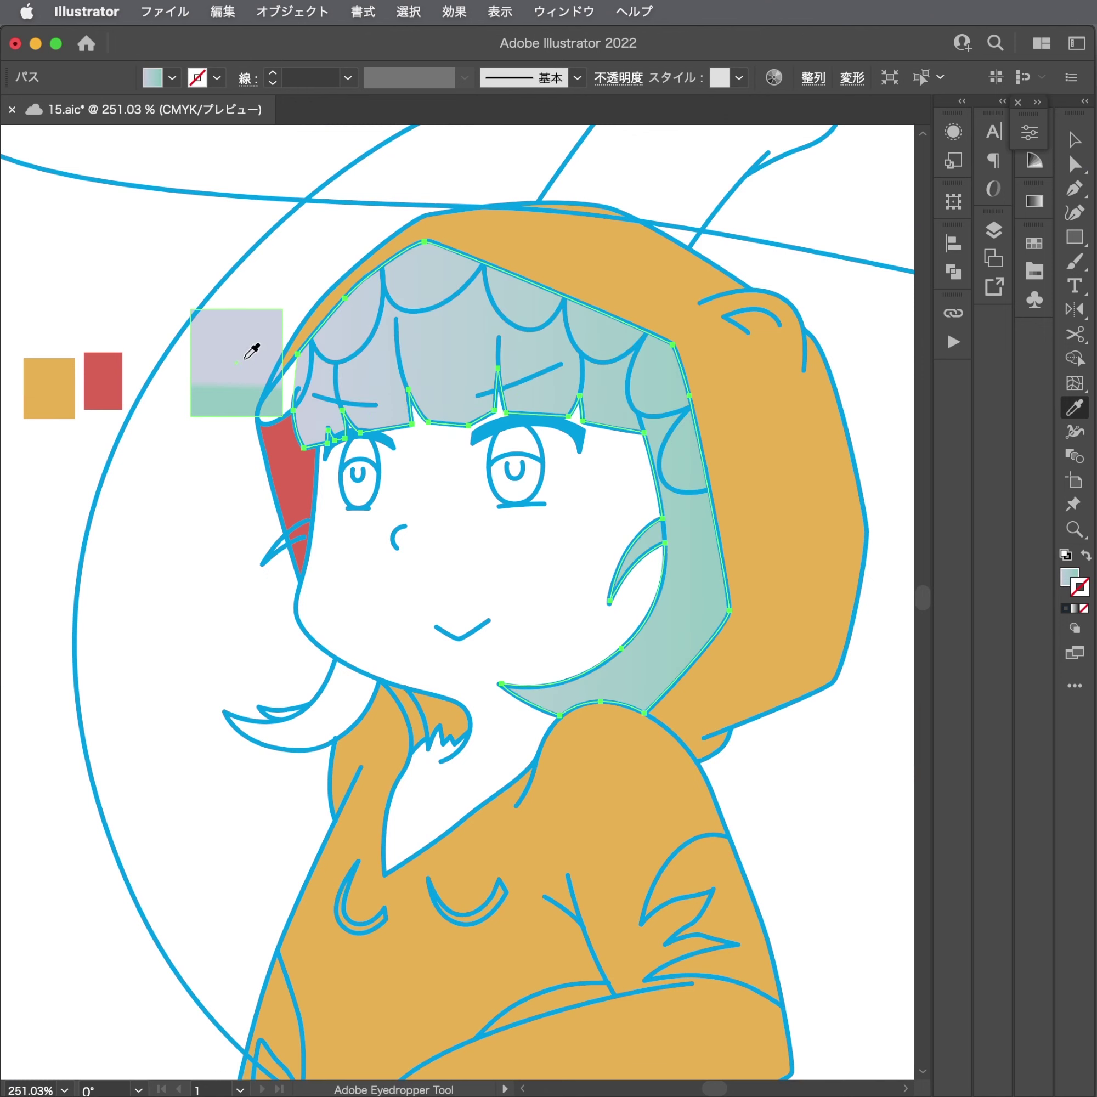
pyautogui.press('super+shift+a')
pyautogui.click(467, 378)
# Check the hair shape's properties and dock the Color panel into the side column.
pyautogui.press('g')
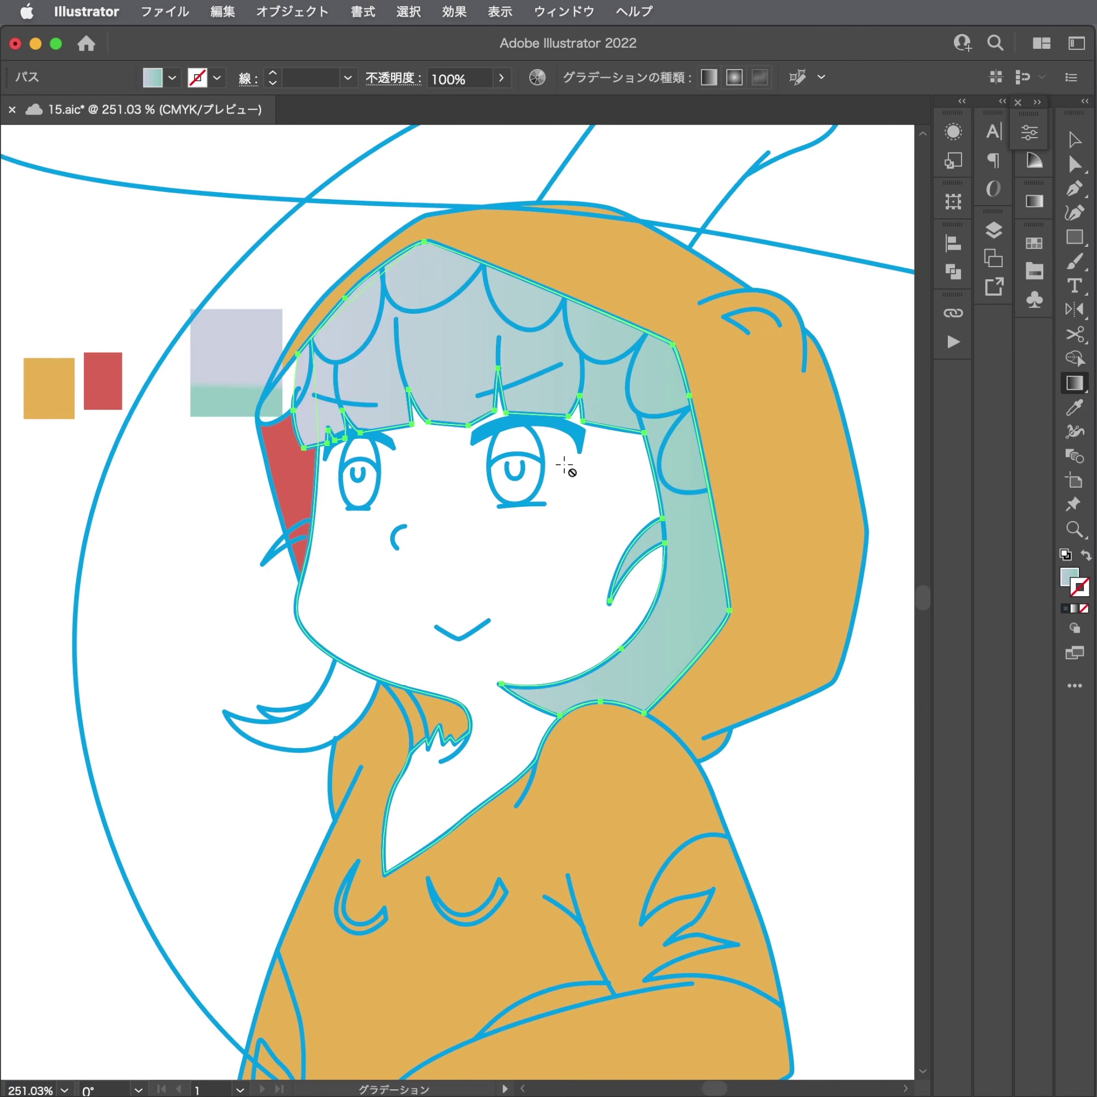
pyautogui.press('a')
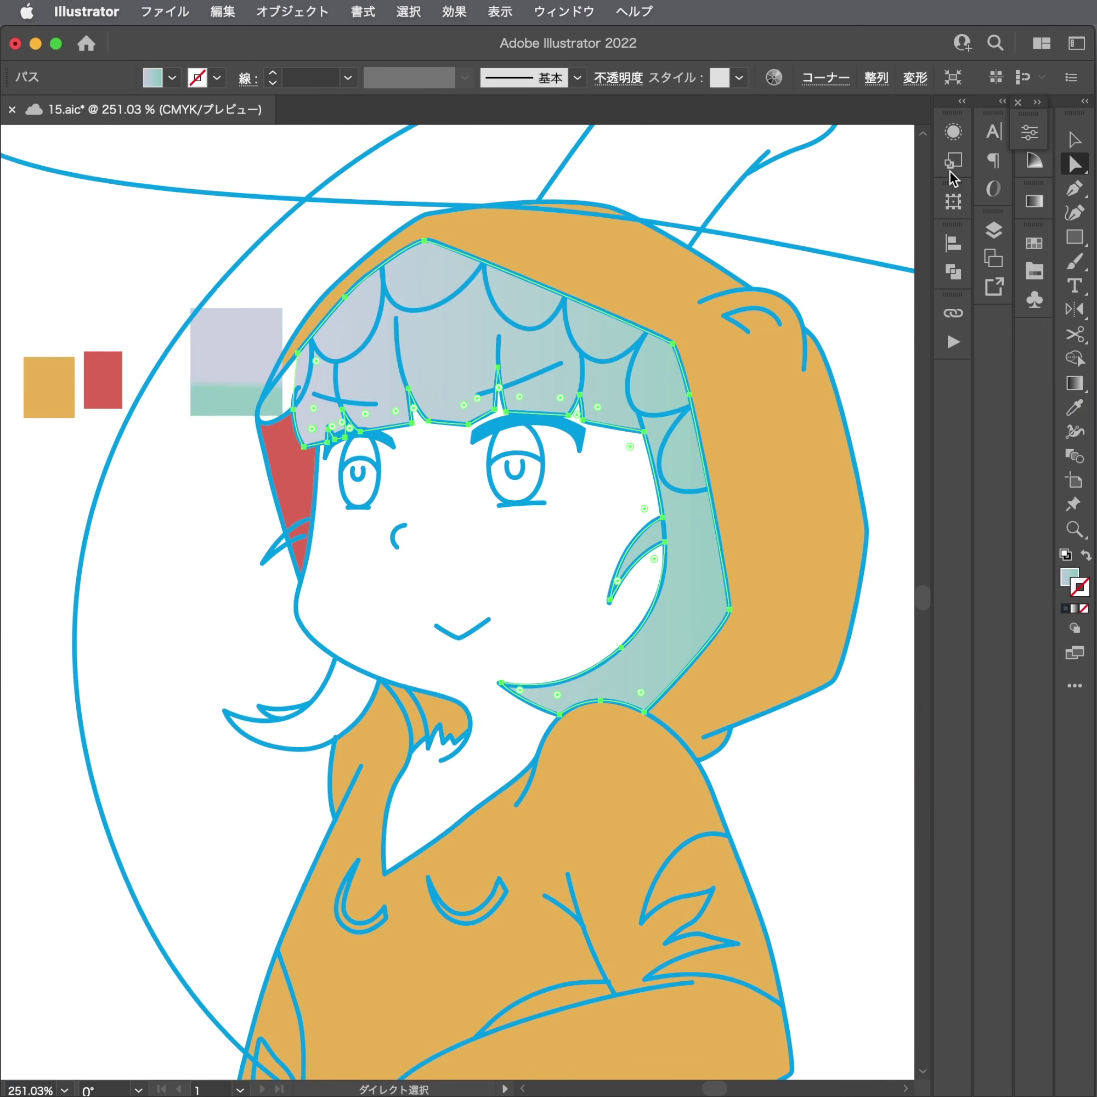
pyautogui.click(1030, 133)
pyautogui.click(1009, 159)
pyautogui.click(1036, 110)
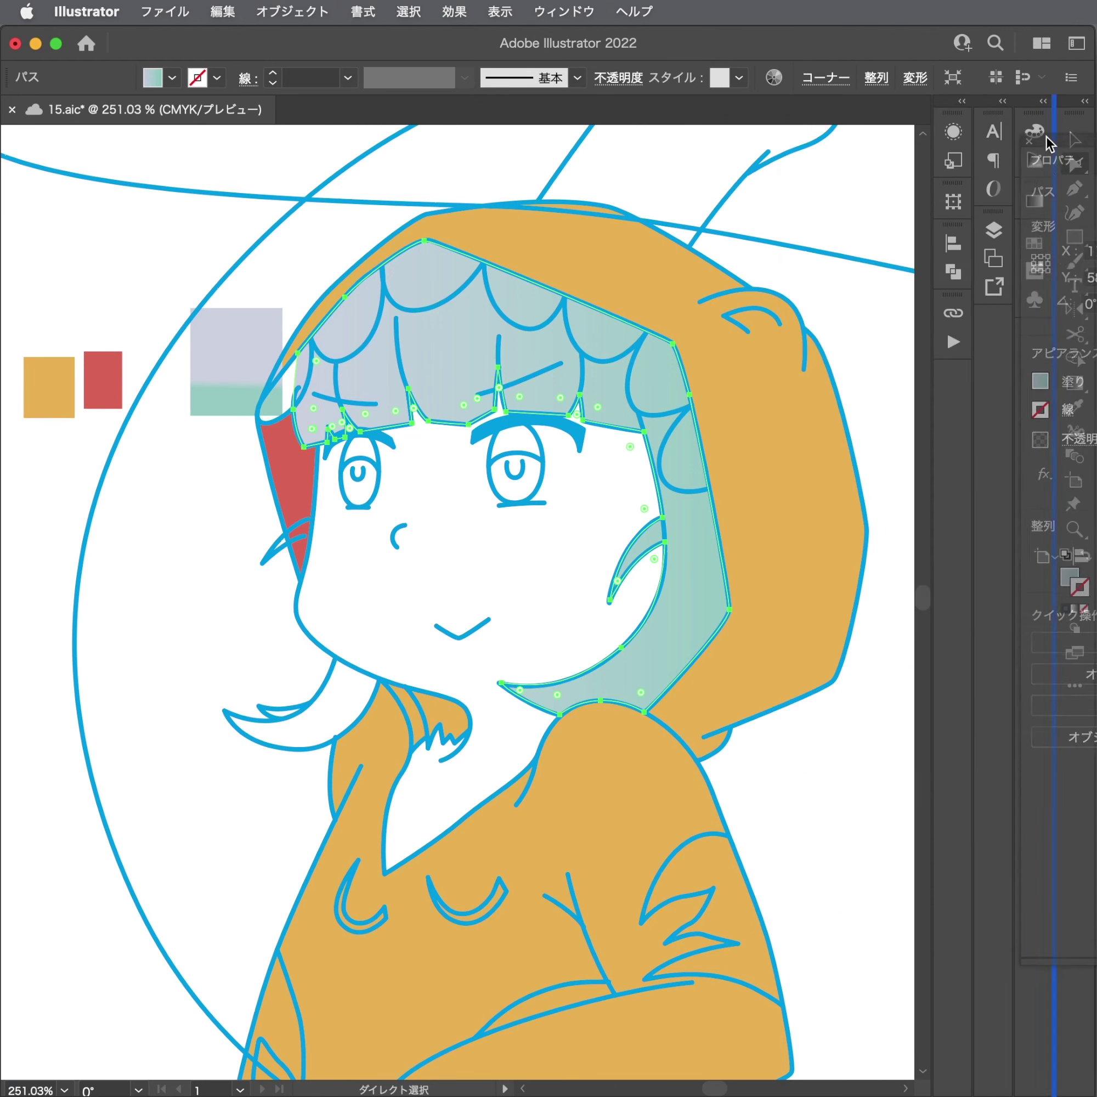
pyautogui.moveTo(1025, 113); pyautogui.dragTo(1036, 165)
pyautogui.click(1034, 160)
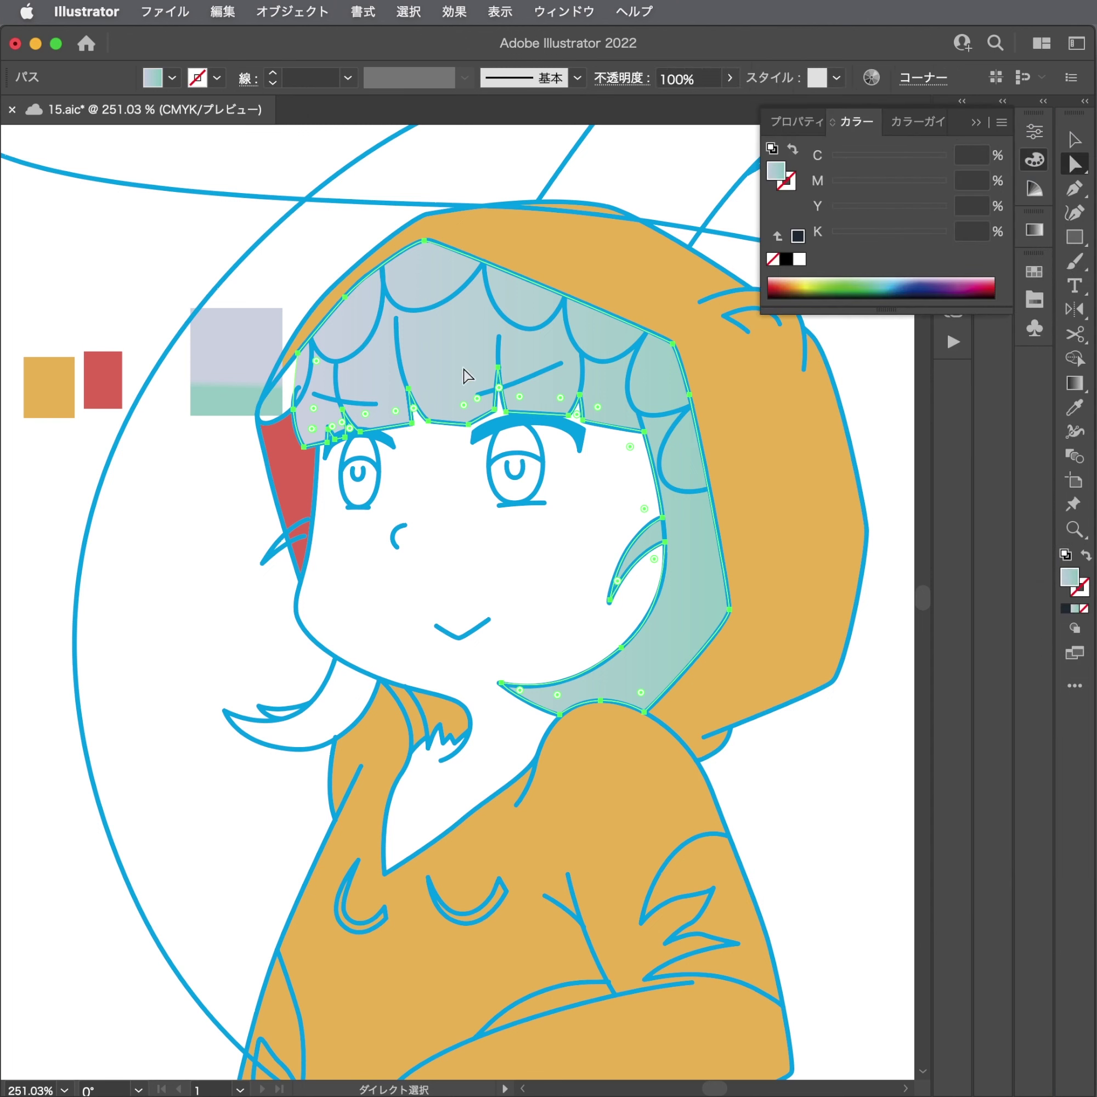
# Run the hair gradient vertically, lavender at the top to mint at the bottom.
pyautogui.press('g')
pyautogui.moveTo(638, 433); pyautogui.dragTo(637, 587)
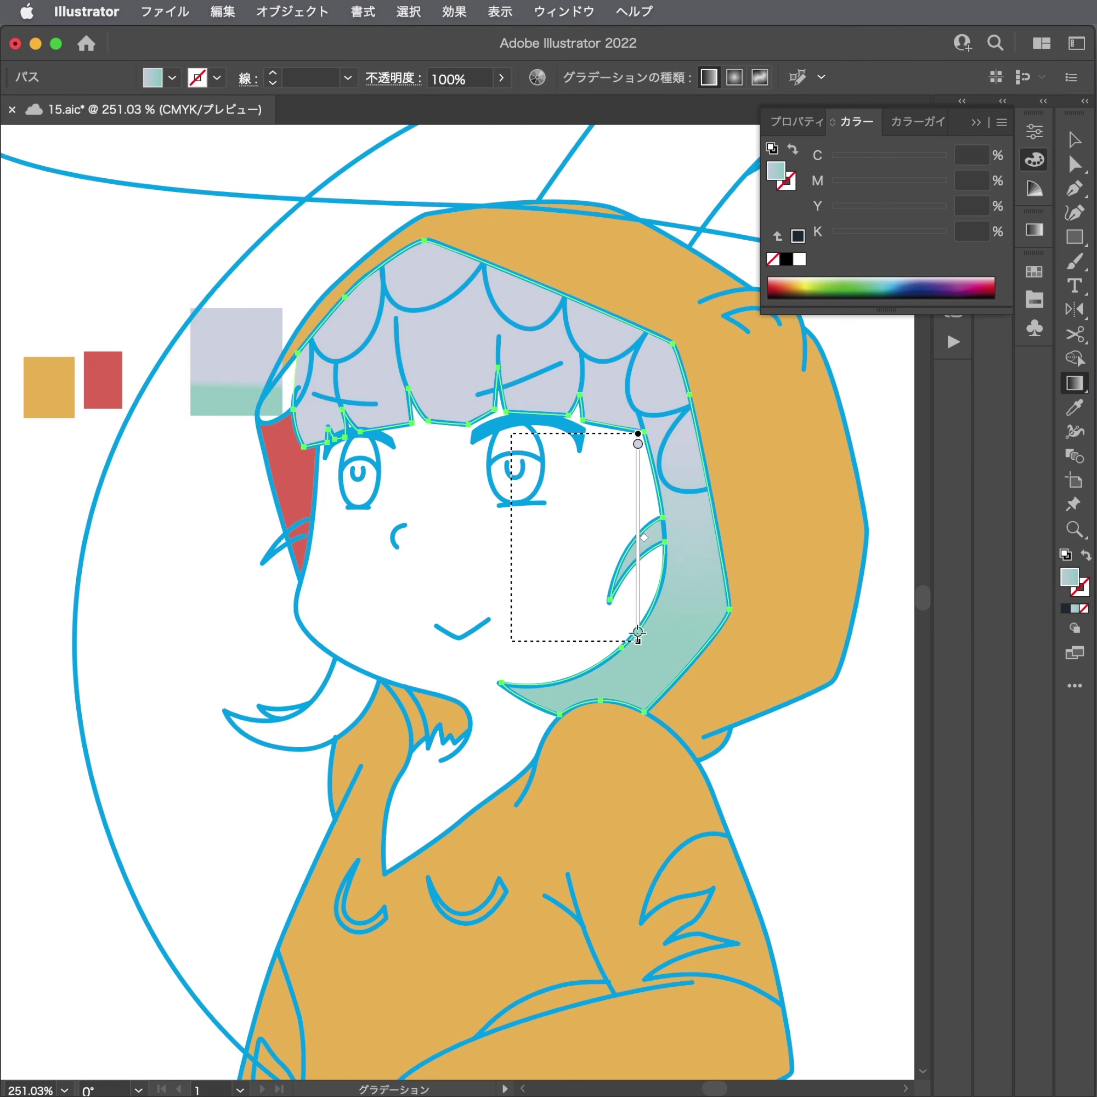
pyautogui.press('a')
pyautogui.hotkey('ctrl', 'shift', 'a')
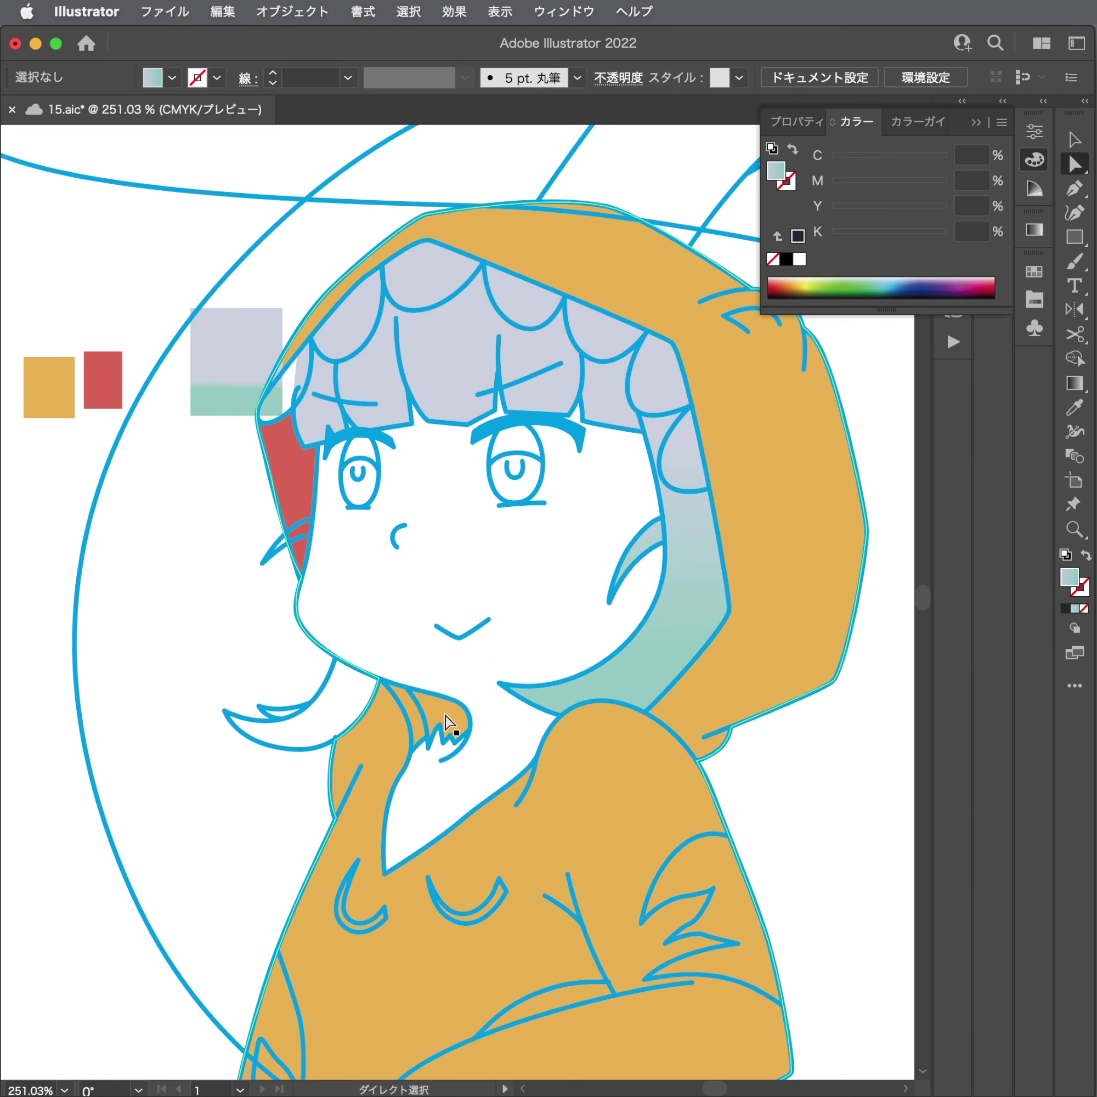
pyautogui.scroll(5, 478, 710)
# Start tracing the zigzag hair tuft at the neck, anchoring its jagged tips.
pyautogui.press('p')
pyautogui.scroll(1, 280, 700)
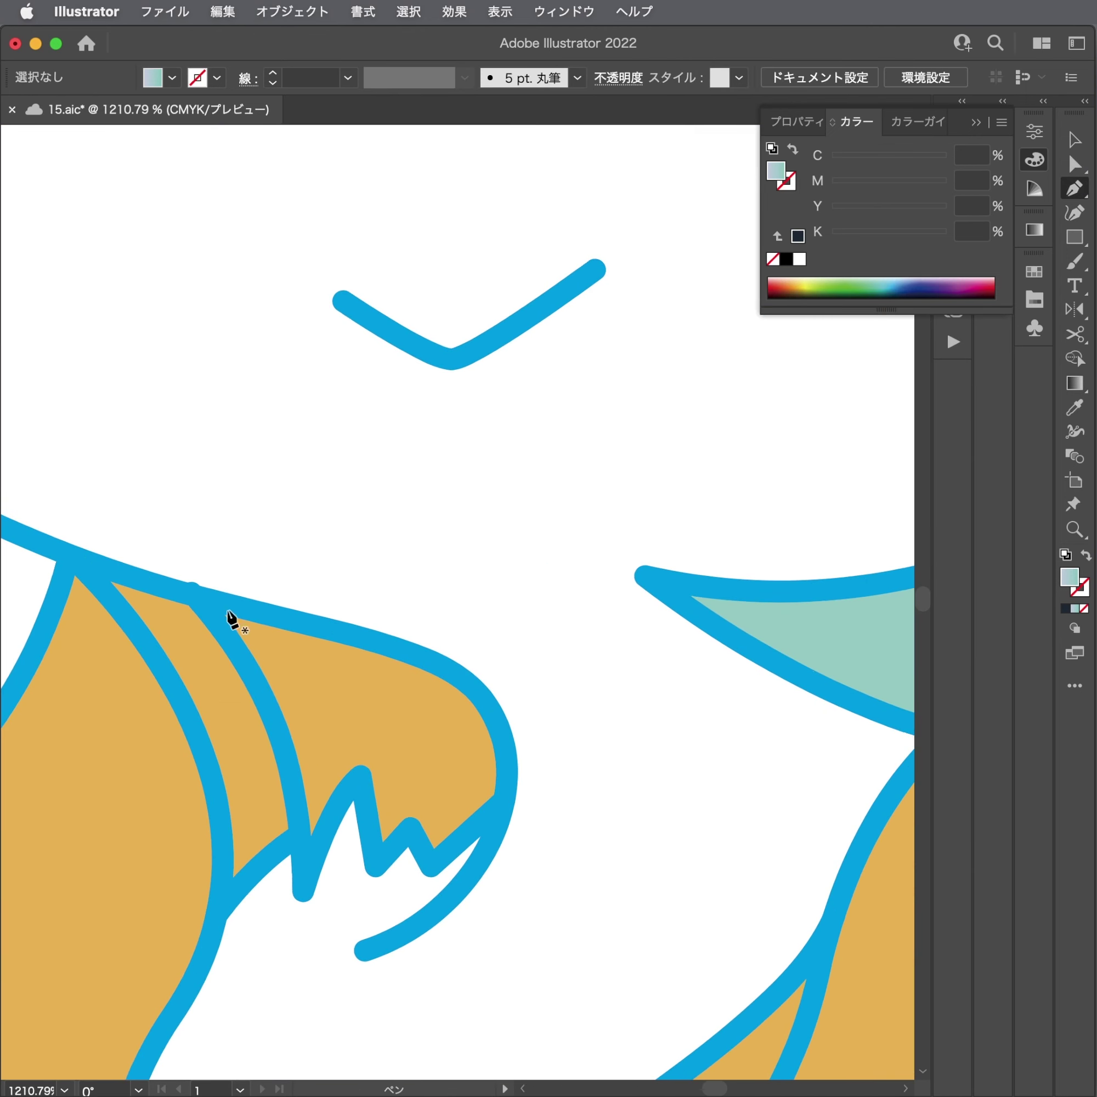
pyautogui.click(197, 596)
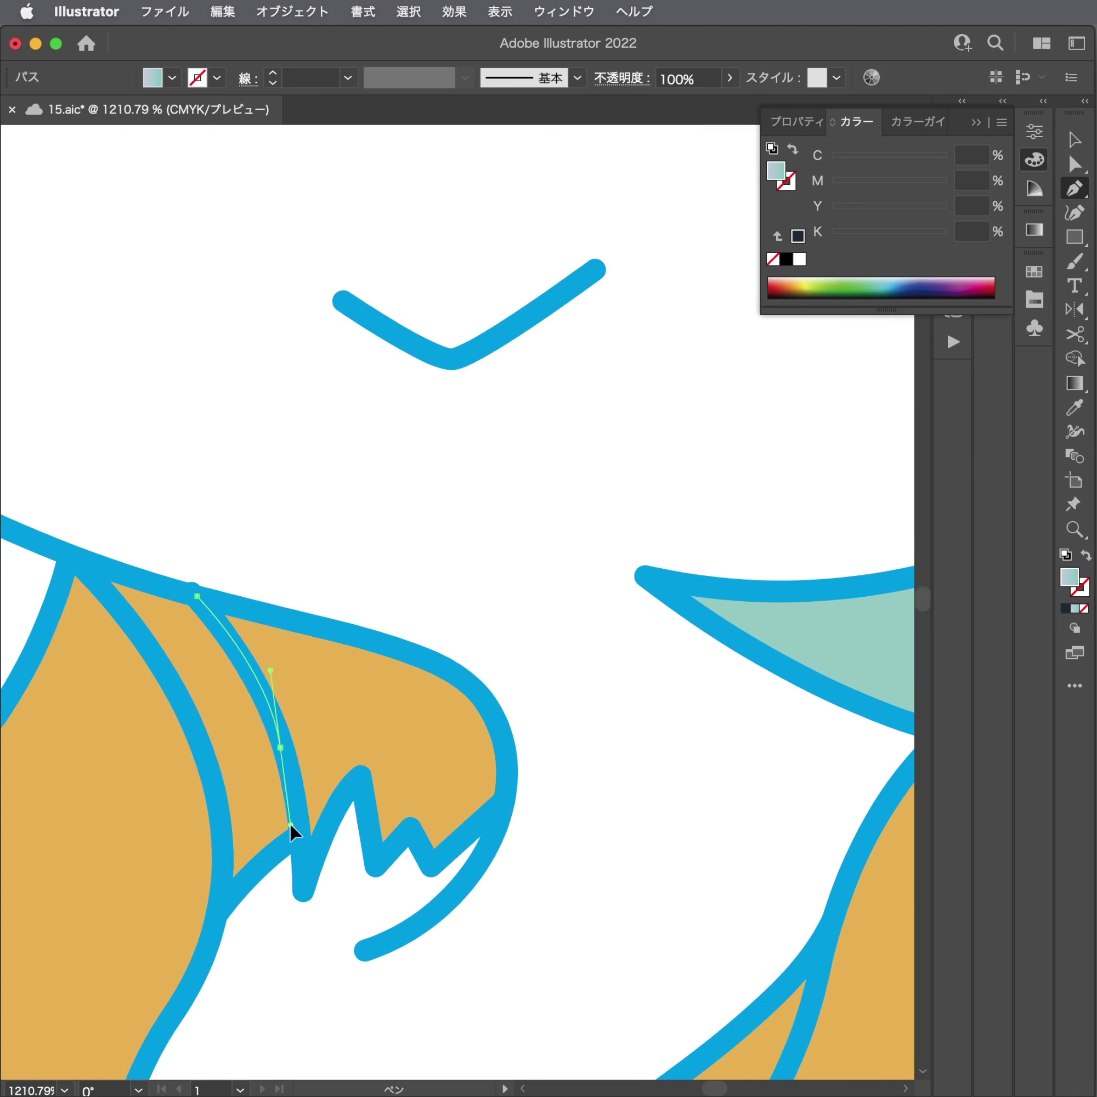
pyautogui.click(293, 825)
pyautogui.click(300, 888)
pyautogui.click(356, 773)
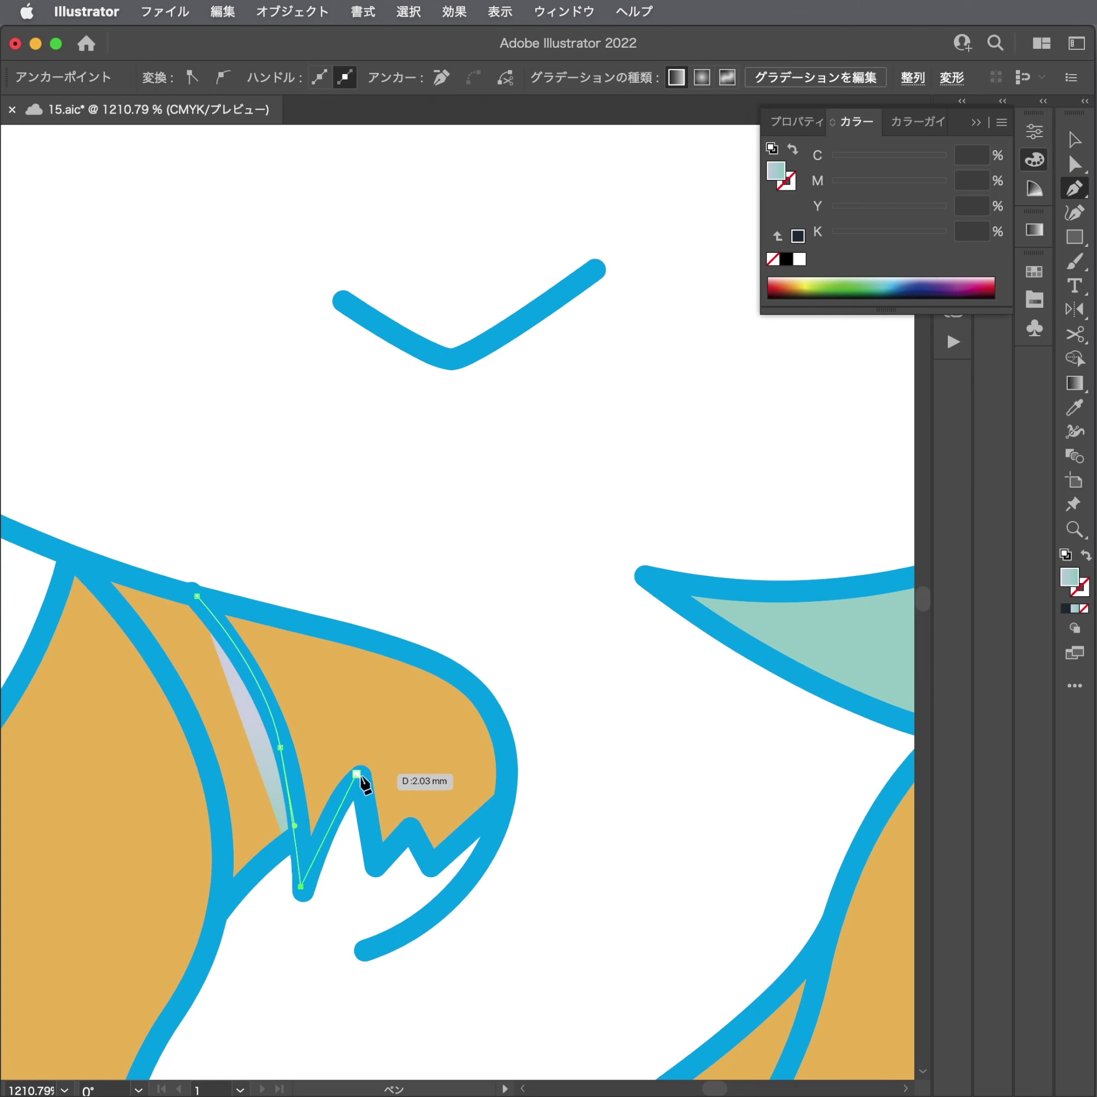
pyautogui.click(371, 858)
# Finish the tuft outline with a curved right side and top edge, closing it.
pyautogui.click(412, 833)
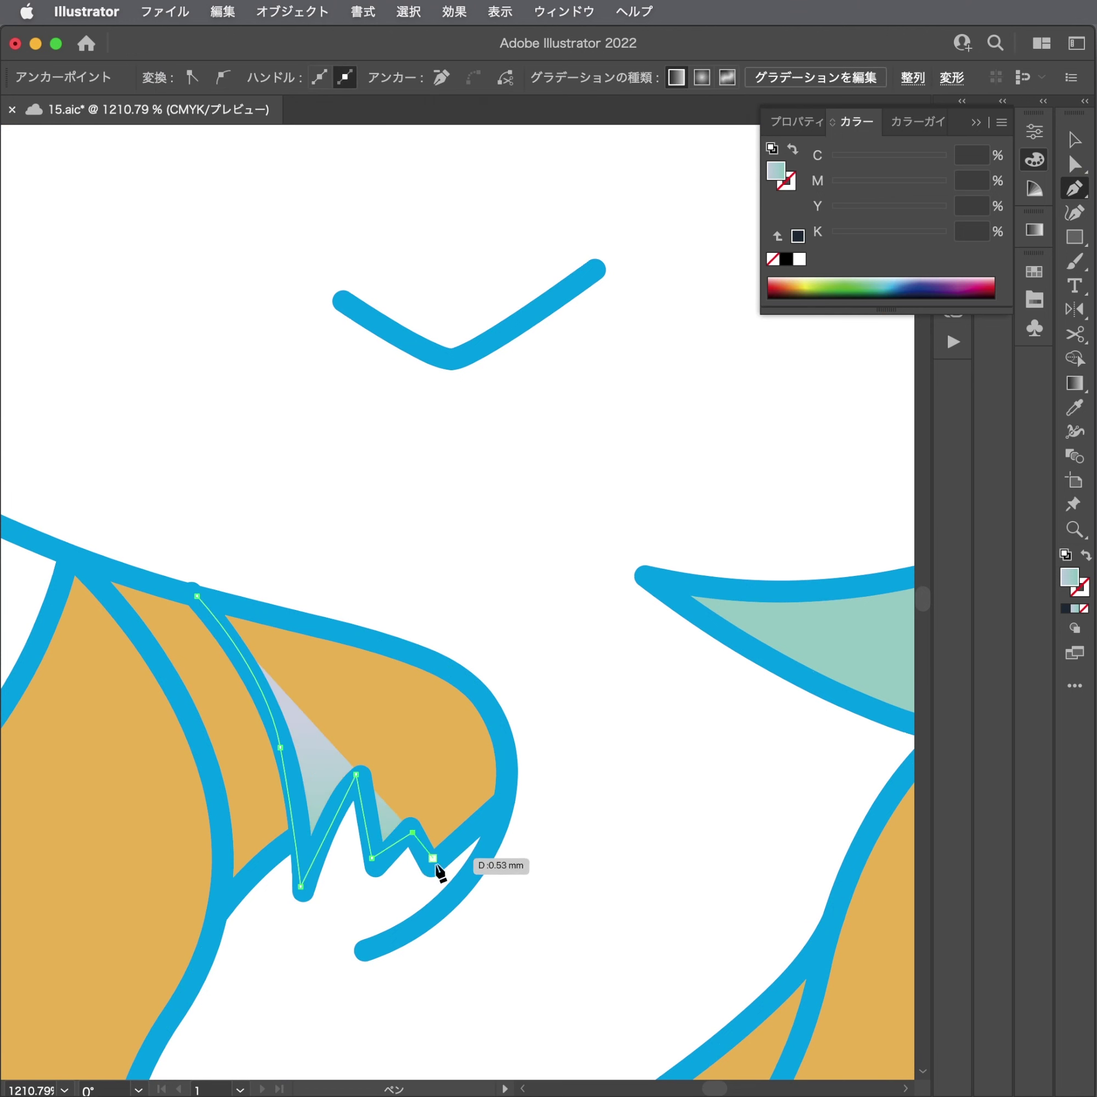
pyautogui.click(500, 808)
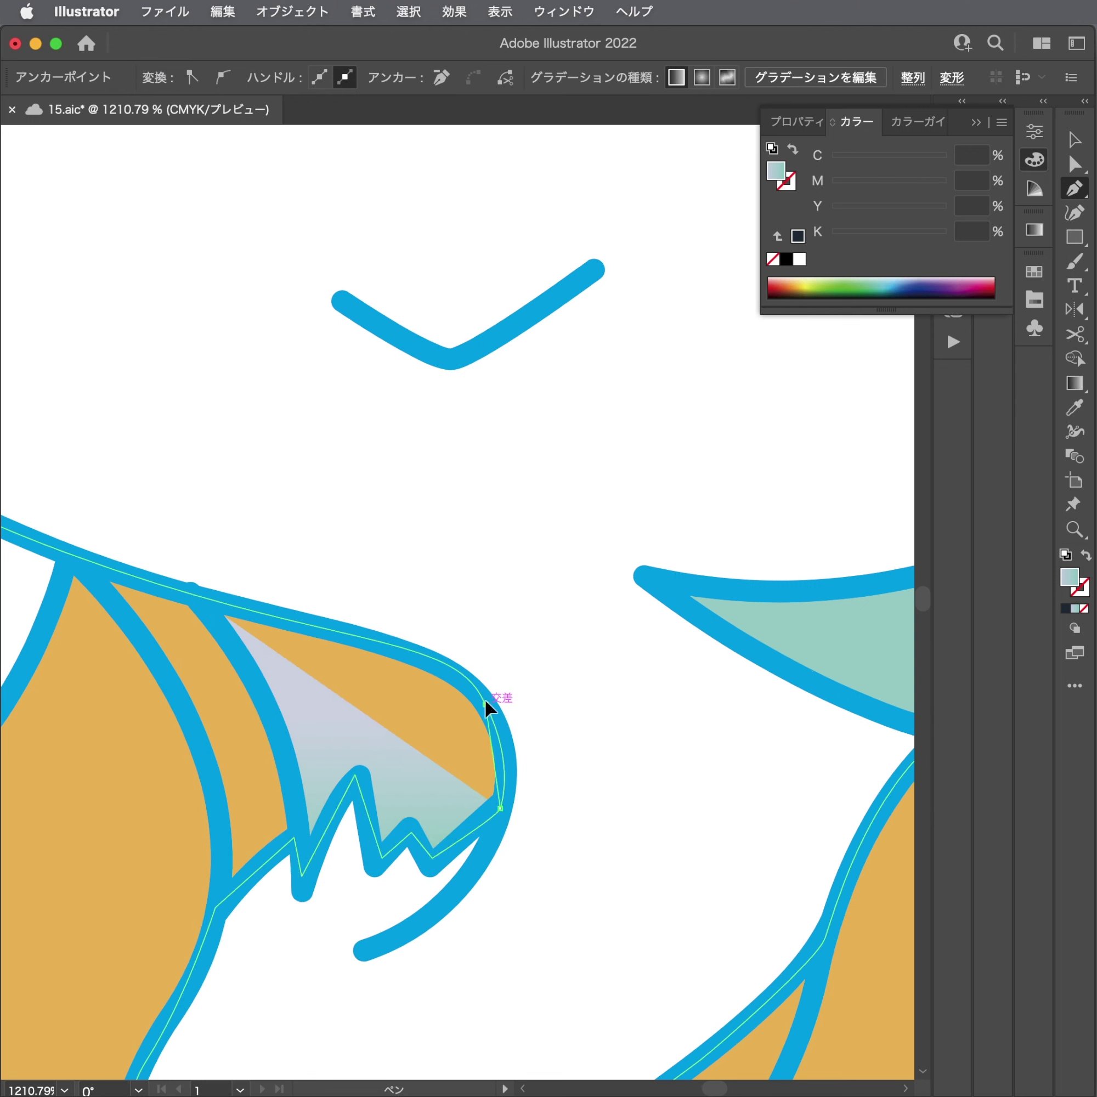
pyautogui.moveTo(487, 705); pyautogui.dragTo(455, 657)
pyautogui.moveTo(343, 632); pyautogui.dragTo(311, 625)
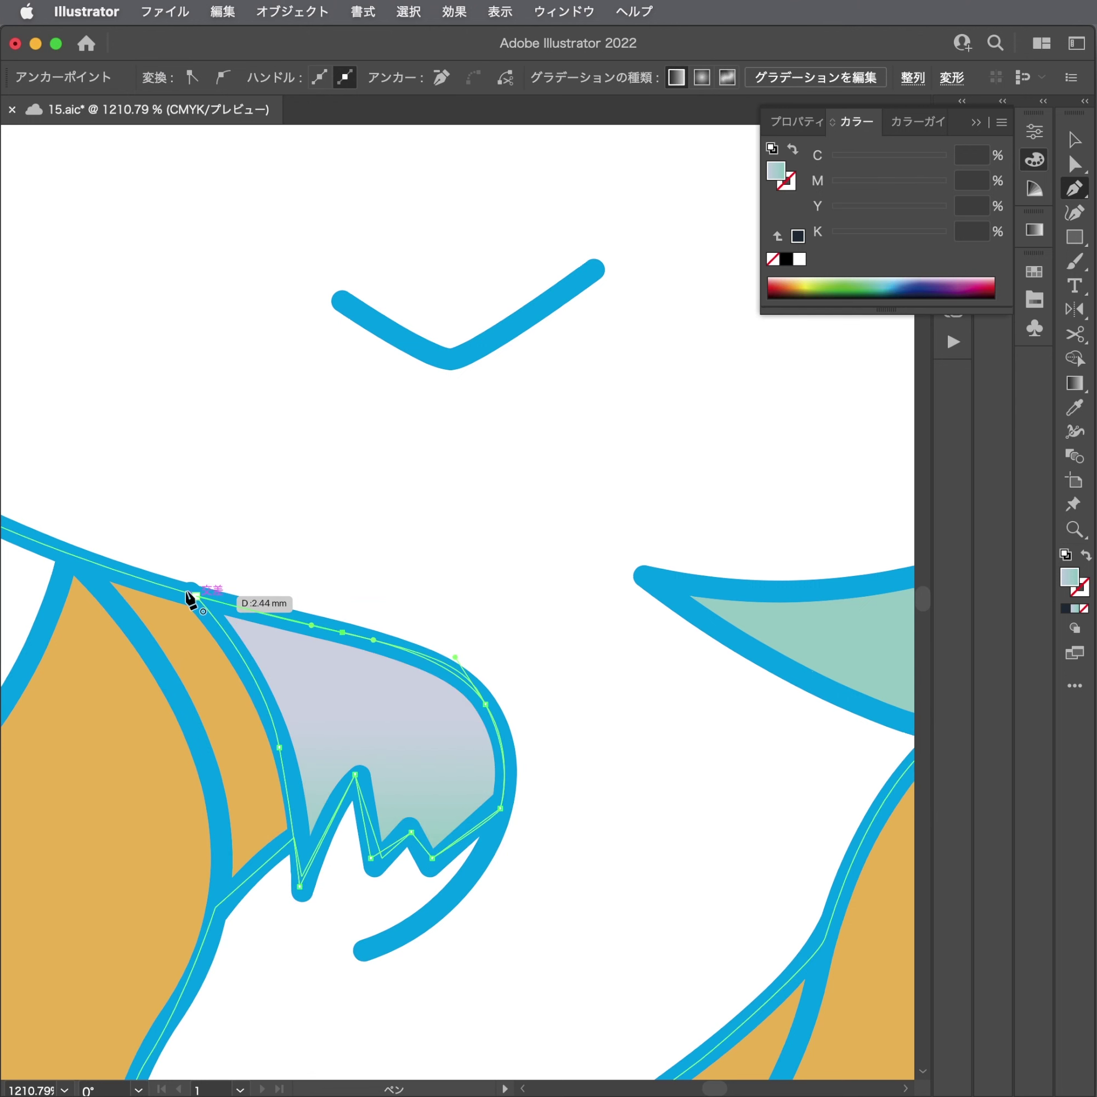
pyautogui.click(190, 595)
pyautogui.hotkey('ctrl', '-')
pyautogui.hotkey('ctrl', '-')
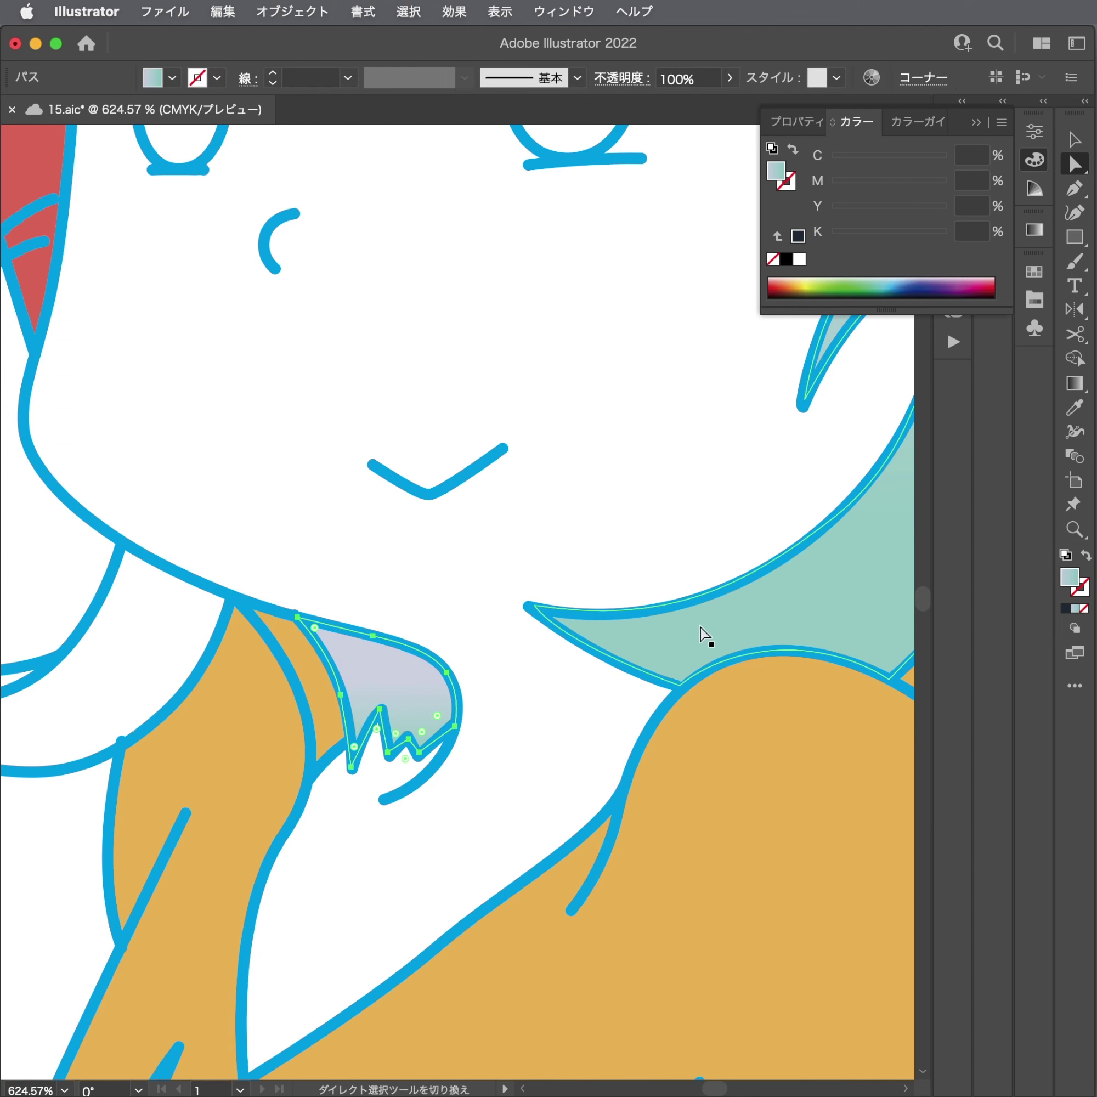
pyautogui.hotkey('ctrl', '-')
pyautogui.hotkey('ctrl', '-')
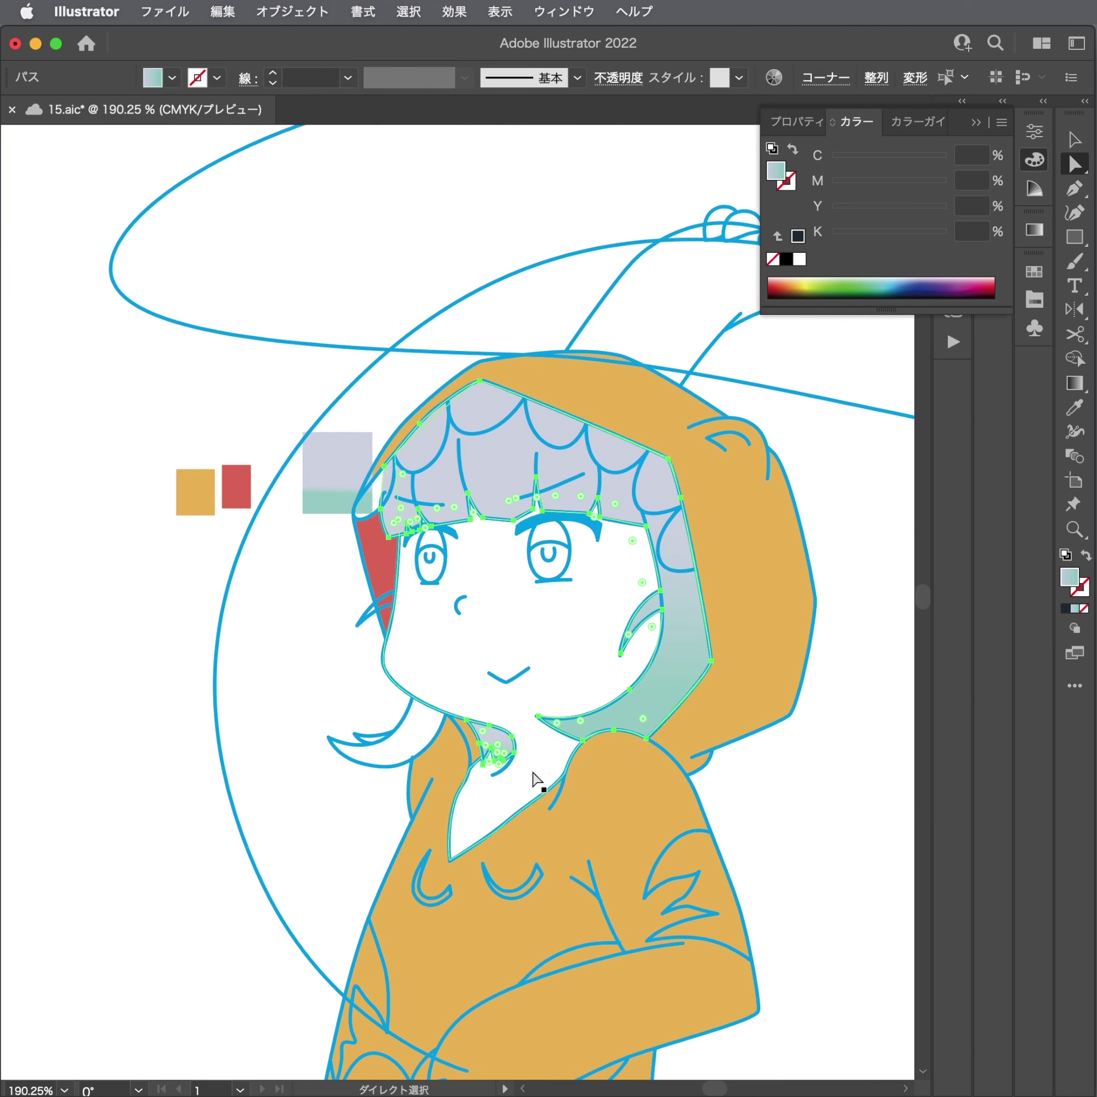
# Run the lavender-to-mint gradient vertically from the hair top down to the chin.
pyautogui.press('i')
pyautogui.press('g')
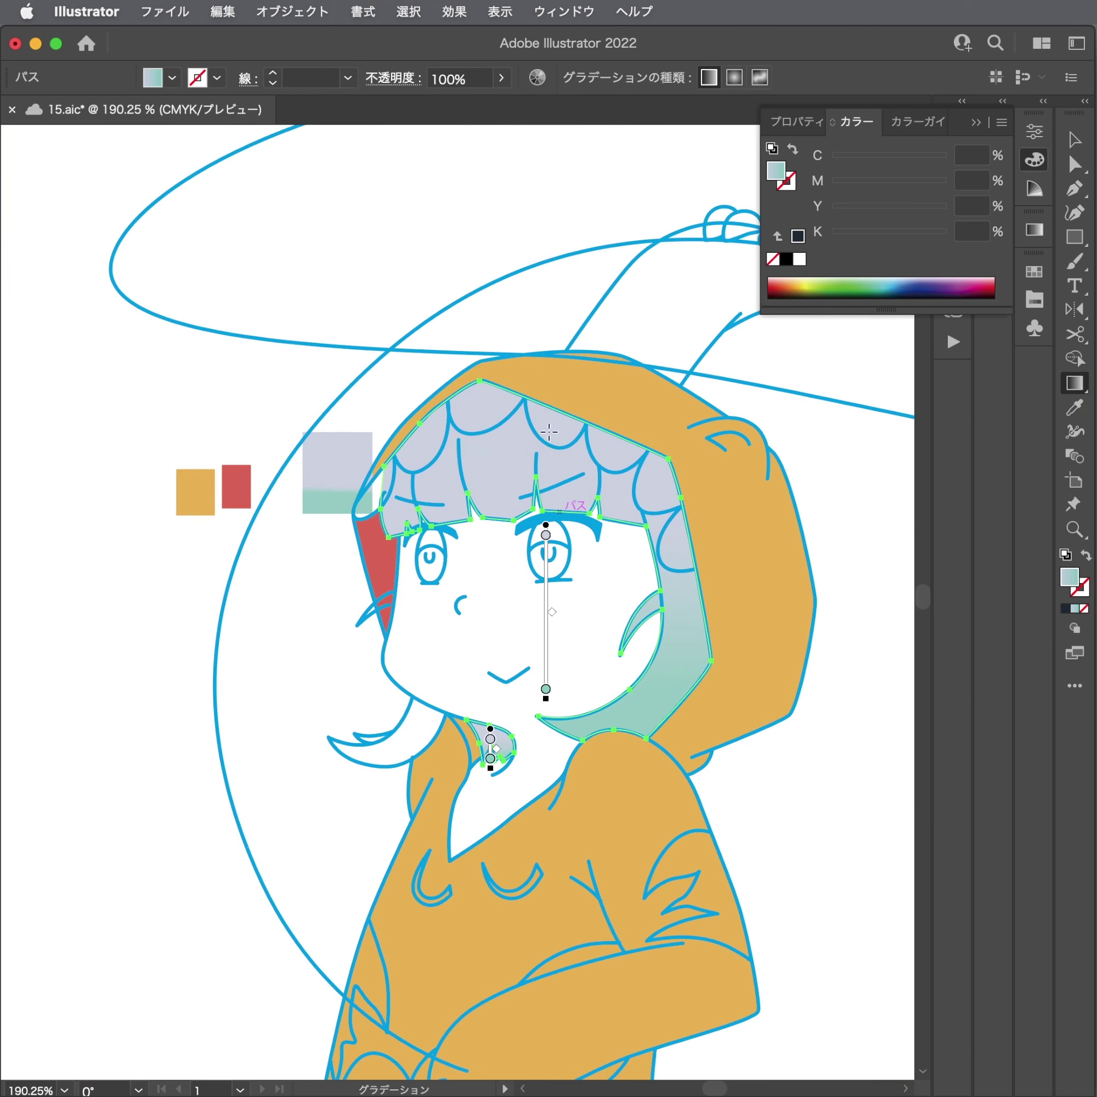
pyautogui.moveTo(546, 421); pyautogui.dragTo(546, 758)
pyautogui.press('a')
pyautogui.hotkey('ctrl', 'shift', 'a')
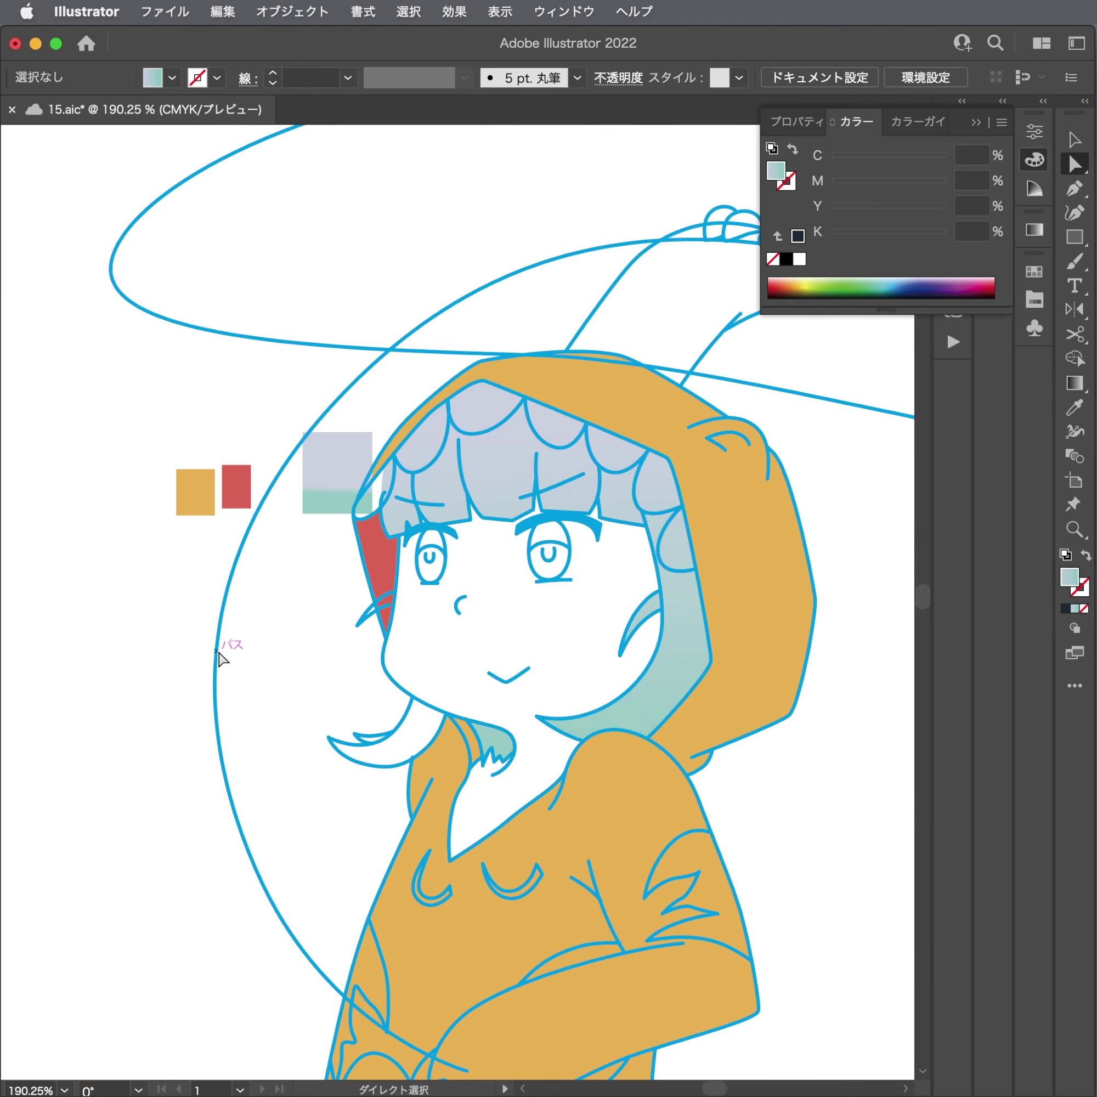
pyautogui.scroll(5, 455, 602)
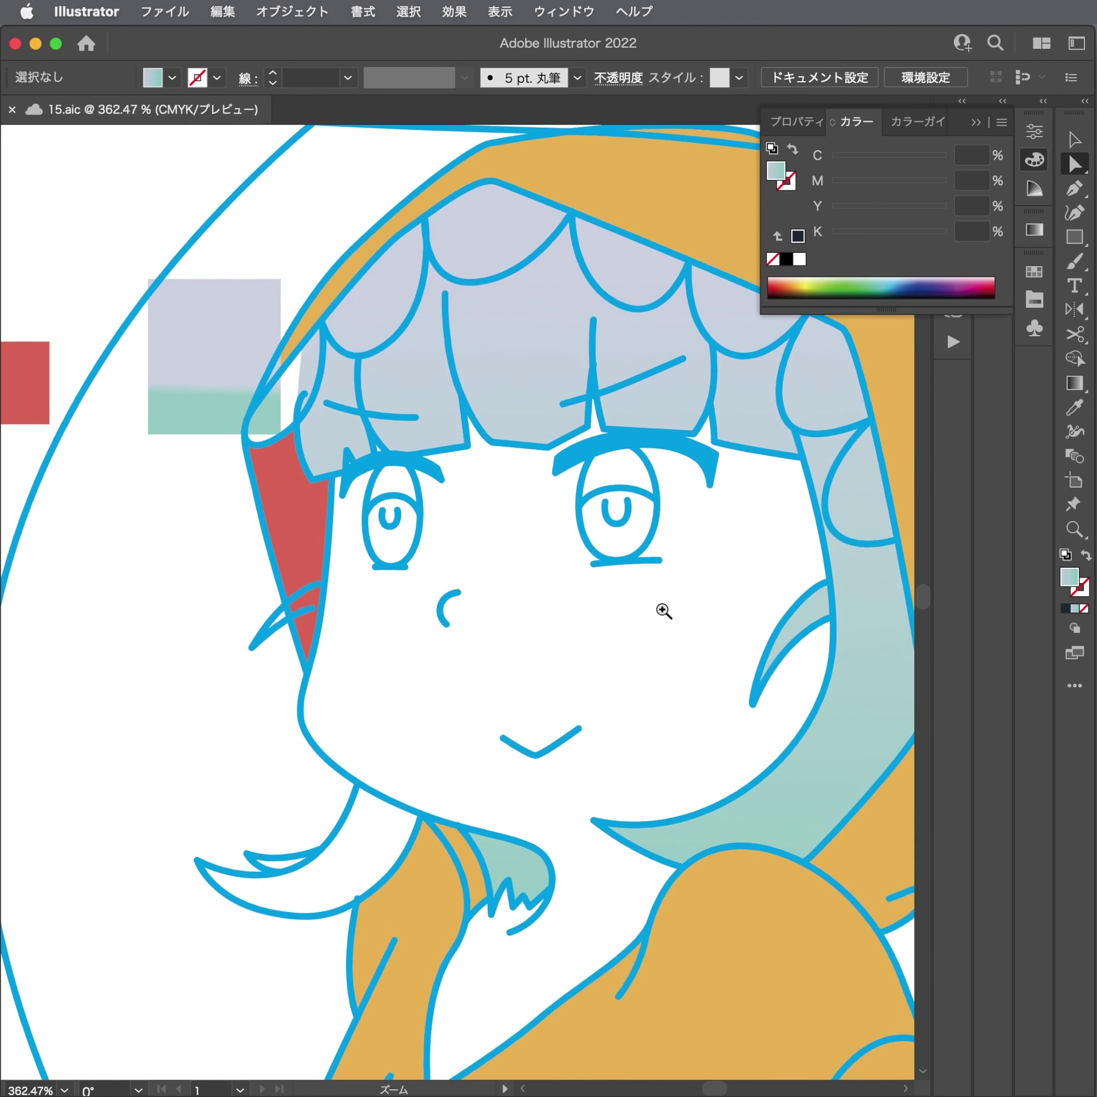
# Fill the face with the cream swatch colour C0 M5 Y15 K0.
pyautogui.click(518, 633)
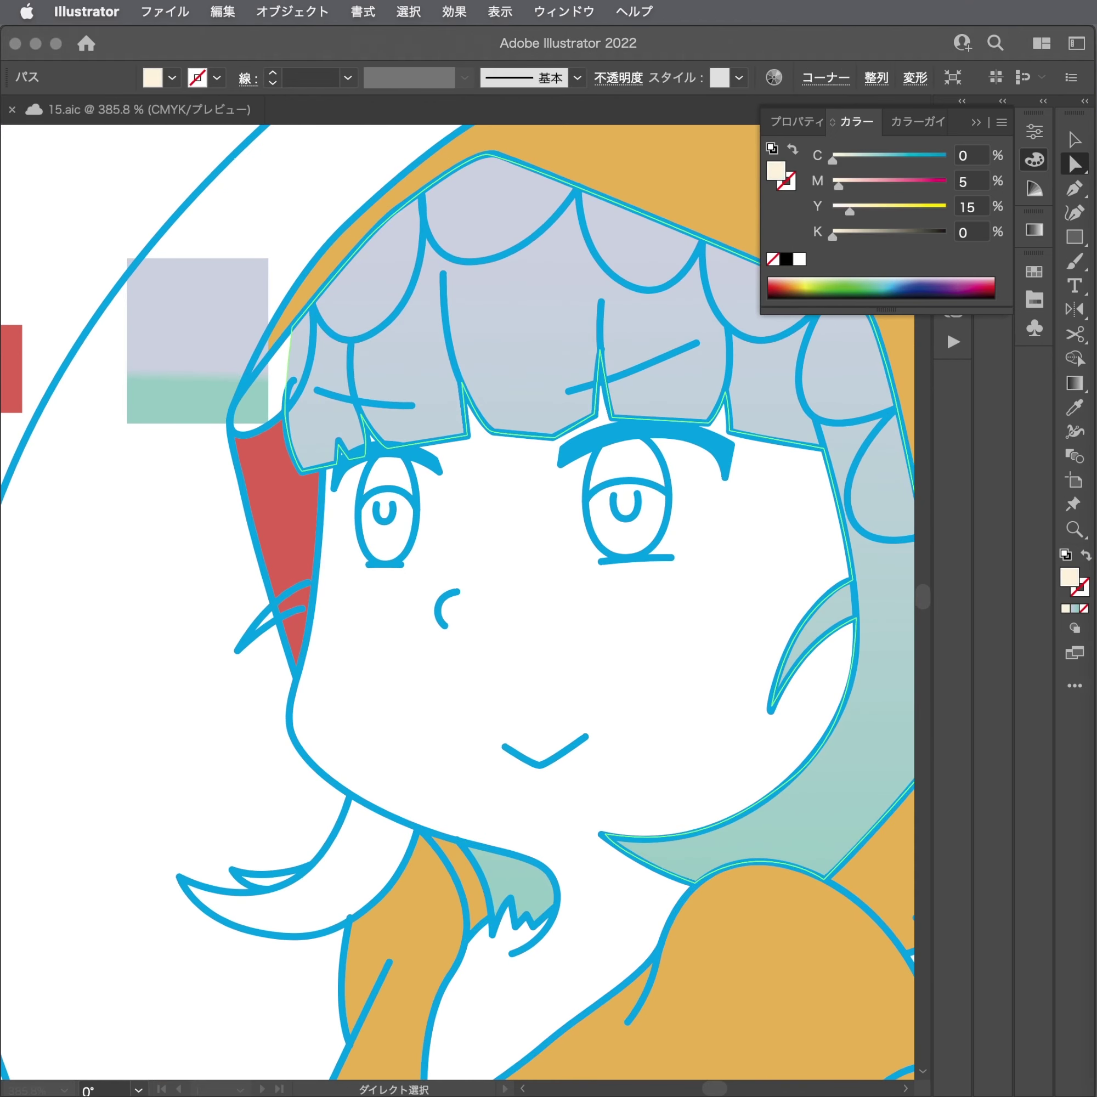
pyautogui.moveTo(153, 609); pyautogui.dragTo(568, 656)
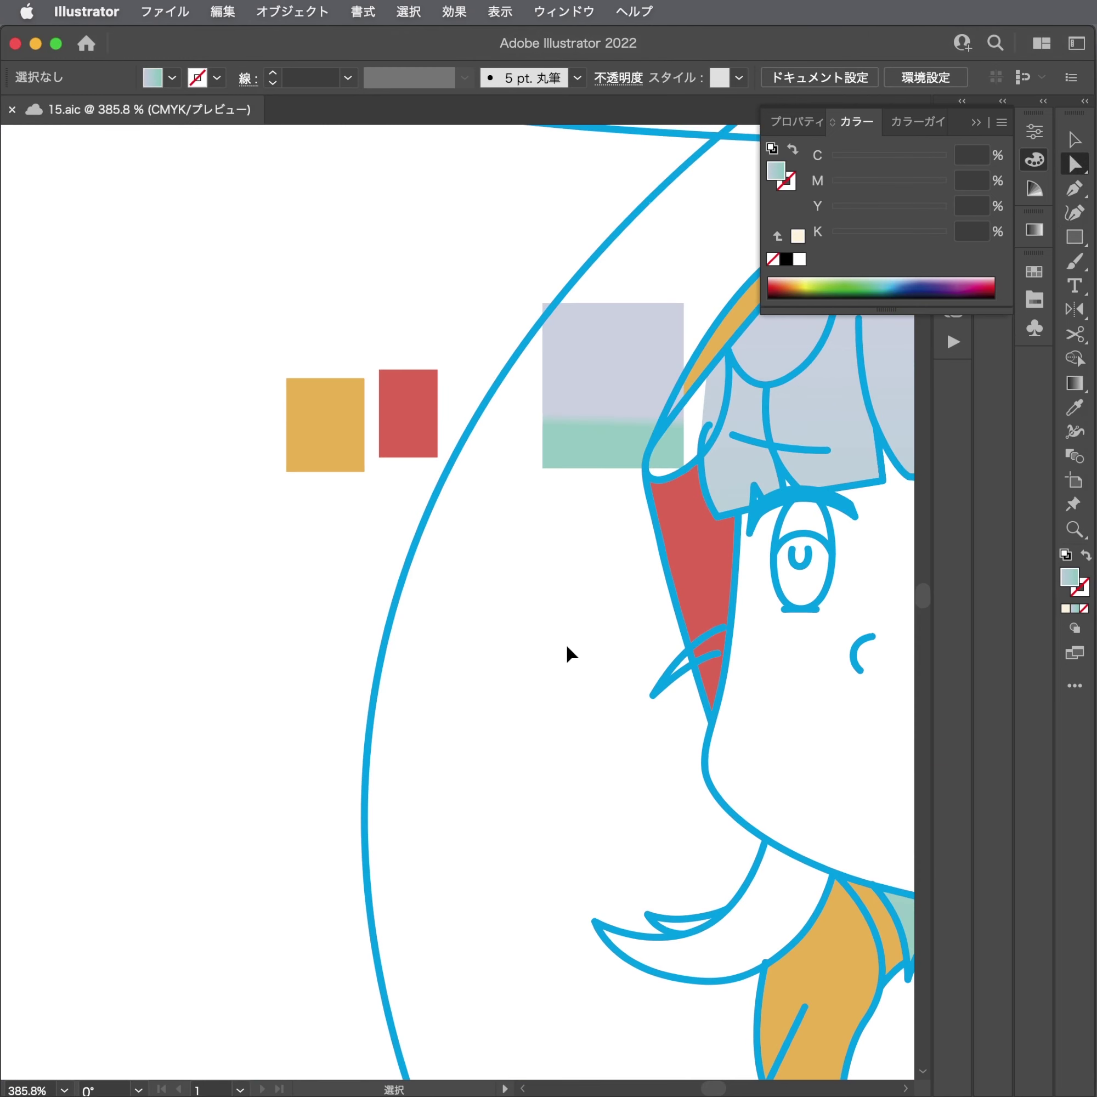
pyautogui.click(533, 675)
pyautogui.press('i')
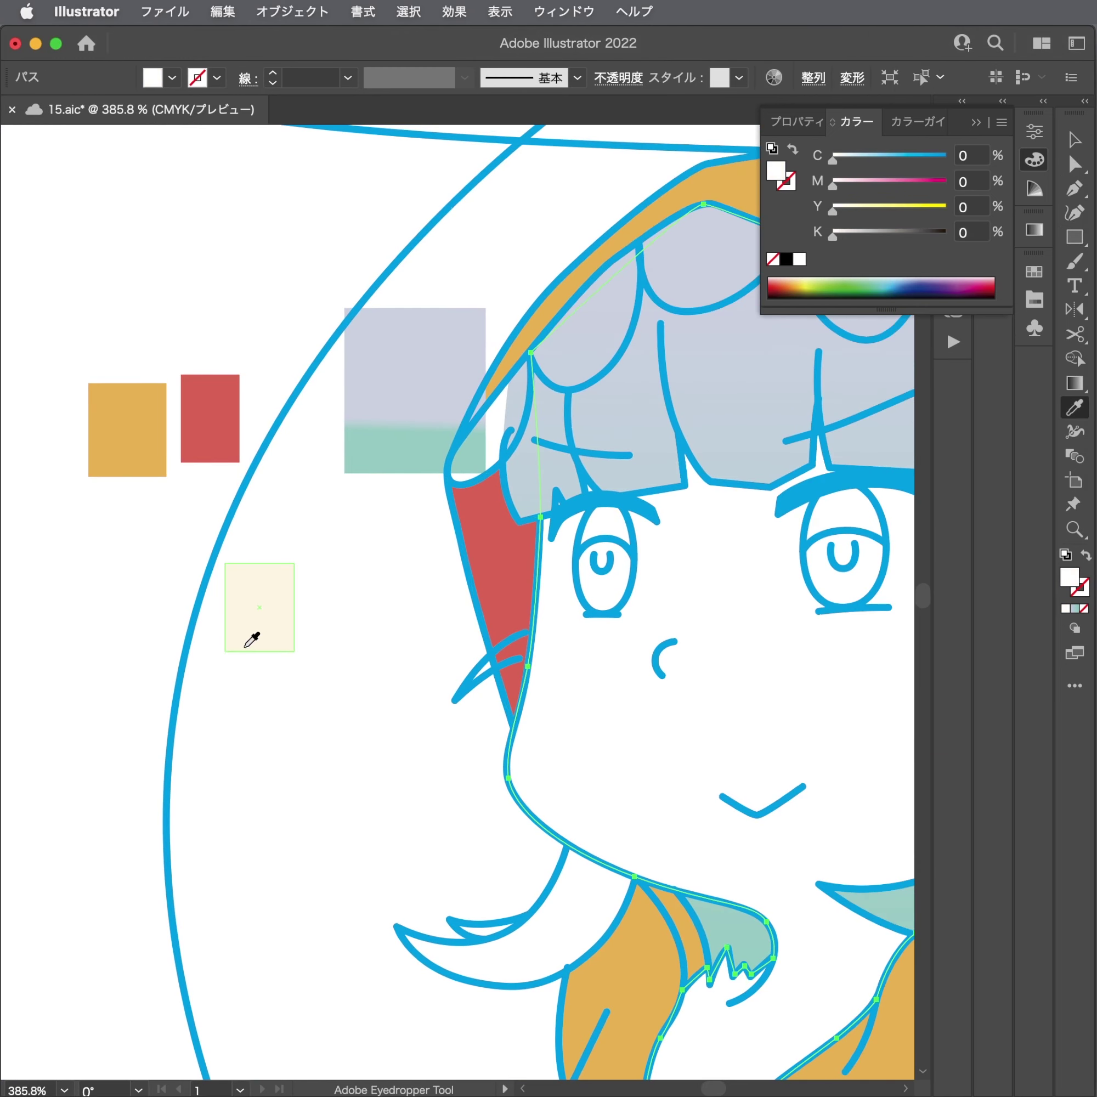
pyautogui.click(255, 631)
pyautogui.moveTo(436, 641); pyautogui.dragTo(272, 619)
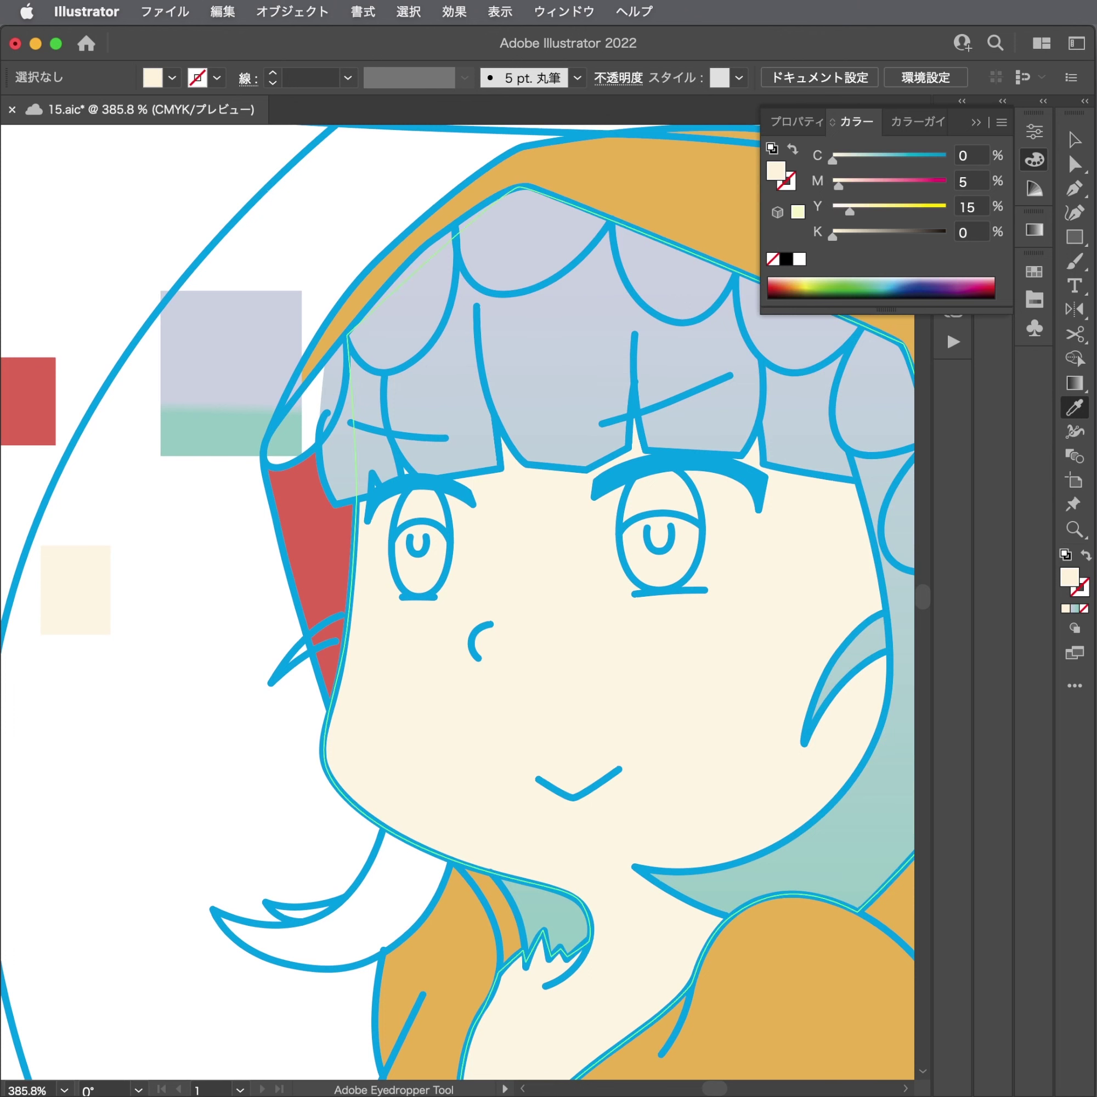
pyautogui.press('a')
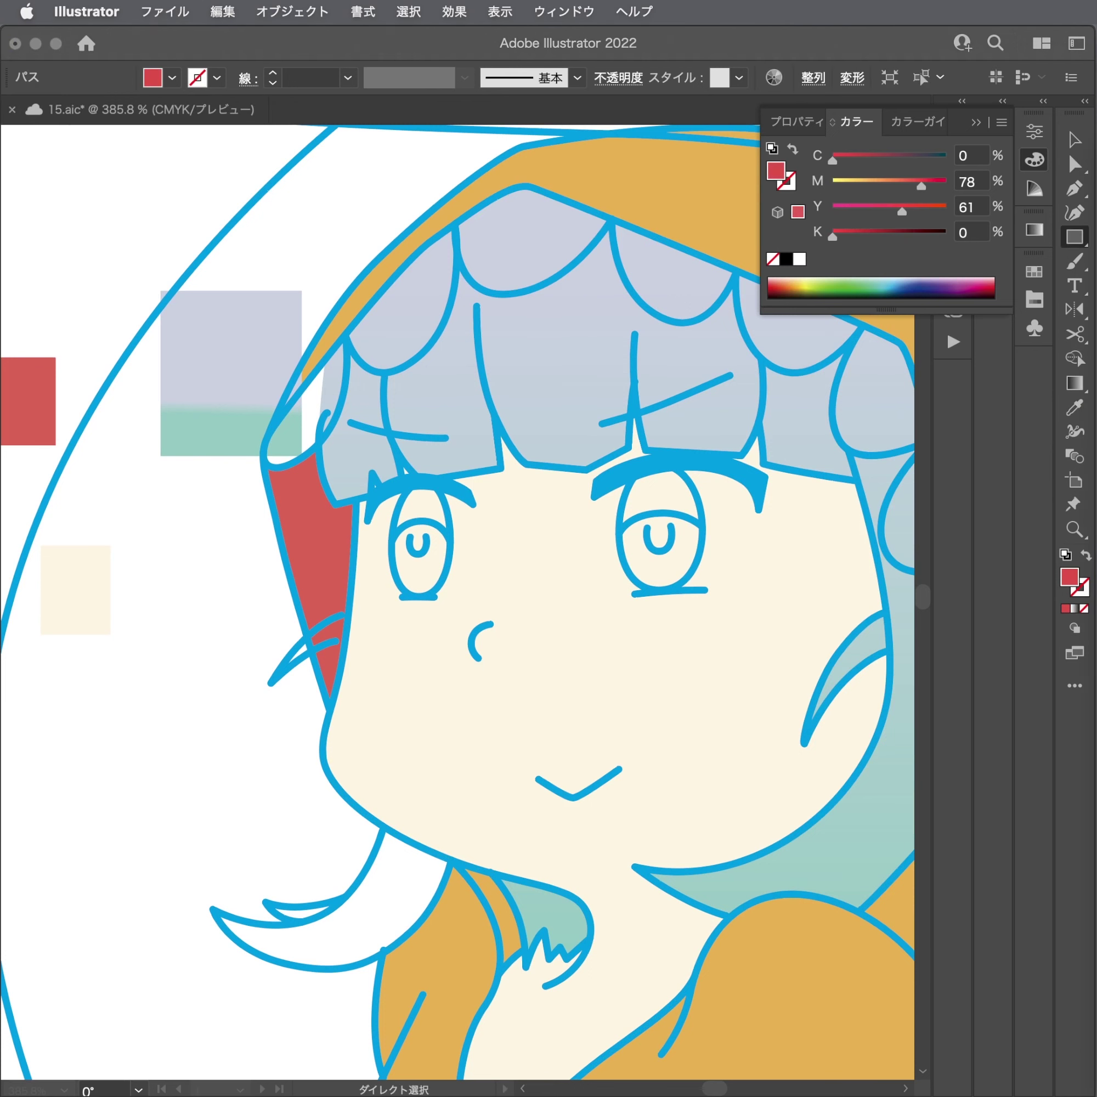
pyautogui.press('a')
# Place a small red sample square beside the colour swatches.
pyautogui.moveTo(164, 596)
pyautogui.mouseDown()
pyautogui.moveTo(434, 609)
pyautogui.moveTo(343, 443)
pyautogui.moveTo(411, 515)
pyautogui.mouseUp()
pyautogui.hotkey('ctrl', 'v')
pyautogui.moveTo(491, 561); pyautogui.dragTo(300, 560)
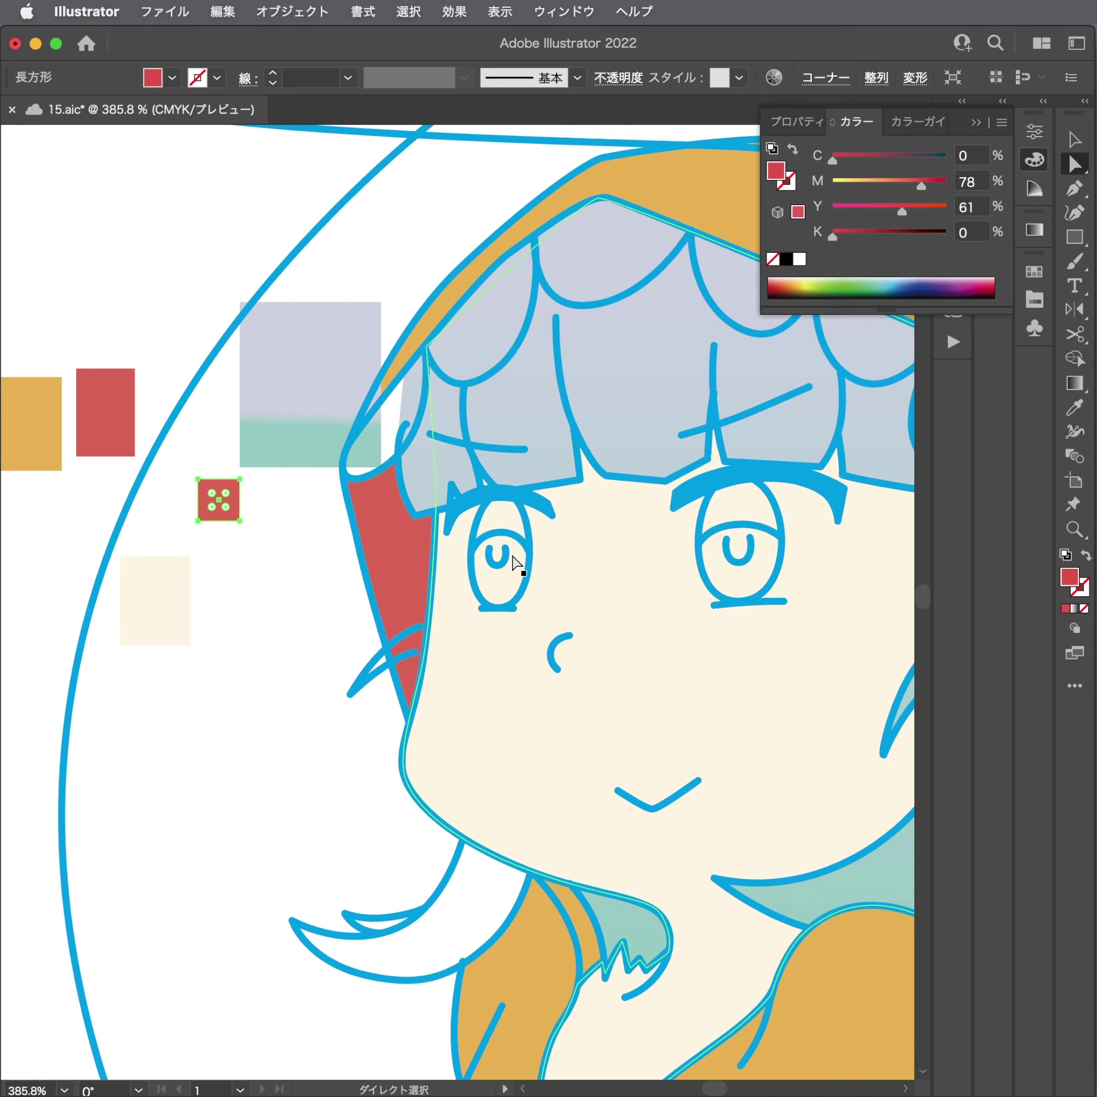
pyautogui.click(529, 568)
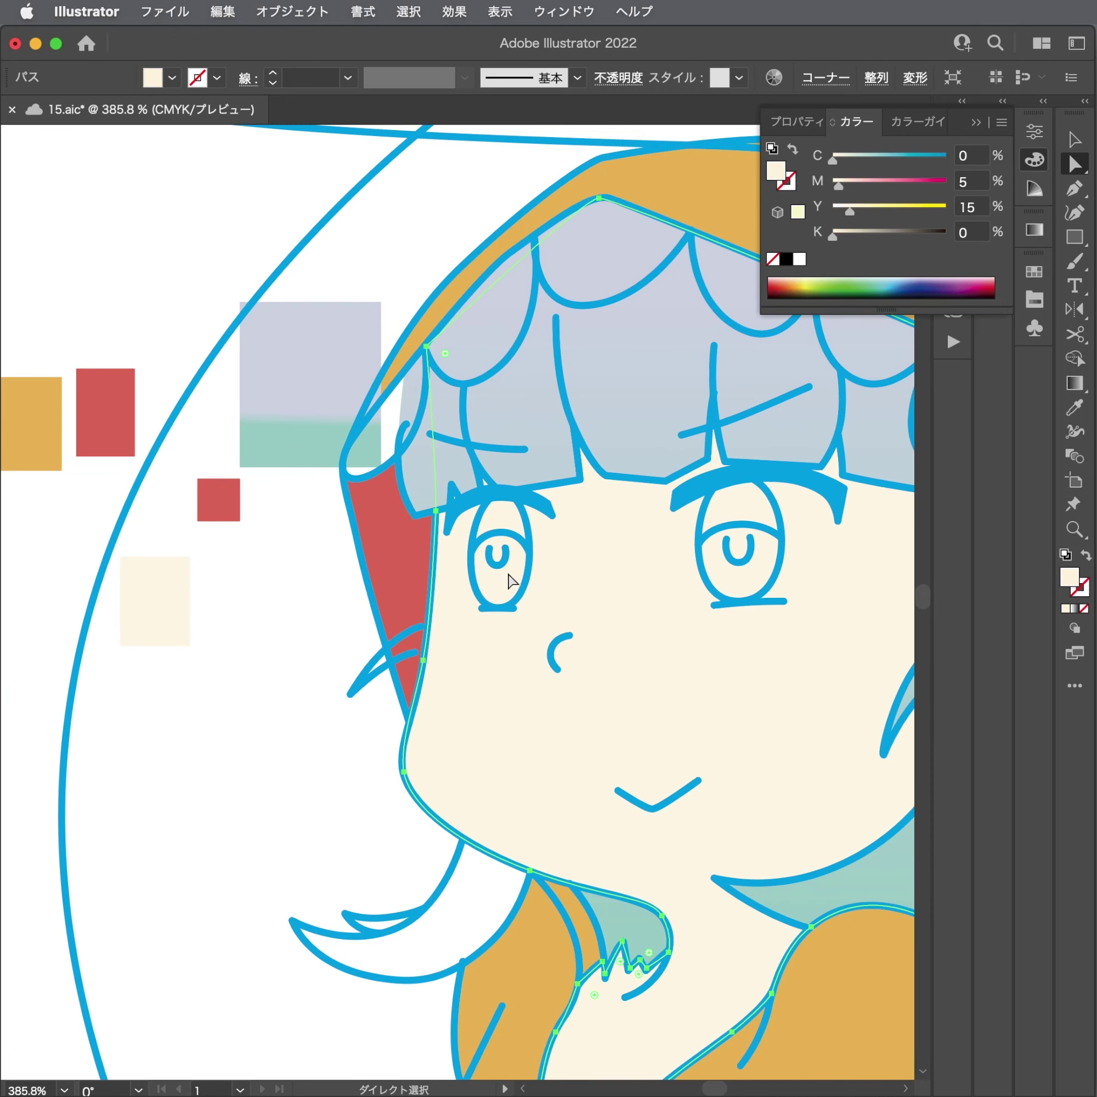
pyautogui.scroll(5, 529, 576)
pyautogui.hotkey('ctrl', 'shift', 'a')
# Trace the first eye as a closed shape and fill it with the red swatch.
pyautogui.press('p')
pyautogui.scroll(3, 551, 452)
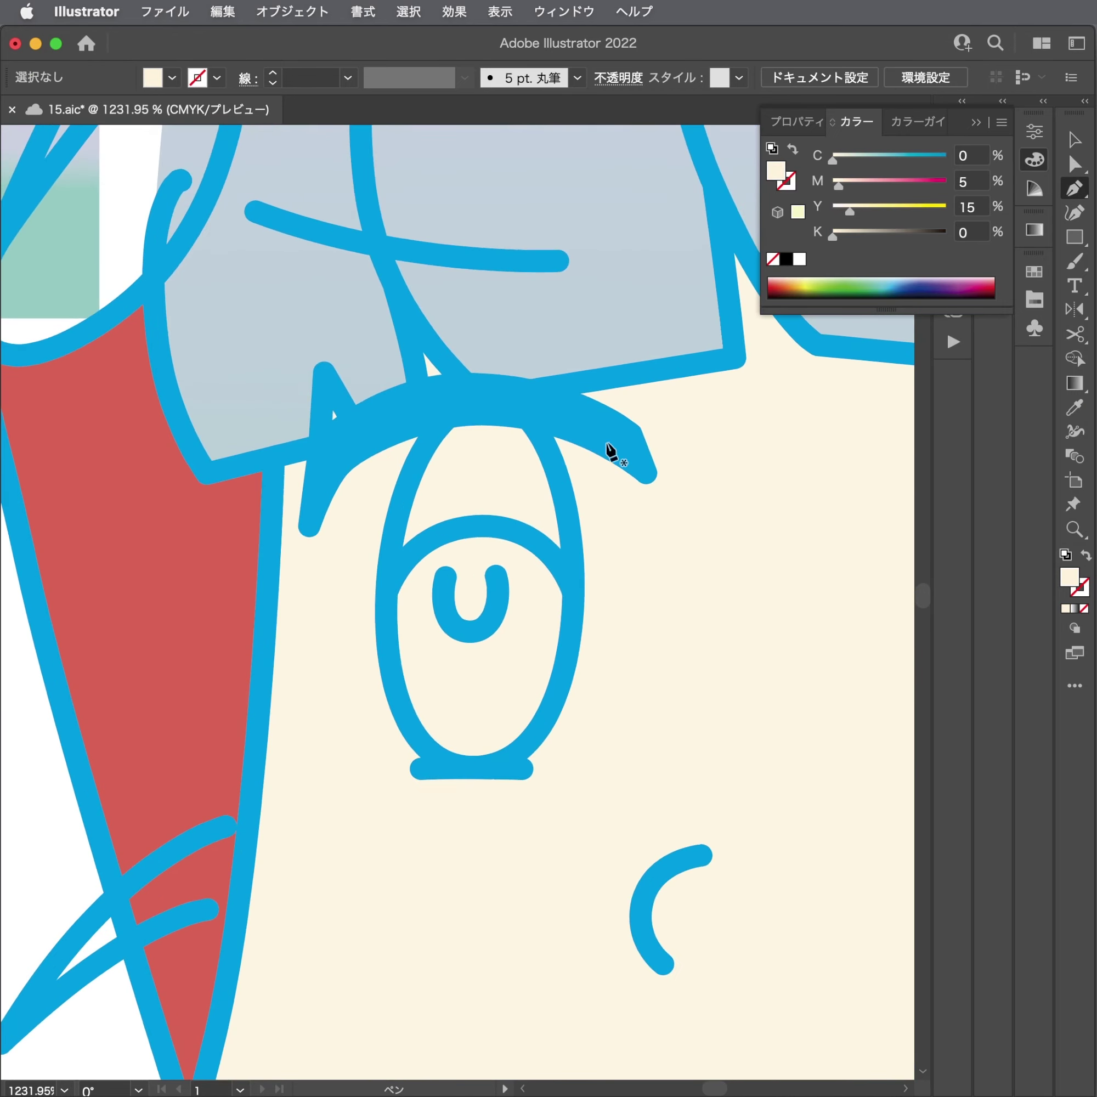
pyautogui.moveTo(494, 396); pyautogui.dragTo(534, 401)
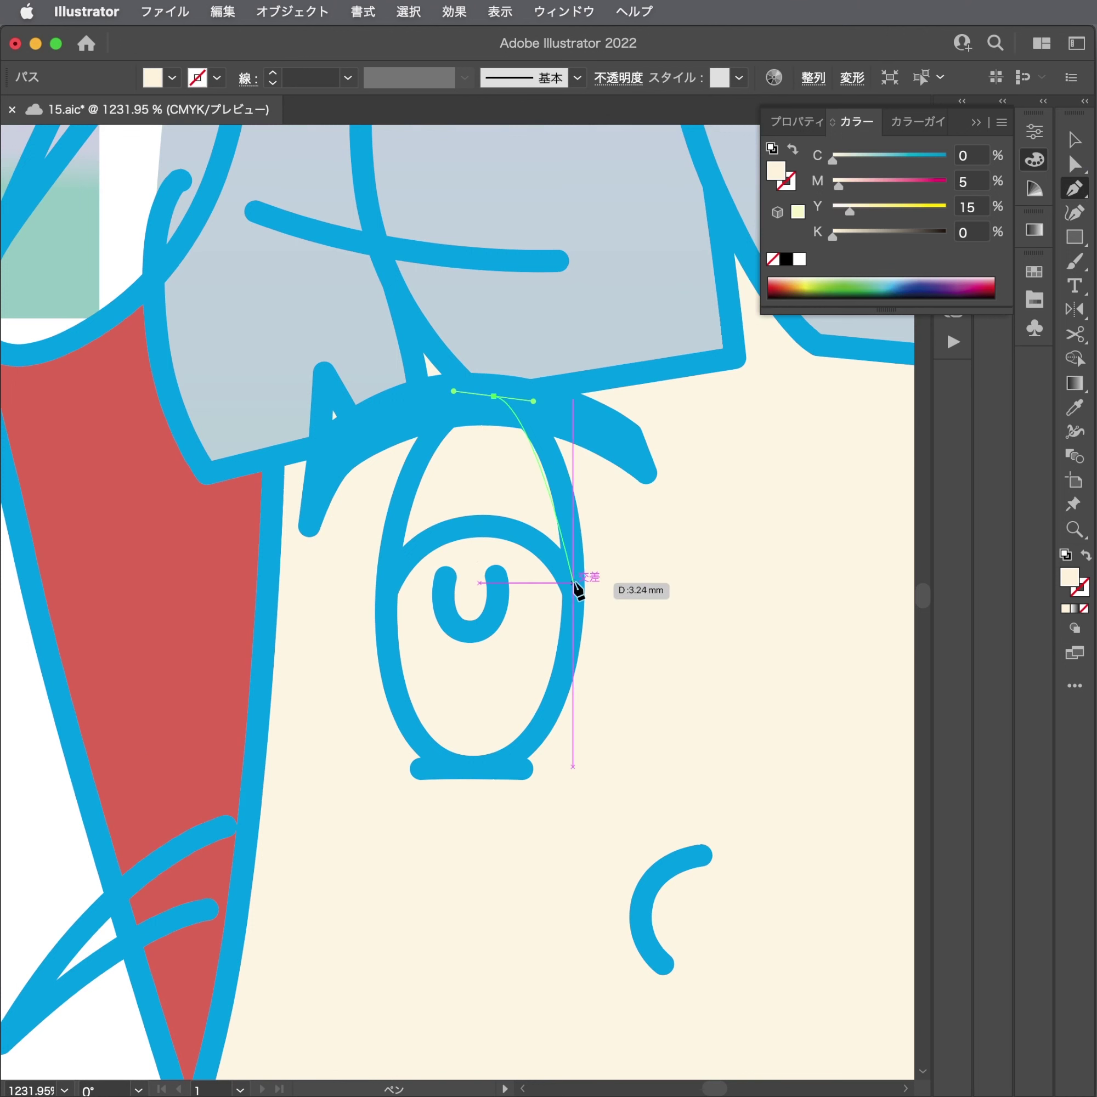
pyautogui.moveTo(573, 583); pyautogui.dragTo(570, 668)
pyautogui.moveTo(472, 766); pyautogui.dragTo(442, 772)
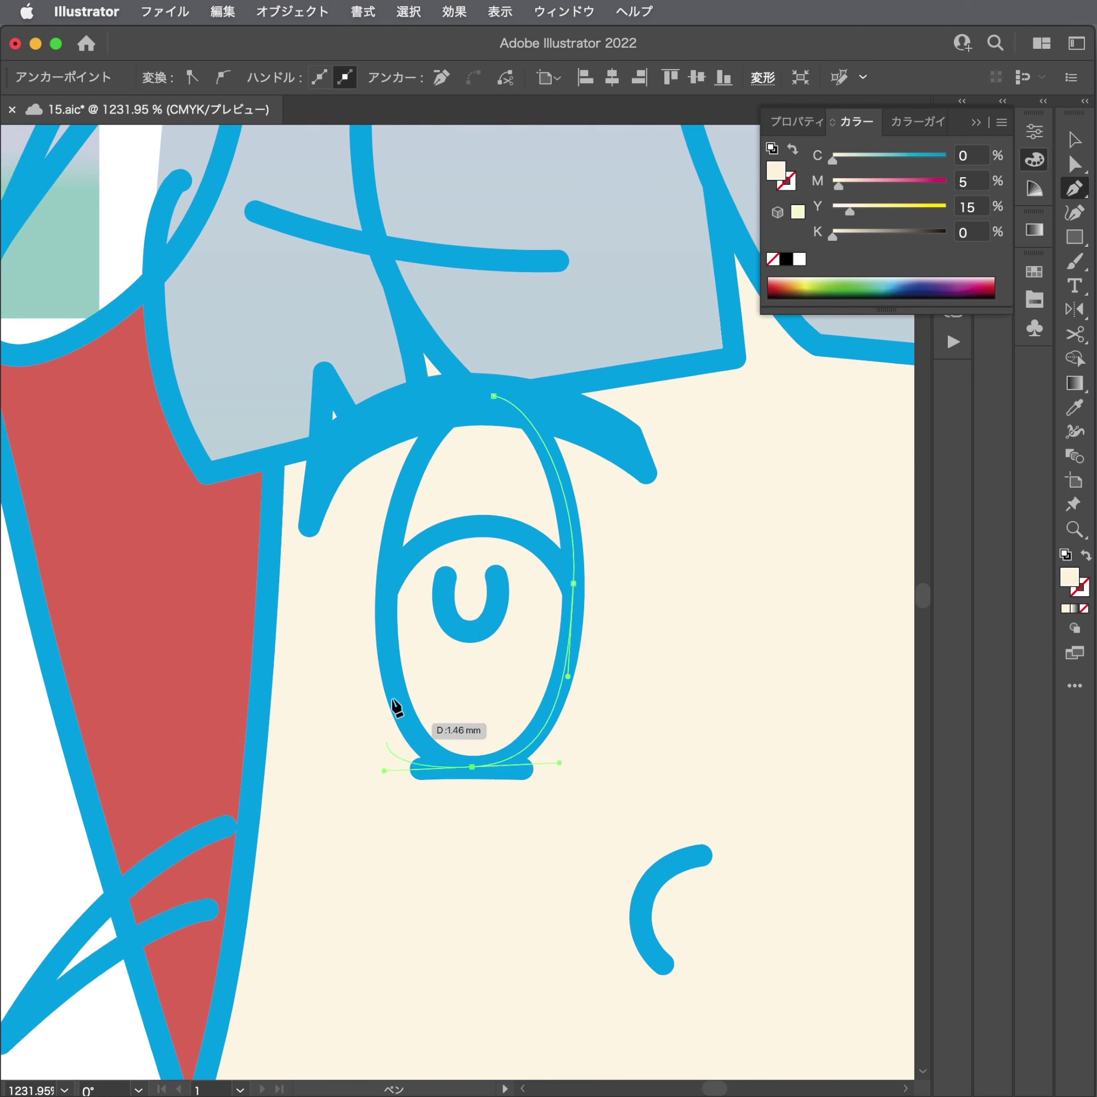
pyautogui.moveTo(387, 575); pyautogui.dragTo(396, 517)
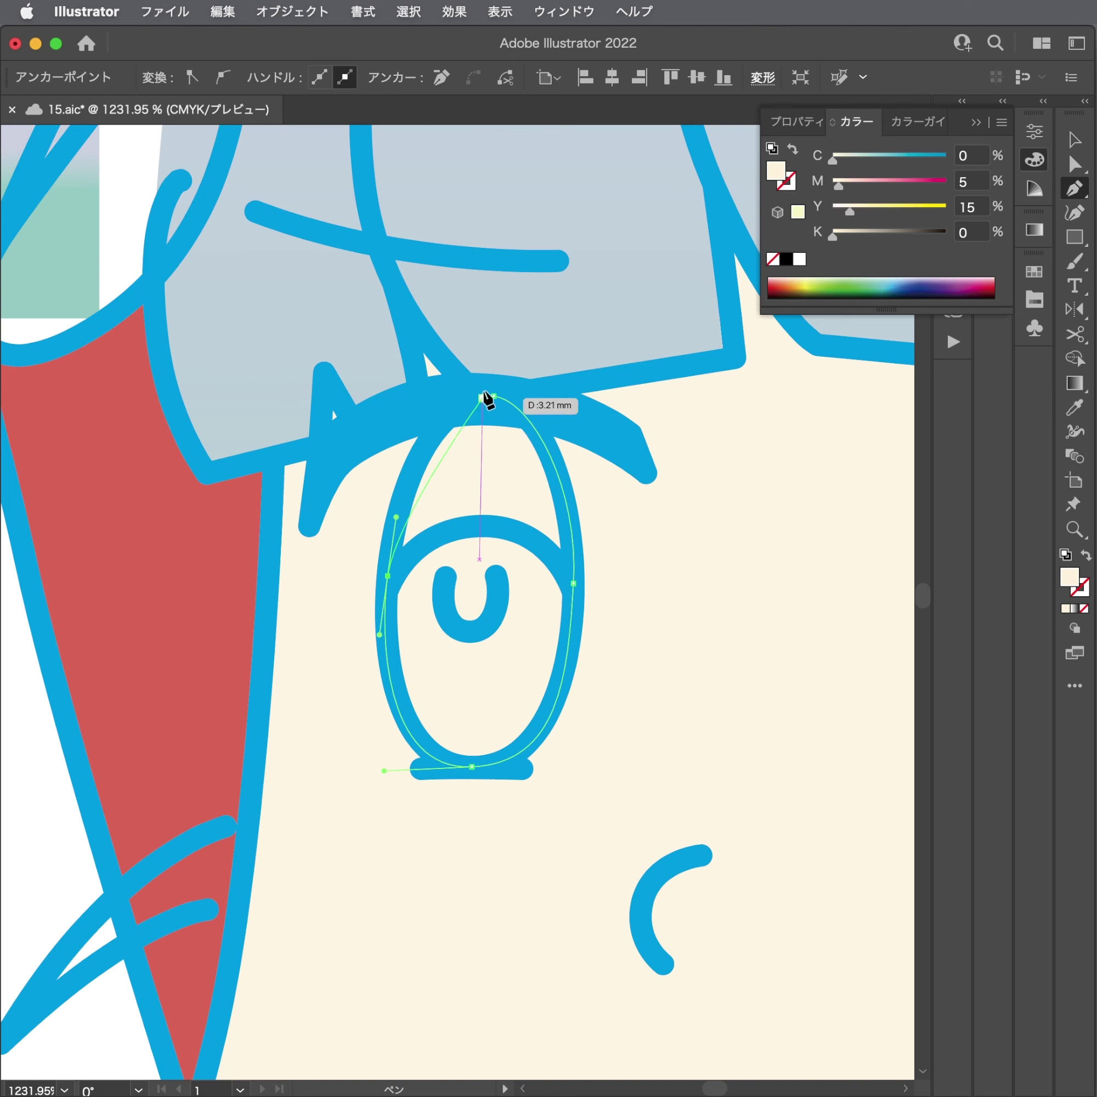
pyautogui.moveTo(487, 398); pyautogui.dragTo(505, 401)
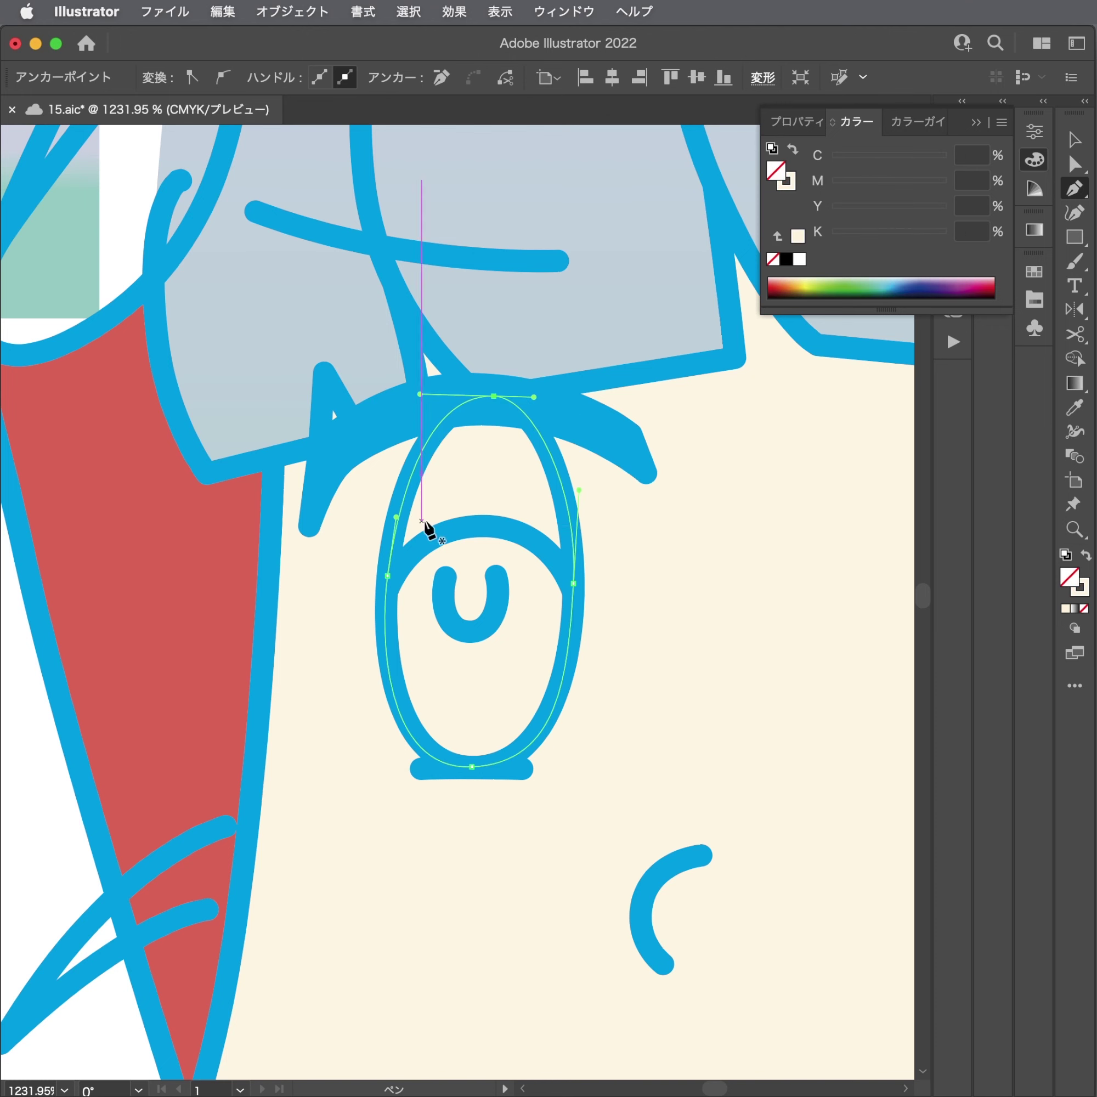
pyautogui.press('i')
pyautogui.click(201, 527)
pyautogui.press('super+shift+a')
# Trace the second eye as a closed red-filled shape.
pyautogui.moveTo(638, 529); pyautogui.dragTo(20, 522)
pyautogui.press('p')
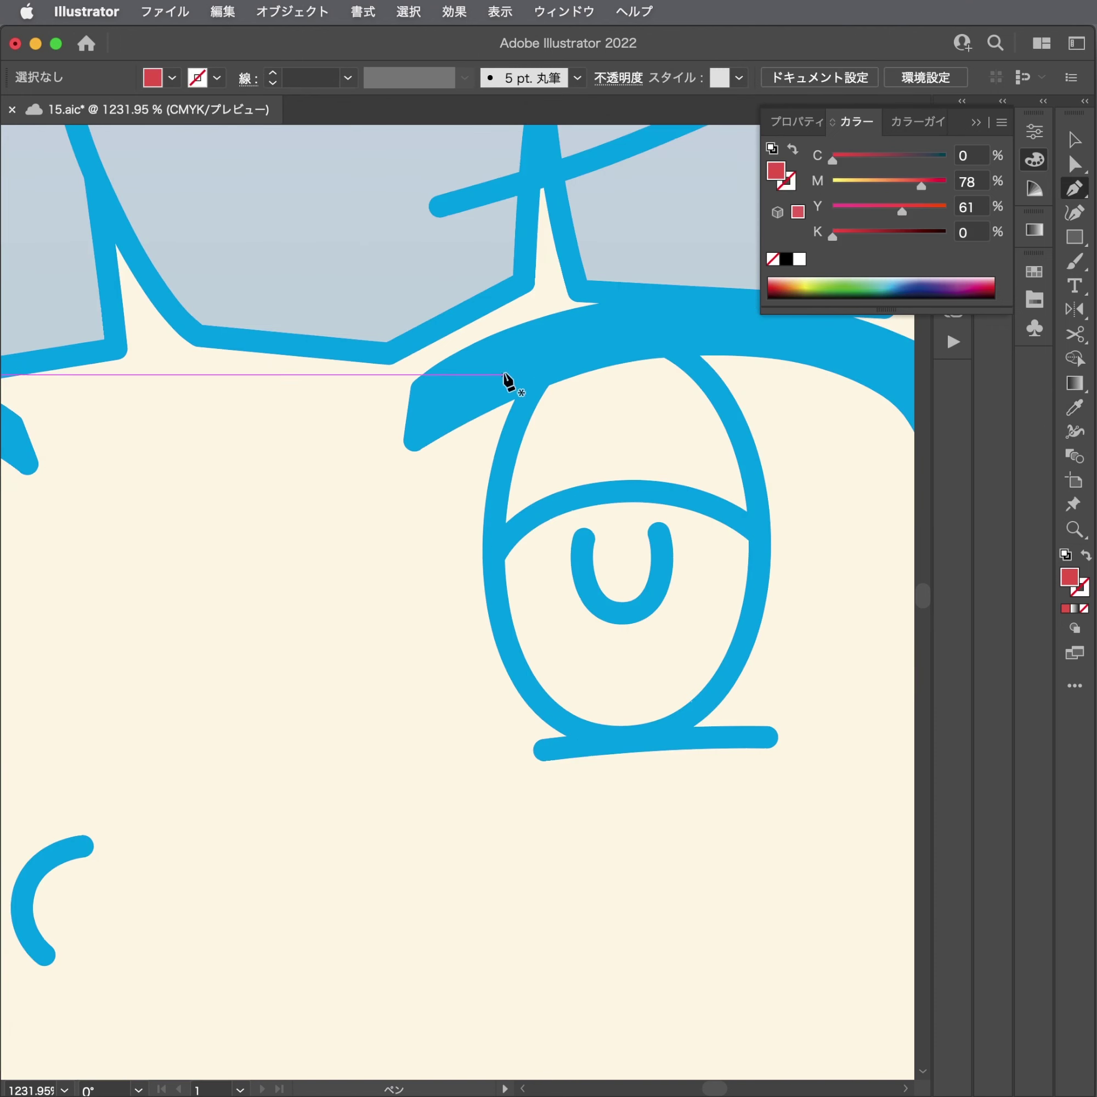
pyautogui.moveTo(604, 330); pyautogui.dragTo(664, 328)
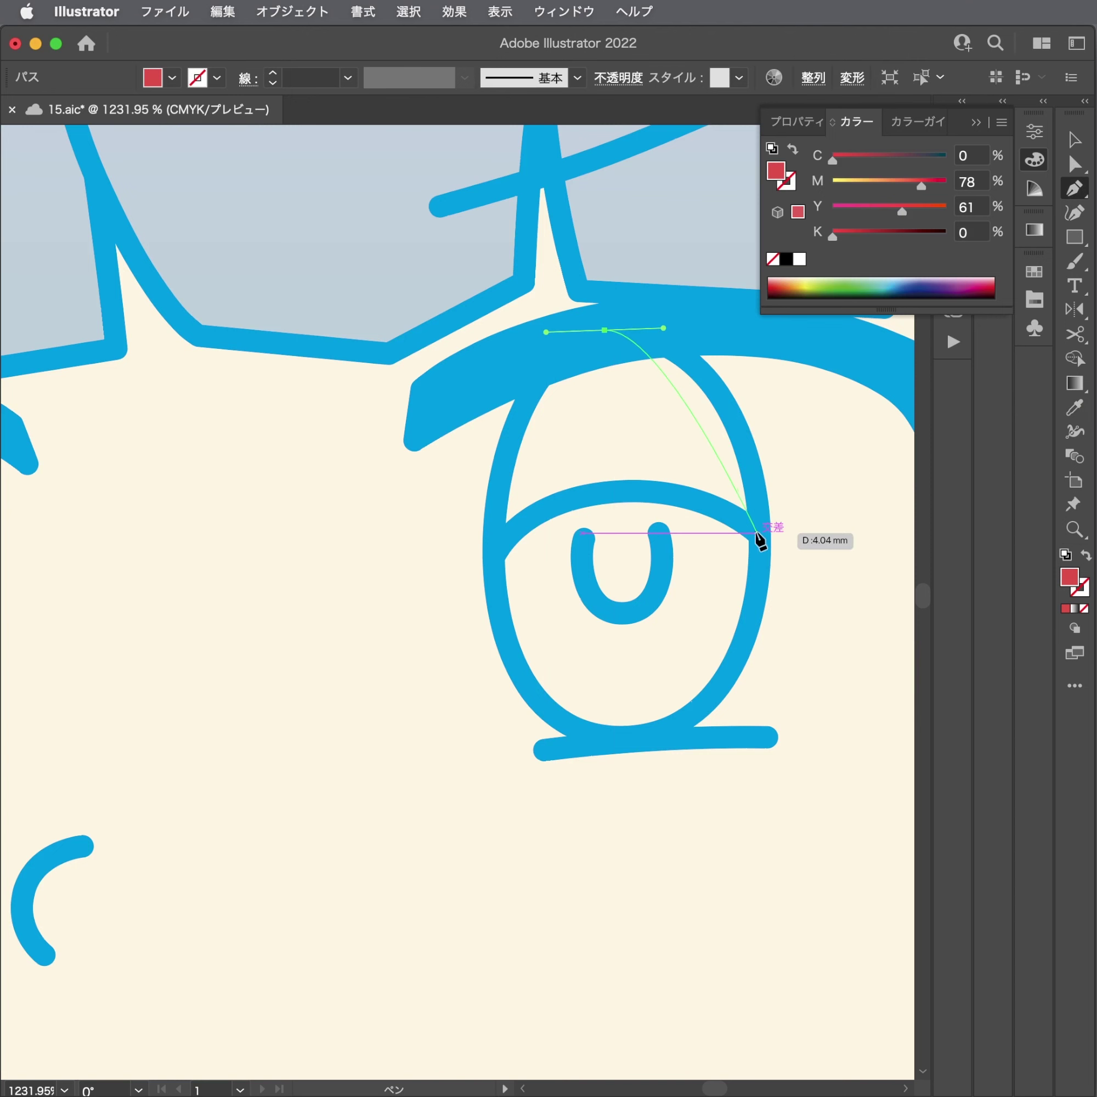
pyautogui.moveTo(757, 533); pyautogui.dragTo(757, 655)
pyautogui.moveTo(618, 732); pyautogui.dragTo(603, 739)
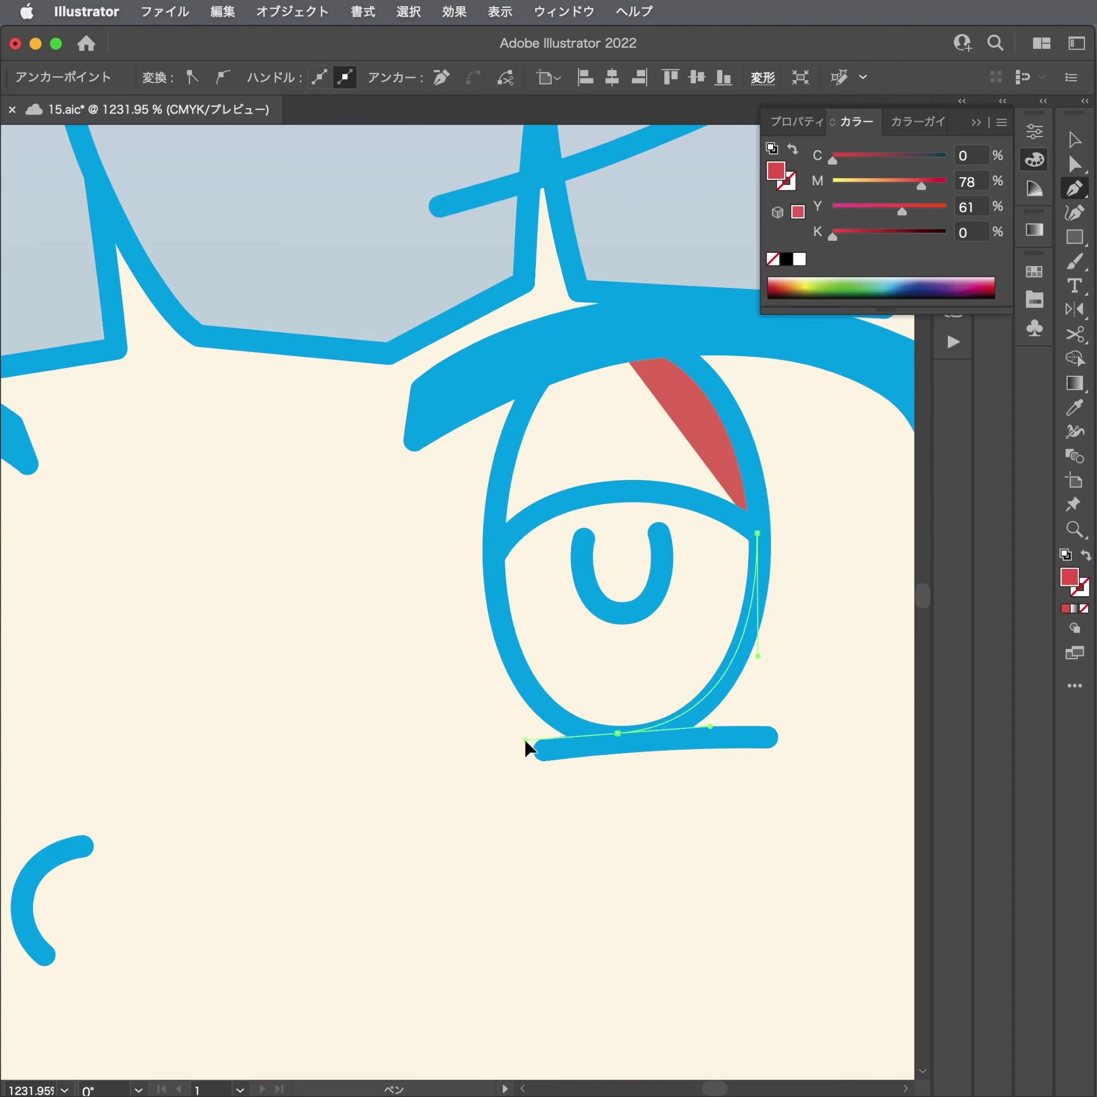
pyautogui.moveTo(525, 743); pyautogui.dragTo(522, 737)
pyautogui.moveTo(498, 529); pyautogui.dragTo(504, 431)
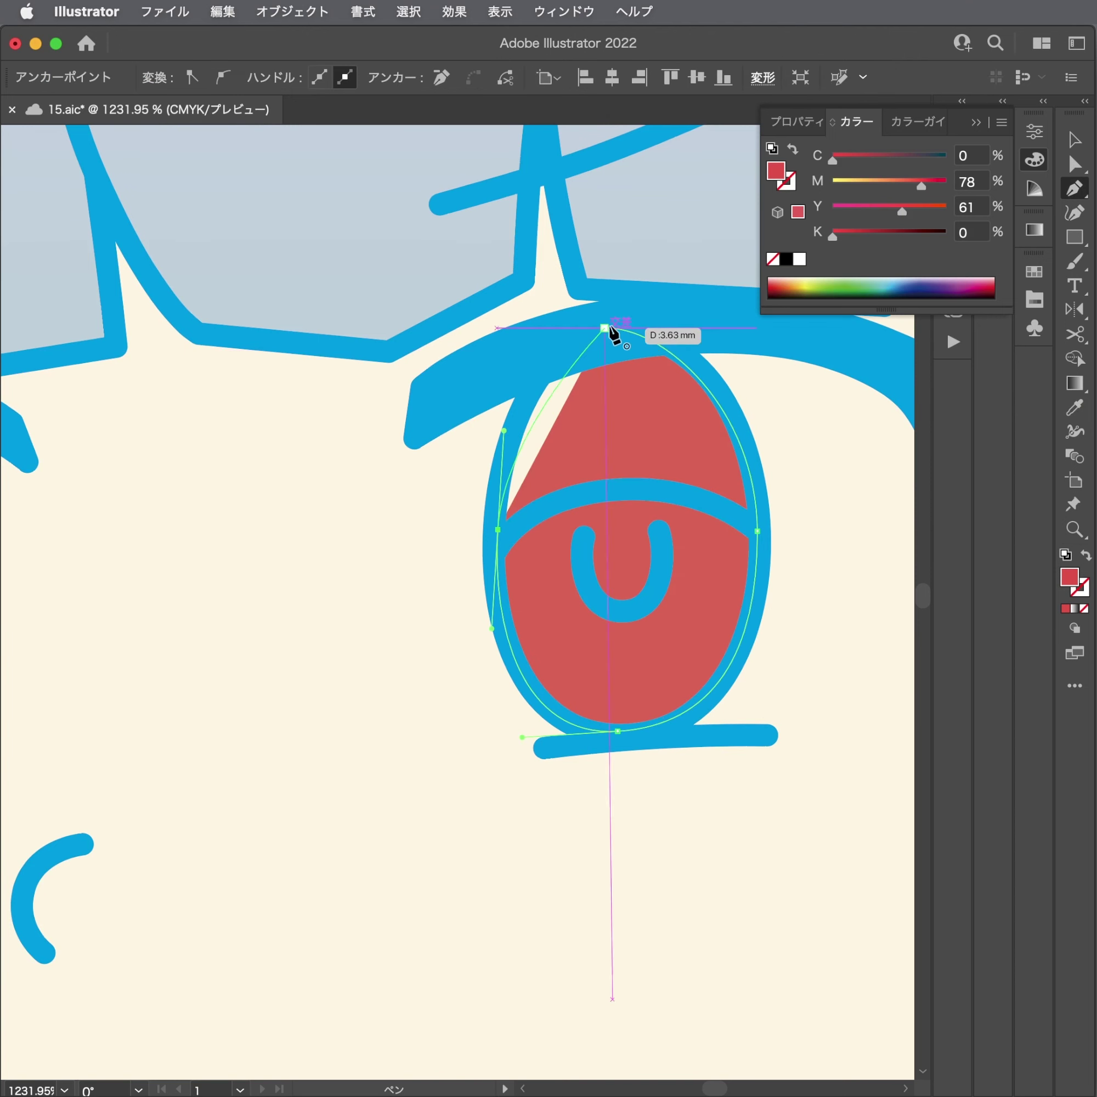
pyautogui.moveTo(604, 330); pyautogui.dragTo(674, 318)
pyautogui.press('a')
pyautogui.scroll(-5, 746, 404)
pyautogui.click(311, 478)
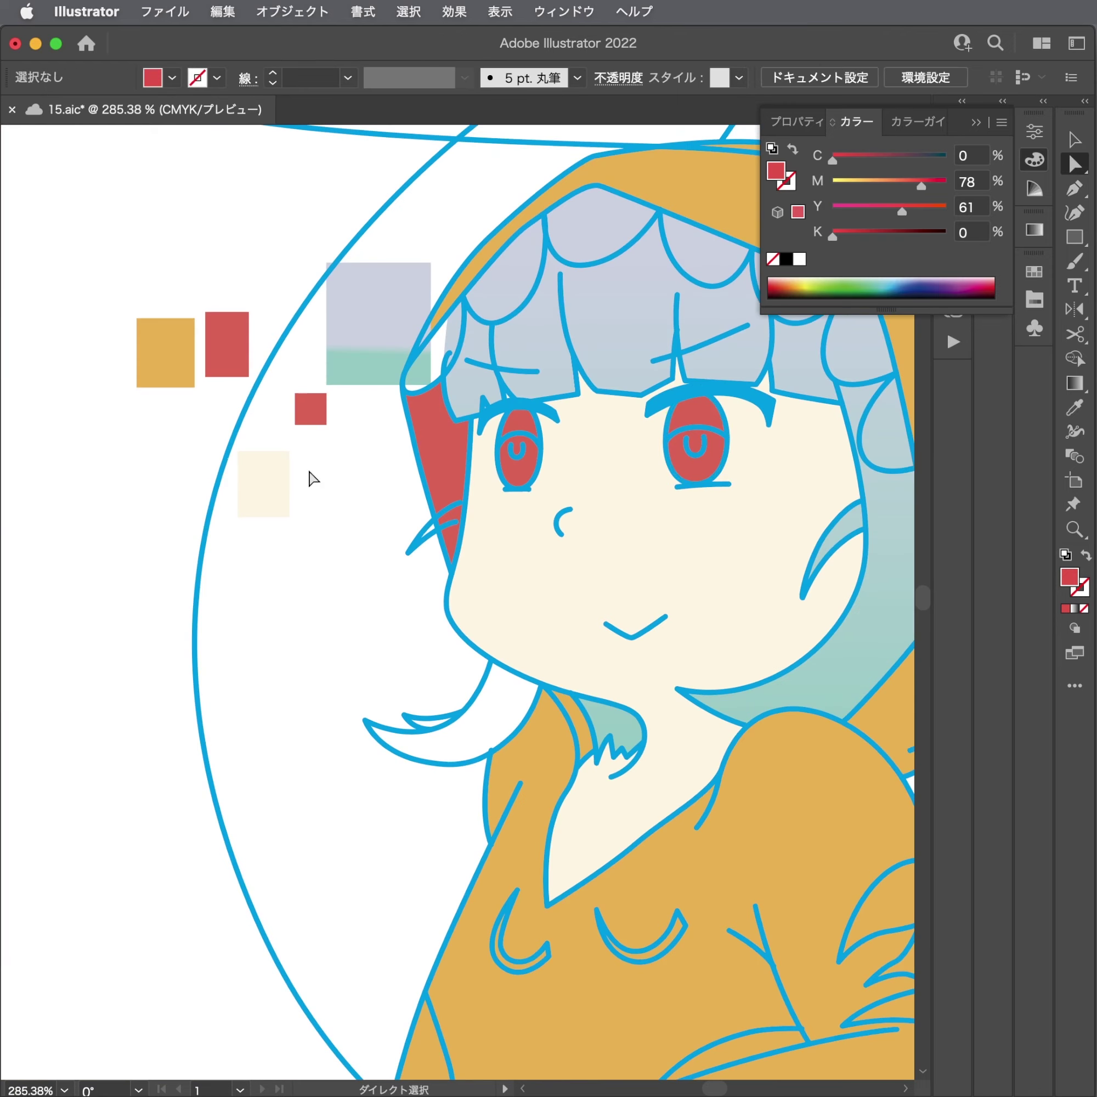
pyautogui.scroll(1, 625, 385)
pyautogui.scroll(5, 625, 385)
# Begin a pen outline over the upper part of the left eye along the eyelid.
pyautogui.press('p')
pyautogui.moveTo(288, 584); pyautogui.dragTo(392, 582)
pyautogui.scroll(2, 391, 583)
pyautogui.click(336, 648)
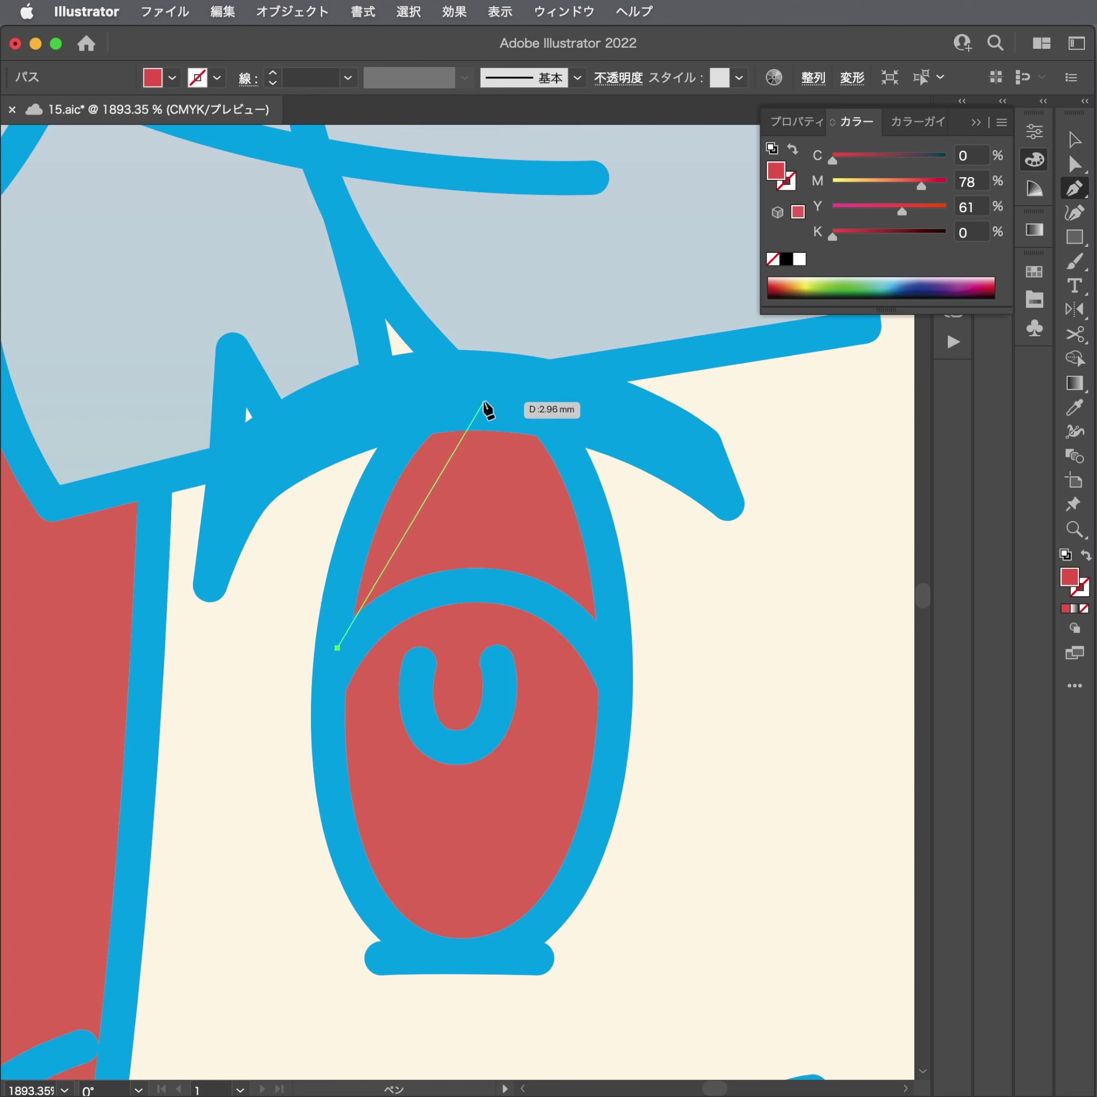
pyautogui.moveTo(485, 400); pyautogui.dragTo(623, 401)
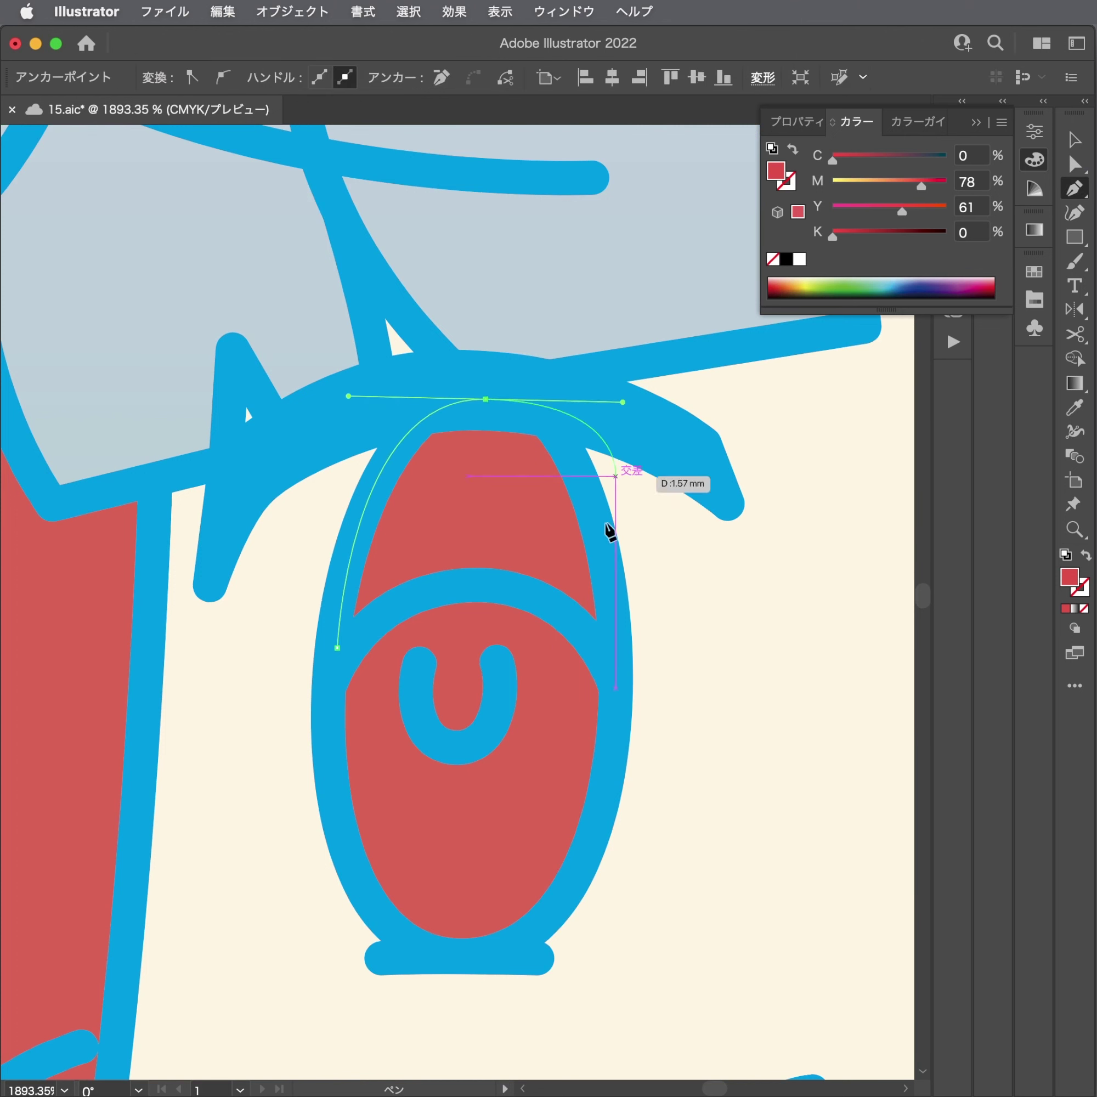
pyautogui.click(615, 672)
pyautogui.moveTo(469, 579); pyautogui.dragTo(380, 584)
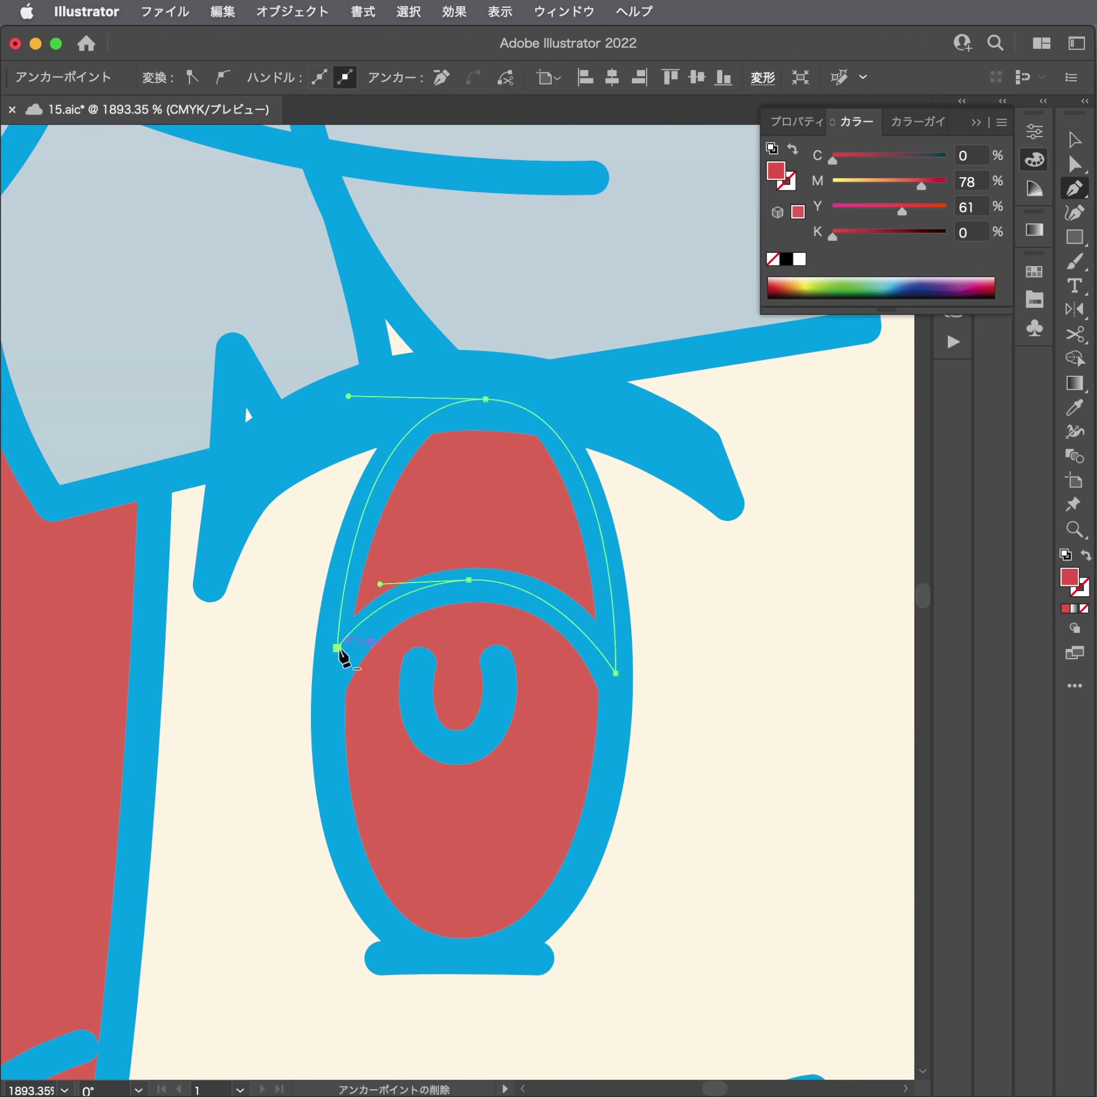
pyautogui.press('a')
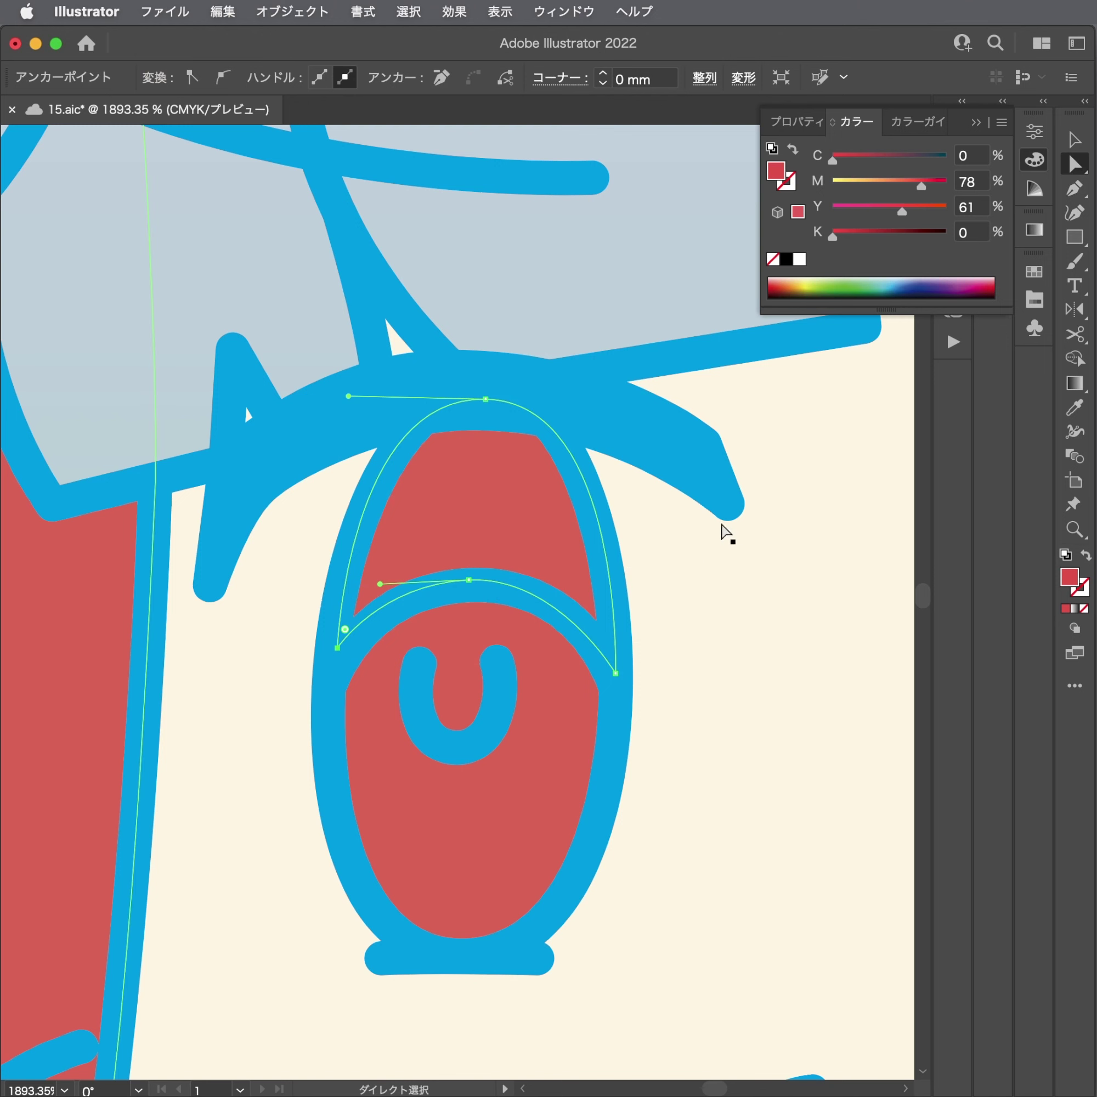
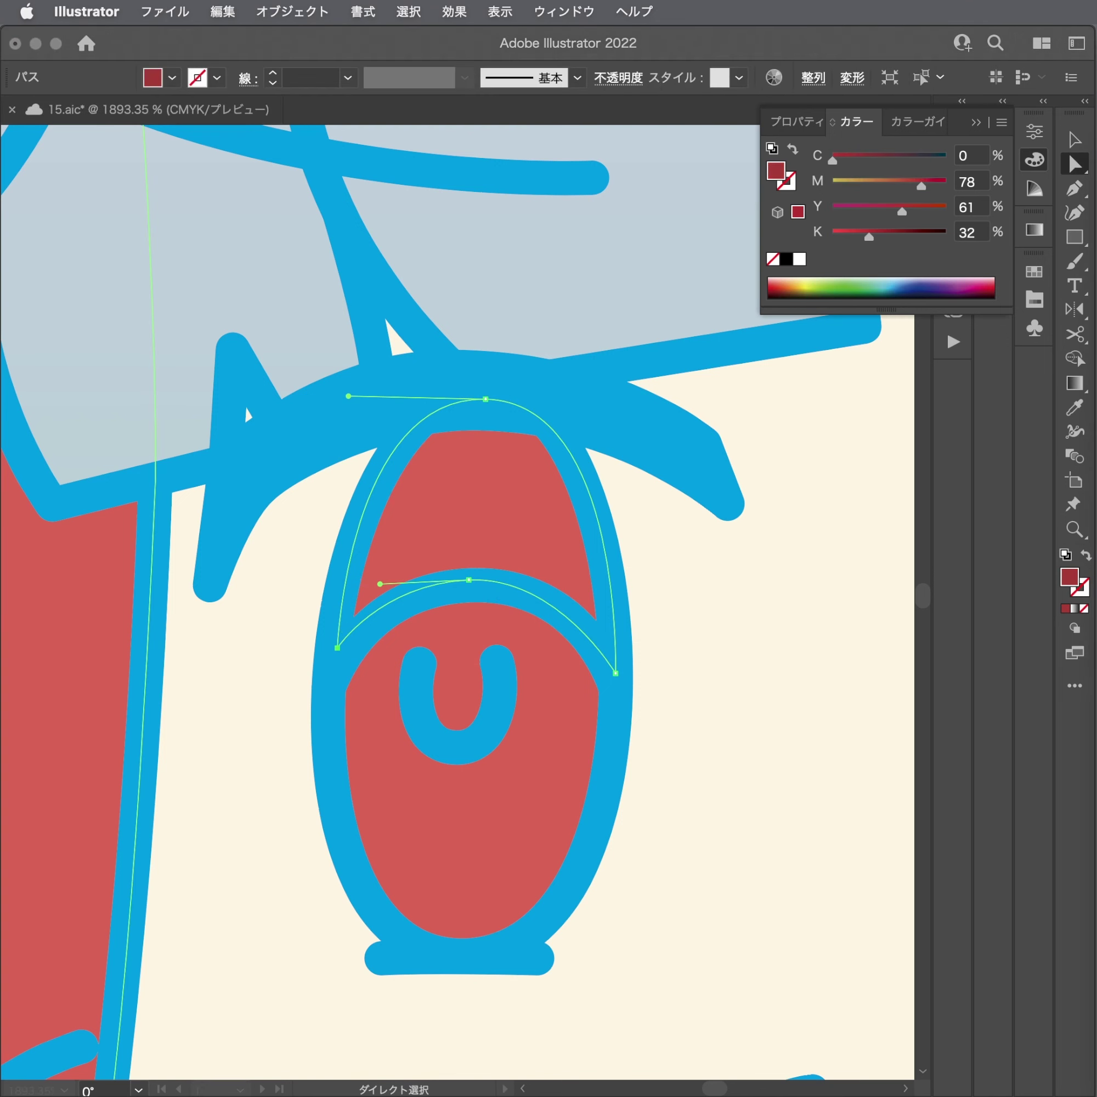
# Paste a dark-red sample square beside the existing colour samples.
pyautogui.press('m')
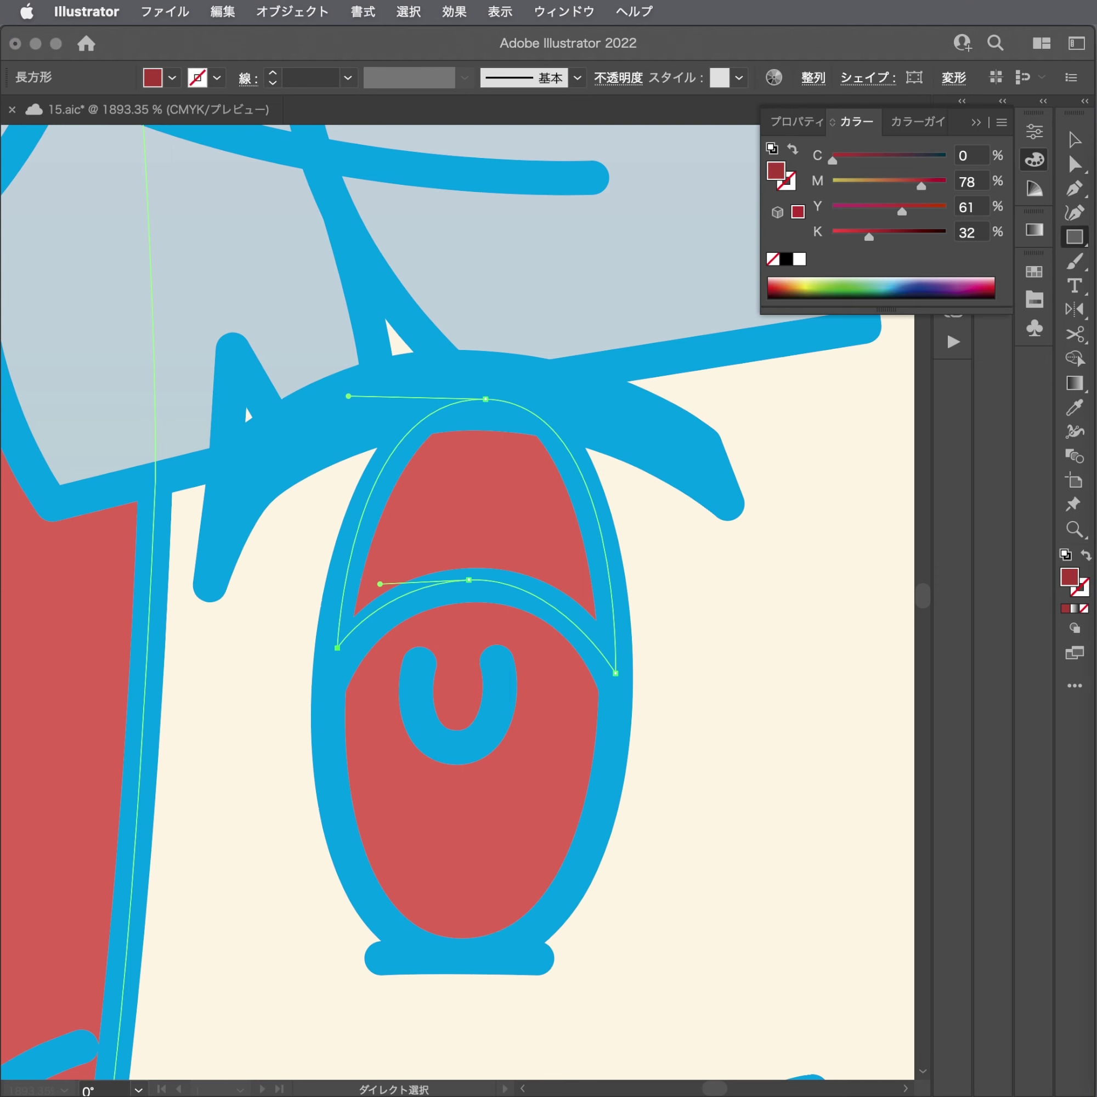
pyautogui.scroll(-5, 458, 569)
pyautogui.click(421, 590)
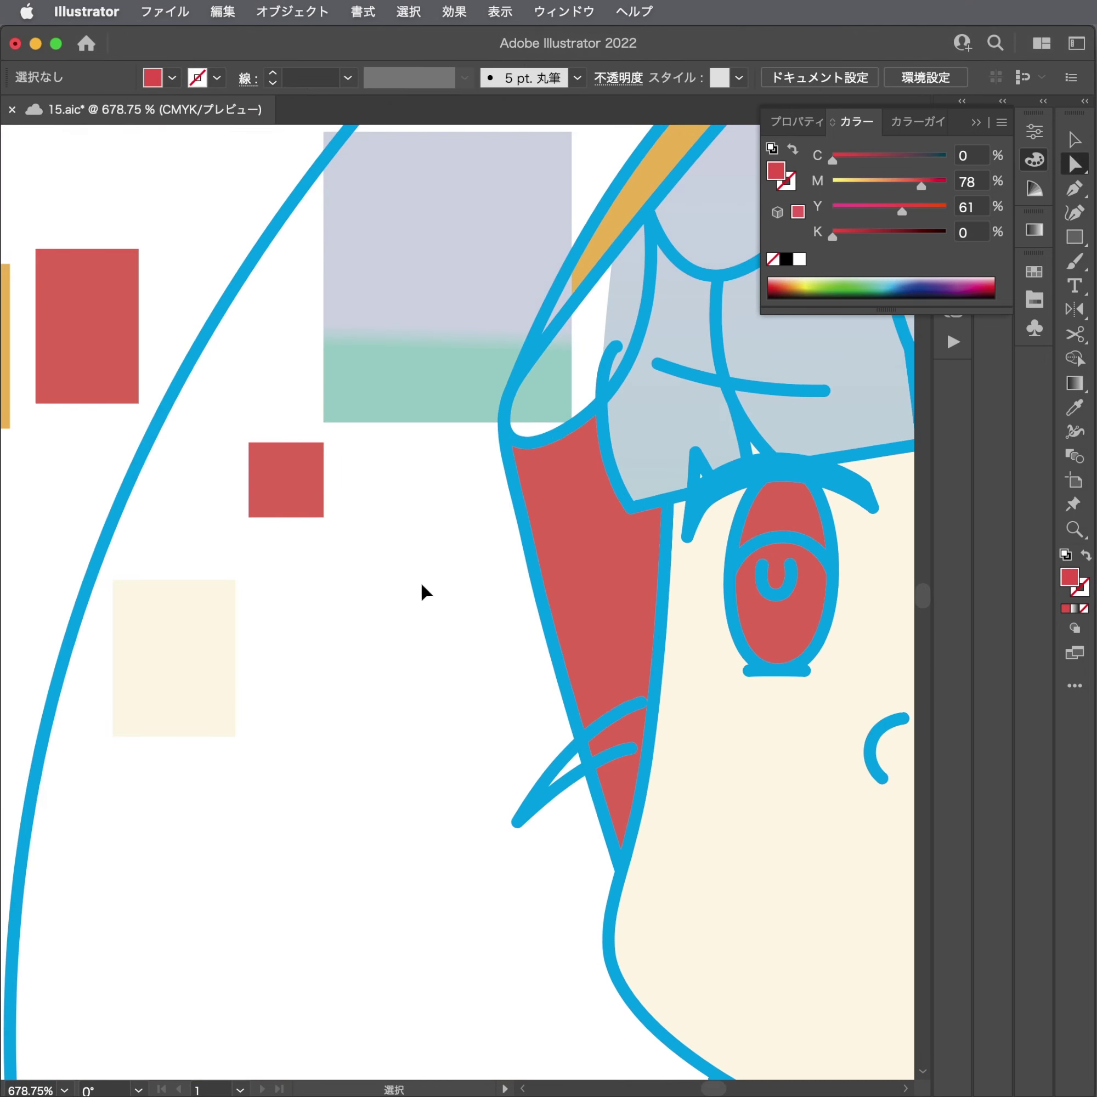
pyautogui.press('super+v')
pyautogui.moveTo(421, 599); pyautogui.dragTo(227, 599)
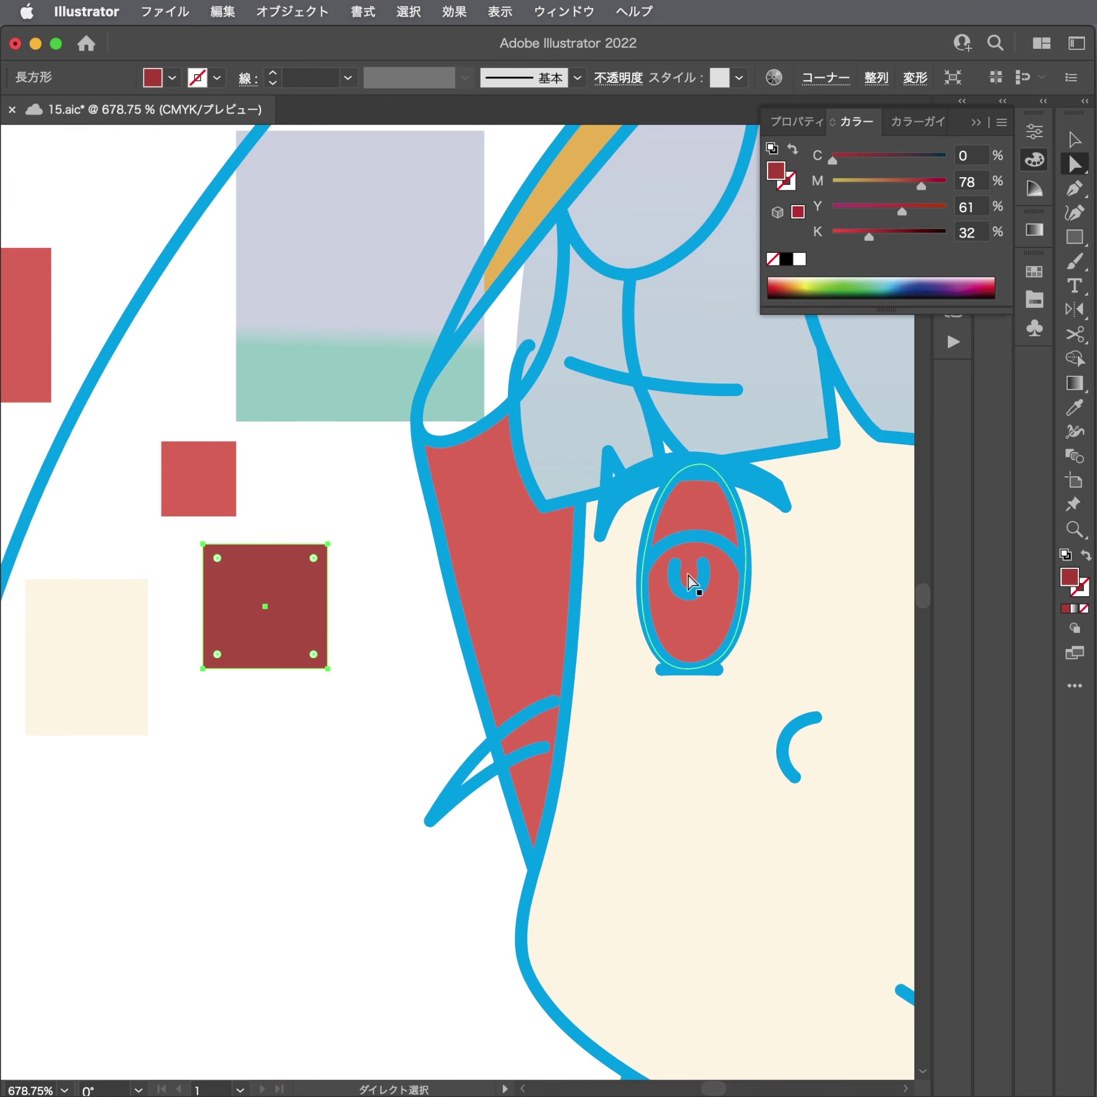
pyautogui.press('i')
pyautogui.click(304, 590)
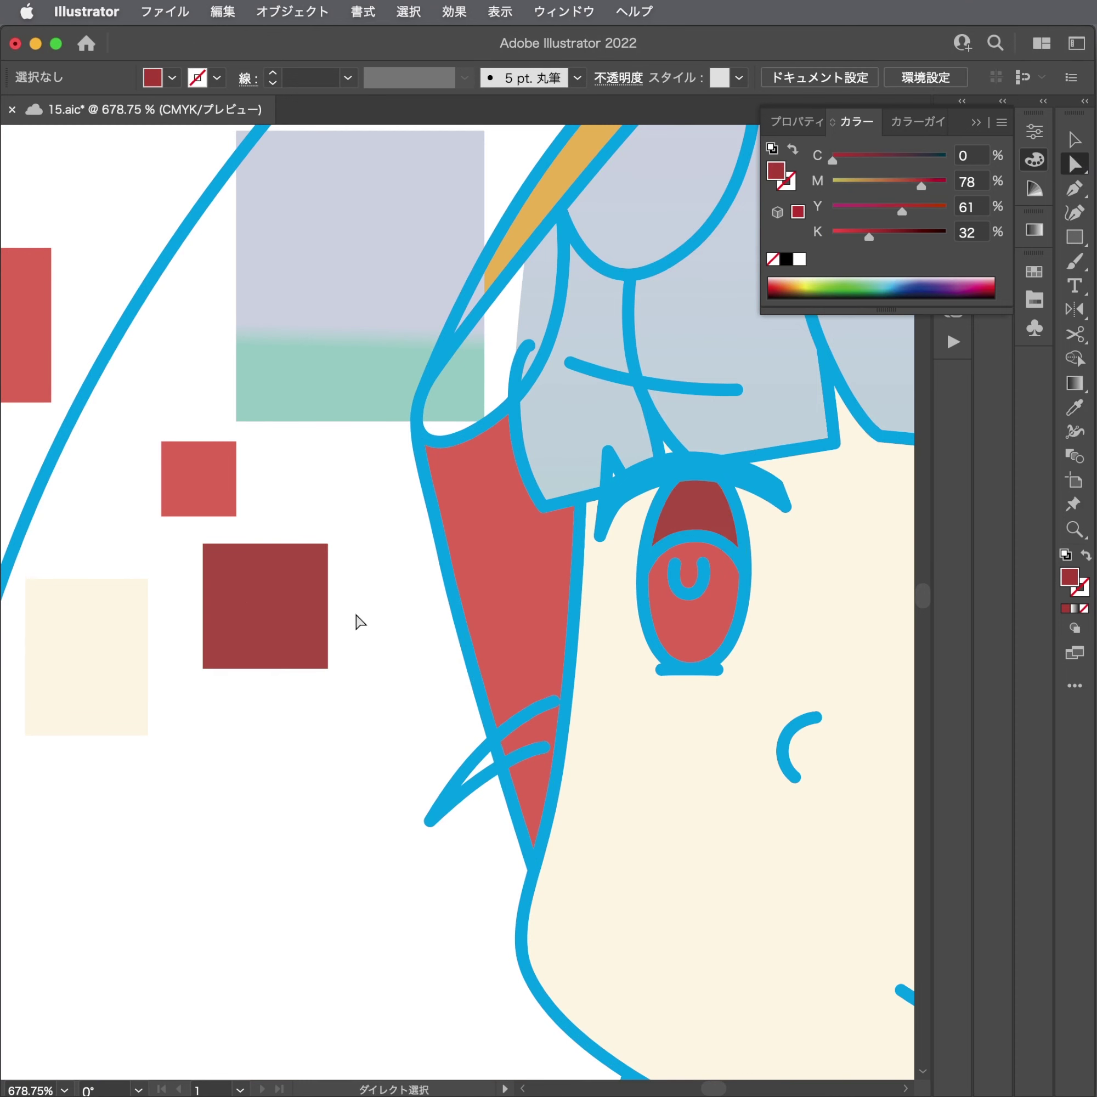
pyautogui.hscroll(10, 472, 574)
pyautogui.scroll(5, 634, 523)
# Draw a darker red shade shape over the upper iris of the eye with the Pen tool.
pyautogui.press('p')
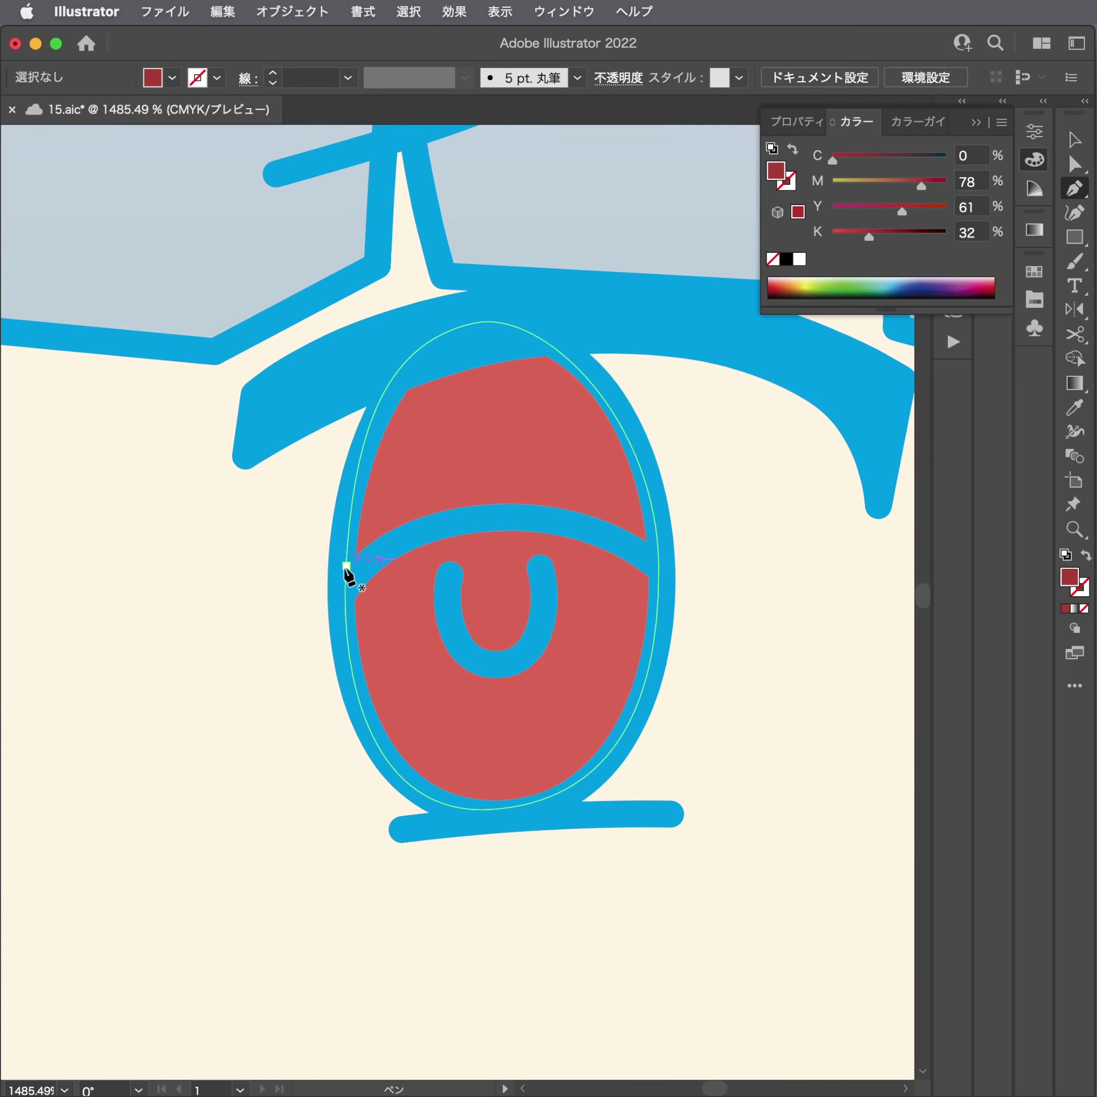
pyautogui.click(344, 583)
pyautogui.moveTo(484, 322); pyautogui.dragTo(641, 318)
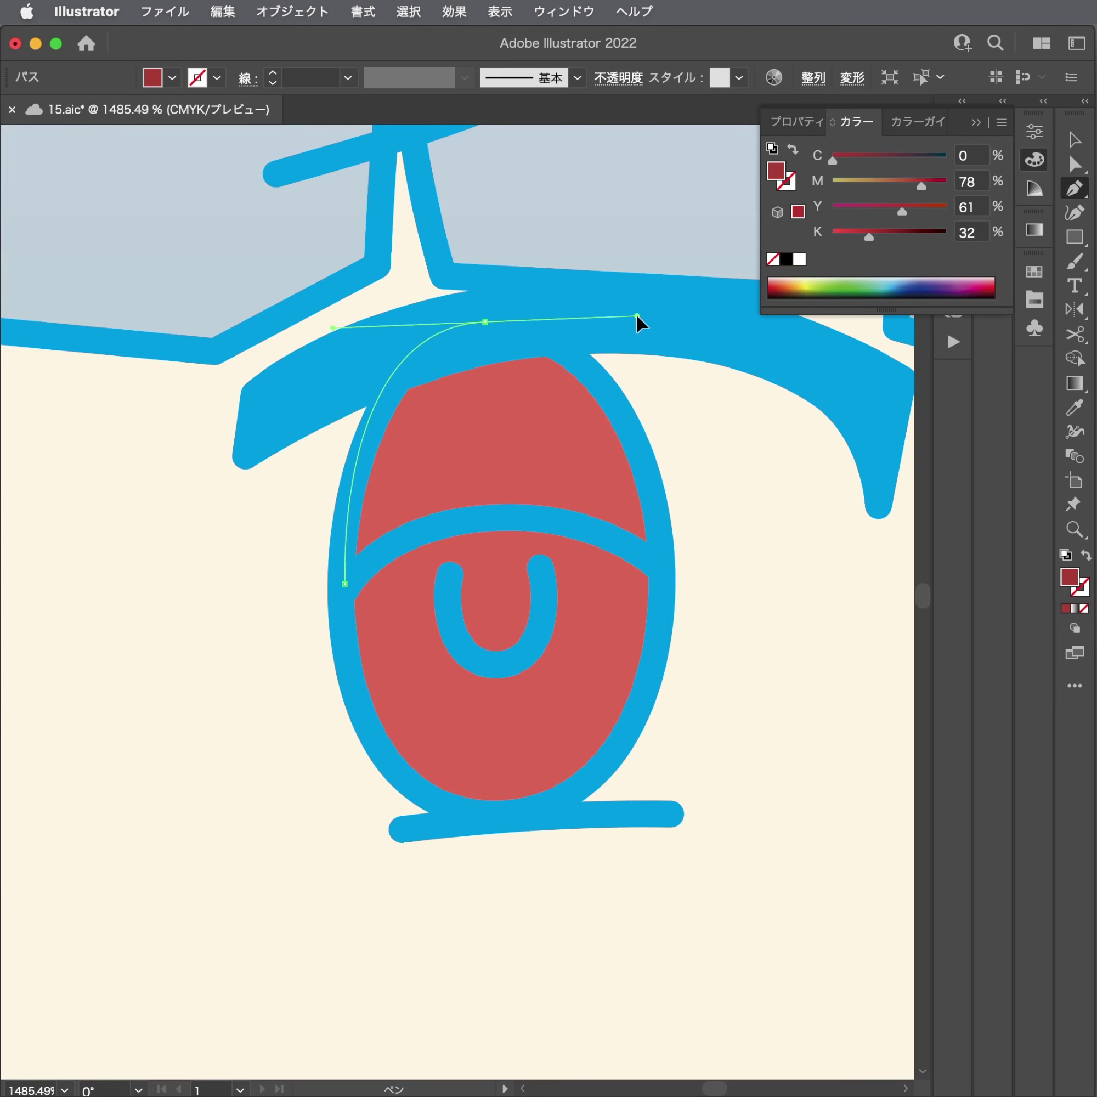
pyautogui.click(658, 568)
pyautogui.moveTo(496, 518); pyautogui.dragTo(388, 525)
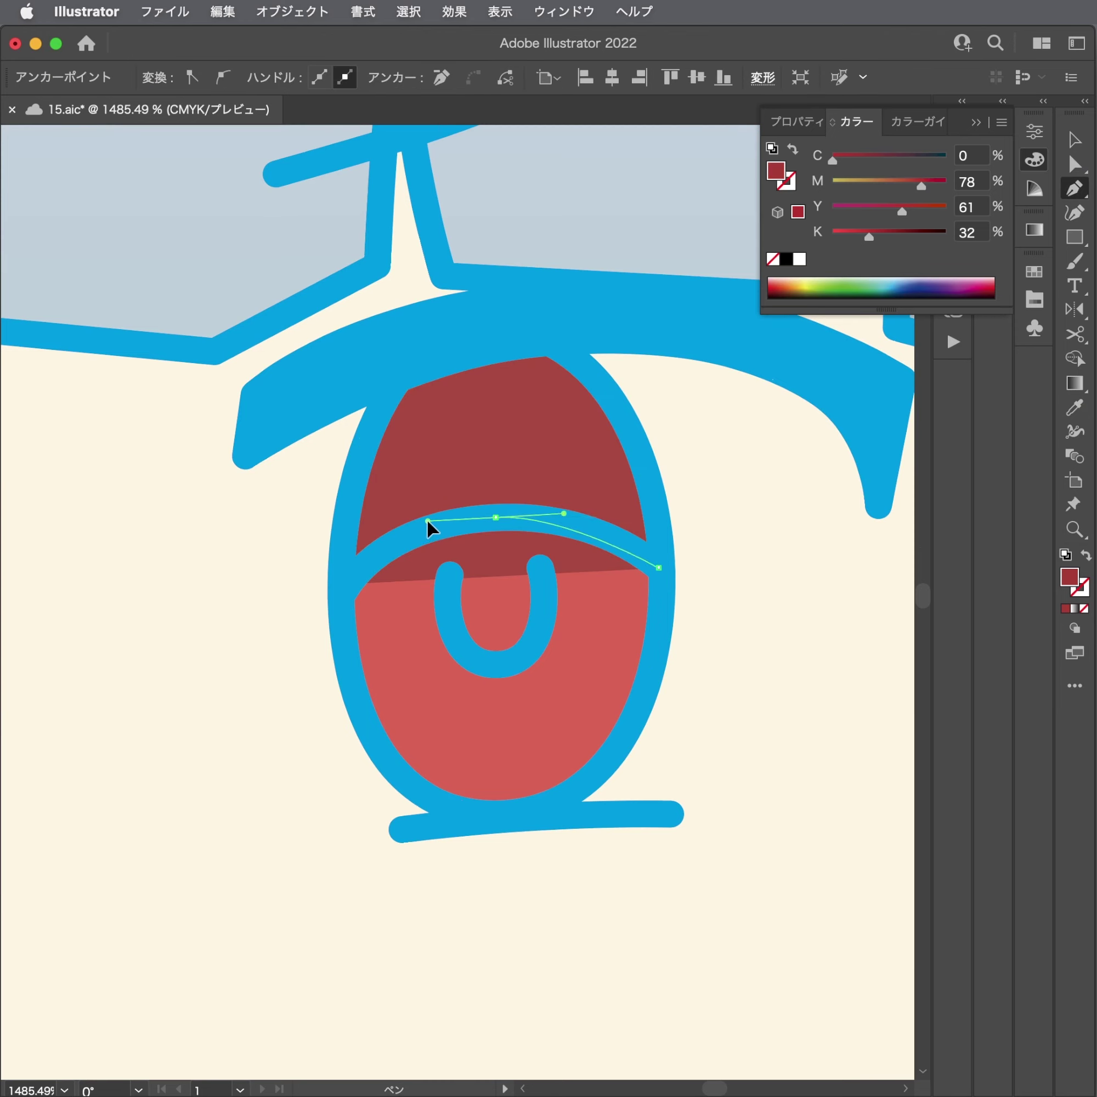
pyautogui.click(344, 583)
pyautogui.press('a')
# Move the colour sample squares further left, deselect, and save the document.
pyautogui.scroll(-10, 697, 448)
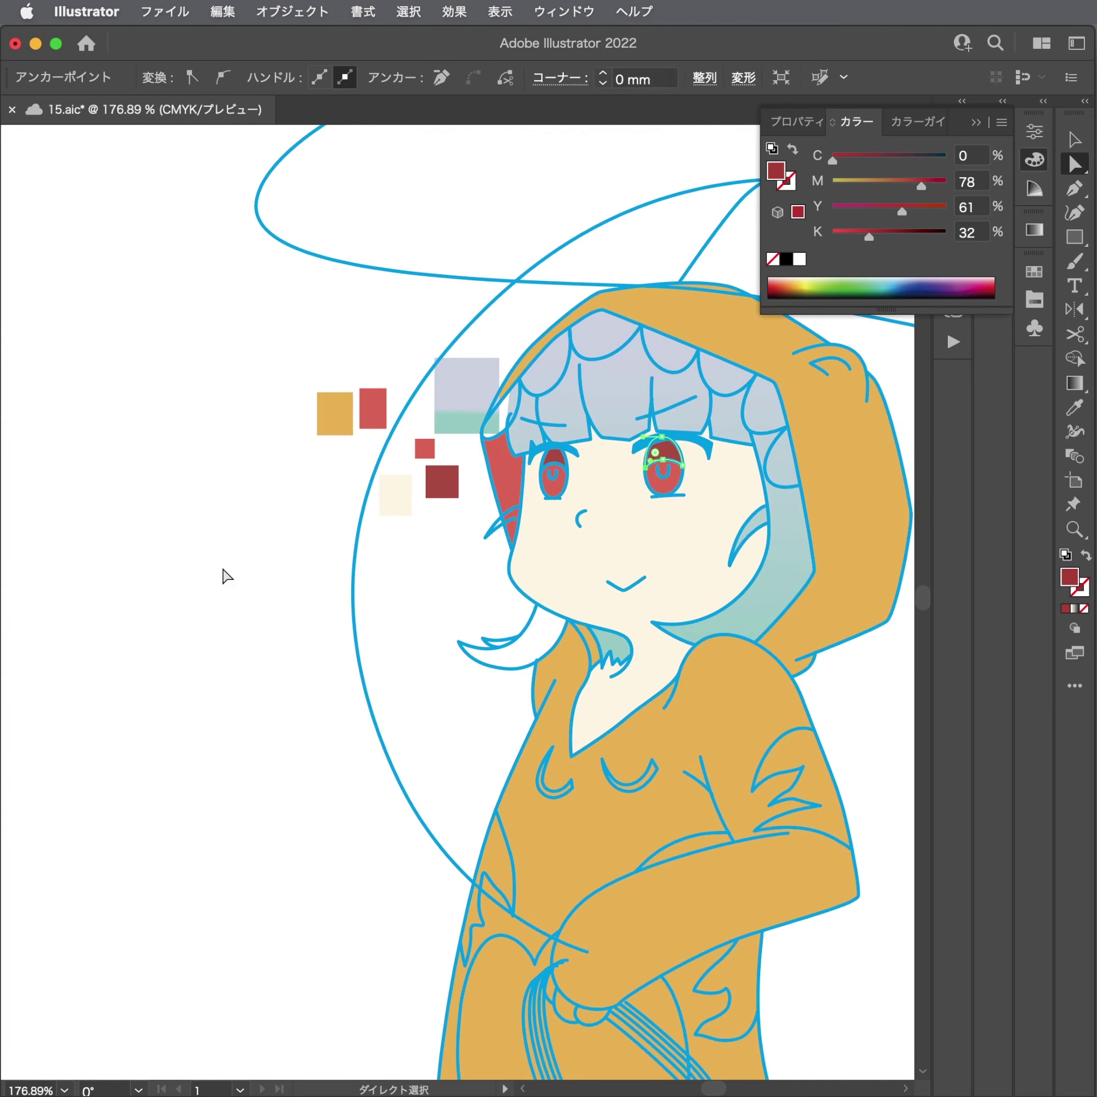
pyautogui.click(397, 461)
pyautogui.moveTo(407, 521); pyautogui.dragTo(450, 421)
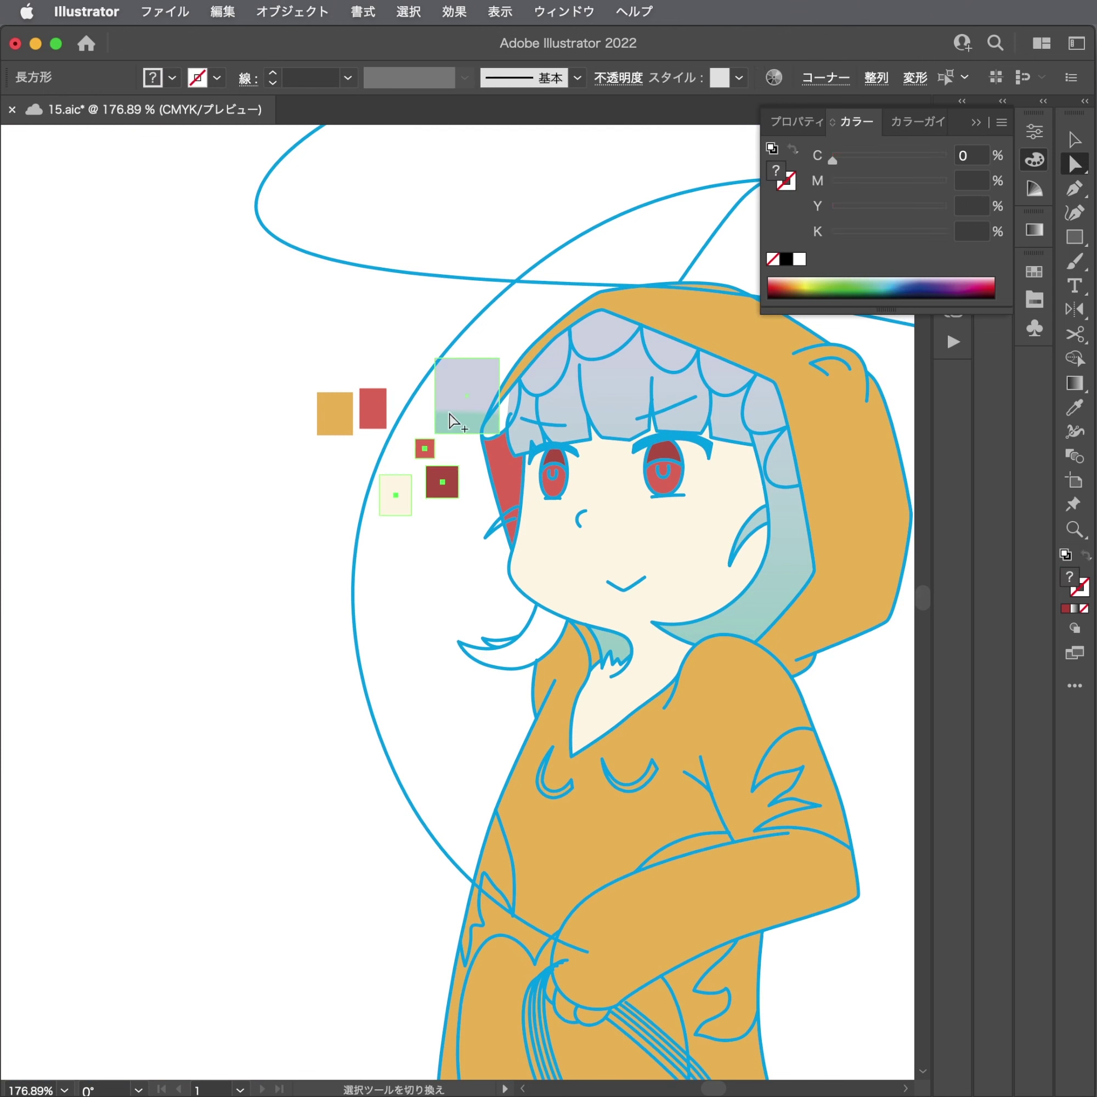
pyautogui.moveTo(382, 415); pyautogui.dragTo(178, 431)
pyautogui.click(311, 591)
pyautogui.press('super+s')
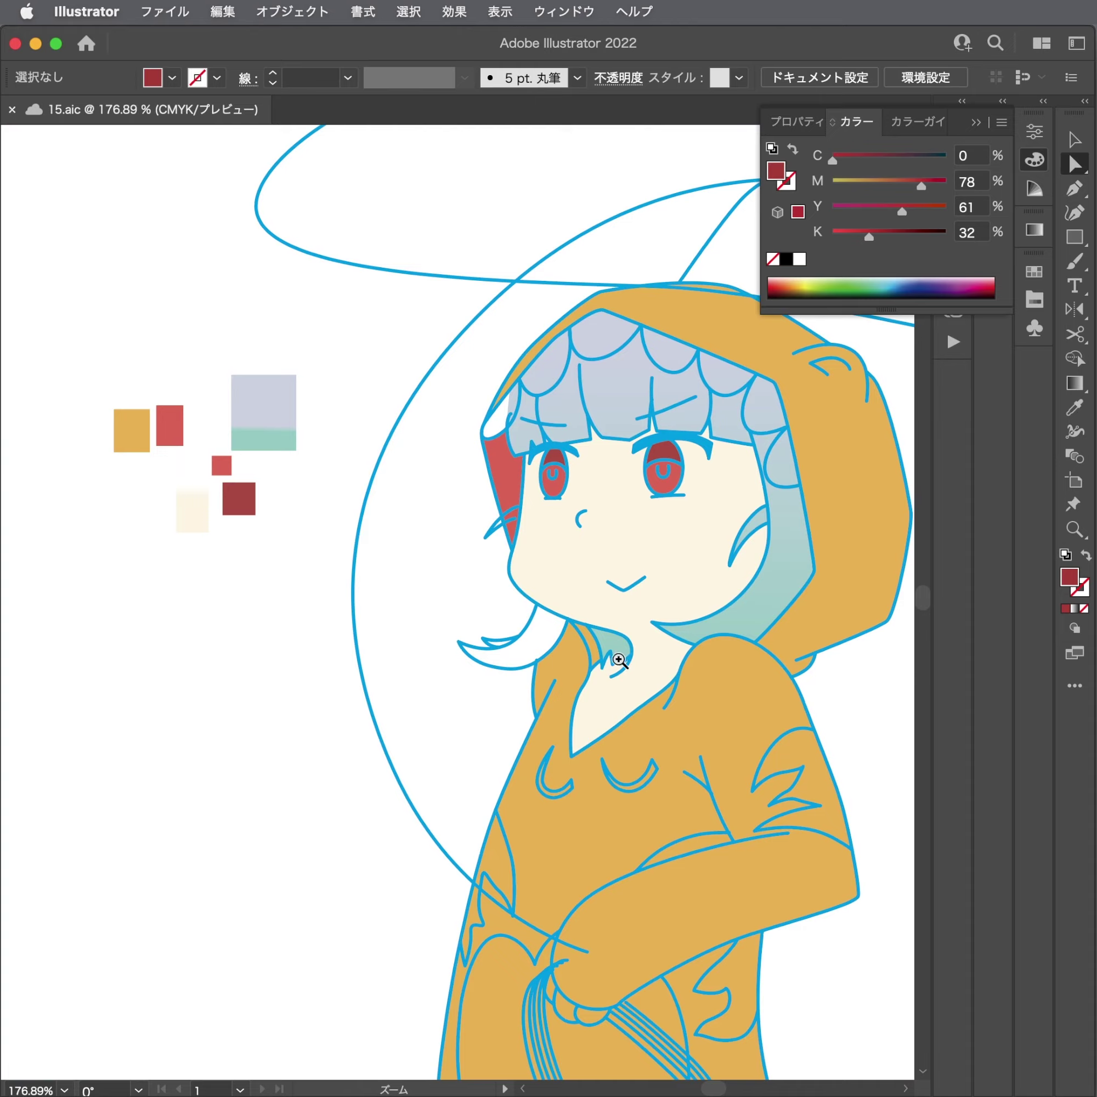
# Pick up the teal hair colour and zoom in on the empty strand beside the neck.
pyautogui.scroll(3, 662, 655)
pyautogui.moveTo(798, 616); pyautogui.dragTo(695, 714)
pyautogui.click(482, 734)
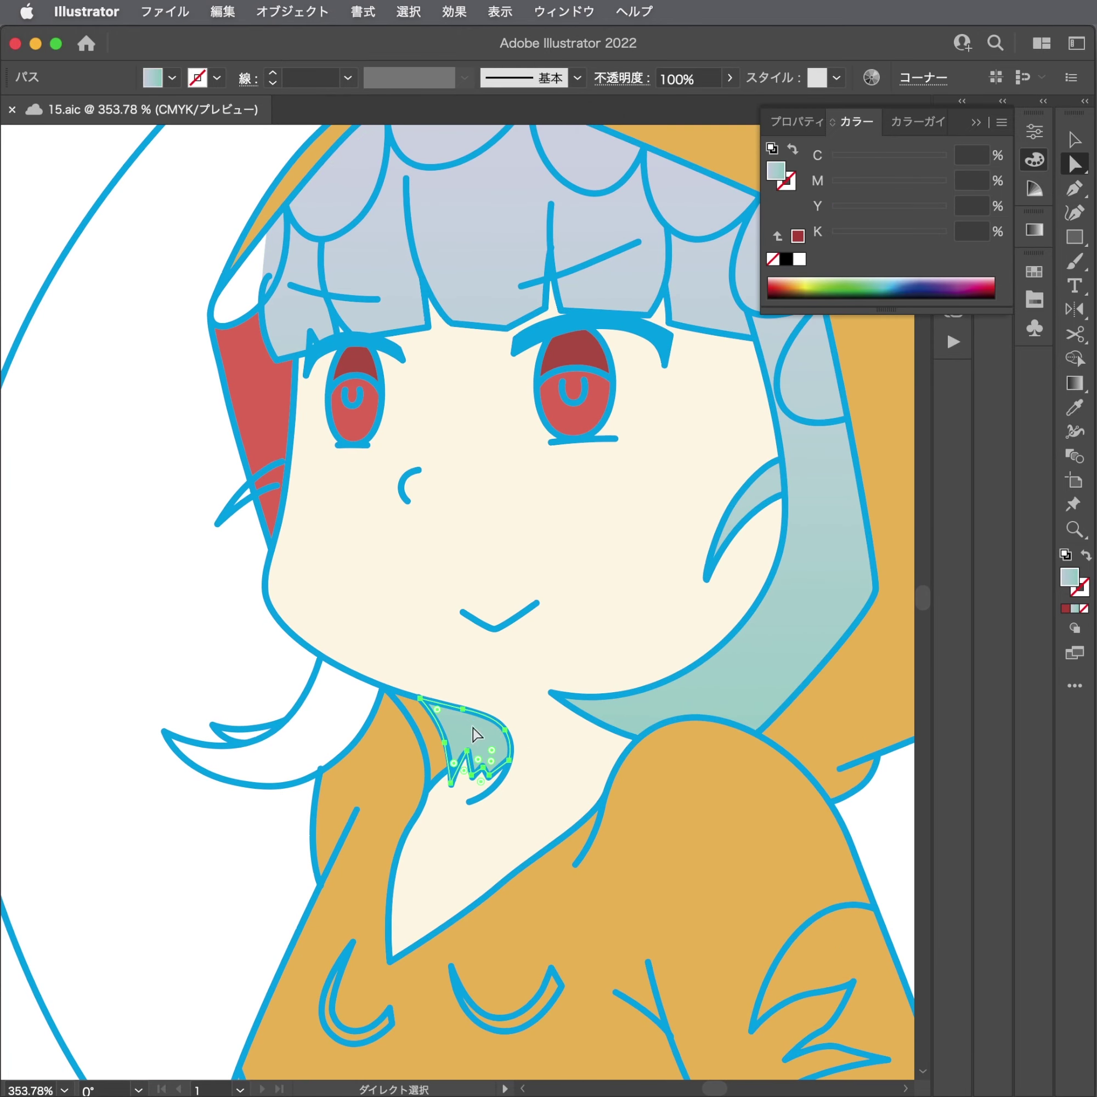
pyautogui.click(318, 734)
pyautogui.moveTo(318, 734); pyautogui.dragTo(541, 695)
pyautogui.hscroll(-3, 541, 695)
# Draw the left hair strand shape from the jaw out to its tip and back along the hood.
pyautogui.press('p')
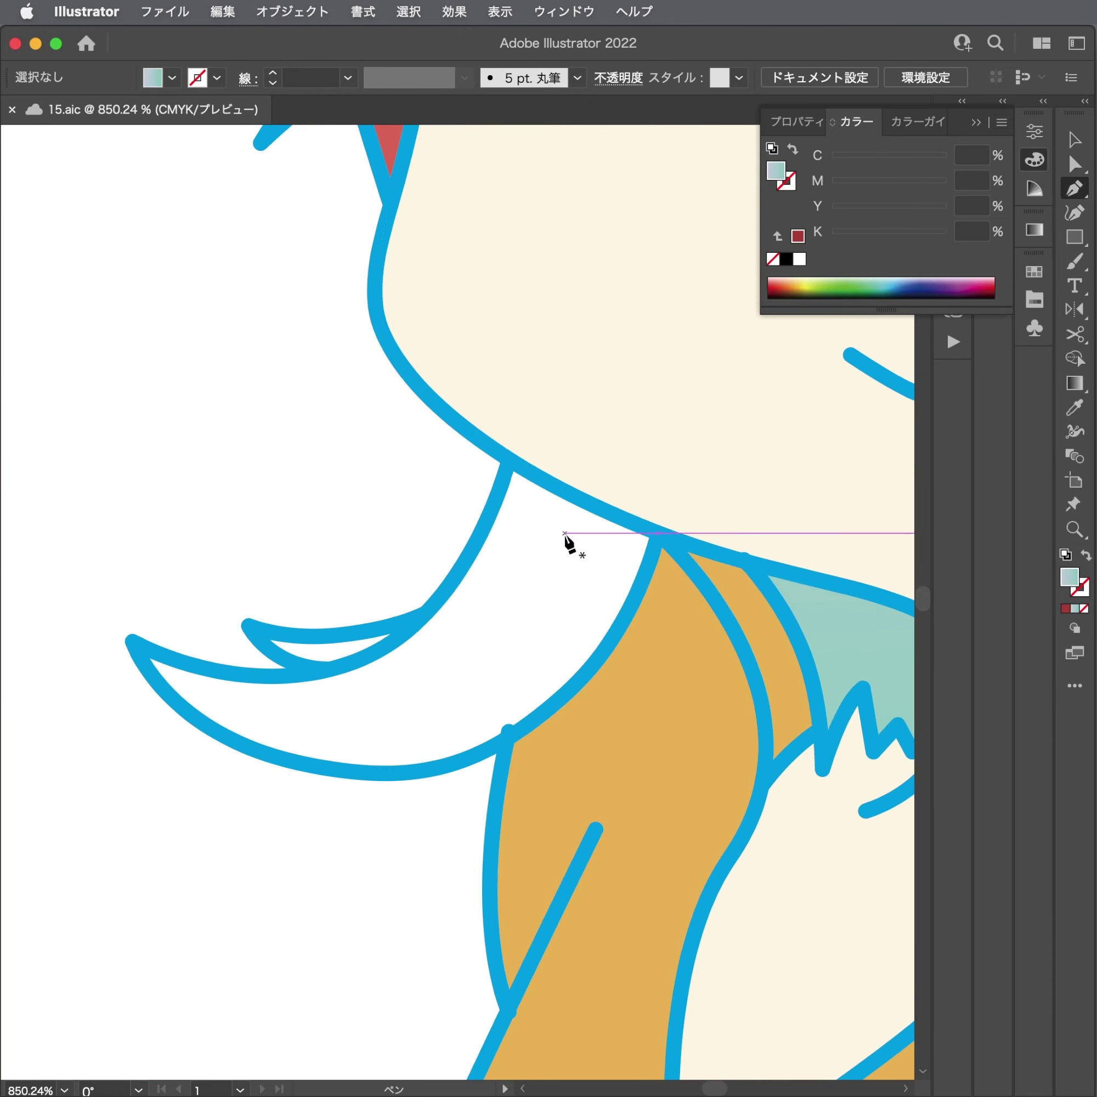
pyautogui.click(508, 459)
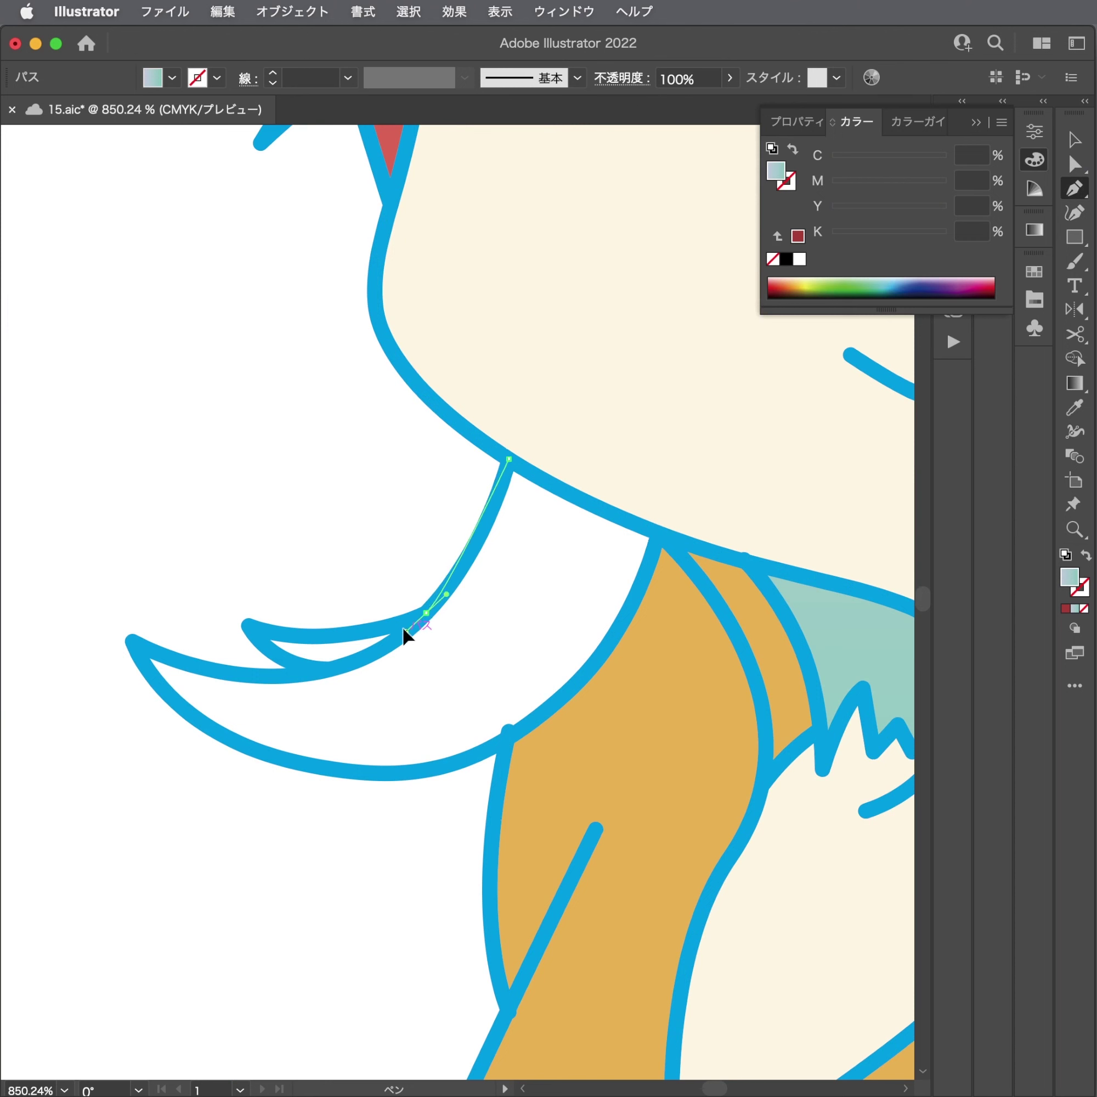
pyautogui.moveTo(379, 642)
pyautogui.mouseDown()
pyautogui.moveTo(326, 637)
pyautogui.moveTo(352, 679)
pyautogui.mouseUp()
pyautogui.click(317, 669)
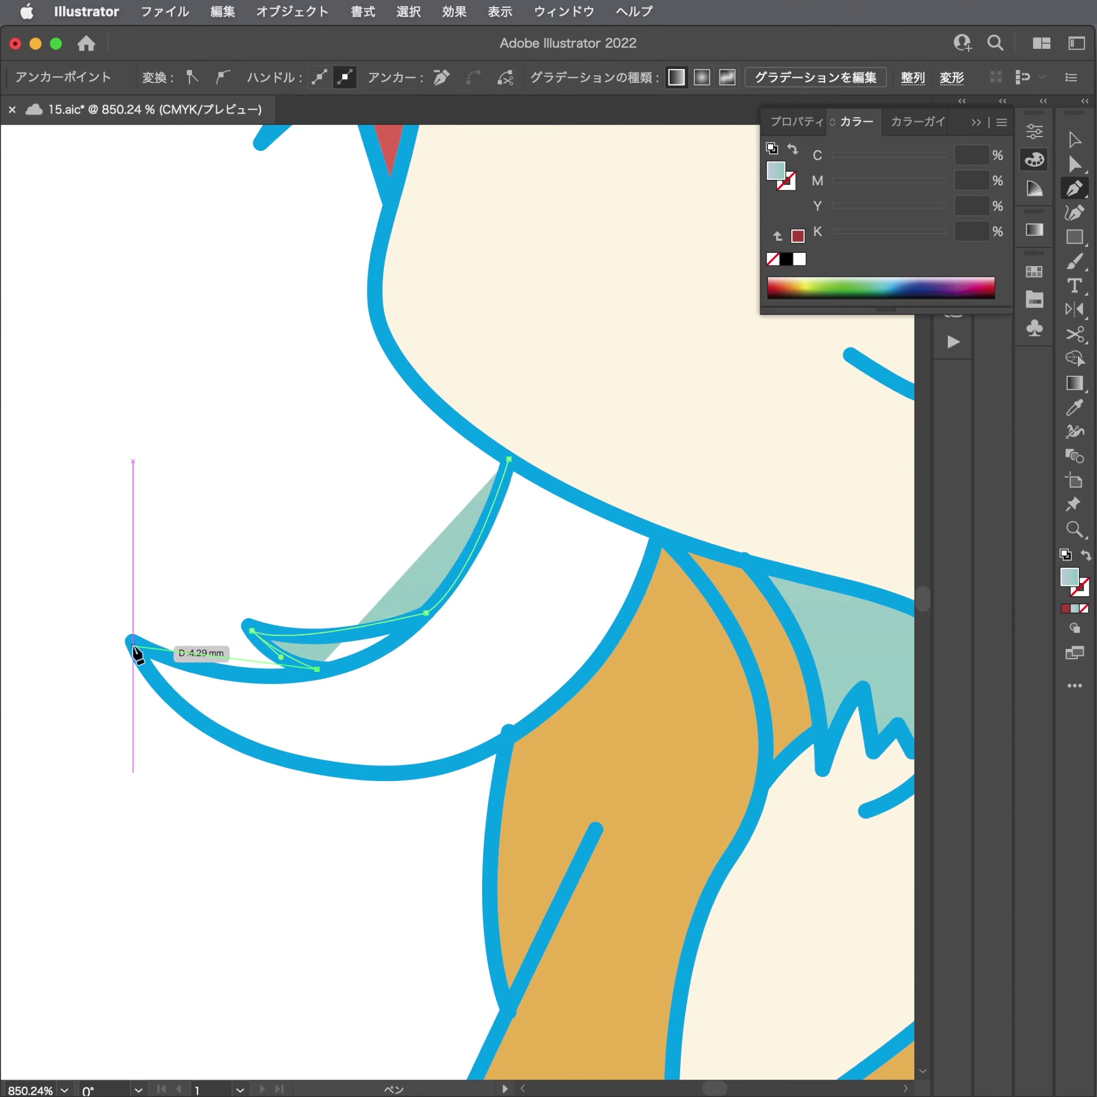
pyautogui.moveTo(134, 647); pyautogui.dragTo(95, 620)
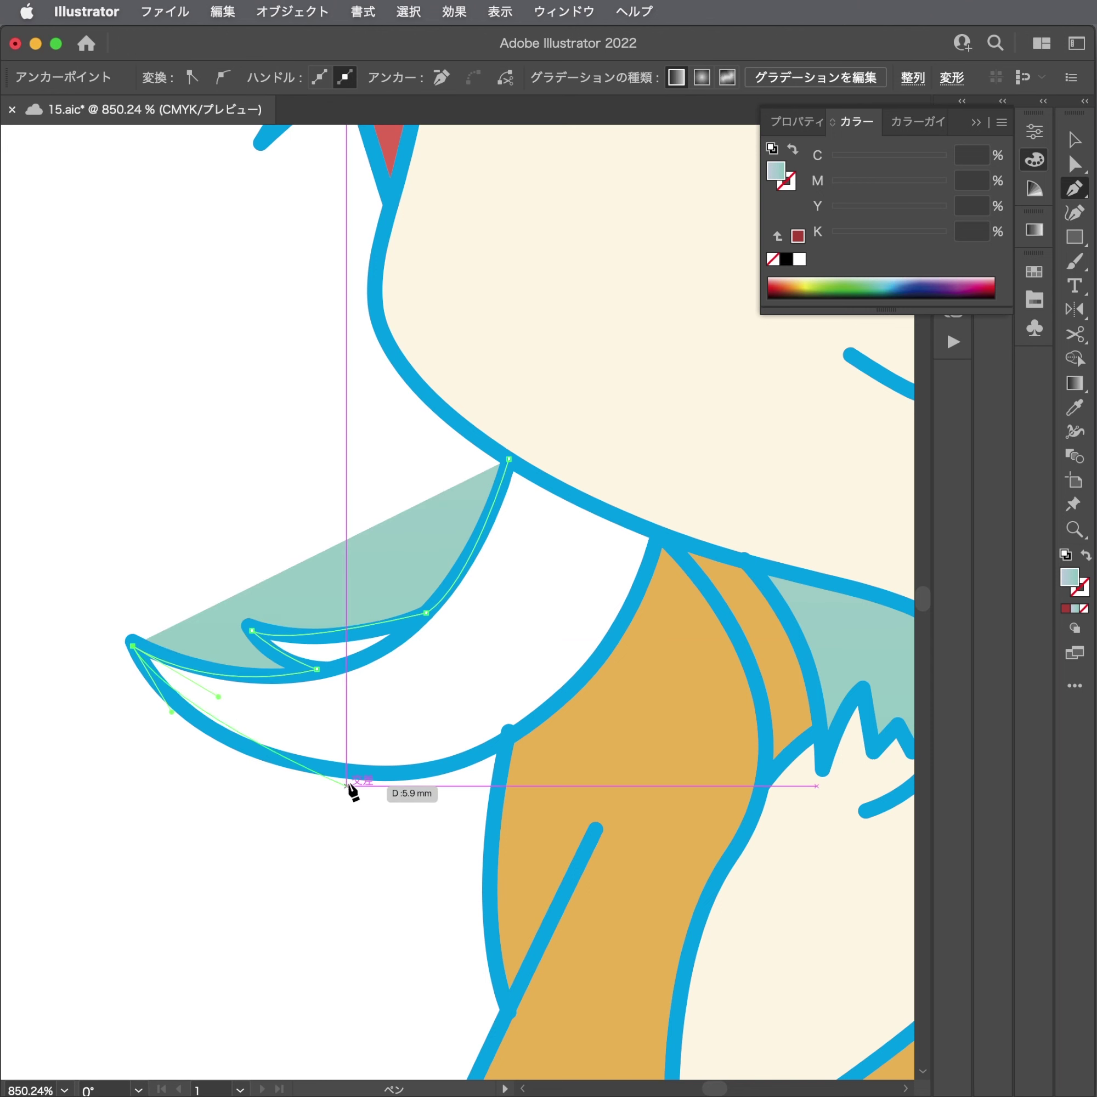
pyautogui.moveTo(357, 778); pyautogui.dragTo(479, 789)
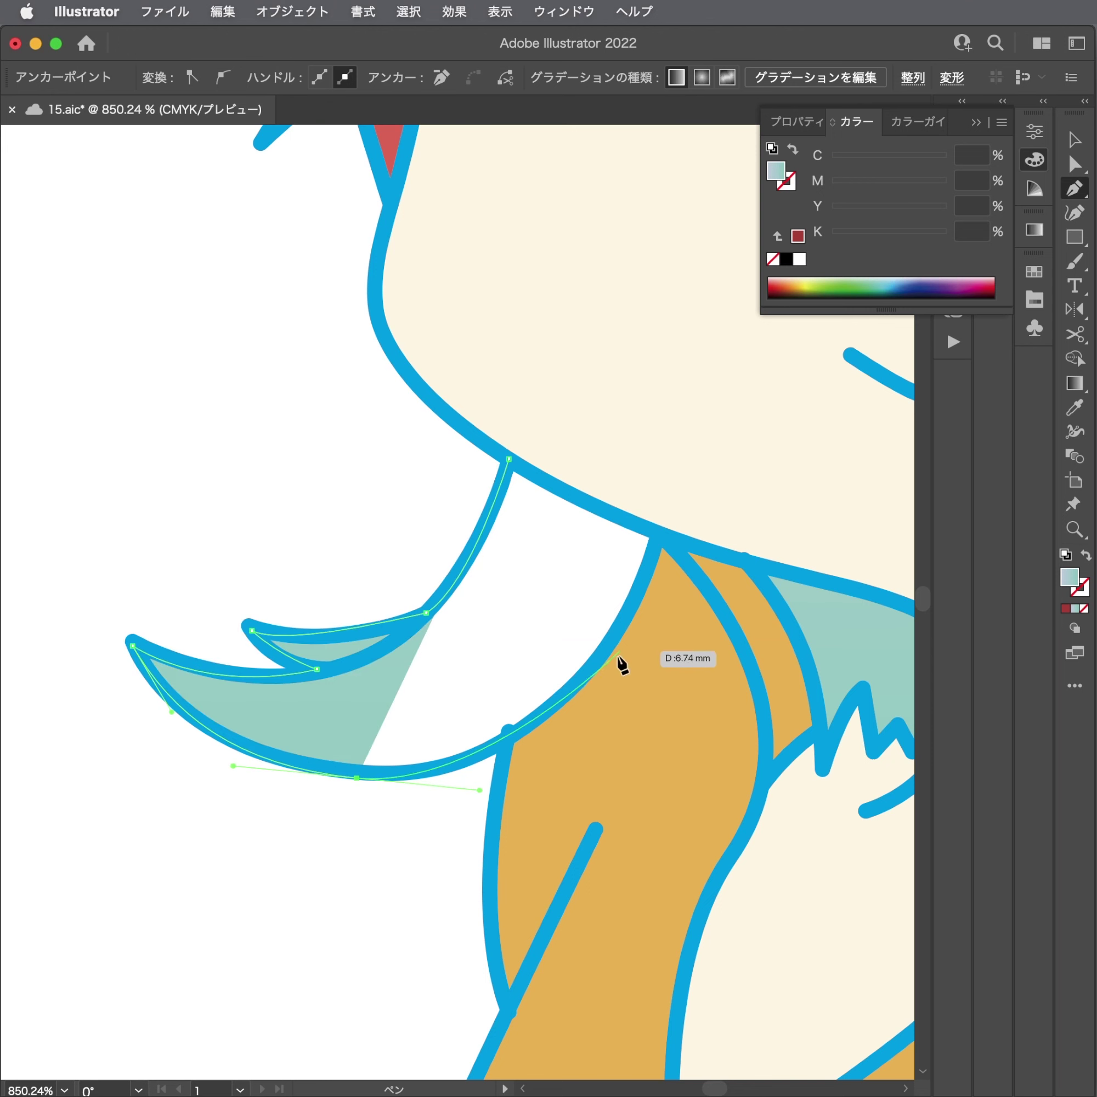
pyautogui.moveTo(697, 403); pyautogui.dragTo(687, 390)
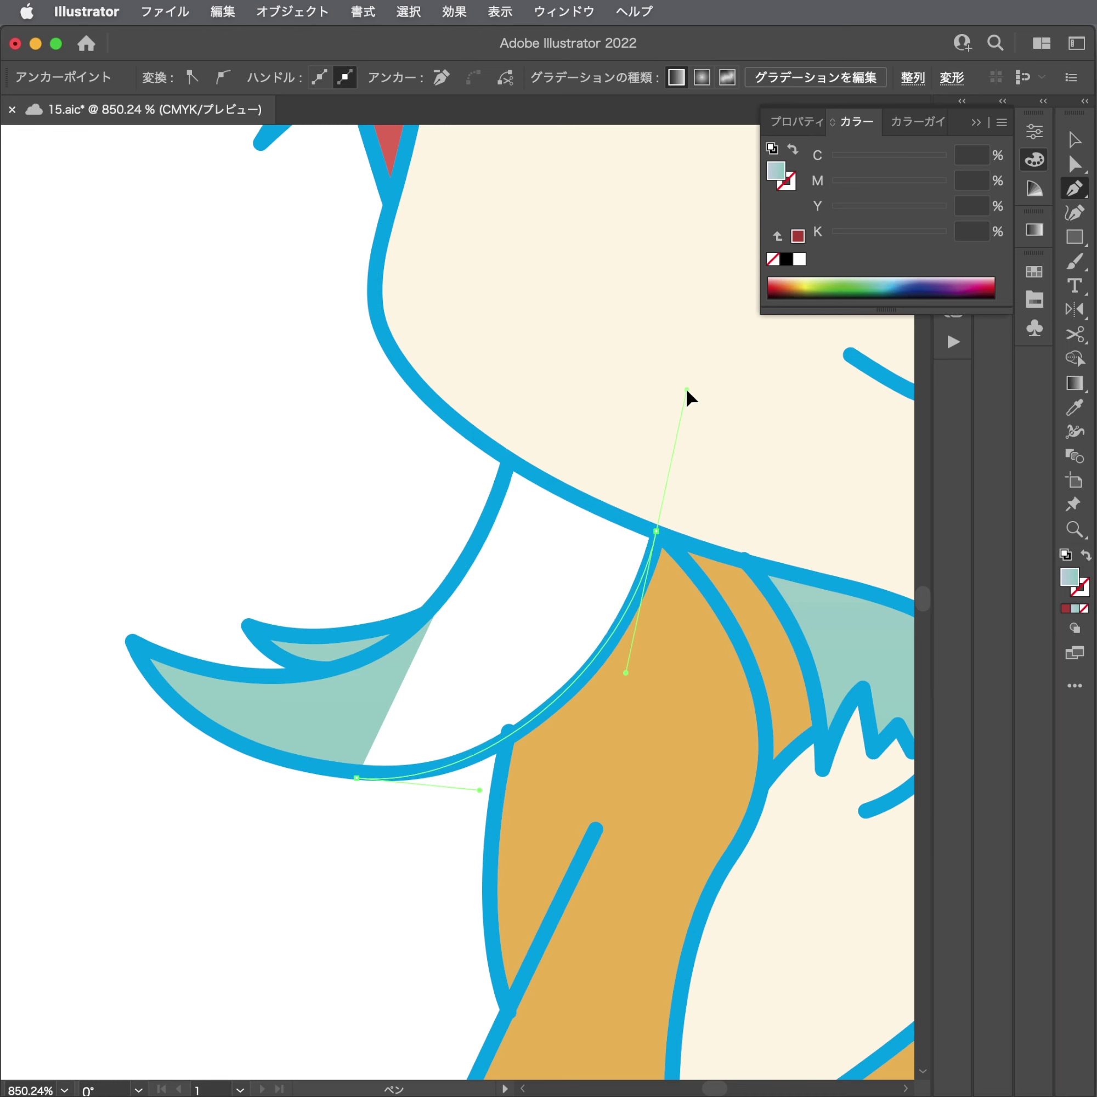
pyautogui.click(514, 475)
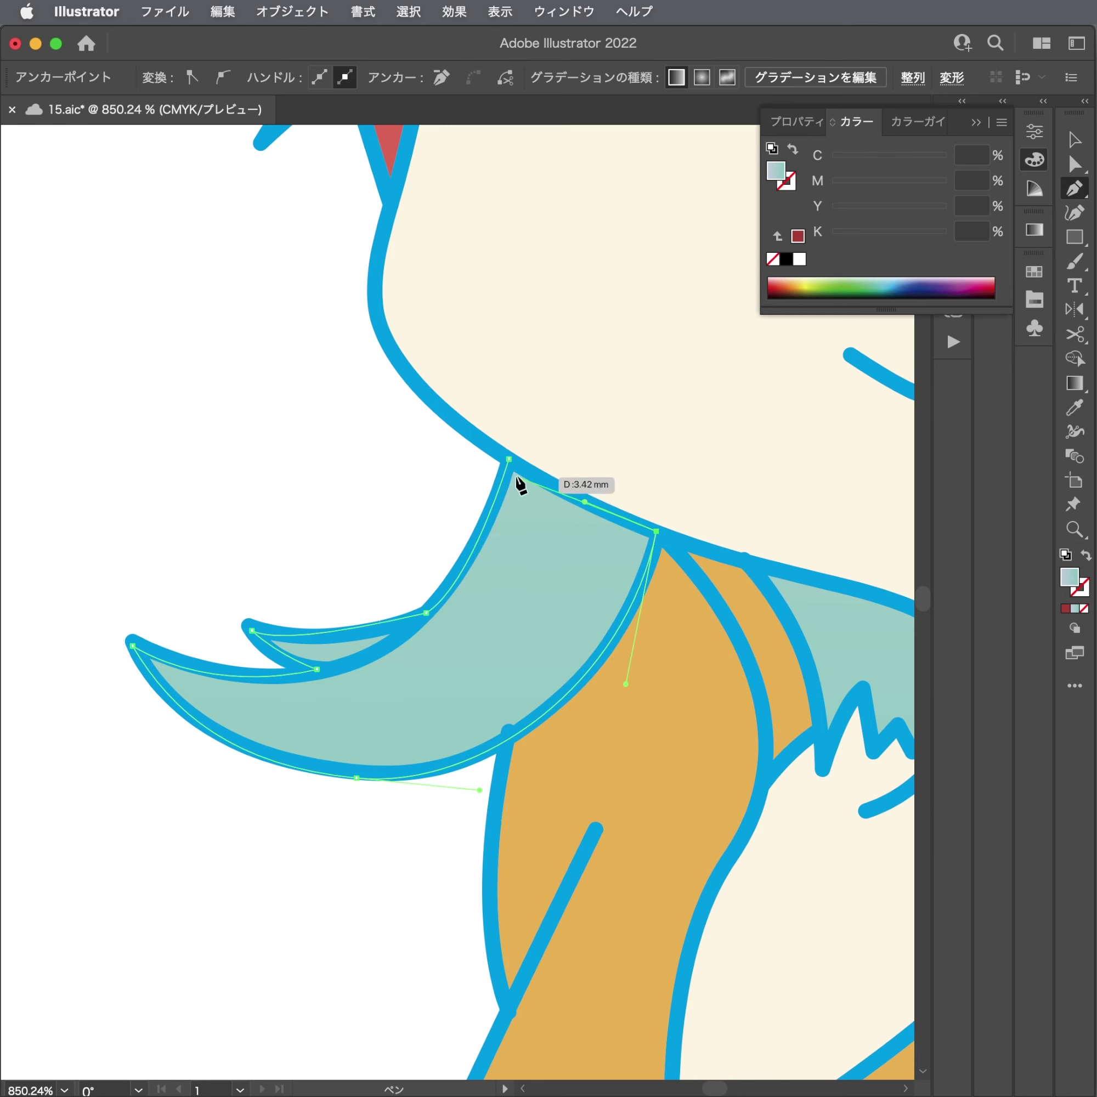
# Select all hair pieces and run one gradient vertically from hair top down to the neck.
pyautogui.moveTo(612, 472)
pyautogui.mouseDown()
pyautogui.moveTo(468, 549)
pyautogui.moveTo(458, 637)
pyautogui.mouseUp()
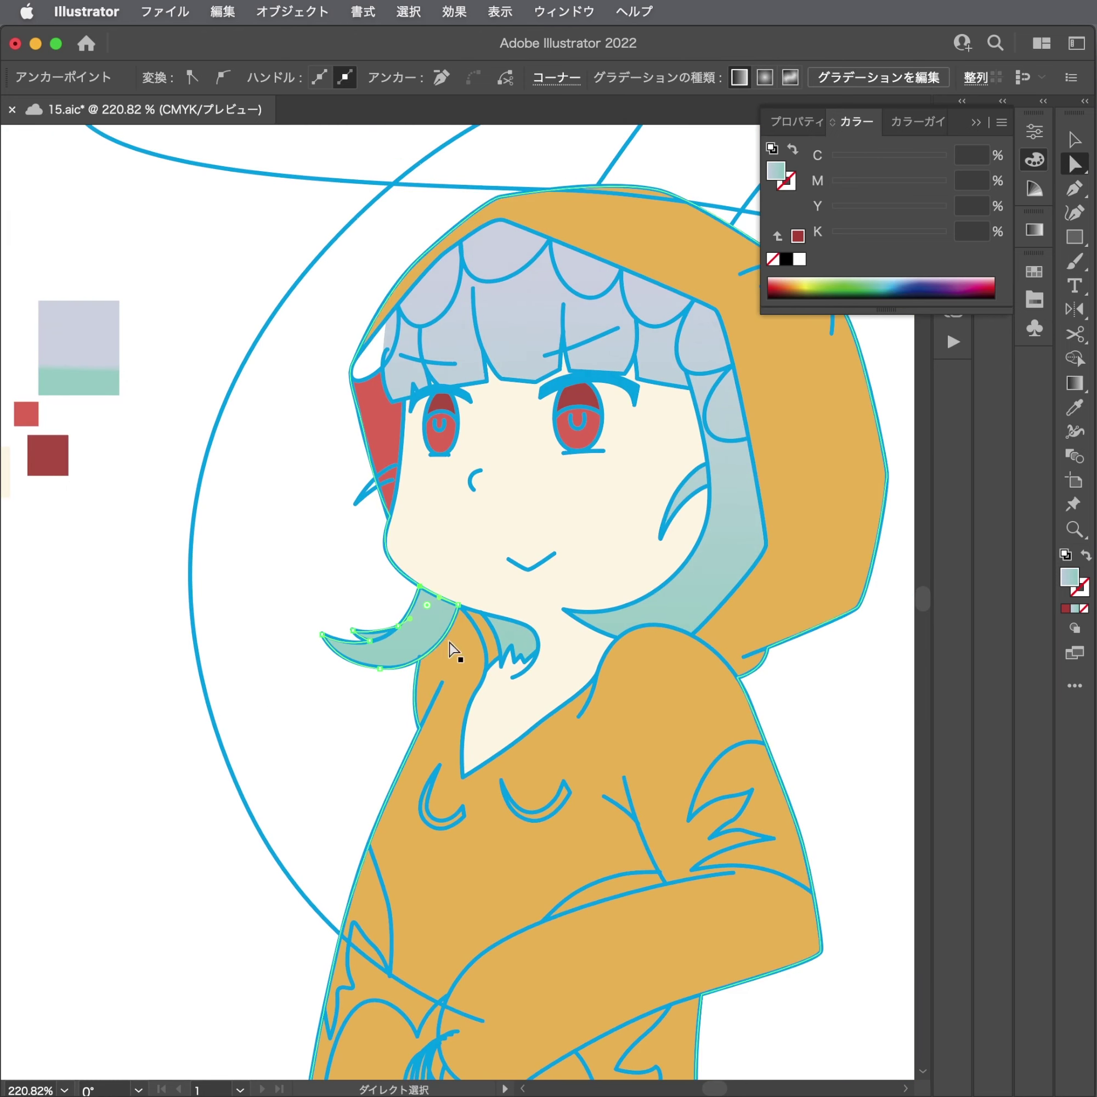
pyautogui.keyDown('shift'); pyautogui.click(502, 639); pyautogui.keyUp('shift')
pyautogui.keyDown('shift'); pyautogui.click(676, 619); pyautogui.keyUp('shift')
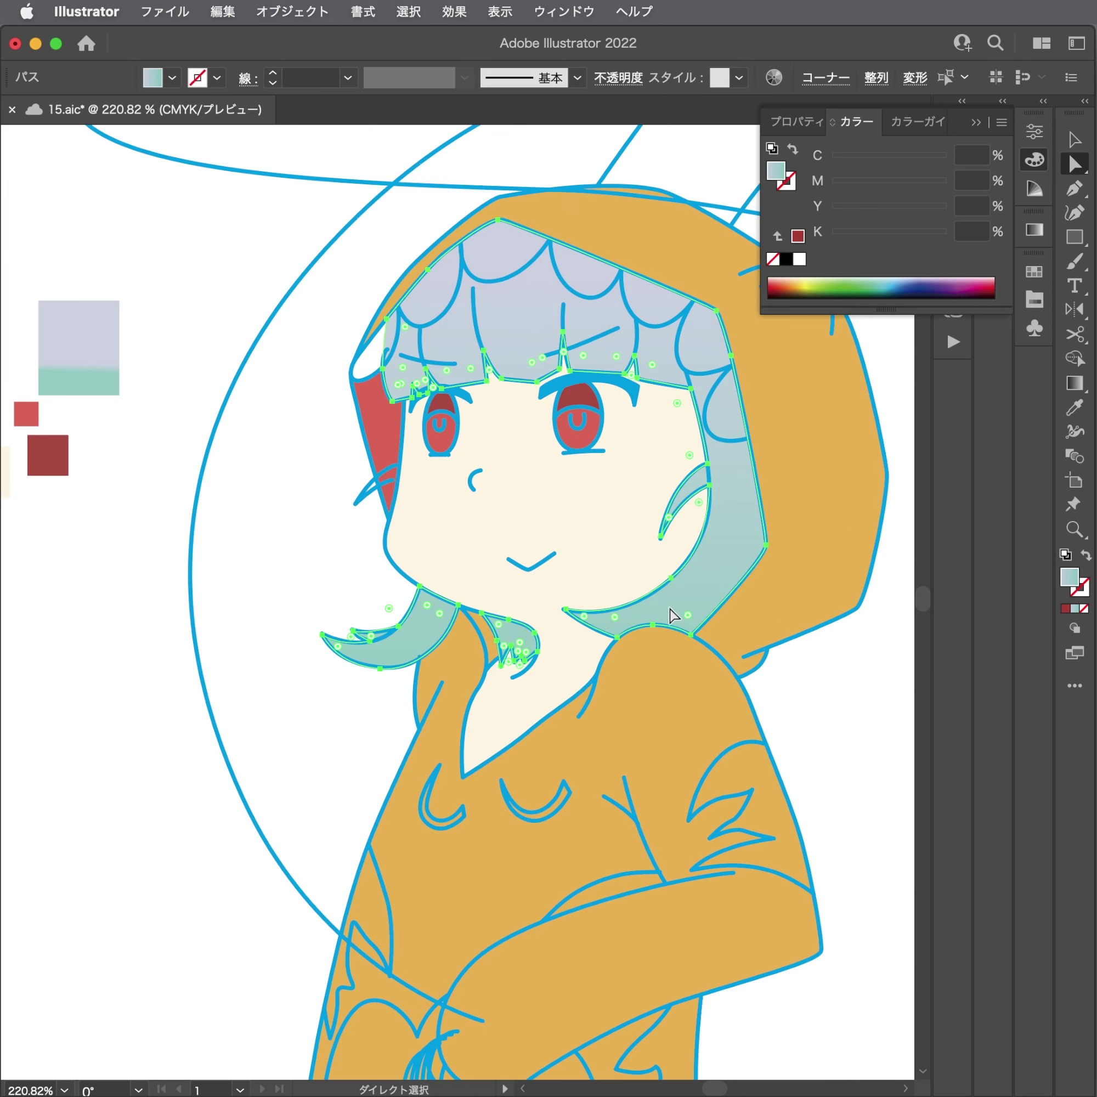
pyautogui.press('g')
pyautogui.moveTo(555, 252); pyautogui.dragTo(536, 865)
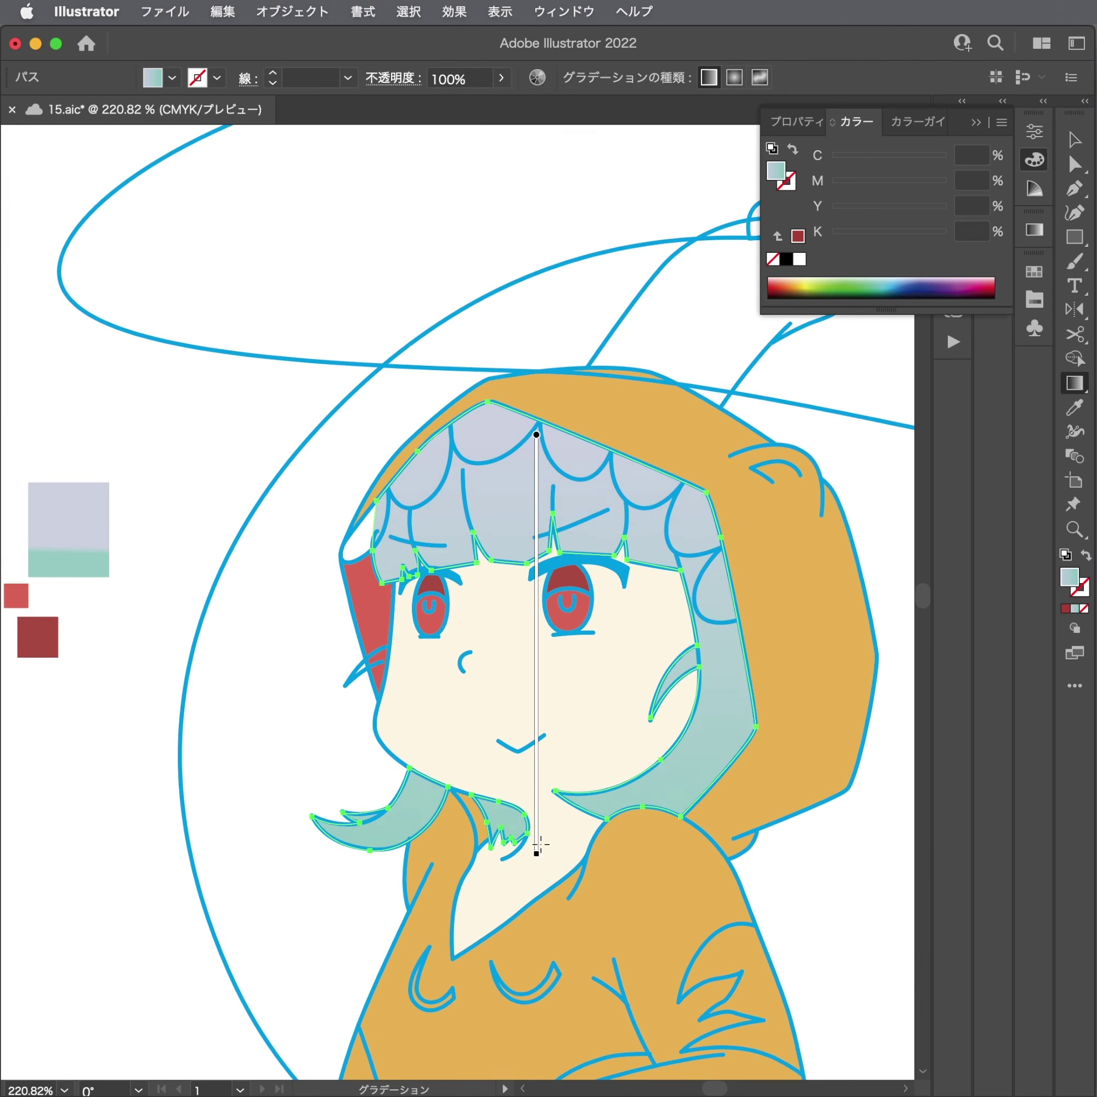
pyautogui.press('a')
pyautogui.click(248, 641)
# Fill the scalloped bangs outline under the hood with white and save.
pyautogui.click(355, 551)
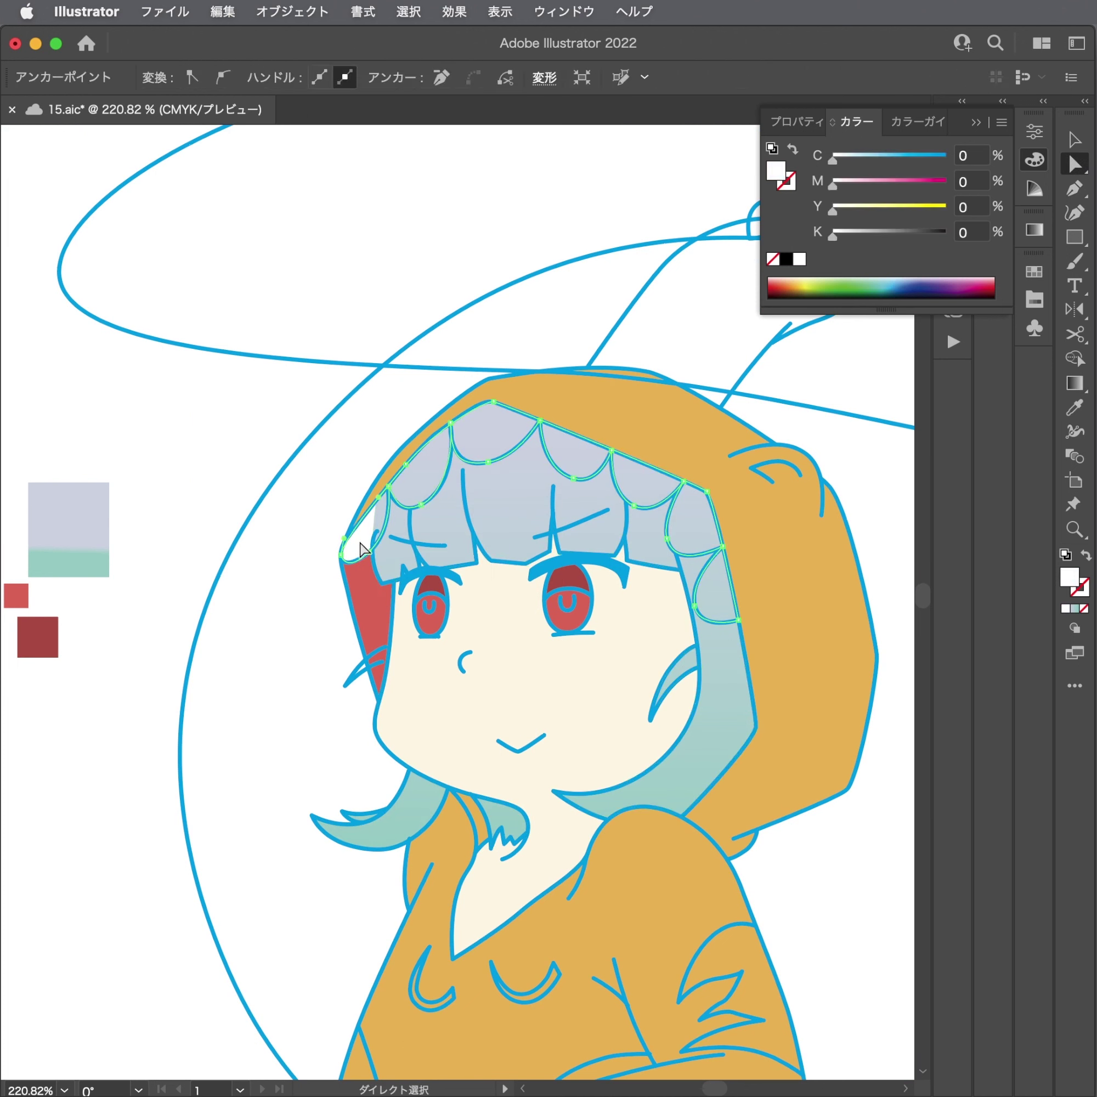
pyautogui.click(363, 551)
pyautogui.hotkey('ctrl', 's')
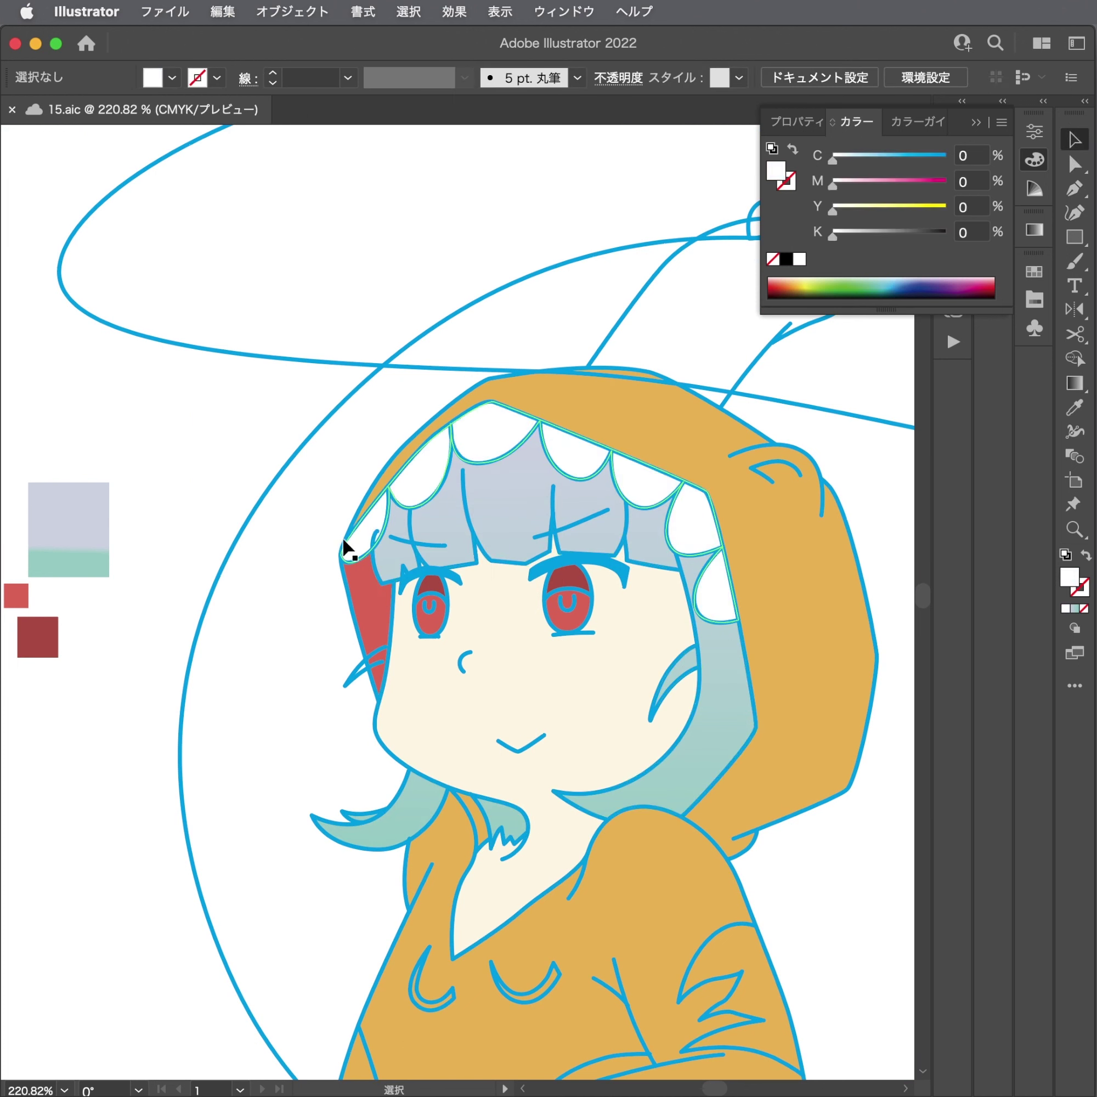
# Draw a pointed curved strand shape crossing the red hood lining with the Pen tool.
pyautogui.scroll(-4, 178, 685)
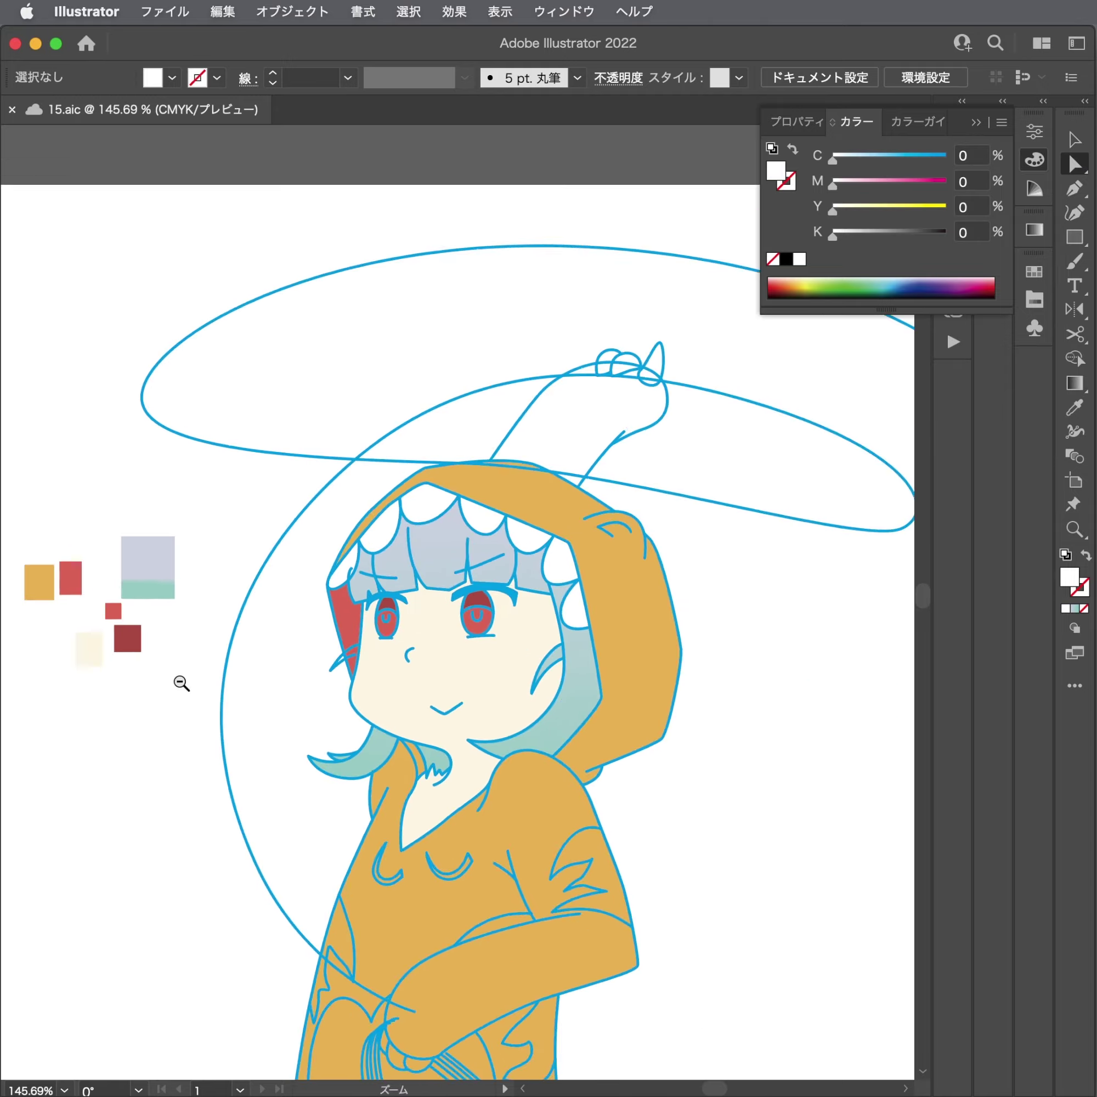
pyautogui.scroll(-1, 108, 545)
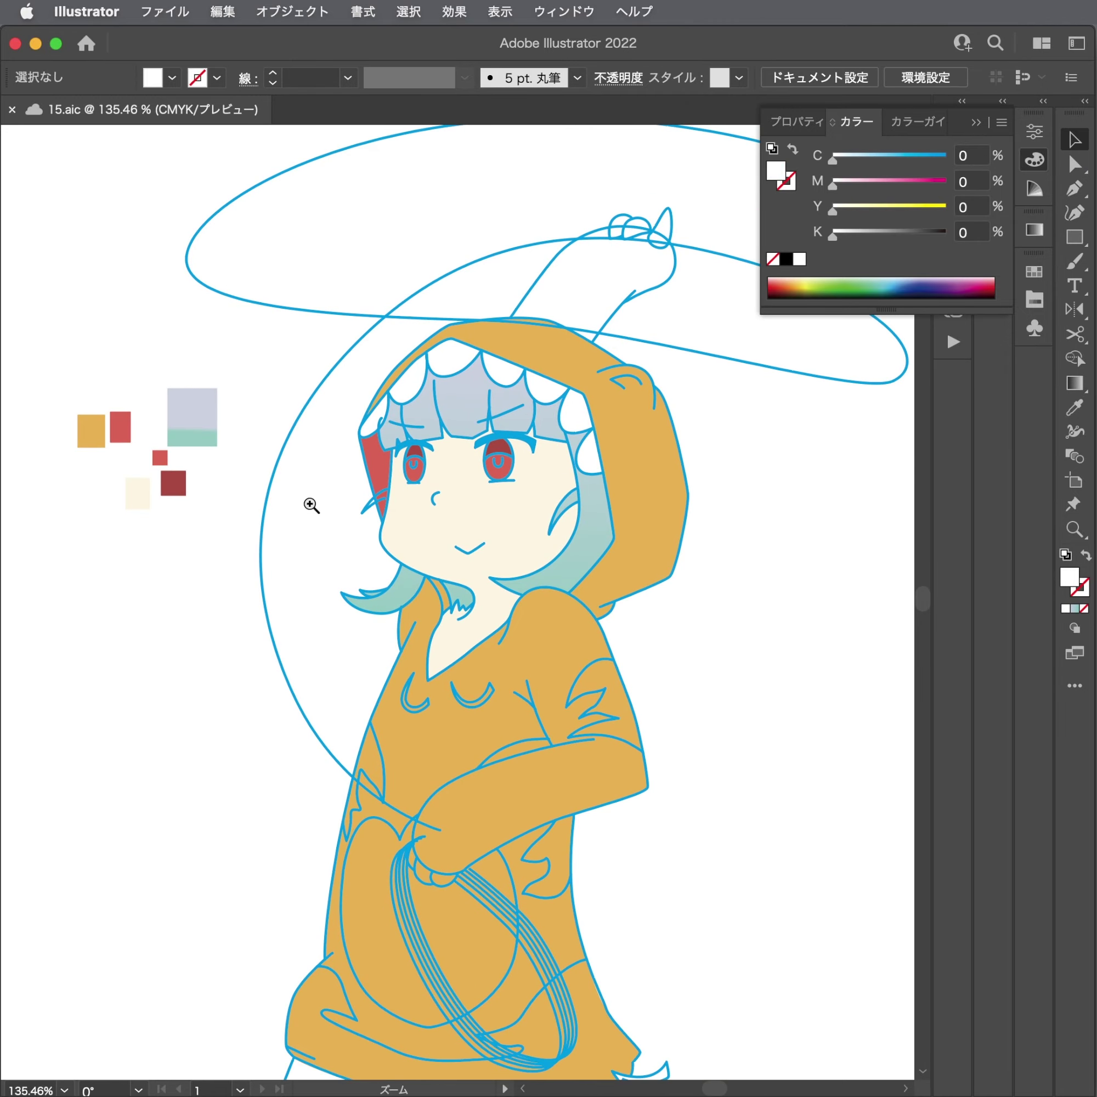
pyautogui.moveTo(313, 507); pyautogui.dragTo(822, 508)
pyautogui.press('a')
pyautogui.press('p')
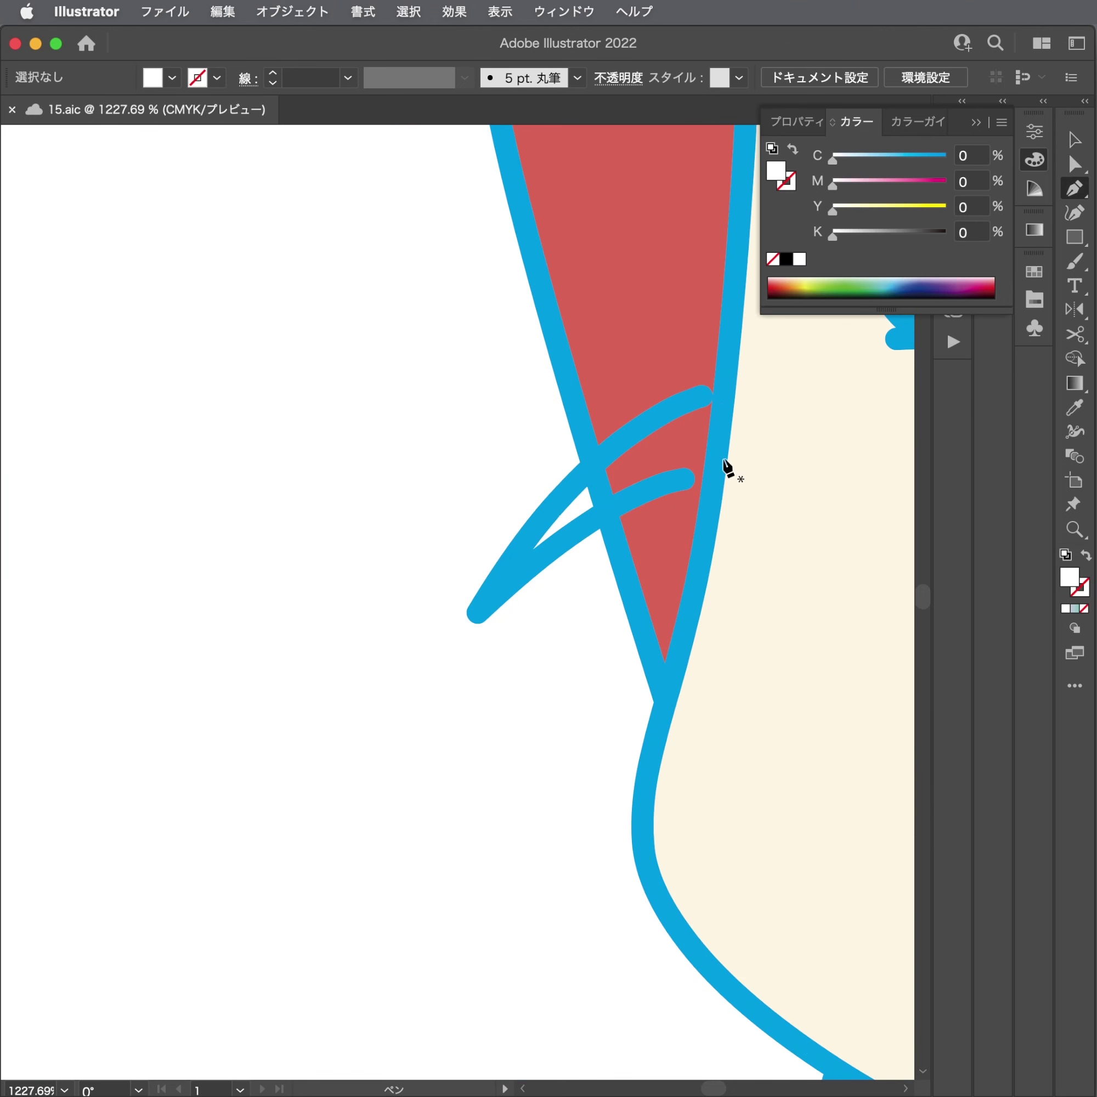
pyautogui.click(726, 391)
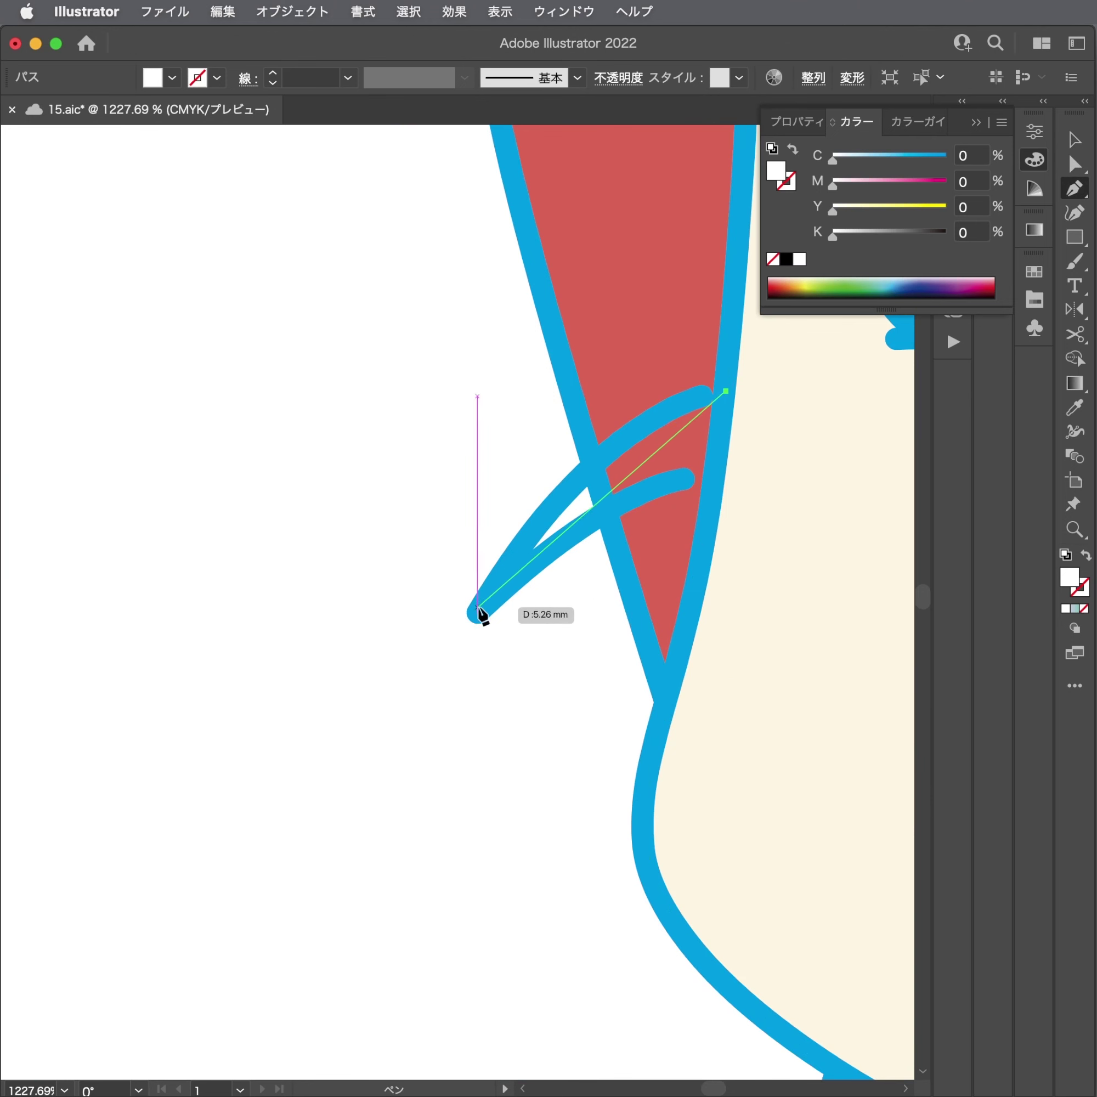
pyautogui.moveTo(480, 607); pyautogui.dragTo(384, 793)
pyautogui.moveTo(602, 585); pyautogui.dragTo(614, 522)
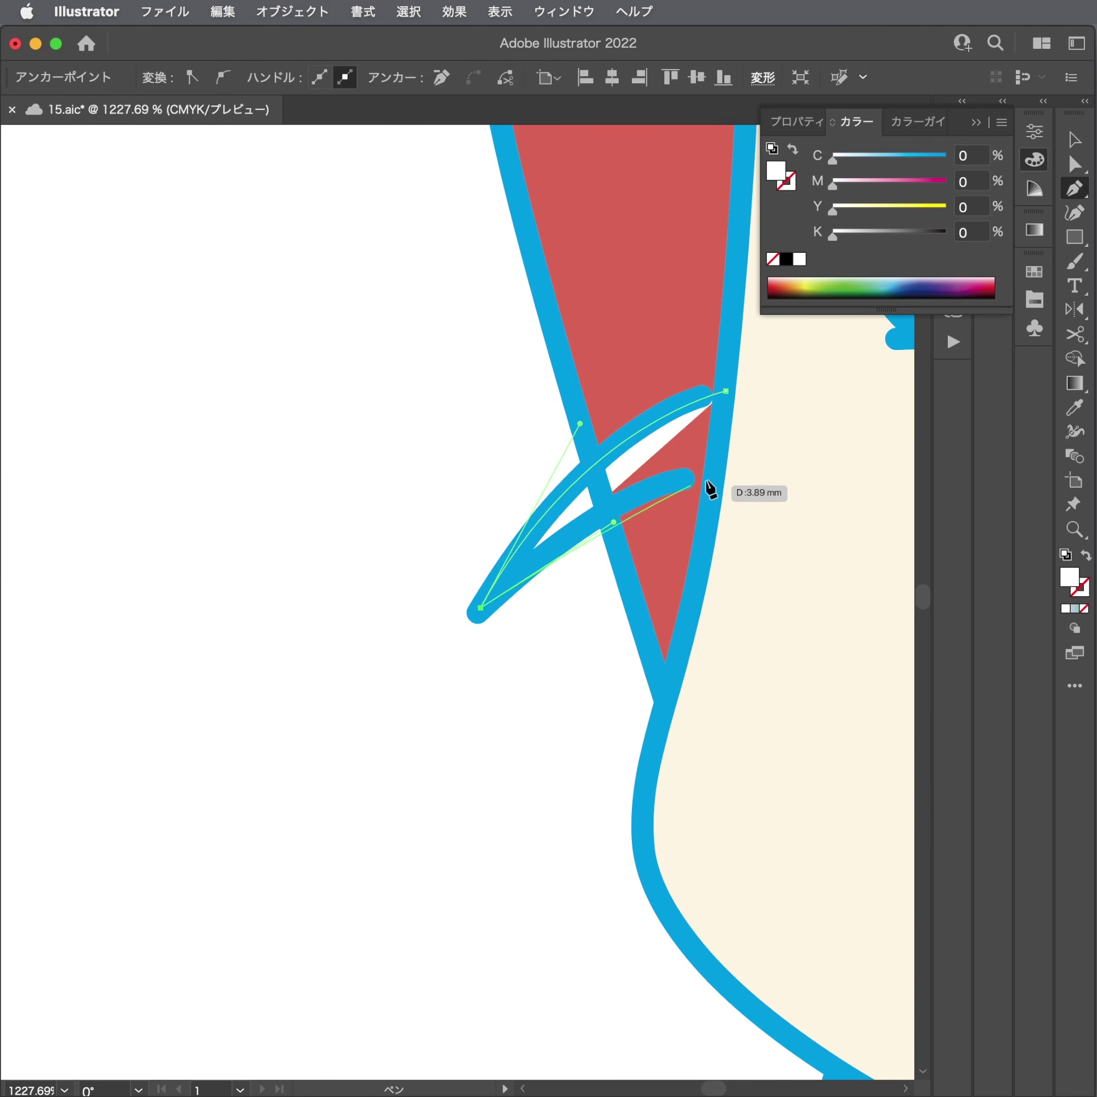
pyautogui.moveTo(726, 474); pyautogui.dragTo(781, 471)
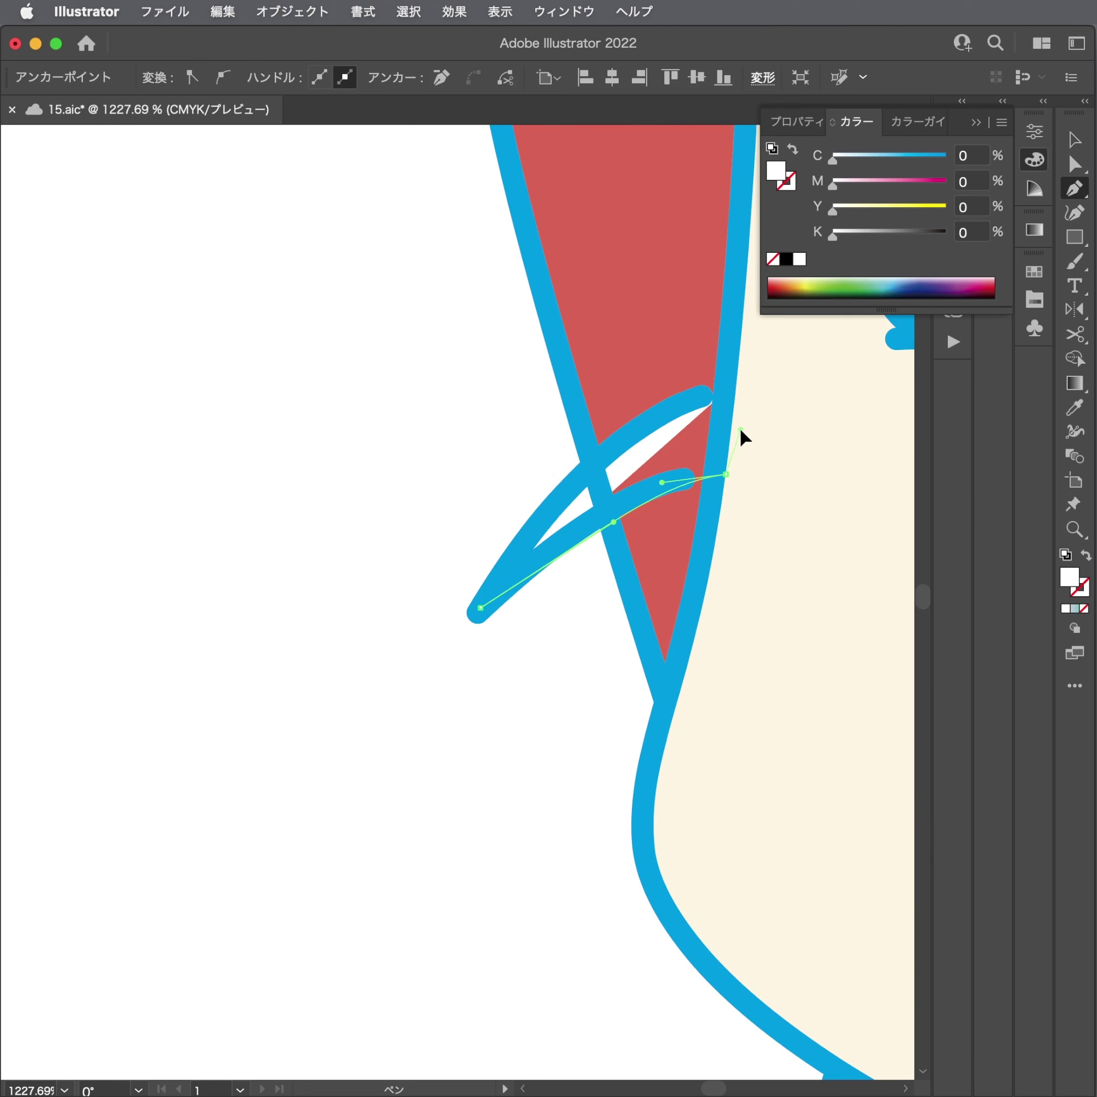
pyautogui.click(726, 391)
pyautogui.moveTo(726, 473); pyautogui.dragTo(710, 477)
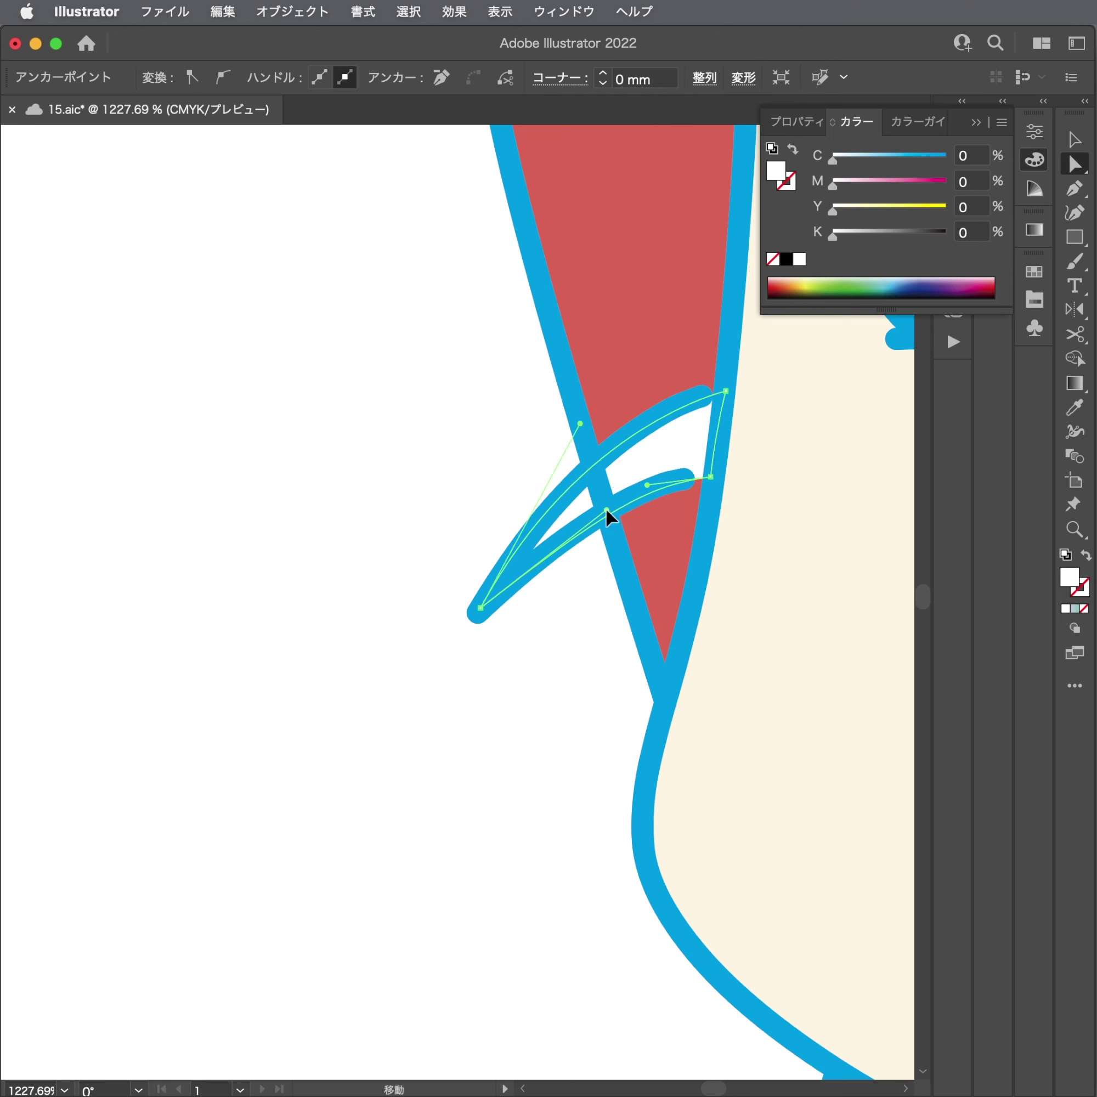
pyautogui.click(655, 447)
# Set the strand's fill to white, save, and zoom out to the whole character.
pyautogui.click(635, 381)
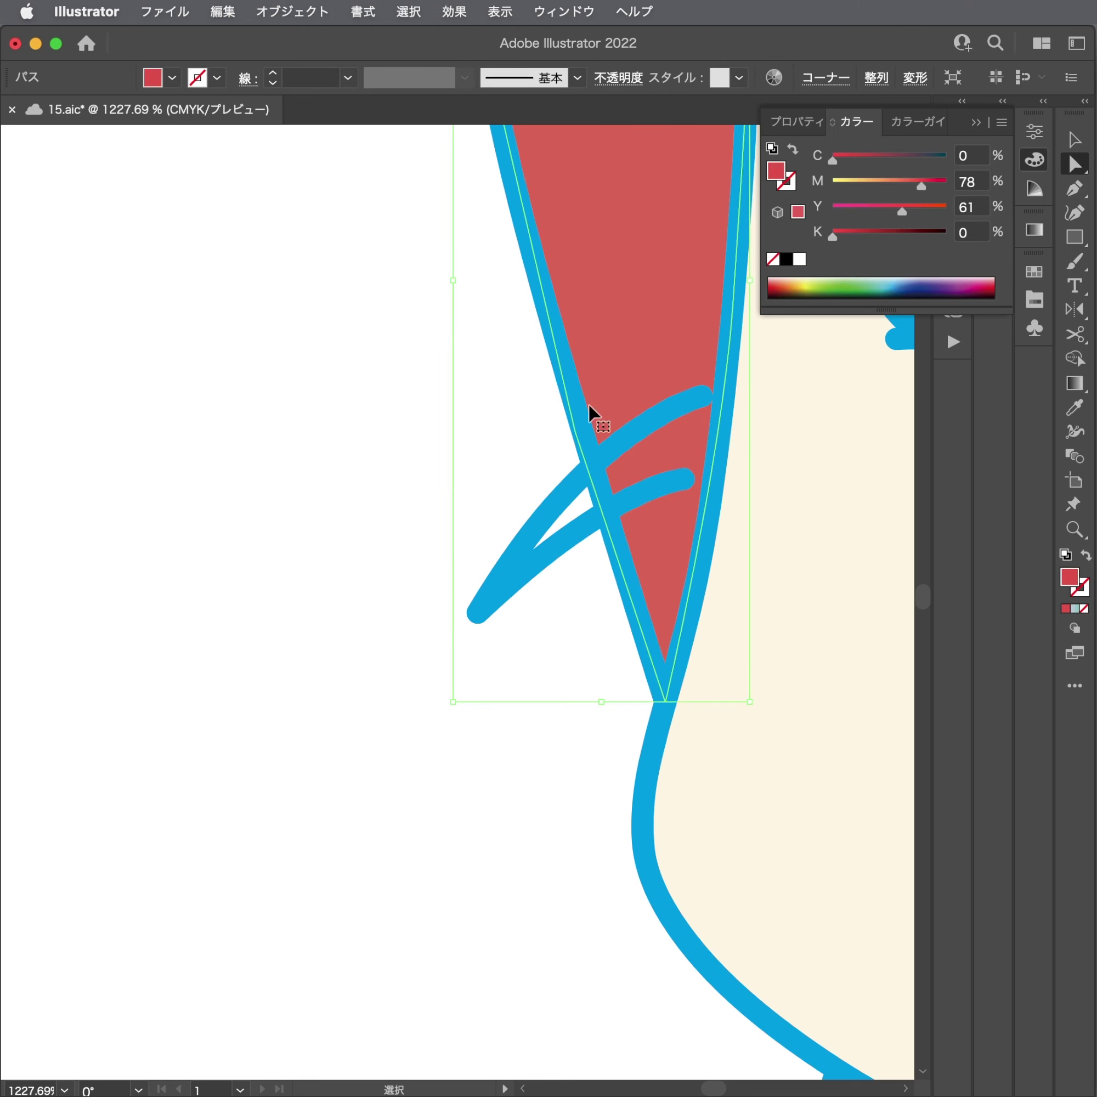
pyautogui.click(442, 425)
pyautogui.hscroll(5, 442, 425)
pyautogui.scroll(3, 442, 425)
pyautogui.hotkey('ctrl', 's')
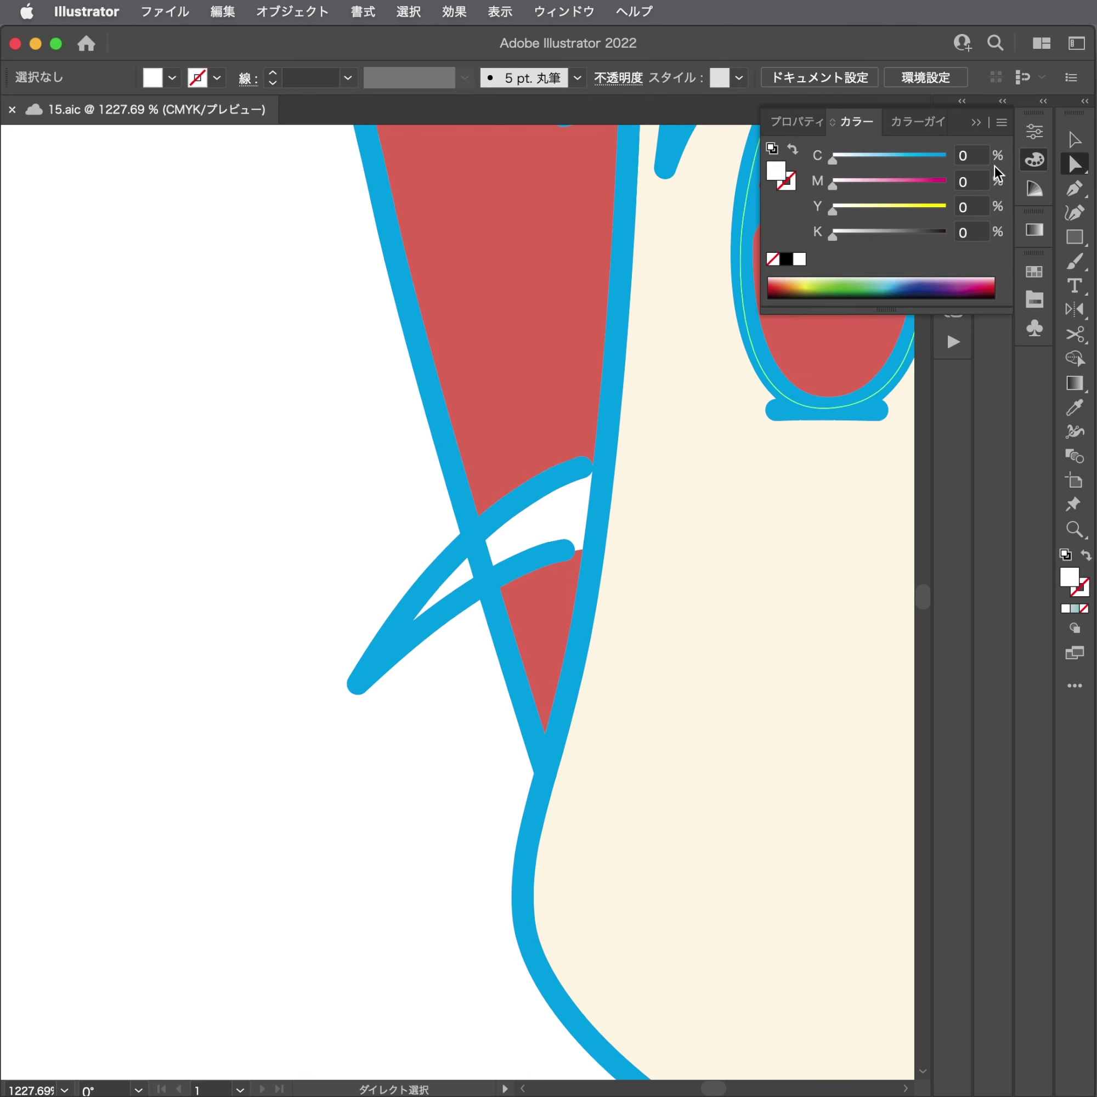
pyautogui.click(1025, 168)
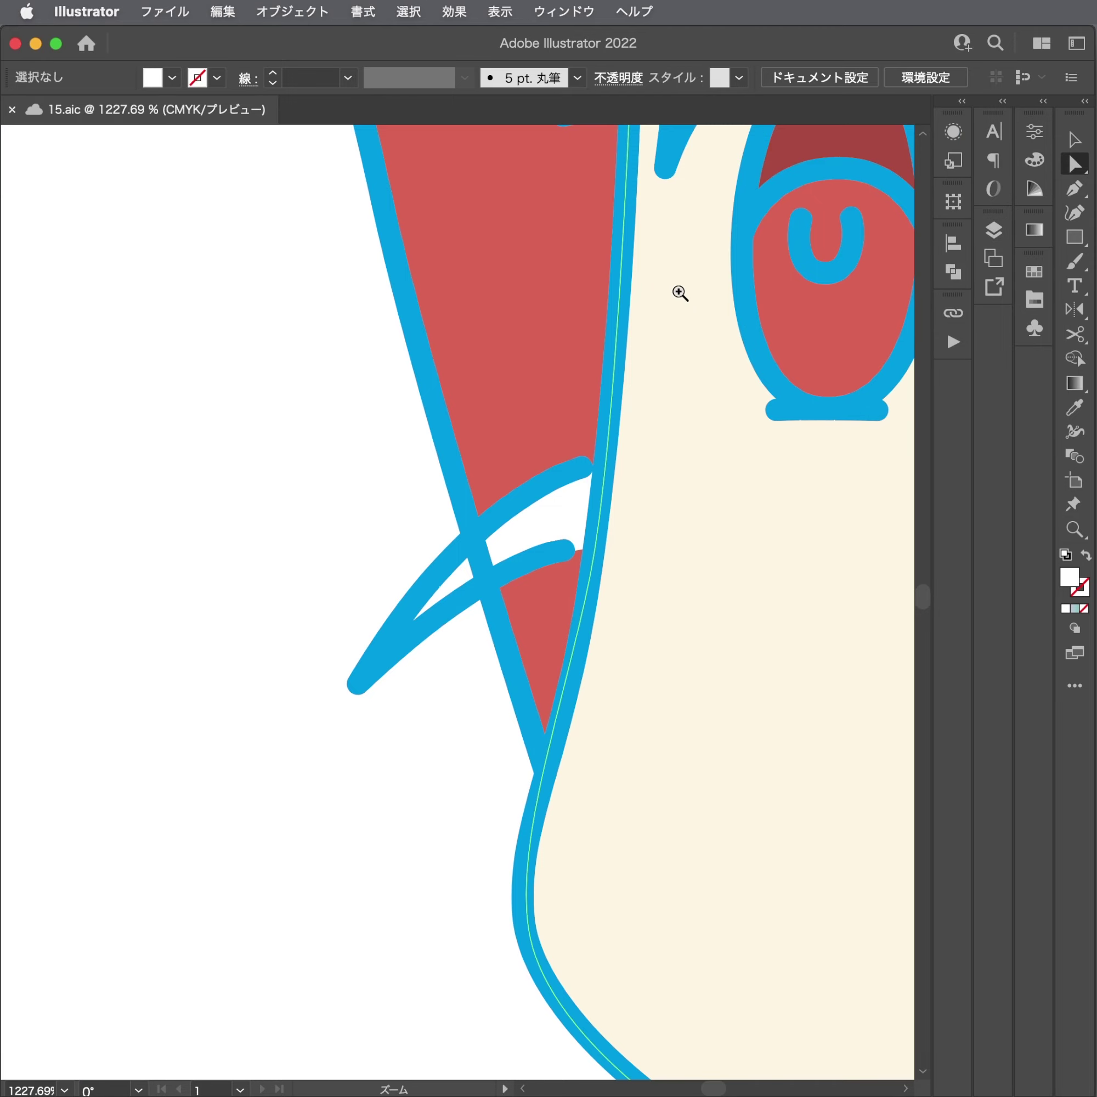
pyautogui.moveTo(677, 294); pyautogui.dragTo(321, 540)
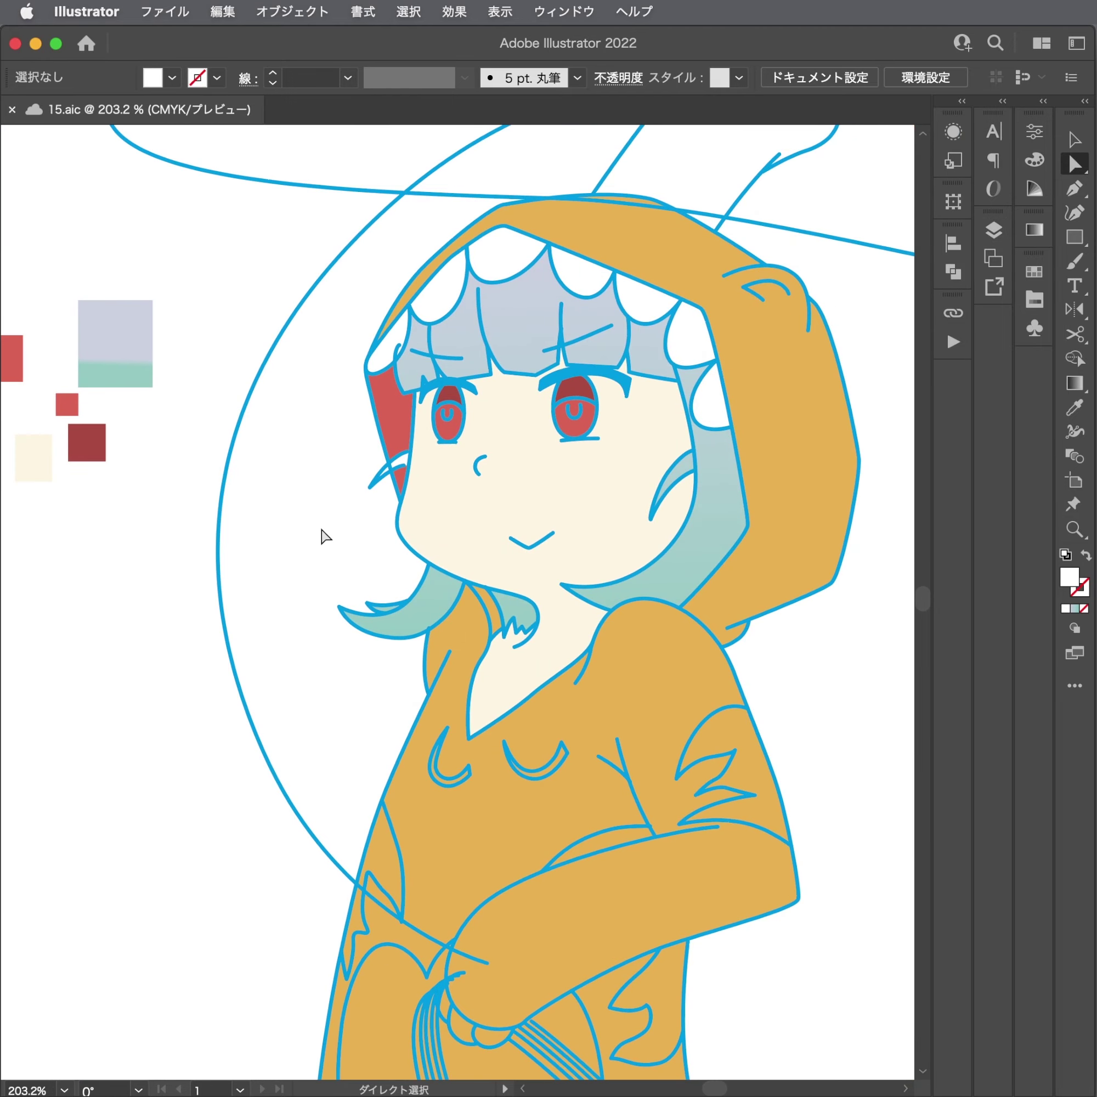
# Round off the hoodie hem's left corner by moving its anchor point.
pyautogui.moveTo(560, 497)
pyautogui.mouseDown()
pyautogui.moveTo(372, 575)
pyautogui.moveTo(413, 511)
pyautogui.moveTo(392, 453)
pyautogui.mouseUp()
pyautogui.moveTo(446, 774)
pyautogui.mouseDown()
pyautogui.moveTo(574, 813)
pyautogui.moveTo(818, 725)
pyautogui.mouseUp()
pyautogui.press('p')
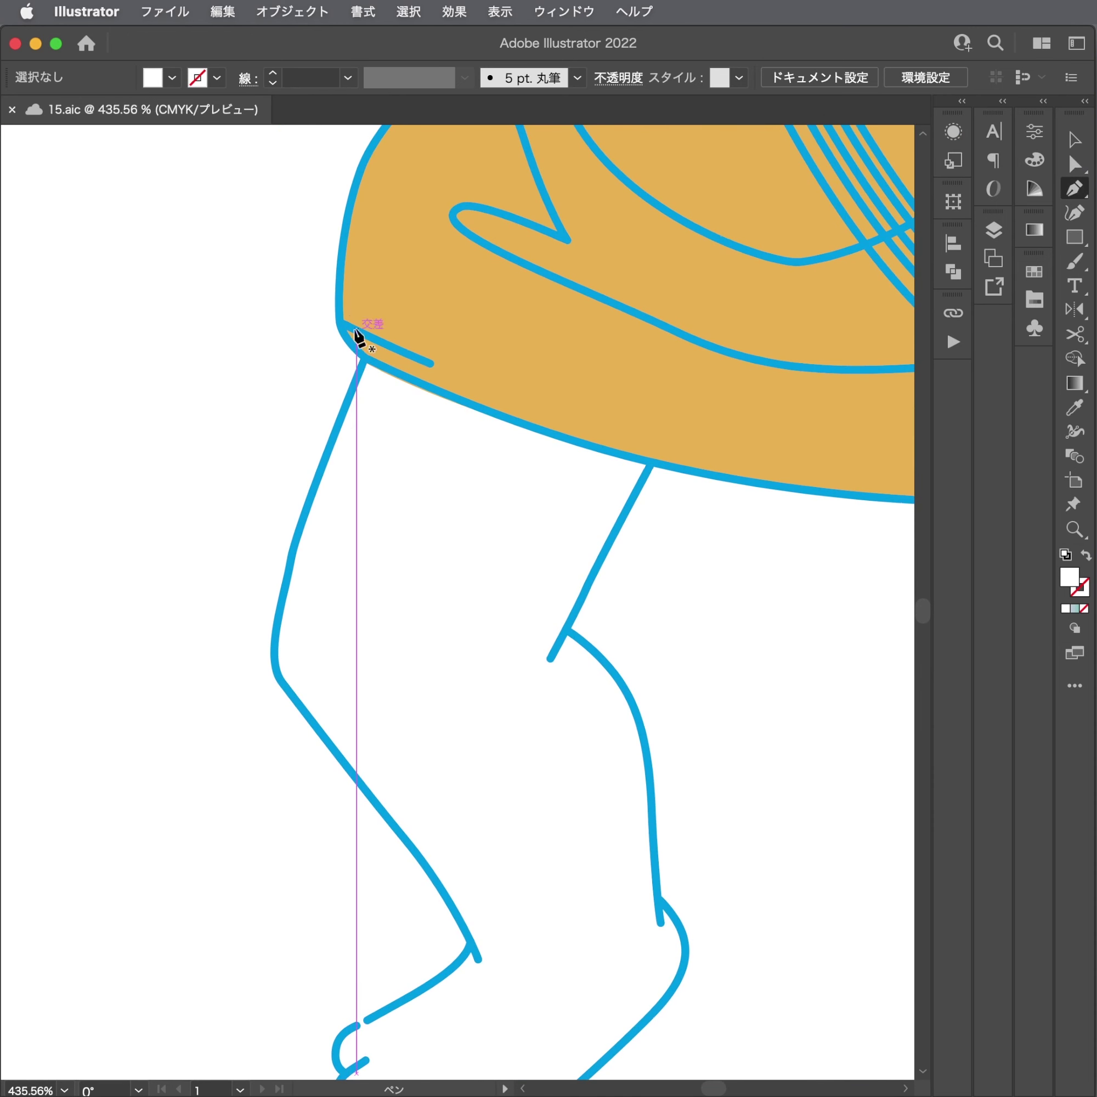
pyautogui.moveTo(460, 385); pyautogui.dragTo(672, 381)
pyautogui.press('a')
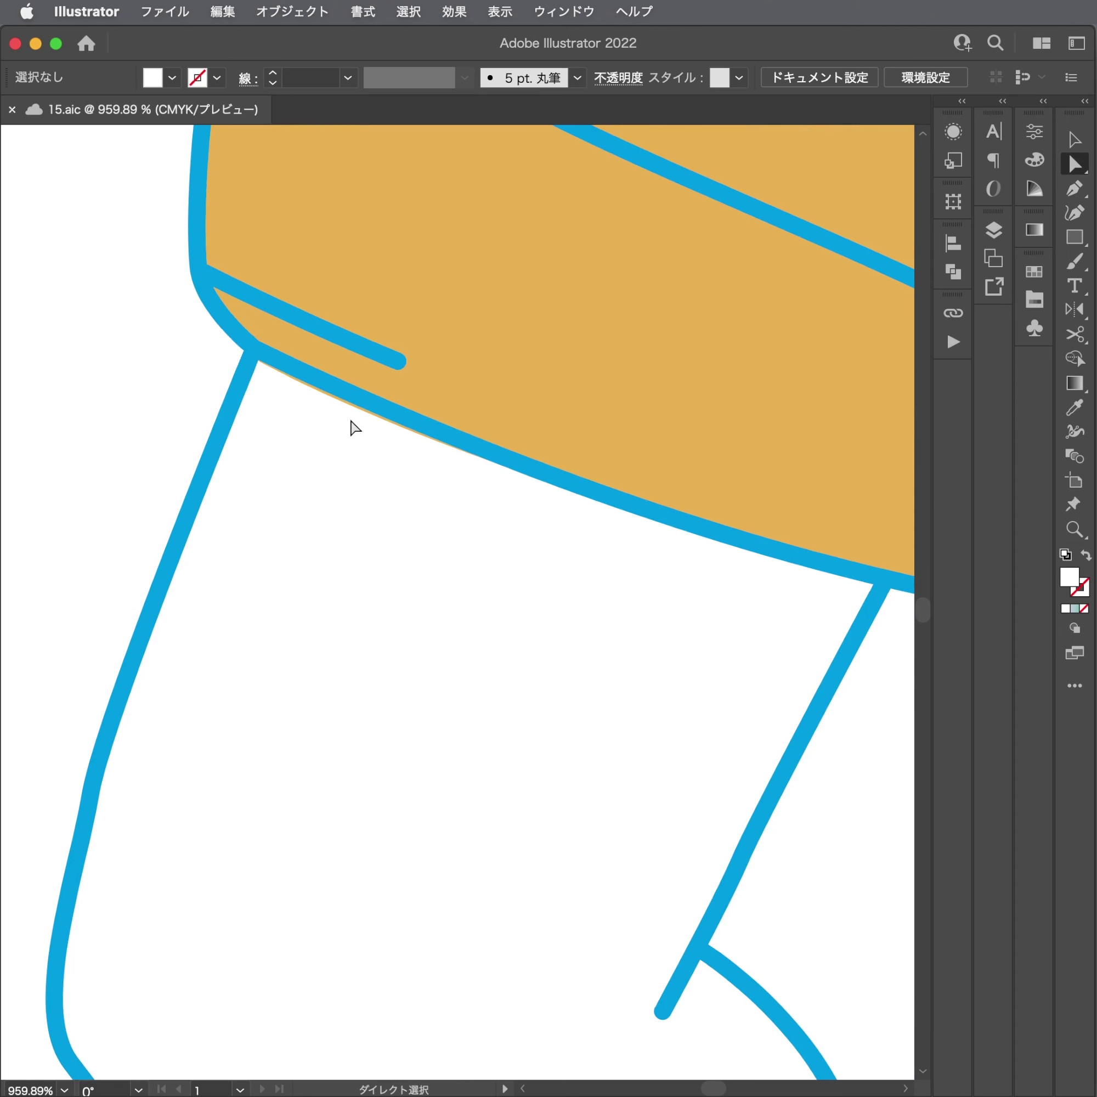
pyautogui.click(345, 416)
pyautogui.moveTo(263, 378); pyautogui.dragTo(406, 425)
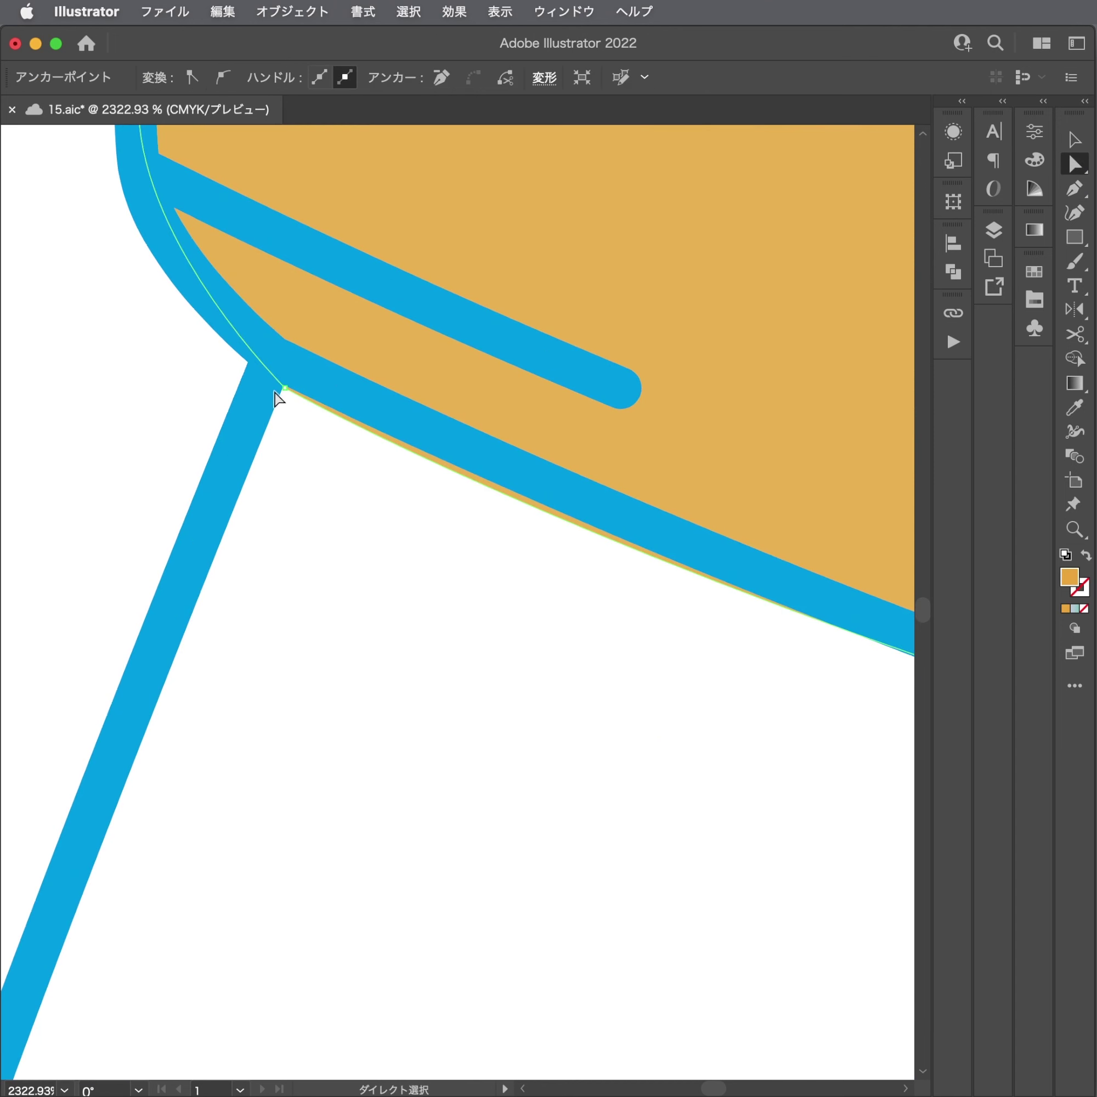
pyautogui.moveTo(285, 395); pyautogui.dragTo(262, 347)
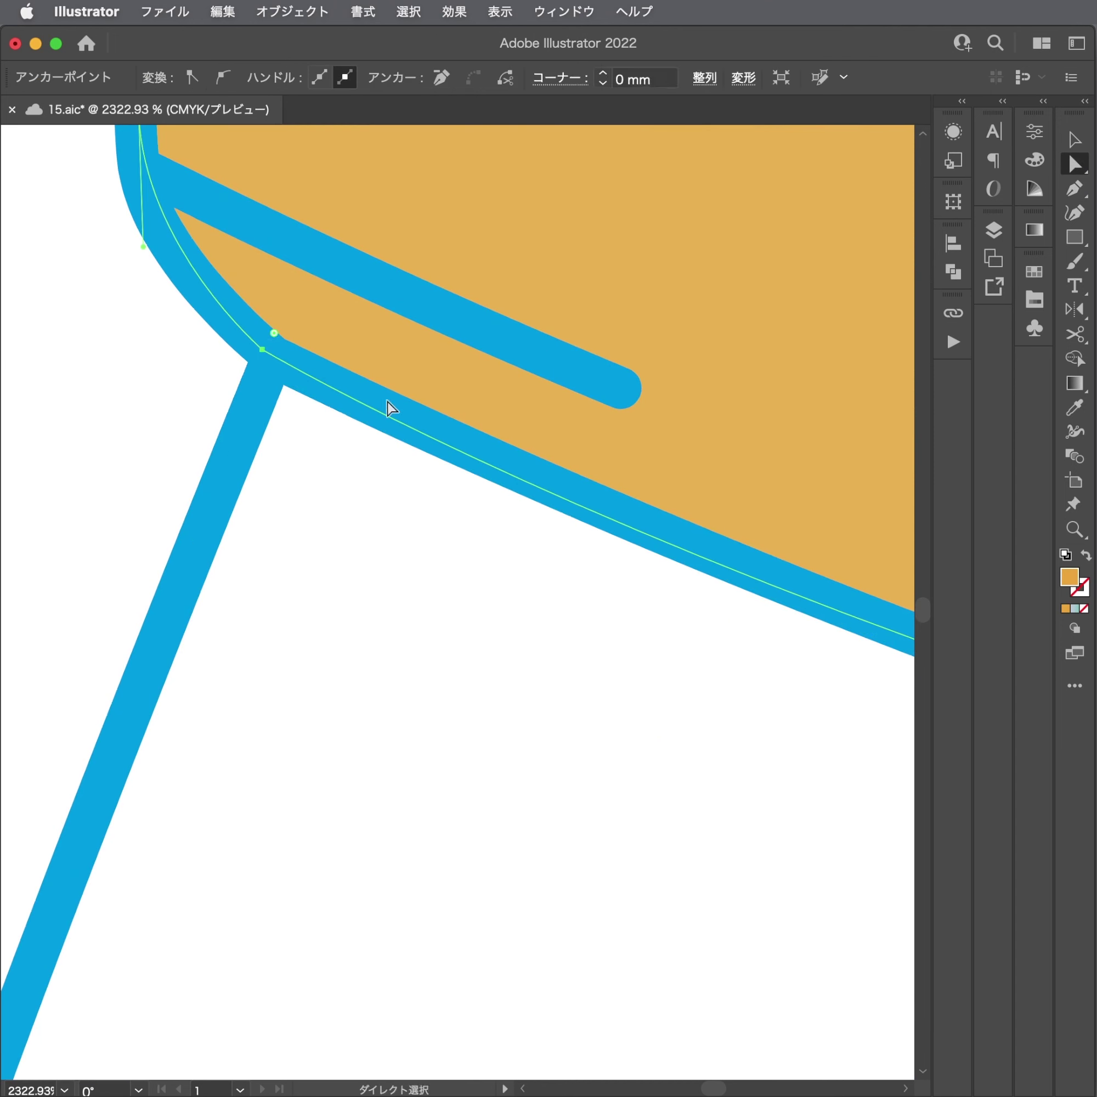
pyautogui.moveTo(379, 407)
pyautogui.mouseDown()
pyautogui.moveTo(67, 646)
pyautogui.moveTo(139, 571)
pyautogui.mouseUp()
# Start a new filled shape at the left leg's top, tracing down to the knee bend.
pyautogui.press('p')
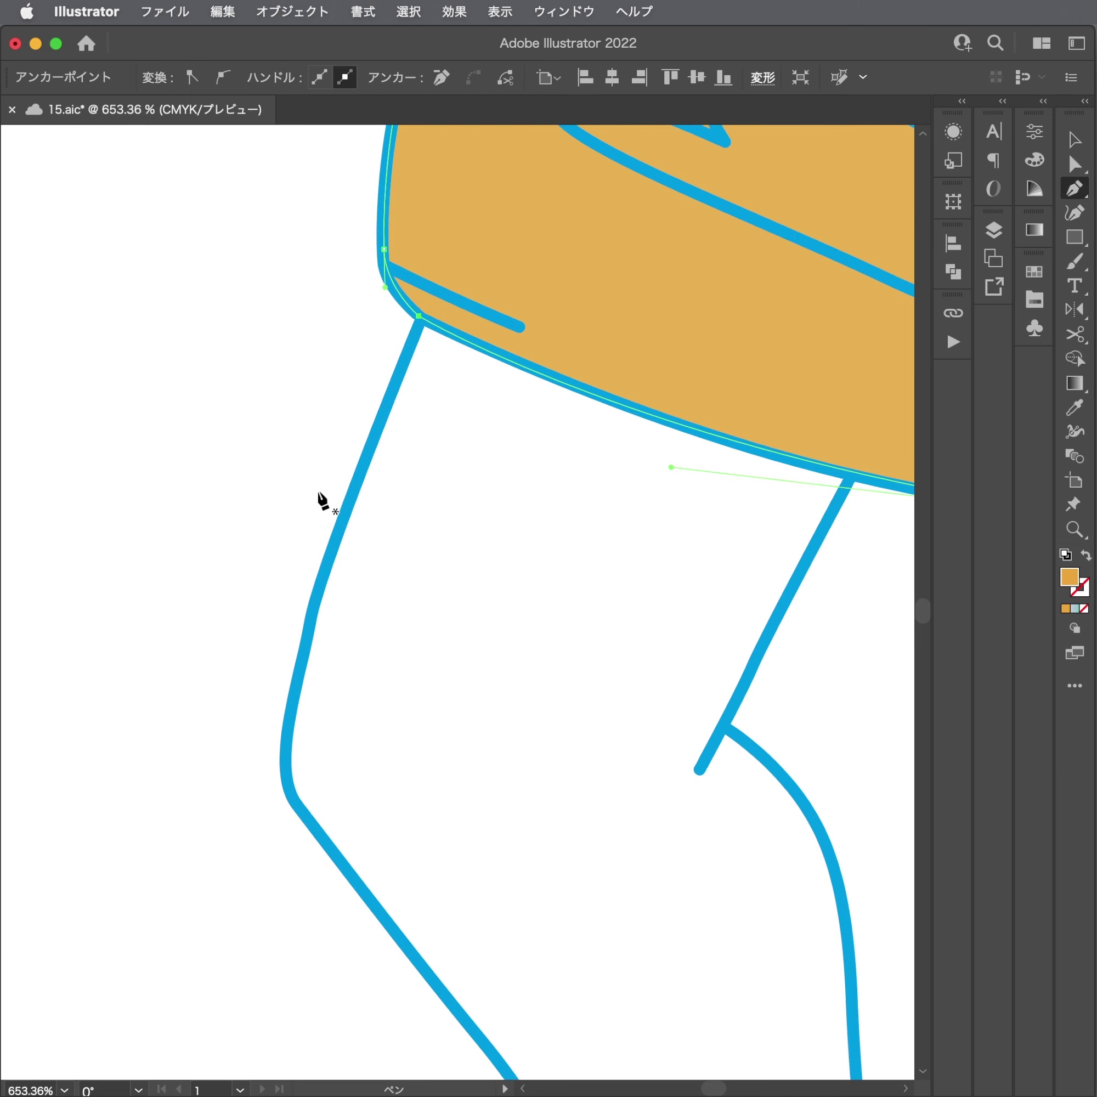
pyautogui.keyDown('super'); pyautogui.click(424, 358); pyautogui.keyUp('super')
pyautogui.click(418, 316)
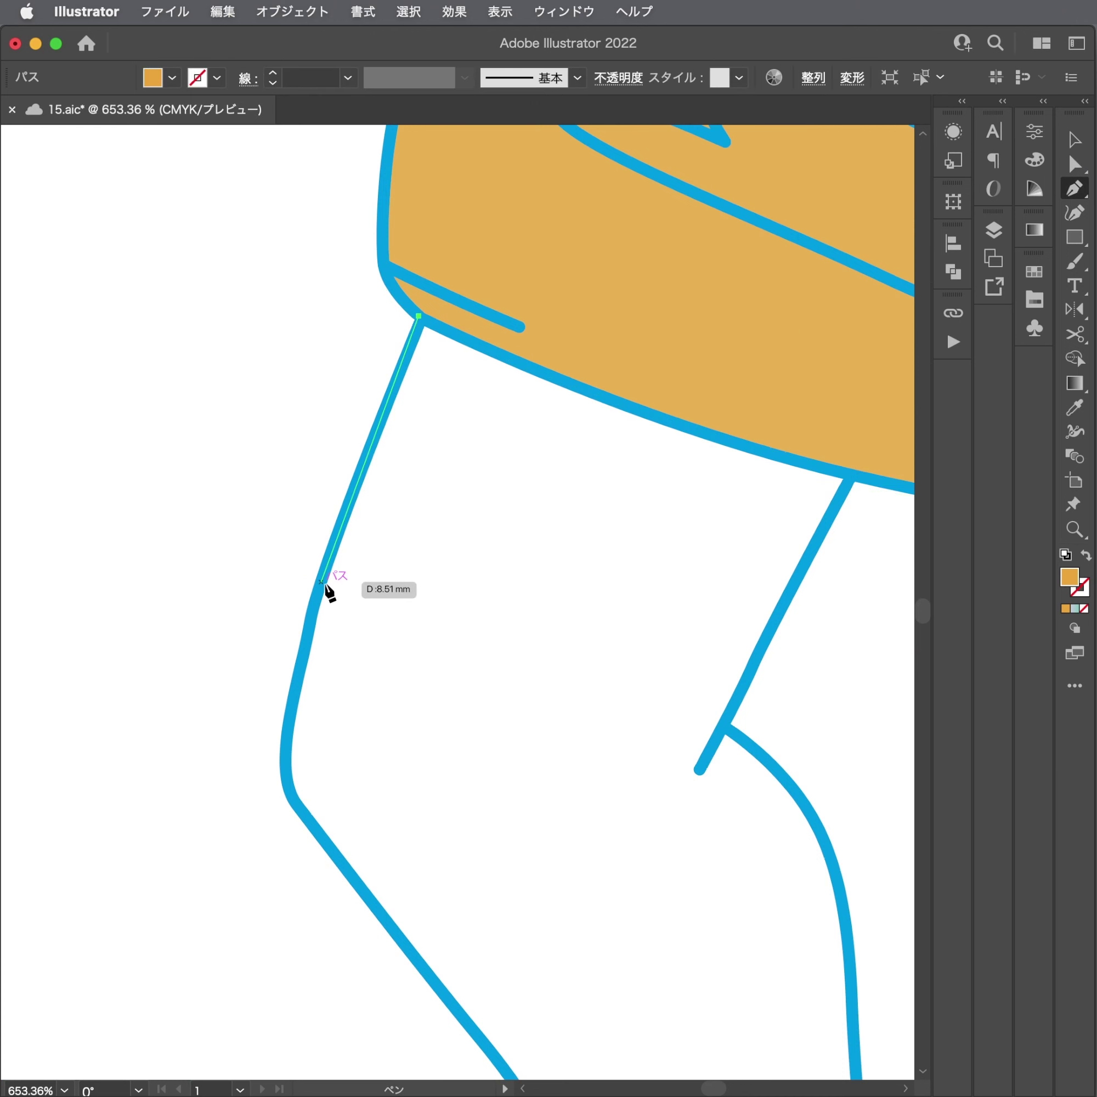
pyautogui.moveTo(311, 621); pyautogui.dragTo(311, 621)
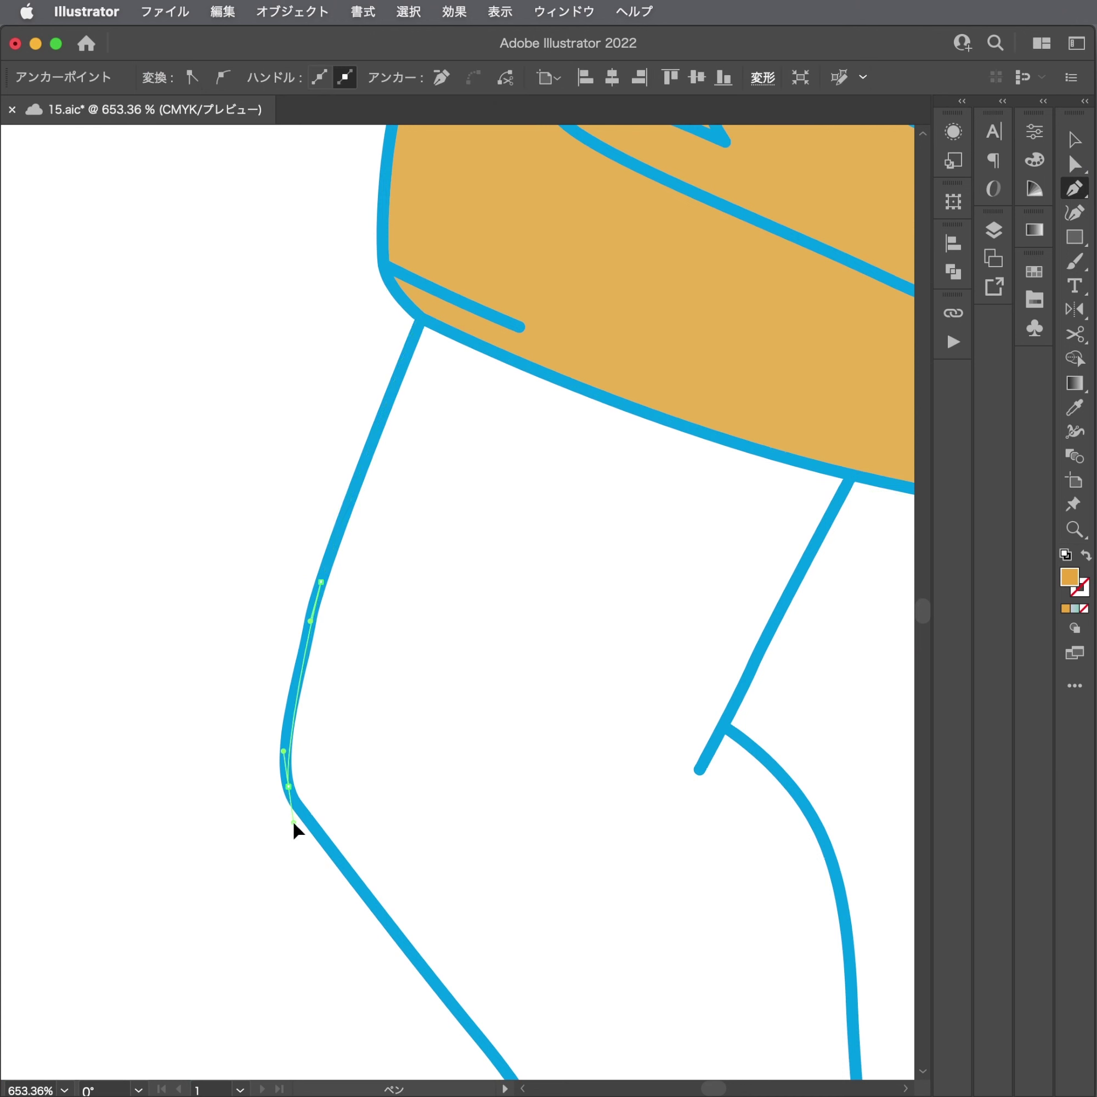
pyautogui.scroll(-10, 294, 821)
pyautogui.hscroll(3, 293, 821)
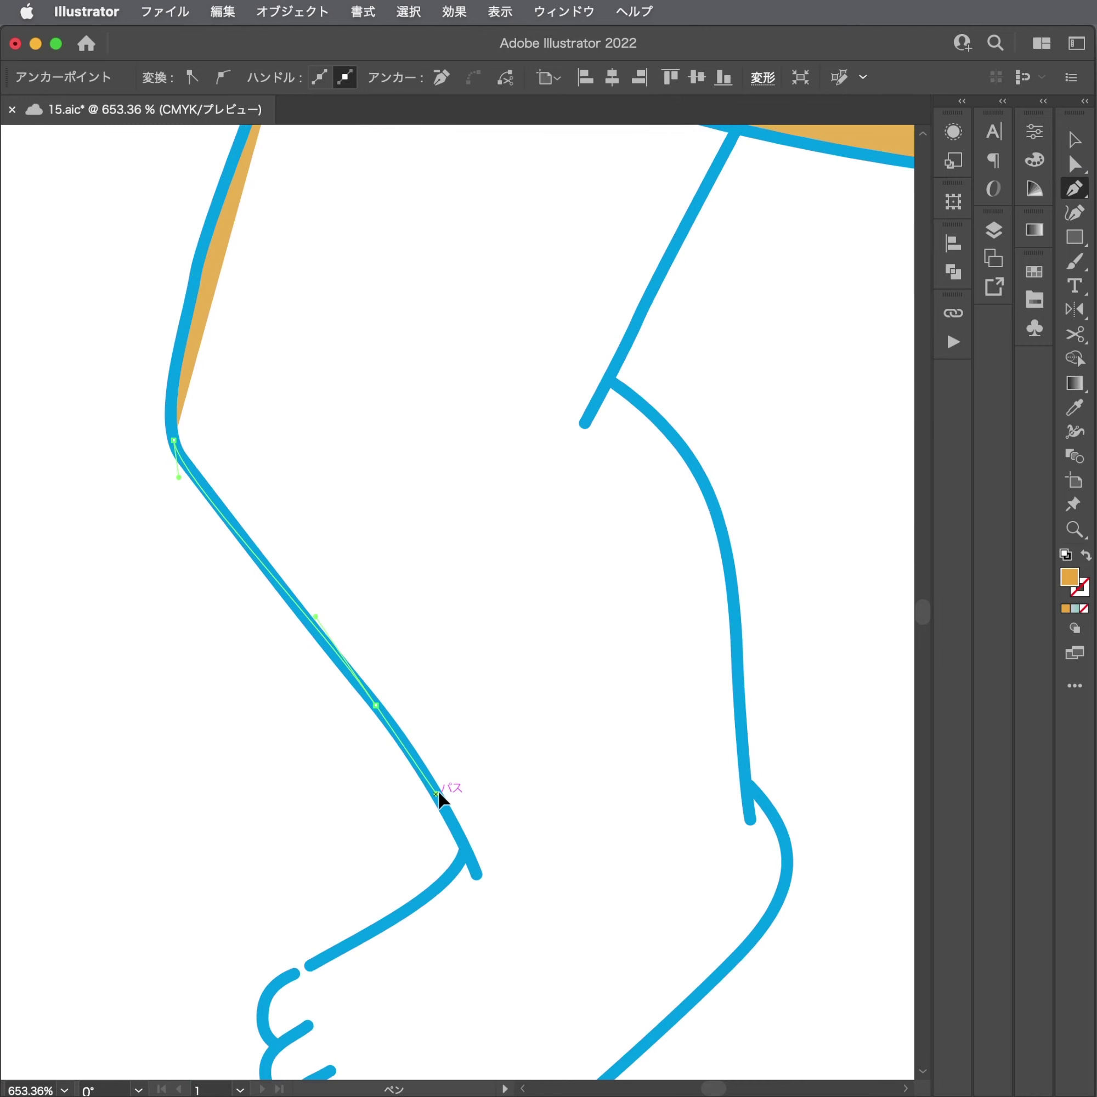
pyautogui.scroll(-3, 455, 830)
pyautogui.click(470, 858)
# Continue the shape over the top of the foot, around the toes and along the foot's bottom.
pyautogui.scroll(5, 563, 681)
pyautogui.scroll(2, 583, 686)
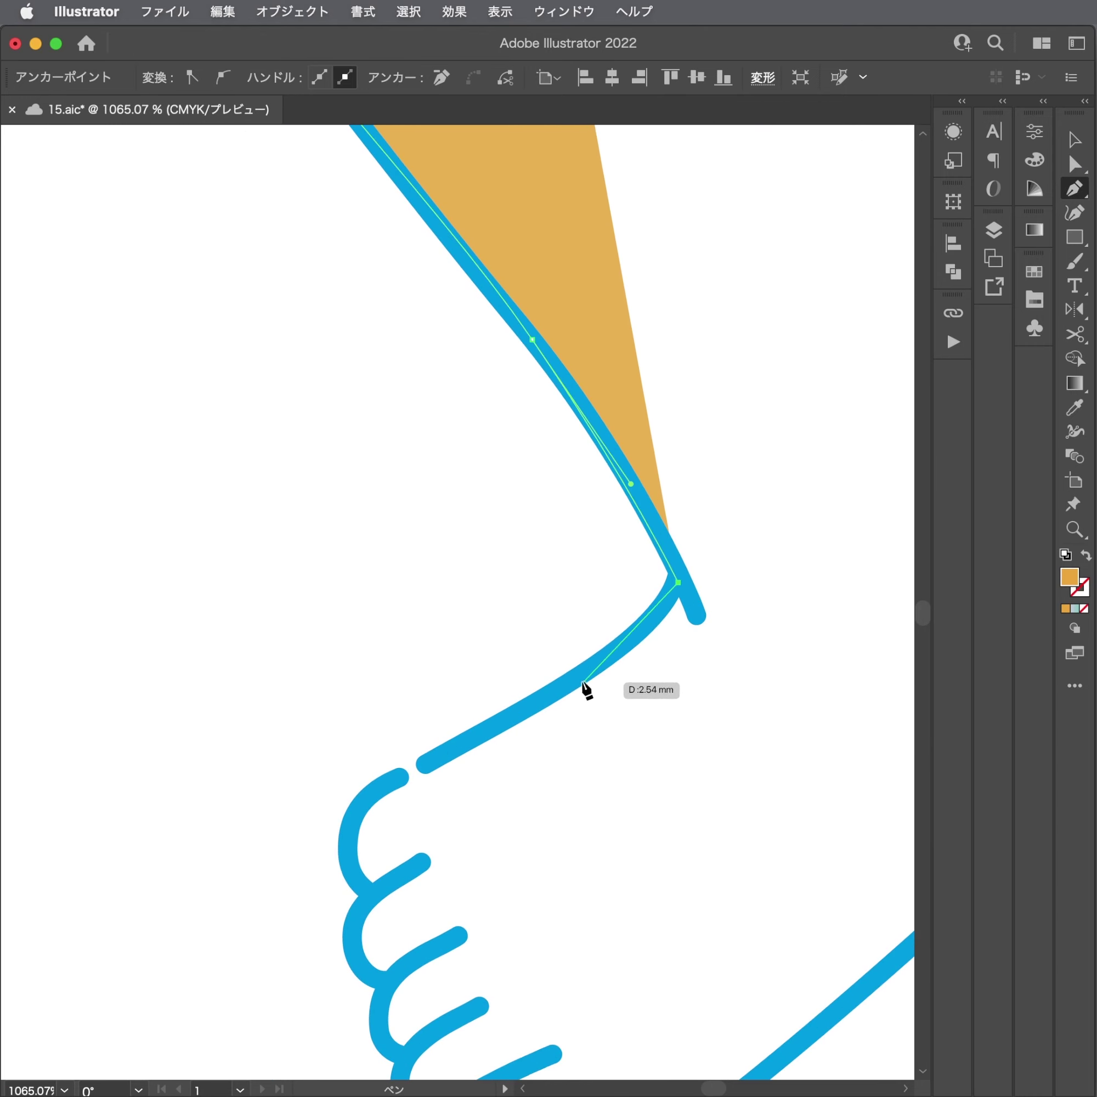
pyautogui.moveTo(577, 679); pyautogui.dragTo(516, 718)
pyautogui.scroll(-3, 513, 662)
pyautogui.scroll(-2, 478, 628)
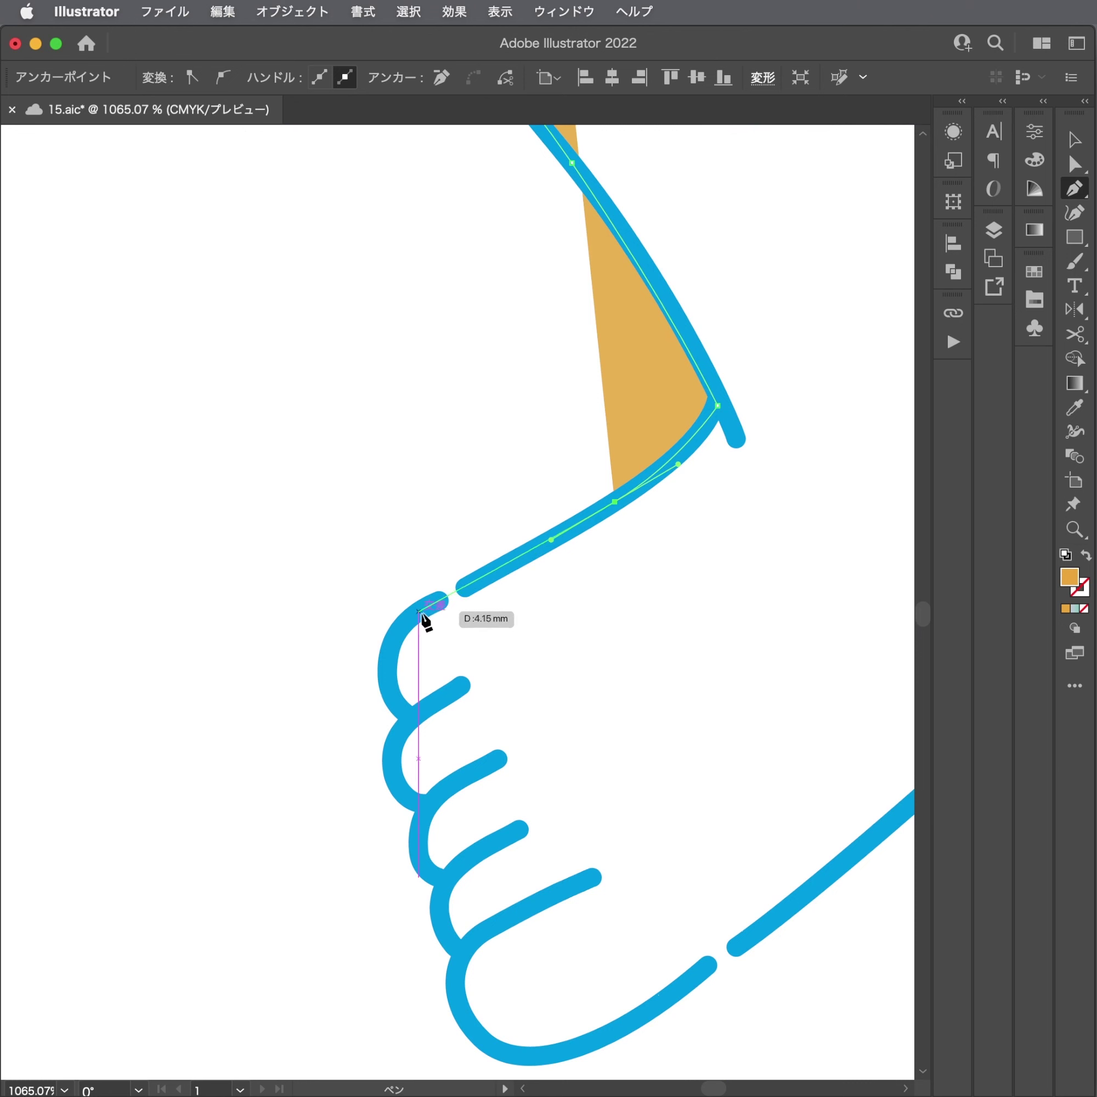
pyautogui.moveTo(424, 621); pyautogui.dragTo(426, 624)
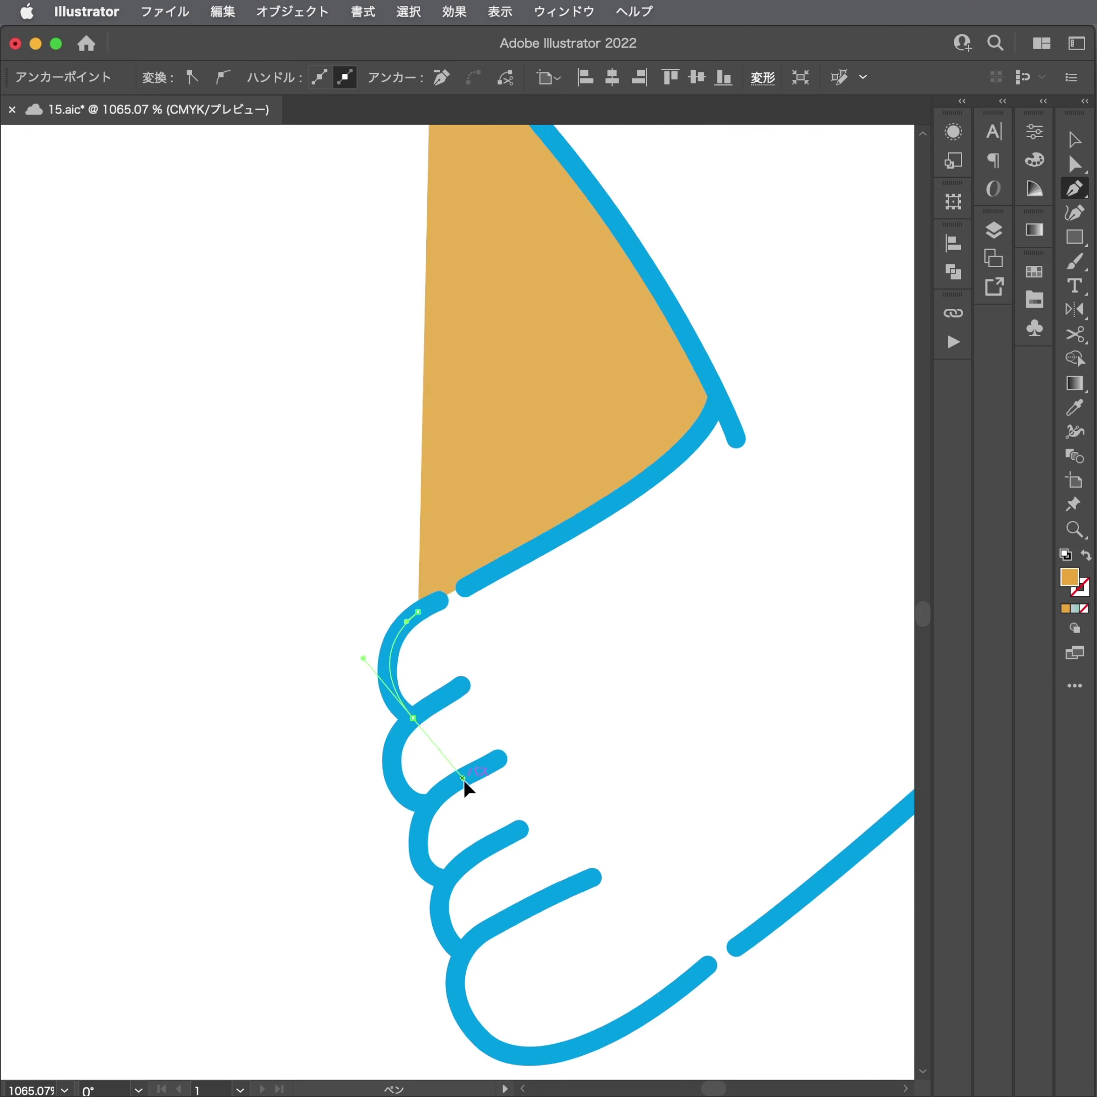
pyautogui.moveTo(409, 747)
pyautogui.mouseDown()
pyautogui.moveTo(469, 833)
pyautogui.moveTo(459, 887)
pyautogui.moveTo(429, 918)
pyautogui.moveTo(379, 645)
pyautogui.mouseUp()
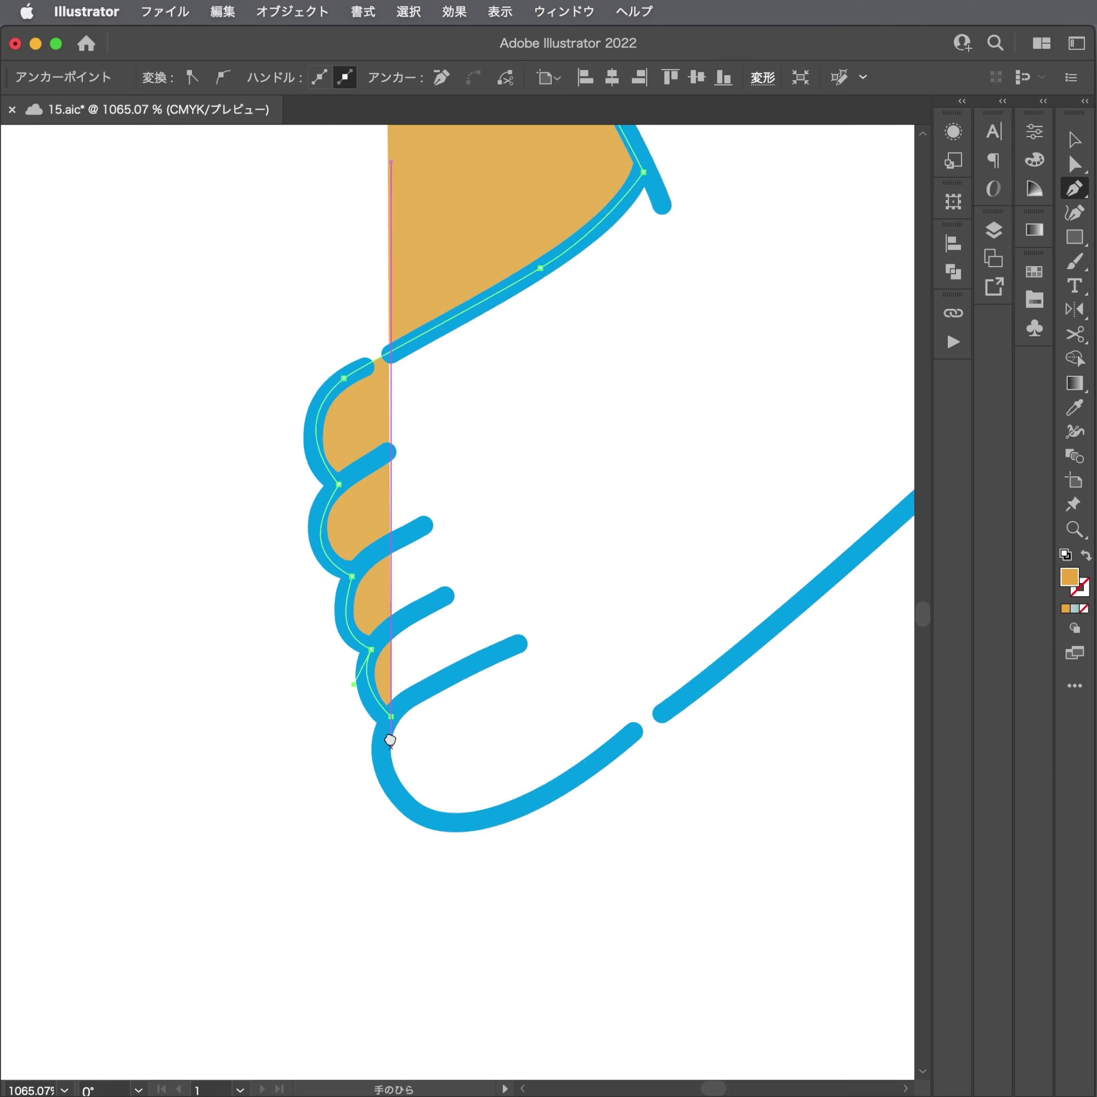
pyautogui.click(363, 622)
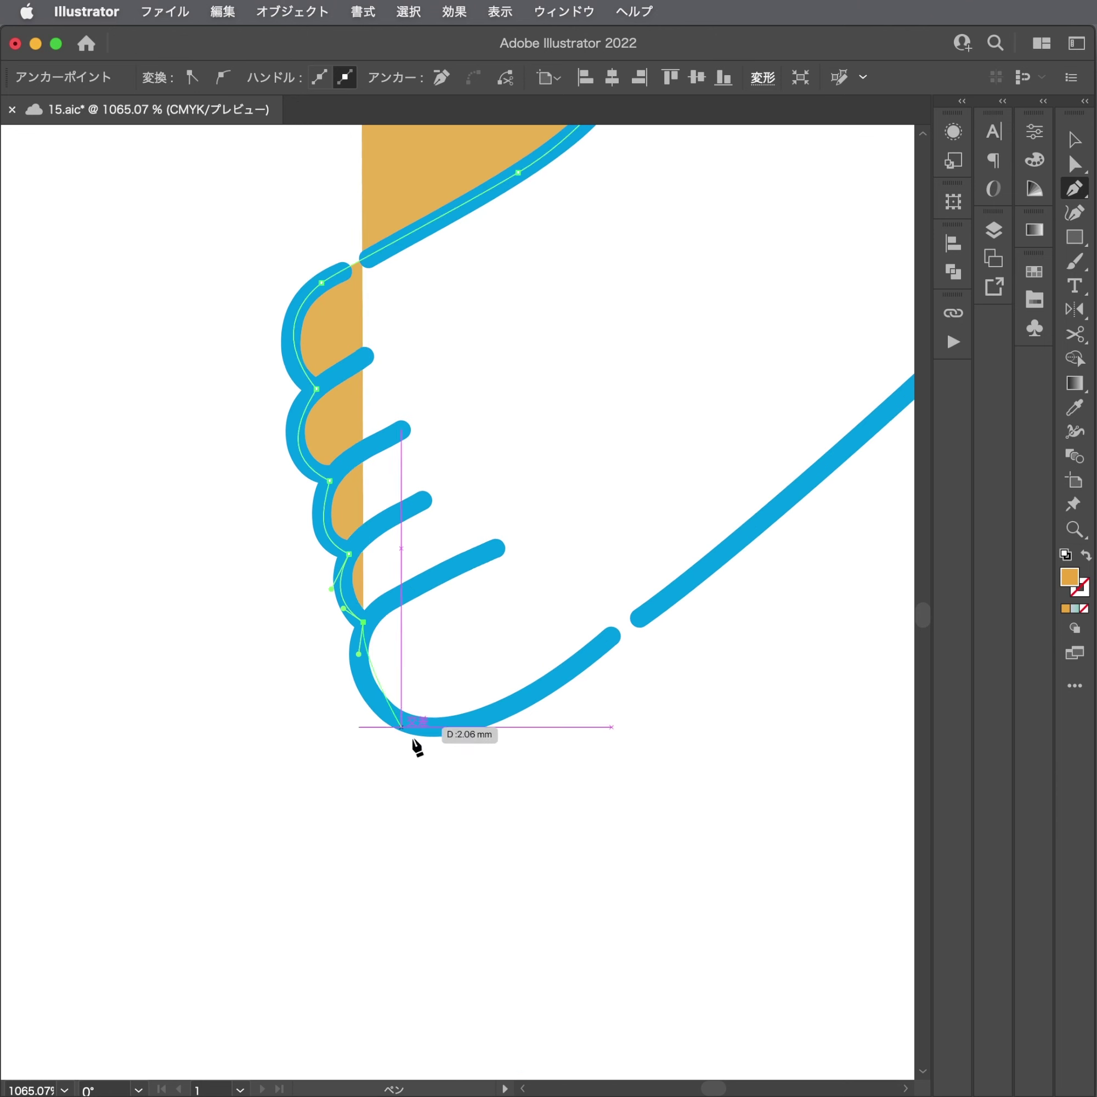
pyautogui.moveTo(427, 727); pyautogui.dragTo(499, 731)
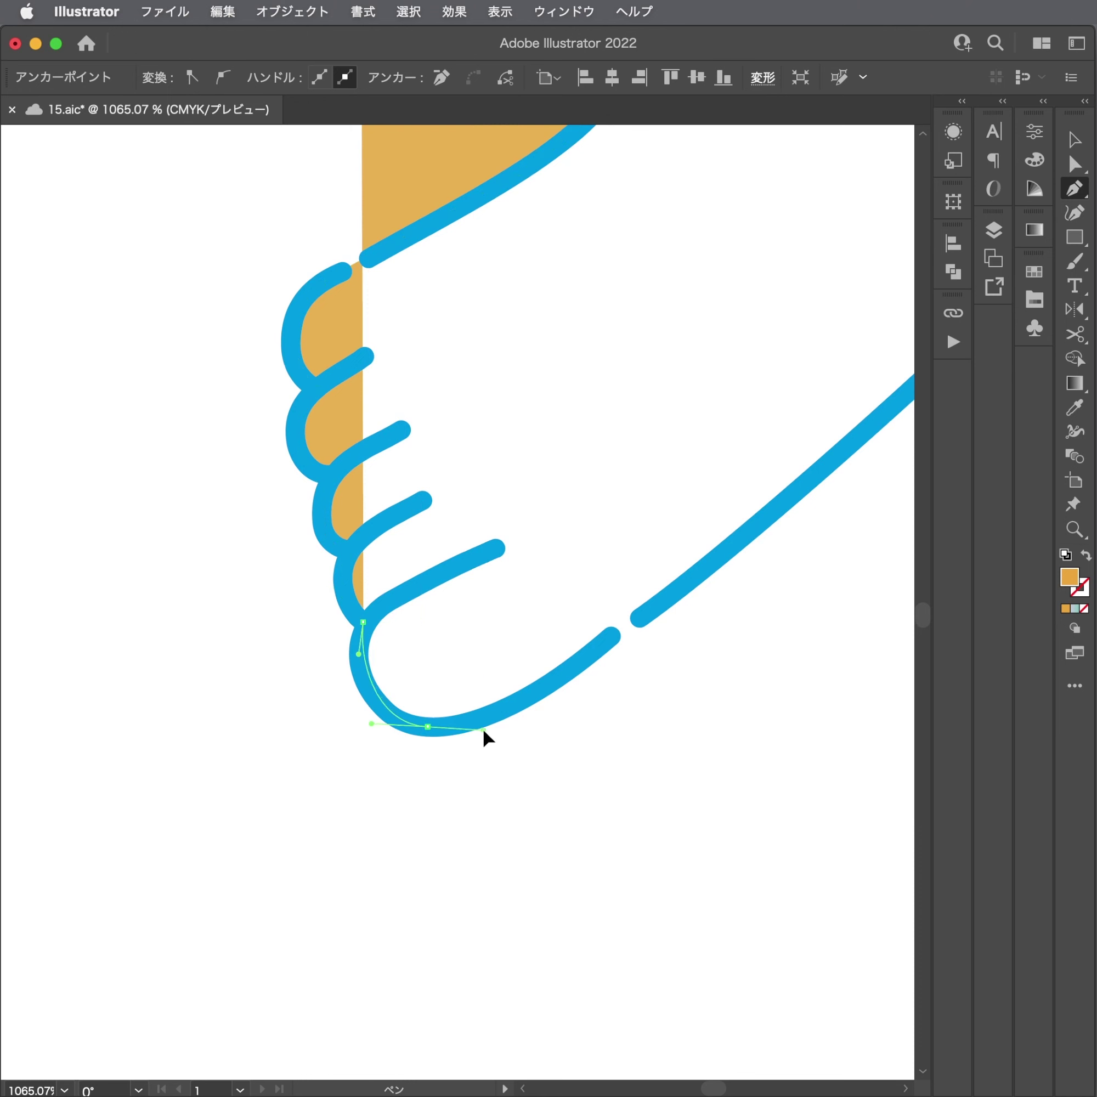
# Extend the orange shape across the sole gap, up the right leg and along the hoodie hem, then close it.
pyautogui.click(625, 622)
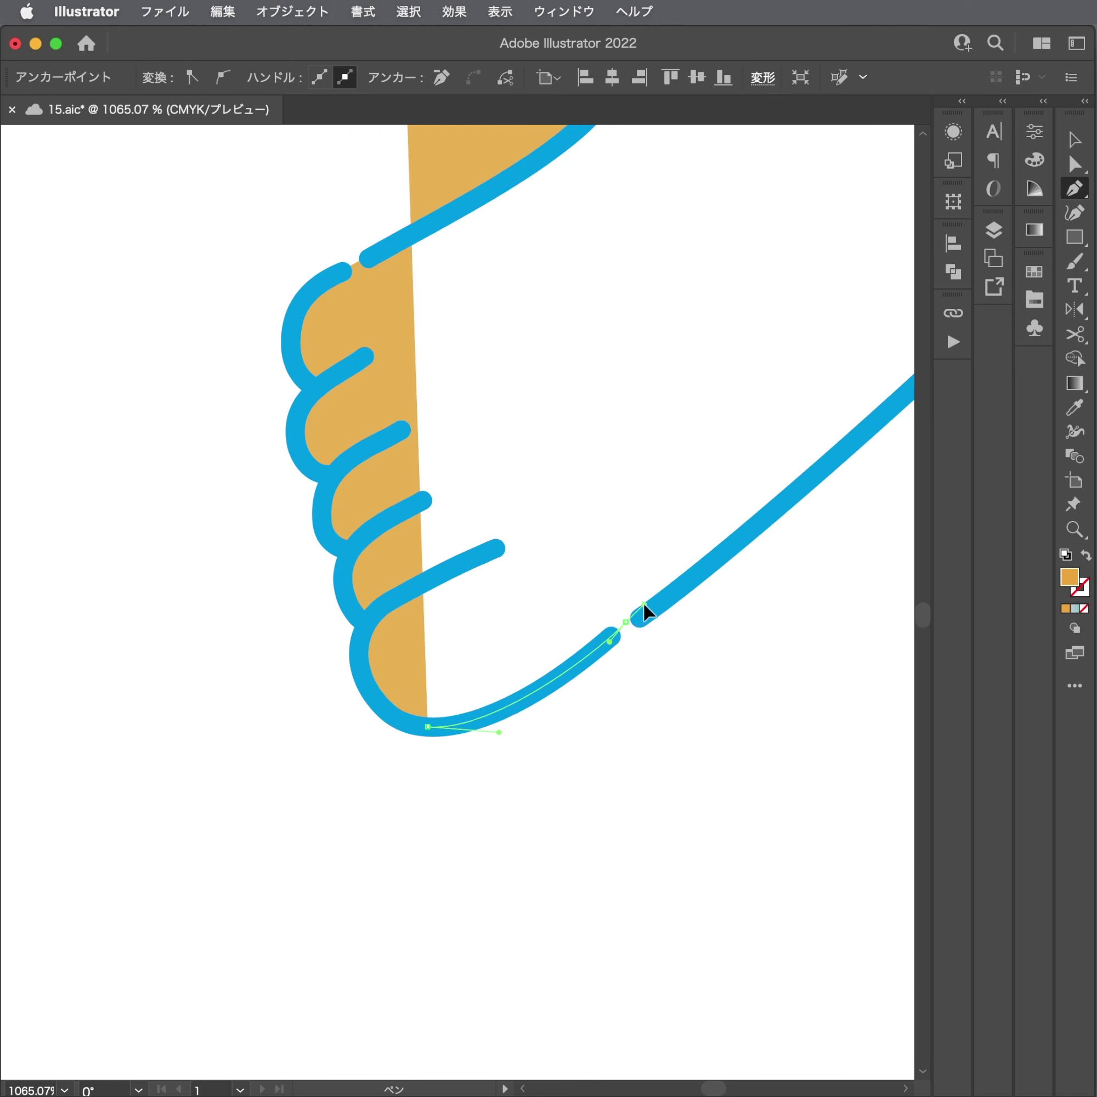
pyautogui.click(643, 605)
pyautogui.scroll(-5, 224, 795)
pyautogui.scroll(3, 346, 749)
pyautogui.hscroll(3, 345, 749)
pyautogui.scroll(2, 410, 691)
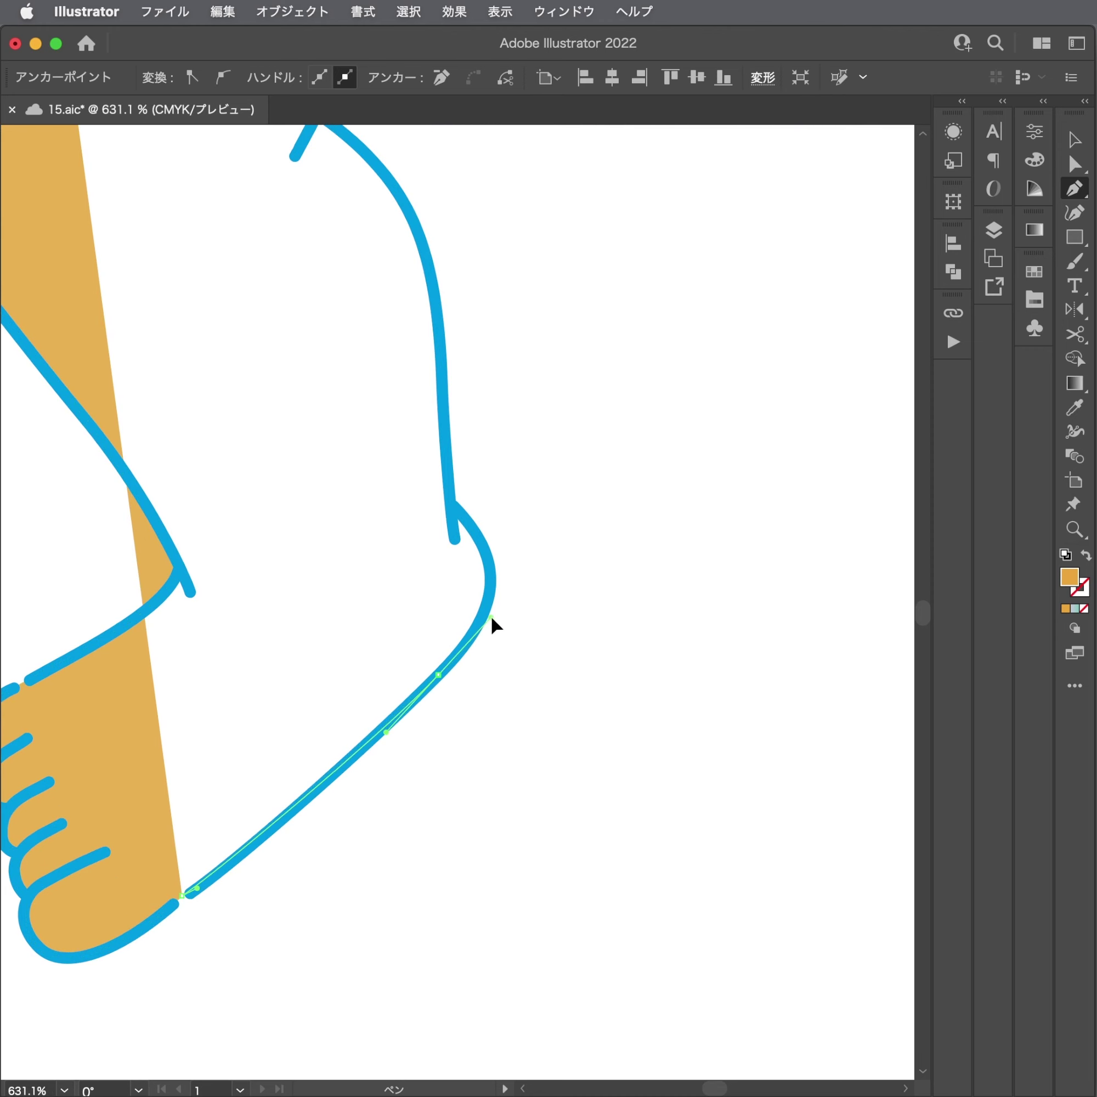
pyautogui.scroll(2, 491, 613)
pyautogui.moveTo(432, 467); pyautogui.dragTo(388, 411)
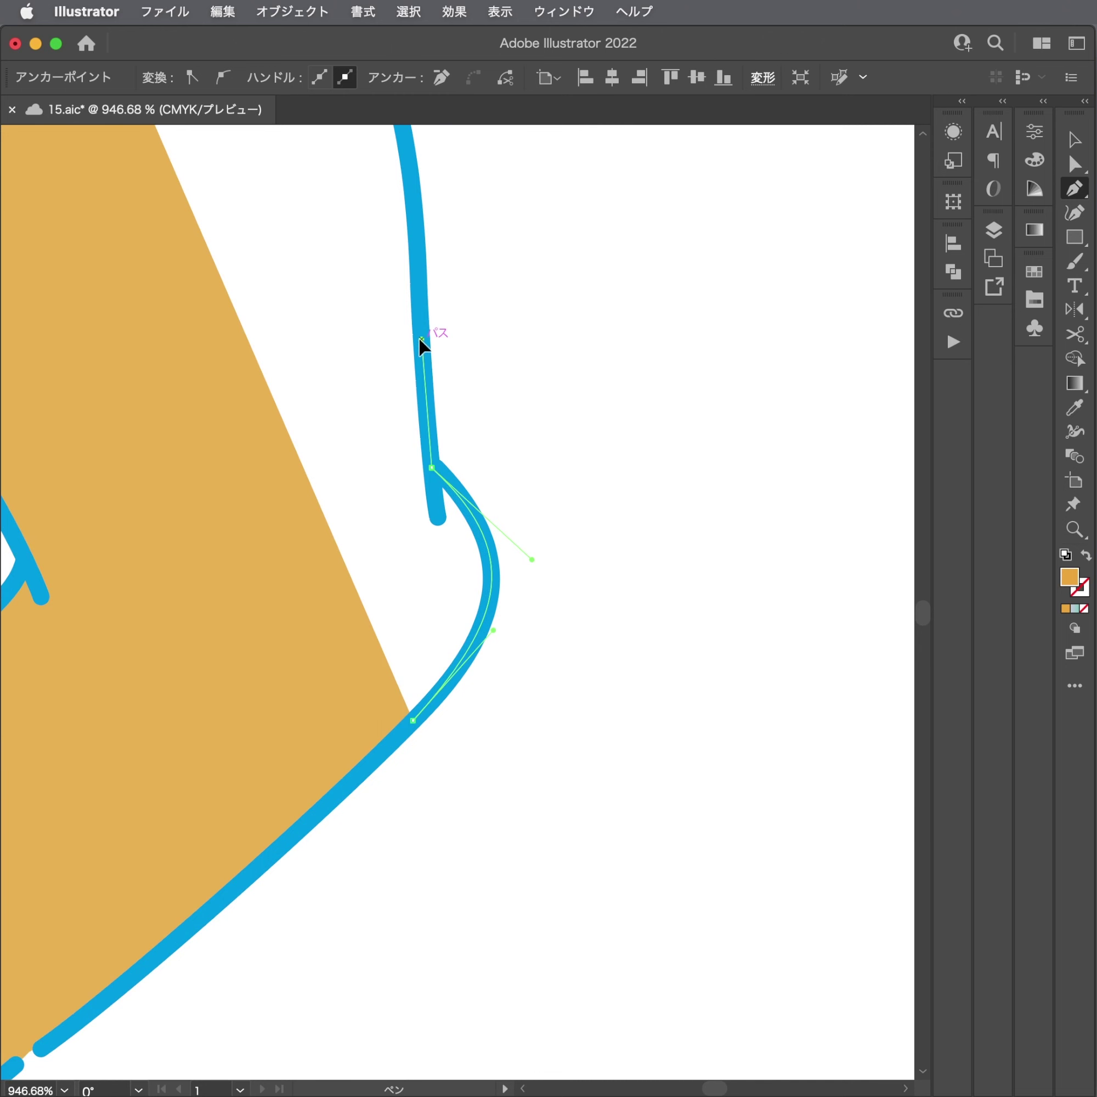
pyautogui.scroll(5, 419, 338)
pyautogui.moveTo(453, 664); pyautogui.dragTo(405, 569)
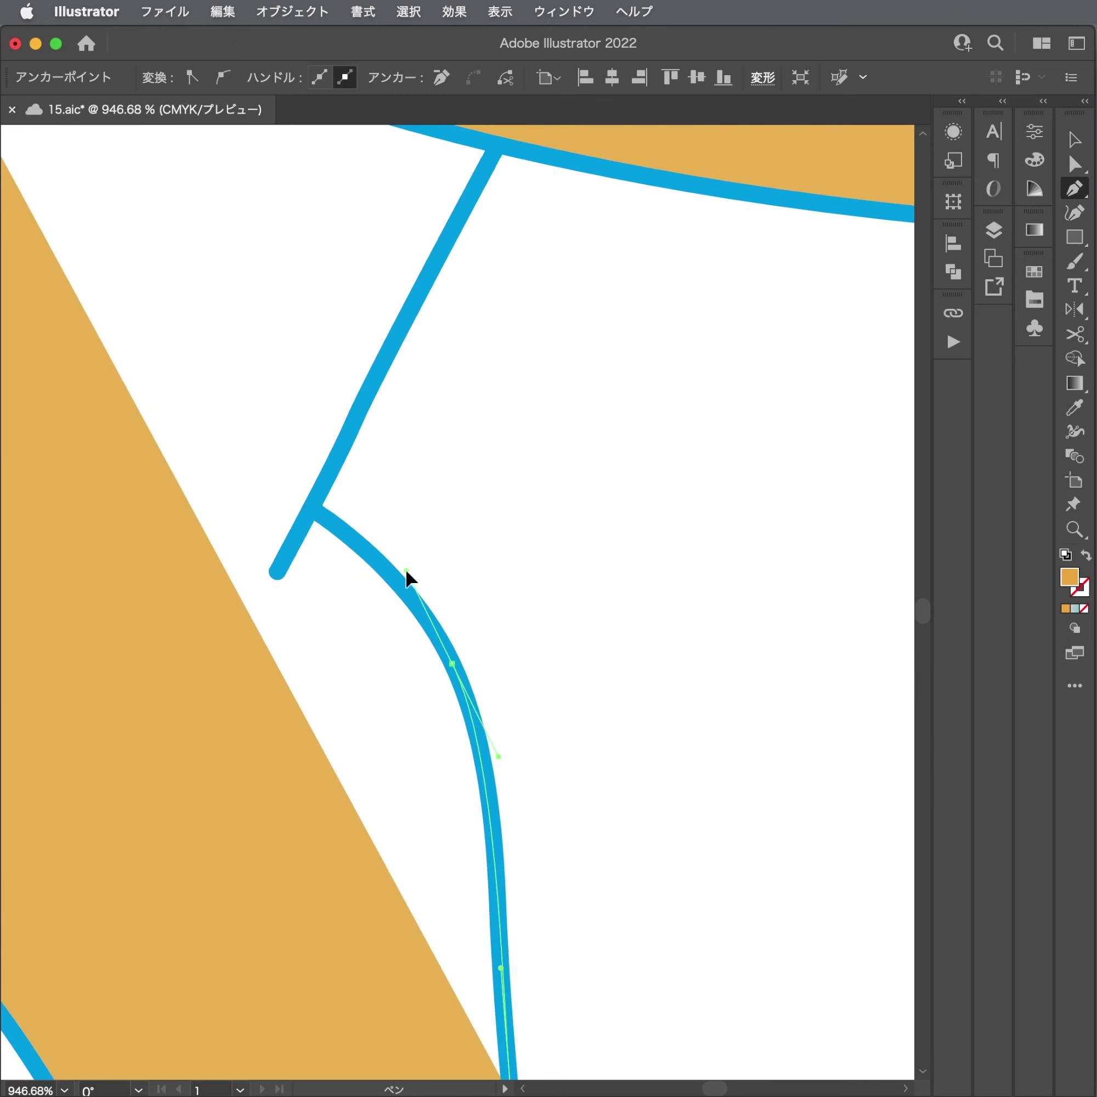
pyautogui.click(311, 513)
pyautogui.scroll(5, 323, 455)
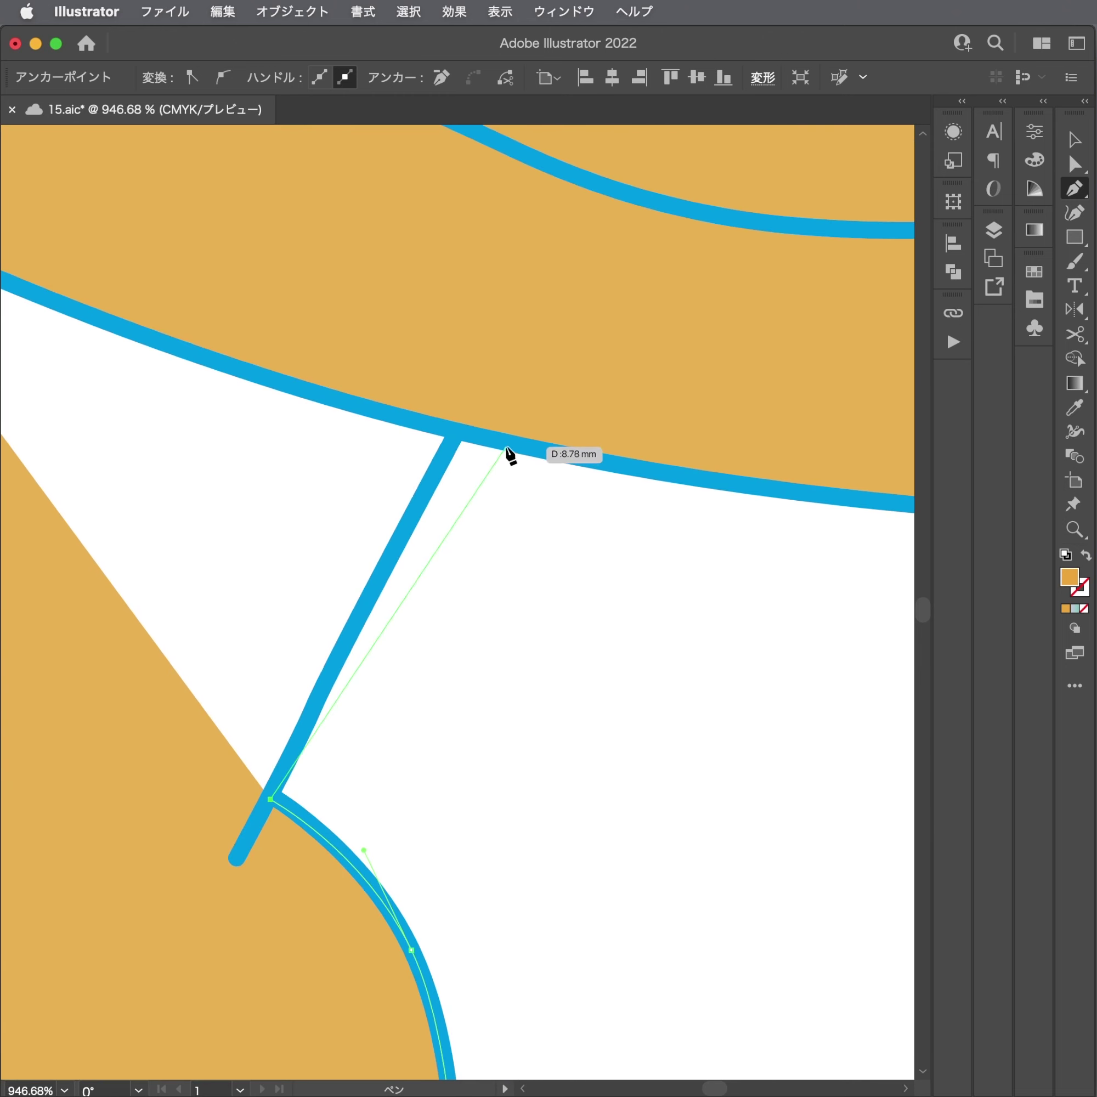
pyautogui.click(454, 438)
pyautogui.scroll(3, 460, 507)
pyautogui.scroll(2, 489, 587)
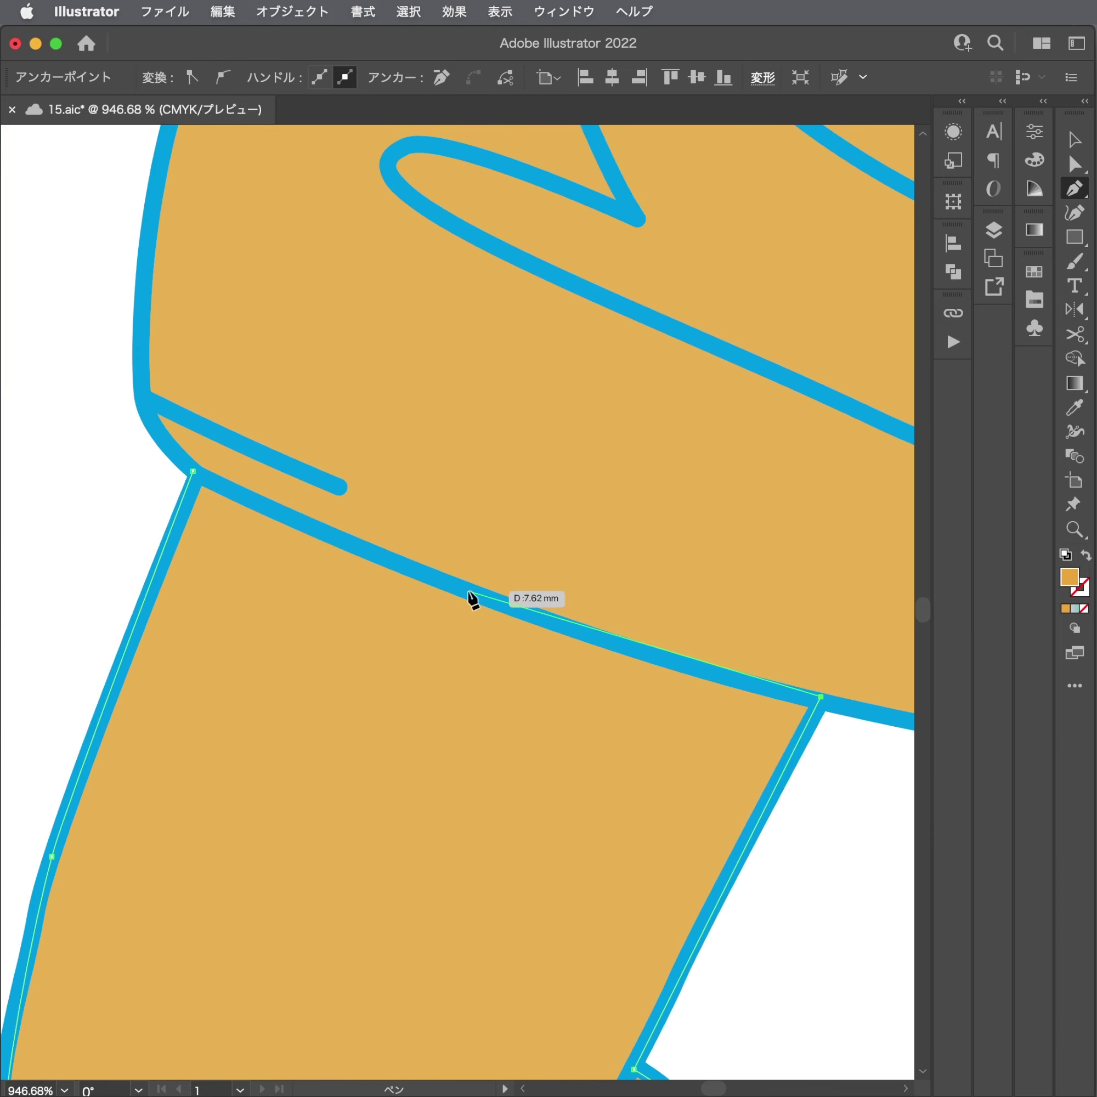
pyautogui.moveTo(467, 590)
pyautogui.mouseDown()
pyautogui.moveTo(342, 556)
pyautogui.moveTo(303, 518)
pyautogui.mouseUp()
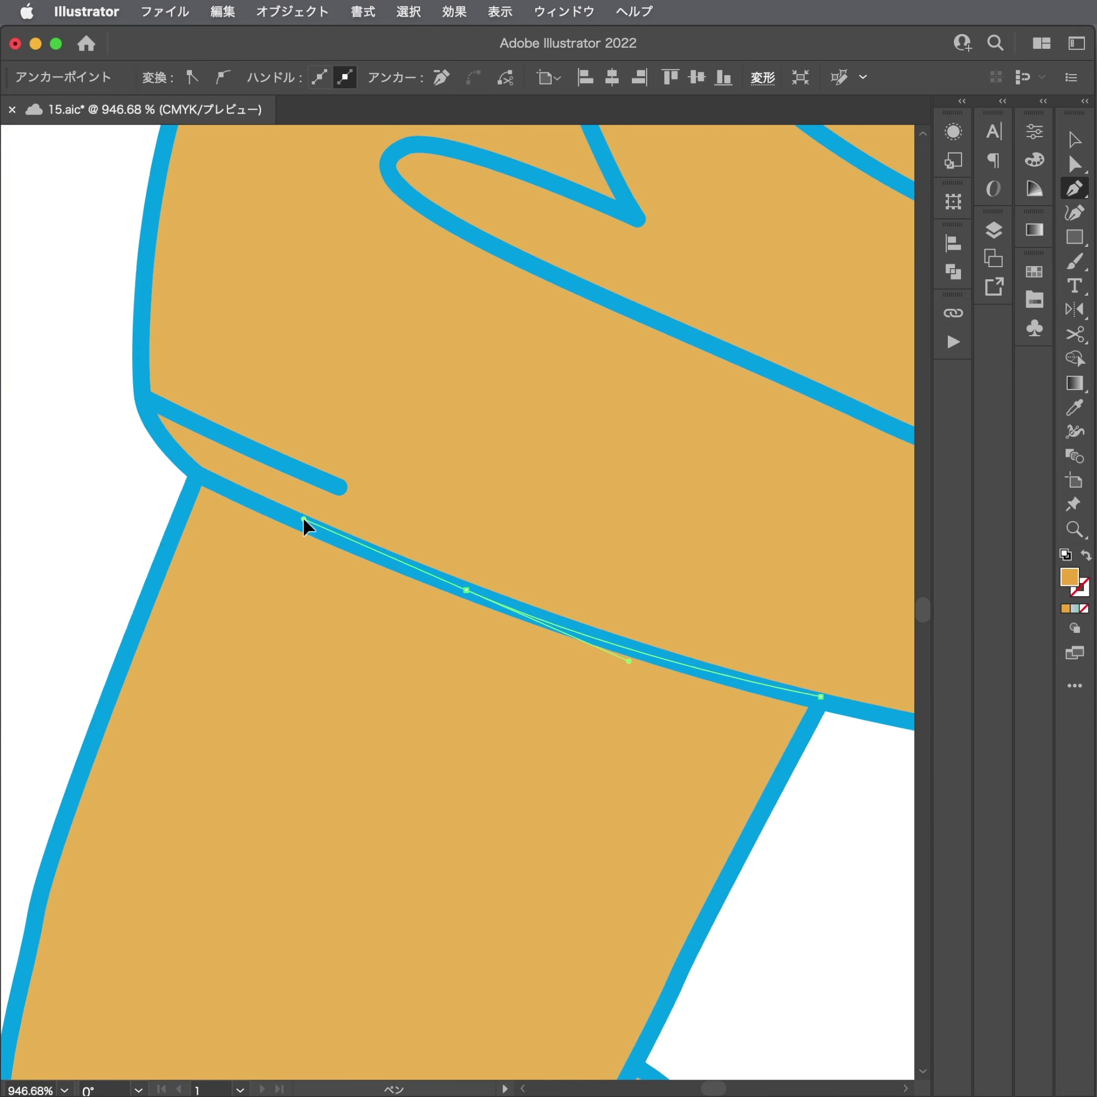
pyautogui.click(195, 469)
# Start a new fill path at the hem edge and trace points down the leg outline.
pyautogui.hscroll(10, 195, 470)
pyautogui.scroll(-3, 118, 518)
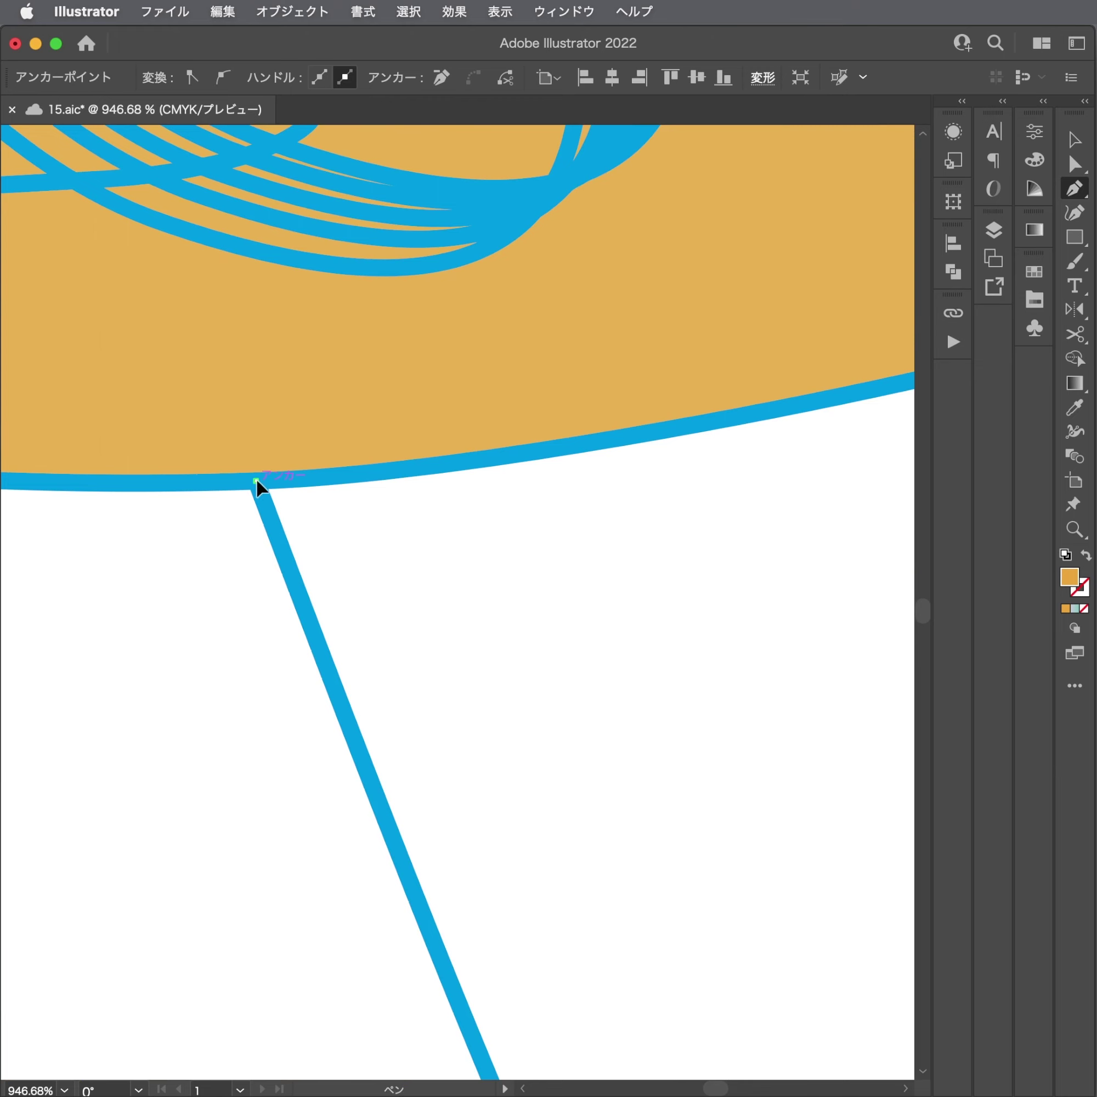
pyautogui.click(256, 479)
pyautogui.scroll(-5, 357, 387)
pyautogui.click(372, 522)
pyautogui.click(451, 698)
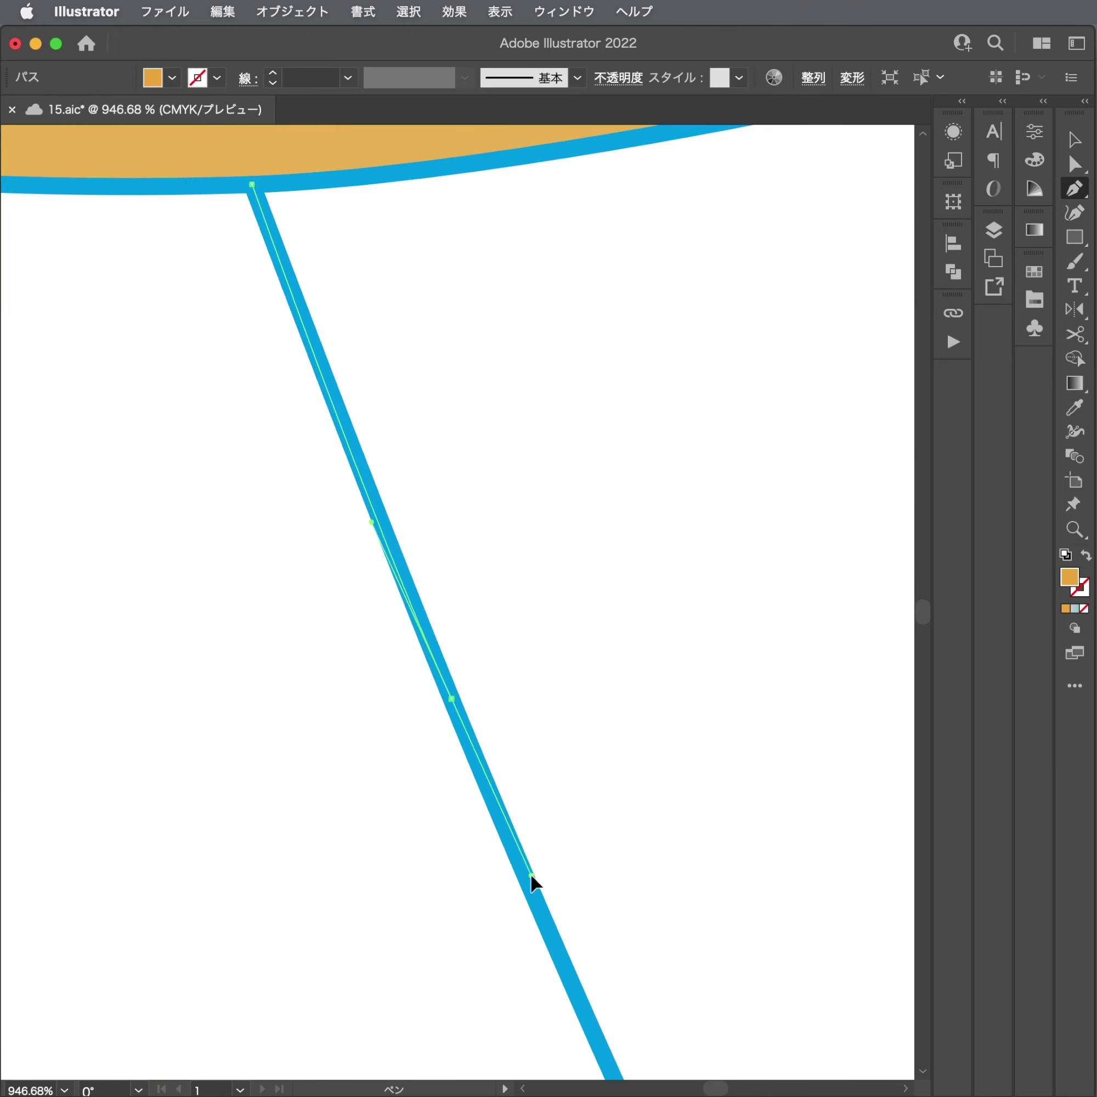
pyautogui.scroll(-5, 502, 790)
pyautogui.scroll(-2, 472, 710)
pyautogui.click(529, 682)
pyautogui.click(556, 716)
pyautogui.click(586, 752)
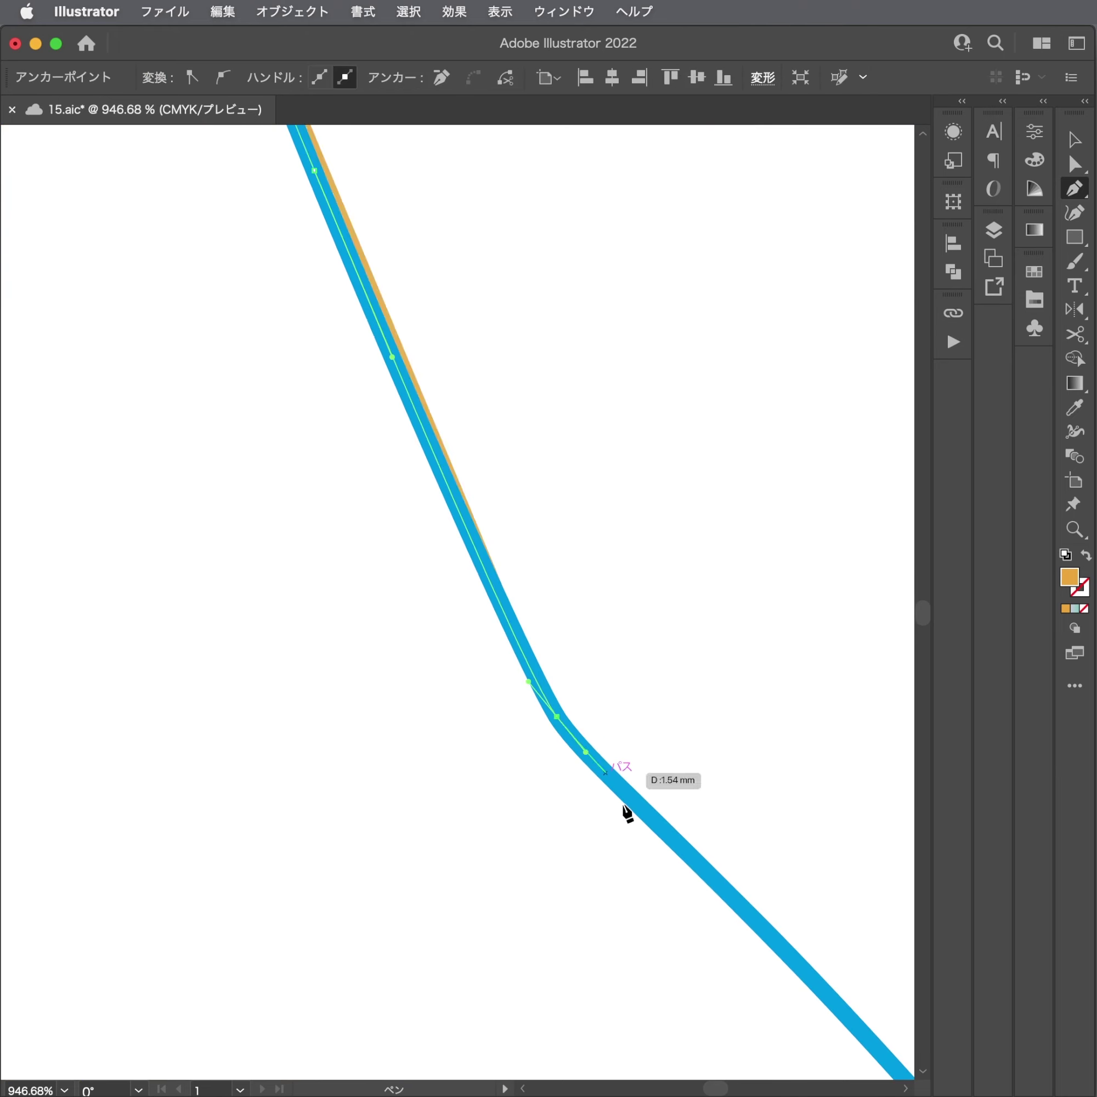
pyautogui.scroll(-8, 627, 812)
pyautogui.hscroll(7, 626, 813)
pyautogui.click(558, 664)
pyautogui.click(631, 739)
pyautogui.click(700, 814)
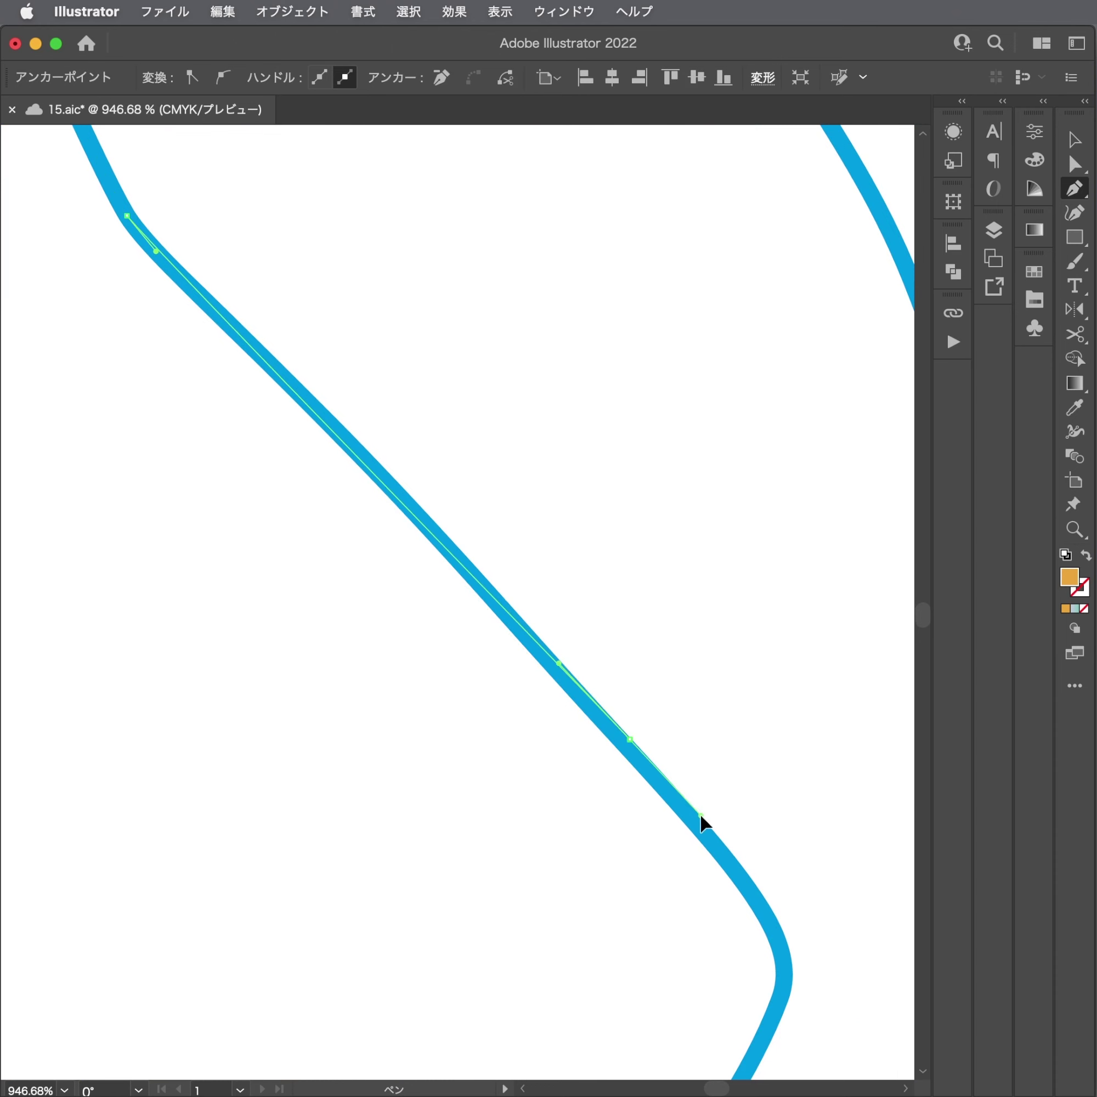
pyautogui.hotkey('ctrl', 'z')
pyautogui.moveTo(631, 746); pyautogui.dragTo(695, 886)
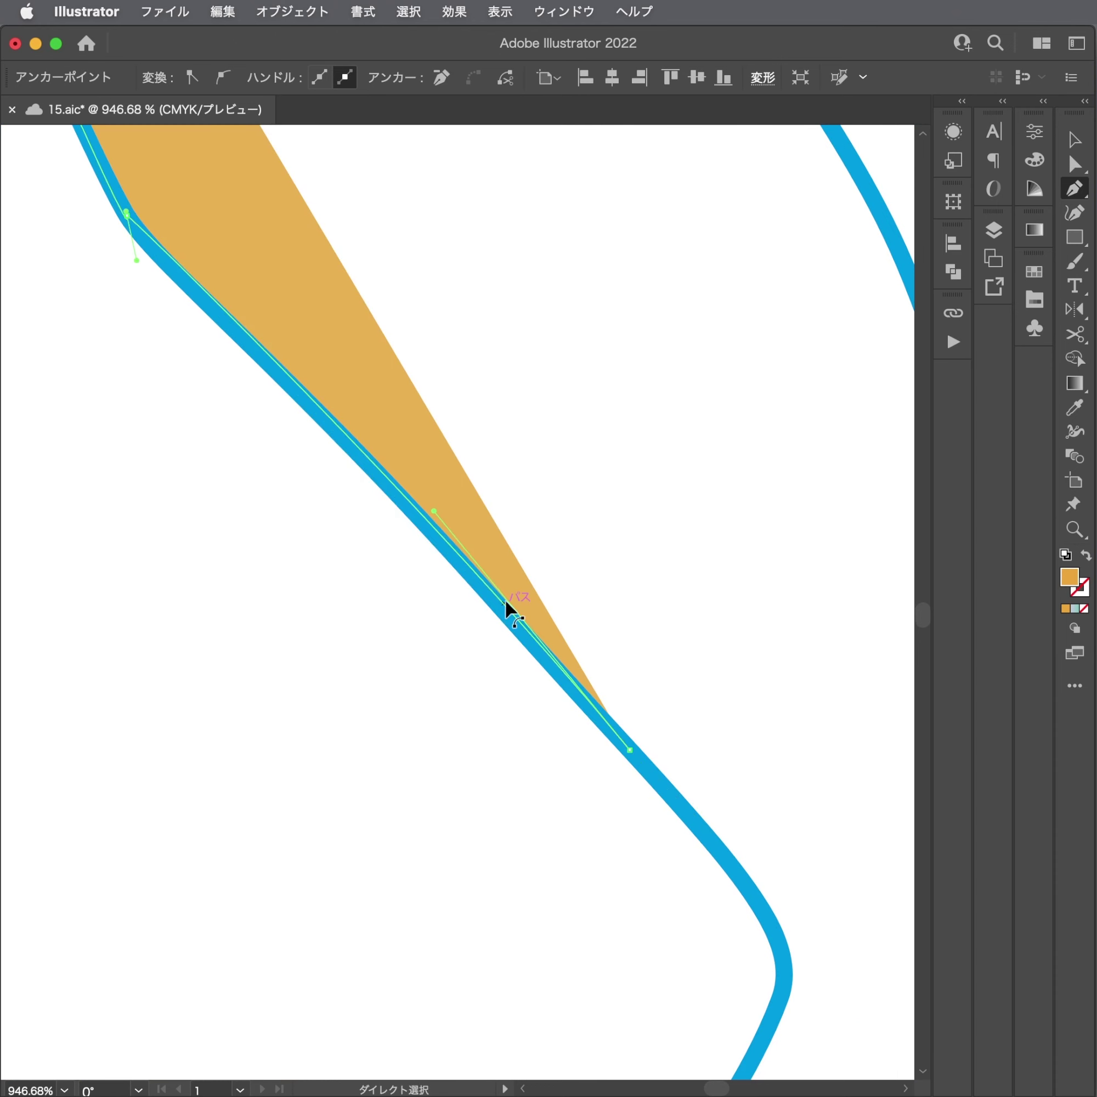
# Curve the fill edge down the shin to the foot and around the big toe and toes.
pyautogui.moveTo(555, 671)
pyautogui.mouseDown()
pyautogui.moveTo(559, 683)
pyautogui.moveTo(525, 620)
pyautogui.mouseUp()
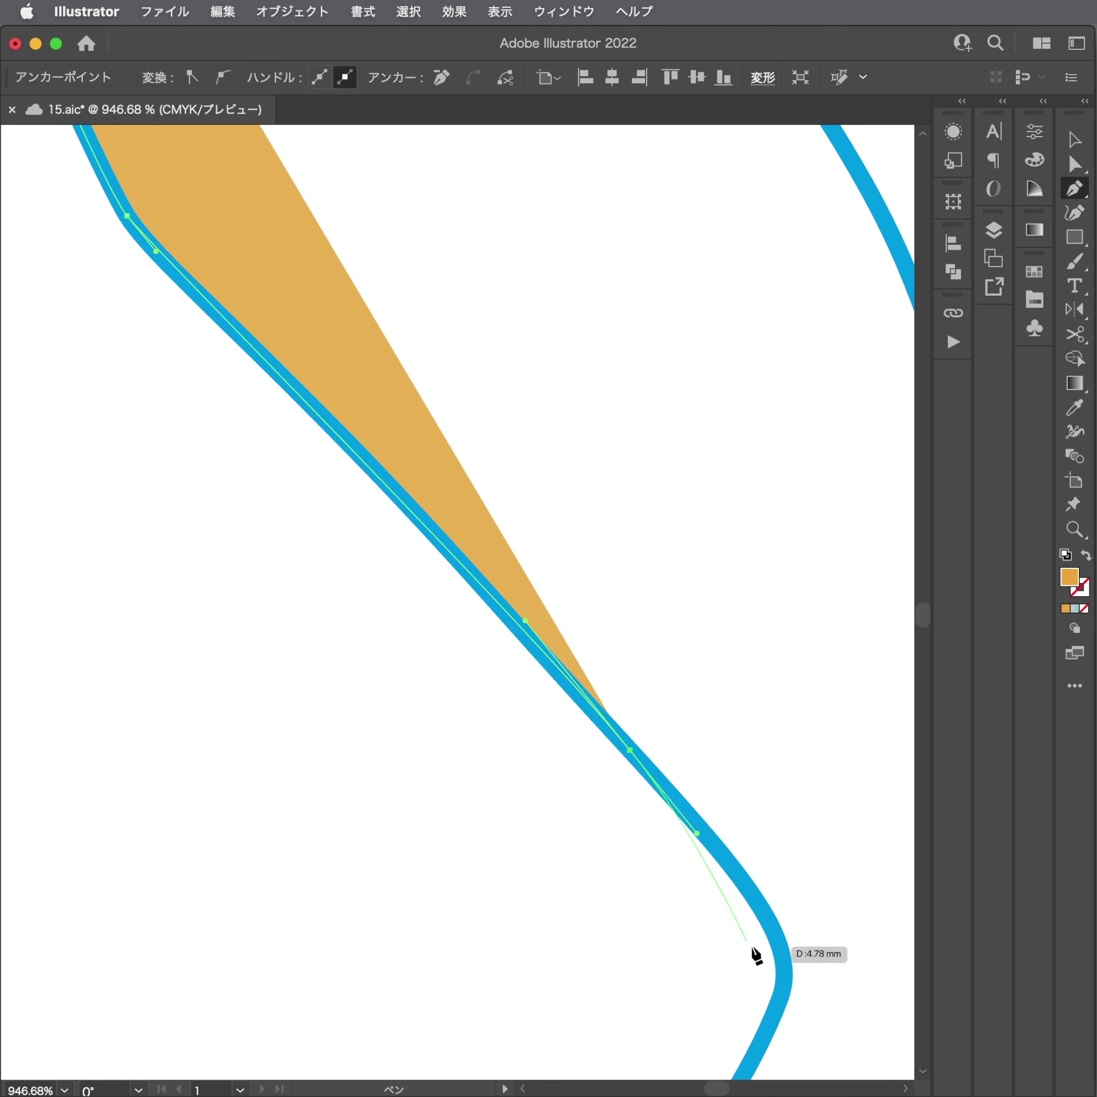
pyautogui.scroll(-5, 756, 954)
pyautogui.hscroll(3, 756, 955)
pyautogui.moveTo(607, 594); pyautogui.dragTo(596, 640)
pyautogui.moveTo(504, 784); pyautogui.dragTo(442, 842)
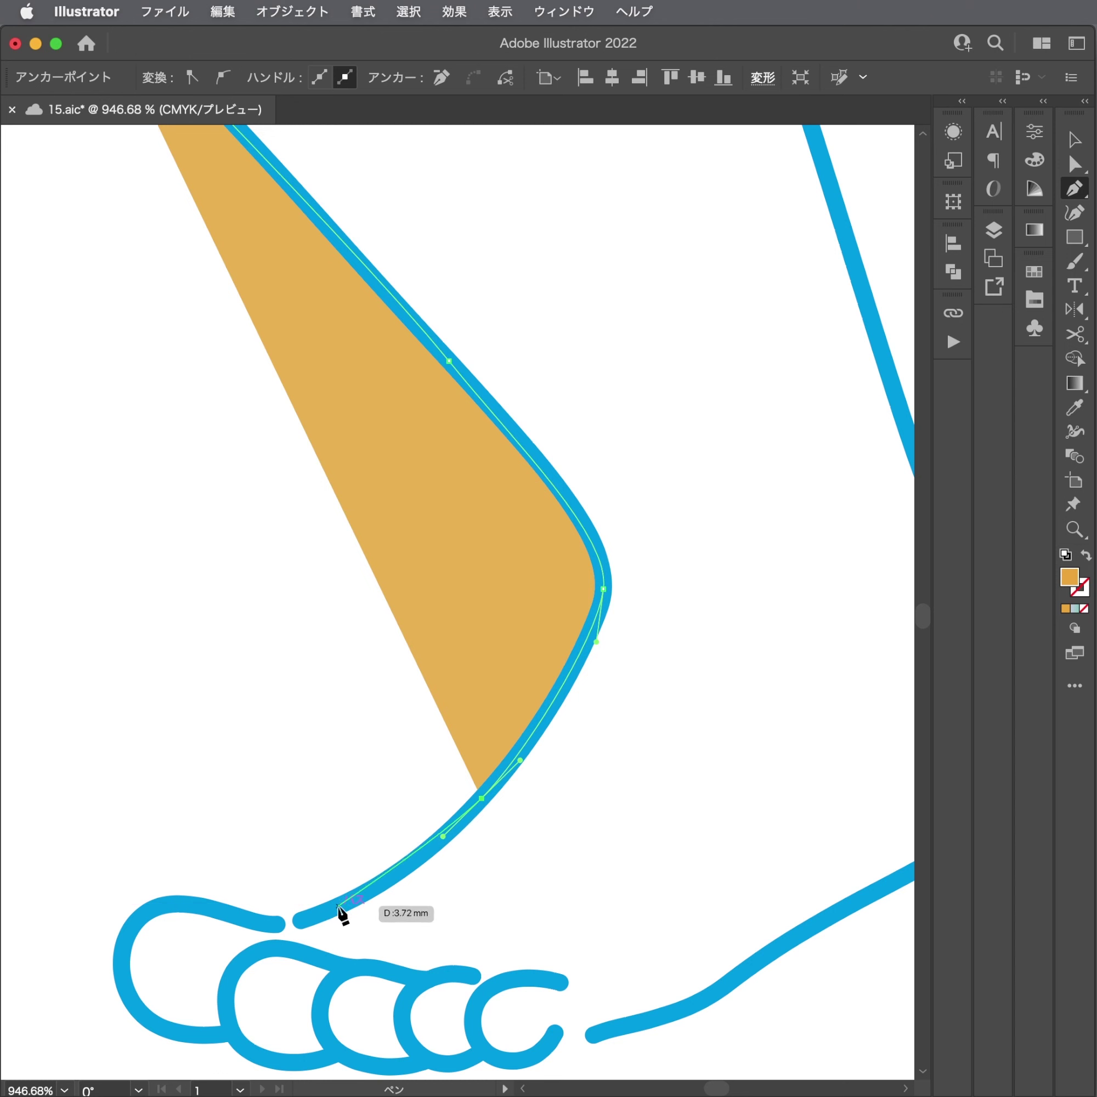
pyautogui.click(338, 906)
pyautogui.moveTo(252, 921); pyautogui.dragTo(226, 914)
pyautogui.scroll(-3, 305, 769)
pyautogui.hscroll(-2, 304, 769)
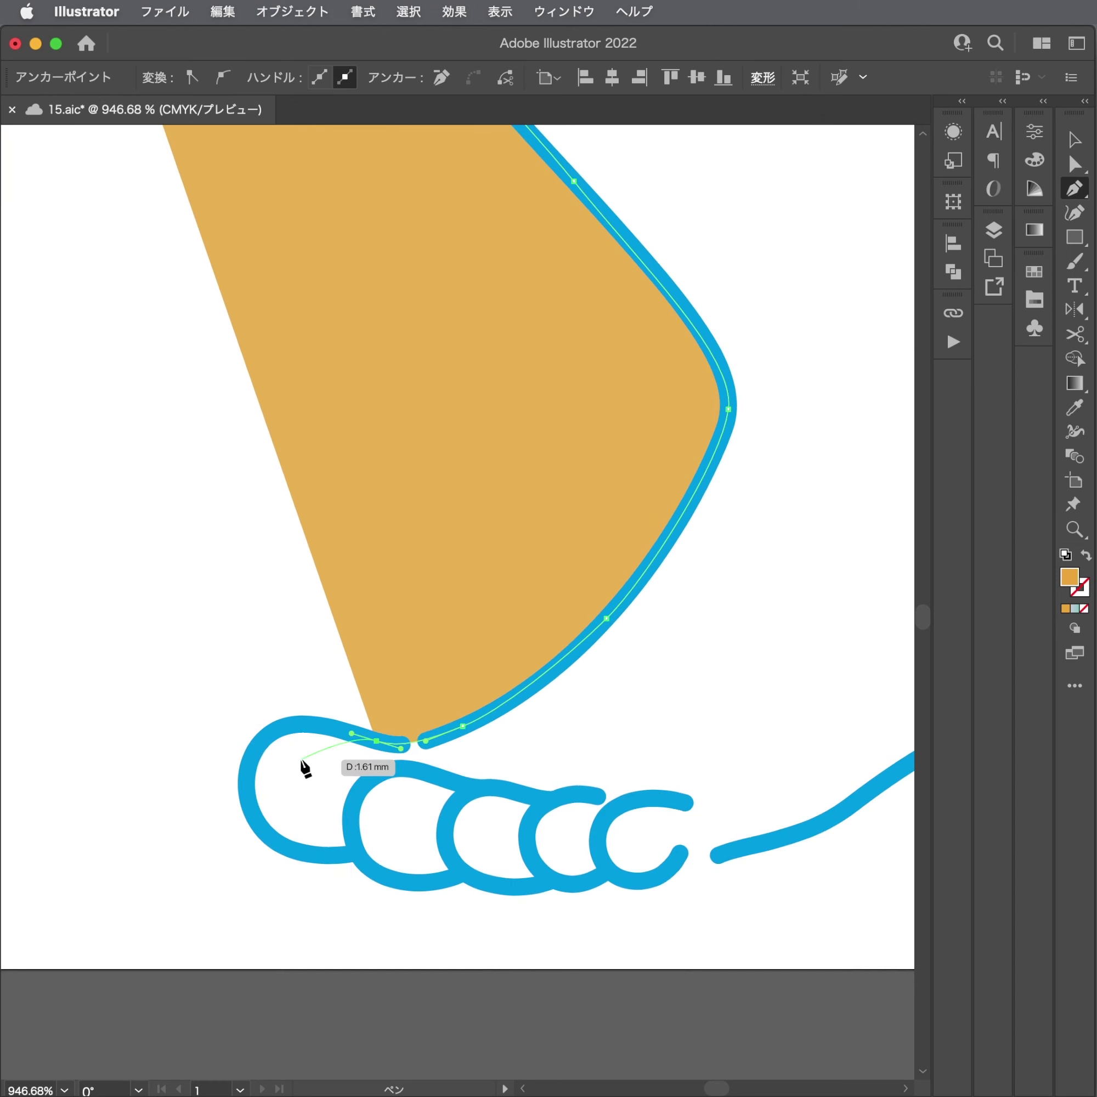
pyautogui.moveTo(262, 740); pyautogui.dragTo(235, 771)
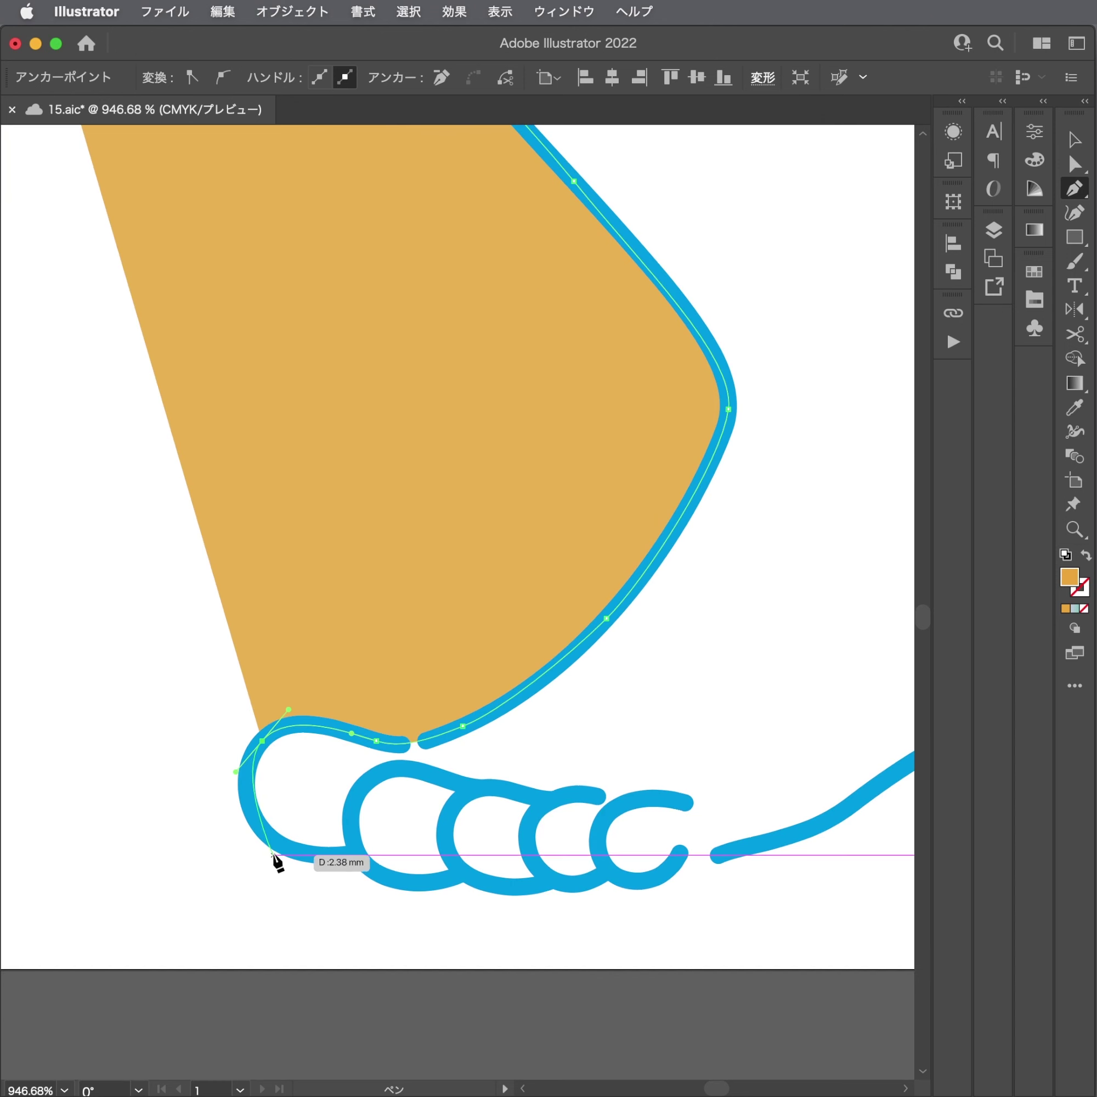
pyautogui.click(273, 838)
pyautogui.moveTo(357, 853)
pyautogui.mouseDown()
pyautogui.moveTo(432, 899)
pyautogui.moveTo(515, 867)
pyautogui.moveTo(609, 868)
pyautogui.moveTo(640, 887)
pyautogui.moveTo(712, 830)
pyautogui.mouseUp()
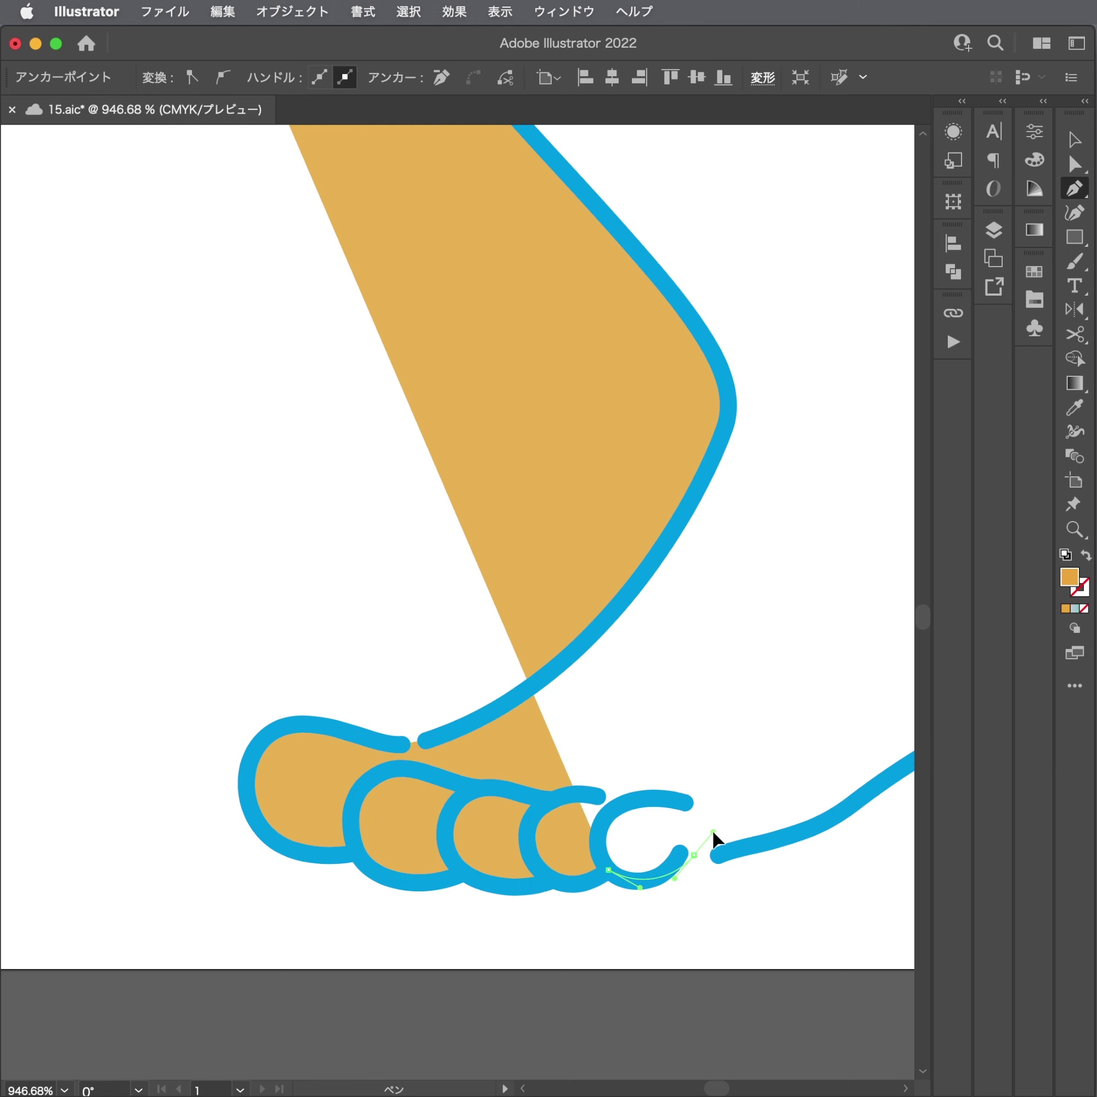
# Carry the fill around the heel, up the calf to the hoodie hem, and close the leg shape.
pyautogui.hscroll(10, 713, 856)
pyautogui.moveTo(399, 852)
pyautogui.mouseDown()
pyautogui.moveTo(643, 759)
pyautogui.moveTo(661, 727)
pyautogui.moveTo(707, 699)
pyautogui.mouseUp()
pyautogui.moveTo(830, 594); pyautogui.dragTo(843, 568)
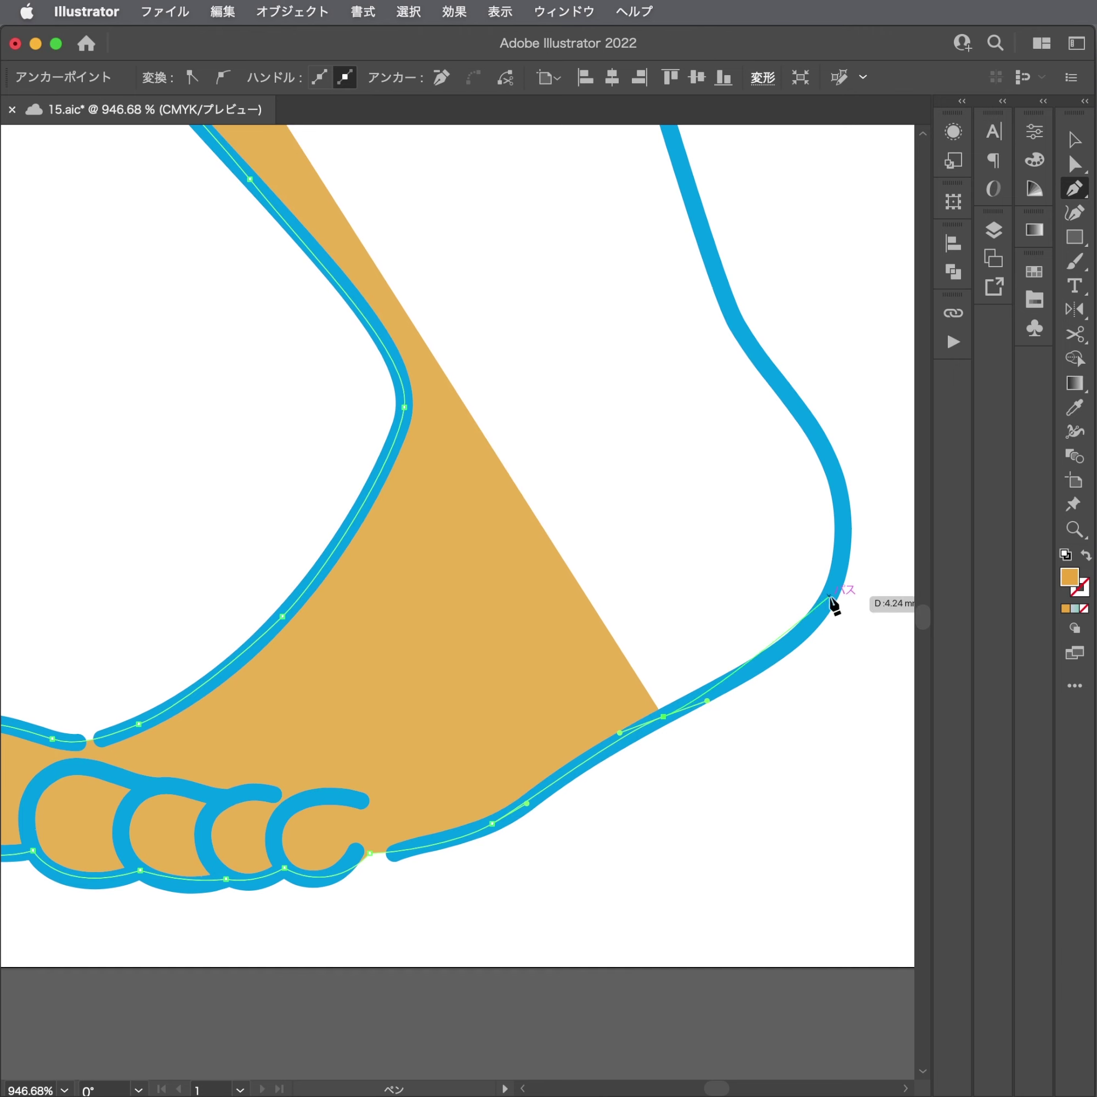
pyautogui.scroll(5, 841, 567)
pyautogui.moveTo(722, 652); pyautogui.dragTo(707, 635)
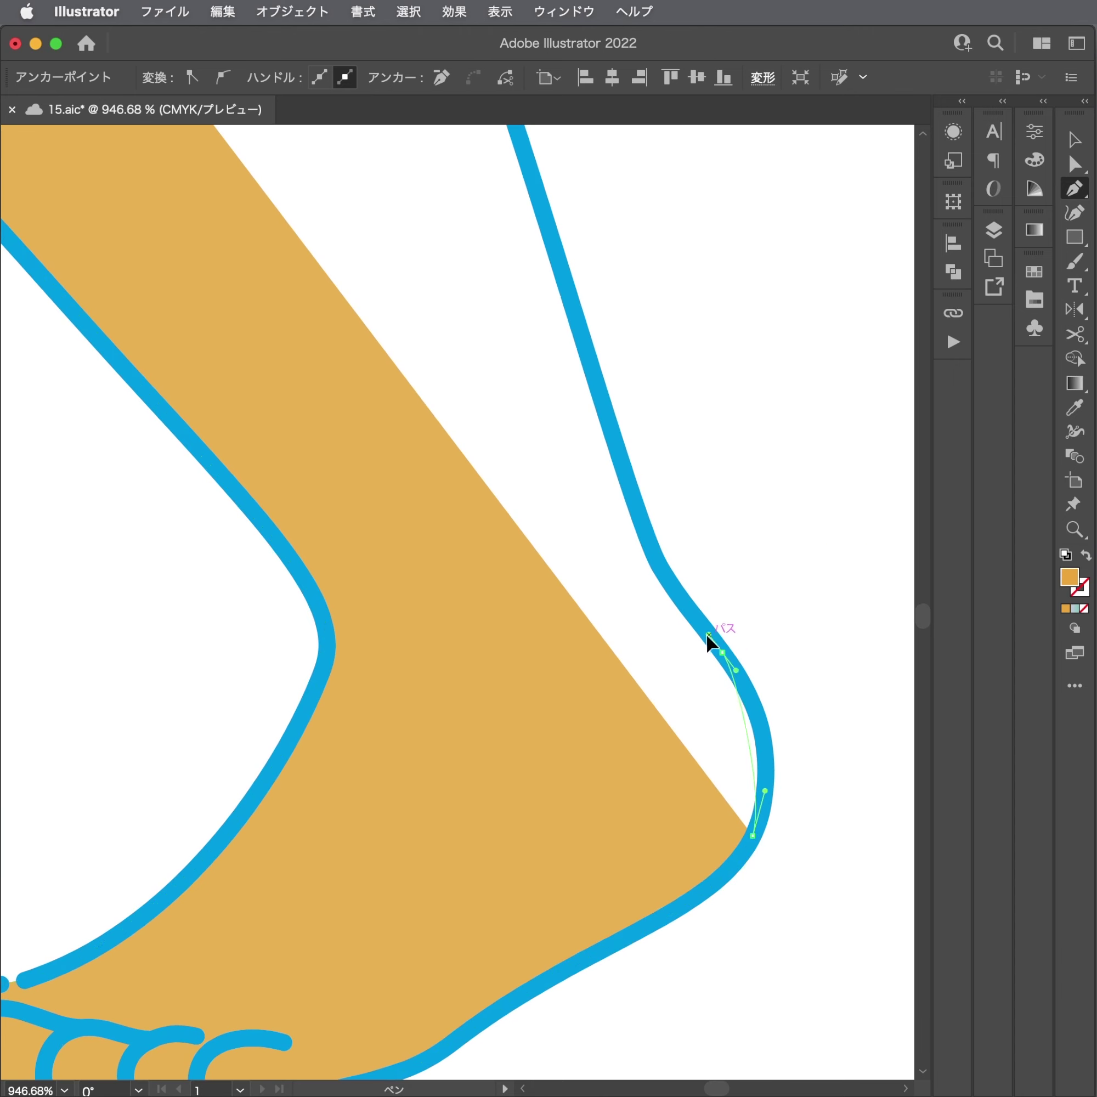
pyautogui.scroll(5, 662, 585)
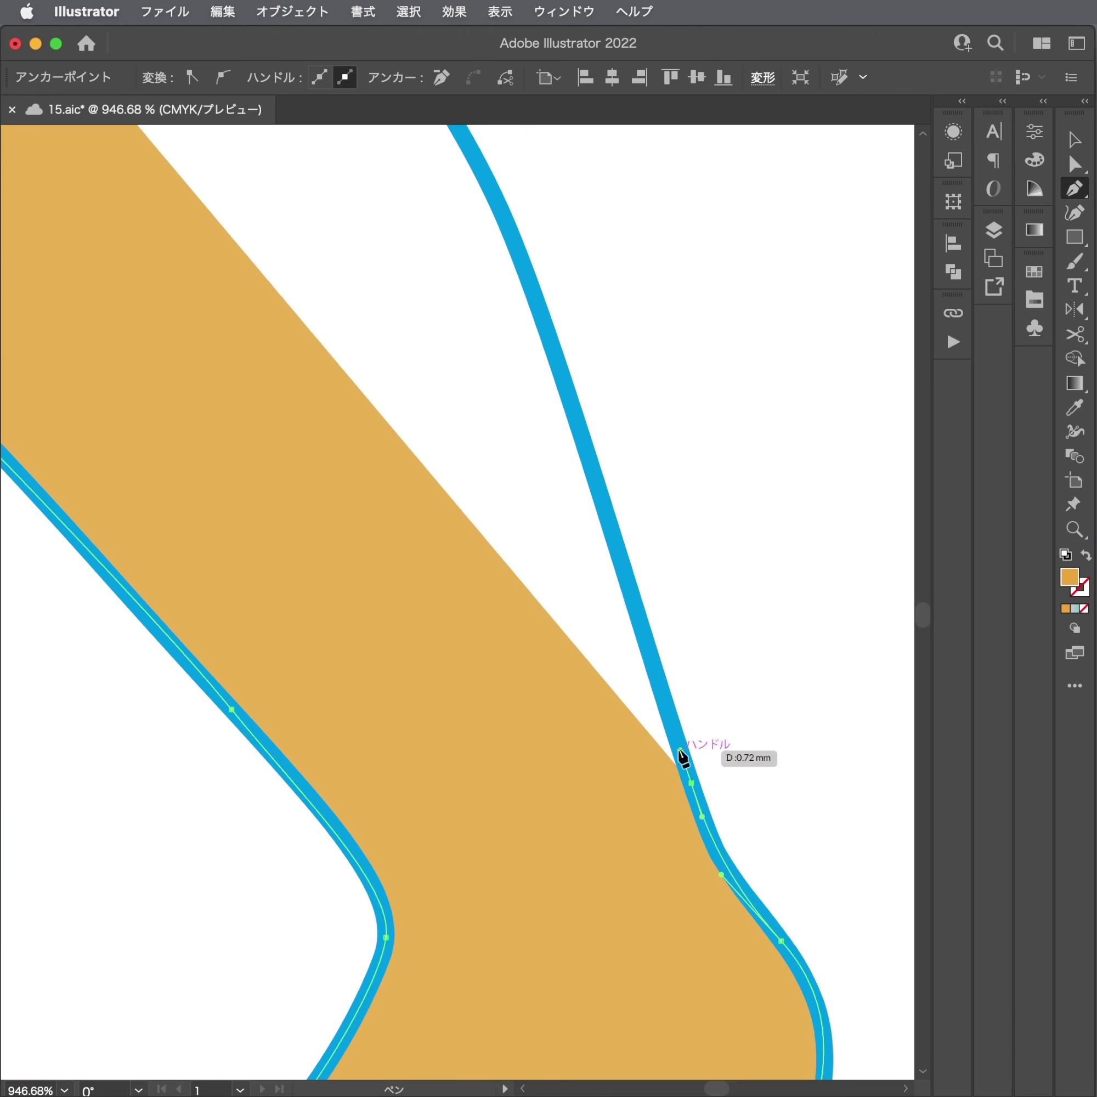
pyautogui.moveTo(685, 758); pyautogui.dragTo(656, 802)
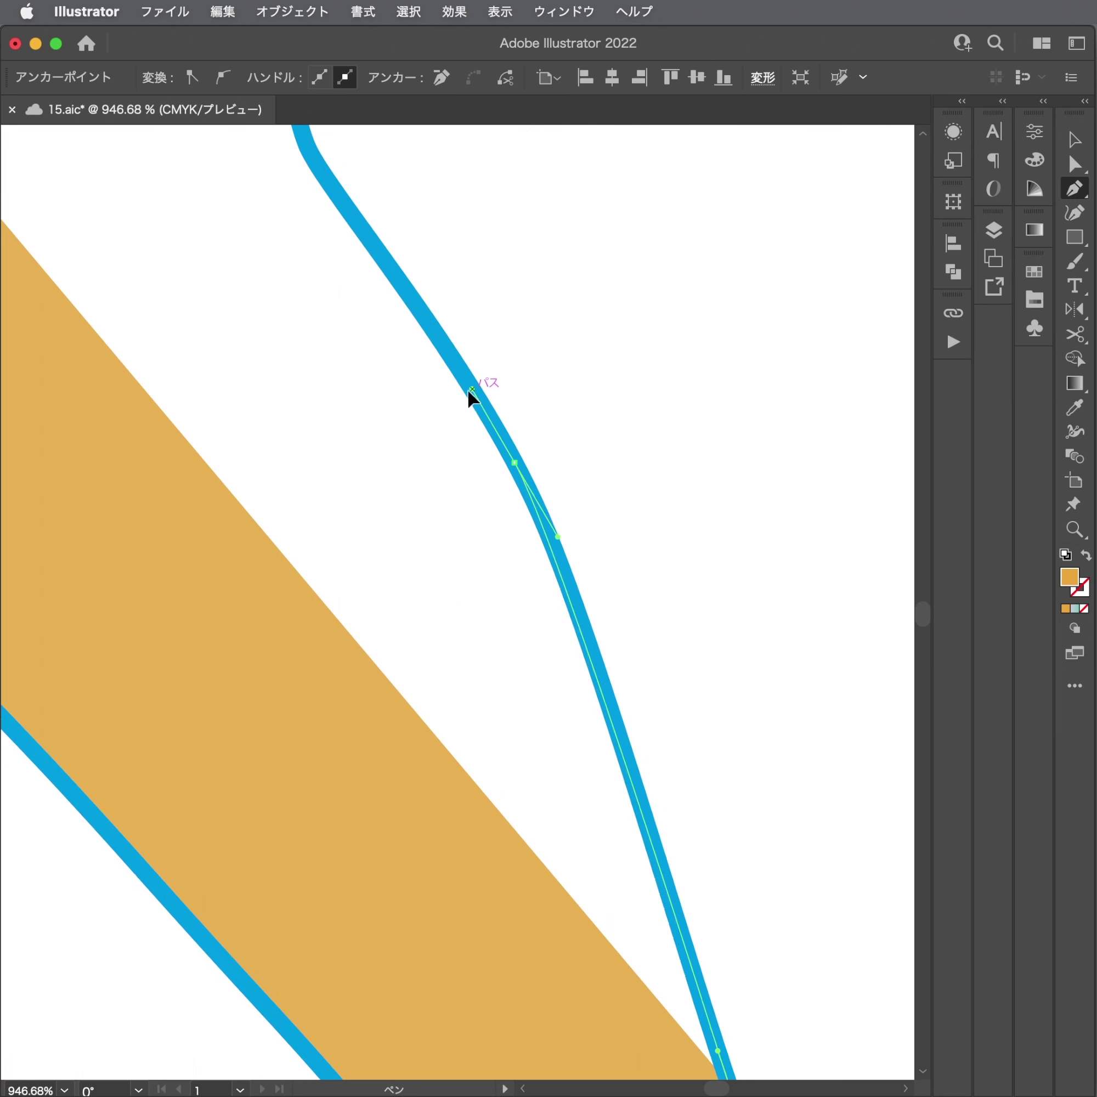
pyautogui.moveTo(535, 517); pyautogui.dragTo(478, 447)
pyautogui.scroll(5, 470, 657)
pyautogui.moveTo(455, 637)
pyautogui.mouseDown()
pyautogui.moveTo(429, 608)
pyautogui.moveTo(429, 550)
pyautogui.mouseUp()
pyautogui.scroll(5, 403, 576)
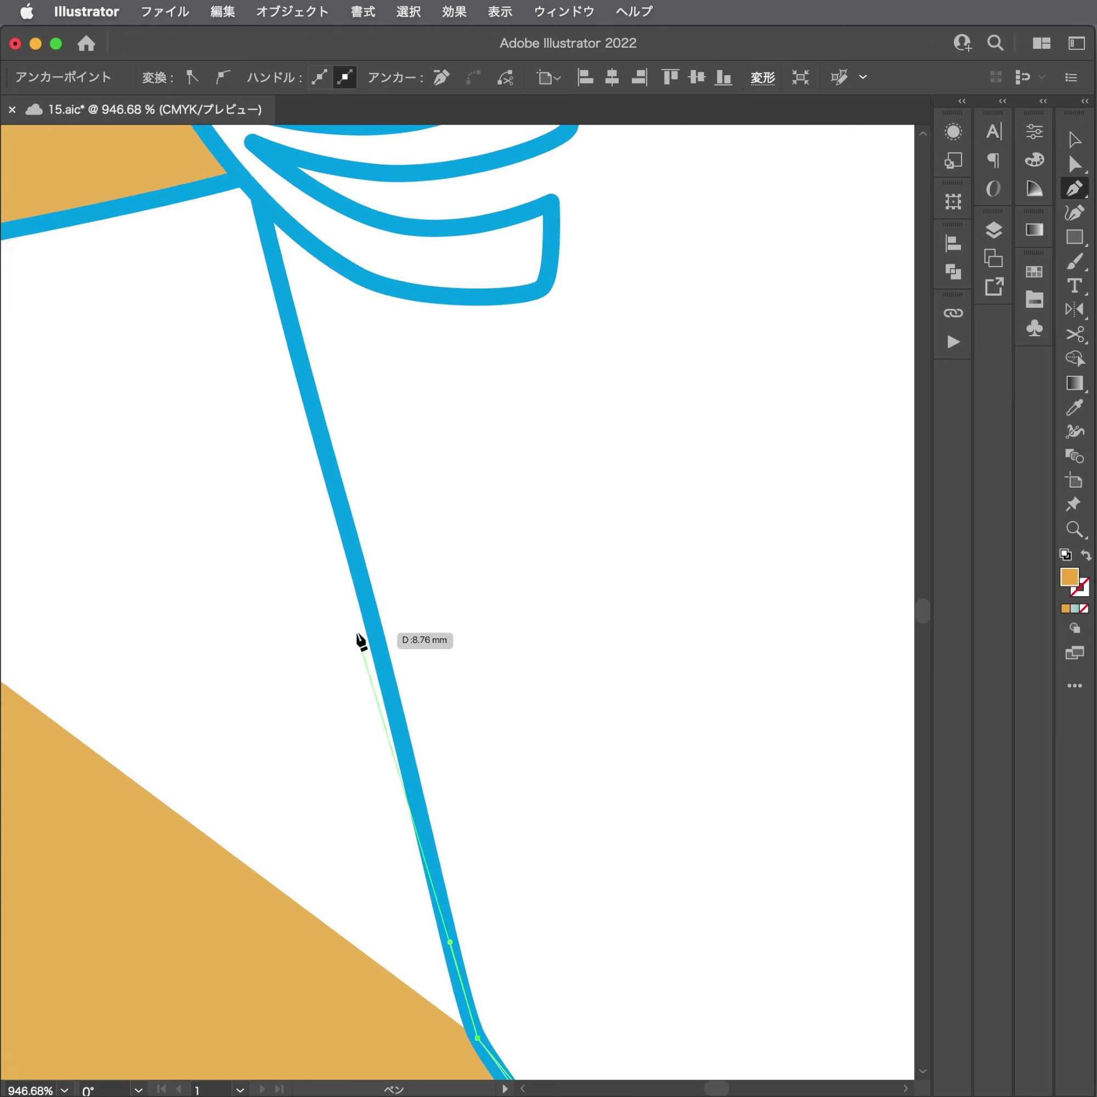
pyautogui.click(318, 423)
pyautogui.scroll(10, 293, 332)
pyautogui.hscroll(-4, 294, 331)
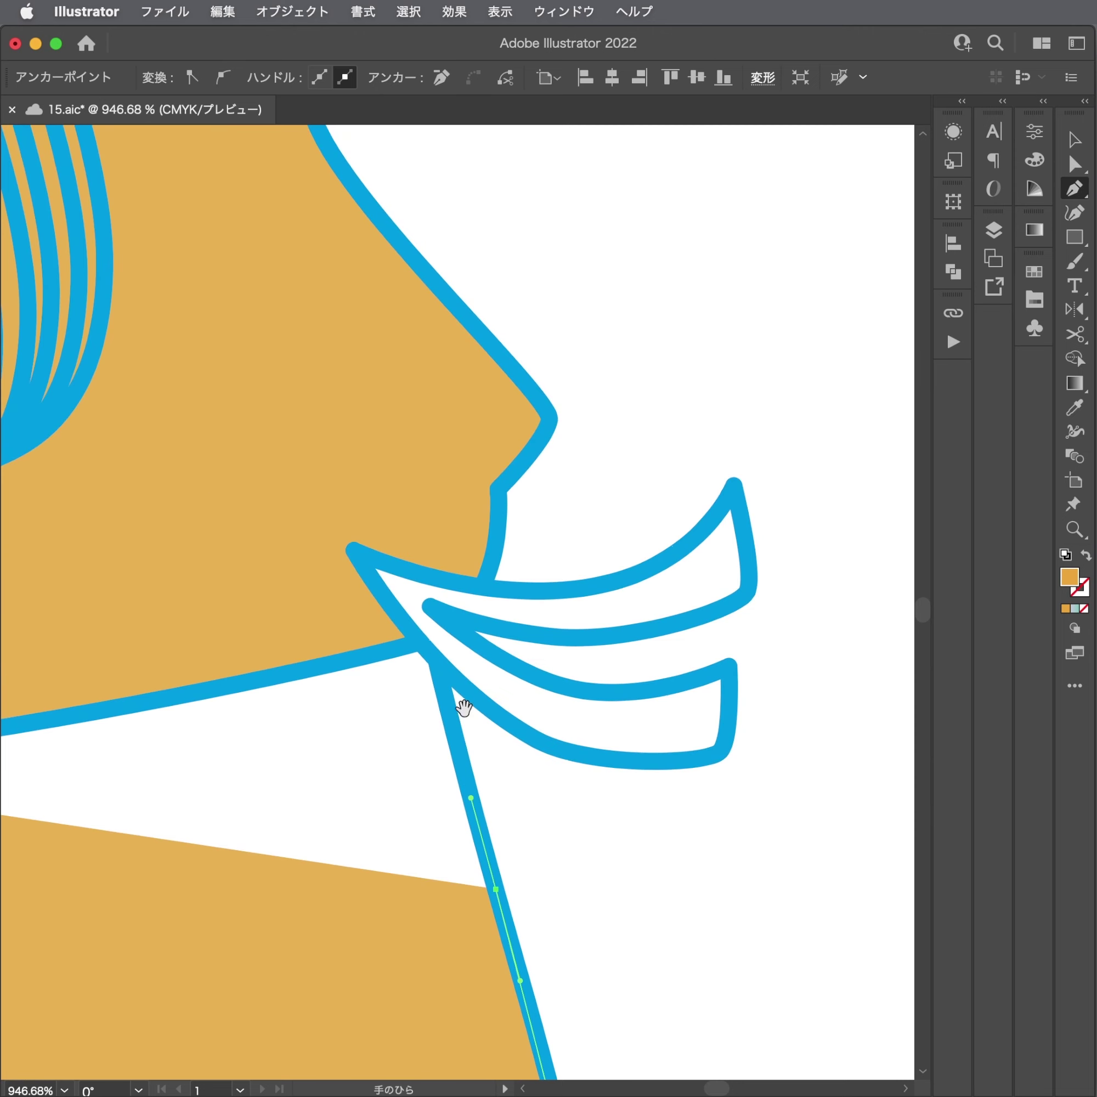
pyautogui.click(421, 641)
pyautogui.hscroll(-10, 399, 660)
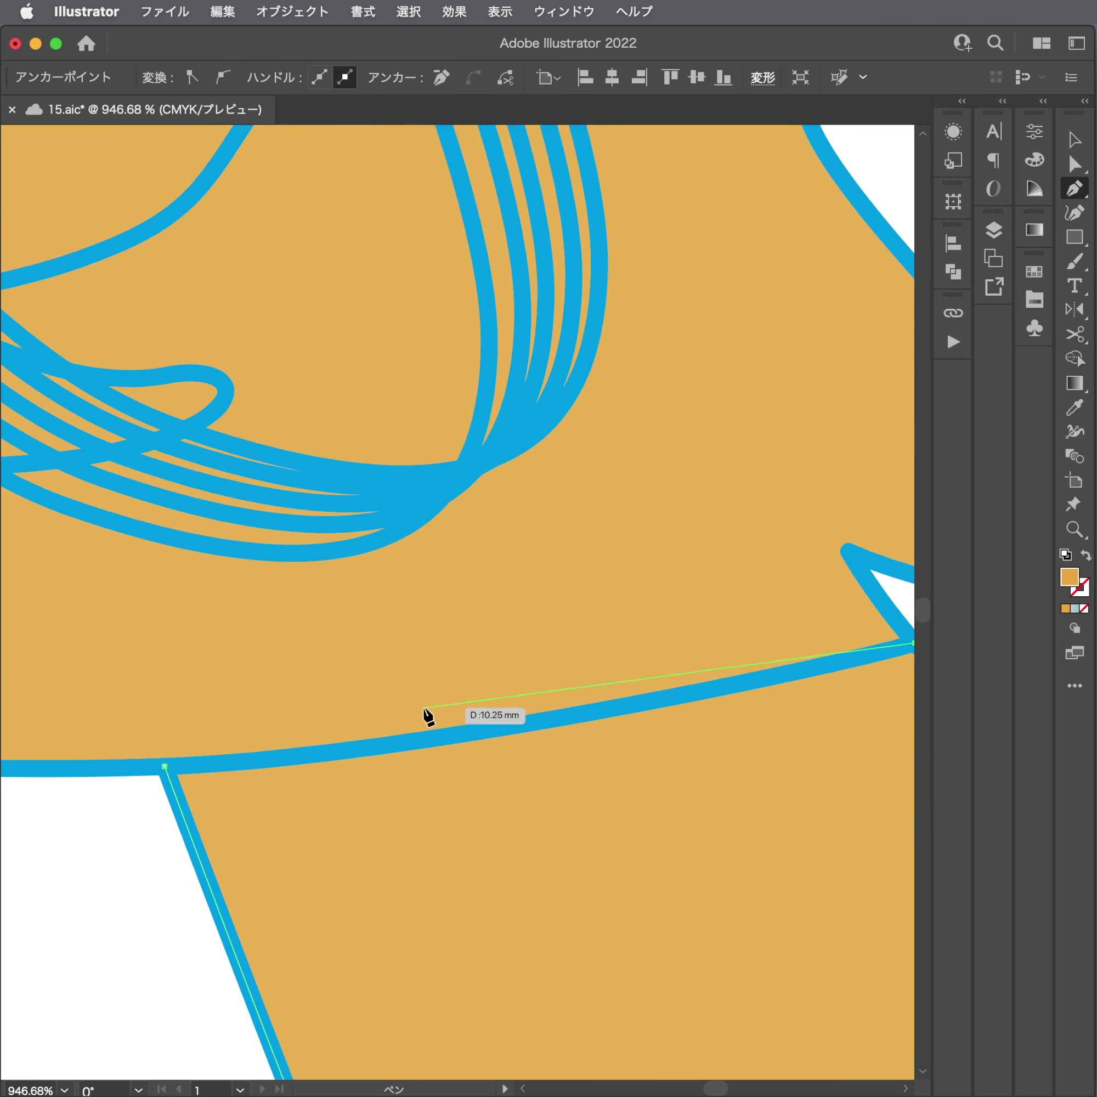
pyautogui.moveTo(343, 739); pyautogui.dragTo(296, 756)
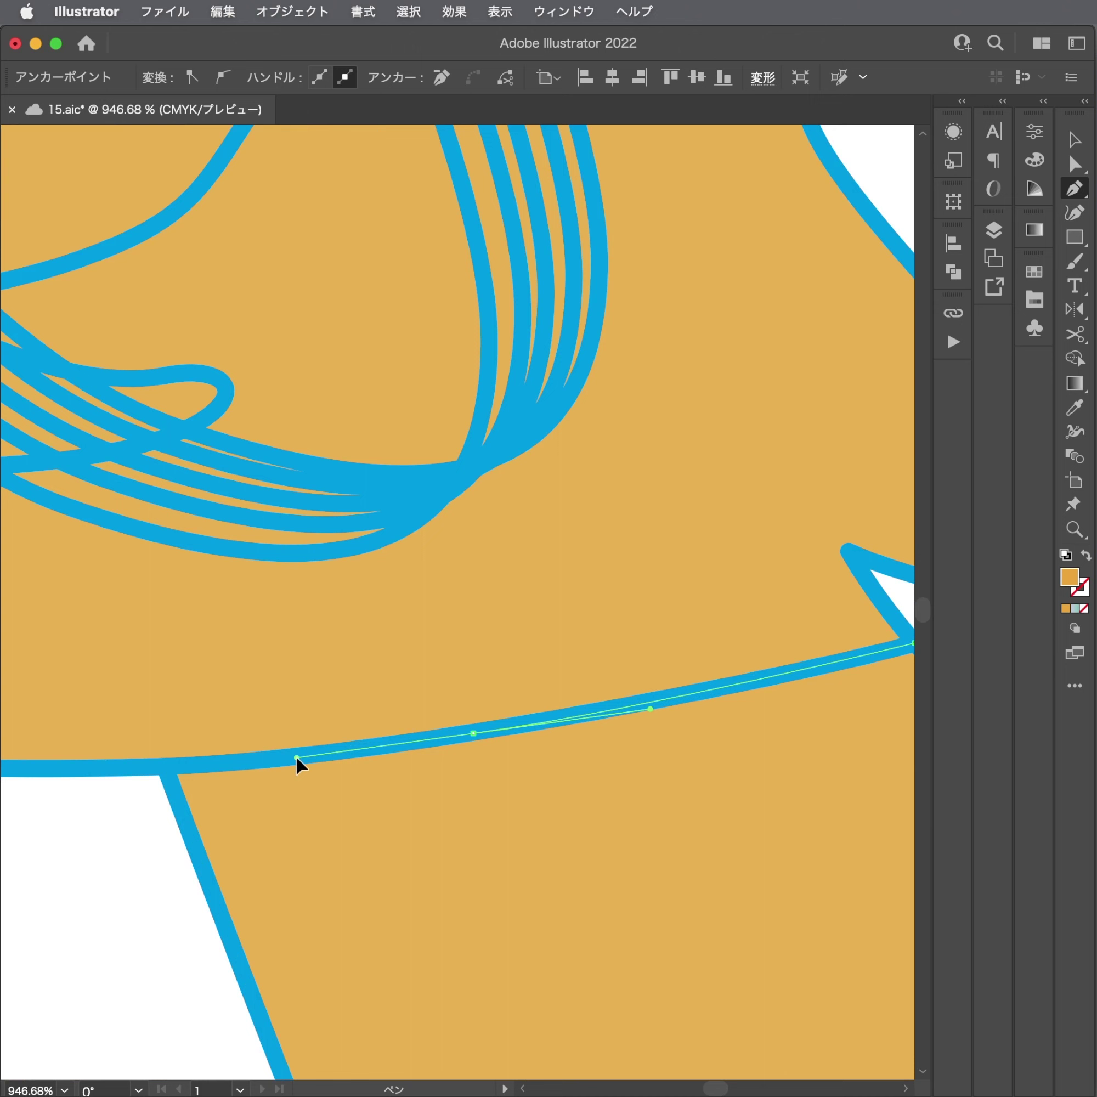
pyautogui.click(182, 768)
pyautogui.scroll(-5, 294, 705)
pyautogui.scroll(-6, 357, 725)
# Fill the selected leg shape with the cream swatch colour using the Eyedropper, then deselect.
pyautogui.press('a')
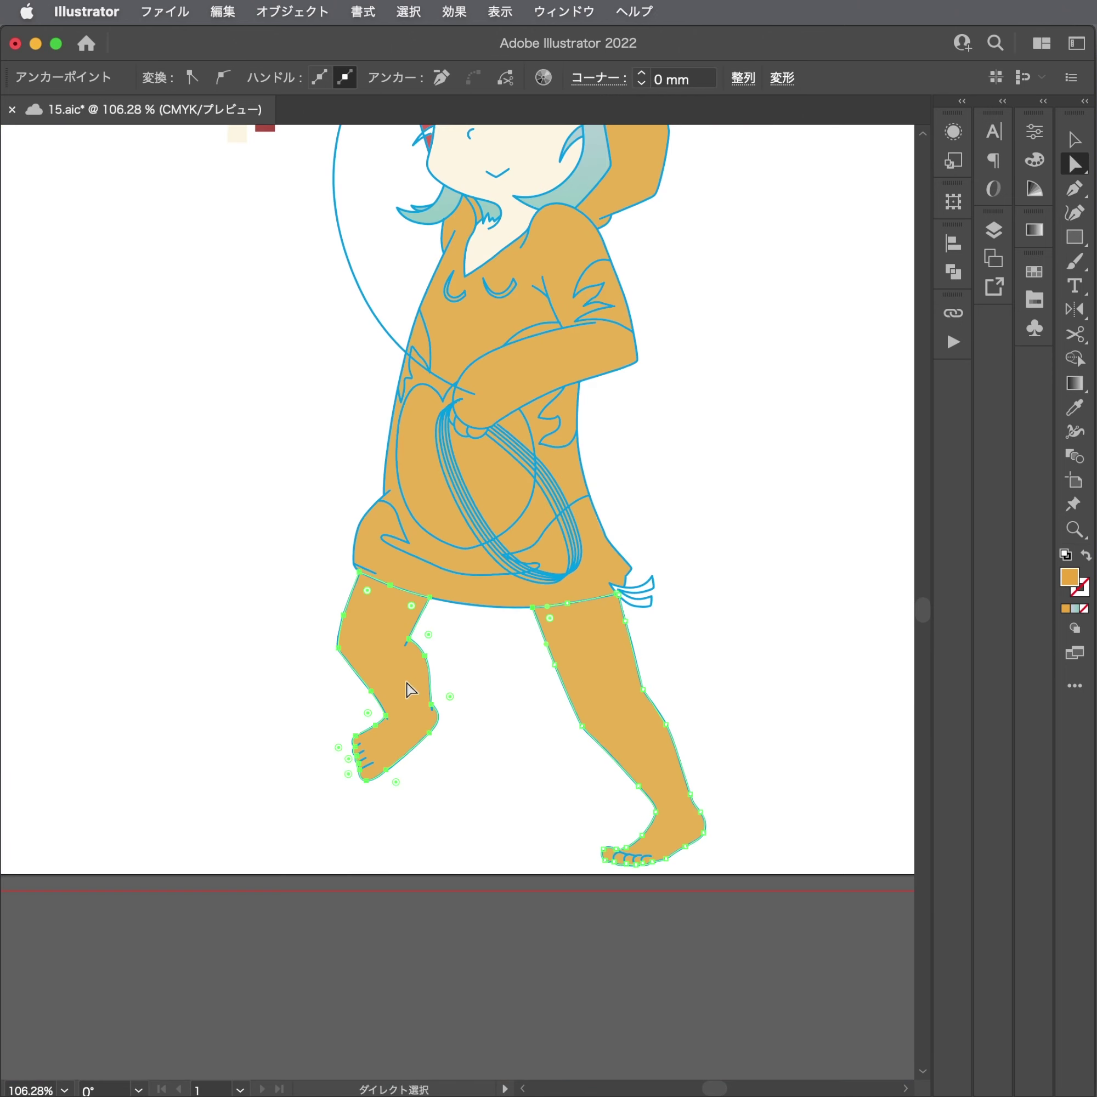
pyautogui.scroll(5, 410, 689)
pyautogui.press('i')
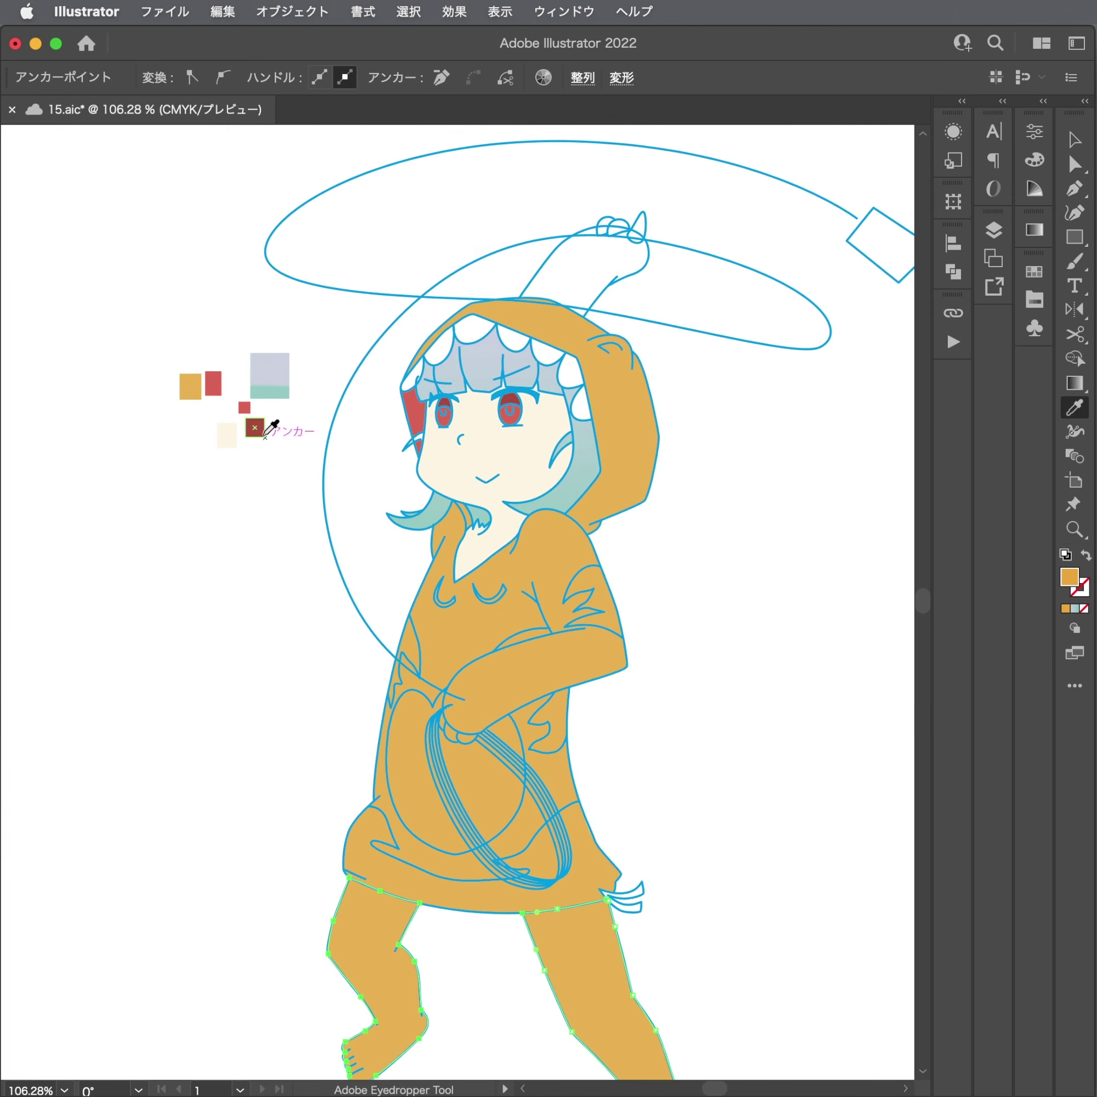
pyautogui.click(231, 441)
pyautogui.press('a')
pyautogui.click(256, 545)
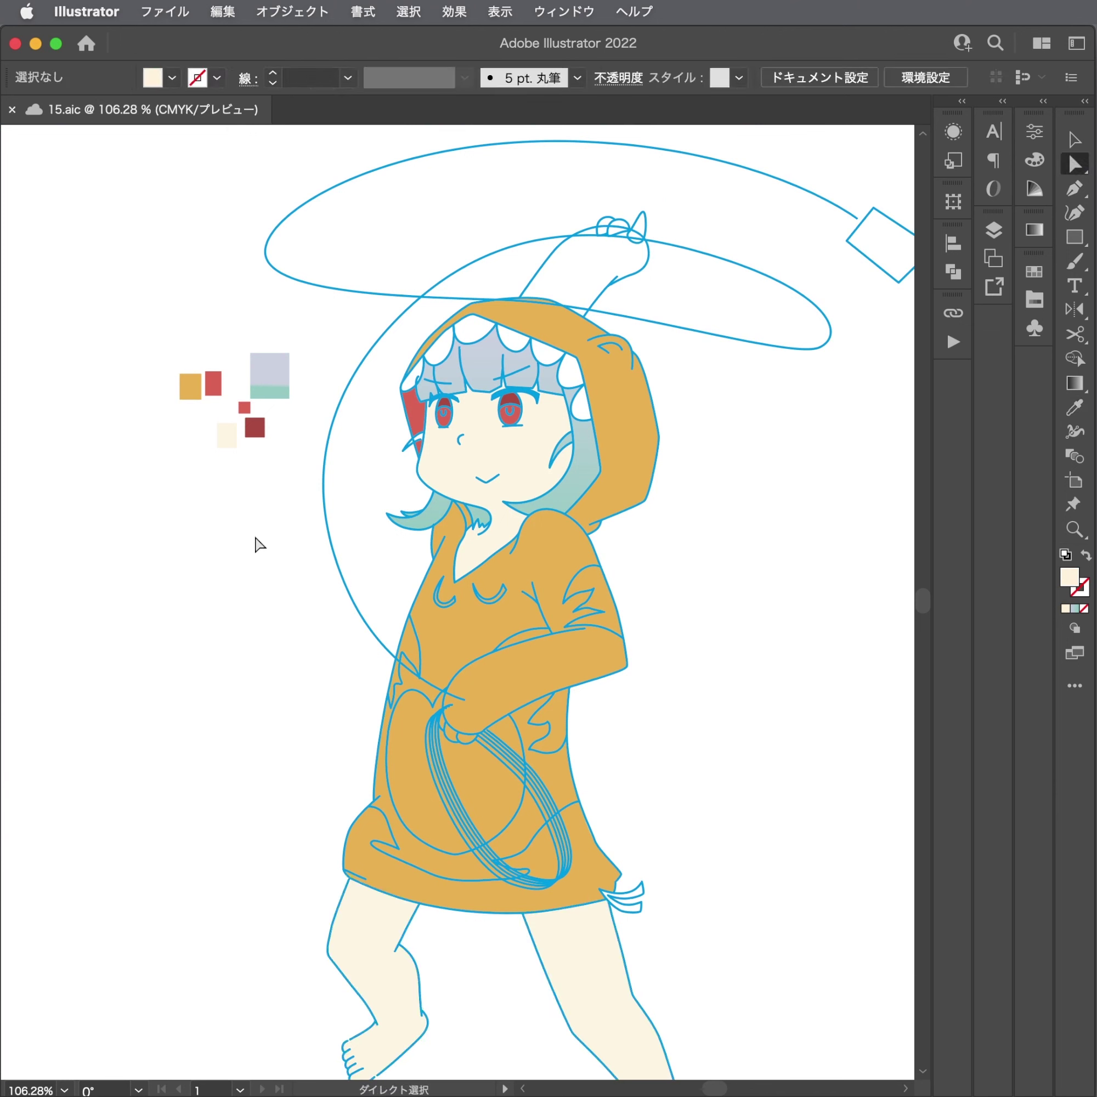
# Zoom in on the hoodie's chest area.
pyautogui.click(255, 427)
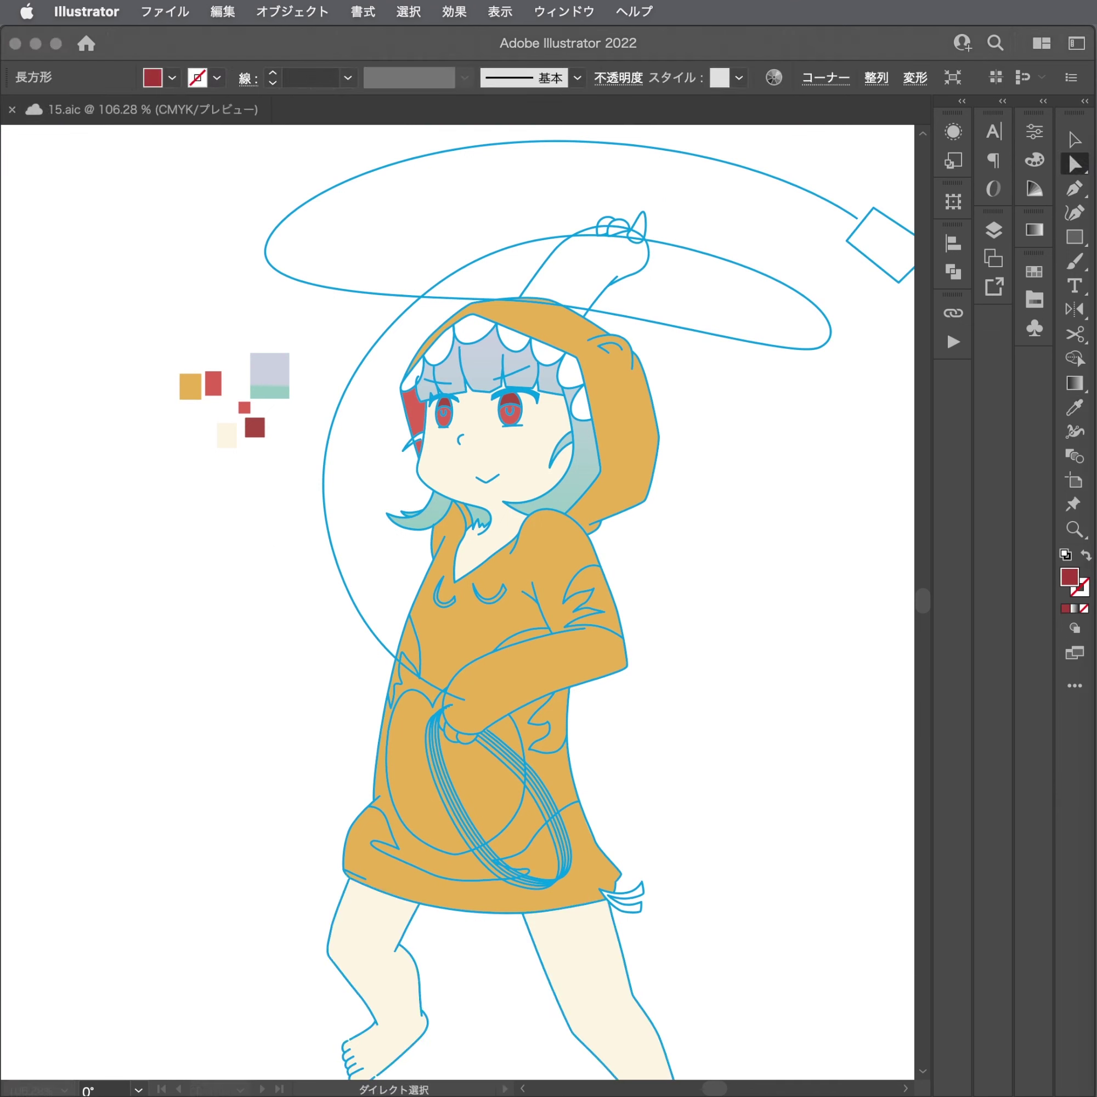
pyautogui.click(743, 656)
pyautogui.scroll(5, 477, 674)
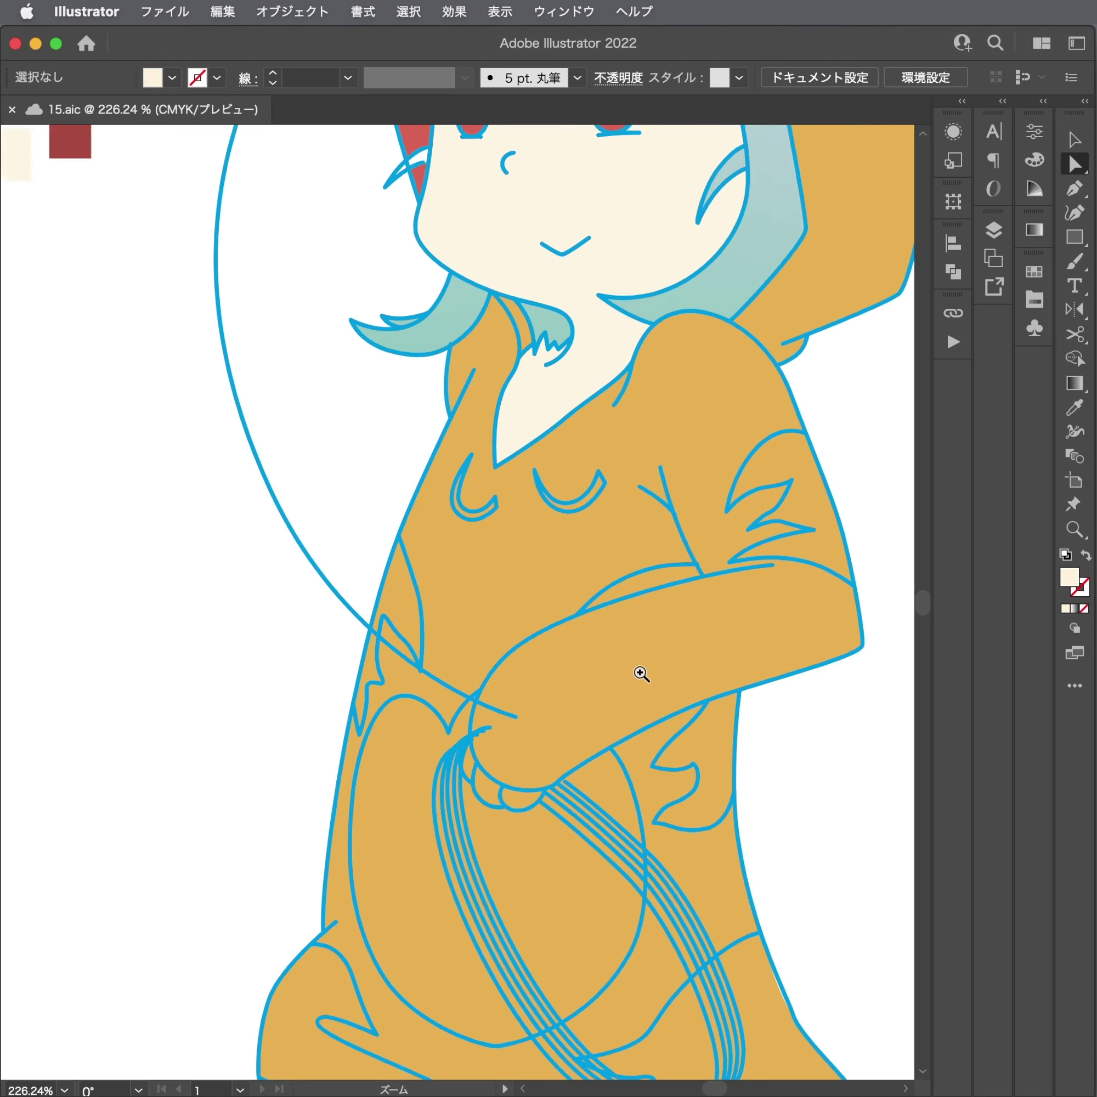
pyautogui.scroll(5, 641, 676)
# Pen-trace the lower edge of the chest highlight along the arm outline.
pyautogui.press('p')
pyautogui.scroll(3, 489, 742)
pyautogui.scroll(2, 472, 595)
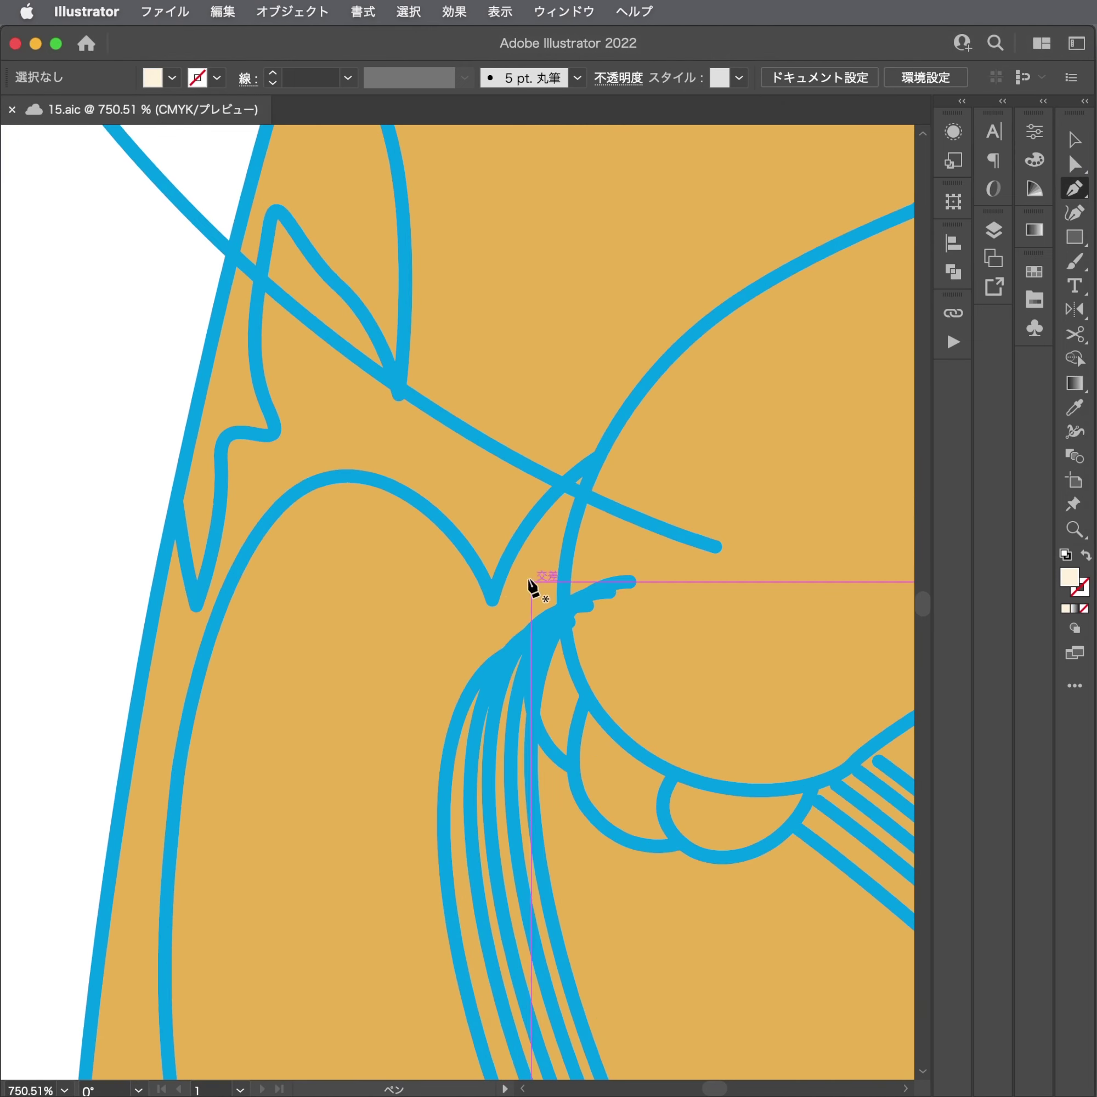
pyautogui.click(494, 599)
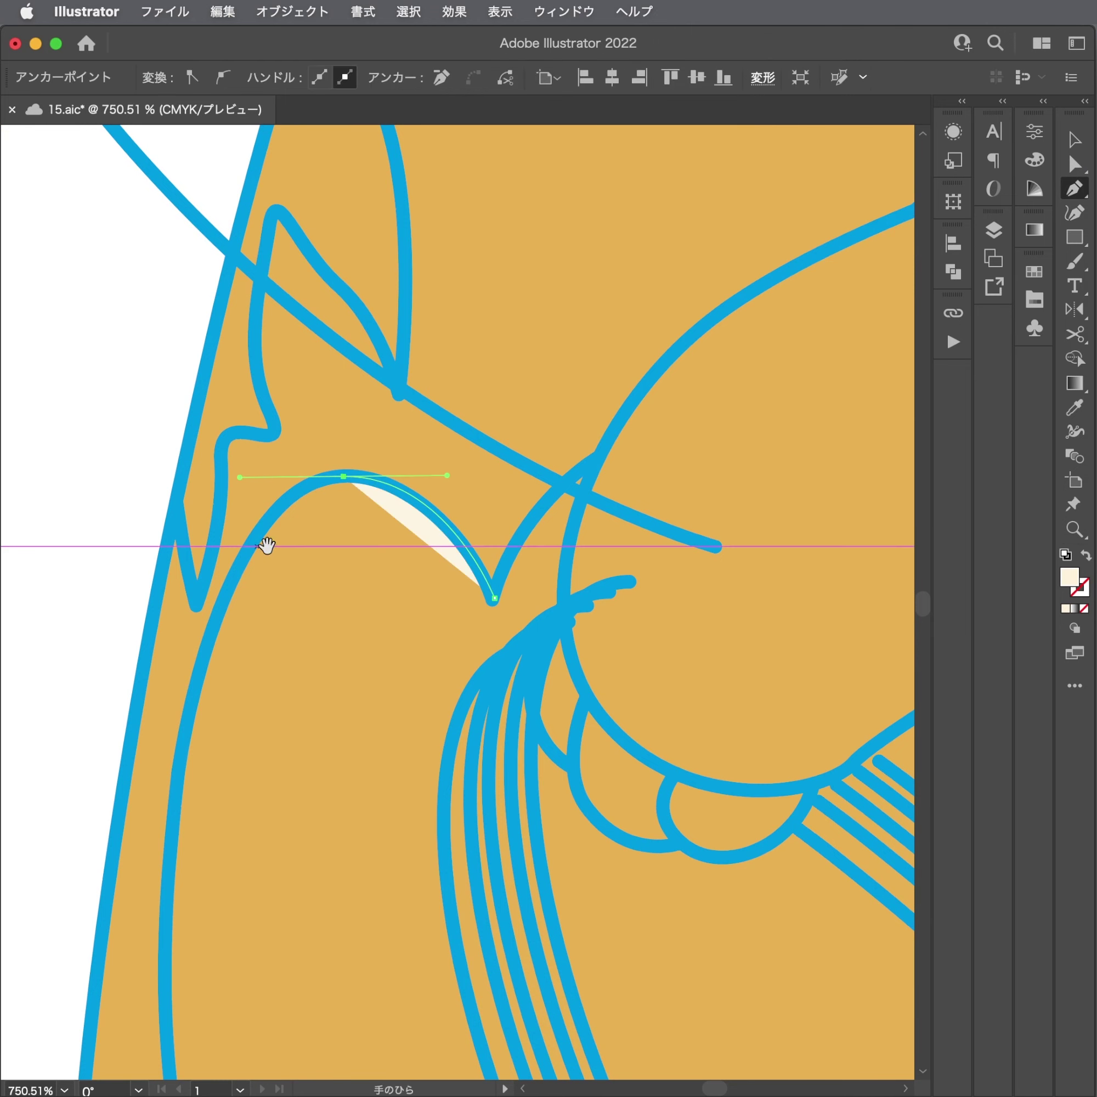
pyautogui.scroll(-5, 319, 617)
pyautogui.hscroll(-4, 319, 617)
pyautogui.moveTo(318, 629)
pyautogui.mouseDown()
pyautogui.moveTo(312, 686)
pyautogui.moveTo(357, 652)
pyautogui.moveTo(404, 792)
pyautogui.mouseUp()
pyautogui.scroll(-10, 300, 751)
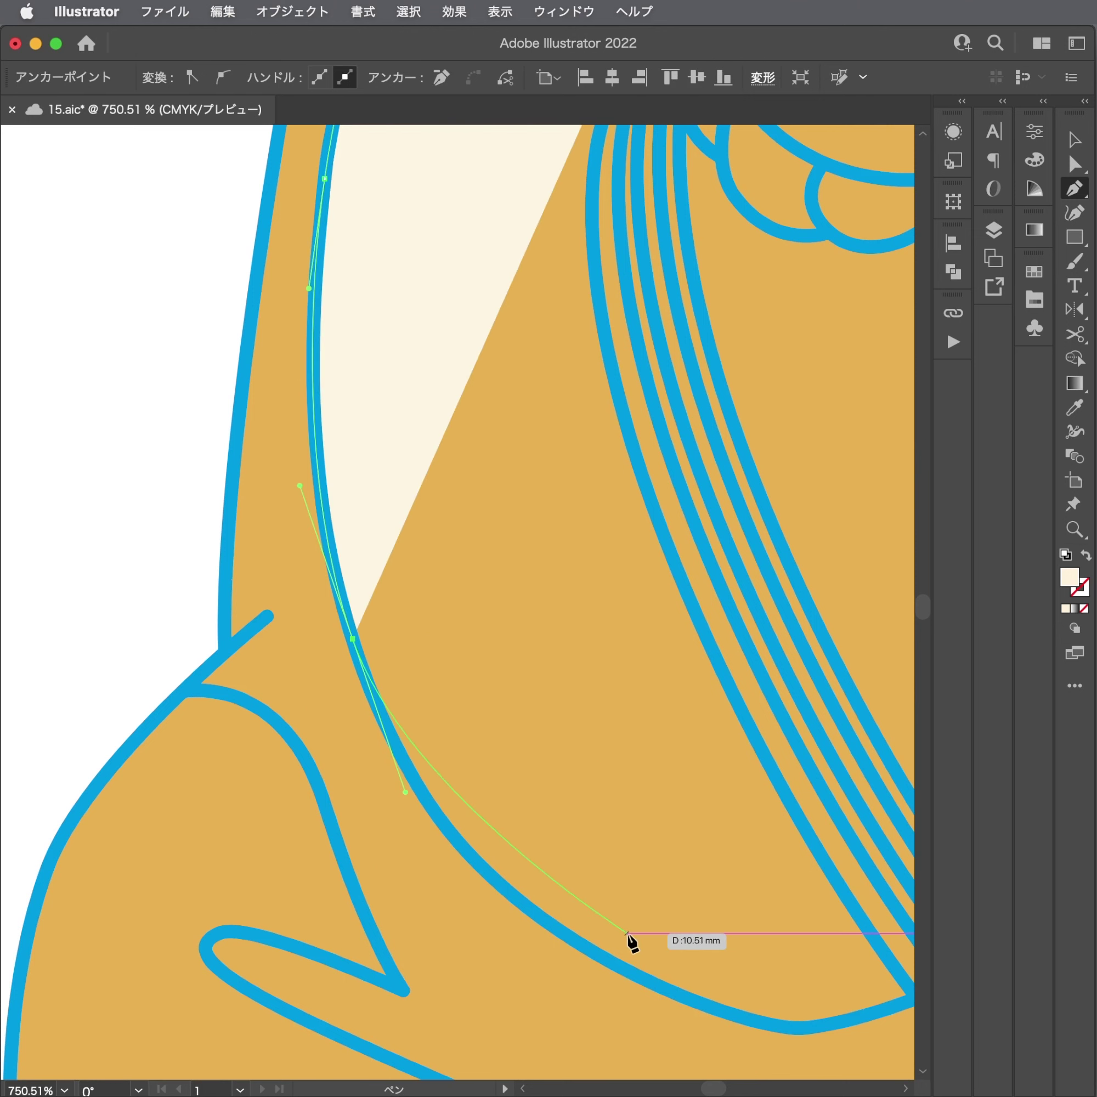
pyautogui.moveTo(592, 950); pyautogui.dragTo(597, 957)
pyautogui.moveTo(713, 1027); pyautogui.dragTo(717, 1028)
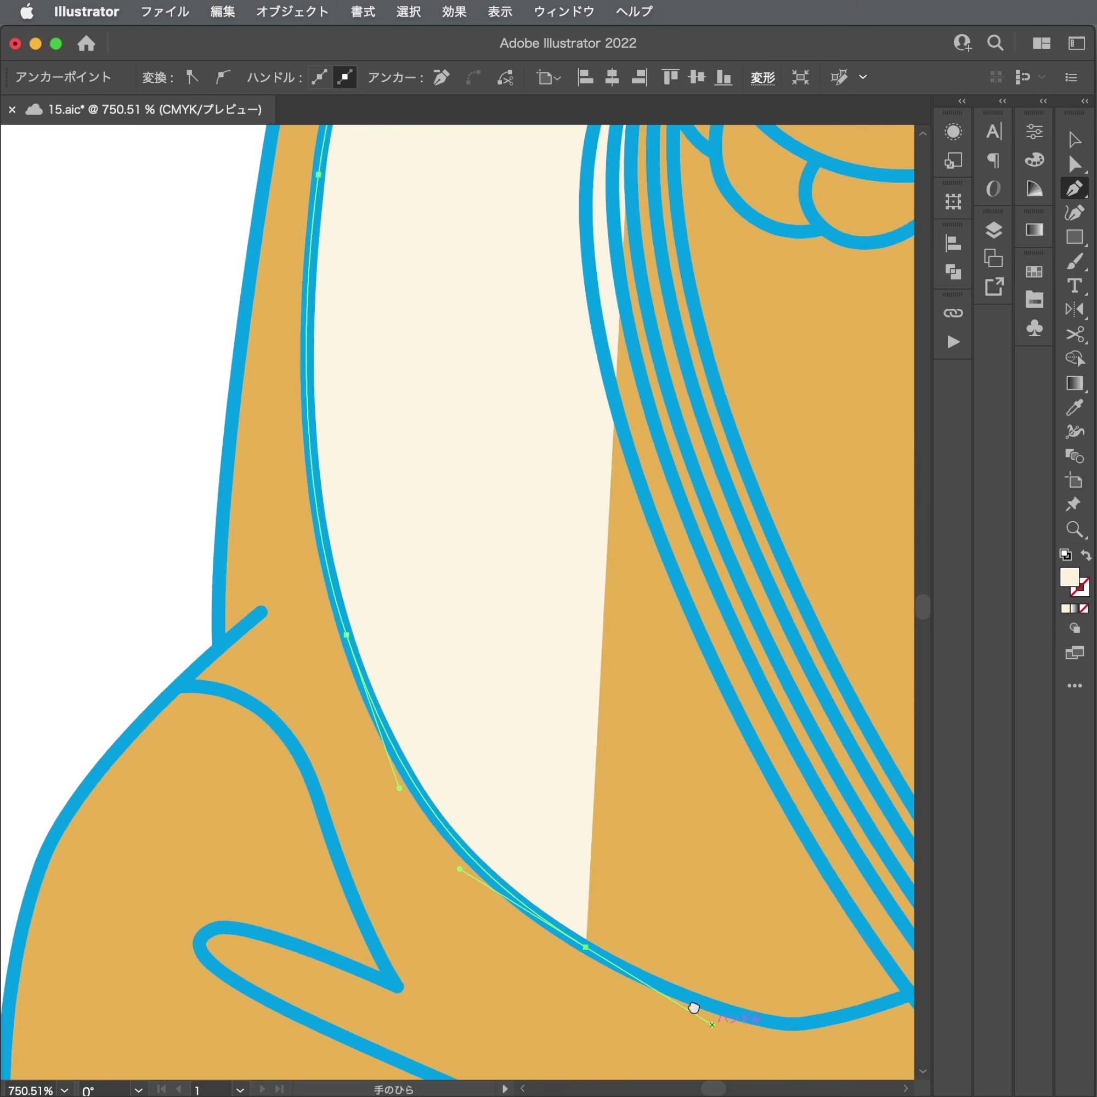
pyautogui.scroll(-4, 717, 1028)
pyautogui.hscroll(7, 718, 1028)
pyautogui.moveTo(459, 844); pyautogui.dragTo(474, 844)
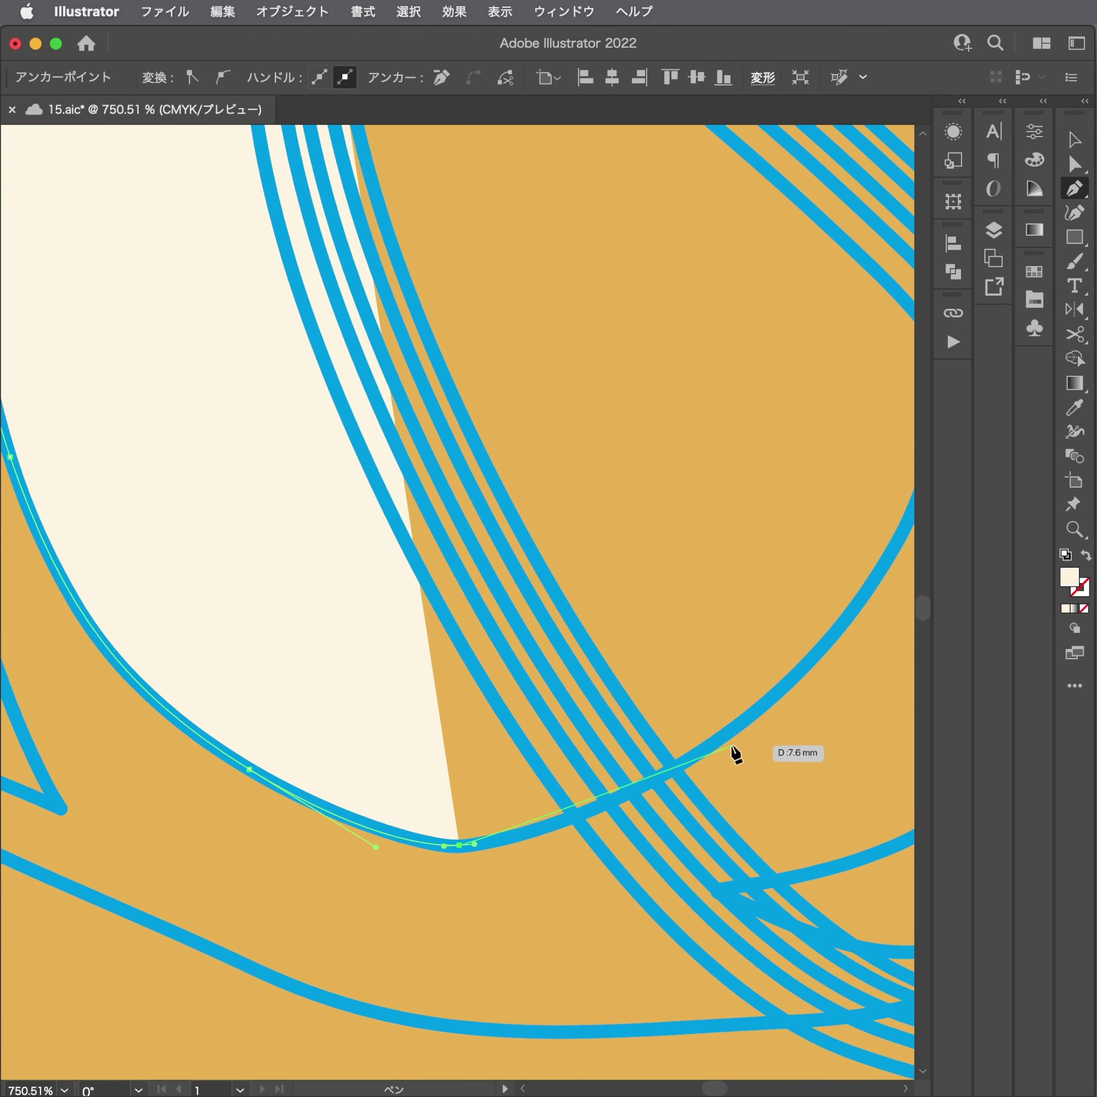
pyautogui.click(750, 719)
pyautogui.moveTo(804, 658); pyautogui.dragTo(534, 951)
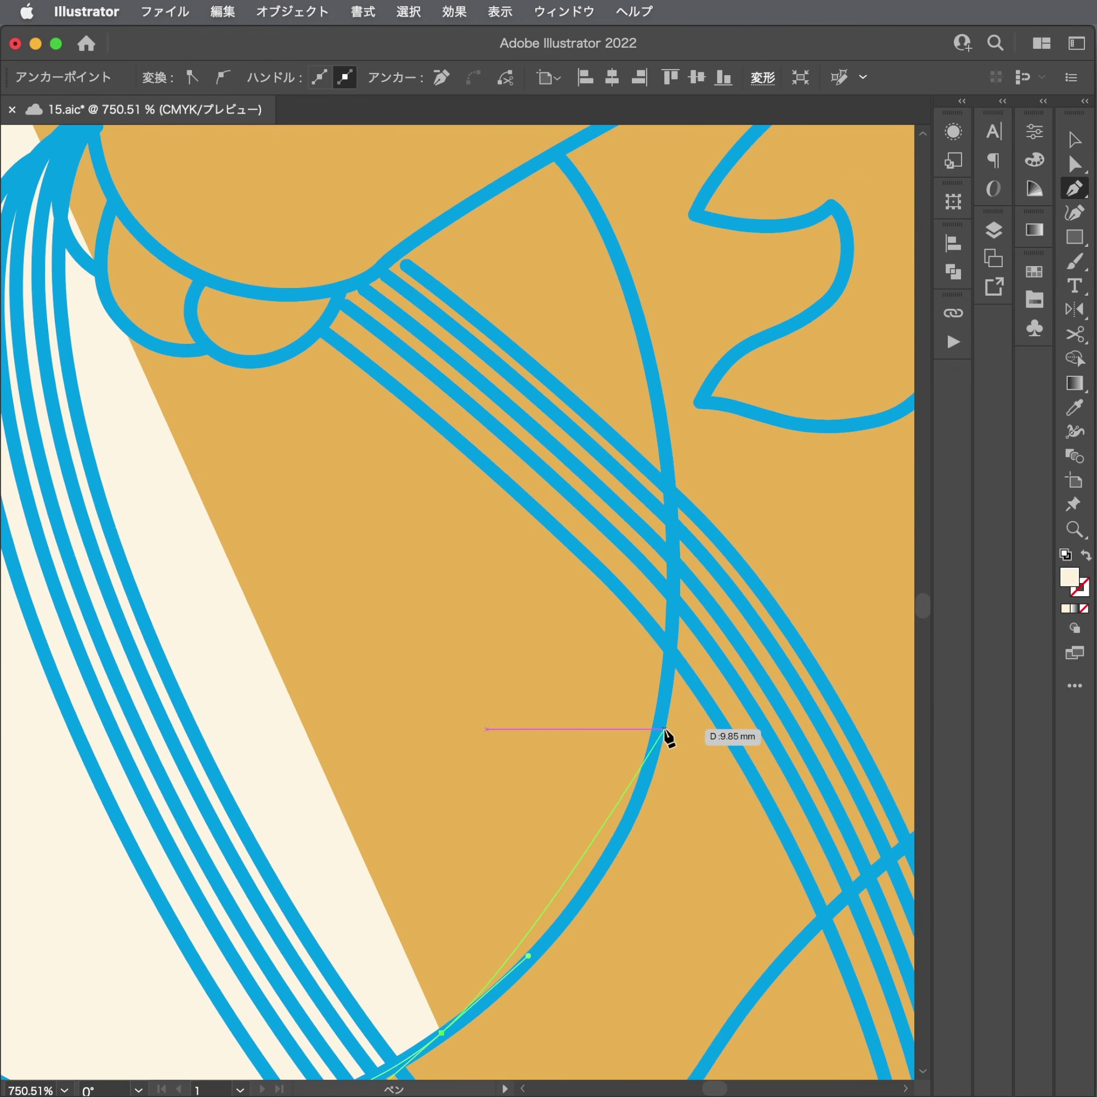
# Continue the chest outline up along the hood edge and close it at the V point.
pyautogui.scroll(5, 684, 576)
pyautogui.scroll(3, 684, 576)
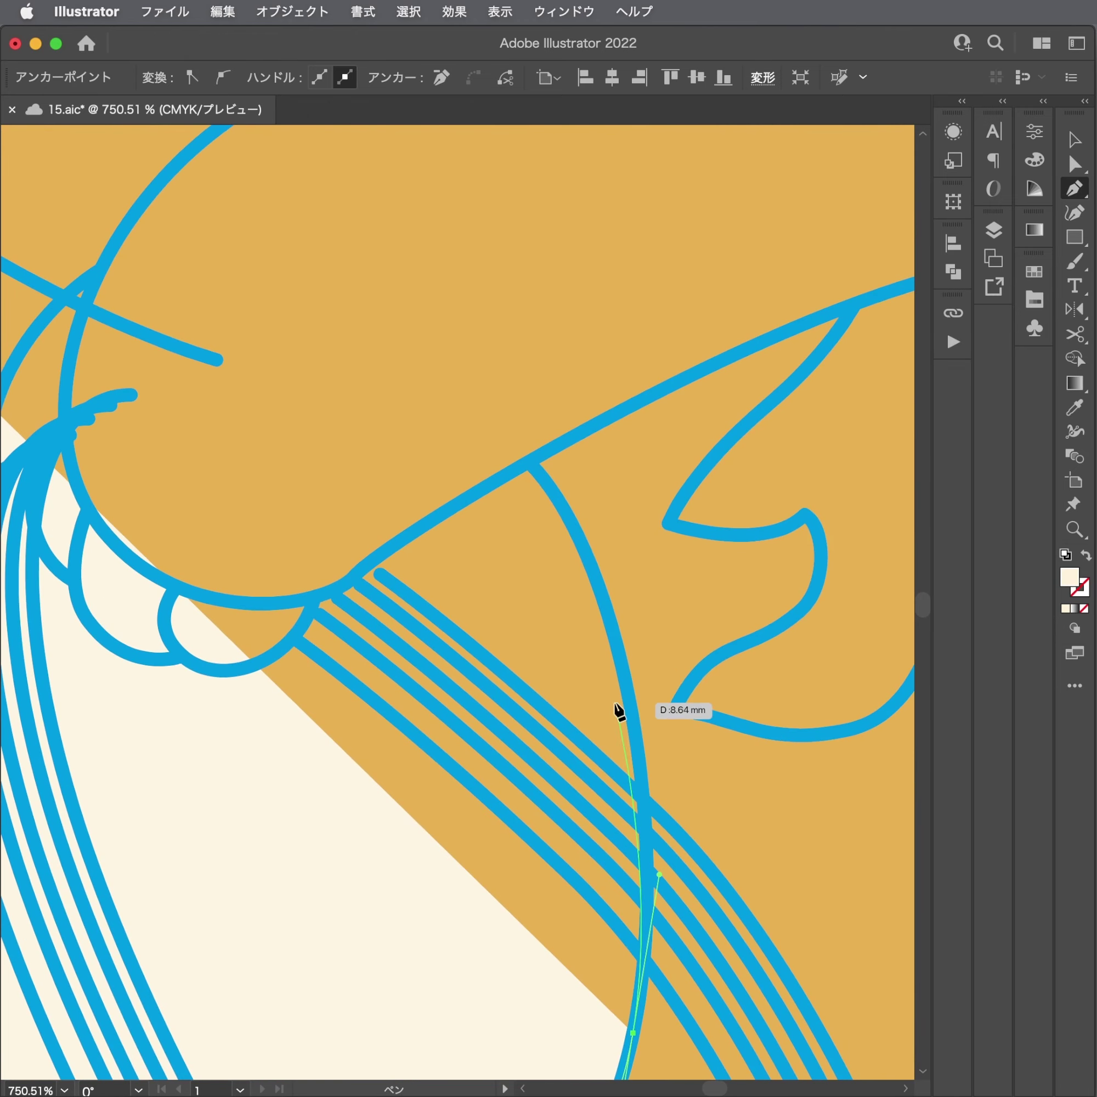
pyautogui.moveTo(595, 573); pyautogui.dragTo(593, 564)
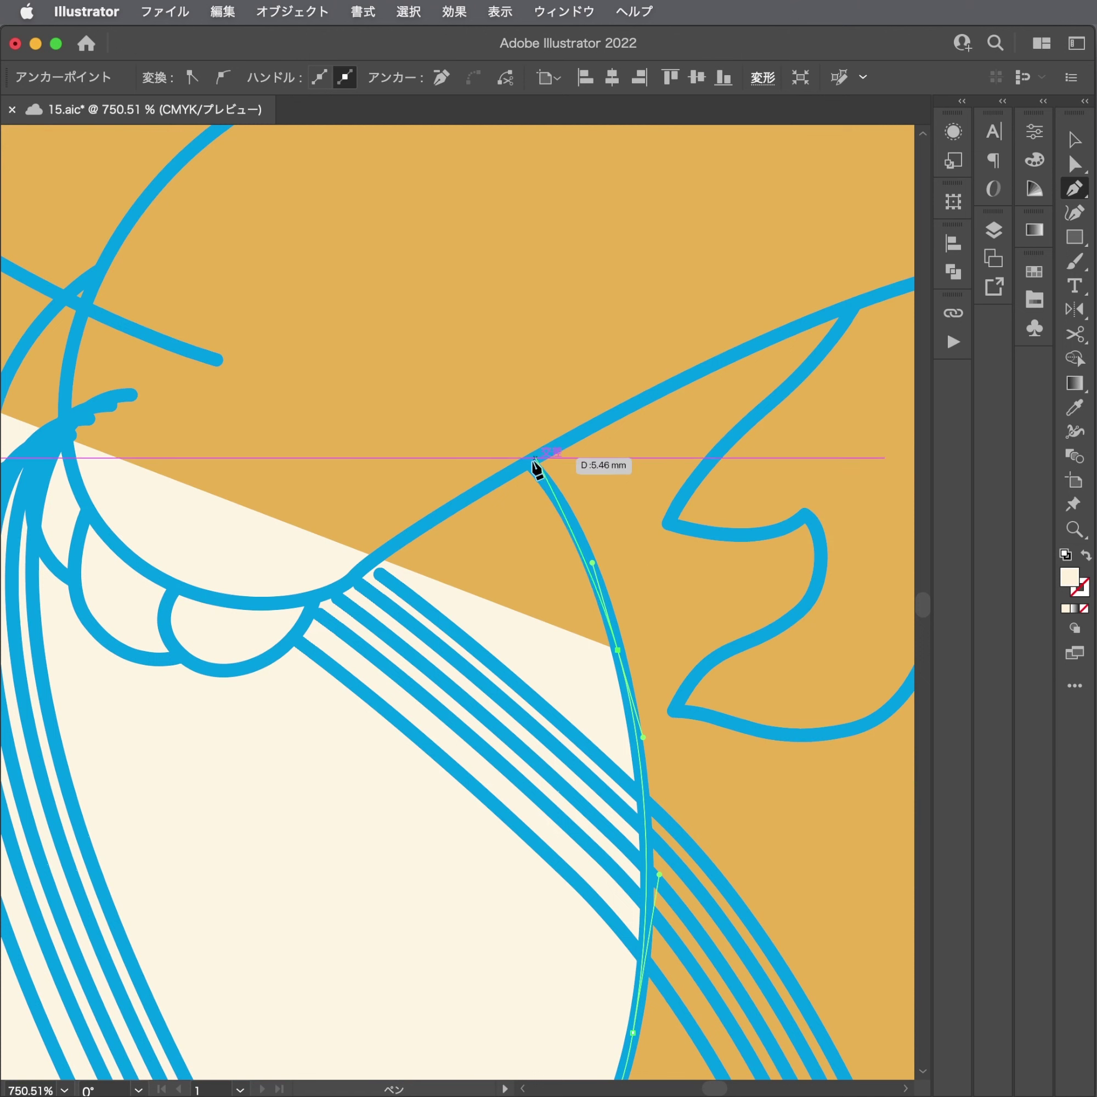
pyautogui.moveTo(530, 461); pyautogui.dragTo(518, 432)
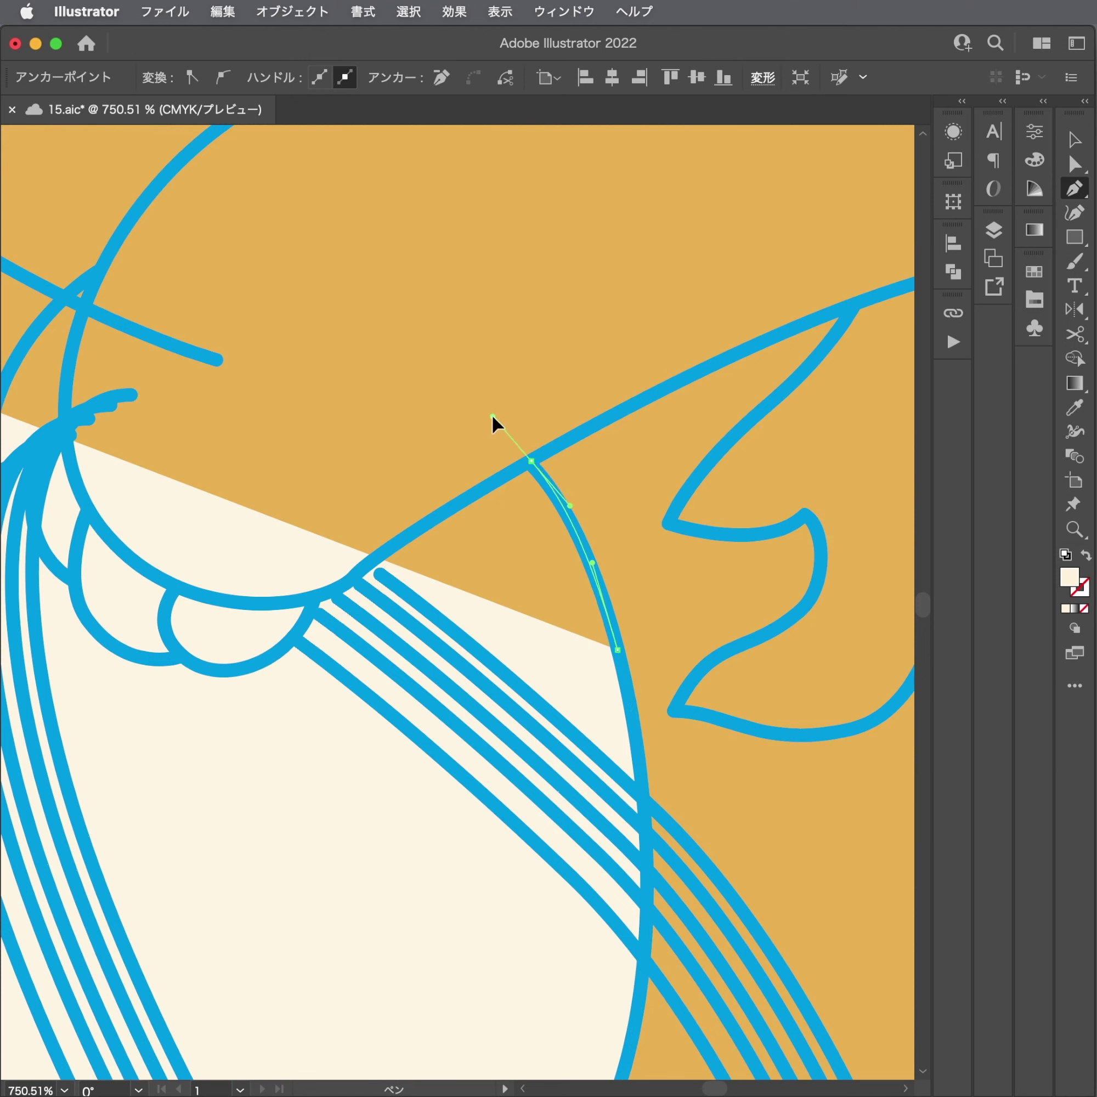
pyautogui.moveTo(349, 581); pyautogui.dragTo(323, 602)
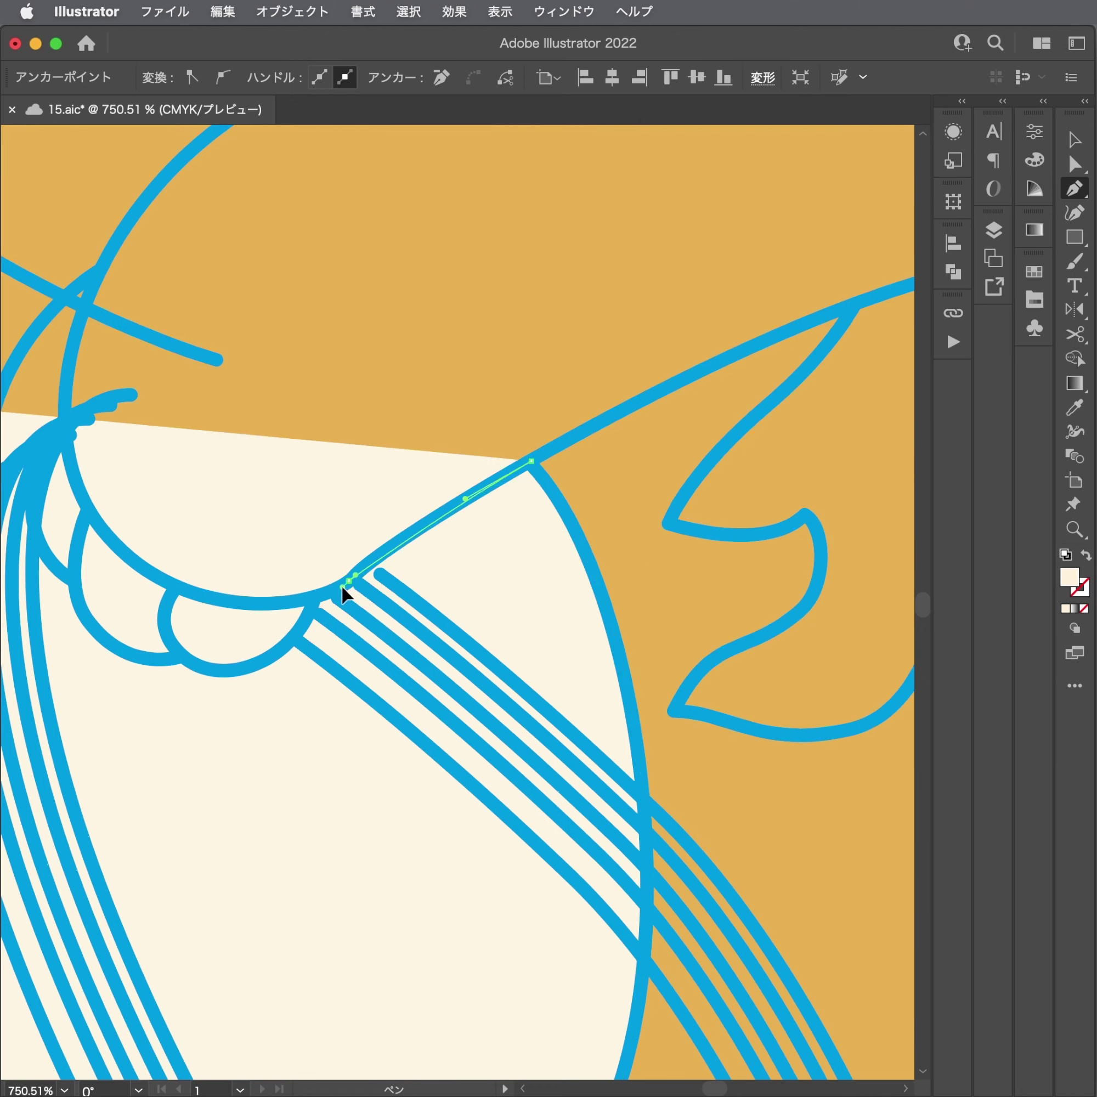
pyautogui.click(315, 596)
pyautogui.hscroll(-5, 236, 653)
pyautogui.scroll(2, 236, 654)
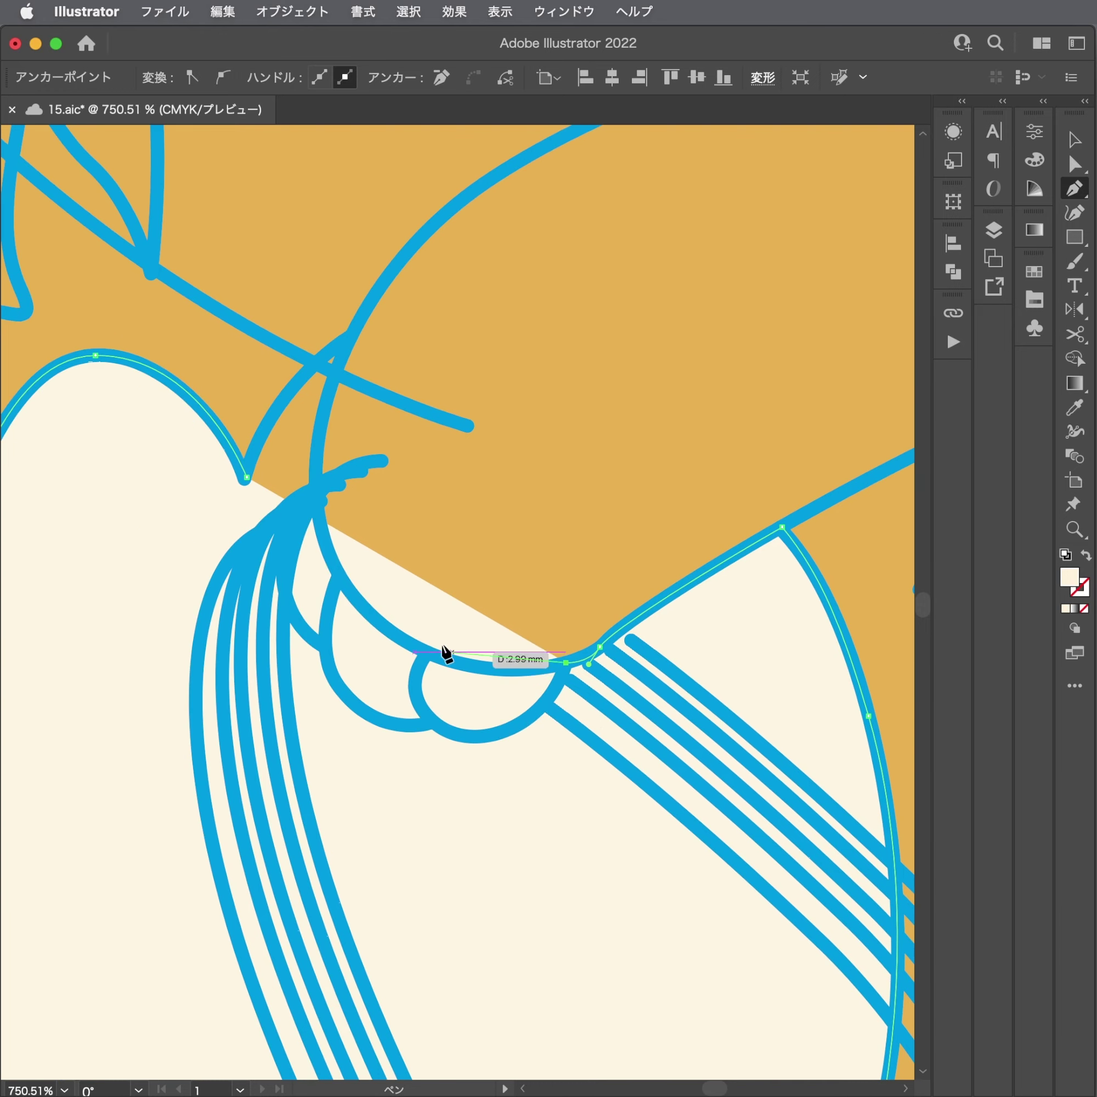
pyautogui.click(340, 588)
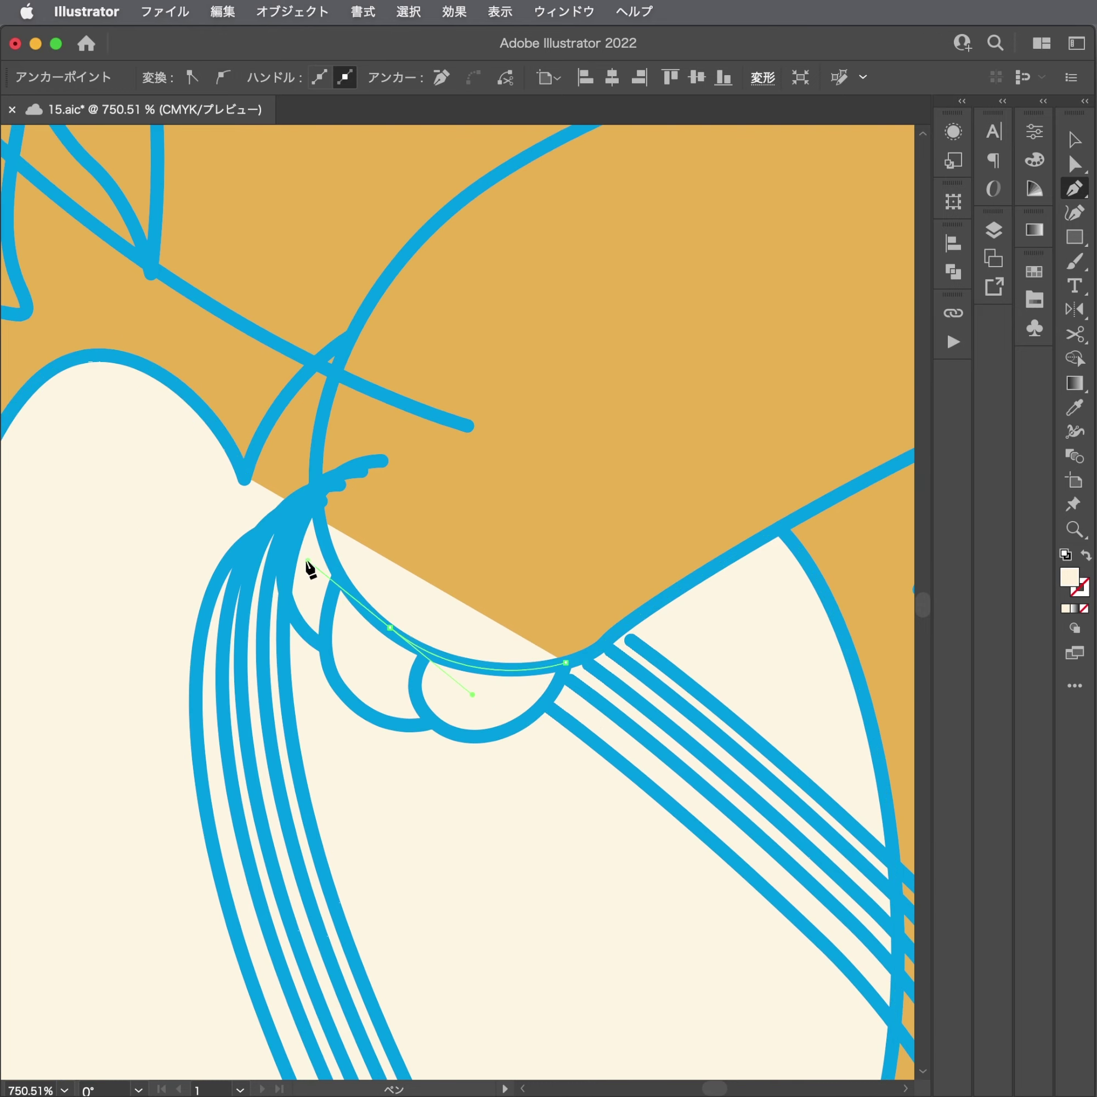
pyautogui.moveTo(309, 567); pyautogui.dragTo(308, 561)
pyautogui.moveTo(316, 439); pyautogui.dragTo(325, 378)
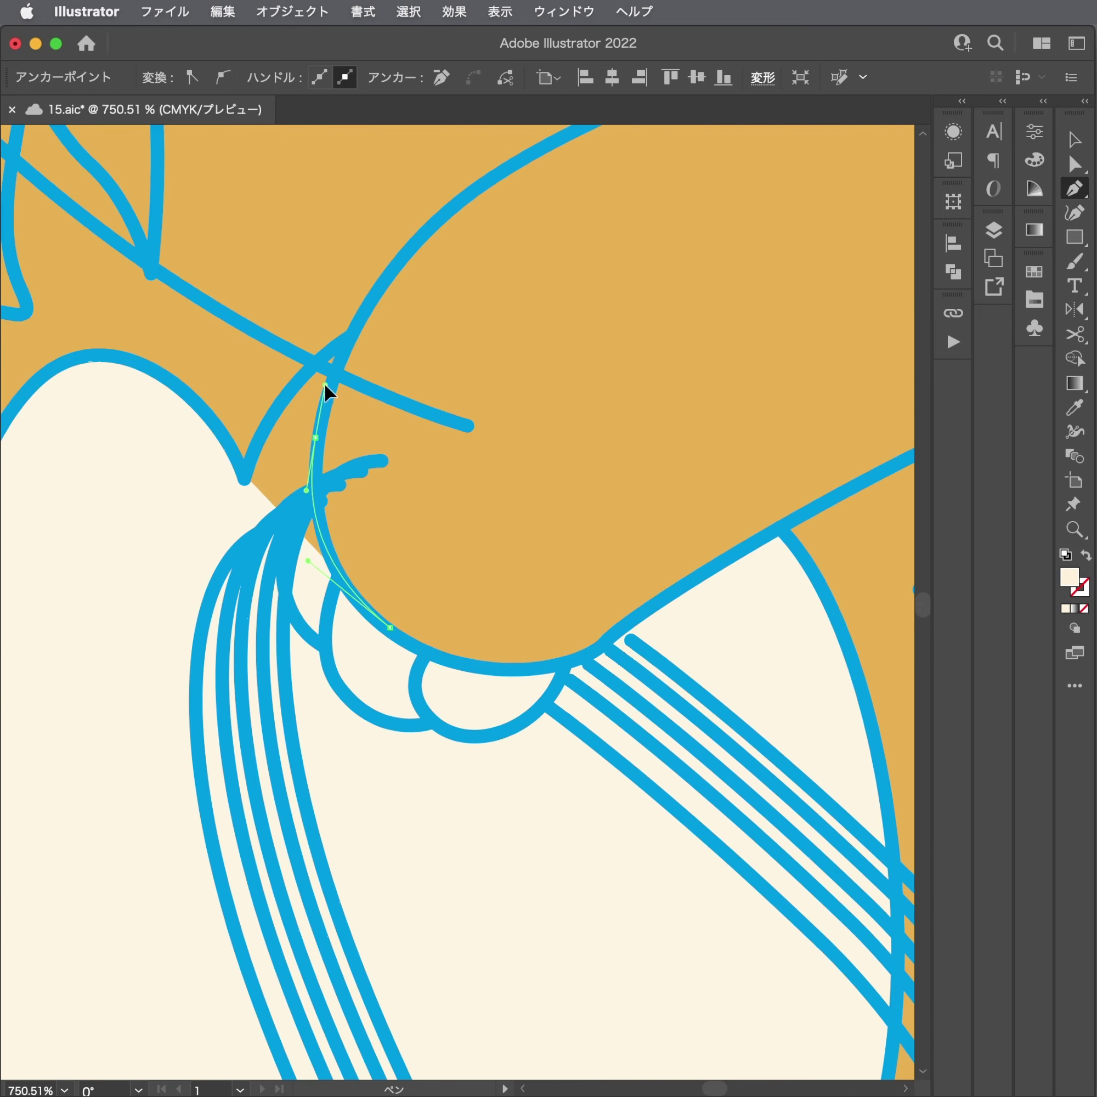
pyautogui.click(345, 335)
pyautogui.moveTo(247, 477); pyautogui.dragTo(238, 537)
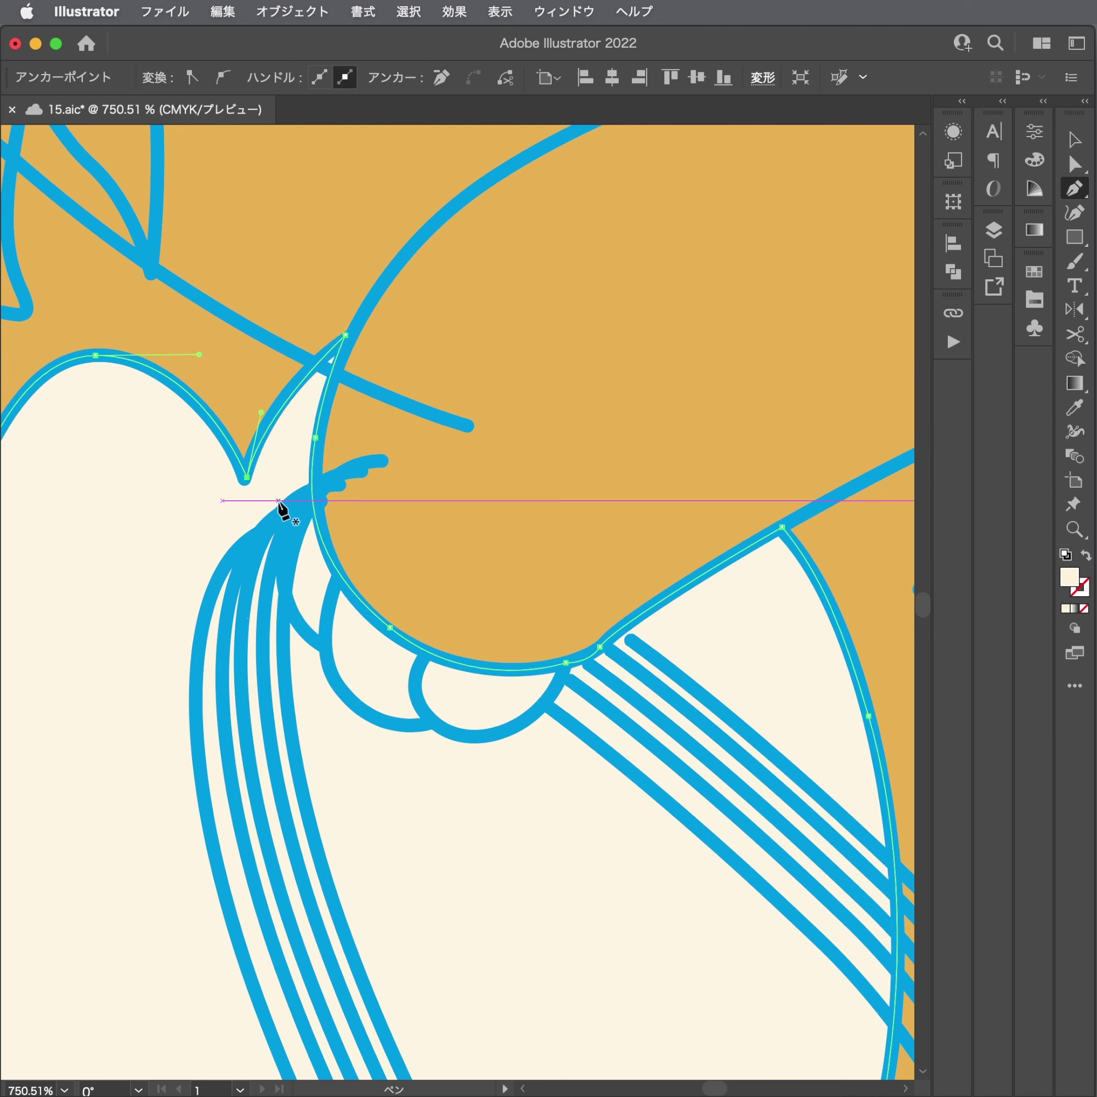
pyautogui.scroll(-3, 248, 518)
pyautogui.scroll(-3, 248, 519)
# Fill the closed chest shape with white using the Eyedropper, then deselect it.
pyautogui.press('i')
pyautogui.click(296, 567)
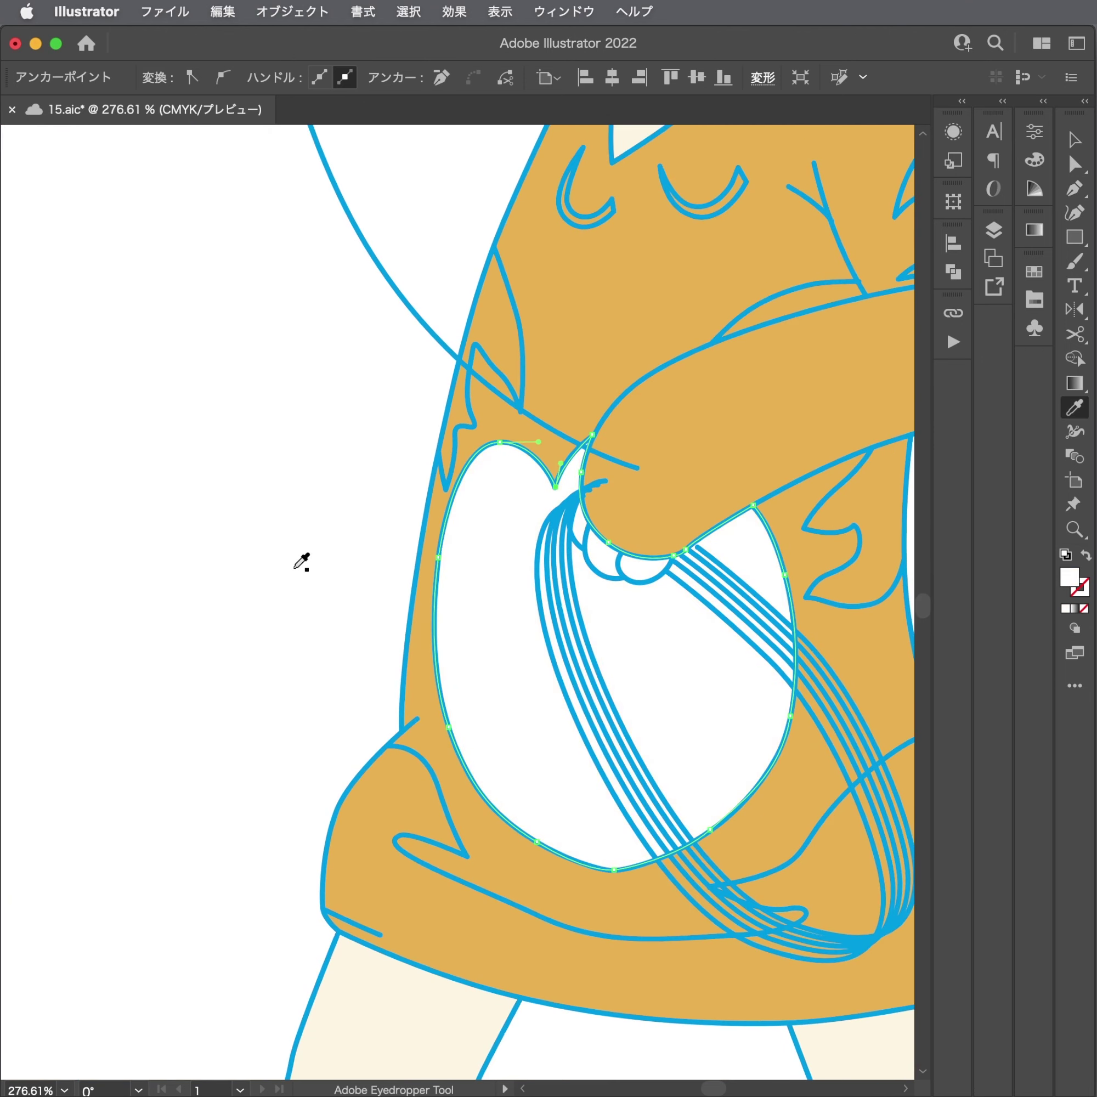
pyautogui.press('a')
pyautogui.hscroll(5, 406, 559)
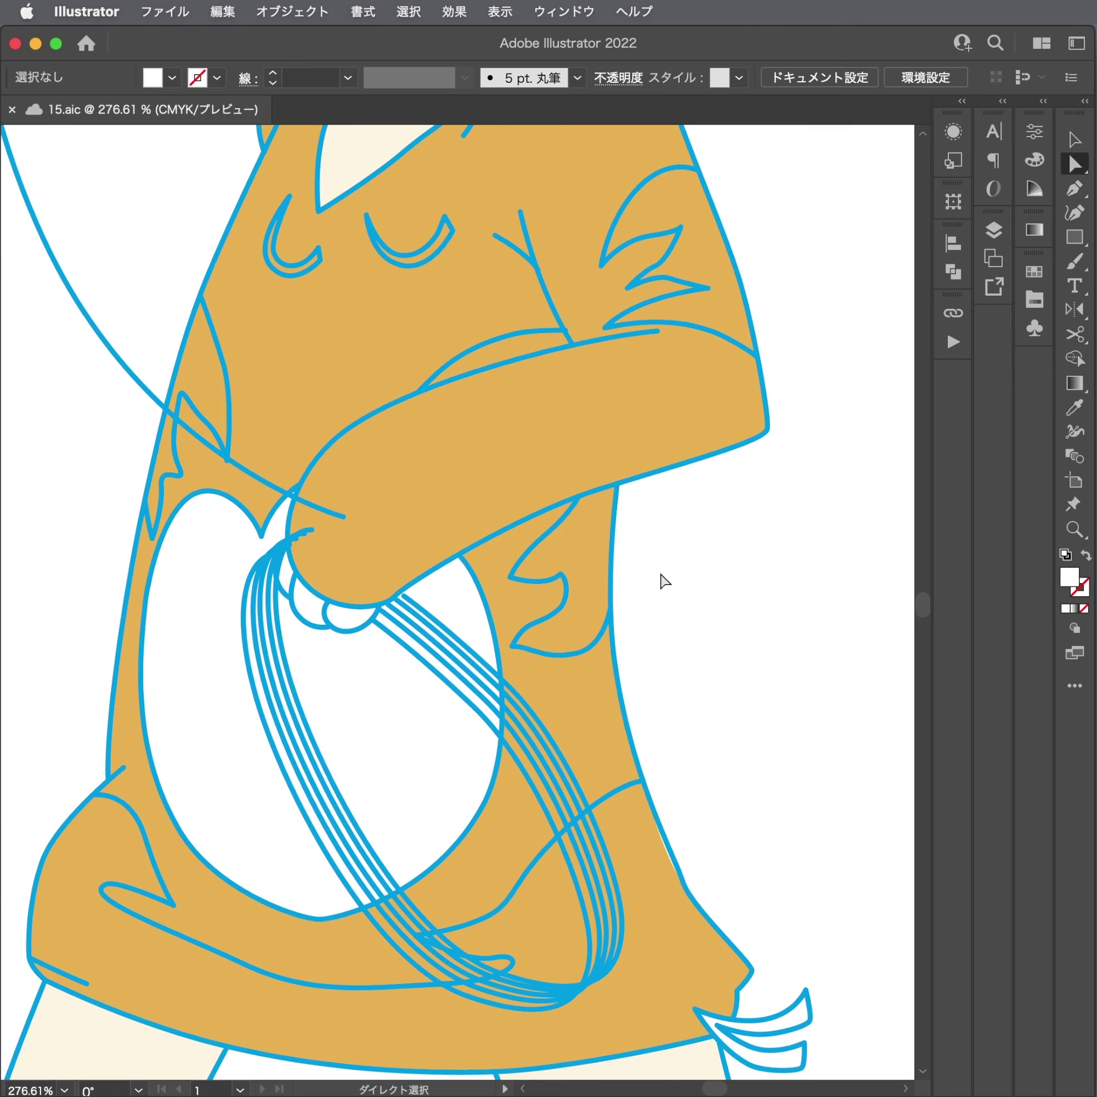
pyautogui.scroll(-3, 569, 604)
pyautogui.scroll(3, 183, 625)
# Start a new outline at the shoulder, tracing around the fold and drawstring loop.
pyautogui.press('p')
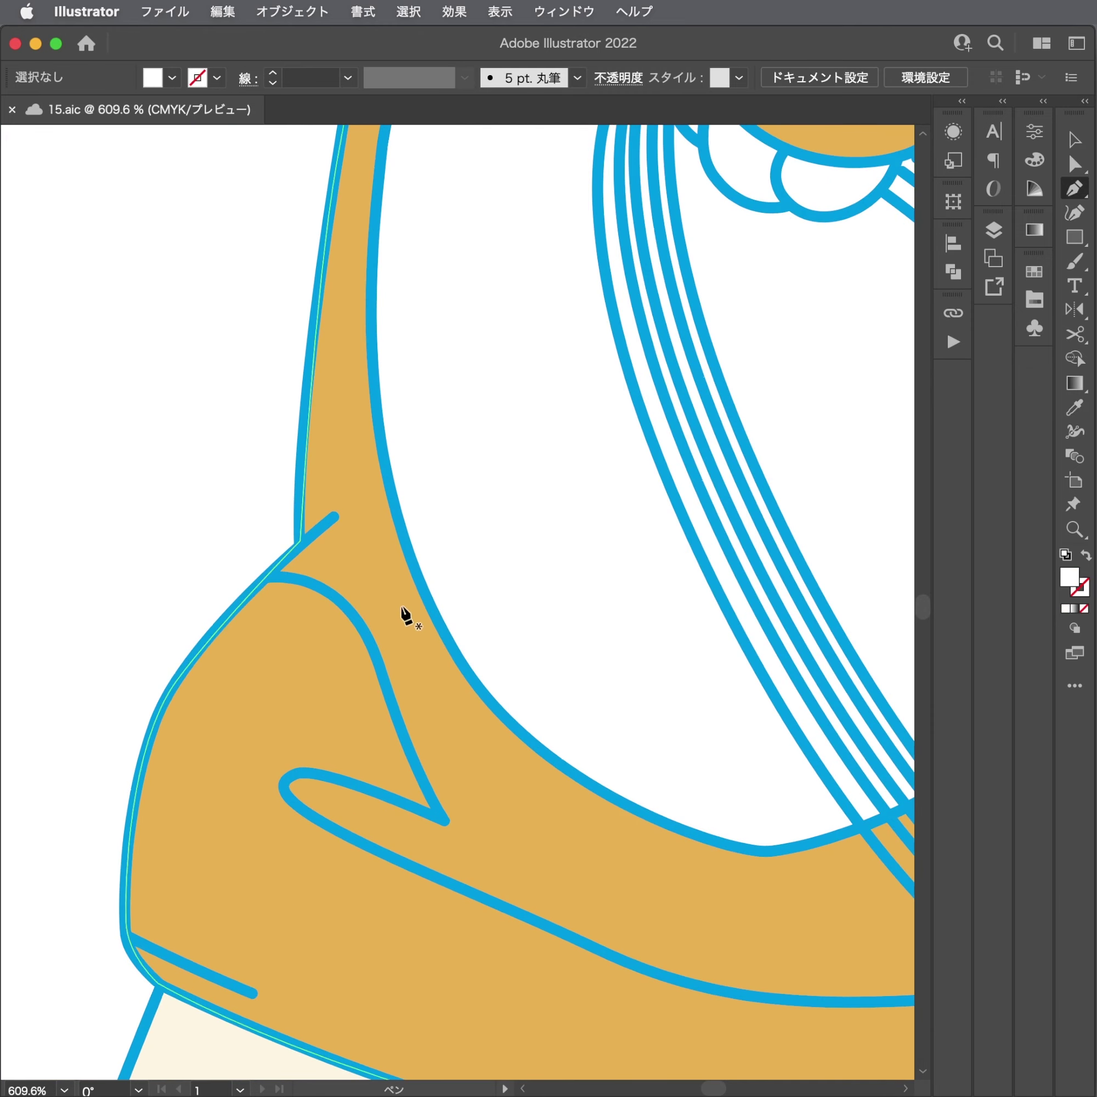
pyautogui.click(263, 580)
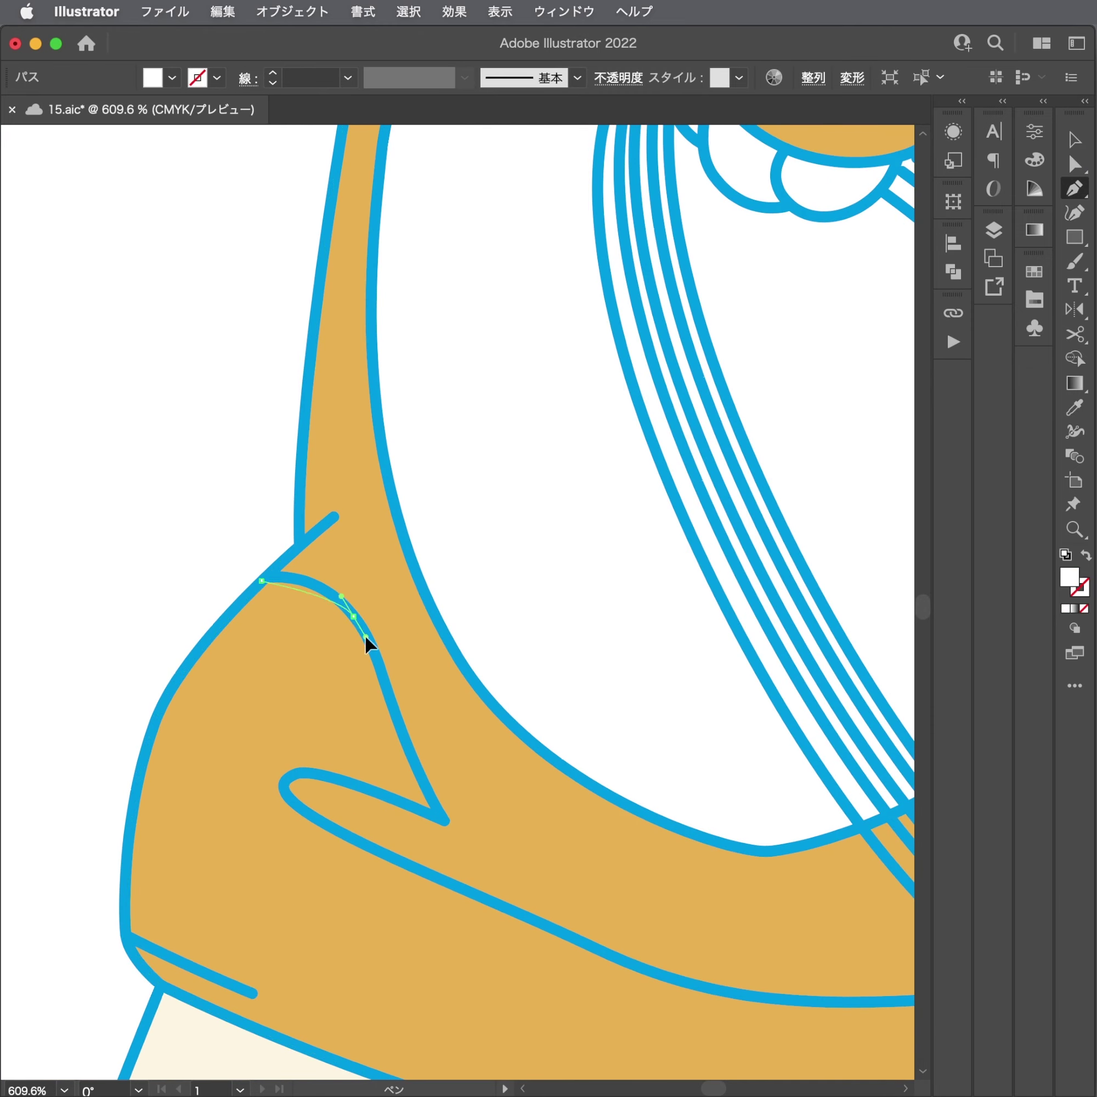
pyautogui.moveTo(365, 635); pyautogui.dragTo(380, 665)
pyautogui.scroll(3, 385, 684)
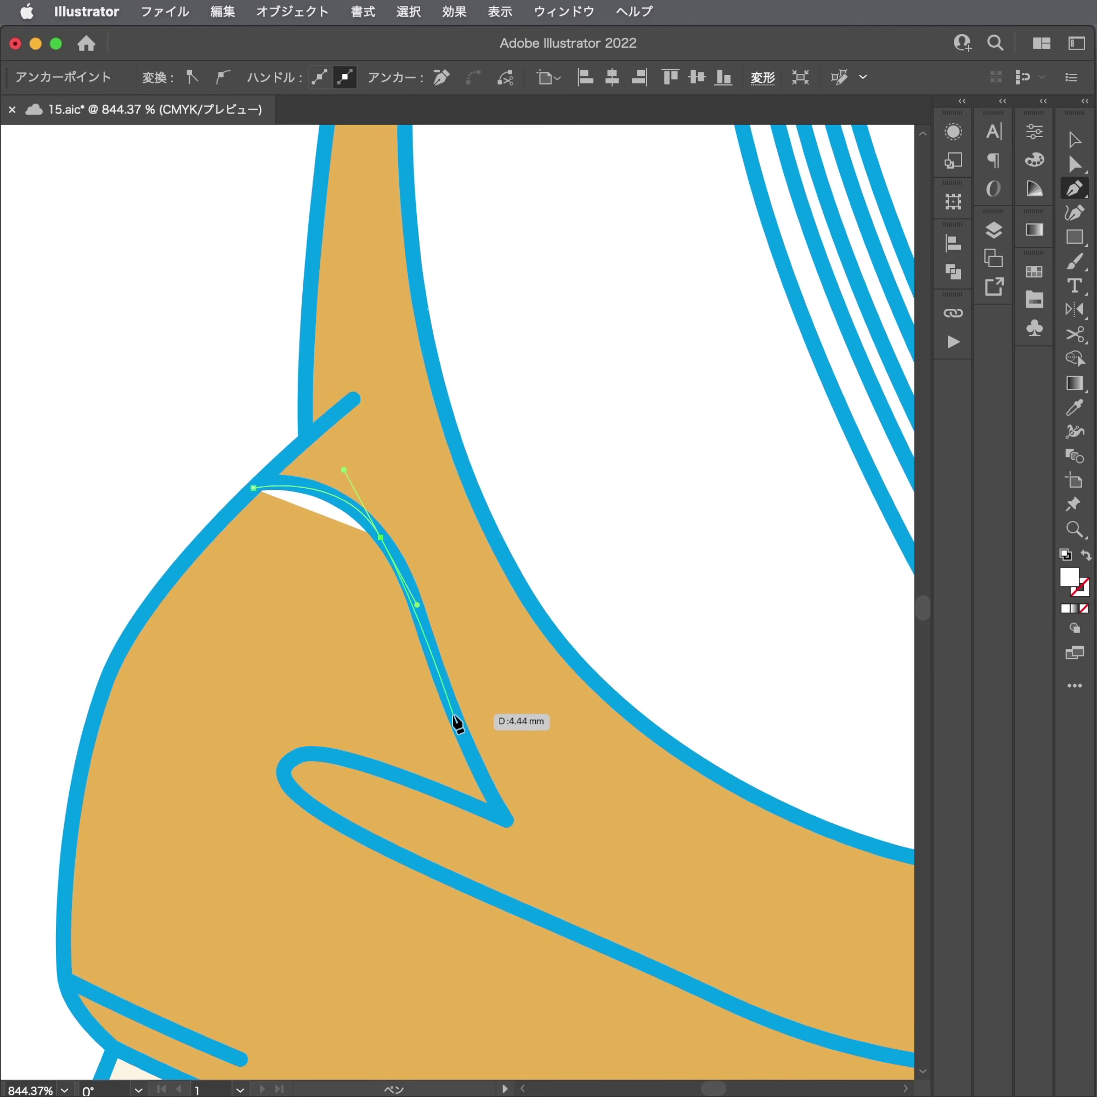
pyautogui.moveTo(454, 717); pyautogui.dragTo(472, 771)
pyautogui.press('super+shift+a')
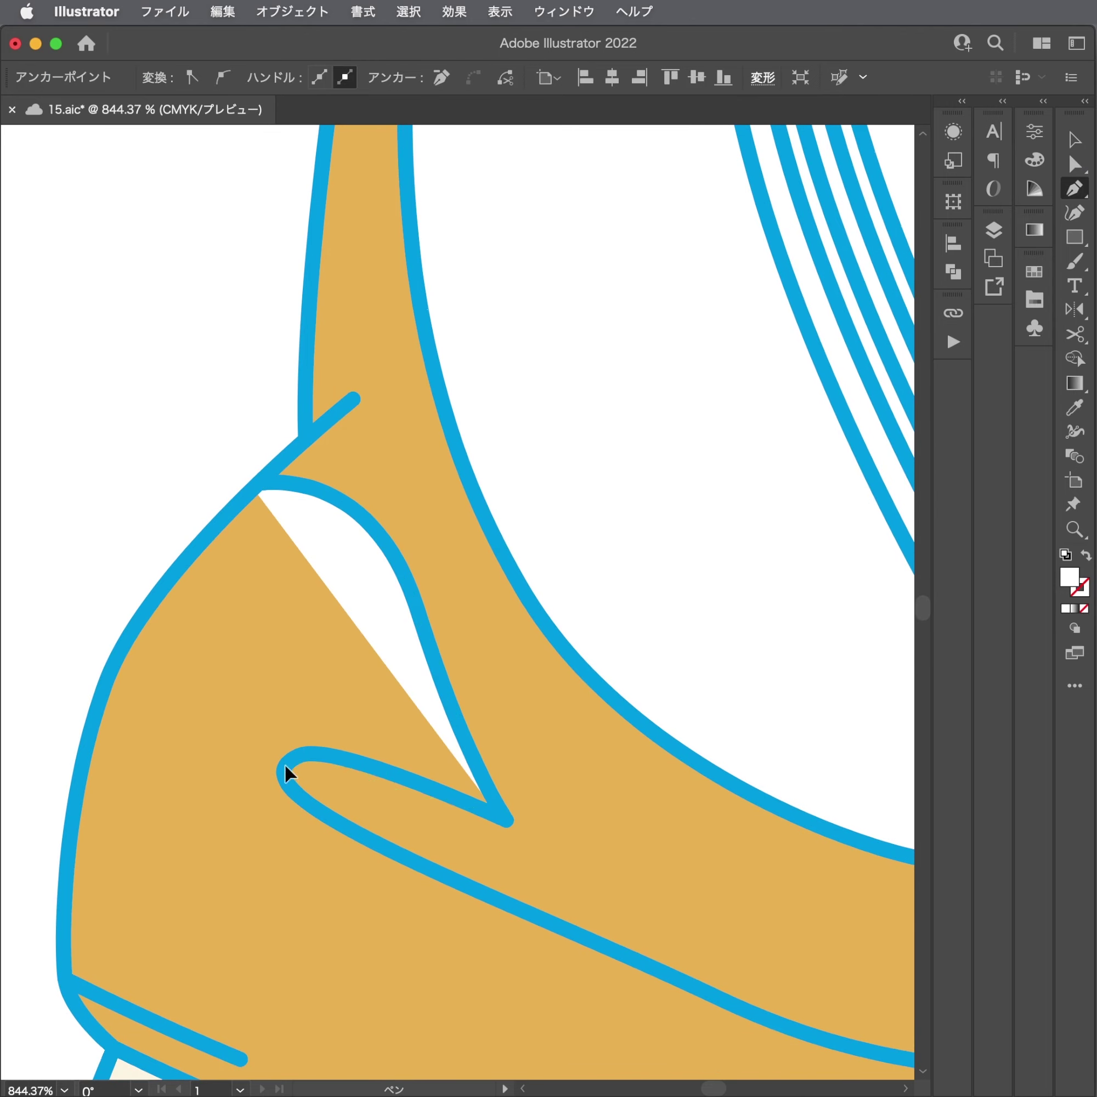
pyautogui.scroll(-5, 259, 805)
pyautogui.hscroll(2, 259, 804)
pyautogui.click(447, 691)
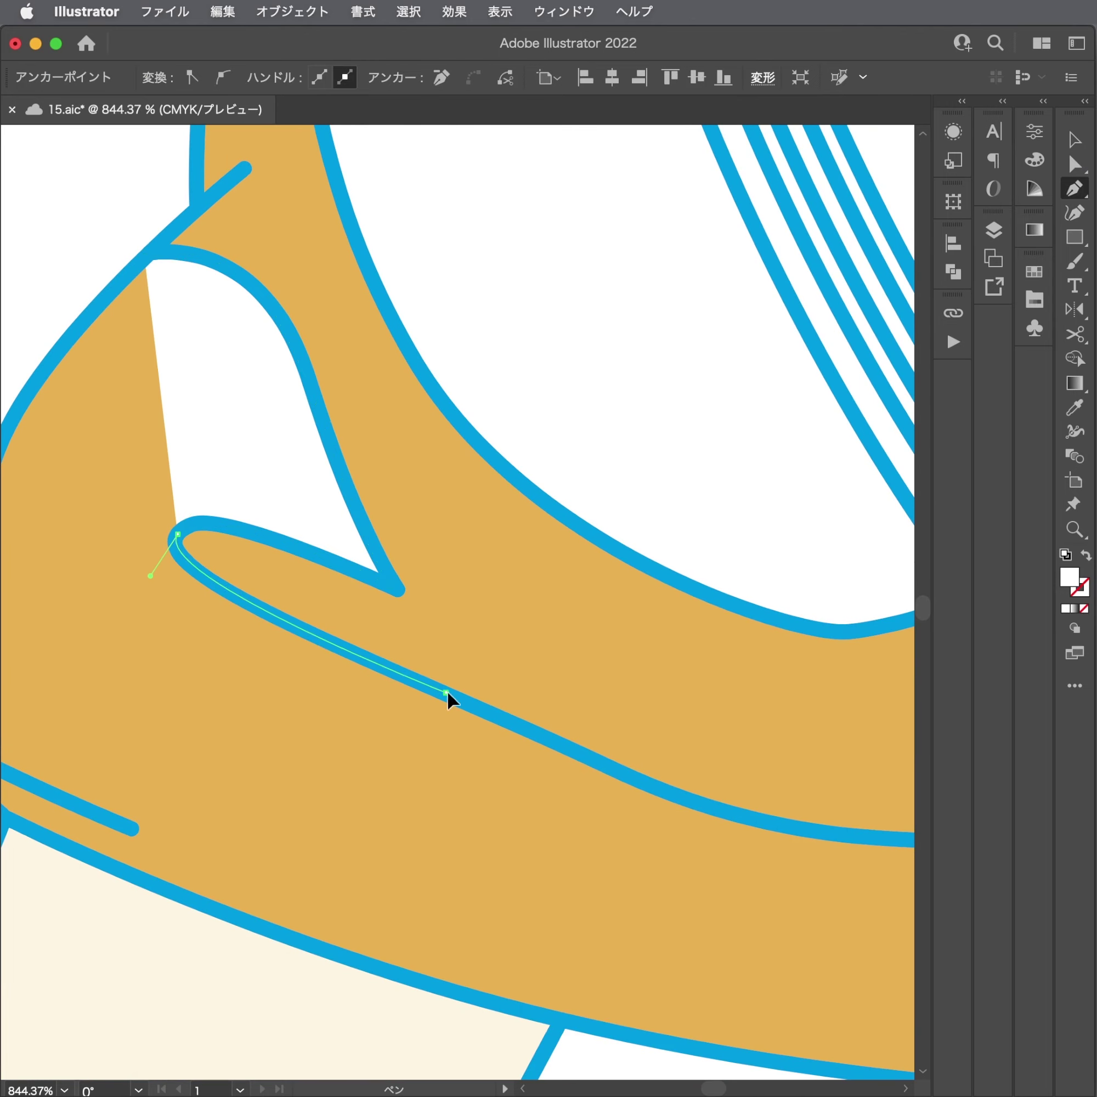
pyautogui.moveTo(739, 815)
pyautogui.mouseDown()
pyautogui.moveTo(800, 830)
pyautogui.moveTo(60, 660)
pyautogui.mouseUp()
pyautogui.moveTo(300, 668); pyautogui.dragTo(310, 667)
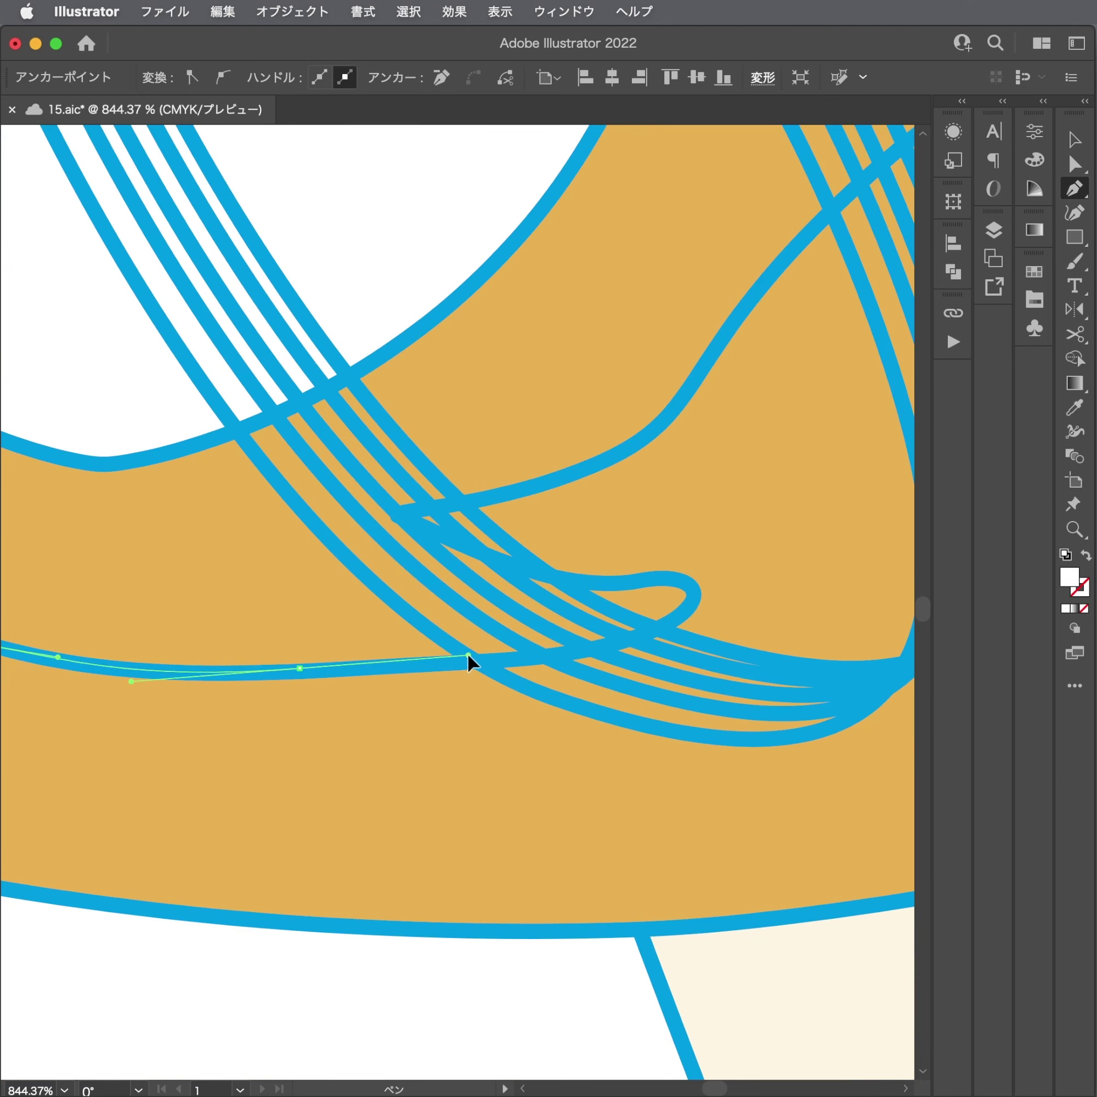
pyautogui.moveTo(622, 638); pyautogui.dragTo(629, 638)
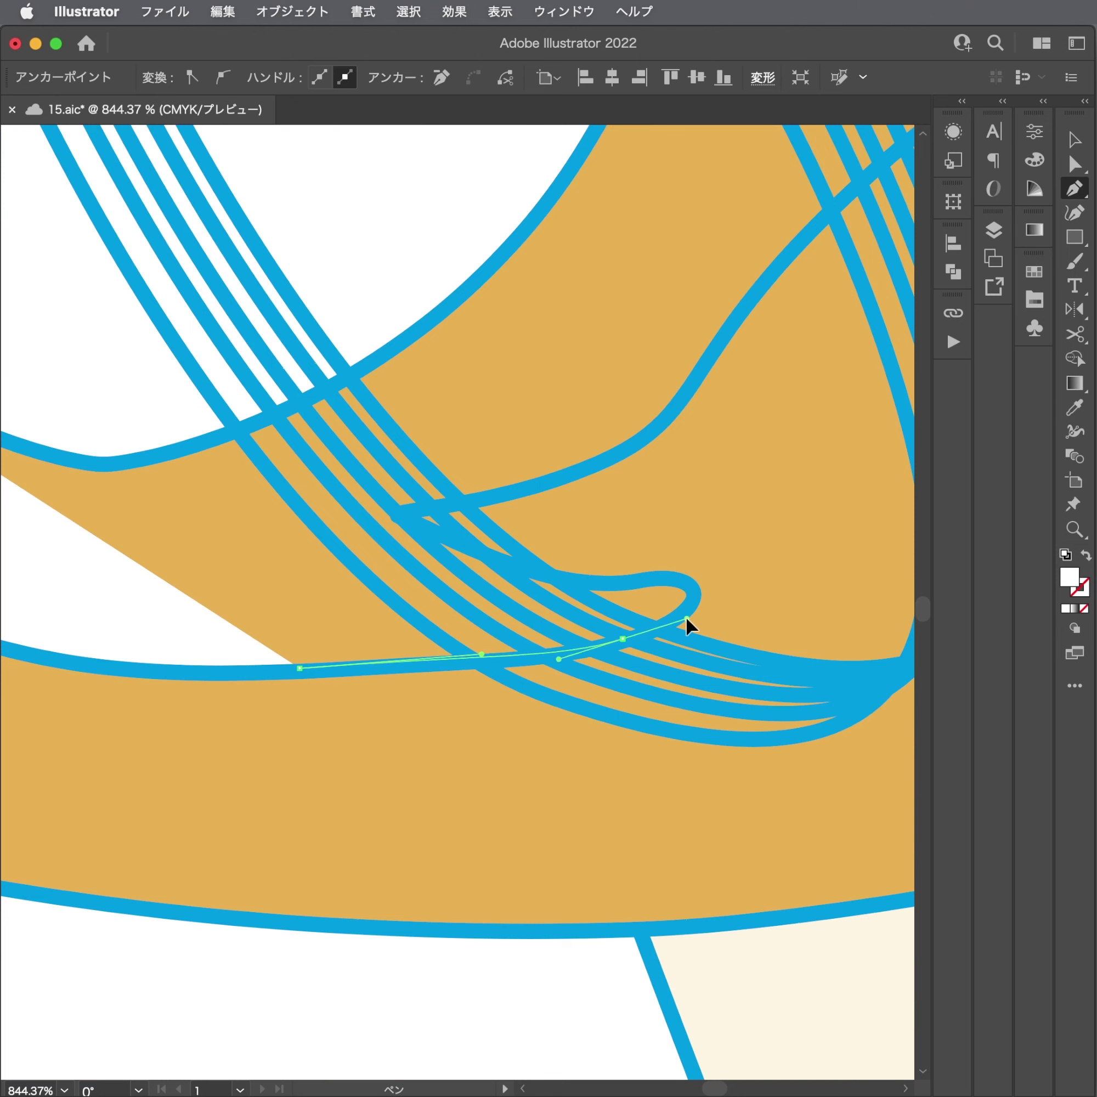
pyautogui.moveTo(687, 583); pyautogui.dragTo(674, 574)
pyautogui.moveTo(582, 582); pyautogui.dragTo(561, 577)
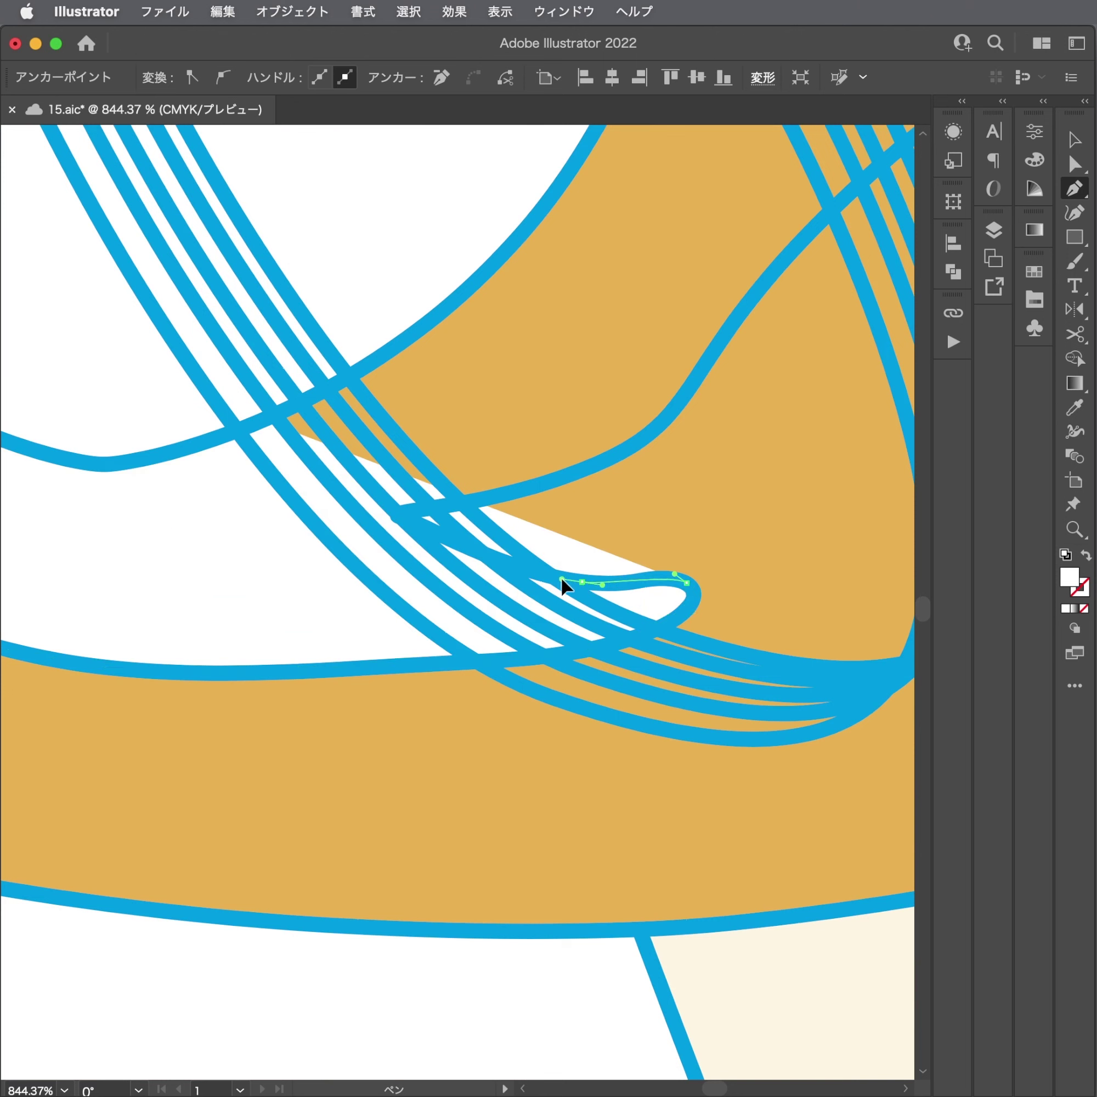
pyautogui.moveTo(400, 516); pyautogui.dragTo(391, 507)
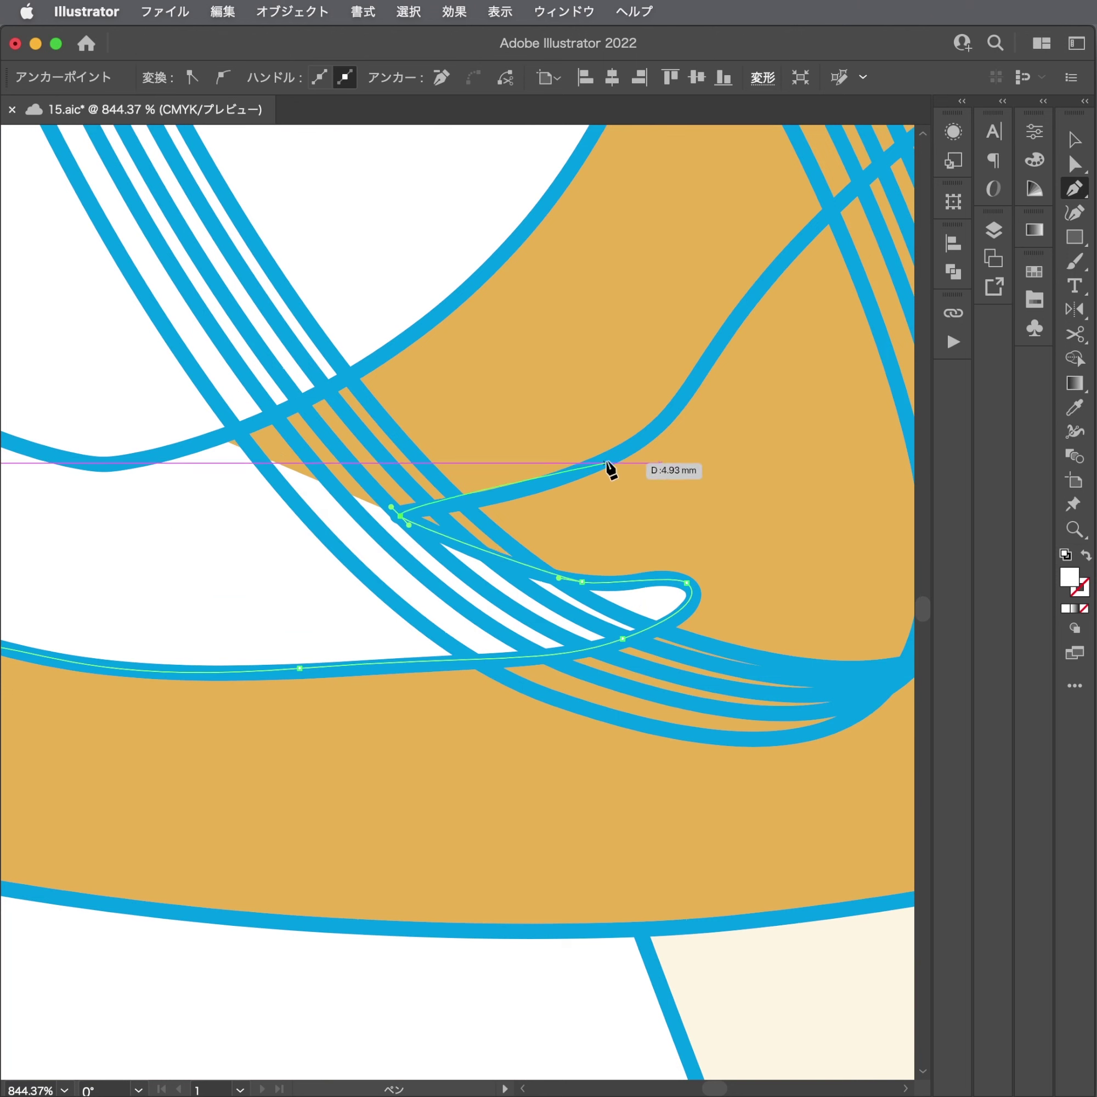
pyautogui.moveTo(608, 460)
pyautogui.mouseDown()
pyautogui.moveTo(679, 413)
pyautogui.moveTo(462, 623)
pyautogui.mouseUp()
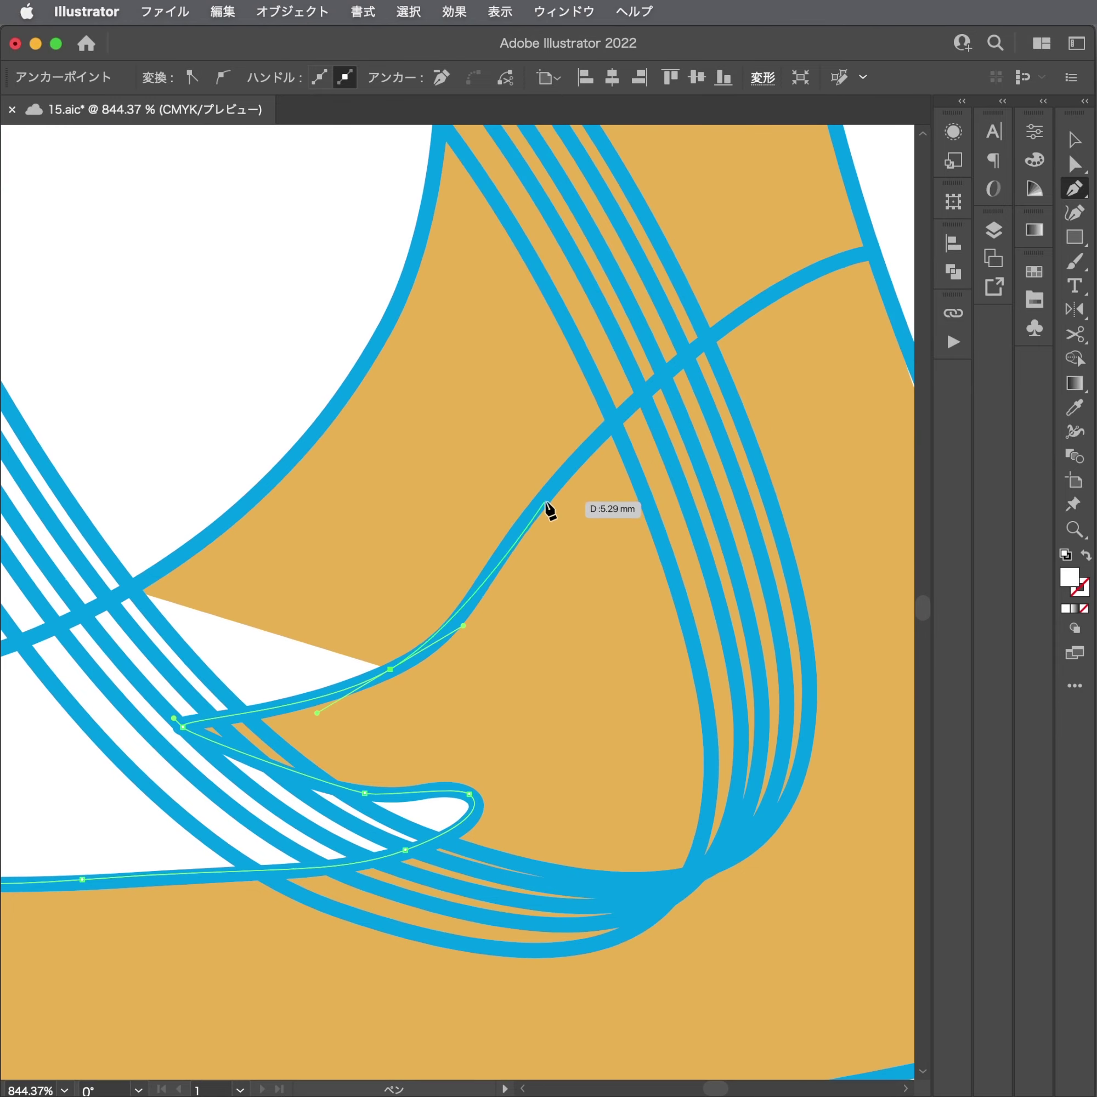
pyautogui.click(514, 527)
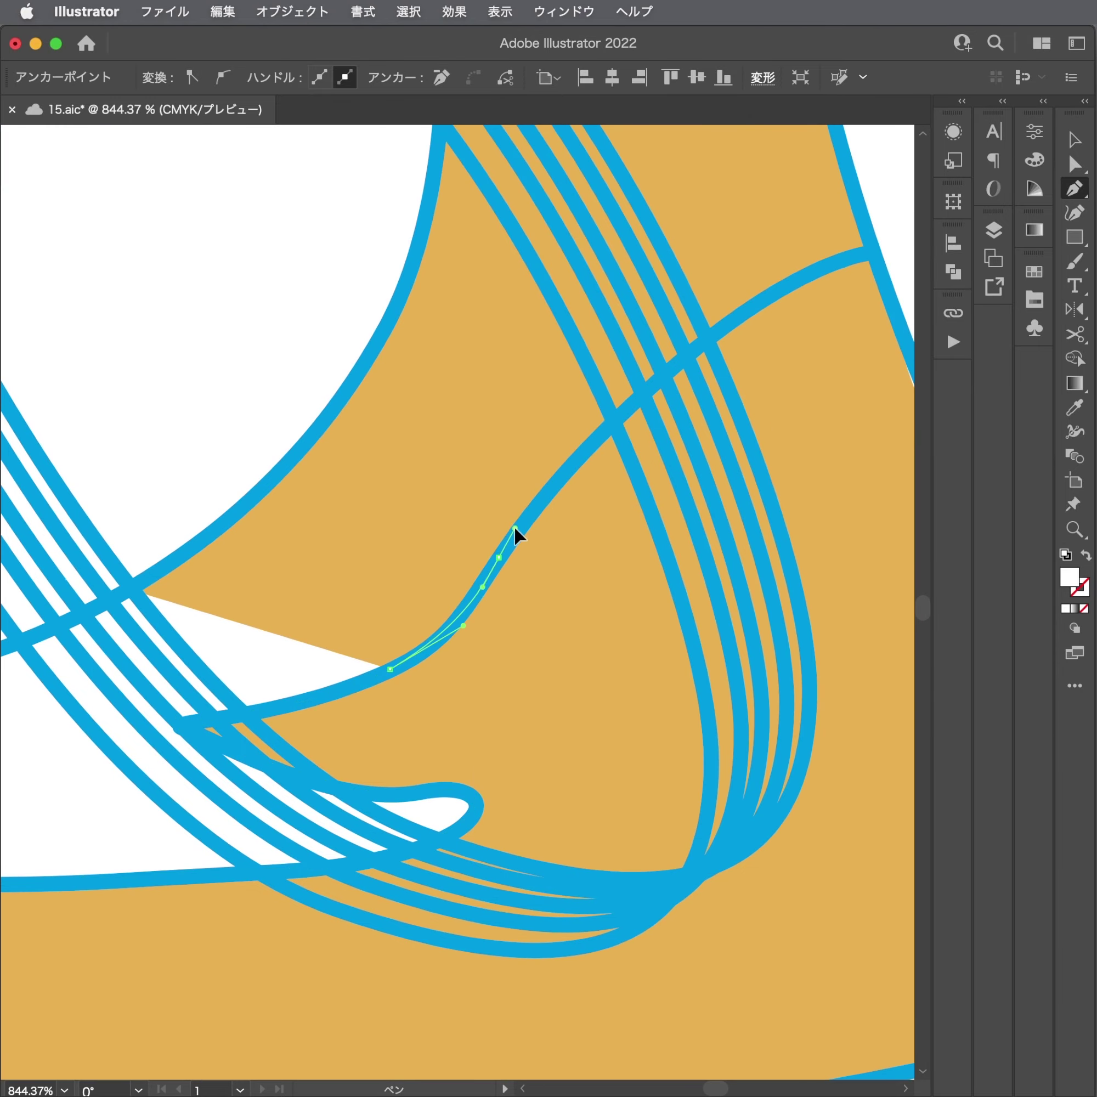
# Trace the outline down the hoodie's side edge to the hem ribbon.
pyautogui.scroll(5, 519, 521)
pyautogui.hscroll(3, 519, 522)
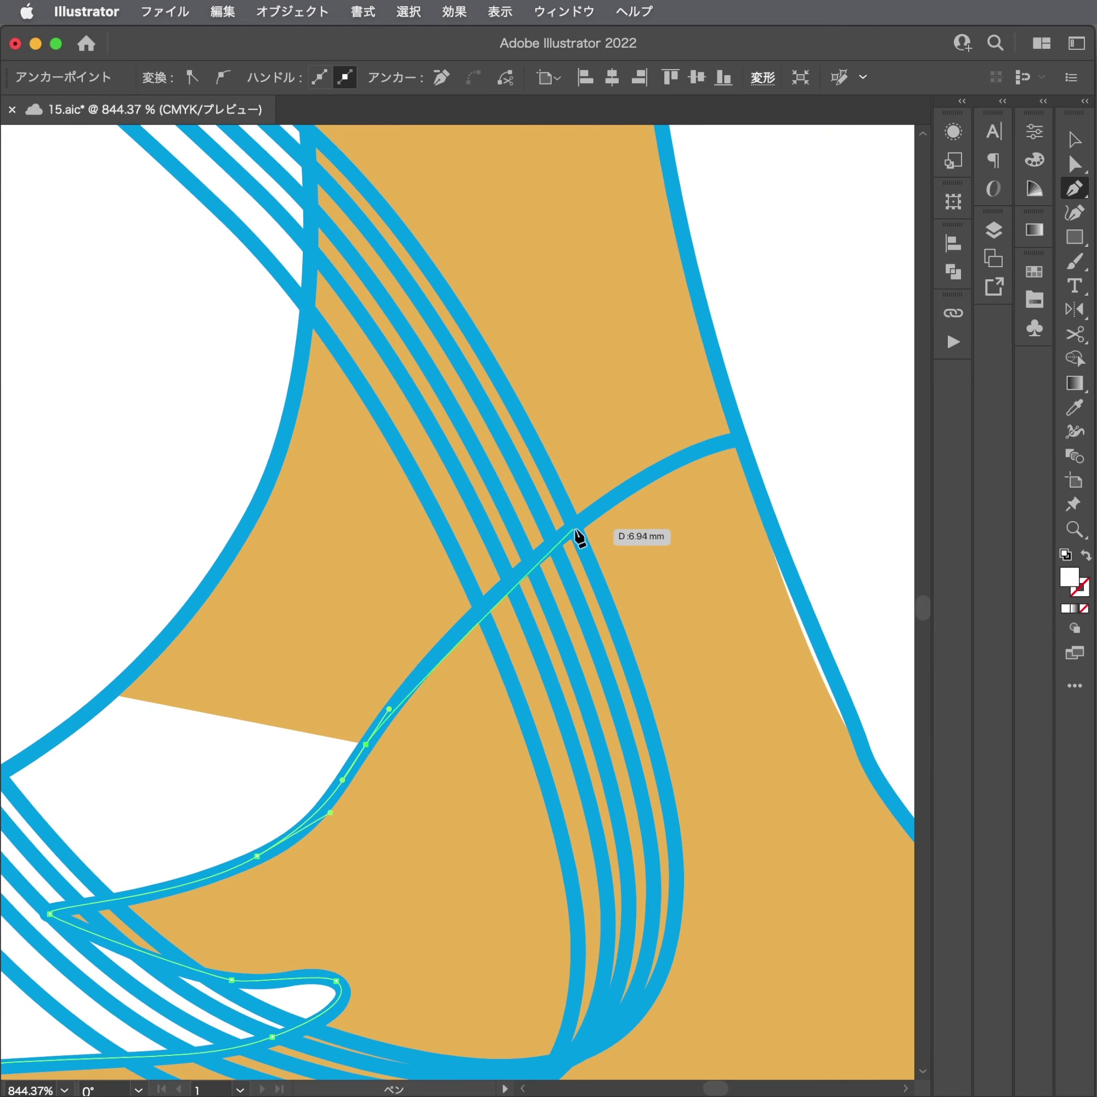
pyautogui.moveTo(575, 529); pyautogui.dragTo(663, 464)
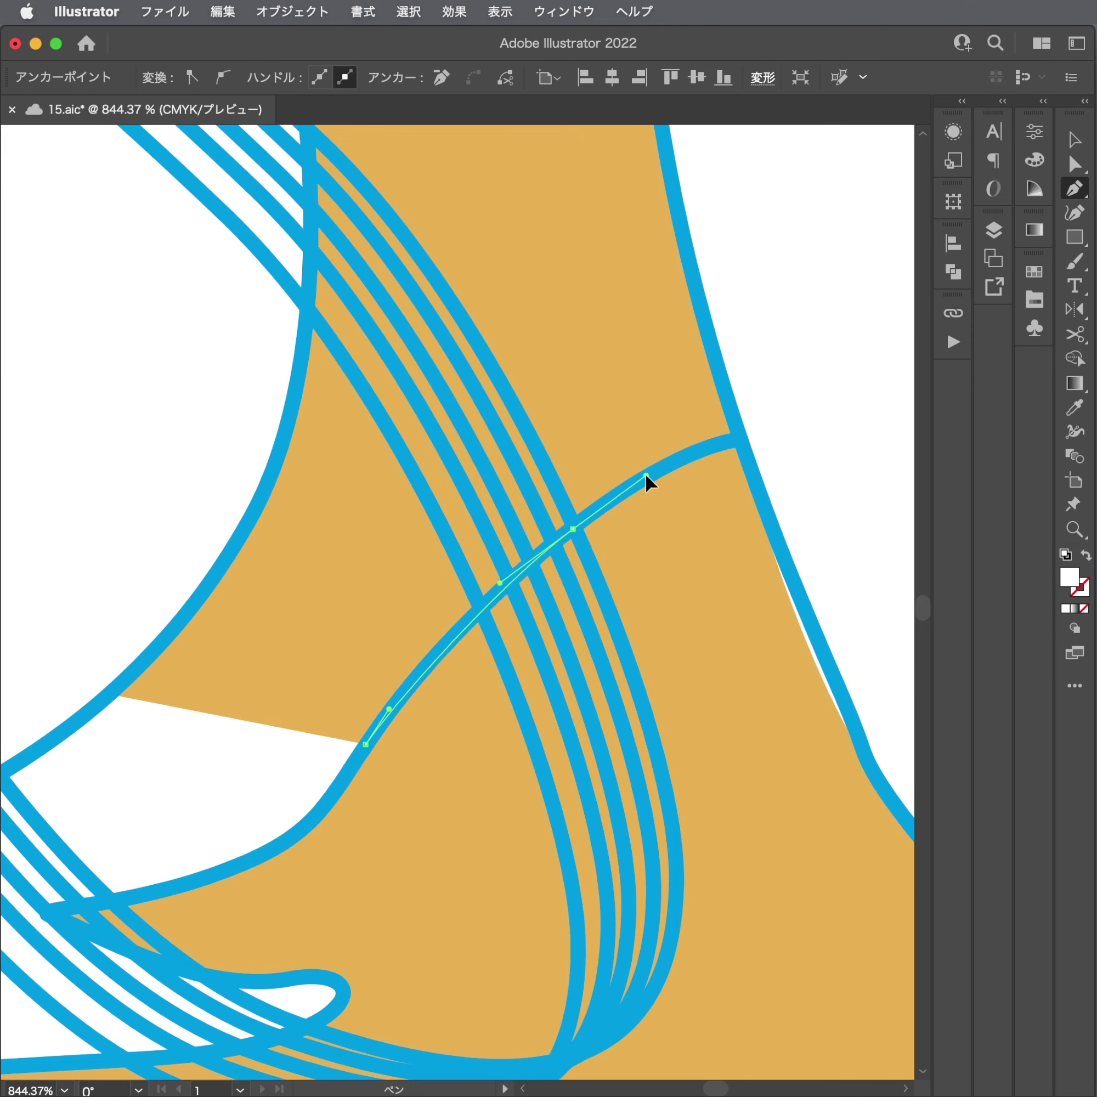
pyautogui.click(735, 441)
pyautogui.scroll(-5, 742, 465)
pyautogui.hscroll(3, 742, 466)
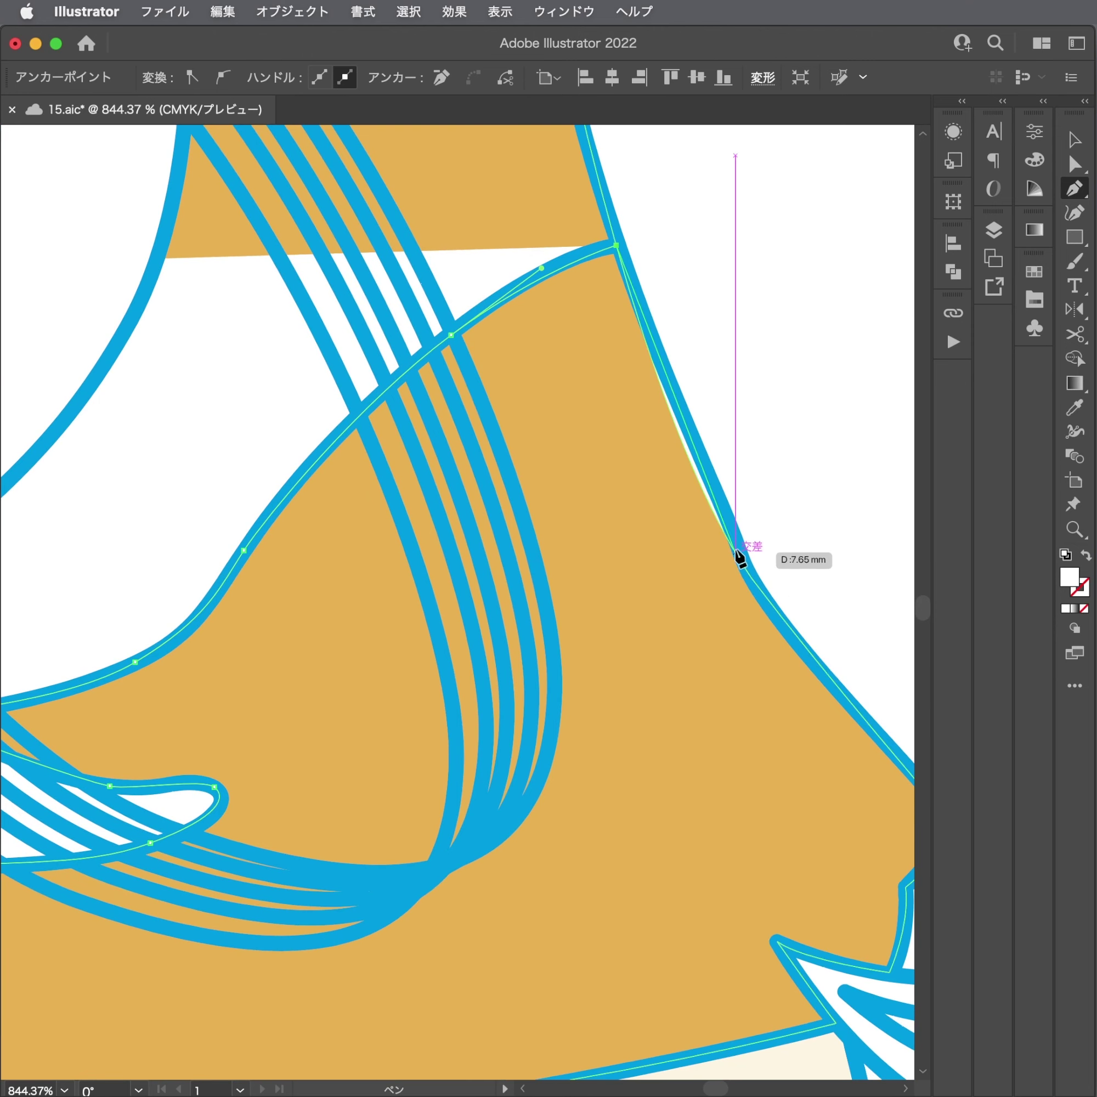
pyautogui.moveTo(753, 590); pyautogui.dragTo(752, 590)
pyautogui.scroll(-5, 766, 610)
pyautogui.hscroll(5, 766, 610)
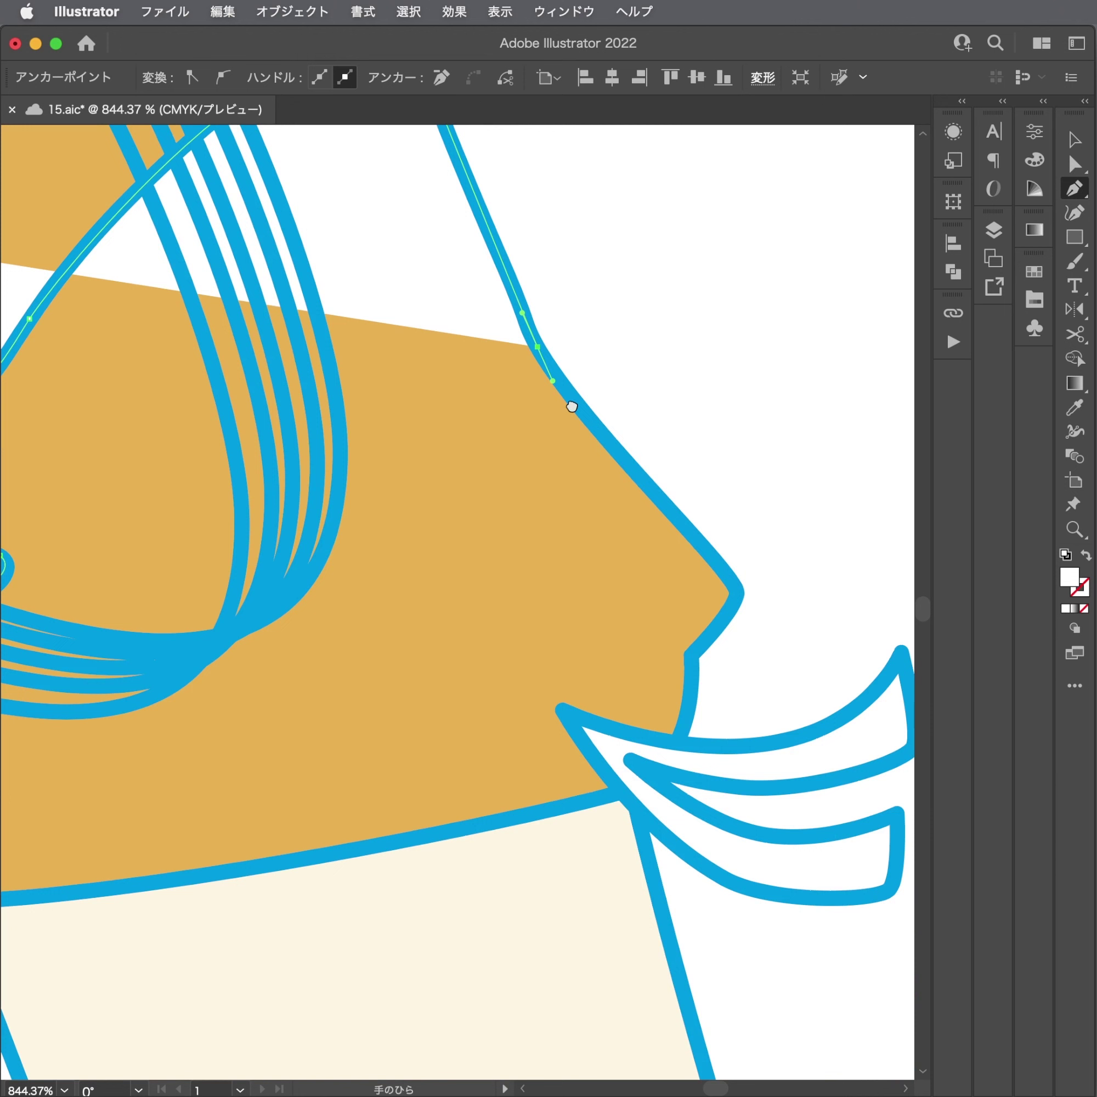
pyautogui.click(735, 587)
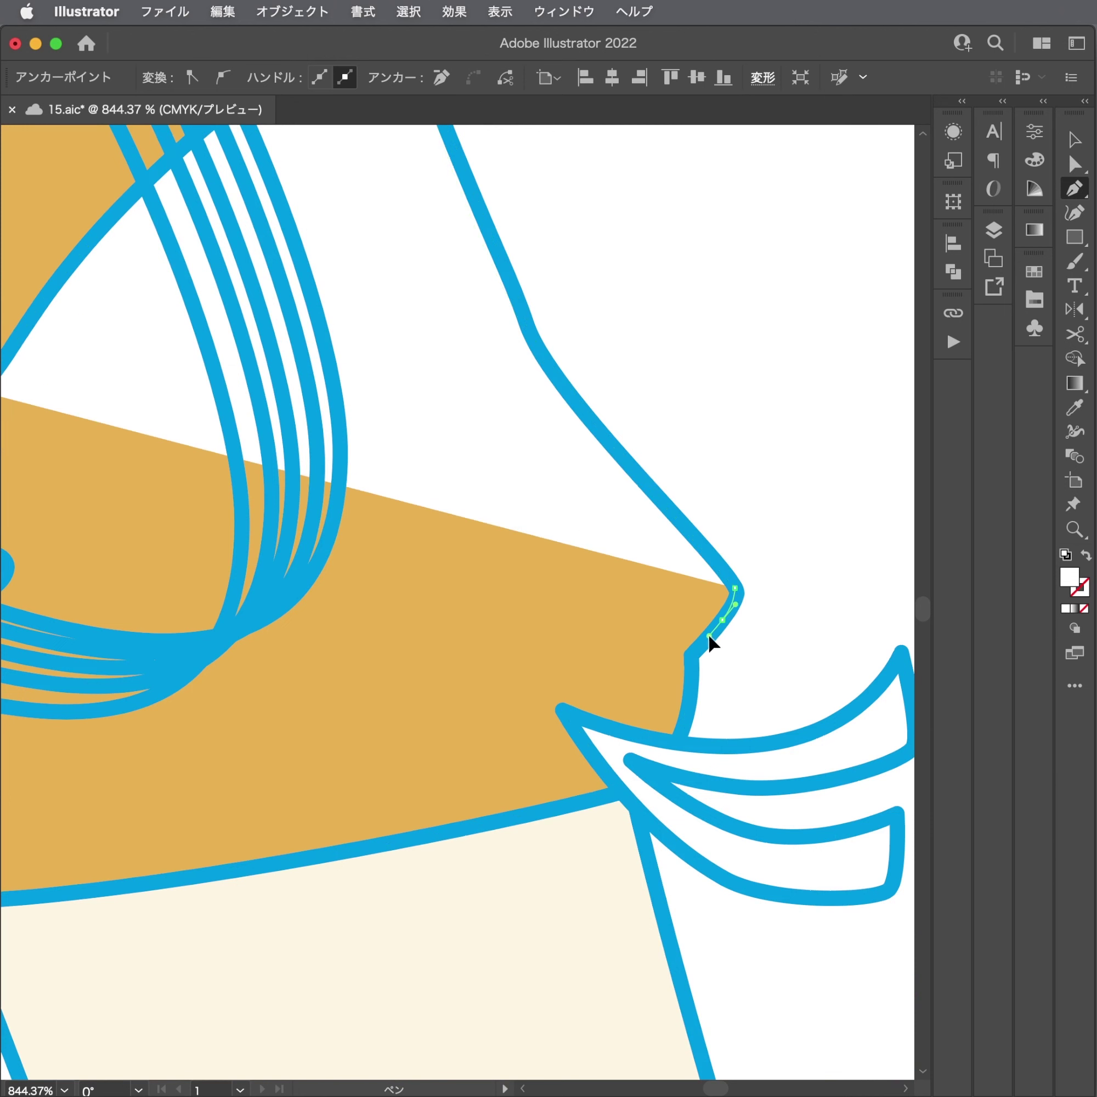
pyautogui.click(691, 655)
pyautogui.moveTo(675, 741); pyautogui.dragTo(667, 751)
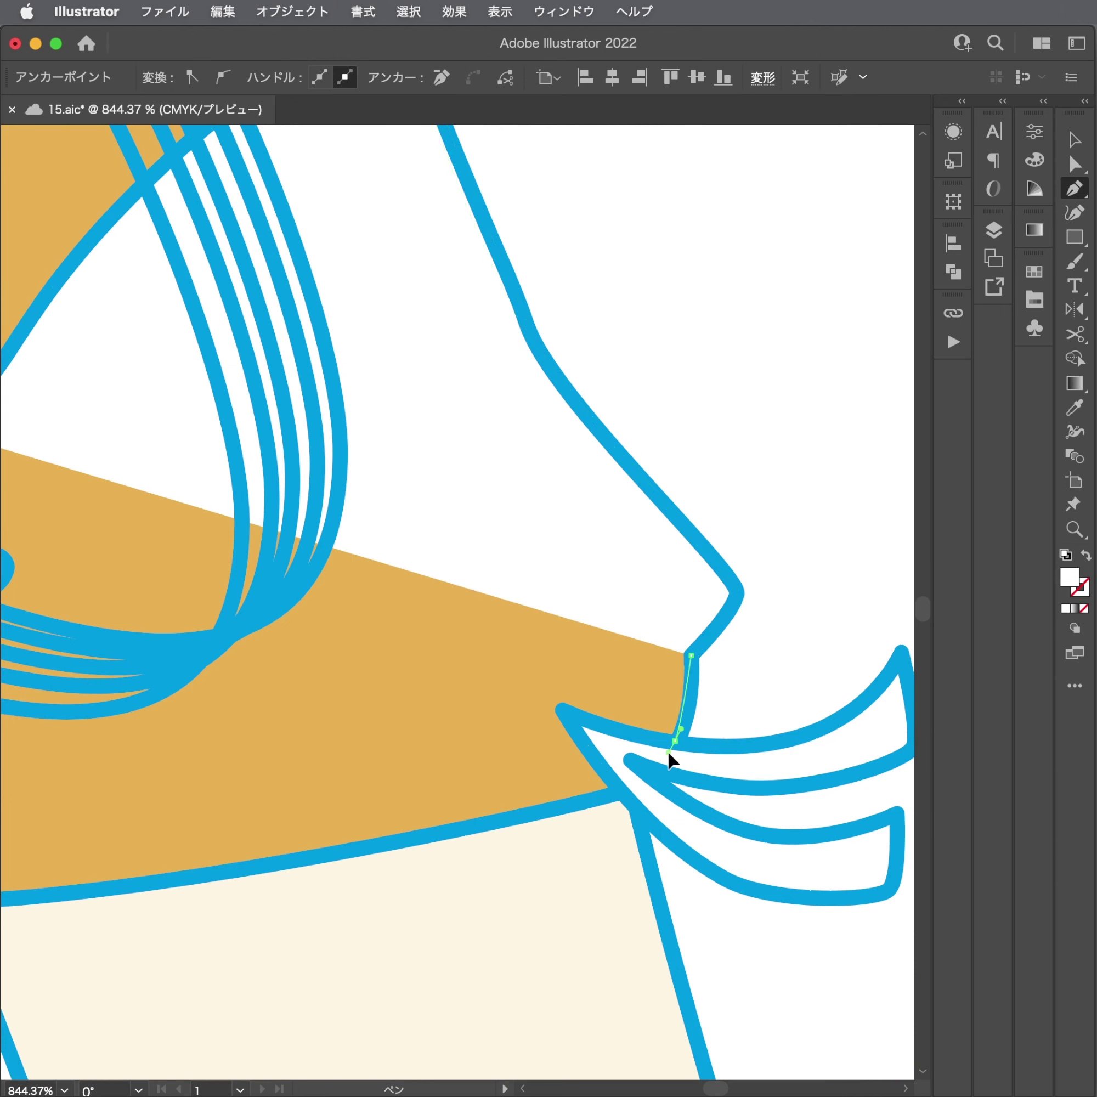
pyautogui.click(562, 710)
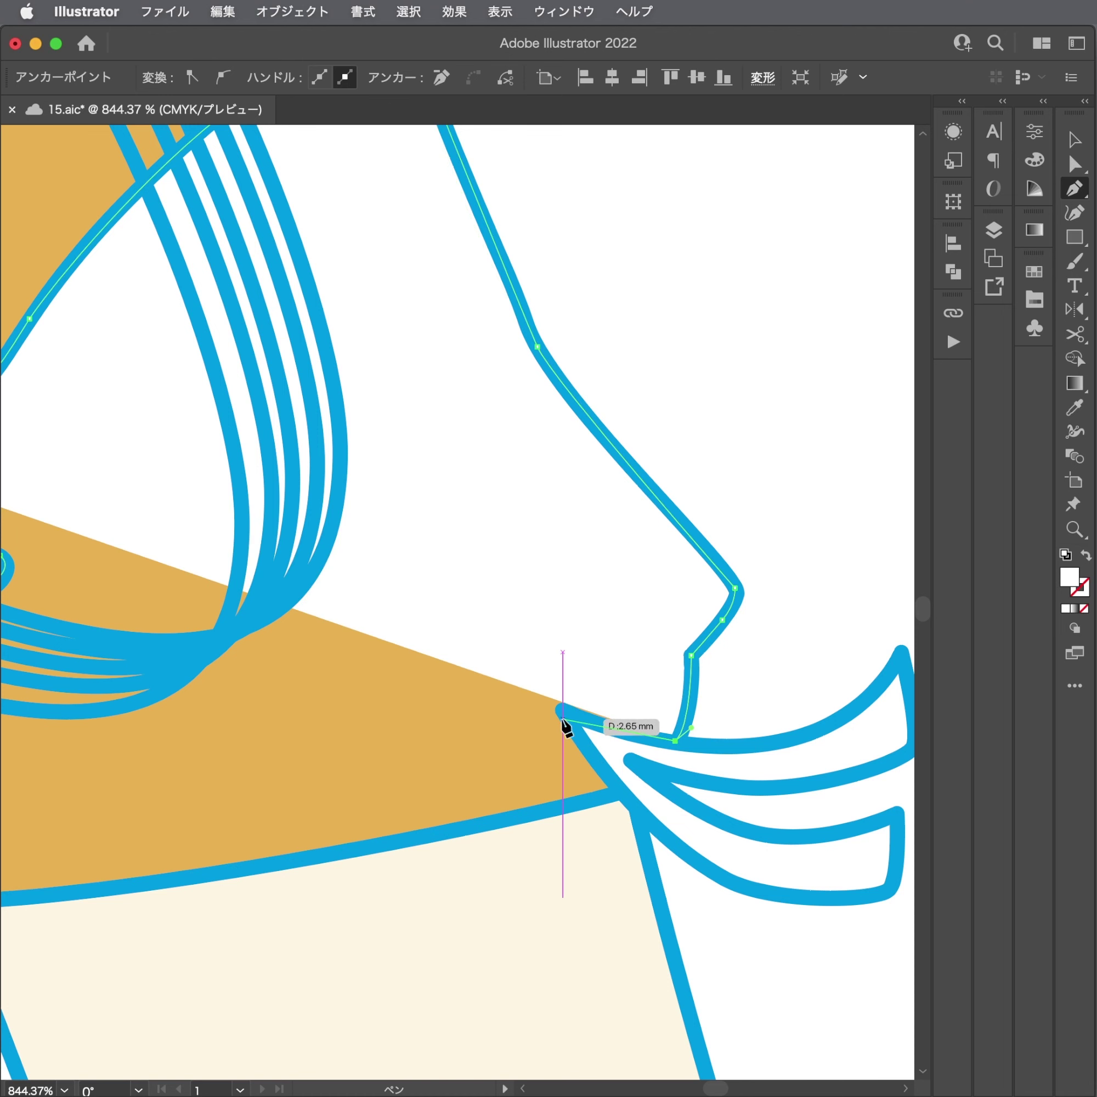
pyautogui.click(621, 791)
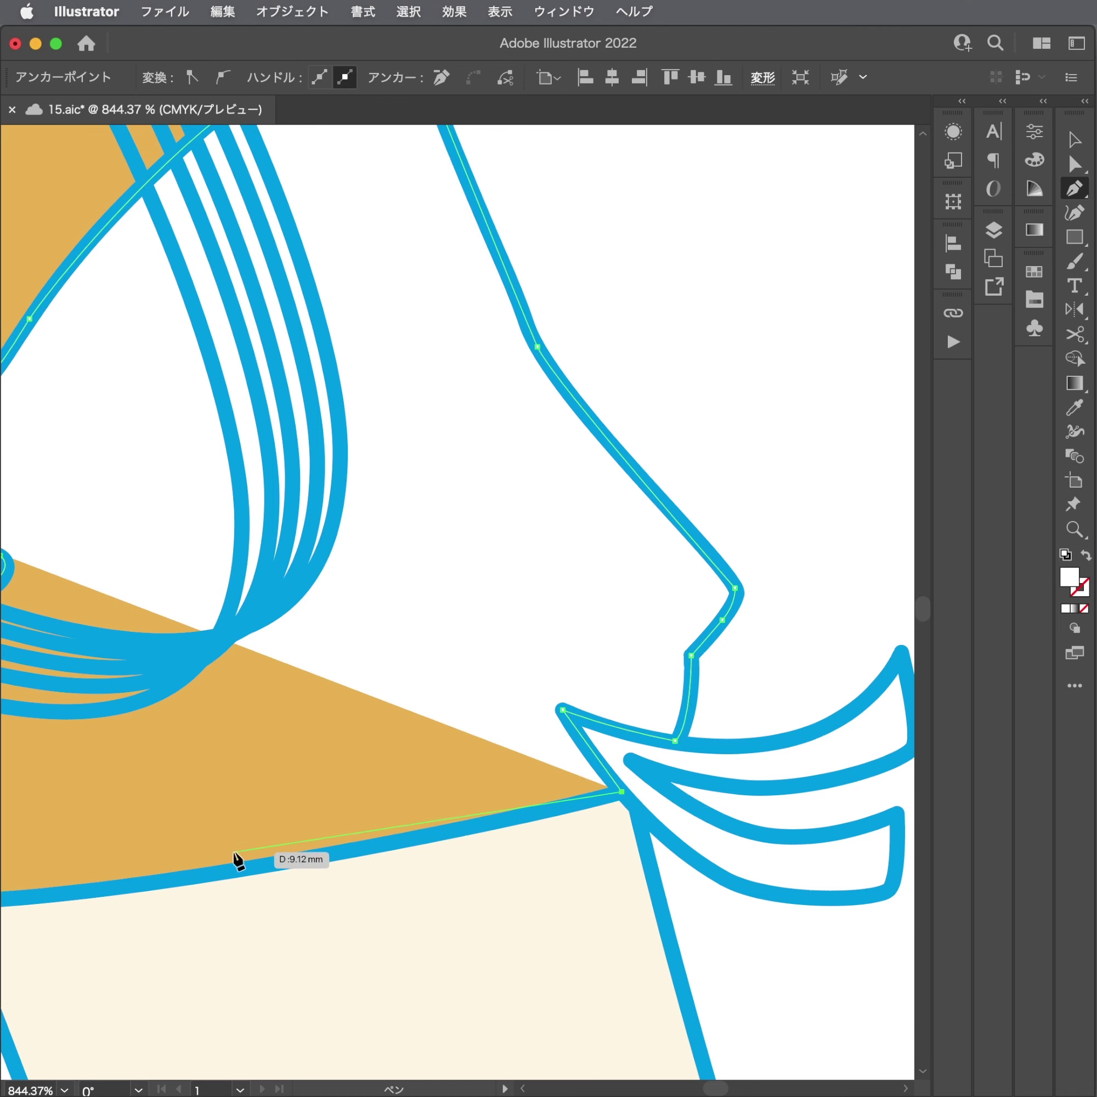
pyautogui.click(197, 877)
pyautogui.click(58, 895)
# Trace along the hem and up the hoodie's left side toward the closing point.
pyautogui.hscroll(-10, 57, 895)
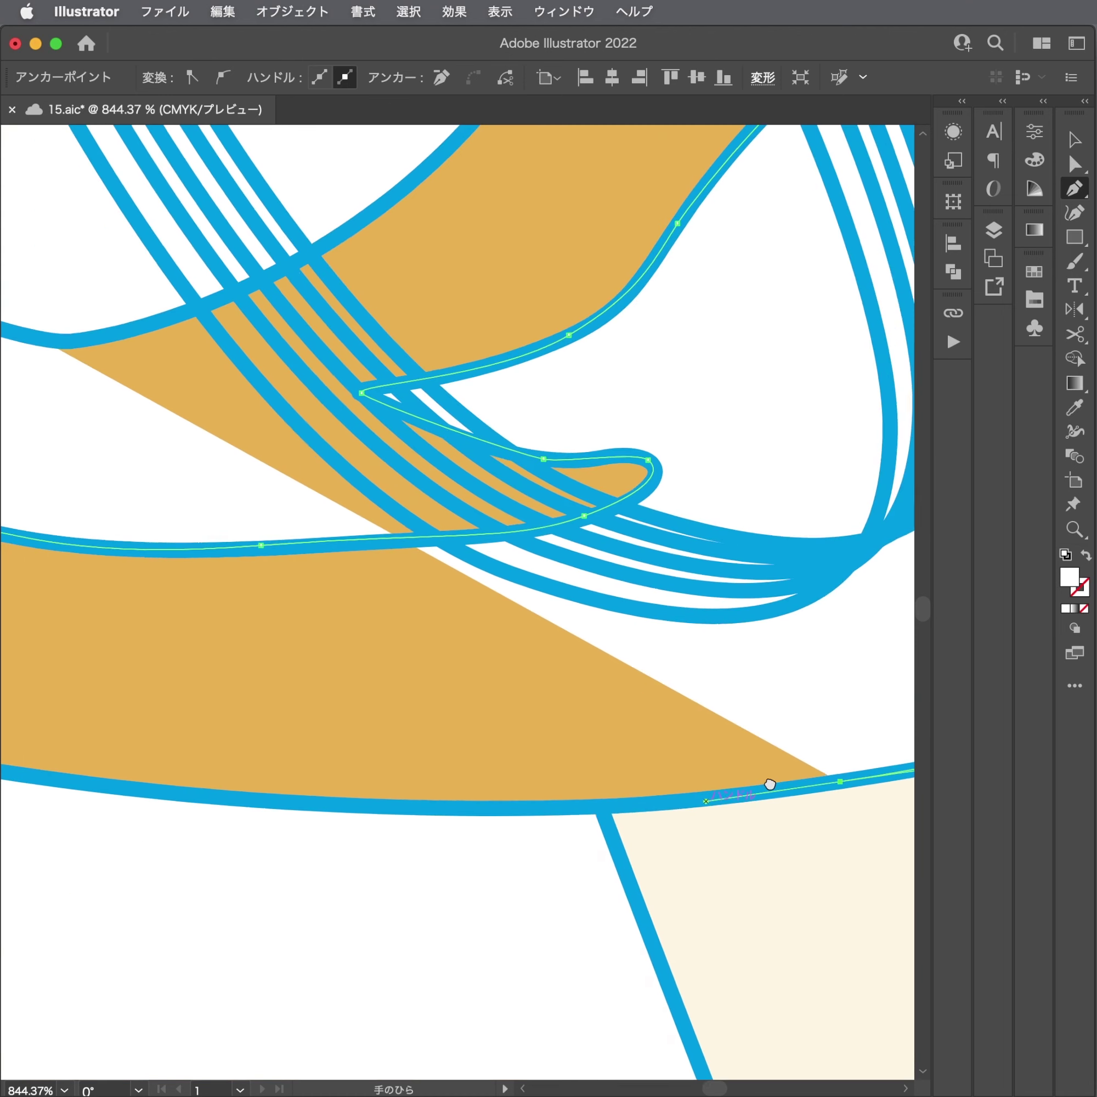
pyautogui.click(312, 800)
pyautogui.click(123, 797)
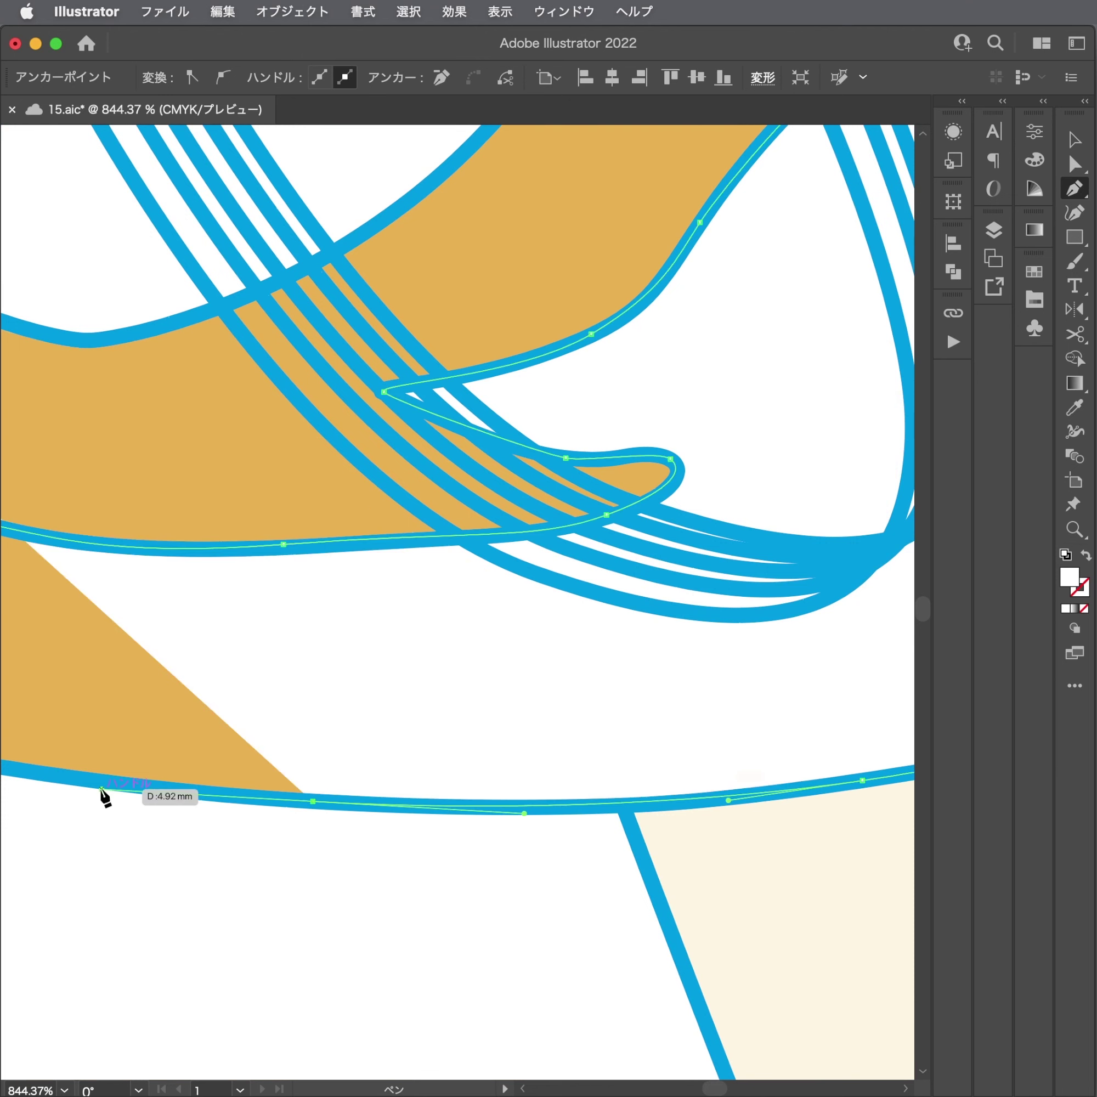
pyautogui.hscroll(-15, 102, 796)
pyautogui.click(262, 719)
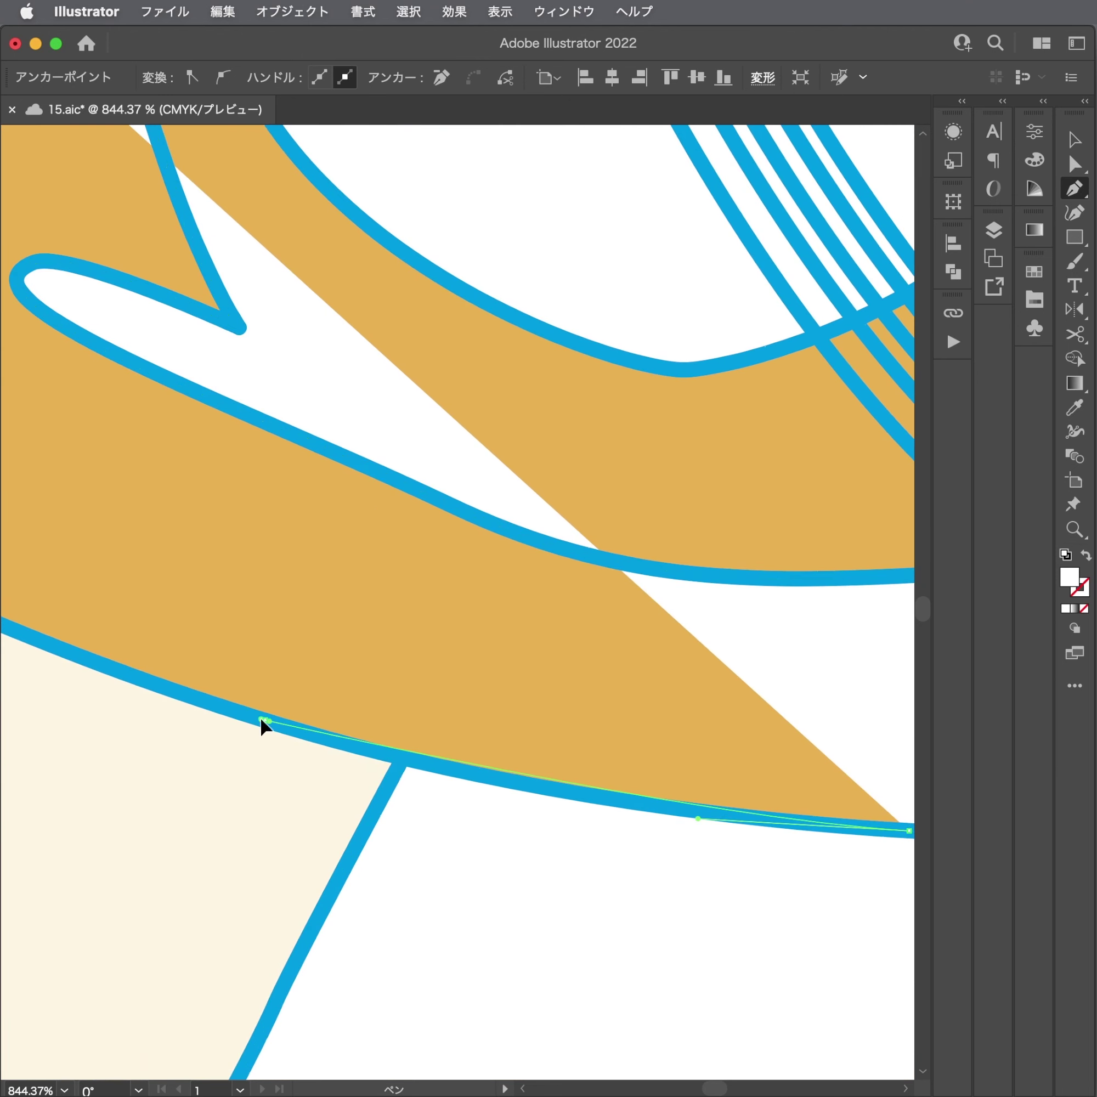
pyautogui.click(60, 658)
pyautogui.hscroll(-10, 59, 657)
pyautogui.scroll(3, 59, 658)
pyautogui.click(438, 756)
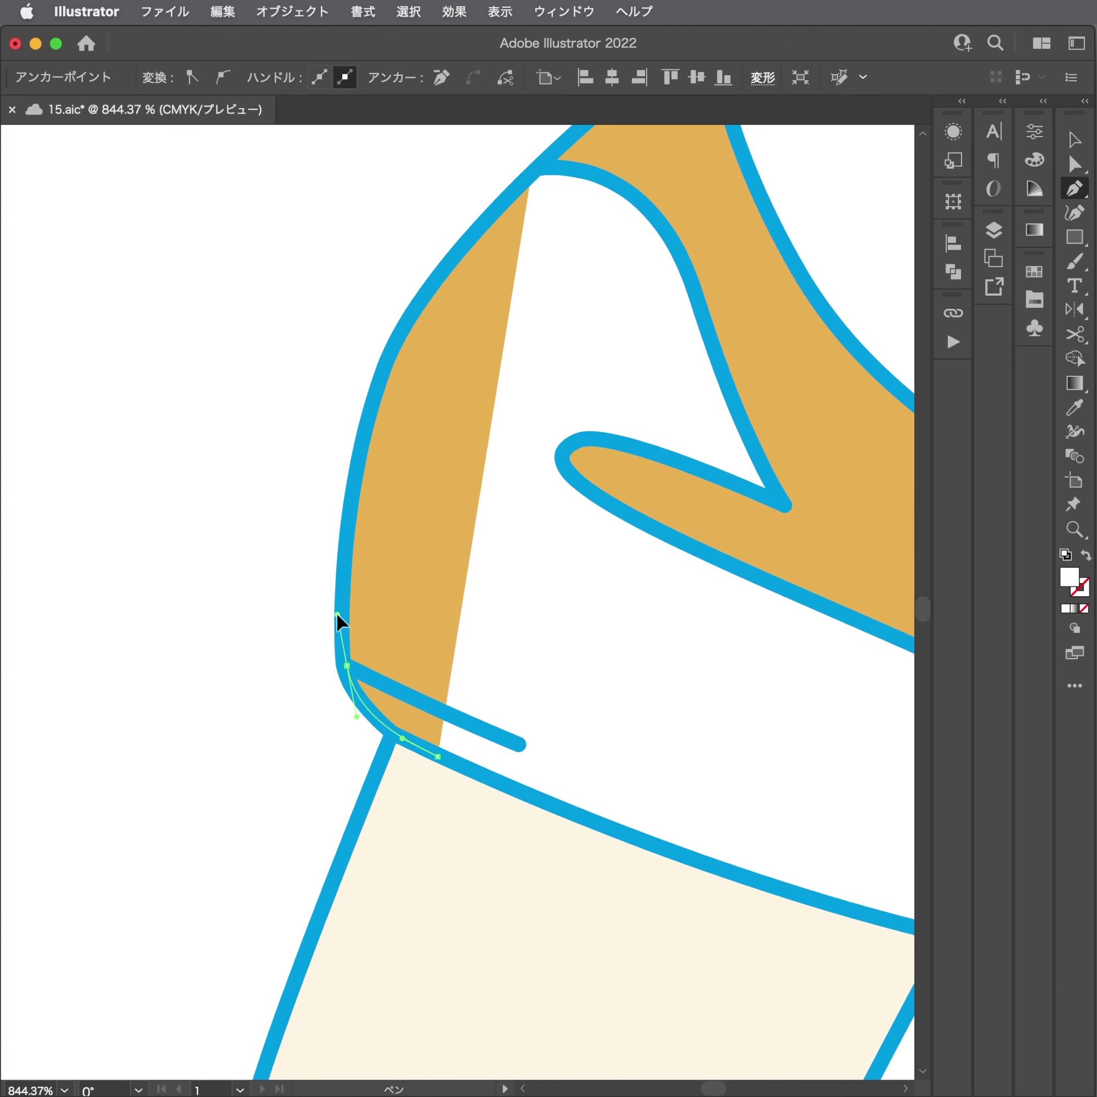
pyautogui.scroll(-1, 337, 615)
pyautogui.moveTo(362, 429); pyautogui.dragTo(384, 361)
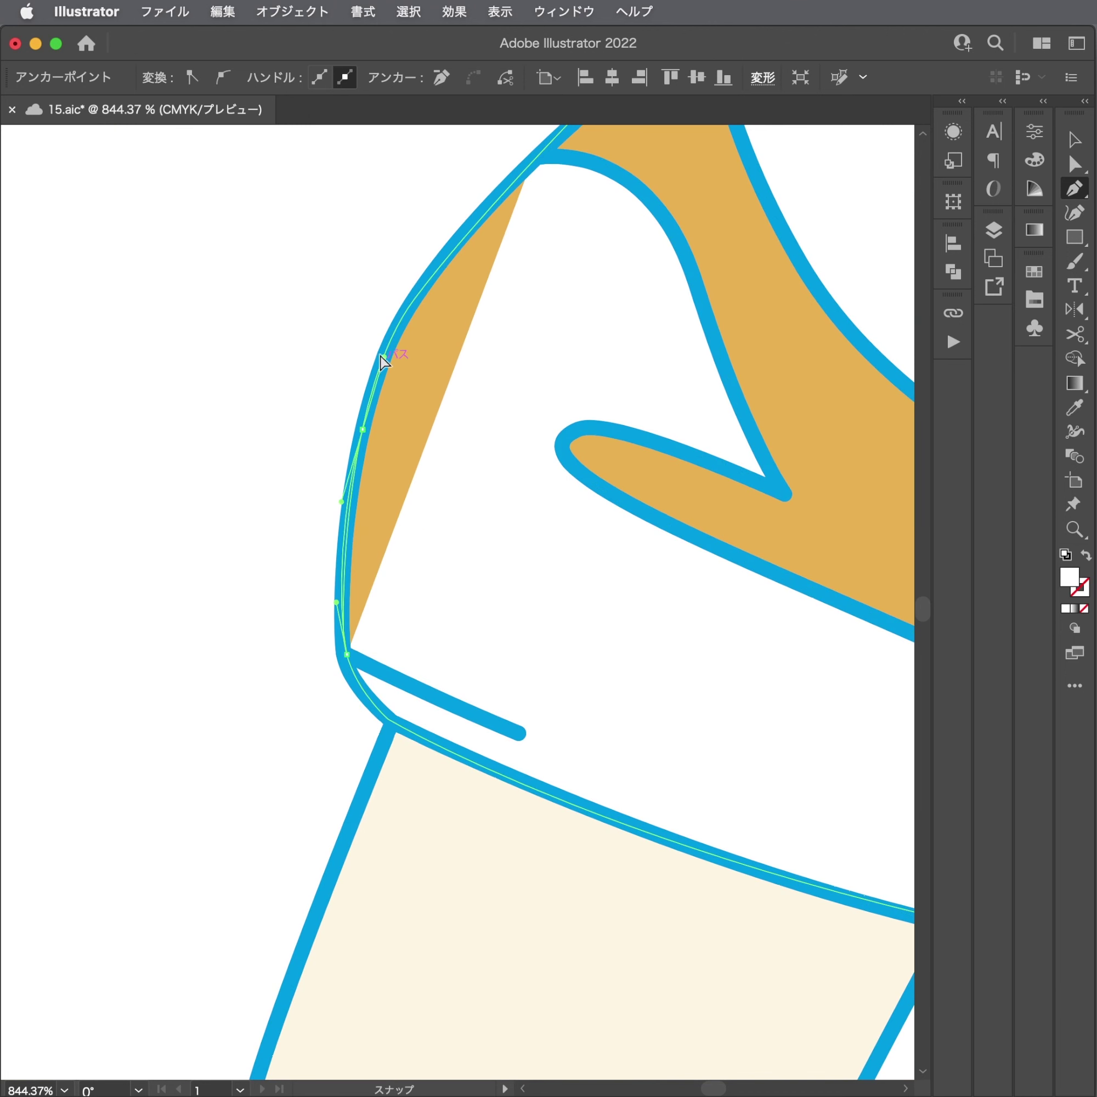
pyautogui.scroll(5, 384, 361)
pyautogui.hscroll(2, 384, 361)
pyautogui.moveTo(369, 527); pyautogui.dragTo(405, 488)
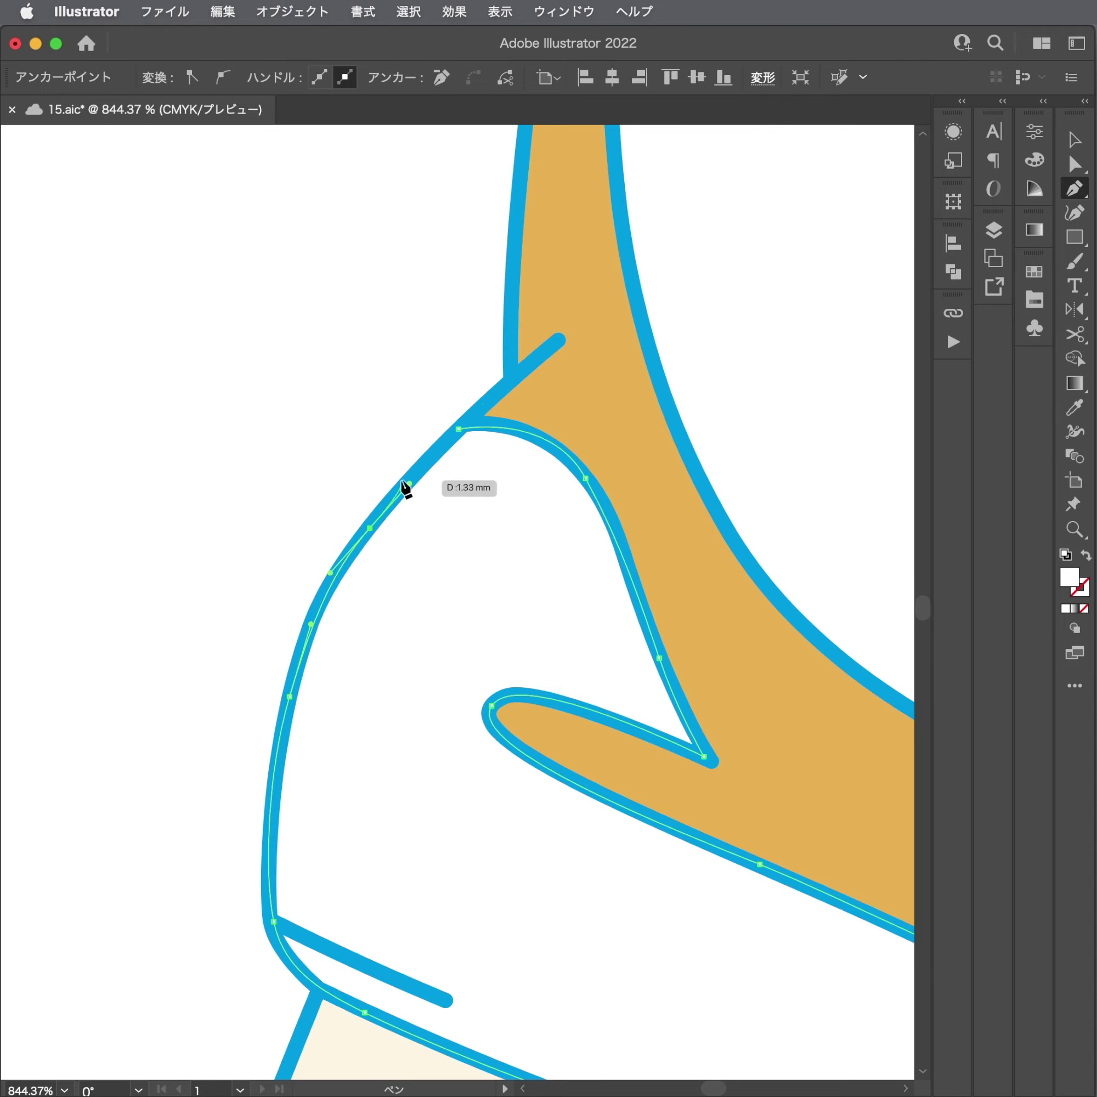
pyautogui.click(458, 430)
# Close the white highlight shape covering the hoodie's lower body.
pyautogui.keyDown('super'); pyautogui.click(572, 391); pyautogui.keyUp('super')
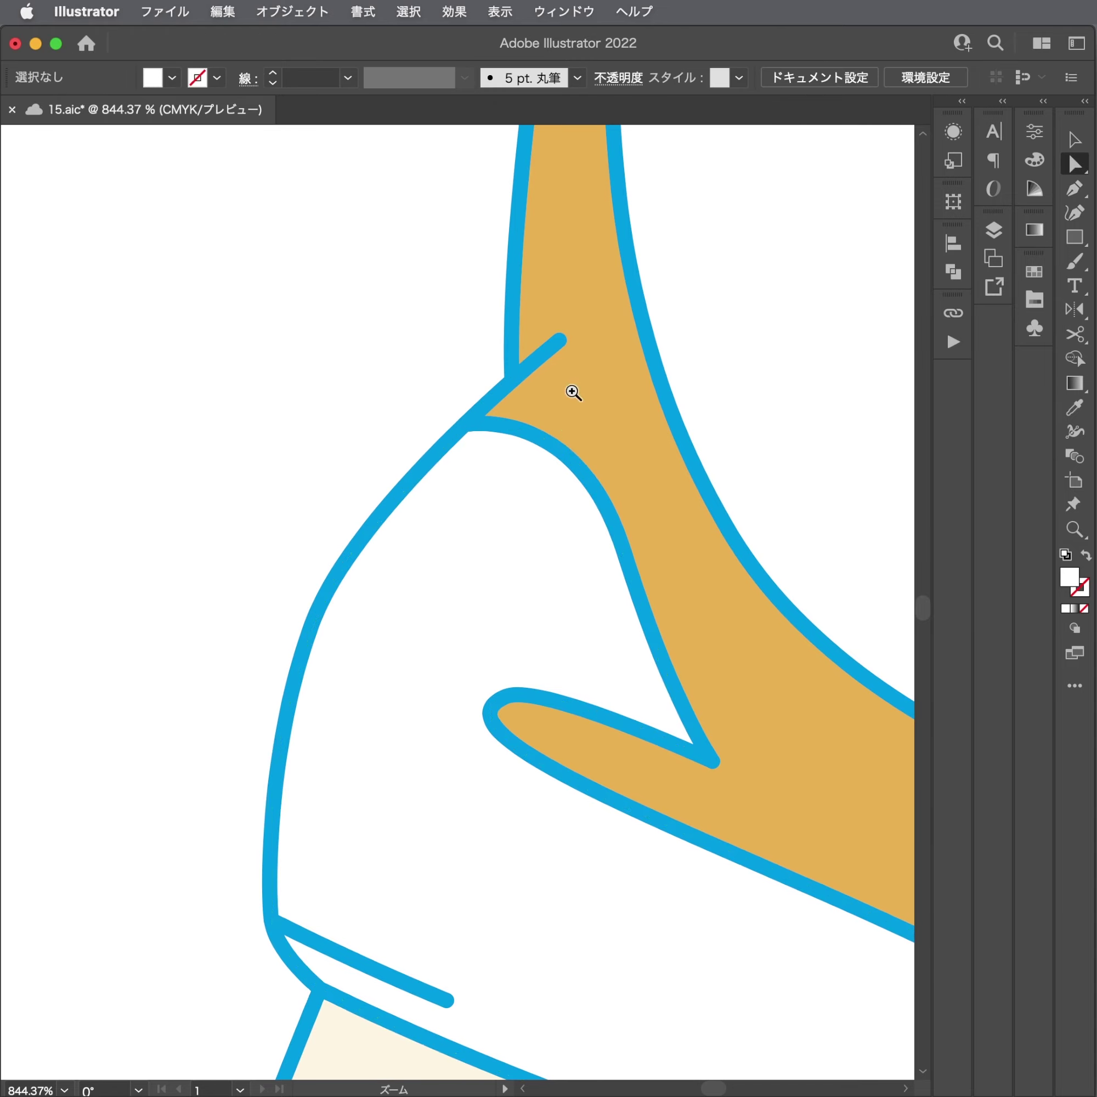
pyautogui.scroll(-5, 195, 697)
pyautogui.scroll(3, 466, 637)
pyautogui.scroll(3, 781, 632)
pyautogui.scroll(1, 490, 561)
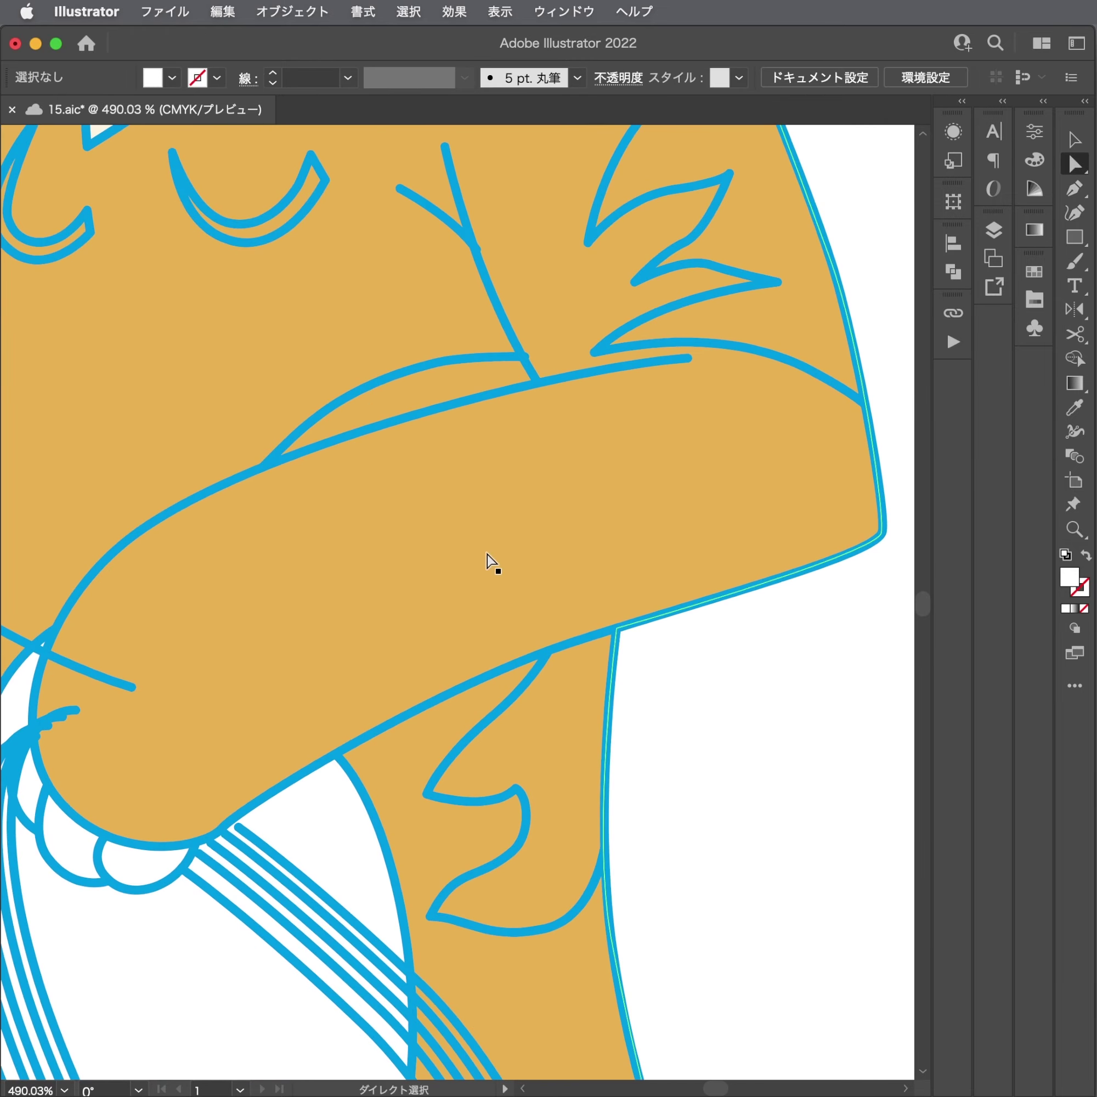
# Trace a highlight from the sleeve fold's top corner down its left edge to the tip.
pyautogui.press('p')
pyautogui.moveTo(513, 643); pyautogui.dragTo(503, 582)
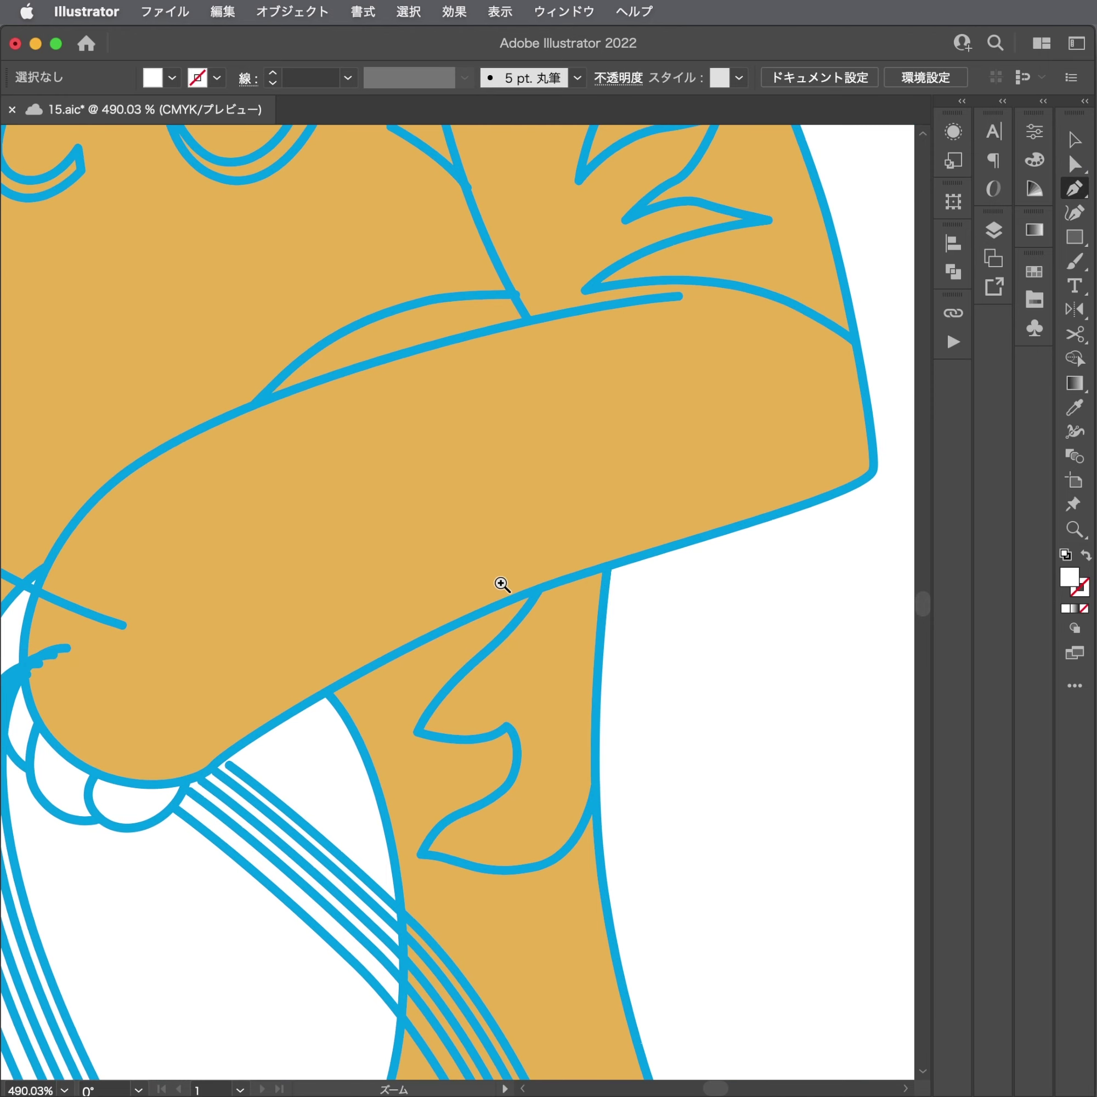
pyautogui.click(545, 585)
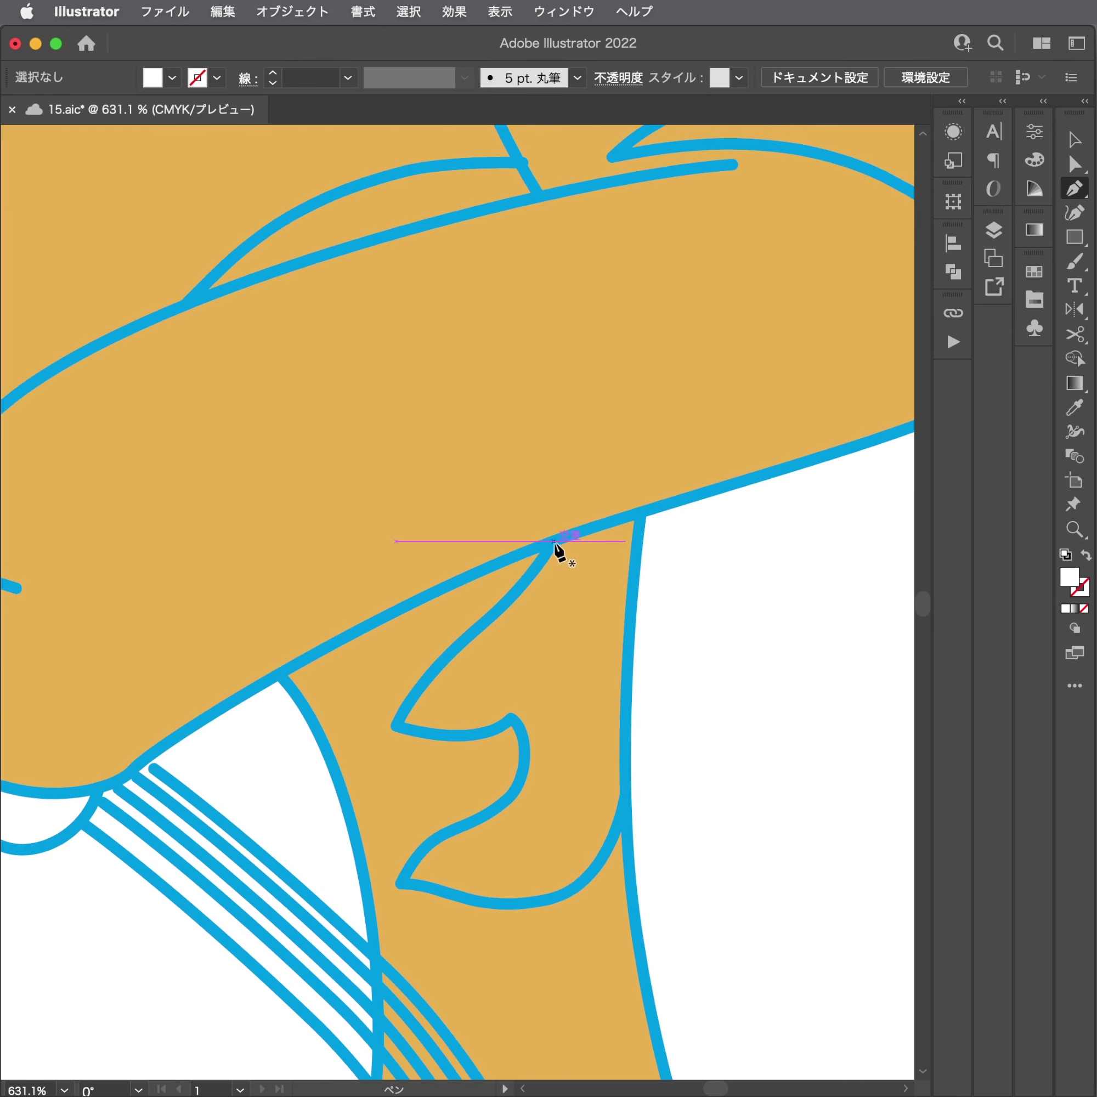
pyautogui.click(552, 541)
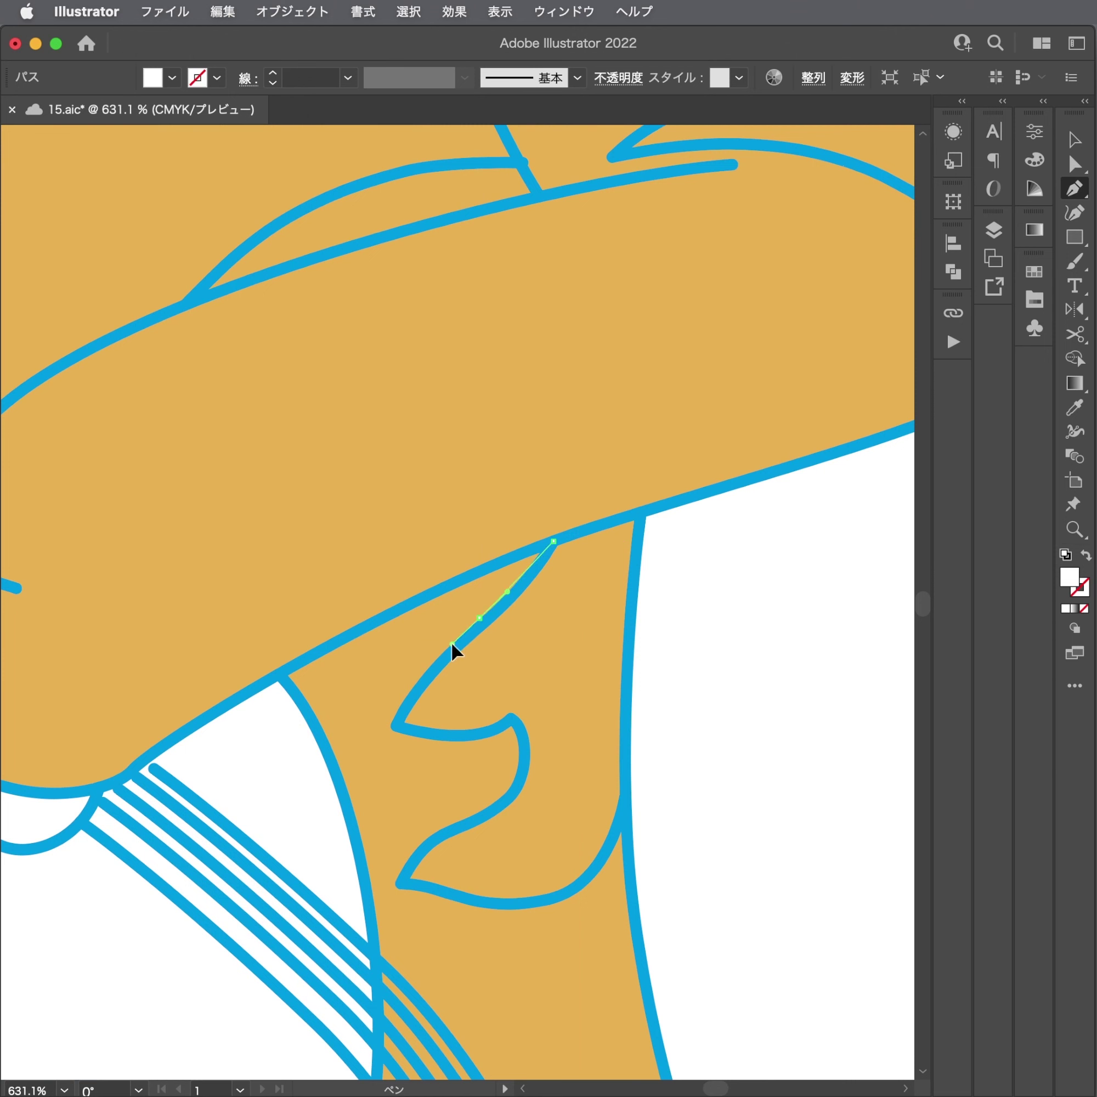
pyautogui.scroll(3, 476, 609)
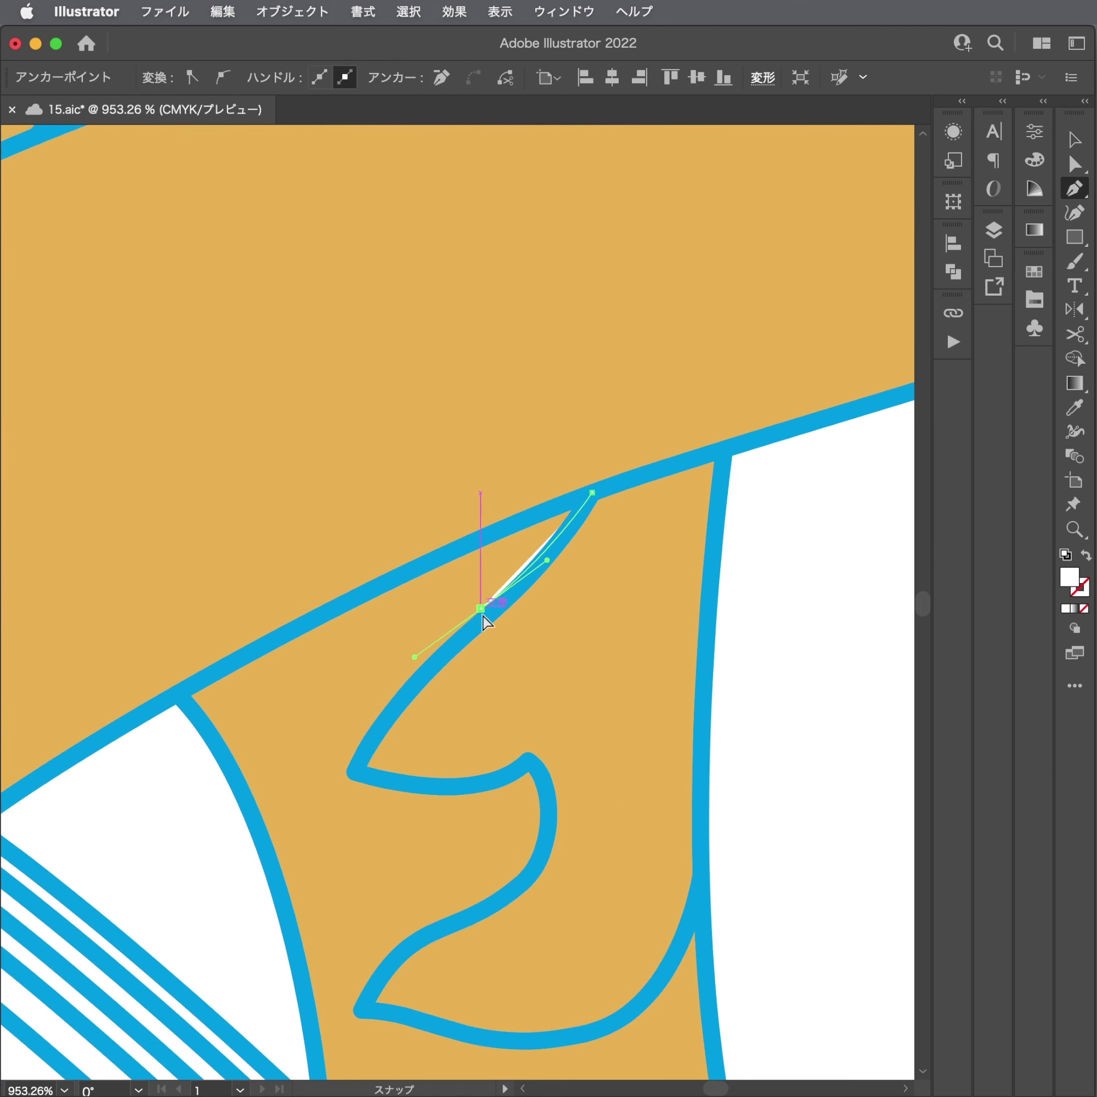
pyautogui.moveTo(483, 613); pyautogui.dragTo(484, 620)
pyautogui.click(357, 767)
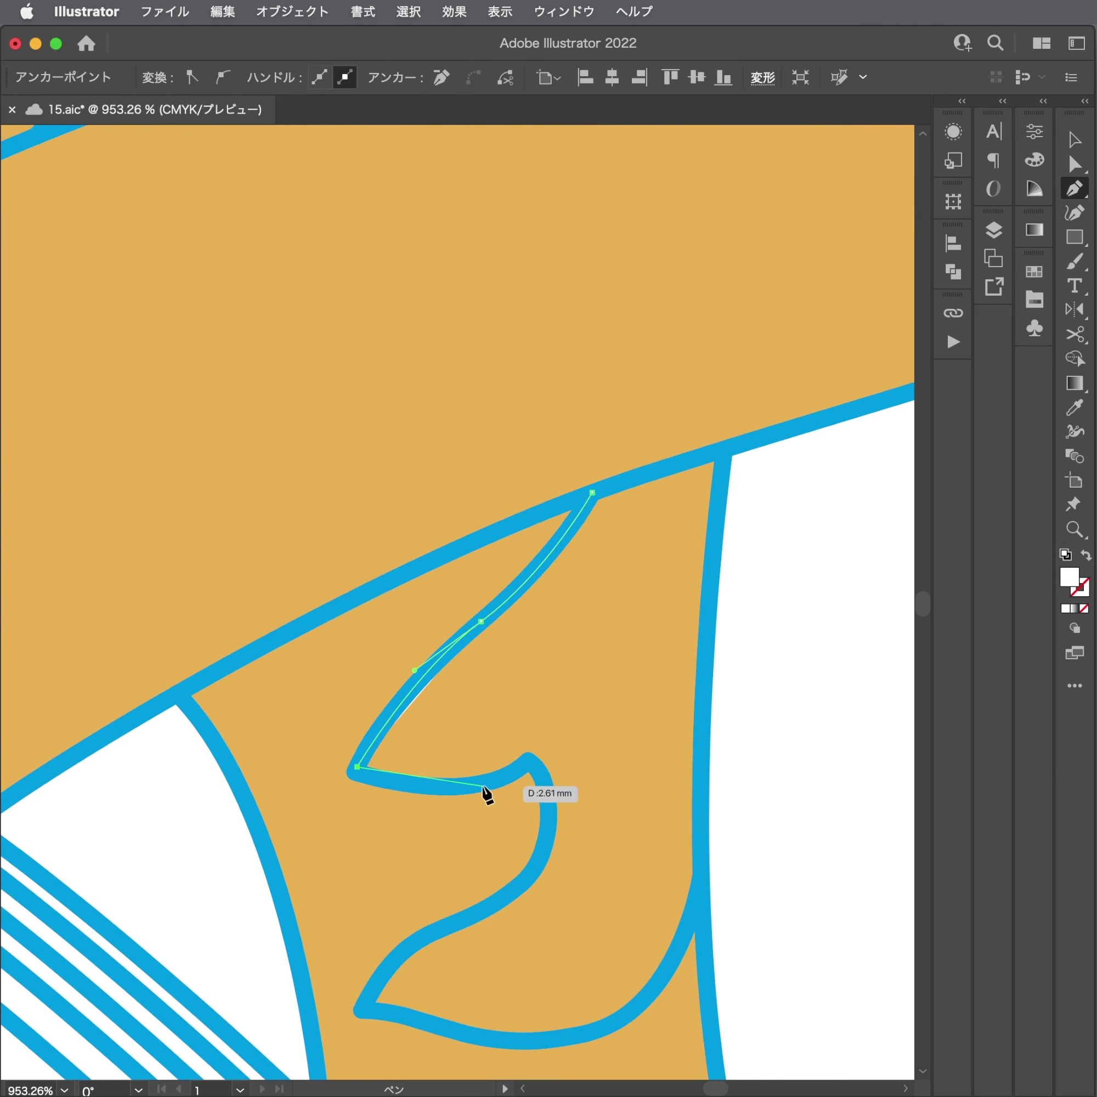
pyautogui.moveTo(474, 784)
pyautogui.mouseDown()
pyautogui.moveTo(516, 780)
pyautogui.moveTo(536, 867)
pyautogui.mouseUp()
pyautogui.click(535, 767)
# Finish the fold highlight along its bottom and right outline up to the top corner.
pyautogui.scroll(-5, 536, 868)
pyautogui.hscroll(-2, 537, 867)
pyautogui.moveTo(505, 749); pyautogui.dragTo(440, 776)
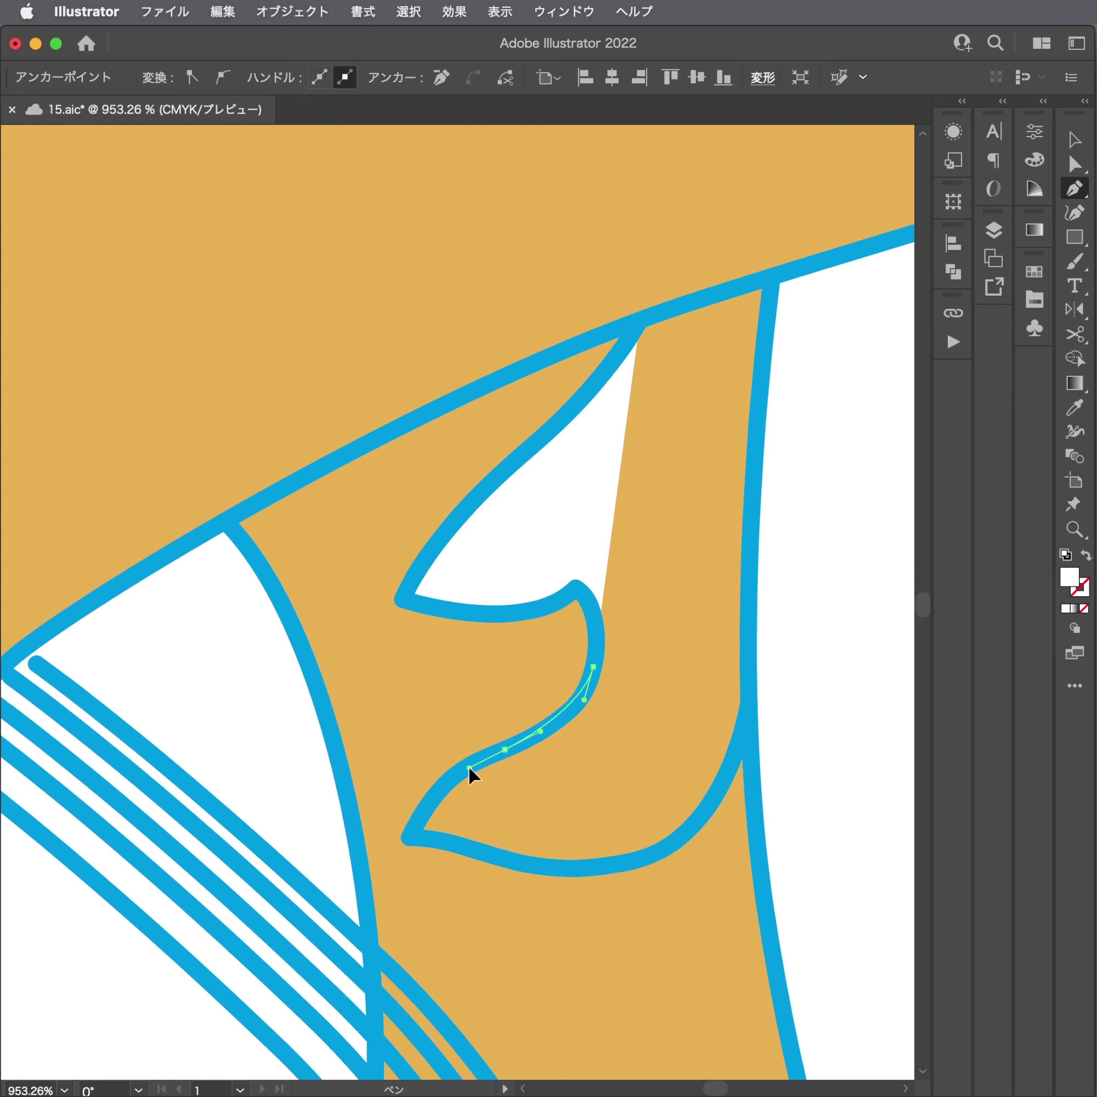
pyautogui.click(405, 839)
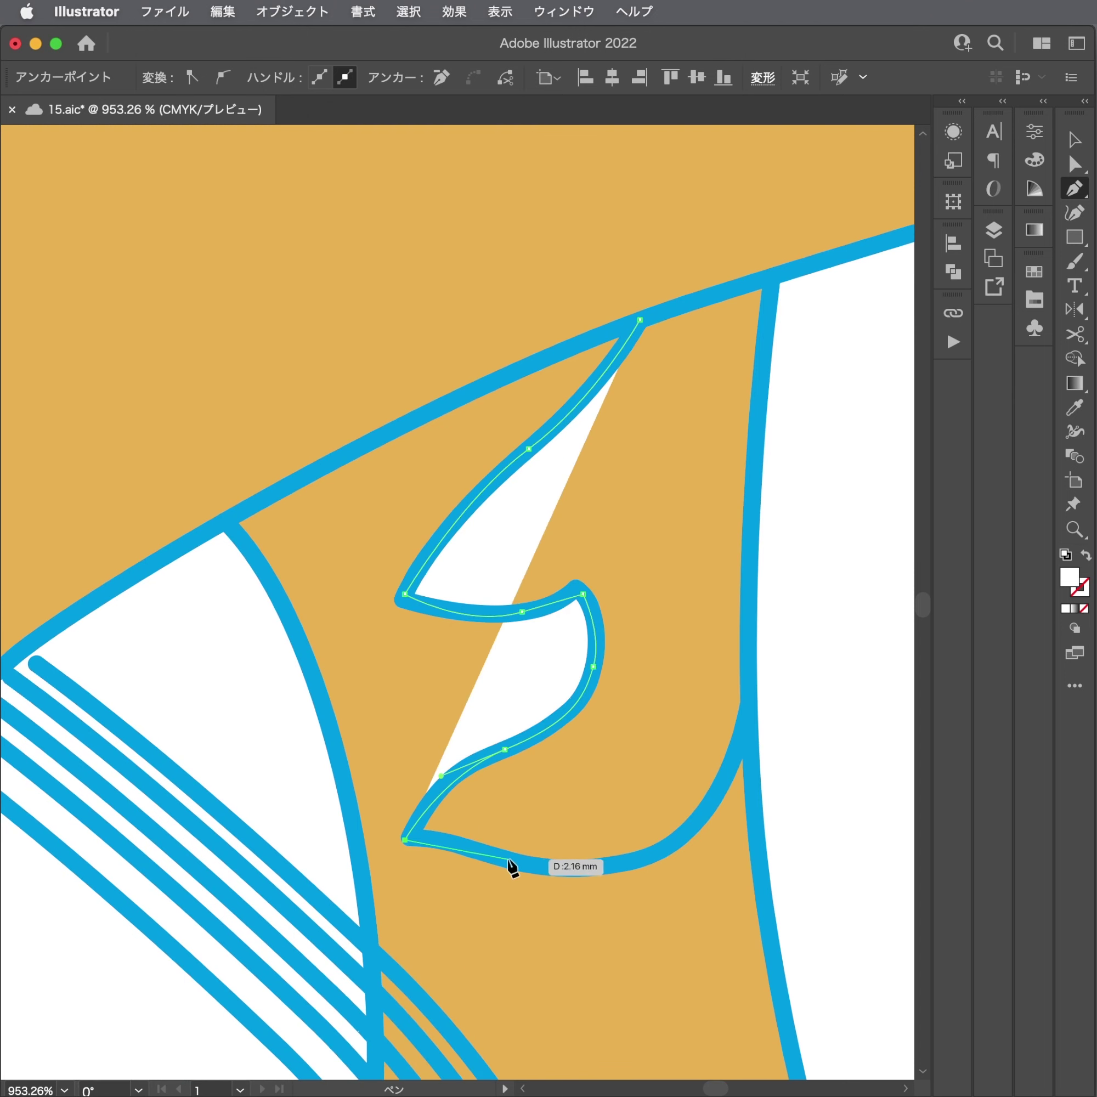
pyautogui.moveTo(511, 862); pyautogui.dragTo(554, 872)
pyautogui.moveTo(669, 851); pyautogui.dragTo(699, 825)
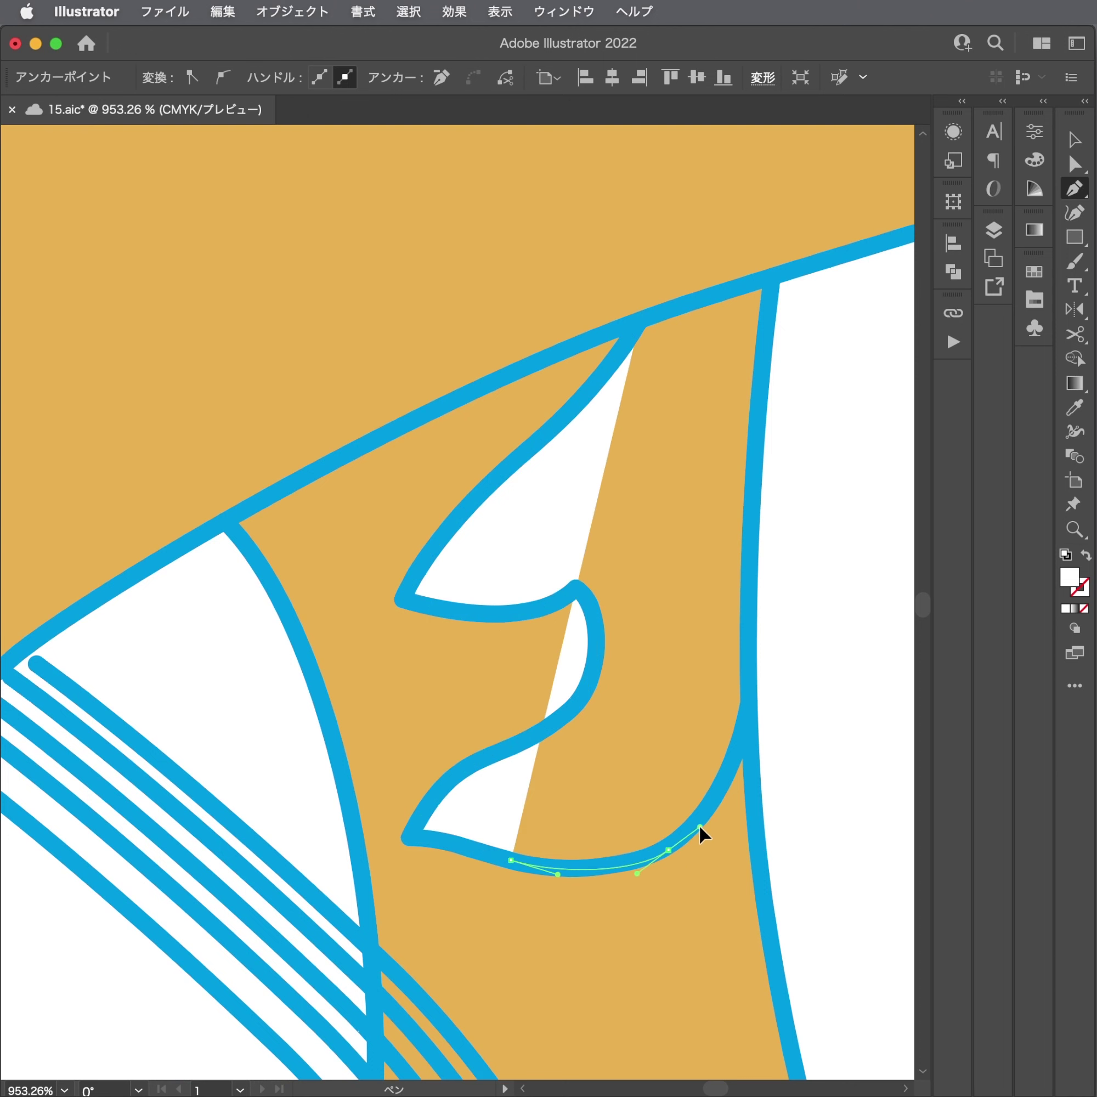
pyautogui.moveTo(747, 701); pyautogui.dragTo(752, 652)
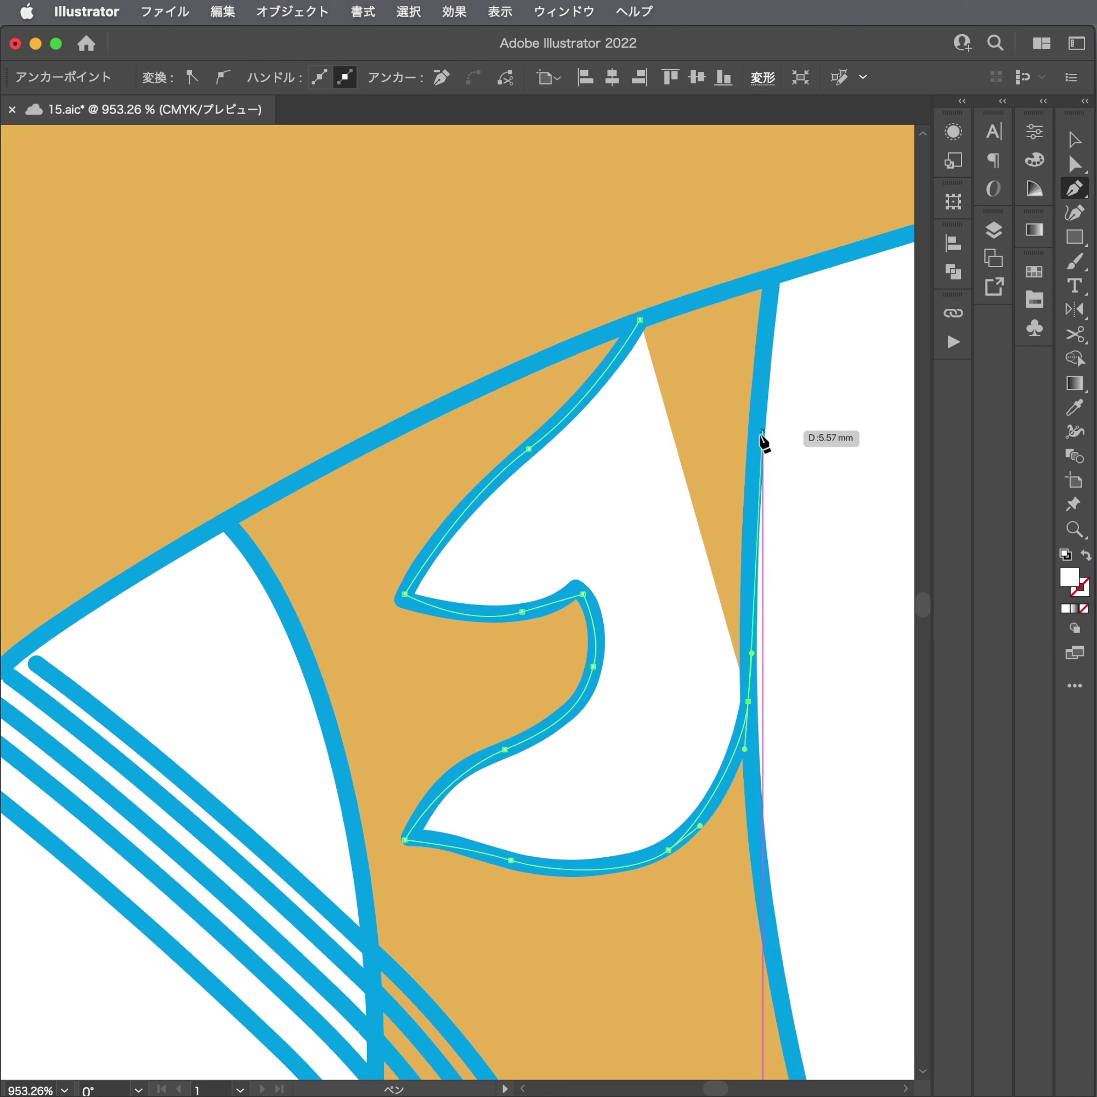
pyautogui.moveTo(757, 441); pyautogui.dragTo(754, 380)
pyautogui.scroll(-1, 754, 380)
pyautogui.click(771, 276)
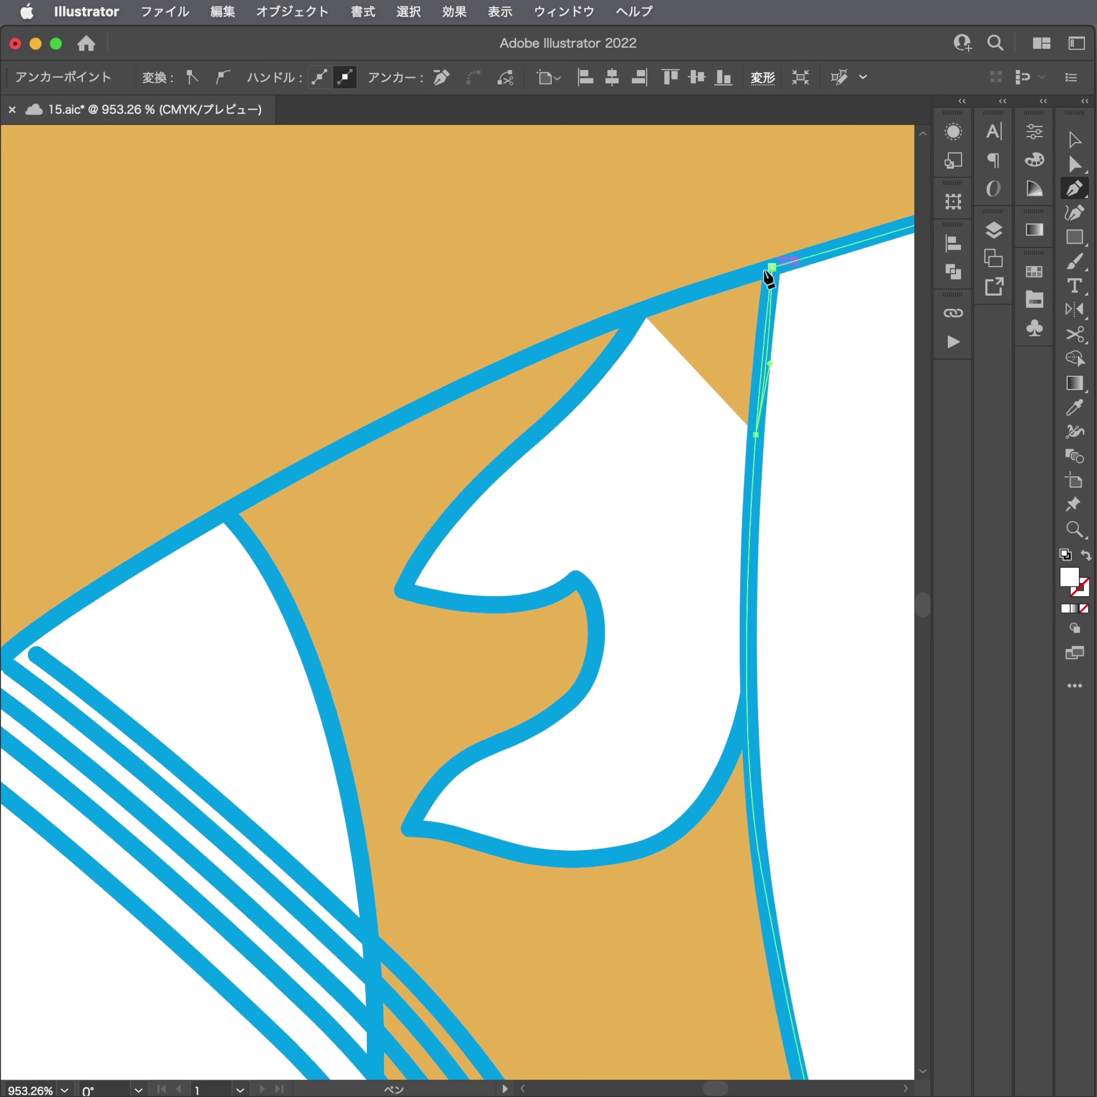
pyautogui.scroll(10, 624, 263)
pyautogui.scroll(5, 587, 441)
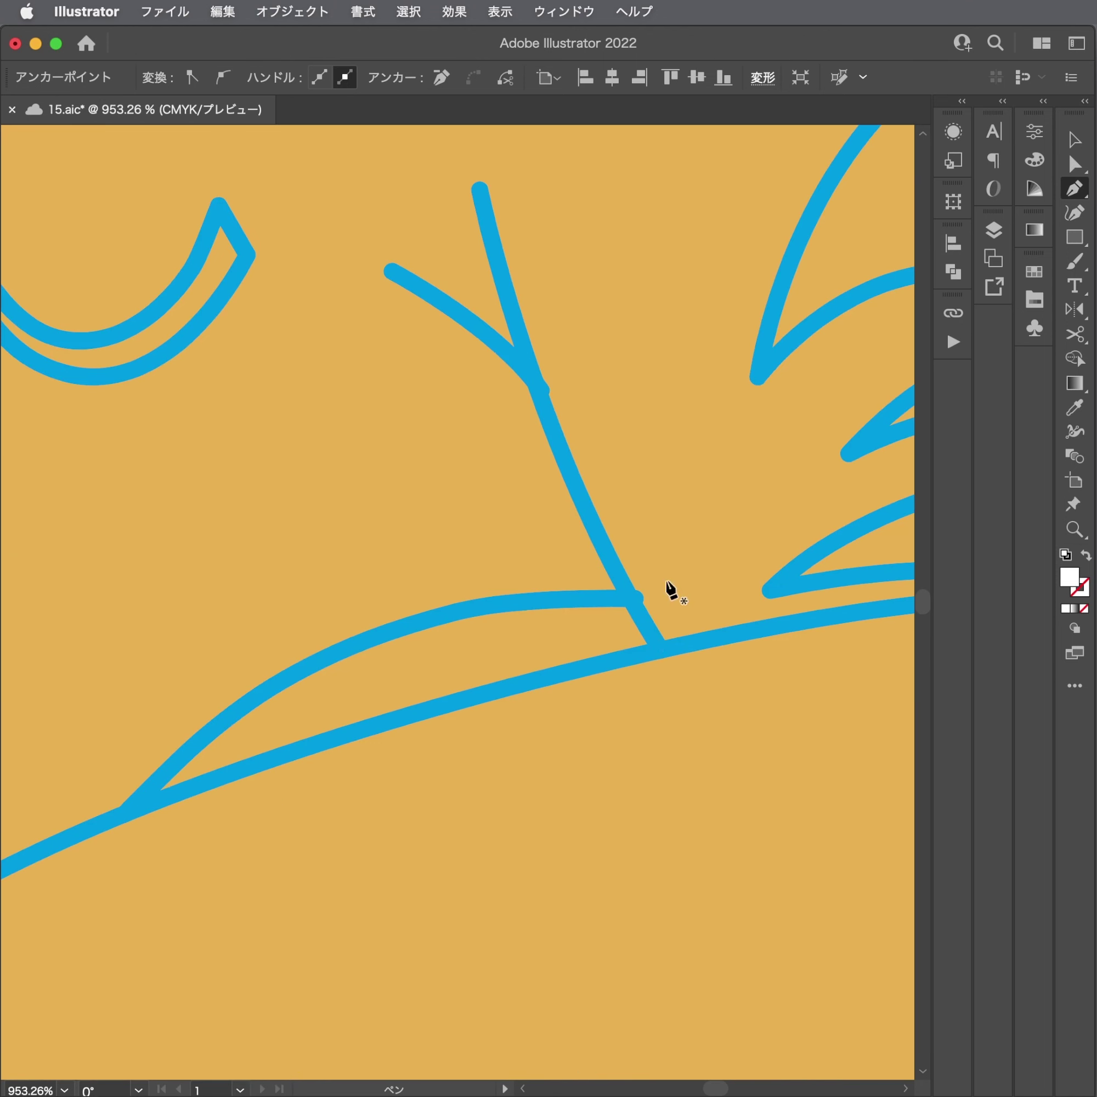
# Draw a thin white sliver in the crease above the arm, then deselect.
pyautogui.click(655, 653)
pyautogui.click(635, 599)
pyautogui.hscroll(-5, 518, 599)
pyautogui.scroll(-1, 518, 599)
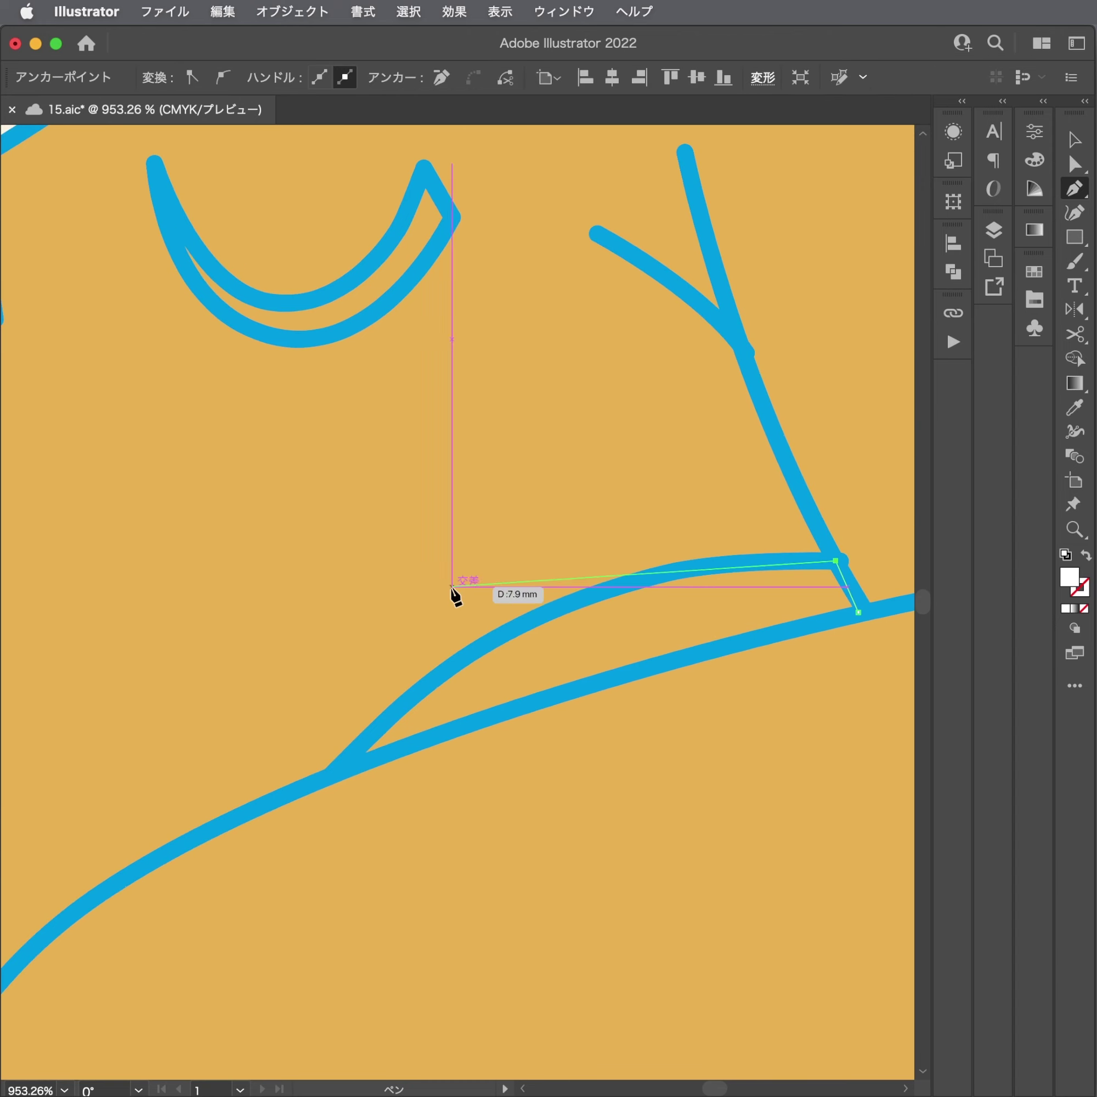
pyautogui.moveTo(578, 599); pyautogui.dragTo(474, 645)
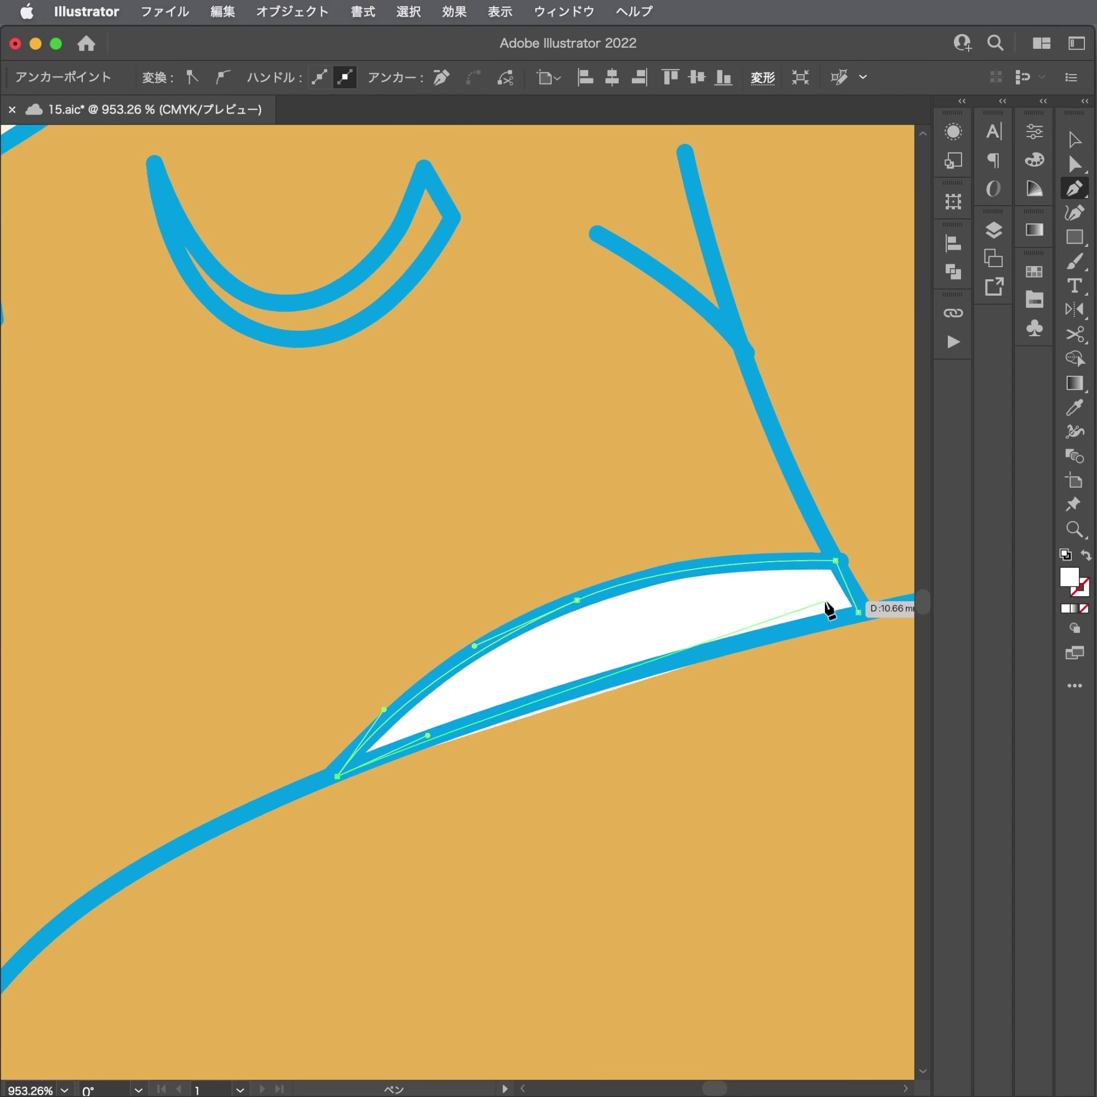
pyautogui.moveTo(678, 656); pyautogui.dragTo(801, 623)
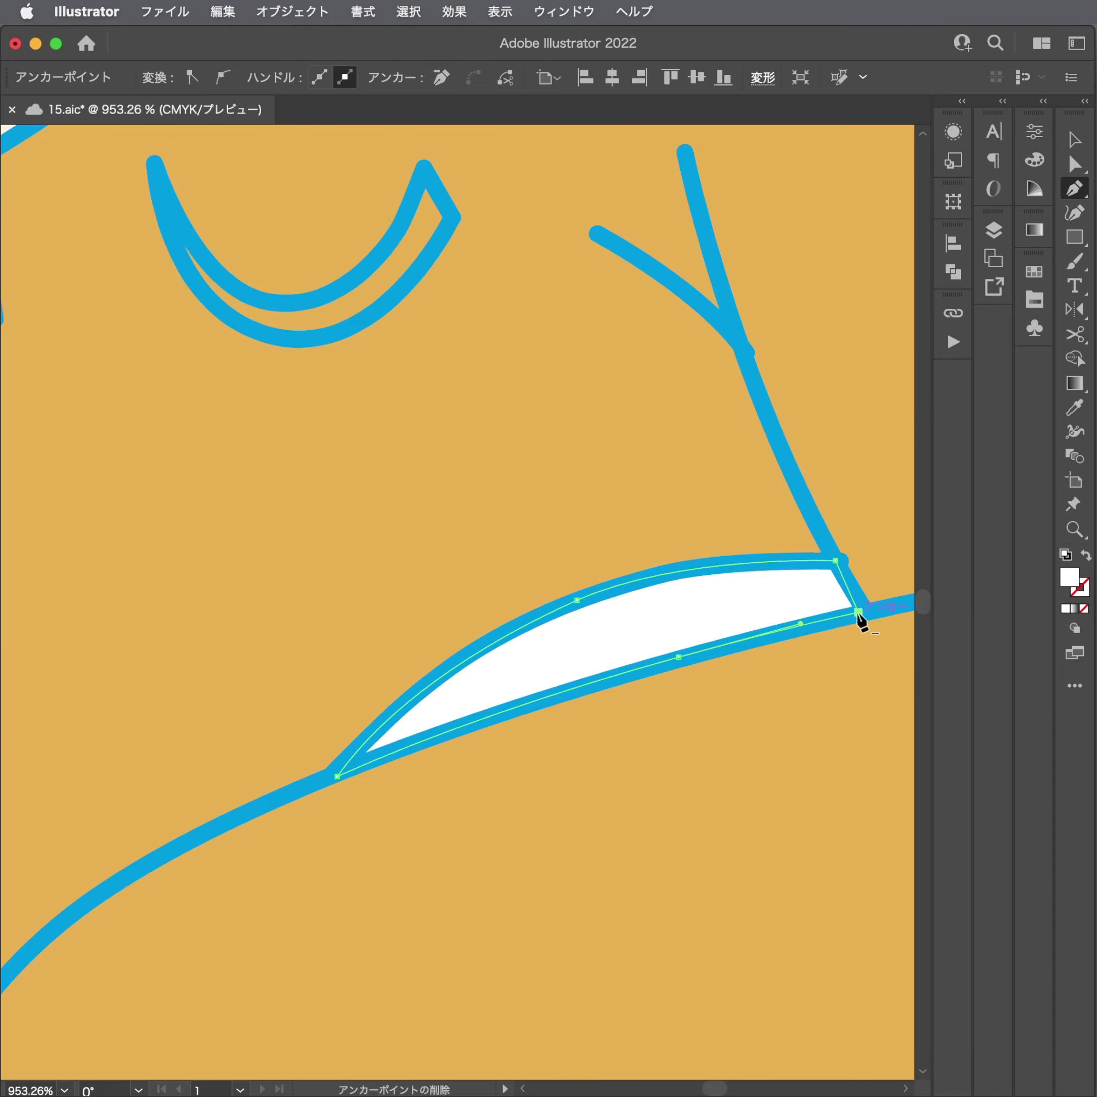
pyautogui.hotkey('ctrl', '0')
pyautogui.hscroll(5, 335, 642)
# Trace and close a white highlight shape over the leaf-shaped shoulder fold on the hoodie.
pyautogui.moveTo(749, 461); pyautogui.dragTo(824, 498)
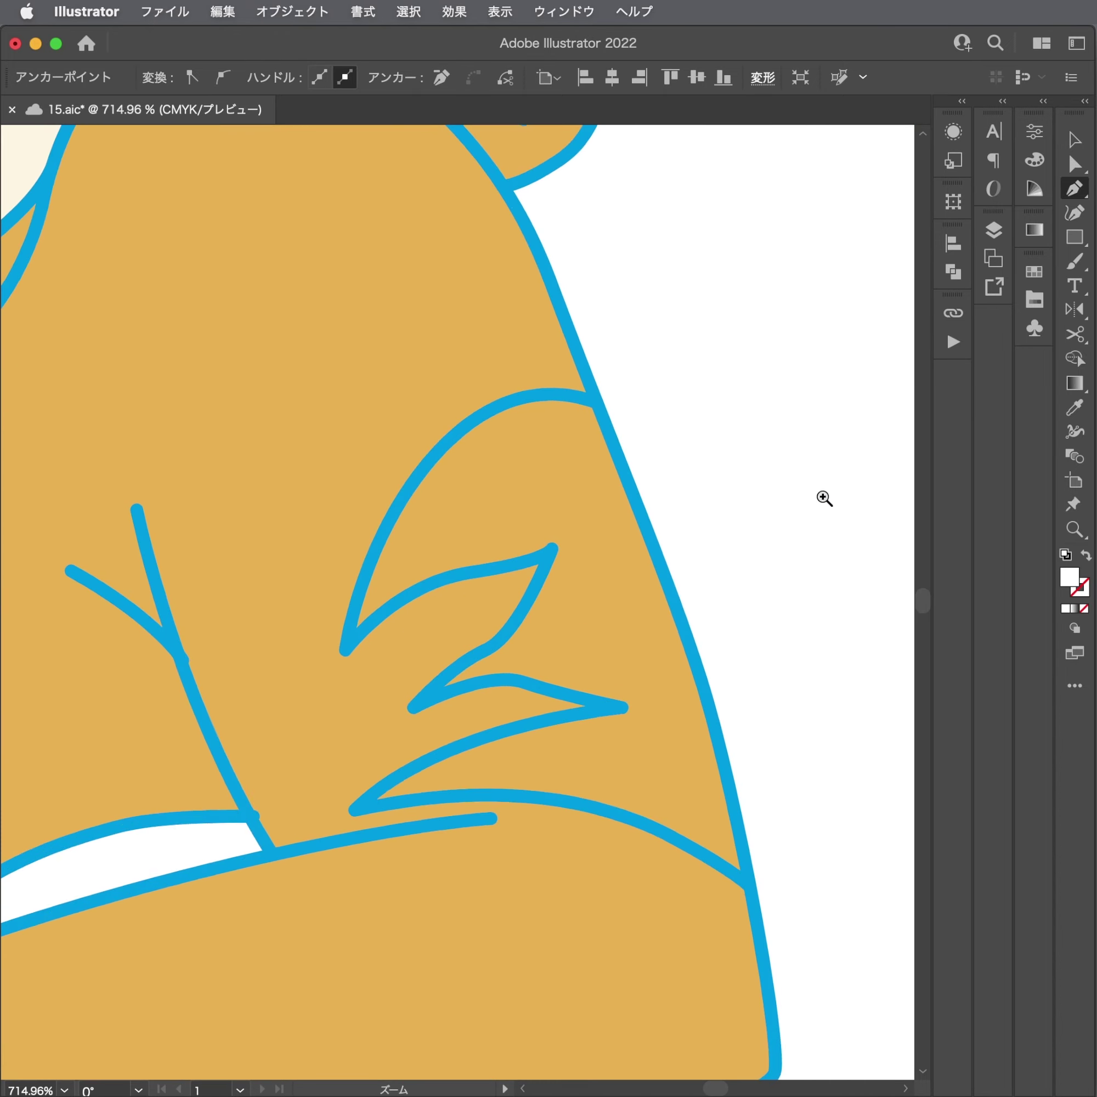
pyautogui.click(597, 402)
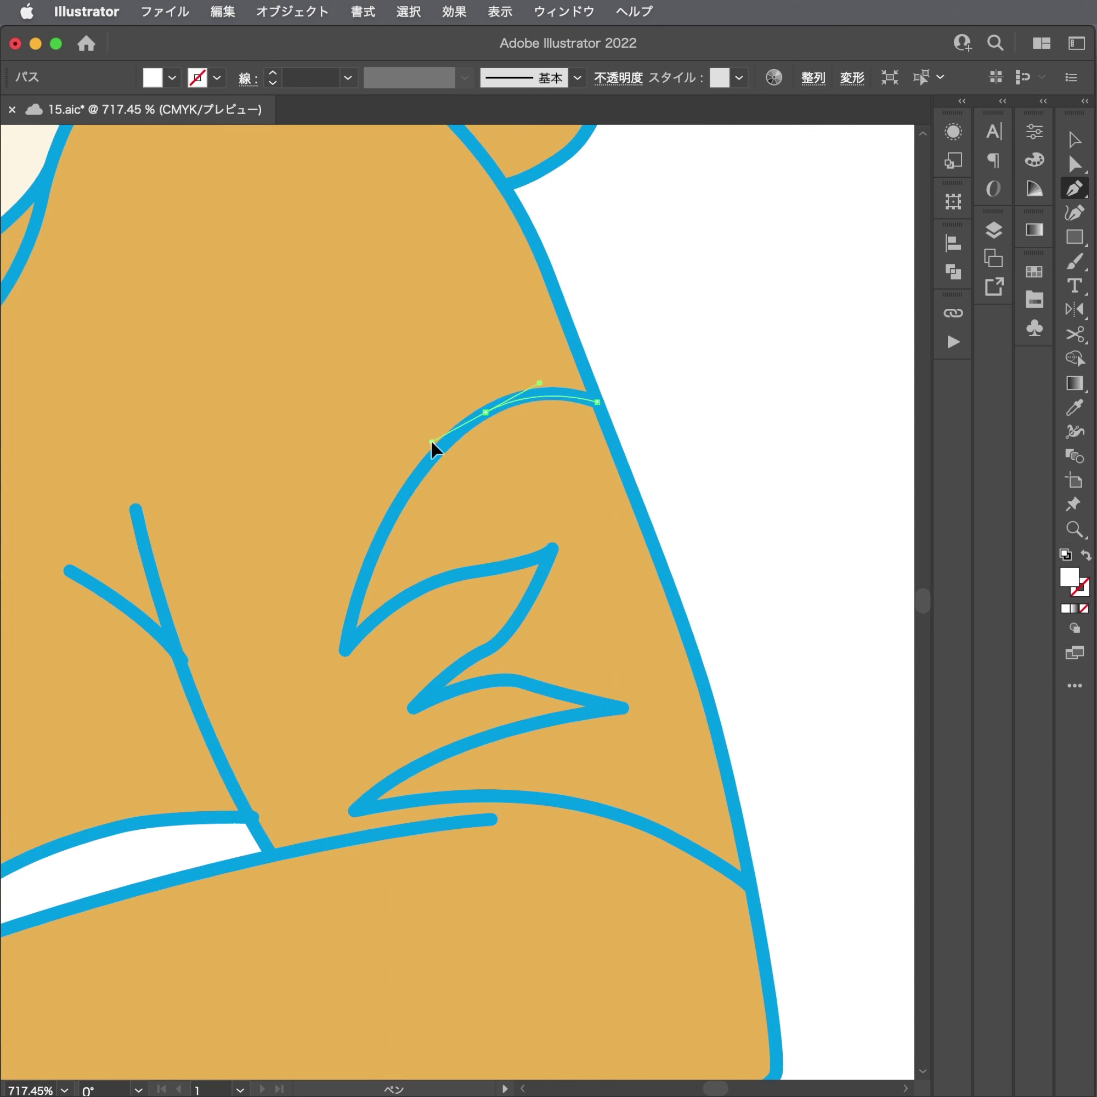
pyautogui.moveTo(433, 442); pyautogui.dragTo(432, 441)
pyautogui.click(344, 649)
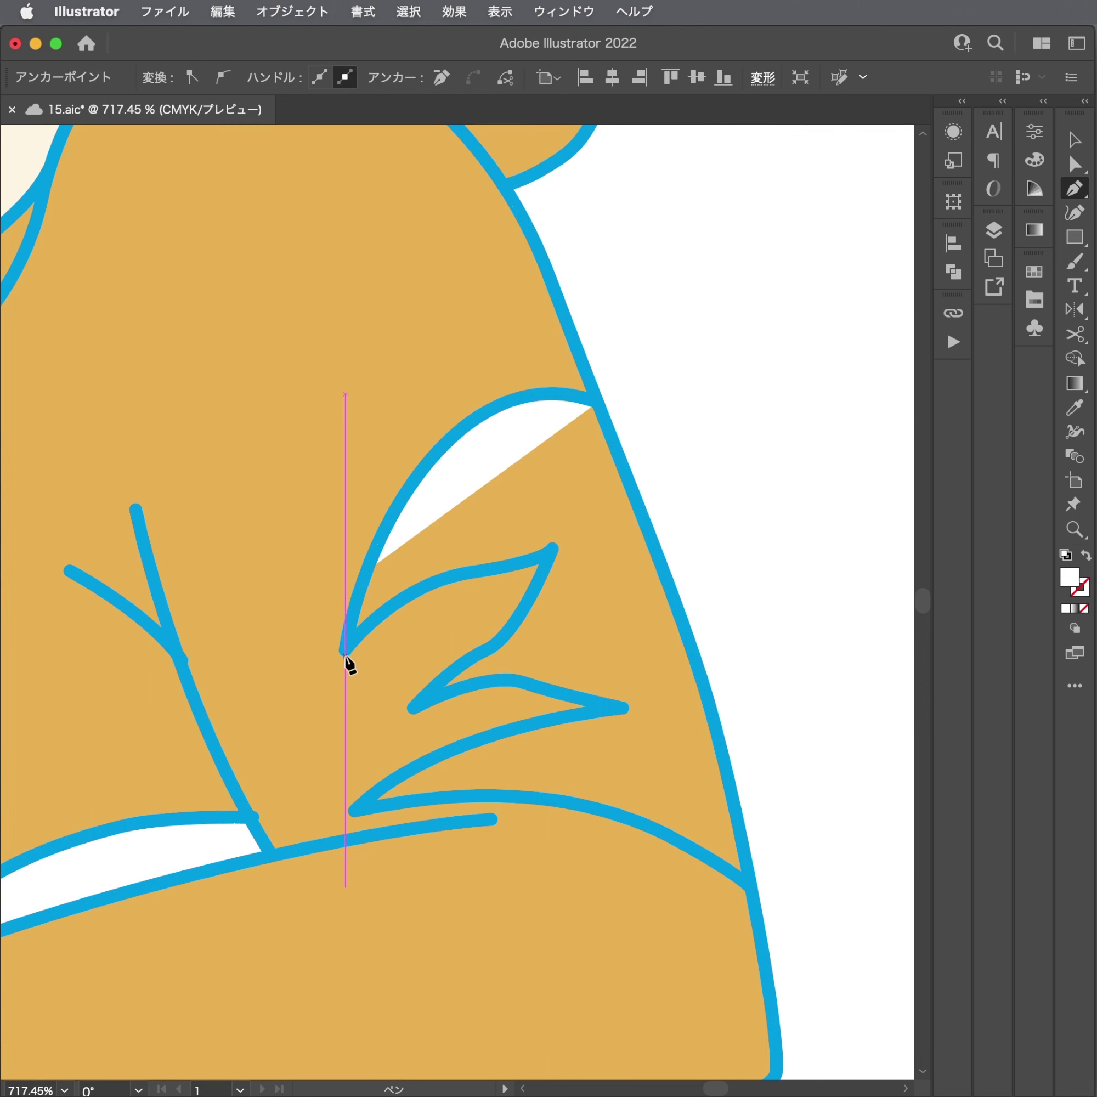
pyautogui.moveTo(345, 651); pyautogui.dragTo(426, 599)
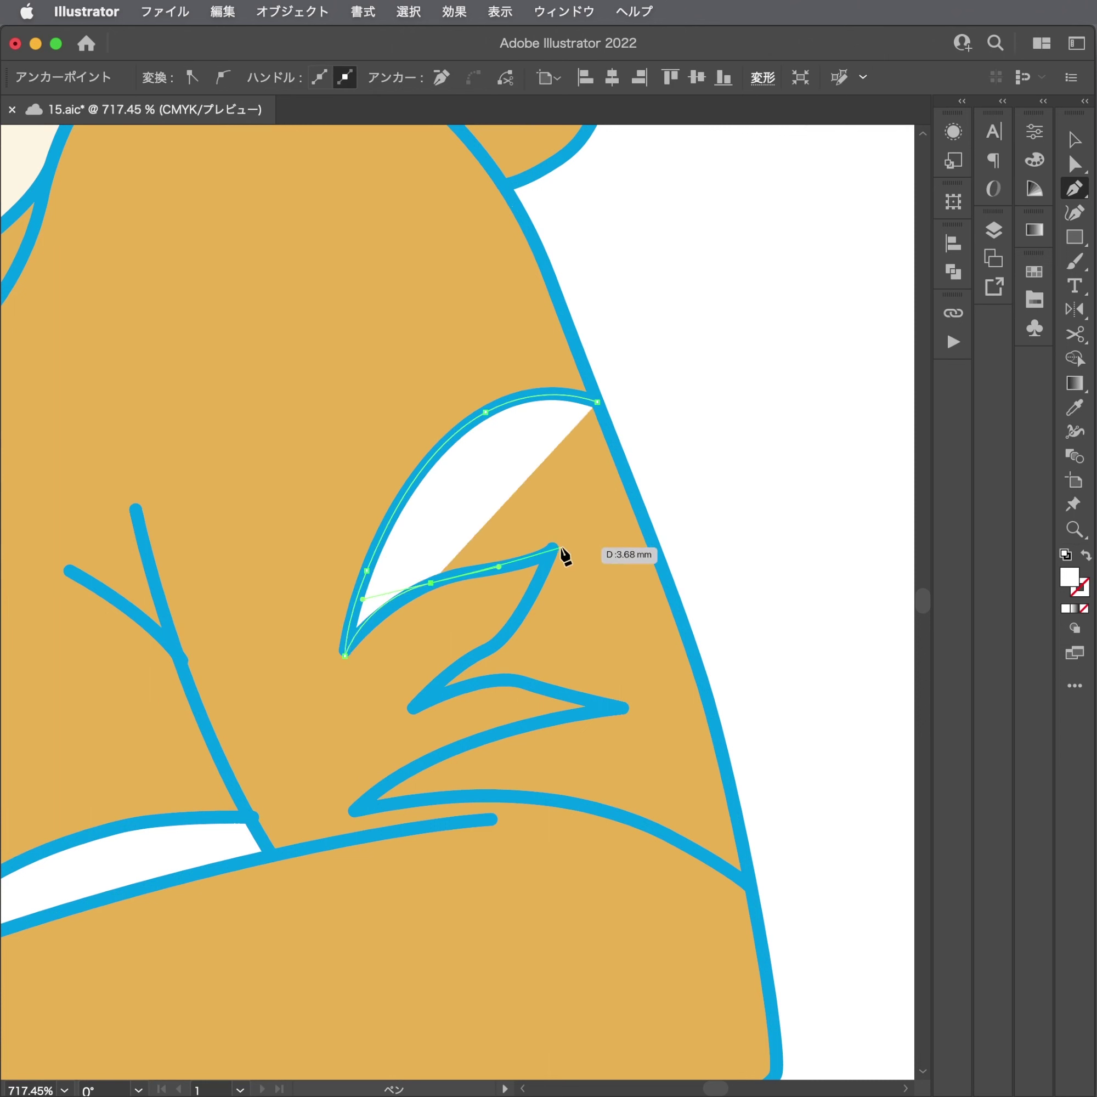
pyautogui.moveTo(552, 549); pyautogui.dragTo(570, 531)
pyautogui.moveTo(489, 647); pyautogui.dragTo(424, 705)
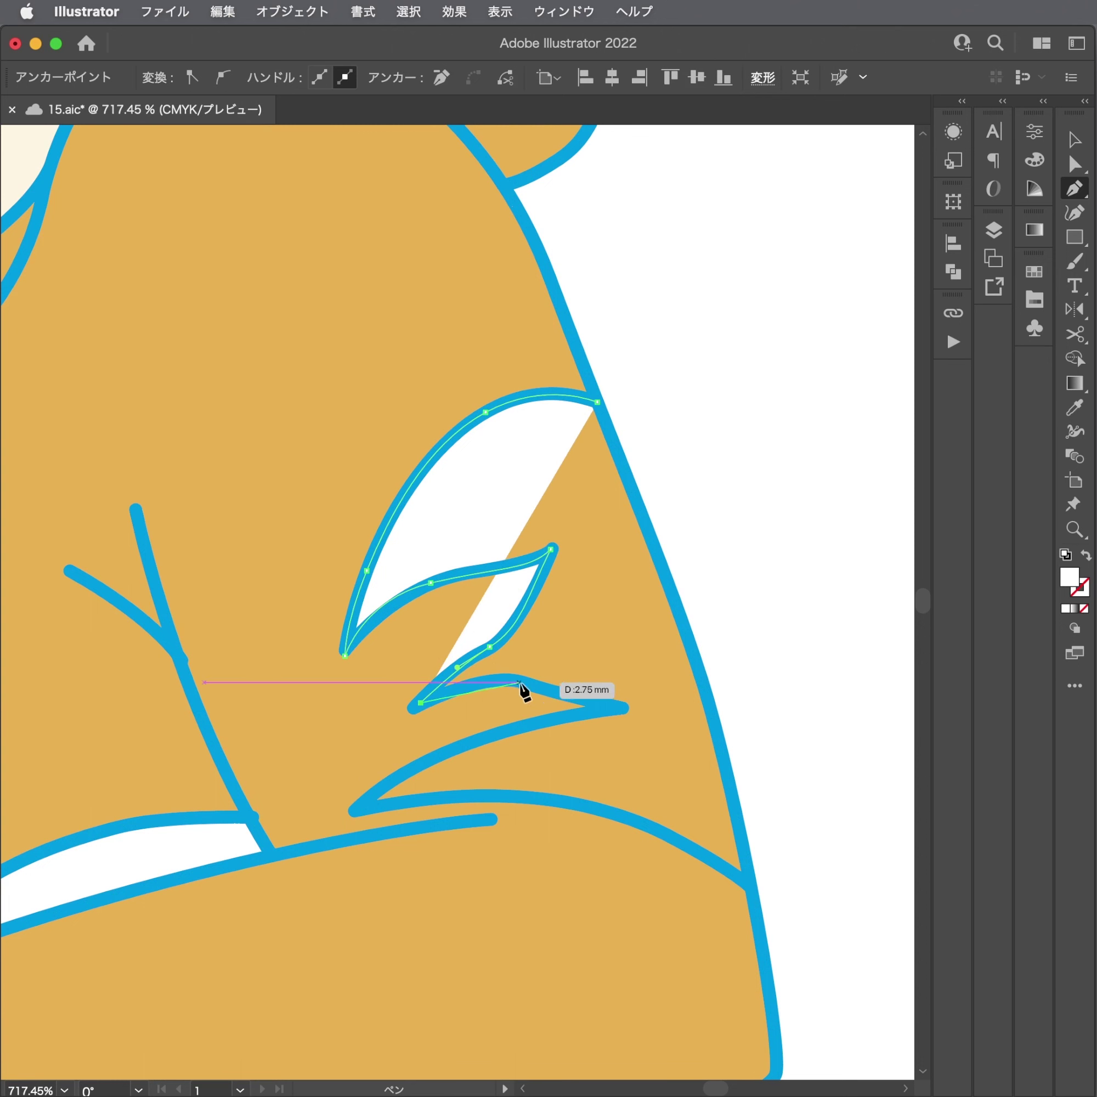
pyautogui.moveTo(524, 683); pyautogui.dragTo(569, 696)
pyautogui.click(615, 707)
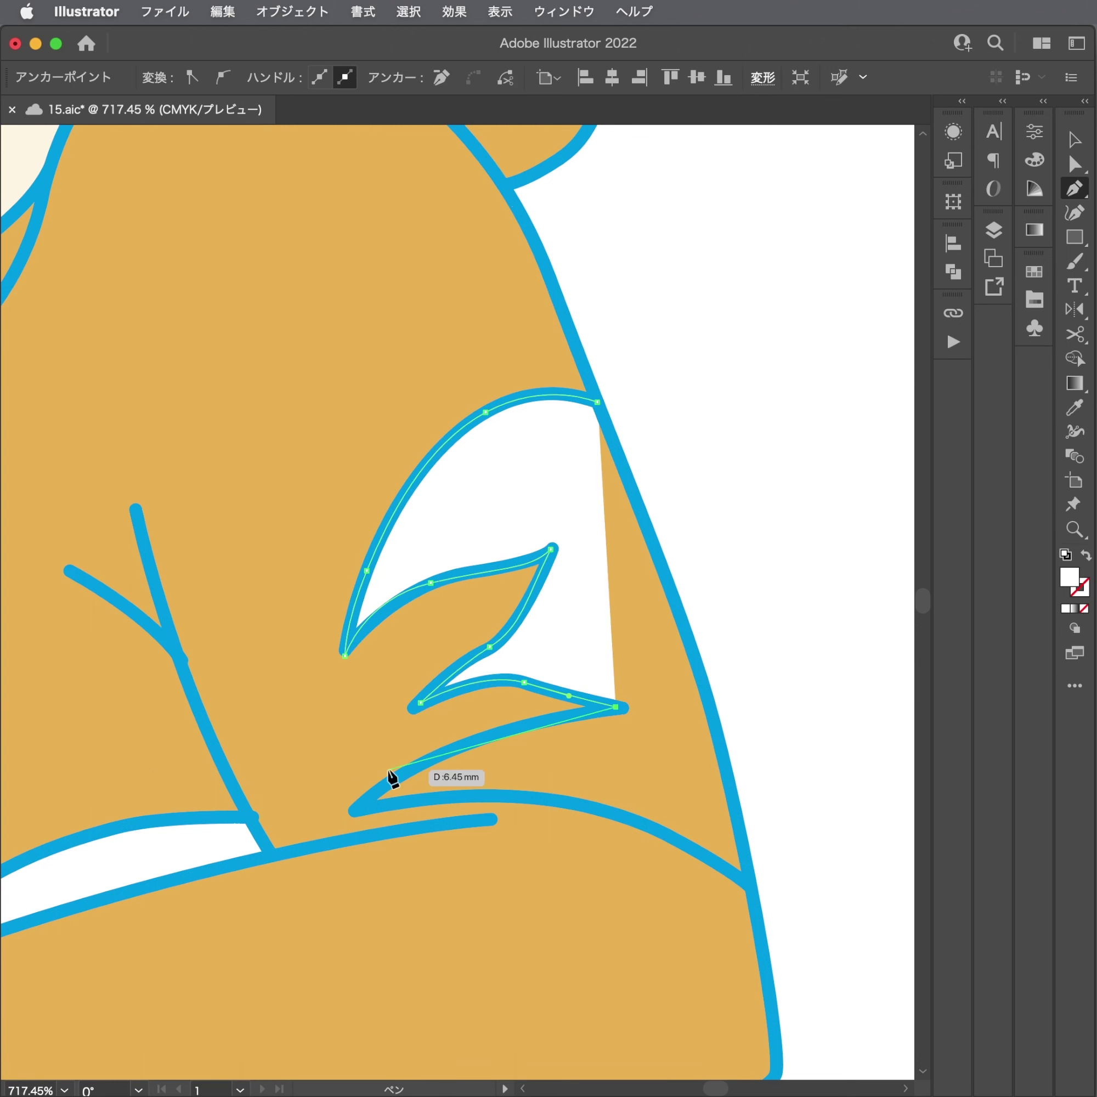
pyautogui.moveTo(360, 807); pyautogui.dragTo(299, 857)
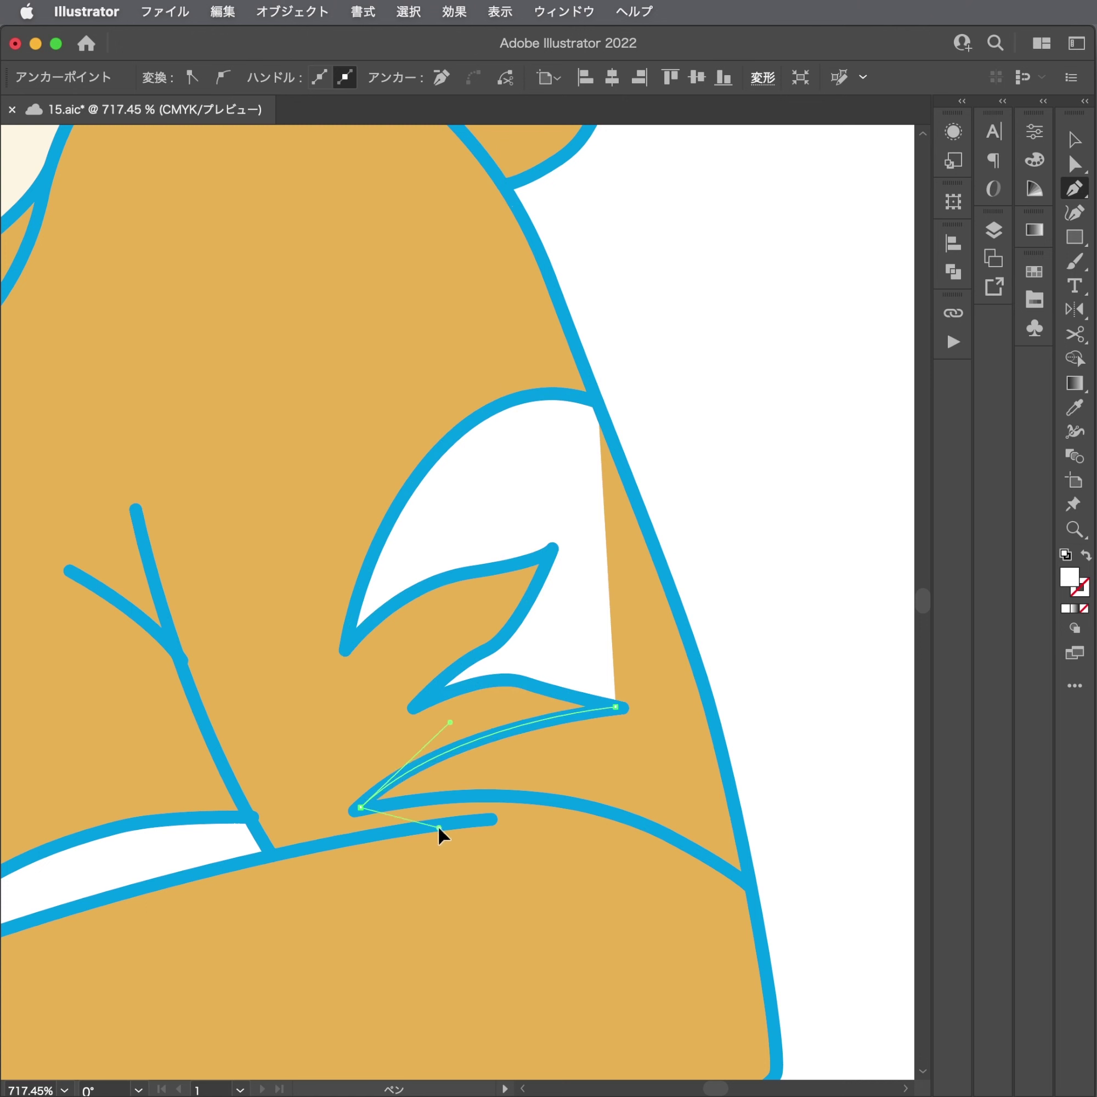
pyautogui.moveTo(623, 816); pyautogui.dragTo(662, 830)
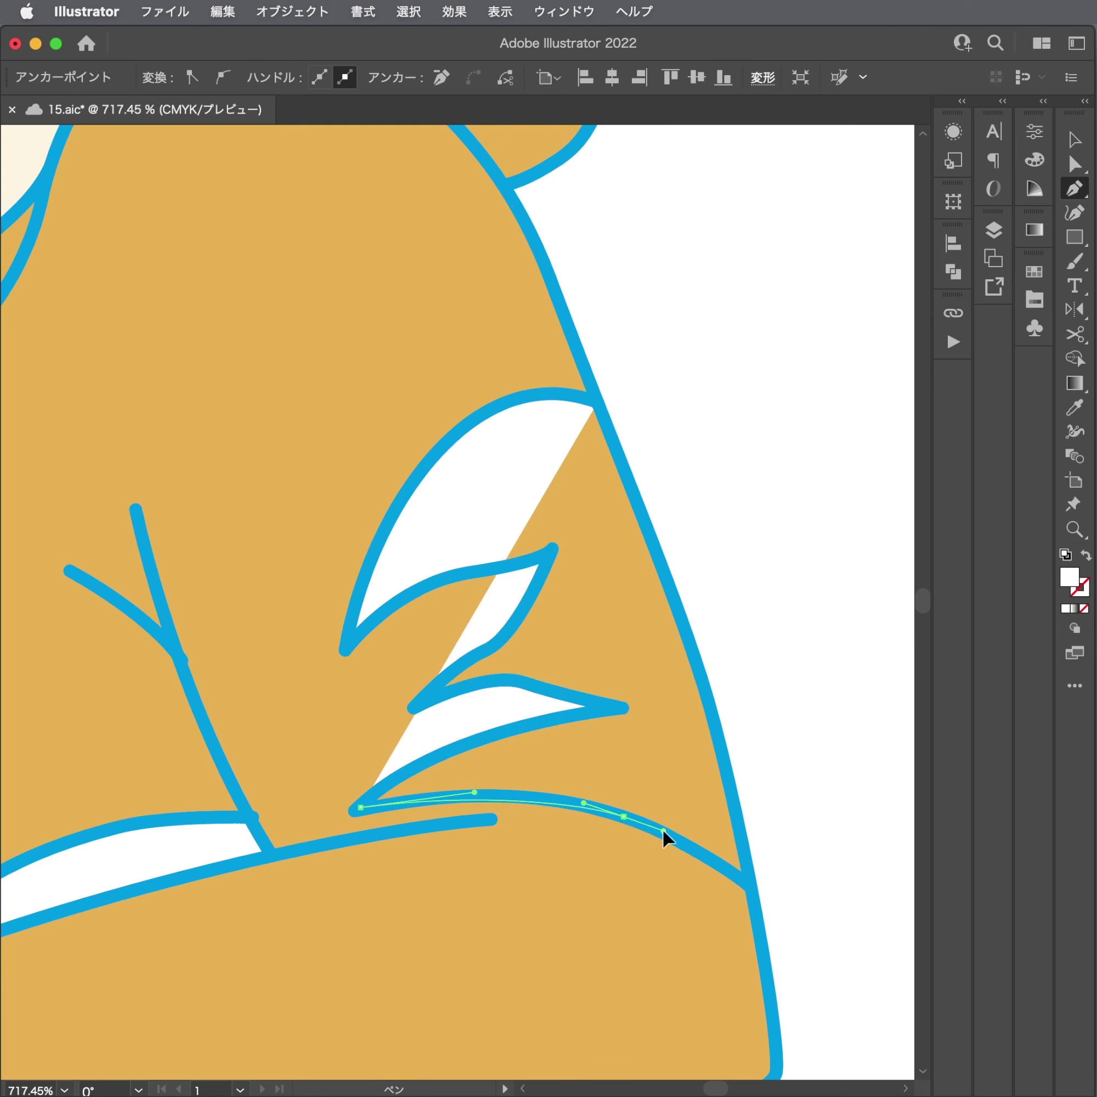
pyautogui.click(749, 888)
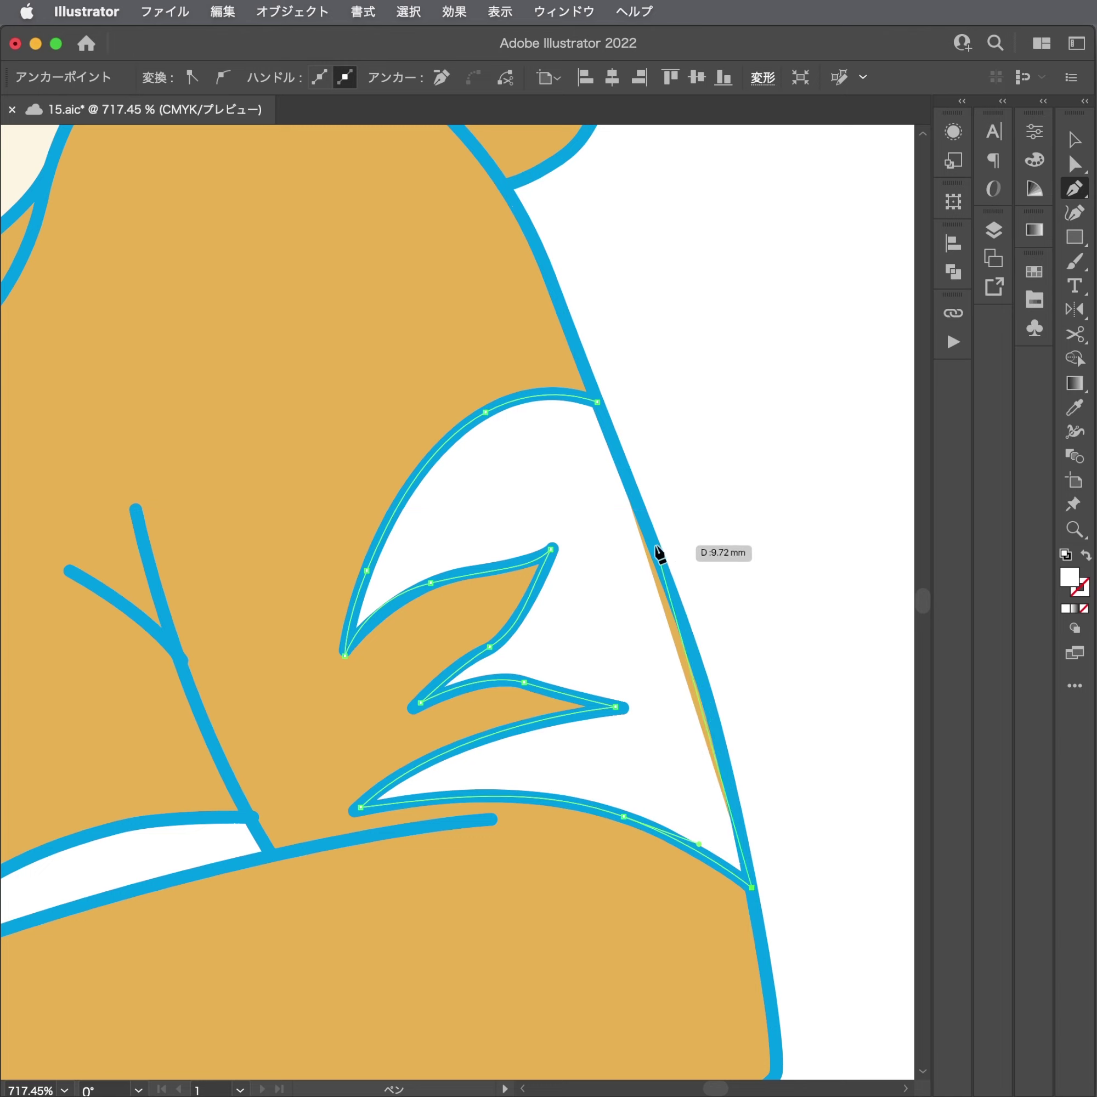
pyautogui.click(603, 418)
pyautogui.keyDown('super'); pyautogui.click(657, 433); pyautogui.keyUp('super')
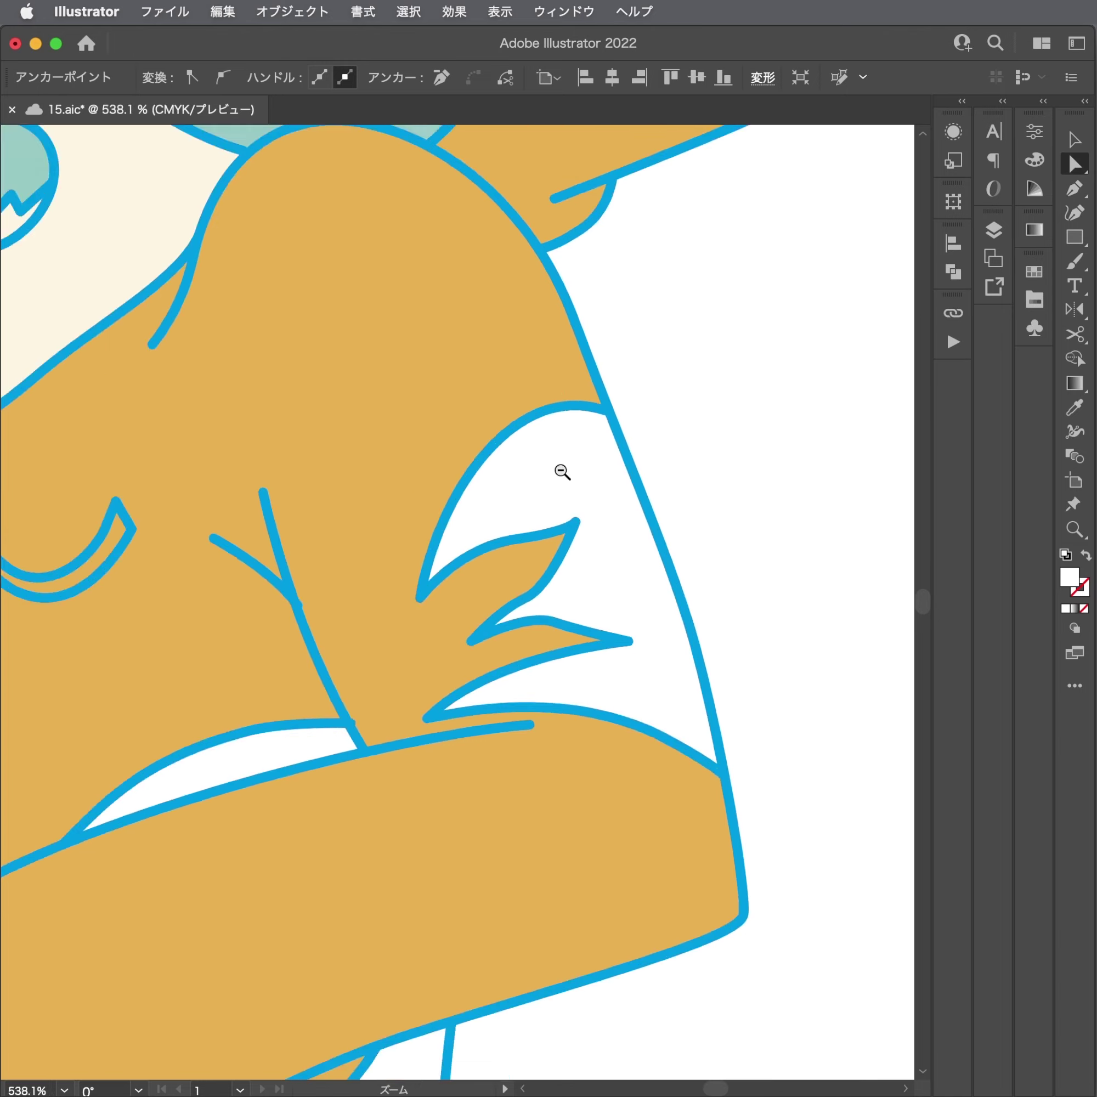
# Zoom to the narrow fold near the face and begin outlining its jagged notch.
pyautogui.moveTo(657, 433)
pyautogui.mouseDown()
pyautogui.moveTo(310, 513)
pyautogui.moveTo(751, 582)
pyautogui.mouseUp()
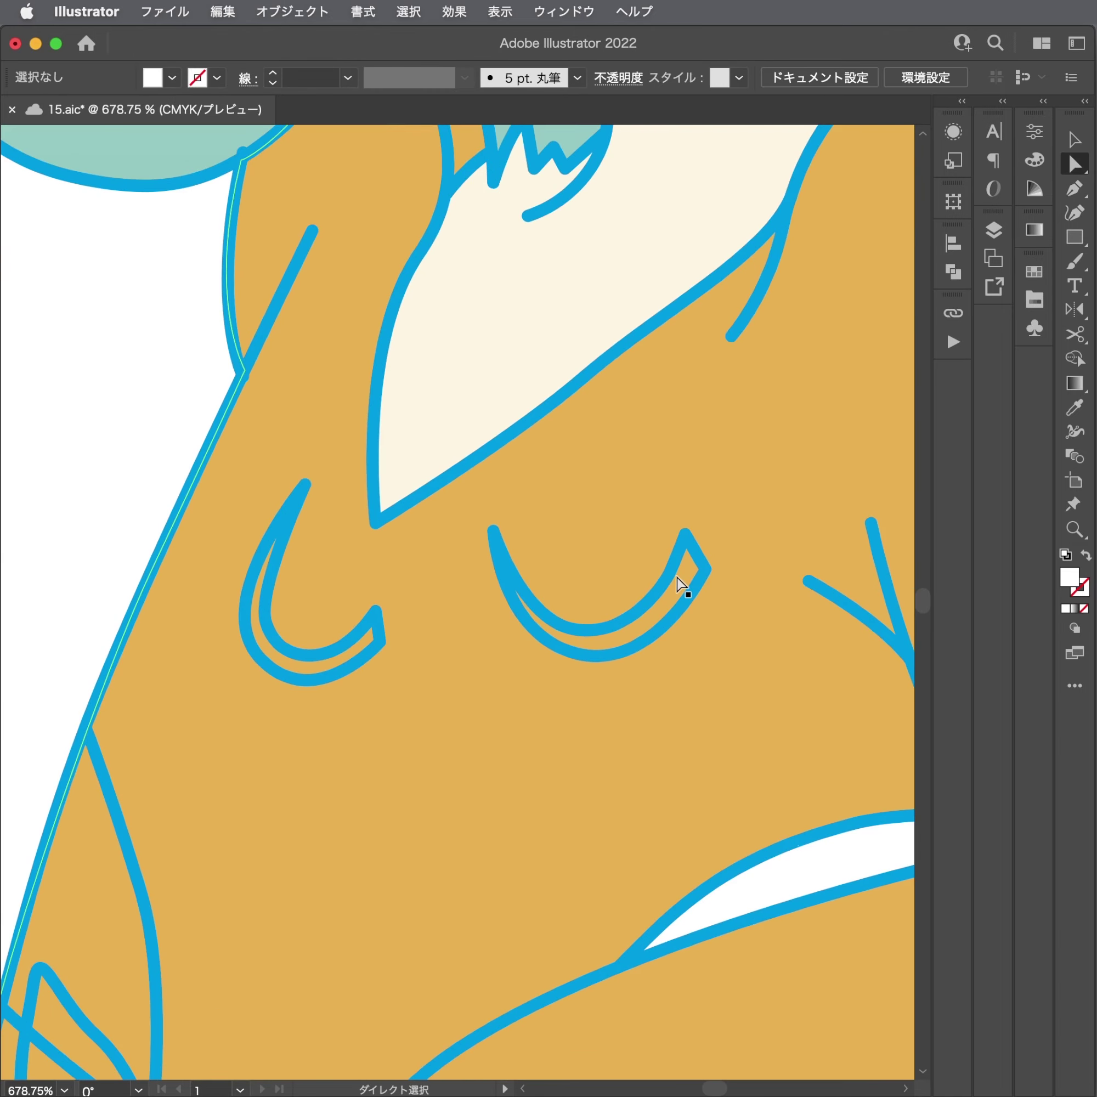
pyautogui.moveTo(568, 558)
pyautogui.mouseDown()
pyautogui.moveTo(326, 704)
pyautogui.moveTo(381, 578)
pyautogui.moveTo(385, 453)
pyautogui.mouseUp()
pyautogui.click(379, 443)
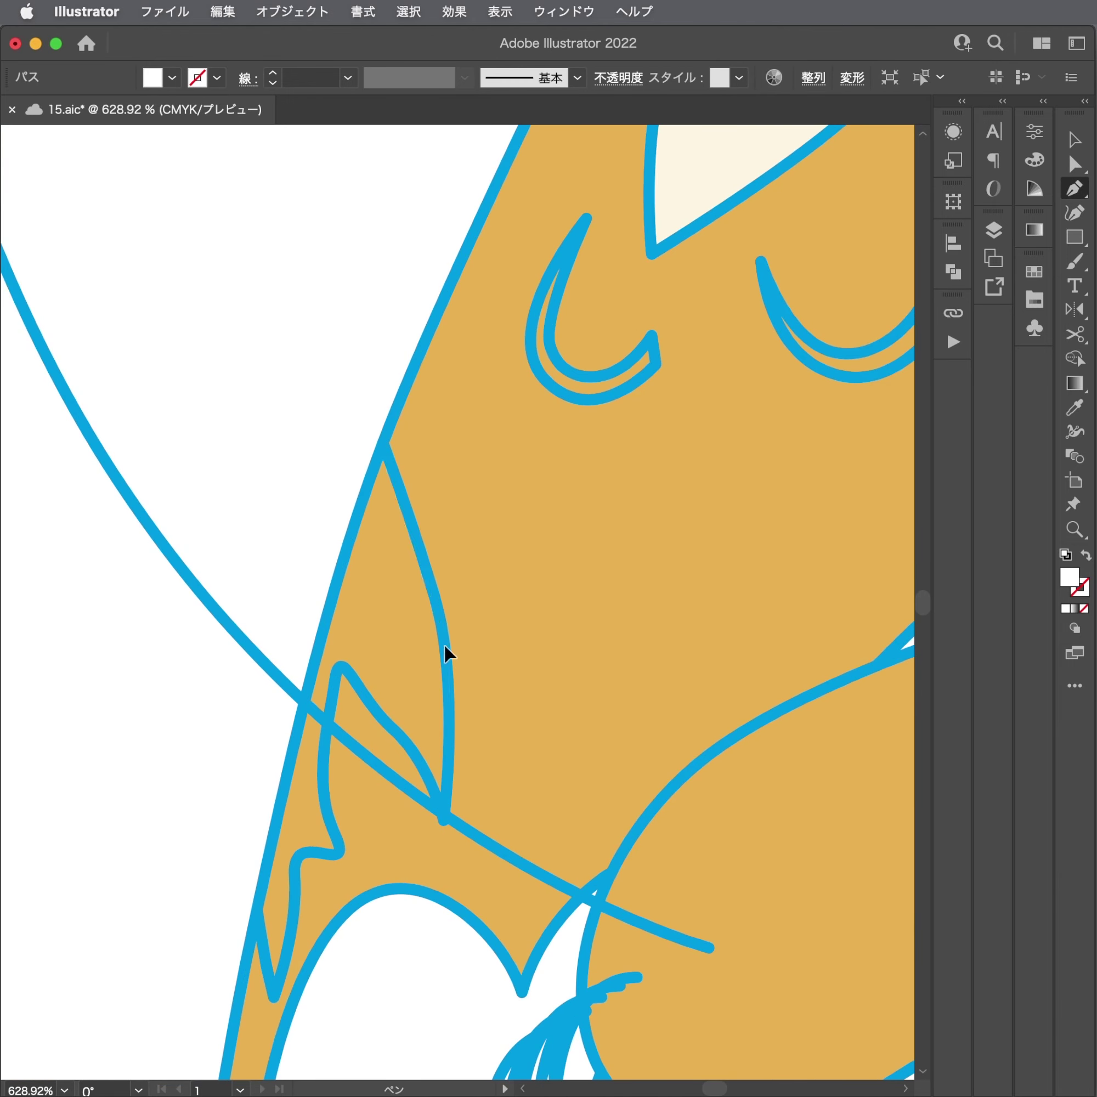
pyautogui.click(445, 644)
pyautogui.click(450, 708)
pyautogui.click(445, 824)
pyautogui.moveTo(372, 755); pyautogui.dragTo(502, 746)
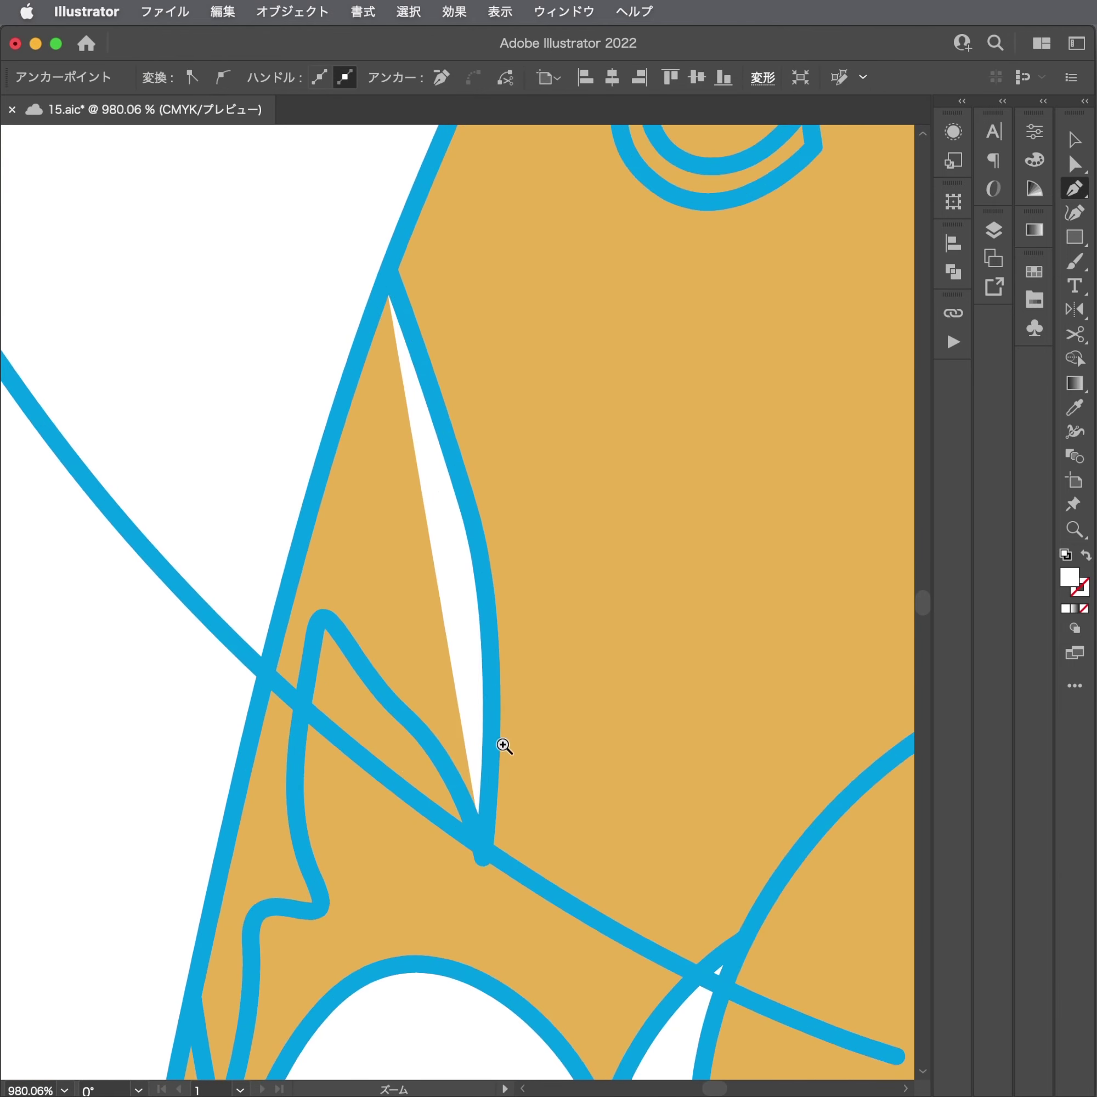
pyautogui.moveTo(419, 739); pyautogui.dragTo(397, 705)
pyautogui.moveTo(326, 619); pyautogui.dragTo(325, 642)
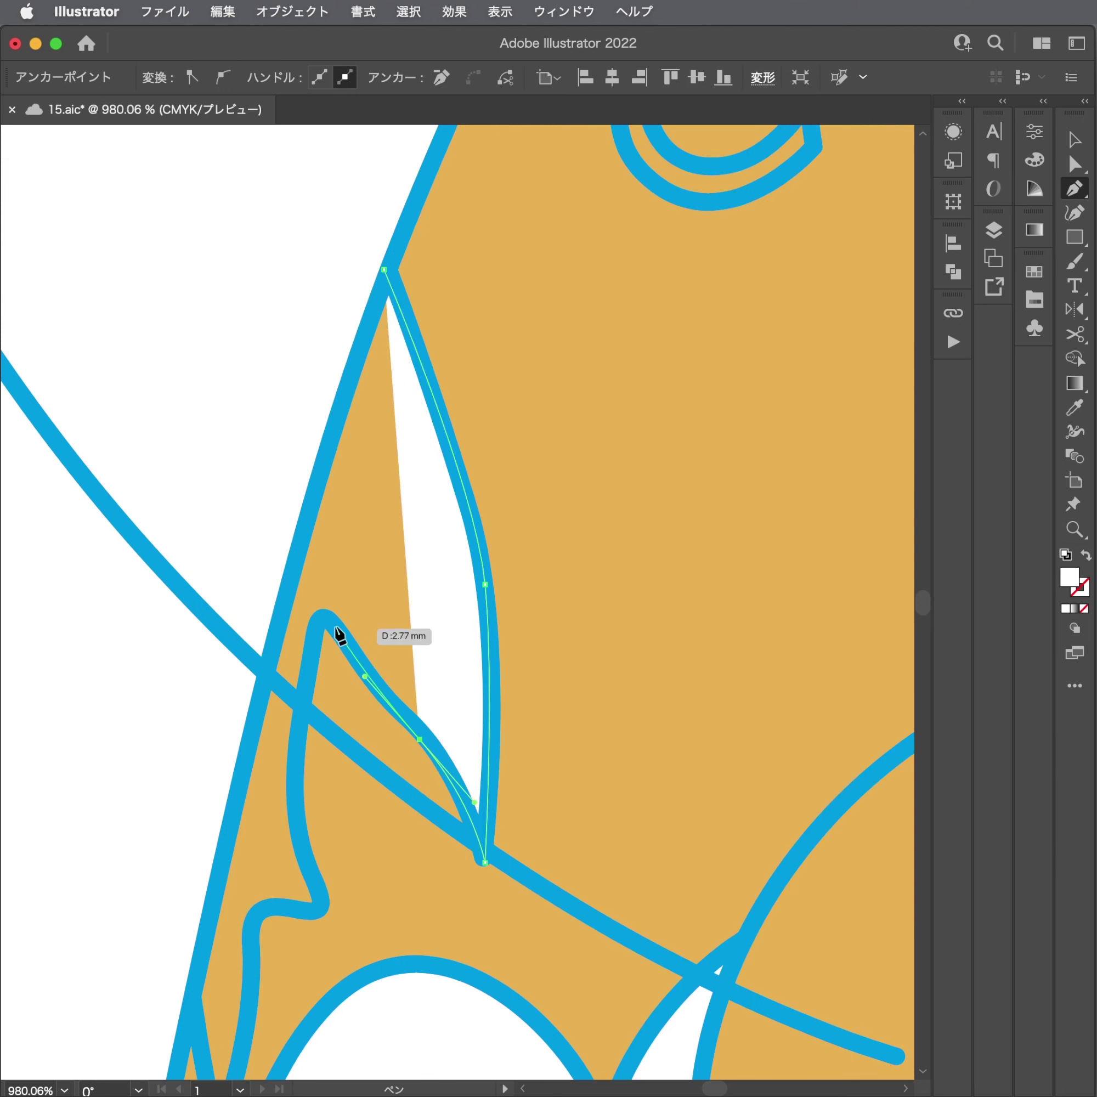
pyautogui.scroll(-5, 393, 602)
pyautogui.moveTo(378, 600); pyautogui.dragTo(374, 711)
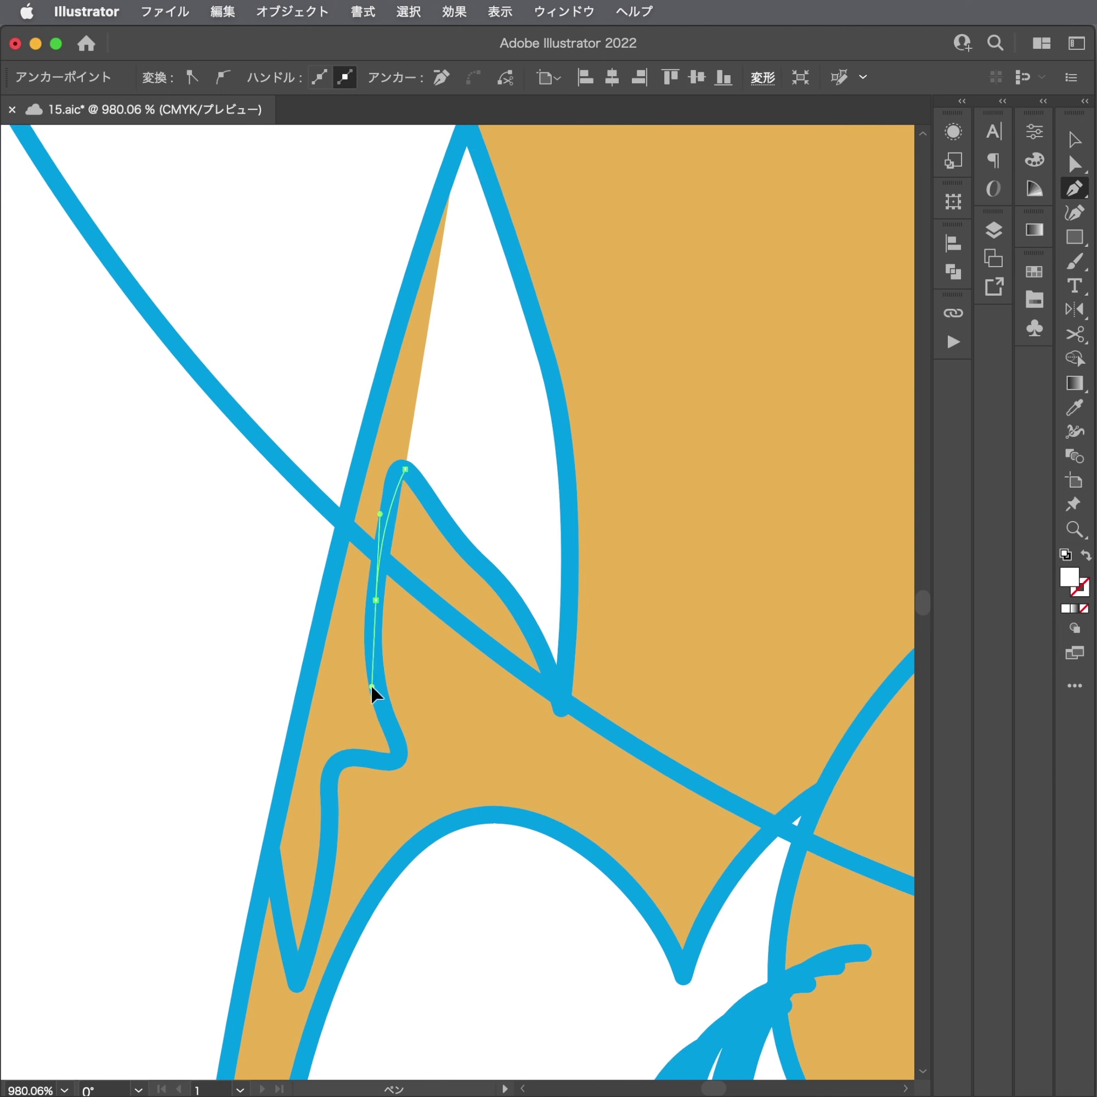
# Finish the notch outline down to its bottom tip and close the white shape at the top.
pyautogui.click(397, 761)
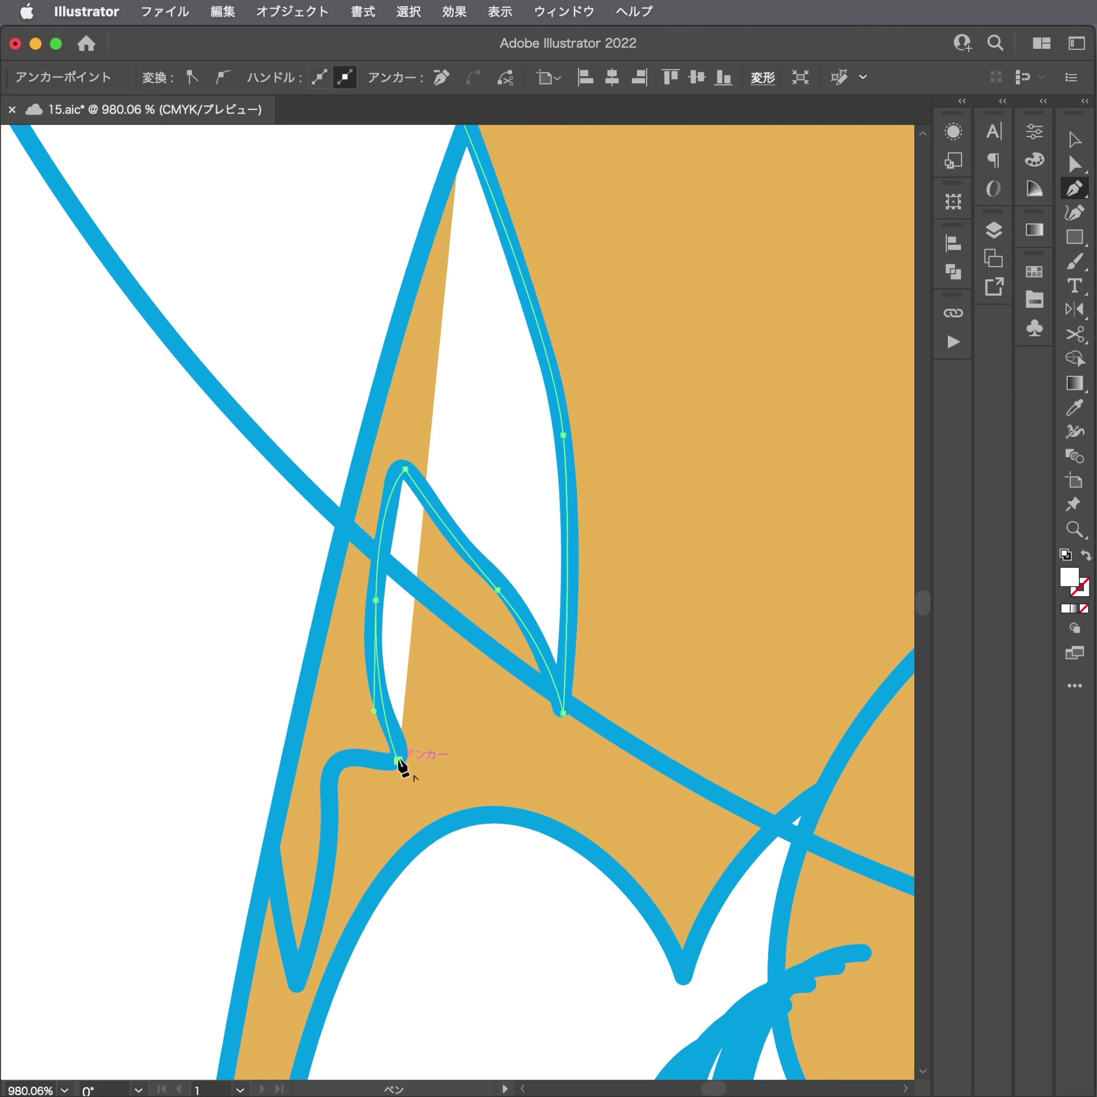
pyautogui.moveTo(340, 772); pyautogui.dragTo(323, 801)
pyautogui.scroll(1, 314, 864)
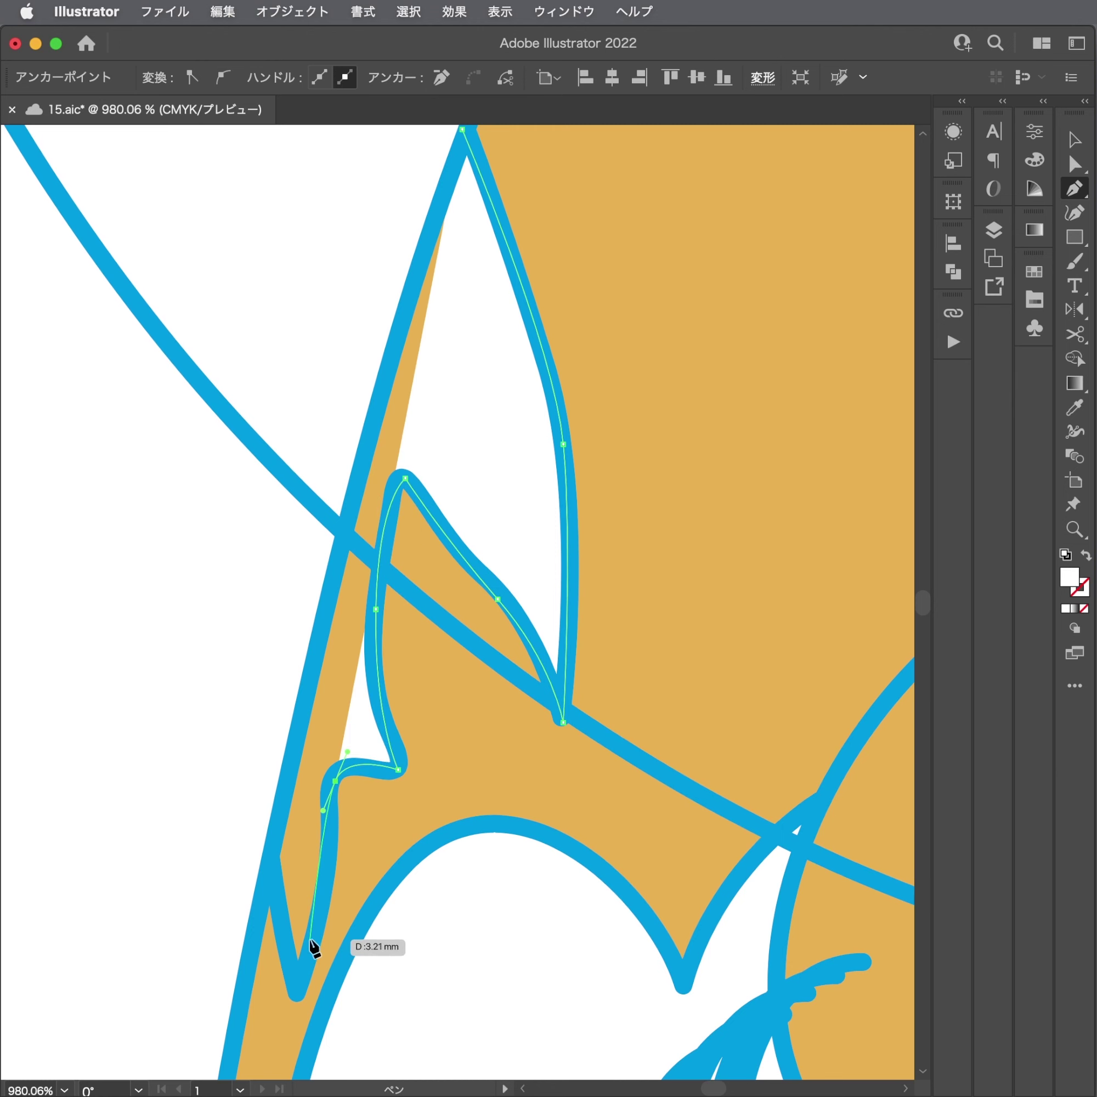
pyautogui.click(296, 993)
pyautogui.moveTo(280, 916); pyautogui.dragTo(273, 875)
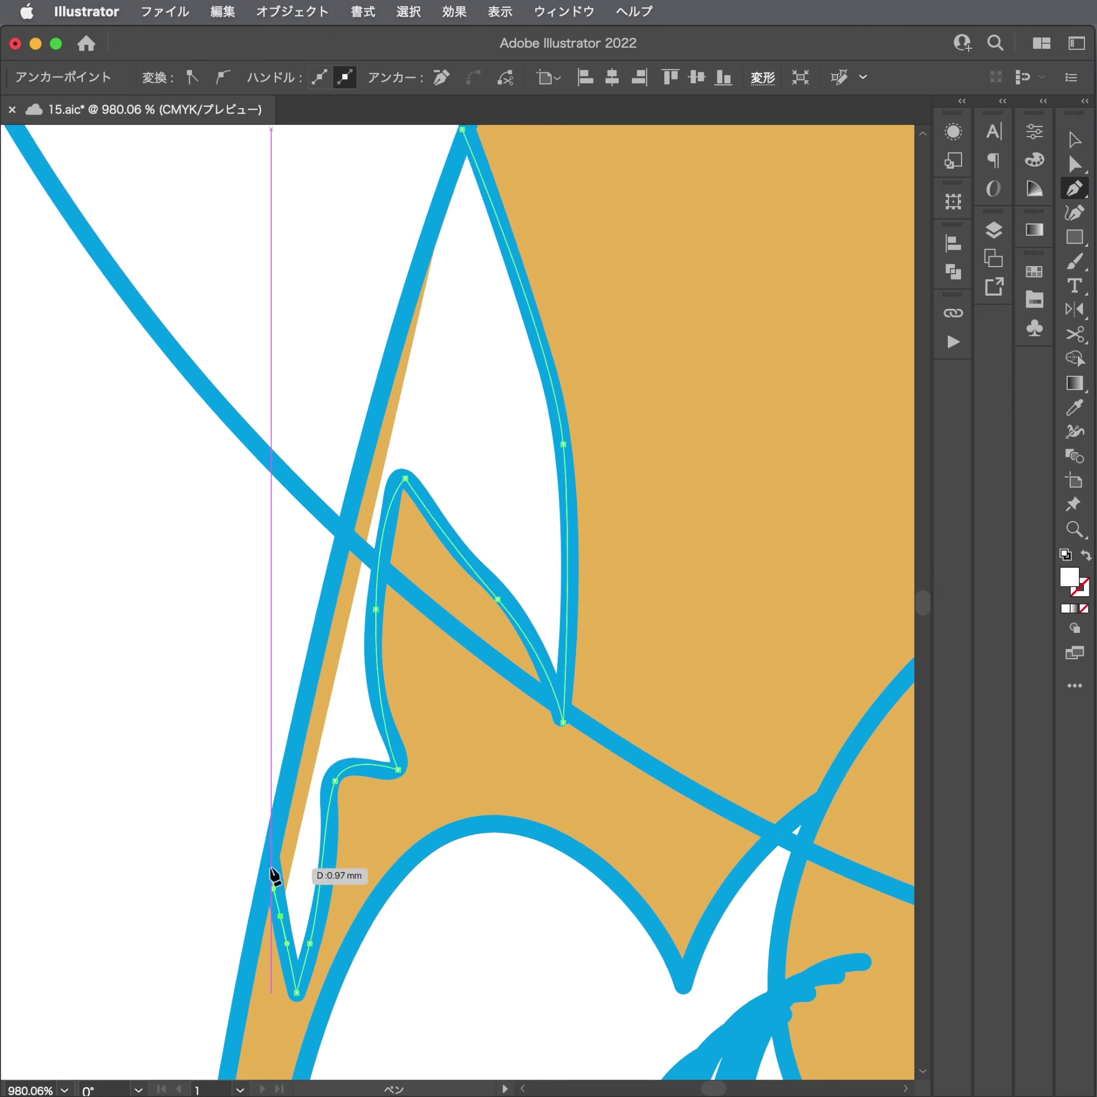
pyautogui.keyDown('ctrl'); pyautogui.click(374, 441); pyautogui.keyUp('ctrl')
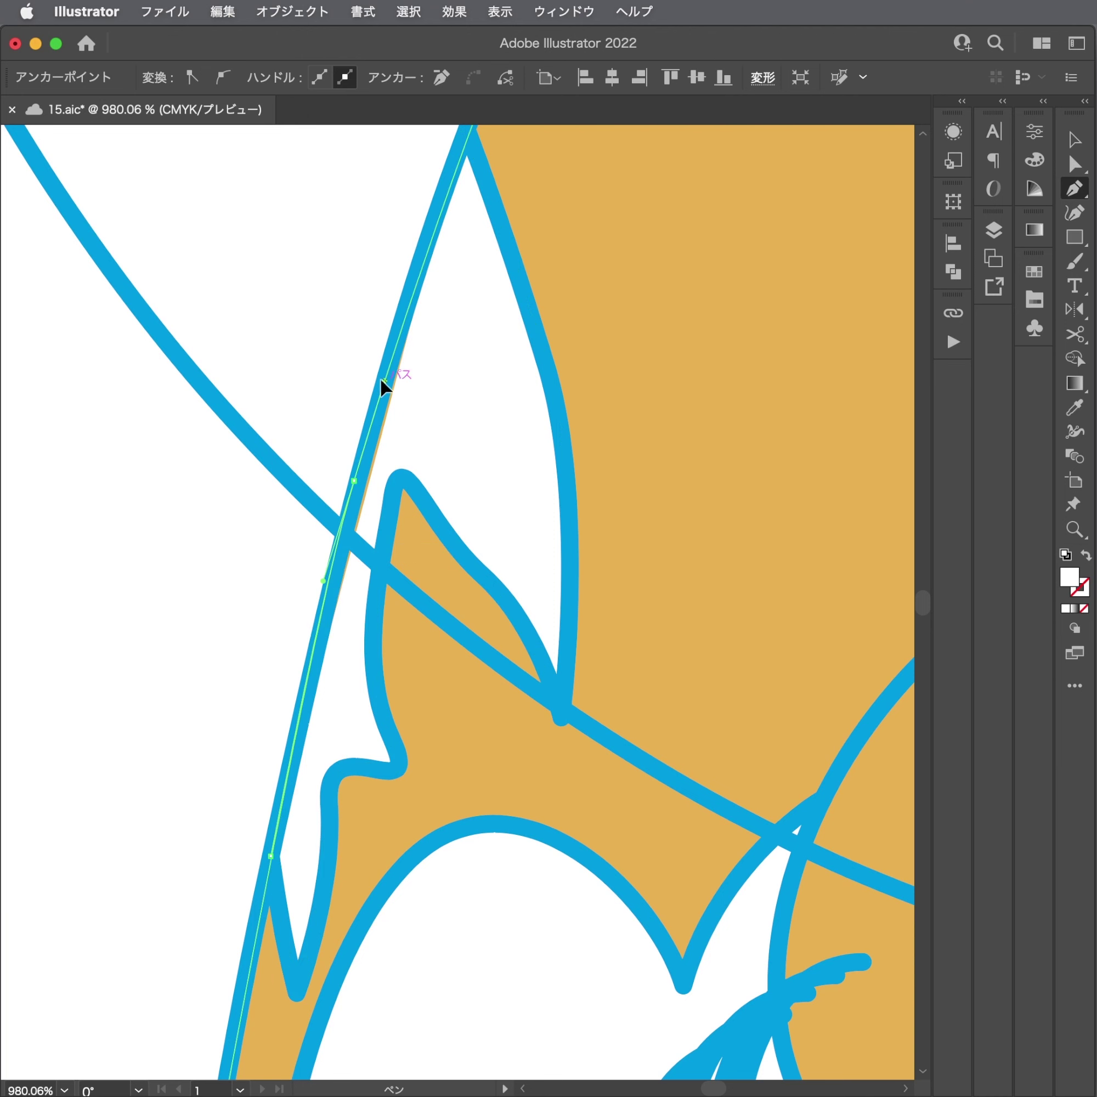
pyautogui.keyDown('ctrl'); pyautogui.click(466, 138); pyautogui.keyUp('ctrl')
pyautogui.scroll(10, 460, 141)
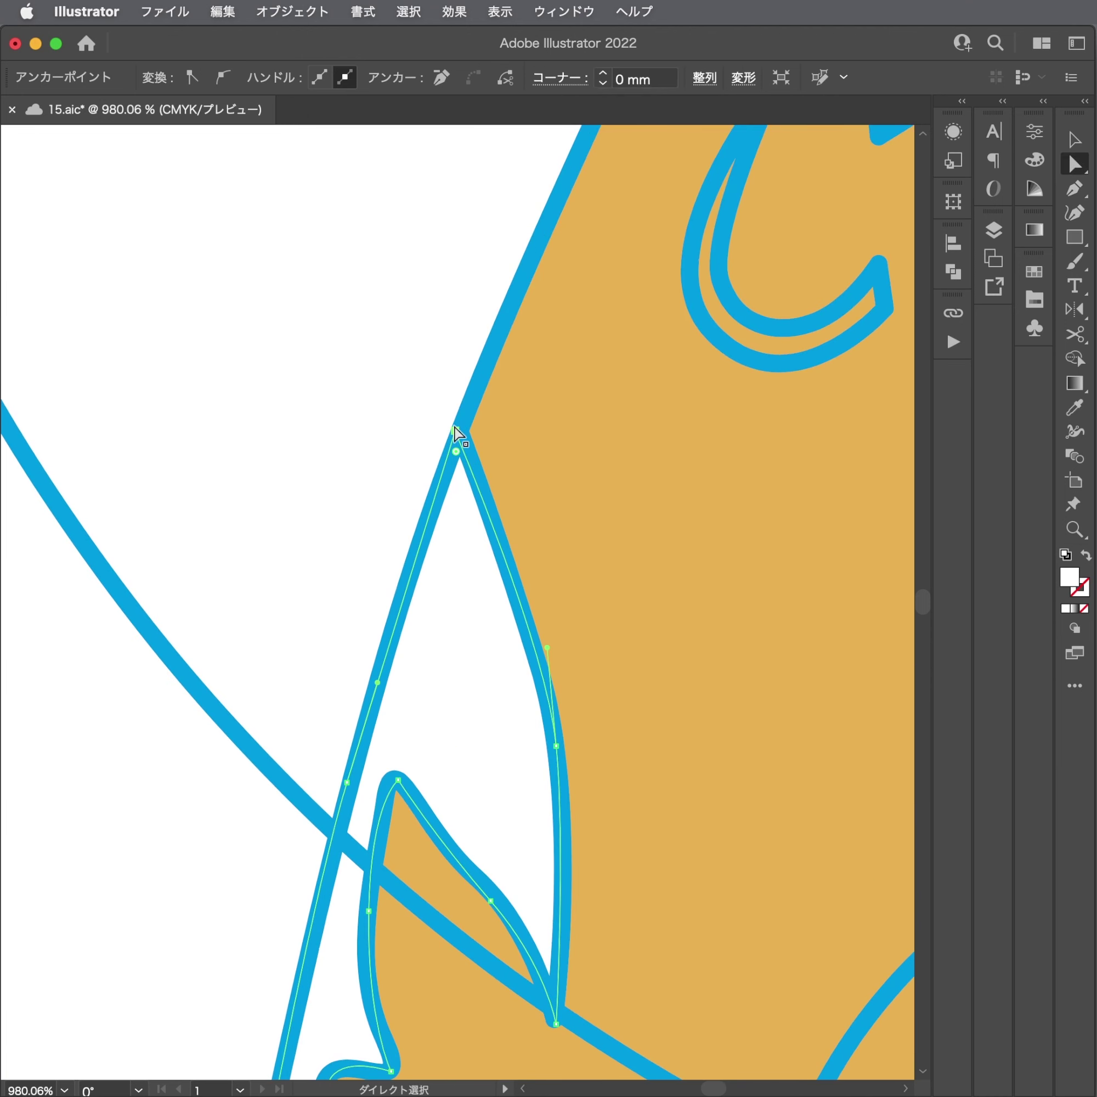
pyautogui.click(438, 424)
pyautogui.scroll(-5, 165, 622)
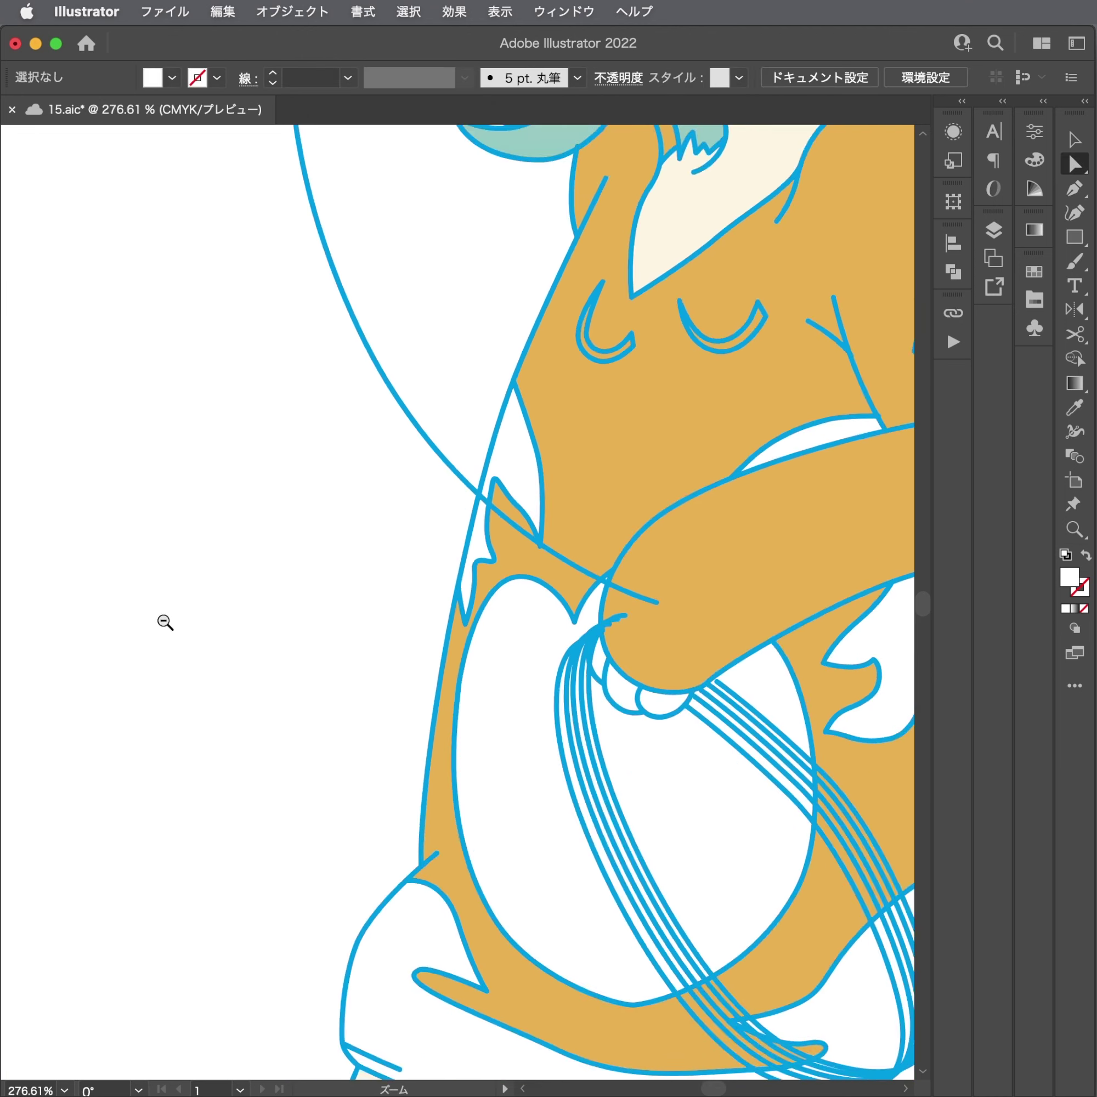
pyautogui.scroll(-1, 202, 587)
pyautogui.scroll(-2, 334, 515)
pyautogui.scroll(-5, 391, 513)
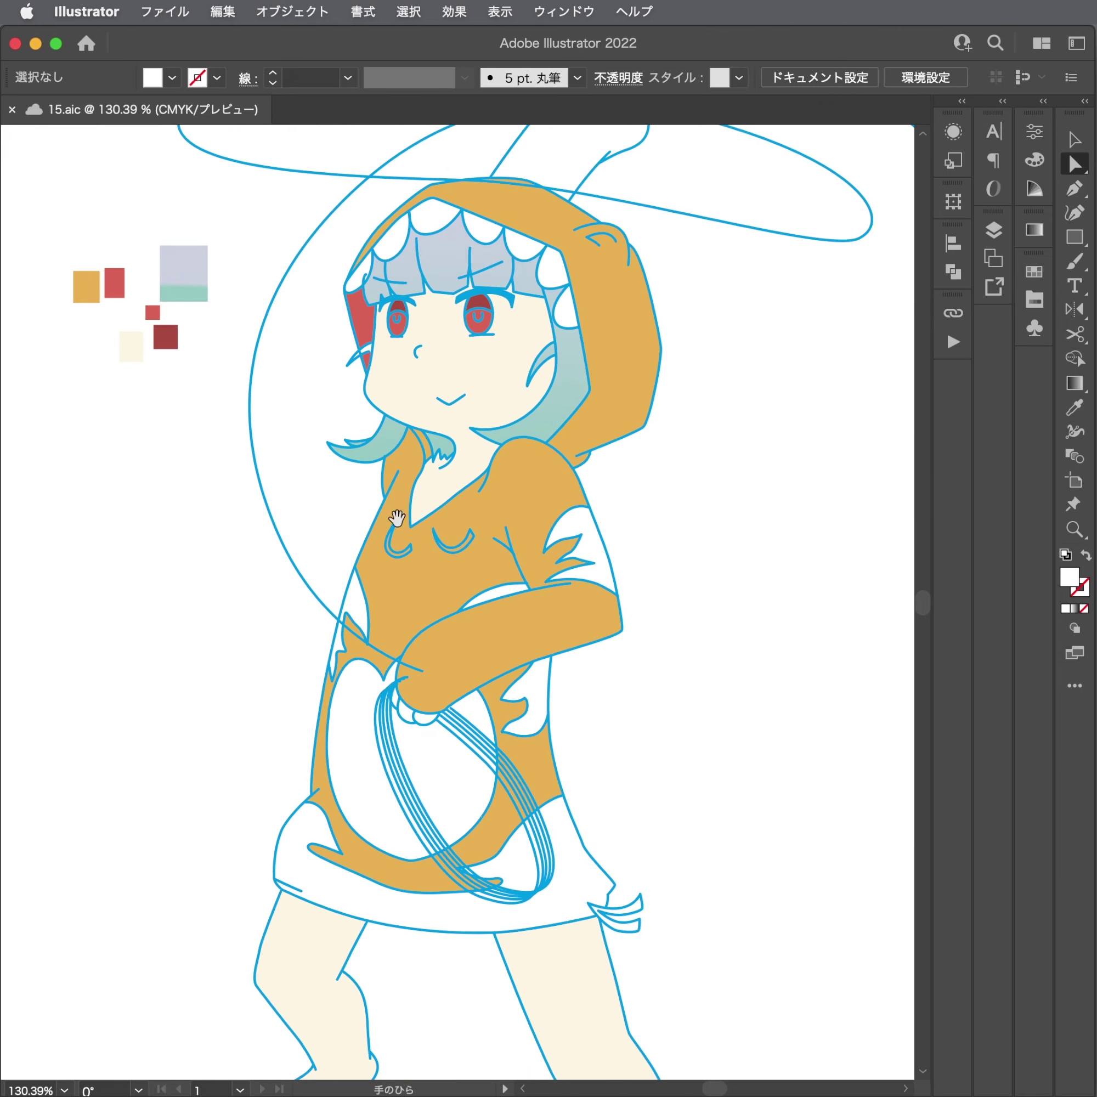
pyautogui.scroll(-2, 698, 477)
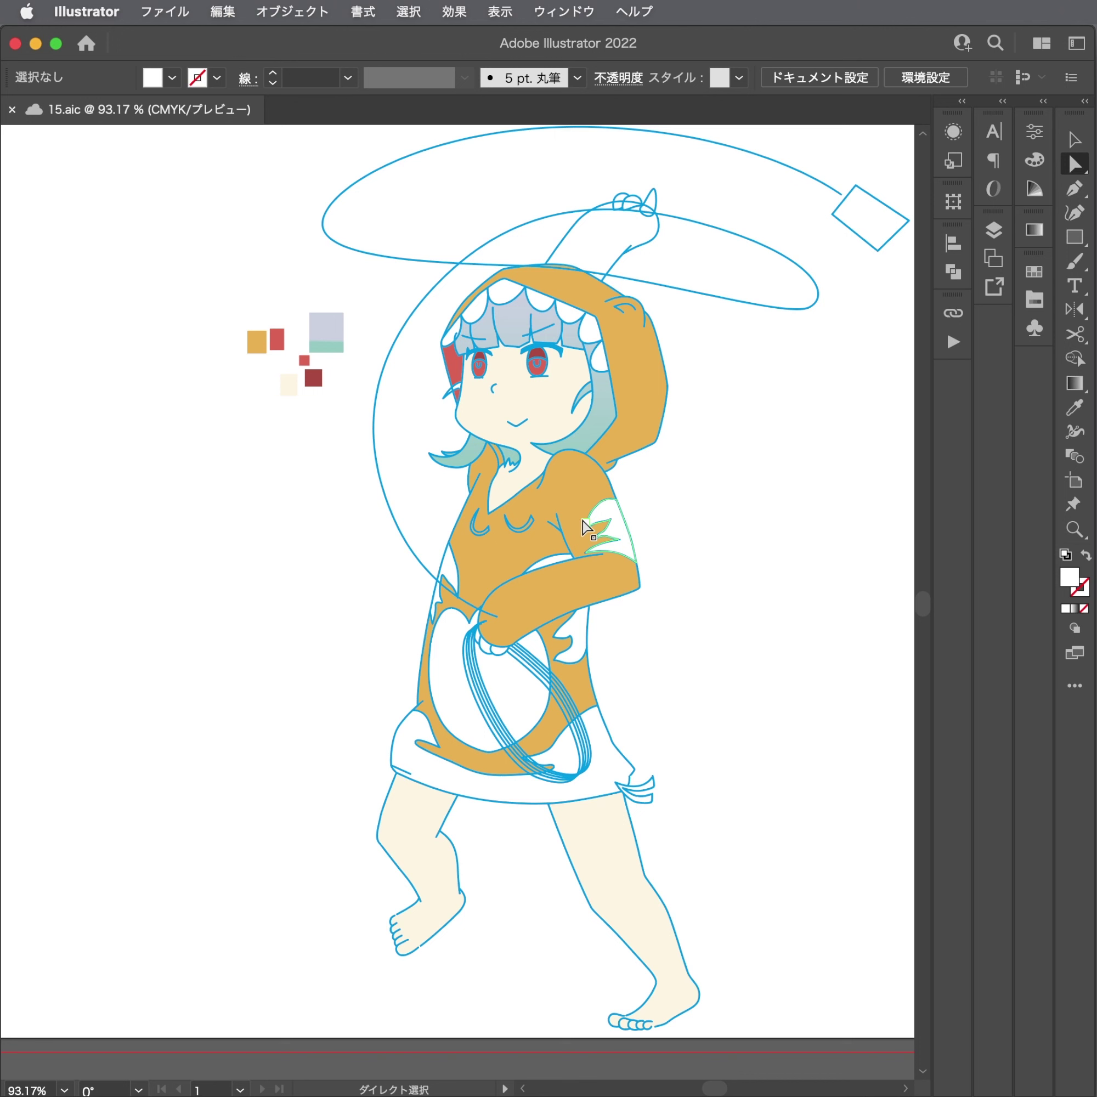
pyautogui.scroll(3, 576, 262)
pyautogui.scroll(3, 854, 220)
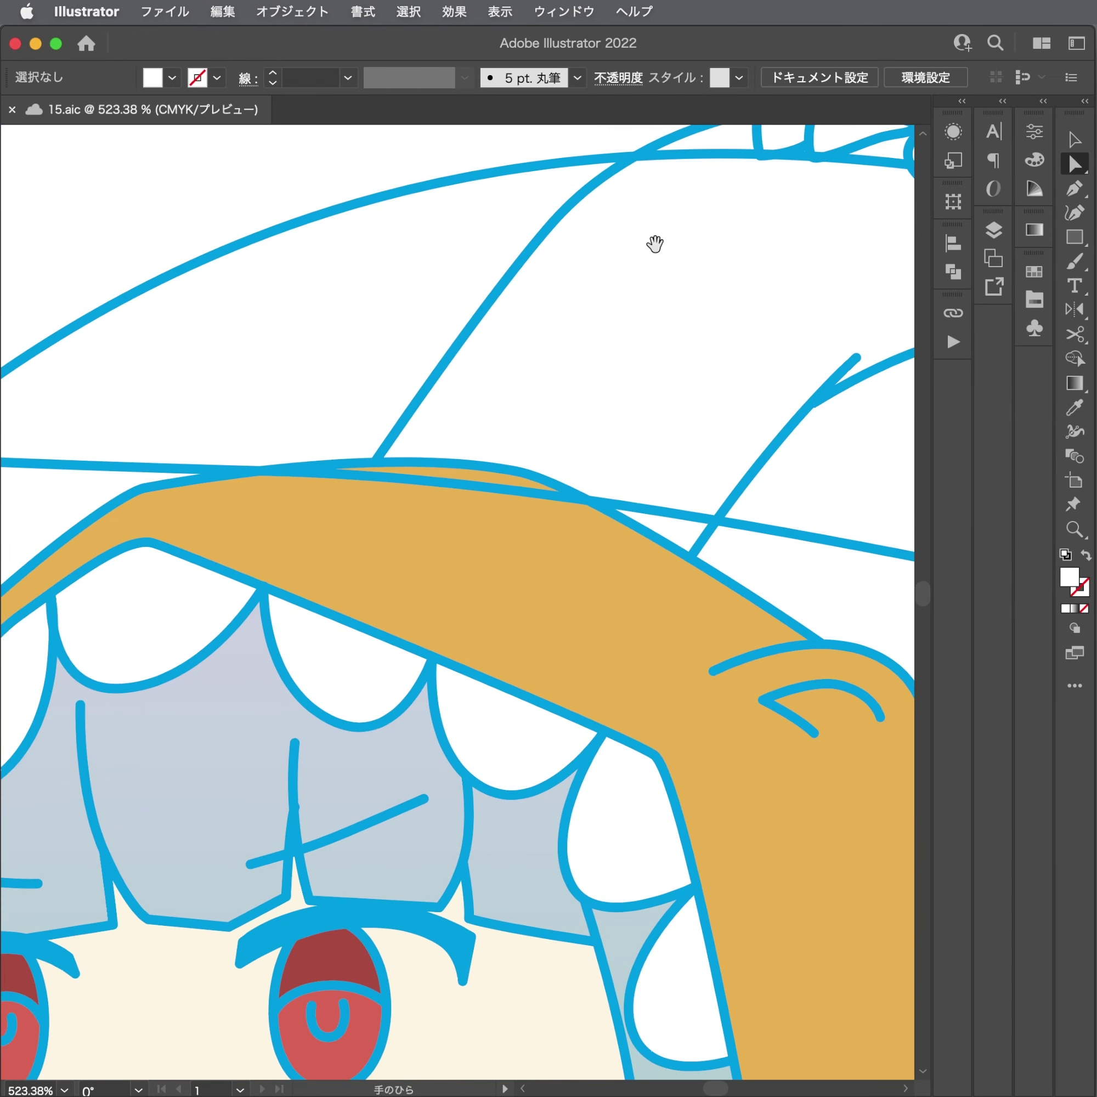
pyautogui.moveTo(654, 243); pyautogui.dragTo(247, 472)
# Outline the raised arm from its lower end up around the fist and the back of the hand.
pyautogui.press('p')
pyautogui.click(150, 630)
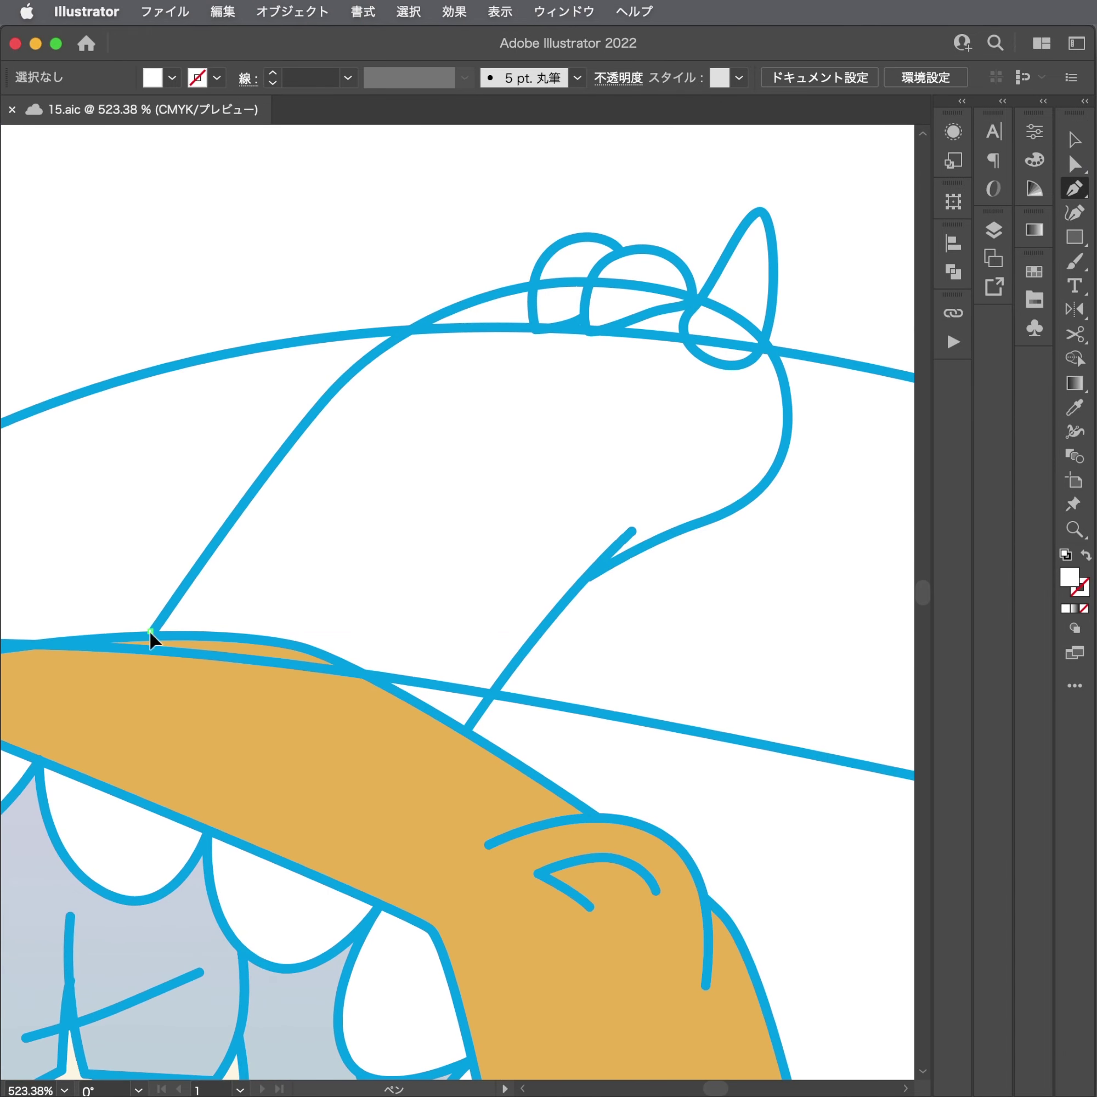
pyautogui.moveTo(356, 365); pyautogui.dragTo(405, 332)
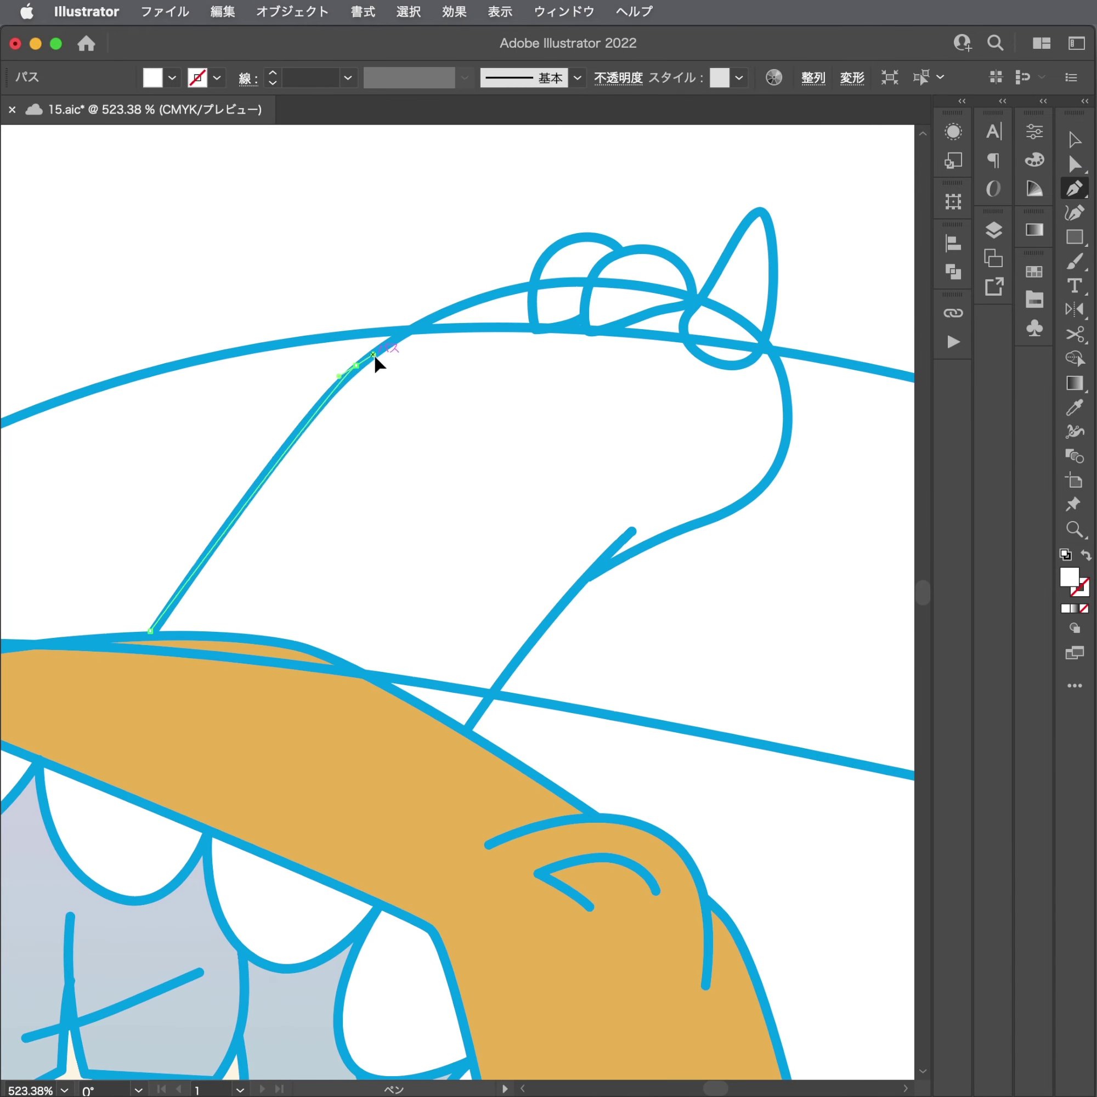
pyautogui.click(536, 285)
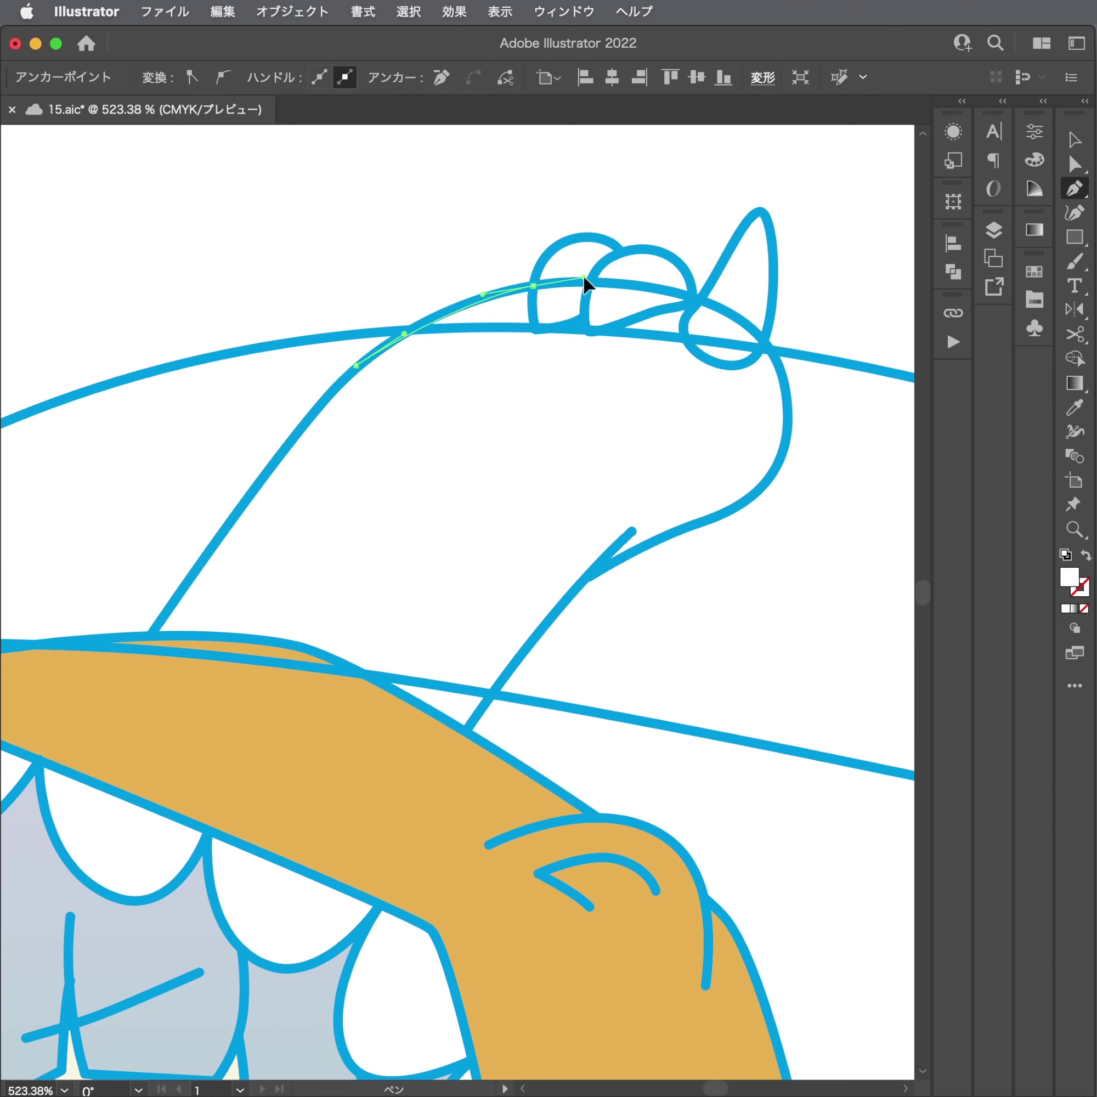
pyautogui.scroll(3, 564, 305)
pyautogui.click(509, 346)
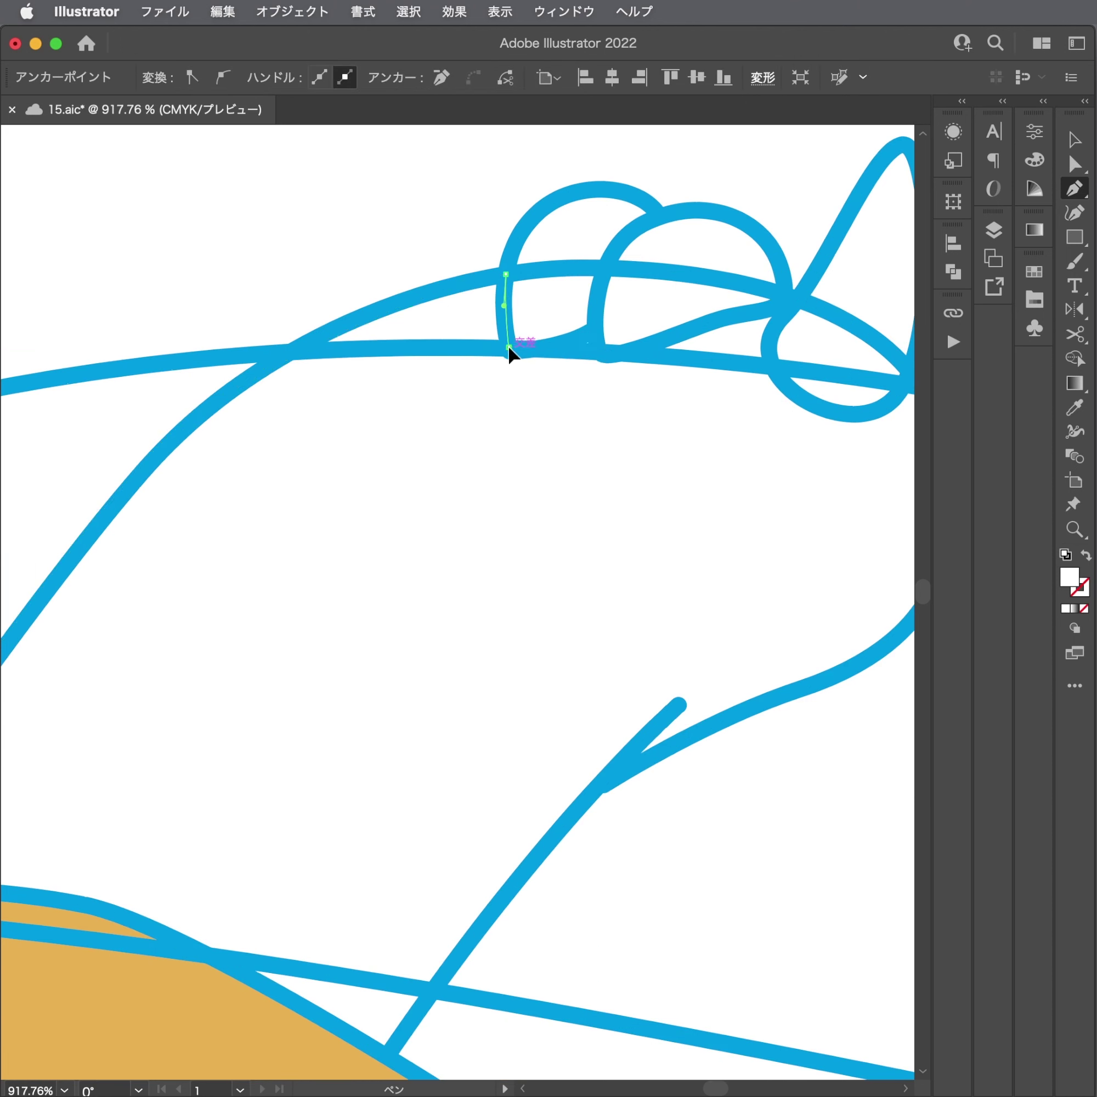
pyautogui.moveTo(596, 328); pyautogui.dragTo(607, 318)
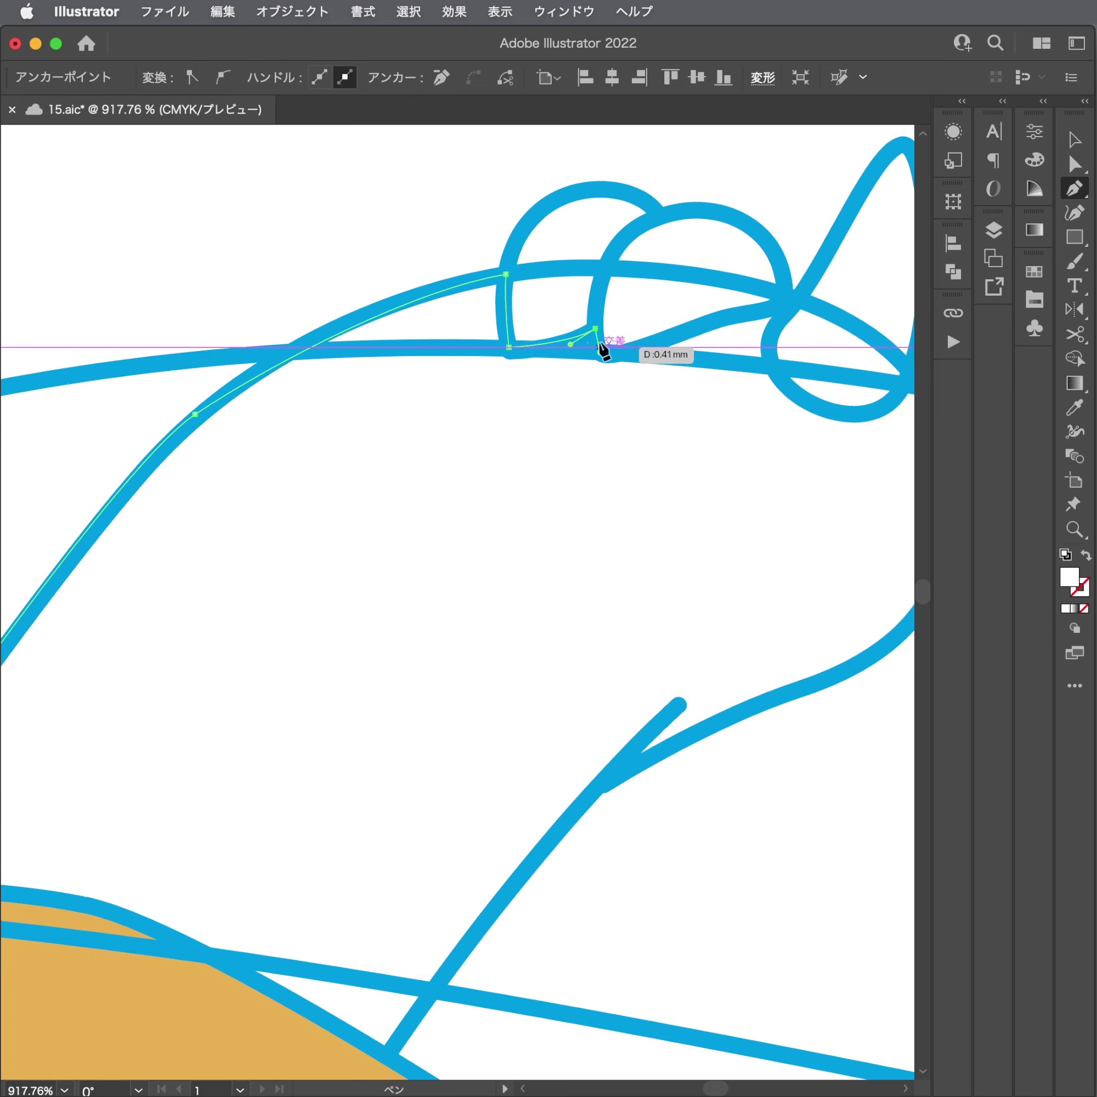
pyautogui.scroll(5, 598, 345)
pyautogui.hscroll(7, 598, 345)
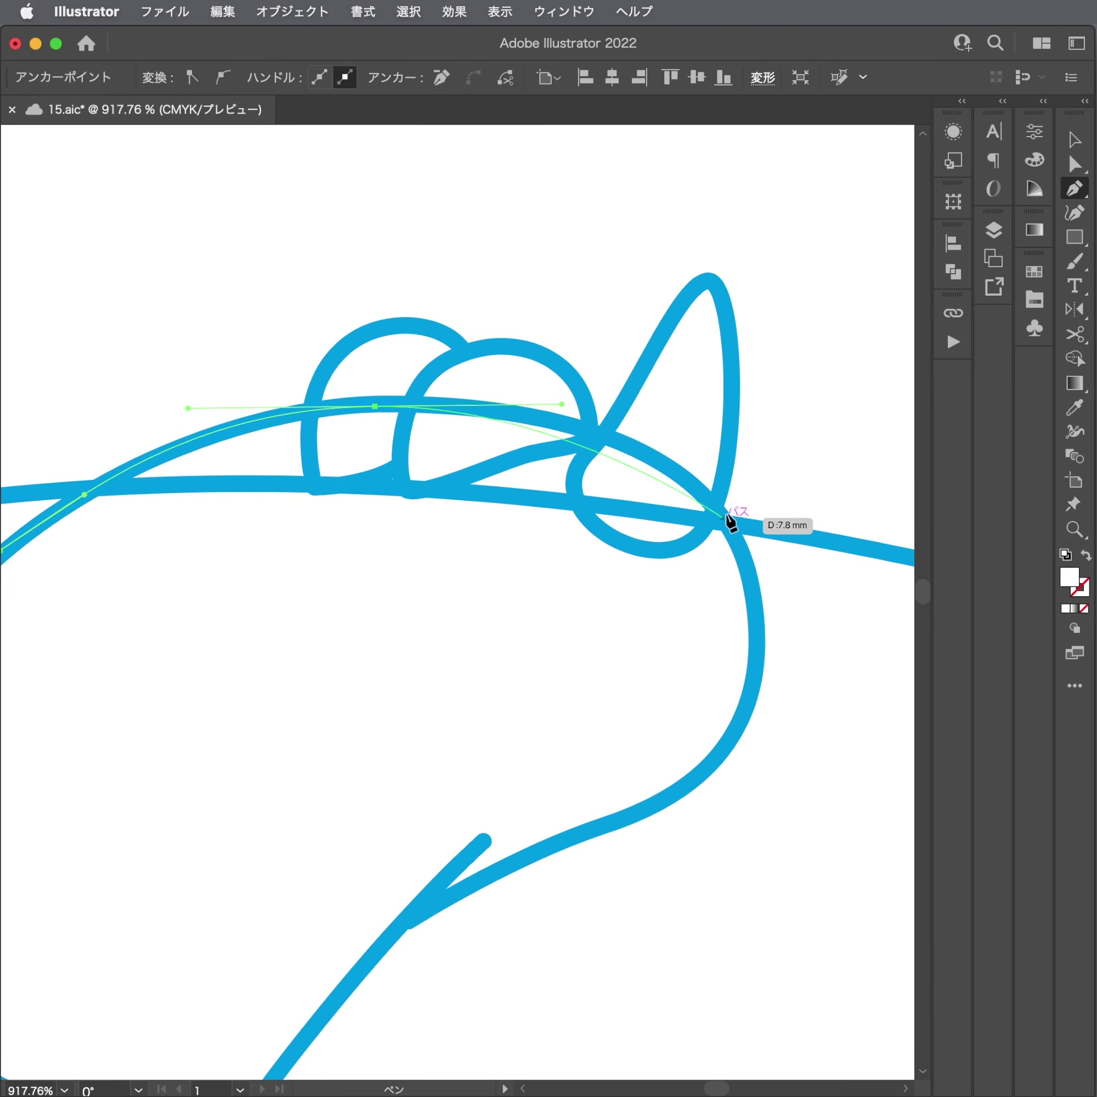
pyautogui.moveTo(735, 537); pyautogui.dragTo(777, 654)
# Continue the outline down the hand's underside and inner arm, closing it at the start point.
pyautogui.scroll(-5, 720, 457)
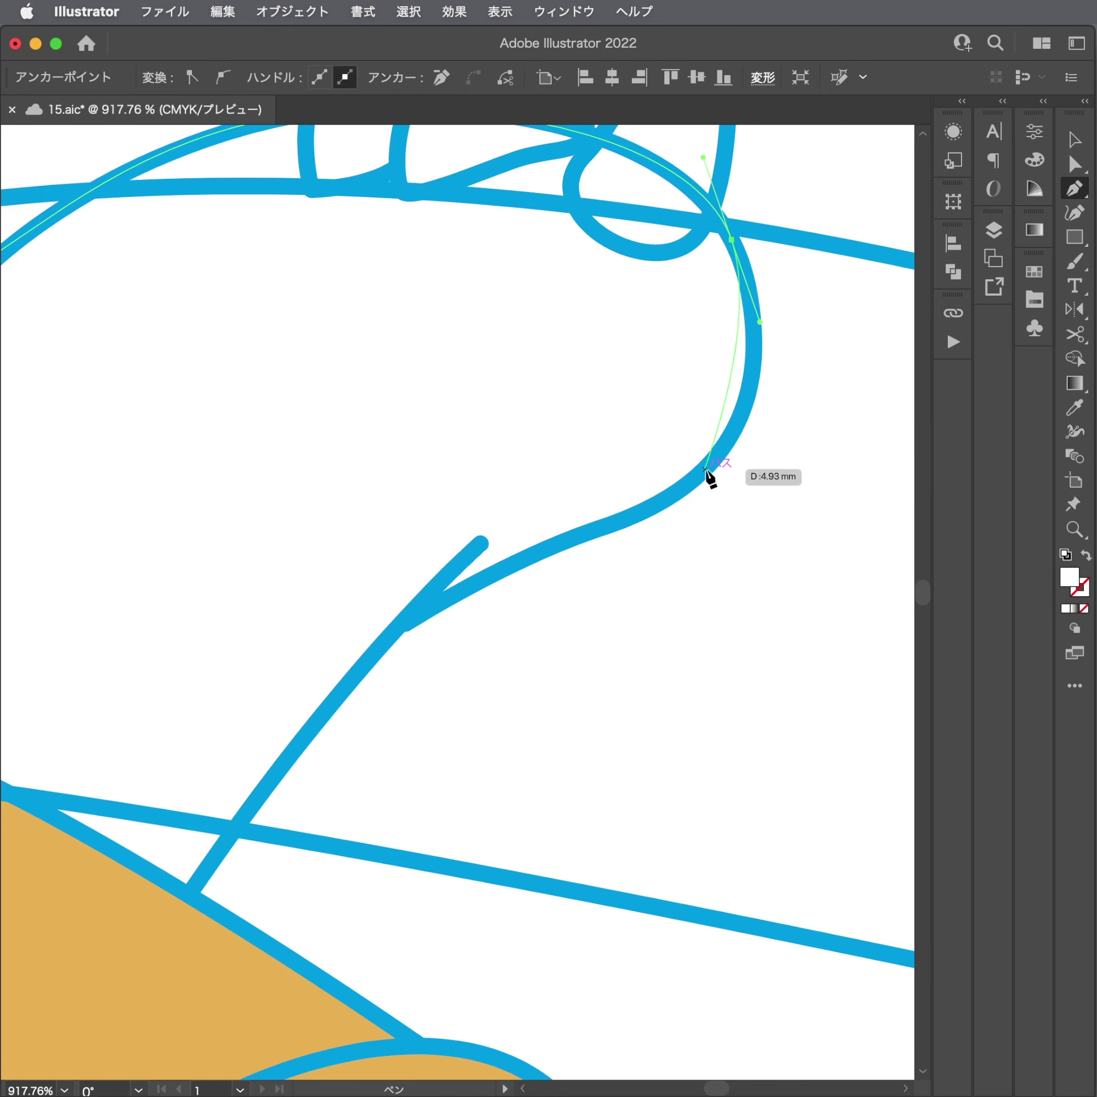
pyautogui.moveTo(703, 470); pyautogui.dragTo(639, 533)
pyautogui.click(503, 570)
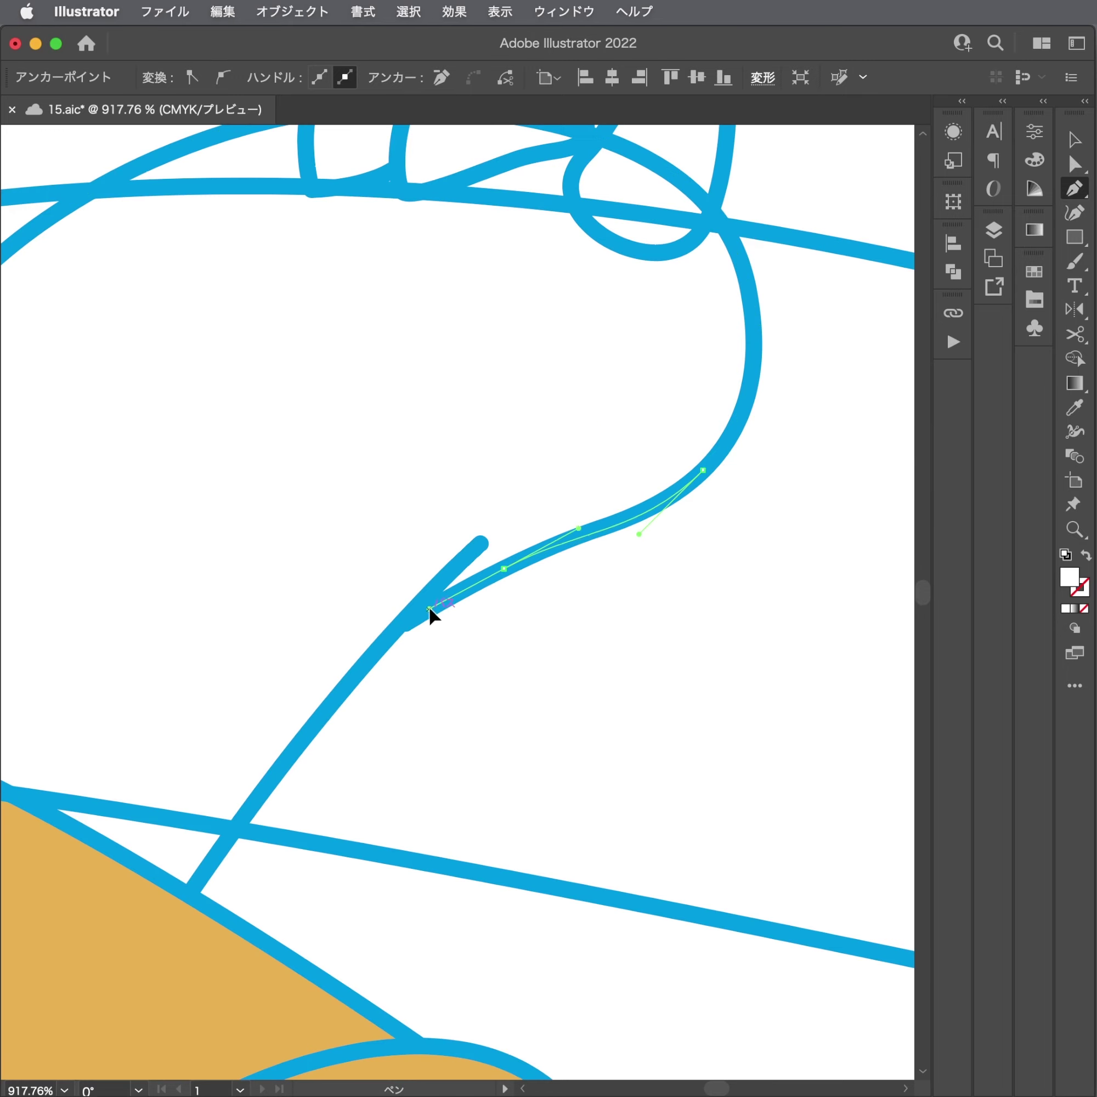
pyautogui.moveTo(407, 622)
pyautogui.mouseDown()
pyautogui.moveTo(362, 656)
pyautogui.moveTo(400, 641)
pyautogui.moveTo(403, 624)
pyautogui.mouseUp()
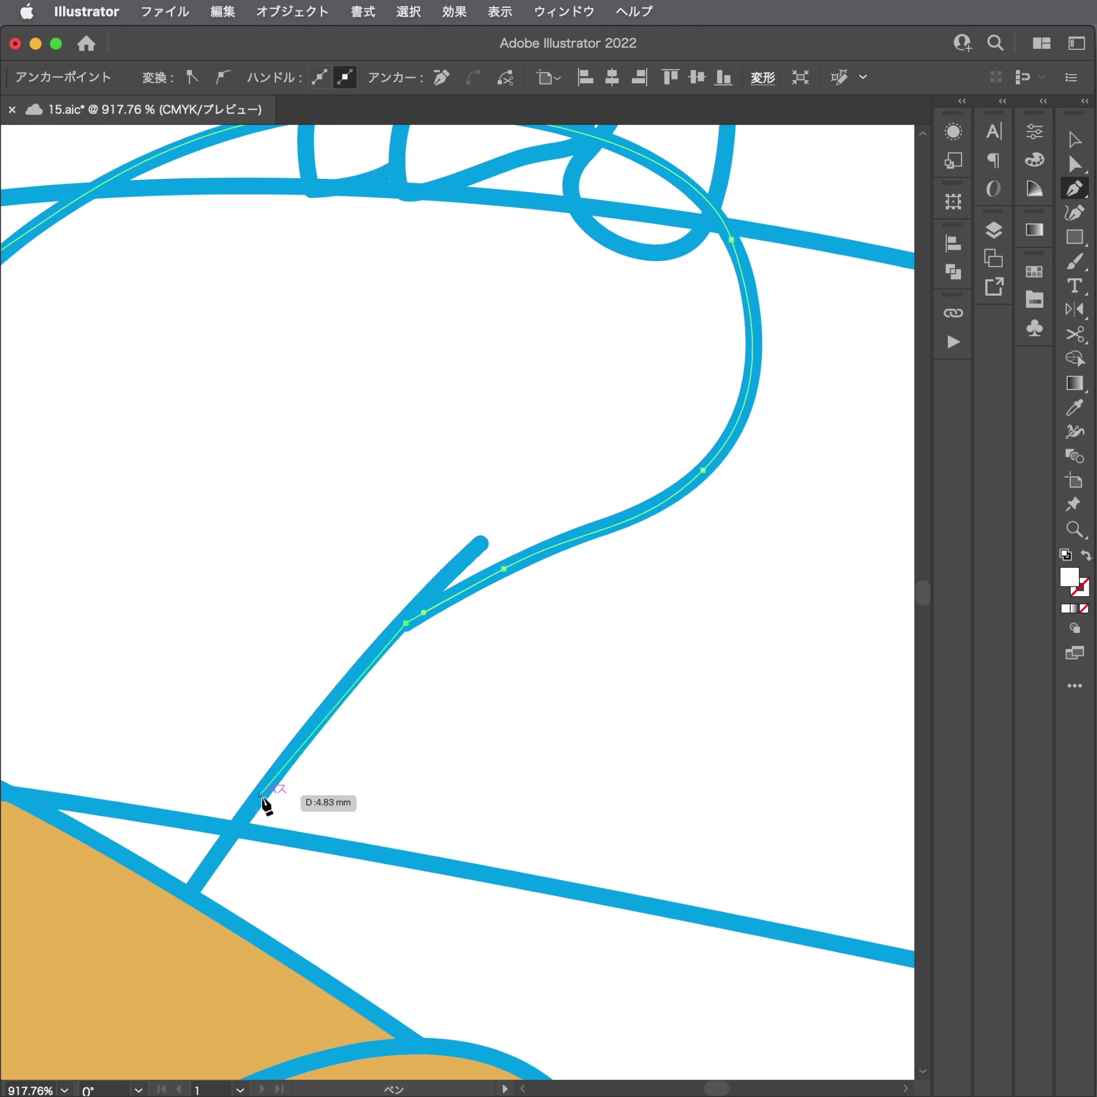
pyautogui.click(194, 897)
pyautogui.hscroll(-5, 557, 803)
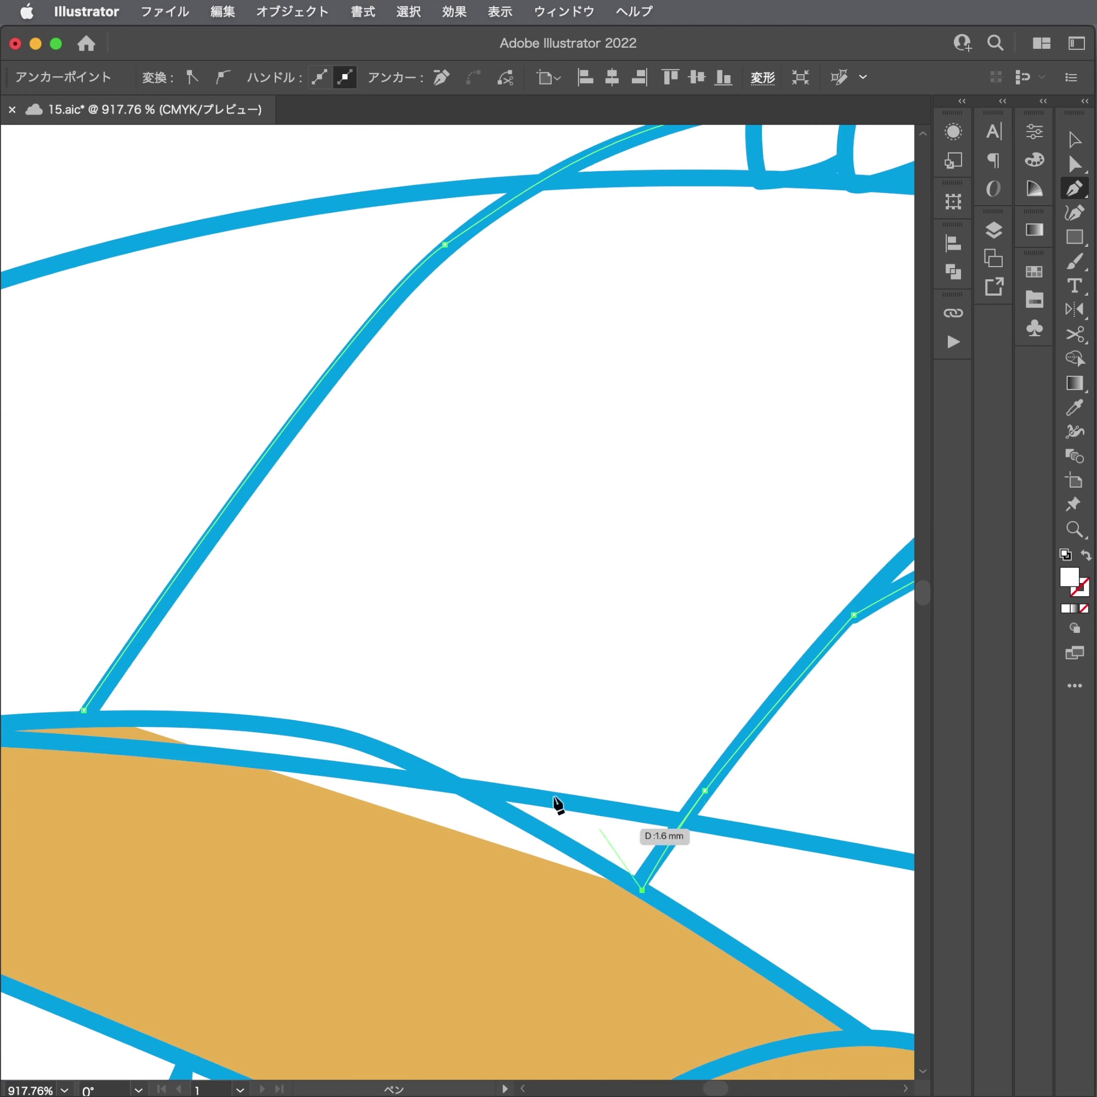
pyautogui.moveTo(315, 730); pyautogui.dragTo(233, 715)
pyautogui.hscroll(-6, 233, 715)
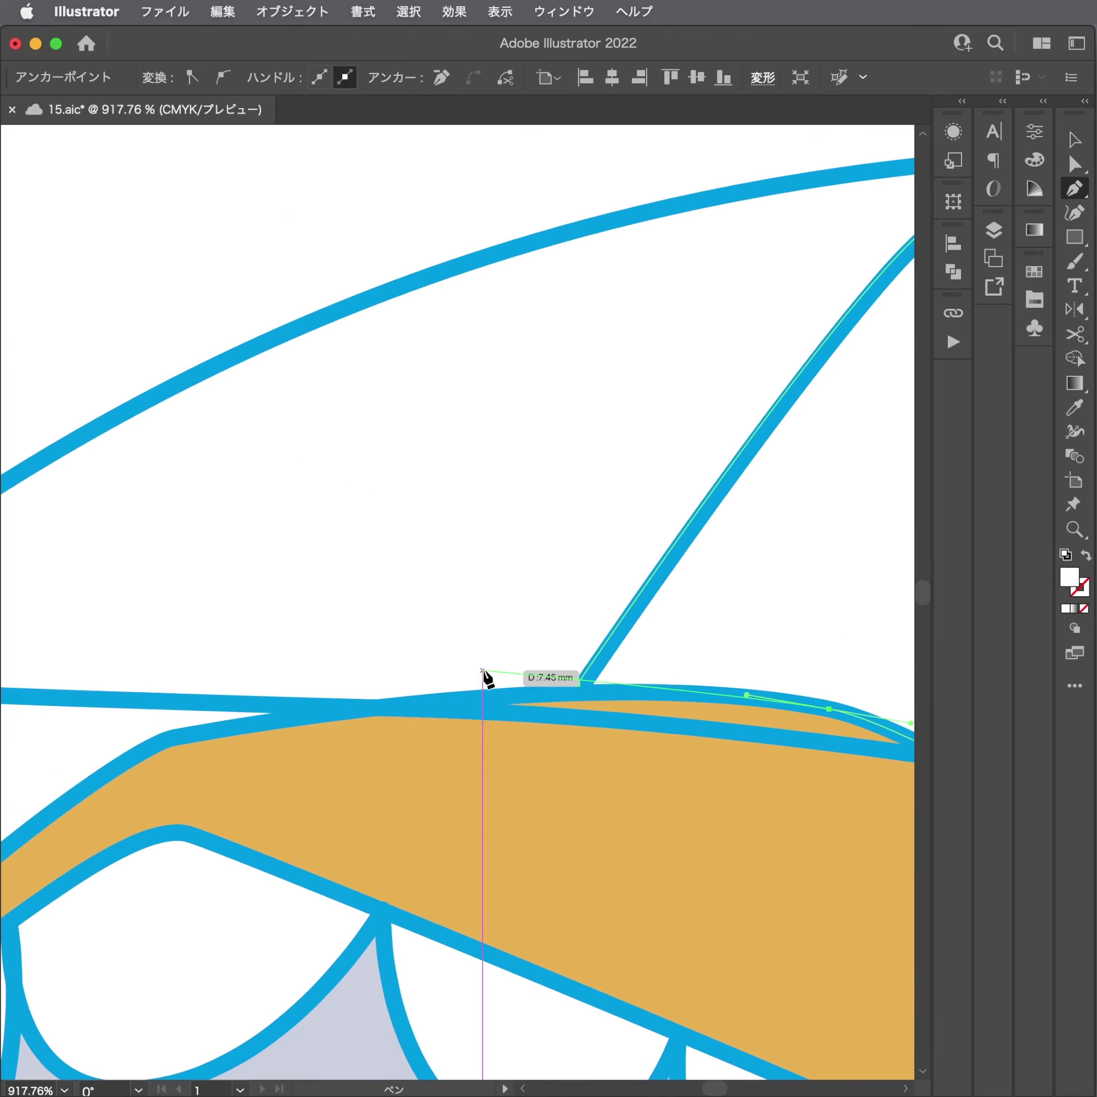
pyautogui.click(579, 684)
# Fill the closed arm shape with orange sampled from the hoodie.
pyautogui.press('a')
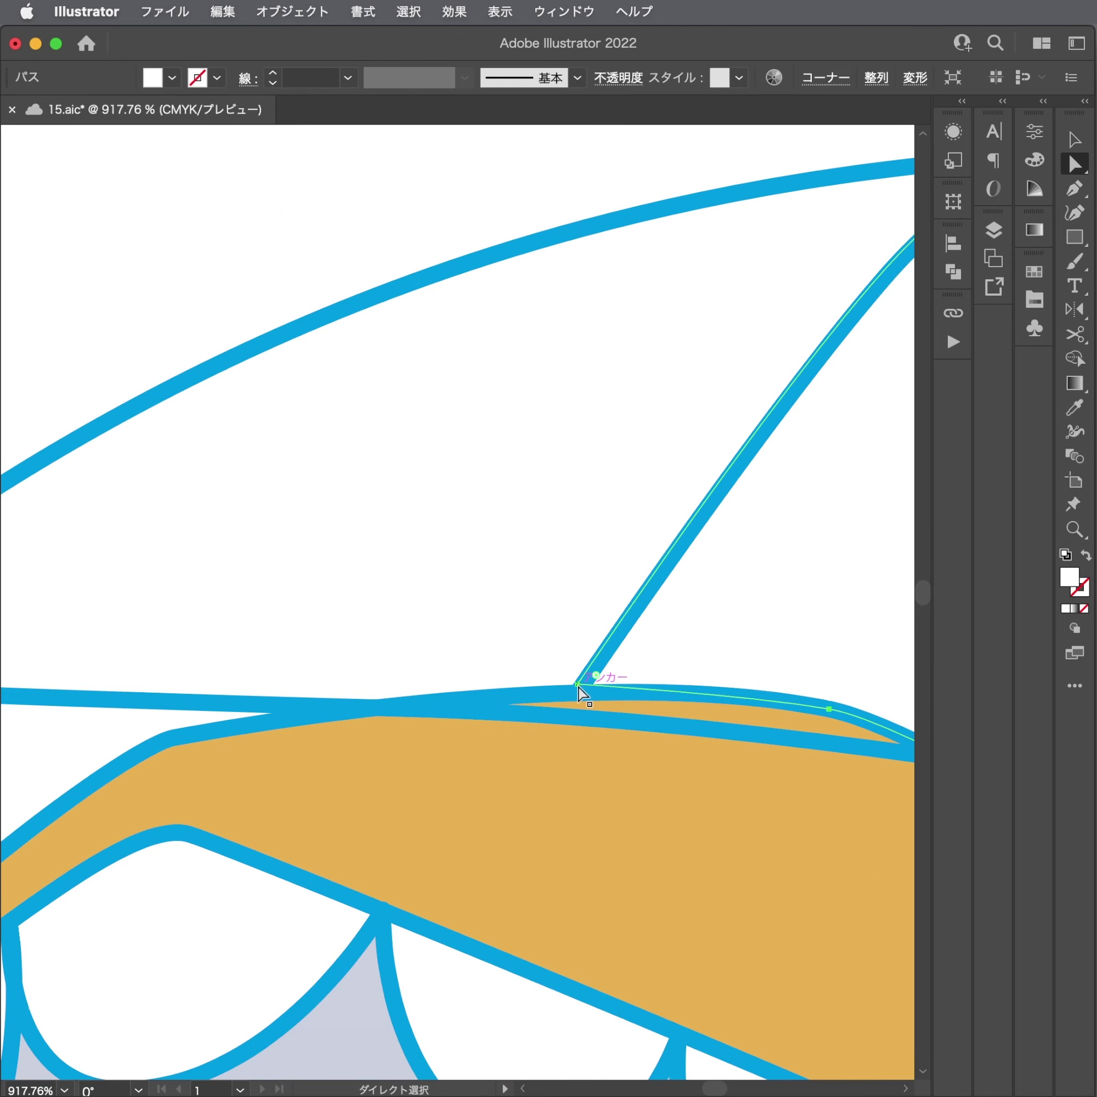
pyautogui.click(578, 685)
pyautogui.scroll(-3, 617, 629)
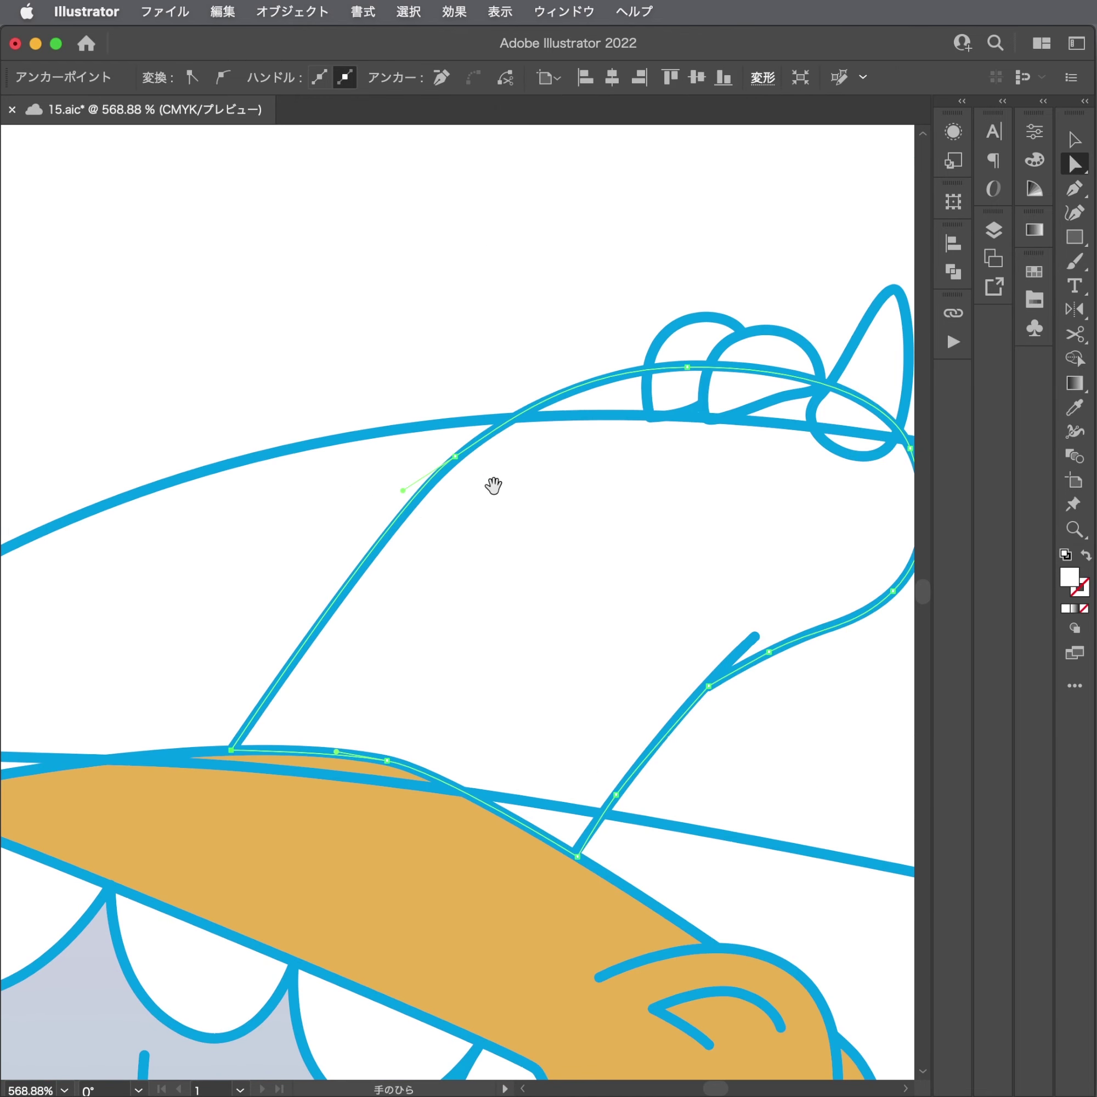
pyautogui.hscroll(2, 493, 486)
pyautogui.press('i')
pyautogui.click(466, 873)
pyautogui.hscroll(5, 521, 808)
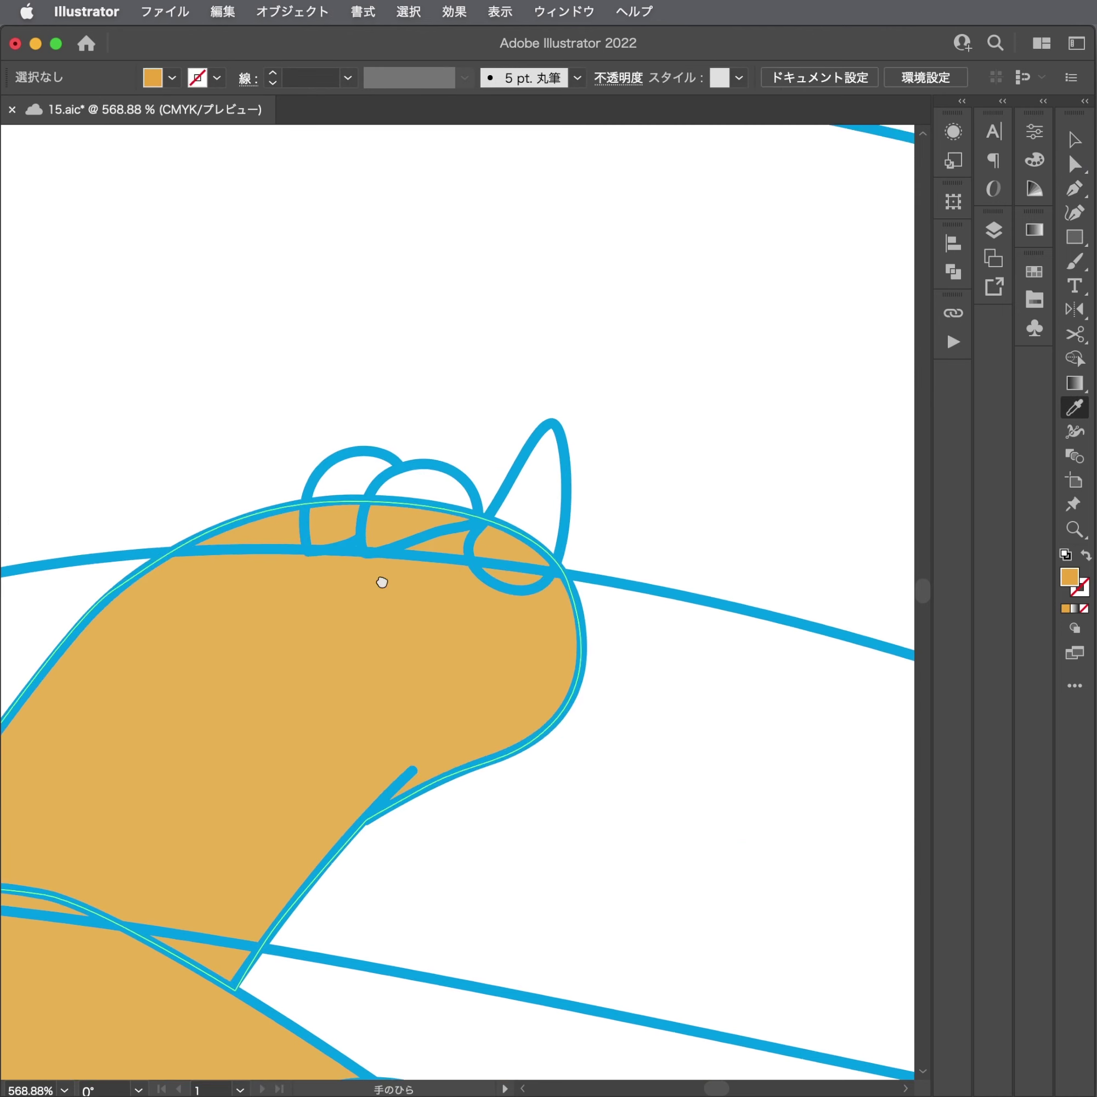
pyautogui.scroll(3, 596, 439)
# Trace a small pointed shape below the hand and fill it with white.
pyautogui.press('p')
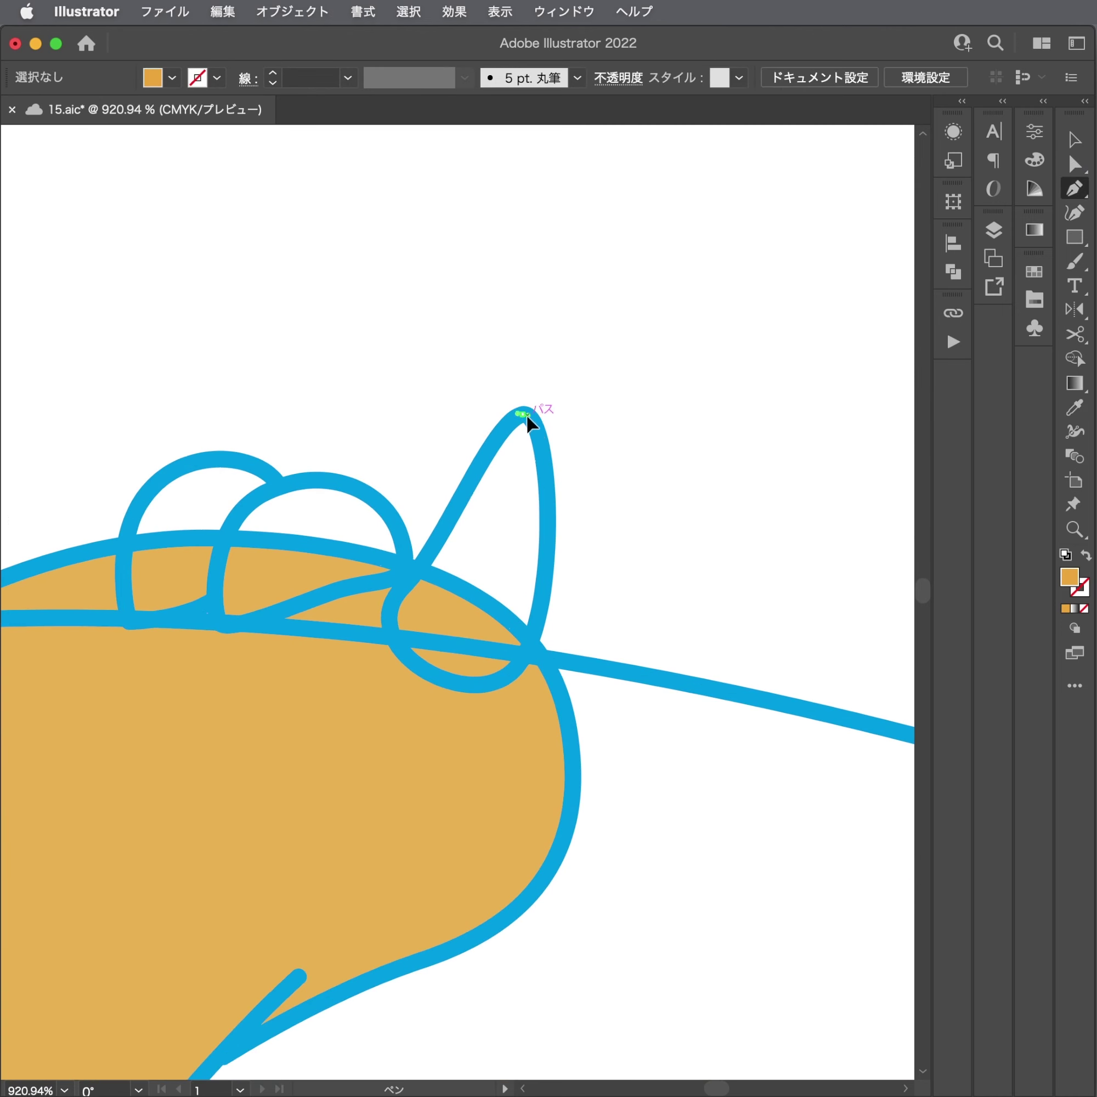
pyautogui.click(523, 413)
pyautogui.moveTo(439, 678); pyautogui.dragTo(344, 641)
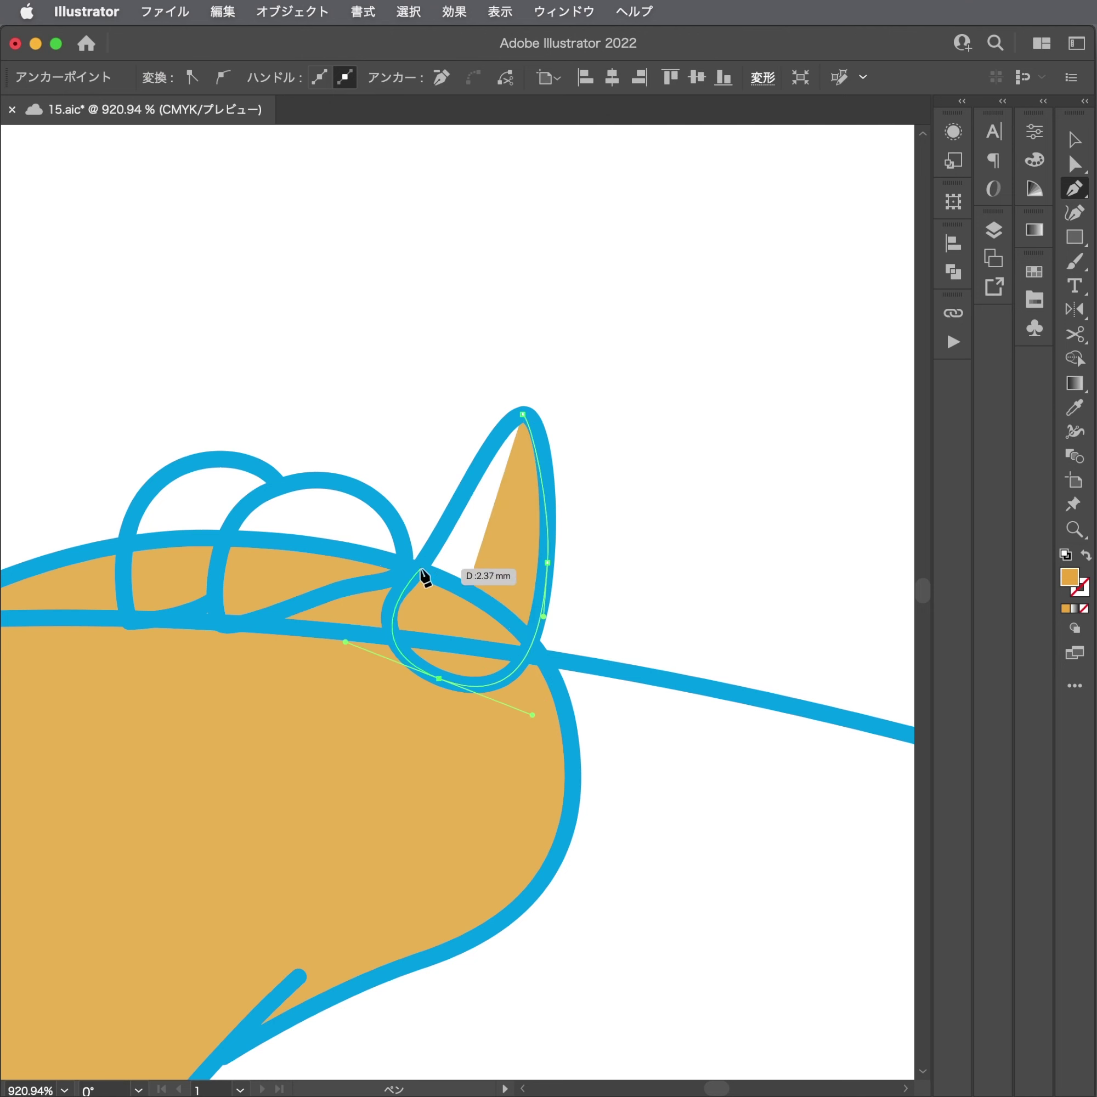
pyautogui.moveTo(421, 569); pyautogui.dragTo(436, 541)
pyautogui.moveTo(523, 414); pyautogui.dragTo(534, 413)
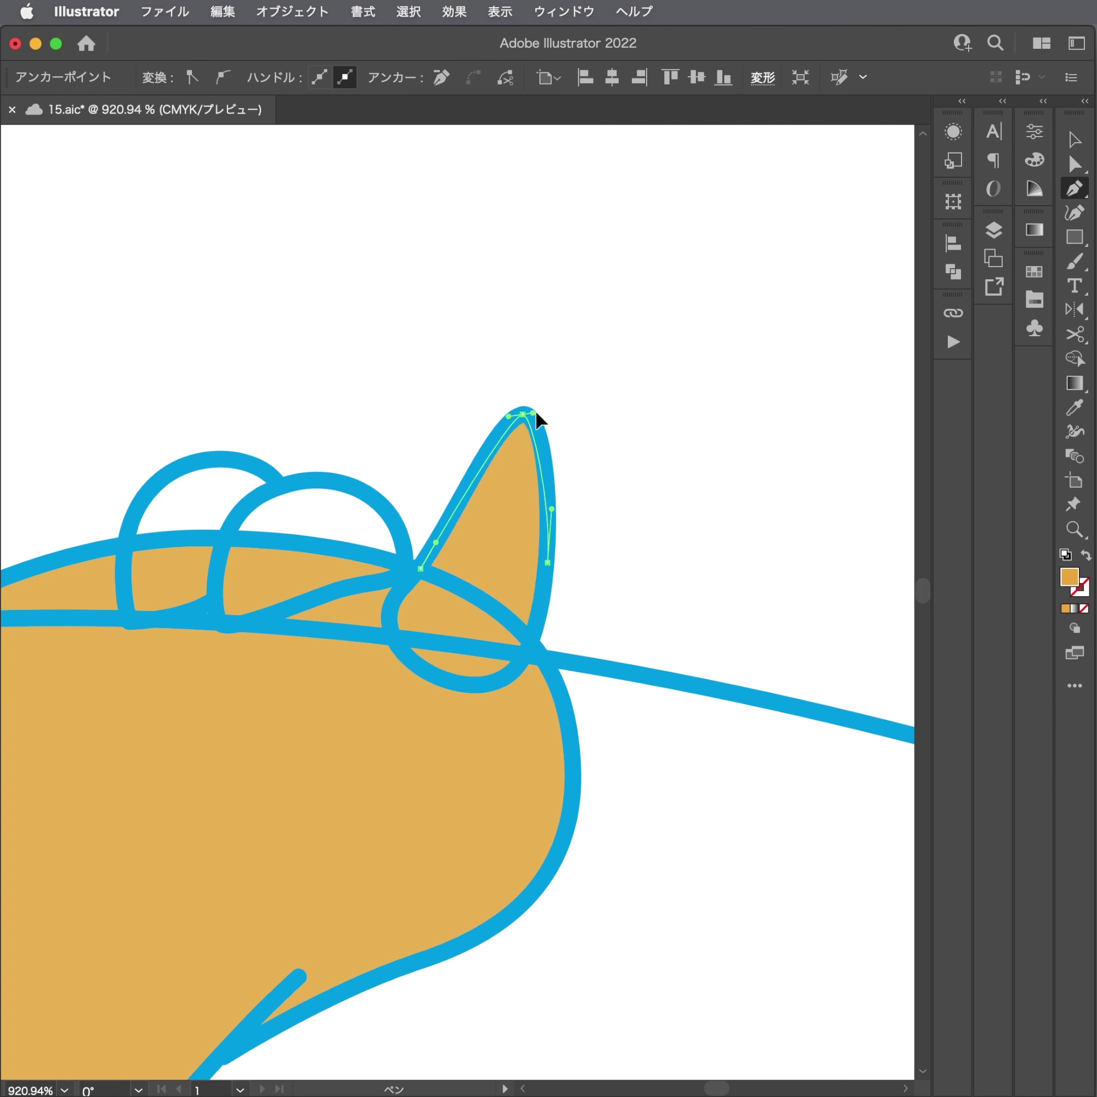
pyautogui.press('i')
pyautogui.click(394, 522)
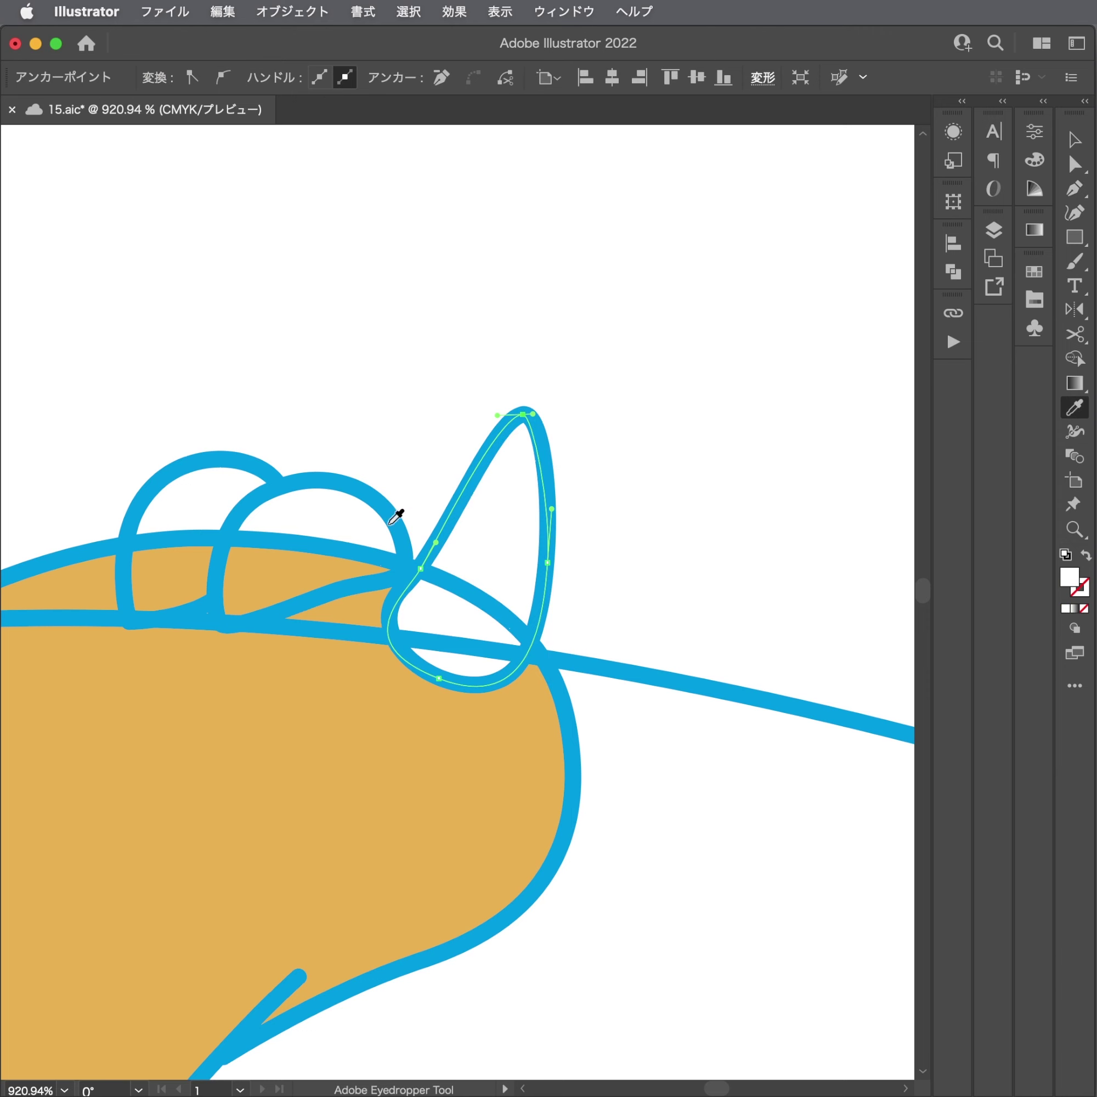
# Outline the rounded finger and knuckle shape as a closed path, then save the file.
pyautogui.moveTo(321, 520); pyautogui.dragTo(550, 506)
pyautogui.press('p')
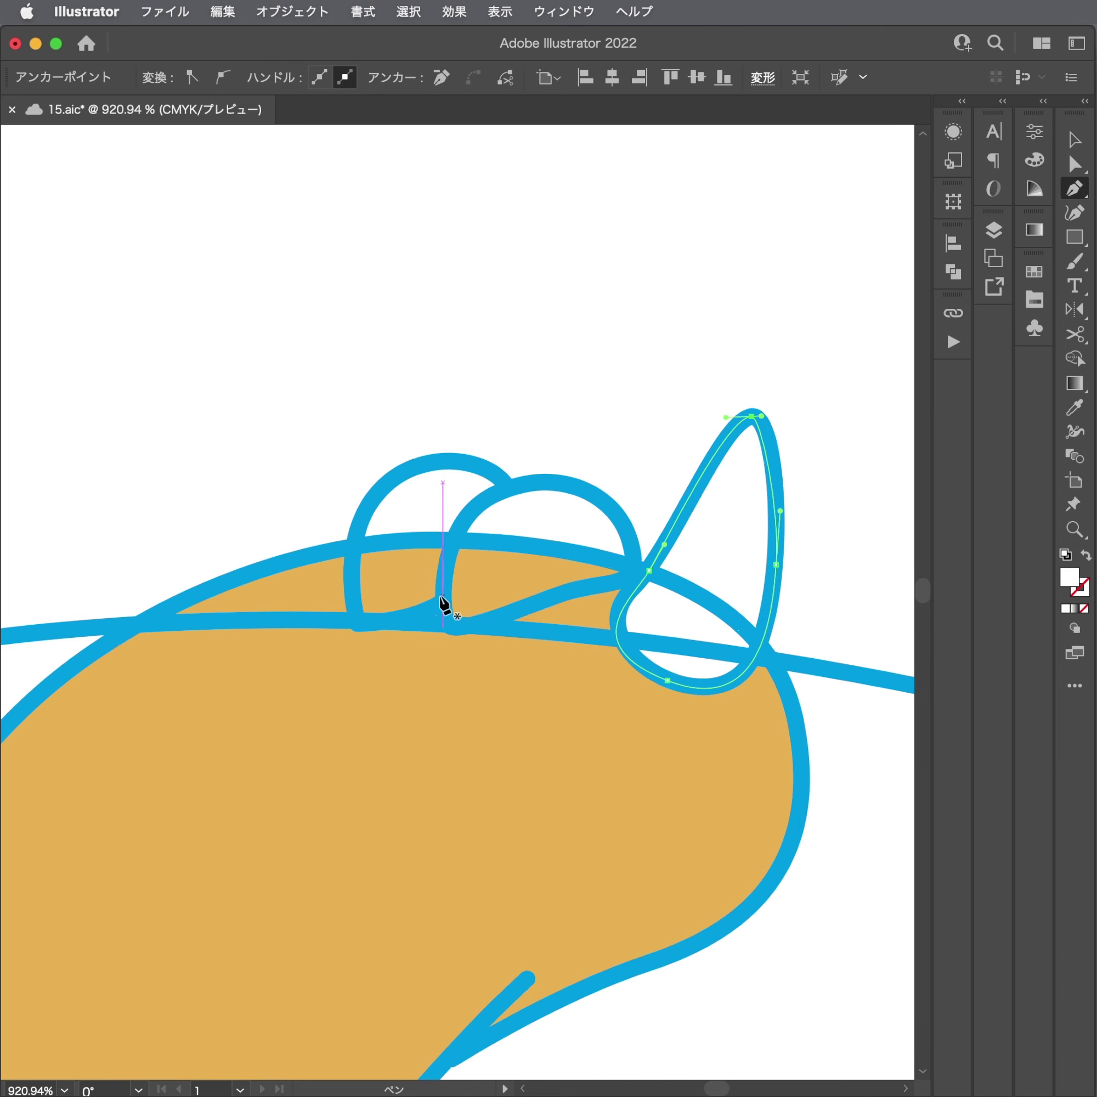
pyautogui.click(445, 595)
pyautogui.moveTo(361, 621); pyautogui.dragTo(345, 614)
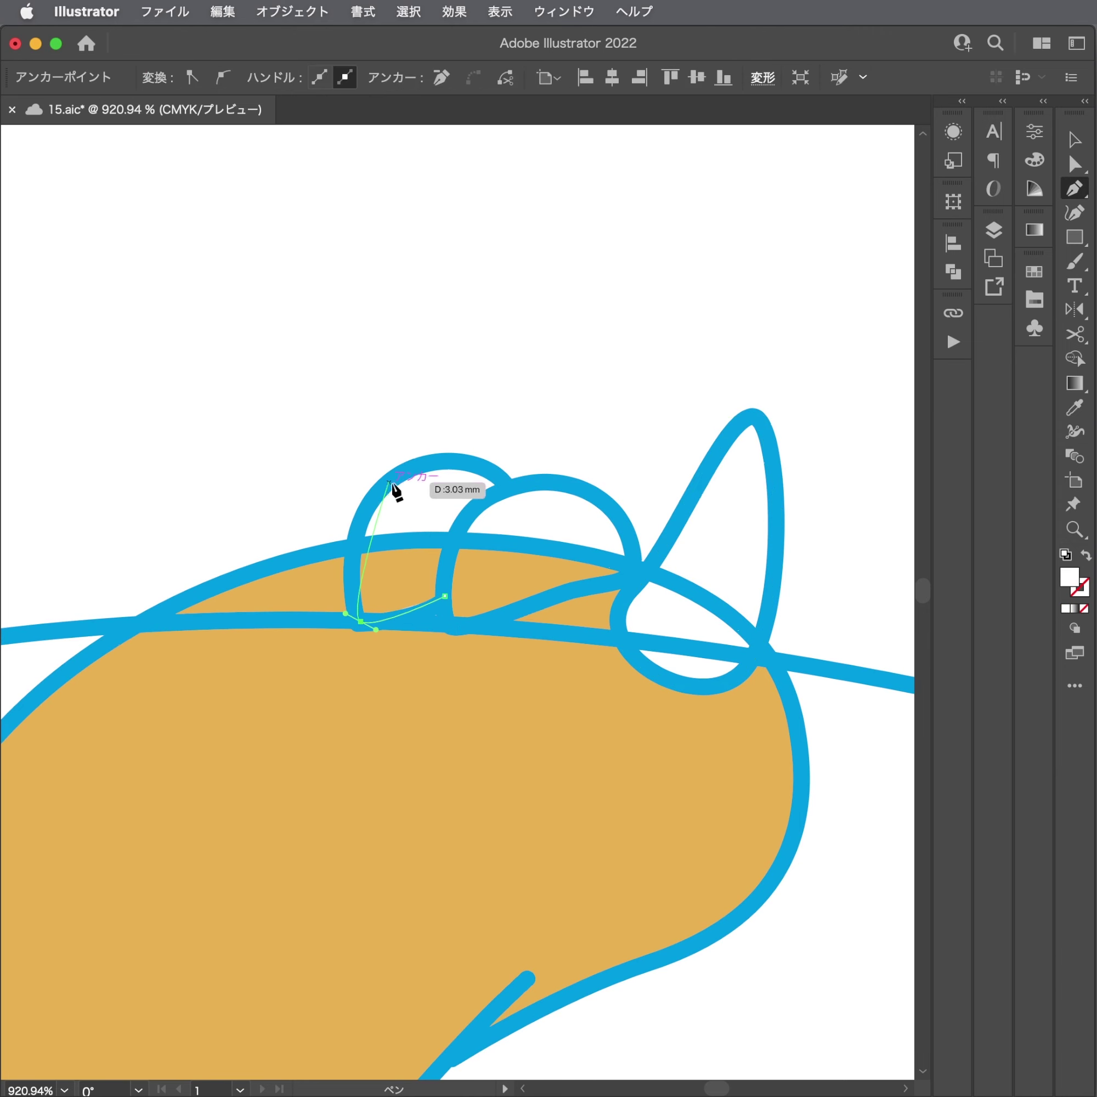
pyautogui.moveTo(437, 453); pyautogui.dragTo(446, 449)
pyautogui.moveTo(508, 488)
pyautogui.mouseDown()
pyautogui.moveTo(517, 502)
pyautogui.moveTo(549, 482)
pyautogui.mouseUp()
pyautogui.moveTo(620, 520); pyautogui.dragTo(638, 555)
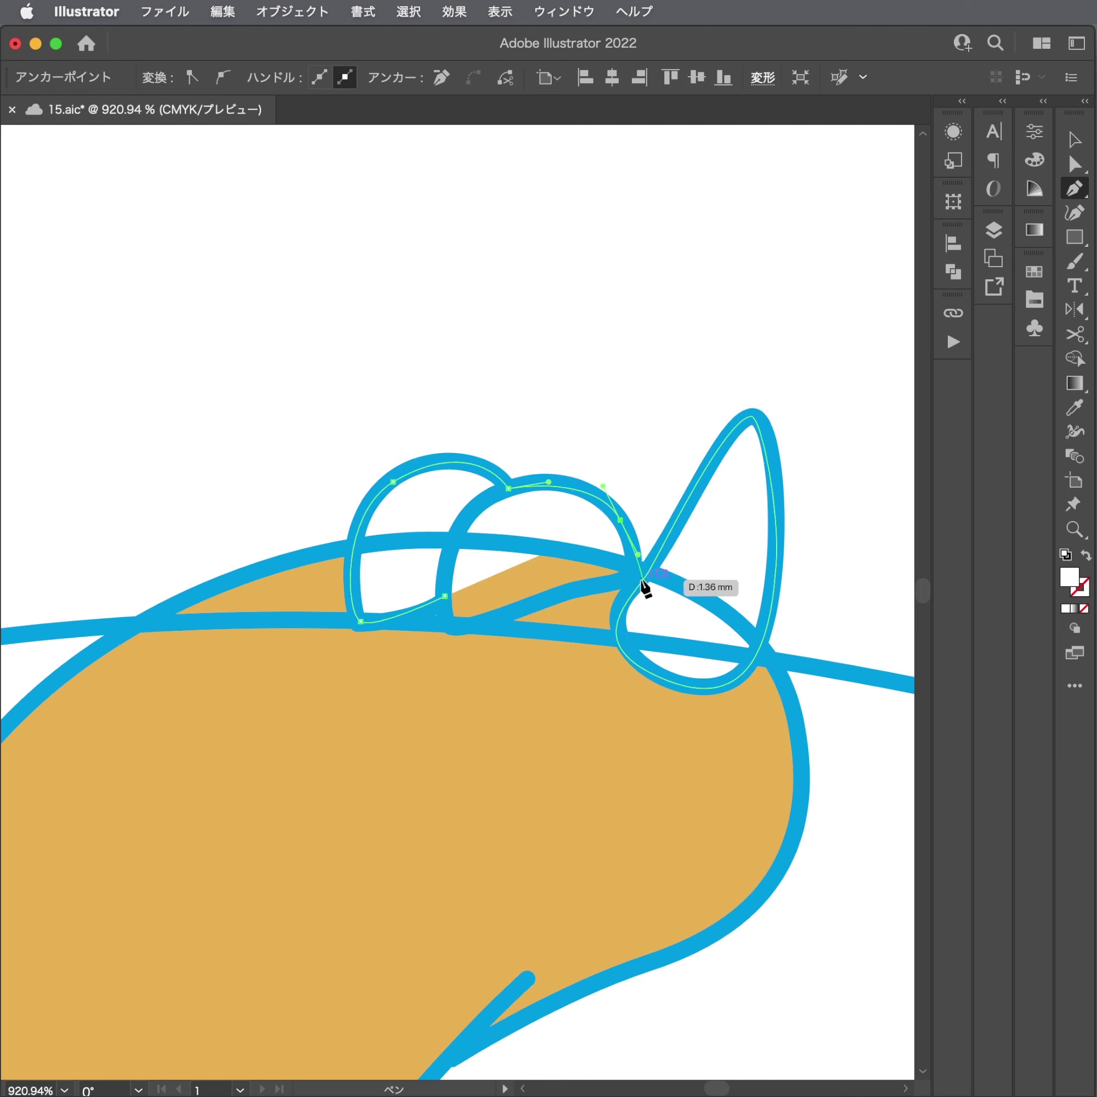
pyautogui.click(638, 579)
pyautogui.moveTo(456, 626); pyautogui.dragTo(448, 624)
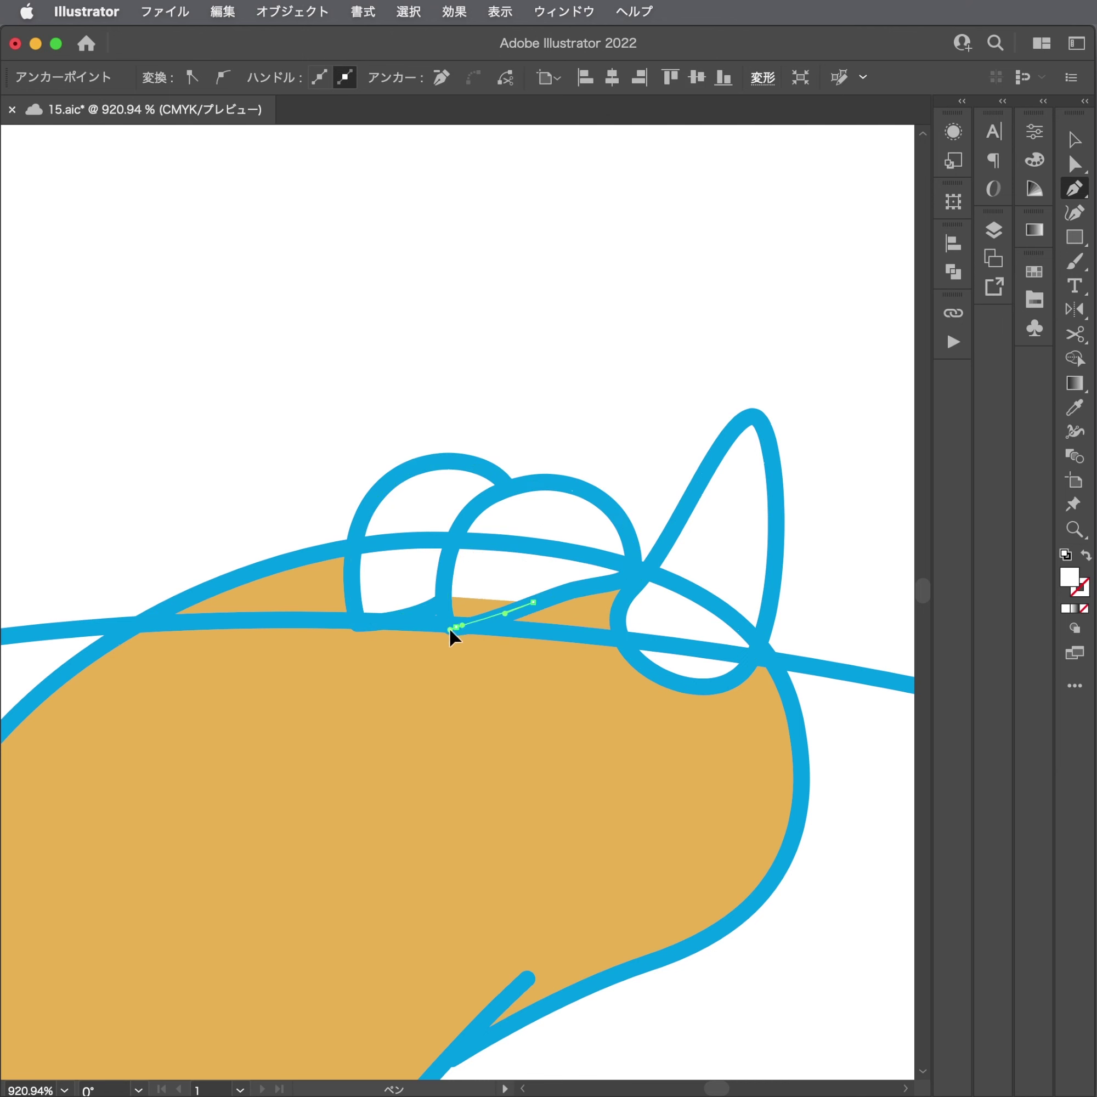
pyautogui.keyDown('super'); pyautogui.click(685, 410); pyautogui.keyUp('super')
pyautogui.press('super+s')
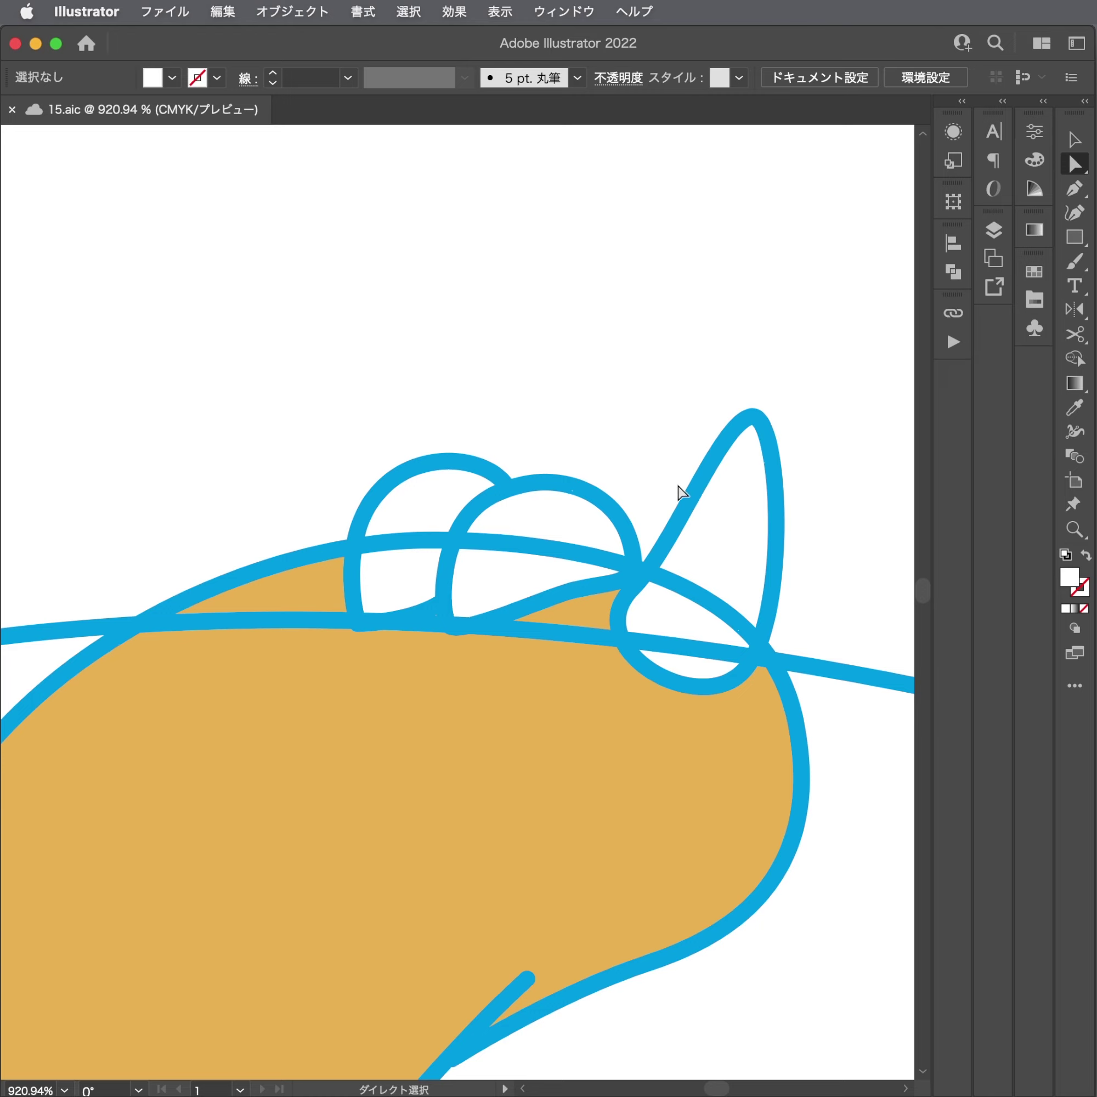
# Give the hair strand beside the right cheek the collar's teal fill.
pyautogui.scroll(-5, 404, 575)
pyautogui.scroll(-2, 522, 461)
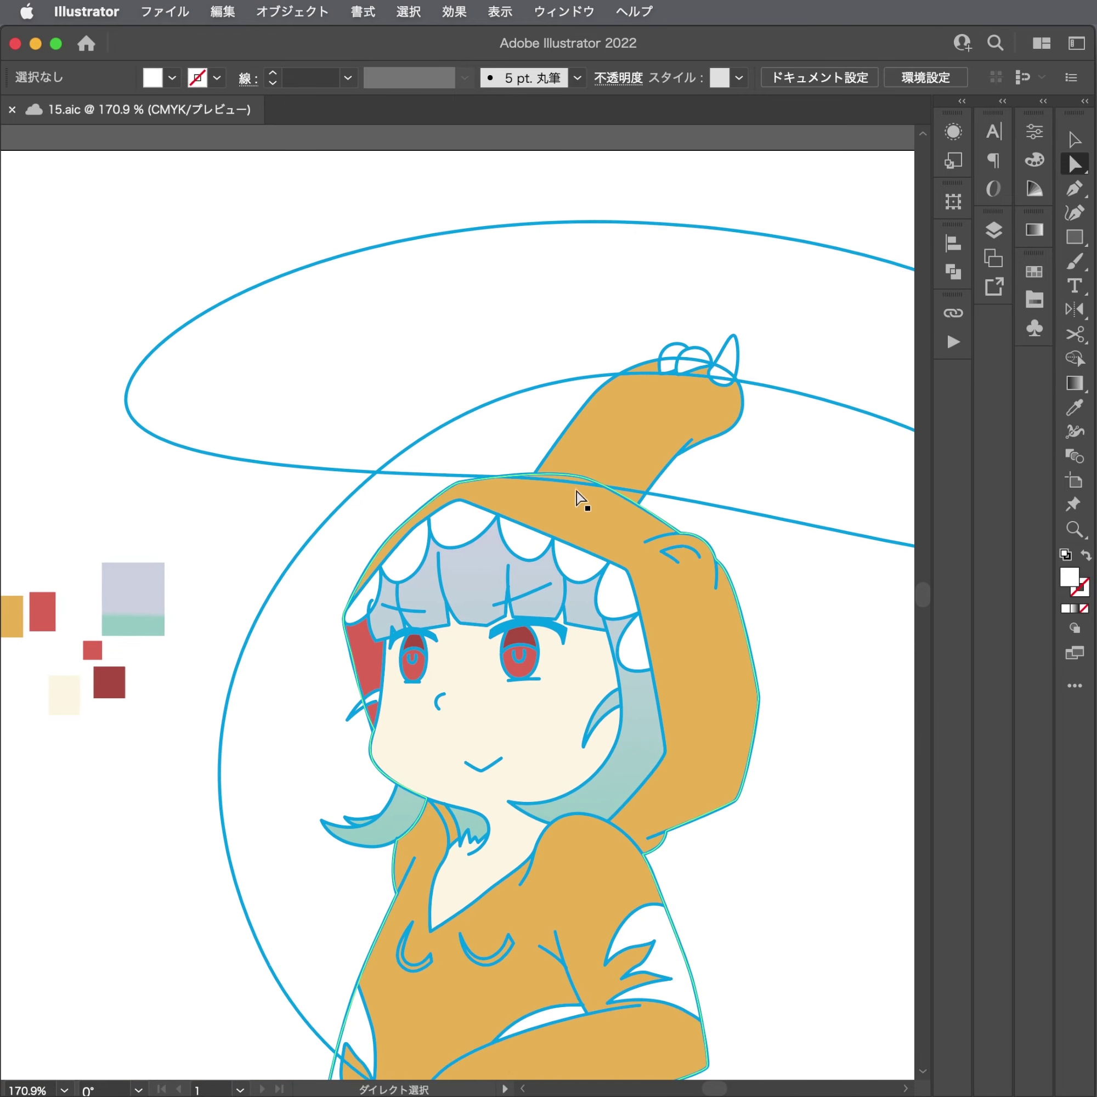
pyautogui.scroll(-3, 595, 595)
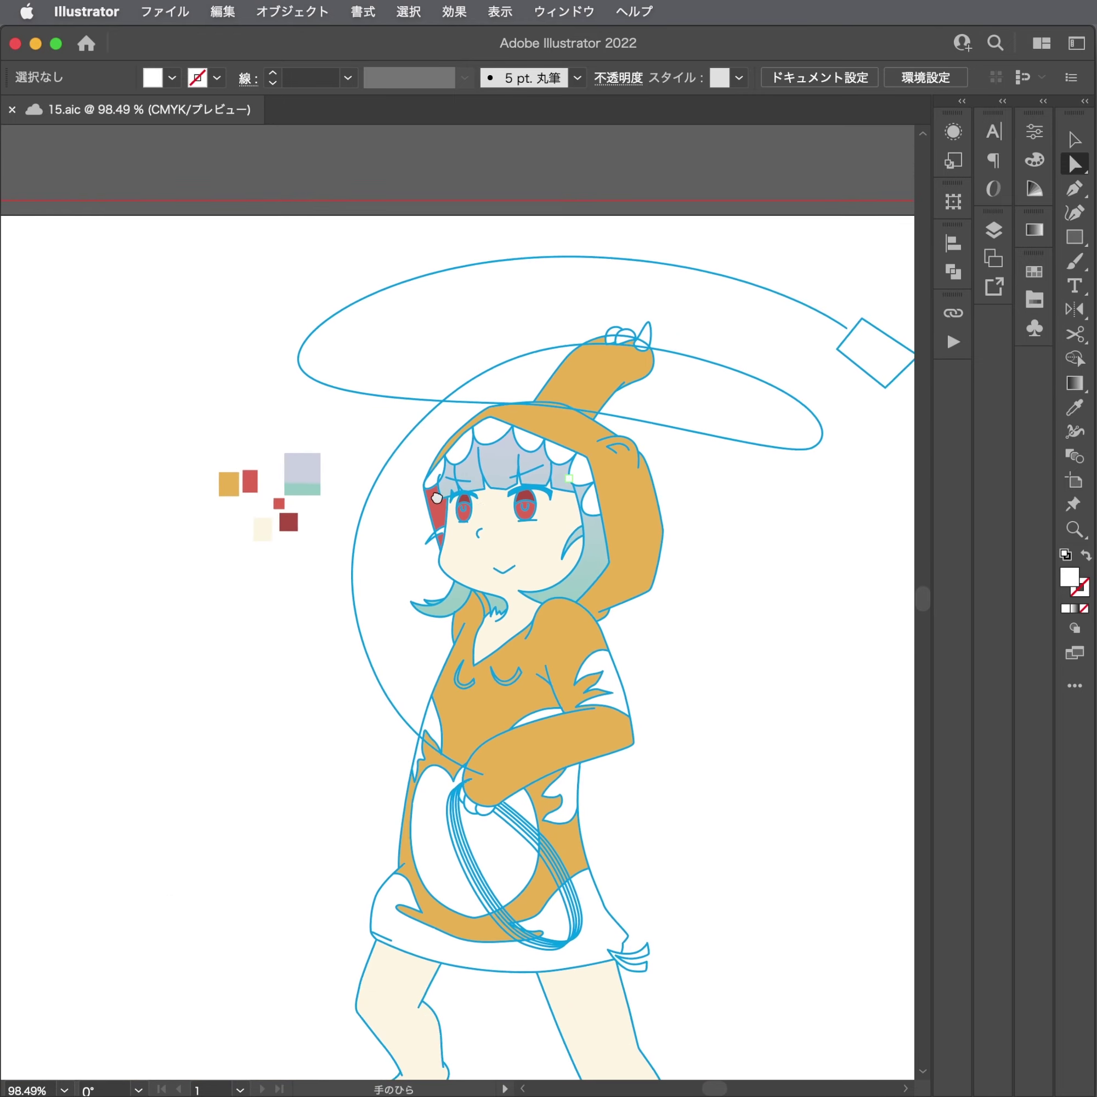
pyautogui.scroll(4, 412, 530)
pyautogui.scroll(6, 501, 510)
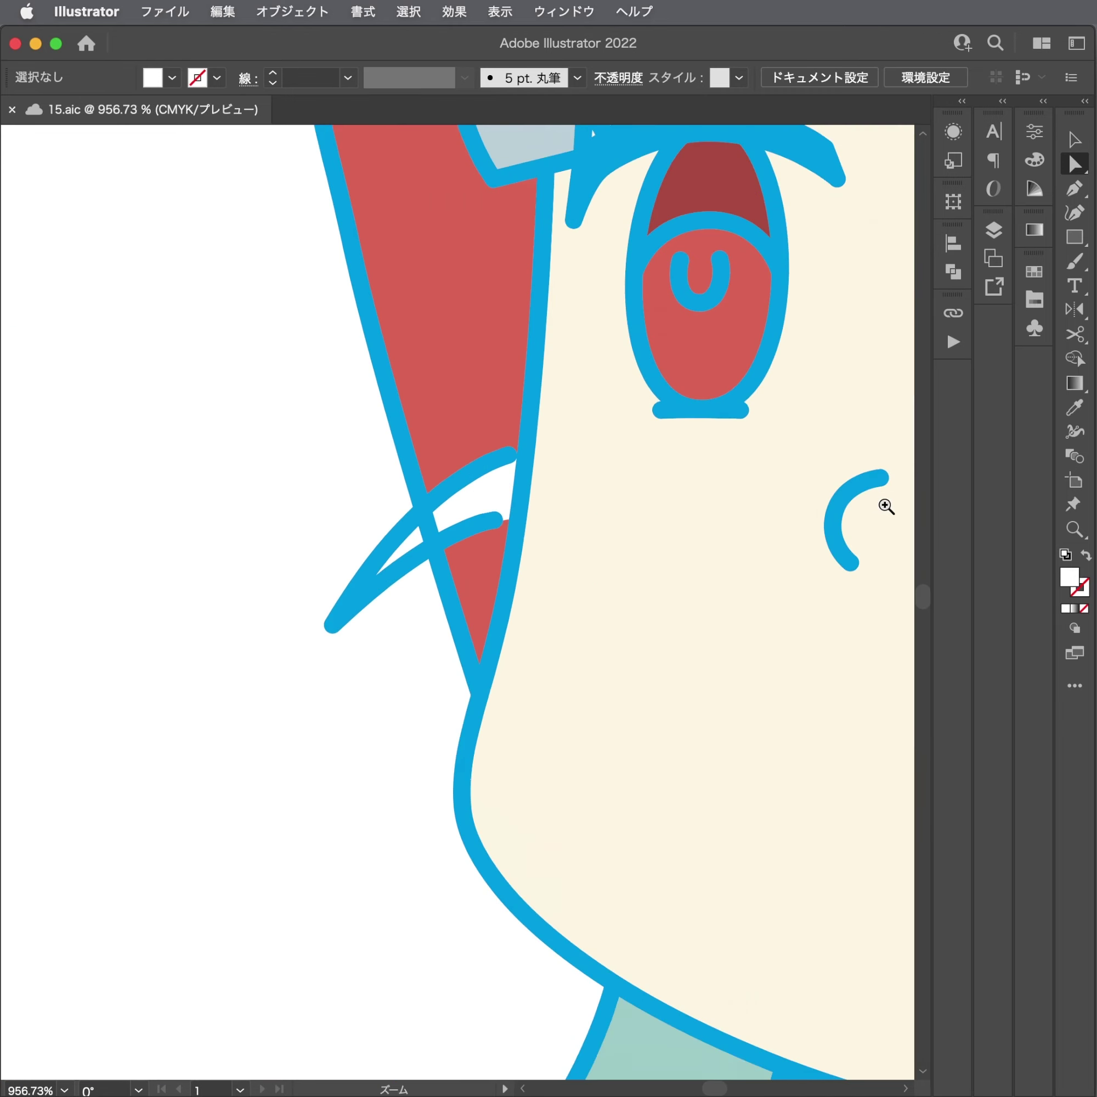
pyautogui.click(502, 519)
pyautogui.press('i')
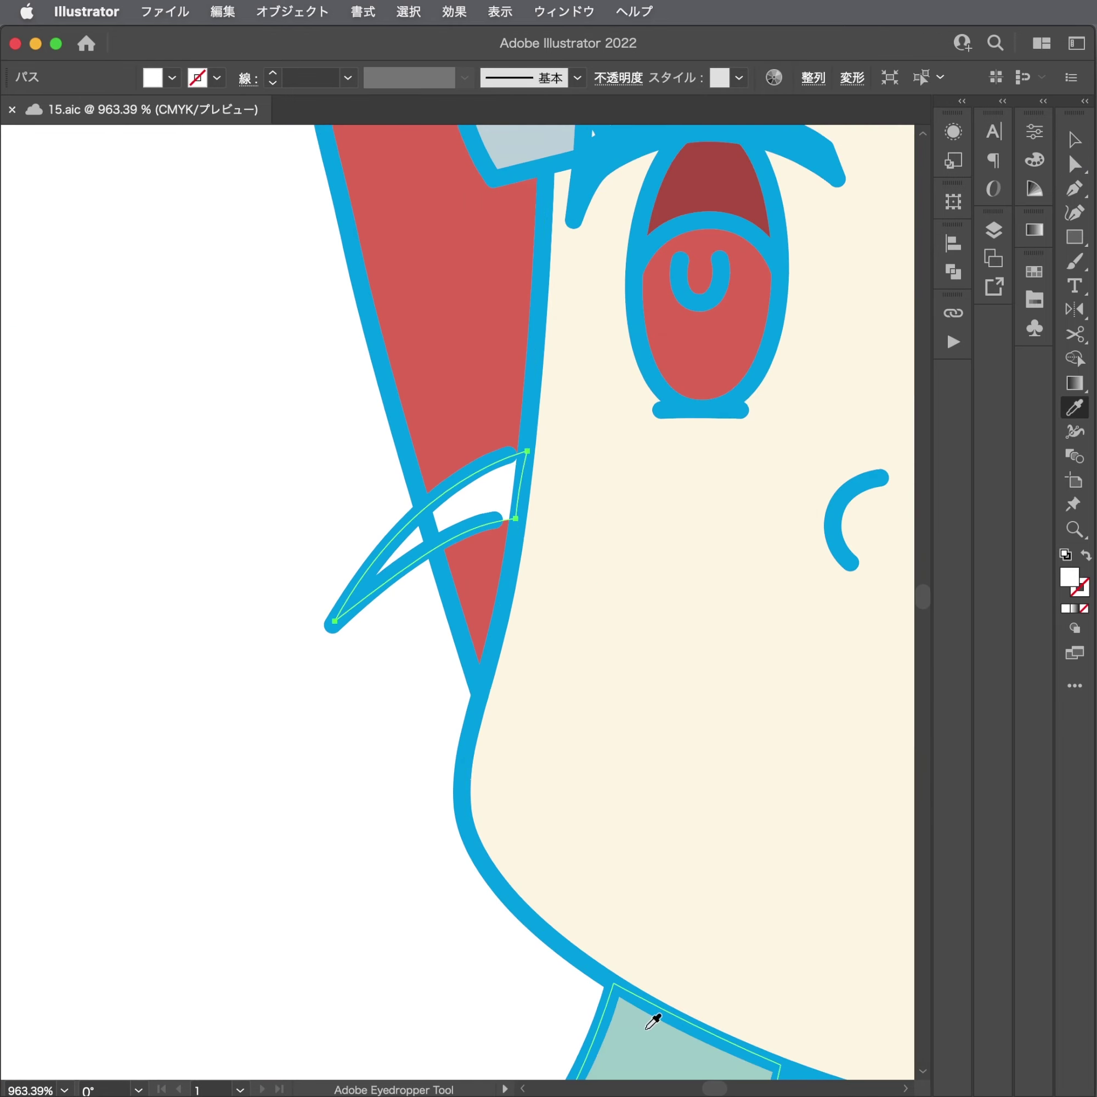
pyautogui.click(656, 1016)
pyautogui.scroll(-10, 627, 800)
pyautogui.hotkey('ctrl', 'shift', 'a')
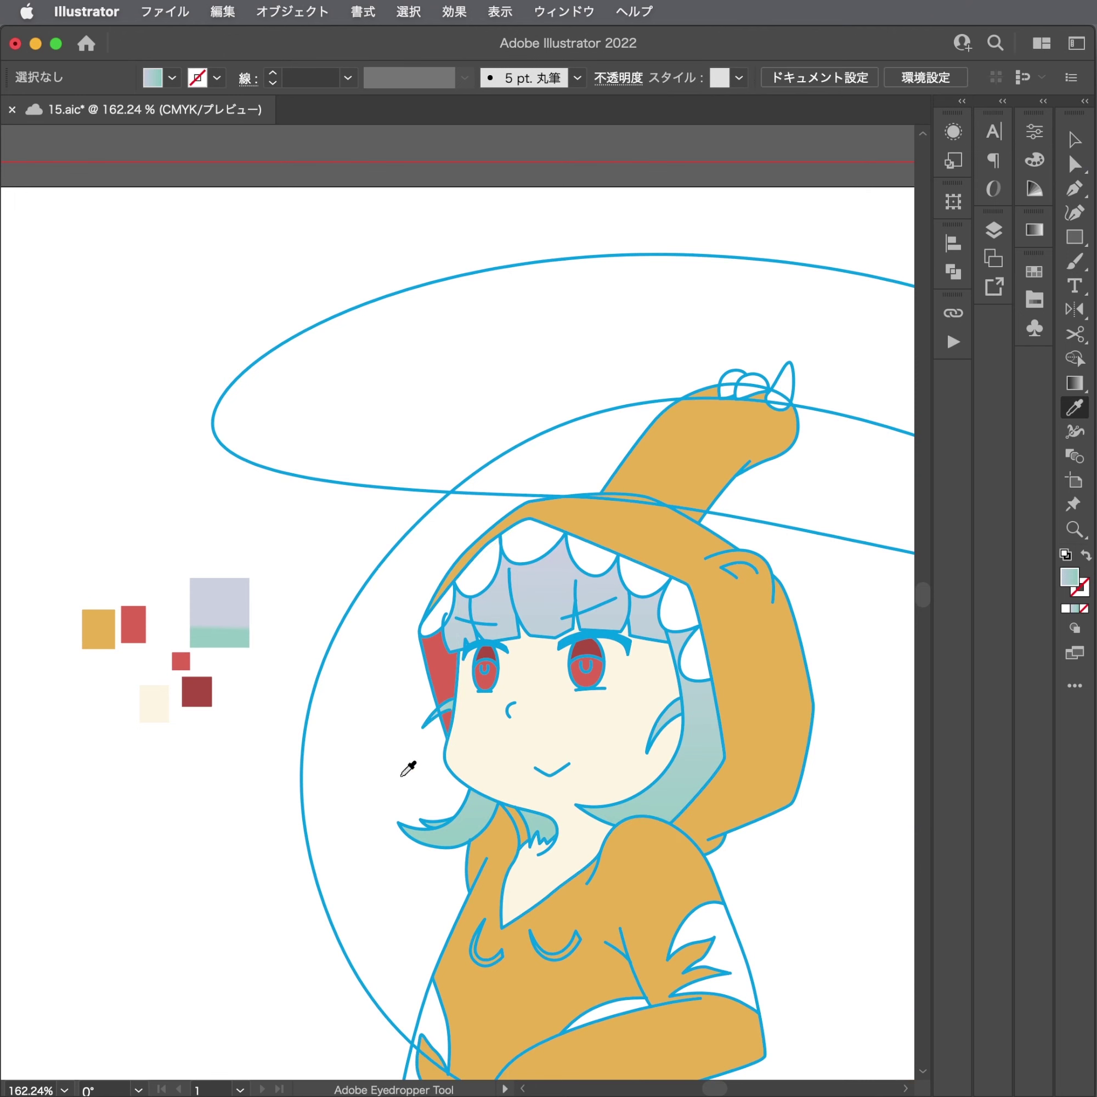
pyautogui.press('a')
# Copy the same teal onto the left cheek strand, deselect, and save.
pyautogui.click(449, 727)
pyautogui.press('i')
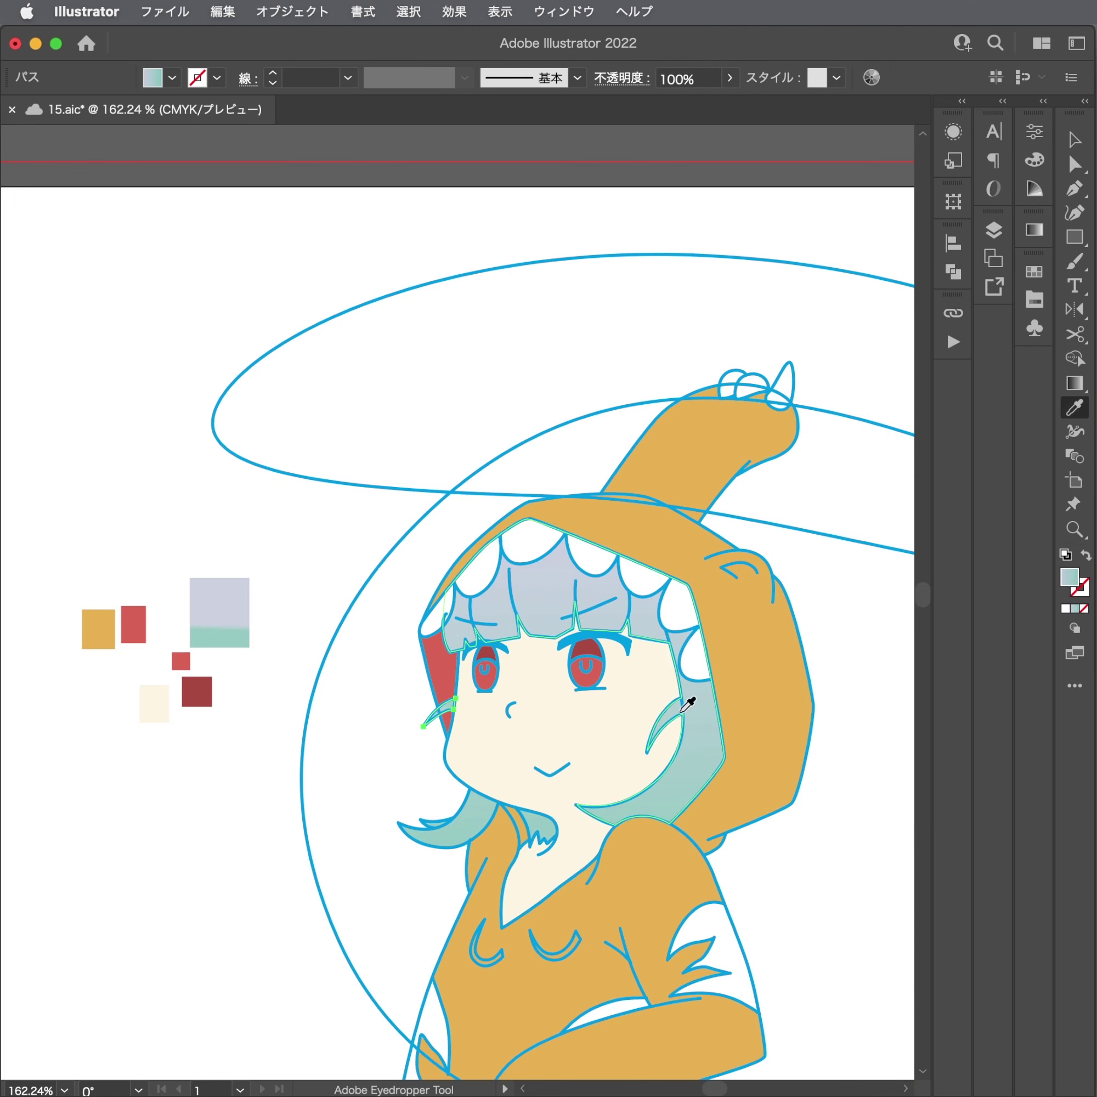
pyautogui.click(673, 710)
pyautogui.press('v')
pyautogui.click(873, 725)
pyautogui.hotkey('ctrl', 's')
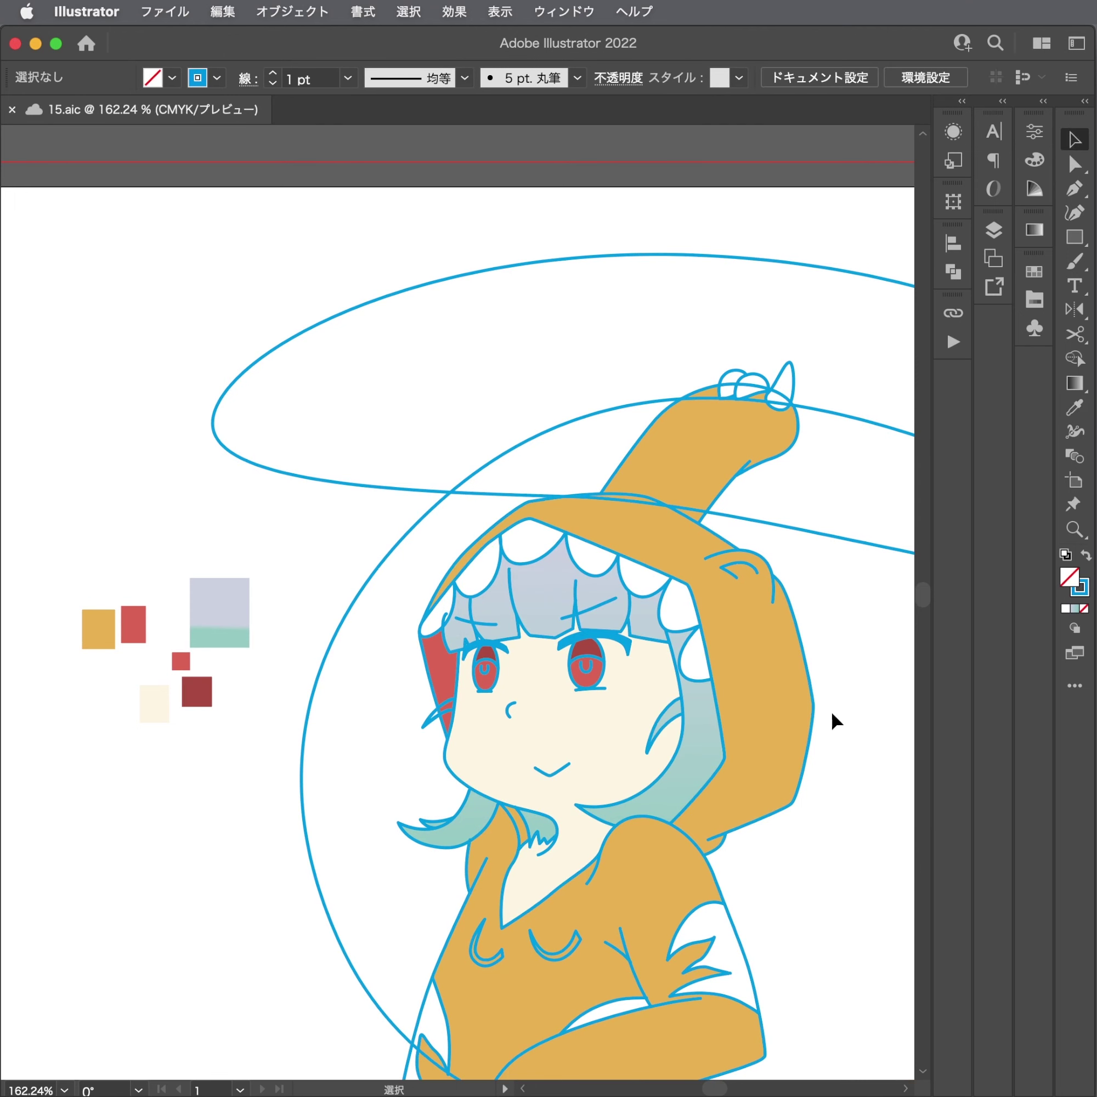
pyautogui.scroll(-3, 813, 713)
pyautogui.scroll(-2, 604, 521)
pyautogui.scroll(-1, 655, 600)
pyautogui.scroll(2, 544, 558)
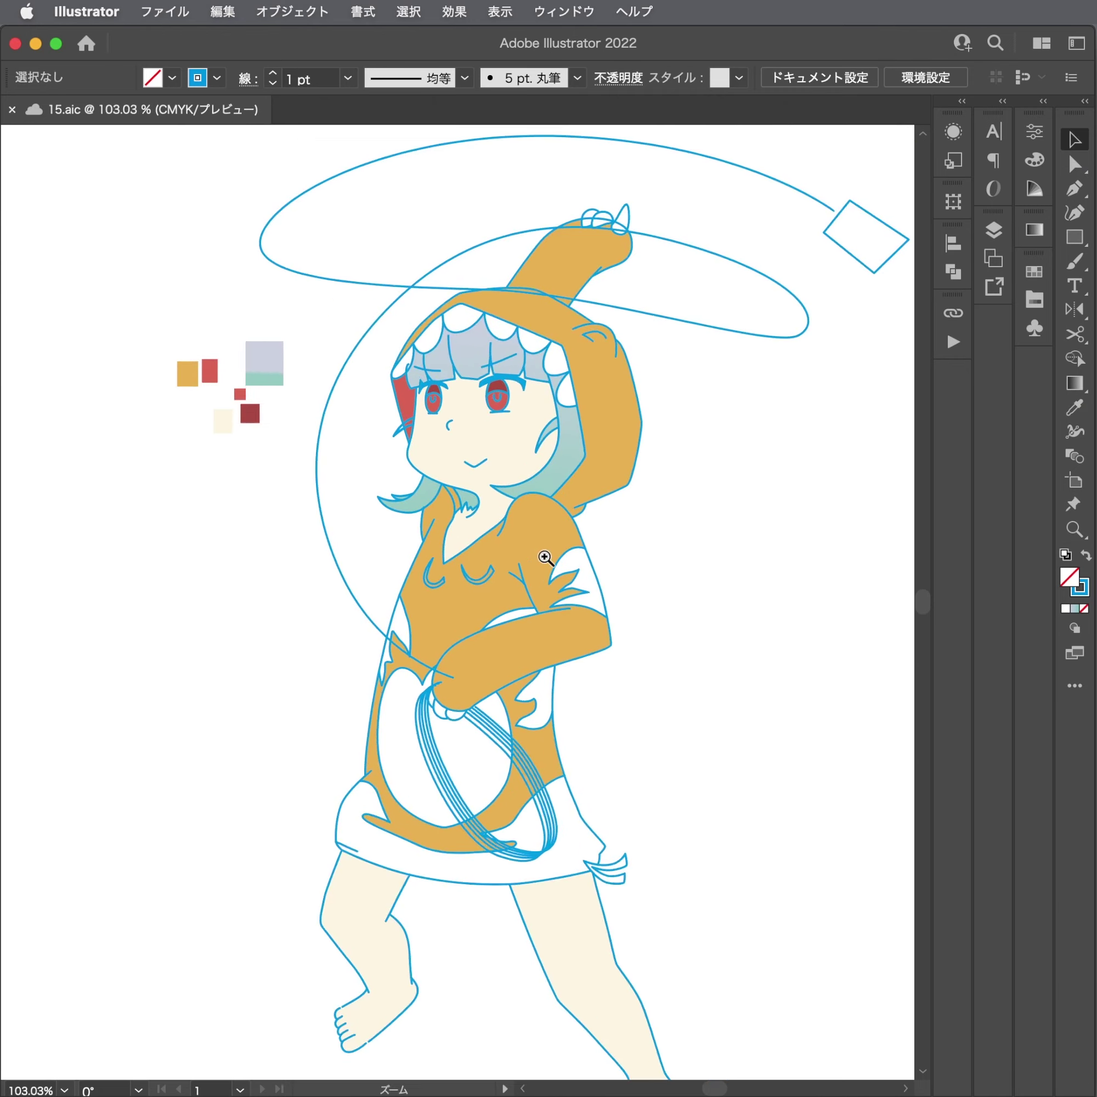
pyautogui.scroll(3, 665, 576)
pyautogui.press('a')
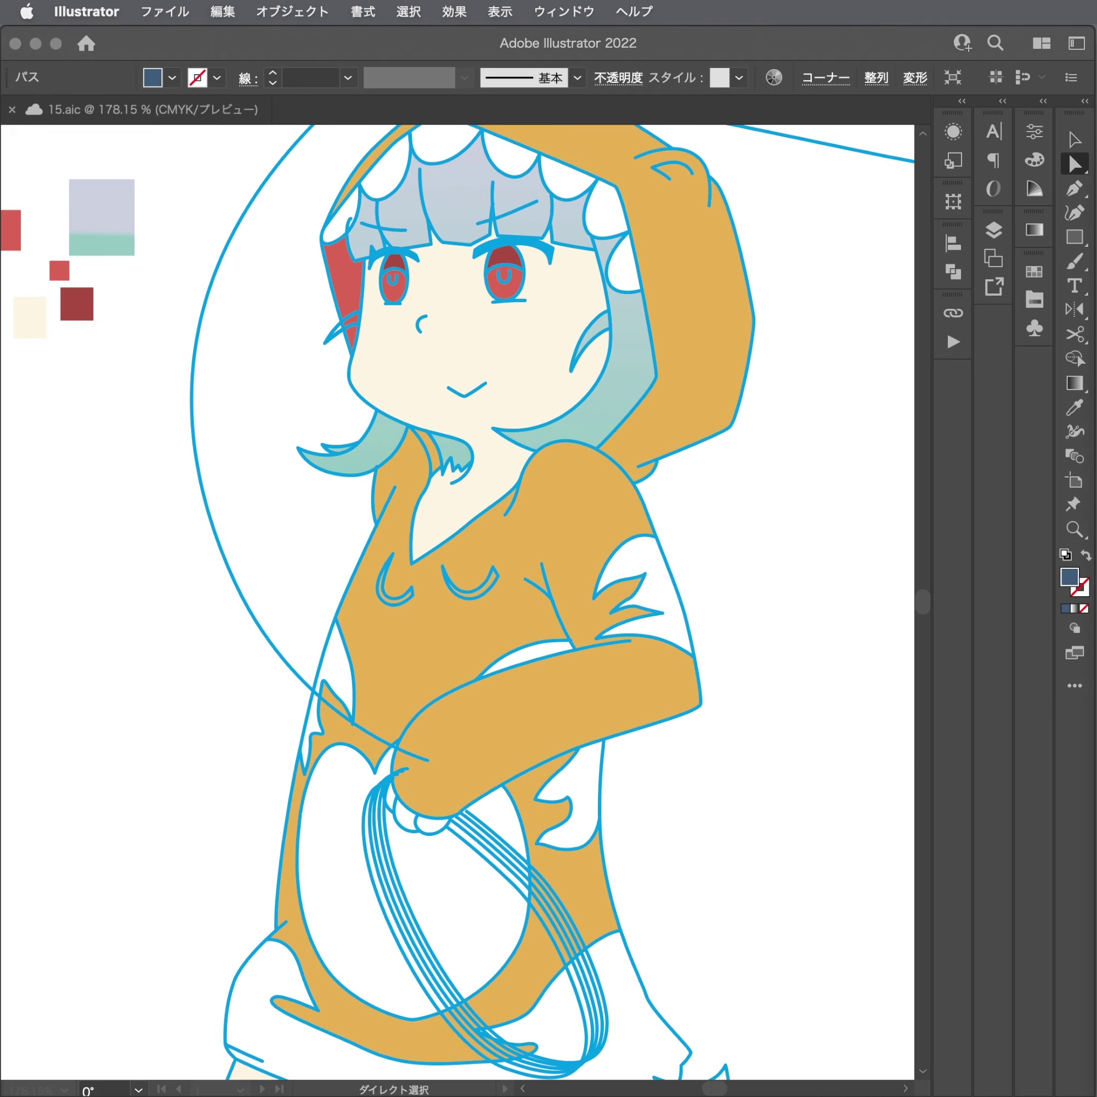
# Create a small navy swatch rectangle and place it beside the other colour swatches.
pyautogui.press('m')
pyautogui.press('a')
pyautogui.click(808, 795)
pyautogui.hscroll(-5, 335, 718)
pyautogui.press('super+v')
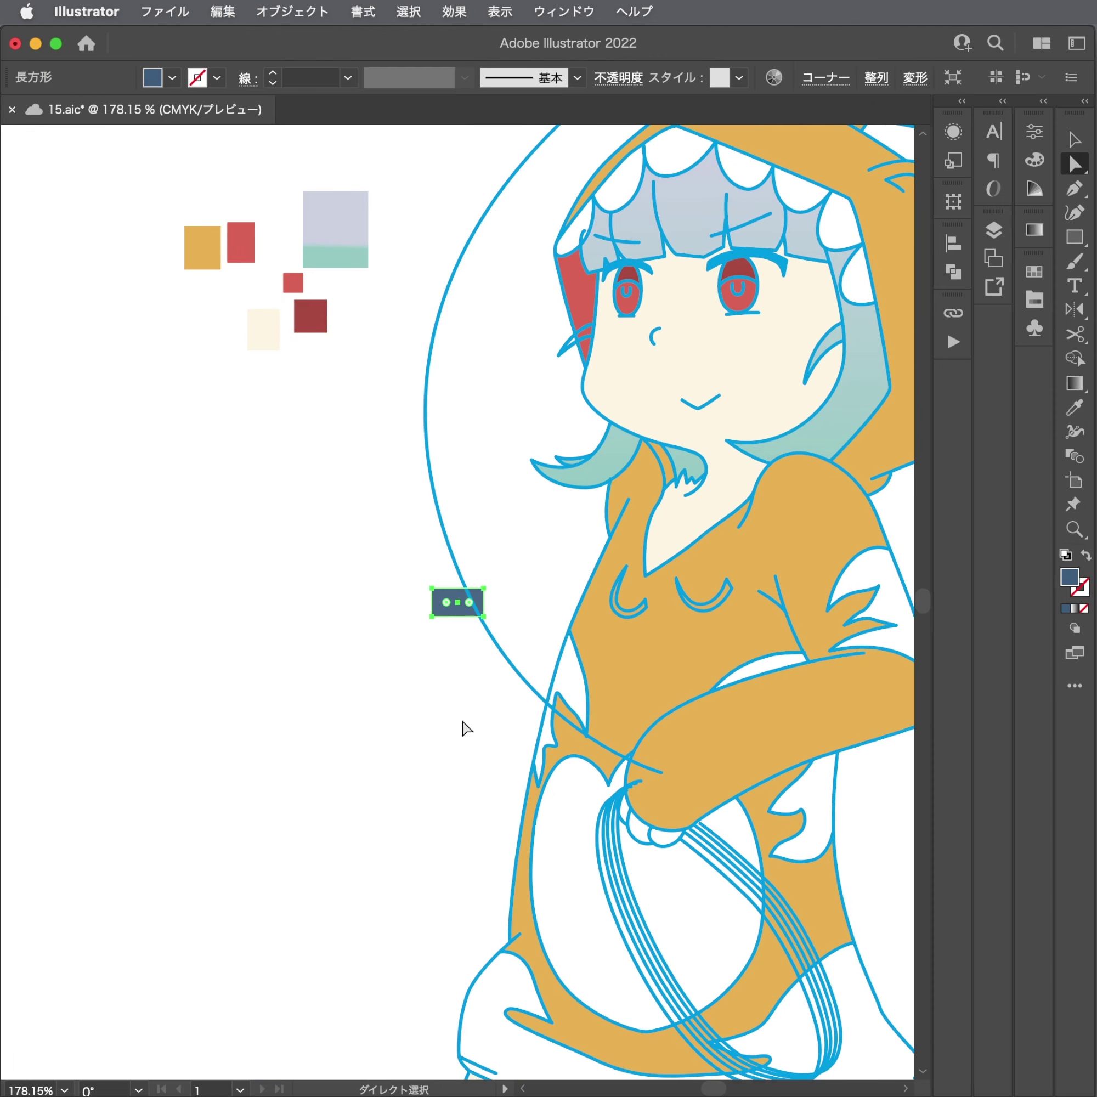
pyautogui.moveTo(457, 618); pyautogui.dragTo(289, 451)
pyautogui.hscroll(3, 171, 519)
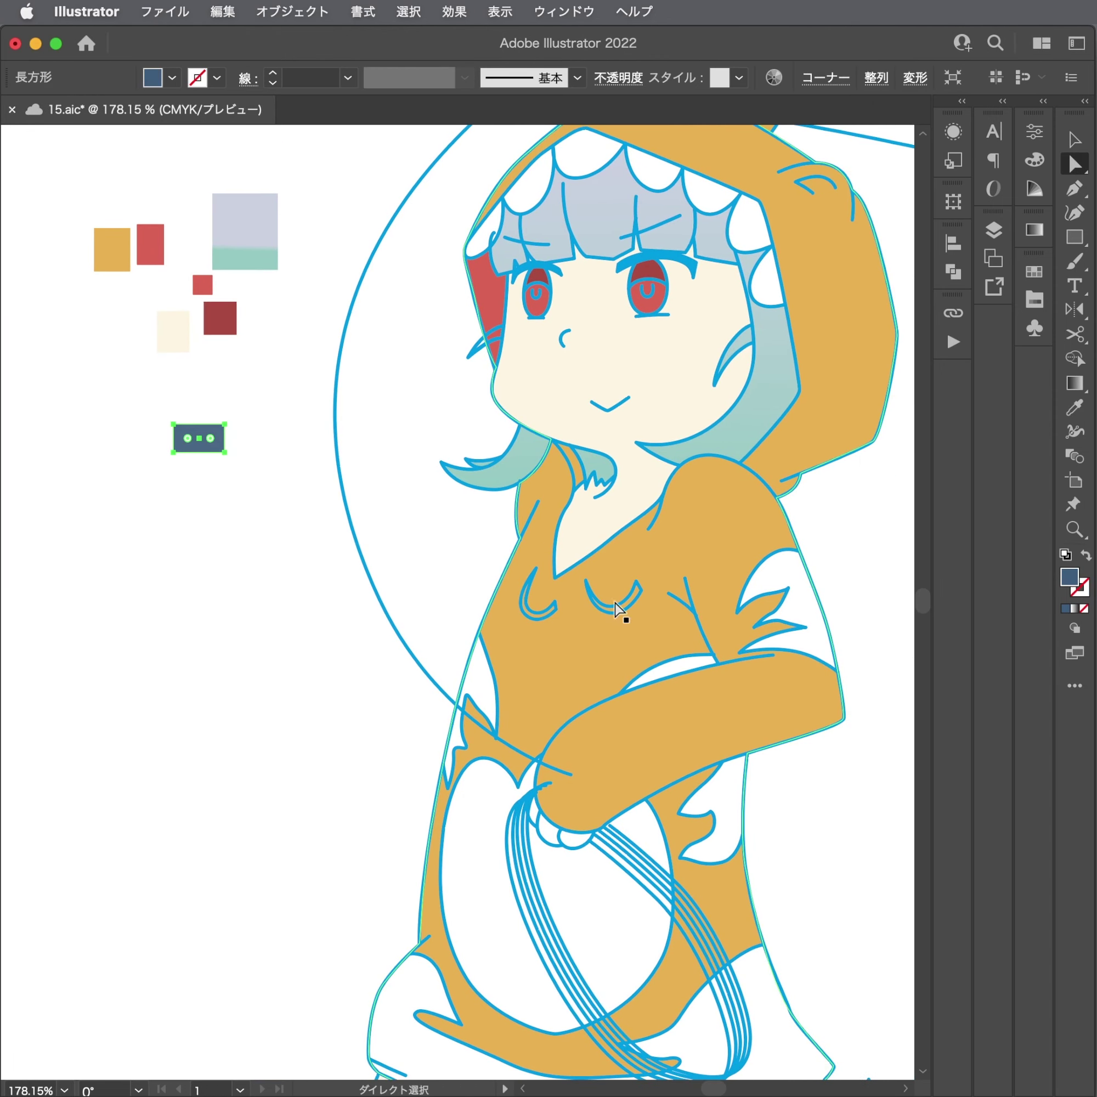
# Fill the three sleeve stripes and the hoodie hem with navy from the new swatch.
pyautogui.click(710, 681)
pyautogui.keyDown('shift'); pyautogui.click(730, 784); pyautogui.keyUp('shift')
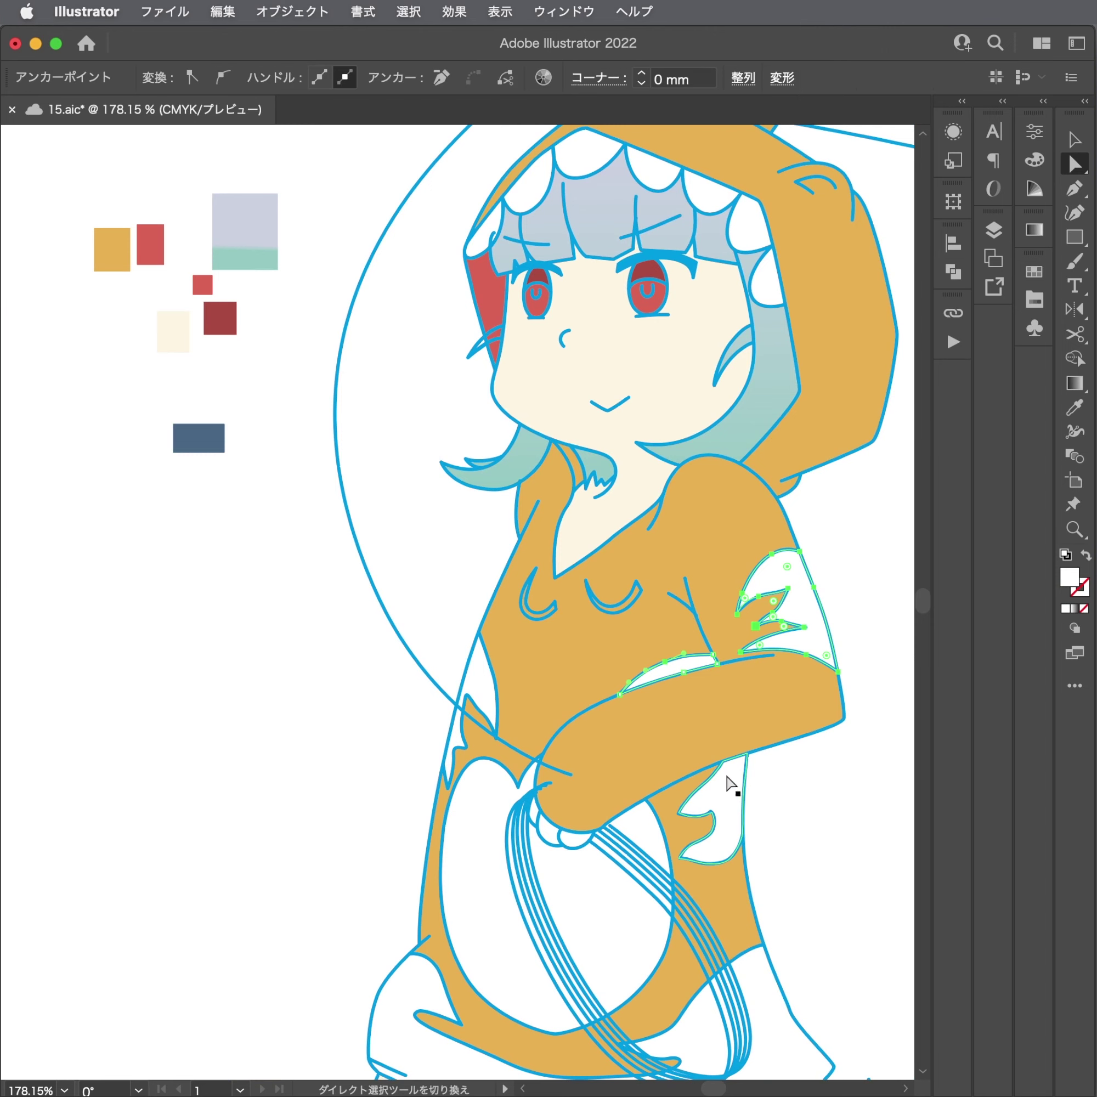
pyautogui.keyDown('shift'); pyautogui.click(467, 689); pyautogui.keyUp('shift')
pyautogui.scroll(-5, 467, 688)
pyautogui.hscroll(2, 466, 688)
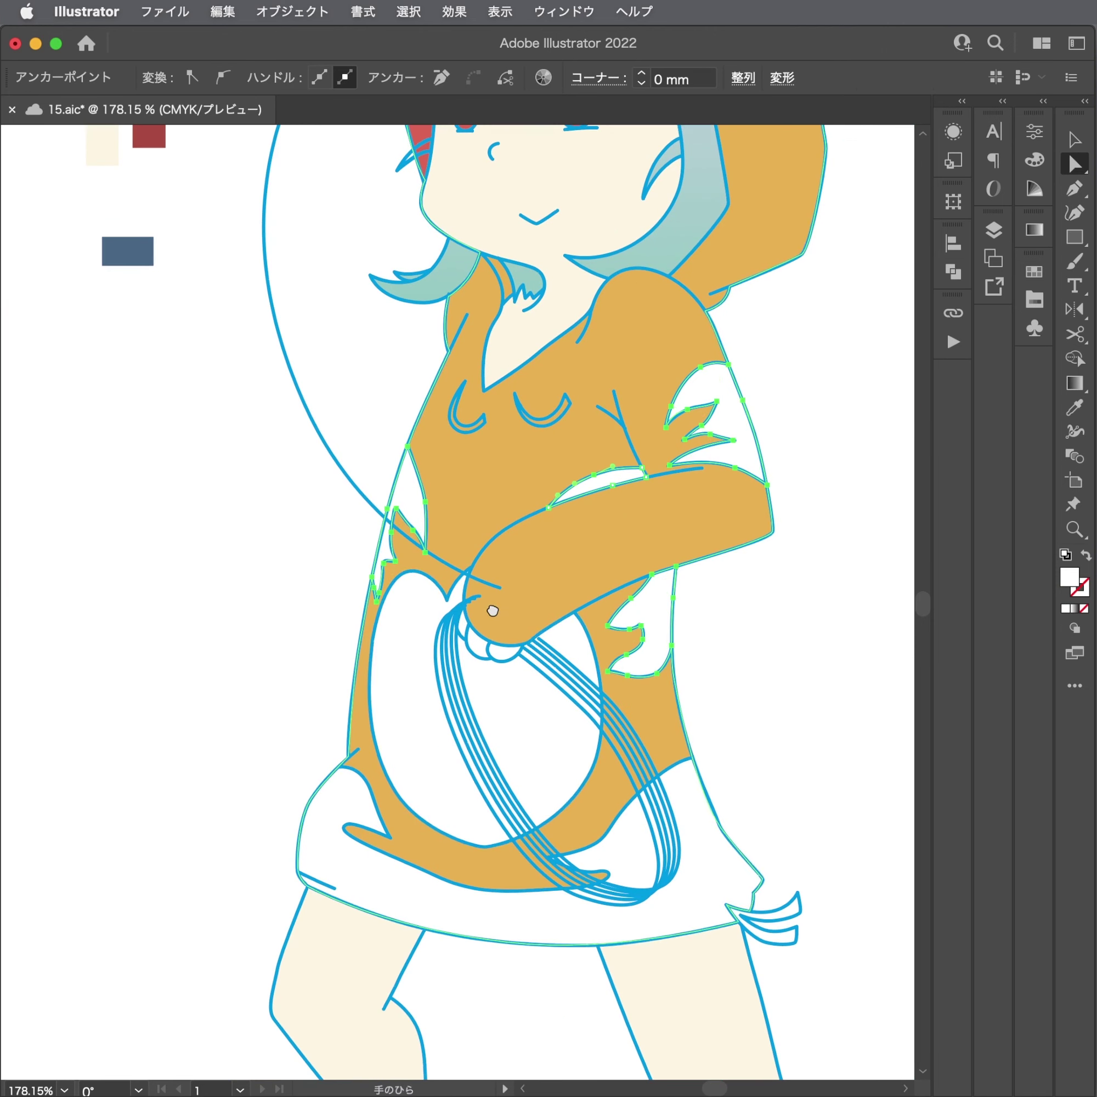
pyautogui.keyDown('shift'); pyautogui.click(433, 922); pyautogui.keyUp('shift')
pyautogui.press('i')
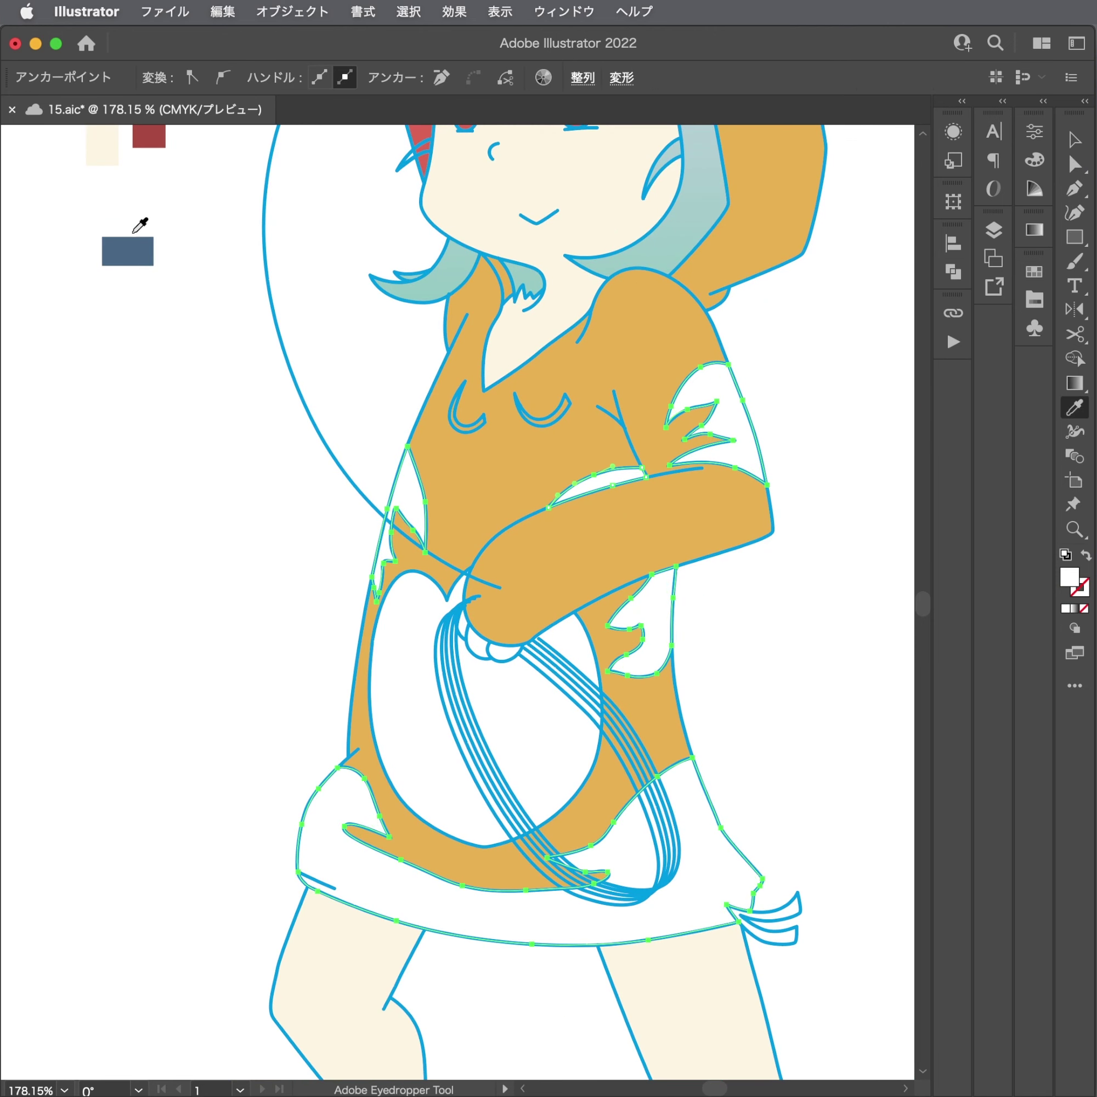
pyautogui.click(128, 248)
pyautogui.press('v')
pyautogui.click(191, 363)
# Pan and zoom in on the chest marks.
pyautogui.scroll(-3, 171, 441)
pyautogui.moveTo(171, 441); pyautogui.dragTo(477, 570)
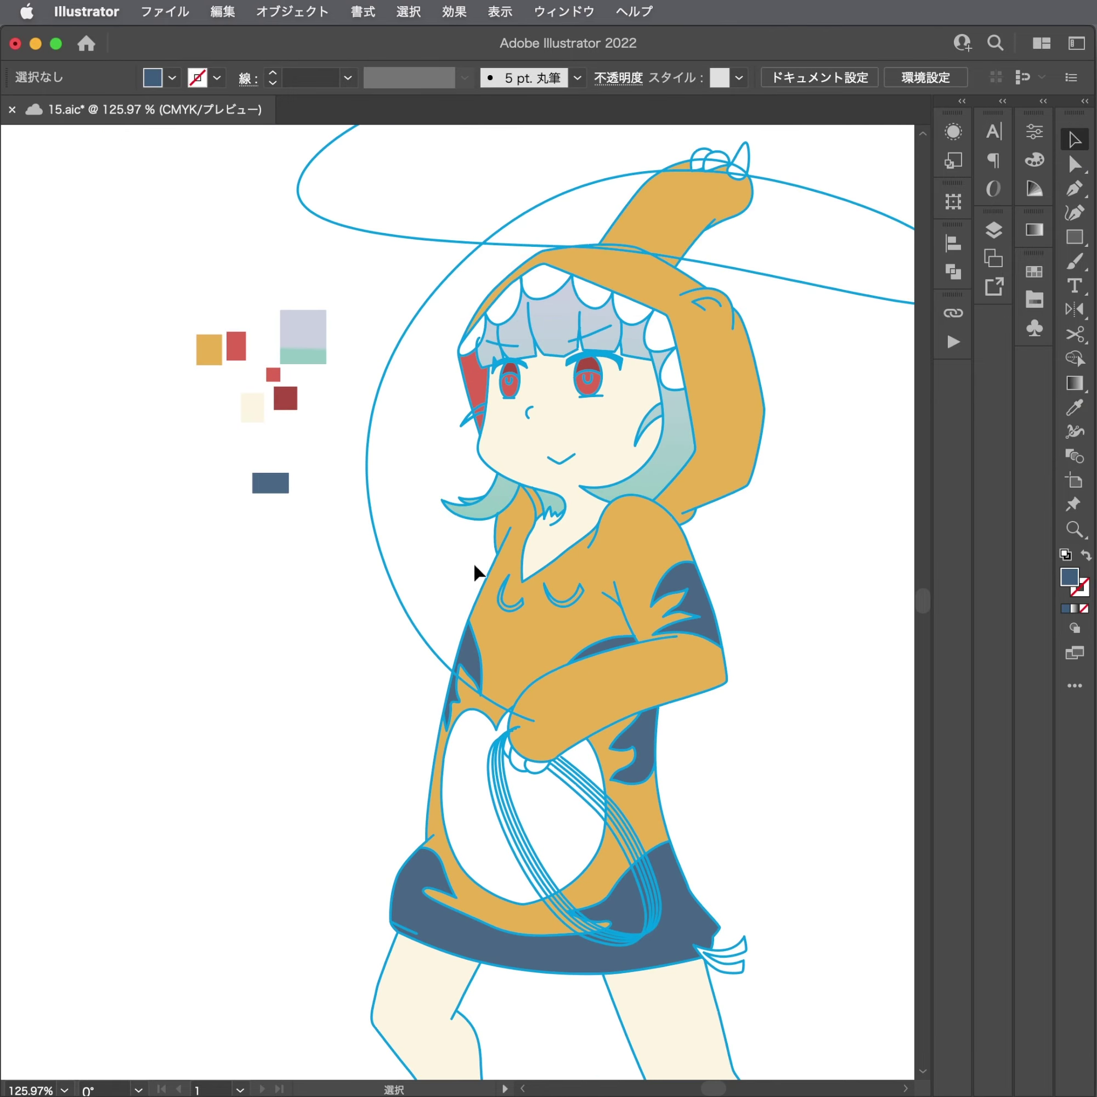
pyautogui.scroll(3, 629, 579)
pyautogui.scroll(5, 629, 579)
pyautogui.moveTo(893, 595); pyautogui.dragTo(465, 514)
# Pen-draw a closed highlight shape inside the right chest mark.
pyautogui.press('p')
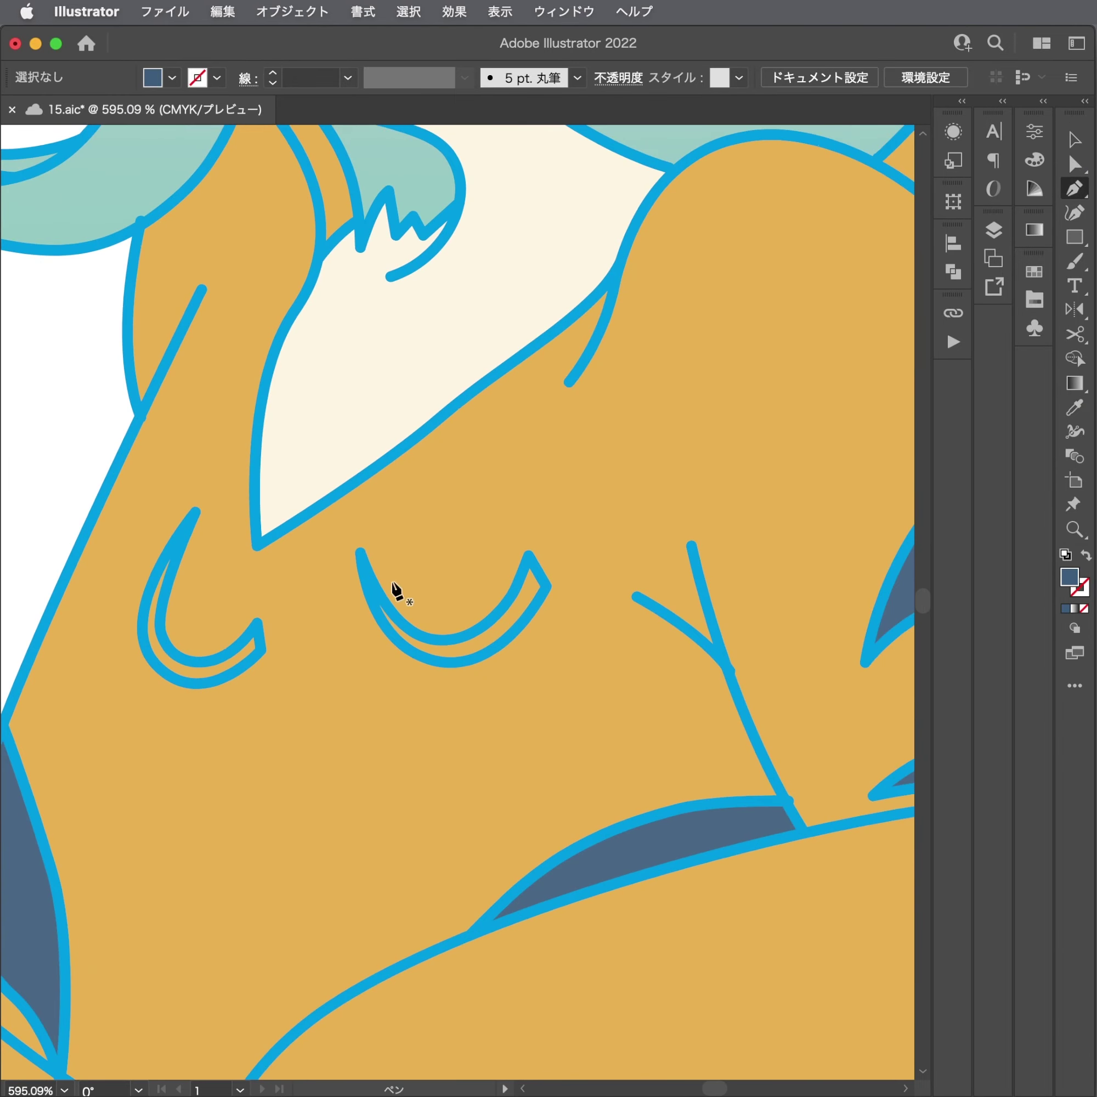
pyautogui.click(360, 555)
pyautogui.moveTo(444, 633); pyautogui.dragTo(514, 635)
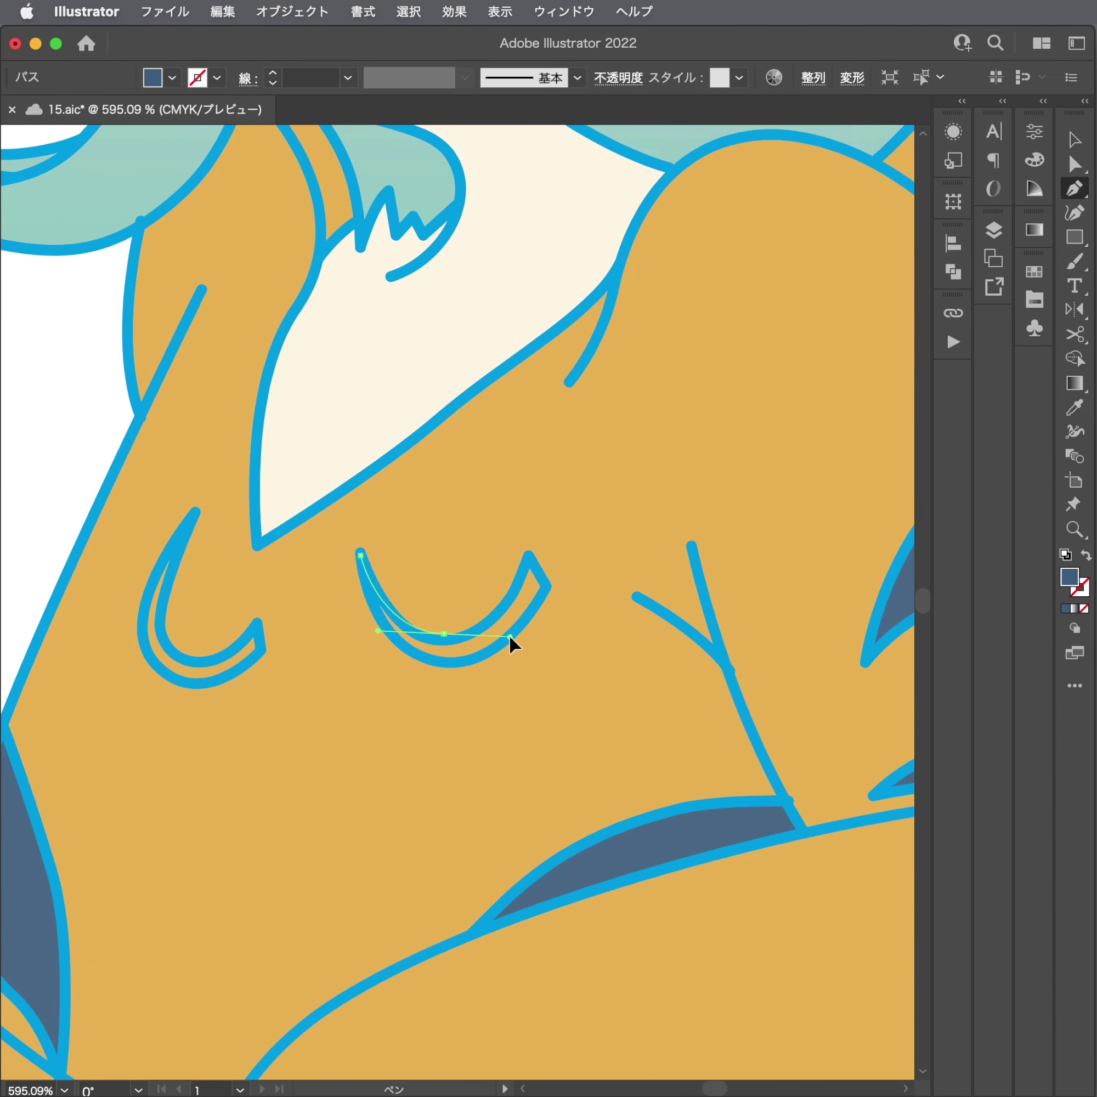
pyautogui.click(381, 636)
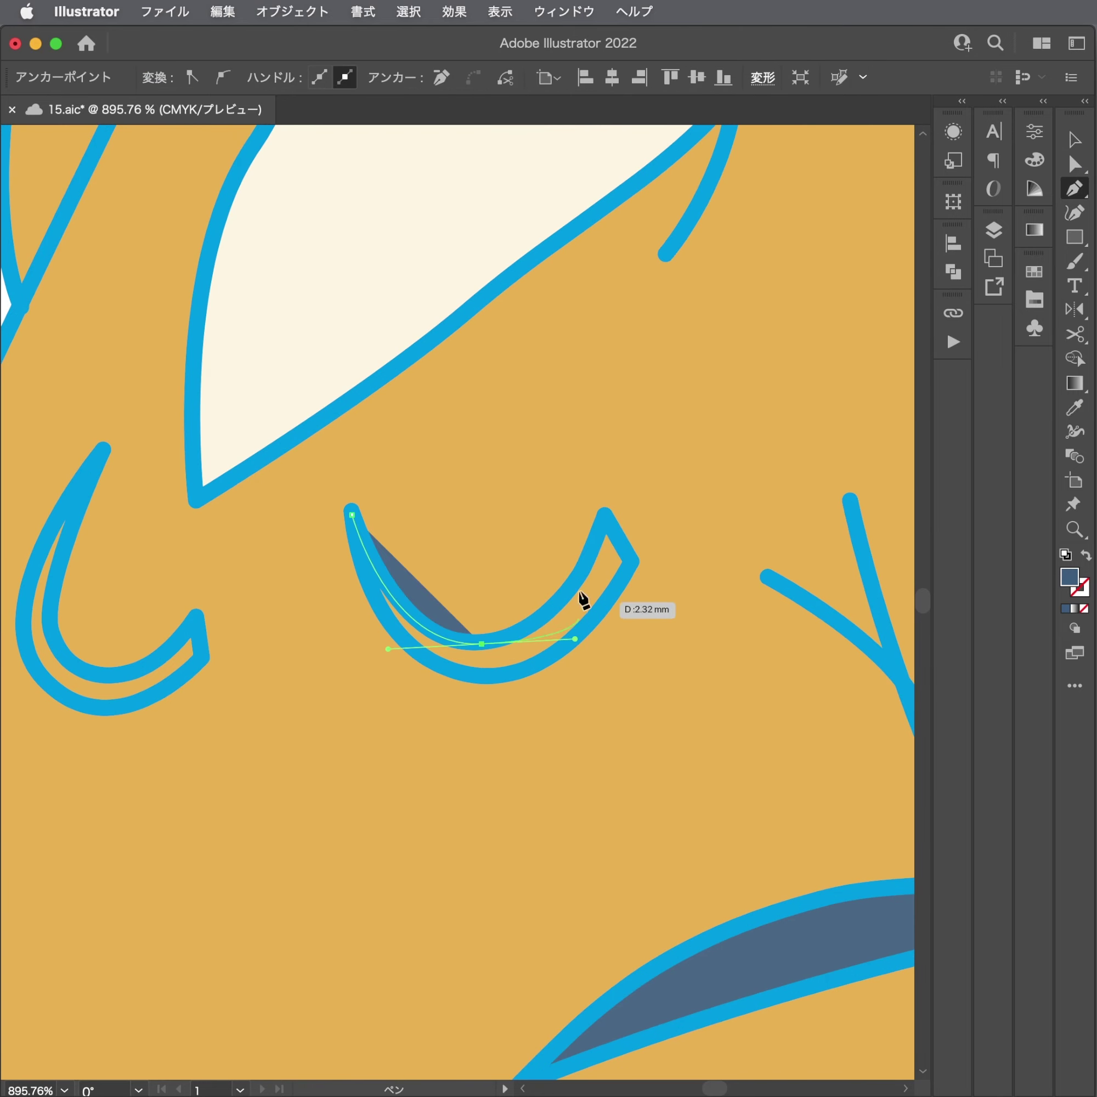
pyautogui.click(631, 563)
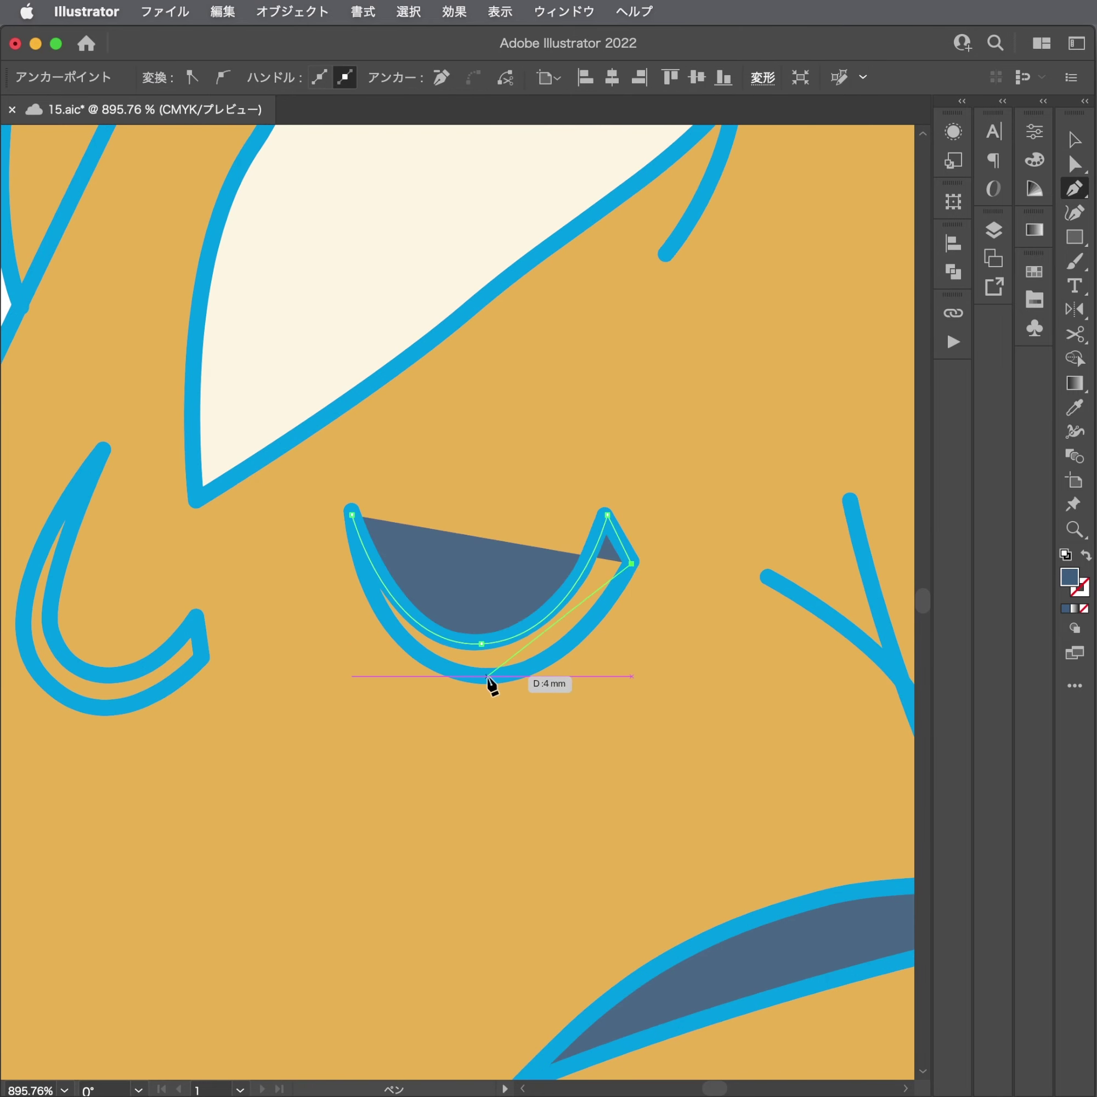
pyautogui.moveTo(482, 675); pyautogui.dragTo(423, 682)
pyautogui.click(352, 512)
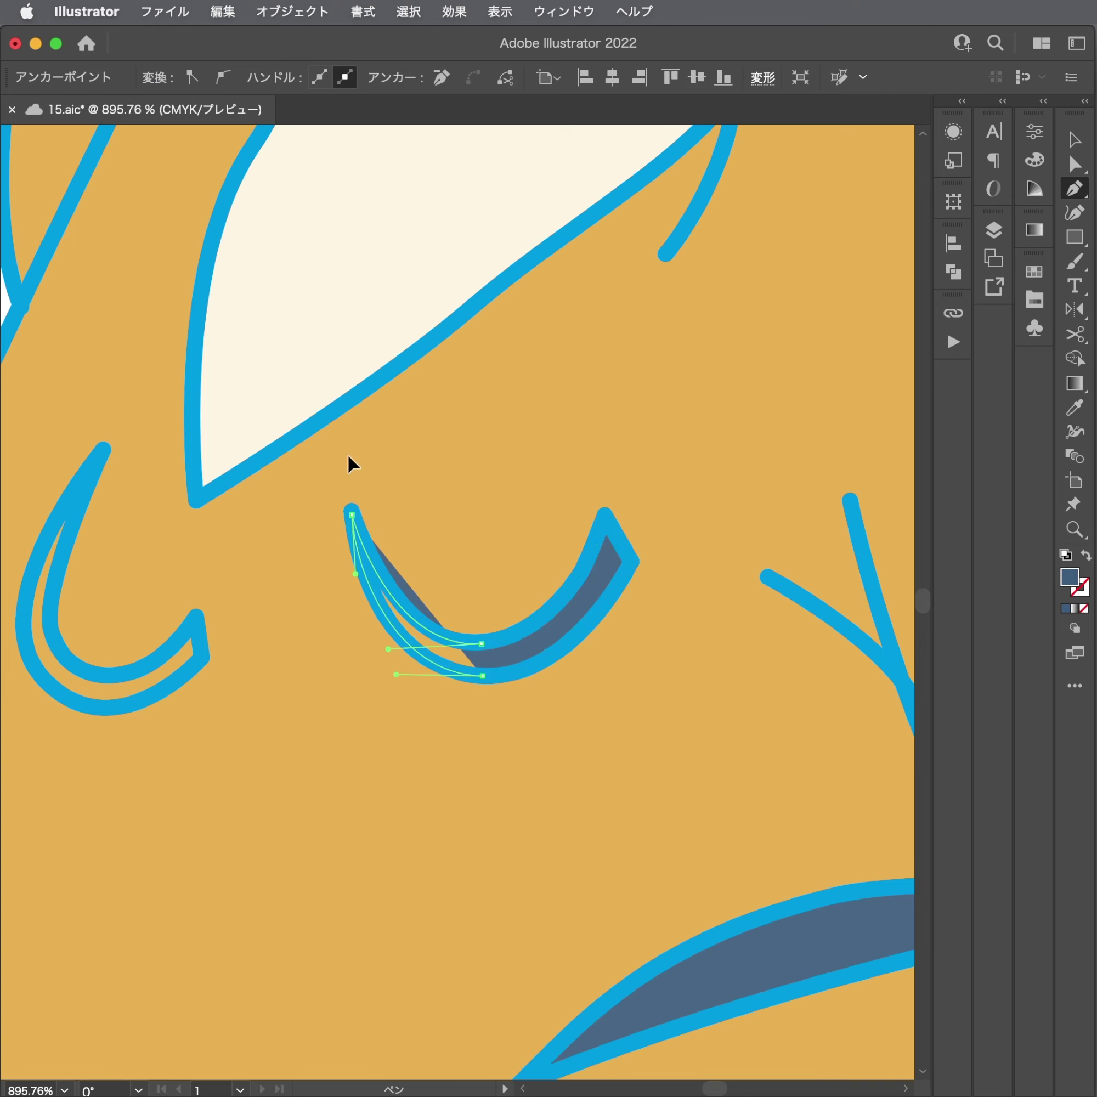
pyautogui.hscroll(-10, 591, 631)
pyautogui.scroll(3, 590, 631)
# Draw a matching closed highlight shape inside the left chest mark's hooked curve.
pyautogui.click(464, 566)
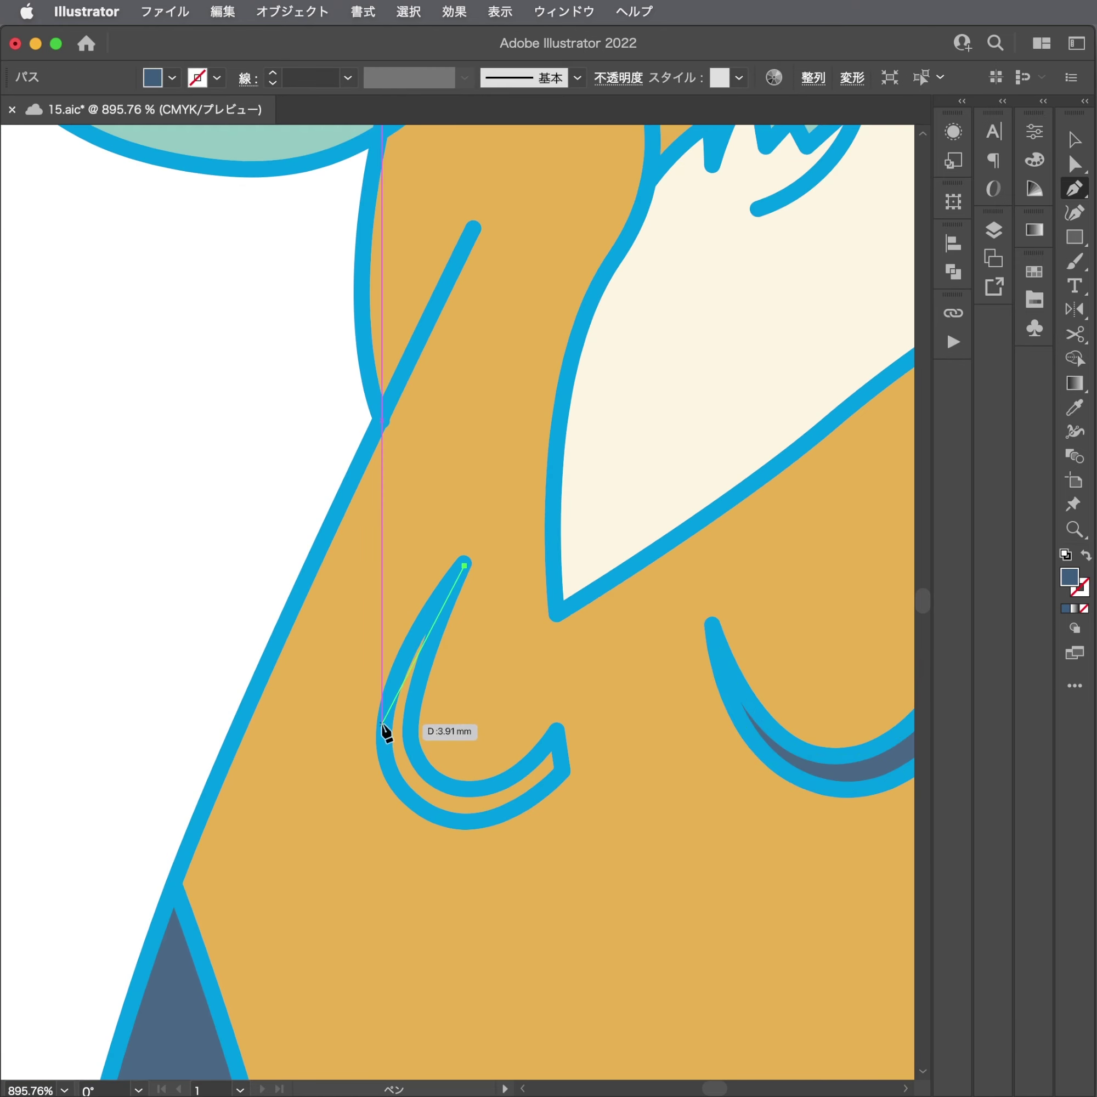
pyautogui.moveTo(382, 726); pyautogui.dragTo(379, 807)
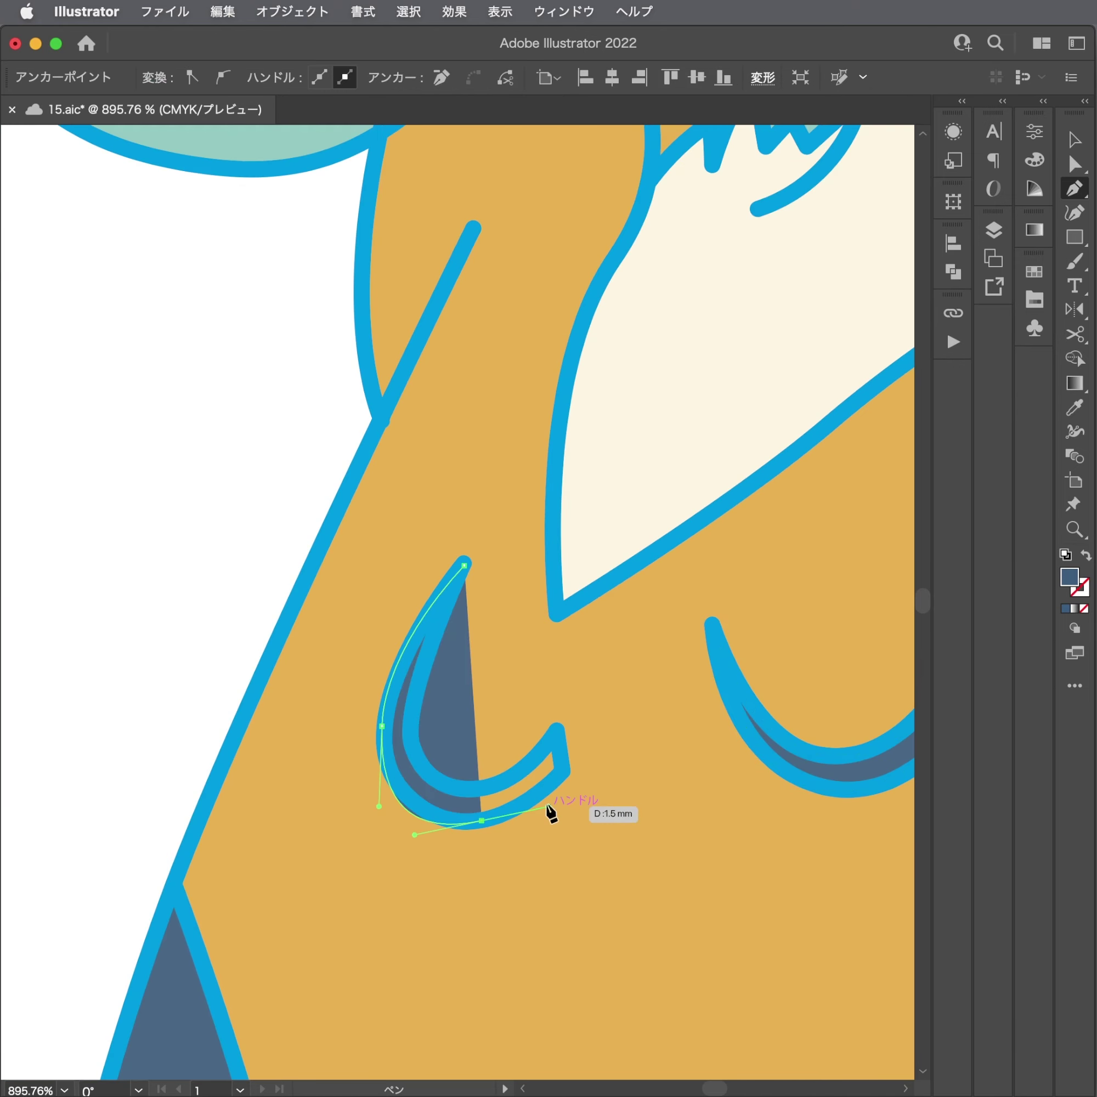
pyautogui.moveTo(472, 821); pyautogui.dragTo(513, 814)
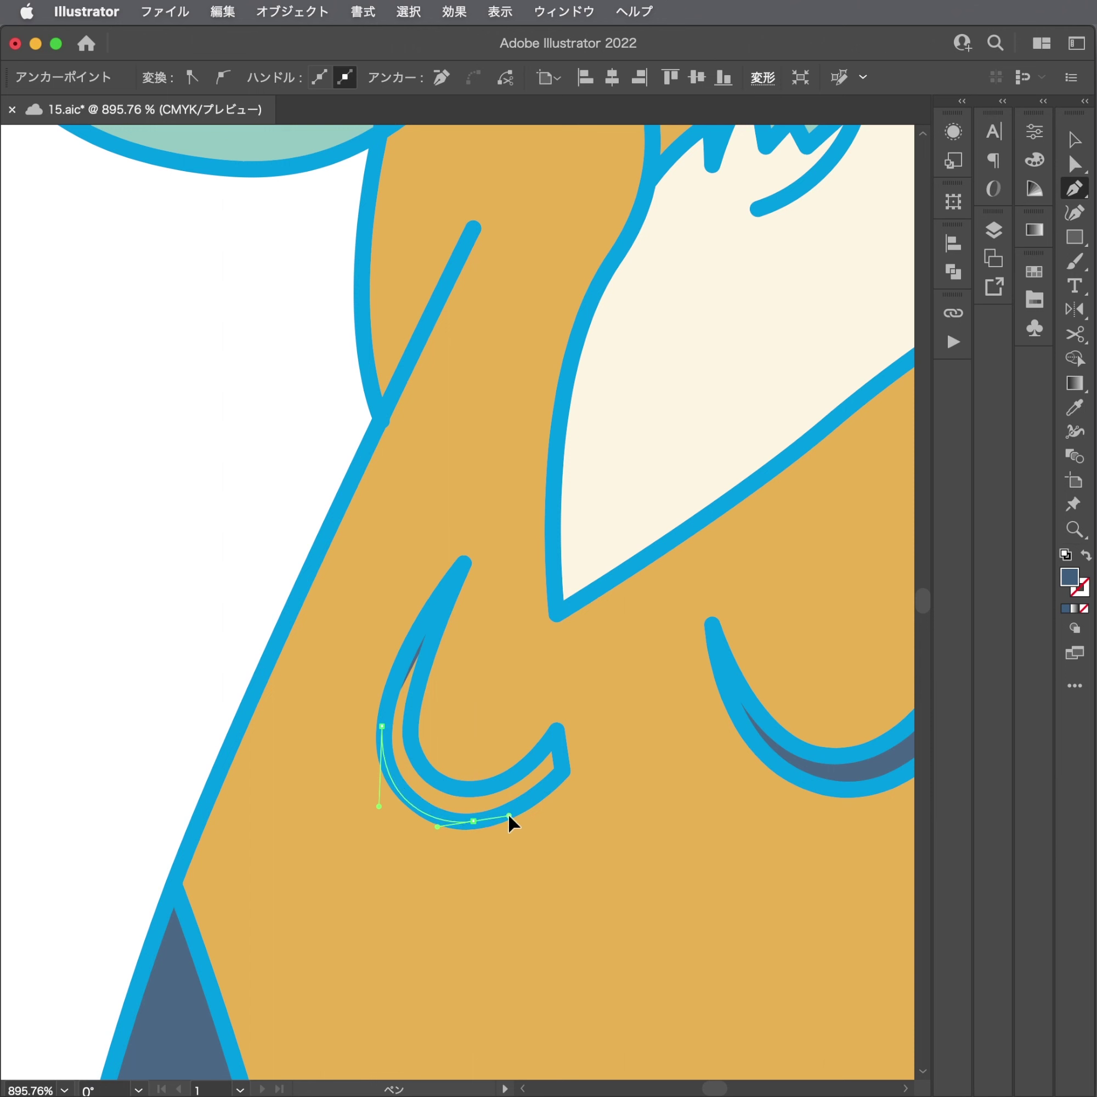
pyautogui.click(562, 766)
pyautogui.click(561, 733)
pyautogui.moveTo(441, 785); pyautogui.dragTo(392, 755)
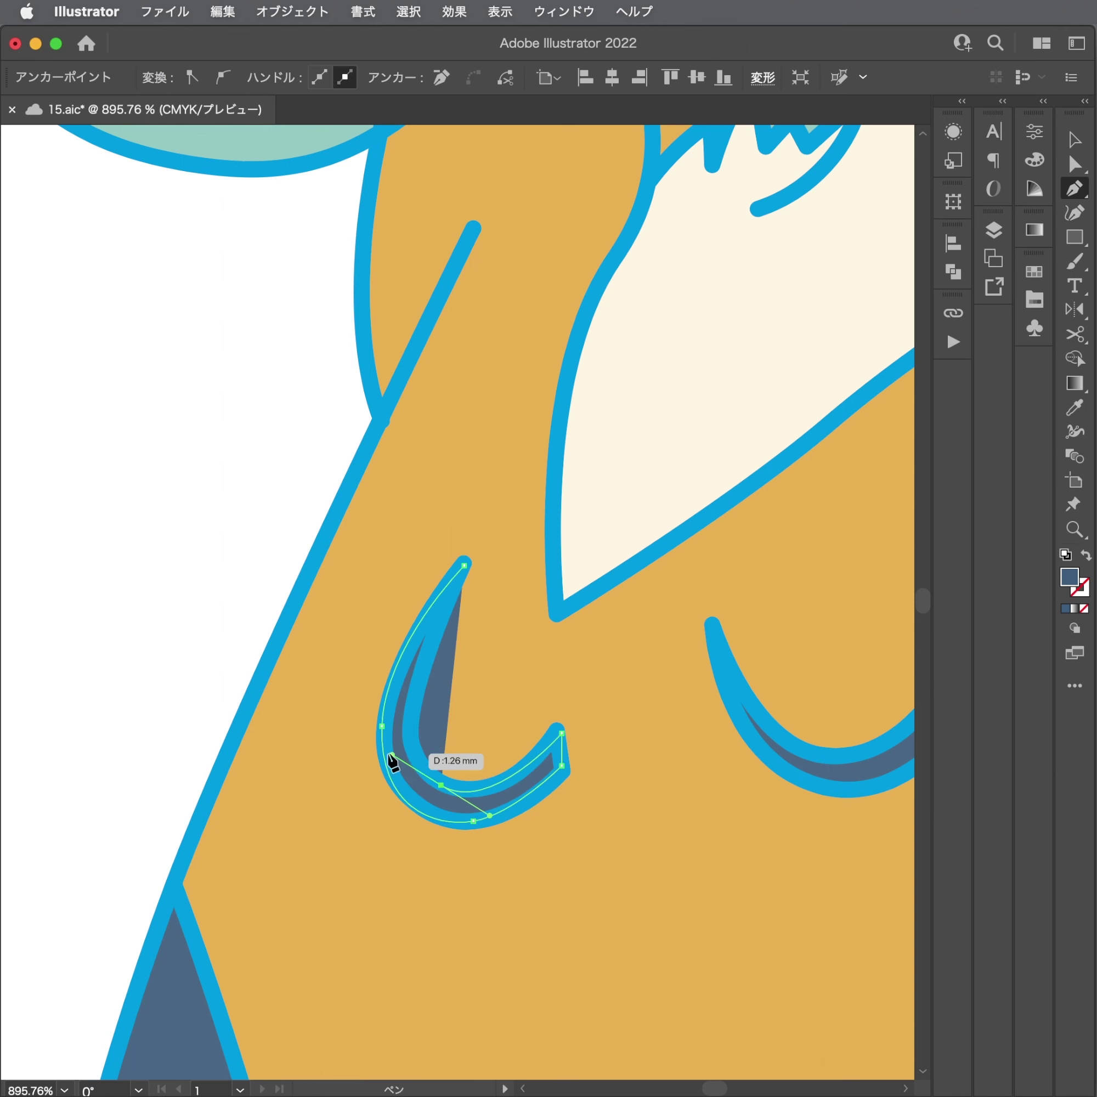
pyautogui.moveTo(433, 638); pyautogui.dragTo(450, 600)
pyautogui.click(464, 567)
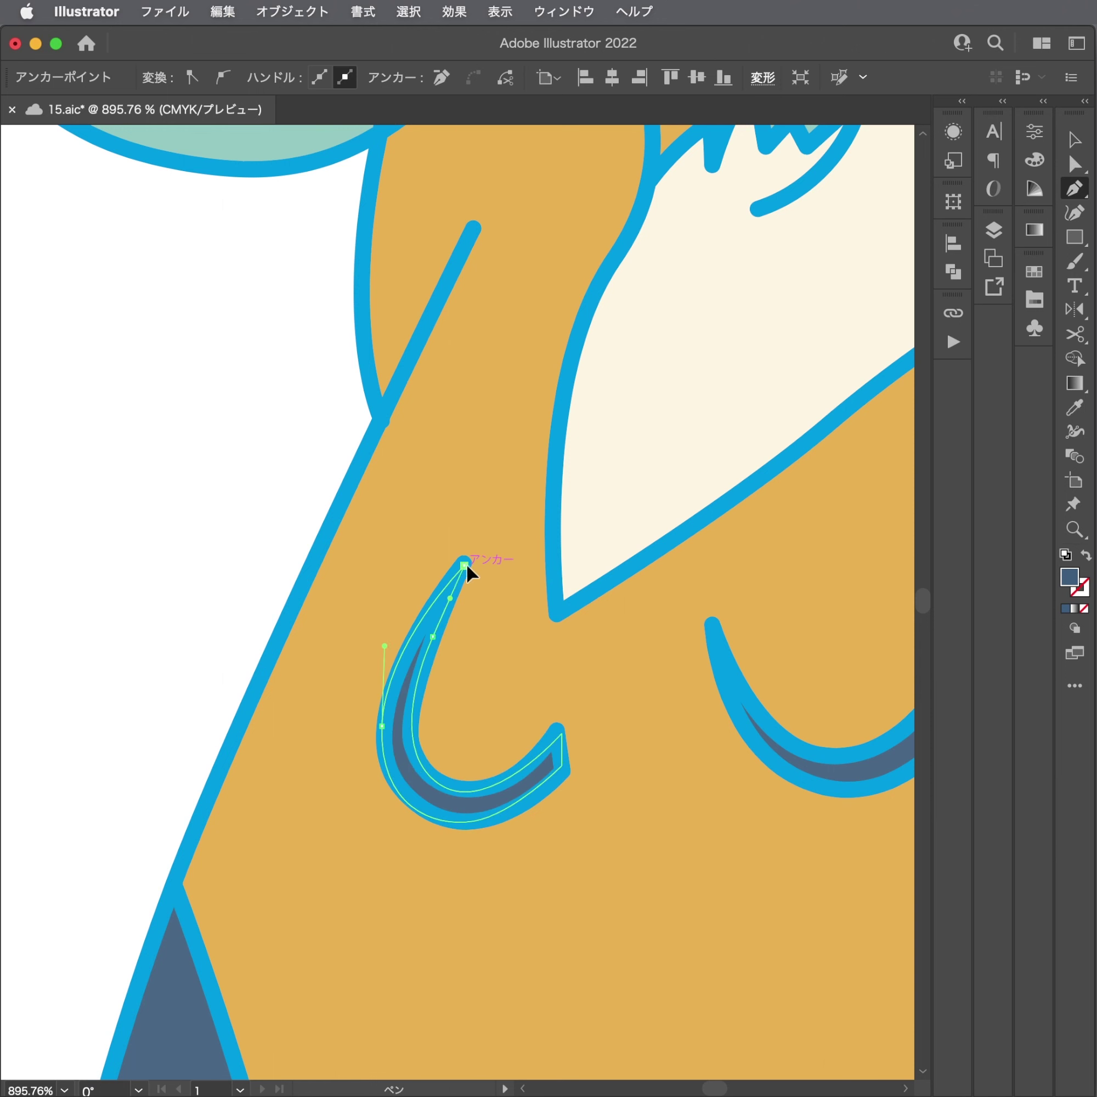
# Fill both chest highlight shapes with white, fit the artboard in view, and save.
pyautogui.press('a')
pyautogui.click(836, 759)
pyautogui.press('i')
pyautogui.click(169, 551)
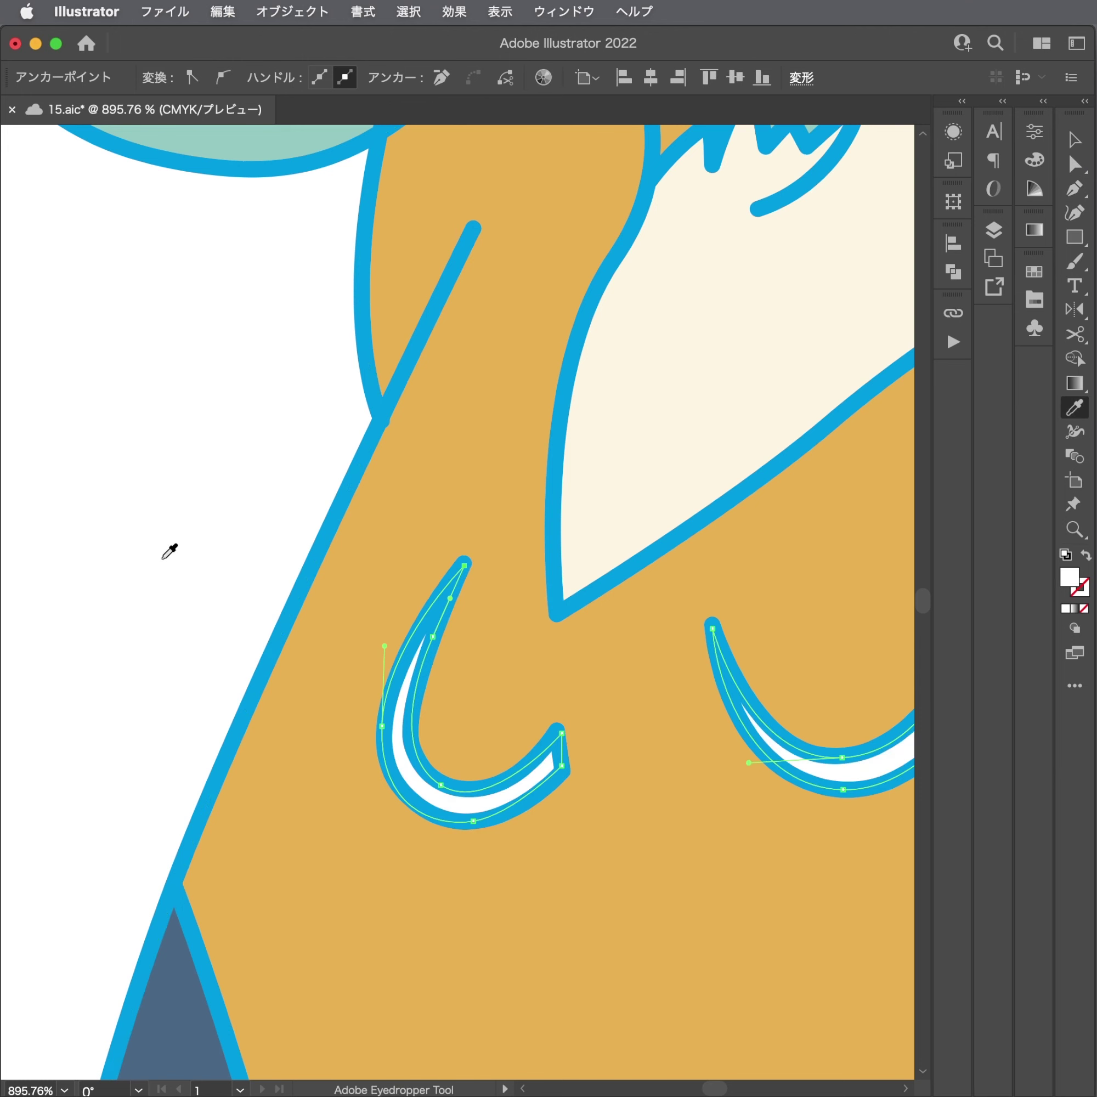
pyautogui.hotkey('ctrl', 'shift', 'a')
pyautogui.hotkey('ctrl', '0')
pyautogui.hotkey('ctrl', 's')
pyautogui.press('v')
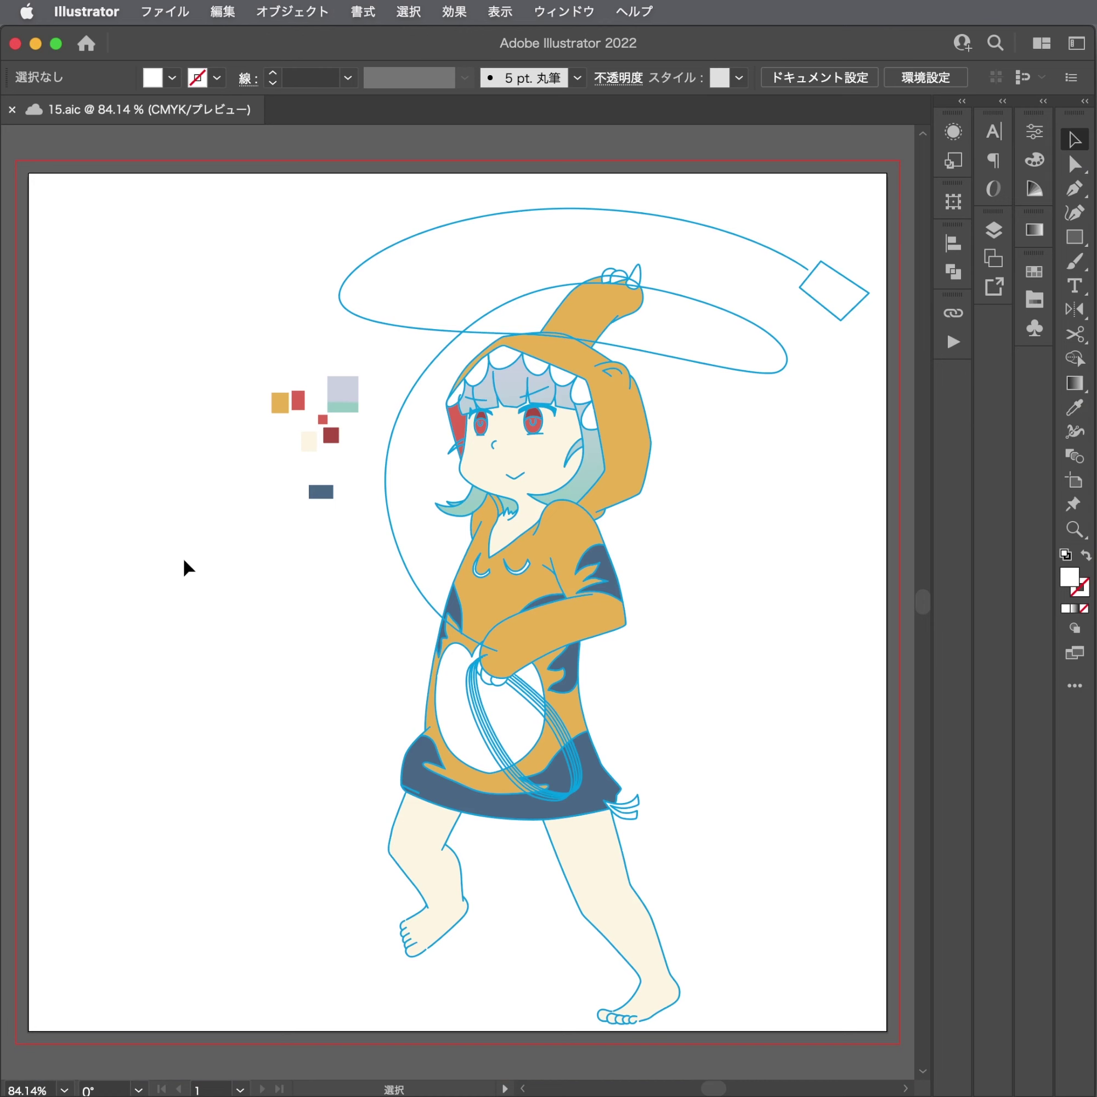
# Zoom in on the figure, deselect all artwork, then zoom close on the girl's face.
pyautogui.moveTo(395, 633)
pyautogui.mouseDown()
pyautogui.moveTo(749, 707)
pyautogui.moveTo(815, 539)
pyautogui.moveTo(808, 460)
pyautogui.moveTo(625, 724)
pyautogui.moveTo(734, 588)
pyautogui.moveTo(773, 453)
pyautogui.moveTo(717, 436)
pyautogui.mouseUp()
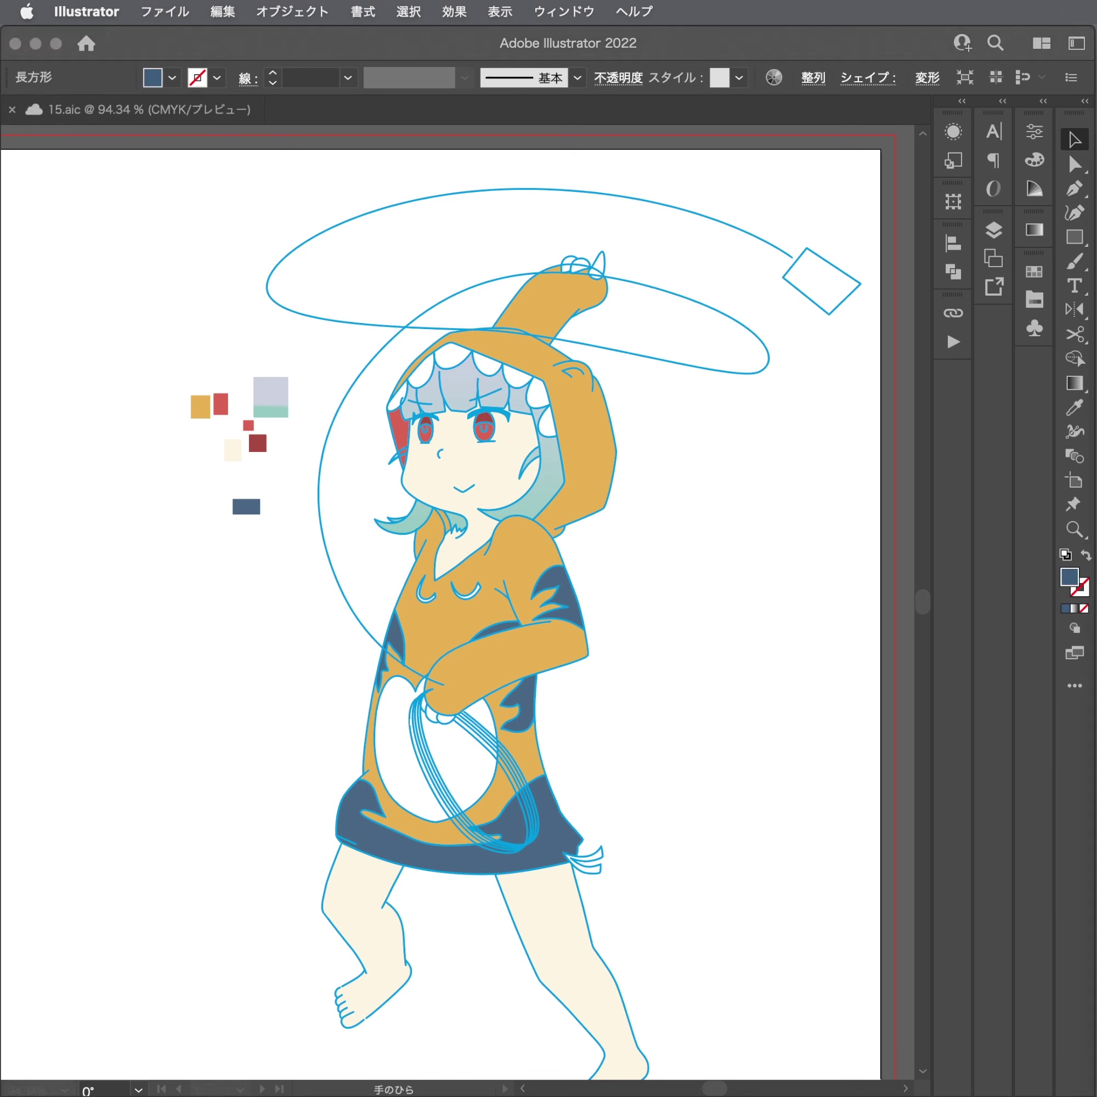
pyautogui.click(783, 632)
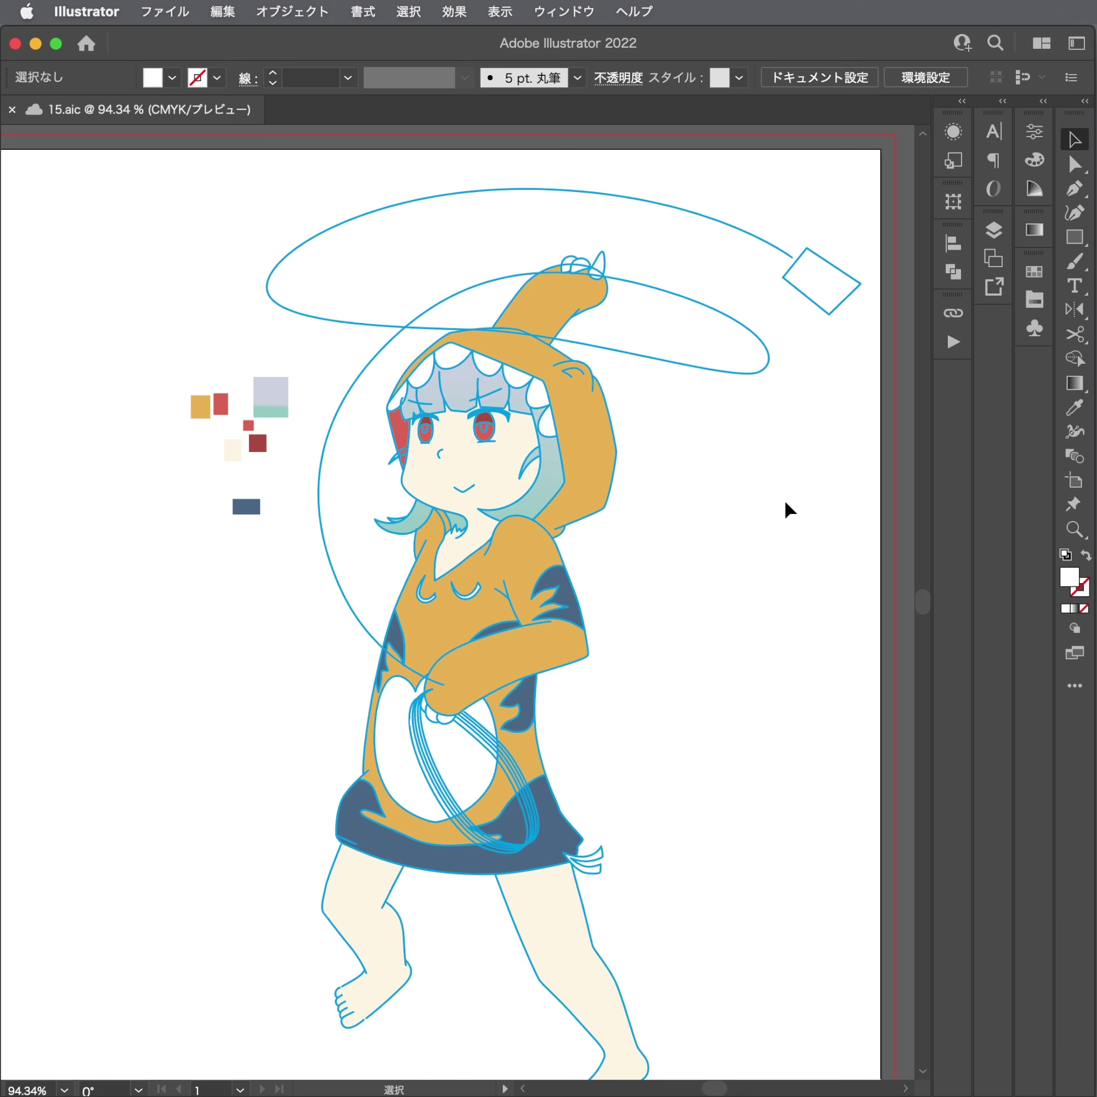
pyautogui.moveTo(456, 408); pyautogui.dragTo(1034, 414)
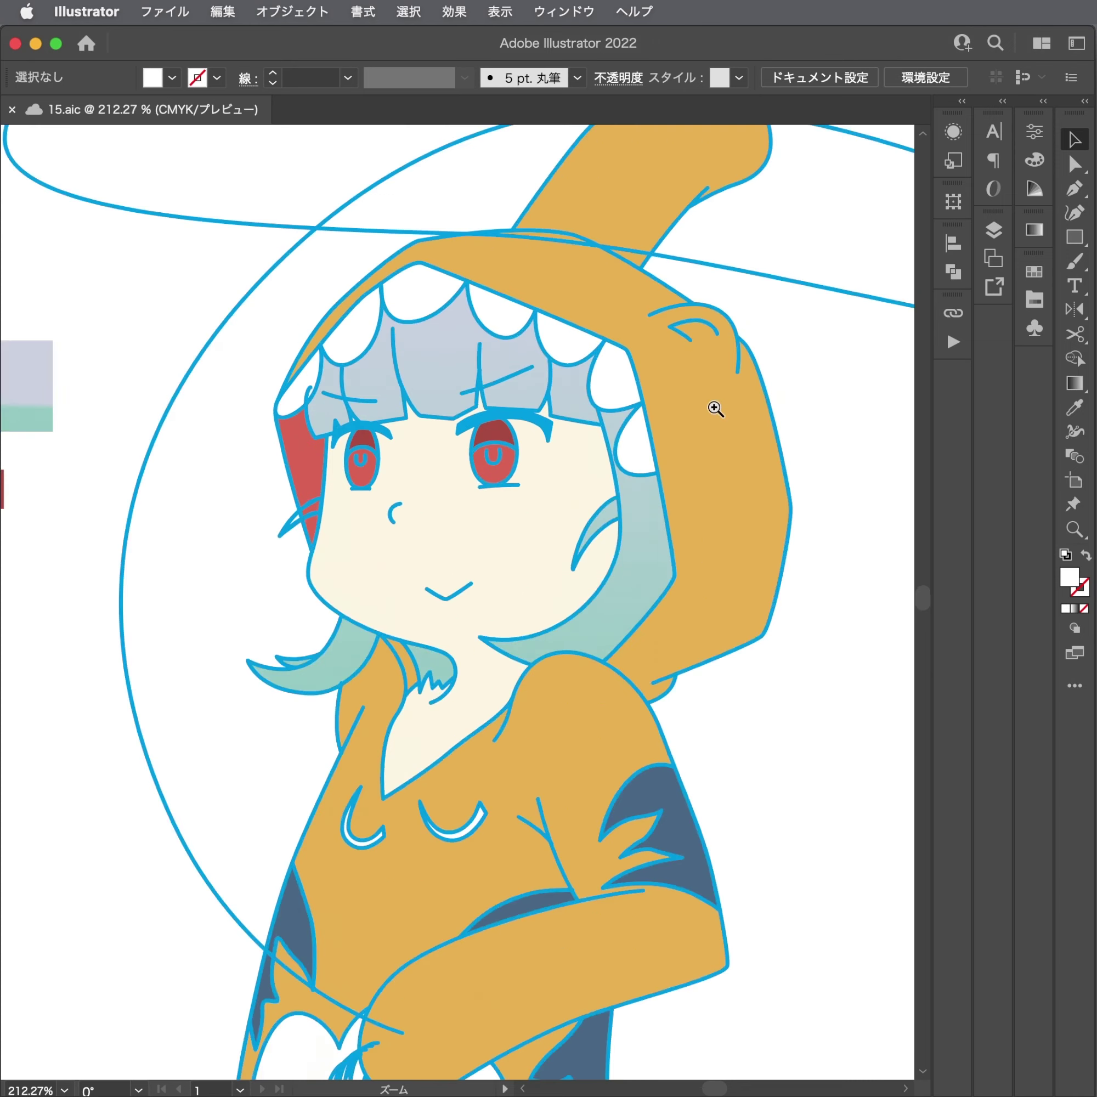
# Unlock レイヤー 2, lock レイヤー 3, and set no fill with a blue stroke.
pyautogui.press('p')
pyautogui.click(982, 240)
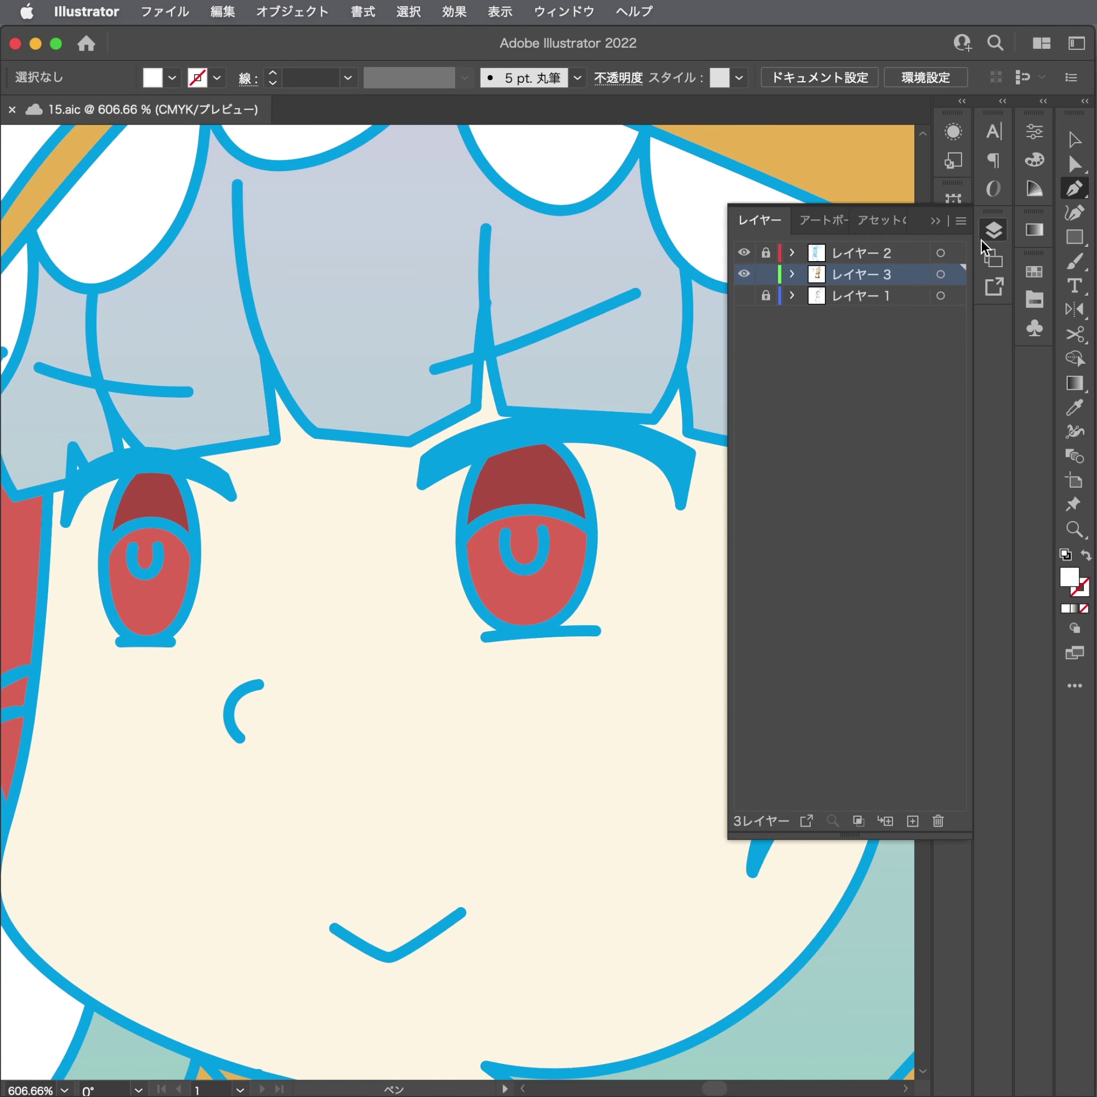
pyautogui.click(766, 252)
pyautogui.click(766, 273)
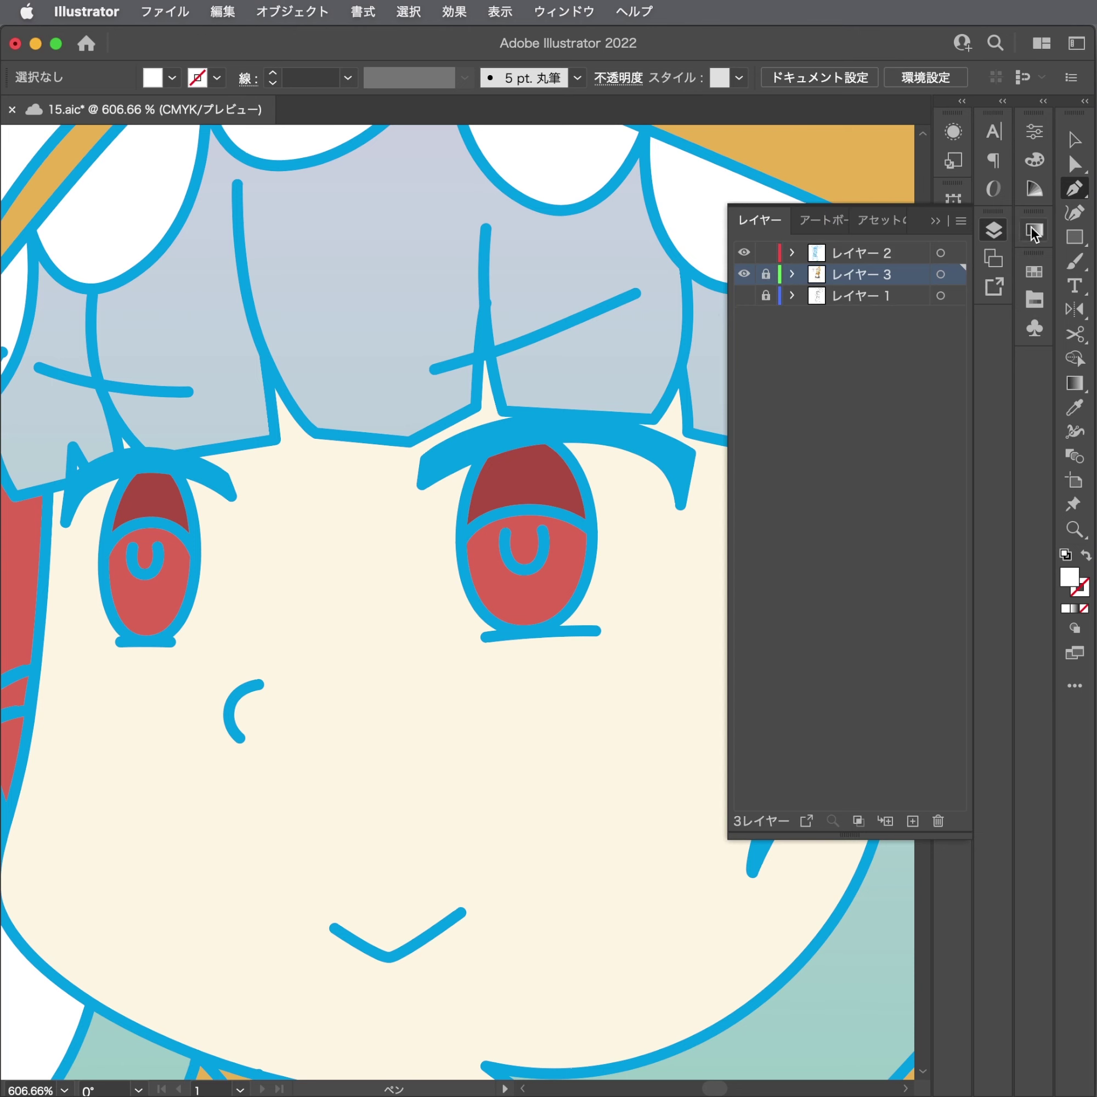
pyautogui.keyDown('alt'); pyautogui.scroll(2, 607, 421); pyautogui.keyUp('alt')
pyautogui.keyDown('alt'); pyautogui.scroll(2, 592, 494); pyautogui.keyUp('alt')
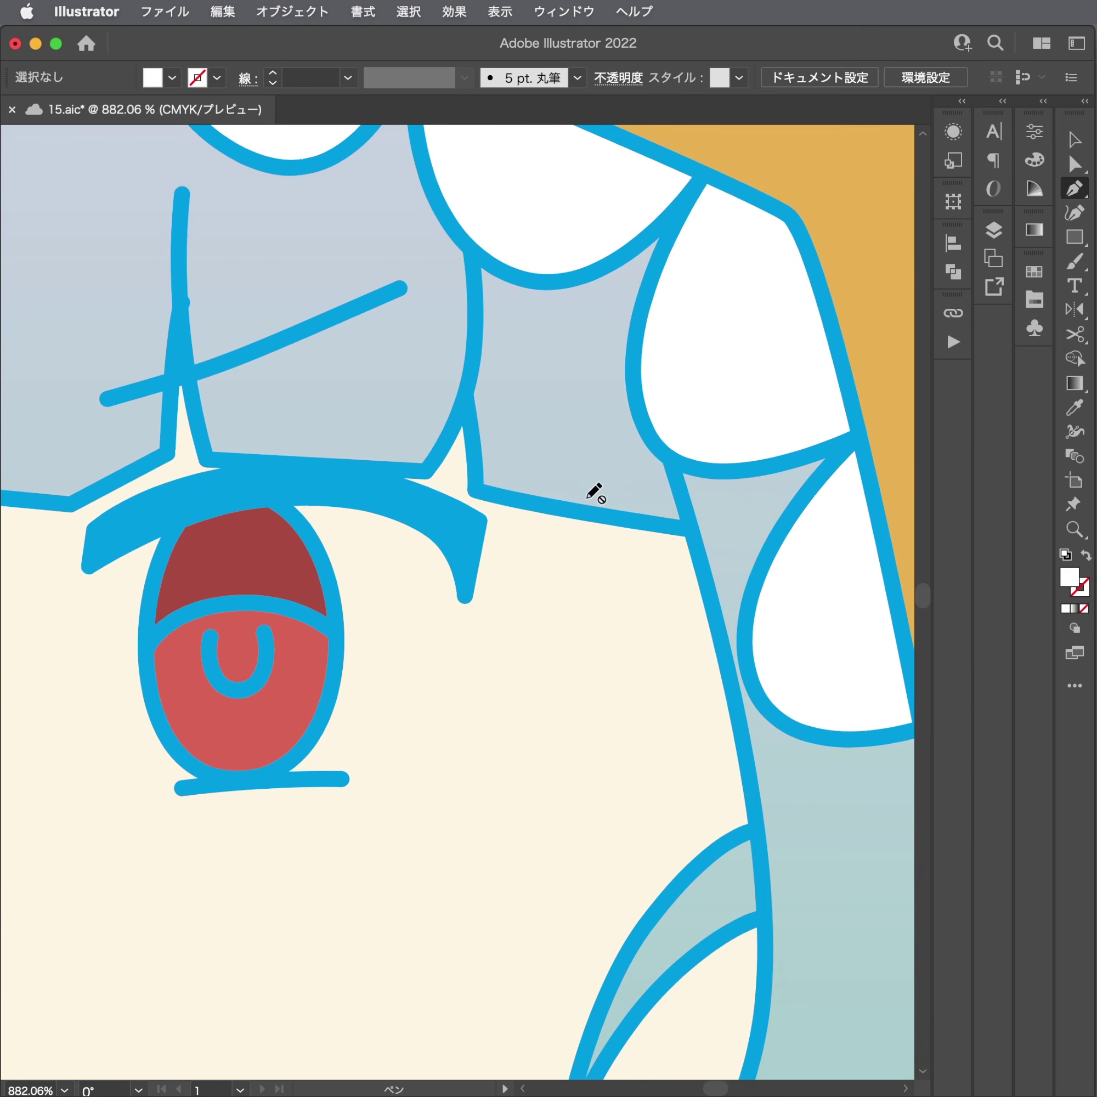
pyautogui.keyDown('super'); pyautogui.click(542, 507); pyautogui.keyUp('super')
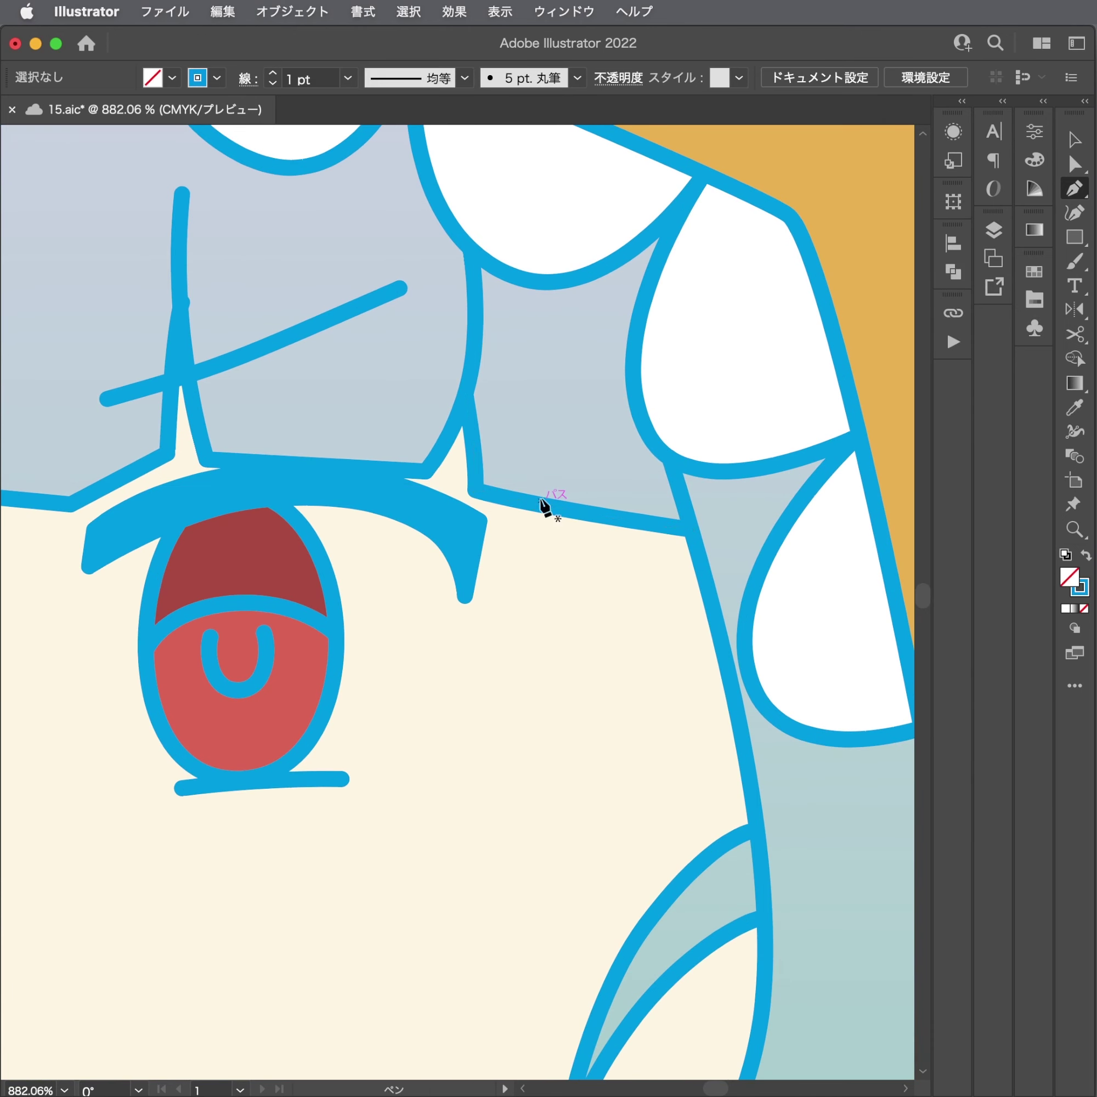
# Draw trial strokes below the bangs and near the right eye.
pyautogui.click(588, 461)
pyautogui.moveTo(592, 513); pyautogui.dragTo(594, 540)
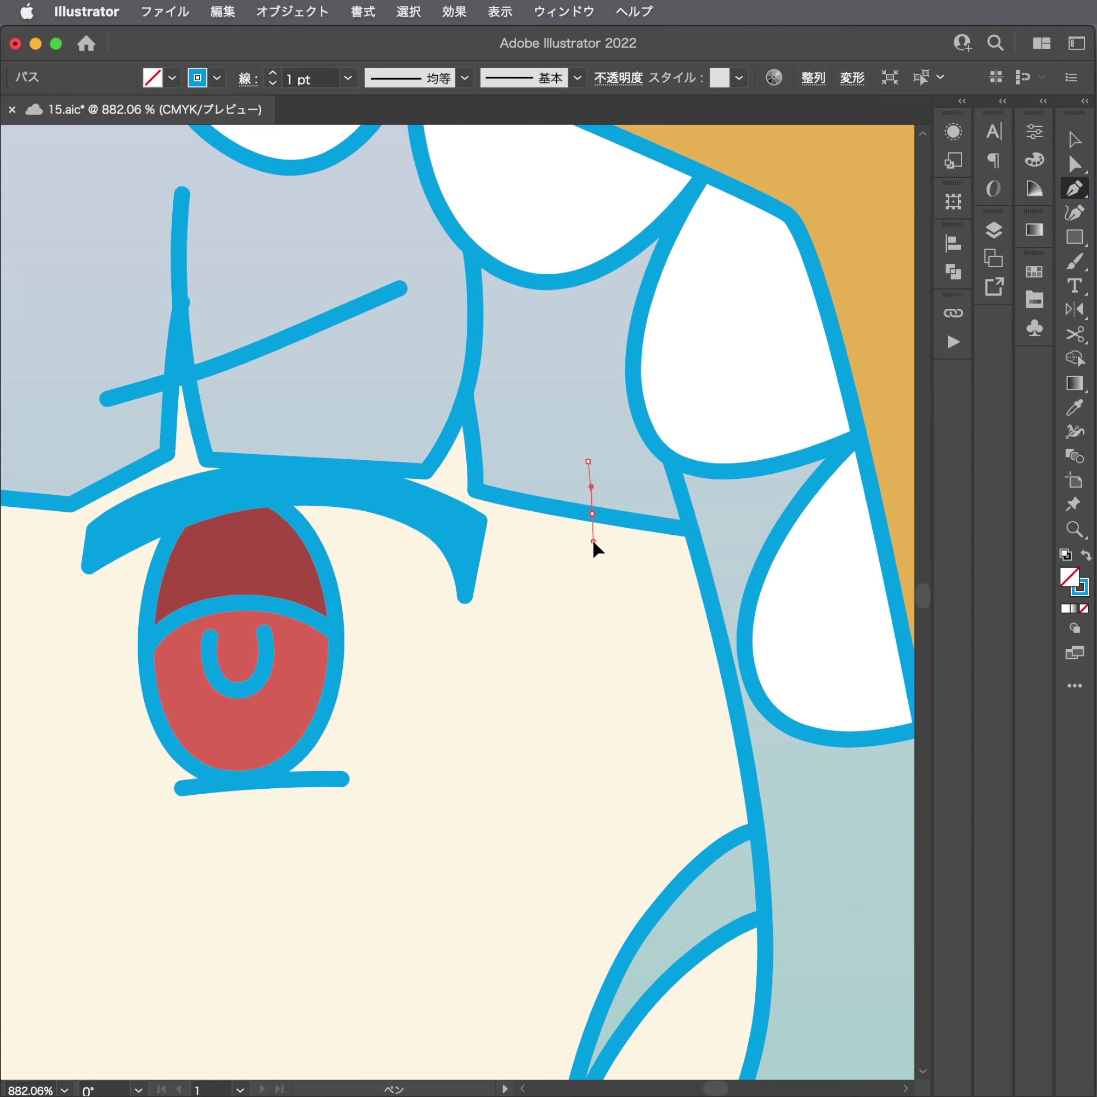
pyautogui.hscroll(-10, 403, 490)
pyautogui.moveTo(436, 549); pyautogui.dragTo(393, 440)
# Pan and zoom the view onto the right cheek, abandoning an unfinished trial stroke.
pyautogui.scroll(-5, 375, 495)
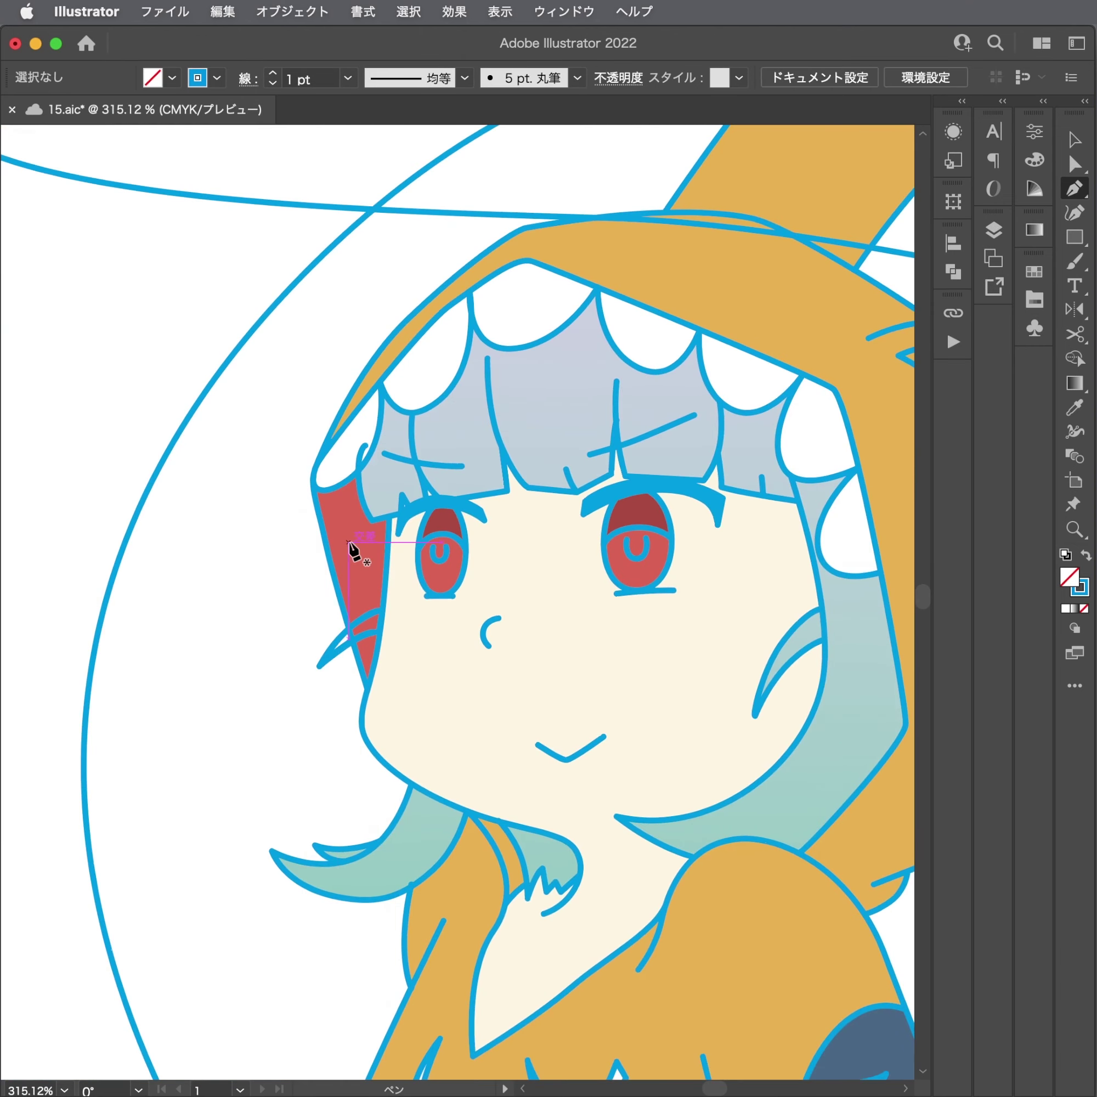
pyautogui.scroll(2, 349, 541)
pyautogui.scroll(3, 470, 497)
pyautogui.moveTo(553, 519); pyautogui.dragTo(482, 587)
pyautogui.scroll(-5, 307, 511)
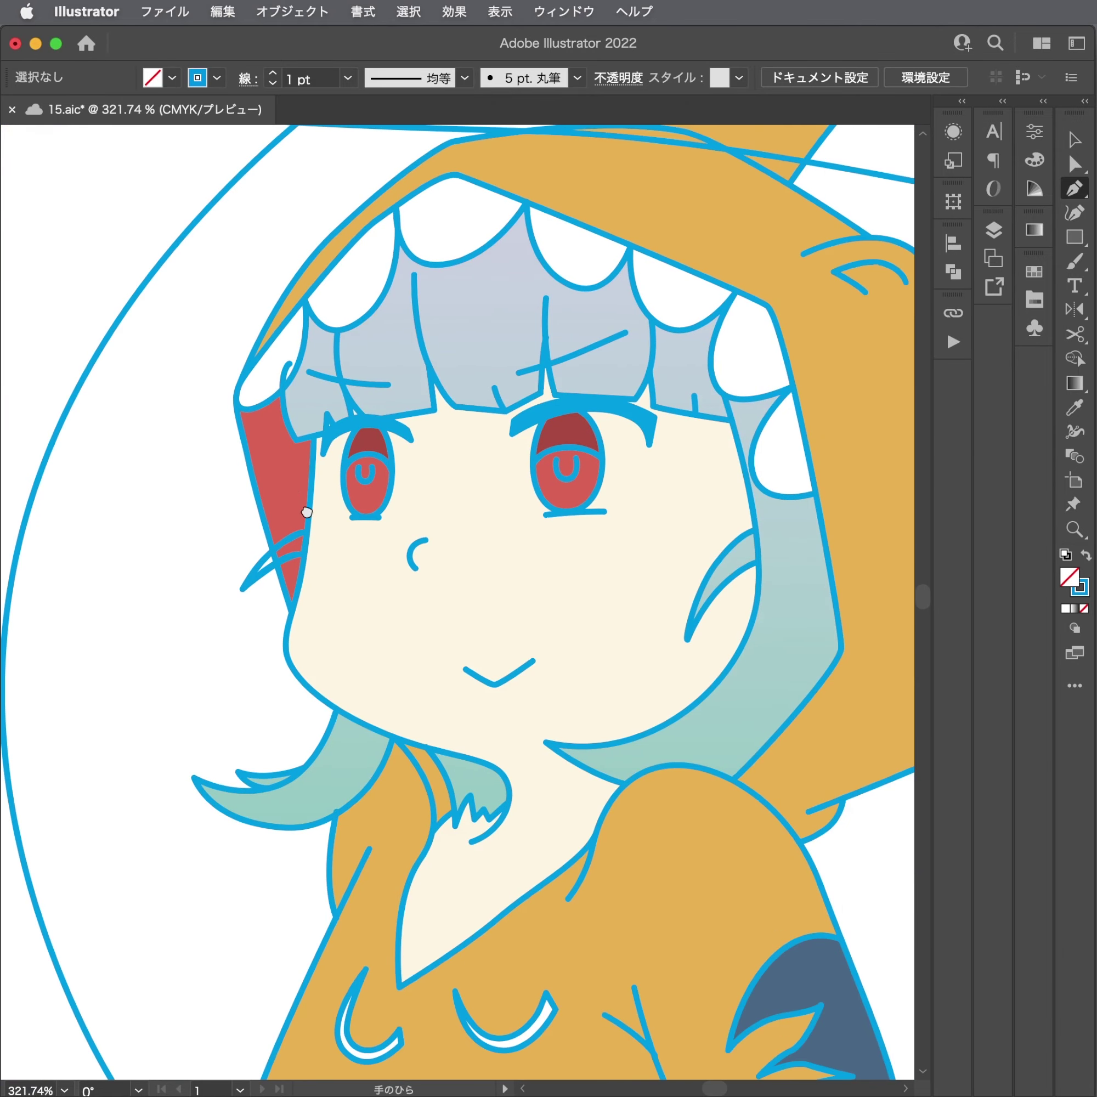
pyautogui.scroll(1, 549, 448)
pyautogui.scroll(2, 504, 465)
pyautogui.scroll(3, 578, 552)
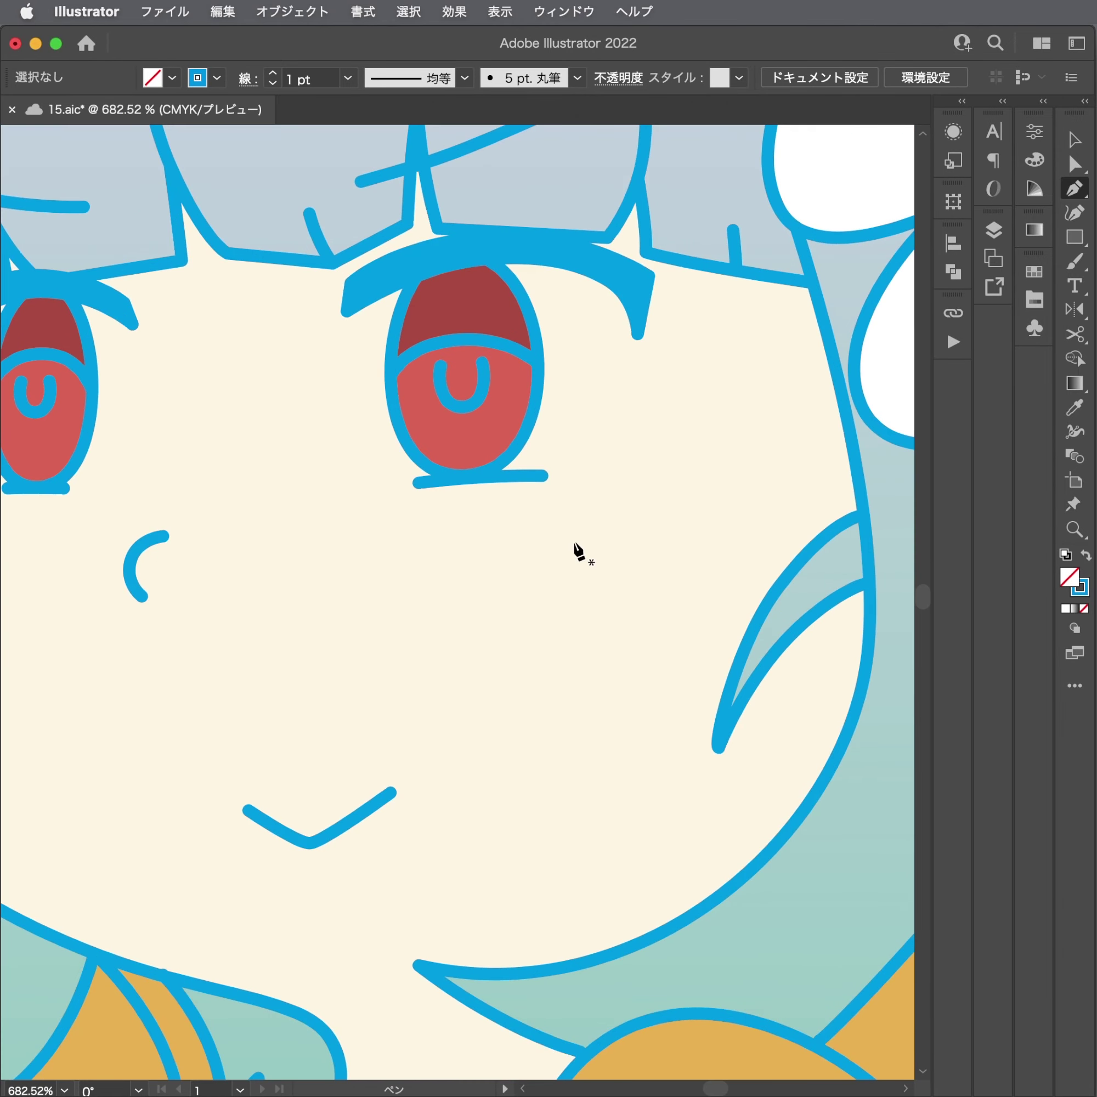
pyautogui.scroll(2, 539, 590)
pyautogui.click(529, 580)
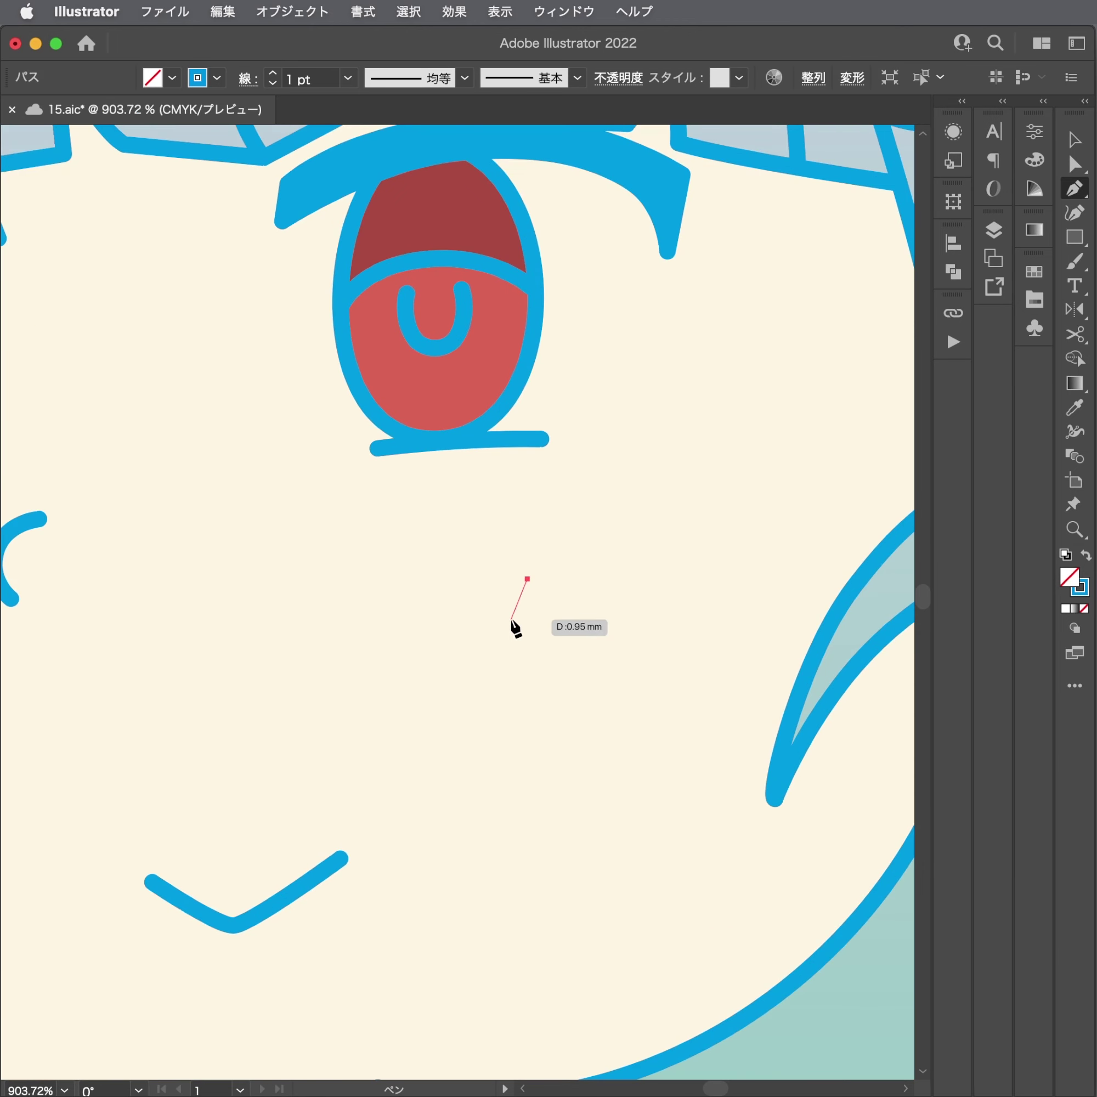
pyautogui.keyDown('super'); pyautogui.click(513, 618); pyautogui.keyUp('super')
# Draw the first two slanted blush strokes on the right cheek.
pyautogui.click(533, 571)
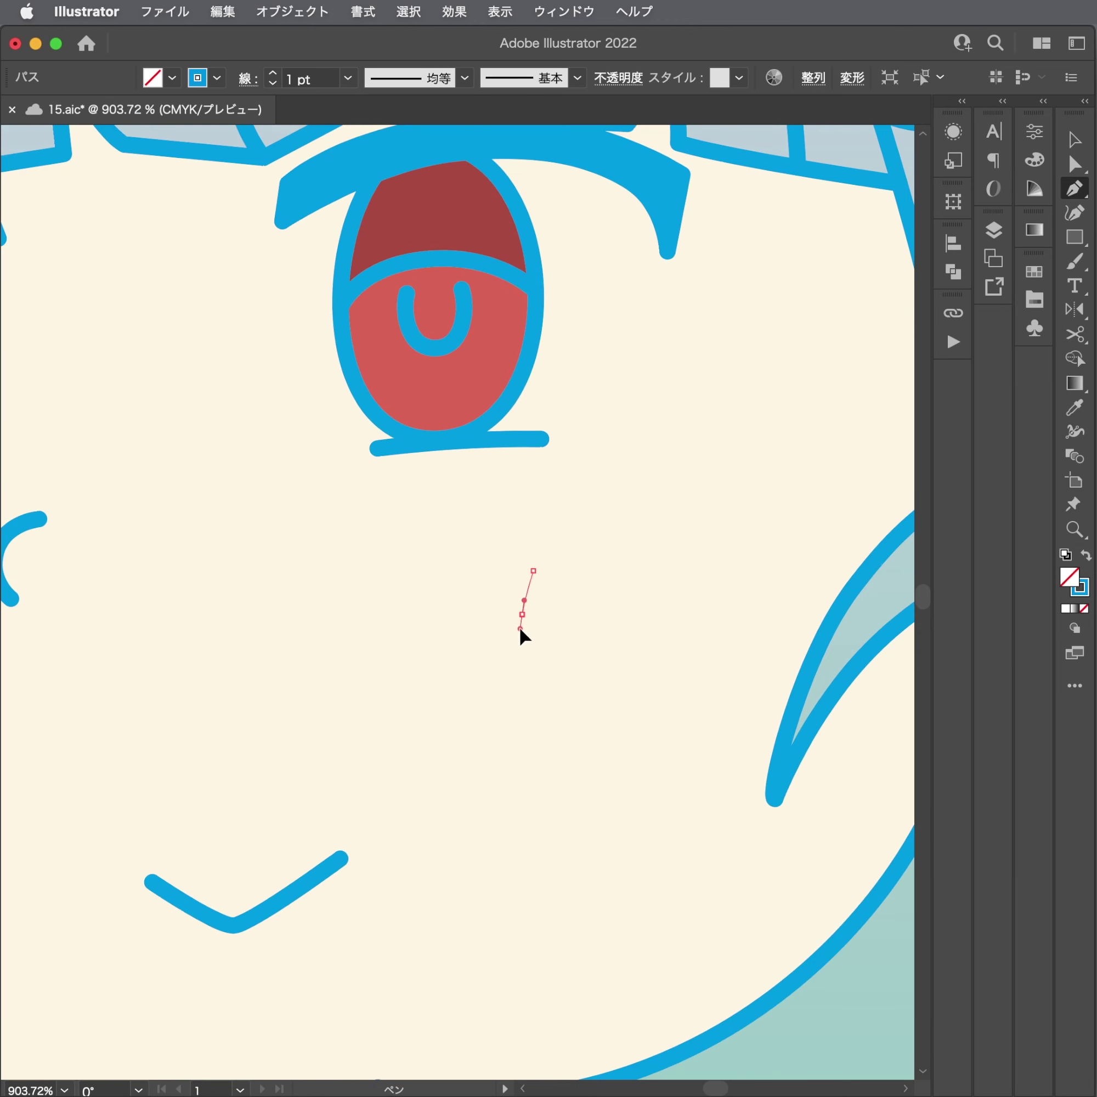
pyautogui.keyDown('super'); pyautogui.click(515, 633); pyautogui.keyUp('super')
pyautogui.scroll(1, 590, 597)
pyautogui.click(606, 570)
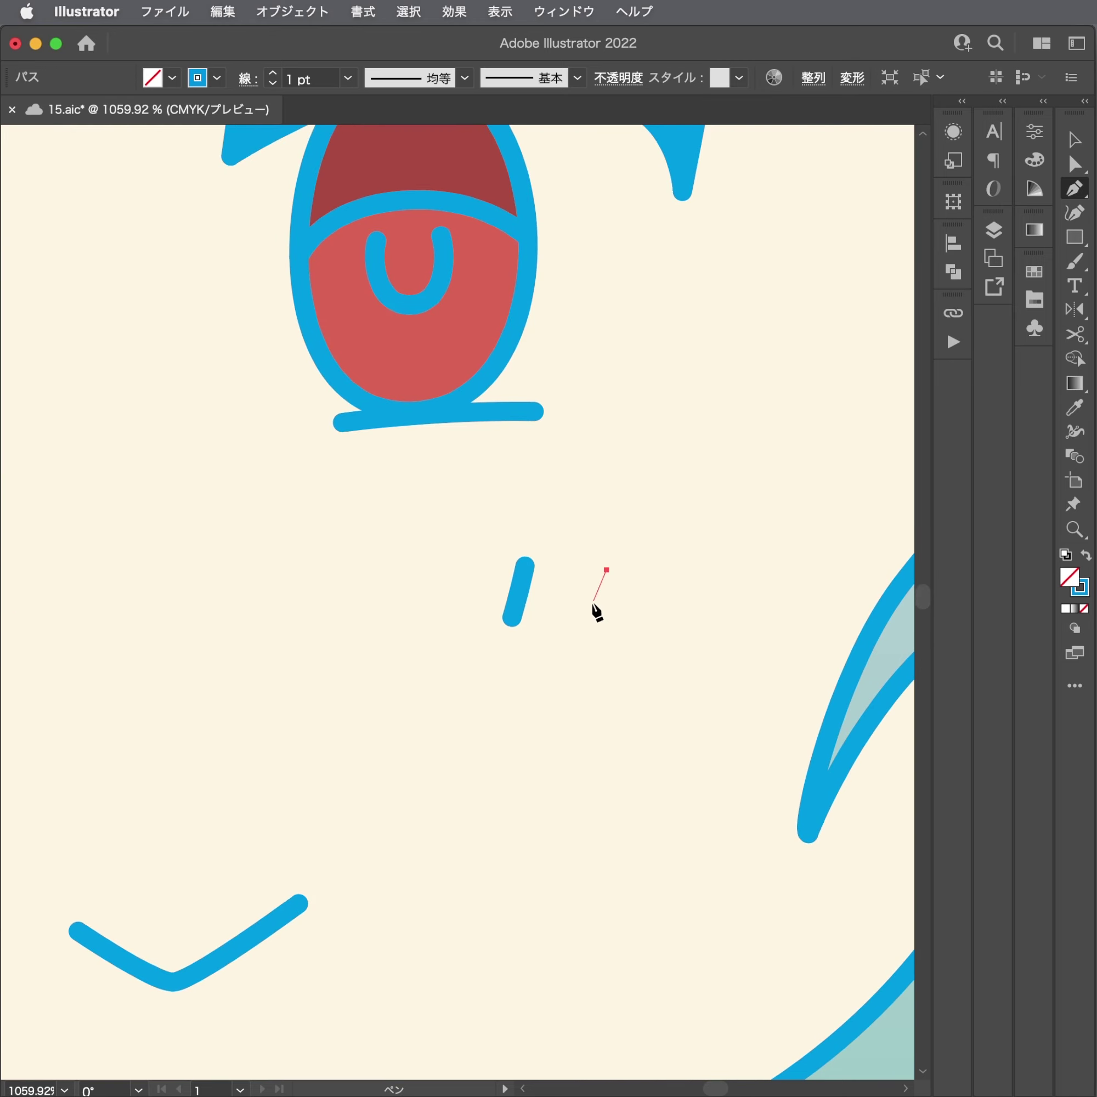
pyautogui.keyDown('super'); pyautogui.click(605, 594); pyautogui.keyUp('super')
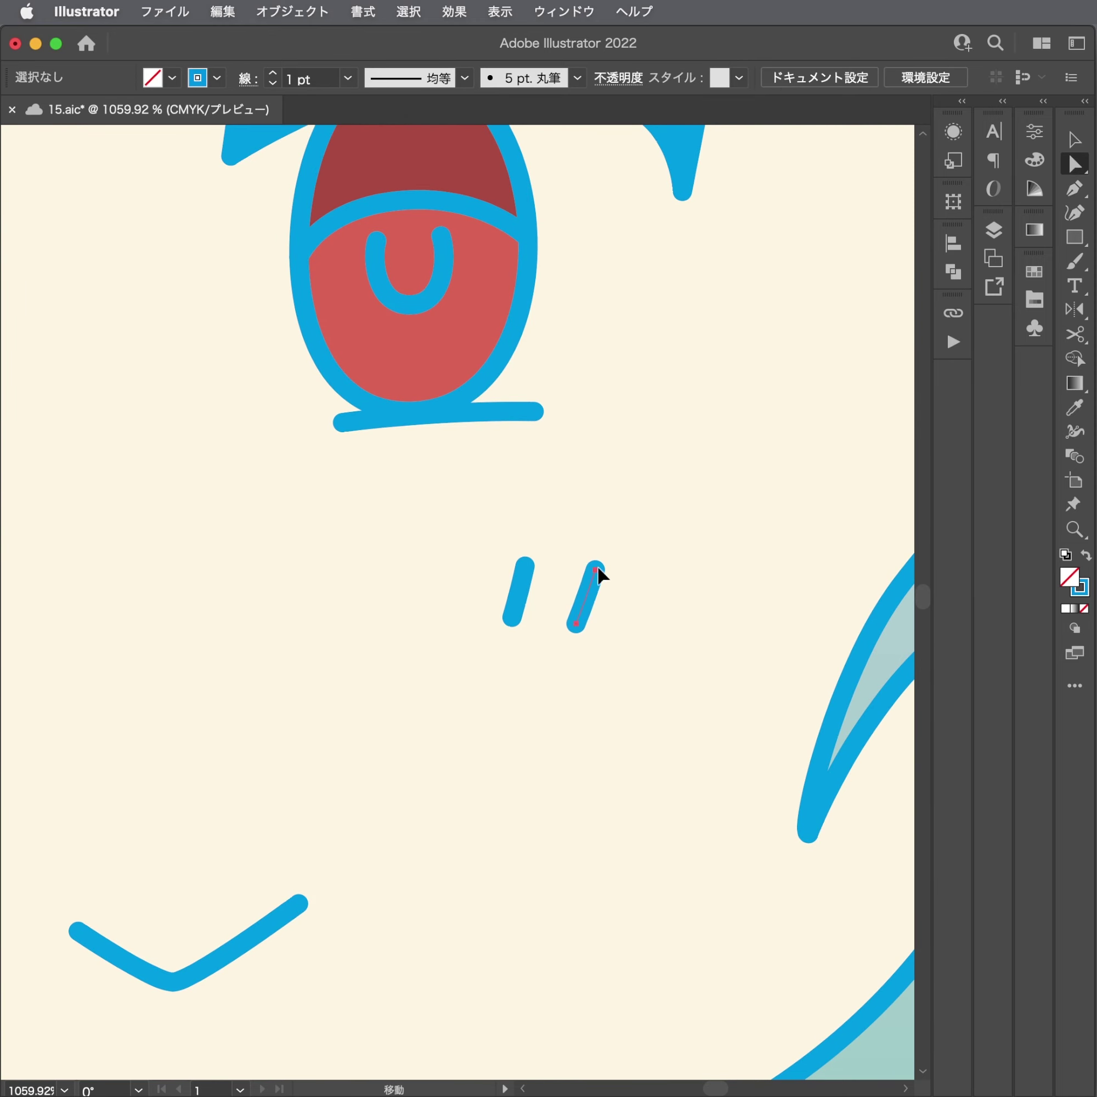
# Add the third and fourth right-cheek blush strokes, shortening and re-angling the third.
pyautogui.click(660, 564)
pyautogui.moveTo(643, 632); pyautogui.dragTo(638, 656)
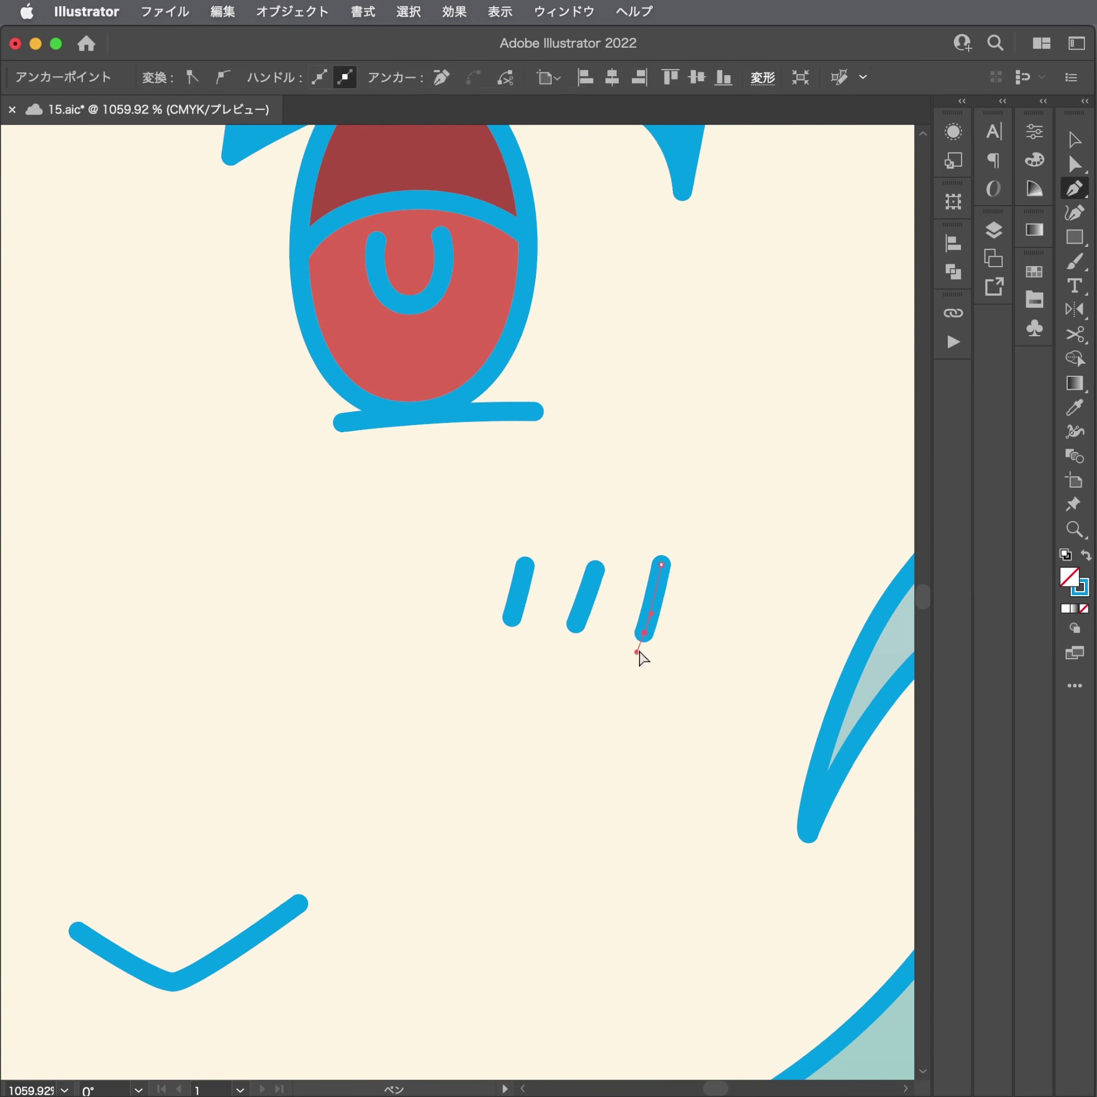
pyautogui.keyDown('super'); pyautogui.click(639, 641); pyautogui.keyUp('super')
pyautogui.moveTo(662, 564); pyautogui.dragTo(656, 569)
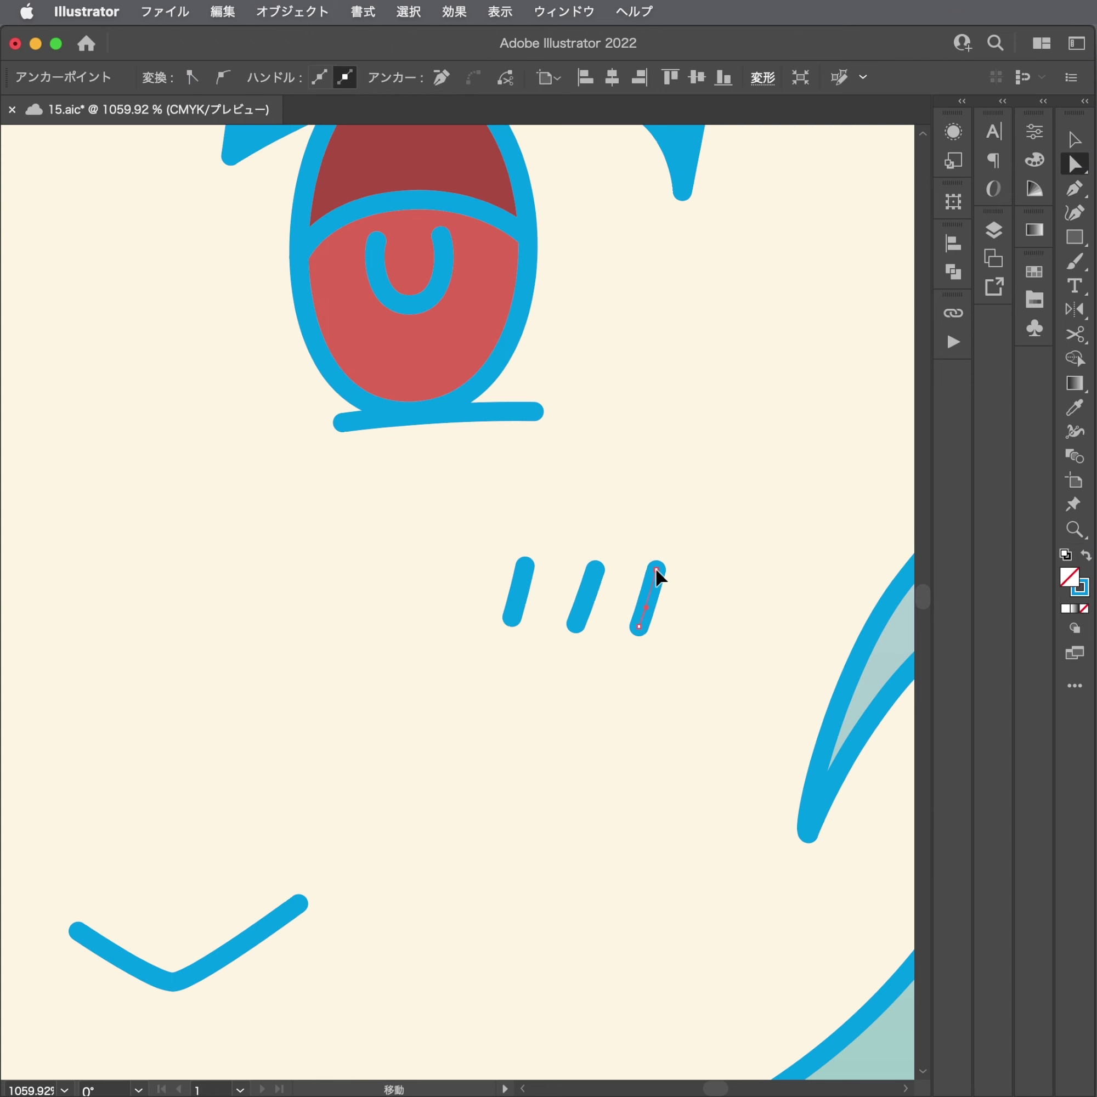
pyautogui.press('p')
pyautogui.click(706, 560)
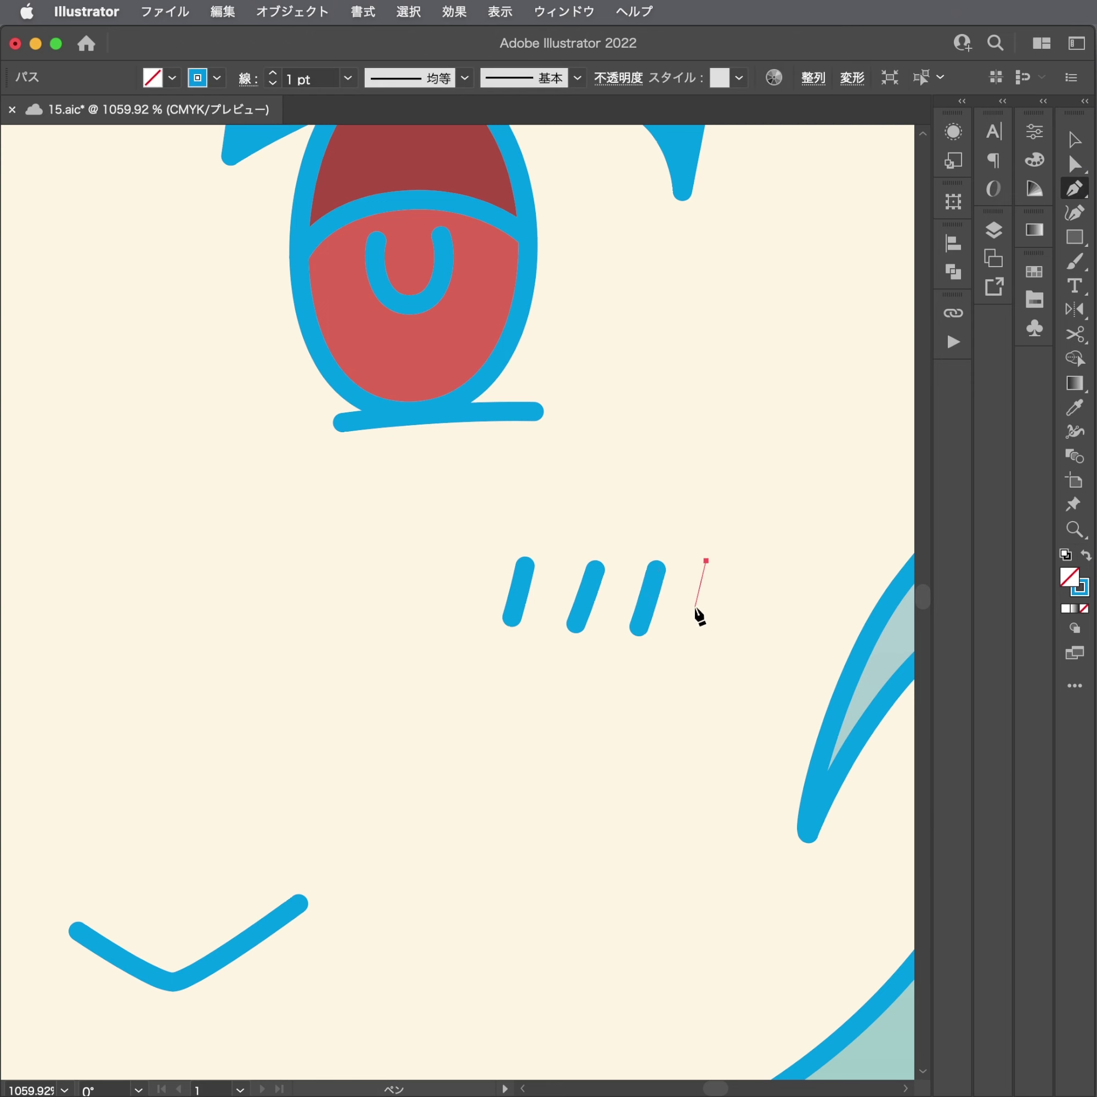
pyautogui.keyDown('super'); pyautogui.click(689, 622); pyautogui.keyUp('super')
pyautogui.scroll(-5, 387, 656)
pyautogui.scroll(-2, 313, 656)
pyautogui.scroll(5, 372, 599)
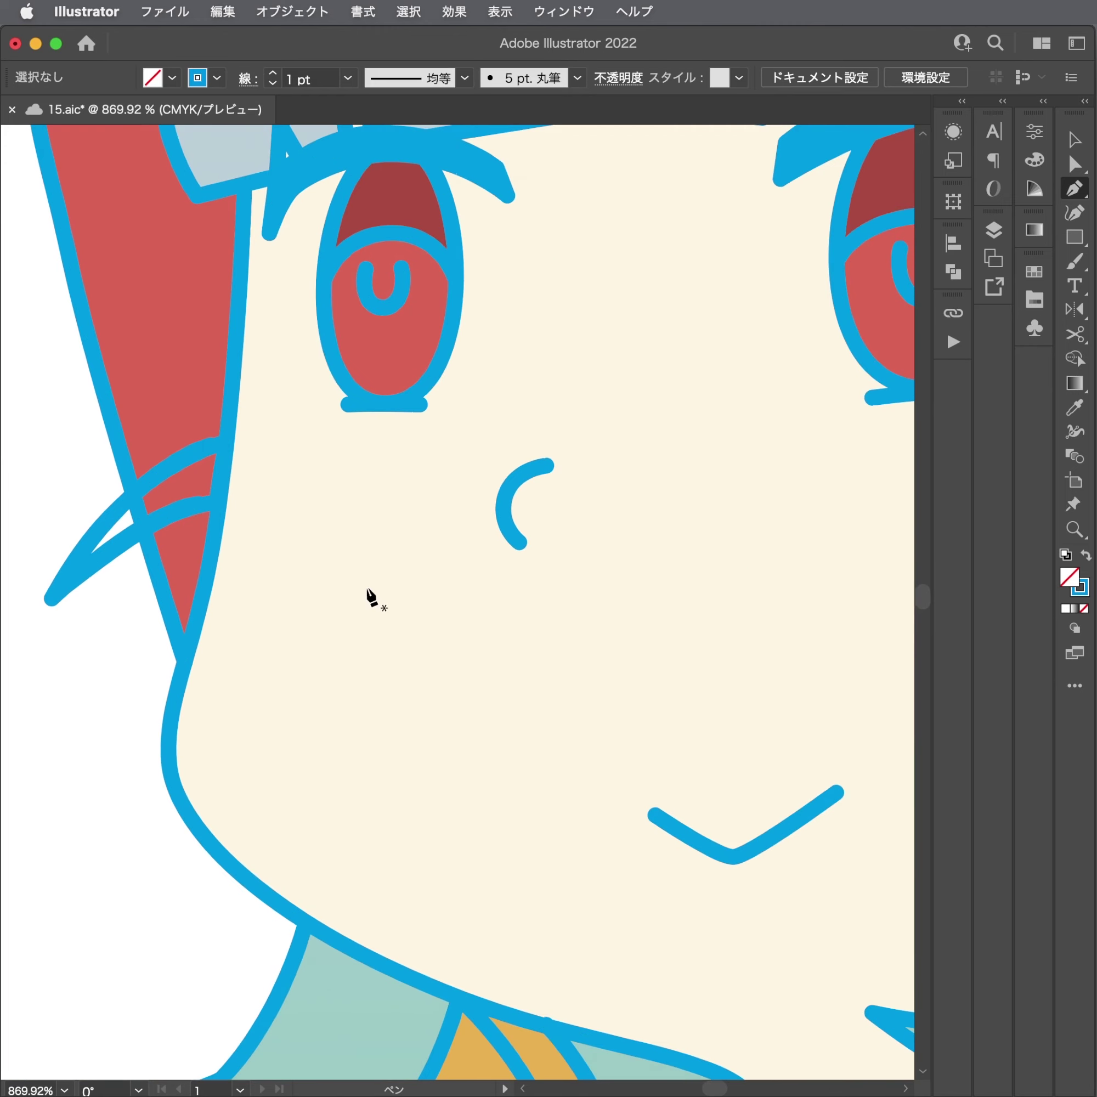
# Draw four short slanted blush strokes on the left cheek and deselect them.
pyautogui.click(268, 587)
pyautogui.keyDown('super'); pyautogui.click(261, 597); pyautogui.keyUp('super')
pyautogui.click(316, 551)
pyautogui.click(303, 586)
pyautogui.keyDown('super'); pyautogui.click(373, 566); pyautogui.keyUp('super')
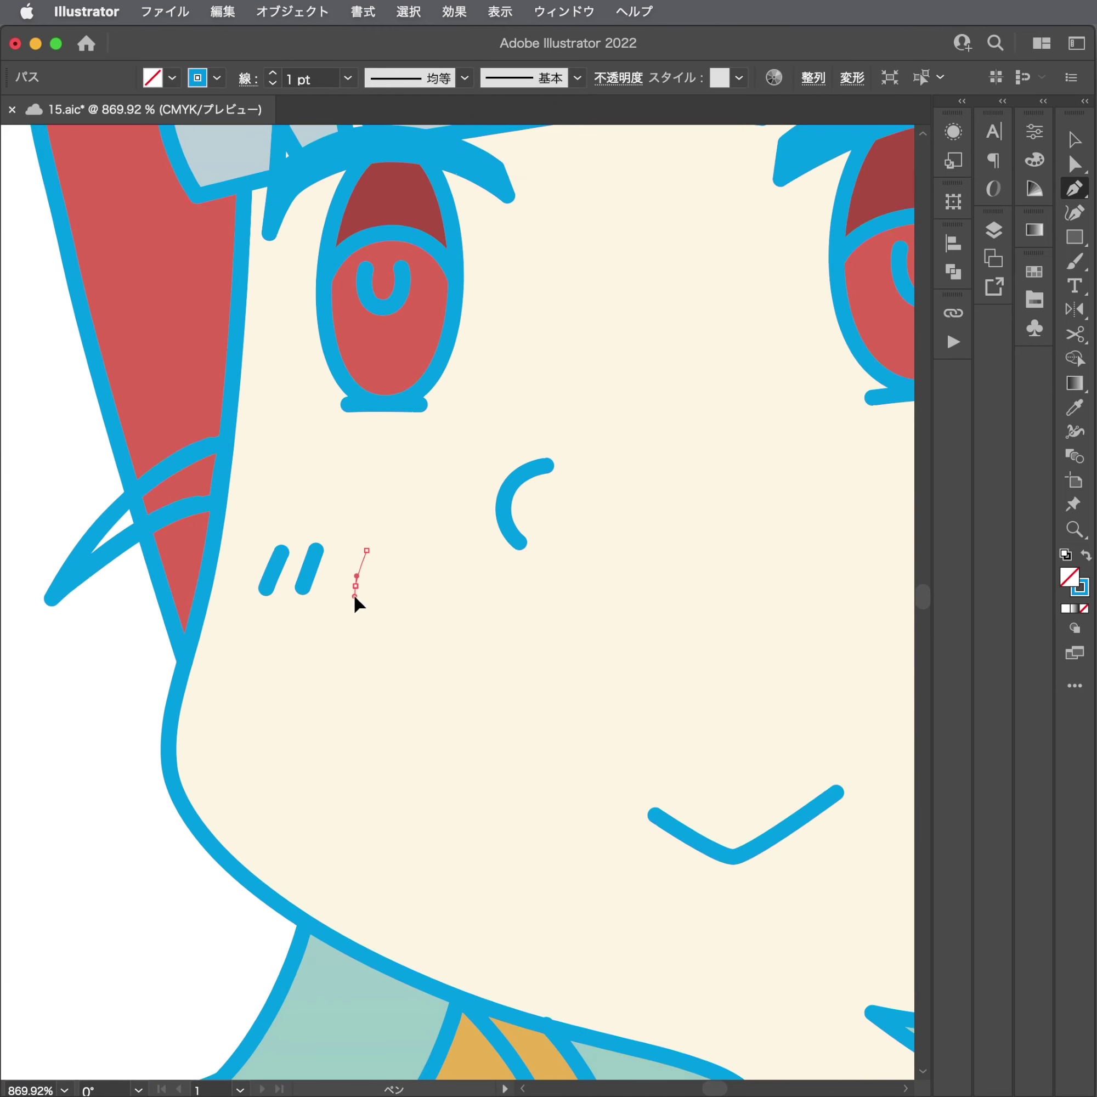
pyautogui.keyDown('super'); pyautogui.click(374, 576); pyautogui.keyUp('super')
pyautogui.click(403, 550)
pyautogui.click(391, 590)
pyautogui.keyDown('super'); pyautogui.click(391, 607); pyautogui.keyUp('super')
pyautogui.scroll(-3, 401, 568)
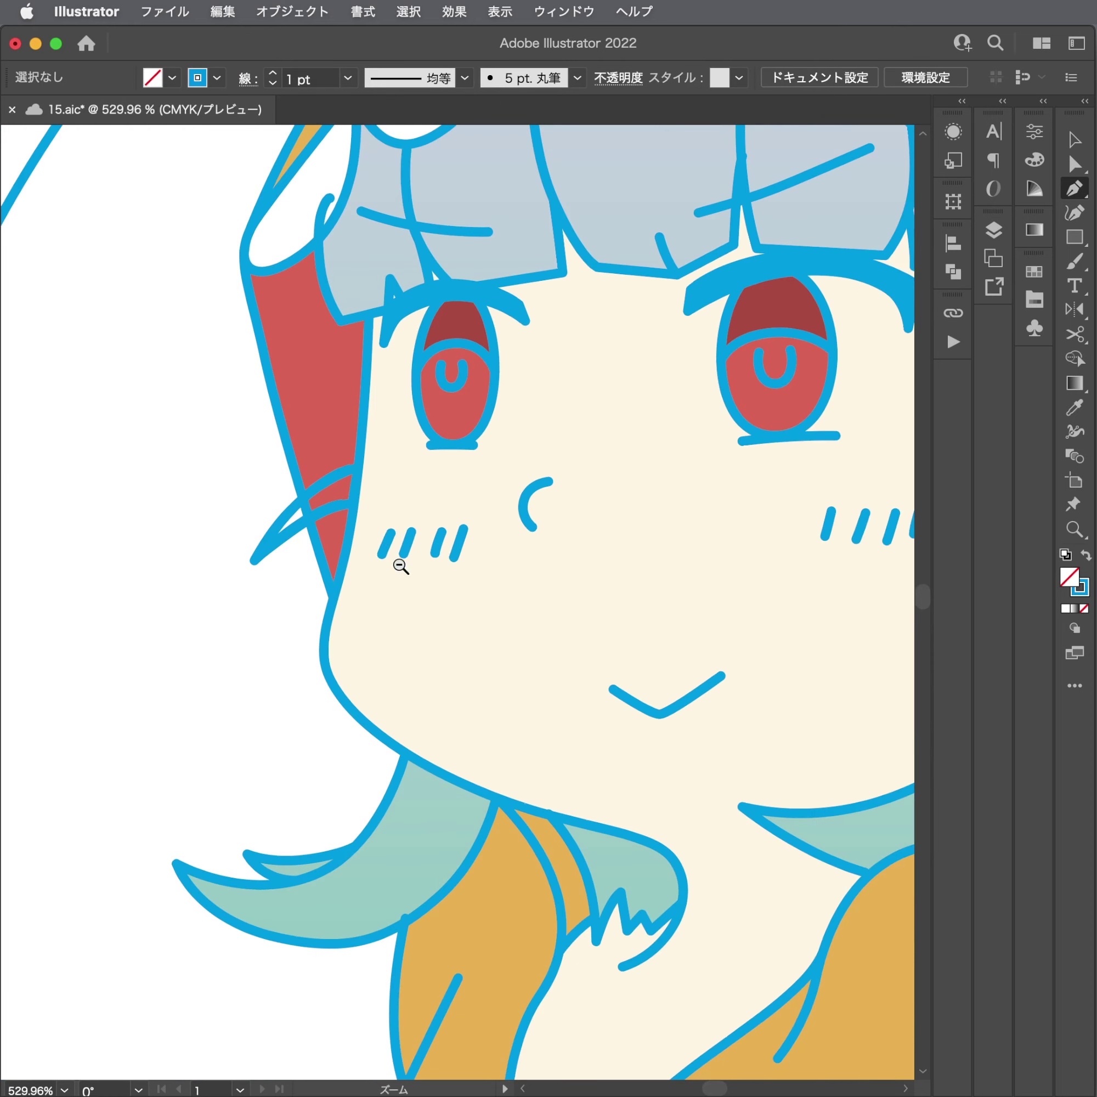
pyautogui.scroll(-1, 401, 568)
pyautogui.click(994, 233)
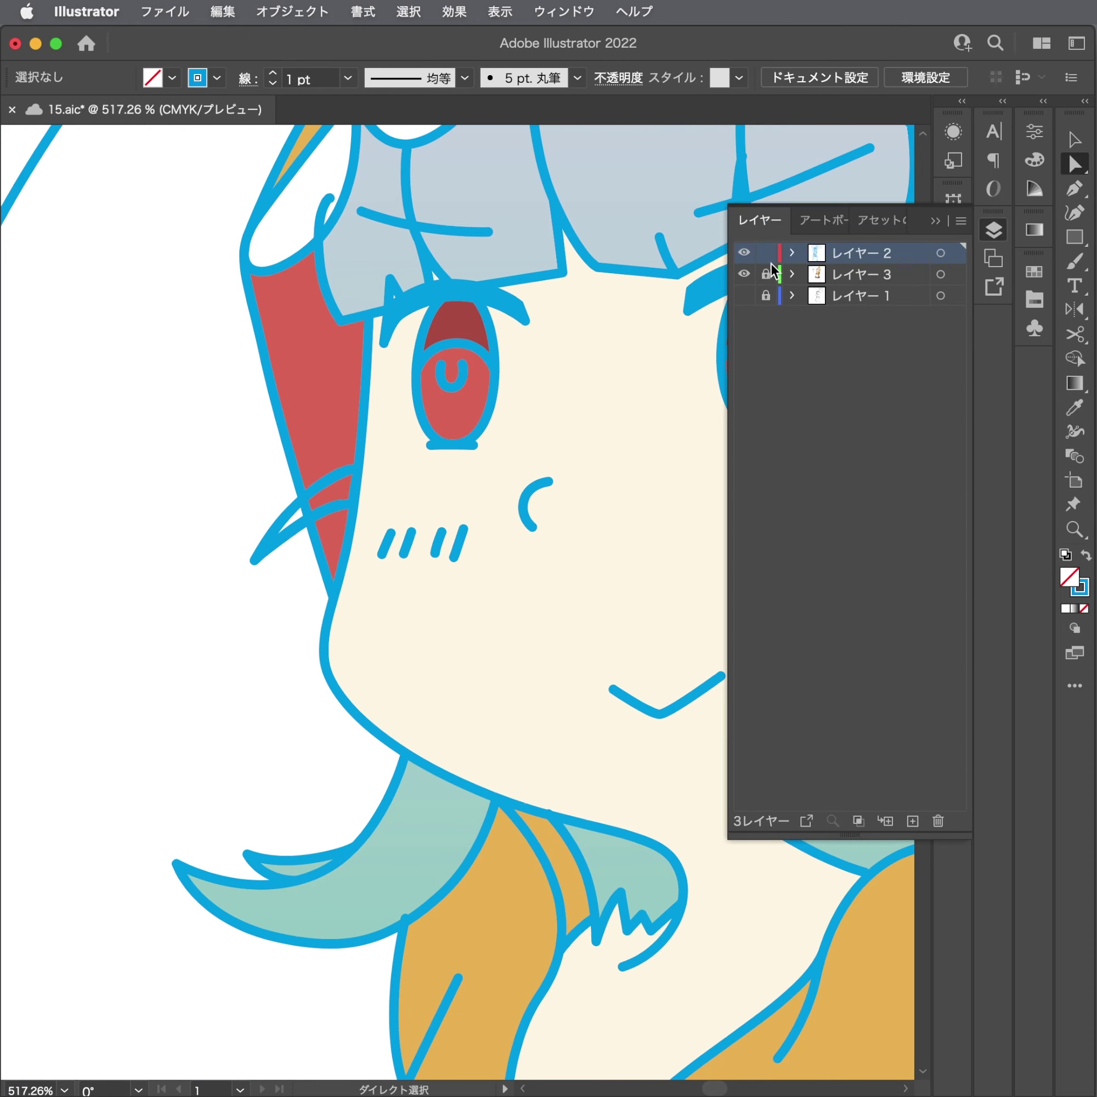
# Hide the line-art layer レイヤー 2 and make the colour layer active.
pyautogui.click(743, 252)
pyautogui.click(743, 274)
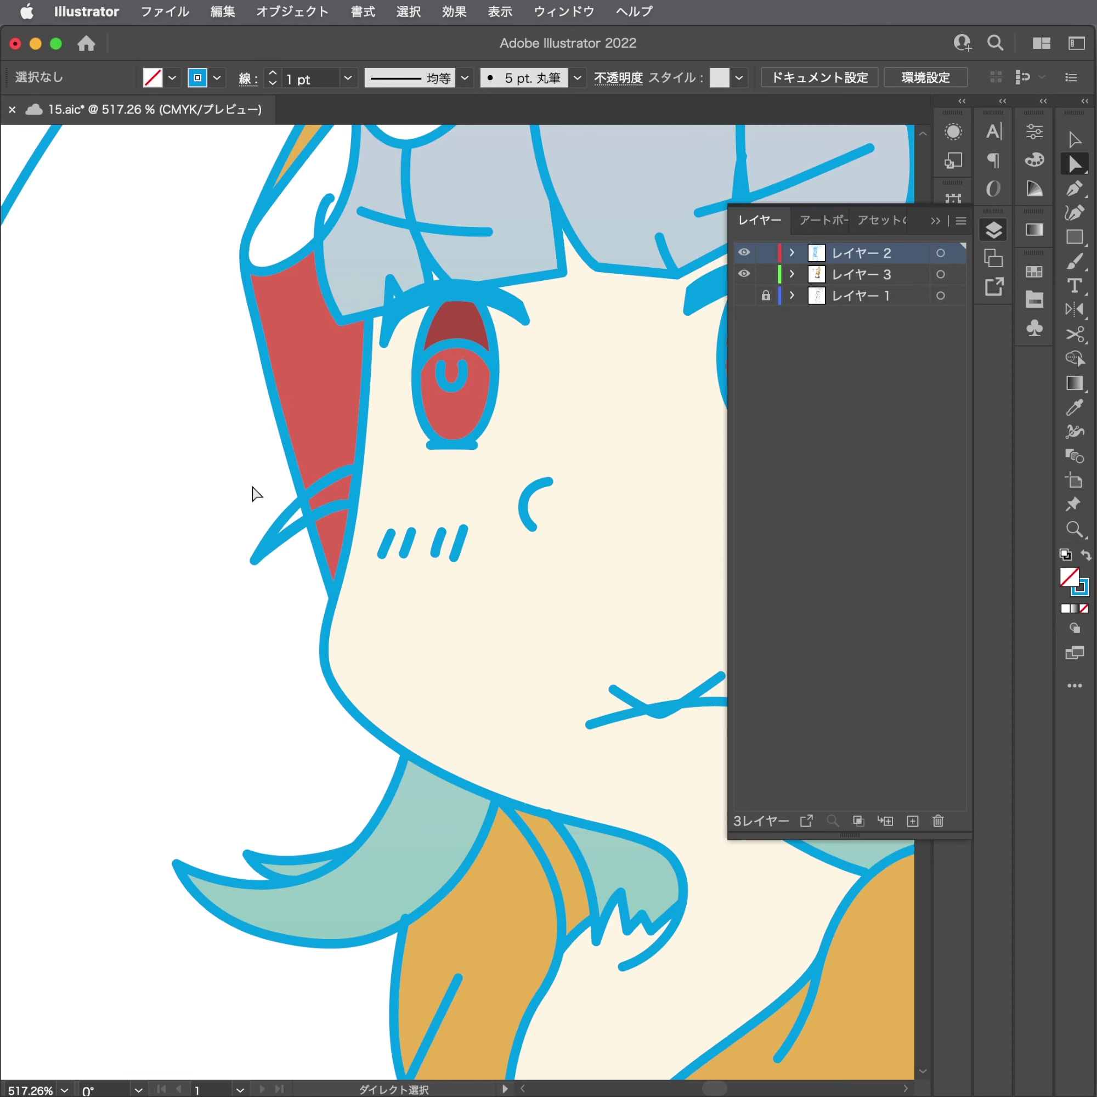
pyautogui.scroll(3, 325, 504)
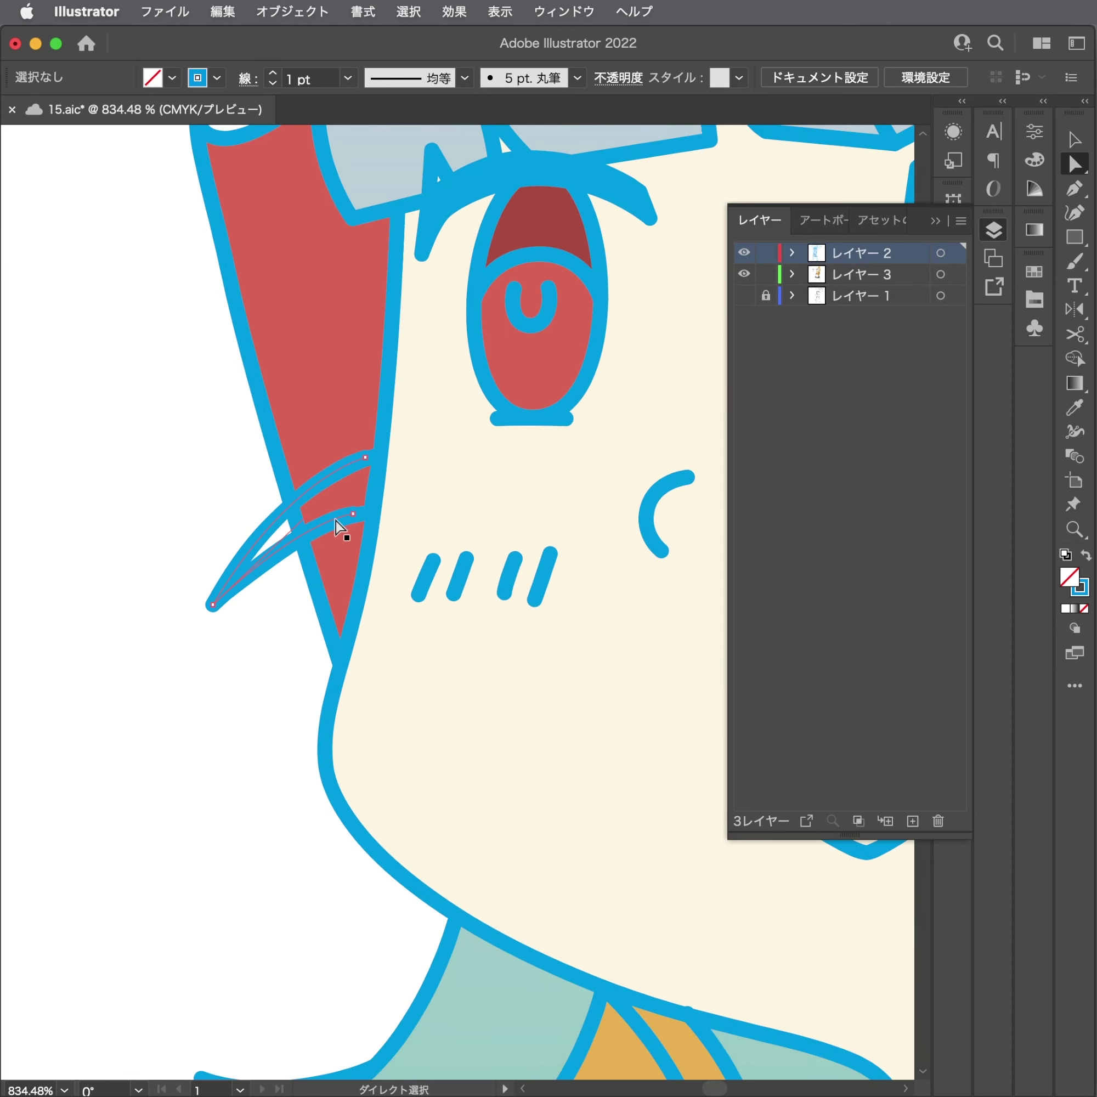
pyautogui.click(340, 526)
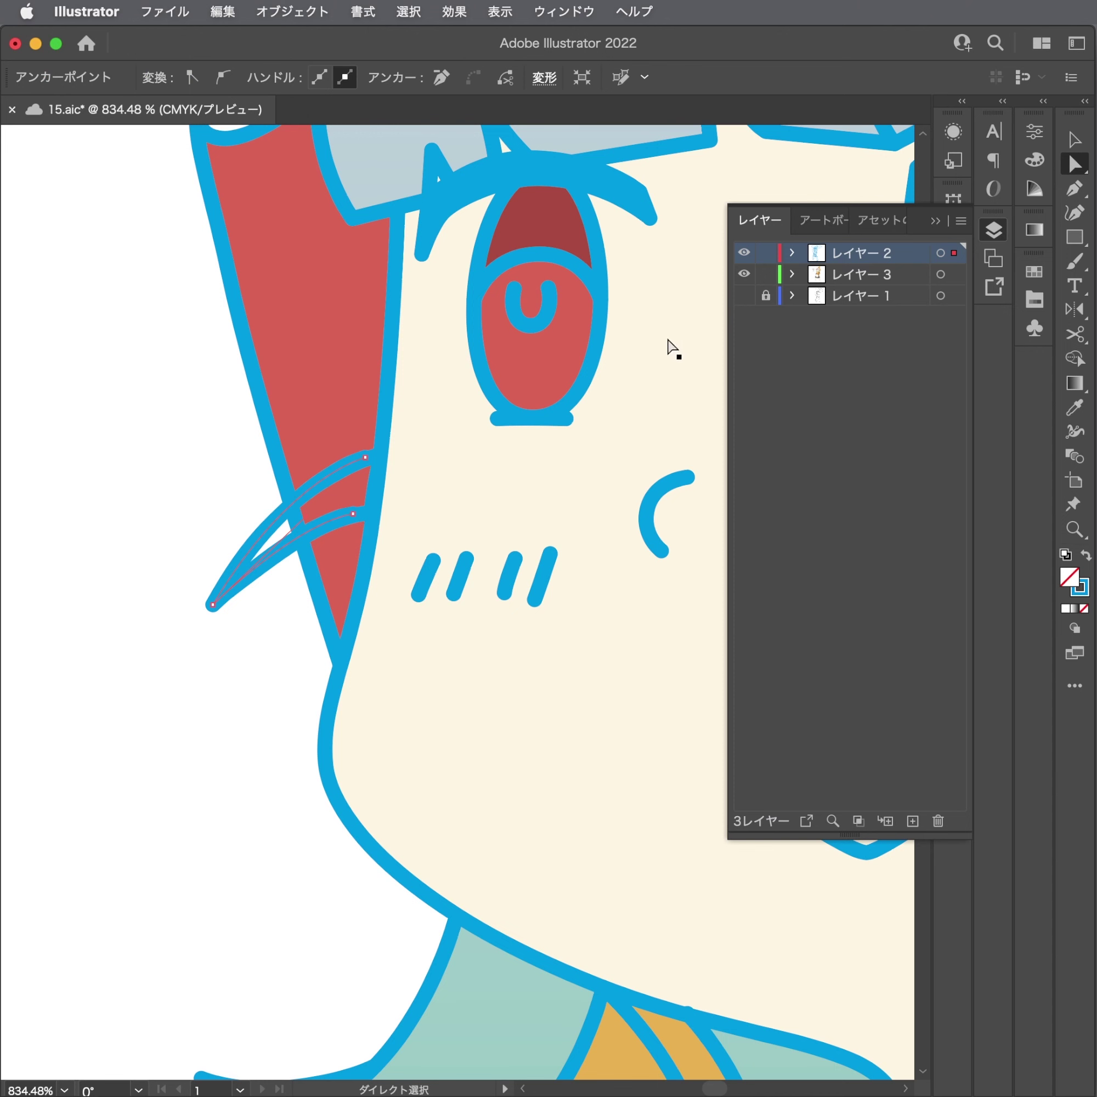
pyautogui.click(744, 256)
pyautogui.click(351, 534)
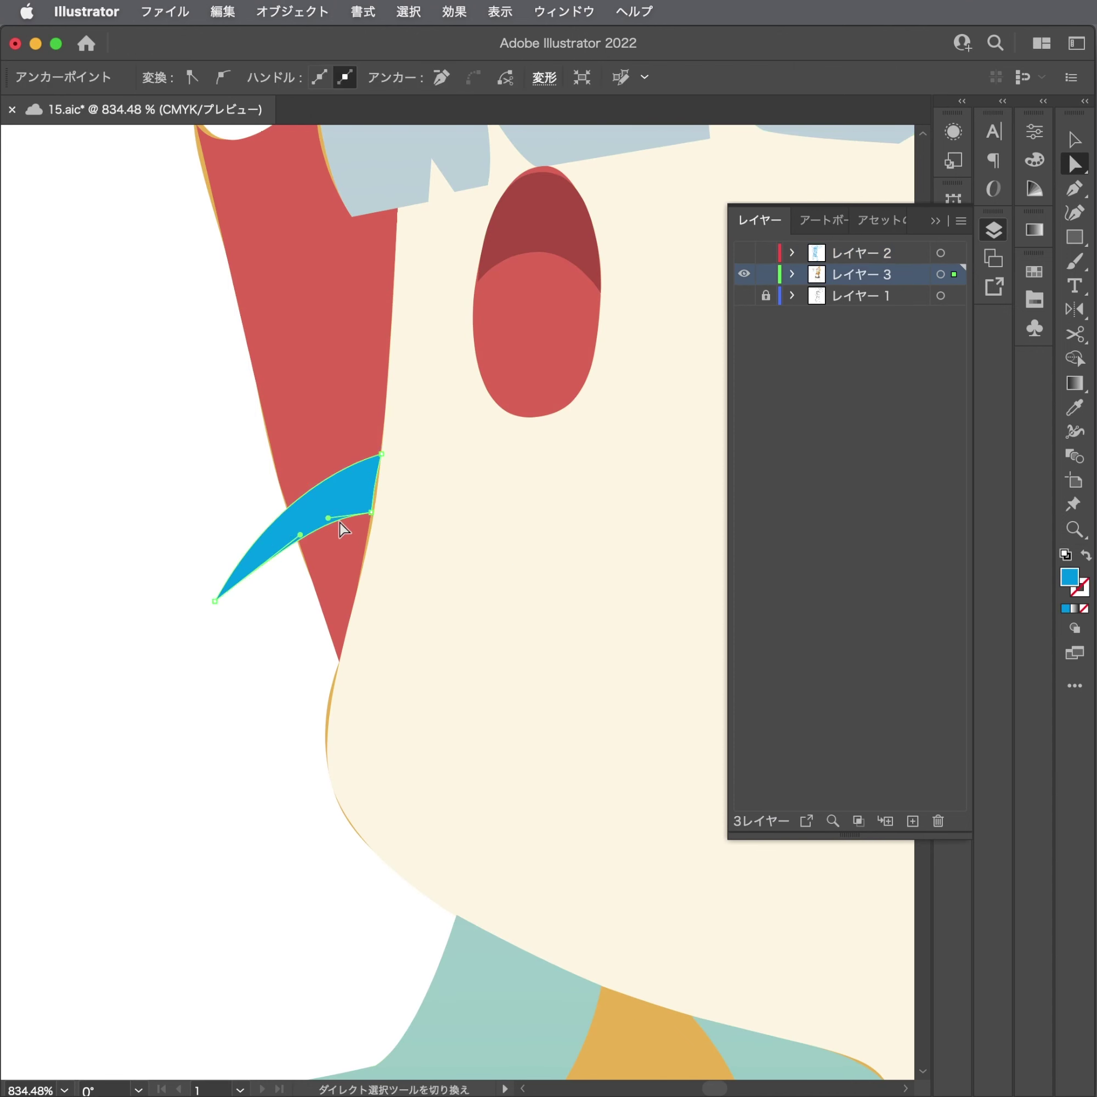
# Give the blue hair wisp beside the left cheek the teal hair fill using the Eyedropper.
pyautogui.click(340, 508)
pyautogui.scroll(-4, 331, 547)
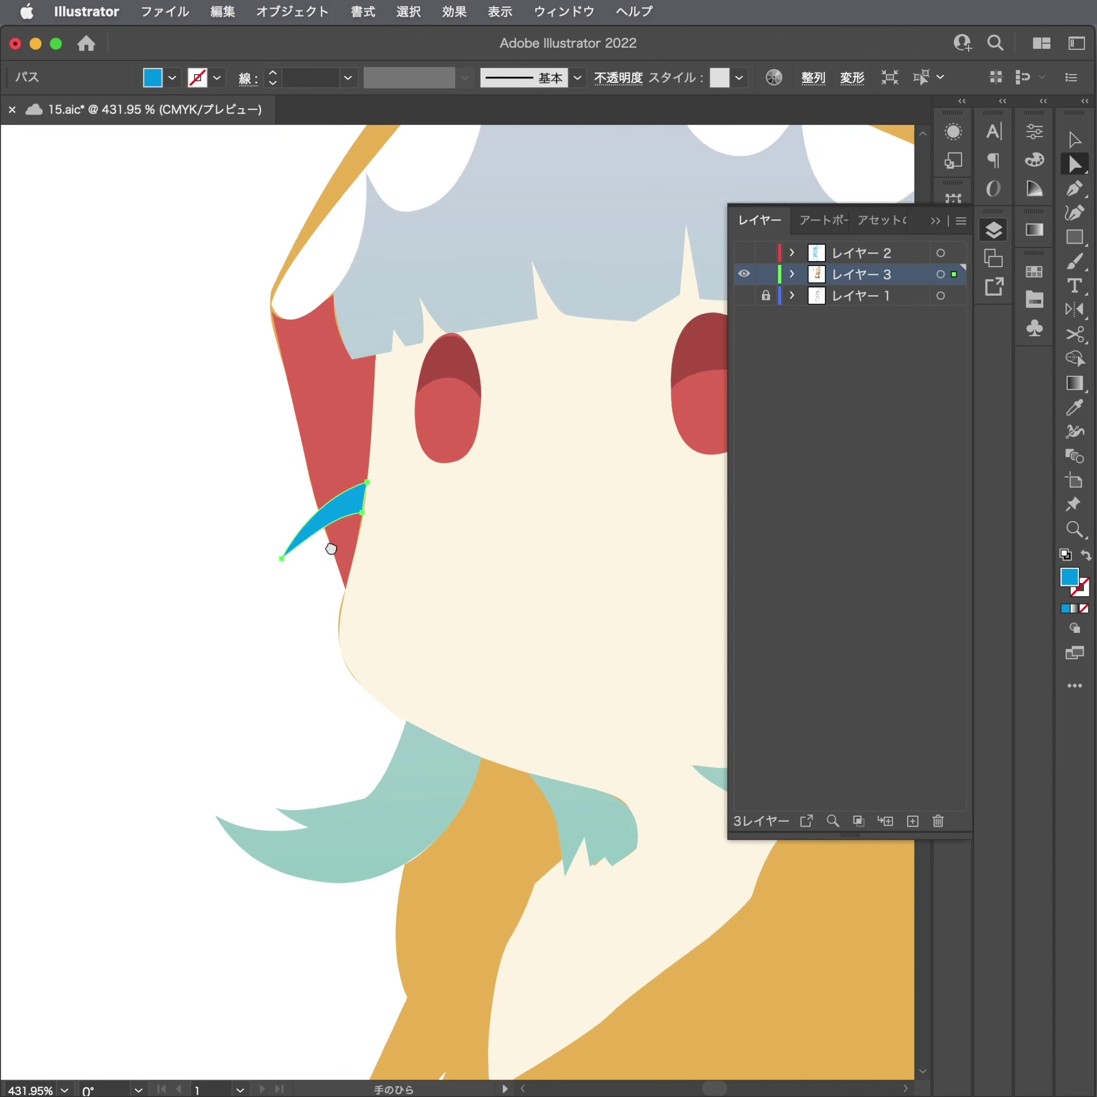
pyautogui.moveTo(543, 526); pyautogui.dragTo(281, 536)
pyautogui.press('i')
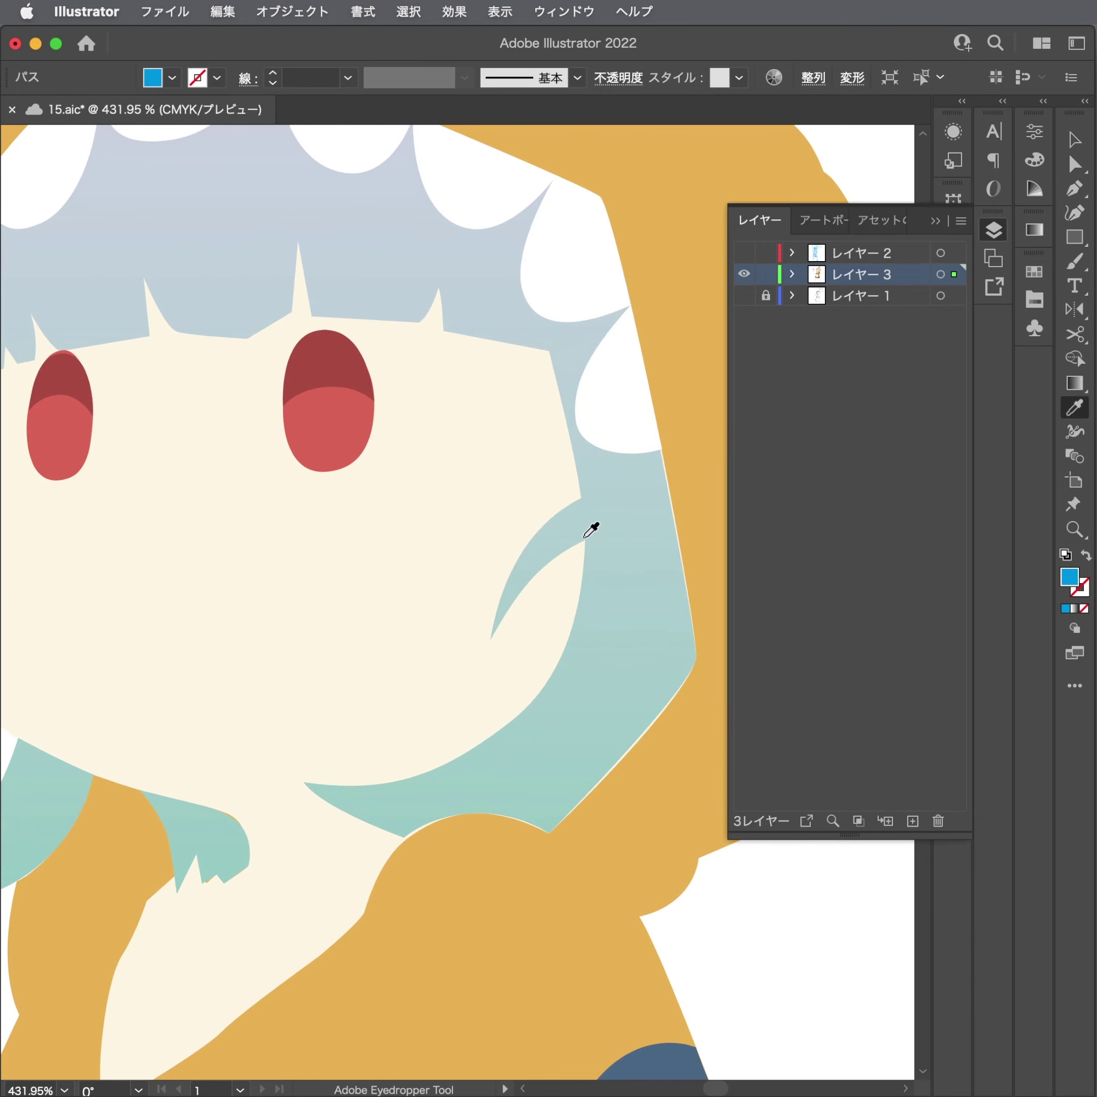
pyautogui.click(599, 535)
pyautogui.moveTo(605, 543); pyautogui.dragTo(321, 637)
pyautogui.press('v')
pyautogui.scroll(-1, 269, 656)
pyautogui.scroll(-2, 206, 571)
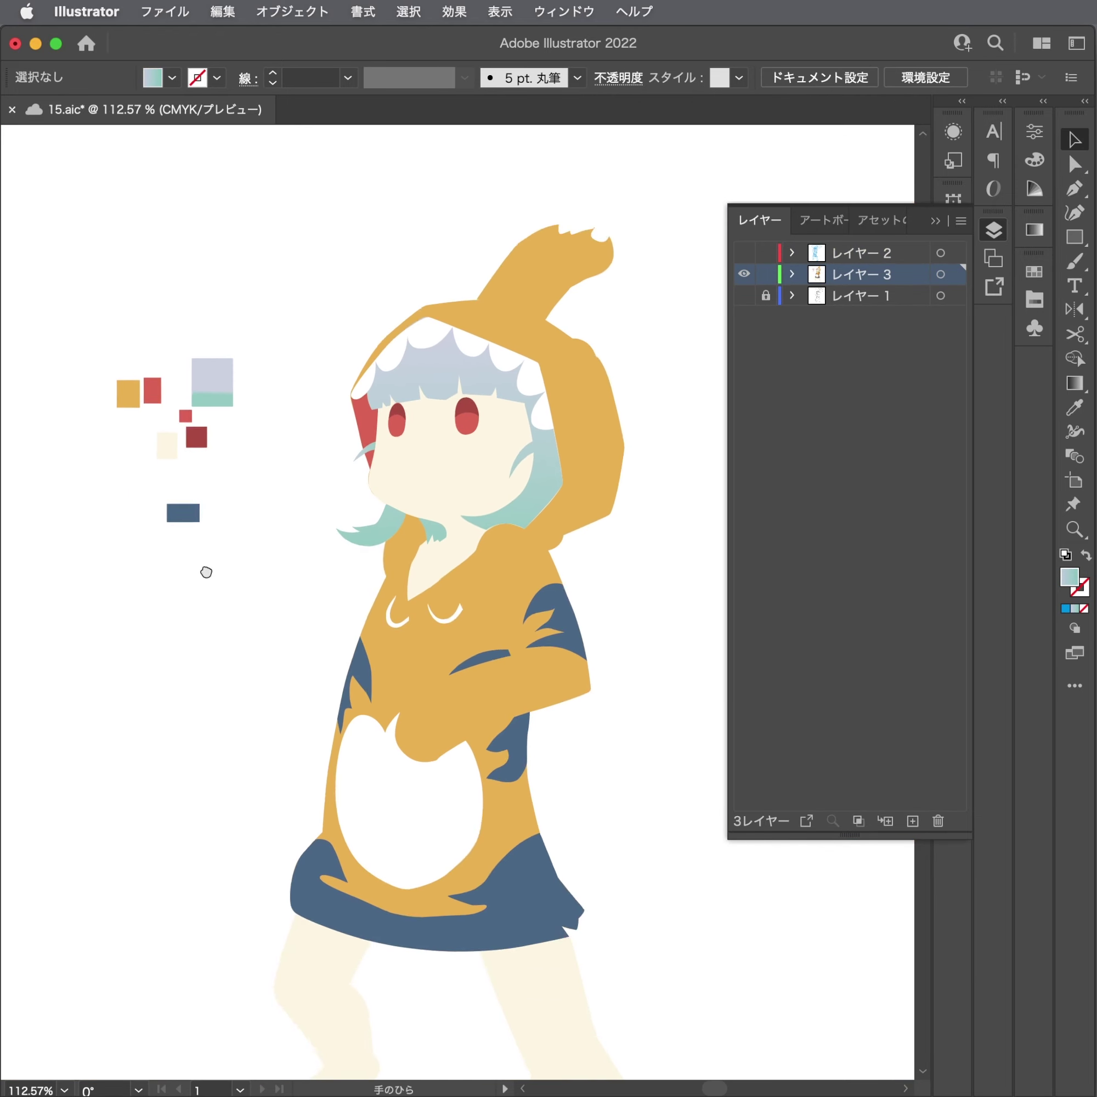
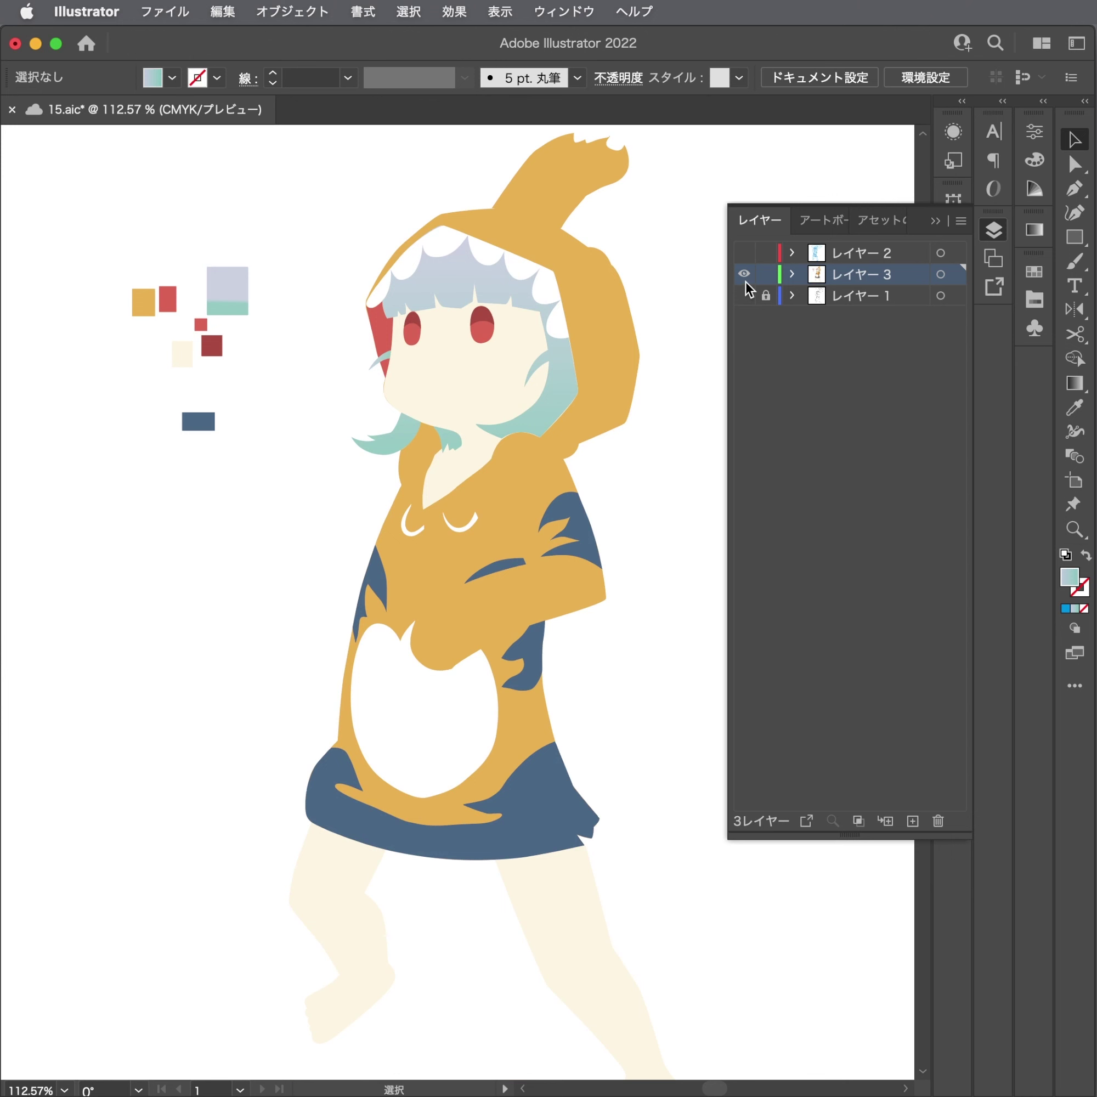
# Show the blue line-art layer (レイヤー 2) over the colours and save the document.
pyautogui.click(744, 253)
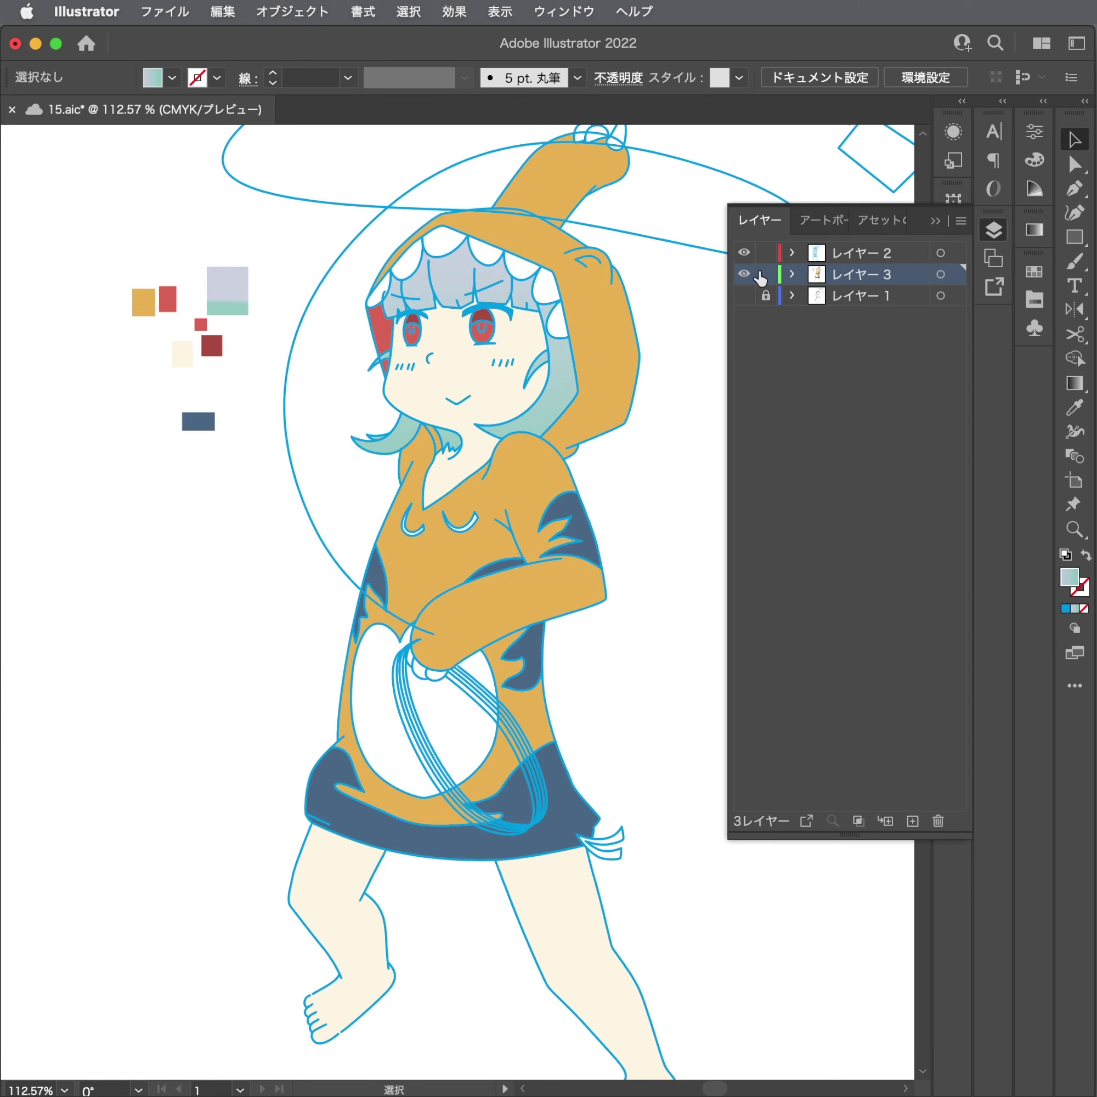
pyautogui.hotkey('ctrl', 's')
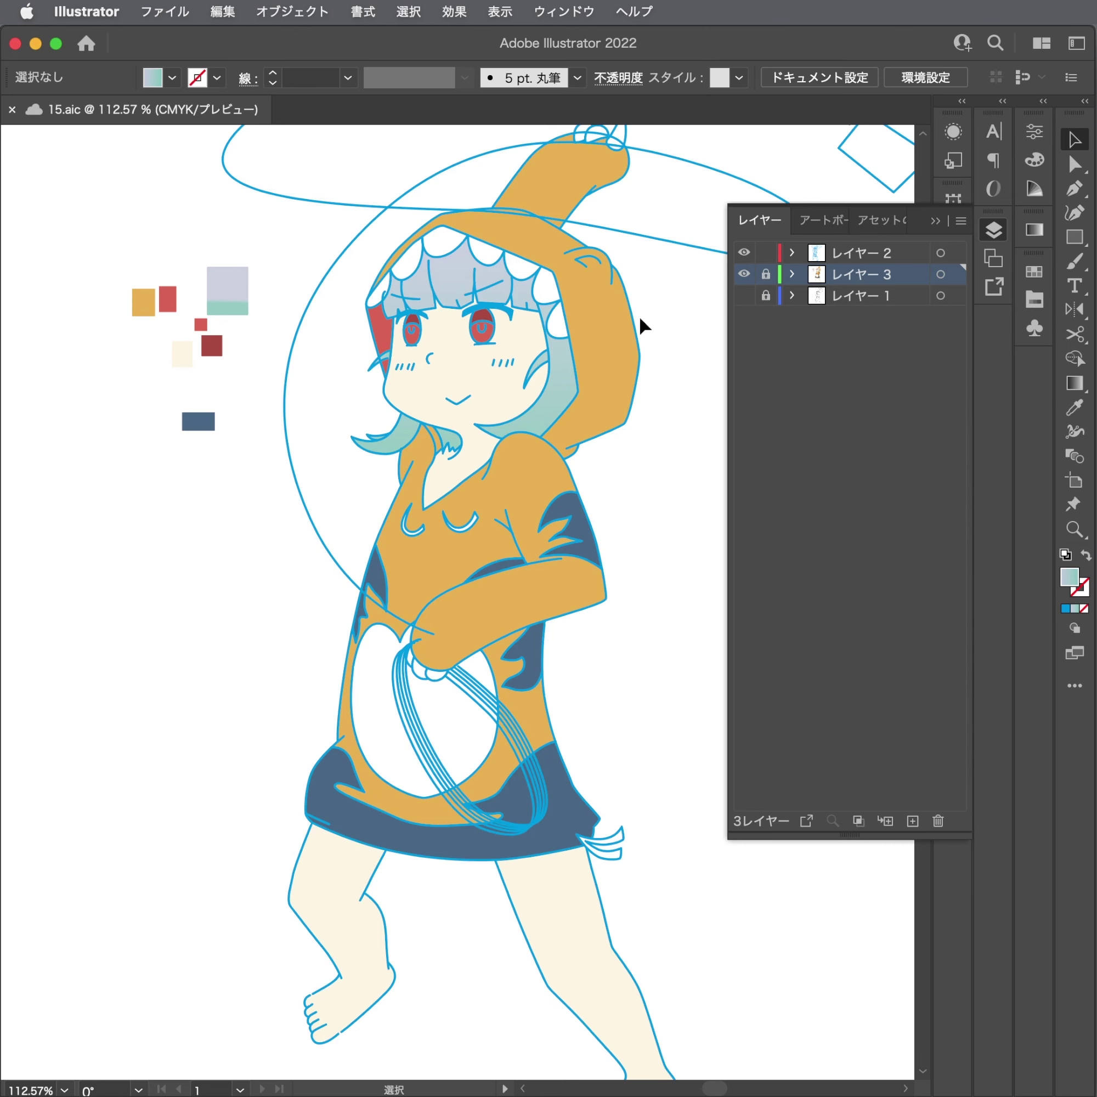
pyautogui.moveTo(616, 270)
pyautogui.mouseDown()
pyautogui.moveTo(667, 313)
pyautogui.moveTo(543, 375)
pyautogui.mouseUp()
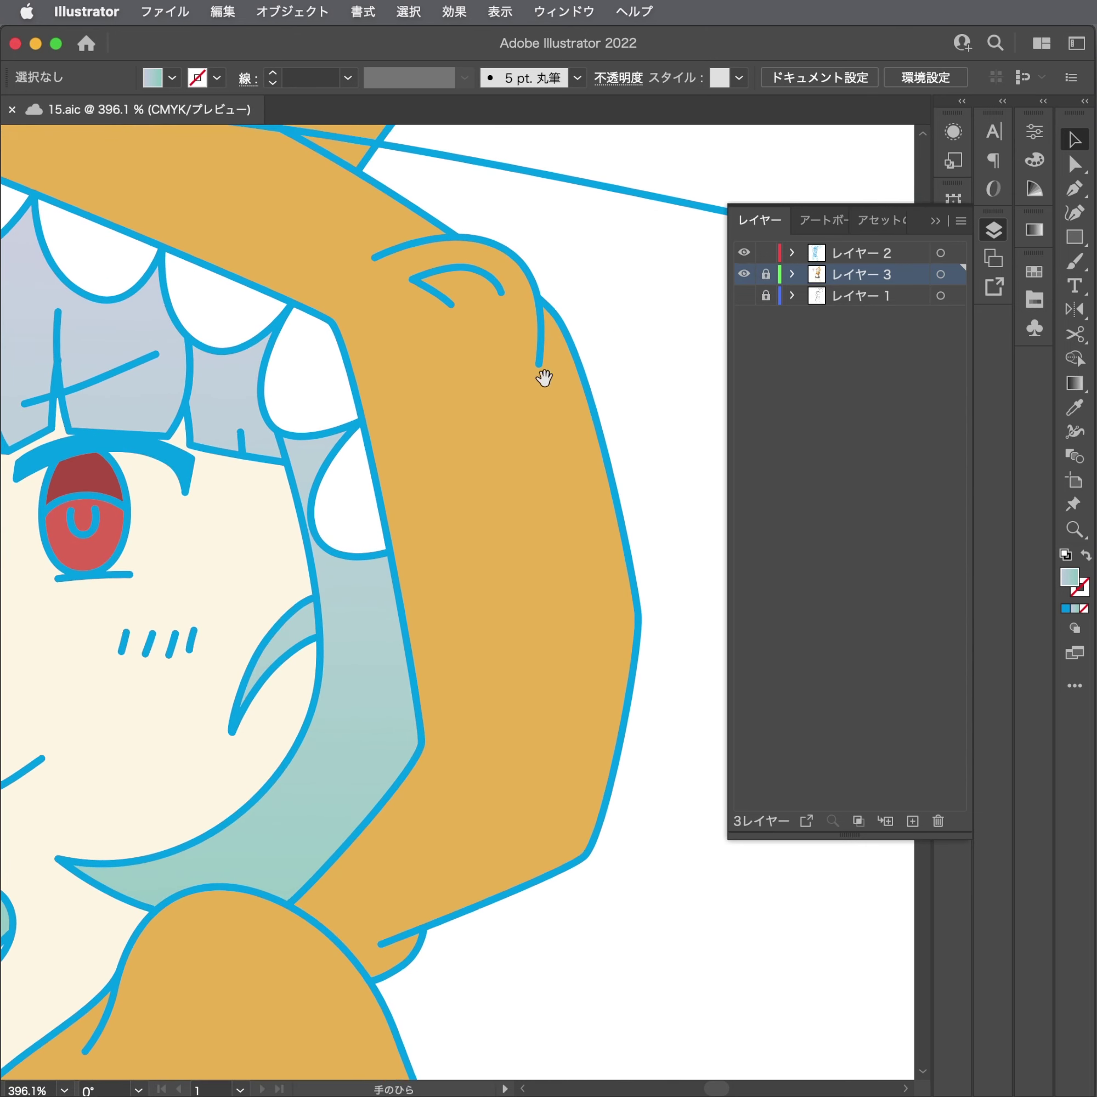
pyautogui.click(1001, 233)
pyautogui.moveTo(639, 355); pyautogui.dragTo(859, 380)
# Set up the Pen tool for unfilled lines and move レイヤー 4 to the top, above レイヤー 2.
pyautogui.press('p')
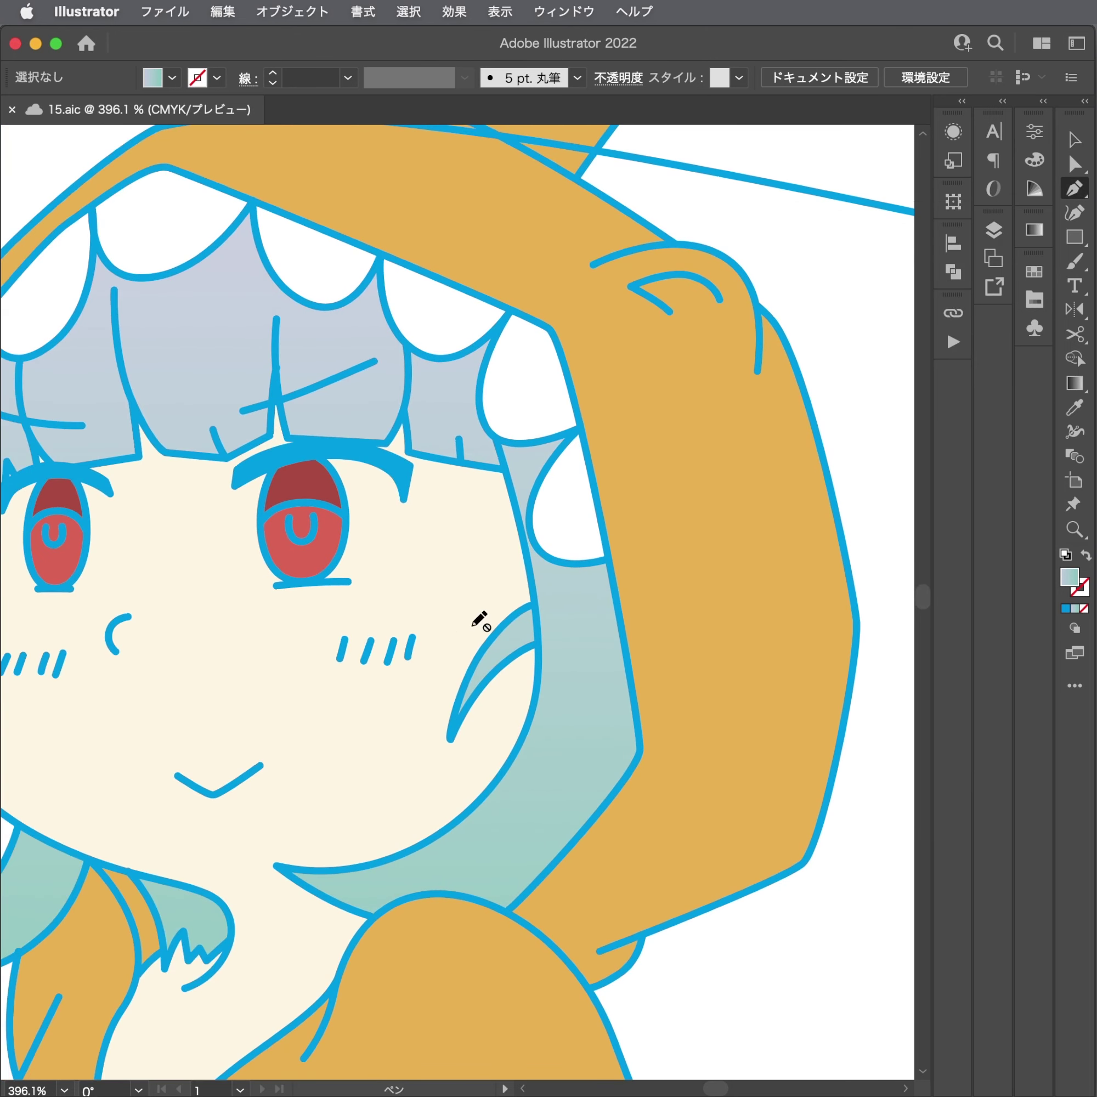
pyautogui.click(558, 595)
pyautogui.press('Escape')
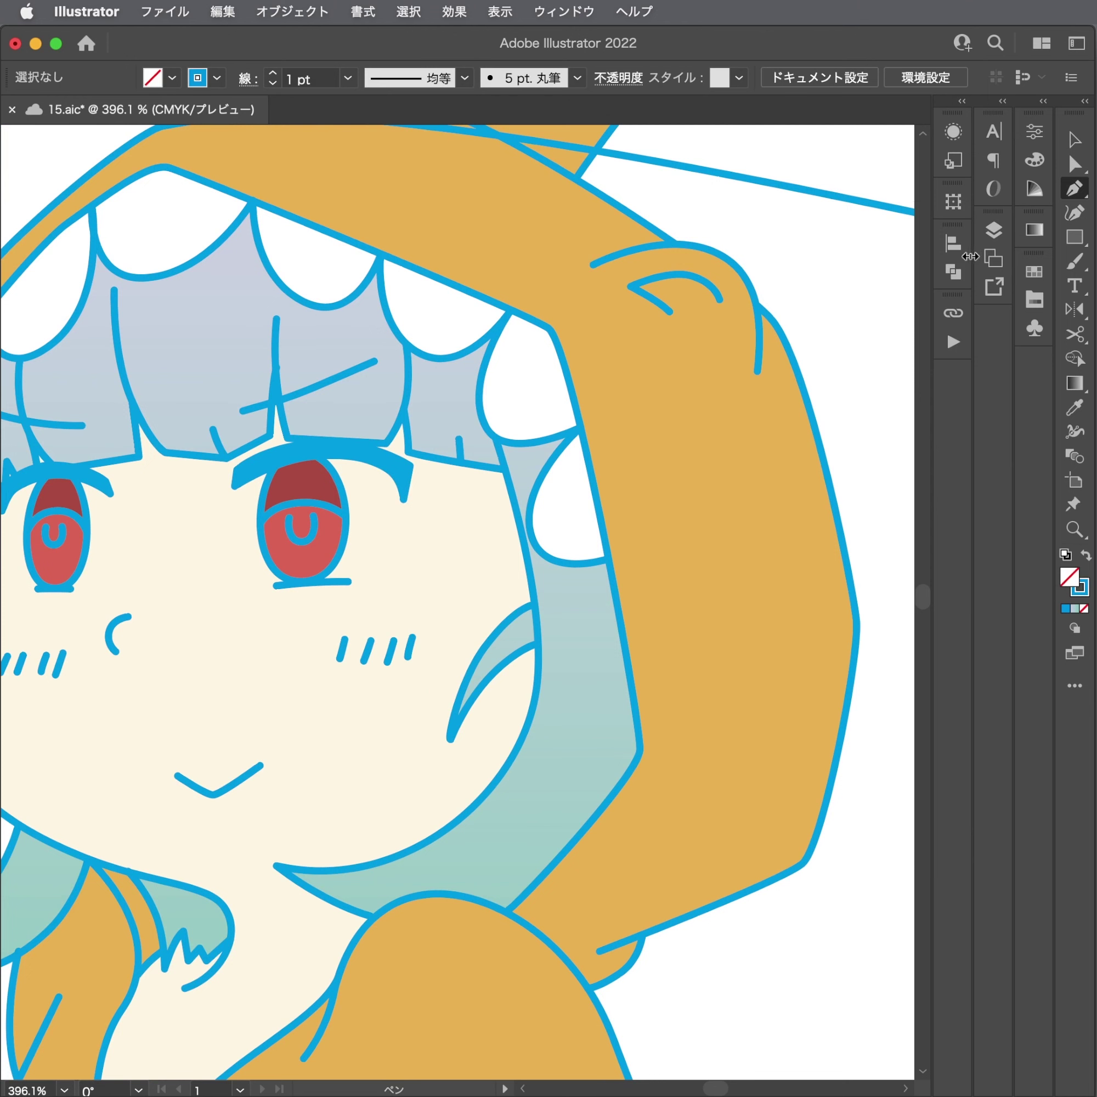
pyautogui.click(991, 232)
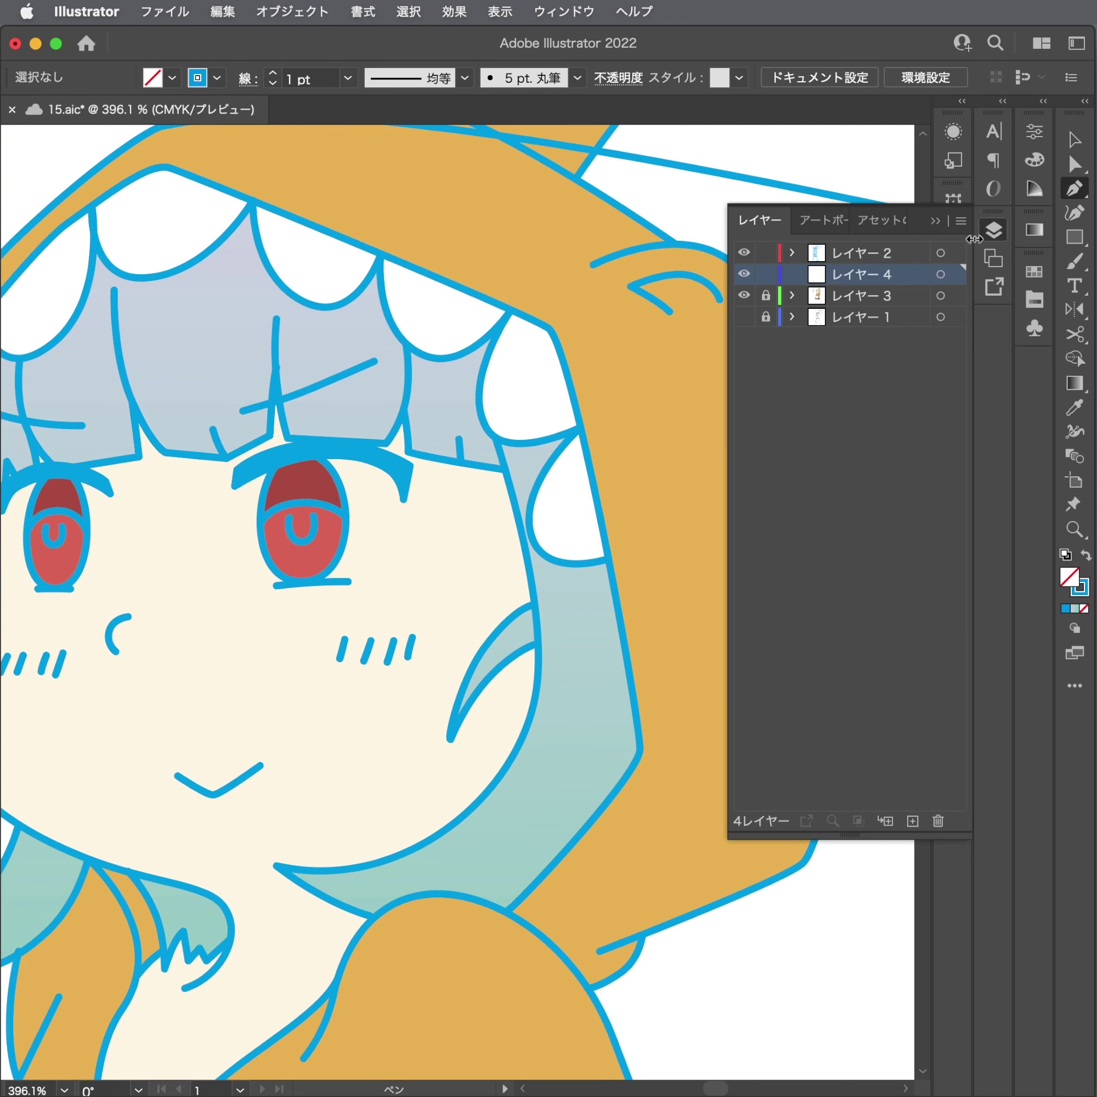
pyautogui.moveTo(770, 275); pyautogui.dragTo(853, 249)
# Draw the first two short gill marks on the hood's right edge.
pyautogui.click(991, 231)
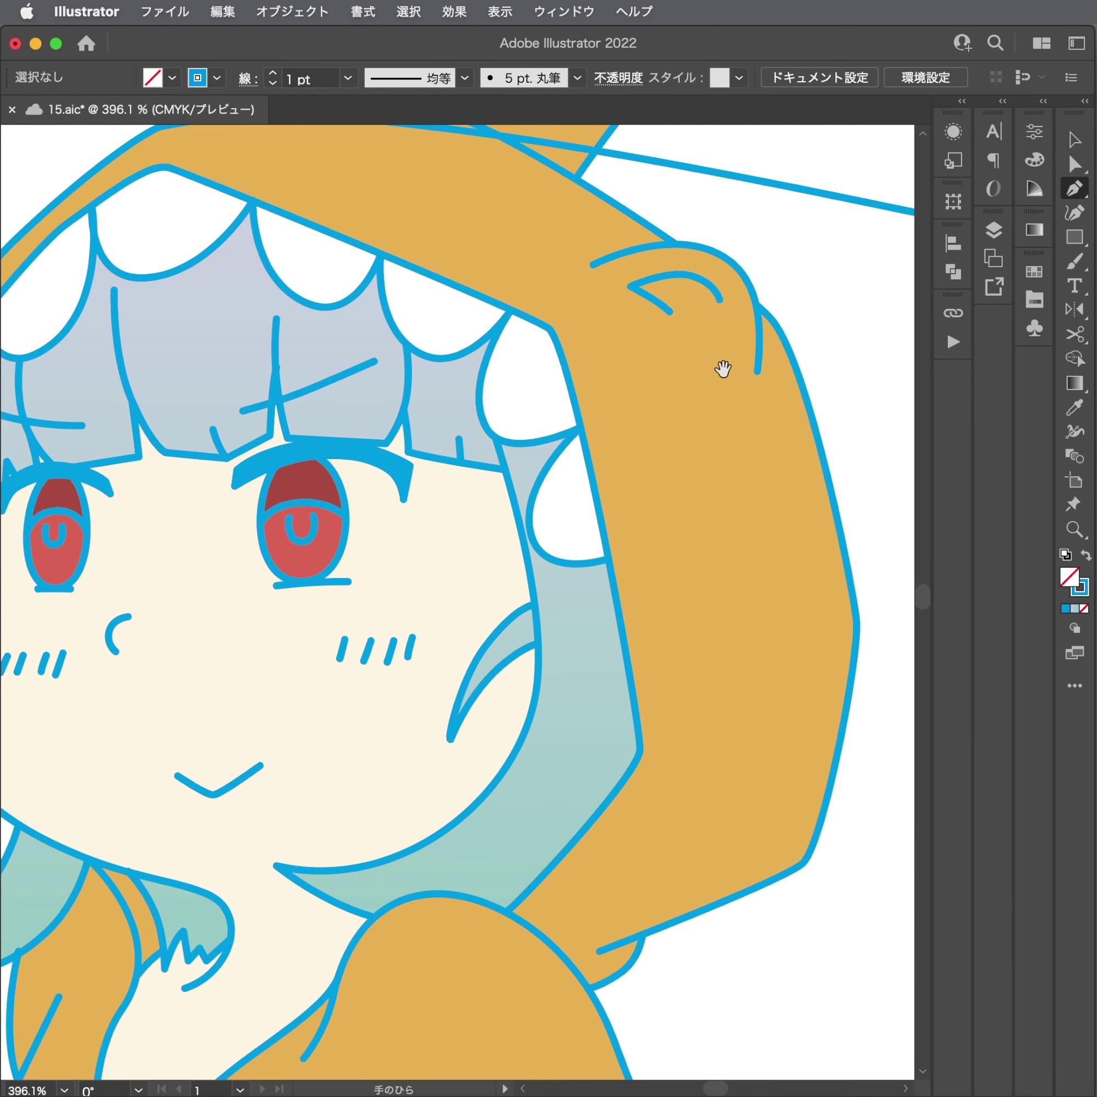
pyautogui.scroll(3, 723, 367)
pyautogui.scroll(3, 607, 392)
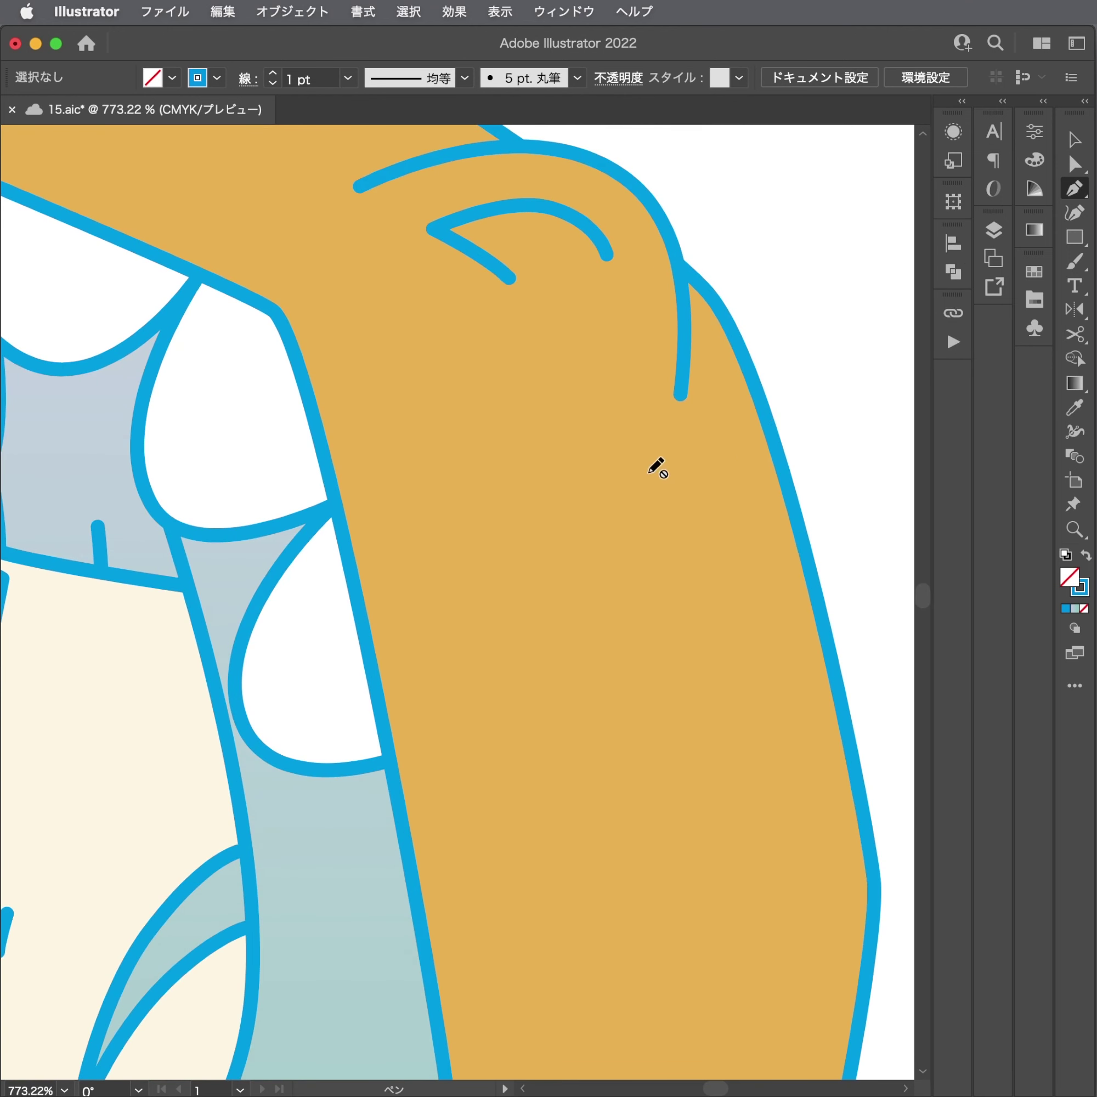
pyautogui.click(989, 238)
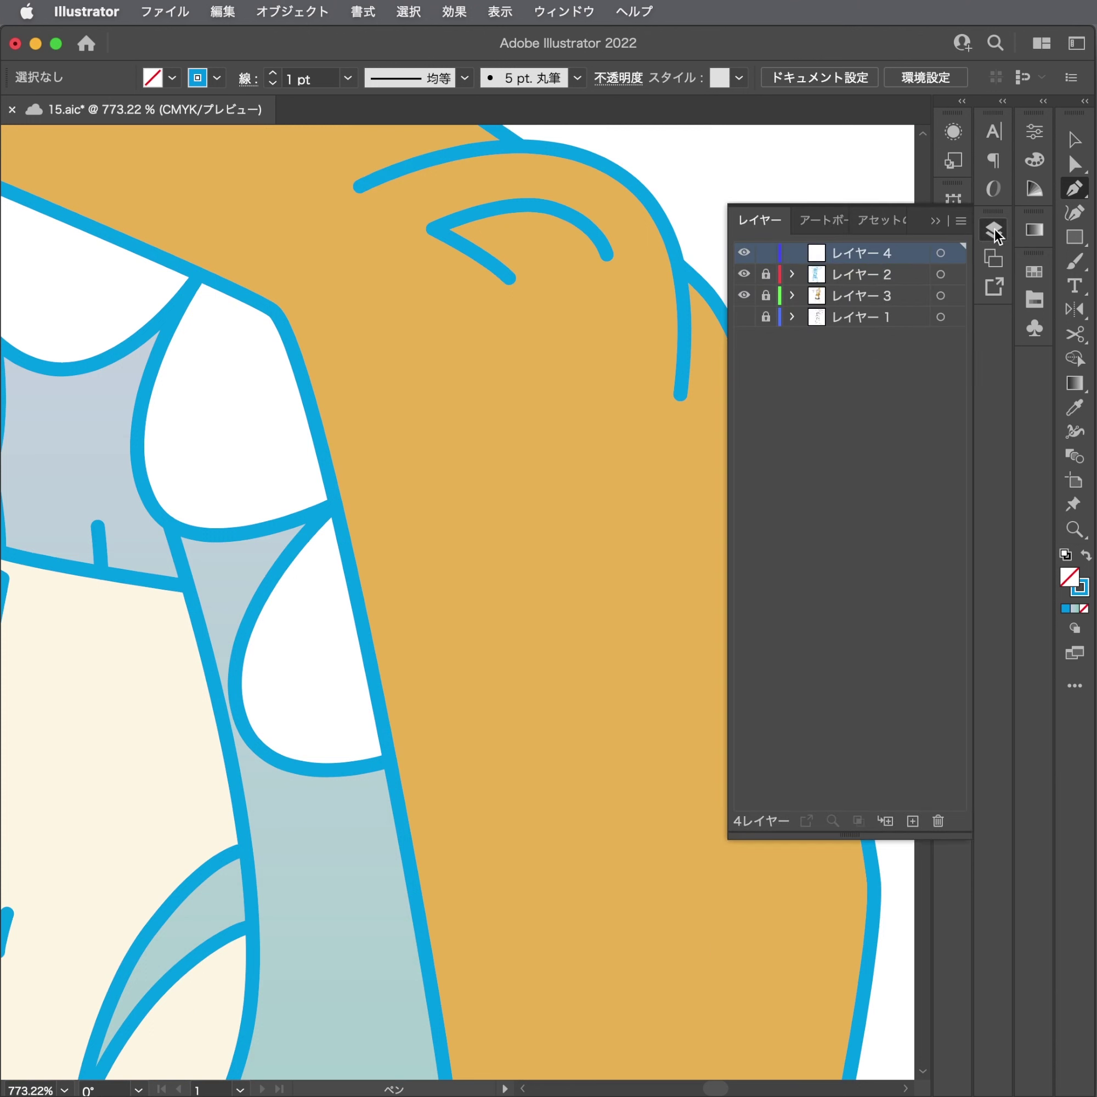
pyautogui.click(994, 230)
pyautogui.click(774, 447)
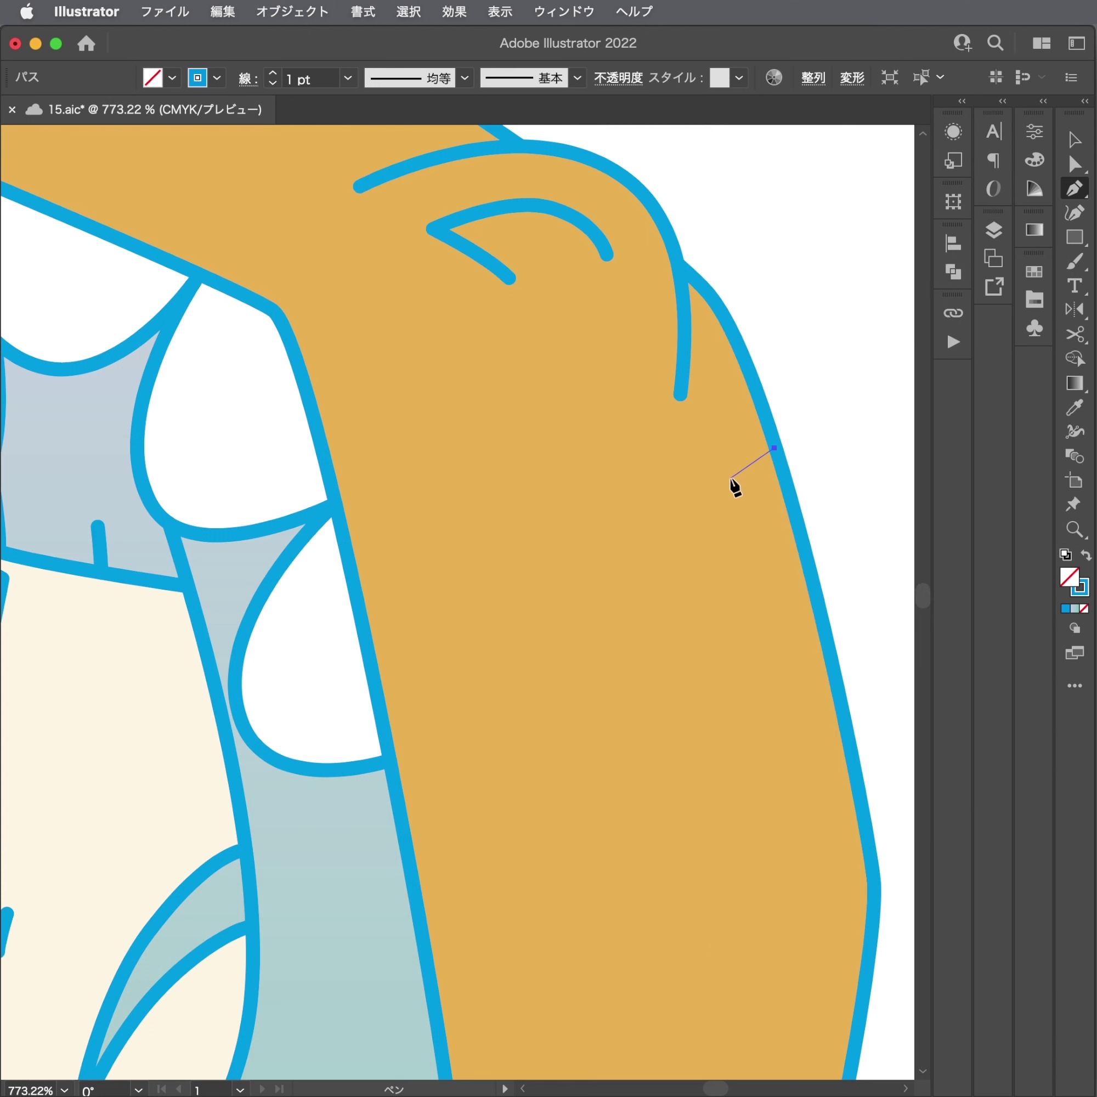
pyautogui.press('super+shift+a')
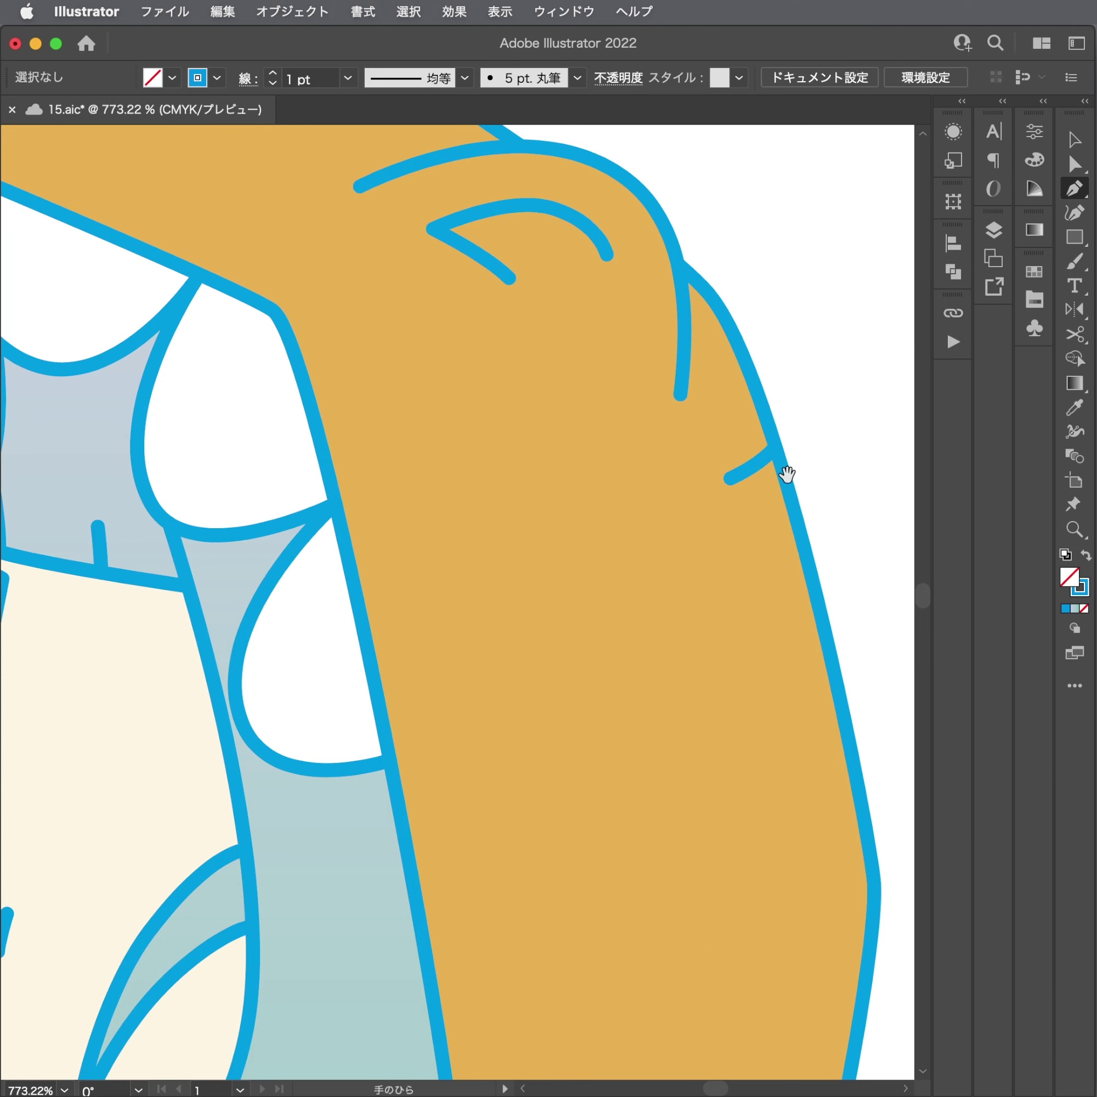
pyautogui.moveTo(784, 472); pyautogui.dragTo(862, 469)
pyautogui.click(777, 481)
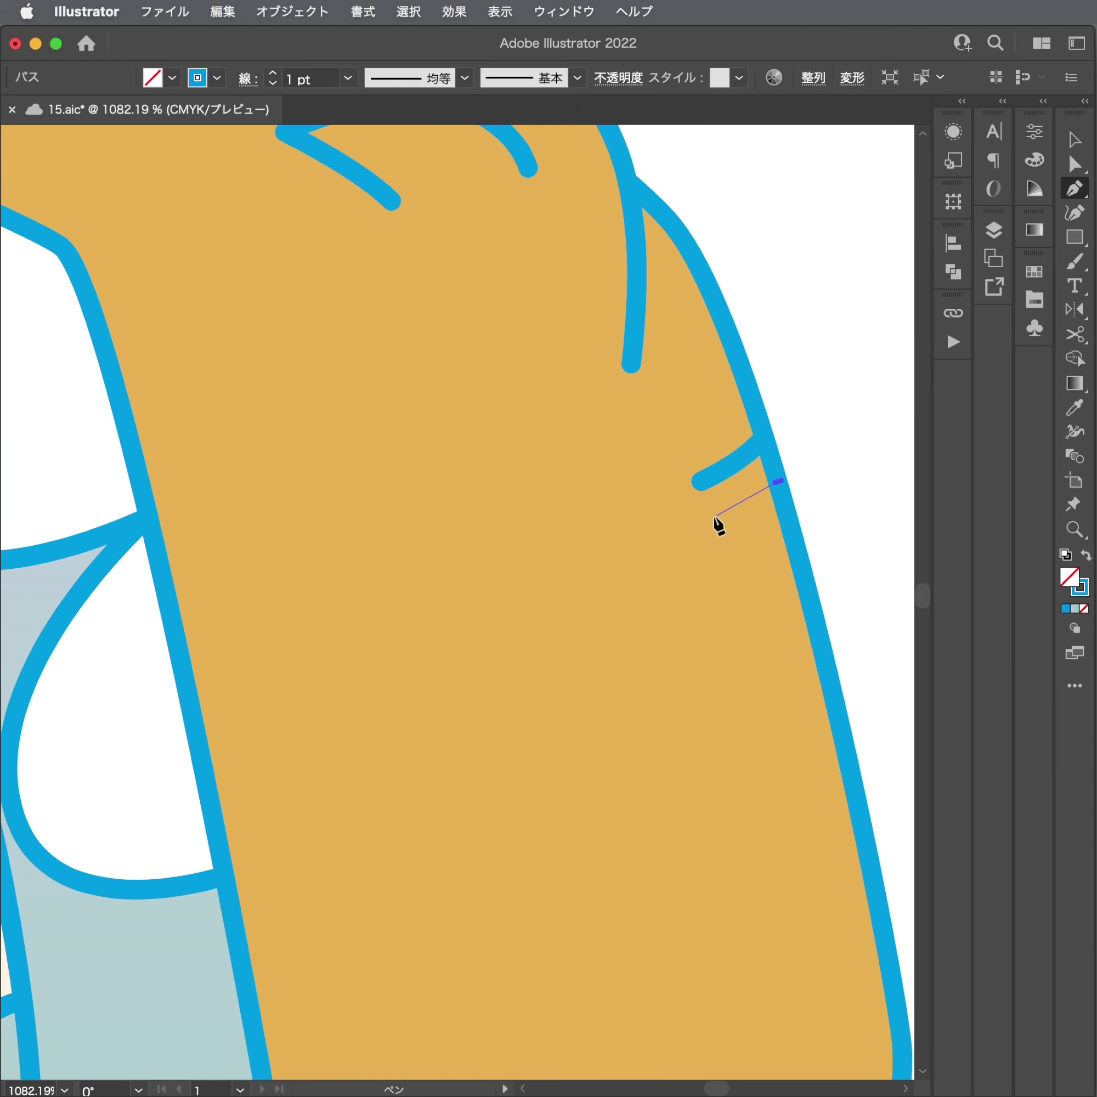
pyautogui.press('super+shift+a')
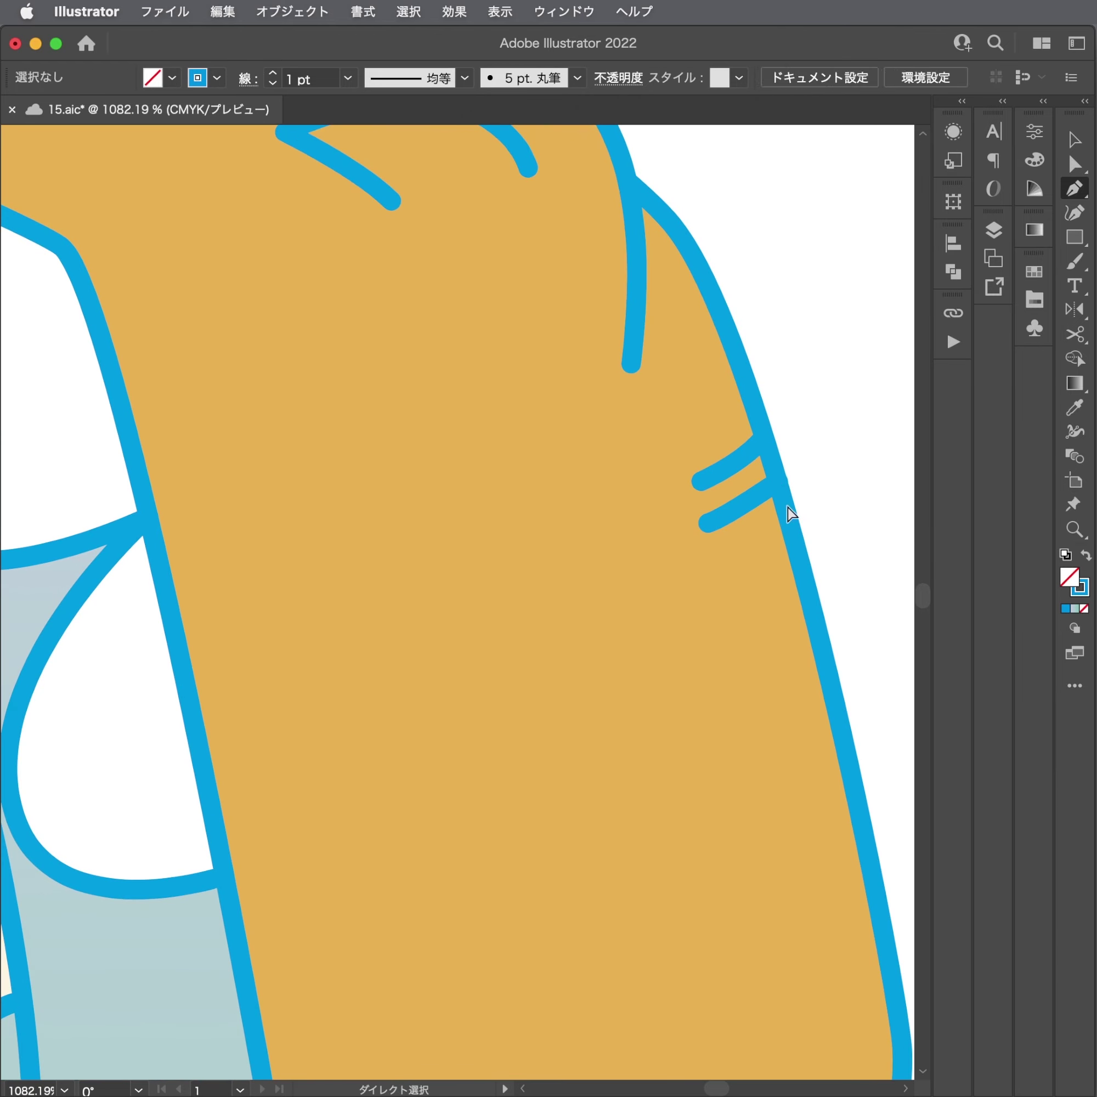
# Add two more gill marks further down the hood's right edge.
pyautogui.click(780, 489)
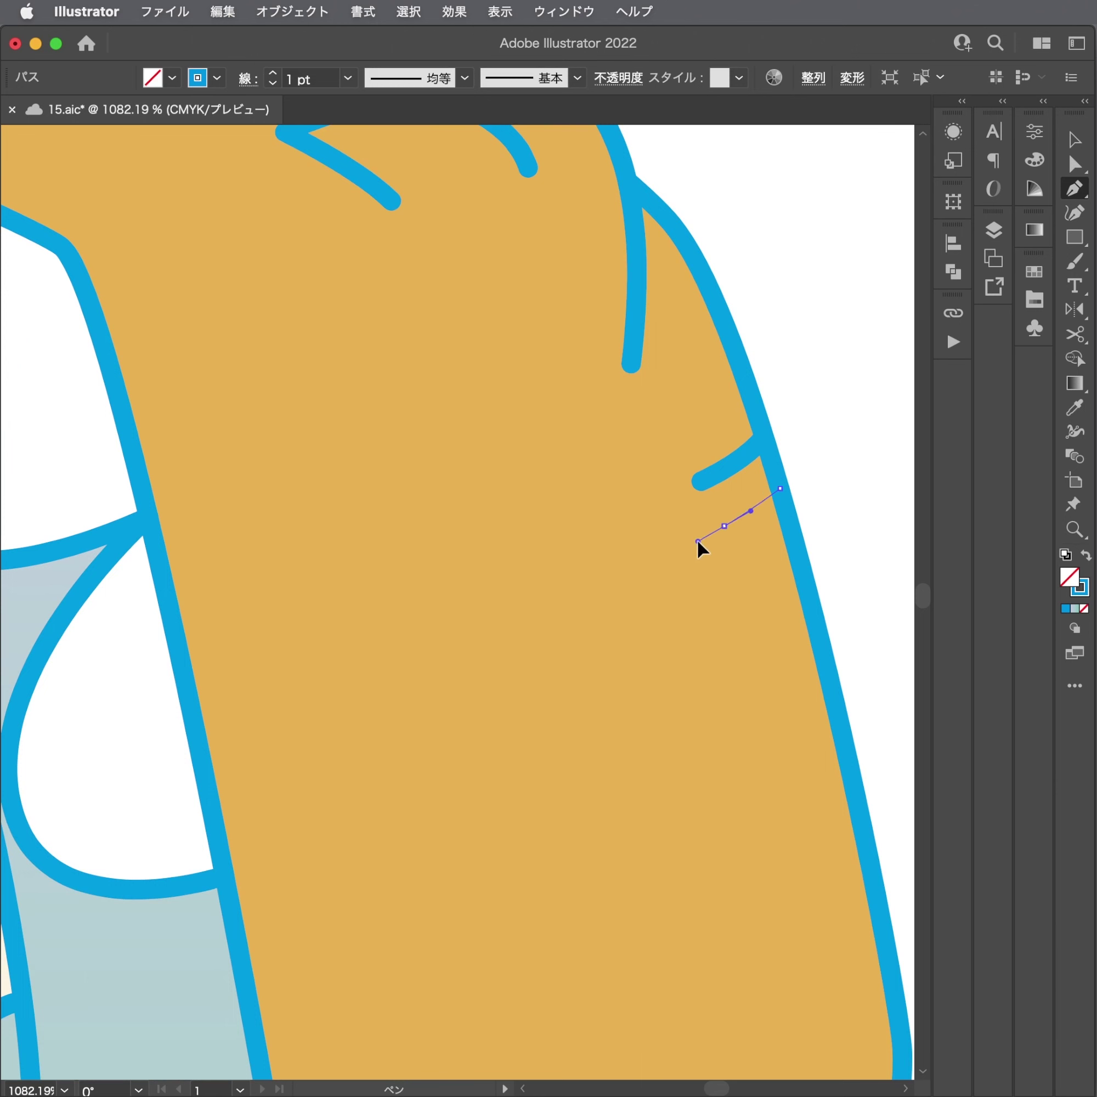
pyautogui.press('super+shift+a')
pyautogui.click(792, 530)
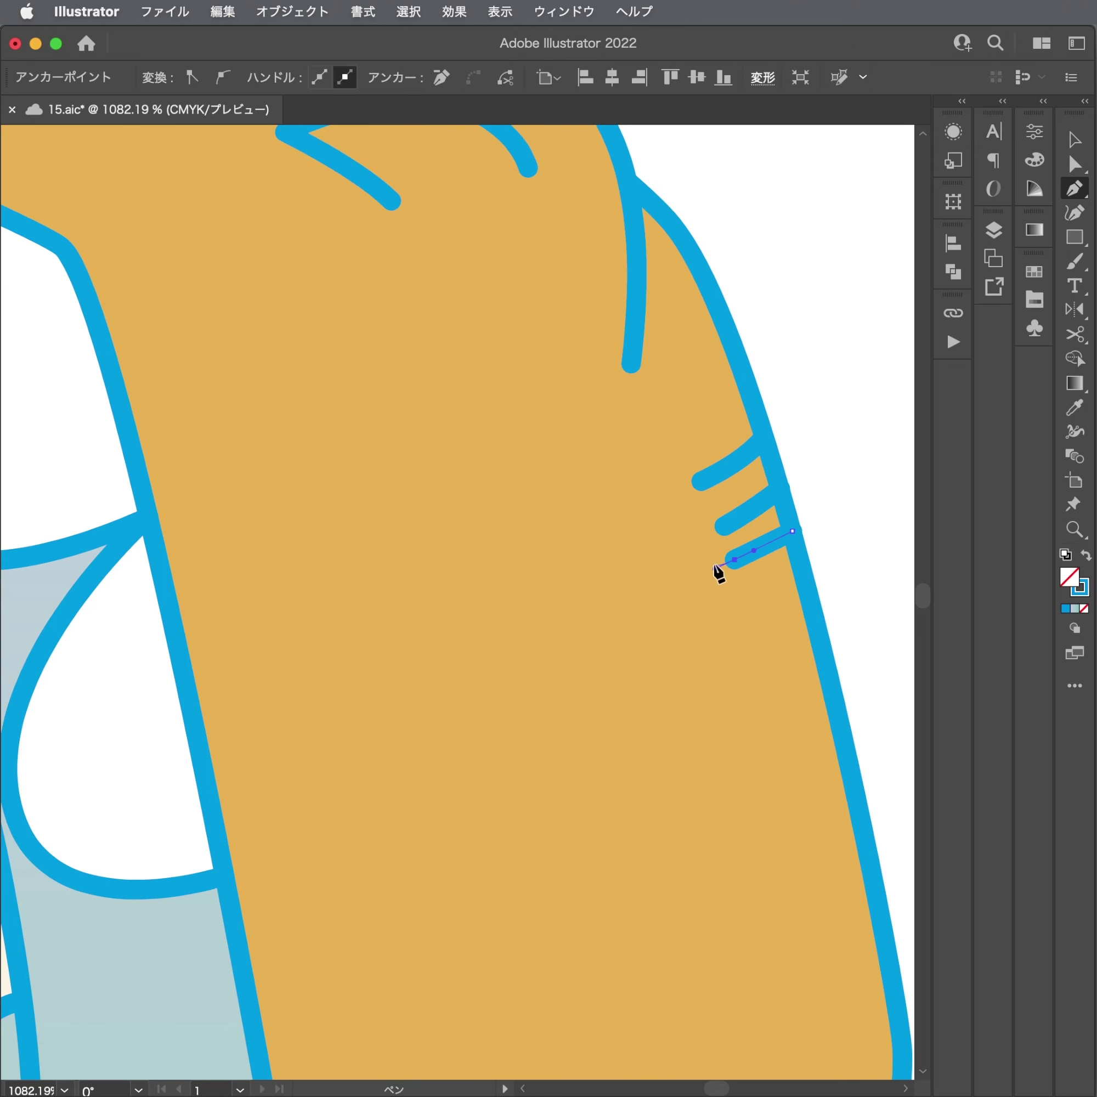
pyautogui.press('super+shift+a')
pyautogui.click(799, 569)
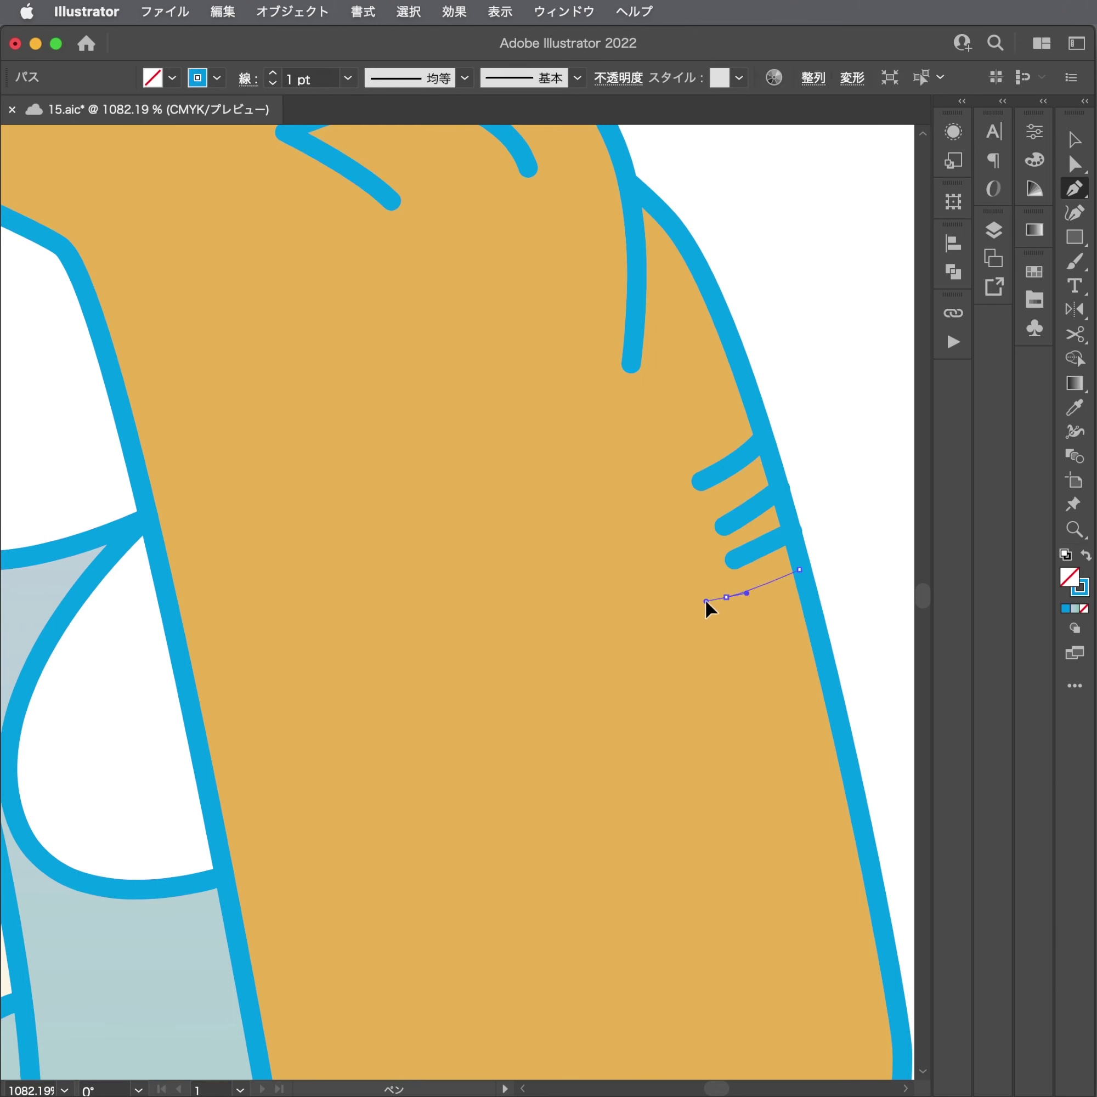
pyautogui.moveTo(727, 597); pyautogui.dragTo(744, 596)
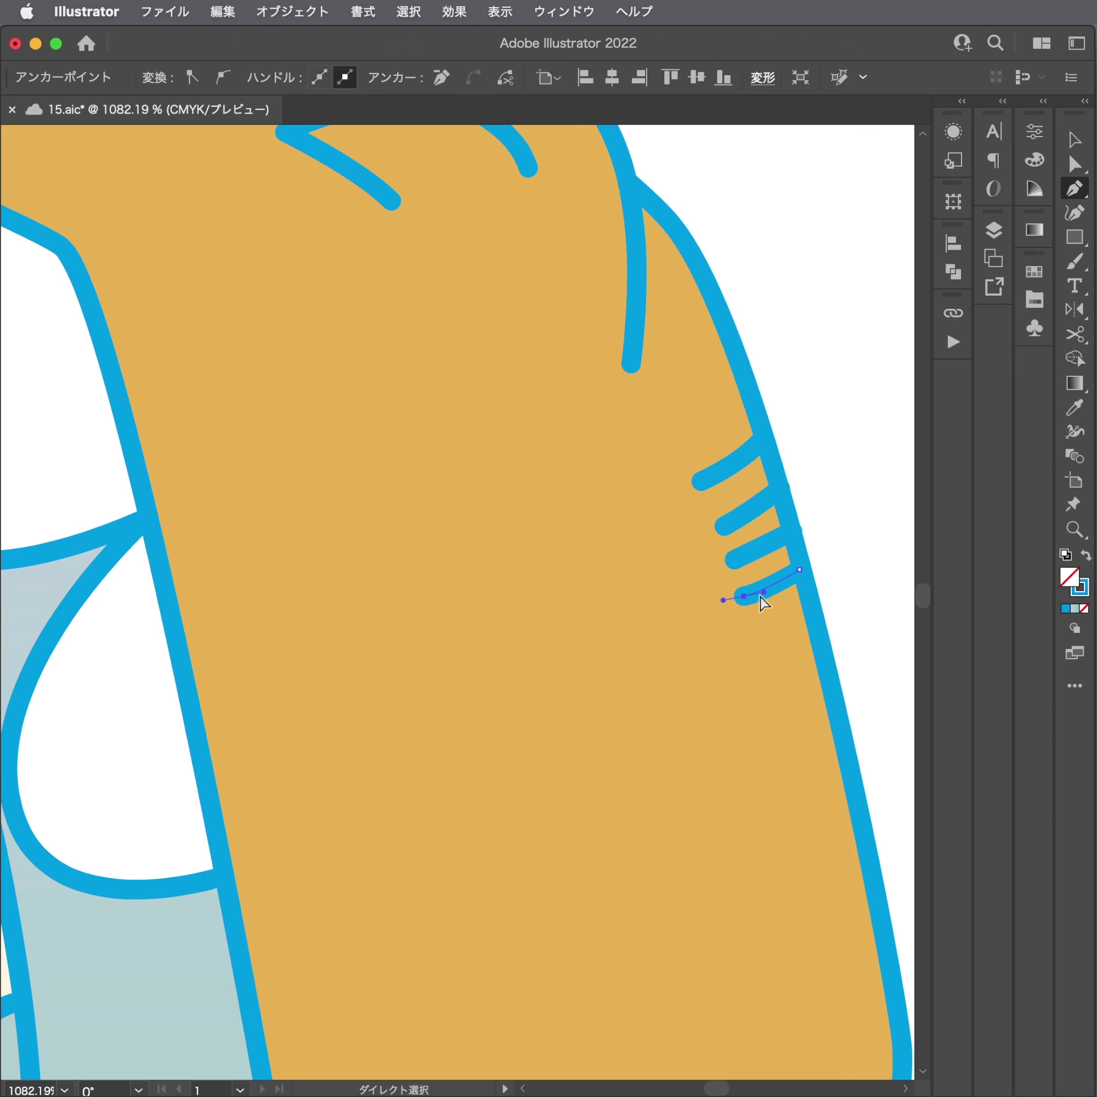
pyautogui.press('super+shift+a')
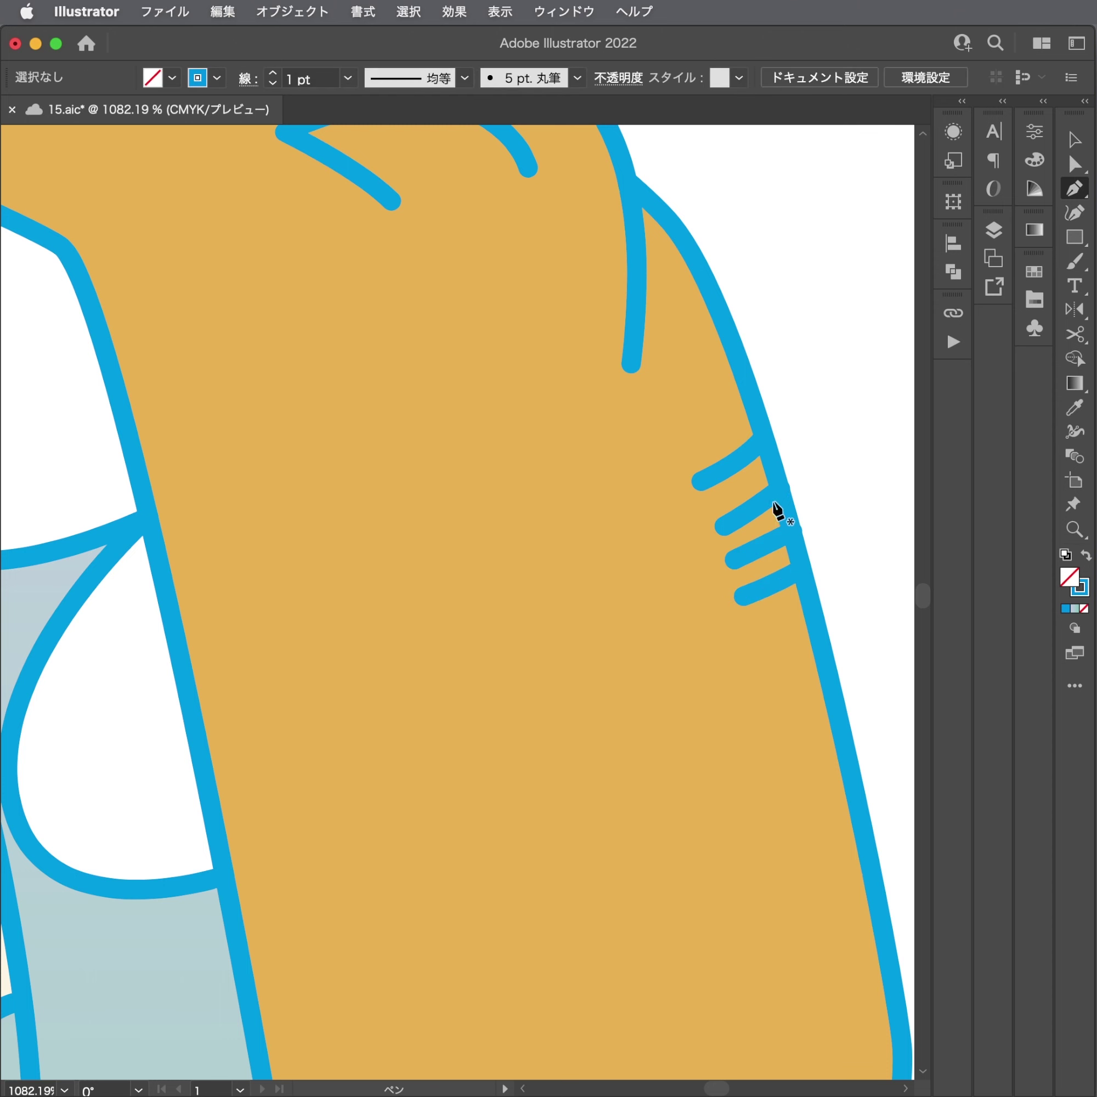
# Select the second and third hood marks to check their placement.
pyautogui.scroll(3, 814, 513)
pyautogui.keyDown('super'); pyautogui.click(778, 549); pyautogui.keyUp('super')
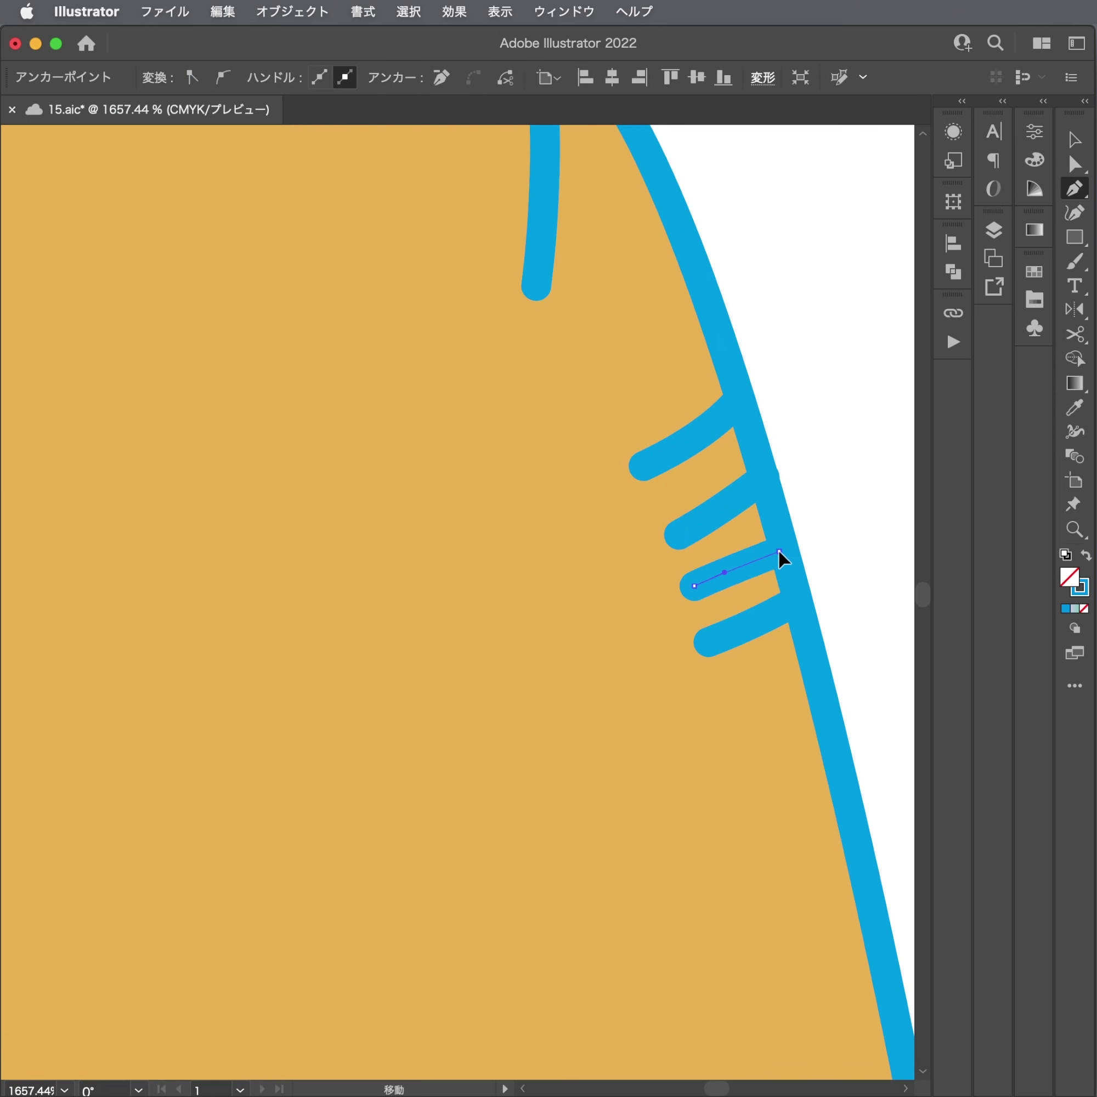
pyautogui.keyDown('super'); pyautogui.click(759, 484); pyautogui.keyUp('super')
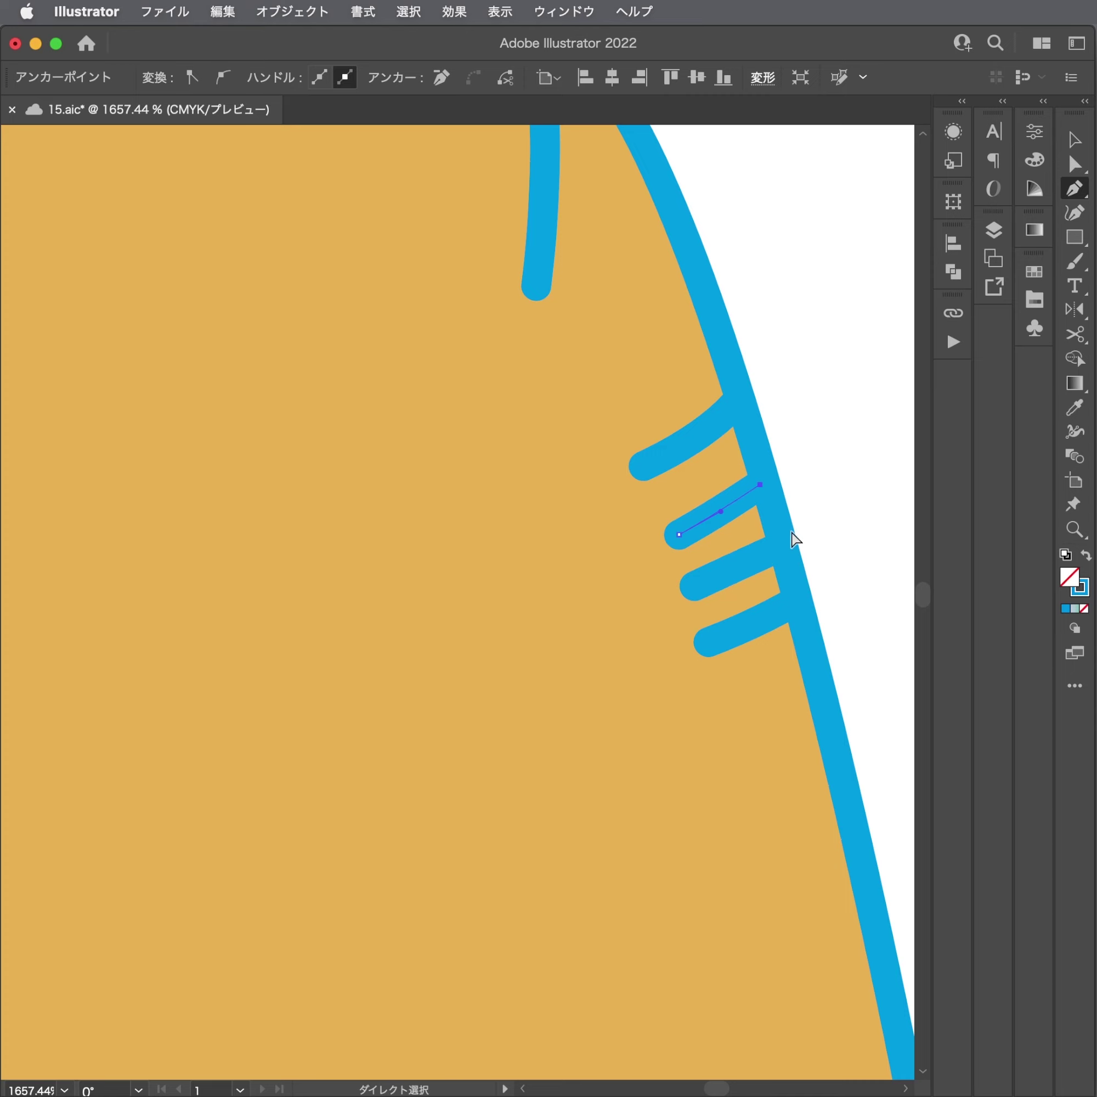
pyautogui.scroll(-2, 795, 540)
pyautogui.press('super+shift+a')
# Draw three short parallel marks along the pale blue hair strand's outer edge.
pyautogui.scroll(-5, 752, 534)
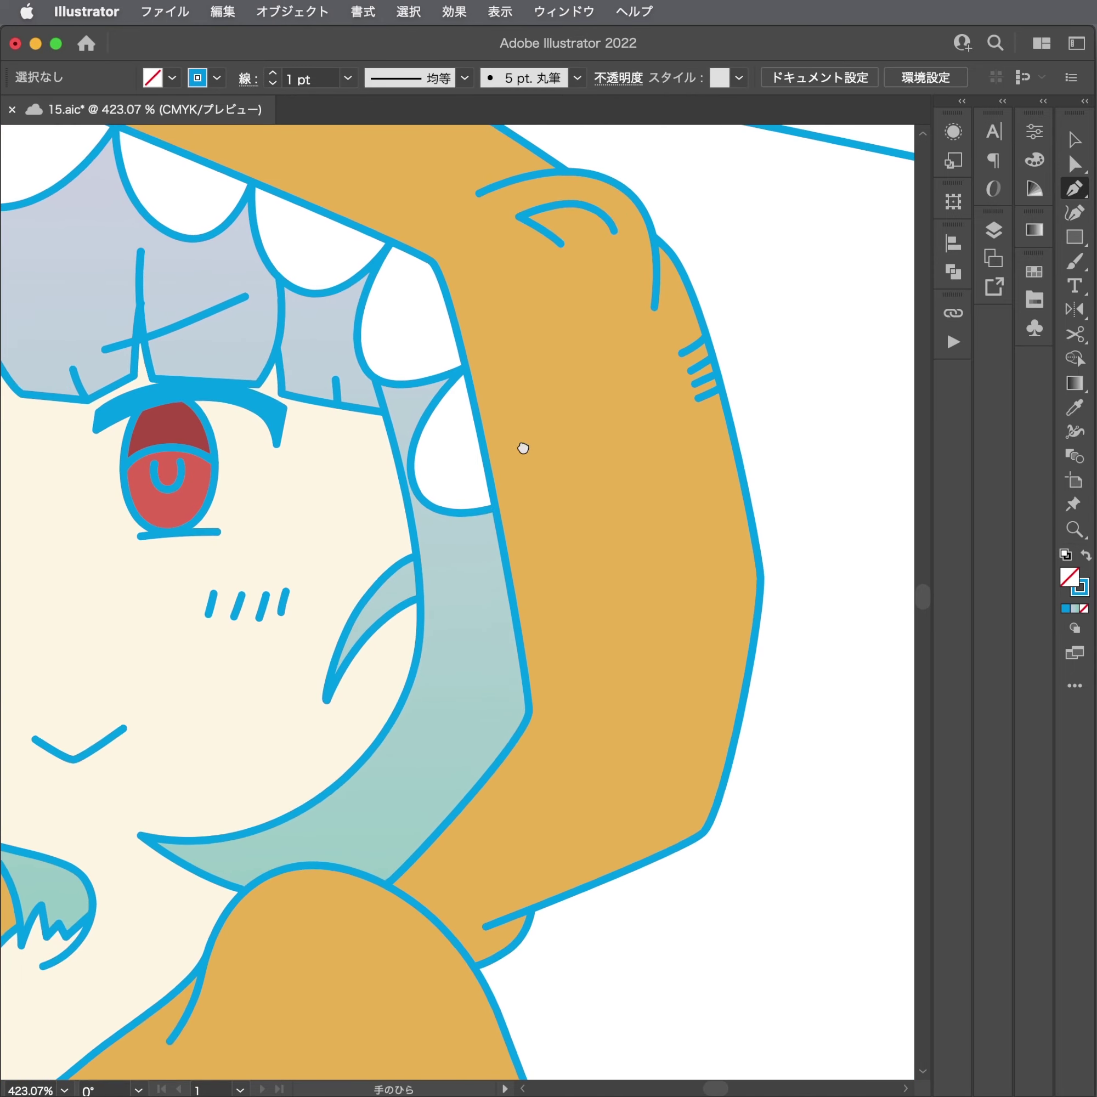
pyautogui.scroll(3, 654, 734)
pyautogui.scroll(2, 678, 759)
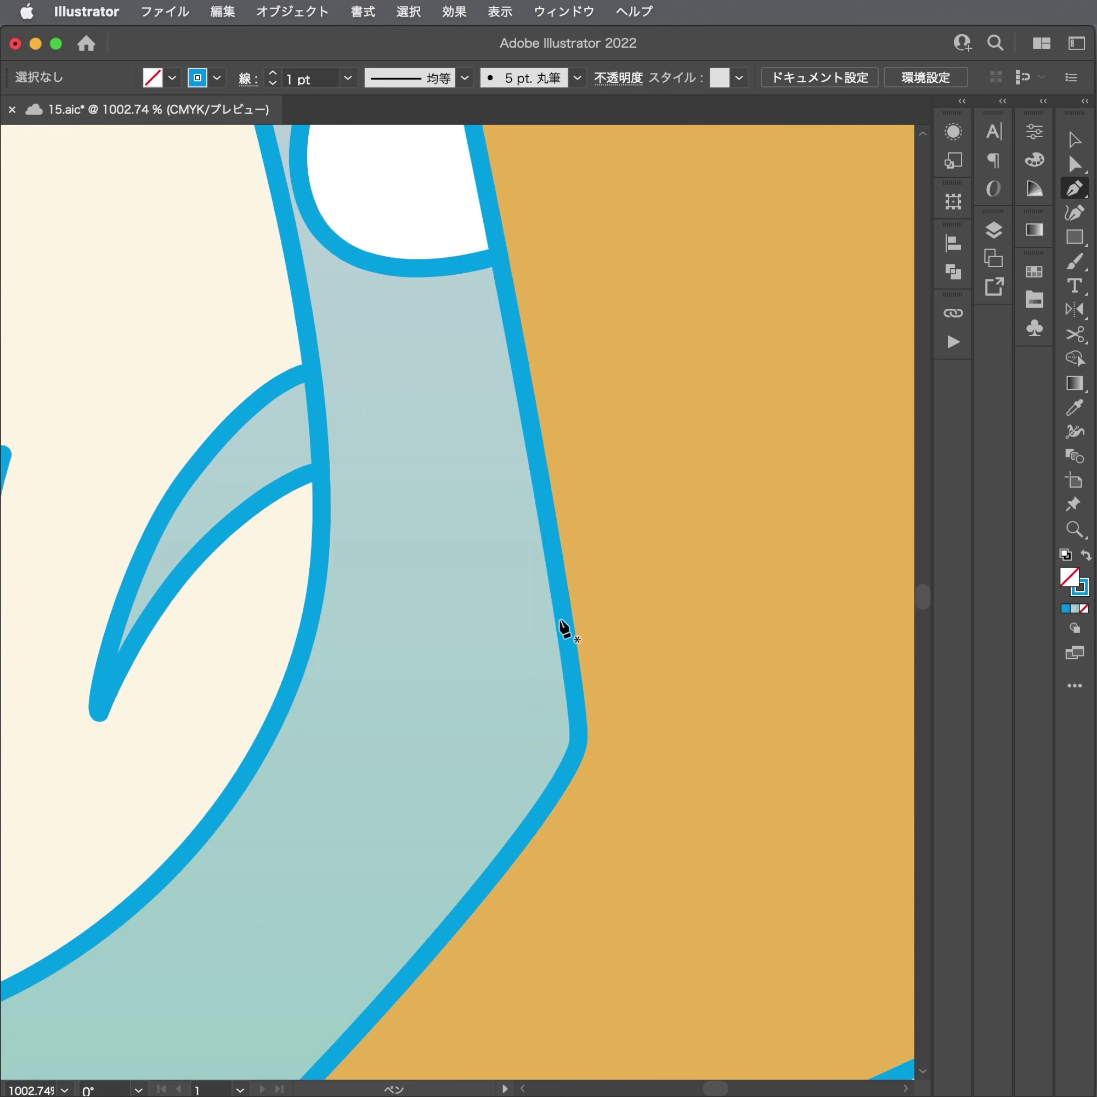
pyautogui.hscroll(-5, 553, 622)
pyautogui.scroll(5, 710, 558)
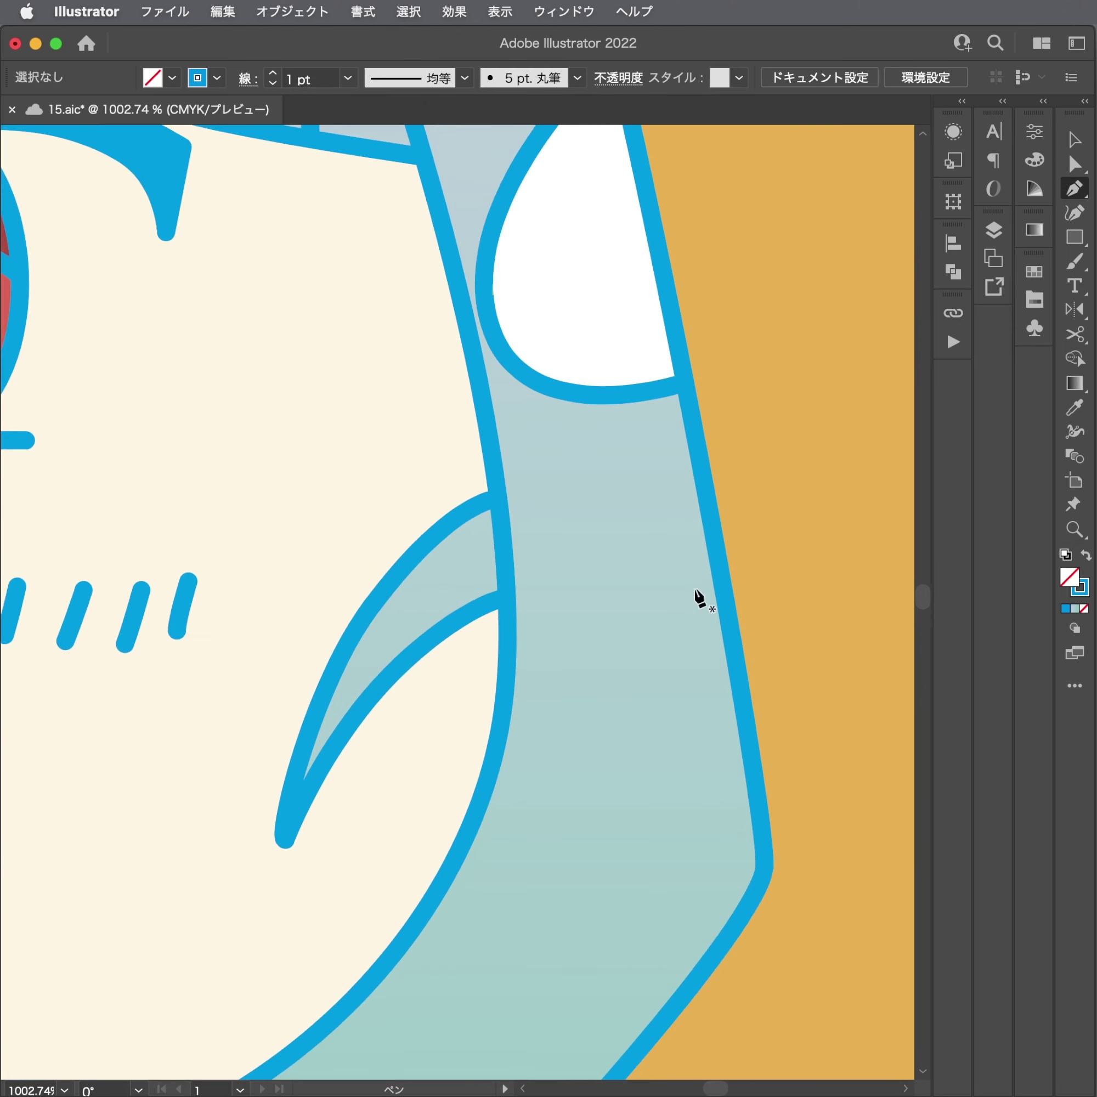
pyautogui.click(708, 521)
pyautogui.press('Escape')
pyautogui.click(716, 540)
pyautogui.press('Escape')
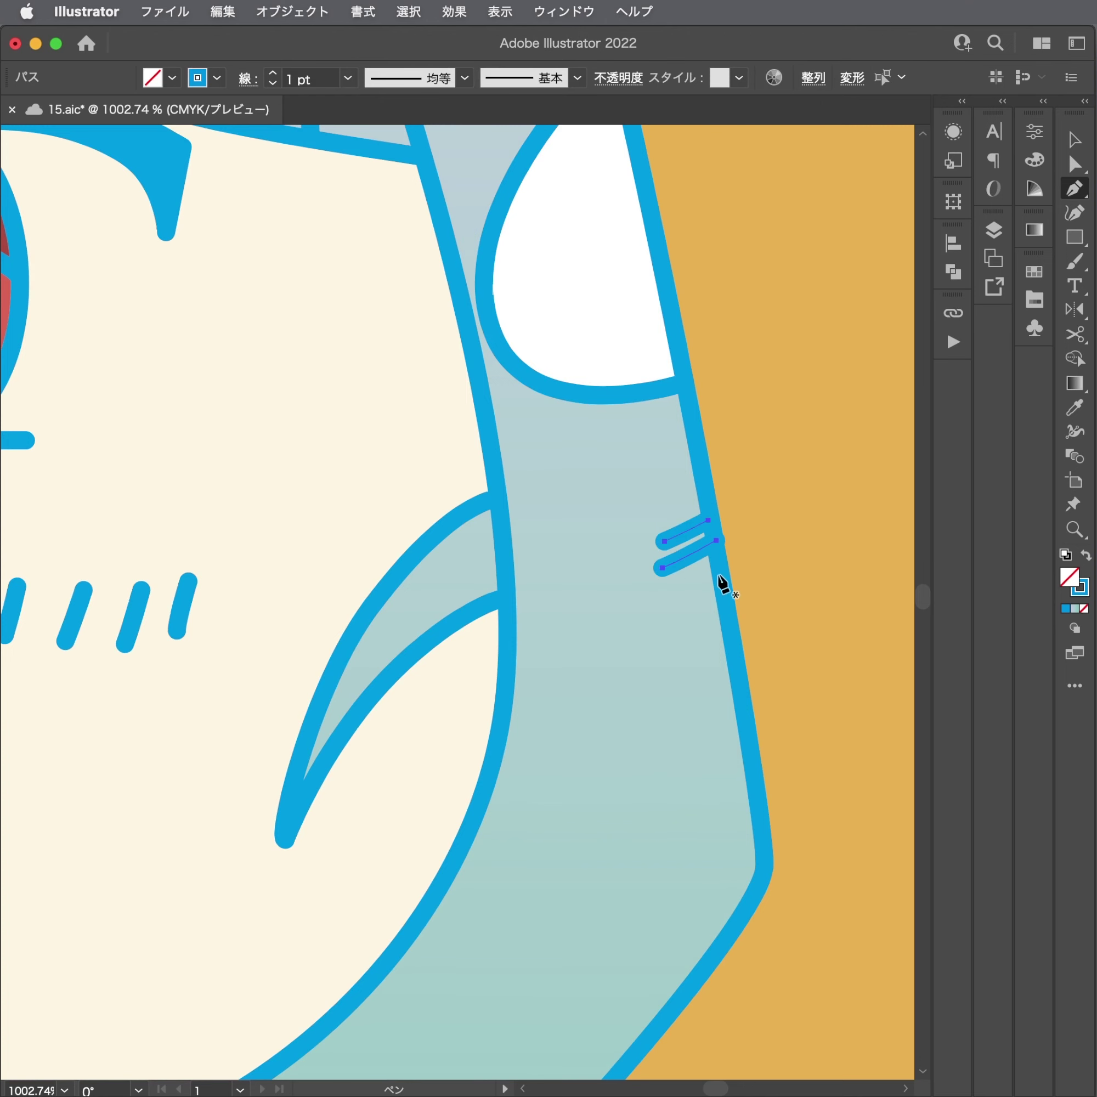
pyautogui.click(718, 575)
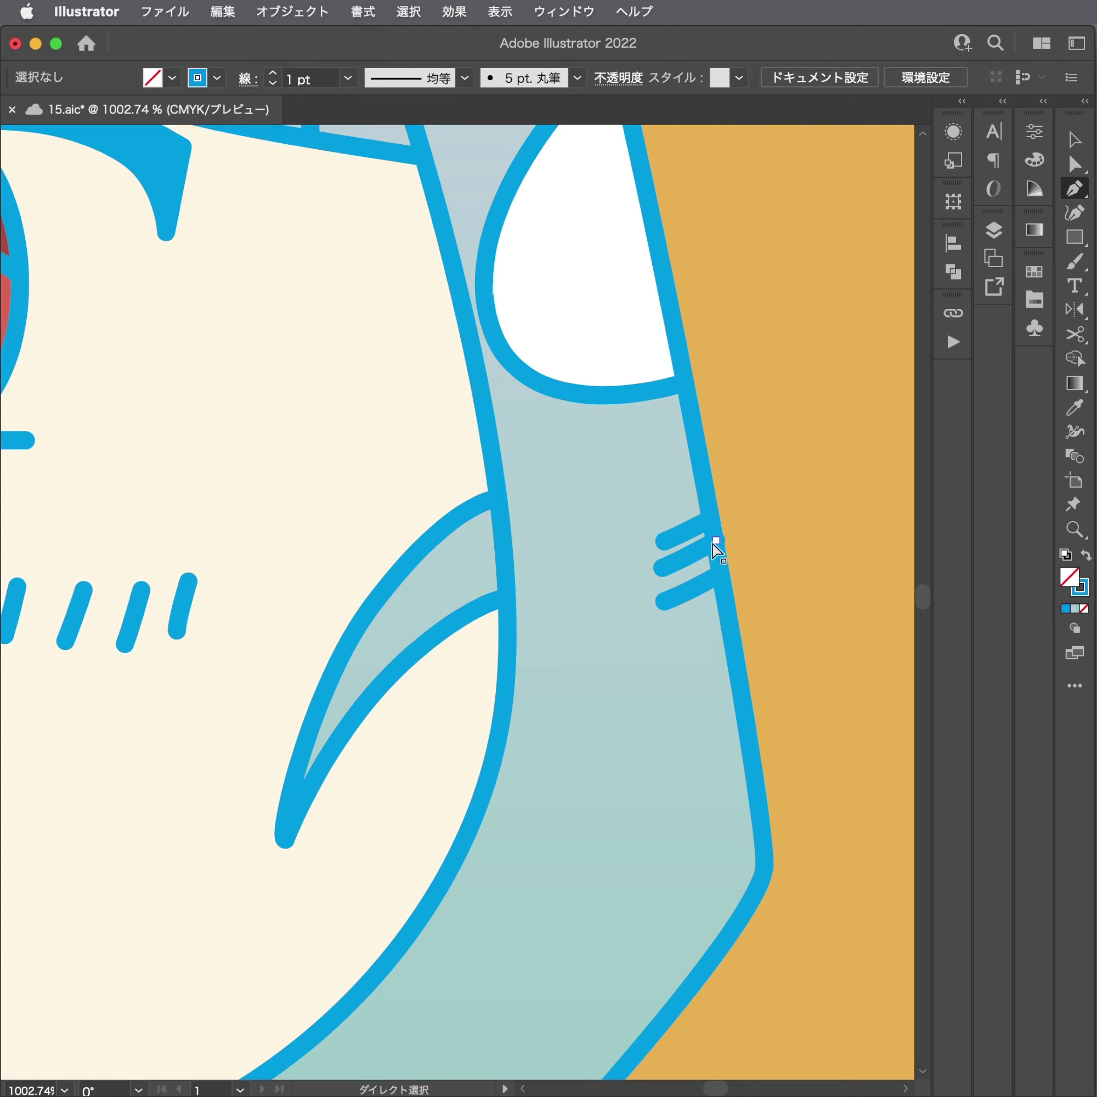
pyautogui.keyDown('super'); pyautogui.click(710, 548); pyautogui.keyUp('super')
# Draw a curved mark and a short tick inside the first white hood tooth.
pyautogui.scroll(-5, 711, 553)
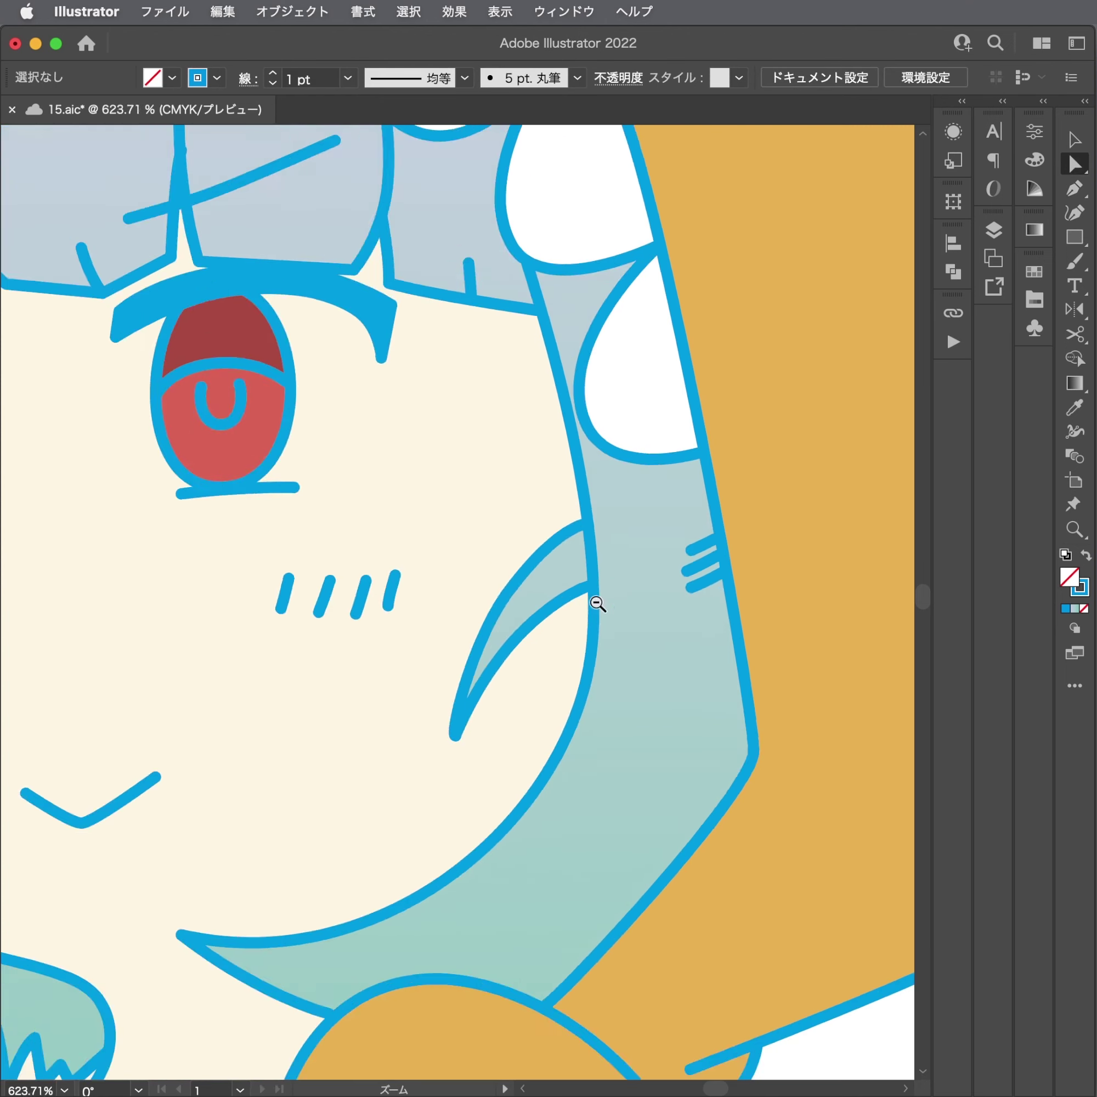
pyautogui.scroll(2, 595, 599)
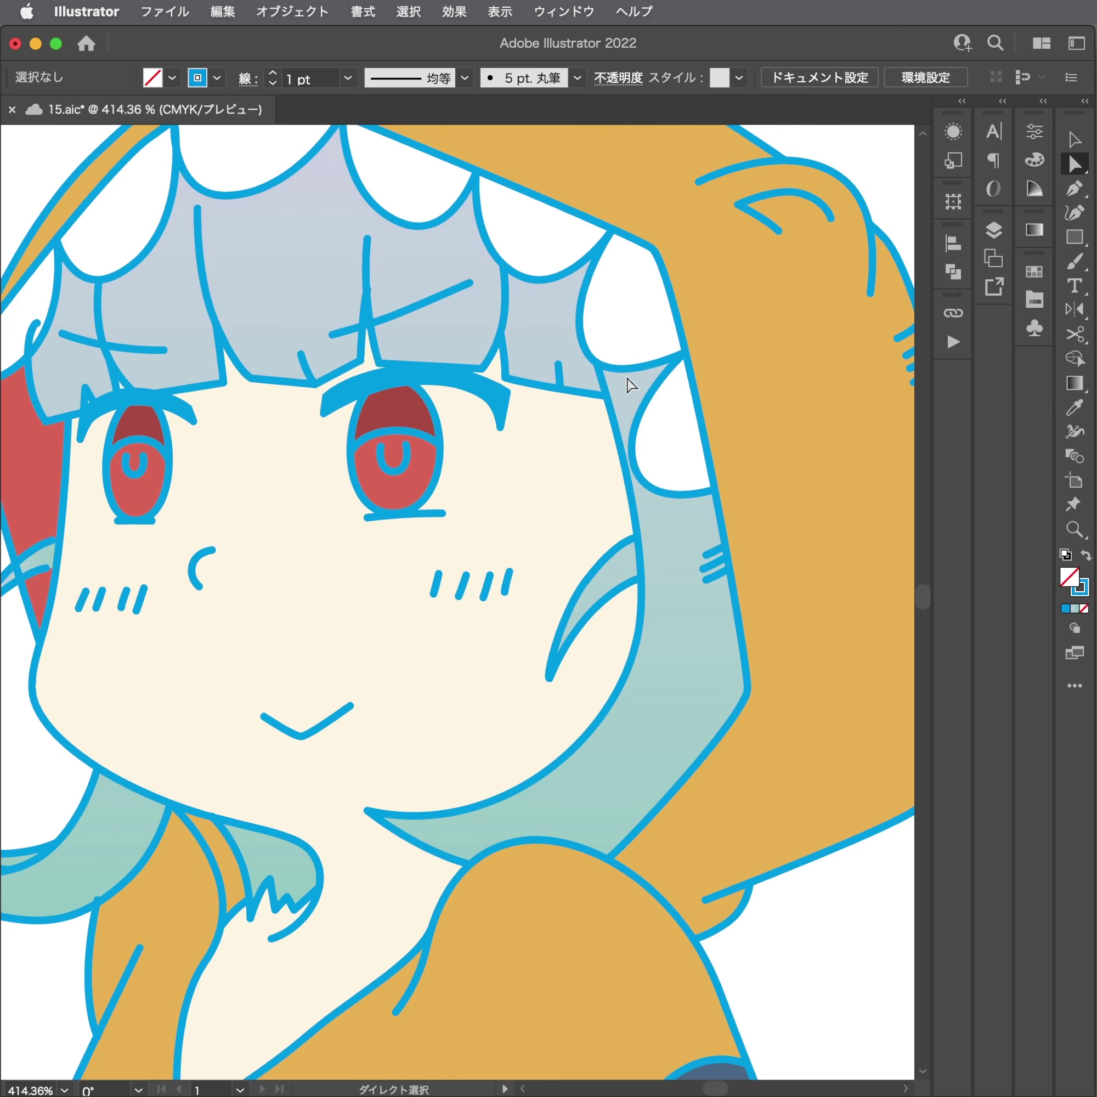
pyautogui.press('p')
pyautogui.scroll(2, 742, 335)
pyautogui.scroll(2, 572, 561)
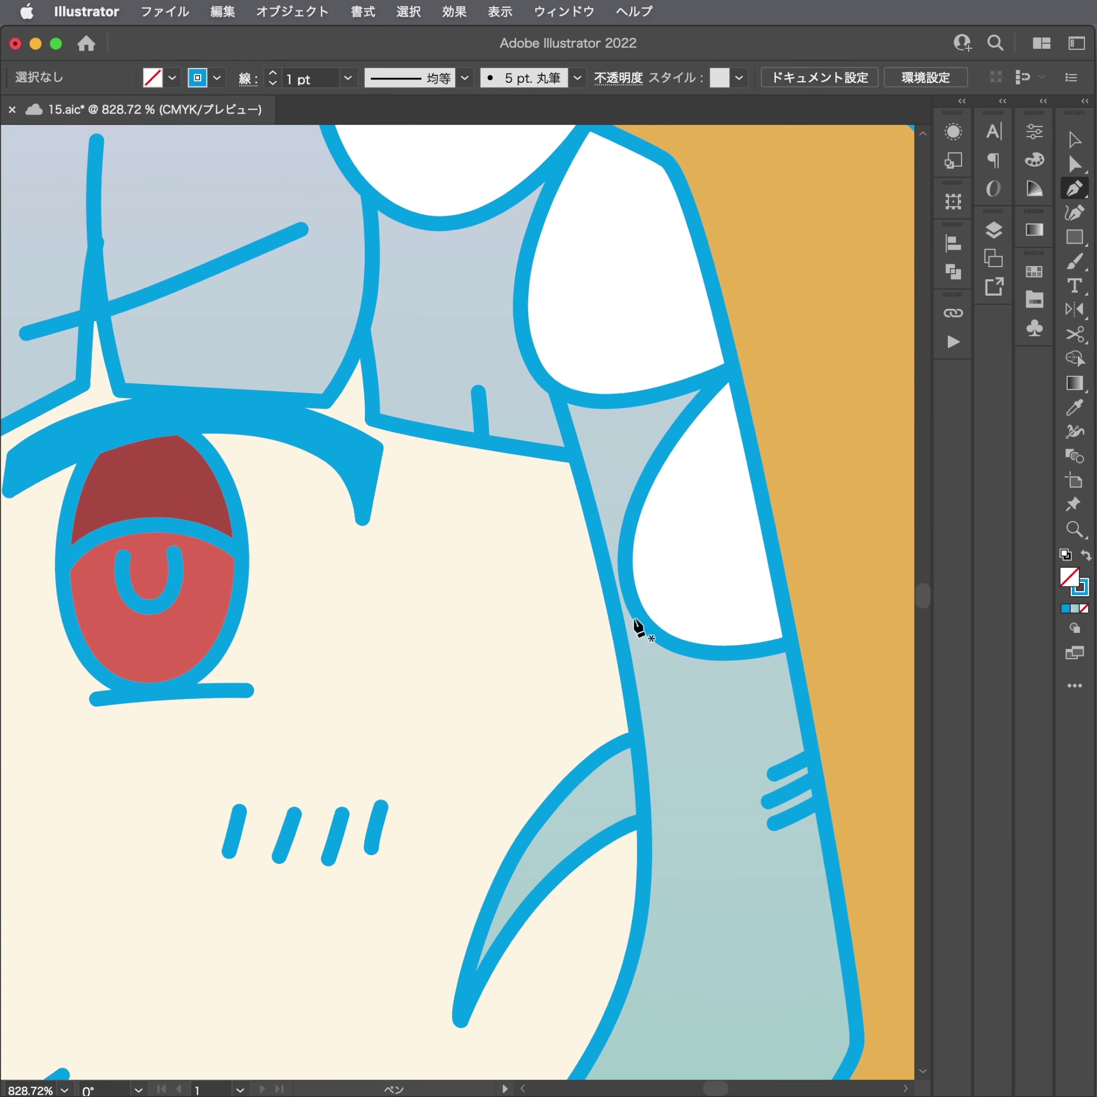
pyautogui.scroll(1, 635, 619)
pyautogui.moveTo(631, 624); pyautogui.dragTo(693, 582)
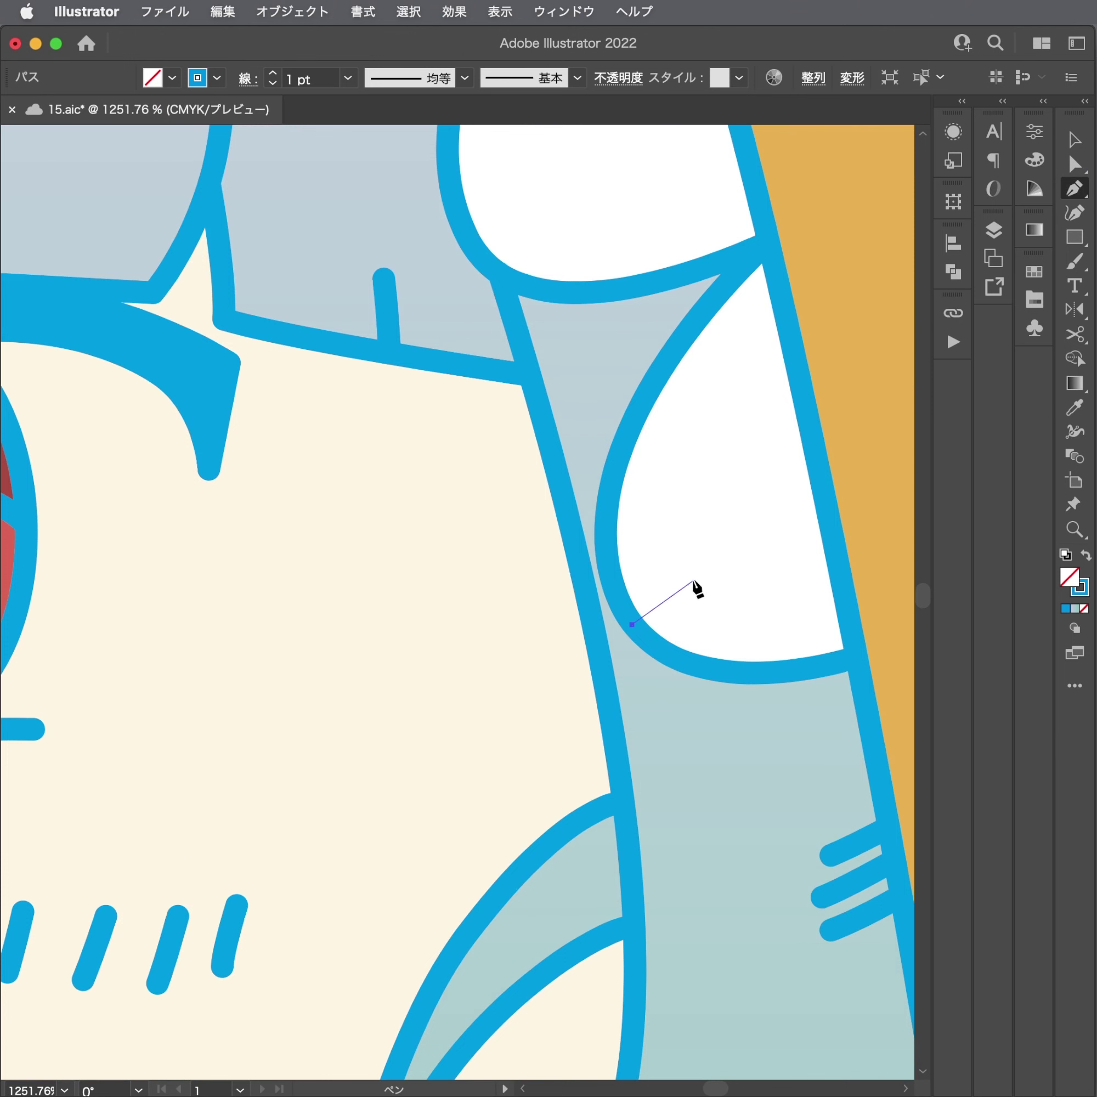
pyautogui.press('Escape')
pyautogui.click(671, 649)
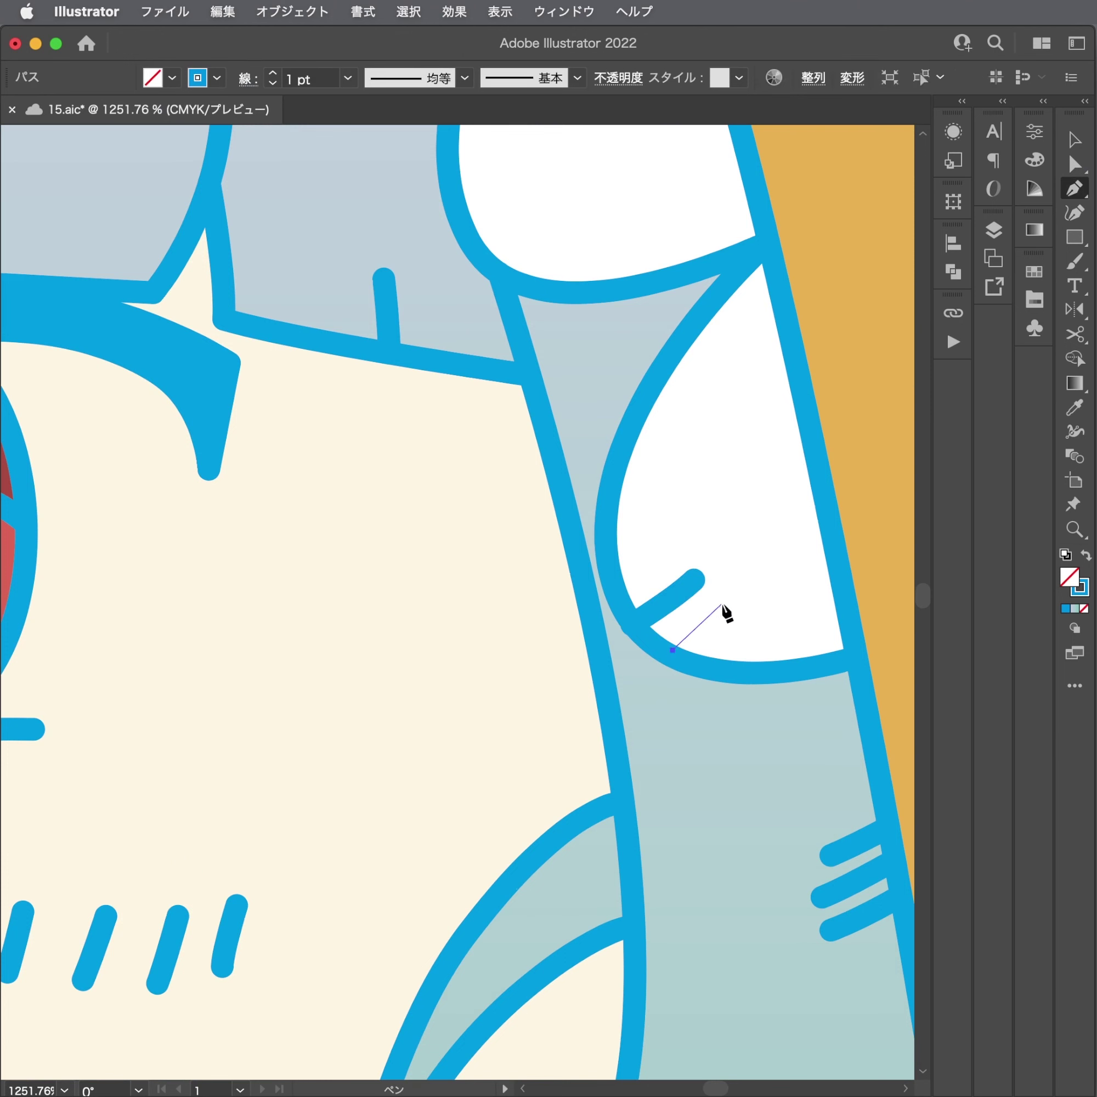
pyautogui.click(743, 597)
pyautogui.press('Escape')
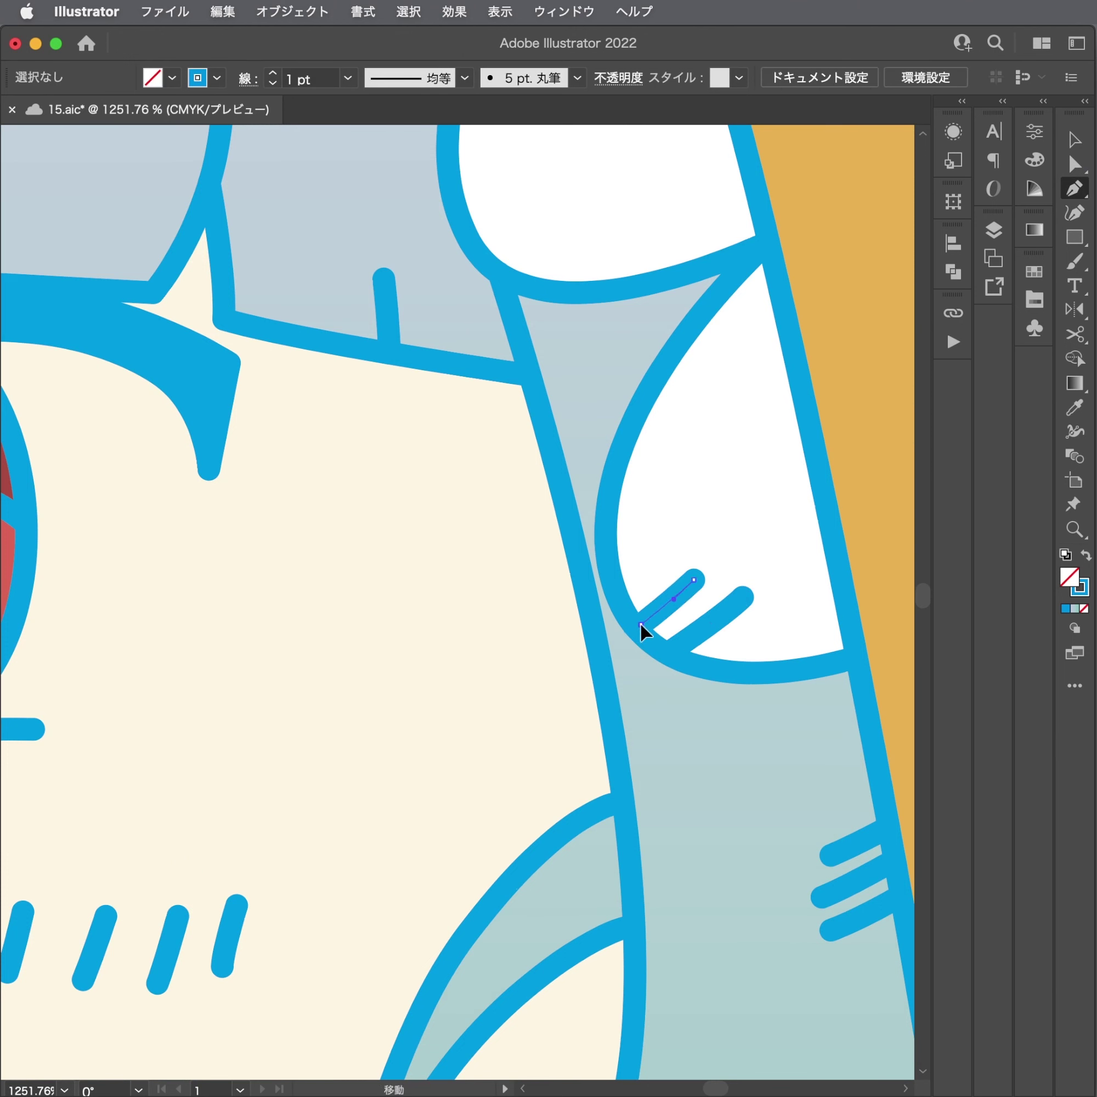
# Add another short tick beside them on the same tooth edge.
pyautogui.keyDown('super'); pyautogui.click(640, 624); pyautogui.keyUp('super')
pyautogui.keyDown('super'); pyautogui.click(705, 644); pyautogui.keyUp('super')
pyautogui.moveTo(615, 599); pyautogui.dragTo(627, 595)
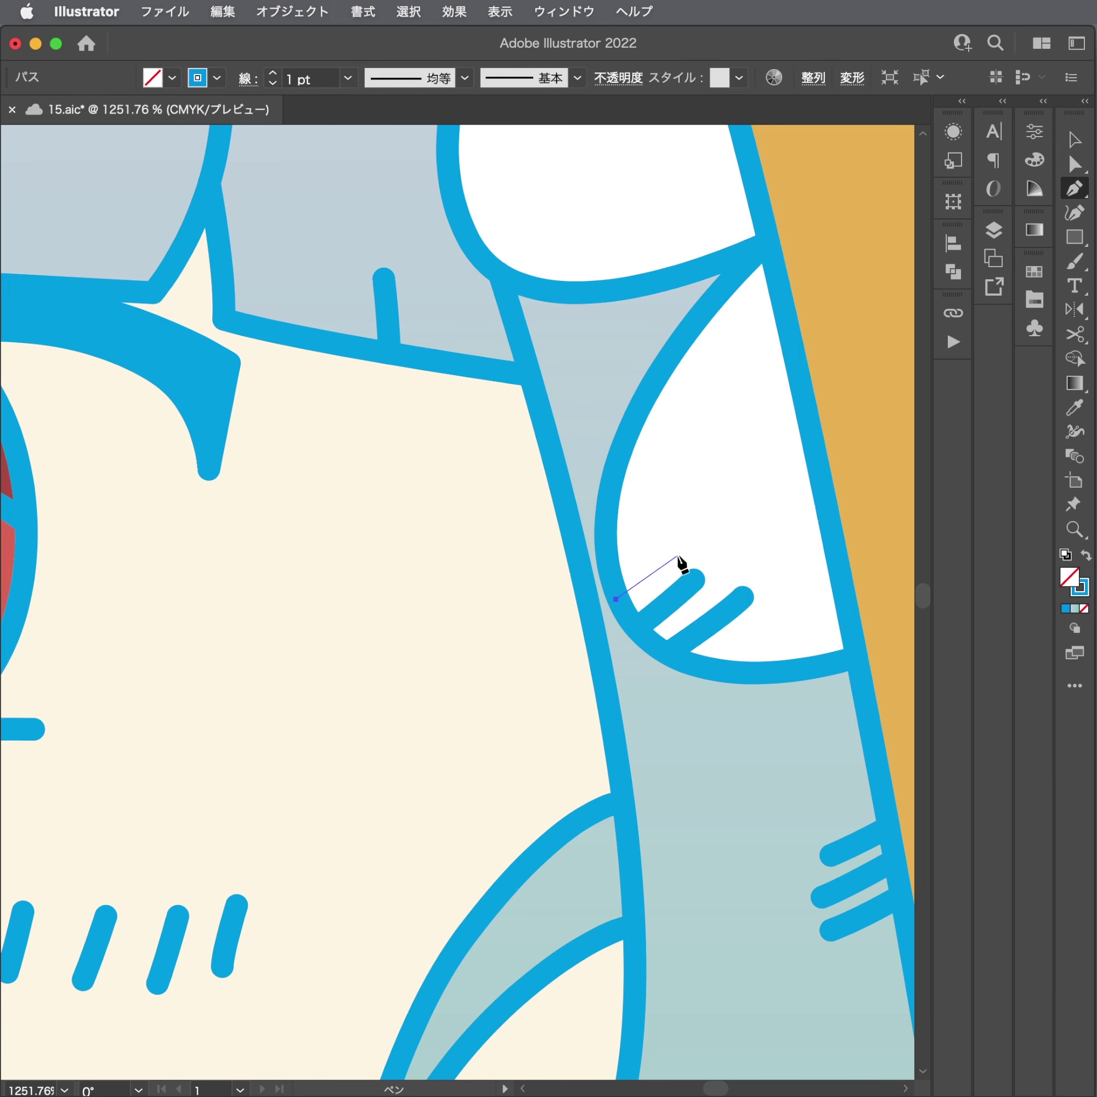
pyautogui.press('Escape')
pyautogui.scroll(5, 683, 507)
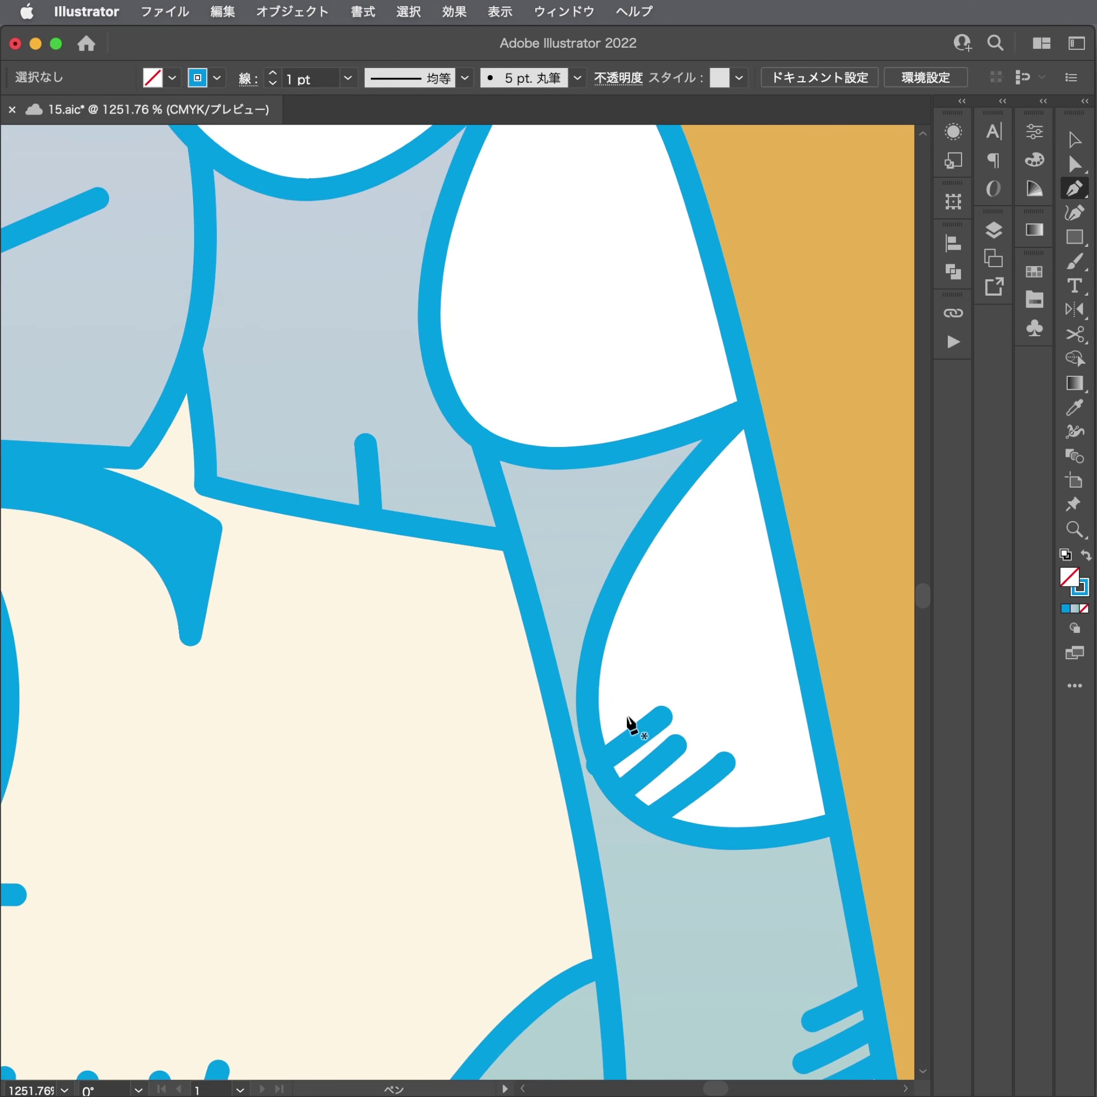
pyautogui.keyDown('super'); pyautogui.click(602, 756); pyautogui.keyUp('super')
pyautogui.scroll(10, 595, 325)
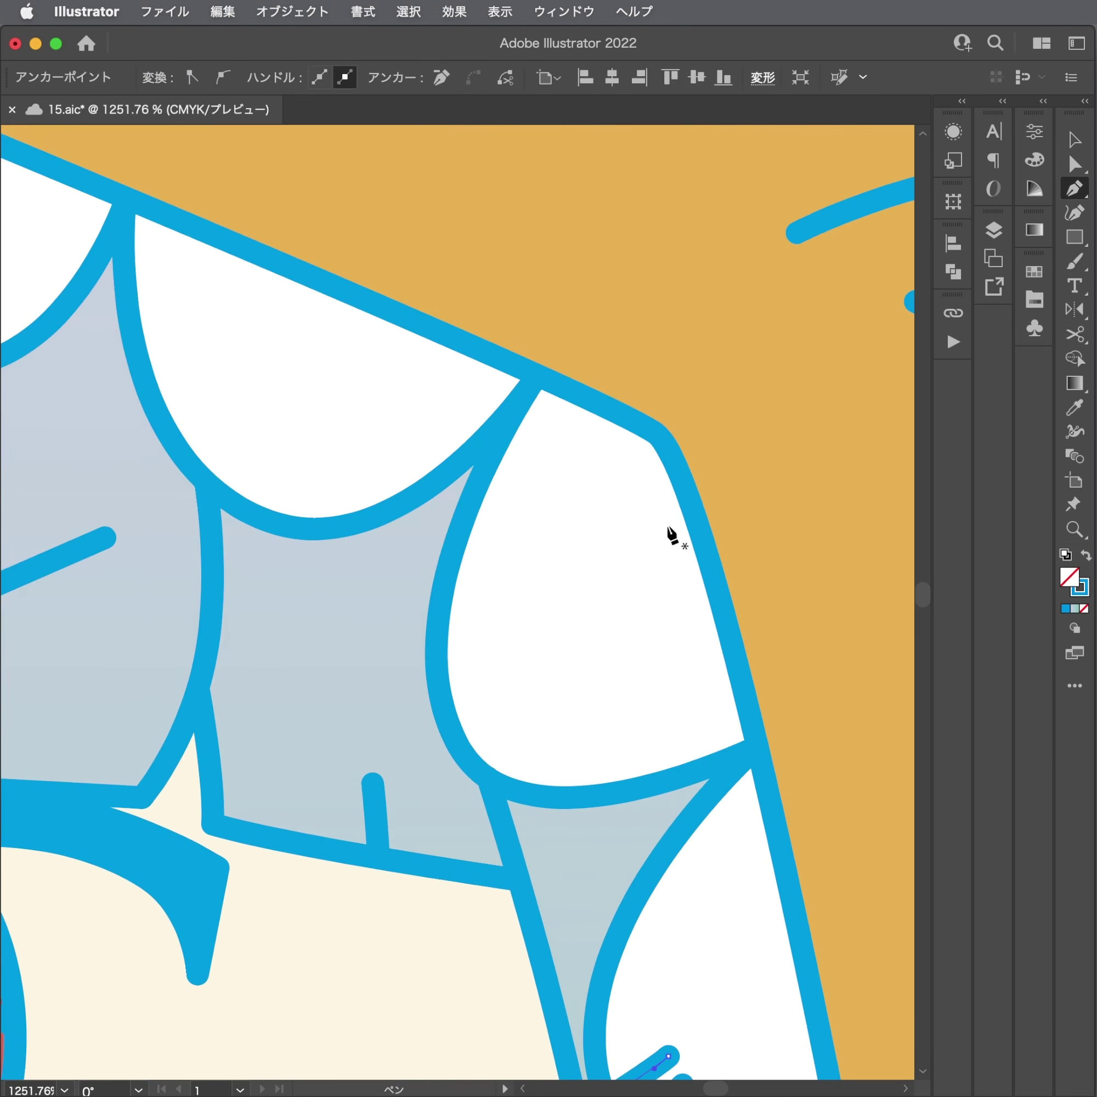
# Draw two tick strokes on the next hood tooth.
pyautogui.click(693, 527)
pyautogui.press('Escape')
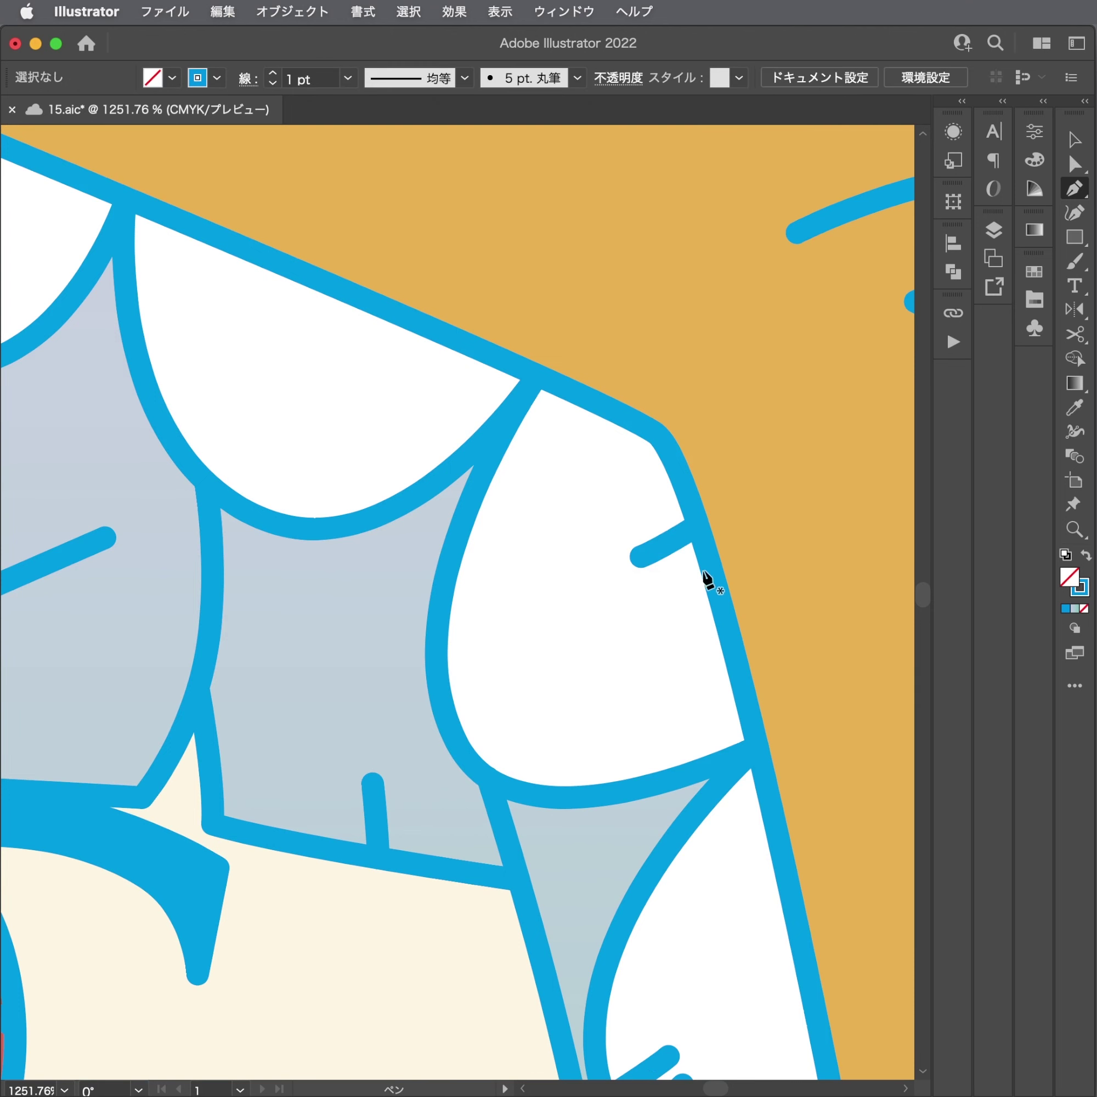
pyautogui.click(709, 570)
pyautogui.click(657, 602)
pyautogui.press('Escape')
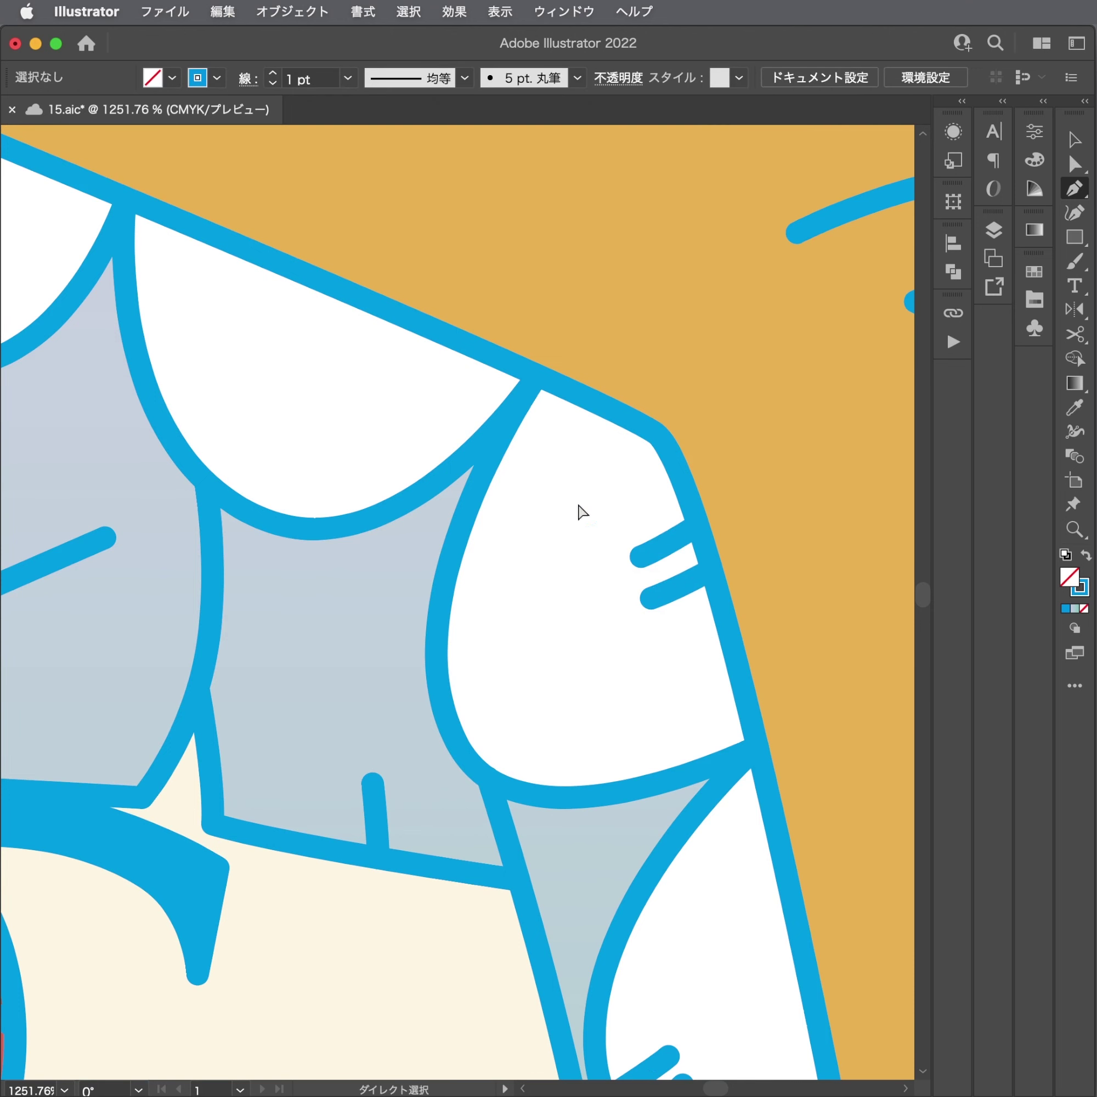
pyautogui.scroll(4, 578, 510)
pyautogui.hscroll(-6, 578, 510)
# Draw three tick strokes on the upper hood tooth.
pyautogui.click(558, 422)
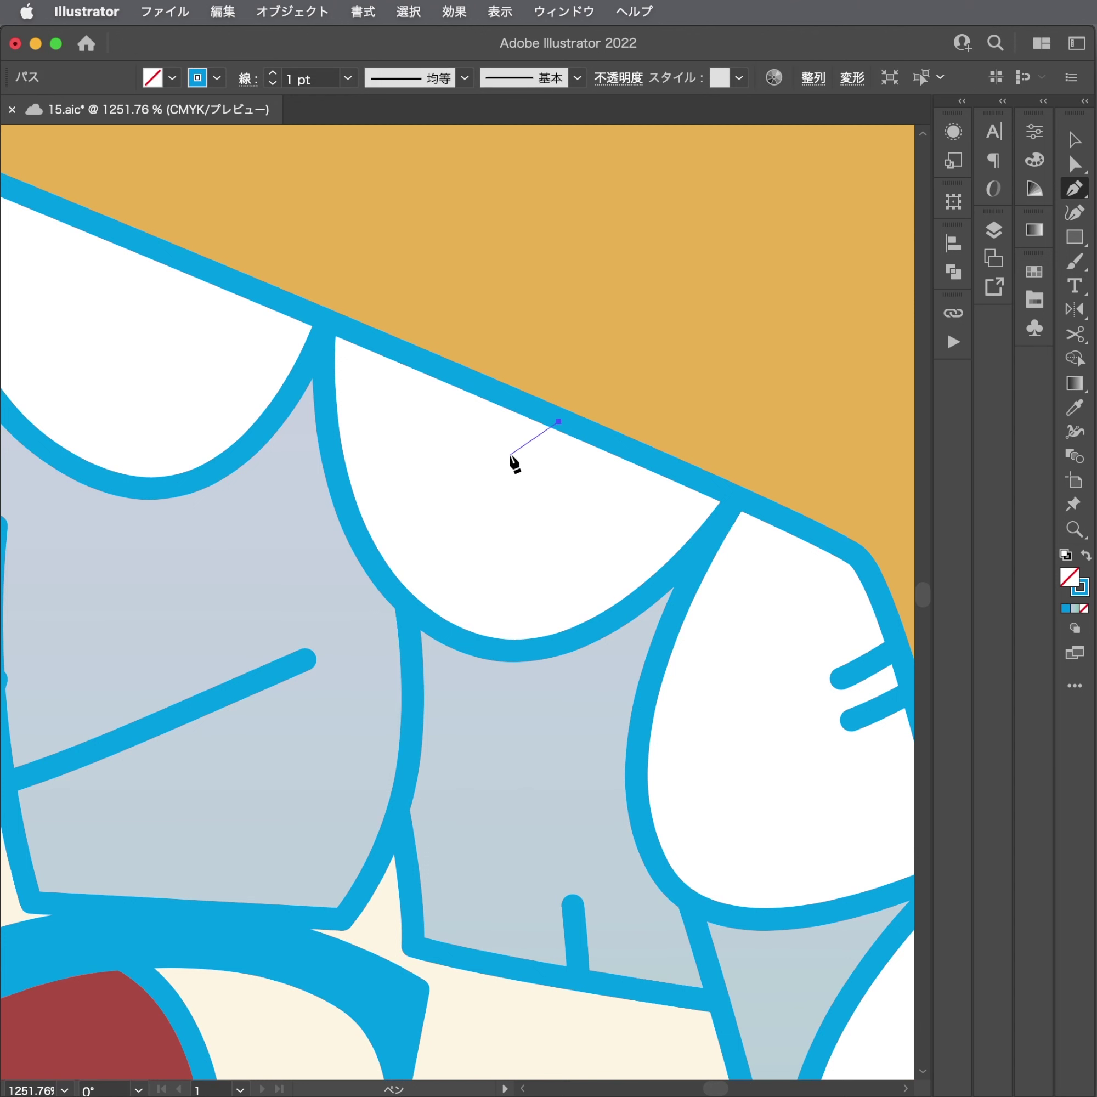
pyautogui.press('Escape')
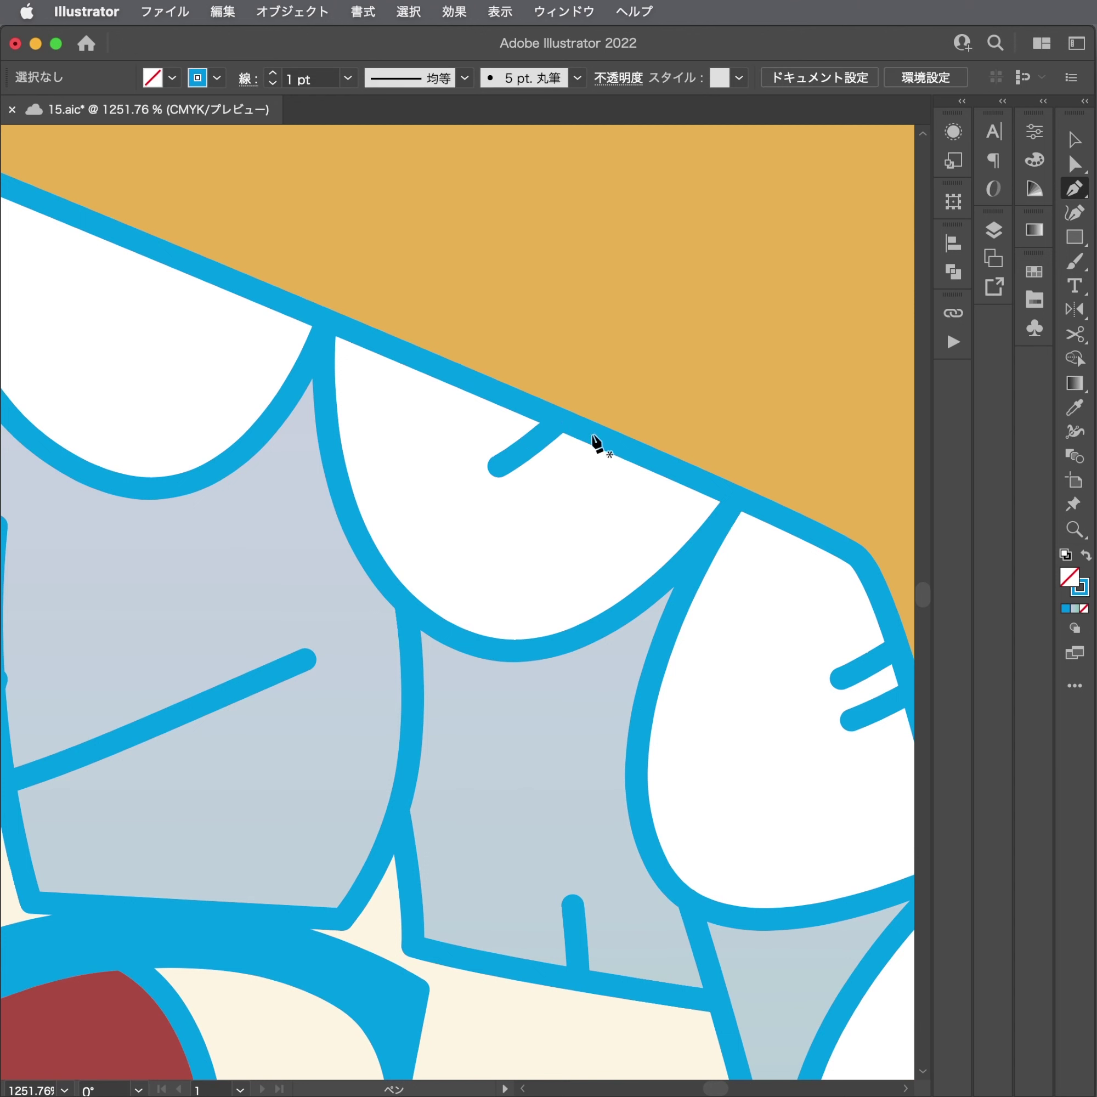
pyautogui.click(593, 434)
pyautogui.moveTo(506, 504); pyautogui.dragTo(507, 503)
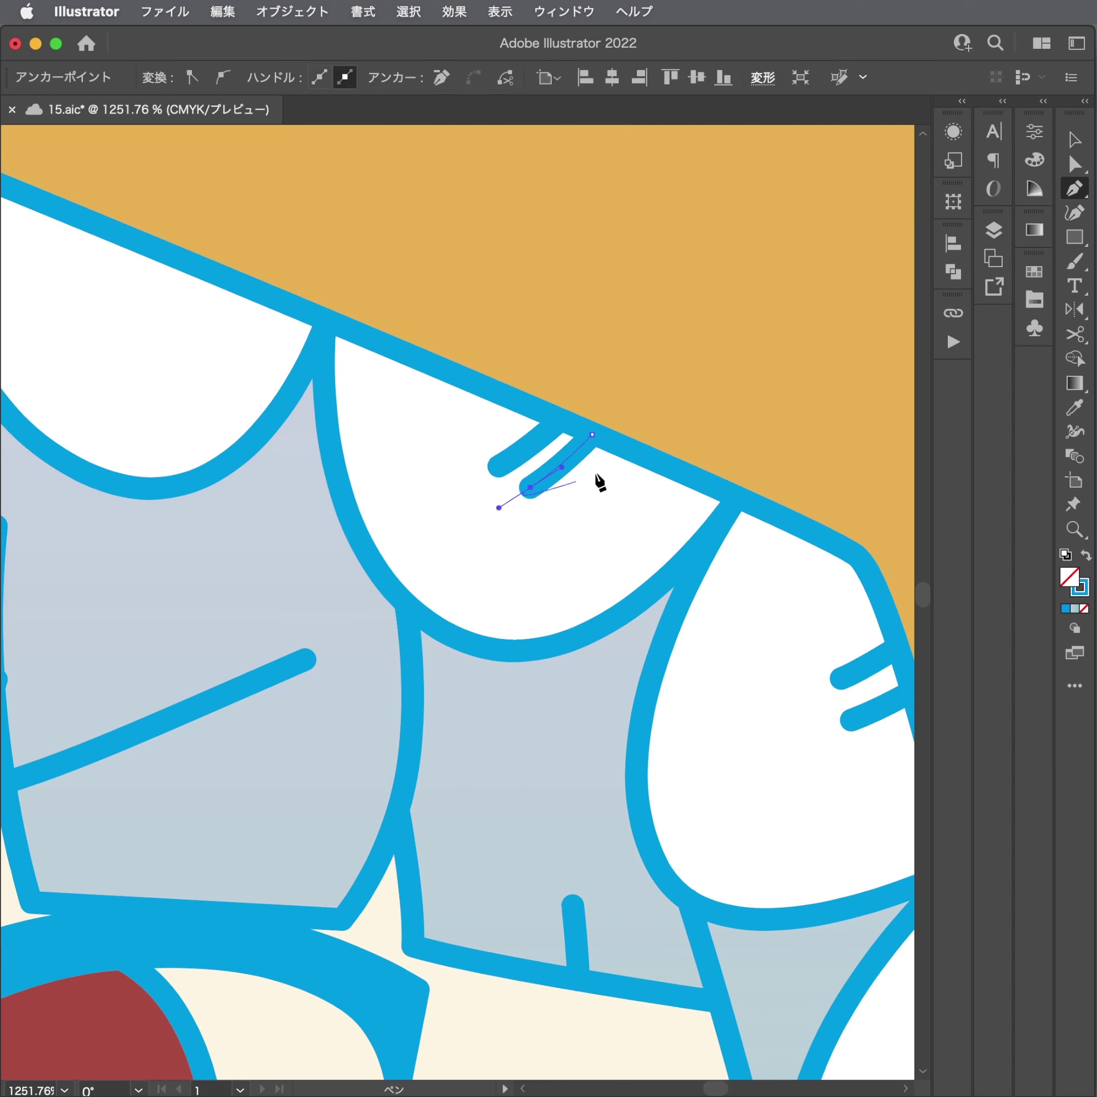
pyautogui.press('Escape')
pyautogui.click(634, 454)
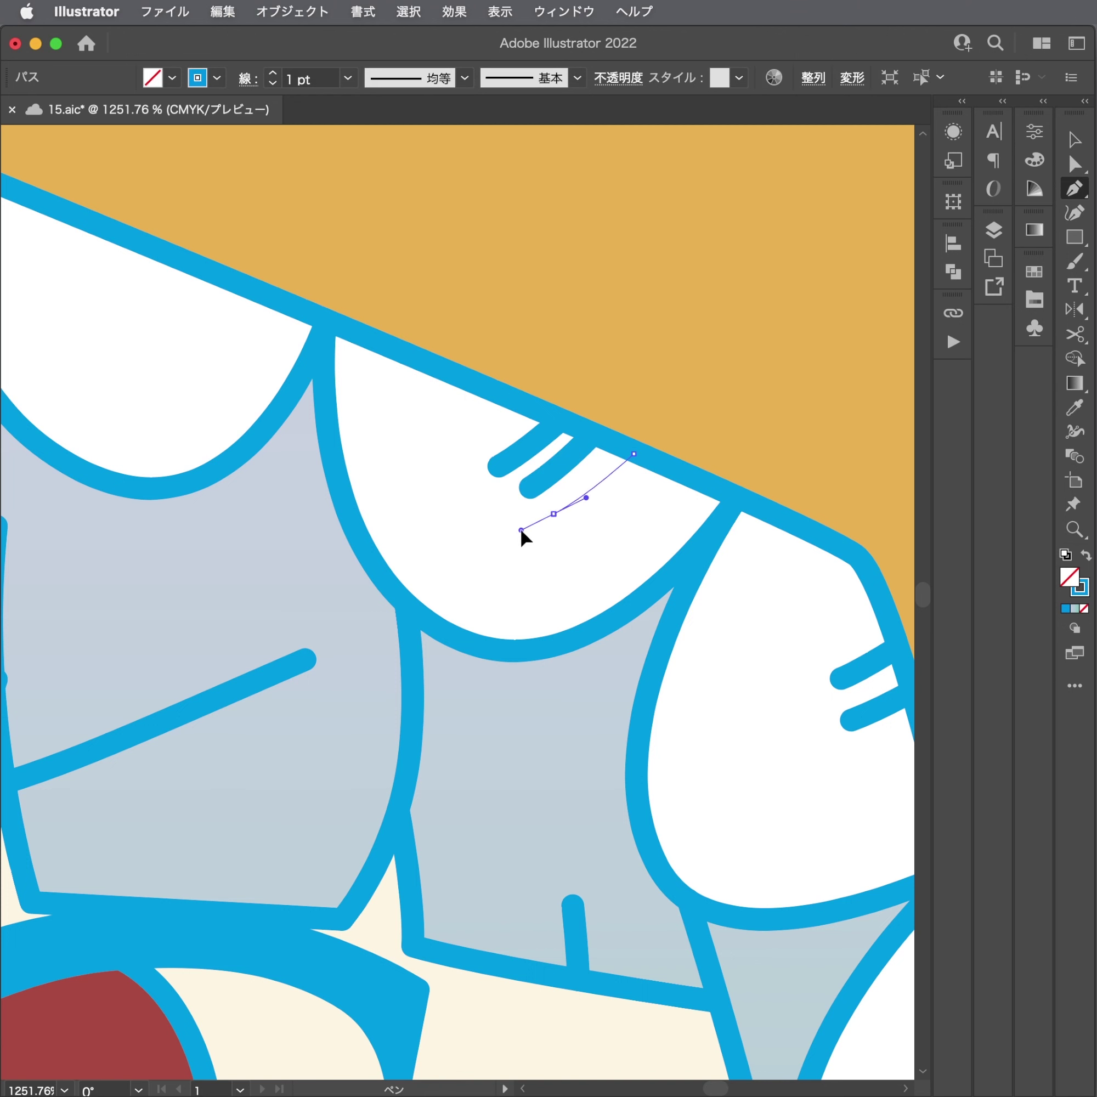
pyautogui.press('Escape')
# Nudge the two lower ticks into alignment with Direct Selection and save.
pyautogui.press('a')
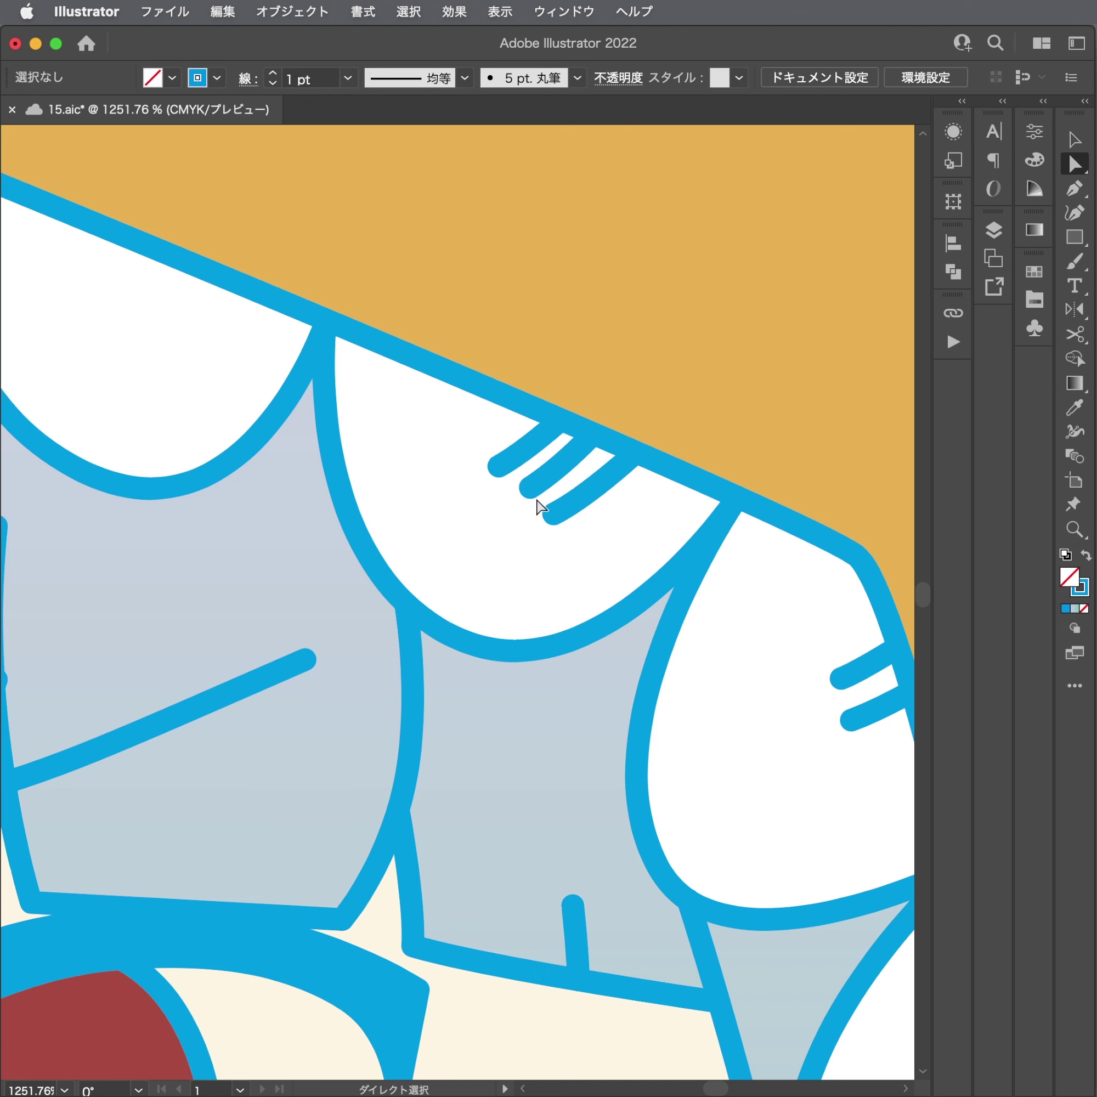
pyautogui.press('alt')
pyautogui.keyDown('alt'); pyautogui.click(556, 518); pyautogui.keyUp('alt')
pyautogui.click(536, 502)
pyautogui.click(528, 491)
pyautogui.keyDown('shift'); pyautogui.click(557, 522); pyautogui.keyUp('shift')
pyautogui.moveTo(556, 517); pyautogui.dragTo(570, 518)
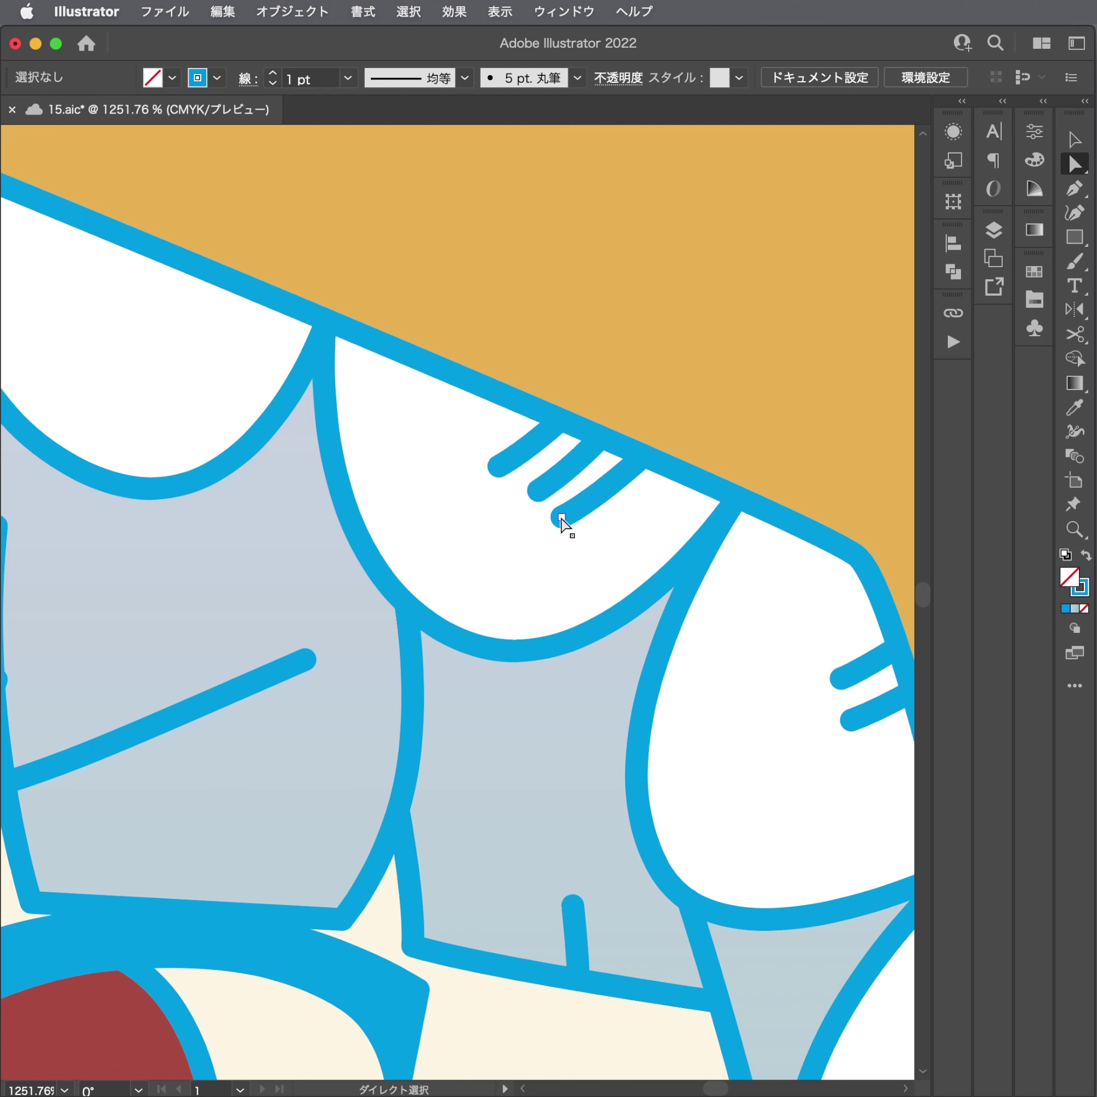
pyautogui.scroll(-5, 570, 517)
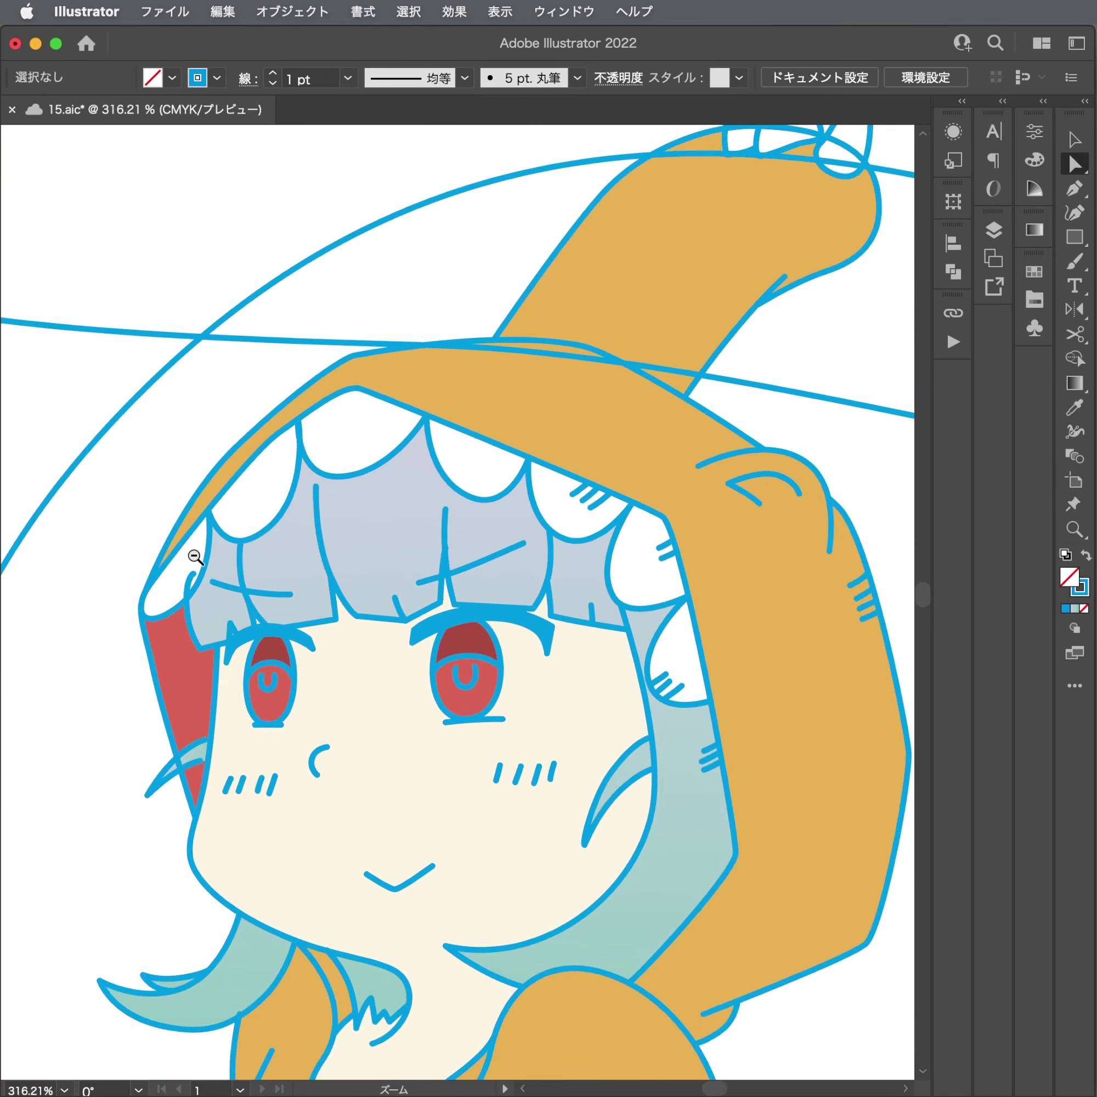
pyautogui.scroll(2, 191, 559)
pyautogui.hotkey('ctrl', 's')
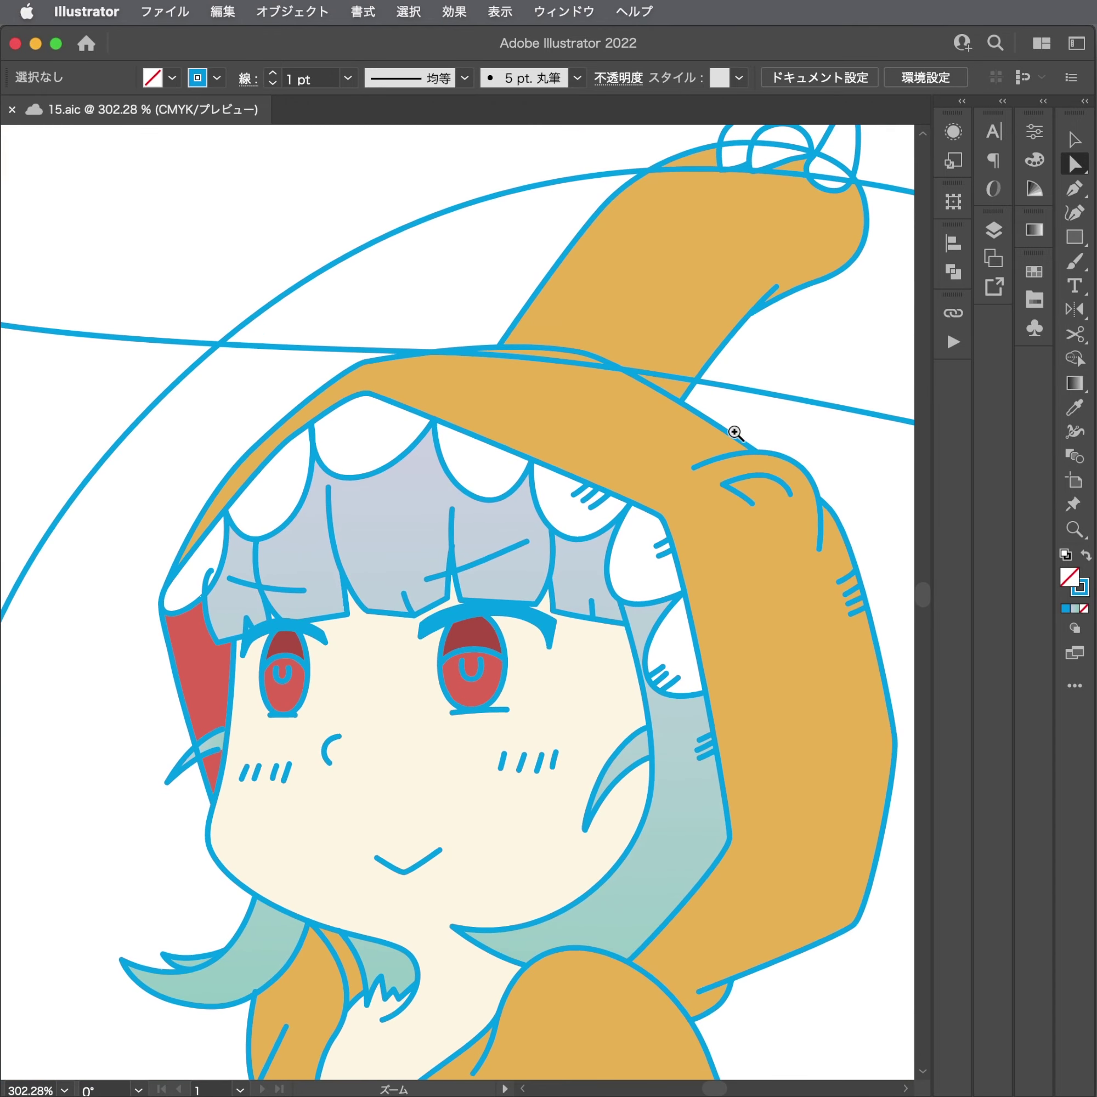
# Draw two tick strokes on the hood's ear and check the upper one.
pyautogui.scroll(5, 801, 493)
pyautogui.press('p')
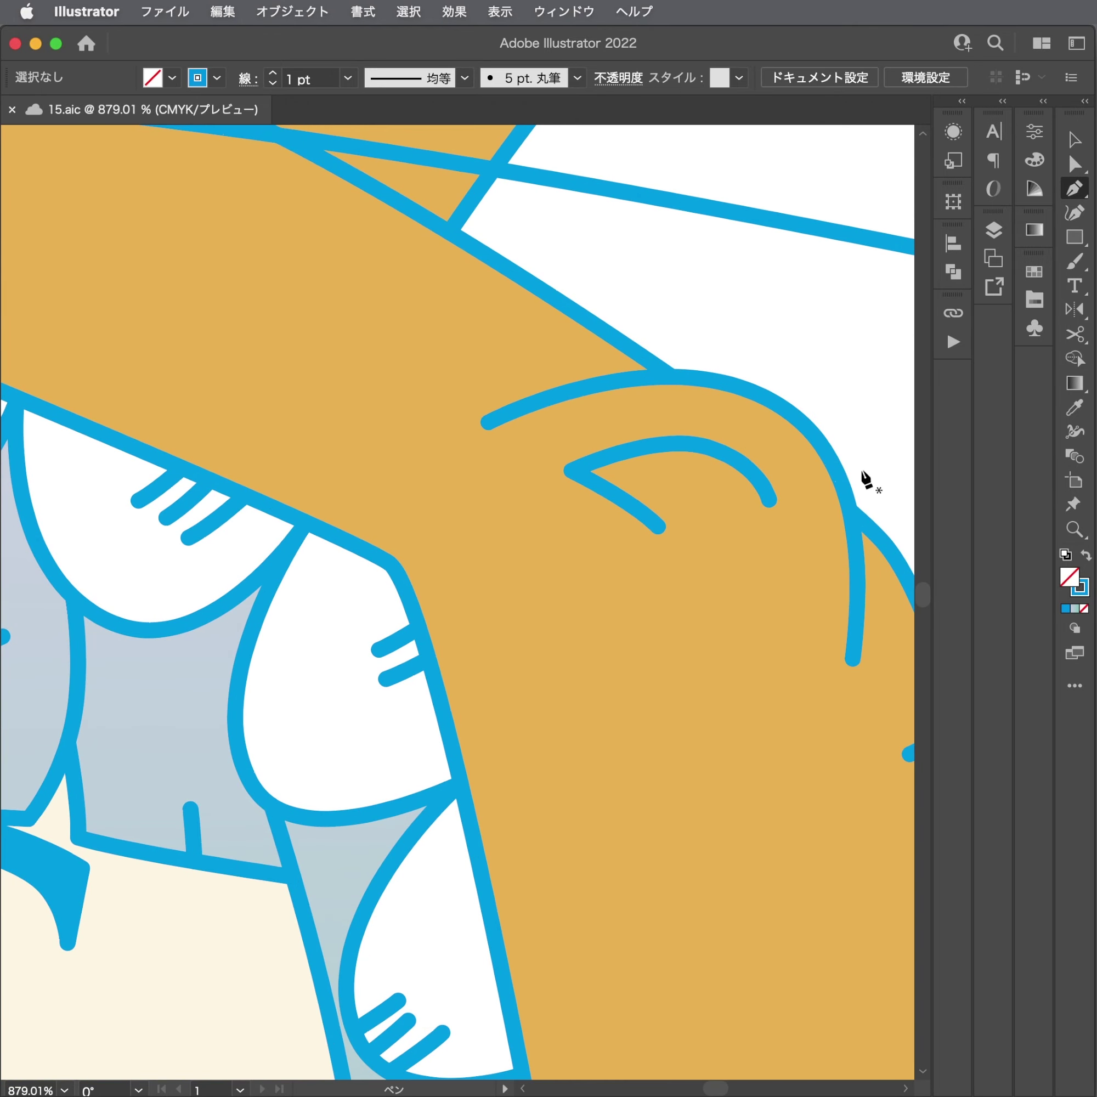
pyautogui.scroll(2, 862, 480)
pyautogui.scroll(1, 728, 472)
pyautogui.moveTo(695, 466)
pyautogui.mouseDown()
pyautogui.moveTo(677, 483)
pyautogui.moveTo(700, 510)
pyautogui.mouseUp()
pyautogui.click(652, 489)
pyautogui.press('Escape')
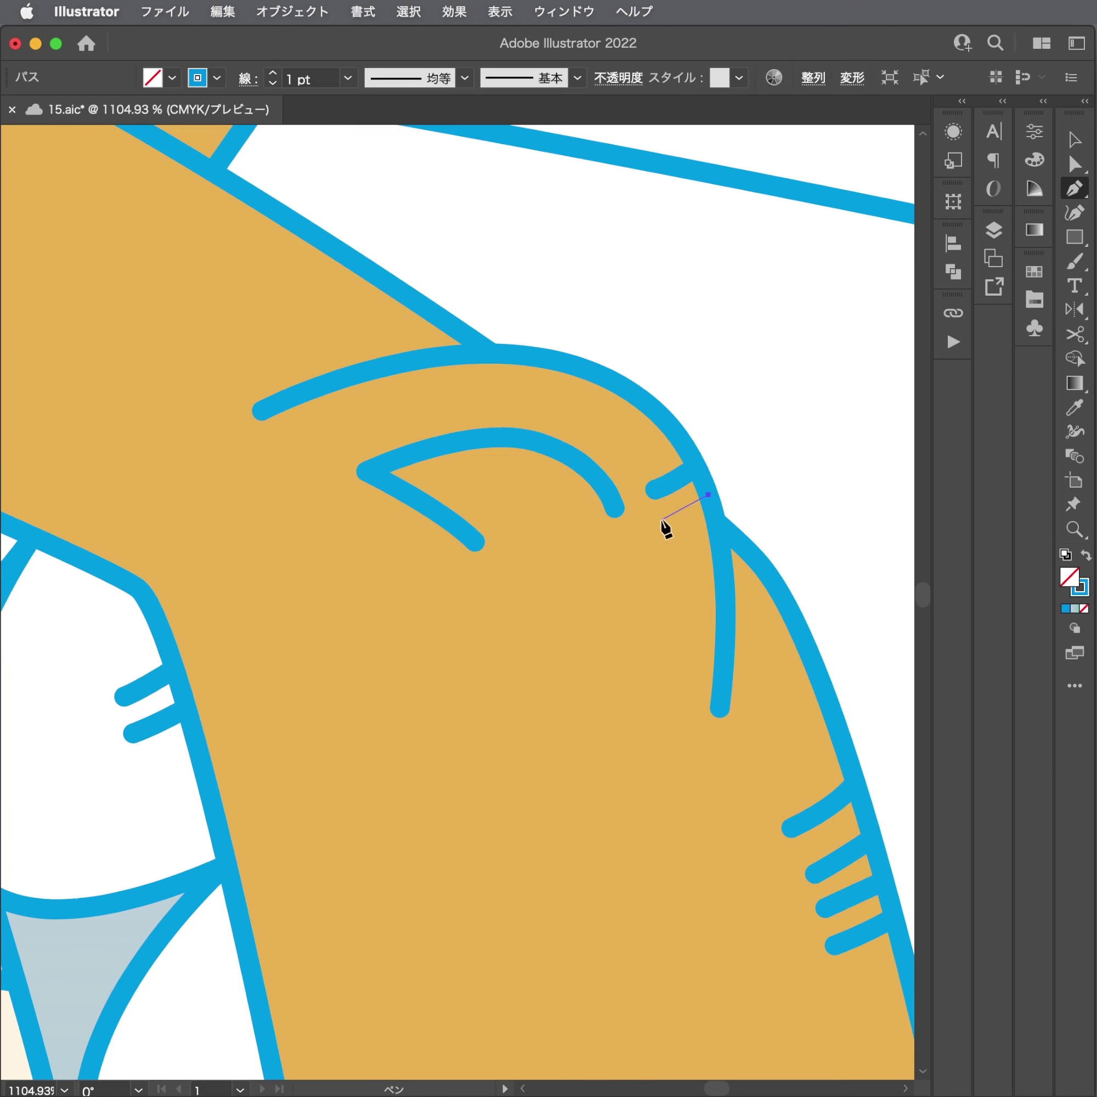
pyautogui.click(637, 525)
pyautogui.press('Escape')
pyautogui.press('a')
pyautogui.click(664, 487)
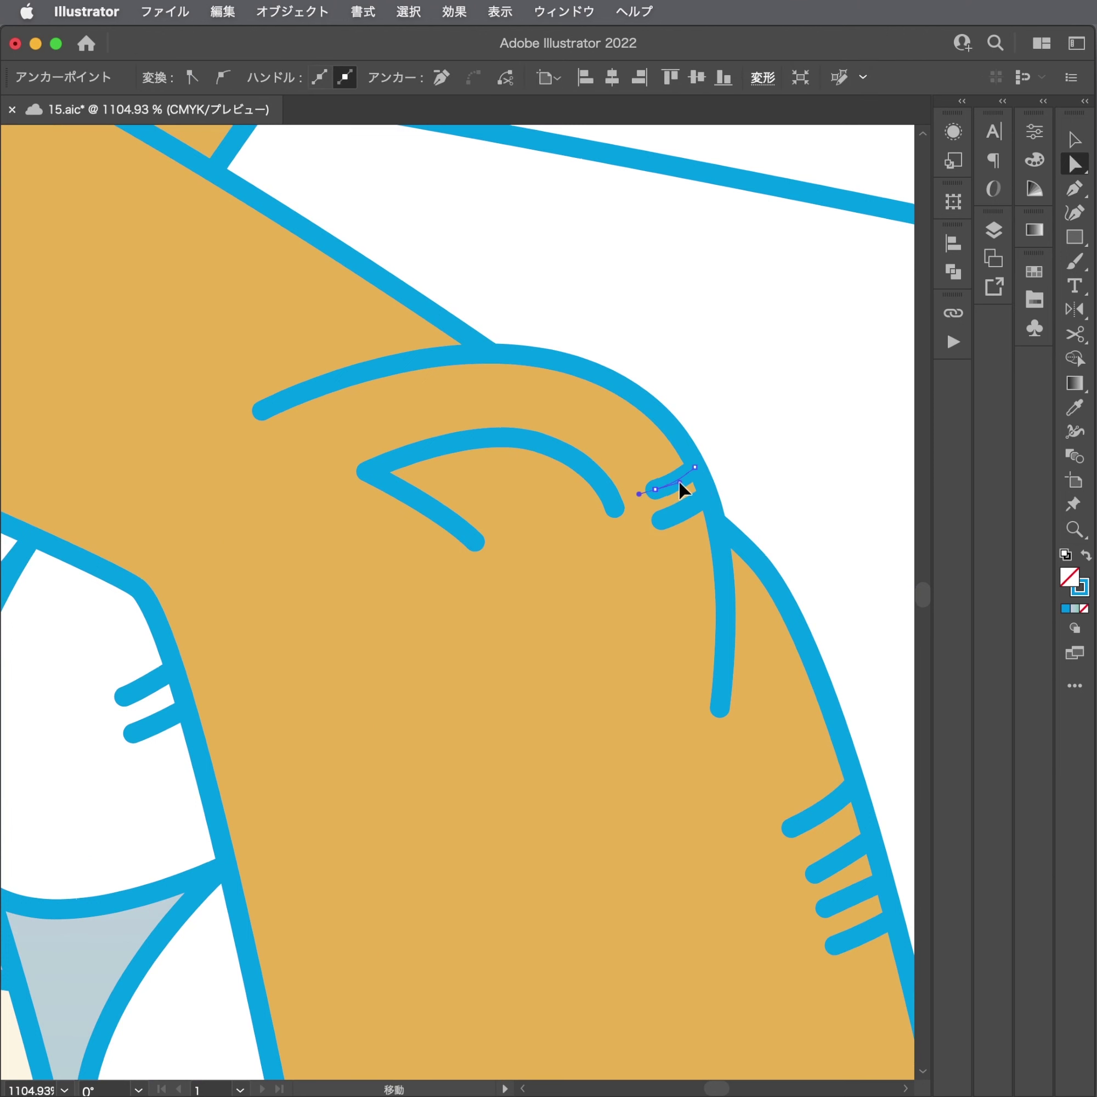
pyautogui.press('p')
# Draw three tick strokes on the central scalloped hood tooth.
pyautogui.moveTo(433, 400); pyautogui.dragTo(778, 653)
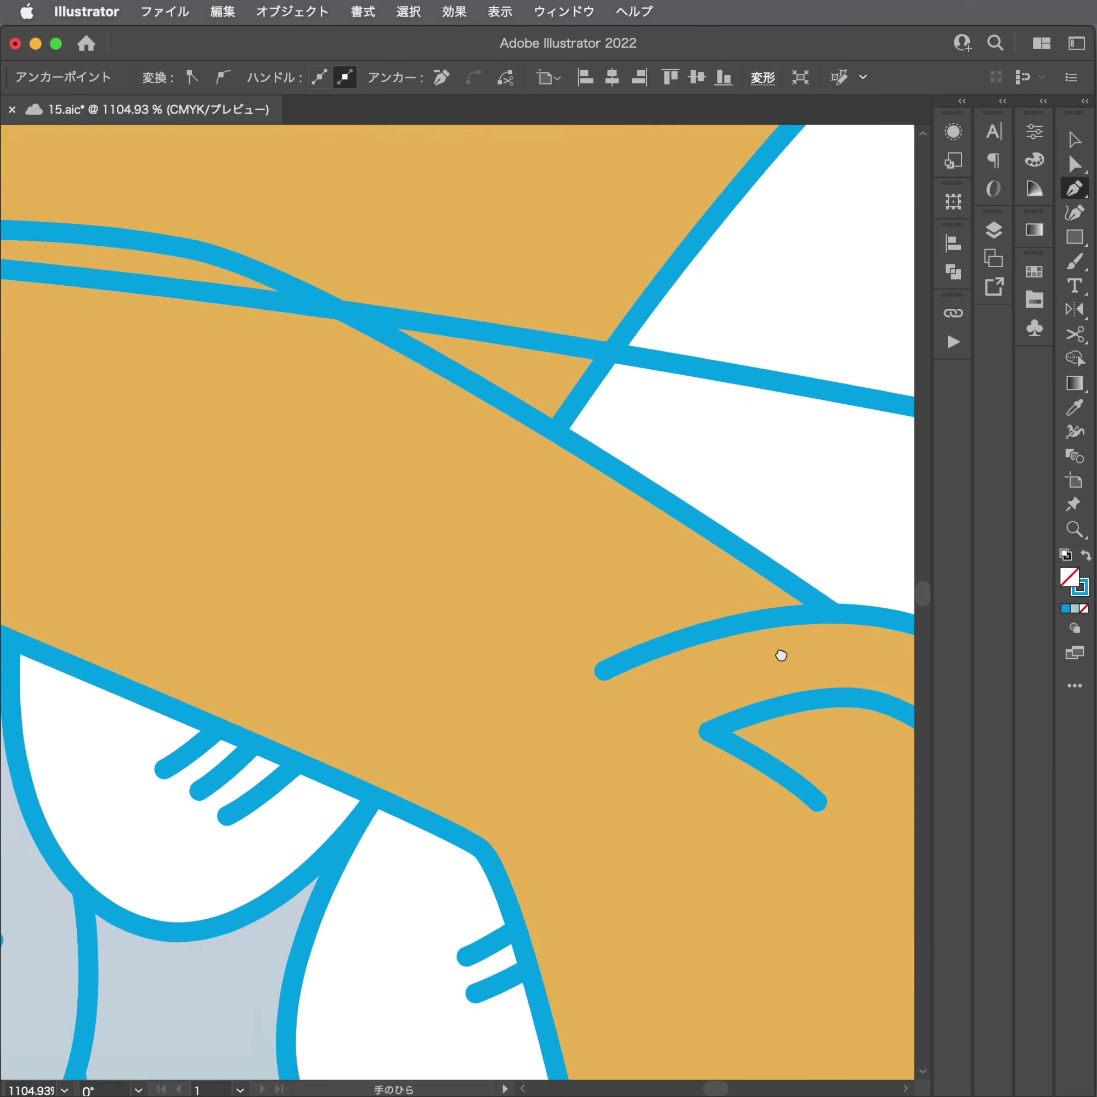
pyautogui.moveTo(375, 527); pyautogui.dragTo(523, 625)
pyautogui.scroll(-5, 833, 482)
pyautogui.hscroll(-3, 325, 490)
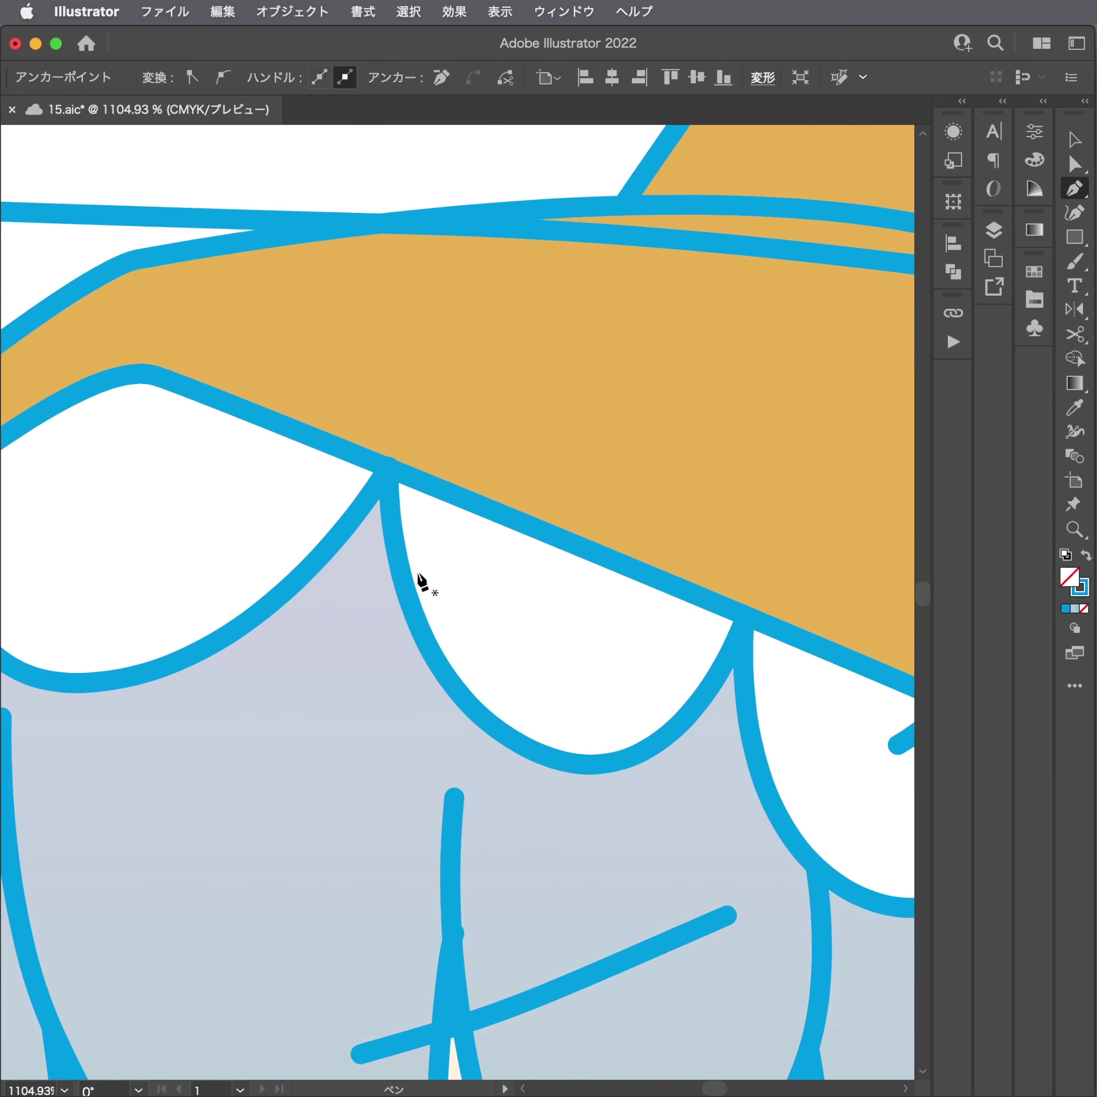
pyautogui.moveTo(423, 636); pyautogui.dragTo(448, 620)
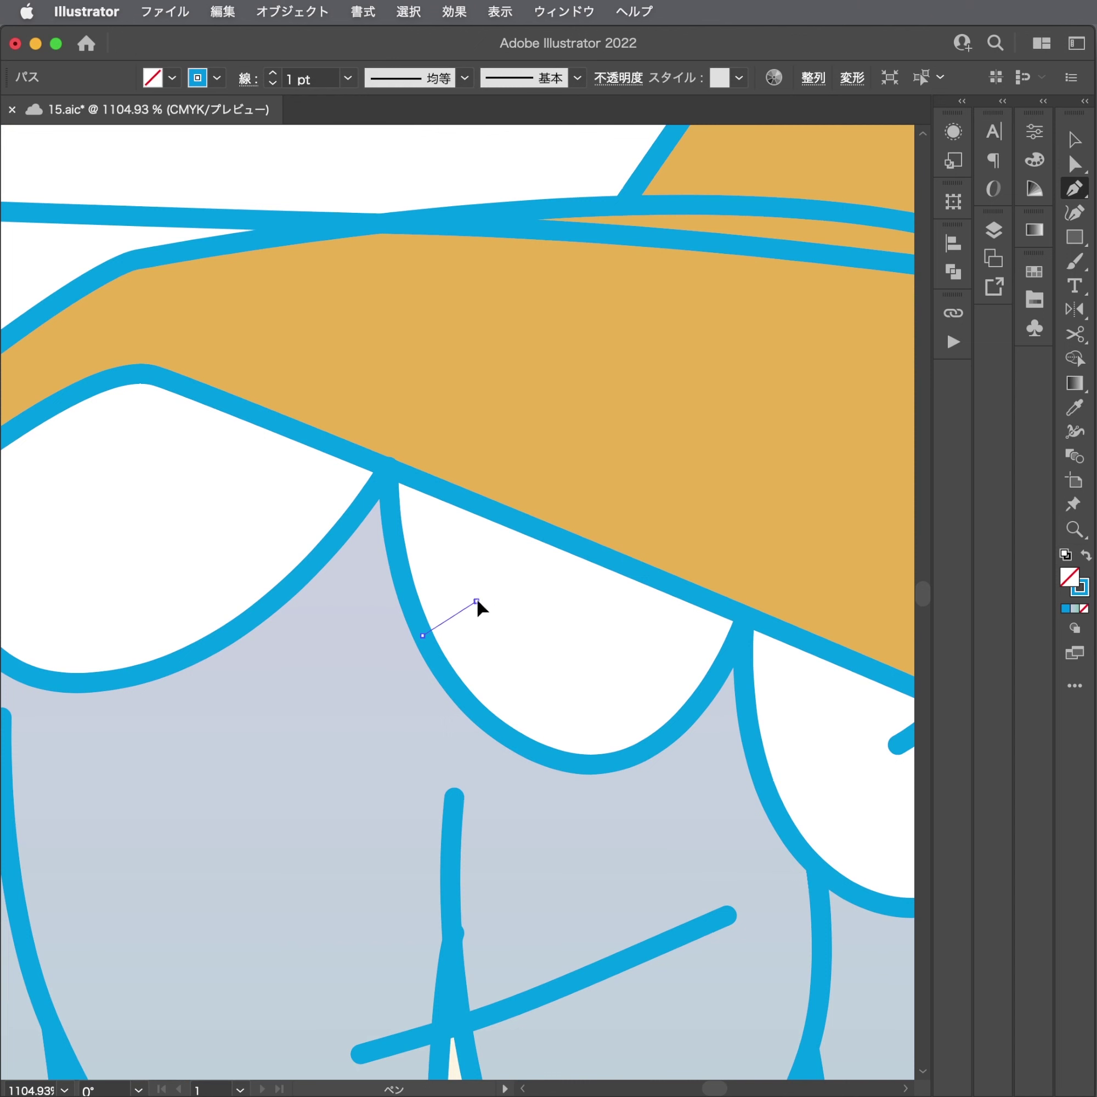
pyautogui.press('Escape')
pyautogui.click(439, 663)
pyautogui.press('Escape')
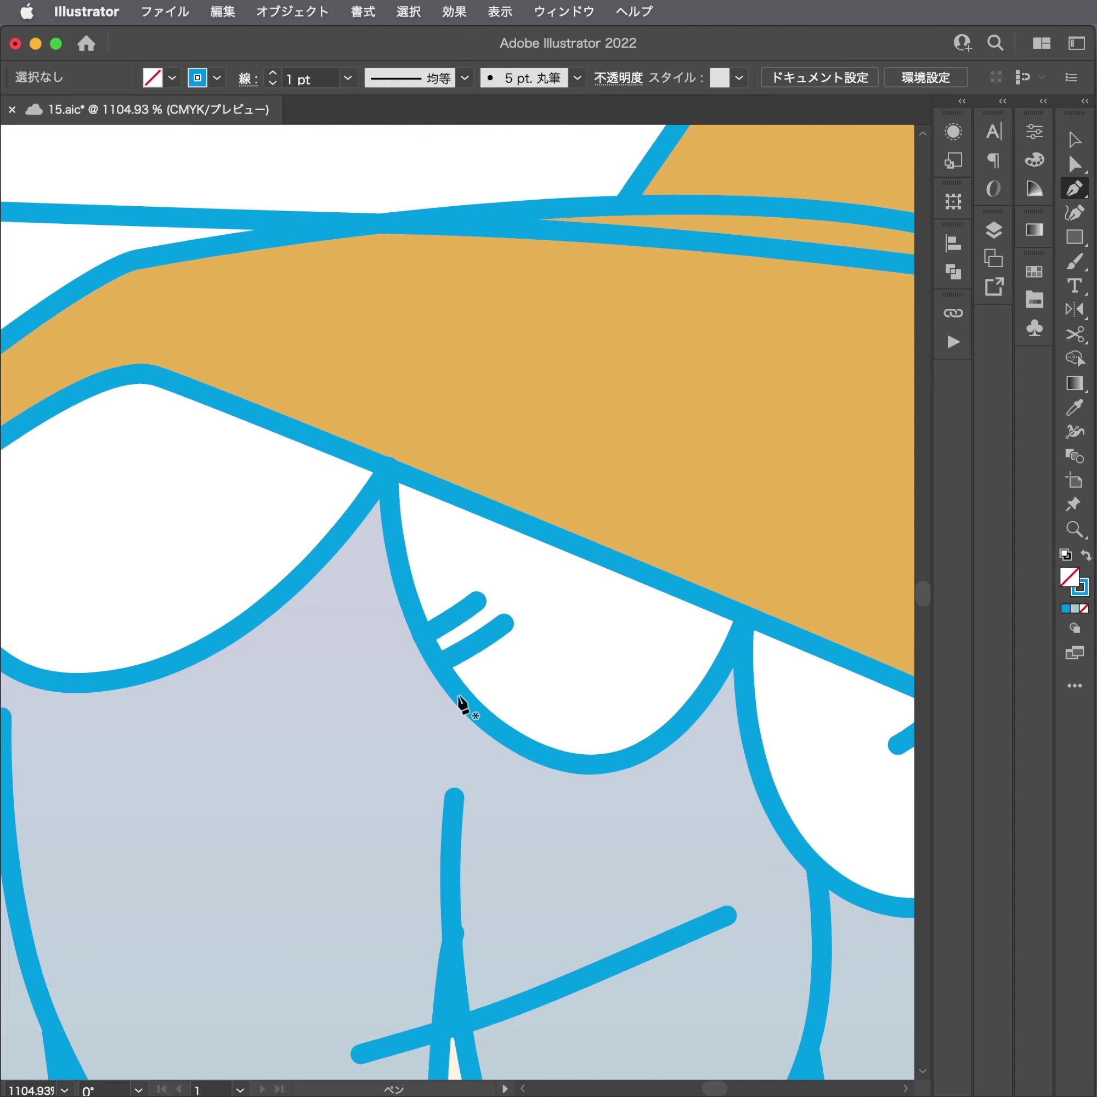
pyautogui.moveTo(462, 693); pyautogui.dragTo(562, 634)
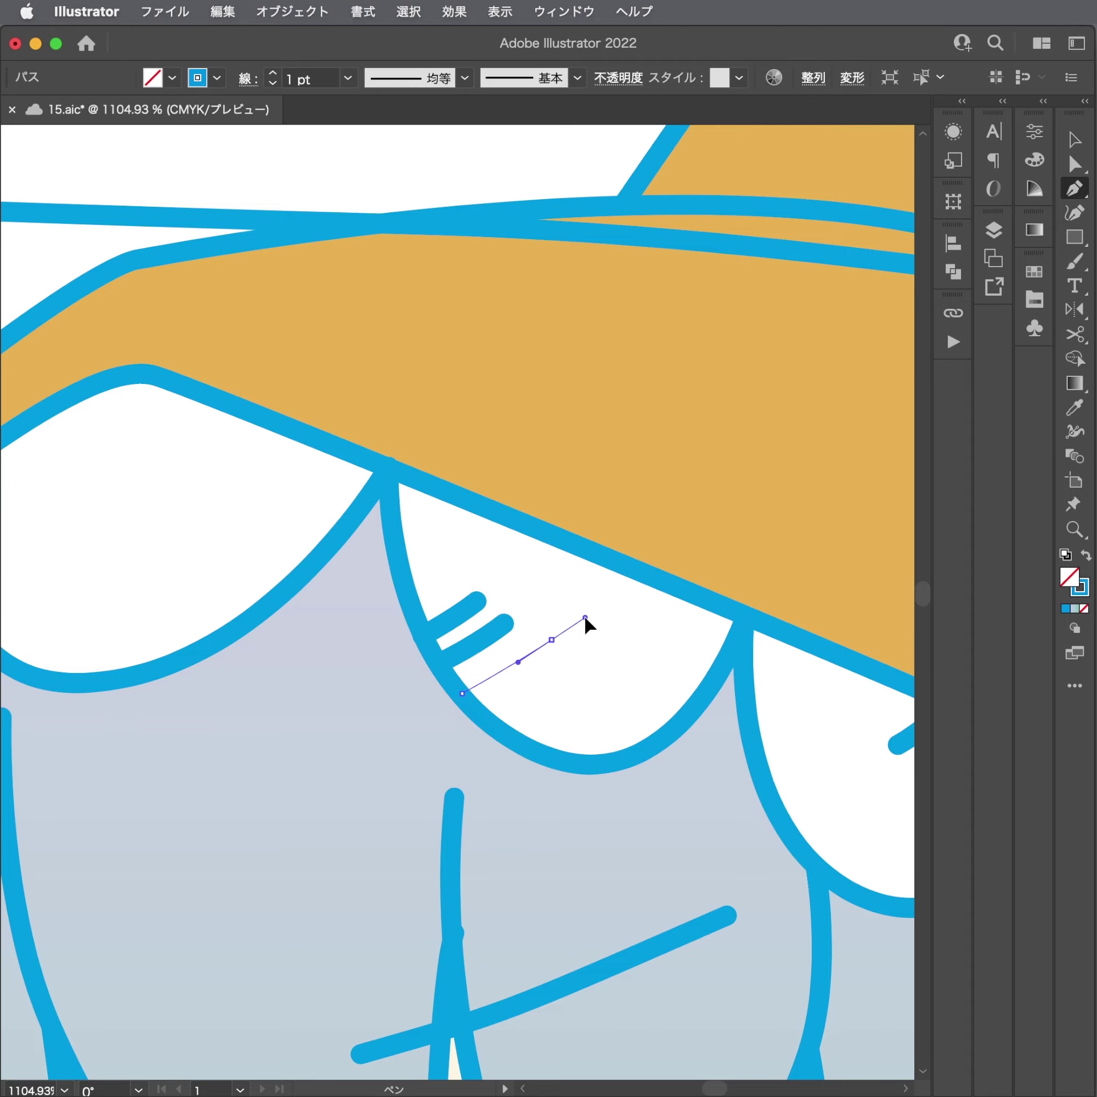
pyautogui.press('Escape')
pyautogui.scroll(-10, 460, 649)
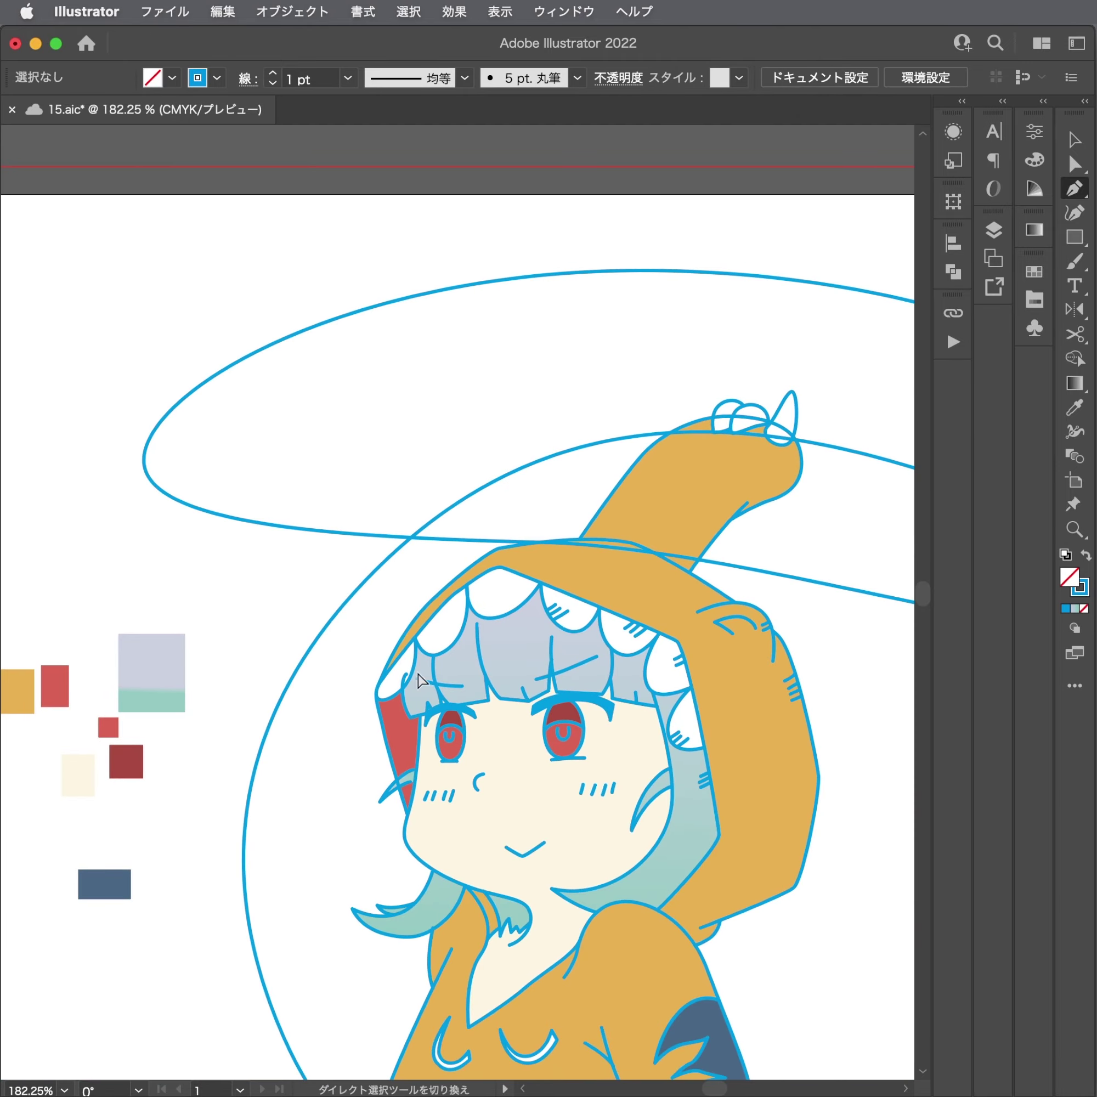
# Draw short tick marks along the hood collar edge by the neck.
pyautogui.scroll(5, 636, 791)
pyautogui.scroll(3, 482, 511)
pyautogui.scroll(3, 578, 707)
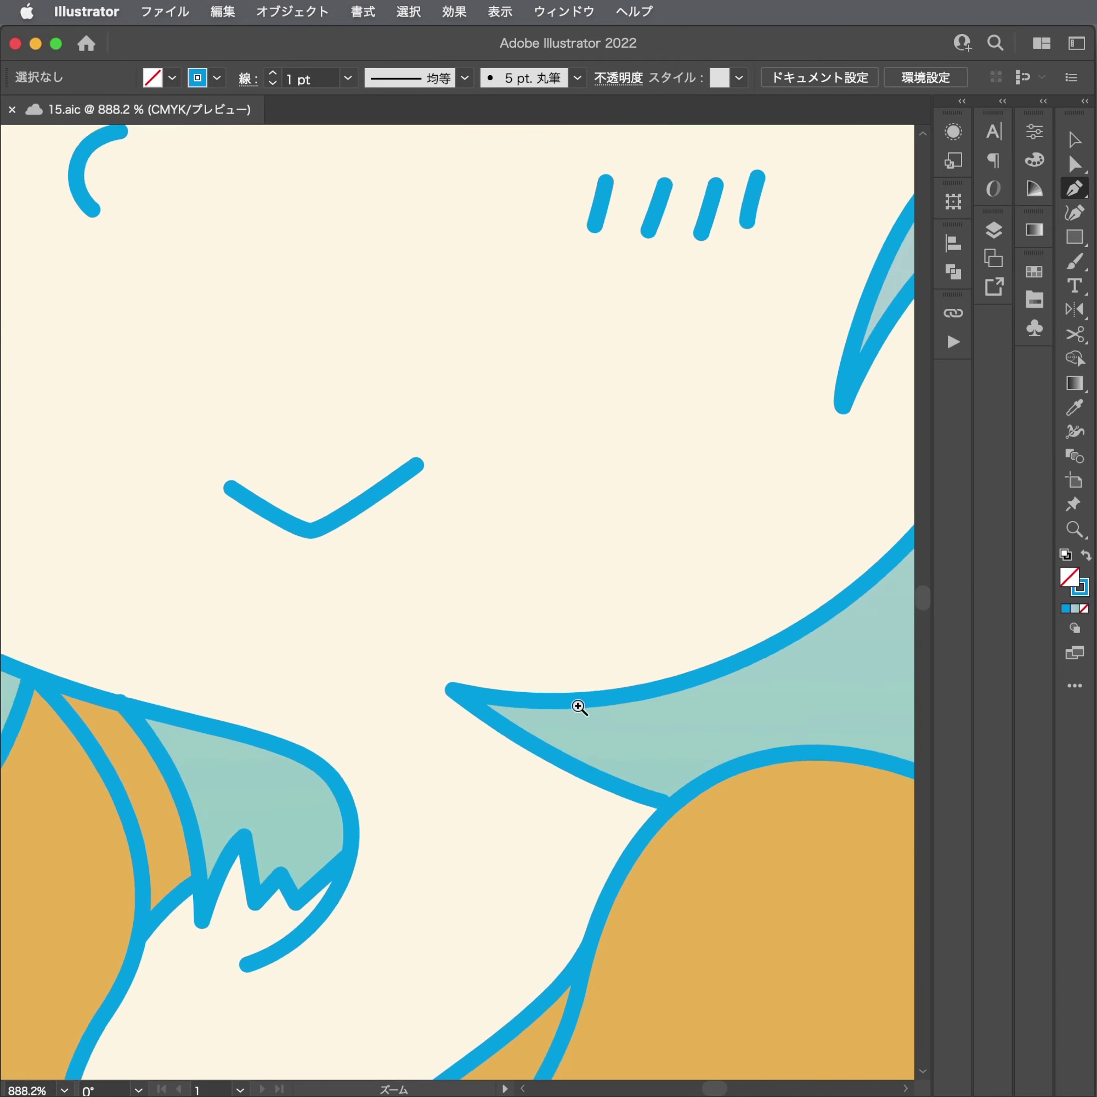
pyautogui.scroll(-5, 579, 706)
pyautogui.moveTo(350, 668); pyautogui.dragTo(558, 605)
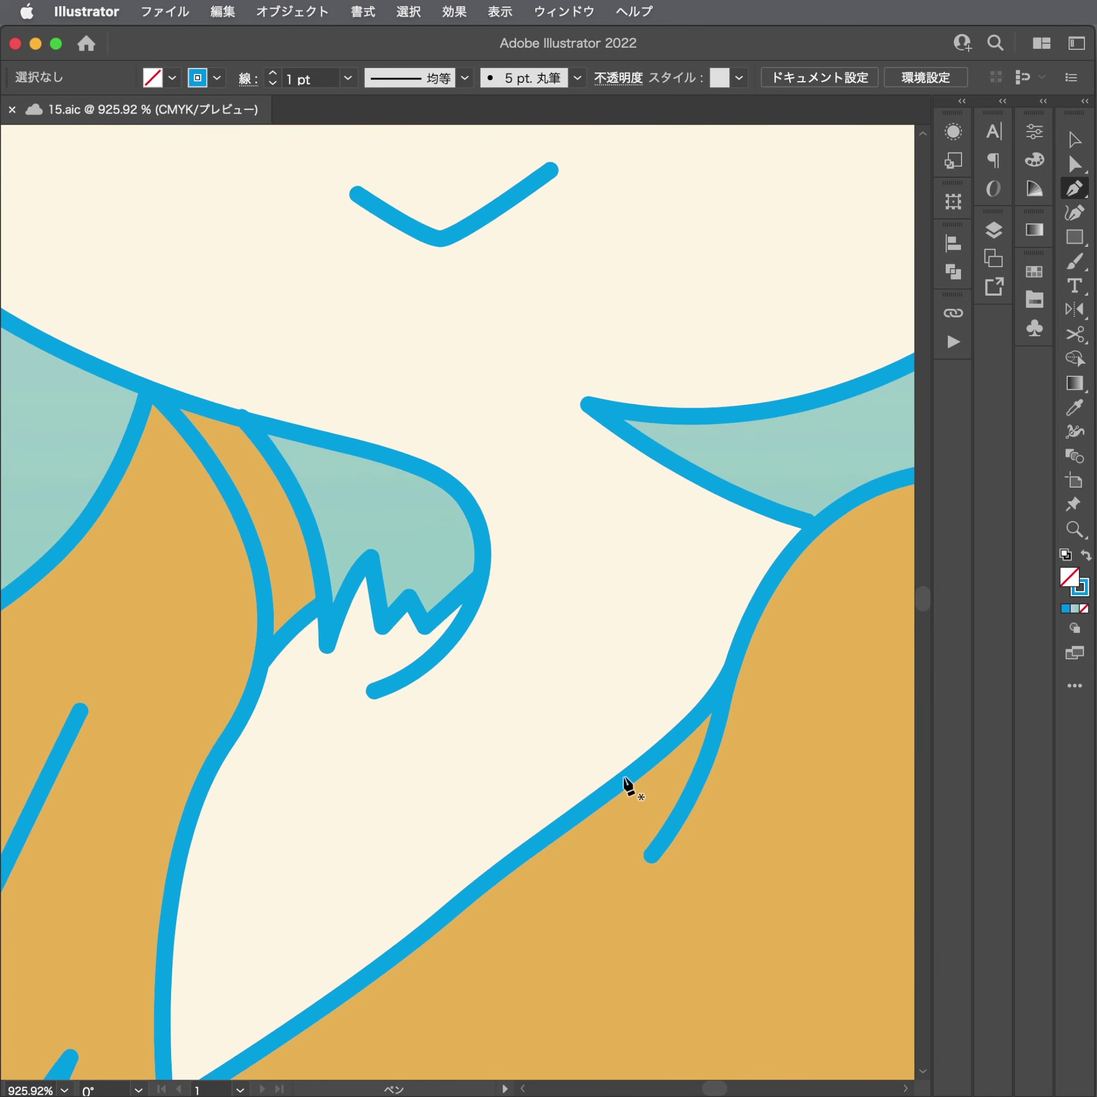
pyautogui.moveTo(624, 777)
pyautogui.mouseDown()
pyautogui.moveTo(589, 759)
pyautogui.moveTo(634, 747)
pyautogui.moveTo(585, 712)
pyautogui.mouseUp()
pyautogui.click(606, 724)
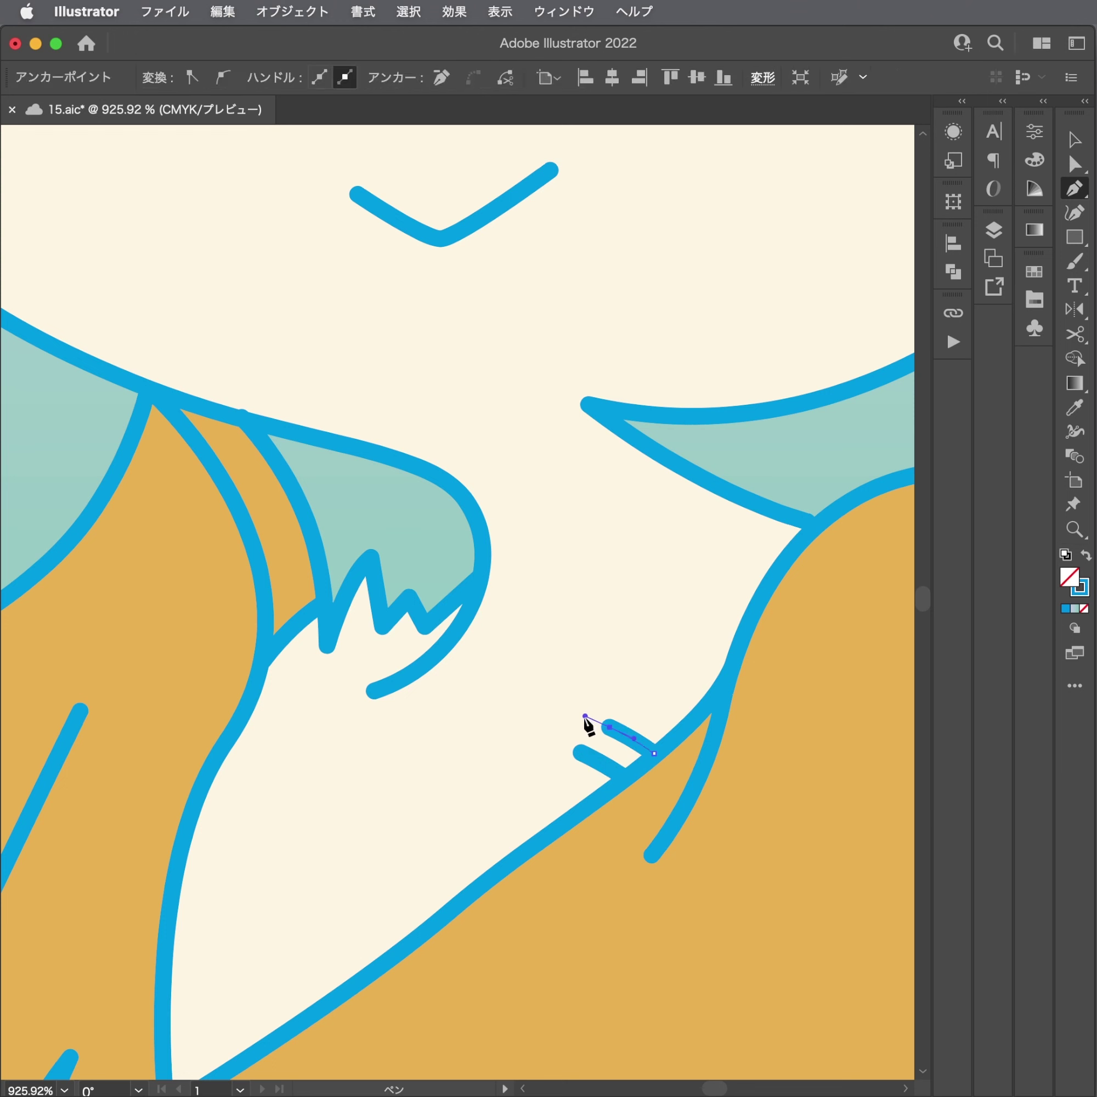
pyautogui.moveTo(689, 726); pyautogui.dragTo(662, 711)
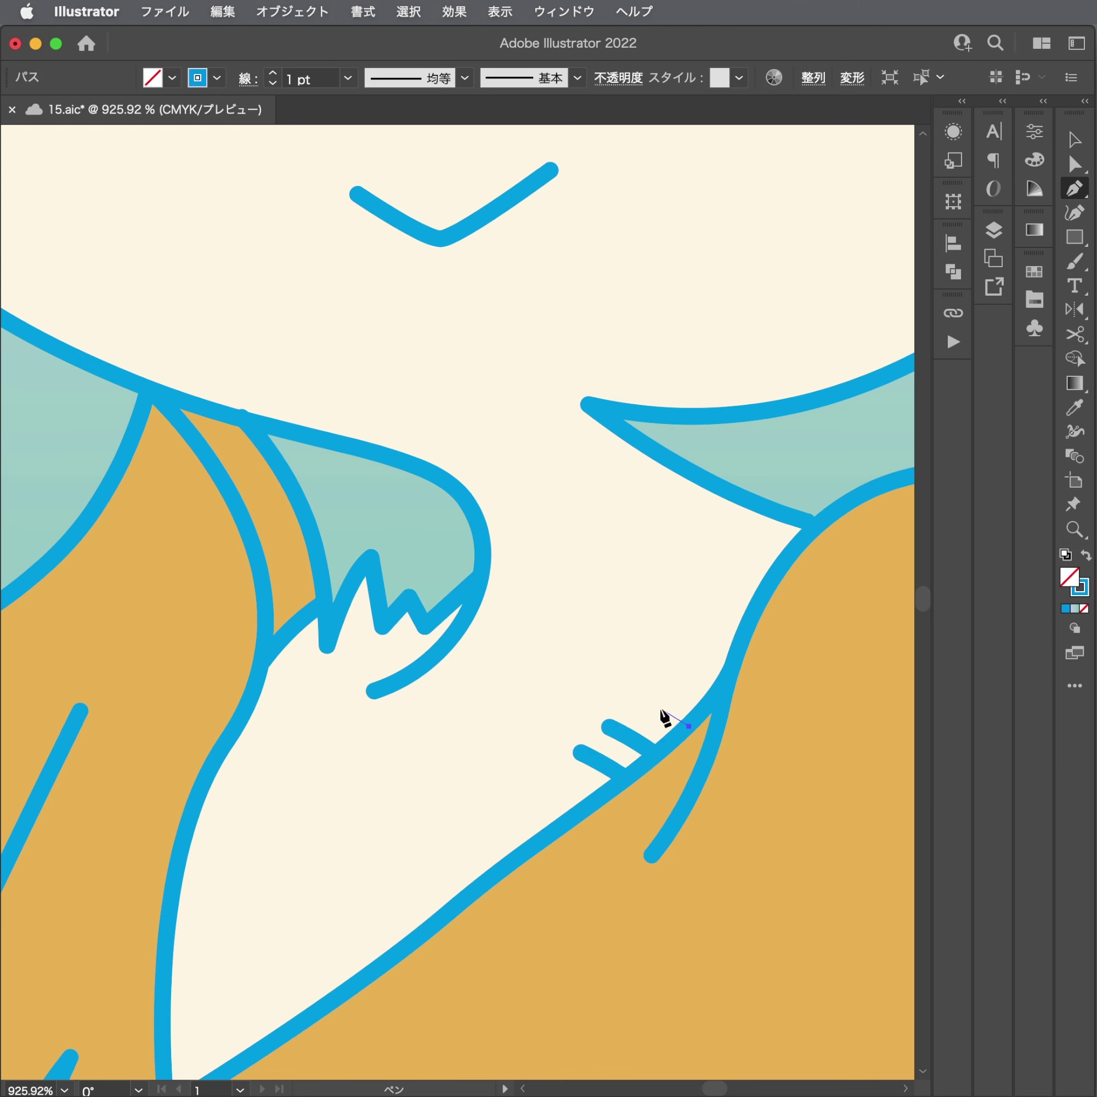
pyautogui.keyDown('ctrl'); pyautogui.click(625, 697); pyautogui.keyUp('ctrl')
# Add three short tick marks along the hair strand's edge.
pyautogui.hscroll(5, 403, 727)
pyautogui.scroll(5, 336, 784)
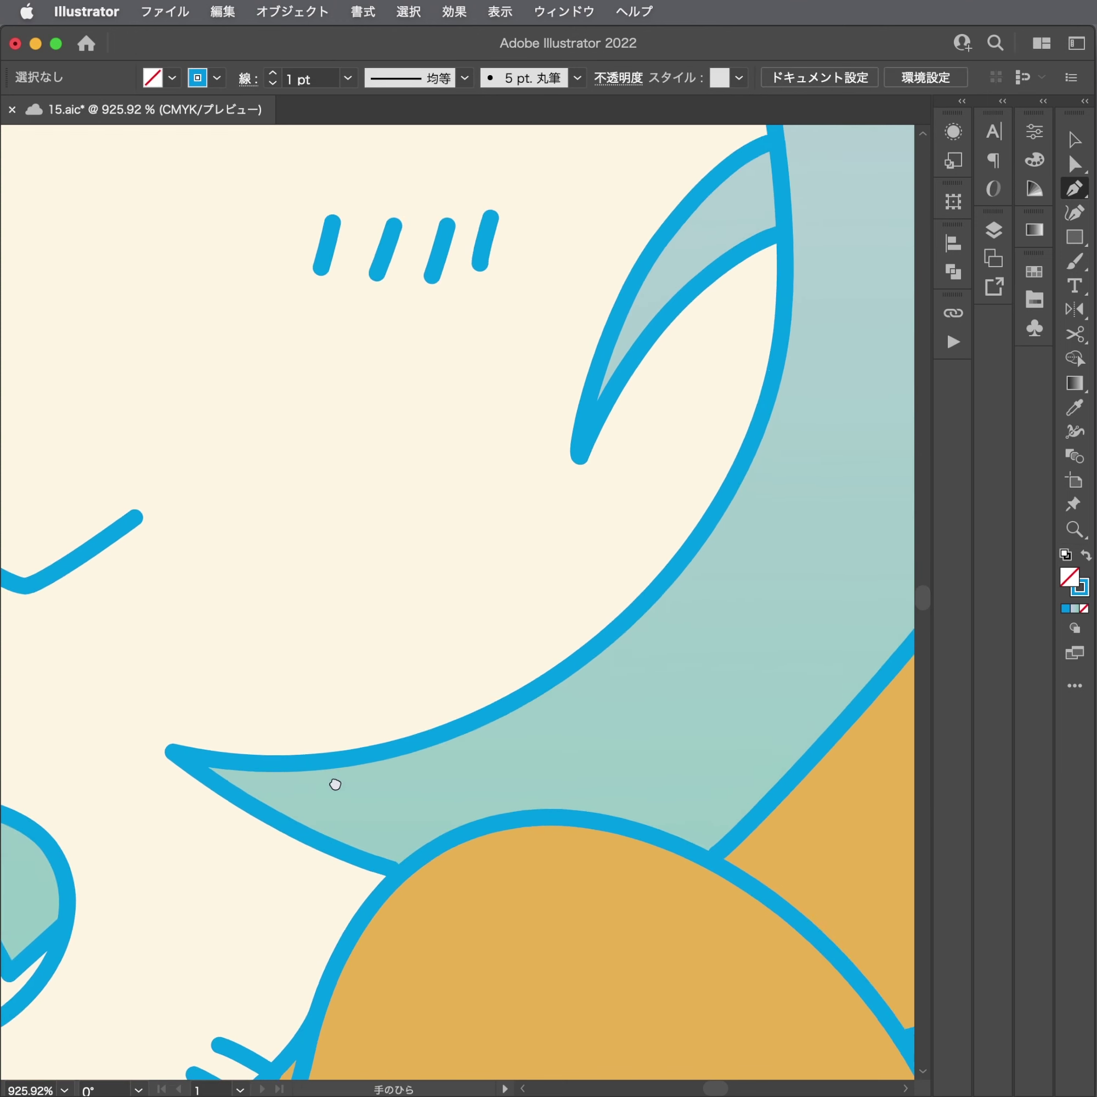
pyautogui.hscroll(5, 564, 847)
pyautogui.moveTo(386, 738); pyautogui.dragTo(415, 752)
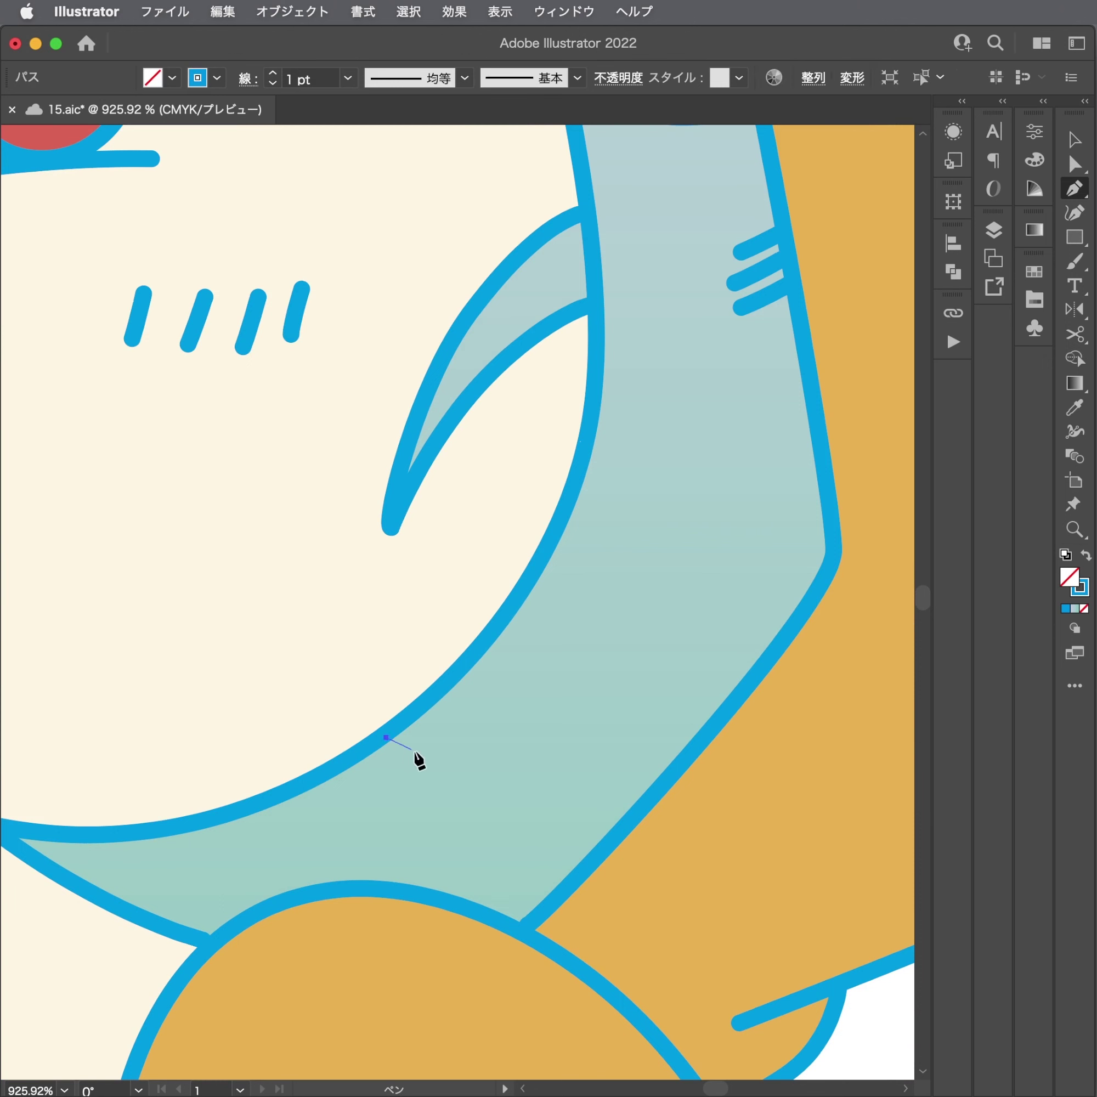
pyautogui.keyDown('ctrl'); pyautogui.click(421, 732); pyautogui.keyUp('ctrl')
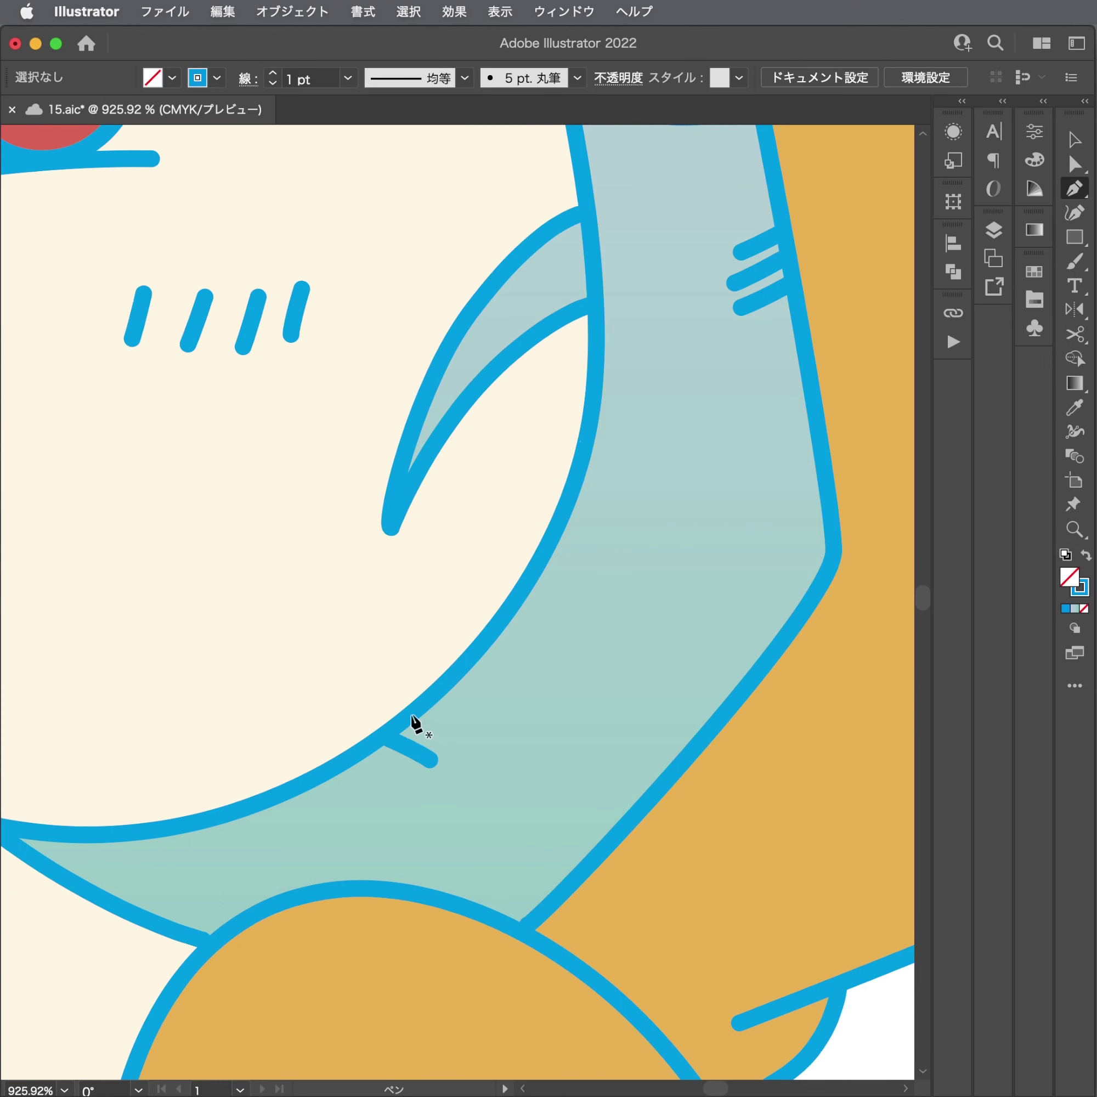
pyautogui.moveTo(466, 744); pyautogui.dragTo(469, 746)
pyautogui.keyDown('ctrl'); pyautogui.click(443, 703); pyautogui.keyUp('ctrl')
pyautogui.keyDown('ctrl'); pyautogui.click(504, 729); pyautogui.keyUp('ctrl')
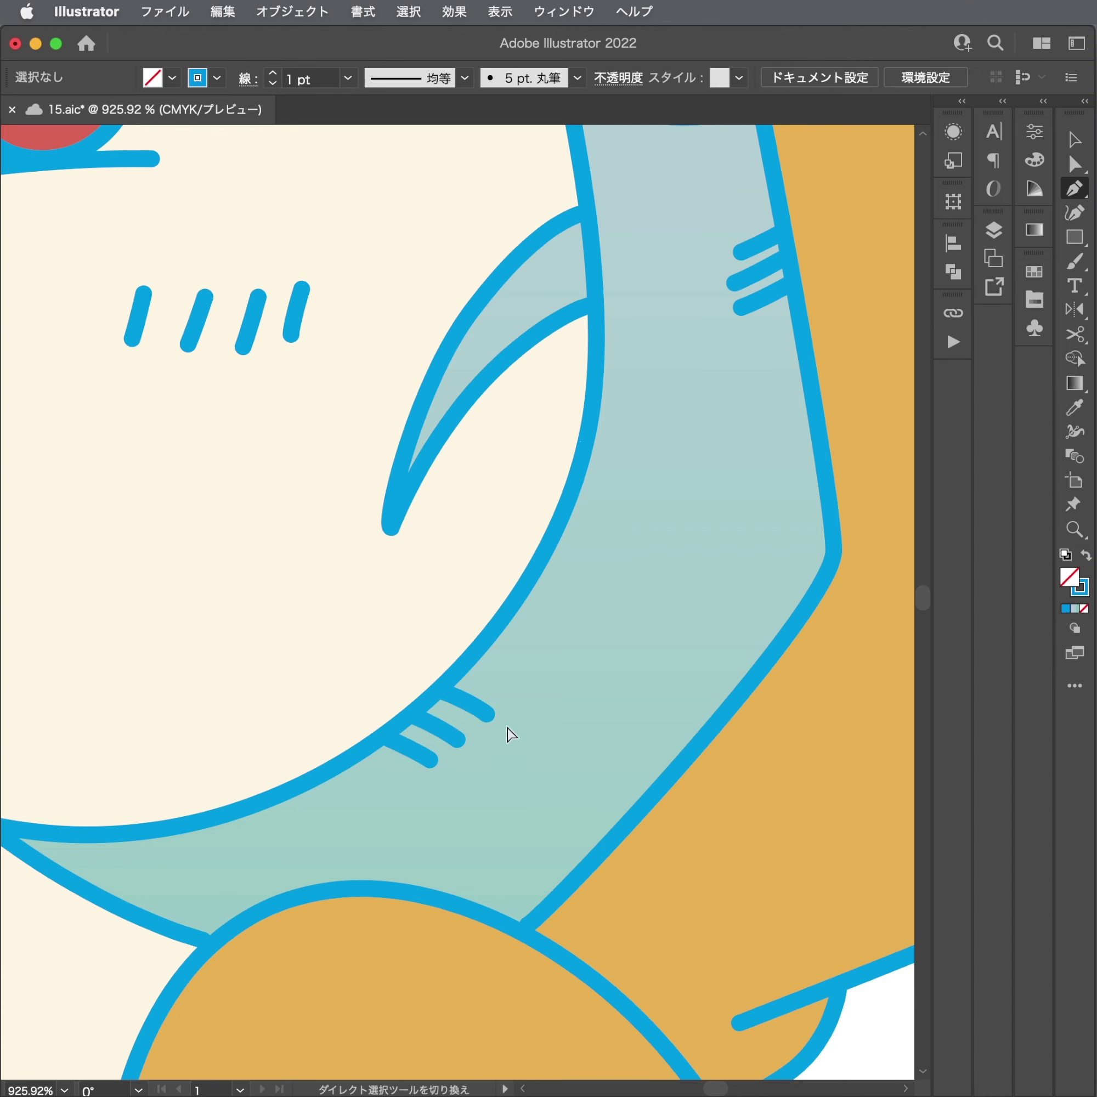
pyautogui.scroll(-5, 507, 729)
pyautogui.scroll(2, 366, 775)
# Zoom in on the red side strand and draw its first curved hatch stroke.
pyautogui.hotkey('ctrl', 'space')
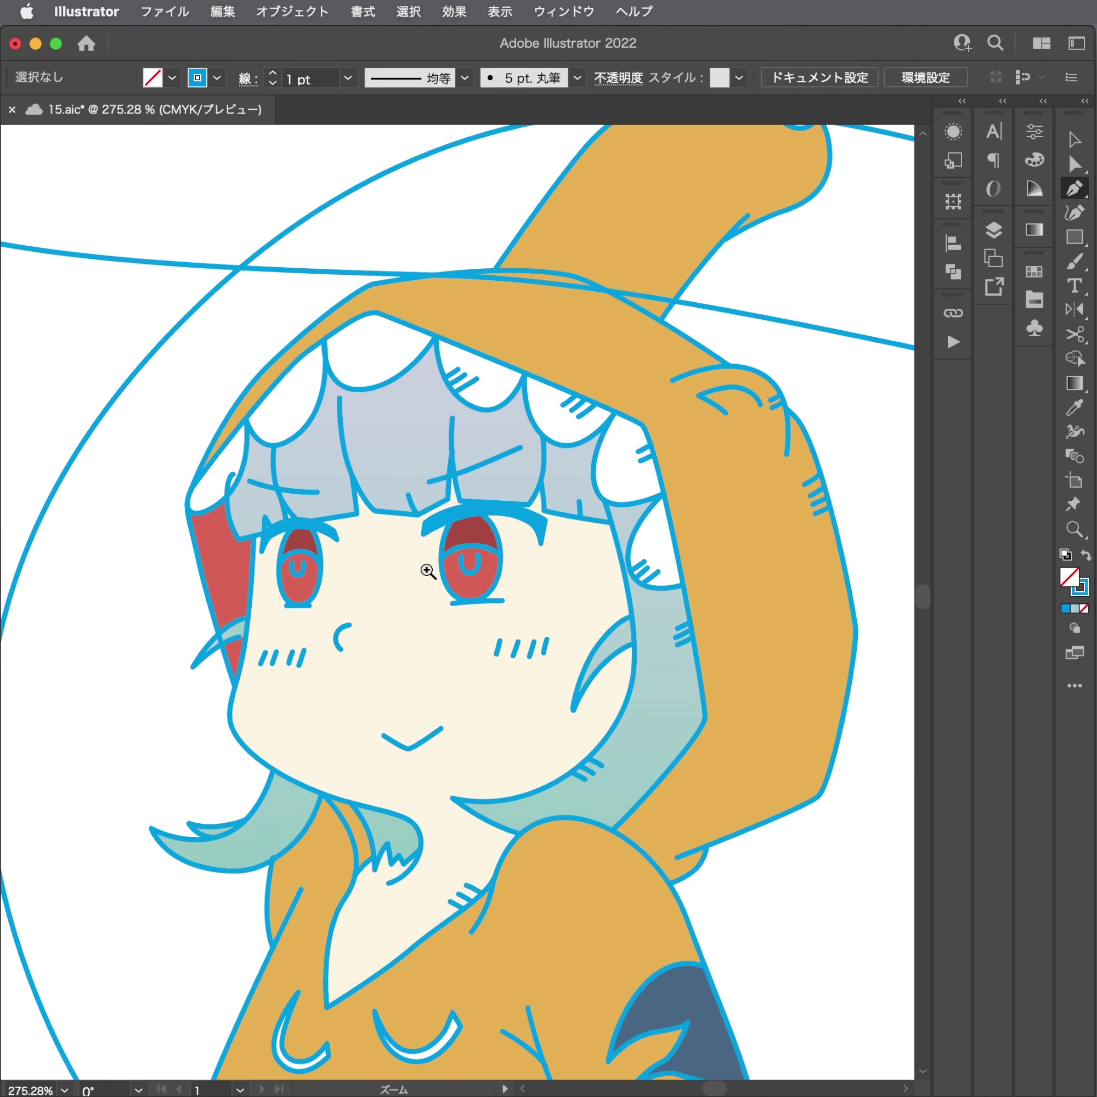
pyautogui.moveTo(300, 619)
pyautogui.mouseDown()
pyautogui.moveTo(351, 571)
pyautogui.moveTo(690, 568)
pyautogui.mouseUp()
pyautogui.moveTo(342, 644); pyautogui.dragTo(462, 636)
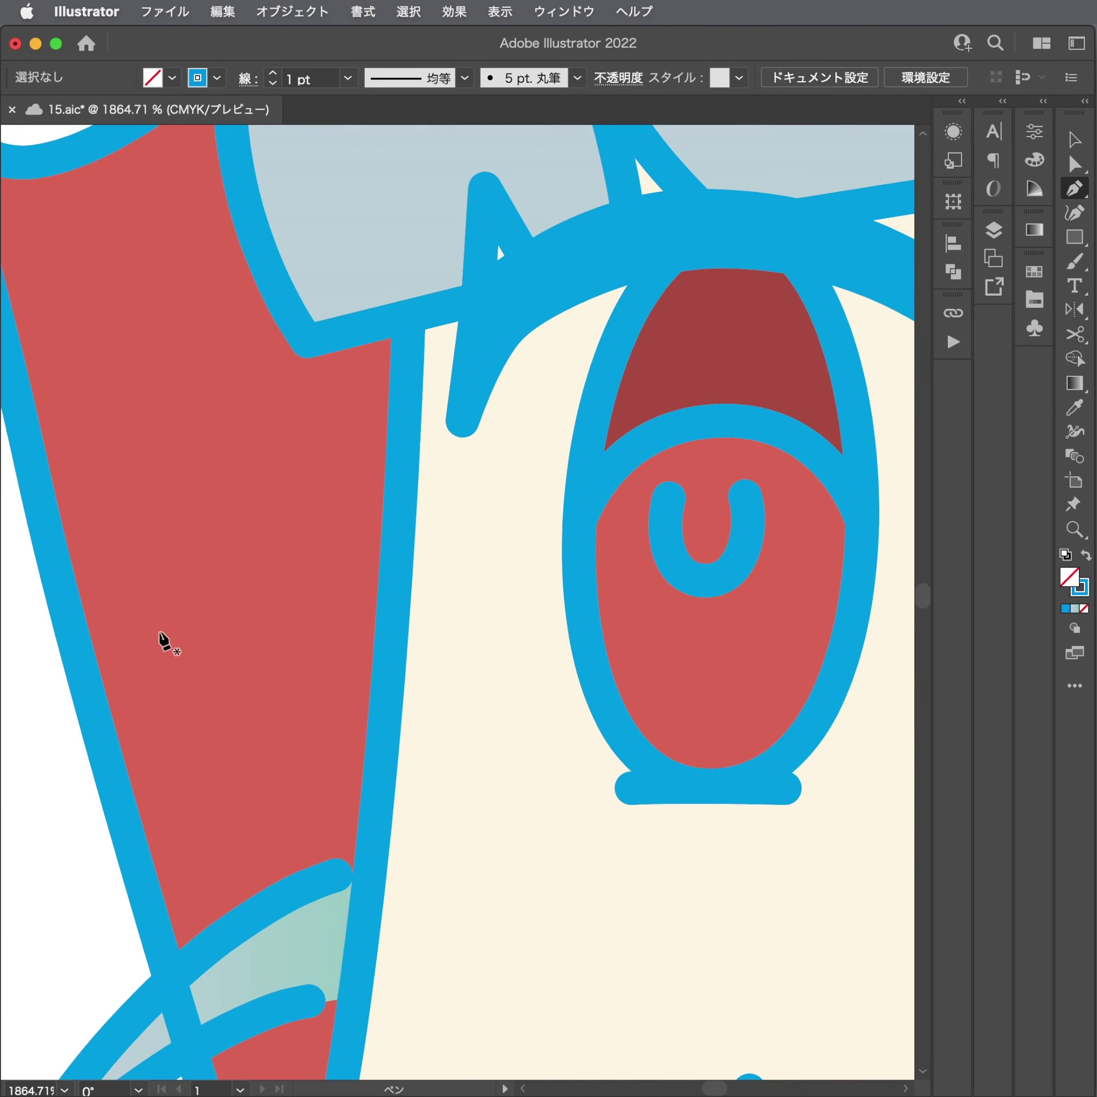
pyautogui.moveTo(95, 698); pyautogui.dragTo(107, 696)
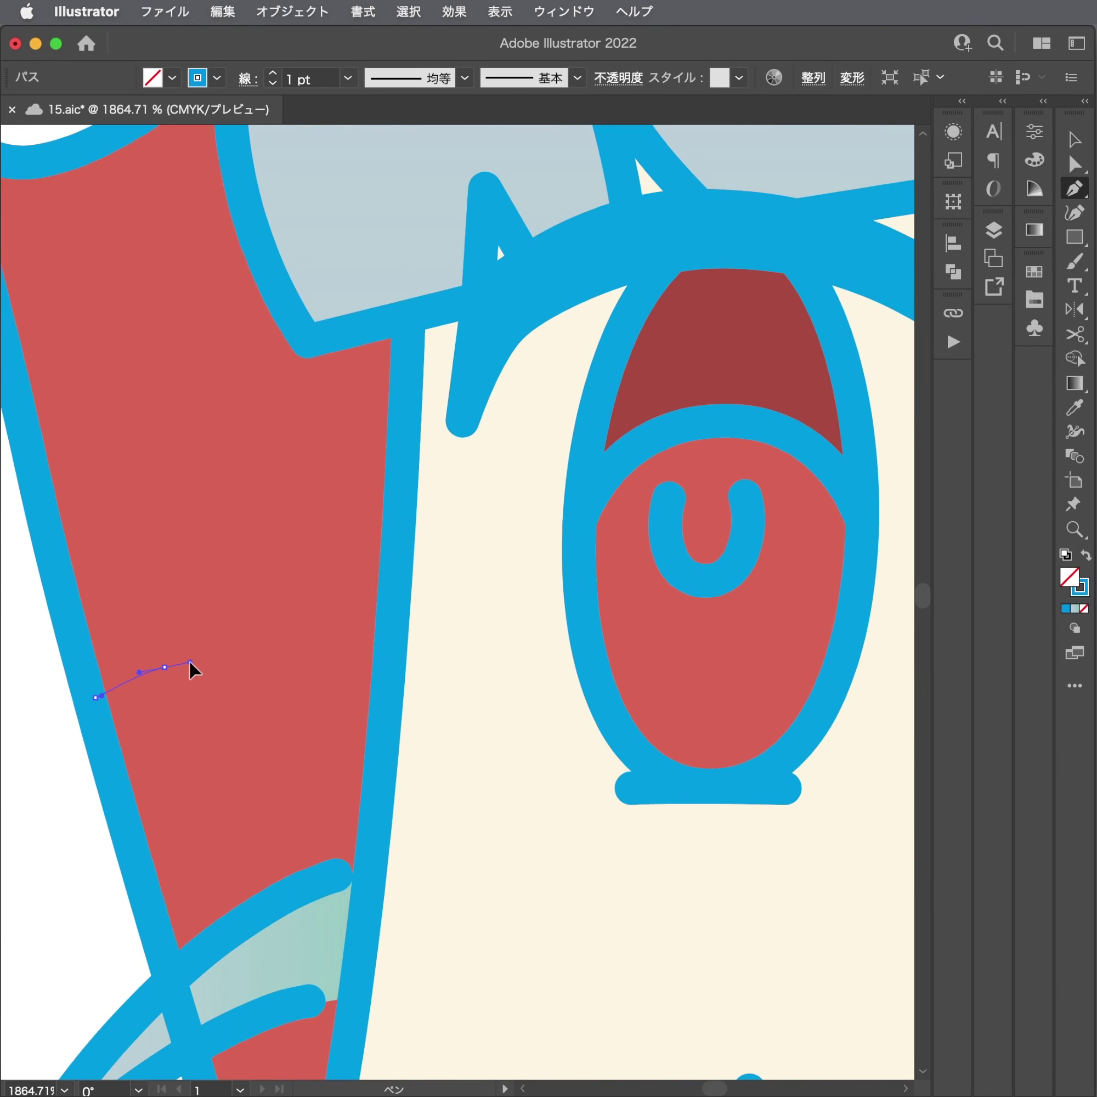
pyautogui.hotkey('ctrl', 'z')
pyautogui.hotkey('ctrl', 'z')
pyautogui.click(98, 703)
pyautogui.moveTo(169, 667); pyautogui.dragTo(205, 662)
pyautogui.press('Escape')
# Add two more curved hatch marks below the first on the red strand.
pyautogui.click(112, 766)
pyautogui.moveTo(198, 728); pyautogui.dragTo(242, 718)
pyautogui.press('Escape')
pyautogui.moveTo(131, 821); pyautogui.dragTo(148, 809)
pyautogui.moveTo(235, 779); pyautogui.dragTo(262, 769)
pyautogui.press('Escape')
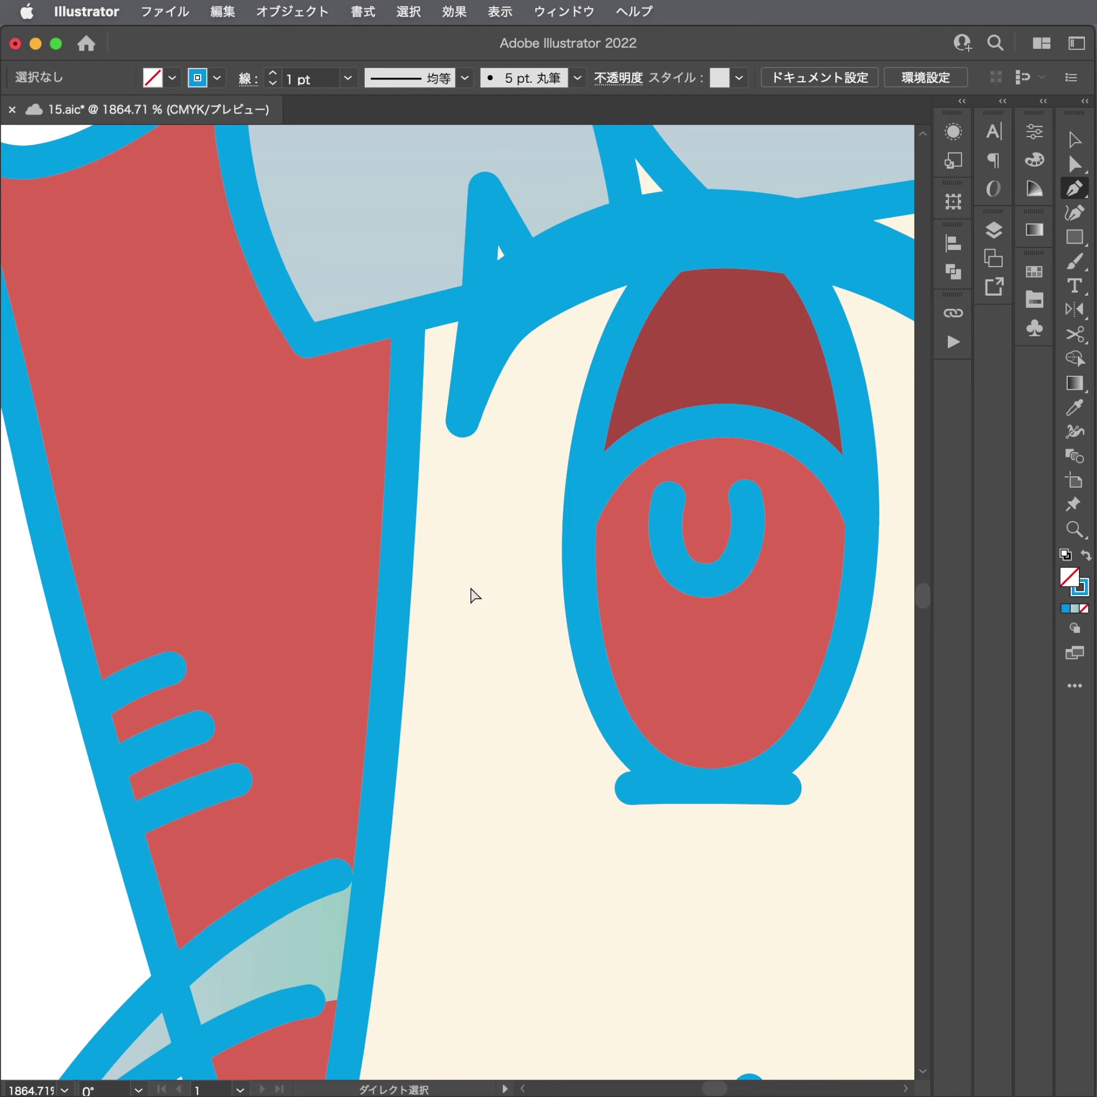
# Draw two short tick marks on the white hood tooth.
pyautogui.scroll(-10, 472, 592)
pyautogui.scroll(5, 490, 426)
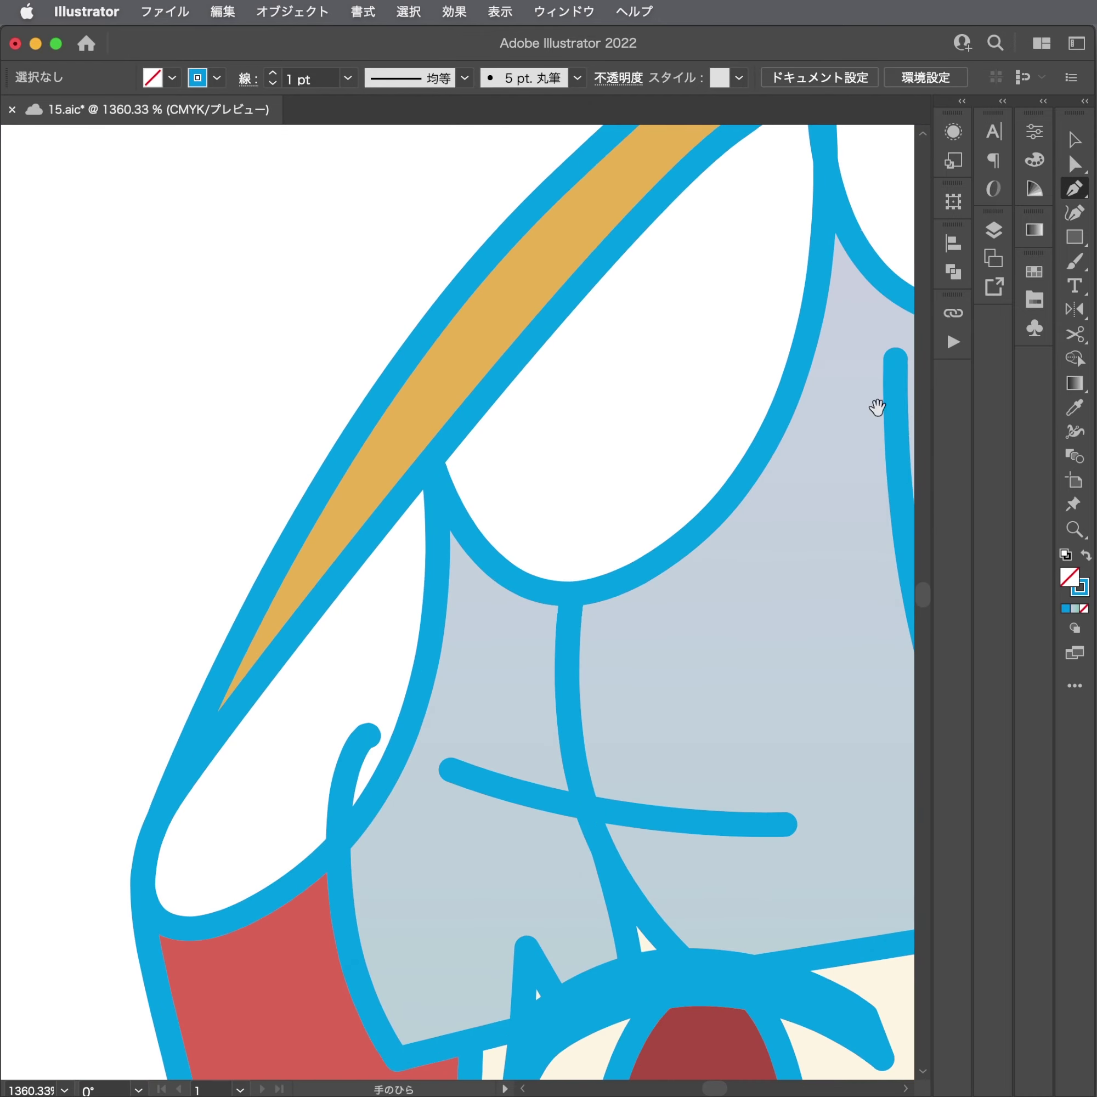
pyautogui.moveTo(473, 547); pyautogui.dragTo(536, 493)
pyautogui.press('Escape')
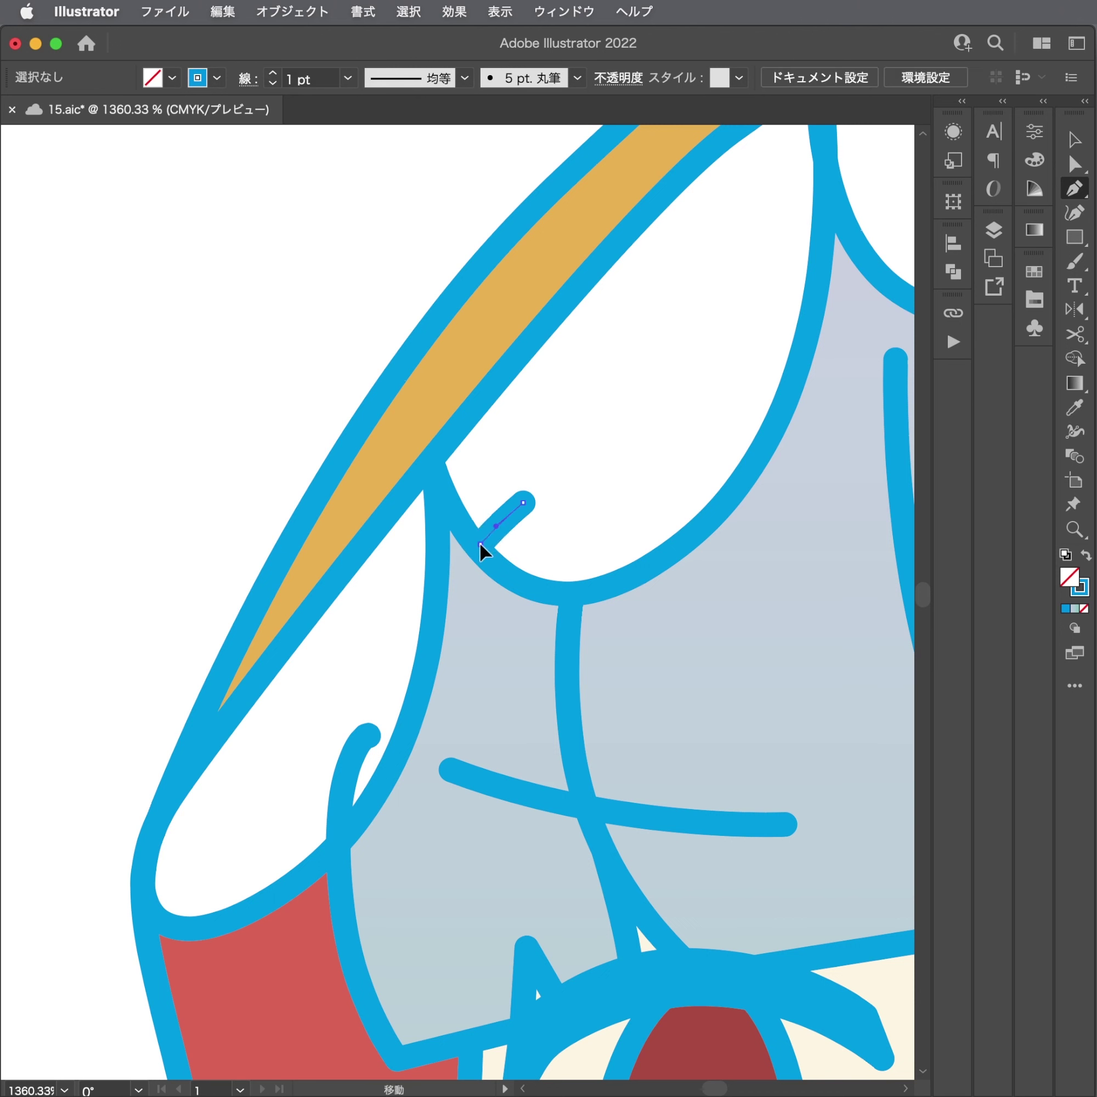
pyautogui.click(504, 568)
pyautogui.click(580, 503)
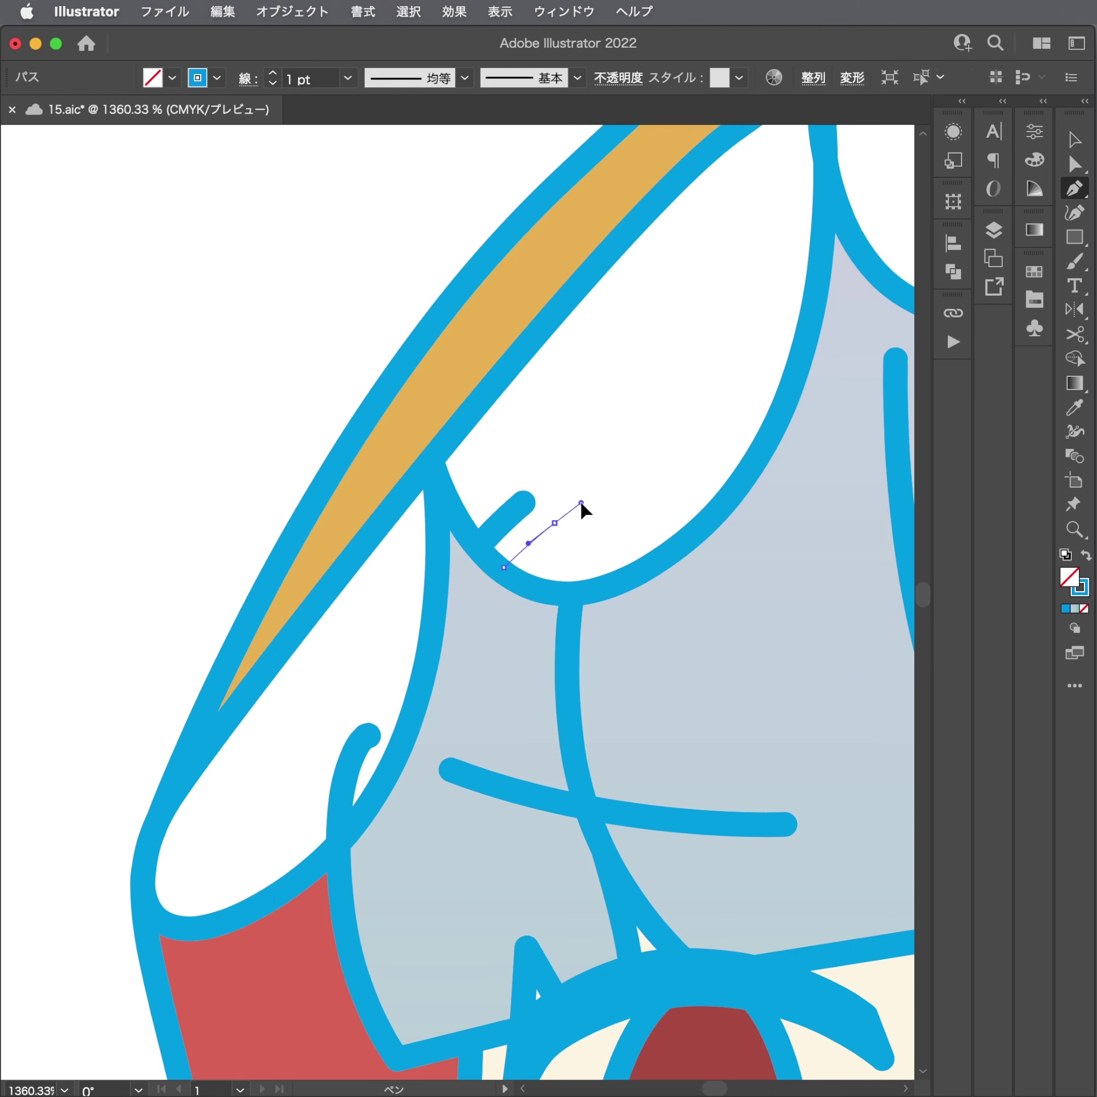
pyautogui.press('Escape')
# Add two curved tick marks on the lower-left white tooth.
pyautogui.scroll(-3, 372, 643)
pyautogui.scroll(-1, 333, 720)
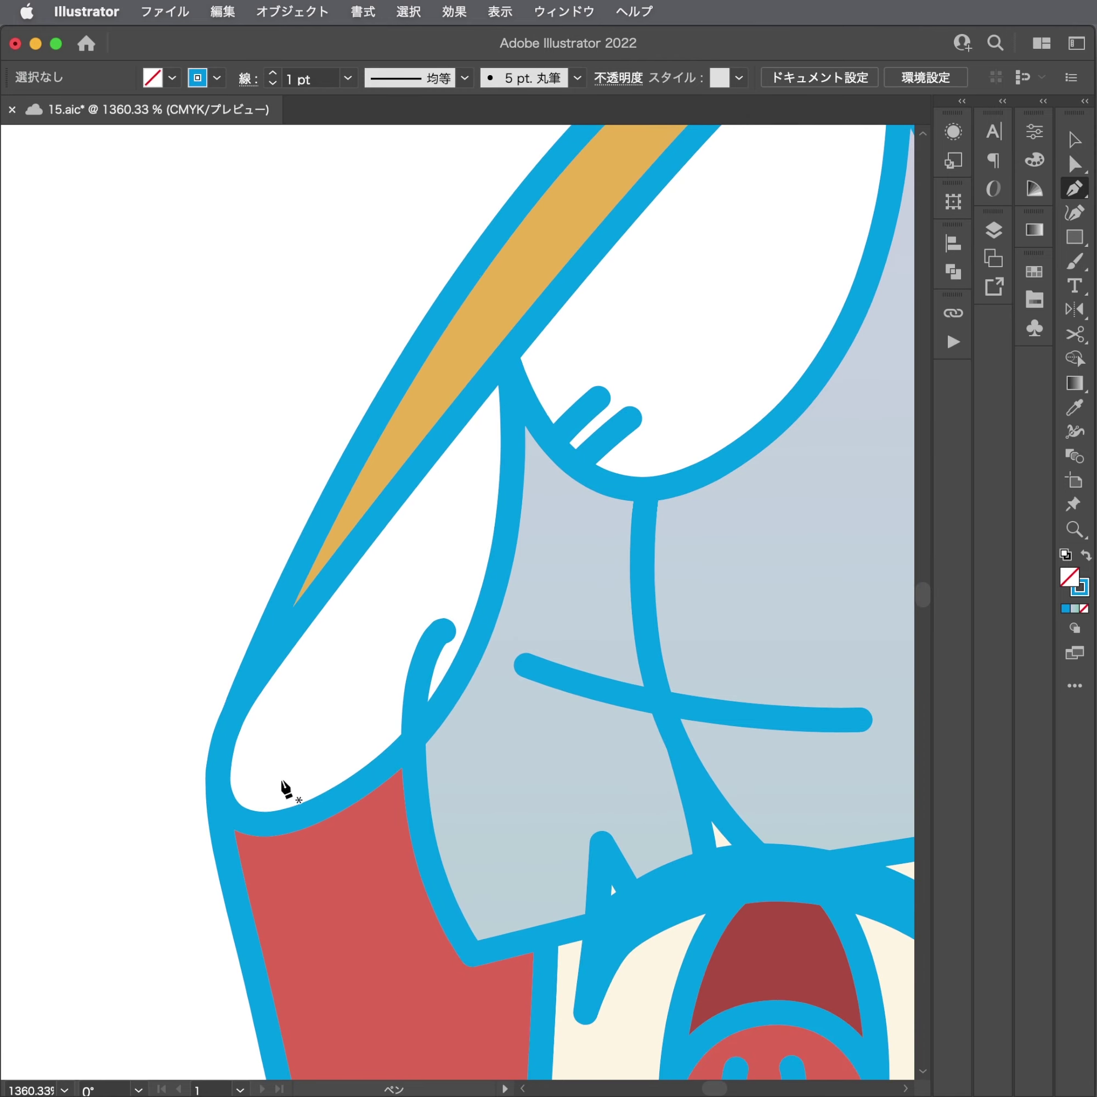
pyautogui.click(216, 786)
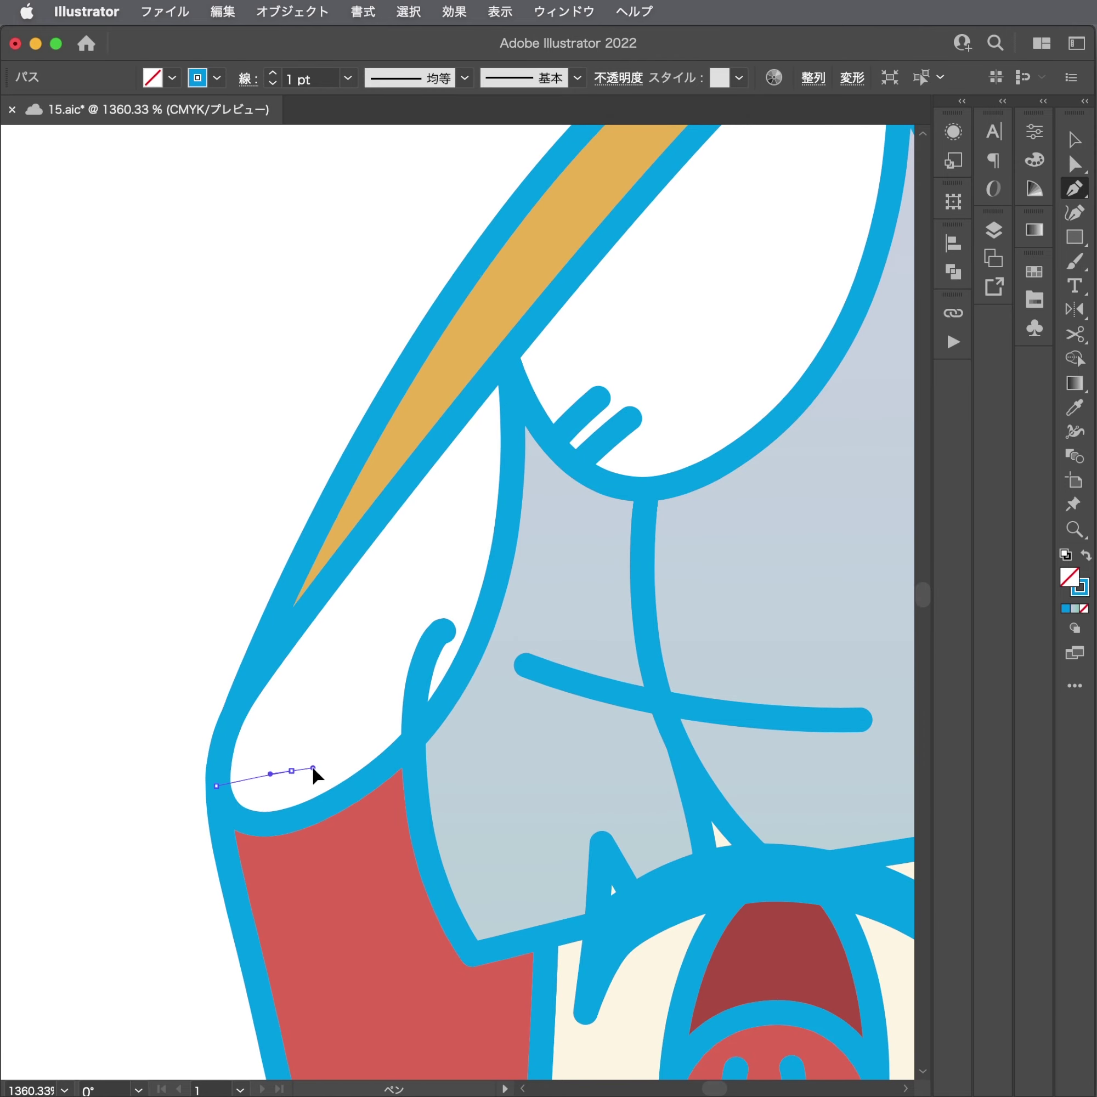
pyautogui.moveTo(313, 768); pyautogui.dragTo(313, 768)
pyautogui.press('Escape')
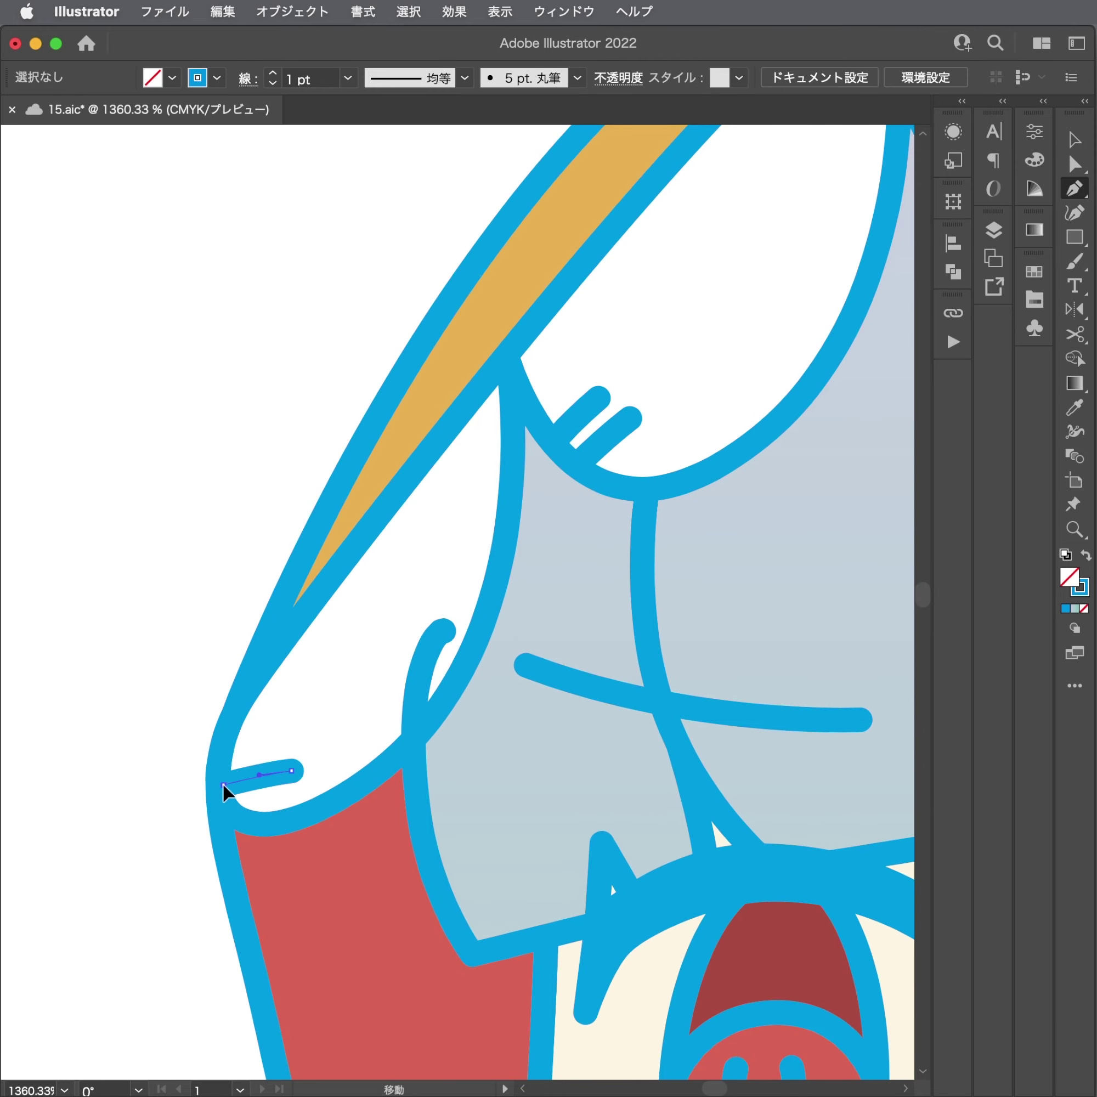
pyautogui.click(226, 740)
pyautogui.moveTo(298, 728)
pyautogui.mouseDown()
pyautogui.moveTo(333, 726)
pyautogui.moveTo(174, 817)
pyautogui.mouseUp()
pyautogui.press('Escape')
# Add two tick marks on the hood tooth above the bangs, then view the whole character.
pyautogui.scroll(-5, 375, 672)
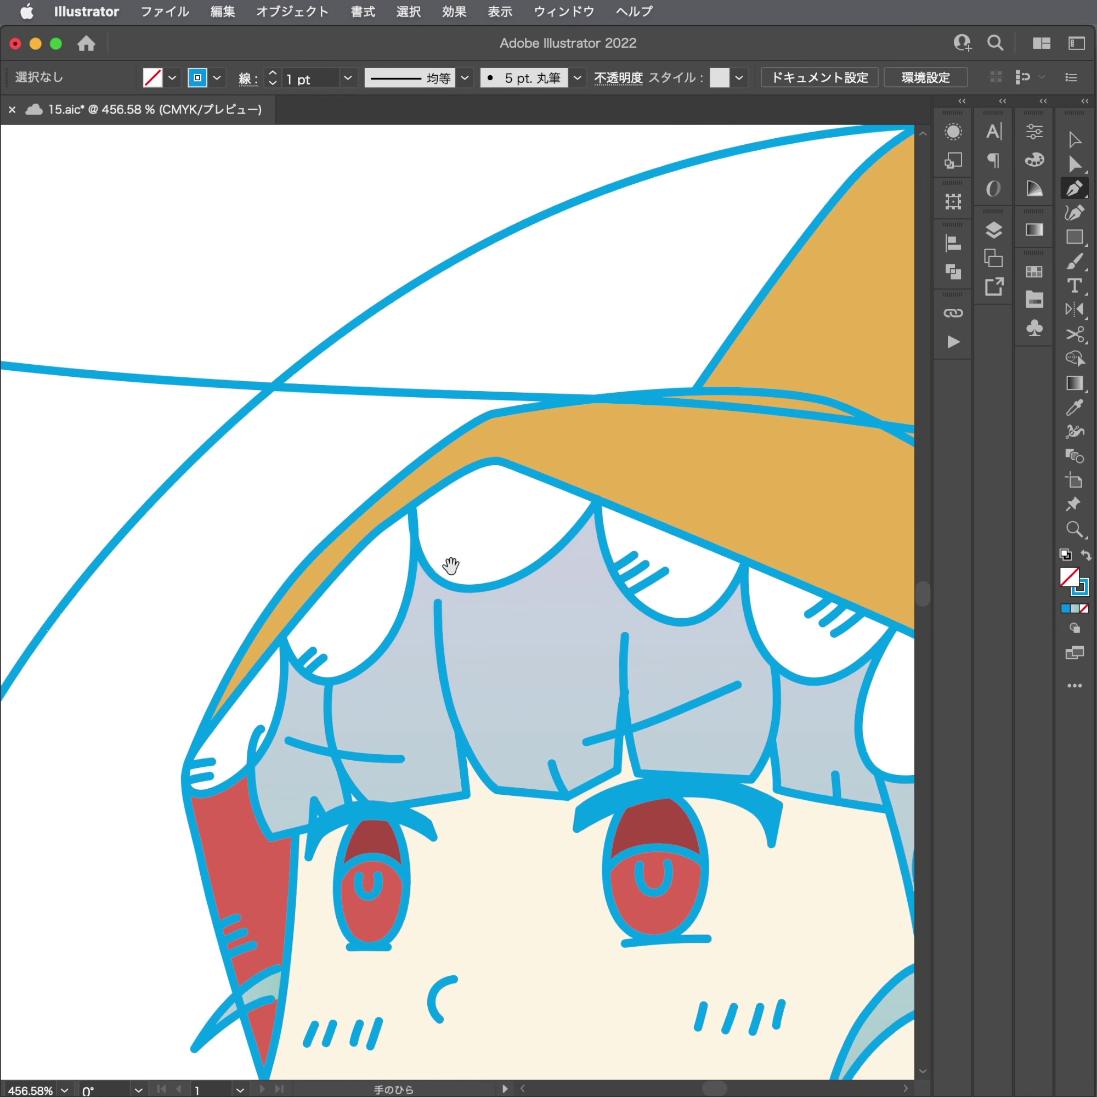
pyautogui.scroll(2, 450, 567)
pyautogui.scroll(5, 661, 526)
pyautogui.moveTo(257, 656)
pyautogui.mouseDown()
pyautogui.moveTo(368, 669)
pyautogui.moveTo(365, 647)
pyautogui.mouseUp()
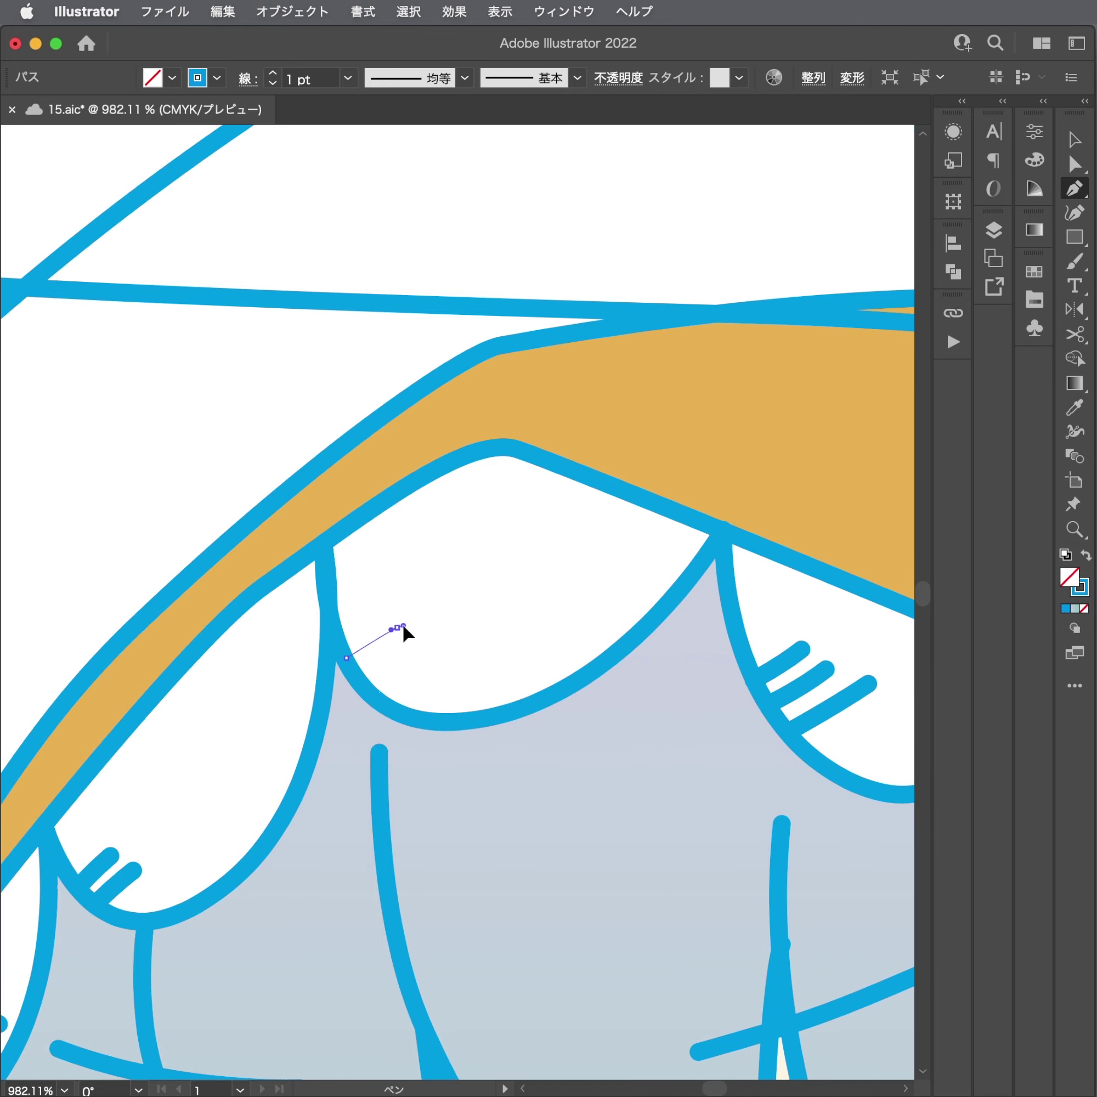
pyautogui.press('Escape')
pyautogui.click(362, 684)
pyautogui.moveTo(436, 641); pyautogui.dragTo(437, 638)
pyautogui.press('Escape')
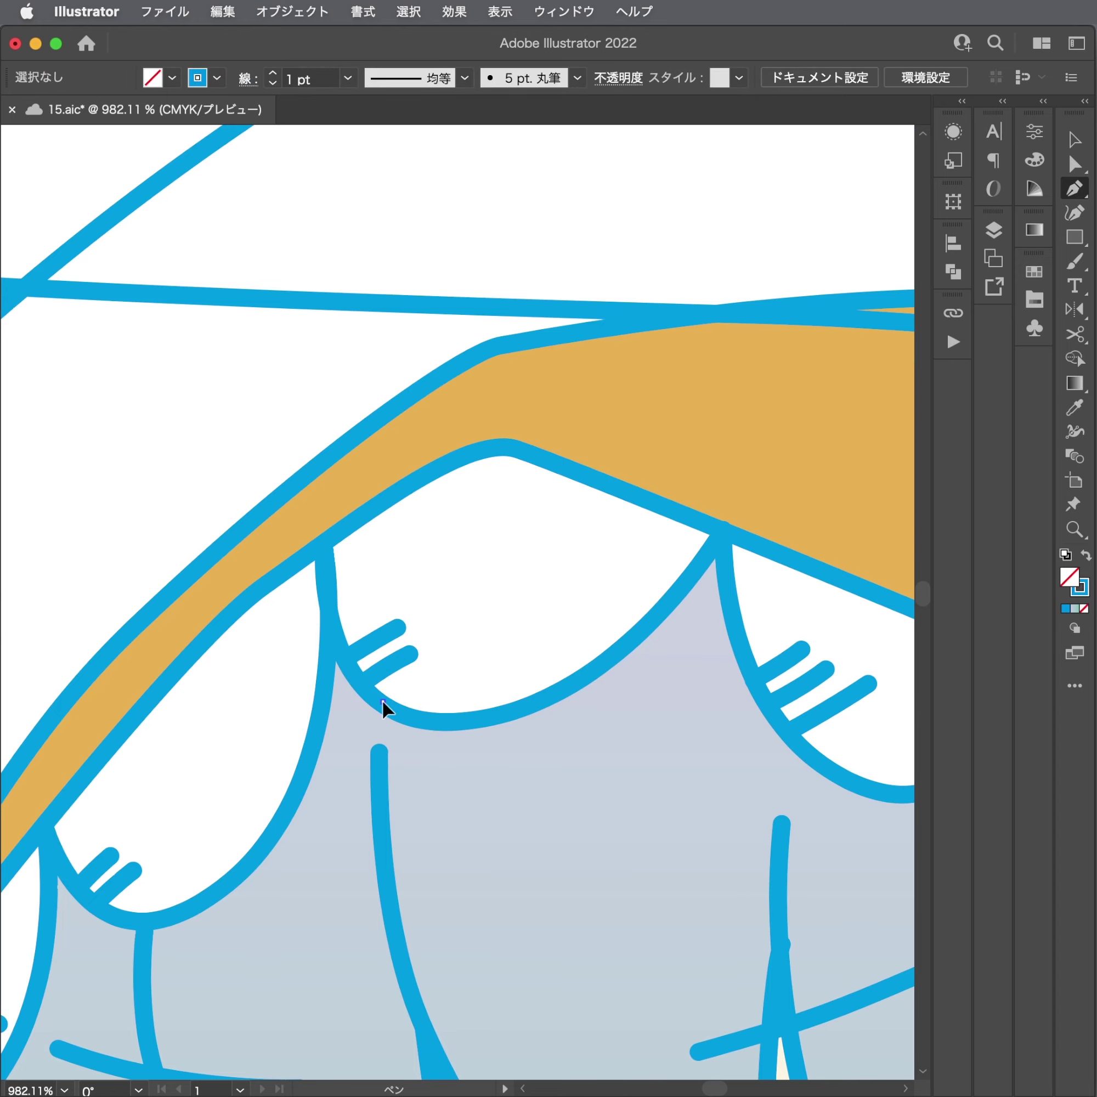
pyautogui.click(382, 701)
pyautogui.press('Escape')
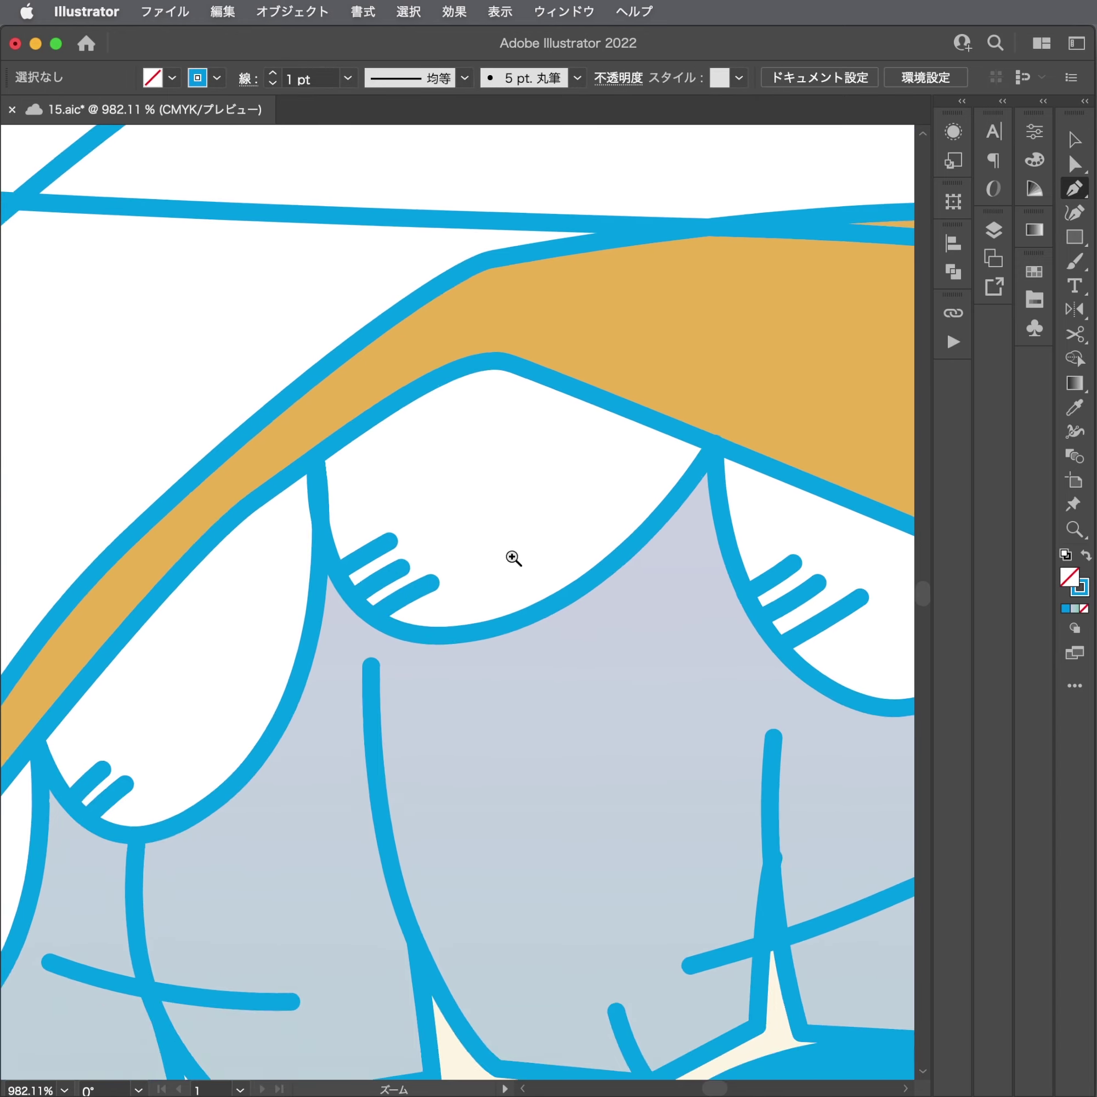
pyautogui.scroll(-5, 514, 559)
pyautogui.scroll(-5, 431, 549)
# Draw three short hatch marks on the hoodie shoulder.
pyautogui.scroll(-3, 431, 548)
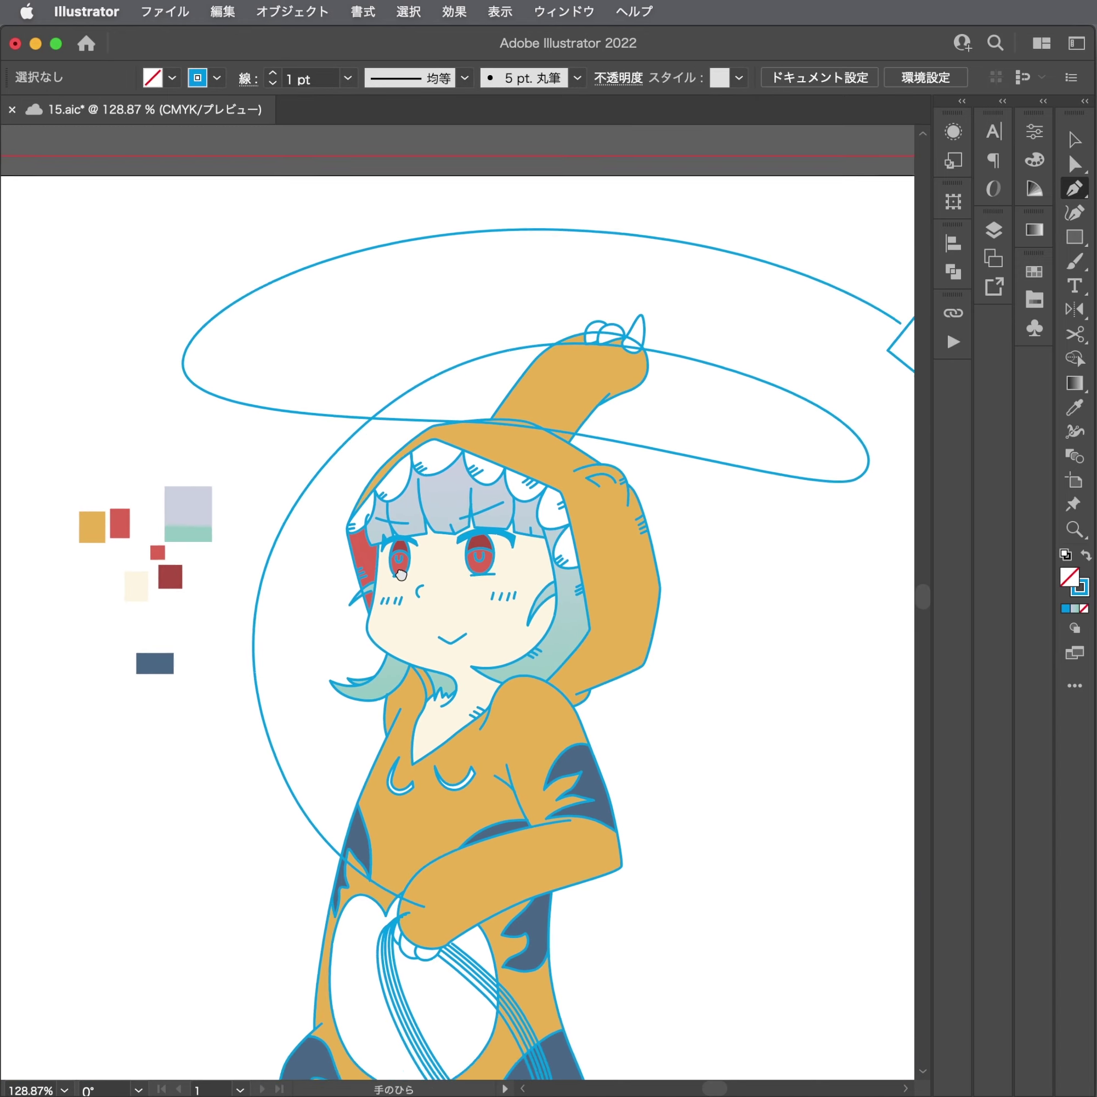
pyautogui.moveTo(436, 553); pyautogui.dragTo(473, 500)
pyautogui.scroll(4, 534, 572)
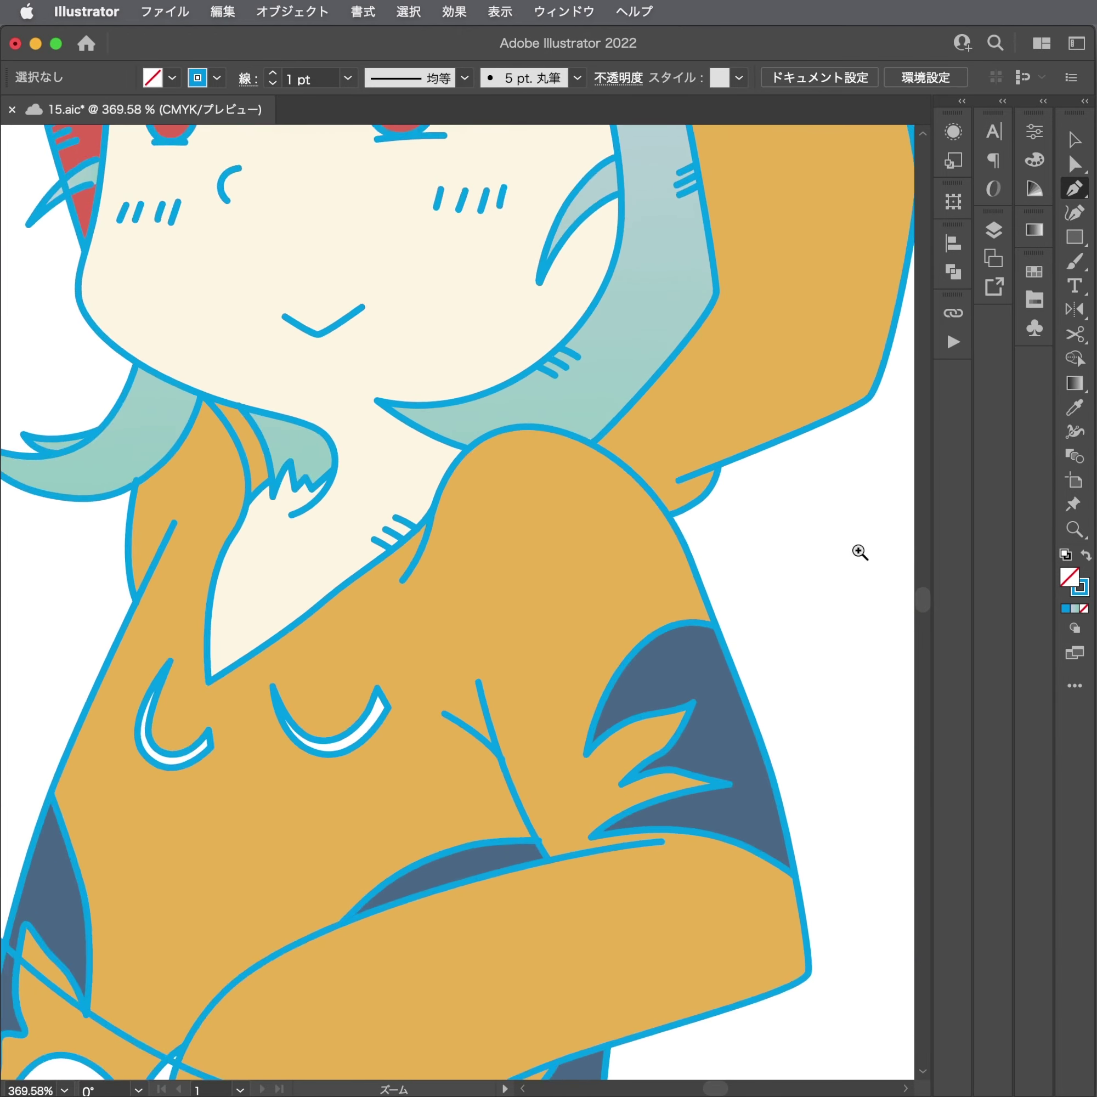
pyautogui.scroll(2, 859, 553)
pyautogui.scroll(3, 823, 499)
pyautogui.click(751, 526)
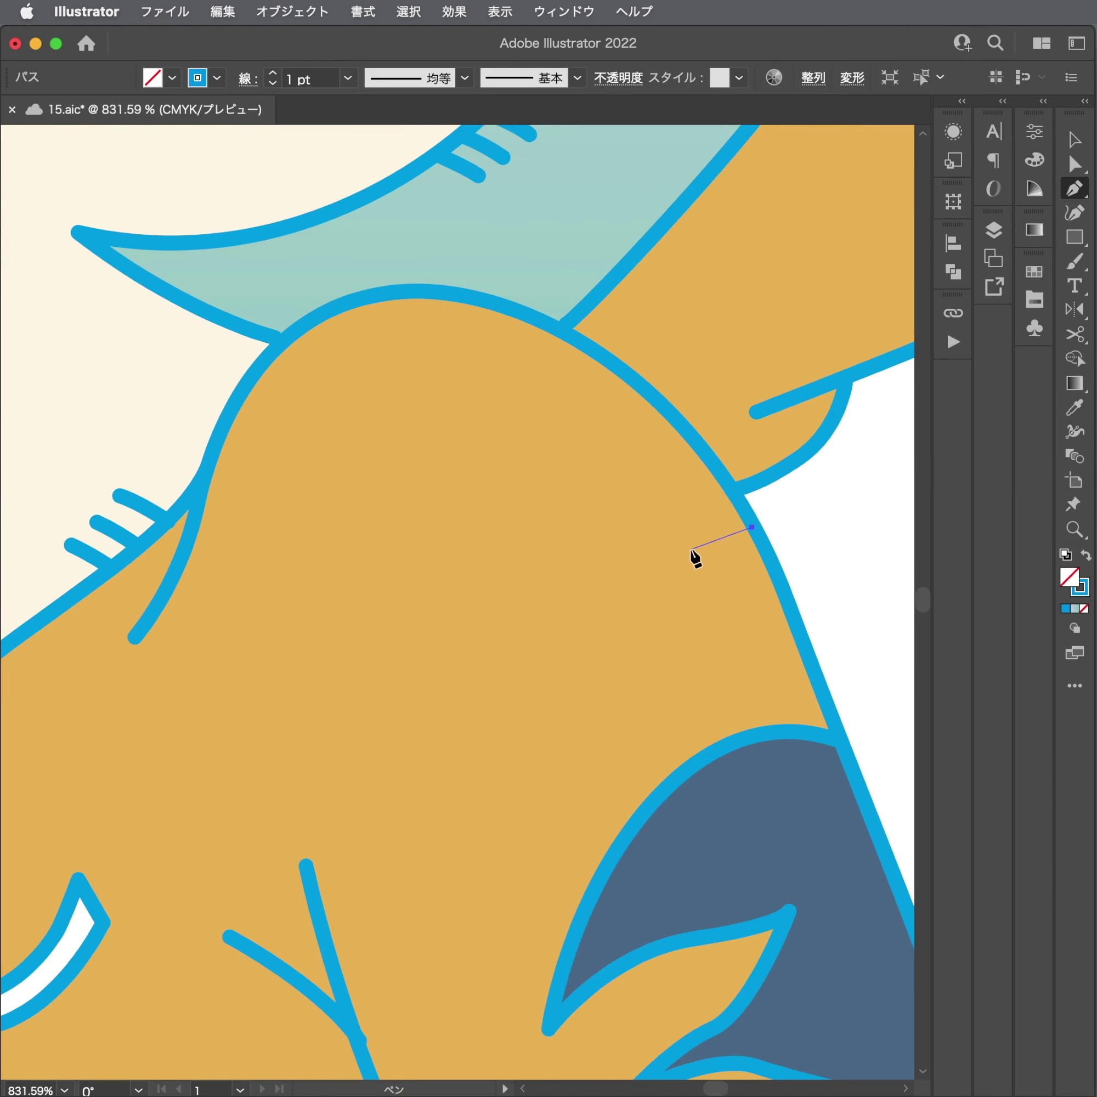
pyautogui.moveTo(652, 564); pyautogui.dragTo(696, 611)
pyautogui.press('Escape')
pyautogui.click(764, 548)
pyautogui.press('Escape')
pyautogui.click(779, 571)
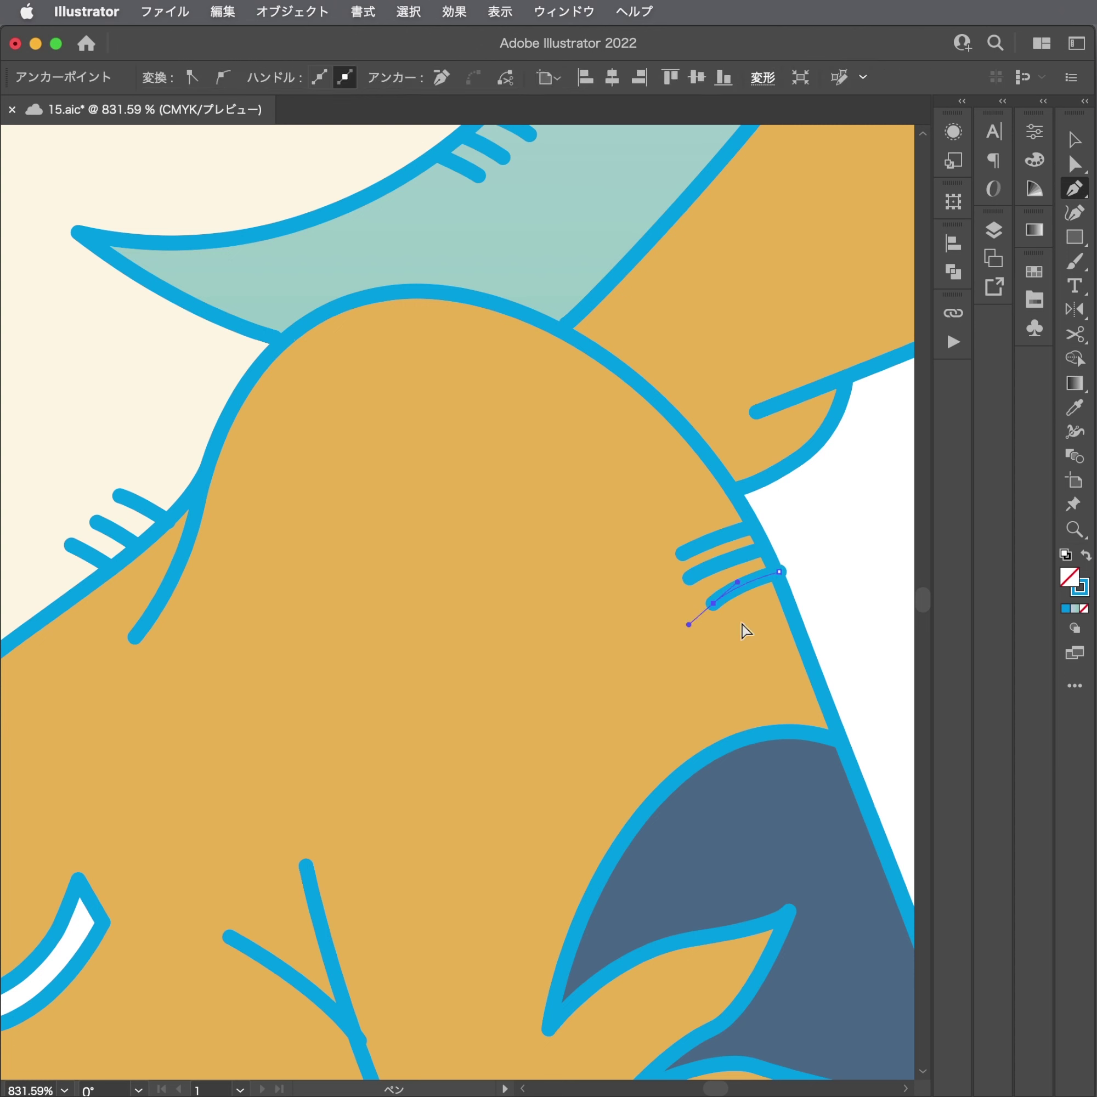
pyautogui.press('Escape')
# Nudge the lowest shoulder hatch mark's end and add a fourth curved mark below.
pyautogui.click(778, 572)
pyautogui.scroll(5, 775, 570)
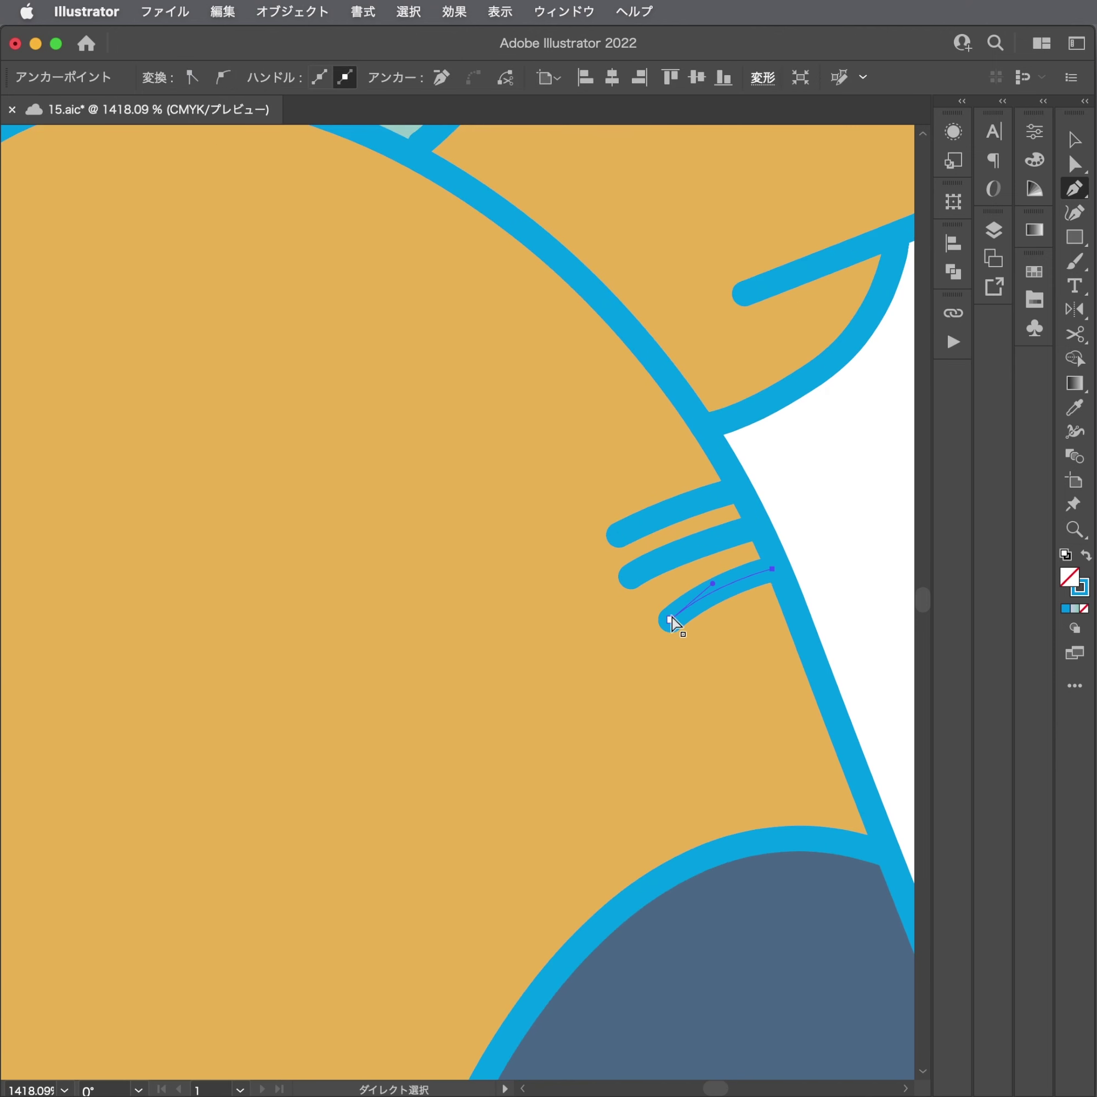
pyautogui.moveTo(672, 619); pyautogui.dragTo(663, 612)
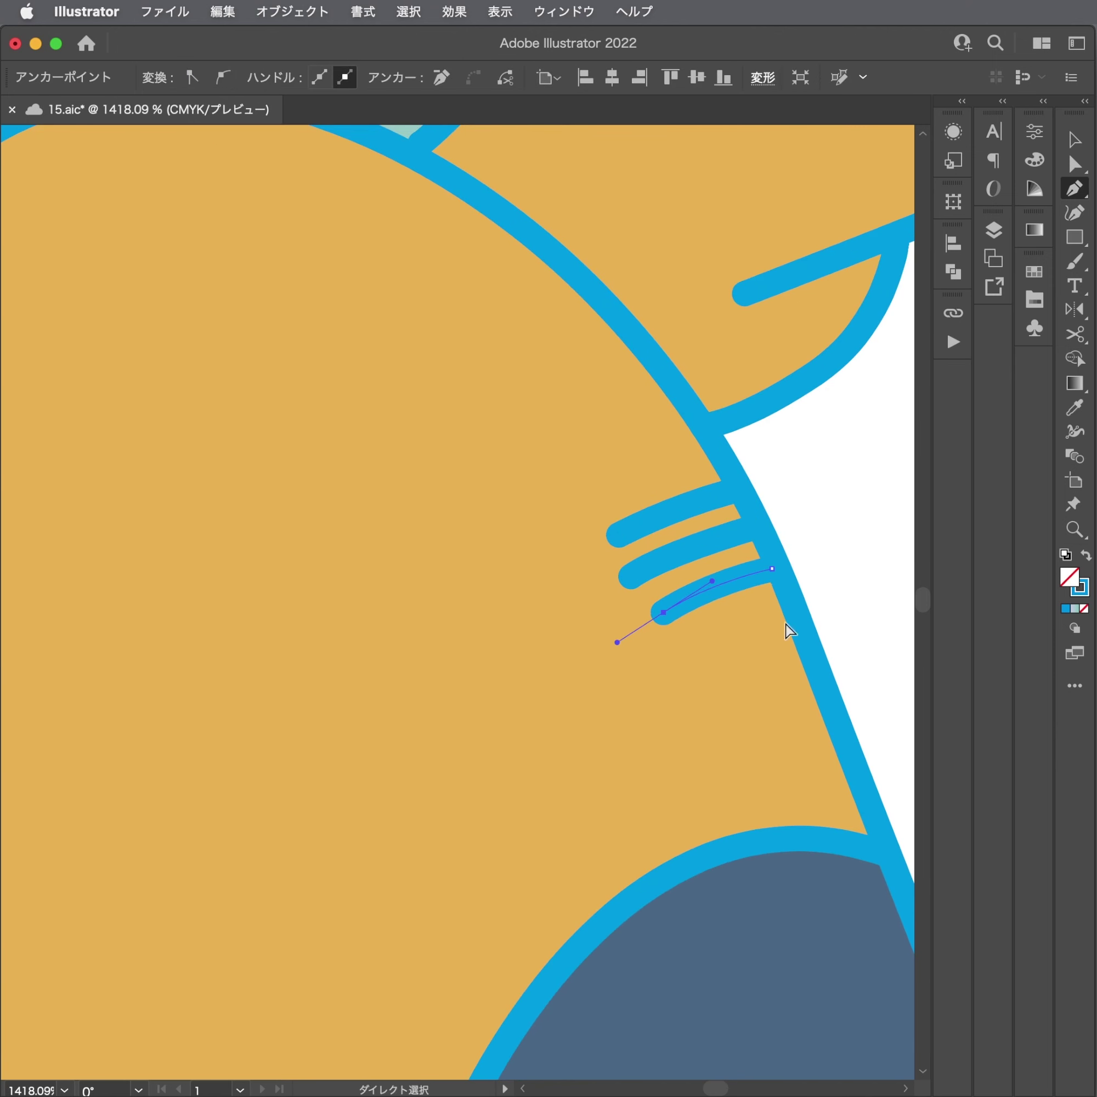
pyautogui.click(789, 605)
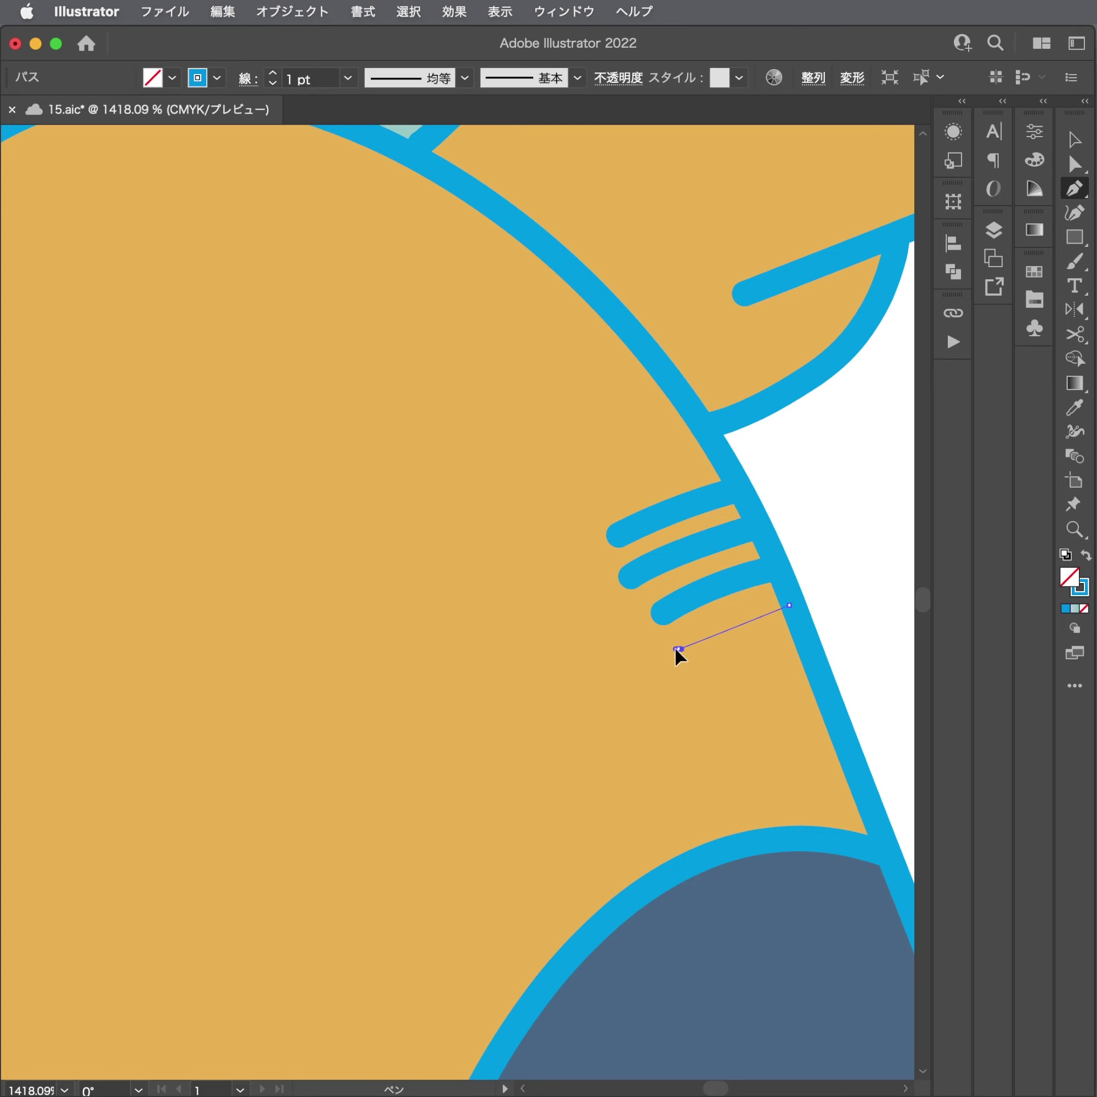
pyautogui.moveTo(675, 647); pyautogui.dragTo(693, 651)
pyautogui.hotkey('ctrl', 'shift', 'a')
# Add three short hatch marks on the navy fin.
pyautogui.scroll(-10, 747, 634)
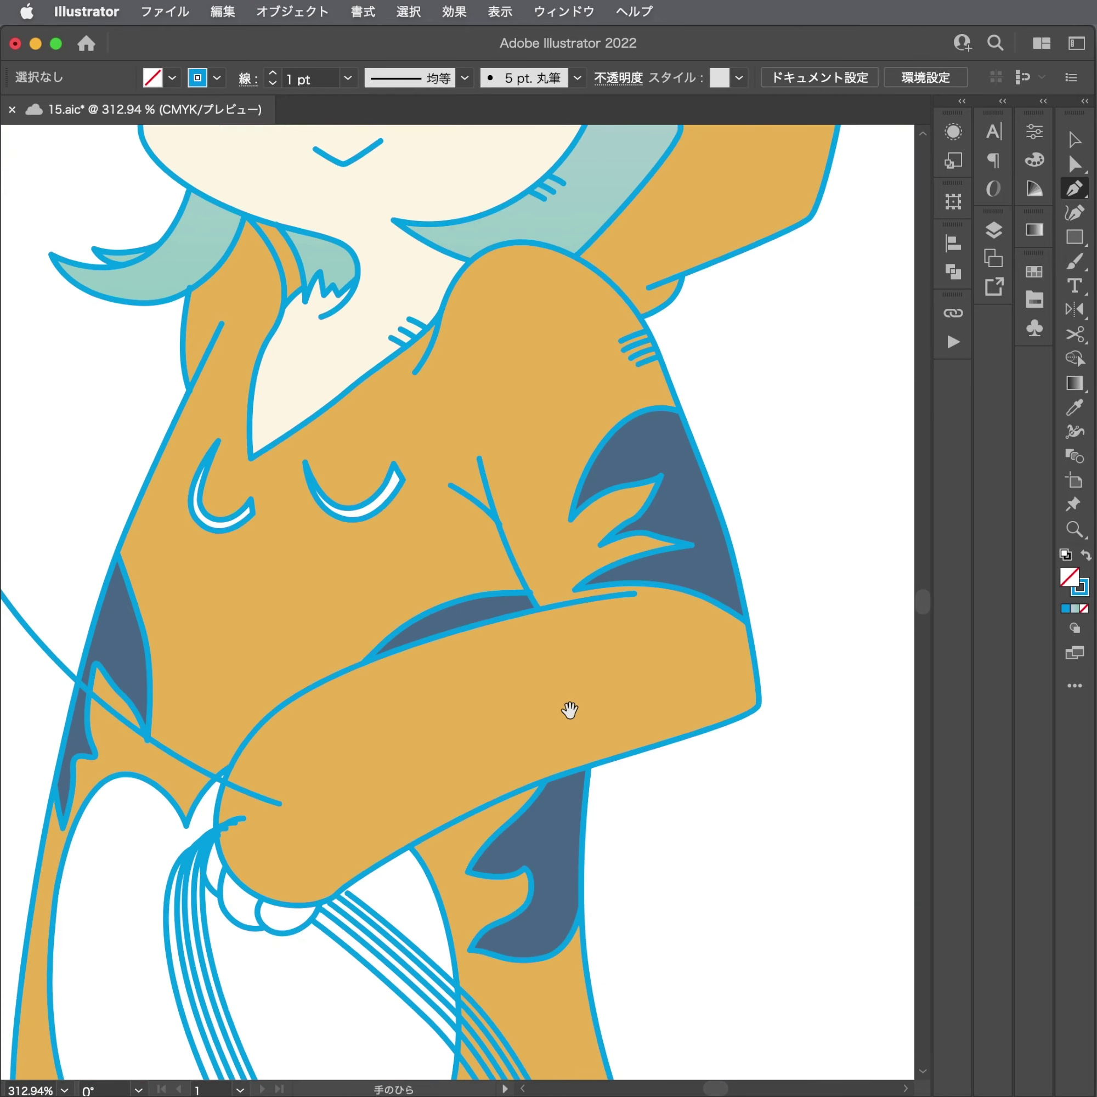
pyautogui.moveTo(568, 708)
pyautogui.mouseDown()
pyautogui.moveTo(537, 615)
pyautogui.moveTo(889, 416)
pyautogui.moveTo(599, 538)
pyautogui.moveTo(484, 490)
pyautogui.mouseUp()
pyautogui.hotkey('ctrl', 'space')
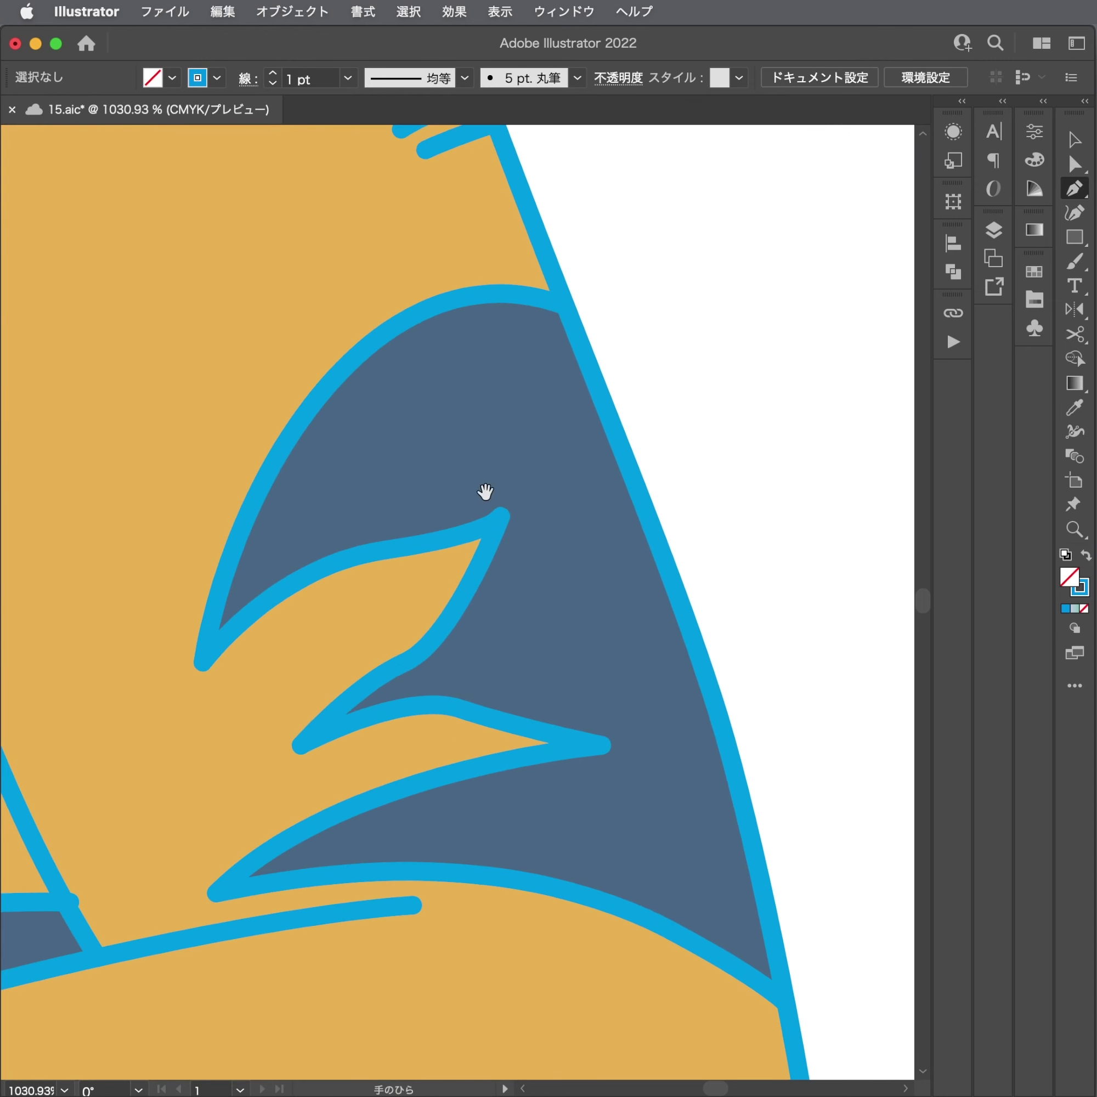
pyautogui.click(292, 438)
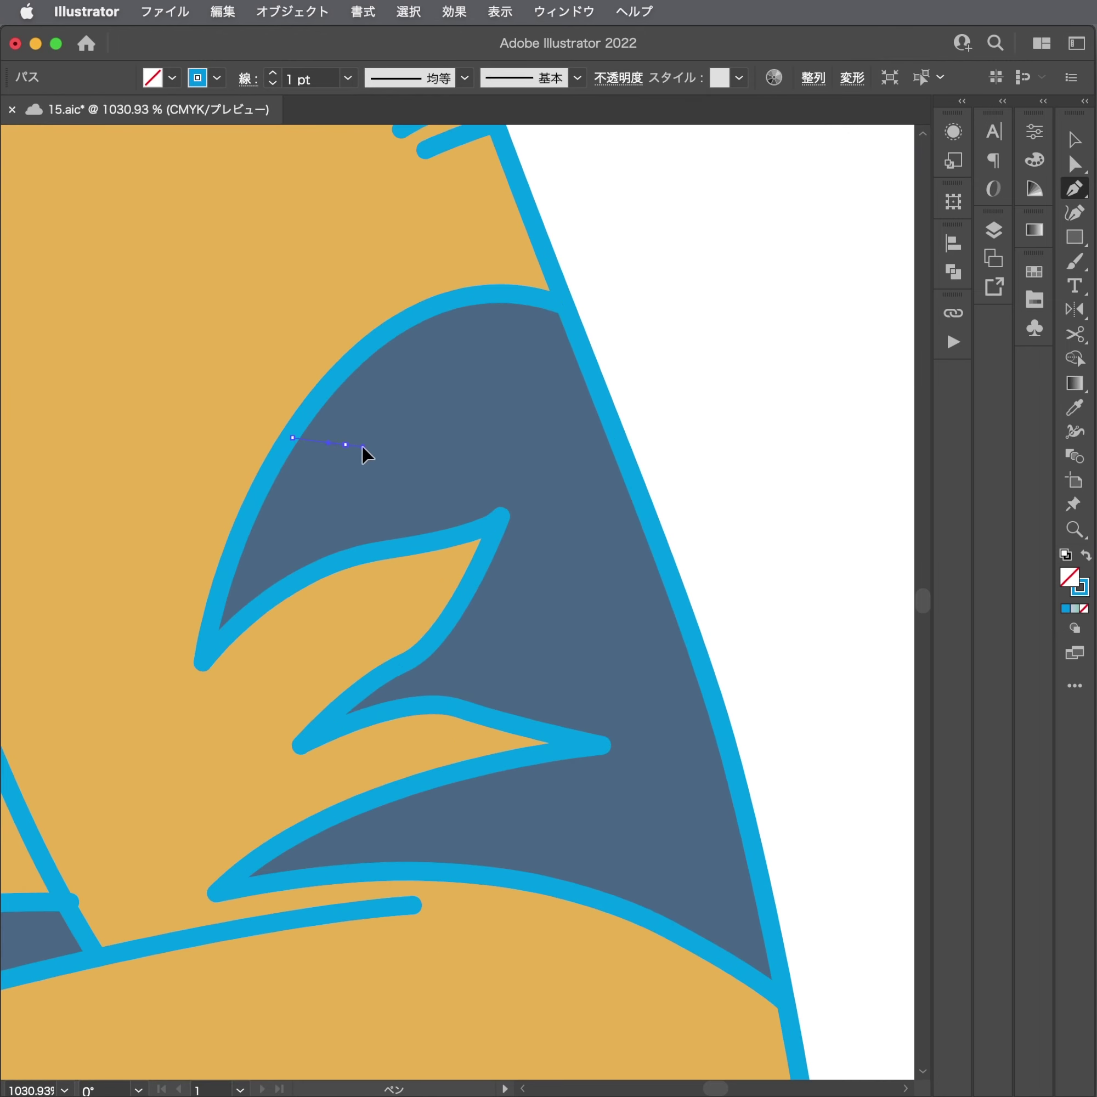
pyautogui.press('Escape')
pyautogui.click(319, 404)
pyautogui.press('Escape')
pyautogui.click(277, 465)
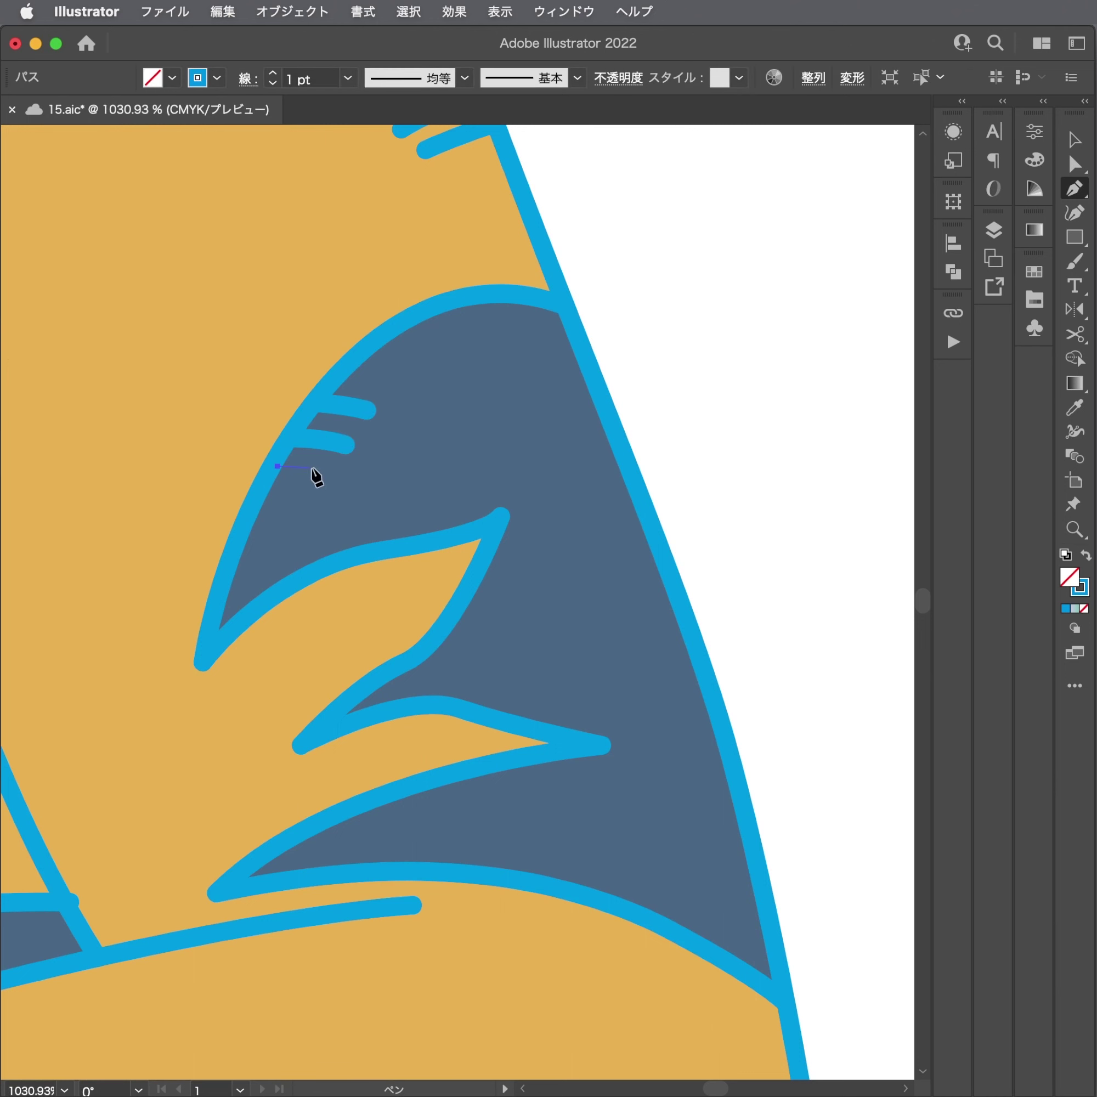
pyautogui.press('Escape')
# Draw two hatch marks along the sleeve's right edge.
pyautogui.scroll(-10, 658, 742)
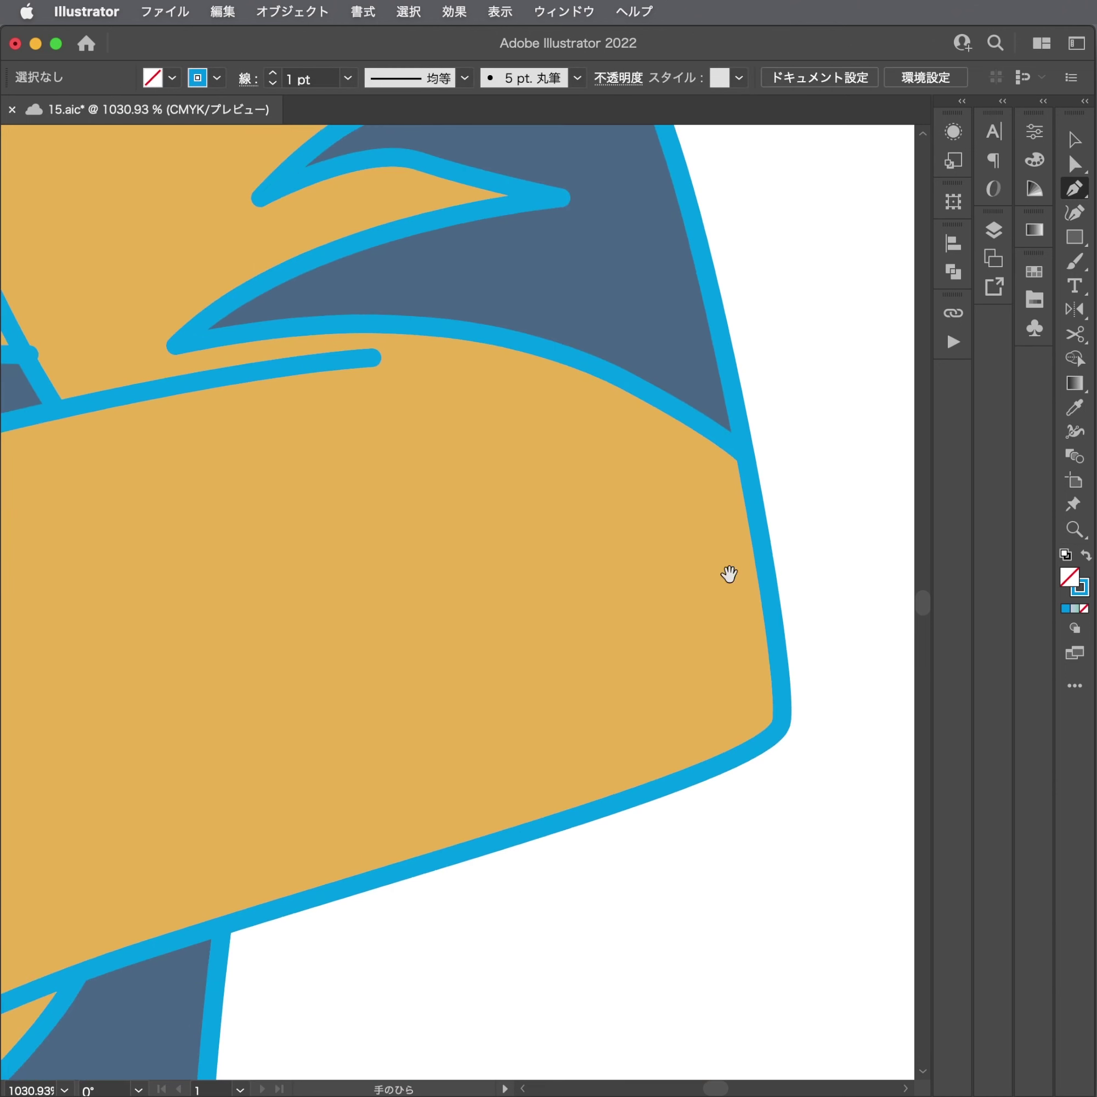
pyautogui.click(762, 572)
pyautogui.press('Escape')
pyautogui.click(772, 613)
pyautogui.press('Escape')
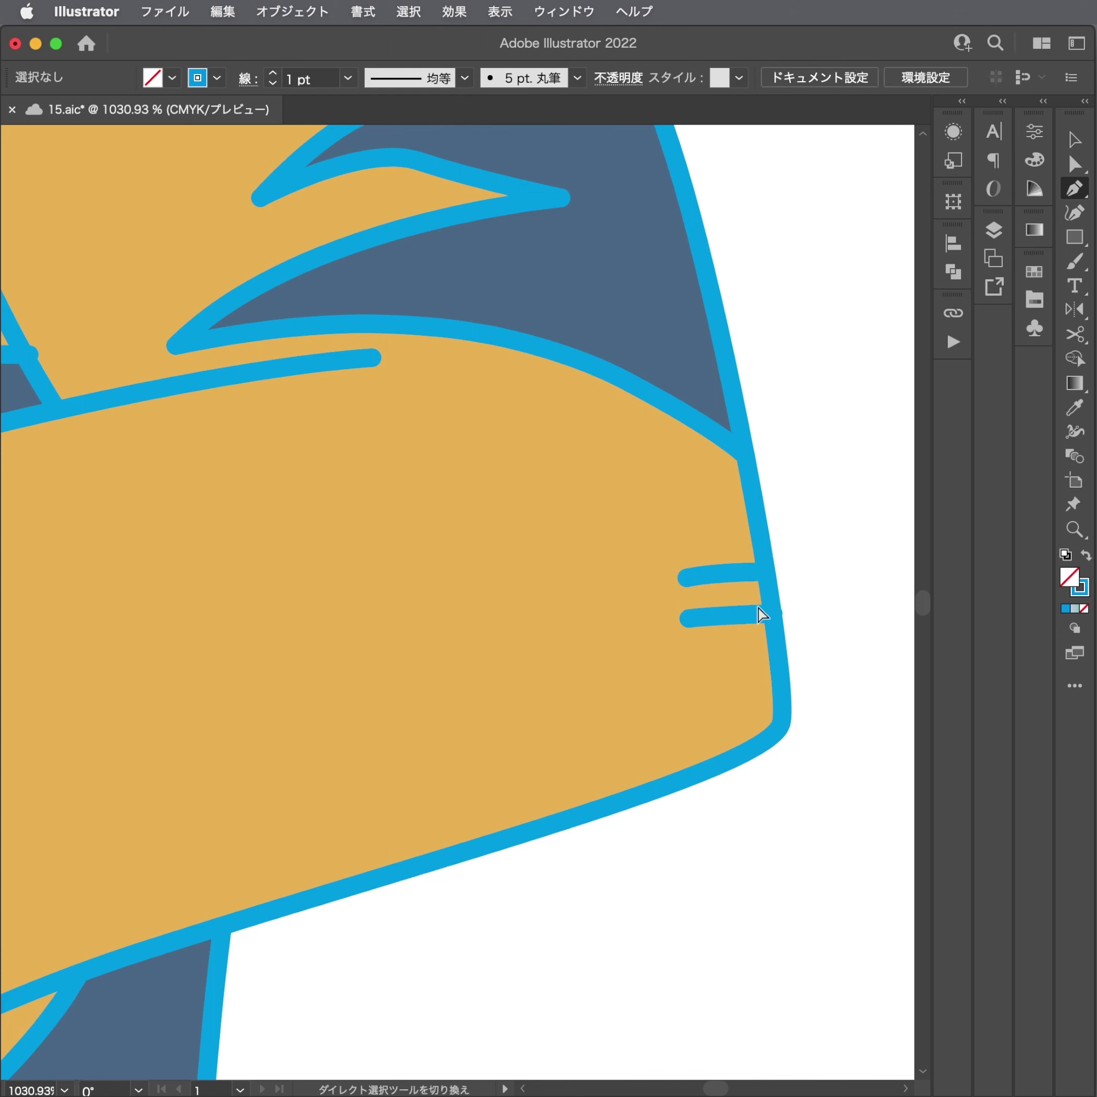
# Move the lower sleeve hatch mark up with Direct Selection to align it.
pyautogui.scroll(2, 833, 593)
pyautogui.press('a')
pyautogui.click(769, 622)
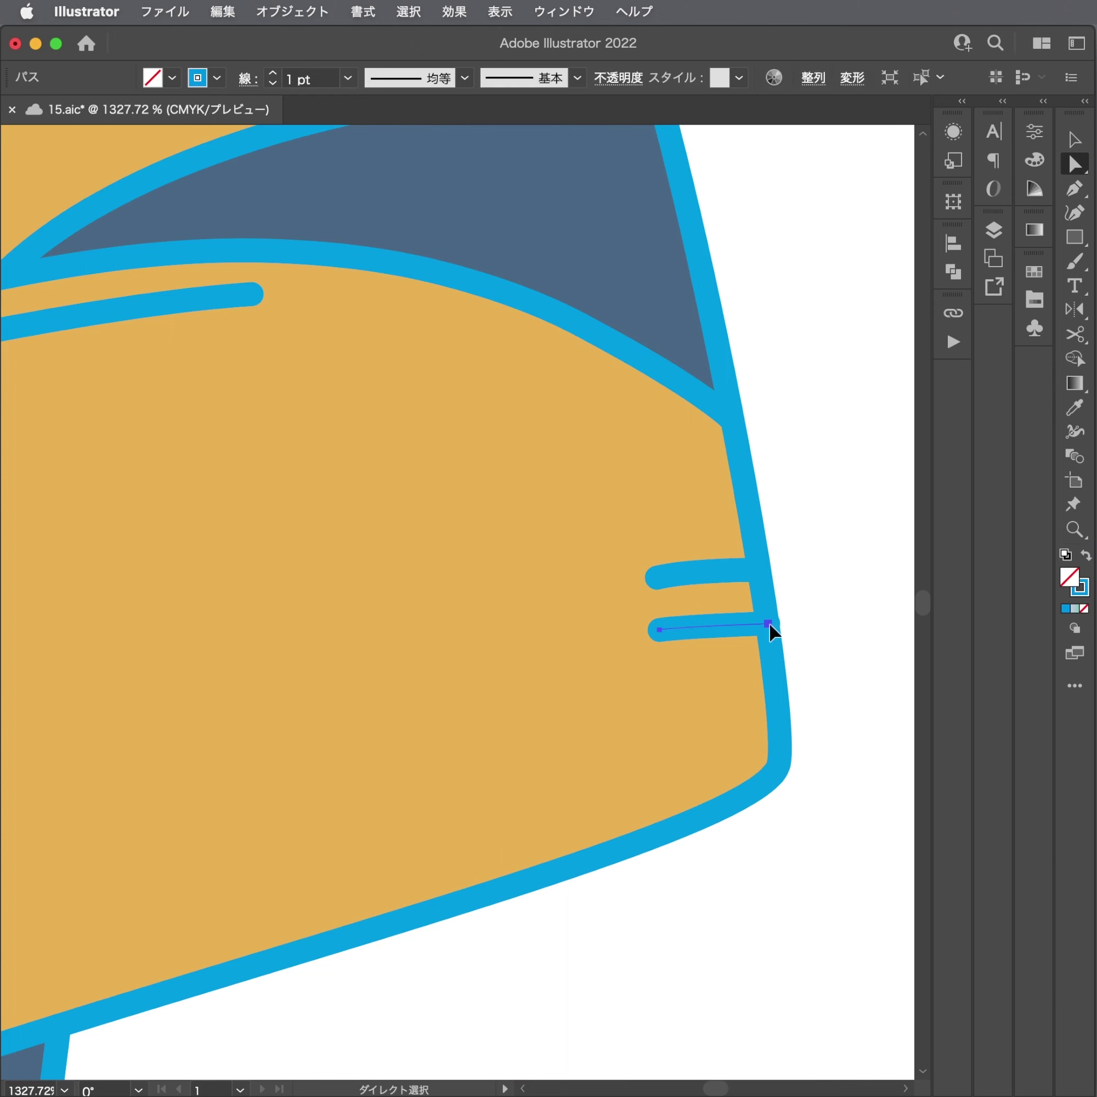
pyautogui.moveTo(763, 621); pyautogui.dragTo(749, 530)
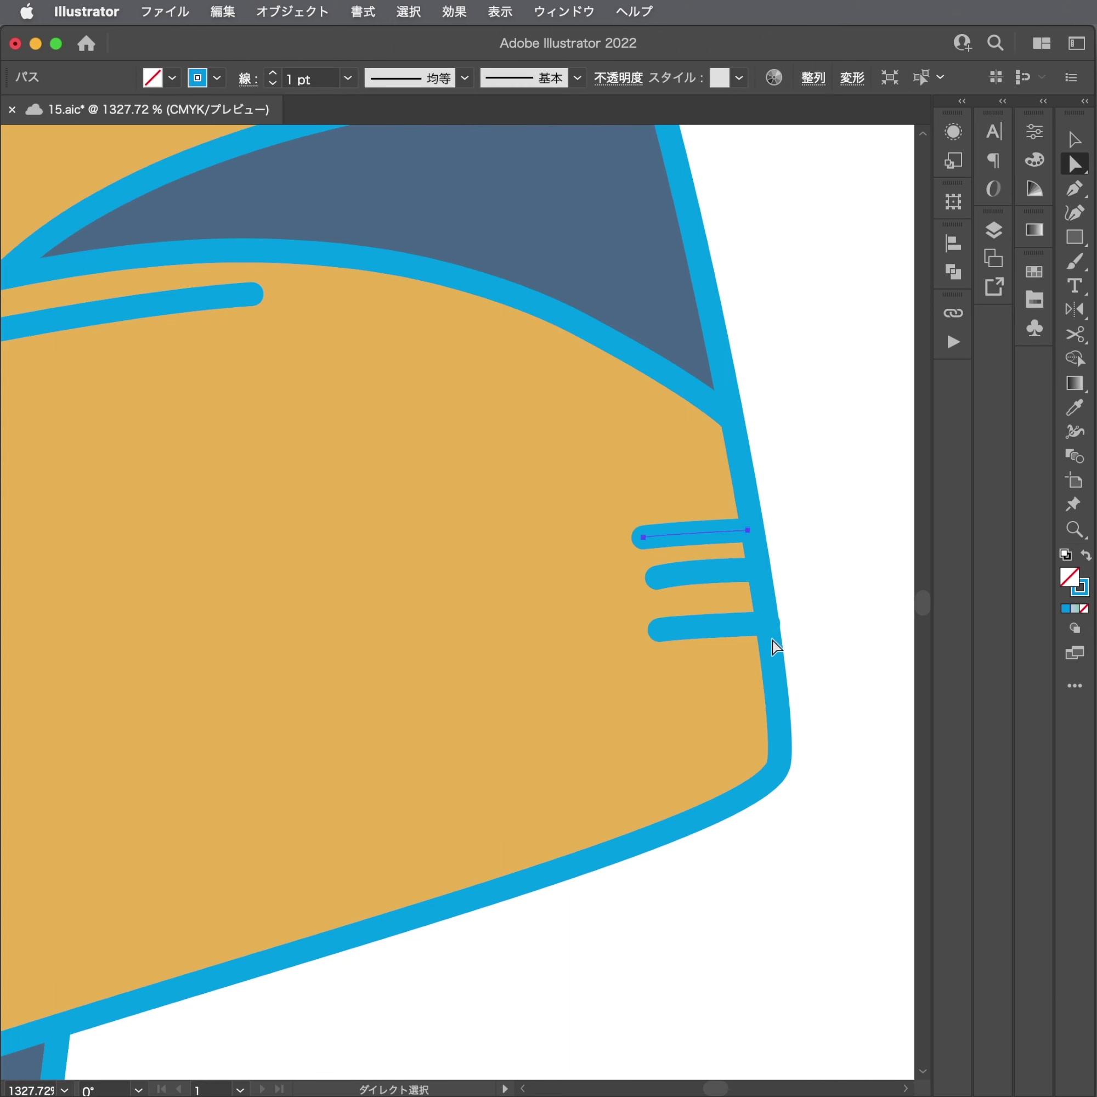
pyautogui.moveTo(766, 628); pyautogui.dragTo(760, 610)
pyautogui.press('super+shift+a')
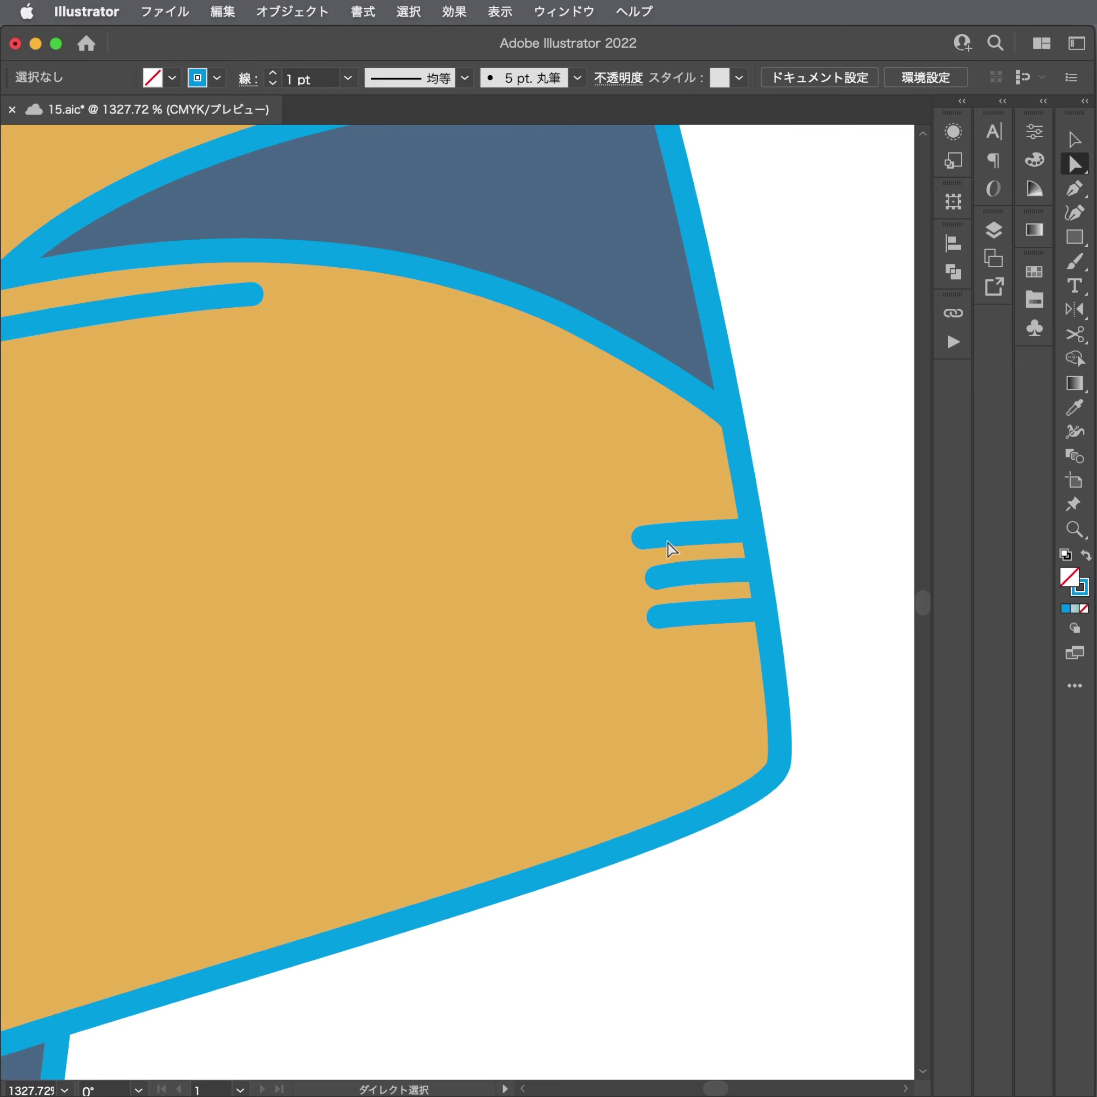
pyautogui.click(662, 534)
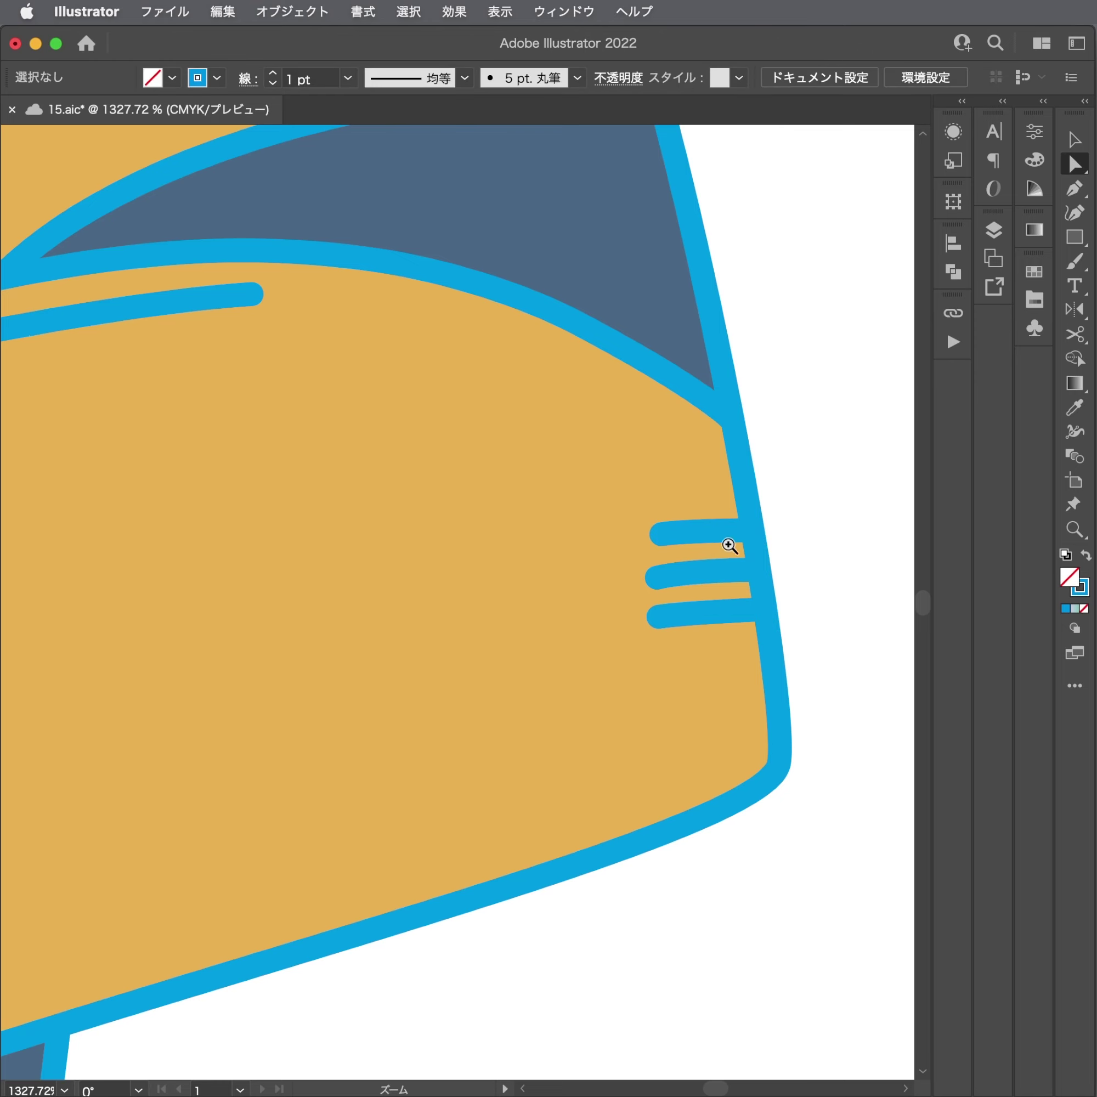
# Zoom in on the hand gripping the rope and draw the first crease line.
pyautogui.moveTo(743, 544); pyautogui.dragTo(504, 646)
pyautogui.moveTo(640, 633); pyautogui.dragTo(494, 636)
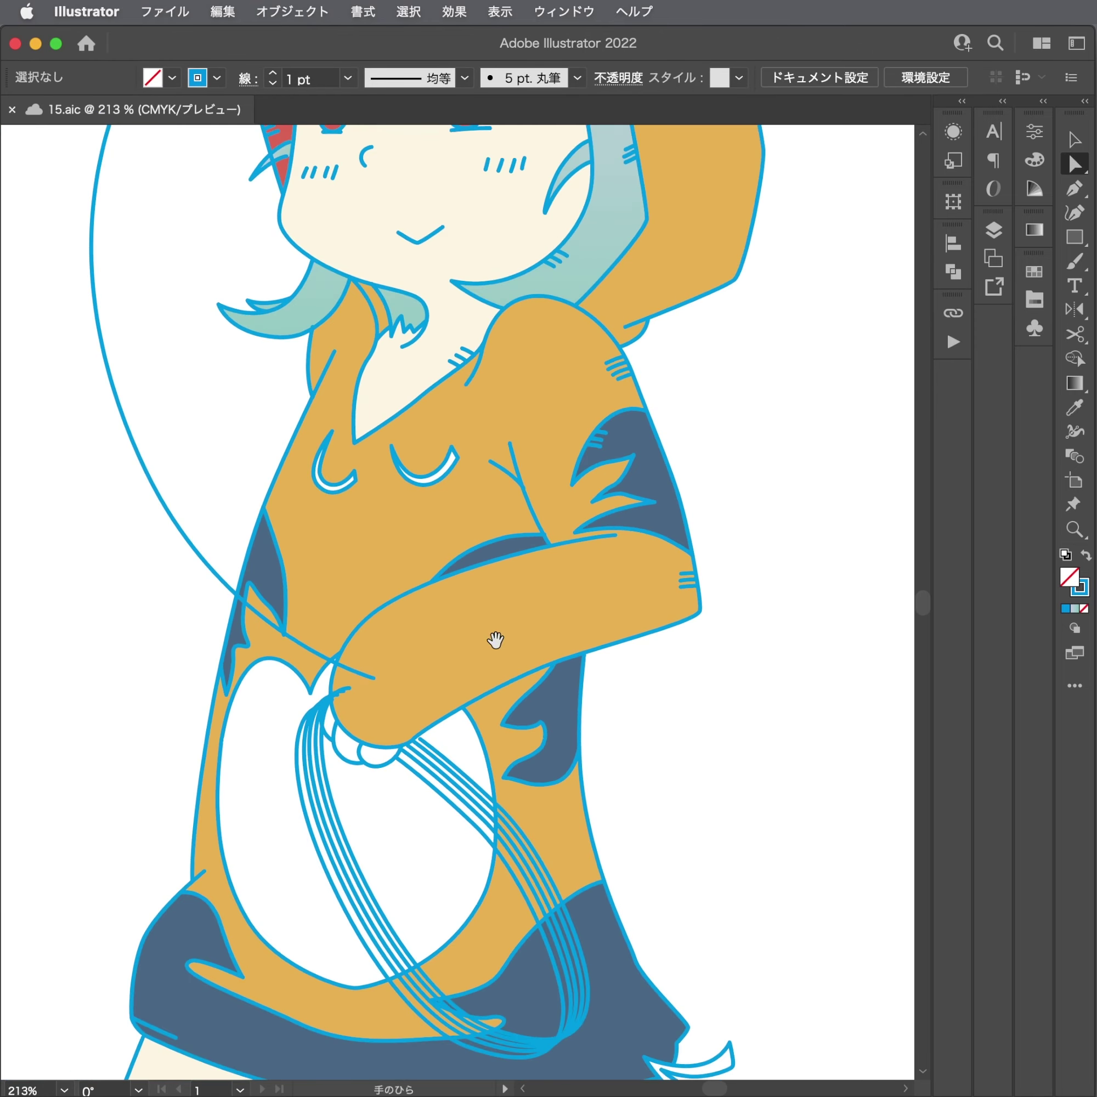
pyautogui.press('p')
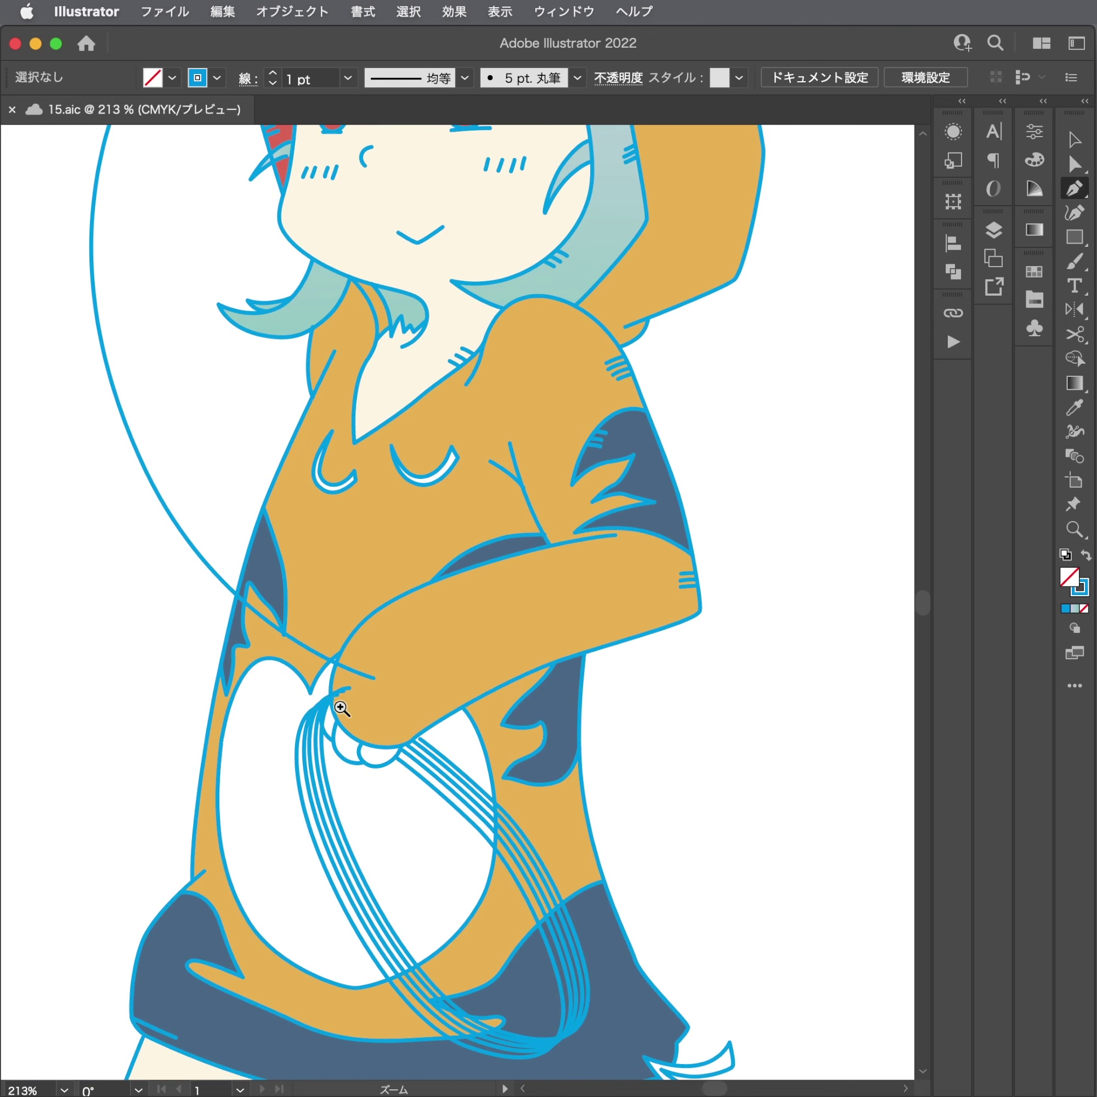
pyautogui.moveTo(341, 708); pyautogui.dragTo(720, 649)
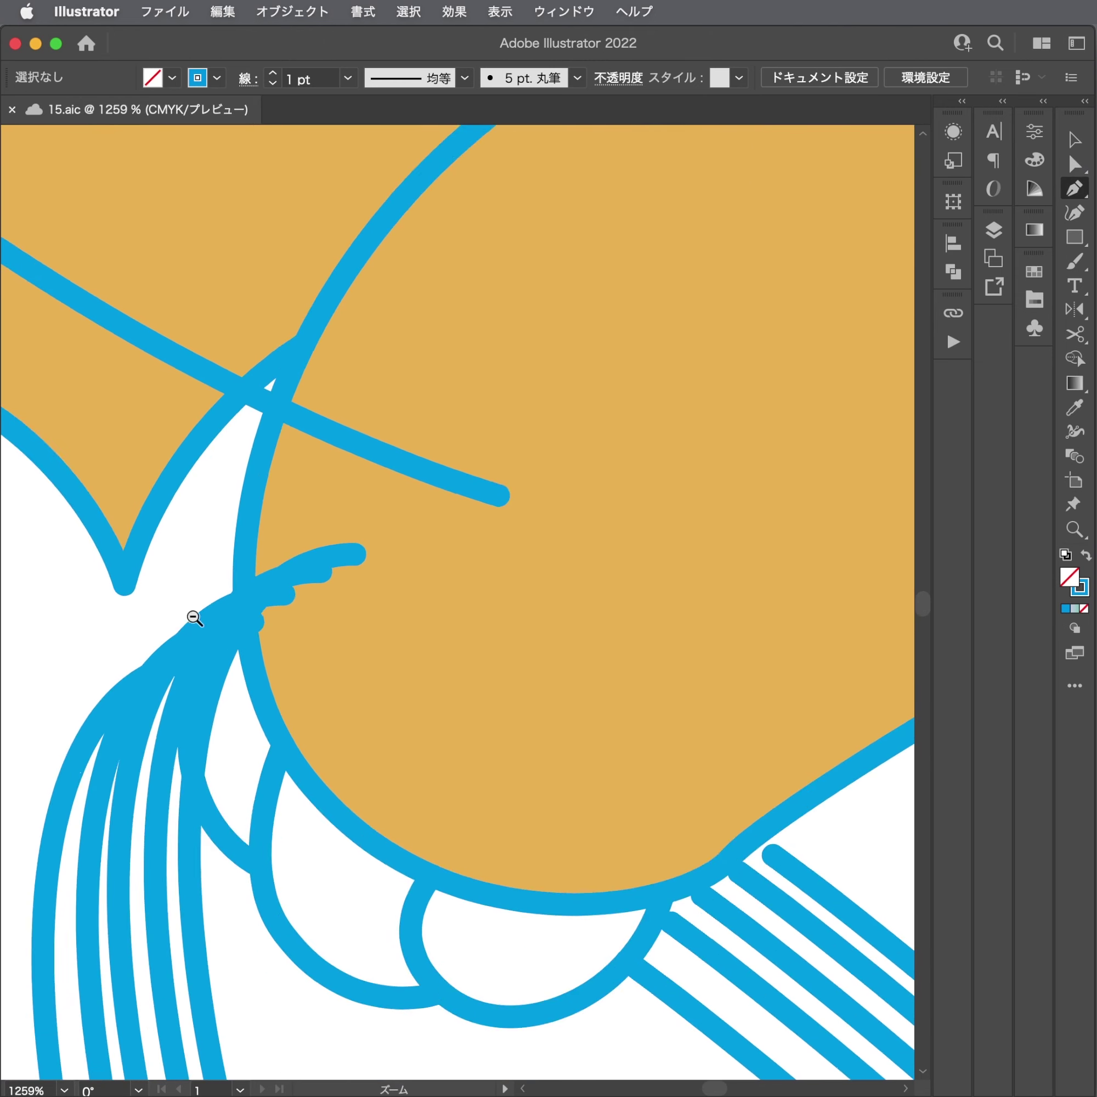
pyautogui.moveTo(415, 596); pyautogui.dragTo(264, 624)
pyautogui.click(245, 641)
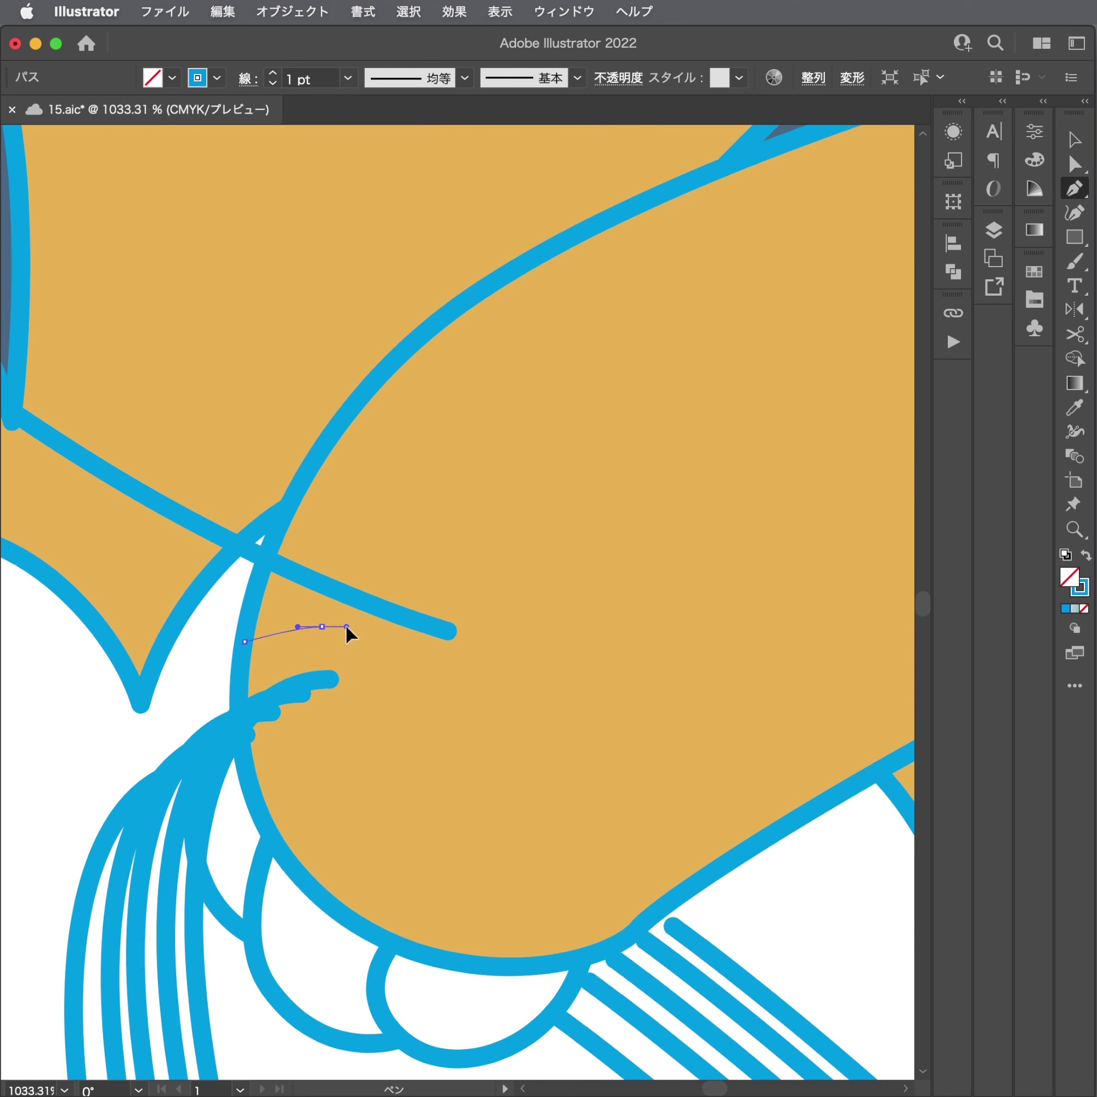
pyautogui.press('Escape')
# Add the second and third curved crease lines on the hand.
pyautogui.click(253, 606)
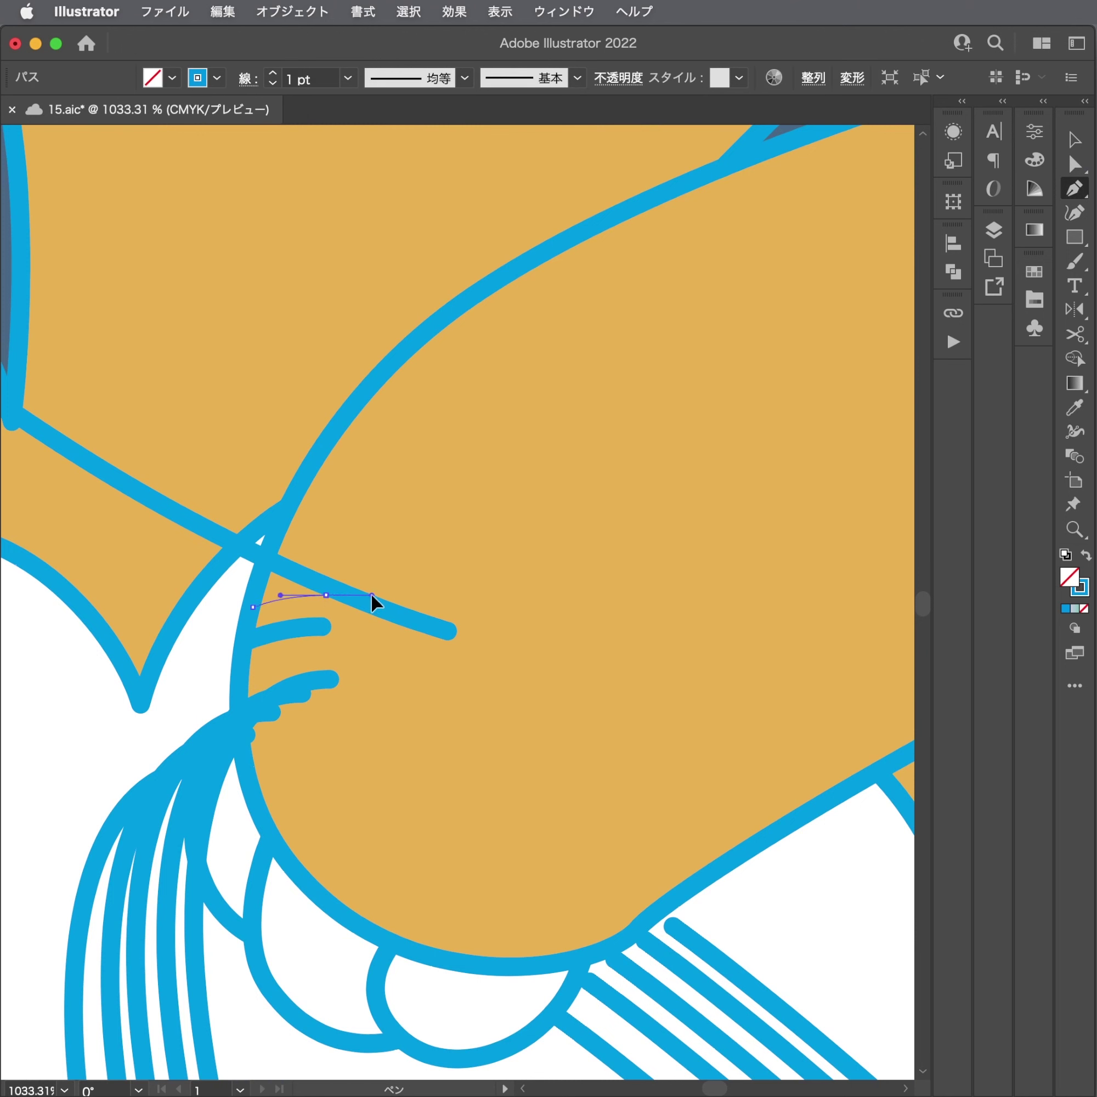
pyautogui.press('Escape')
pyautogui.click(270, 550)
pyautogui.moveTo(349, 538); pyautogui.dragTo(380, 539)
pyautogui.press('Escape')
pyautogui.scroll(-5, 448, 570)
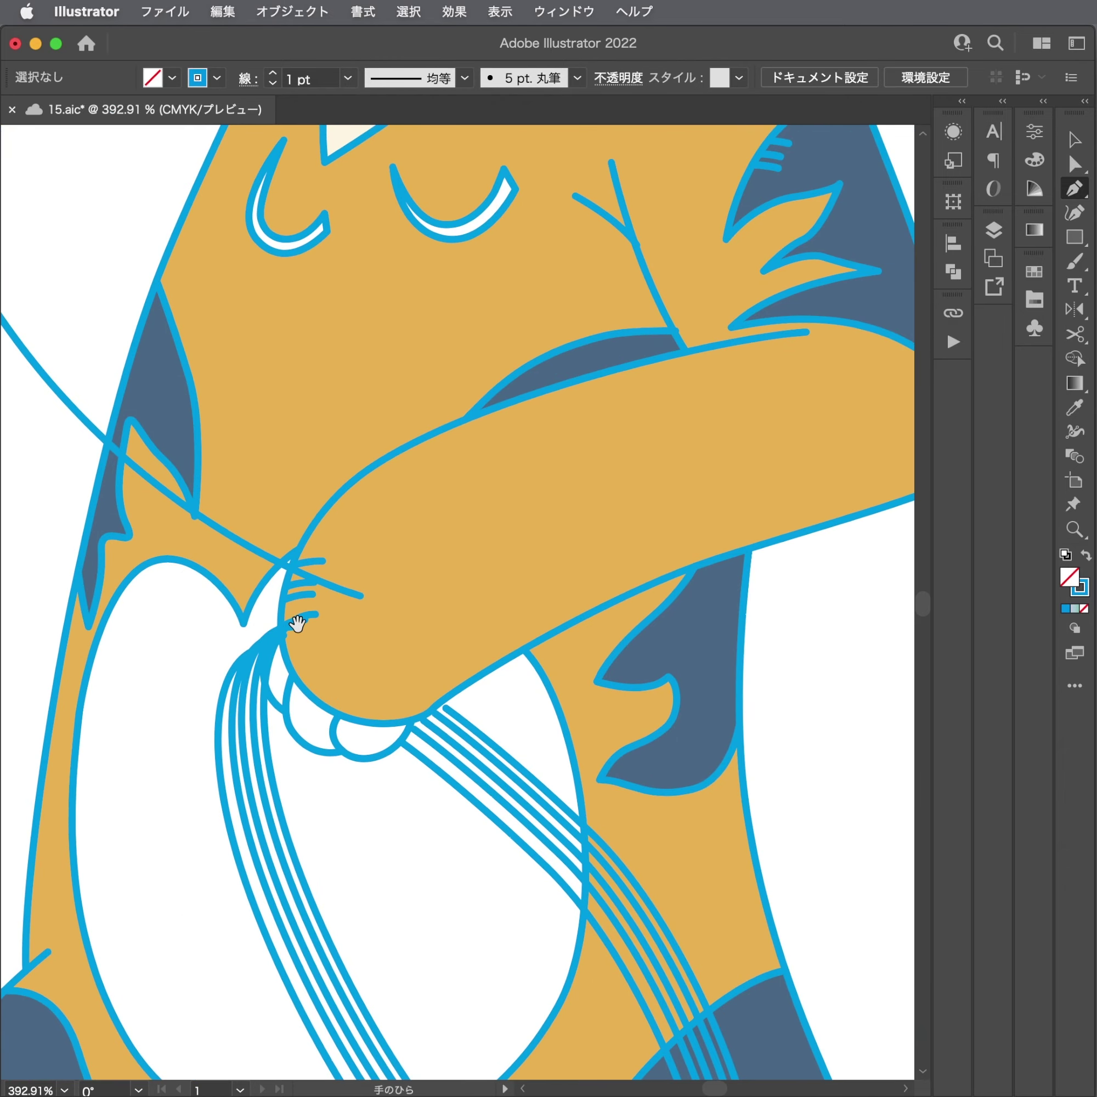
pyautogui.moveTo(297, 622)
pyautogui.mouseDown()
pyautogui.moveTo(187, 643)
pyautogui.moveTo(300, 639)
pyautogui.mouseUp()
pyautogui.scroll(-5, 363, 579)
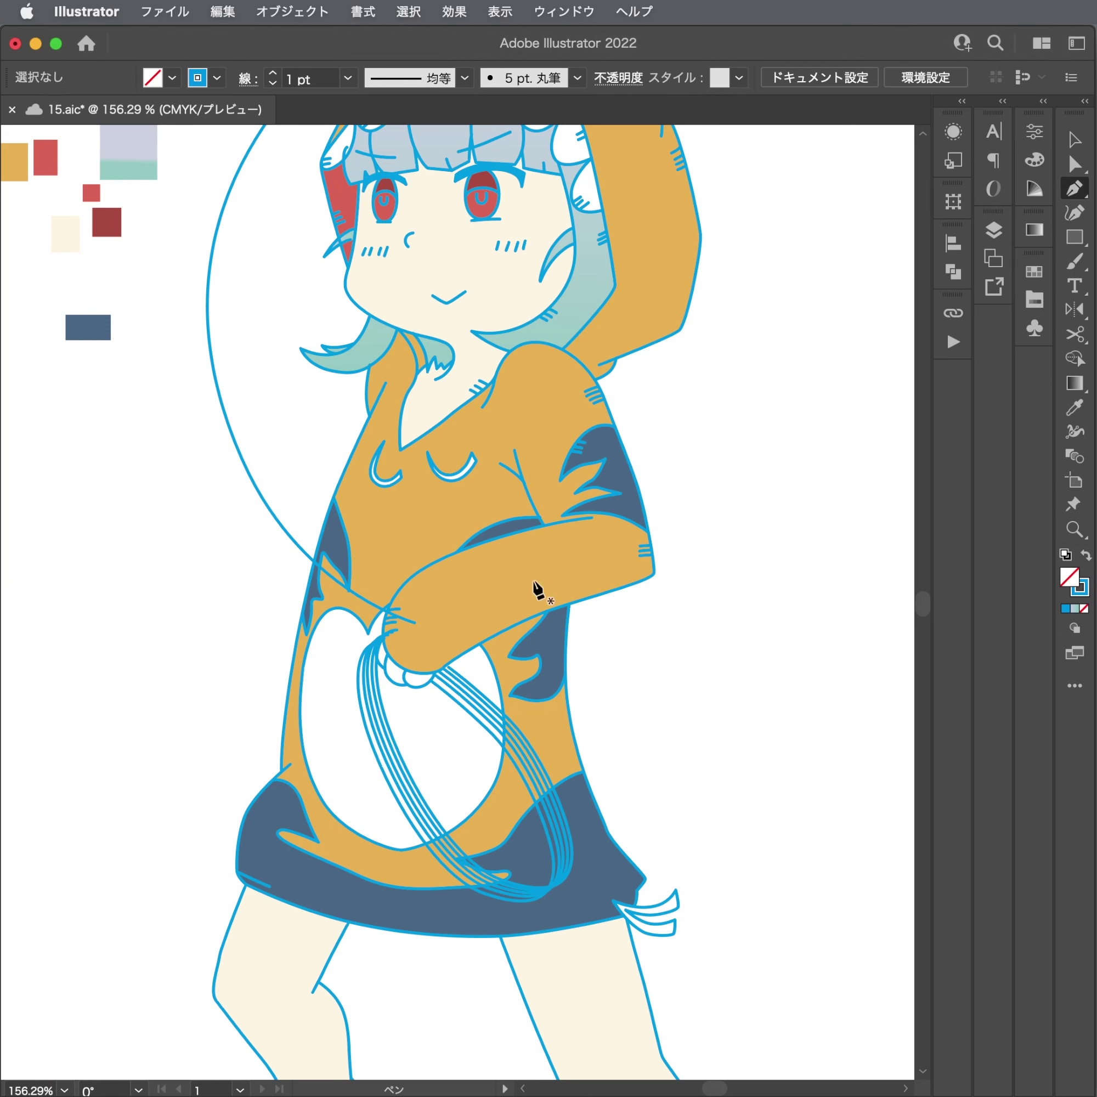
# Draw three short curved crease strokes under the raised sleeve's end with the Pen tool.
pyautogui.scroll(3, 536, 585)
pyautogui.hscroll(-2, 536, 584)
pyautogui.scroll(2, 472, 617)
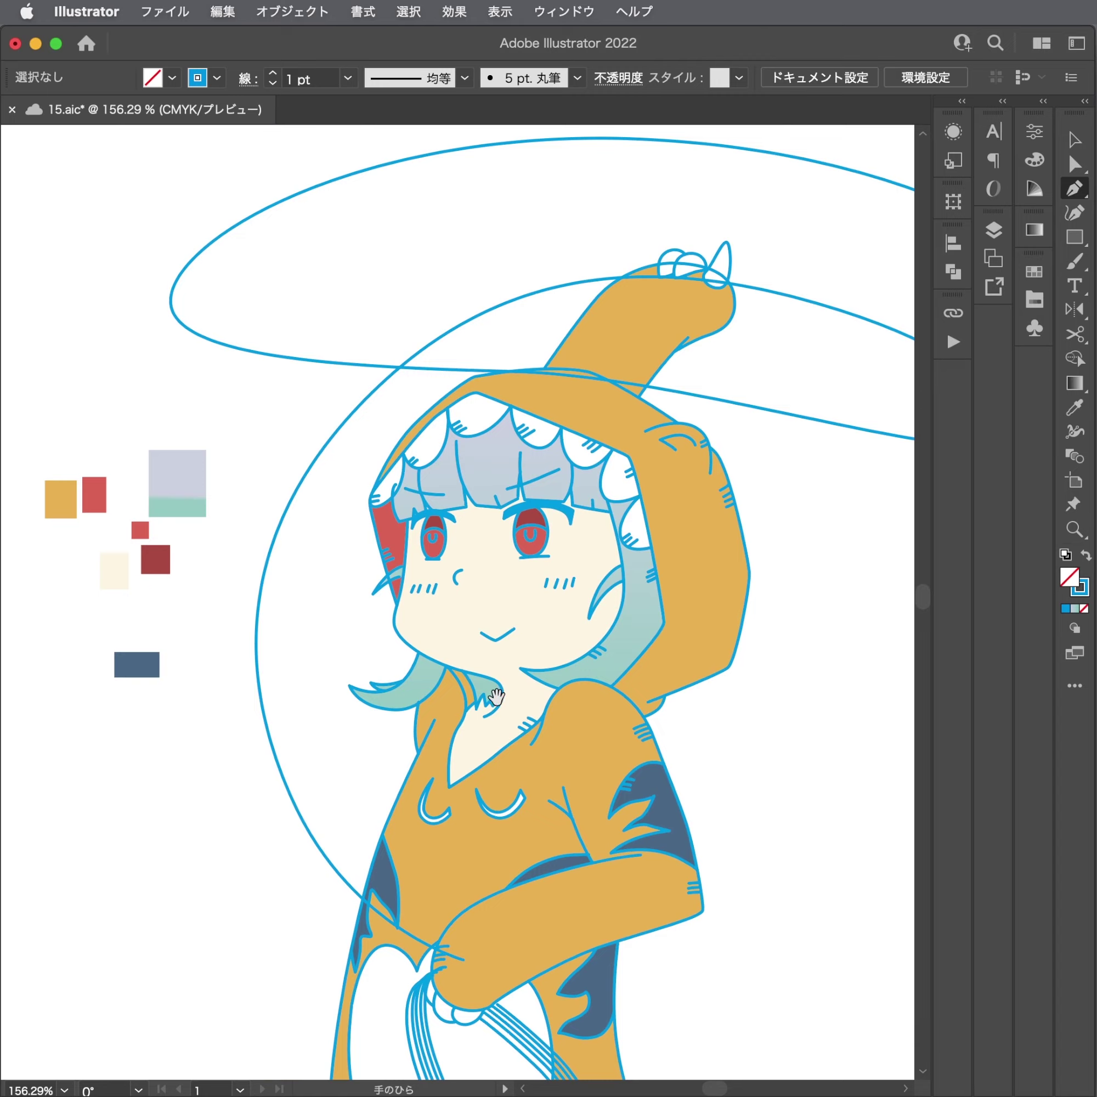
pyautogui.scroll(1, 495, 697)
pyautogui.scroll(5, 558, 526)
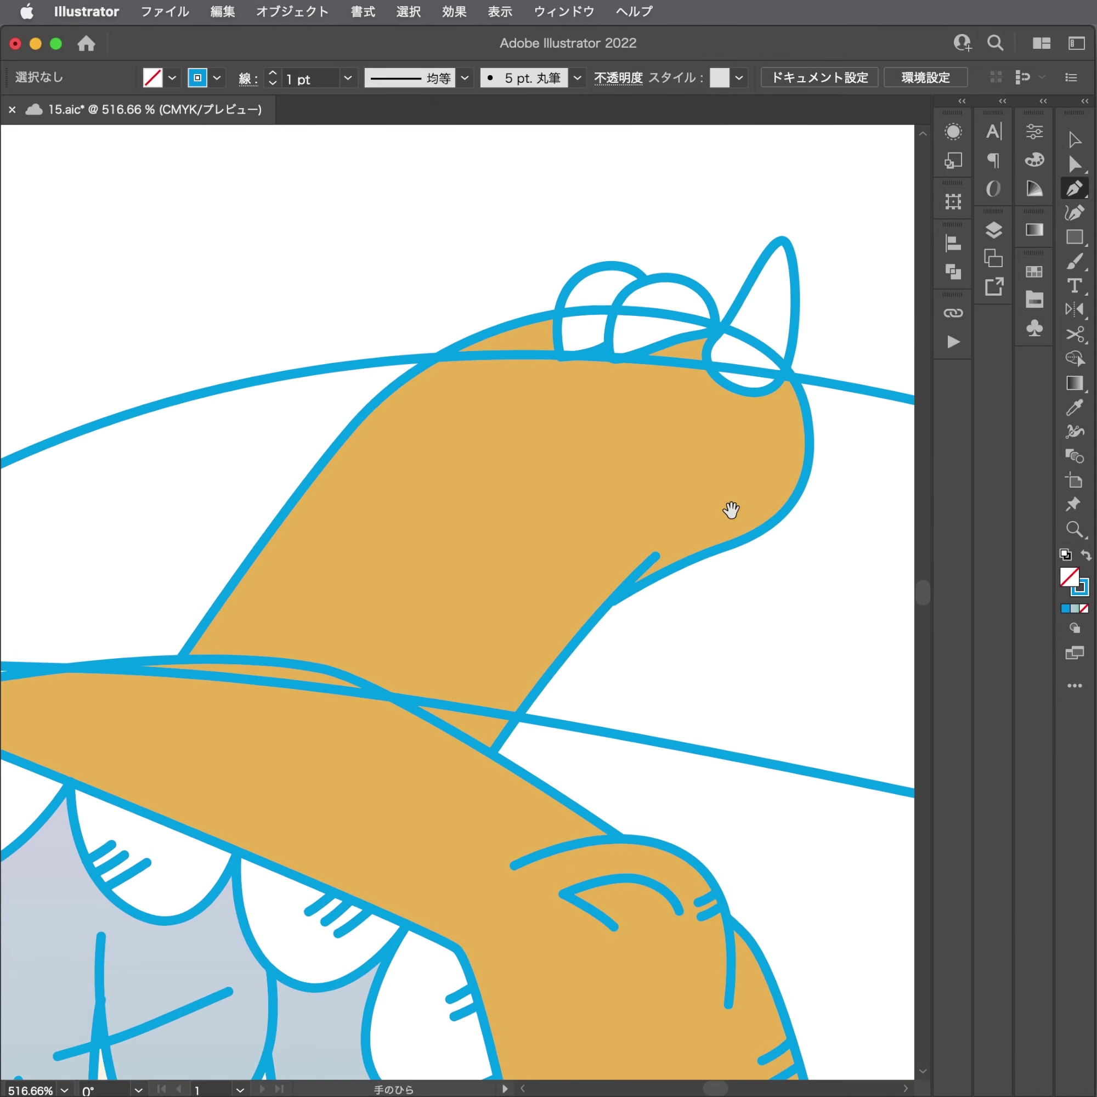
pyautogui.scroll(-1, 730, 510)
pyautogui.scroll(2, 706, 568)
pyautogui.scroll(2, 612, 607)
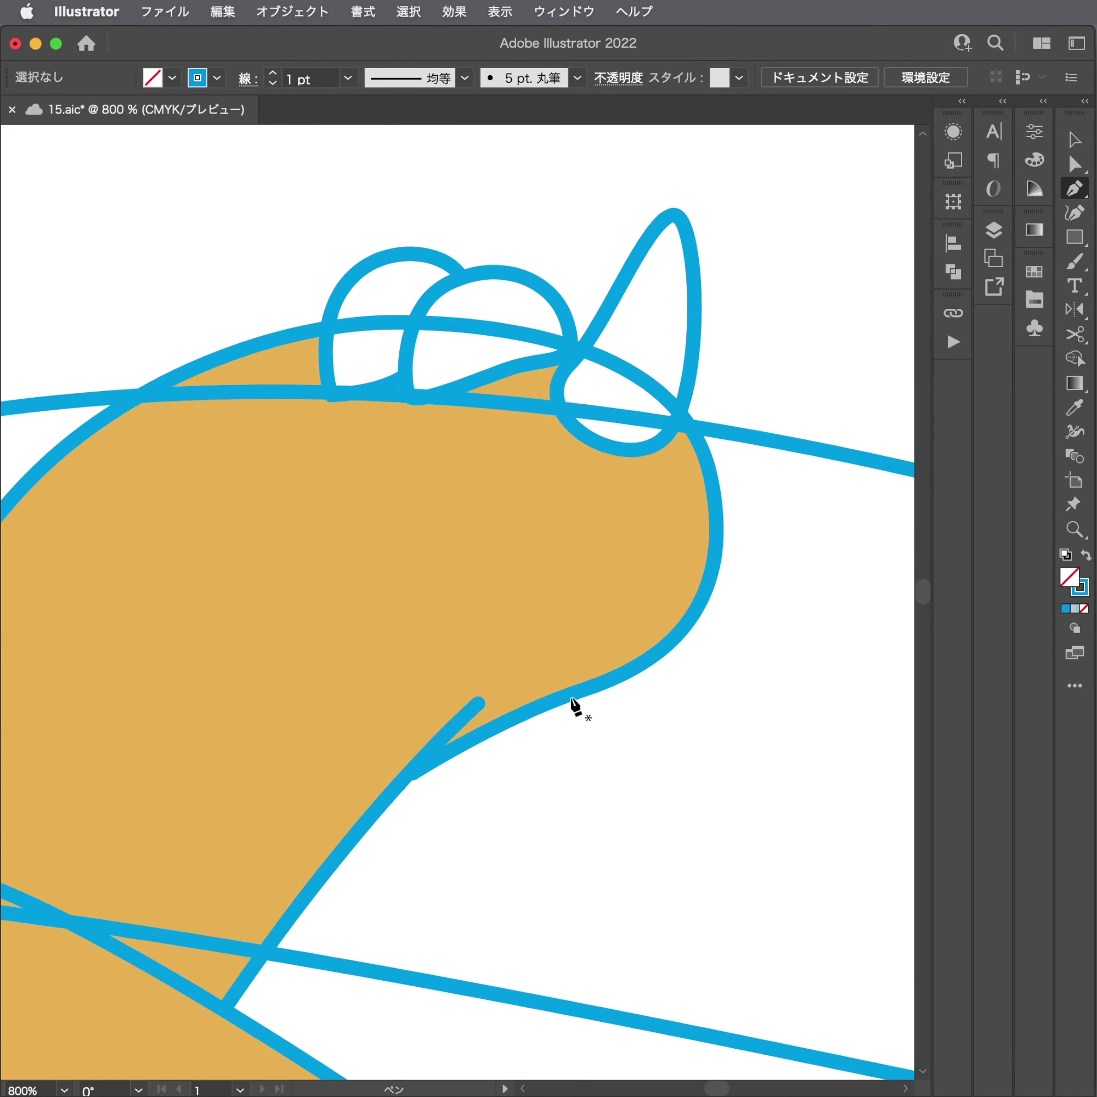
pyautogui.click(568, 686)
pyautogui.moveTo(527, 664); pyautogui.dragTo(492, 656)
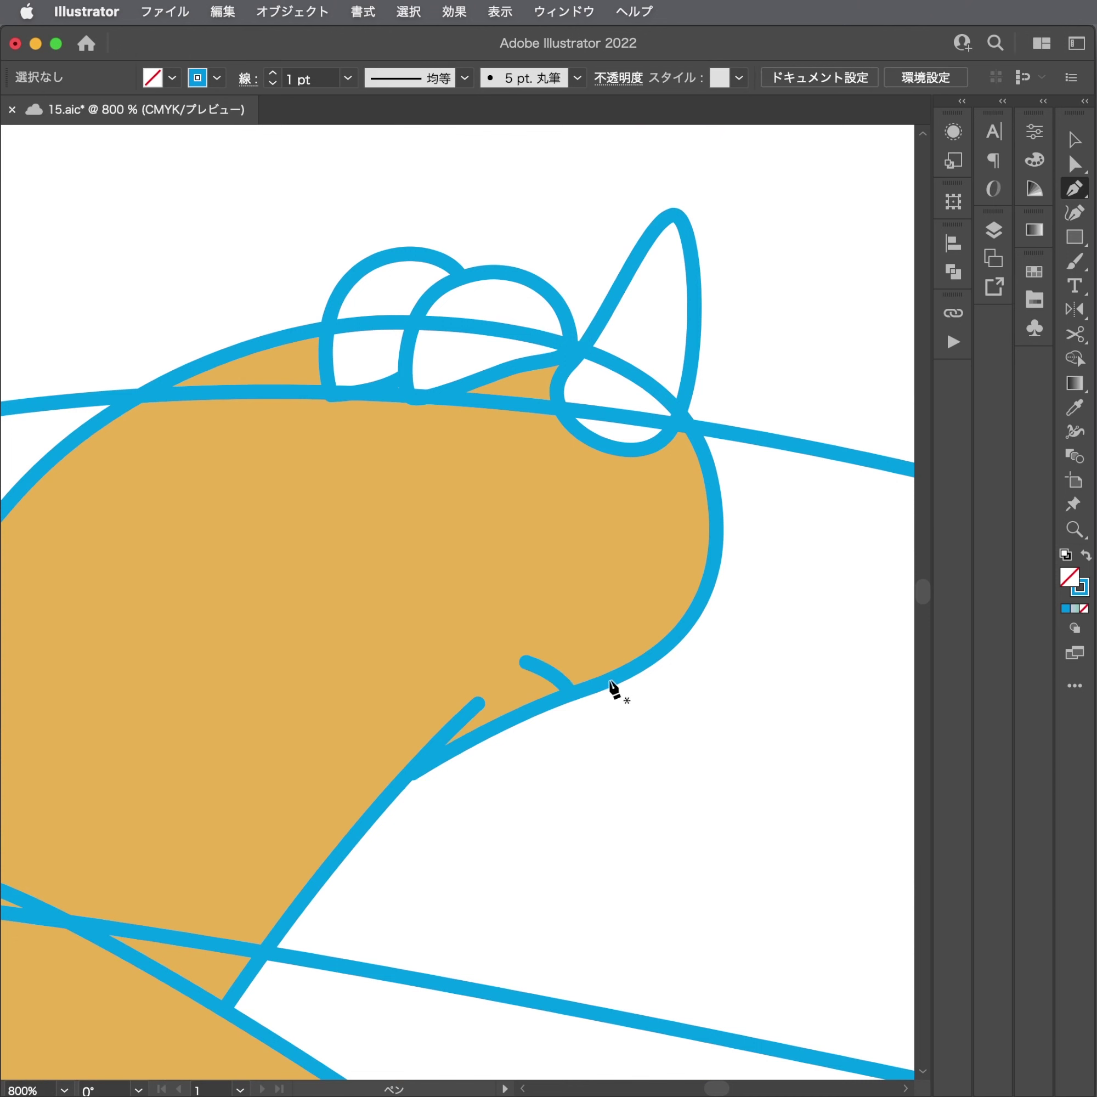
pyautogui.click(599, 676)
pyautogui.moveTo(560, 645)
pyautogui.mouseDown()
pyautogui.moveTo(544, 644)
pyautogui.moveTo(569, 628)
pyautogui.mouseUp()
pyautogui.press('Escape')
pyautogui.click(630, 673)
pyautogui.press('Escape')
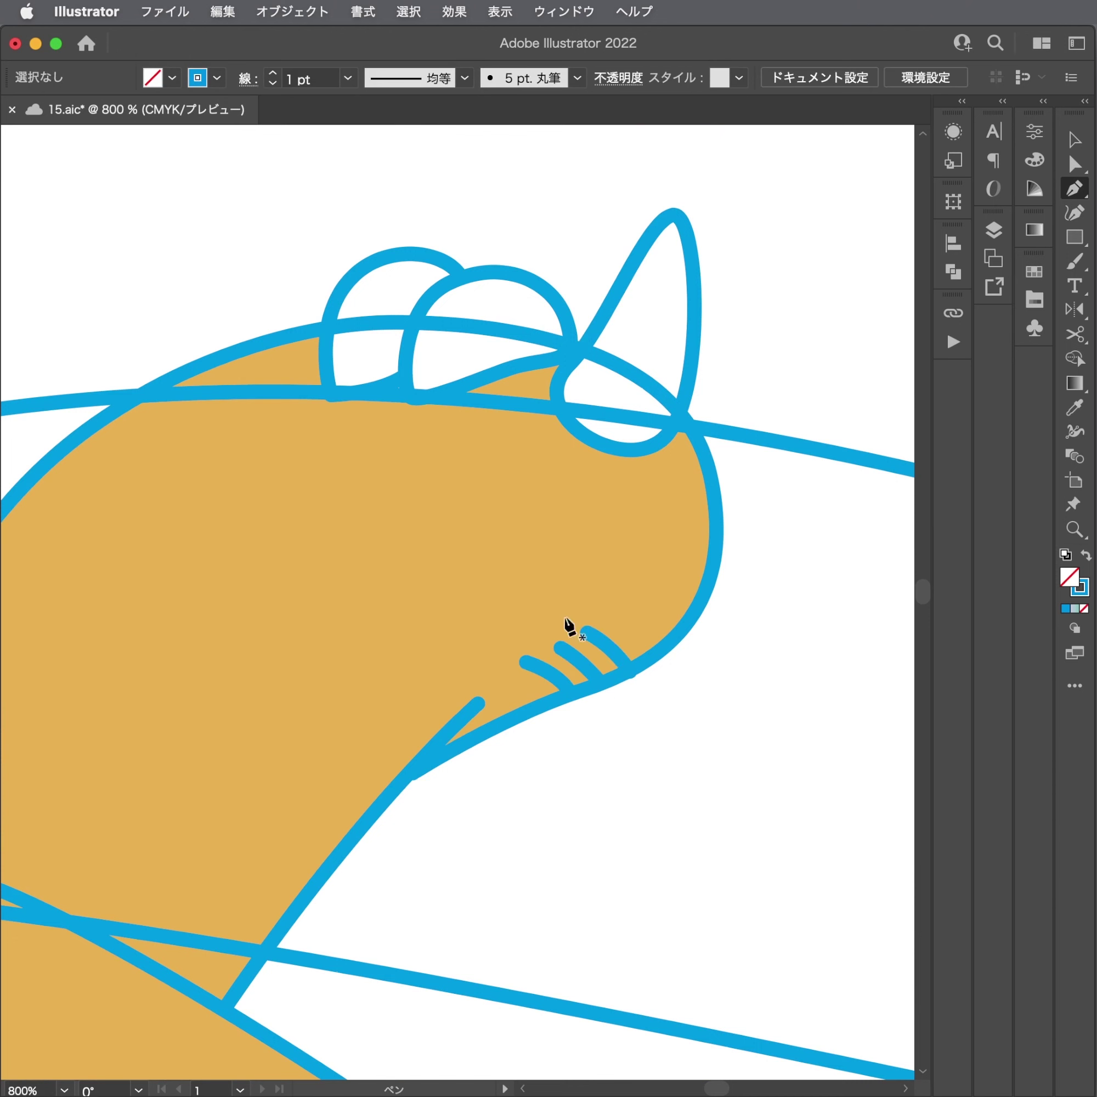
# Add short lines inside the pointed fin above the hand, then check them with Direct Selection.
pyautogui.scroll(5, 570, 629)
pyautogui.click(677, 499)
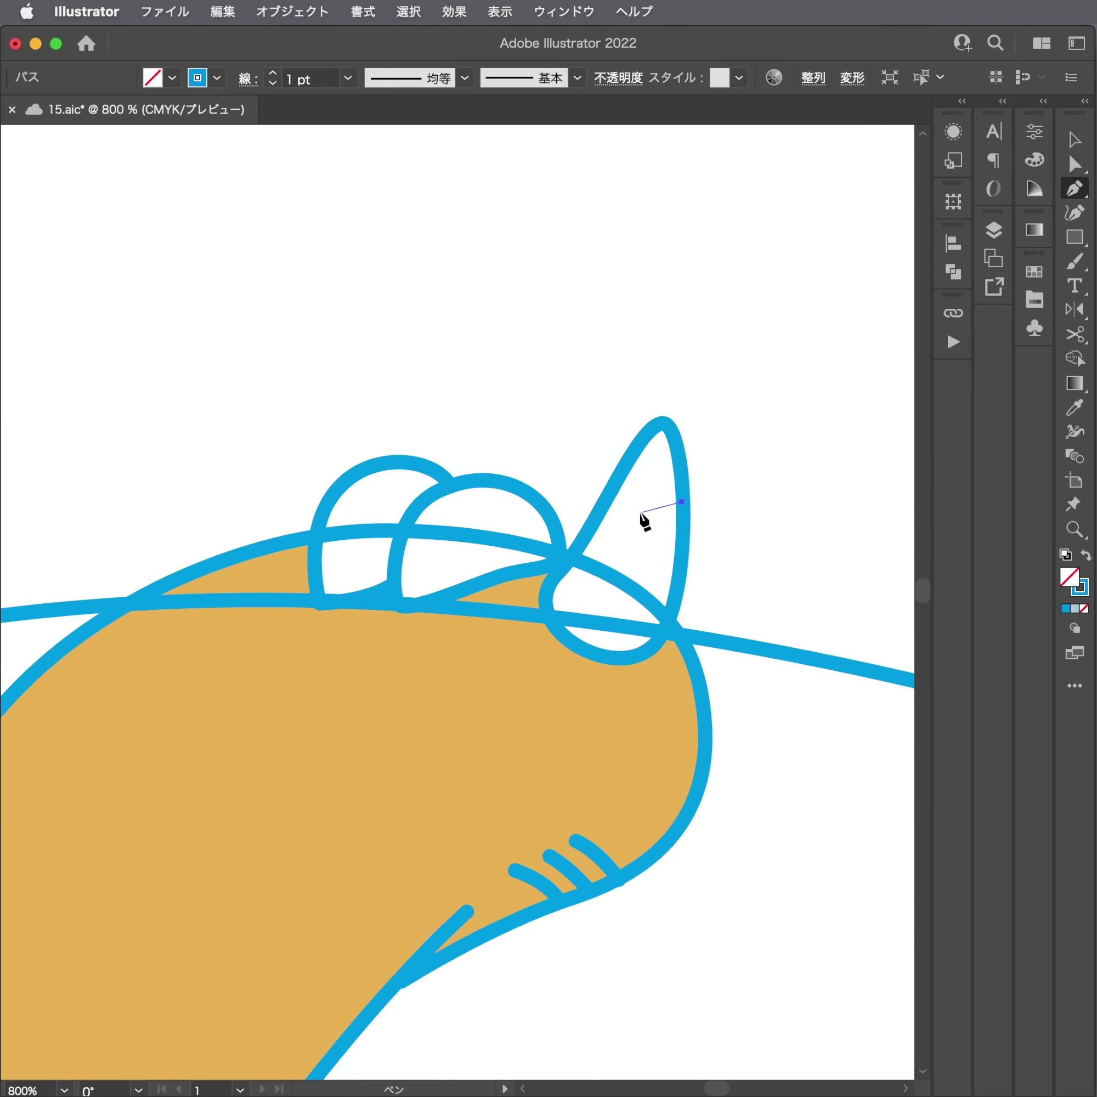
pyautogui.moveTo(637, 513)
pyautogui.mouseDown()
pyautogui.moveTo(647, 533)
pyautogui.moveTo(633, 537)
pyautogui.moveTo(637, 568)
pyautogui.mouseUp()
pyautogui.press('Escape')
pyautogui.press('Escape')
pyautogui.click(674, 552)
pyautogui.press('Escape')
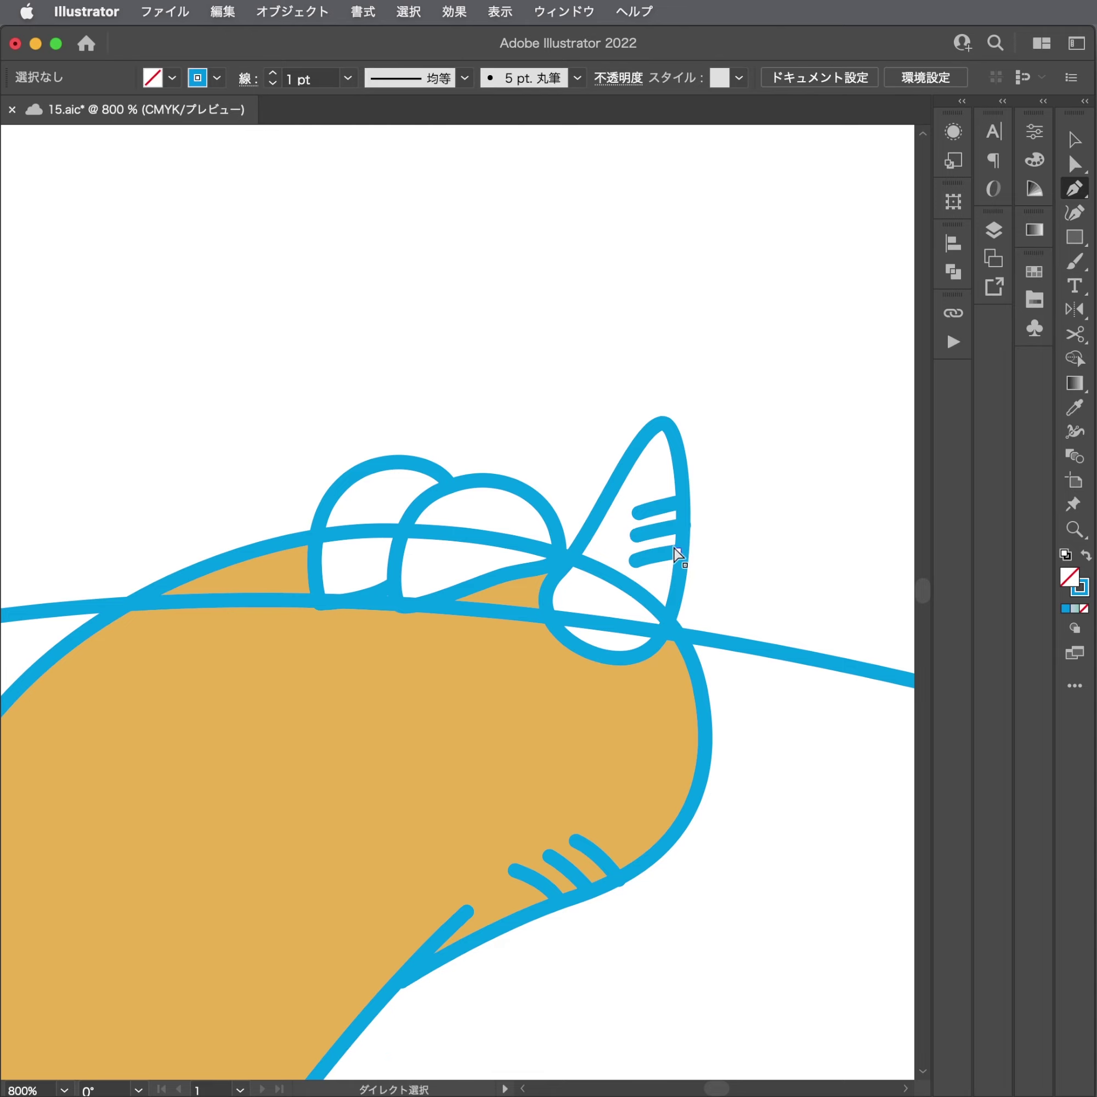
pyautogui.scroll(5, 675, 553)
pyautogui.press('a')
pyautogui.click(660, 570)
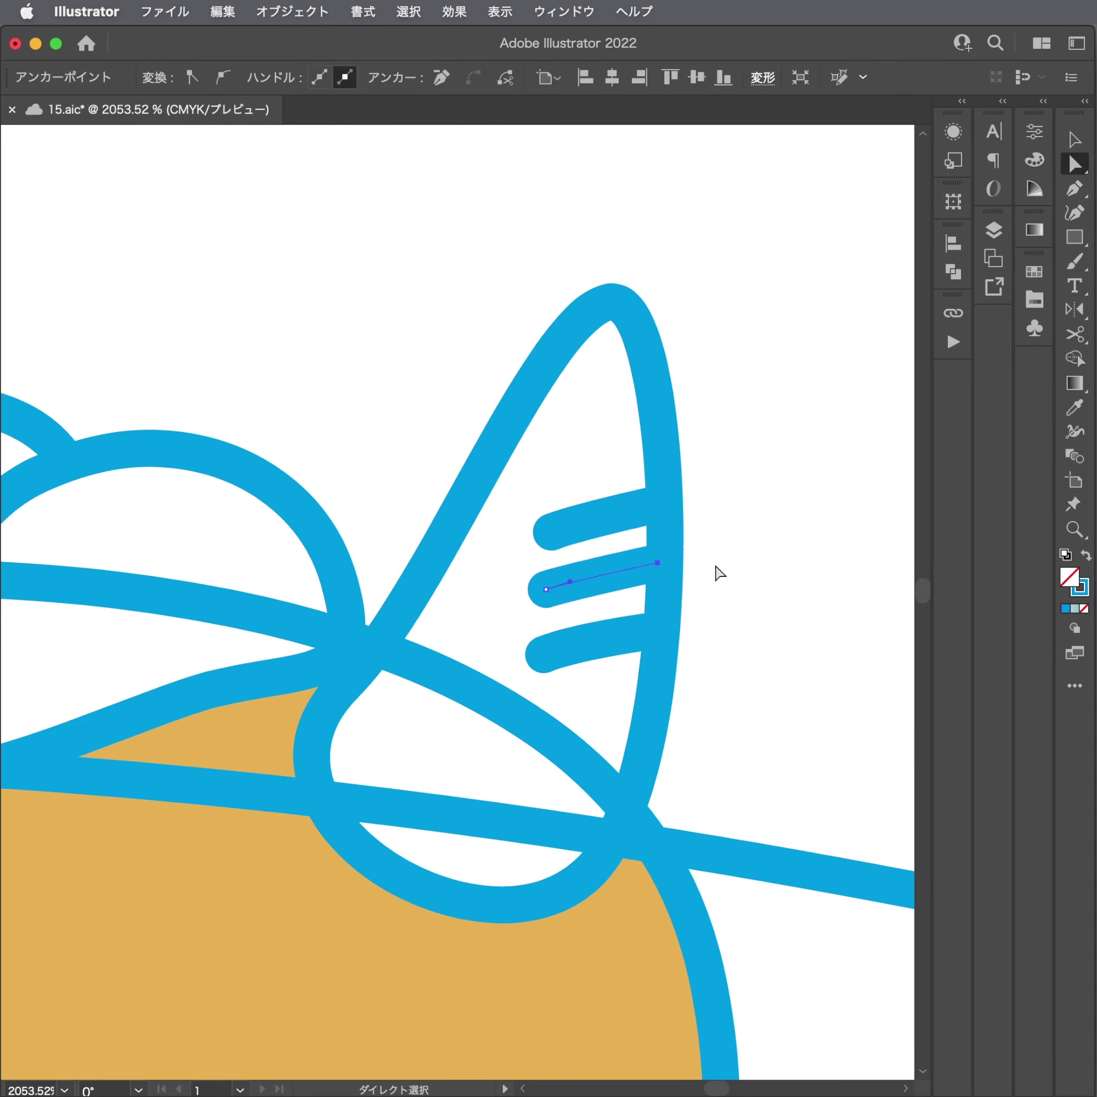
pyautogui.click(719, 572)
pyautogui.scroll(-10, 716, 570)
pyautogui.scroll(-3, 518, 622)
# Pan to the face and hood and save the drawing.
pyautogui.moveTo(470, 629); pyautogui.dragTo(686, 397)
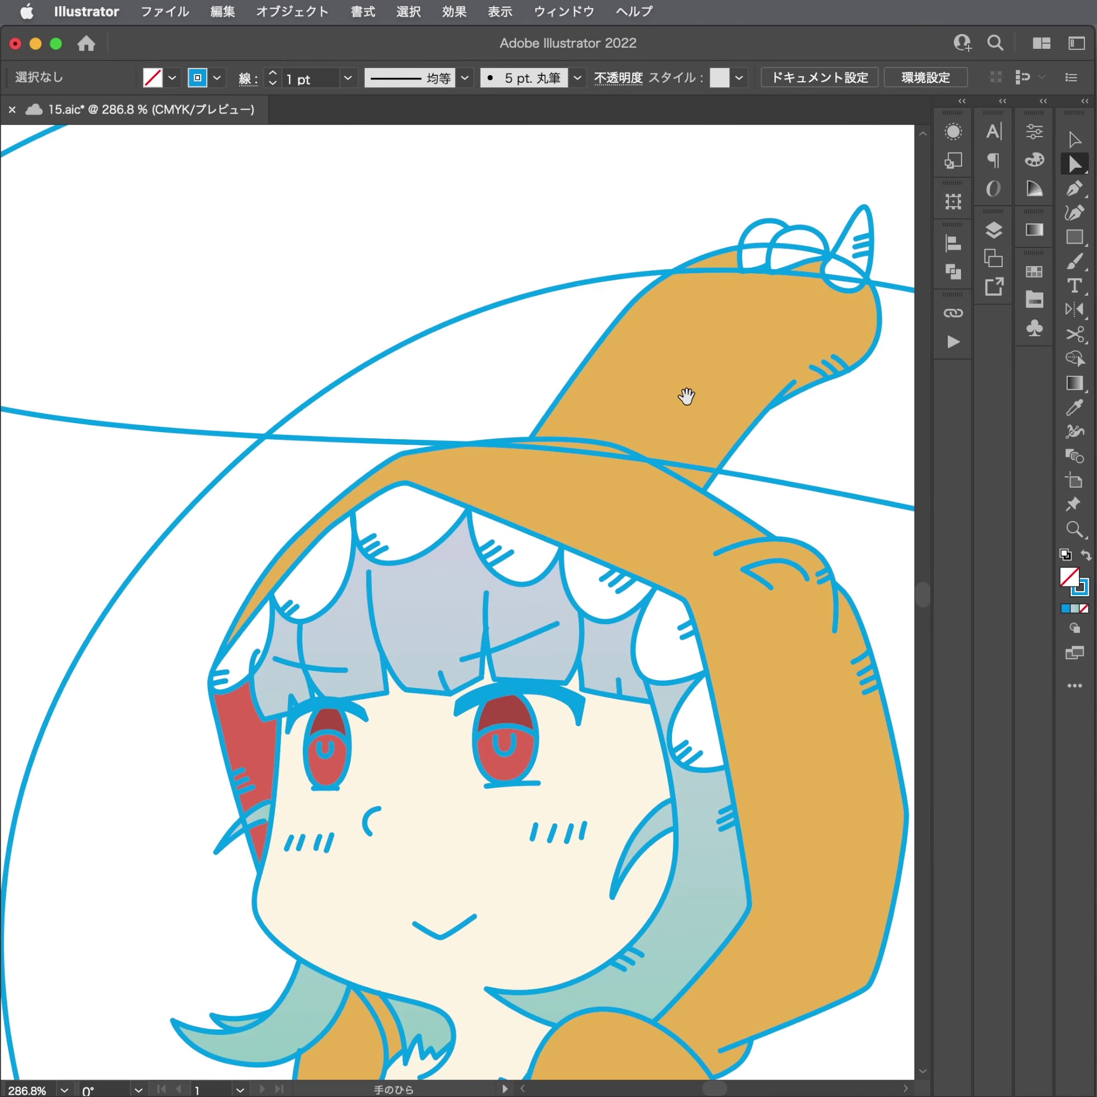
pyautogui.scroll(-1, 686, 396)
pyautogui.scroll(-1, 665, 409)
pyautogui.hotkey('ctrl', 's')
# Draw three short hatch strokes on the orange neck band with the Pen tool.
pyautogui.moveTo(516, 446); pyautogui.dragTo(522, 423)
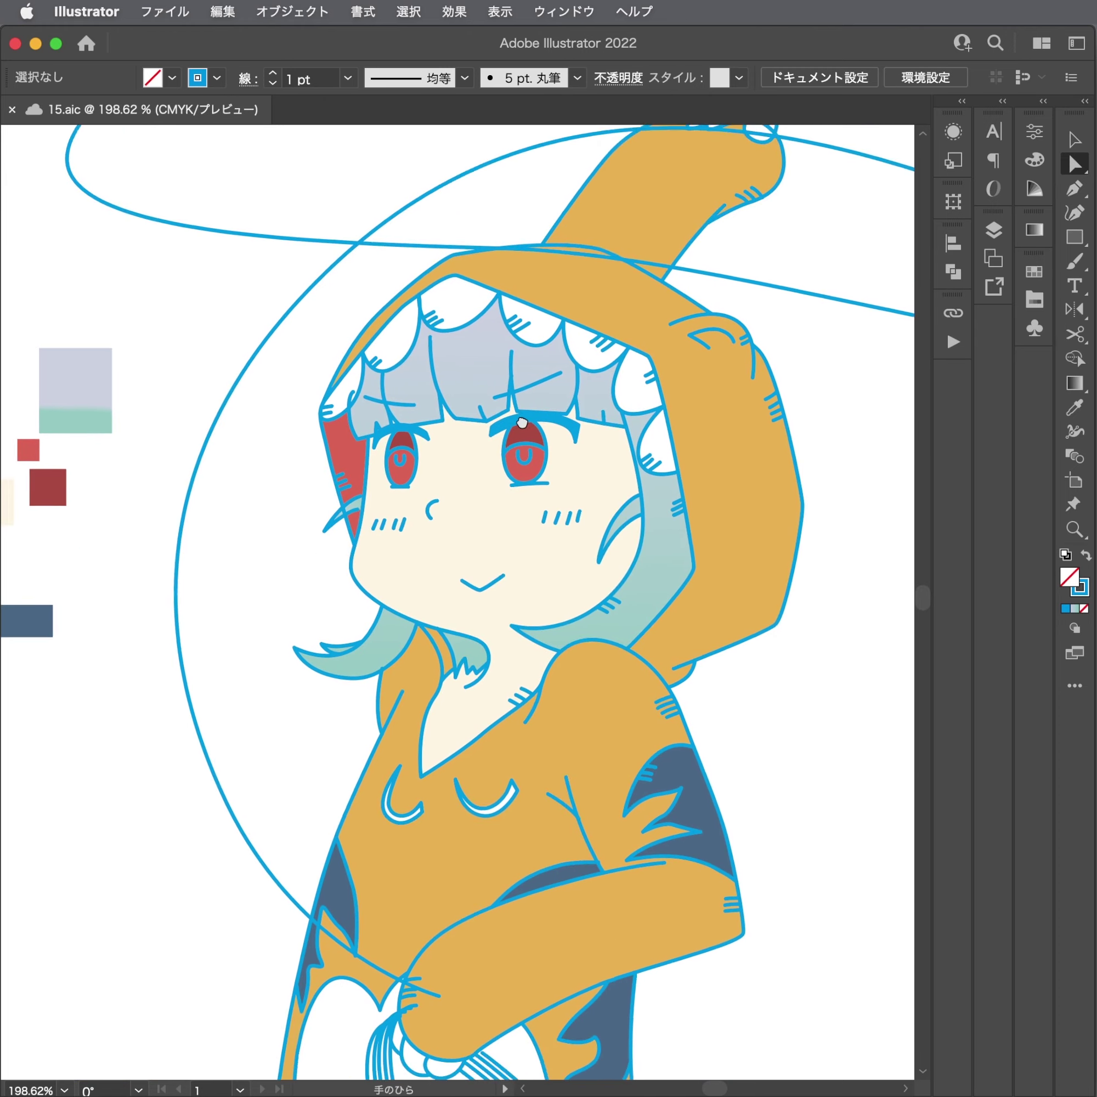
pyautogui.scroll(-2, 519, 504)
pyautogui.scroll(6, 458, 565)
pyautogui.scroll(1, 501, 594)
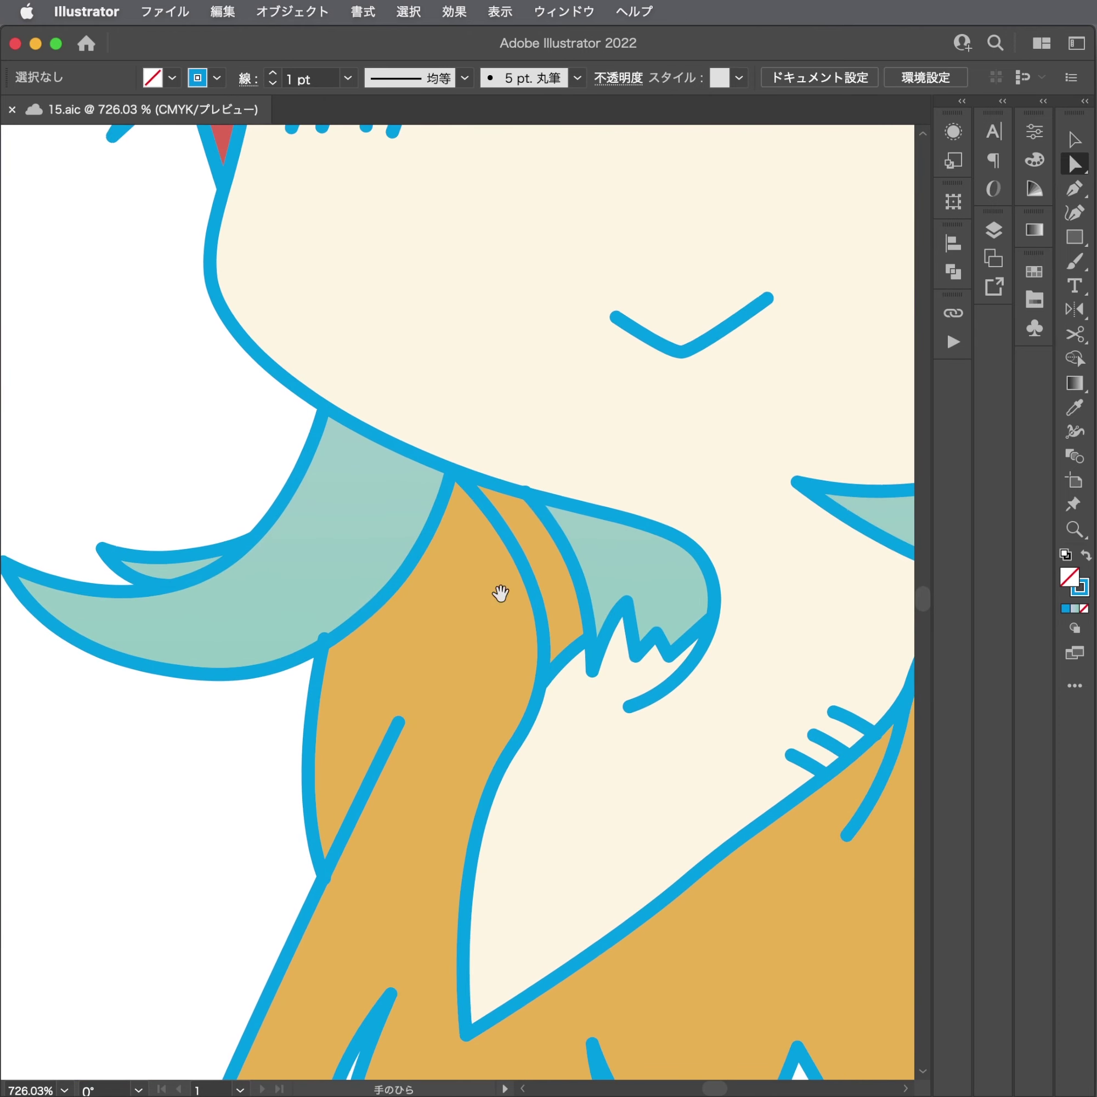
pyautogui.scroll(2, 500, 594)
pyautogui.press('p')
pyautogui.moveTo(587, 505); pyautogui.dragTo(626, 496)
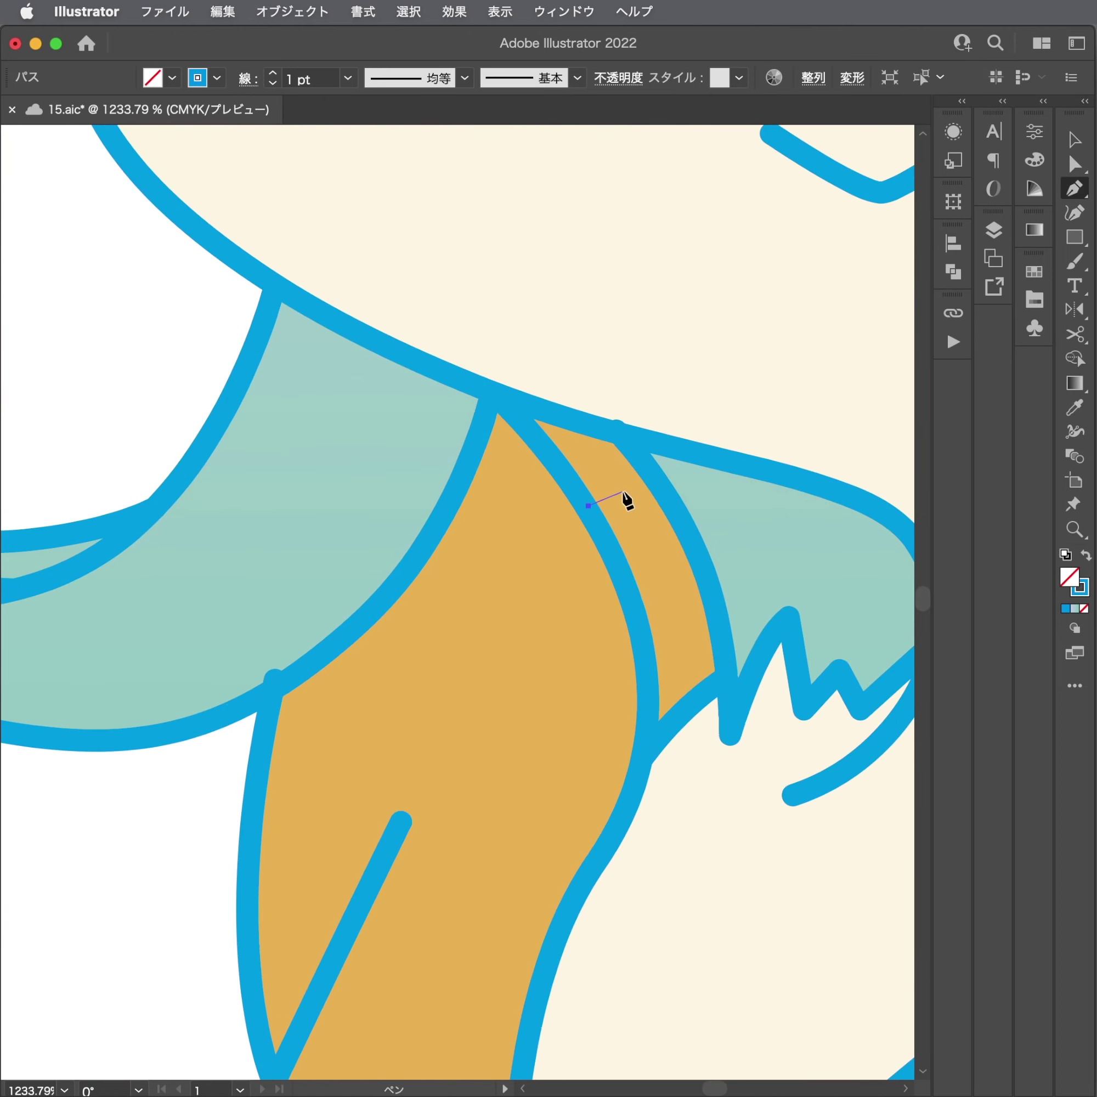
pyautogui.press('Escape')
pyautogui.click(604, 516)
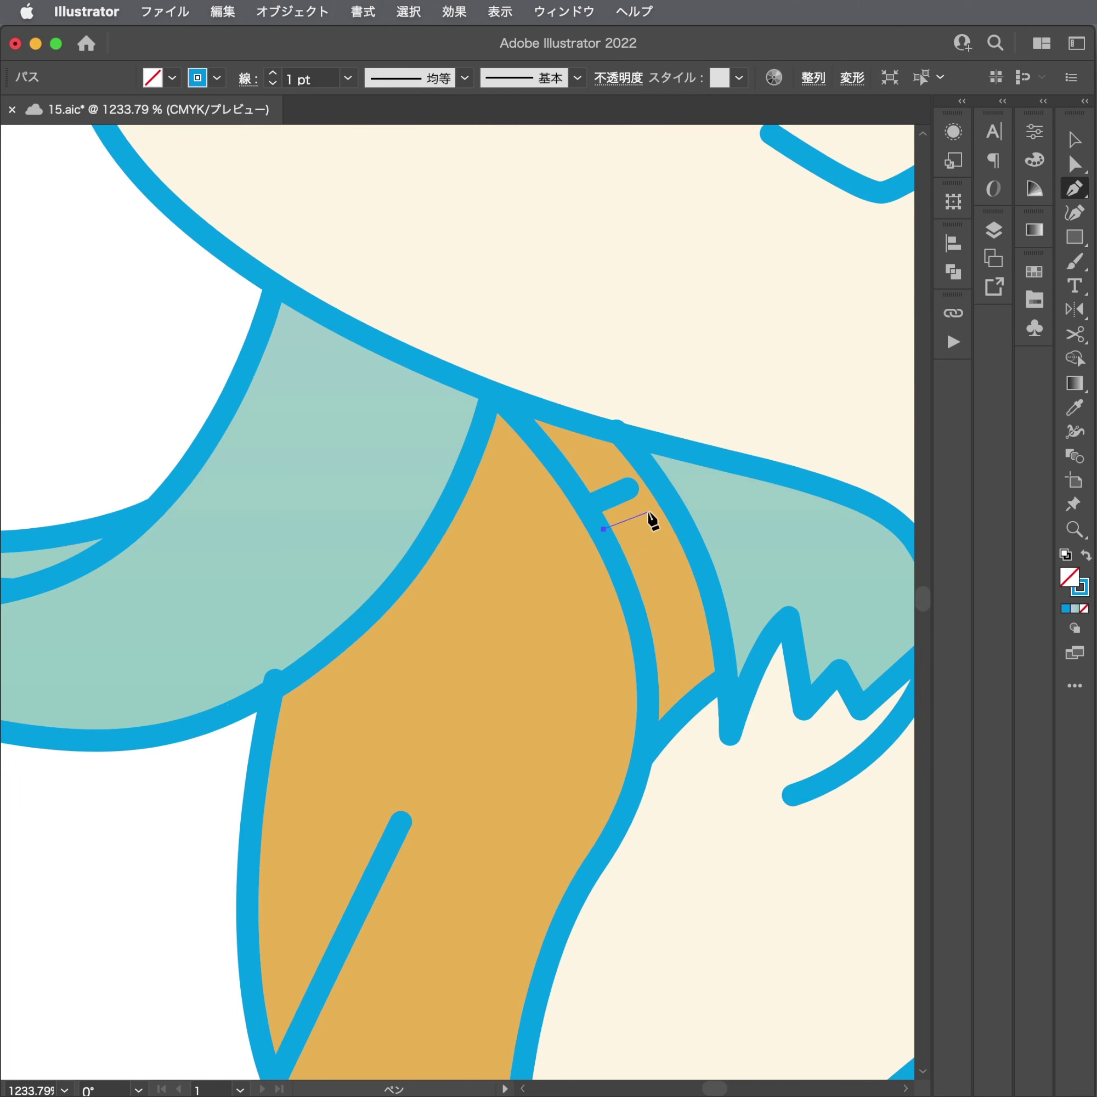
pyautogui.click(648, 511)
pyautogui.press('Escape')
pyautogui.moveTo(616, 560); pyautogui.dragTo(644, 547)
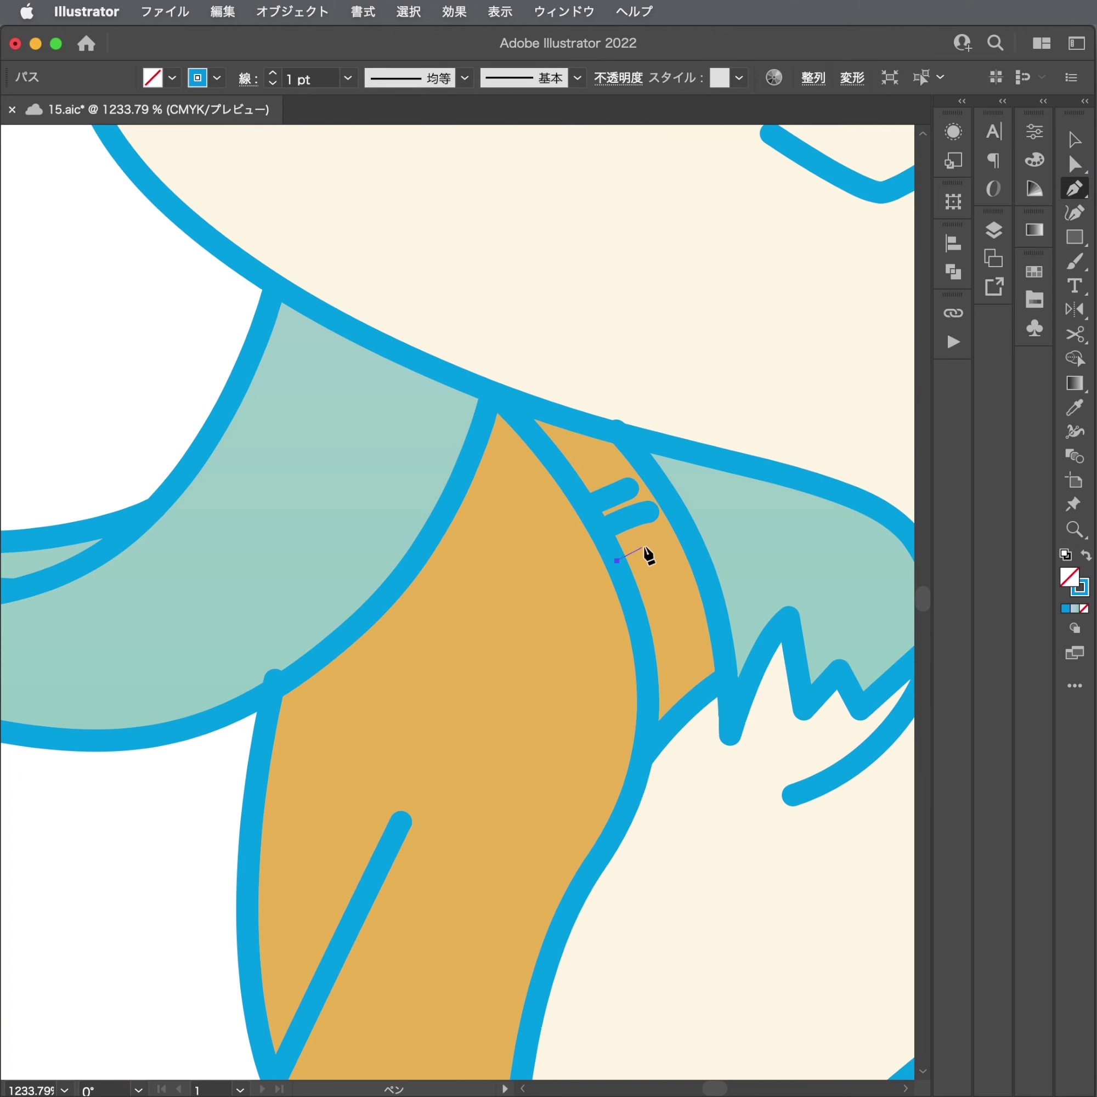
pyautogui.click(667, 542)
# Inspect the neck-band strokes' anchor points with the Direct Selection tool.
pyautogui.press('Escape')
pyautogui.press('a')
pyautogui.click(666, 542)
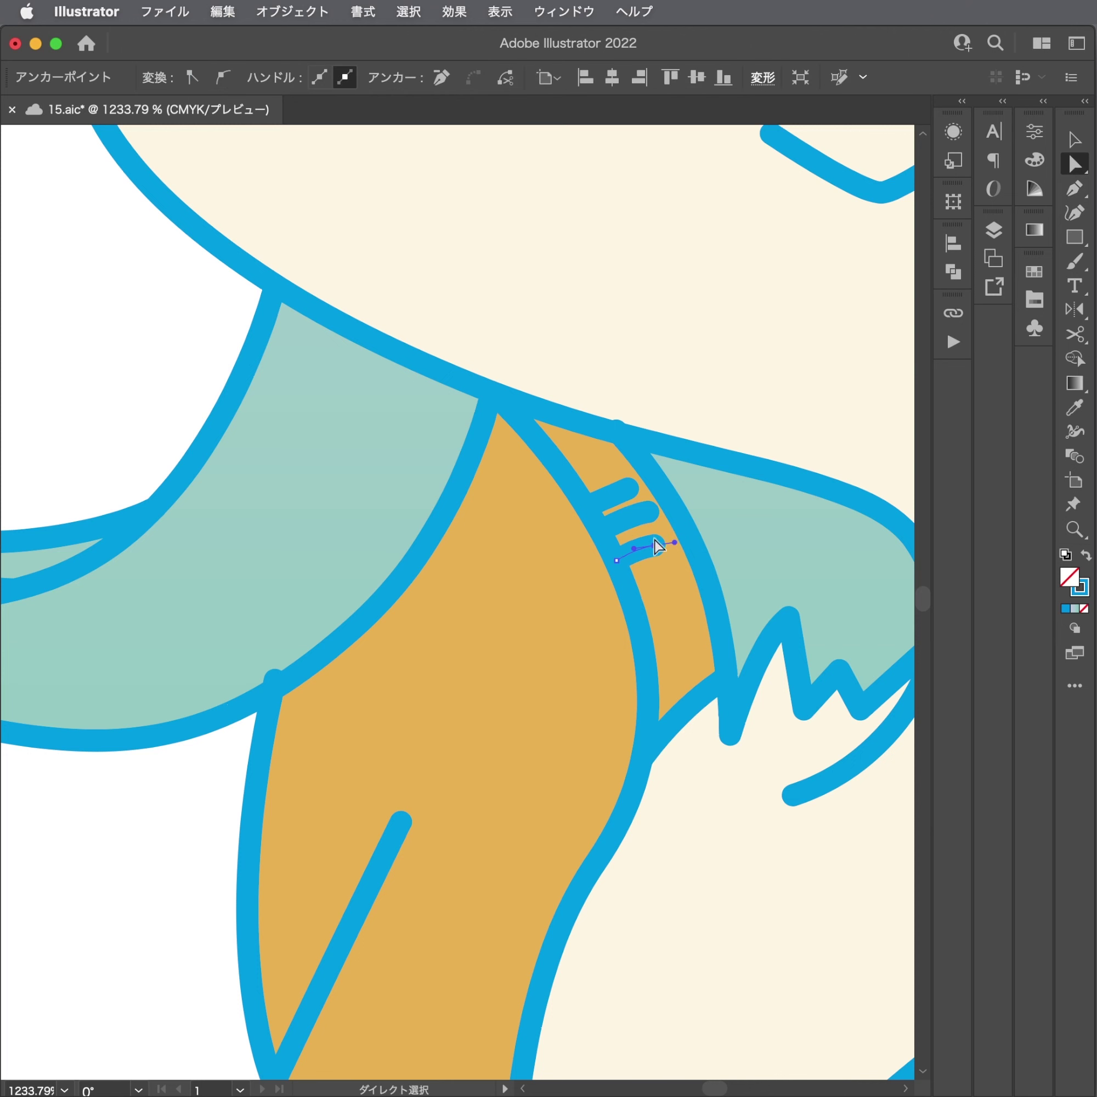
pyautogui.click(648, 512)
pyautogui.click(758, 526)
# Draw three short hatch strokes on the left hair lock, then zoom back out.
pyautogui.hscroll(5, 634, 529)
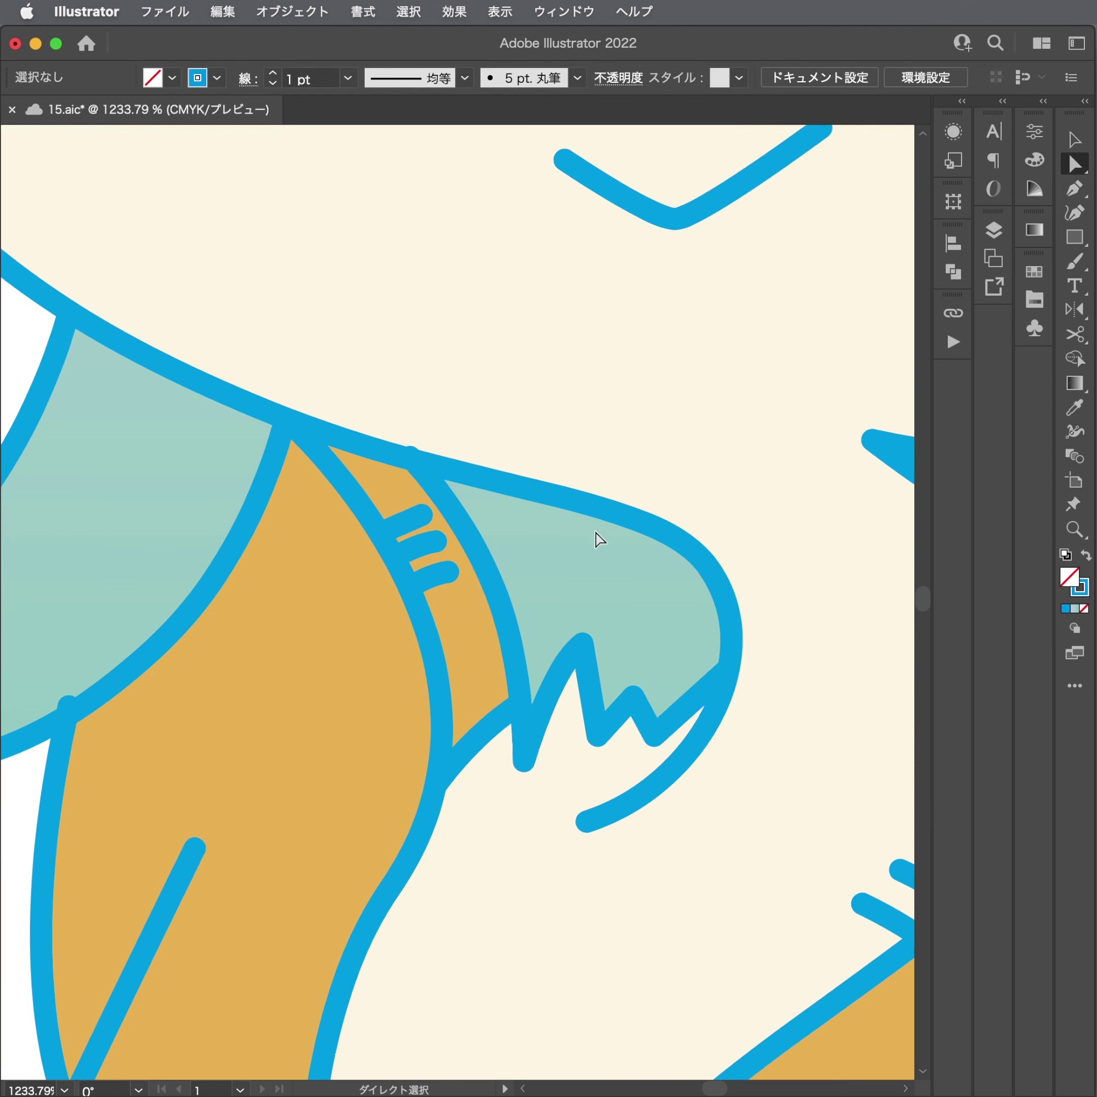
pyautogui.press('p')
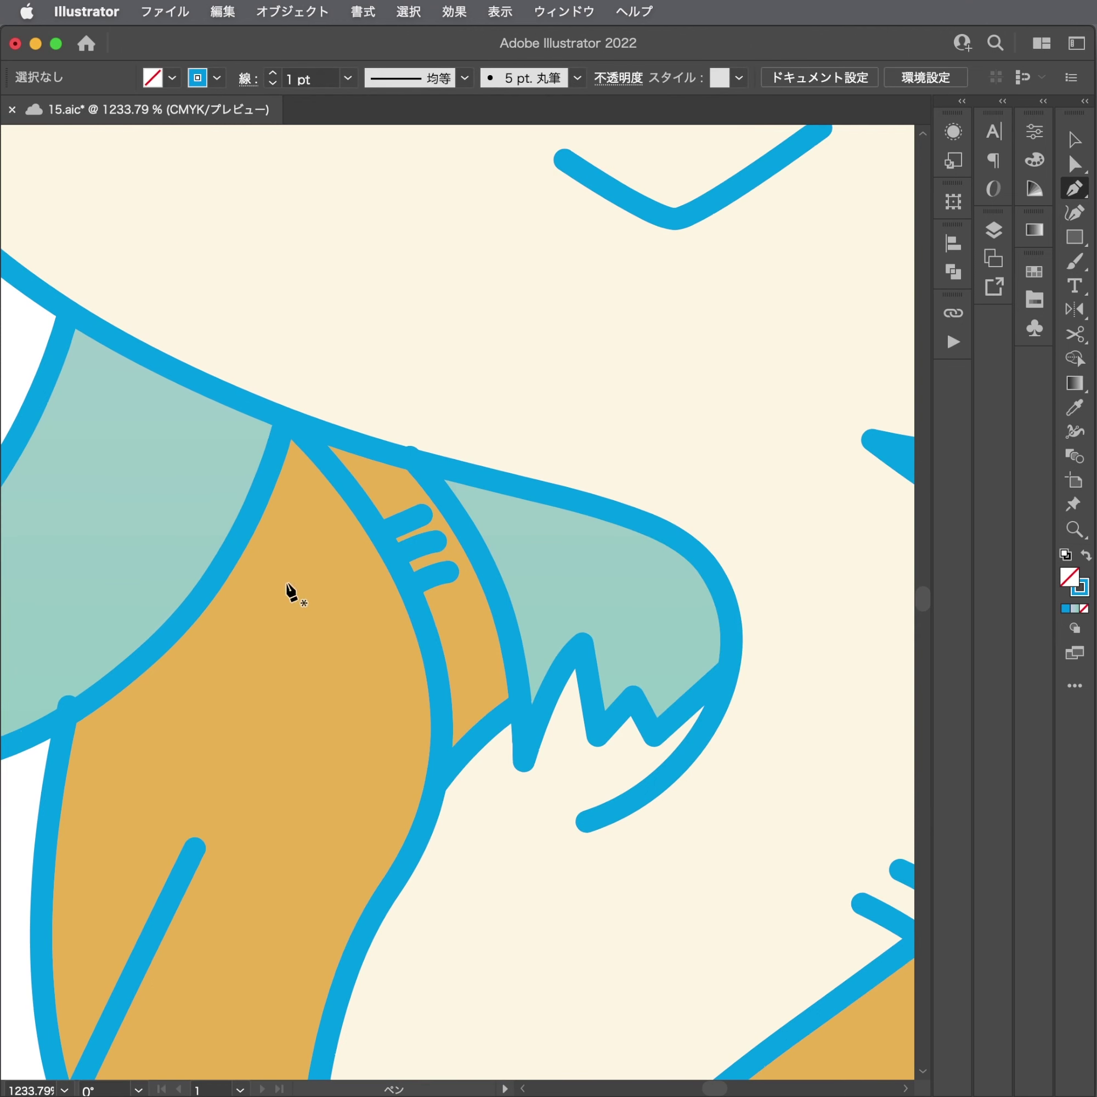
pyautogui.hscroll(-5, 276, 553)
pyautogui.click(329, 474)
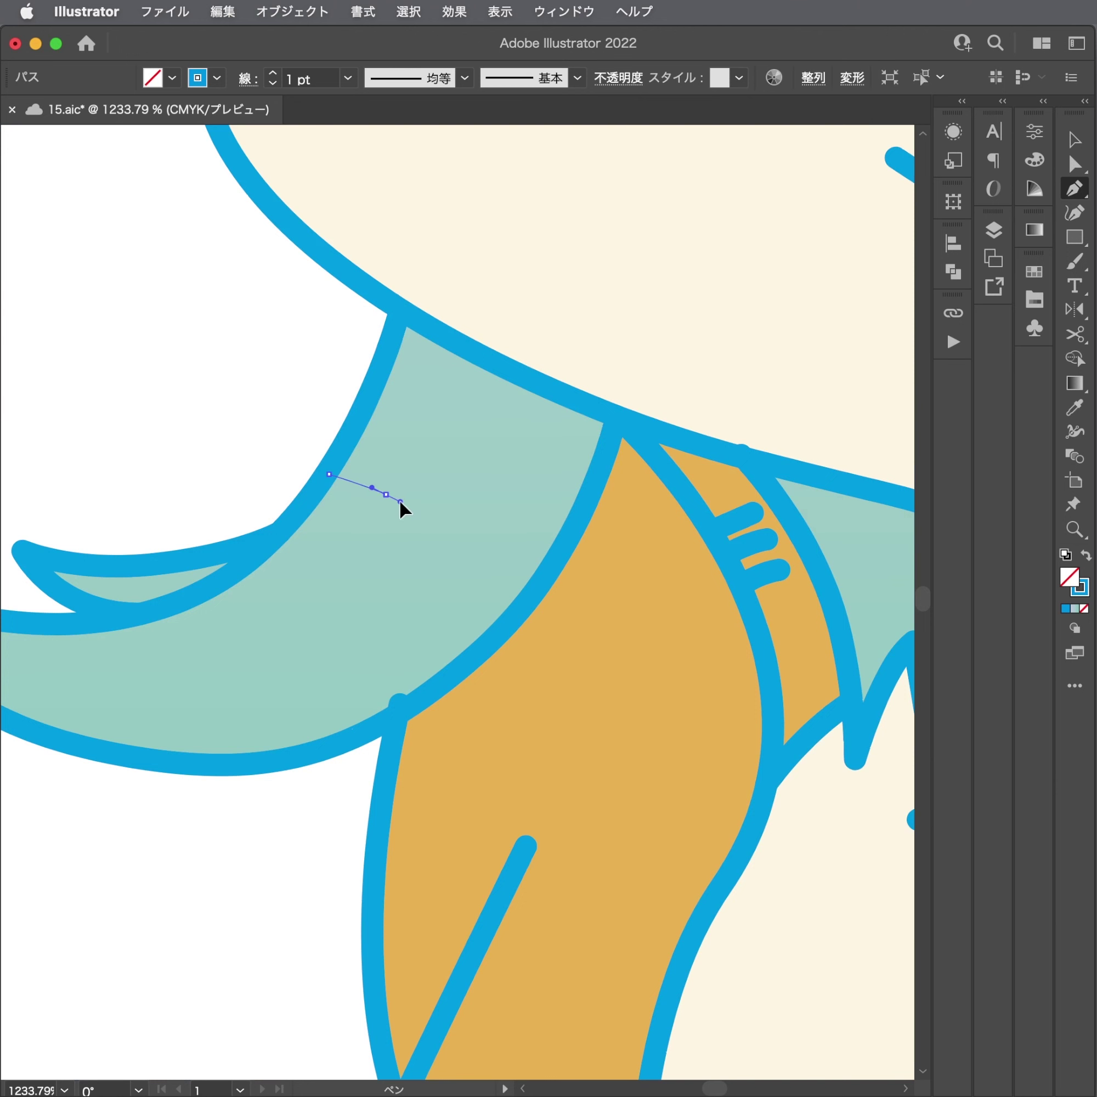
pyautogui.press('Escape')
pyautogui.click(309, 502)
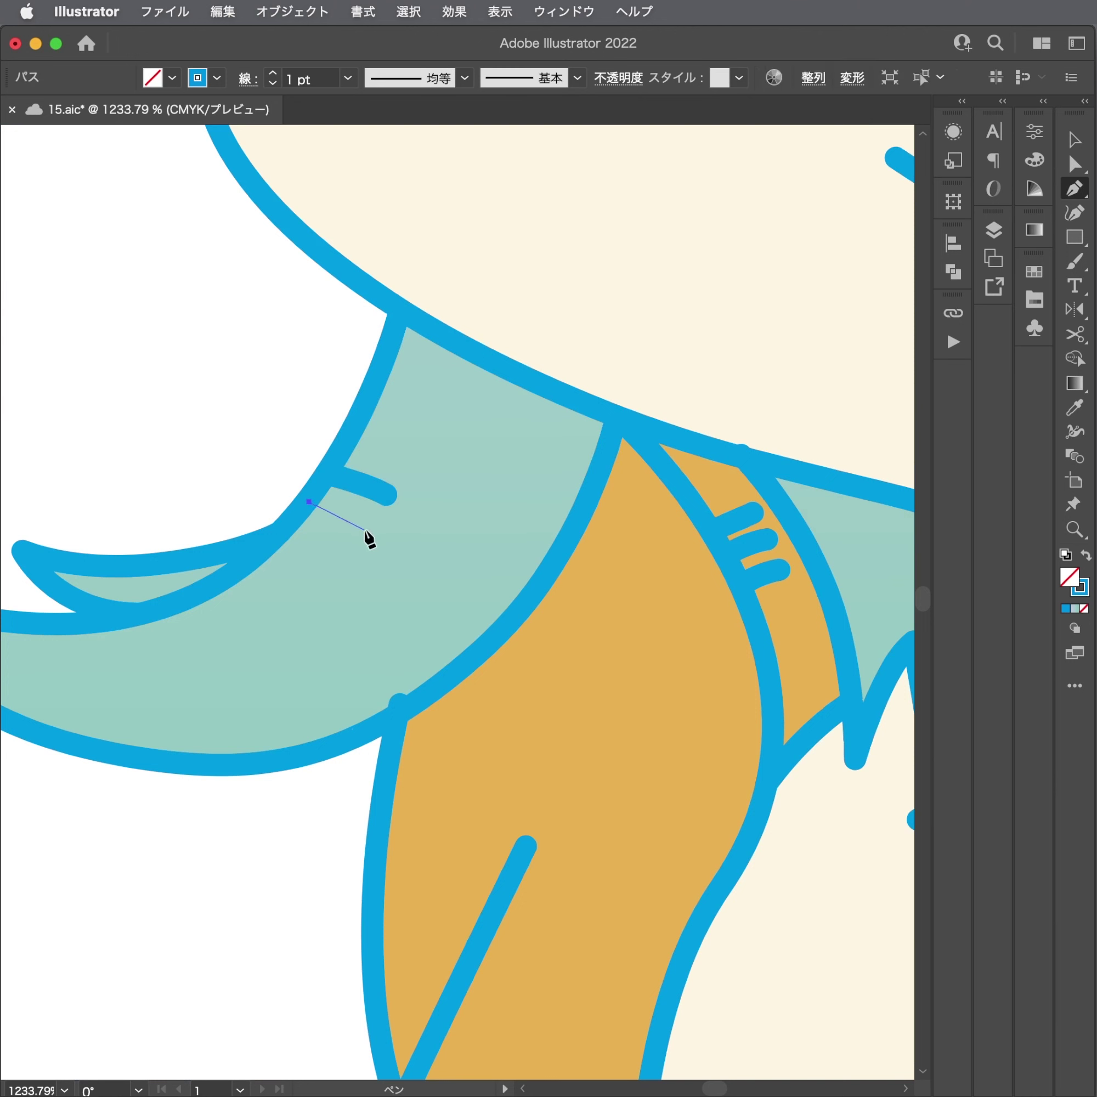
pyautogui.press('Escape')
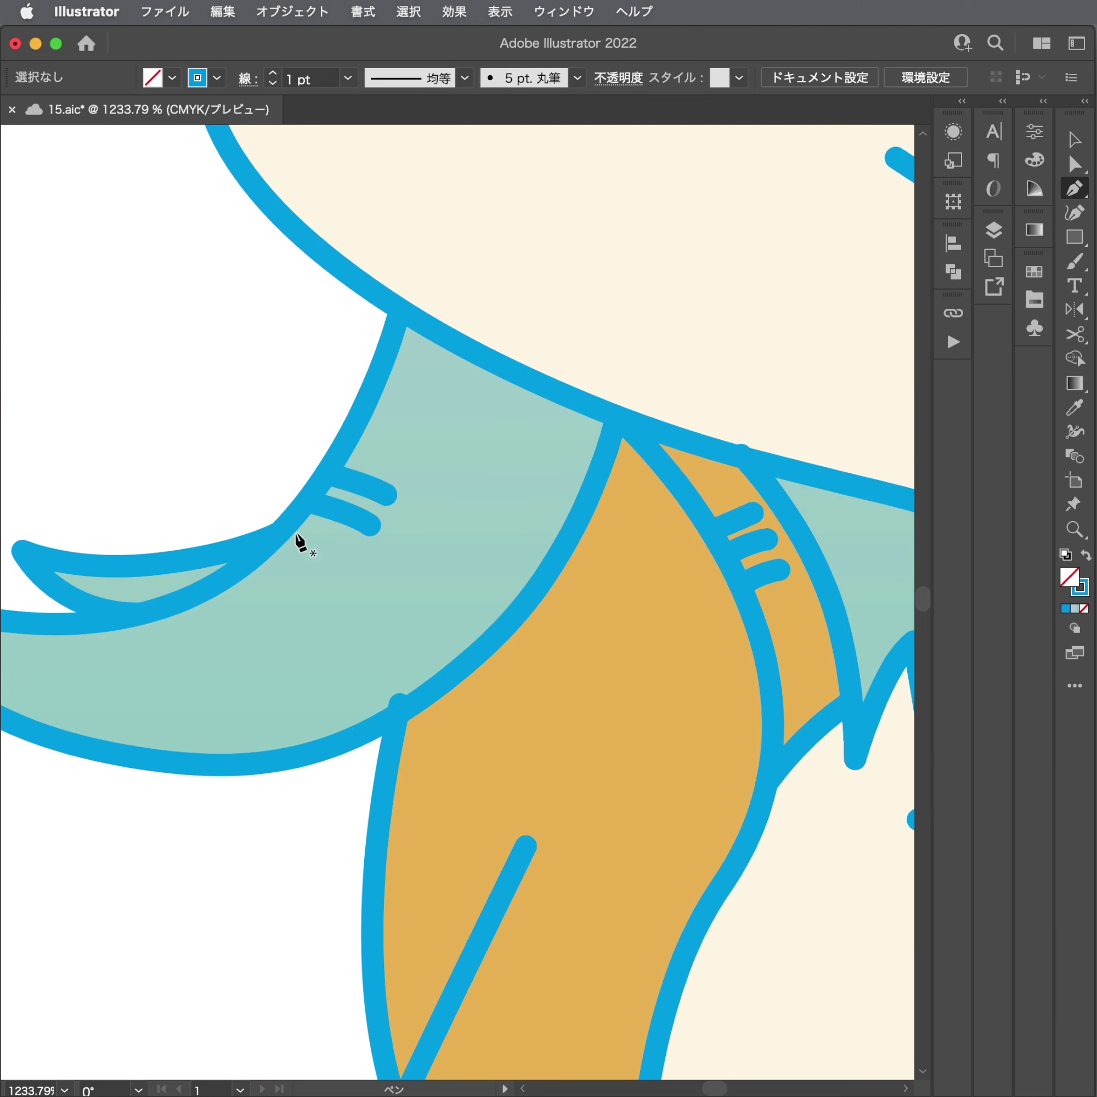
pyautogui.click(285, 533)
pyautogui.moveTo(355, 568); pyautogui.dragTo(379, 583)
pyautogui.press('Escape')
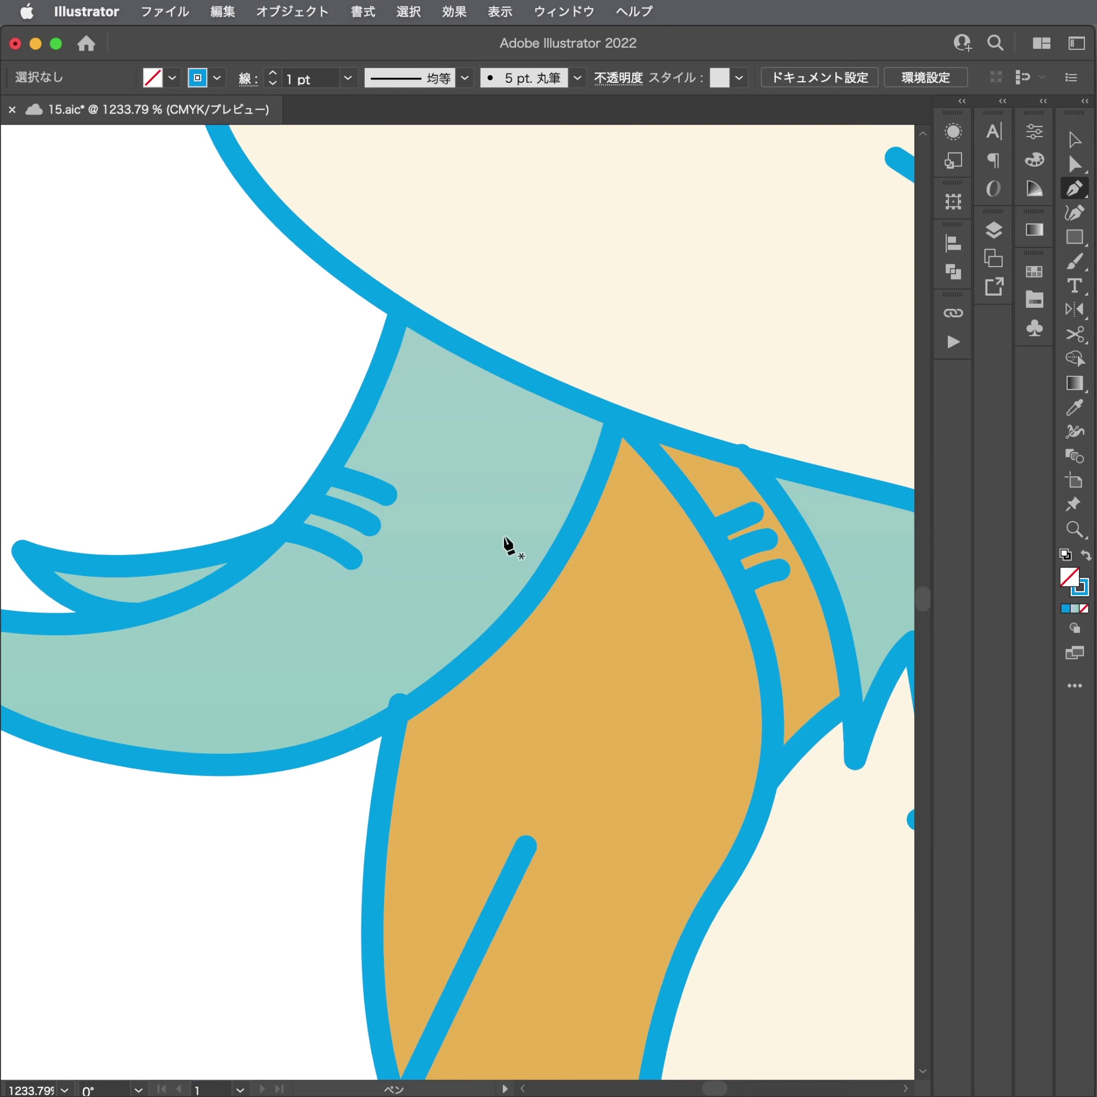
pyautogui.moveTo(510, 544); pyautogui.dragTo(191, 604)
pyautogui.scroll(-5, 191, 604)
pyautogui.scroll(3, 215, 338)
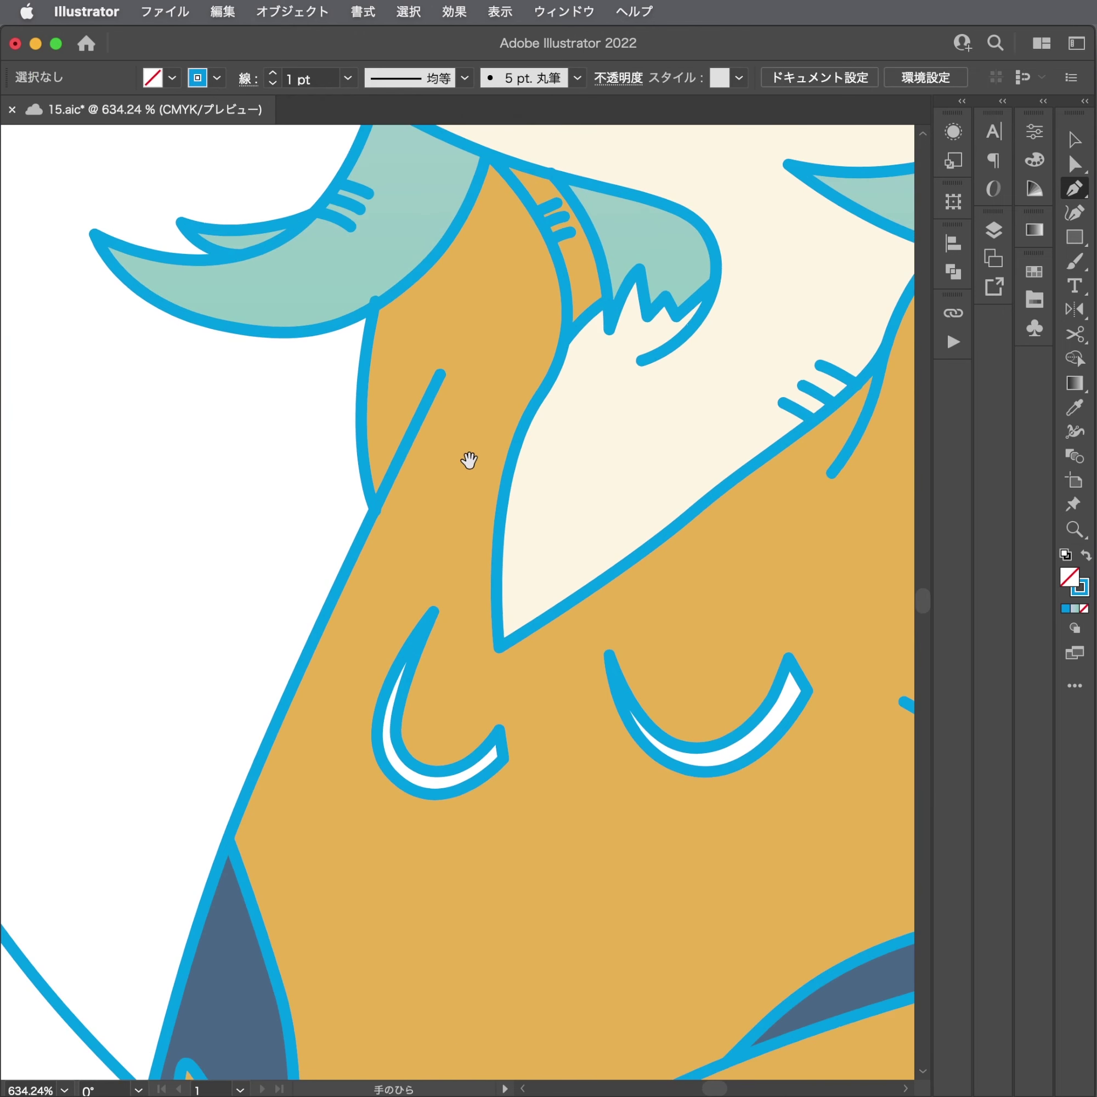
# Zoom to the hoodie's lower-left edge and draw the first curved hatch strokes there.
pyautogui.scroll(-2, 467, 458)
pyautogui.moveTo(490, 385); pyautogui.dragTo(210, 339)
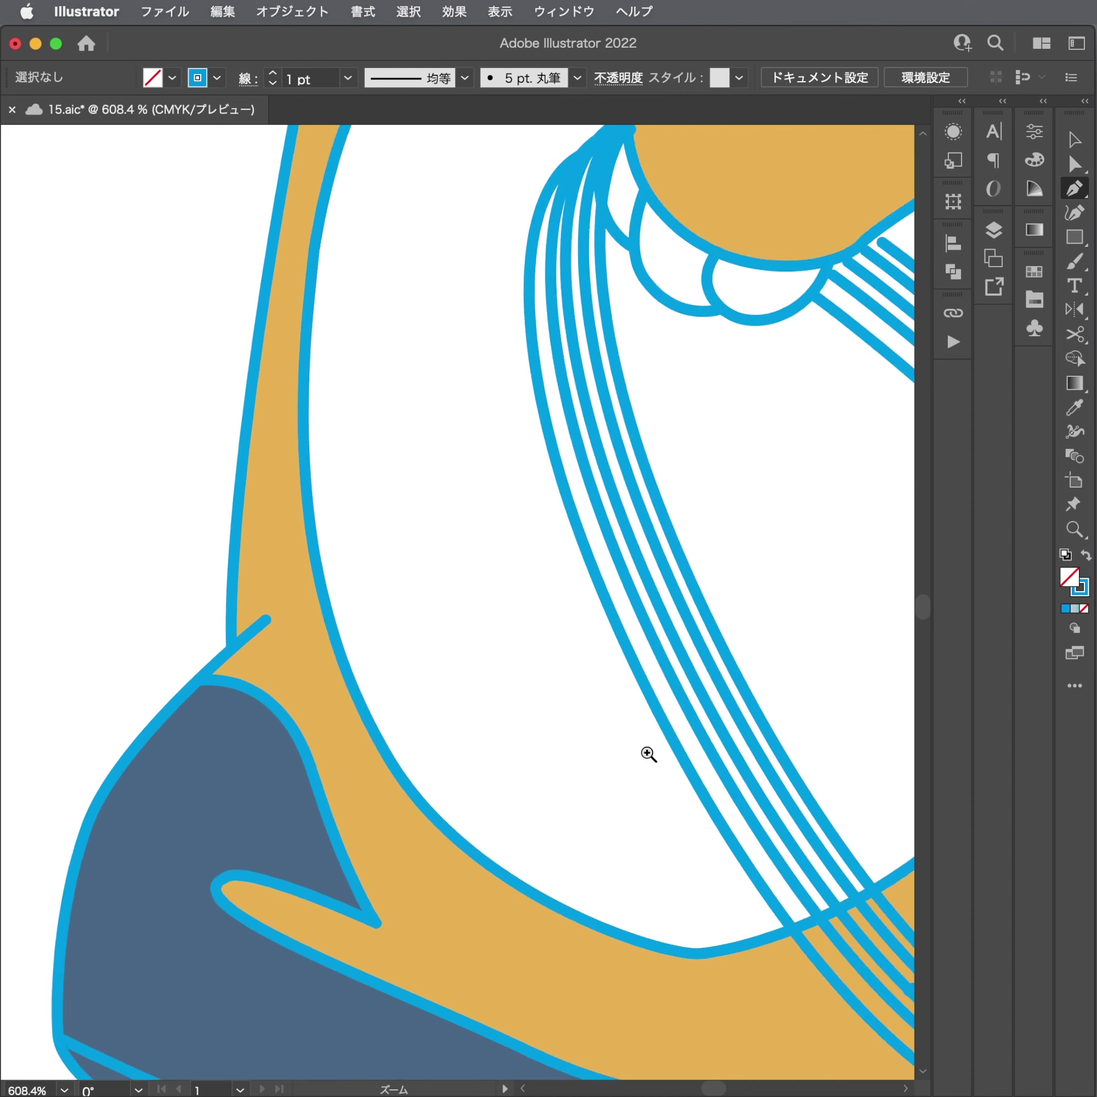
pyautogui.moveTo(366, 823)
pyautogui.mouseDown()
pyautogui.moveTo(452, 713)
pyautogui.moveTo(459, 675)
pyautogui.mouseUp()
pyautogui.click(374, 701)
pyautogui.keyDown('super'); pyautogui.click(416, 718); pyautogui.keyUp('super')
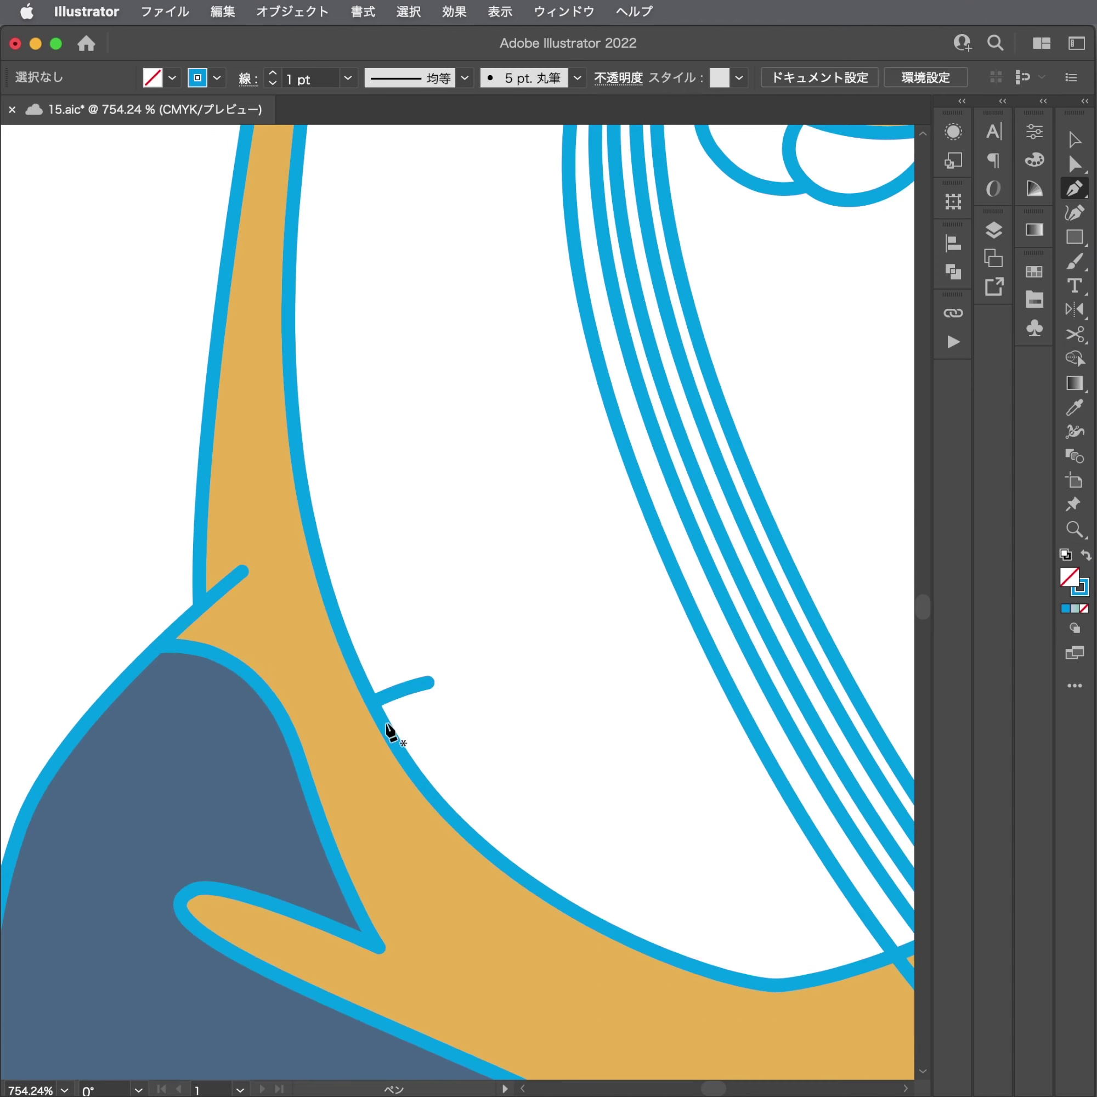
pyautogui.click(383, 726)
pyautogui.moveTo(439, 707); pyautogui.dragTo(467, 705)
pyautogui.keyDown('super'); pyautogui.click(433, 747); pyautogui.keyUp('super')
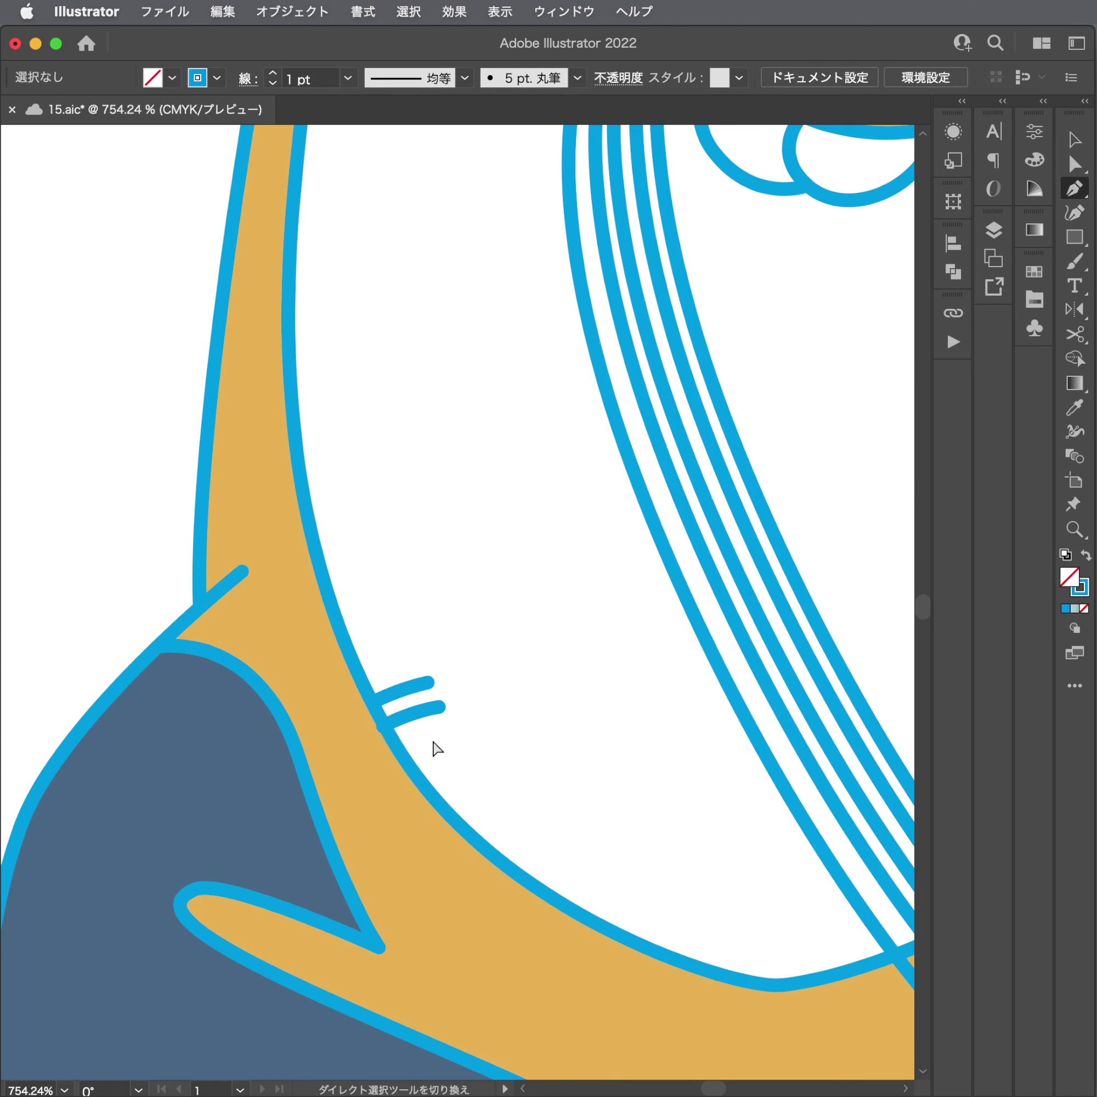
pyautogui.scroll(2, 421, 739)
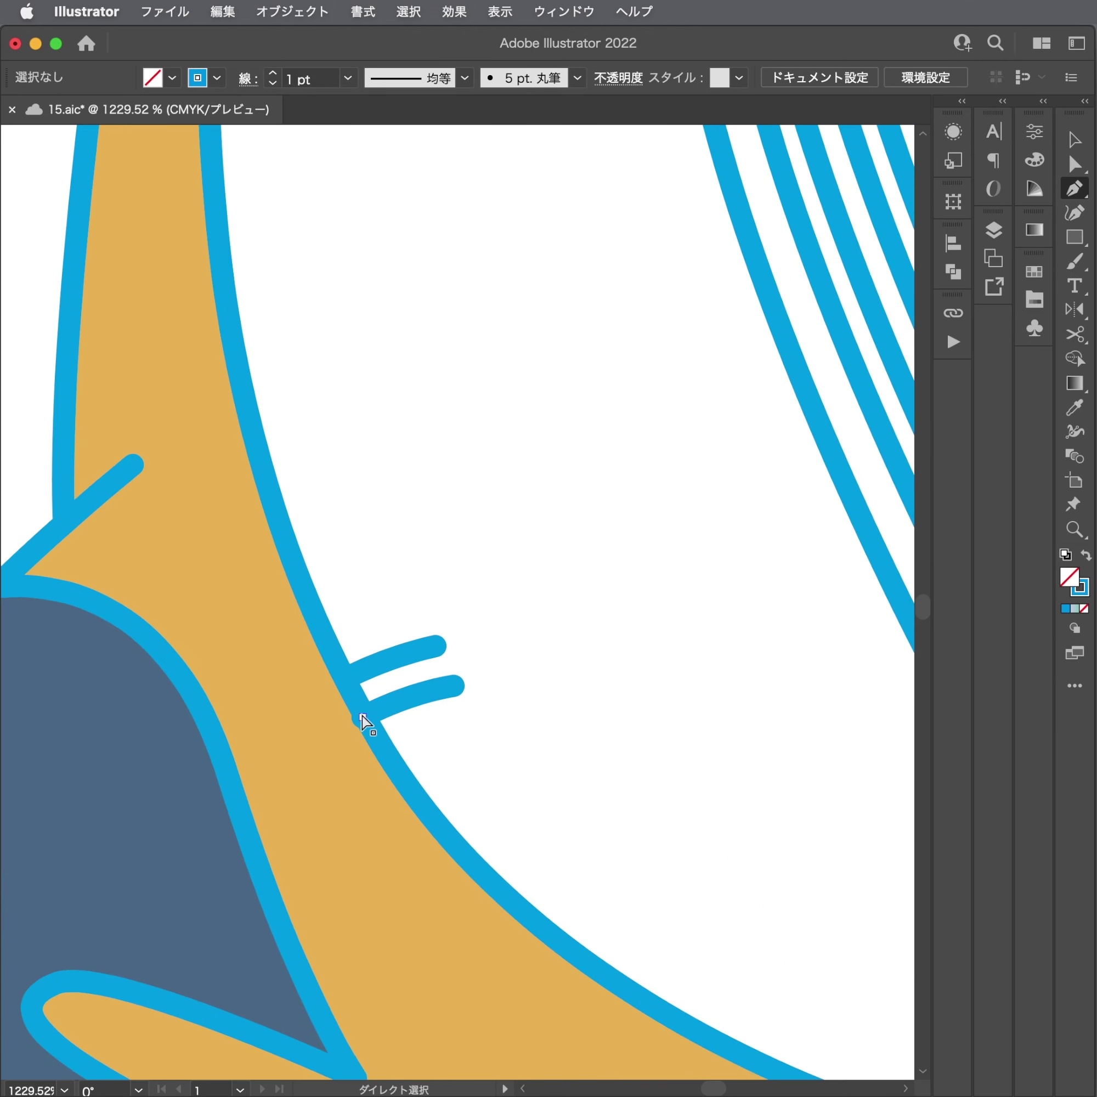
pyautogui.keyDown('super'); pyautogui.click(364, 720); pyautogui.keyUp('super')
# Add the third and fourth curved hatch strokes below along the hoodie edge.
pyautogui.click(388, 748)
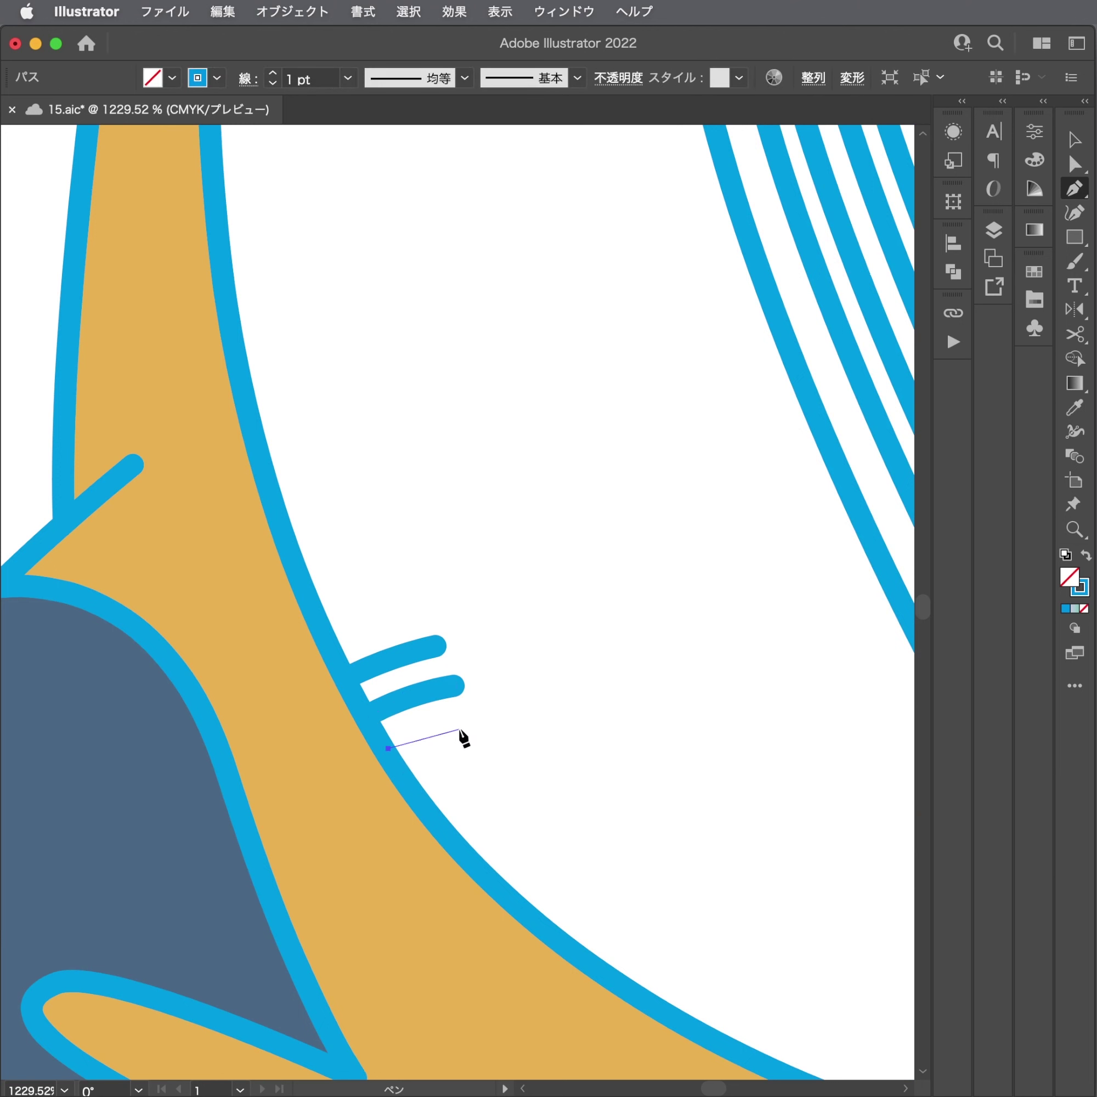
pyautogui.moveTo(466, 722); pyautogui.dragTo(509, 720)
pyautogui.keyDown('super'); pyautogui.click(505, 749); pyautogui.keyUp('super')
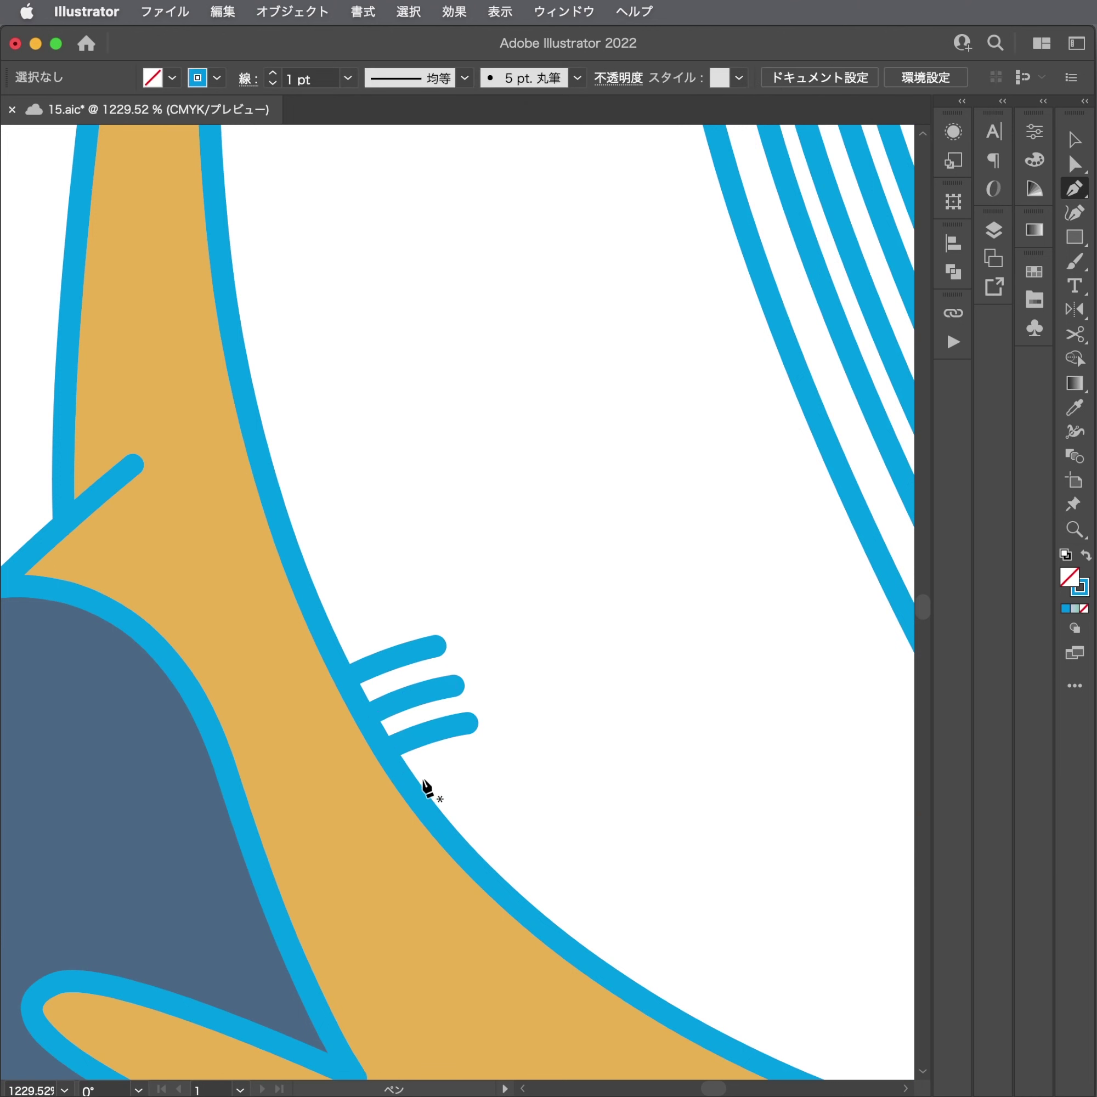
pyautogui.click(403, 785)
pyautogui.moveTo(490, 759); pyautogui.dragTo(521, 757)
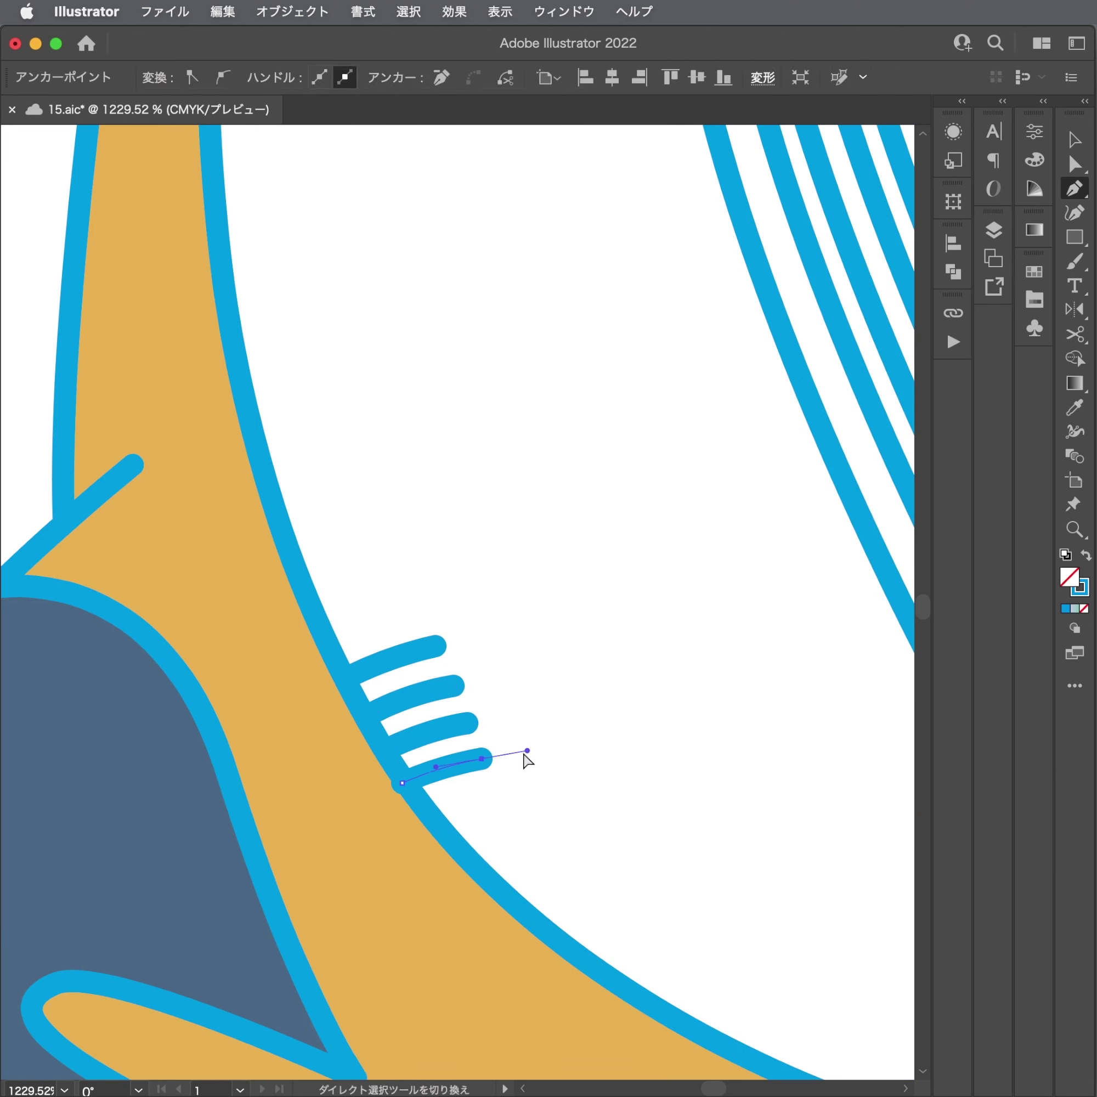
pyautogui.keyDown('super'); pyautogui.click(521, 757); pyautogui.keyUp('super')
# Pan the view down toward the skirt.
pyautogui.scroll(-2, 518, 773)
pyautogui.hscroll(-4, 518, 774)
pyautogui.hscroll(-1, 519, 773)
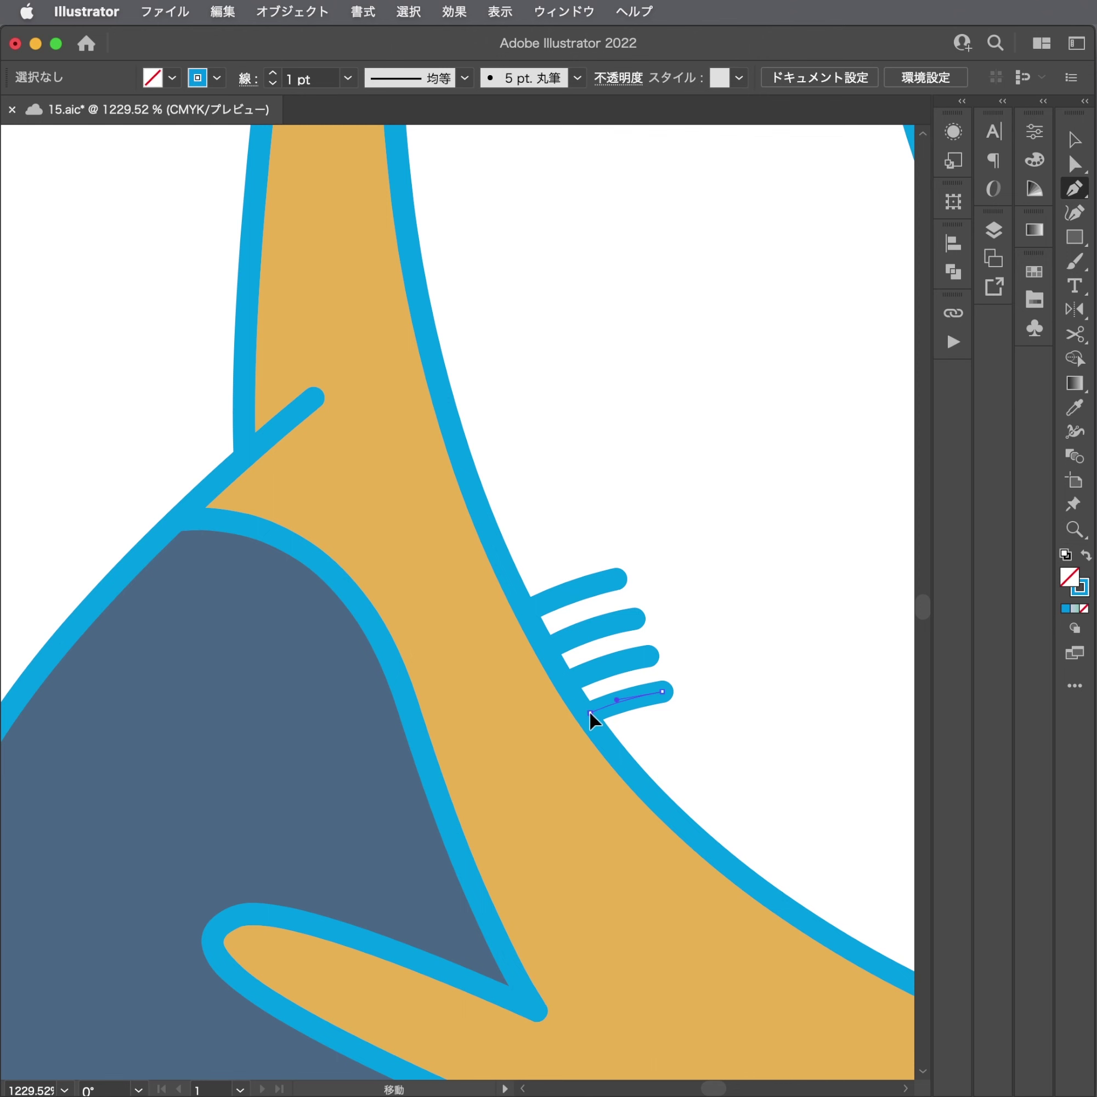
pyautogui.scroll(-4, 703, 461)
pyautogui.hscroll(-7, 703, 460)
pyautogui.scroll(-3, 259, 406)
pyautogui.hscroll(2, 259, 406)
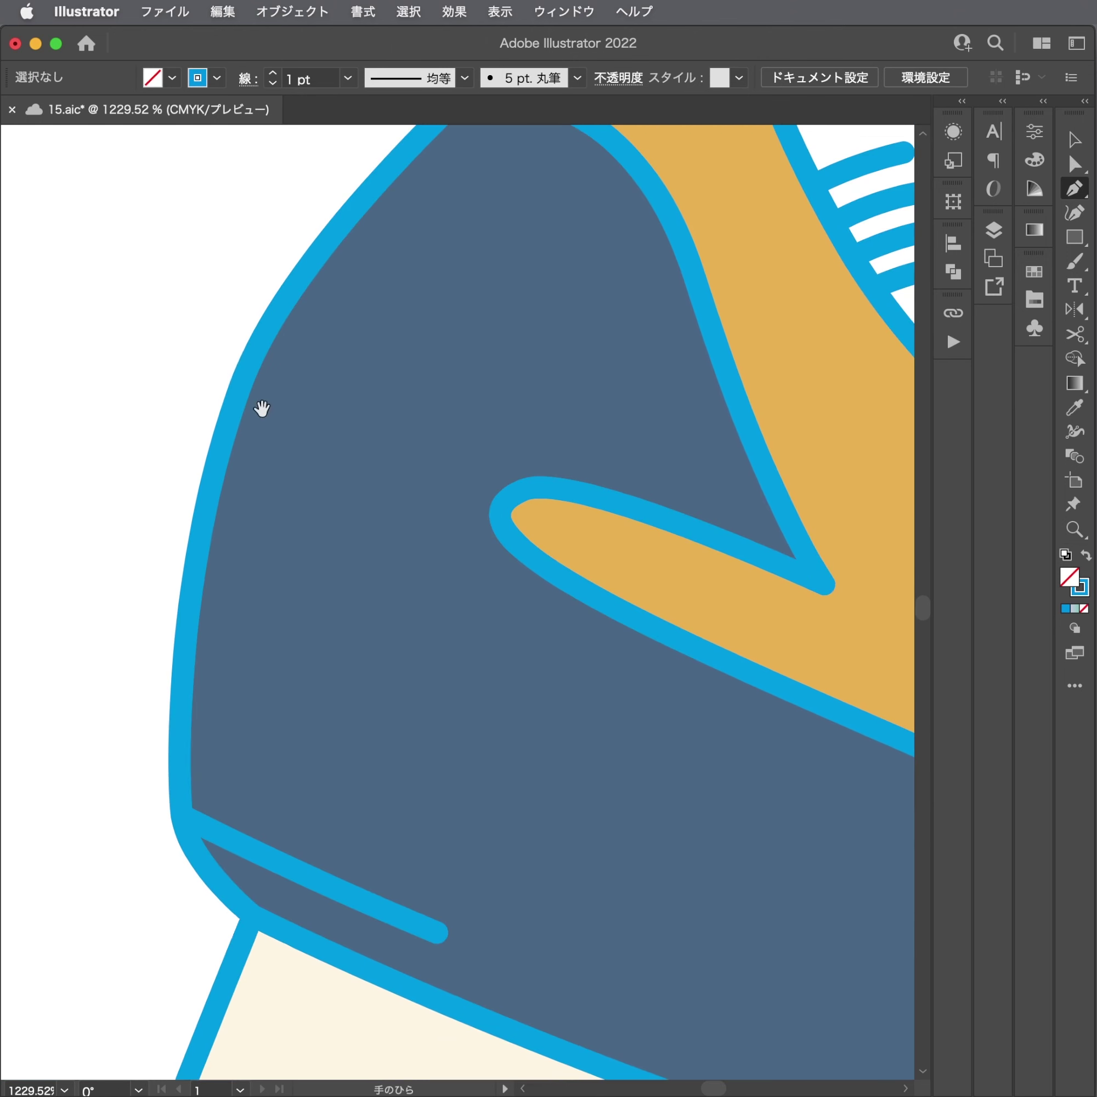
pyautogui.scroll(-5, 313, 507)
pyautogui.hscroll(3, 313, 507)
pyautogui.scroll(-1, 548, 761)
pyautogui.hscroll(1, 548, 761)
pyautogui.scroll(-3, 548, 761)
pyautogui.hscroll(2, 549, 760)
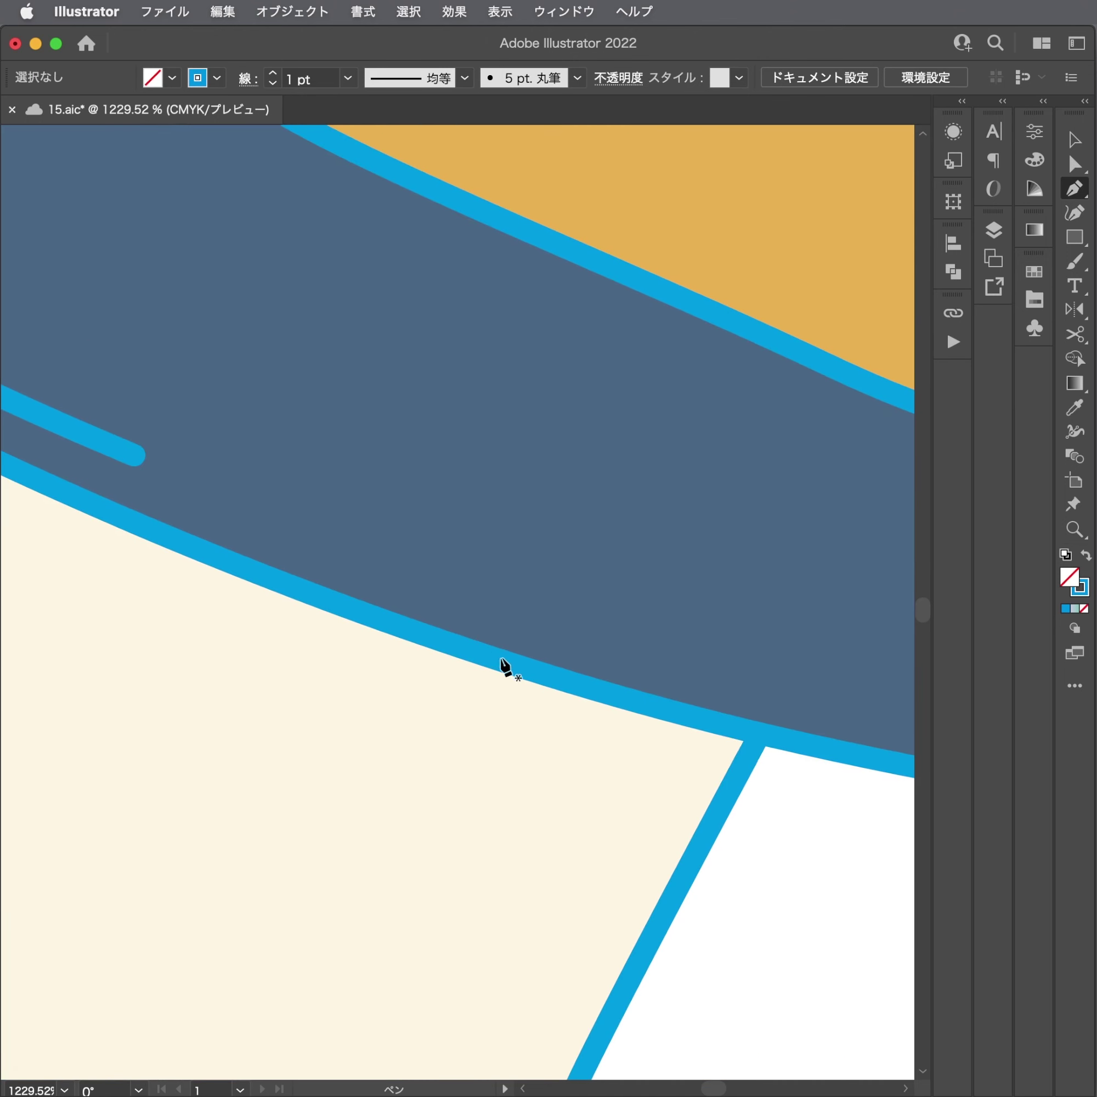
pyautogui.hscroll(-4, 431, 641)
# Draw four short hatch strokes with the Pen tool where the thigh meets the skirt.
pyautogui.click(211, 480)
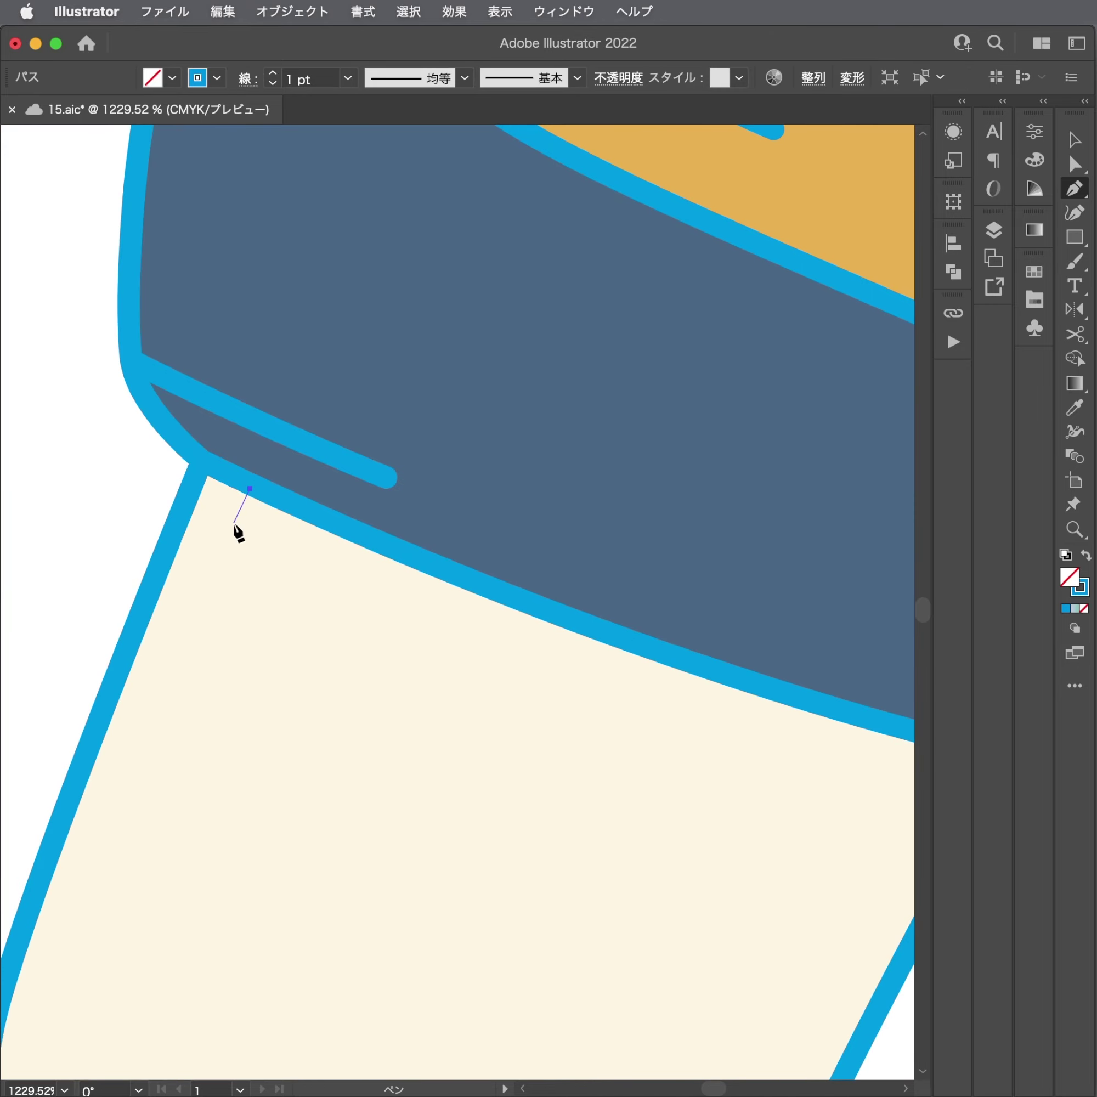
pyautogui.hotkey('ctrl', 'z')
pyautogui.click(184, 504)
pyautogui.press('Escape')
pyautogui.moveTo(267, 550)
pyautogui.mouseDown()
pyautogui.moveTo(245, 573)
pyautogui.moveTo(222, 641)
pyautogui.mouseUp()
pyautogui.click(173, 539)
pyautogui.press('Escape')
pyautogui.click(163, 576)
pyautogui.press('Escape')
pyautogui.click(146, 610)
pyautogui.press('Escape')
pyautogui.scroll(-5, 490, 649)
pyautogui.scroll(5, 815, 784)
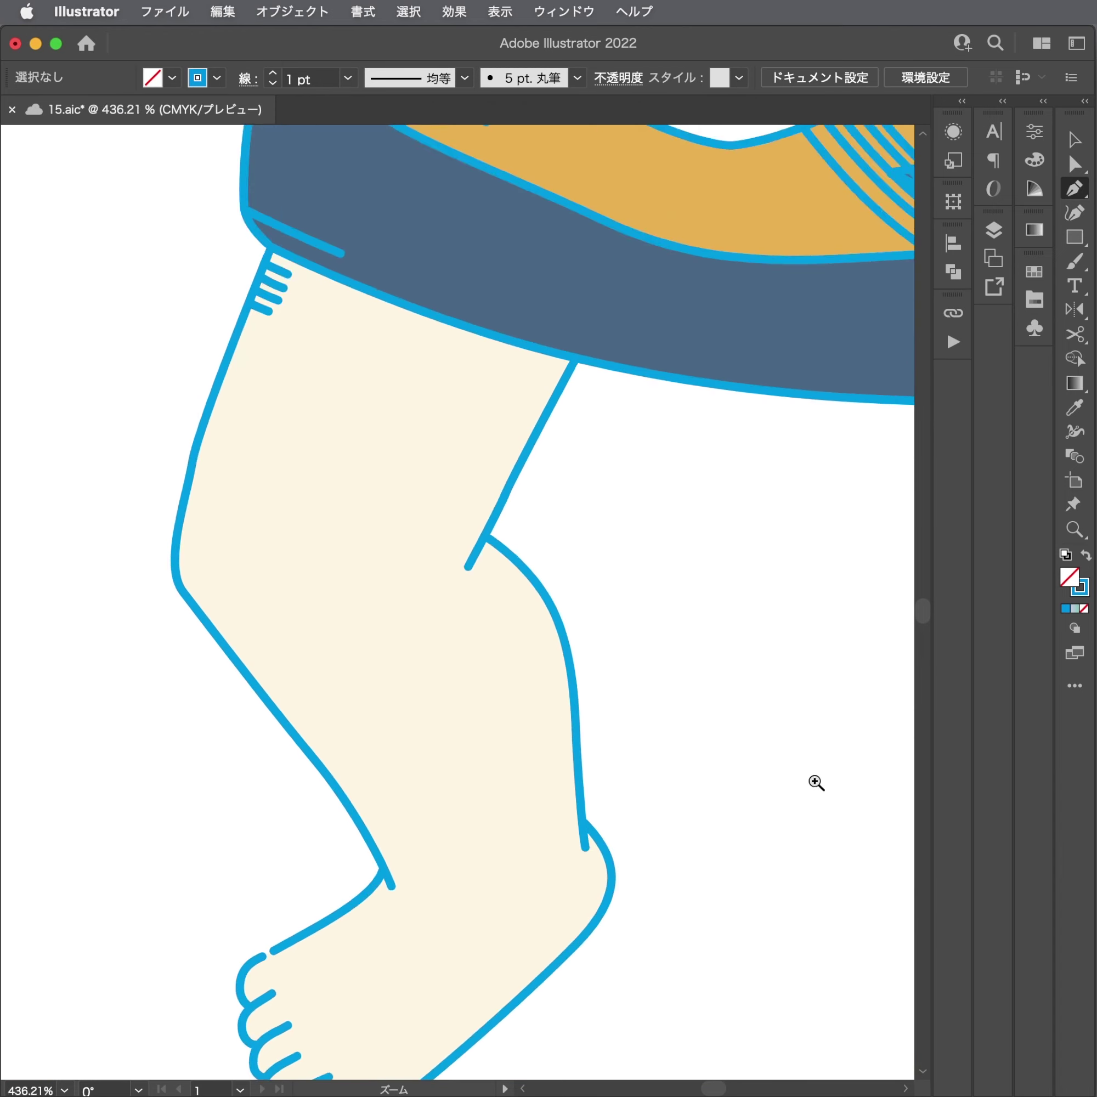
pyautogui.scroll(2, 460, 704)
pyautogui.scroll(3, 556, 788)
# Add two short tick strokes on the ankle outline.
pyautogui.click(516, 836)
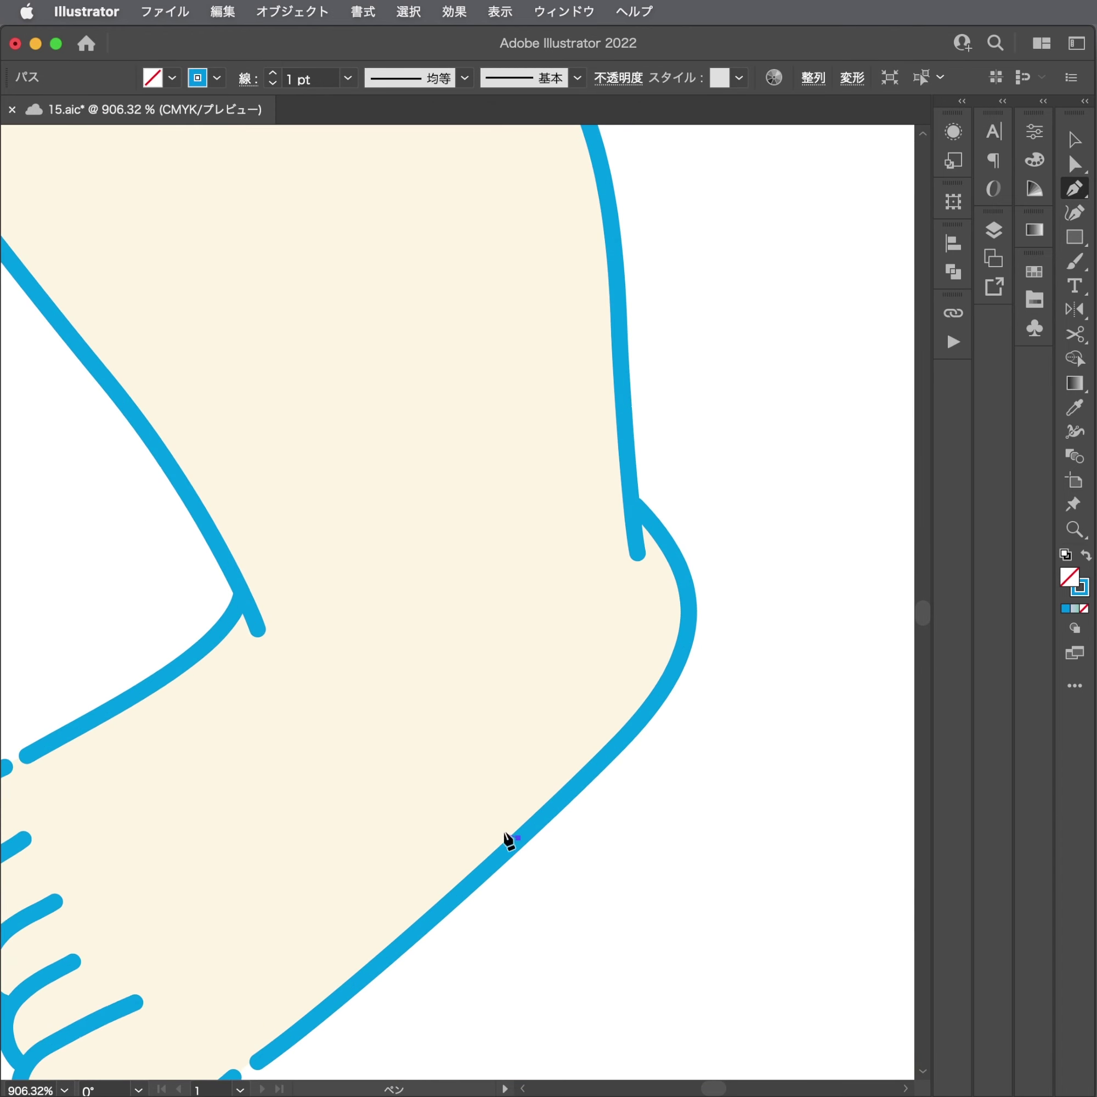
pyautogui.keyDown('super'); pyautogui.click(504, 784); pyautogui.keyUp('super')
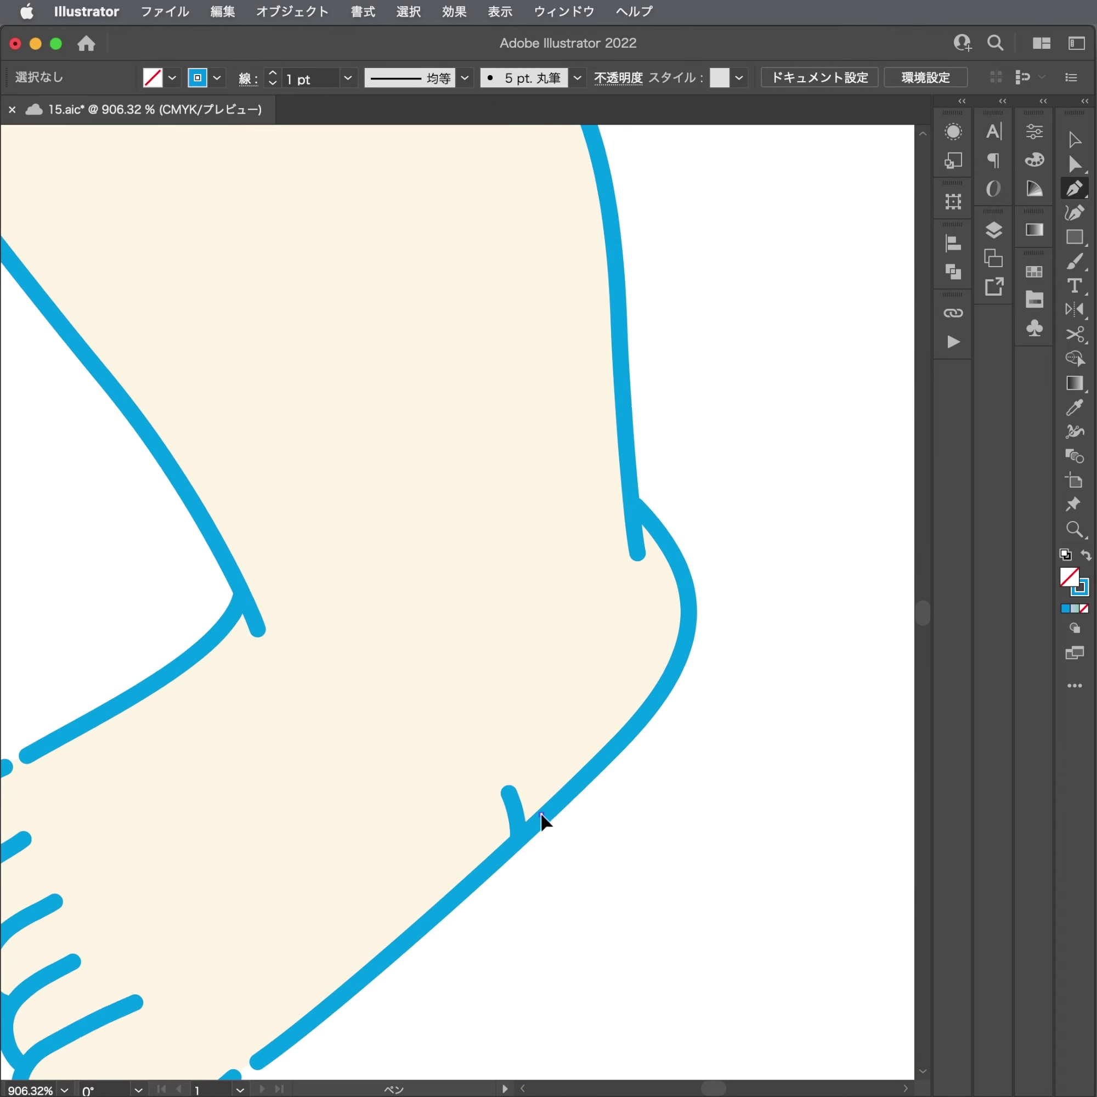
pyautogui.click(530, 821)
pyautogui.click(534, 768)
pyautogui.keyDown('super'); pyautogui.click(569, 792); pyautogui.keyUp('super')
# Draw four hatch strokes across the top of the first foot.
pyautogui.moveTo(416, 815); pyautogui.dragTo(666, 778)
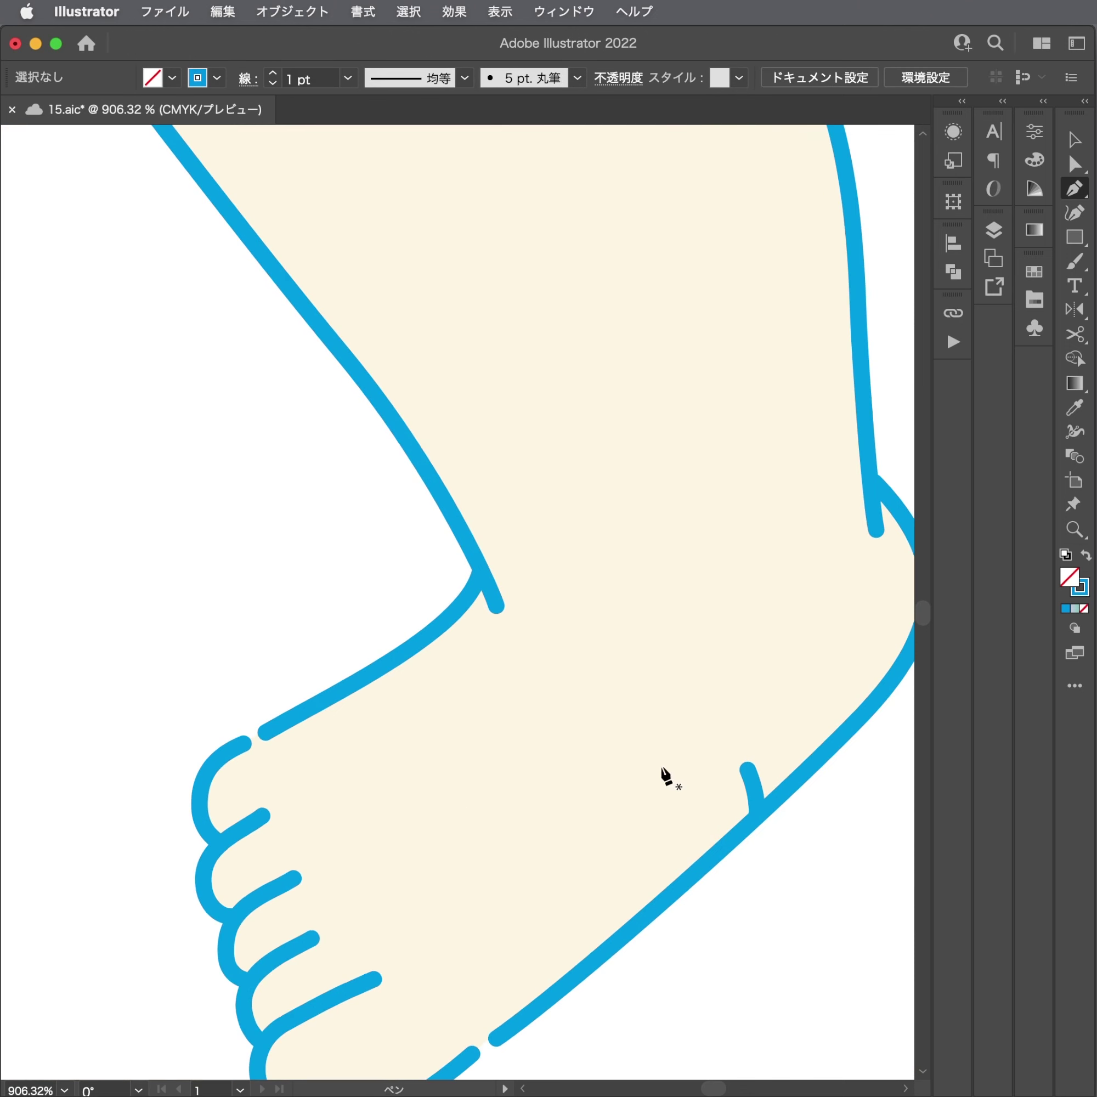
pyautogui.click(322, 704)
pyautogui.click(357, 723)
pyautogui.click(351, 685)
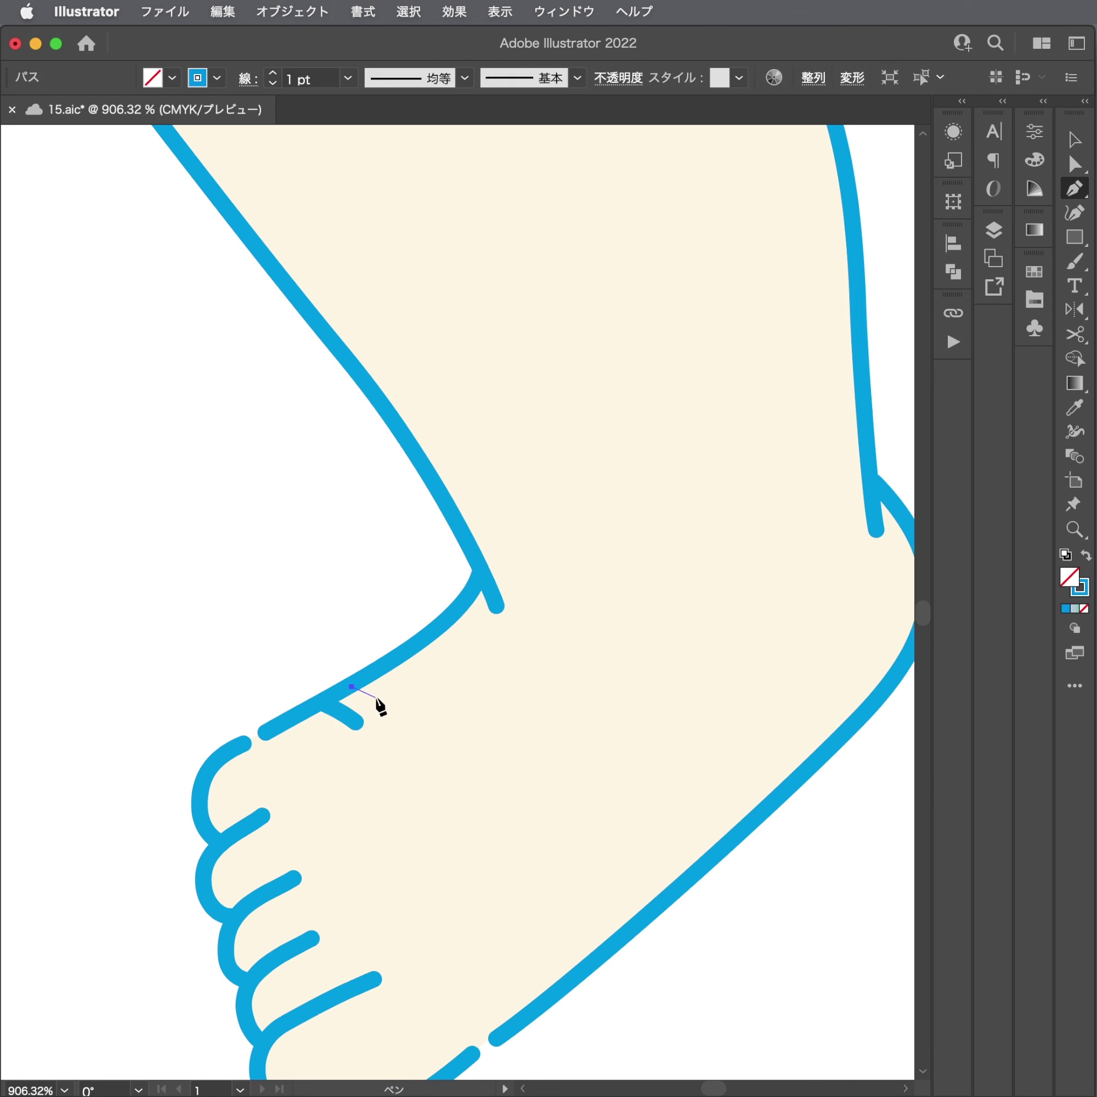
pyautogui.click(381, 704)
pyautogui.click(377, 673)
pyautogui.keyDown('super'); pyautogui.click(403, 659); pyautogui.keyUp('super')
pyautogui.click(400, 655)
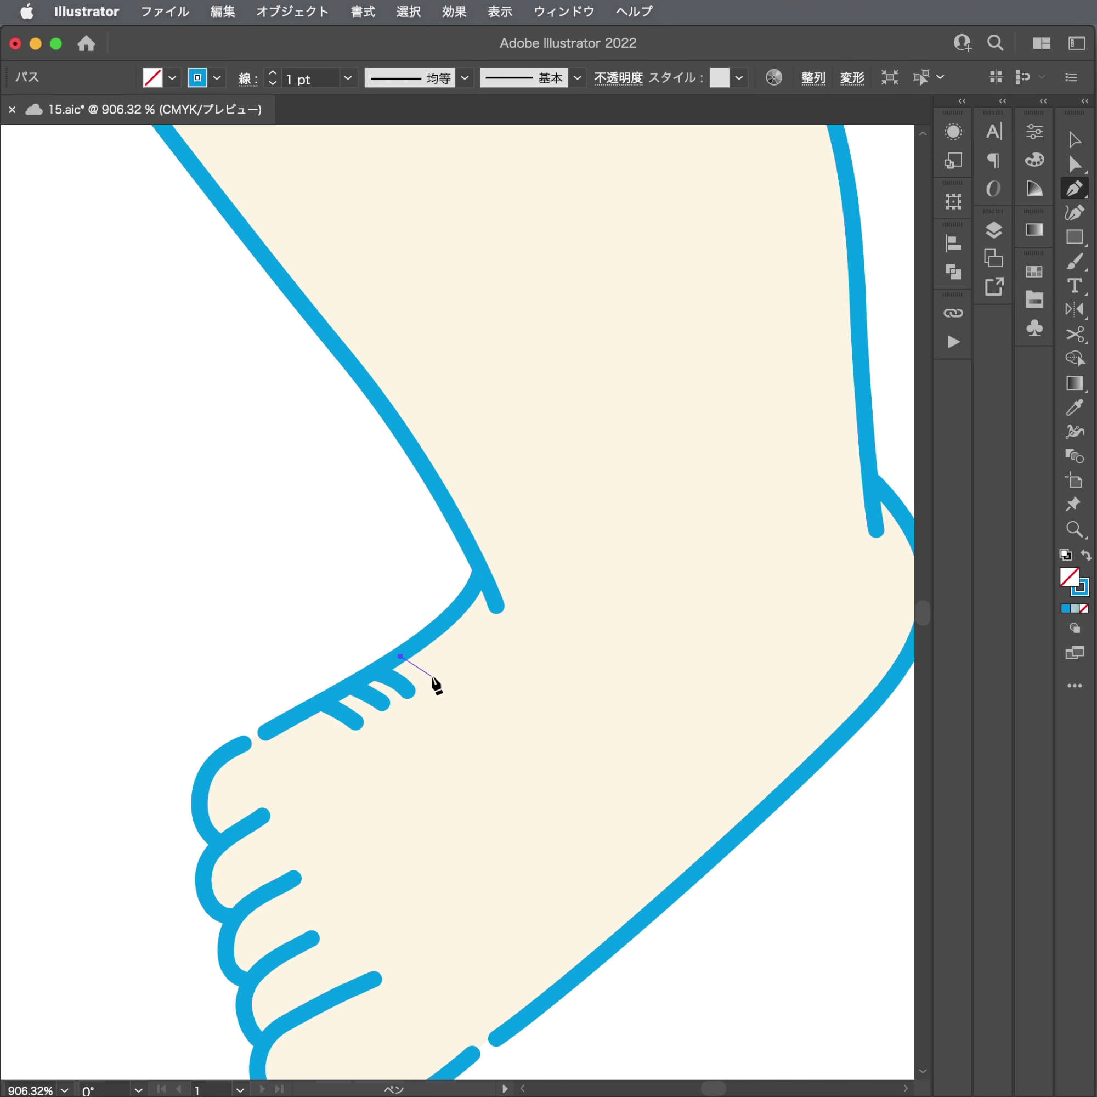
pyautogui.keyDown('super'); pyautogui.click(449, 702); pyautogui.keyUp('super')
pyautogui.scroll(-5, 578, 693)
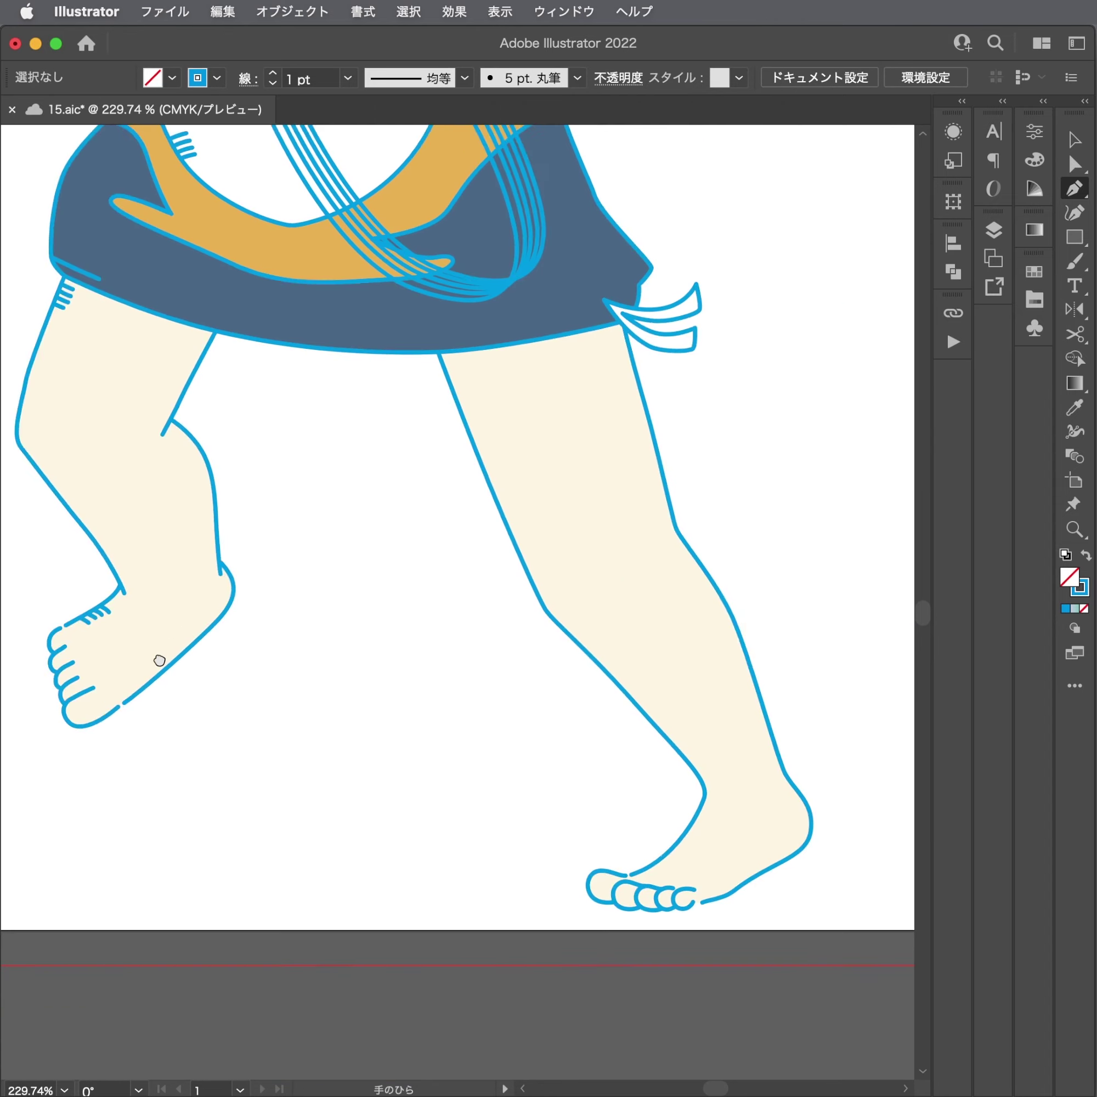
pyautogui.scroll(3, 580, 774)
pyautogui.scroll(3, 772, 871)
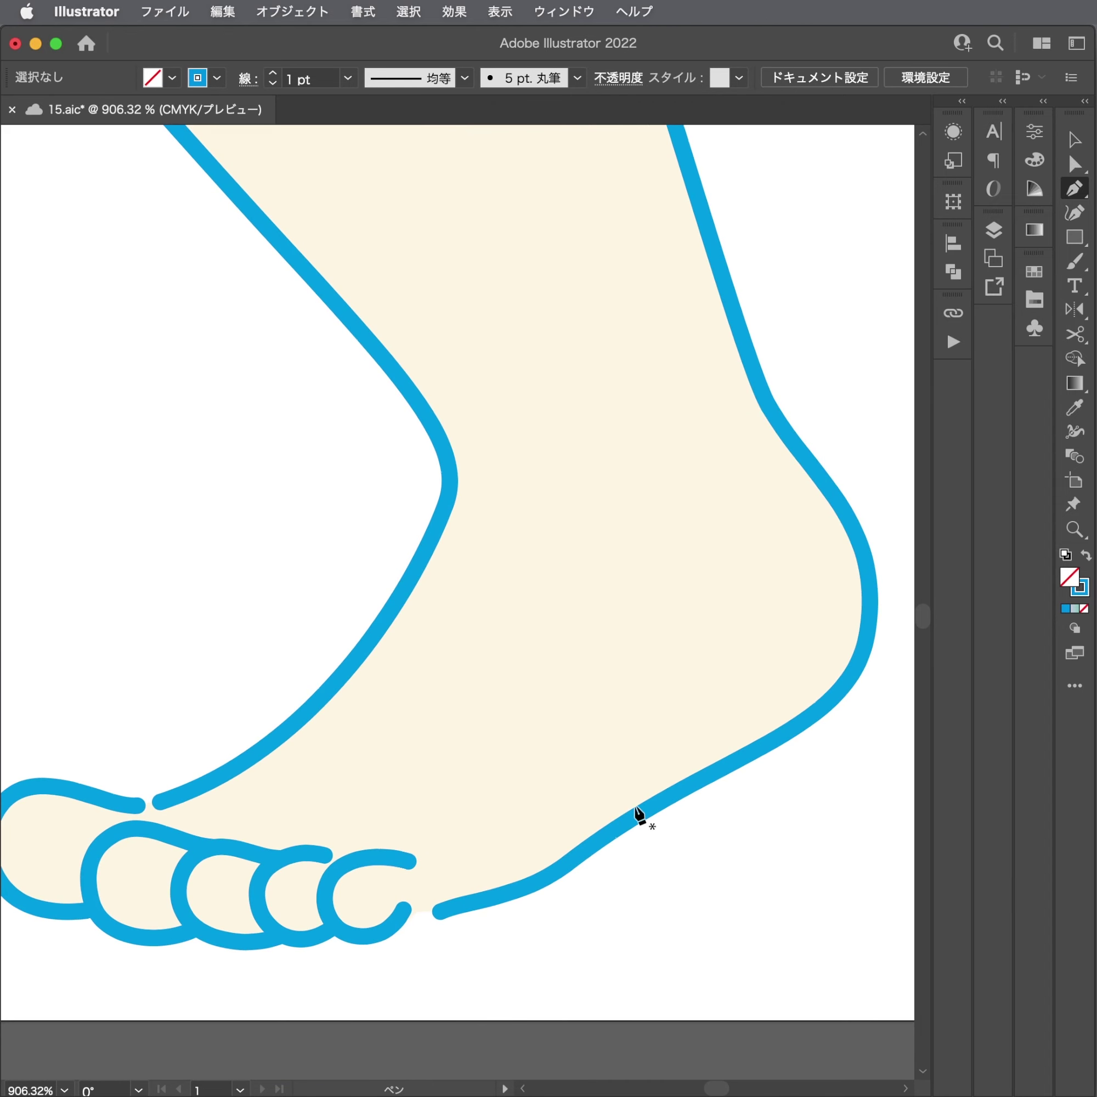
# Draw five short hatch strokes on the other foot's instep.
pyautogui.click(633, 807)
pyautogui.press('Escape')
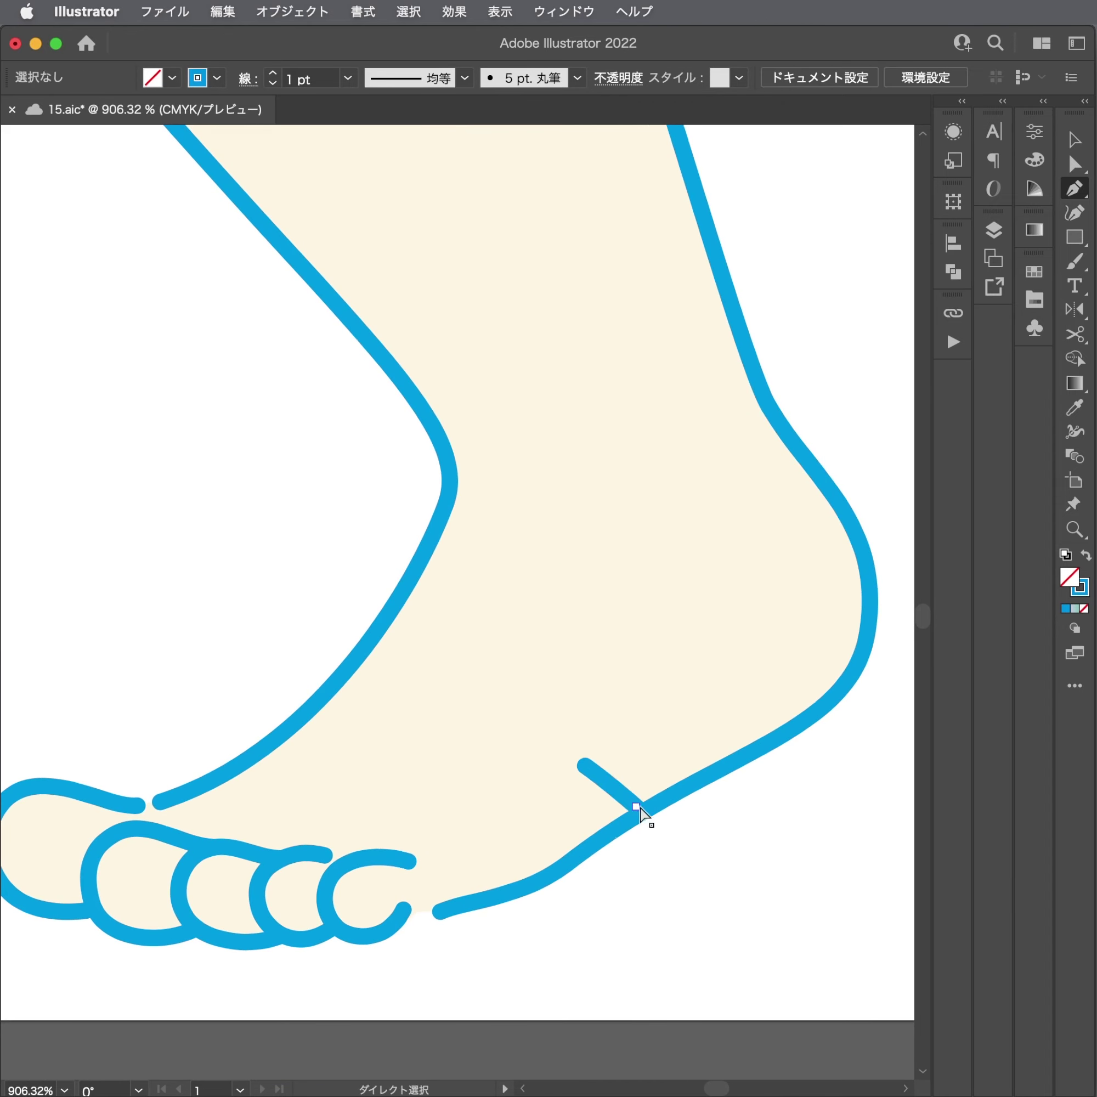
pyautogui.click(666, 802)
pyautogui.press('Escape')
pyautogui.click(665, 796)
pyautogui.press('Escape')
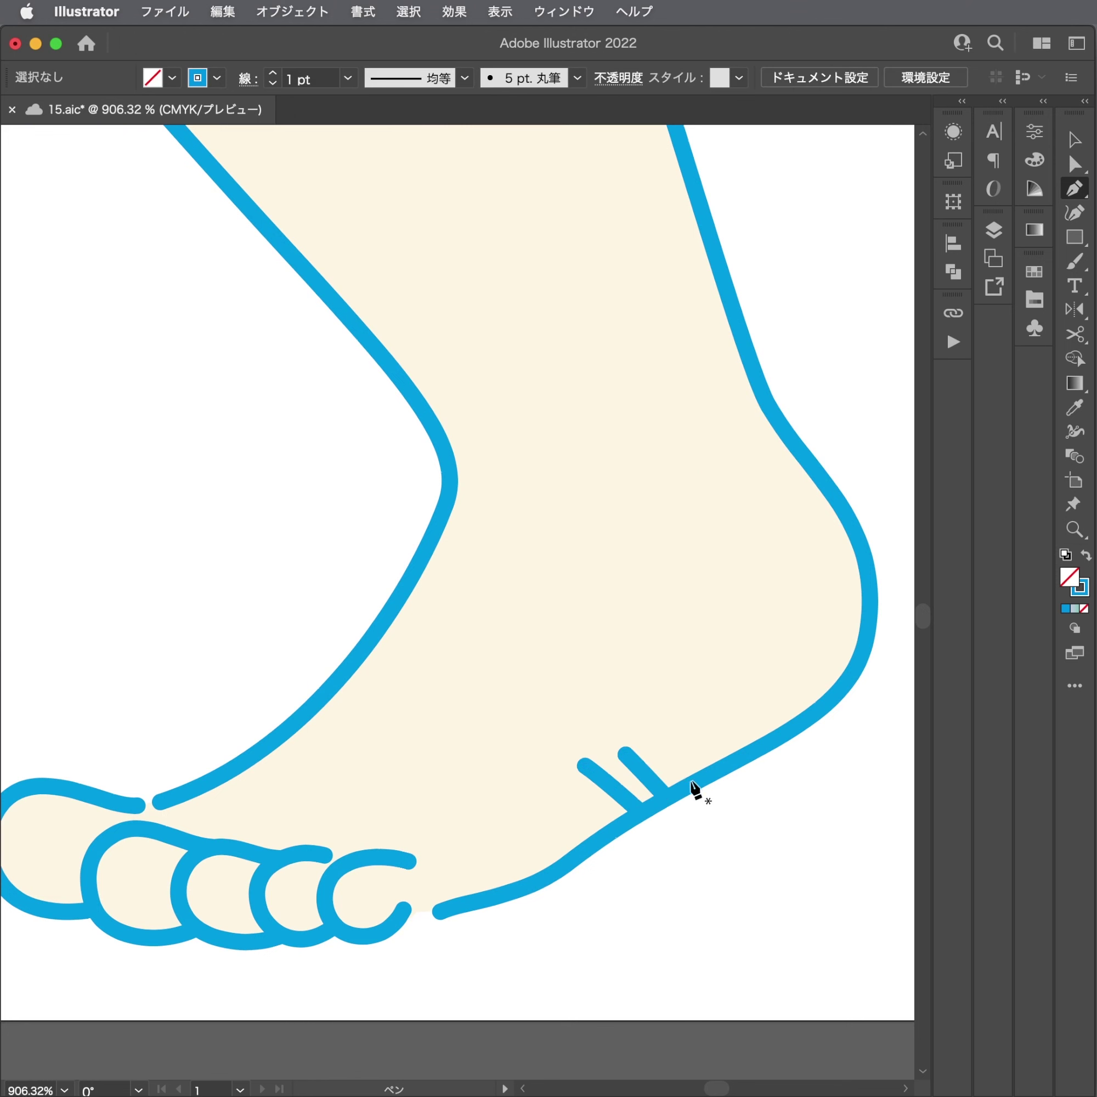
pyautogui.click(694, 782)
pyautogui.moveTo(628, 720); pyautogui.dragTo(625, 719)
pyautogui.press('Escape')
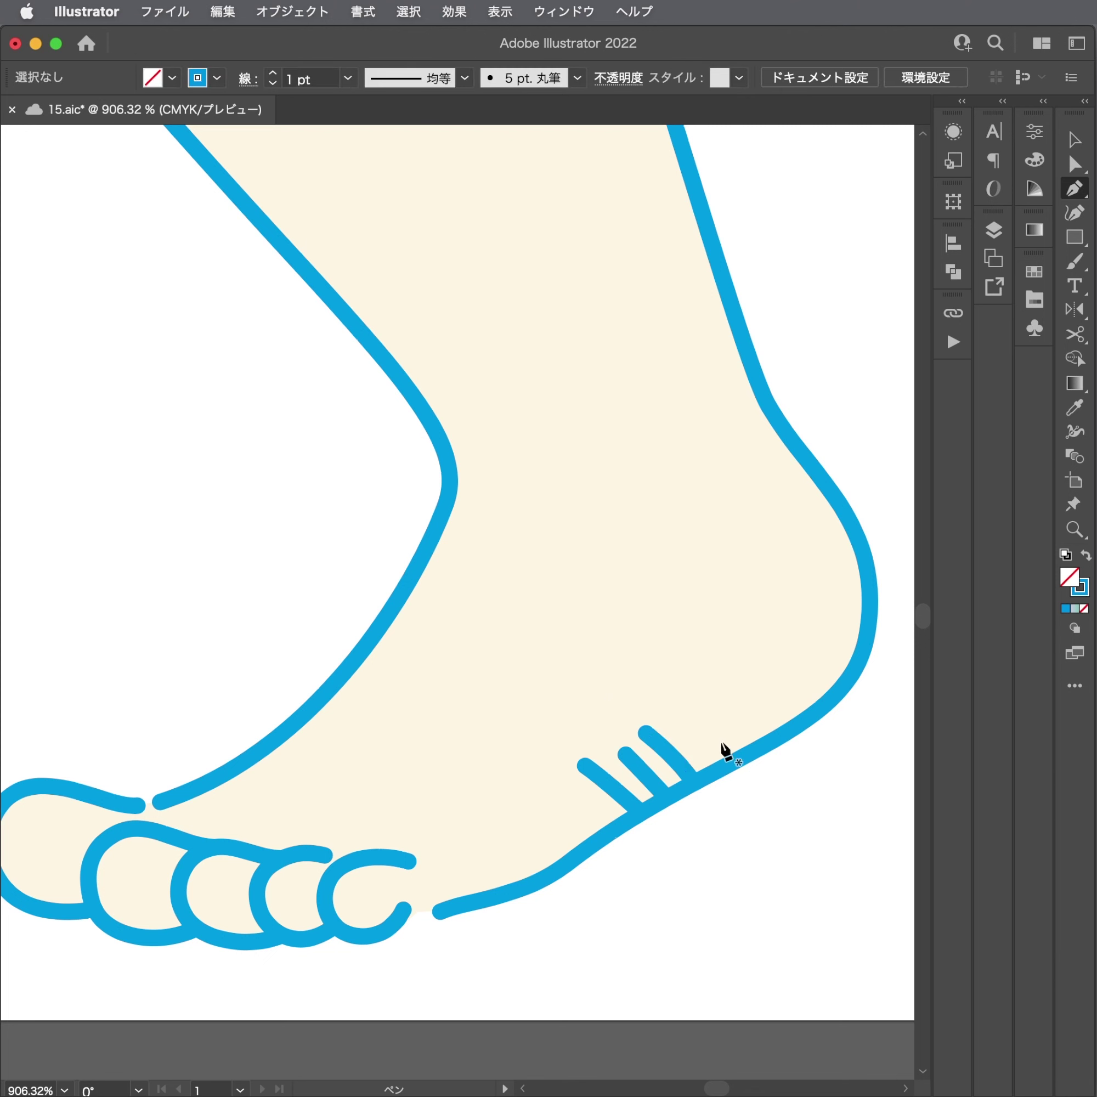
pyautogui.click(724, 766)
pyautogui.click(684, 722)
pyautogui.press('Escape')
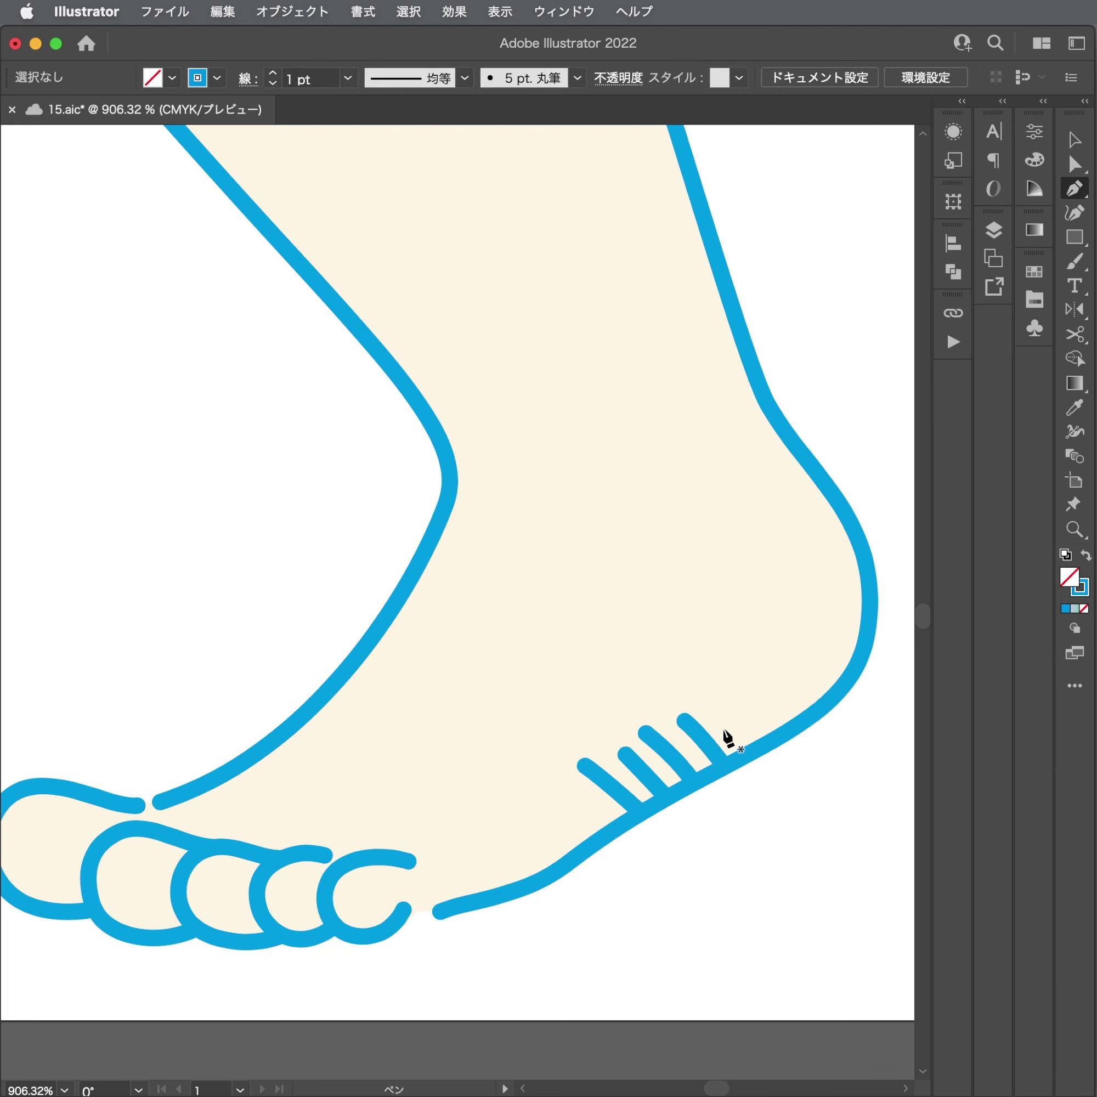
# Draw three curved hatch strokes along the left shin outline.
pyautogui.moveTo(679, 737); pyautogui.dragTo(617, 910)
pyautogui.moveTo(574, 635); pyautogui.dragTo(367, 612)
pyautogui.scroll(4, 458, 507)
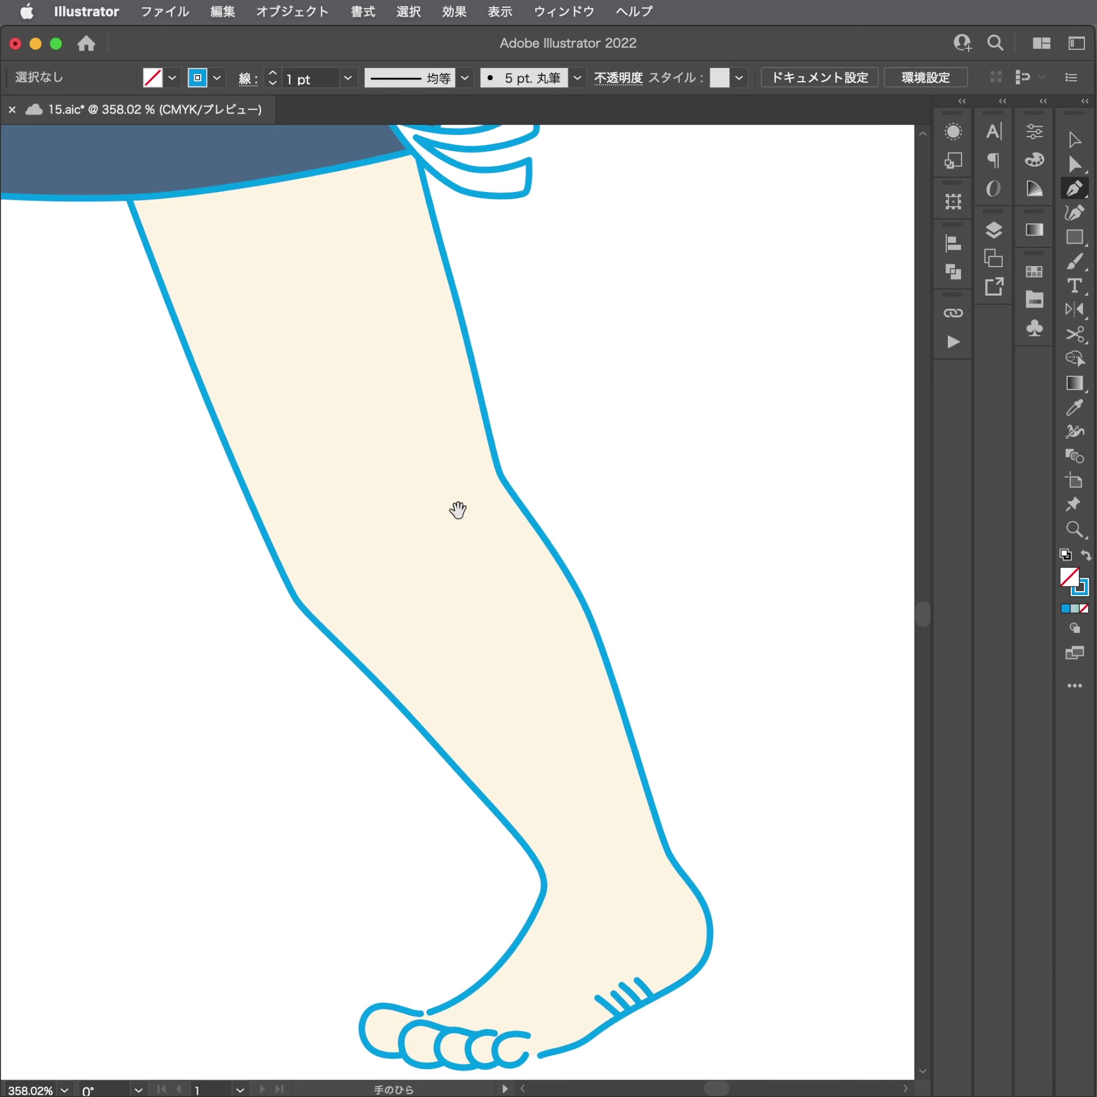
pyautogui.moveTo(276, 518); pyautogui.dragTo(478, 520)
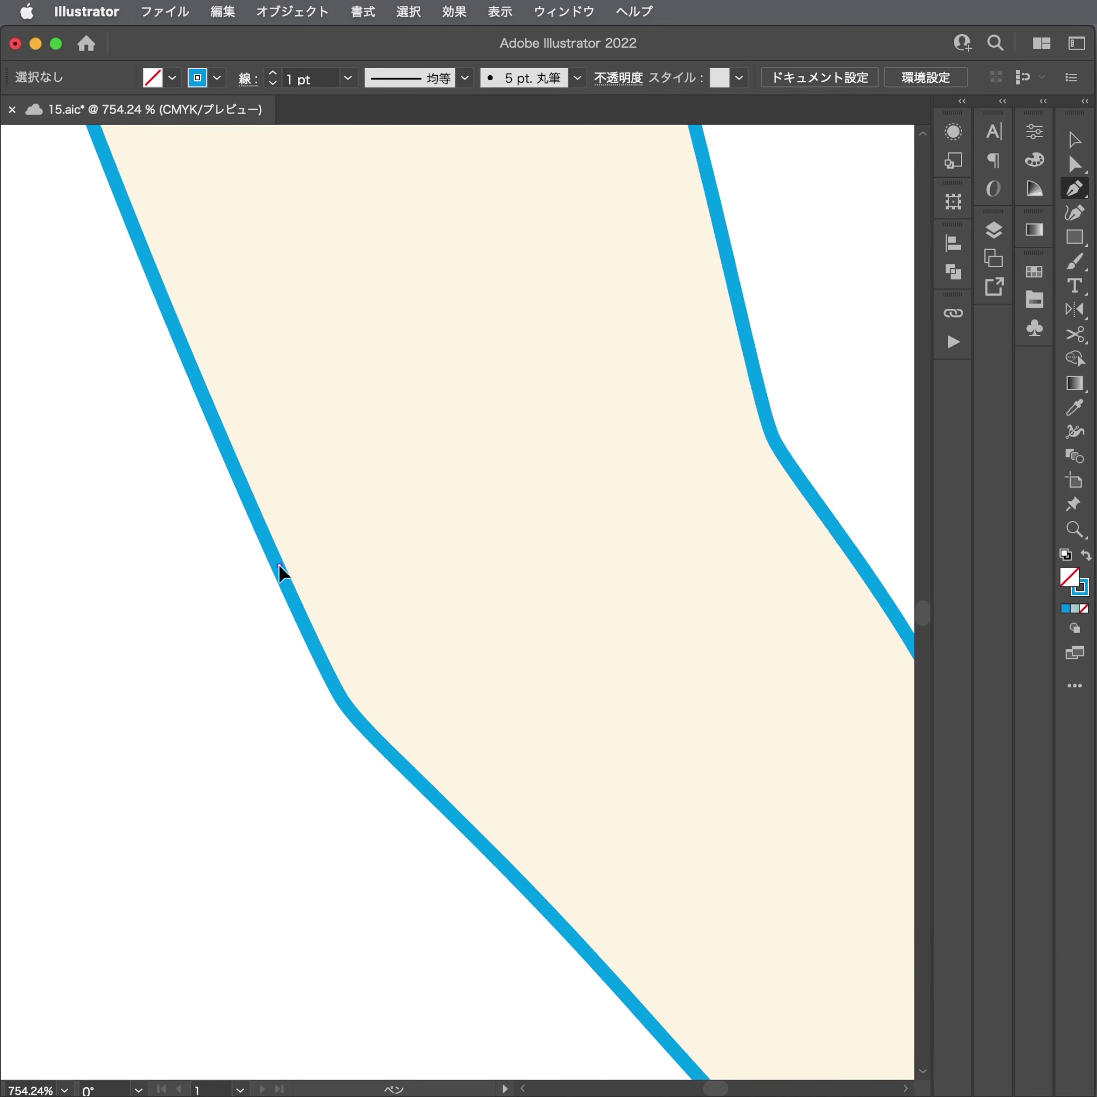
pyautogui.click(279, 566)
pyautogui.moveTo(333, 529); pyautogui.dragTo(332, 528)
pyautogui.moveTo(265, 537); pyautogui.dragTo(333, 490)
pyautogui.keyDown('super'); pyautogui.click(333, 490); pyautogui.keyUp('super')
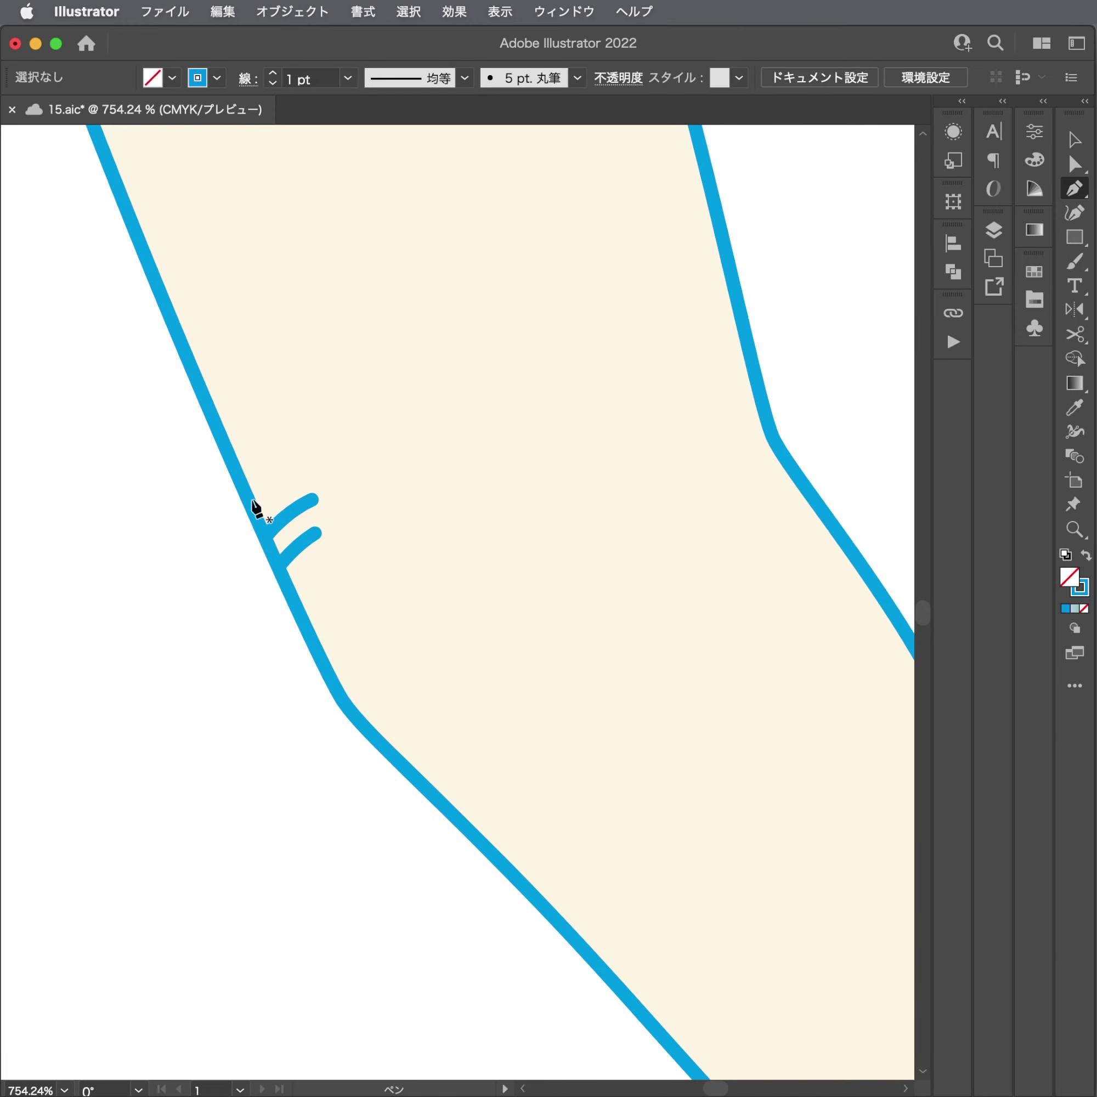
pyautogui.moveTo(251, 500); pyautogui.dragTo(315, 449)
pyautogui.click(315, 449)
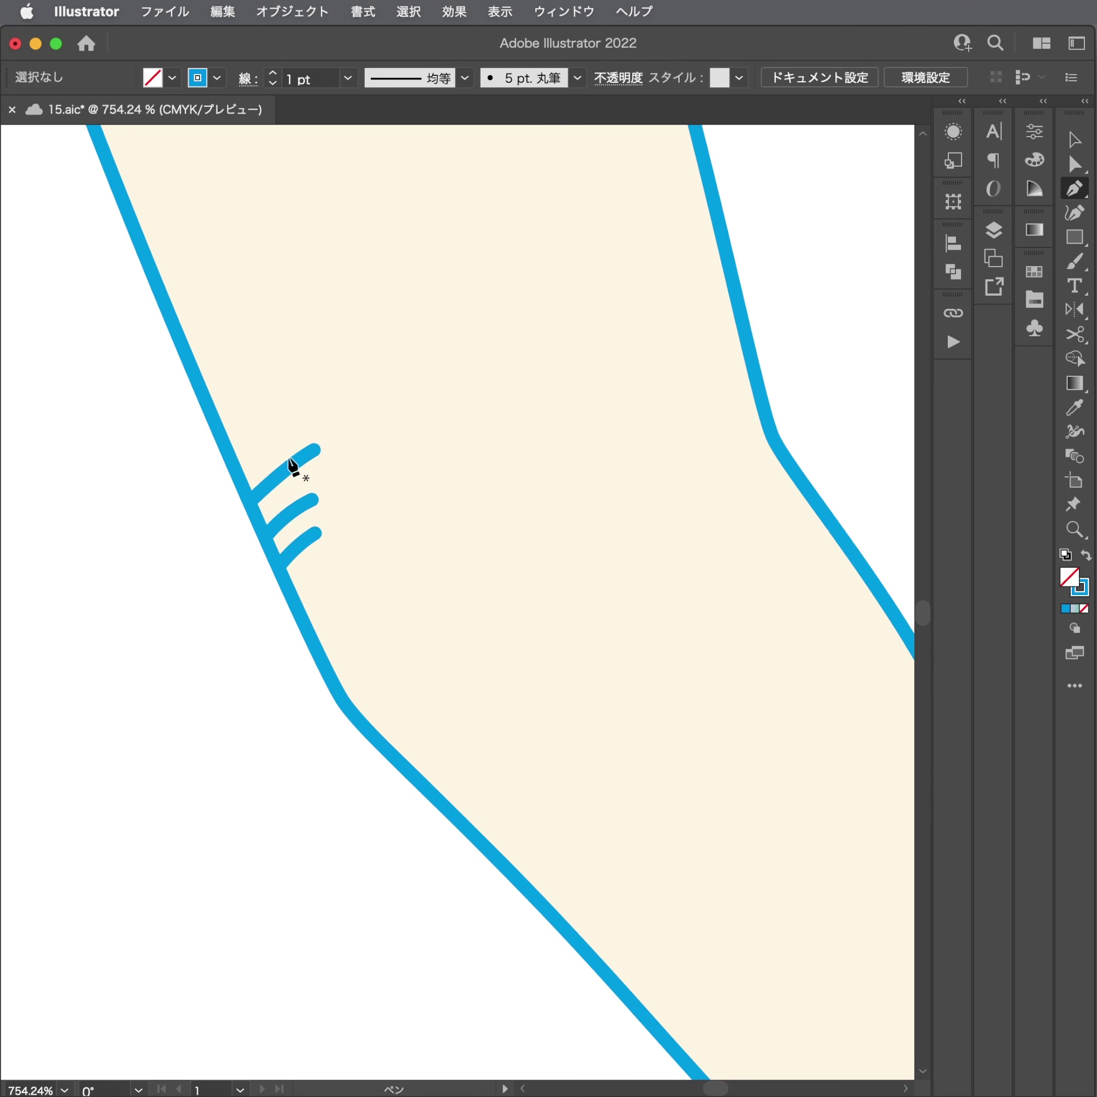
# Adjust the top shin stroke's anchor, undo a fourth stroke, and zoom out.
pyautogui.press('a')
pyautogui.click(291, 471)
pyautogui.moveTo(292, 471); pyautogui.dragTo(301, 426)
pyautogui.press('p')
pyautogui.keyDown('super'); pyautogui.click(259, 478); pyautogui.keyUp('super')
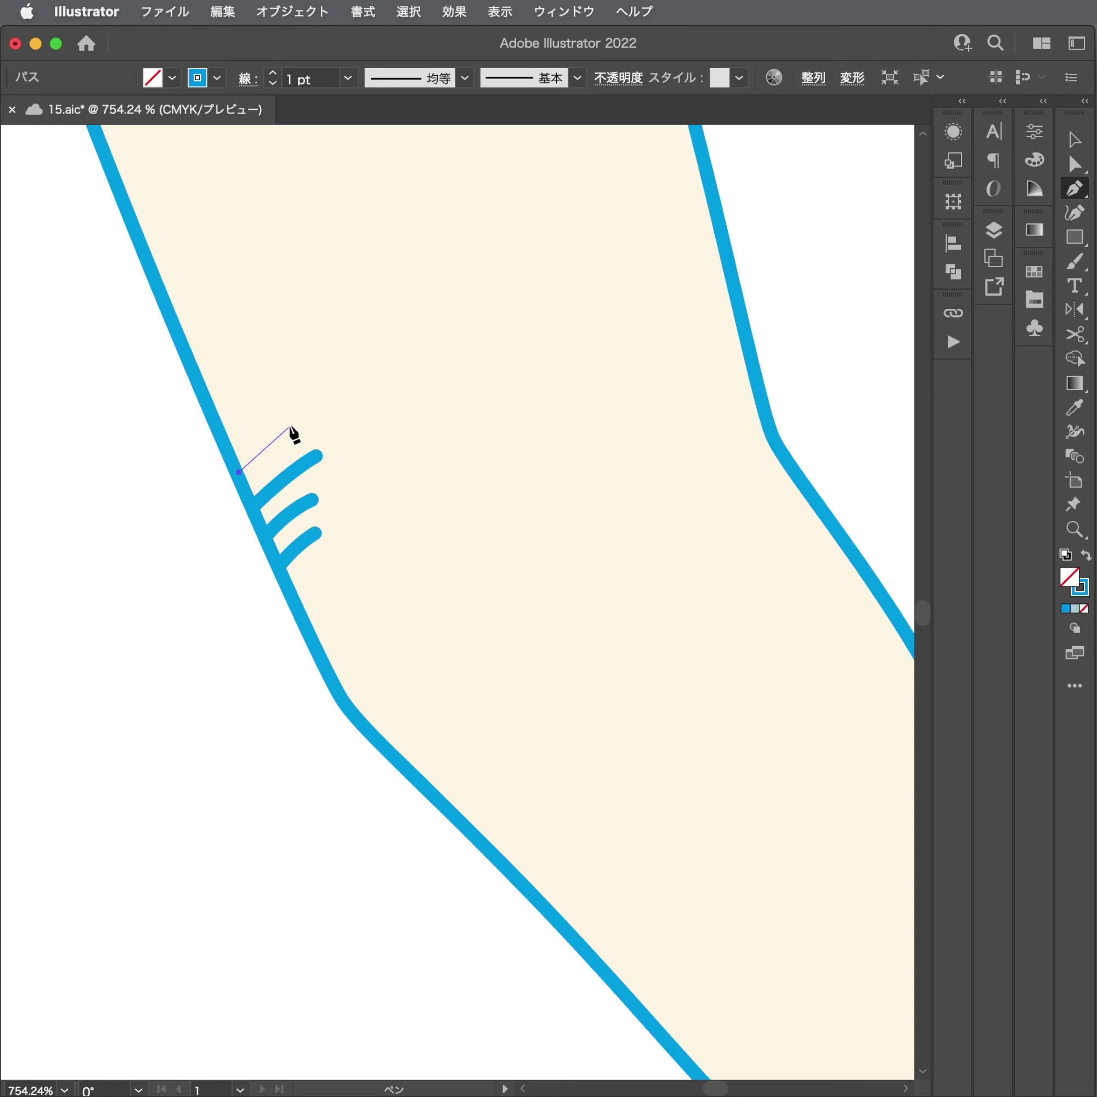
pyautogui.press('super+z')
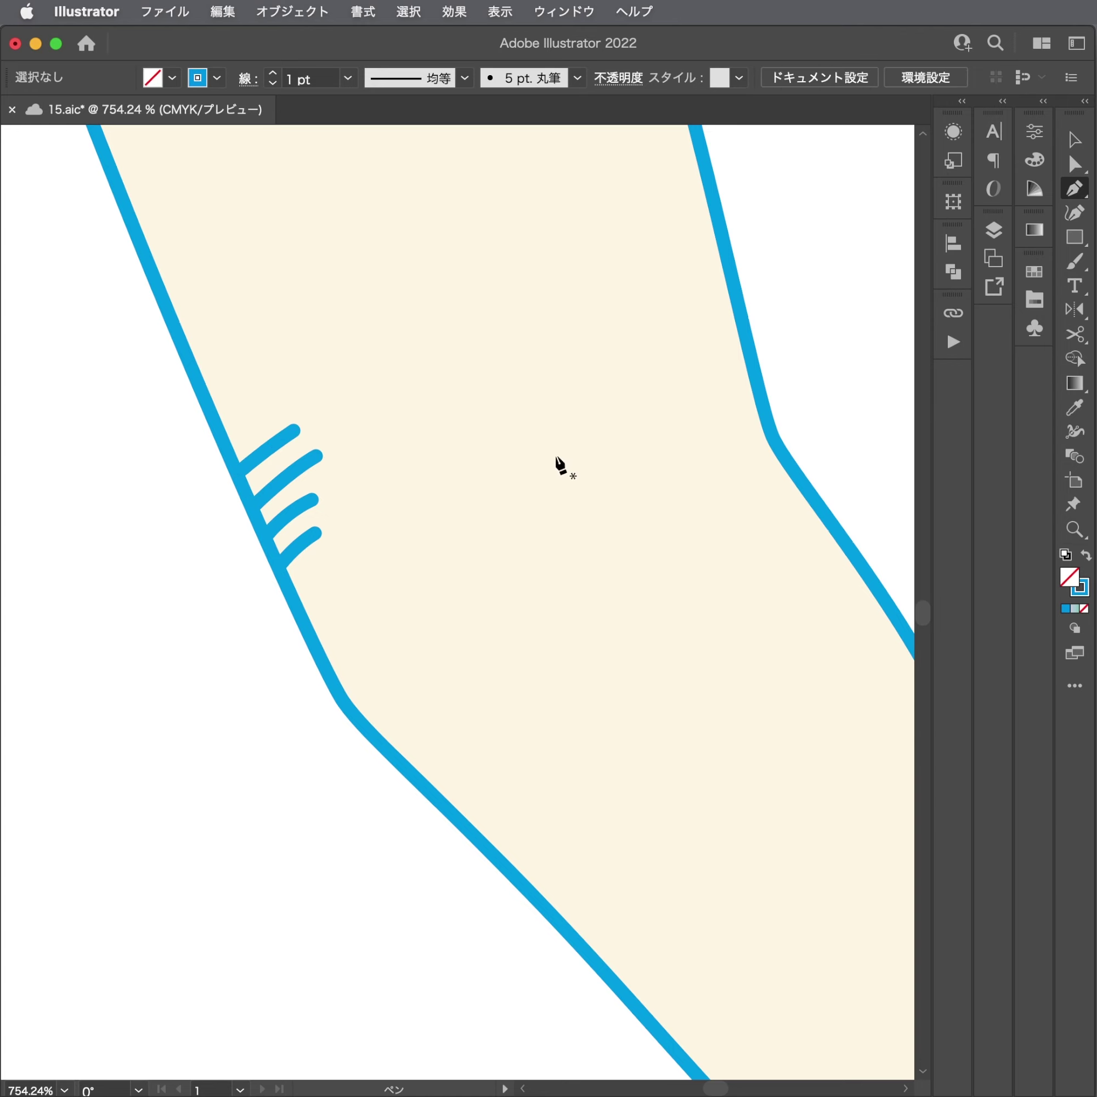
pyautogui.scroll(-10, 66, 774)
pyautogui.scroll(5, 492, 784)
pyautogui.scroll(-3, 562, 735)
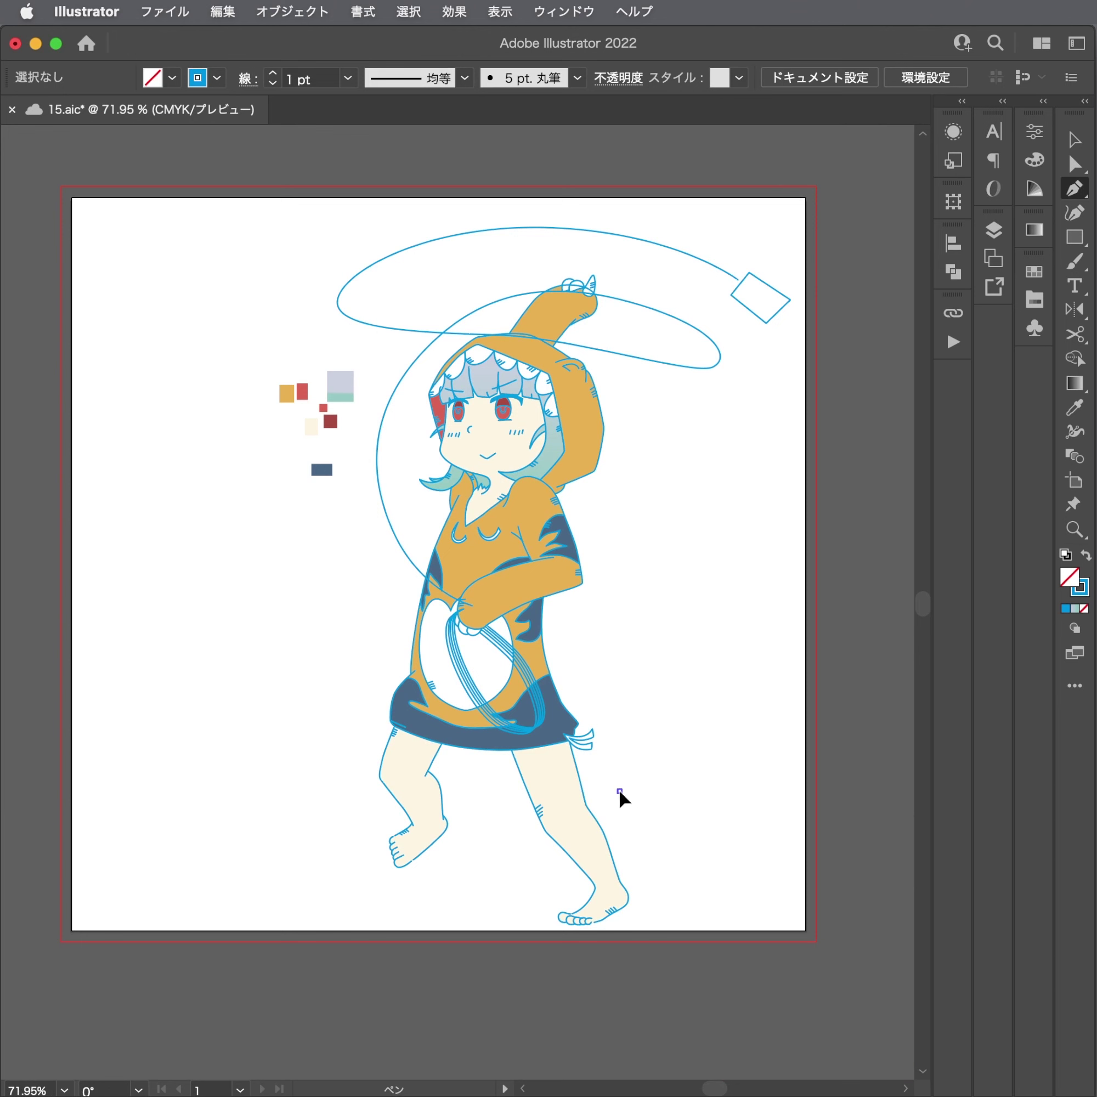
# Save the document and unlock layers 2 and 3 for editing.
pyautogui.press('a')
pyautogui.press('super')
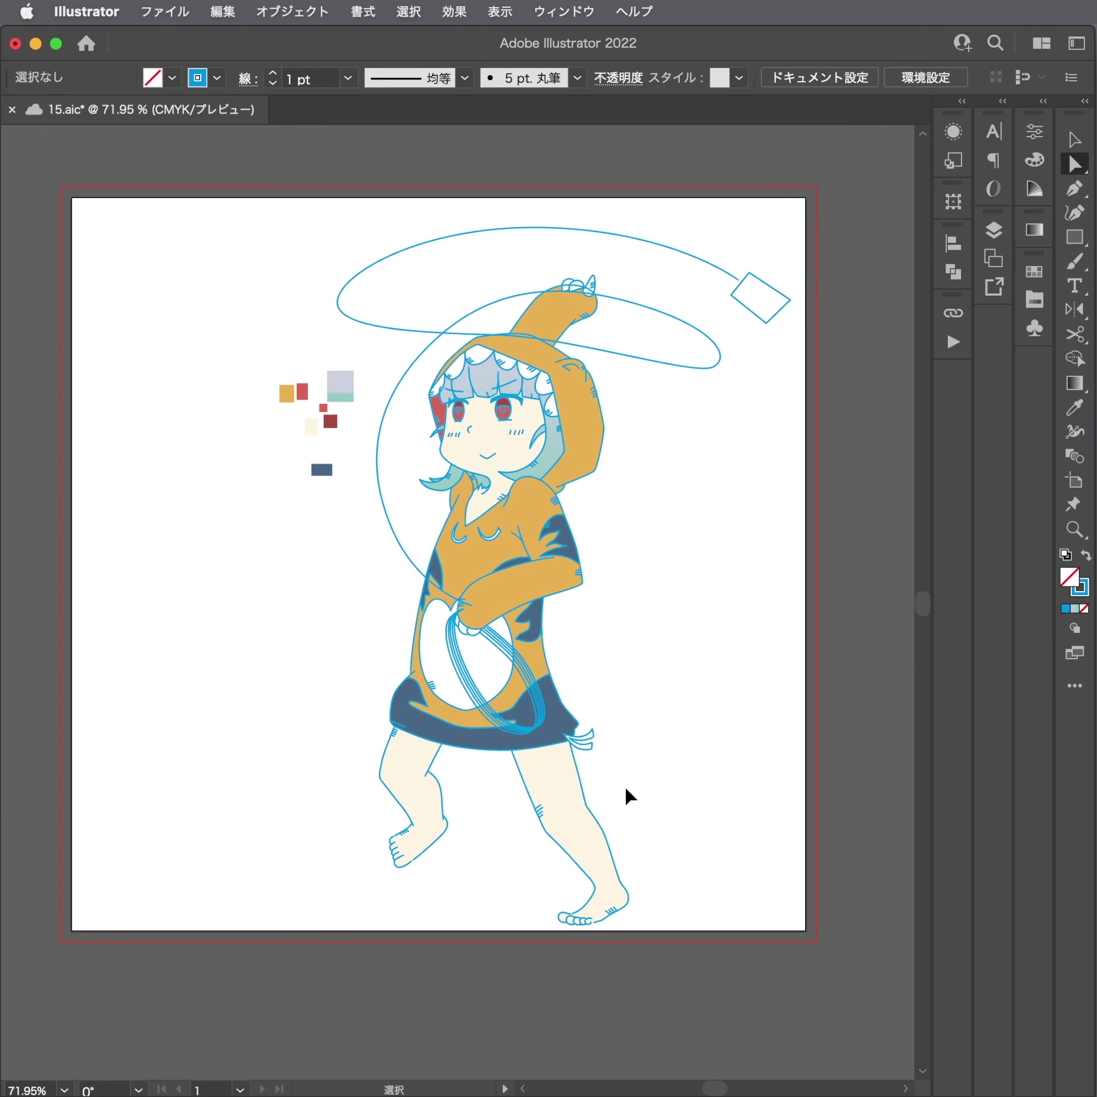
pyautogui.press('super+s')
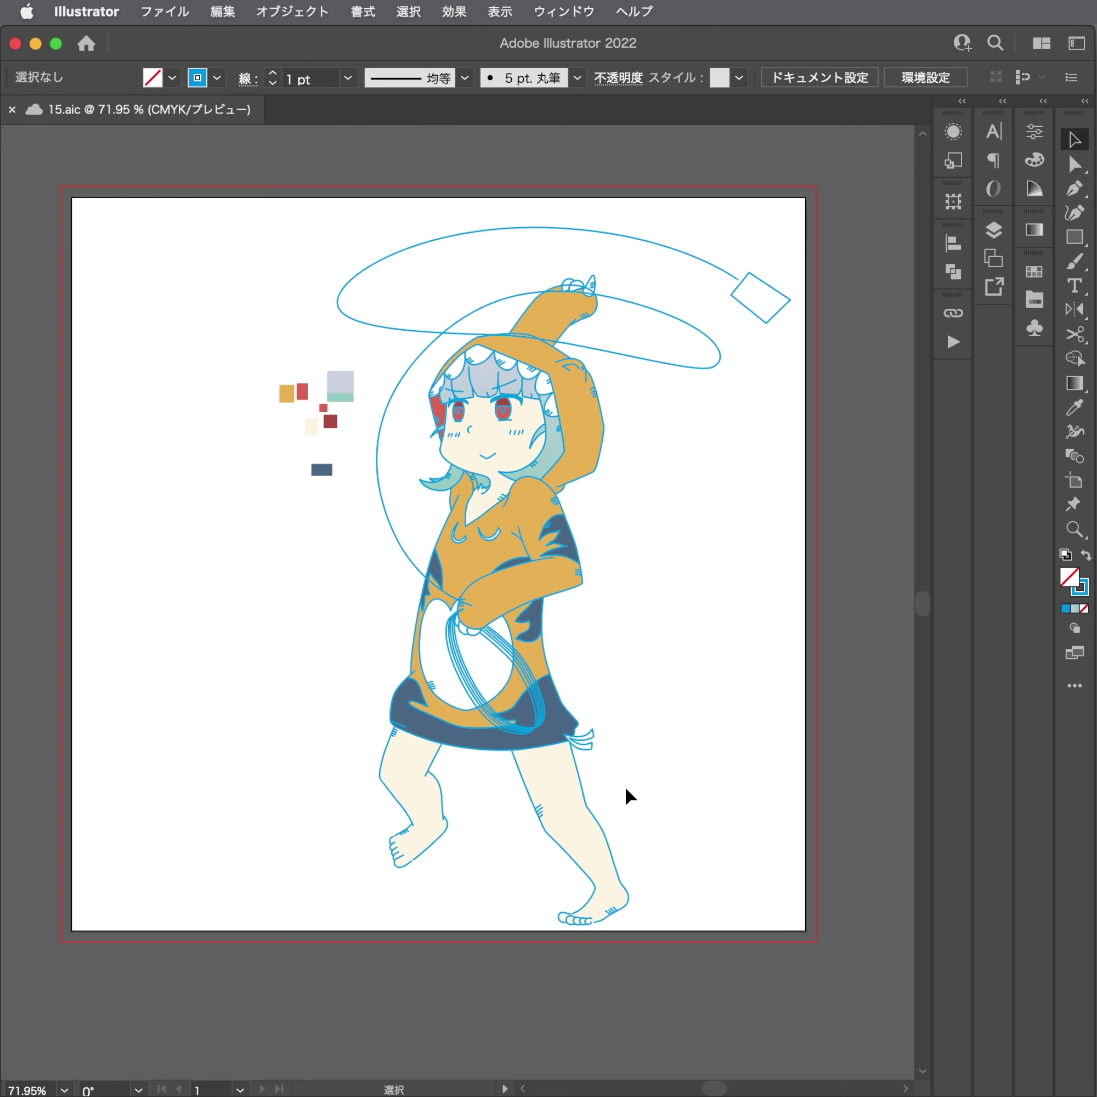
pyautogui.click(993, 232)
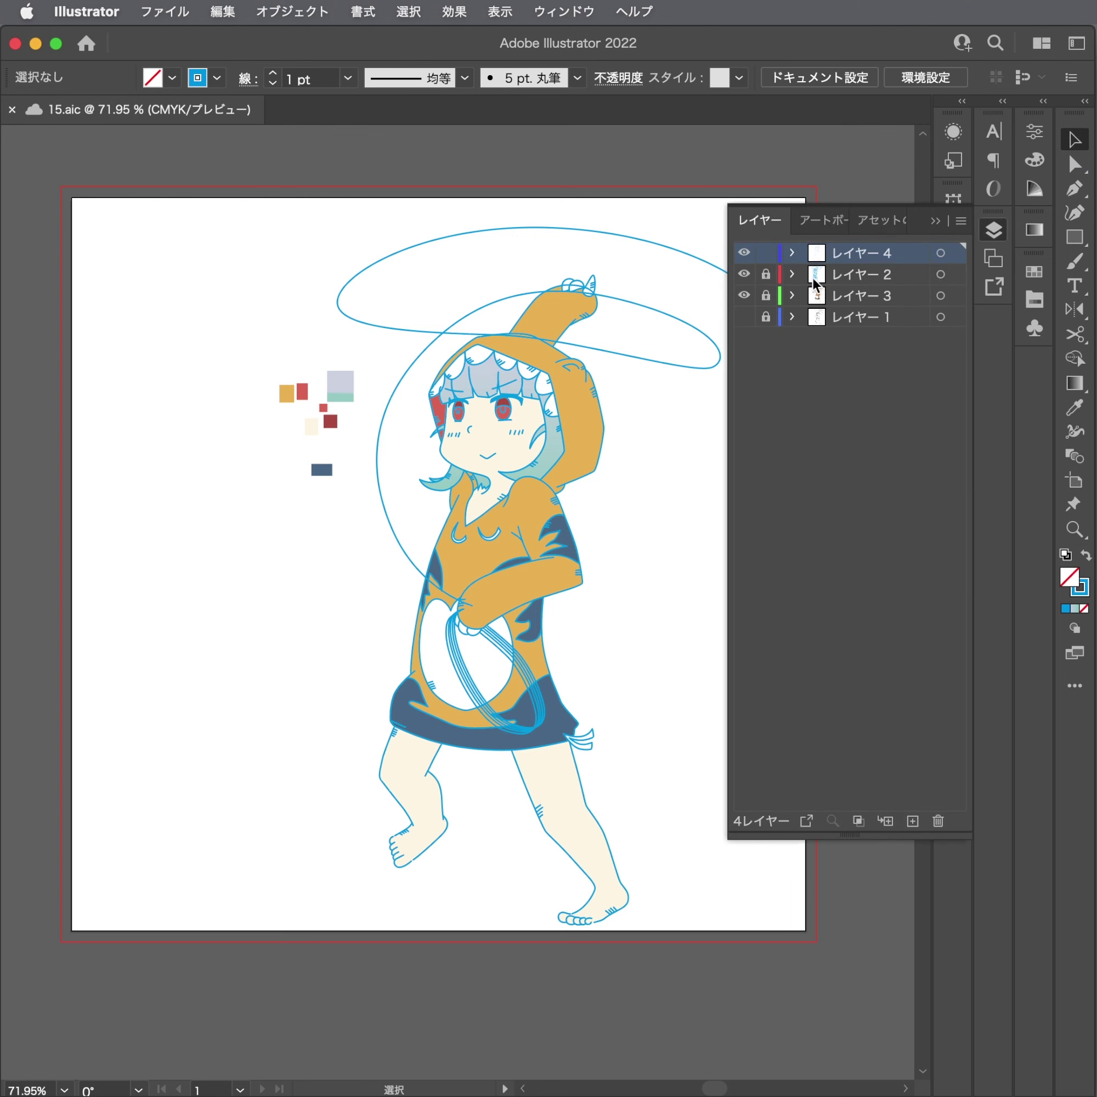
pyautogui.moveTo(766, 275); pyautogui.dragTo(766, 296)
pyautogui.scroll(3, 661, 813)
pyautogui.scroll(3, 634, 795)
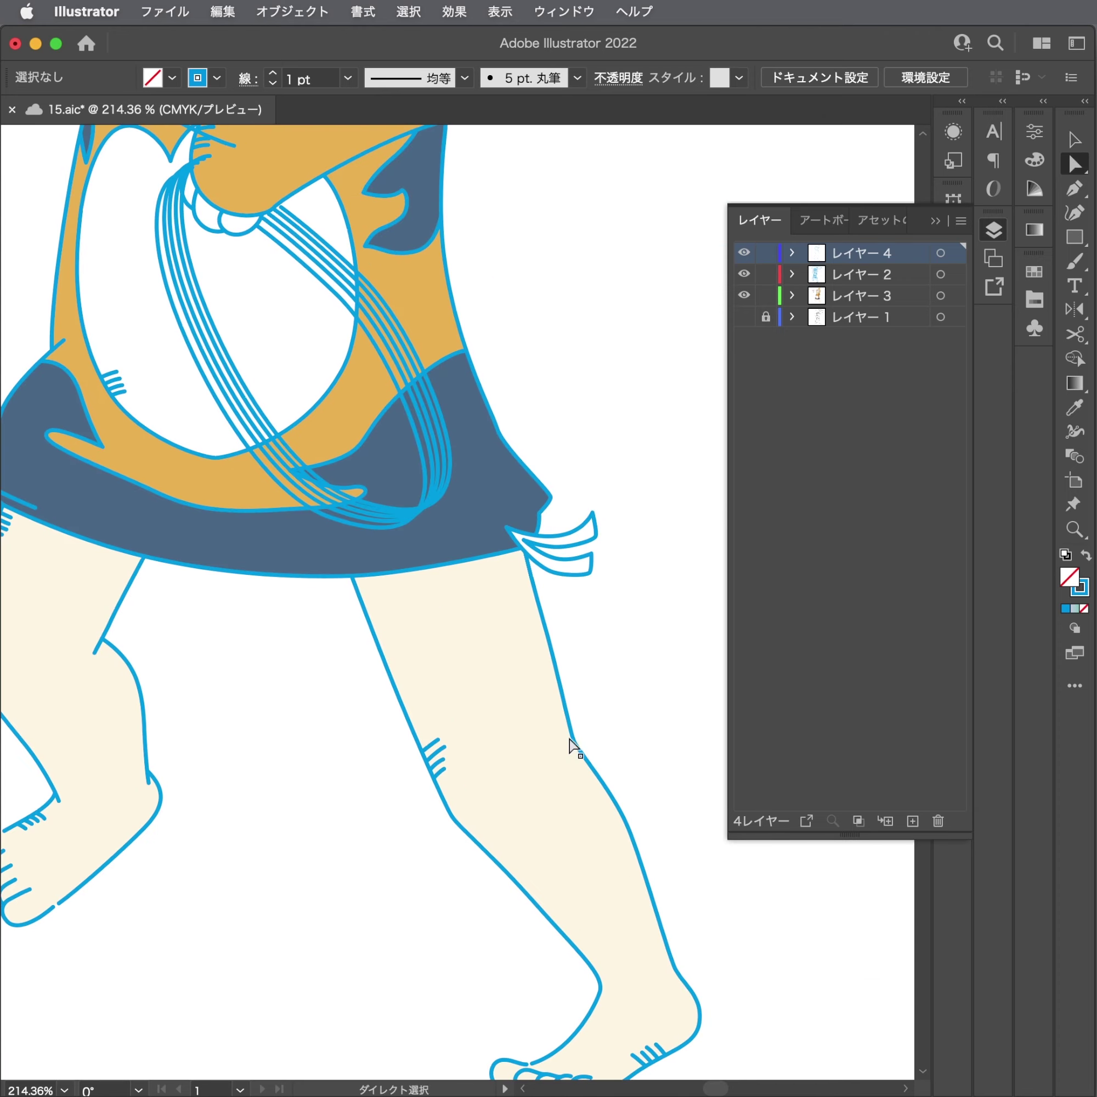
# Drag the right leg outline's knee and calf anchors to smooth its curve.
pyautogui.click(570, 749)
pyautogui.scroll(2, 572, 749)
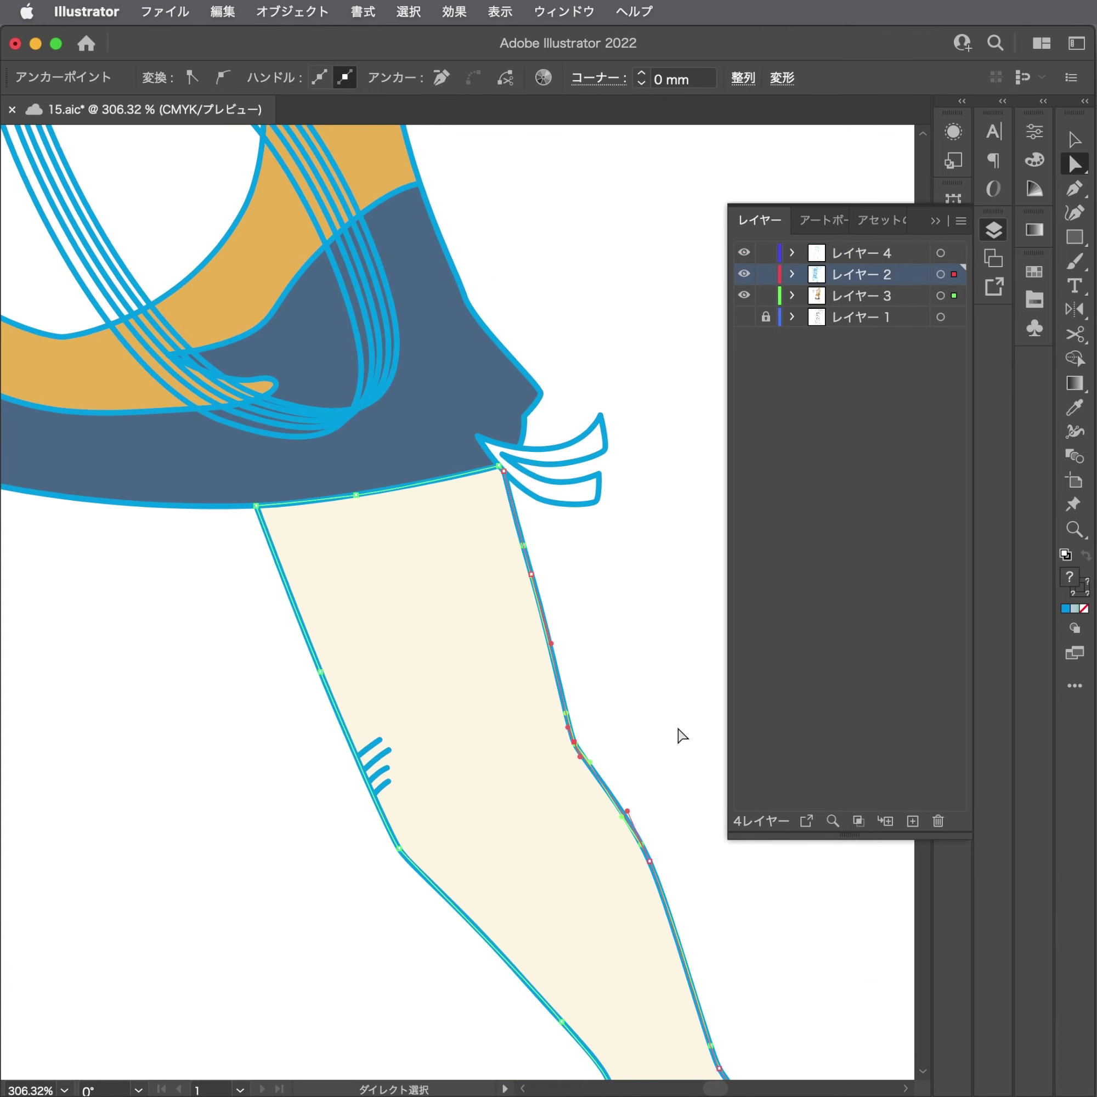
pyautogui.press('Delete')
pyautogui.moveTo(557, 751)
pyautogui.mouseDown()
pyautogui.moveTo(571, 748)
pyautogui.moveTo(560, 729)
pyautogui.mouseUp()
pyautogui.scroll(1, 576, 743)
pyautogui.scroll(2, 593, 741)
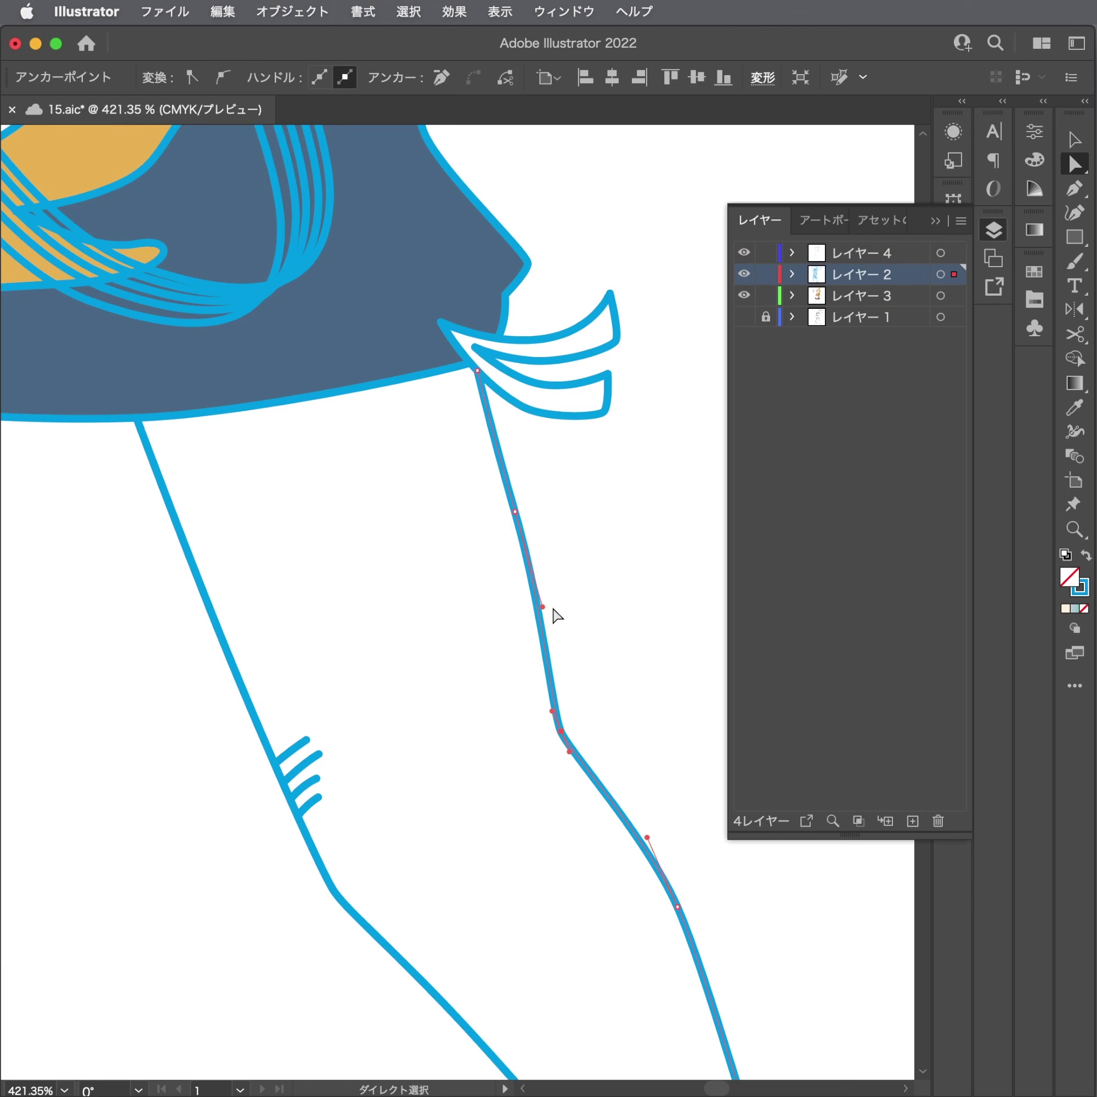
pyautogui.moveTo(542, 608); pyautogui.dragTo(534, 610)
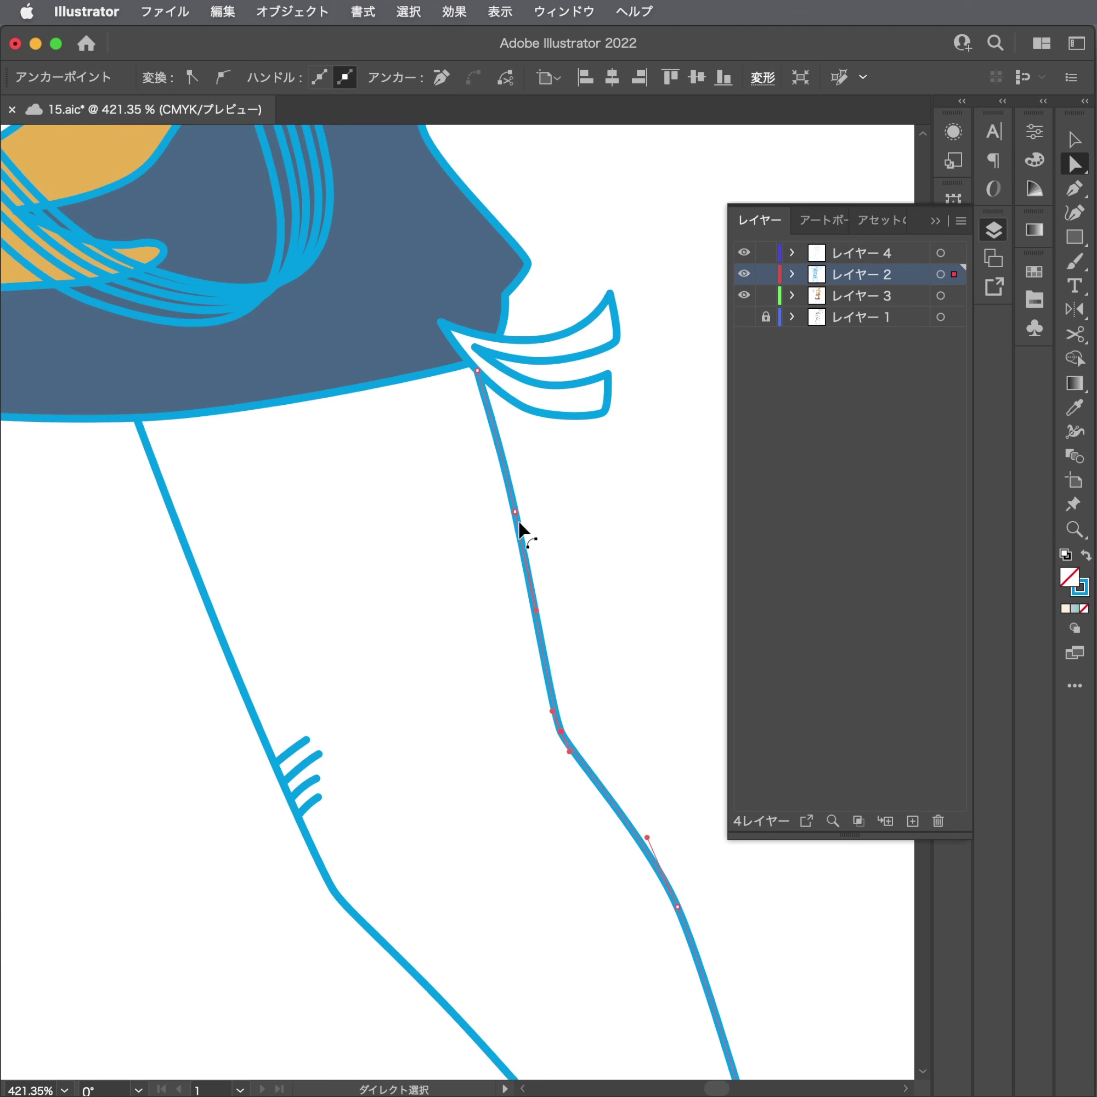
pyautogui.moveTo(518, 524); pyautogui.dragTo(513, 525)
pyautogui.scroll(-5, 508, 511)
pyautogui.hscroll(3, 508, 511)
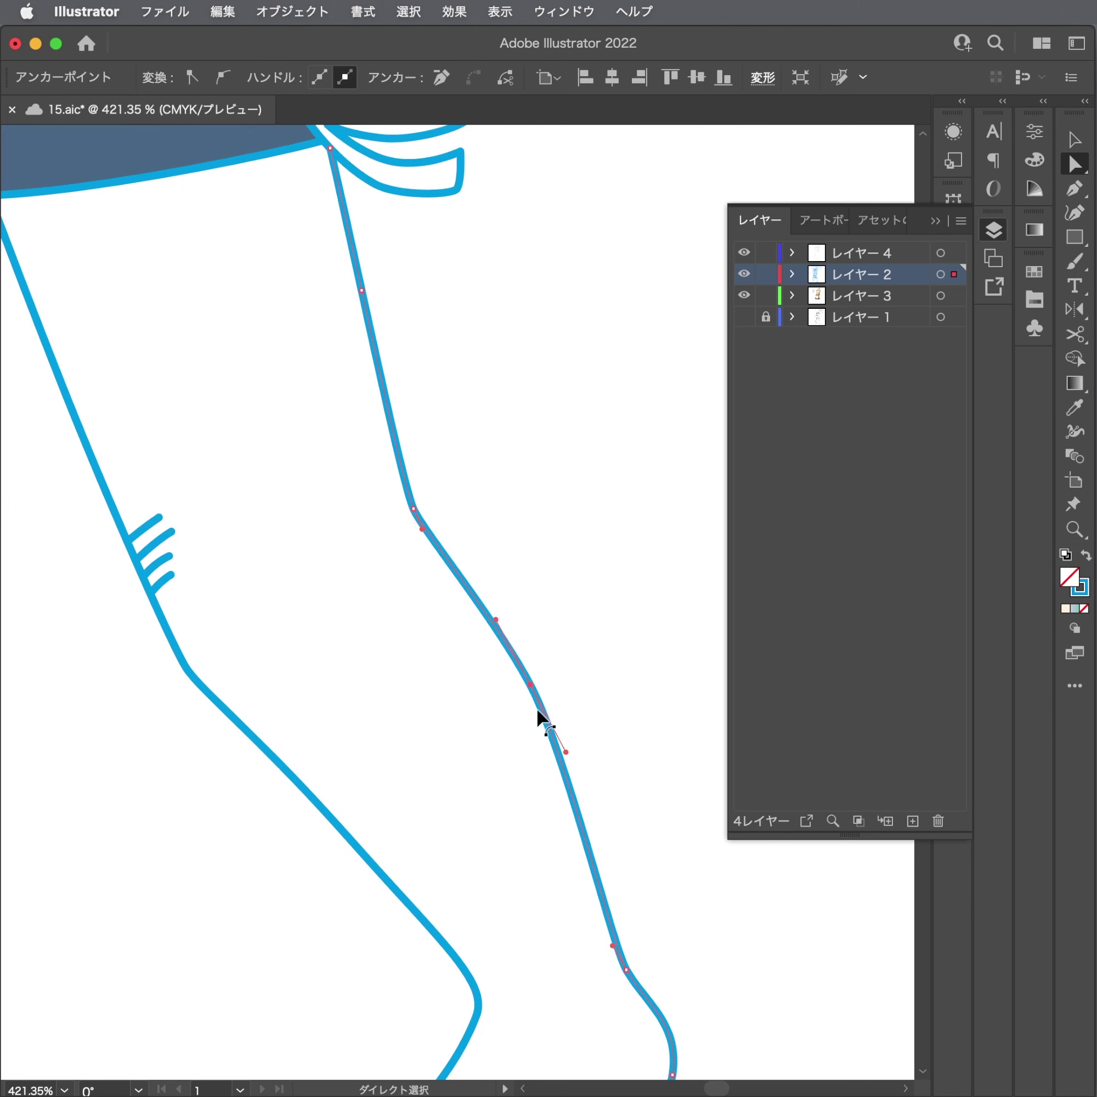
pyautogui.moveTo(536, 710); pyautogui.dragTo(517, 667)
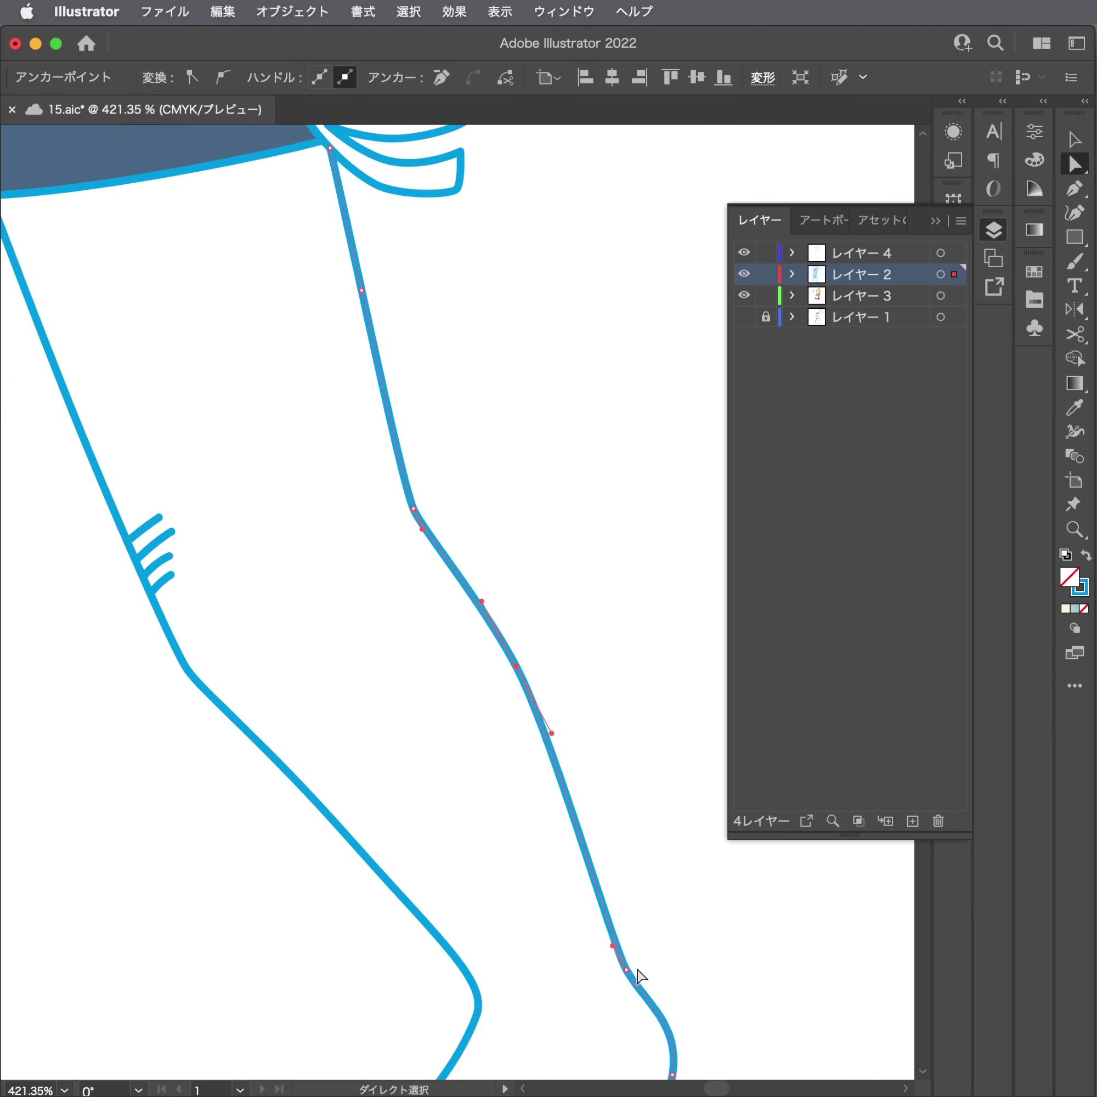
# Deselect, fit the figure in view, recheck the leg anchors, and zoom to the knee.
pyautogui.press('super+shift+a')
pyautogui.press('super+0')
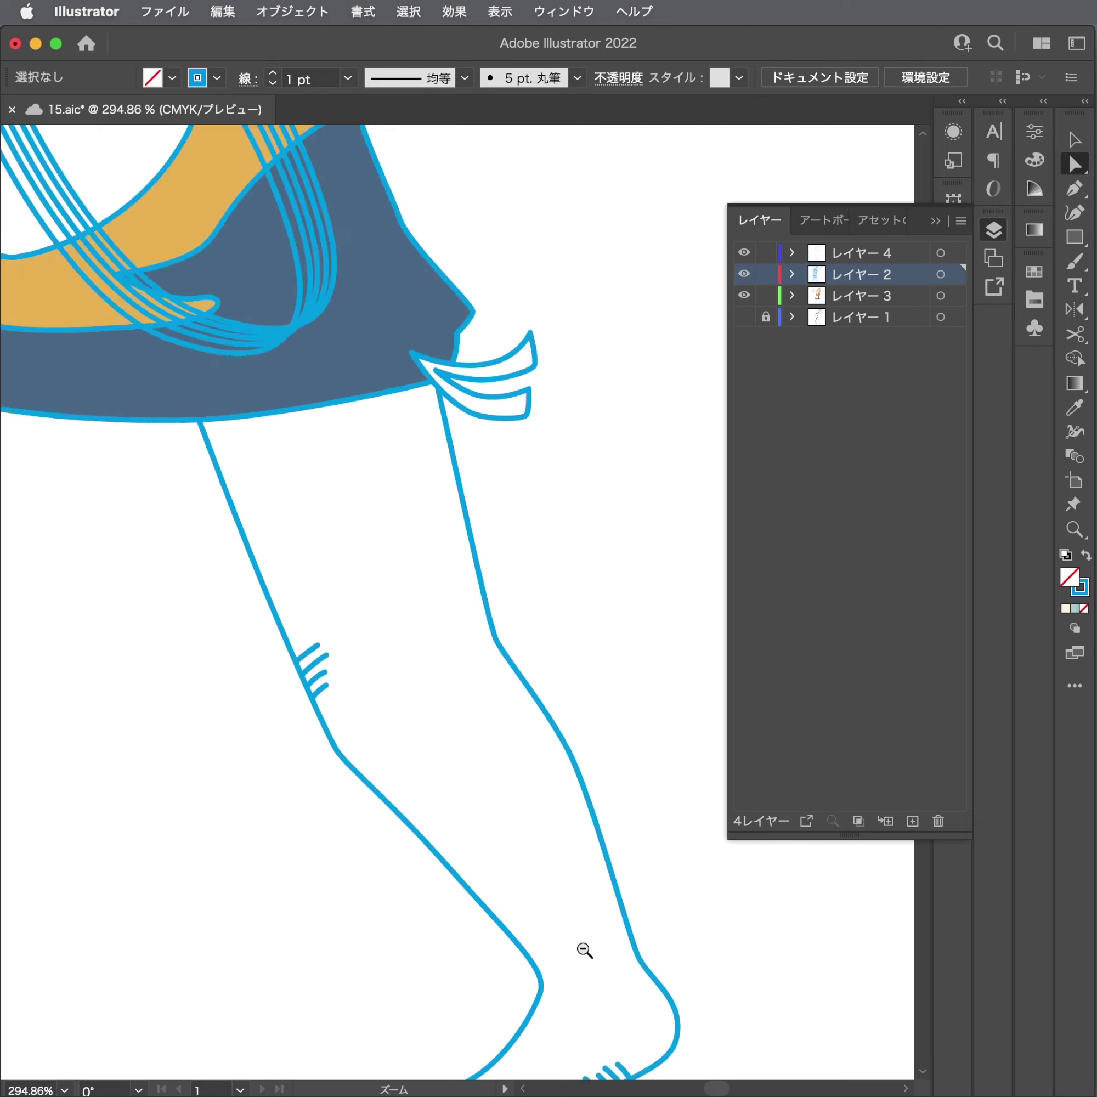
pyautogui.scroll(-3, 459, 881)
pyautogui.hscroll(3, 458, 881)
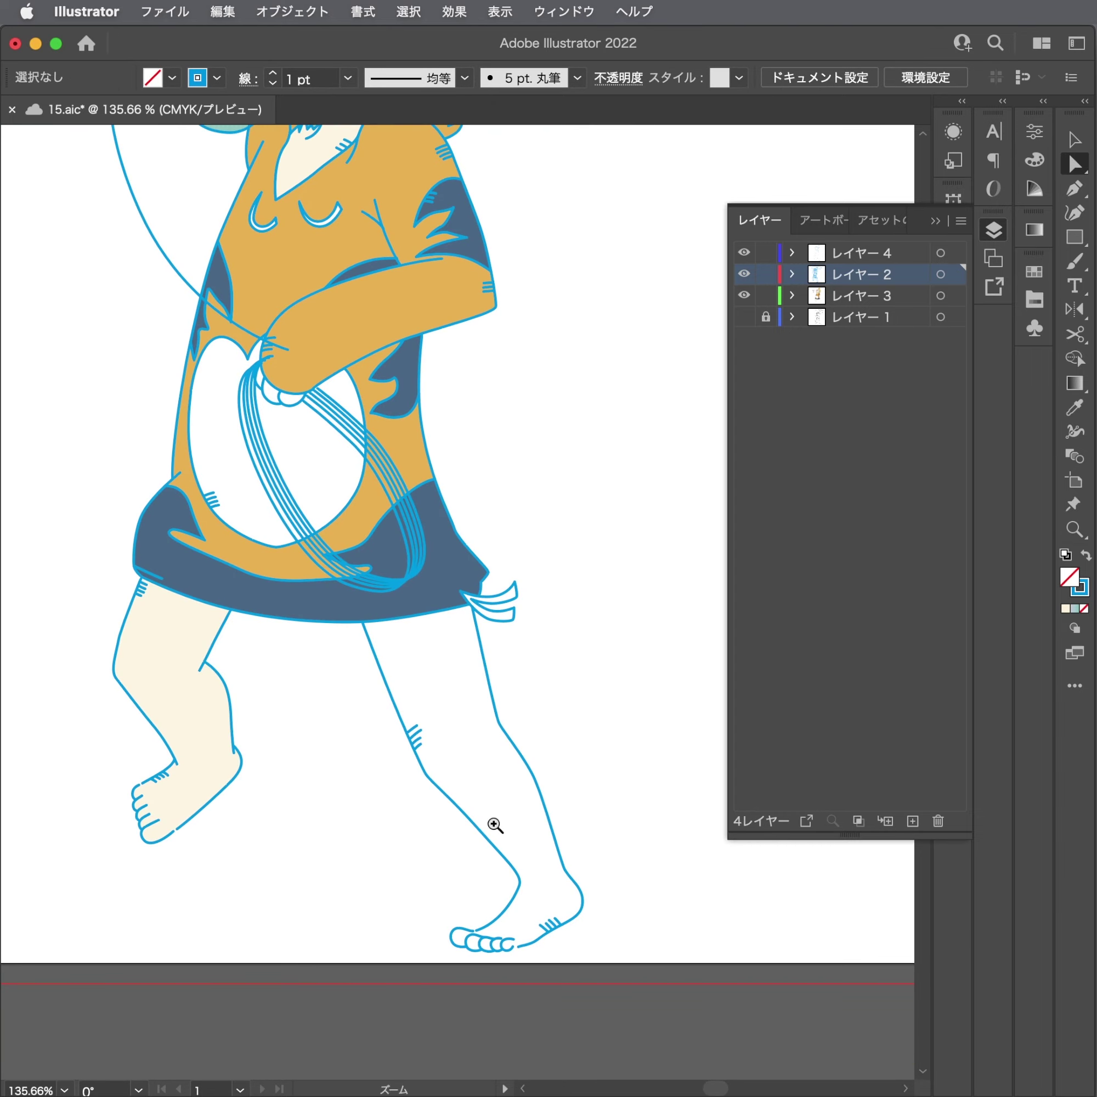
pyautogui.moveTo(506, 819); pyautogui.dragTo(666, 830)
pyautogui.moveTo(593, 749); pyautogui.dragTo(528, 717)
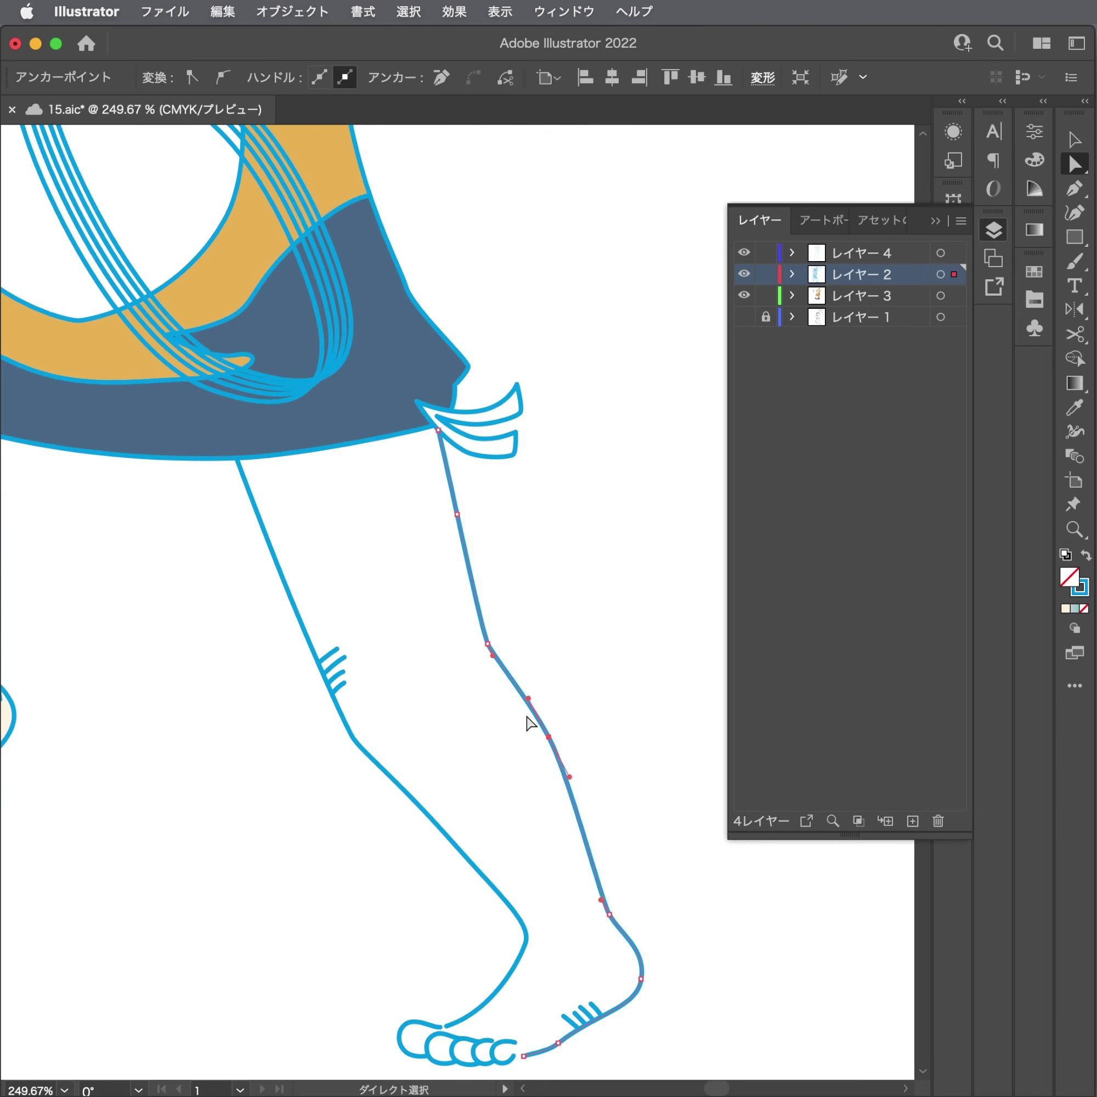
pyautogui.click(404, 709)
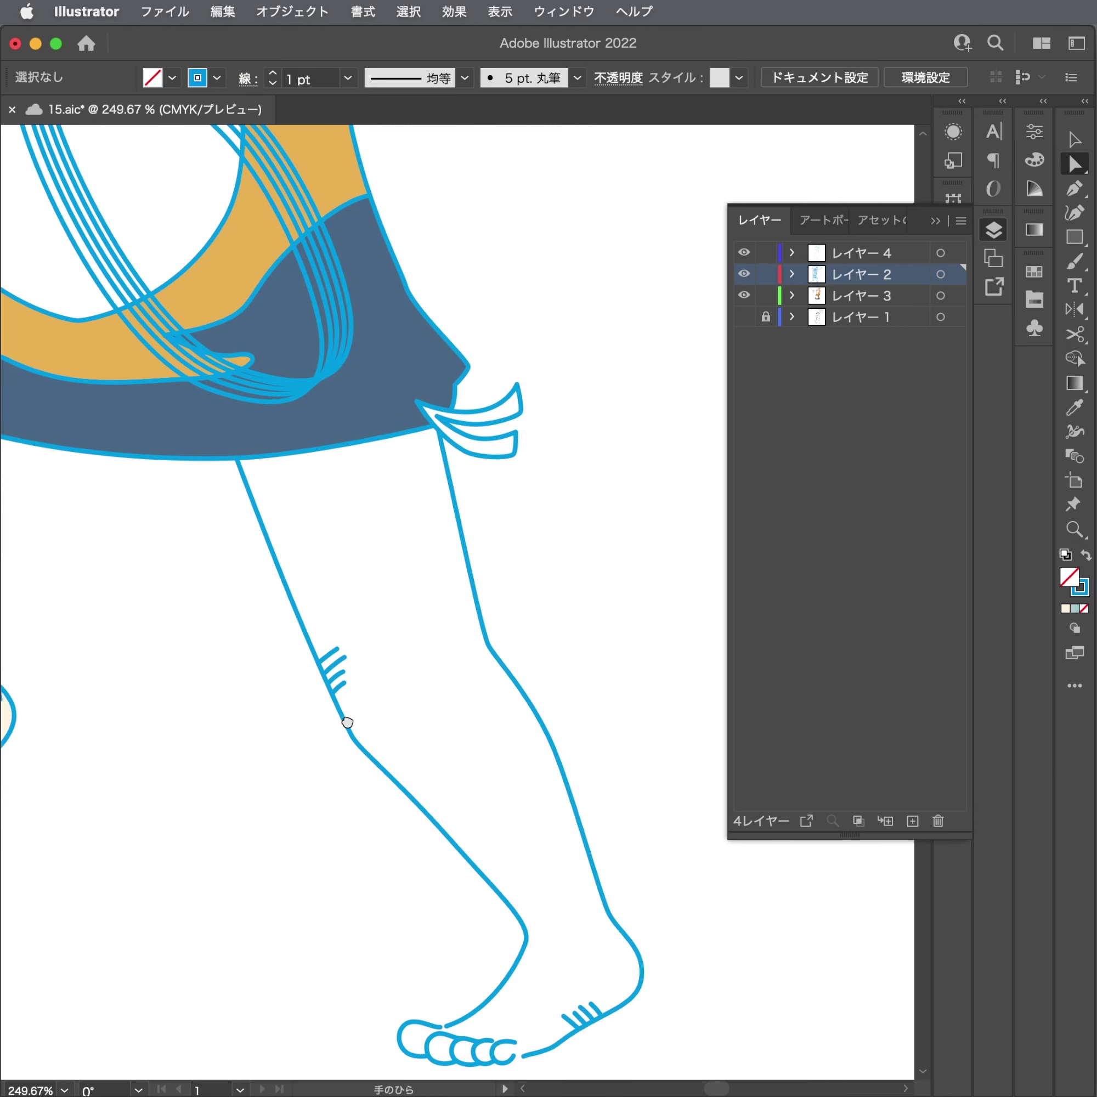
pyautogui.hscroll(-6, 435, 768)
pyautogui.scroll(1, 435, 768)
pyautogui.hscroll(7, 449, 685)
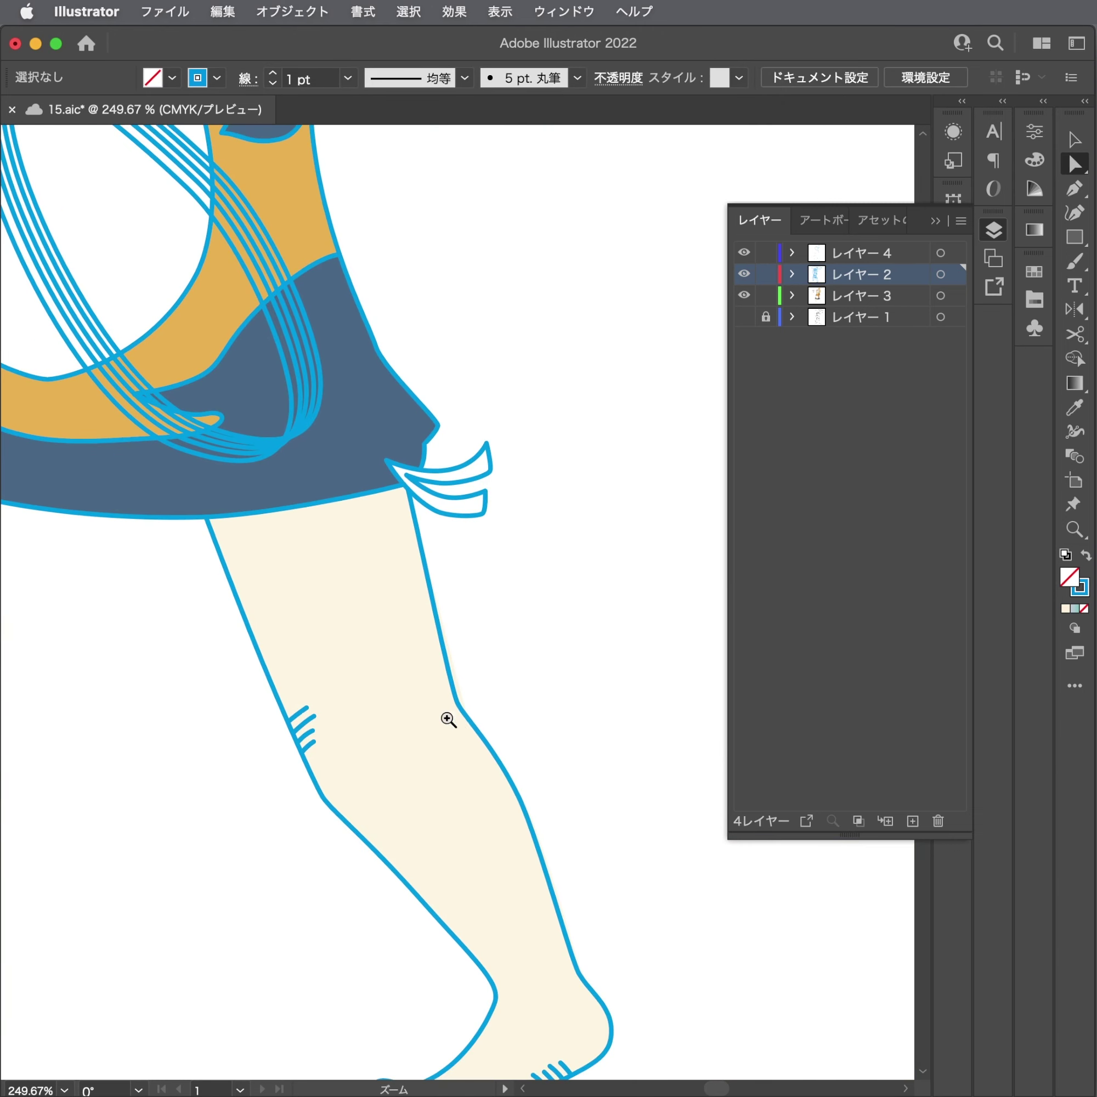
pyautogui.moveTo(448, 719); pyautogui.dragTo(666, 724)
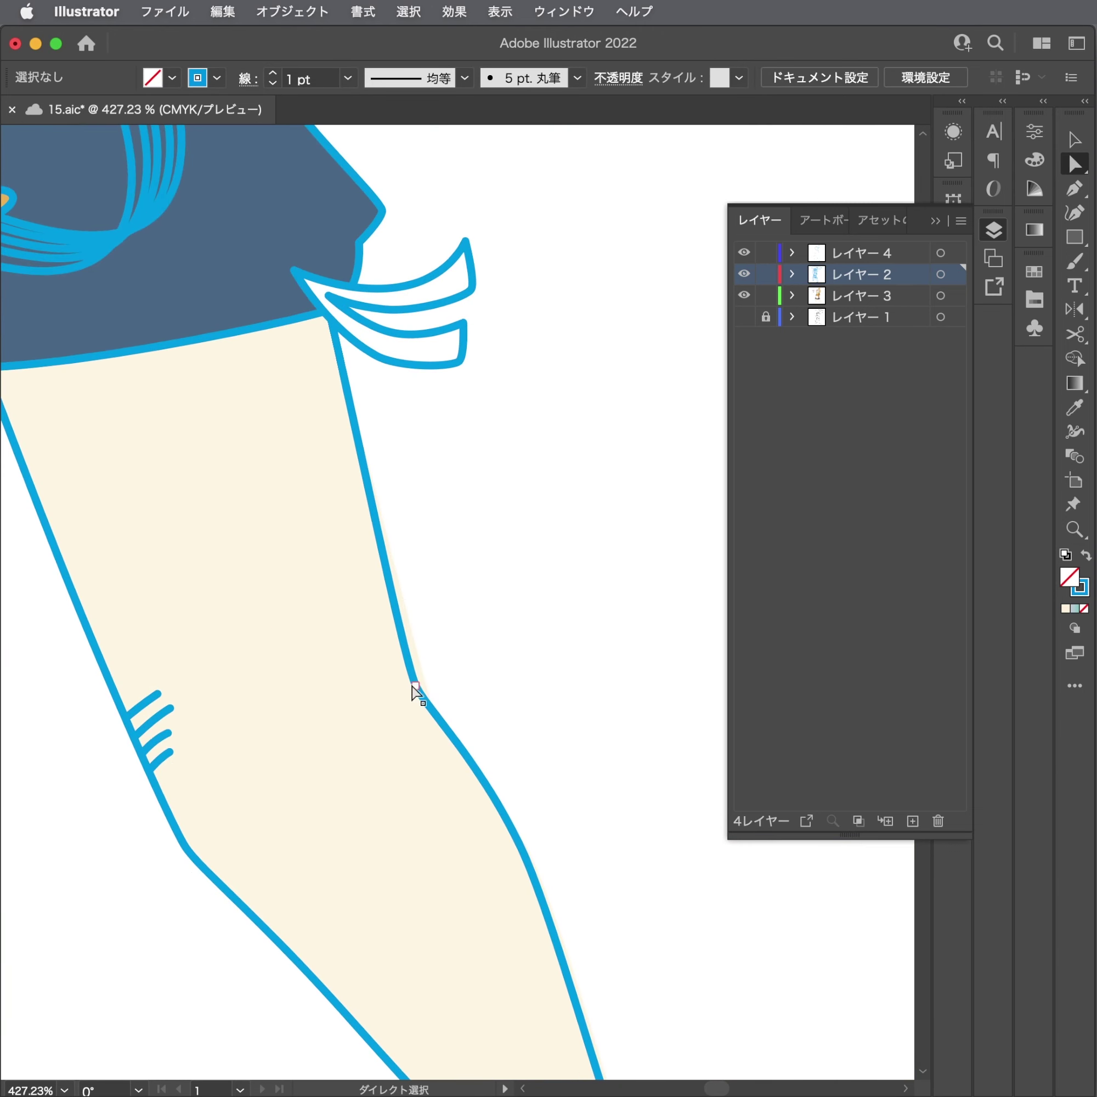
# Move the skin fill's knee anchor under the blue outline stroke.
pyautogui.click(388, 708)
pyautogui.click(556, 656)
pyautogui.moveTo(384, 693)
pyautogui.mouseDown()
pyautogui.moveTo(506, 678)
pyautogui.moveTo(420, 686)
pyautogui.moveTo(432, 697)
pyautogui.mouseUp()
pyautogui.click(452, 700)
pyautogui.scroll(10, 432, 697)
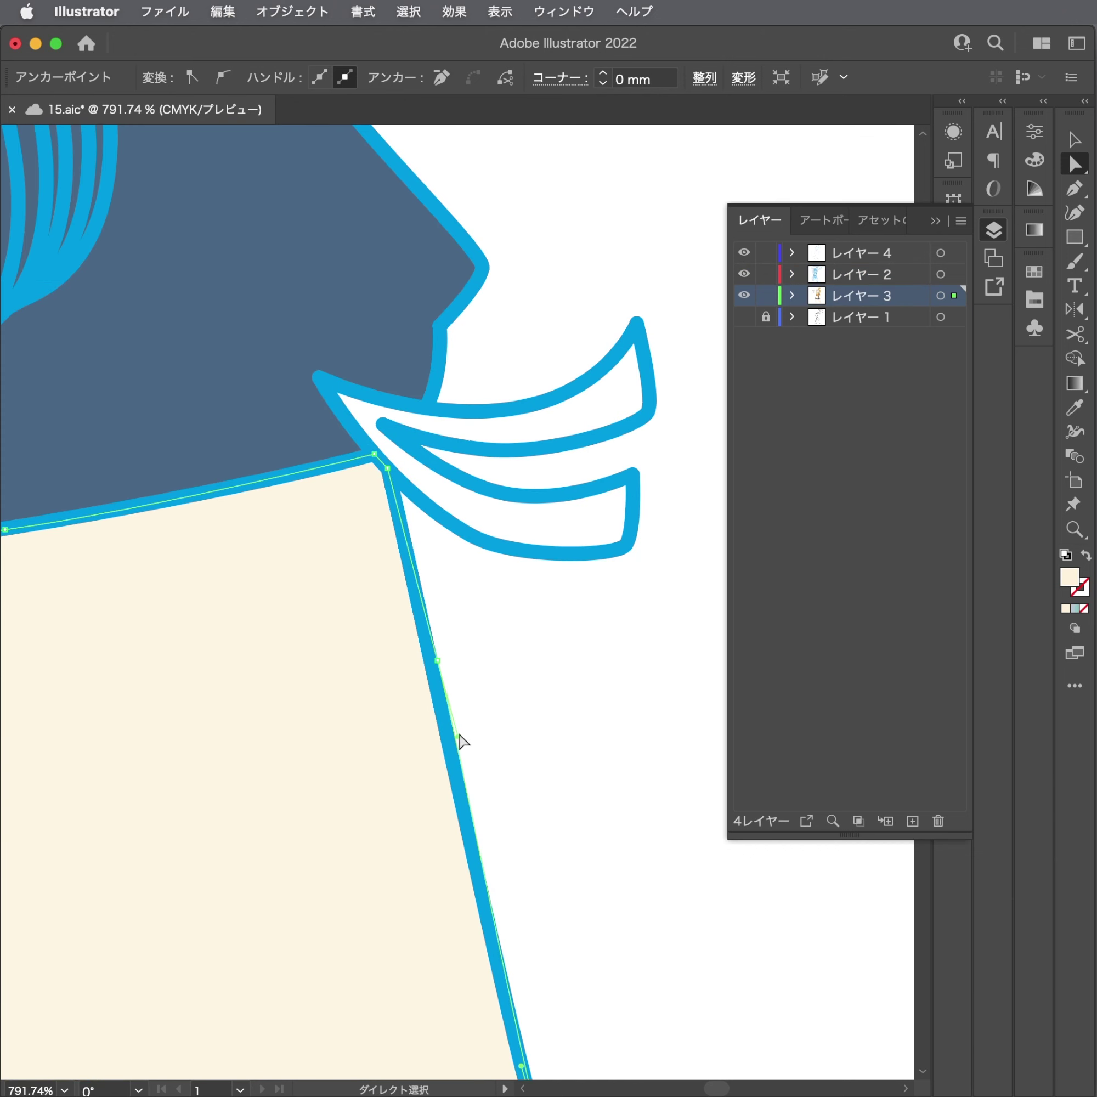
pyautogui.moveTo(438, 663); pyautogui.dragTo(431, 658)
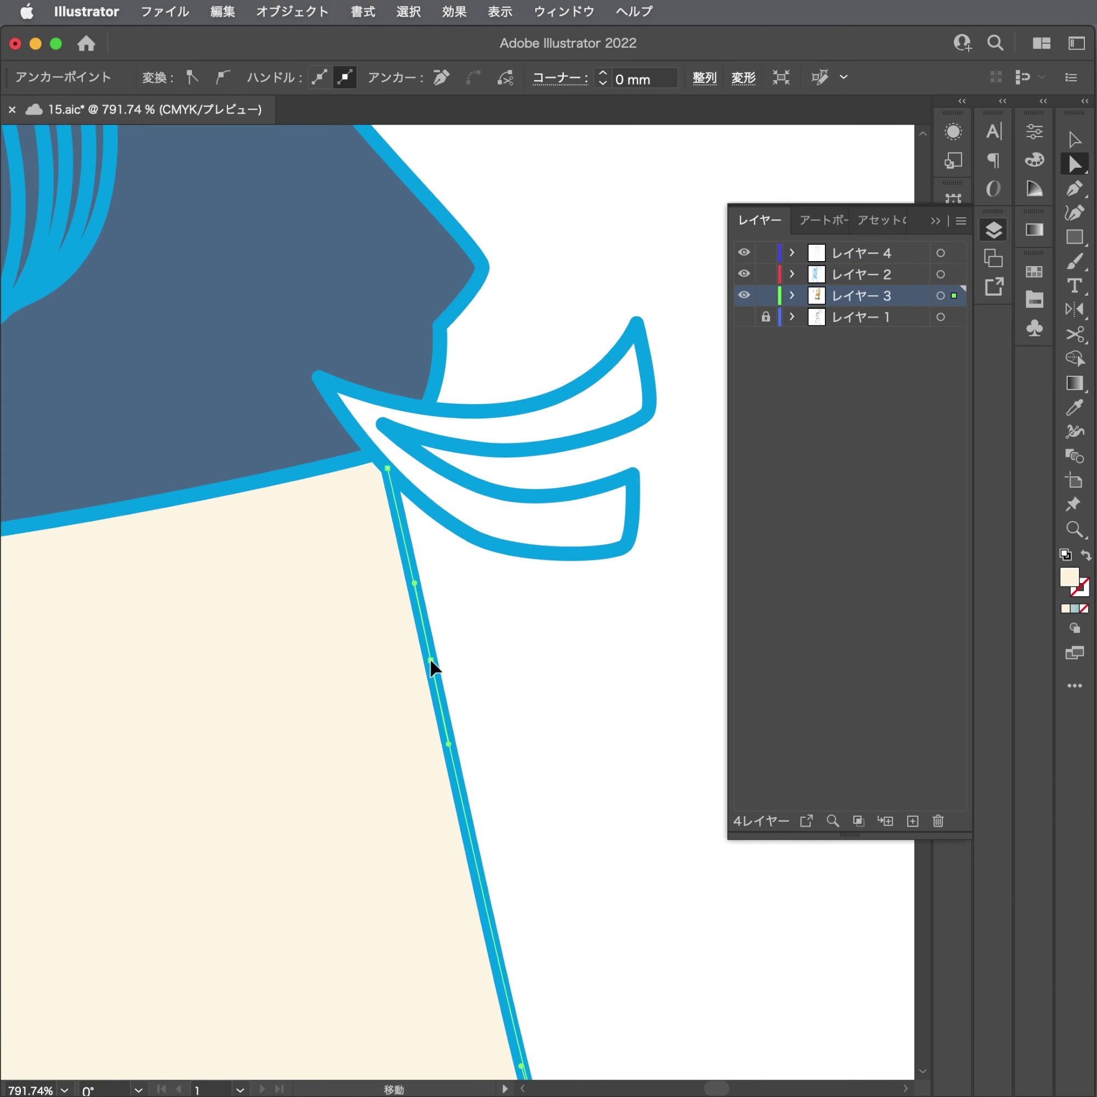
pyautogui.scroll(-10, 338, 528)
pyautogui.scroll(-3, 510, 774)
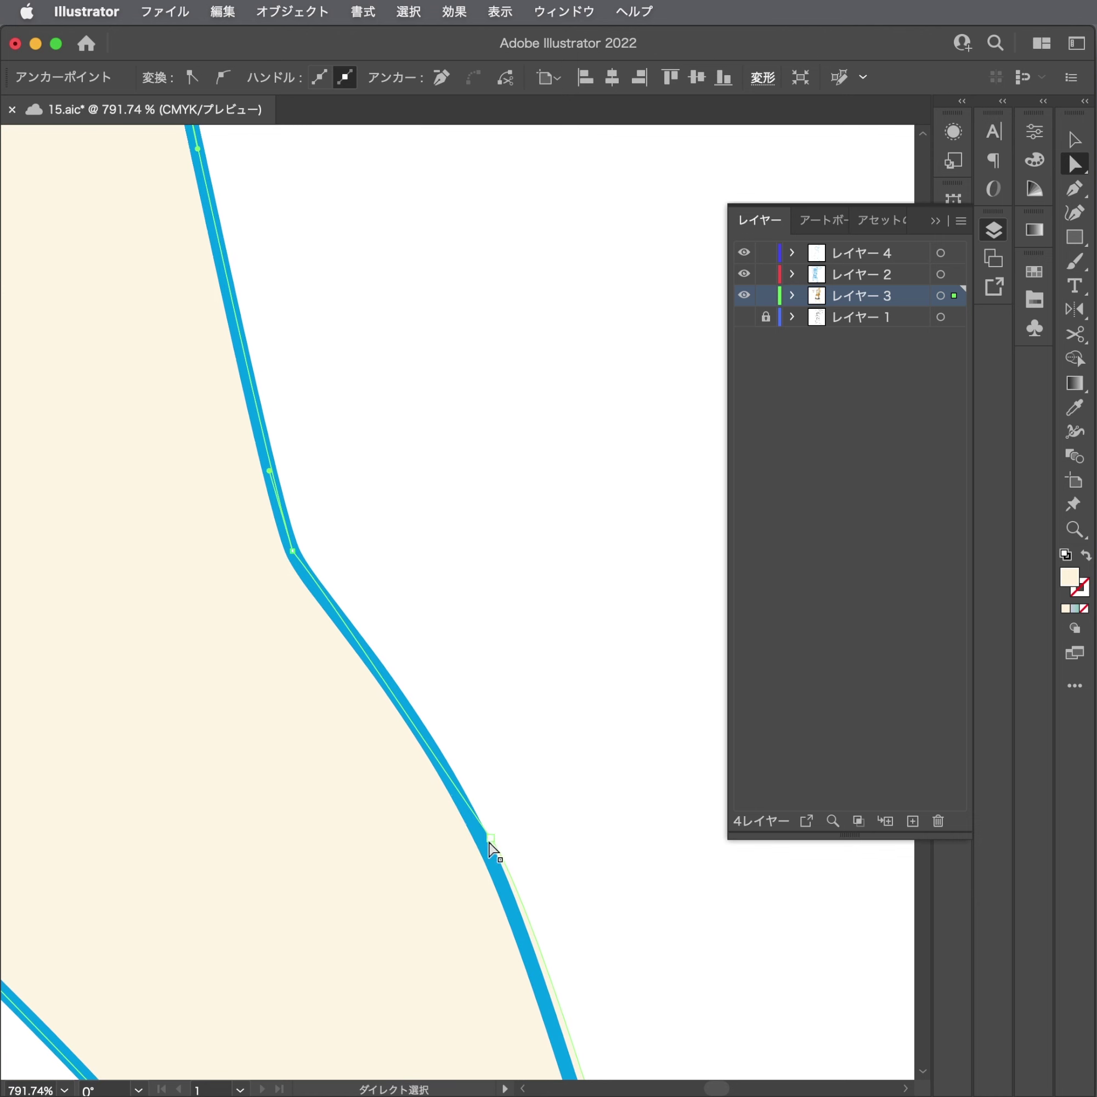
# Align the lower leg and ankle edges of the skin fill with the outline.
pyautogui.moveTo(491, 845); pyautogui.dragTo(473, 828)
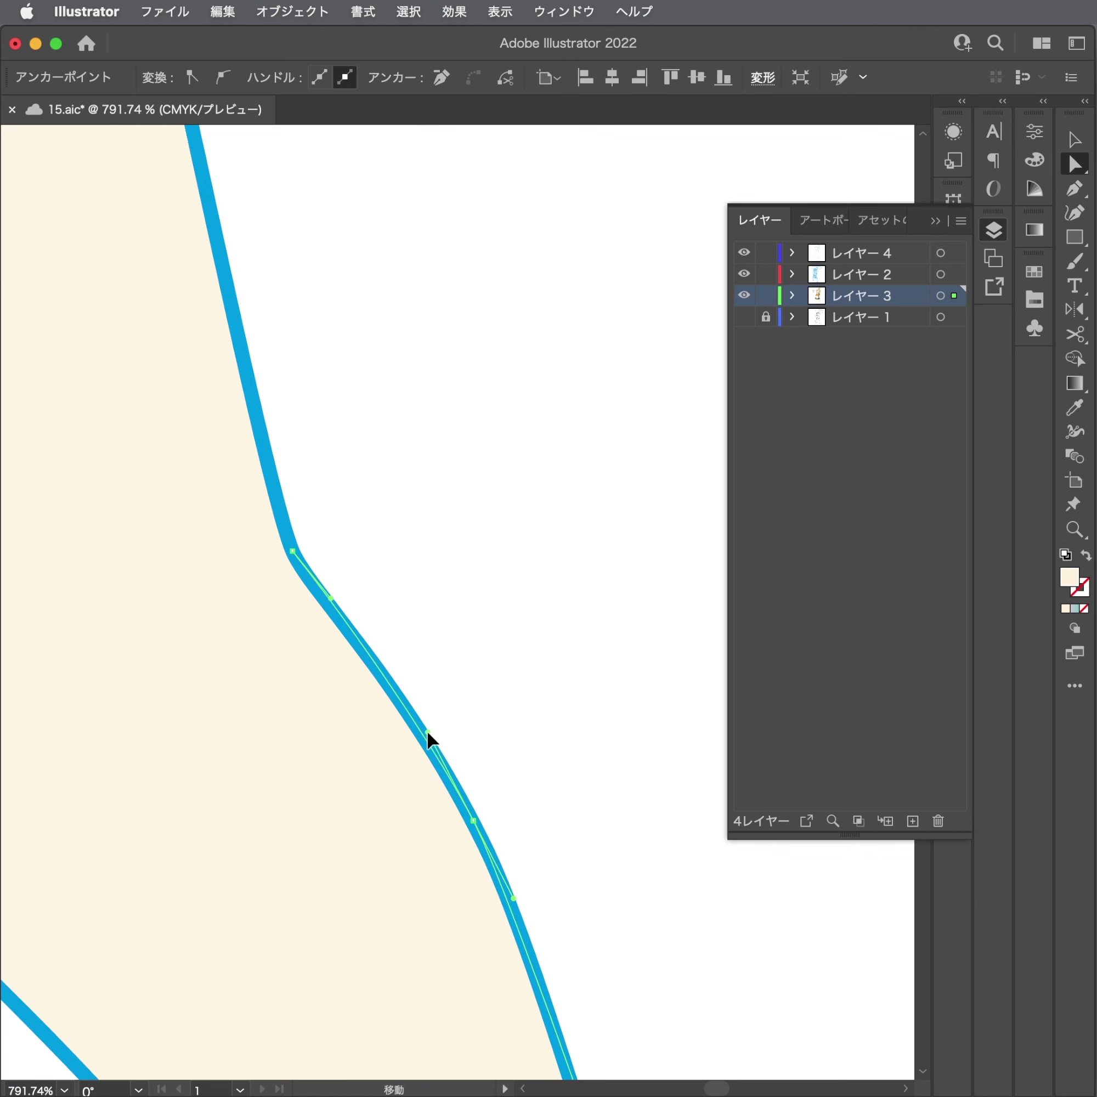
pyautogui.moveTo(426, 730)
pyautogui.mouseDown()
pyautogui.moveTo(399, 622)
pyautogui.moveTo(407, 478)
pyautogui.mouseUp()
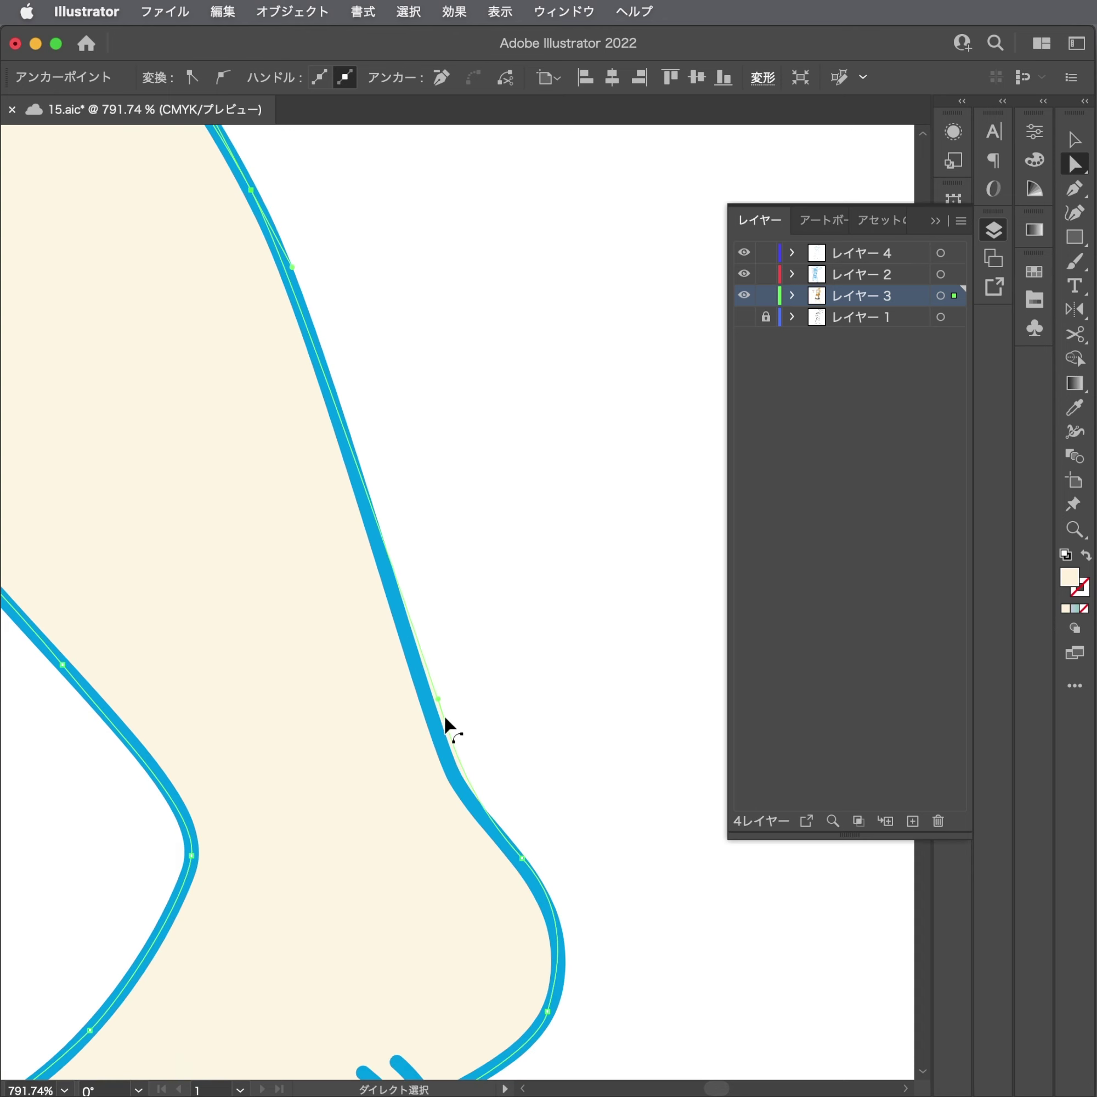
pyautogui.moveTo(448, 735); pyautogui.dragTo(437, 730)
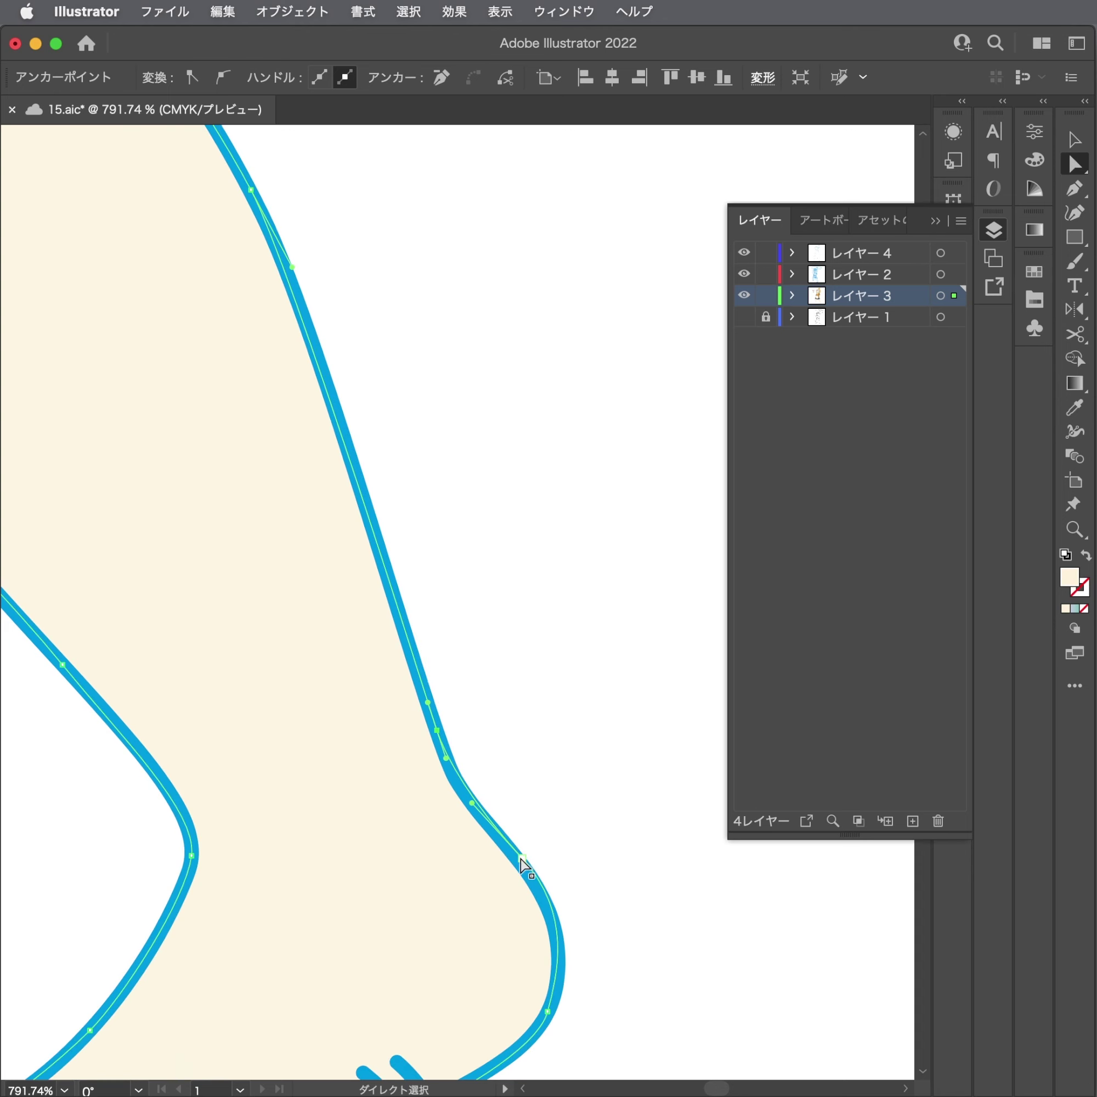
pyautogui.scroll(-5, 548, 835)
pyautogui.click(612, 802)
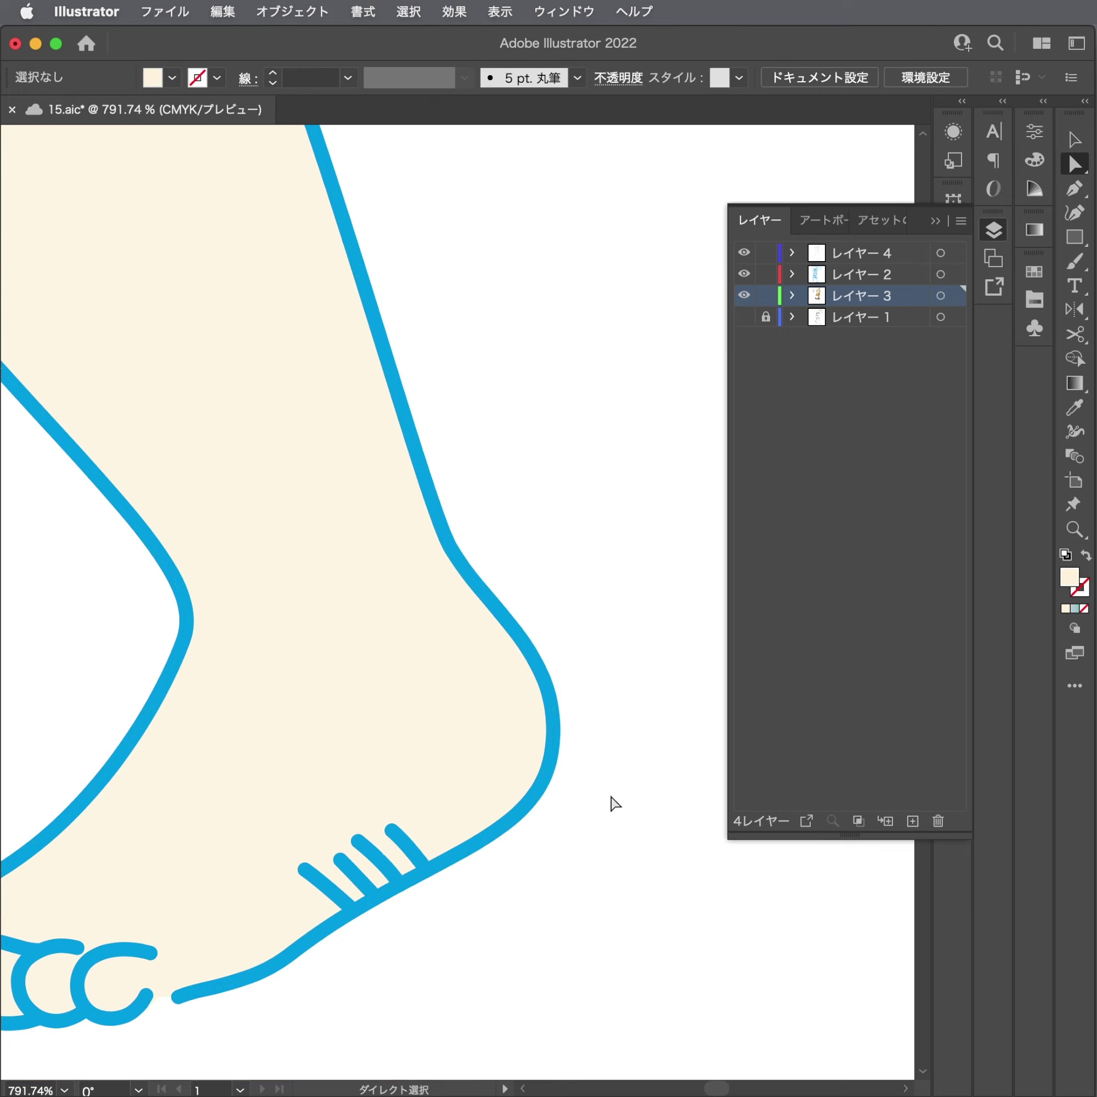
pyautogui.scroll(-5, 615, 802)
pyautogui.scroll(1, 403, 807)
# Select the leg fill to review its shape, then deselect it.
pyautogui.click(419, 765)
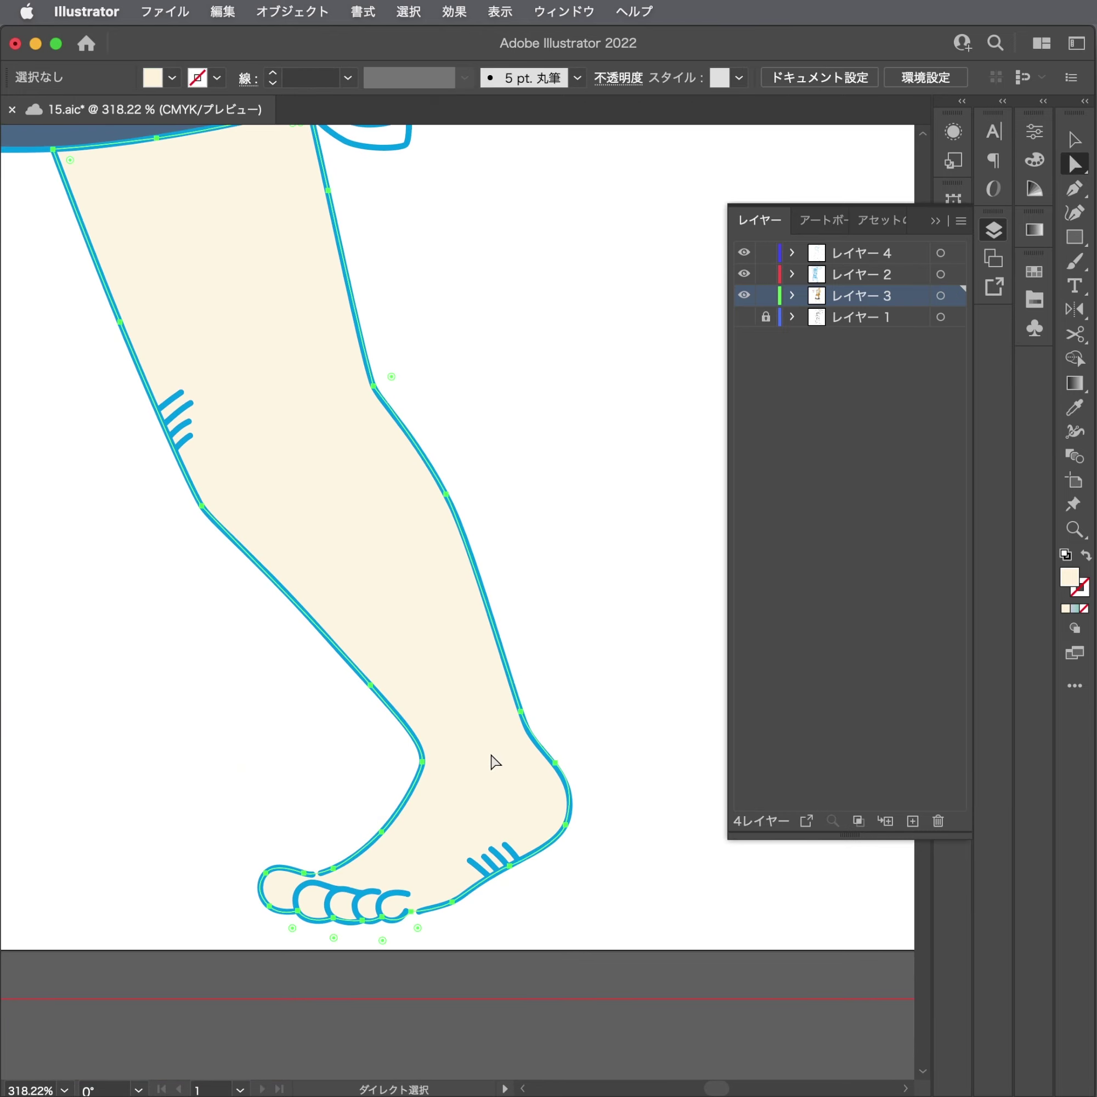
pyautogui.click(576, 904)
pyautogui.scroll(-3, 350, 774)
pyautogui.scroll(3, 534, 727)
pyautogui.scroll(-2, 415, 849)
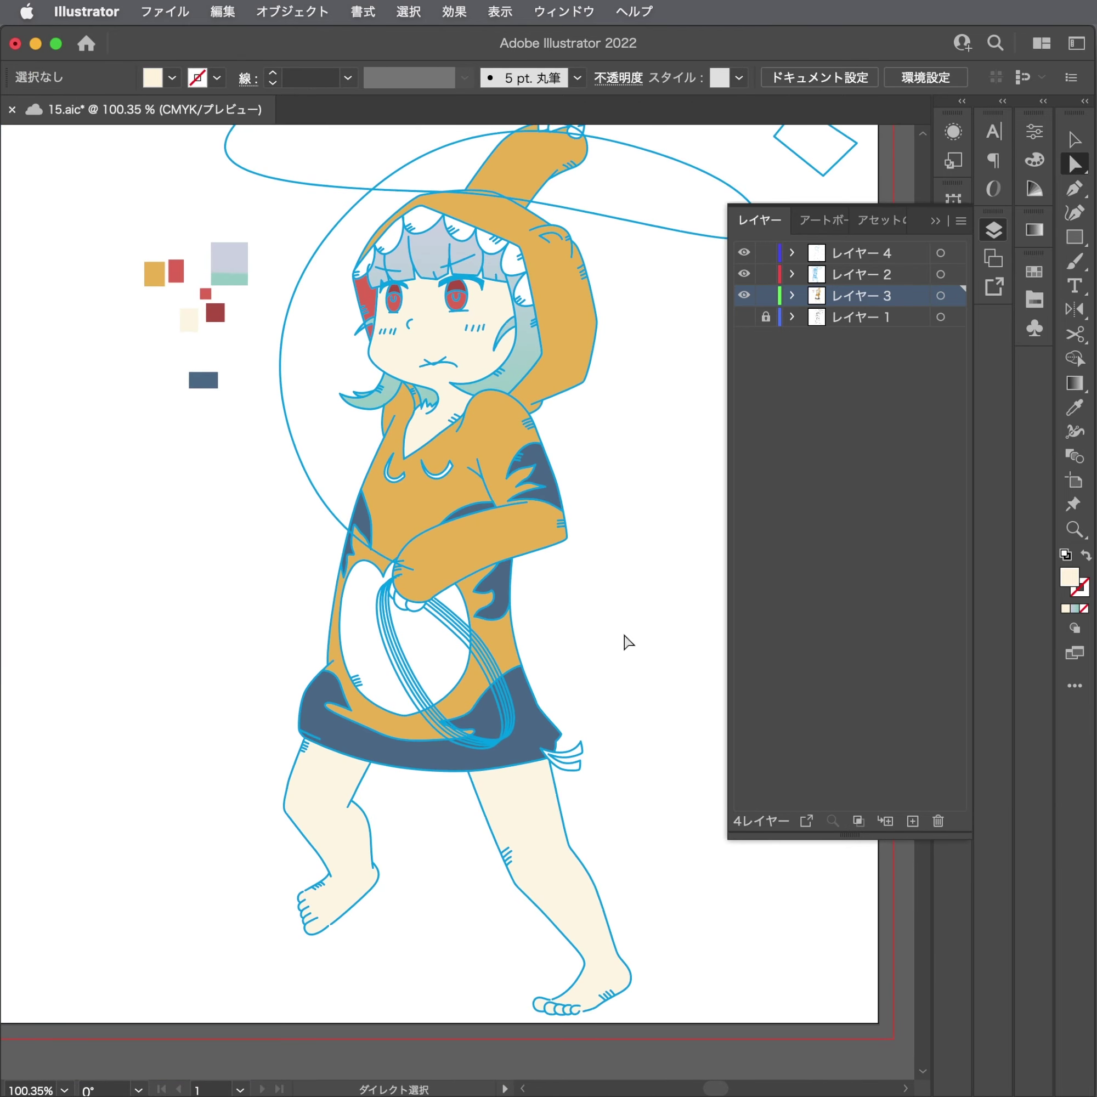
# Lock the skin fill layer, delete the frowning mouth line so the smile shows, and save.
pyautogui.hotkey('ctrl', 's')
pyautogui.click(766, 295)
pyautogui.scroll(-2, 540, 455)
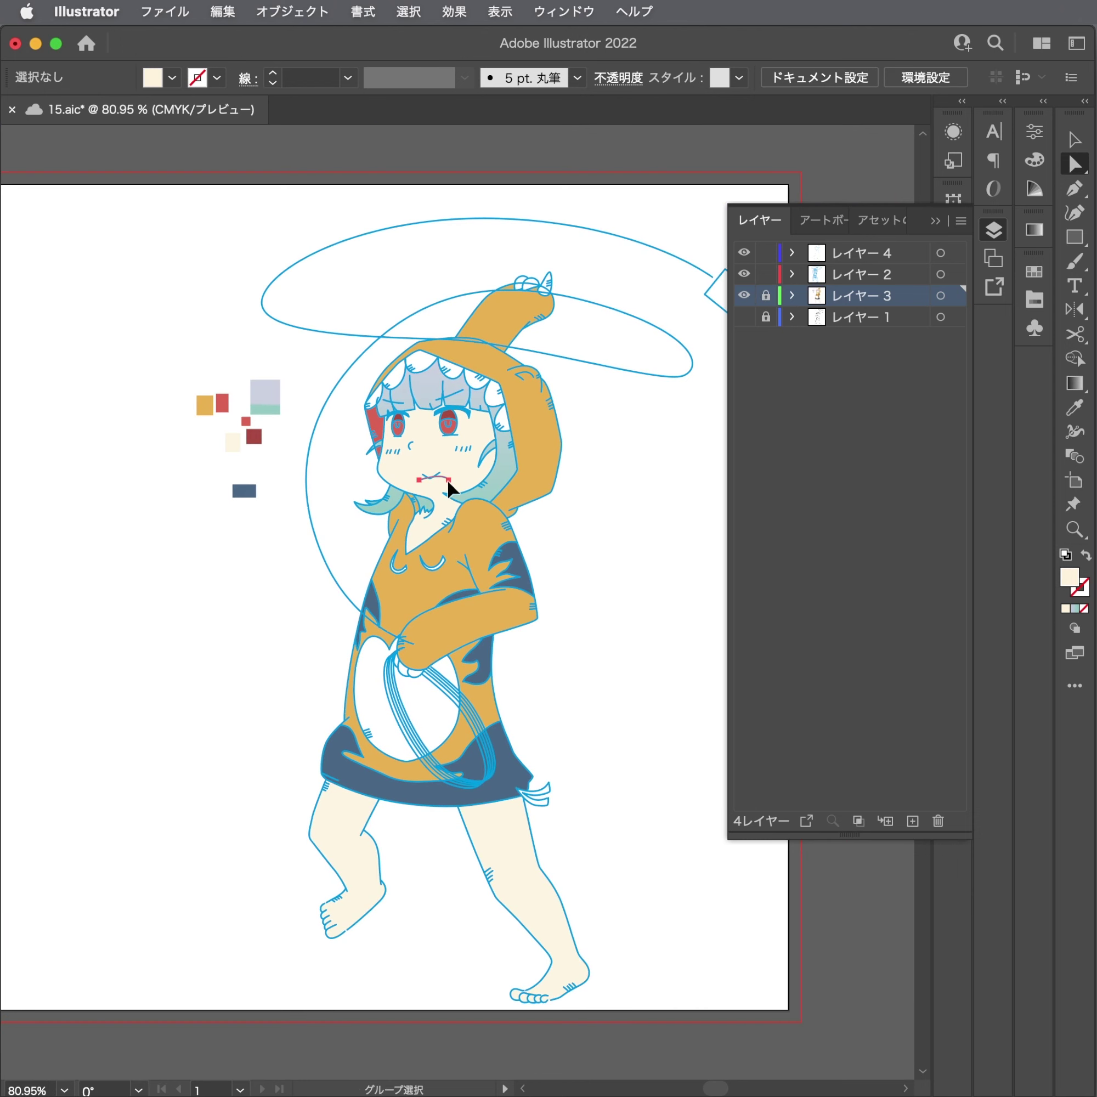
pyautogui.click(453, 499)
pyautogui.press('Delete')
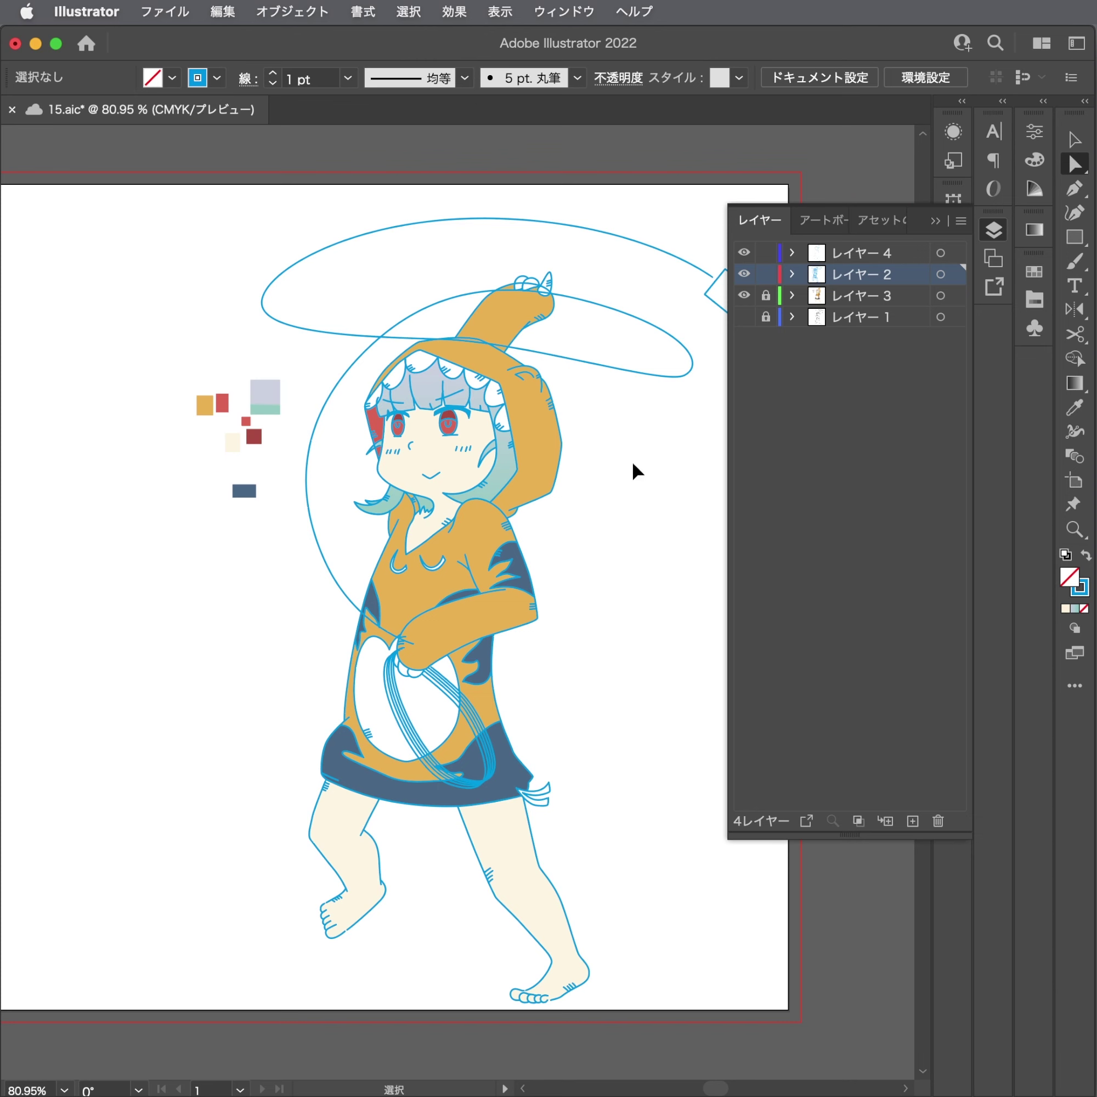
pyautogui.hotkey('ctrl', 's')
# Extend the upper and lower hair strand ends out to the outline edge.
pyautogui.scroll(5, 441, 465)
pyautogui.scroll(2, 208, 429)
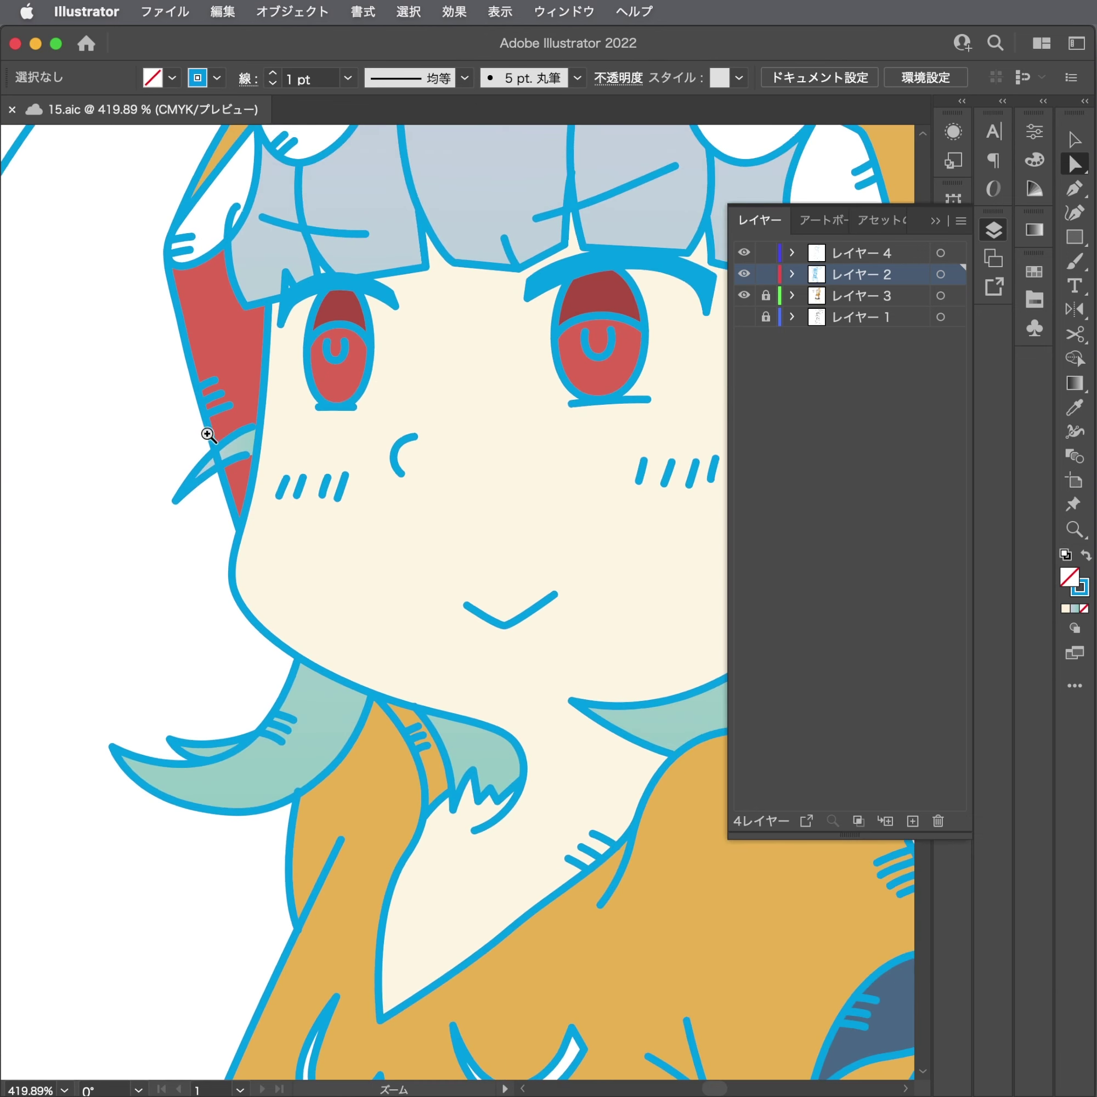
pyautogui.scroll(4, 301, 499)
pyautogui.scroll(1, 404, 522)
pyautogui.scroll(1, 520, 391)
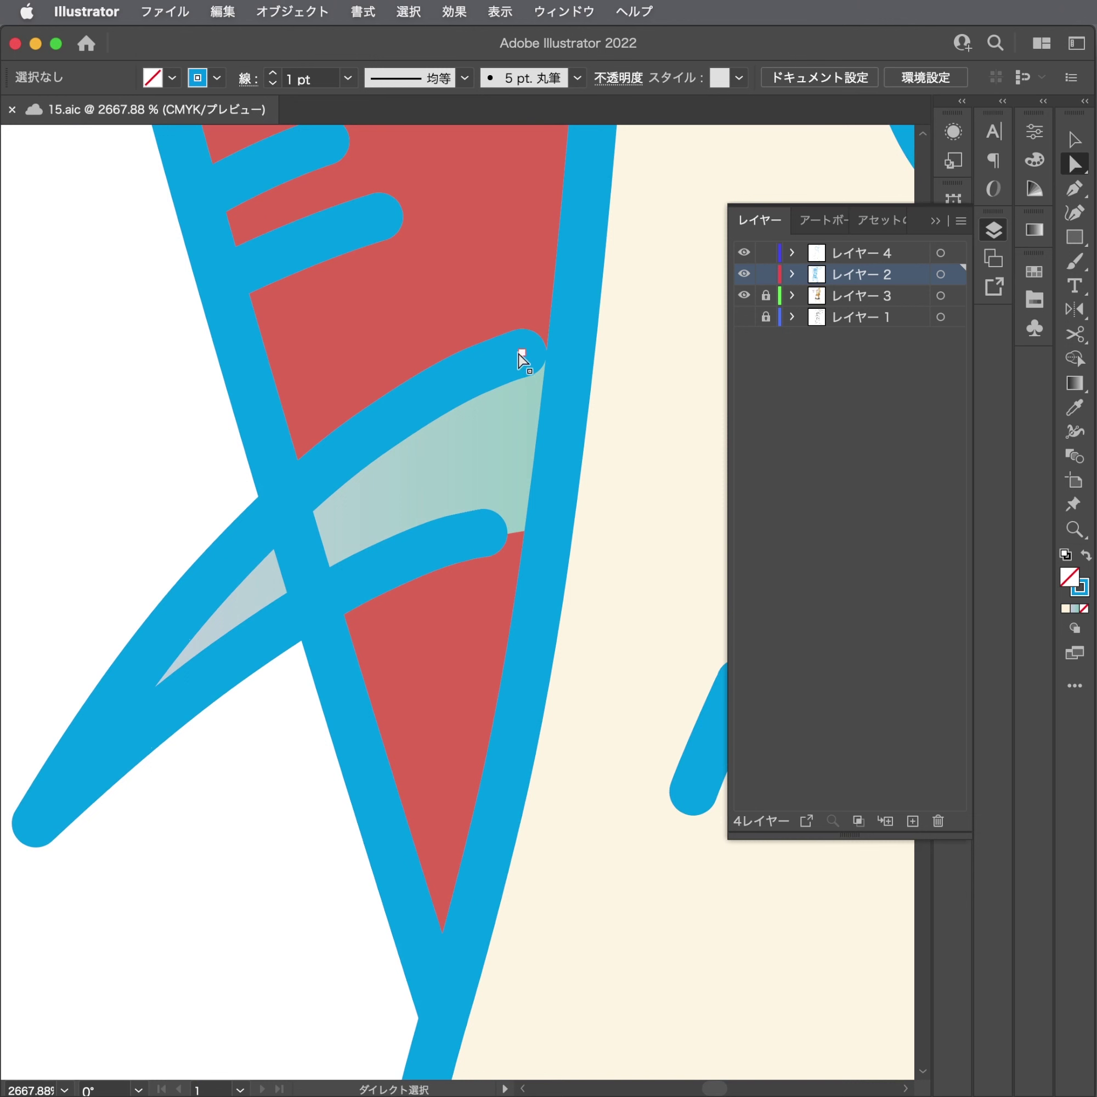
pyautogui.moveTo(520, 353); pyautogui.dragTo(559, 346)
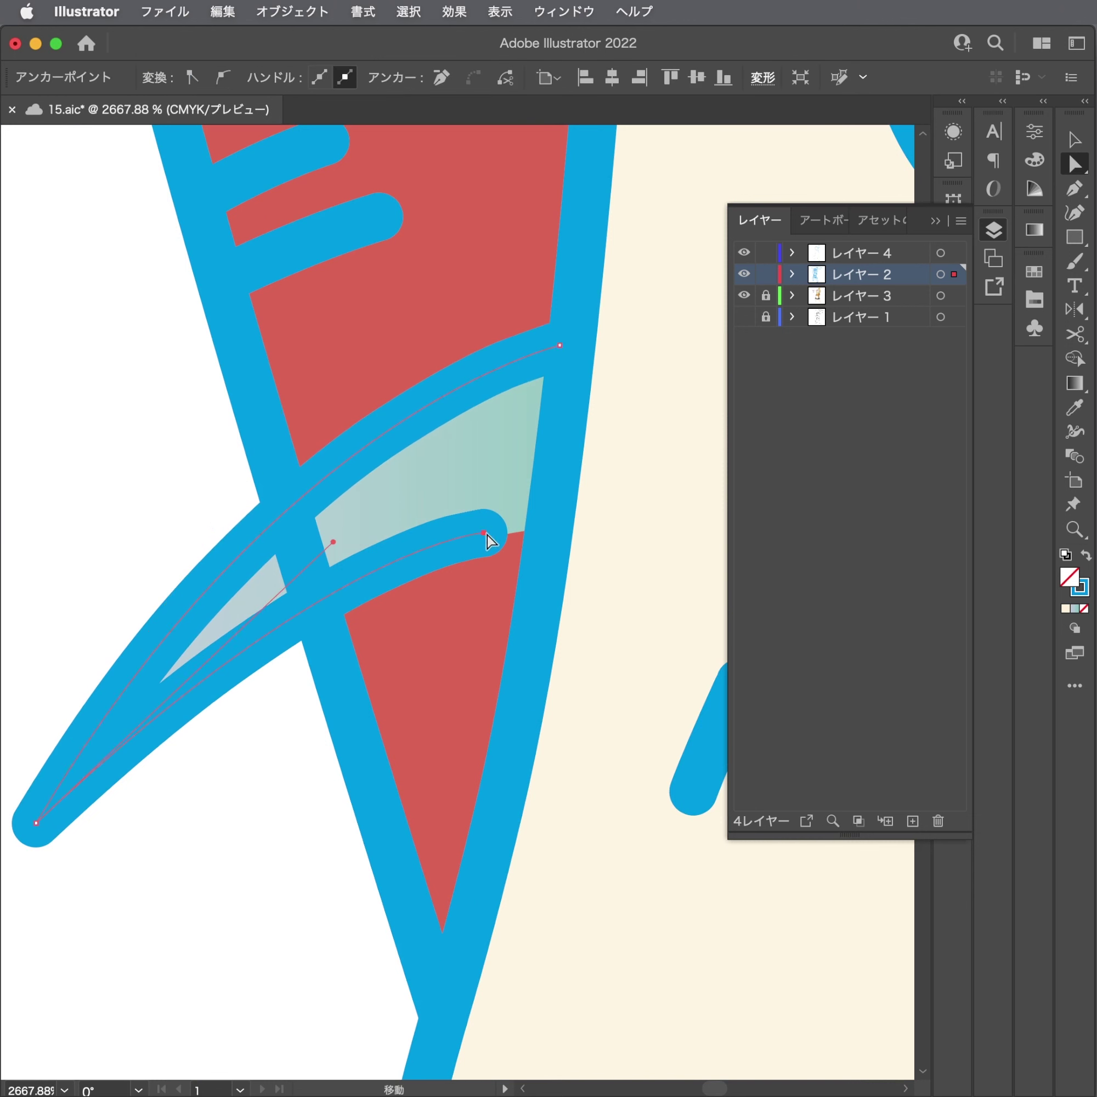
pyautogui.moveTo(484, 532); pyautogui.dragTo(543, 529)
# Cut the long vertical hair stroke at the crossing with Scissors and delete the leftover piece.
pyautogui.hotkey('ctrl', 'shift', 'a')
pyautogui.click(296, 536)
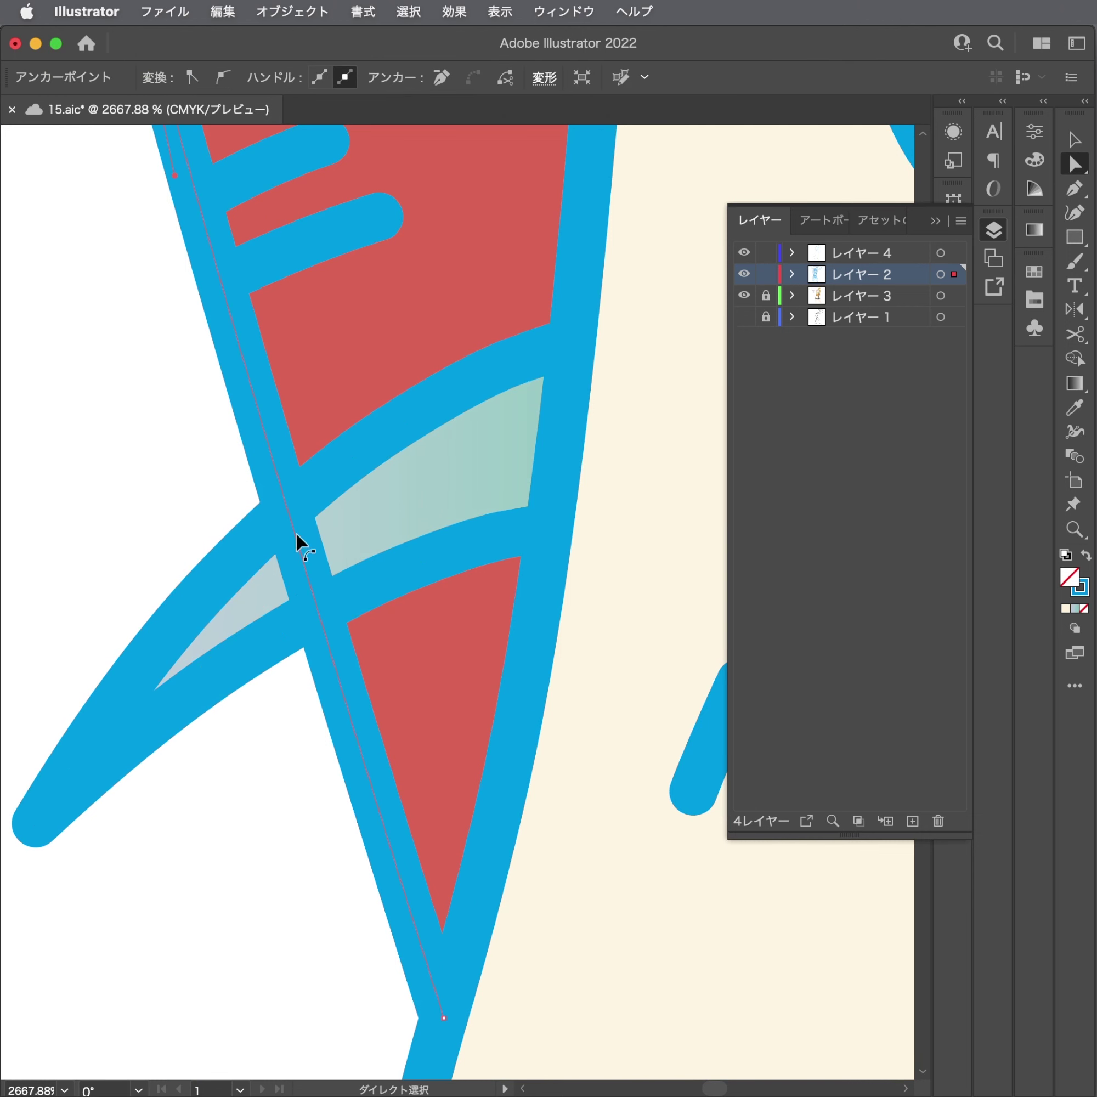
pyautogui.press('c')
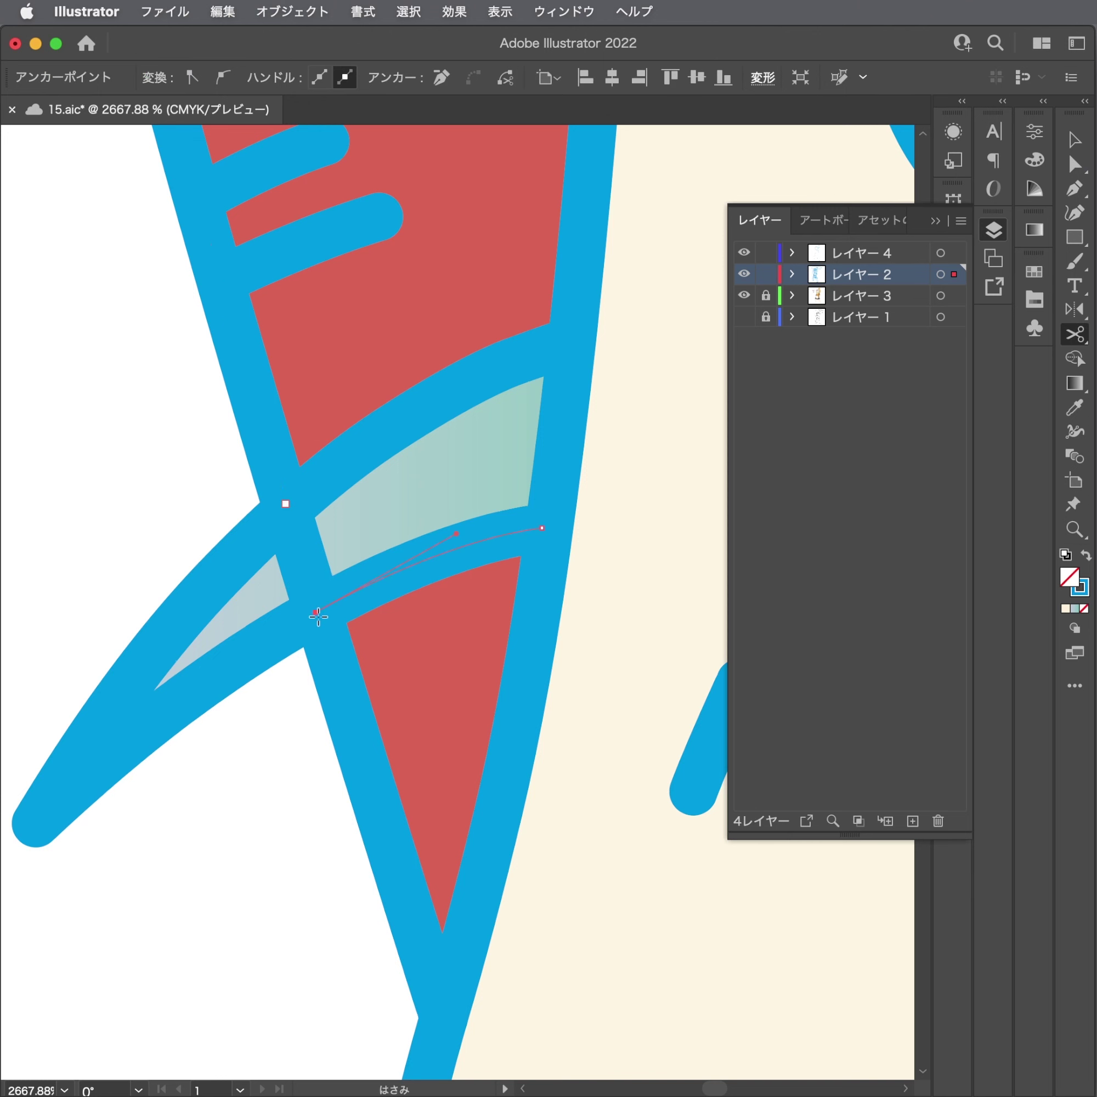
pyautogui.click(317, 607)
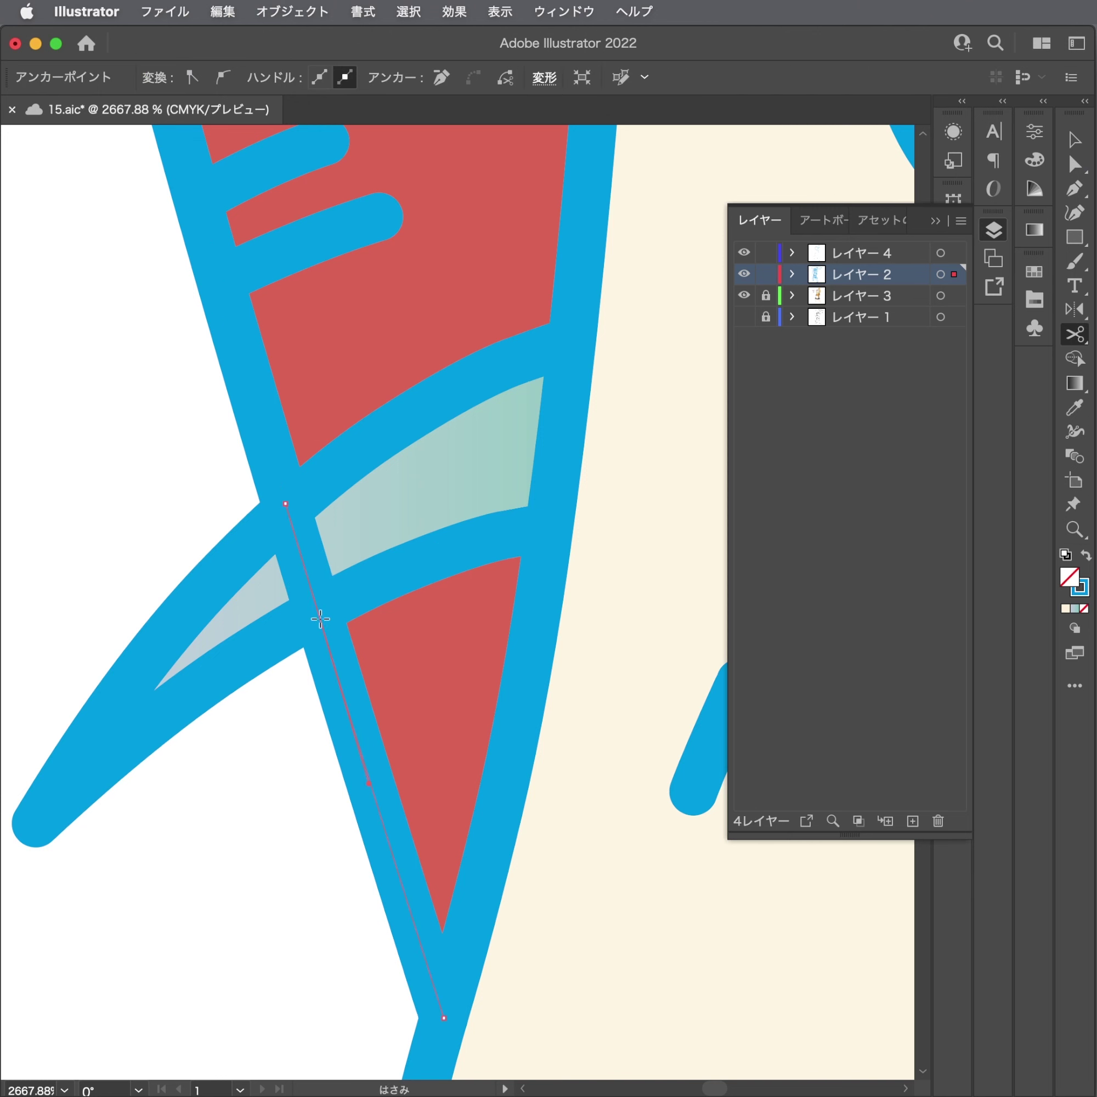
pyautogui.press('a')
pyautogui.click(317, 593)
pyautogui.press('Delete')
# Cut the curled hair strand where it meets the outline and delete the curled end.
pyautogui.hotkey('ctrl', 'shift', 'a')
pyautogui.moveTo(472, 571); pyautogui.dragTo(198, 642)
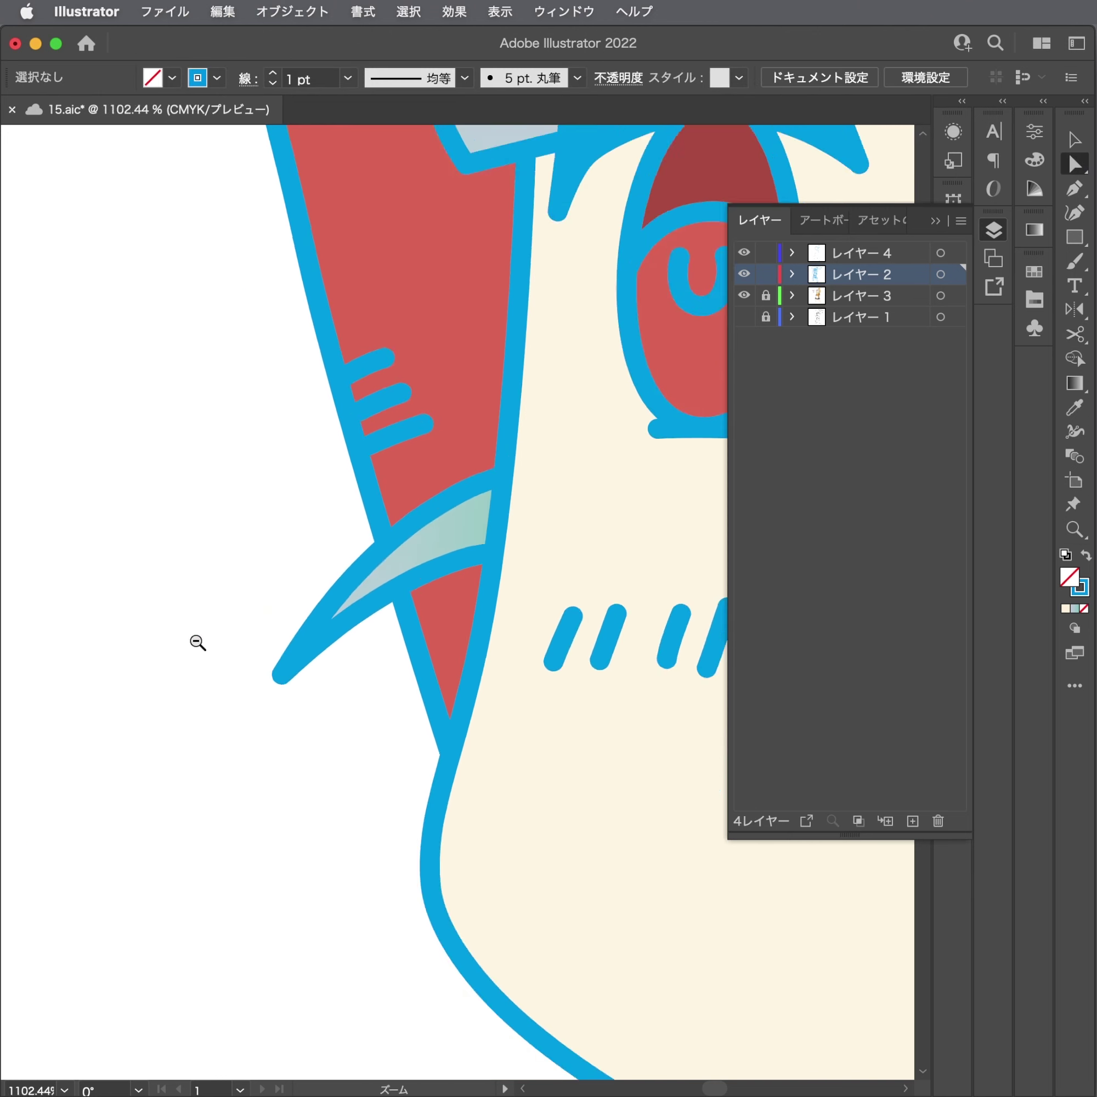
pyautogui.keyDown('alt'); pyautogui.click(198, 642); pyautogui.keyUp('alt')
pyautogui.keyDown('alt'); pyautogui.click(436, 534); pyautogui.keyUp('alt')
pyautogui.click(373, 490)
pyautogui.click(295, 456)
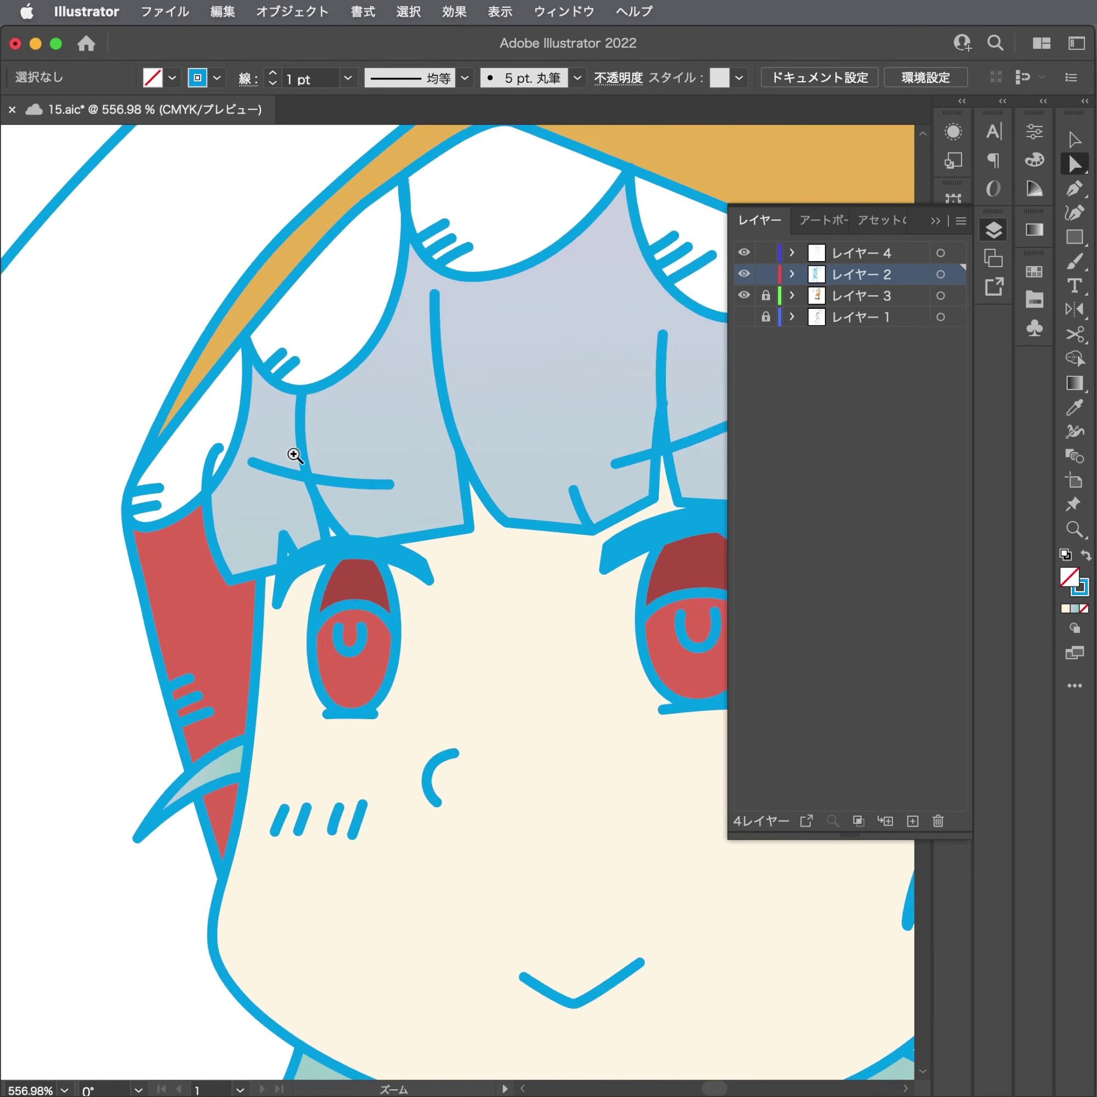
pyautogui.press('c')
pyautogui.click(206, 570)
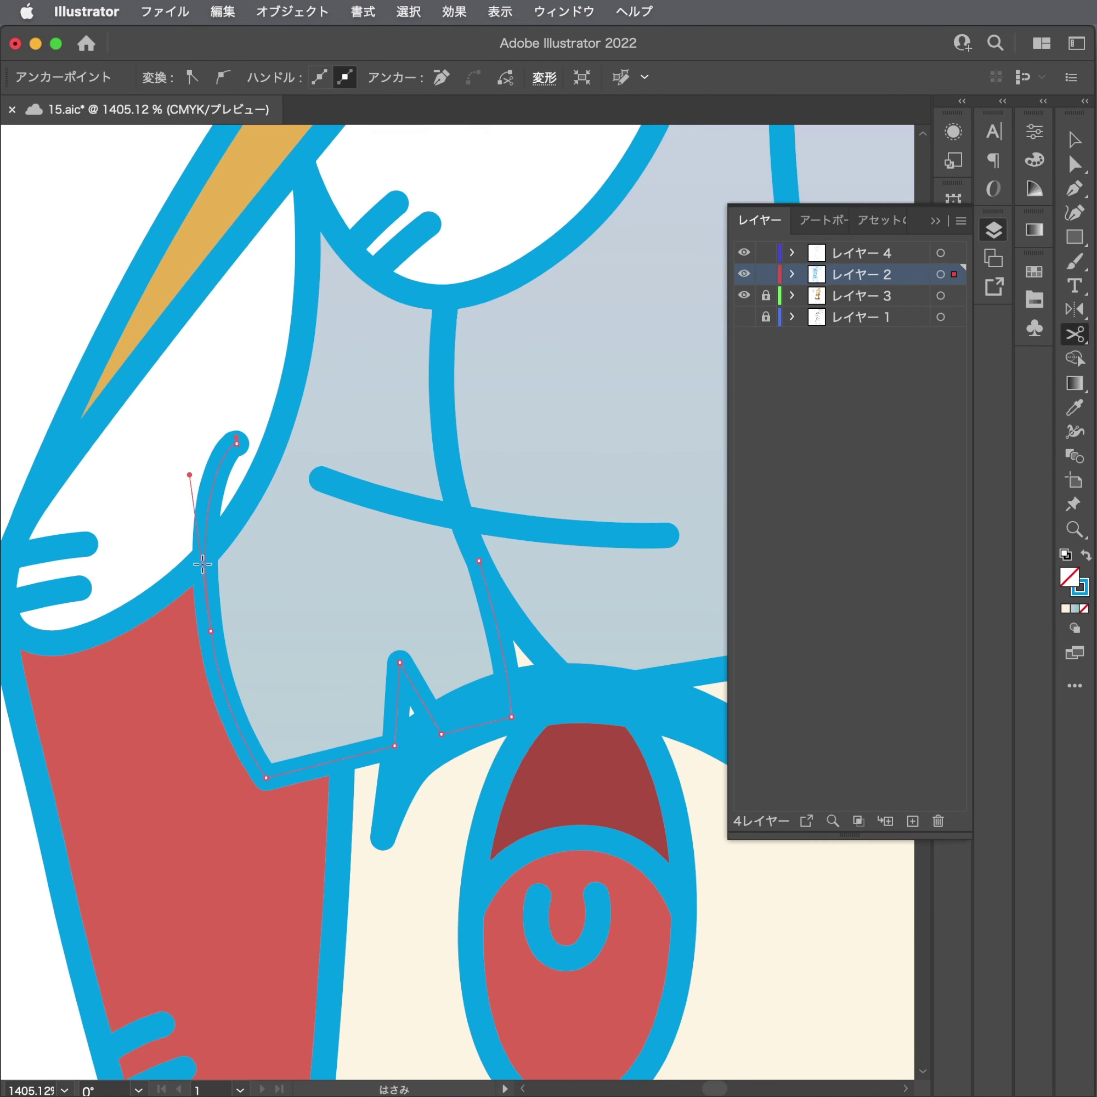
pyautogui.click(203, 563)
pyautogui.press('a')
pyautogui.click(213, 534)
pyautogui.press('Delete')
# Zoom in on the hair line junction and view the paths in Outline mode.
pyautogui.press('z')
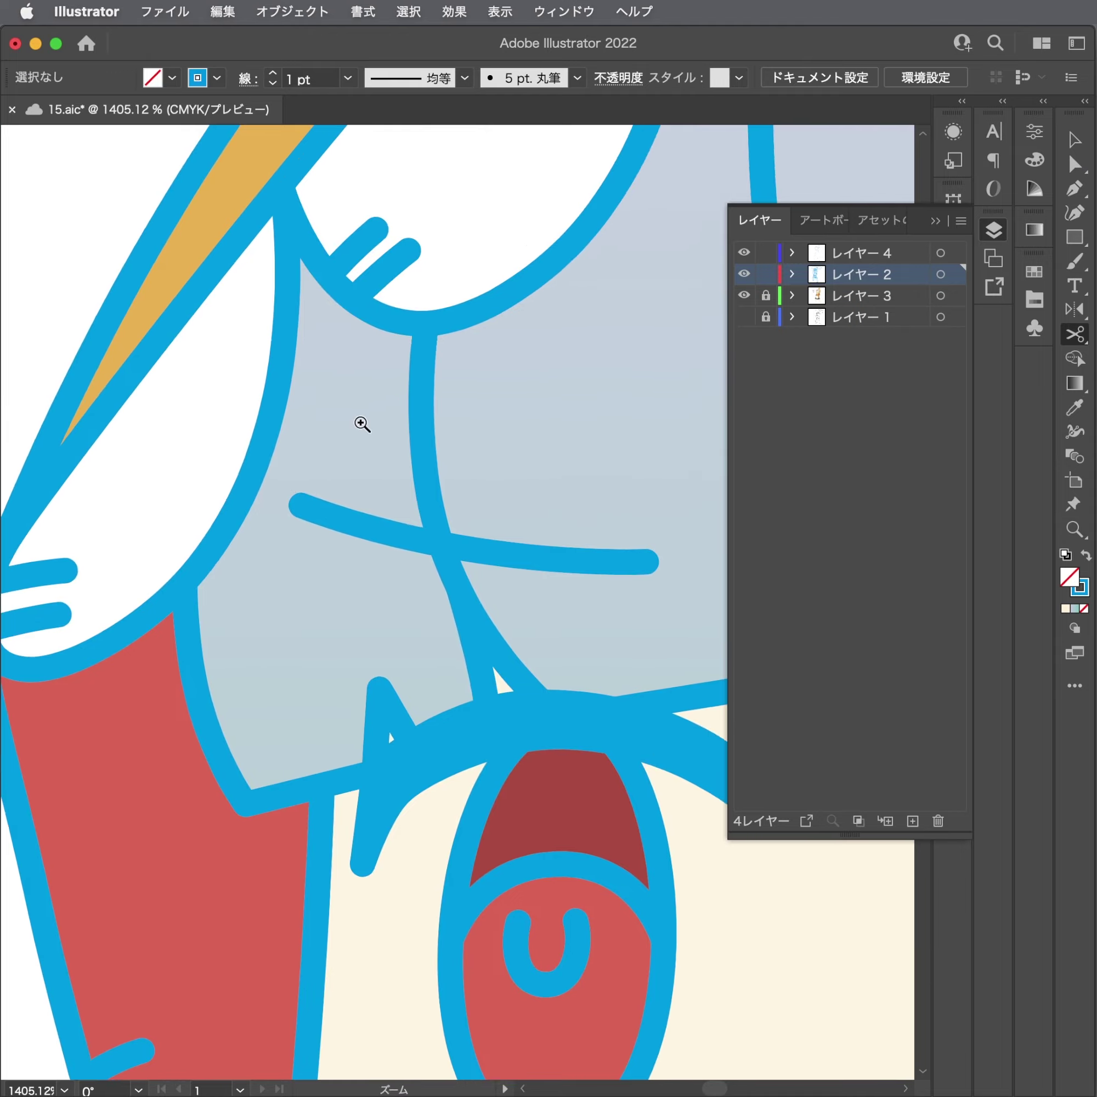
pyautogui.moveTo(362, 424); pyautogui.dragTo(303, 519)
pyautogui.scroll(3, 460, 488)
pyautogui.scroll(2, 303, 449)
pyautogui.moveTo(304, 448); pyautogui.dragTo(403, 492)
pyautogui.press('a')
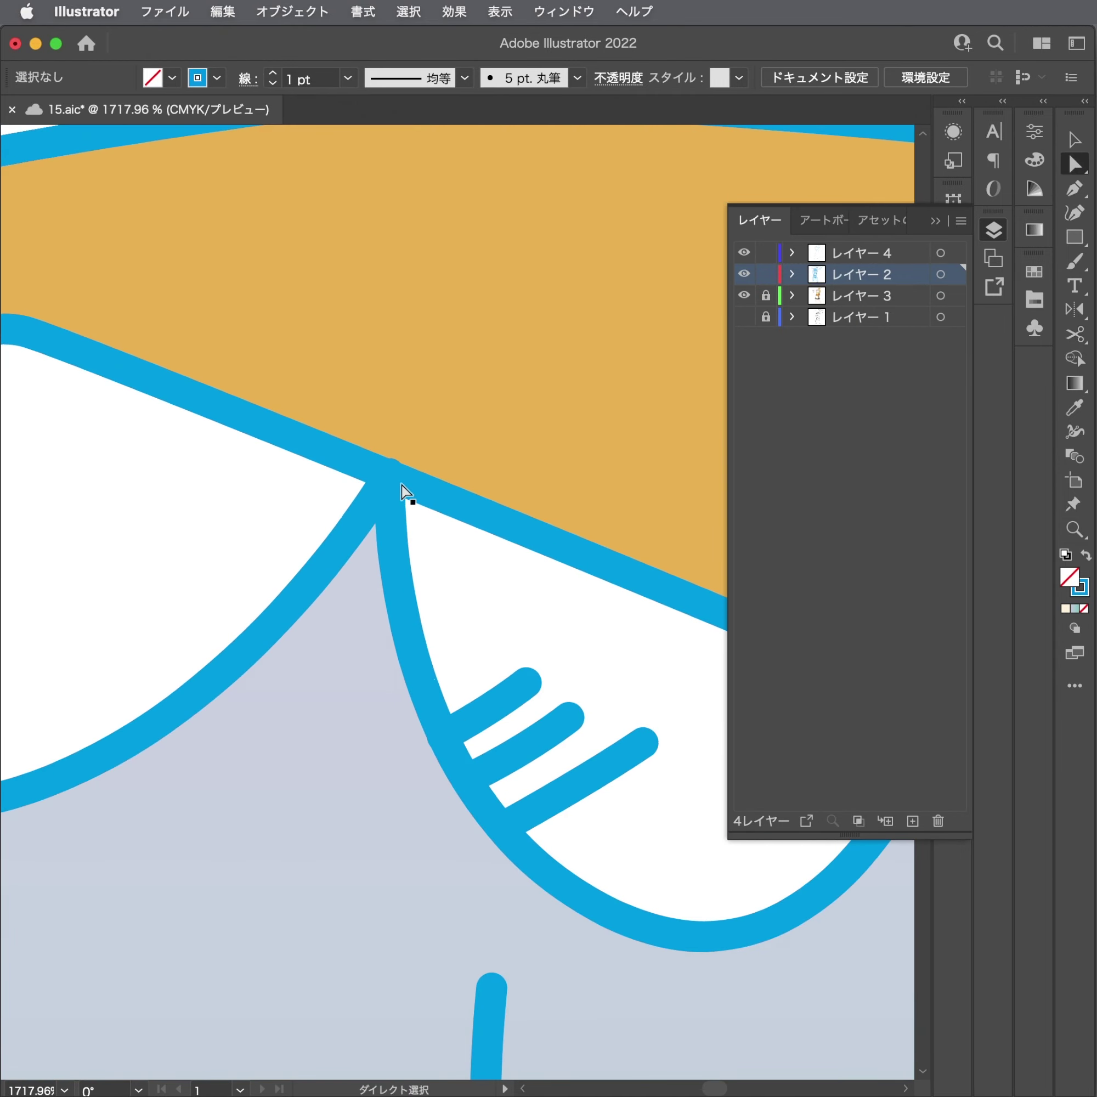
pyautogui.hotkey('ctrl', 'y')
pyautogui.scroll(3, 380, 475)
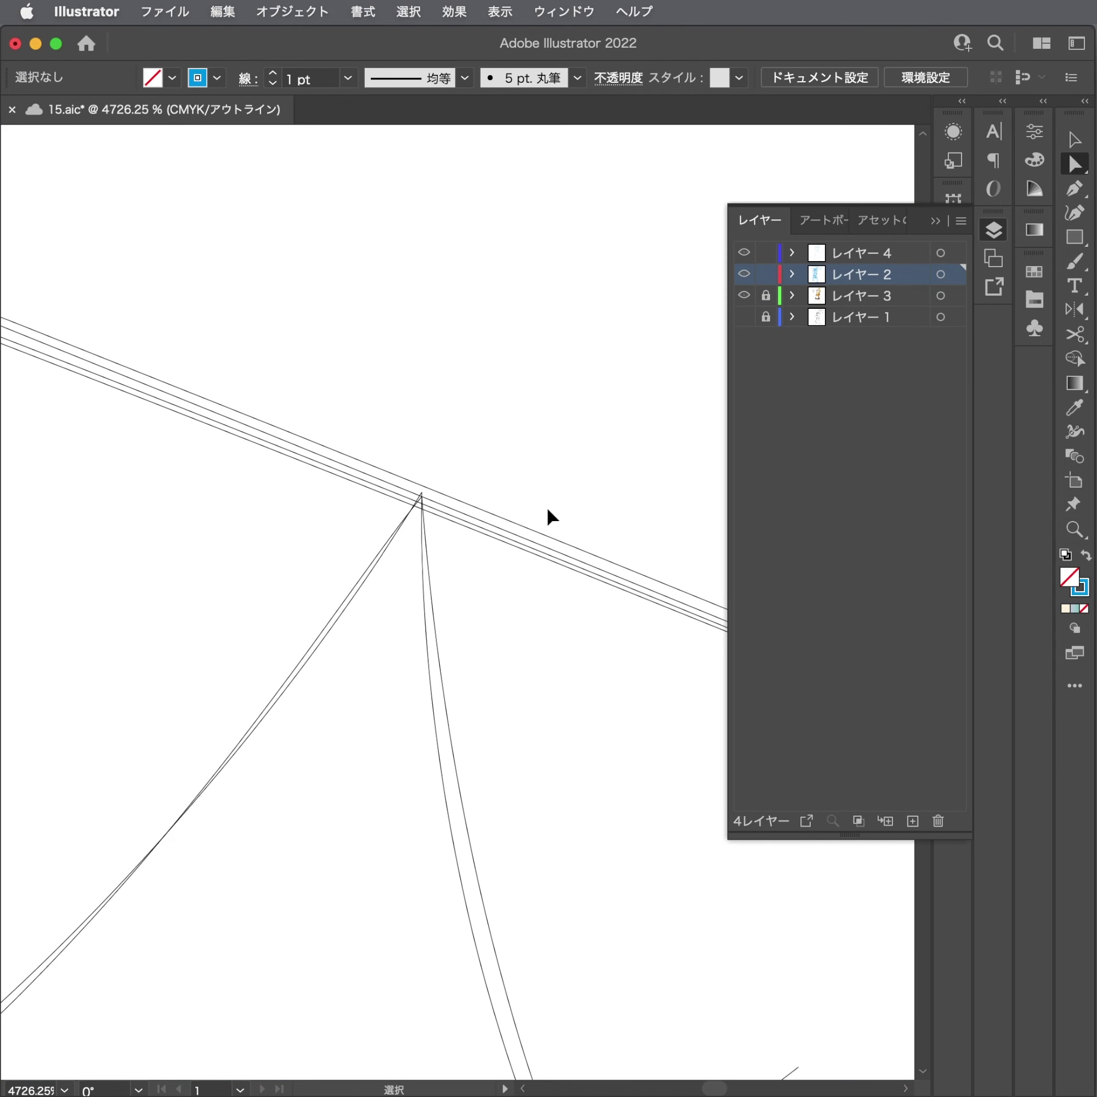
# Return to Preview, hide the coloured fill layer, and select the junction anchors.
pyautogui.hotkey('ctrl', 'y')
pyautogui.click(743, 296)
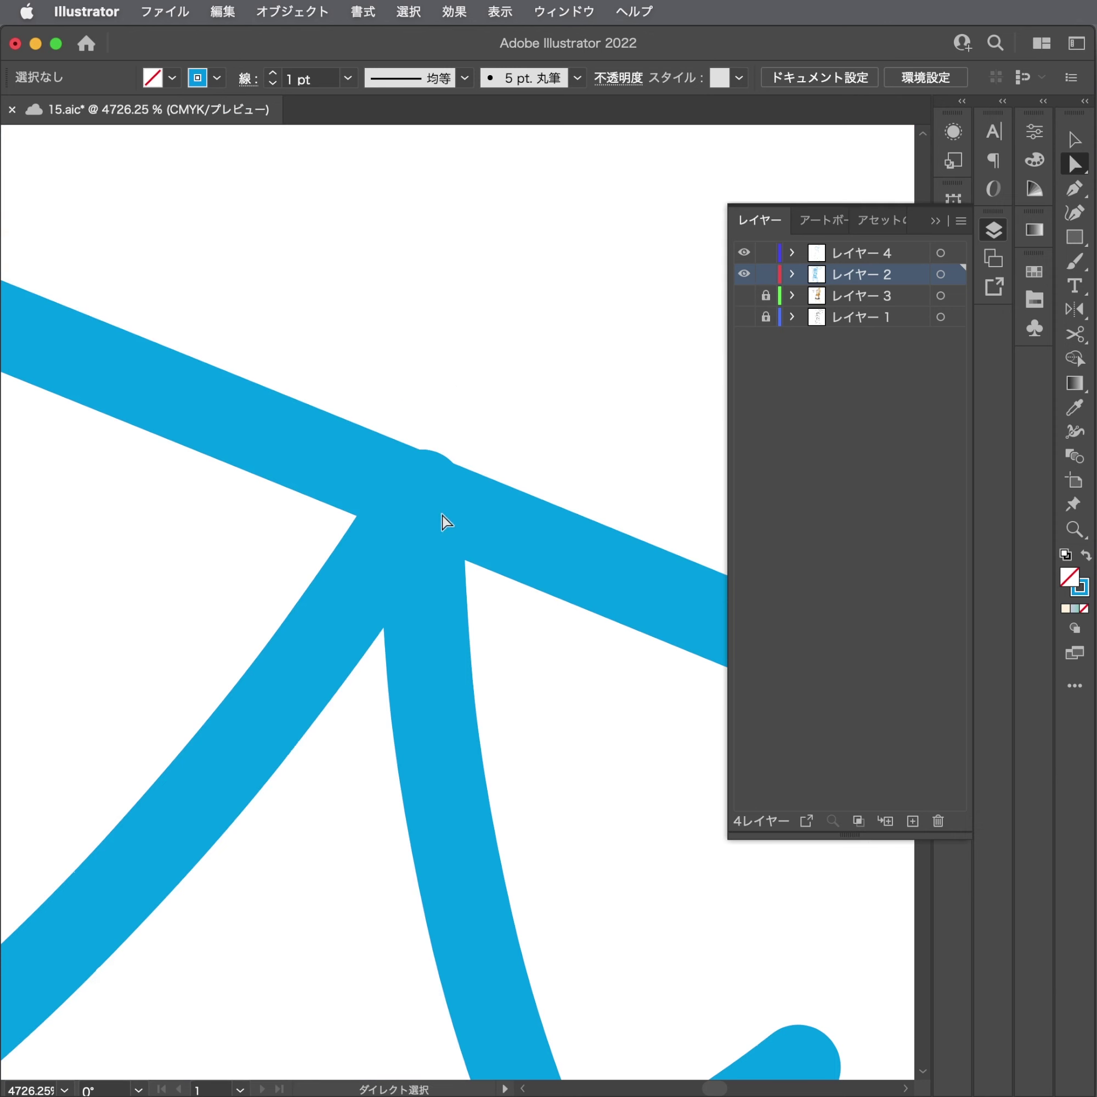
pyautogui.moveTo(543, 478); pyautogui.dragTo(491, 566)
pyautogui.moveTo(401, 510)
pyautogui.mouseDown()
pyautogui.moveTo(419, 499)
pyautogui.moveTo(357, 503)
pyautogui.mouseUp()
pyautogui.keyDown('alt'); pyautogui.click(357, 503); pyautogui.keyUp('alt')
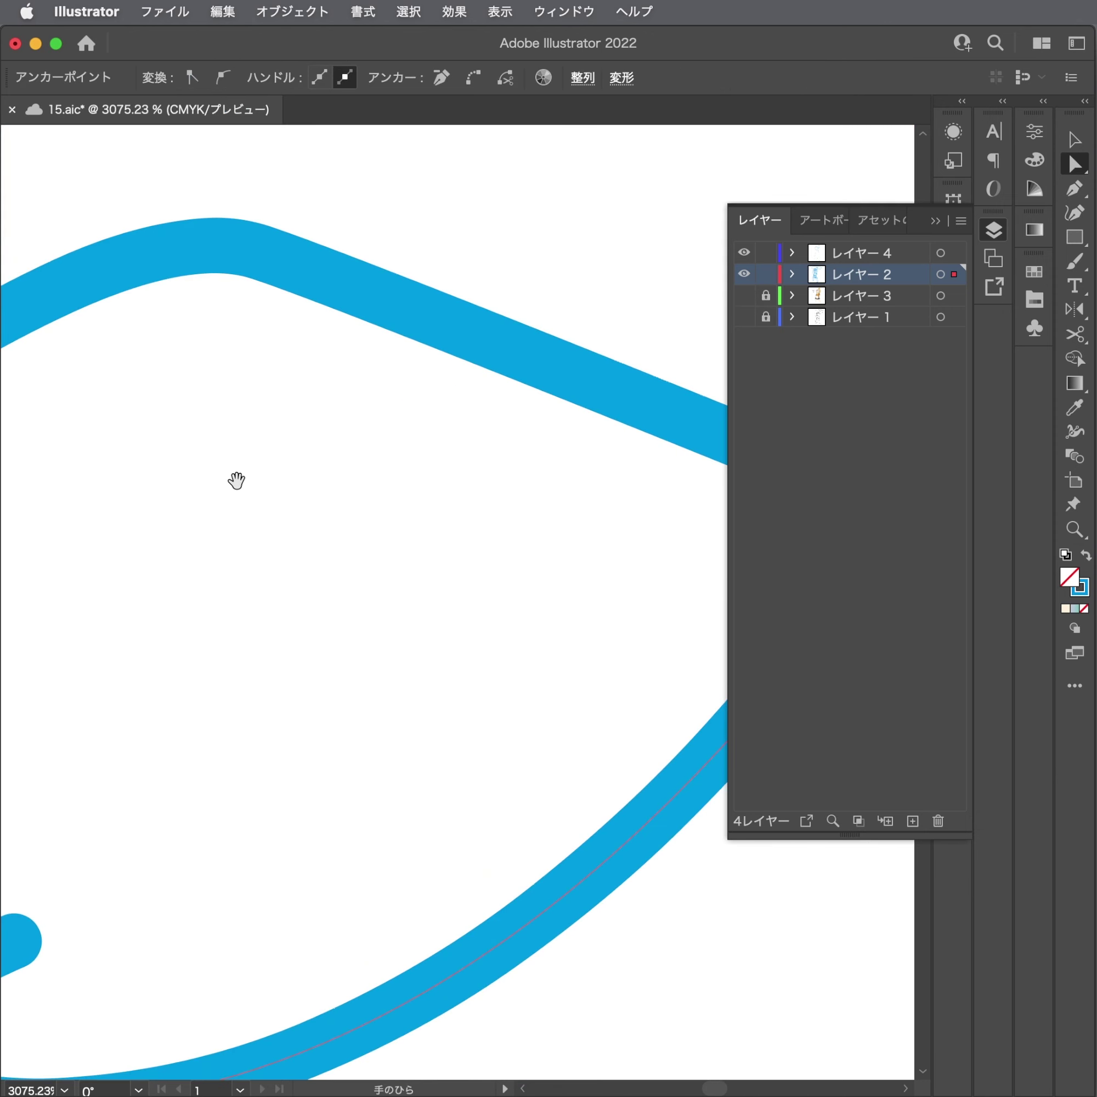
# Pan around the hair lines, checking the thin hair strand path and other junctions.
pyautogui.moveTo(235, 477); pyautogui.dragTo(436, 605)
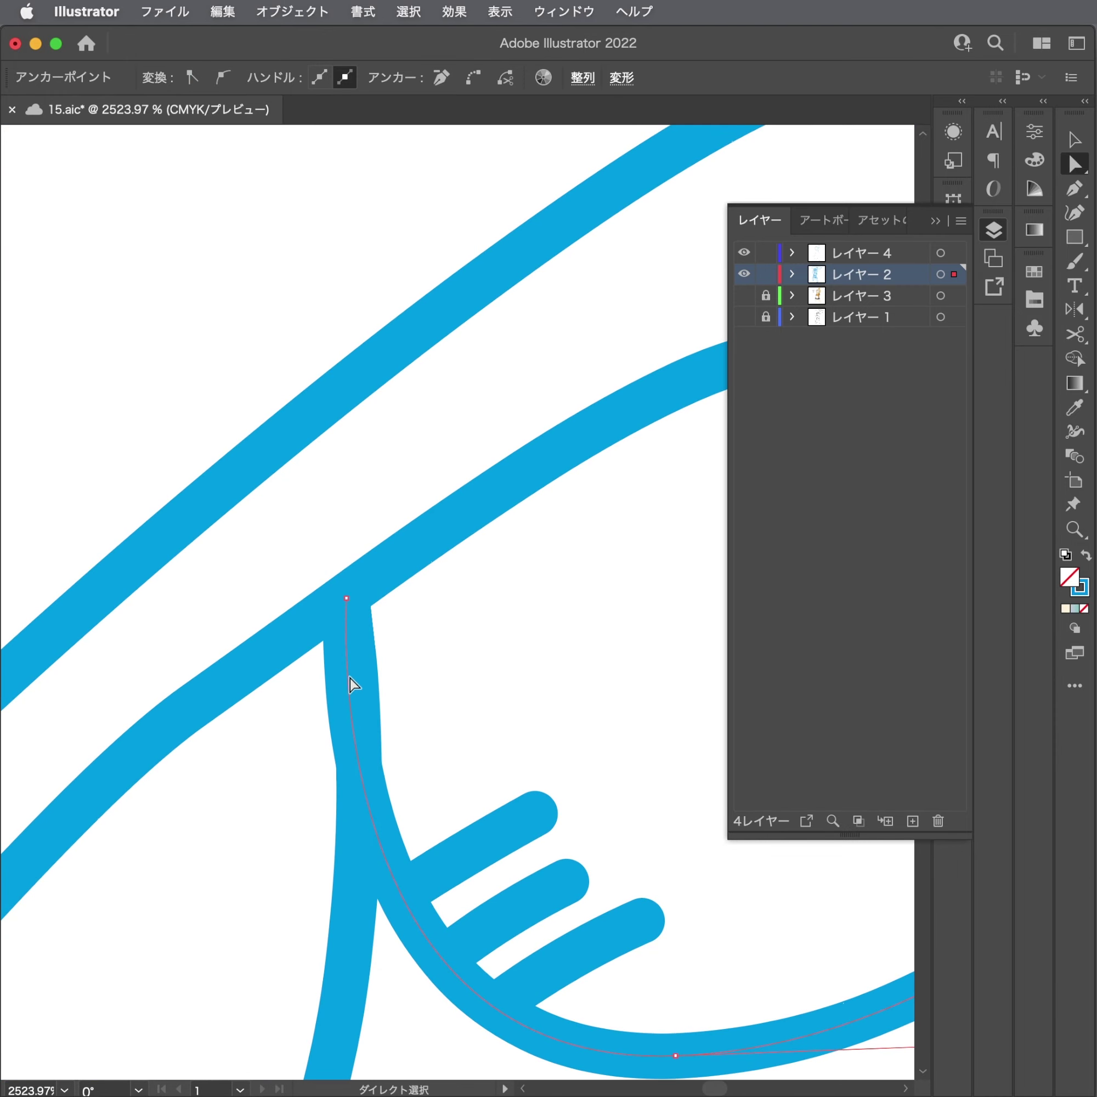
pyautogui.scroll(-5, 355, 685)
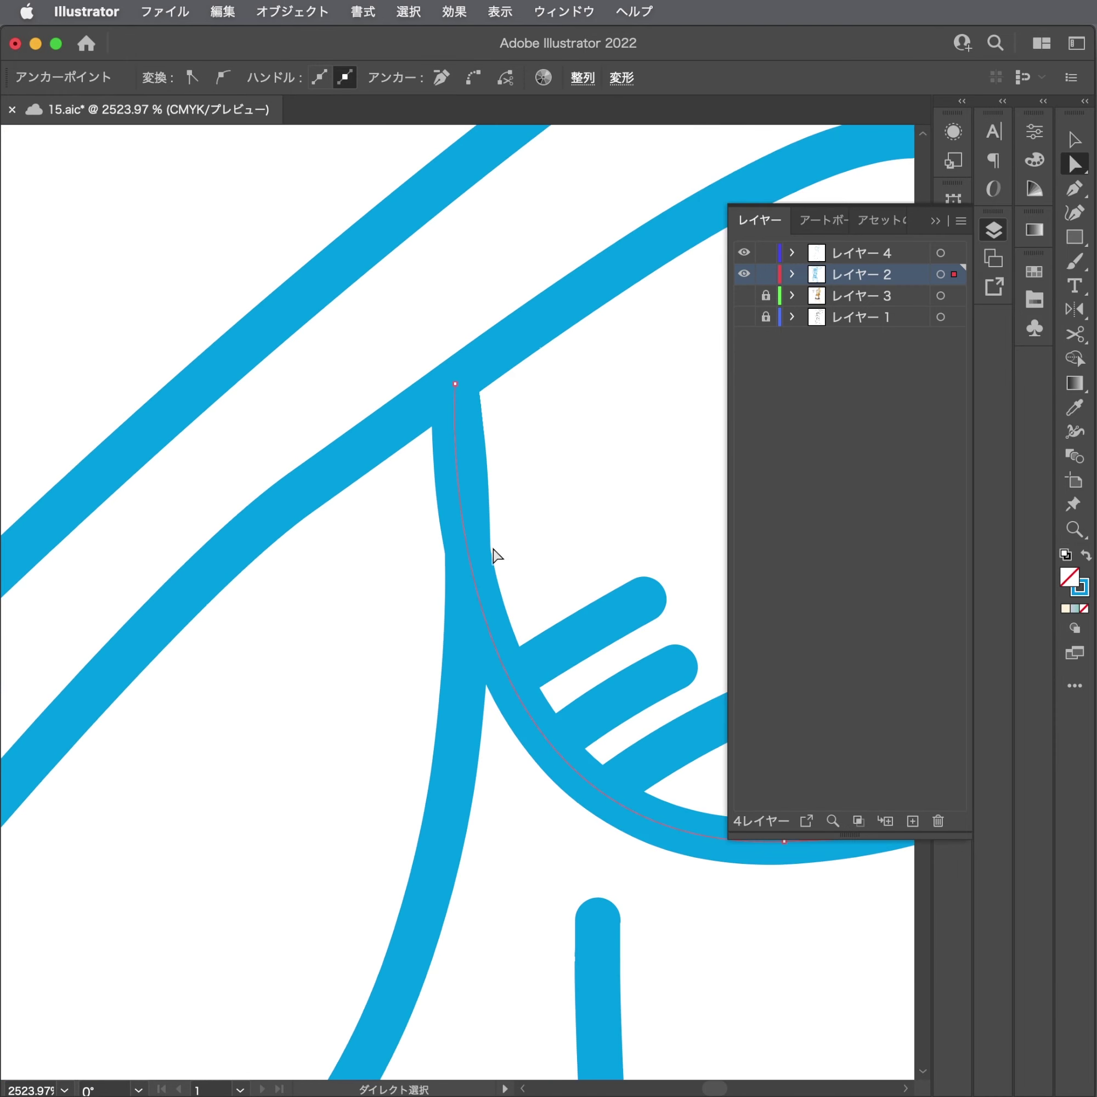
pyautogui.click(467, 560)
pyautogui.click(526, 515)
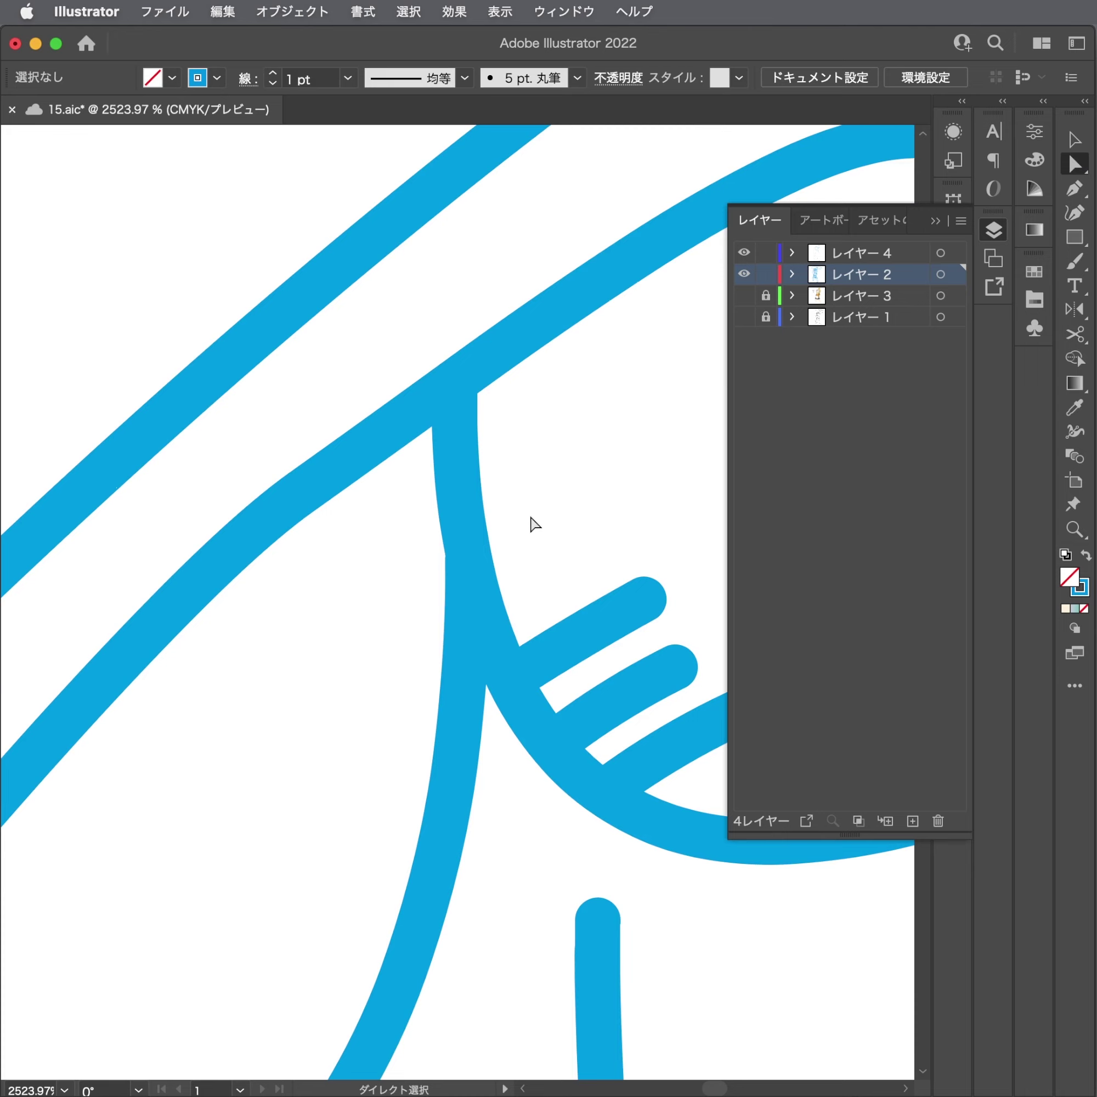
pyautogui.scroll(-2, 528, 522)
pyautogui.scroll(-5, 455, 544)
pyautogui.scroll(-5, 438, 697)
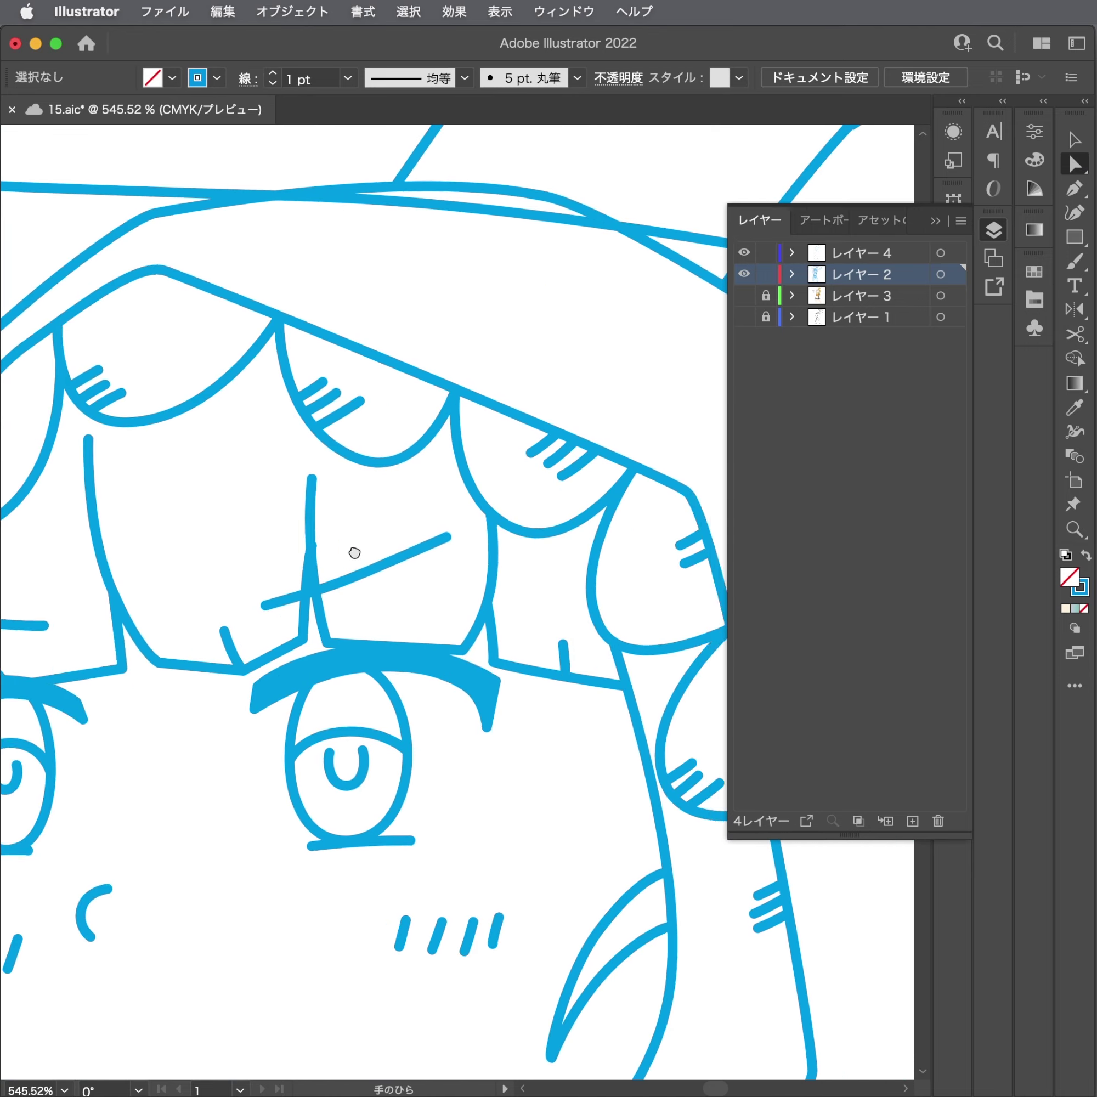
pyautogui.hscroll(5, 355, 552)
pyautogui.scroll(-5, 431, 553)
pyautogui.scroll(-5, 345, 461)
pyautogui.scroll(5, 334, 391)
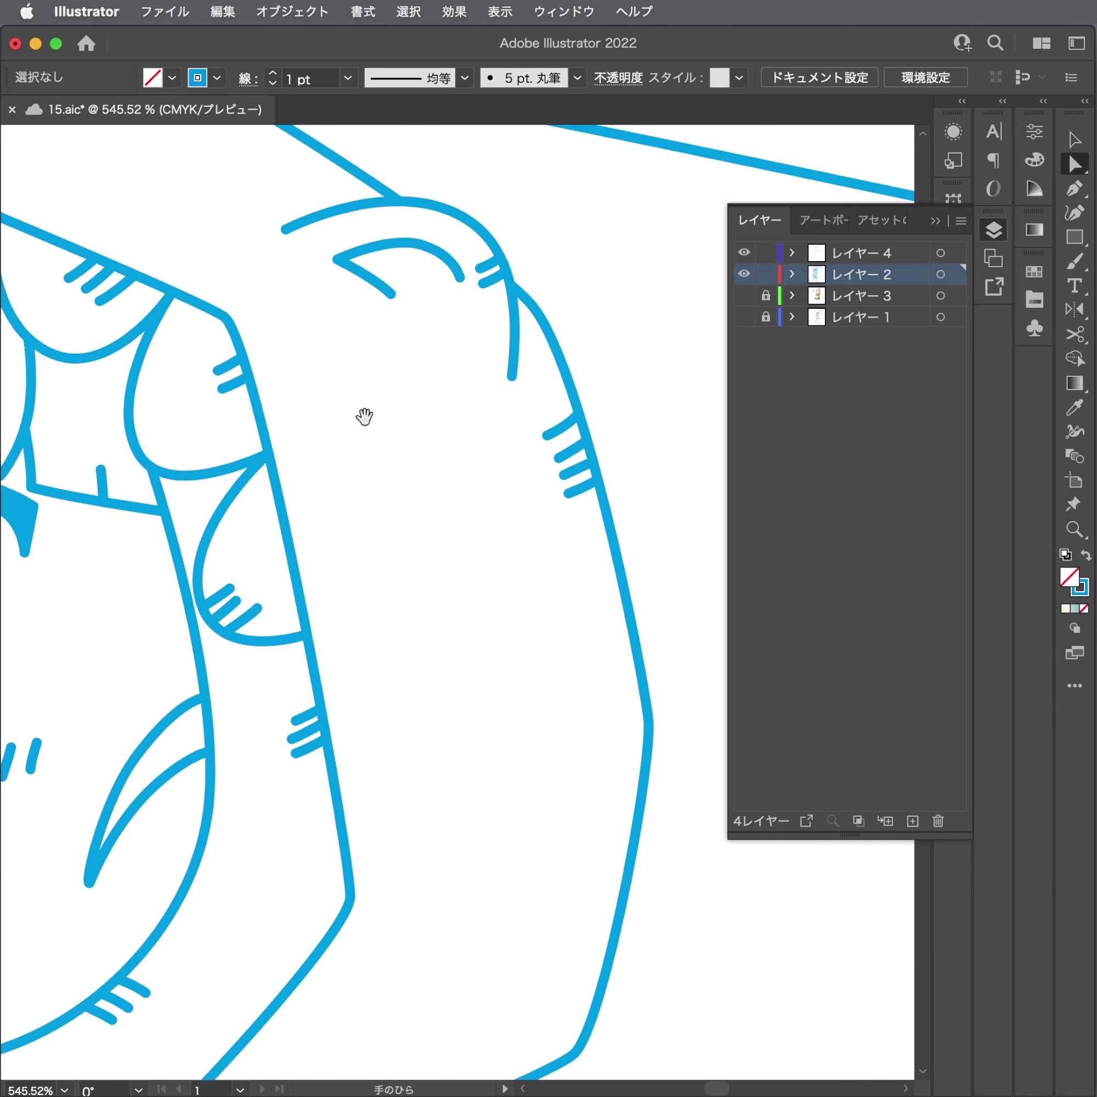
pyautogui.scroll(-3, 357, 415)
pyautogui.scroll(-5, 367, 626)
pyautogui.scroll(-3, 472, 529)
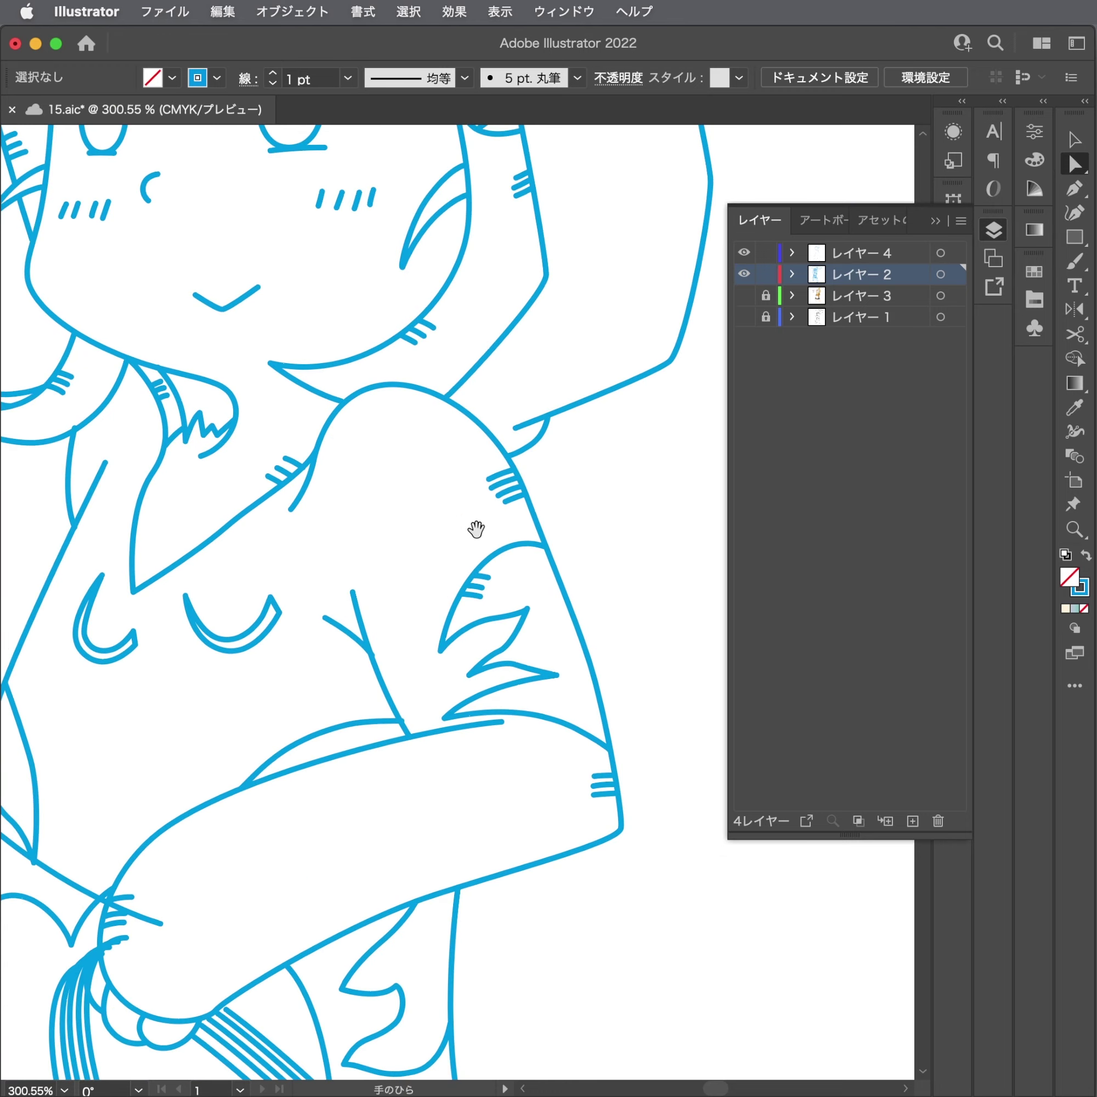
pyautogui.hscroll(-3, 522, 563)
pyautogui.hscroll(-2, 445, 581)
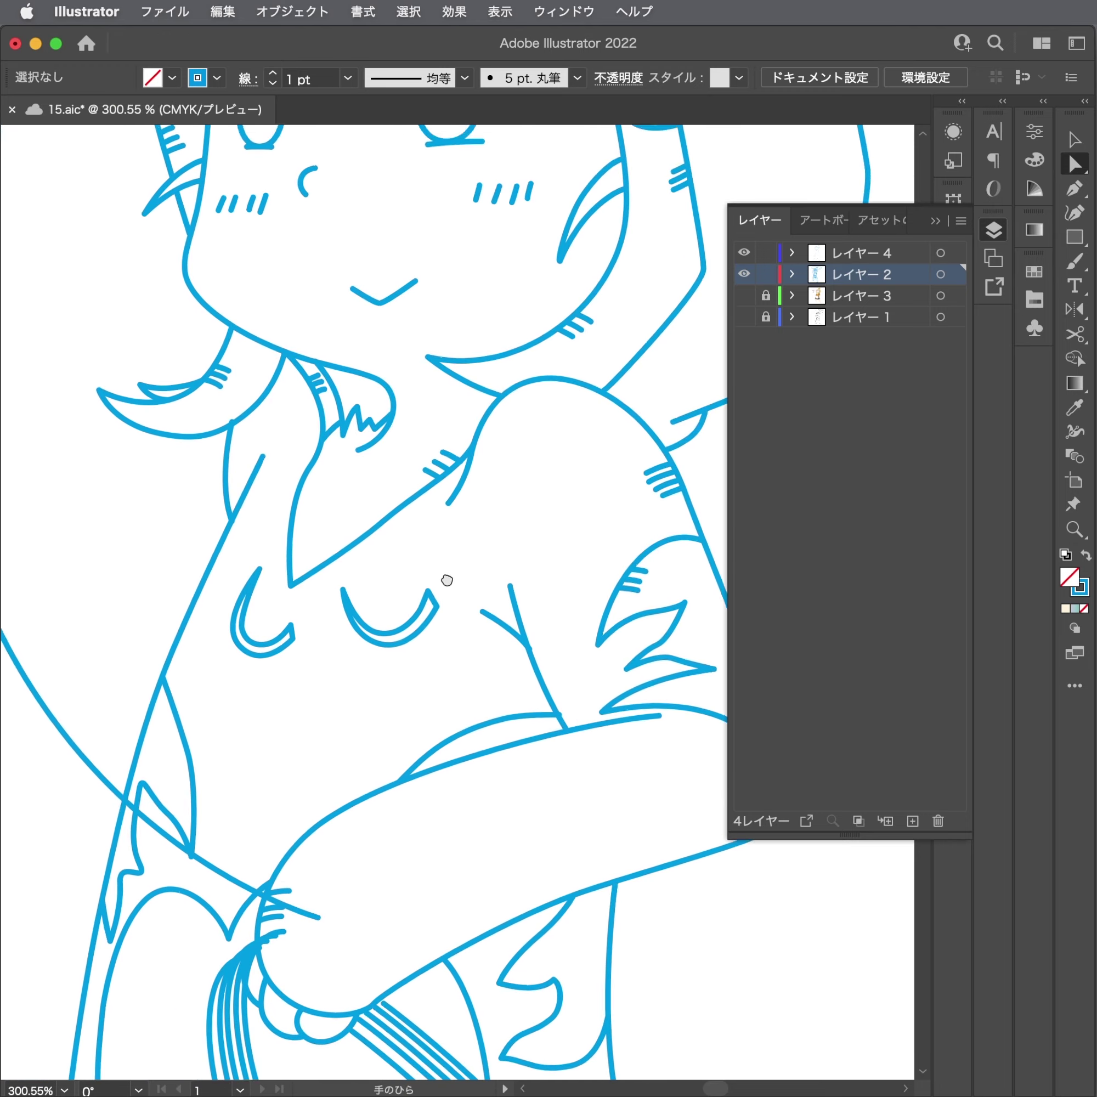
pyautogui.scroll(3, 319, 478)
# Nudge the vertical stroke's top anchor and a nearby junction anchor so the lines meet.
pyautogui.moveTo(319, 478); pyautogui.dragTo(1063, 593)
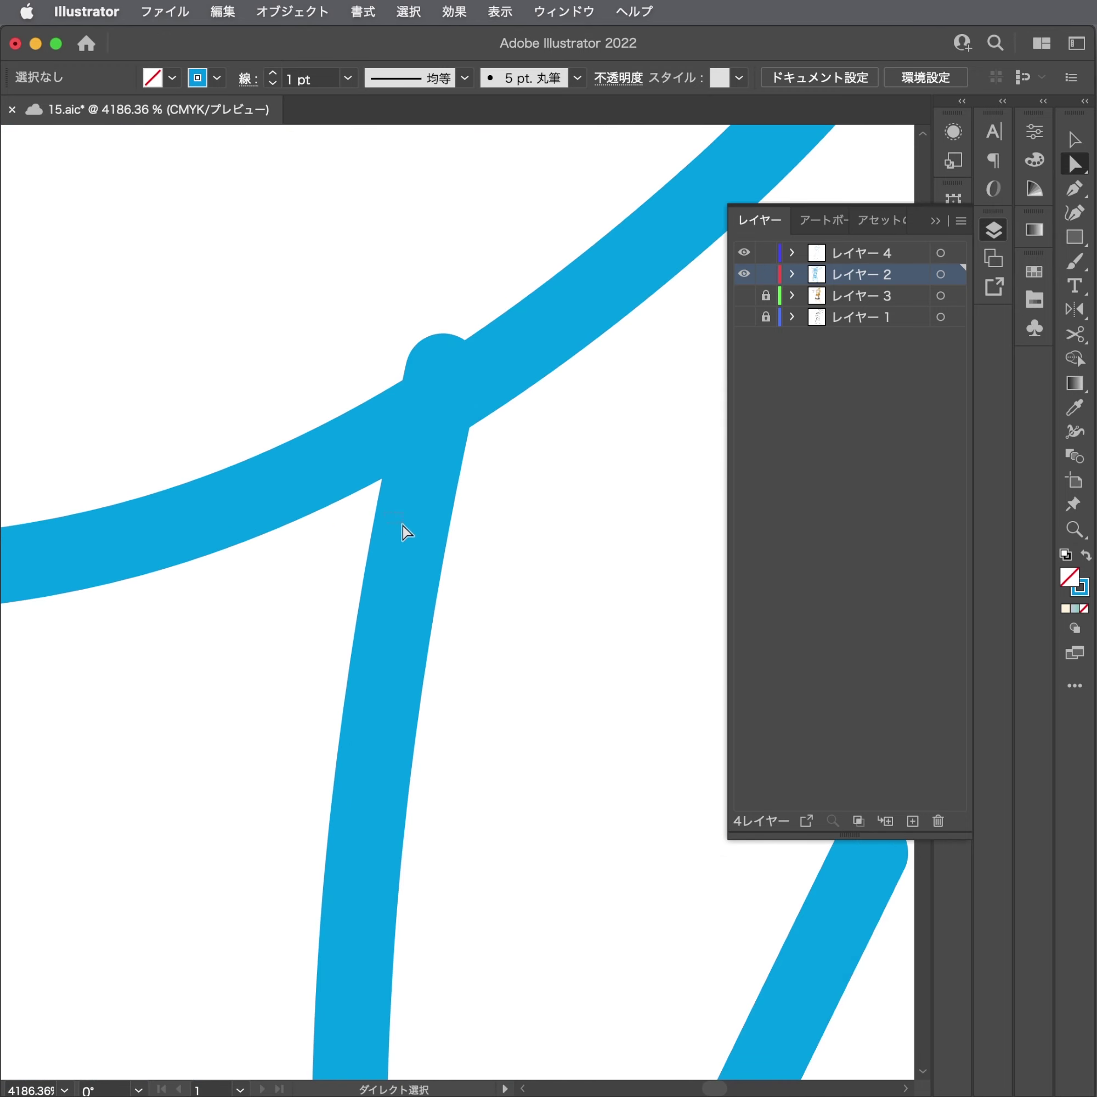
pyautogui.moveTo(441, 366); pyautogui.dragTo(436, 401)
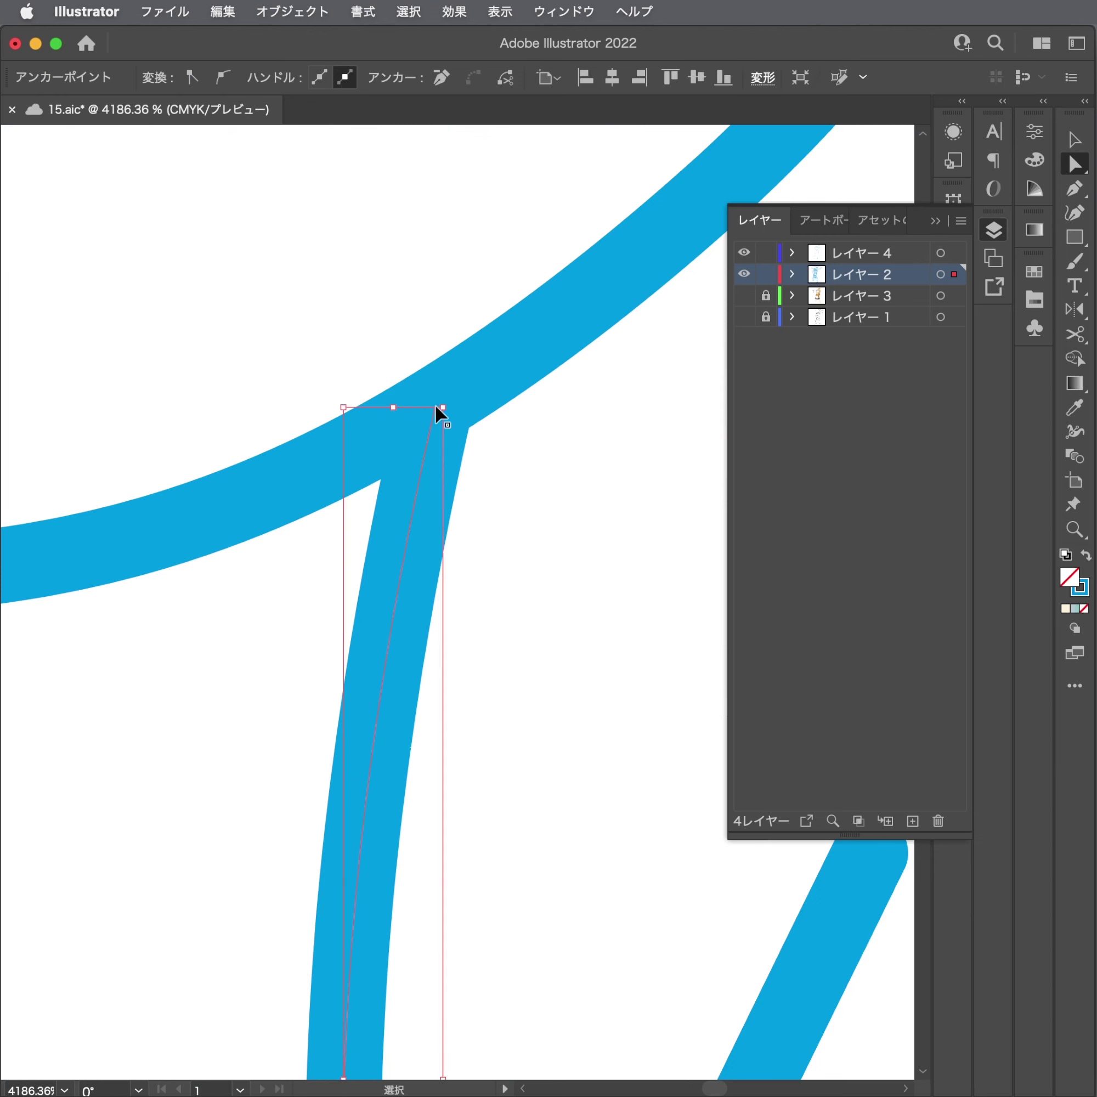
pyautogui.hotkey('ctrl', 'shift', 'a')
pyautogui.scroll(-2, 416, 466)
pyautogui.scroll(-4, 230, 316)
pyautogui.scroll(1, 482, 453)
pyautogui.scroll(3, 401, 411)
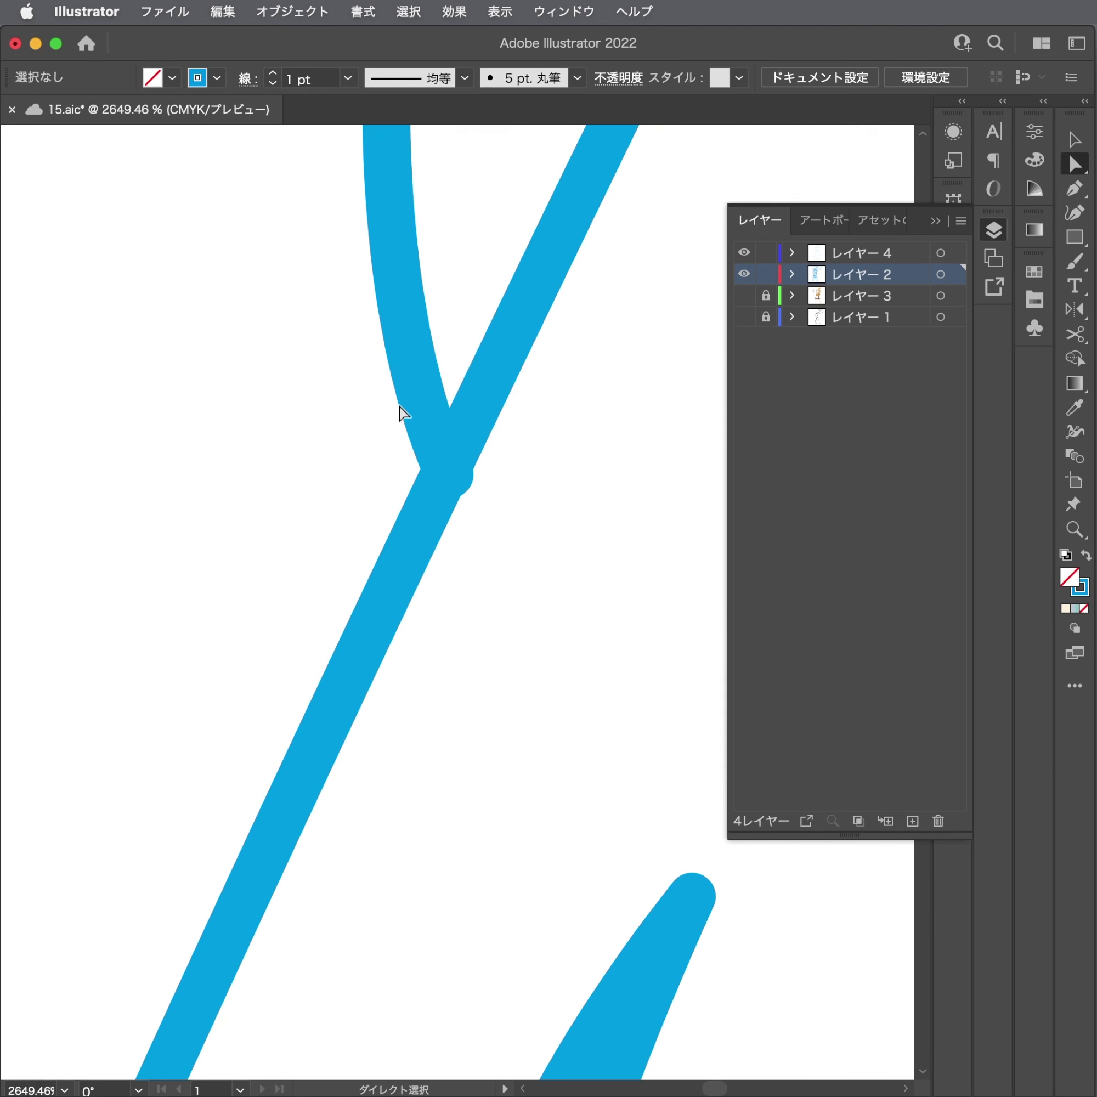
pyautogui.click(450, 474)
pyautogui.moveTo(451, 473); pyautogui.dragTo(443, 462)
pyautogui.hotkey('ctrl', 'shift', 'a')
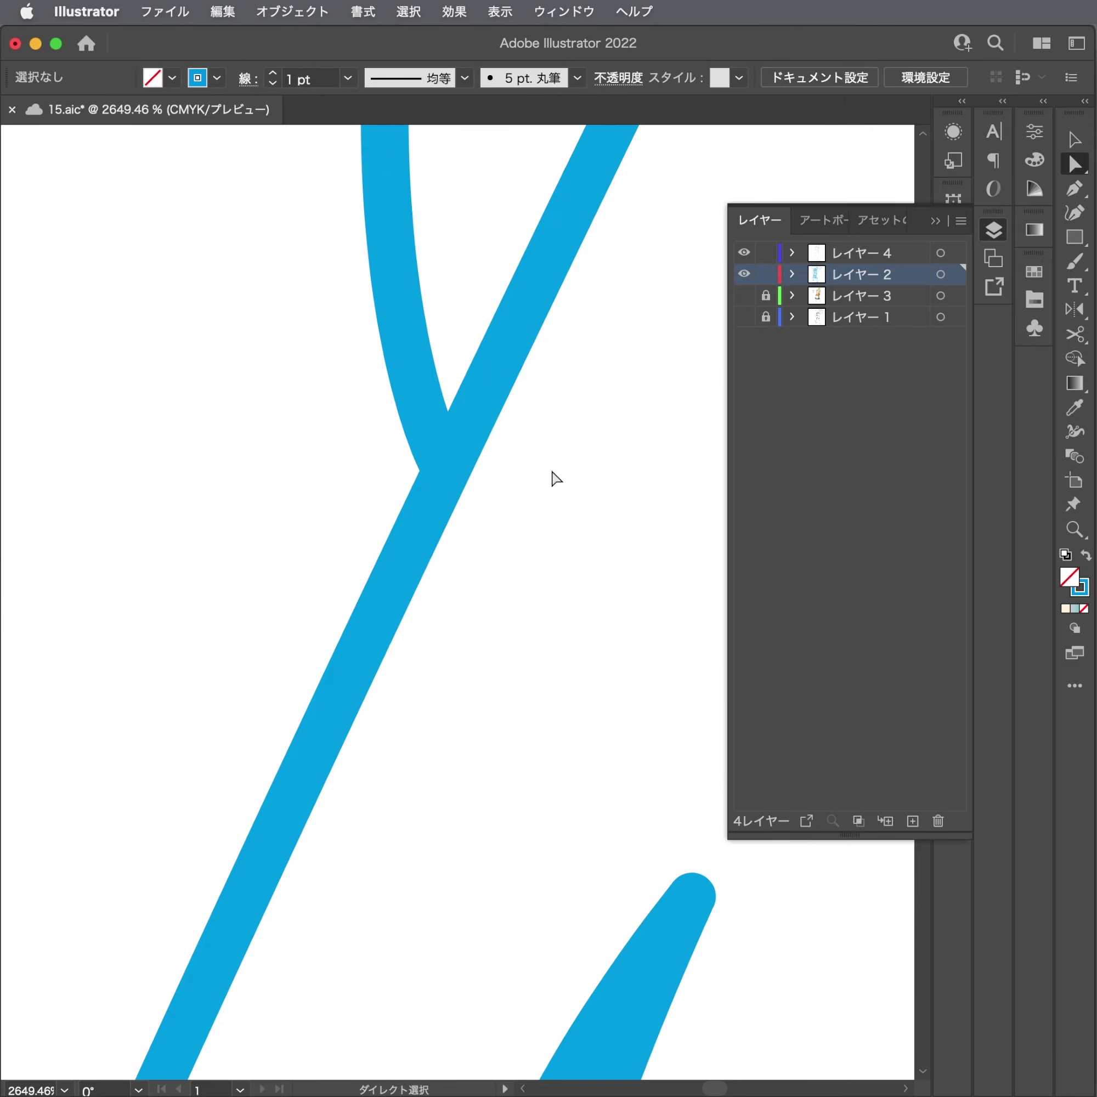
# Scroll down to review the torso, legs and feet line art.
pyautogui.scroll(-3, 403, 518)
pyautogui.scroll(-2, 242, 628)
pyautogui.scroll(-5, 299, 634)
pyautogui.scroll(-5, 294, 668)
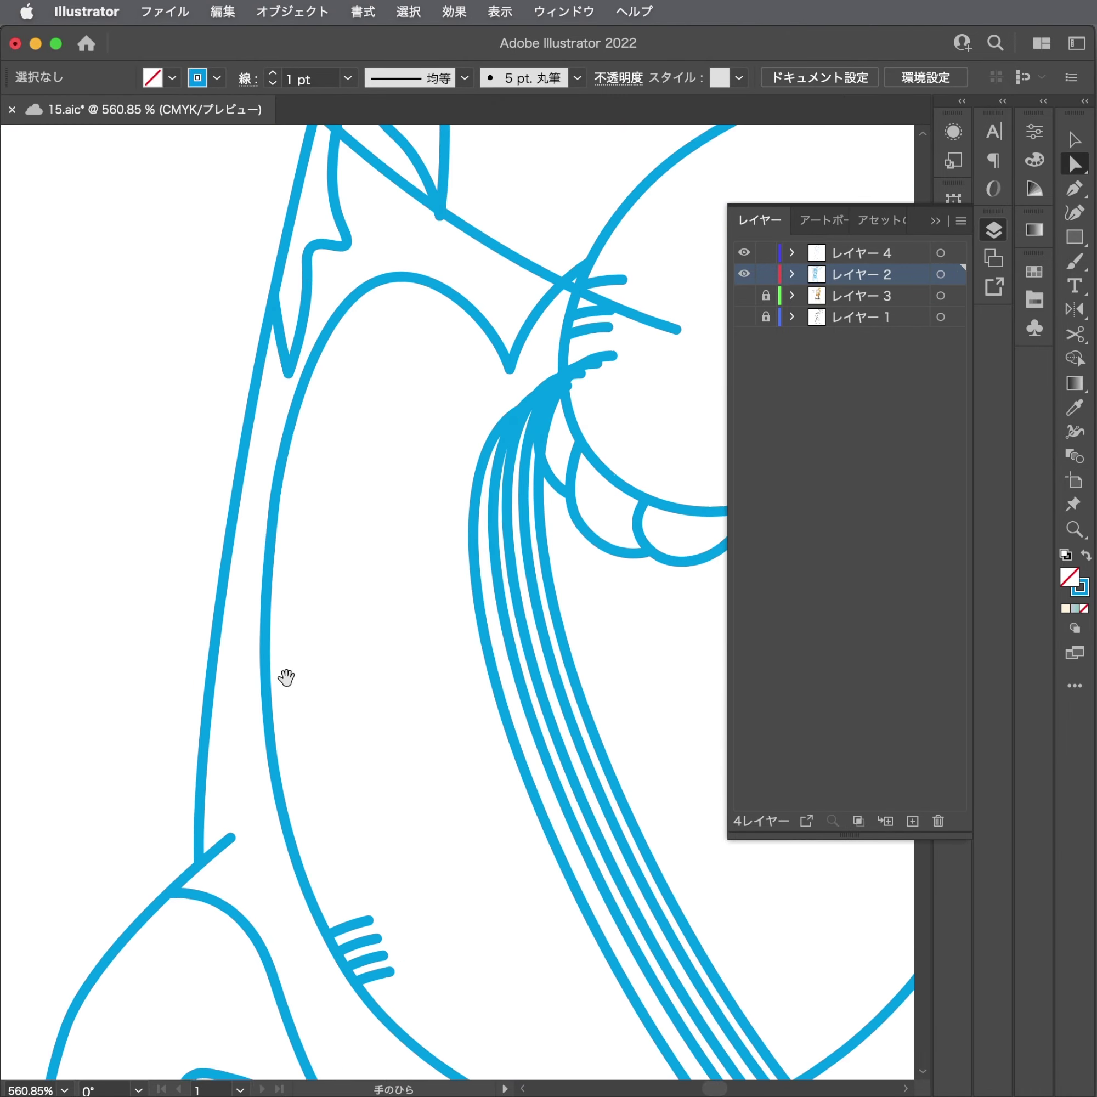
pyautogui.scroll(-5, 283, 651)
pyautogui.scroll(-5, 346, 576)
pyautogui.scroll(-3, 368, 582)
pyautogui.scroll(-5, 346, 518)
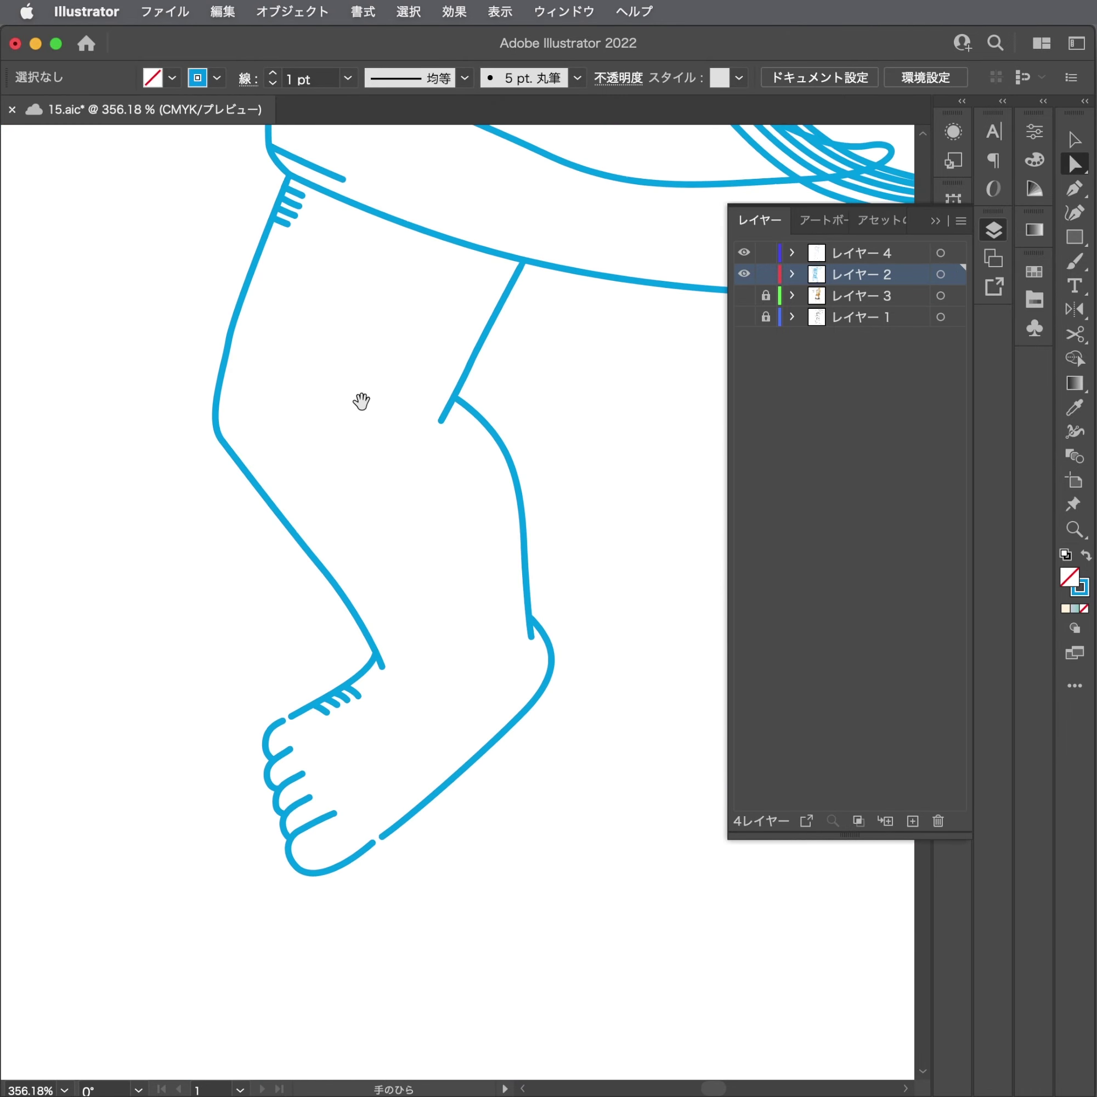
pyautogui.scroll(-1, 485, 478)
pyautogui.scroll(3, 403, 593)
pyautogui.scroll(-10, 328, 709)
pyautogui.hscroll(5, 269, 478)
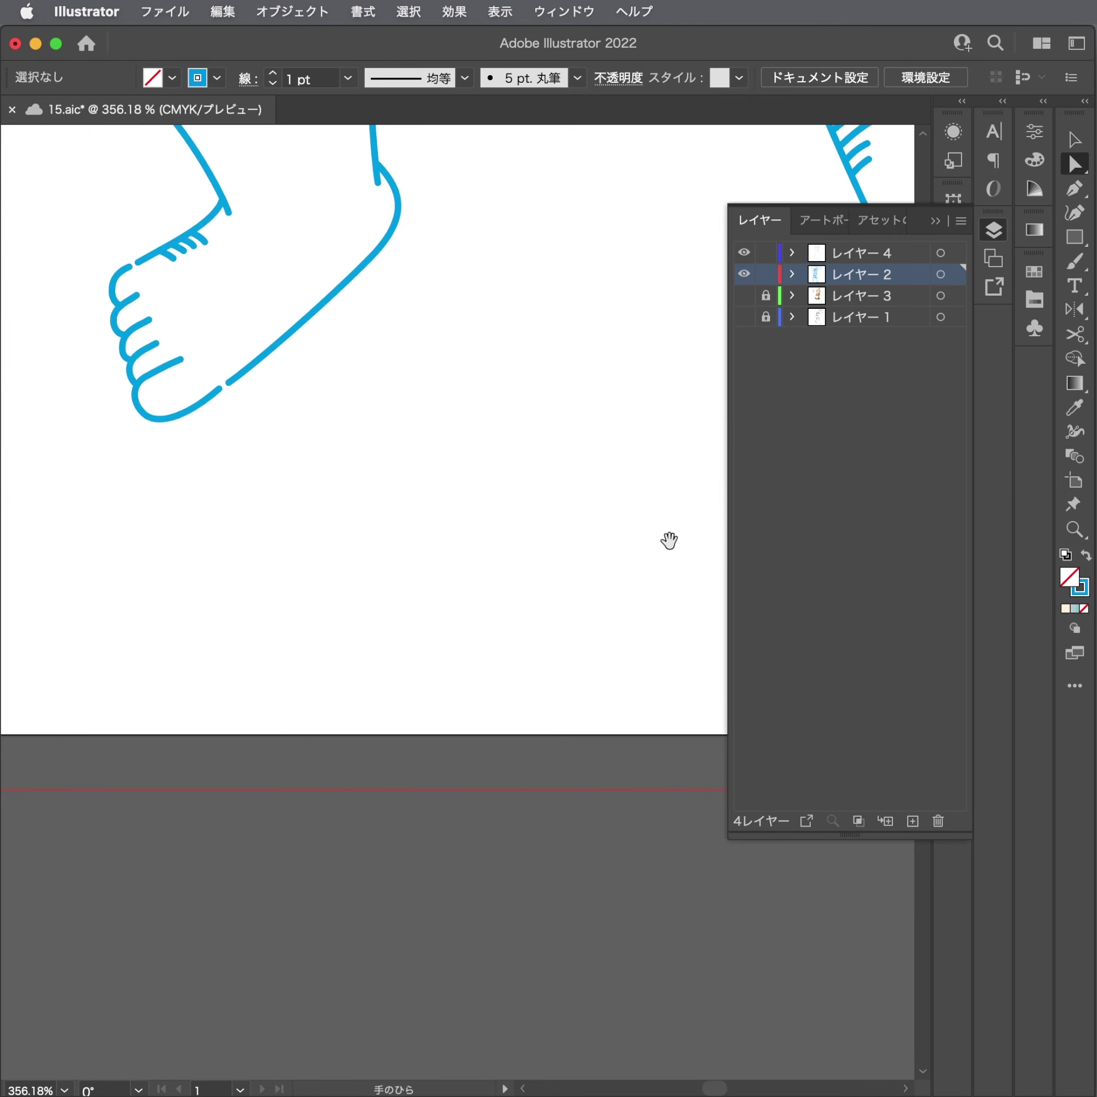
pyautogui.scroll(2, 250, 499)
pyautogui.scroll(-3, 250, 499)
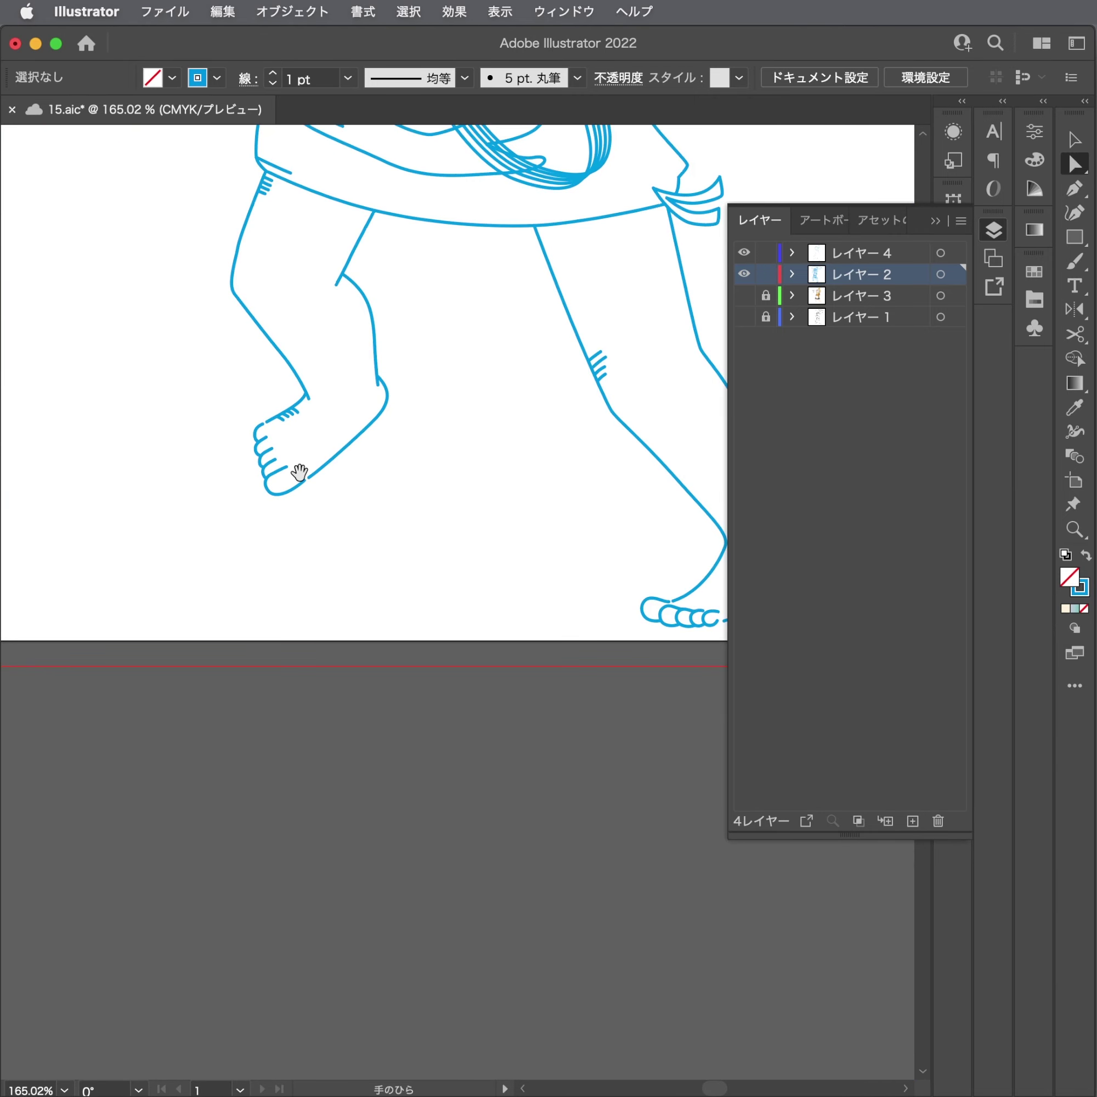
pyautogui.hscroll(3, 369, 478)
pyautogui.scroll(2, 369, 478)
pyautogui.moveTo(350, 507); pyautogui.dragTo(353, 716)
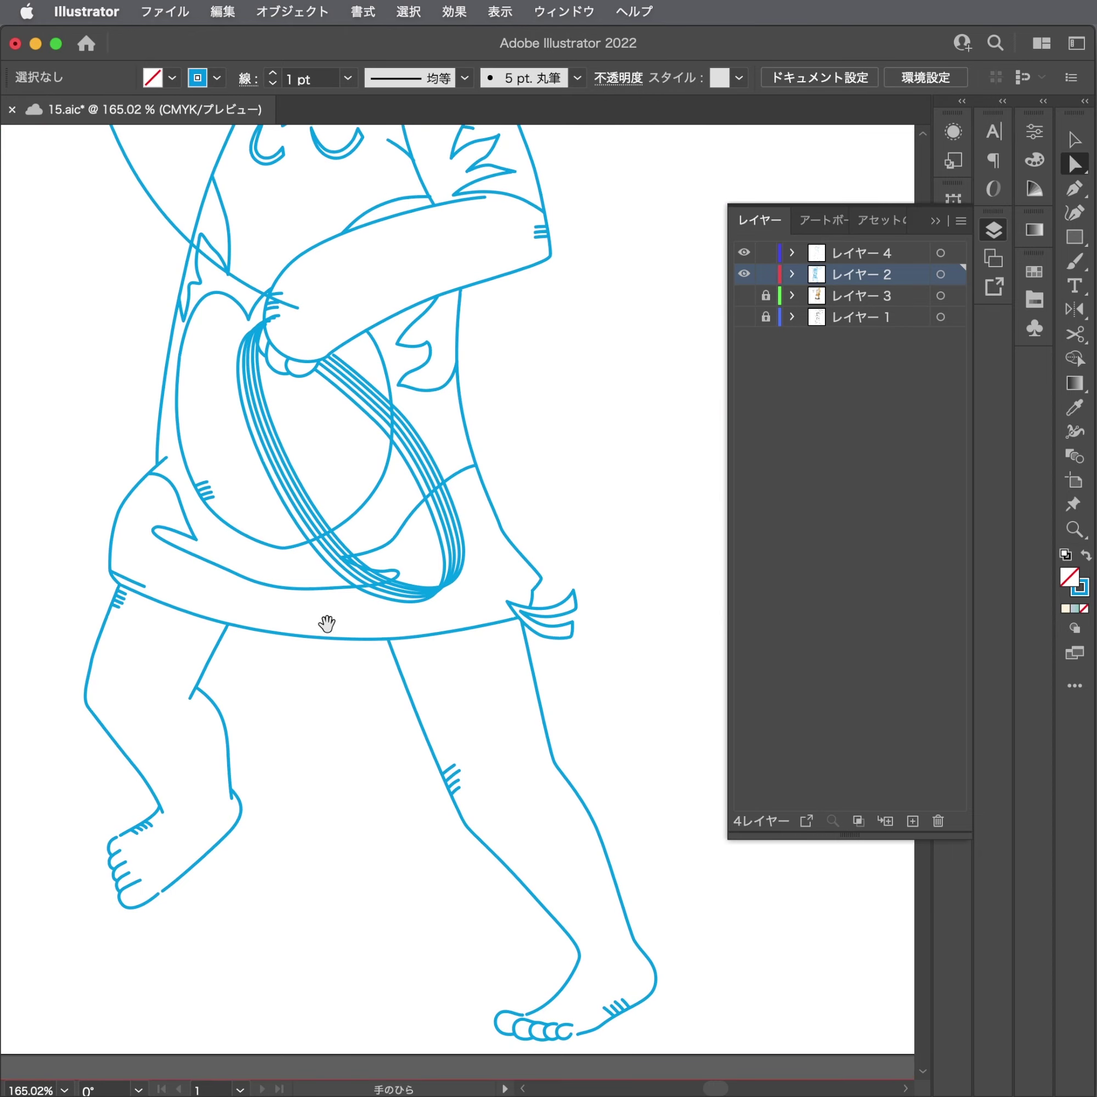
pyautogui.click(743, 295)
pyautogui.moveTo(596, 306)
pyautogui.mouseDown()
pyautogui.moveTo(609, 561)
pyautogui.moveTo(552, 558)
pyautogui.moveTo(556, 690)
pyautogui.mouseUp()
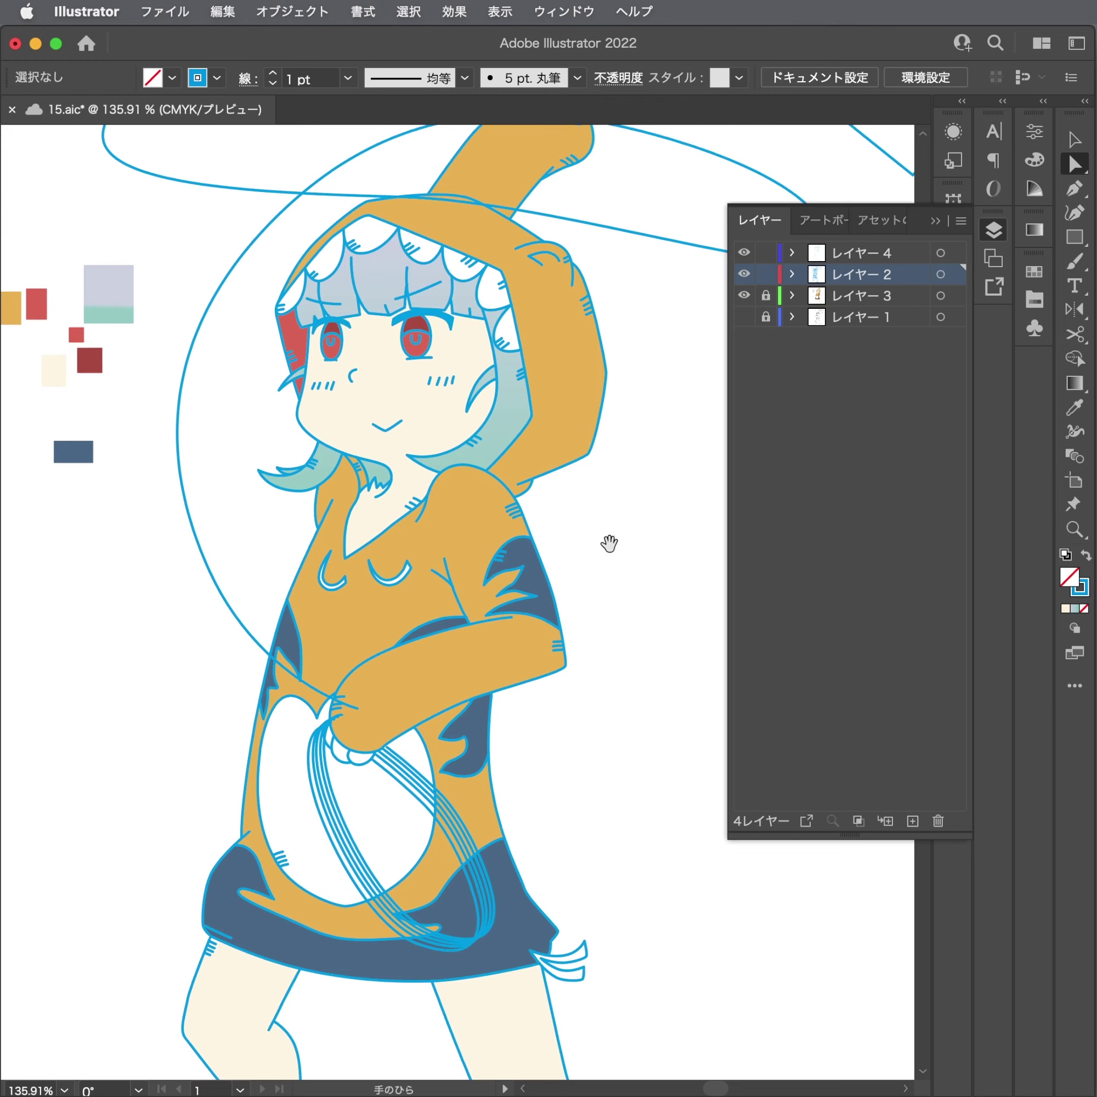
pyautogui.moveTo(608, 537)
pyautogui.mouseDown()
pyautogui.moveTo(599, 592)
pyautogui.moveTo(631, 561)
pyautogui.moveTo(798, 553)
pyautogui.mouseUp()
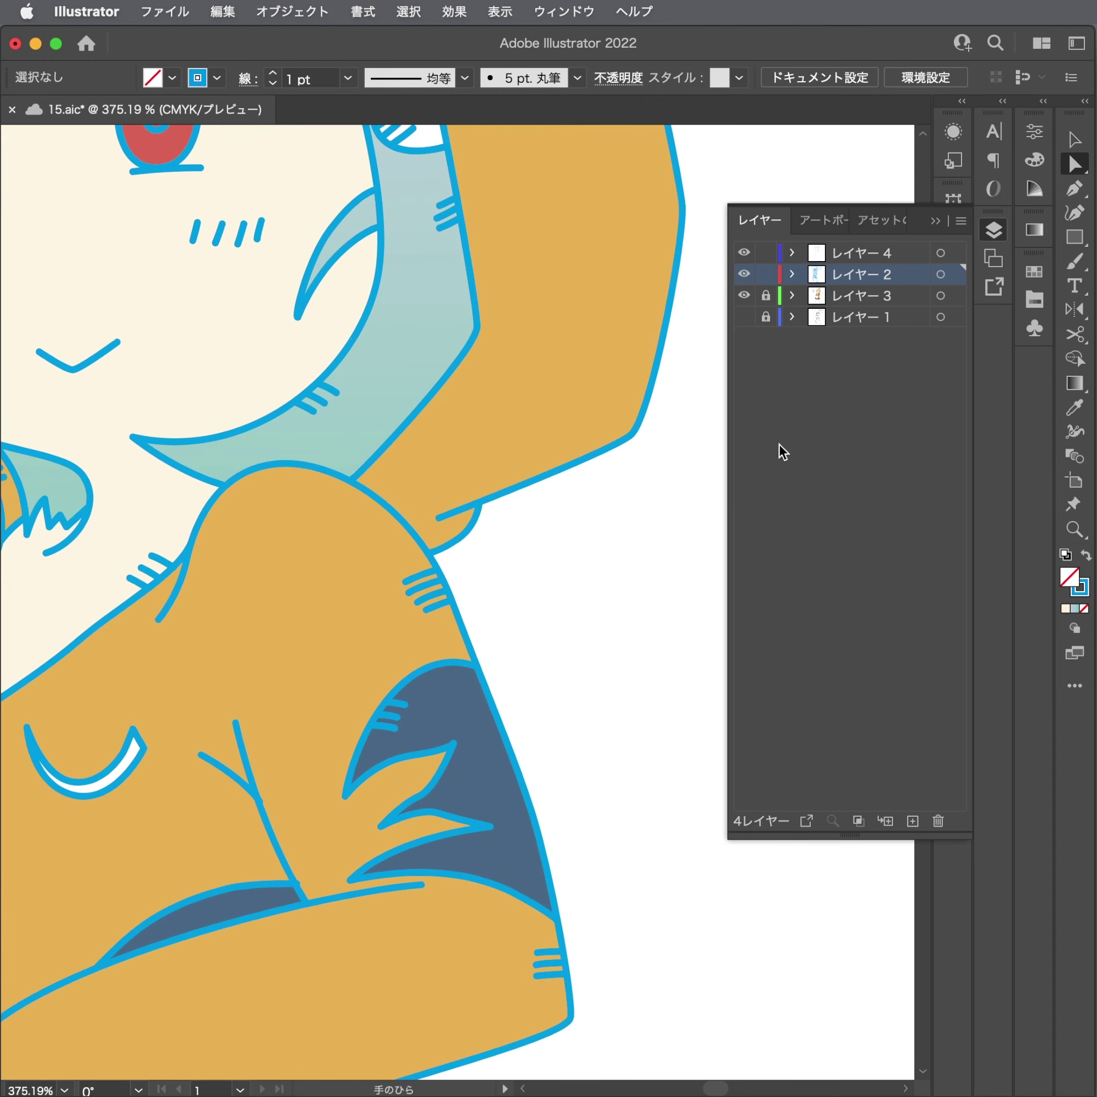
pyautogui.click(958, 253)
pyautogui.press('super+0')
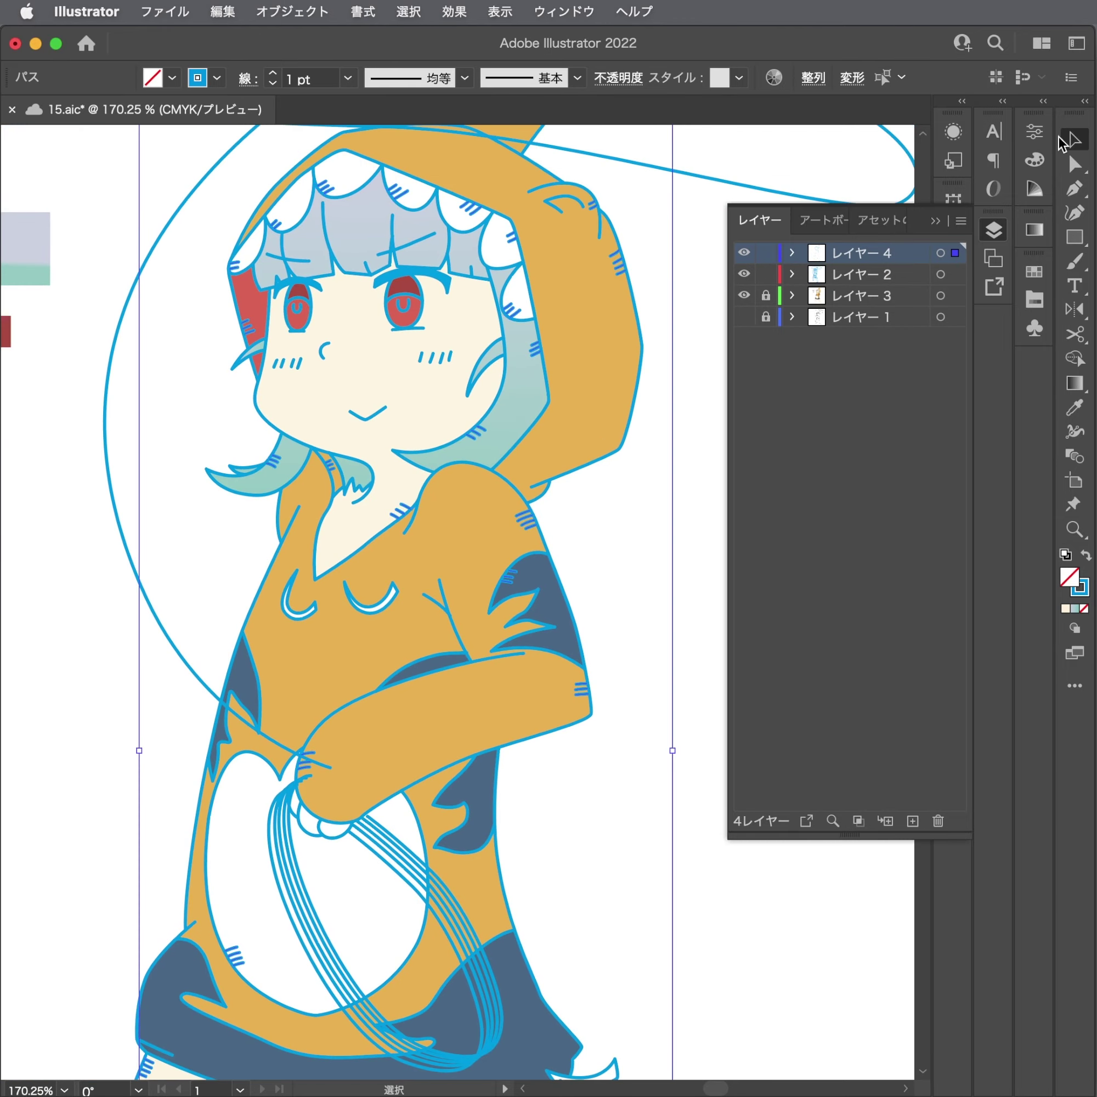
pyautogui.click(1031, 135)
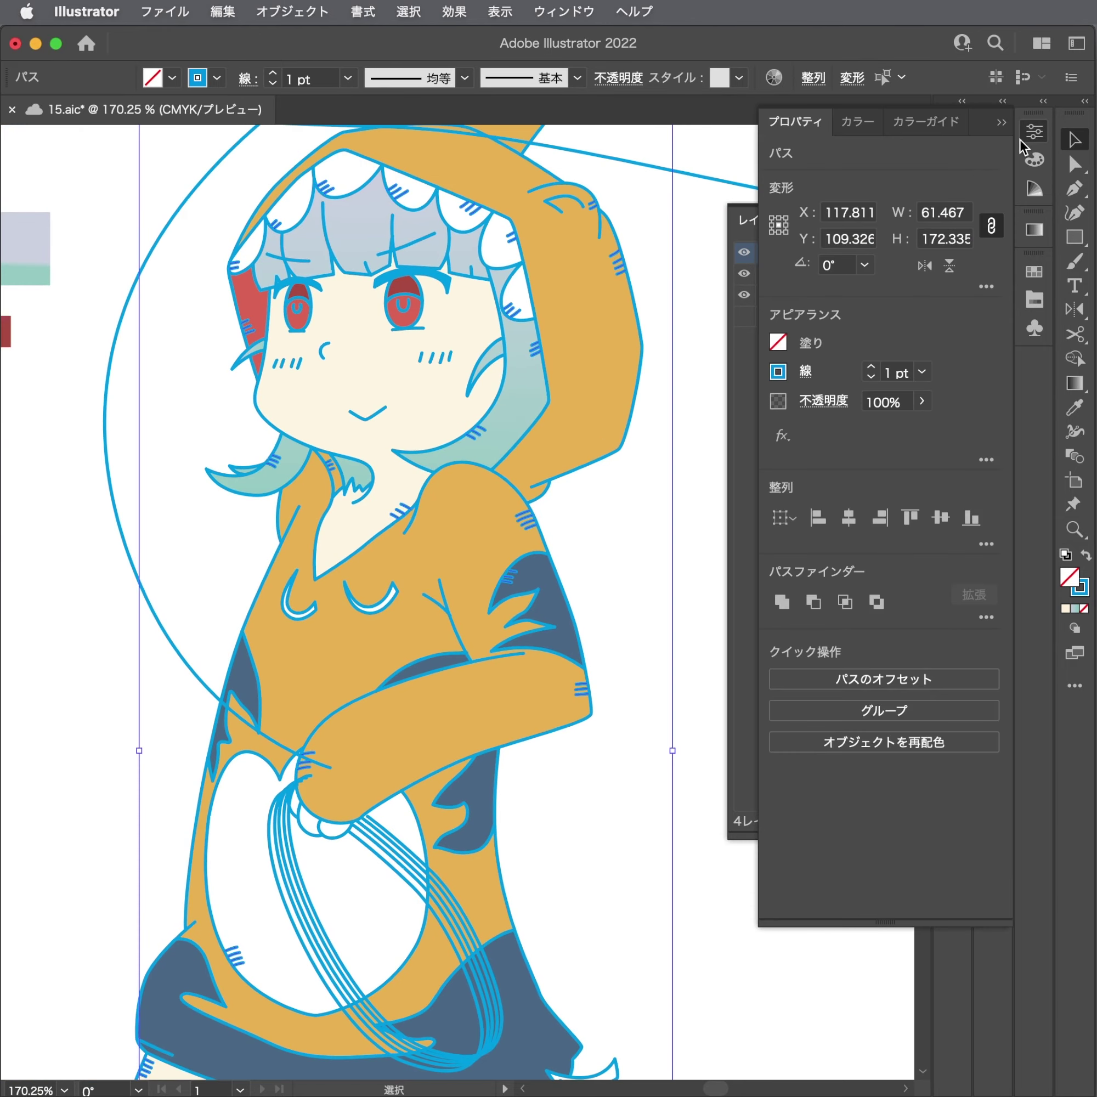
pyautogui.click(871, 377)
pyautogui.press('shift+super+a')
pyautogui.press('a')
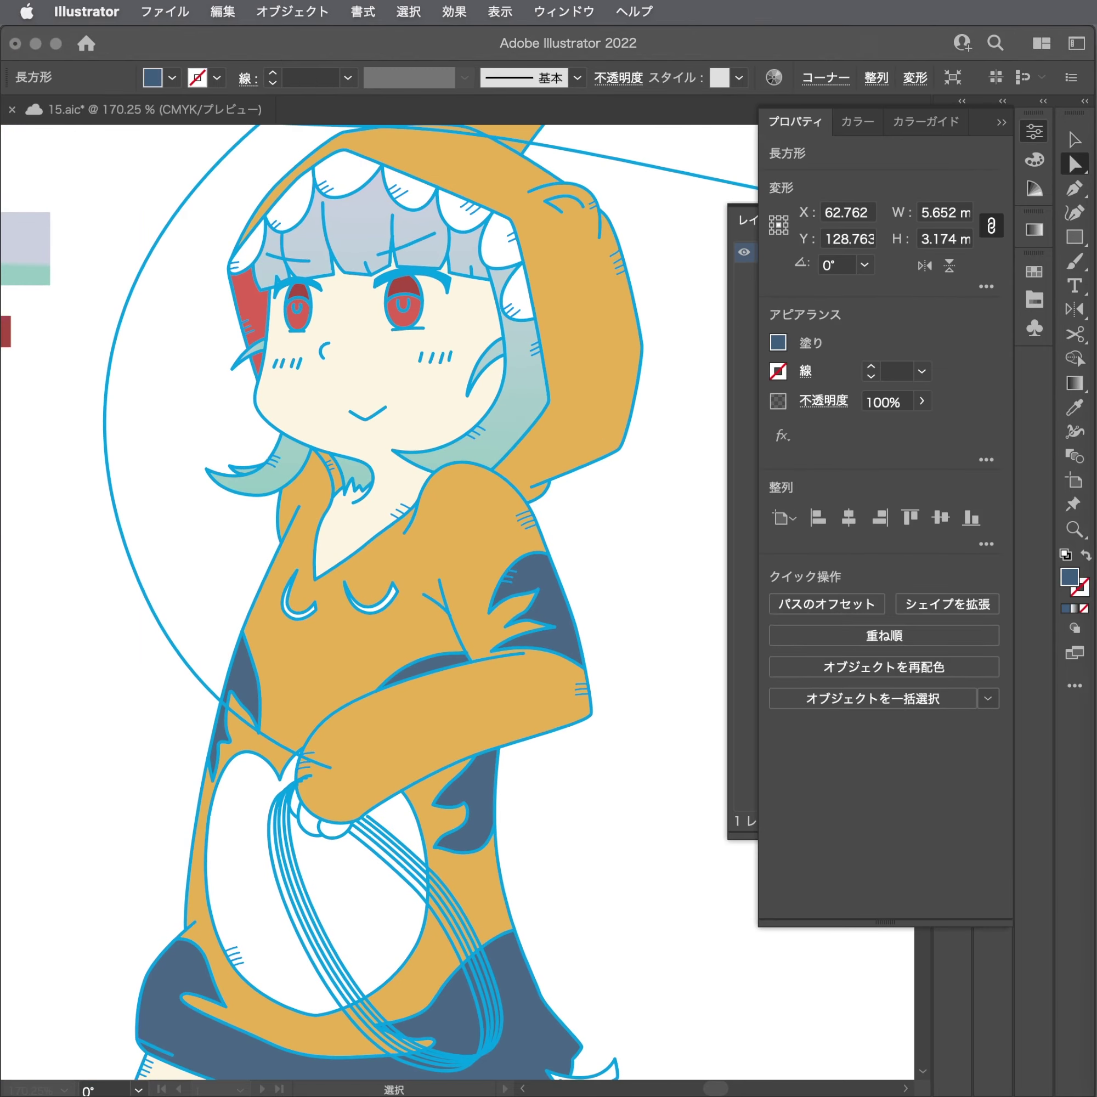
pyautogui.click(717, 409)
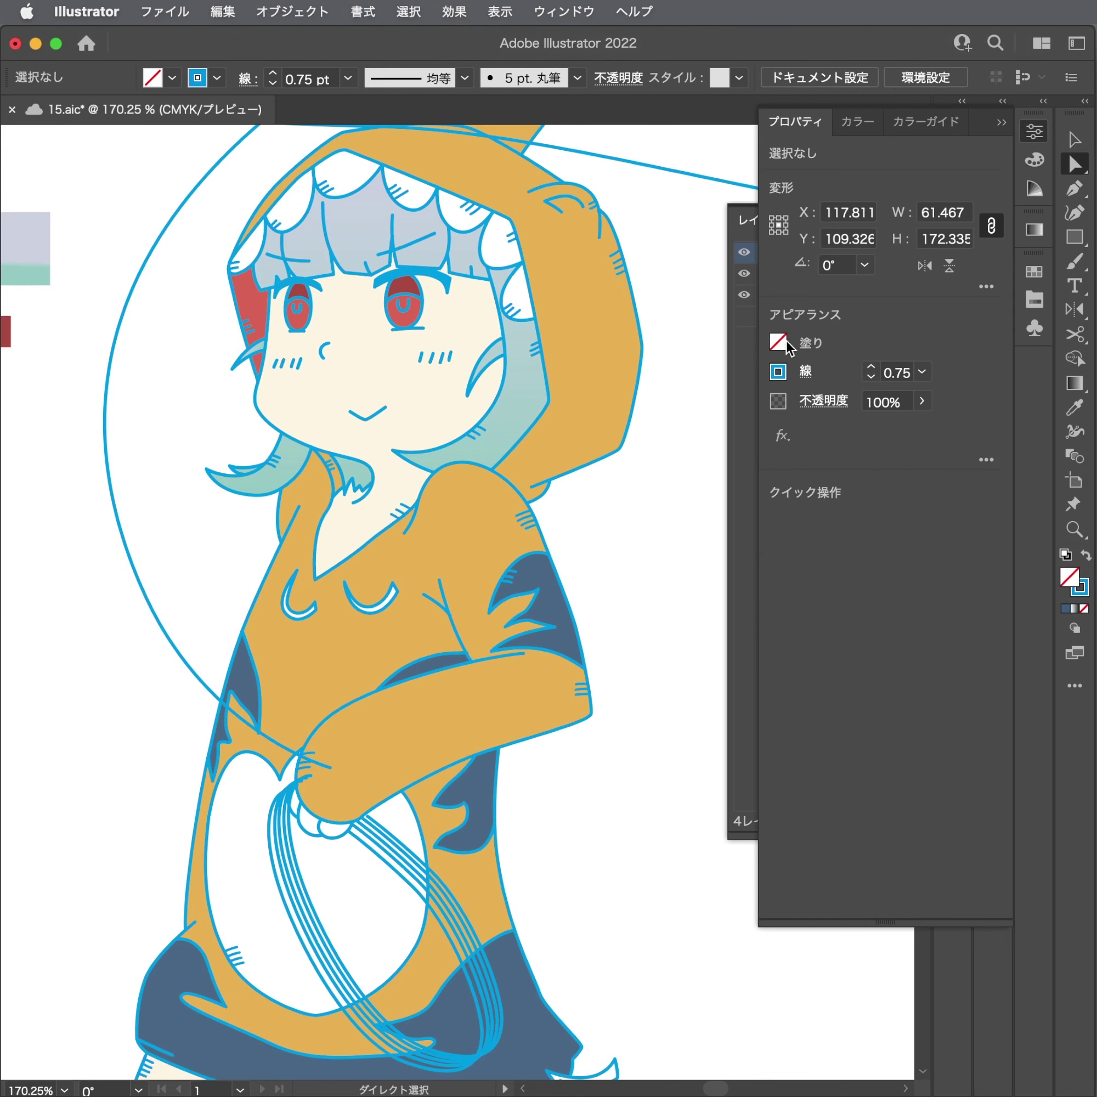
pyautogui.click(1036, 131)
pyautogui.click(990, 226)
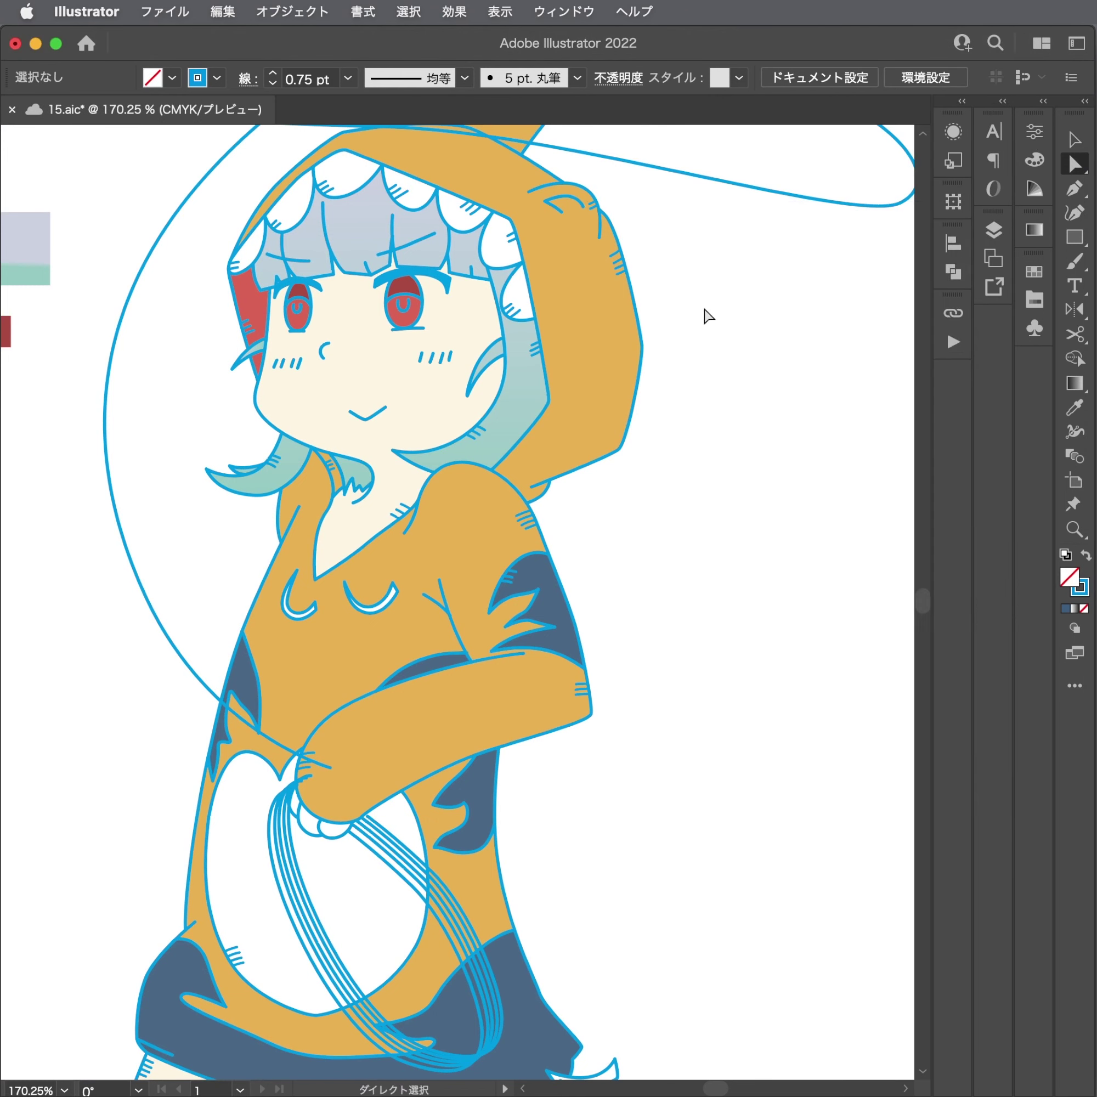
pyautogui.press('v')
pyautogui.press('super+s')
pyautogui.click(1027, 137)
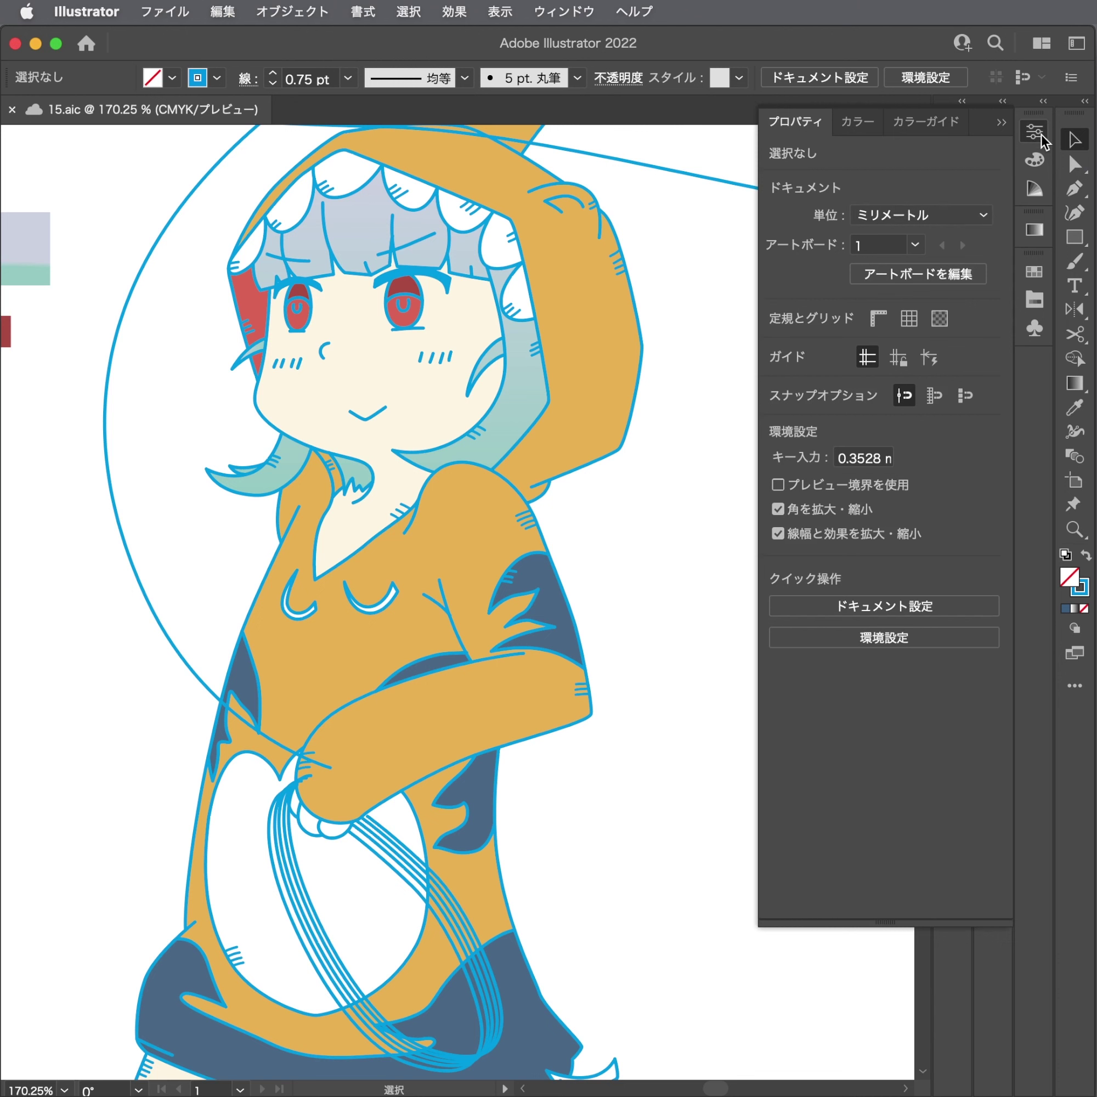
pyautogui.click(1026, 139)
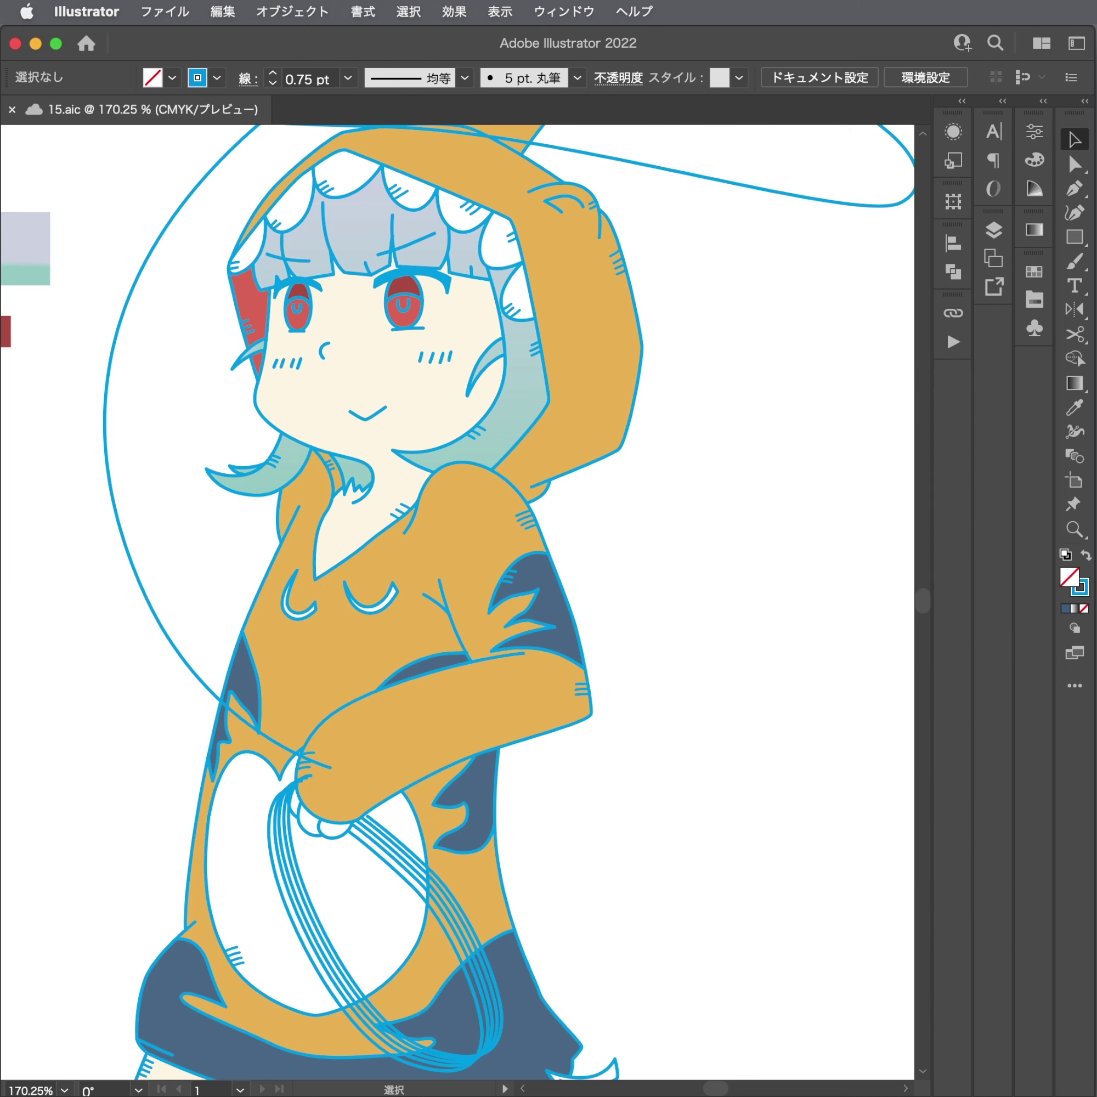
pyautogui.press('a')
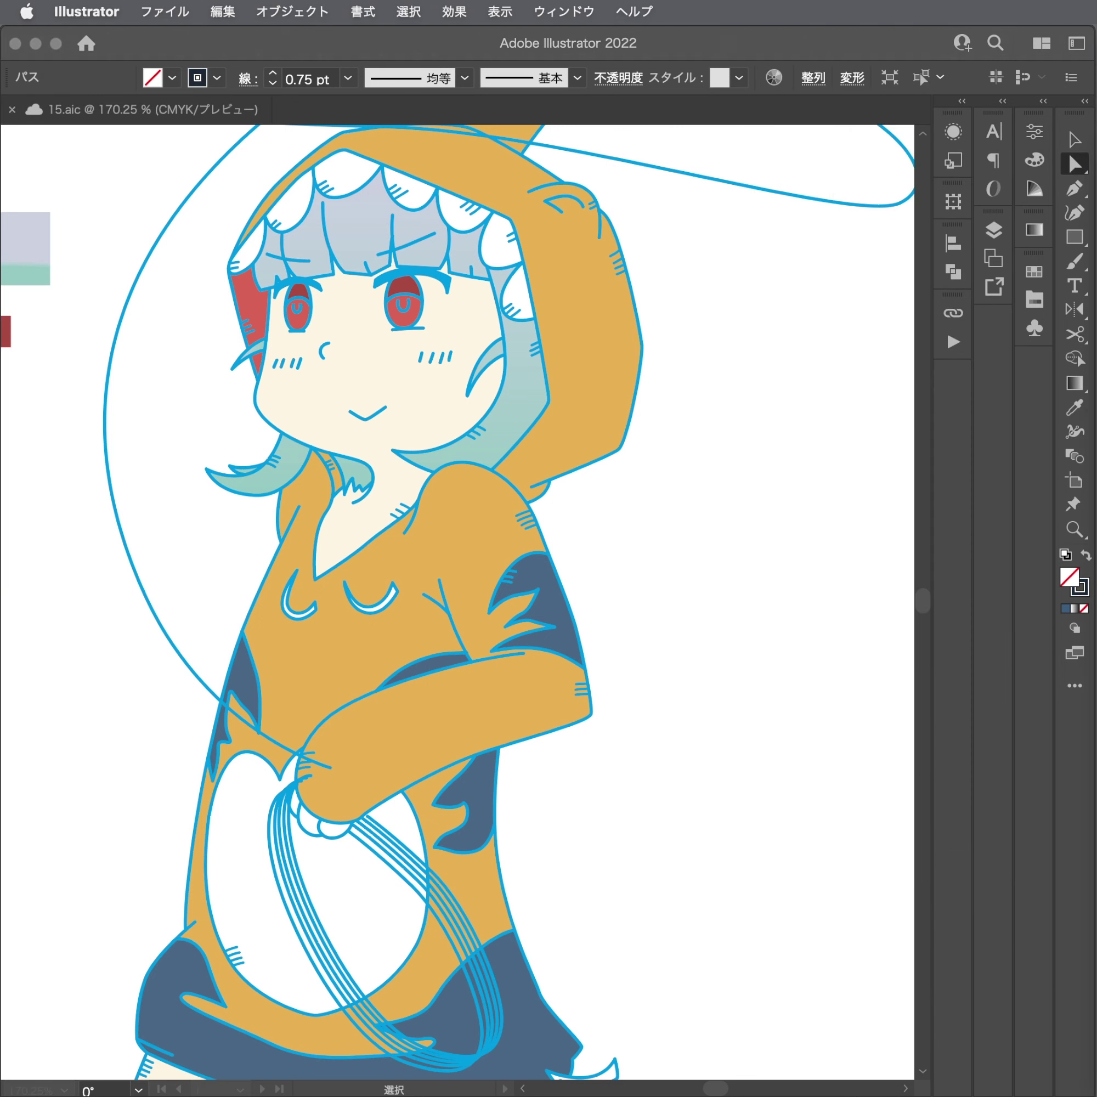
# Paste a small outline-only rectangle beside the colour swatches.
pyautogui.moveTo(276, 470); pyautogui.dragTo(874, 524)
pyautogui.scroll(5, 341, 431)
pyautogui.press('super+v')
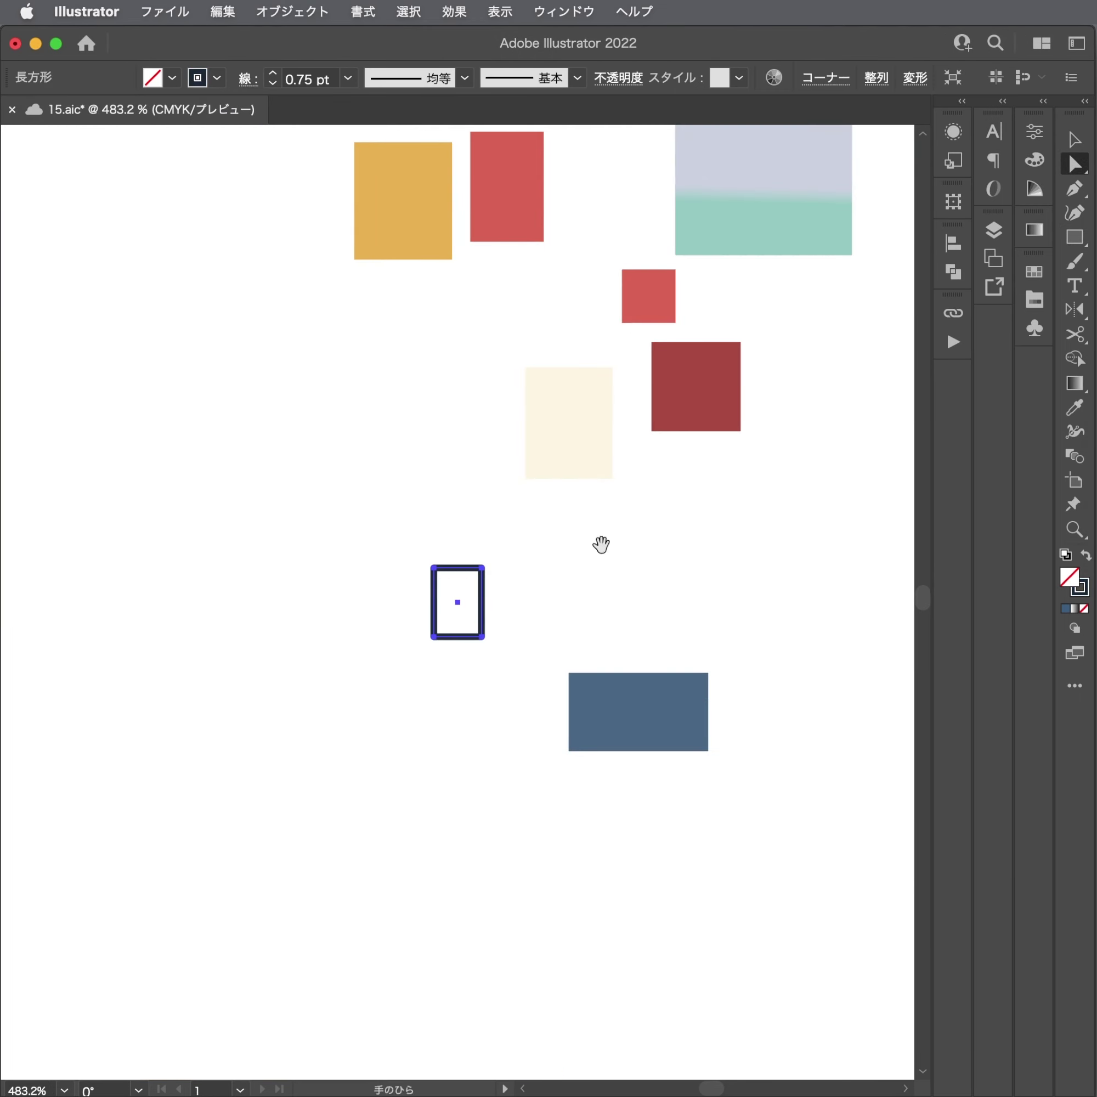
pyautogui.scroll(-5, 294, 562)
# Confirm the rectangle's stroke is C74 M55 Y41 K68 in the Color panel, then deselect it.
pyautogui.click(1027, 135)
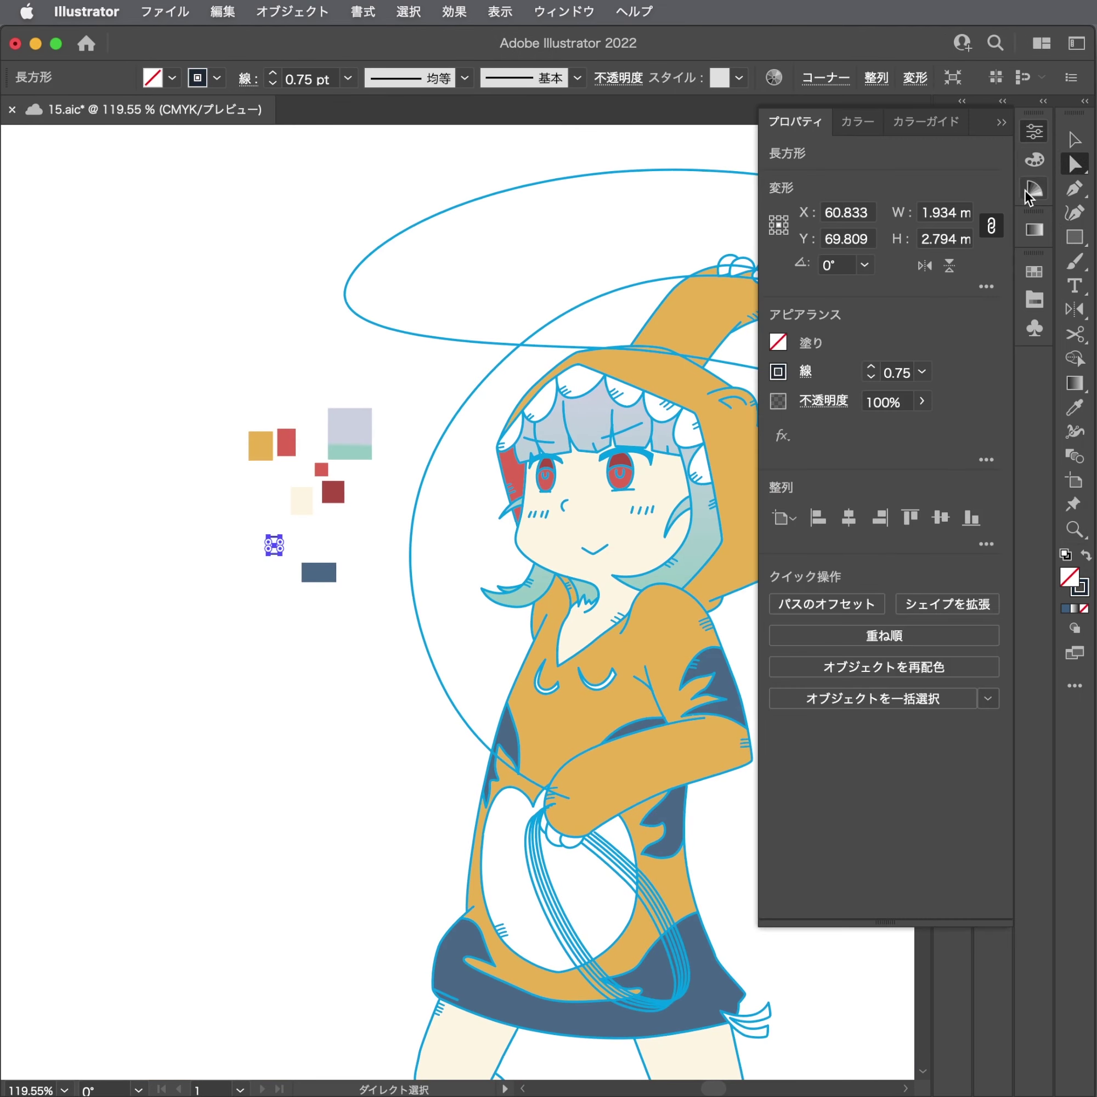
pyautogui.click(1041, 166)
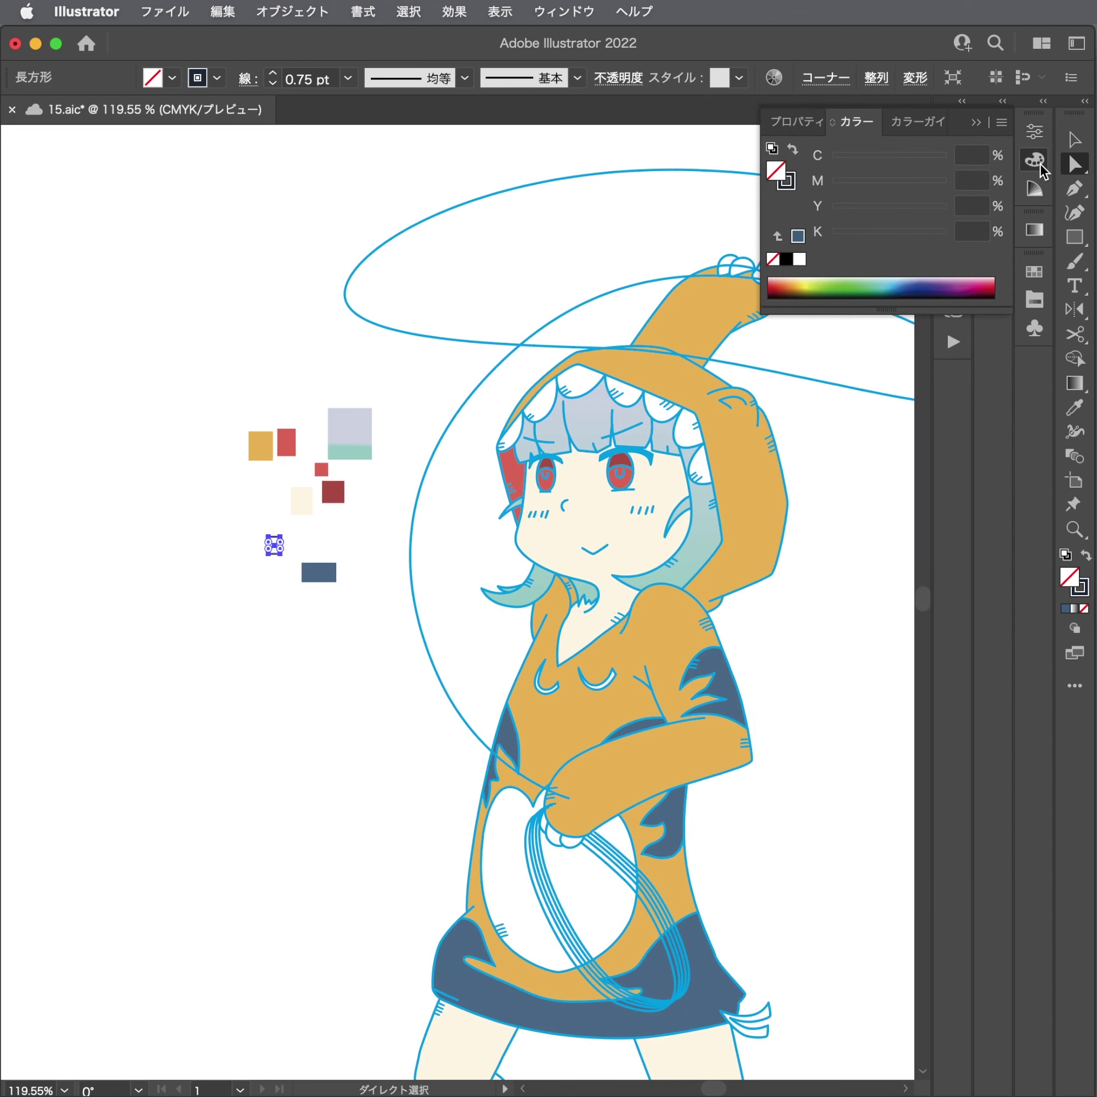
pyautogui.click(790, 185)
pyautogui.click(1003, 123)
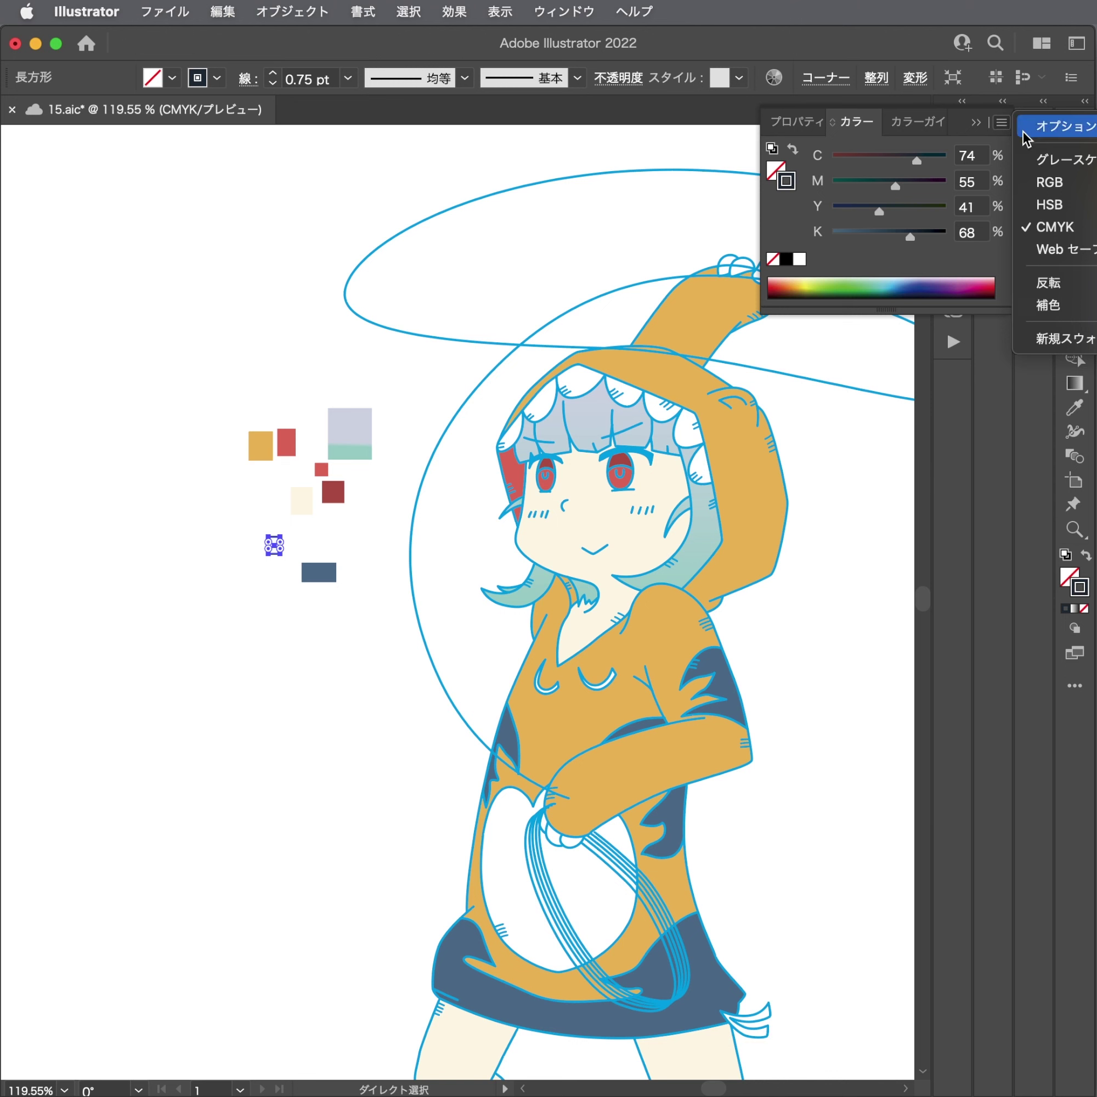
pyautogui.click(940, 162)
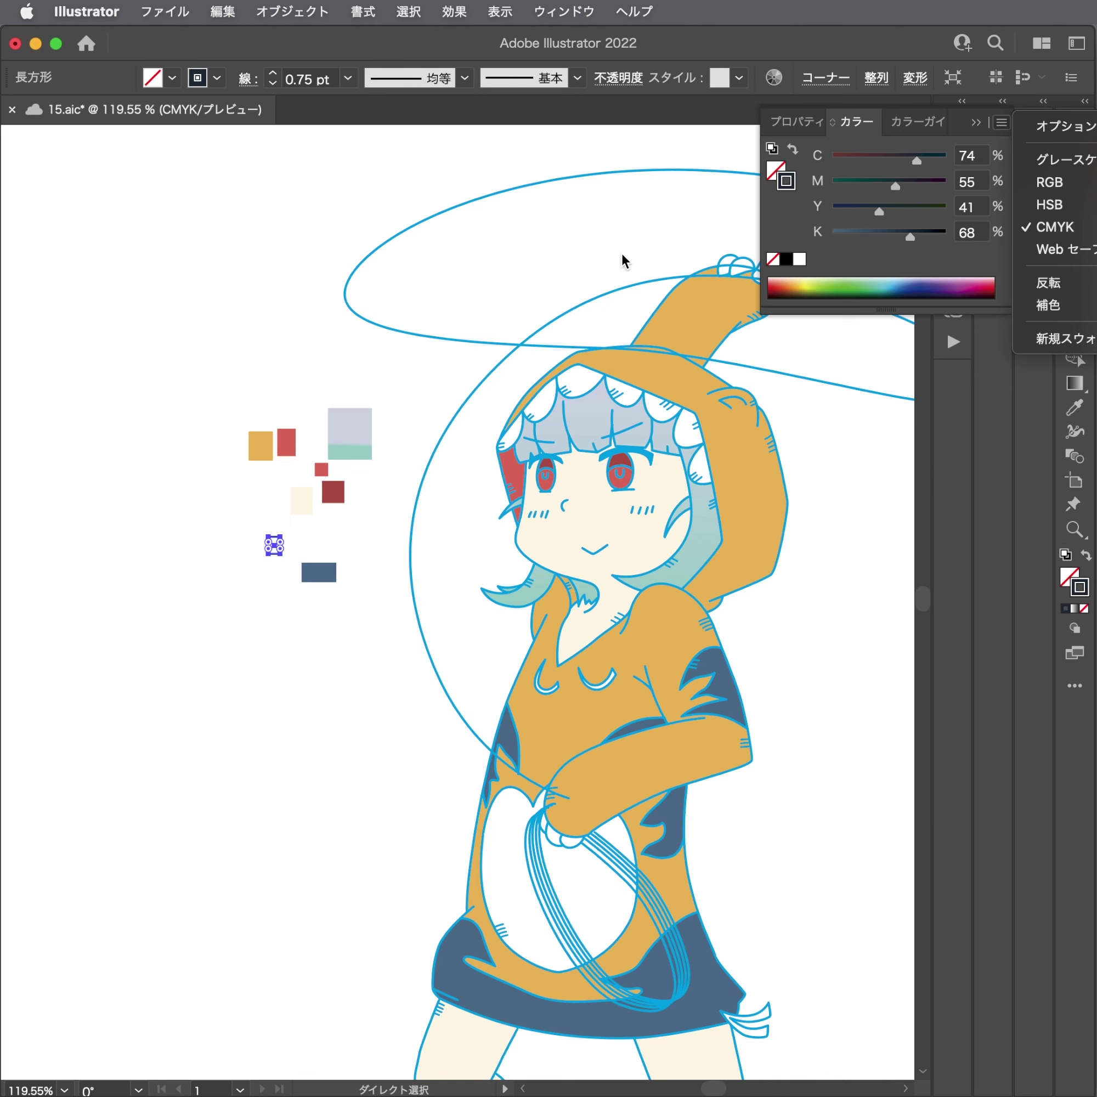
pyautogui.click(321, 599)
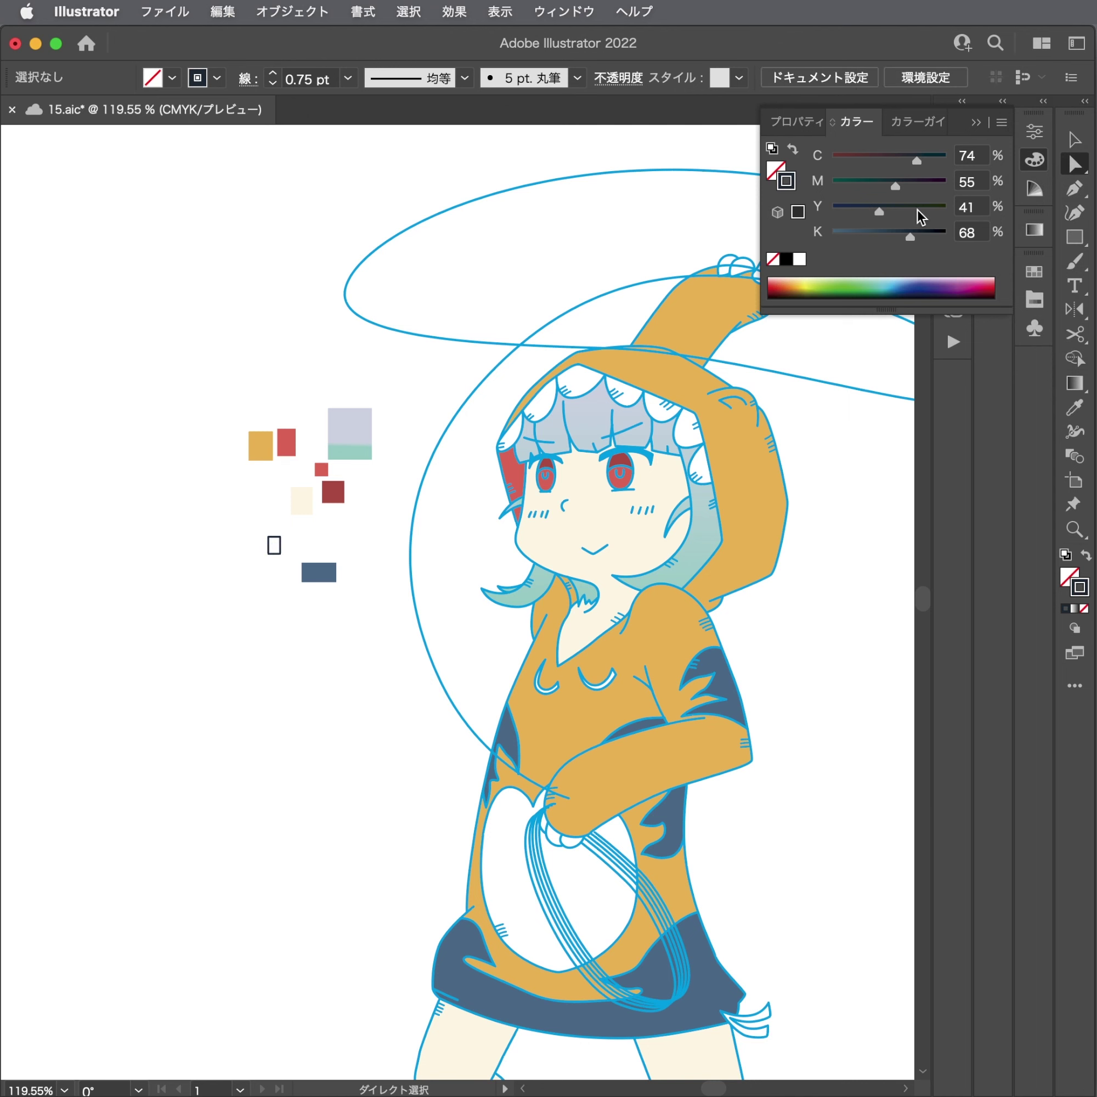
pyautogui.hscroll(5, 592, 435)
pyautogui.scroll(-2, 592, 435)
# Close the Color panel and select the large rope loop to see its 1 pt stroke in Appearance.
pyautogui.press('v')
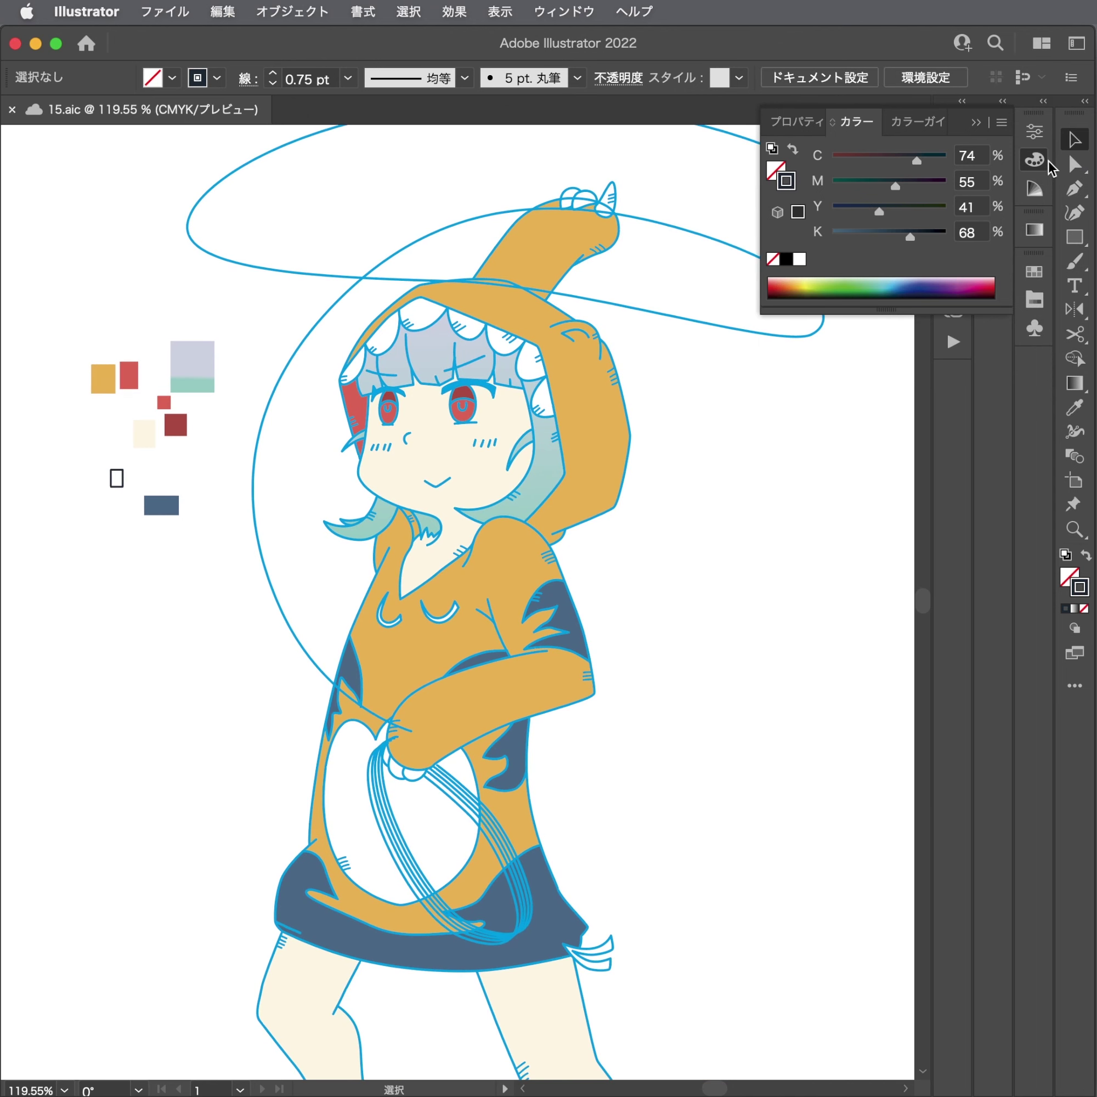
pyautogui.click(1035, 162)
pyautogui.click(1021, 135)
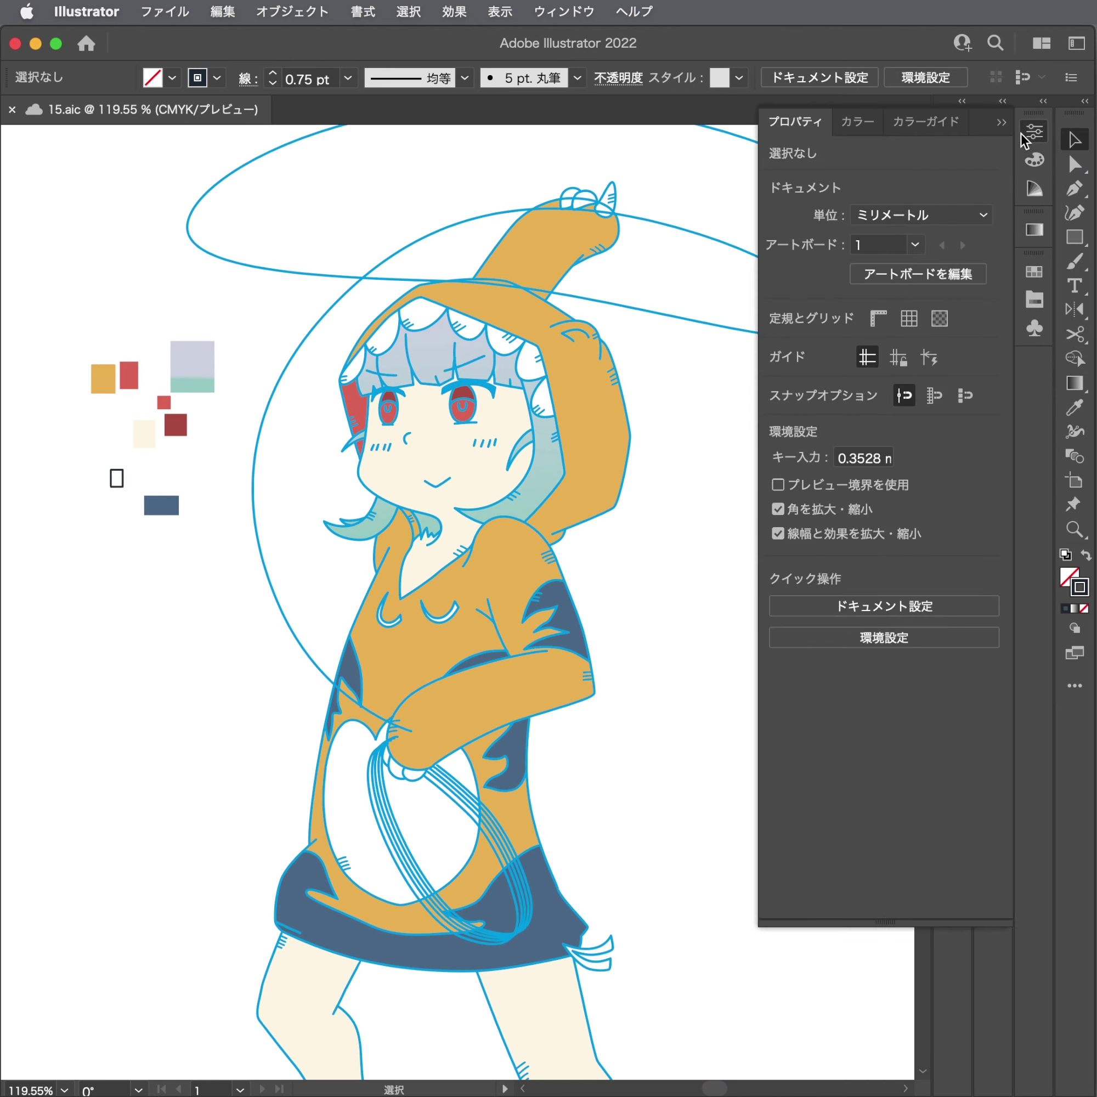
pyautogui.click(1029, 138)
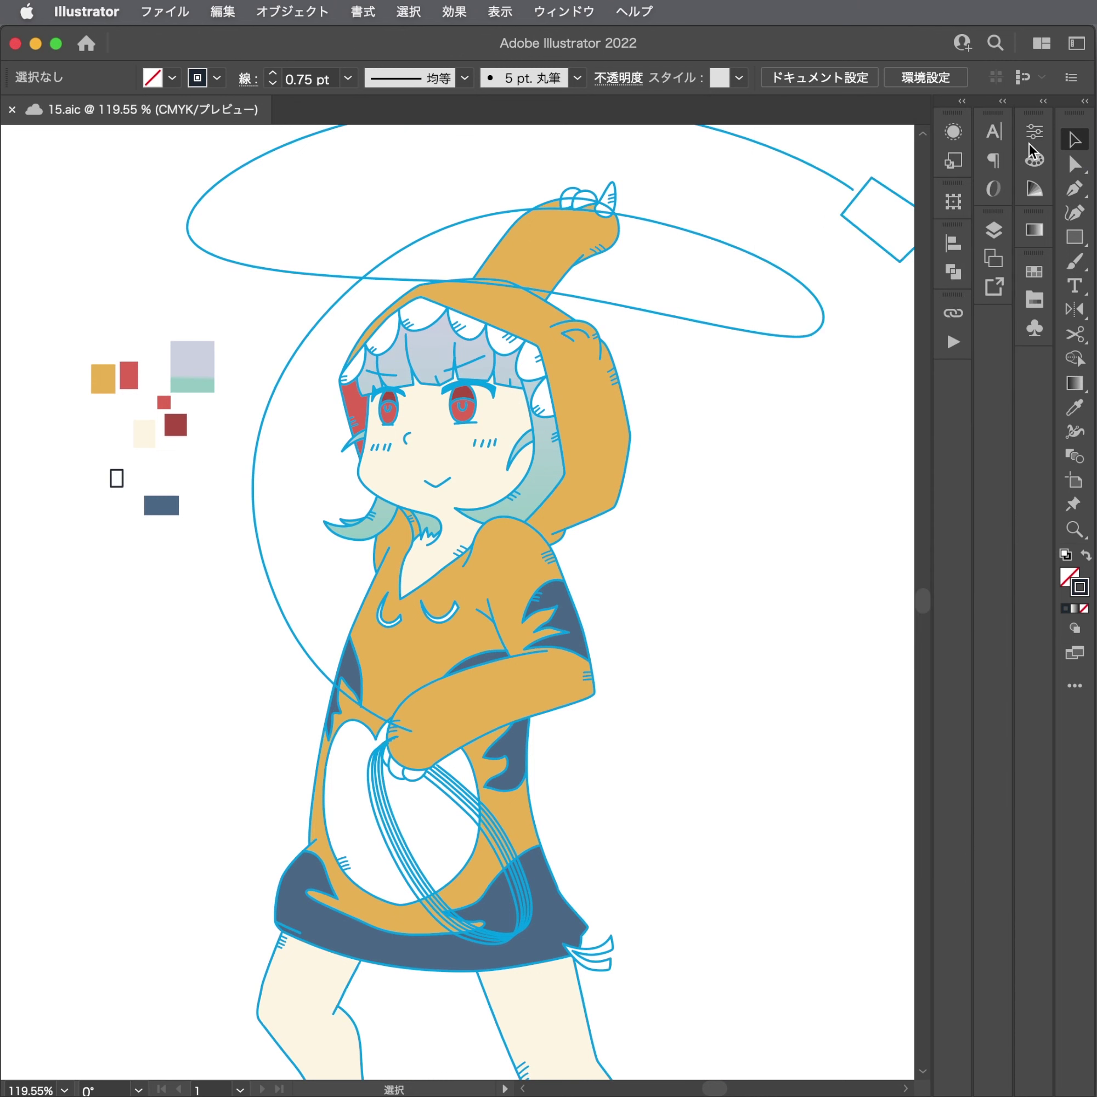
pyautogui.click(953, 131)
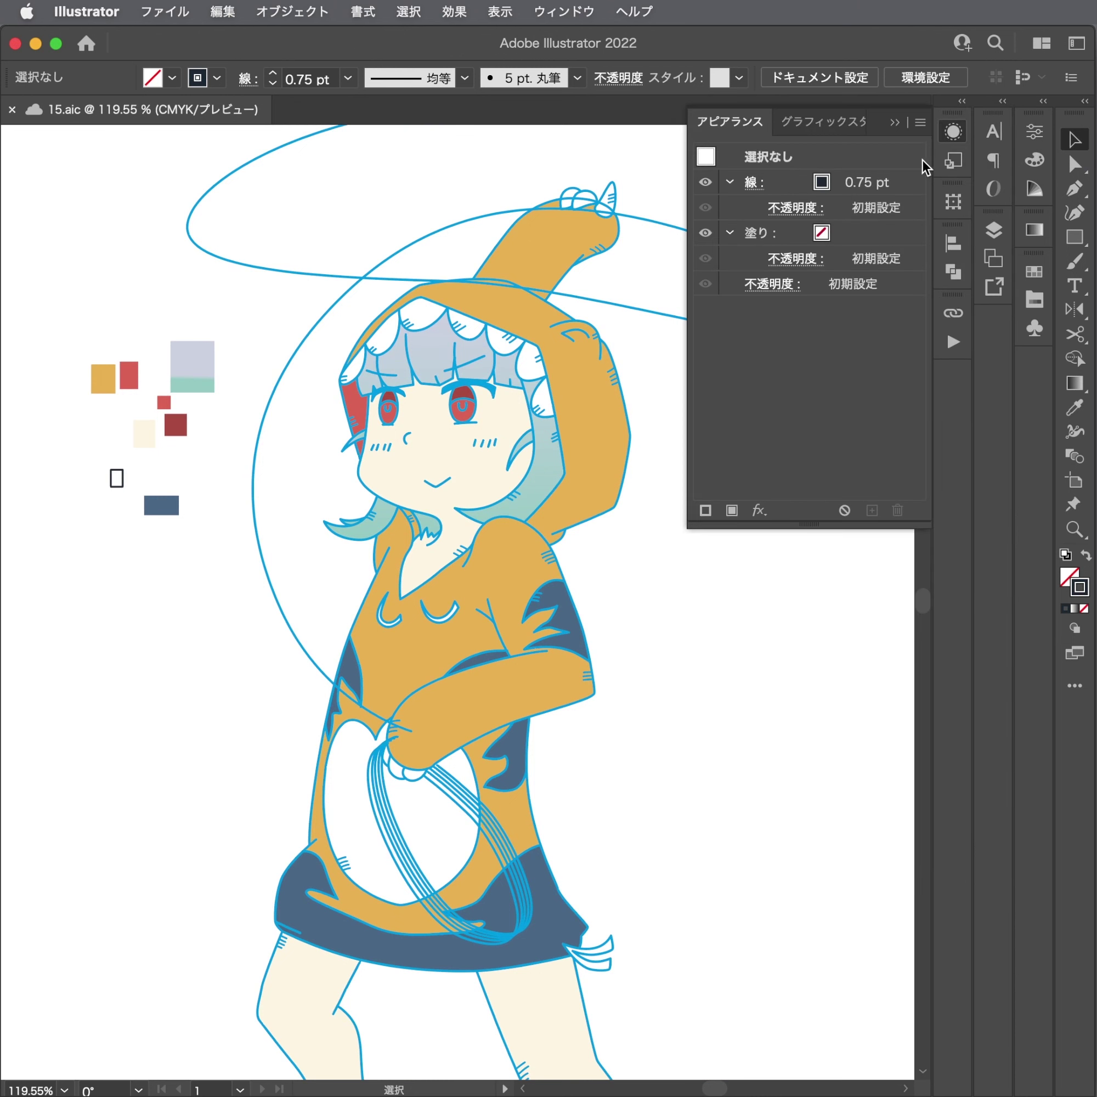
pyautogui.click(1035, 133)
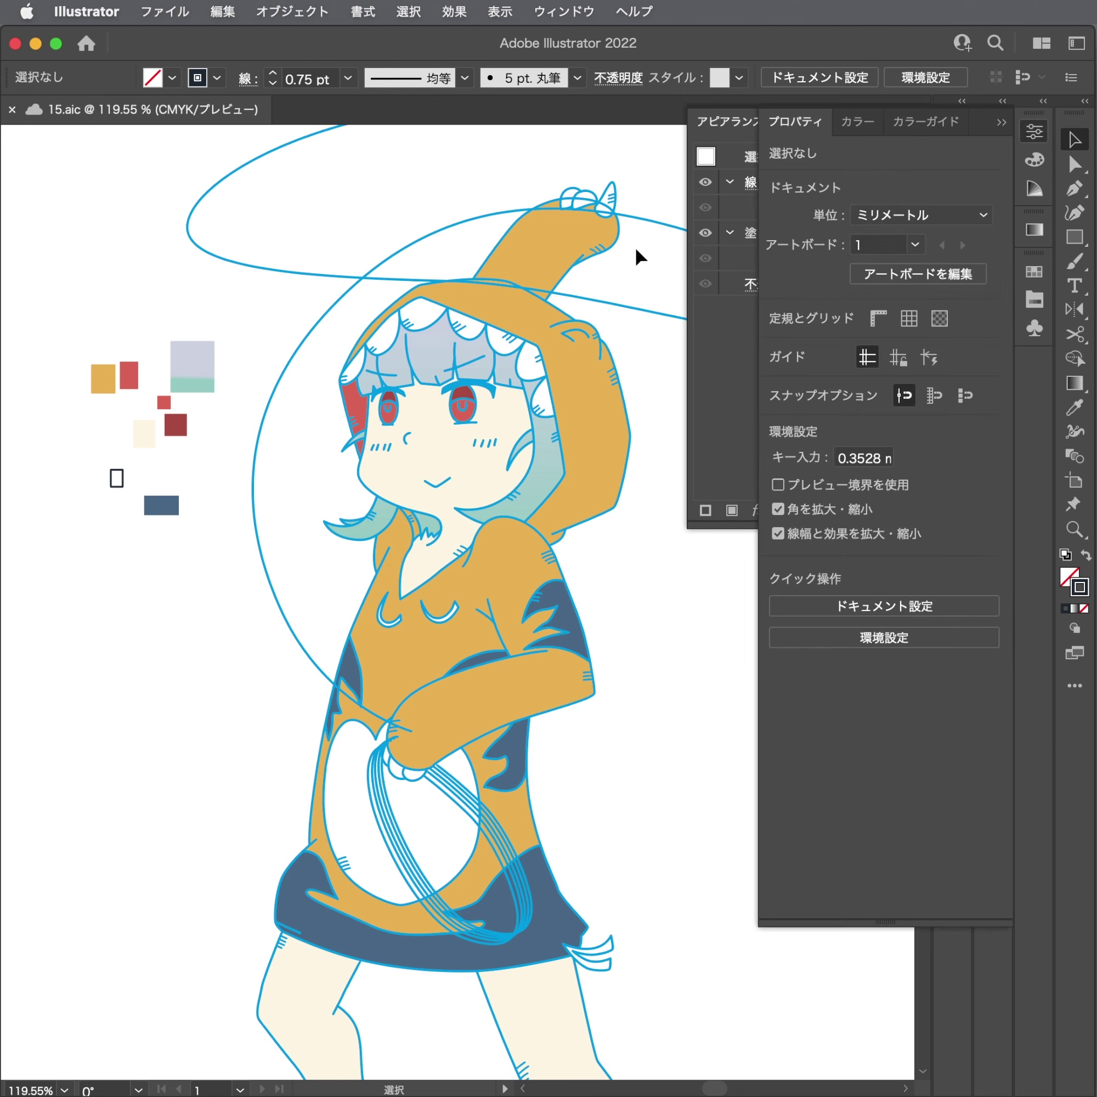
pyautogui.click(661, 219)
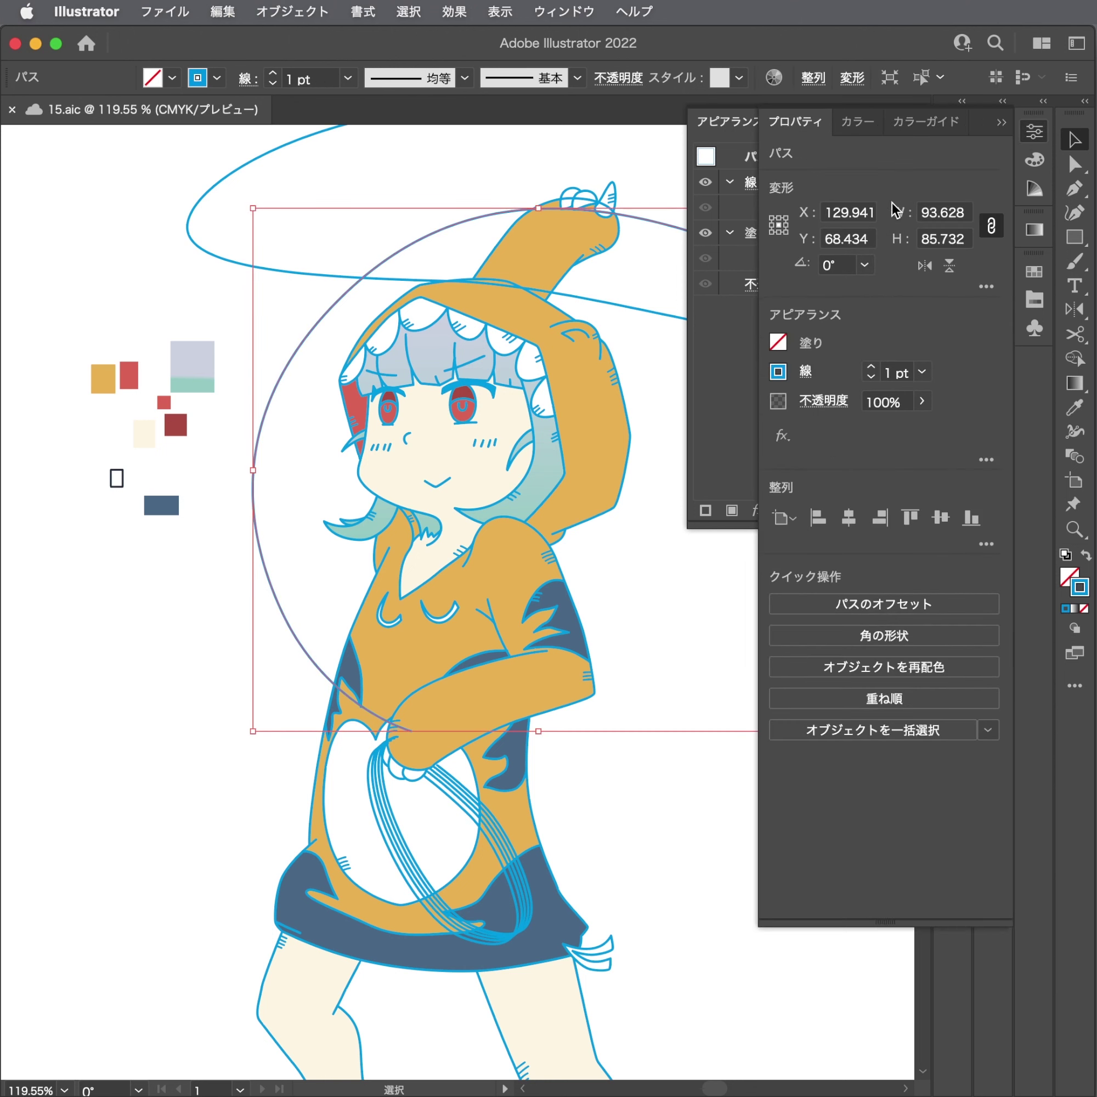
pyautogui.click(1035, 133)
# Select all artwork and eyedropper the sample rectangle's dark navy 0.75 pt line onto it.
pyautogui.click(953, 134)
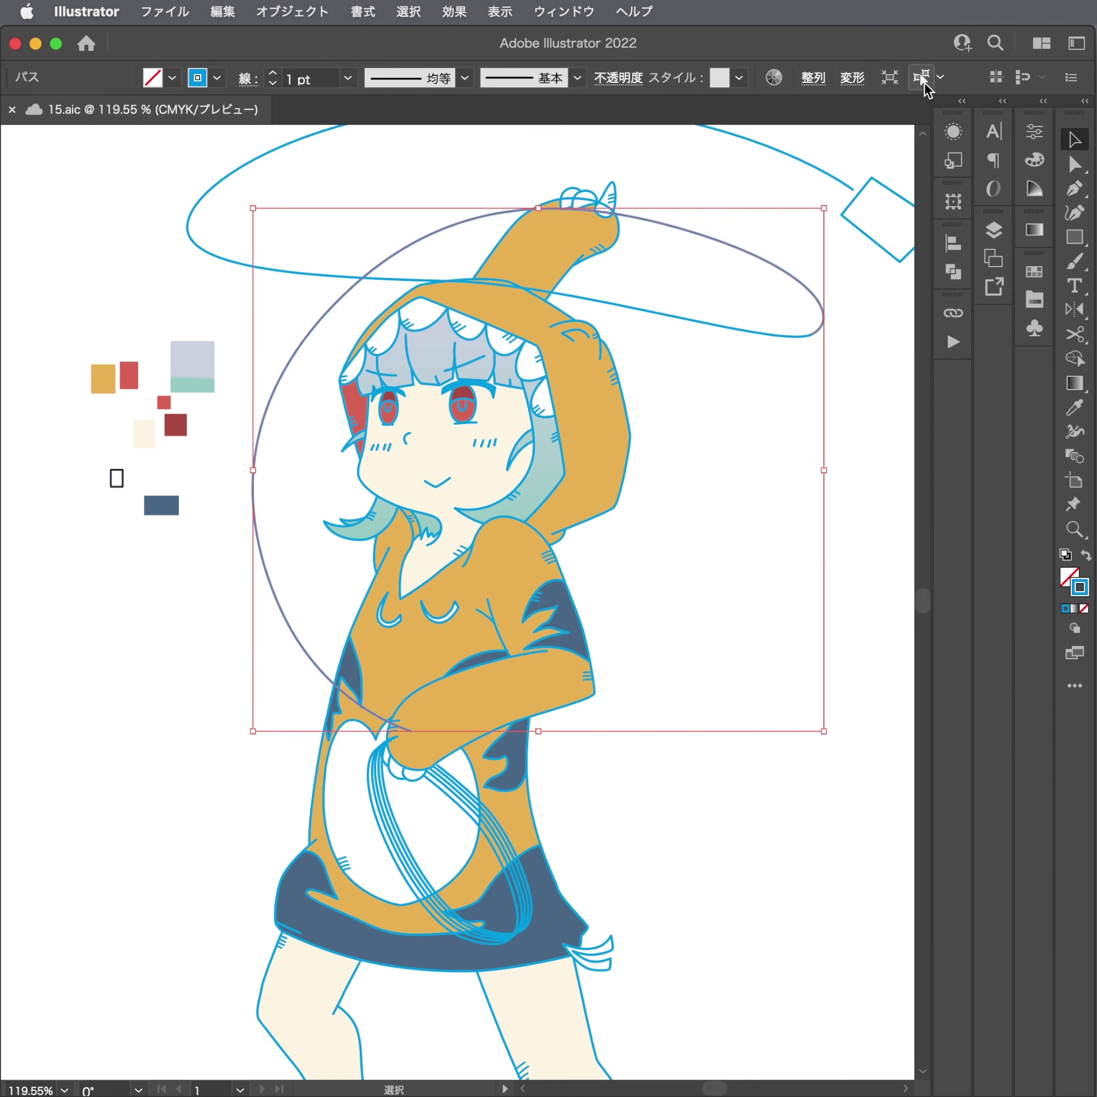
pyautogui.hotkey('ctrl', 'a')
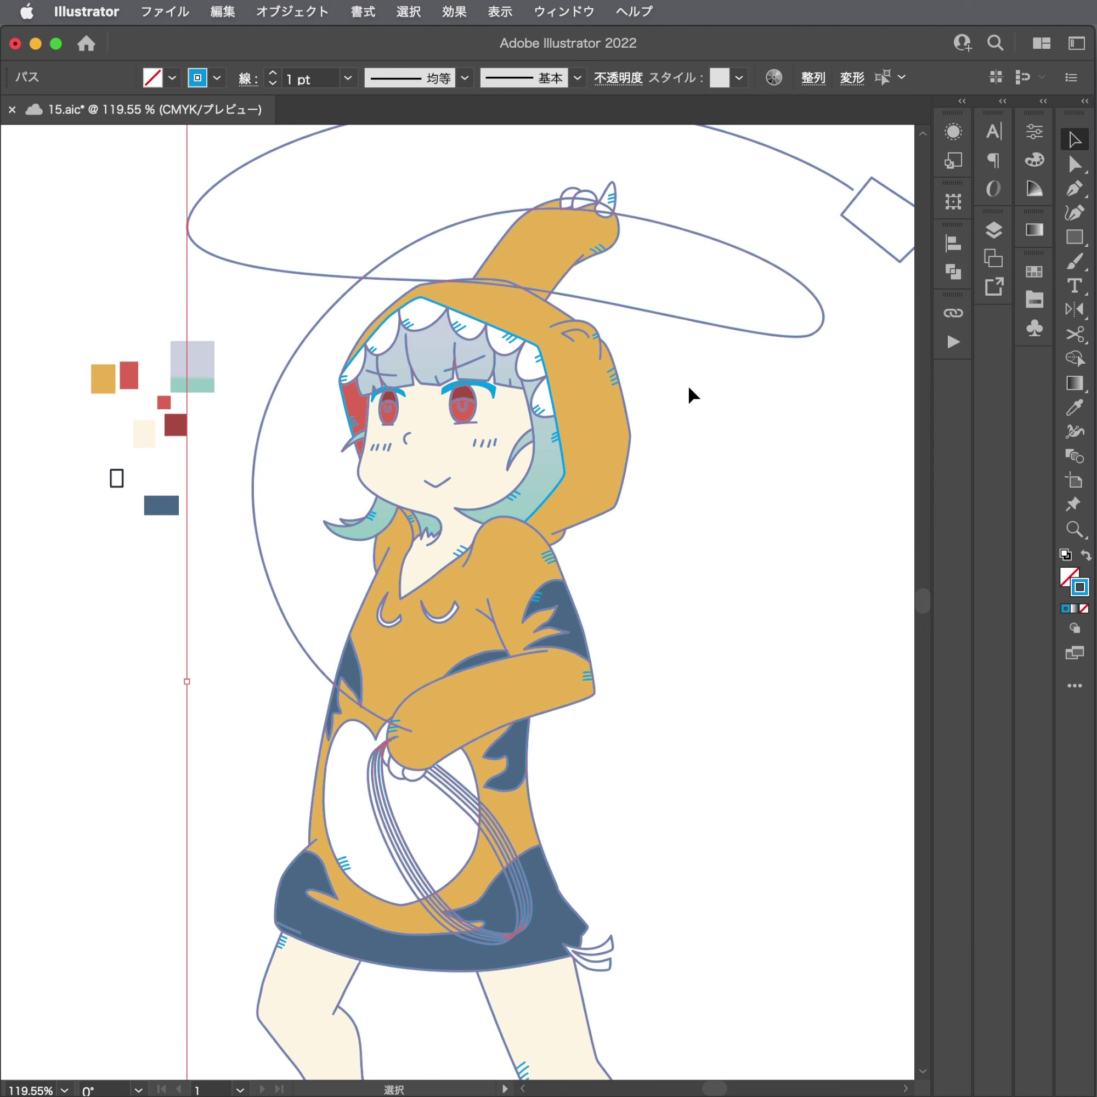
pyautogui.press('a')
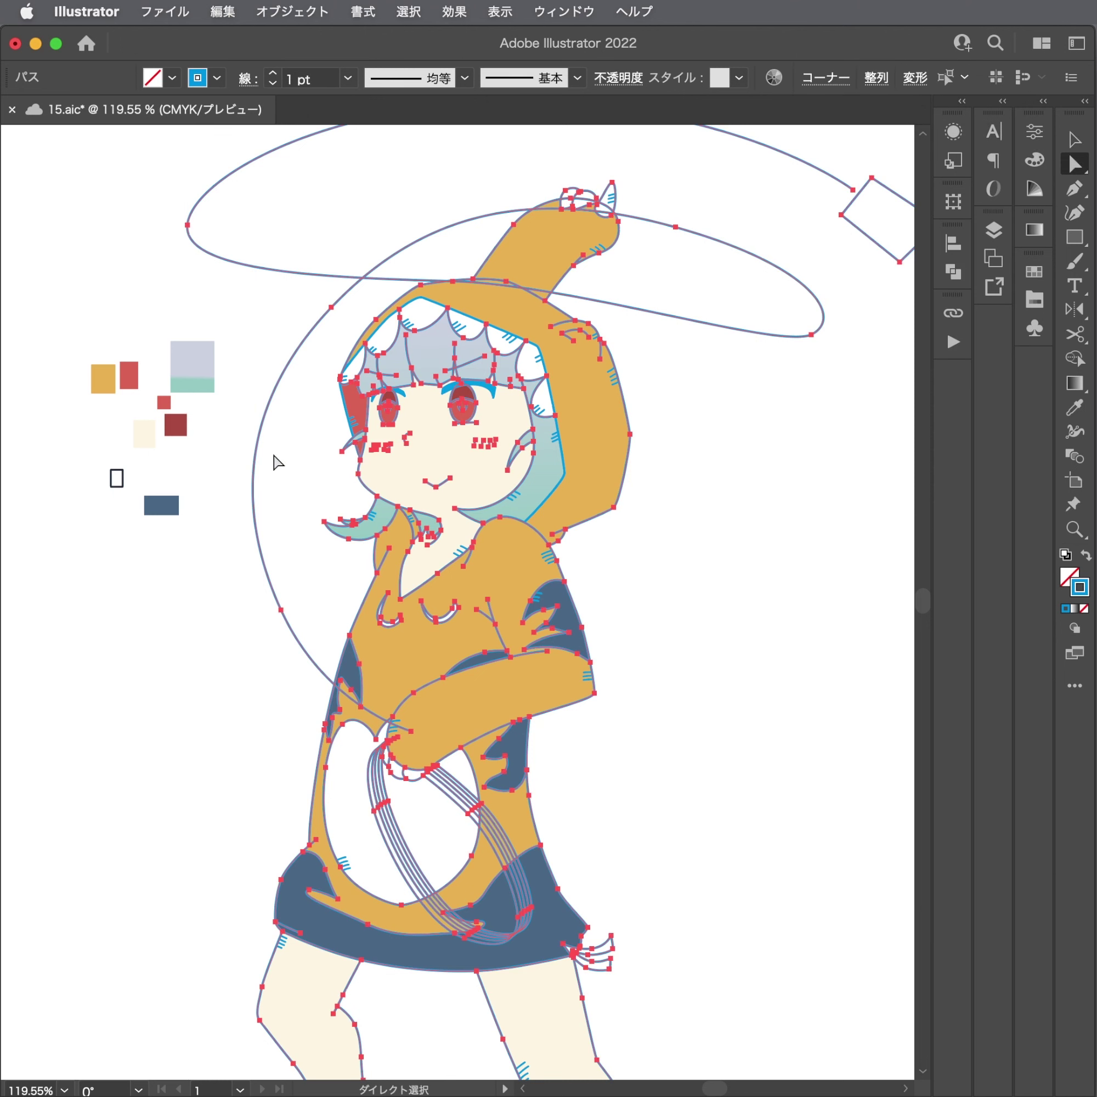
pyautogui.press('i')
pyautogui.click(122, 478)
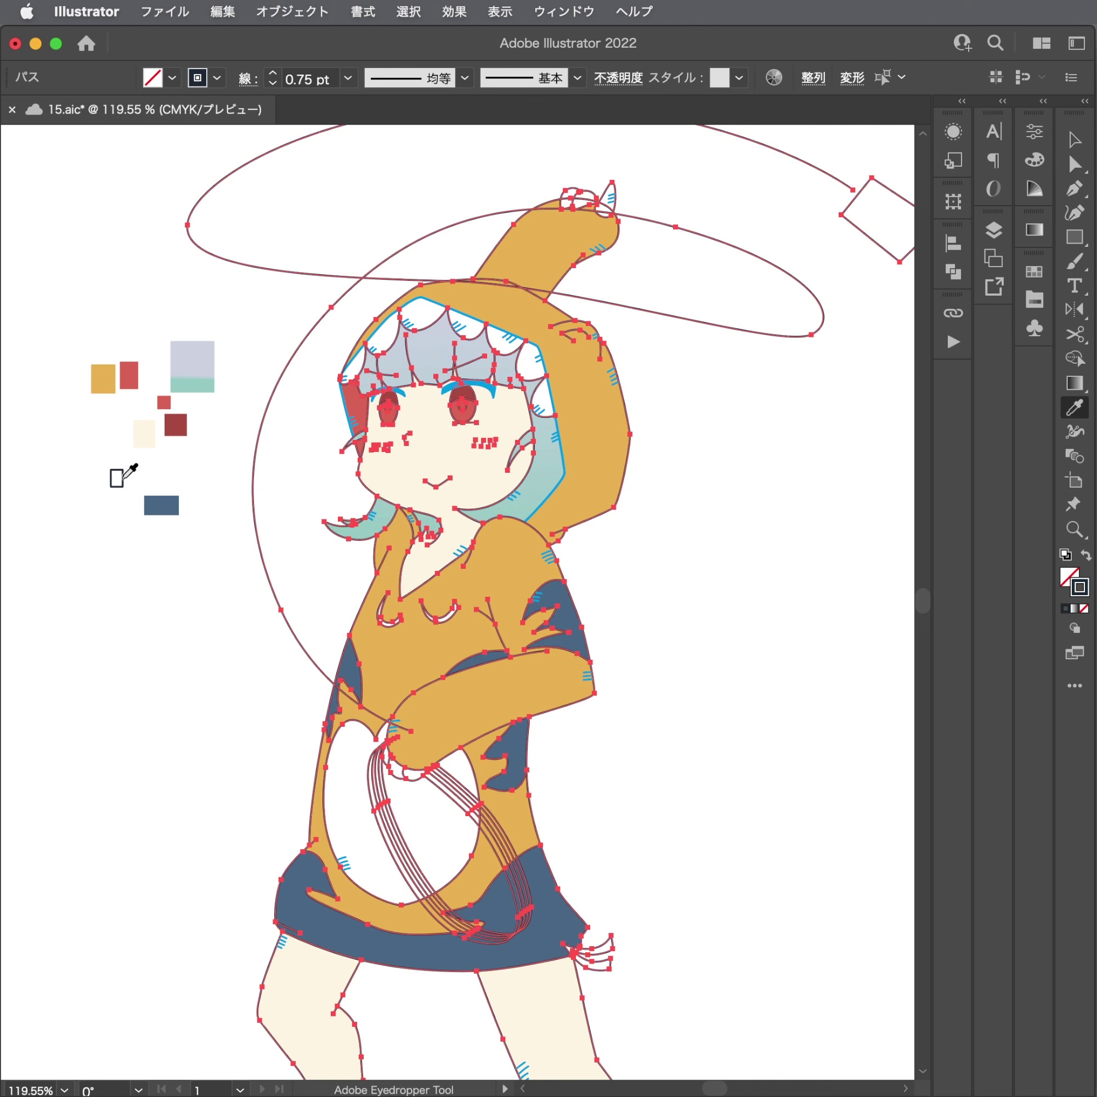
pyautogui.hotkey('ctrl', 'shift', 'a')
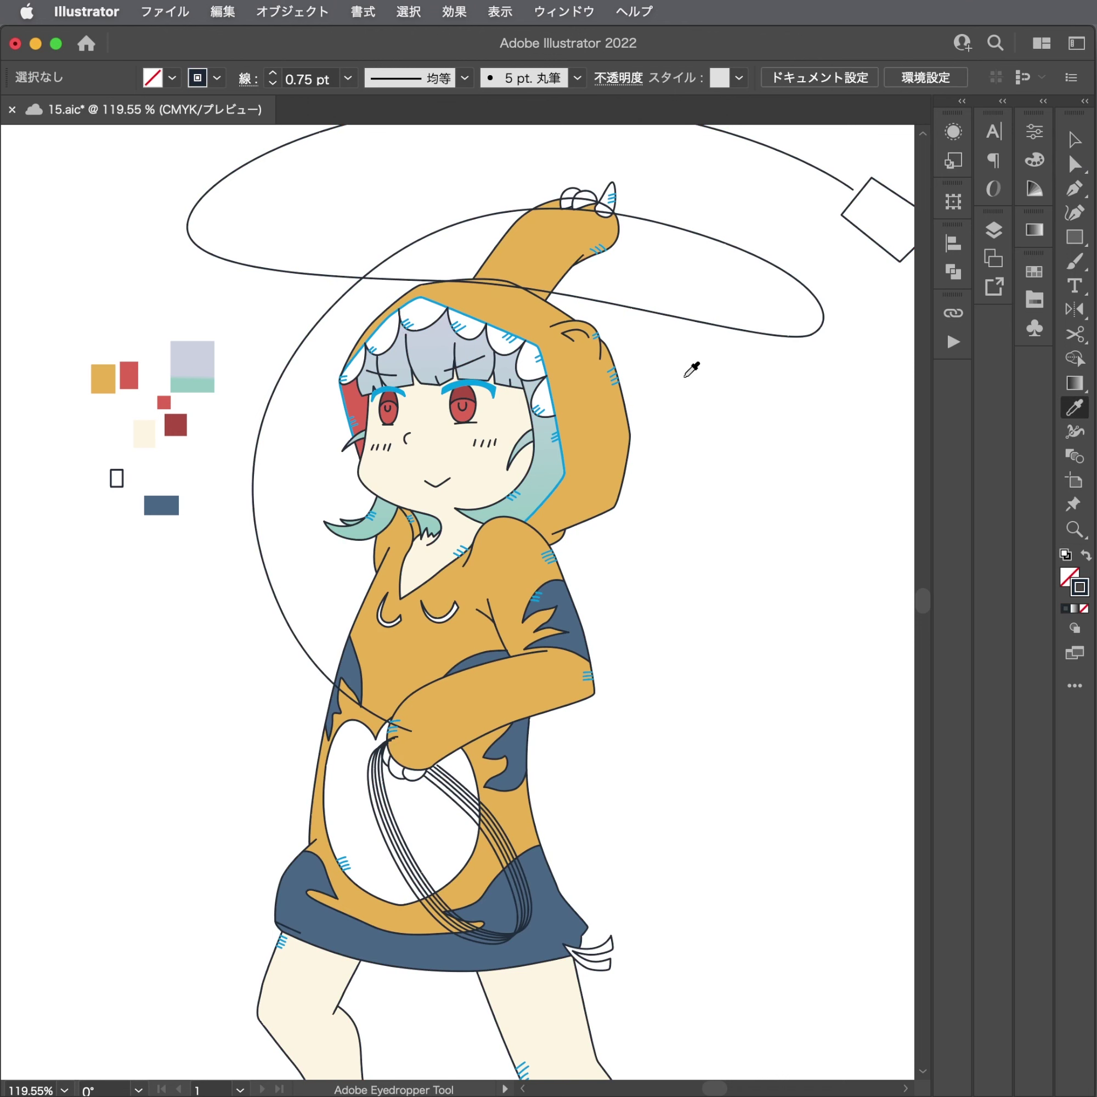
# Select the Layer 4 artwork and the blue hood opening outline and recolour them dark navy.
pyautogui.click(1030, 138)
pyautogui.click(993, 230)
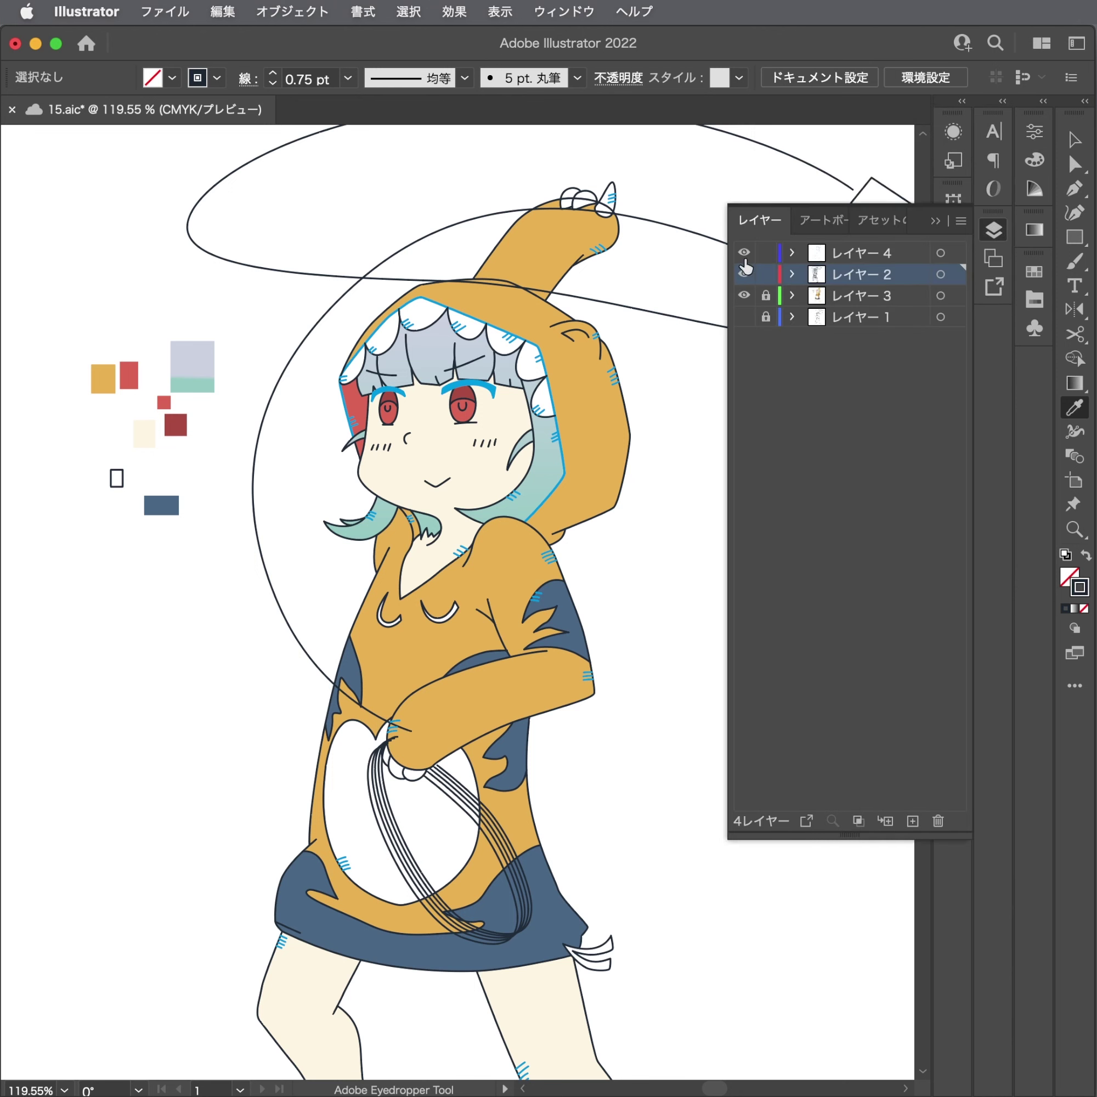
pyautogui.click(961, 253)
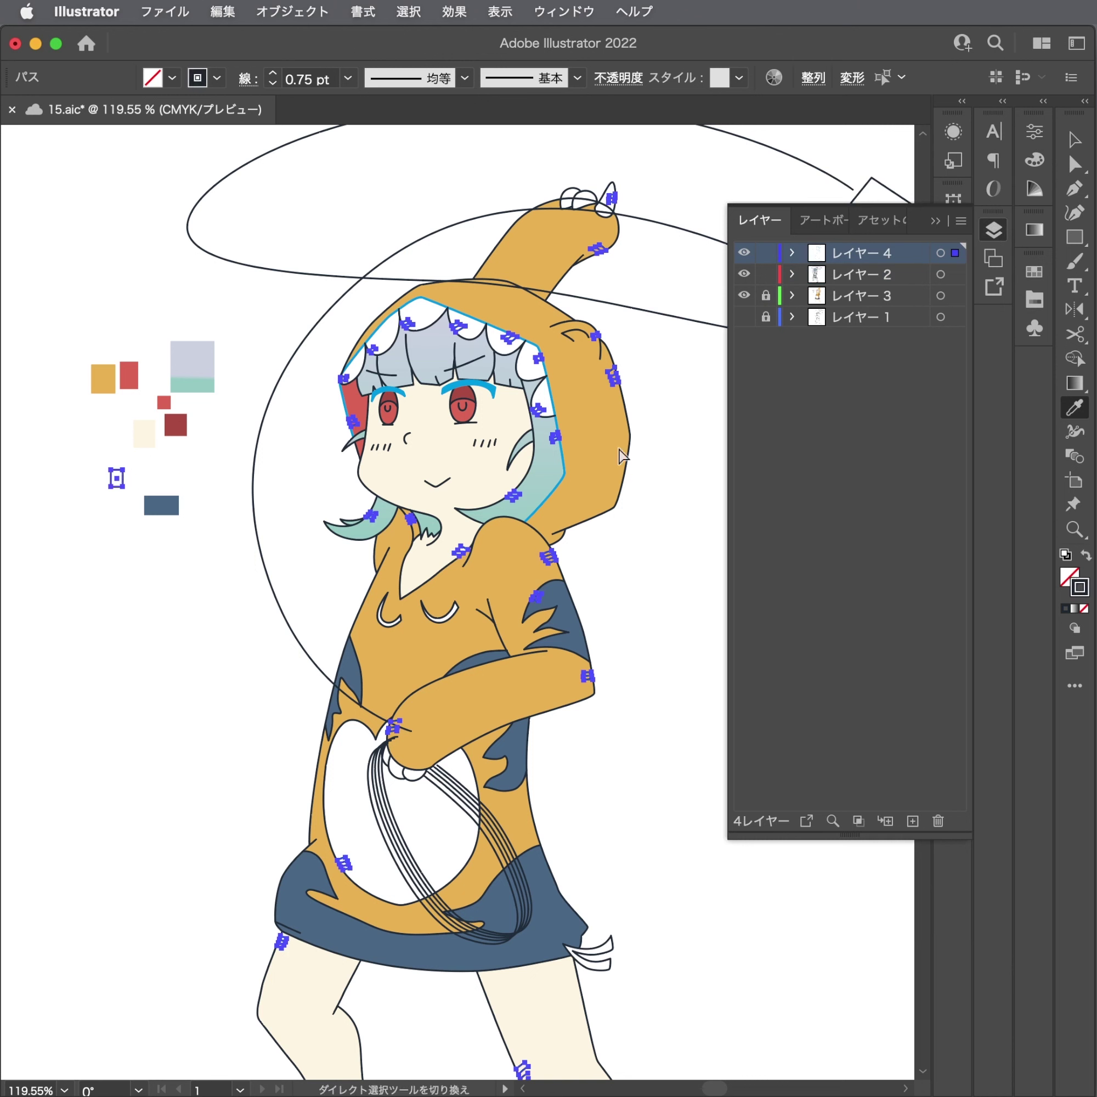
pyautogui.press('super+shift+a')
pyautogui.press('v')
pyautogui.press('a')
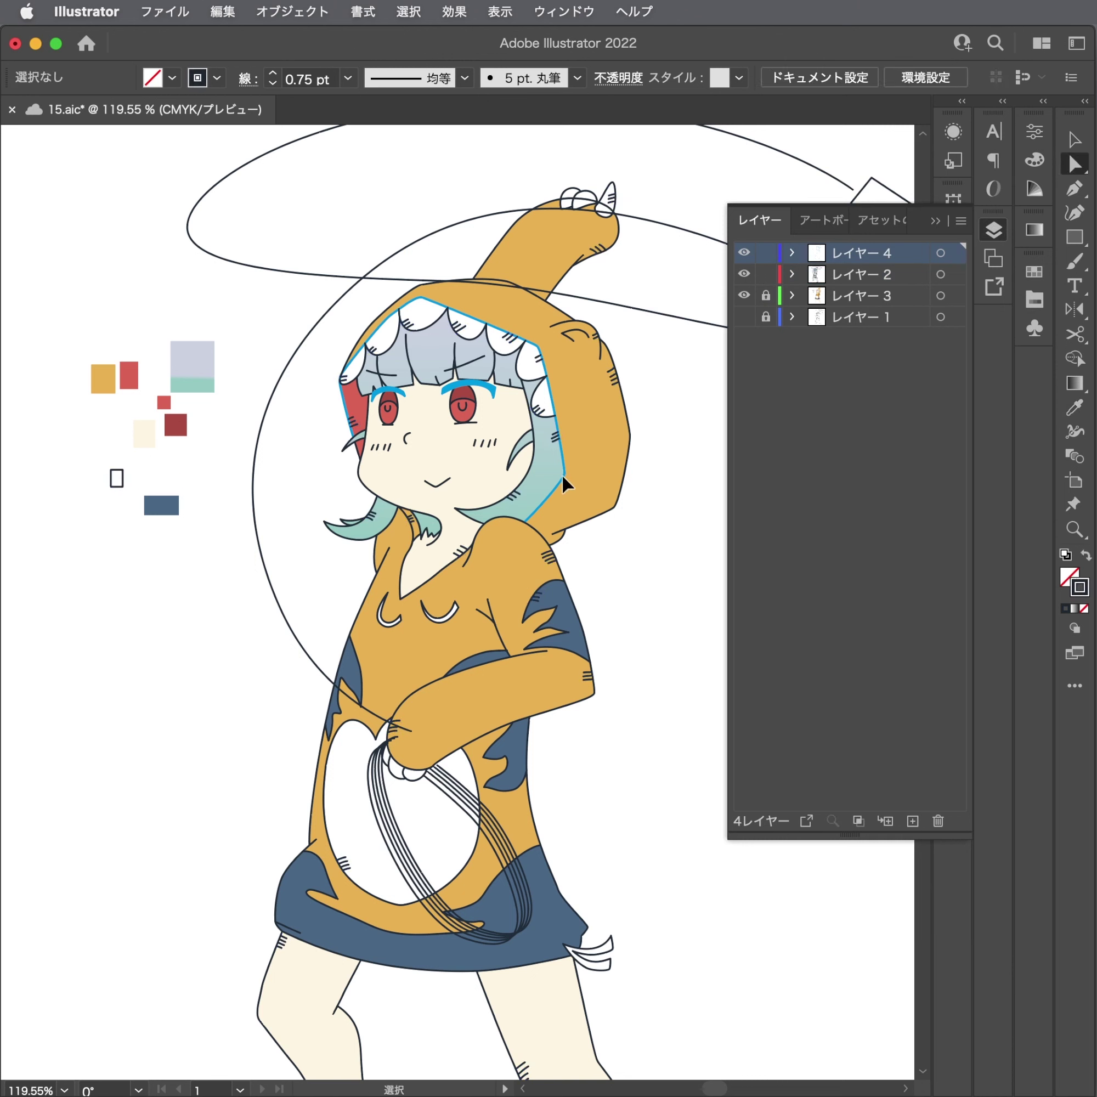
pyautogui.click(559, 477)
pyautogui.press('i')
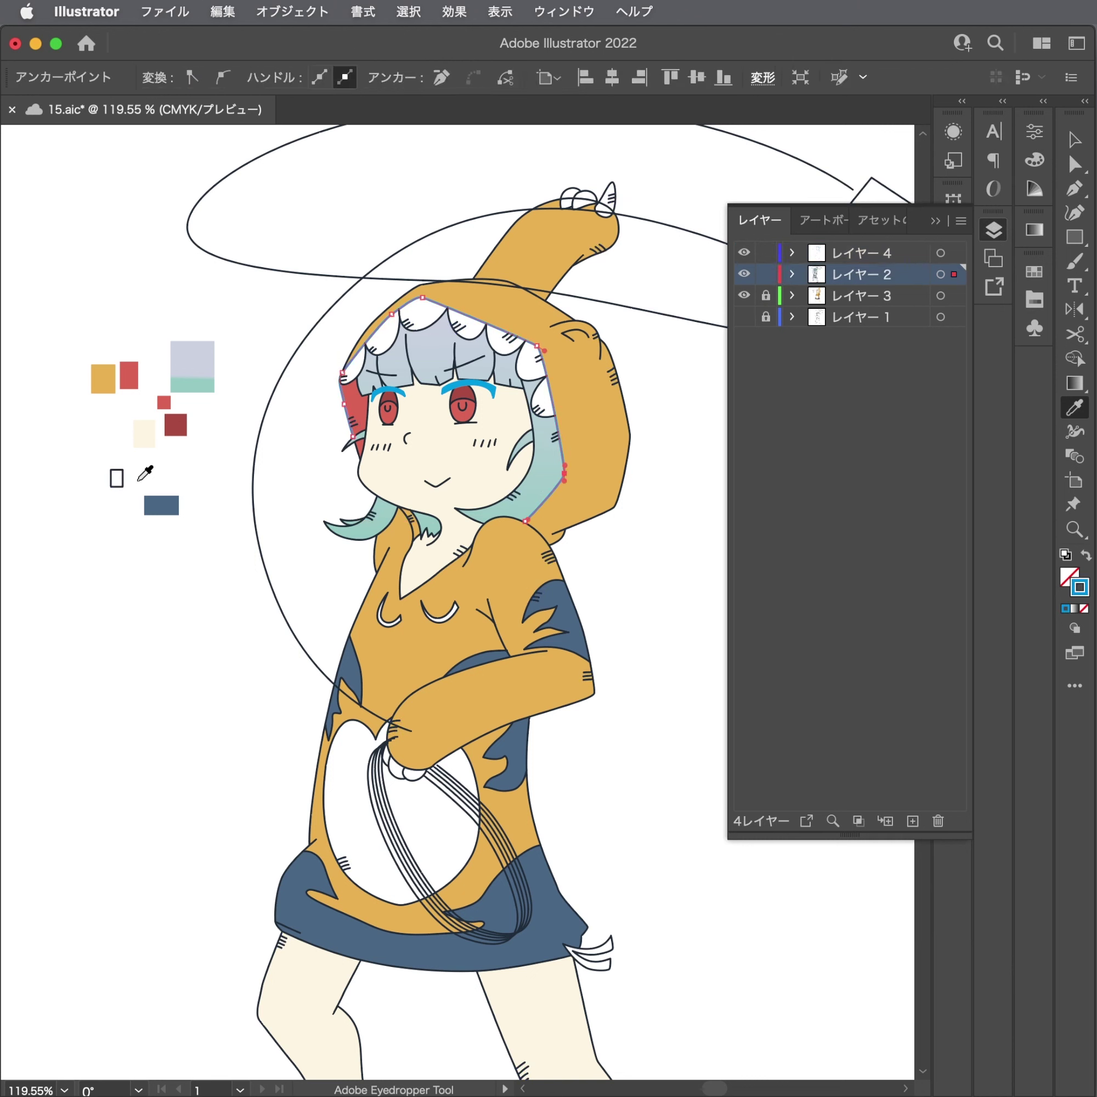
pyautogui.press('super+shift+a')
pyautogui.press('v')
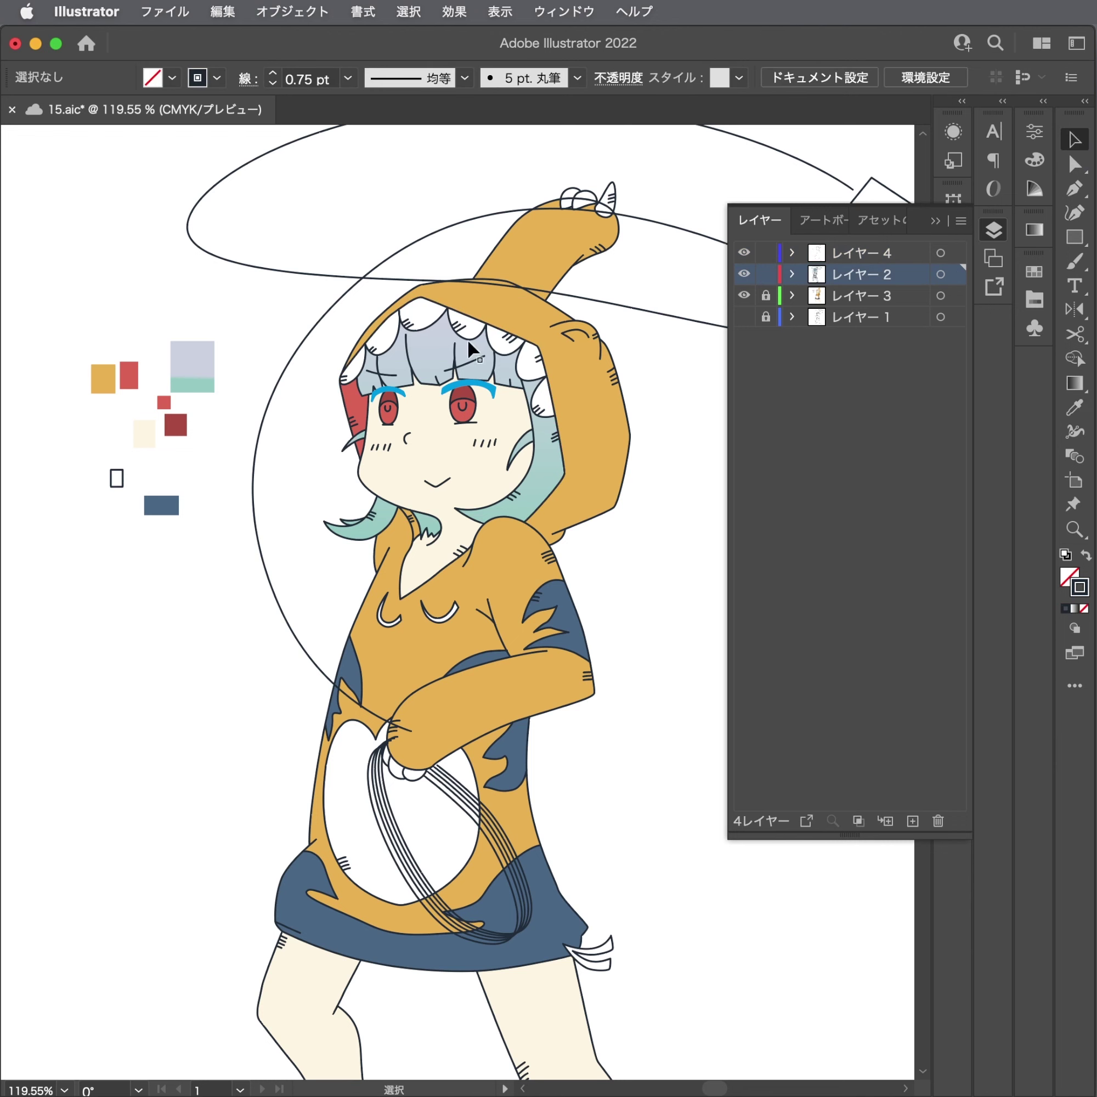
# Zoom in and recolour both eyebrows as solid dark navy fills sampled from the line art.
pyautogui.moveTo(452, 379); pyautogui.dragTo(758, 383)
pyautogui.press('a')
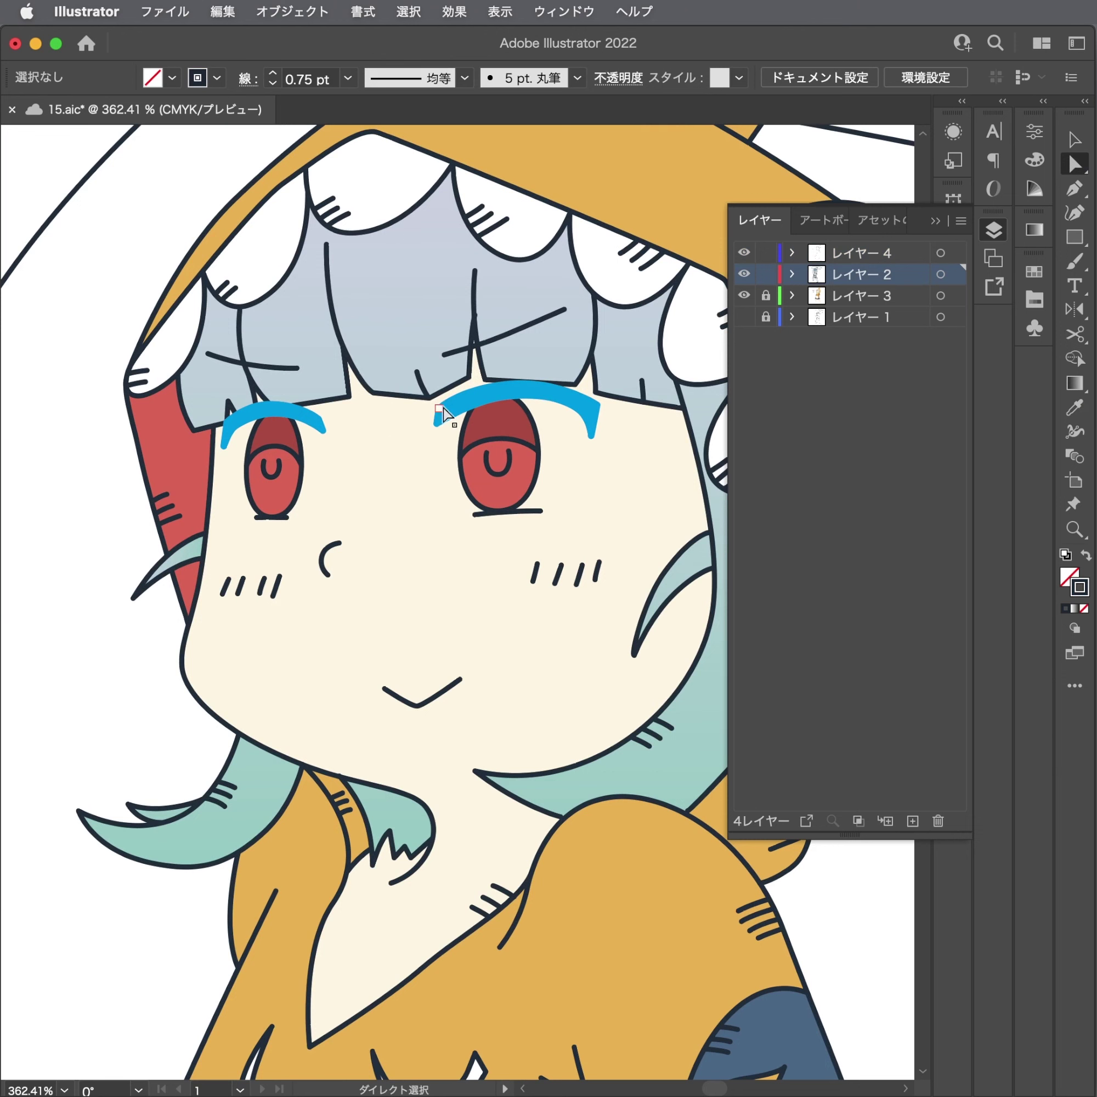
pyautogui.click(438, 415)
pyautogui.press('i')
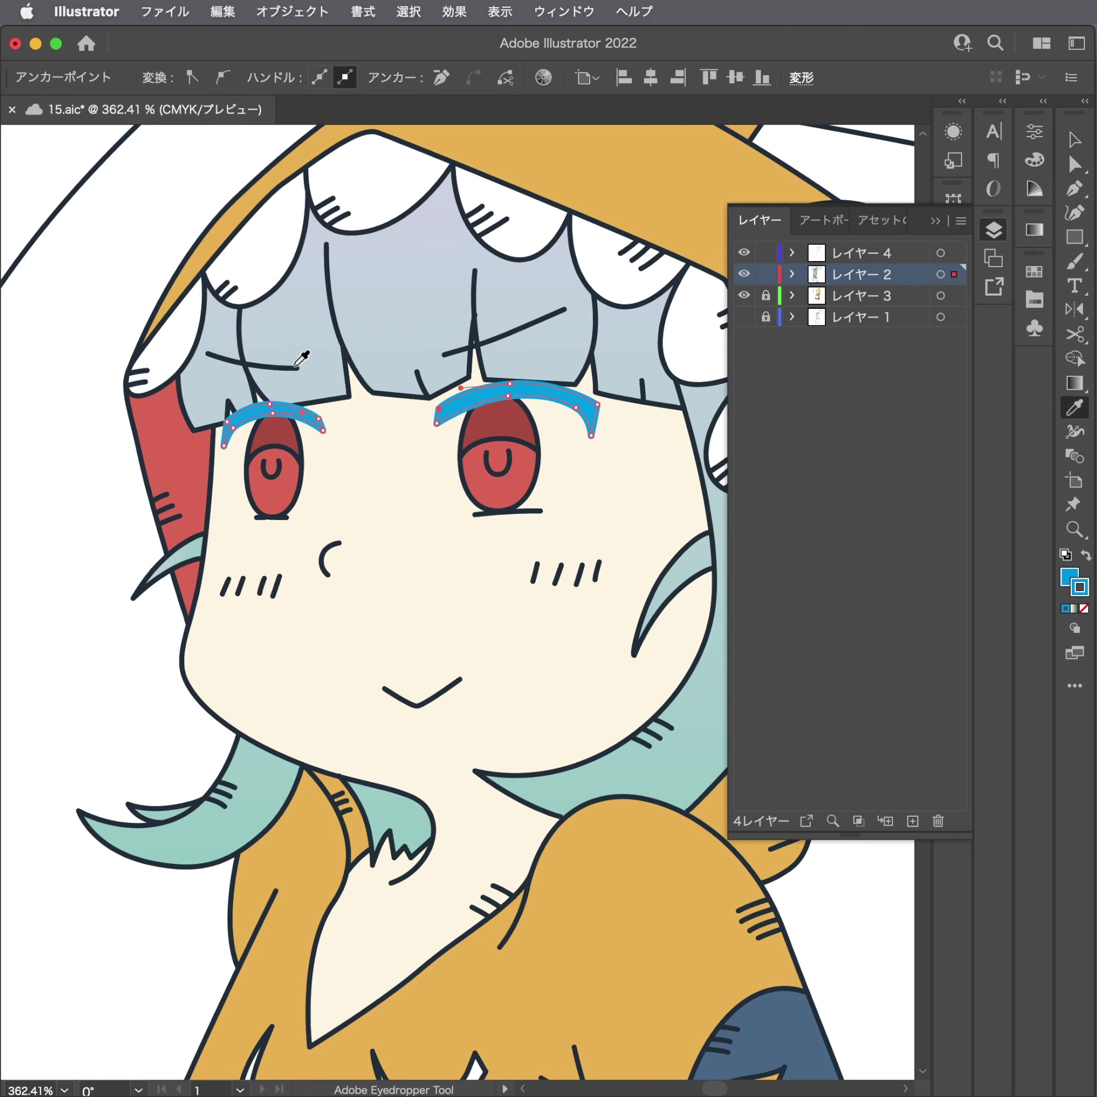
pyautogui.click(293, 367)
pyautogui.hotkey('shift', 'x')
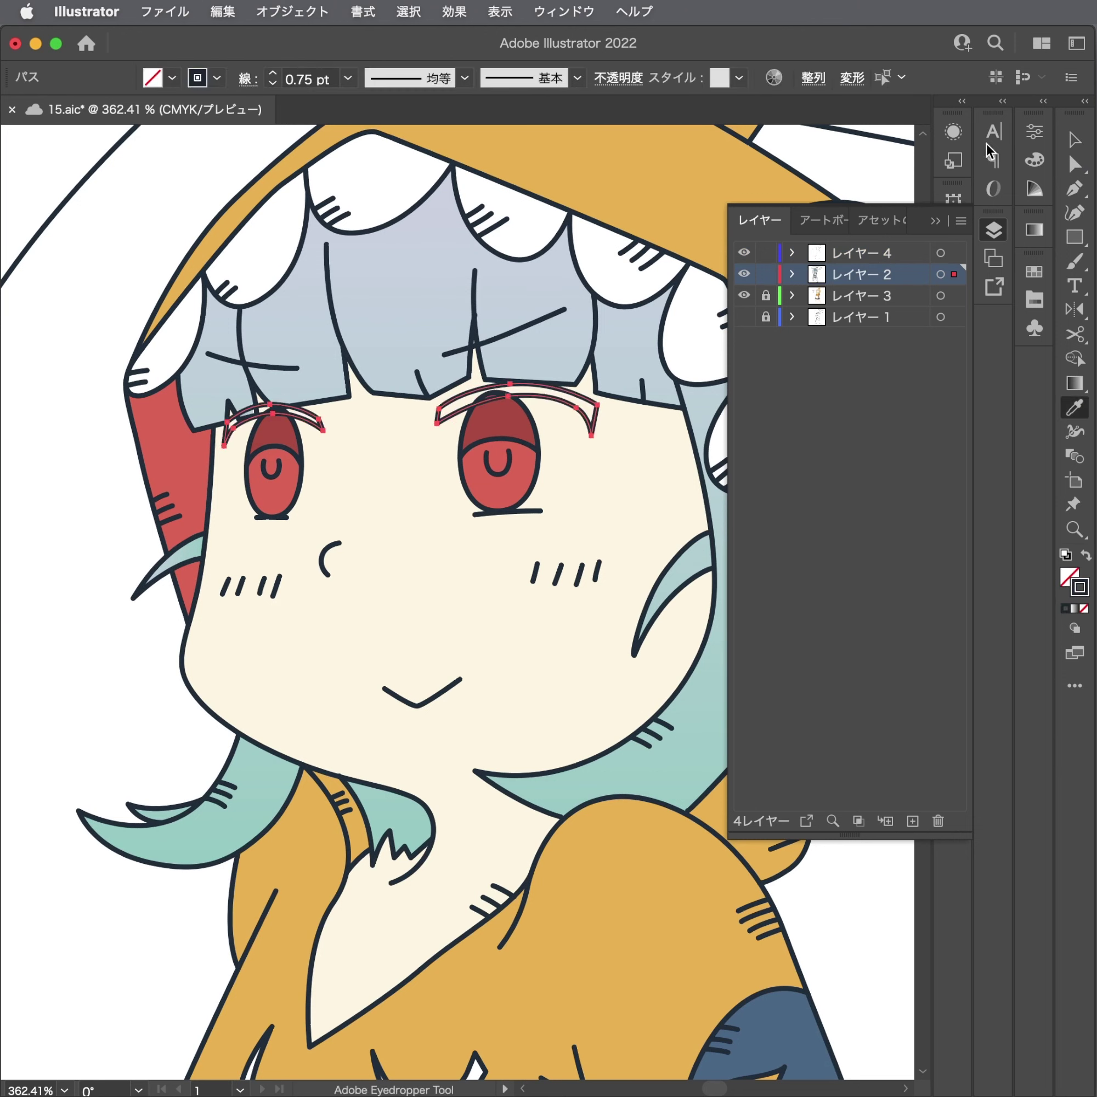
pyautogui.click(992, 133)
pyautogui.click(1035, 160)
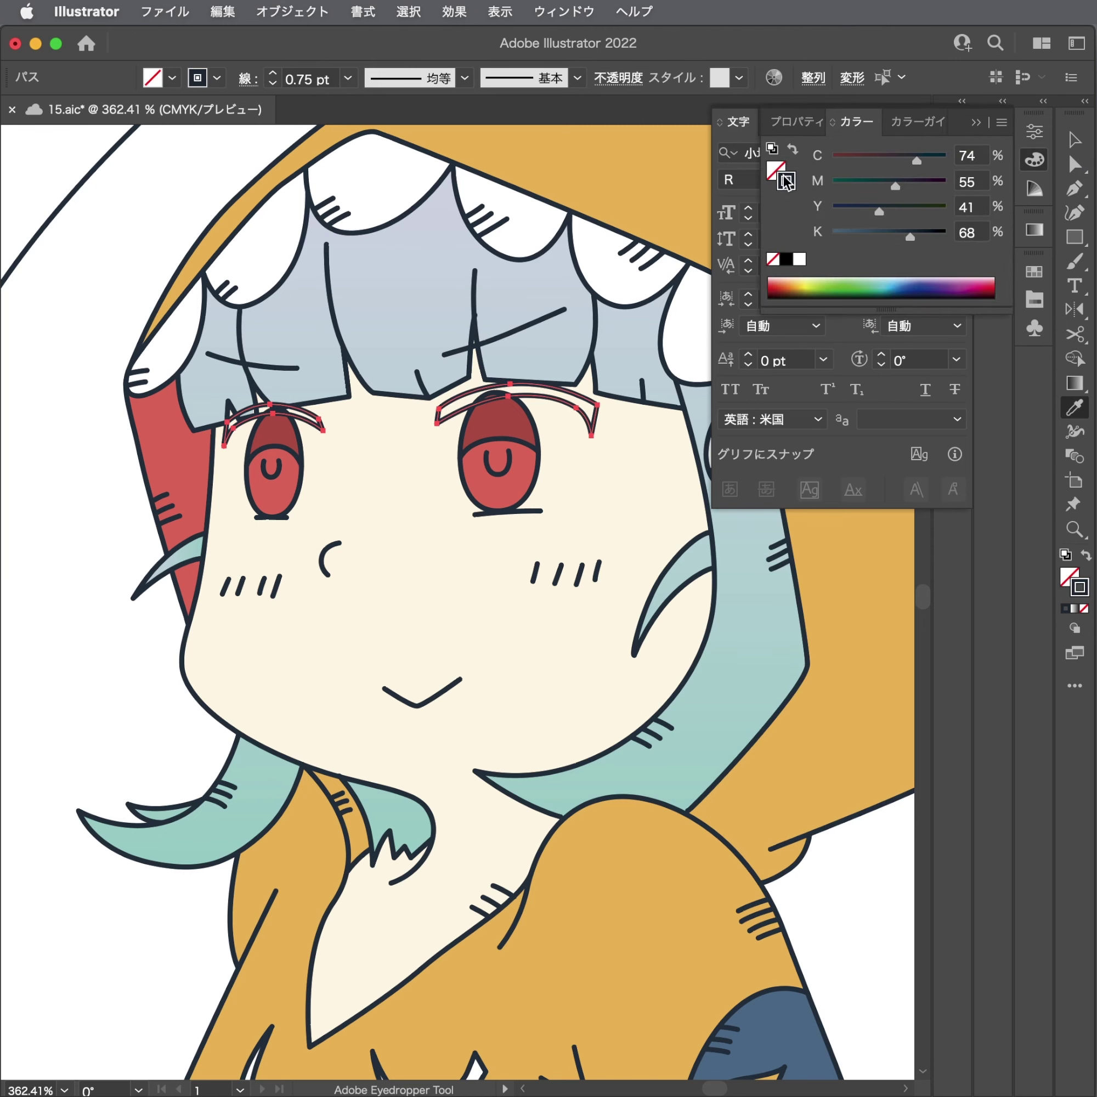
pyautogui.hotkey('shift', 'x')
# Deselect the eyebrows, fit the artboard in view, and save the document.
pyautogui.press('super+shift+a')
pyautogui.press('v')
pyautogui.click(1023, 156)
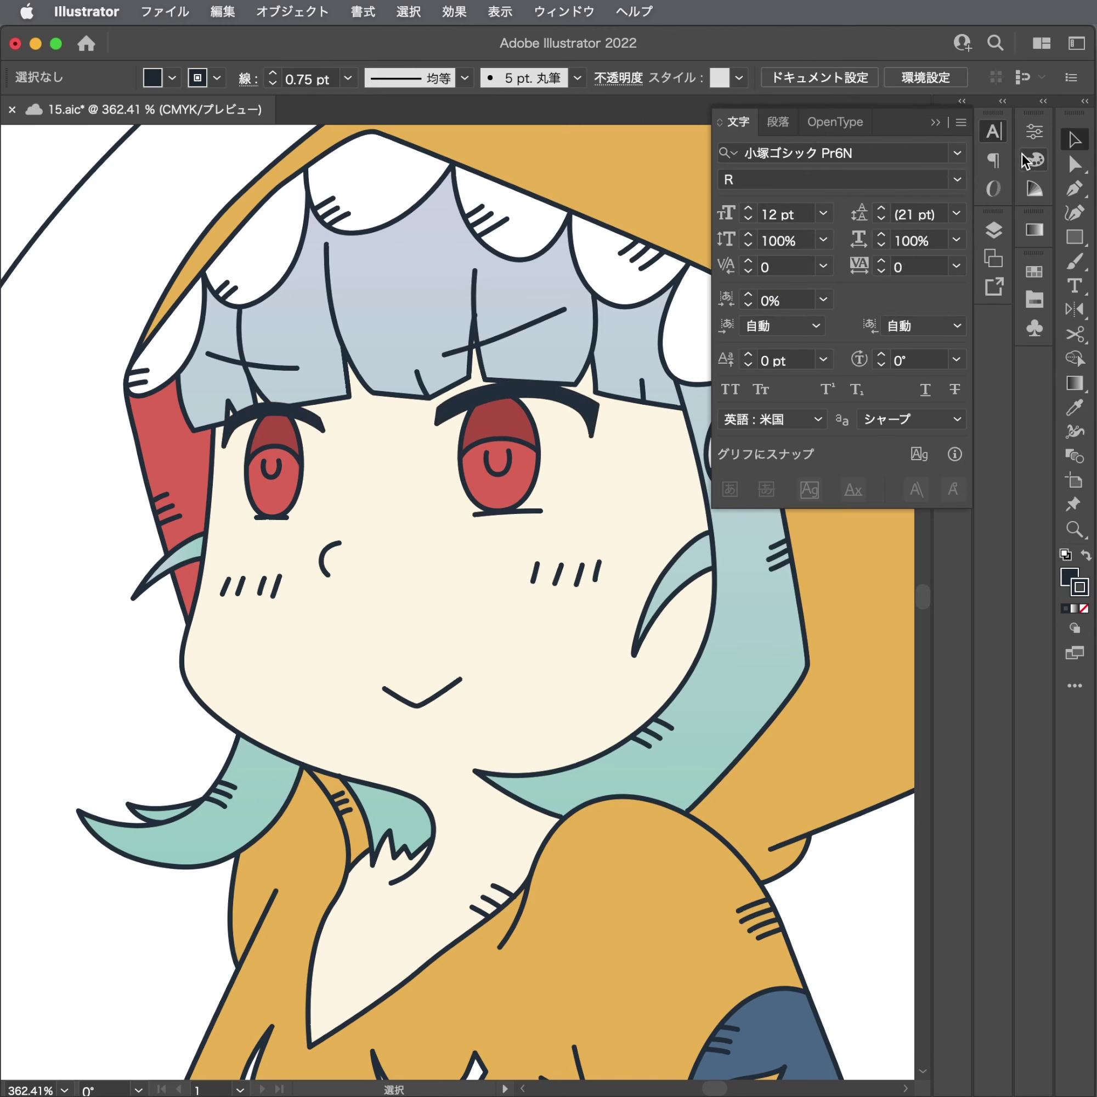
pyautogui.click(994, 128)
pyautogui.press('super+0')
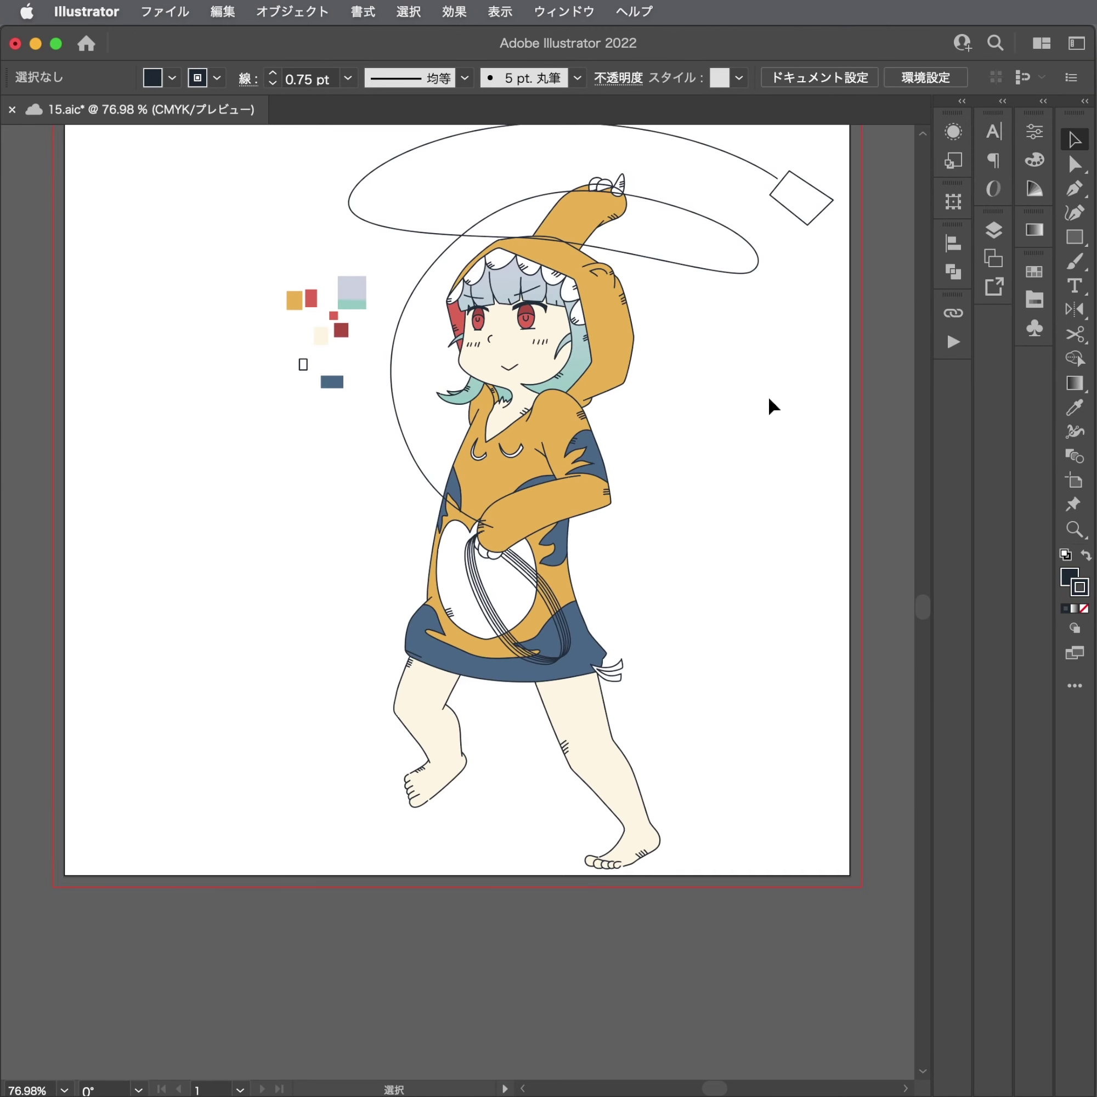
pyautogui.press('super+s')
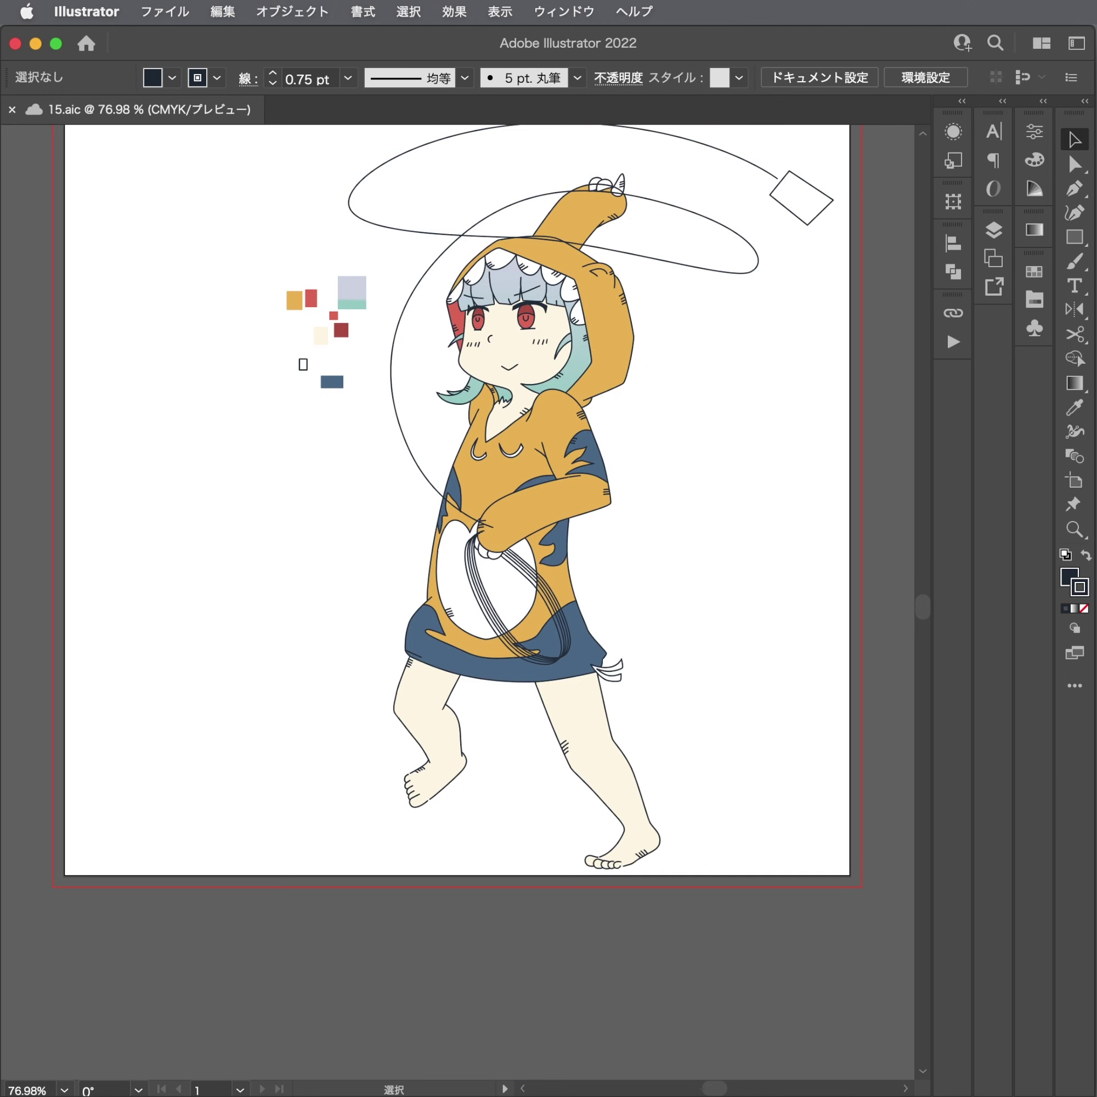
# Select all the artwork, then clear the selection and return to Direct Selection.
pyautogui.press('super+a')
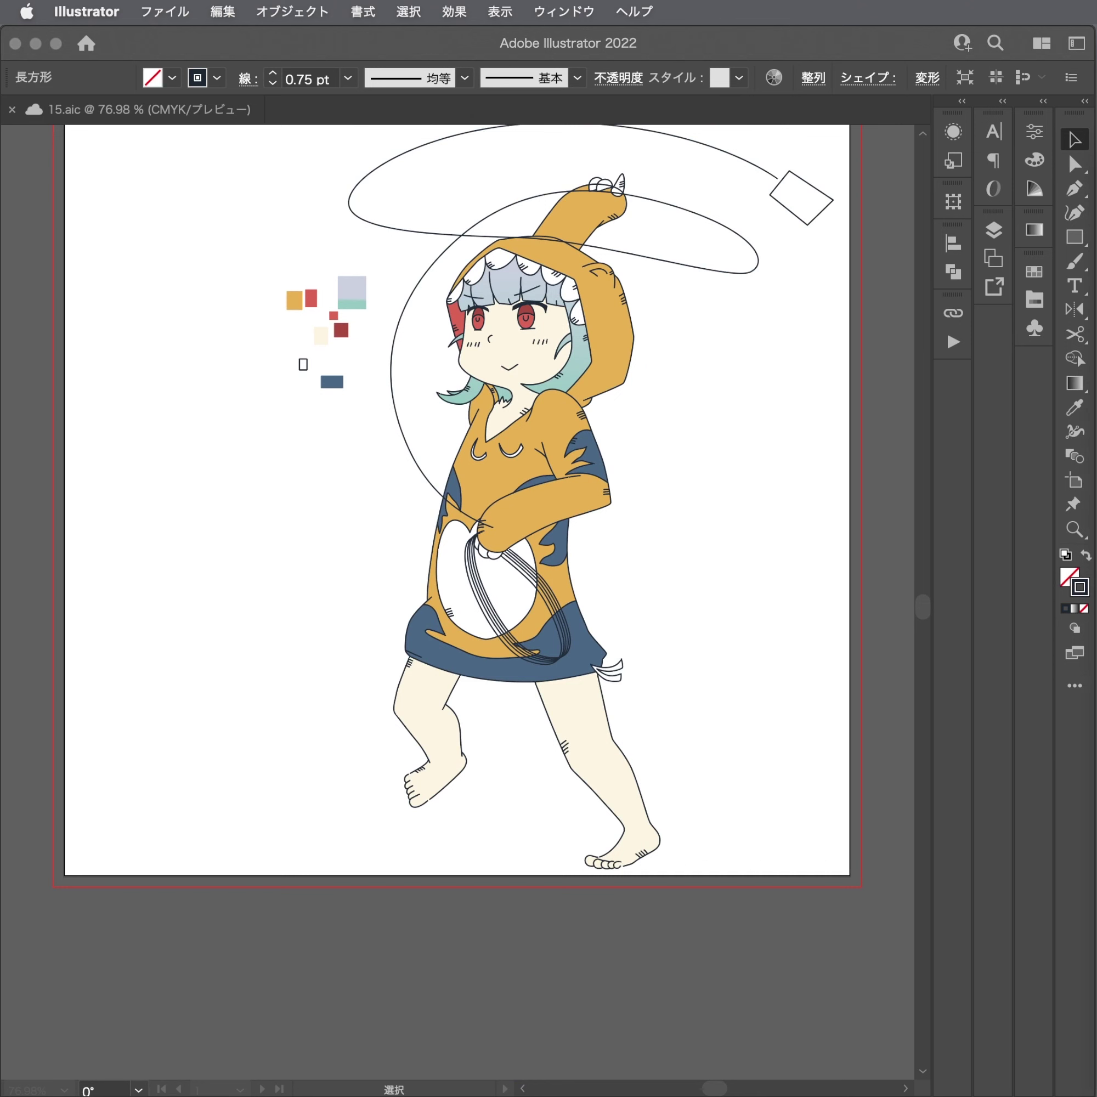
pyautogui.press('a')
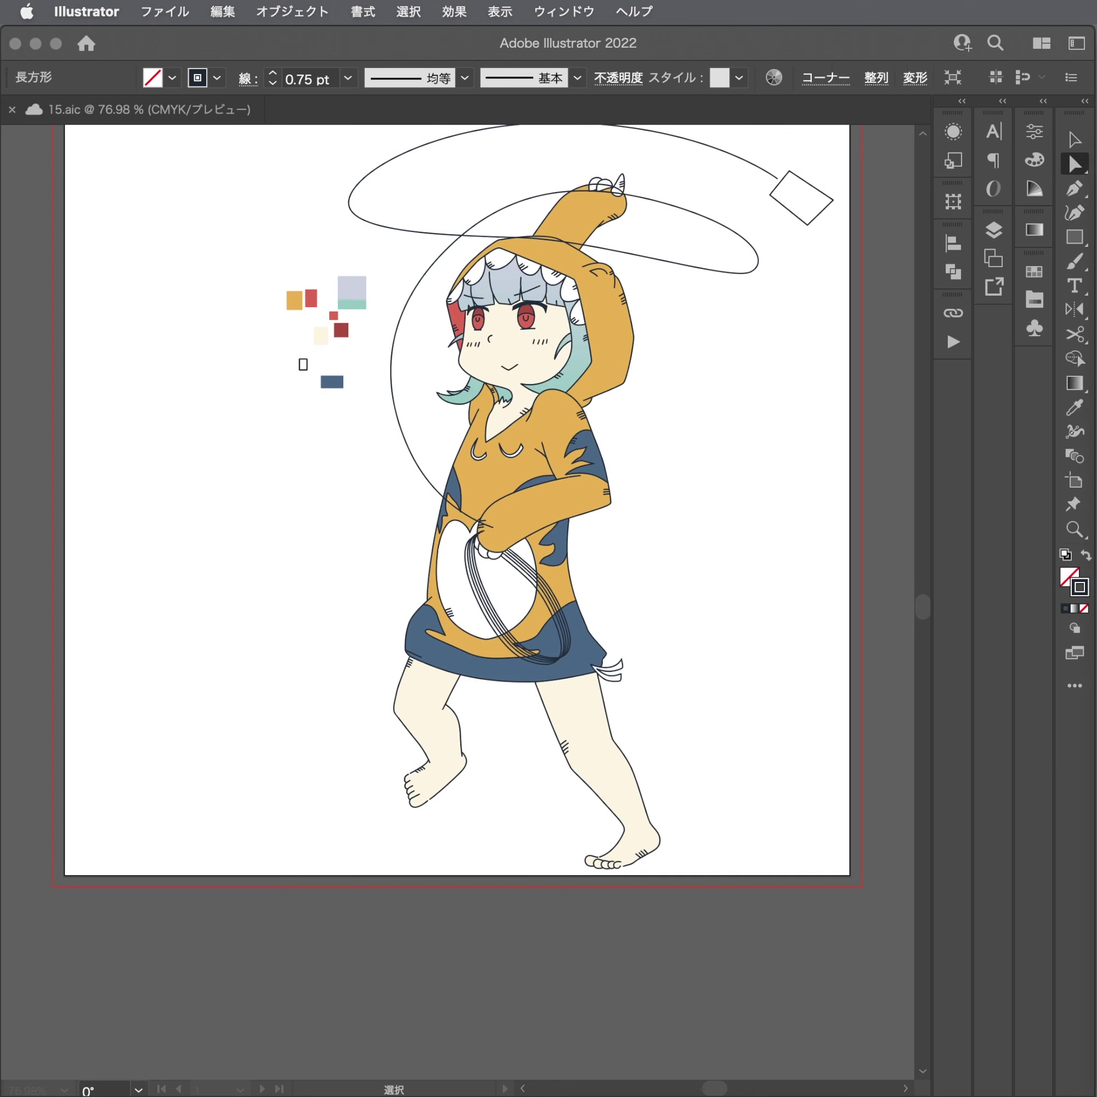
pyautogui.click(1035, 133)
pyautogui.click(1035, 133)
pyautogui.click(786, 399)
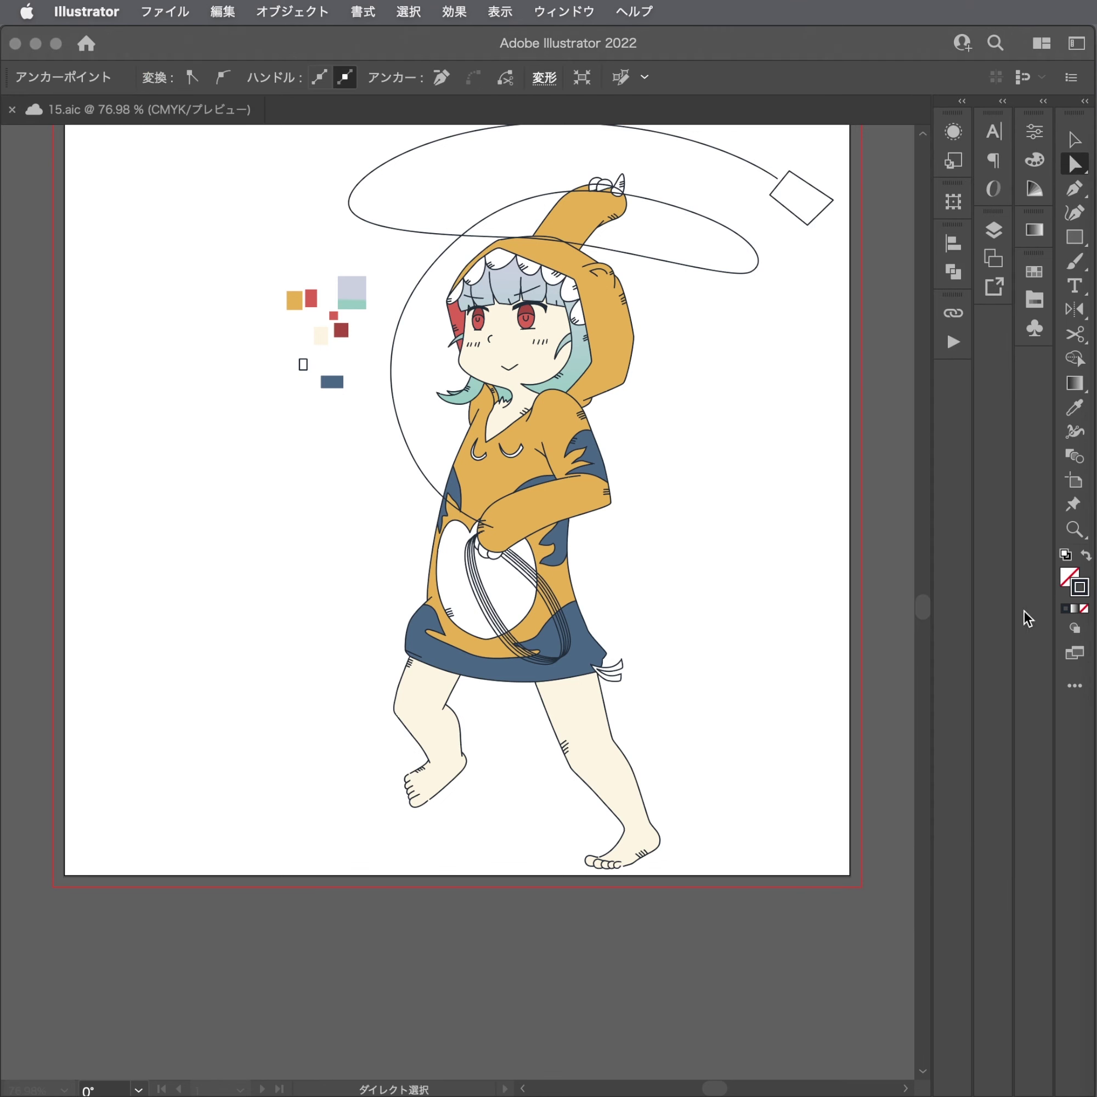
pyautogui.press('v')
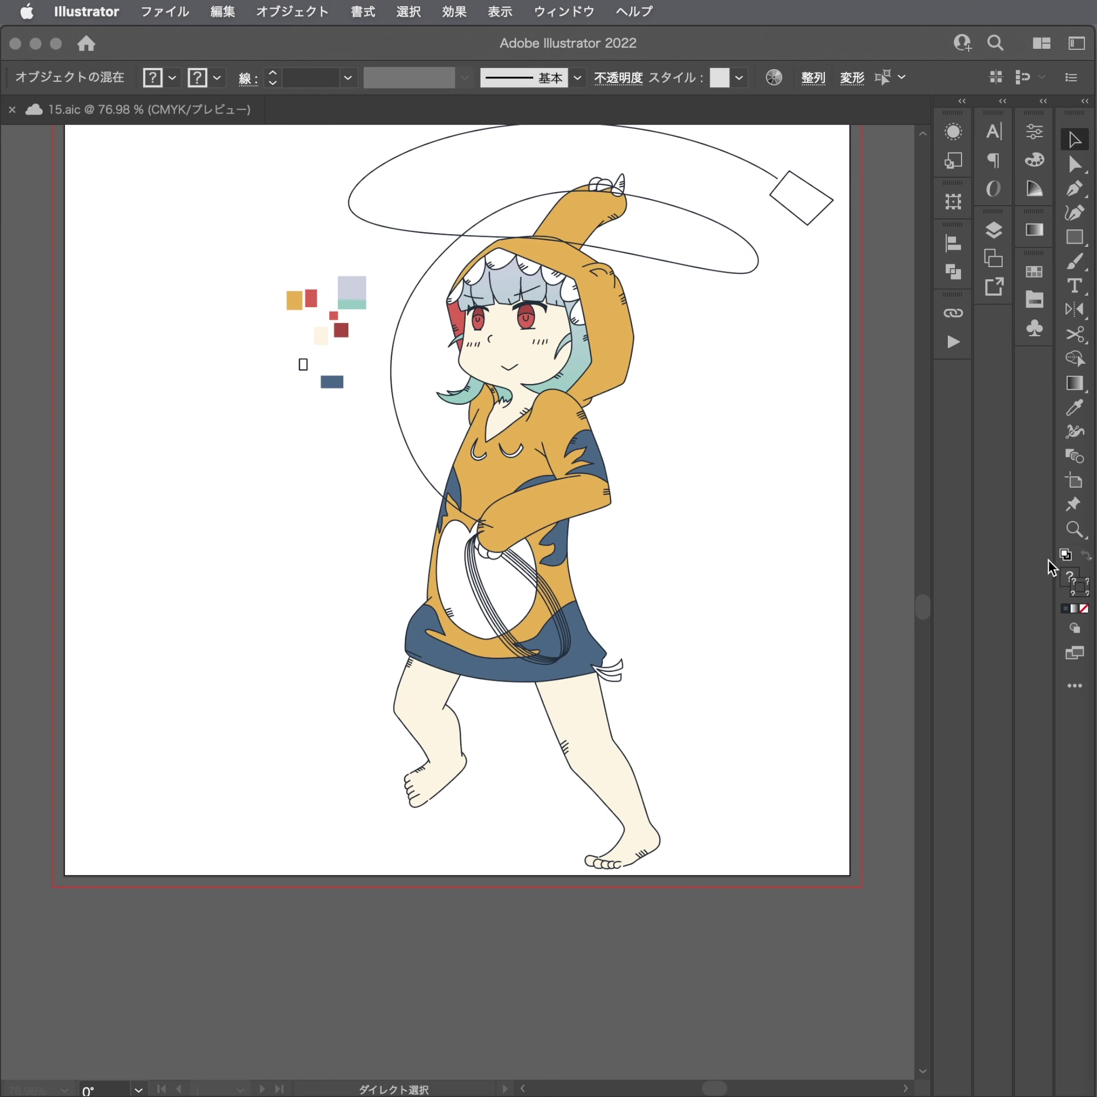
pyautogui.hotkey('ctrl', 'shift', 'a')
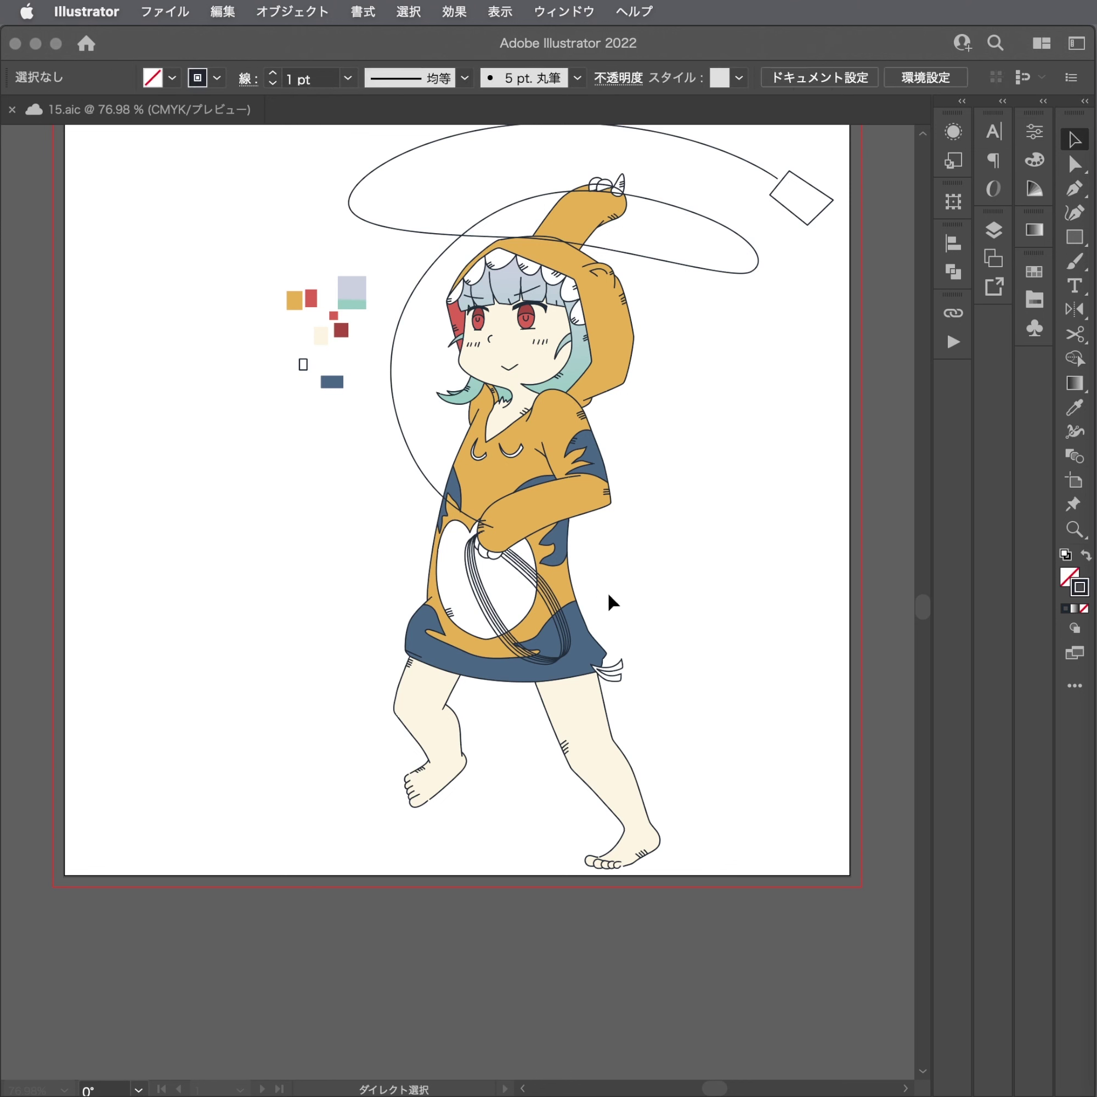
pyautogui.click(633, 597)
pyautogui.hotkey('ctrl', 'a')
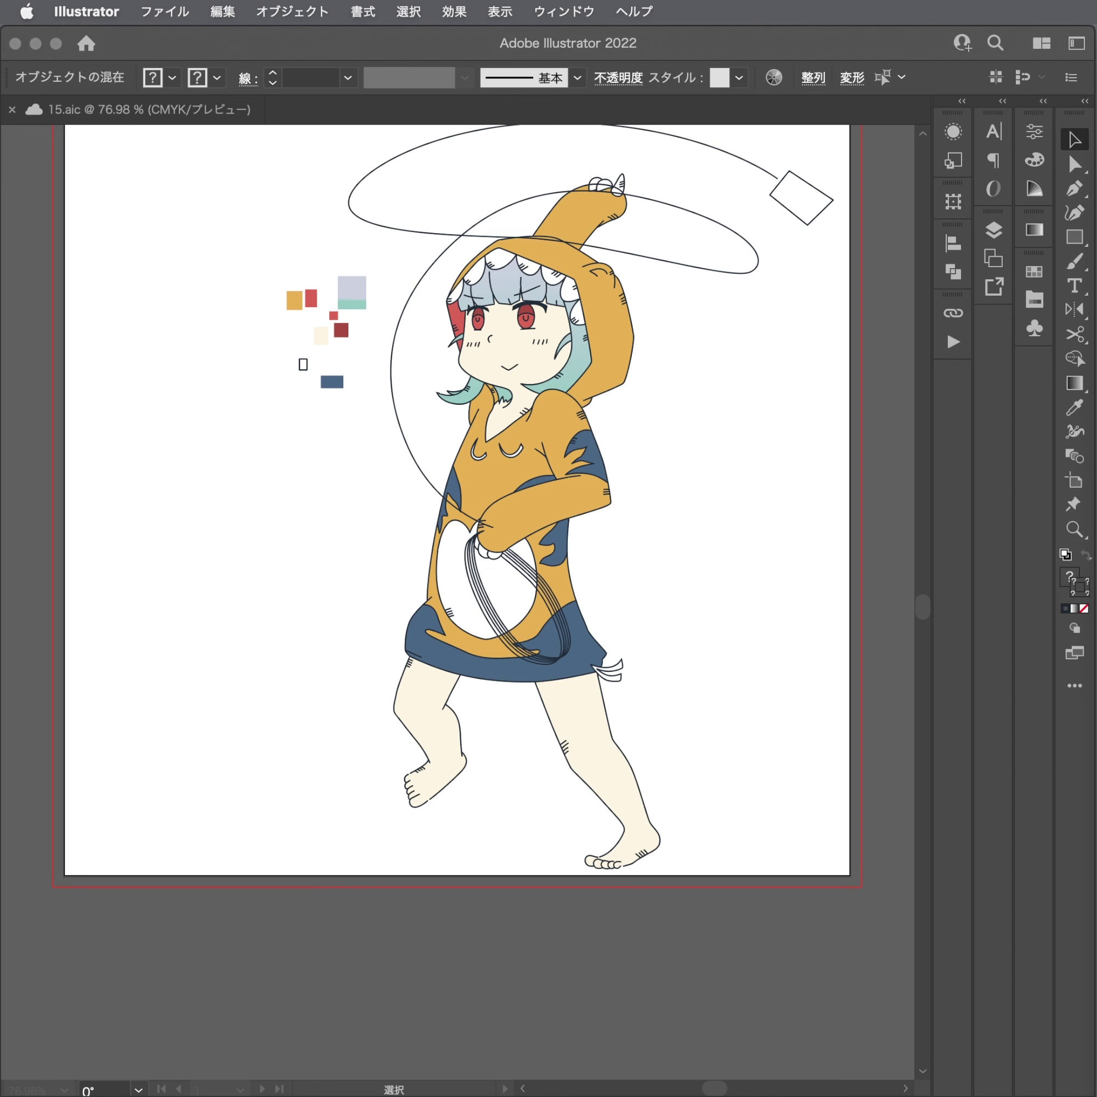
pyautogui.hotkey('ctrl', 'shift', 'a')
pyautogui.click(764, 563)
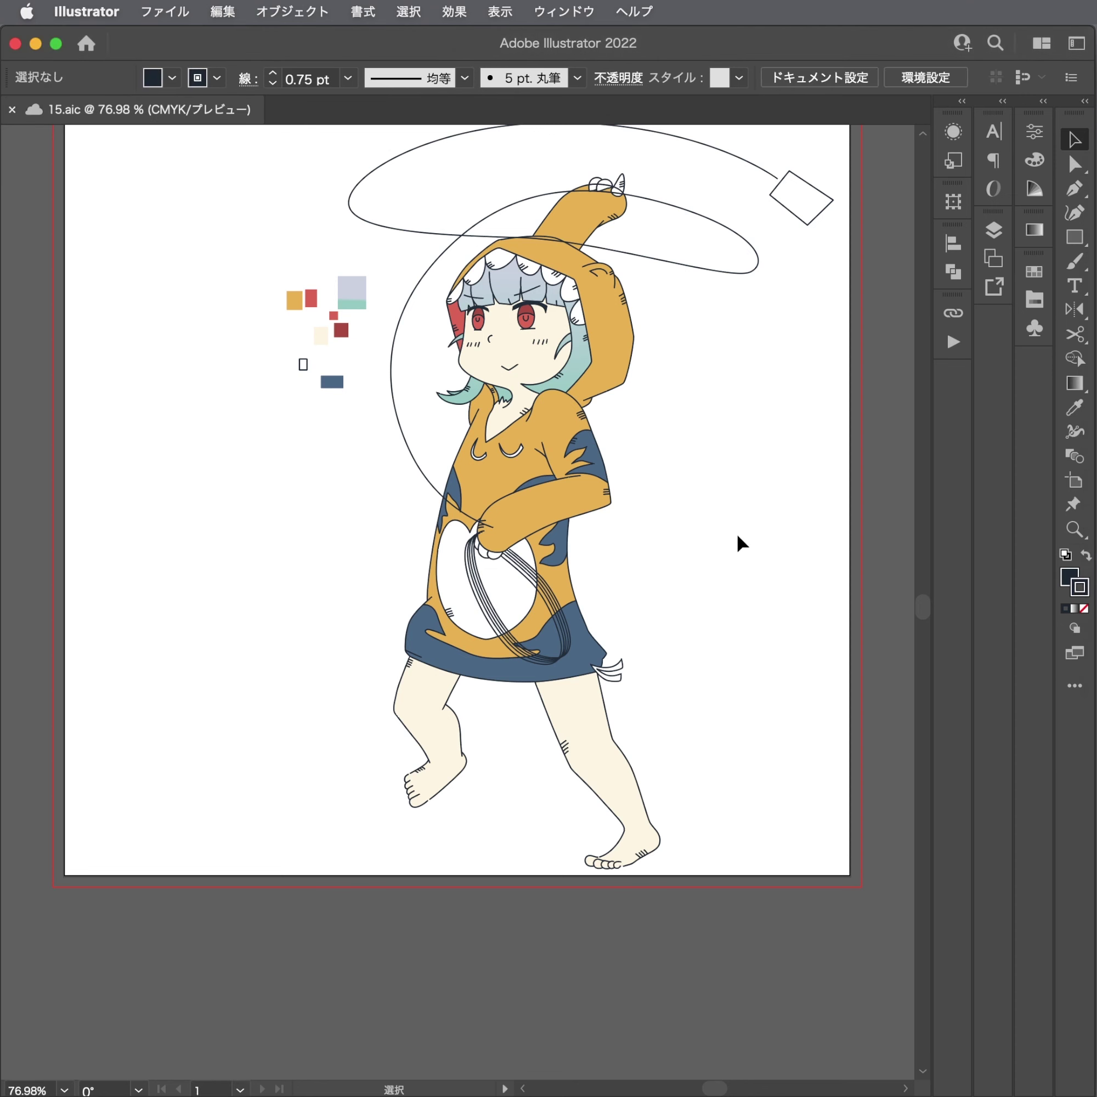
pyautogui.press('a')
# Check the navy C74 M55 Y41 K68 outline values and pick the hood outline path.
pyautogui.scroll(3, 682, 417)
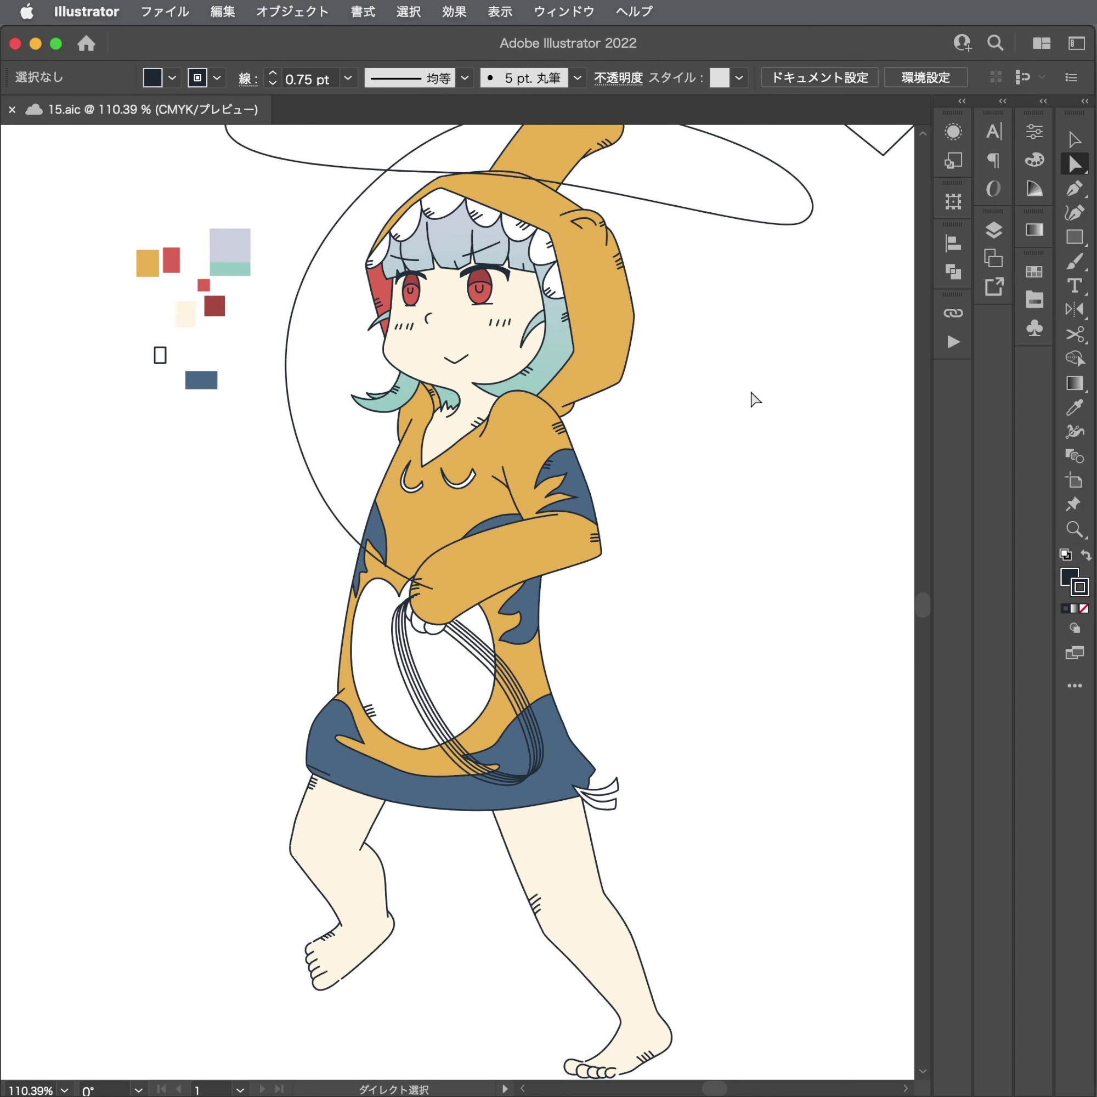
pyautogui.click(1034, 160)
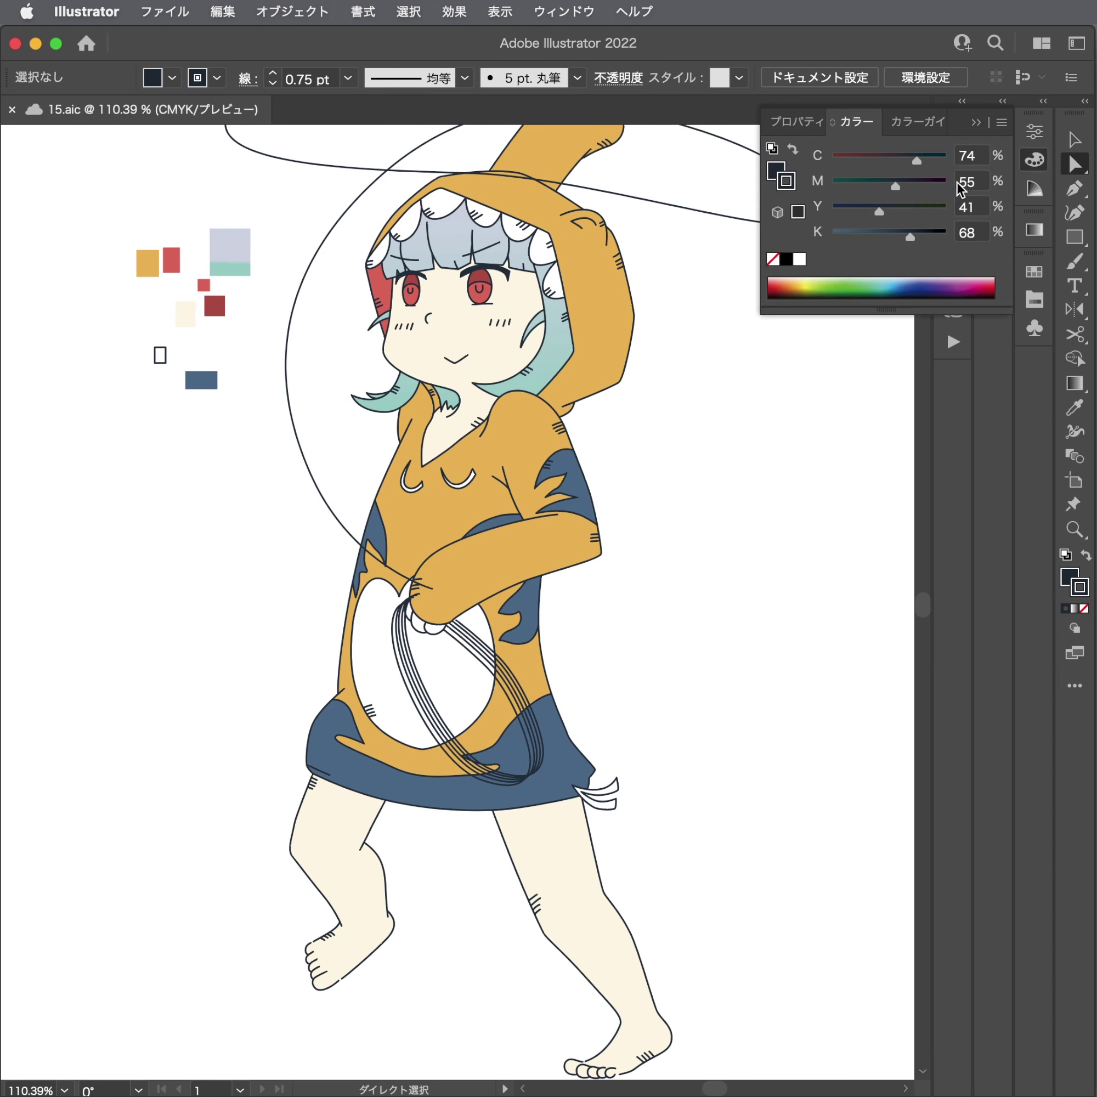
pyautogui.click(1040, 163)
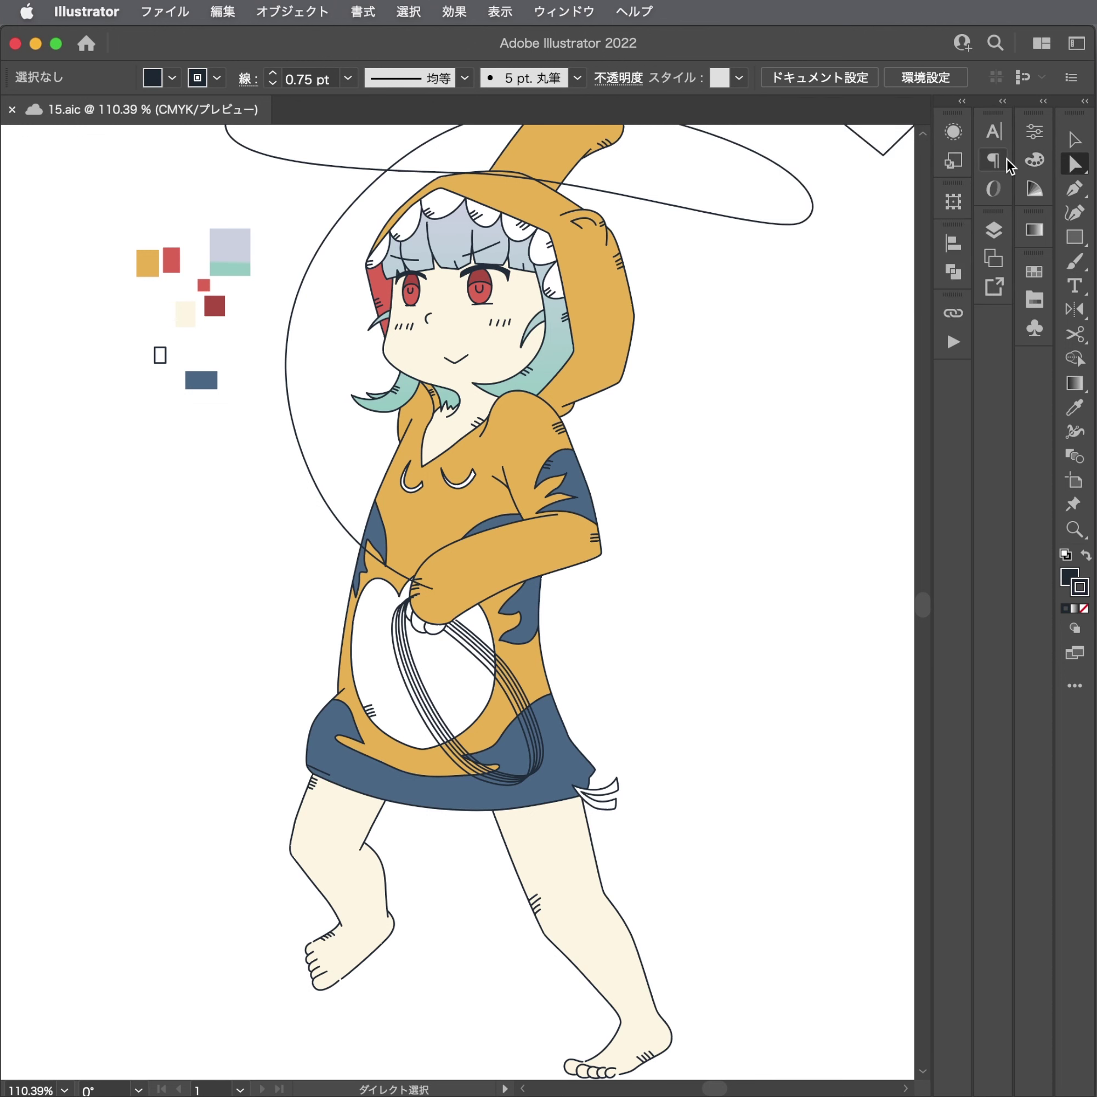
pyautogui.click(634, 323)
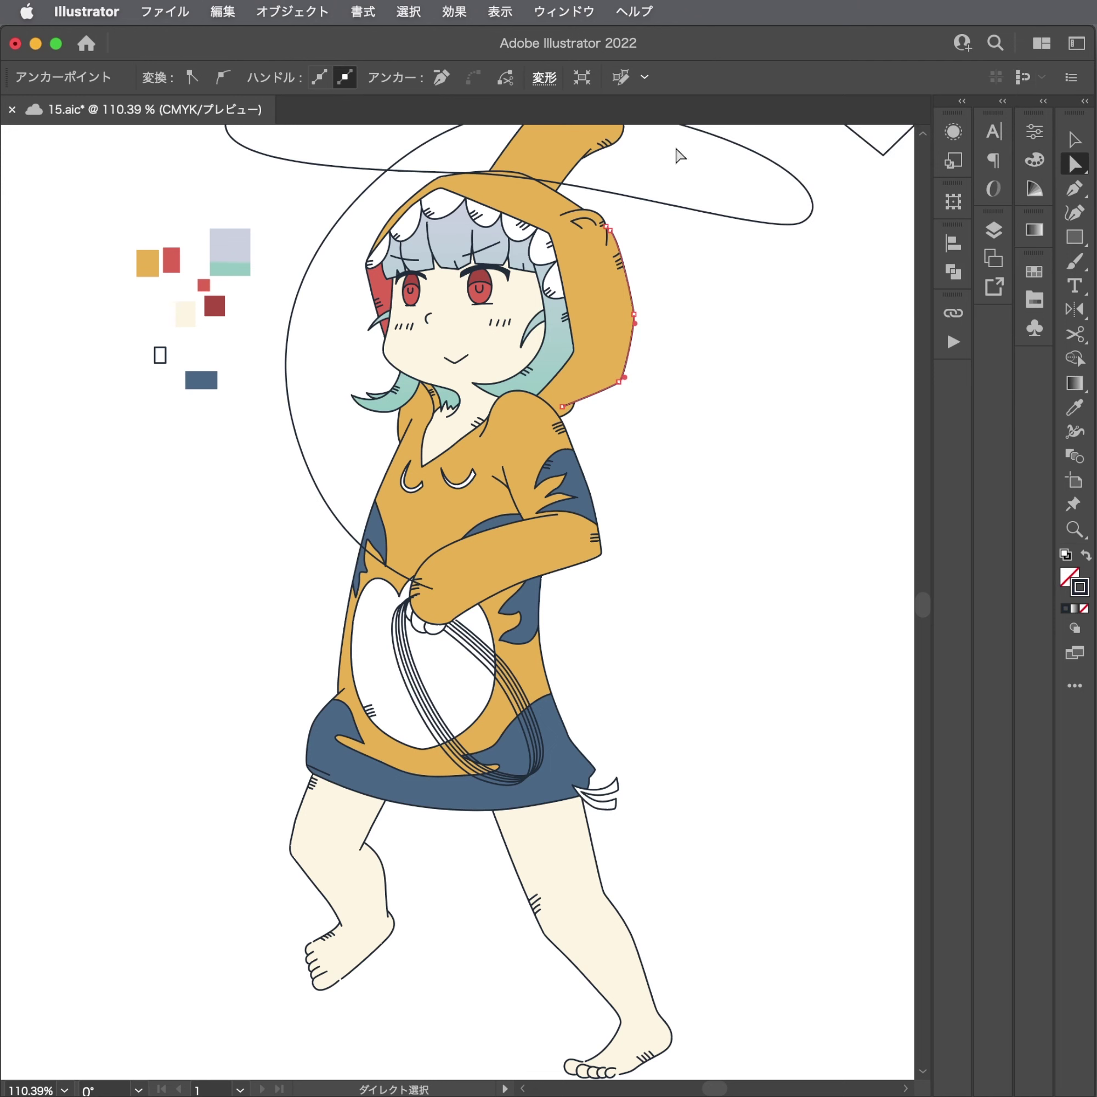
# Select every path sharing the hood outline's appearance and trial stroke weights from 1 to 3 pt.
pyautogui.click(637, 316)
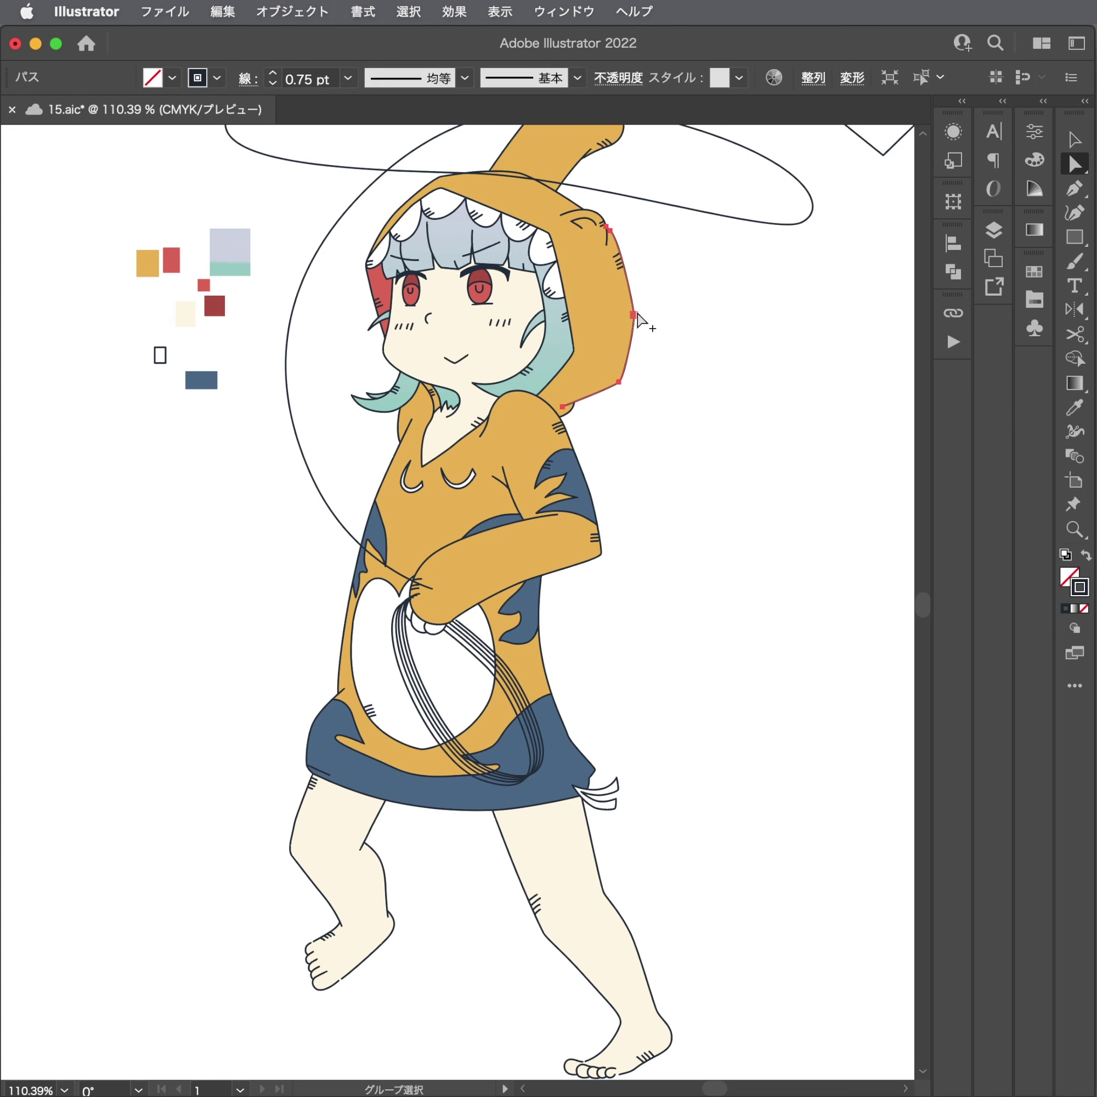
pyautogui.click(928, 82)
pyautogui.click(1035, 131)
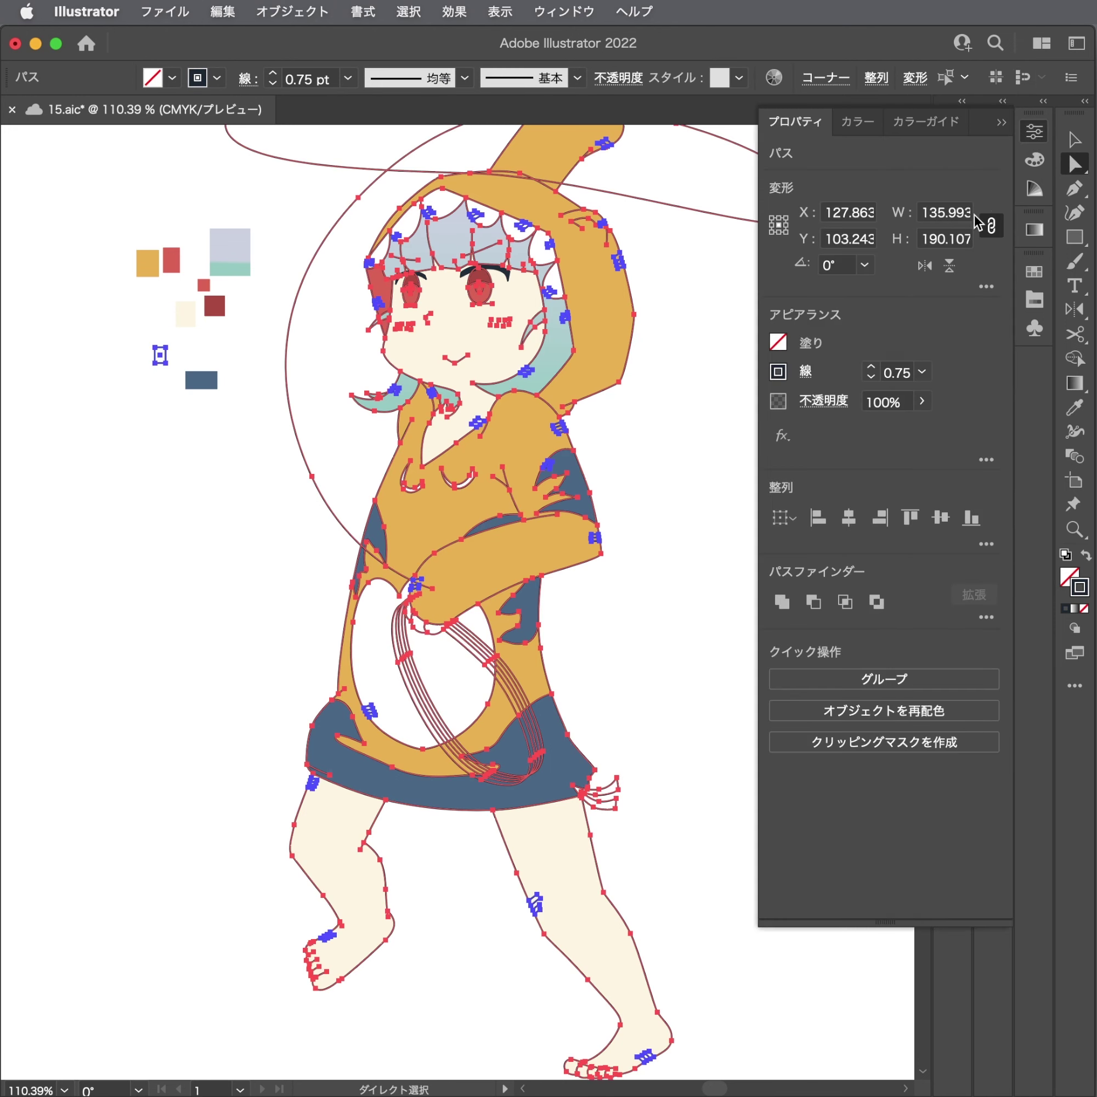
pyautogui.click(870, 367)
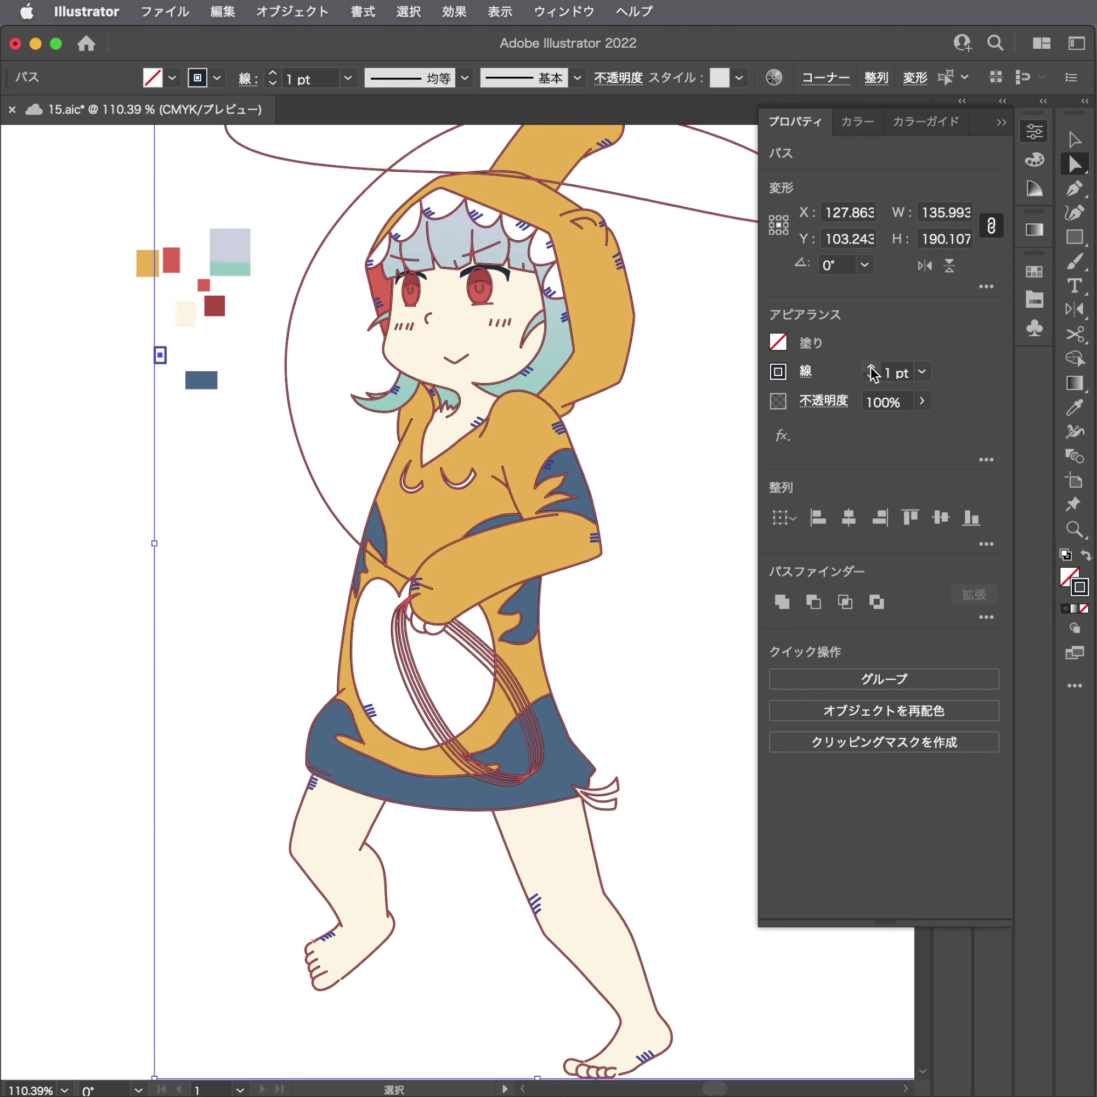
pyautogui.press('super+h')
pyautogui.click(871, 369)
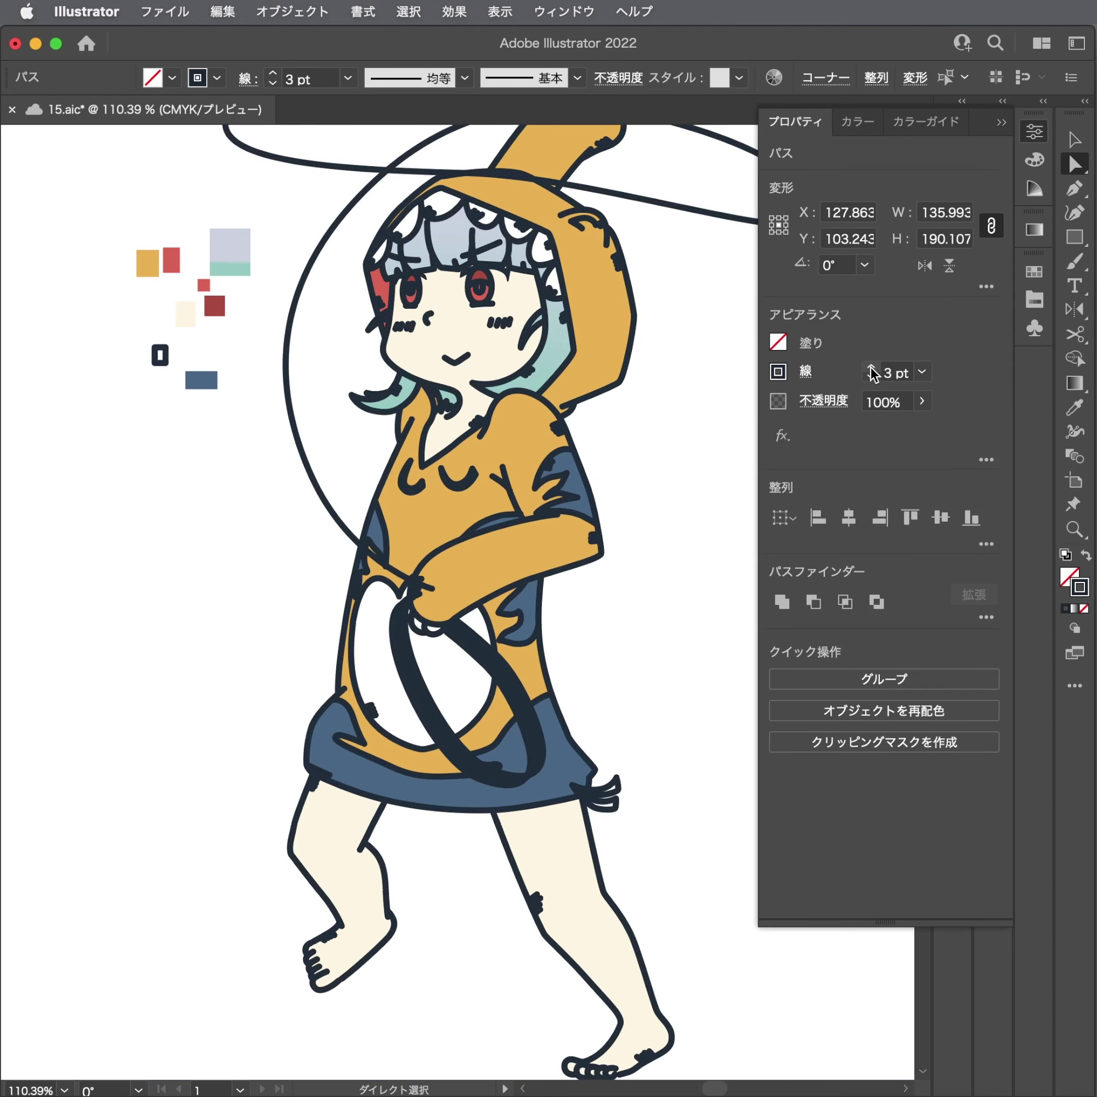
pyautogui.click(871, 379)
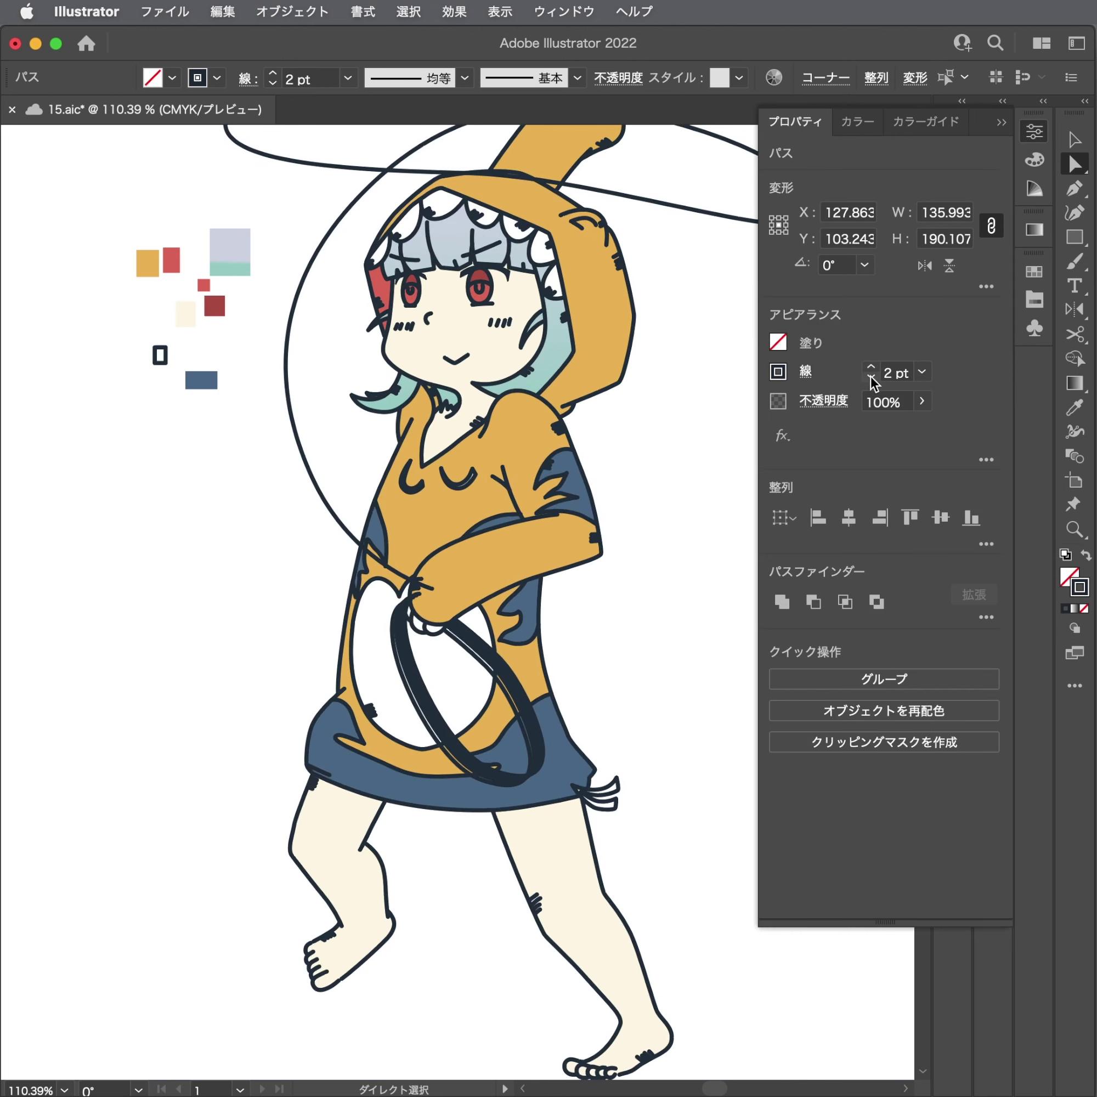
pyautogui.press('super+shift+a')
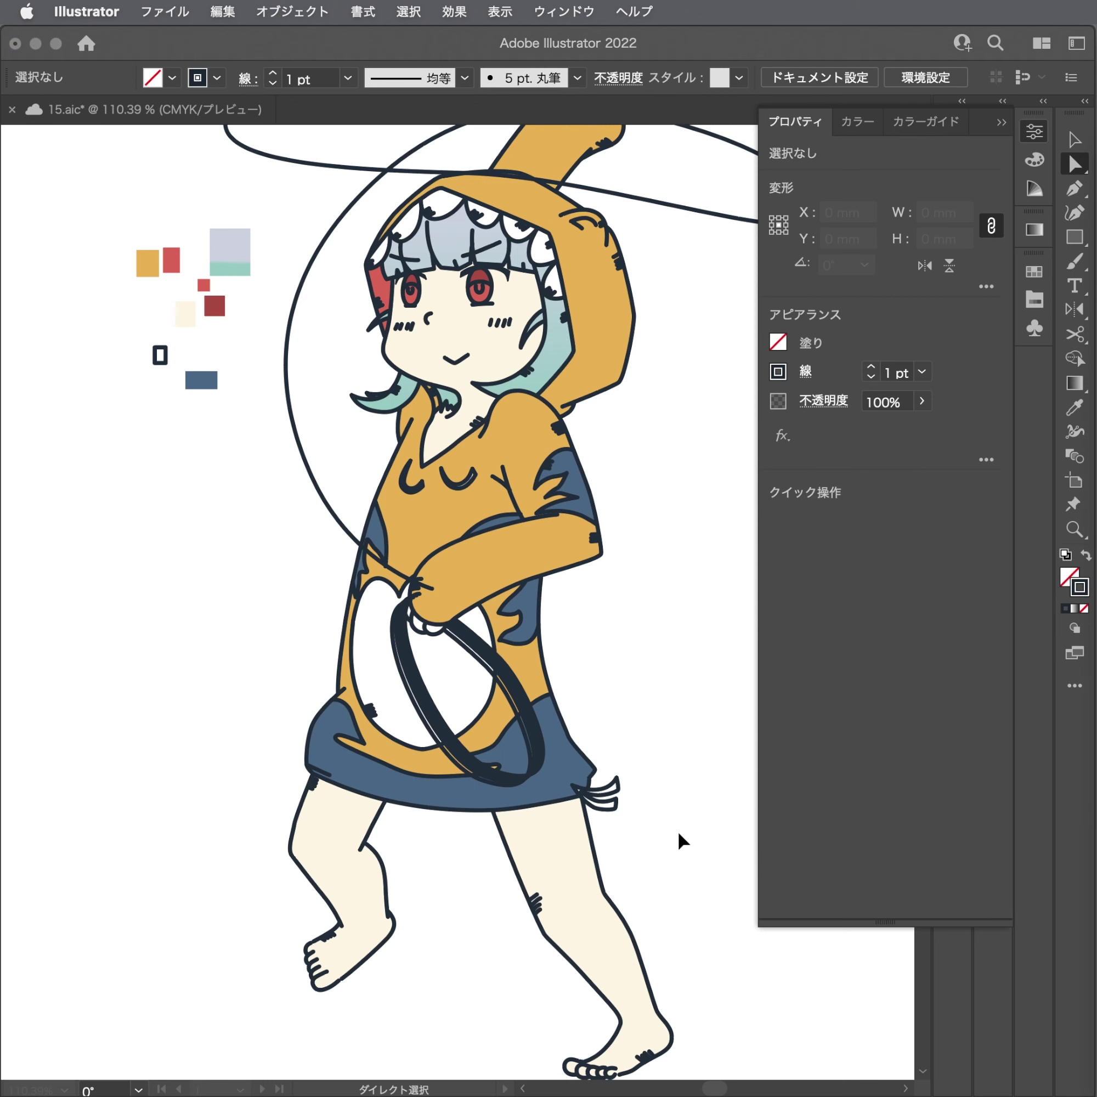
pyautogui.press('super+z')
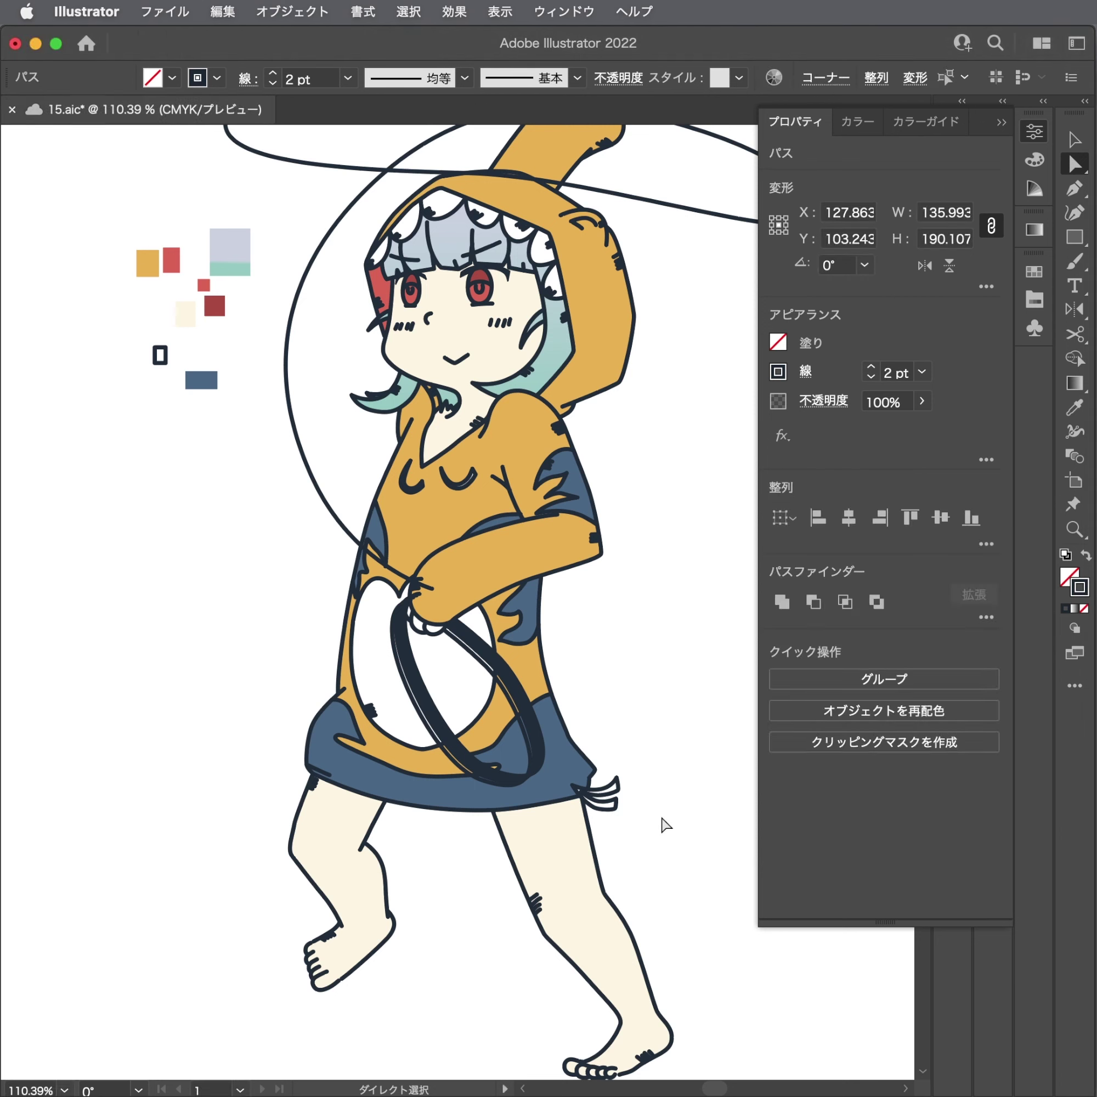
# Set all the hatch-mark detail strokes on レイヤー 4 to 1 pt.
pyautogui.click(1035, 132)
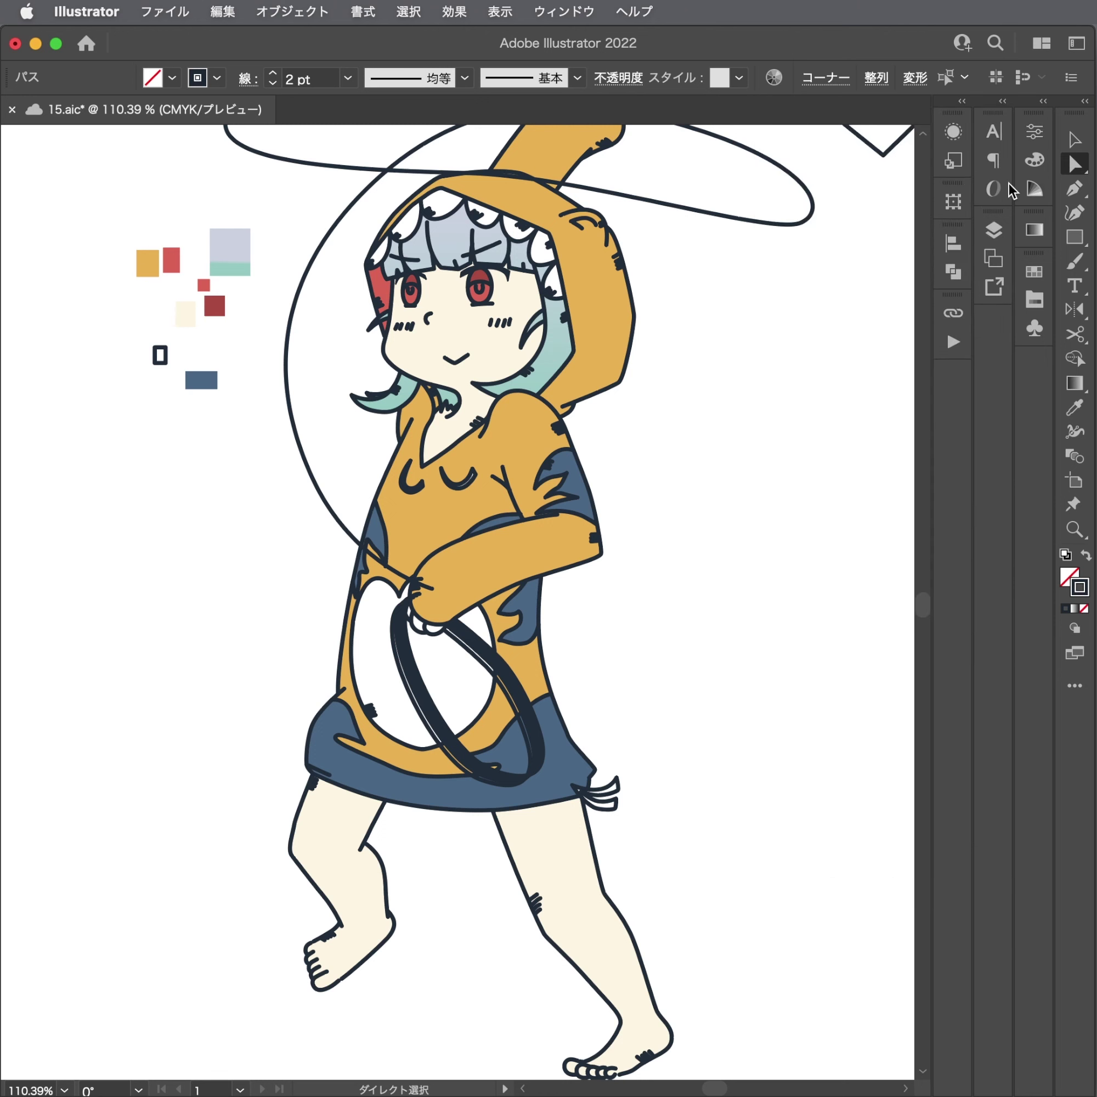
pyautogui.click(993, 229)
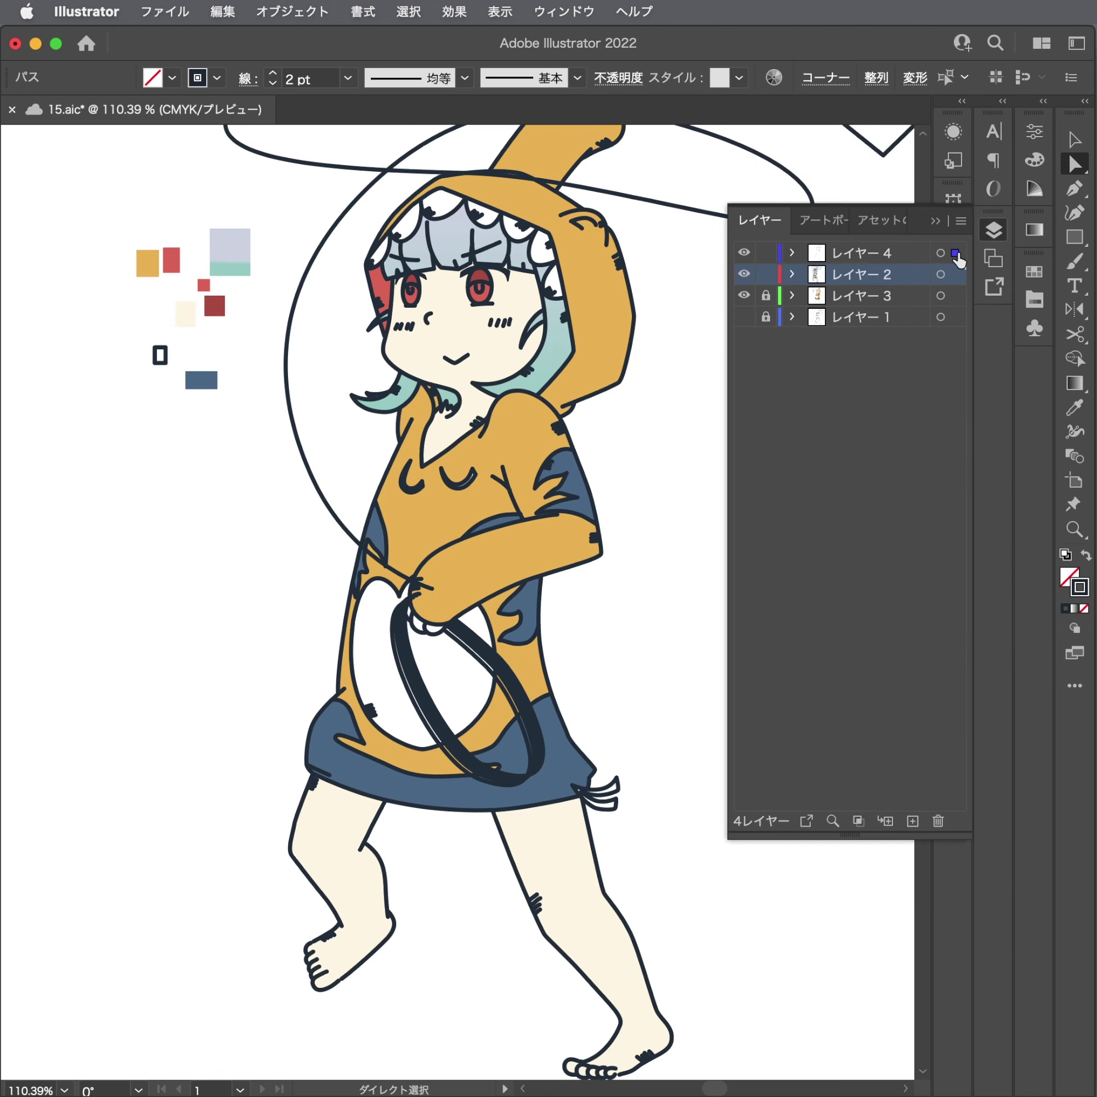
pyautogui.click(954, 253)
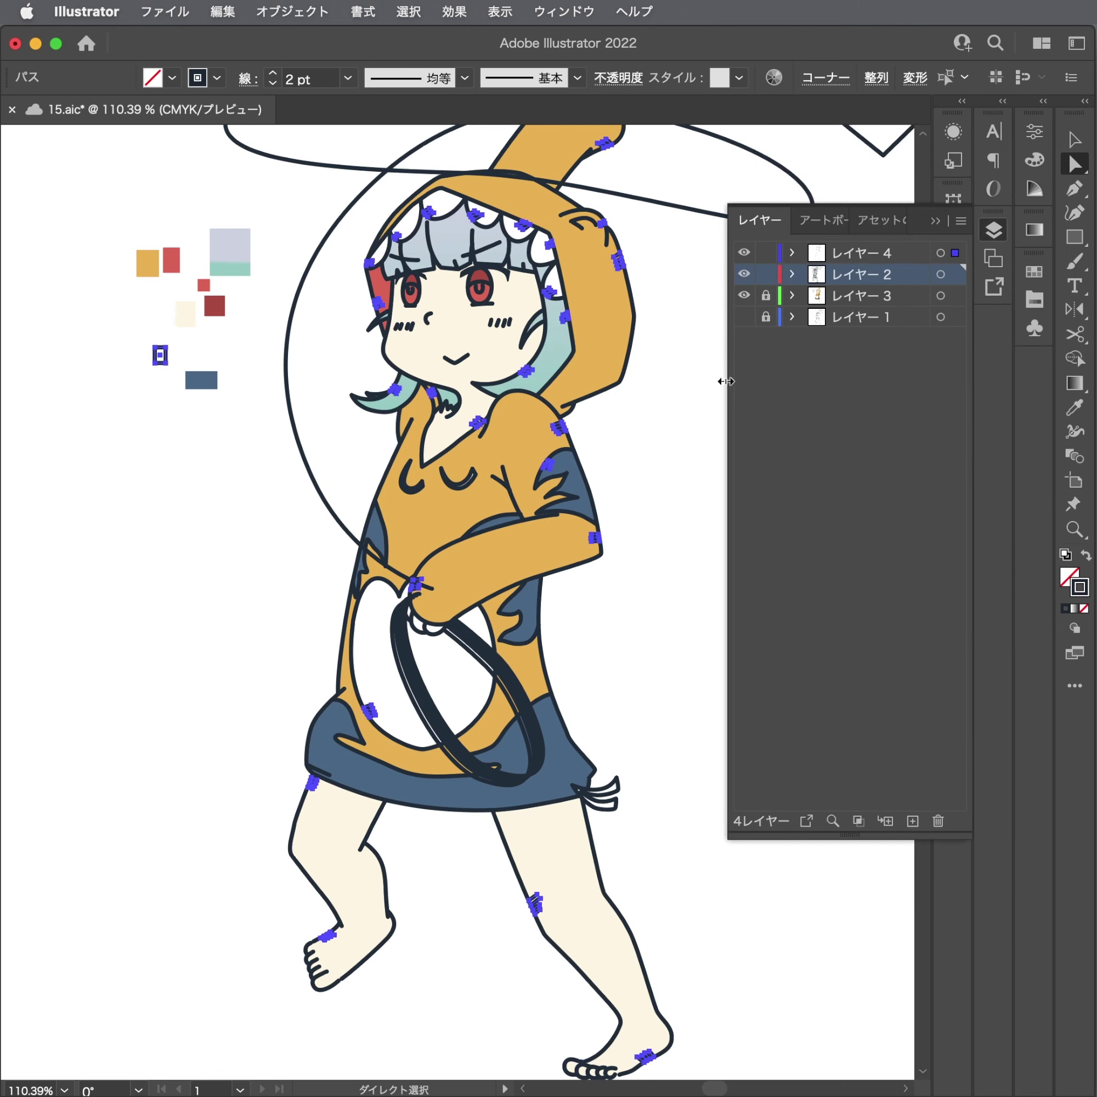
pyautogui.click(1036, 132)
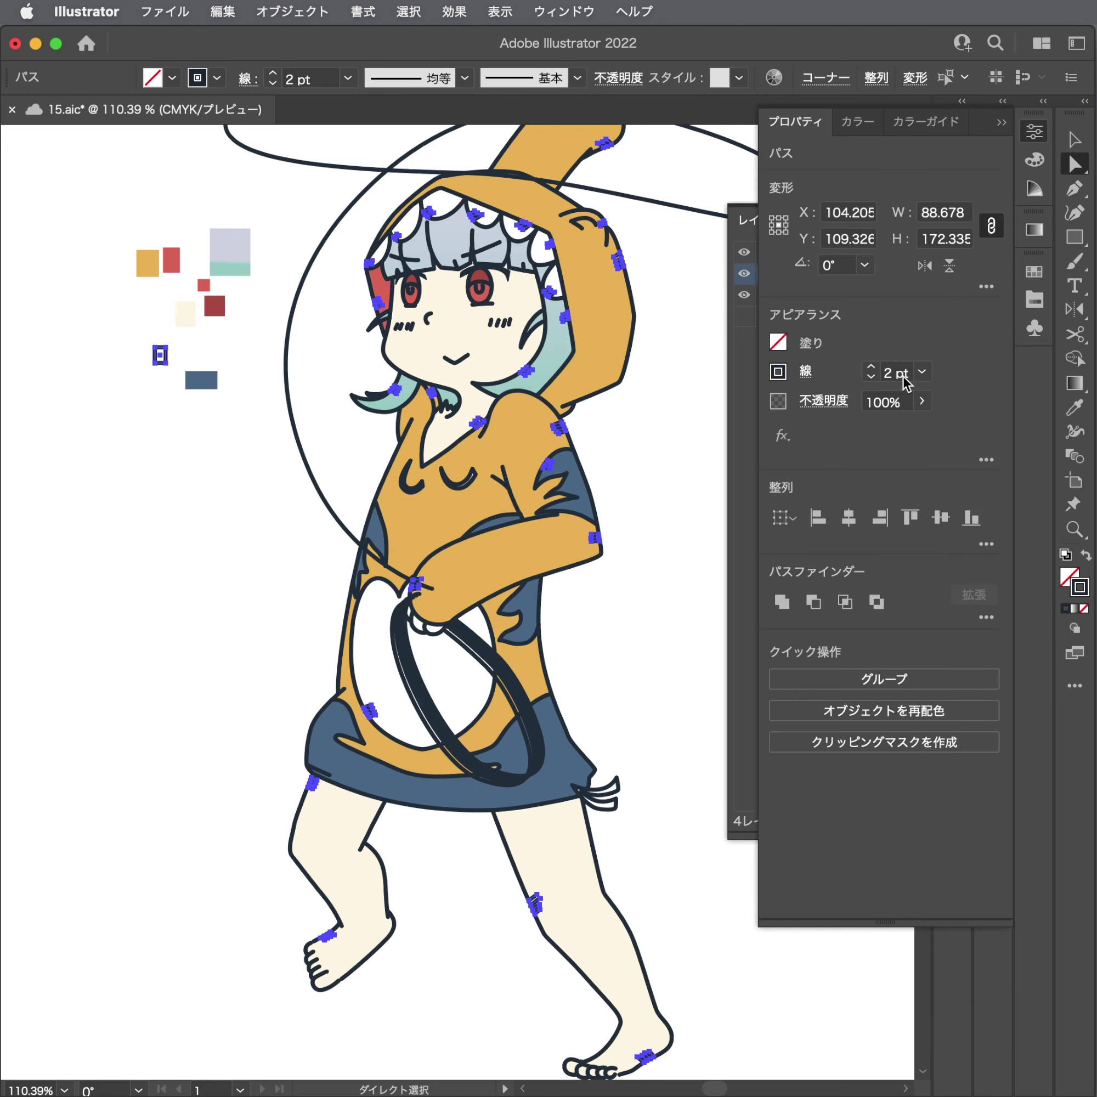
pyautogui.click(870, 379)
pyautogui.click(870, 379)
pyautogui.click(870, 369)
pyautogui.click(685, 443)
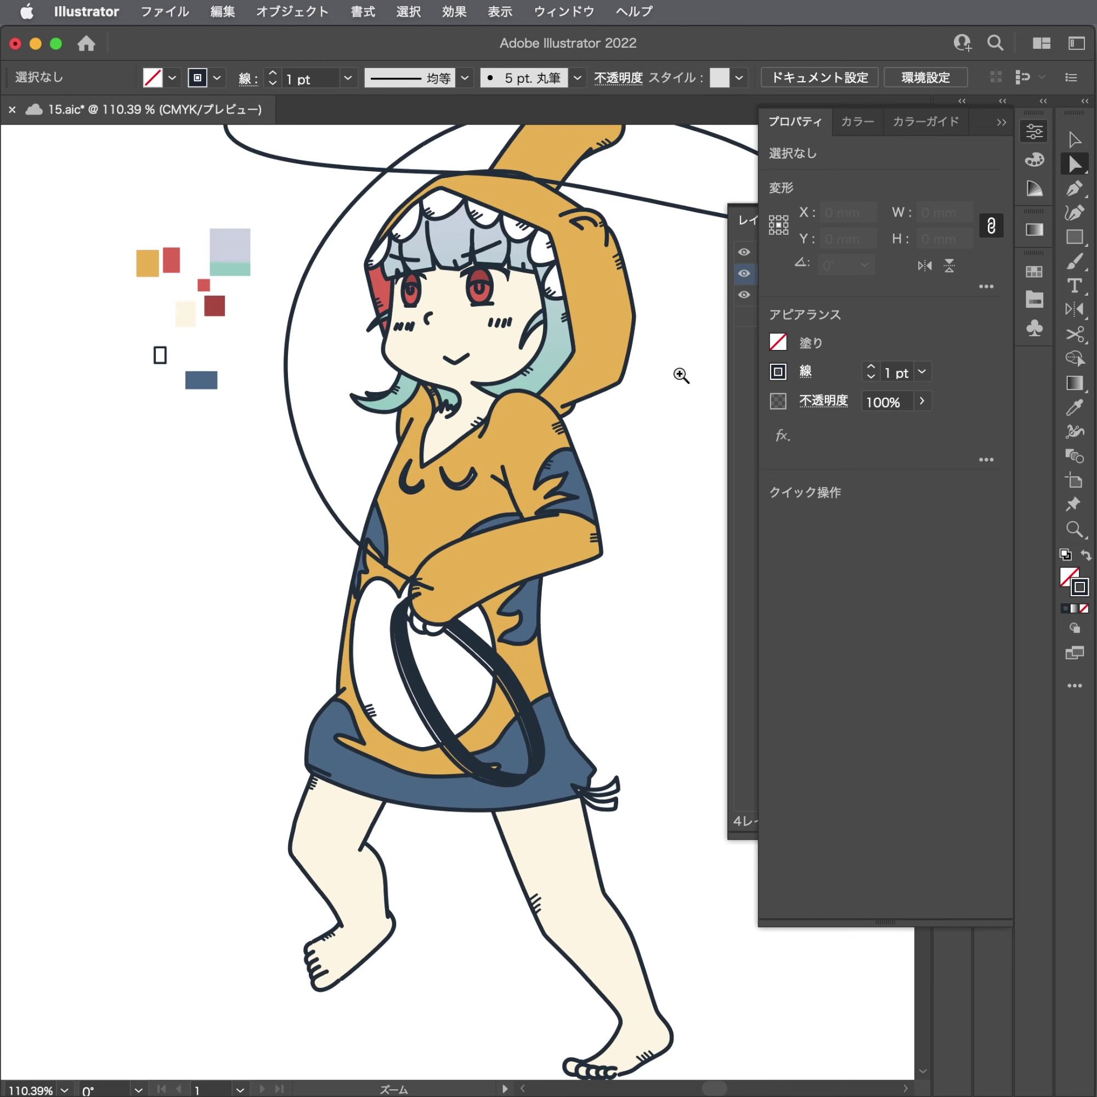
pyautogui.moveTo(681, 375); pyautogui.dragTo(611, 378)
pyautogui.press('v')
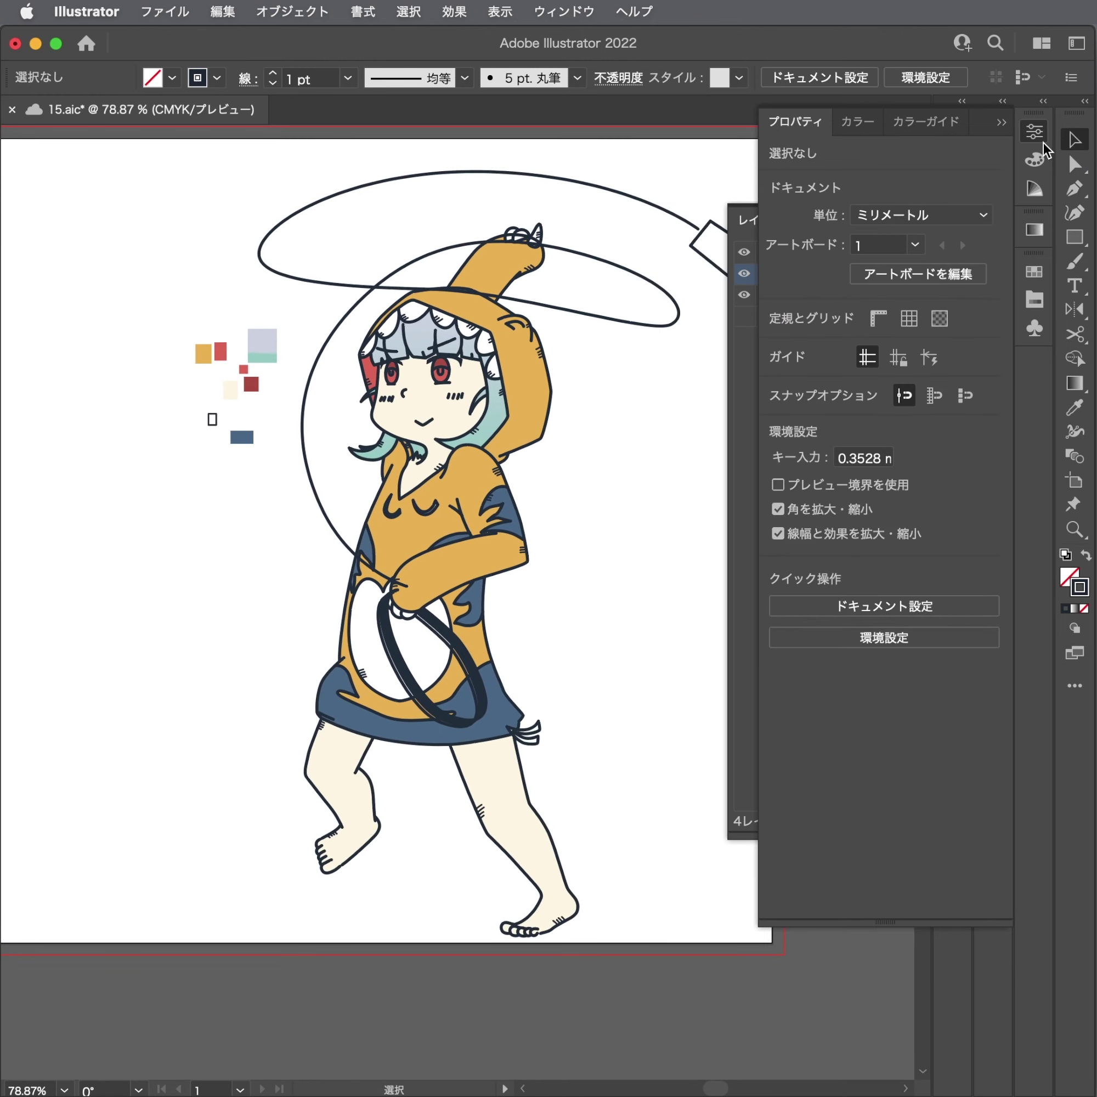
# Give all レイヤー 2 line art a 1.5 pt stroke, then fit the artboard in view.
pyautogui.press('F7')
pyautogui.click(957, 275)
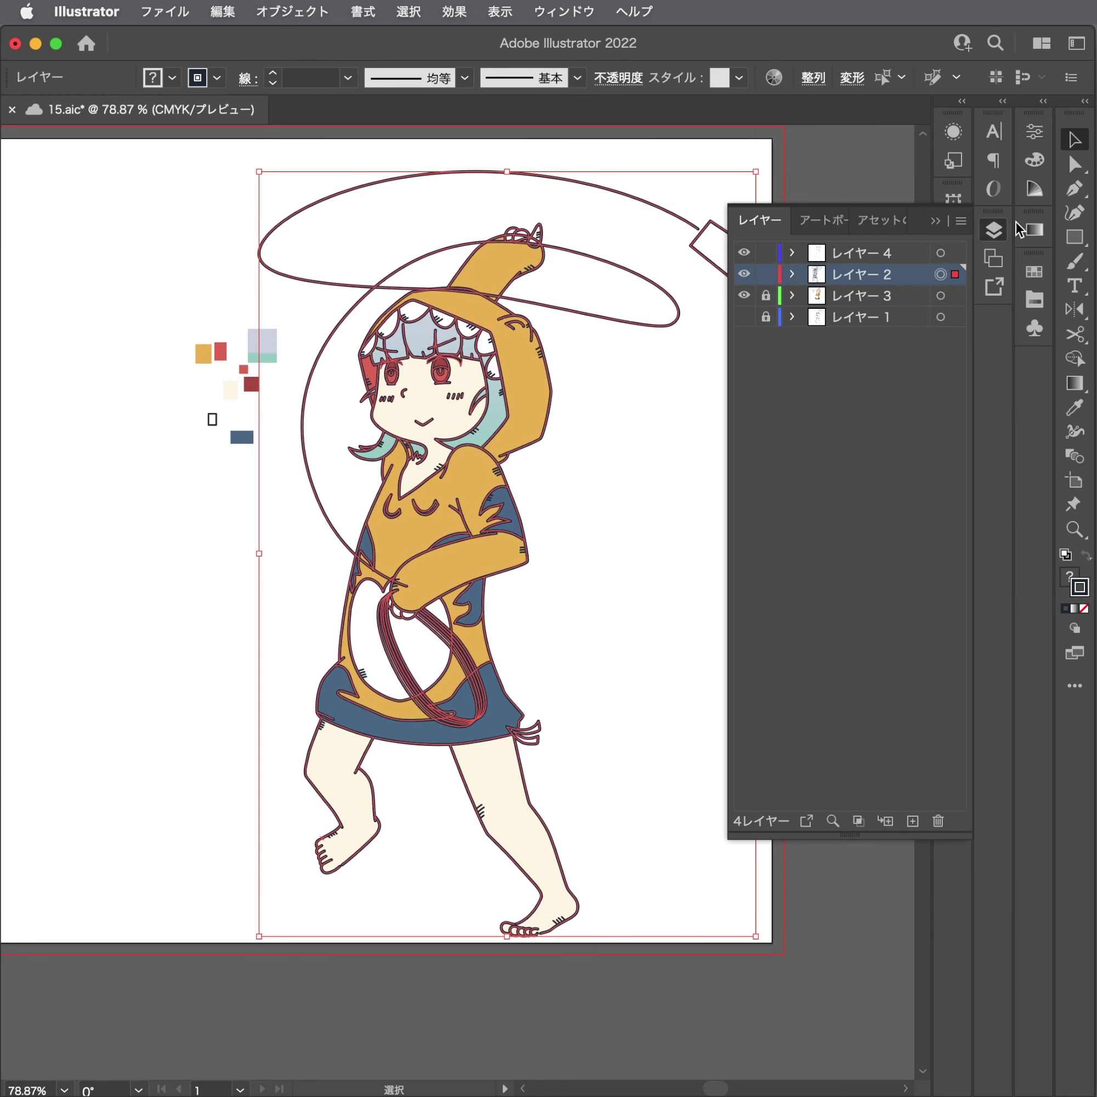
pyautogui.click(1036, 138)
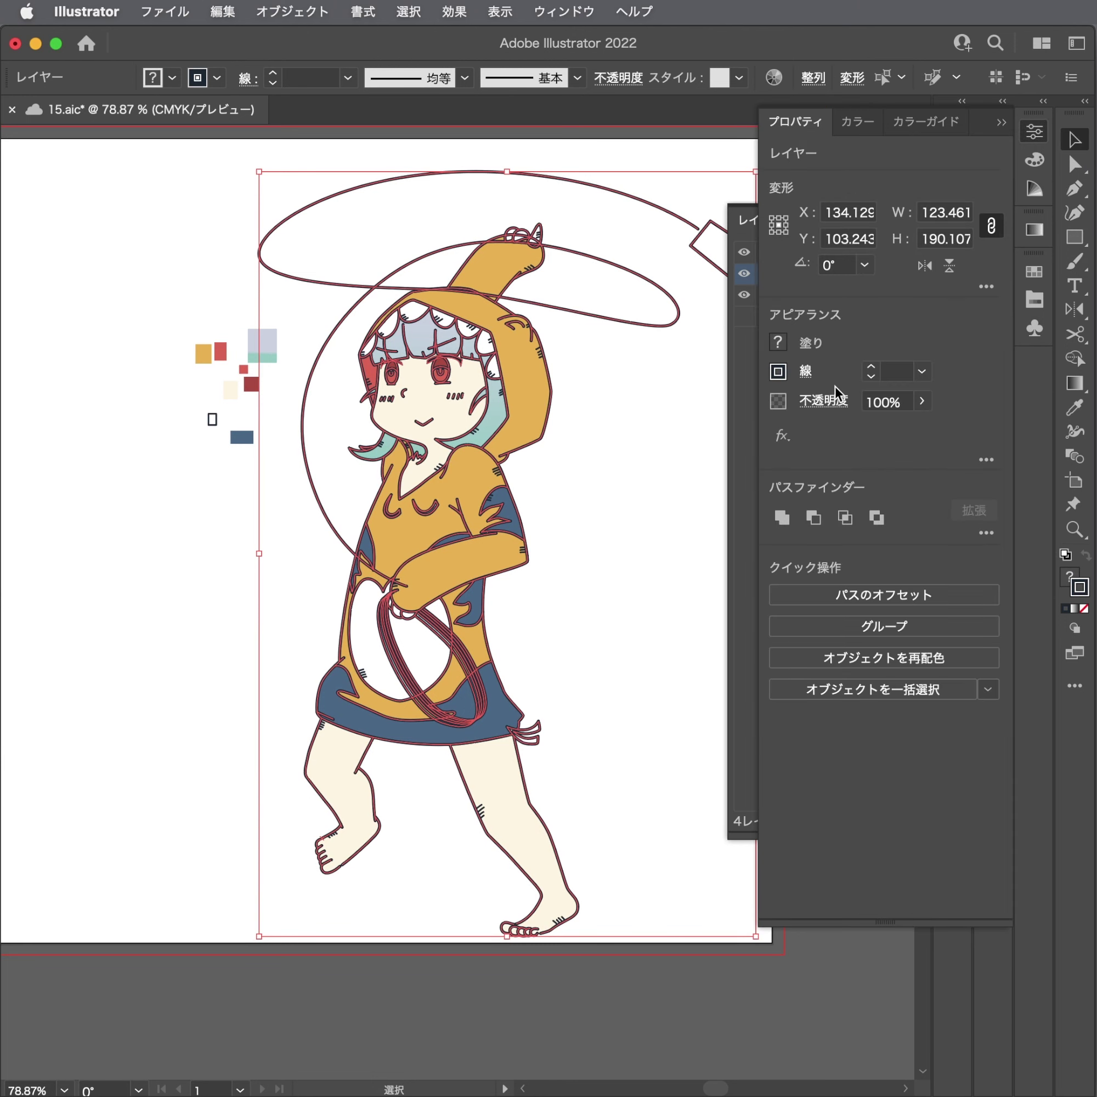
pyautogui.click(895, 373)
pyautogui.click(517, 598)
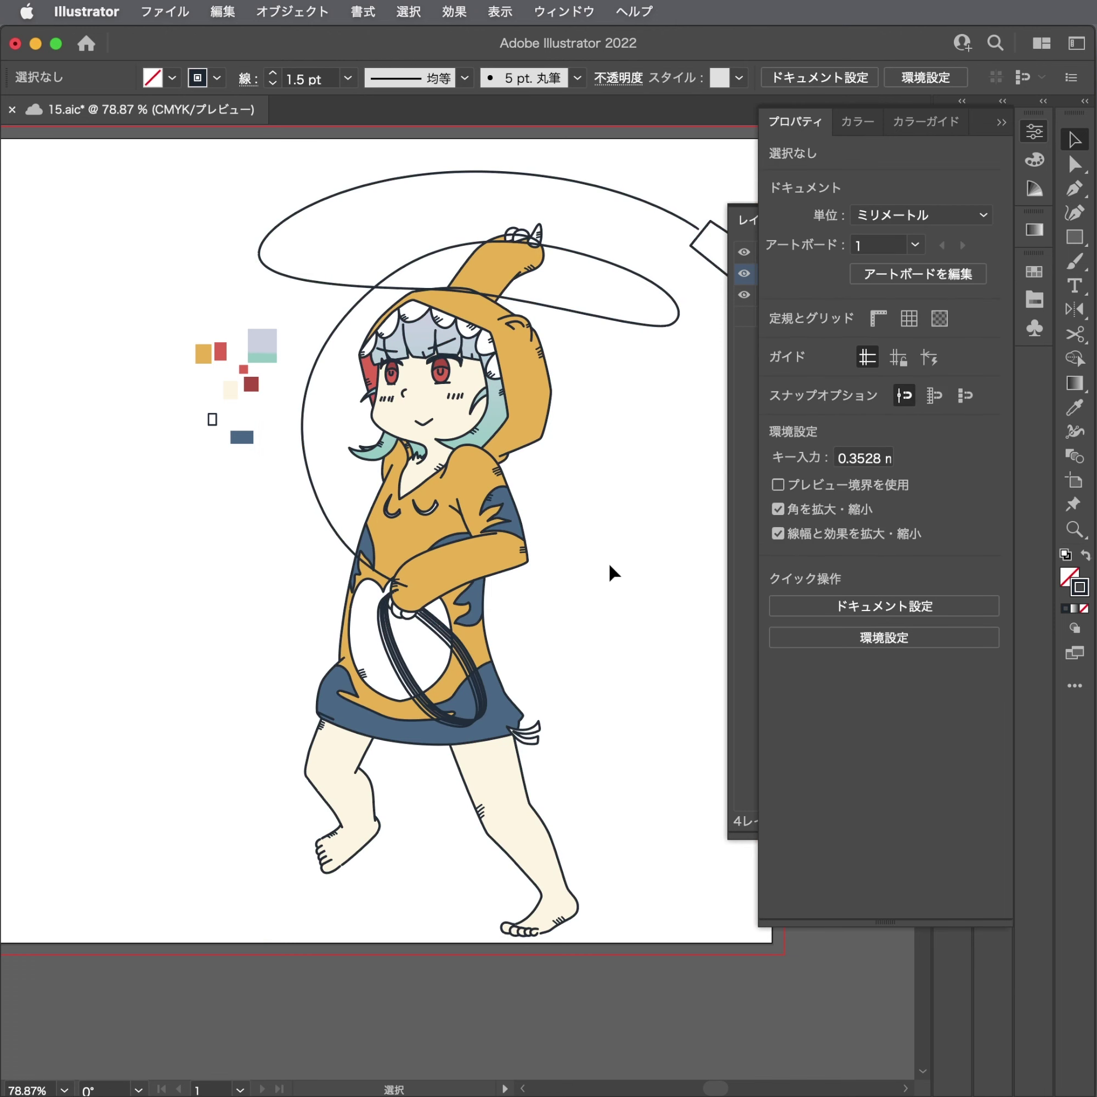
pyautogui.press('super+0')
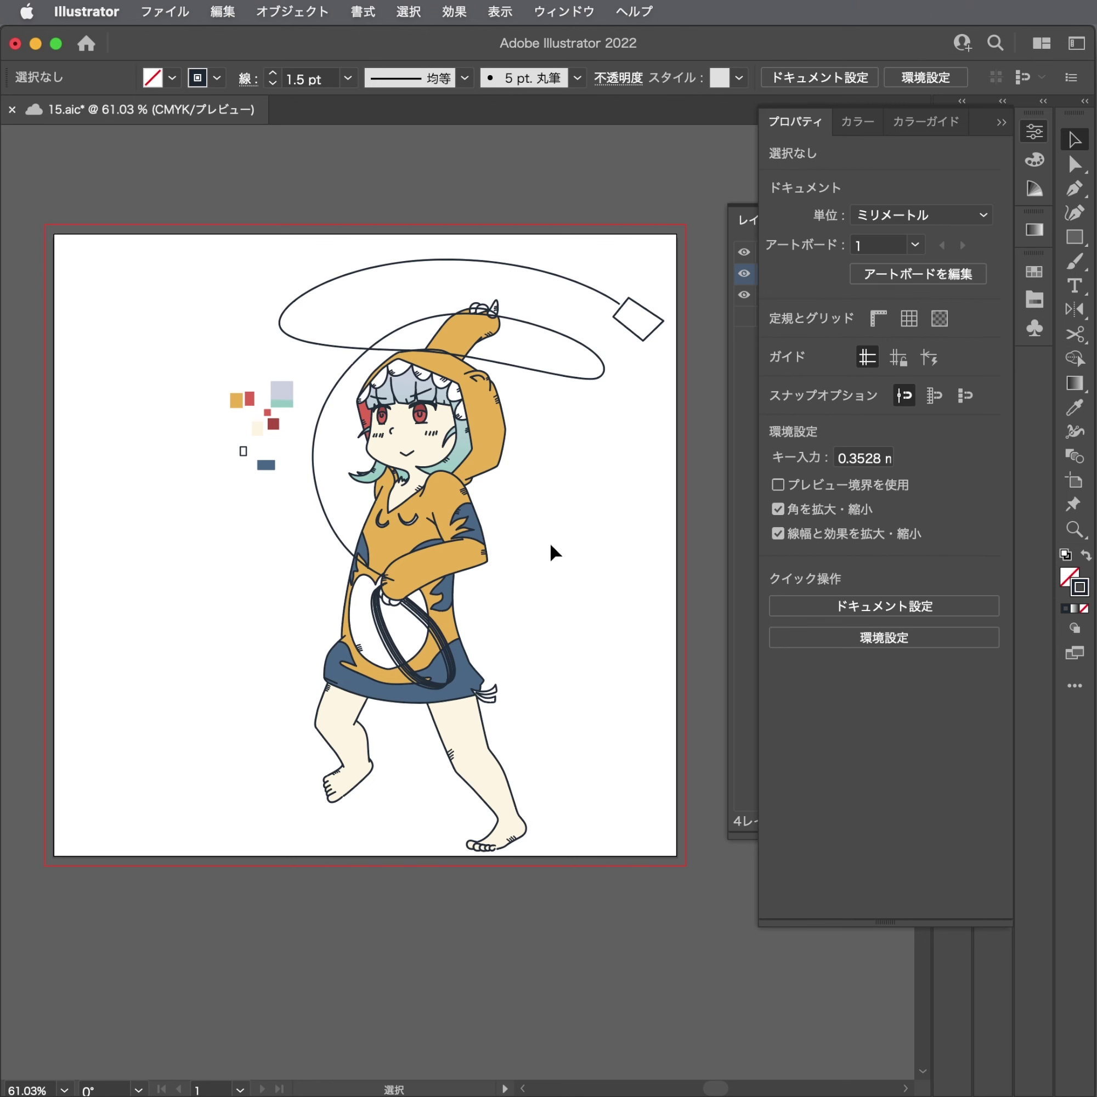
# Try a 1000px artboard width, cancel it to keep the 200 mm square, and save.
pyautogui.hotkey('ctrl', 'alt', 'p')
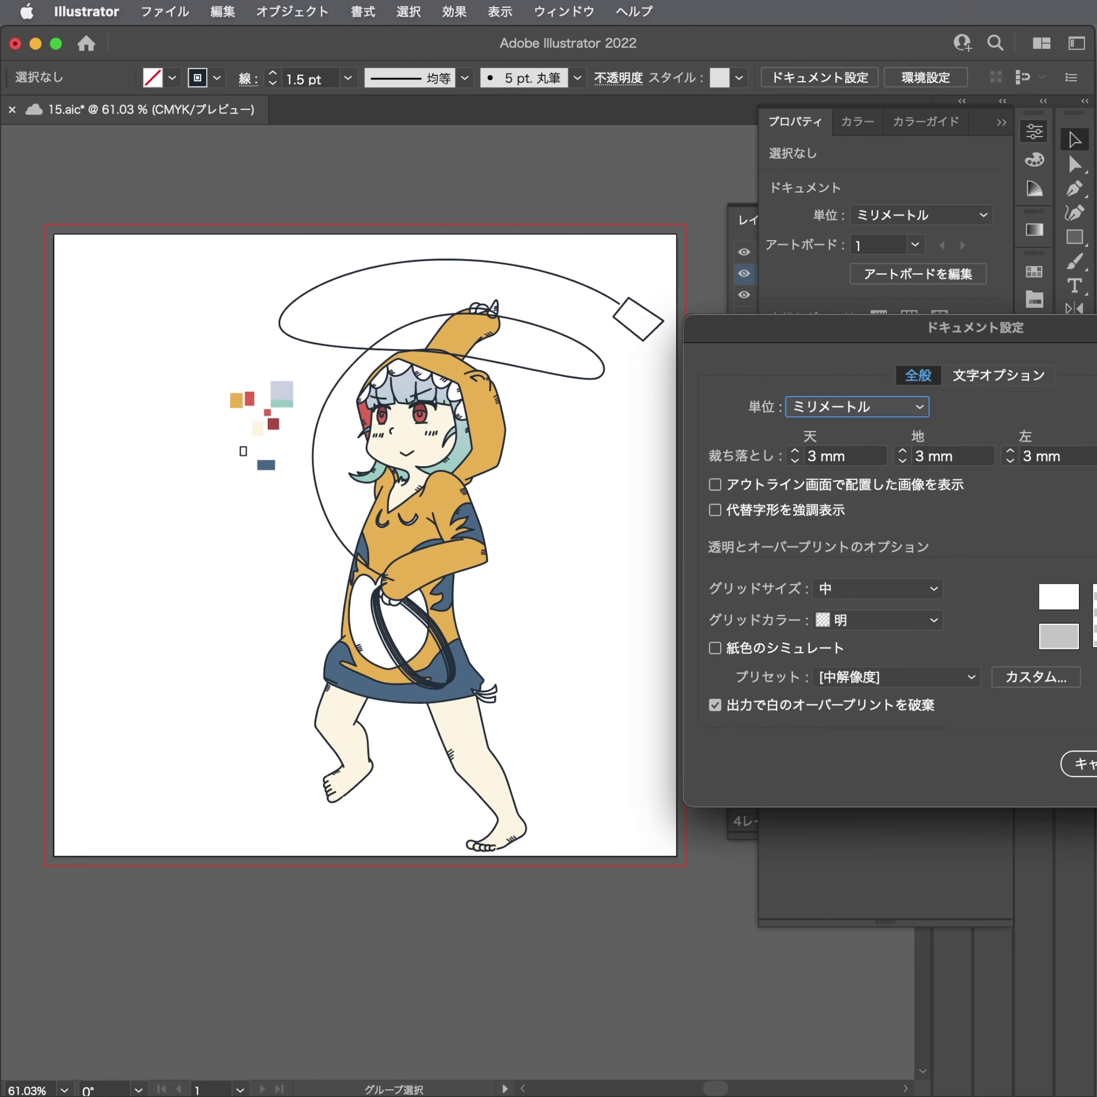
pyautogui.press('Escape')
pyautogui.hotkey('shift', 'o')
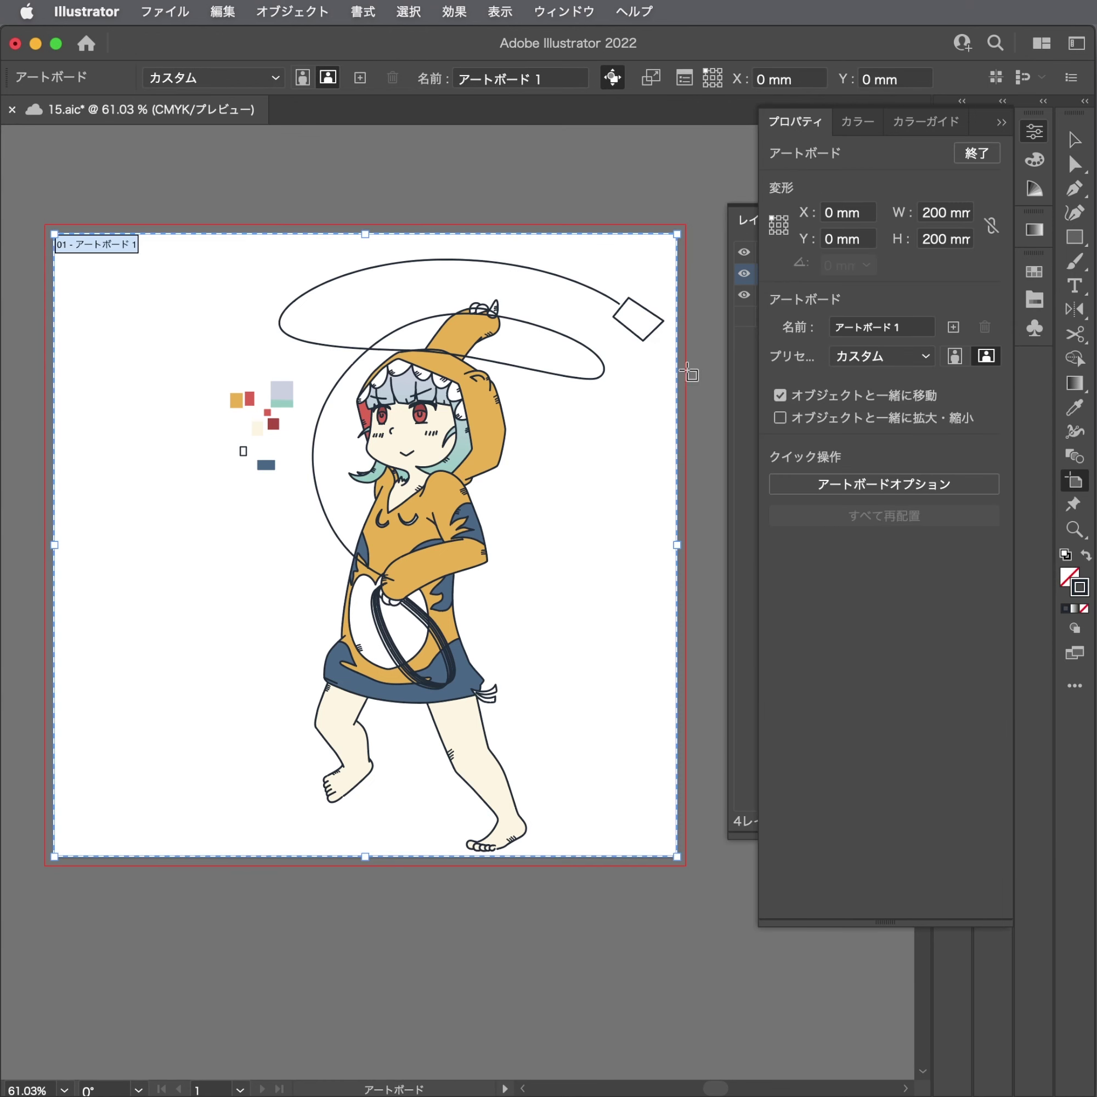
pyautogui.click(948, 208)
pyautogui.write('10')
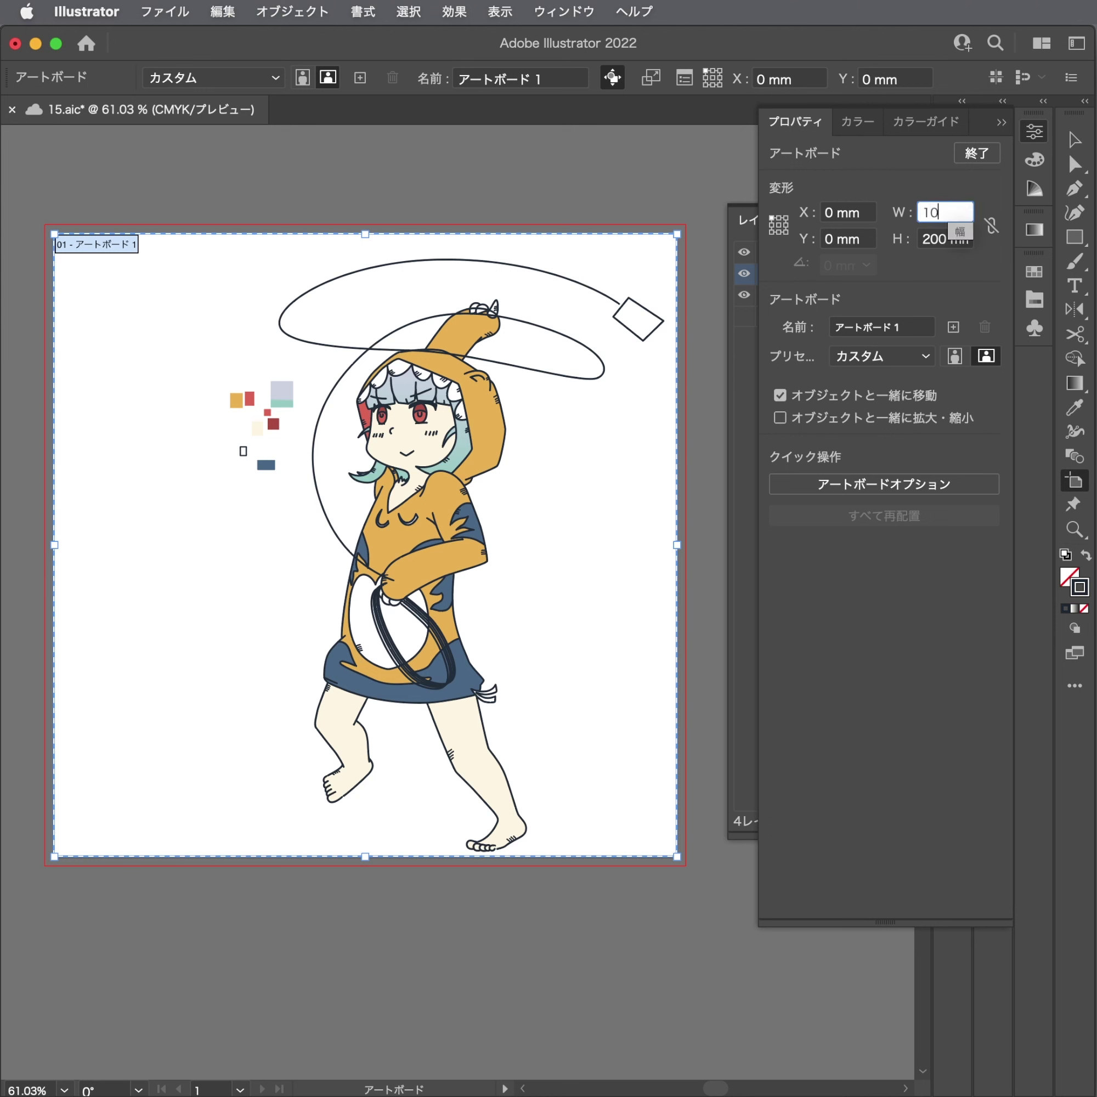
pyautogui.write('00px')
pyautogui.press('Tab')
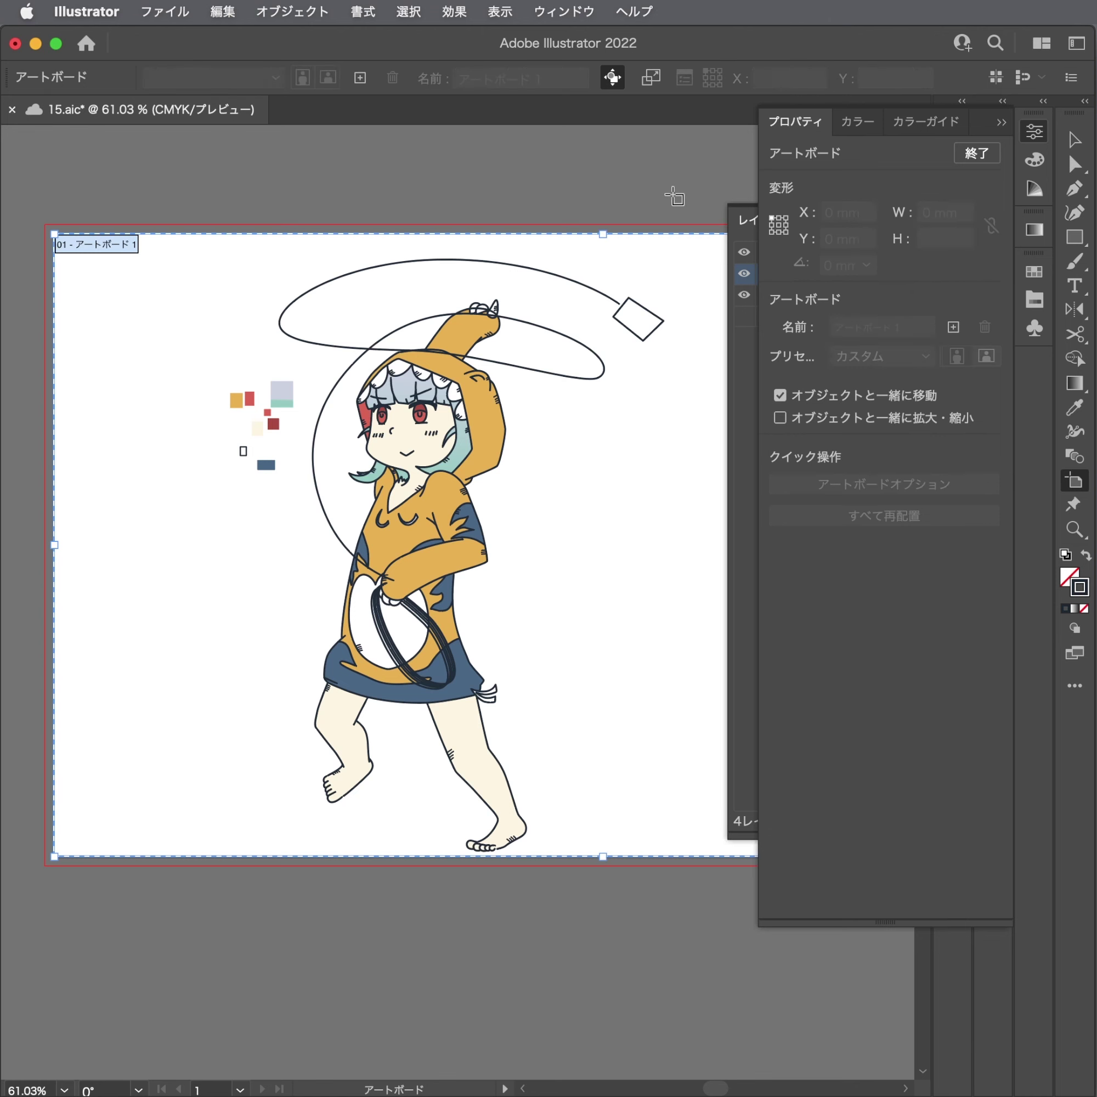
pyautogui.press('Escape')
pyautogui.press('super+z')
pyautogui.press('super+s')
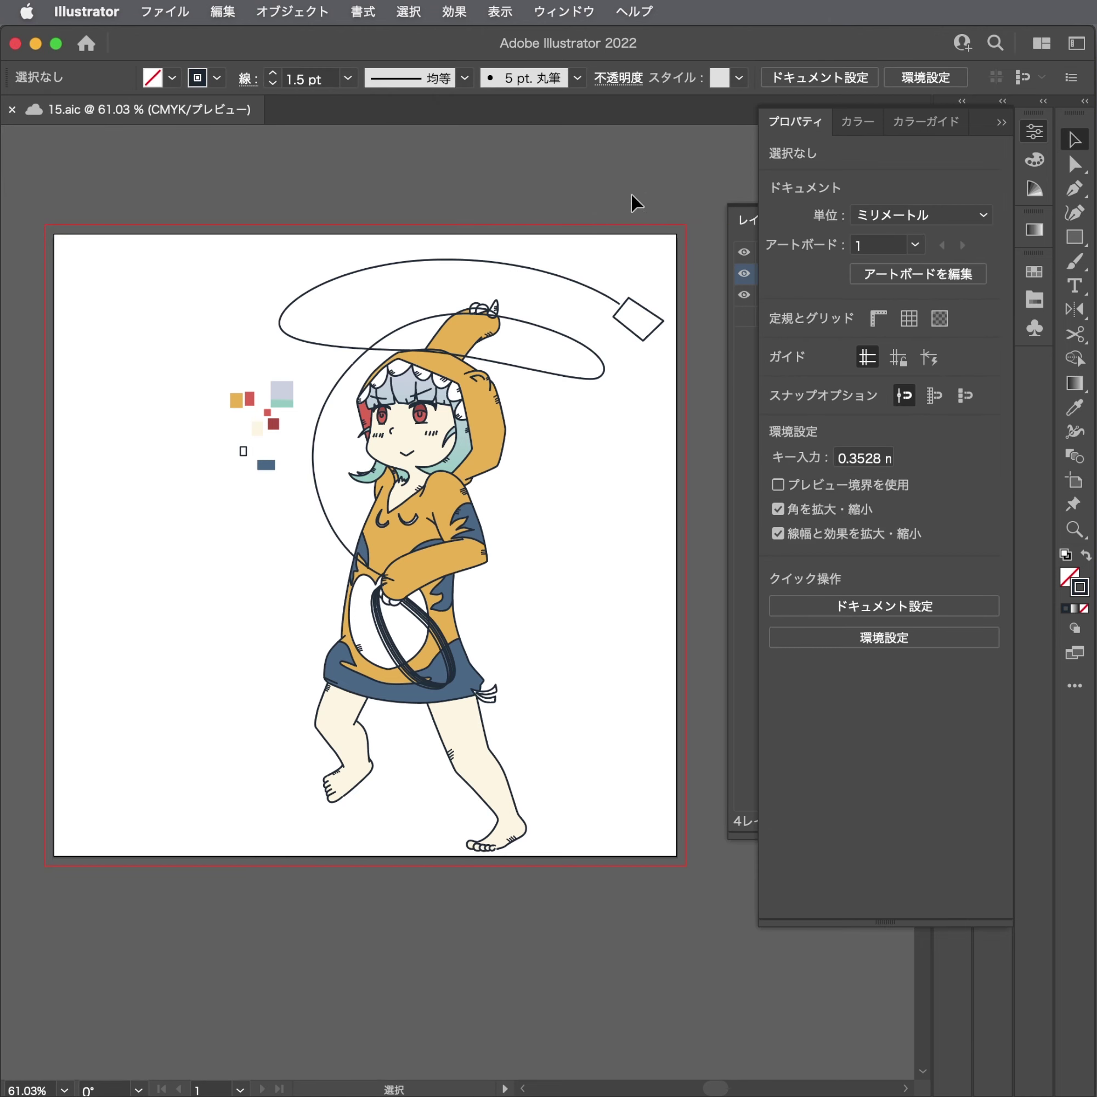
pyautogui.moveTo(453, 678)
pyautogui.mouseDown()
pyautogui.moveTo(625, 656)
pyautogui.moveTo(696, 552)
pyautogui.mouseUp()
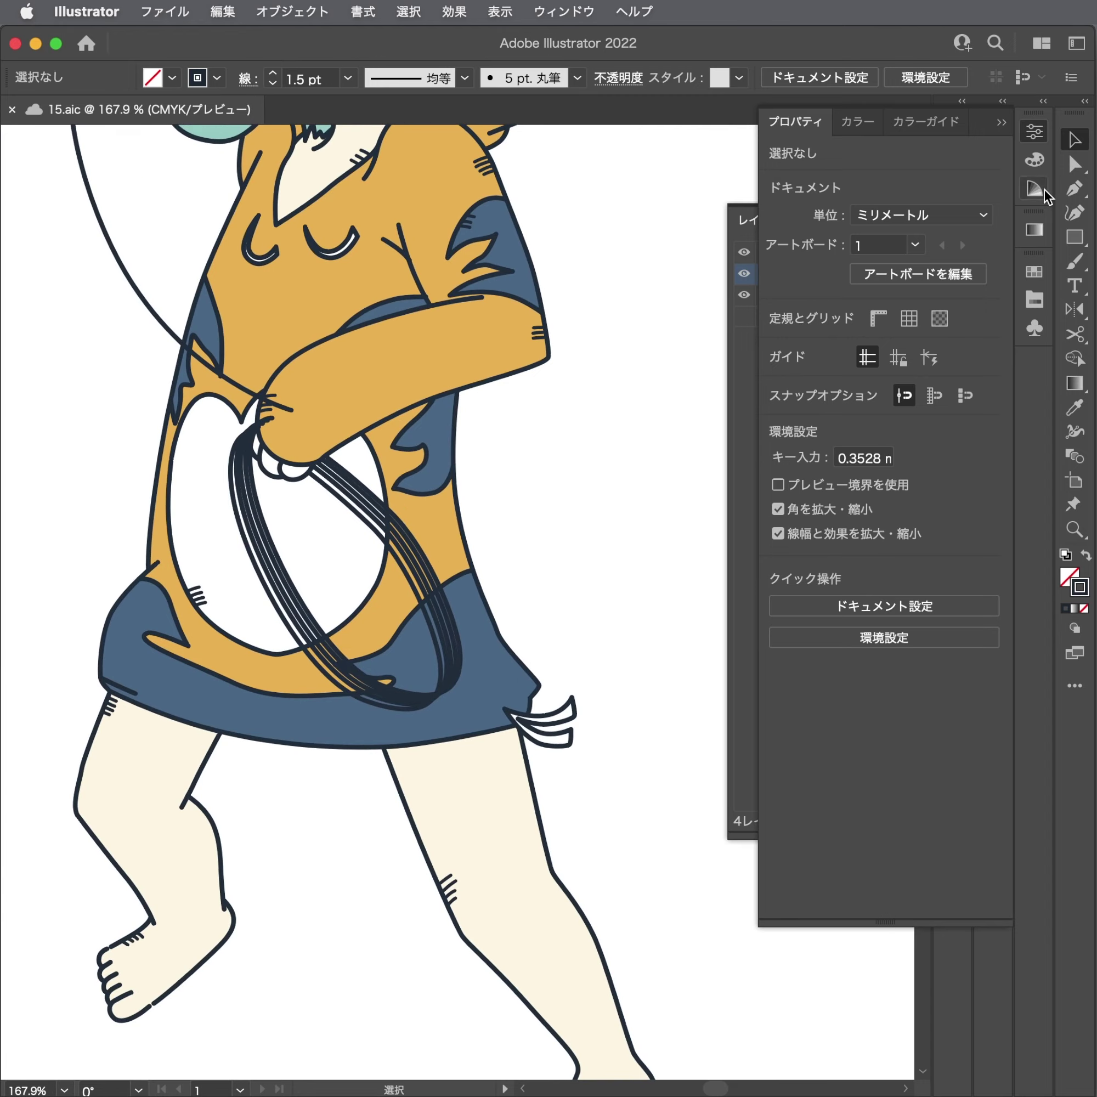
# Reshape the hair strand under the chin by dragging its top anchor point.
pyautogui.click(1035, 138)
pyautogui.click(609, 375)
pyautogui.scroll(-3, 534, 387)
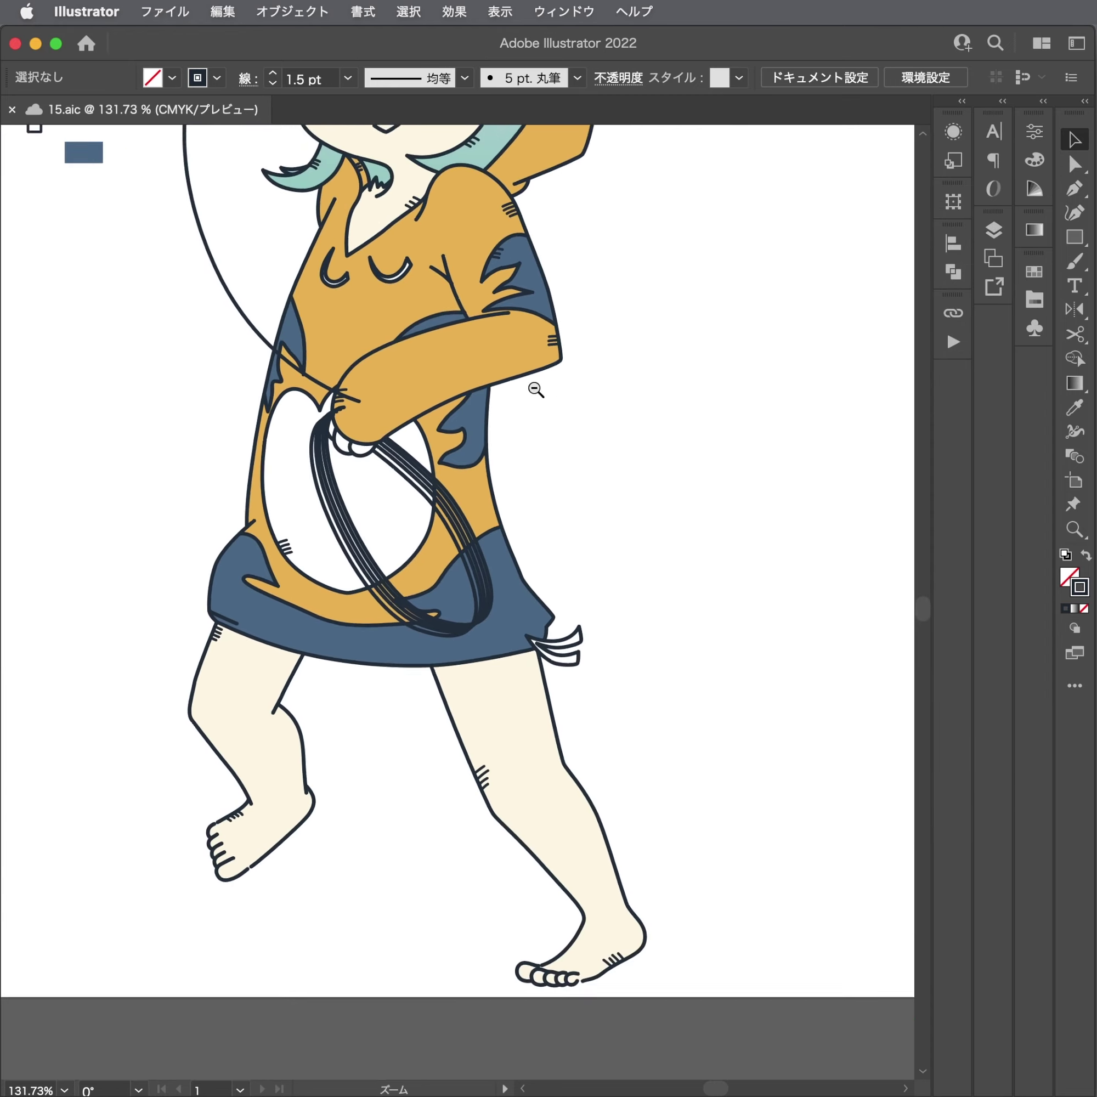
pyautogui.moveTo(535, 387); pyautogui.dragTo(673, 574)
pyautogui.scroll(-3, 673, 573)
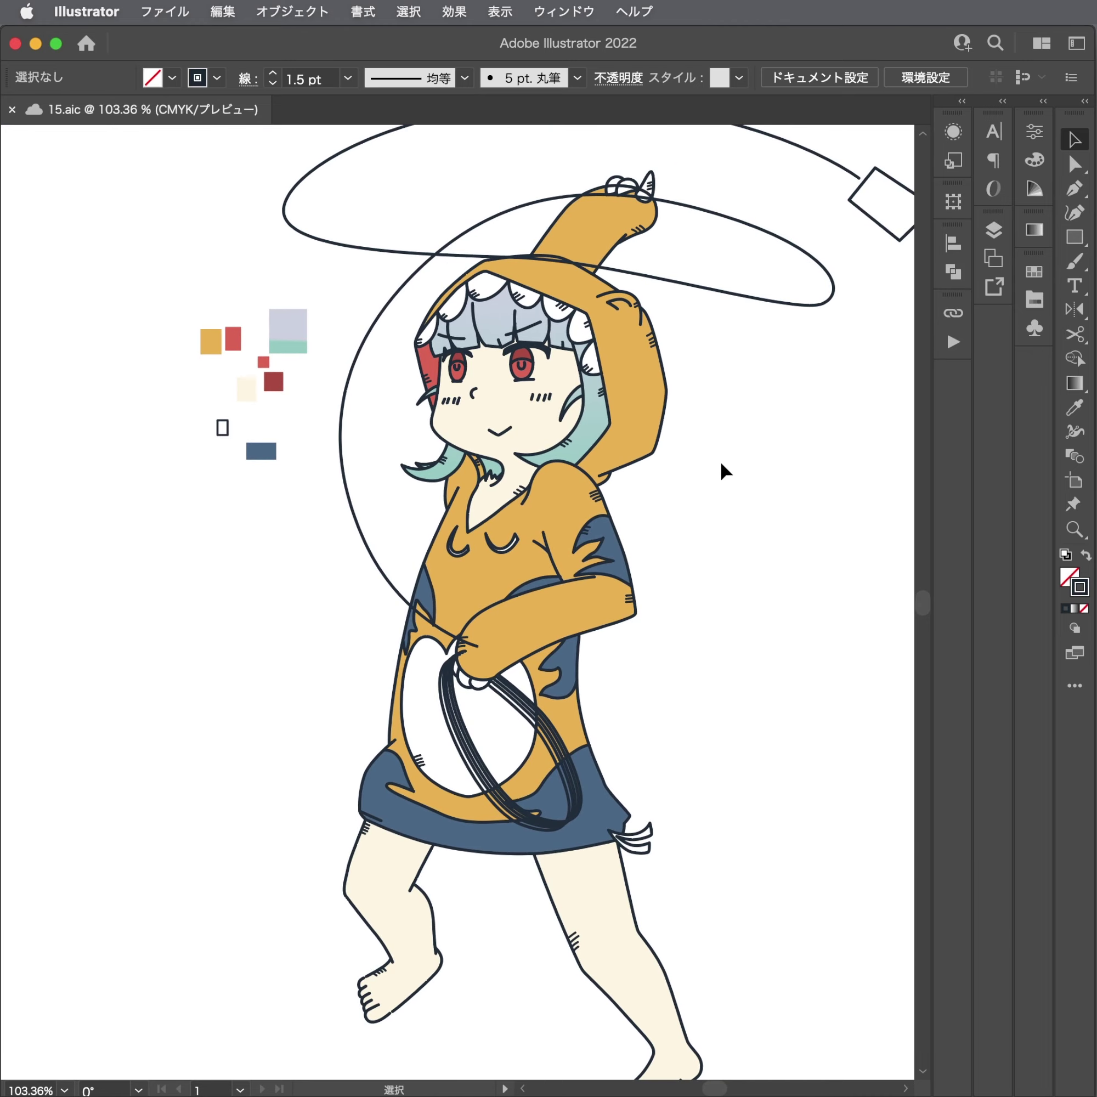
pyautogui.scroll(8, 458, 442)
pyautogui.scroll(8, 458, 442)
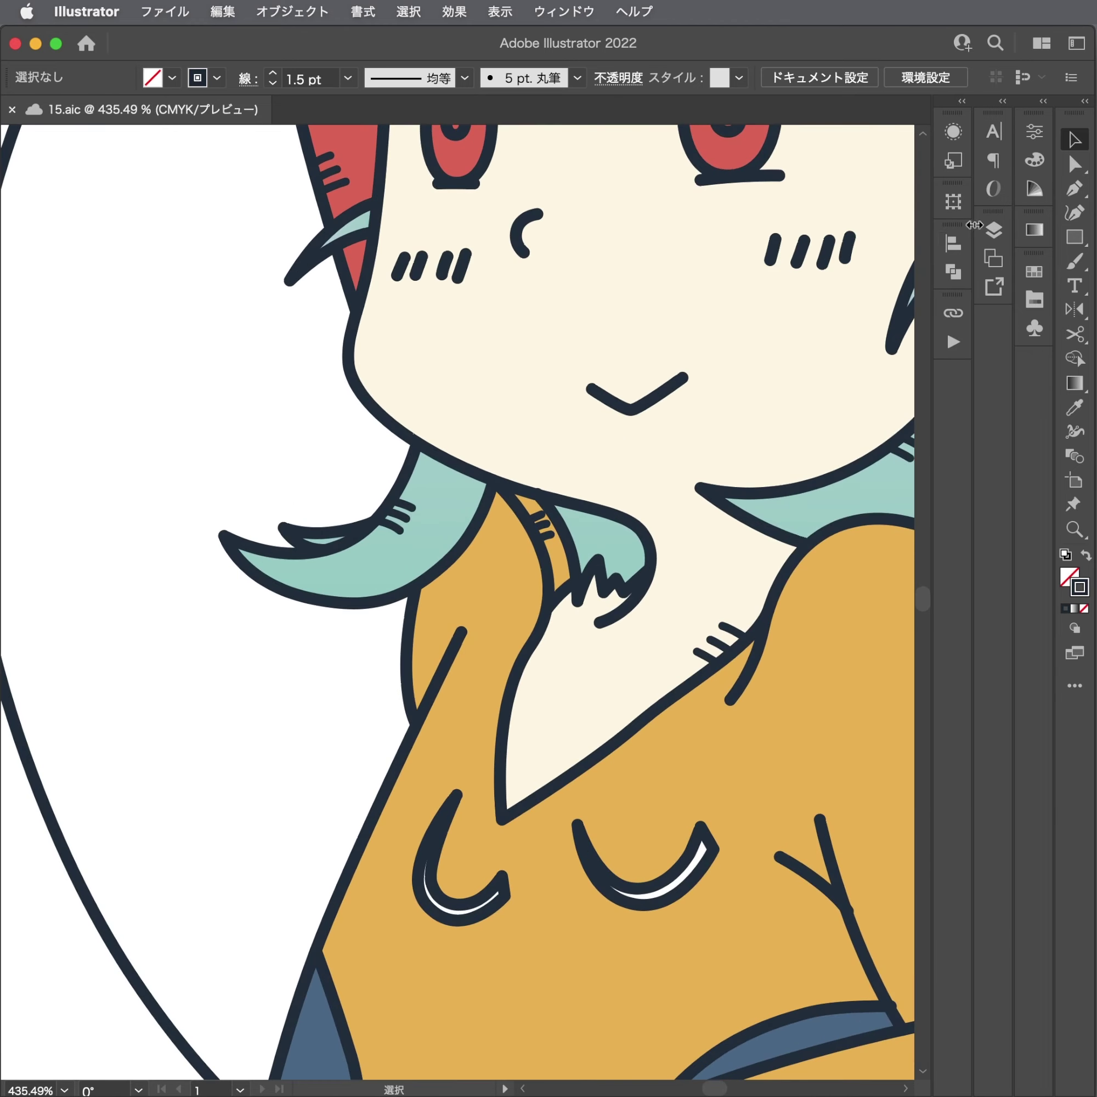
pyautogui.scroll(5, 534, 558)
pyautogui.press('a')
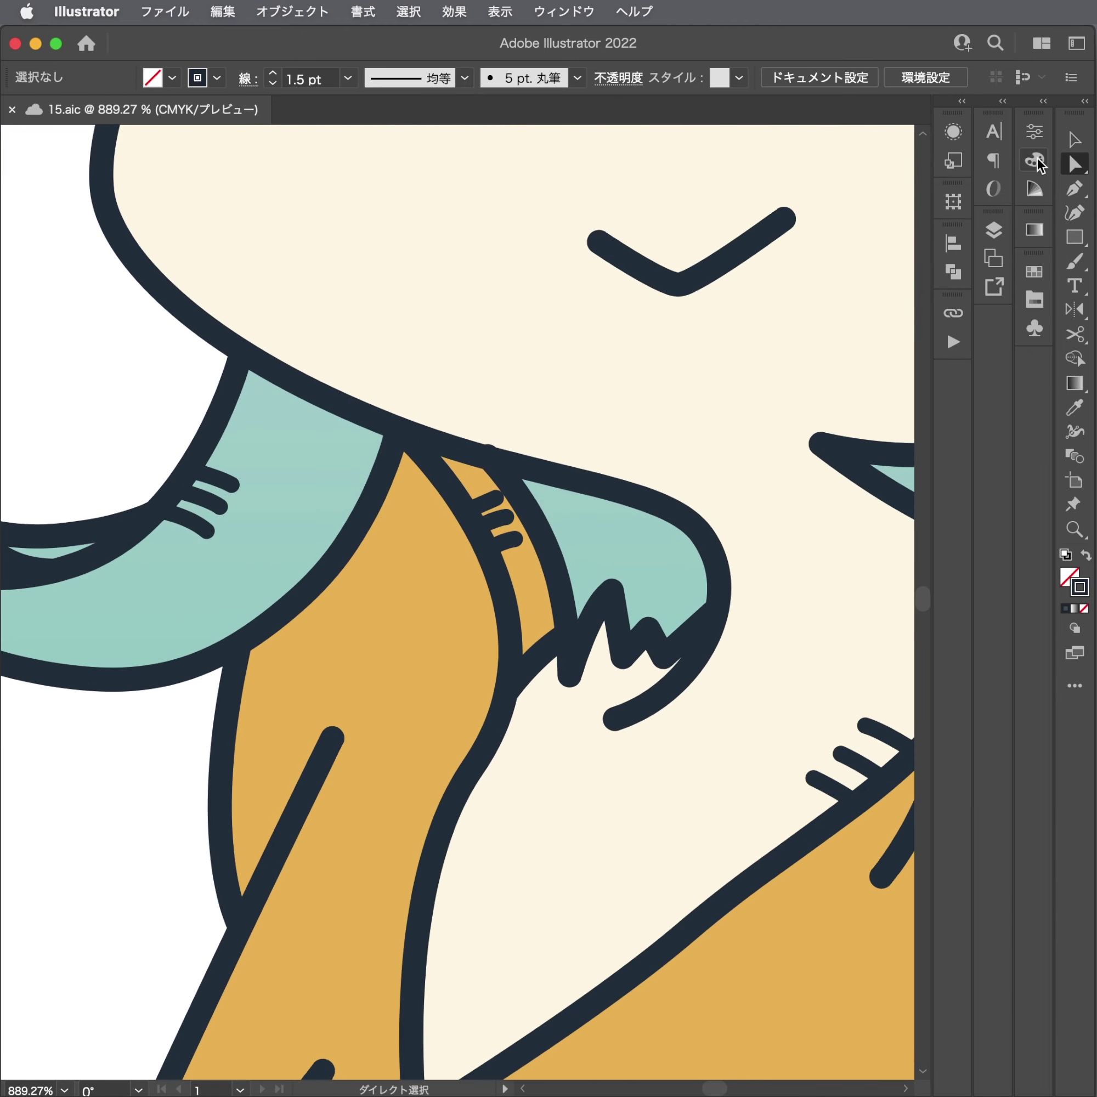
pyautogui.click(1036, 160)
pyautogui.click(1036, 131)
pyautogui.click(994, 230)
pyautogui.moveTo(600, 430)
pyautogui.mouseDown()
pyautogui.moveTo(554, 426)
pyautogui.moveTo(435, 497)
pyautogui.mouseUp()
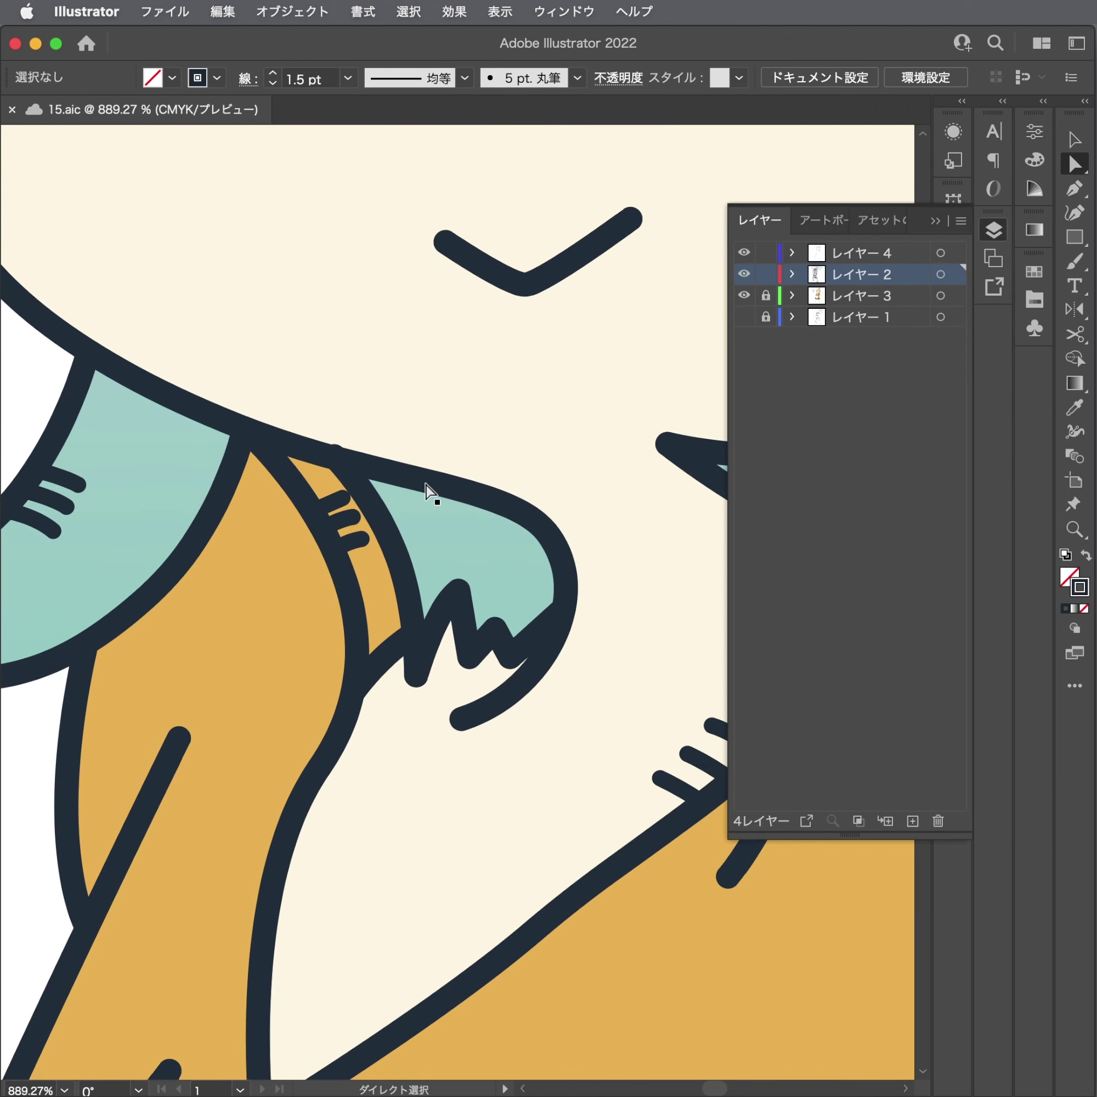
pyautogui.click(426, 495)
pyautogui.scroll(3, 401, 481)
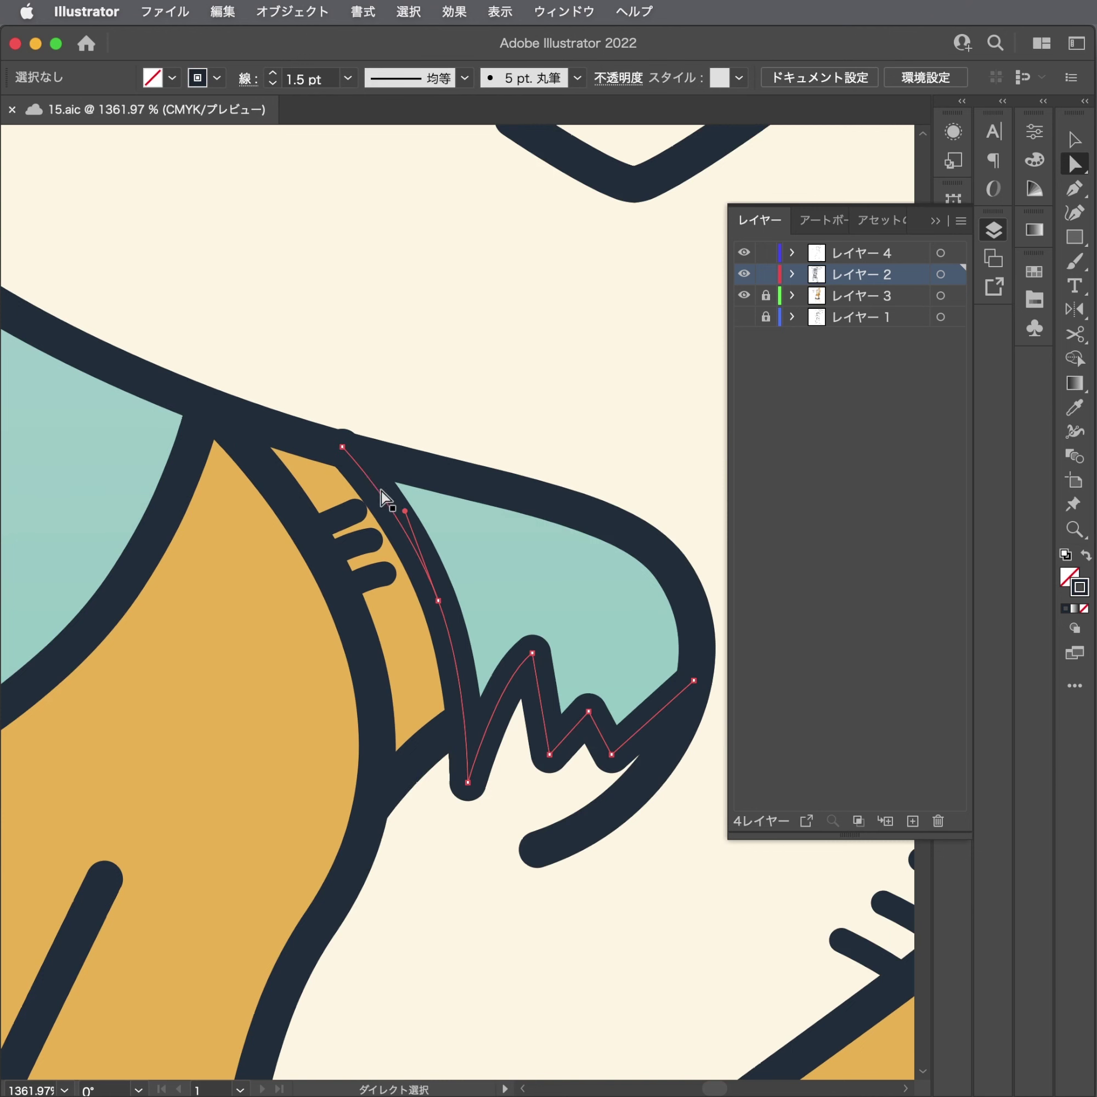
pyautogui.moveTo(343, 448); pyautogui.dragTo(356, 461)
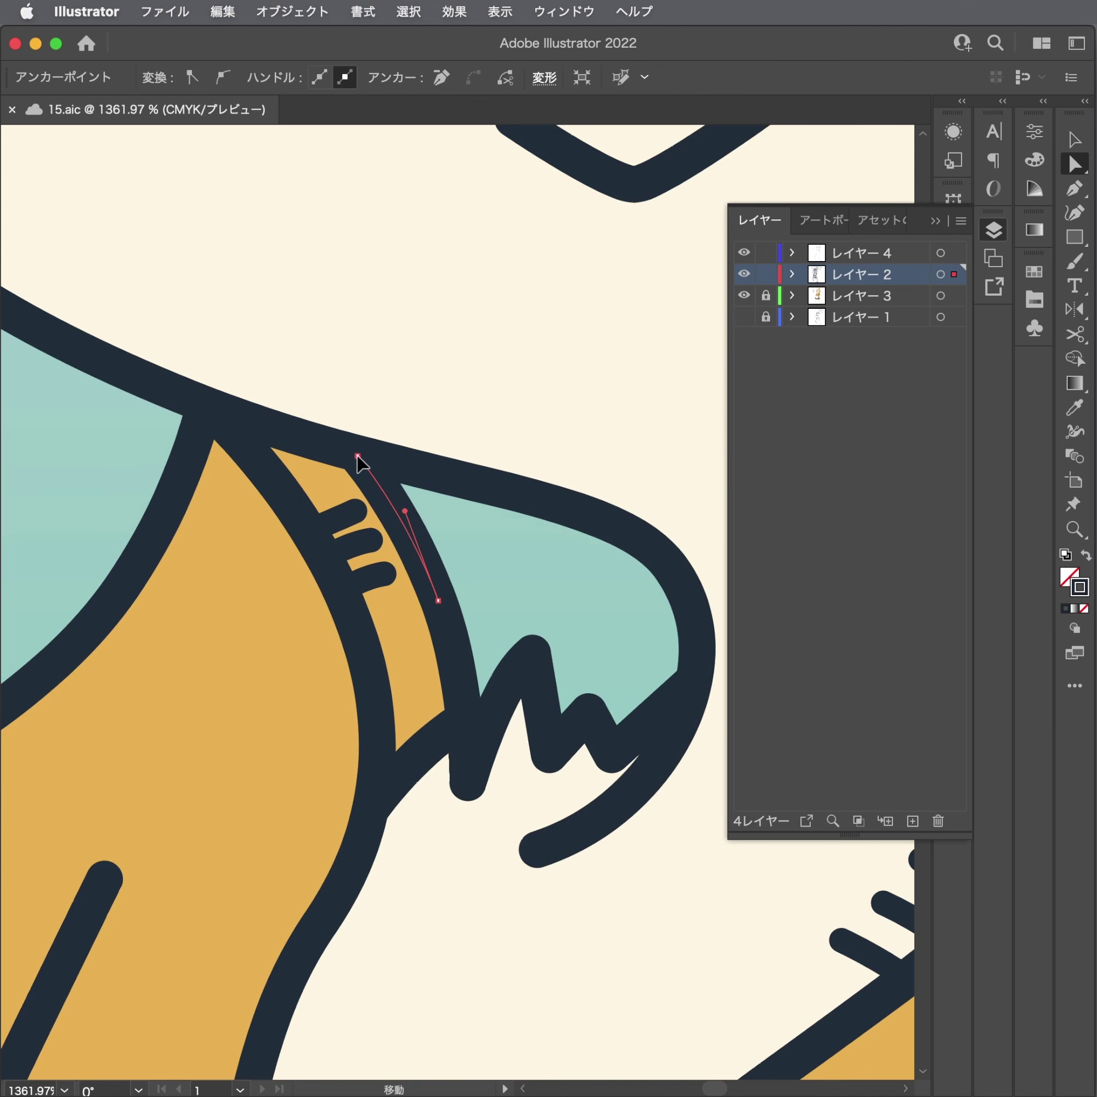
pyautogui.click(526, 464)
# Unlock Layer 3, lock Layer 2, and Pen-draw a closed shape over the collar strip.
pyautogui.click(847, 297)
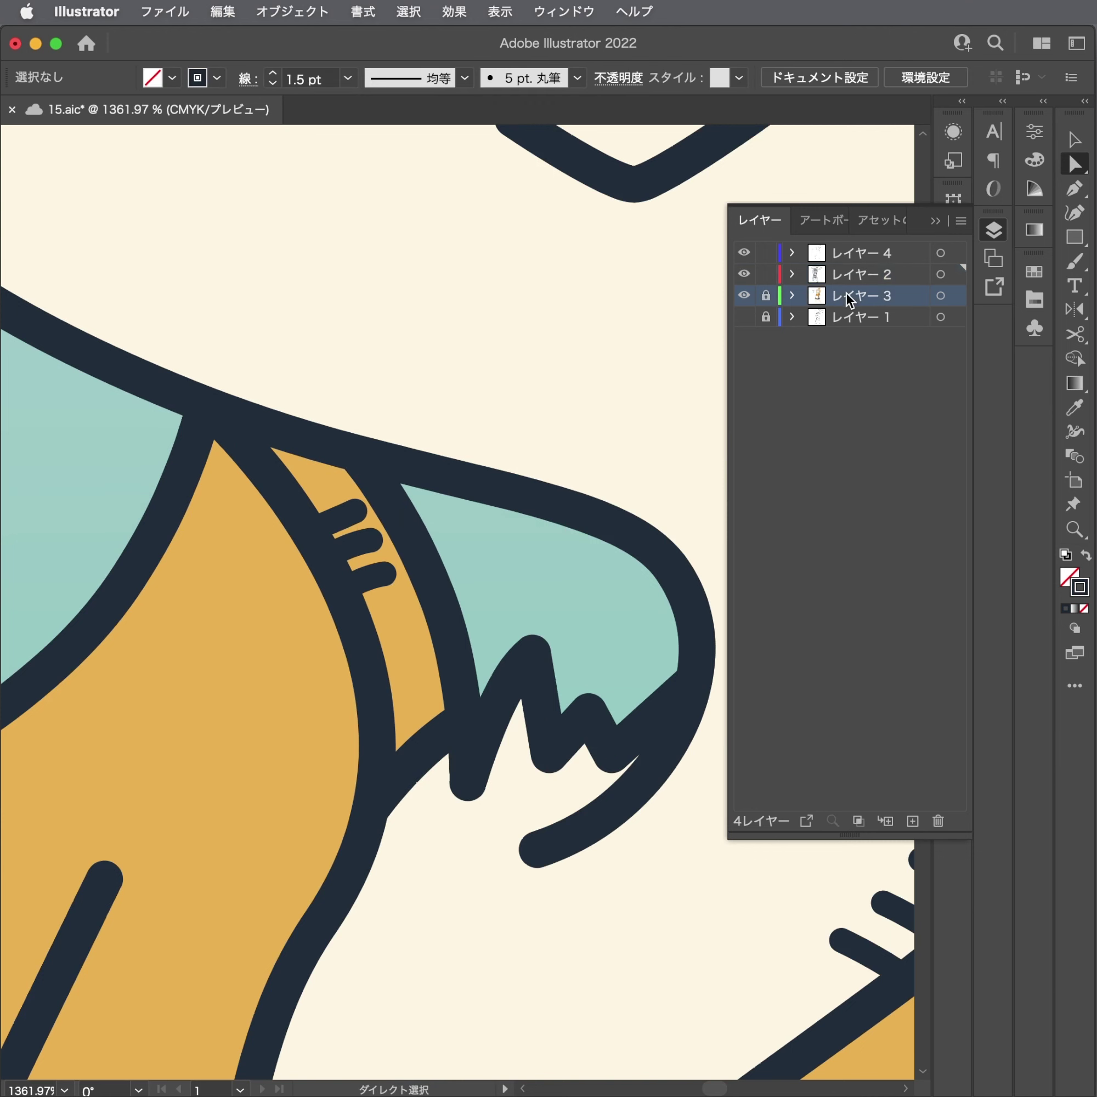
pyautogui.click(766, 295)
pyautogui.click(766, 274)
pyautogui.press('p')
pyautogui.click(232, 423)
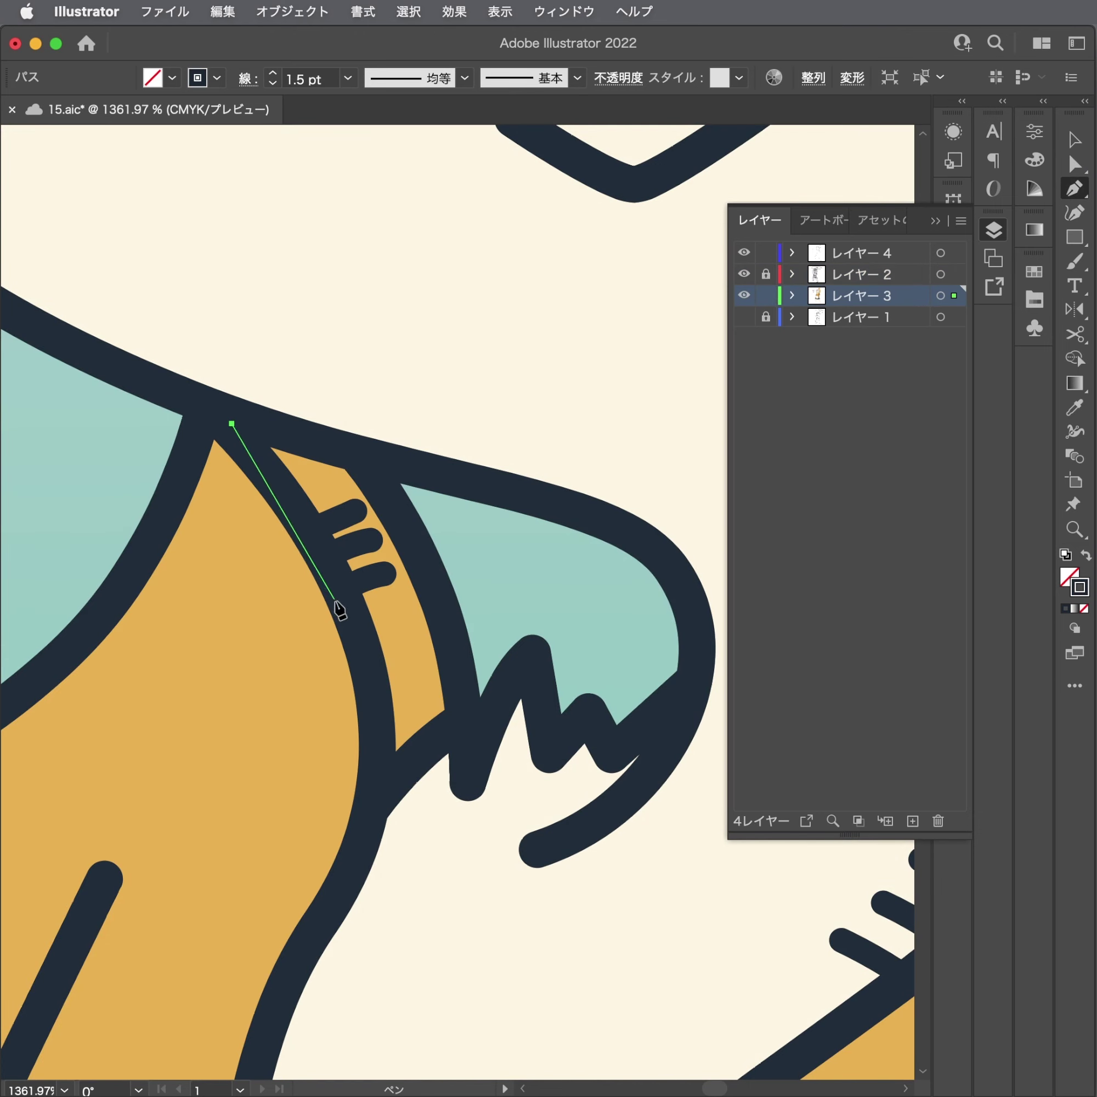
pyautogui.moveTo(338, 605); pyautogui.dragTo(357, 674)
pyautogui.click(377, 795)
pyautogui.click(463, 706)
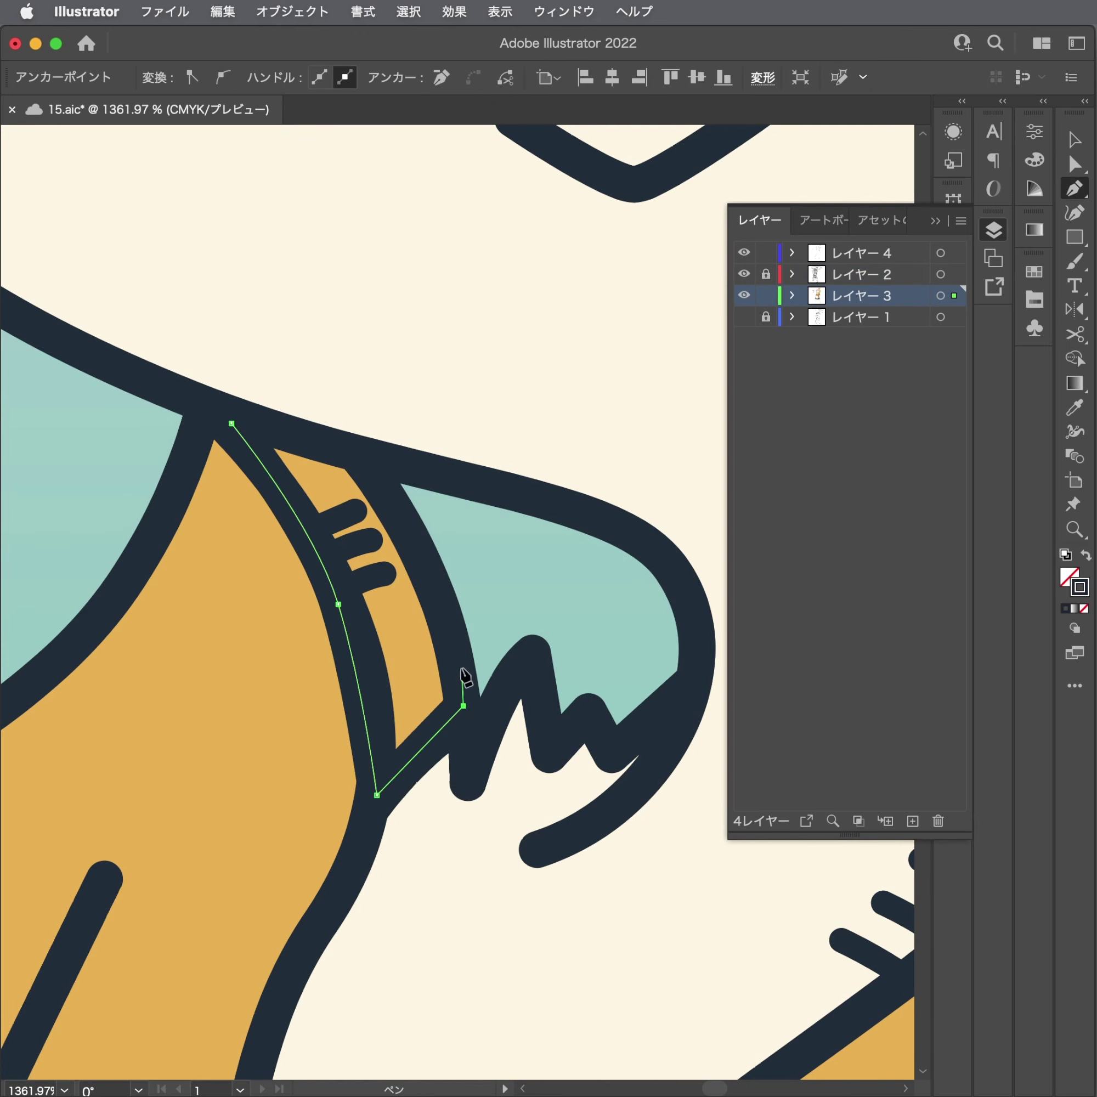
pyautogui.moveTo(423, 560); pyautogui.dragTo(392, 498)
pyautogui.click(363, 456)
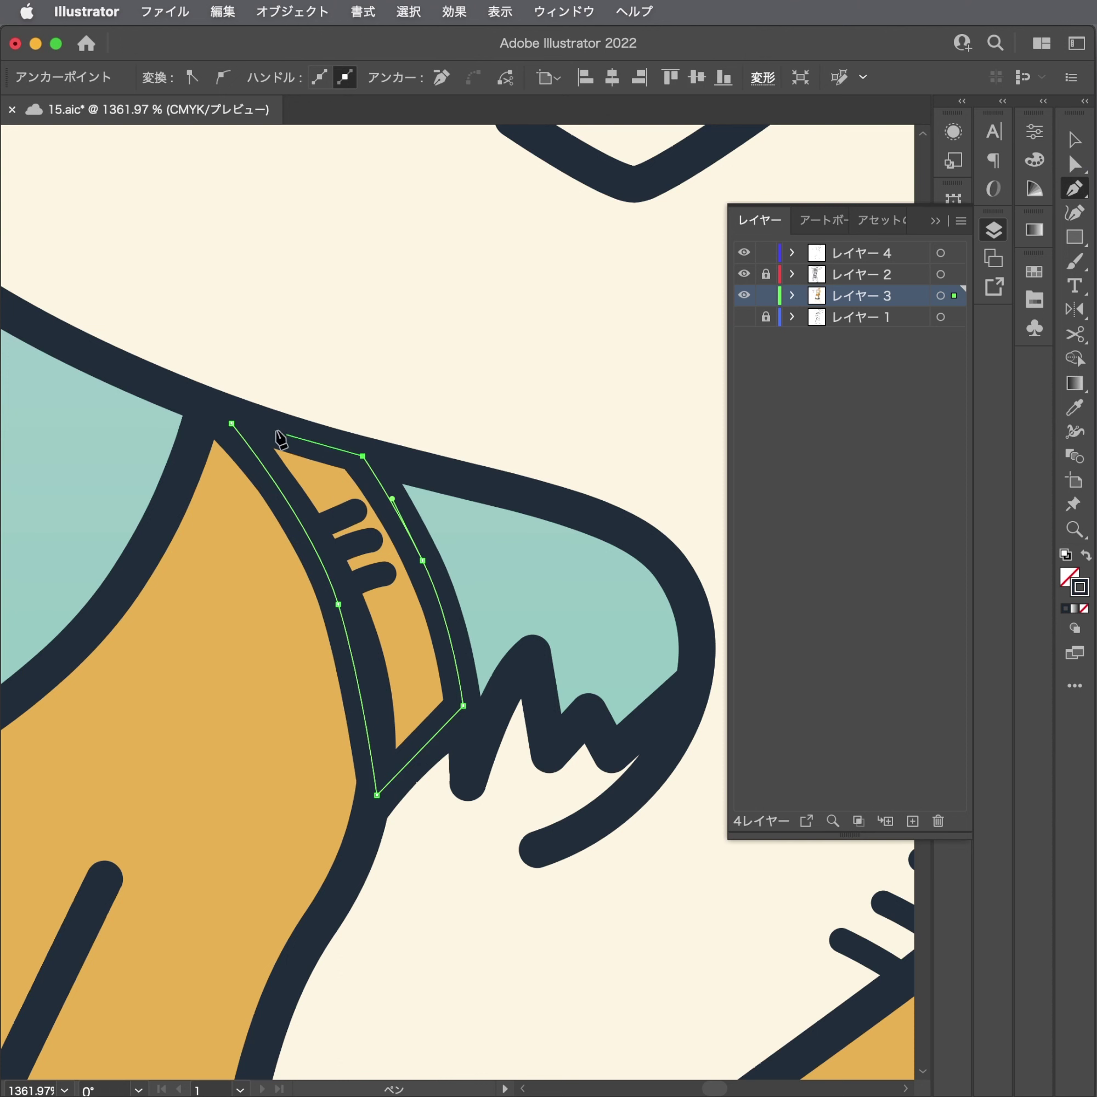
pyautogui.click(231, 424)
# Adjust the new collar shape and fill it red.
pyautogui.press('a')
pyautogui.click(338, 604)
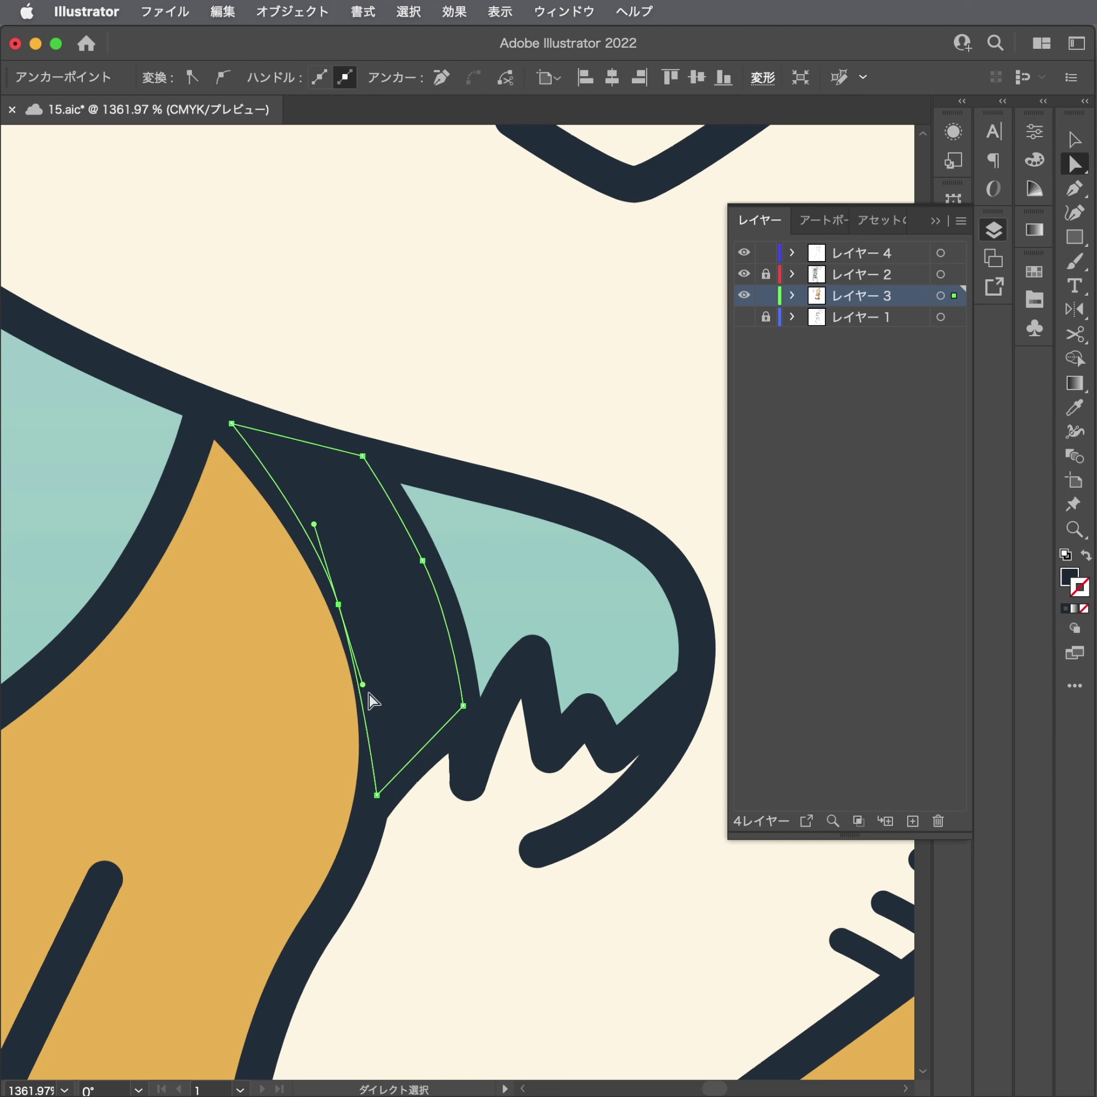
pyautogui.click(377, 690)
pyautogui.scroll(-5, 380, 703)
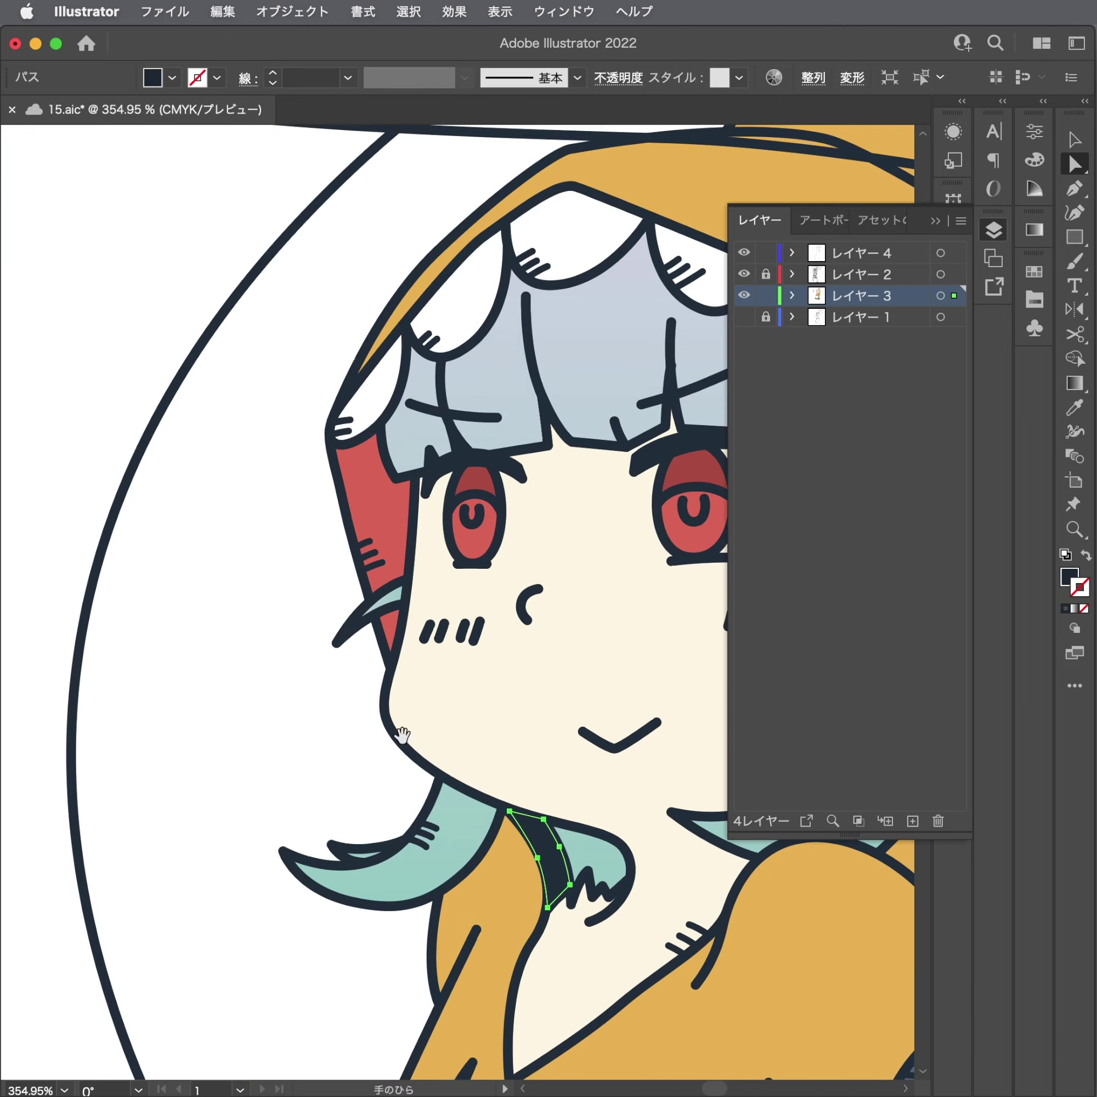
pyautogui.click(289, 551)
pyautogui.keyDown('alt'); pyautogui.keyDown('super'); pyautogui.click(201, 611); pyautogui.keyUp('super'); pyautogui.keyUp('alt')
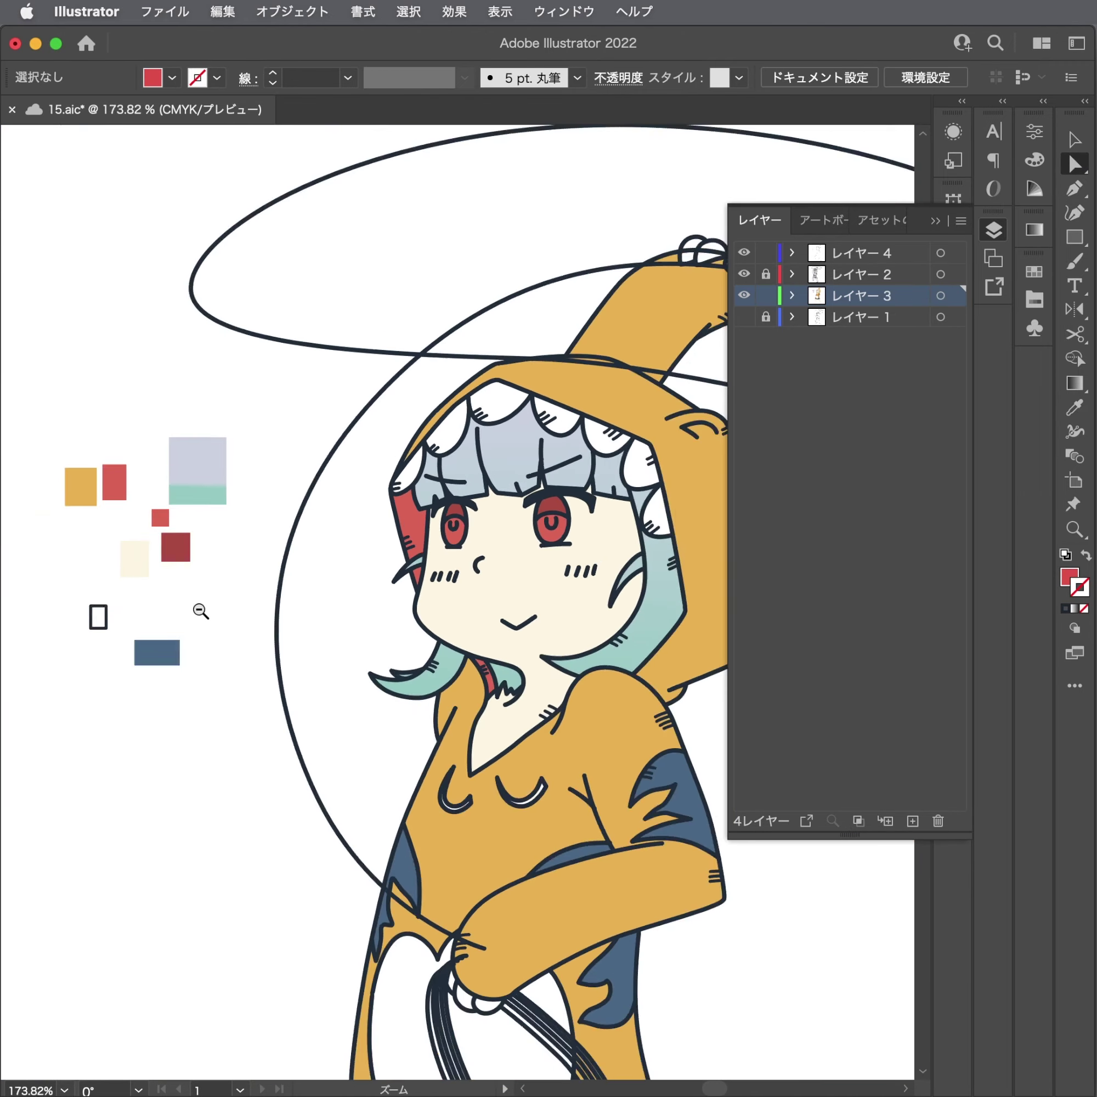
pyautogui.scroll(-2, 201, 610)
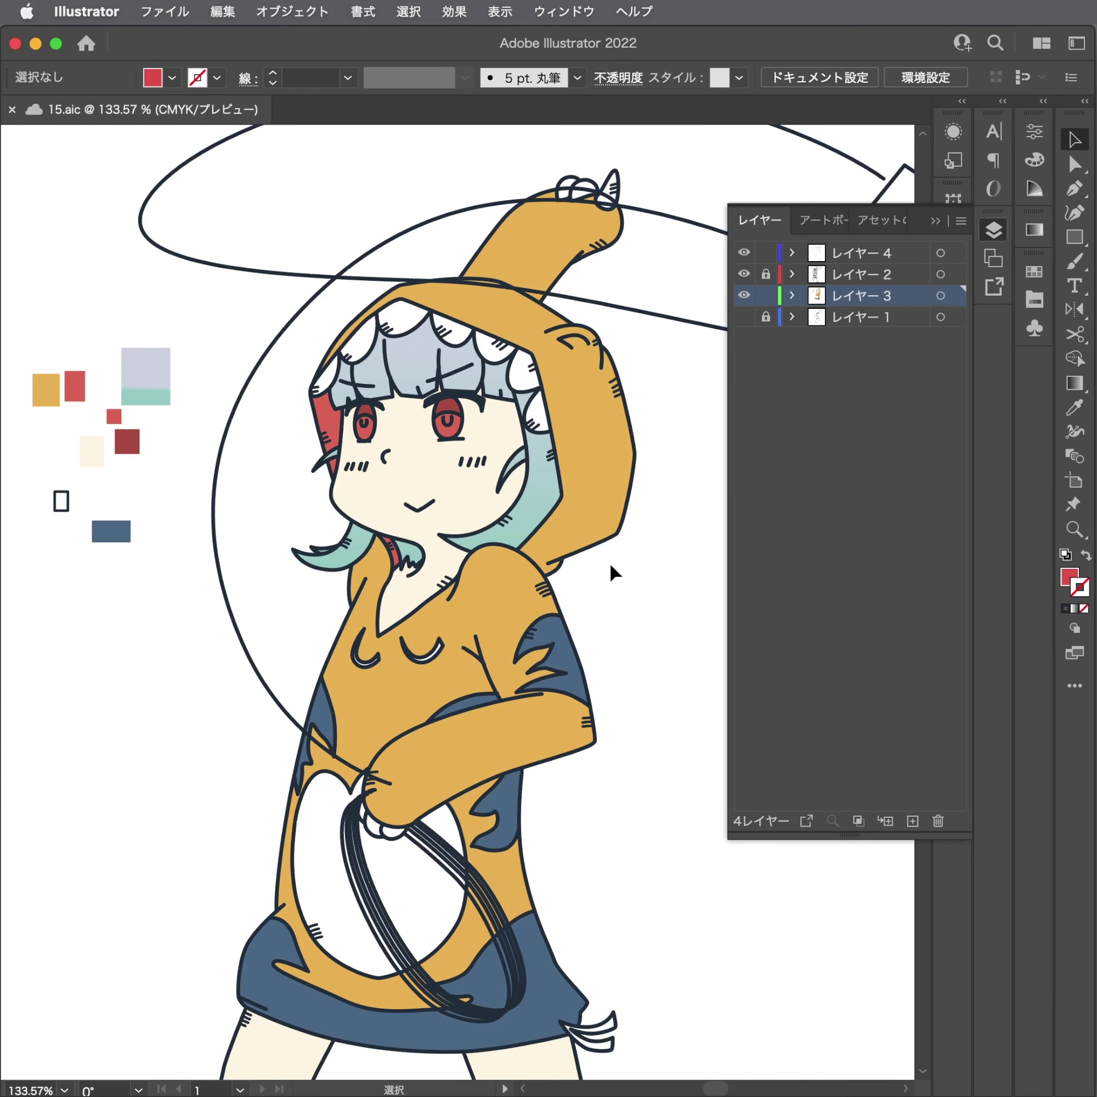
# Draw a round highlight over the right eye's iris and fill it white.
pyautogui.scroll(10, 426, 389)
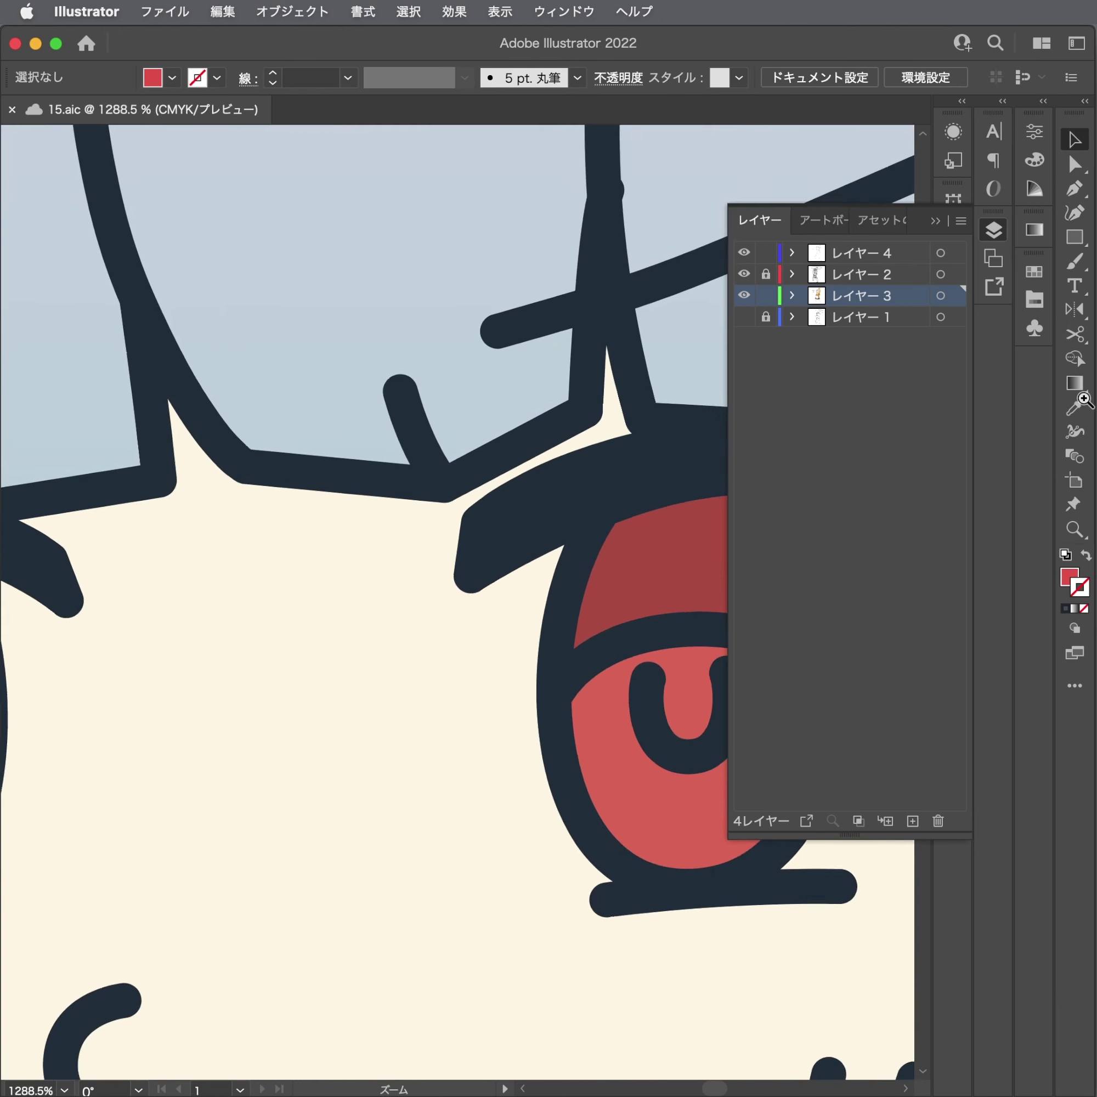
pyautogui.click(862, 387)
pyautogui.moveTo(517, 560)
pyautogui.mouseDown()
pyautogui.moveTo(404, 495)
pyautogui.moveTo(453, 438)
pyautogui.mouseUp()
pyautogui.press('p')
pyautogui.moveTo(443, 550); pyautogui.dragTo(386, 593)
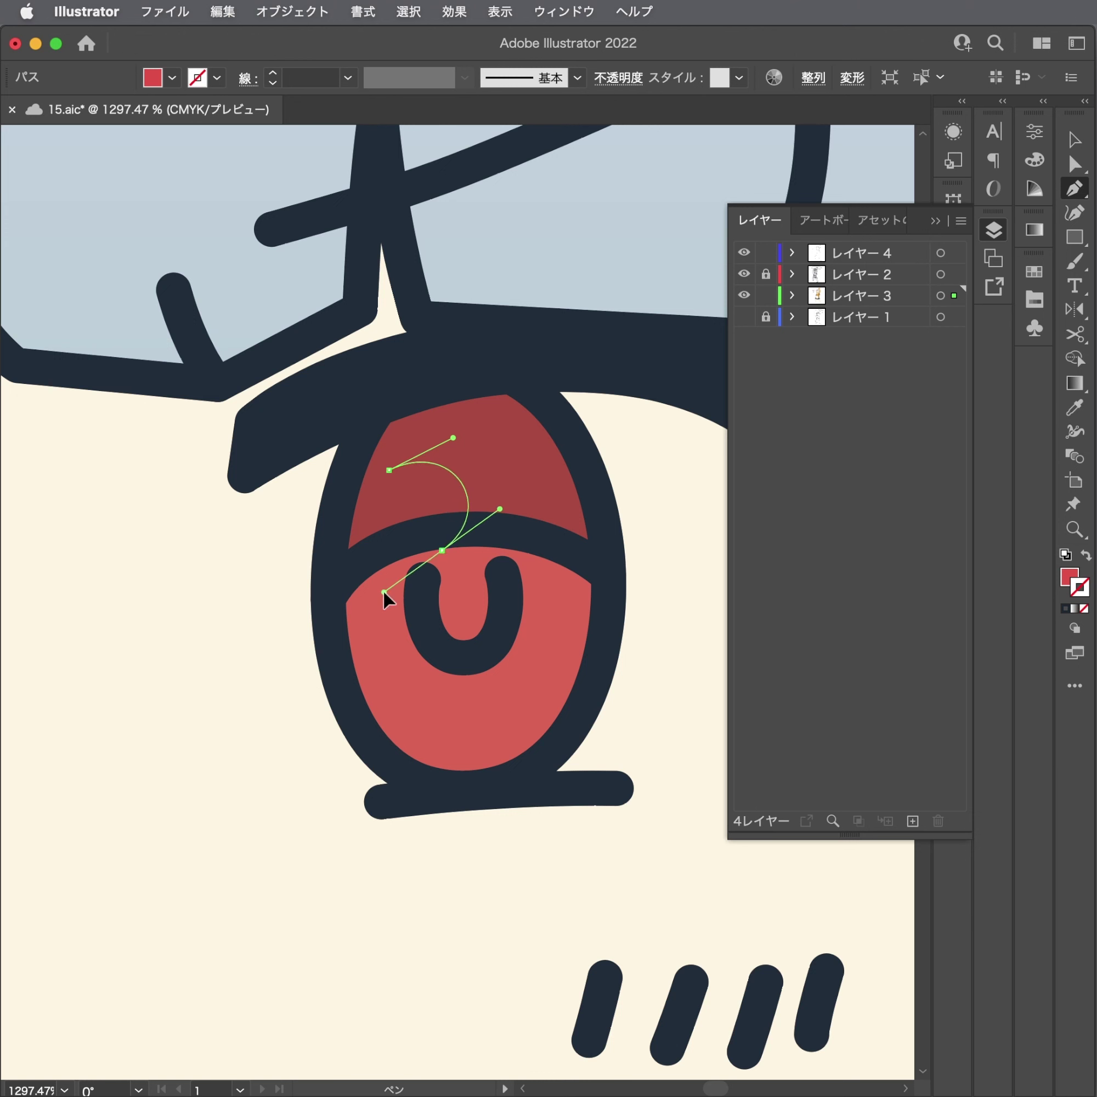
pyautogui.moveTo(390, 470)
pyautogui.mouseDown()
pyautogui.moveTo(423, 458)
pyautogui.moveTo(407, 460)
pyautogui.mouseUp()
pyautogui.press('a')
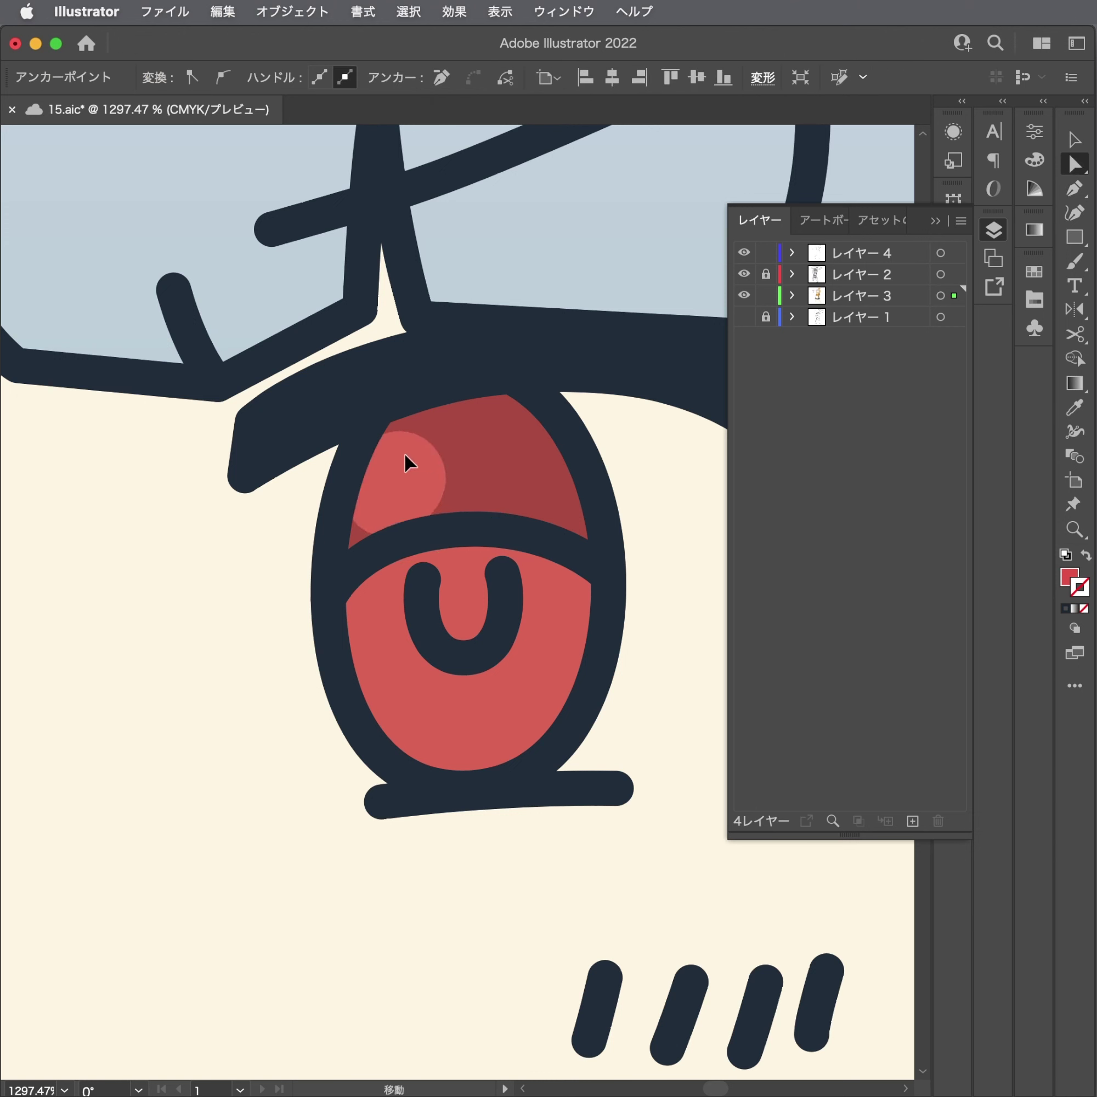
pyautogui.click(1035, 160)
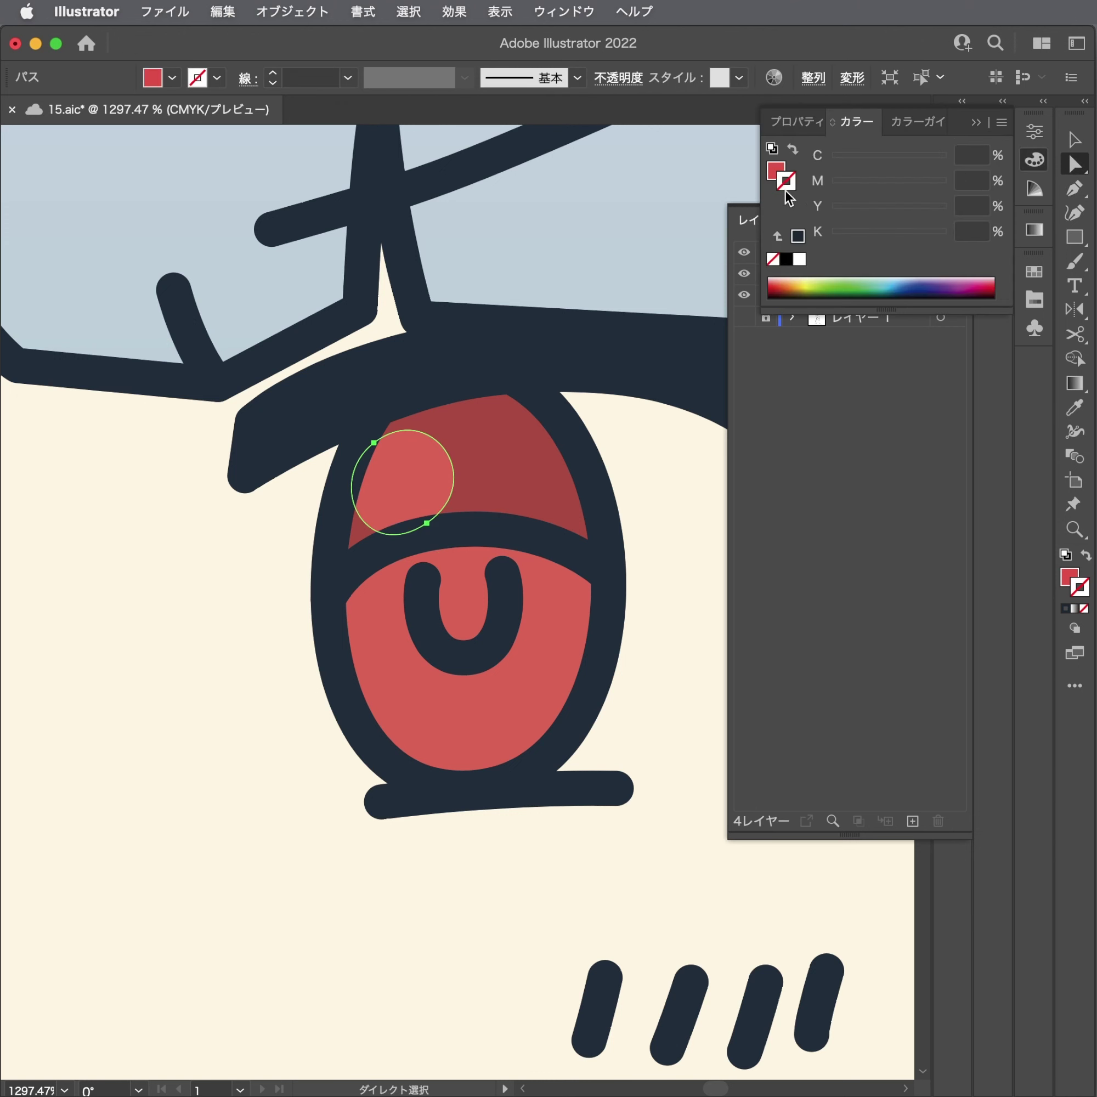
pyautogui.click(799, 259)
# Enlarge the white highlight and move it onto Layer 2, nudged slightly left.
pyautogui.press('super+shift+a')
pyautogui.click(423, 473)
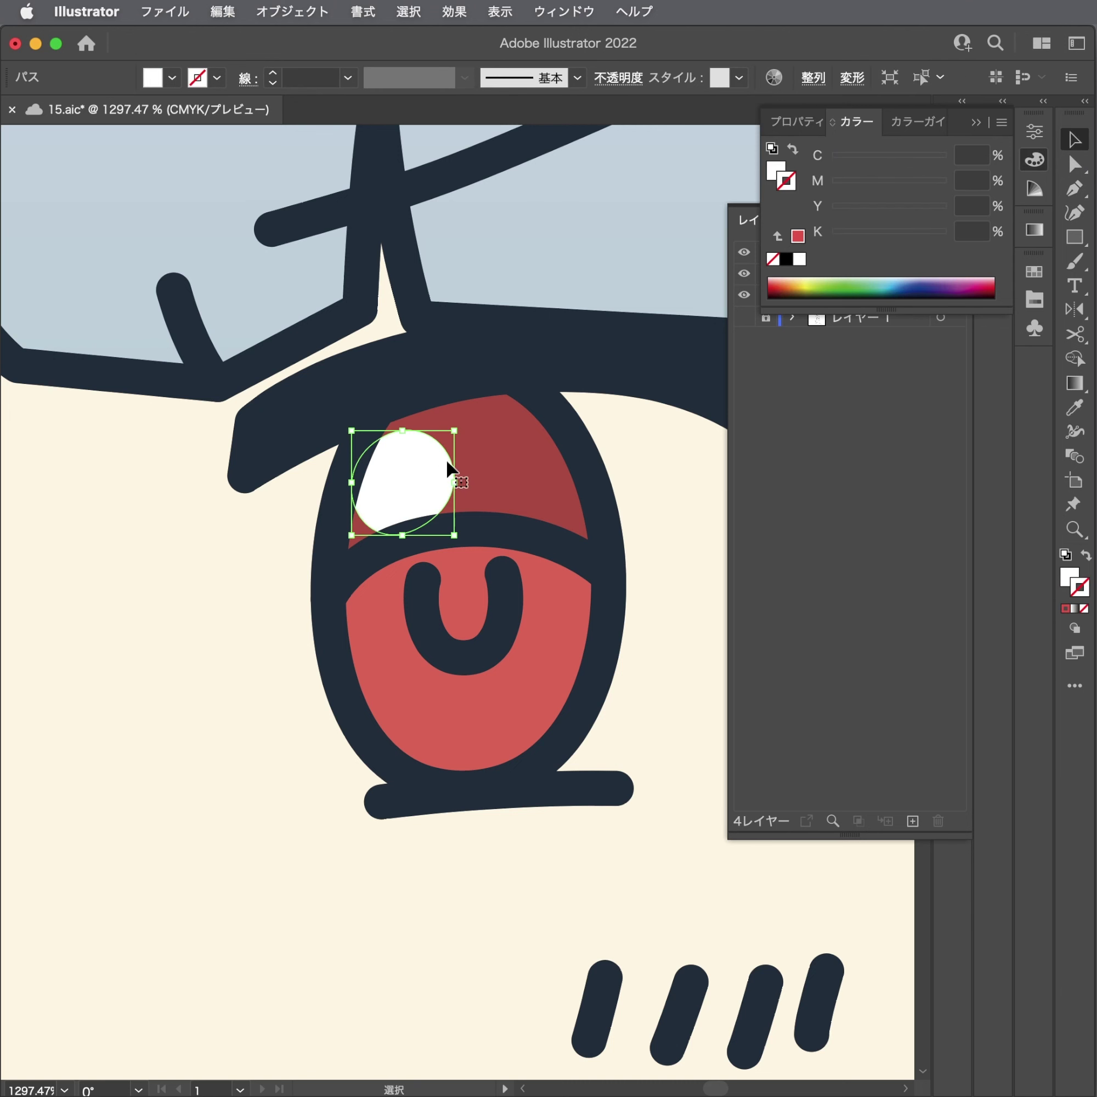
pyautogui.moveTo(454, 430); pyautogui.dragTo(468, 416)
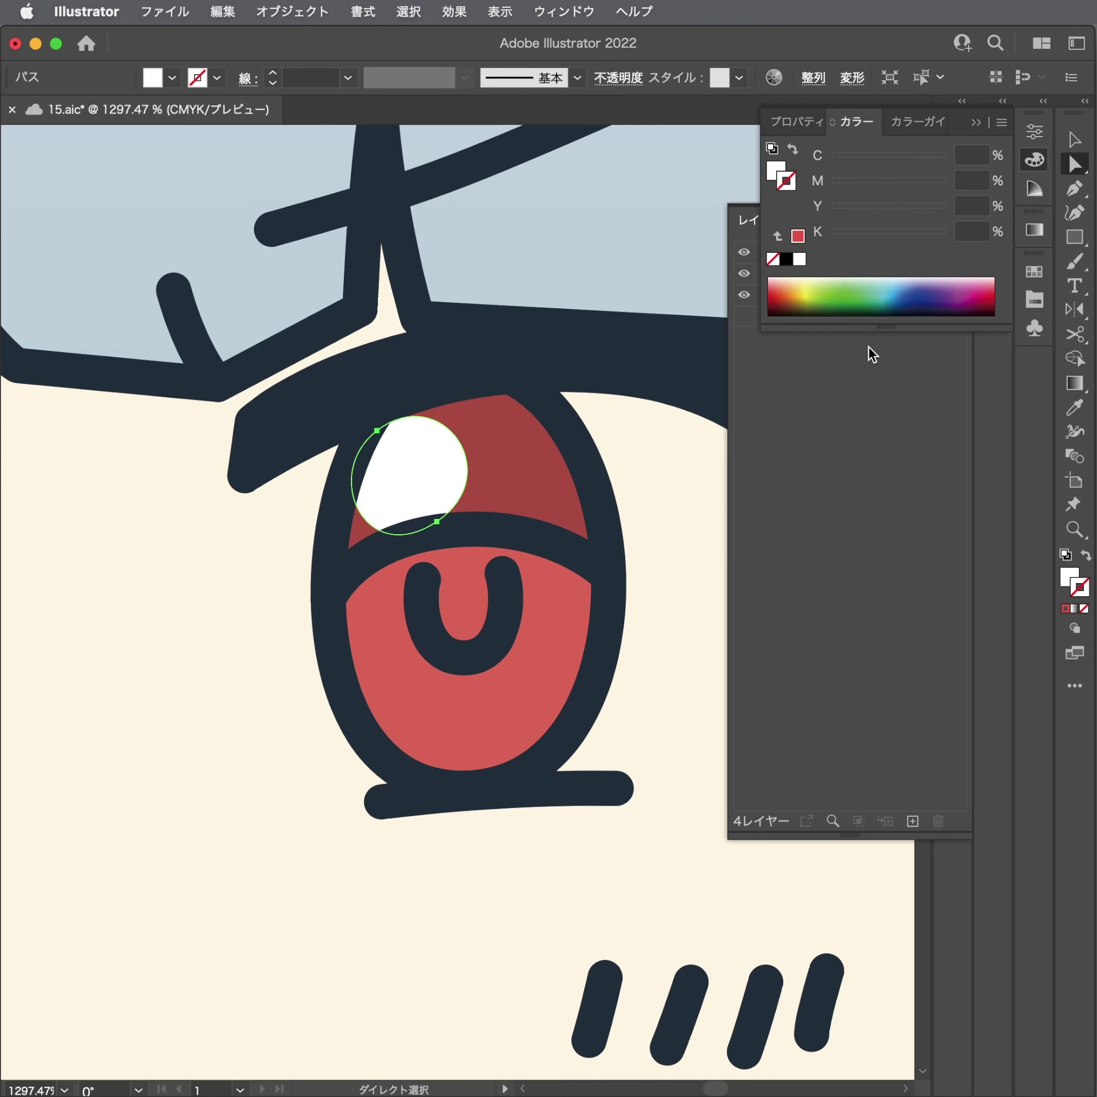
pyautogui.click(888, 320)
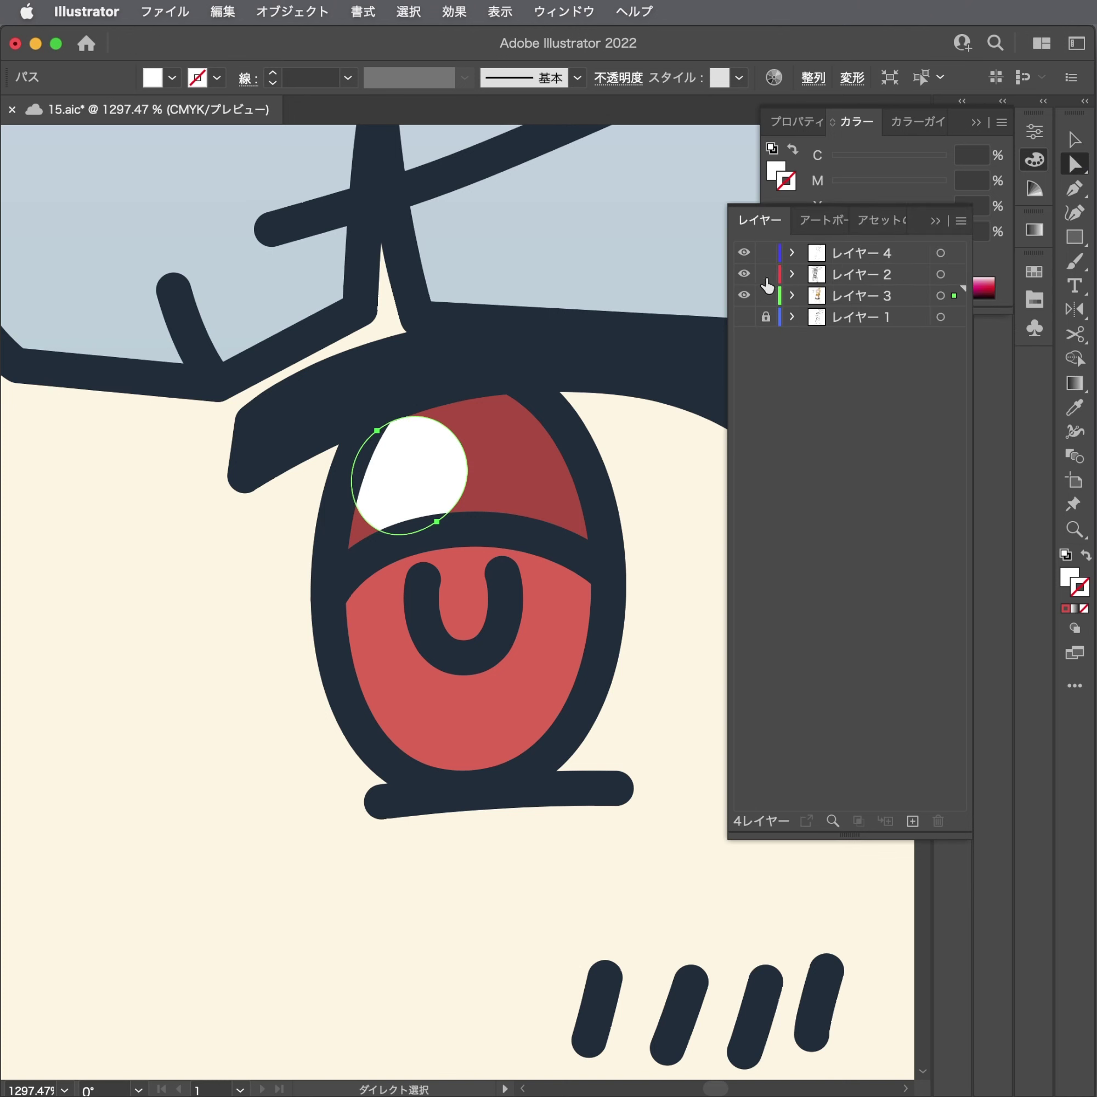
pyautogui.moveTo(948, 306); pyautogui.dragTo(947, 276)
pyautogui.click(478, 466)
pyautogui.moveTo(451, 467)
pyautogui.mouseDown()
pyautogui.moveTo(426, 460)
pyautogui.moveTo(530, 558)
pyautogui.moveTo(495, 587)
pyautogui.mouseUp()
pyautogui.press('v')
# Copy both highlights into the left eye, narrowing them into ovals shifted left.
pyautogui.press('a')
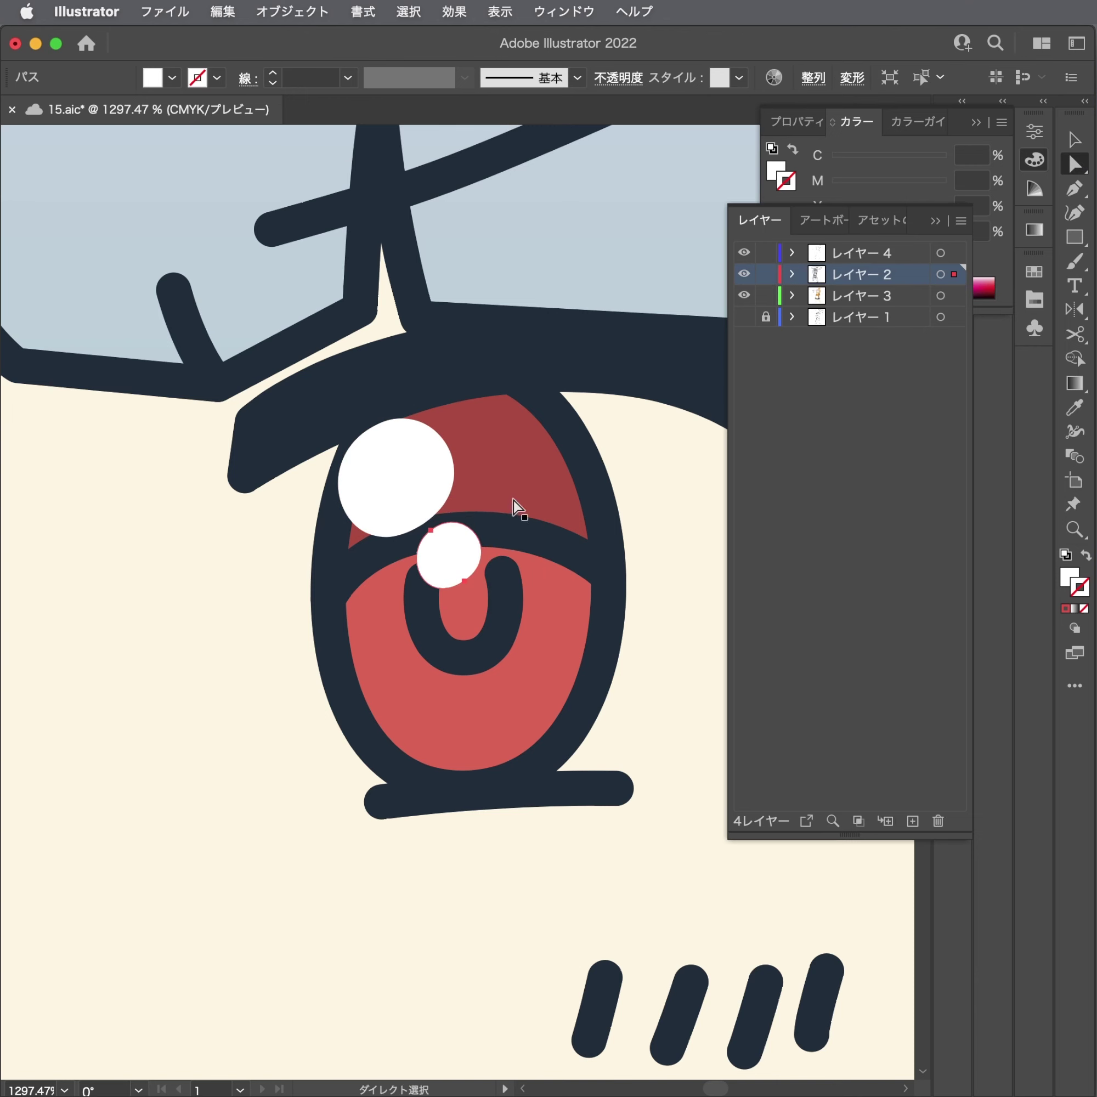
pyautogui.scroll(-5, 496, 506)
pyautogui.moveTo(456, 510)
pyautogui.keyDown('alt'); pyautogui.mouseDown()
pyautogui.moveTo(145, 531)
pyautogui.moveTo(168, 533)
pyautogui.moveTo(160, 554)
pyautogui.mouseUp(); pyautogui.keyUp('alt')
pyautogui.press('v')
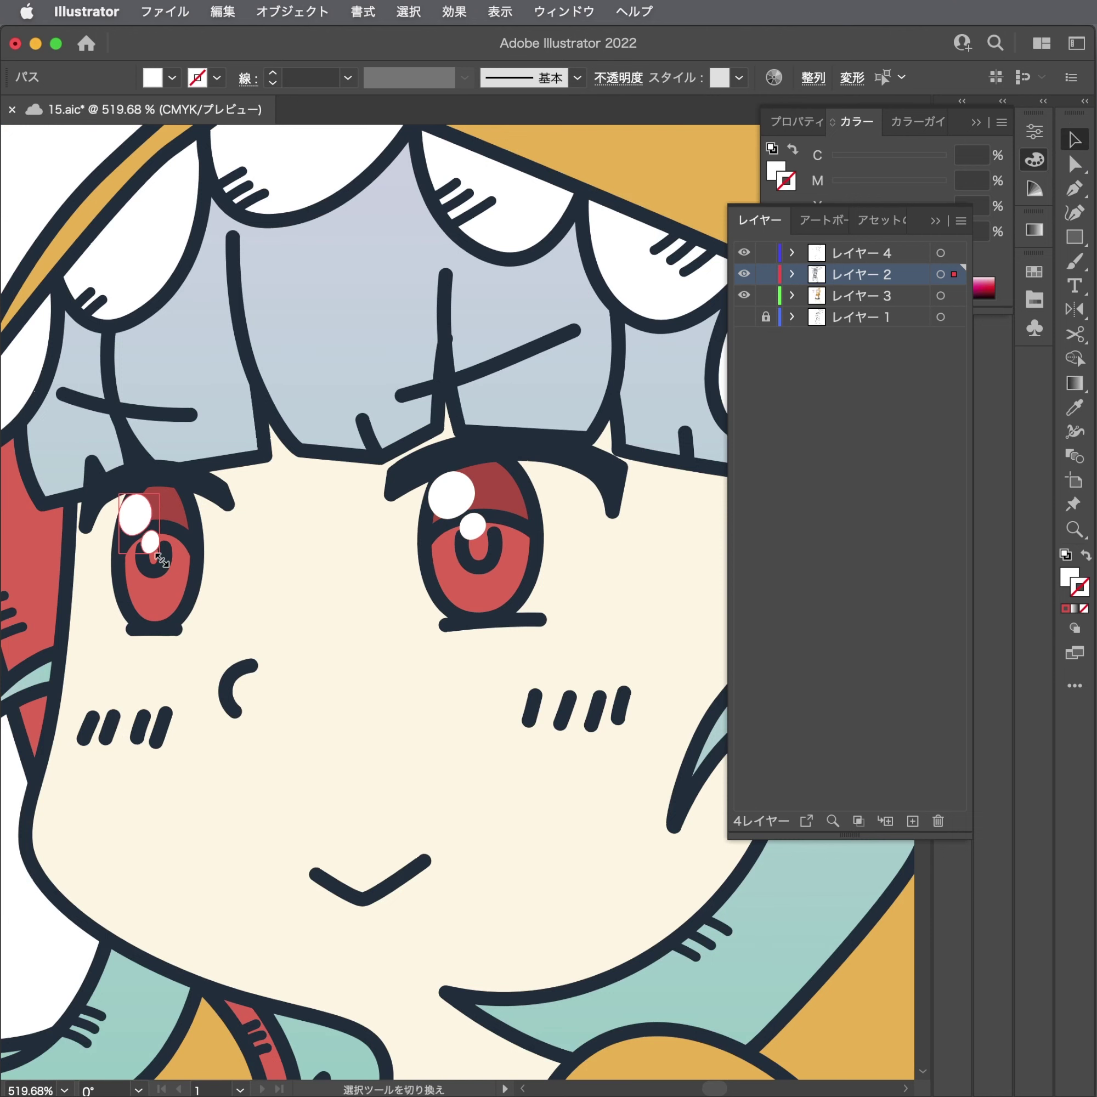
pyautogui.scroll(5, 115, 533)
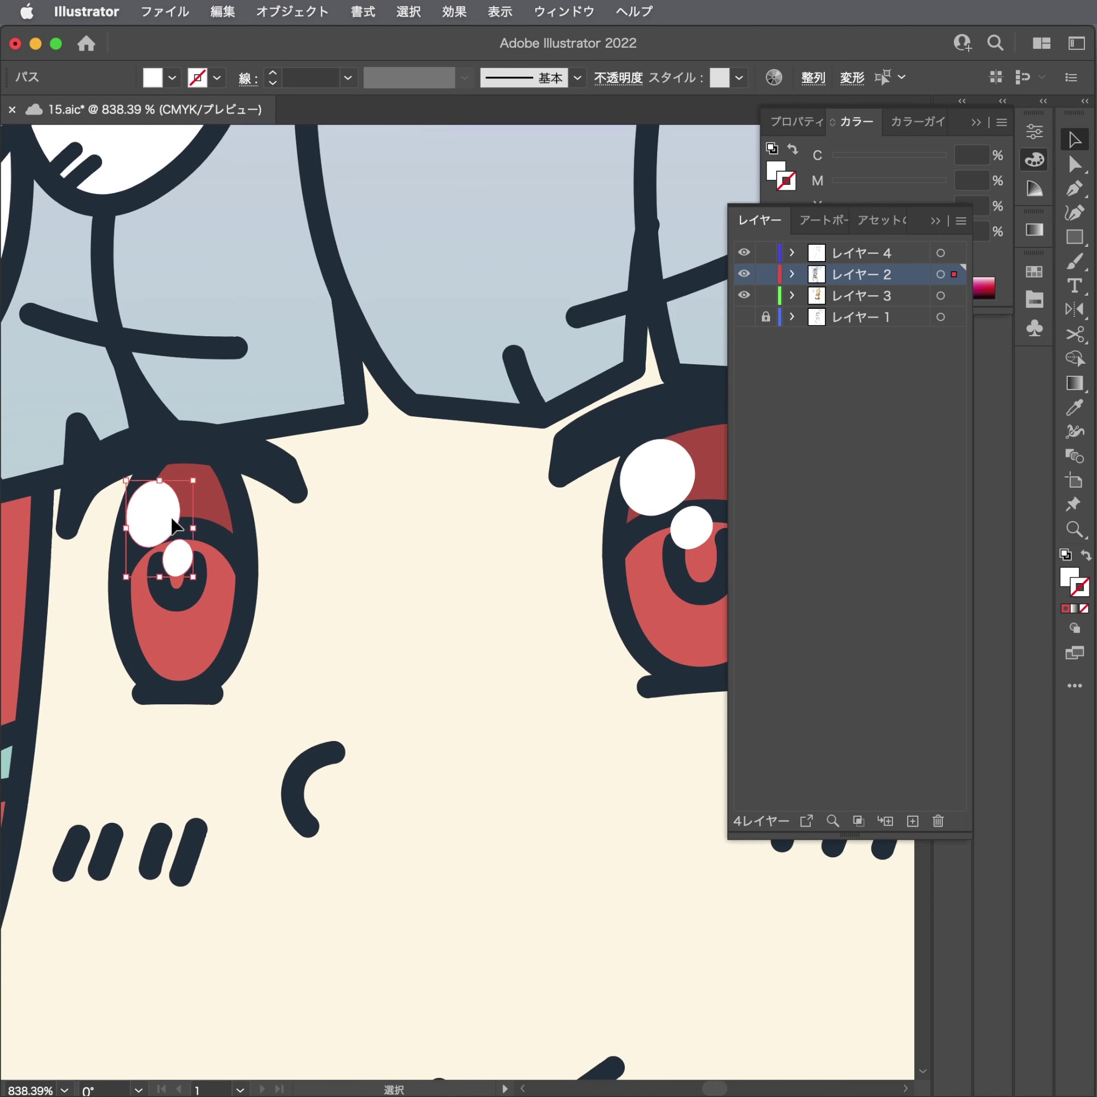
pyautogui.moveTo(192, 526); pyautogui.dragTo(161, 522)
pyautogui.click(298, 500)
# Save, then draw three short dark lines fanning up from the bottom of the first iris.
pyautogui.scroll(-10, 162, 543)
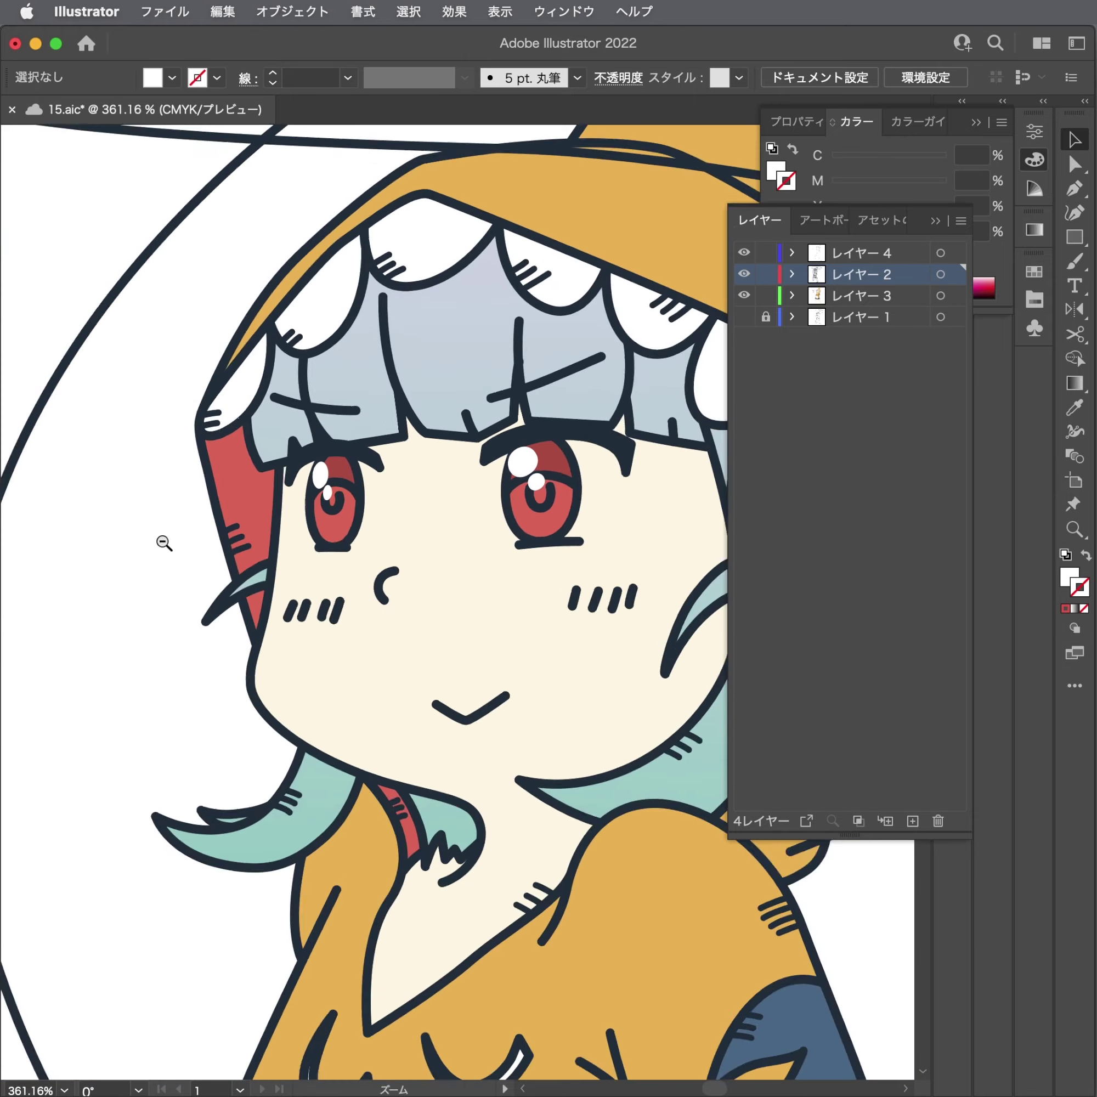
pyautogui.press('super+s')
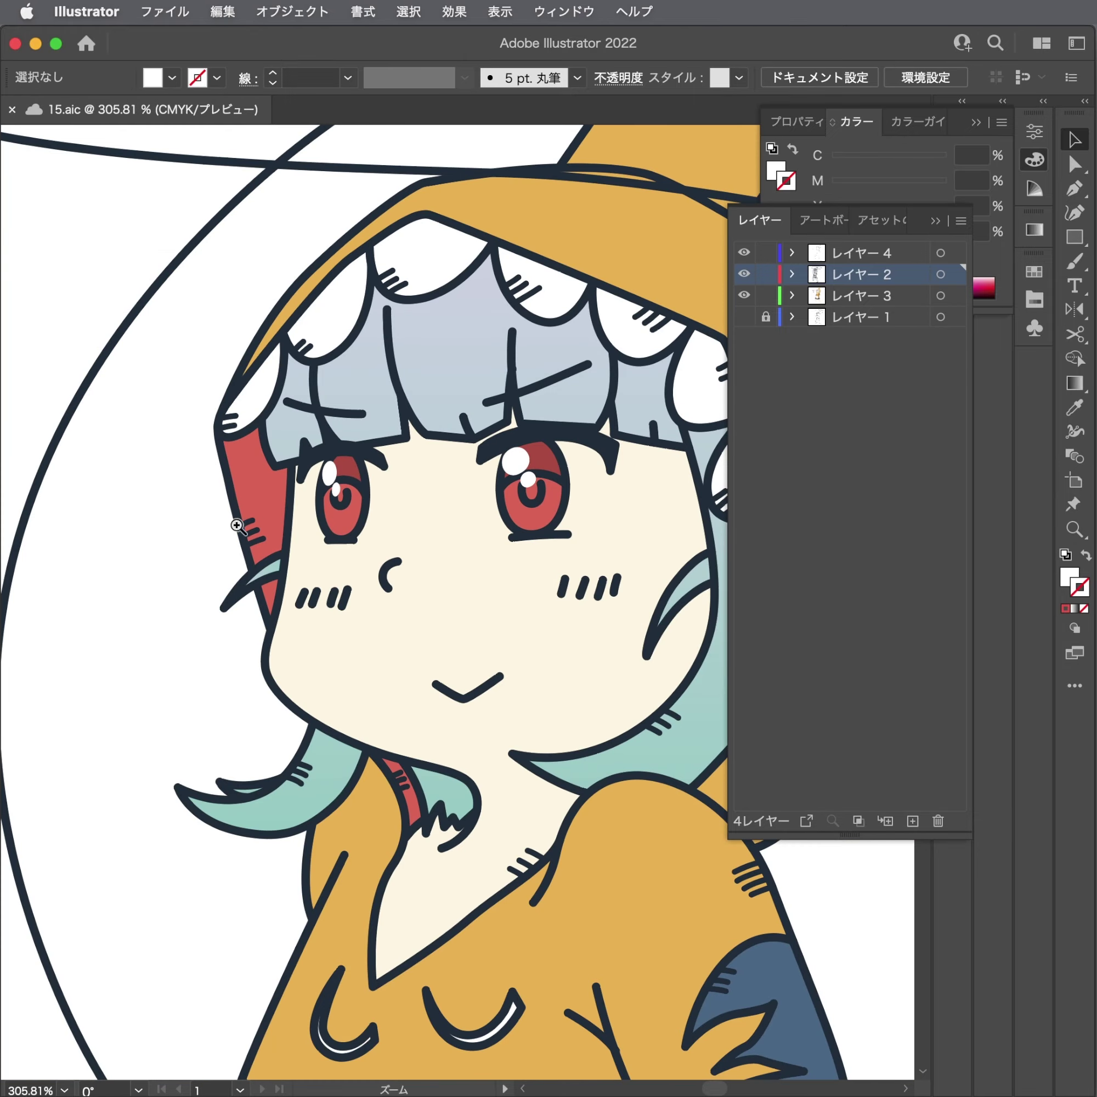
pyautogui.scroll(5, 238, 518)
pyautogui.scroll(1, 654, 472)
pyautogui.scroll(3, 443, 529)
pyautogui.press('p')
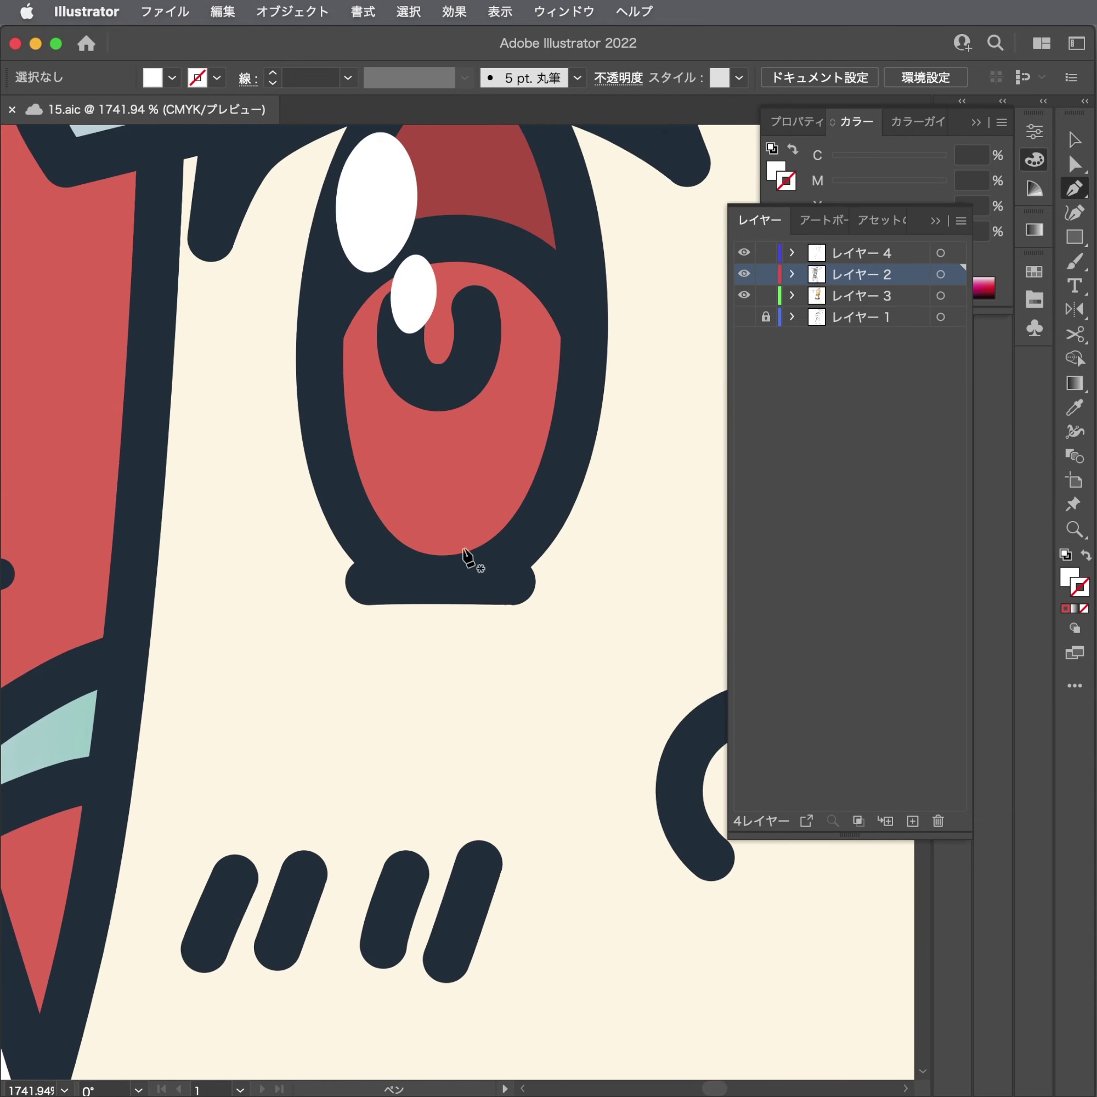
pyautogui.keyDown('super'); pyautogui.click(468, 896); pyautogui.keyUp('super')
pyautogui.keyDown('super'); pyautogui.click(436, 552); pyautogui.keyUp('super')
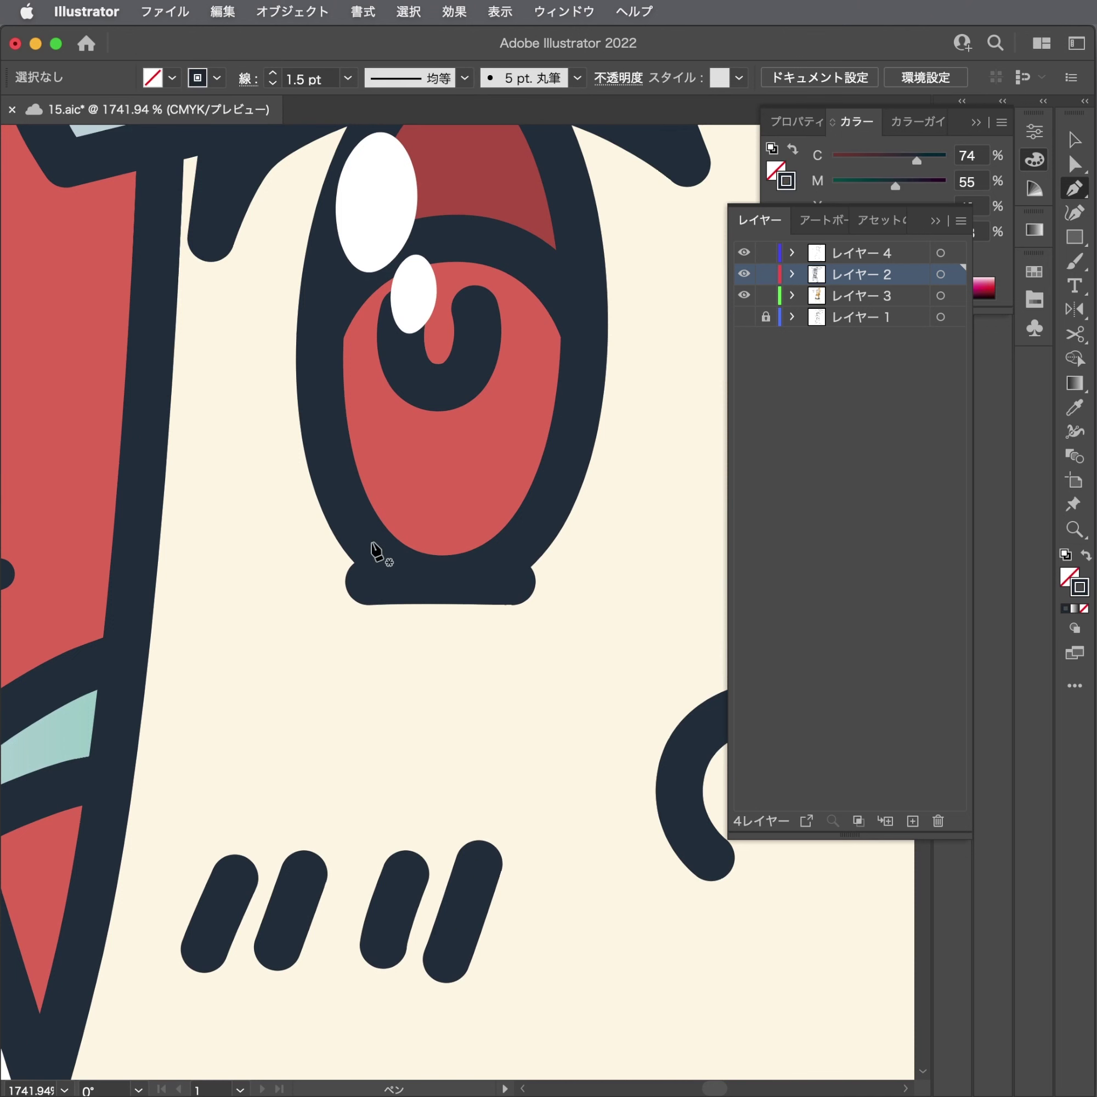
pyautogui.click(375, 543)
pyautogui.click(403, 479)
pyautogui.keyDown('super'); pyautogui.click(432, 567); pyautogui.keyUp('super')
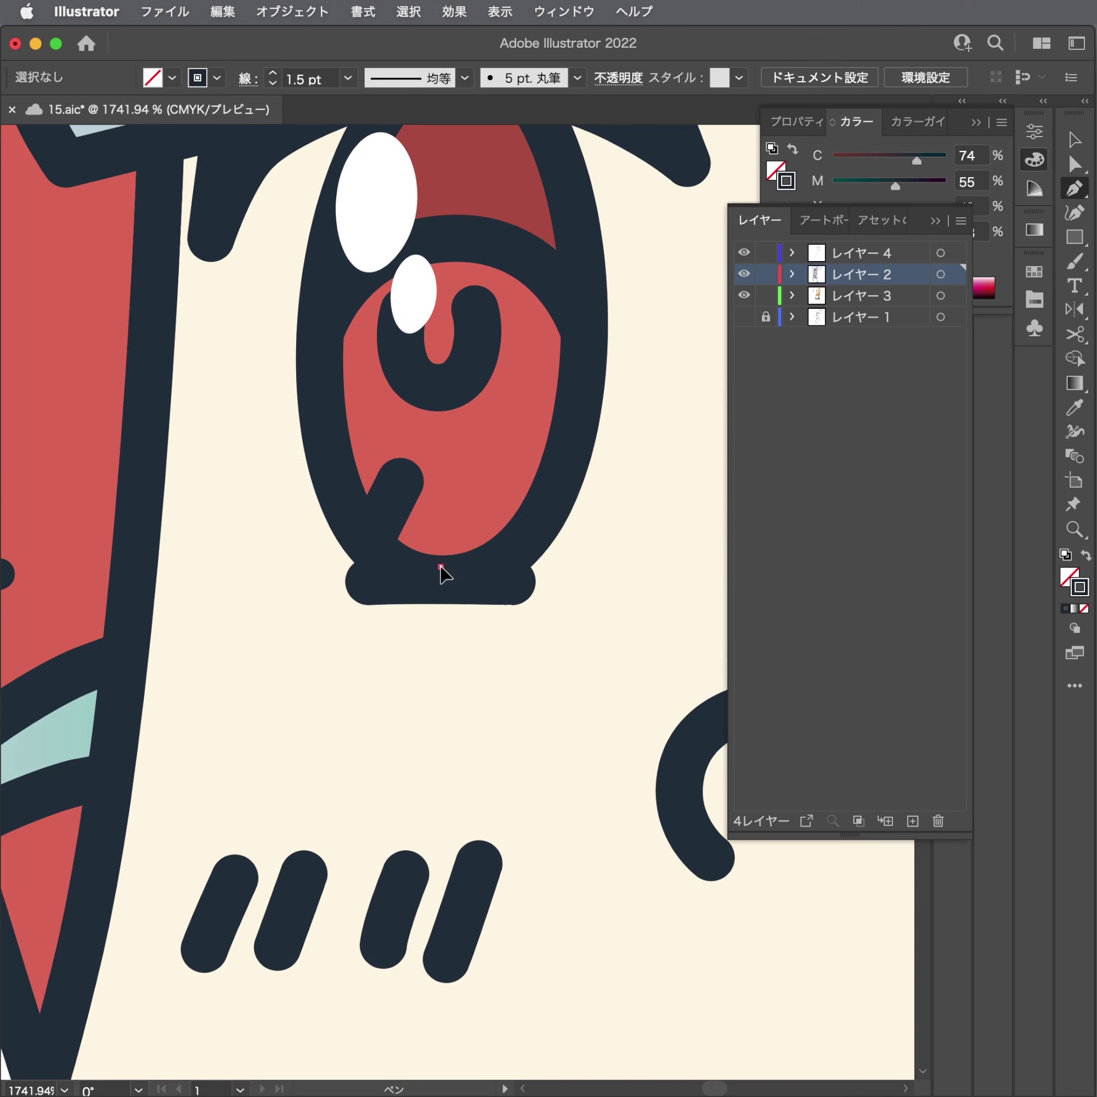
pyautogui.click(436, 564)
pyautogui.click(440, 495)
pyautogui.keyDown('super'); pyautogui.click(494, 541); pyautogui.keyUp('super')
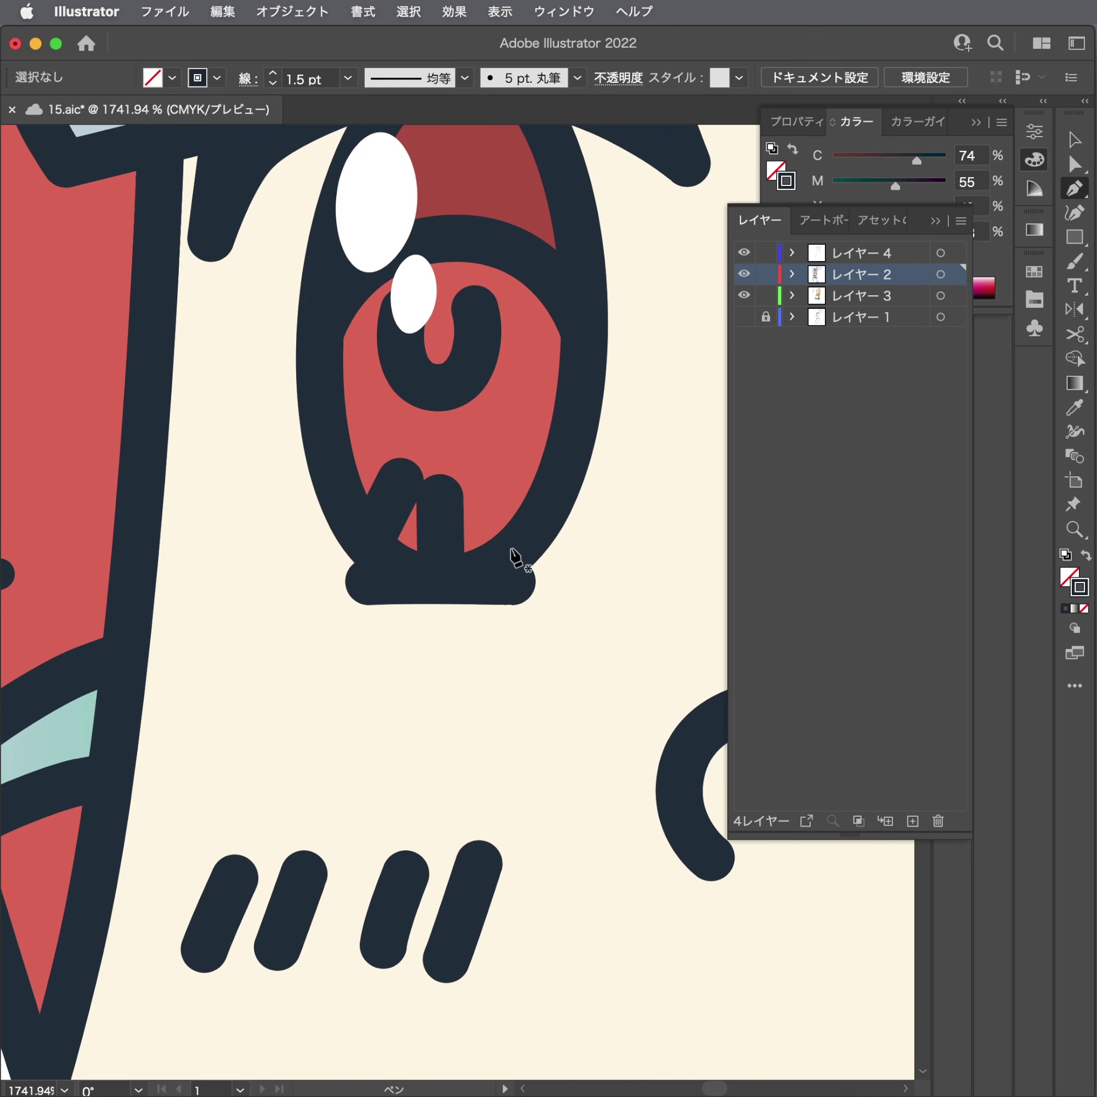
pyautogui.click(512, 549)
pyautogui.click(486, 481)
# Set the three iris lines to a 1 pt stroke weight.
pyautogui.click(442, 440)
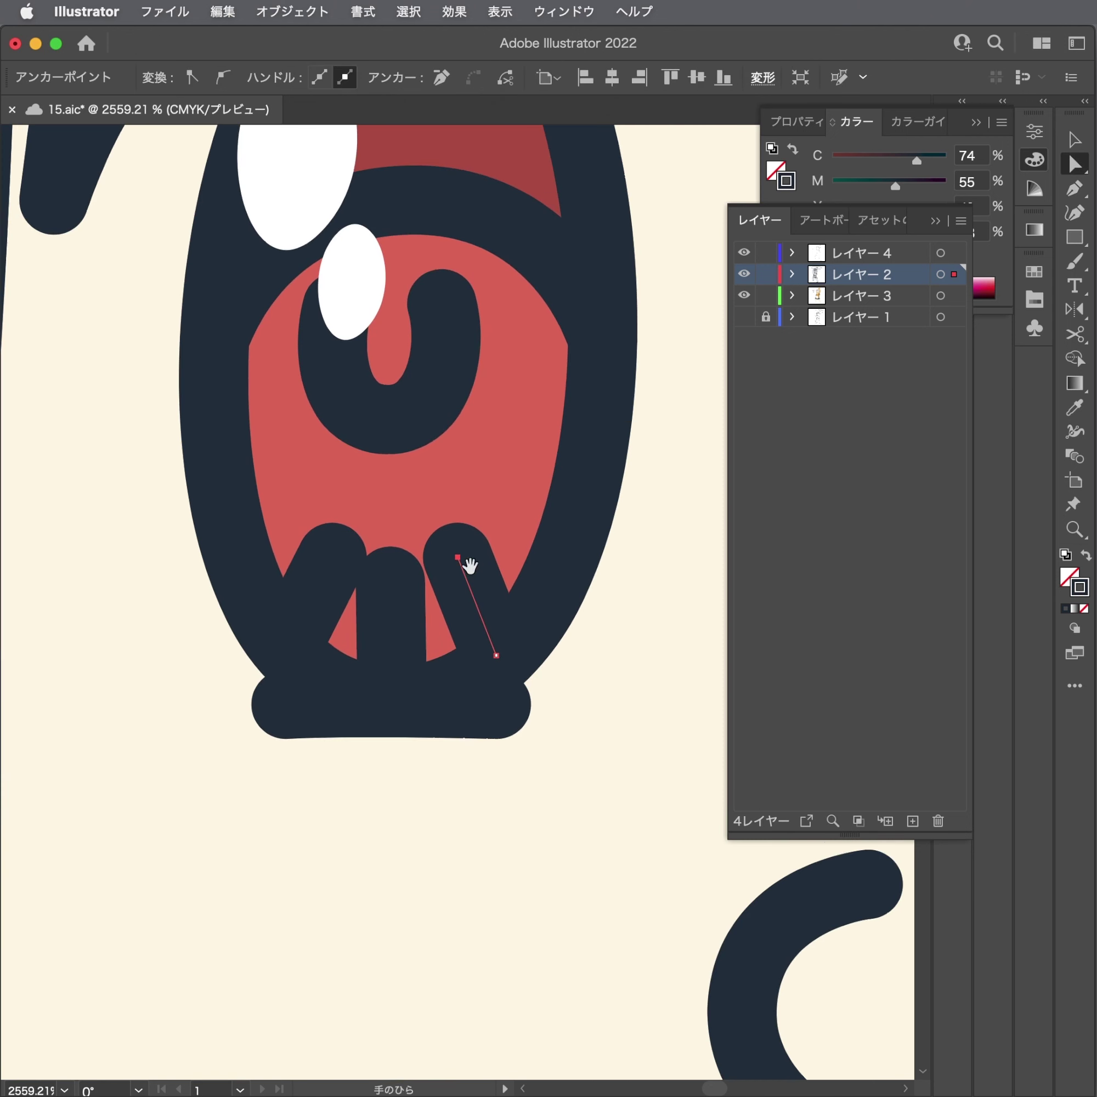
pyautogui.keyDown('super'); pyautogui.click(392, 583); pyautogui.keyUp('super')
pyautogui.keyDown('shift'); pyautogui.click(340, 568); pyautogui.keyUp('shift')
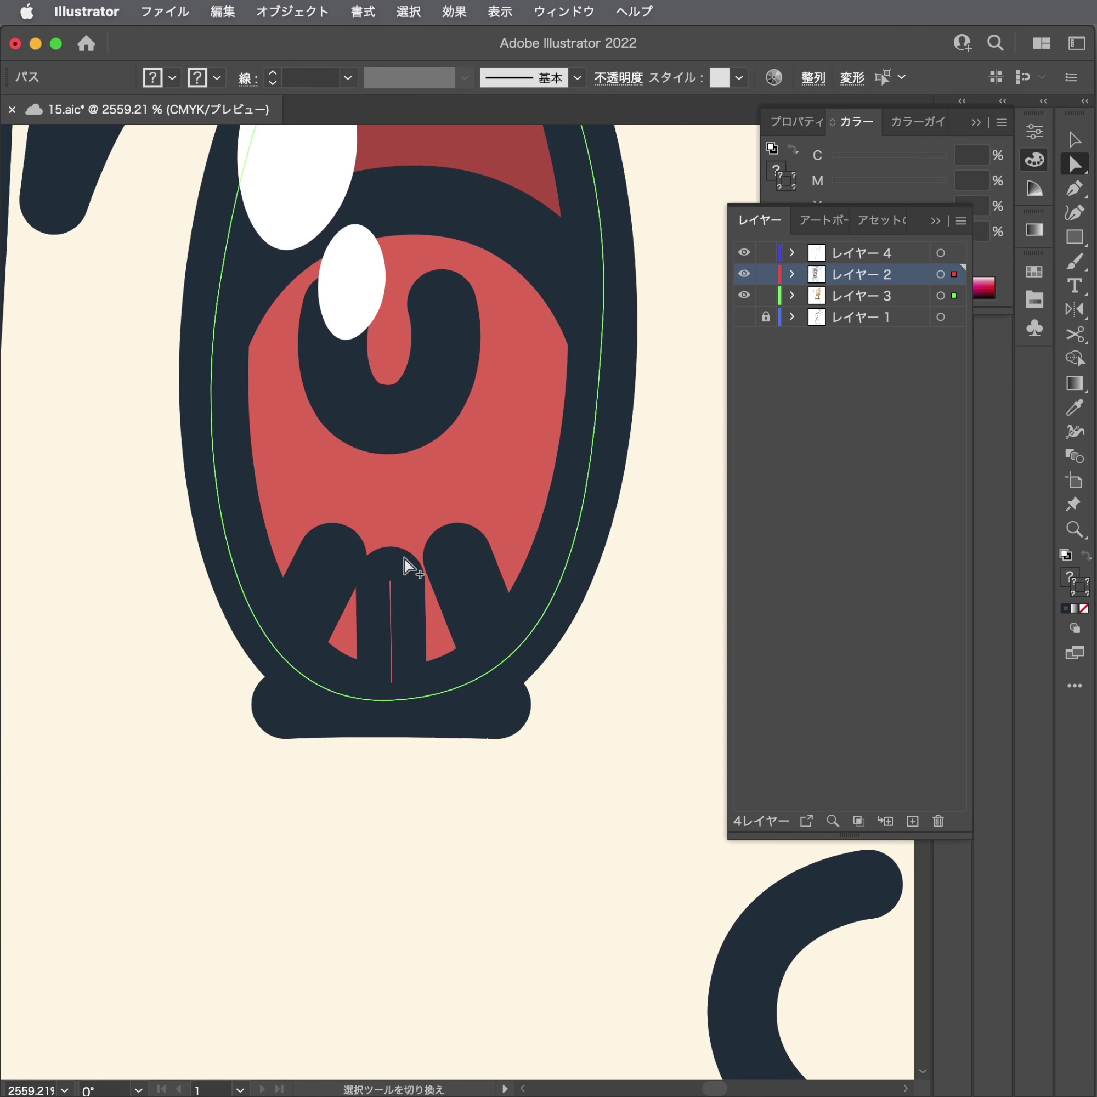
pyautogui.keyDown('shift'); pyautogui.click(461, 563); pyautogui.keyUp('shift')
pyautogui.keyDown('shift'); pyautogui.keyDown('super'); pyautogui.click(423, 527); pyautogui.keyUp('super'); pyautogui.keyUp('shift')
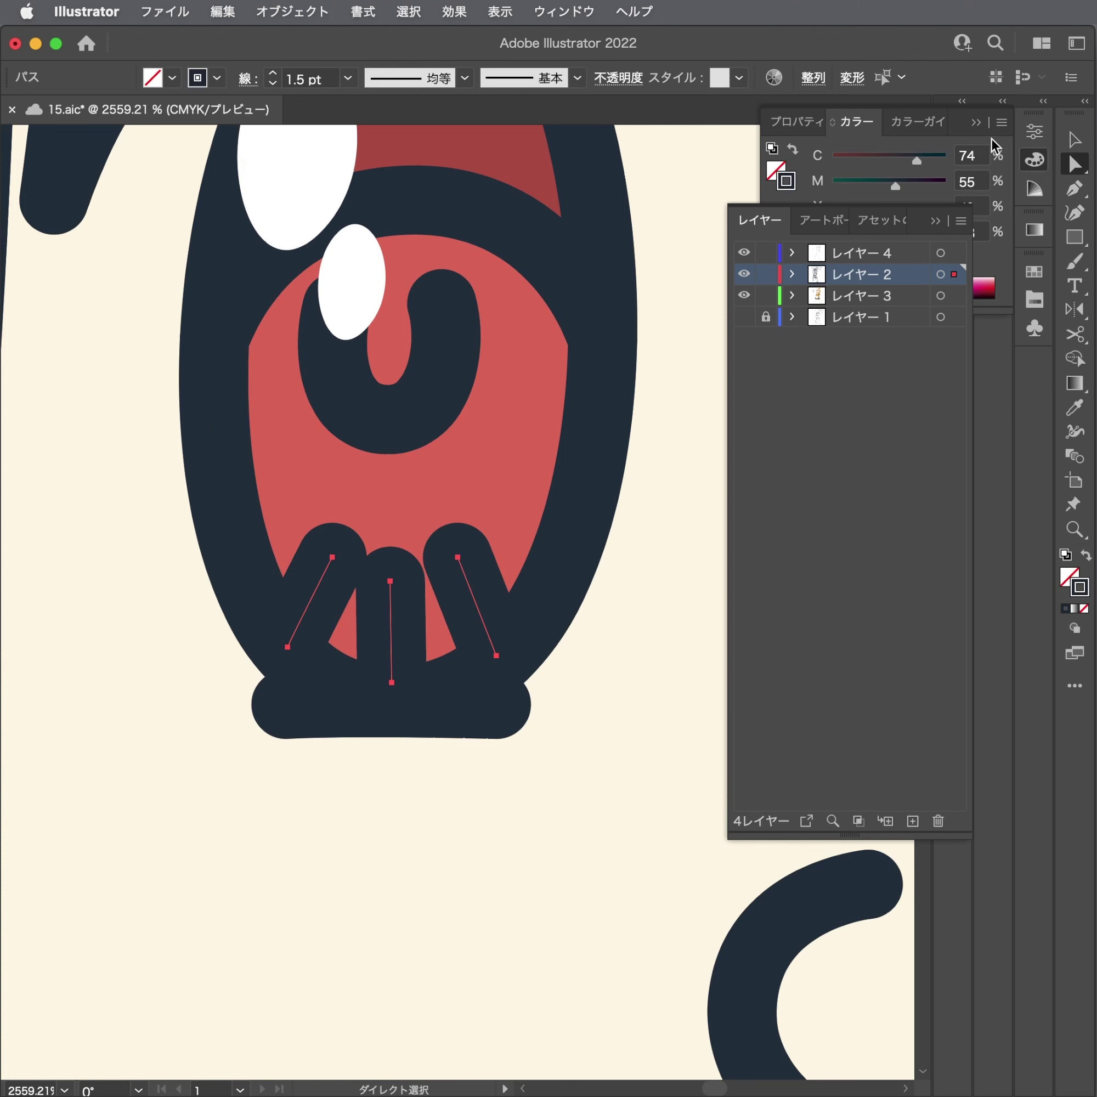
pyautogui.click(1043, 137)
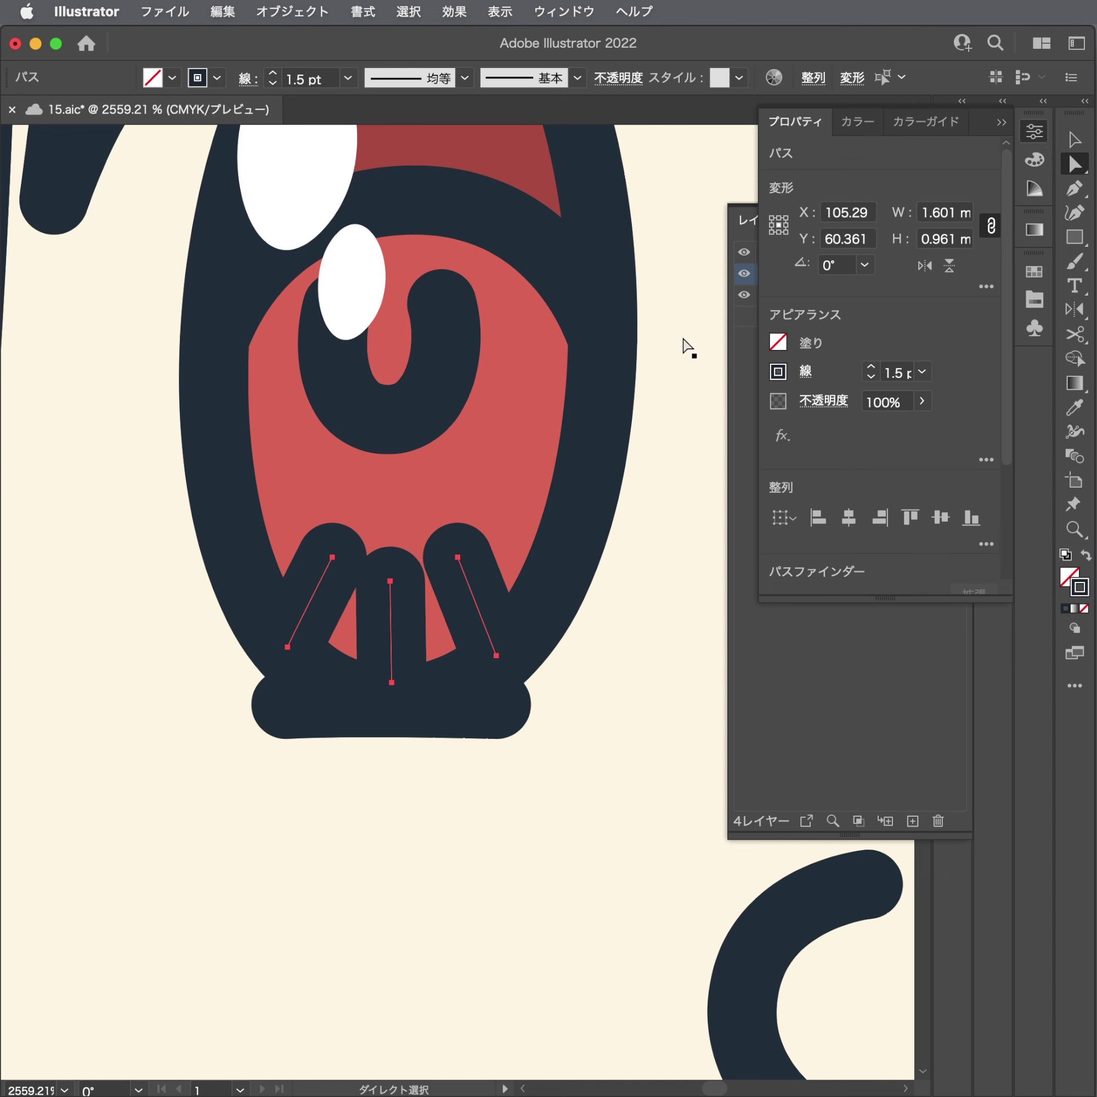
pyautogui.click(871, 377)
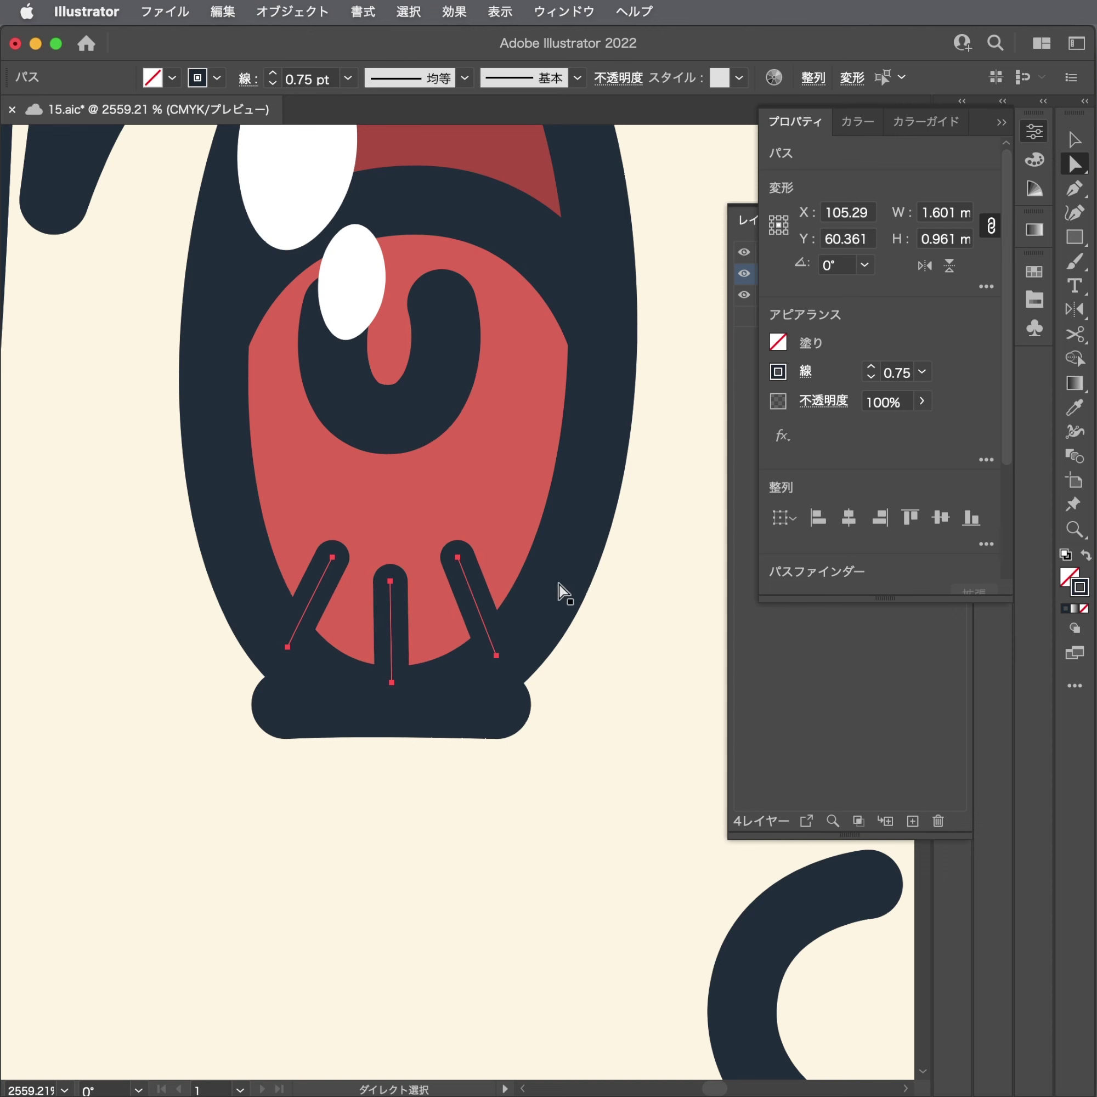
pyautogui.click(870, 367)
pyautogui.press('super+shift+a')
# Draw the left and vertical middle lines in the right-hand iris.
pyautogui.scroll(-5, 407, 635)
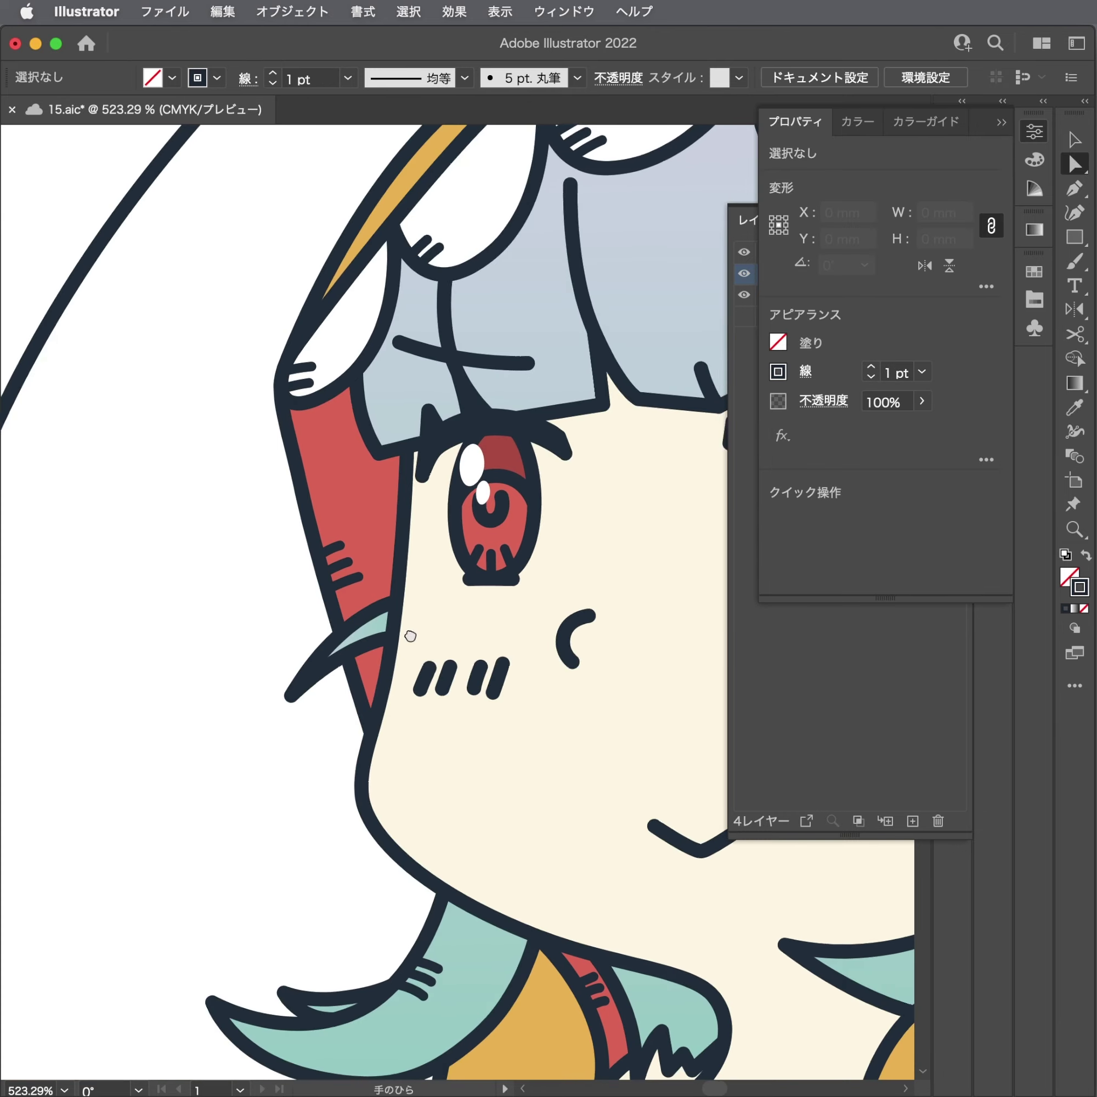
pyautogui.moveTo(410, 556); pyautogui.dragTo(325, 549)
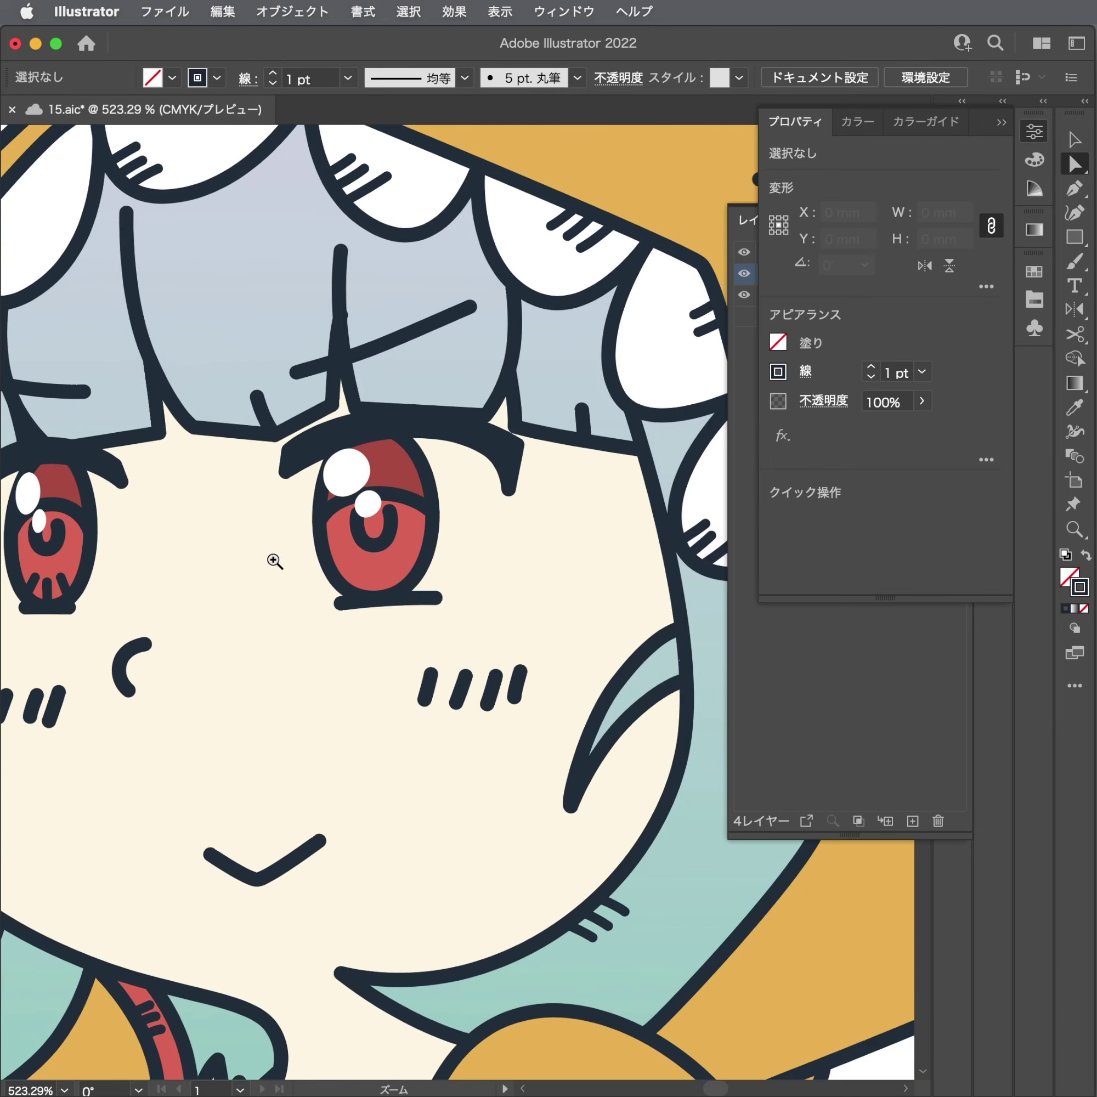
pyautogui.moveTo(501, 535); pyautogui.dragTo(595, 543)
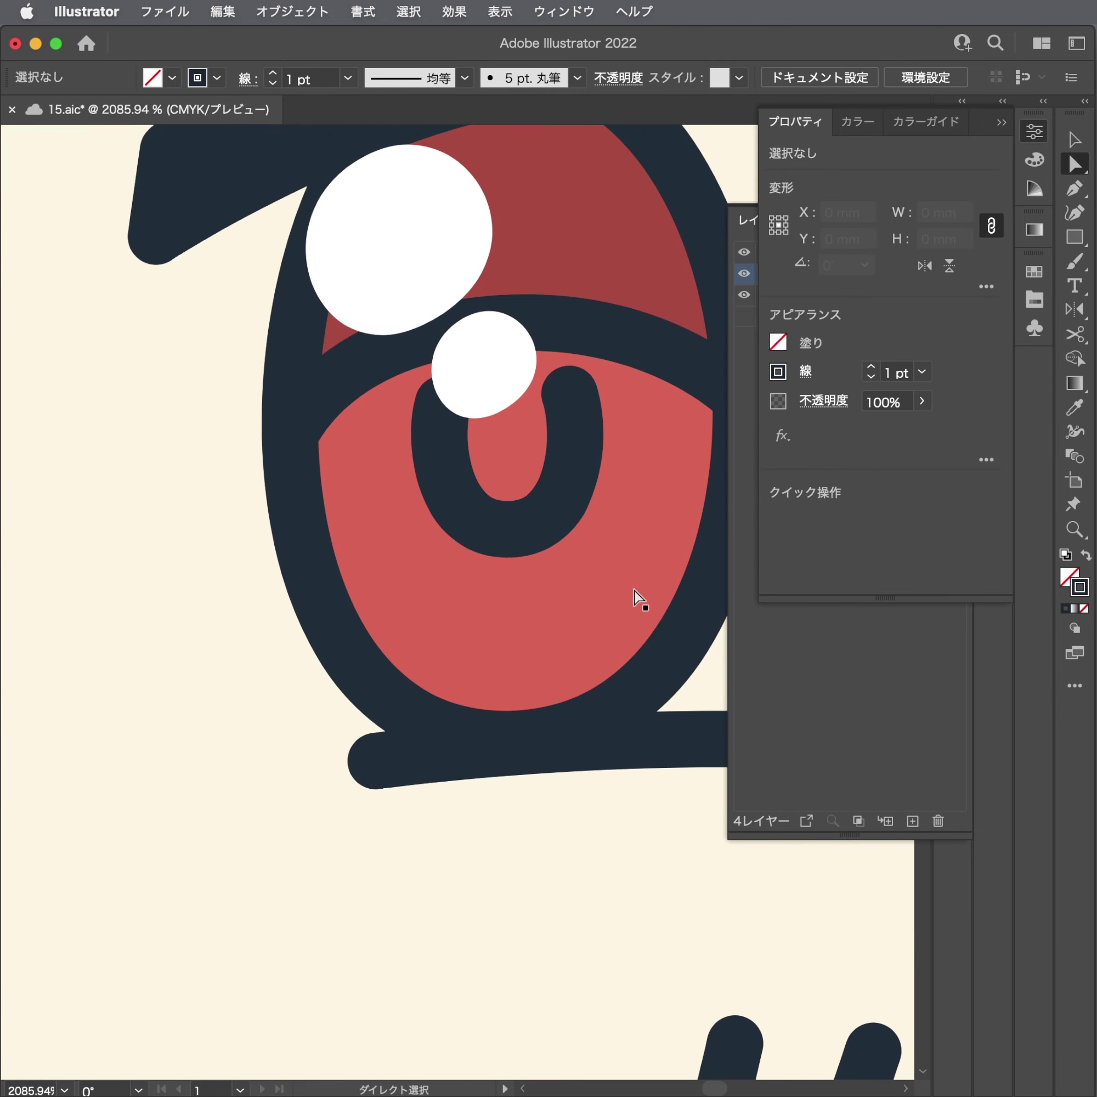
pyautogui.press('p')
pyautogui.click(417, 704)
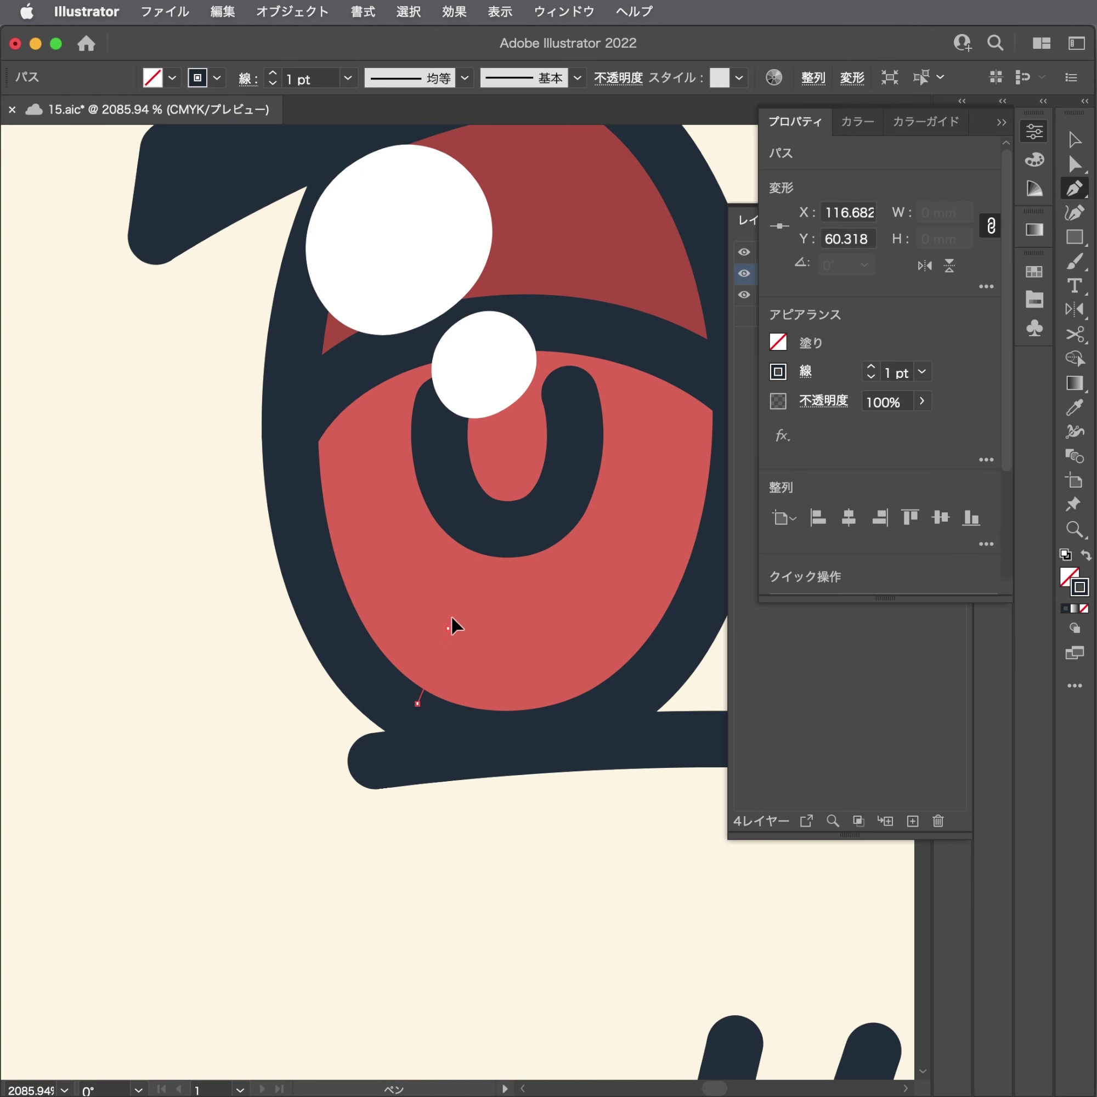
pyautogui.click(447, 628)
pyautogui.press('Escape')
pyautogui.click(514, 720)
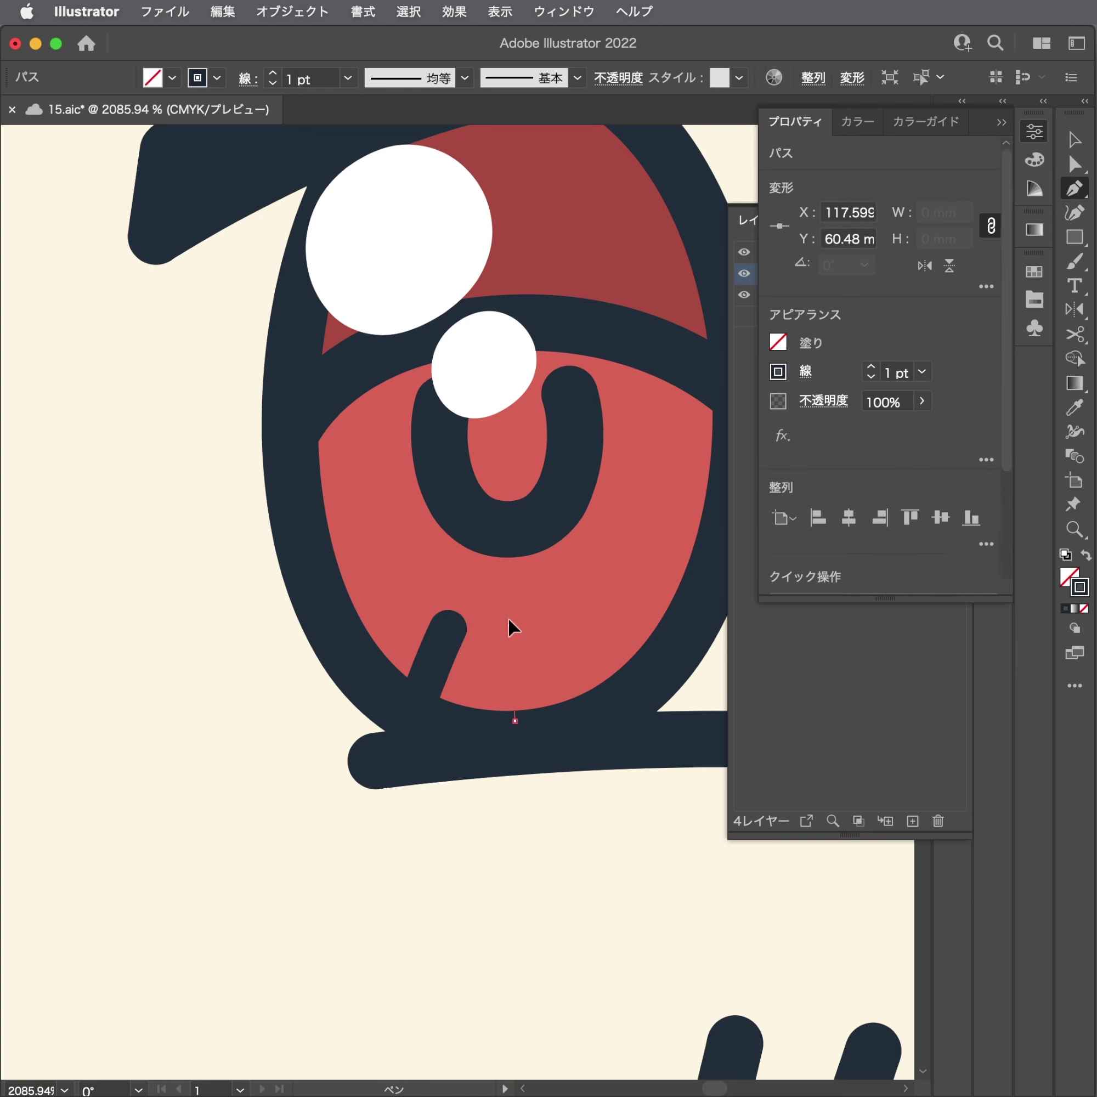
pyautogui.press('Escape')
pyautogui.click(515, 720)
pyautogui.click(512, 622)
pyautogui.press('Escape')
# Add the right diagonal line to the right-hand iris and tilt it into place.
pyautogui.click(612, 693)
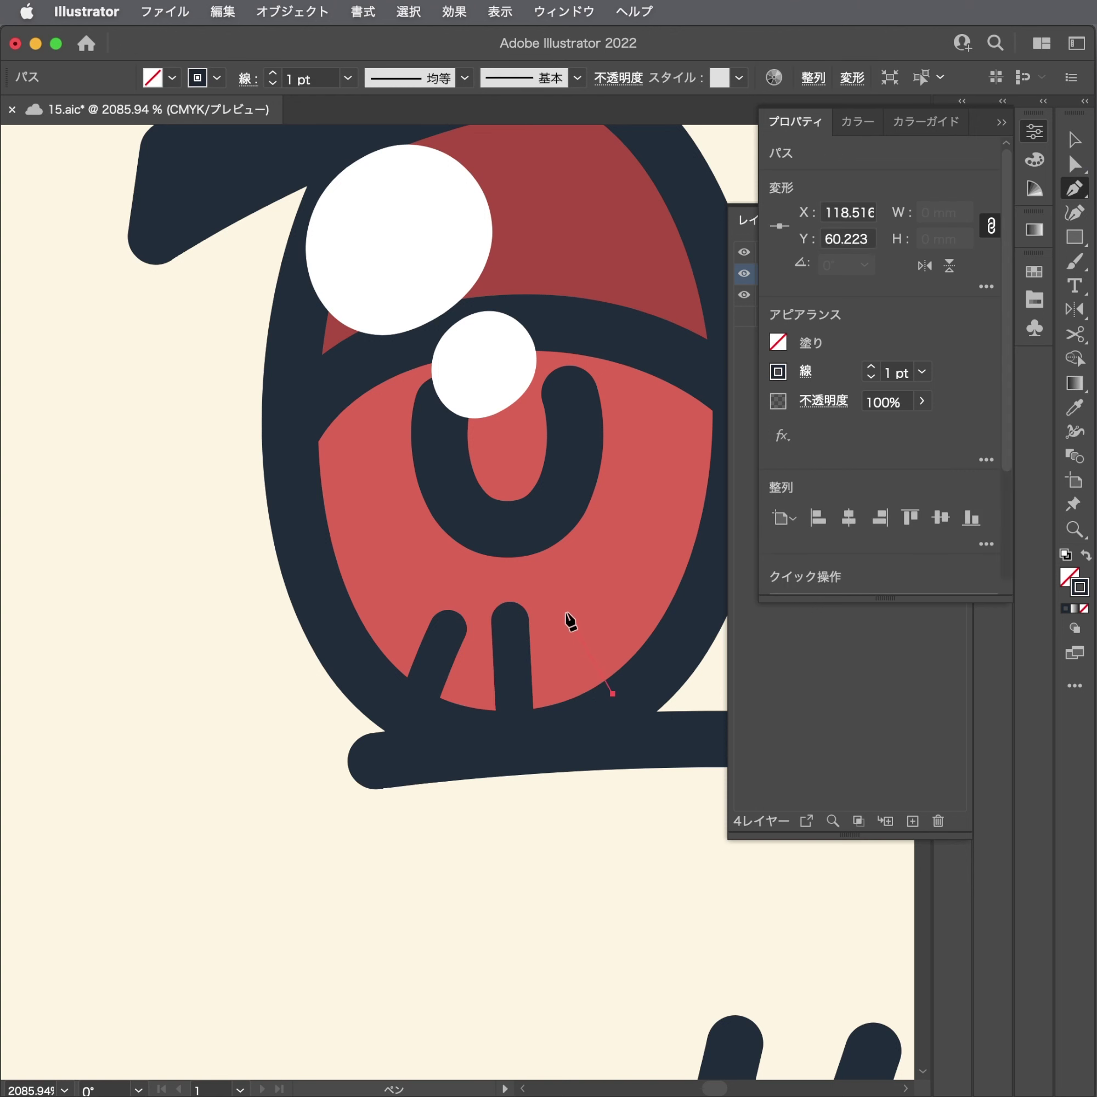
pyautogui.click(563, 602)
pyautogui.moveTo(564, 604); pyautogui.dragTo(579, 610)
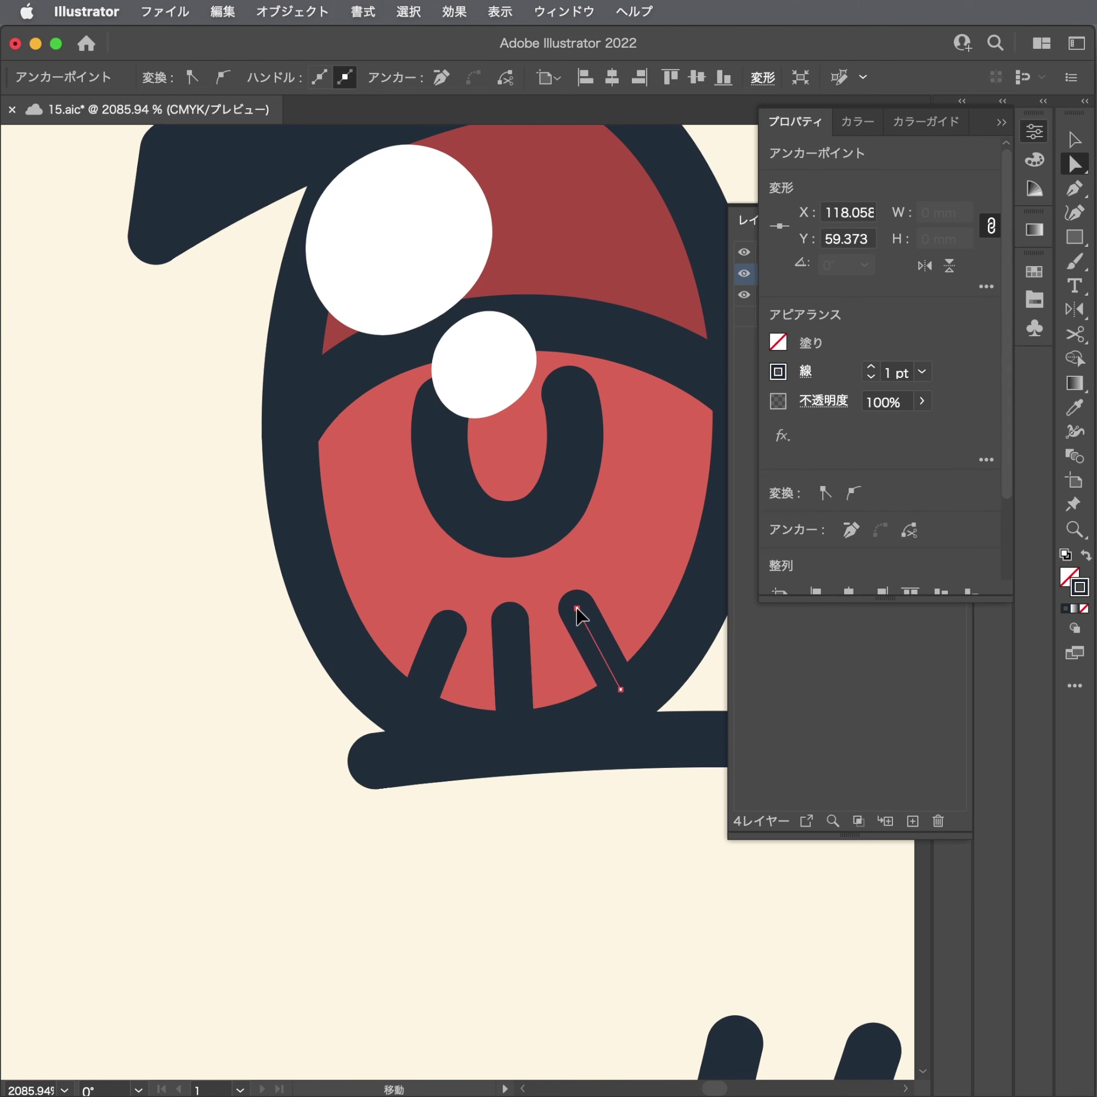
pyautogui.click(512, 629)
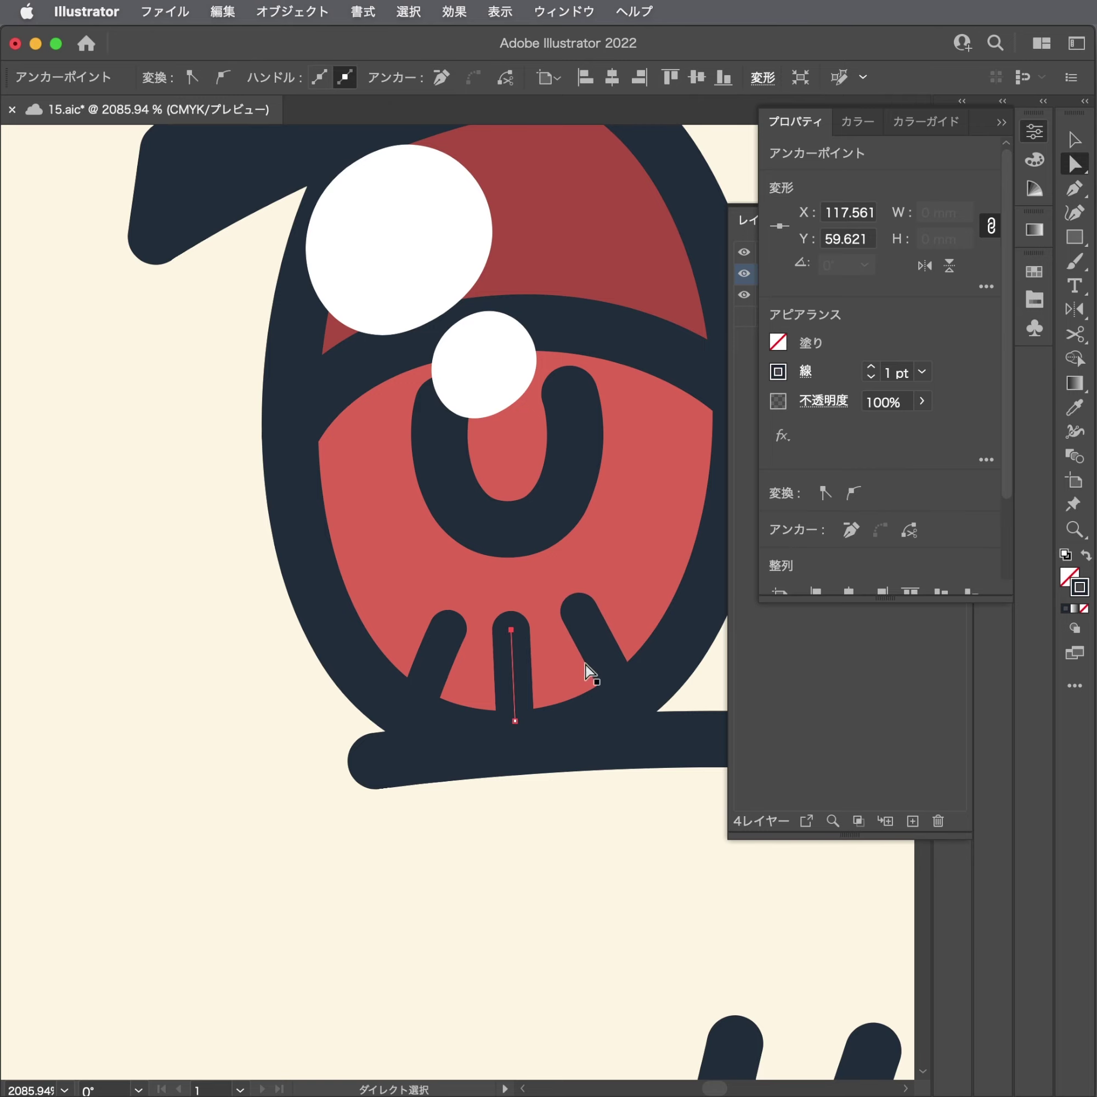
pyautogui.scroll(-10, 593, 665)
pyautogui.press('v')
pyautogui.click(176, 784)
# Nudge the diagonal hair stroke on the bangs slightly left, then zoom out to the whole artboard.
pyautogui.scroll(-4, 346, 714)
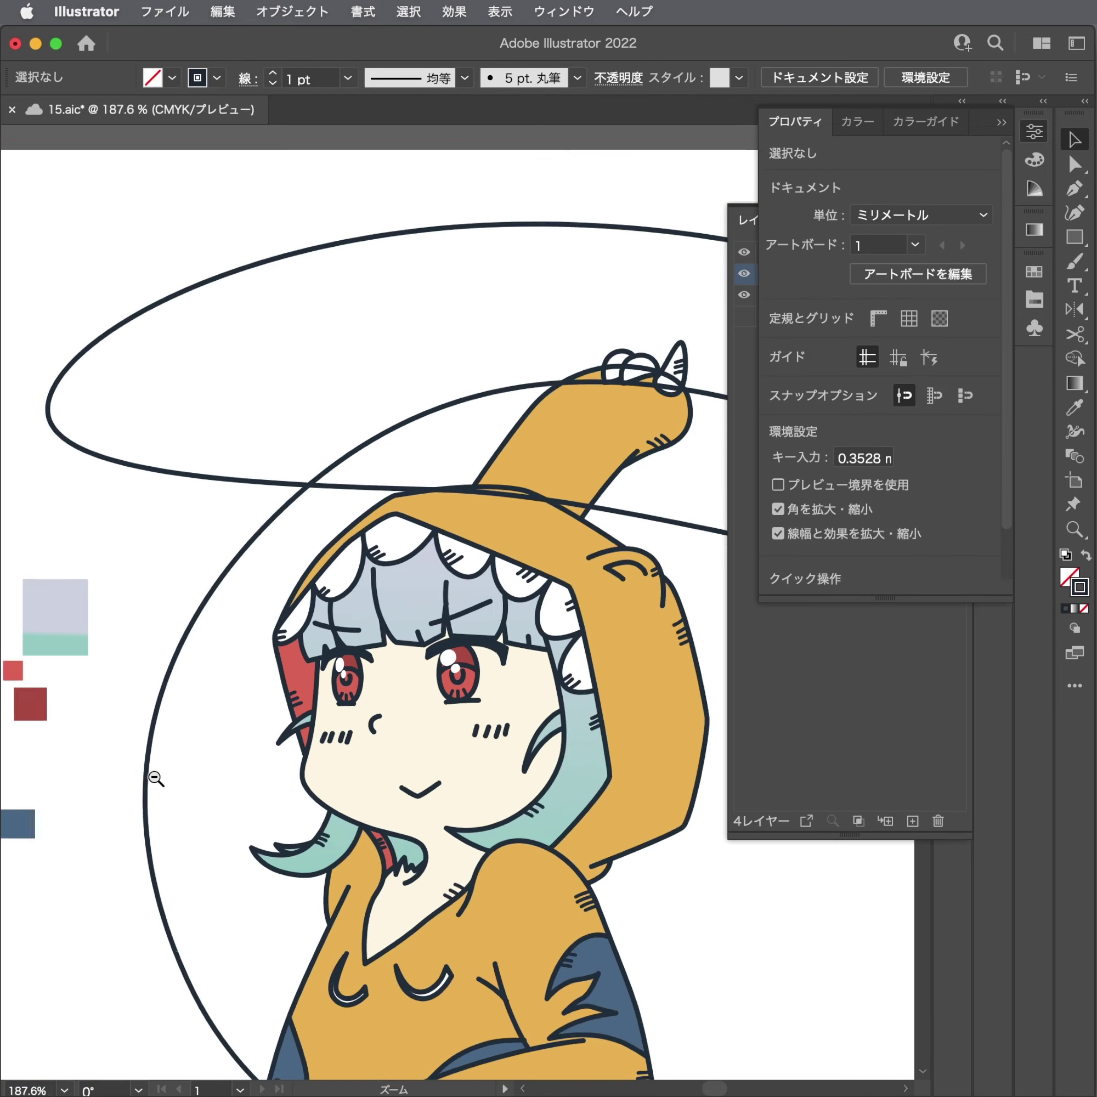
pyautogui.press('a')
pyautogui.scroll(3, 436, 636)
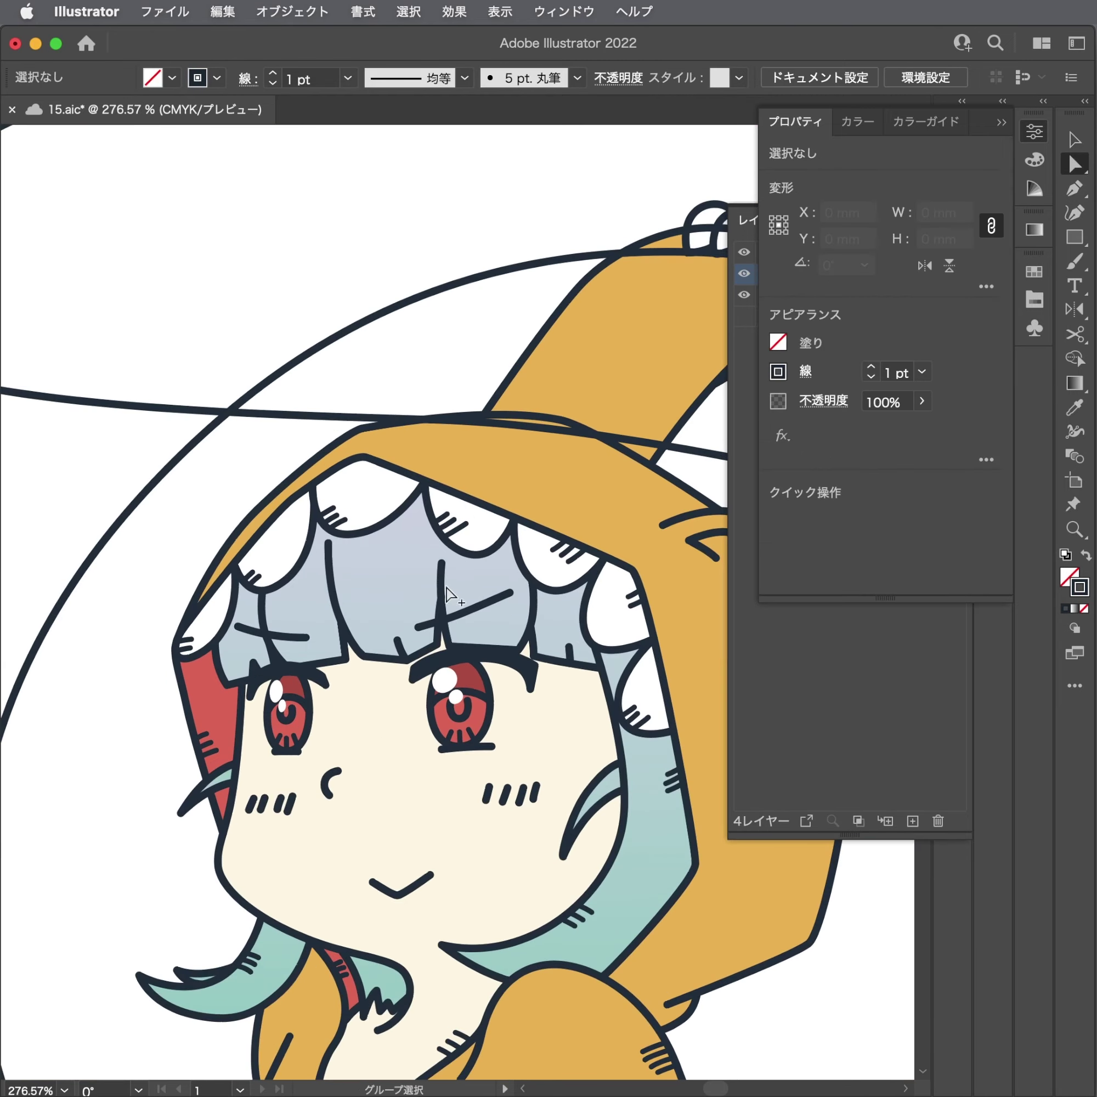
pyautogui.moveTo(459, 615); pyautogui.dragTo(449, 617)
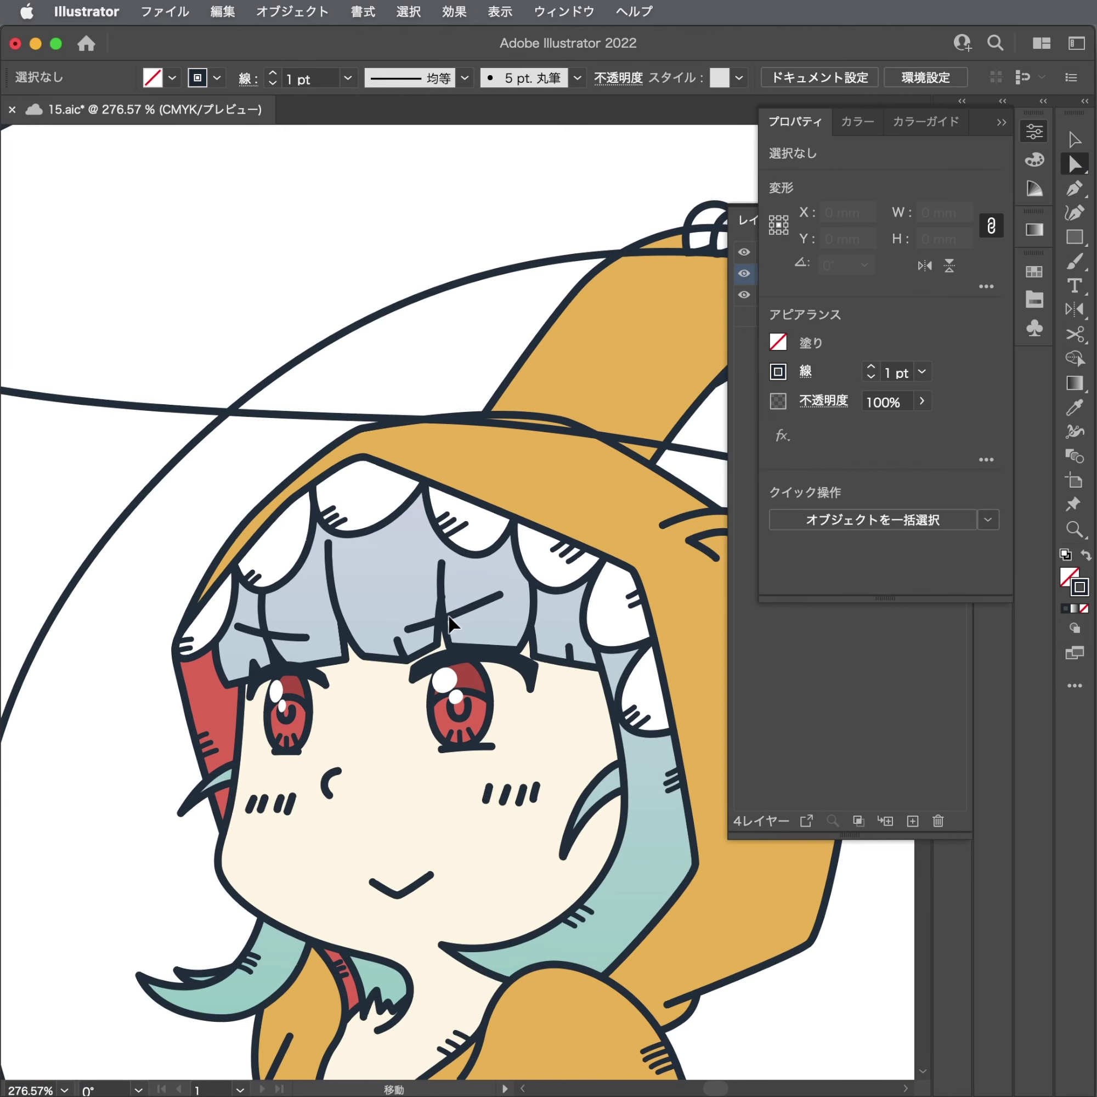
pyautogui.scroll(-5, 304, 670)
pyautogui.press('v')
pyautogui.scroll(-2, 578, 686)
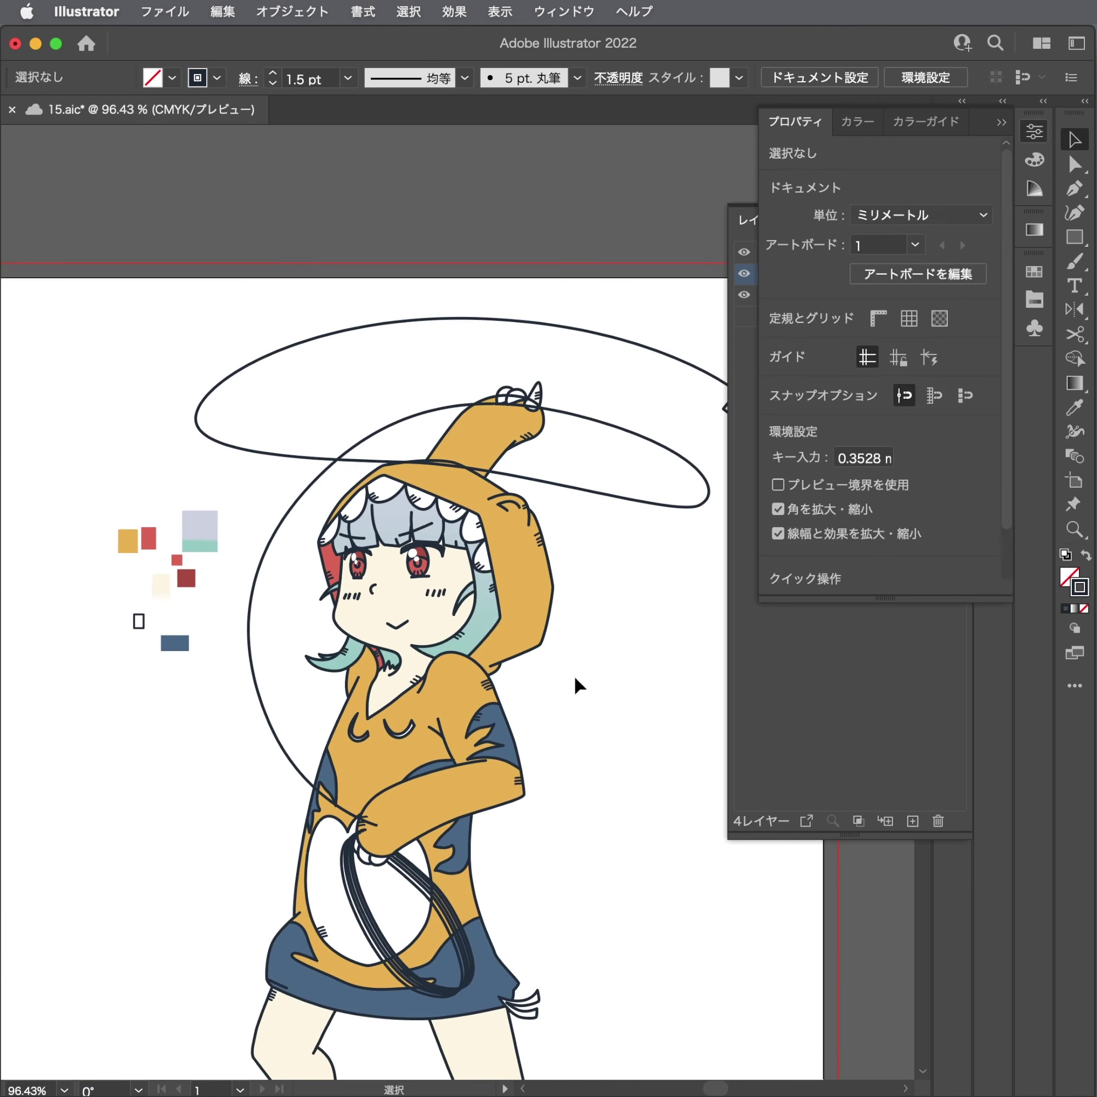
pyautogui.scroll(-2, 494, 564)
pyautogui.scroll(-1, 568, 606)
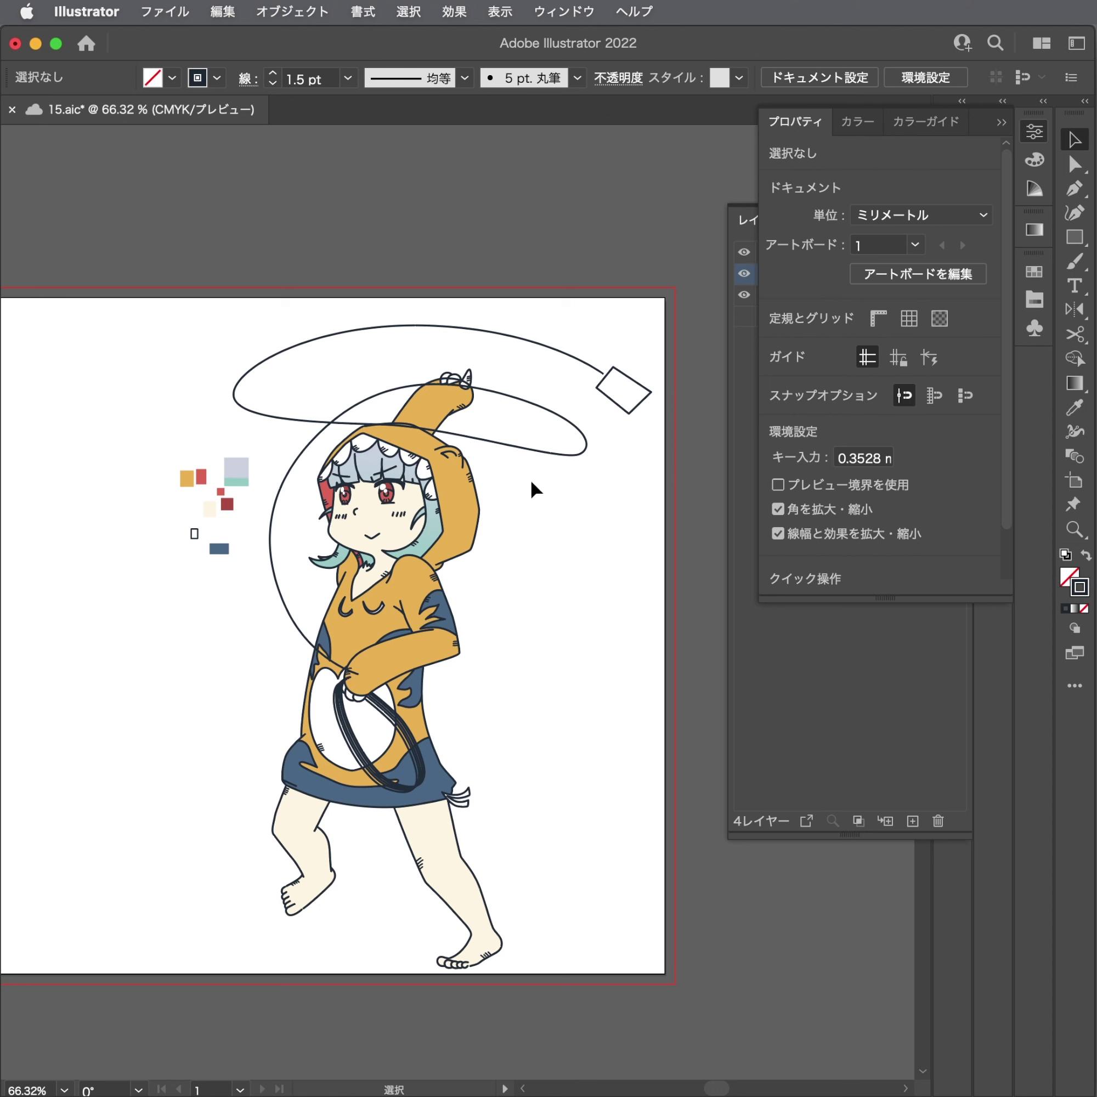
# Cut the hood path at the raised paw and delete the dark band crossing it.
pyautogui.press('z')
pyautogui.click(347, 345)
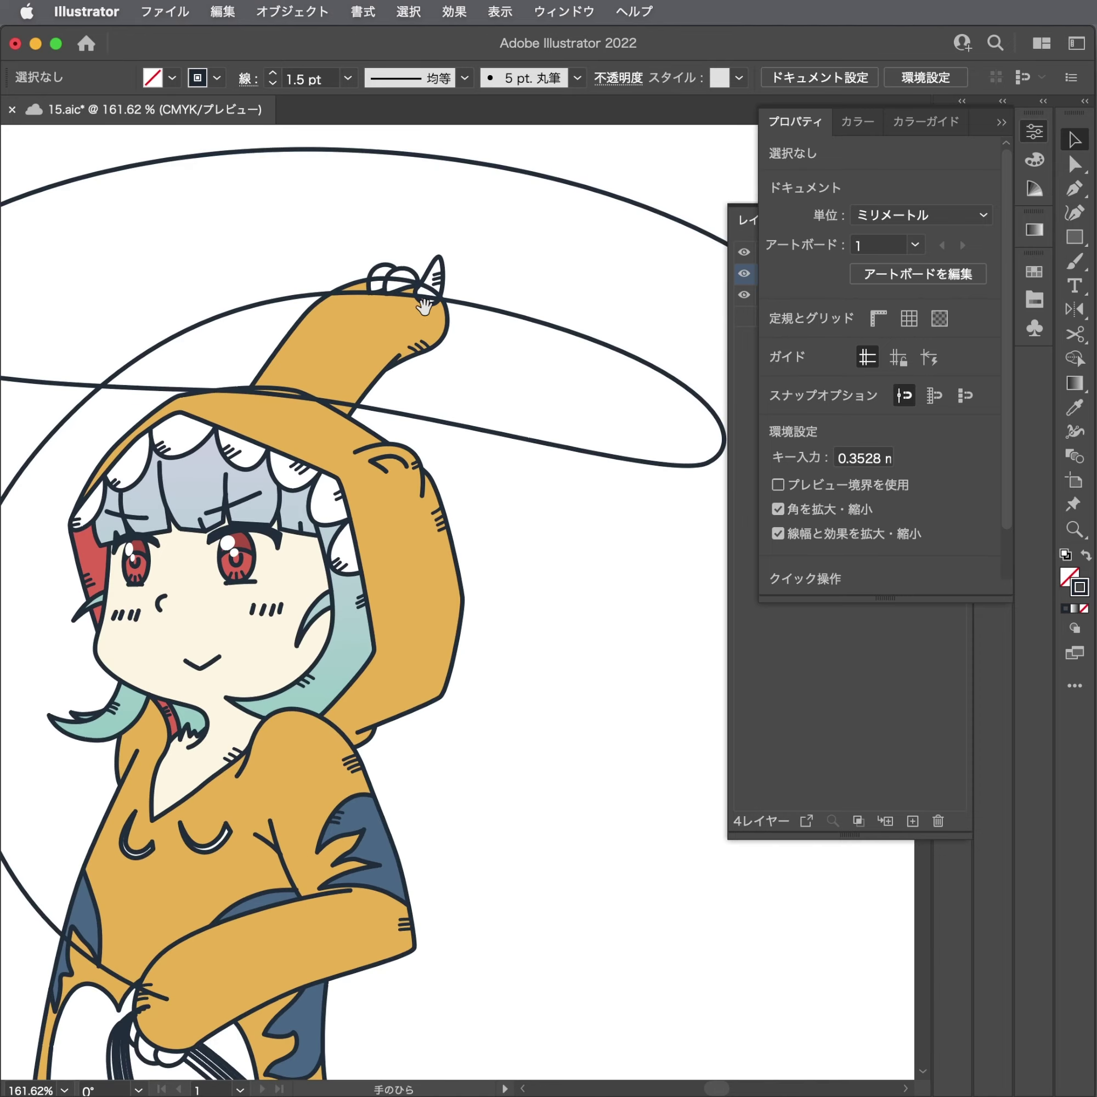
pyautogui.scroll(3, 423, 401)
pyautogui.scroll(5, 423, 402)
pyautogui.press('a')
pyautogui.click(598, 570)
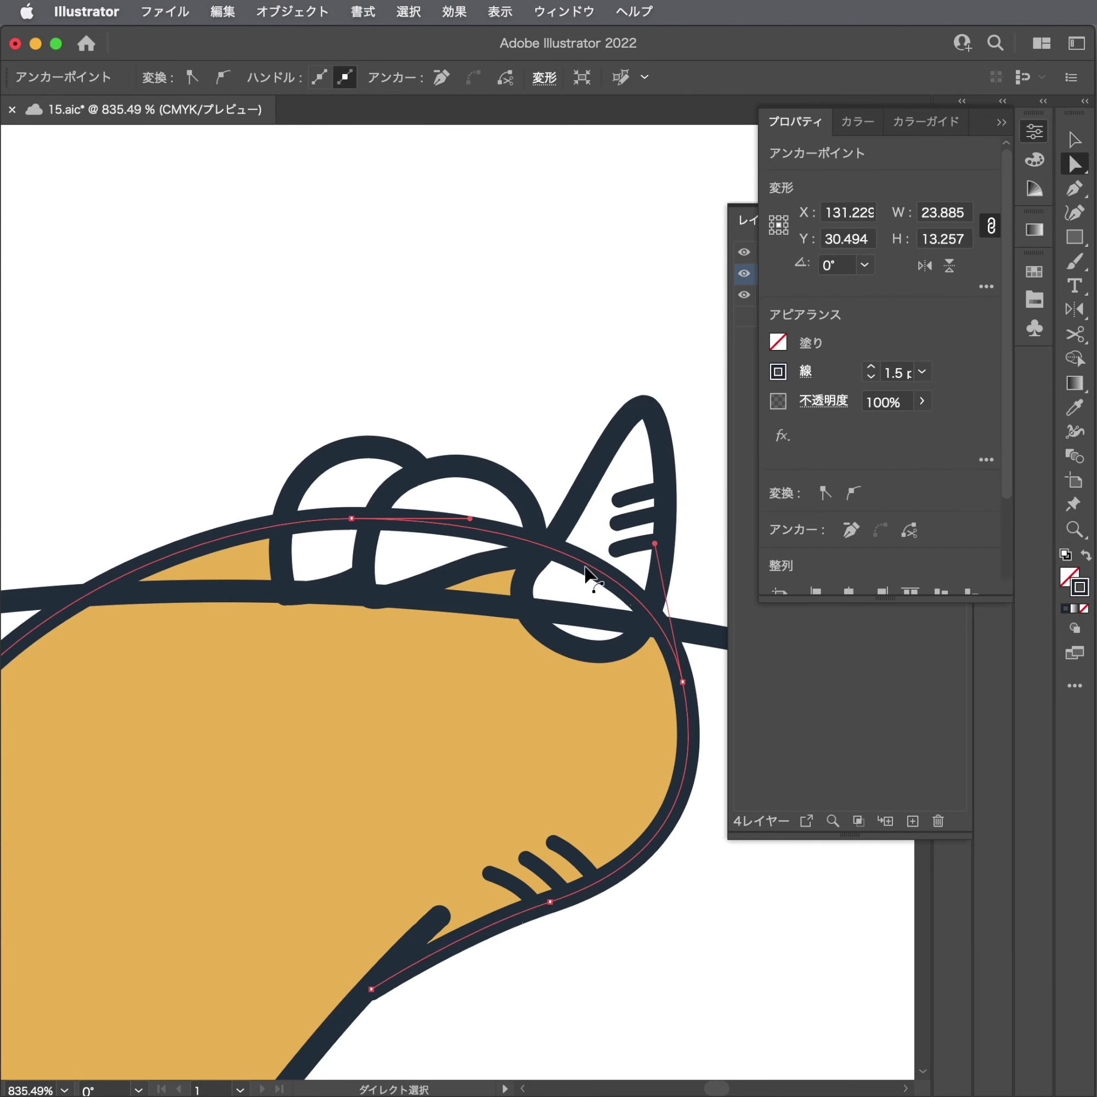
pyautogui.press('c')
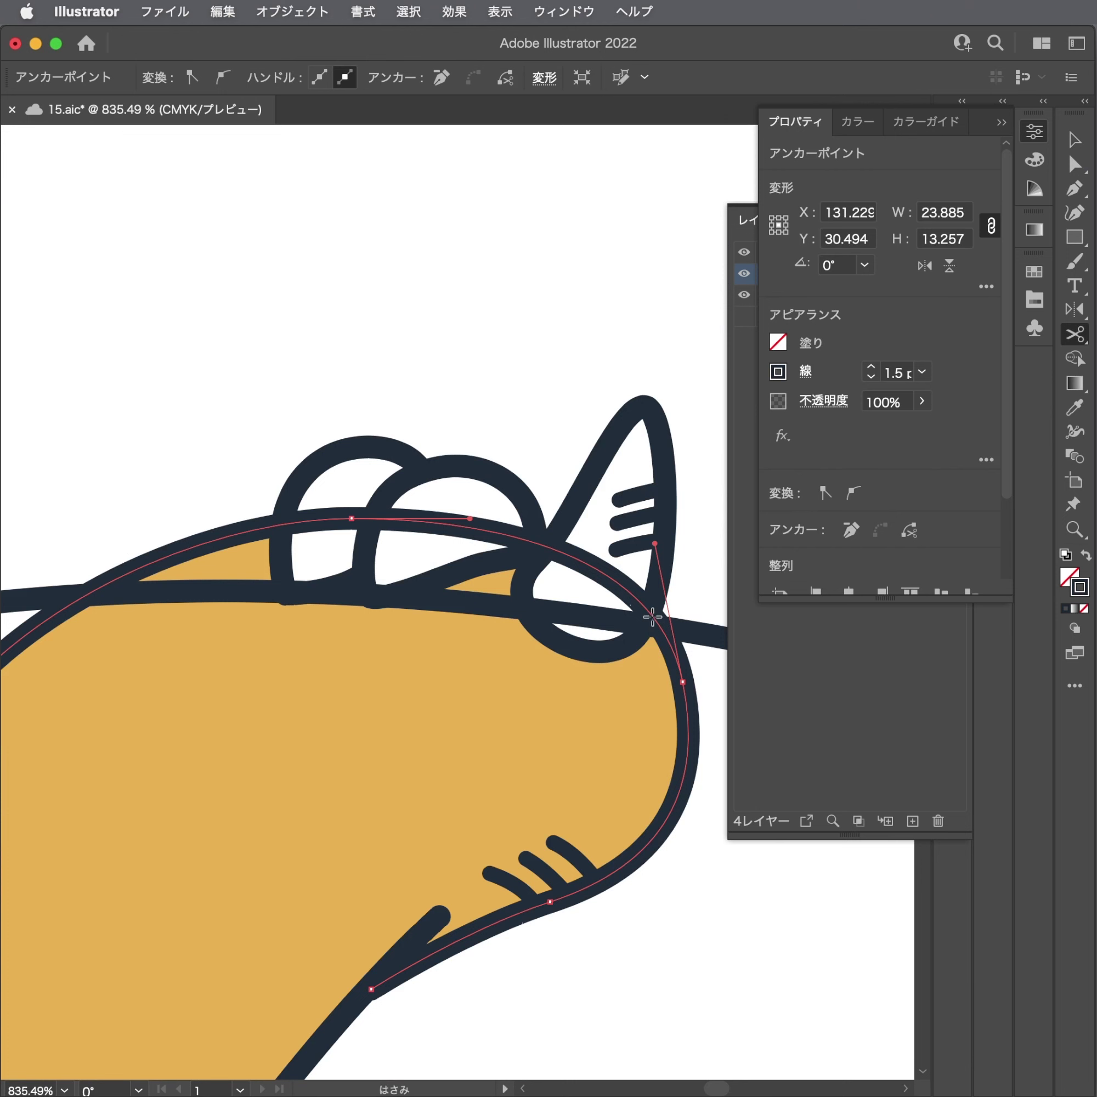
pyautogui.click(652, 616)
pyautogui.press('Delete')
# Split the hood outline at the paw and upper curve with Scissors, then zoom out.
pyautogui.click(656, 621)
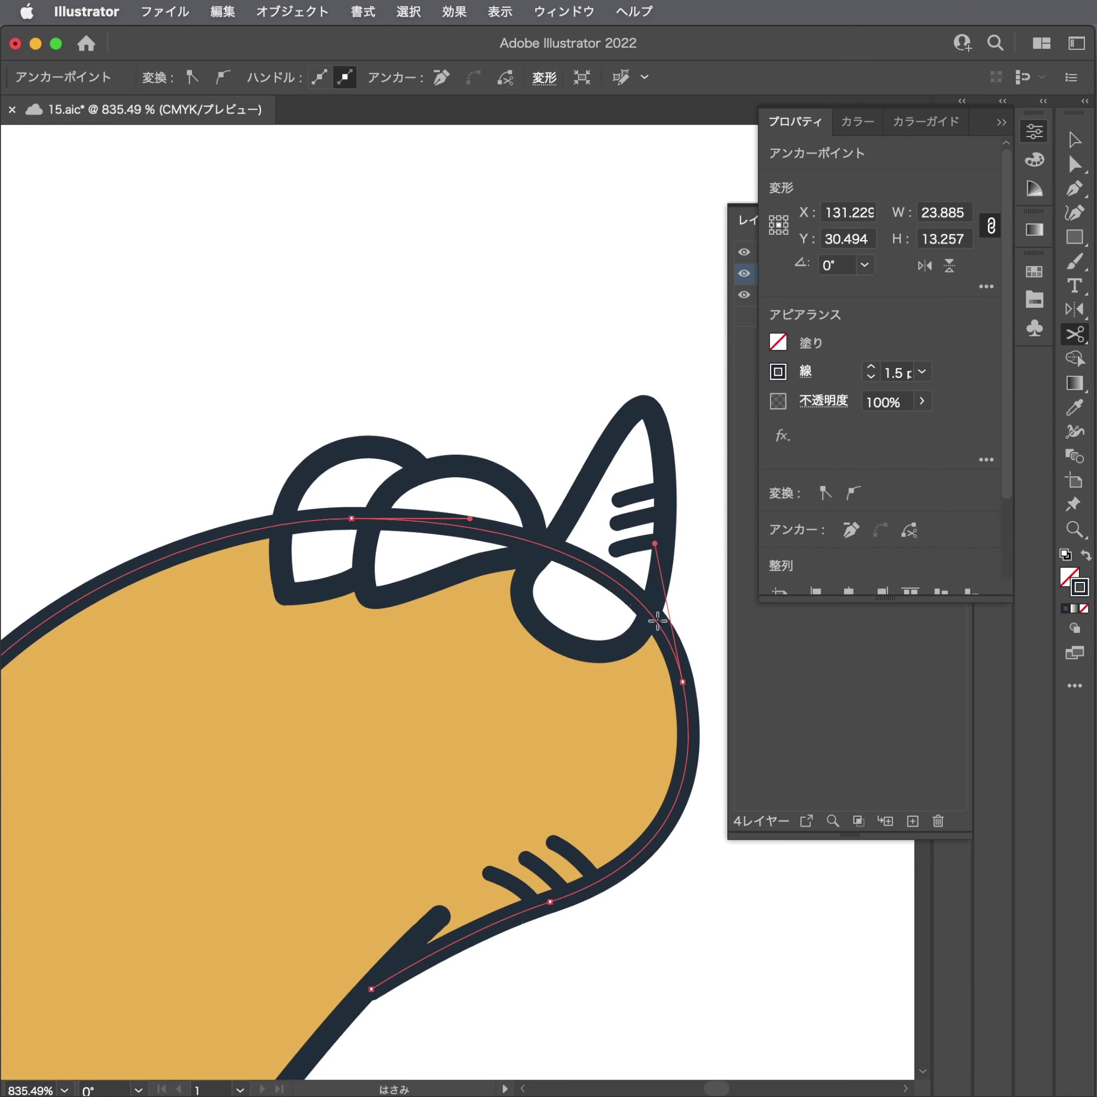
pyautogui.click(653, 617)
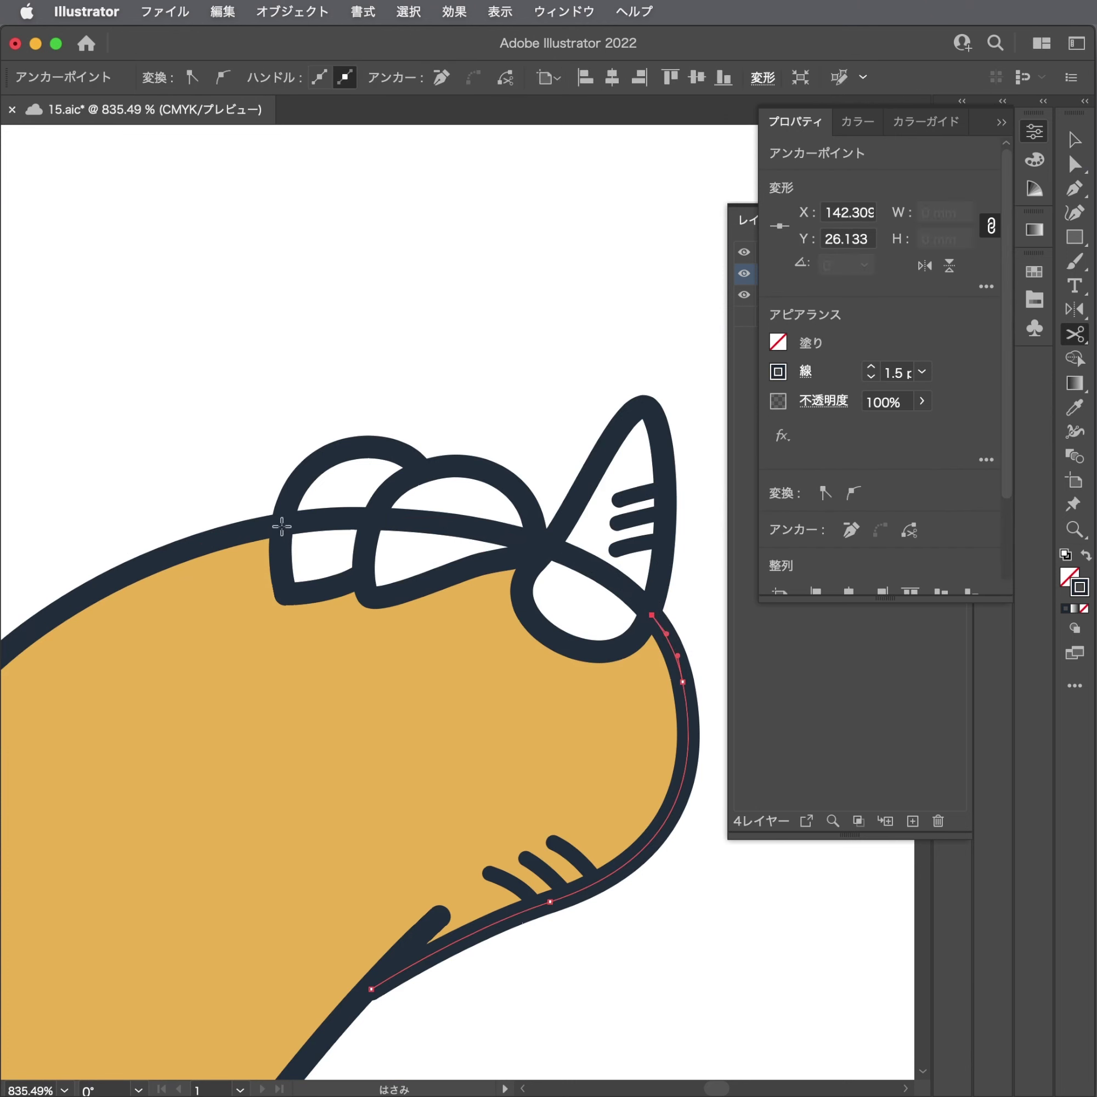
pyautogui.click(282, 526)
pyautogui.keyDown('super'); pyautogui.click(273, 529); pyautogui.keyUp('super')
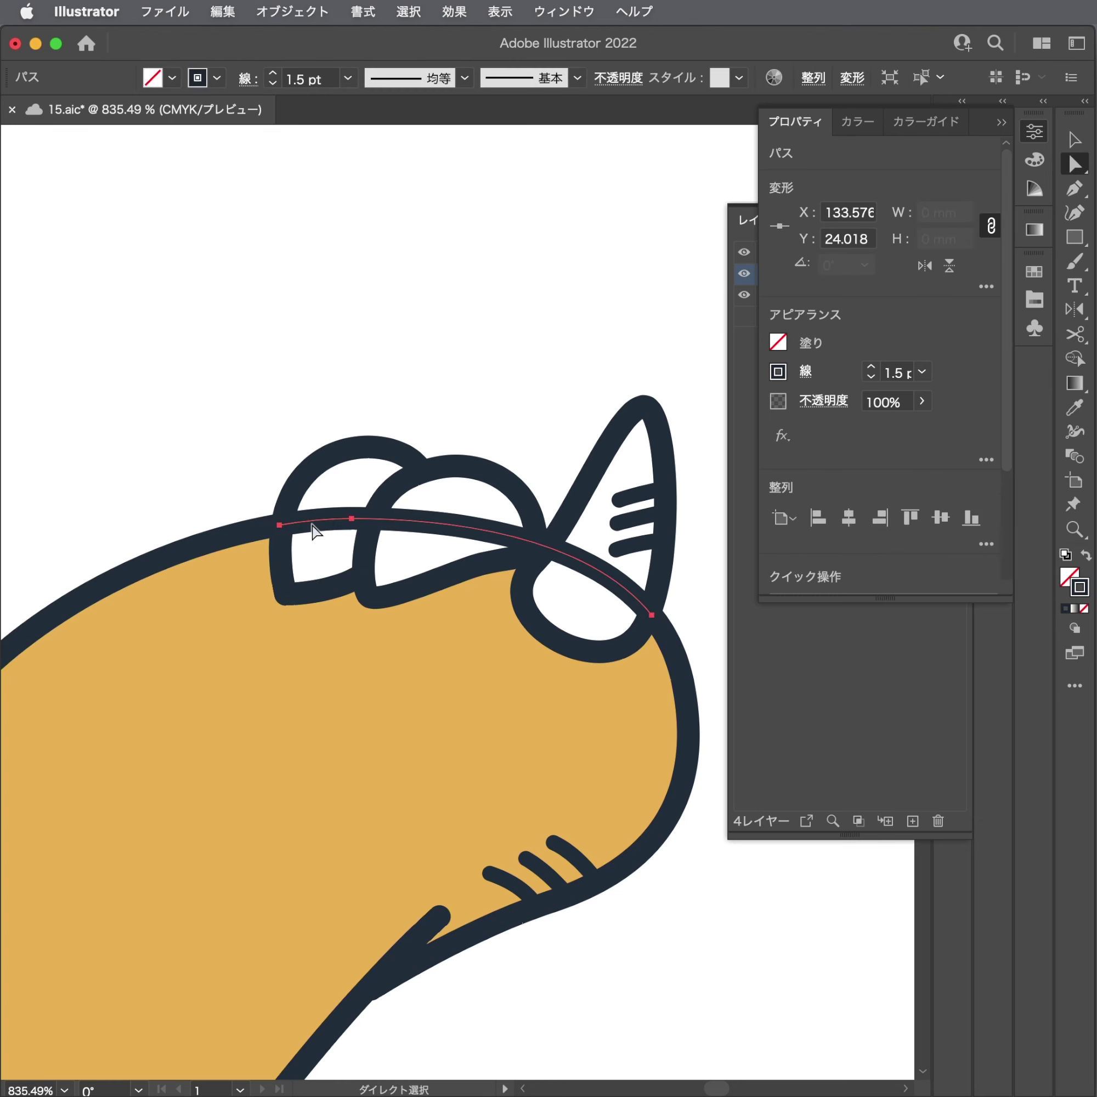
pyautogui.press('super+shift+a')
pyautogui.keyDown('alt'); pyautogui.keyDown('super'); pyautogui.click(539, 541); pyautogui.keyUp('super'); pyautogui.keyUp('alt')
pyautogui.press('super+0')
pyautogui.moveTo(410, 713)
pyautogui.mouseDown()
pyautogui.moveTo(336, 567)
pyautogui.moveTo(418, 579)
pyautogui.mouseUp()
# In the Layers panel, hide and re-show Layer 3, Layer 2 and Layer 4 to check their contents.
pyautogui.scroll(-3, 426, 824)
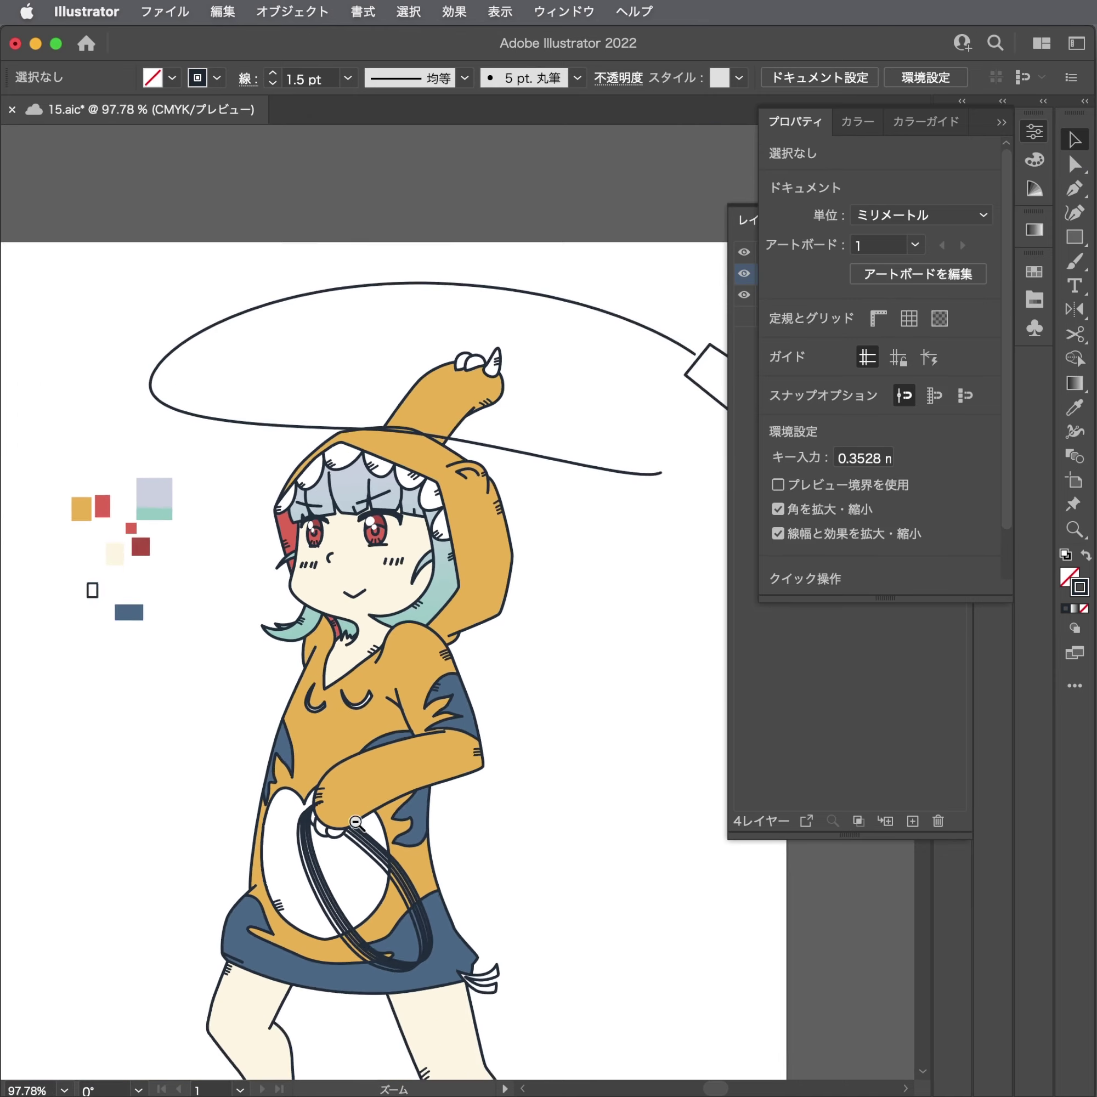
pyautogui.scroll(-2, 426, 824)
pyautogui.click(785, 606)
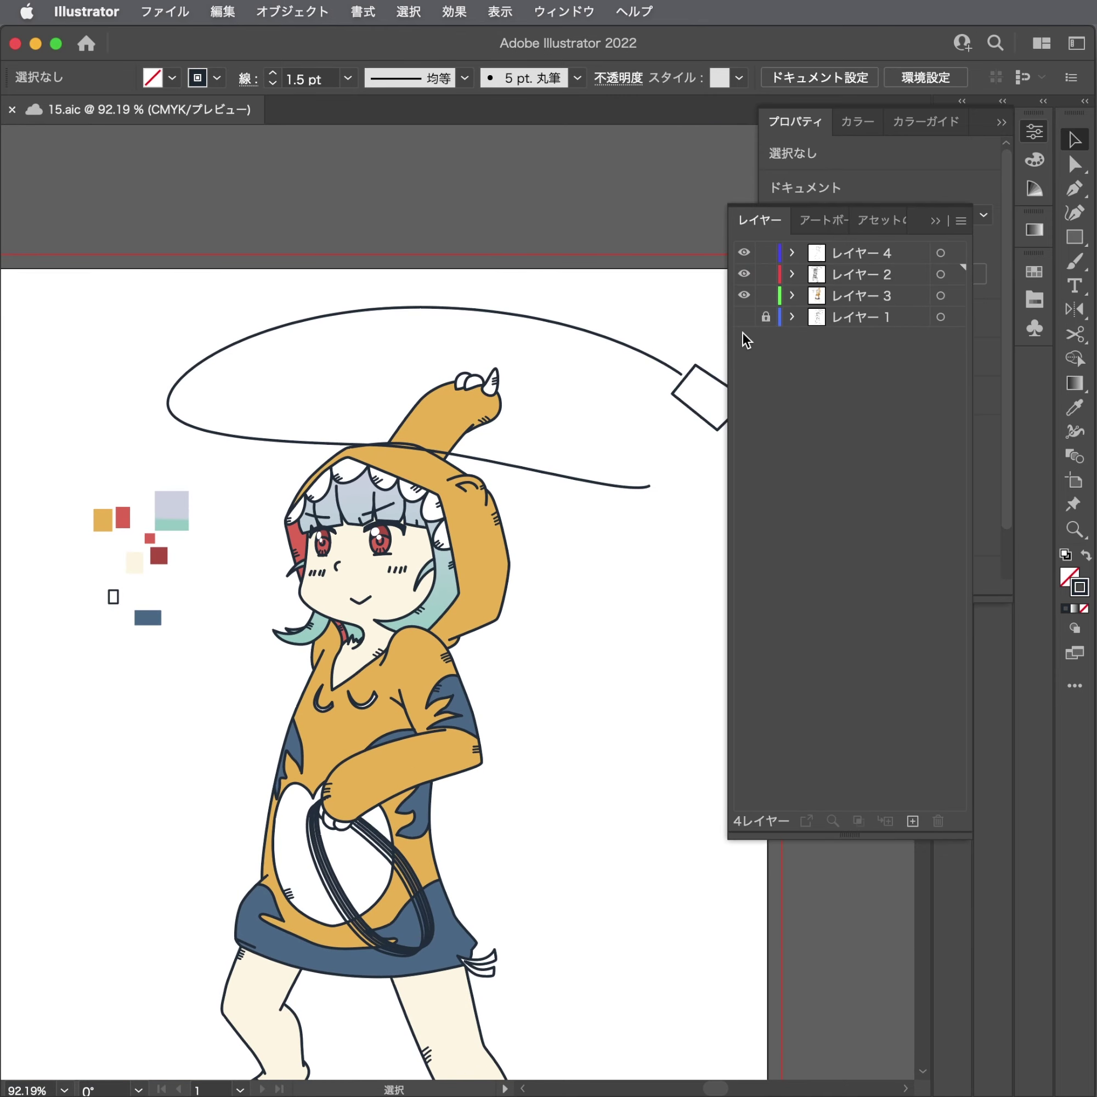
pyautogui.click(744, 295)
pyautogui.click(744, 295)
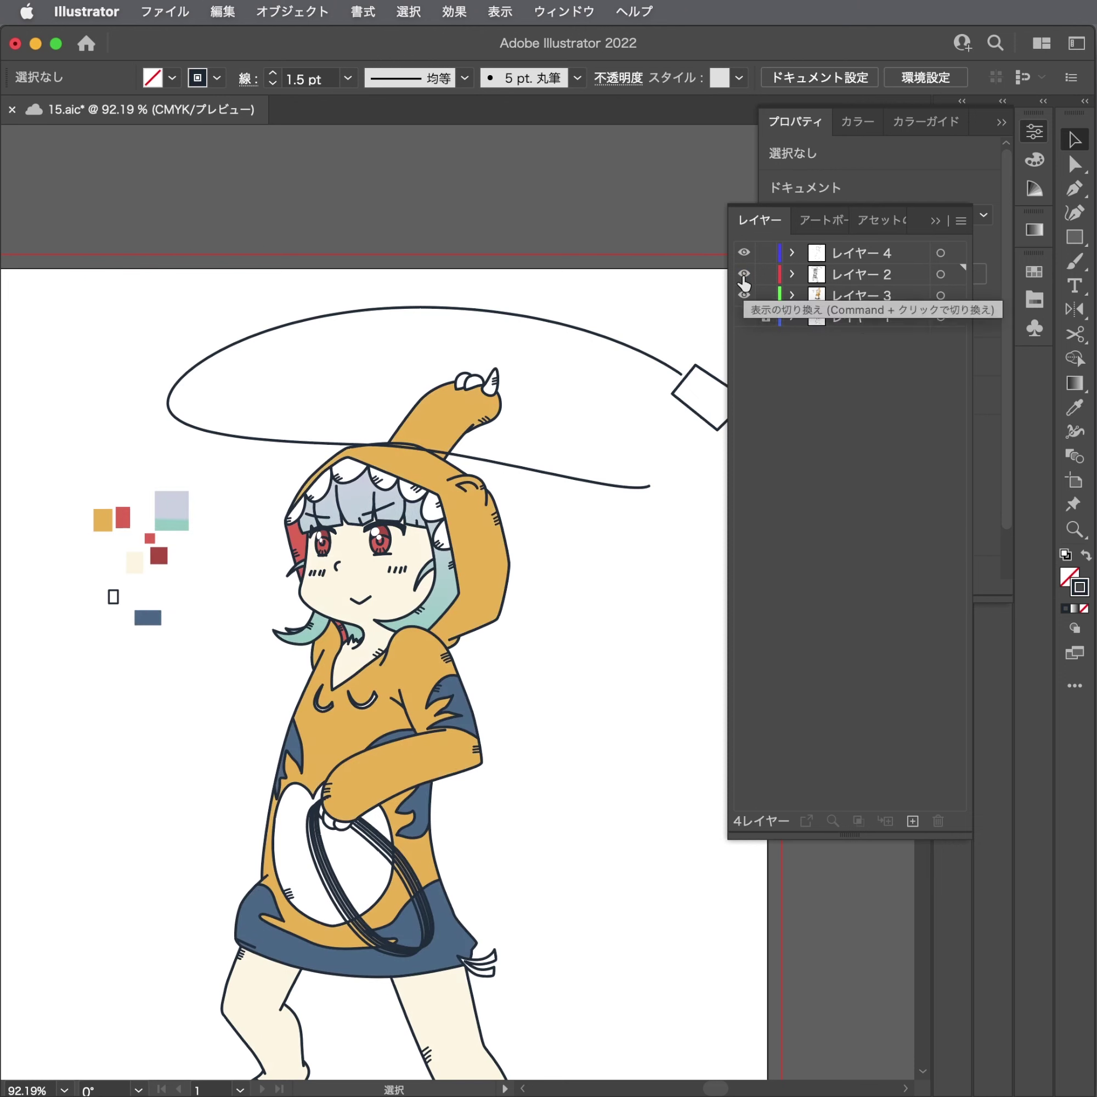
pyautogui.scroll(-2, 592, 367)
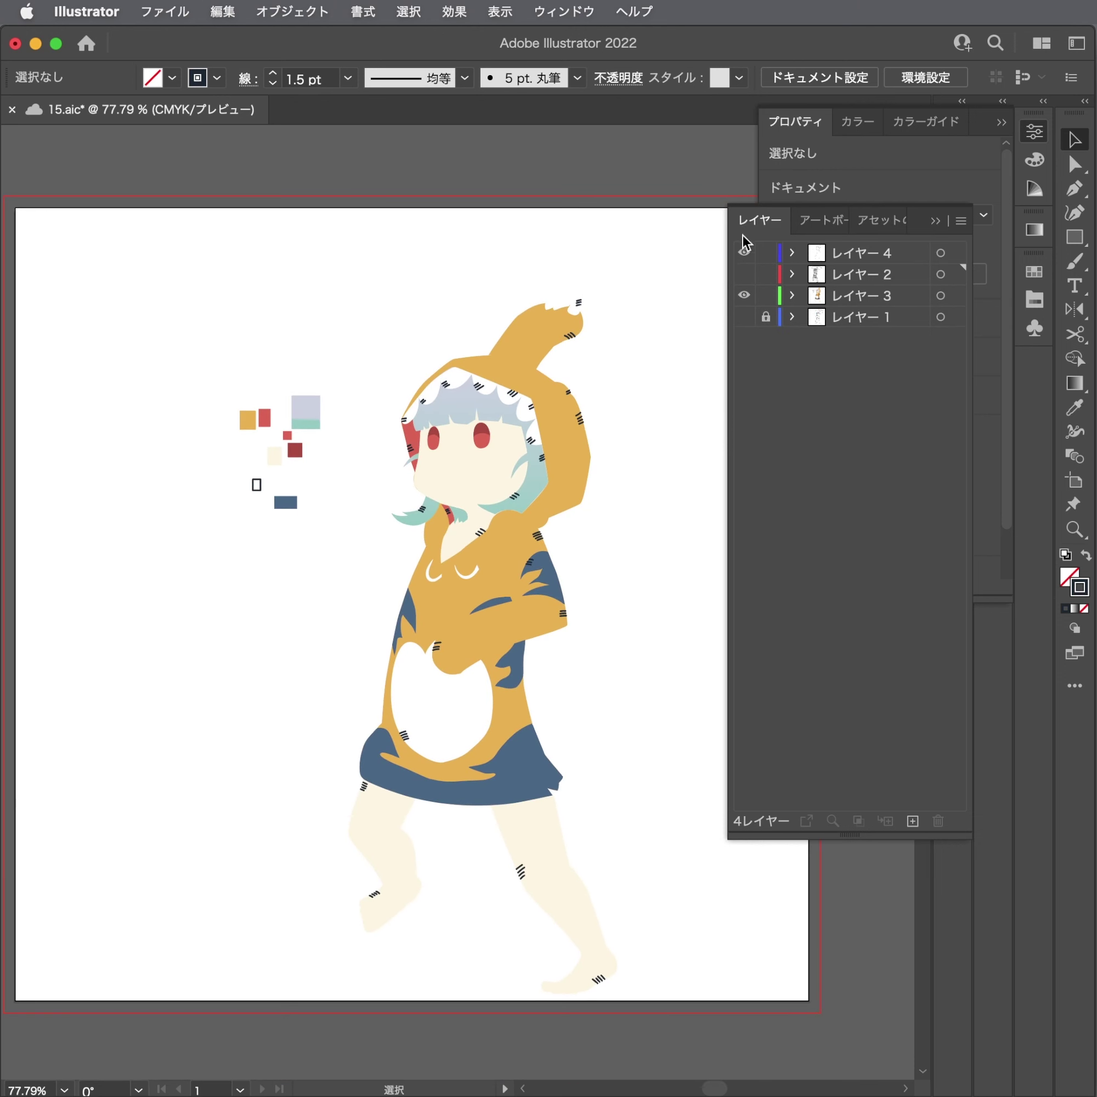
pyautogui.click(744, 253)
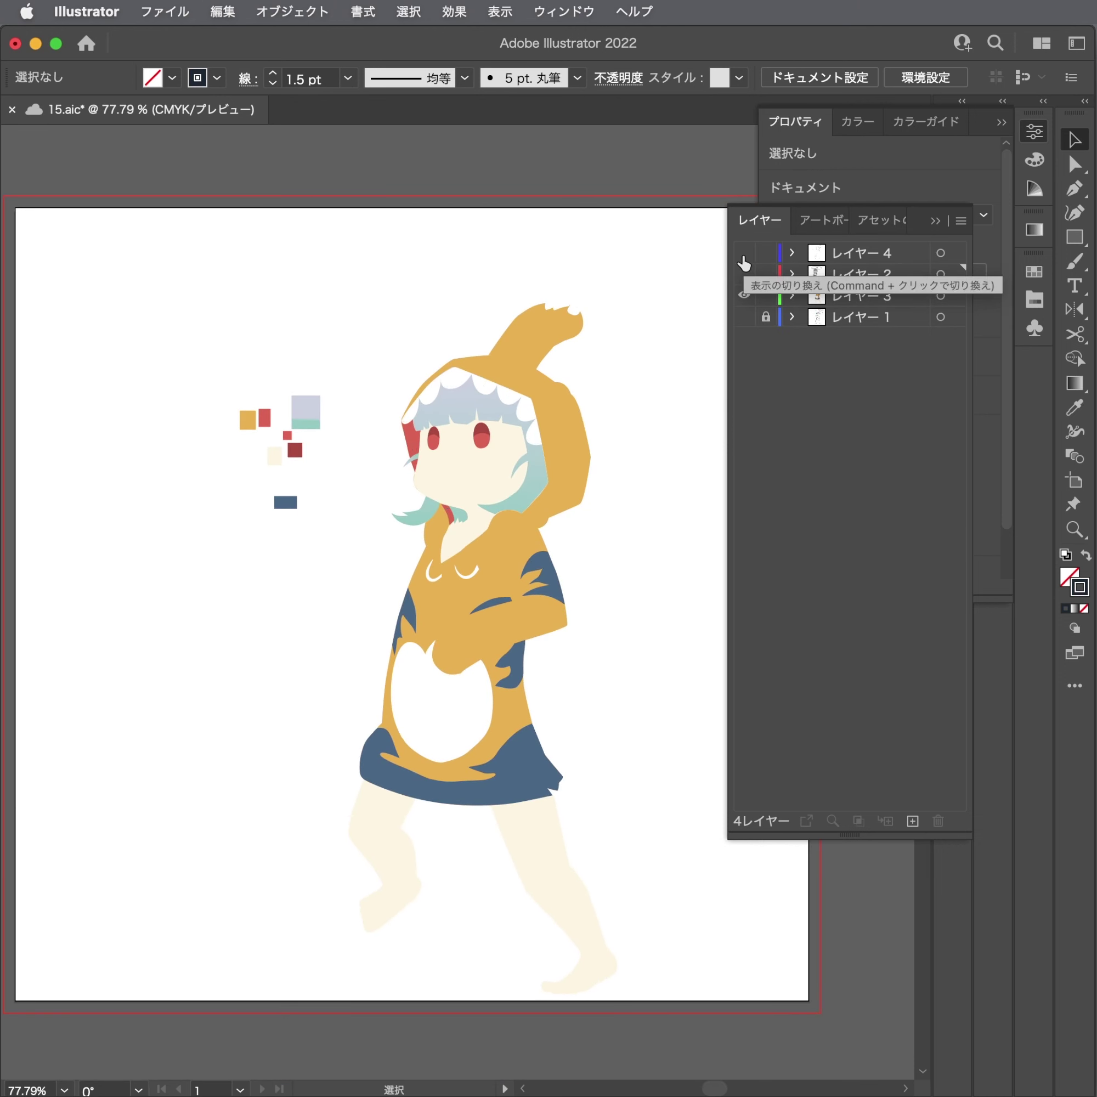
pyautogui.click(743, 253)
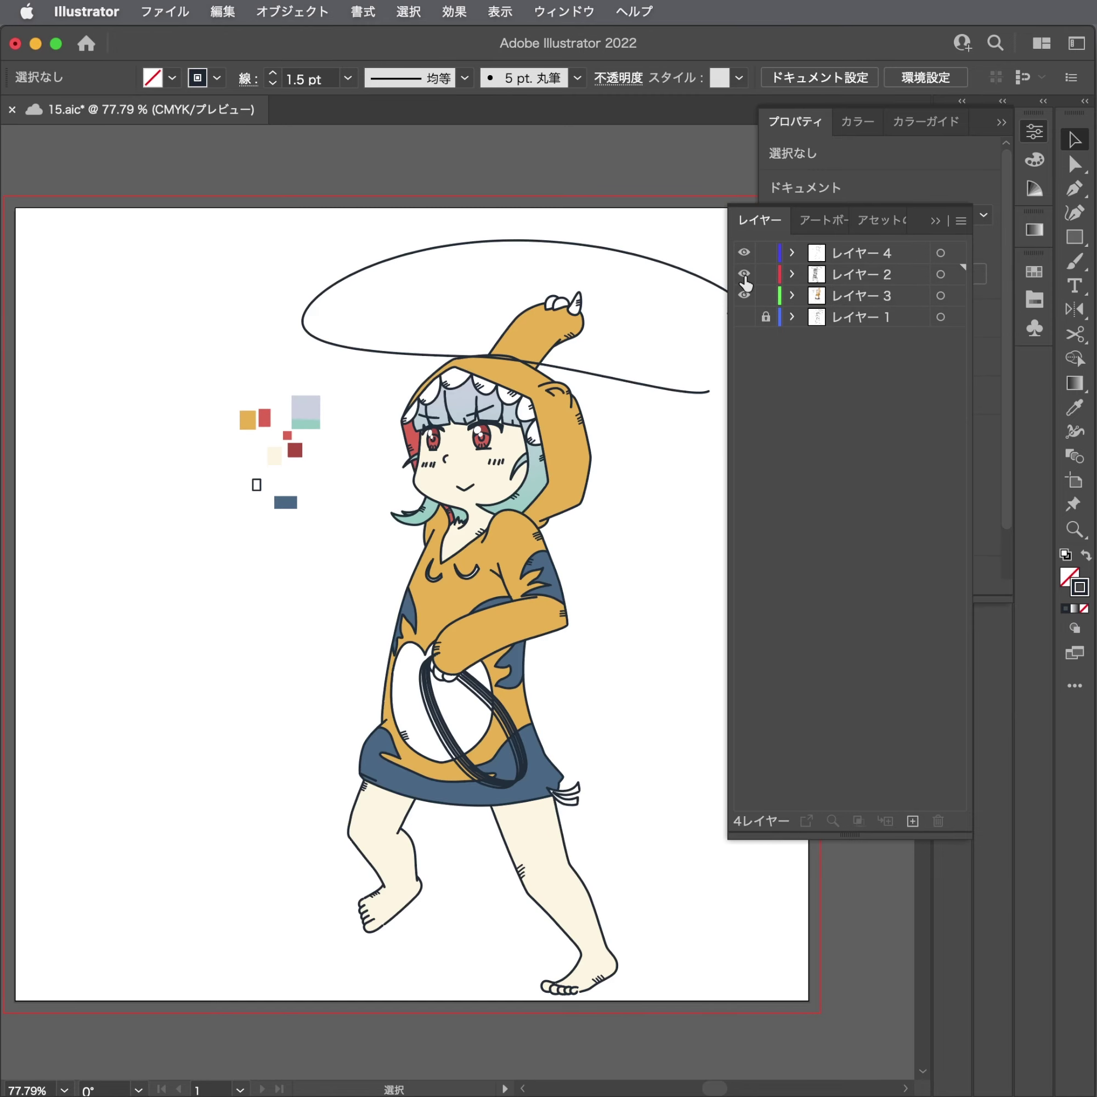
# Select the lasso cable path with the Direct Selection tool.
pyautogui.moveTo(634, 328); pyautogui.dragTo(482, 372)
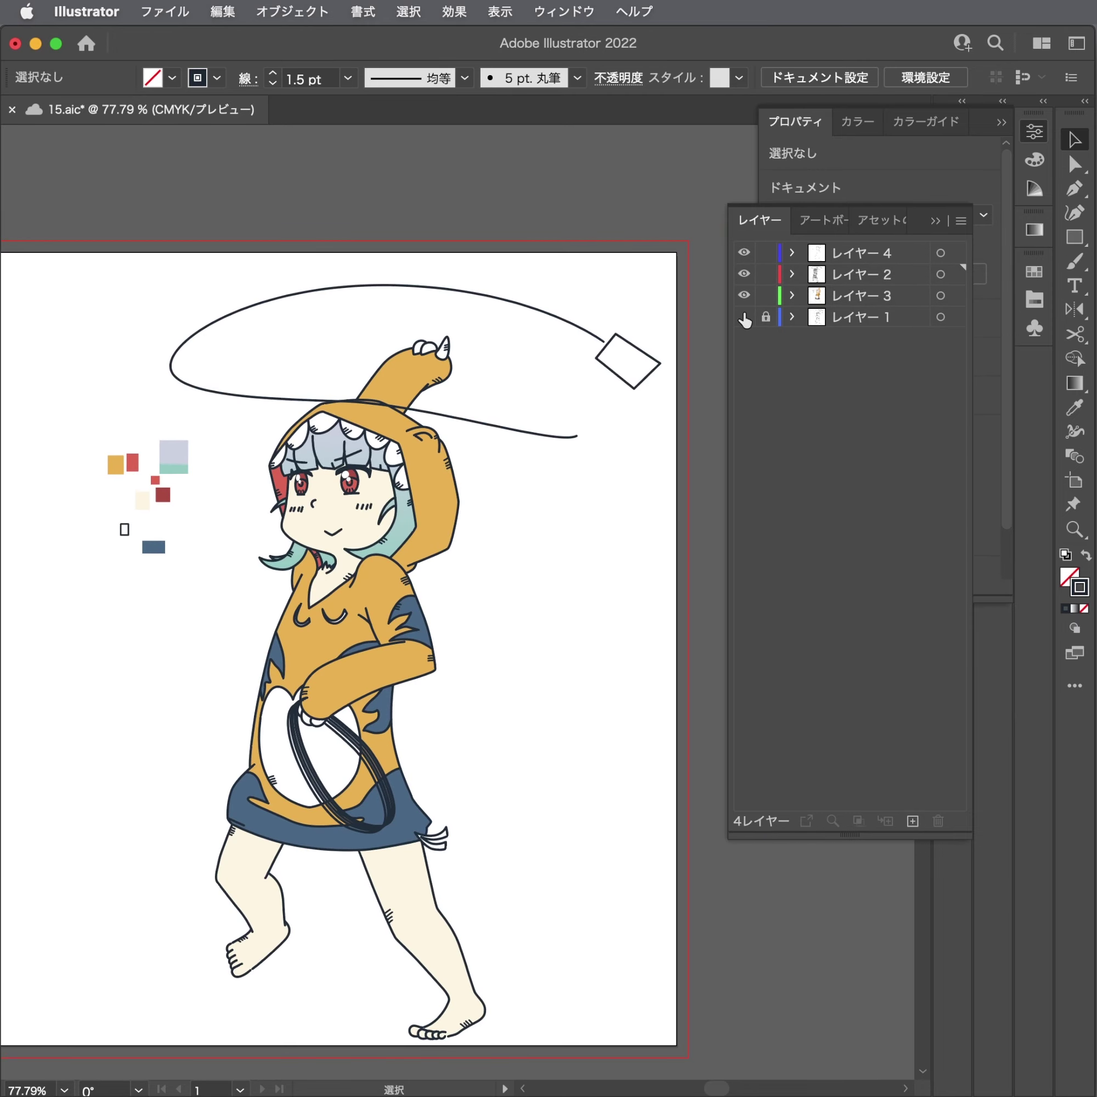
pyautogui.press('a')
pyautogui.click(518, 380)
# Cut the lasso cable with Scissors at both finger edges of the raised paw, then select the piece over the fingers.
pyautogui.scroll(5, 553, 340)
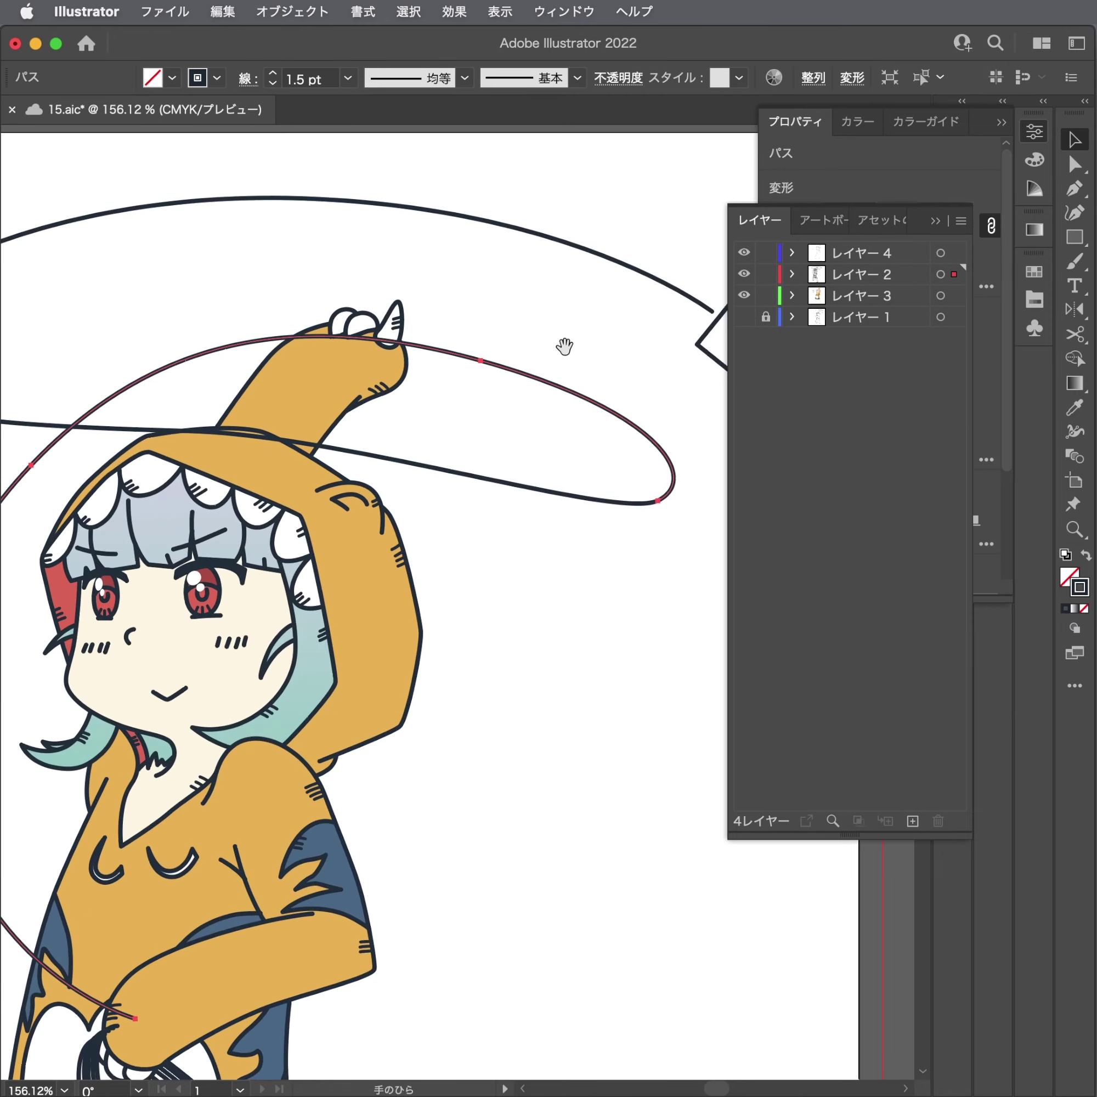
pyautogui.moveTo(299, 372); pyautogui.dragTo(459, 382)
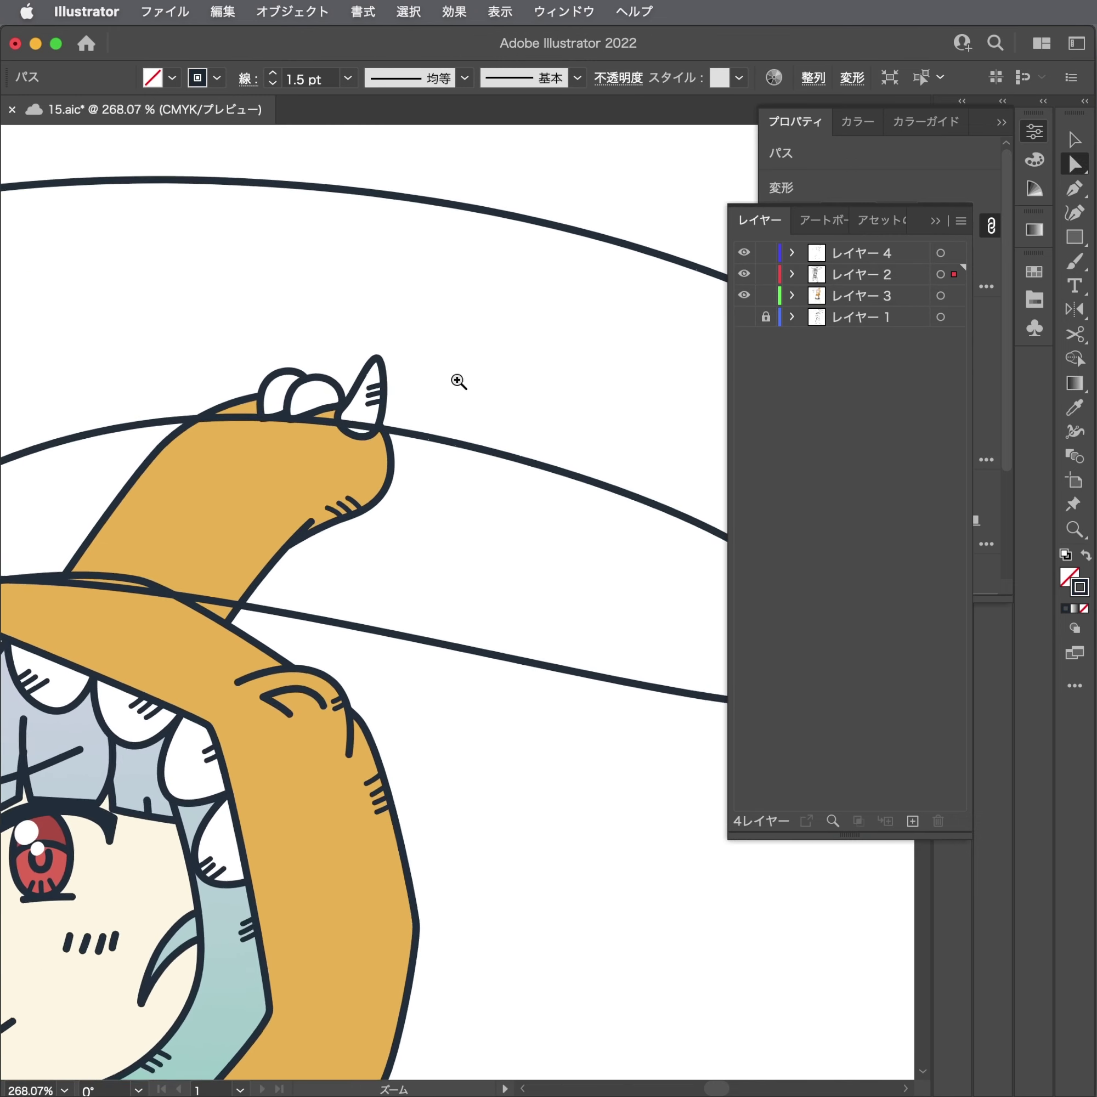
pyautogui.click(429, 429)
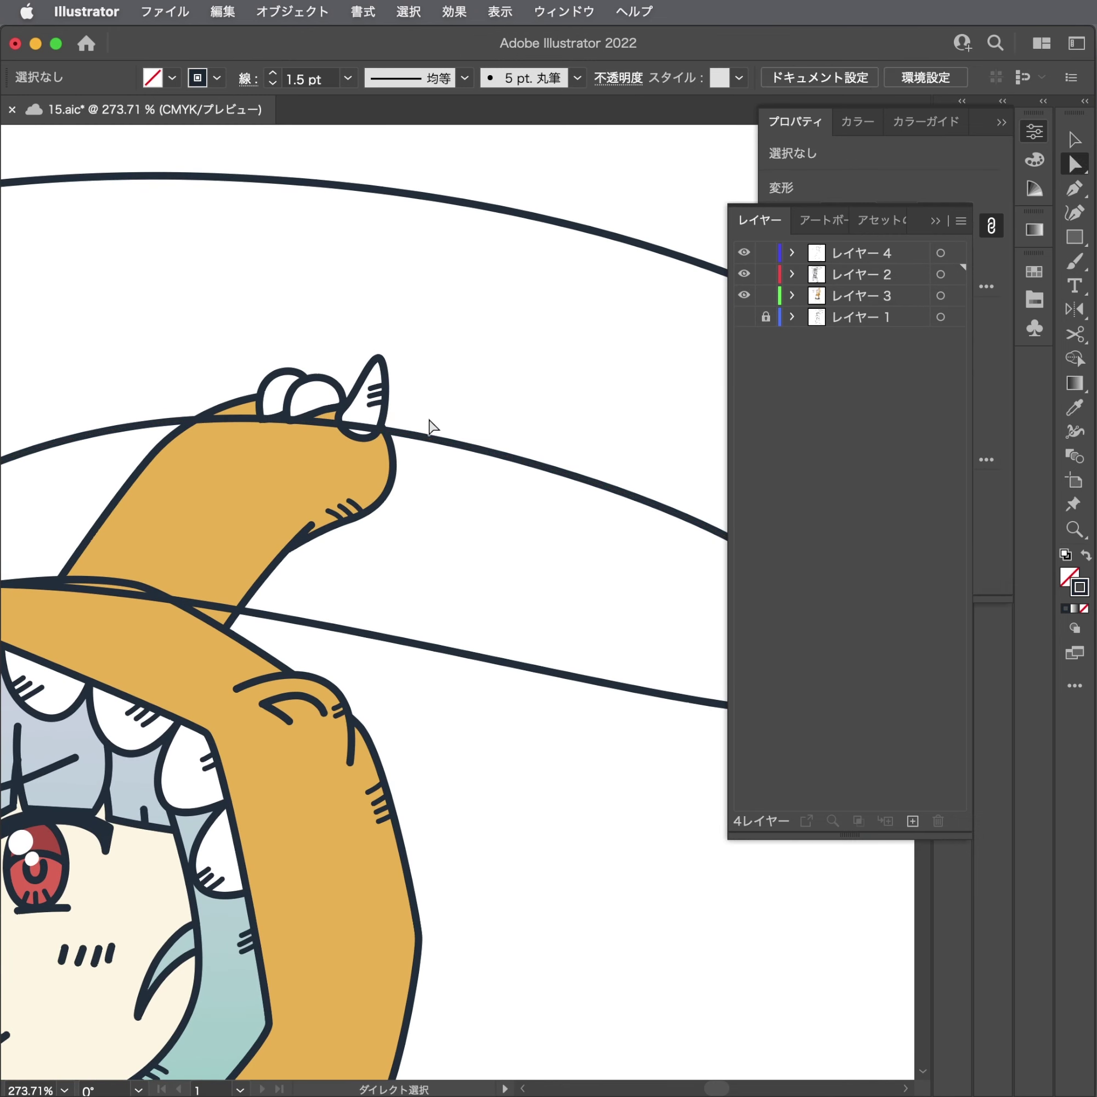
pyautogui.click(405, 438)
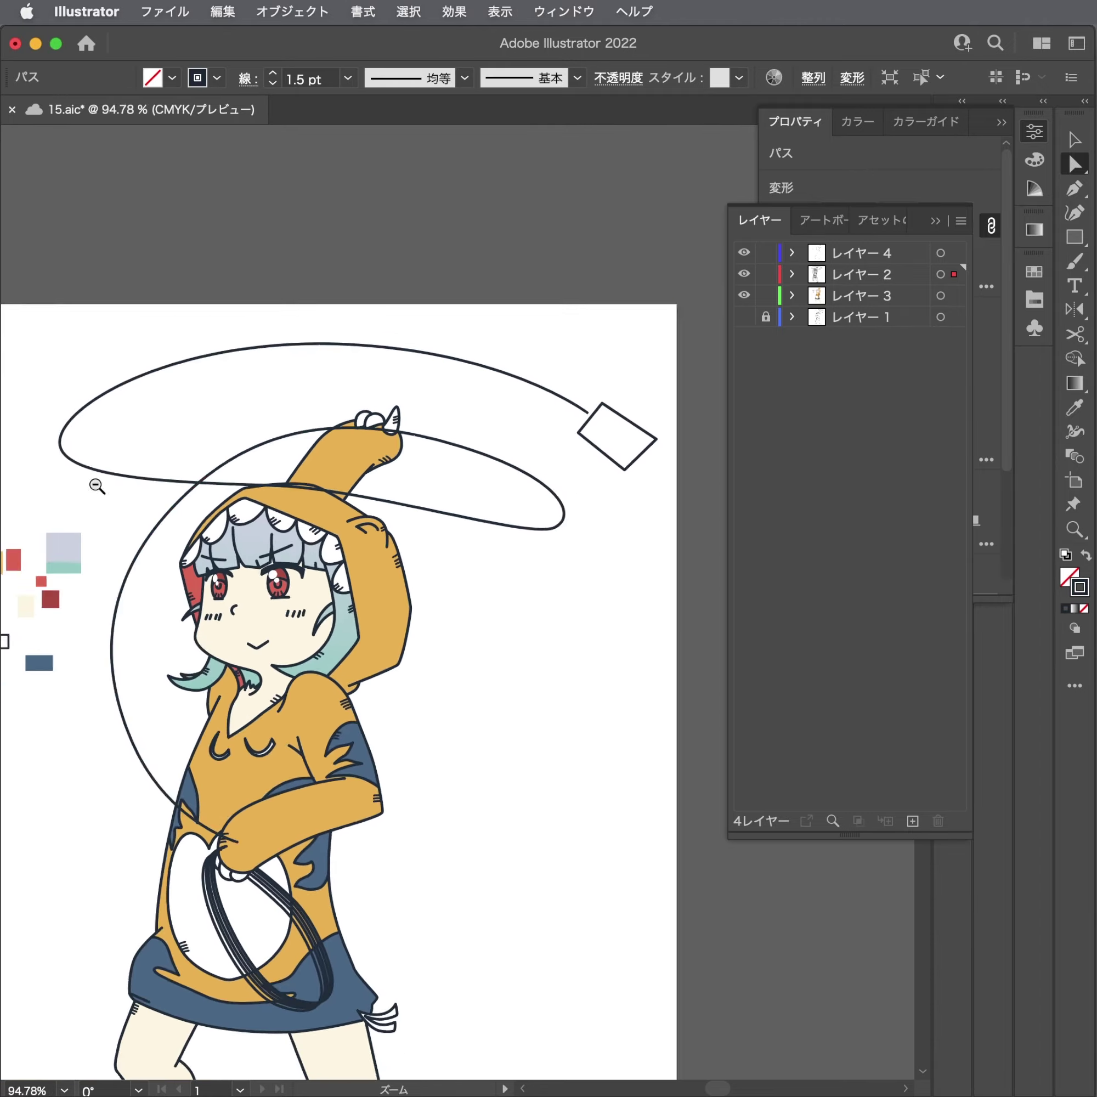
pyautogui.moveTo(404, 439); pyautogui.dragTo(93, 484)
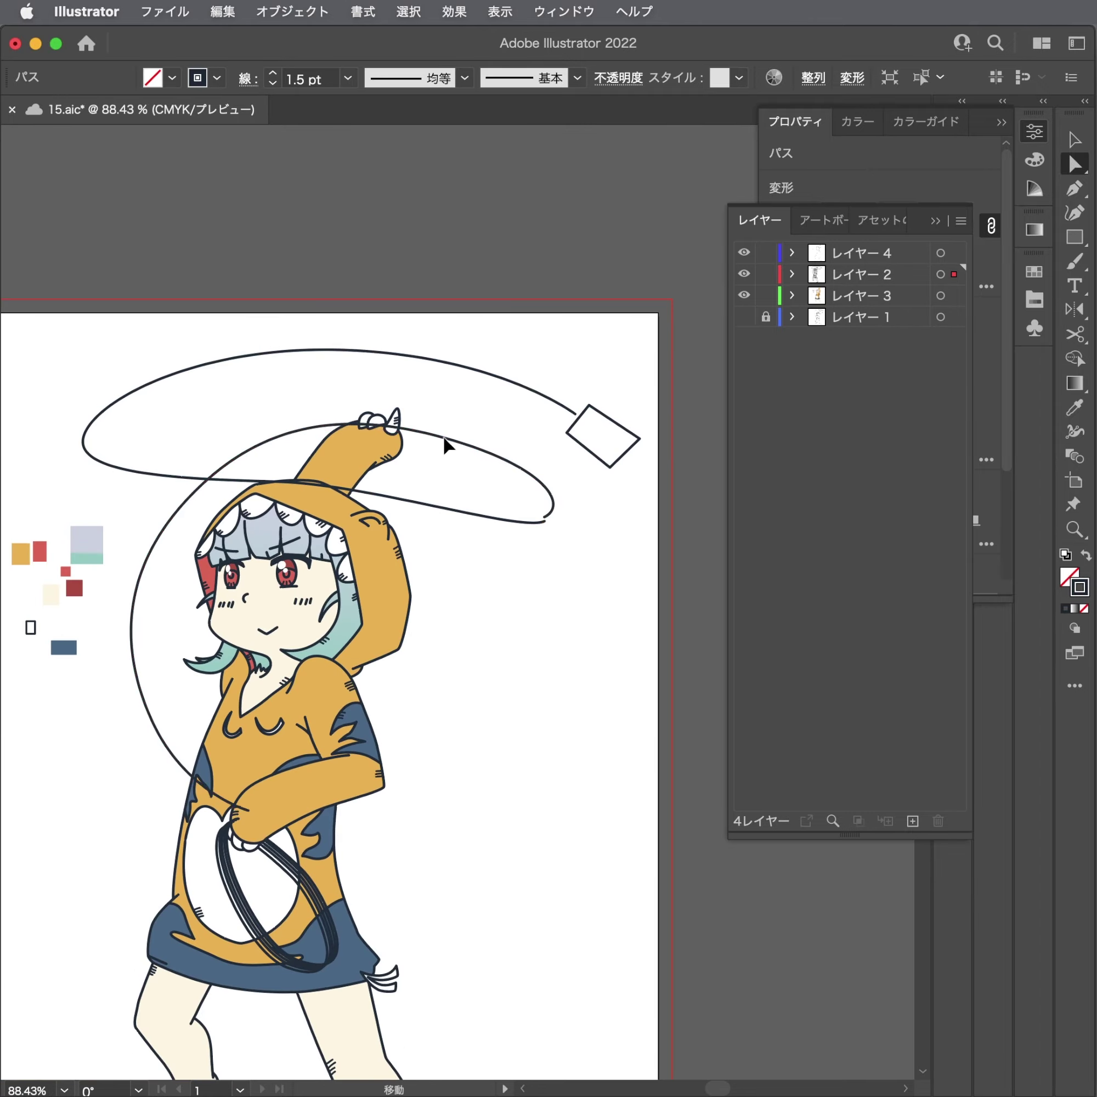
pyautogui.moveTo(443, 436)
pyautogui.mouseDown()
pyautogui.moveTo(651, 470)
pyautogui.moveTo(551, 550)
pyautogui.moveTo(177, 535)
pyautogui.mouseUp()
pyautogui.press('c')
pyautogui.click(502, 529)
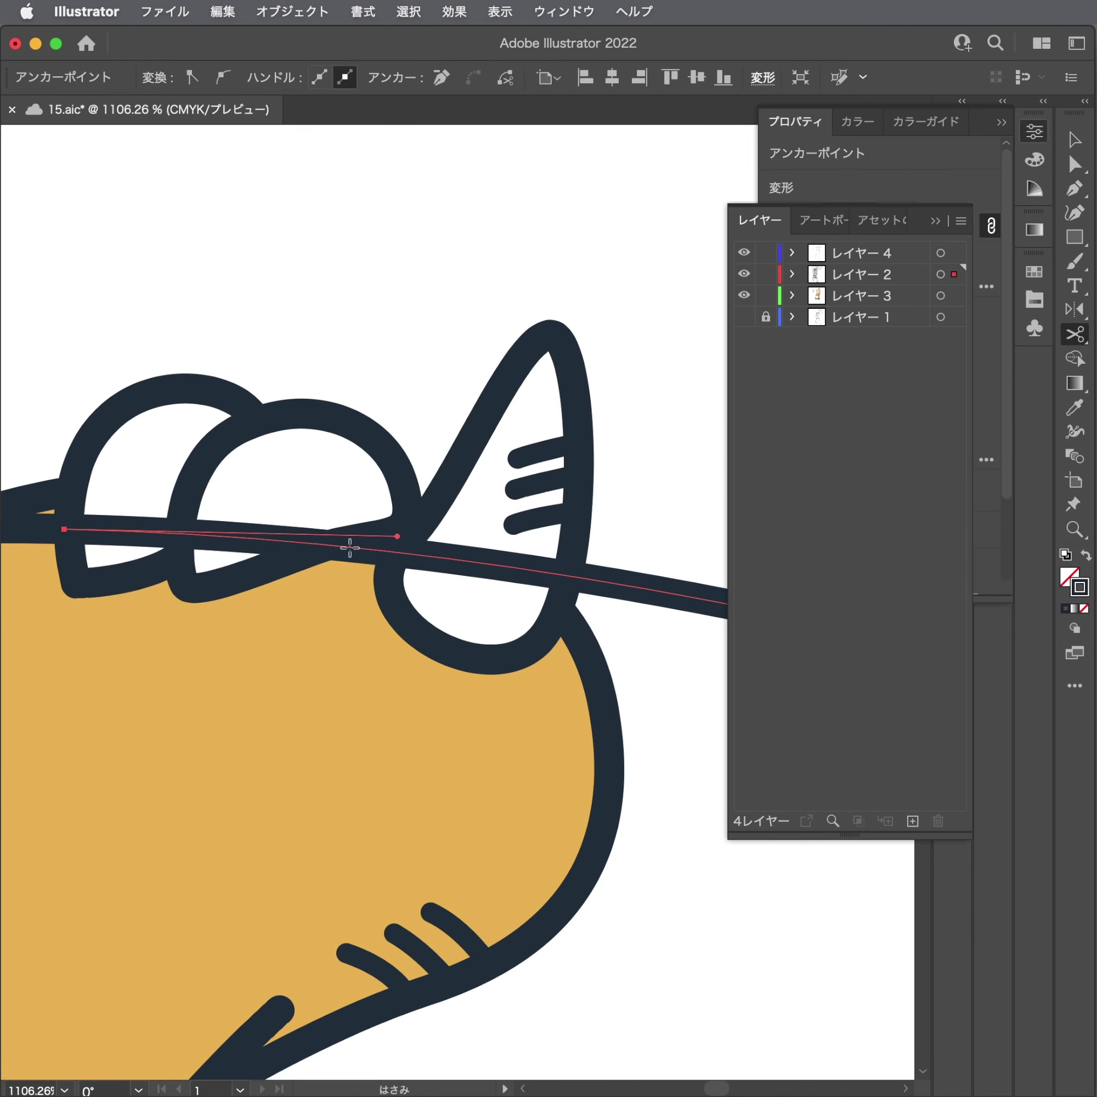
pyautogui.click(318, 545)
pyautogui.press('a')
pyautogui.click(372, 539)
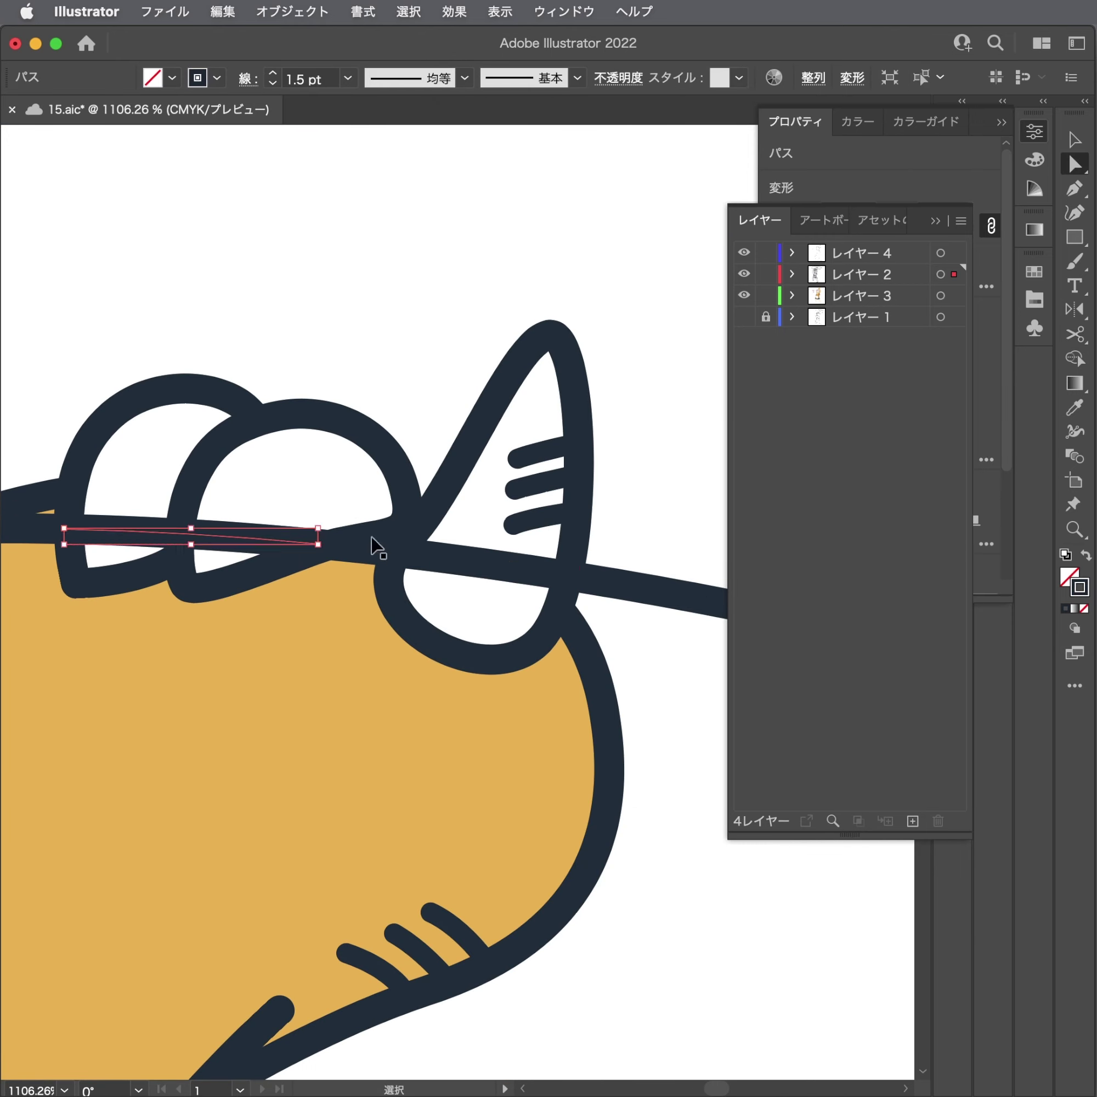
pyautogui.click(324, 547)
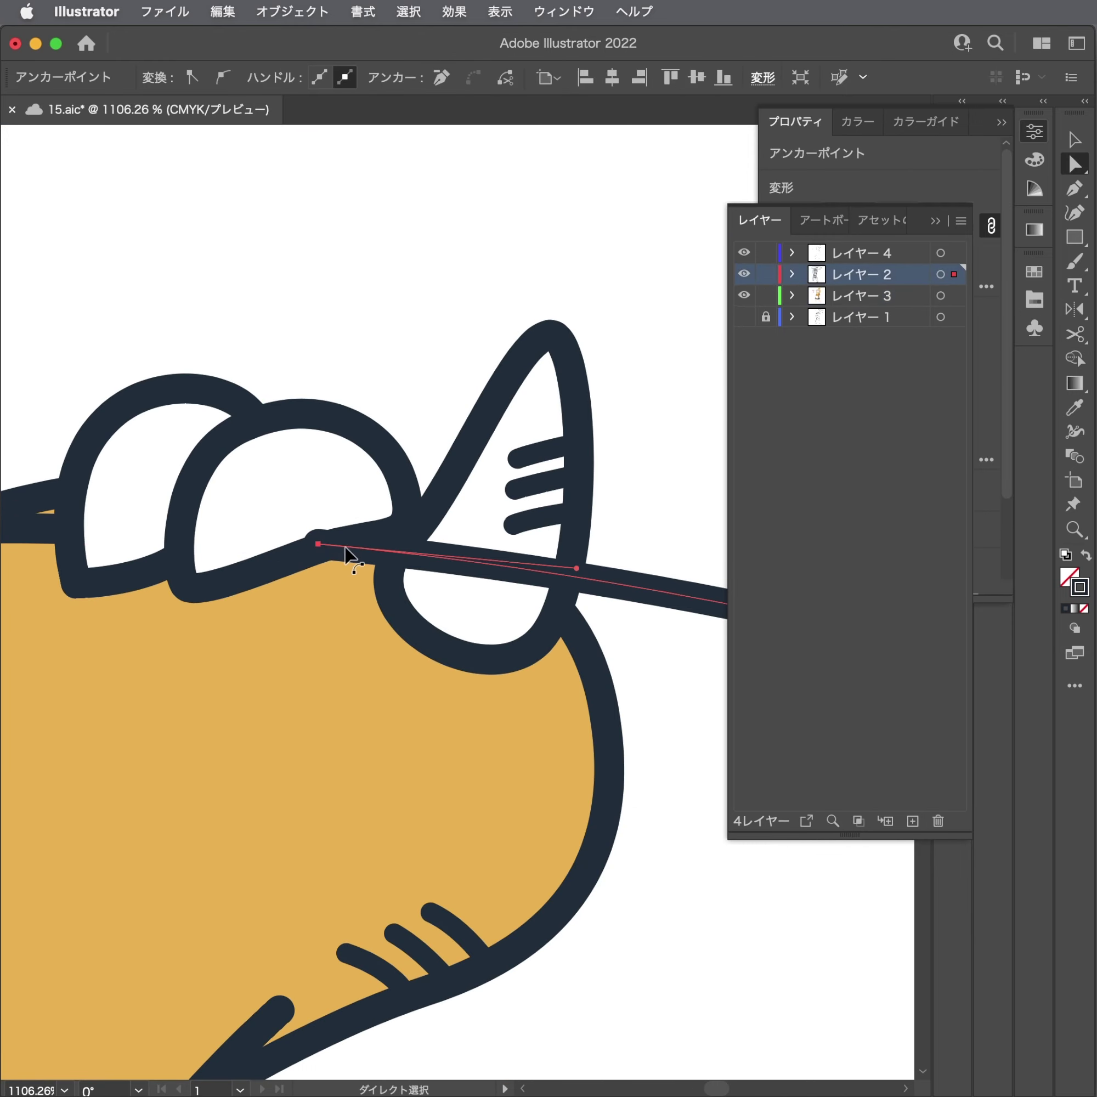
# Nudge the lasso loop's end segment left to leave a gap, then deselect it.
pyautogui.press('super+0')
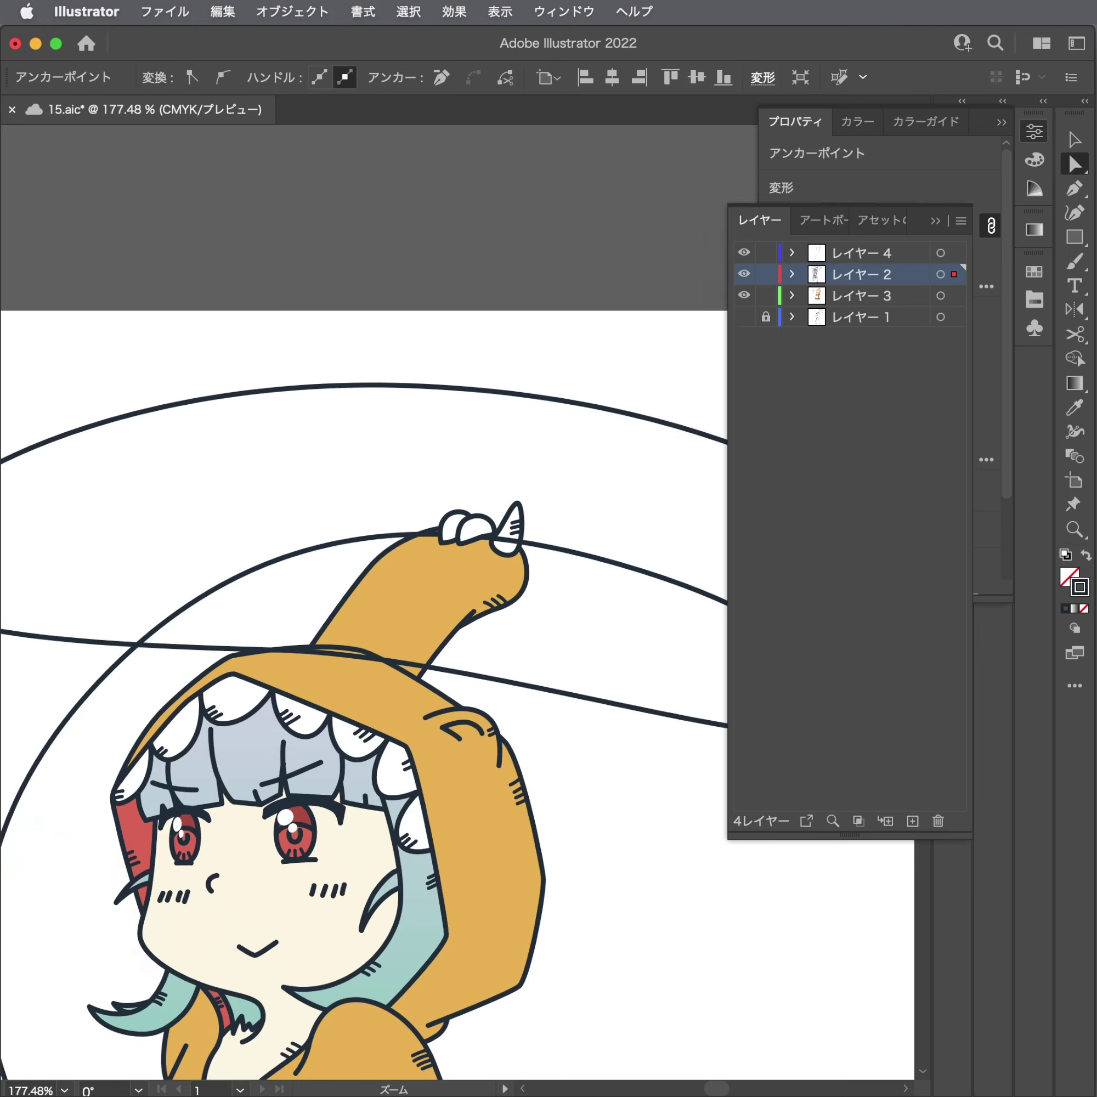
pyautogui.click(548, 550)
pyautogui.hscroll(3, 514, 501)
pyautogui.scroll(-1, 514, 501)
pyautogui.scroll(-3, 578, 565)
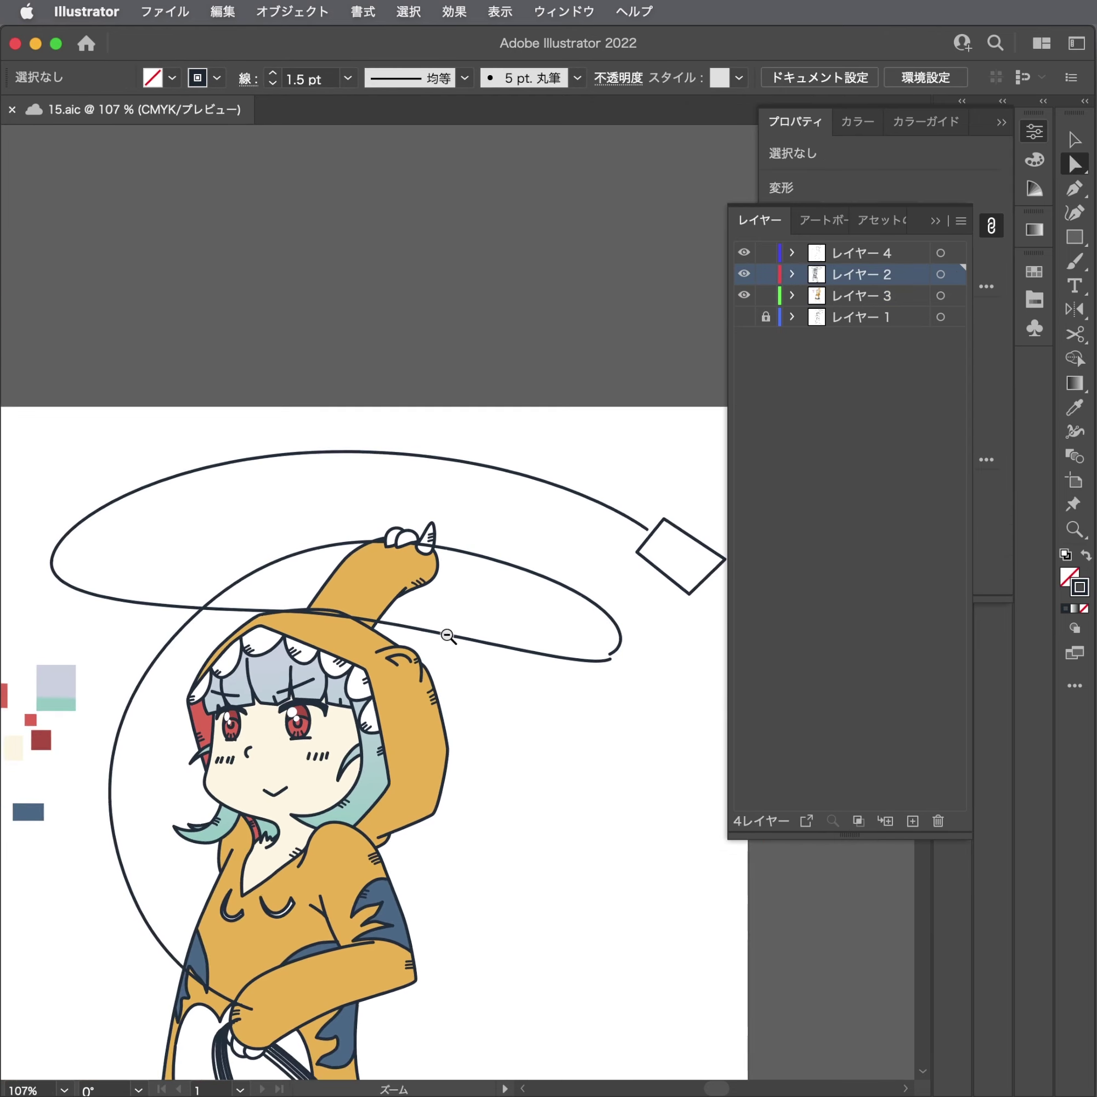
pyautogui.hscroll(2, 497, 612)
pyautogui.scroll(5, 519, 668)
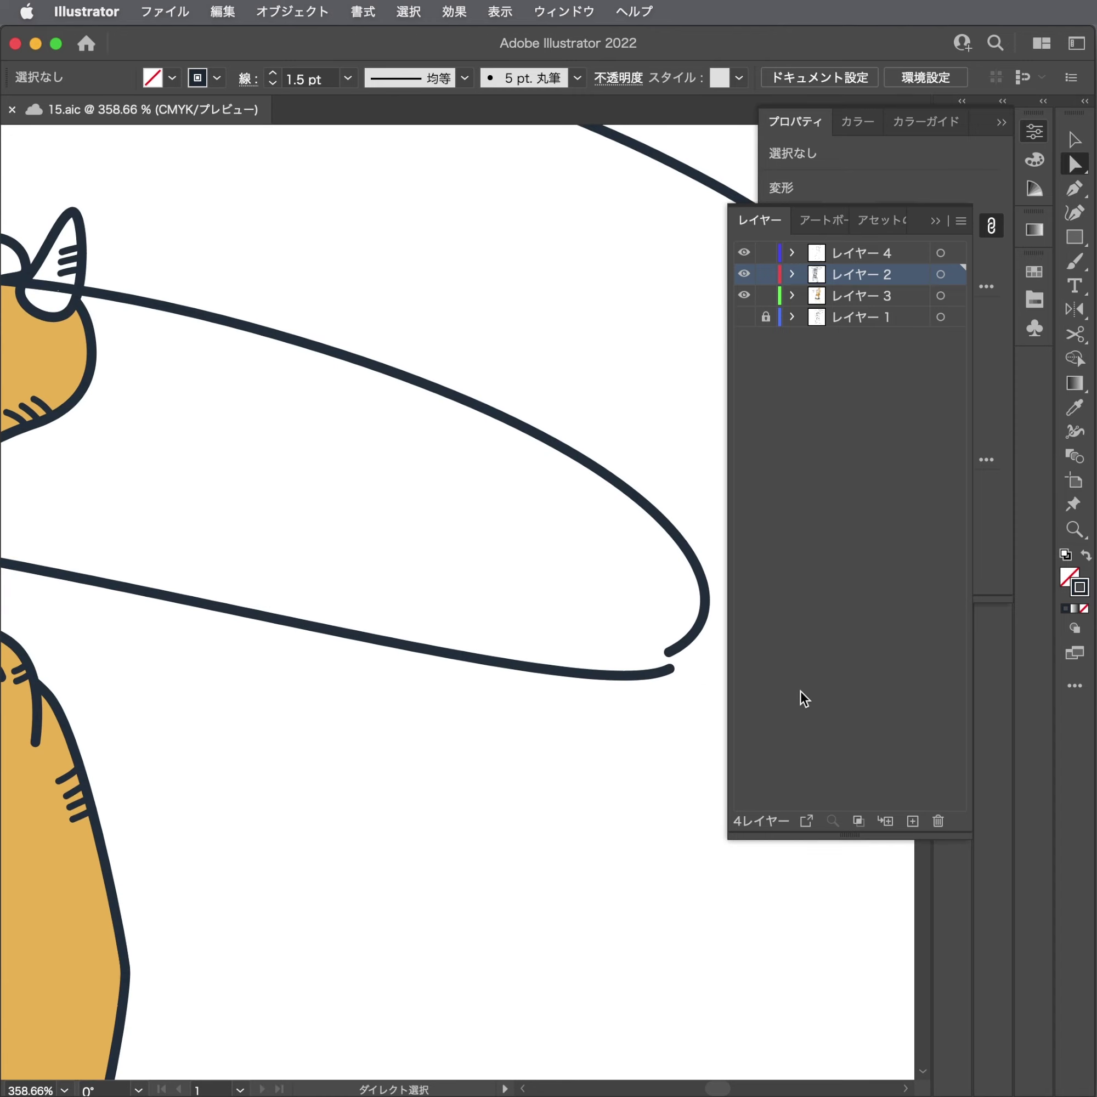
pyautogui.moveTo(671, 668); pyautogui.dragTo(651, 668)
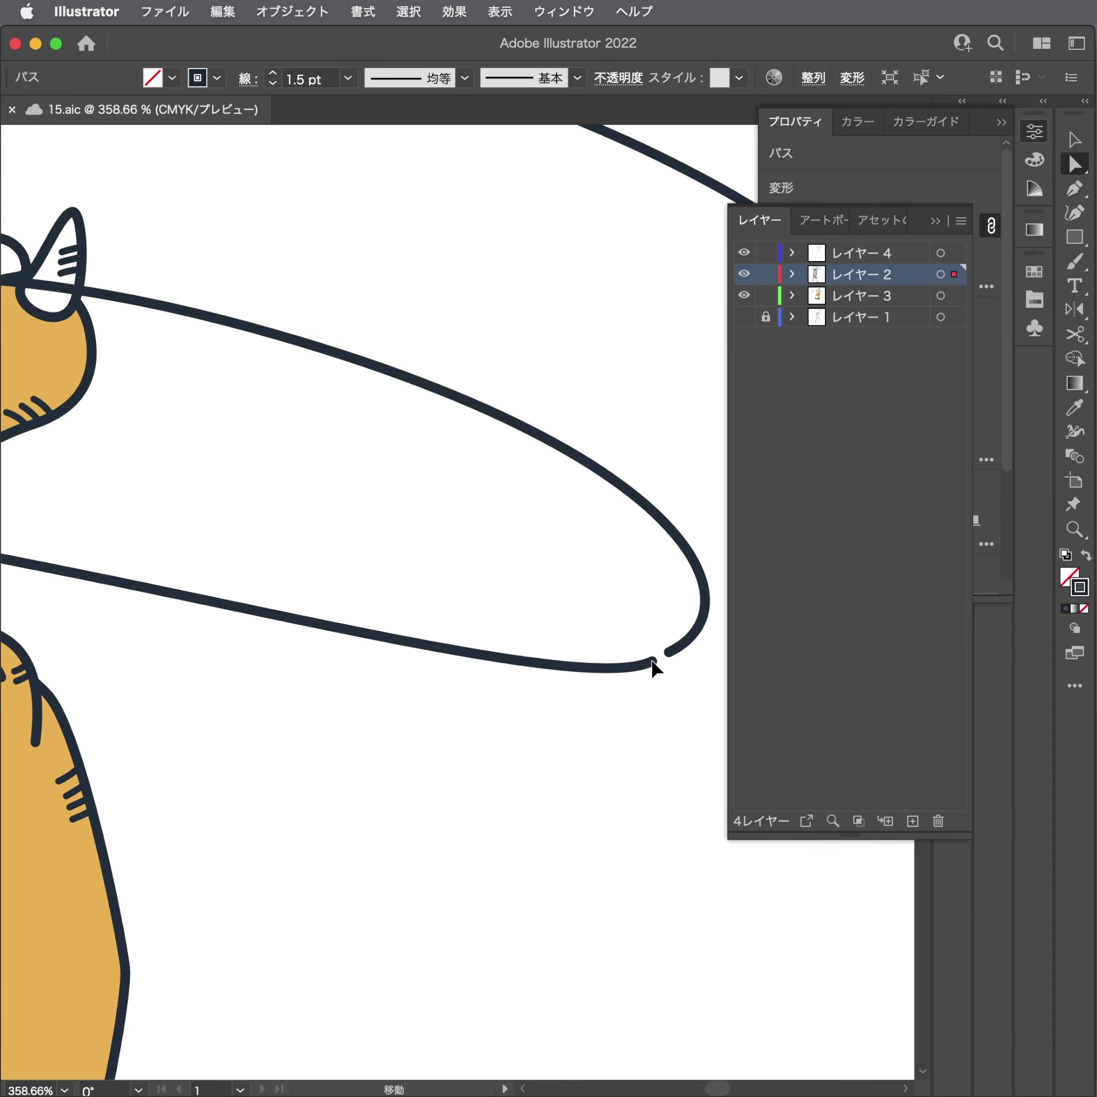
pyautogui.press('shift+super+a')
pyautogui.scroll(-8, 617, 681)
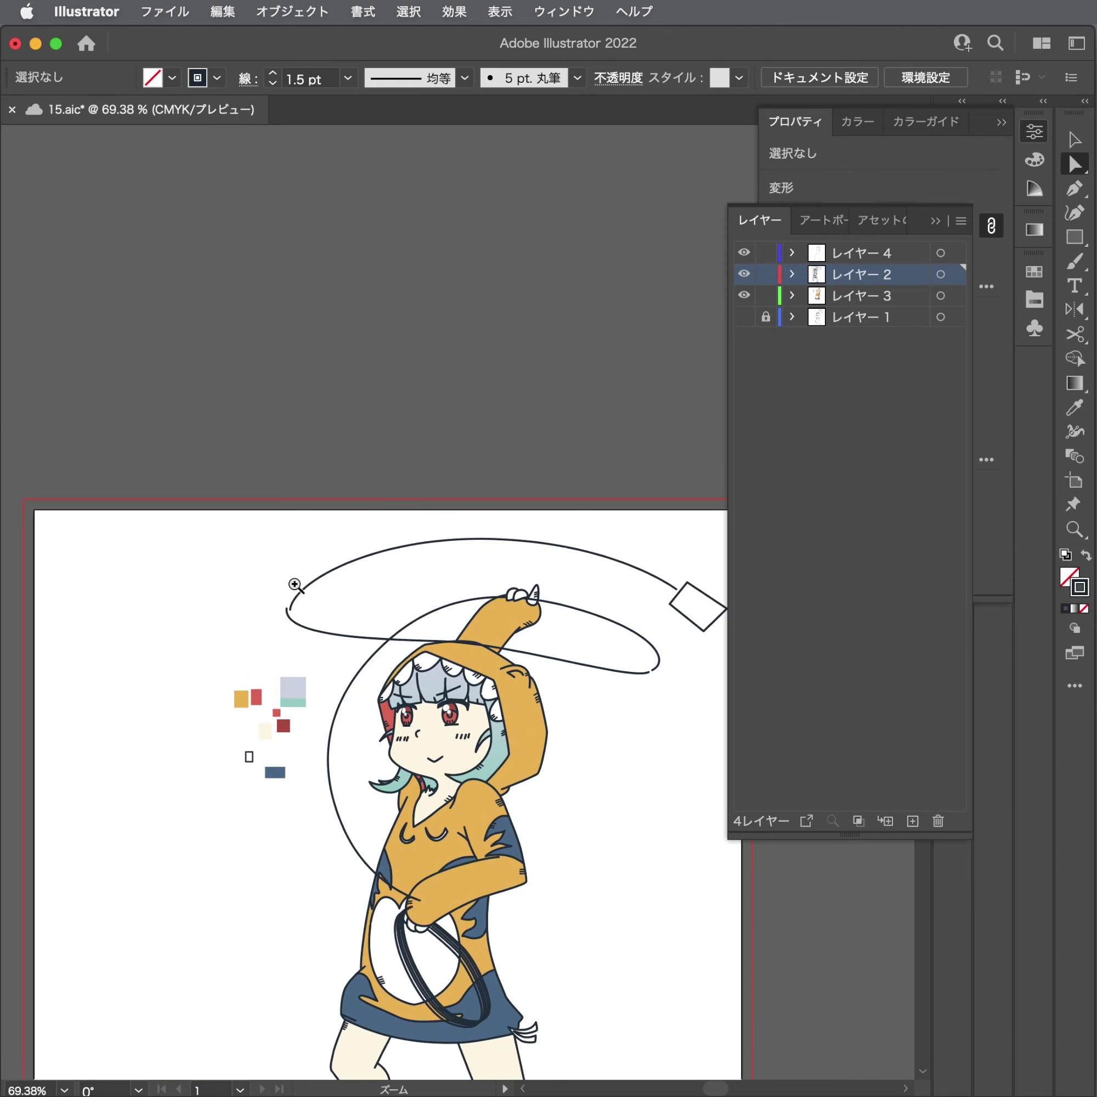
# Select the plug rectangle at the cable's end and zoom in on it.
pyautogui.scroll(3, 292, 580)
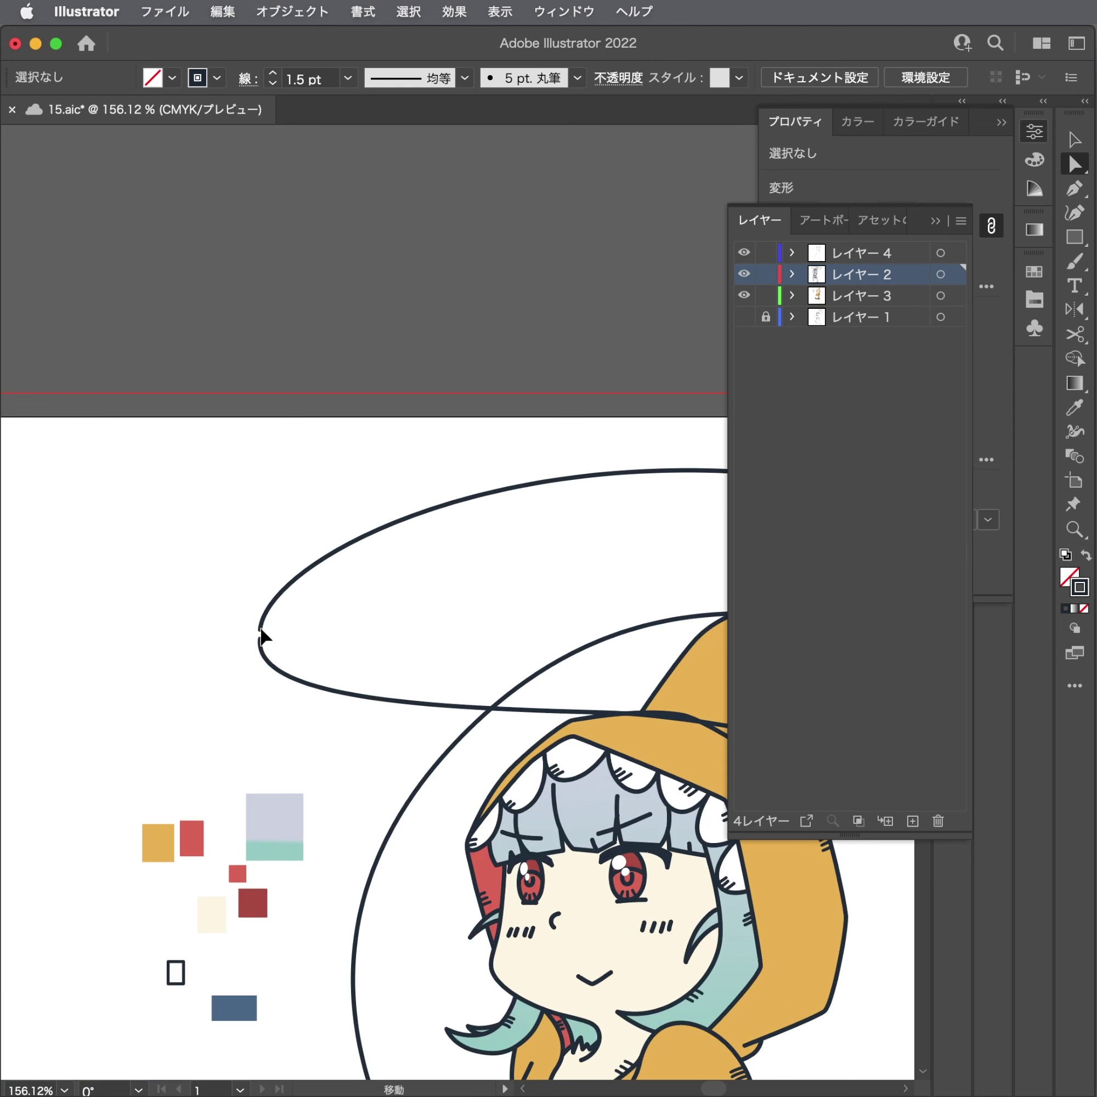
pyautogui.hscroll(10, 484, 625)
pyautogui.scroll(-3, 340, 680)
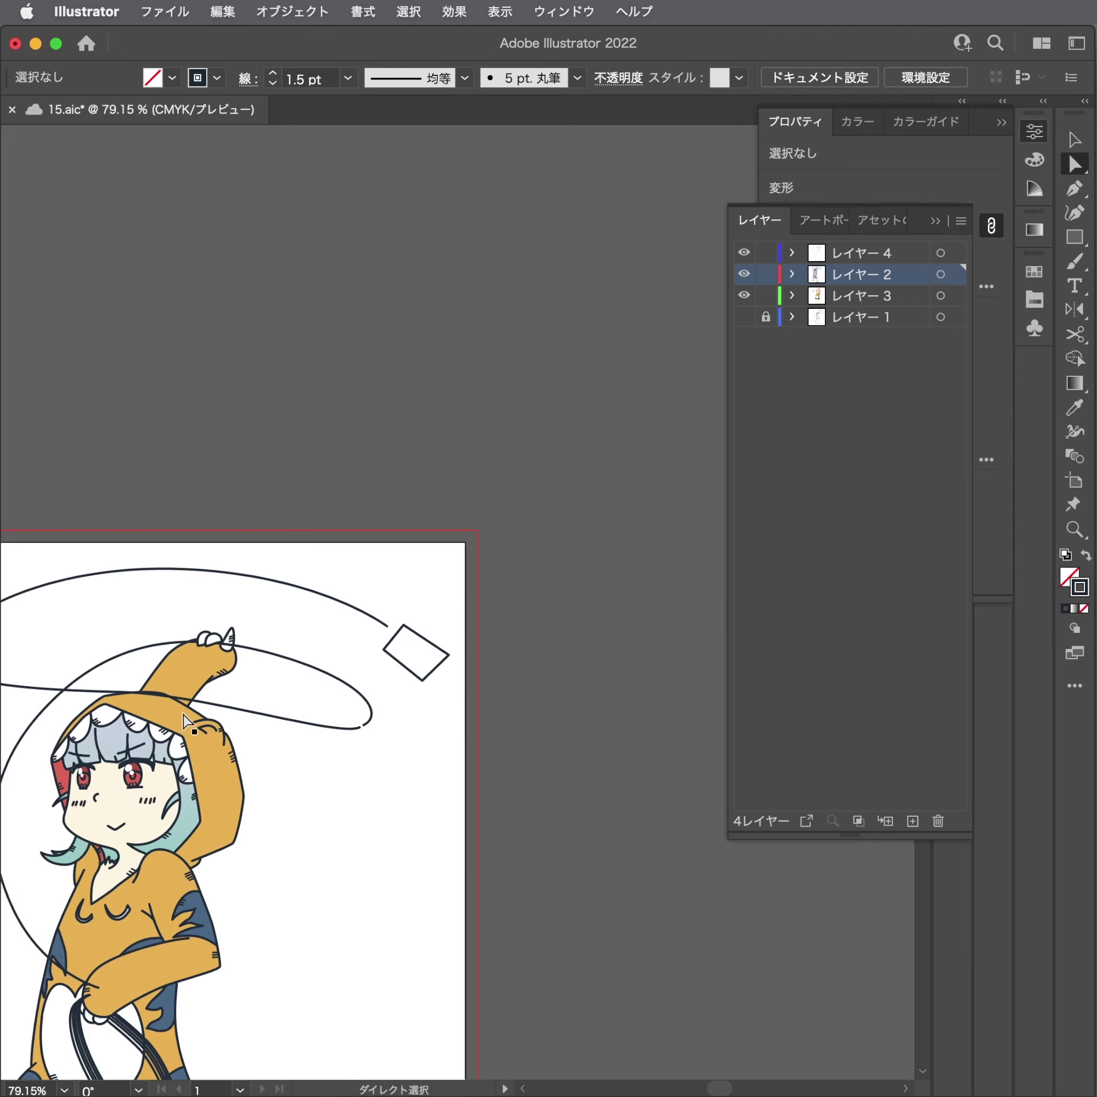
pyautogui.hscroll(-5, 398, 714)
pyautogui.scroll(1, 644, 619)
pyautogui.scroll(5, 643, 619)
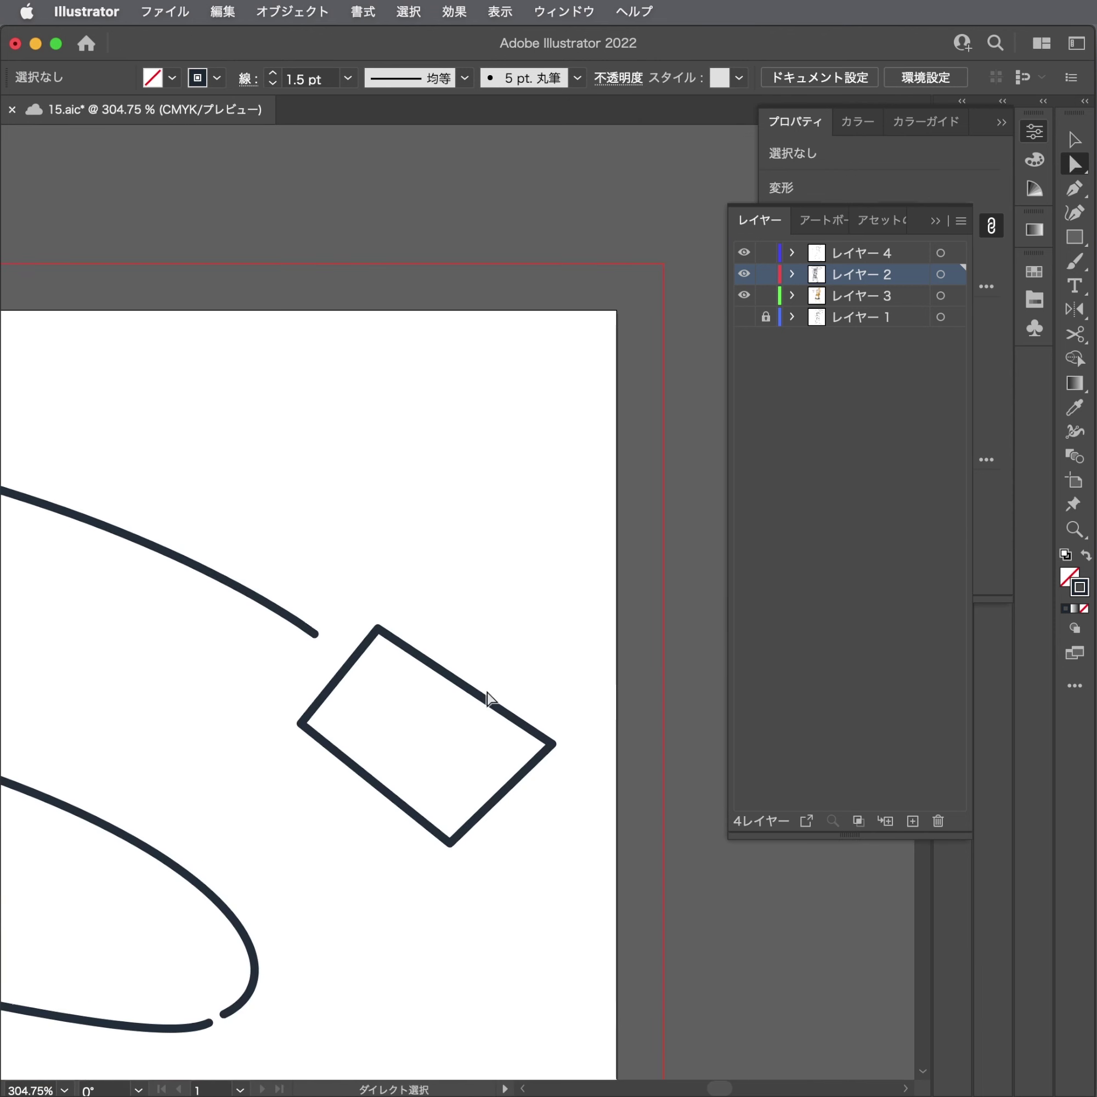
pyautogui.click(459, 670)
pyautogui.scroll(1, 478, 744)
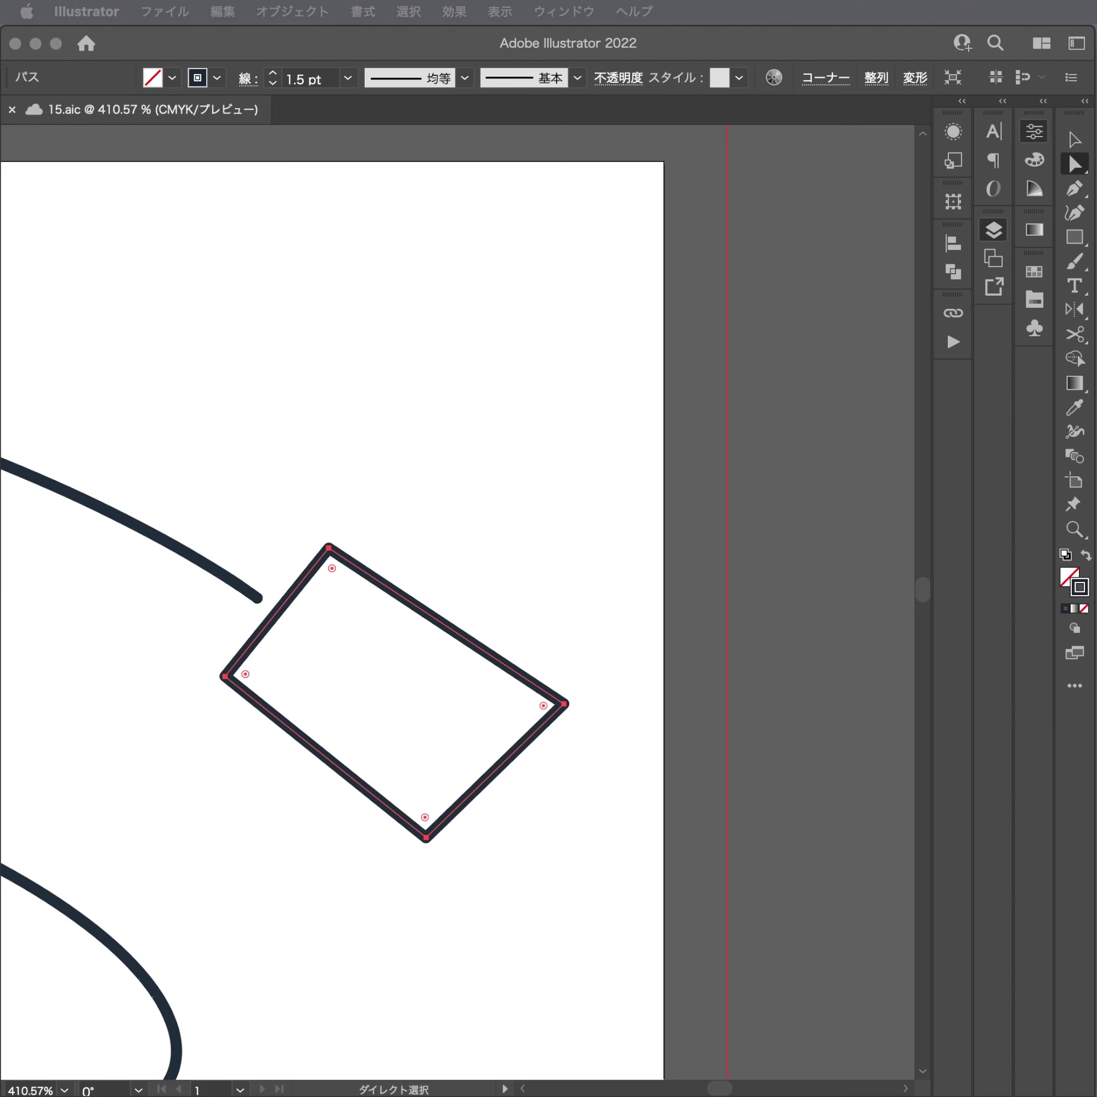
pyautogui.click(503, 571)
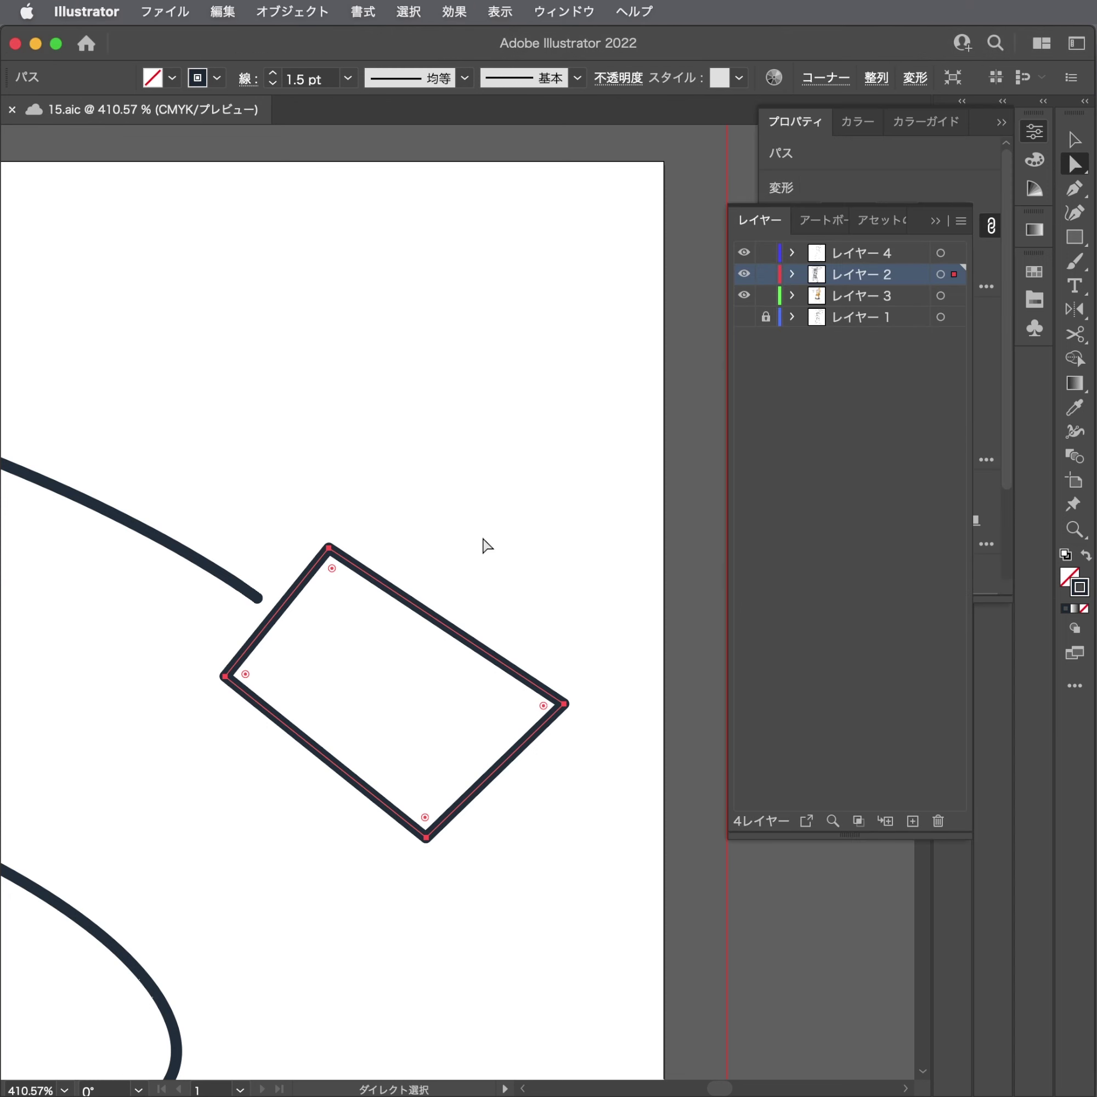
pyautogui.click(450, 578)
pyautogui.moveTo(519, 619); pyautogui.dragTo(513, 544)
# Add an anchor point on the plug's left edge and move the new corner to shape it.
pyautogui.press('p')
pyautogui.scroll(-3, 514, 507)
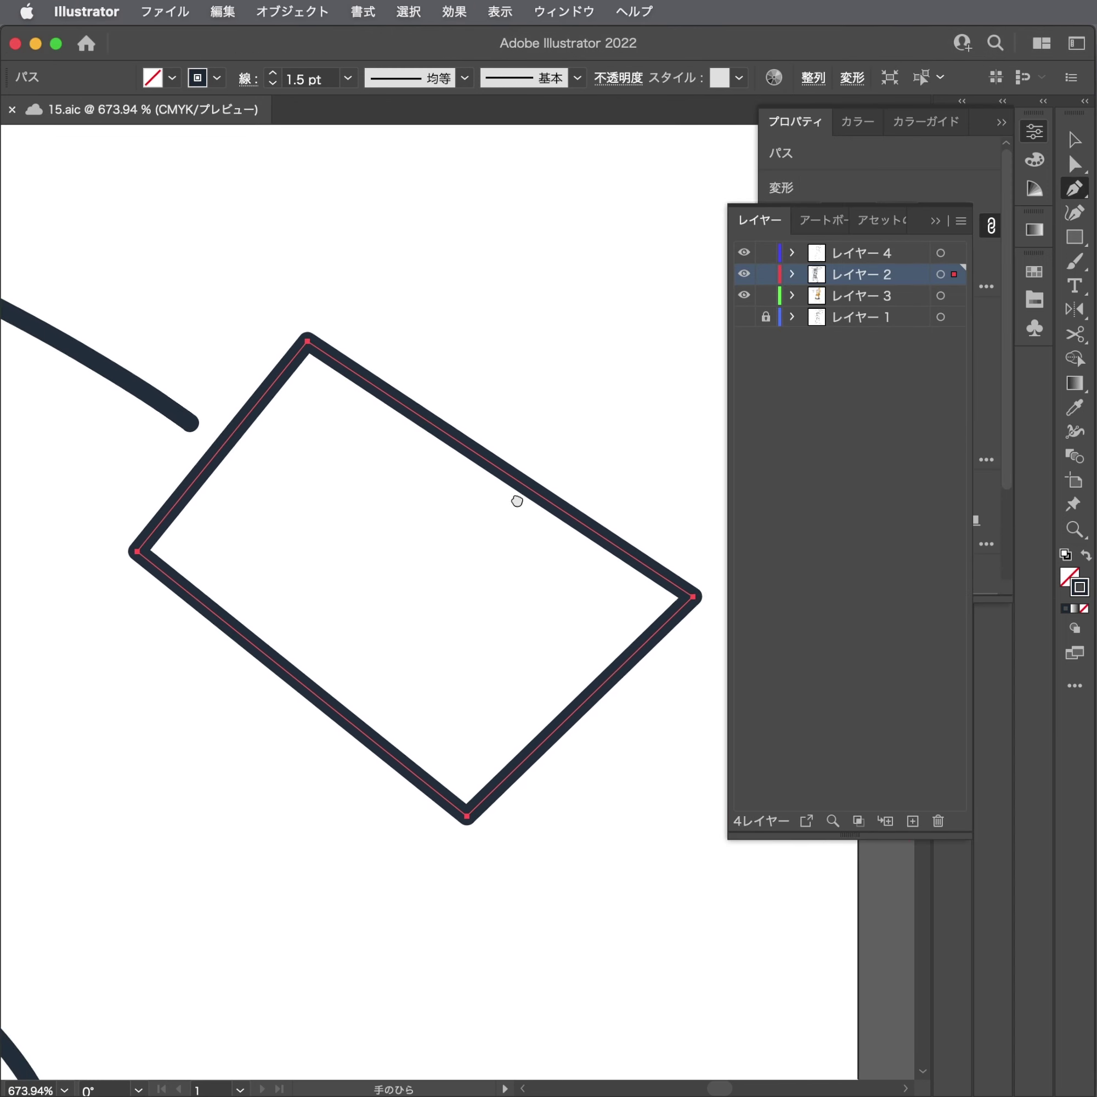
pyautogui.scroll(-1, 438, 501)
pyautogui.moveTo(155, 497)
pyautogui.mouseDown()
pyautogui.moveTo(123, 429)
pyautogui.moveTo(142, 431)
pyautogui.mouseUp()
pyautogui.press('a')
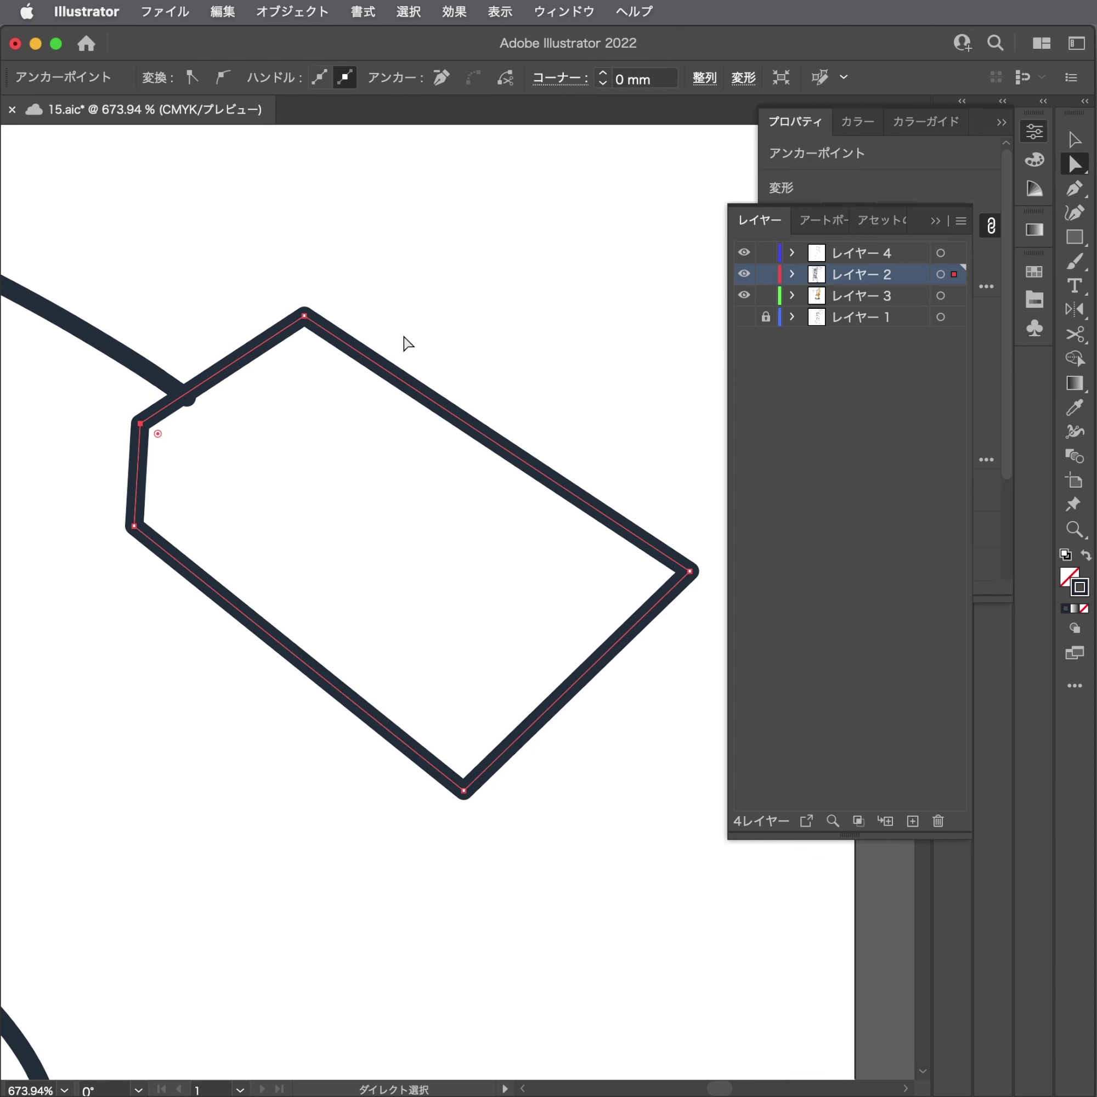
pyautogui.moveTo(304, 317); pyautogui.dragTo(303, 329)
pyautogui.hotkey('ctrl', 'shift', 'a')
# Add a point on the plug's lower-right edge and pull it out into a pentagonal outline.
pyautogui.scroll(-5, 351, 337)
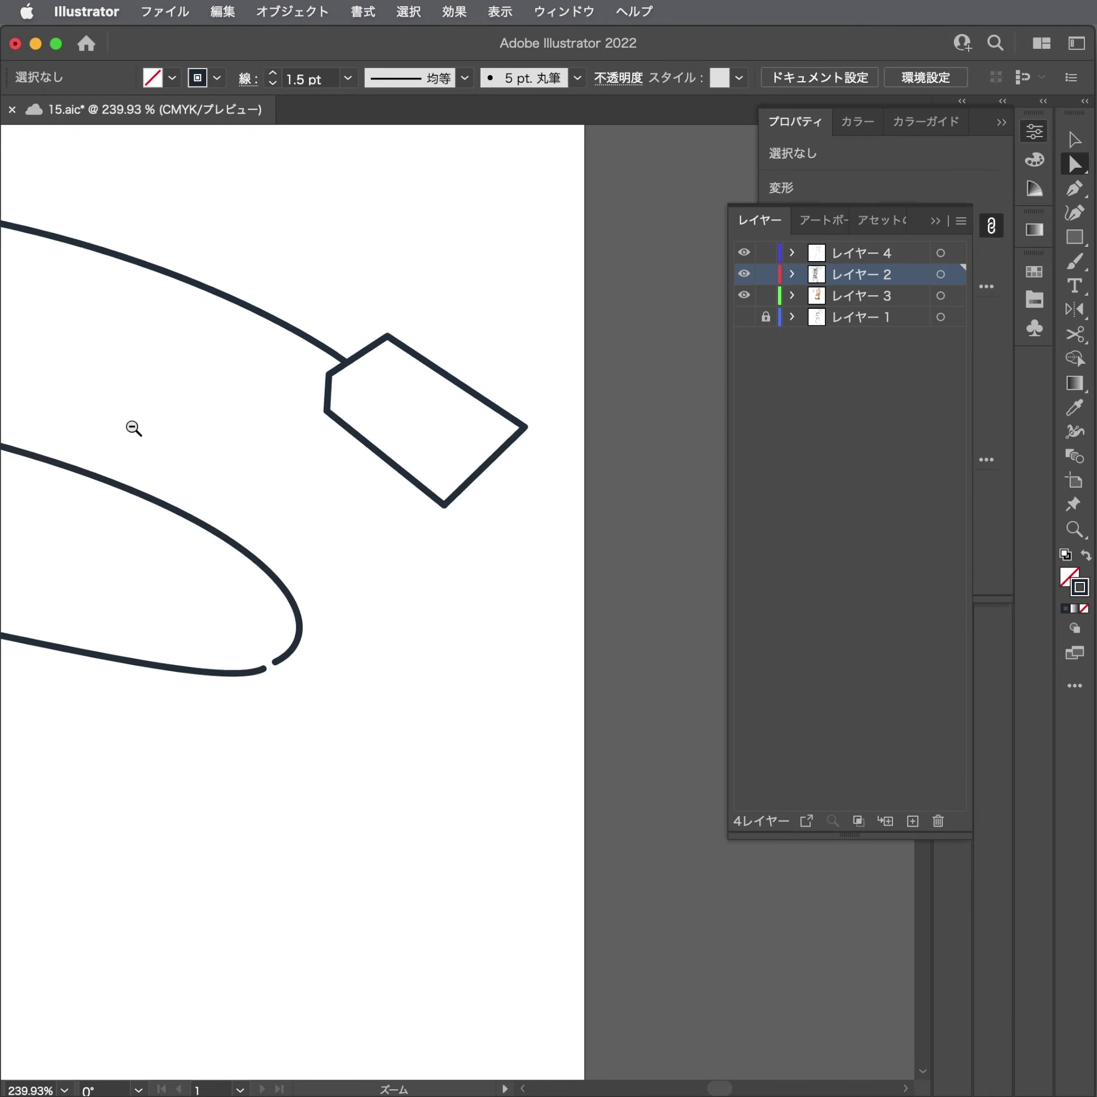
pyautogui.scroll(-5, 420, 493)
pyautogui.moveTo(453, 500)
pyautogui.mouseDown()
pyautogui.moveTo(552, 485)
pyautogui.moveTo(410, 492)
pyautogui.mouseUp()
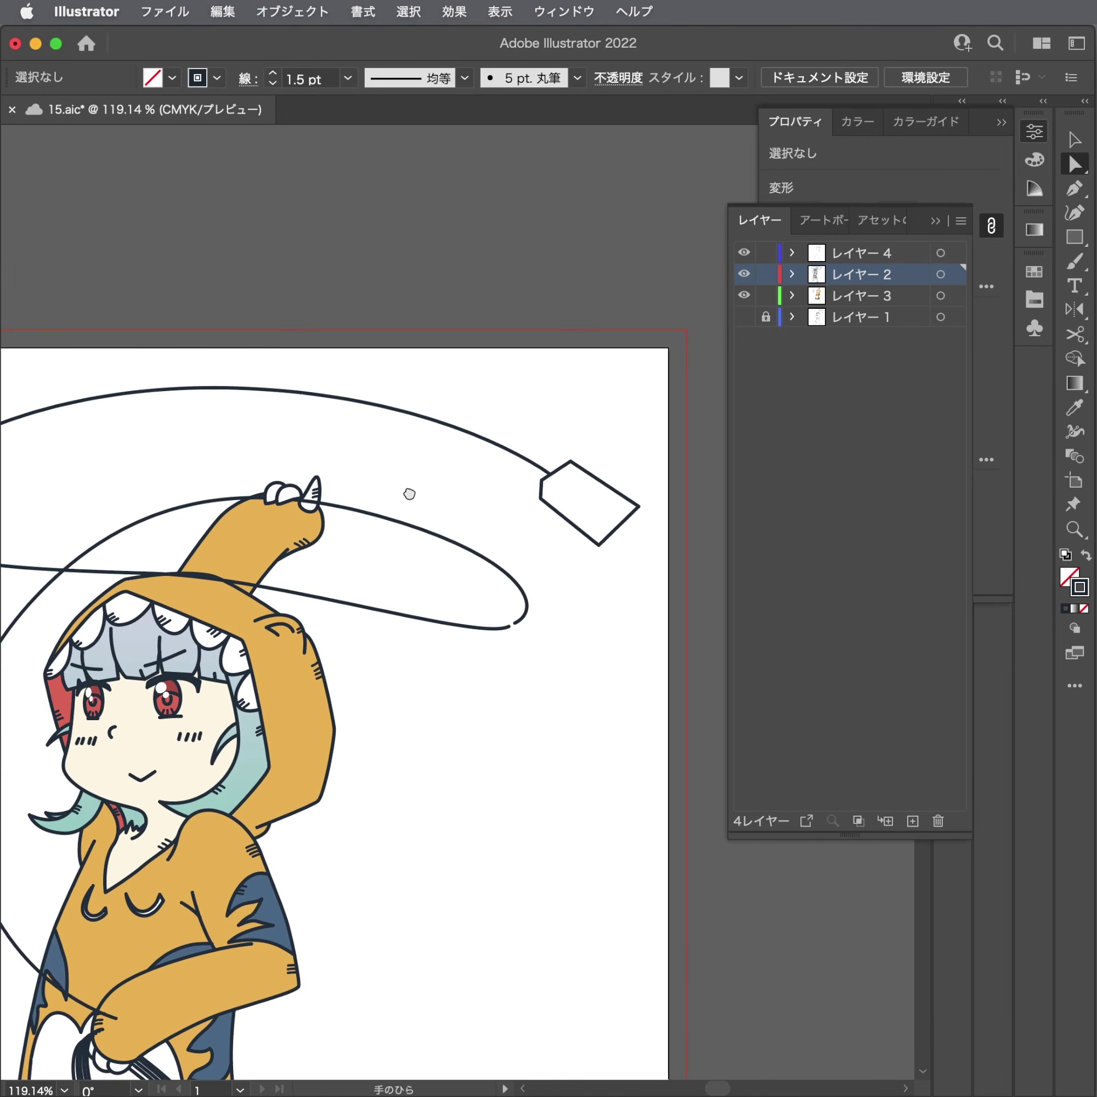
pyautogui.scroll(-1, 409, 492)
pyautogui.scroll(-2, 449, 505)
pyautogui.scroll(5, 629, 504)
pyautogui.scroll(2, 443, 512)
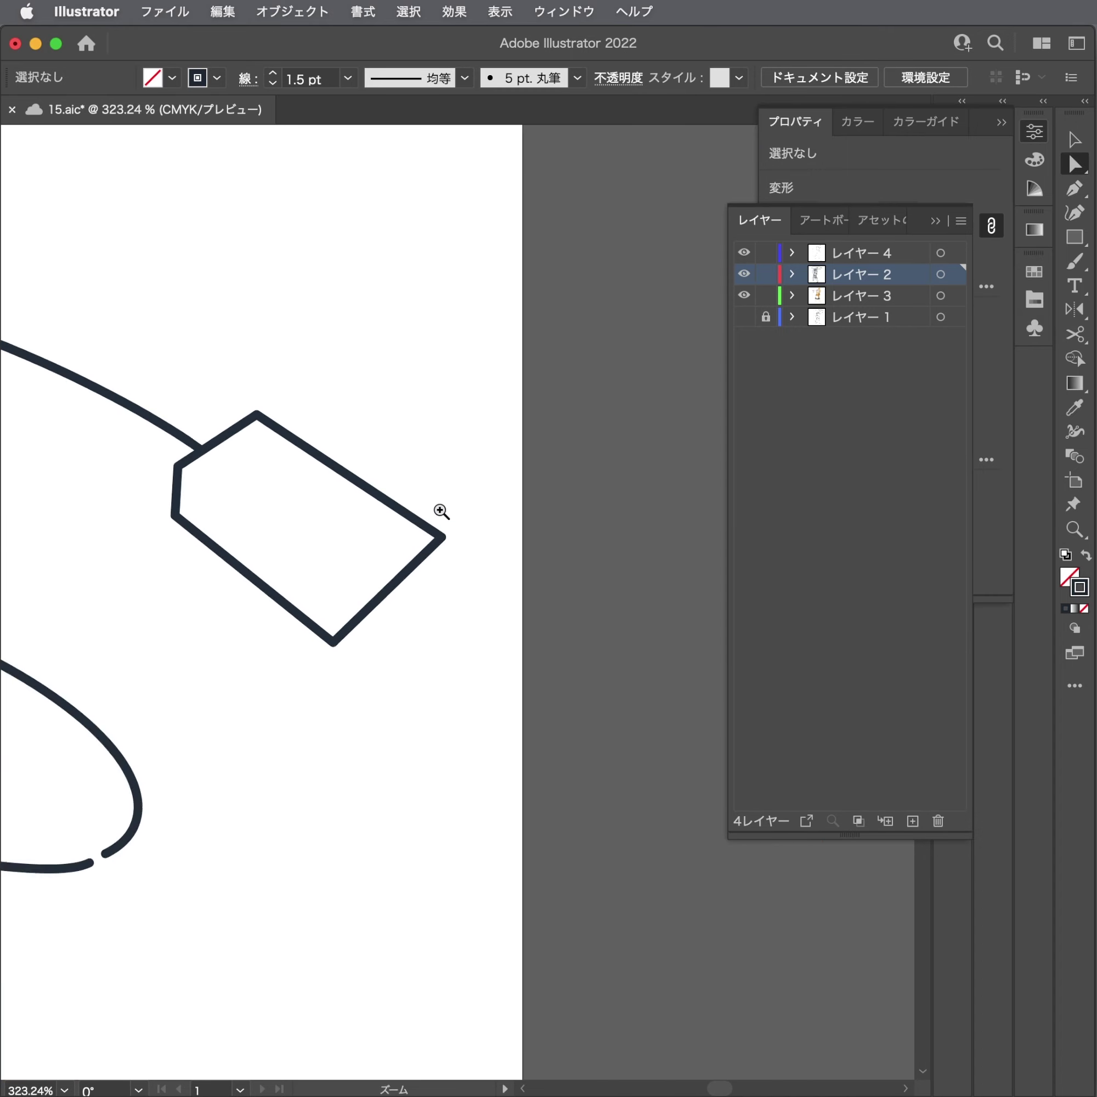
pyautogui.scroll(1, 467, 631)
pyautogui.press('p')
pyautogui.click(390, 621)
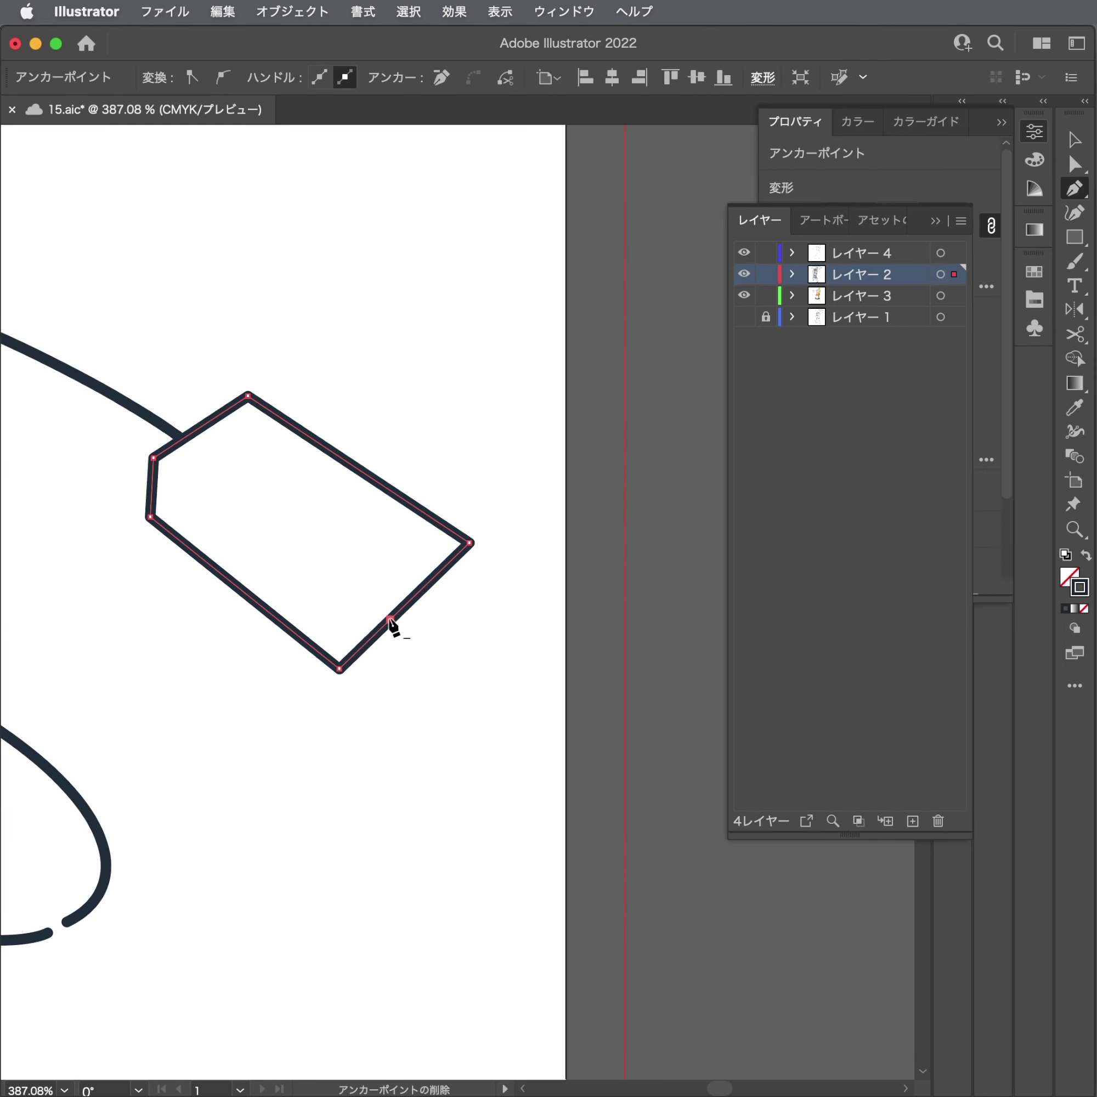
pyautogui.press('a')
pyautogui.moveTo(391, 621)
pyautogui.mouseDown()
pyautogui.moveTo(391, 673)
pyautogui.moveTo(467, 610)
pyautogui.mouseUp()
# Reposition the plug's right-hand, bottom and lower-right corners outward, then deselect.
pyautogui.moveTo(469, 543); pyautogui.dragTo(473, 491)
pyautogui.moveTo(336, 677); pyautogui.dragTo(349, 689)
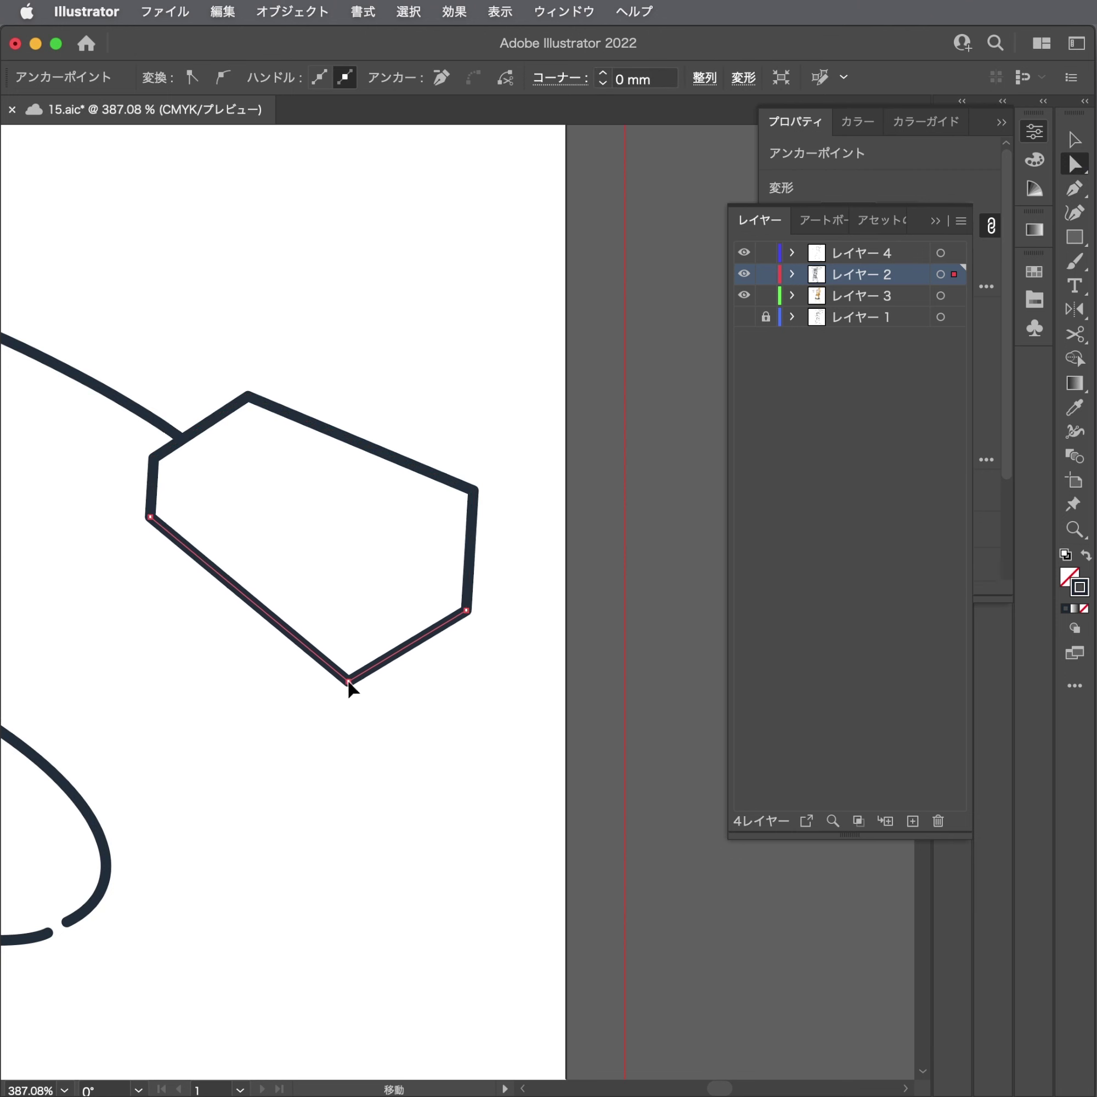
pyautogui.moveTo(466, 615); pyautogui.dragTo(491, 591)
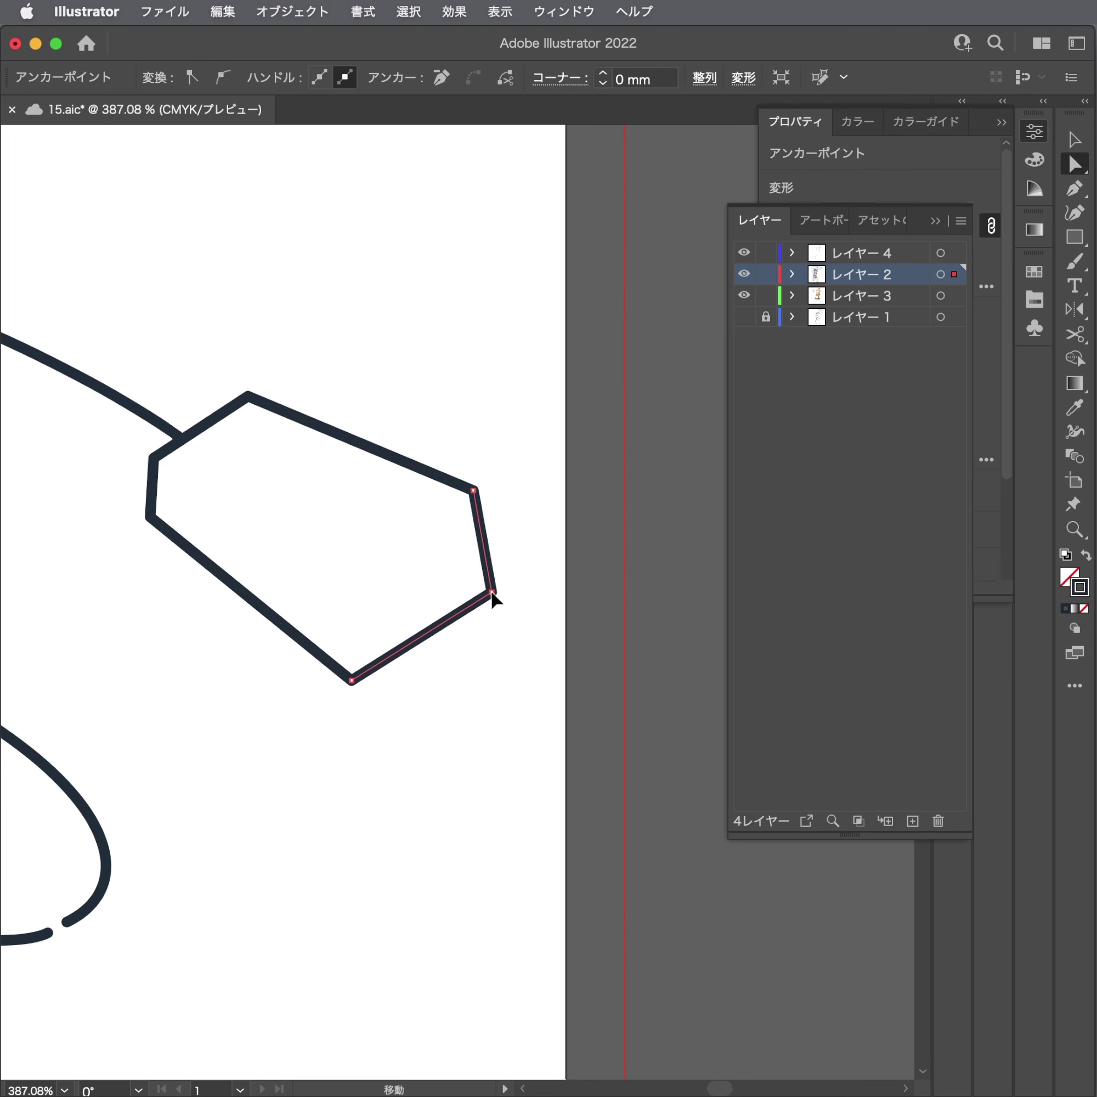
pyautogui.click(345, 576)
# Draw a diagonal inner line from the plug's upper-left corner toward its centre, nudging its start inward.
pyautogui.press('p')
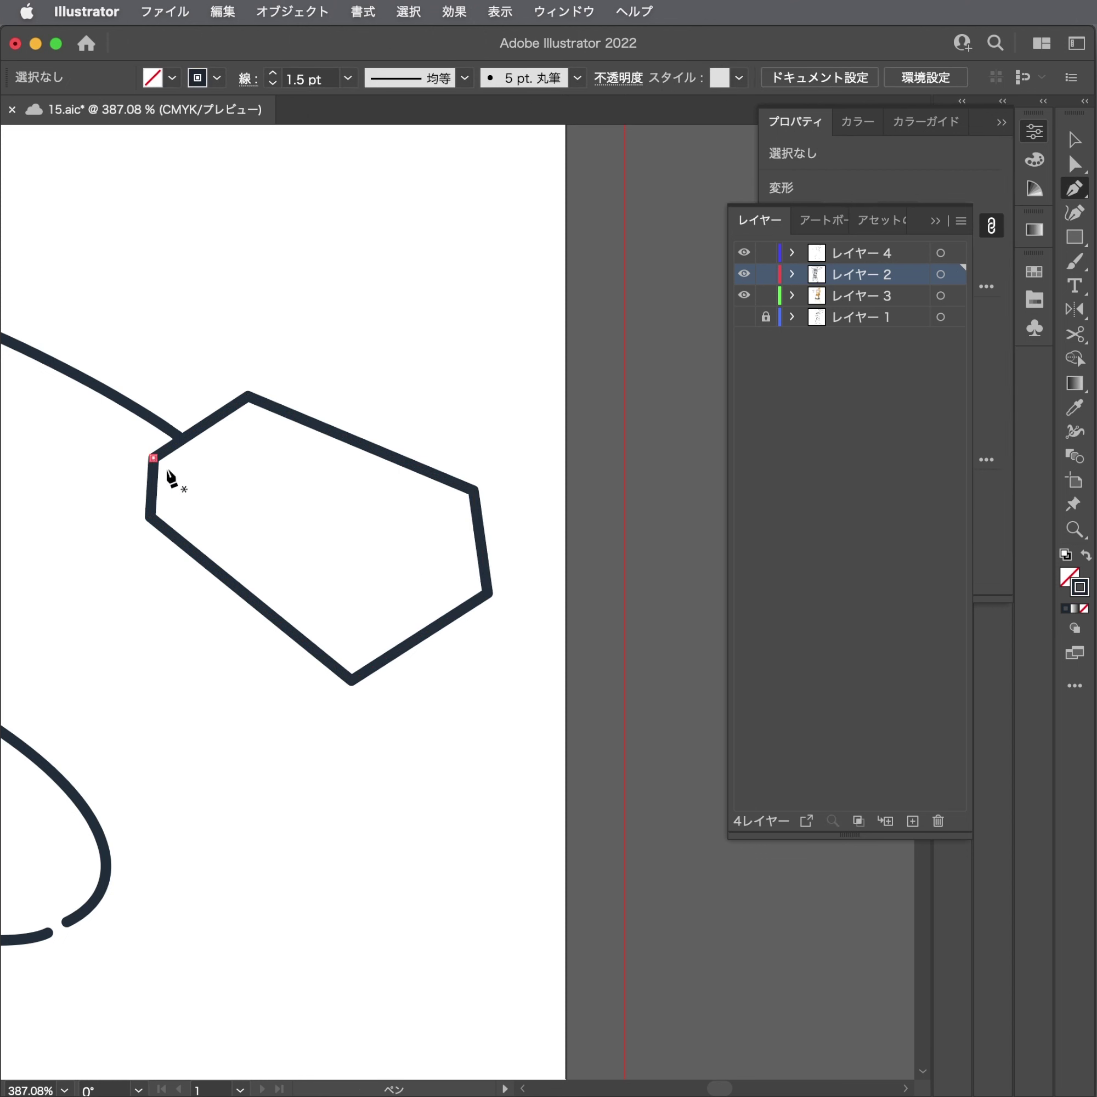
pyautogui.click(153, 458)
pyautogui.click(328, 558)
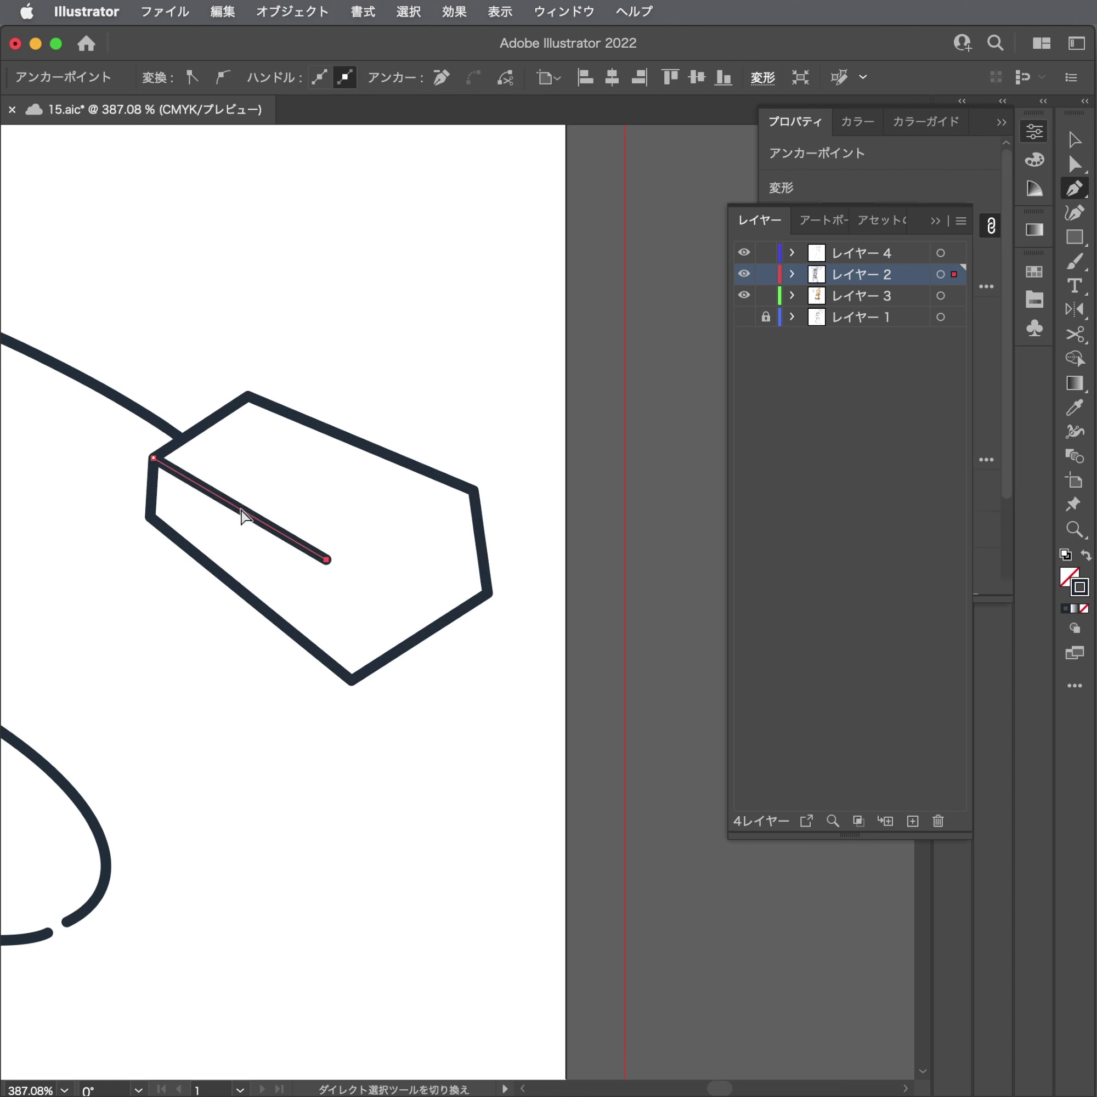
pyautogui.press('a')
pyautogui.click(239, 517)
pyautogui.moveTo(165, 464); pyautogui.dragTo(176, 473)
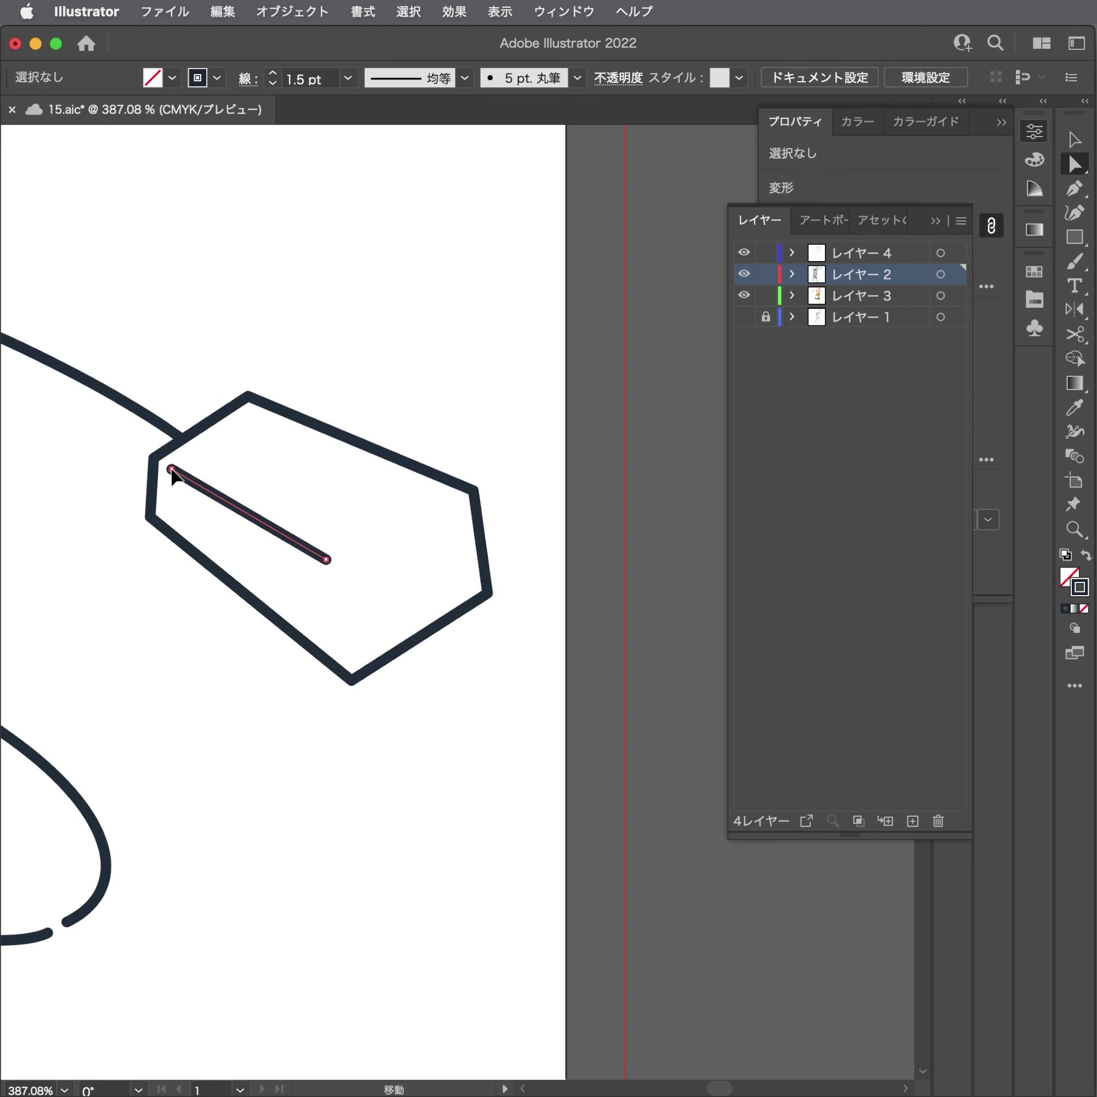
# Widen the plug's right side, push its bottom corners down and out, and lengthen the inner line.
pyautogui.moveTo(304, 510); pyautogui.dragTo(403, 514)
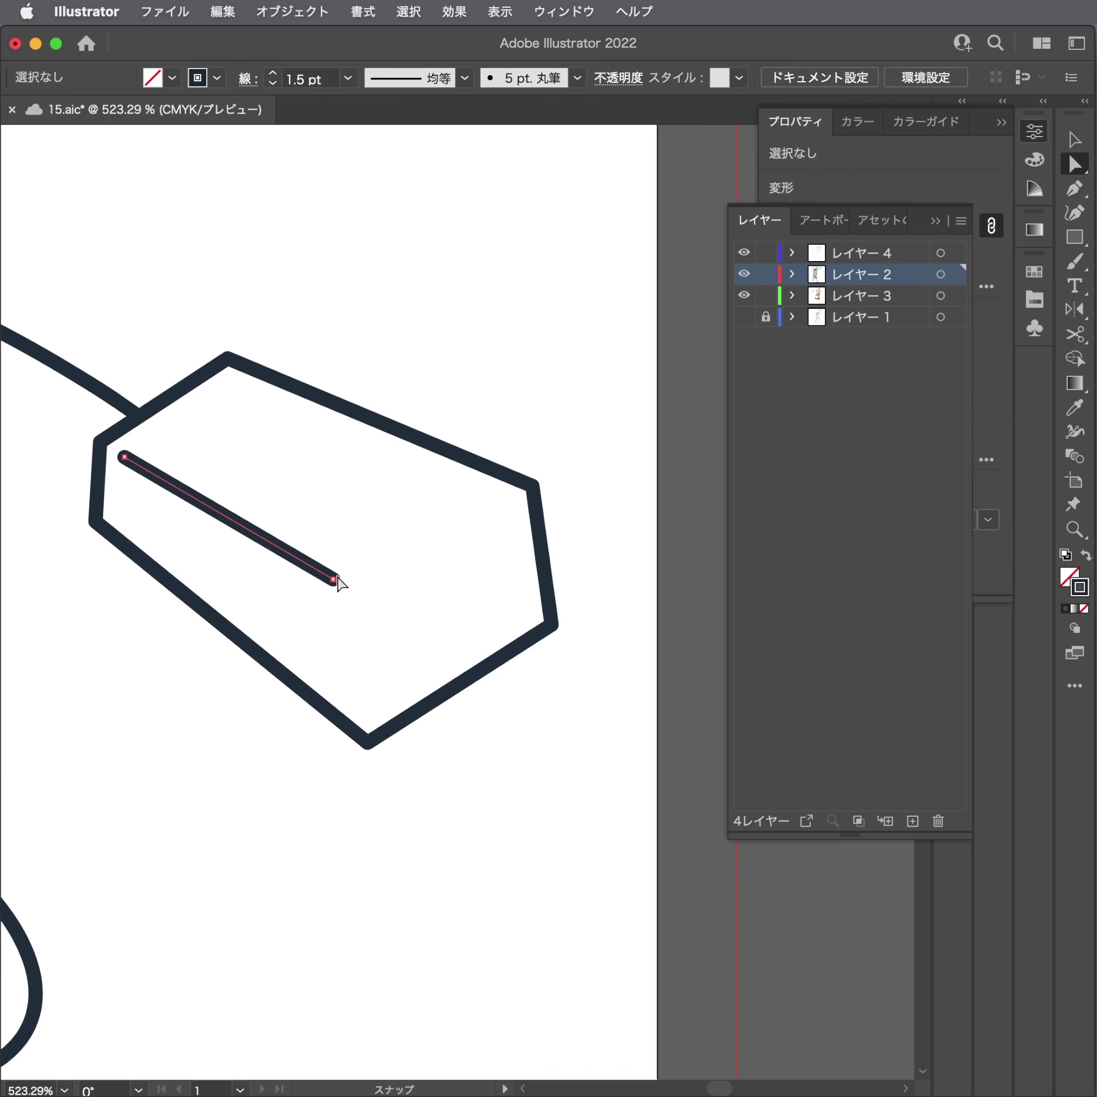
pyautogui.moveTo(338, 578); pyautogui.dragTo(342, 573)
pyautogui.moveTo(537, 490); pyautogui.dragTo(562, 494)
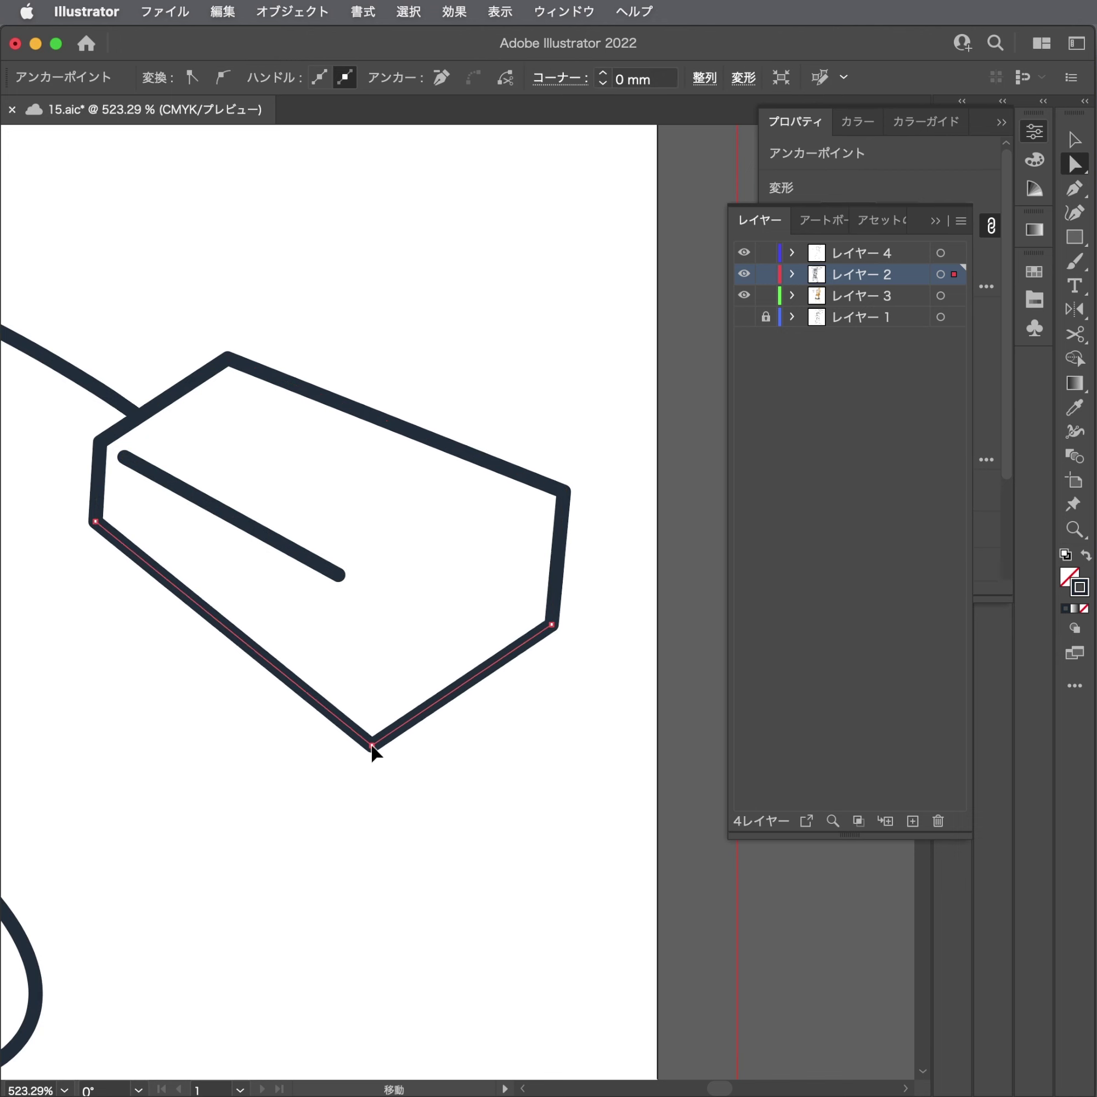
pyautogui.moveTo(370, 744); pyautogui.dragTo(382, 732)
pyautogui.moveTo(96, 521); pyautogui.dragTo(96, 535)
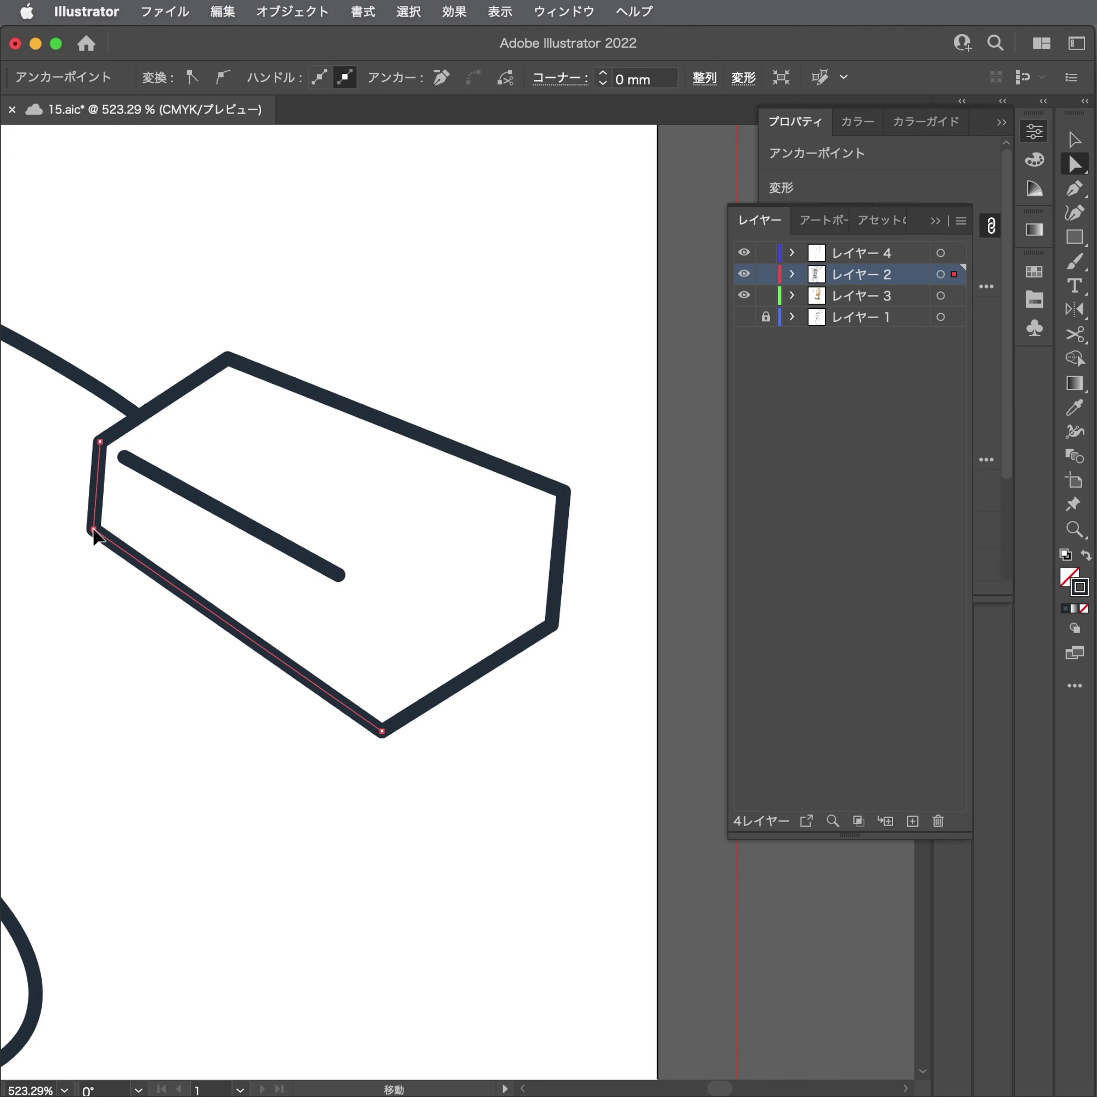
pyautogui.moveTo(381, 731); pyautogui.dragTo(402, 735)
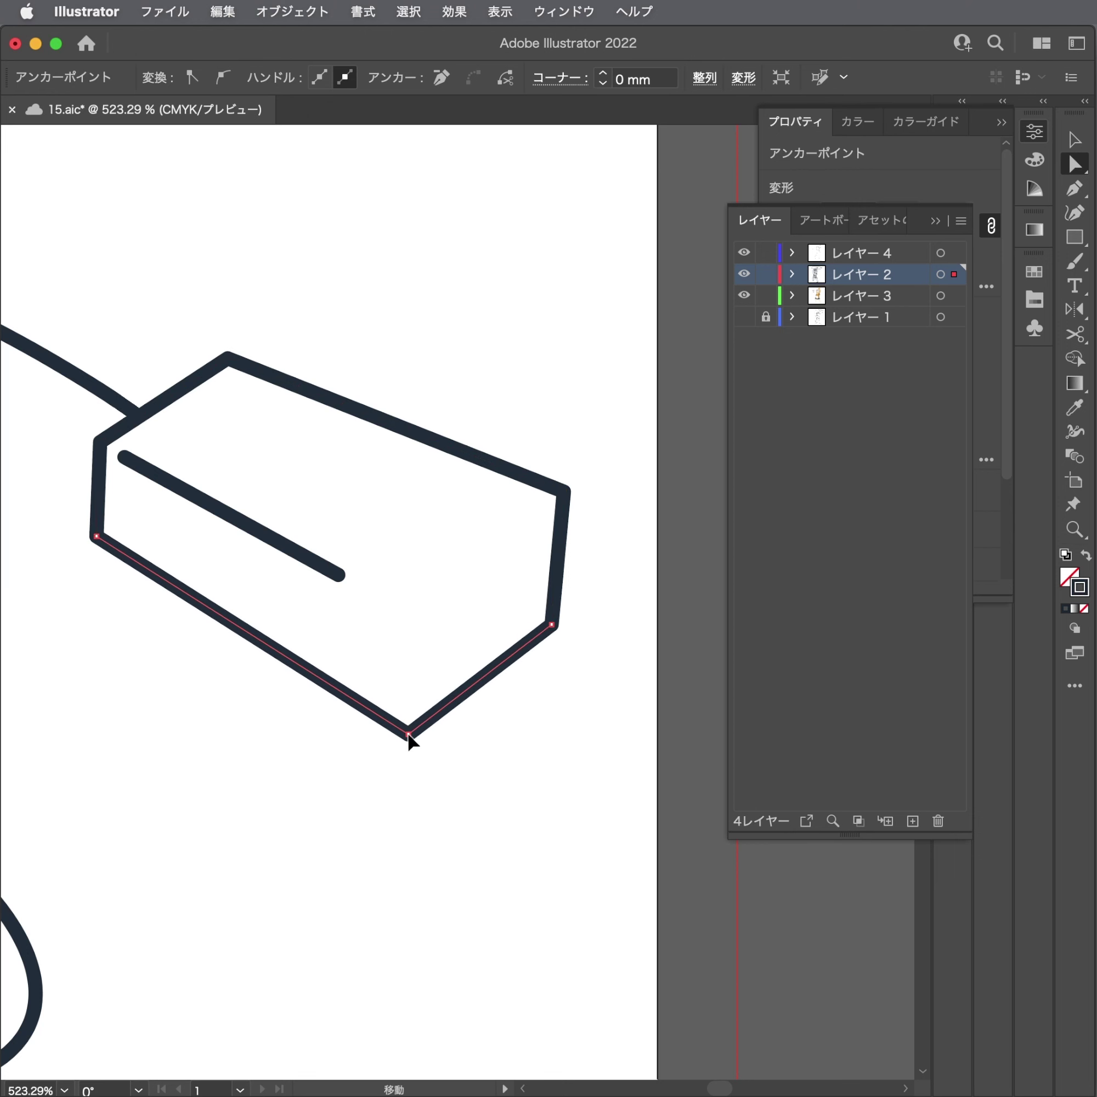
pyautogui.click(375, 575)
pyautogui.moveTo(339, 575); pyautogui.dragTo(377, 587)
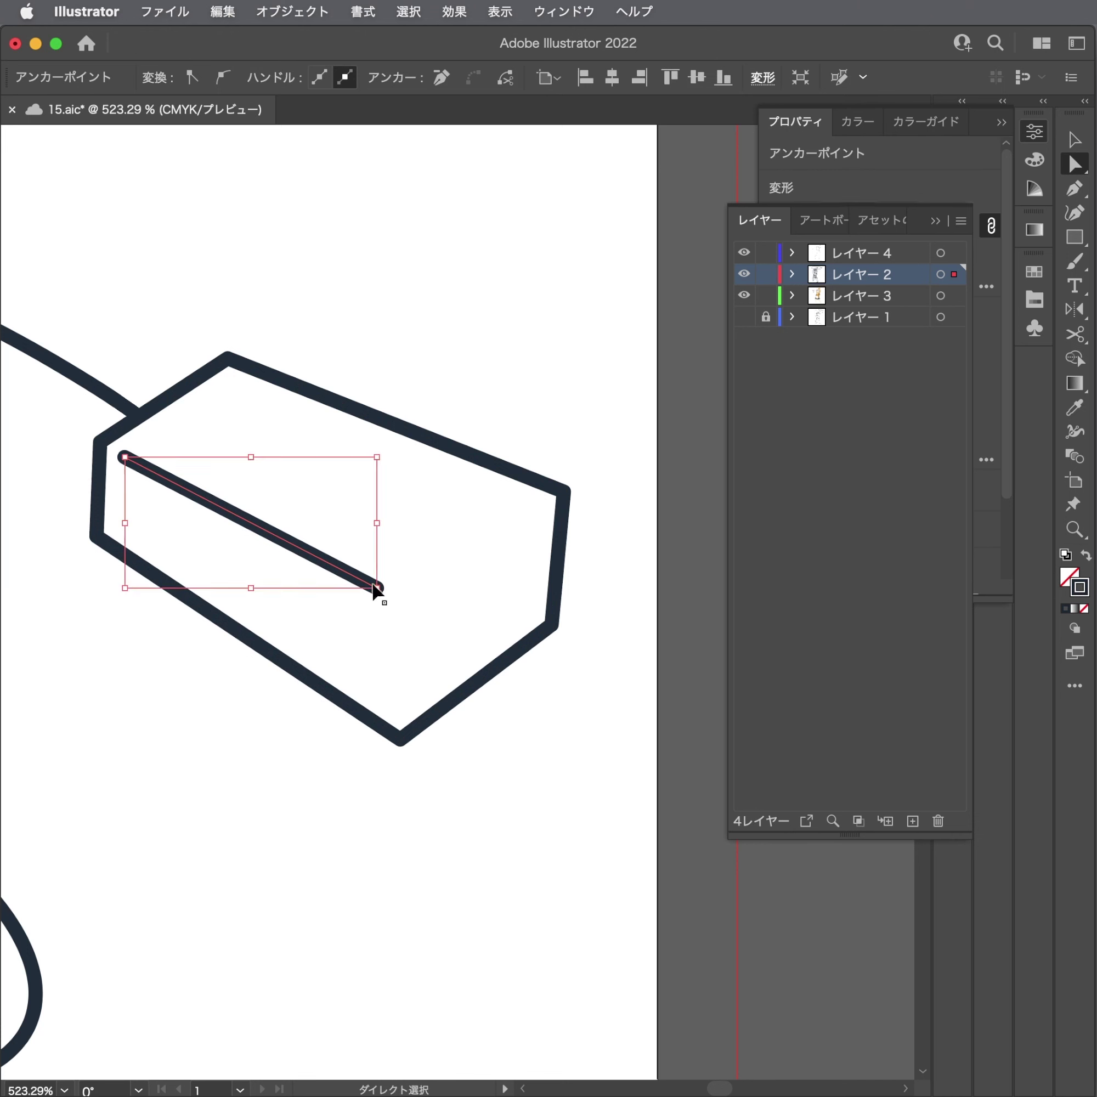
pyautogui.press('super+shift+a')
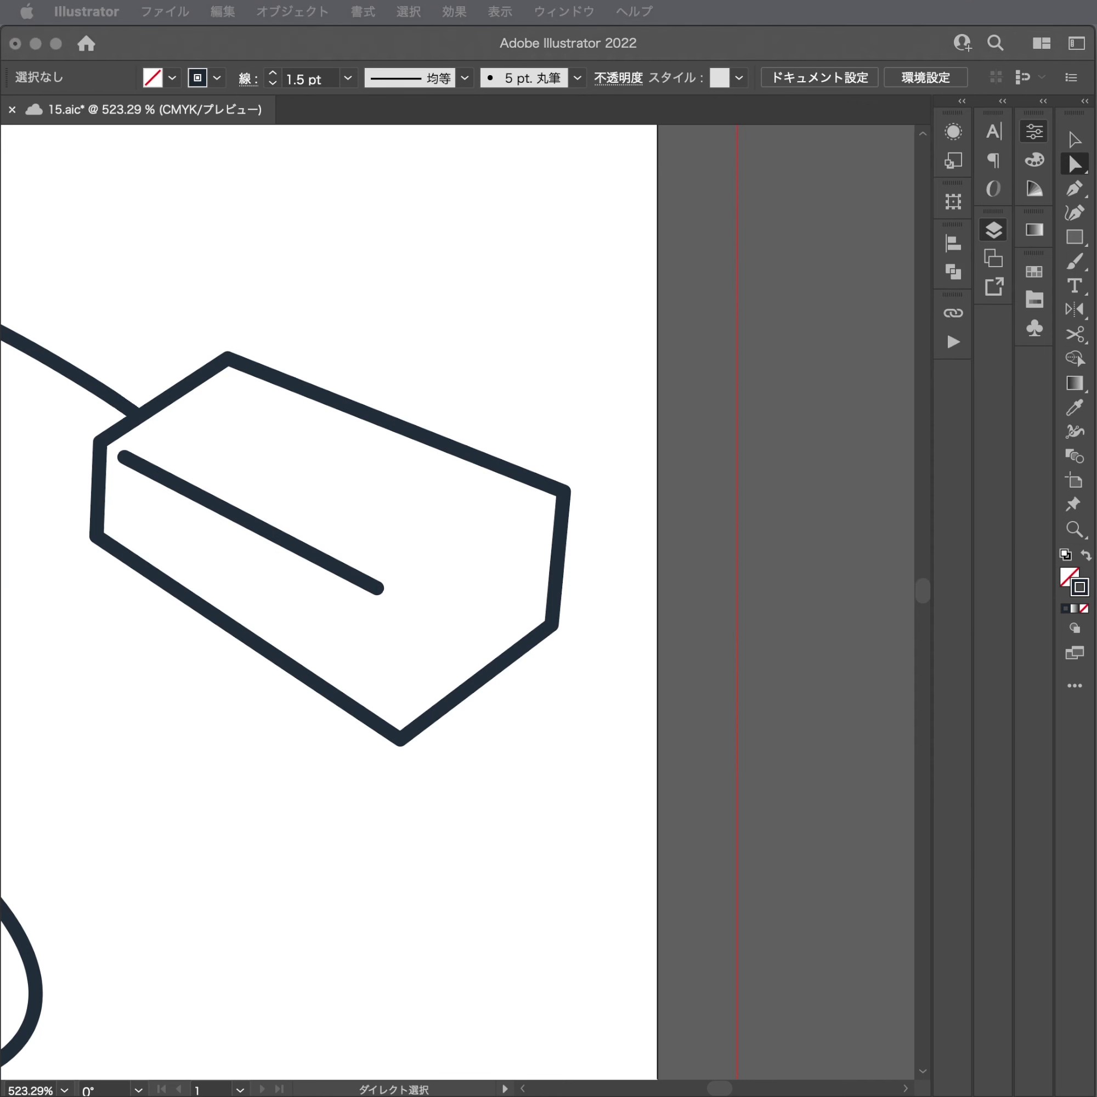
# Draw a closed, stepped clip outline with the Pen tool on the plug's top face.
pyautogui.press('p')
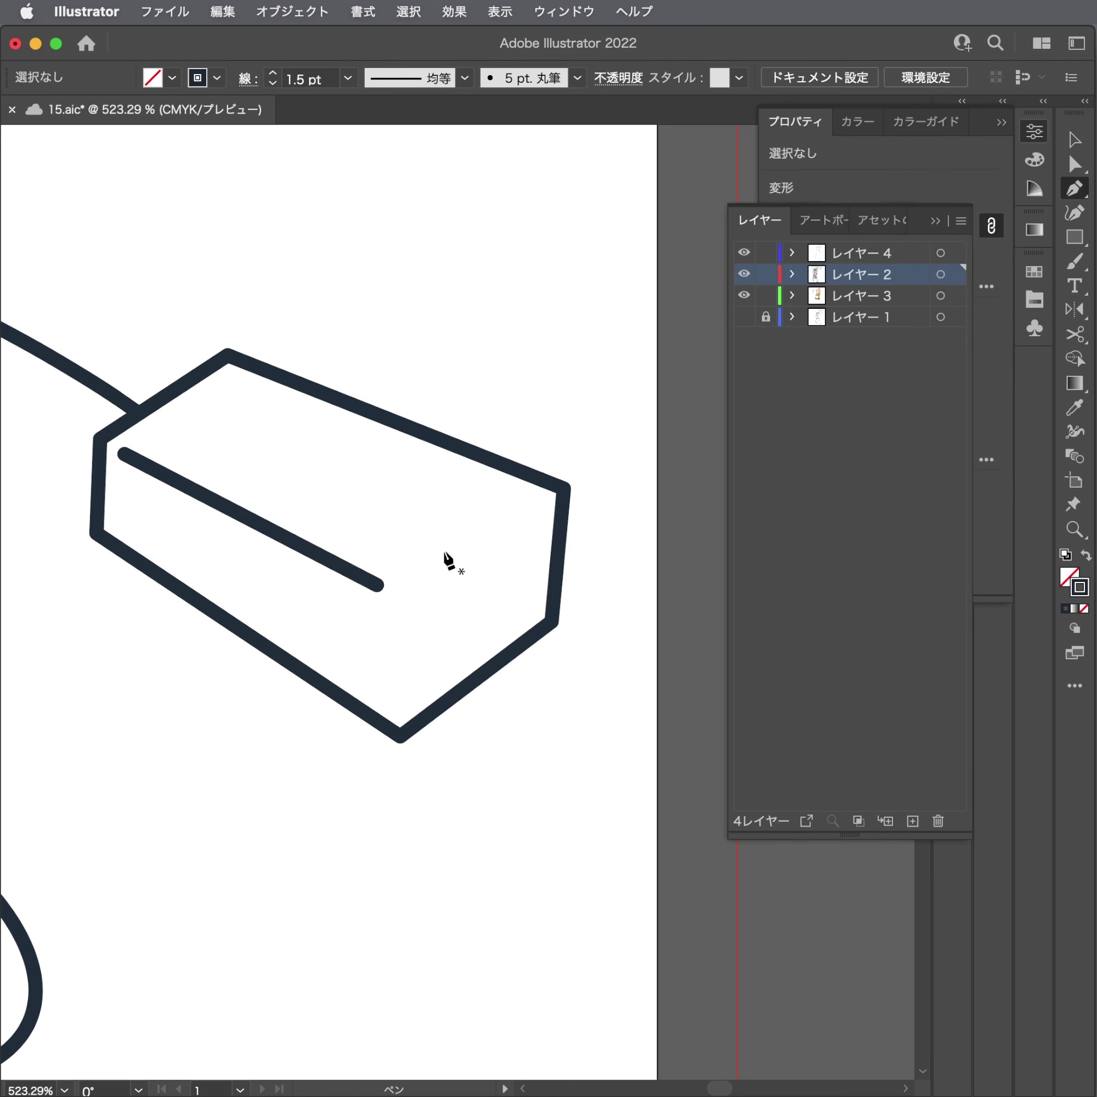
pyautogui.scroll(2, 531, 537)
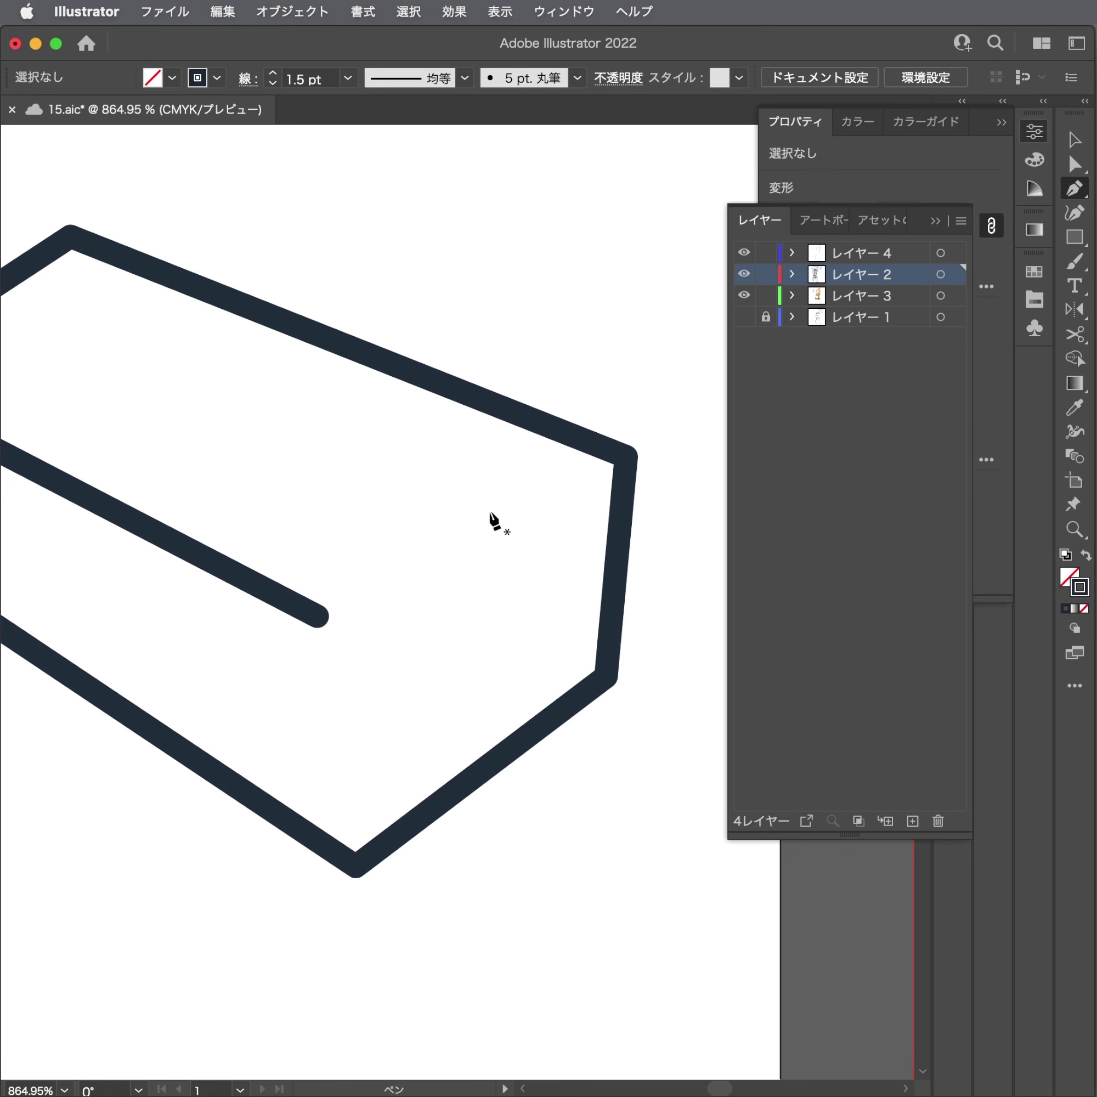
pyautogui.click(385, 567)
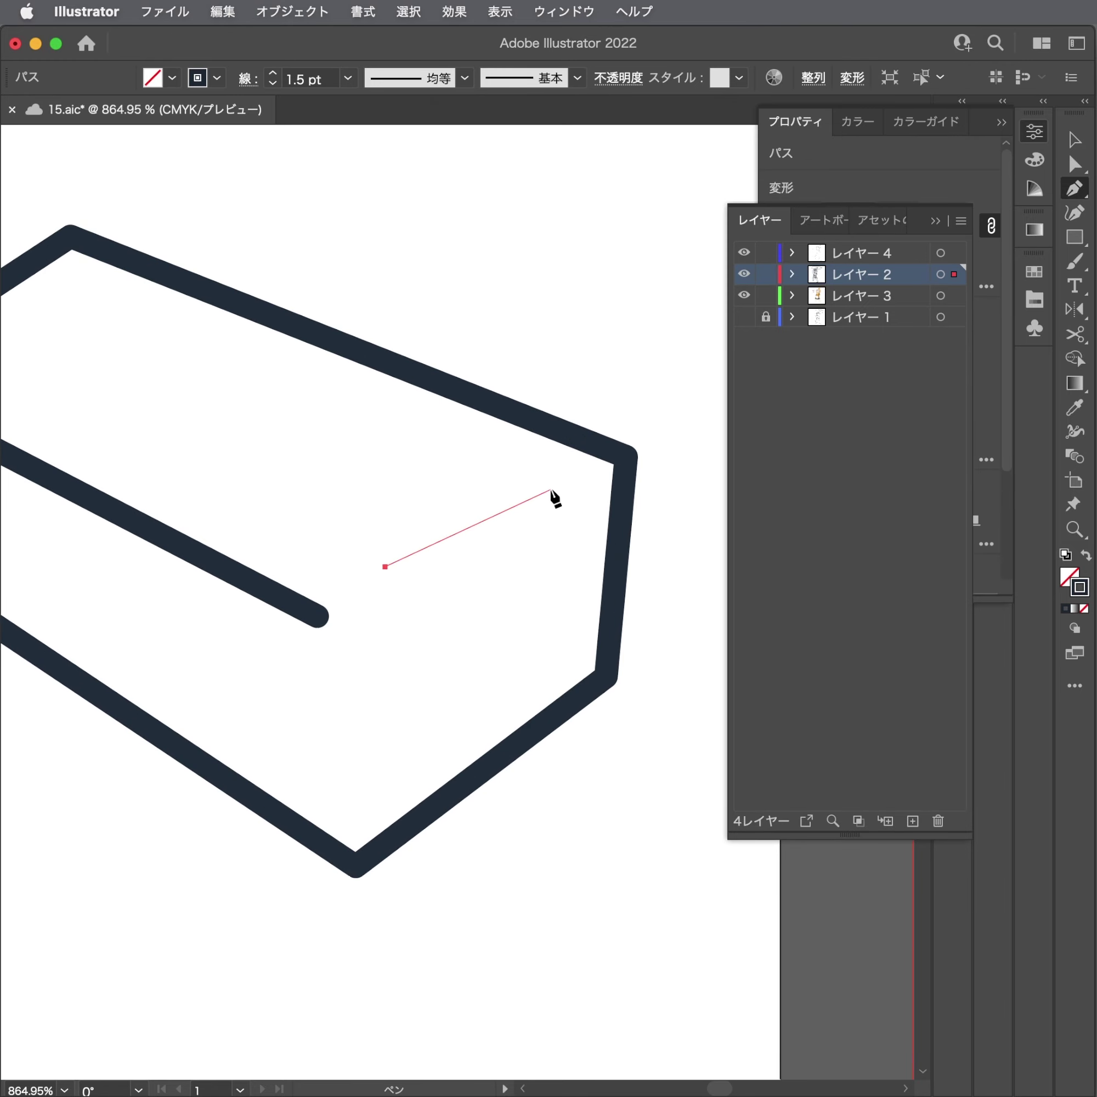
pyautogui.click(550, 489)
pyautogui.click(400, 441)
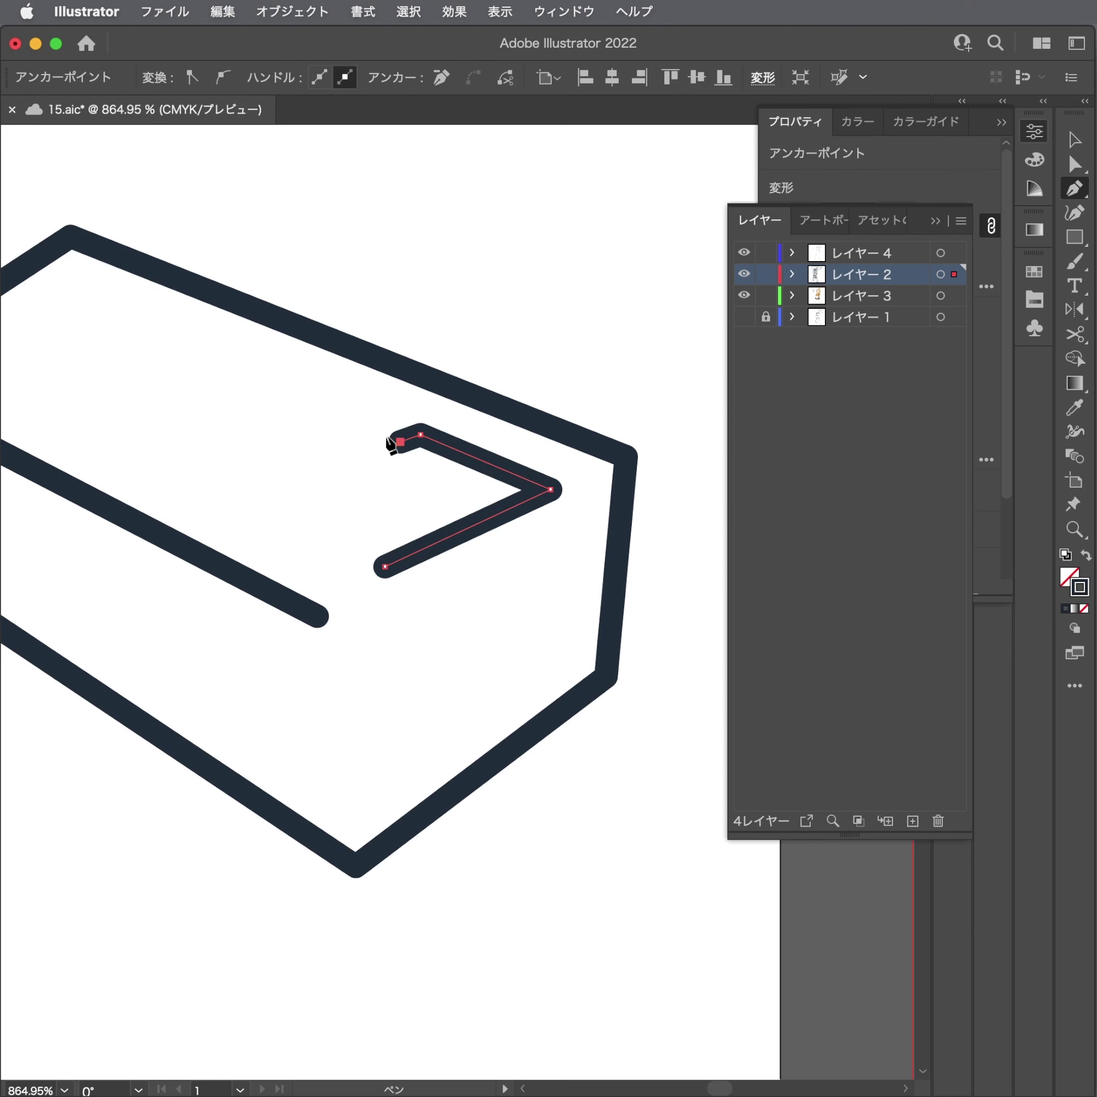
pyautogui.click(213, 324)
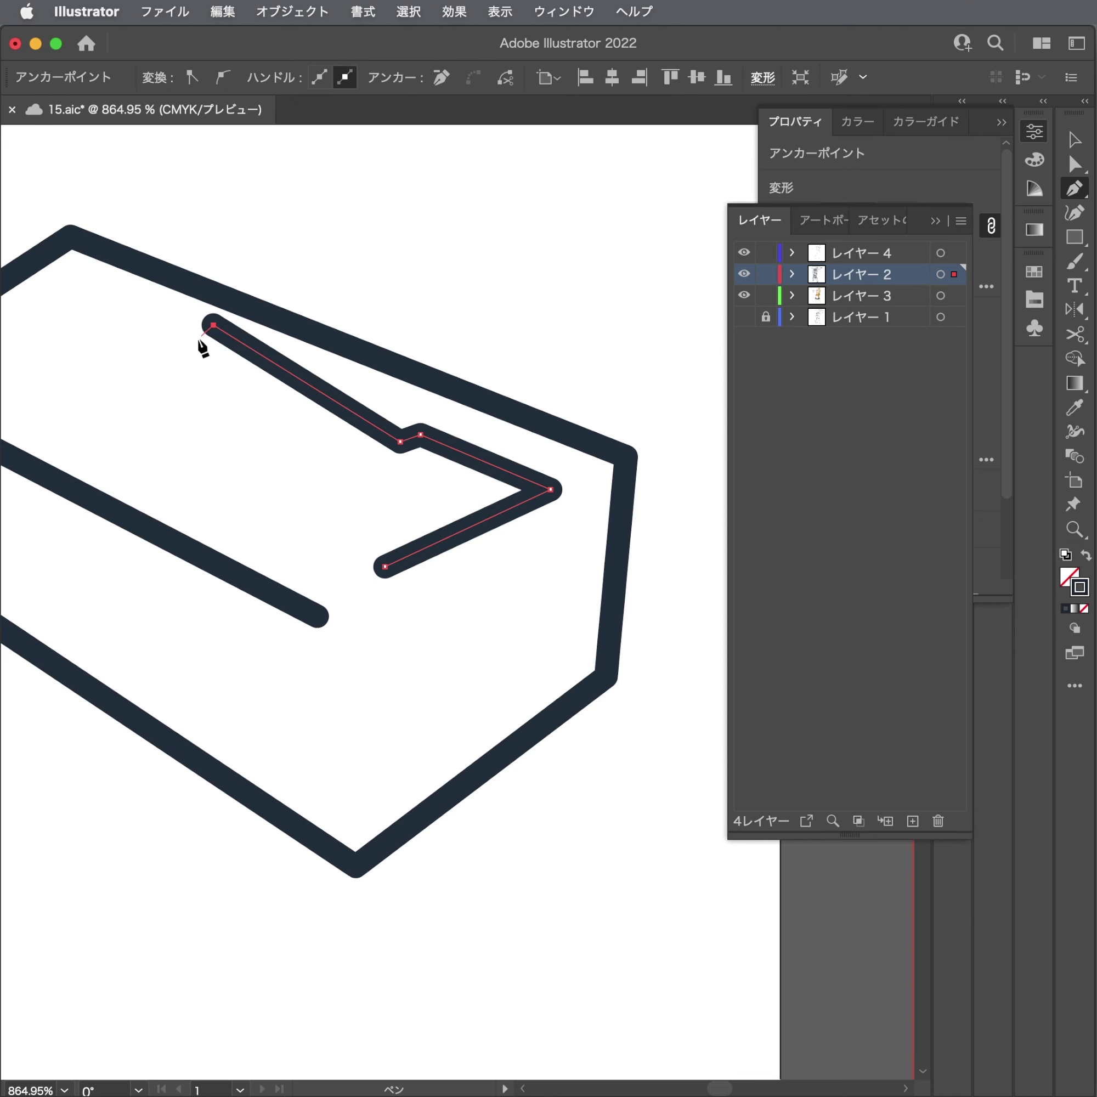
pyautogui.click(152, 369)
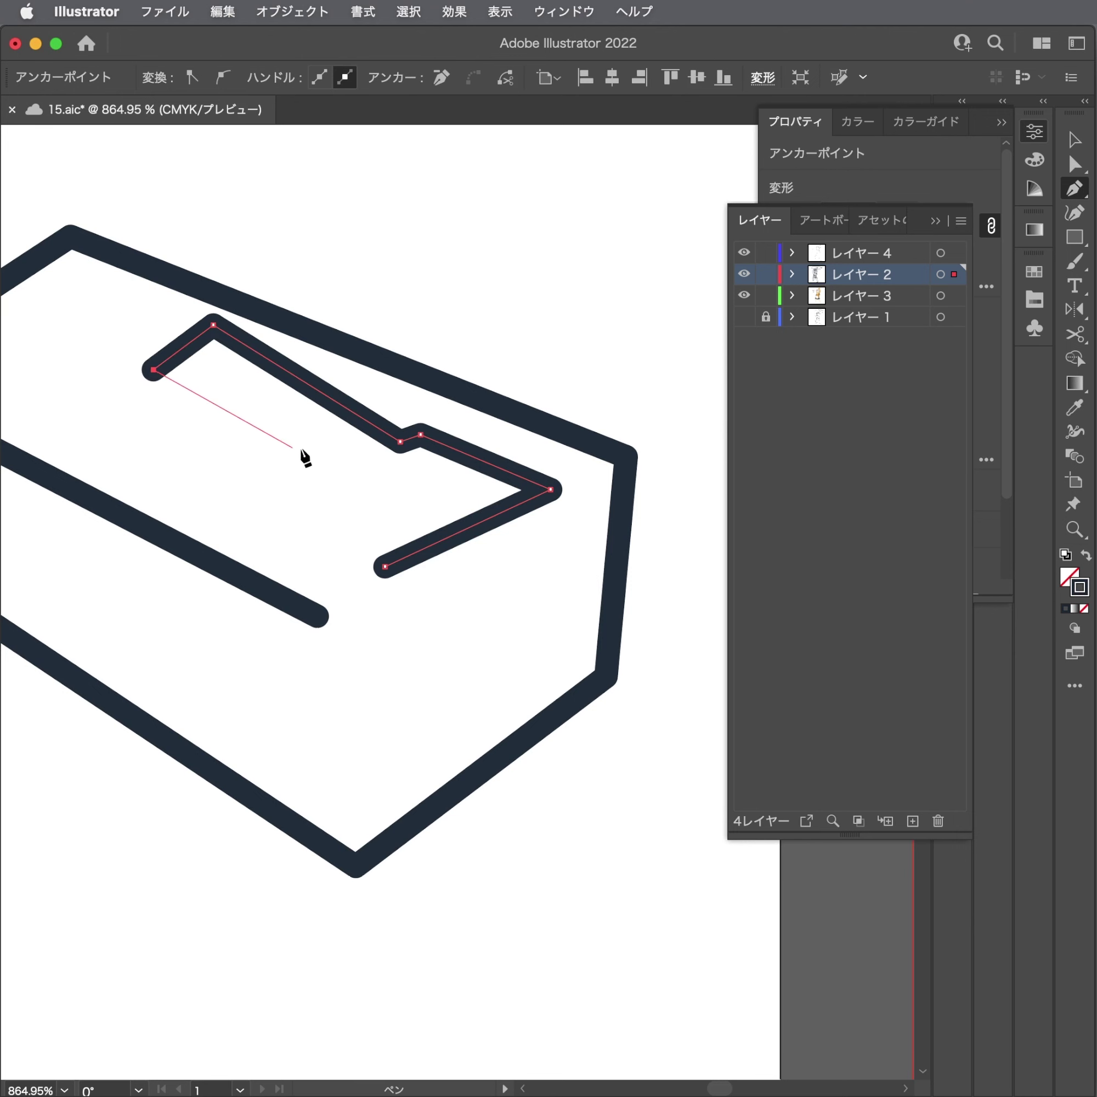
pyautogui.click(317, 481)
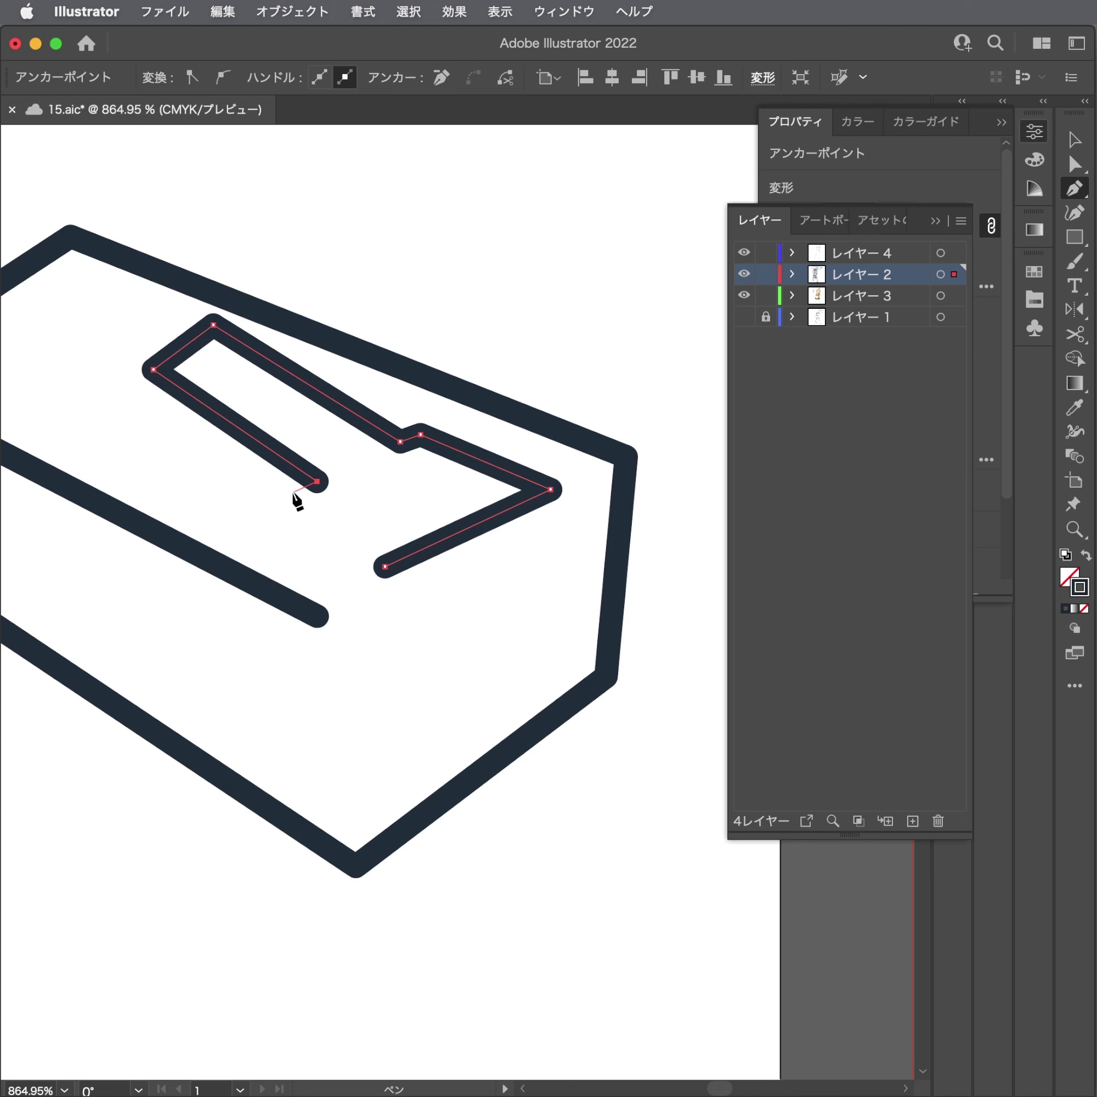
pyautogui.click(291, 495)
pyautogui.click(385, 567)
# Lower the clip's top corner slightly and nudge the whole clip outline into place.
pyautogui.press('a')
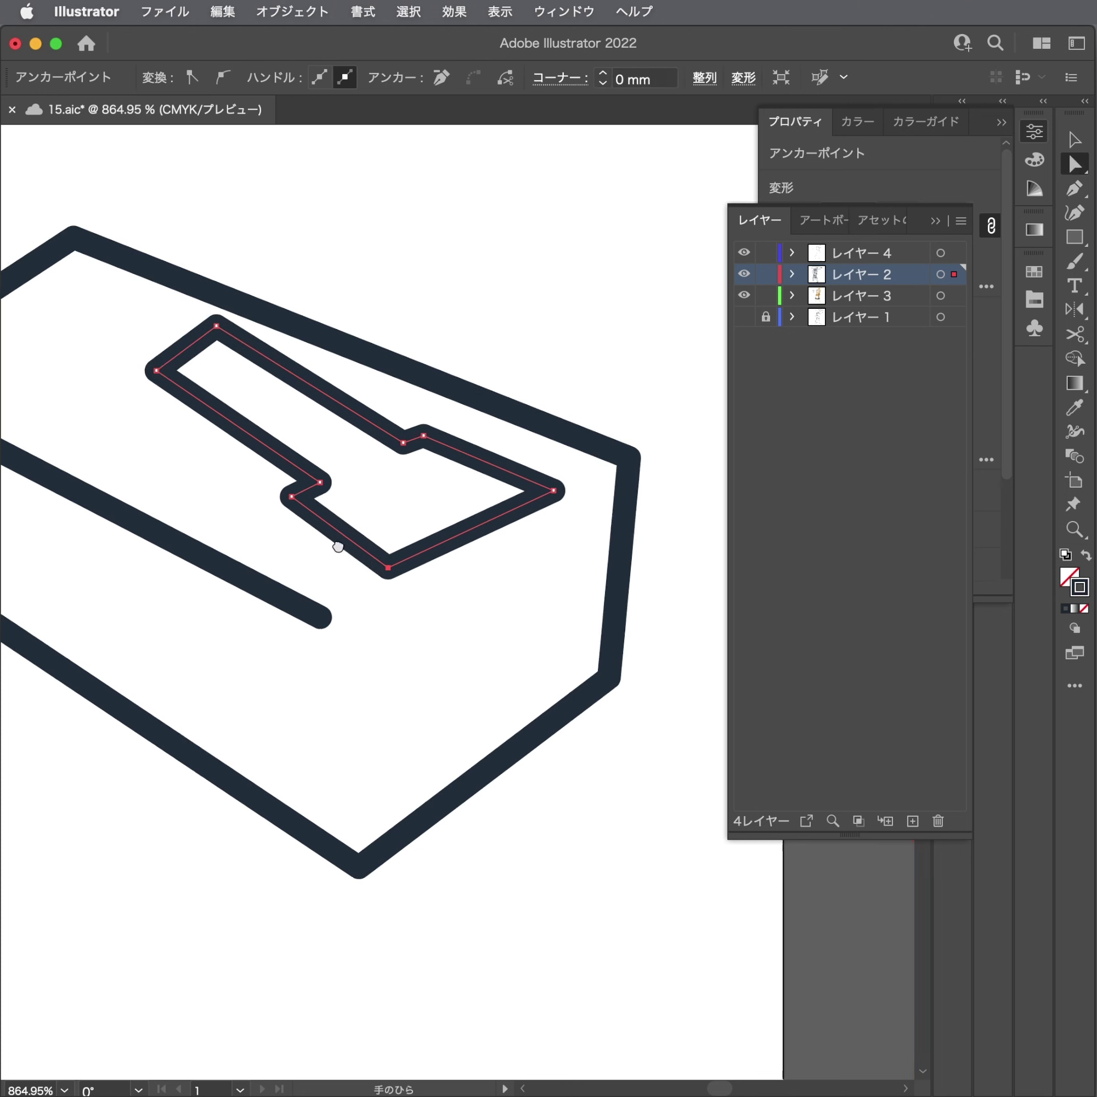
pyautogui.hscroll(-3, 363, 311)
pyautogui.moveTo(343, 346); pyautogui.dragTo(344, 367)
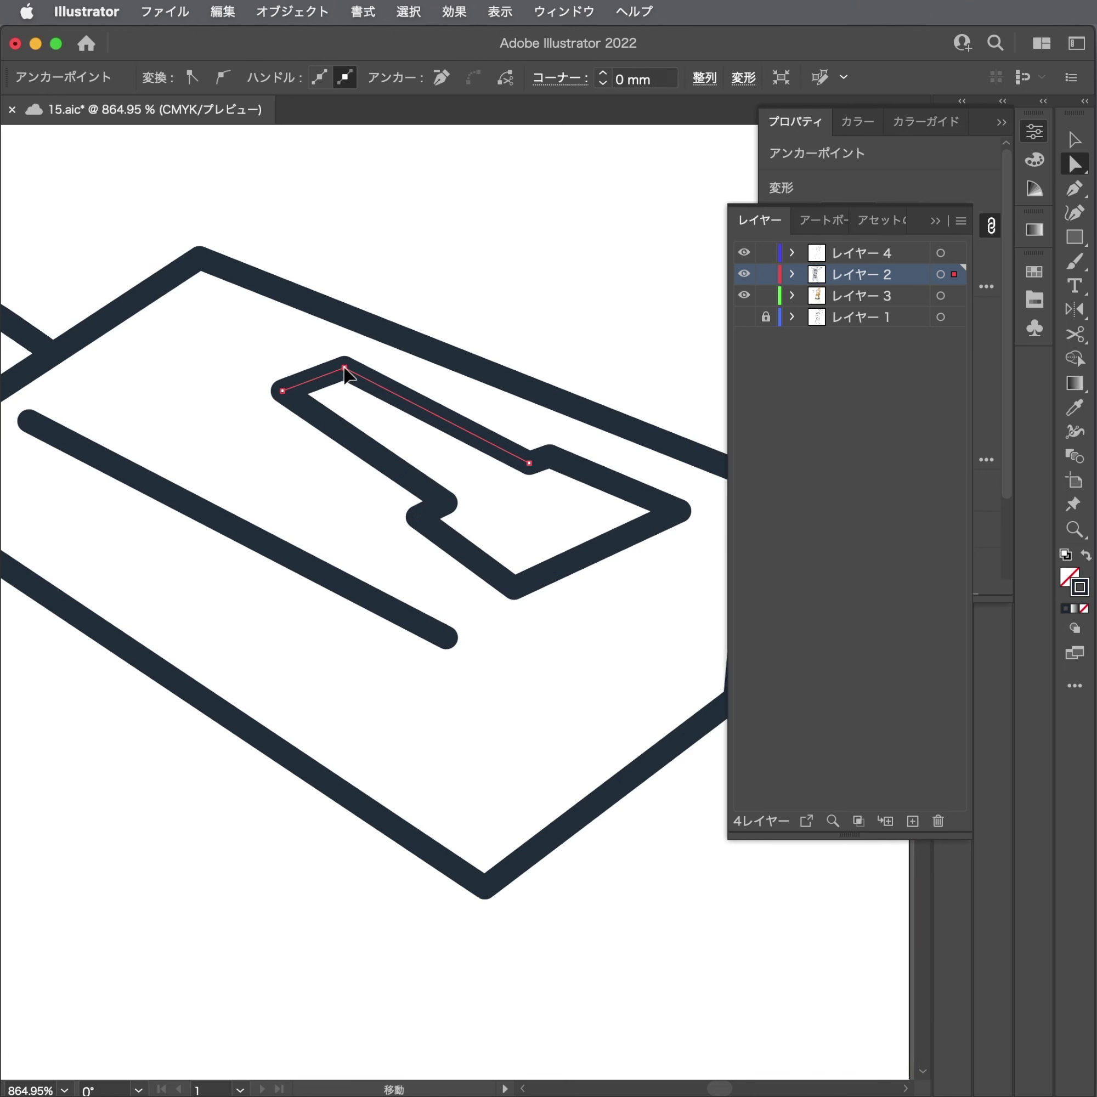
pyautogui.scroll(-5, 423, 290)
pyautogui.hscroll(2, 423, 290)
pyautogui.scroll(-5, 264, 367)
pyautogui.scroll(3, 441, 510)
pyautogui.hscroll(1, 441, 510)
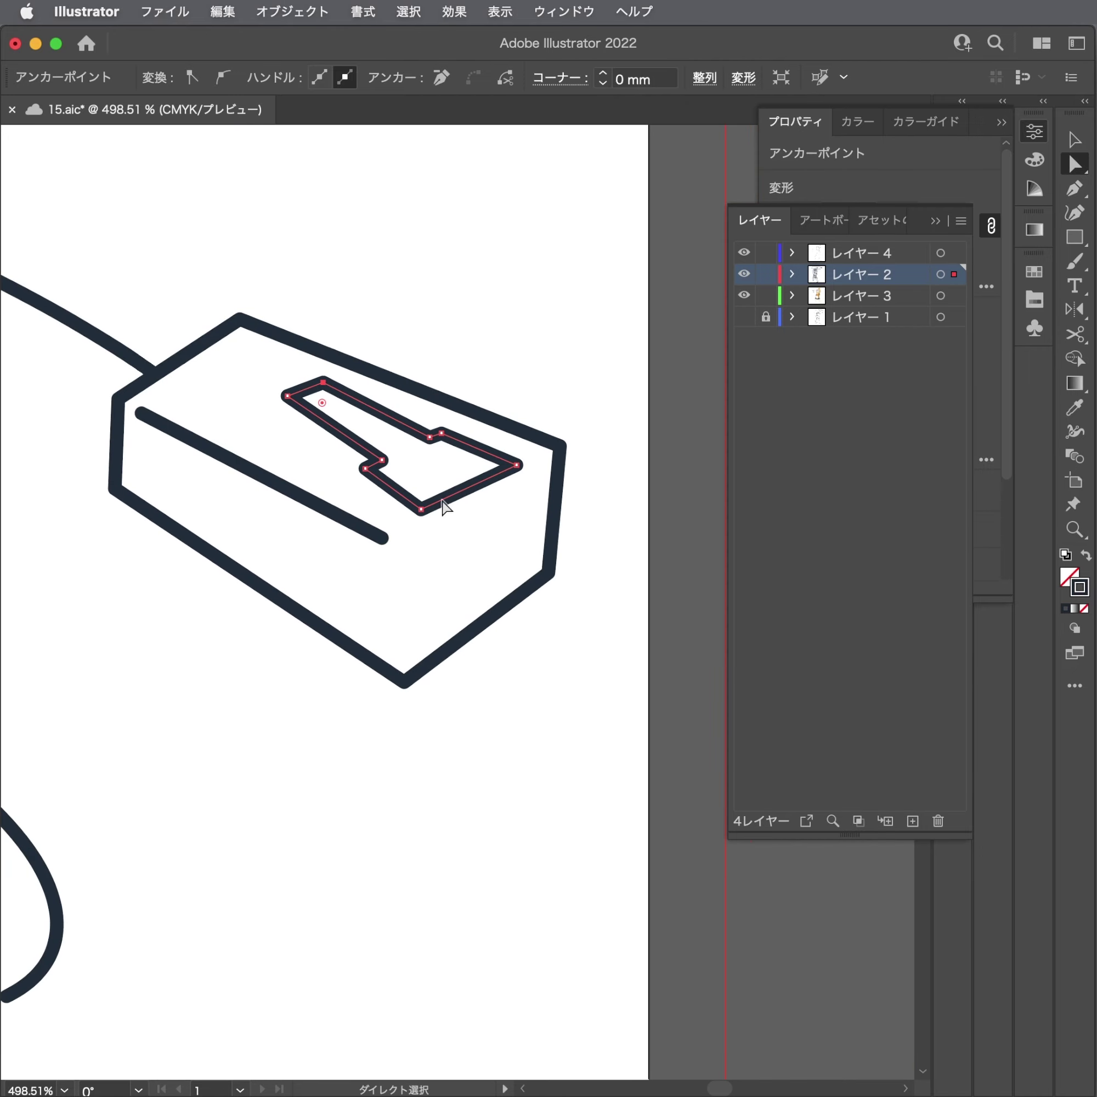
pyautogui.keyDown('alt'); pyautogui.click(522, 470); pyautogui.keyUp('alt')
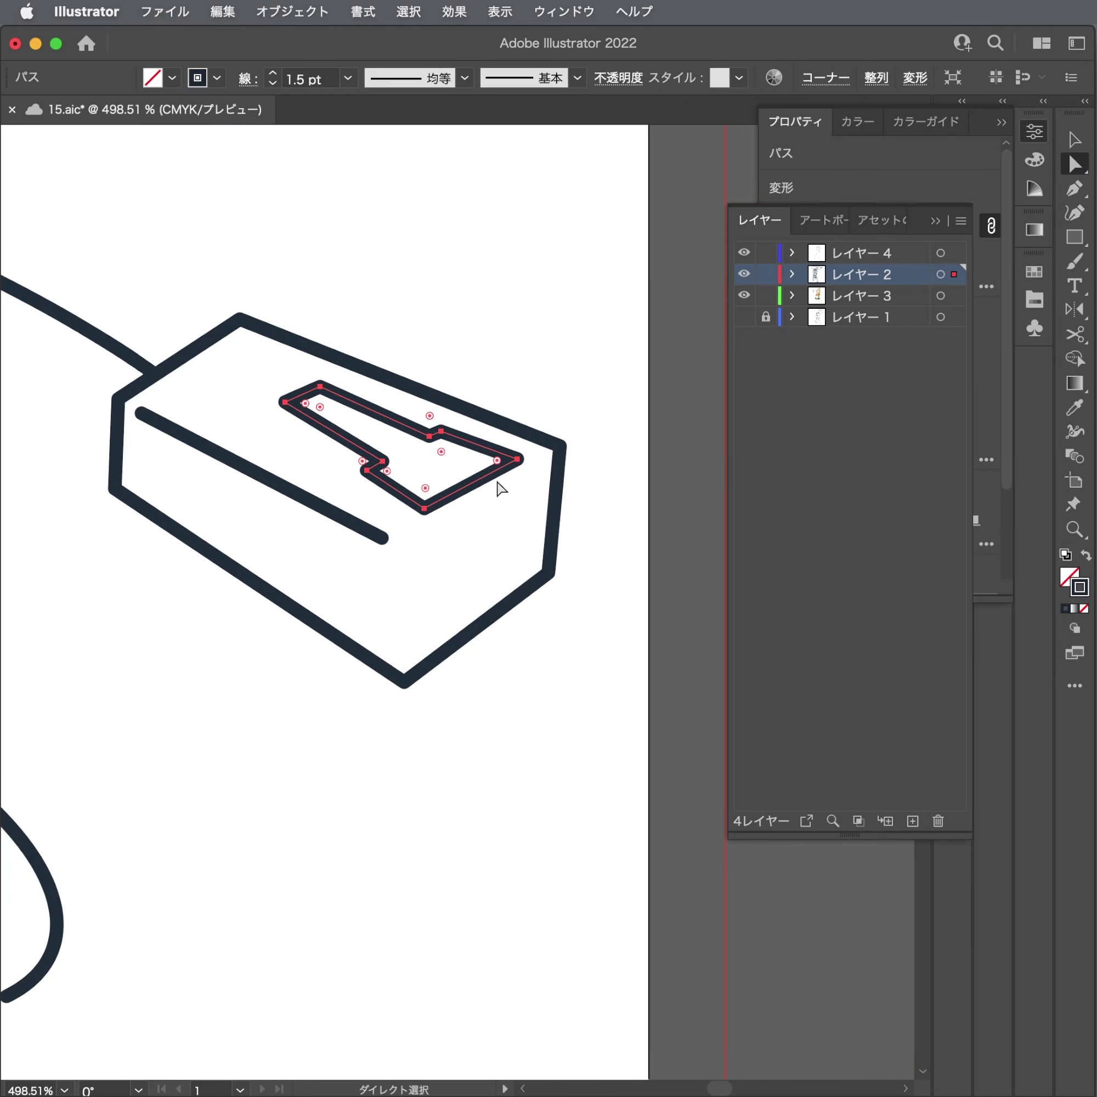
pyautogui.moveTo(502, 485); pyautogui.dragTo(487, 482)
pyautogui.click(466, 357)
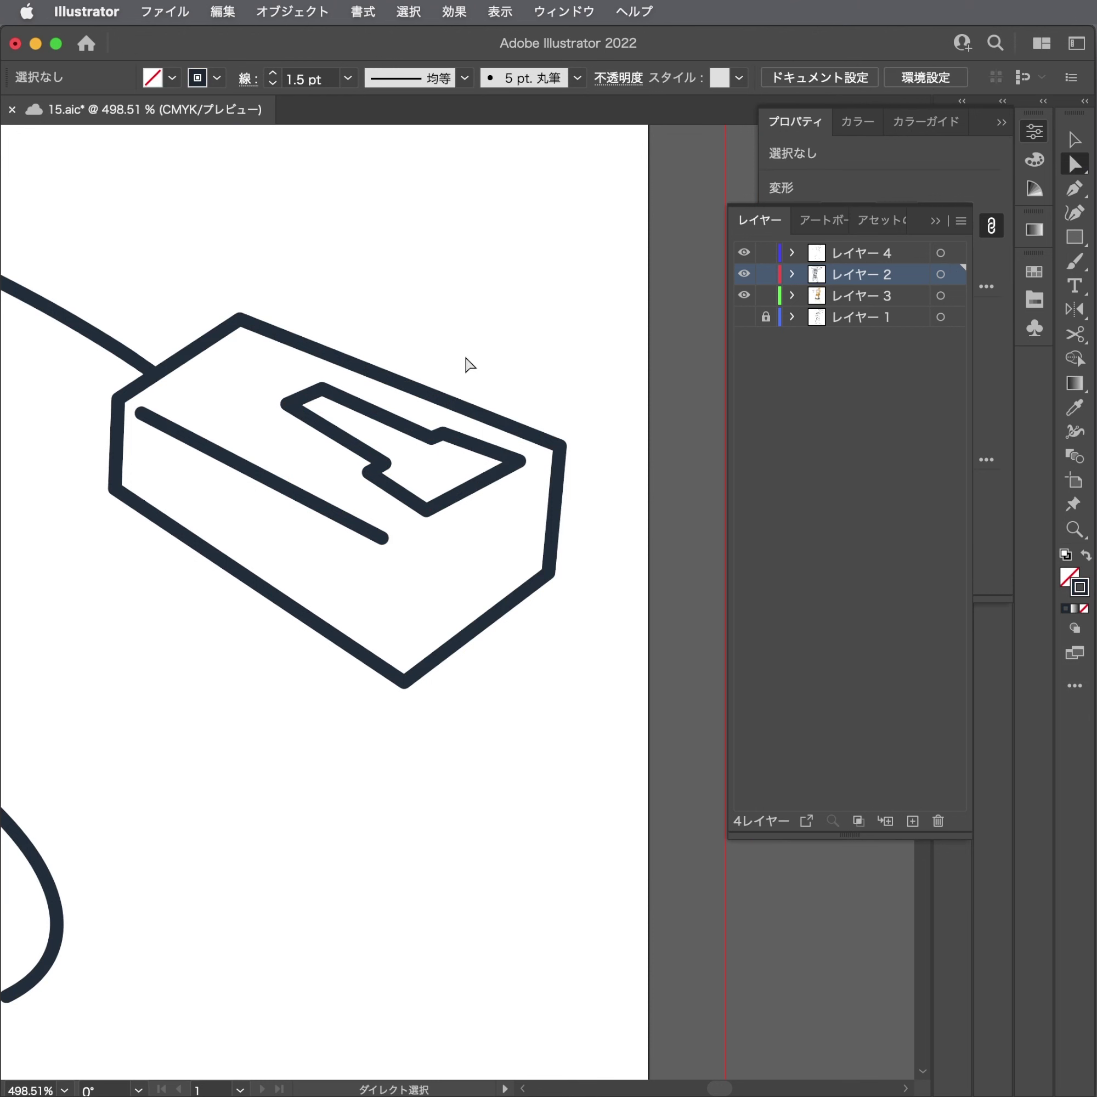
pyautogui.press('p')
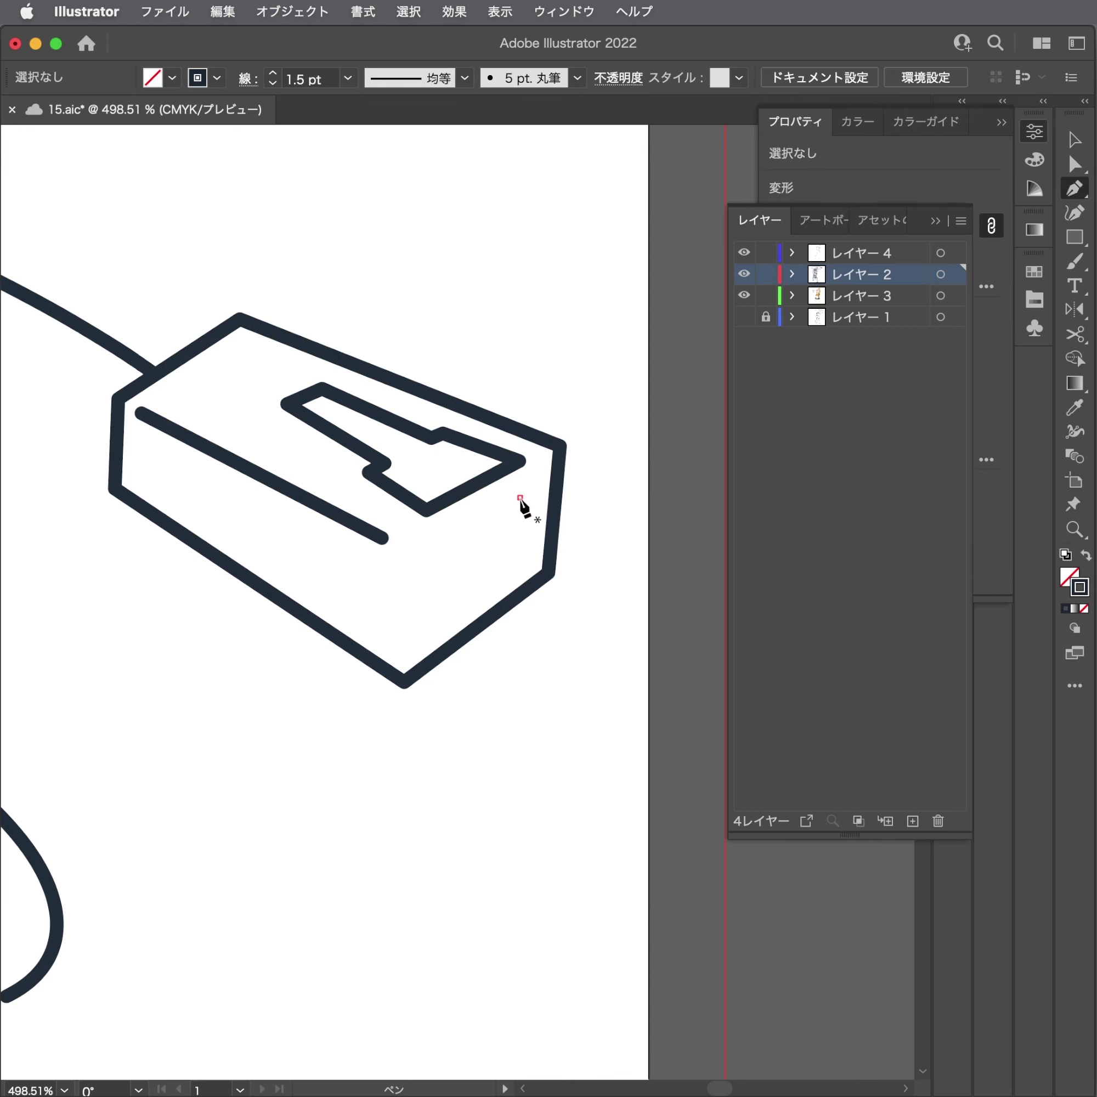
pyautogui.click(519, 497)
pyautogui.click(516, 556)
pyautogui.click(423, 629)
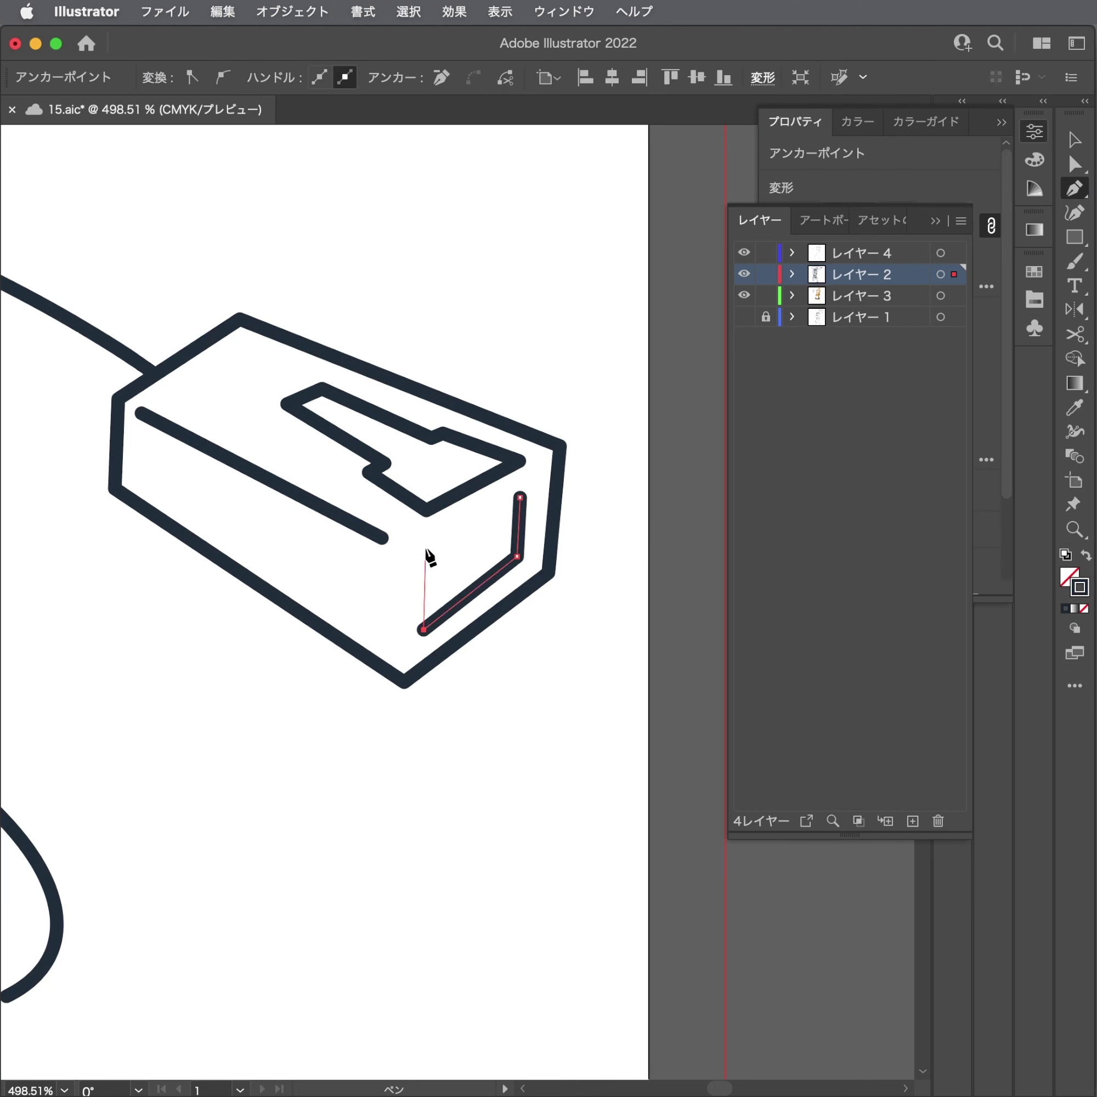
pyautogui.click(430, 535)
pyautogui.click(521, 493)
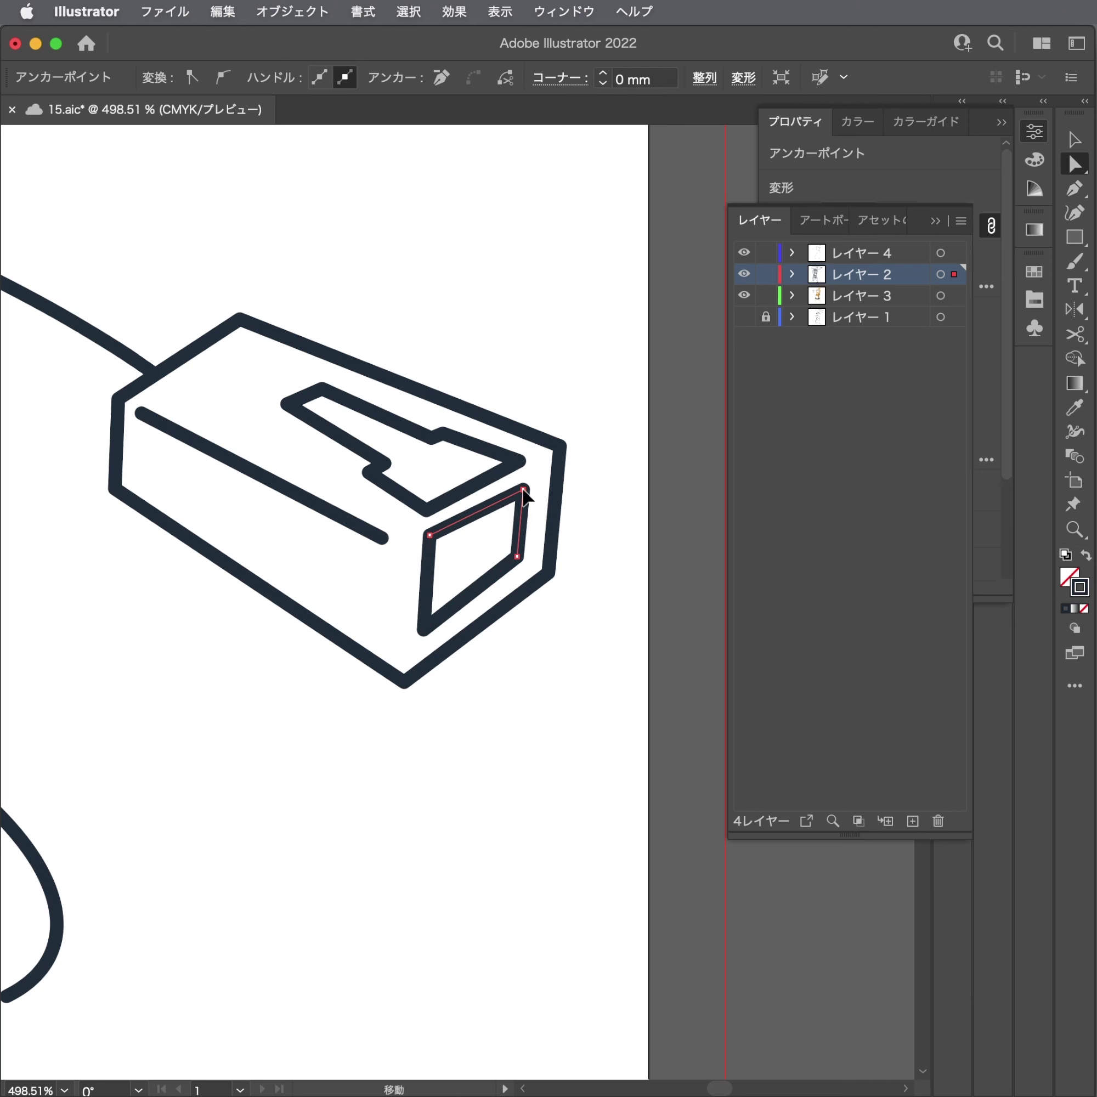
pyautogui.press('a')
pyautogui.moveTo(430, 535); pyautogui.dragTo(429, 543)
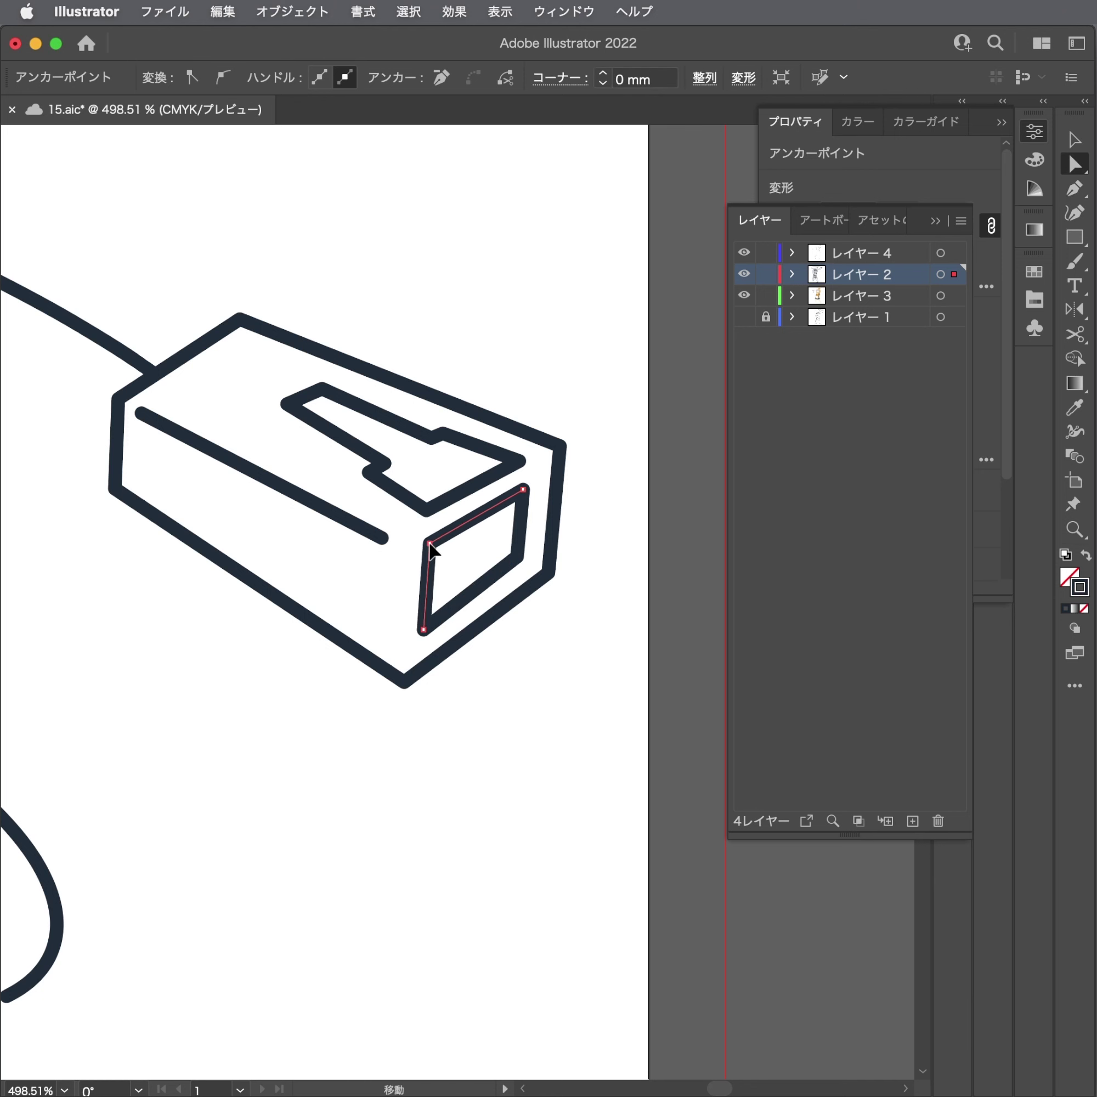
pyautogui.scroll(2, 491, 435)
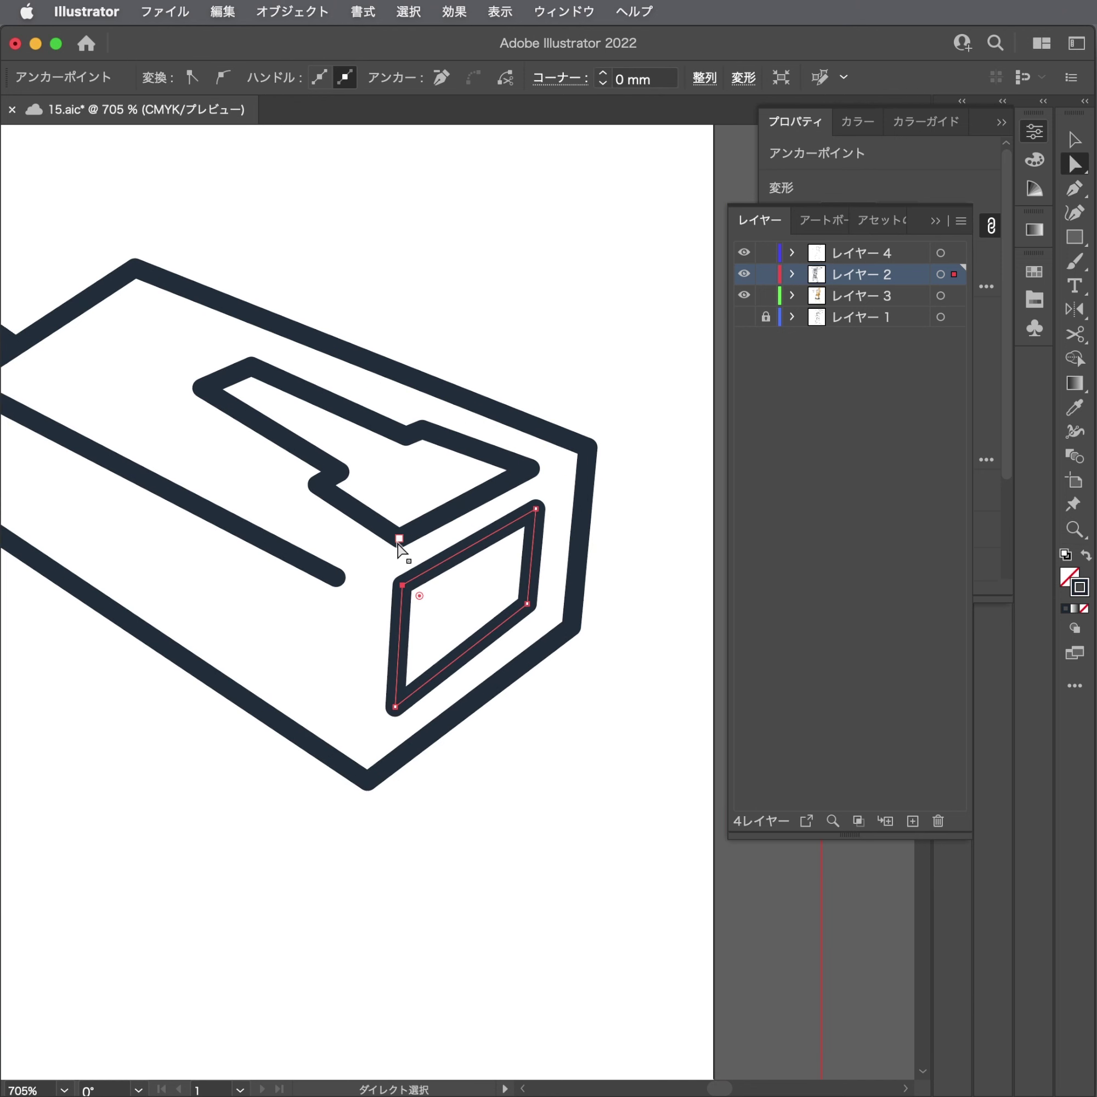
pyautogui.click(415, 735)
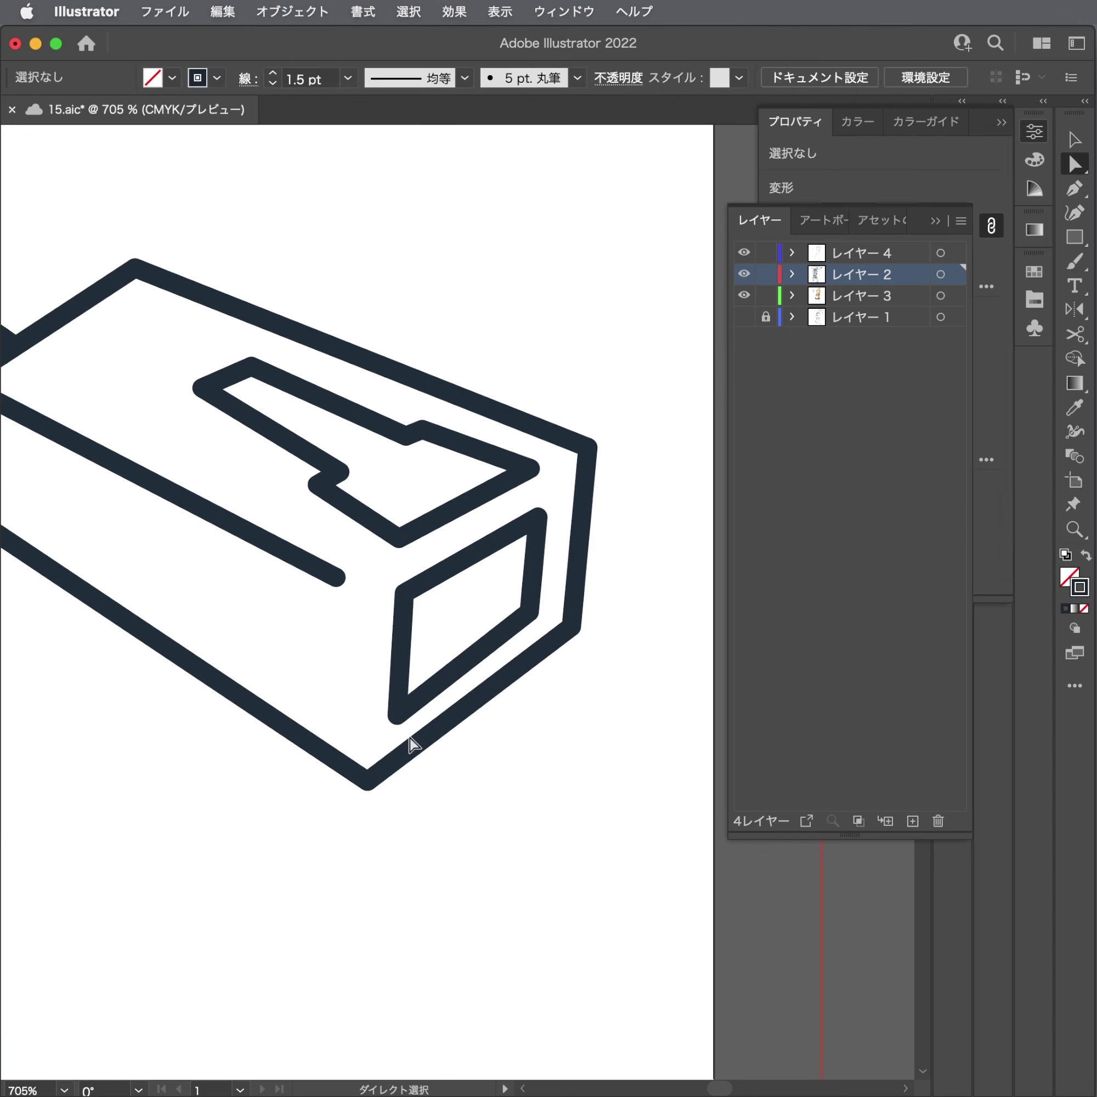
pyautogui.moveTo(393, 720); pyautogui.dragTo(398, 709)
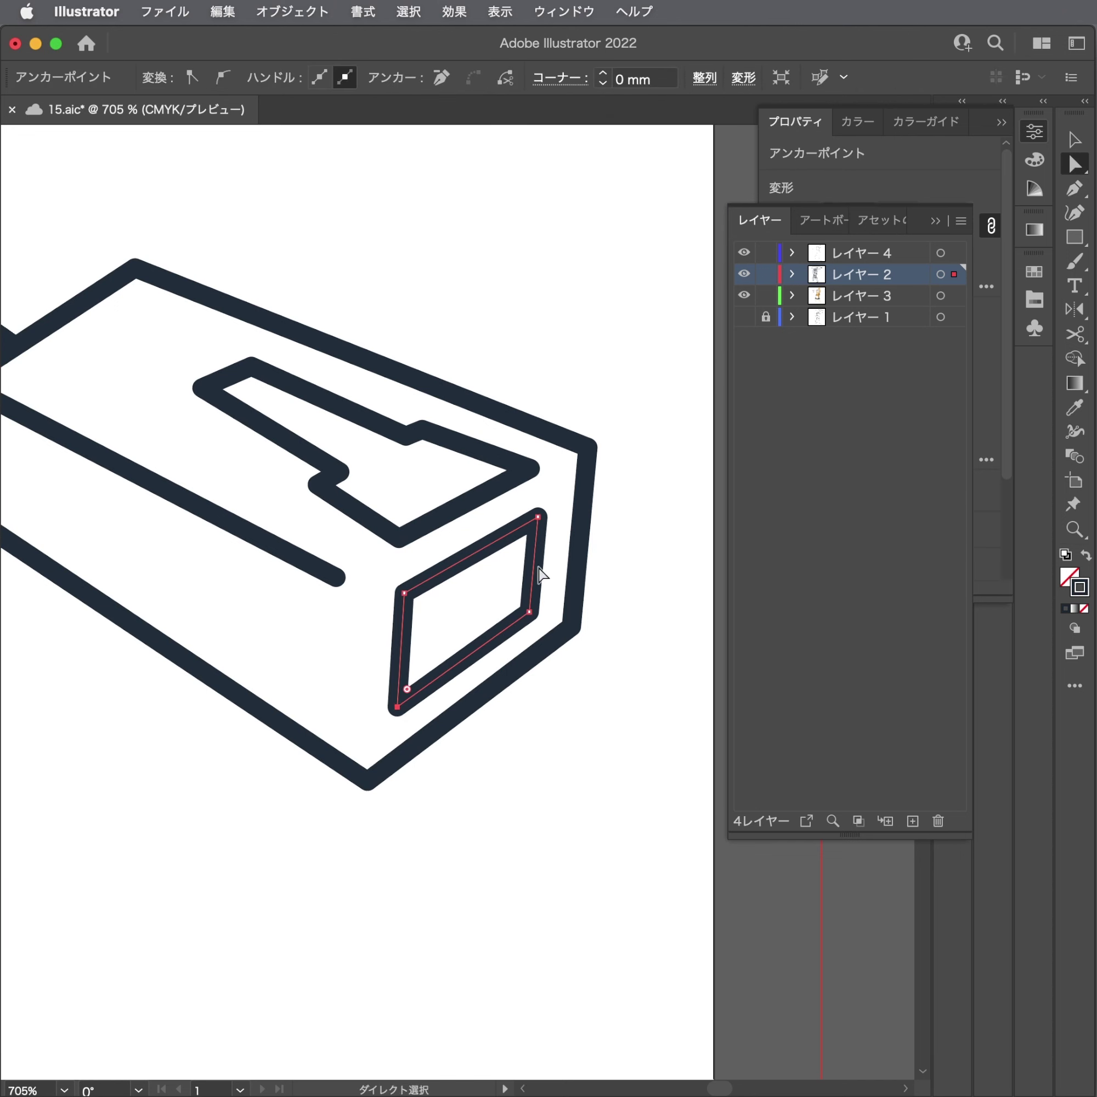
pyautogui.click(398, 516)
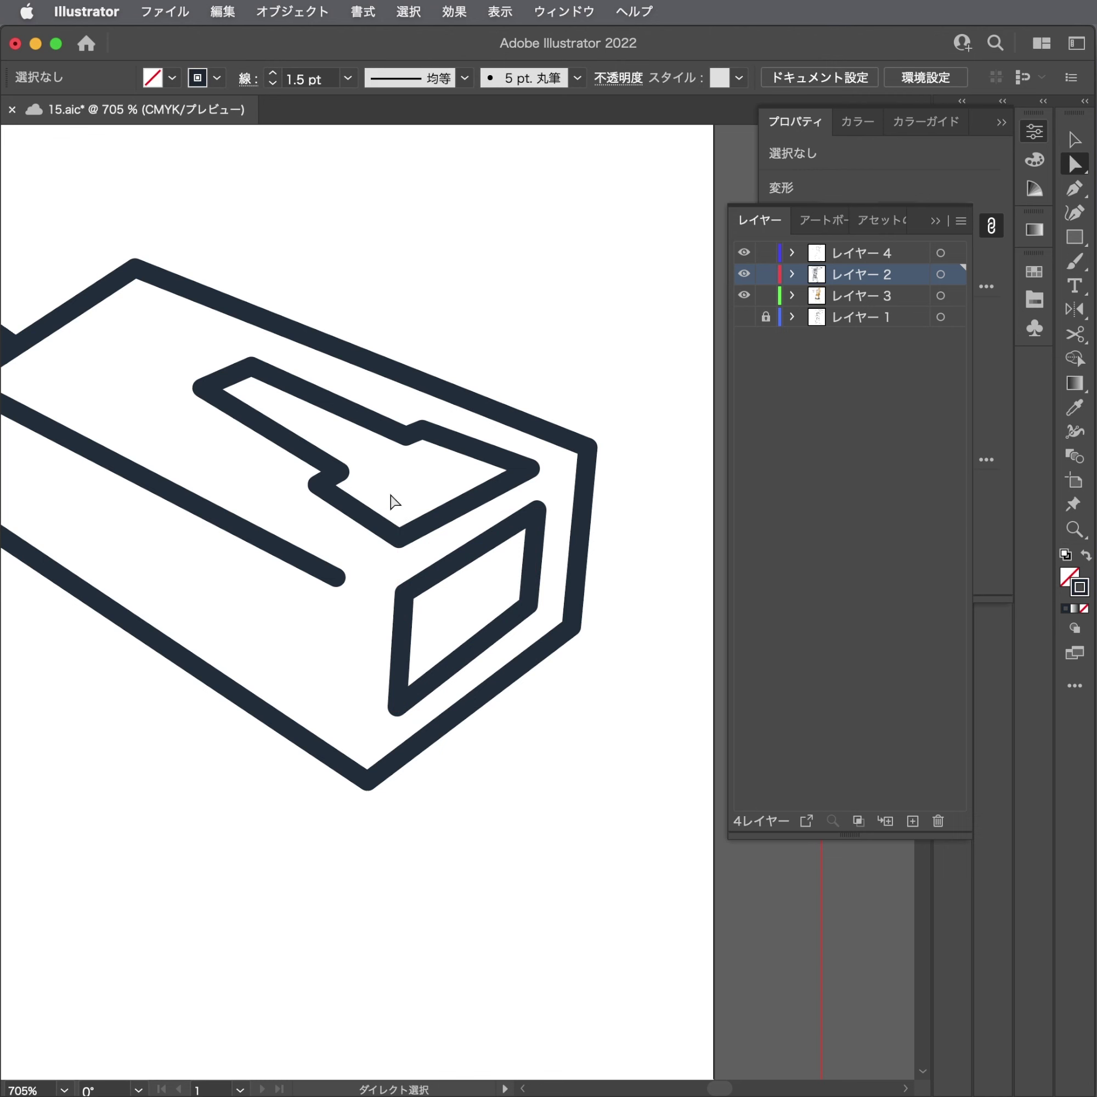
pyautogui.scroll(-2, 396, 490)
pyautogui.scroll(-4, 426, 480)
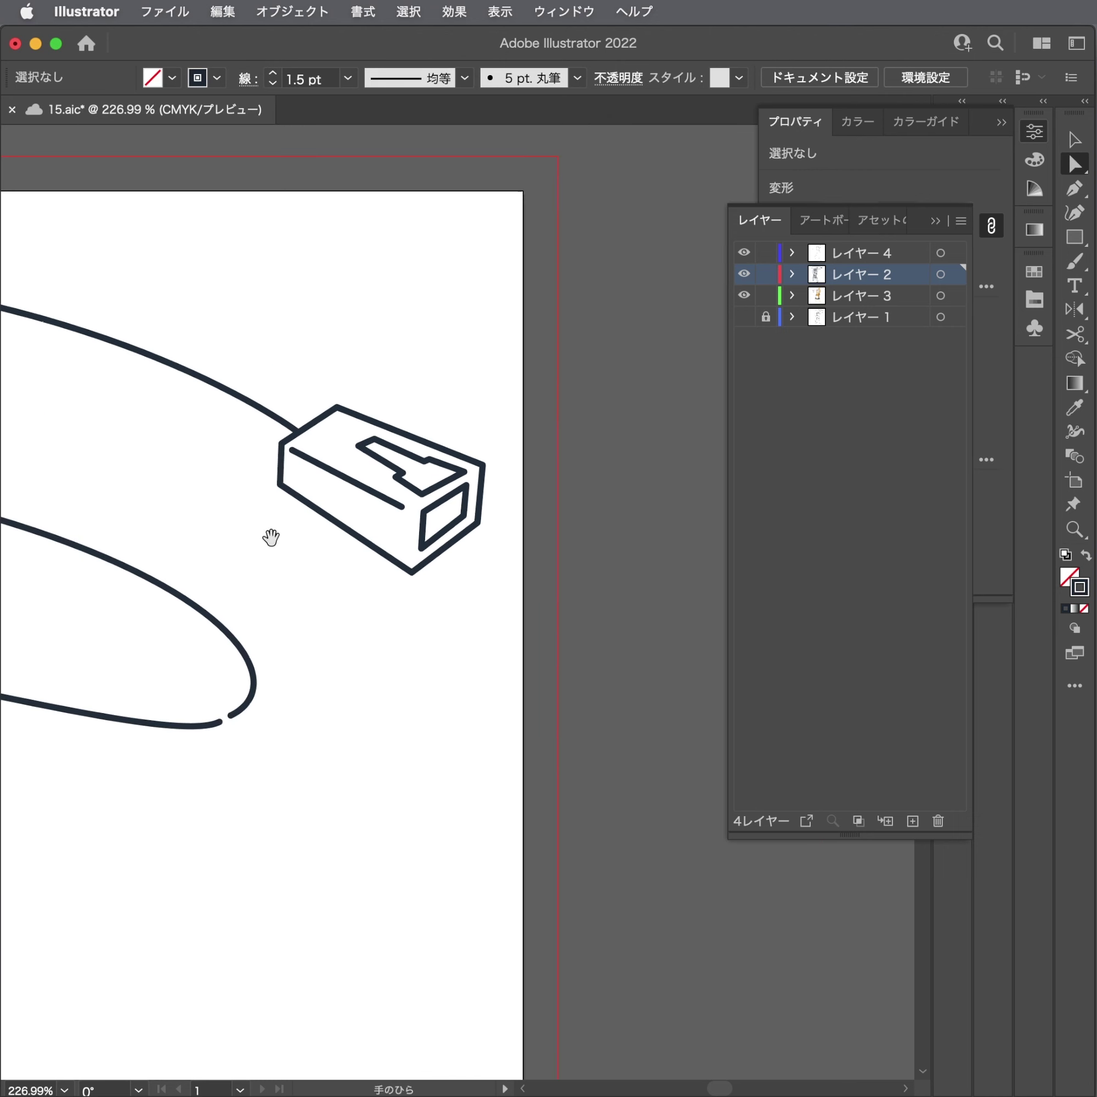
pyautogui.scroll(-1, 367, 458)
pyautogui.scroll(4, 332, 431)
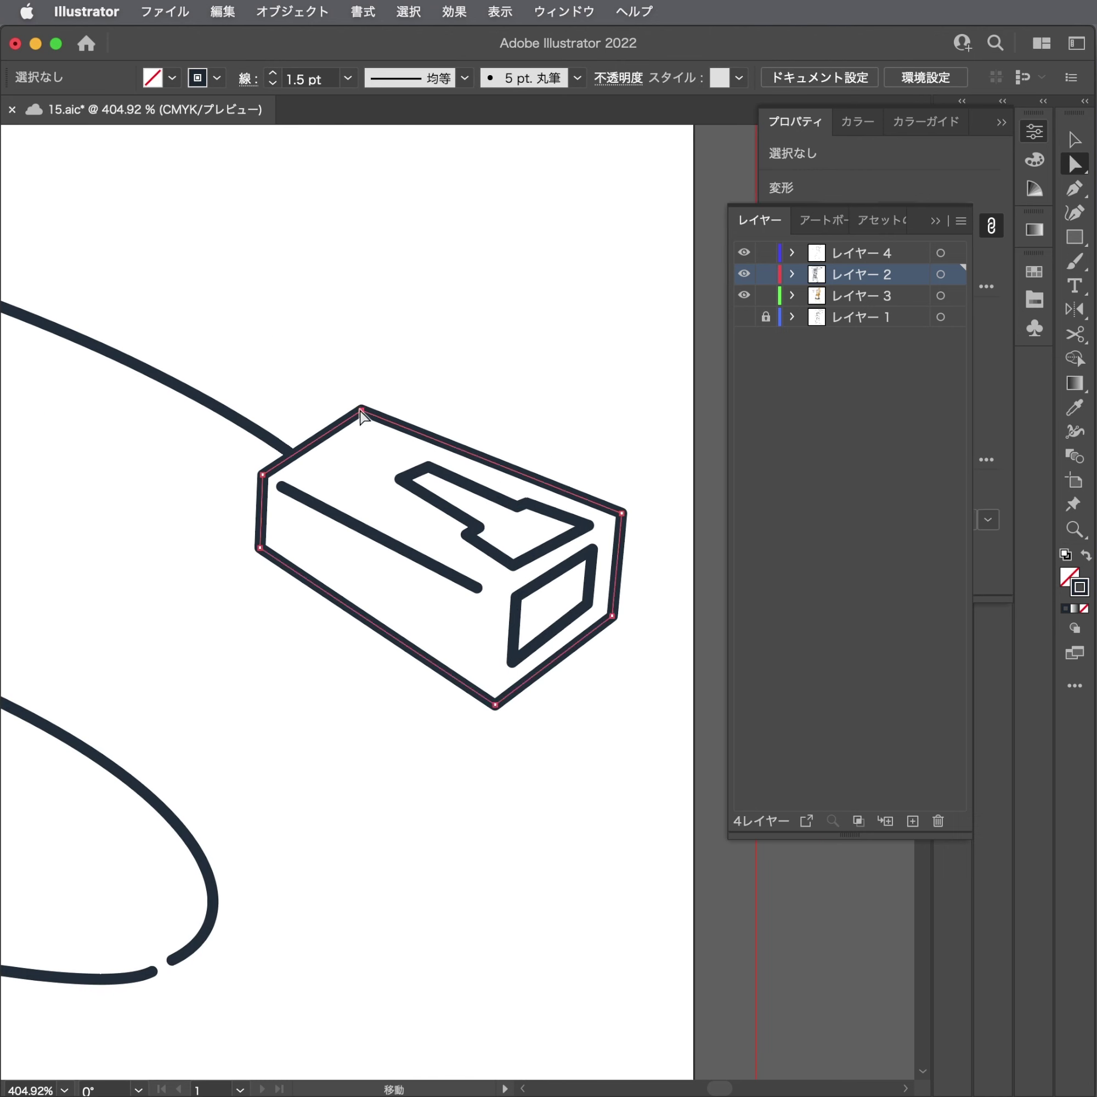
pyautogui.scroll(-8, 581, 424)
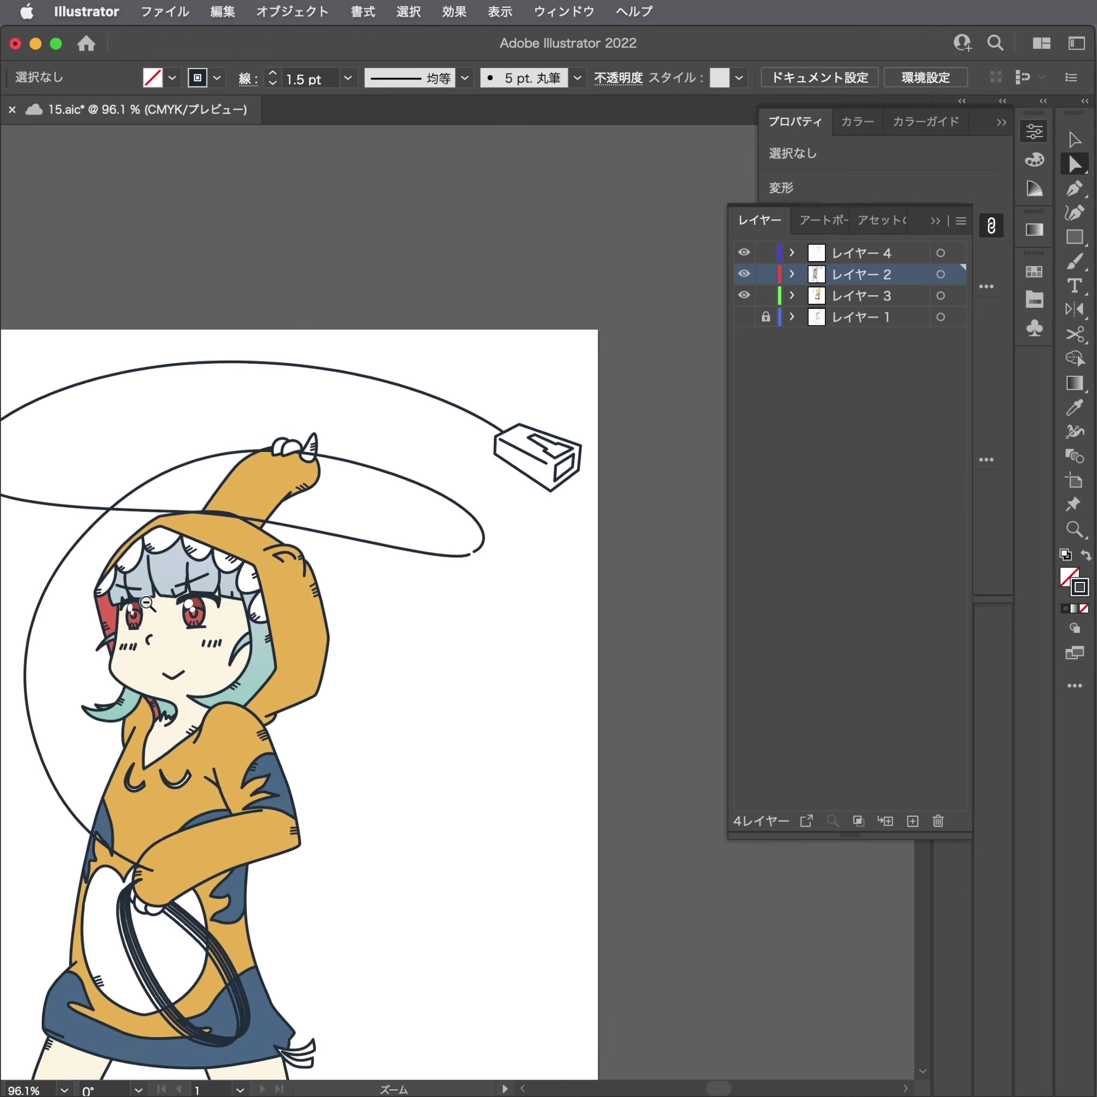
pyautogui.scroll(8, 598, 432)
# Draw three short parallel contact lines inside the plug's front opening with the Pen tool.
pyautogui.scroll(3, 518, 666)
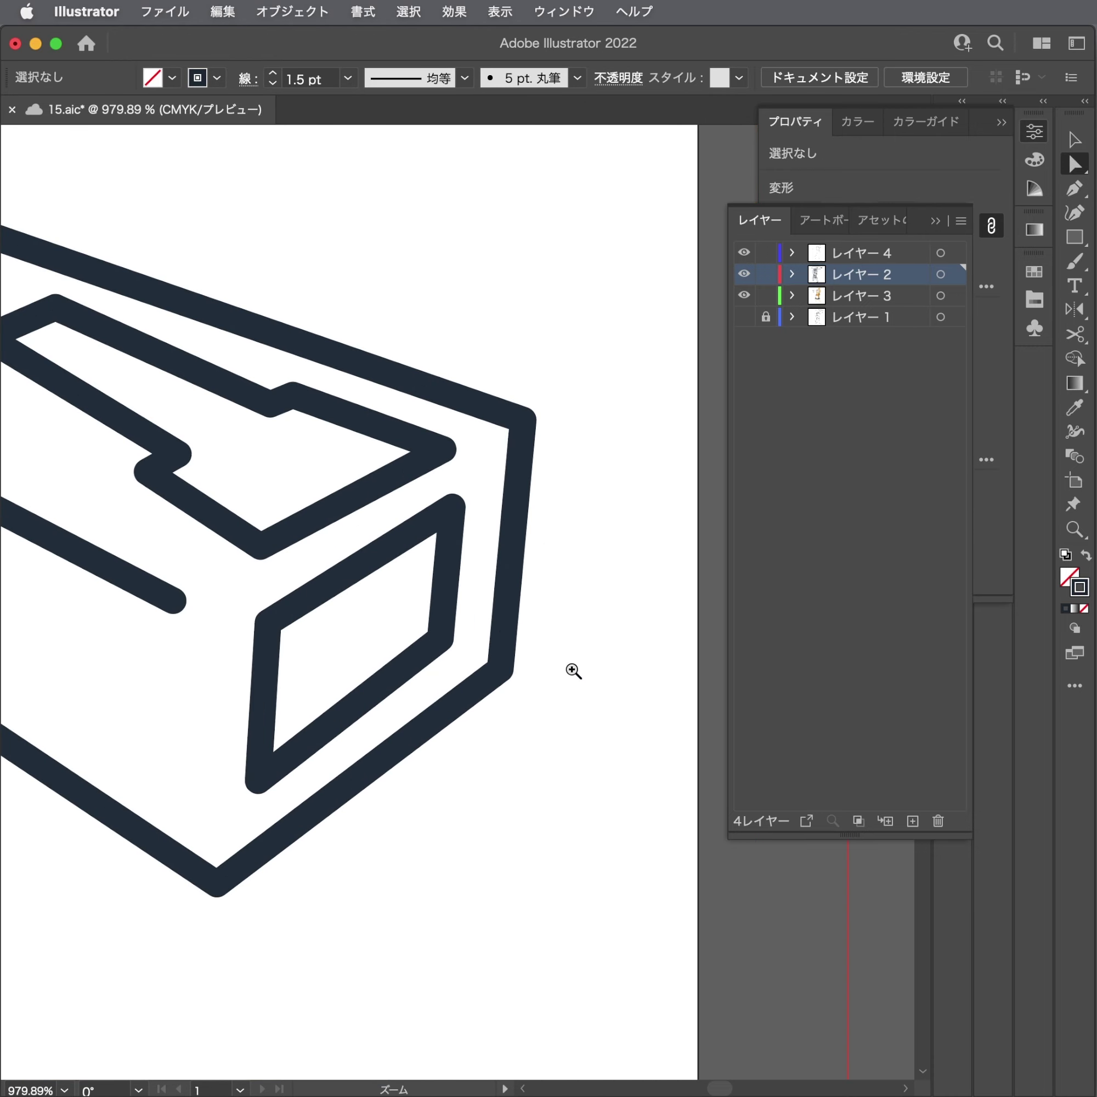
pyautogui.press('p')
pyautogui.click(441, 639)
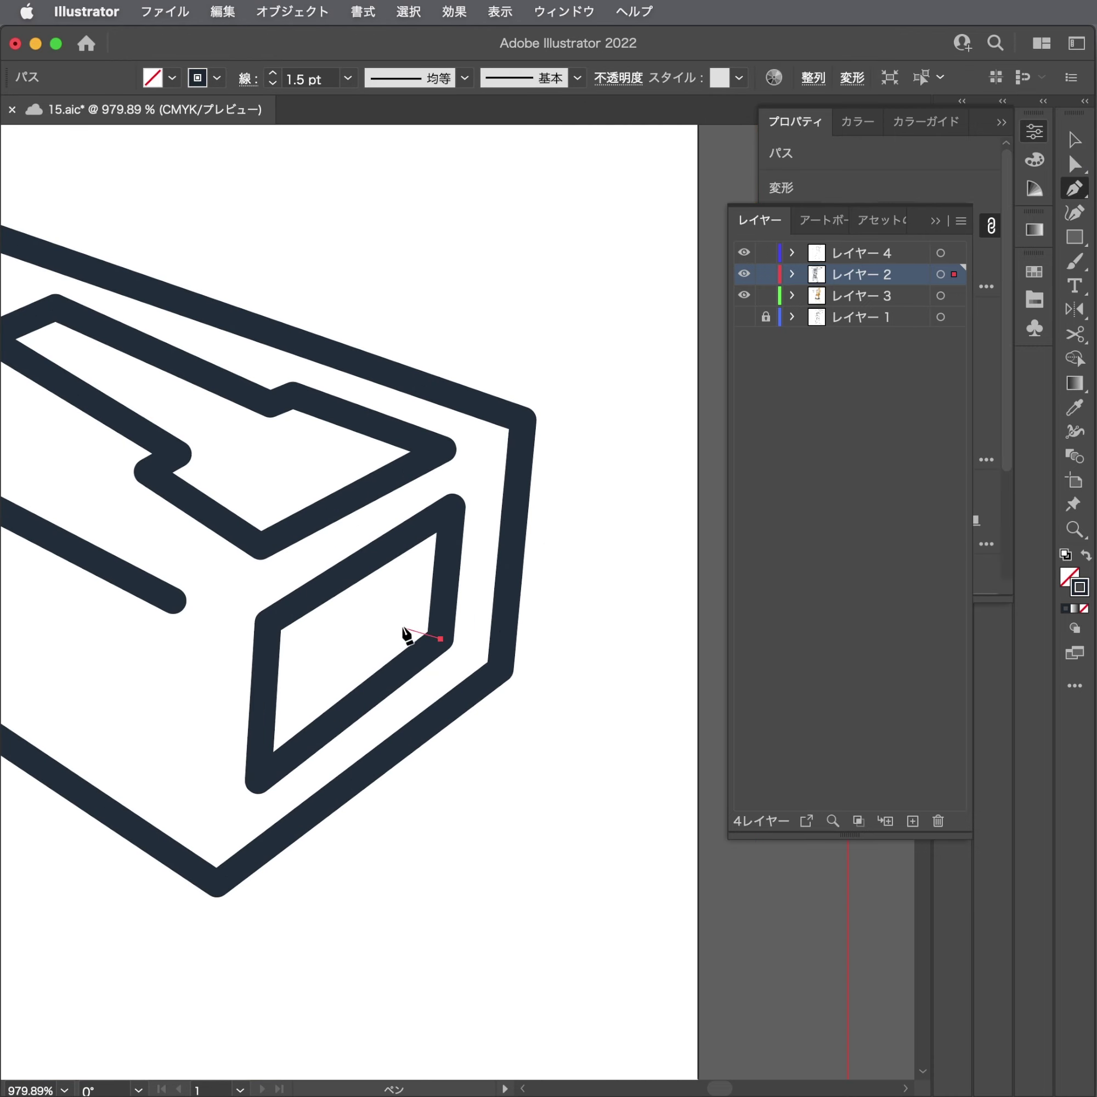
pyautogui.click(354, 612)
pyautogui.press('Escape')
pyautogui.click(396, 669)
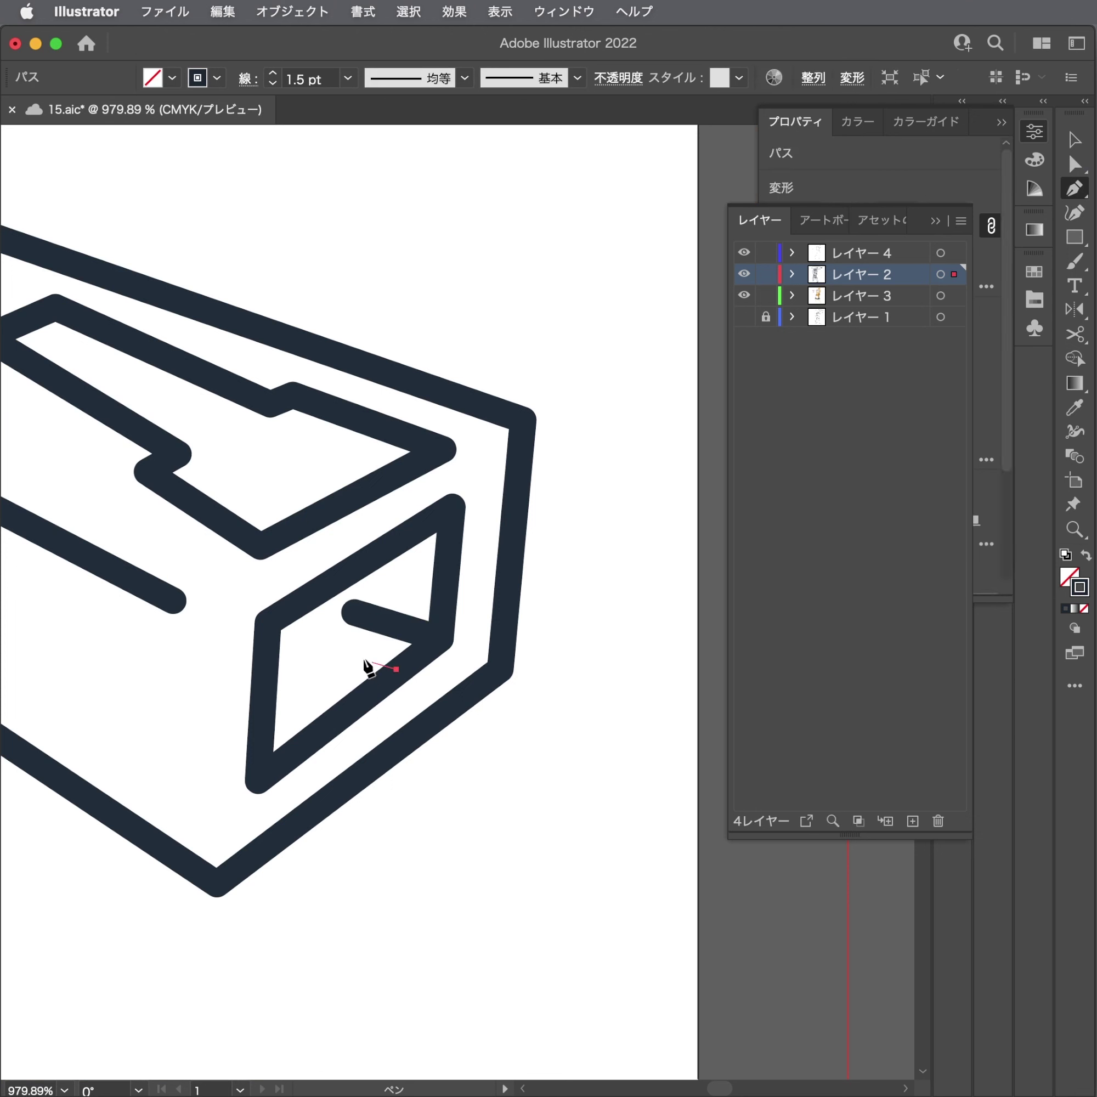
pyautogui.click(316, 644)
pyautogui.press('Escape')
pyautogui.click(350, 699)
pyautogui.click(285, 670)
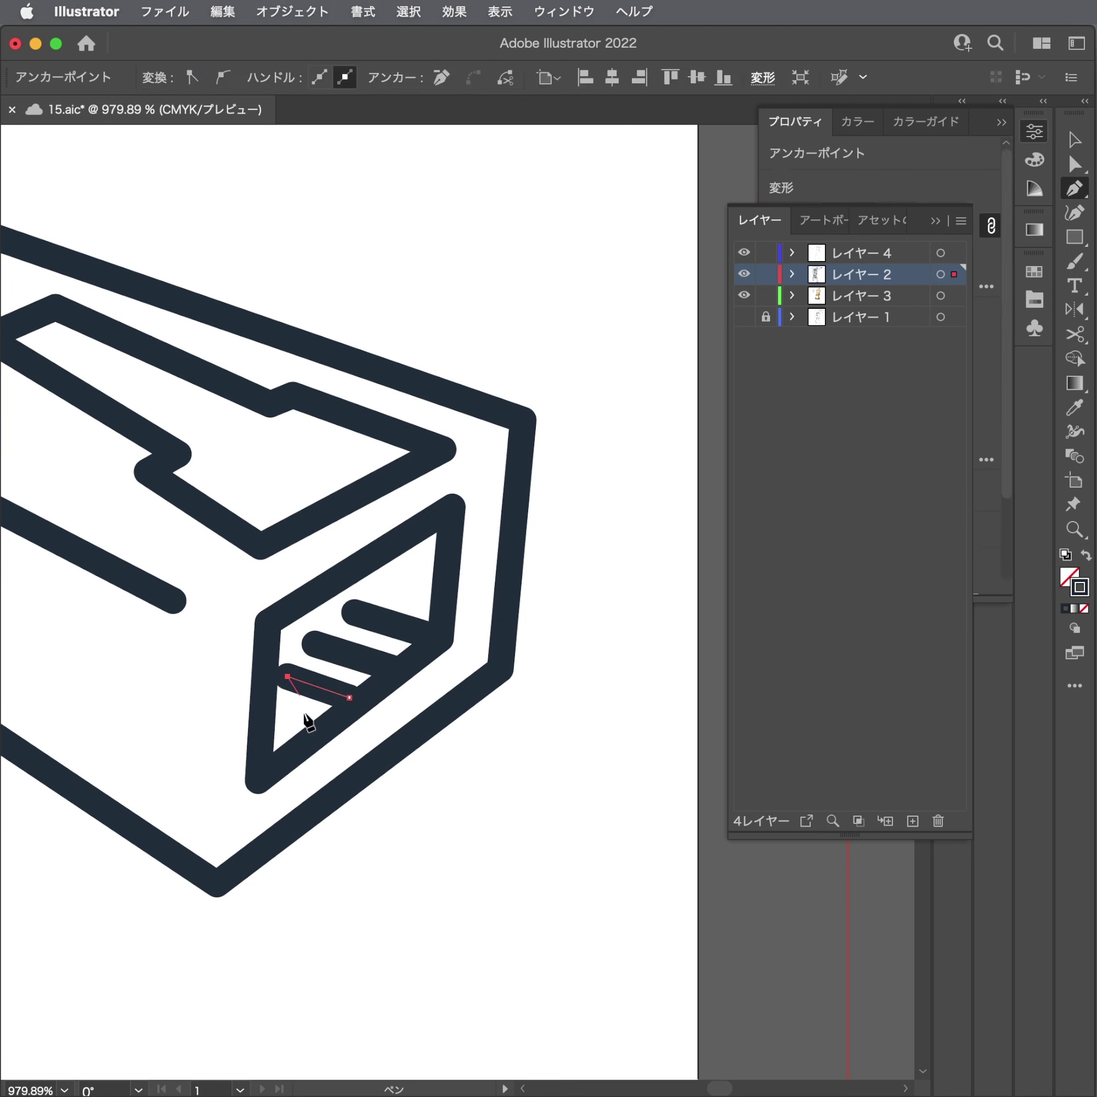
pyautogui.press('Escape')
# Add a line along the opening's bottom edge and adjust the middle and lower contact lines.
pyautogui.click(307, 732)
pyautogui.press('Escape')
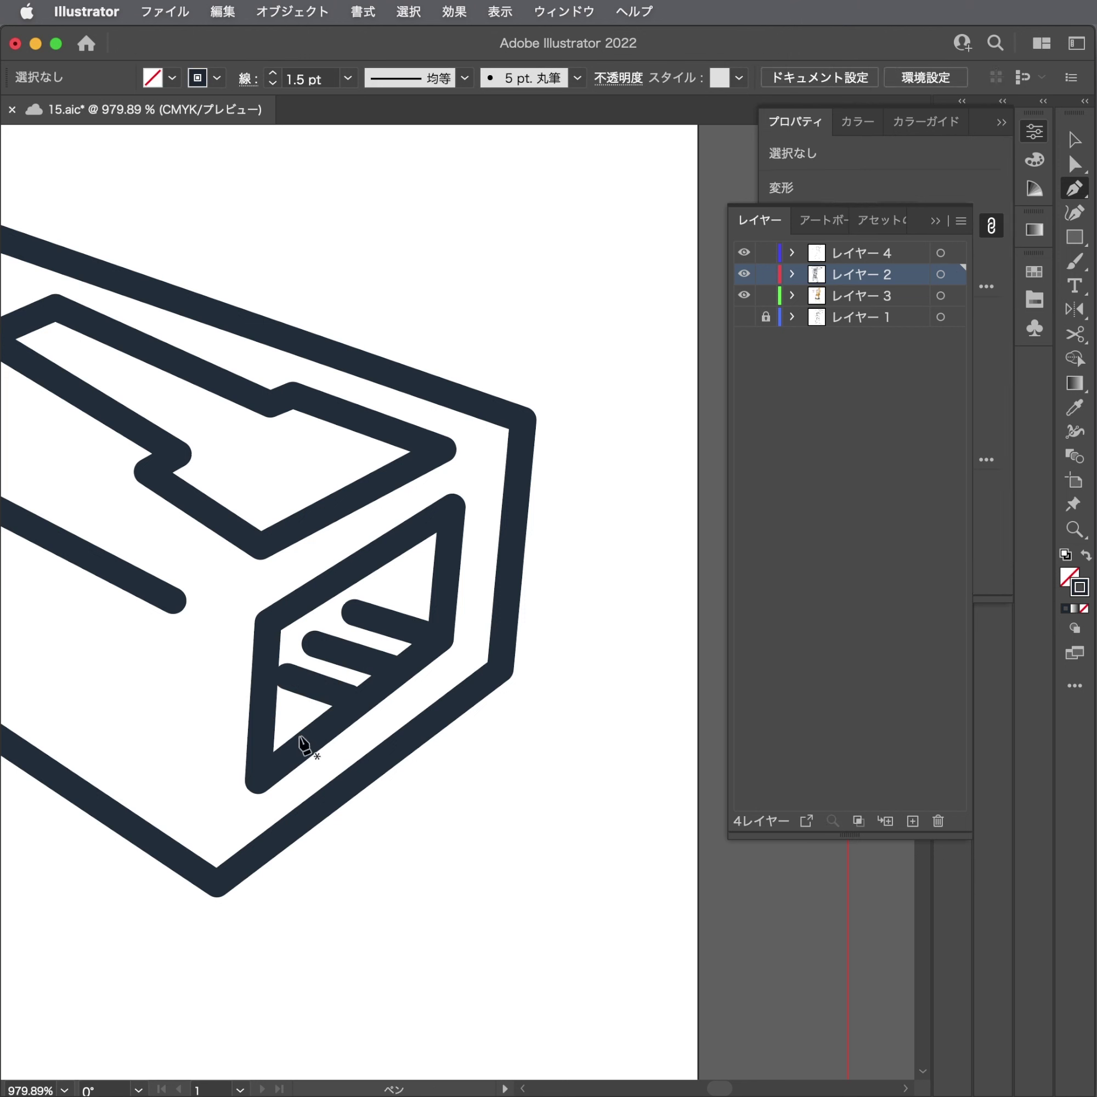
pyautogui.click(305, 740)
pyautogui.click(269, 723)
pyautogui.press('Escape')
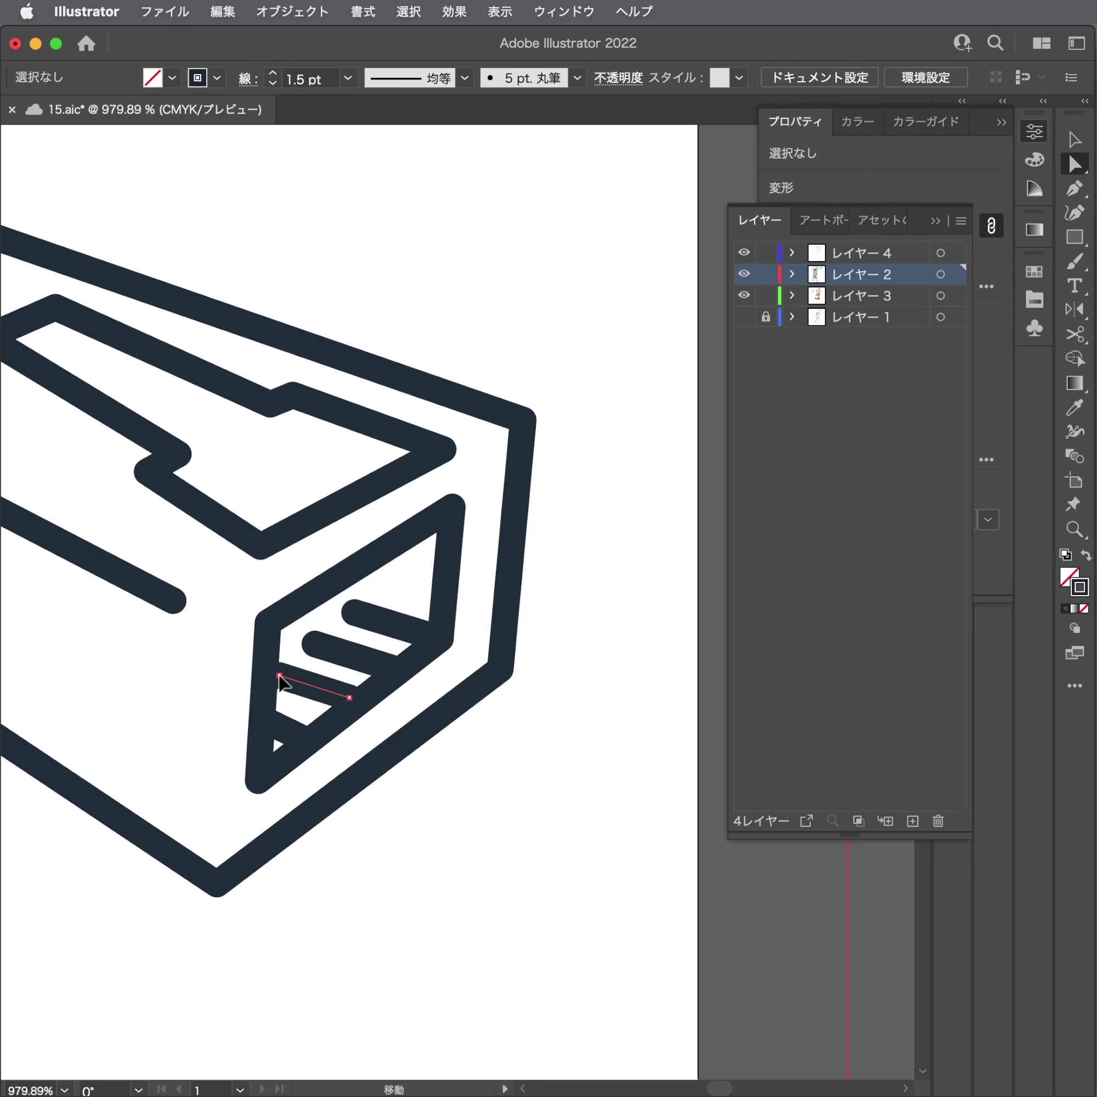
pyautogui.moveTo(328, 656)
pyautogui.mouseDown()
pyautogui.moveTo(342, 642)
pyautogui.moveTo(307, 684)
pyautogui.moveTo(325, 708)
pyautogui.moveTo(357, 667)
pyautogui.mouseUp()
pyautogui.press('Escape')
pyautogui.click(288, 676)
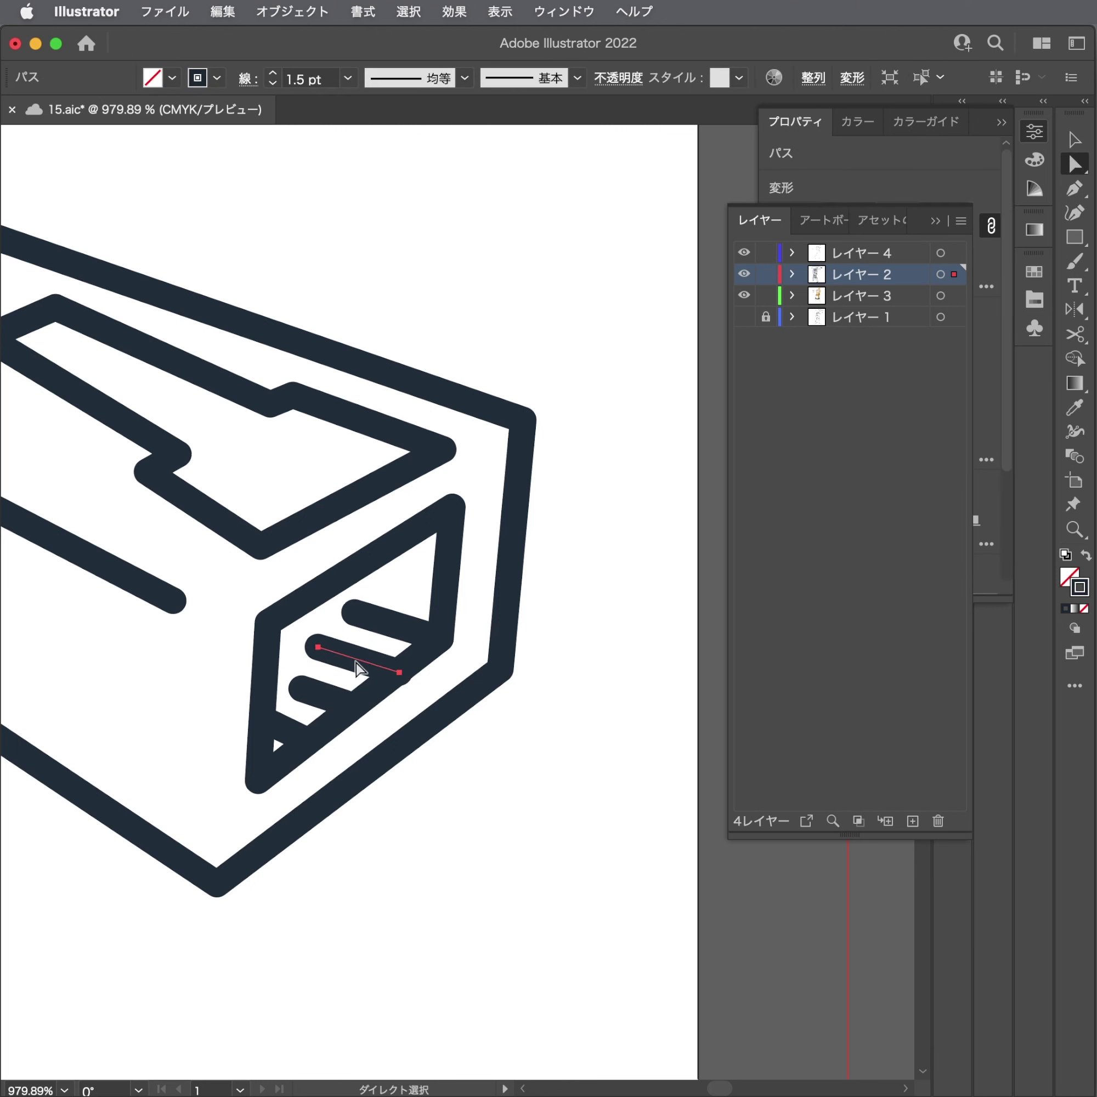
pyautogui.click(588, 678)
pyautogui.scroll(-5, 587, 677)
# Select the plug's paths, tilt them slightly clockwise, and nudge them onto the cable end.
pyautogui.moveTo(587, 786); pyautogui.dragTo(311, 502)
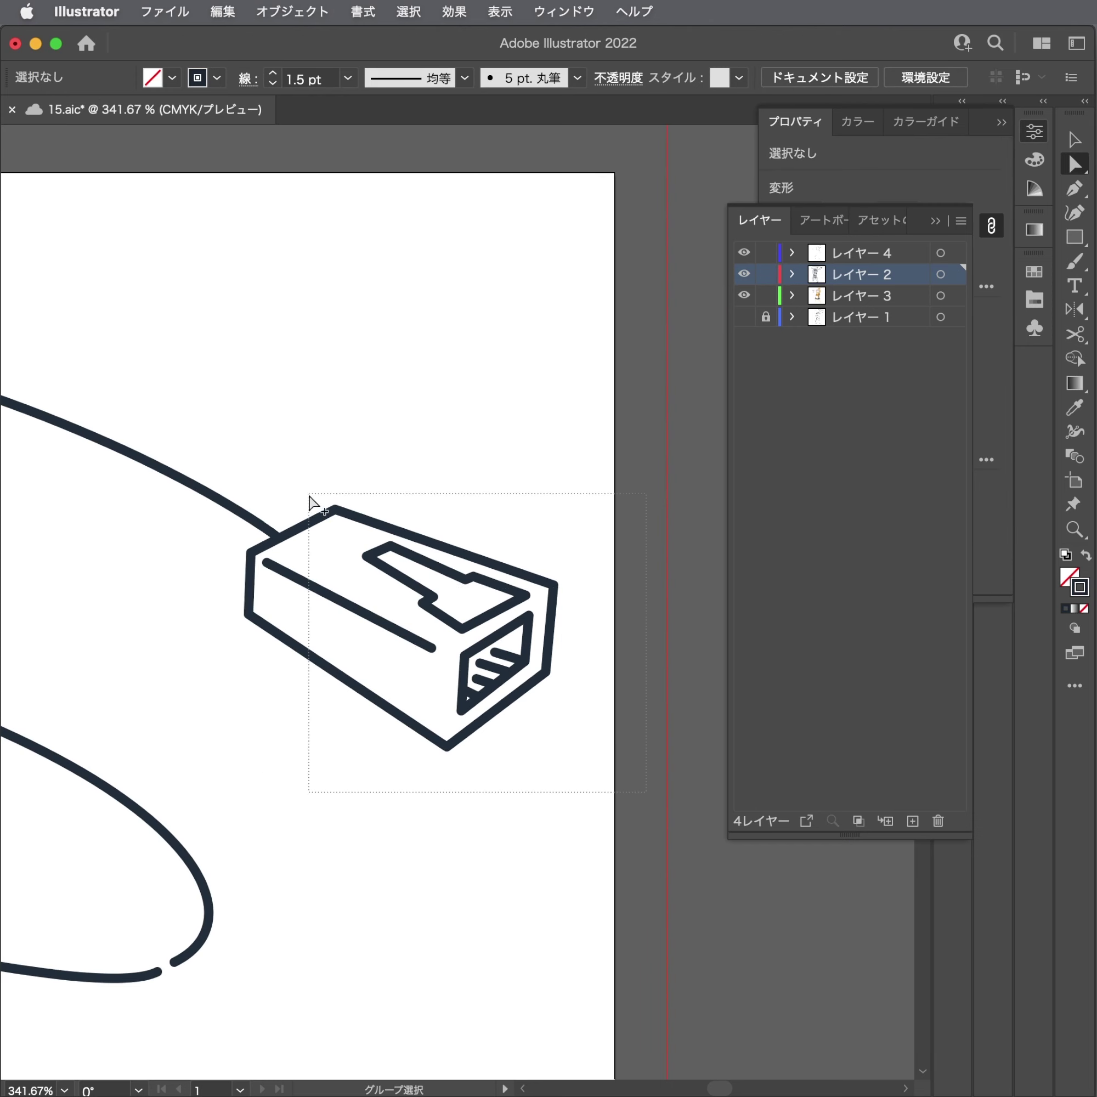
pyautogui.click(397, 475)
pyautogui.scroll(-5, 436, 482)
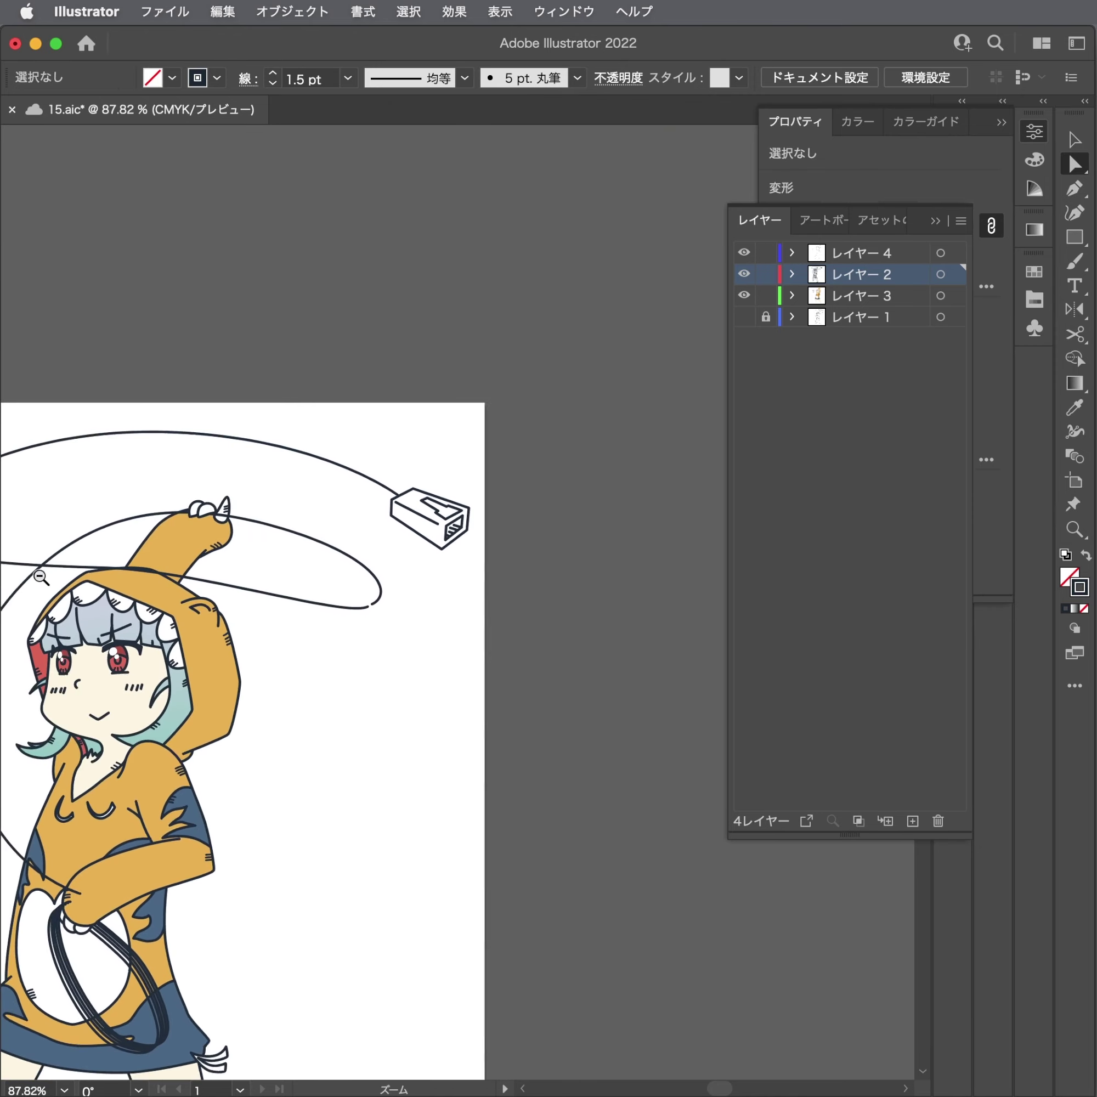
pyautogui.scroll(5, 394, 490)
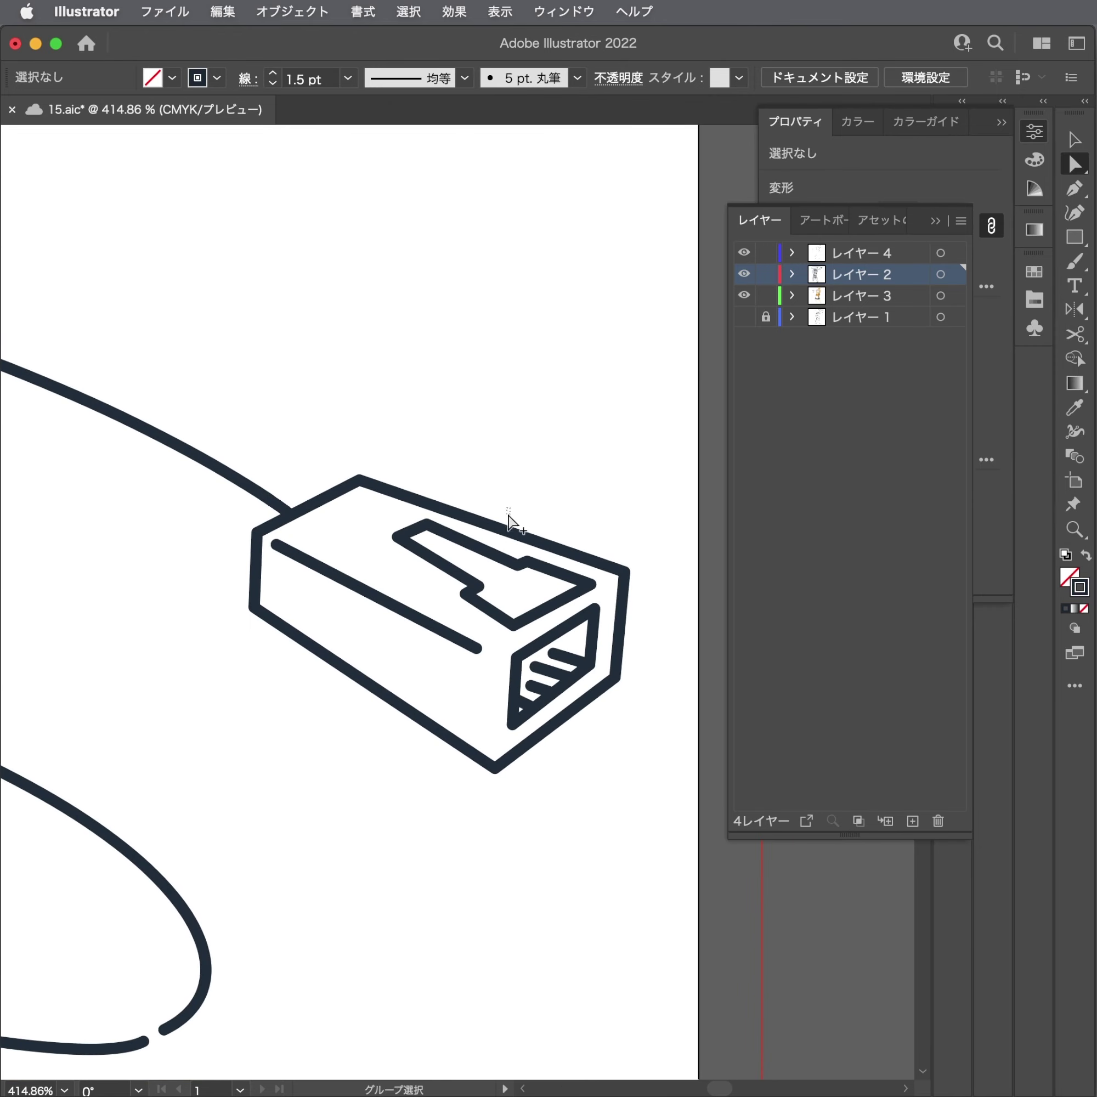
pyautogui.click(484, 563)
pyautogui.moveTo(583, 533); pyautogui.dragTo(353, 727)
pyautogui.press('r')
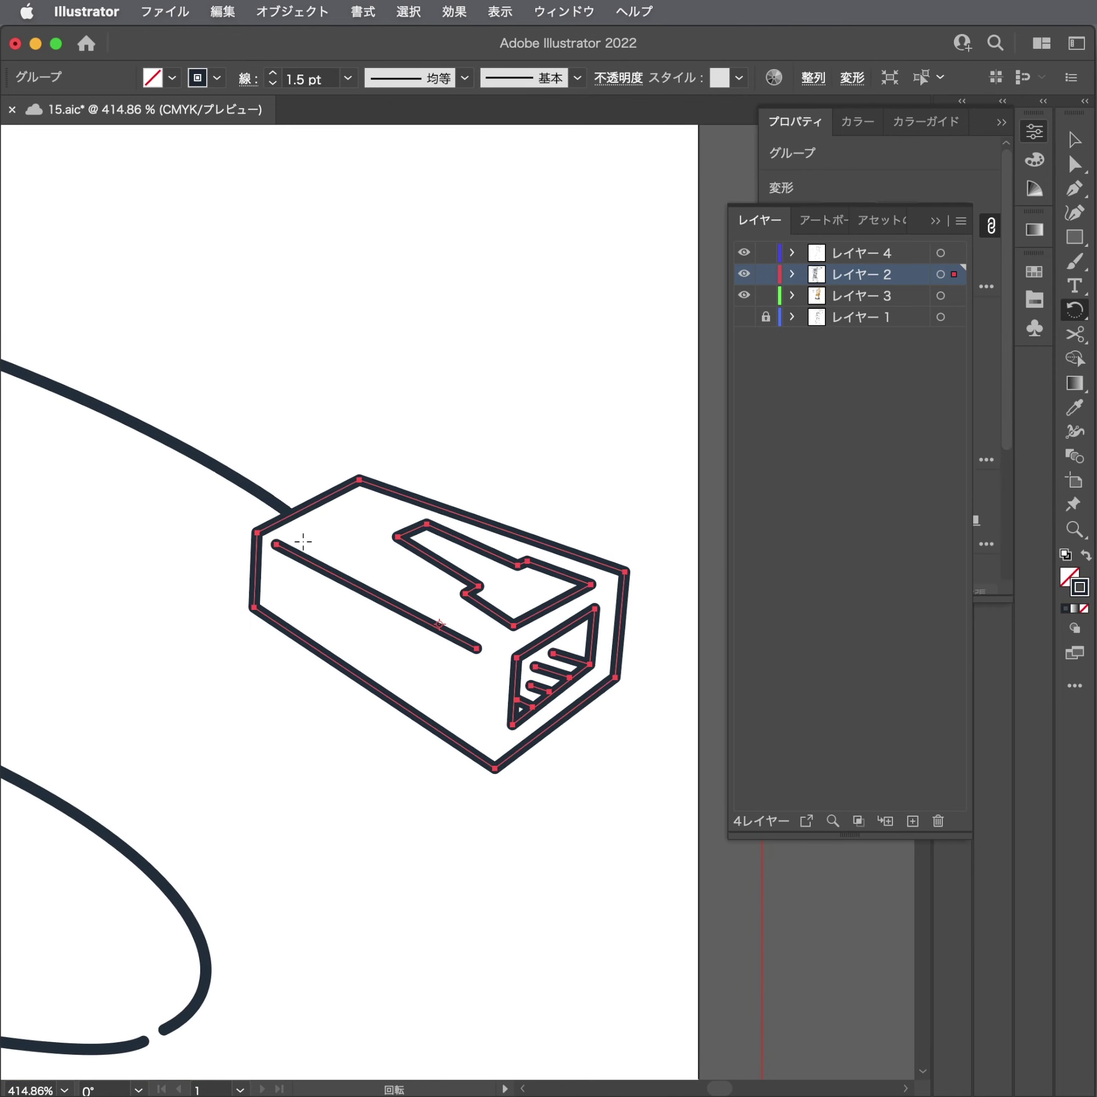
pyautogui.moveTo(190, 584); pyautogui.dragTo(187, 575)
pyautogui.press('a')
pyautogui.moveTo(427, 643); pyautogui.dragTo(443, 650)
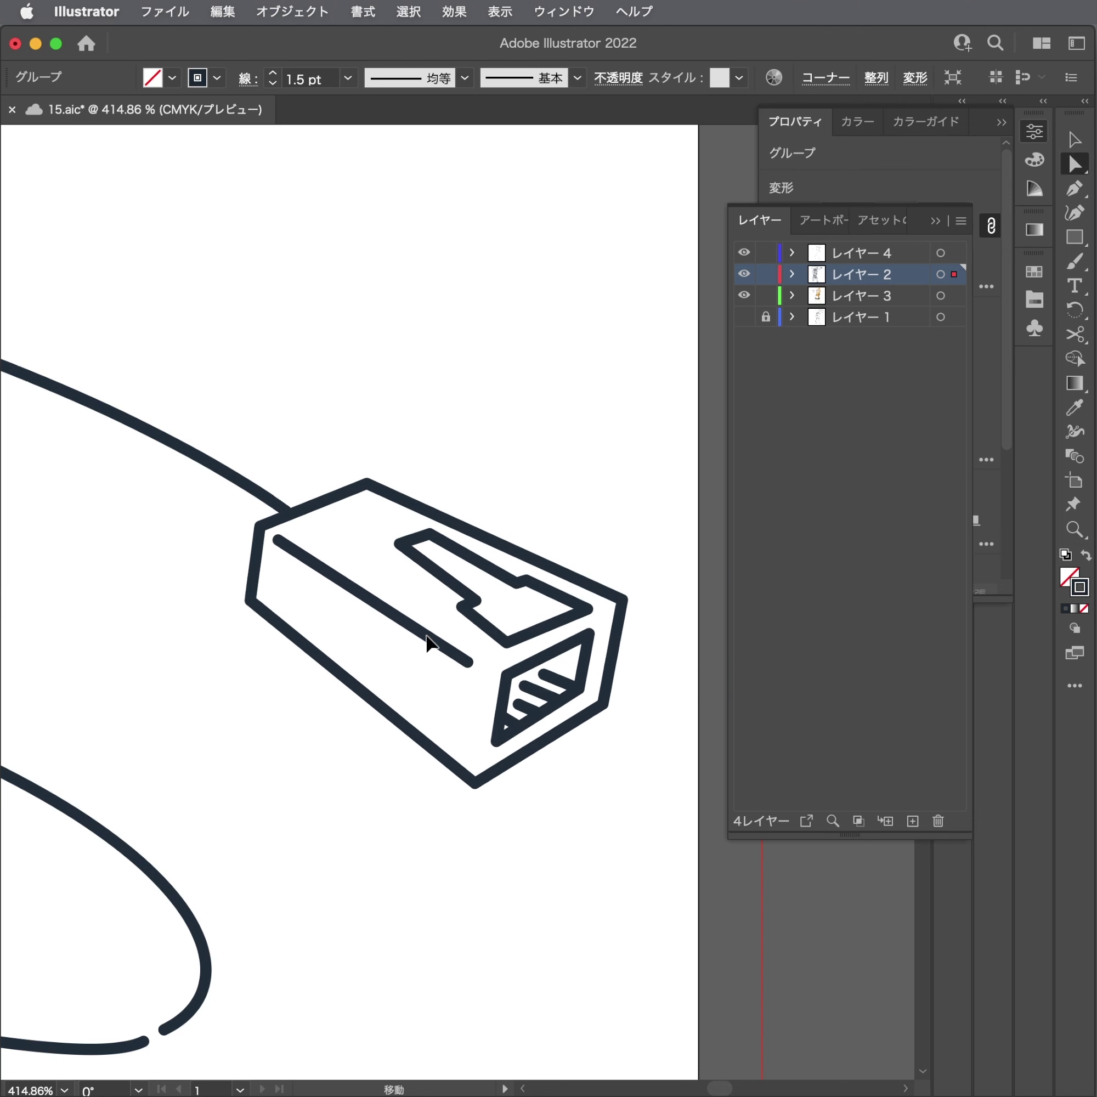
# Shrink the plug group to suit the cable and copy the cable's thick stroke onto it.
pyautogui.click(459, 494)
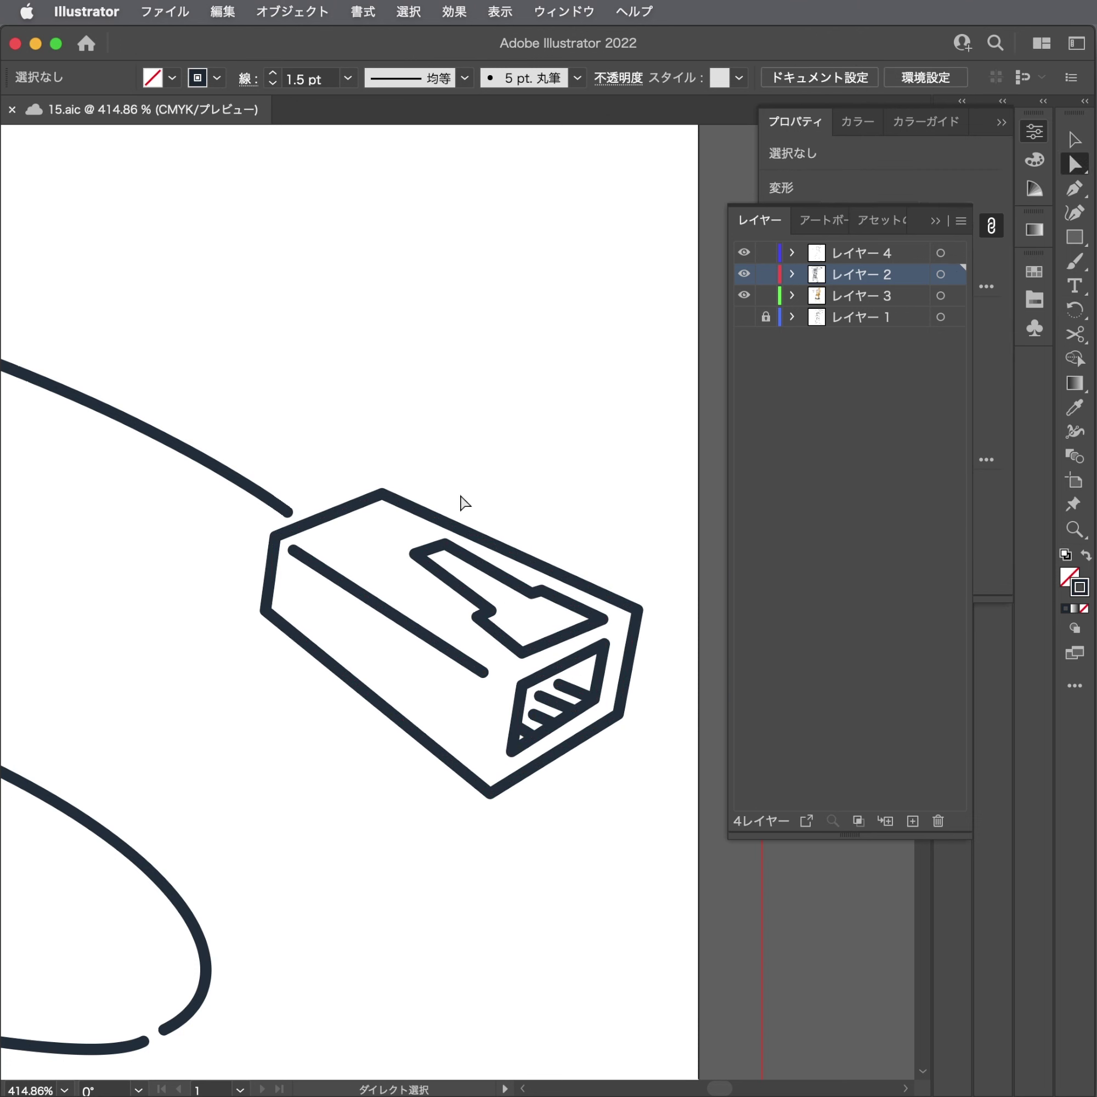
pyautogui.moveTo(488, 490); pyautogui.dragTo(272, 628)
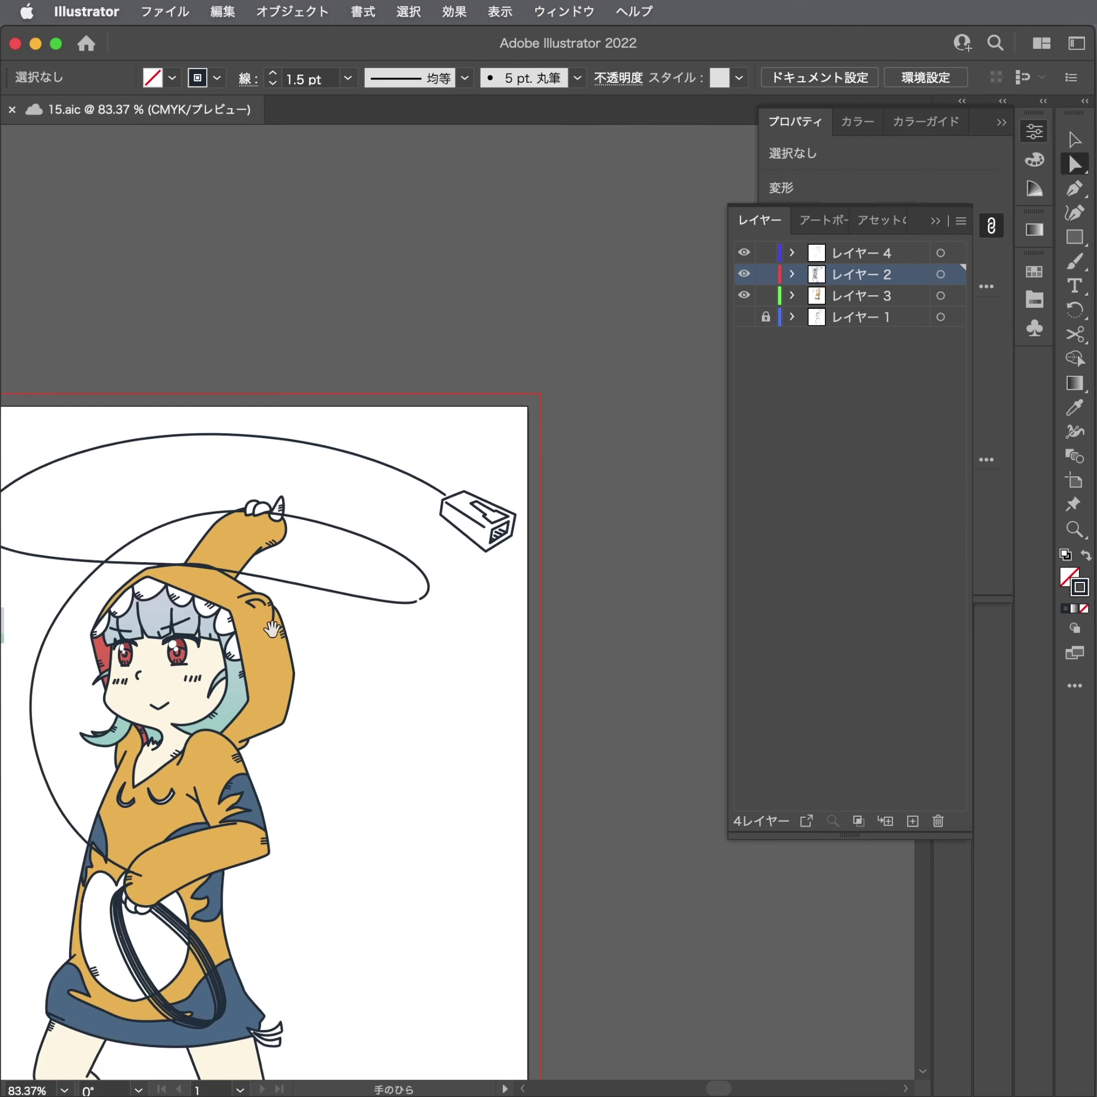
pyautogui.moveTo(576, 522); pyautogui.dragTo(811, 514)
pyautogui.click(484, 576)
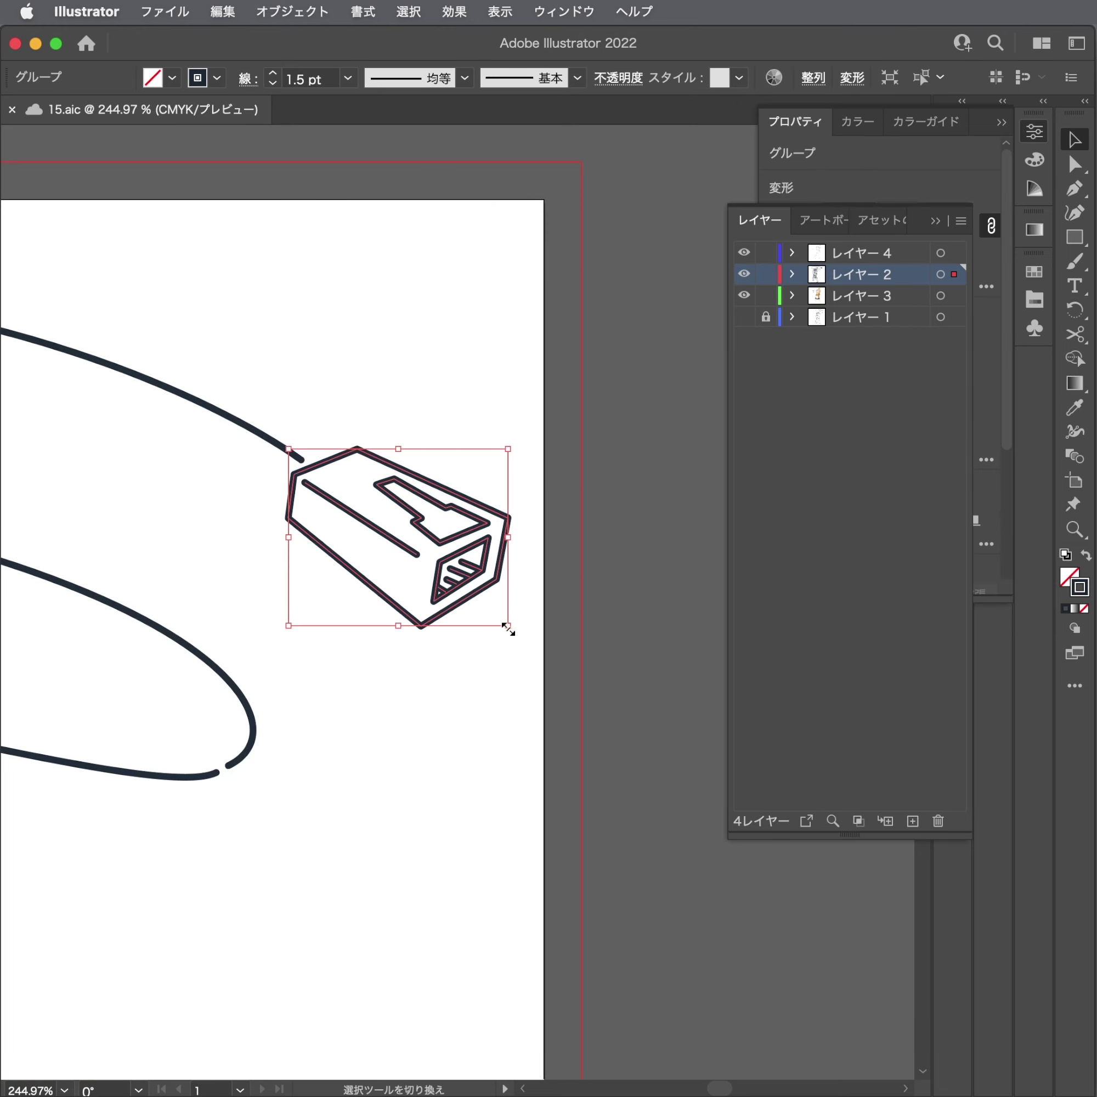
pyautogui.moveTo(492, 622); pyautogui.dragTo(427, 550)
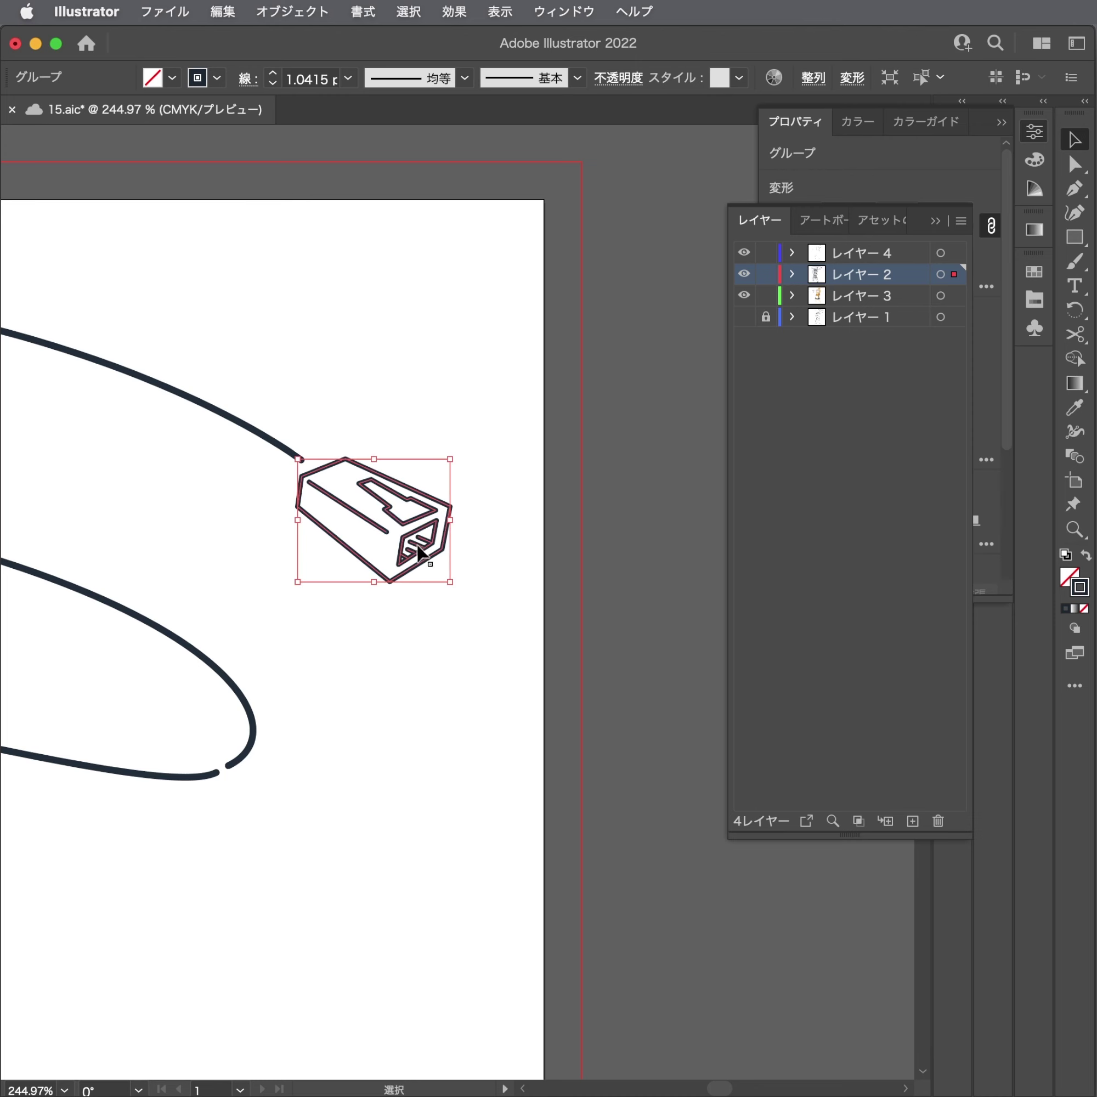
pyautogui.press('i')
pyautogui.click(306, 459)
# Deselect, reposition the view over the character, and save the document.
pyautogui.press('v')
pyautogui.hotkey('ctrl', 'shift', 'a')
pyautogui.scroll(2, 366, 495)
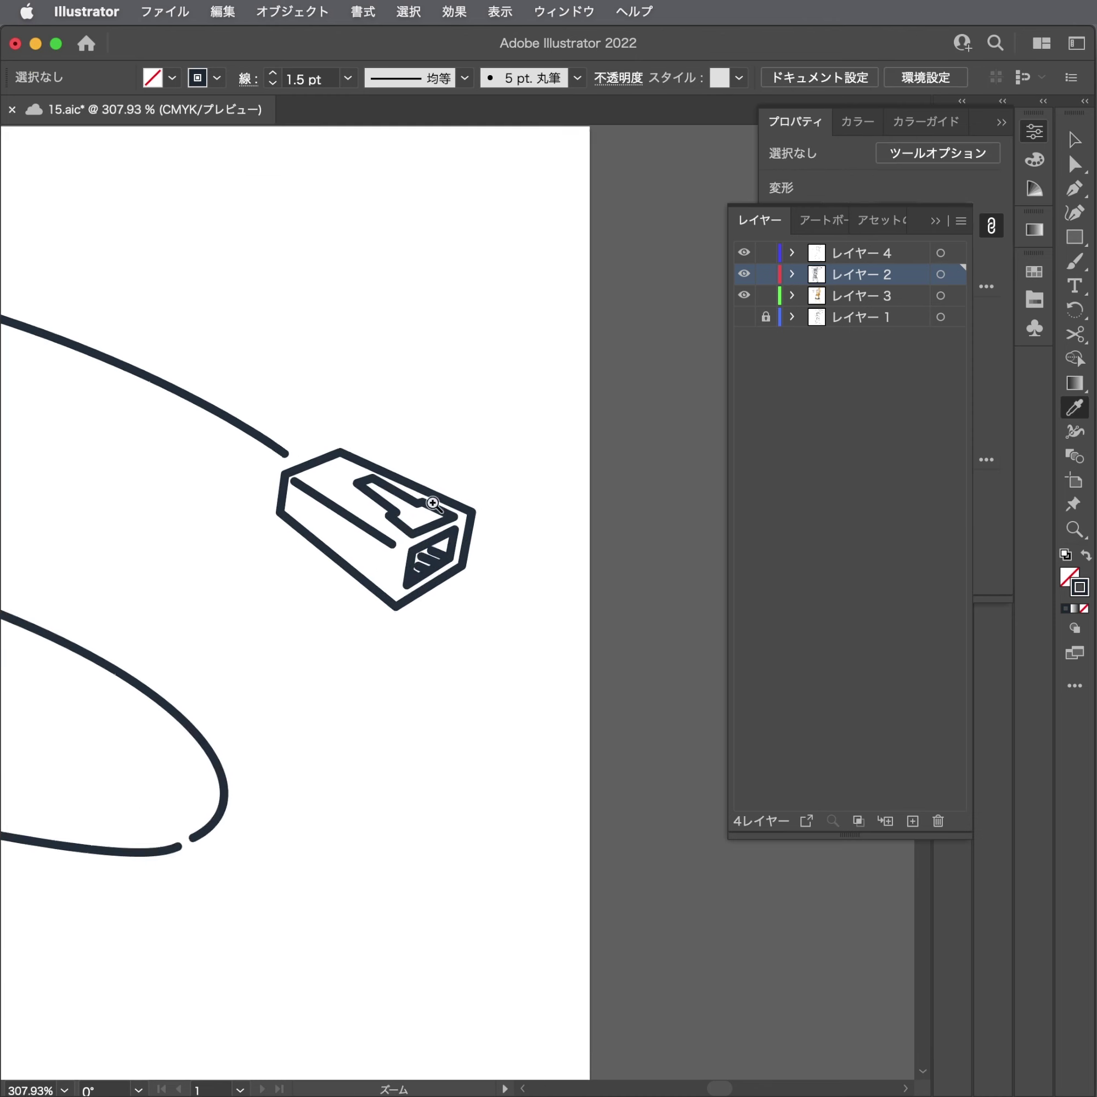
pyautogui.scroll(3, 367, 496)
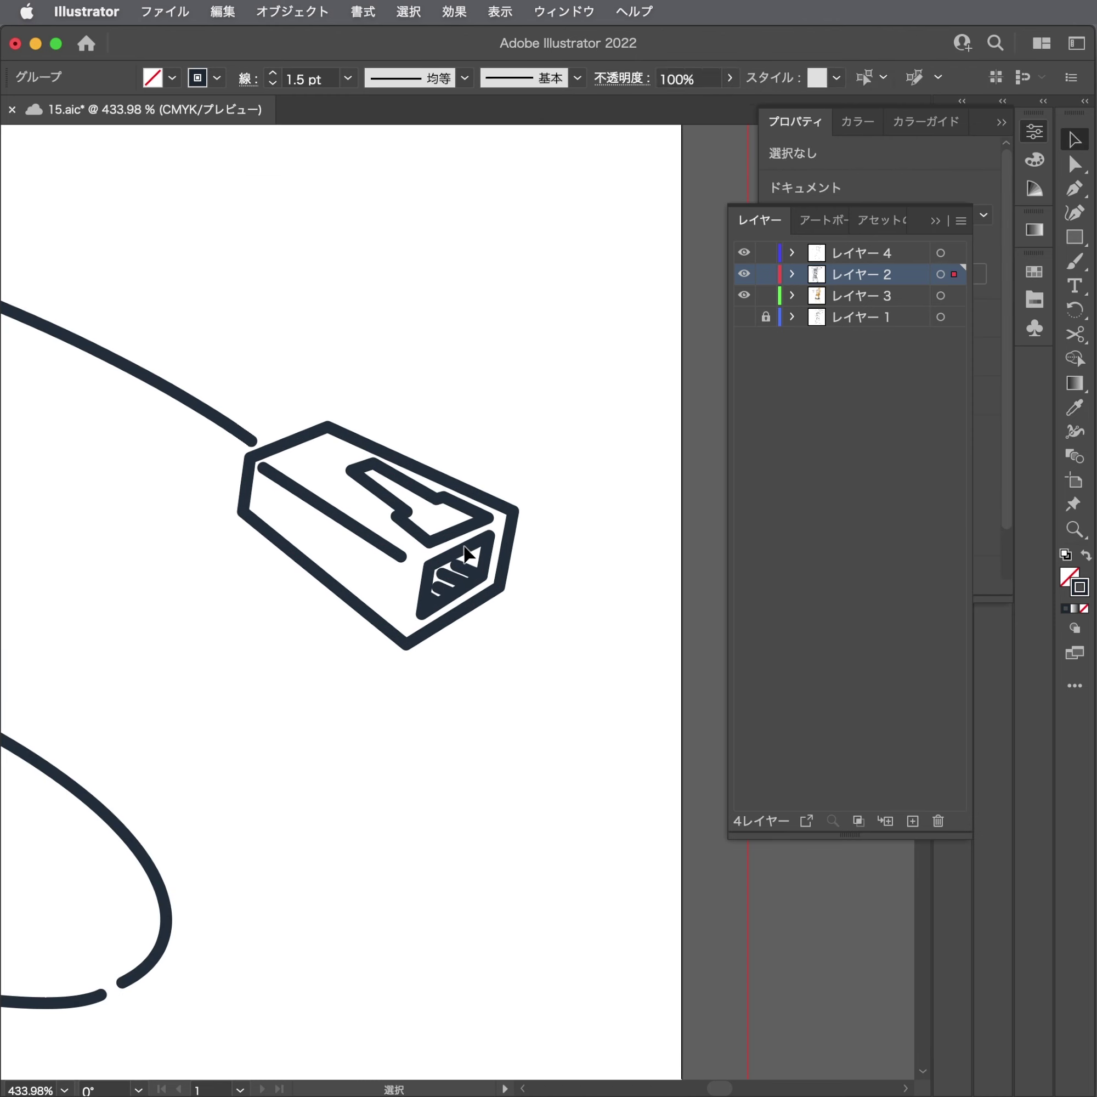
pyautogui.scroll(-5, 573, 575)
pyautogui.moveTo(432, 648); pyautogui.dragTo(612, 610)
pyautogui.hotkey('ctrl', 's')
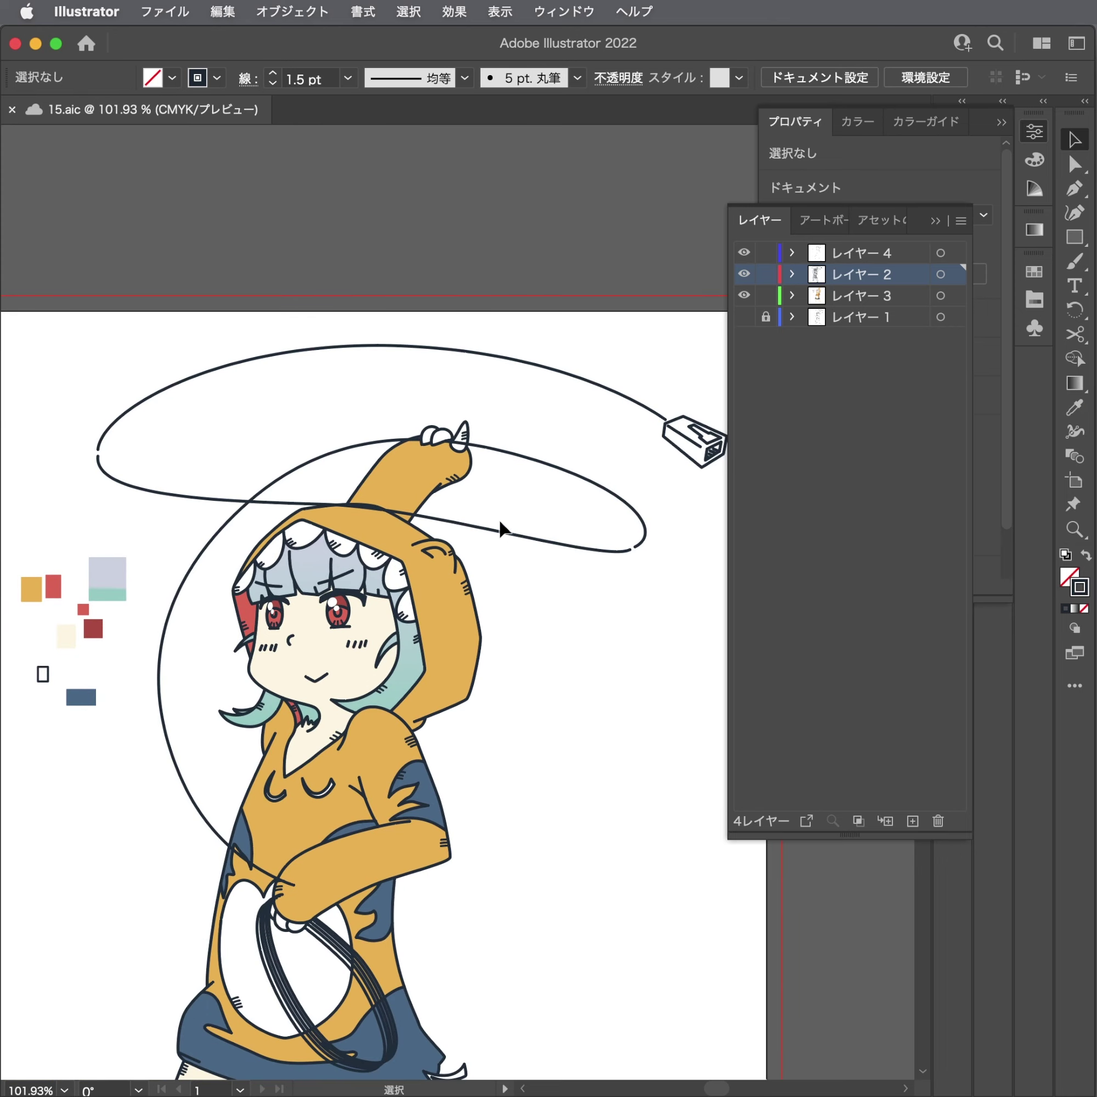
pyautogui.press('a')
pyautogui.scroll(1, 501, 526)
pyautogui.press('alt')
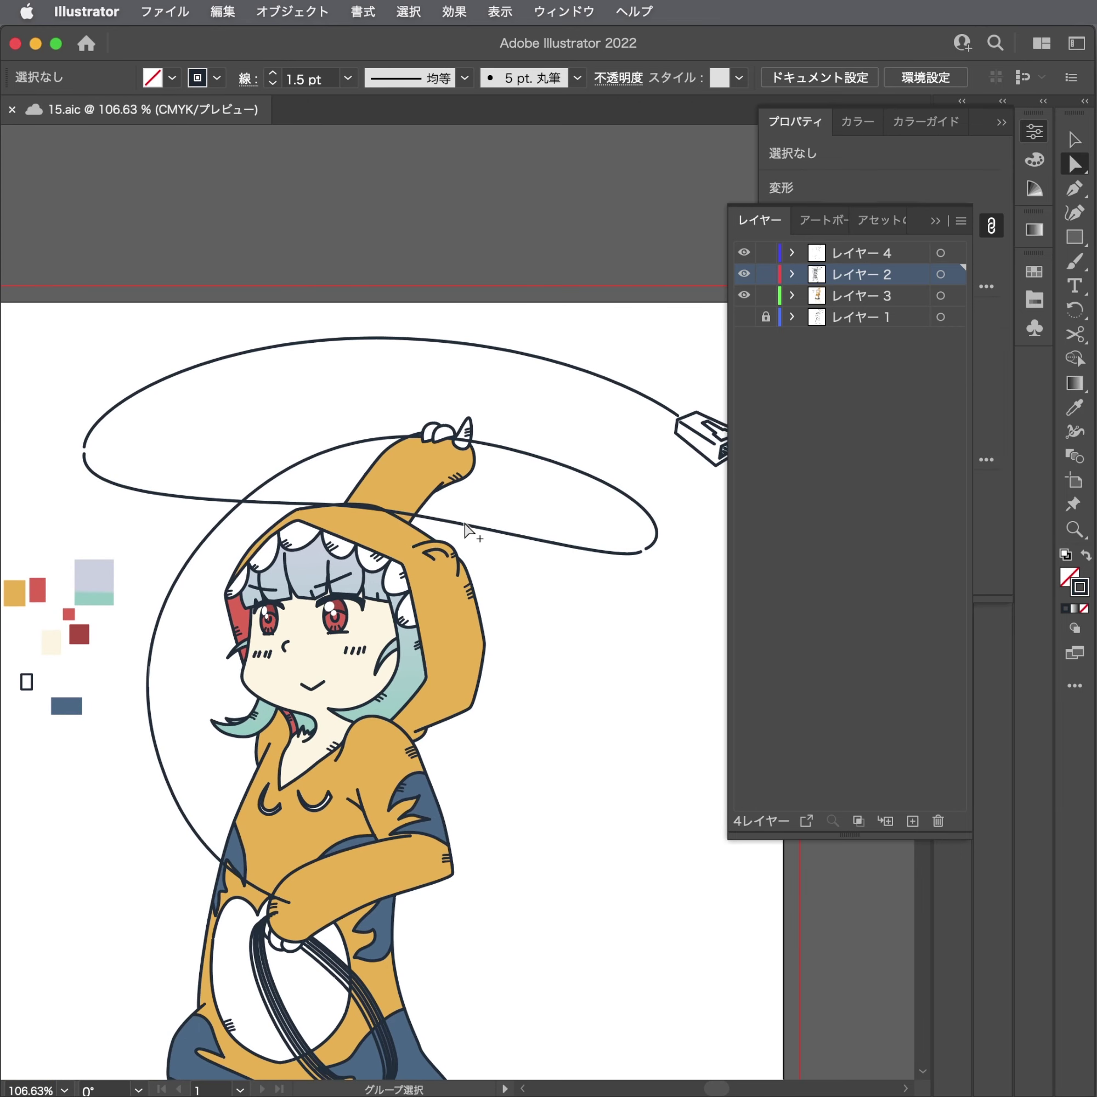
# Split the lasso rope loop with Scissors where it crosses the hood.
pyautogui.keyDown('alt'); pyautogui.click(465, 526); pyautogui.keyUp('alt')
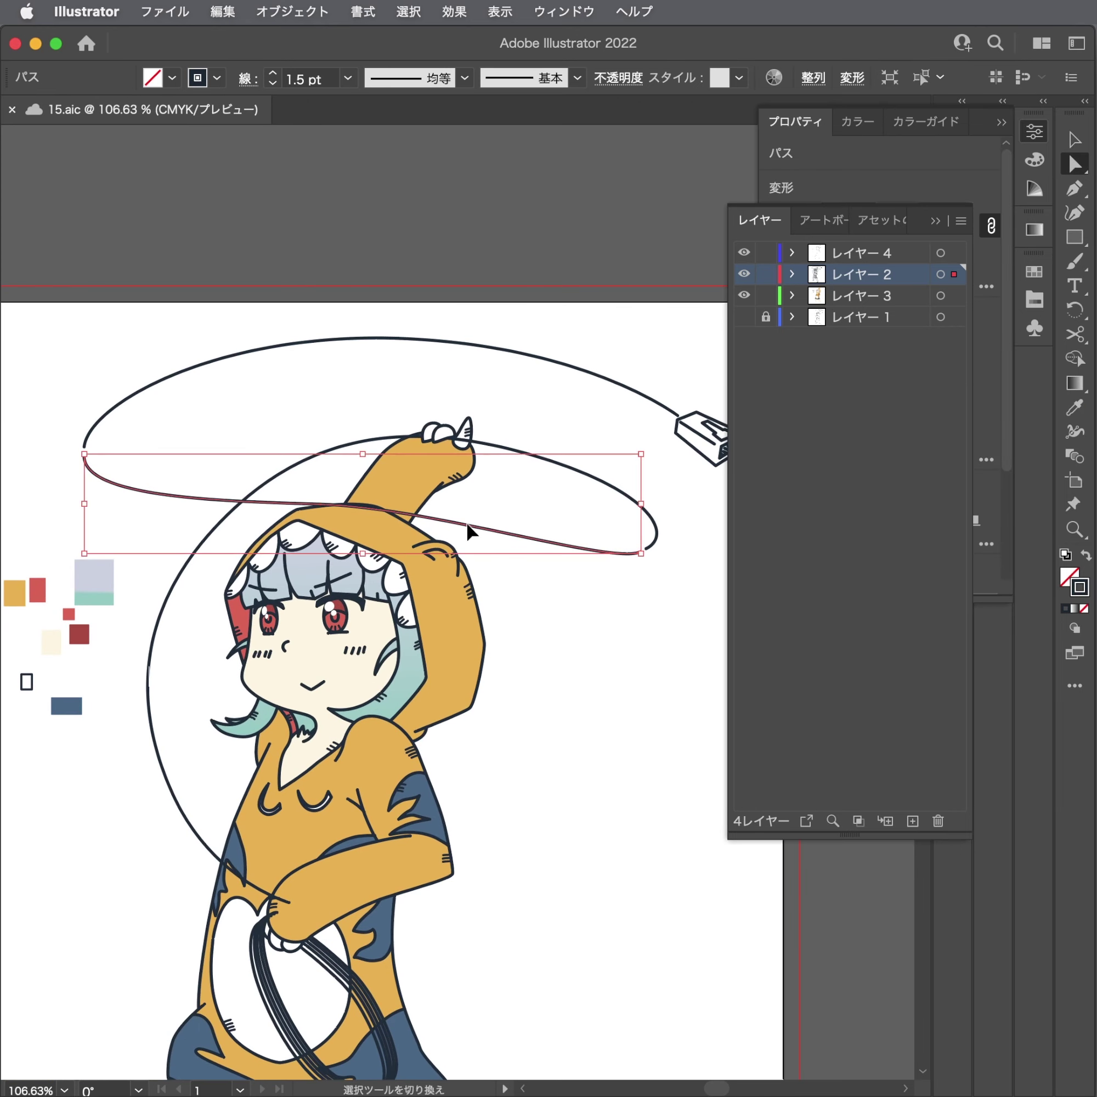
pyautogui.scroll(2, 468, 527)
pyautogui.scroll(8, 468, 527)
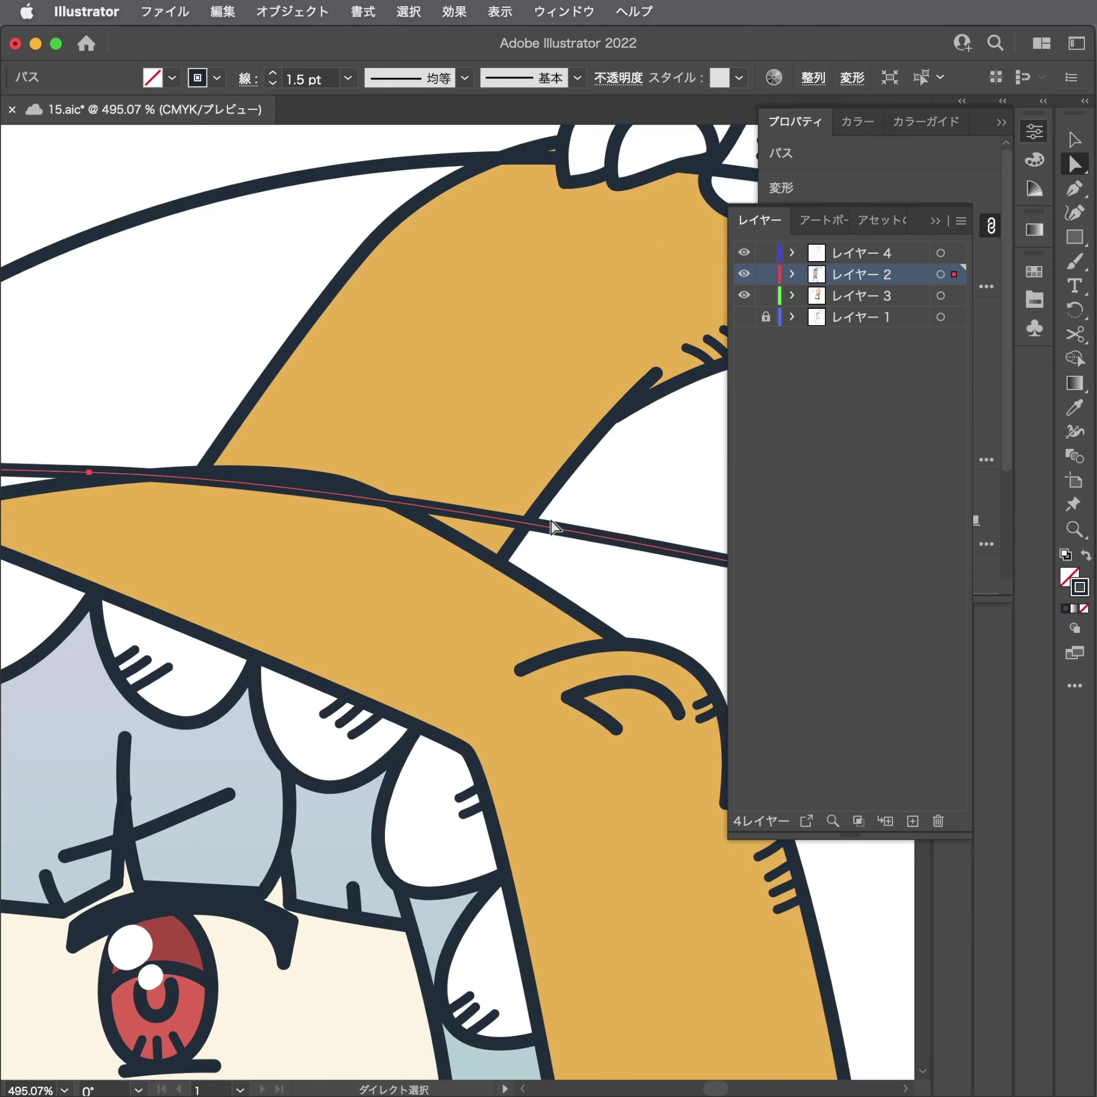
pyautogui.press('c')
pyautogui.click(523, 522)
pyautogui.hscroll(-5, 228, 479)
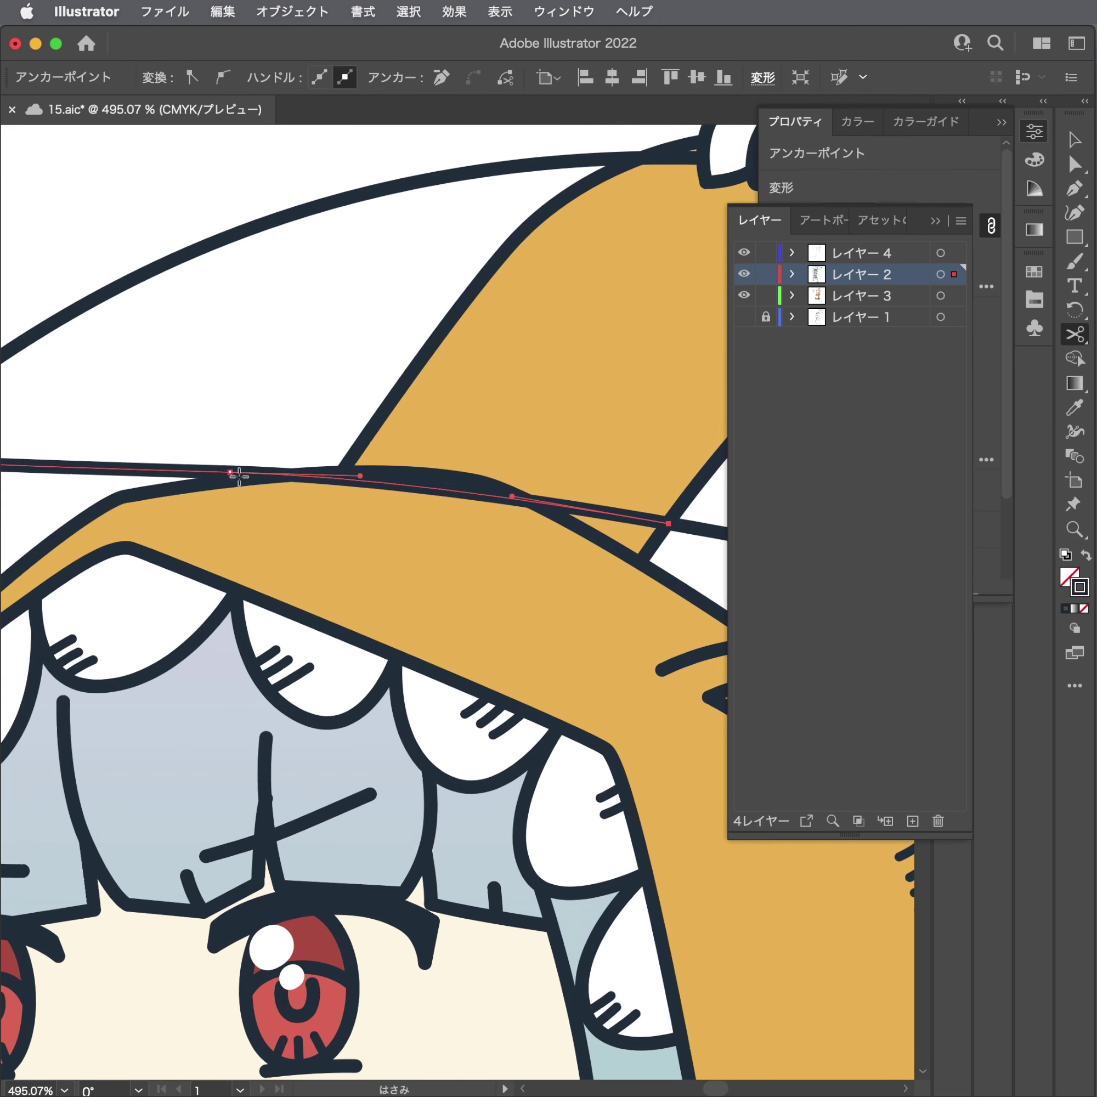
pyautogui.press('a')
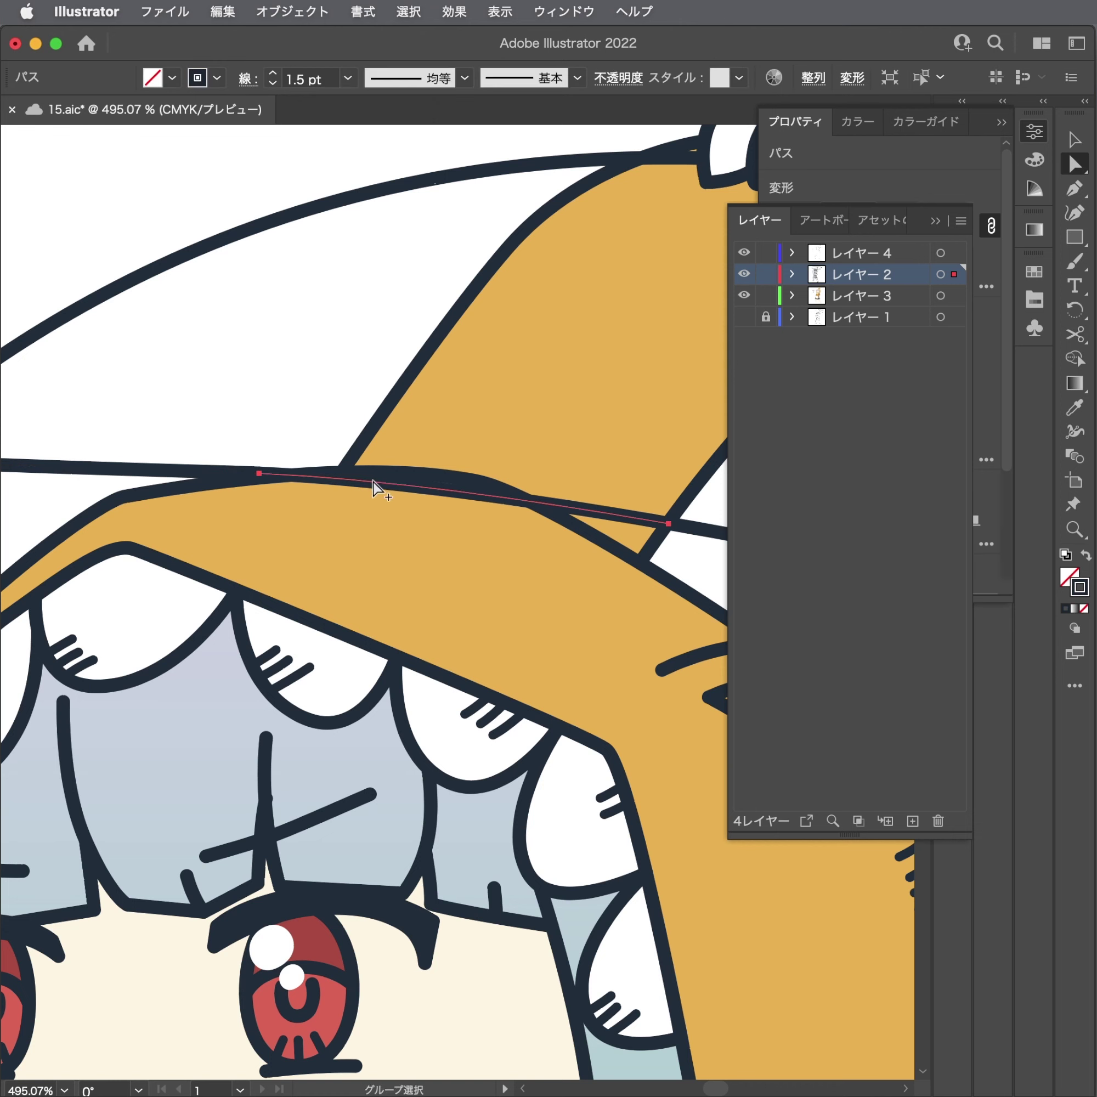
pyautogui.hotkey('ctrl', 'shift', 'a')
# Zoom in on the character's head and rope, then fit the artboard in view.
pyautogui.scroll(-10, 72, 581)
pyautogui.scroll(-1, 403, 536)
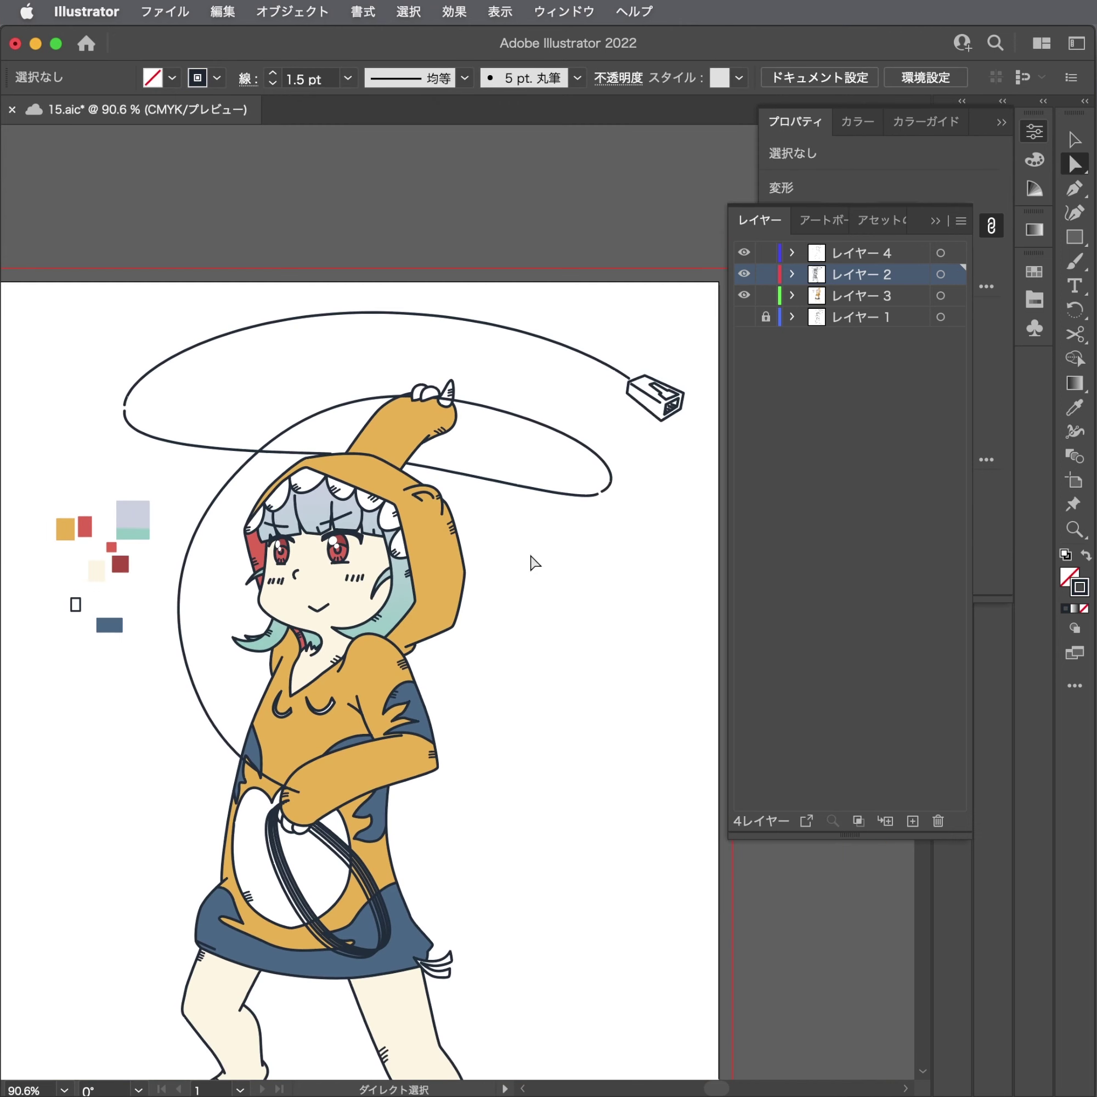
pyautogui.press('v')
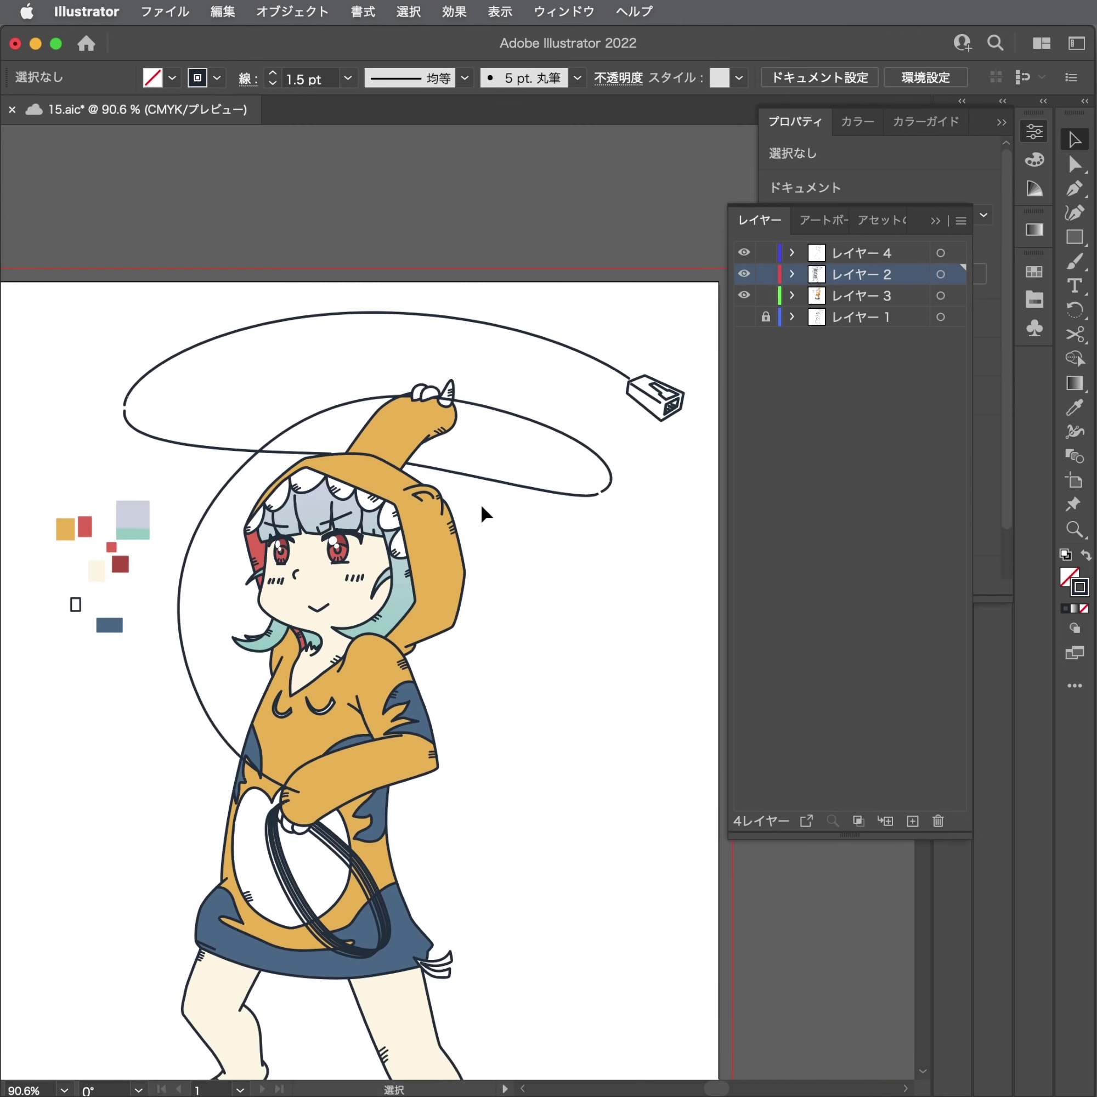
pyautogui.press('z')
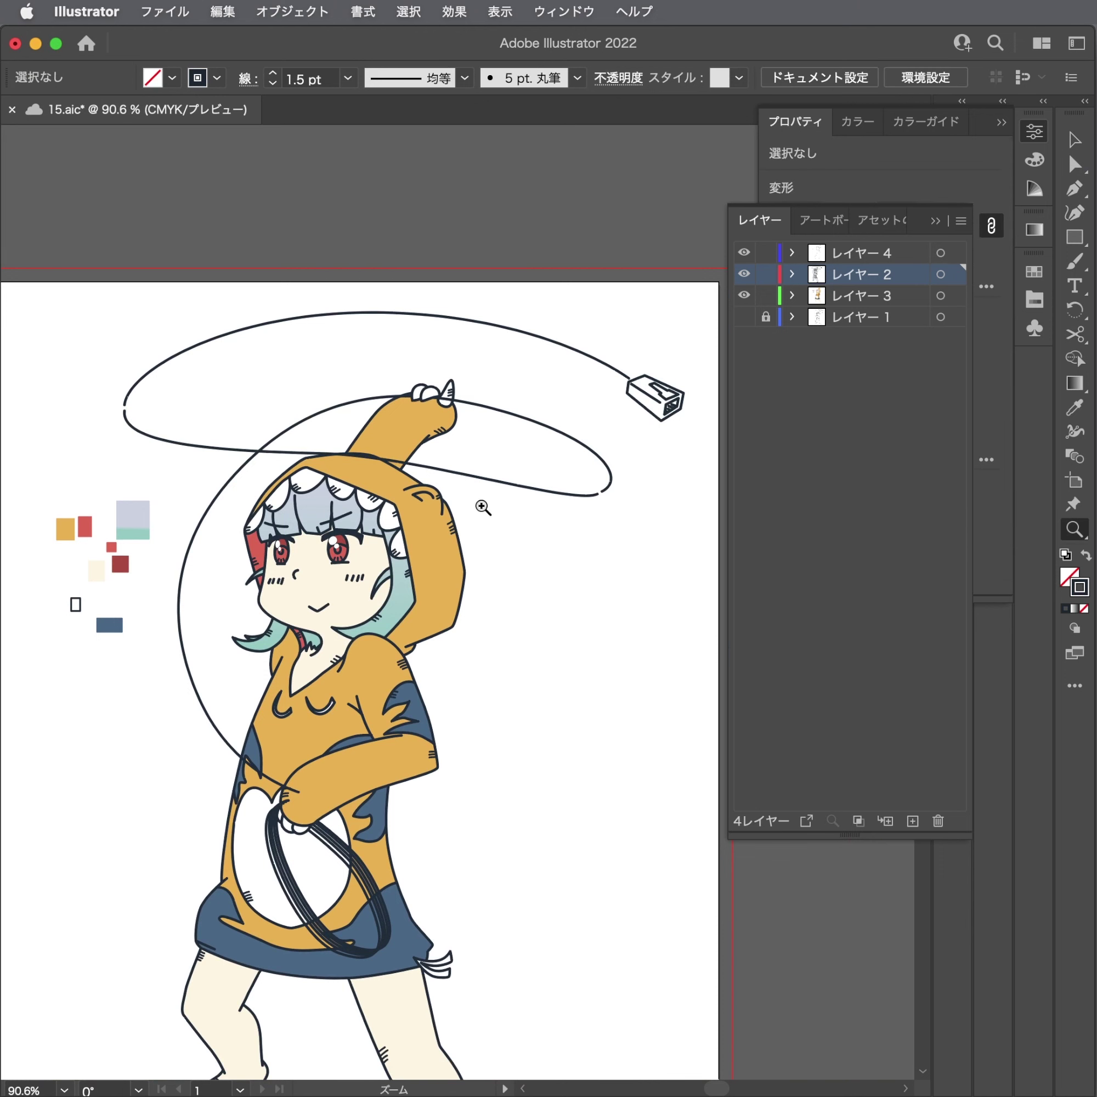
pyautogui.click(484, 513)
pyautogui.press('a')
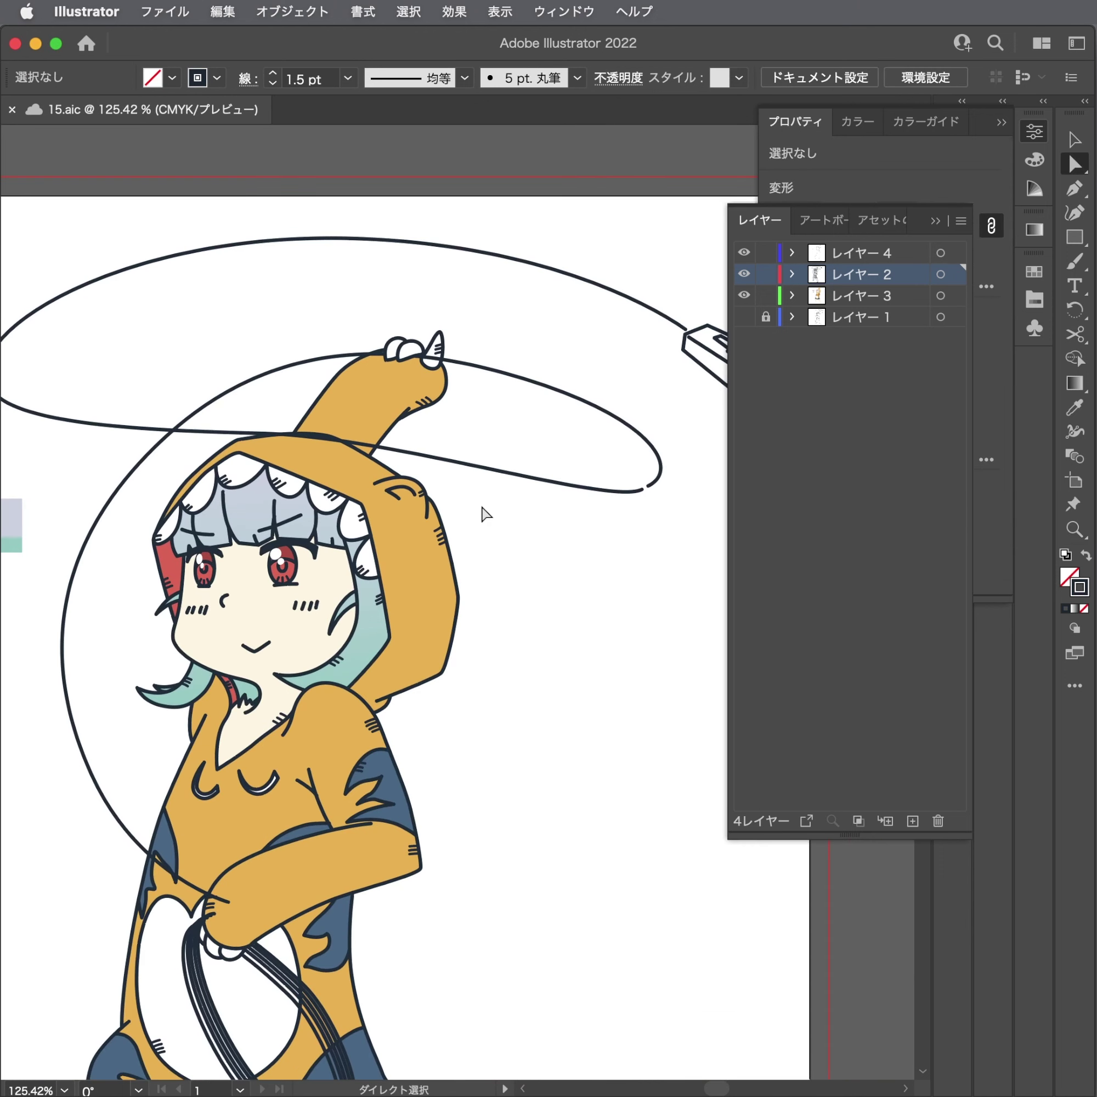
pyautogui.press('super+minus')
pyautogui.press('super+minus')
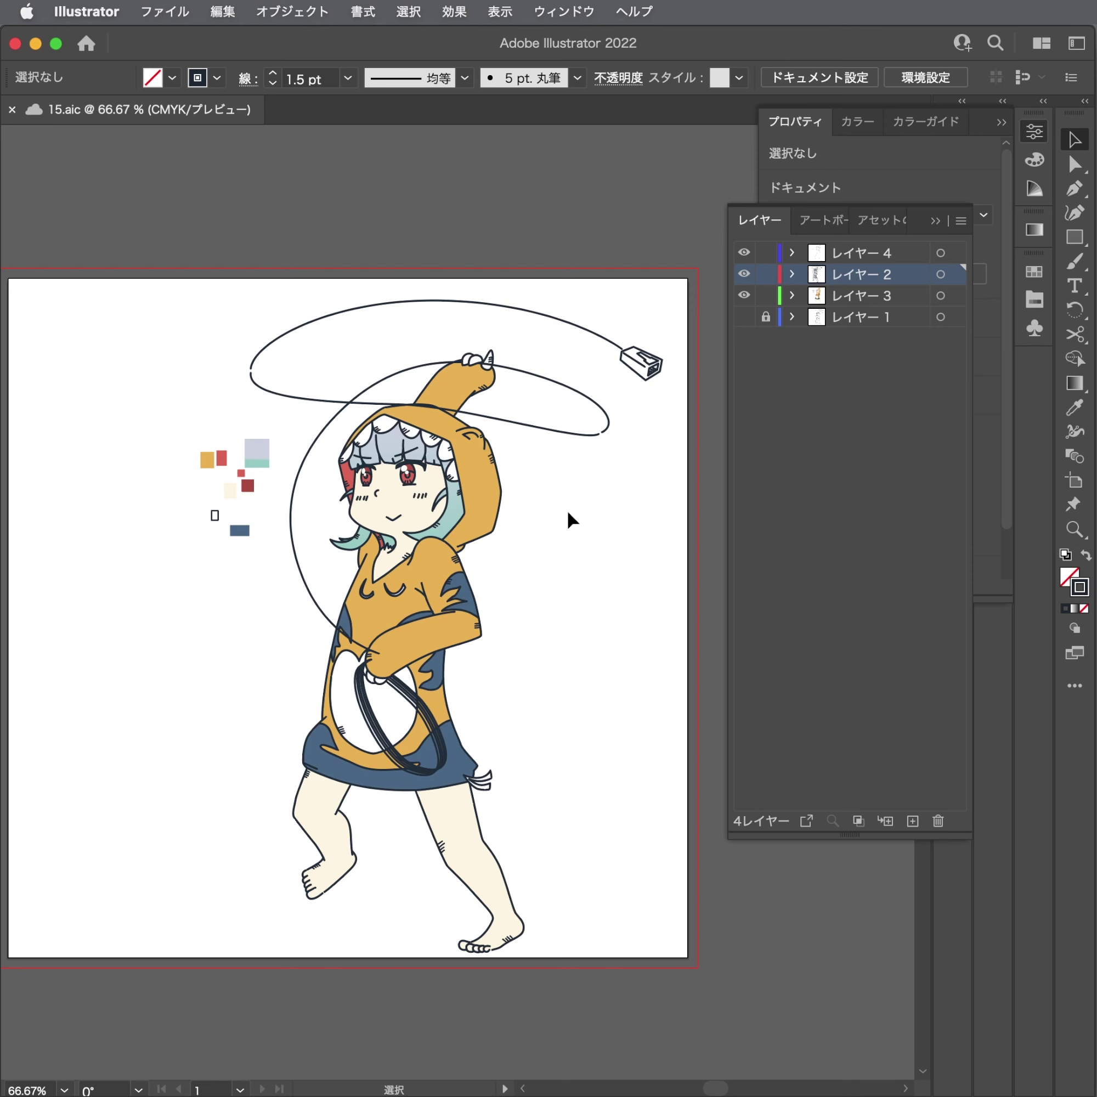
# Start a Pen outline of the right eye's white, down its left edge and along the lower eyelid.
pyautogui.scroll(5, 413, 476)
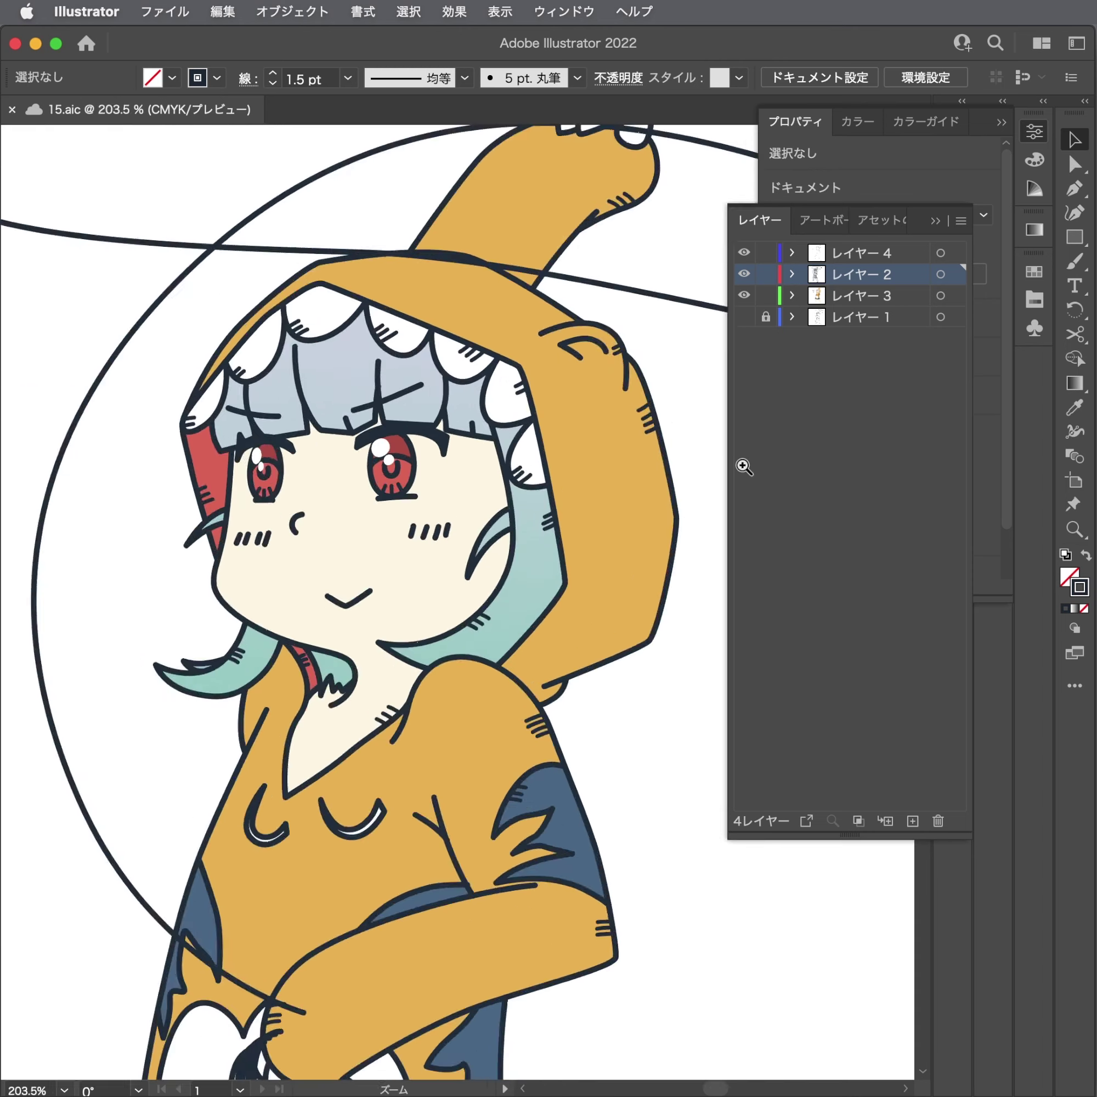
pyautogui.scroll(5, 414, 476)
pyautogui.press('p')
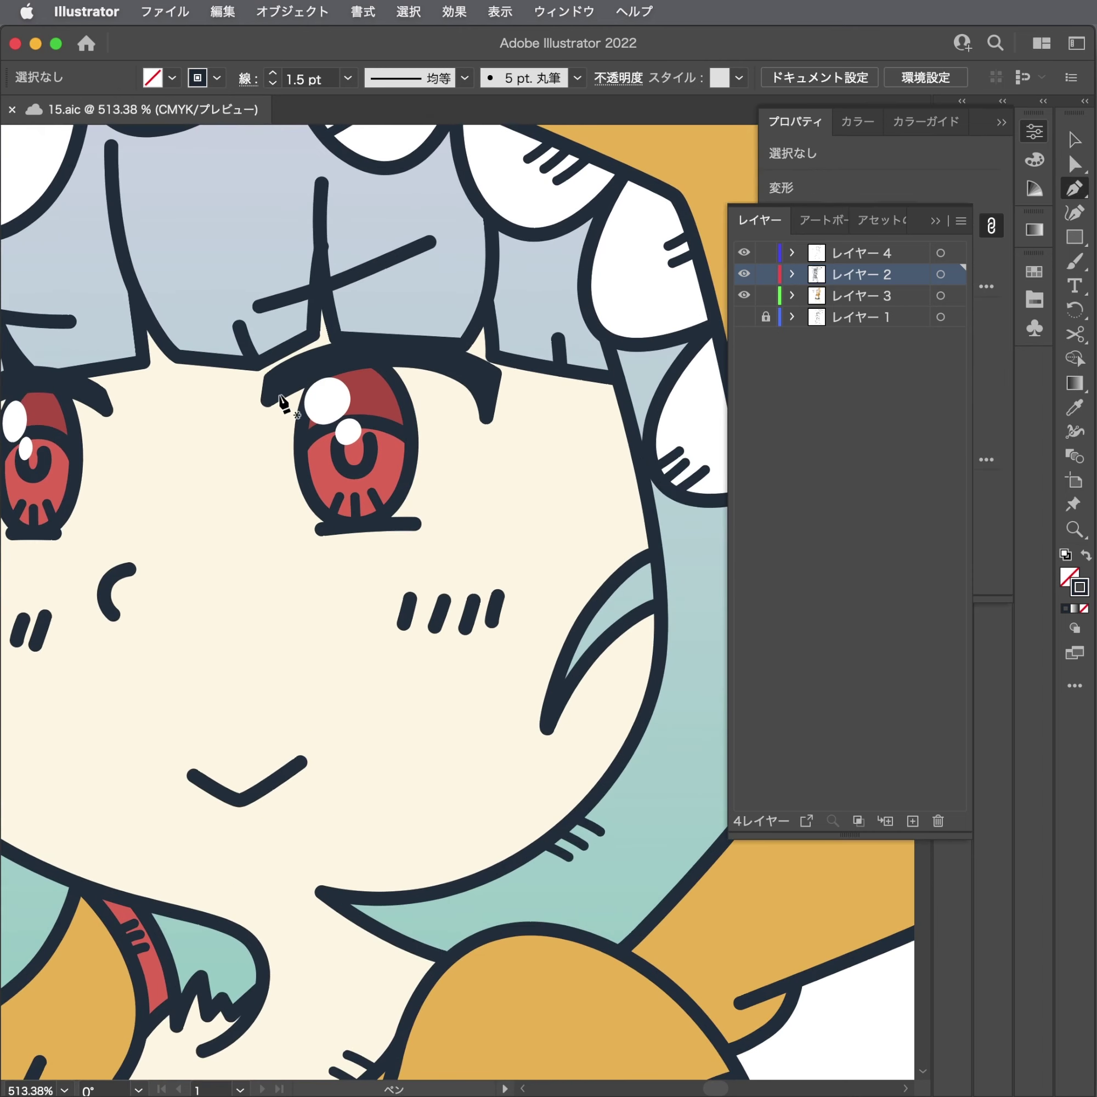
pyautogui.click(281, 396)
pyautogui.click(306, 529)
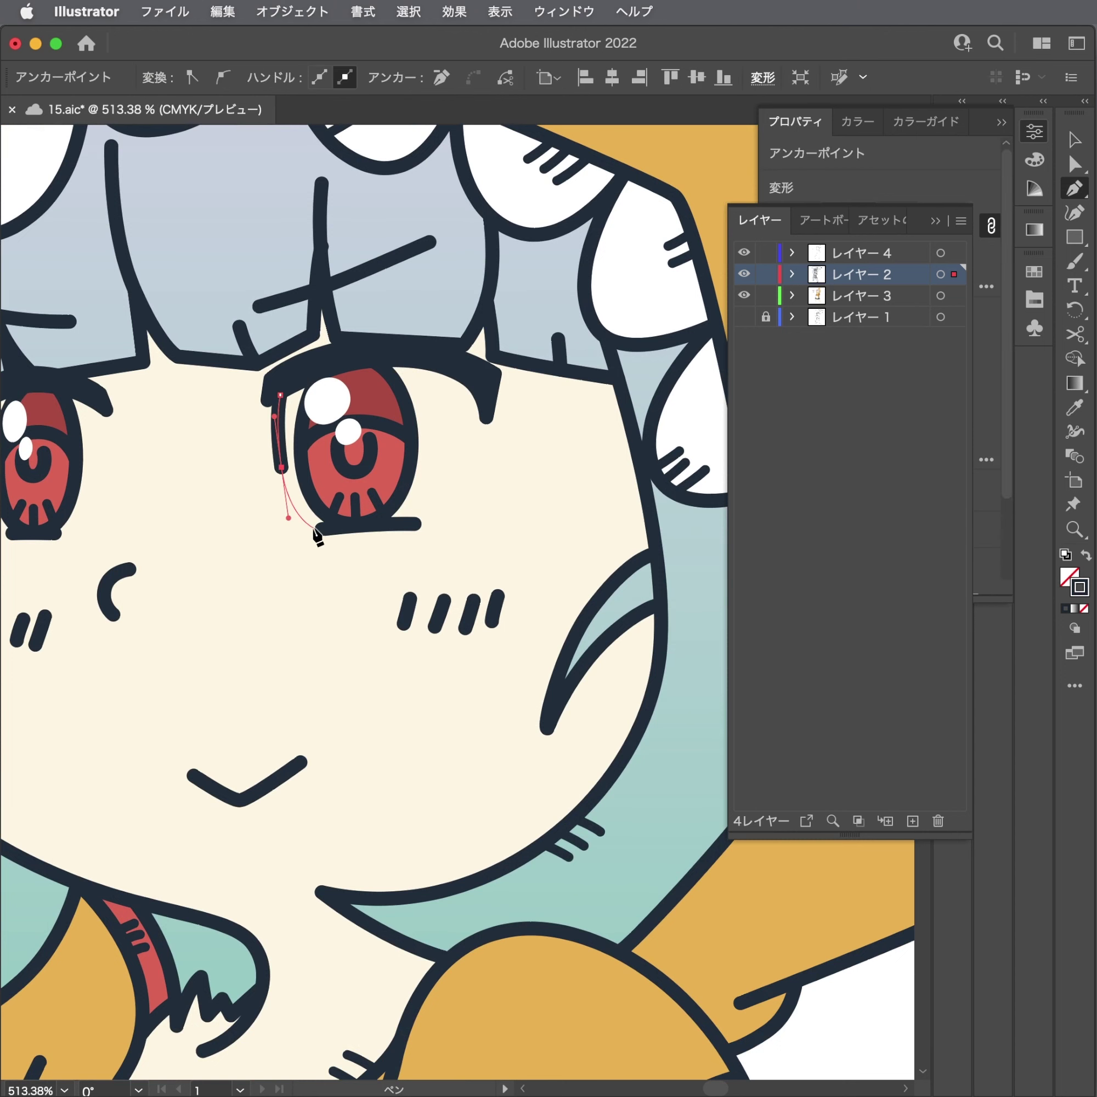
pyautogui.scroll(2, 305, 527)
pyautogui.click(328, 529)
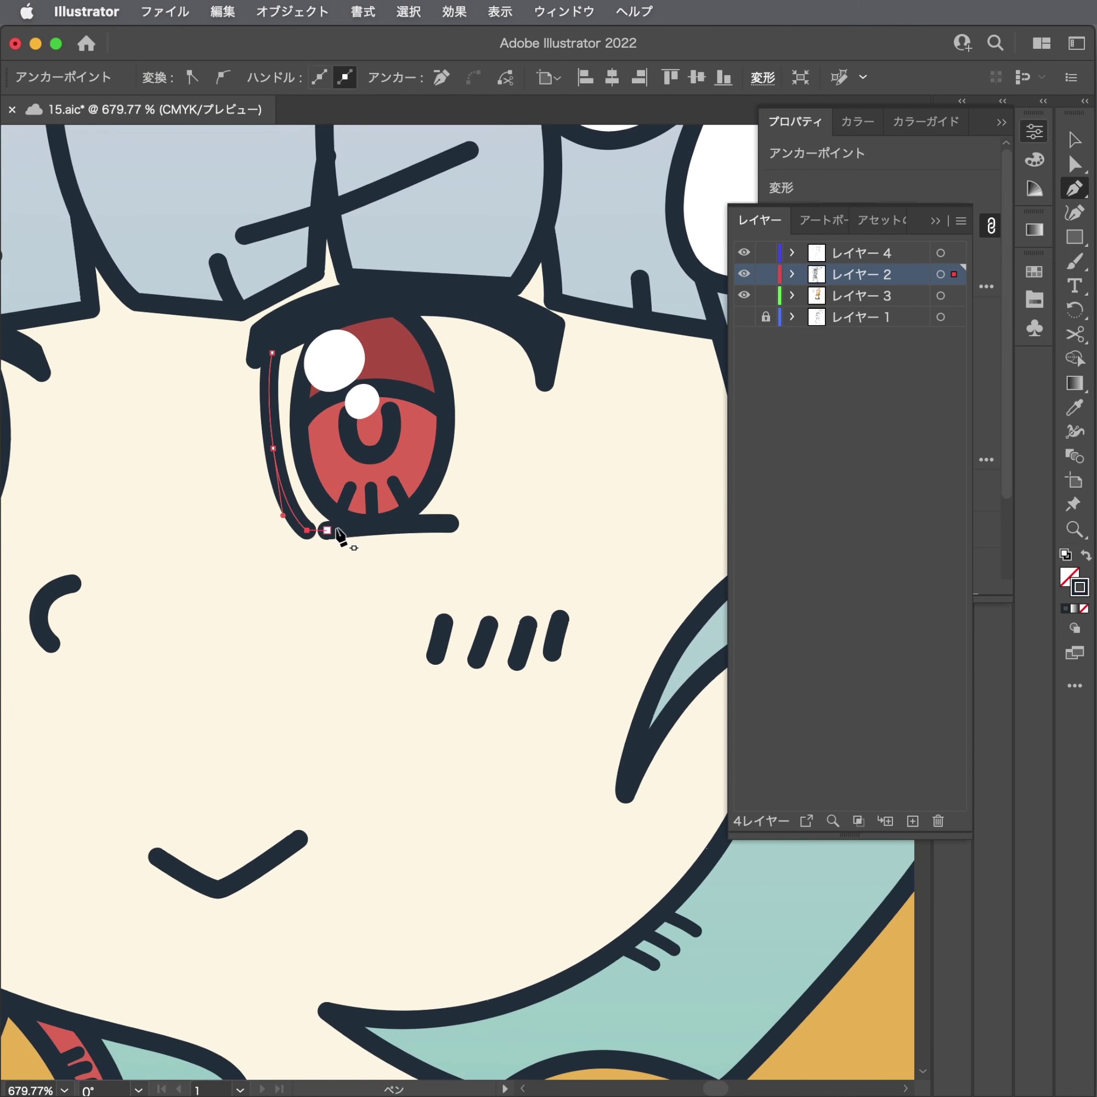
pyautogui.click(420, 525)
pyautogui.click(459, 525)
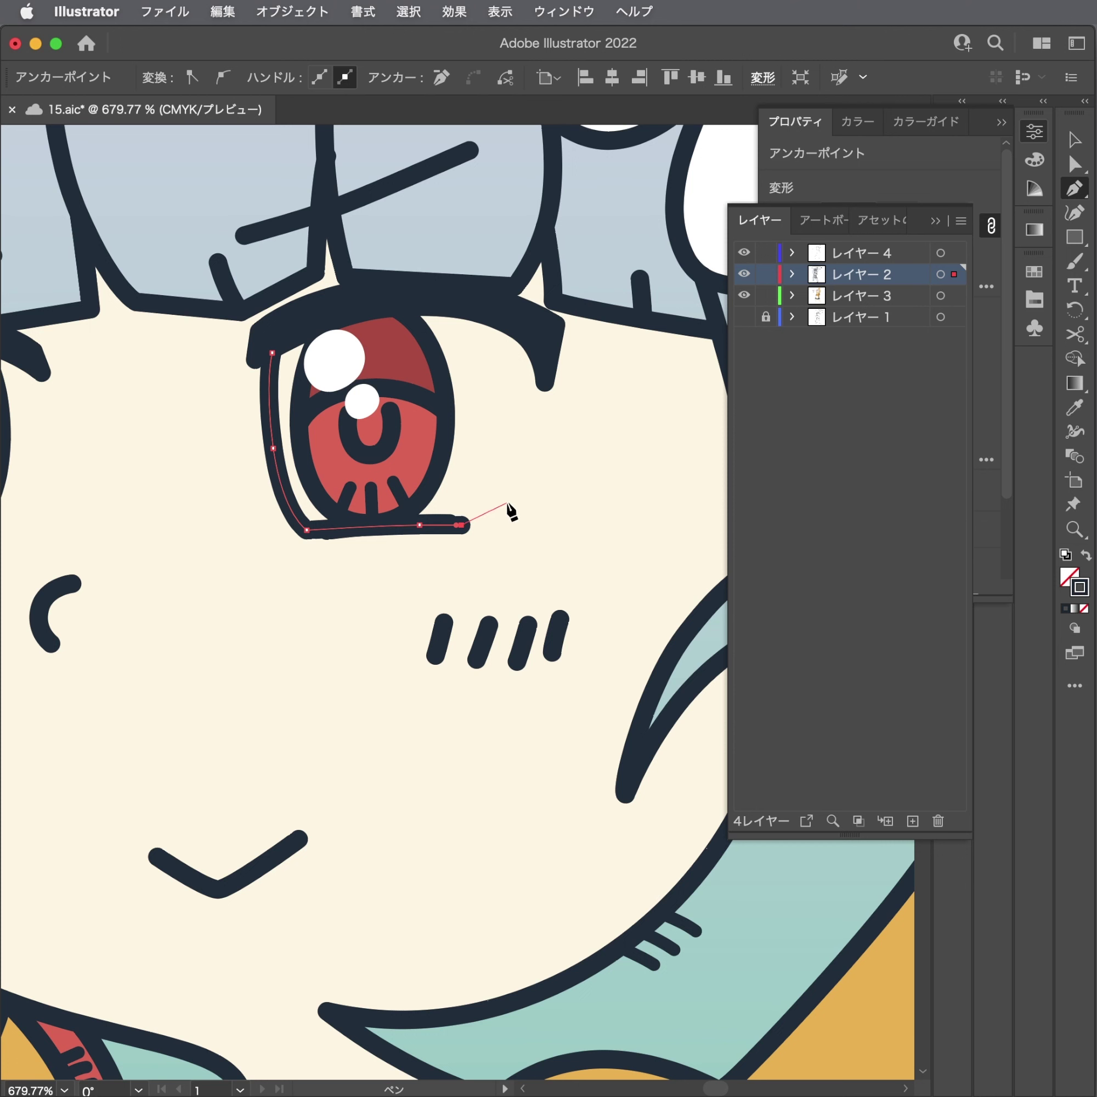
# Curve the outline up the right side and along the upper eyelid, close it, and swap to fill.
pyautogui.moveTo(515, 503); pyautogui.dragTo(532, 483)
pyautogui.moveTo(542, 354); pyautogui.dragTo(530, 322)
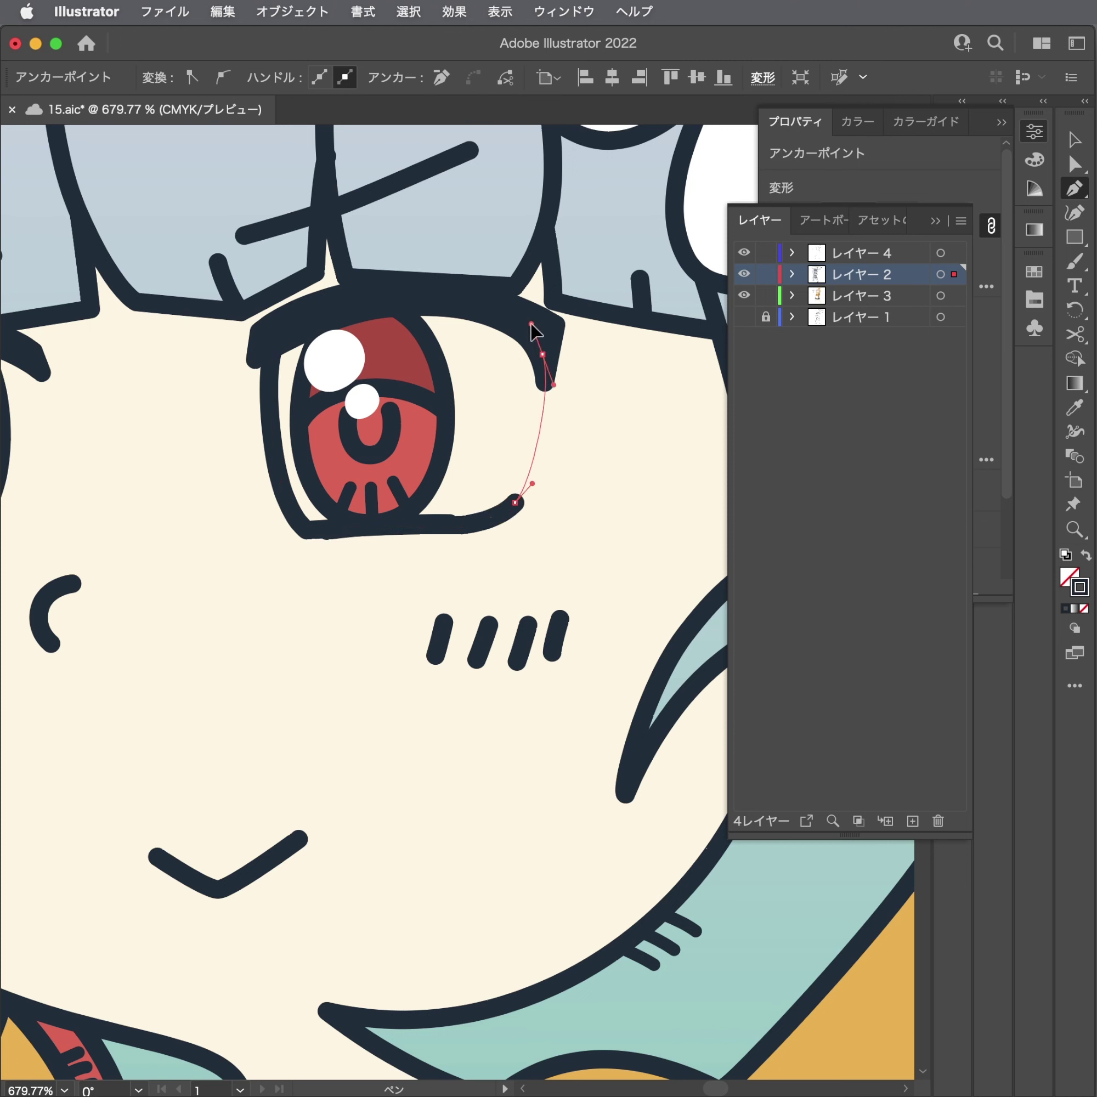
pyautogui.moveTo(432, 303); pyautogui.dragTo(339, 302)
pyautogui.moveTo(272, 353); pyautogui.dragTo(273, 447)
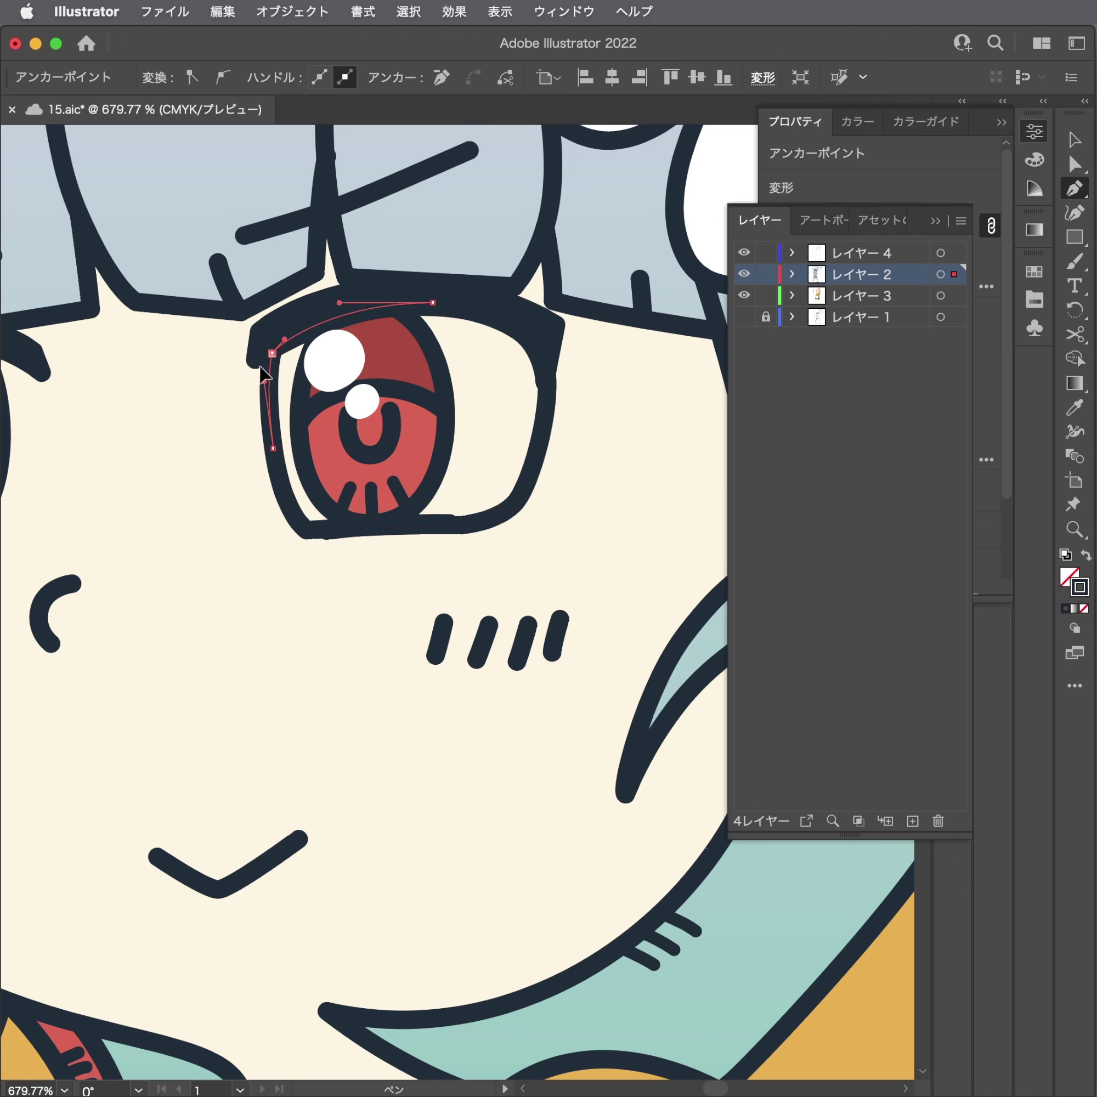
pyautogui.click(308, 529)
pyautogui.hotkey('shift', 'x')
# Tuck the bottom-left point under the eyelid, move the shape to Layer 3, and fill it white.
pyautogui.press('a')
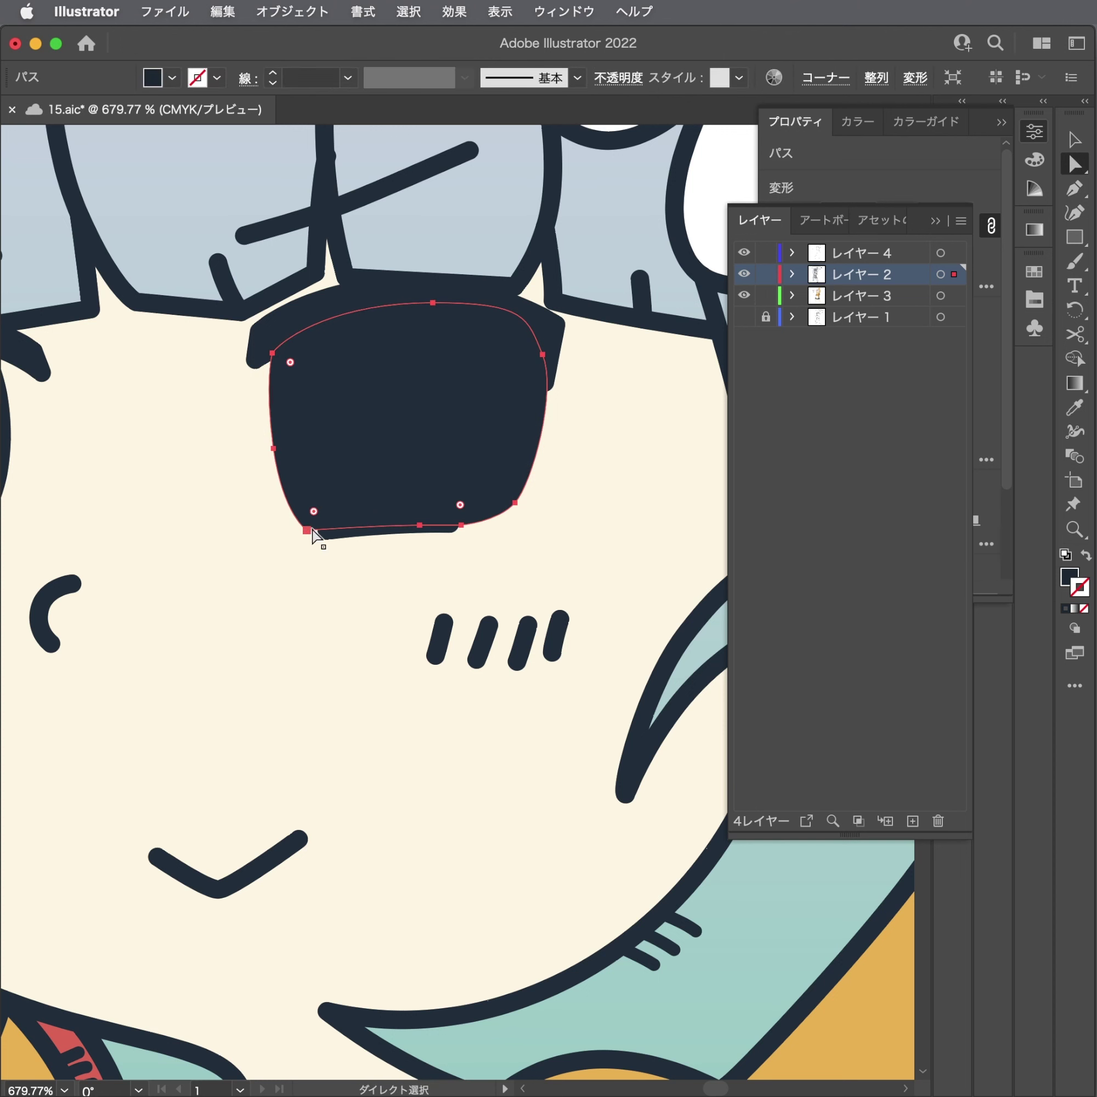
pyautogui.moveTo(312, 529); pyautogui.dragTo(285, 514)
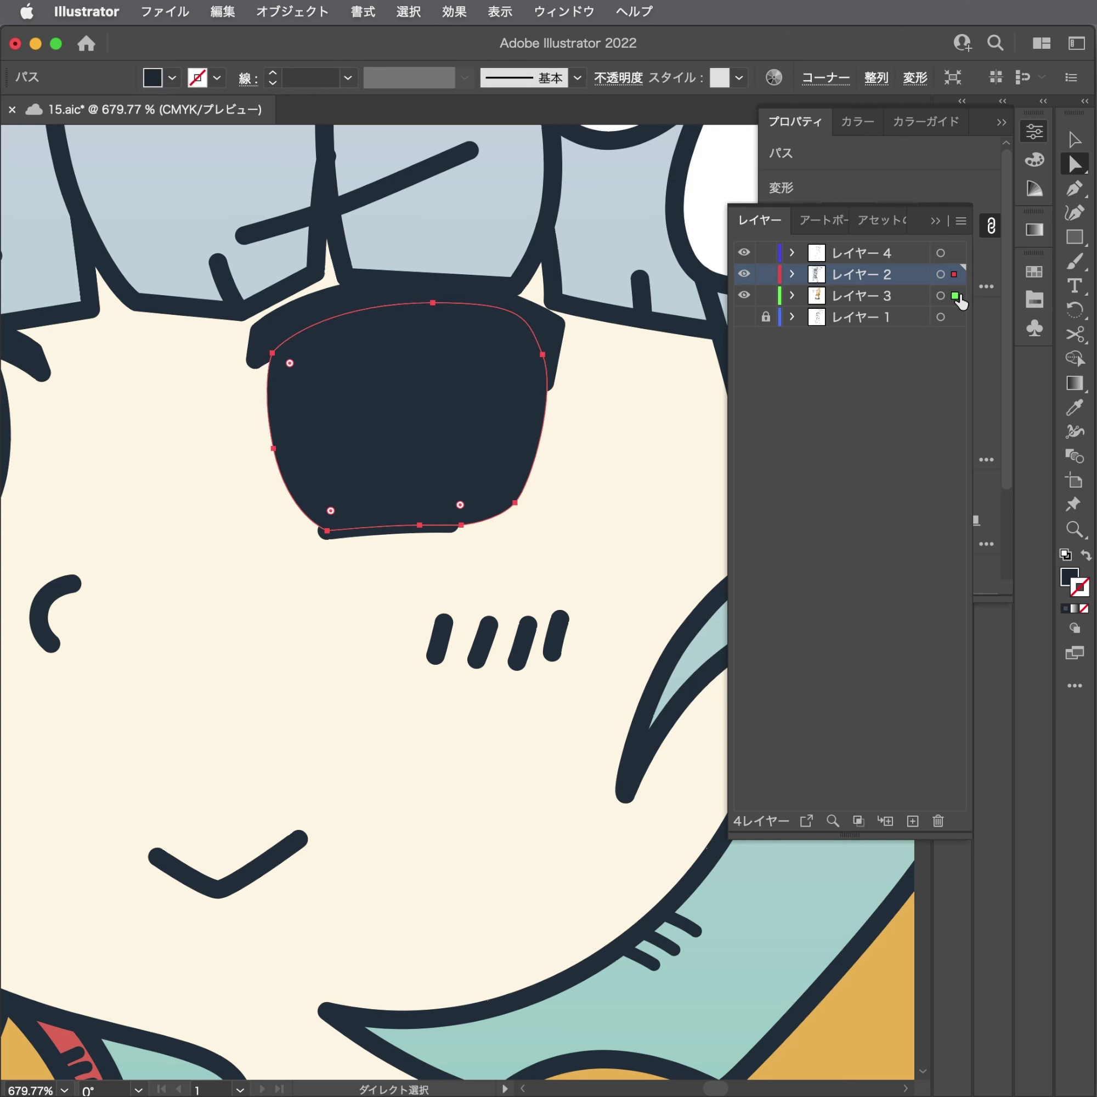
pyautogui.moveTo(959, 299); pyautogui.dragTo(955, 296)
pyautogui.press('u')
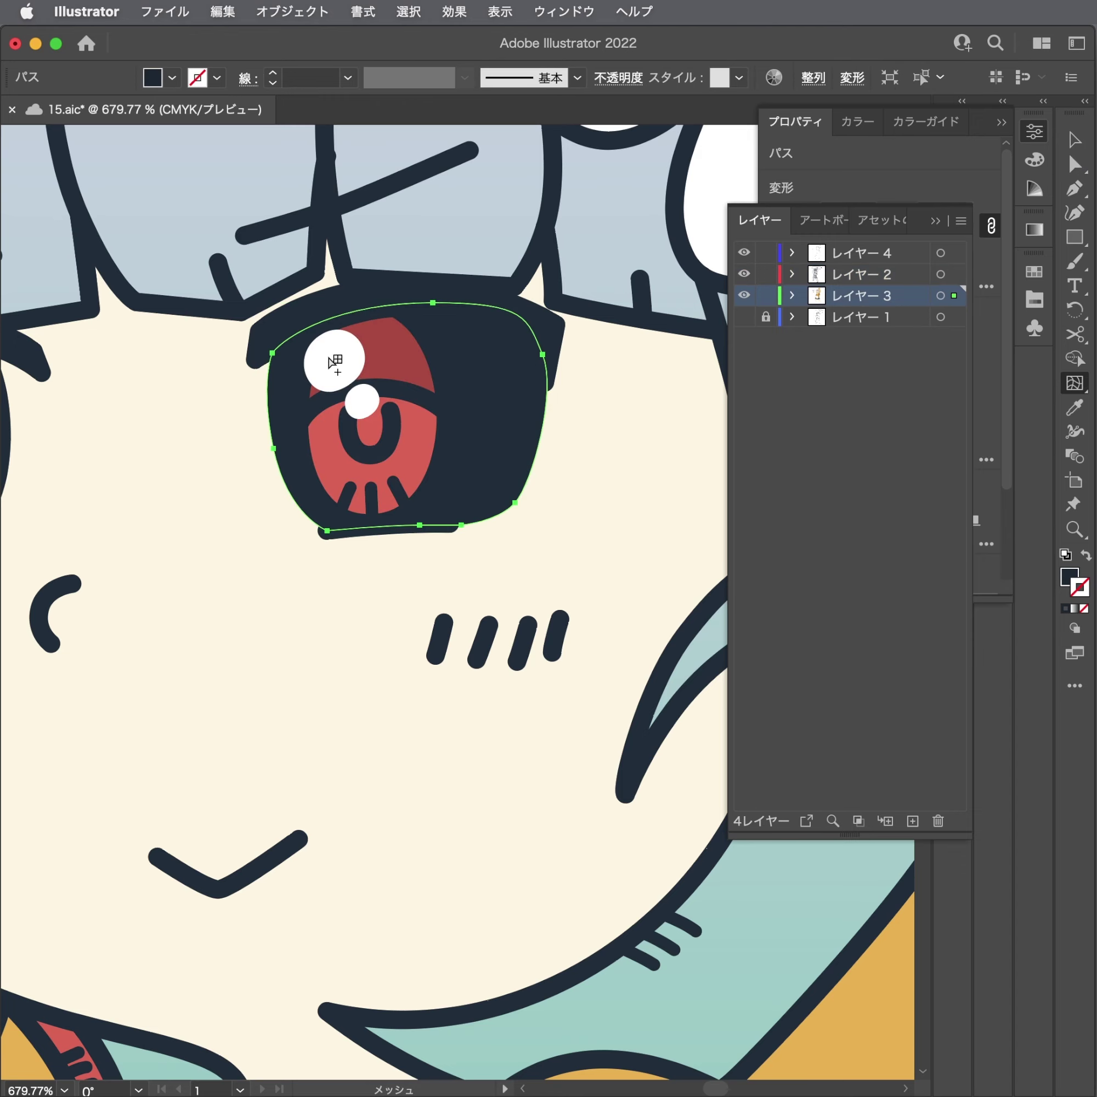
pyautogui.click(335, 363)
pyautogui.hotkey('ctrl', 'z')
pyautogui.press('i')
pyautogui.click(335, 362)
pyautogui.hotkey('ctrl', 'shift', 'a')
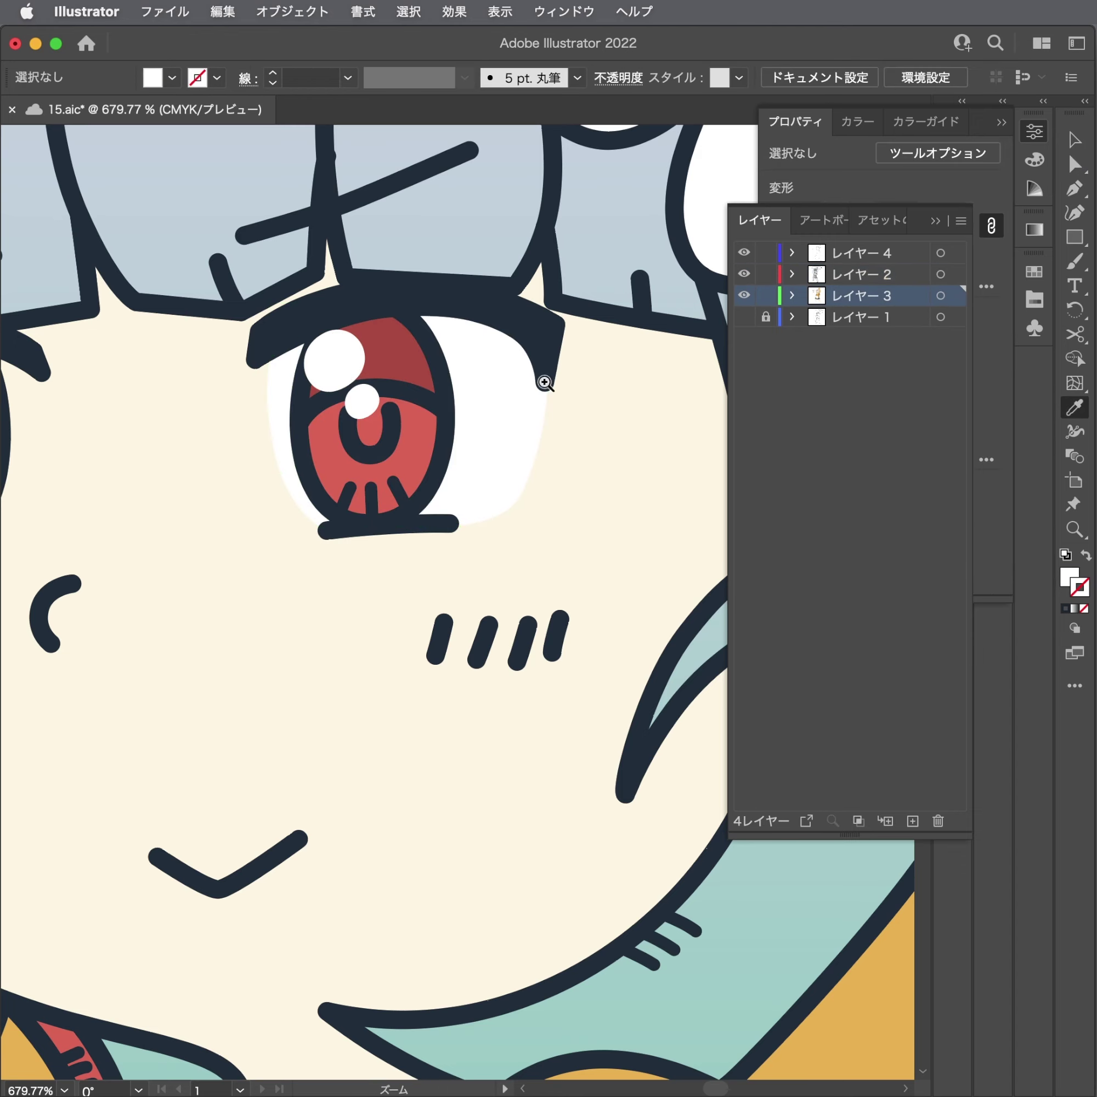
pyautogui.scroll(-5, 544, 381)
pyautogui.scroll(4, 598, 407)
pyautogui.scroll(2, 391, 478)
# Start the left eye's white outline with the Pen, from the eyelash tip down to the lower eyelid.
pyautogui.press('p')
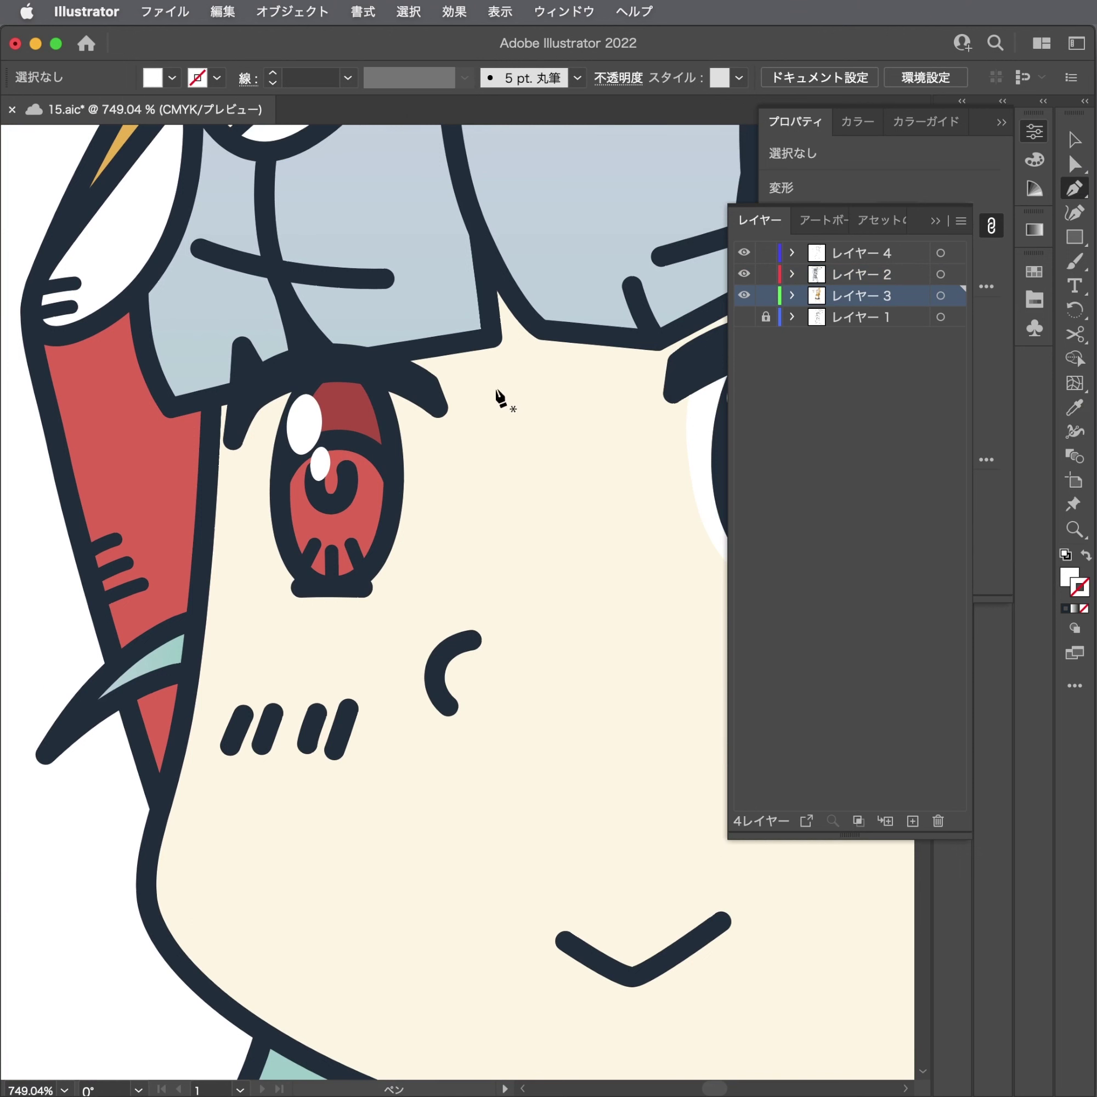
pyautogui.click(431, 406)
pyautogui.moveTo(424, 524); pyautogui.dragTo(418, 570)
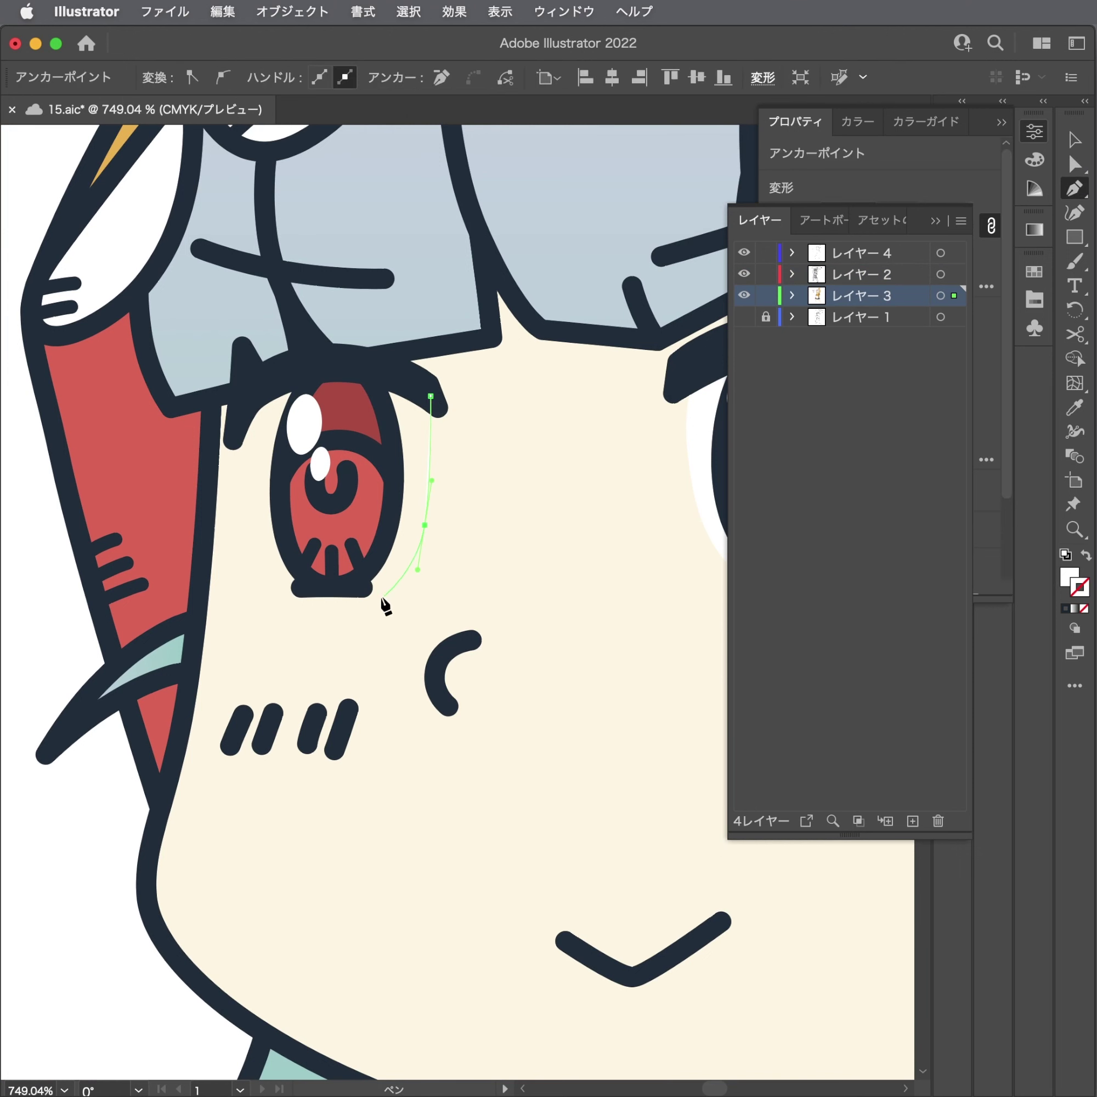
pyautogui.click(363, 587)
pyautogui.hotkey('ctrl', 'z')
pyautogui.click(374, 589)
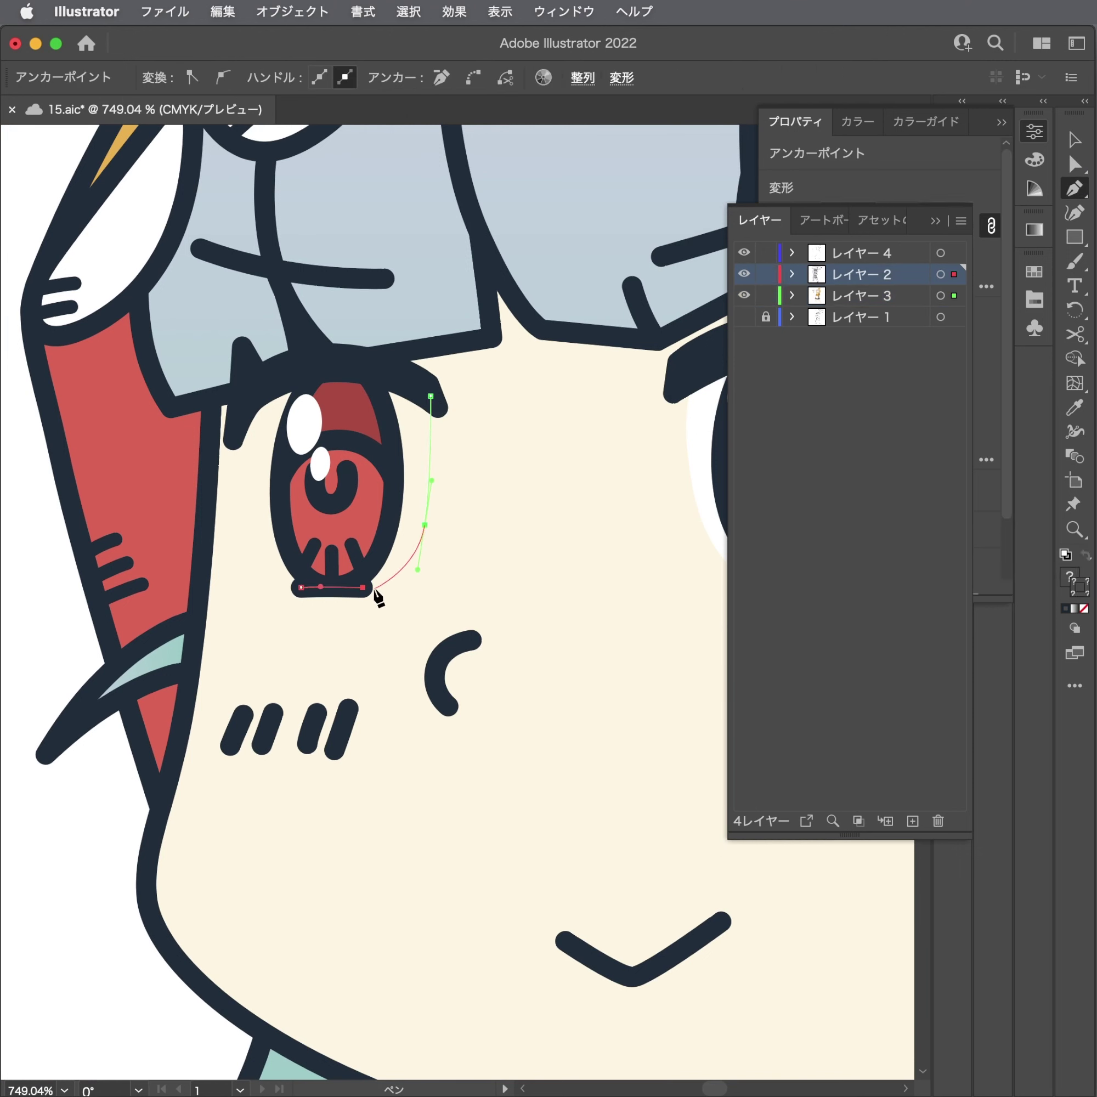
pyautogui.hotkey('ctrl', 'z')
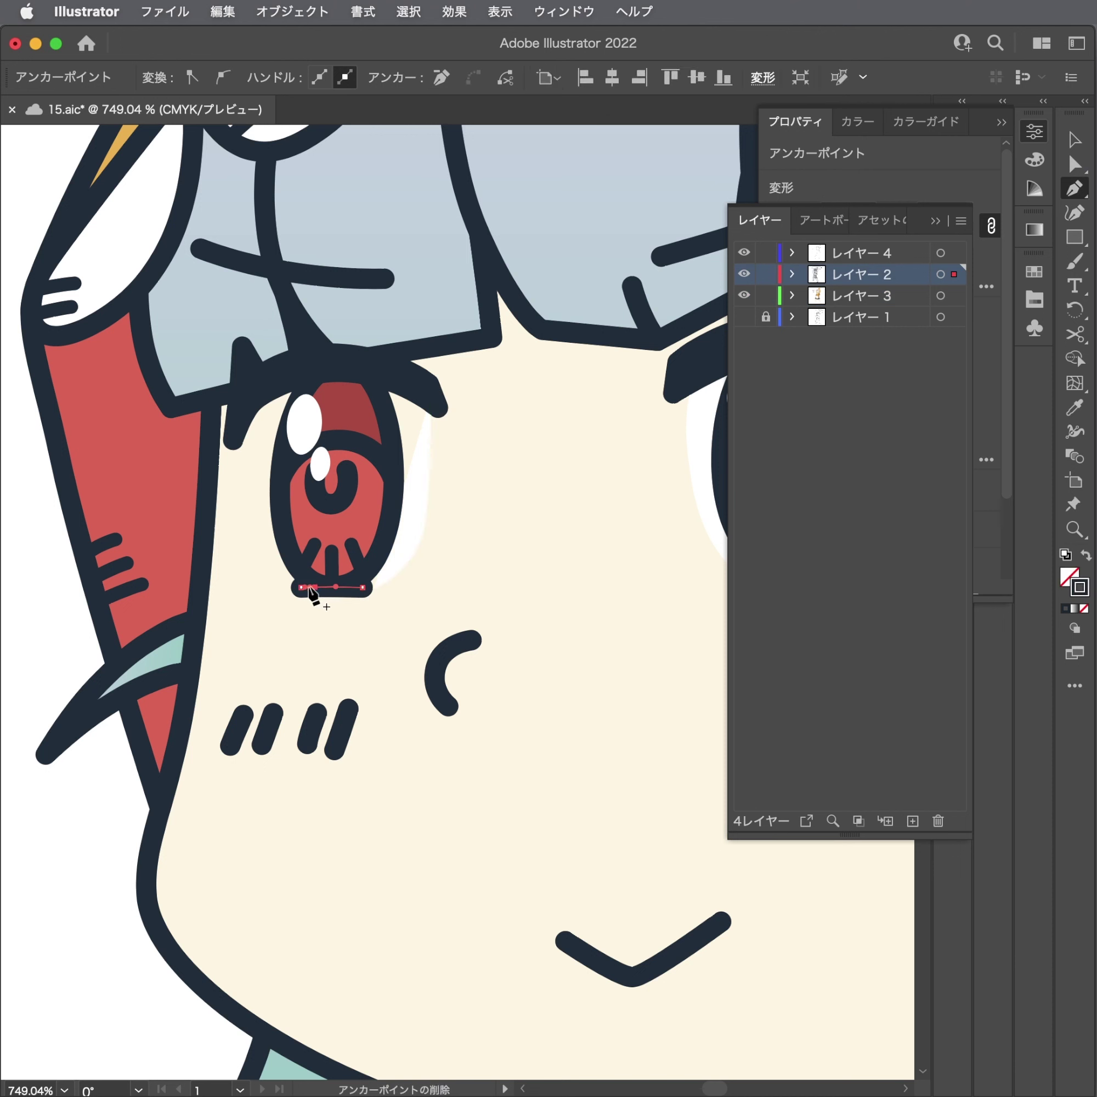
pyautogui.click(373, 589)
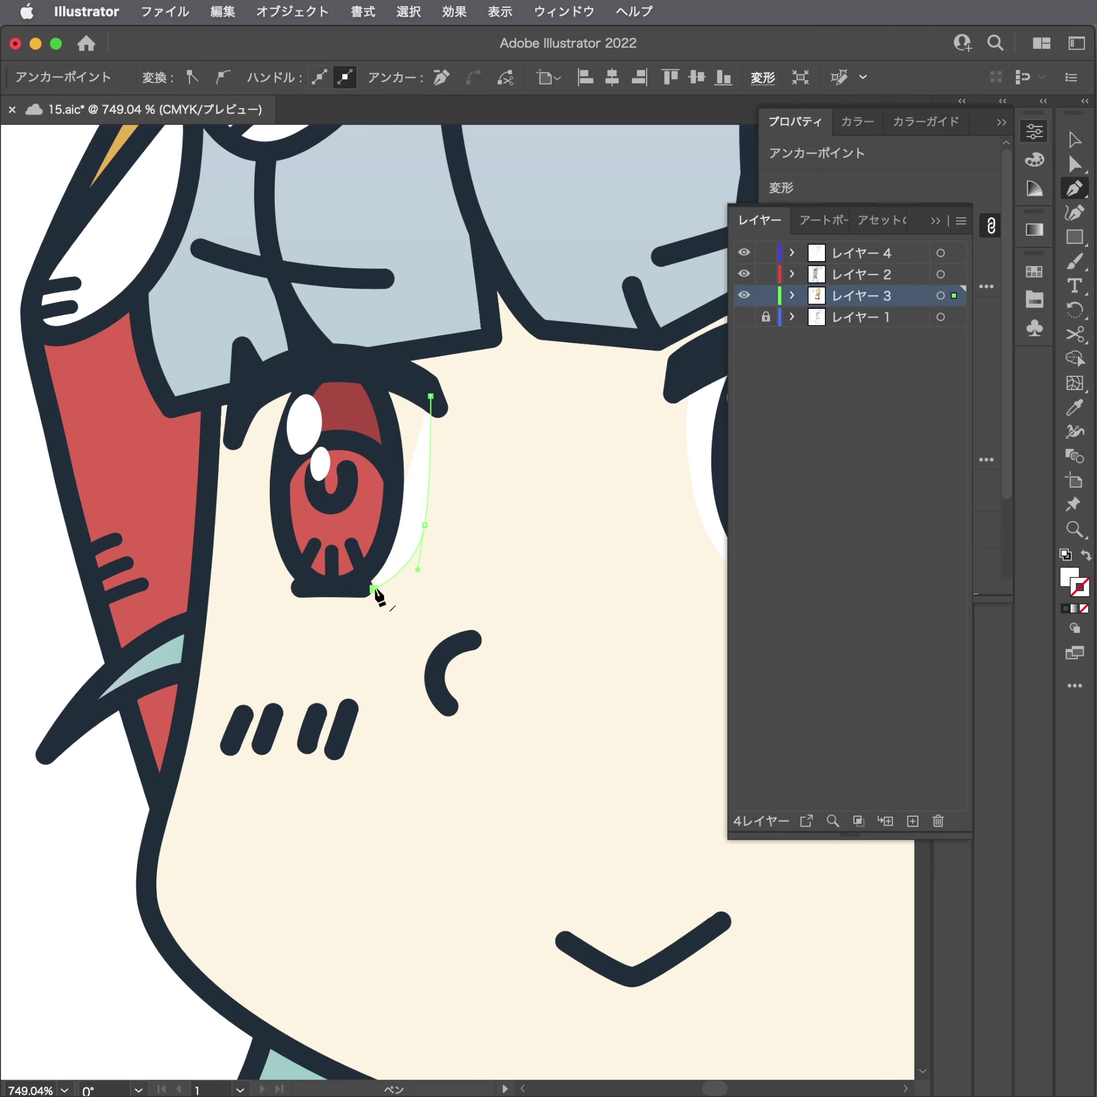
# Continue the outline up the eye's left side and across the top, closing the shape.
pyautogui.click(278, 587)
pyautogui.moveTo(242, 423); pyautogui.dragTo(255, 370)
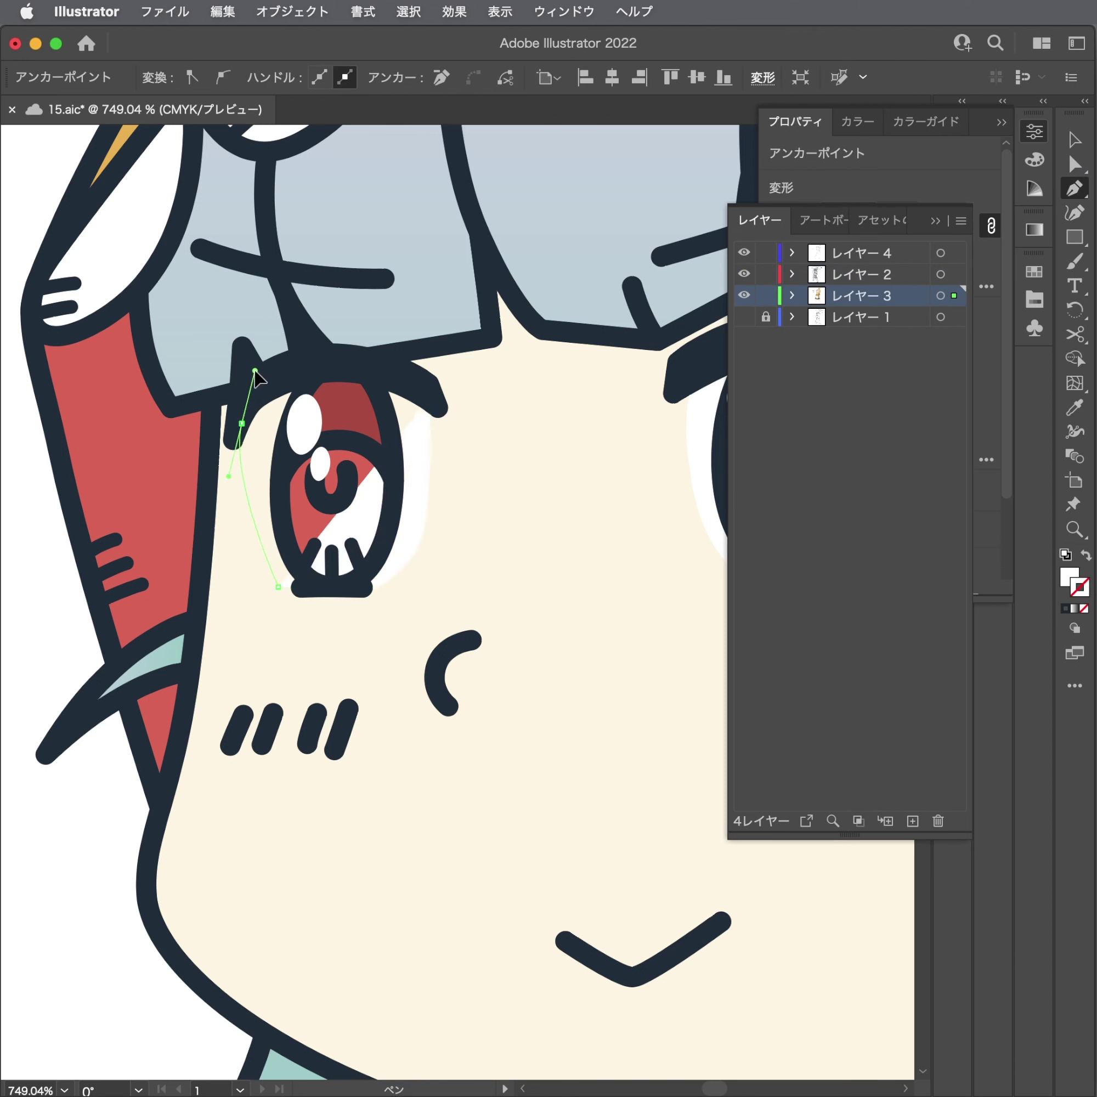
pyautogui.moveTo(367, 371); pyautogui.dragTo(402, 377)
pyautogui.click(431, 396)
# Refine the eye white's anchors: smooth the bottom-left corner, raise the right point, widen the bottom.
pyautogui.press('a')
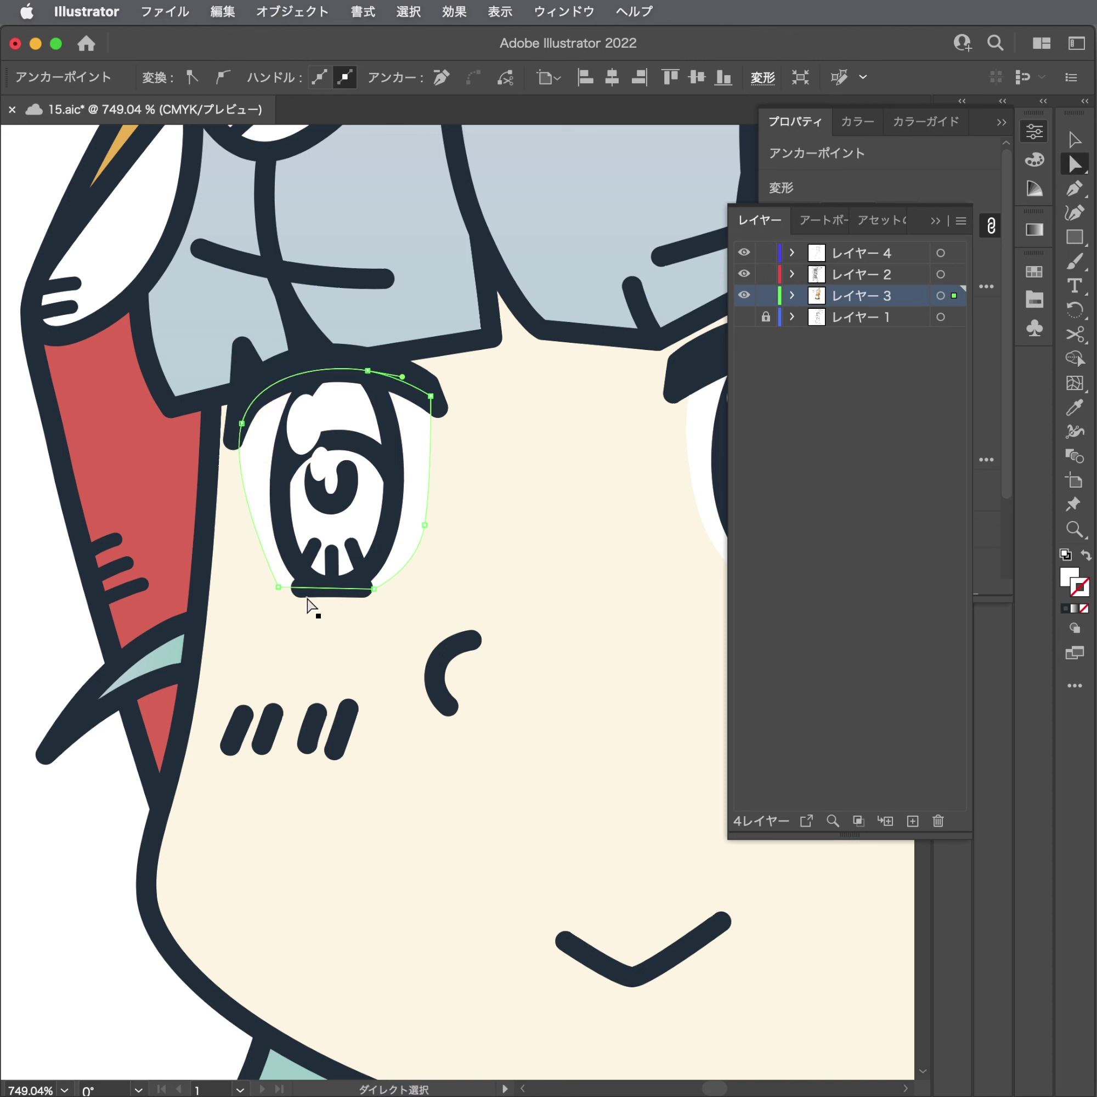
pyautogui.moveTo(281, 588)
pyautogui.mouseDown()
pyautogui.moveTo(295, 589)
pyautogui.moveTo(270, 587)
pyautogui.mouseUp()
pyautogui.hotkey('shift', 'c')
pyautogui.press('a')
pyautogui.moveTo(424, 525); pyautogui.dragTo(427, 514)
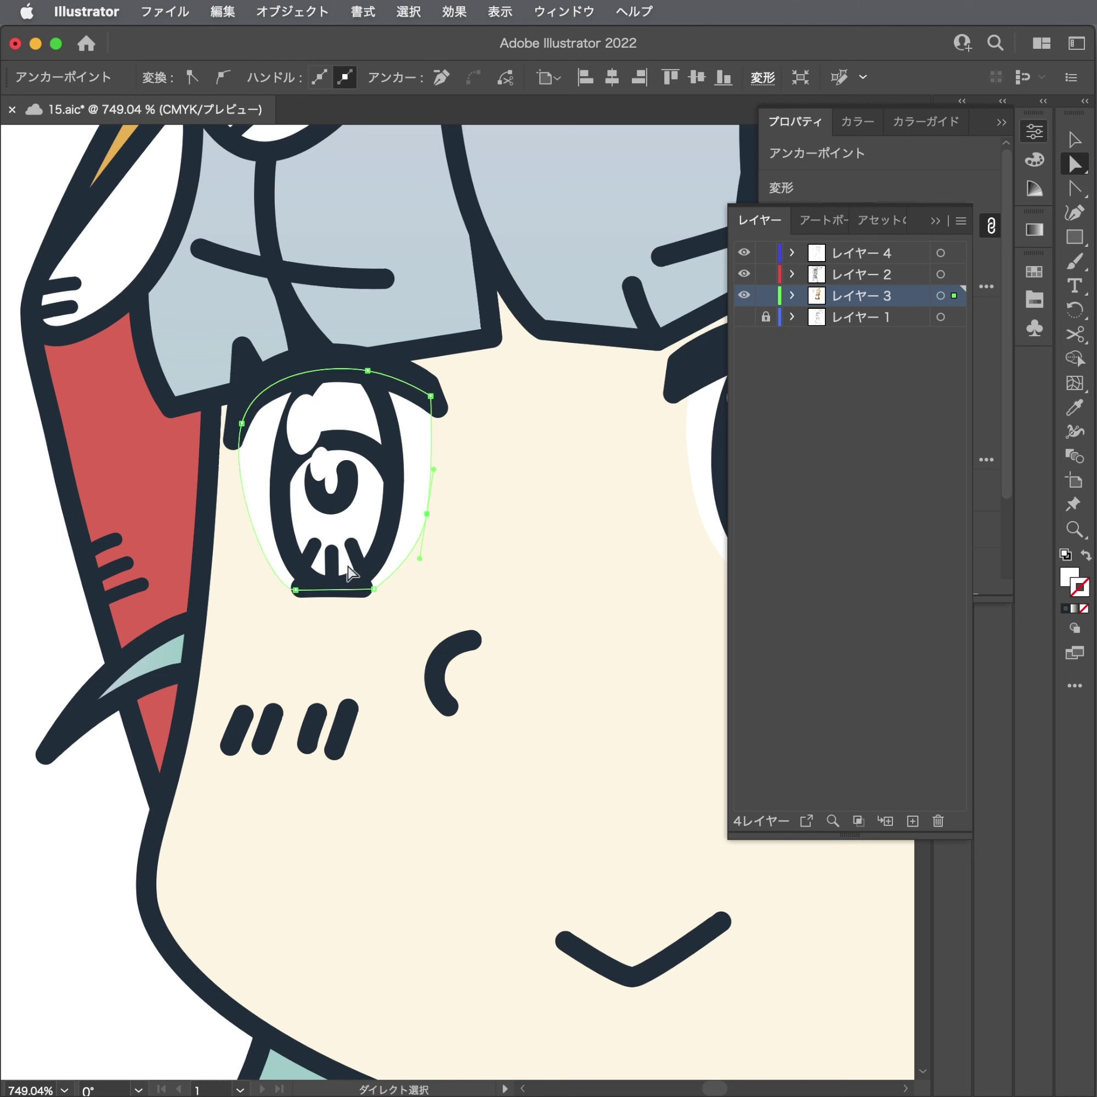
pyautogui.moveTo(299, 590); pyautogui.dragTo(277, 589)
# Zoom in closely on the left eye and nudge the eye white's bottom point into place.
pyautogui.press('space')
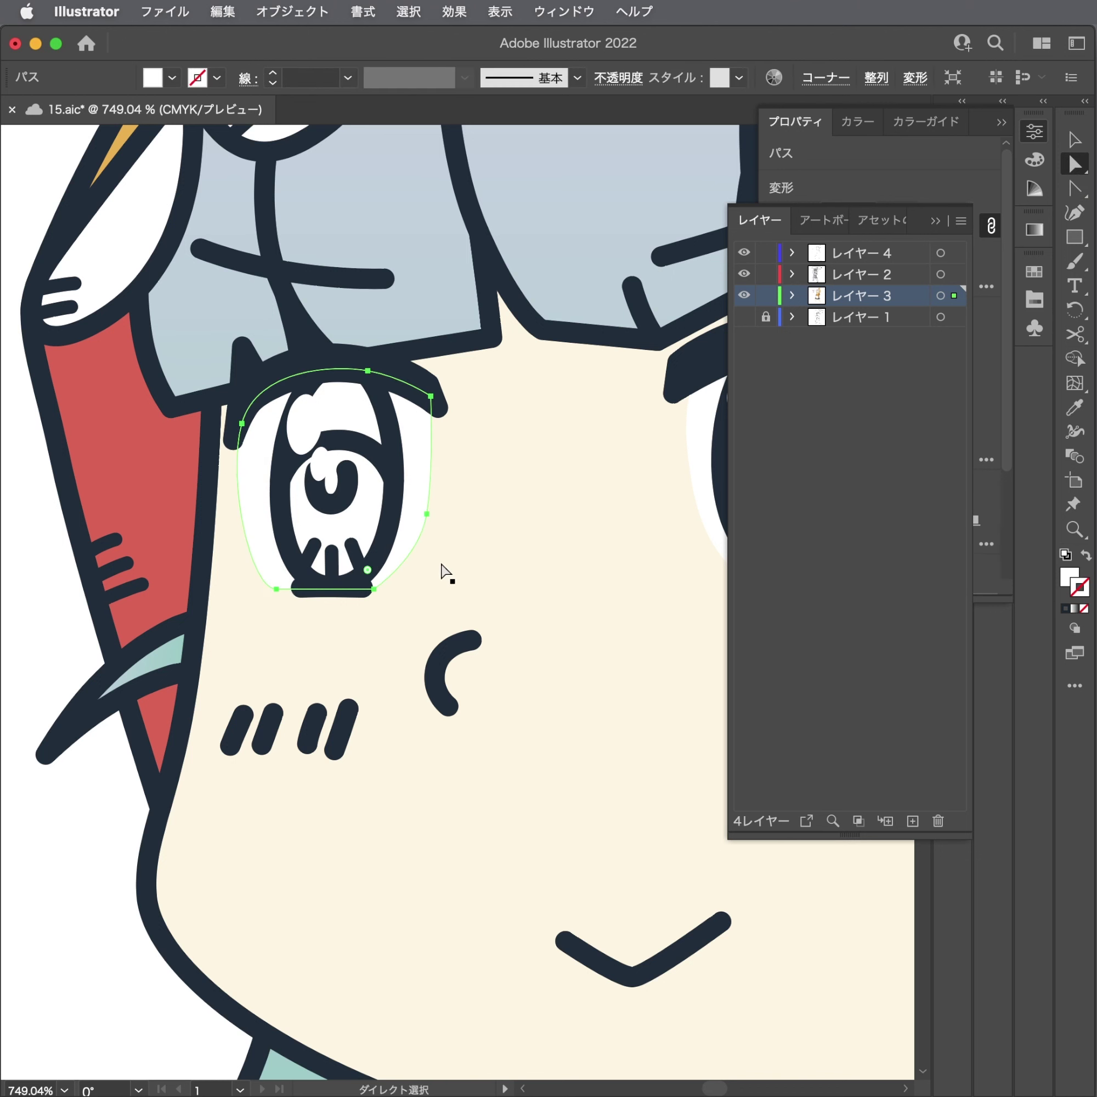
pyautogui.press('super+minus')
pyautogui.press('super+shift+a')
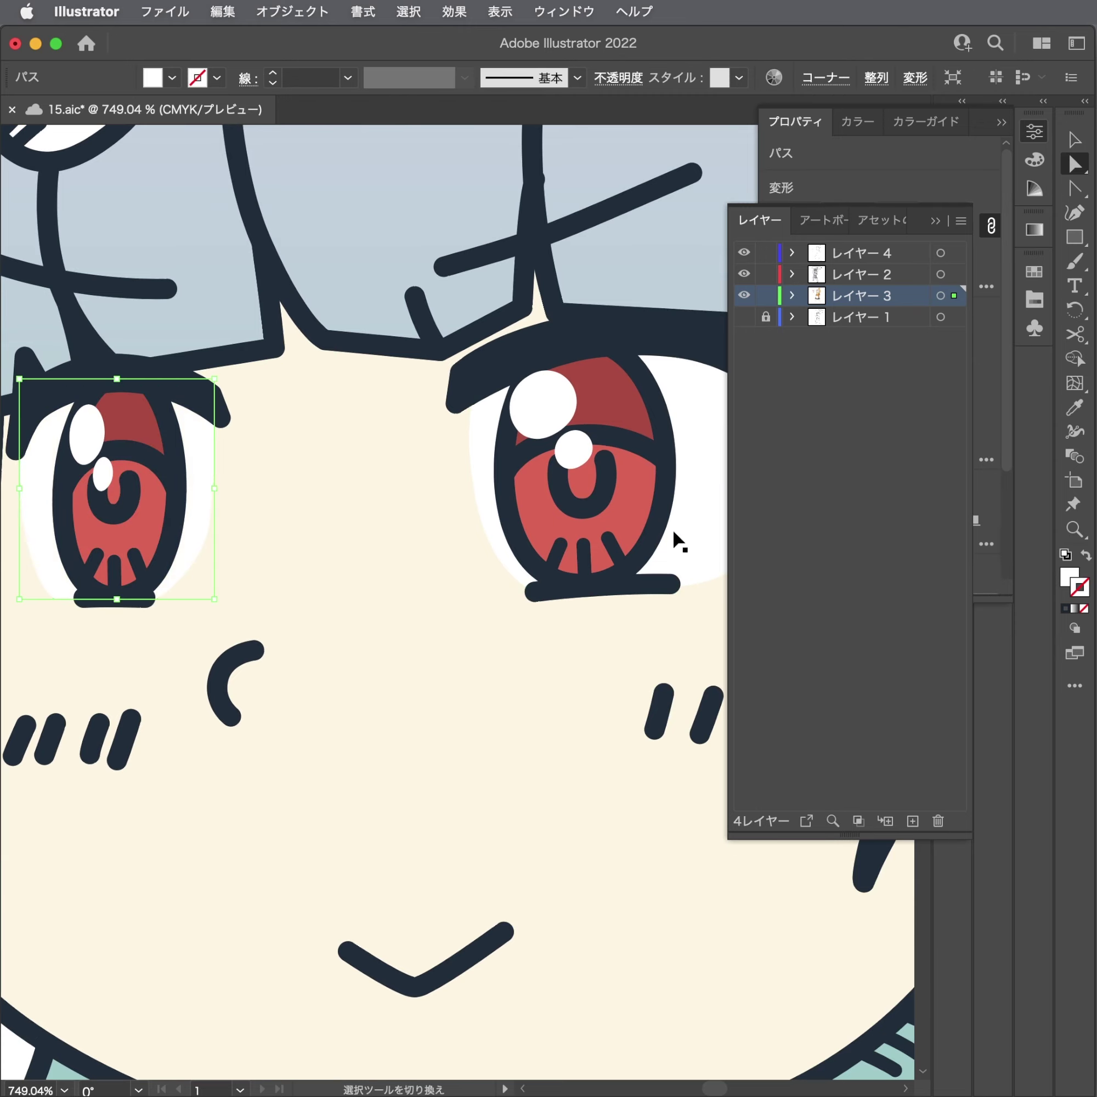
pyautogui.press('super+0')
pyautogui.press('super+space')
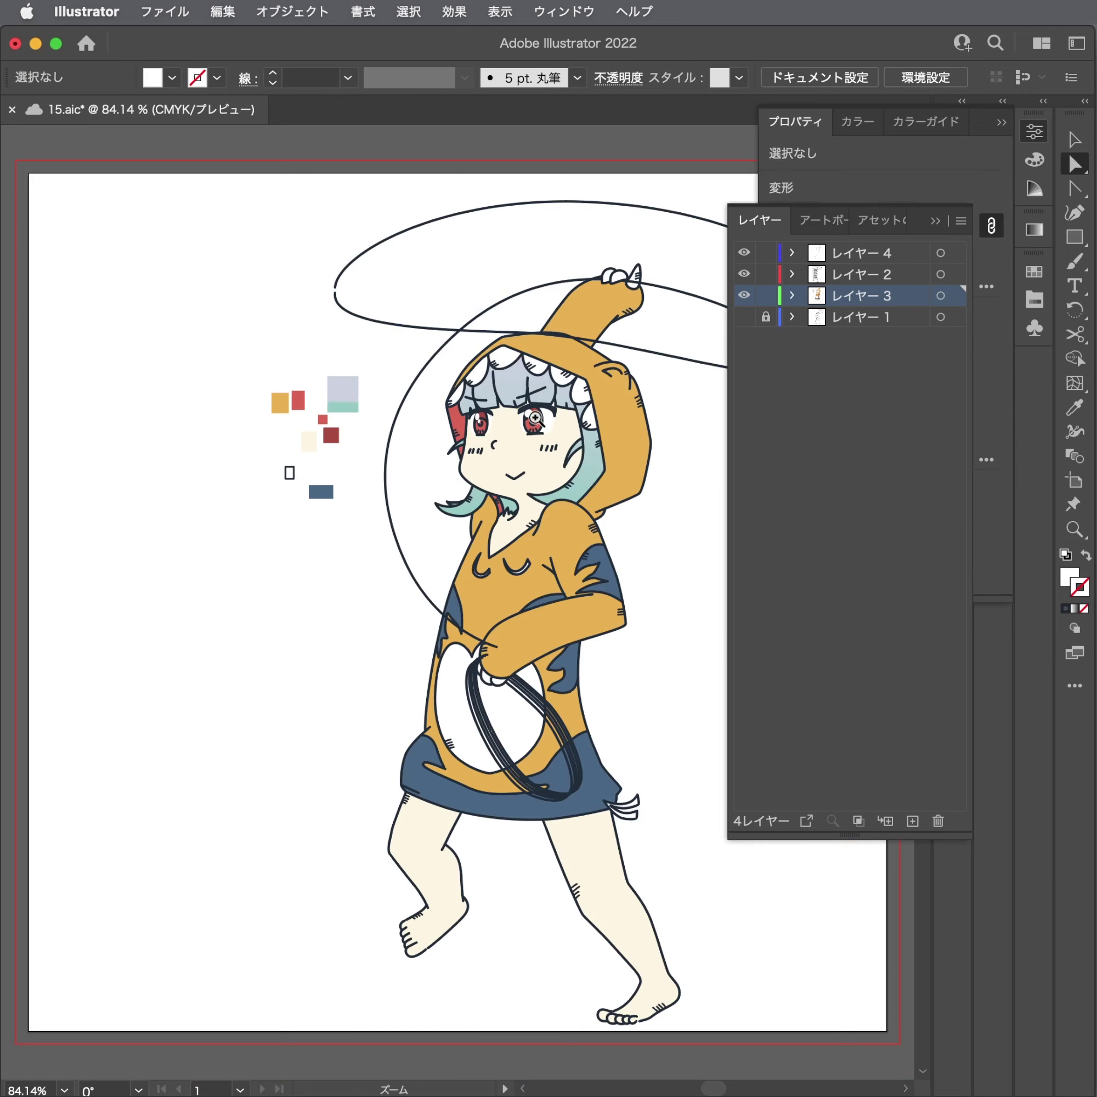
pyautogui.click(535, 419)
pyautogui.moveTo(437, 425); pyautogui.dragTo(901, 441)
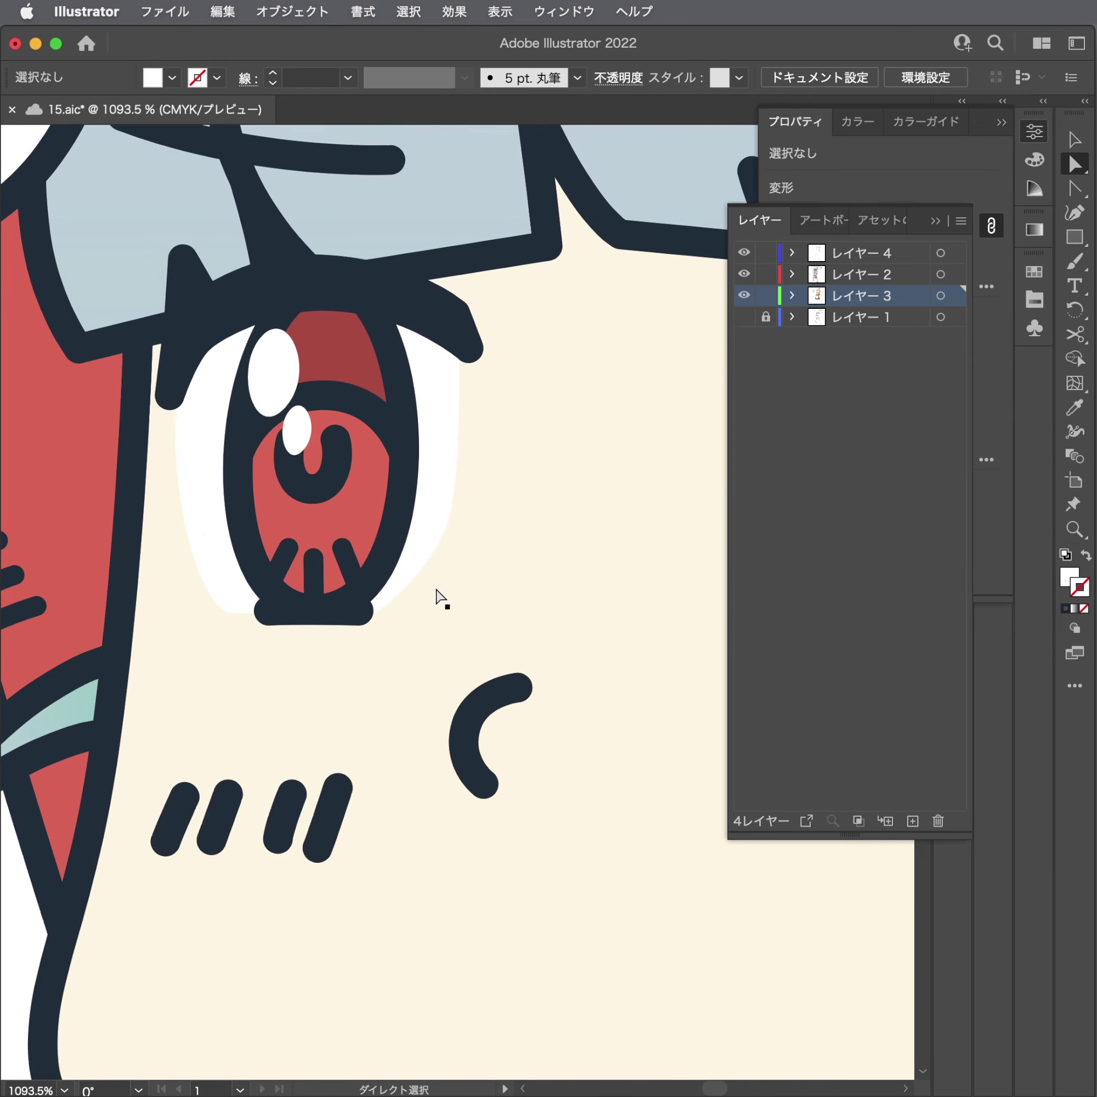
pyautogui.click(238, 609)
pyautogui.moveTo(225, 610); pyautogui.dragTo(247, 613)
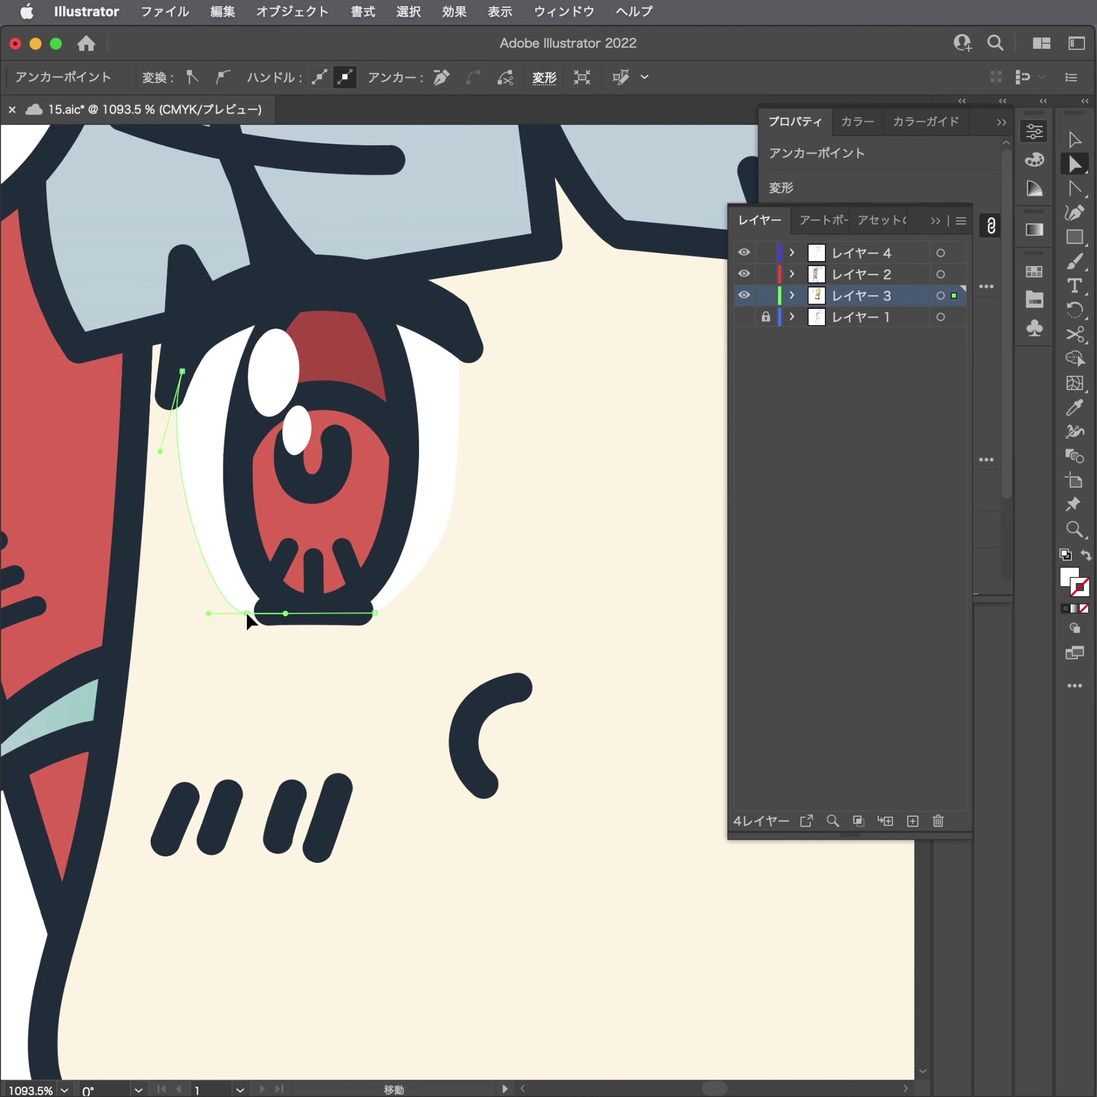
pyautogui.press('super+shift+a')
# Return to the Selection tool and fit the whole artboard in view.
pyautogui.scroll(-5, 411, 568)
pyautogui.hscroll(3, 216, 625)
pyautogui.scroll(-2, 215, 625)
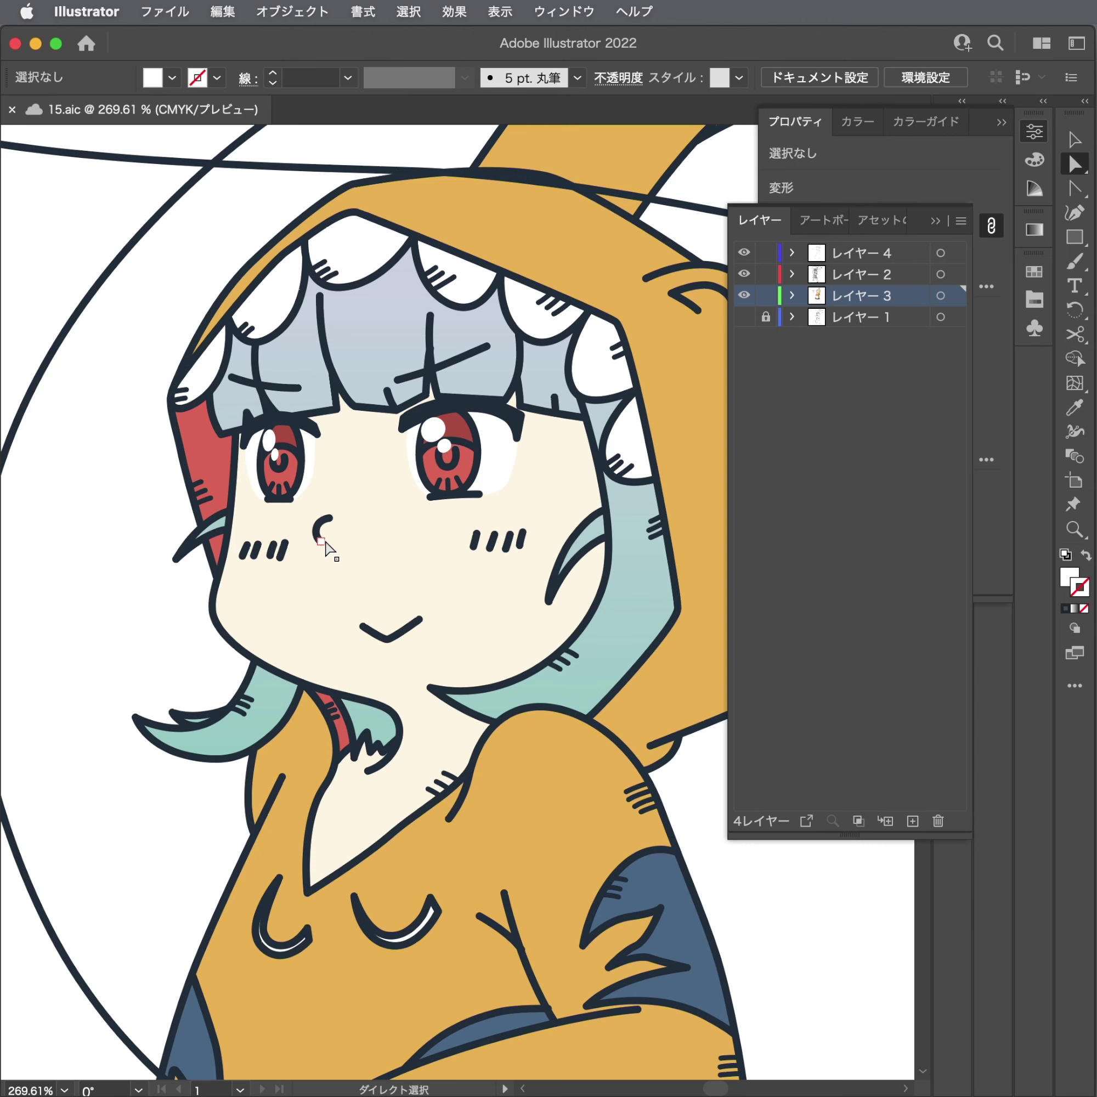
pyautogui.press('v')
pyautogui.hotkey('ctrl', '0')
pyautogui.scroll(-3, 510, 464)
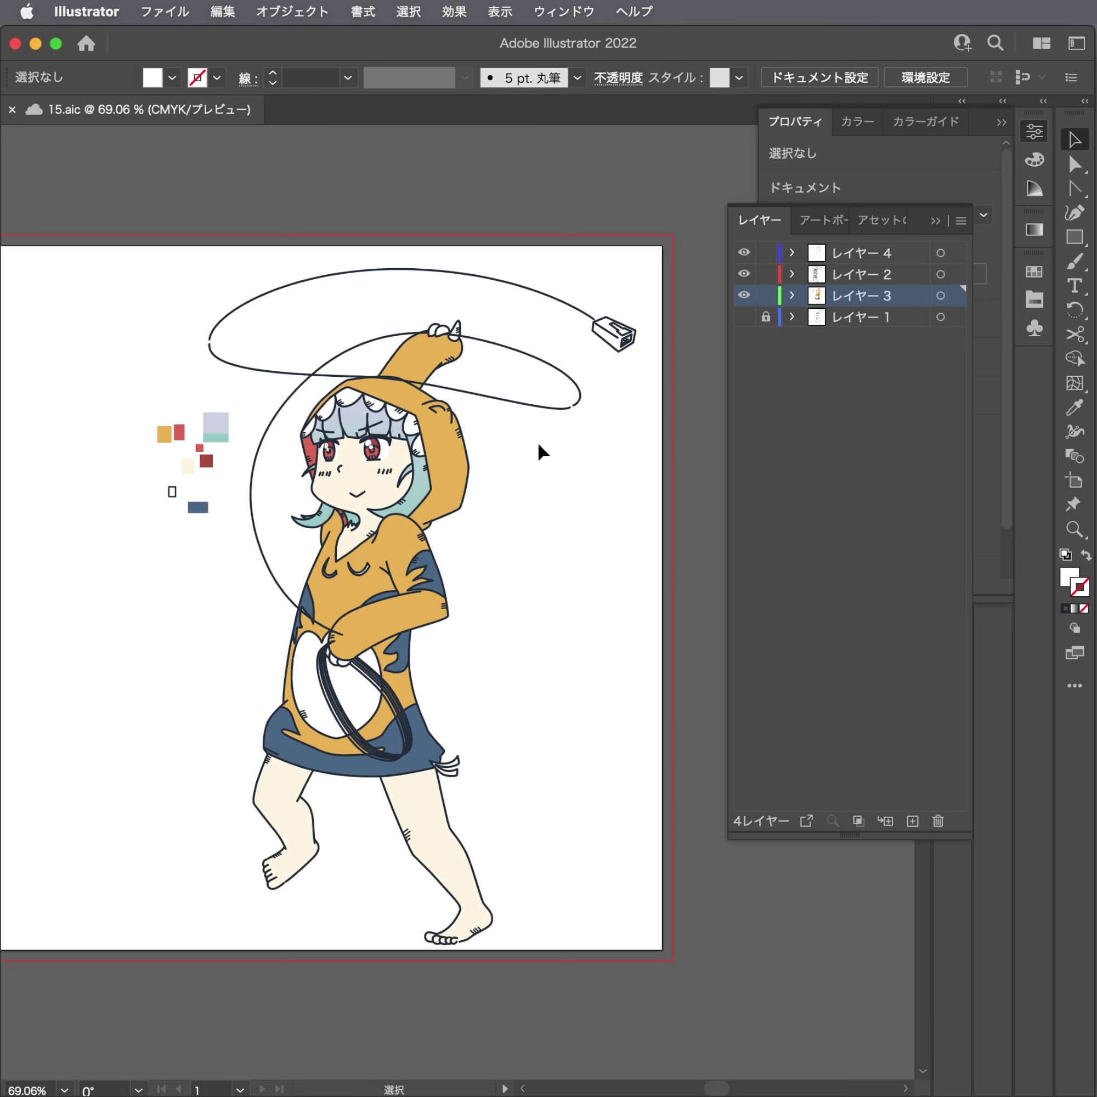
pyautogui.scroll(2, 447, 416)
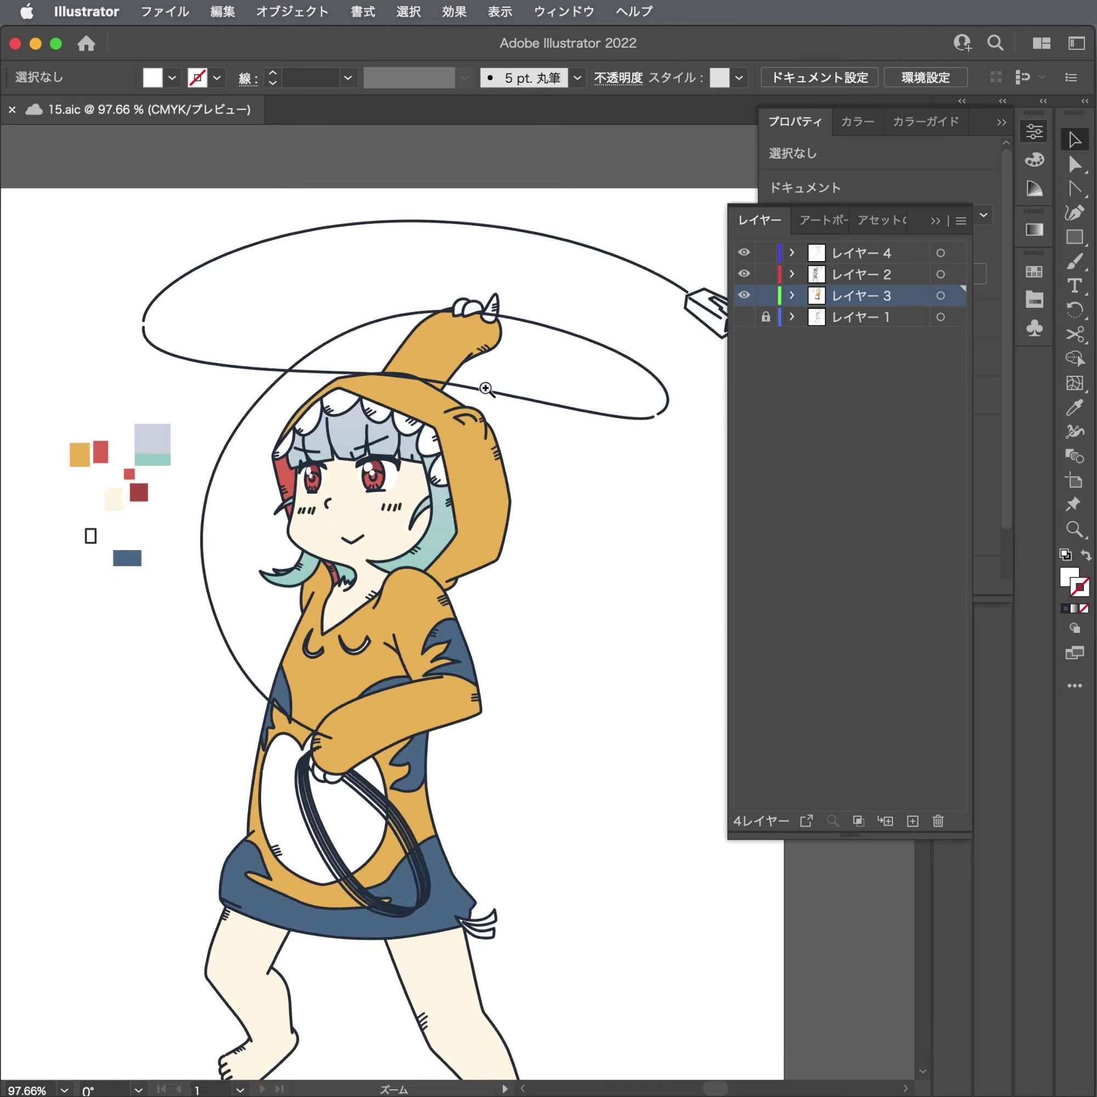
pyautogui.scroll(8, 446, 416)
# Draw two short dark hatch strokes across the hood's lower edge above the teeth.
pyautogui.press('a')
pyautogui.click(416, 598)
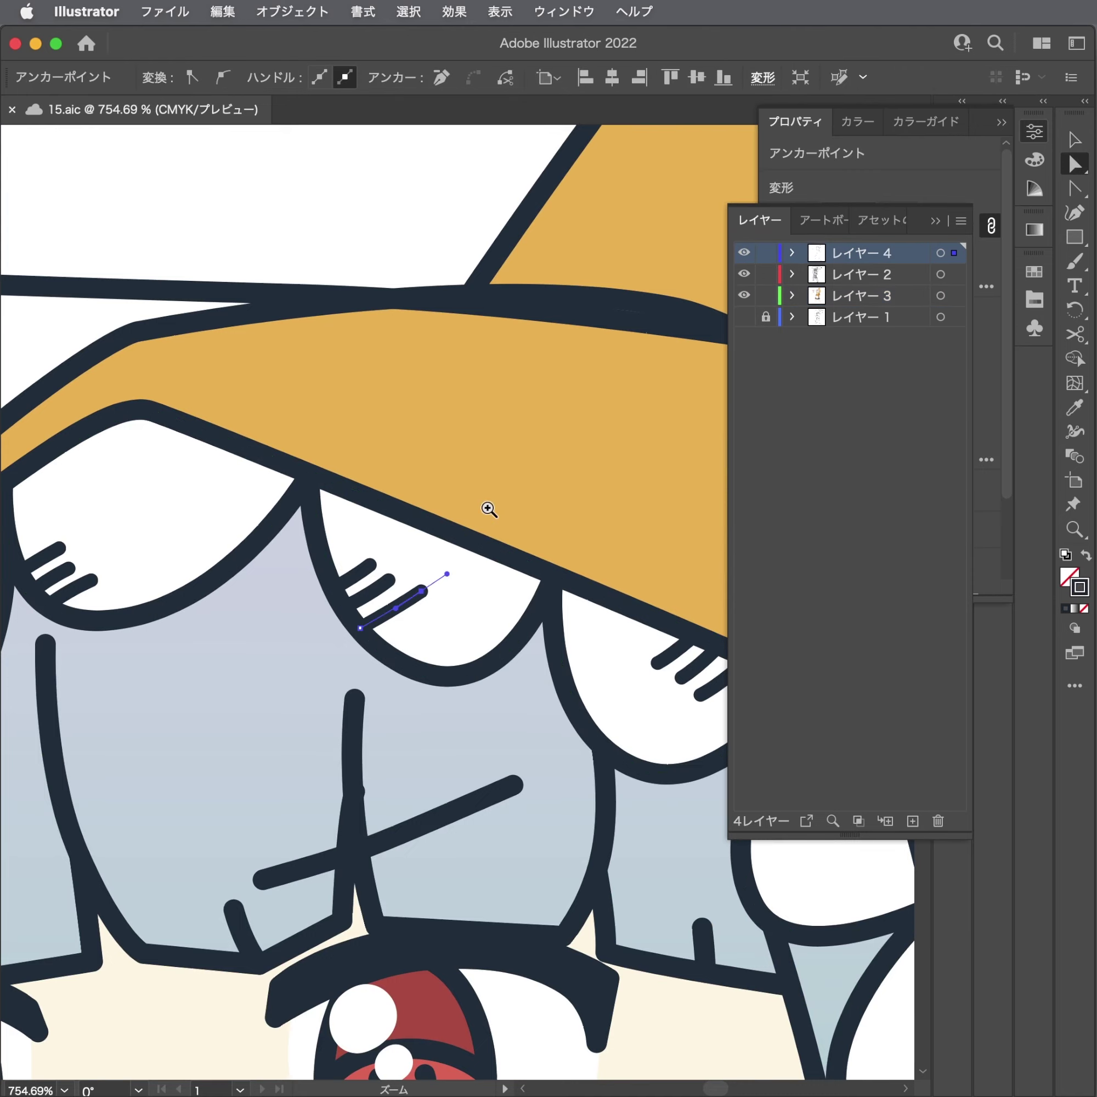
pyautogui.scroll(2, 488, 507)
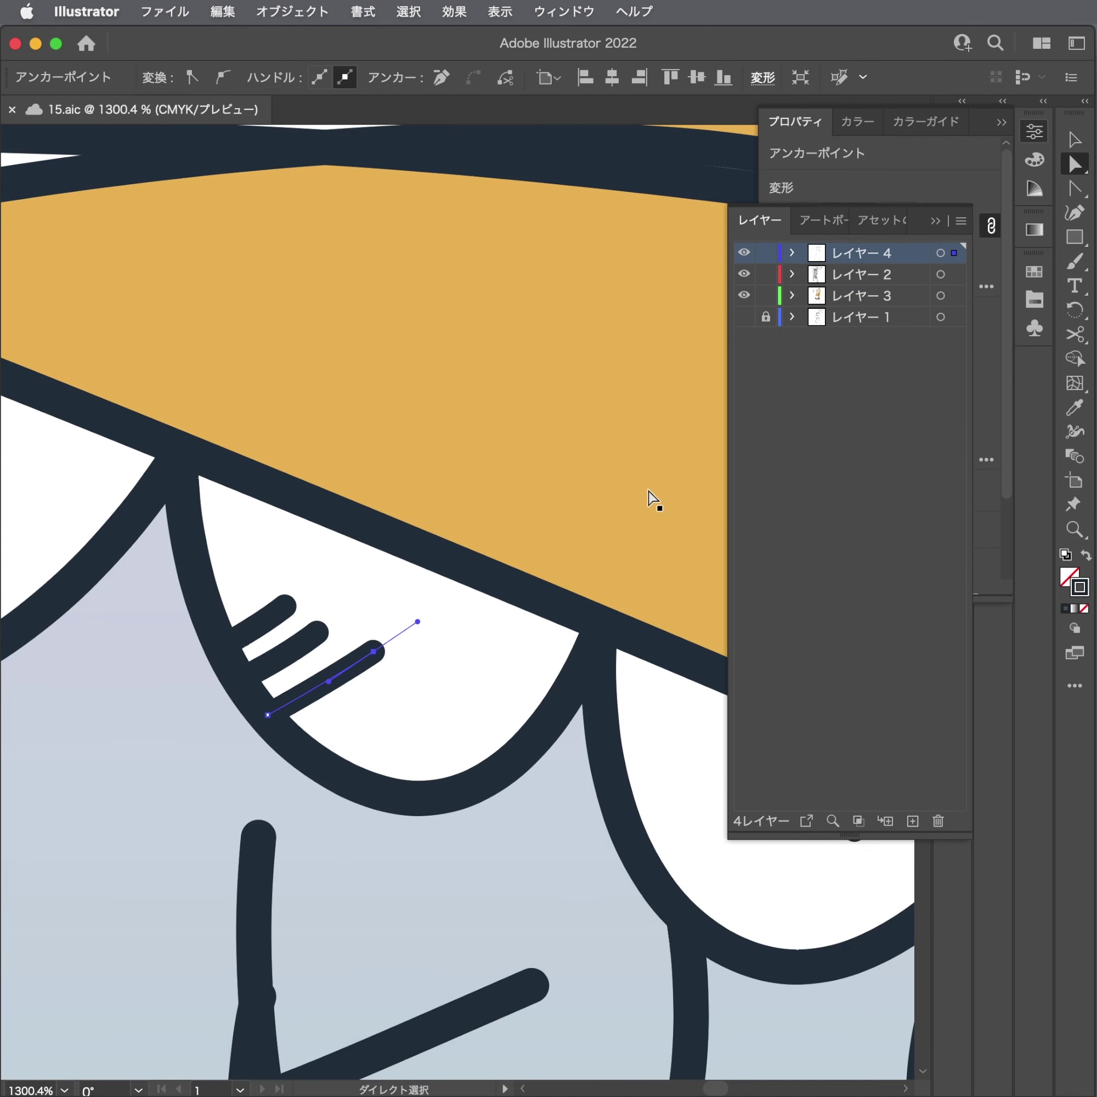
pyautogui.hotkey('ctrl', 'shift', 'a')
pyautogui.press('p')
pyautogui.moveTo(343, 518); pyautogui.dragTo(434, 461)
pyautogui.click(402, 529)
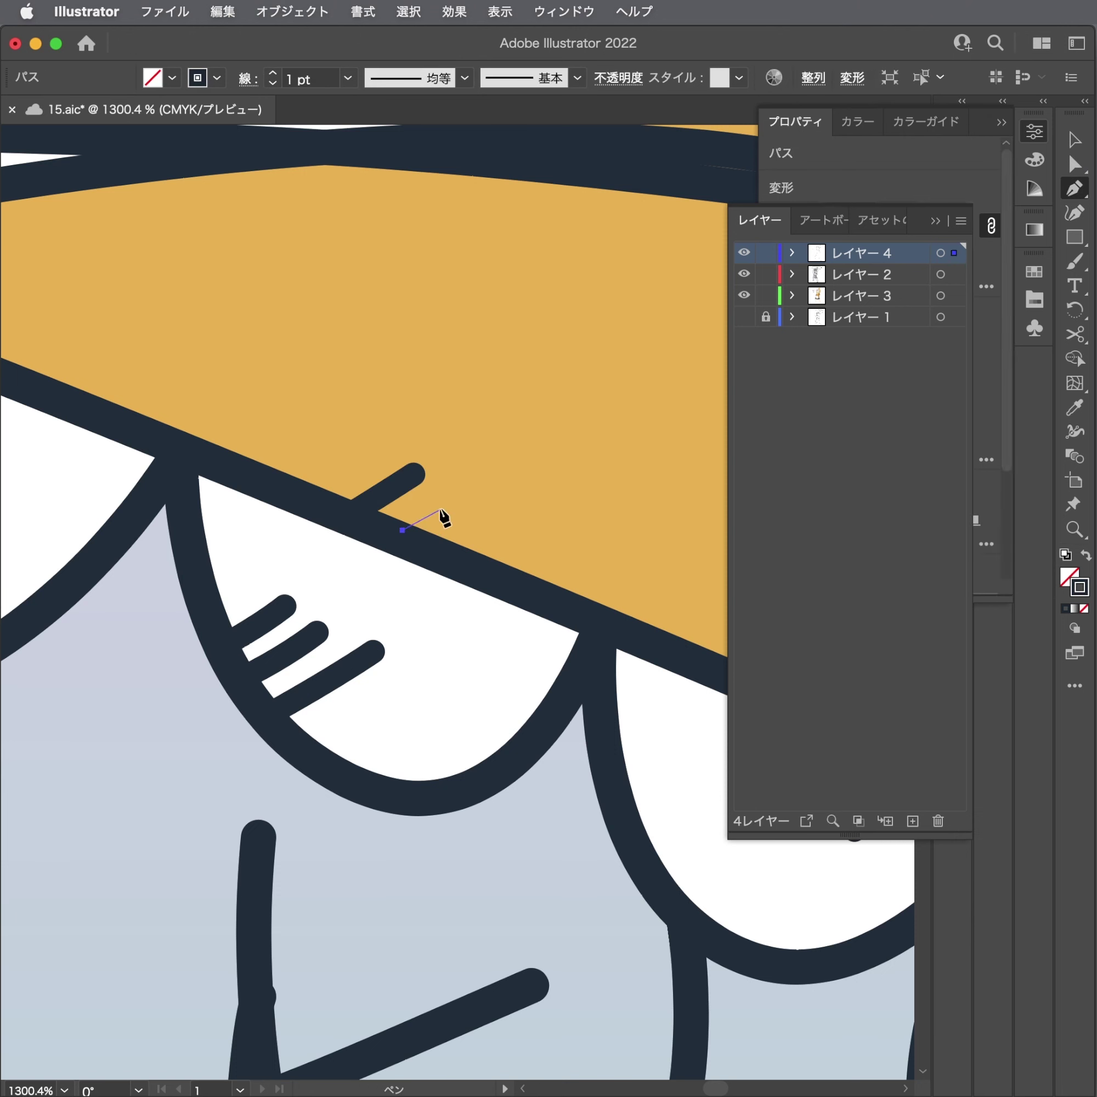
pyautogui.press('Escape')
pyautogui.click(445, 556)
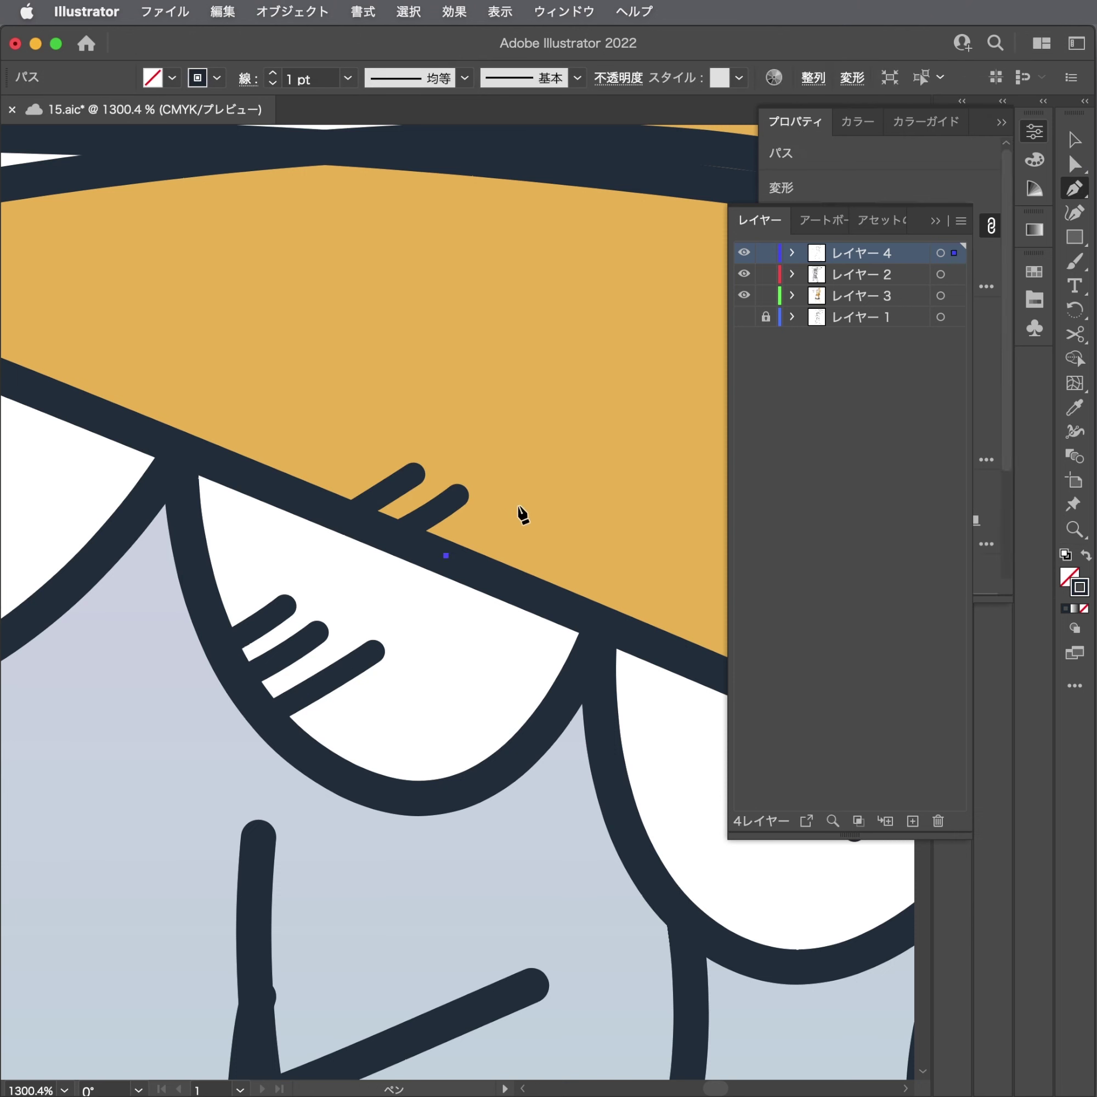
pyautogui.click(517, 512)
pyautogui.press('Escape')
# Select all artwork and shift the whole illustration slightly up and left.
pyautogui.hotkey('ctrl', '0')
pyautogui.press('v')
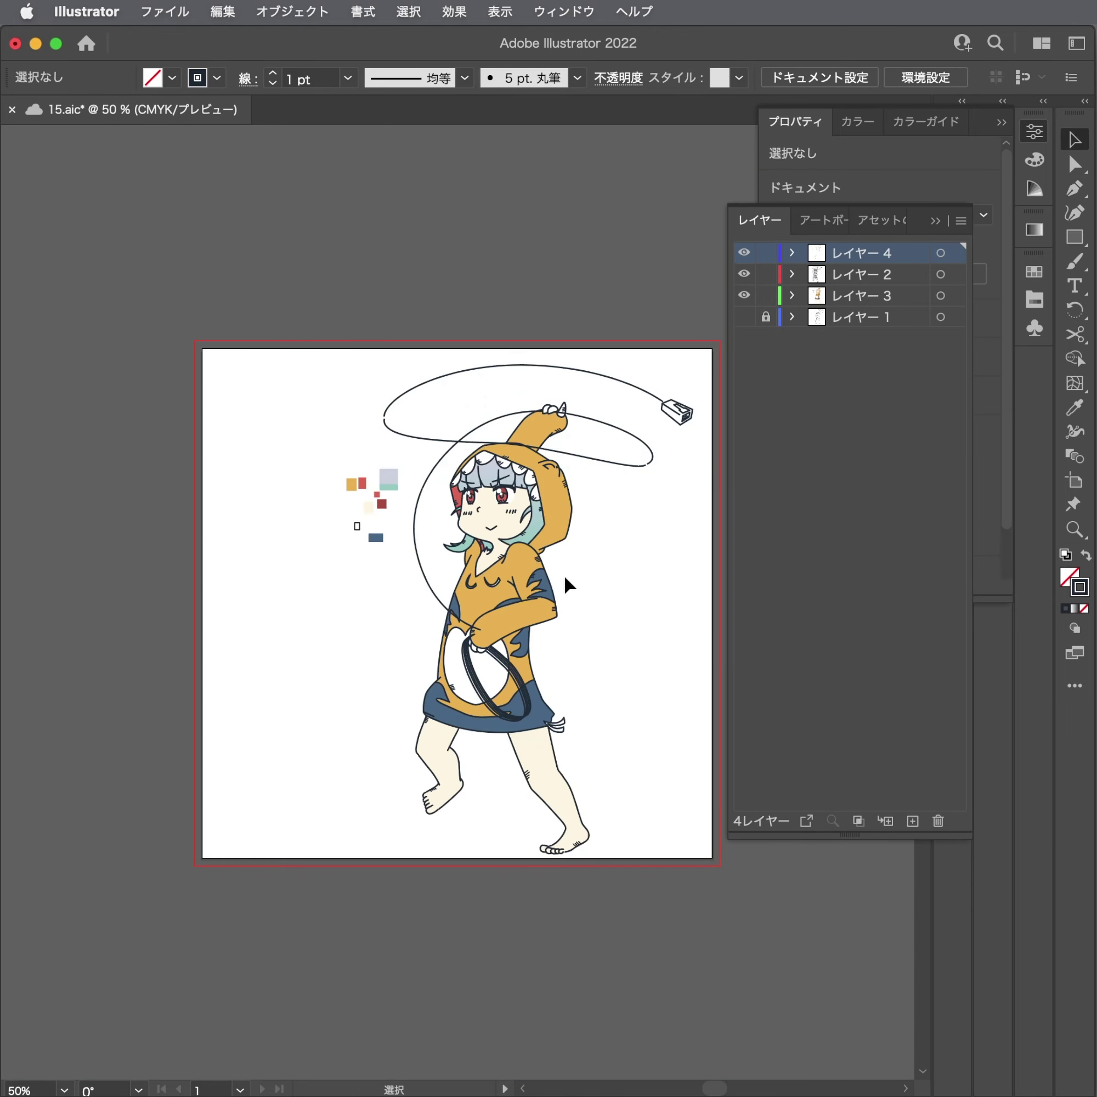
pyautogui.hscroll(3, 568, 583)
pyautogui.hotkey('ctrl', 'a')
pyautogui.moveTo(385, 528); pyautogui.dragTo(377, 524)
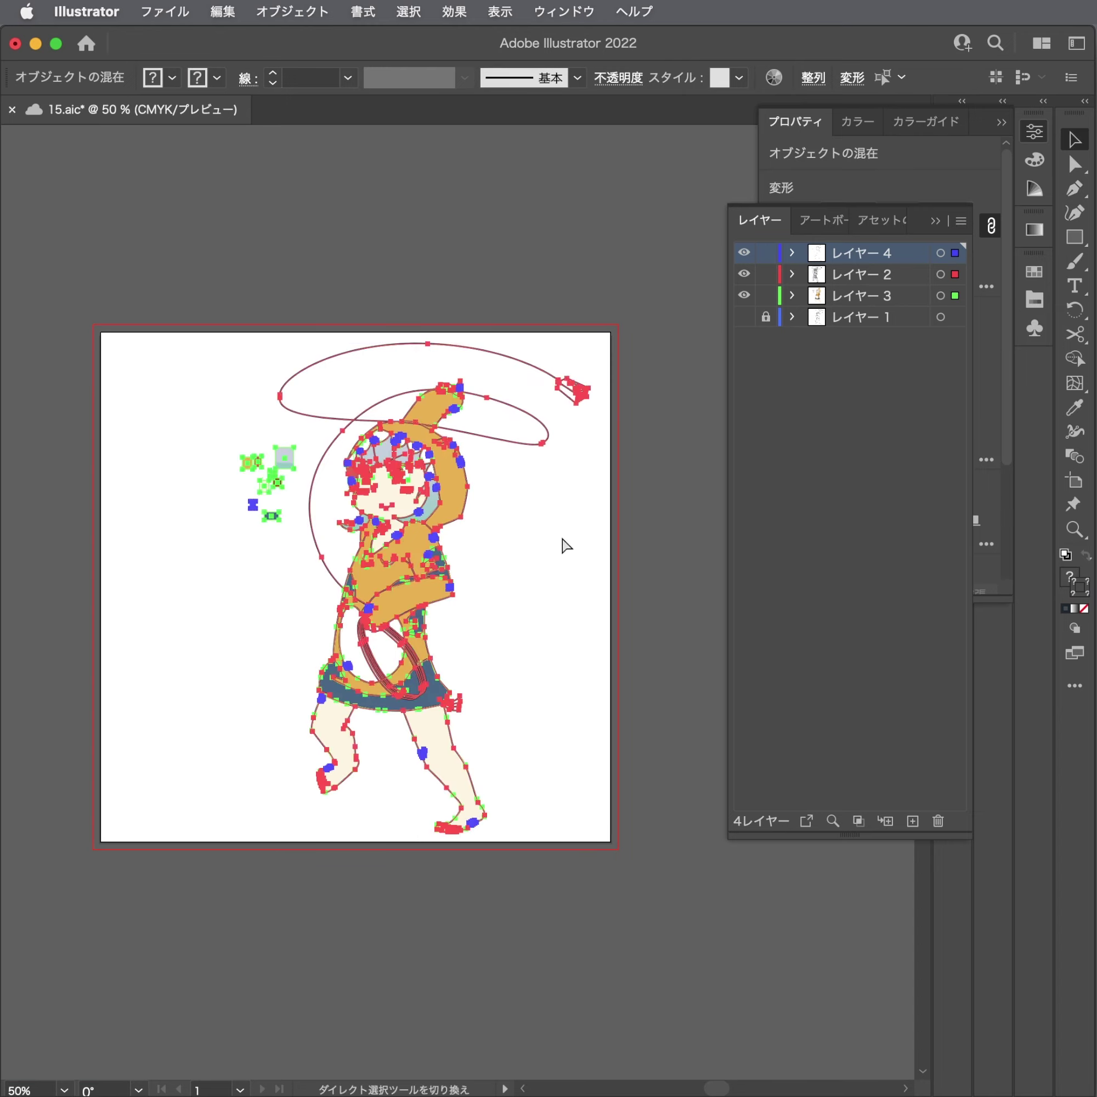
# Delete the stack of scribbled coil strokes in the hand.
pyautogui.click(562, 544)
pyautogui.scroll(5, 414, 672)
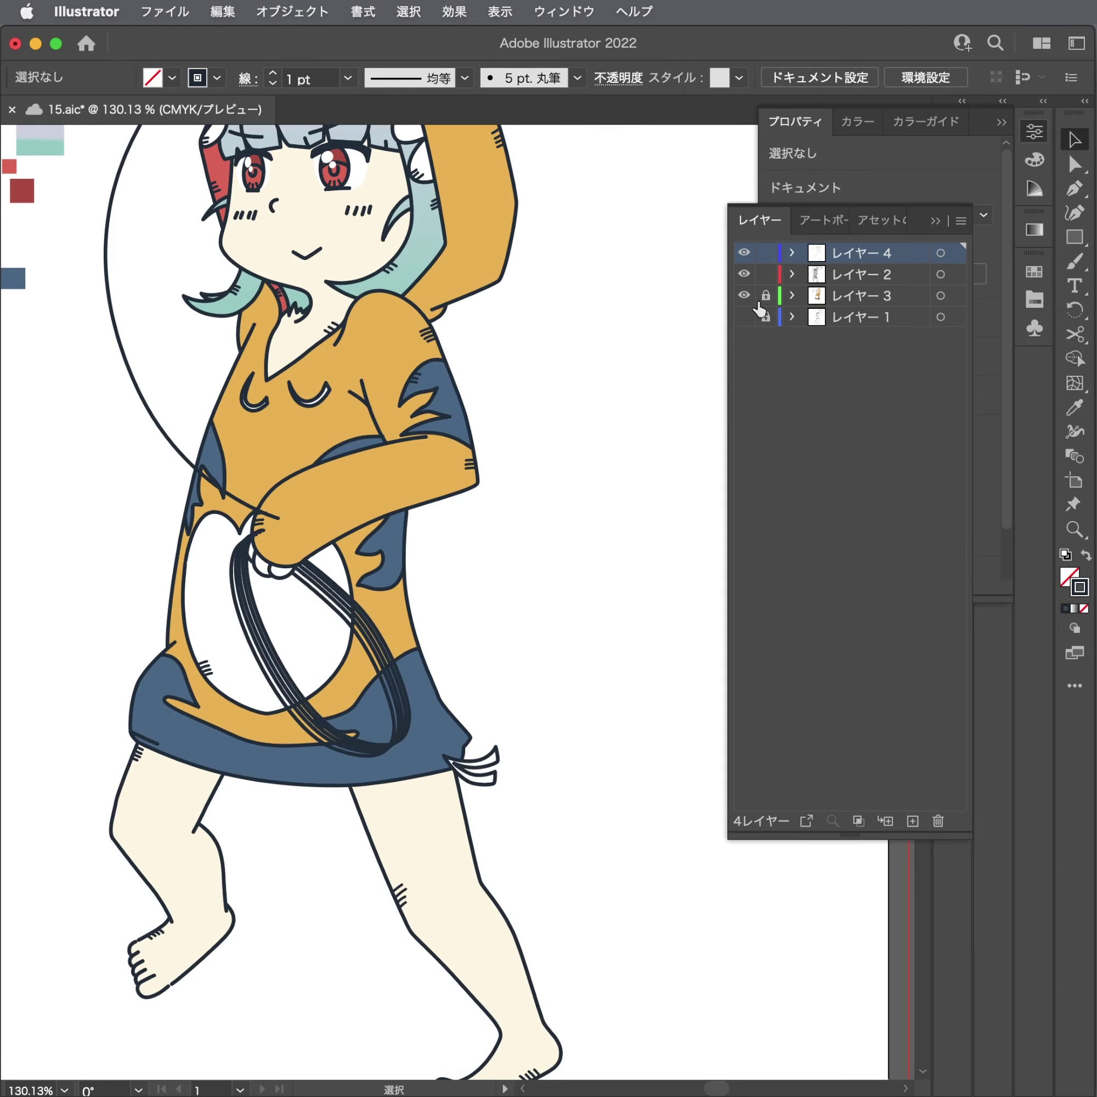
pyautogui.scroll(3, 466, 625)
pyautogui.scroll(2, 245, 625)
pyautogui.press('a')
pyautogui.click(262, 622)
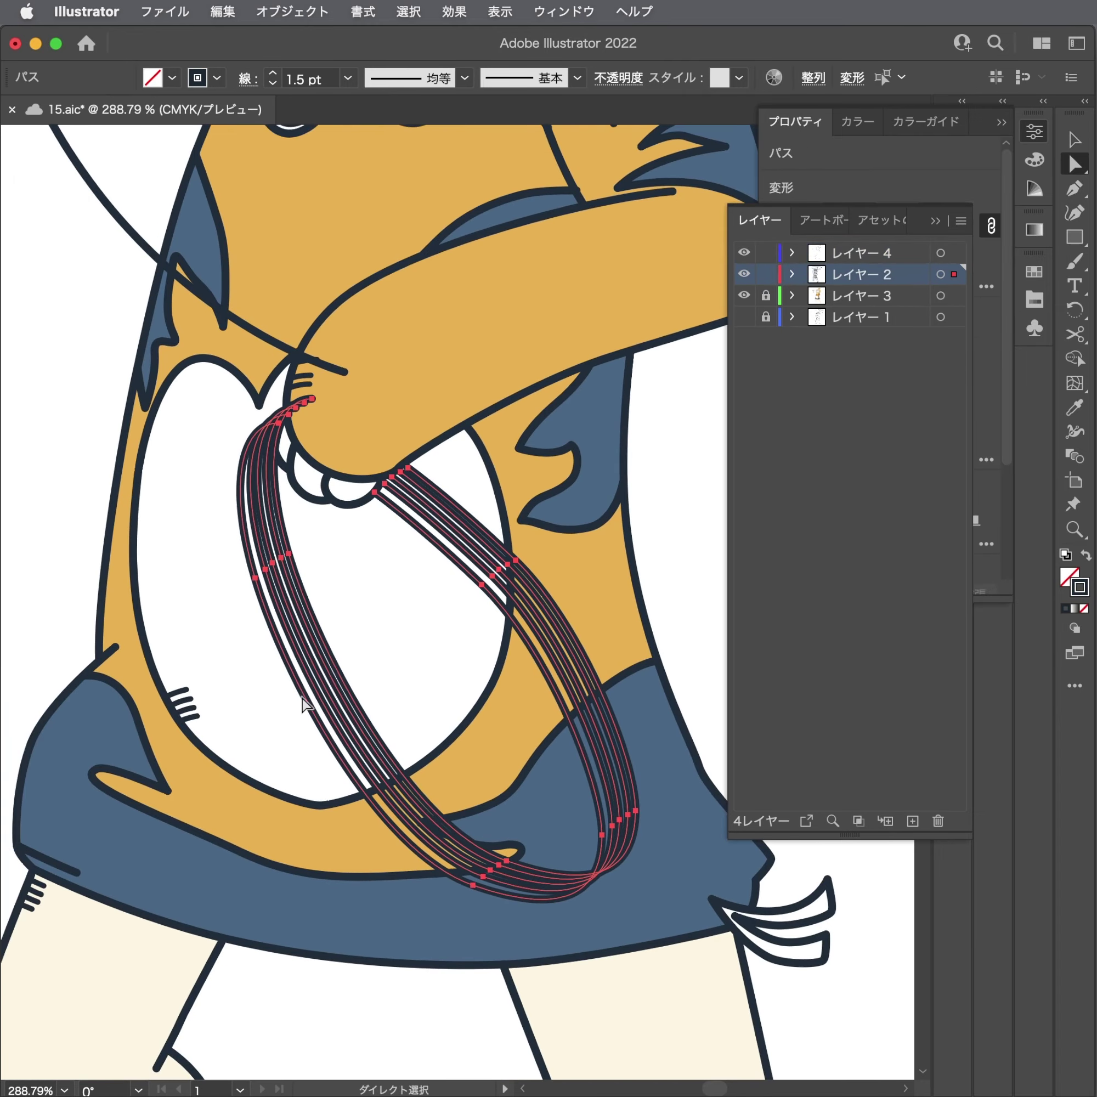
pyautogui.press('super+3')
pyautogui.press('super+alt+3')
pyautogui.moveTo(282, 610); pyautogui.dragTo(281, 610)
pyautogui.press('Delete')
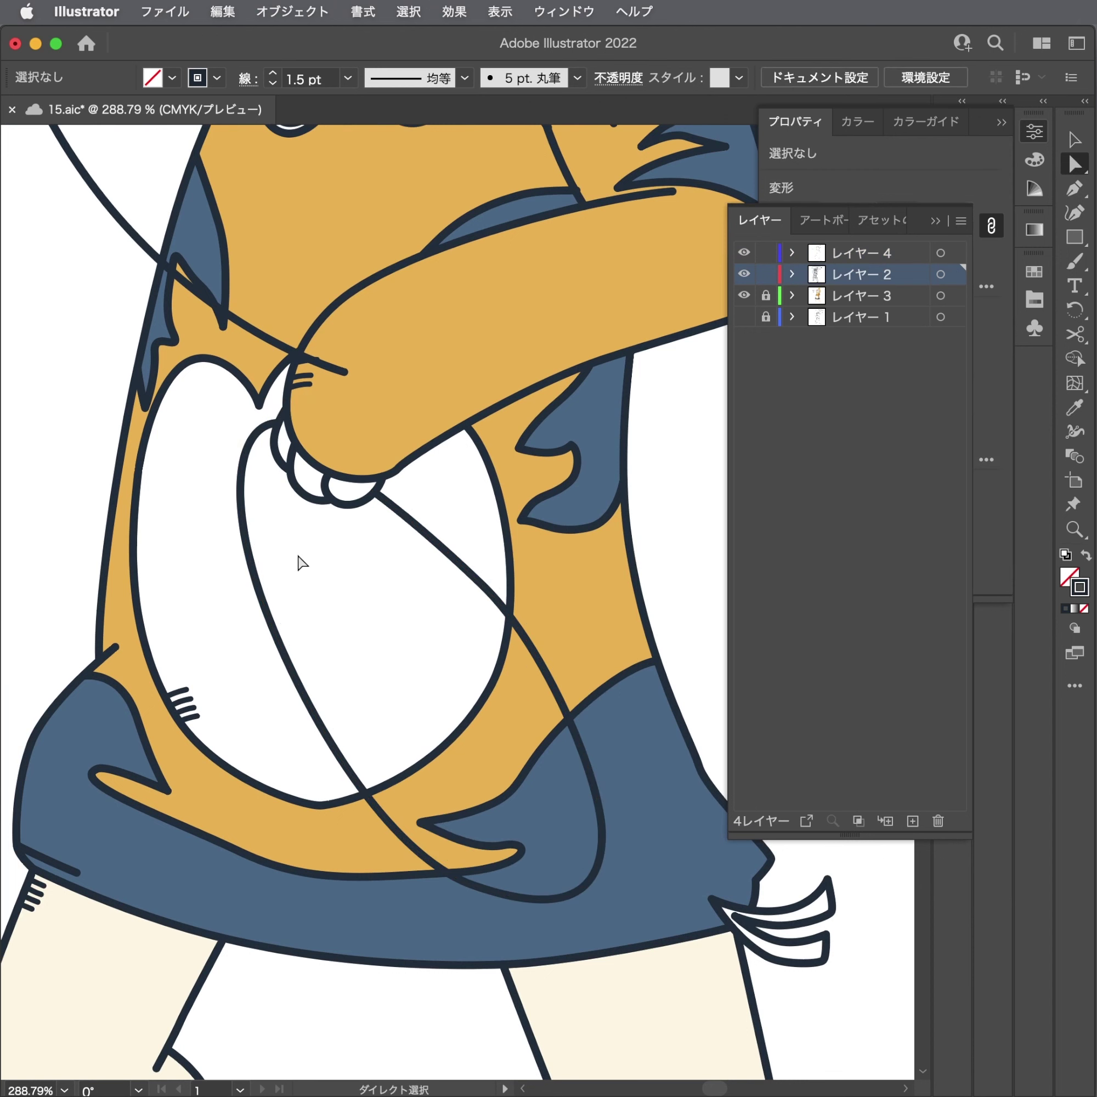
# Drag the cable's end anchor so the curve bends down into the fist.
pyautogui.press('p')
pyautogui.press('a')
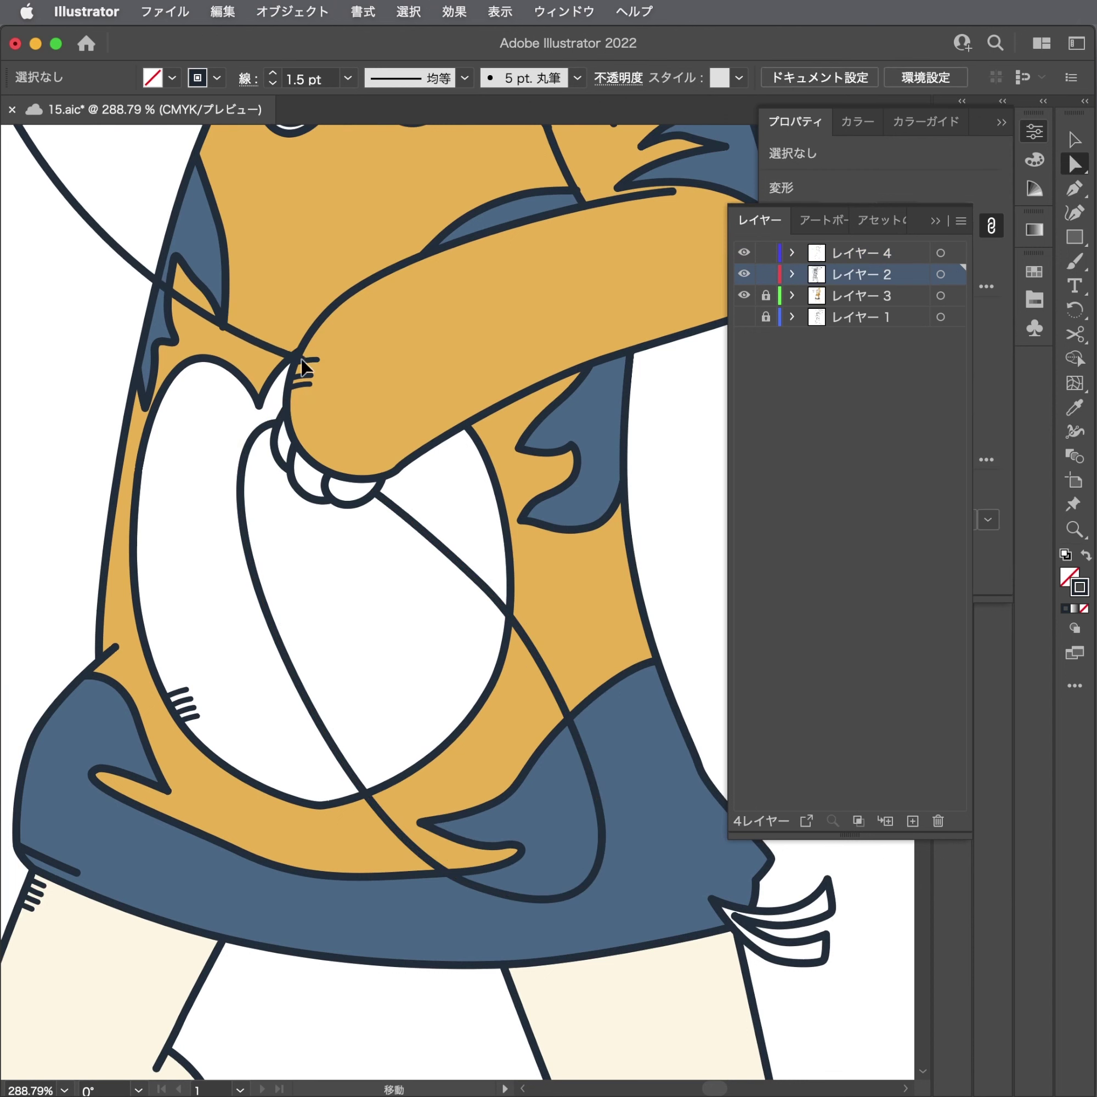
pyautogui.click(343, 371)
pyautogui.moveTo(343, 371); pyautogui.dragTo(357, 398)
pyautogui.scroll(10, 460, 576)
pyautogui.click(471, 886)
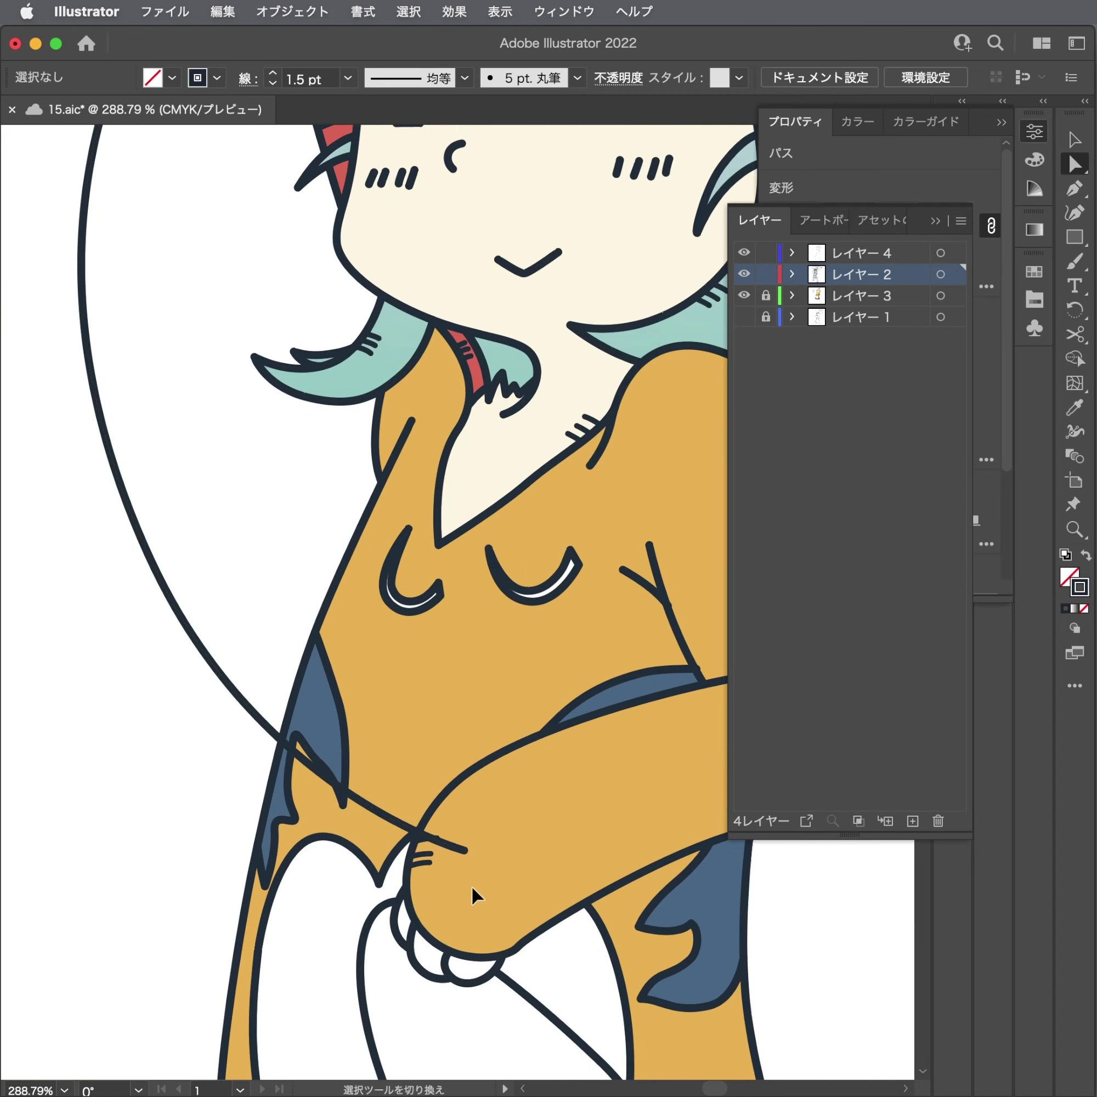
pyautogui.moveTo(408, 866); pyautogui.dragTo(399, 898)
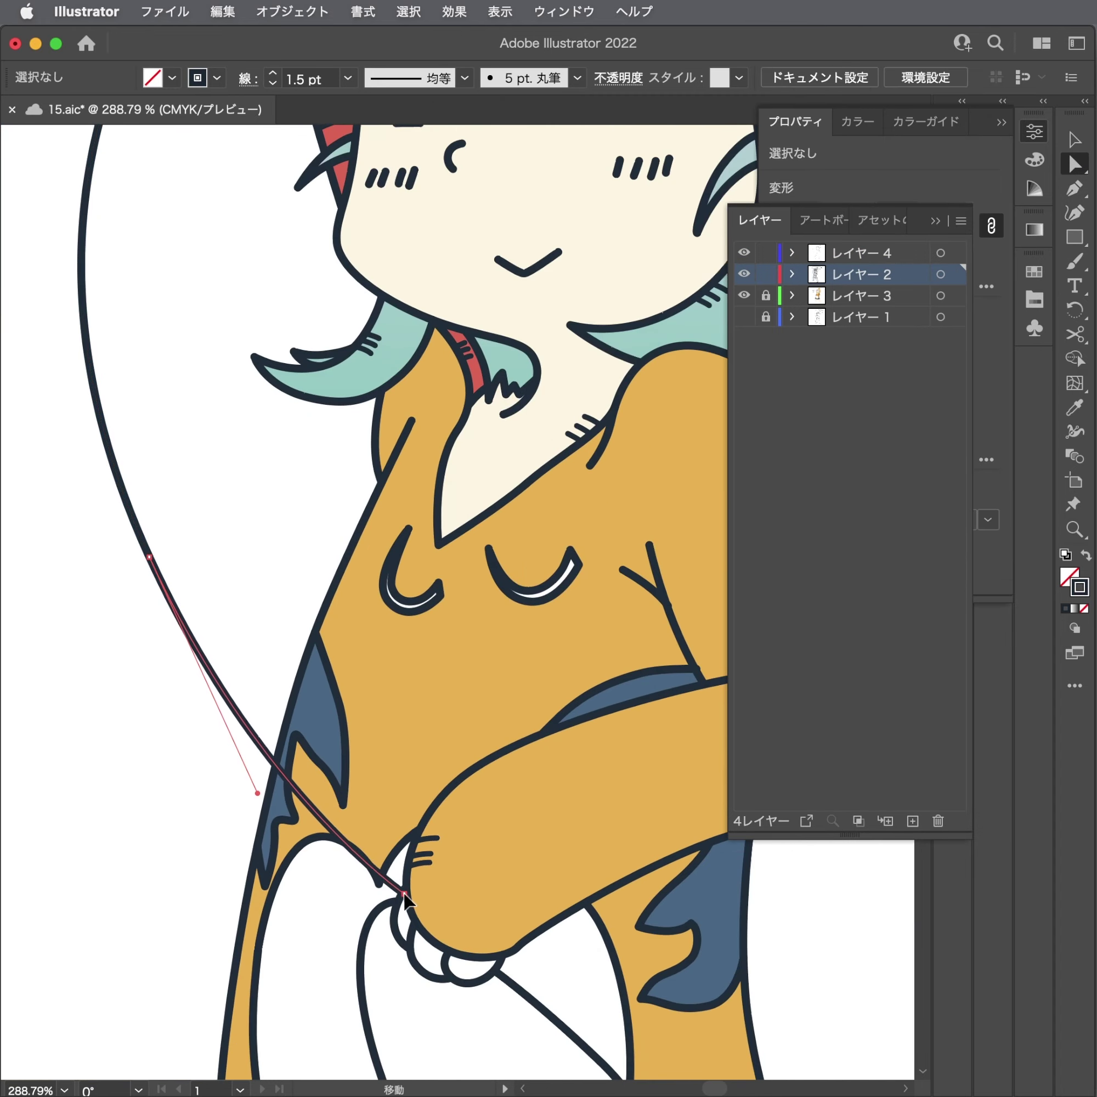
pyautogui.click(465, 698)
pyautogui.scroll(-5, 196, 762)
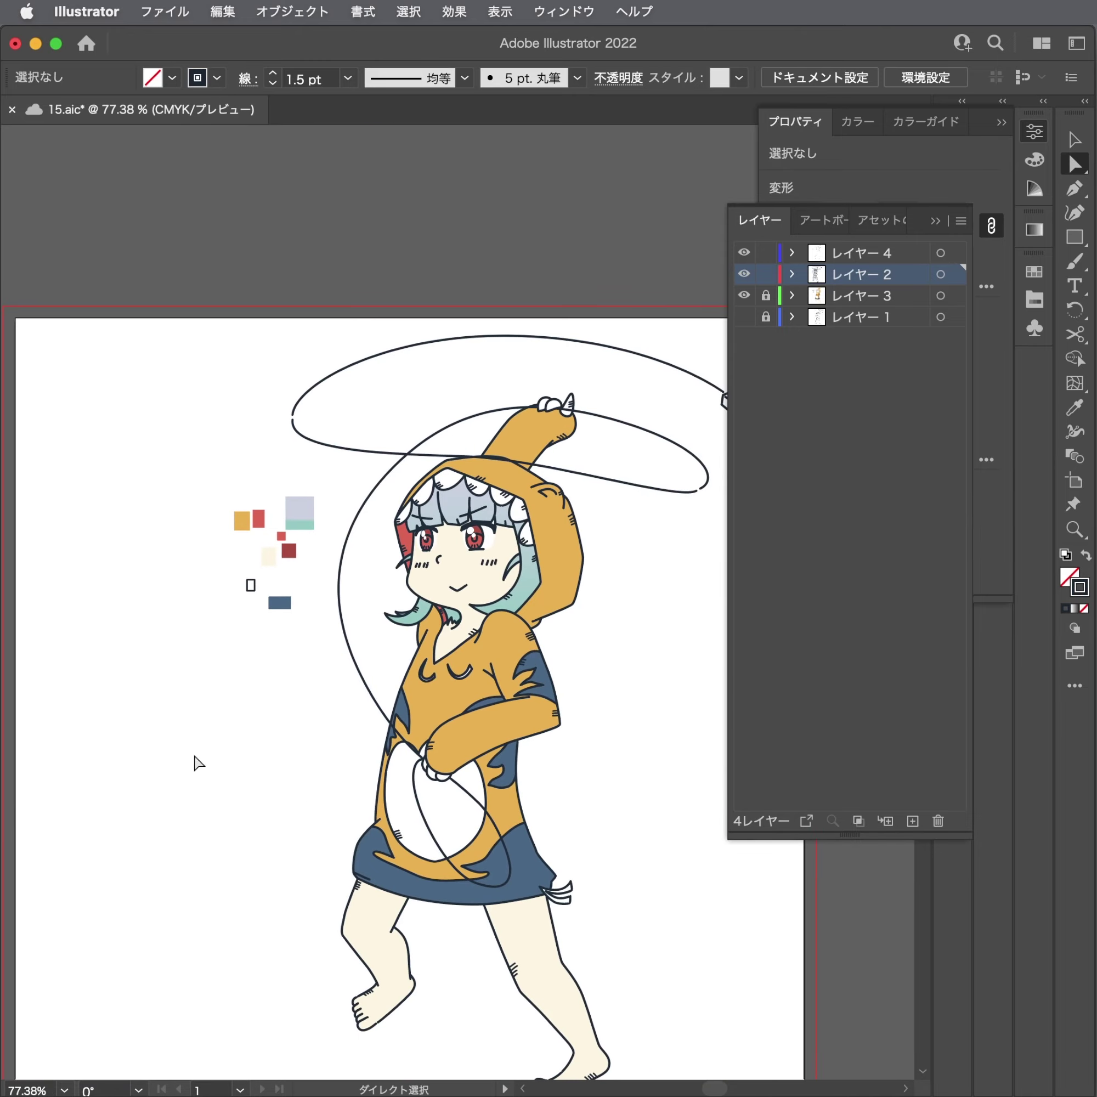
pyautogui.scroll(2, 617, 815)
pyautogui.scroll(5, 526, 820)
pyautogui.scroll(3, 594, 541)
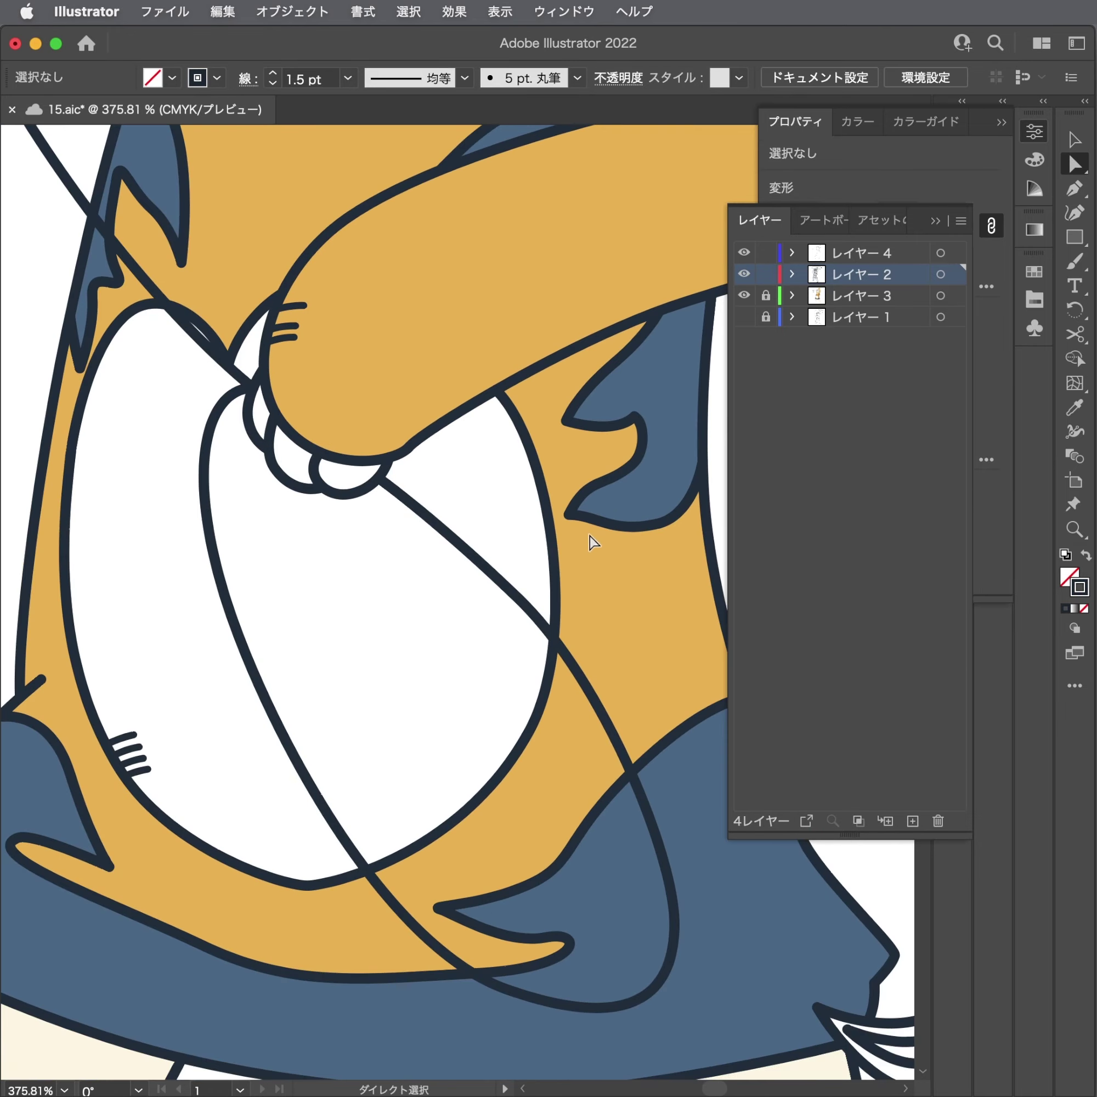
# Draw a first smooth coil loop from the fist down around the bottom and back to the fist.
pyautogui.press('p')
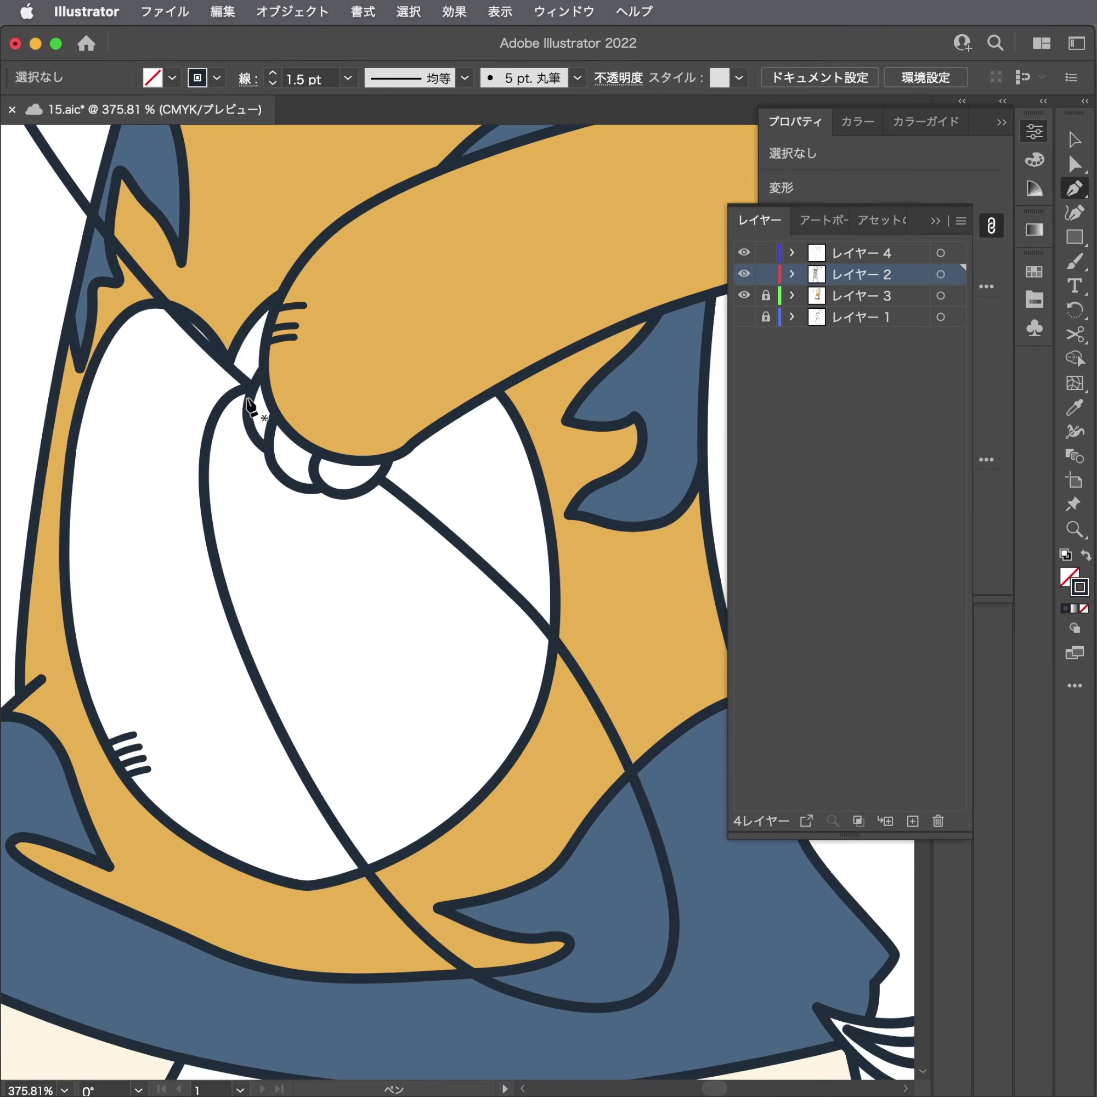
pyautogui.moveTo(253, 387); pyautogui.dragTo(222, 495)
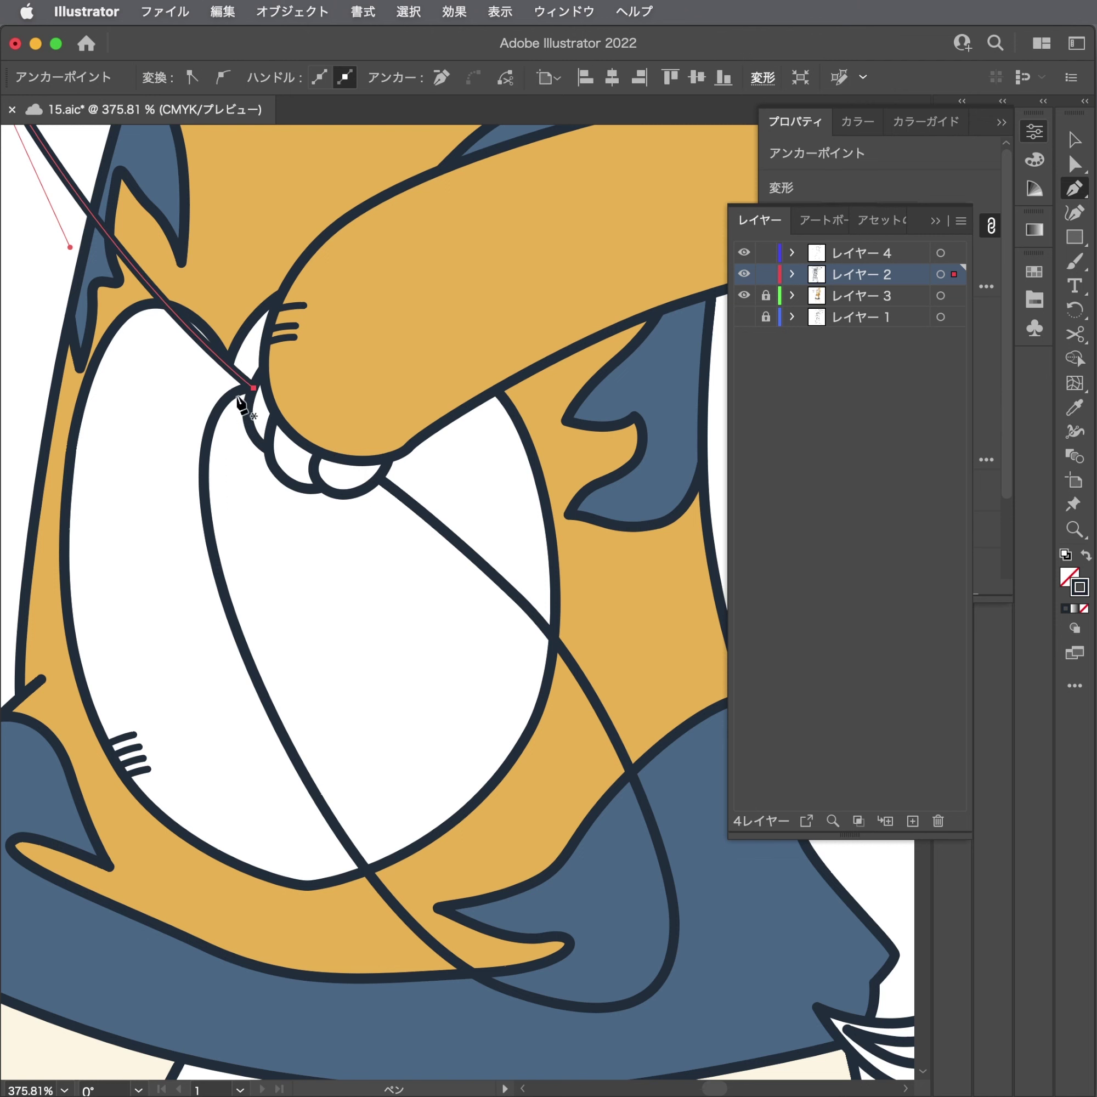
pyautogui.keyDown('super'); pyautogui.click(245, 403); pyautogui.keyUp('super')
pyautogui.keyDown('super'); pyautogui.click(238, 448); pyautogui.keyUp('super')
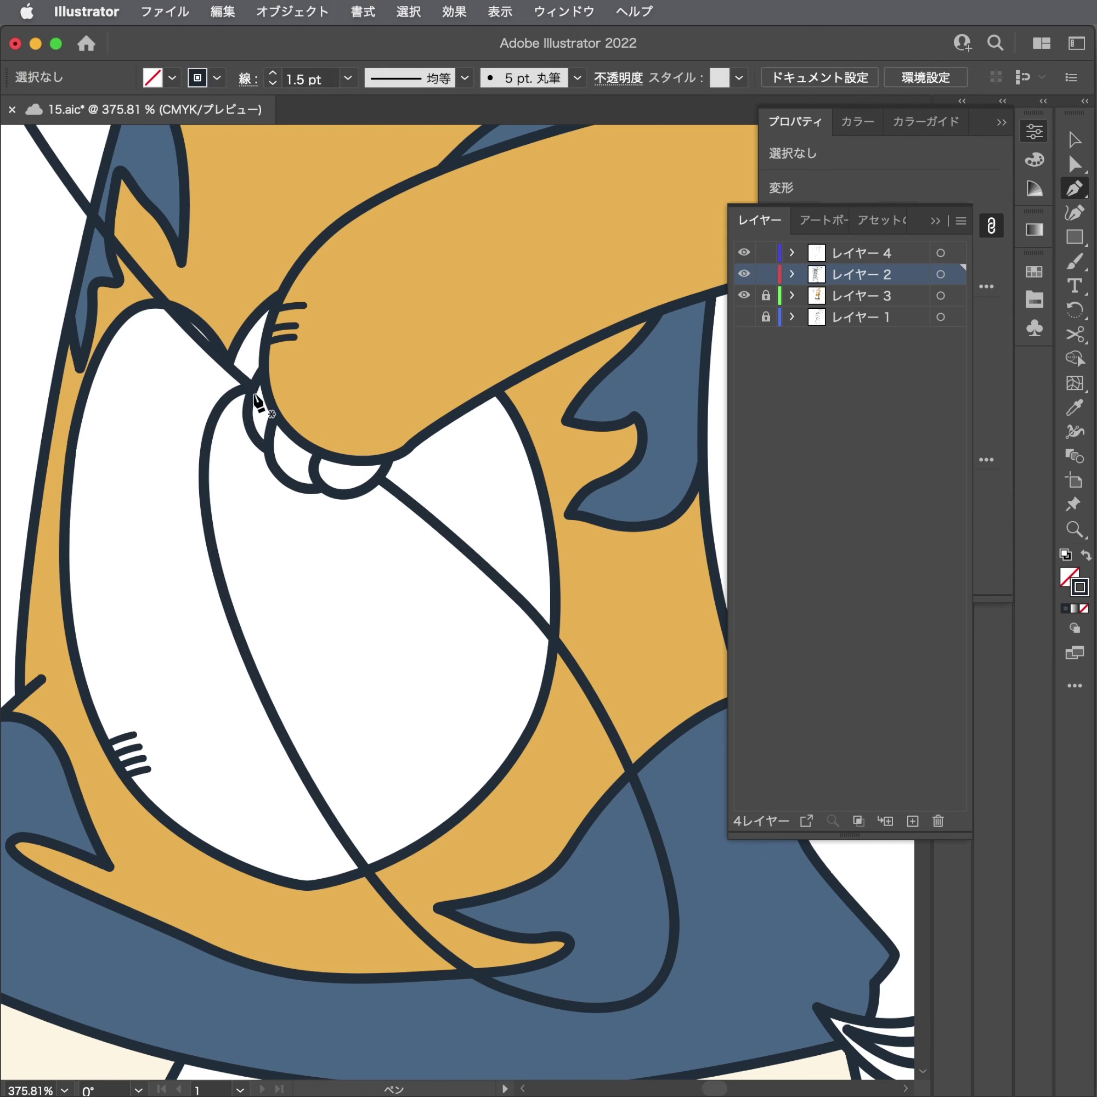
pyautogui.moveTo(250, 391)
pyautogui.mouseDown()
pyautogui.moveTo(222, 507)
pyautogui.moveTo(240, 608)
pyautogui.mouseUp()
pyautogui.moveTo(318, 754); pyautogui.dragTo(361, 821)
pyautogui.scroll(-2, 363, 830)
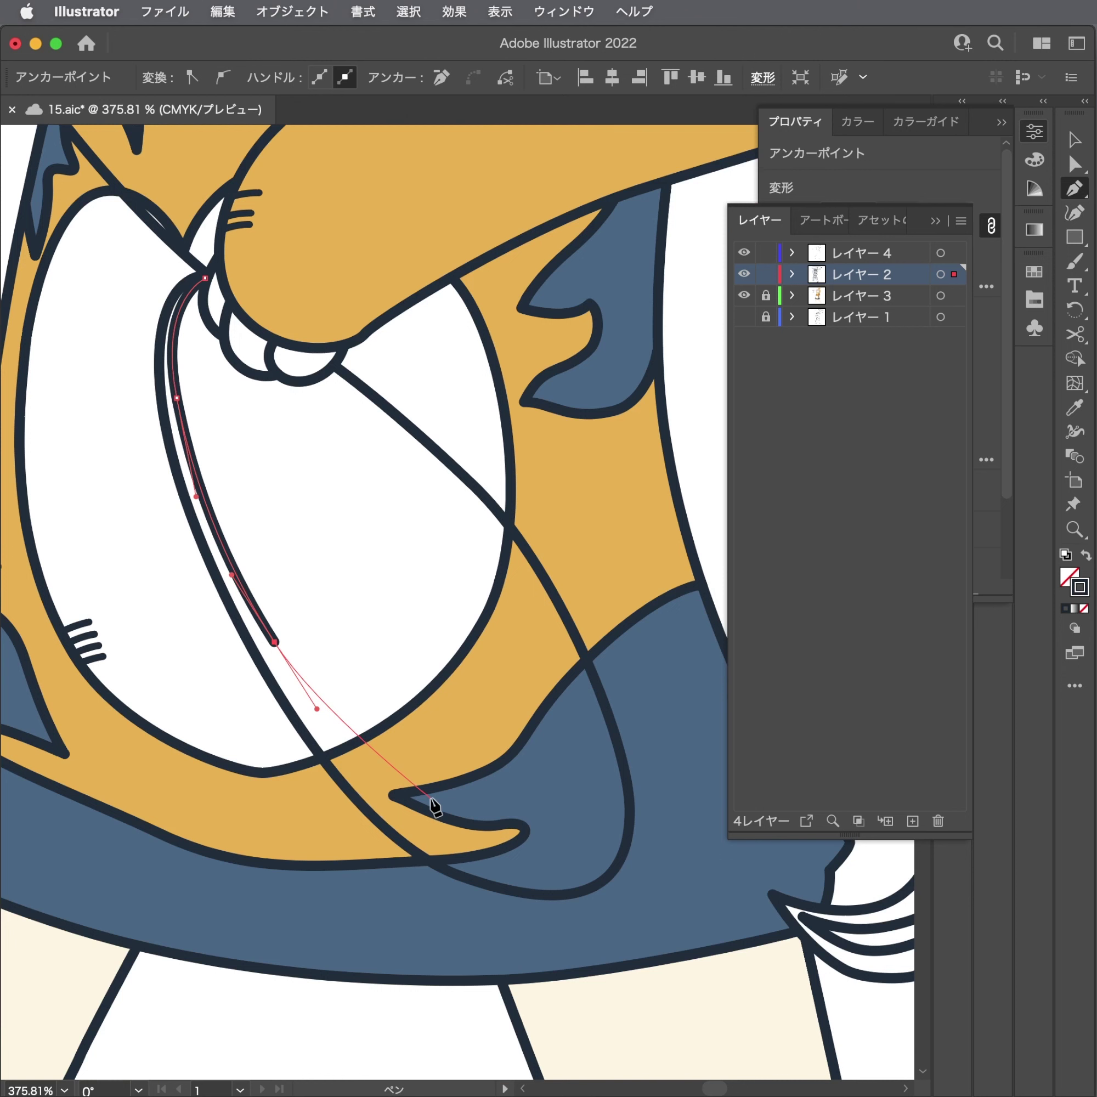
pyautogui.moveTo(441, 845); pyautogui.dragTo(530, 892)
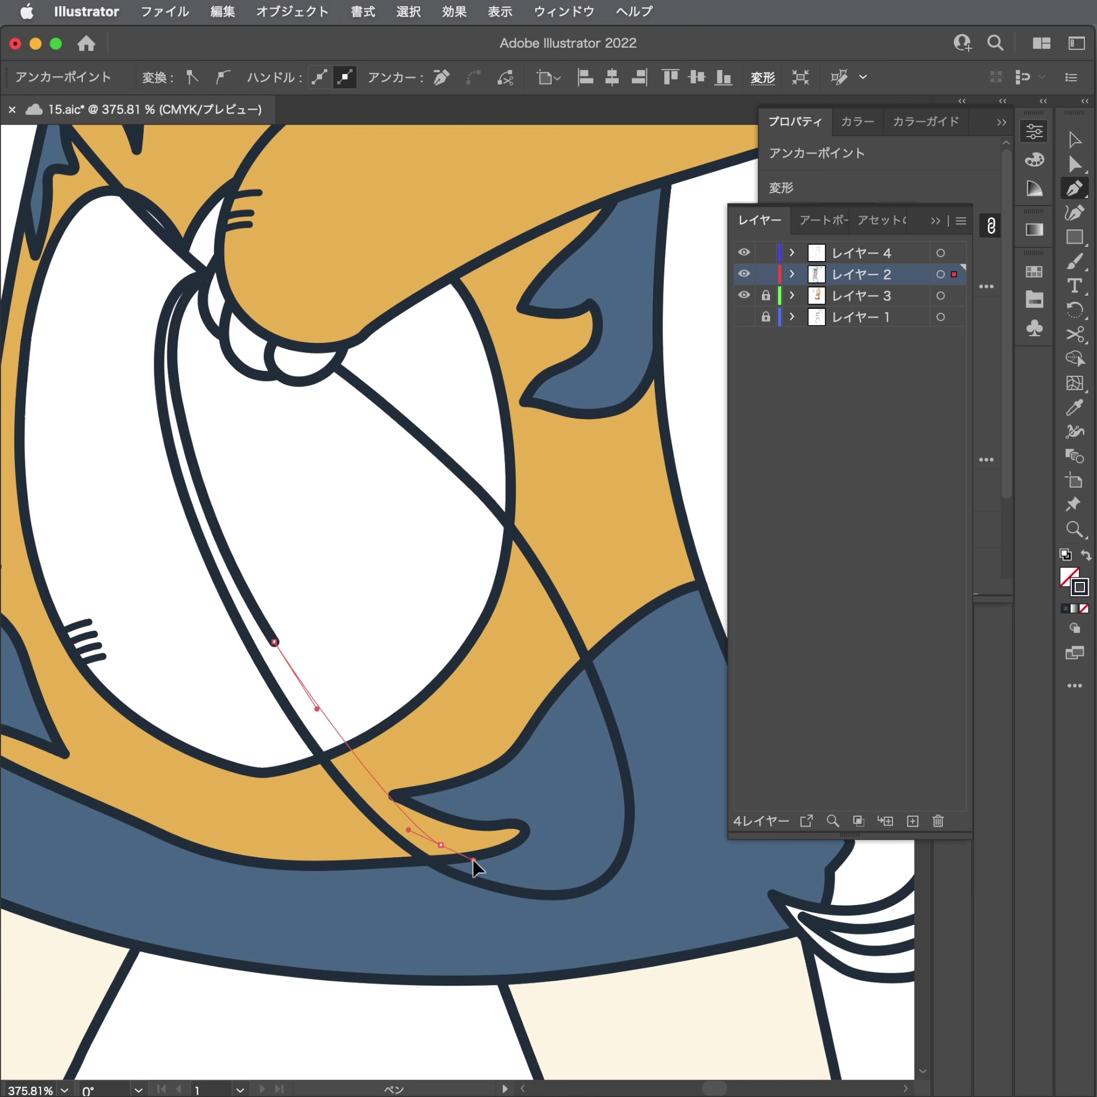
pyautogui.moveTo(614, 870); pyautogui.dragTo(660, 855)
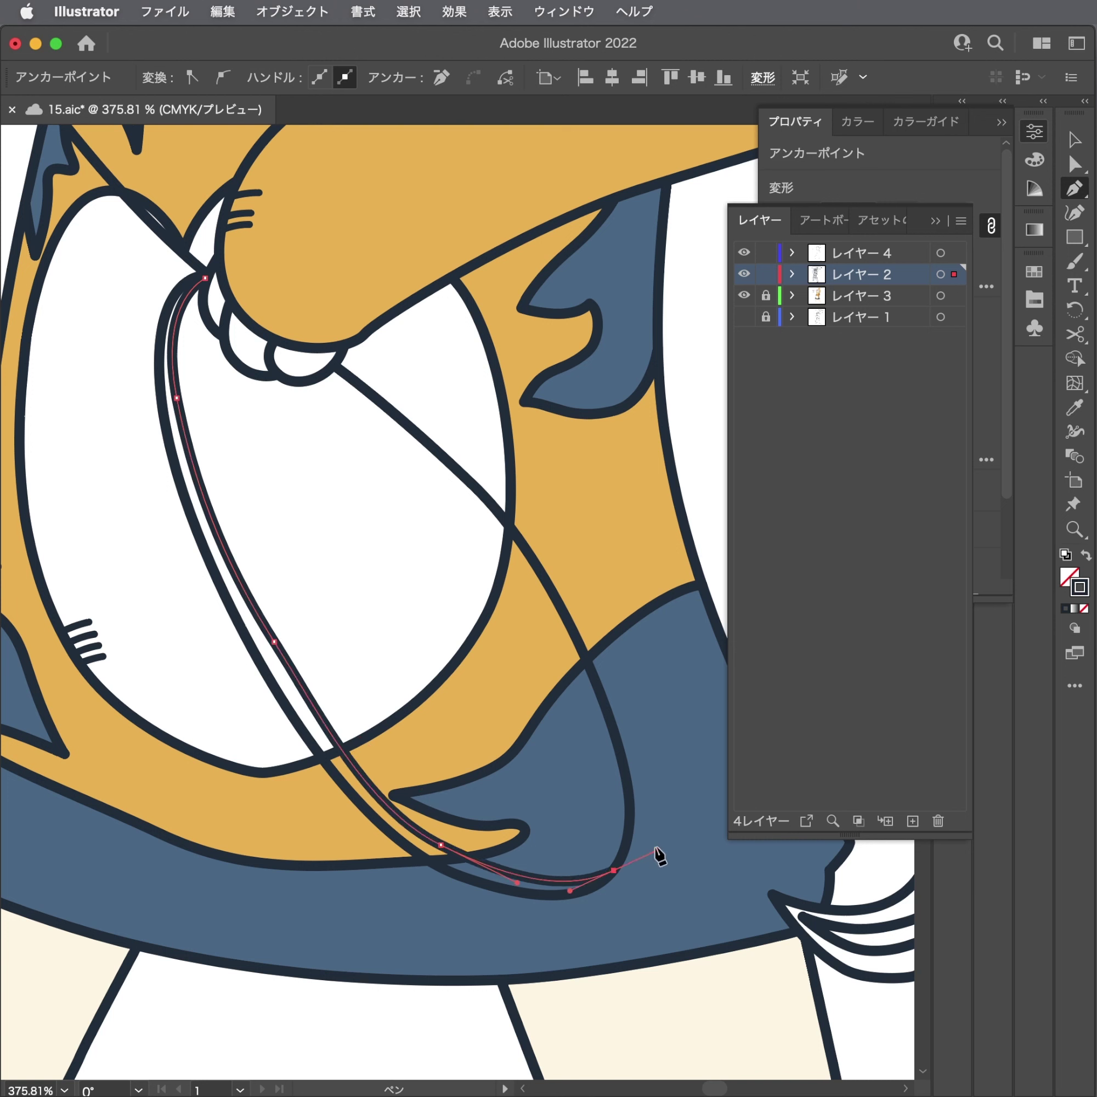
pyautogui.moveTo(643, 766); pyautogui.dragTo(640, 736)
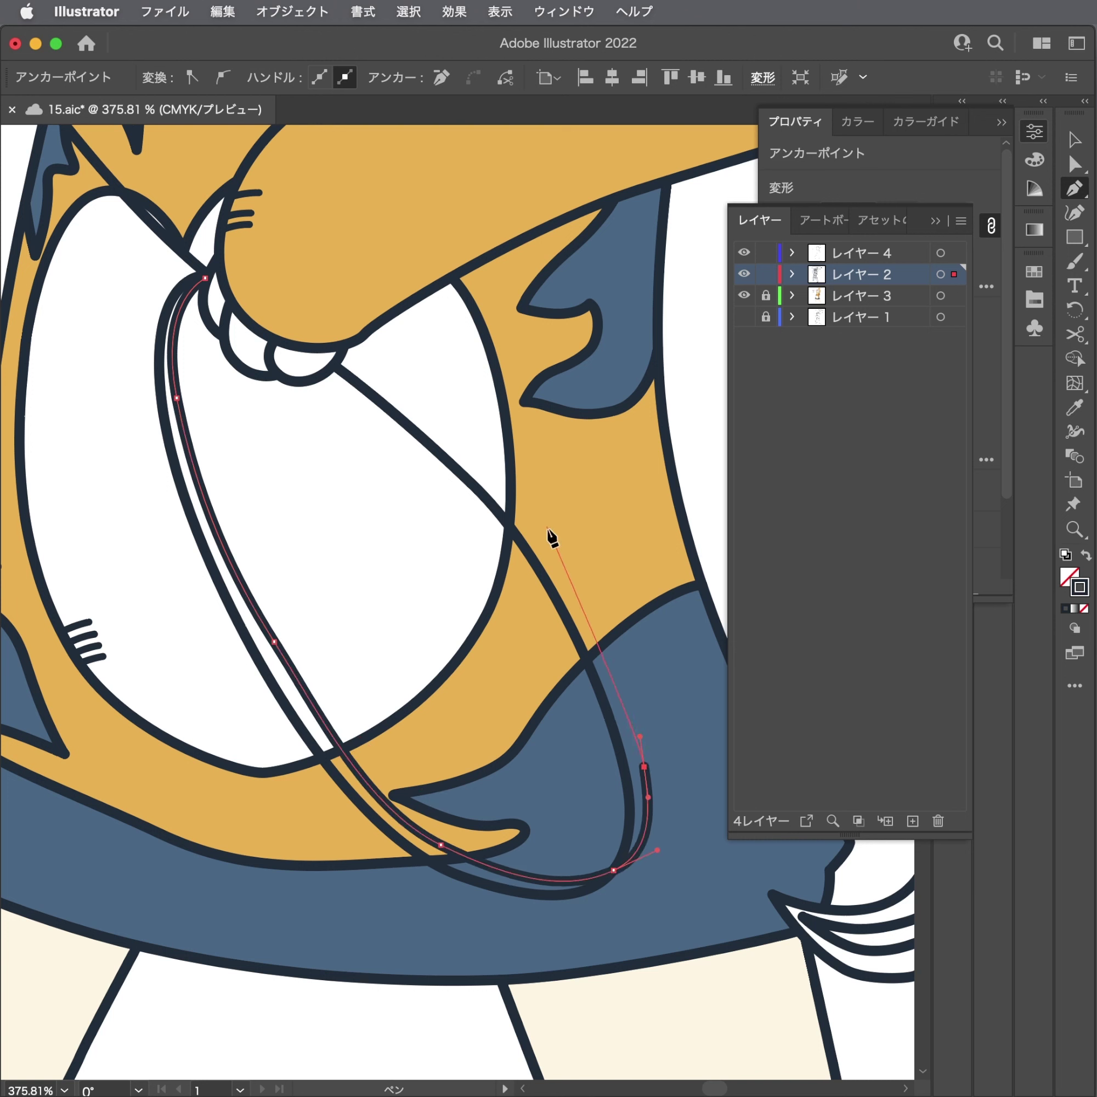
pyautogui.moveTo(545, 535); pyautogui.dragTo(460, 423)
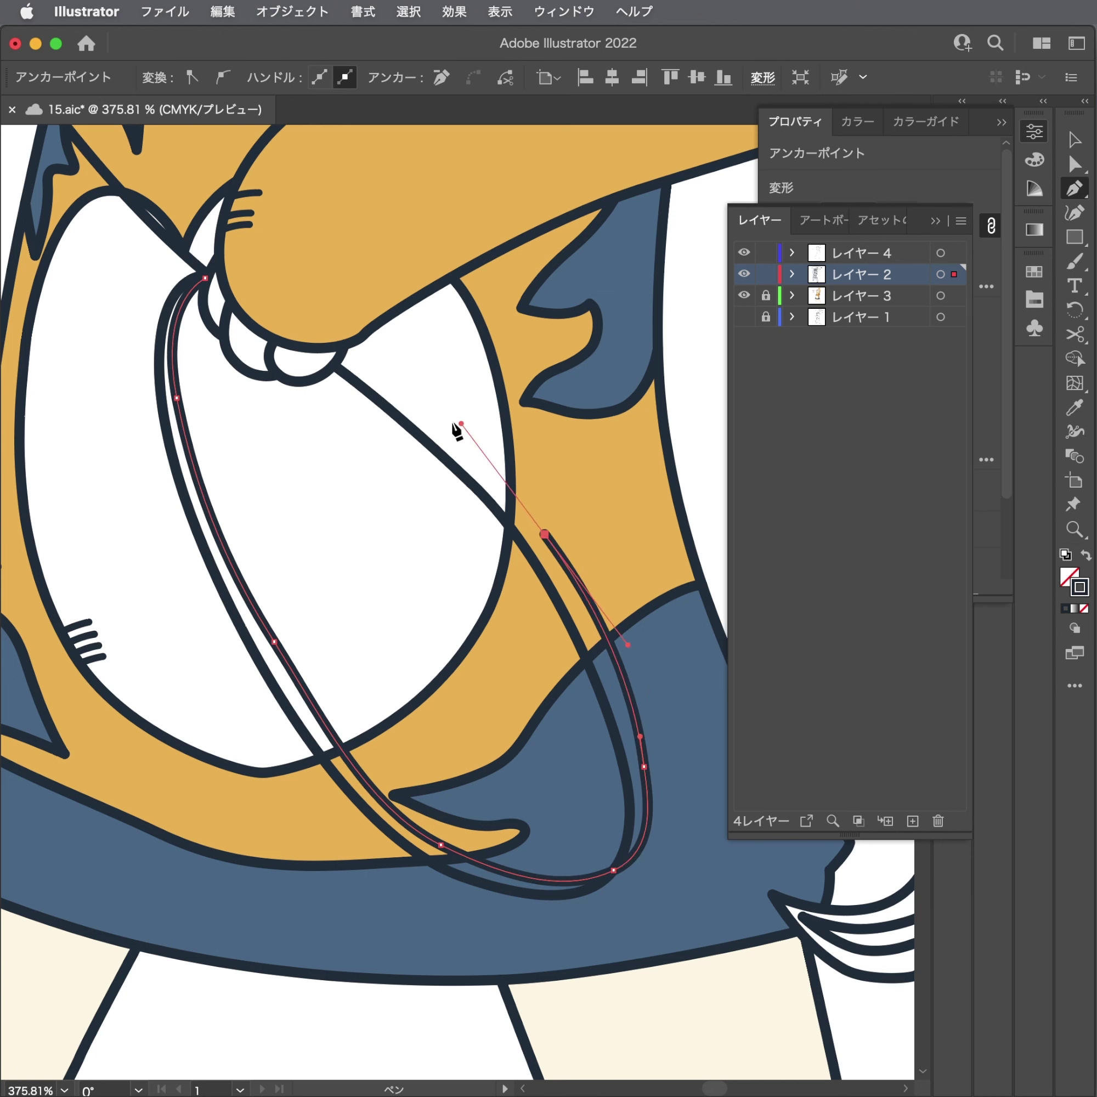
pyautogui.click(340, 371)
pyautogui.keyDown('ctrl'); pyautogui.click(362, 482); pyautogui.keyUp('ctrl')
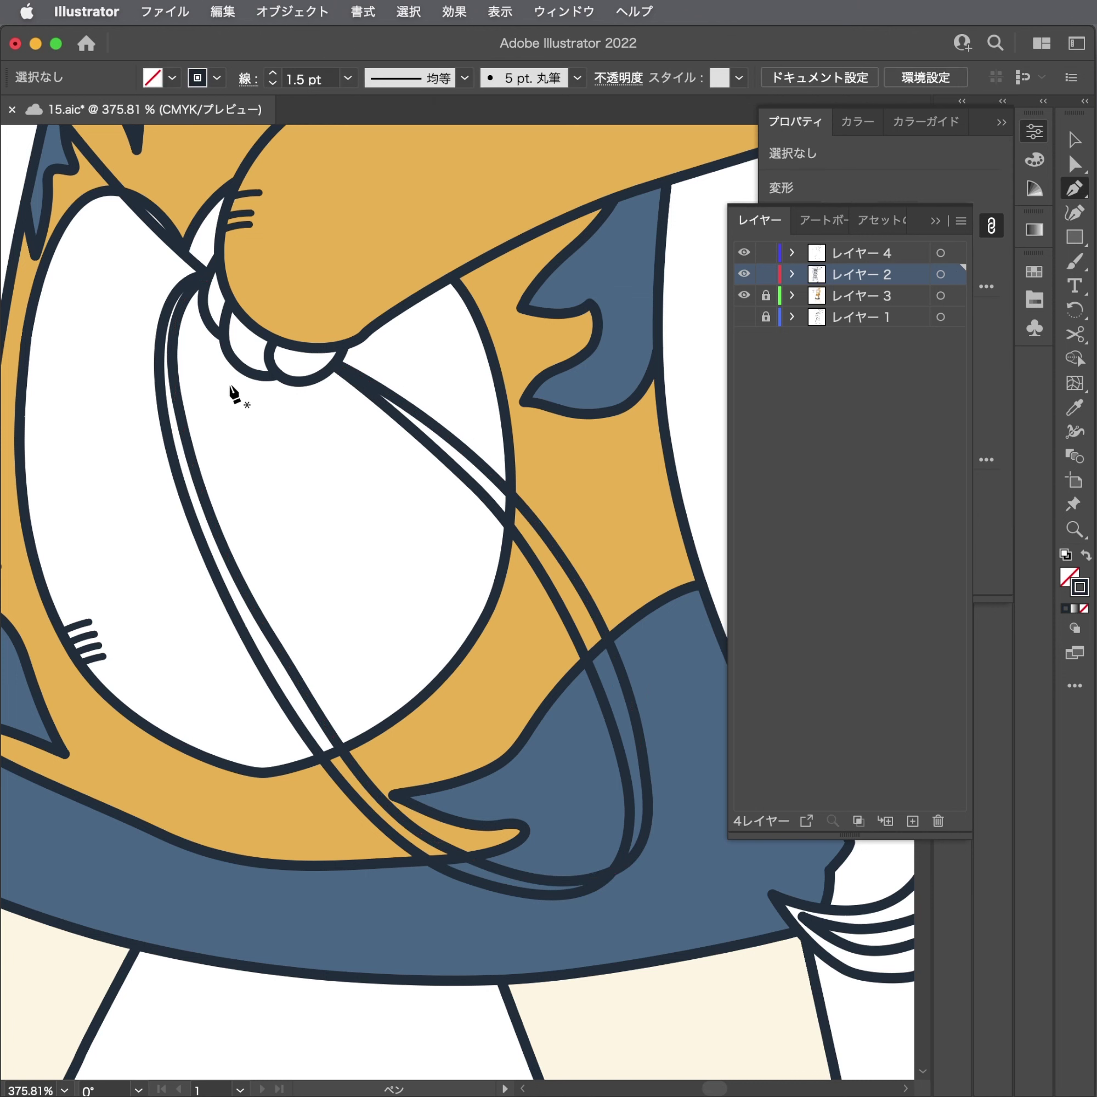
# Draw a second coil loop from the fist down over the skirt and back up.
pyautogui.click(197, 283)
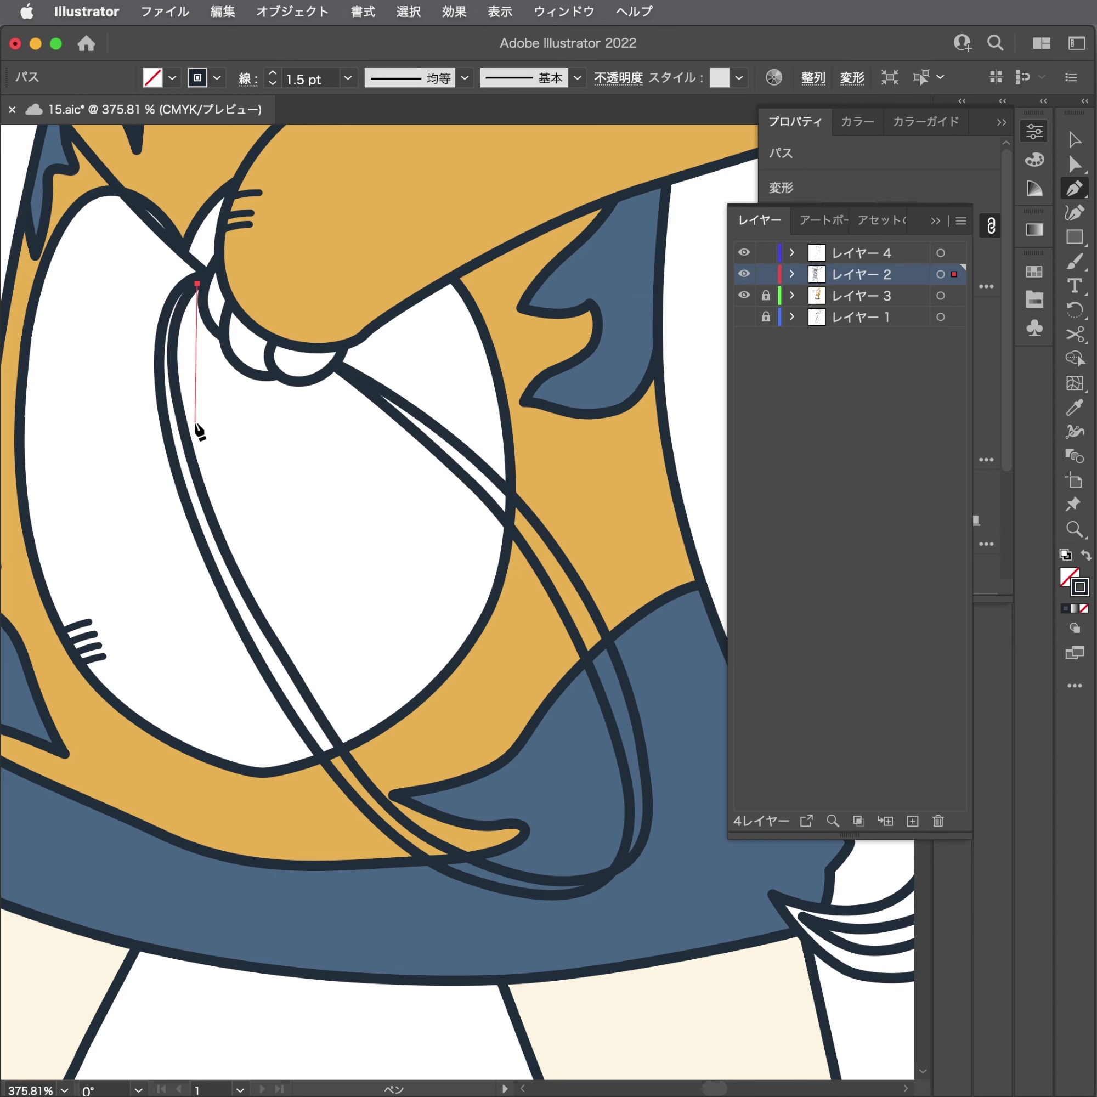
pyautogui.moveTo(196, 422); pyautogui.dragTo(239, 533)
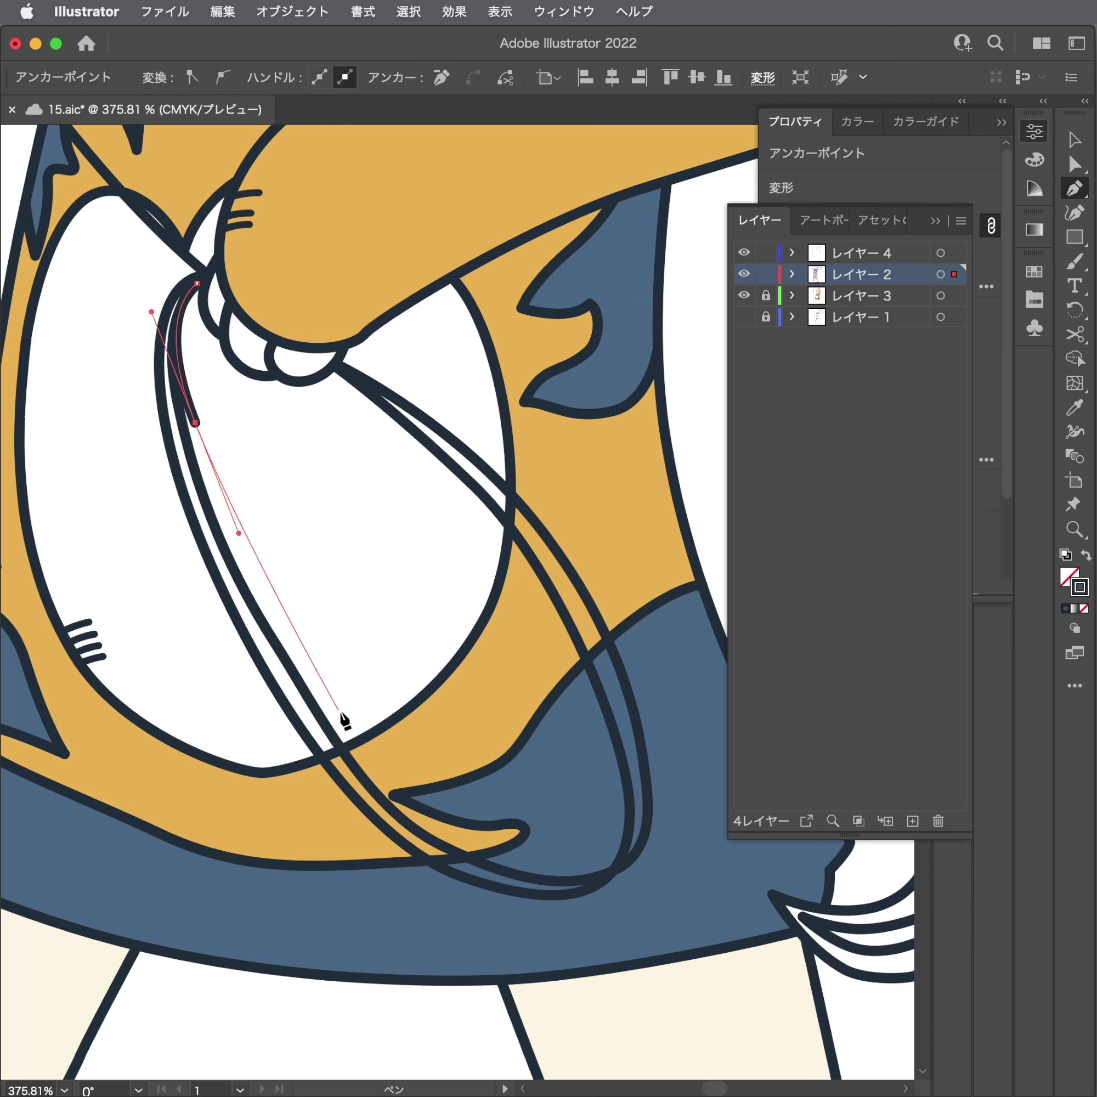
pyautogui.moveTo(352, 724); pyautogui.dragTo(399, 777)
pyautogui.hscroll(2, 423, 803)
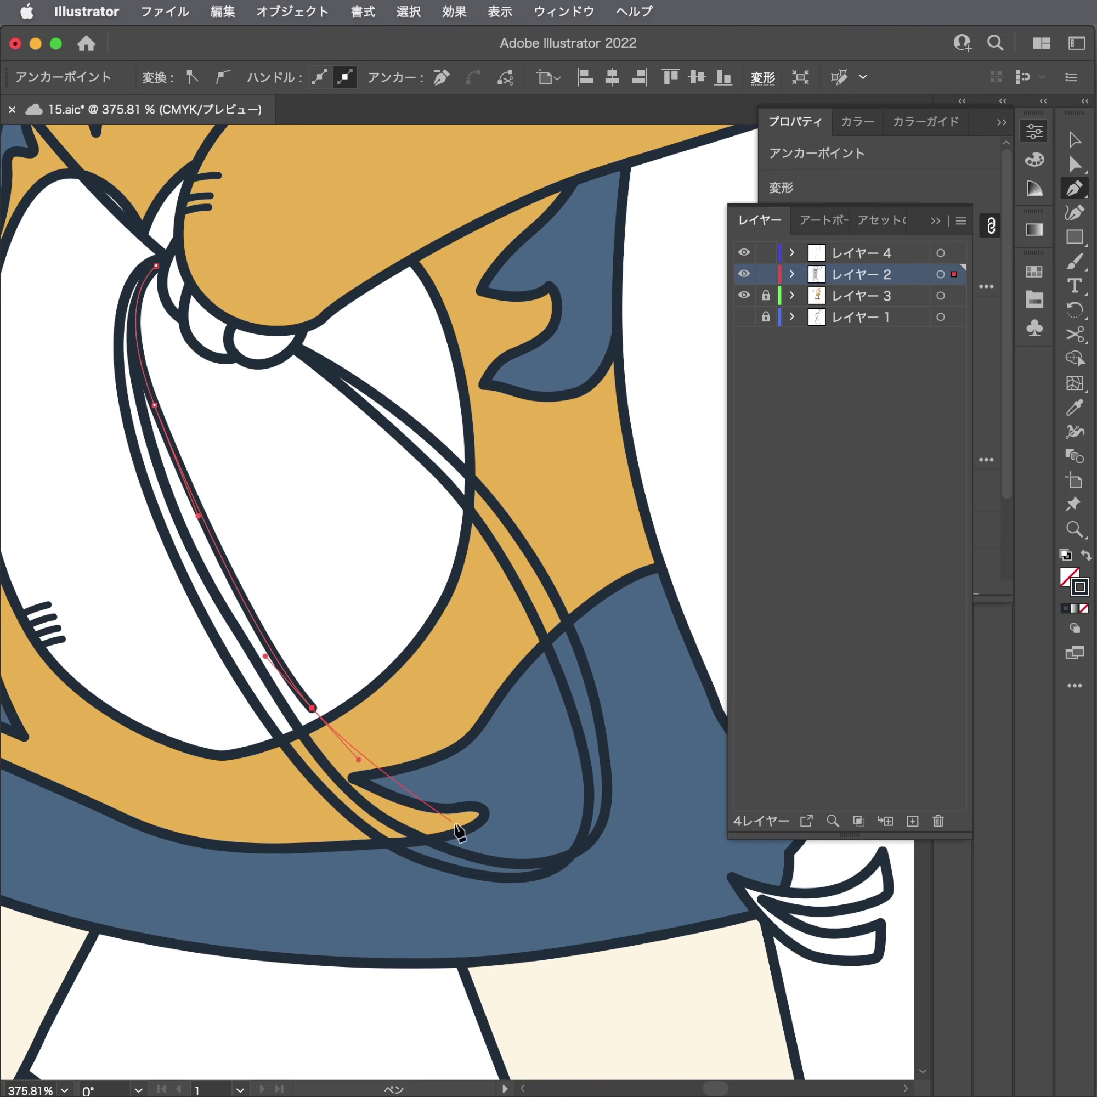
pyautogui.moveTo(457, 824); pyautogui.dragTo(535, 856)
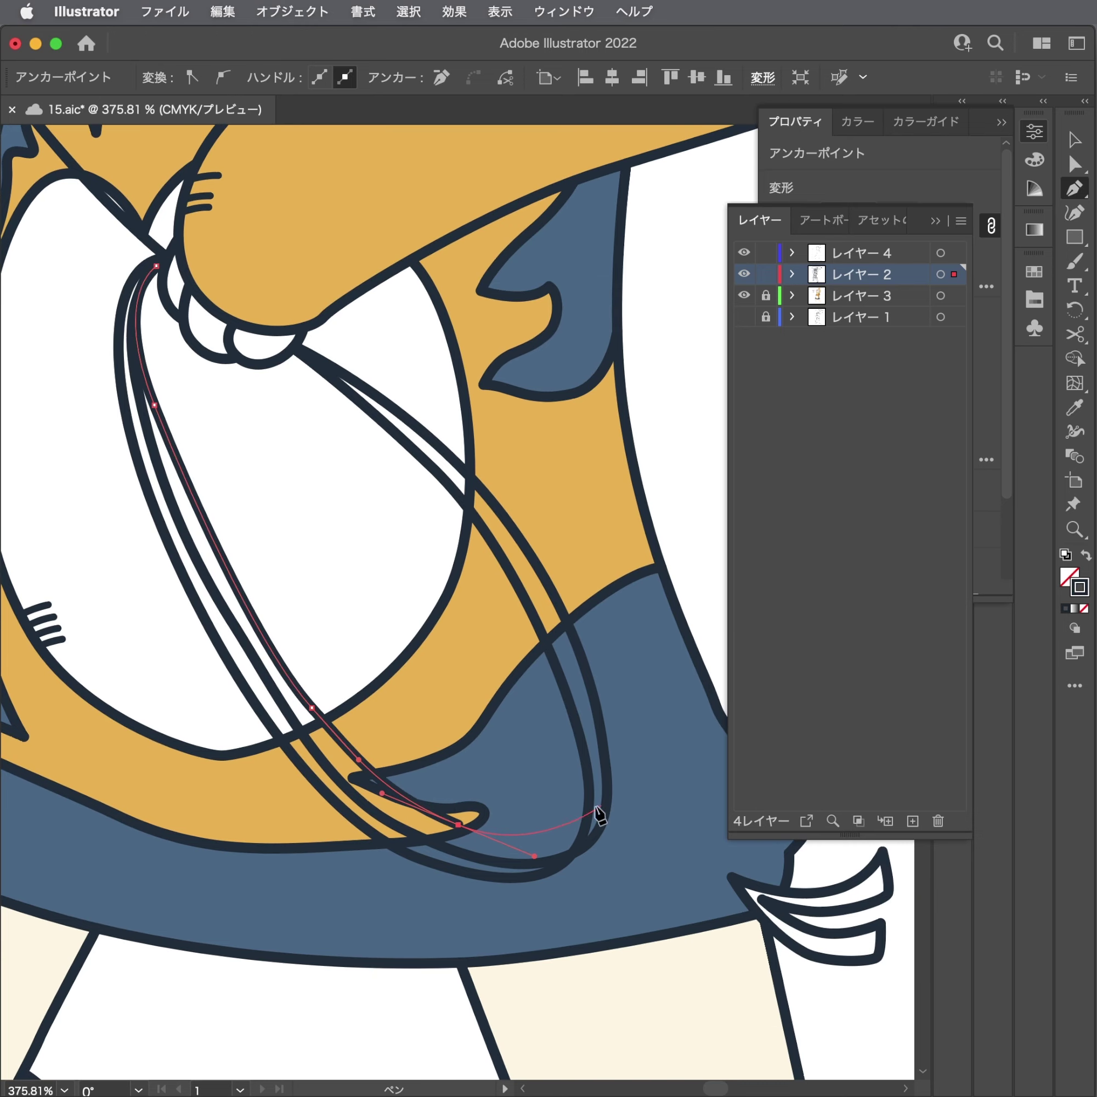
pyautogui.moveTo(625, 785); pyautogui.dragTo(650, 725)
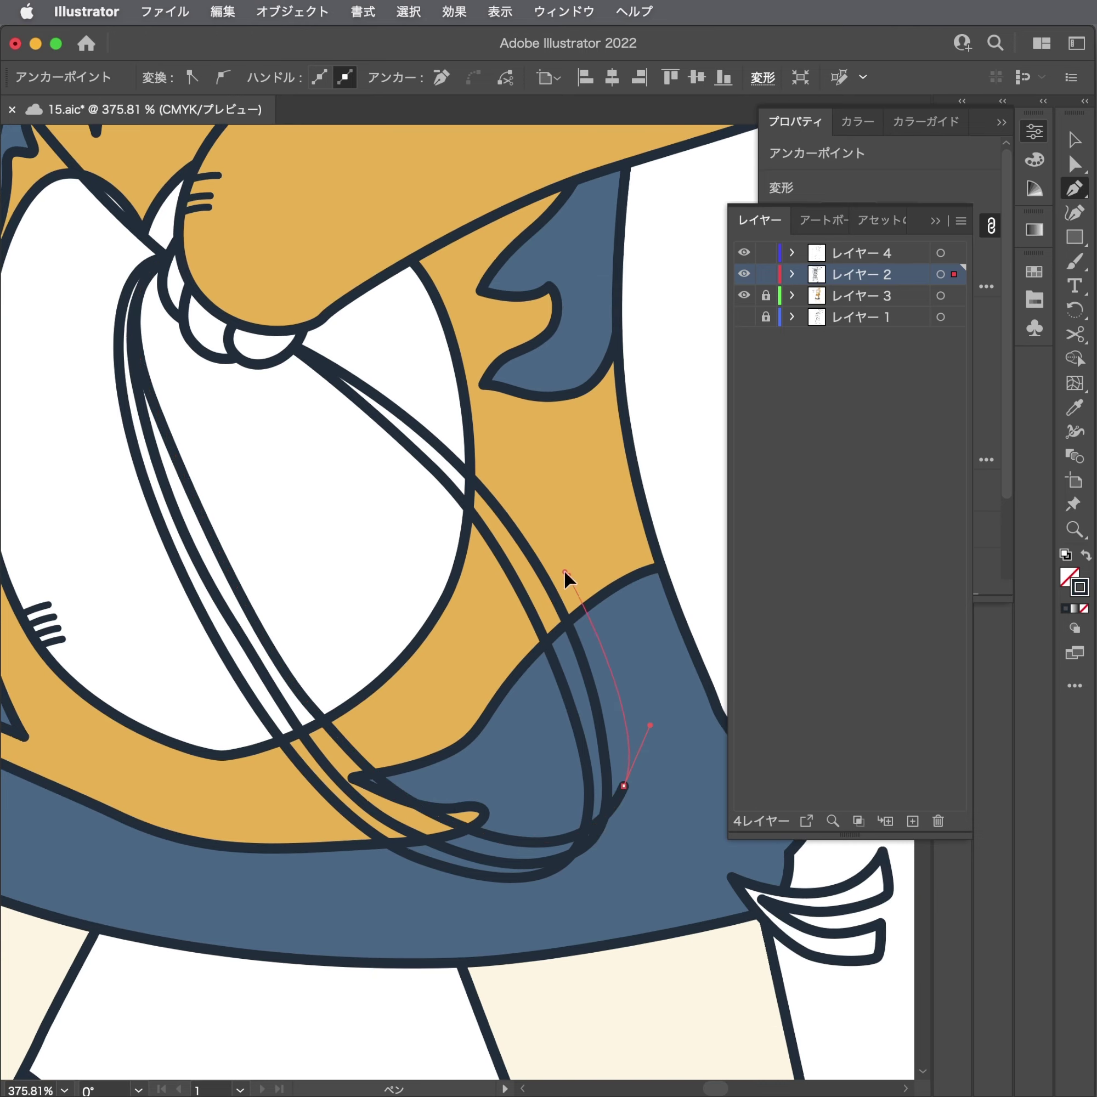
pyautogui.click(332, 399)
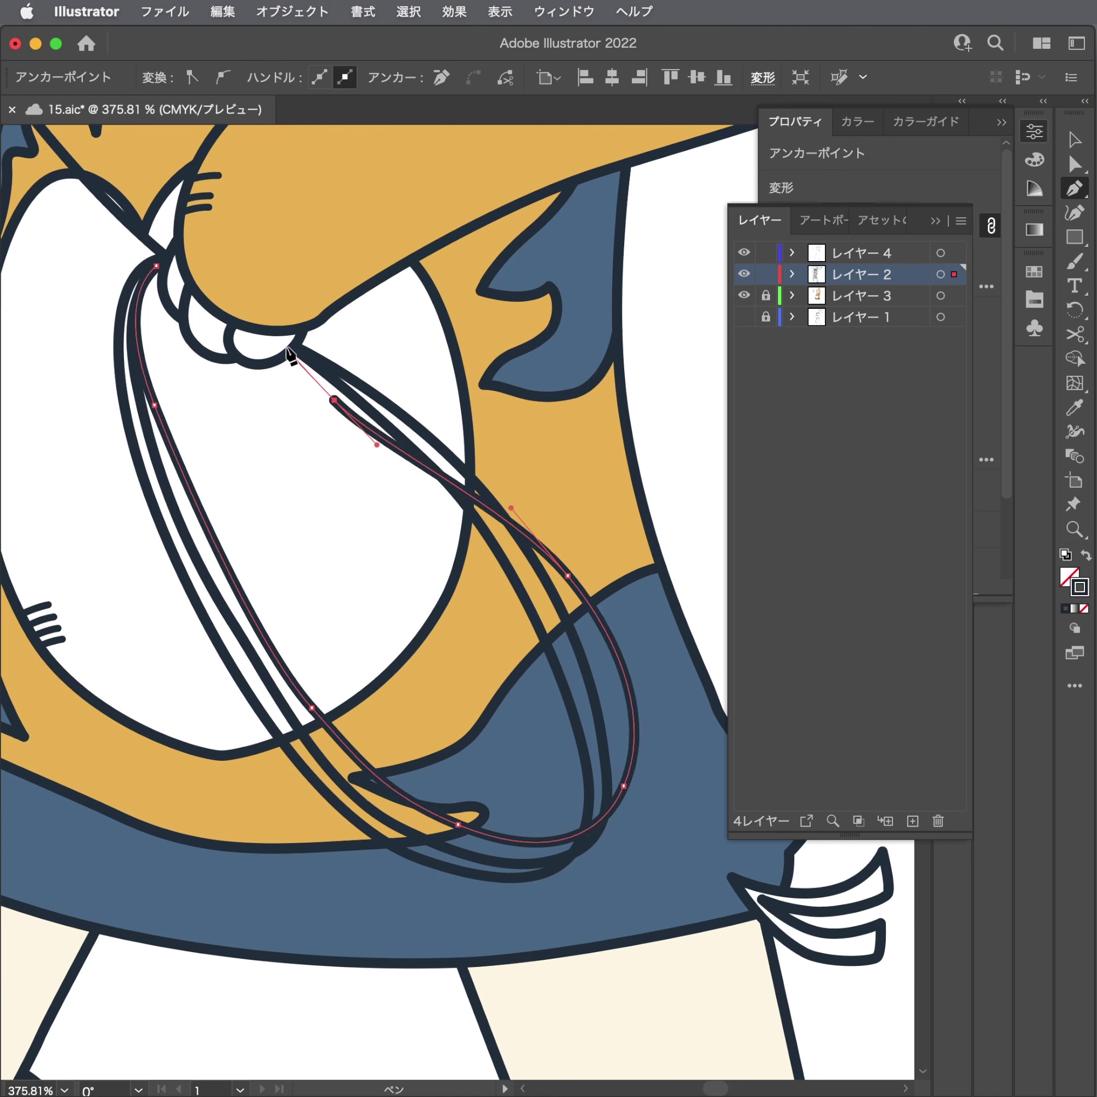
pyautogui.click(286, 346)
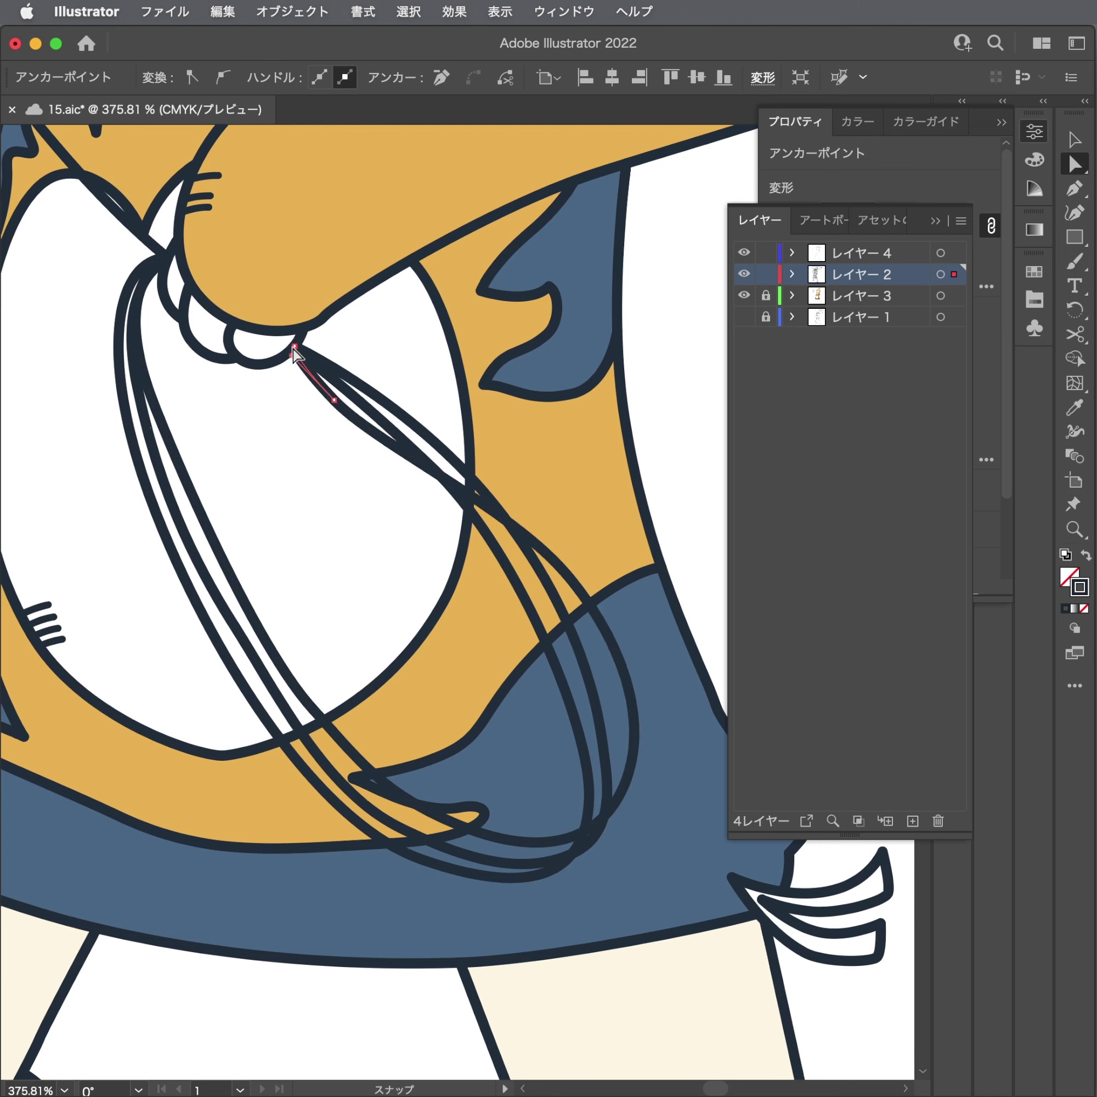
pyautogui.click(489, 612)
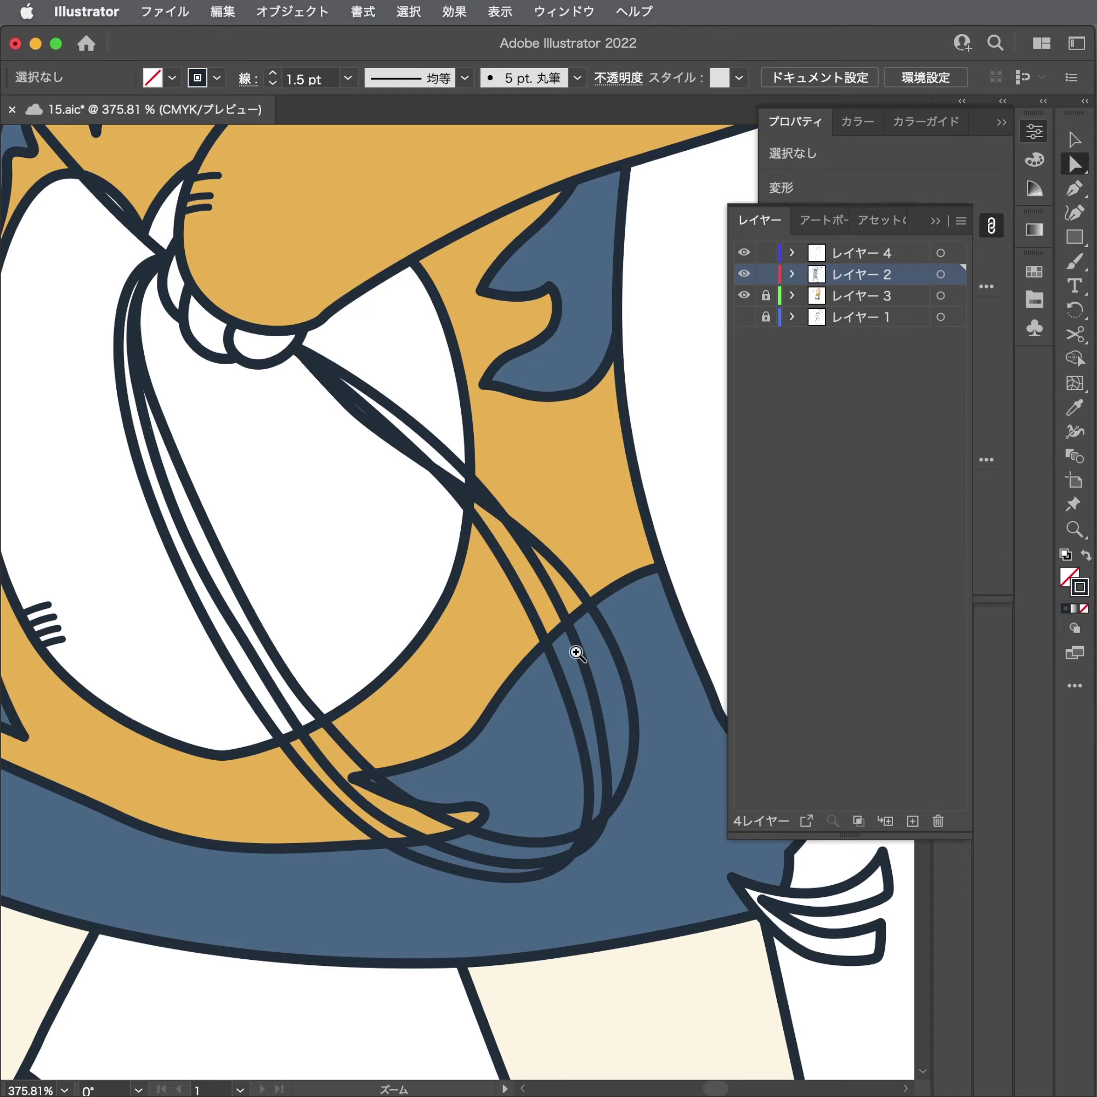
# Zoom out to check the whole figure, then zoom back in on the hand and coils.
pyautogui.press('super+0')
pyautogui.moveTo(245, 581); pyautogui.dragTo(151, 590)
pyautogui.press('v')
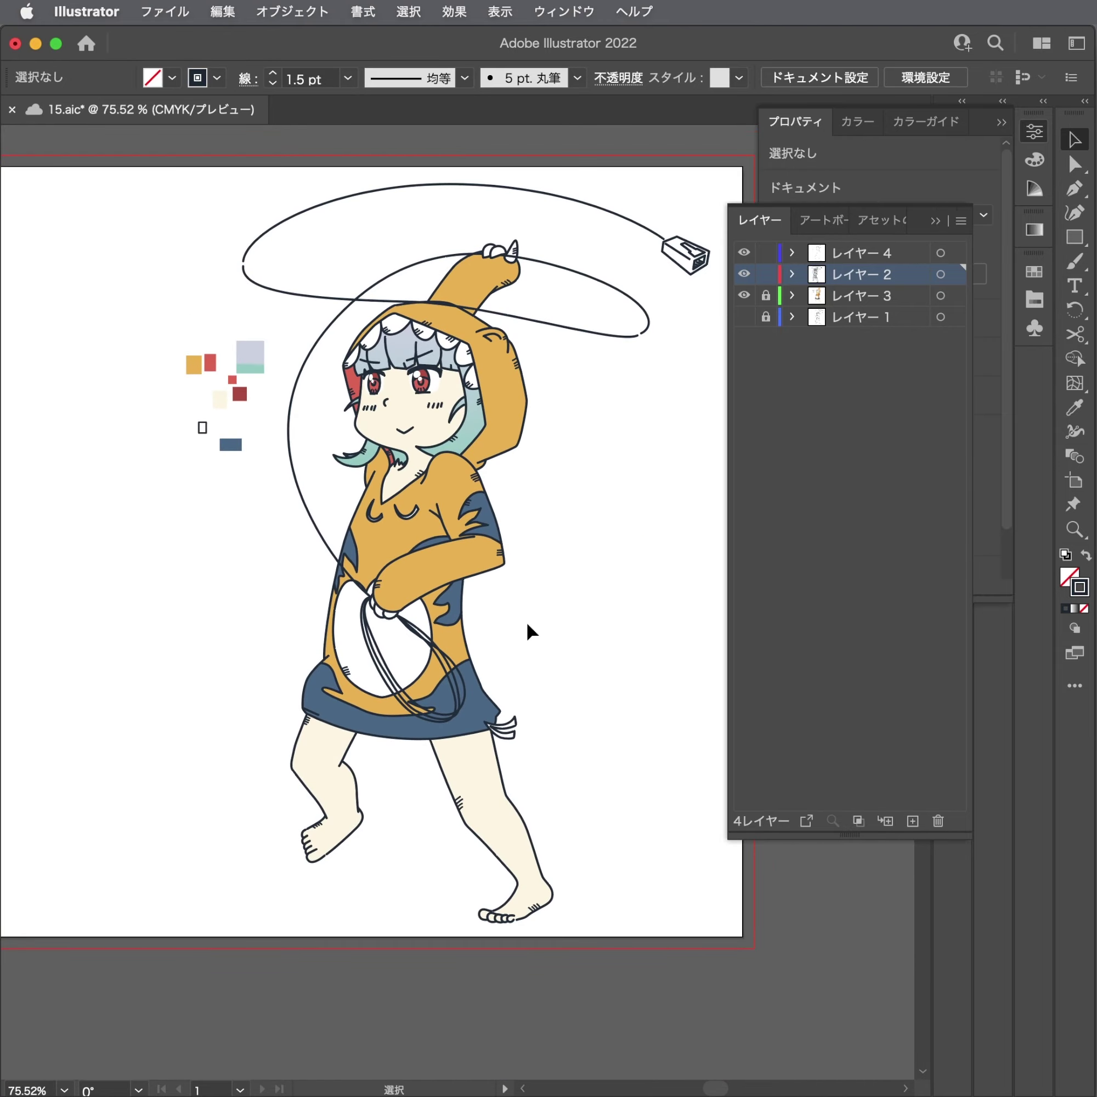
pyautogui.moveTo(507, 663); pyautogui.dragTo(728, 645)
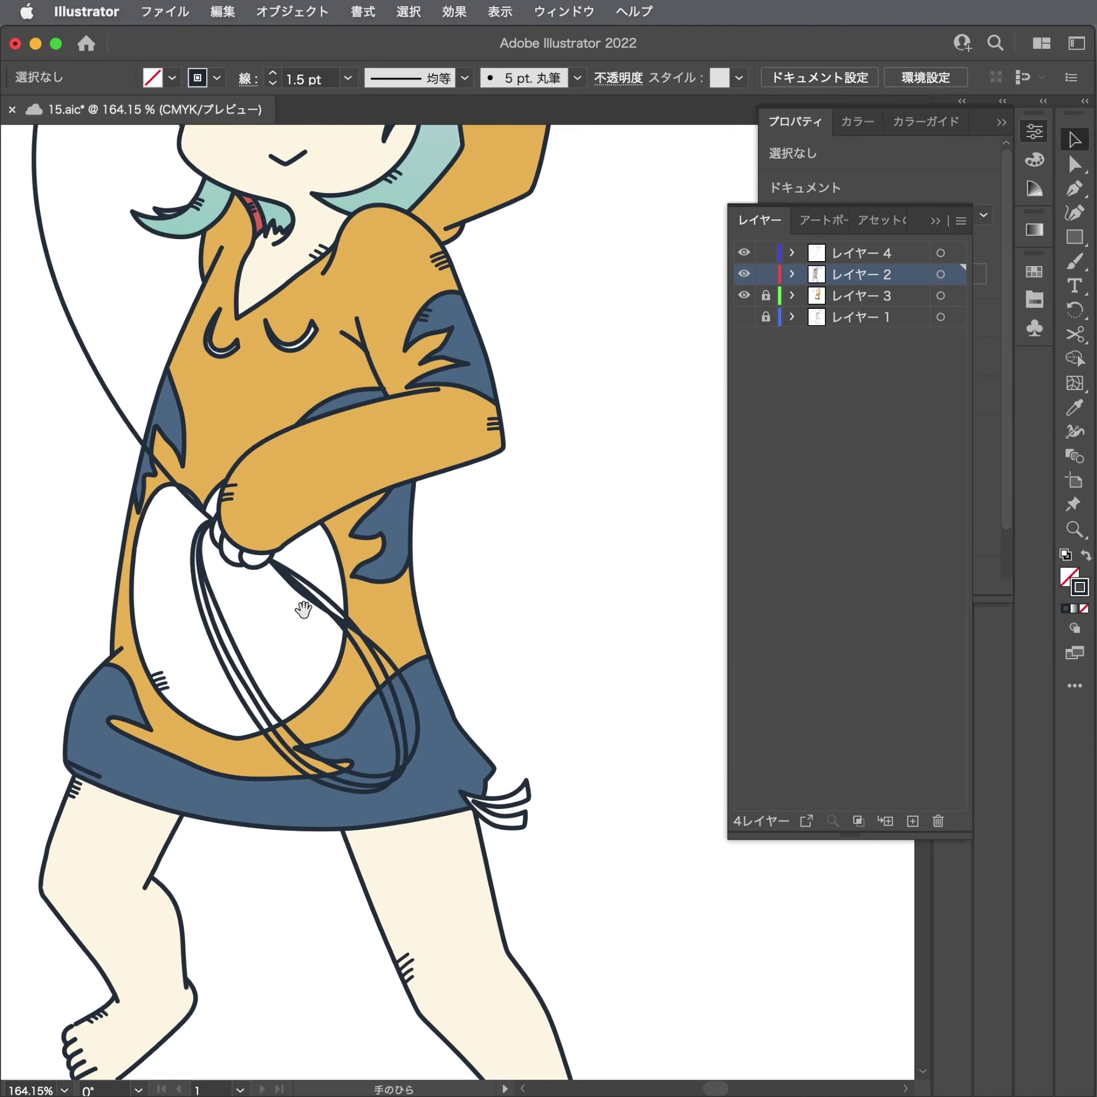
pyautogui.moveTo(303, 608)
pyautogui.mouseDown()
pyautogui.moveTo(279, 661)
pyautogui.moveTo(704, 671)
pyautogui.mouseUp()
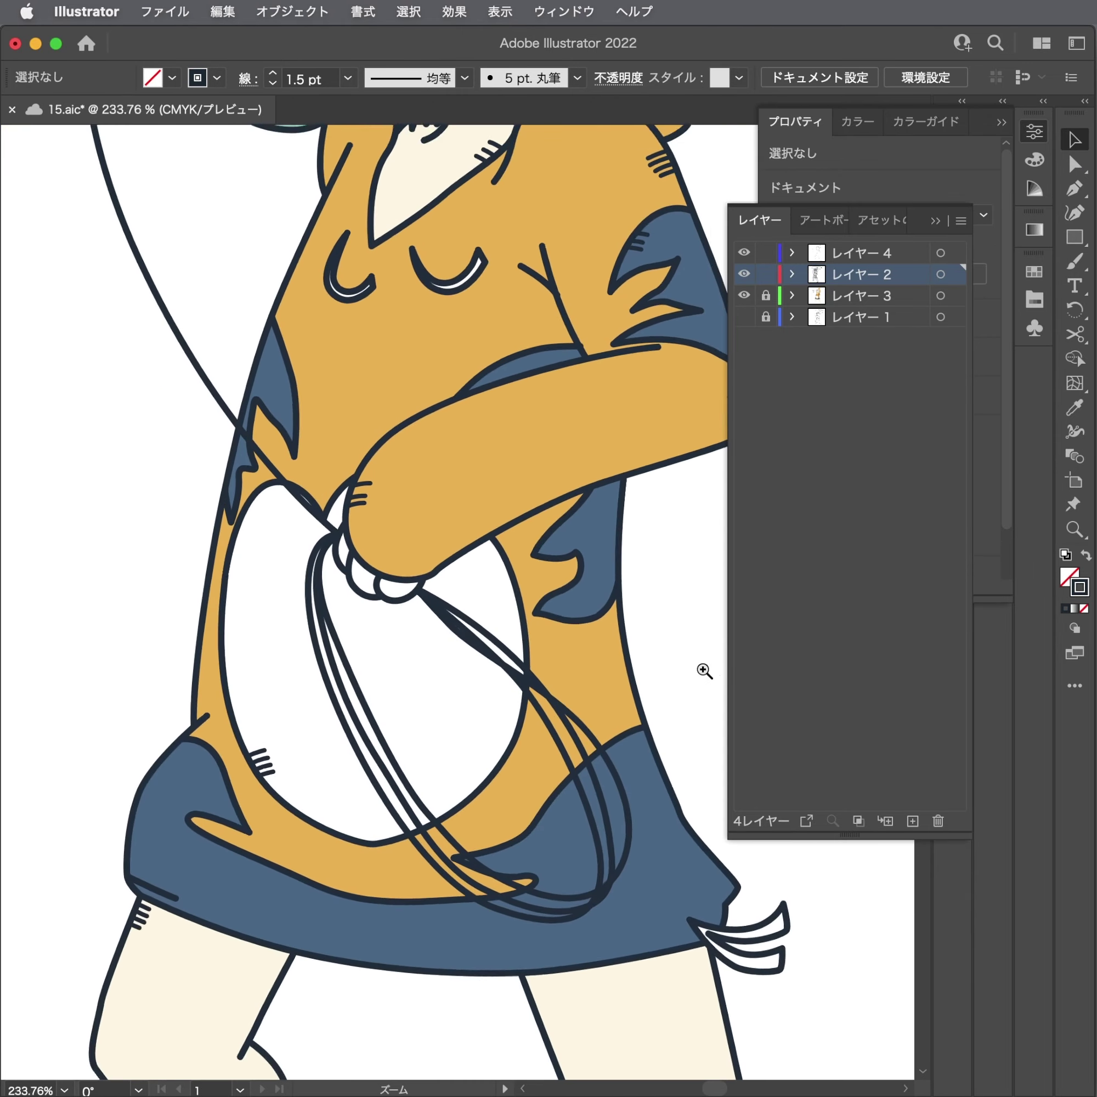
pyautogui.press('p')
pyautogui.moveTo(461, 618); pyautogui.dragTo(375, 576)
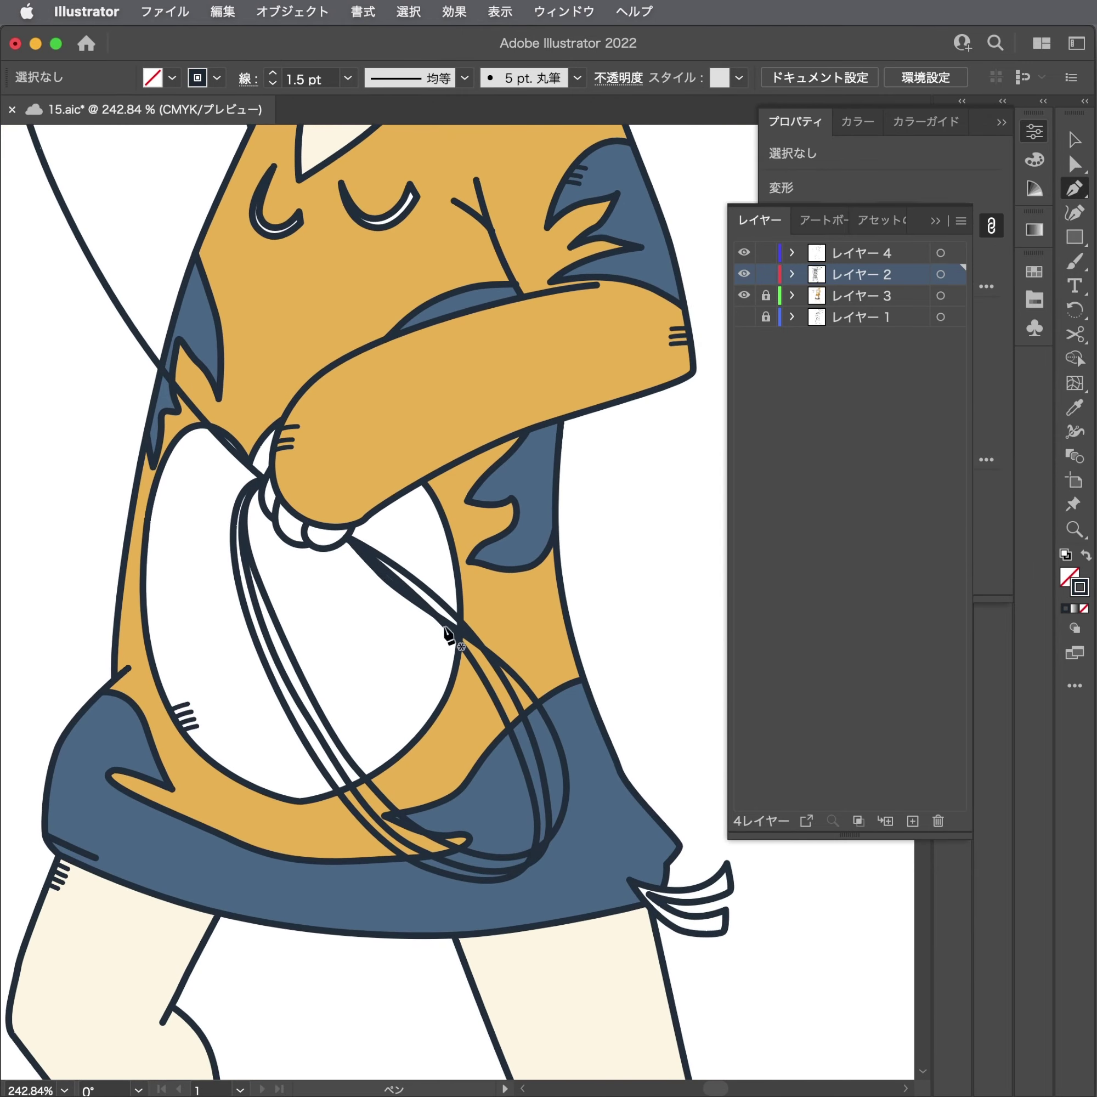
# Reframe the view on the chest, lock レイヤー 2 and unlock レイヤー 3.
pyautogui.click(369, 550)
pyautogui.press('Escape')
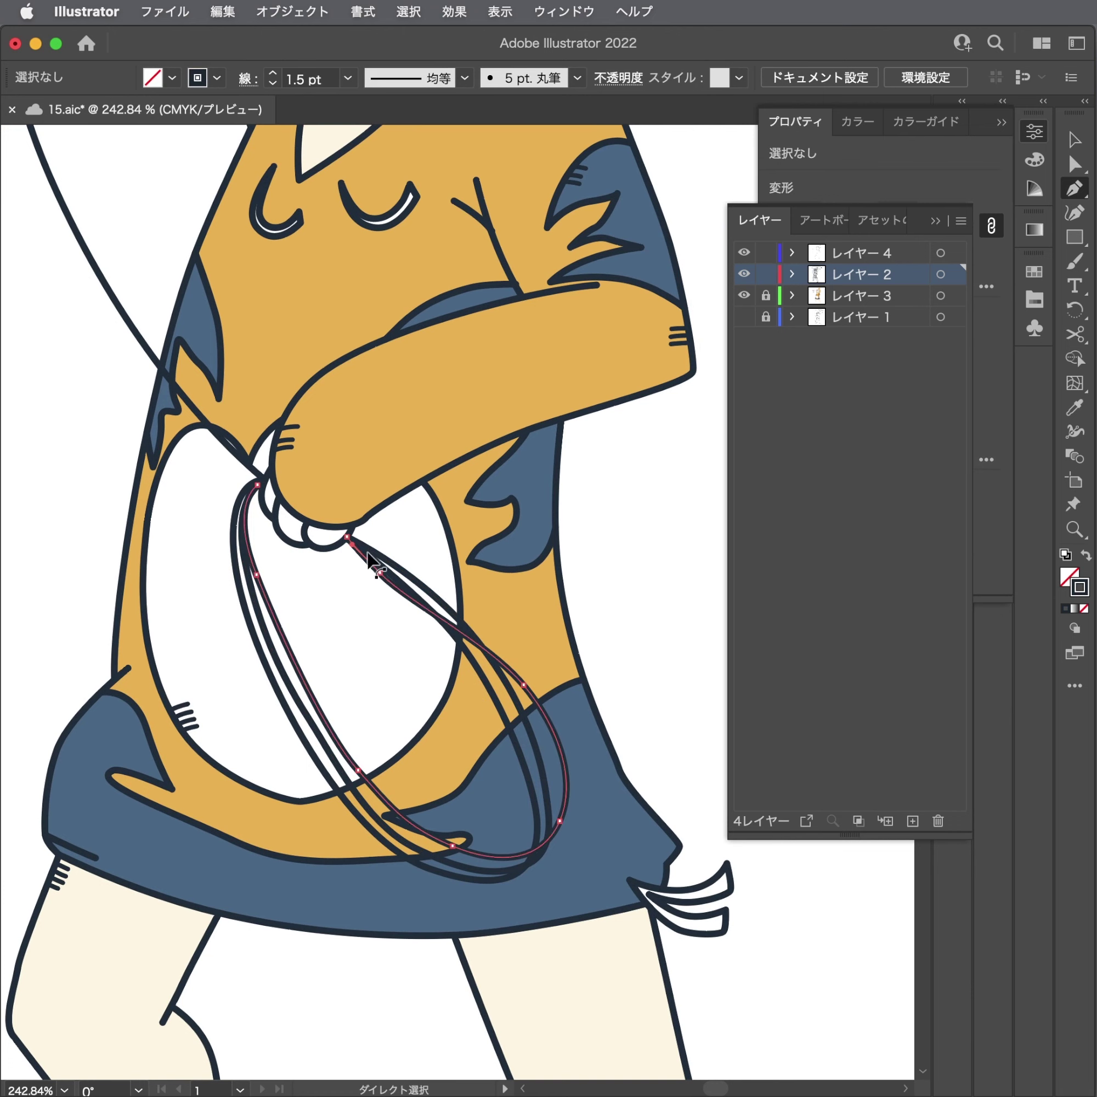
pyautogui.moveTo(383, 559); pyautogui.dragTo(123, 686)
pyautogui.moveTo(403, 628); pyautogui.dragTo(353, 724)
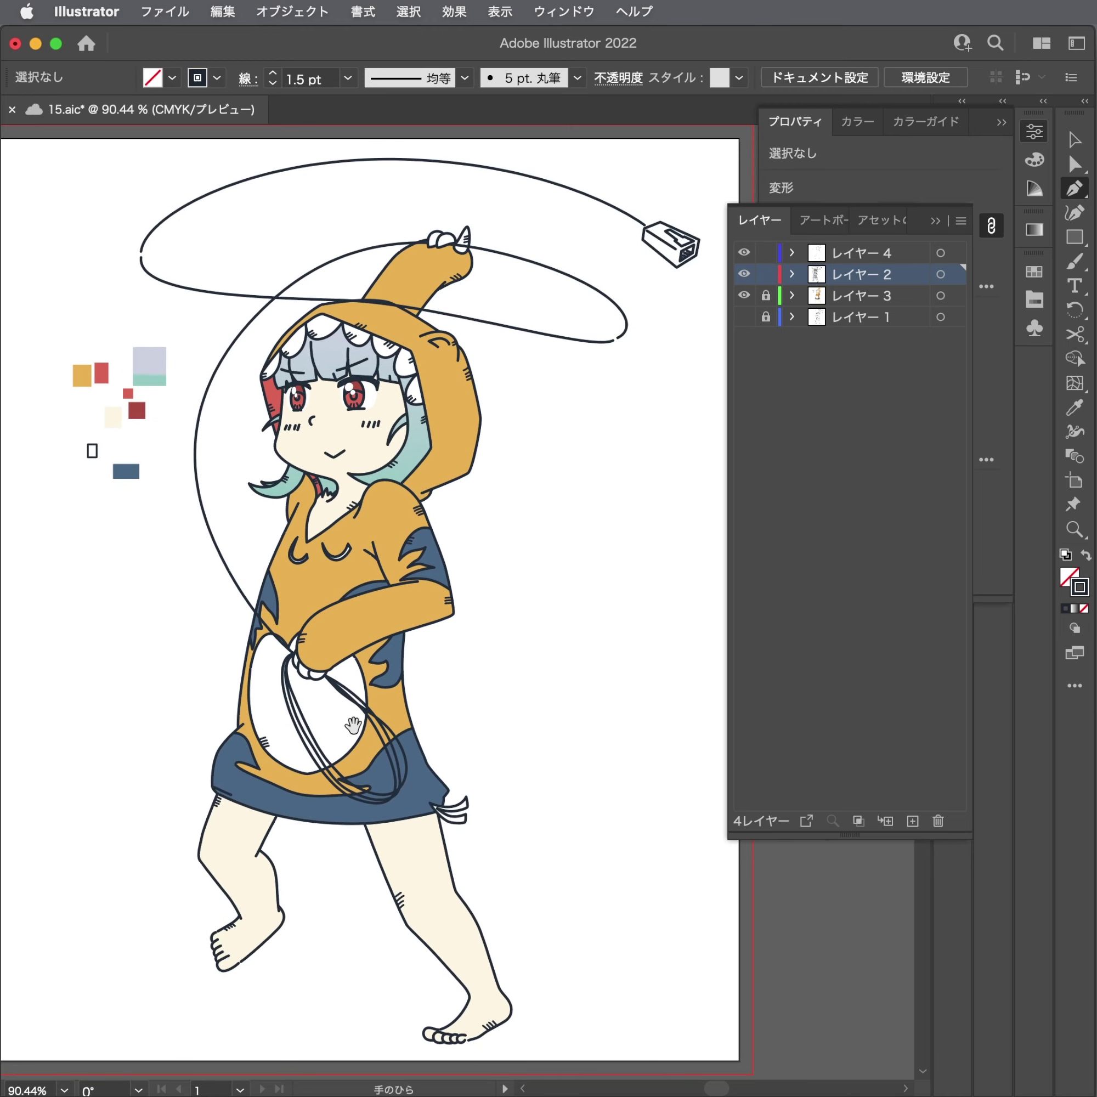
pyautogui.moveTo(463, 695); pyautogui.dragTo(423, 736)
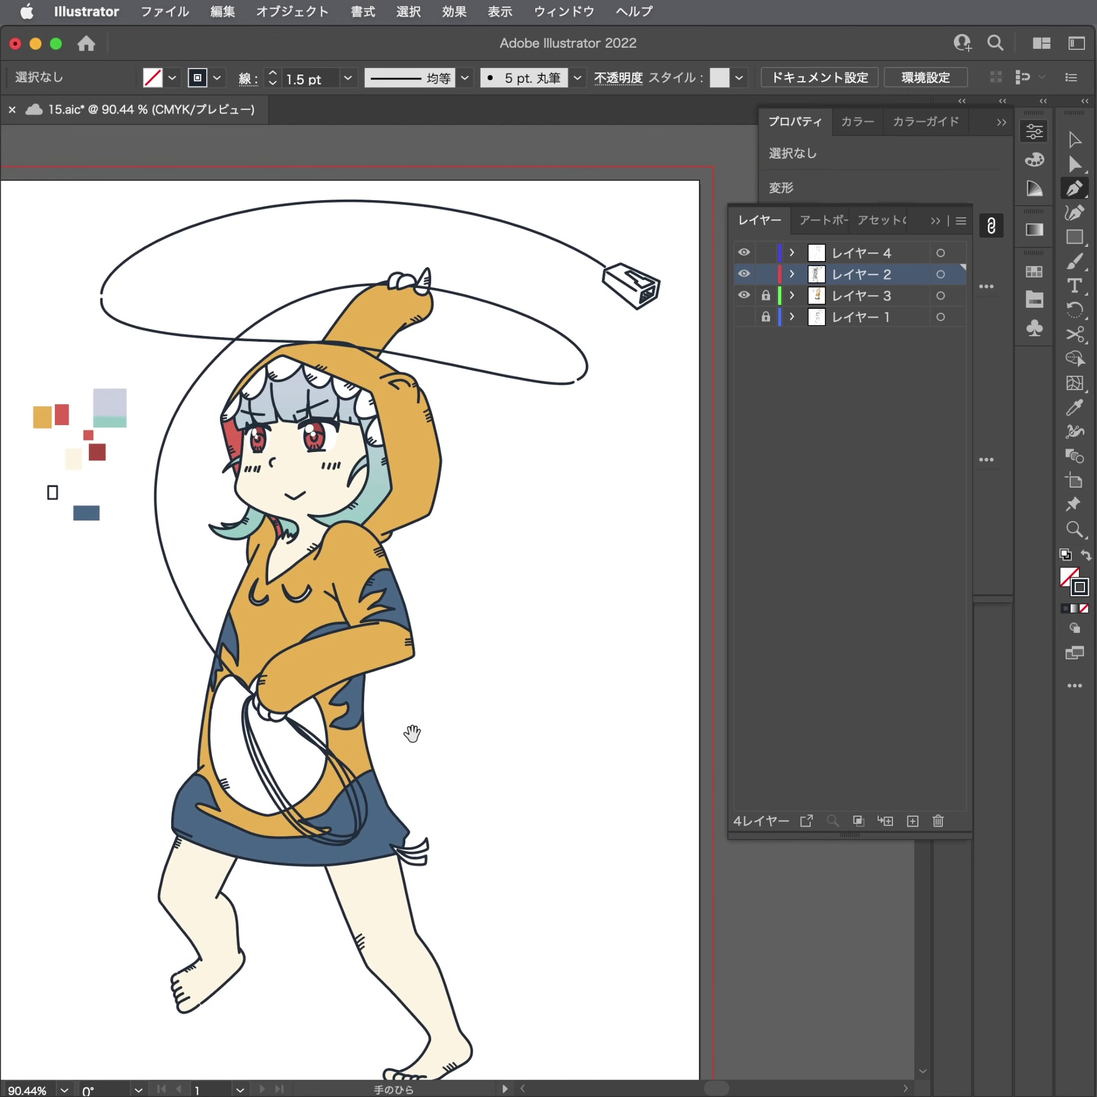
pyautogui.moveTo(413, 733)
pyautogui.mouseDown()
pyautogui.moveTo(525, 717)
pyautogui.moveTo(545, 704)
pyautogui.mouseUp()
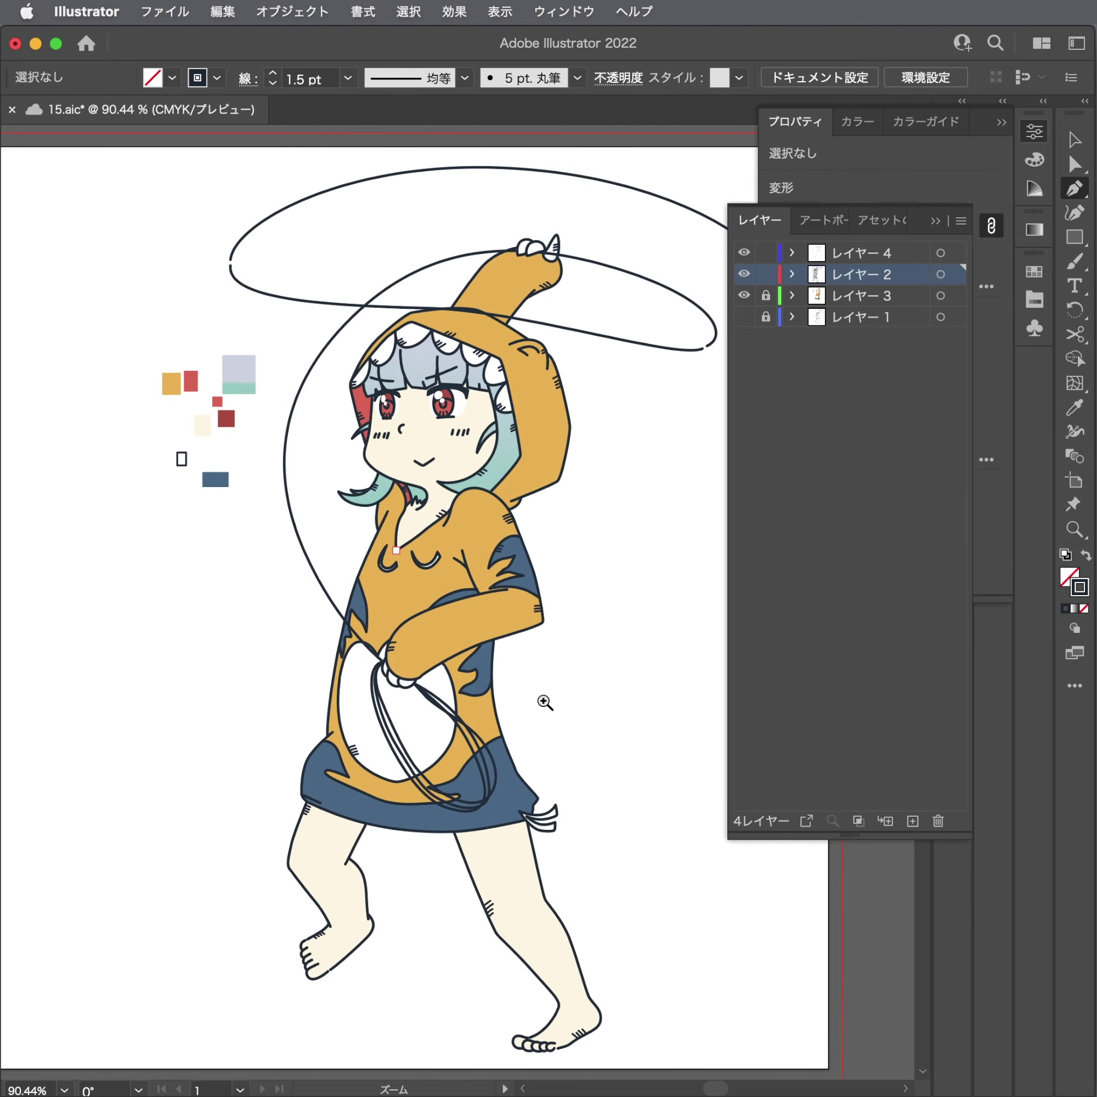
pyautogui.press('v')
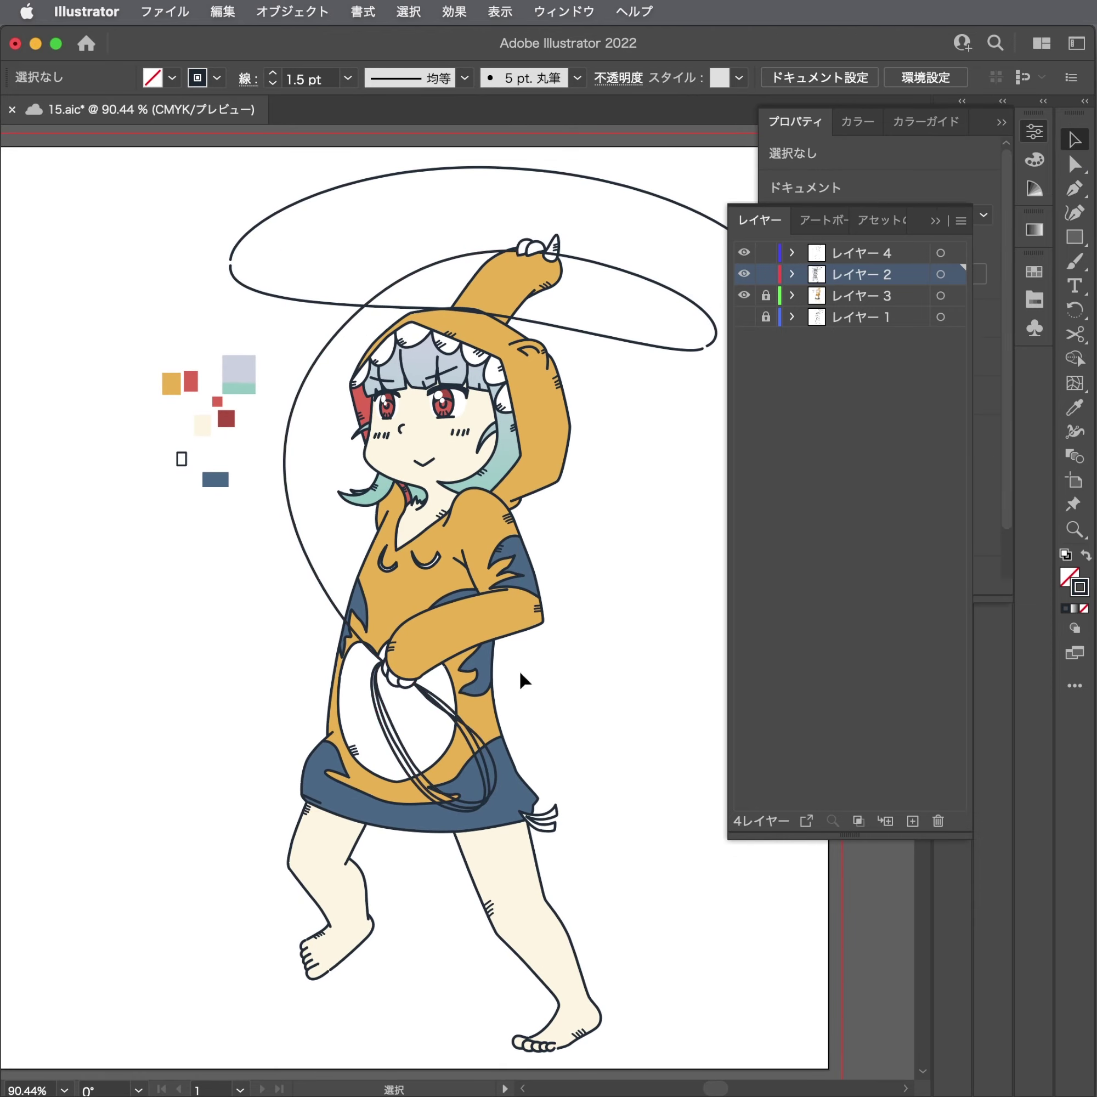
pyautogui.moveTo(334, 548); pyautogui.dragTo(601, 530)
pyautogui.scroll(3, 601, 530)
pyautogui.scroll(2, 220, 534)
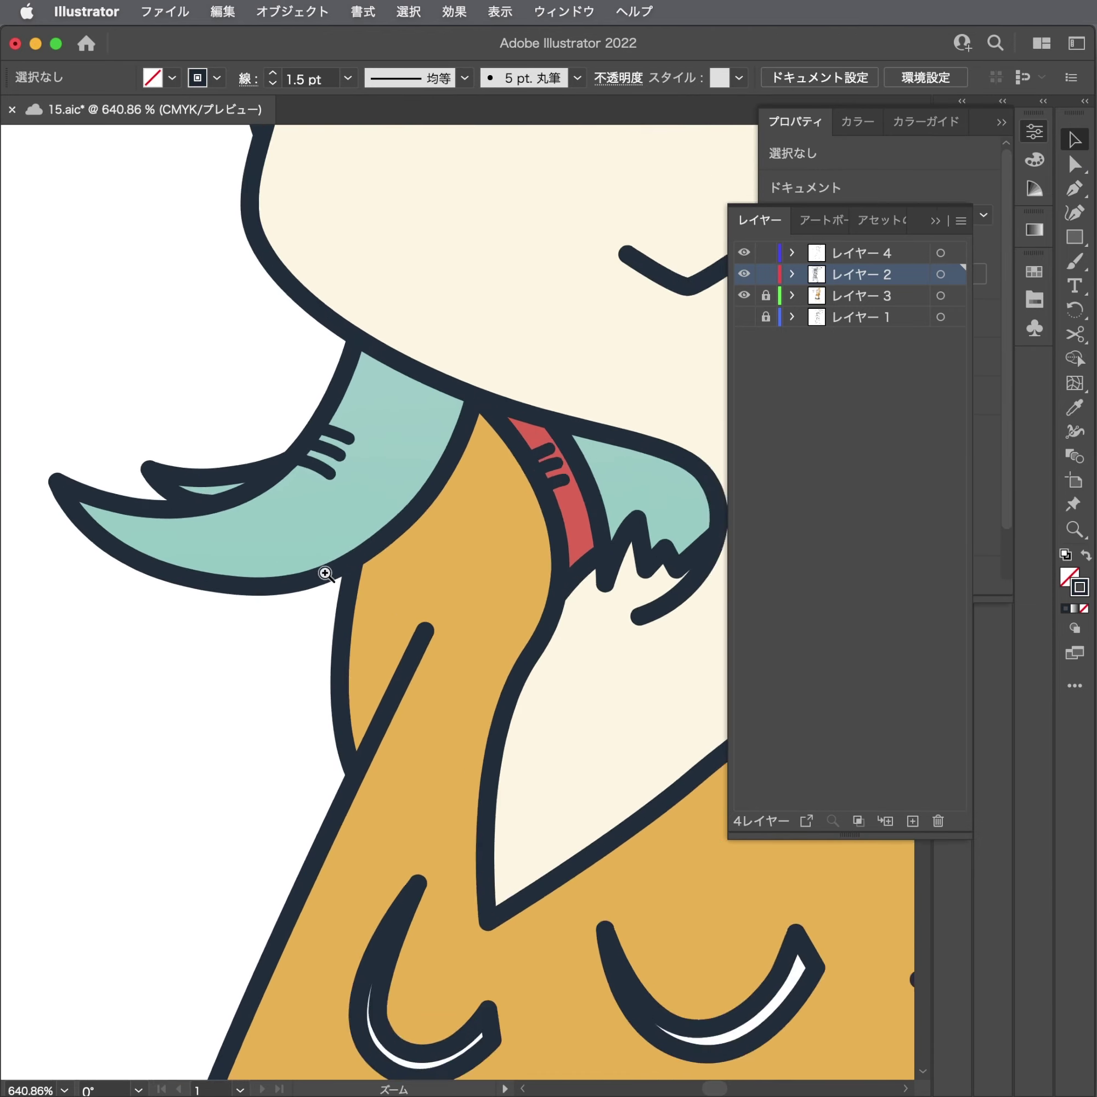
pyautogui.scroll(1, 322, 571)
pyautogui.press('a')
pyautogui.click(282, 589)
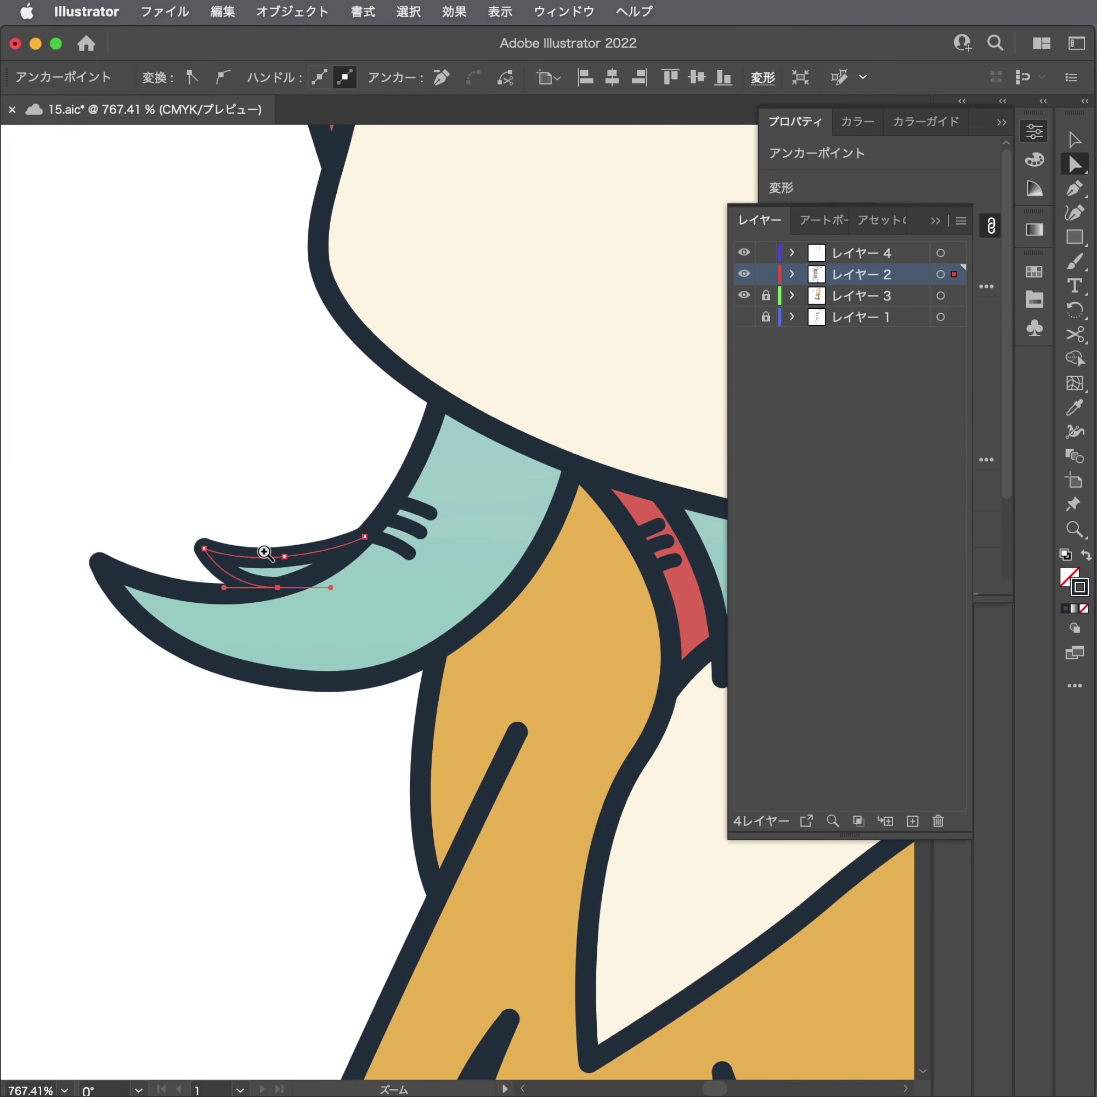
pyautogui.scroll(2, 340, 575)
pyautogui.click(743, 274)
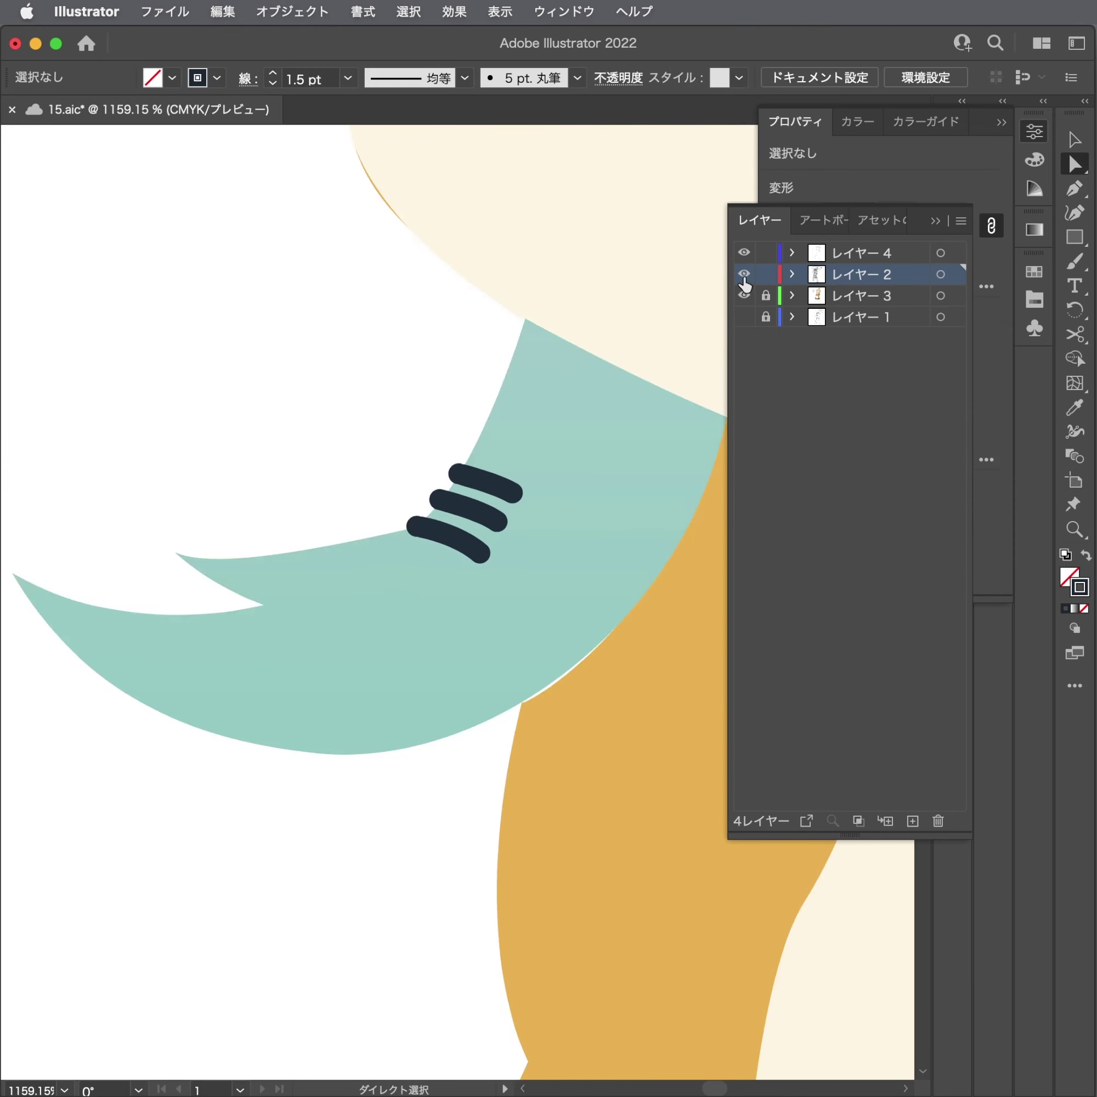
pyautogui.click(744, 295)
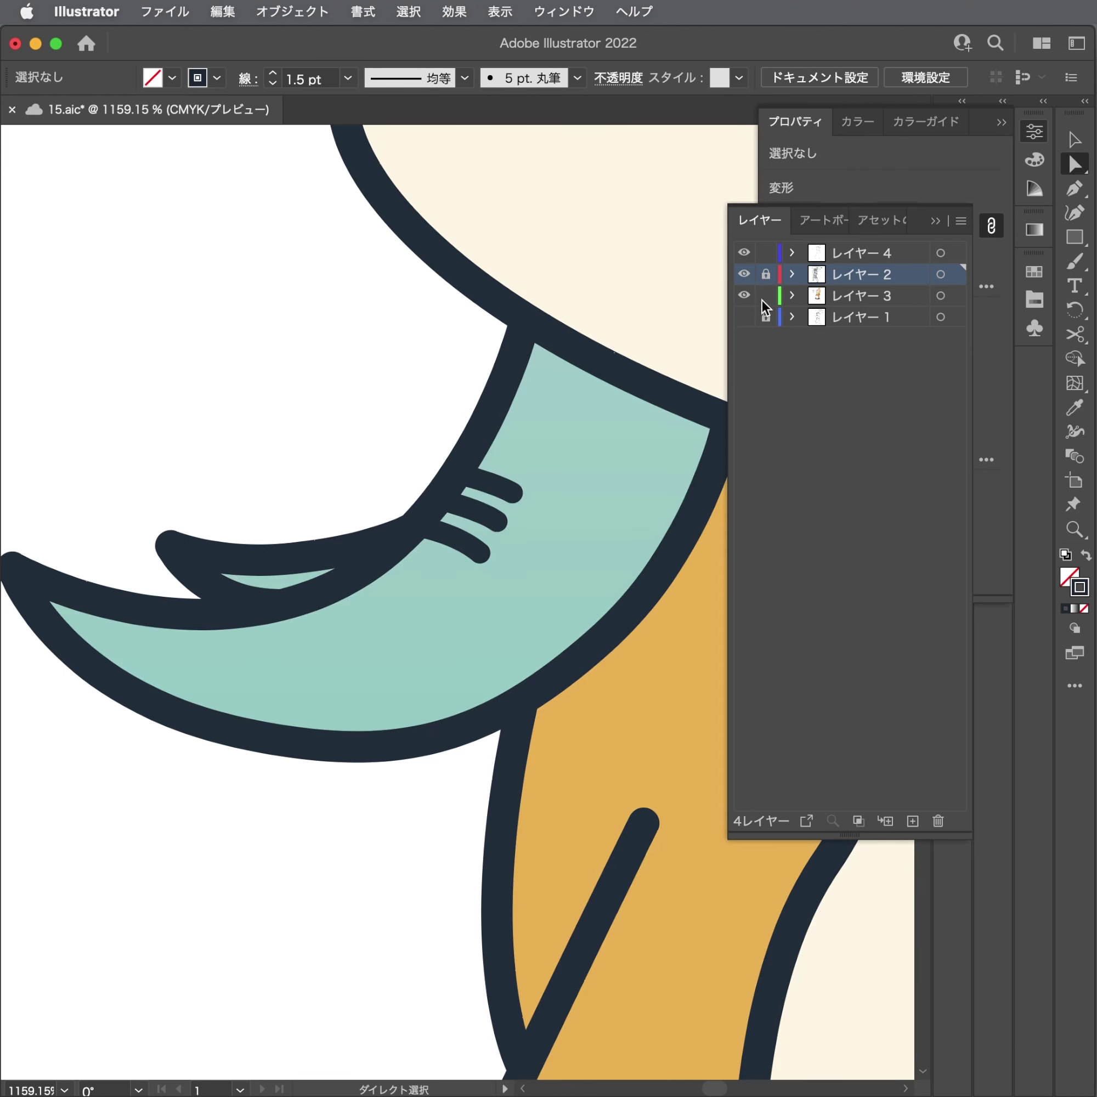
# Drag the teal hair fill's anchors inward from the outline along the hair tip.
pyautogui.click(284, 562)
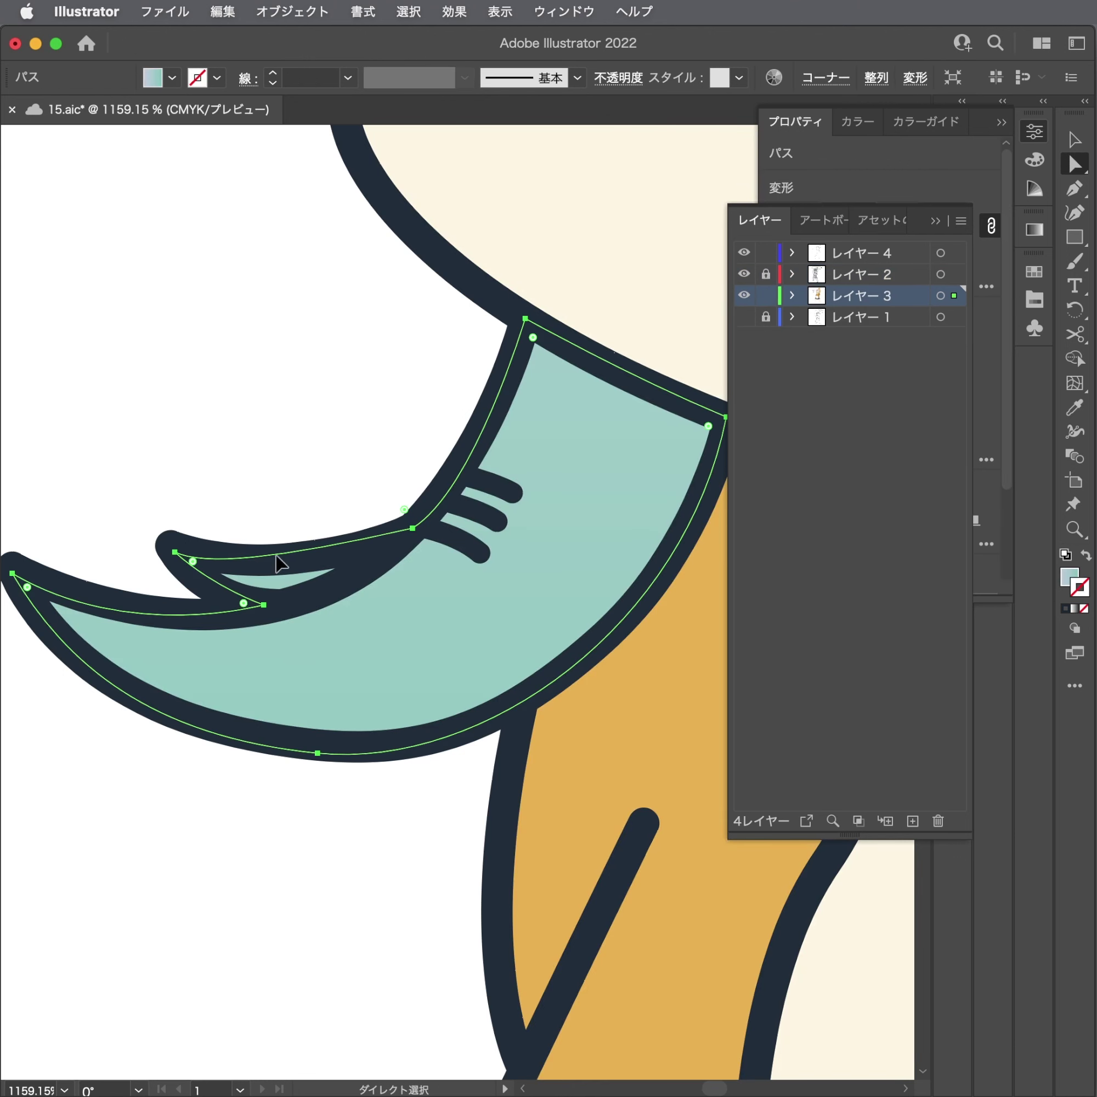
pyautogui.click(413, 527)
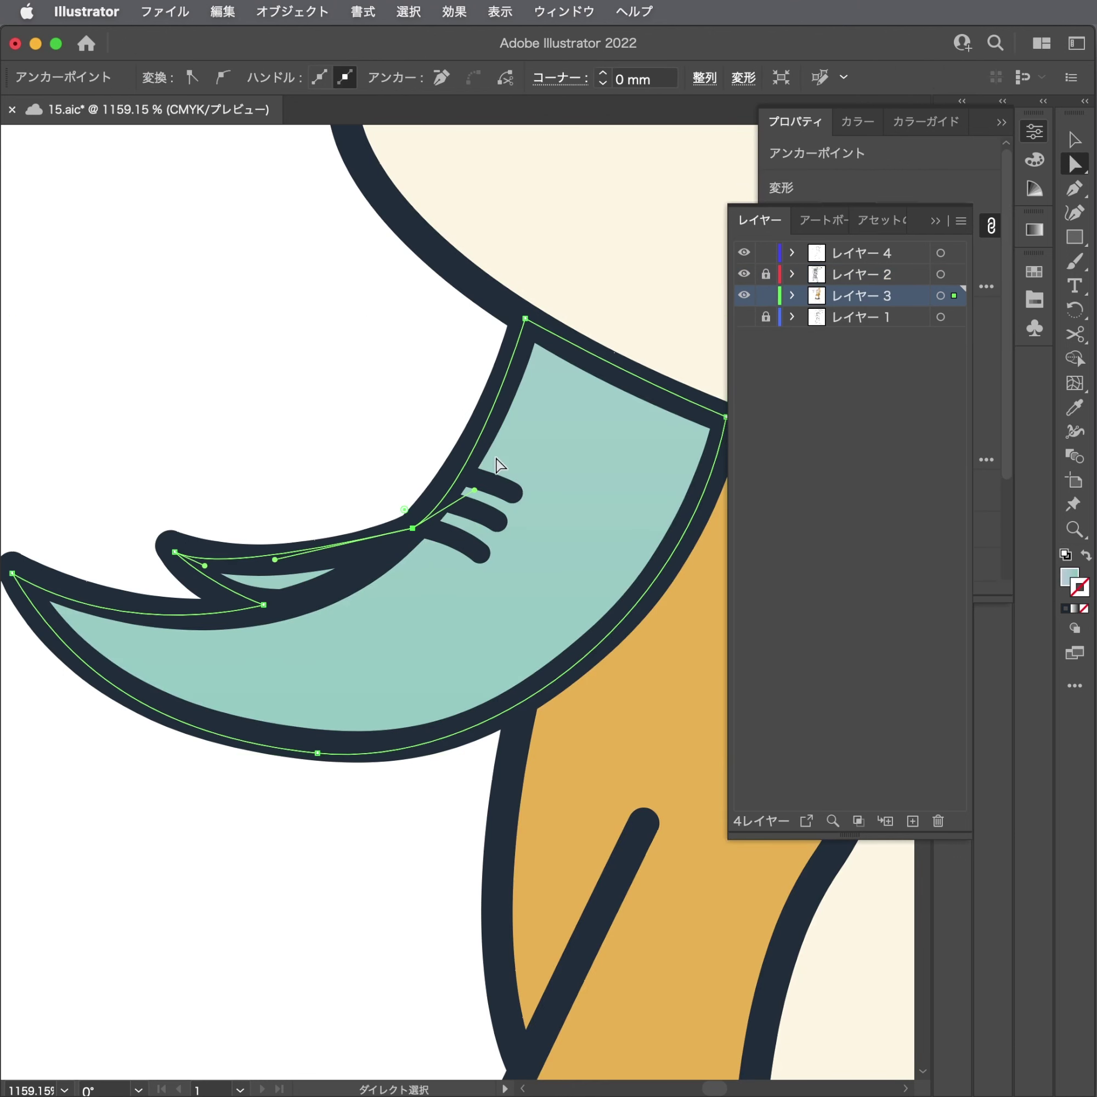
pyautogui.moveTo(525, 319); pyautogui.dragTo(572, 339)
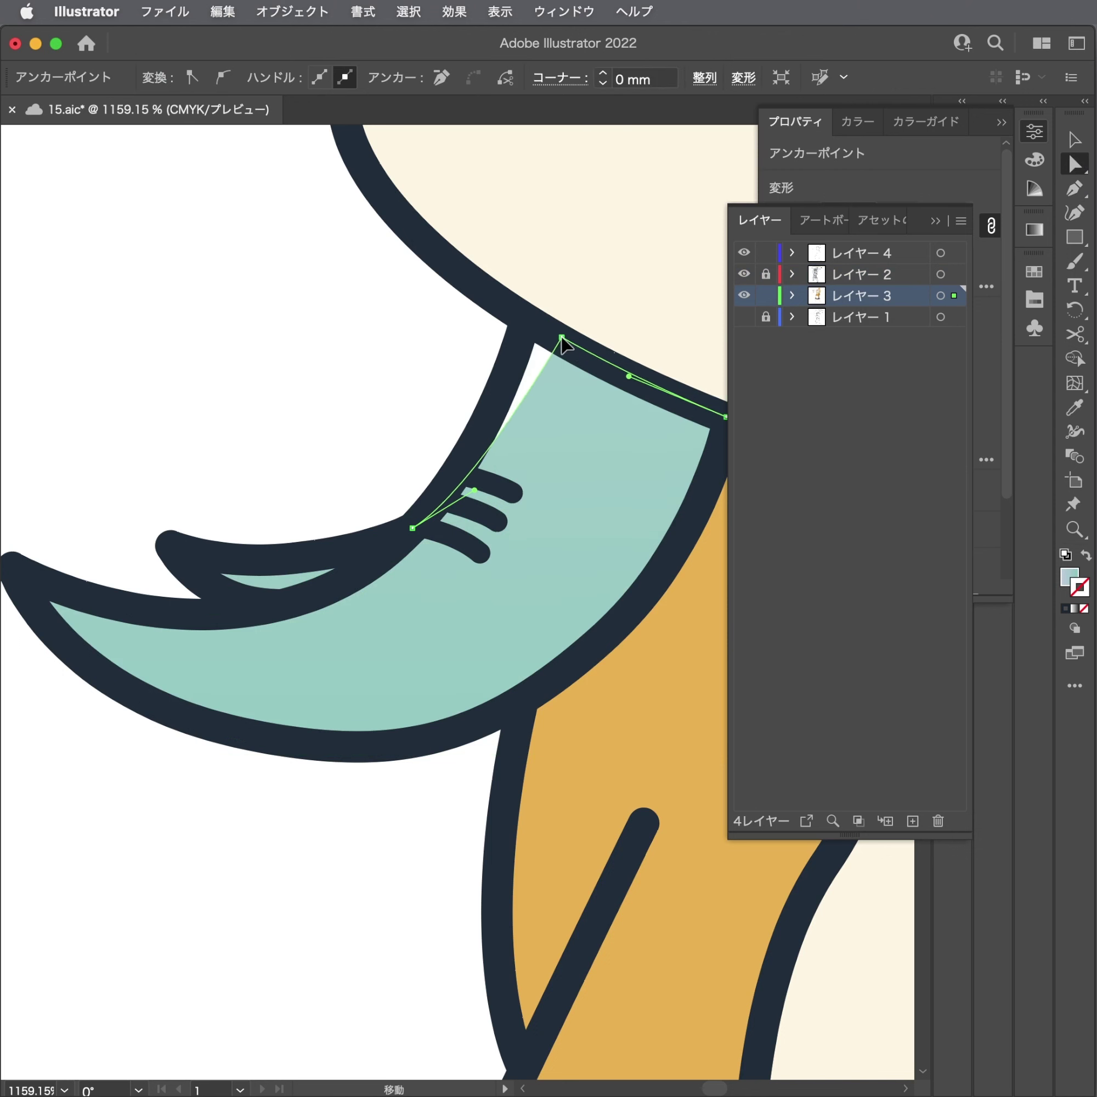
pyautogui.moveTo(421, 526); pyautogui.dragTo(443, 547)
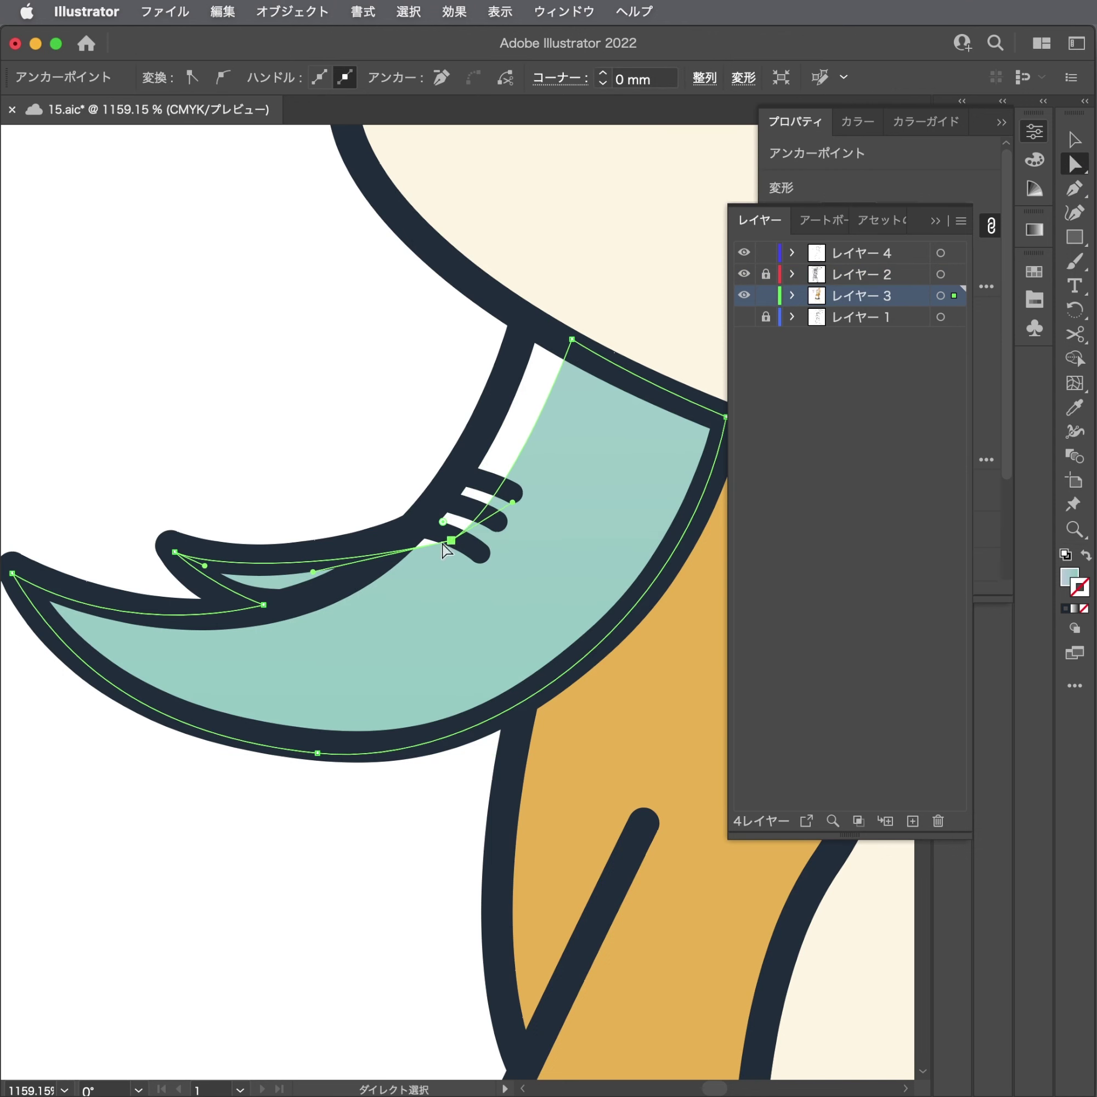
pyautogui.moveTo(264, 606); pyautogui.dragTo(300, 638)
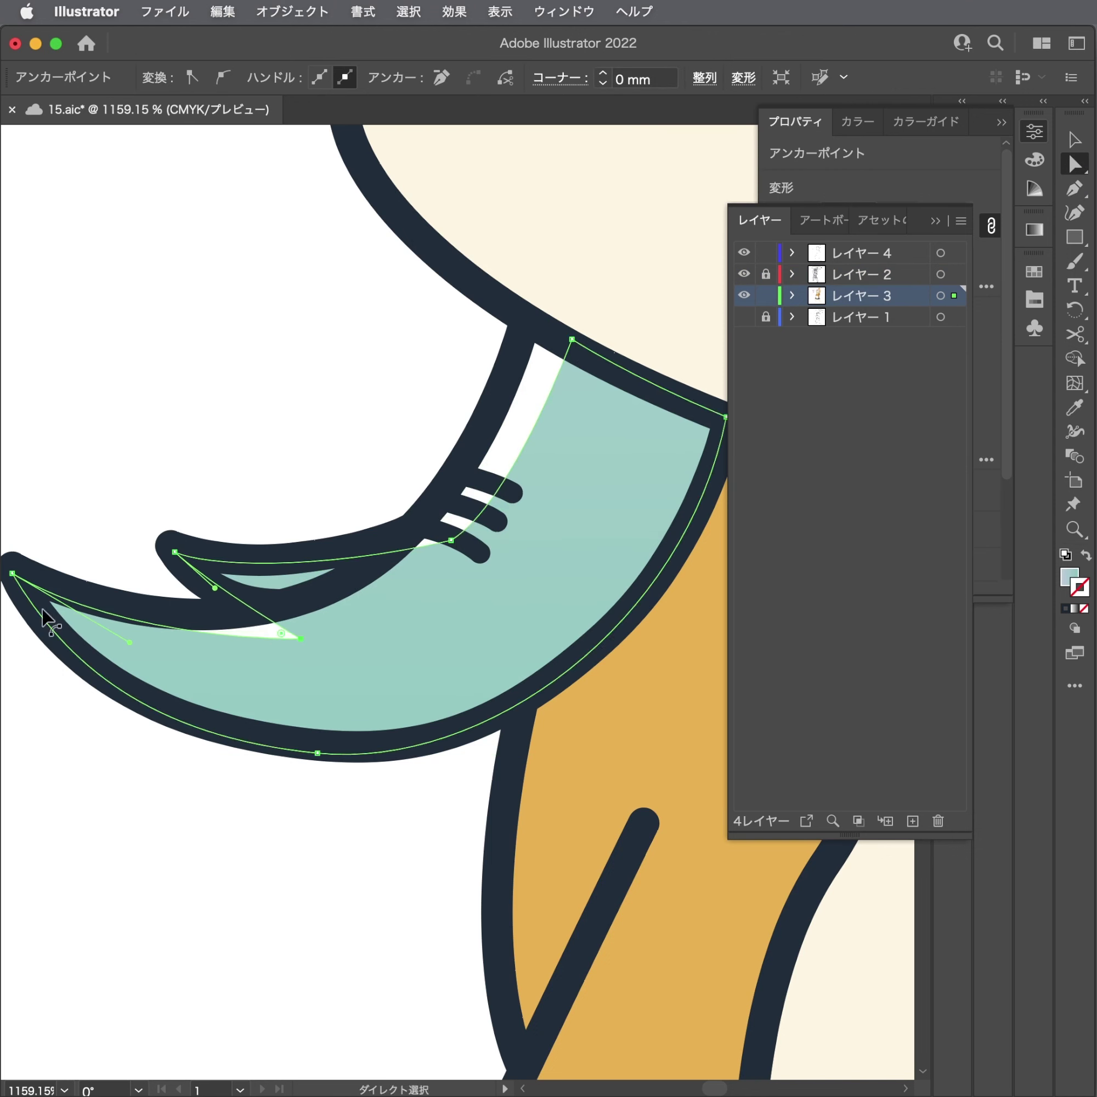
pyautogui.moveTo(11, 573); pyautogui.dragTo(43, 616)
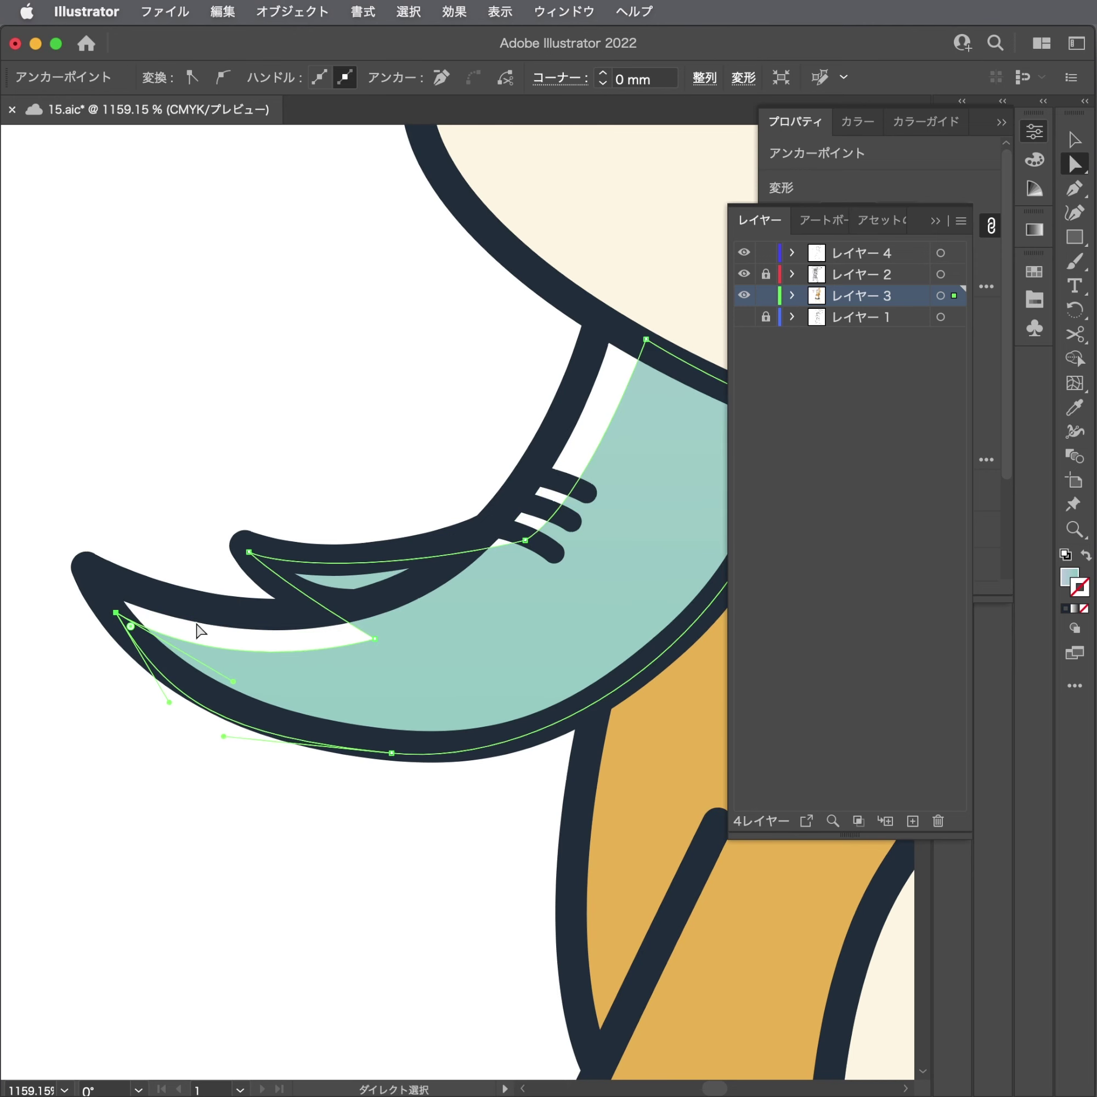
pyautogui.click(321, 569)
pyautogui.click(344, 597)
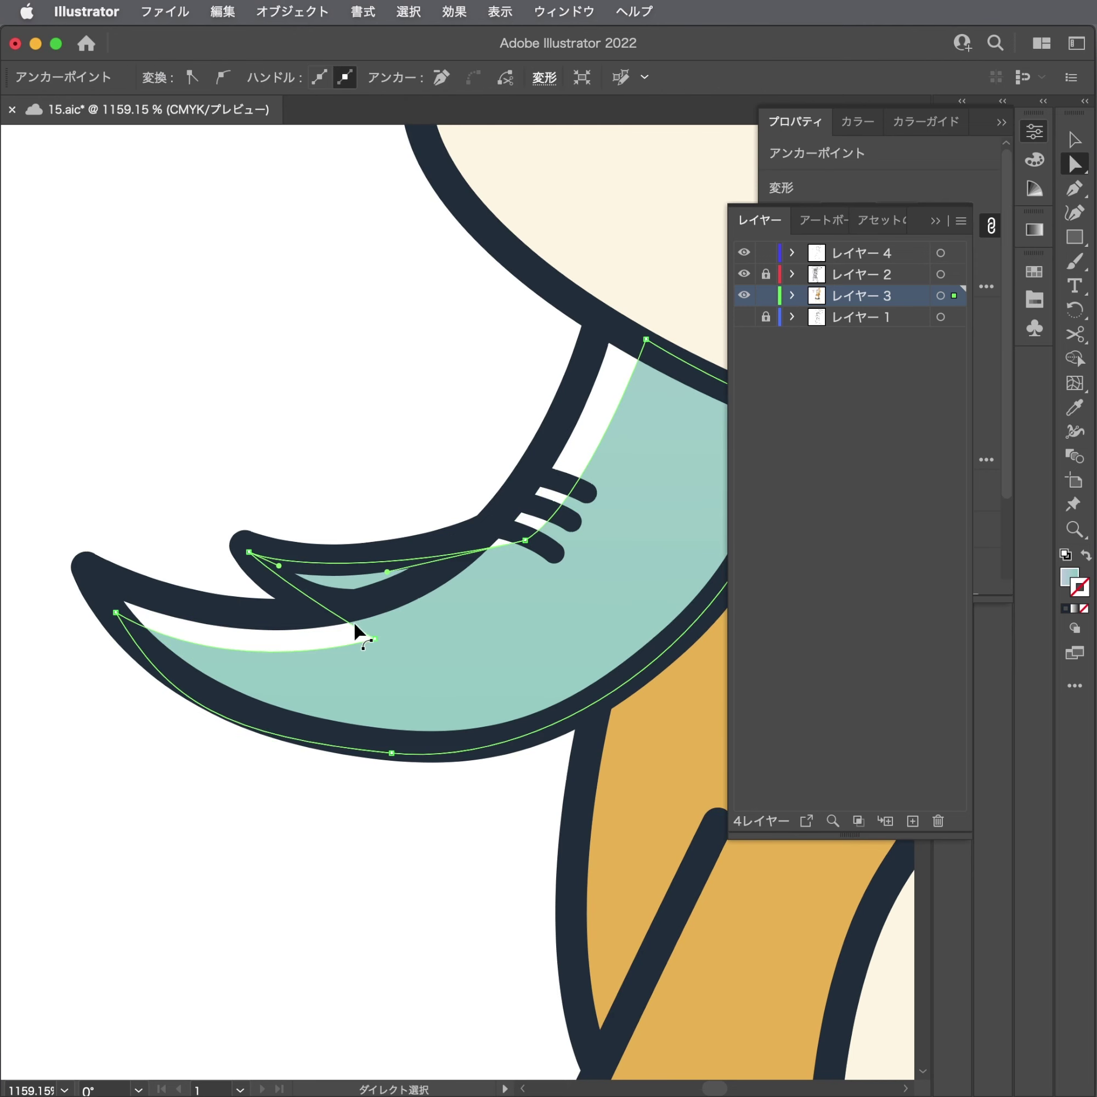
# Cut the teal hair fill at its upper anchor with Scissors and move the cut end up.
pyautogui.press('p')
pyautogui.press('v')
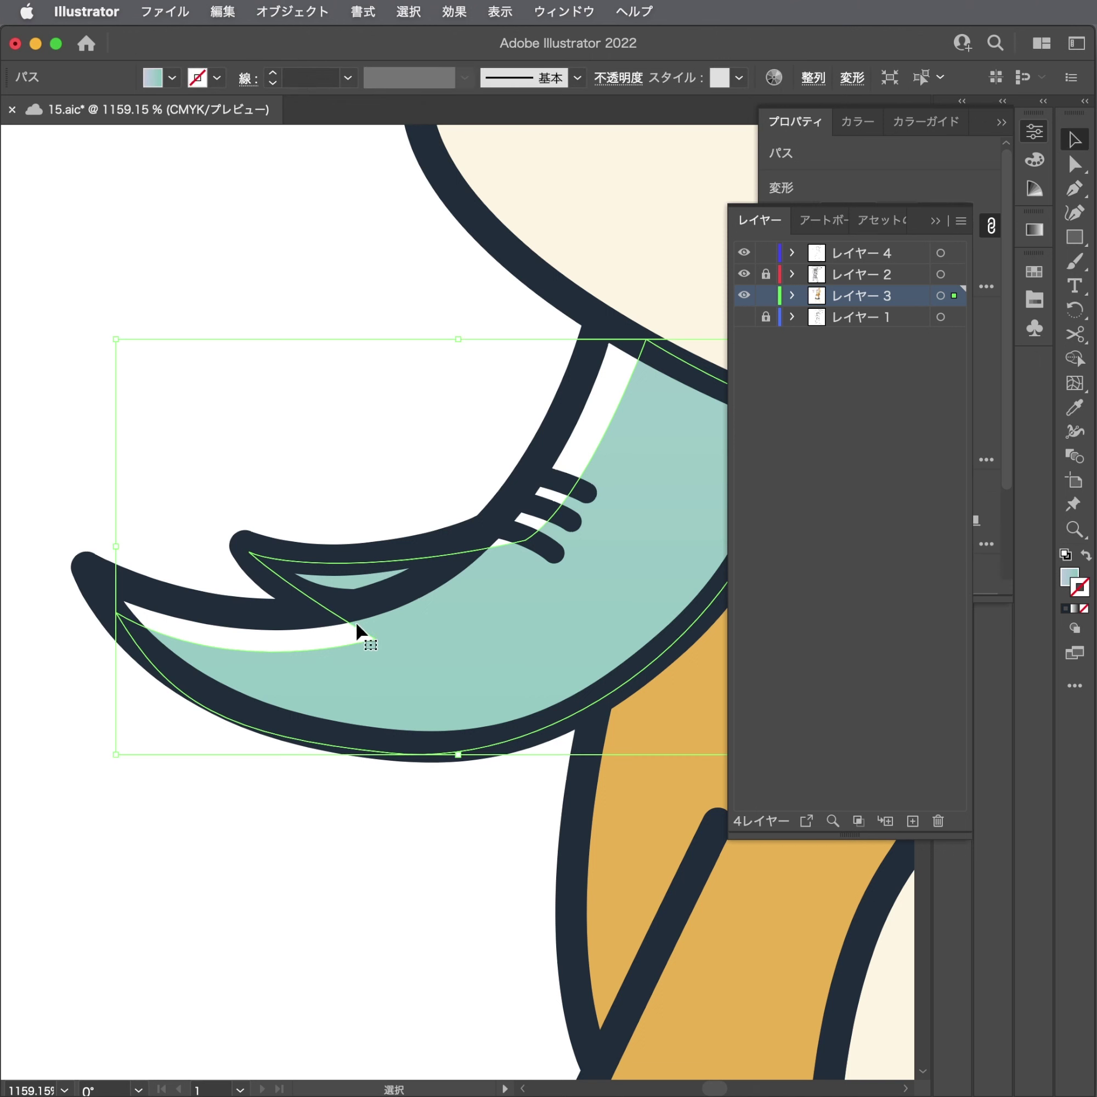
pyautogui.press('c')
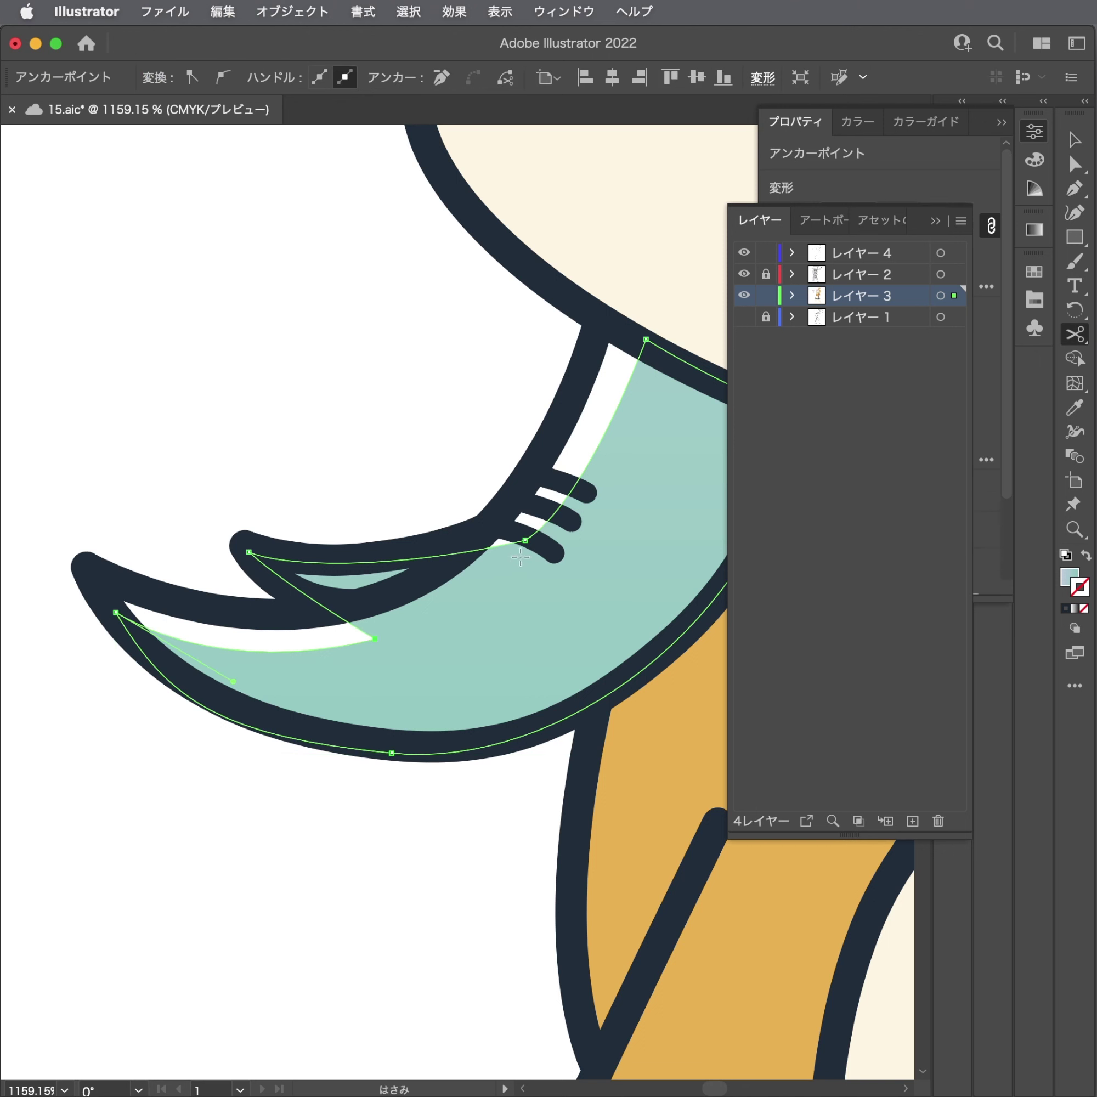
pyautogui.click(525, 545)
pyautogui.press('a')
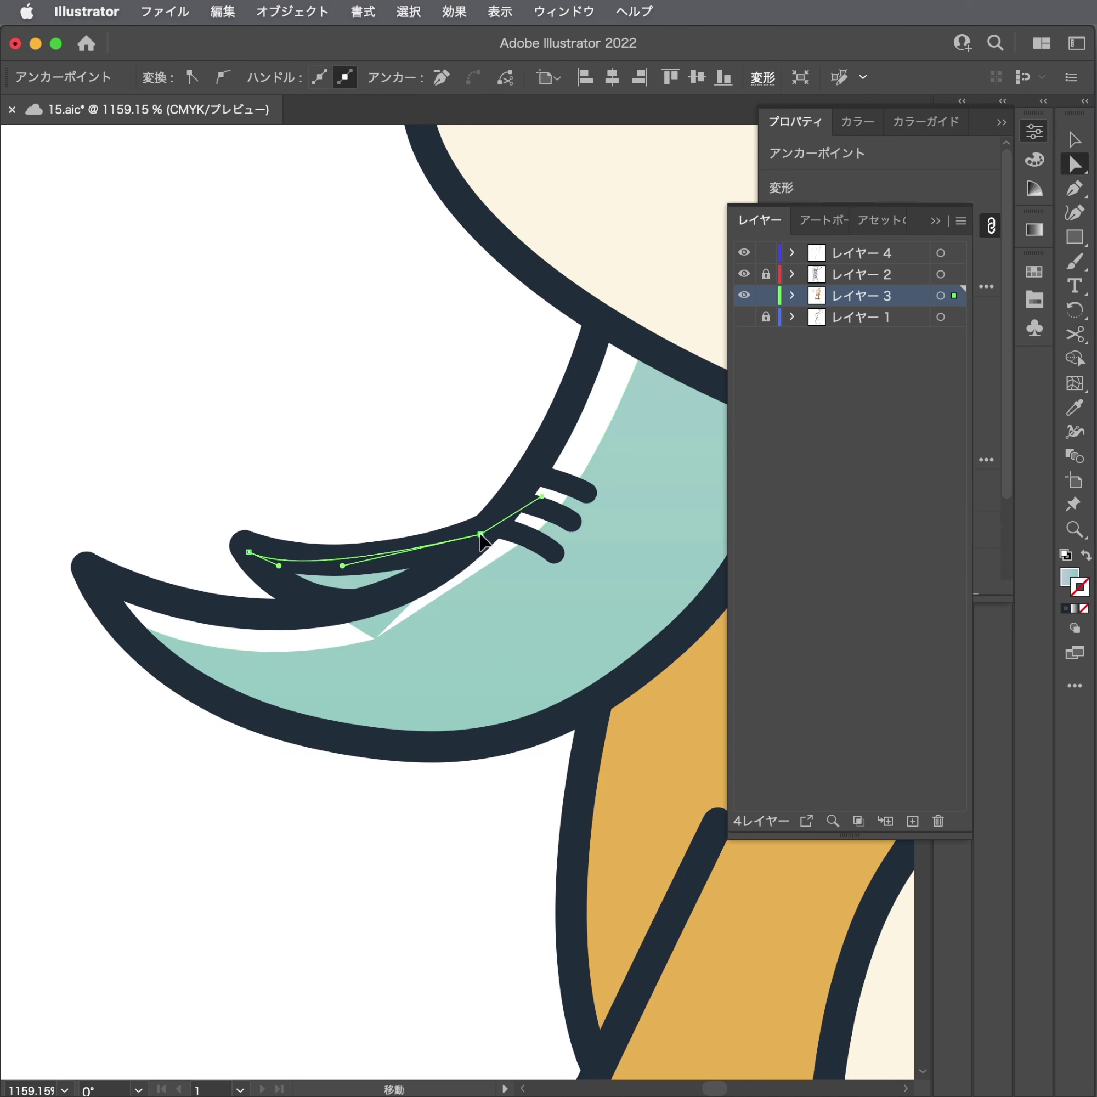
pyautogui.moveTo(374, 639); pyautogui.dragTo(362, 610)
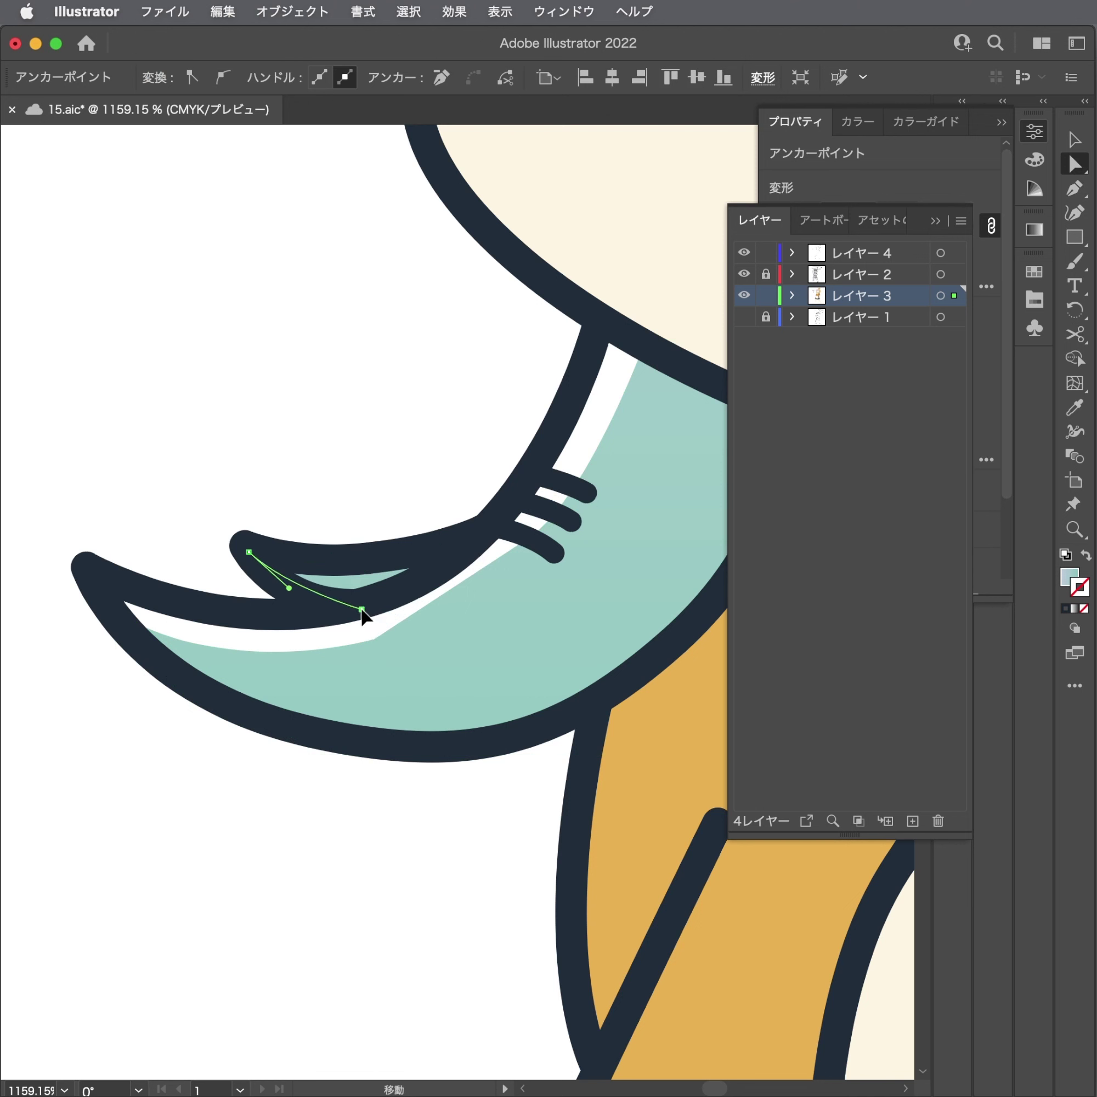
# Curve the fill's new edge along the white highlight strip with the Pen, then deselect.
pyautogui.press('v')
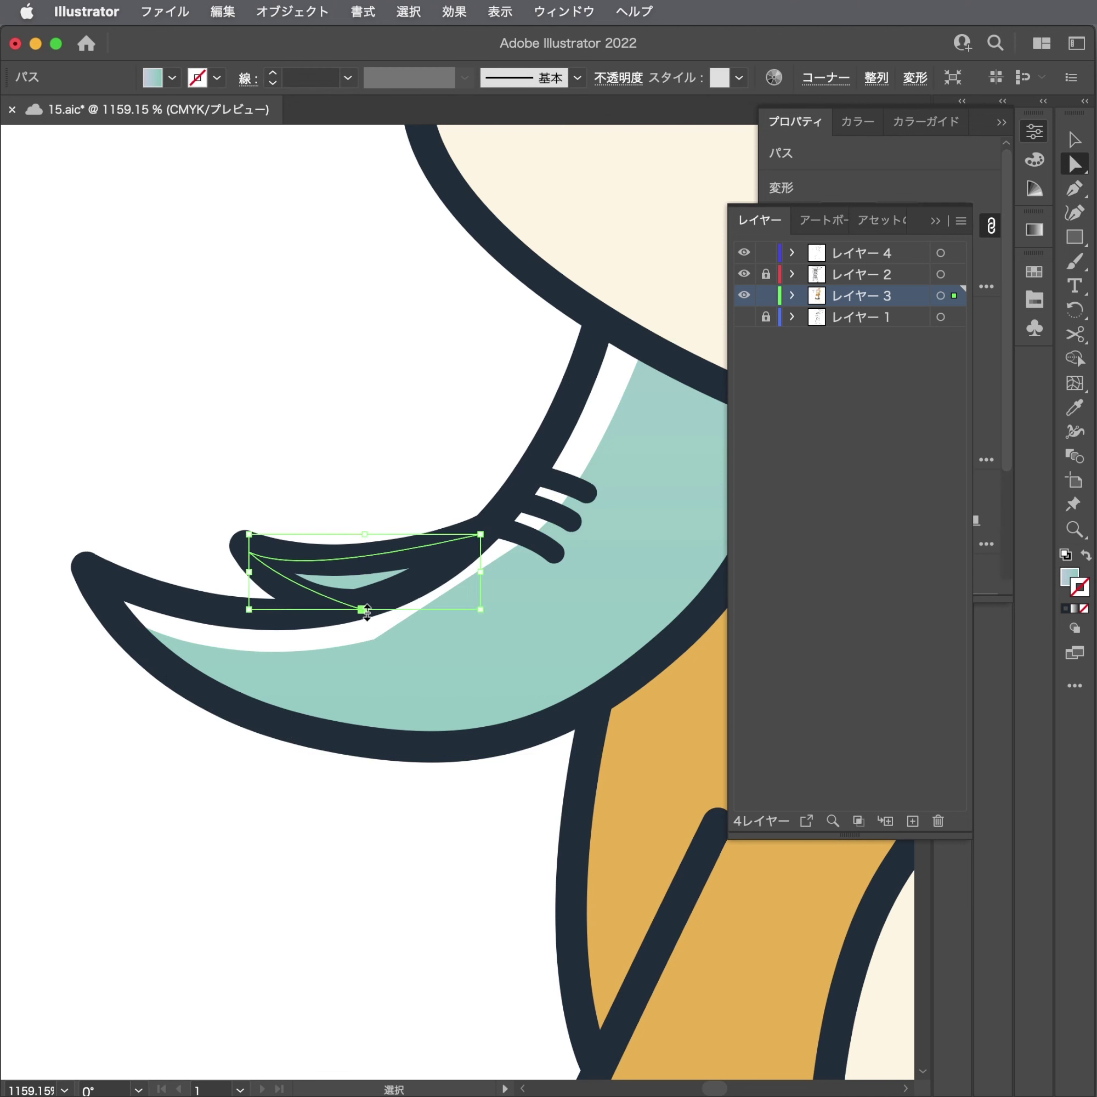
pyautogui.press('a')
pyautogui.press('p')
pyautogui.moveTo(376, 638); pyautogui.dragTo(431, 620)
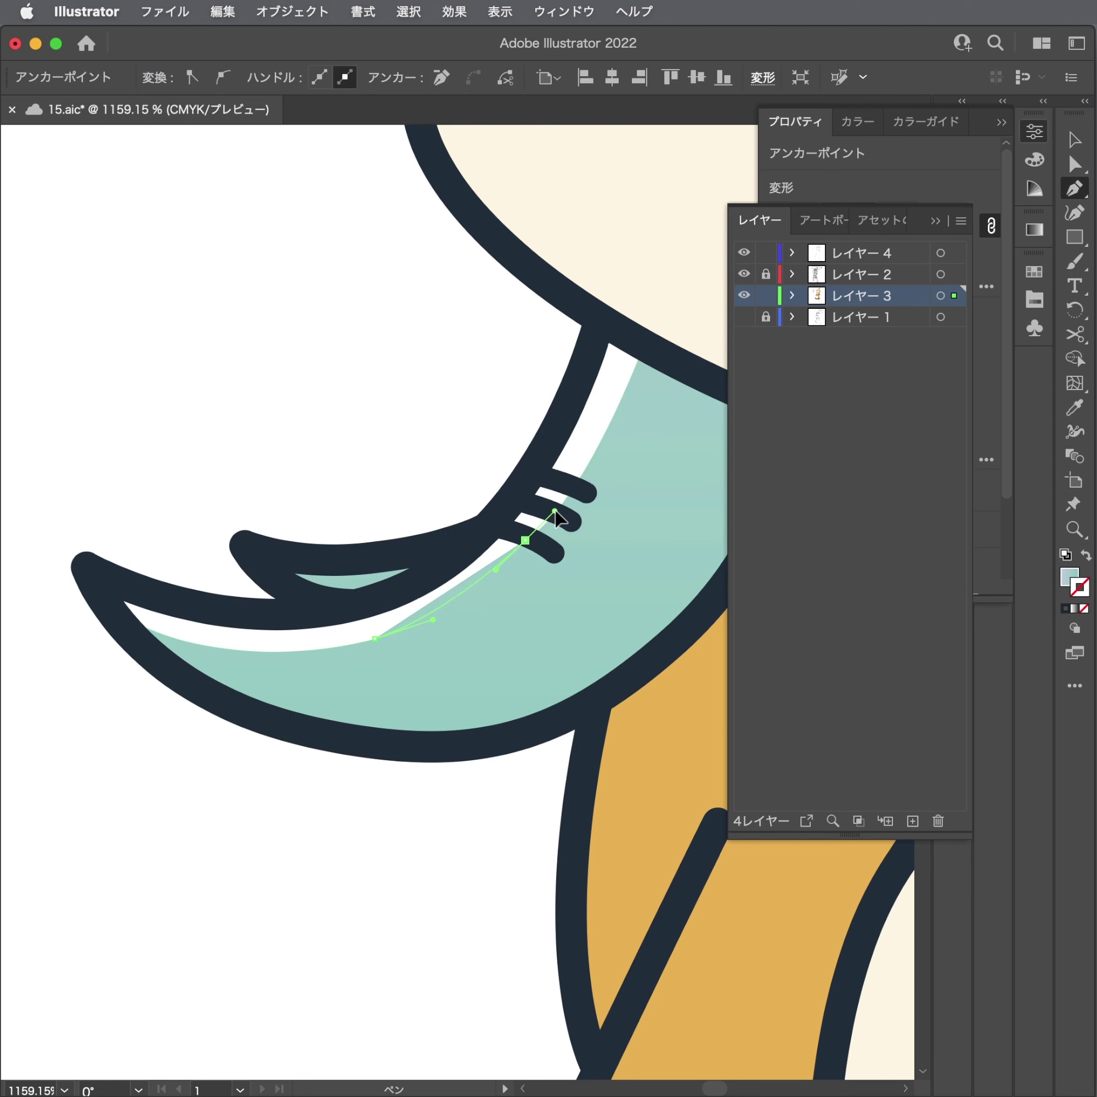
pyautogui.moveTo(524, 540); pyautogui.dragTo(560, 511)
pyautogui.press('a')
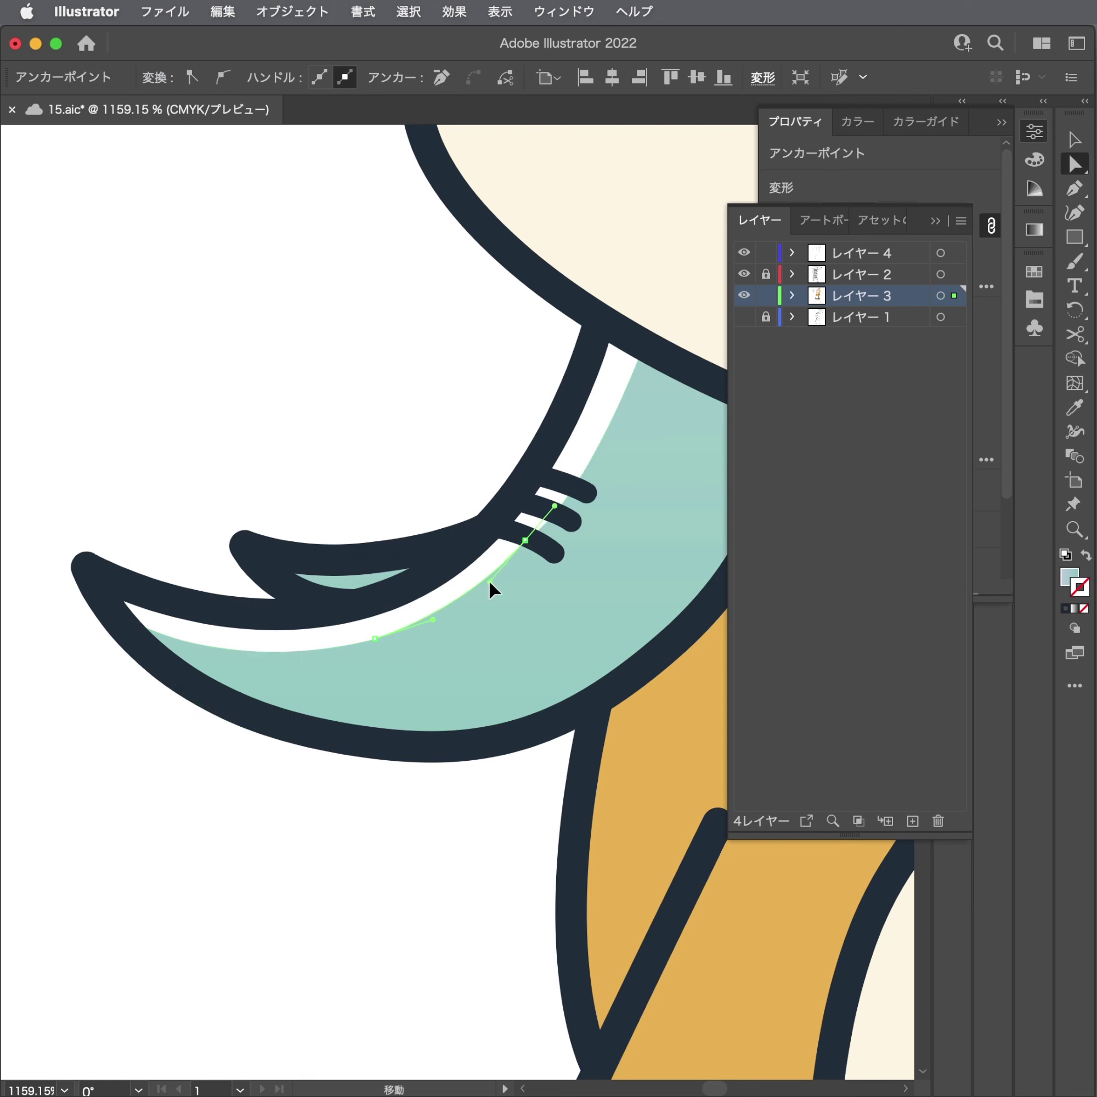
pyautogui.click(501, 436)
pyautogui.scroll(-5, 294, 460)
pyautogui.moveTo(366, 367); pyautogui.dragTo(366, 609)
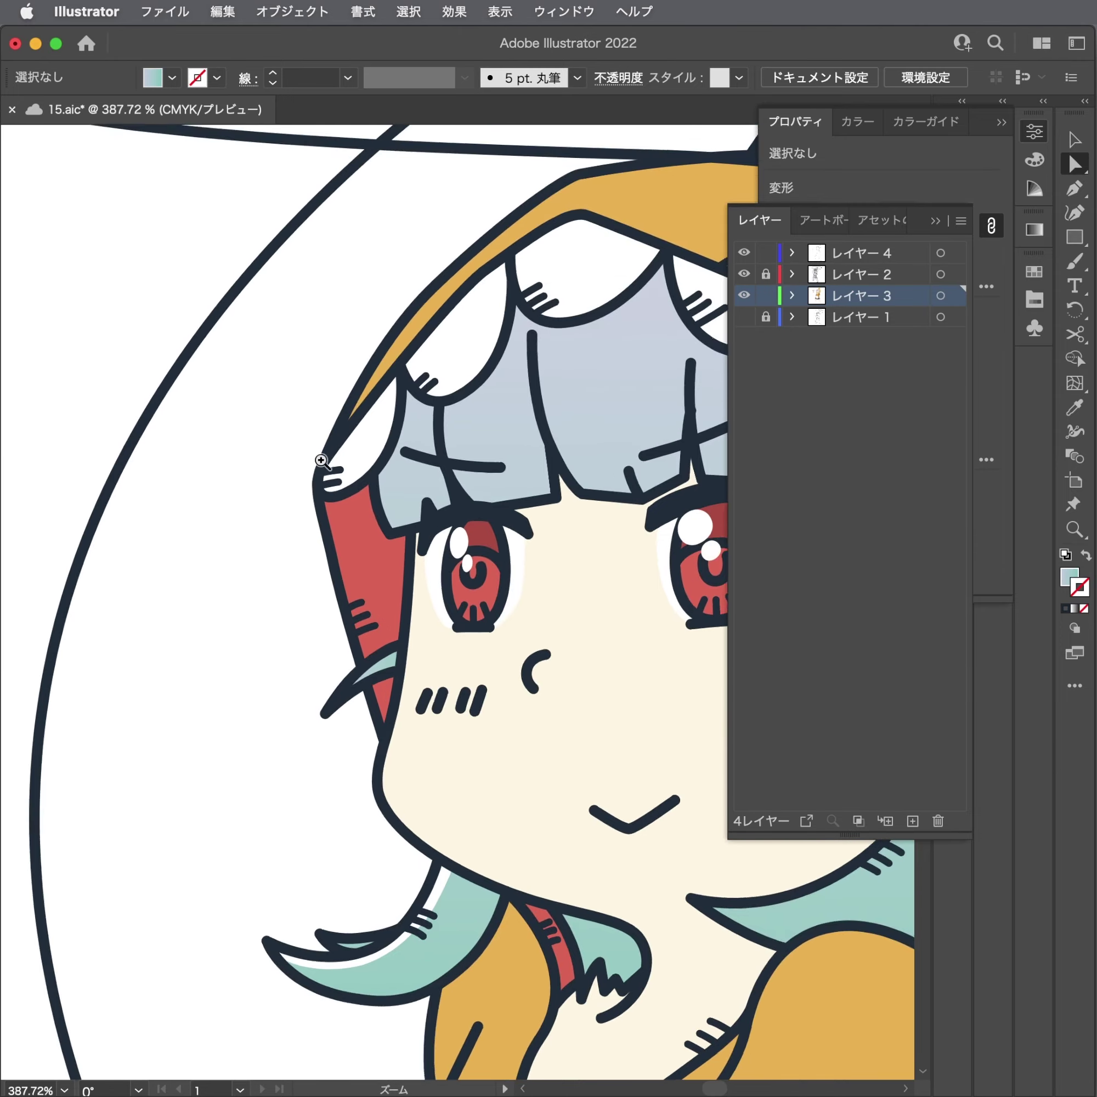
pyautogui.scroll(3, 453, 453)
# Pull the orange hood fill's top and side anchors to open a highlight gap.
pyautogui.click(482, 397)
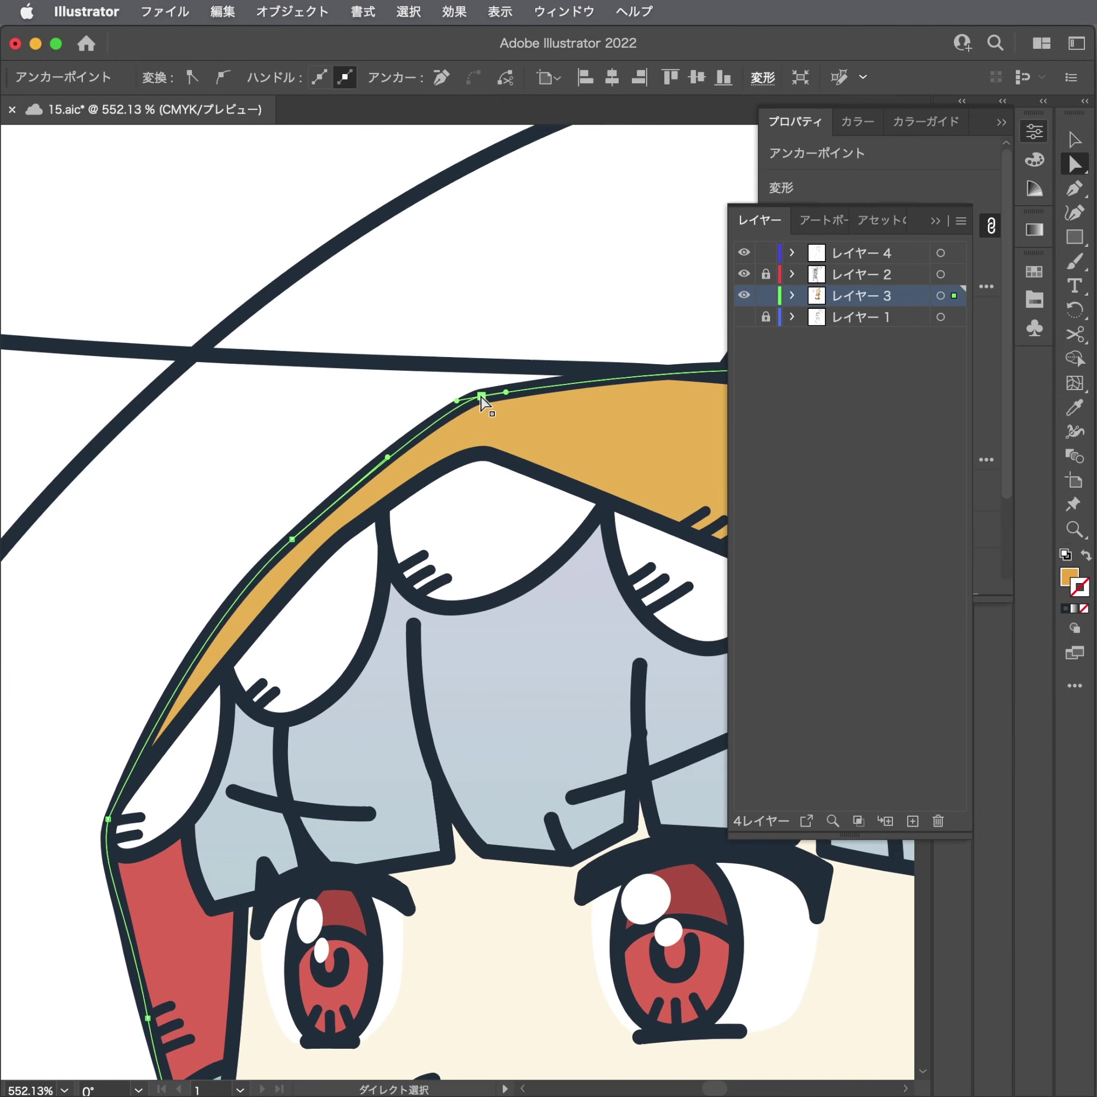
pyautogui.moveTo(481, 397); pyautogui.dragTo(531, 392)
pyautogui.click(292, 540)
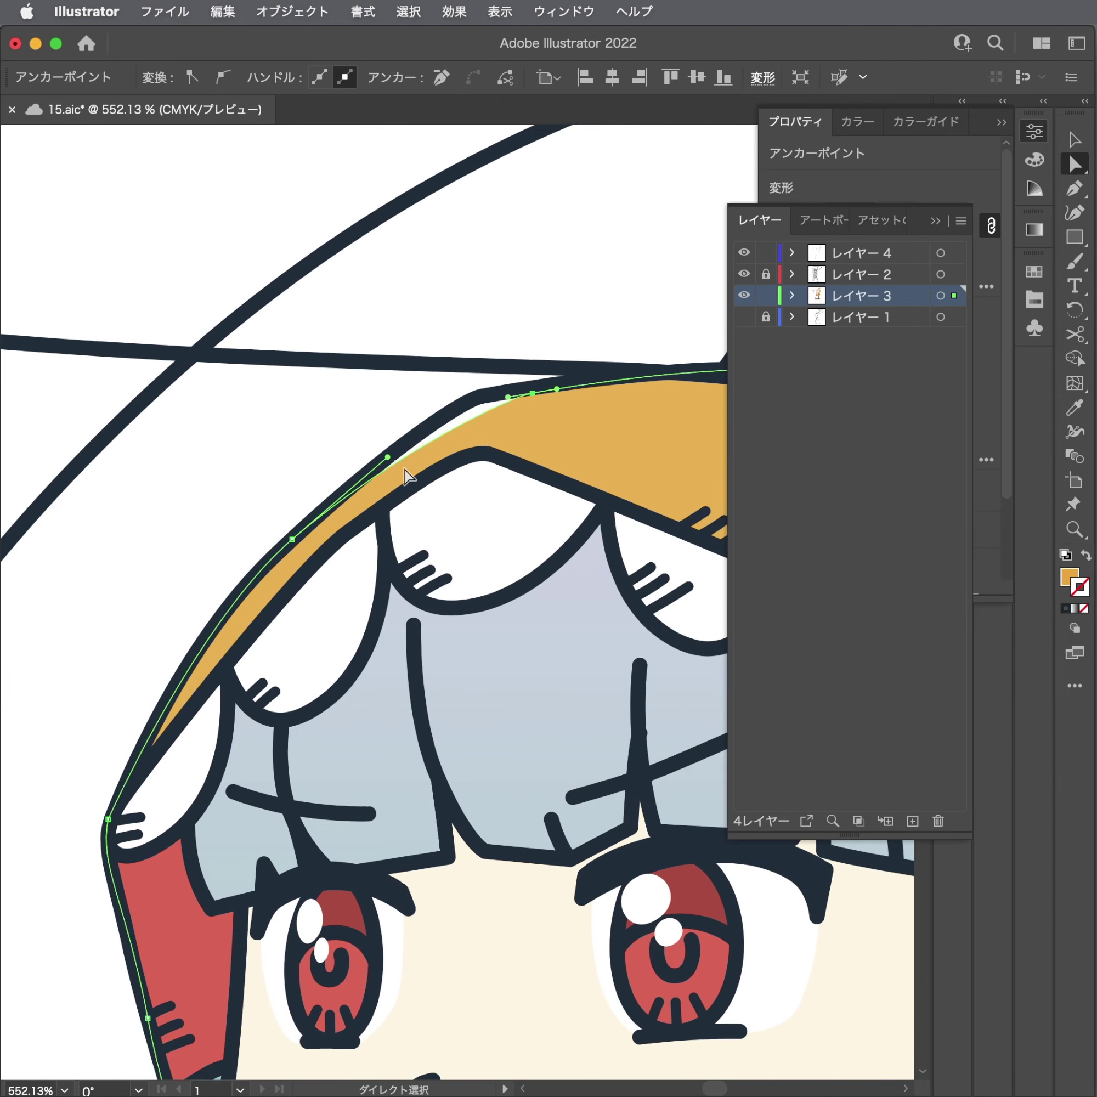
pyautogui.moveTo(294, 540); pyautogui.dragTo(312, 542)
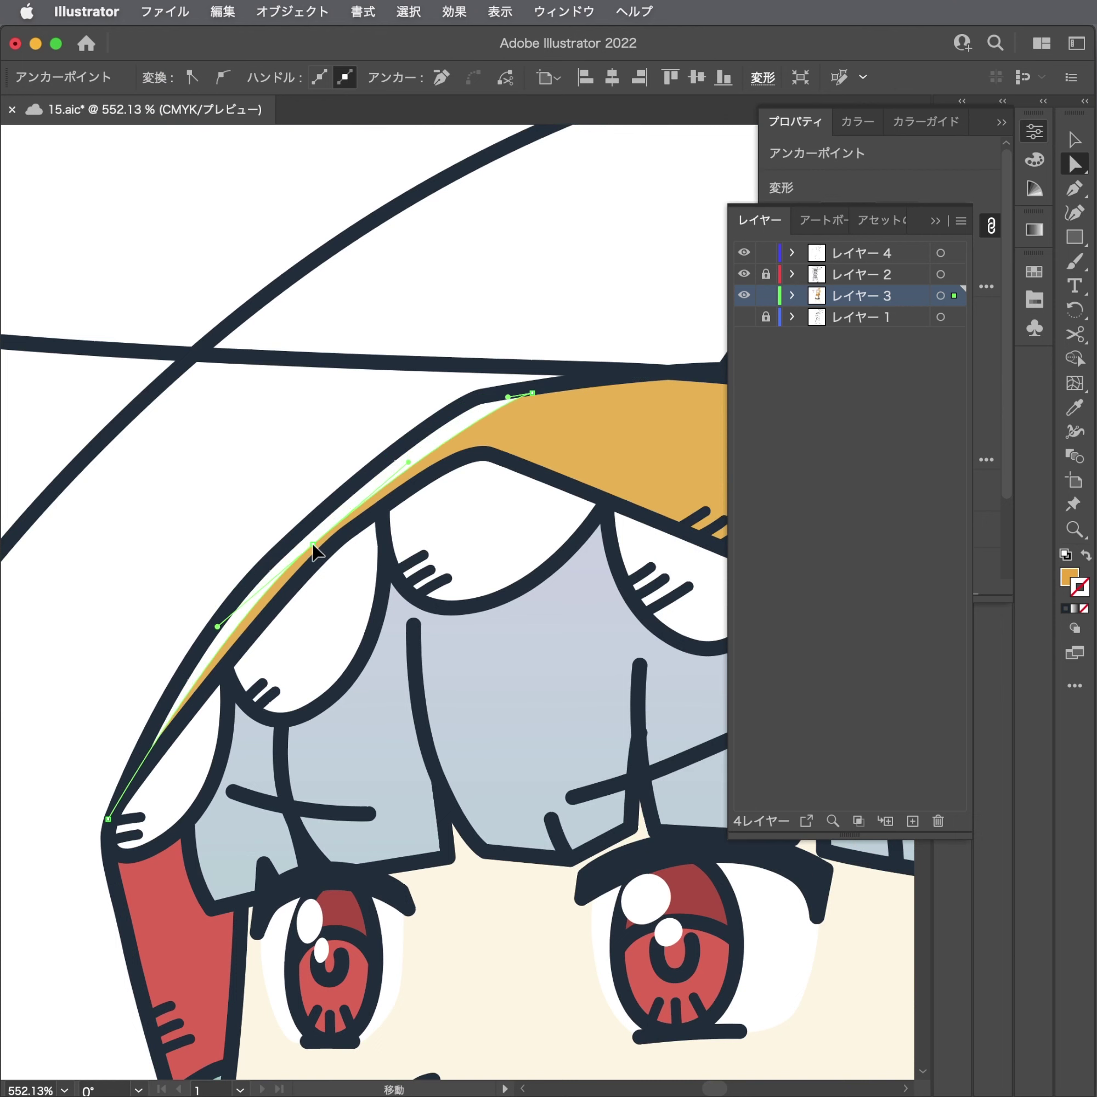
pyautogui.hotkey('ctrl', 'shift', 'a')
# Zoom in on the face outline and select its anchor at the eye corner.
pyautogui.scroll(-5, 409, 547)
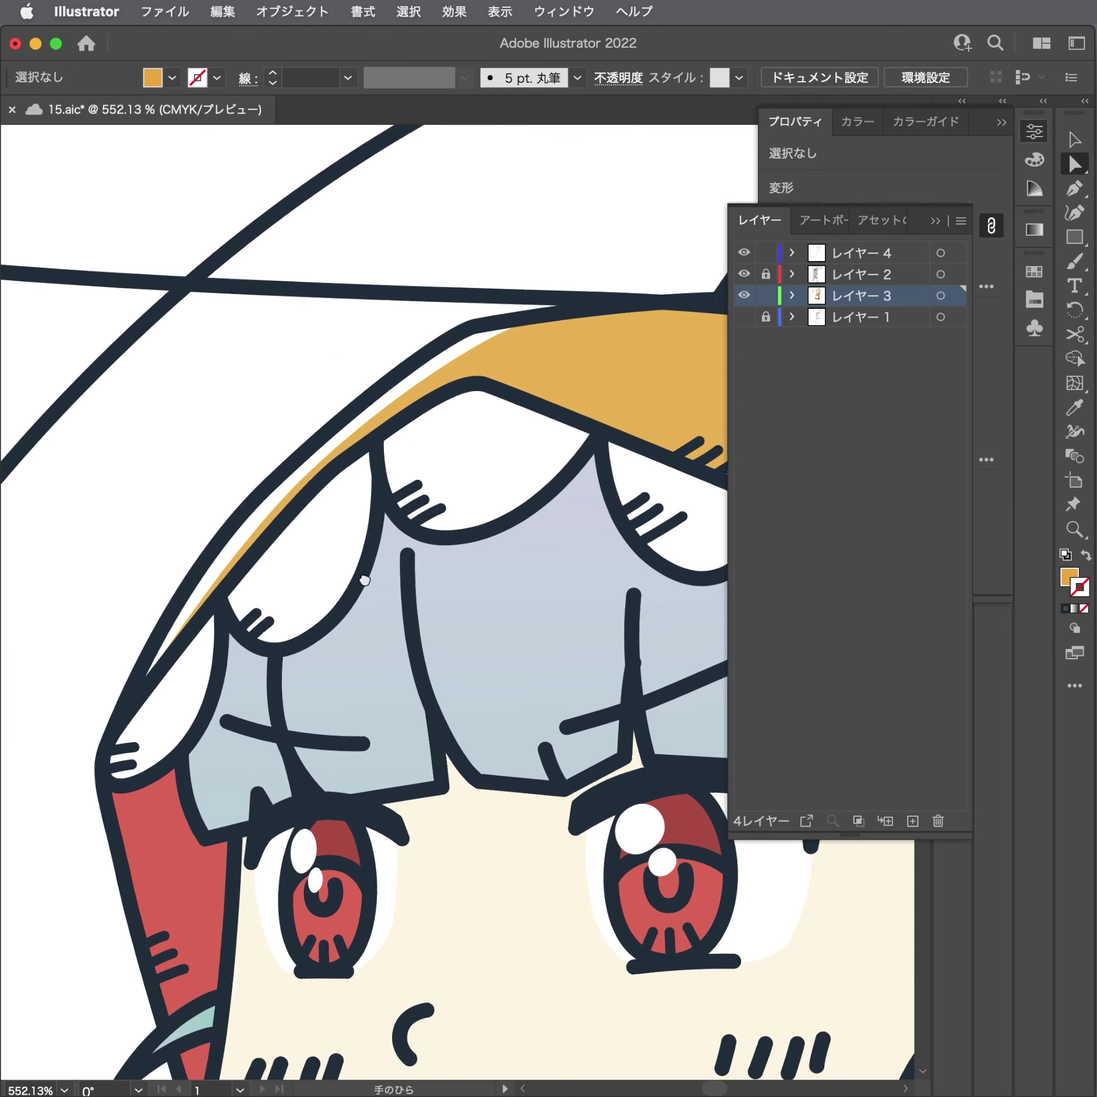
pyautogui.scroll(-5, 409, 547)
pyautogui.scroll(-3, 345, 662)
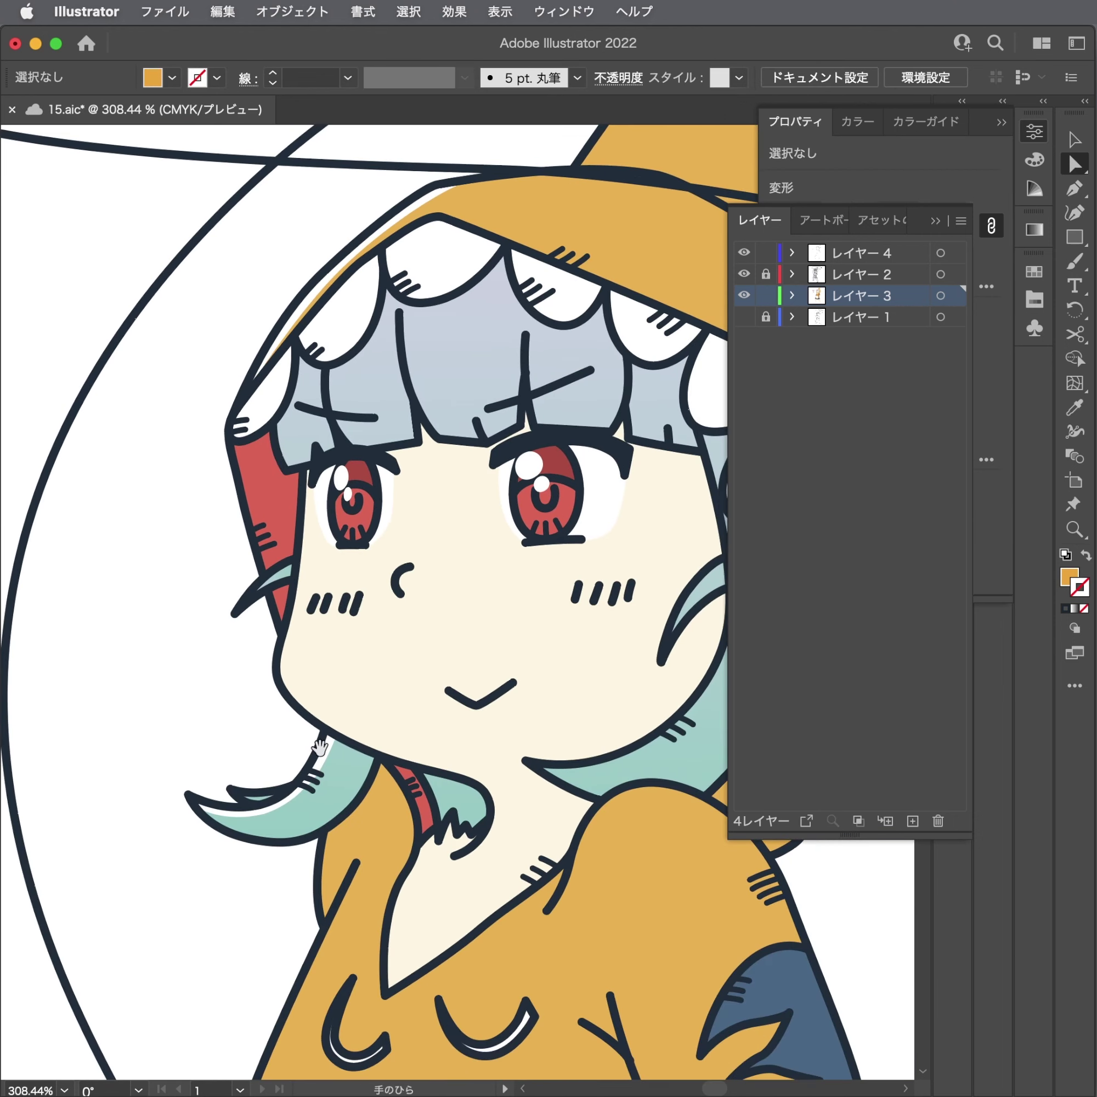
pyautogui.moveTo(242, 631); pyautogui.dragTo(281, 654)
pyautogui.click(305, 660)
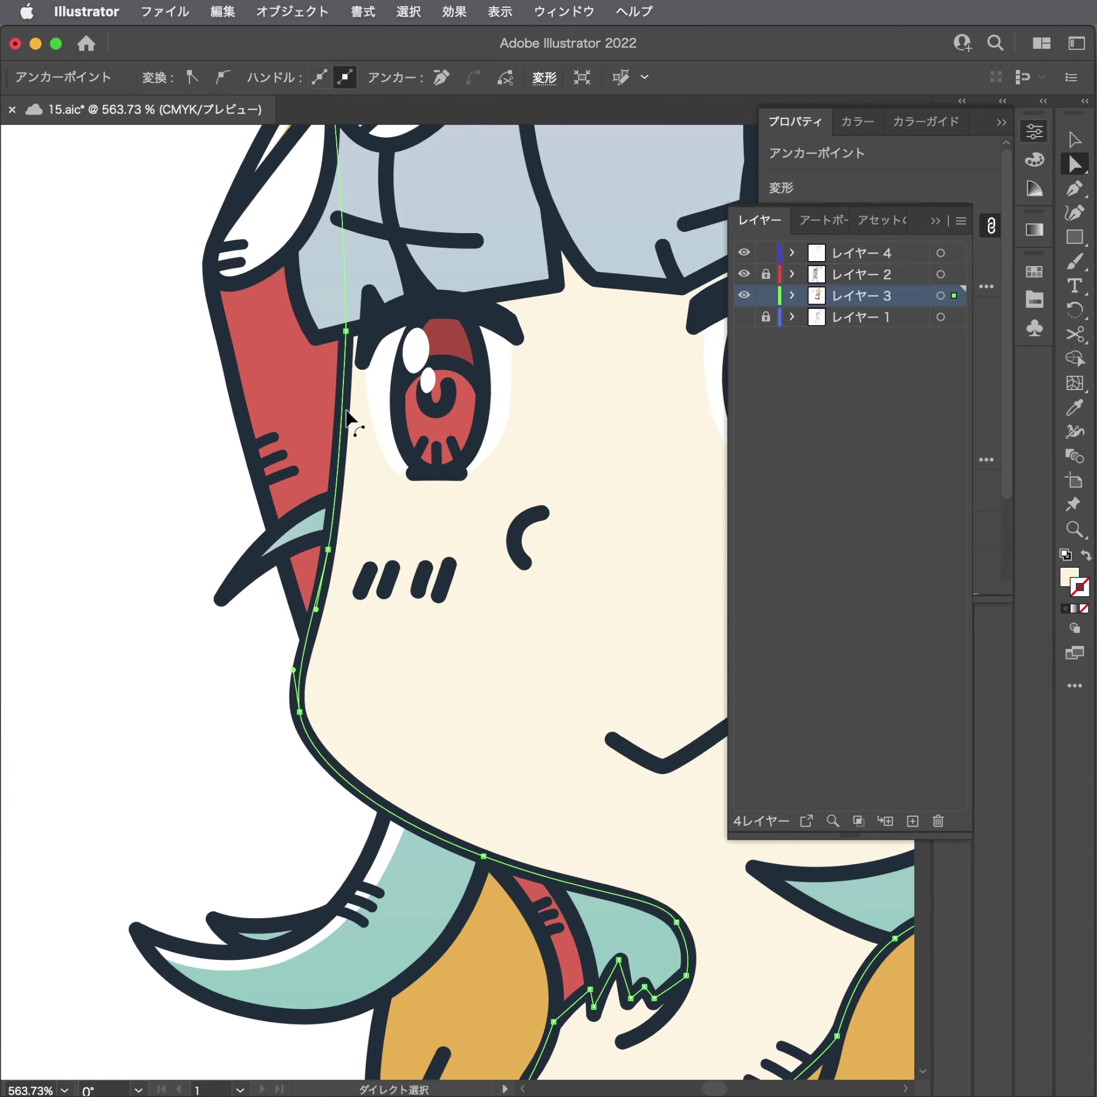
pyautogui.click(347, 331)
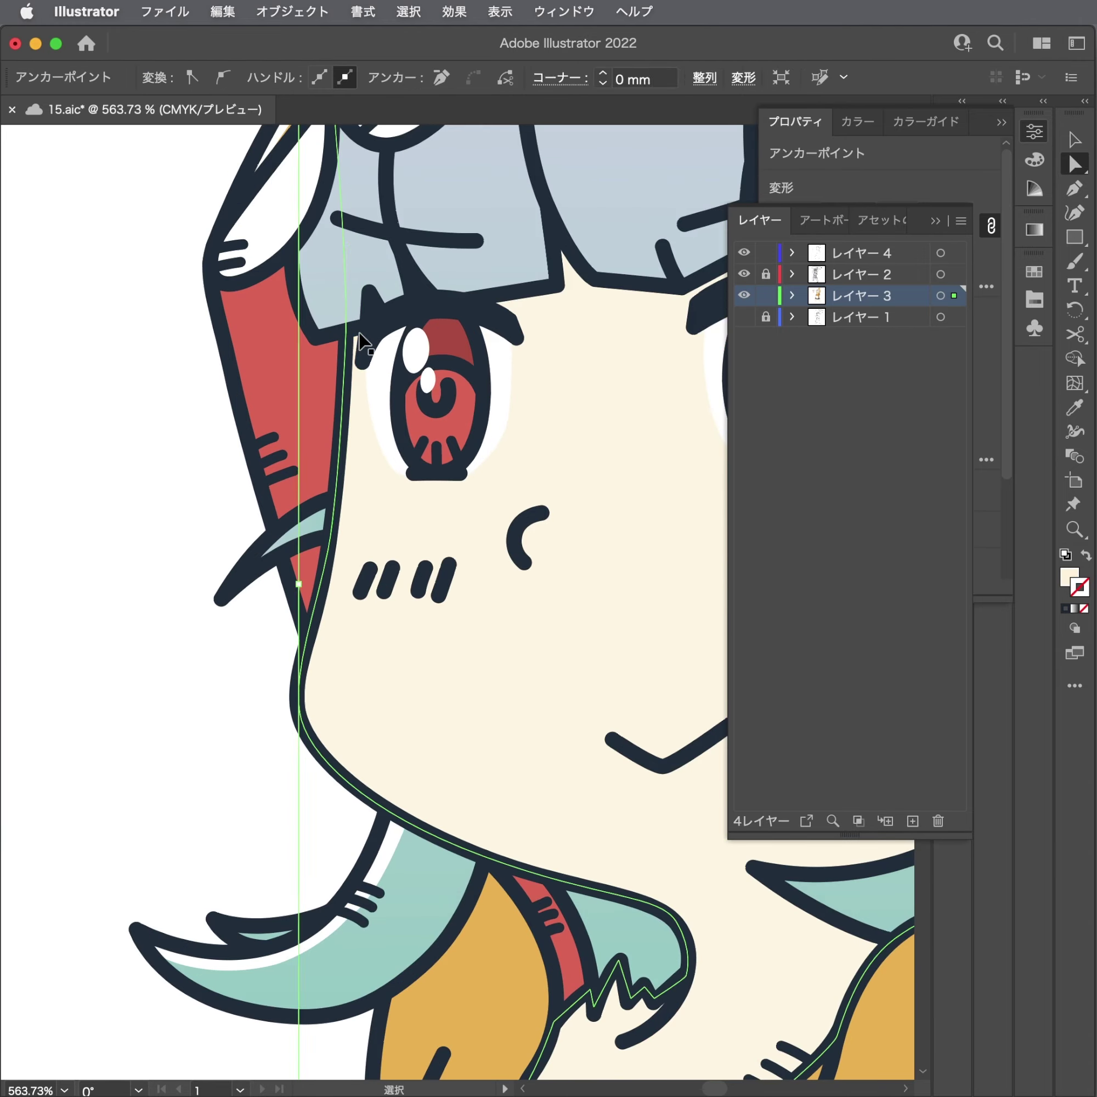
# Trace a new Pen shape from the eye corner down the face edge, around the chin, back up the cheek.
pyautogui.press('p')
pyautogui.click(362, 285)
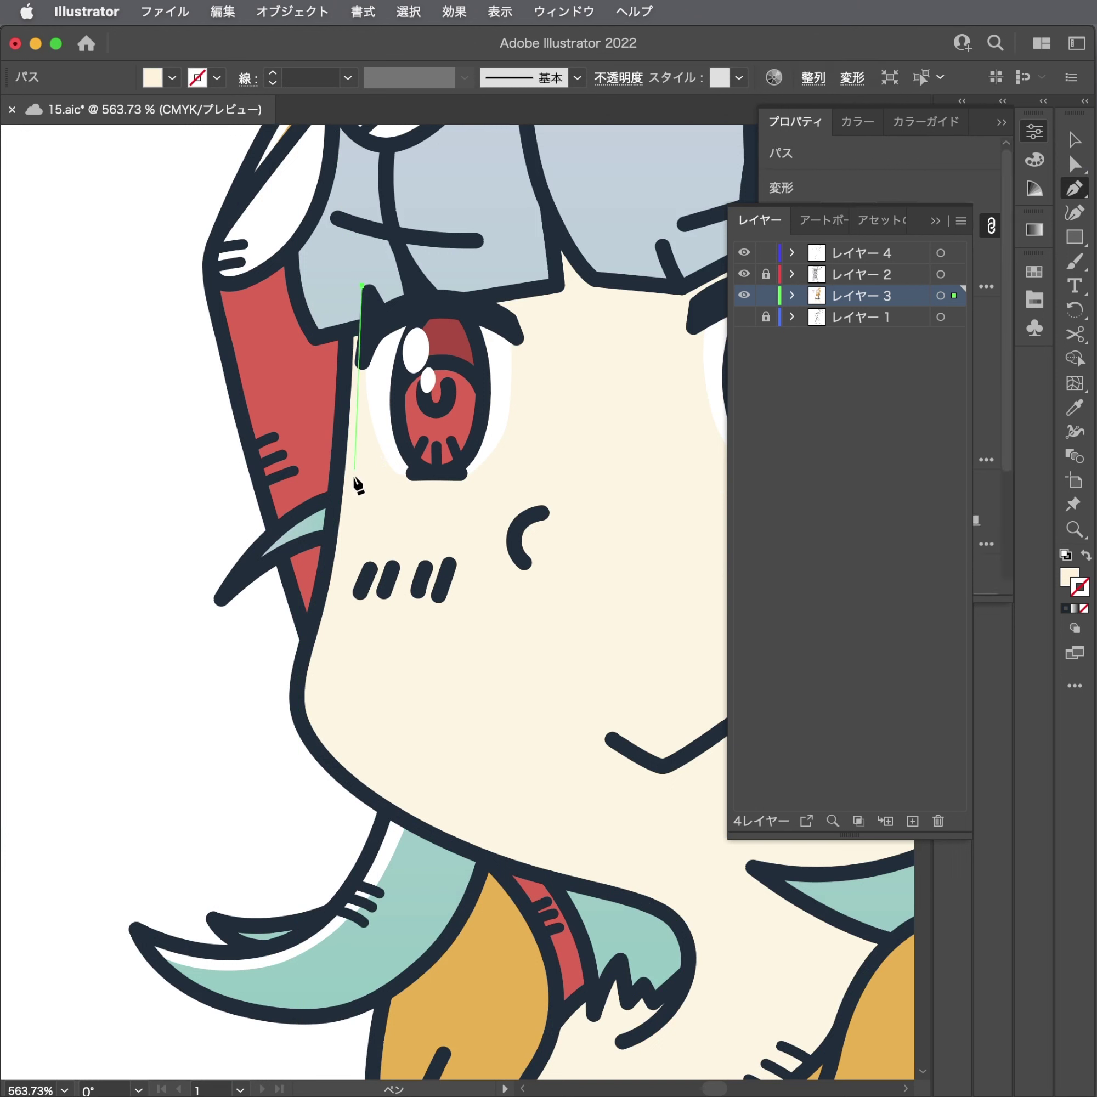
pyautogui.click(347, 572)
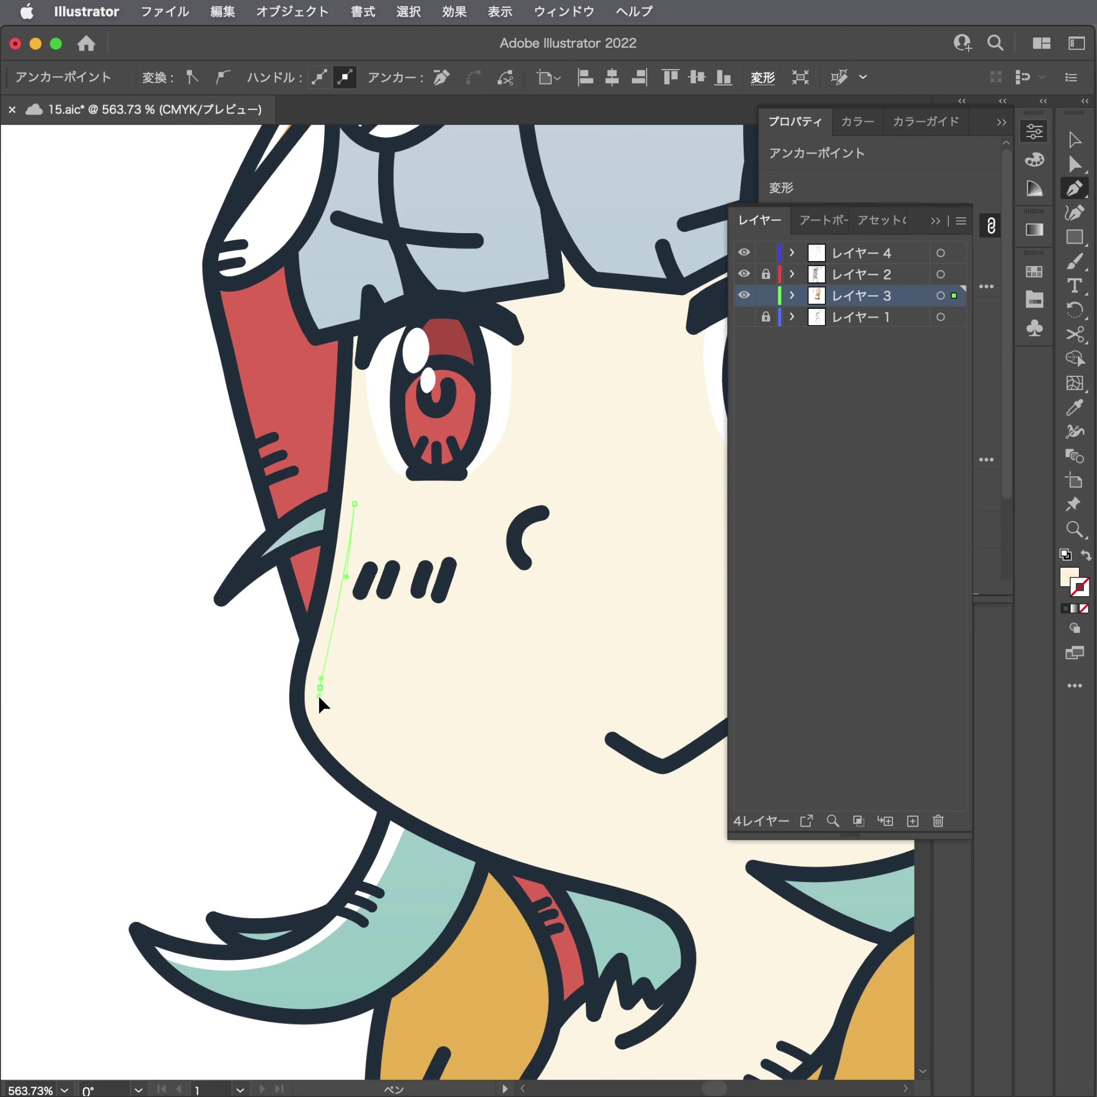
pyautogui.moveTo(398, 816); pyautogui.dragTo(436, 854)
pyautogui.moveTo(456, 854); pyautogui.dragTo(318, 757)
pyautogui.moveTo(295, 683); pyautogui.dragTo(298, 650)
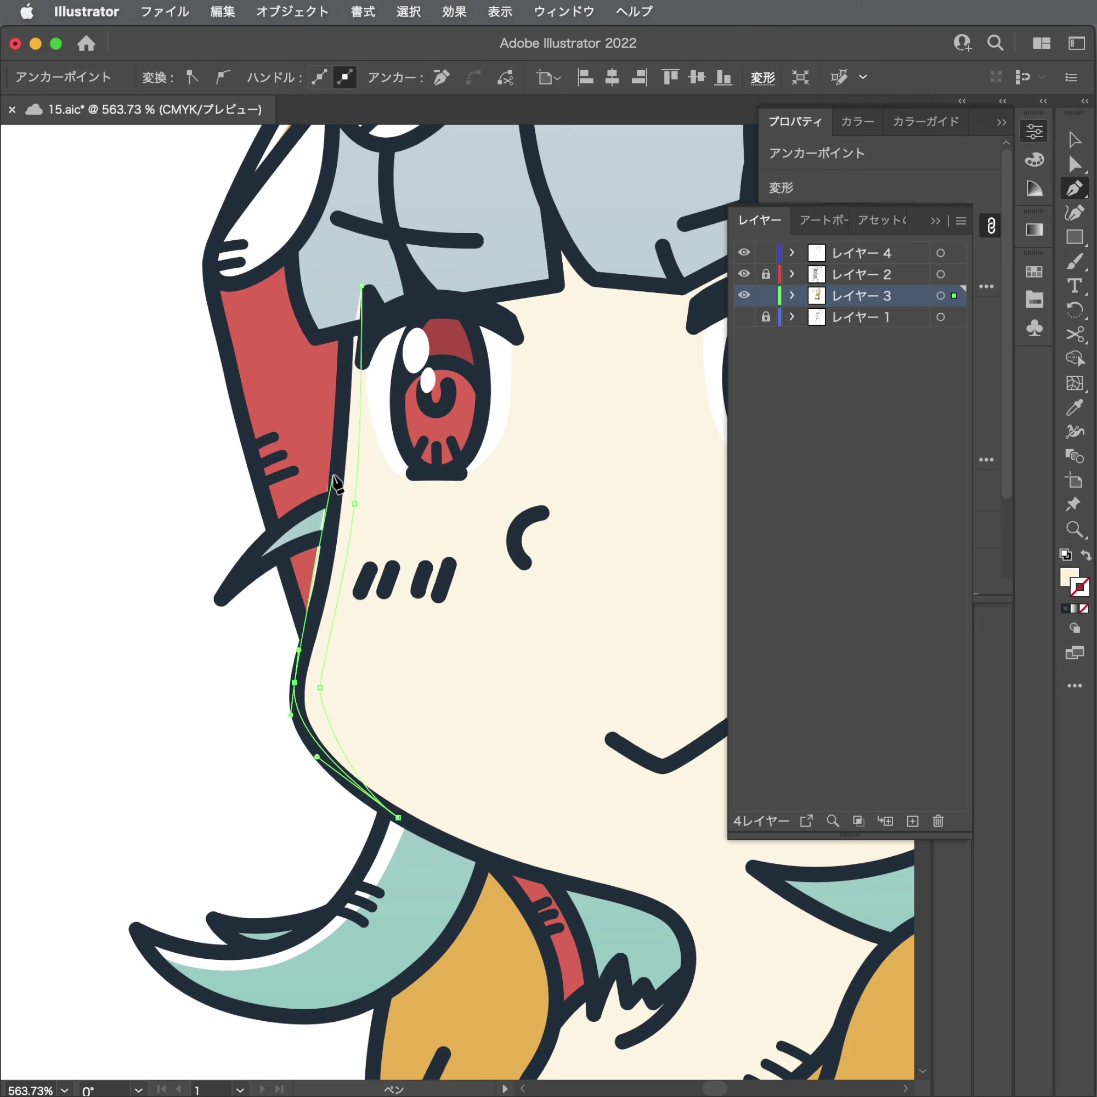
pyautogui.moveTo(338, 473); pyautogui.dragTo(347, 340)
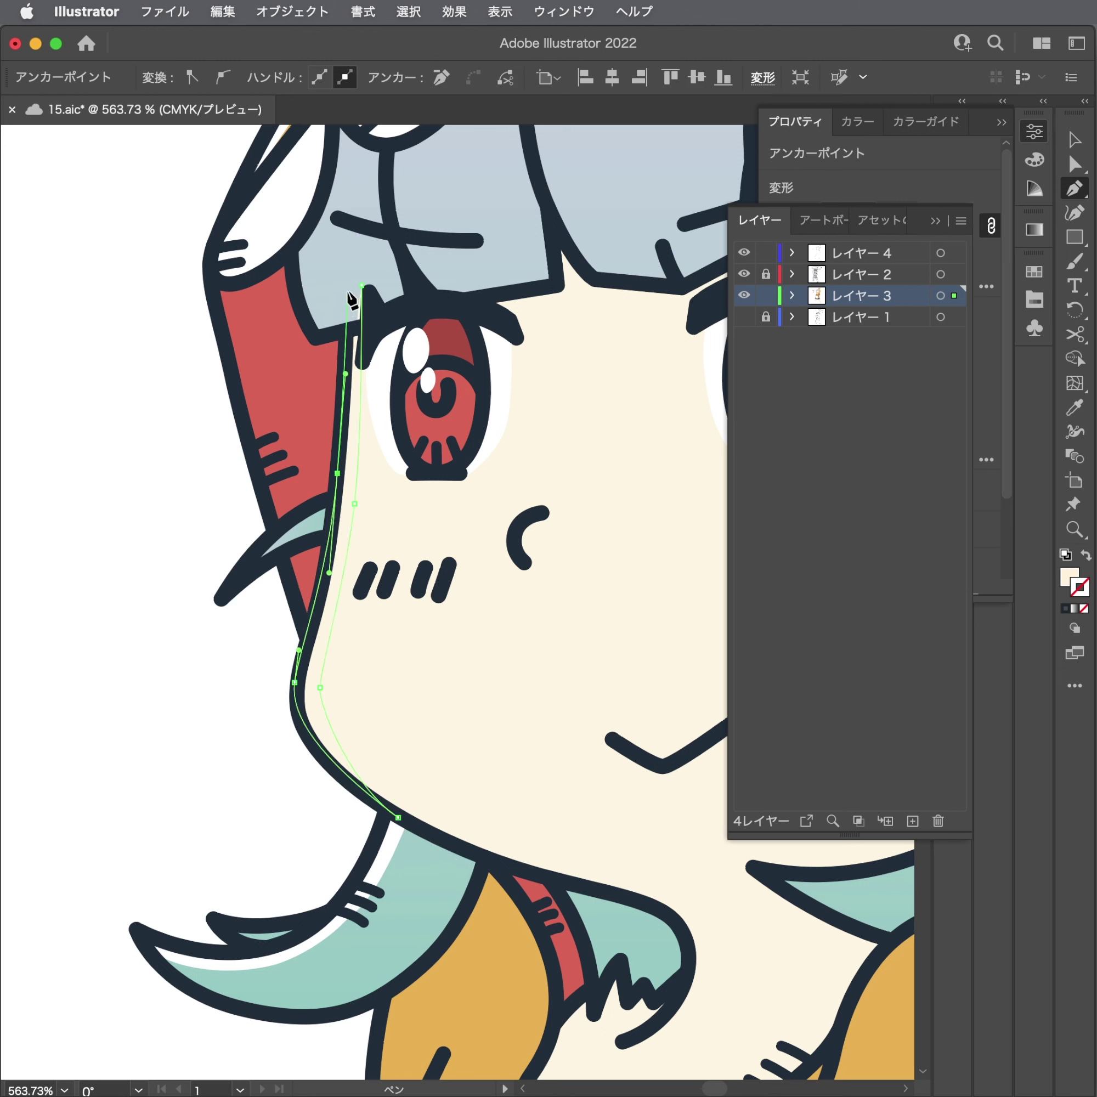
# Give the new face-edge shape a white fill, then reselect it and step back with several undos.
pyautogui.press('a')
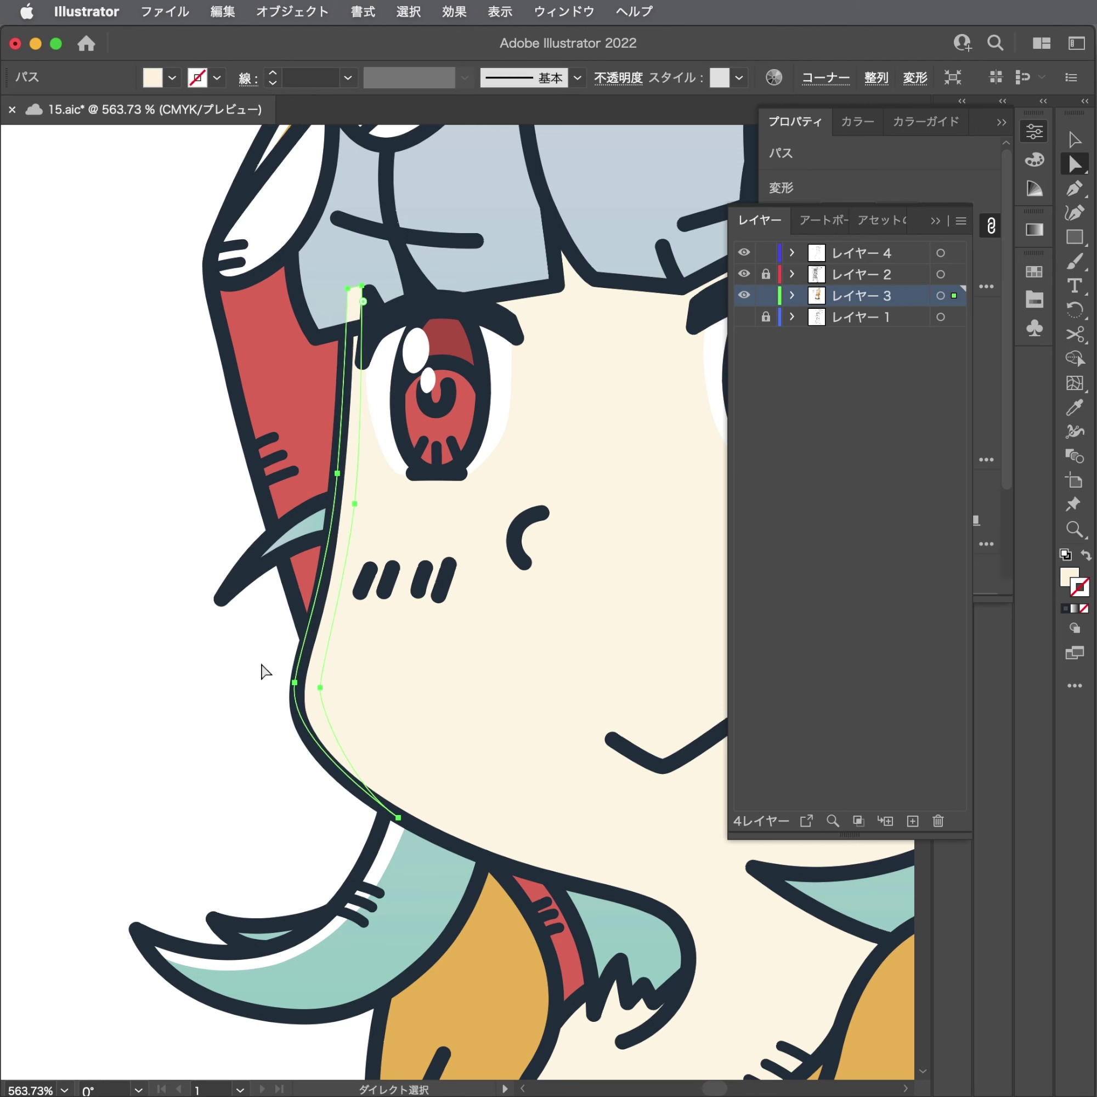
pyautogui.press('i')
pyautogui.click(181, 749)
pyautogui.press('a')
pyautogui.click(243, 649)
pyautogui.scroll(-3, 243, 648)
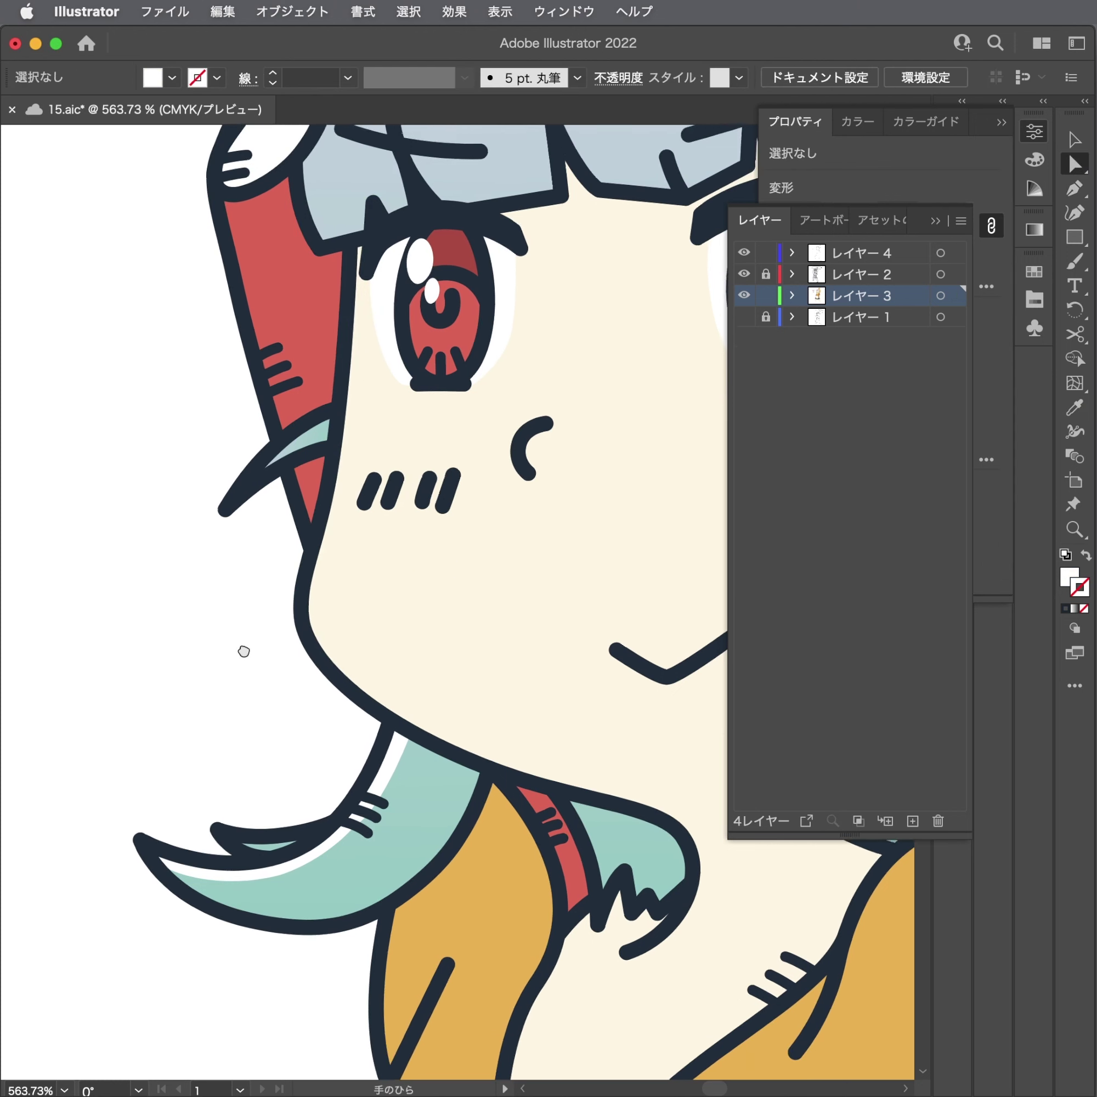
pyautogui.hotkey('ctrl', 'z')
pyautogui.hotkey('ctrl', 'z')
pyautogui.click(233, 620)
pyautogui.hotkey('ctrl', 'z')
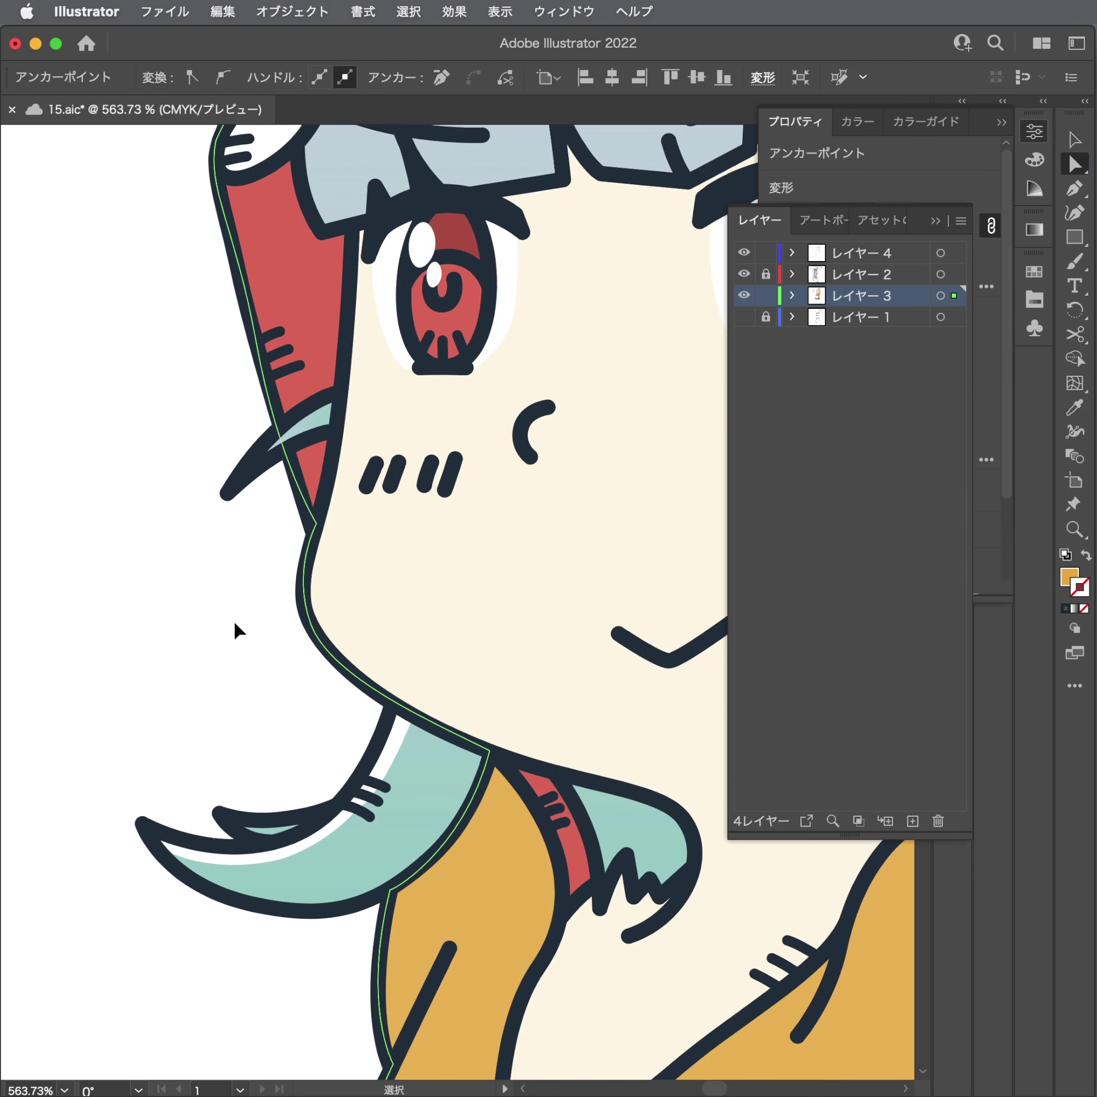
pyautogui.hotkey('ctrl', 'z')
pyautogui.hotkey('ctrl', 'z')
pyautogui.hotkey('ctrl', 'z')
pyautogui.hotkey('ctrl', 'z')
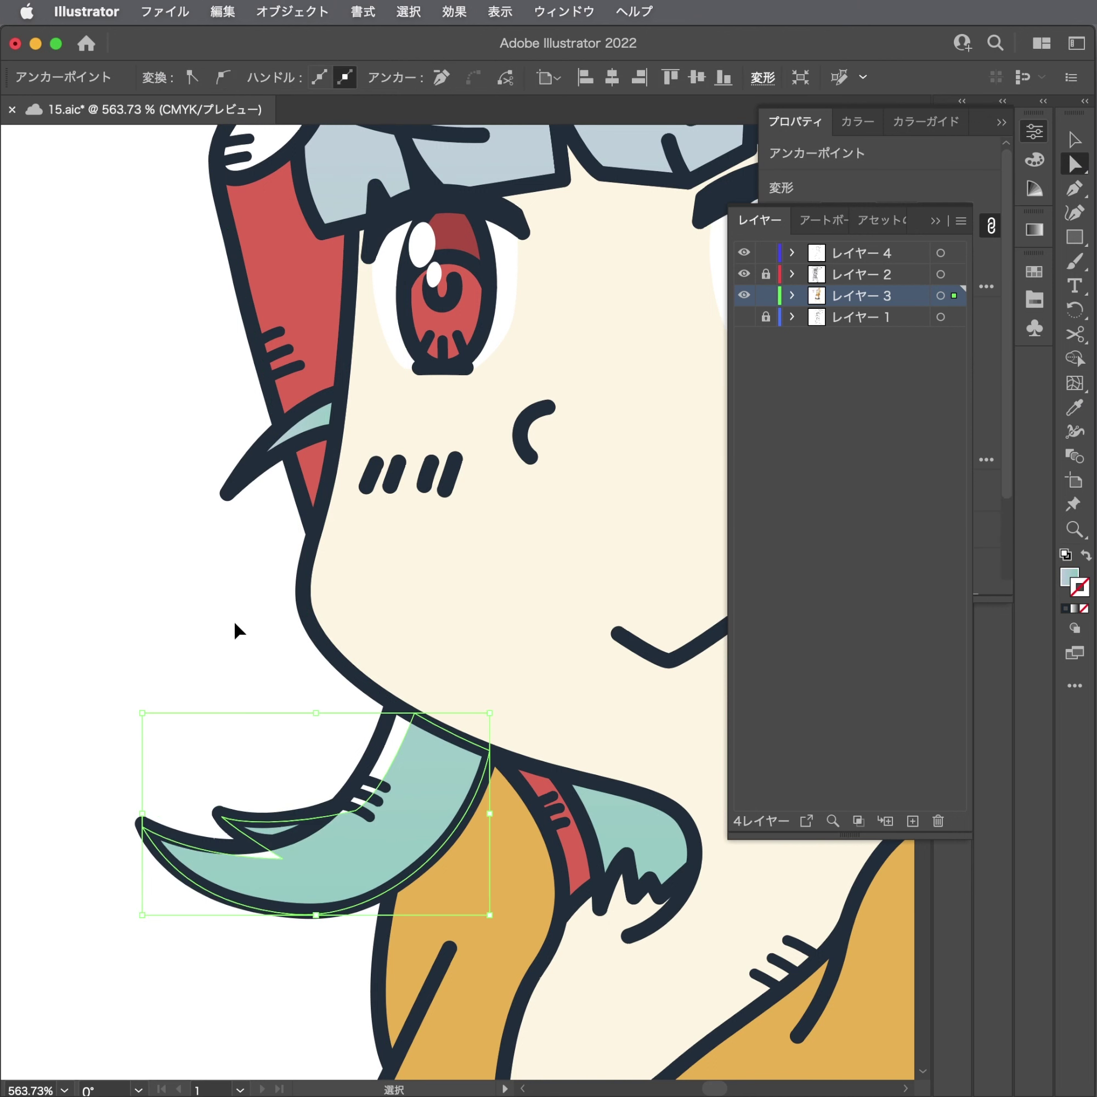
pyautogui.hotkey('ctrl', 'z')
pyautogui.hotkey('ctrl', 'z')
pyautogui.hotkey('ctrl', 'z')
# Put the face-edge path on レイヤー 5, move it above レイヤー 3 and lock レイヤー 3.
pyautogui.hotkey('ctrl', 'shift', 'z')
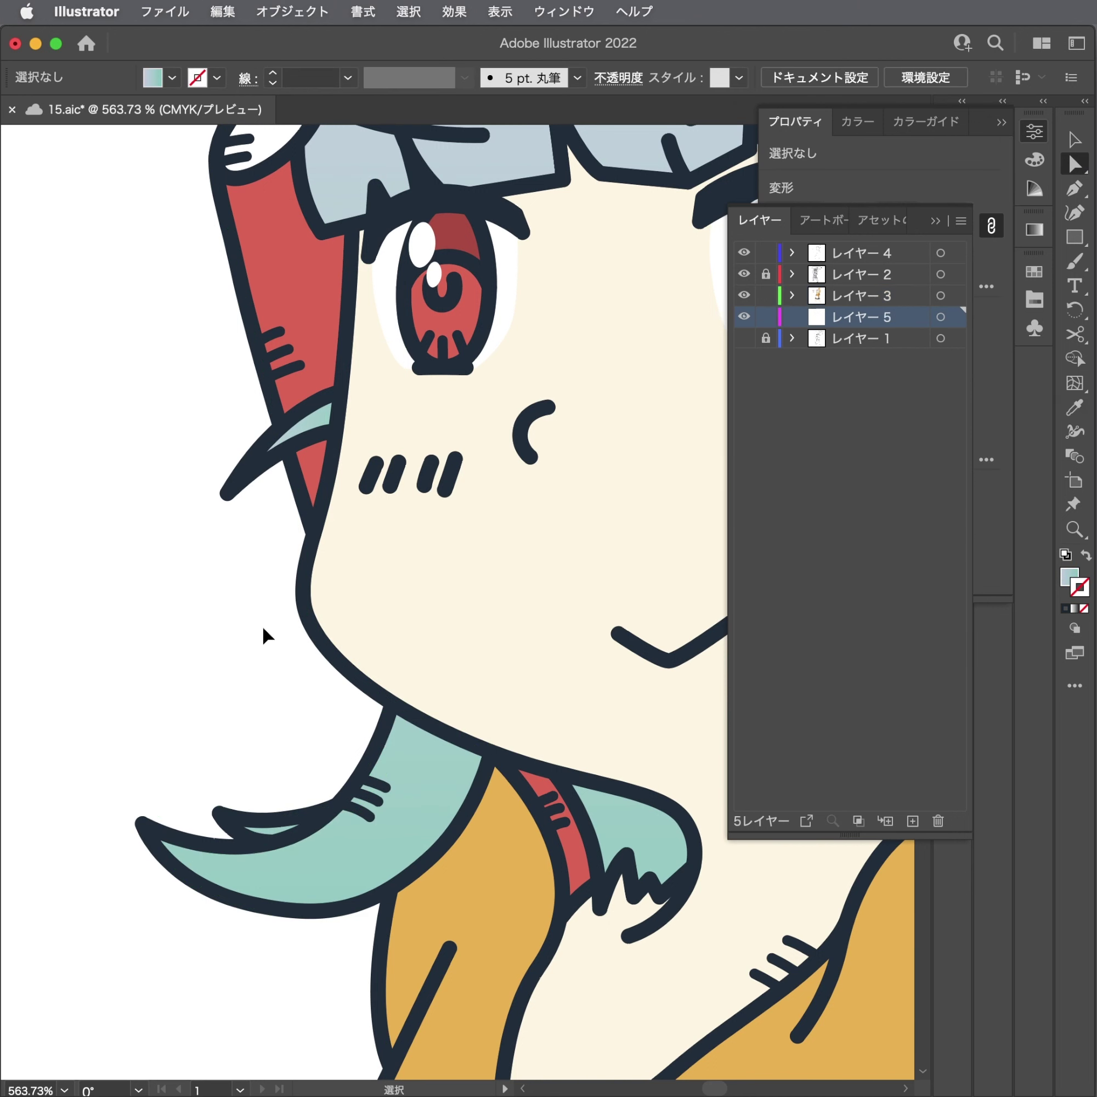
pyautogui.hotkey('ctrl', 'shift', 'z')
pyautogui.hotkey('ctrl', 'shift', 'z')
pyautogui.moveTo(876, 325); pyautogui.dragTo(817, 295)
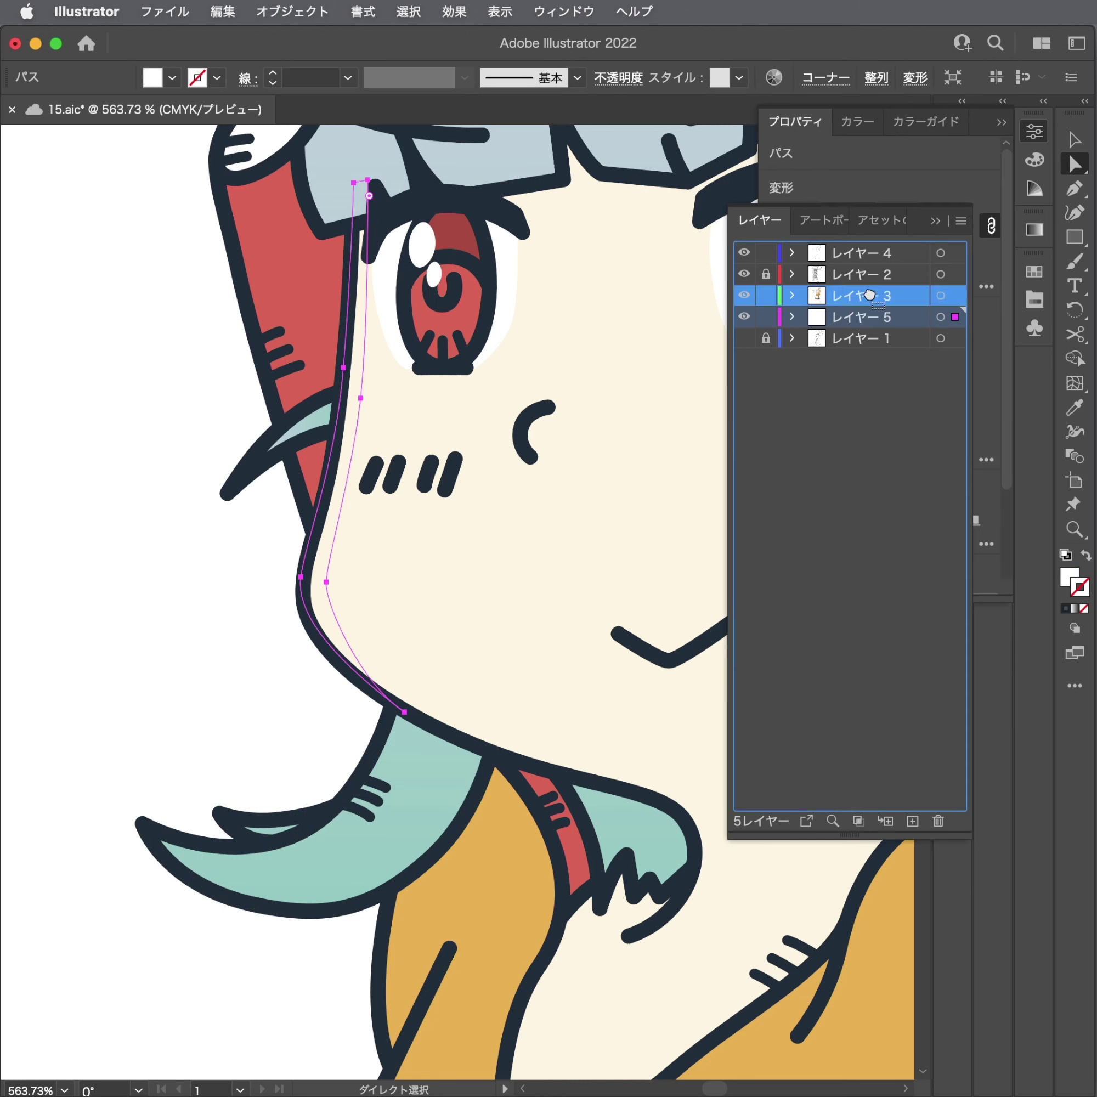
pyautogui.click(766, 318)
pyautogui.click(380, 510)
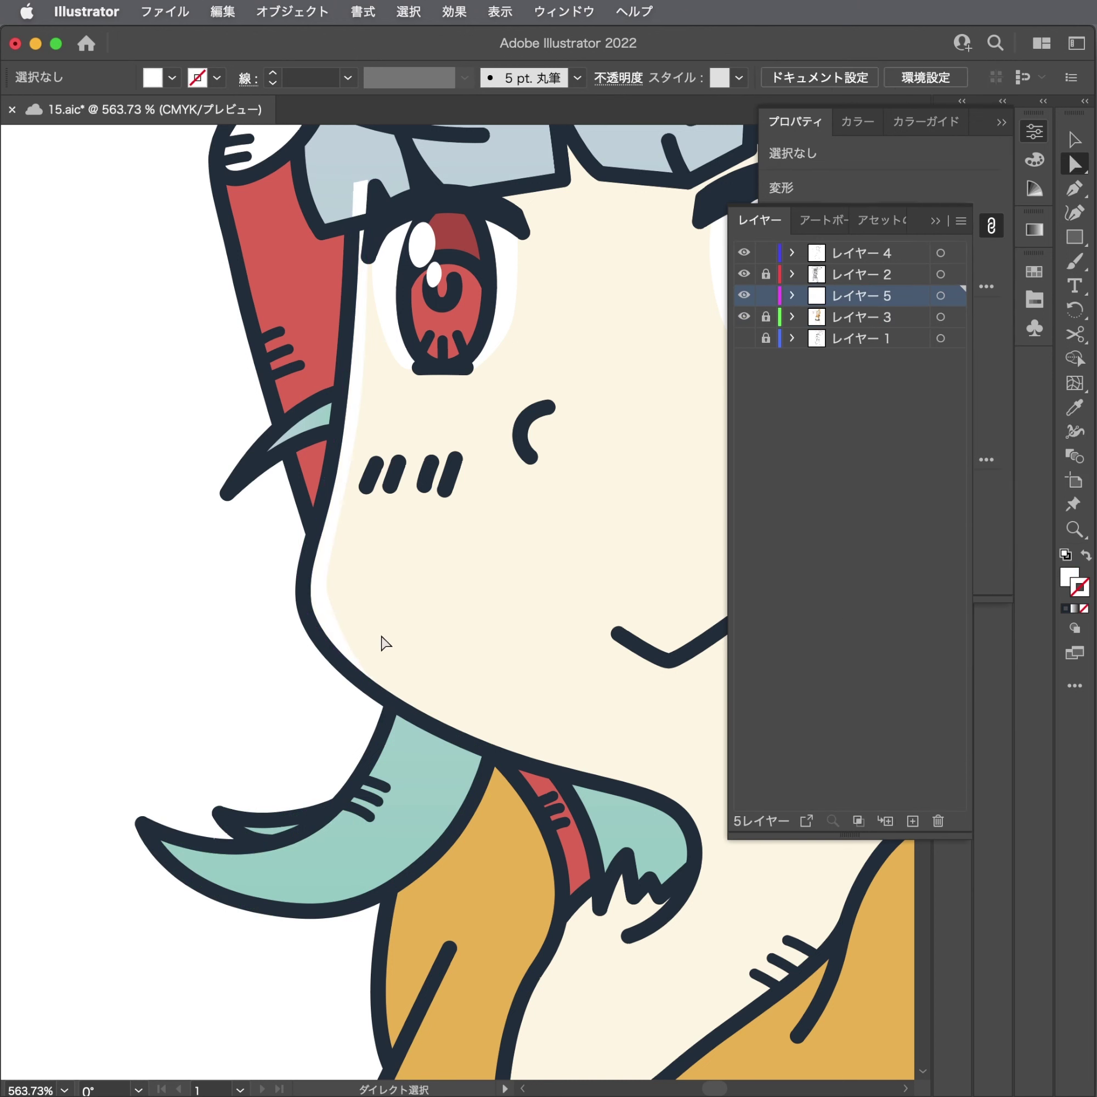
# Start a horn highlight path, undo a stray point, and lock レイヤー 4.
pyautogui.press('p')
pyautogui.scroll(3, 488, 671)
pyautogui.click(481, 609)
pyautogui.click(404, 755)
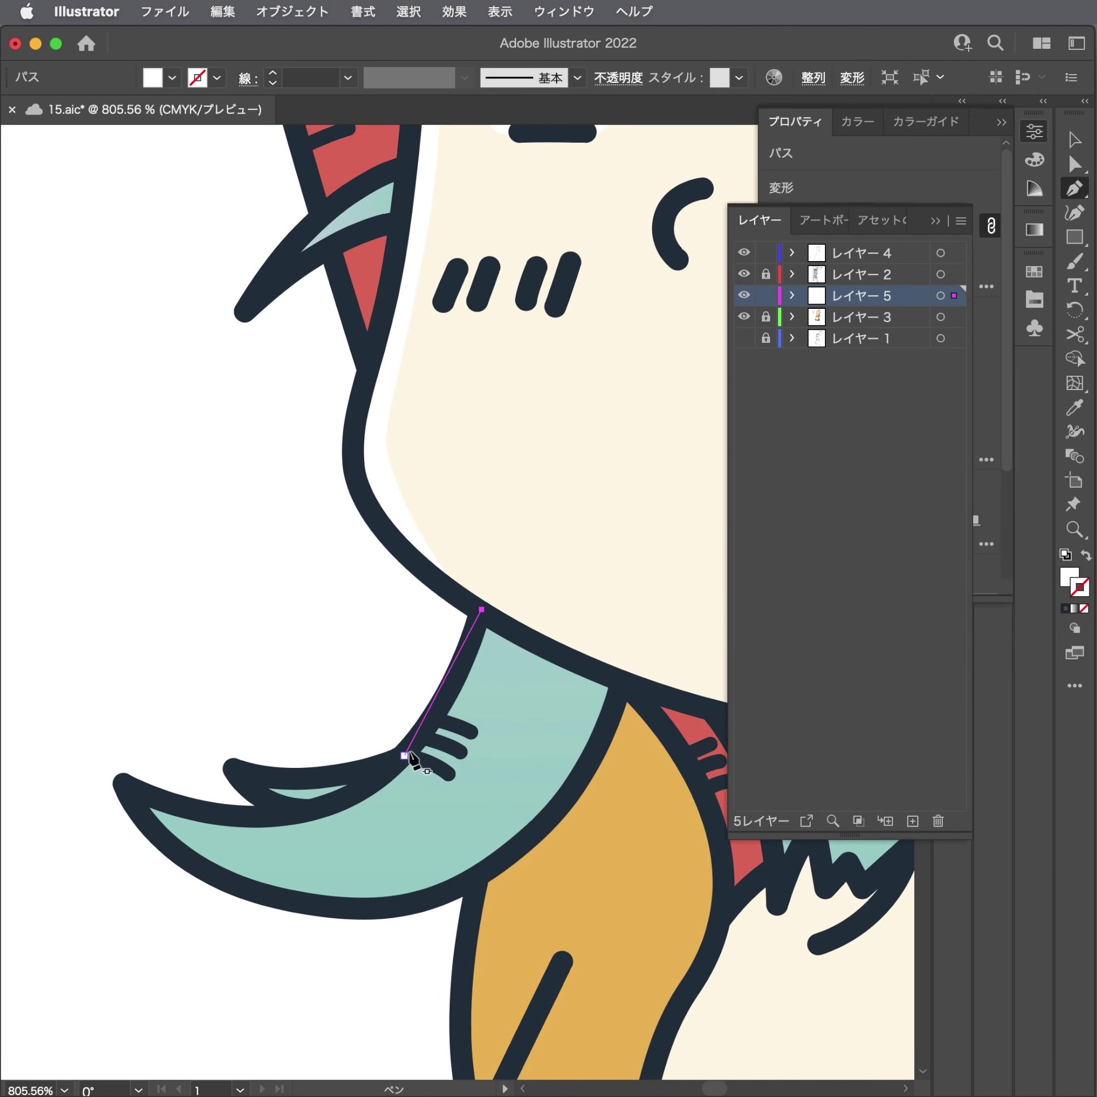
pyautogui.hotkey('ctrl', 'z')
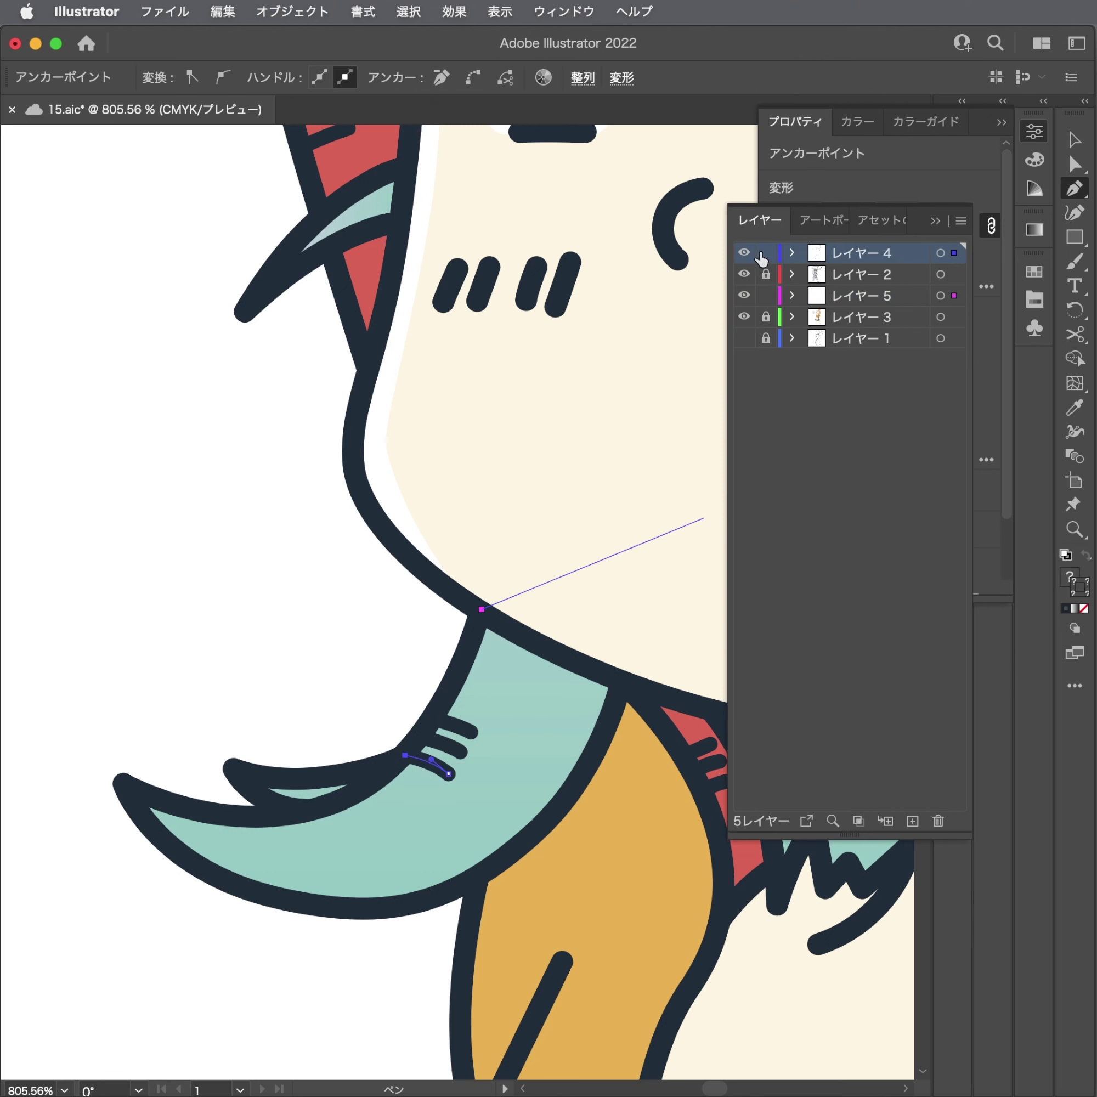
pyautogui.click(764, 253)
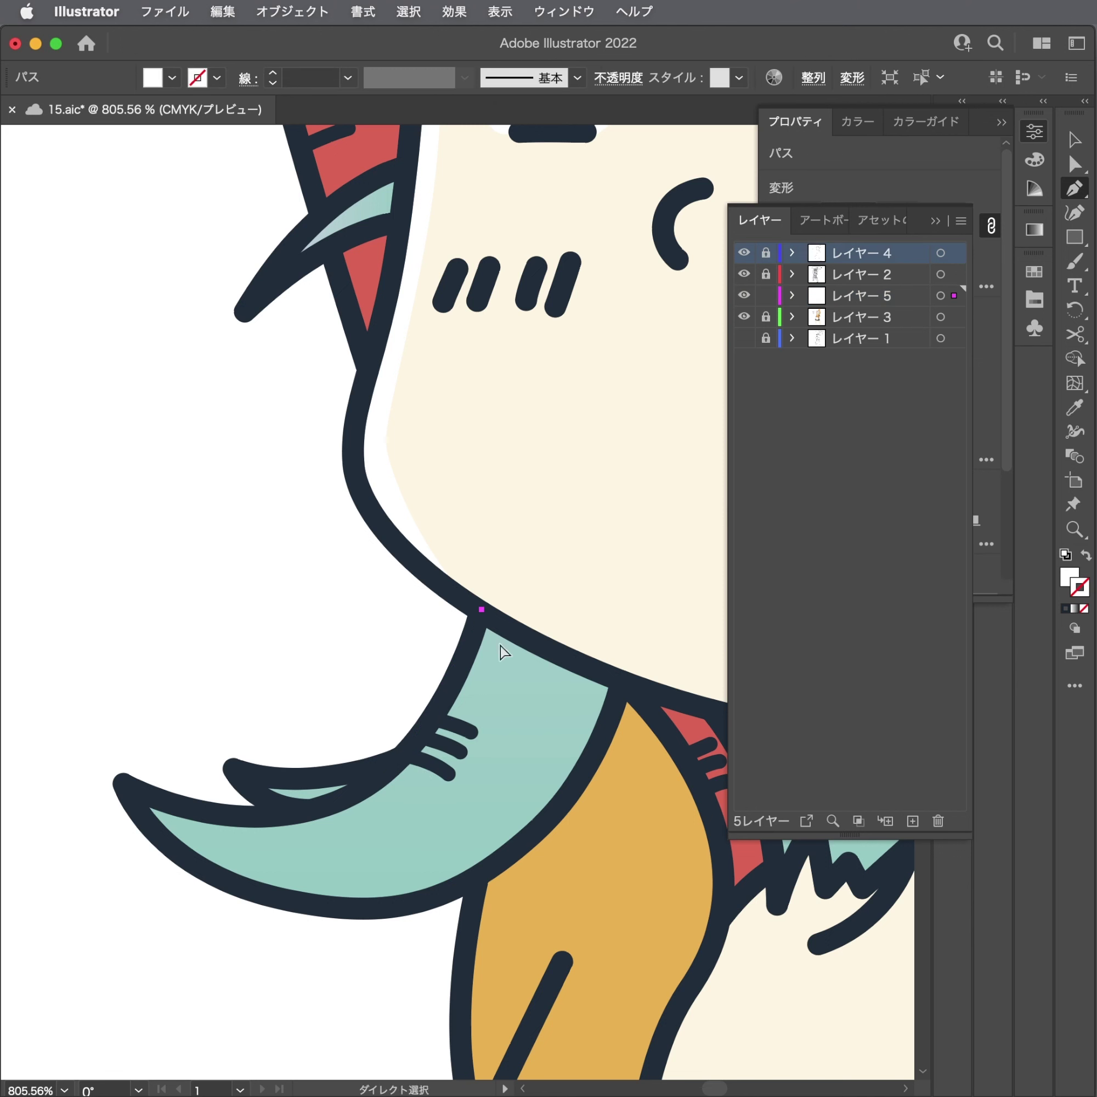
pyautogui.keyDown('ctrl'); pyautogui.click(612, 526); pyautogui.keyUp('ctrl')
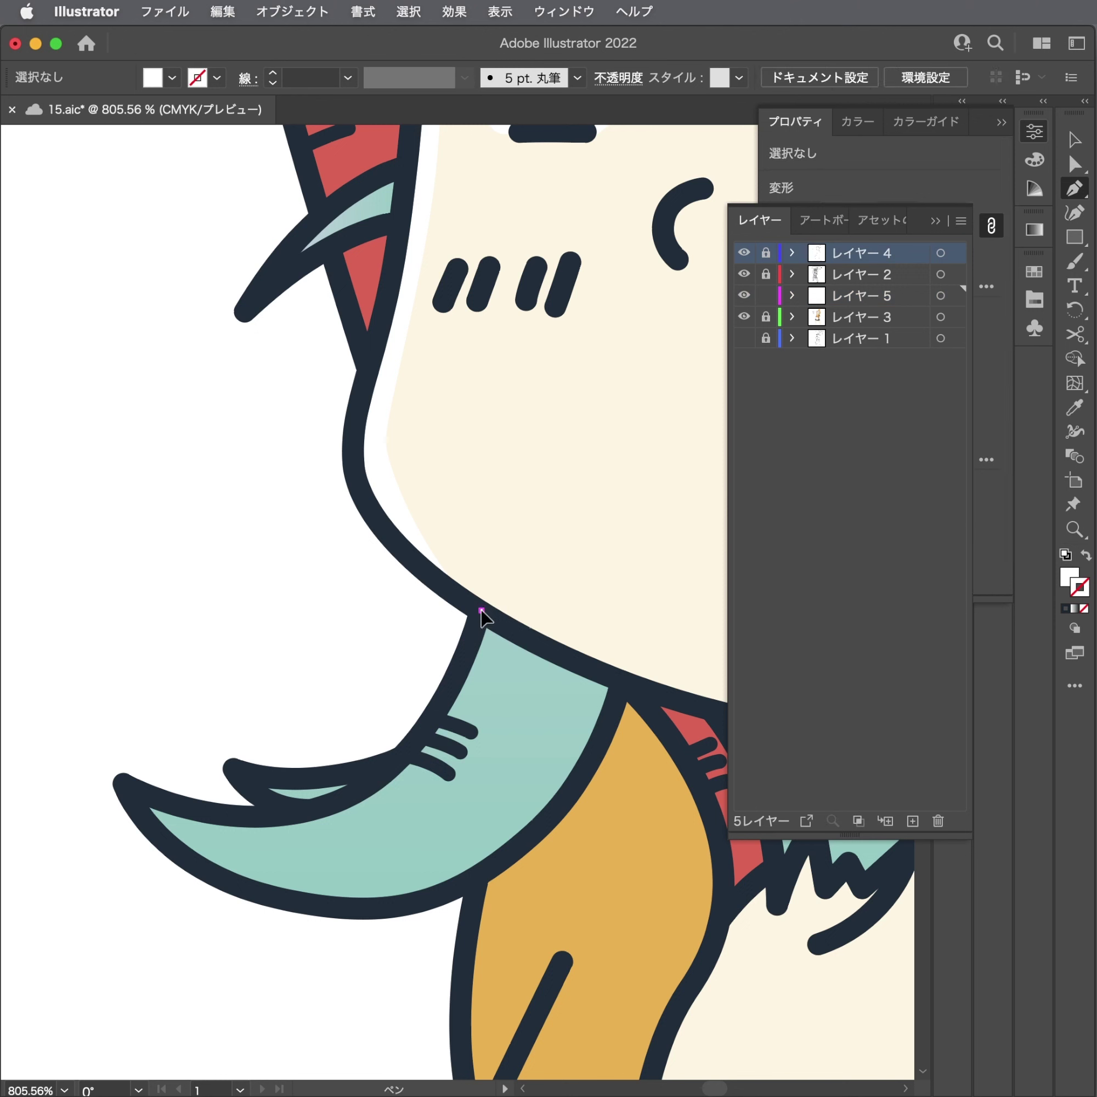
# Draw a closed white highlight shape along the teal horn's inner edge.
pyautogui.click(482, 609)
pyautogui.moveTo(399, 763); pyautogui.dragTo(350, 799)
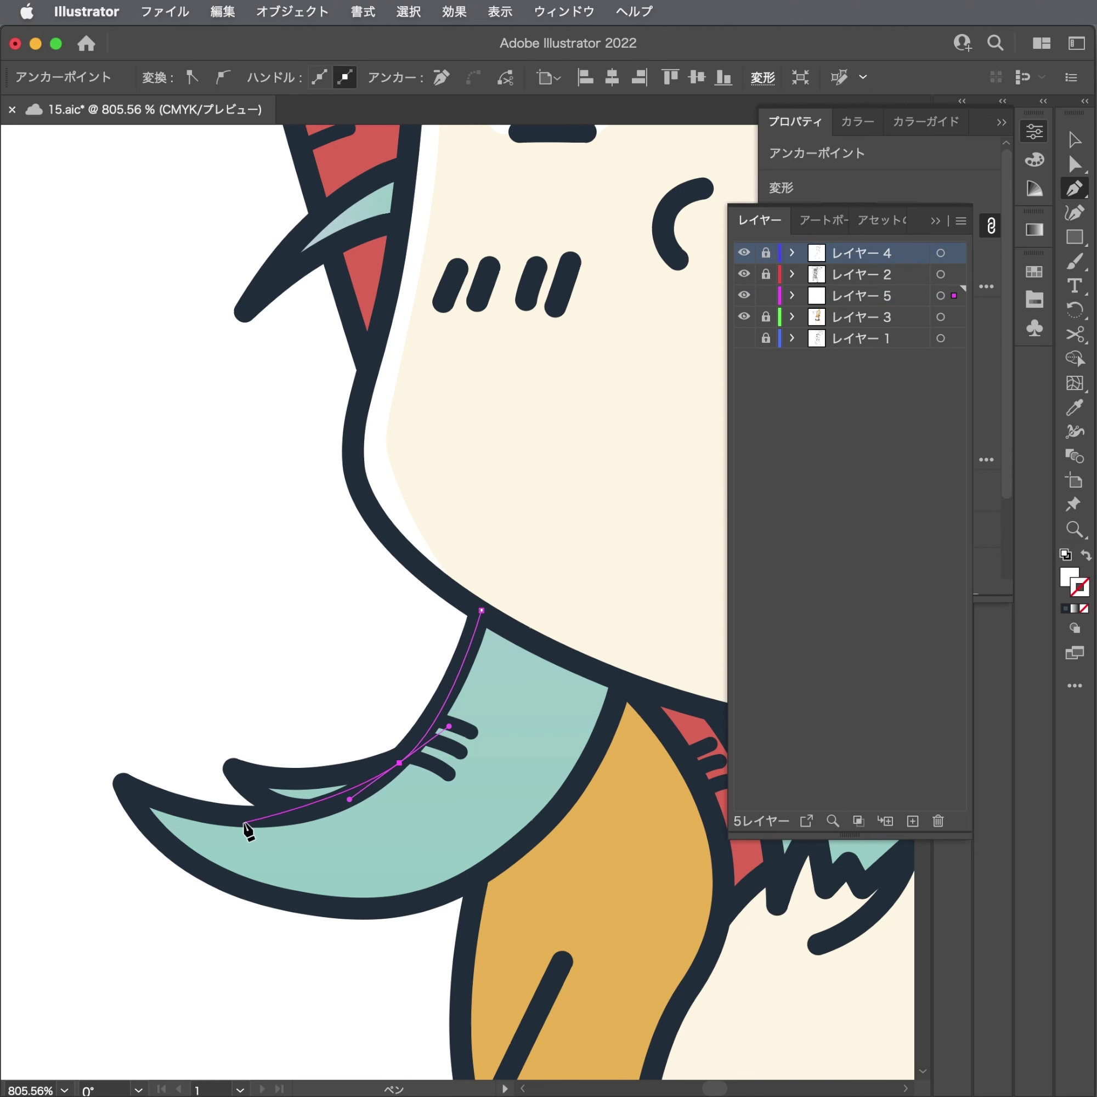
pyautogui.moveTo(245, 824)
pyautogui.mouseDown()
pyautogui.moveTo(194, 814)
pyautogui.moveTo(197, 860)
pyautogui.mouseUp()
pyautogui.click(179, 849)
pyautogui.moveTo(368, 826); pyautogui.dragTo(451, 782)
pyautogui.moveTo(505, 626); pyautogui.dragTo(521, 553)
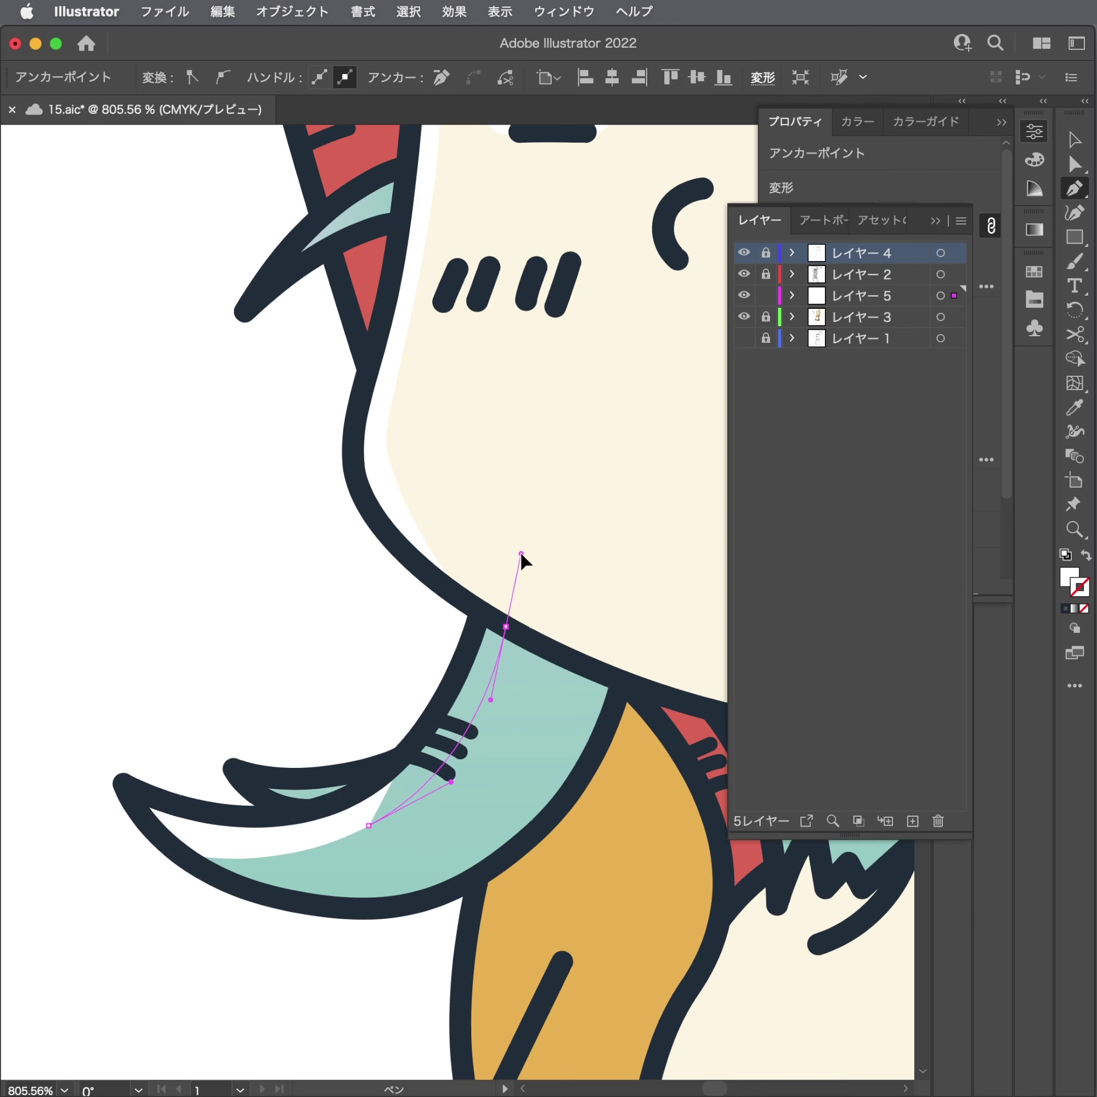
pyautogui.click(489, 615)
pyautogui.press('super+shift+a')
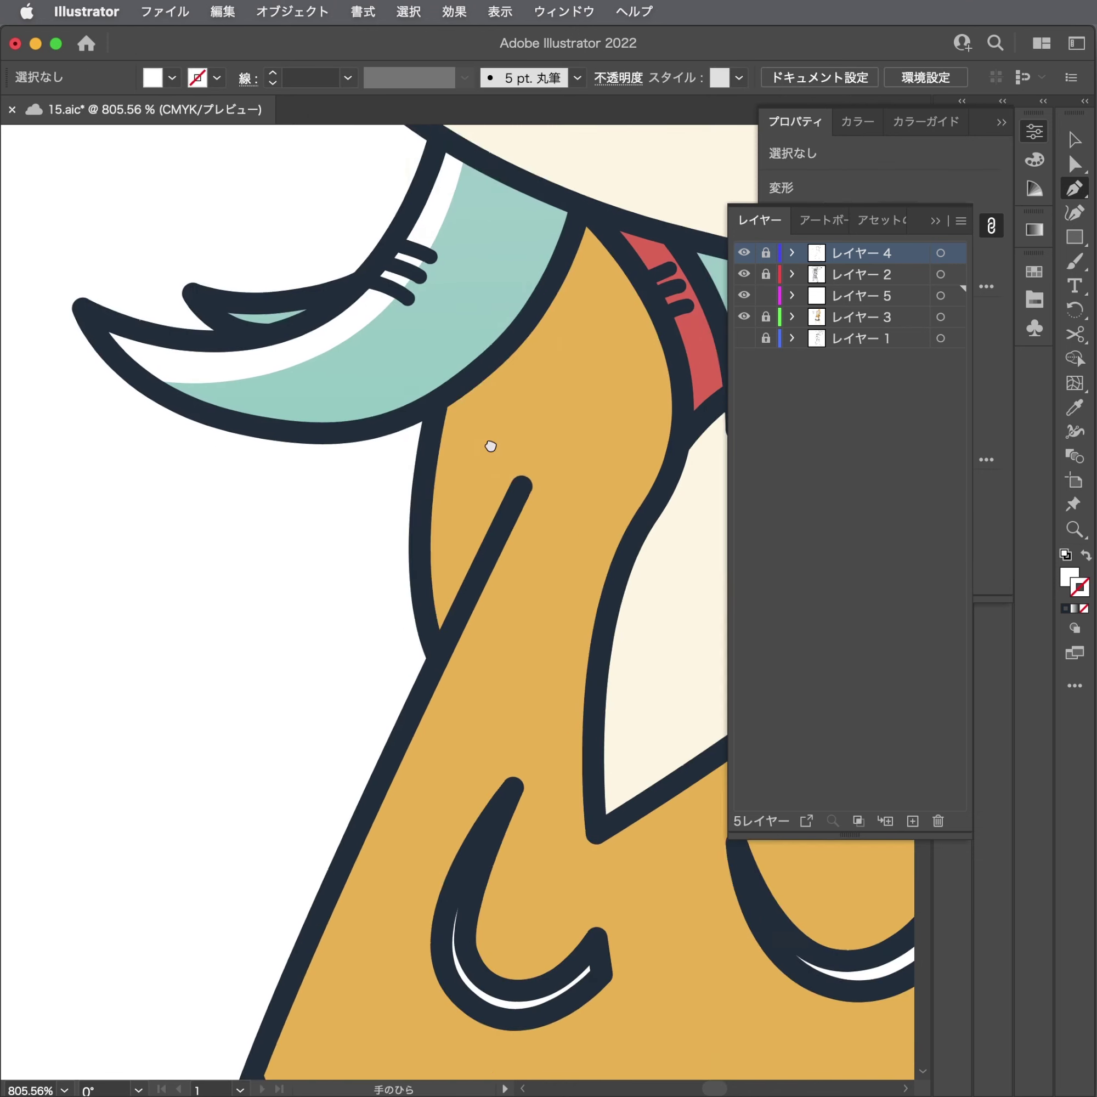
# Draw a highlight shape along the hood's left edge and begin the next one further down.
pyautogui.scroll(-10, 490, 519)
pyautogui.click(468, 319)
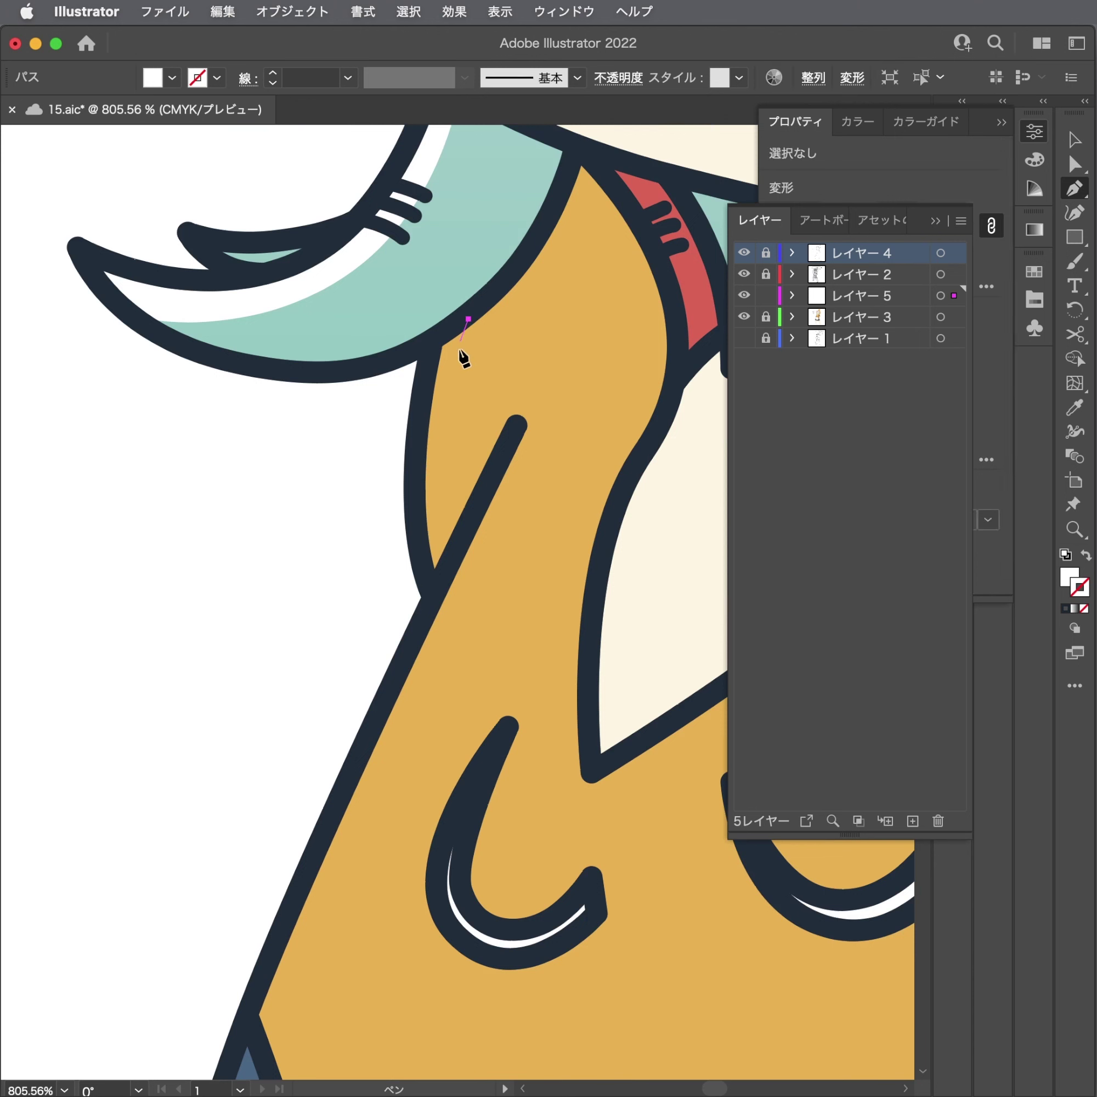
pyautogui.moveTo(447, 413)
pyautogui.mouseDown()
pyautogui.moveTo(441, 457)
pyautogui.moveTo(422, 364)
pyautogui.mouseUp()
pyautogui.click(430, 568)
pyautogui.click(468, 319)
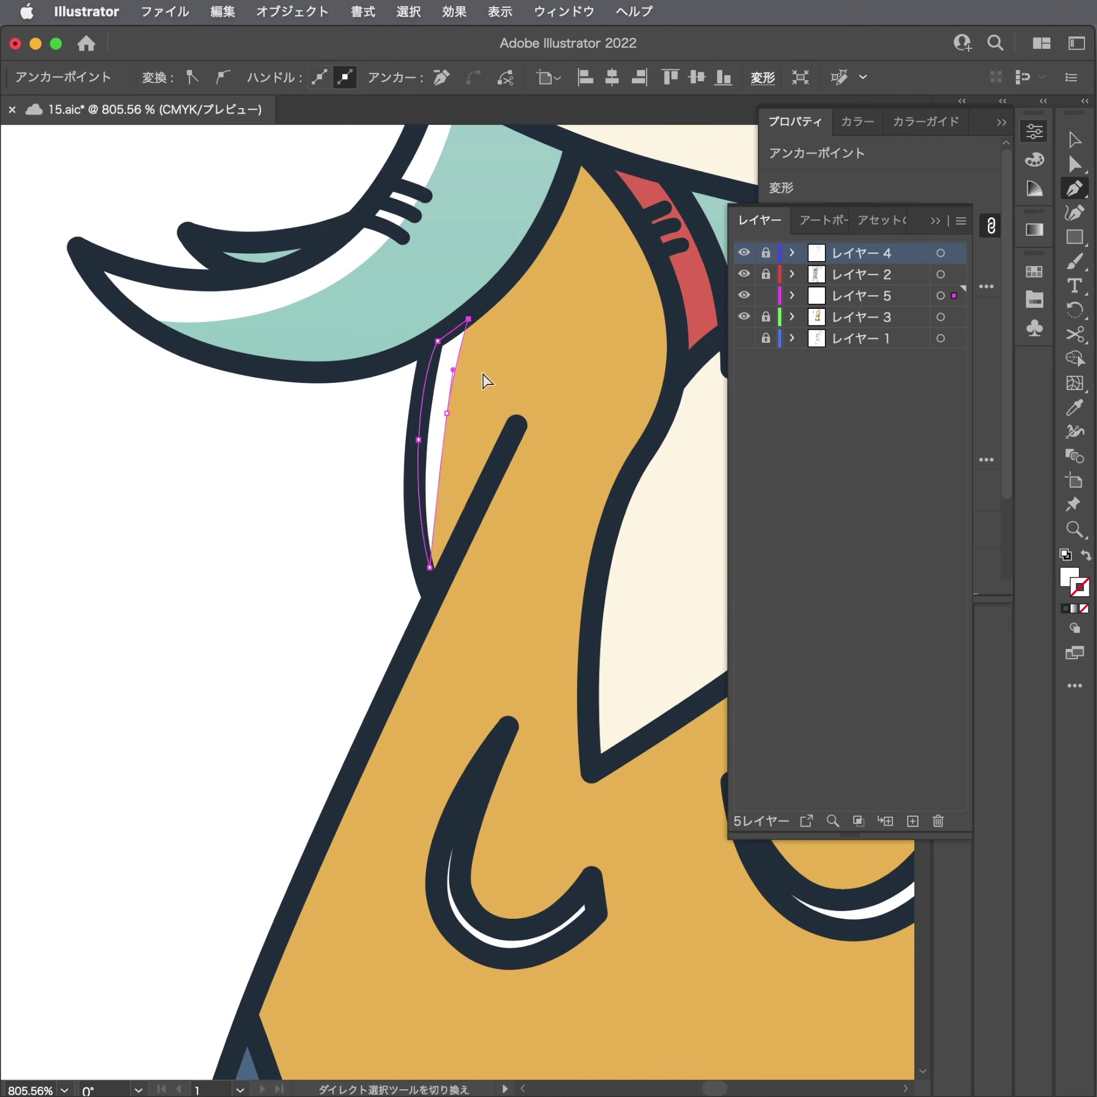
pyautogui.keyDown('super'); pyautogui.click(484, 380); pyautogui.keyUp('super')
pyautogui.click(519, 424)
pyautogui.moveTo(411, 711); pyautogui.dragTo(365, 792)
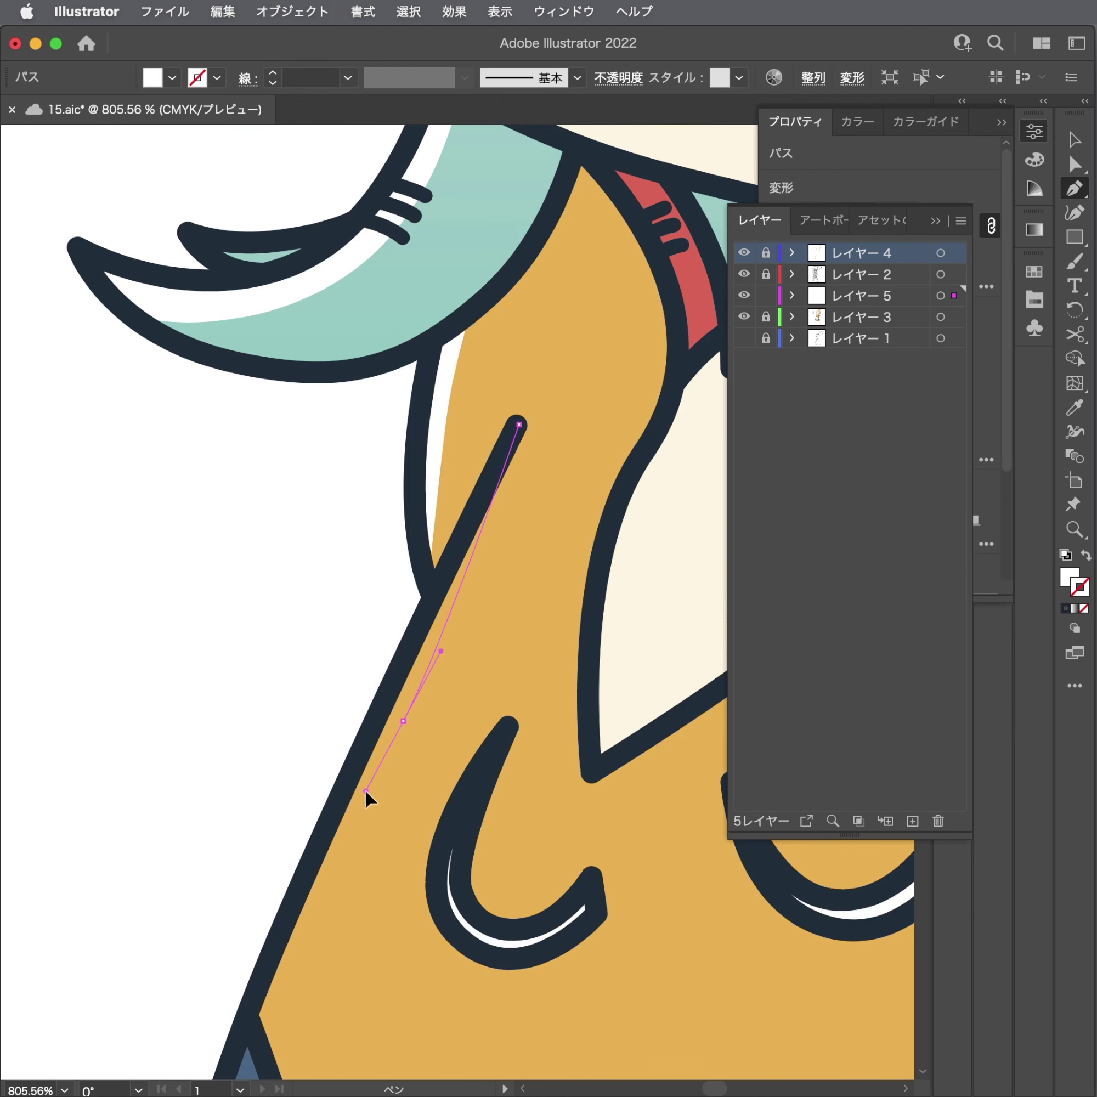
pyautogui.scroll(-2, 366, 792)
pyautogui.scroll(-5, 426, 510)
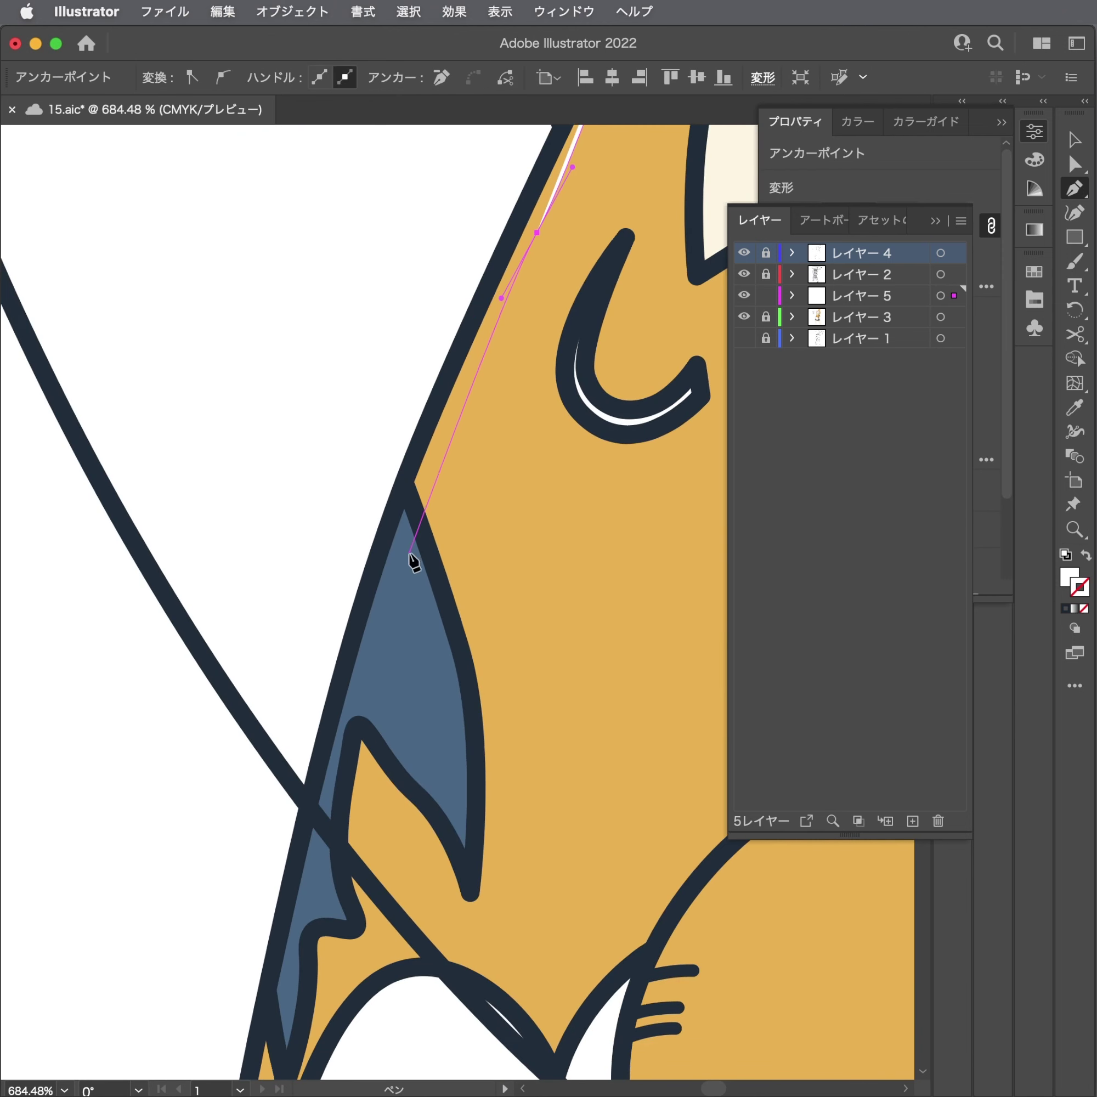
# Continue the hood-edge highlight with points down and back up the hood's outer edge.
pyautogui.moveTo(410, 555); pyautogui.dragTo(368, 657)
pyautogui.scroll(-5, 367, 703)
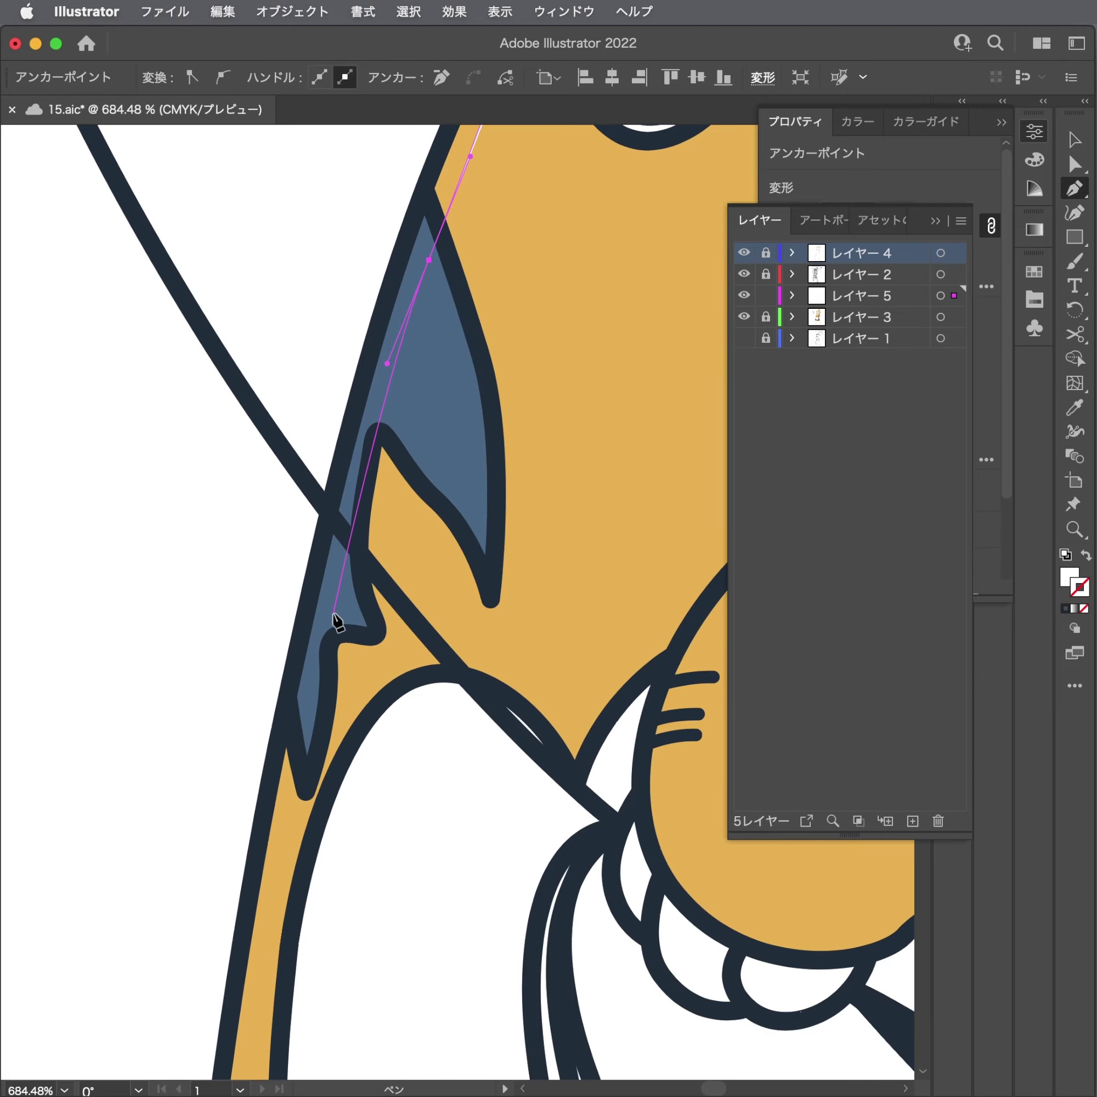
pyautogui.scroll(-5, 288, 663)
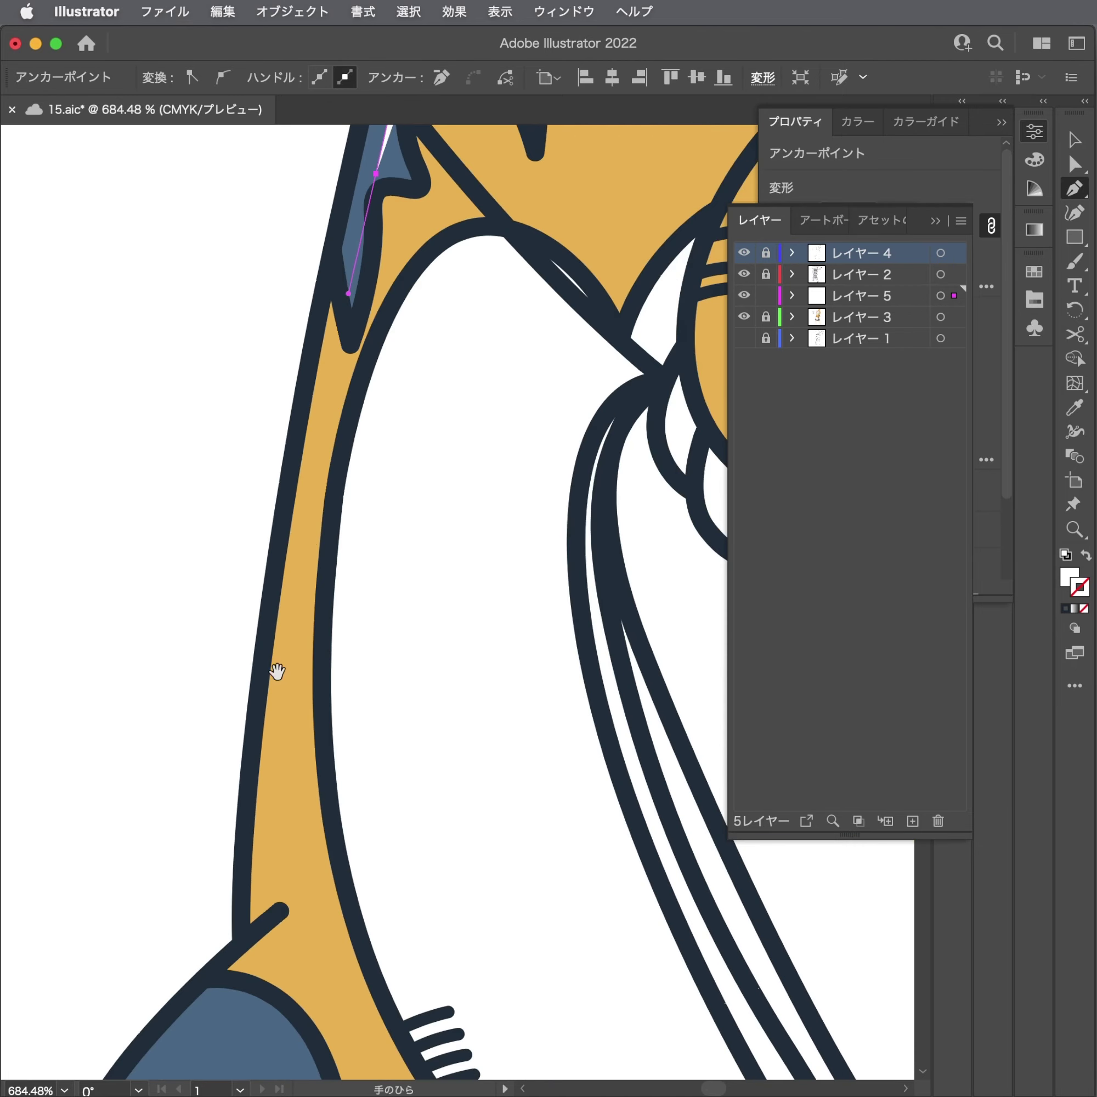
pyautogui.click(292, 625)
pyautogui.click(280, 728)
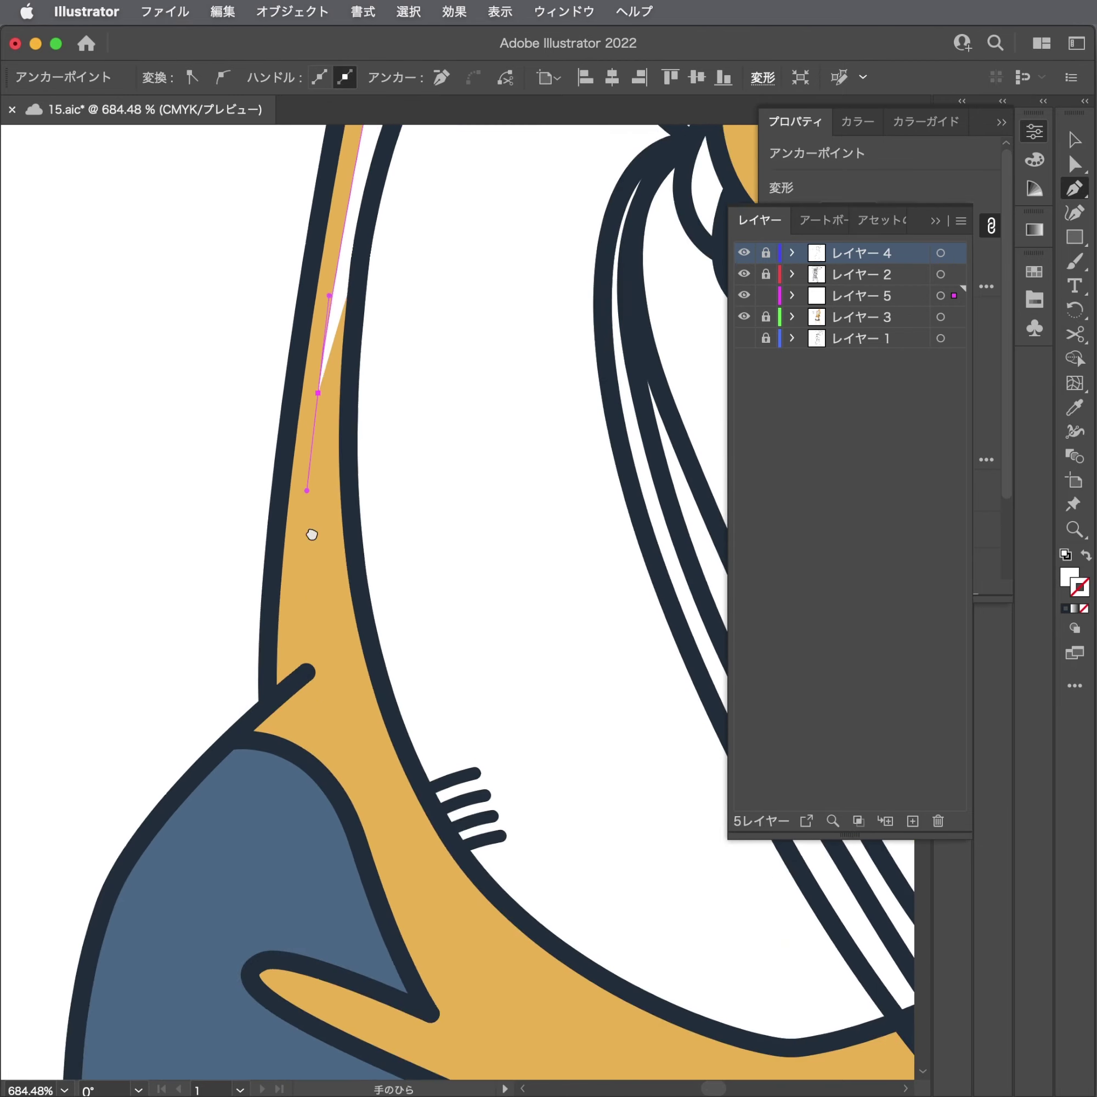
pyautogui.scroll(-3, 288, 662)
pyautogui.click(302, 634)
pyautogui.scroll(5, 294, 631)
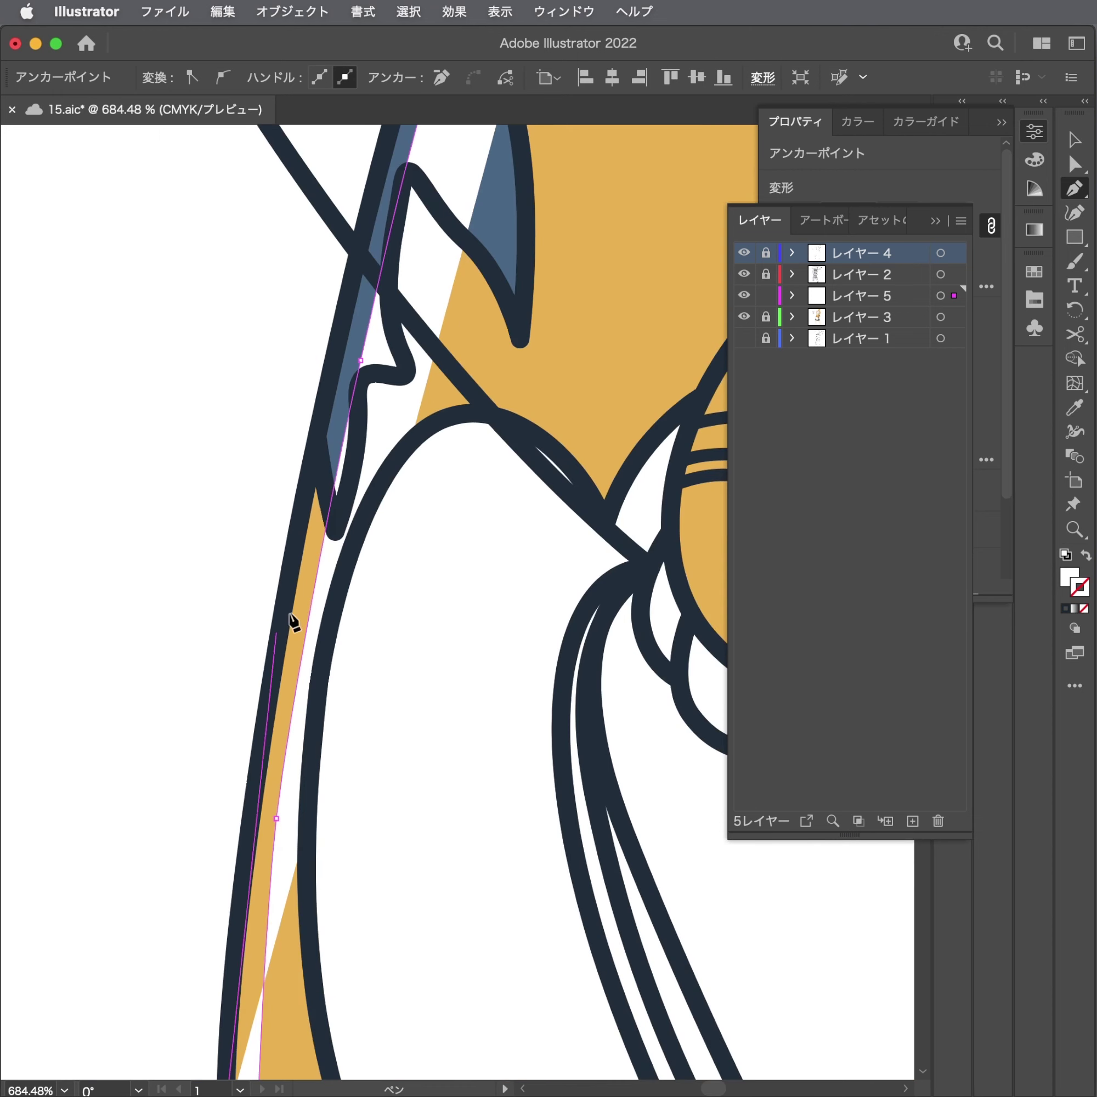
pyautogui.click(297, 505)
pyautogui.click(318, 439)
pyautogui.click(337, 374)
pyautogui.moveTo(338, 373); pyautogui.dragTo(375, 205)
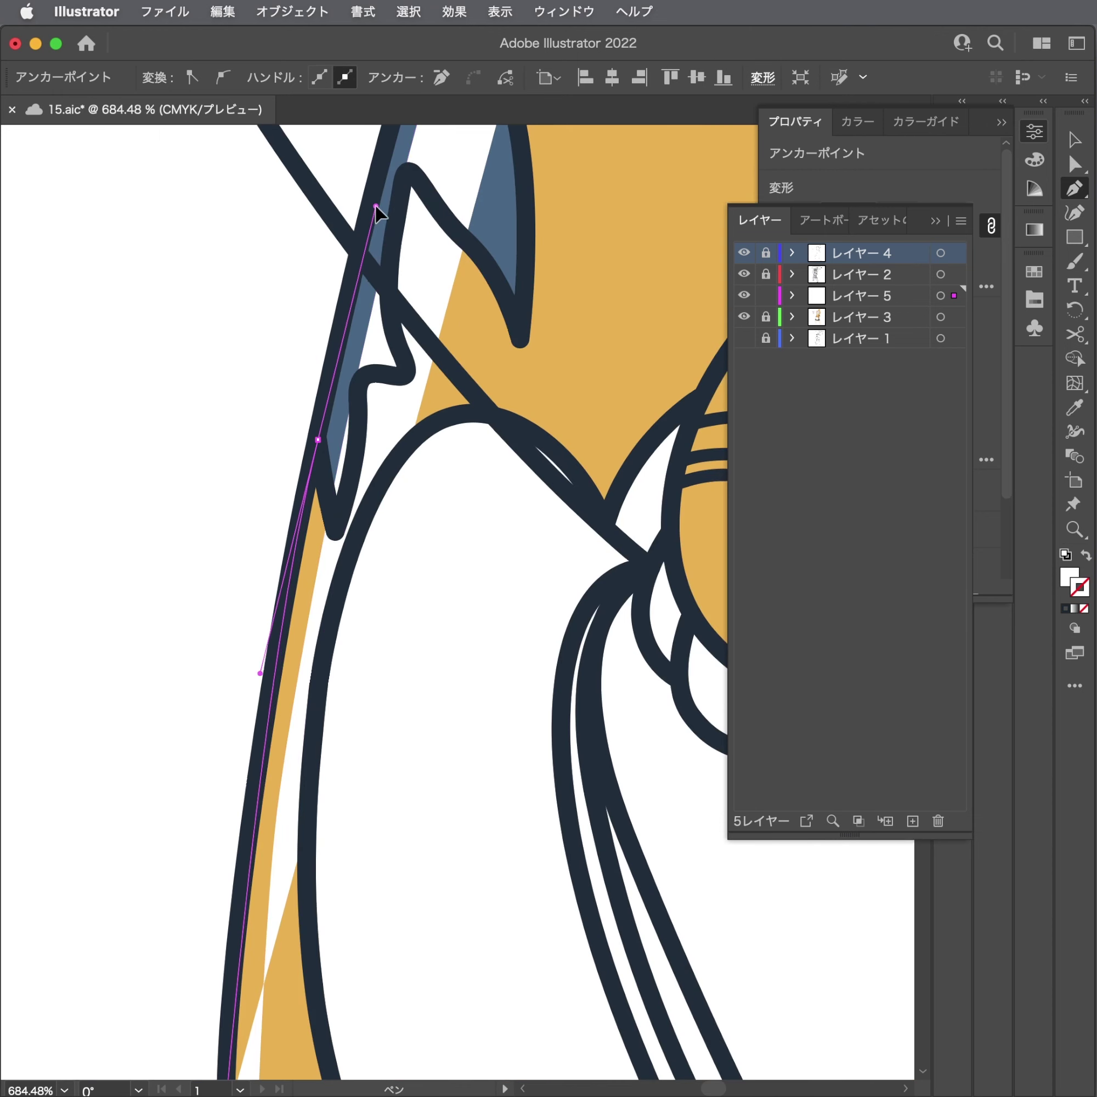
pyautogui.moveTo(265, 682); pyautogui.dragTo(298, 641)
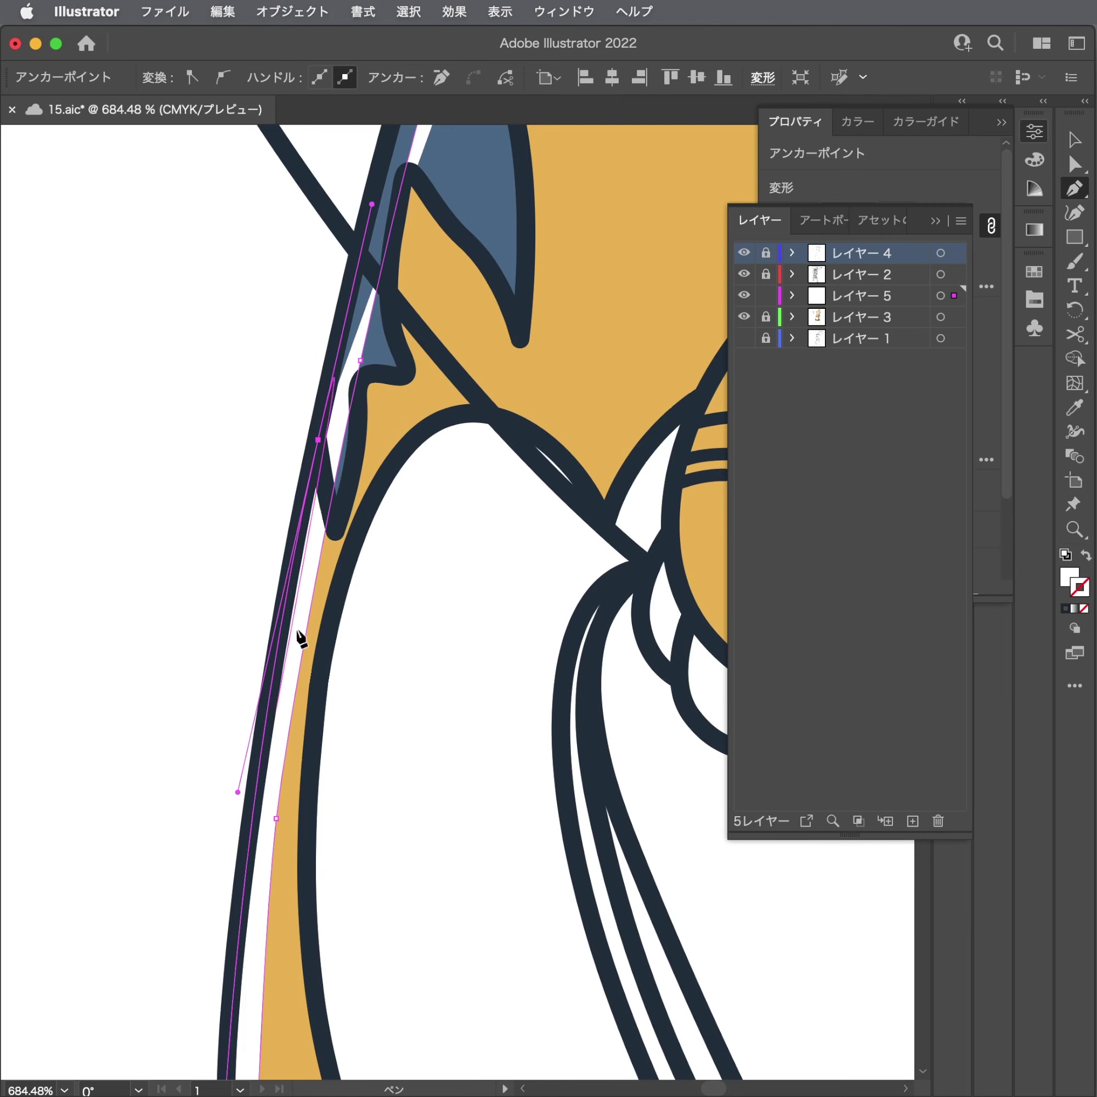
# Add a final curved point and anchor near the hood top, then deselect.
pyautogui.scroll(-2, 277, 611)
pyautogui.scroll(5, 255, 580)
pyautogui.moveTo(385, 628); pyautogui.dragTo(327, 750)
pyautogui.moveTo(323, 526); pyautogui.dragTo(364, 435)
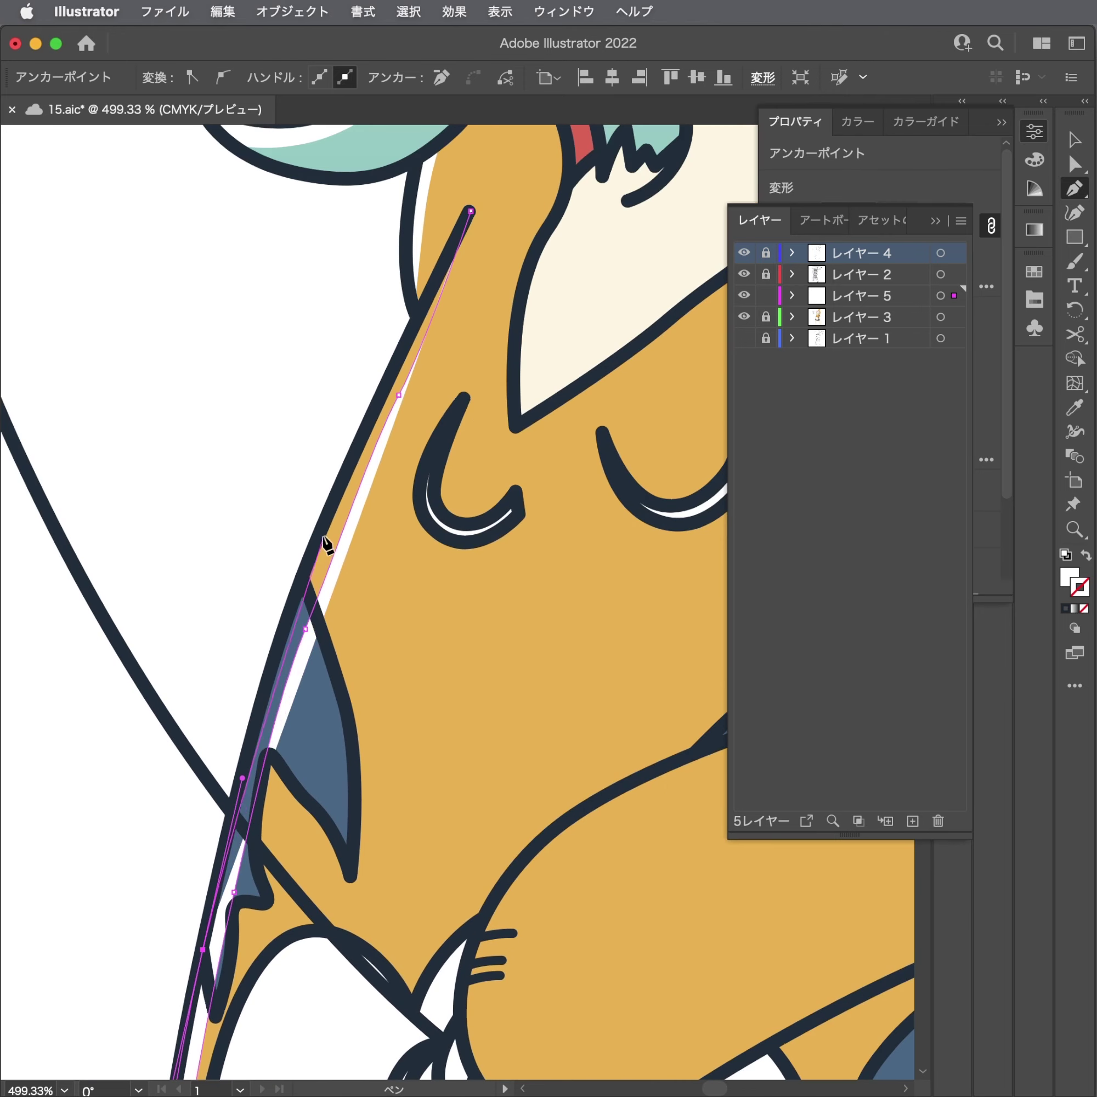
pyautogui.click(471, 211)
pyautogui.press('a')
pyautogui.click(213, 505)
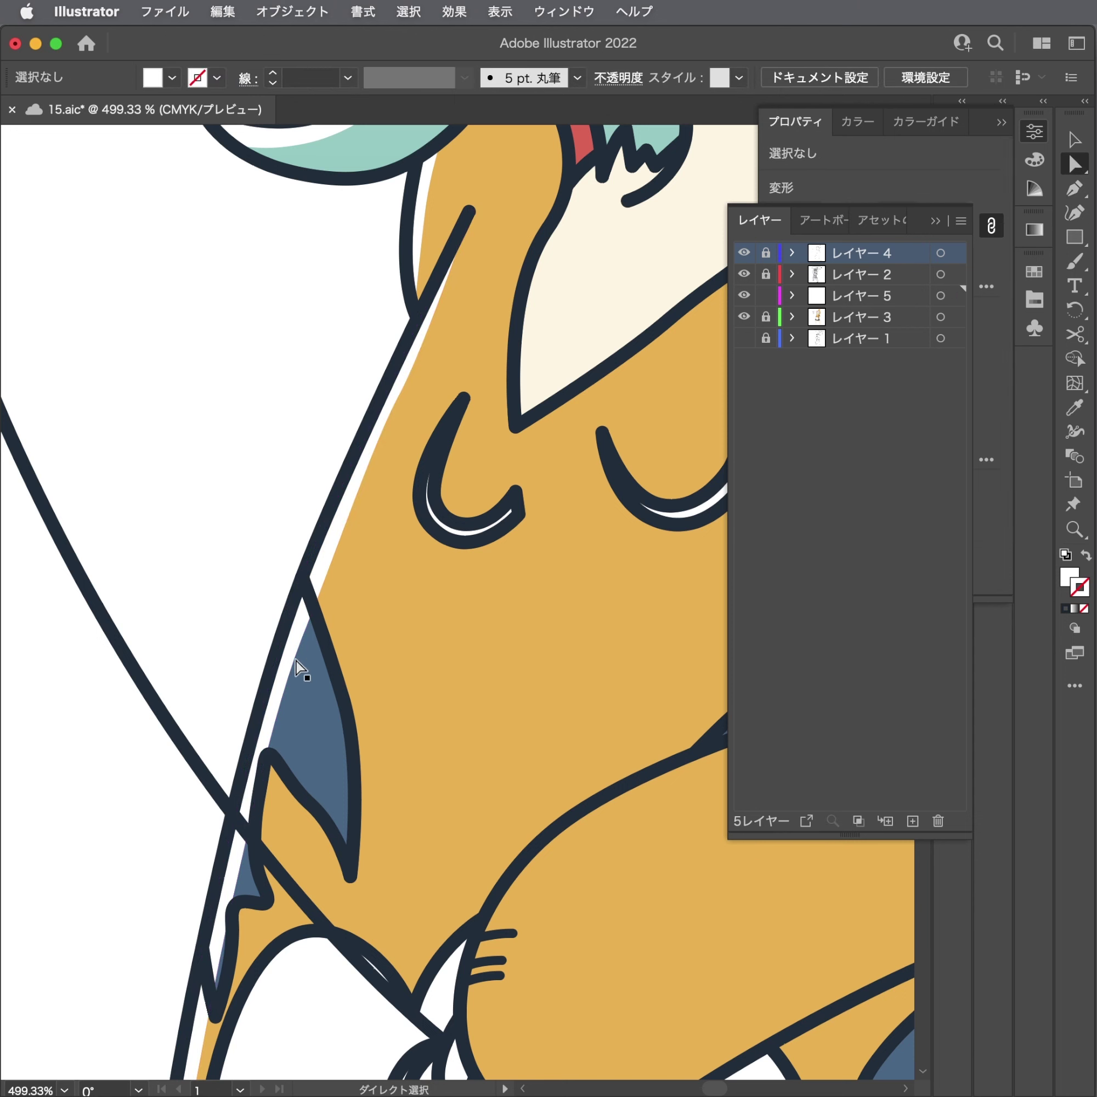
# Drag the hoodie fill's edge and upper anchor out to meet the black outline.
pyautogui.click(305, 638)
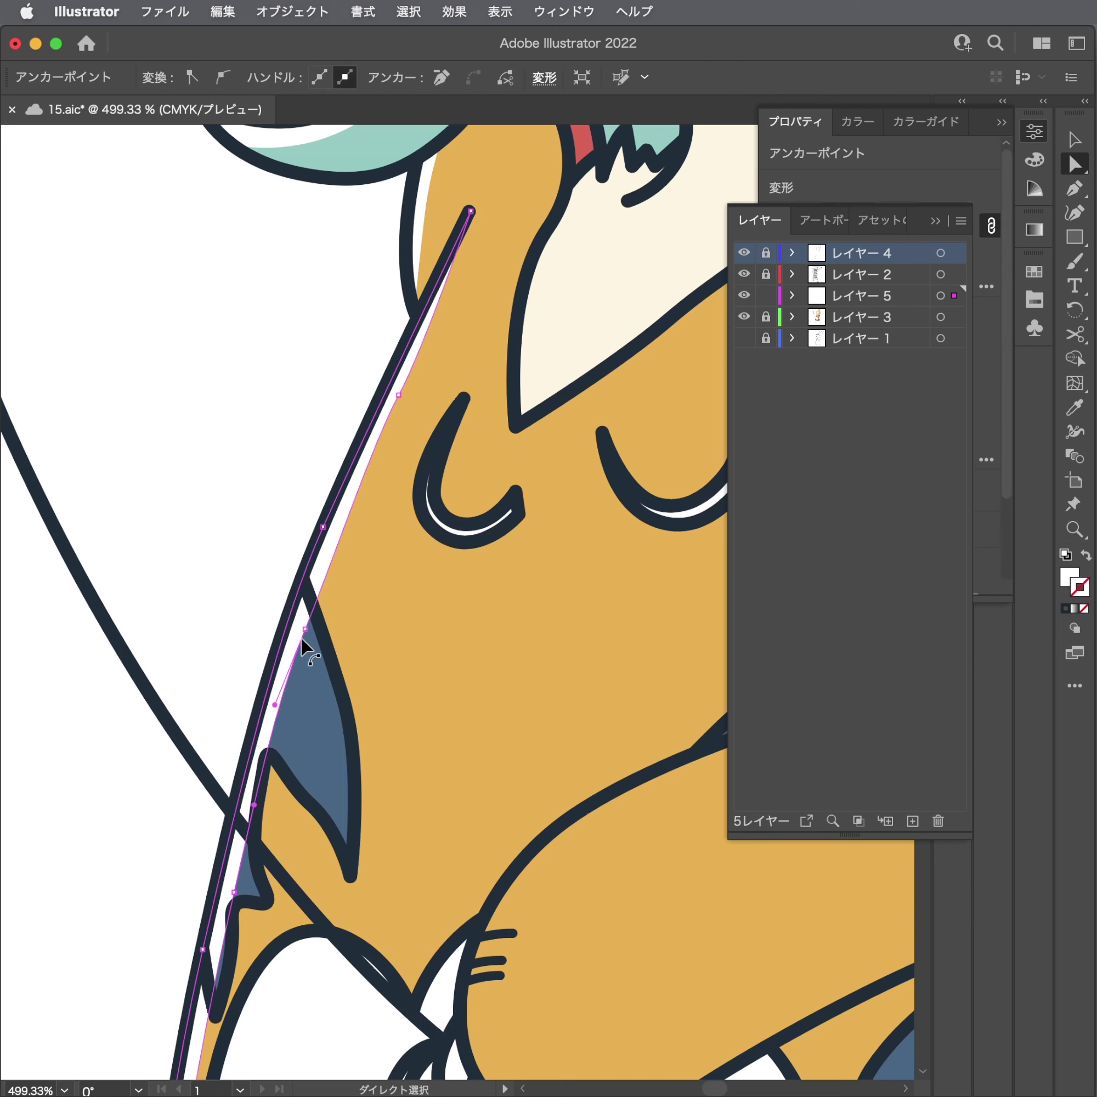
pyautogui.click(277, 720)
pyautogui.scroll(-5, 164, 737)
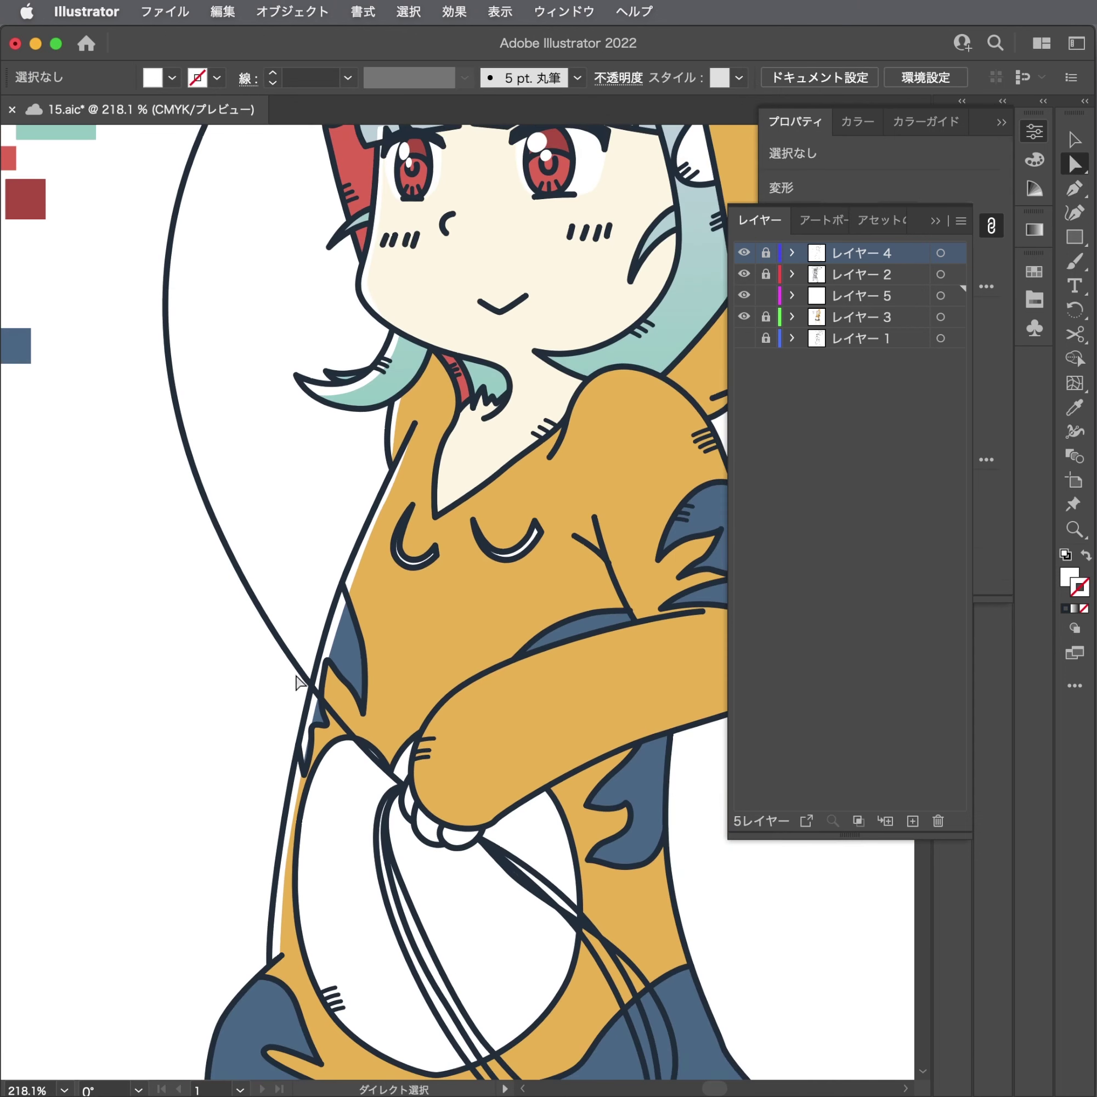
pyautogui.scroll(4, 316, 625)
pyautogui.click(346, 629)
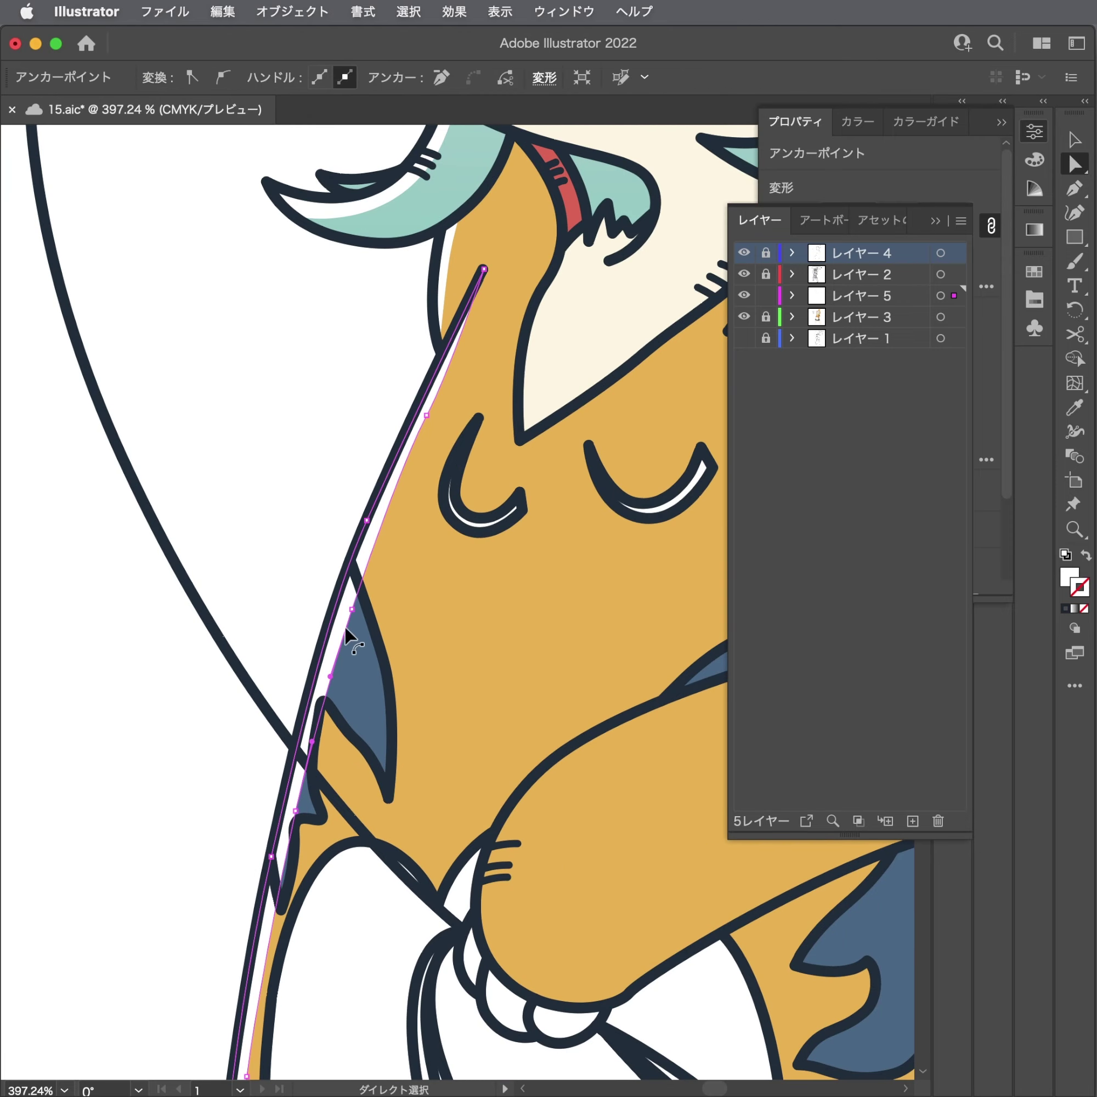
pyautogui.moveTo(354, 616); pyautogui.dragTo(361, 602)
pyautogui.click(432, 415)
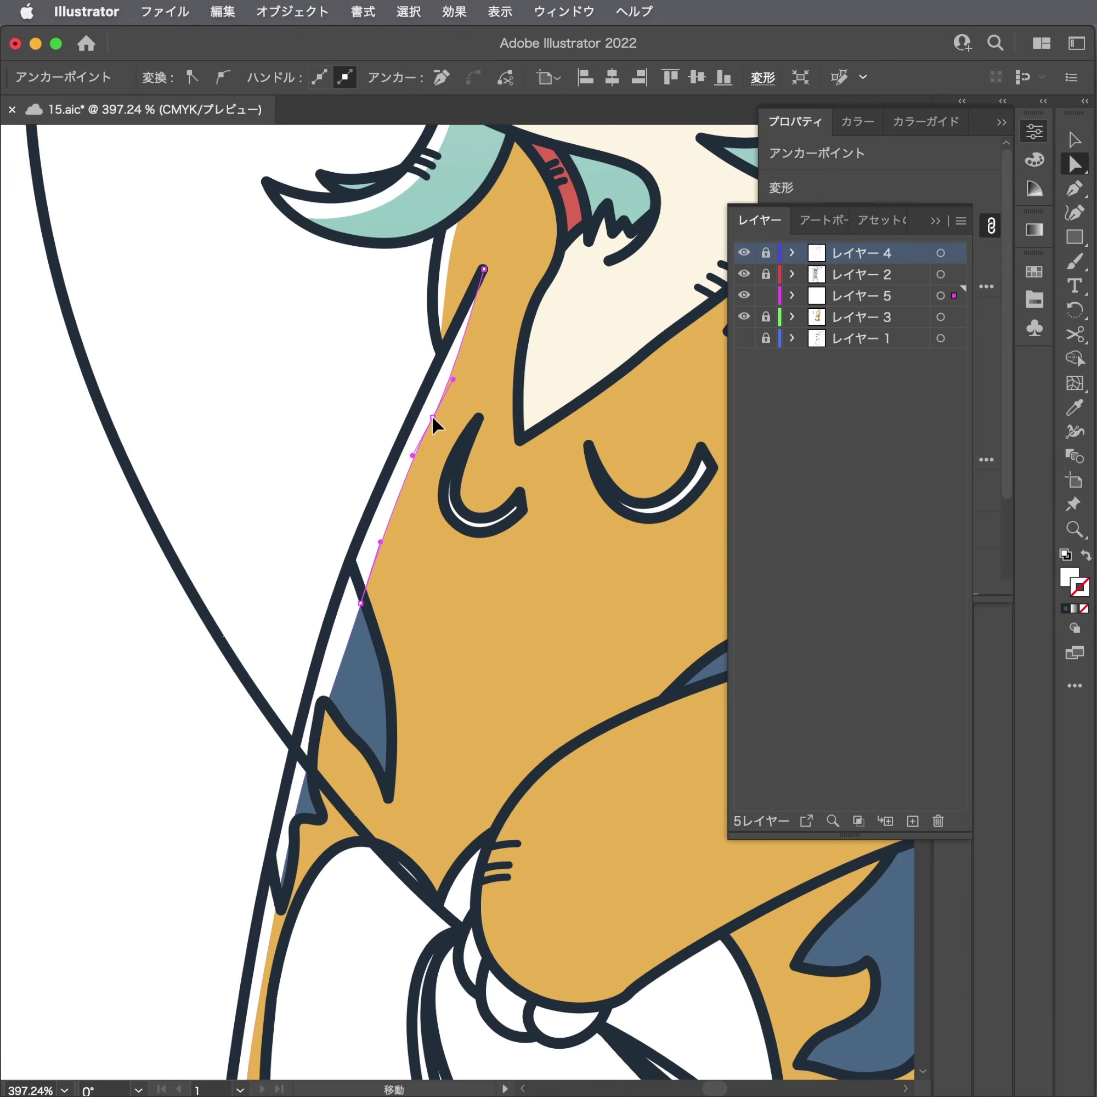
pyautogui.moveTo(427, 429); pyautogui.dragTo(409, 470)
pyautogui.click(409, 469)
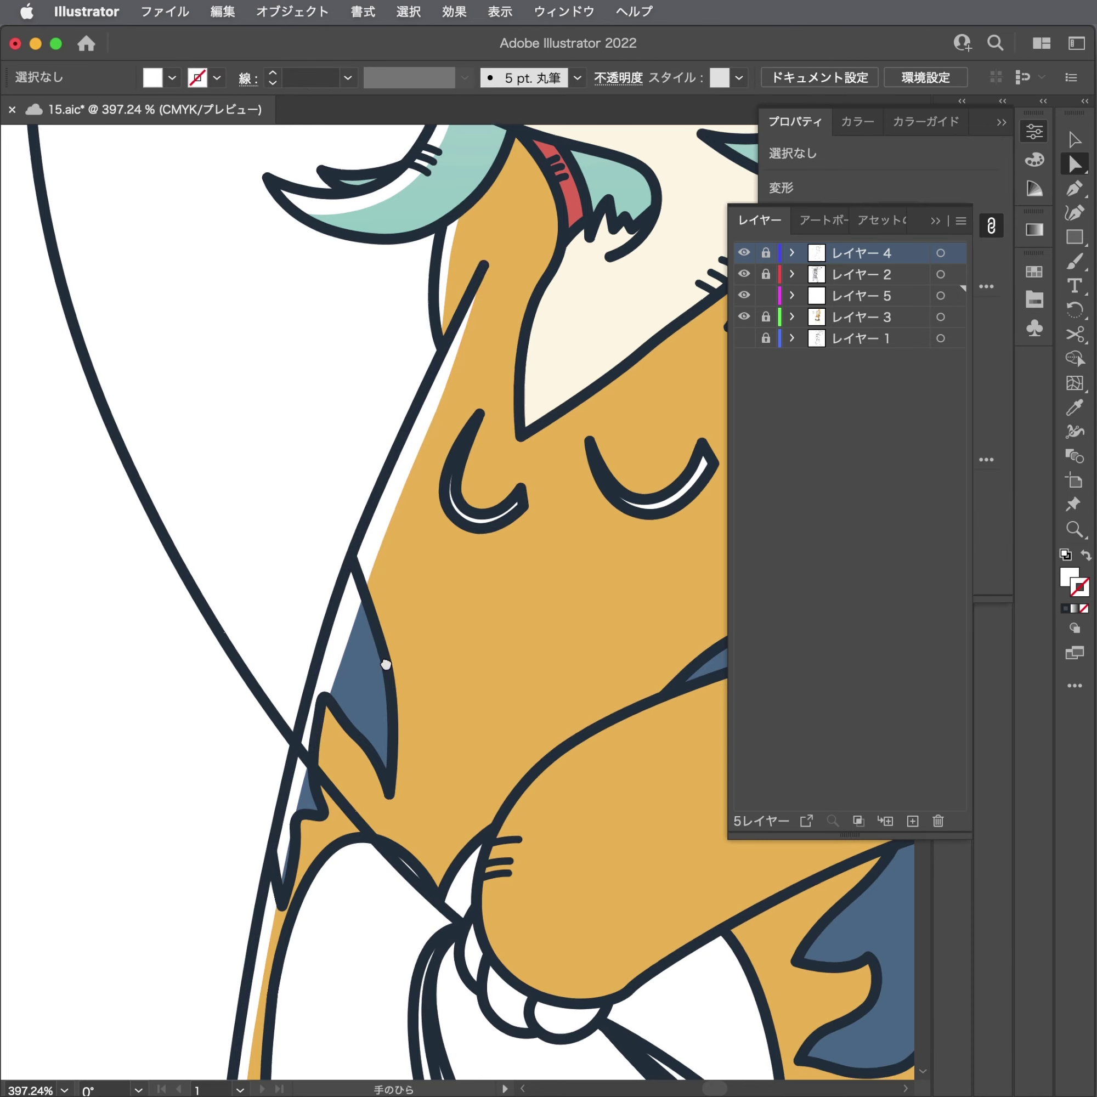
# Nudge the lower hoodie fill anchor to close the gap down to the blue shoulder.
pyautogui.scroll(-5, 345, 576)
pyautogui.click(297, 490)
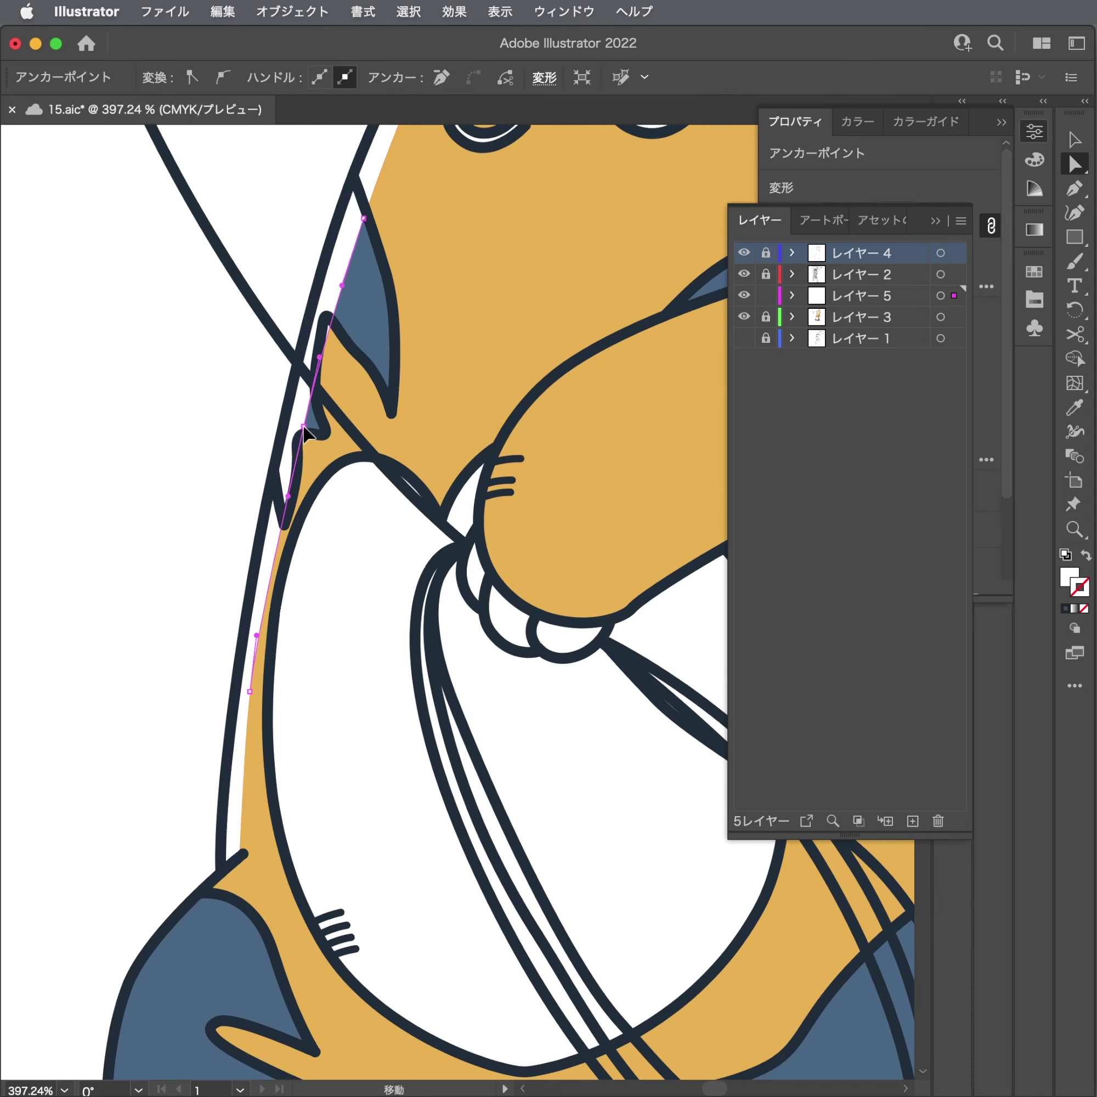
pyautogui.moveTo(253, 698); pyautogui.dragTo(257, 632)
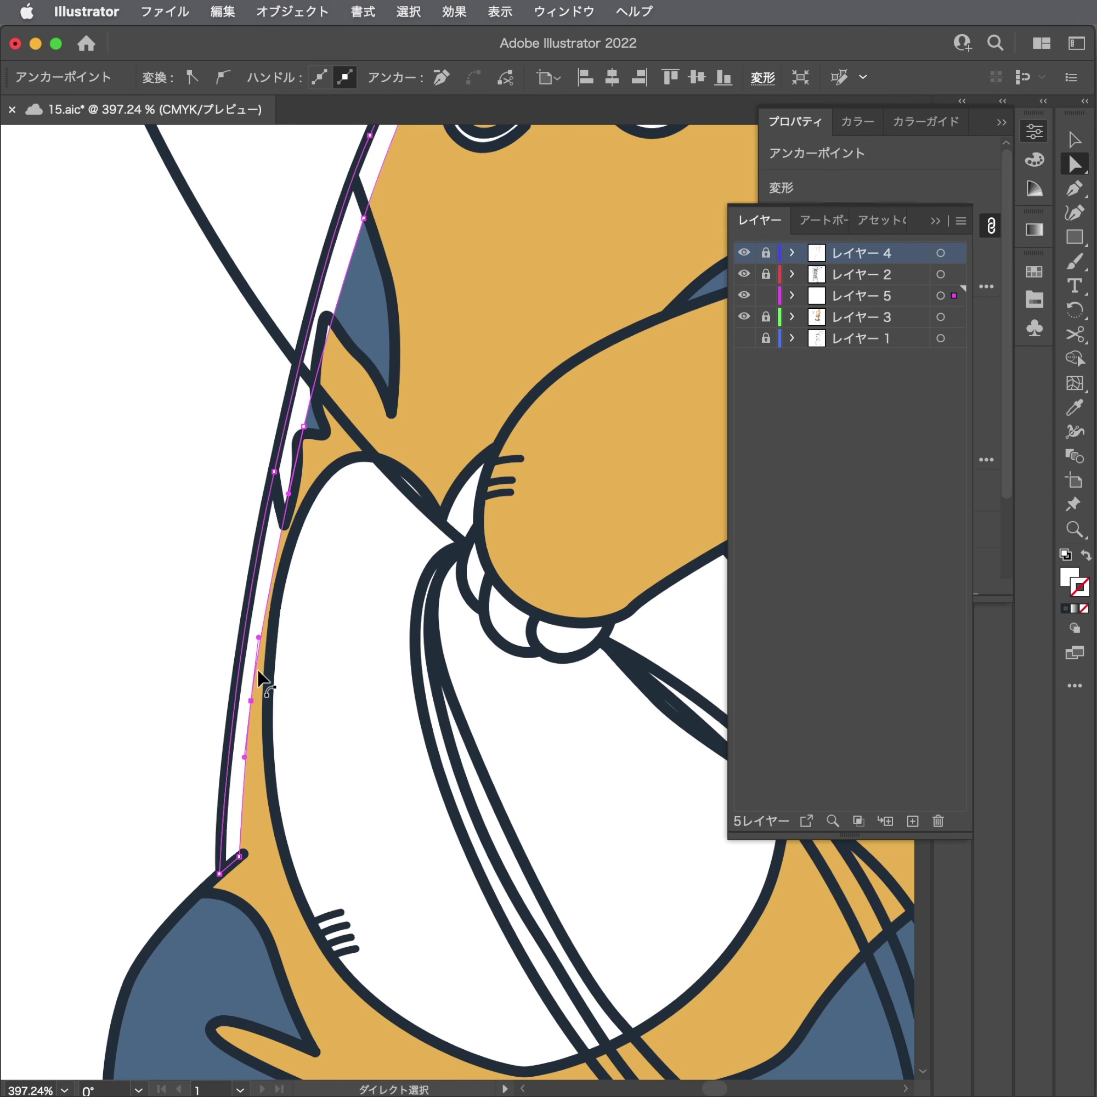
pyautogui.click(184, 734)
pyautogui.moveTo(184, 734); pyautogui.dragTo(349, 728)
pyautogui.scroll(-10, 350, 734)
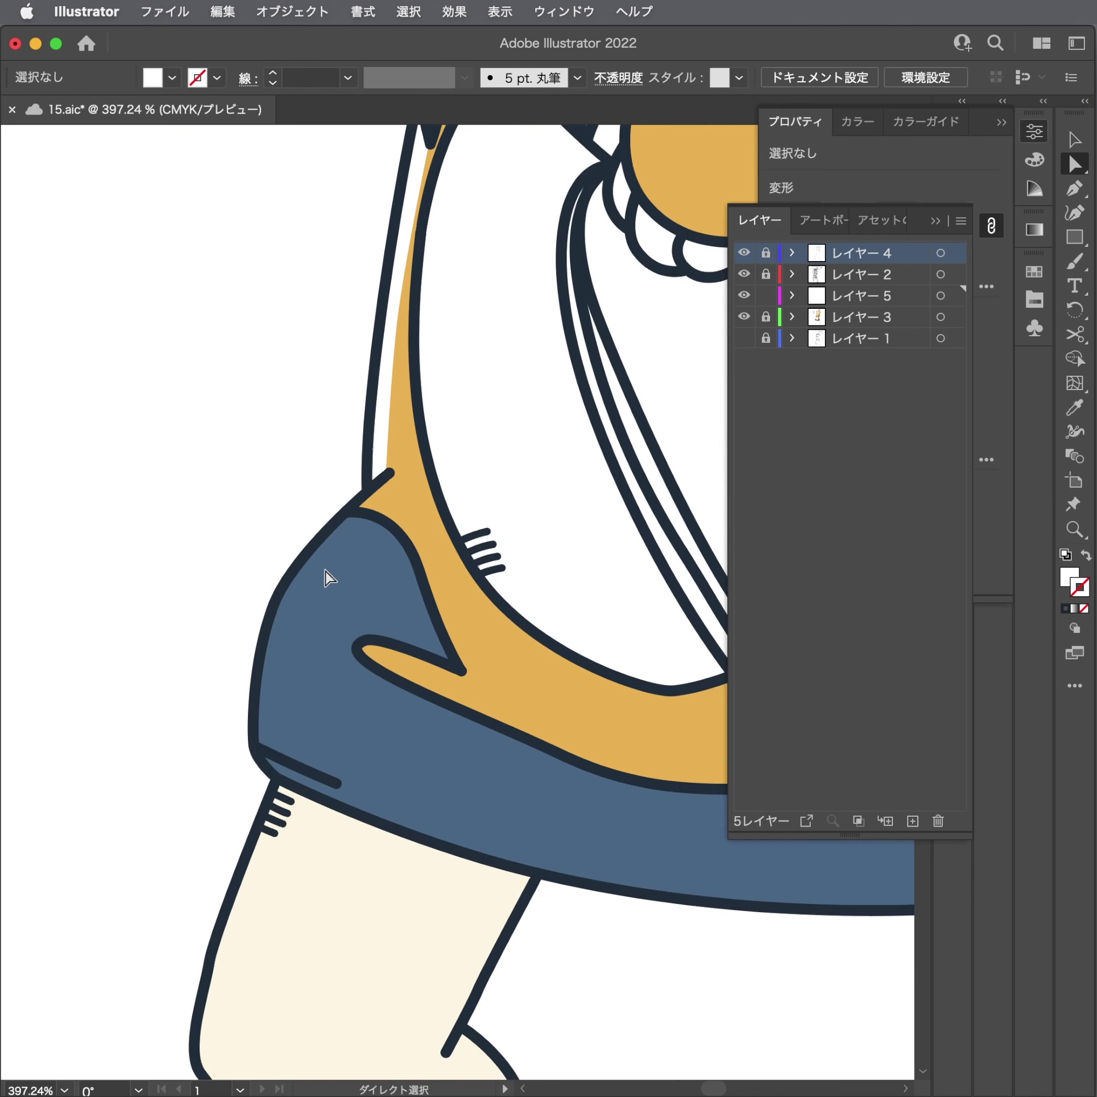
# Draw a closed Pen shape filling the white gap along the blue hem's left edge.
pyautogui.press('p')
pyautogui.moveTo(330, 575); pyautogui.dragTo(504, 528)
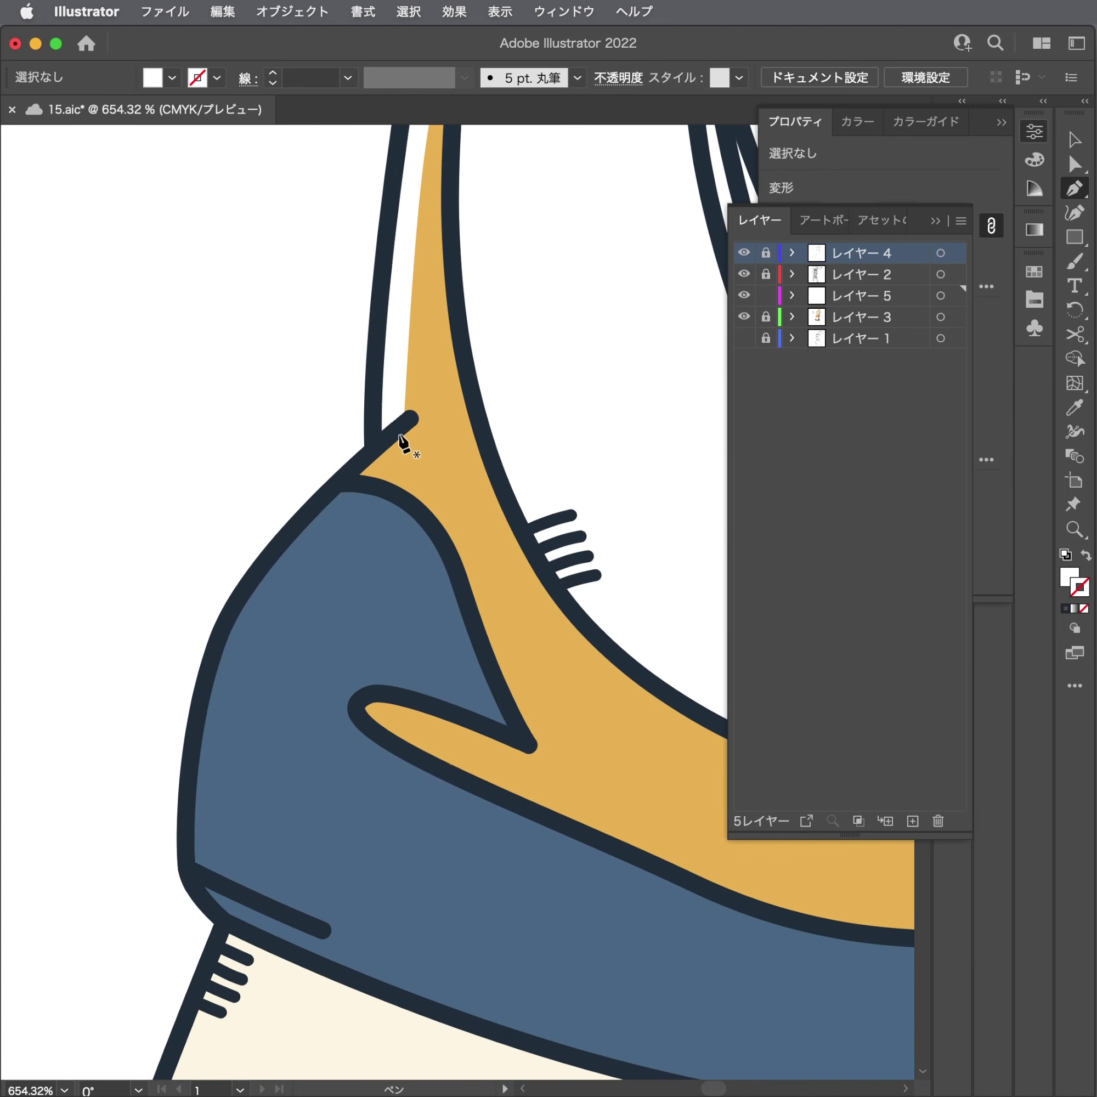
pyautogui.click(276, 549)
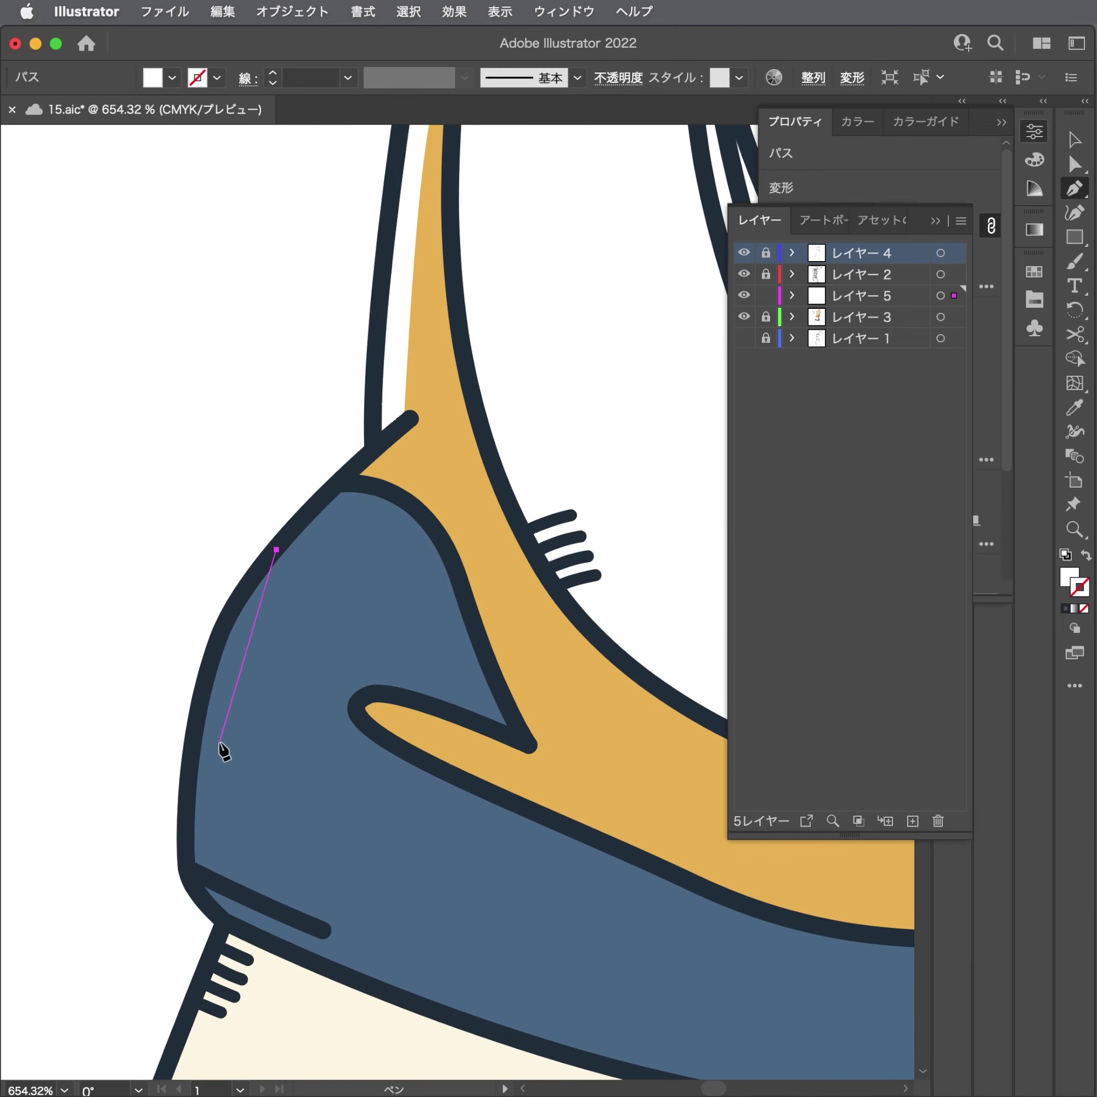
pyautogui.moveTo(219, 743); pyautogui.dragTo(220, 831)
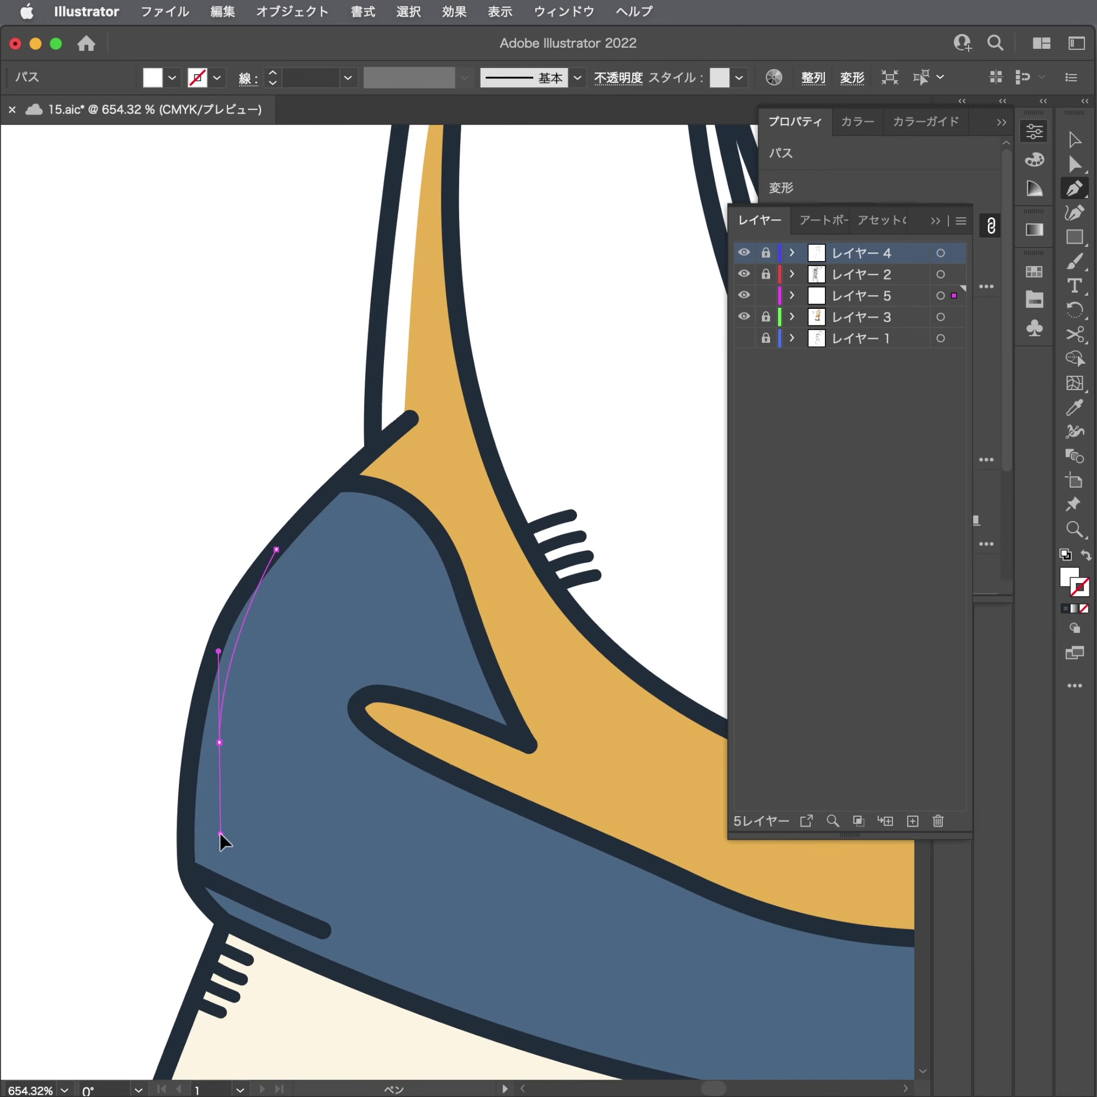
pyautogui.click(231, 888)
pyautogui.click(186, 869)
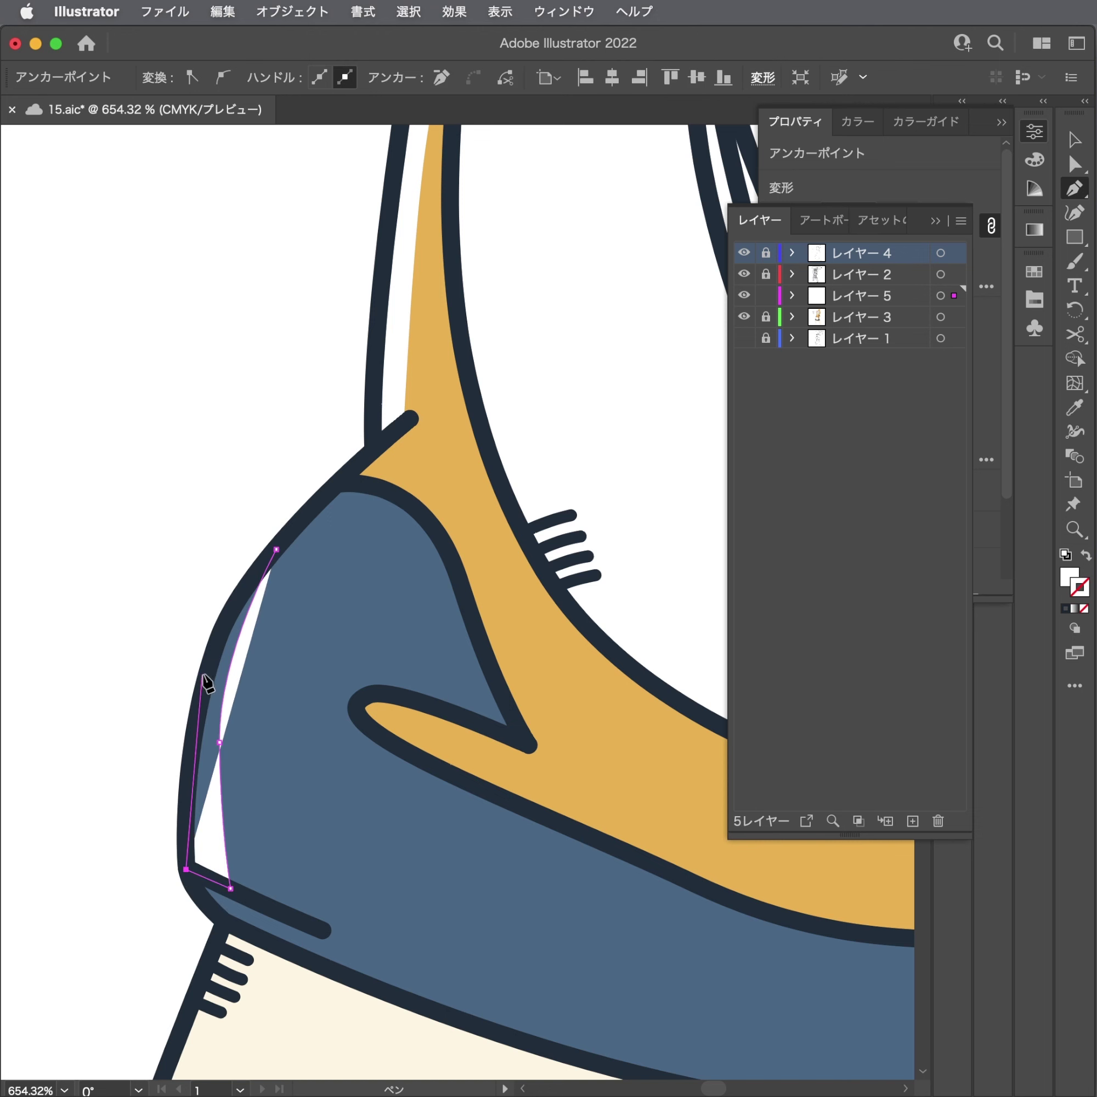
pyautogui.moveTo(210, 665); pyautogui.dragTo(238, 587)
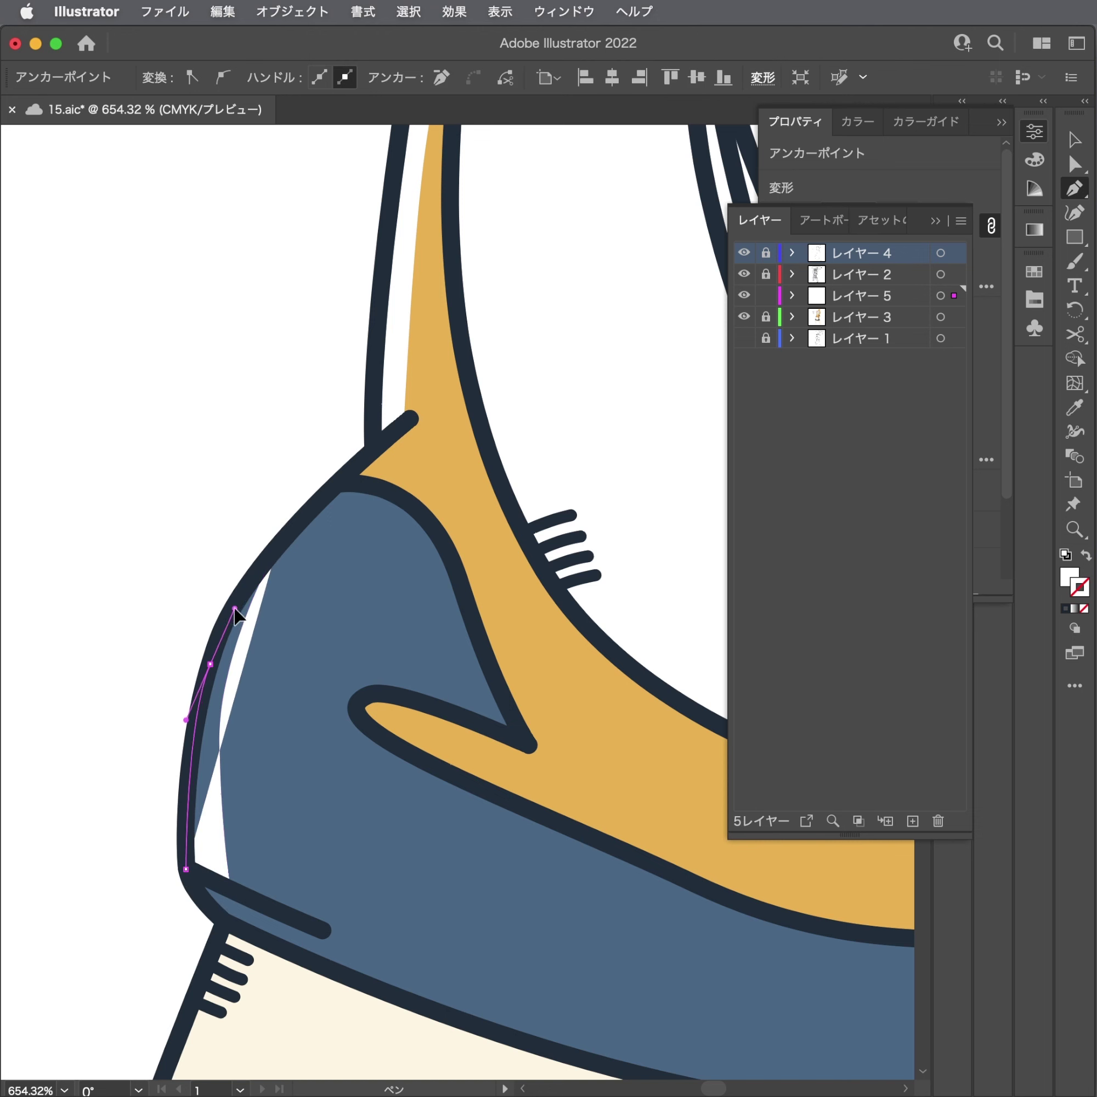
pyautogui.click(277, 550)
pyautogui.scroll(-3, 42, 666)
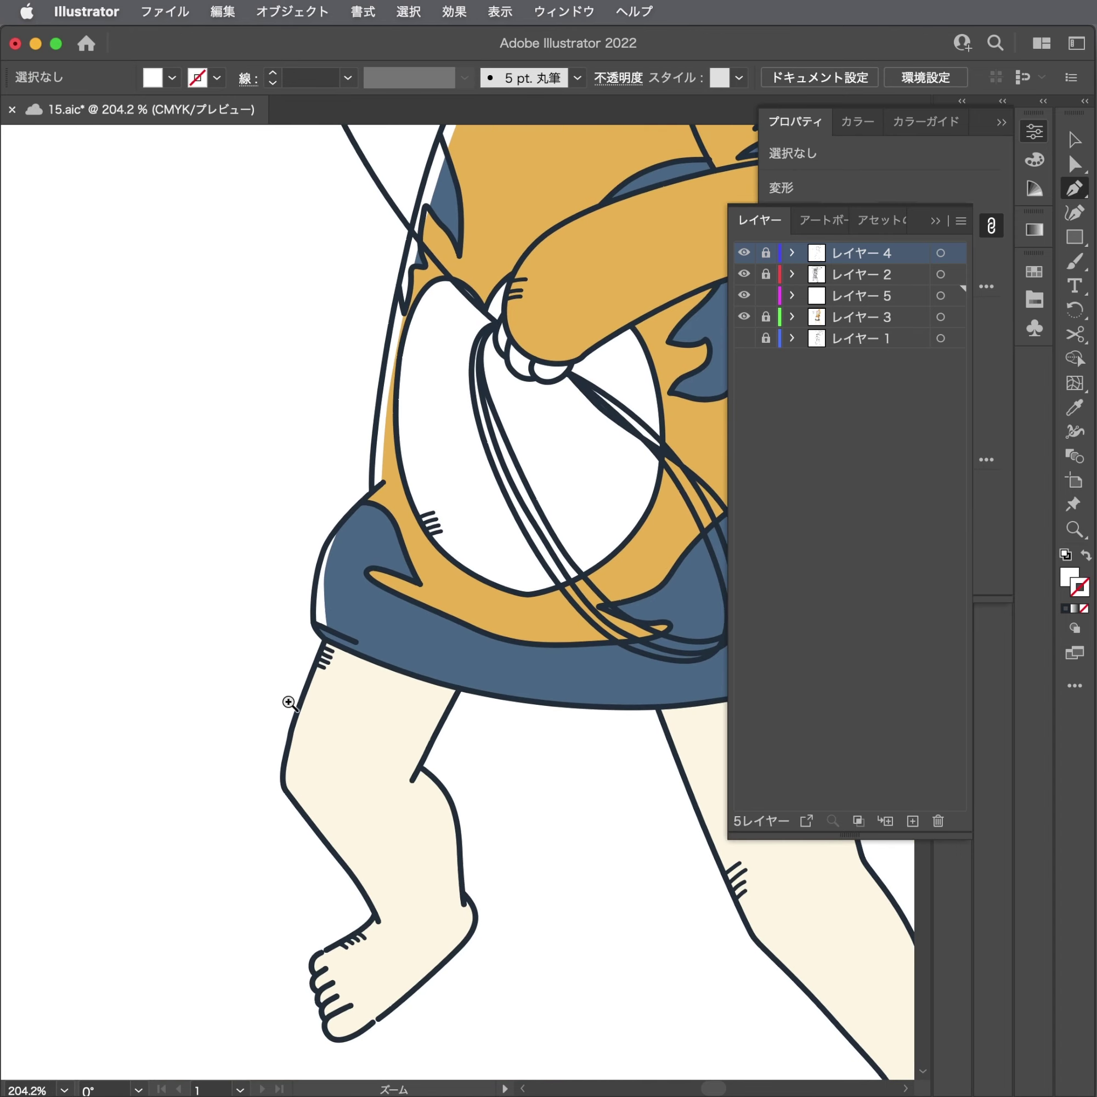
# Trace the gap from the hem down the leg's left outline to the ankle.
pyautogui.scroll(2, 346, 622)
pyautogui.click(374, 596)
pyautogui.scroll(-3, 375, 596)
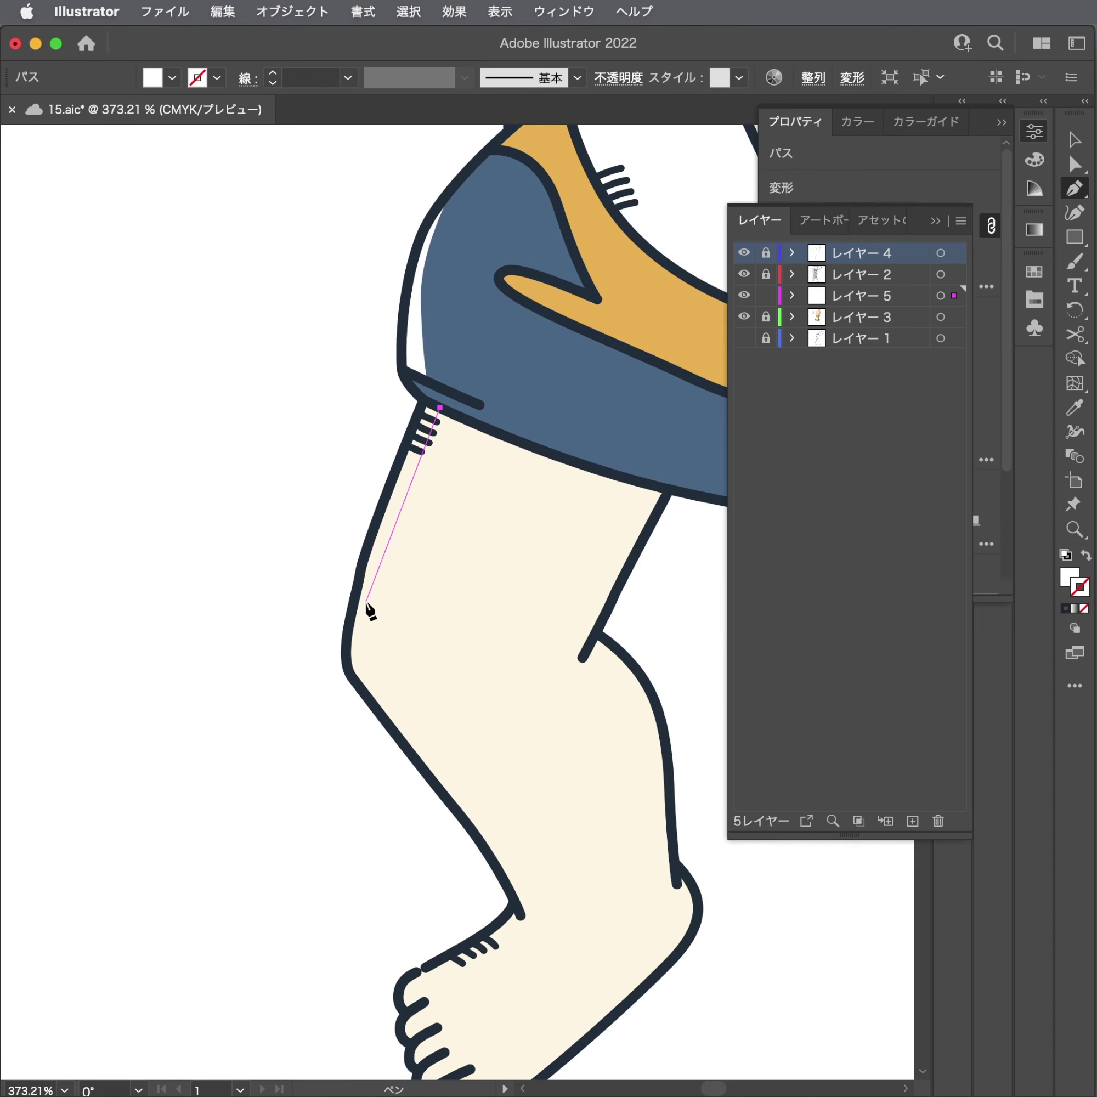
pyautogui.moveTo(370, 602)
pyautogui.mouseDown()
pyautogui.moveTo(367, 636)
pyautogui.moveTo(399, 711)
pyautogui.mouseUp()
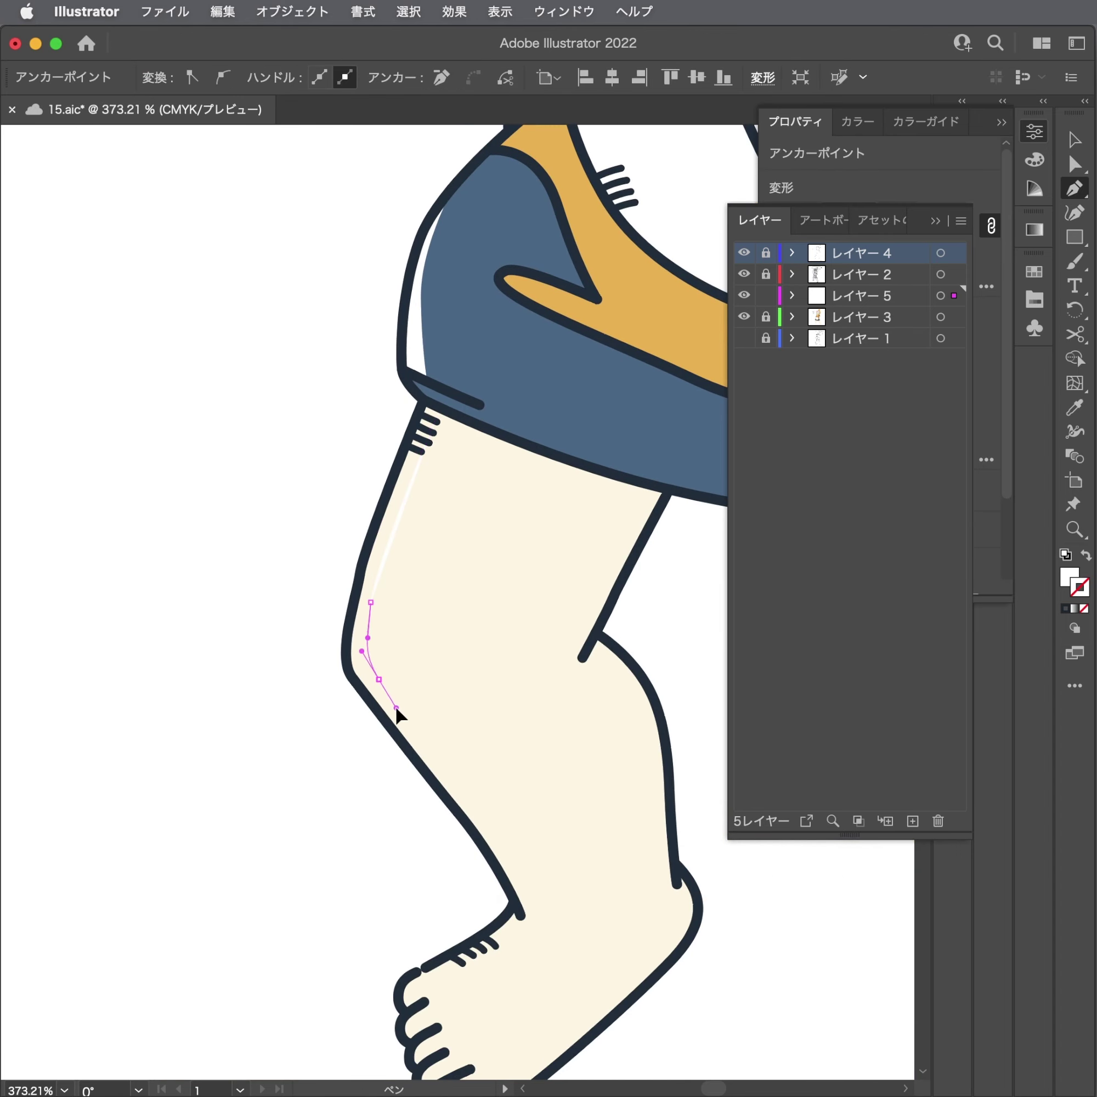
pyautogui.scroll(-3, 403, 703)
pyautogui.moveTo(516, 808); pyautogui.dragTo(521, 864)
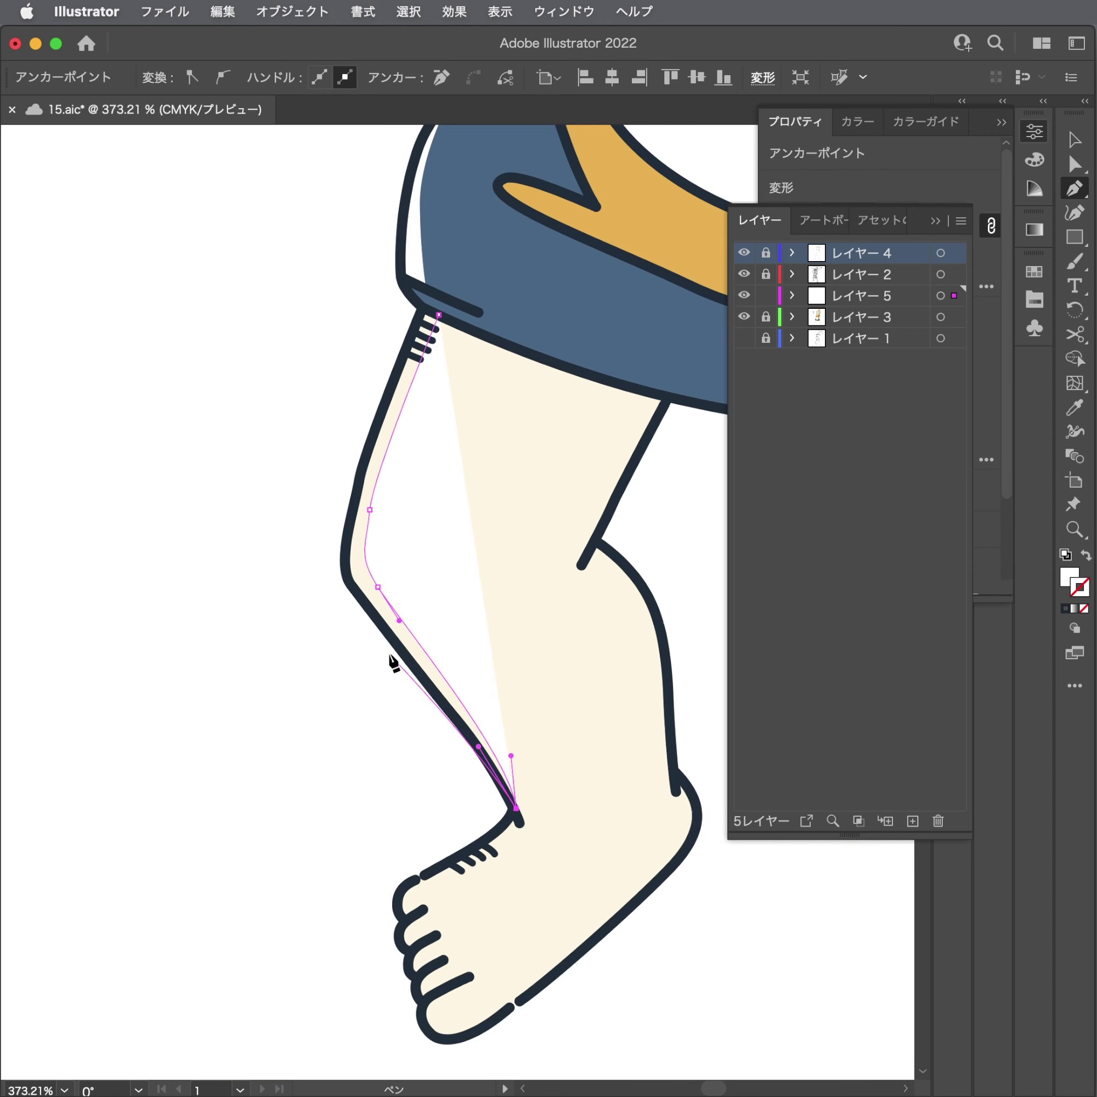
# Bring the shape back up past the knee and thigh, close it at the hem, and deselect.
pyautogui.click(393, 644)
pyautogui.scroll(5, 412, 619)
pyautogui.hotkey('ctrl', 'z')
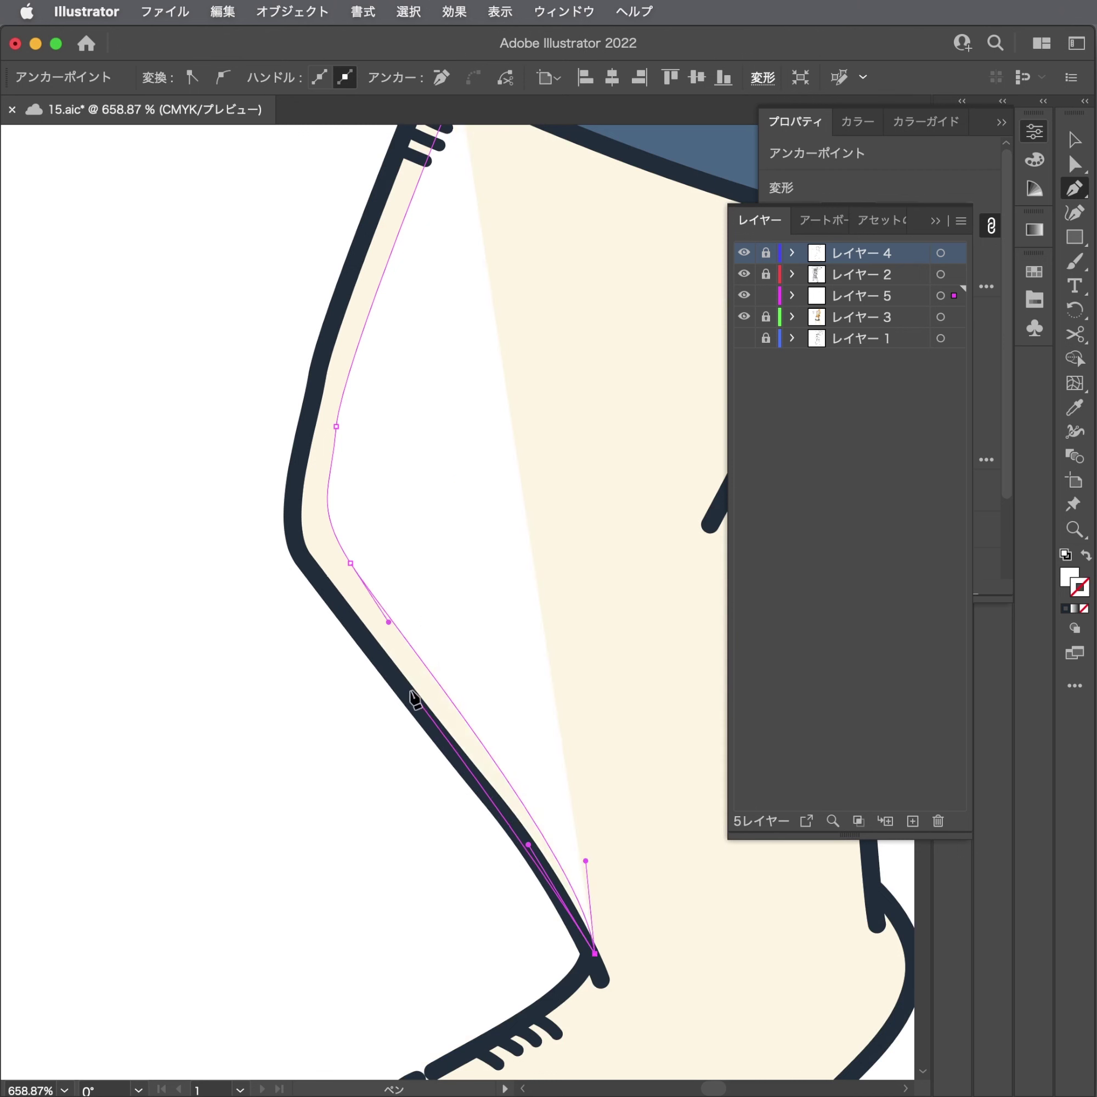
pyautogui.moveTo(407, 689); pyautogui.dragTo(364, 631)
pyautogui.moveTo(292, 526); pyautogui.dragTo(292, 489)
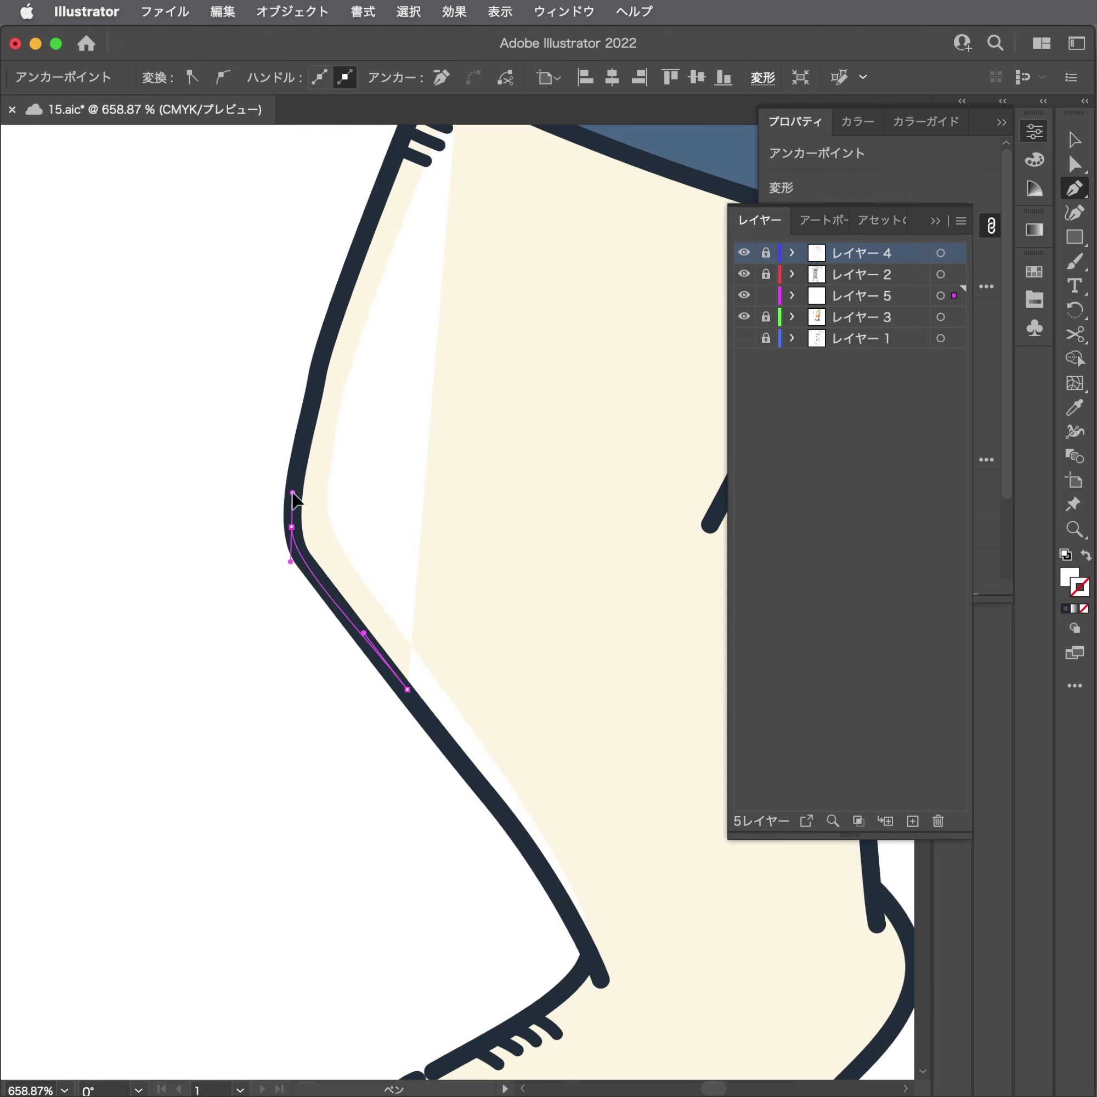
pyautogui.scroll(5, 294, 518)
pyautogui.moveTo(345, 445); pyautogui.dragTo(376, 375)
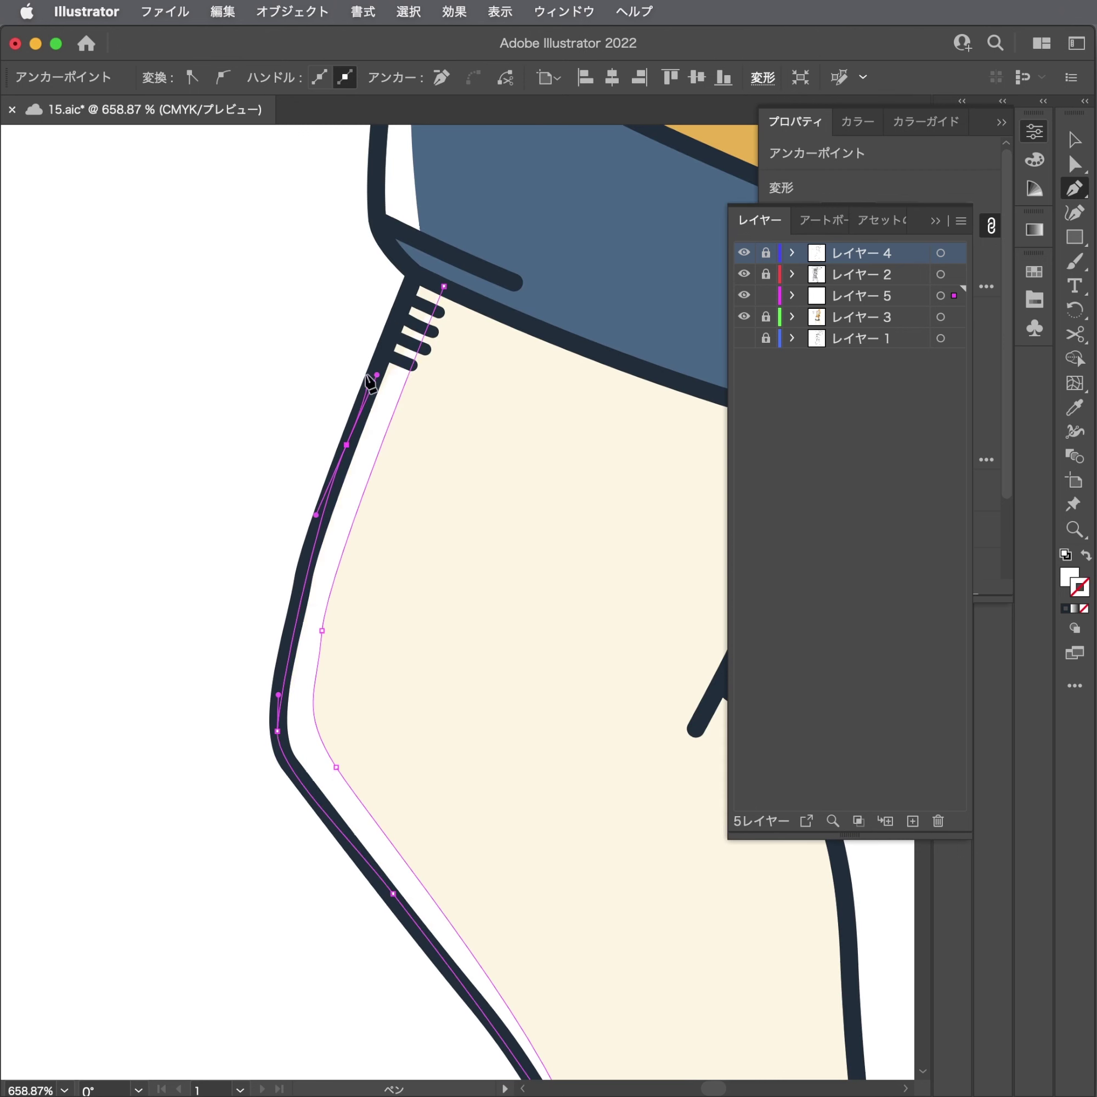
pyautogui.click(443, 286)
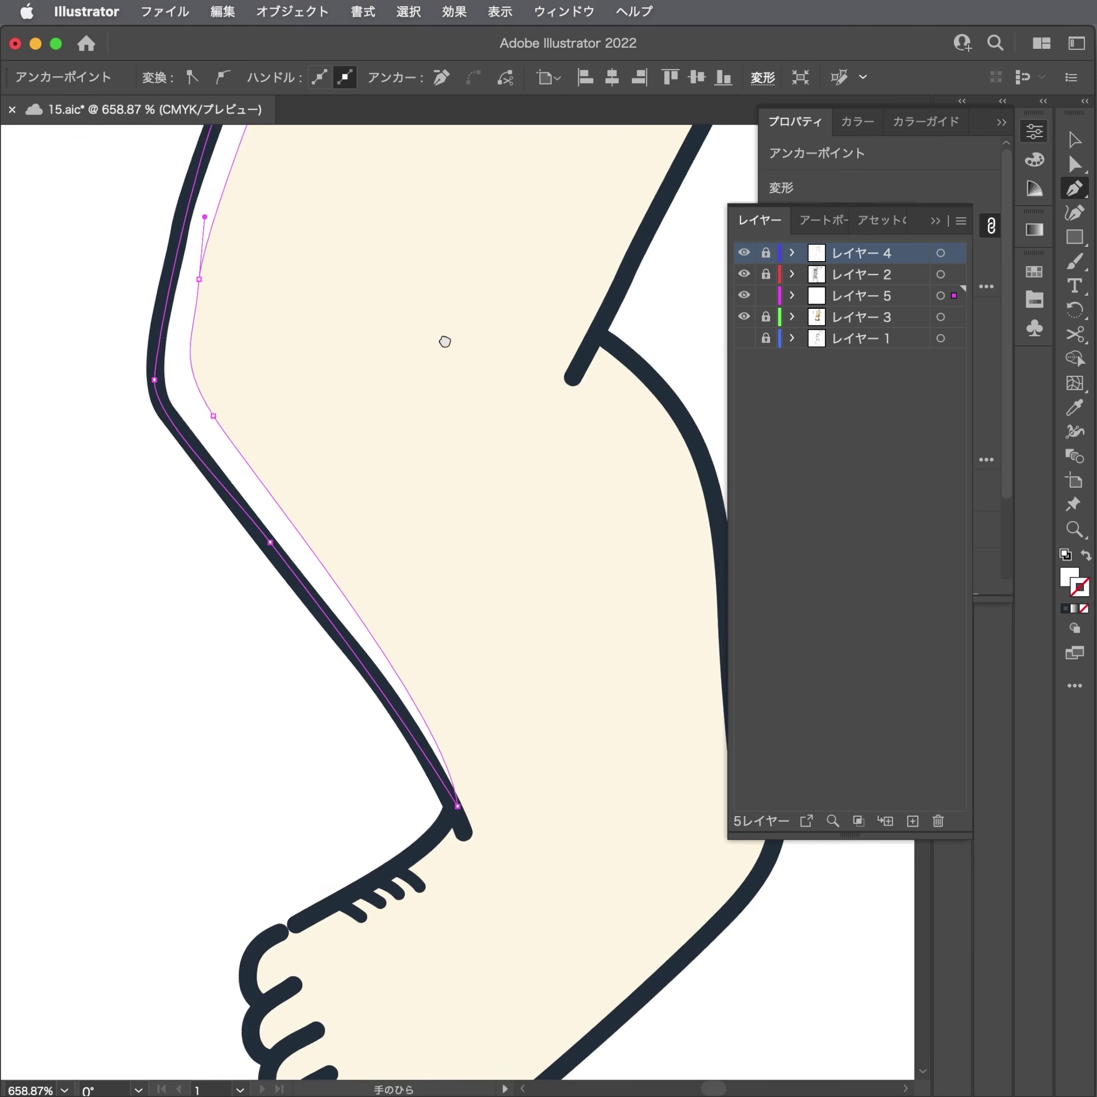
pyautogui.scroll(-6, 443, 341)
pyautogui.hscroll(2, 443, 341)
pyautogui.press('super+shift+a')
pyautogui.scroll(-5, 402, 525)
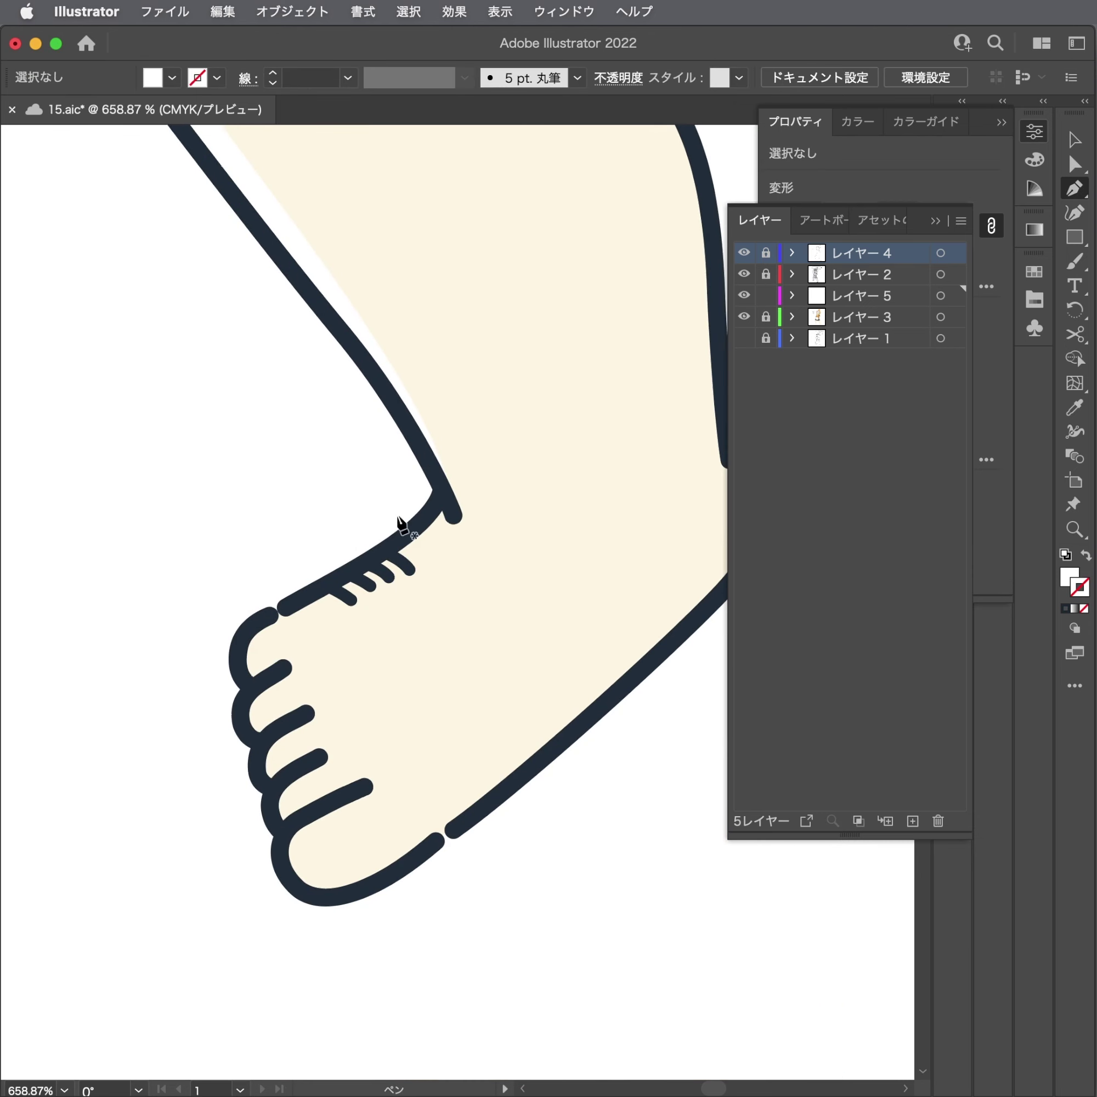
# Trace the foot highlight from the ankle along the foot's top and around the toes.
pyautogui.click(456, 517)
pyautogui.moveTo(325, 619)
pyautogui.mouseDown()
pyautogui.moveTo(261, 658)
pyautogui.moveTo(269, 733)
pyautogui.moveTo(398, 760)
pyautogui.mouseUp()
pyautogui.click(264, 673)
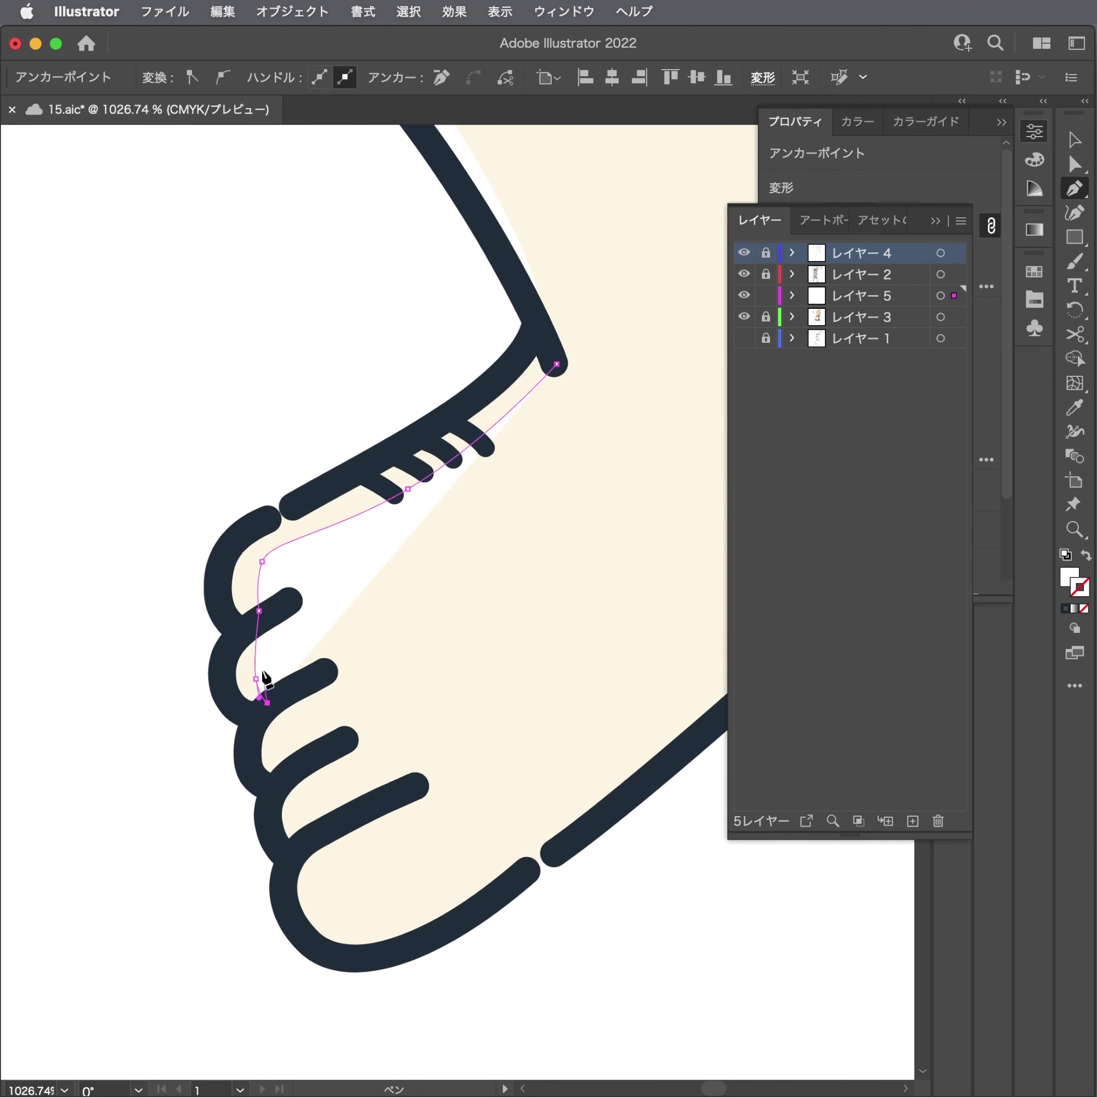
pyautogui.hotkey('ctrl', 'z')
pyautogui.hotkey('ctrl', 'z')
pyautogui.click(266, 624)
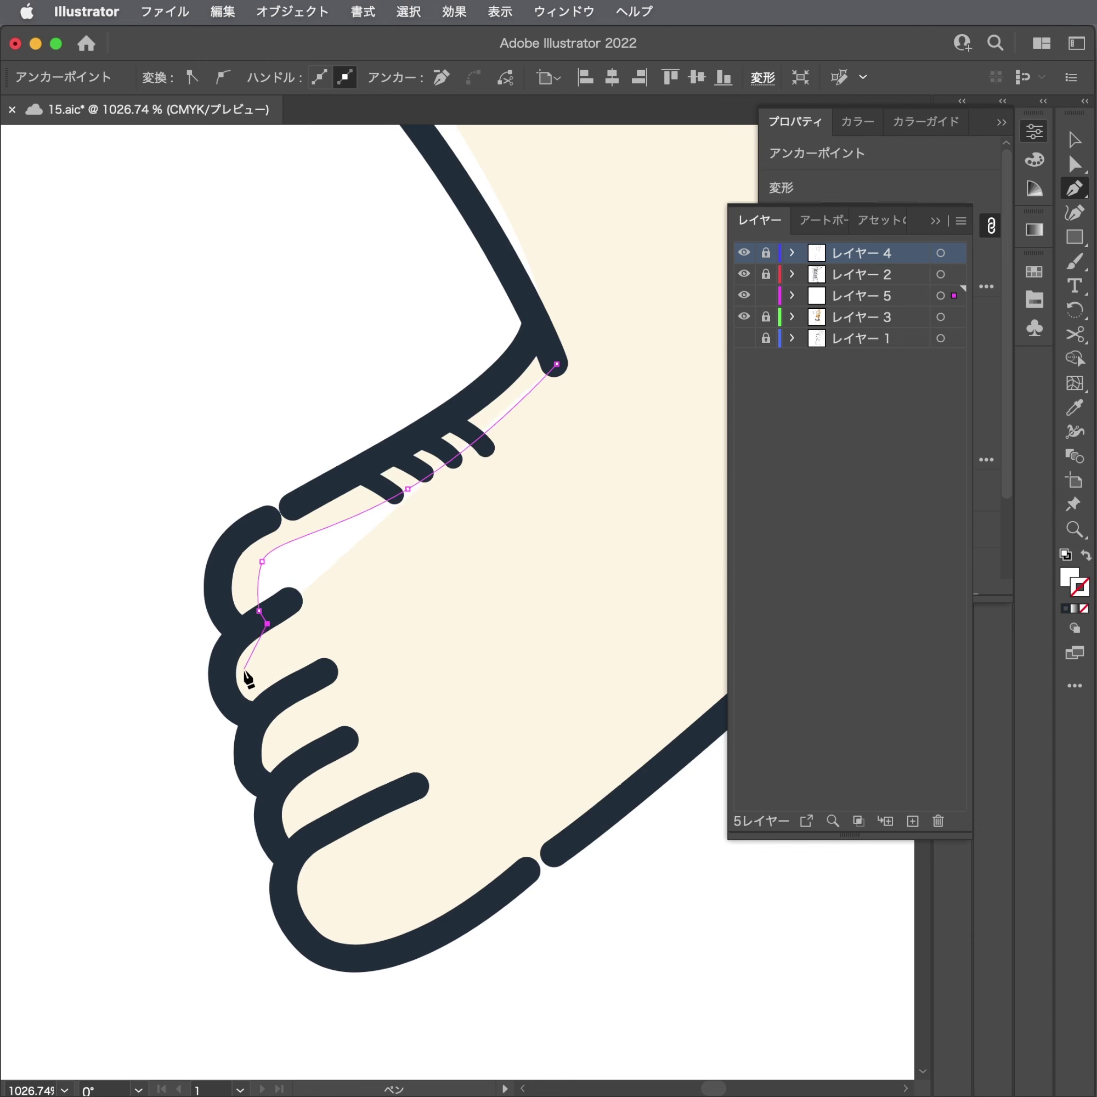
pyautogui.moveTo(271, 704)
pyautogui.mouseDown()
pyautogui.moveTo(264, 734)
pyautogui.moveTo(299, 815)
pyautogui.moveTo(321, 911)
pyautogui.moveTo(282, 875)
pyautogui.mouseUp()
pyautogui.hotkey('ctrl', 'z')
pyautogui.click(283, 766)
# Try a separate big-toe shape, then undo back to the open foot path.
pyautogui.press('Escape')
pyautogui.click(350, 954)
pyautogui.press('Escape')
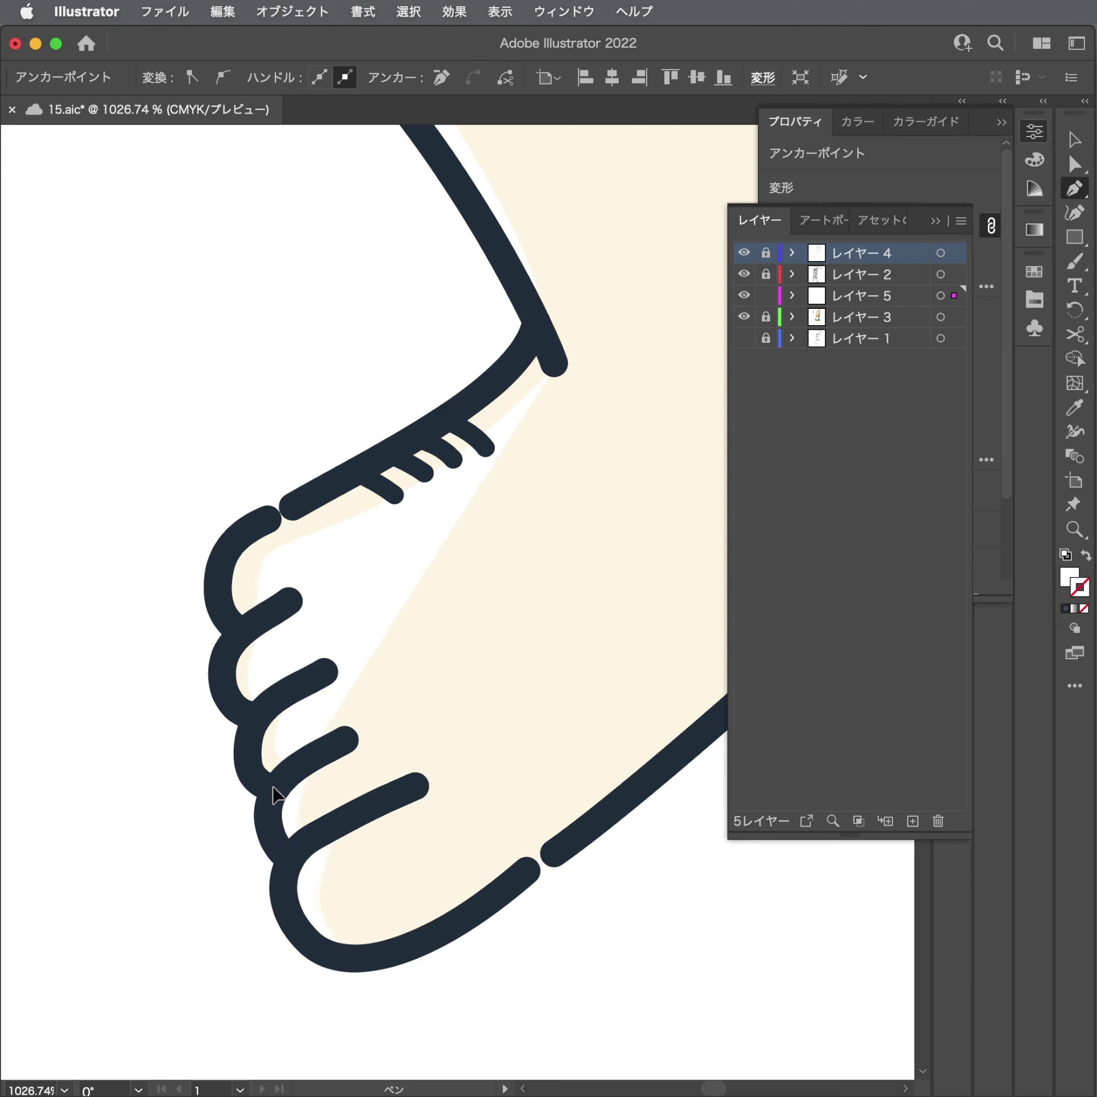
pyautogui.hotkey('ctrl', 'z')
pyautogui.hotkey('ctrl', 'shift', 'z')
pyautogui.hotkey('ctrl', 'z')
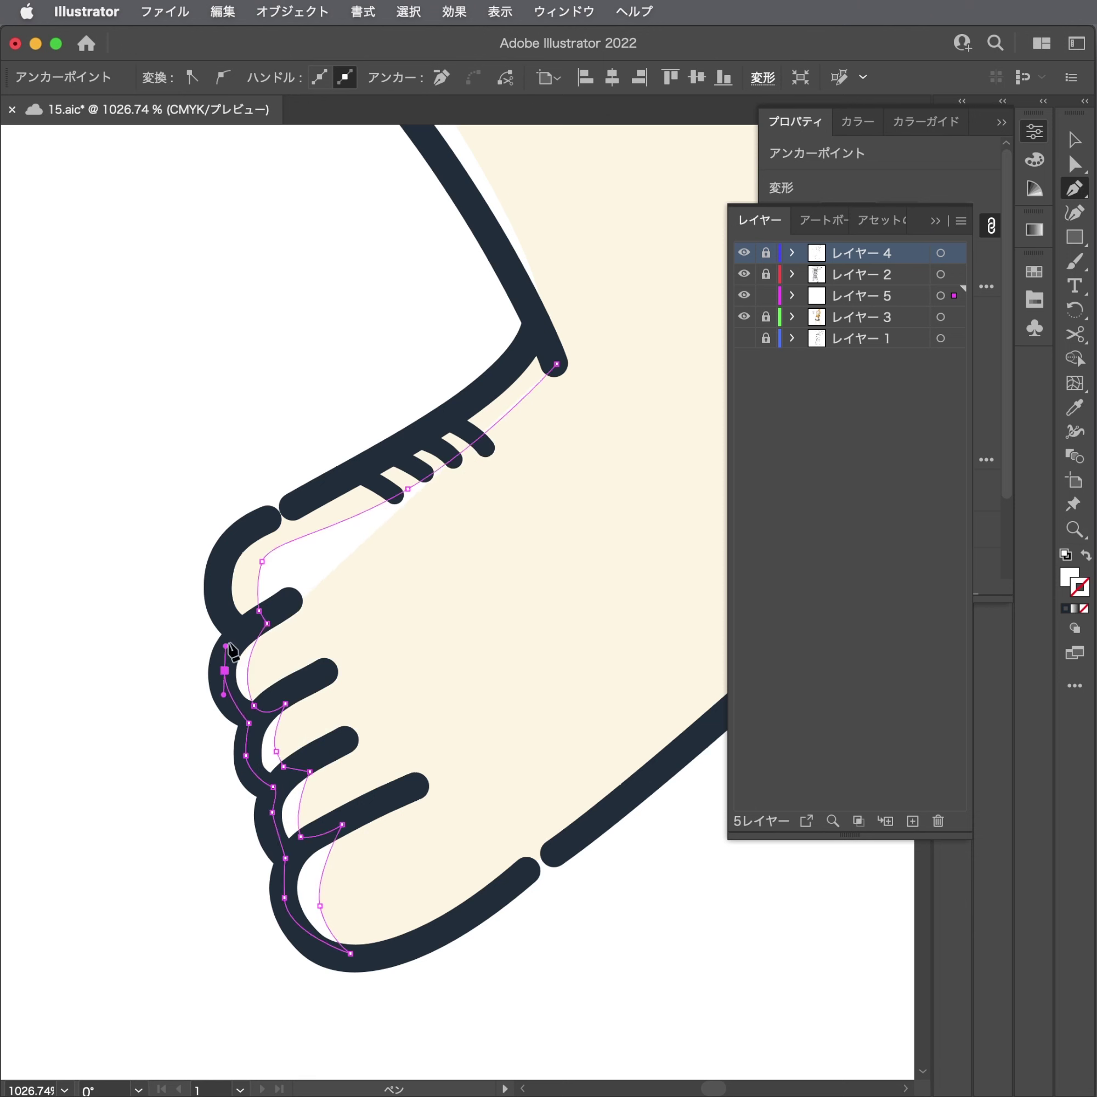
# Continue the path around the top toe, close it at the ankle, and deselect.
pyautogui.click(236, 636)
pyautogui.moveTo(226, 548); pyautogui.dragTo(249, 519)
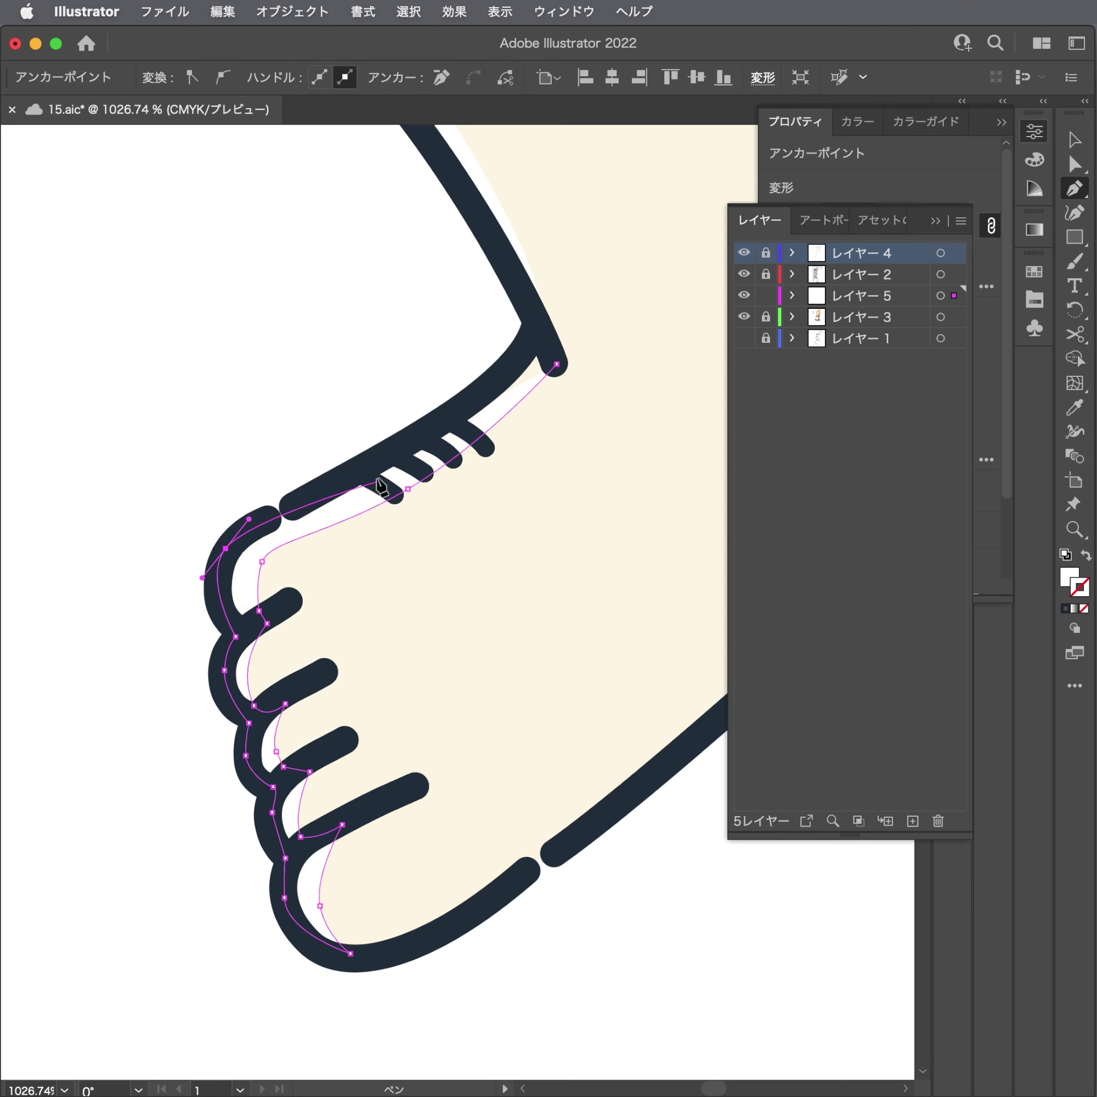
pyautogui.moveTo(375, 459); pyautogui.dragTo(435, 429)
pyautogui.scroll(-1, 490, 403)
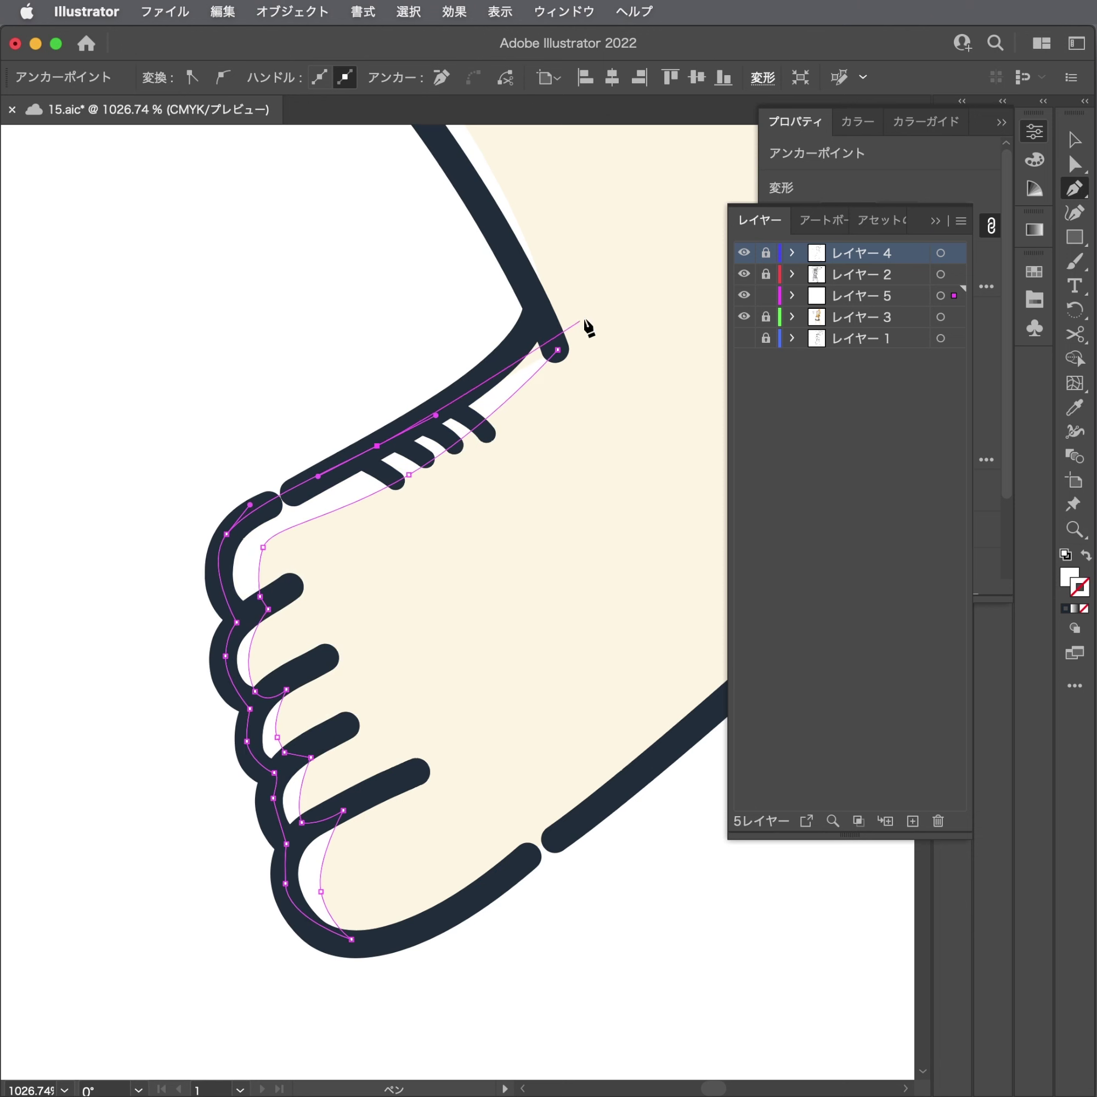
pyautogui.click(538, 314)
pyautogui.click(558, 349)
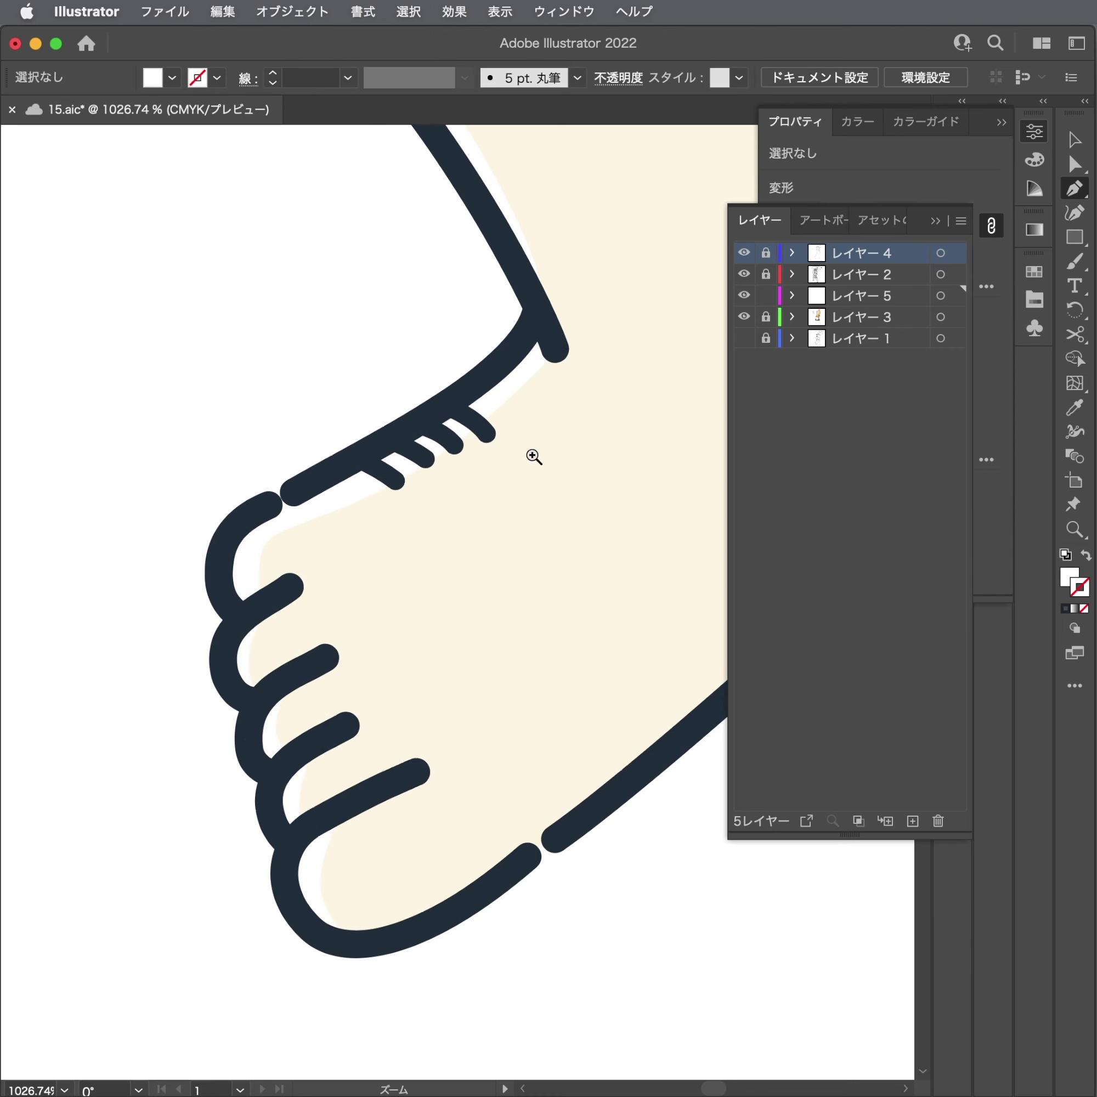
pyautogui.scroll(-5, 529, 455)
pyautogui.moveTo(172, 511); pyautogui.dragTo(490, 842)
pyautogui.scroll(3, 358, 320)
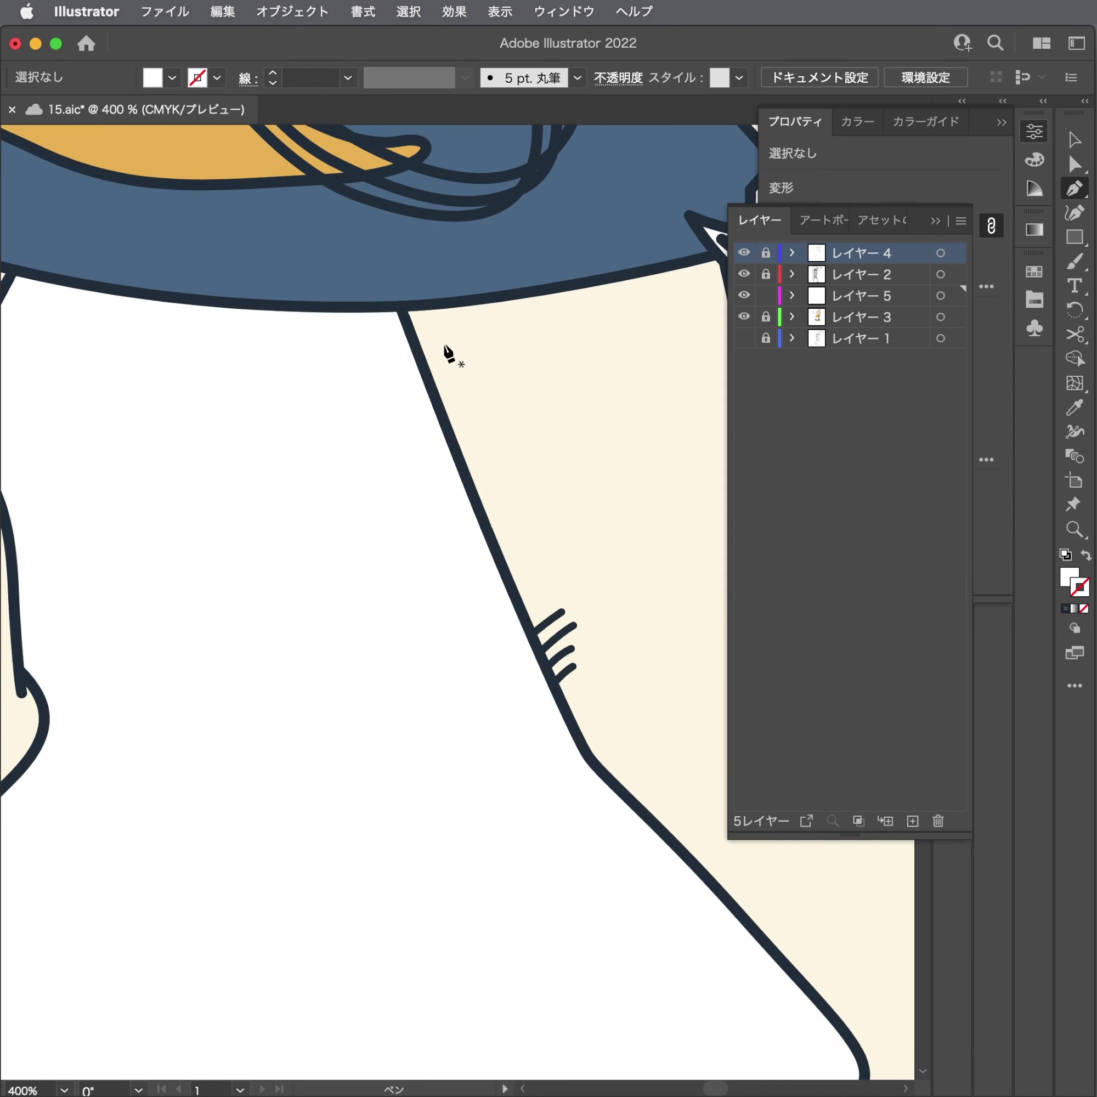
# Draw the highlight from the blue hem down the thigh, shin and ankle to the big toe.
pyautogui.click(437, 304)
pyautogui.moveTo(526, 541); pyautogui.dragTo(536, 560)
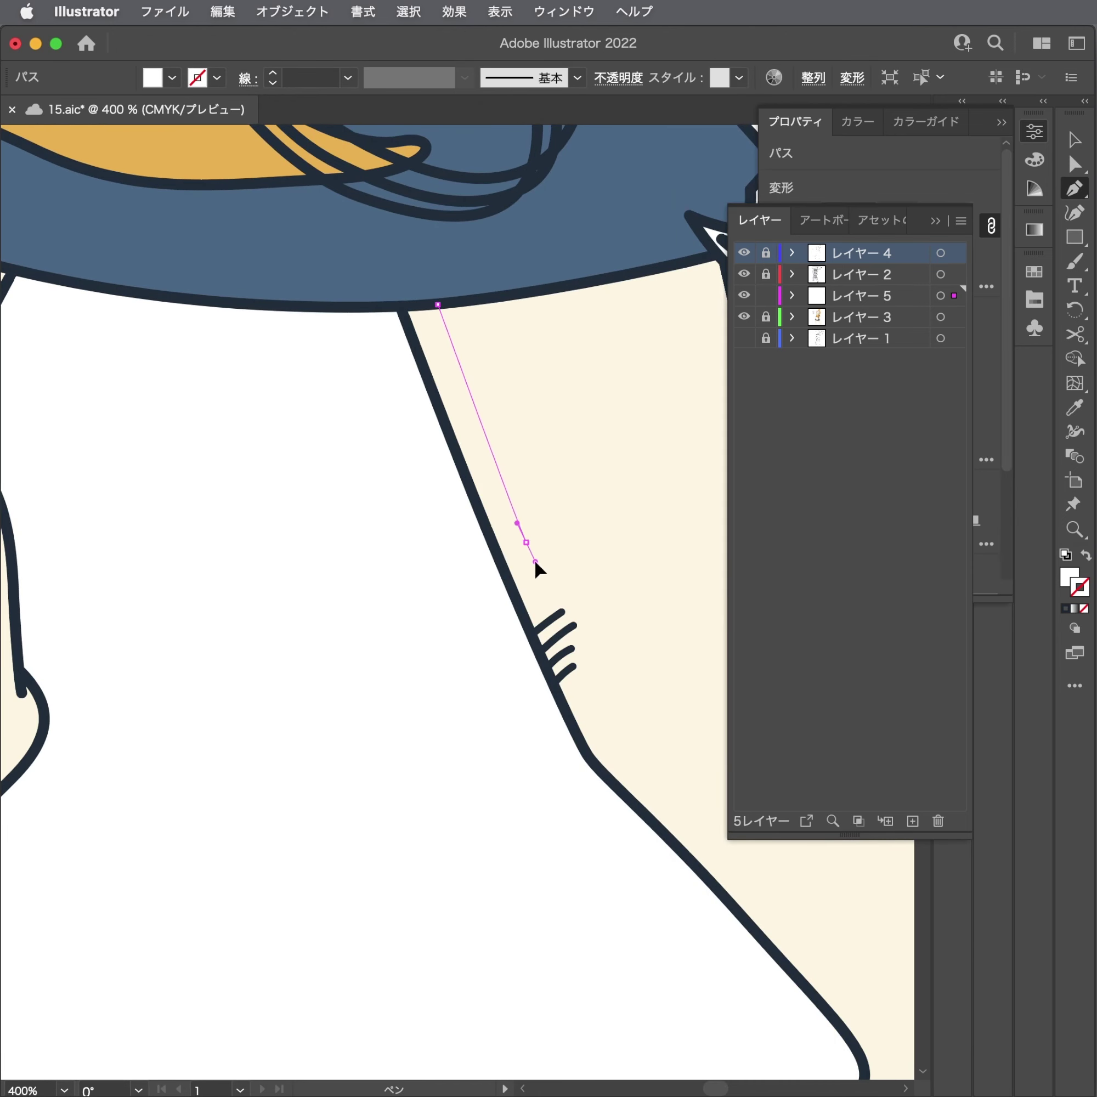
pyautogui.scroll(-5, 555, 609)
pyautogui.moveTo(432, 434)
pyautogui.mouseDown()
pyautogui.moveTo(448, 447)
pyautogui.moveTo(337, 378)
pyautogui.mouseUp()
pyautogui.moveTo(494, 515); pyautogui.dragTo(522, 549)
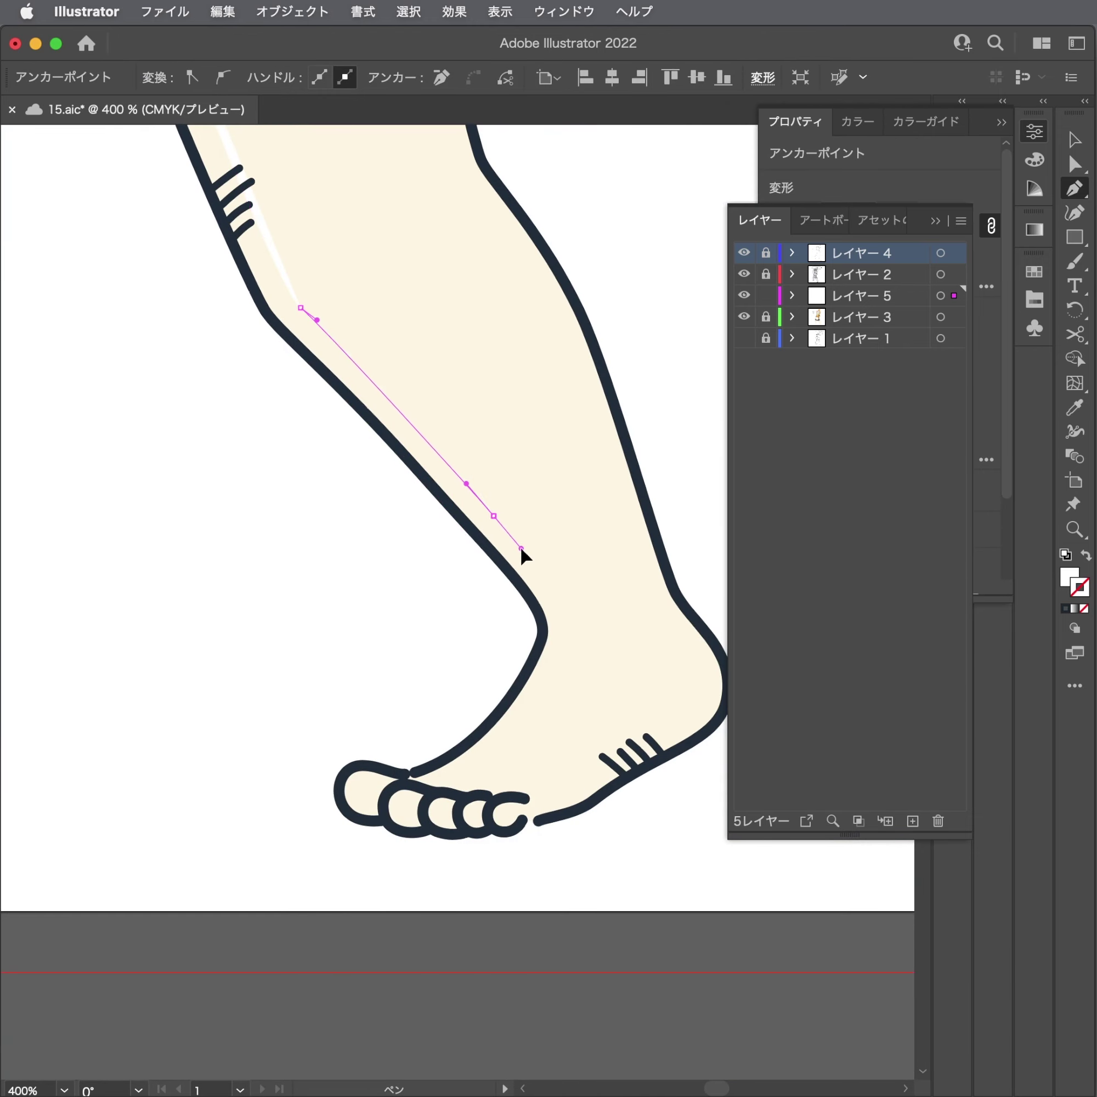
pyautogui.click(561, 625)
pyautogui.moveTo(563, 653); pyautogui.dragTo(562, 660)
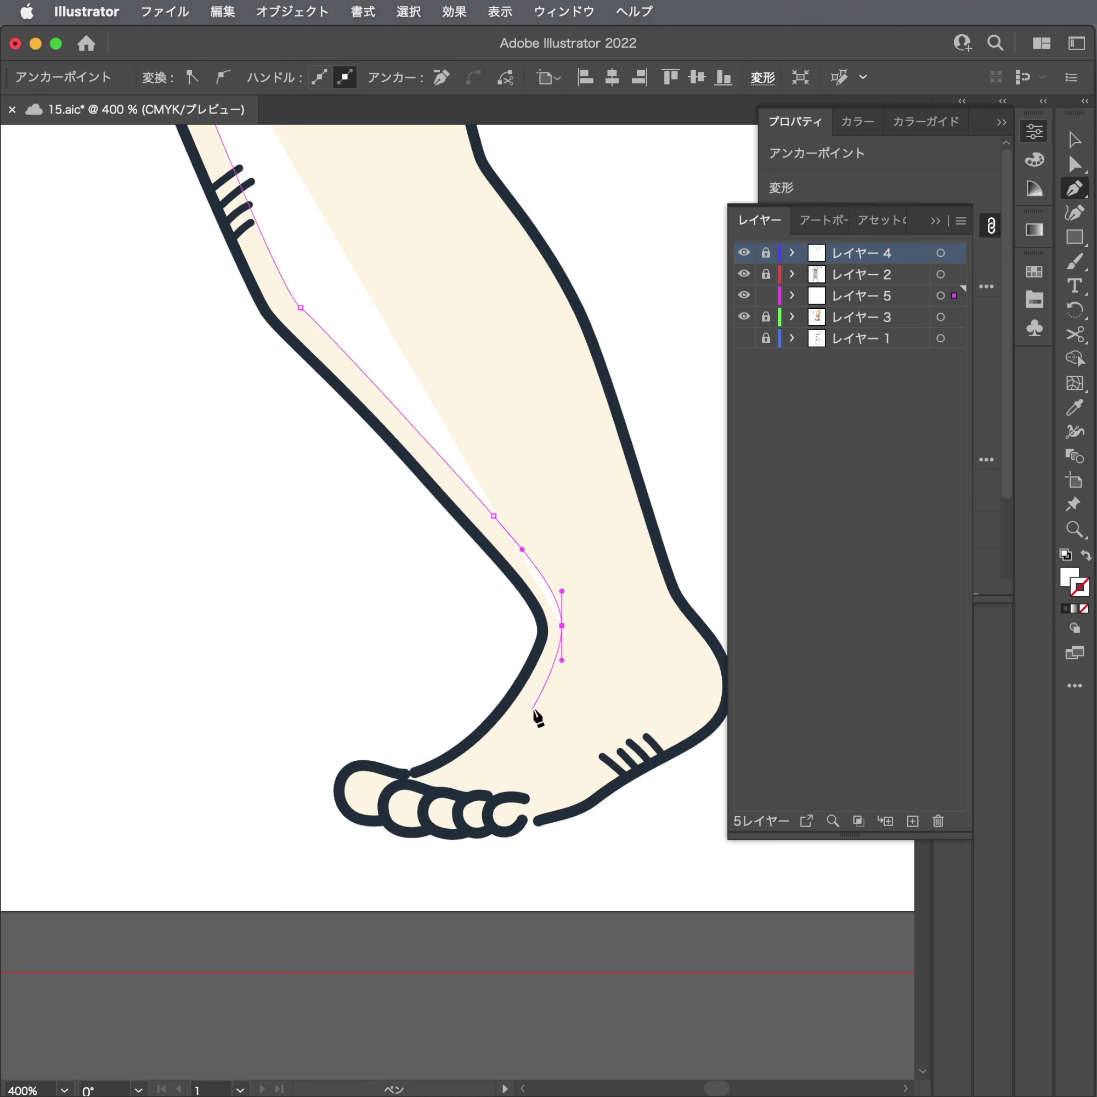
pyautogui.moveTo(507, 732); pyautogui.dragTo(483, 755)
pyautogui.click(423, 787)
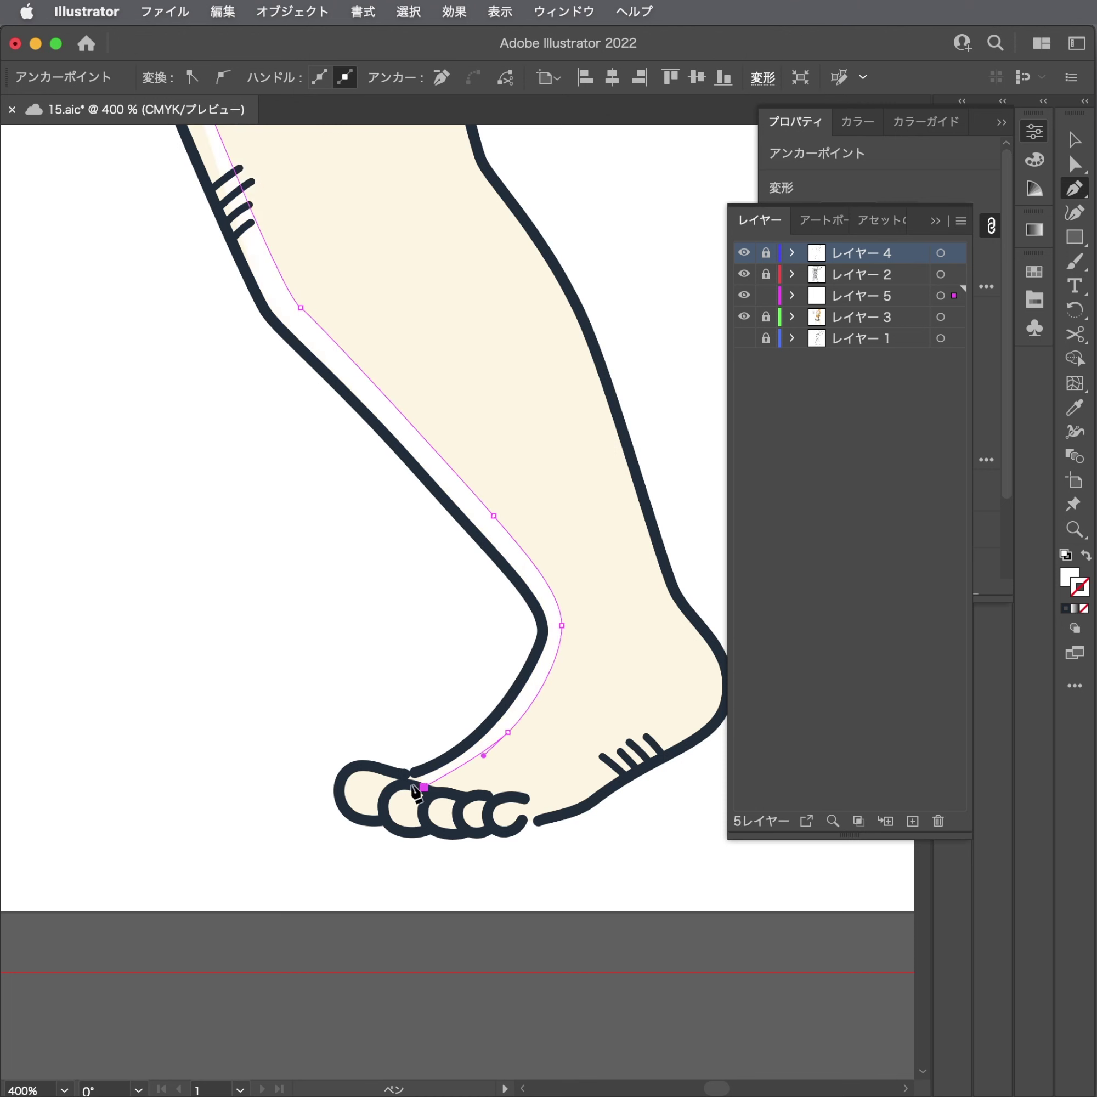
pyautogui.moveTo(396, 785); pyautogui.dragTo(316, 790)
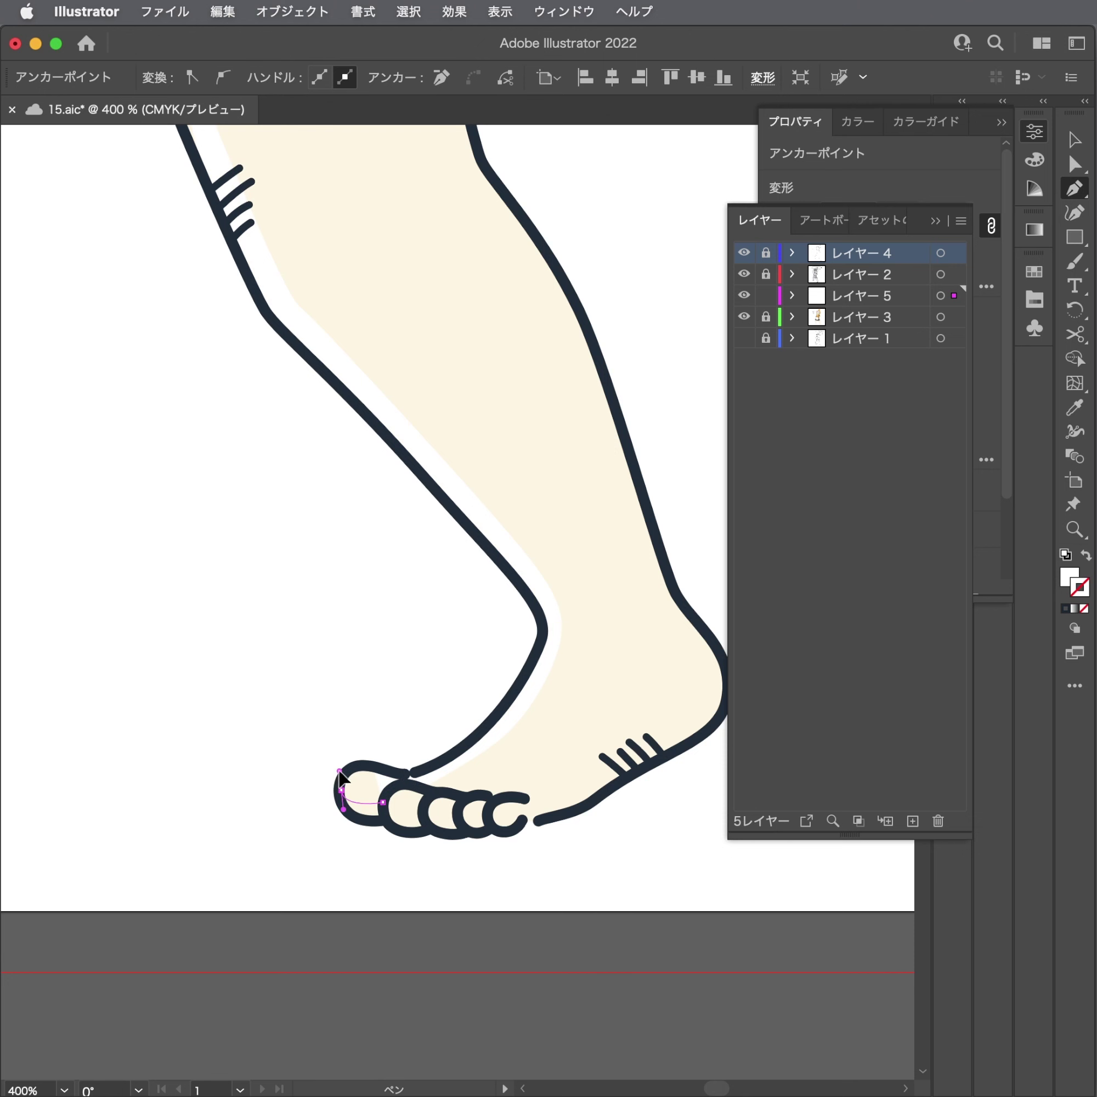
pyautogui.scroll(3, 426, 779)
pyautogui.moveTo(350, 764); pyautogui.dragTo(376, 773)
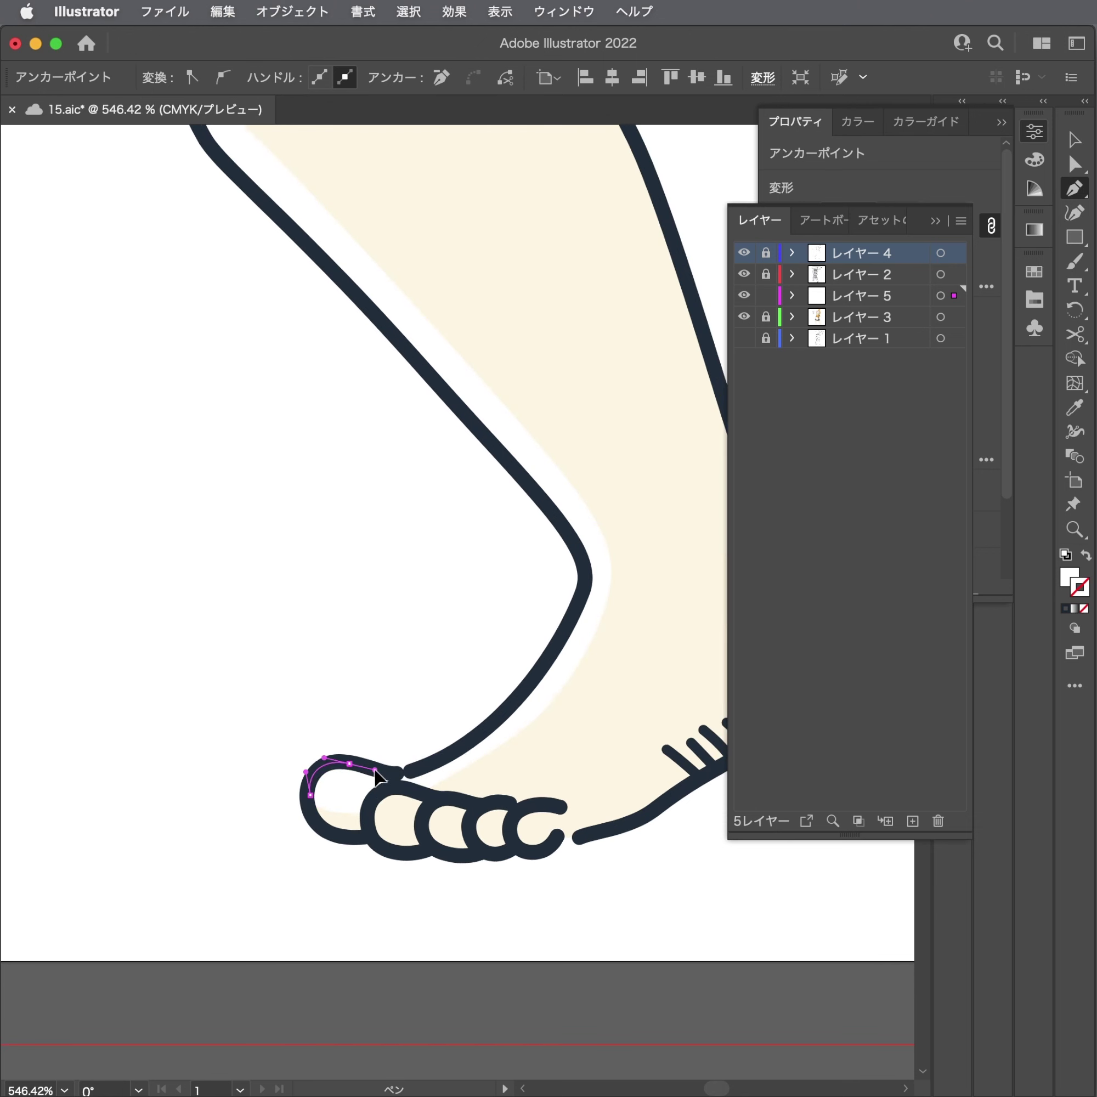
pyautogui.click(399, 772)
# Draw a second highlight path from the toes back up the leg to the blue hem.
pyautogui.click(412, 773)
pyautogui.moveTo(530, 687); pyautogui.dragTo(553, 641)
pyautogui.moveTo(584, 557); pyautogui.dragTo(571, 517)
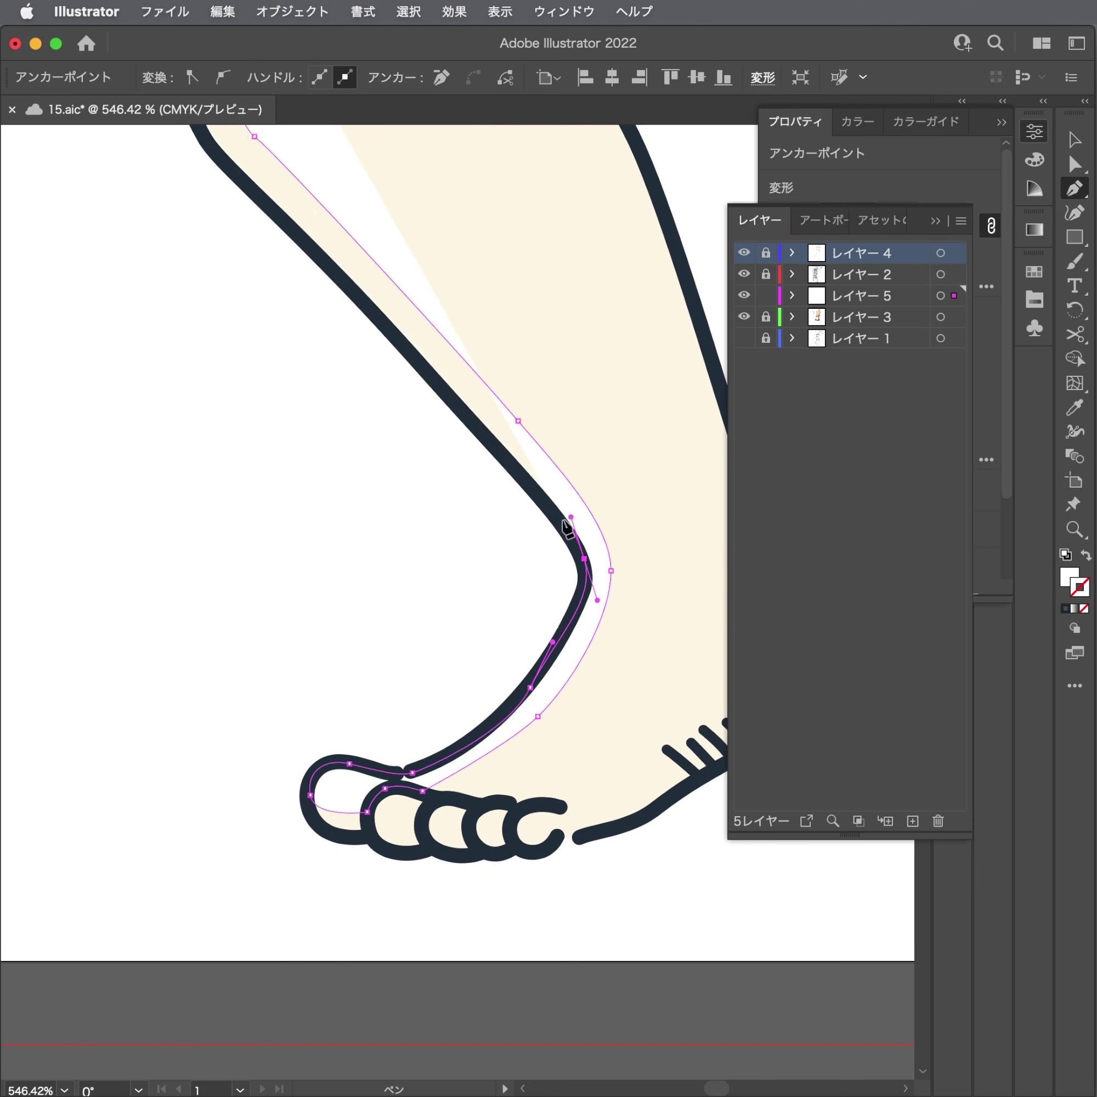
pyautogui.scroll(-1, 393, 350)
pyautogui.scroll(10, 347, 281)
pyautogui.hscroll(-4, 346, 281)
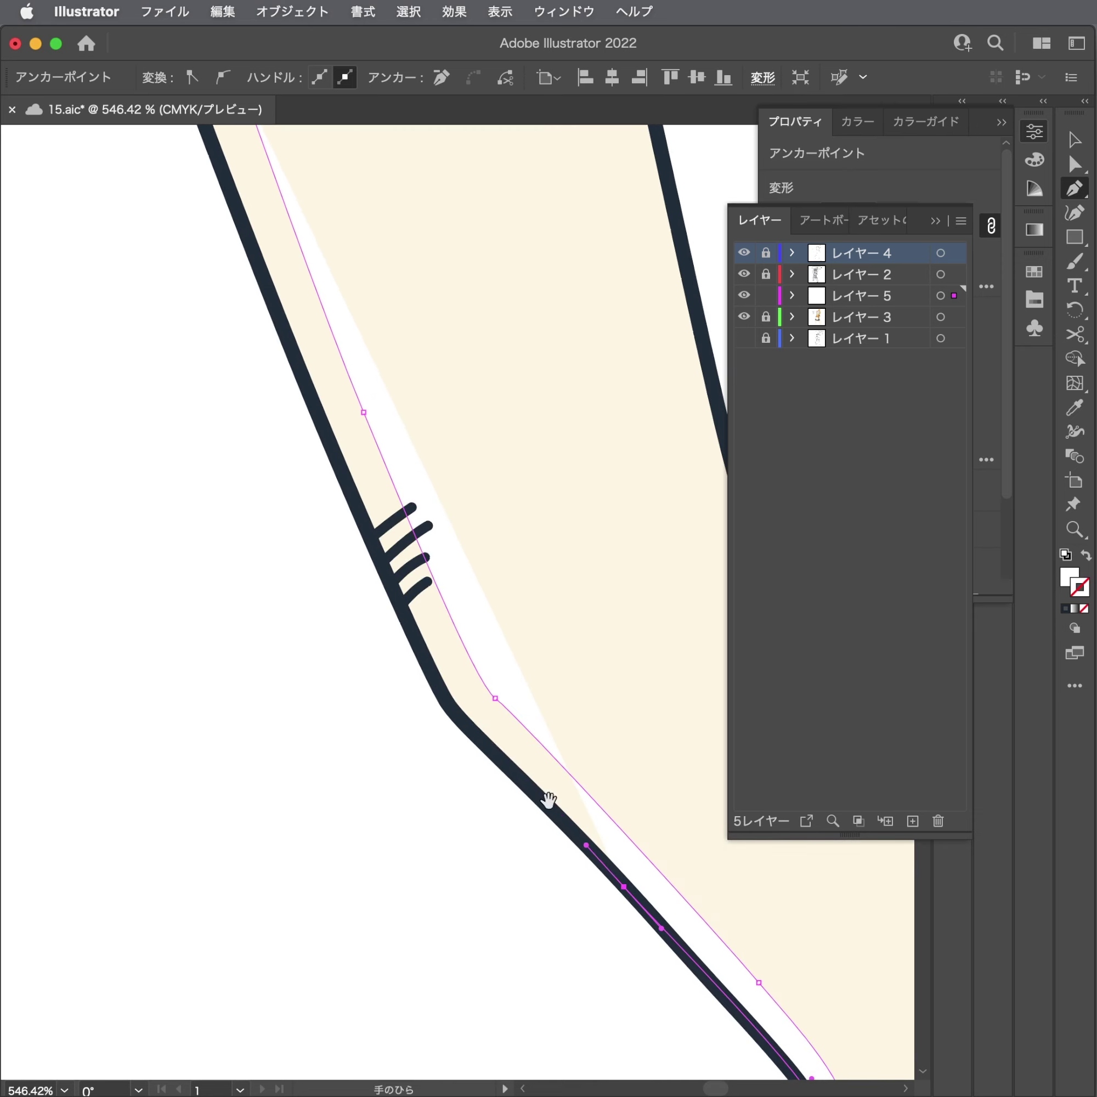
pyautogui.moveTo(447, 701); pyautogui.dragTo(433, 684)
pyautogui.scroll(-1, 265, 348)
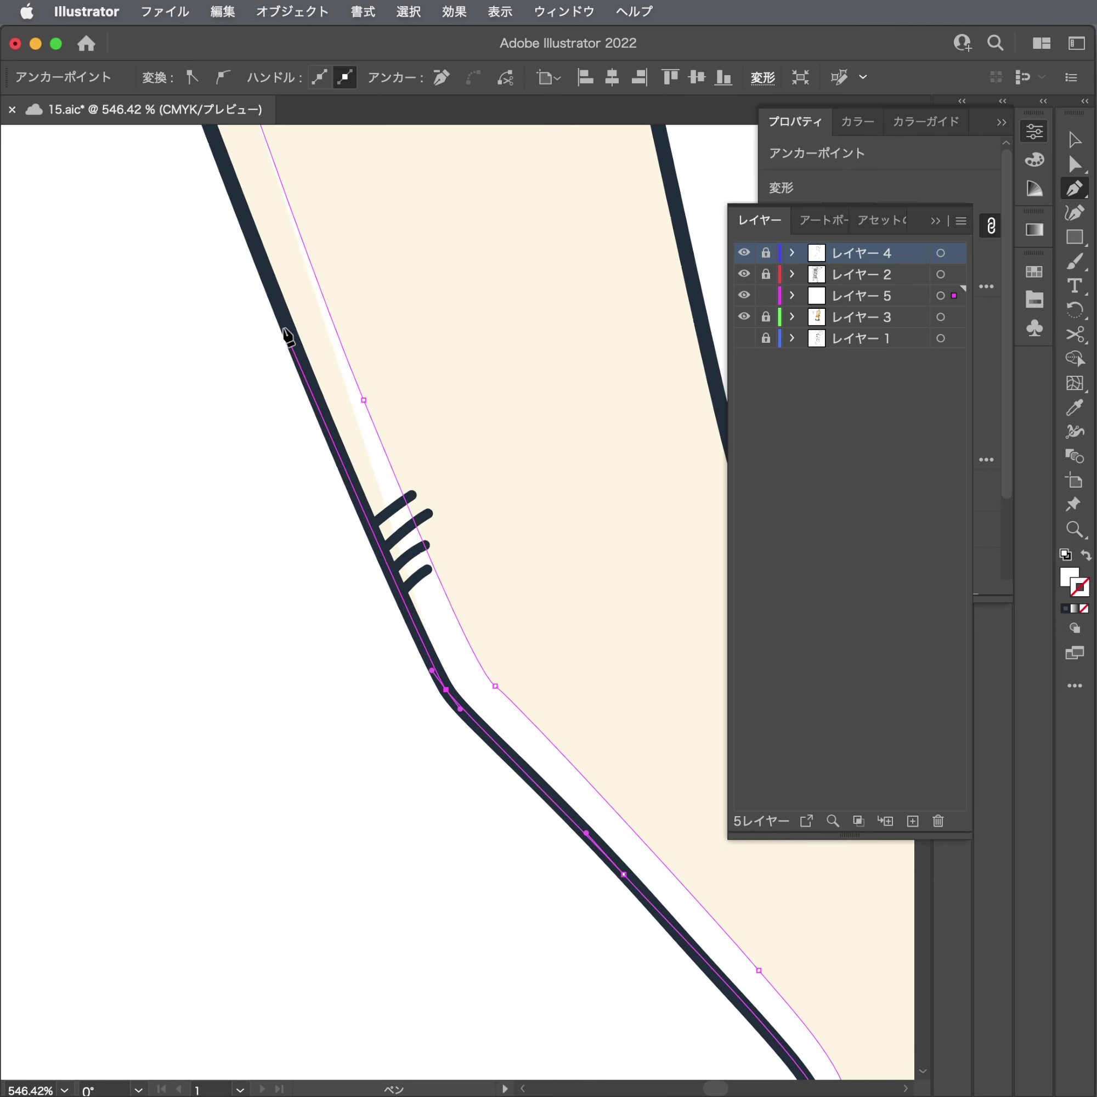
pyautogui.moveTo(270, 288); pyautogui.dragTo(248, 240)
pyautogui.scroll(10, 369, 697)
pyautogui.hscroll(-3, 369, 697)
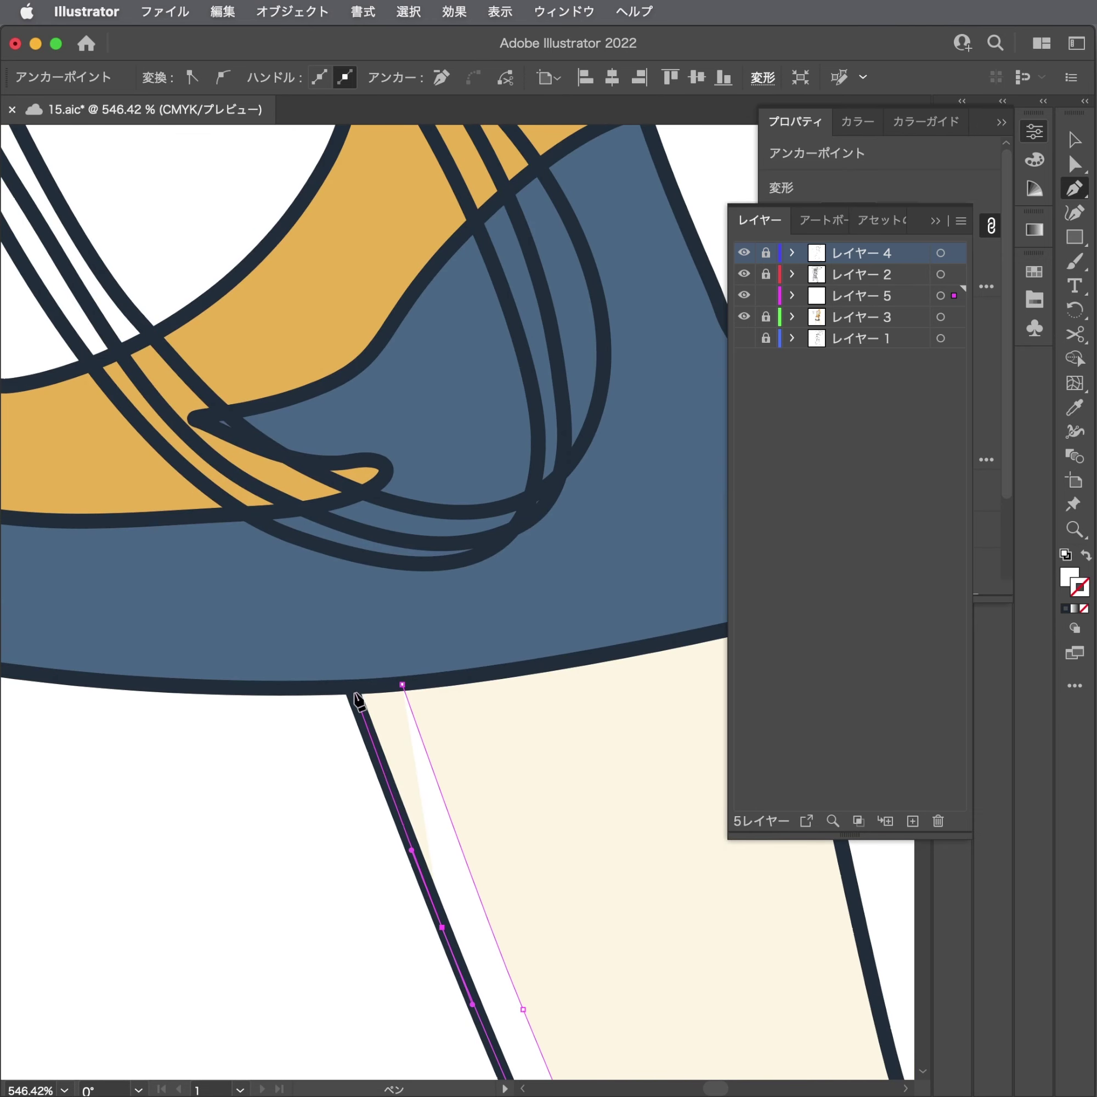
pyautogui.click(354, 687)
pyautogui.scroll(-5, 487, 711)
# Deselect the finished leg highlight and save the document.
pyautogui.scroll(-2, 487, 712)
pyautogui.hotkey('ctrl', 'shift', 'a')
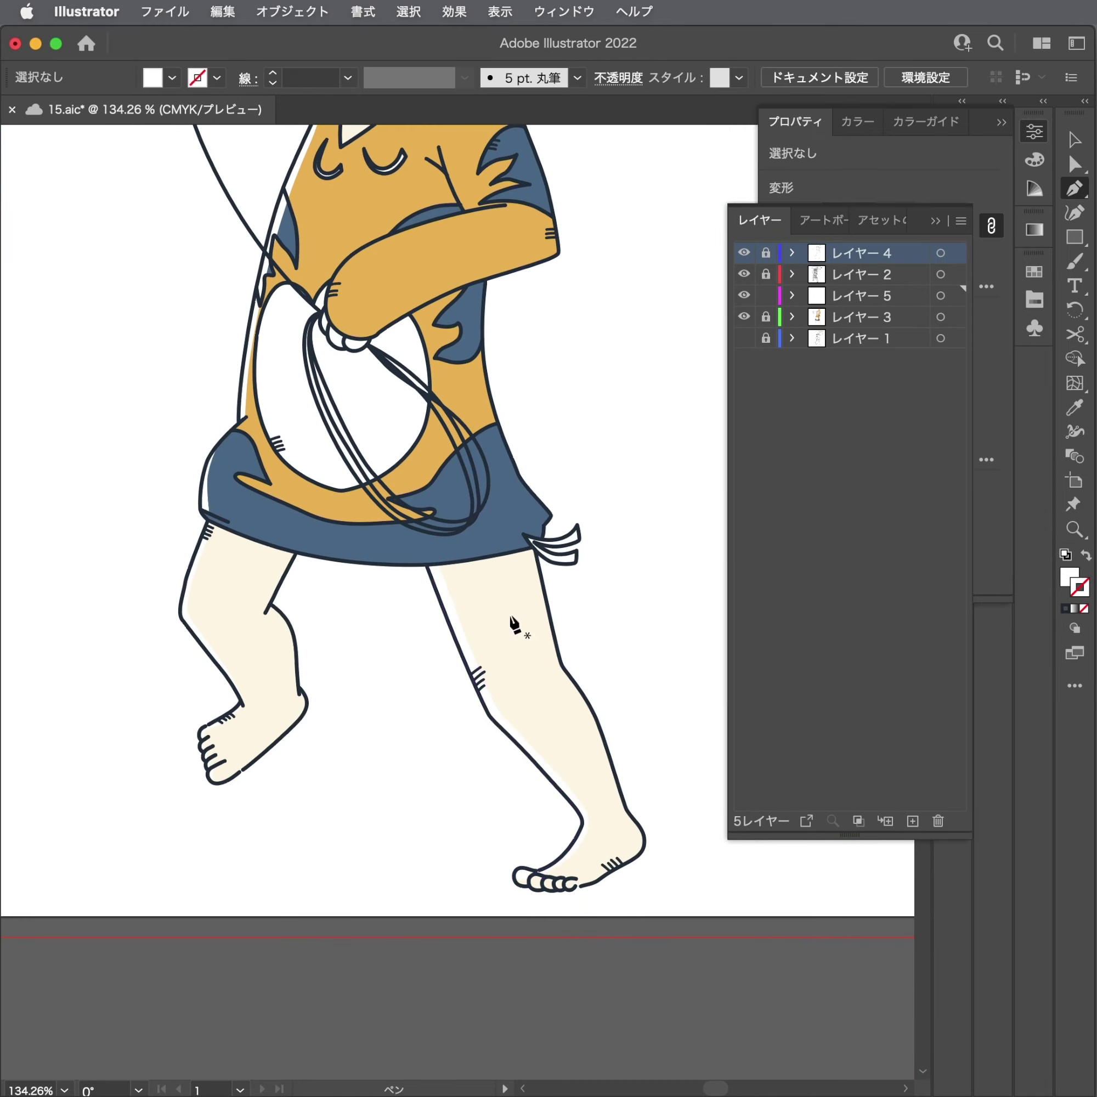
pyautogui.press('a')
pyautogui.hotkey('ctrl', 's')
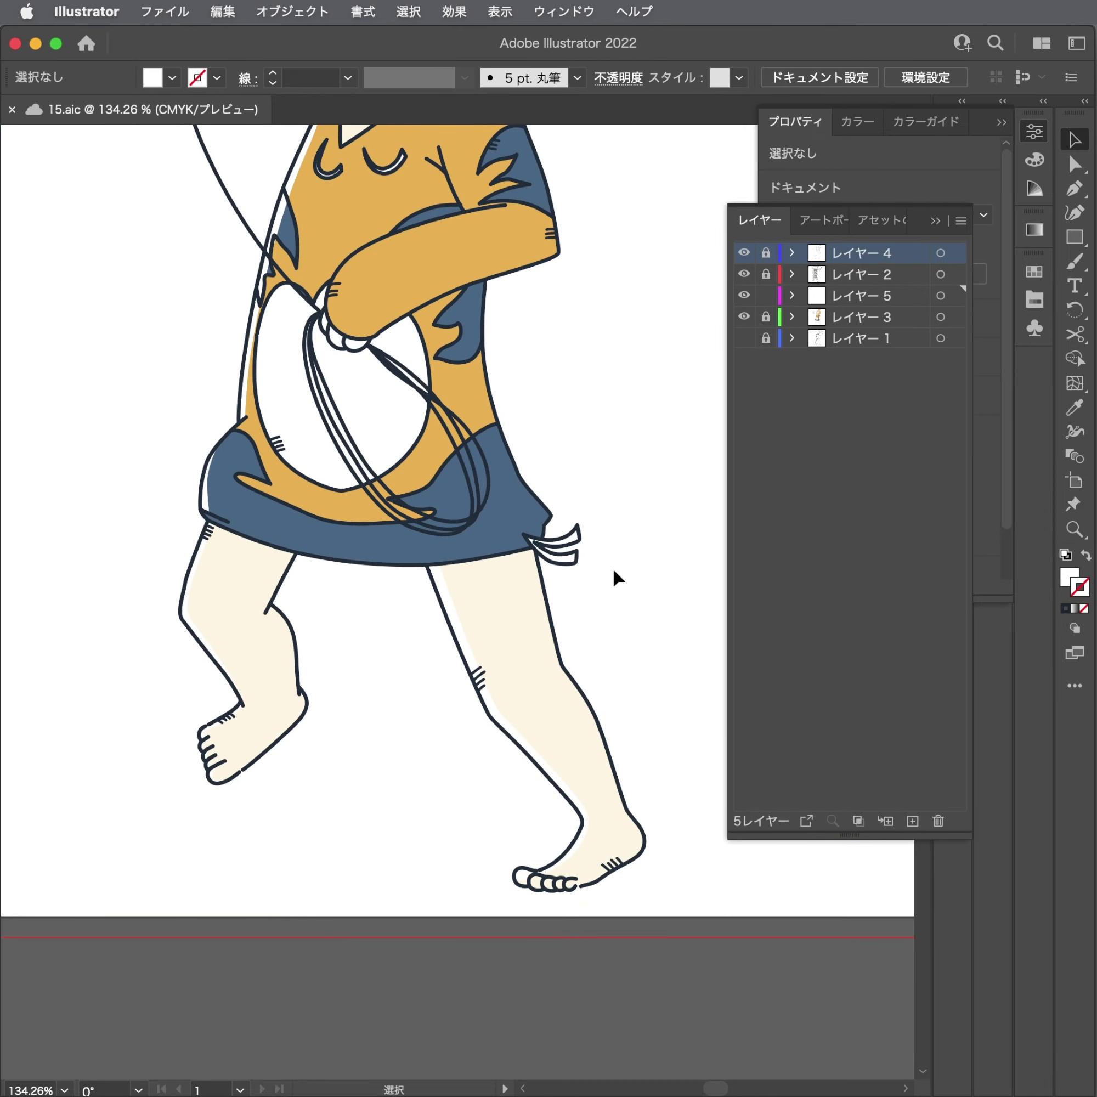
# Zoom in on the forearm and draw a closed white sliver along the orange sleeve's top edge.
pyautogui.moveTo(593, 541); pyautogui.dragTo(582, 693)
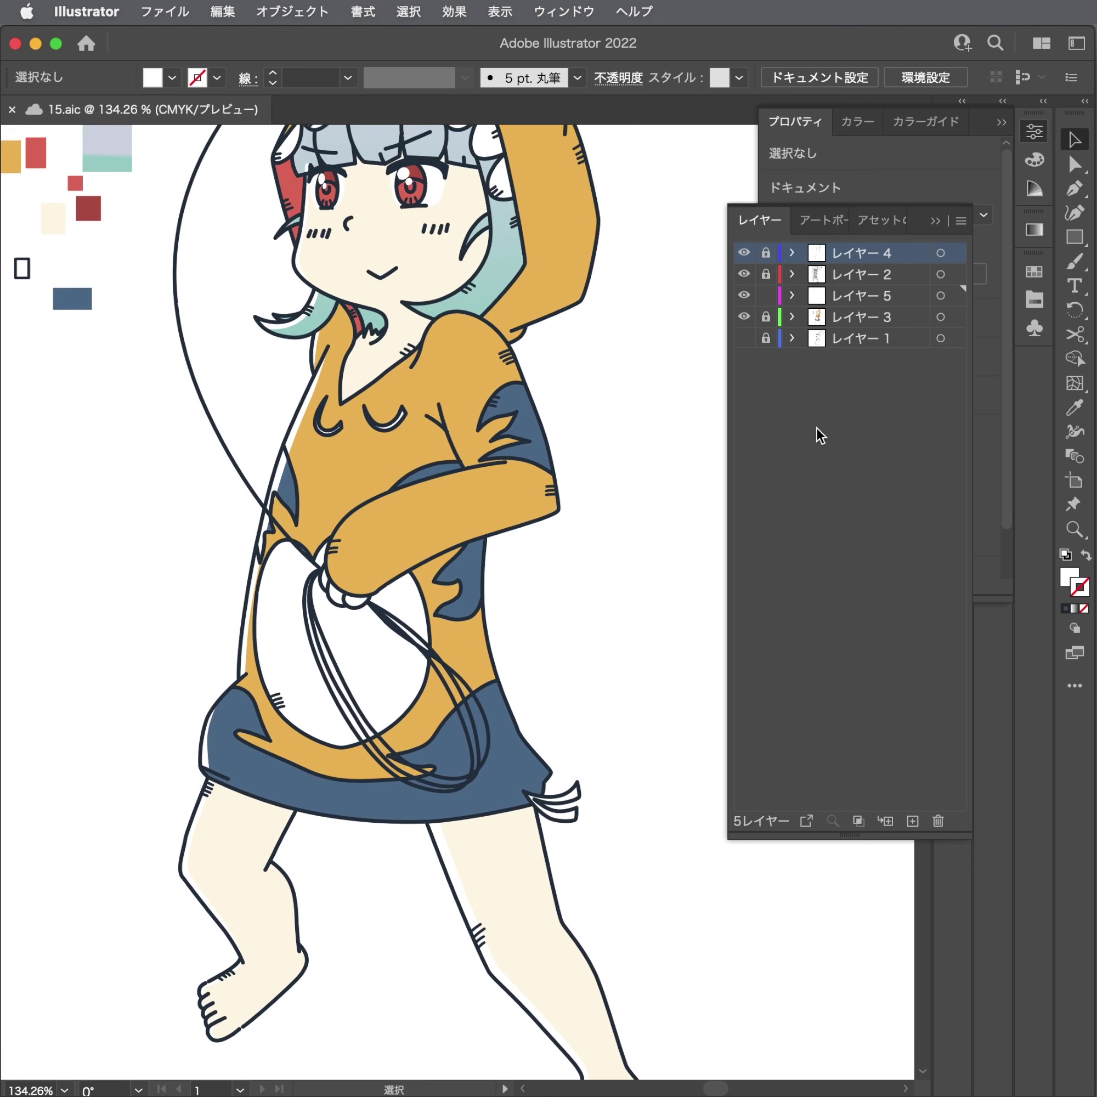
pyautogui.moveTo(605, 206); pyautogui.dragTo(602, 439)
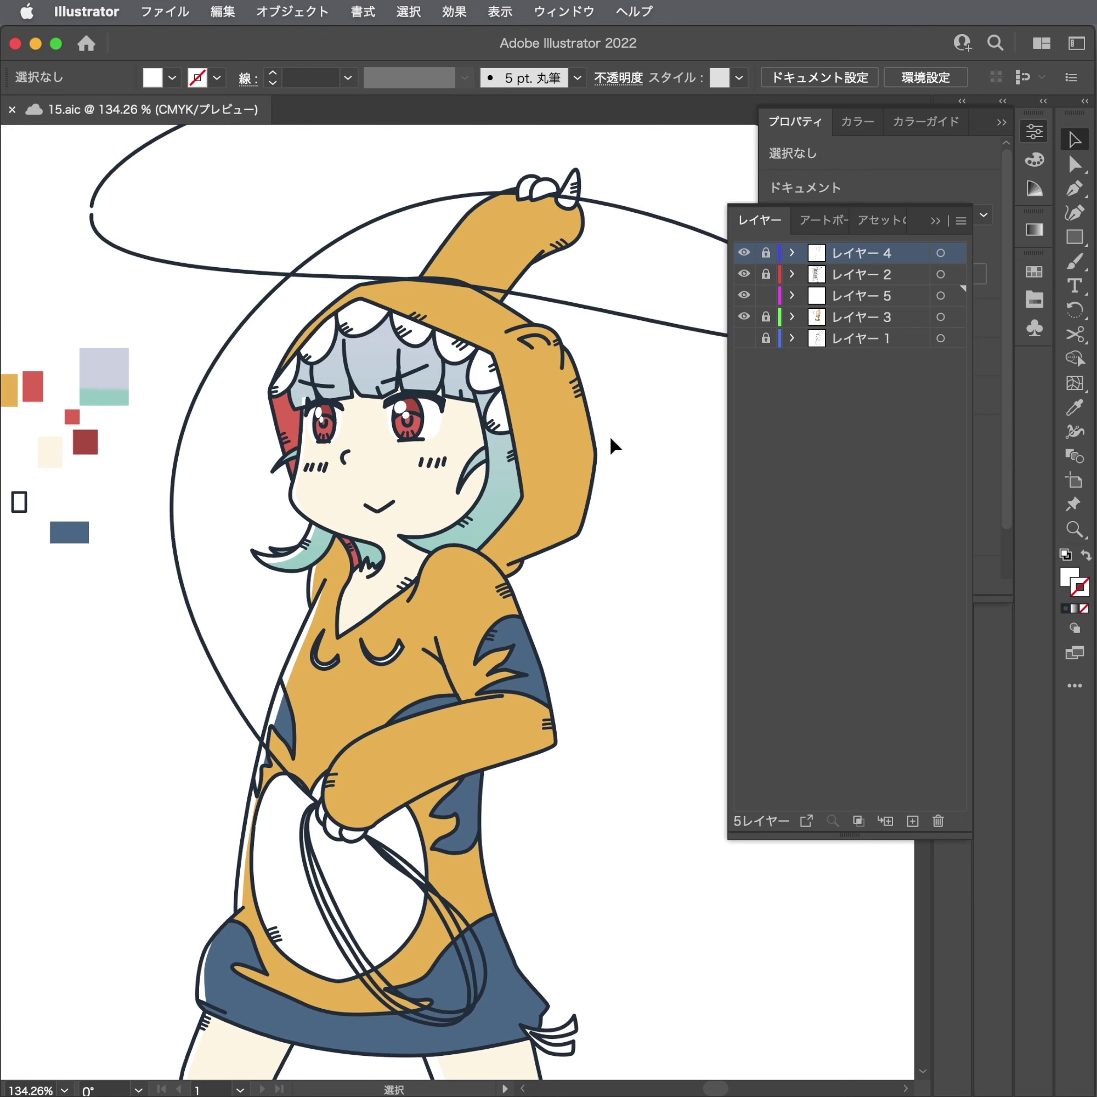
pyautogui.click(494, 639)
pyautogui.click(448, 747)
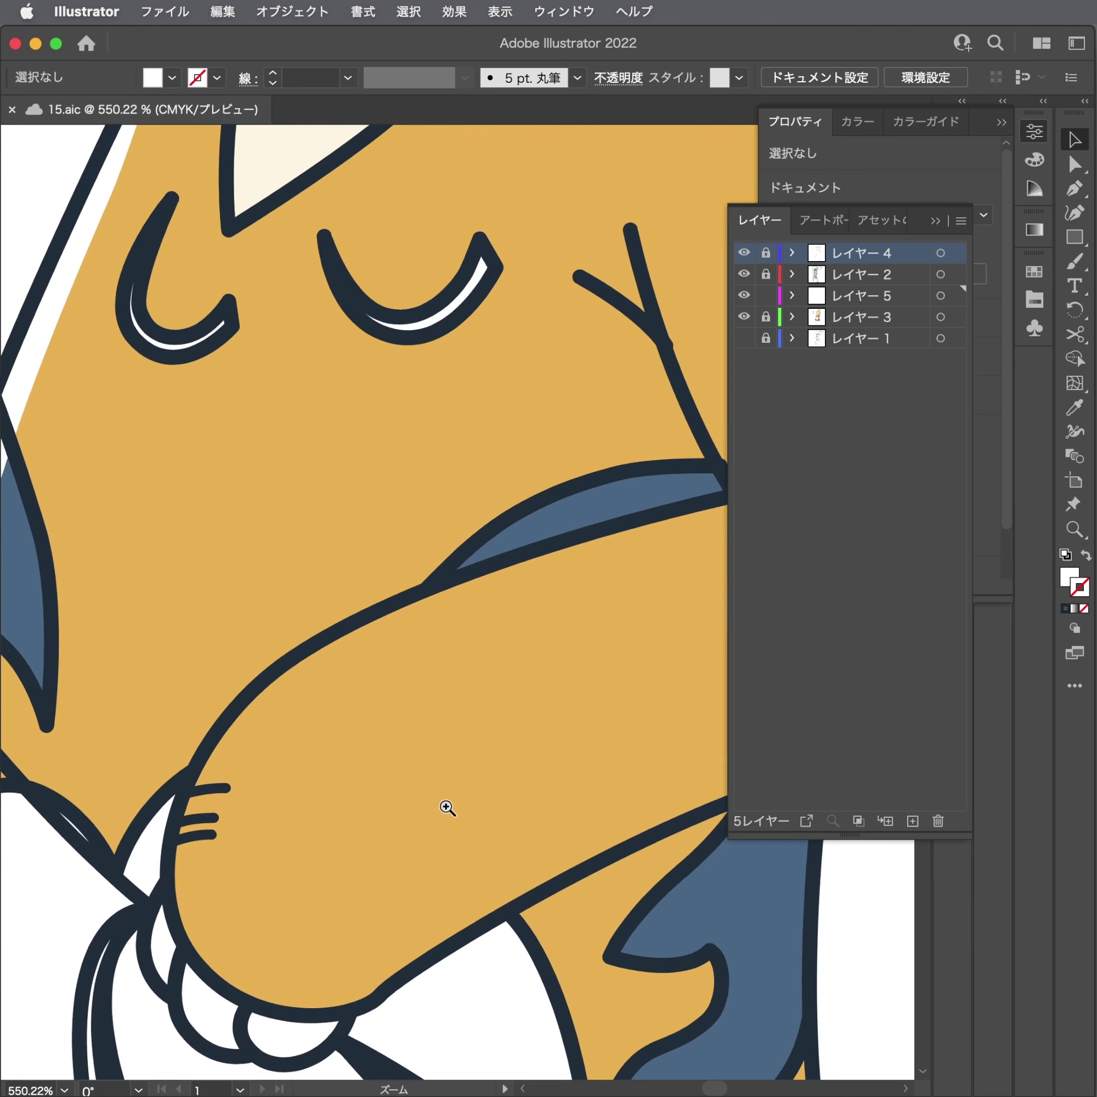
pyautogui.press('p')
pyautogui.click(172, 926)
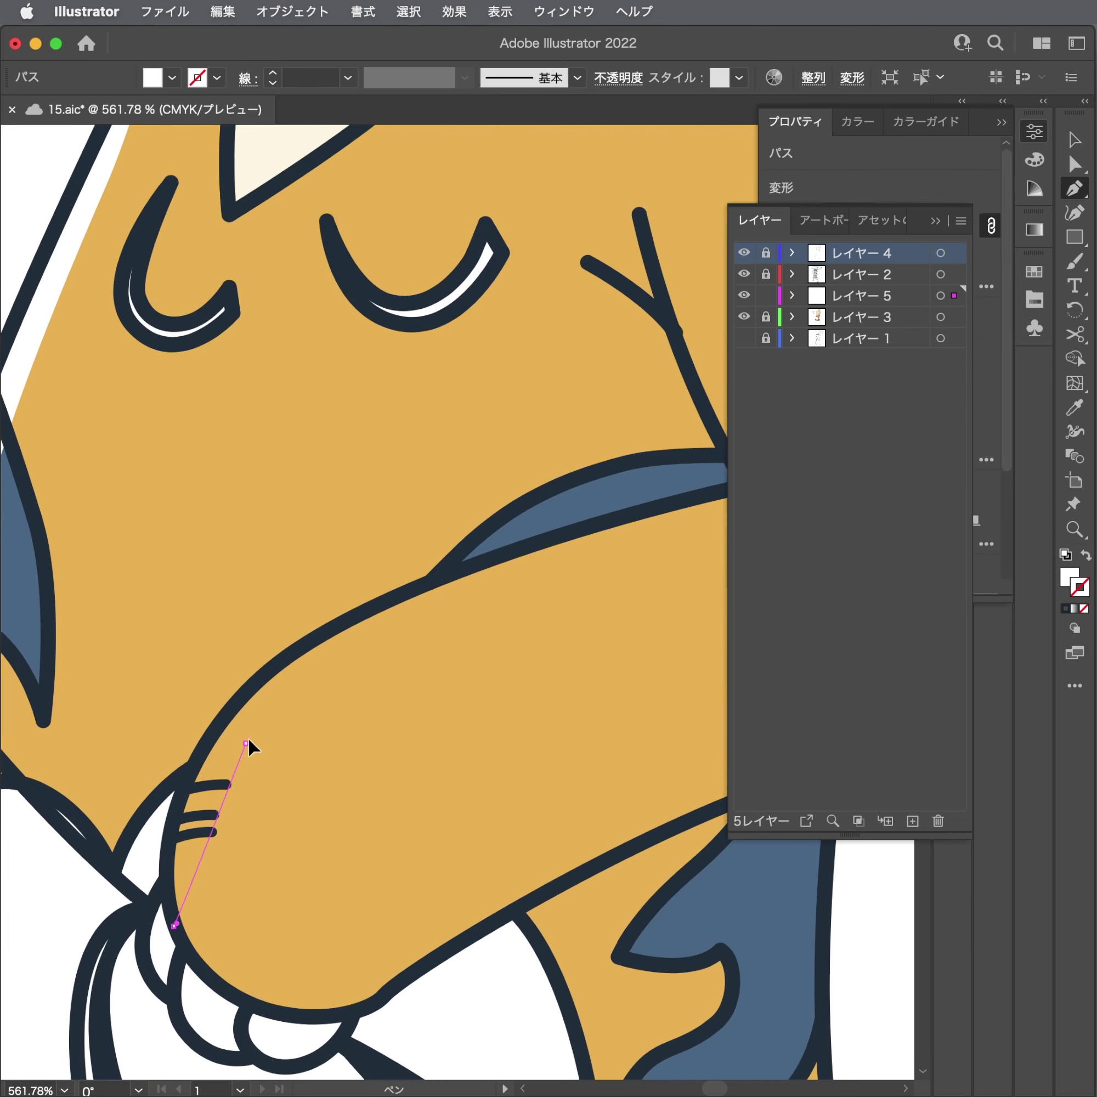
pyautogui.moveTo(287, 681); pyautogui.dragTo(301, 672)
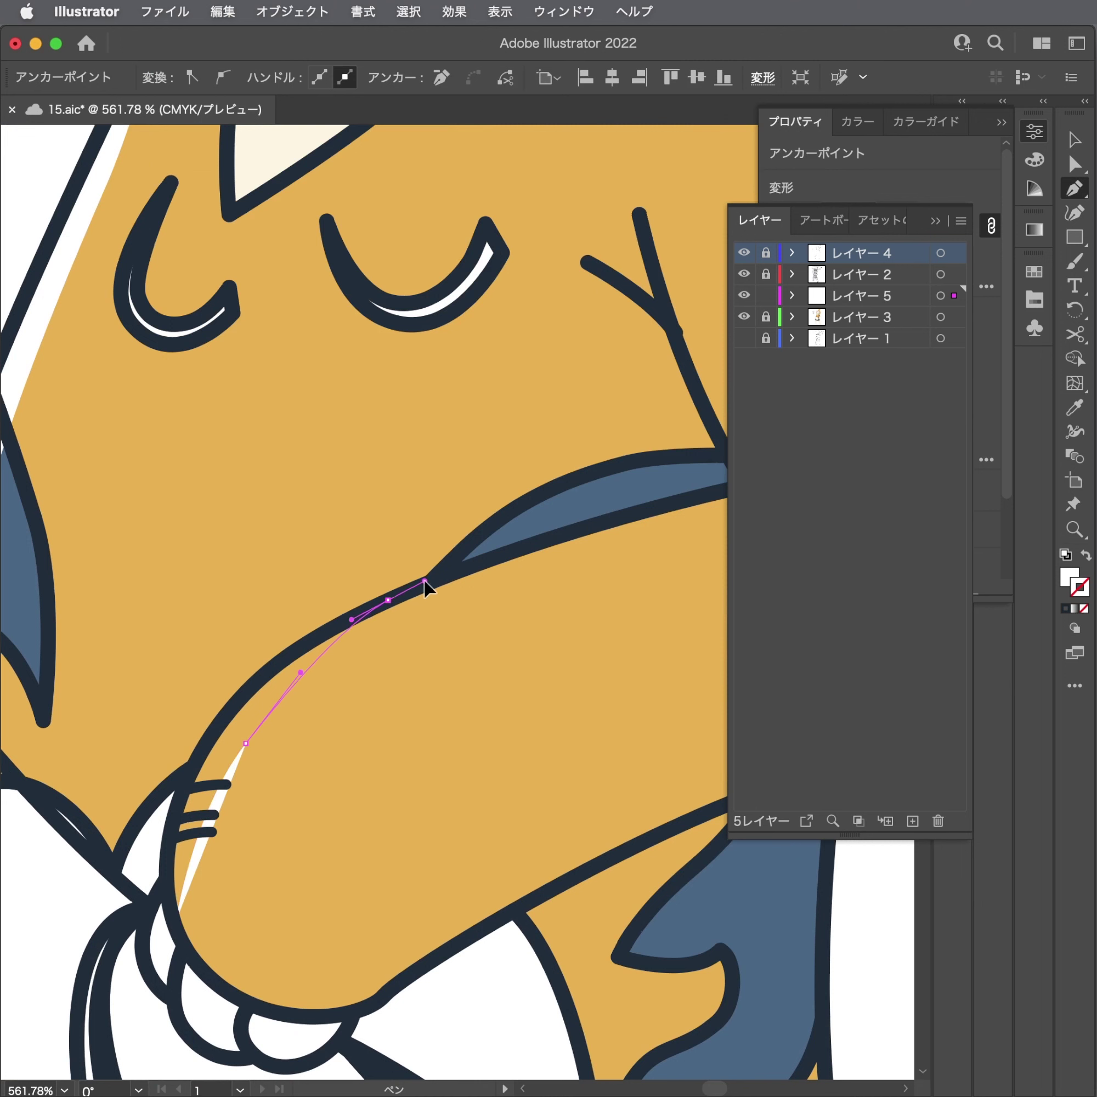
pyautogui.moveTo(194, 764); pyautogui.dragTo(171, 832)
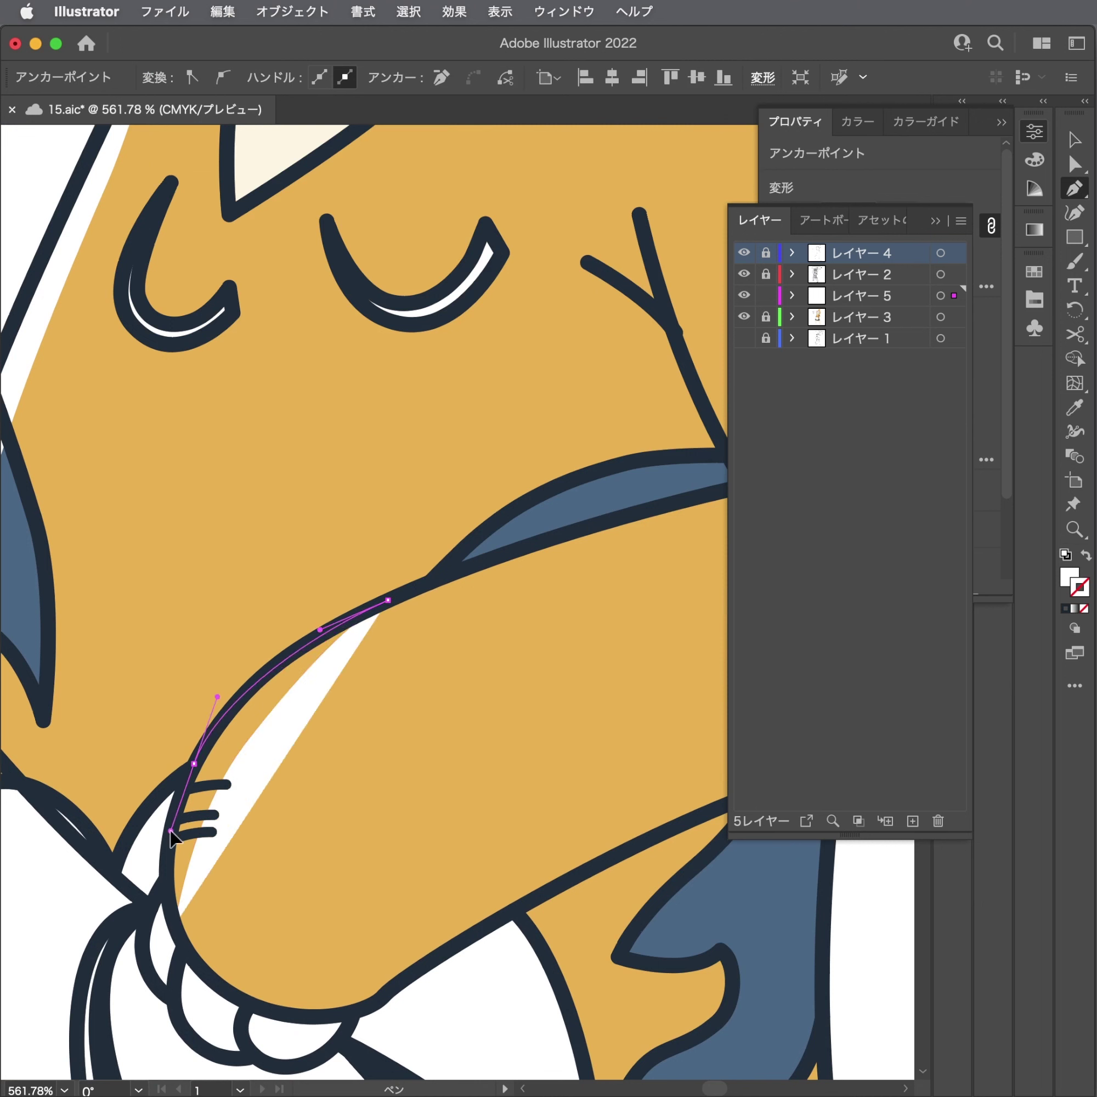
pyautogui.moveTo(173, 925); pyautogui.dragTo(191, 970)
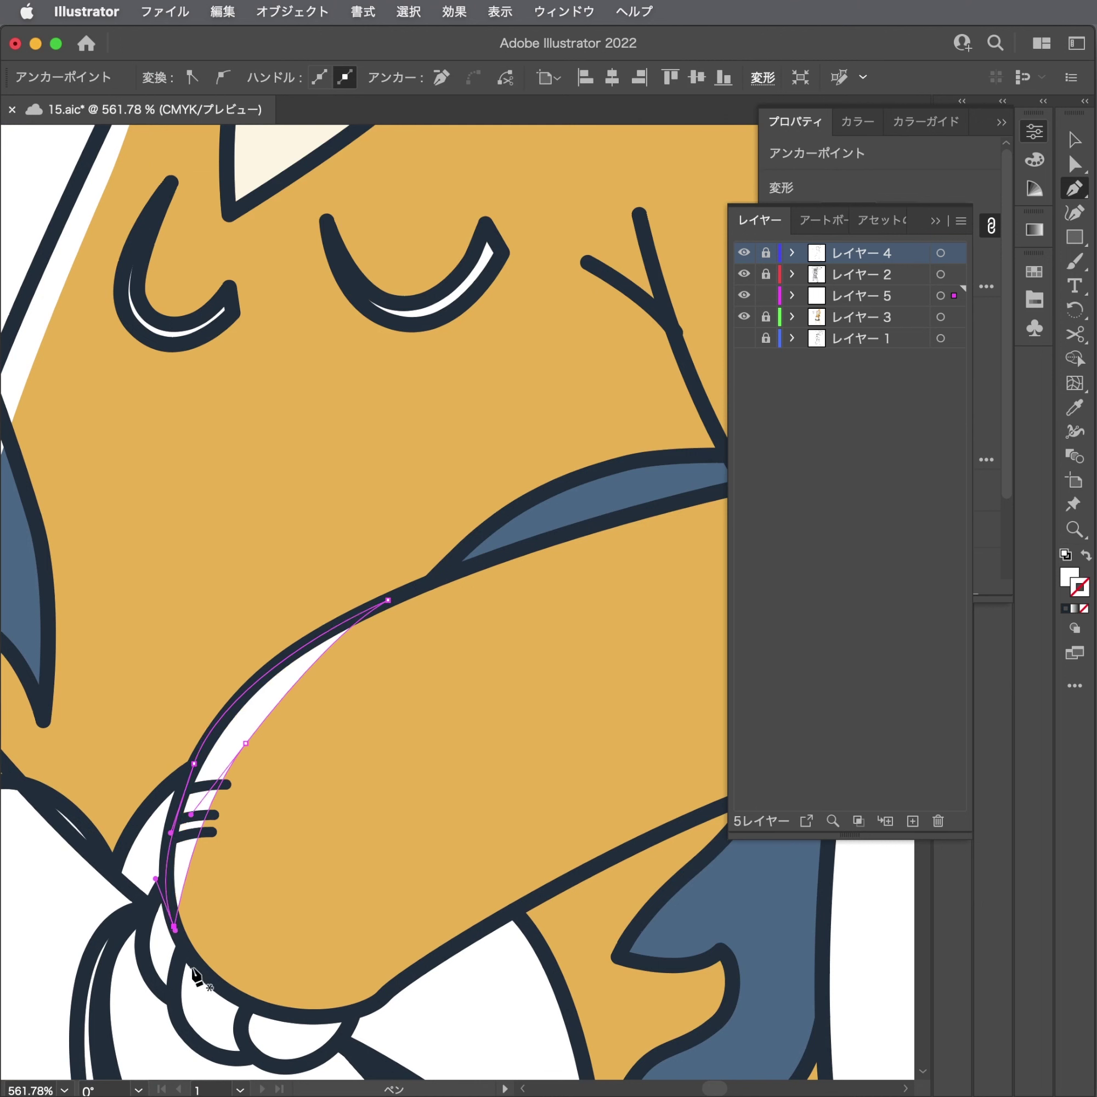
pyautogui.press('super+shift+a')
pyautogui.scroll(-5, 599, 574)
pyautogui.scroll(3, 435, 568)
# Draw a white highlight curve along the shoulder's top outline.
pyautogui.press('a')
pyautogui.scroll(2, 423, 656)
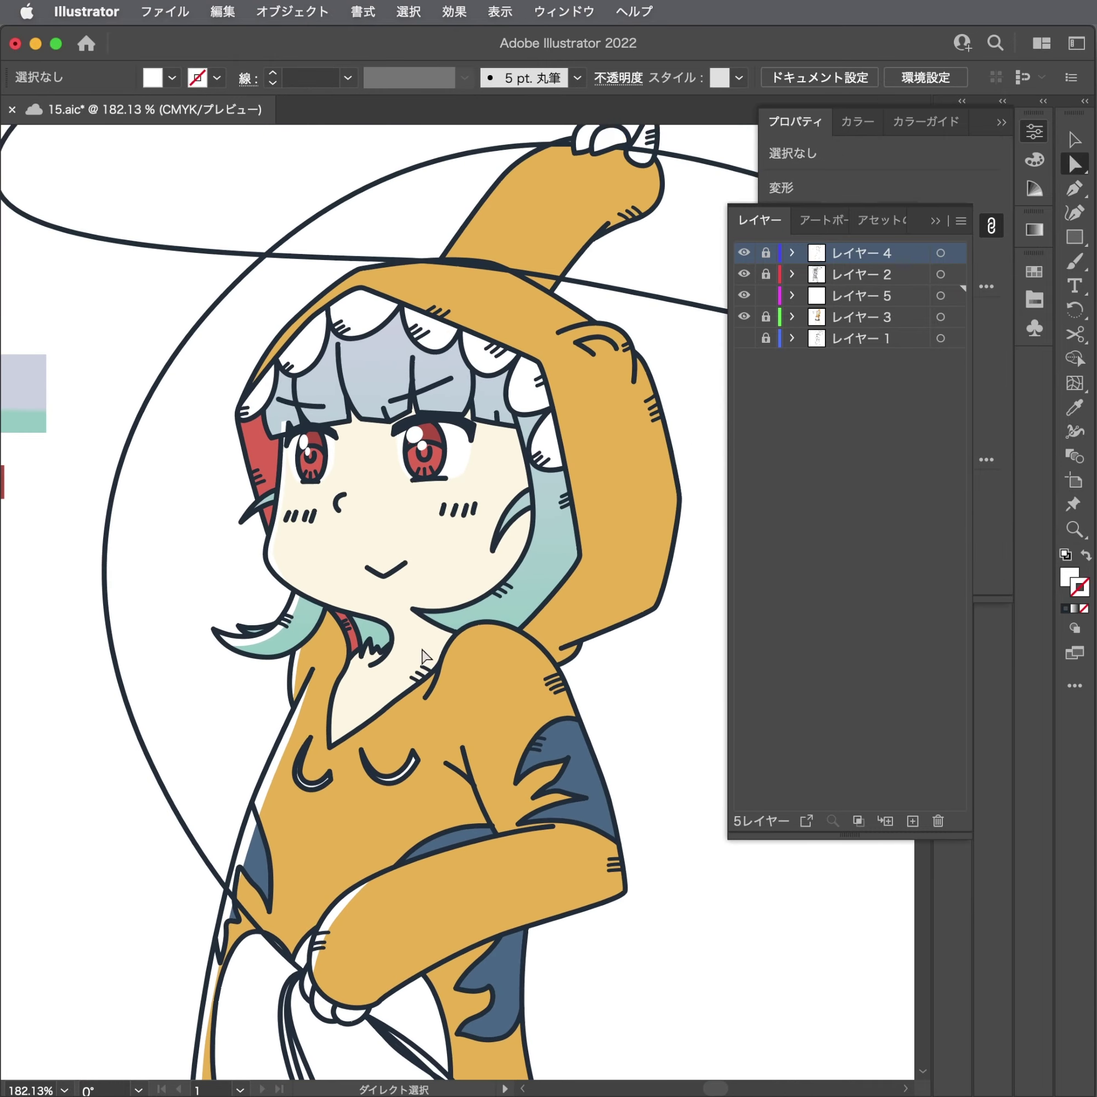
pyautogui.scroll(4, 506, 611)
pyautogui.press('p')
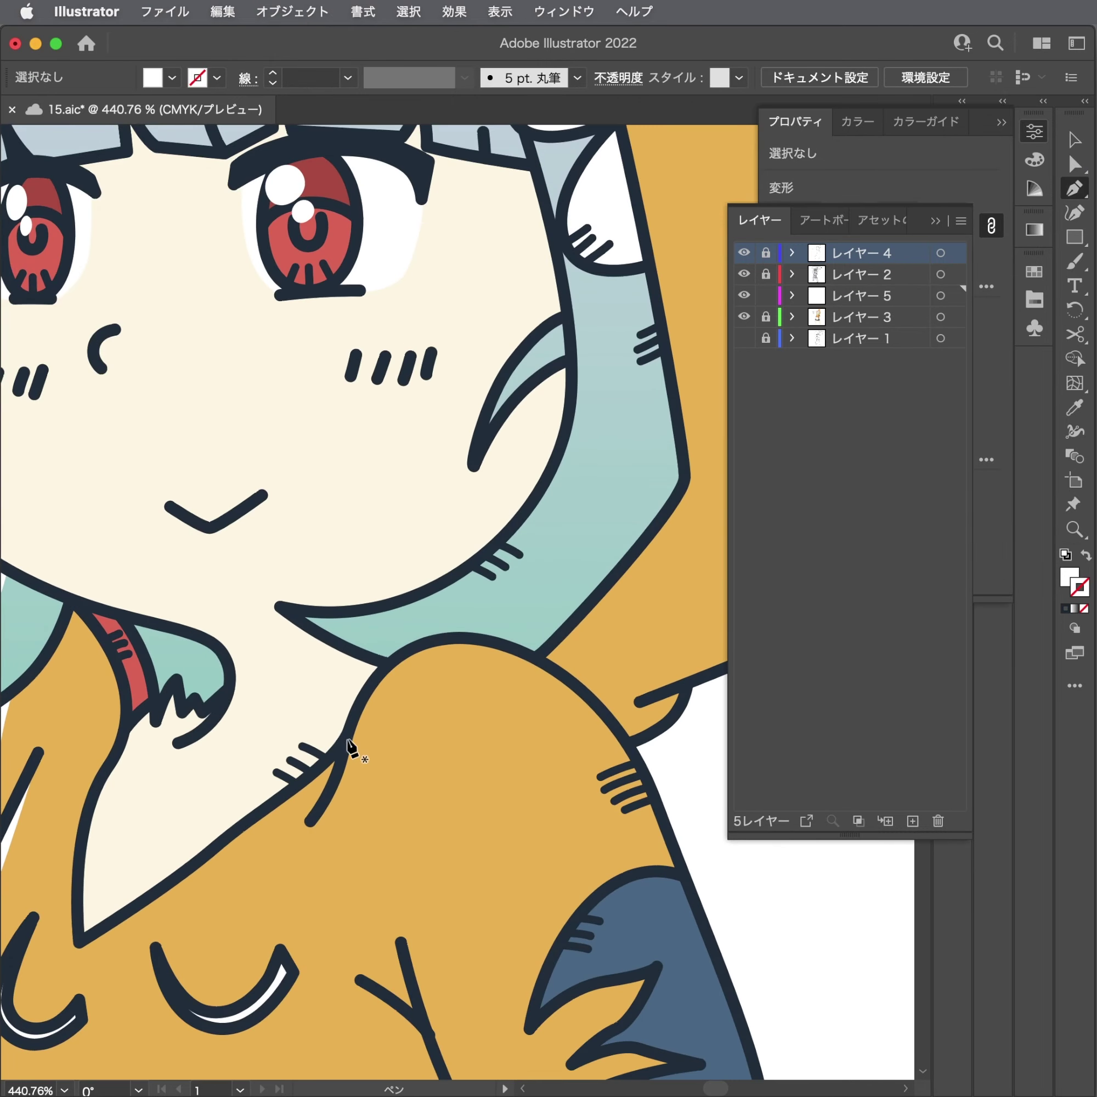
pyautogui.click(348, 739)
pyautogui.moveTo(503, 641); pyautogui.dragTo(539, 629)
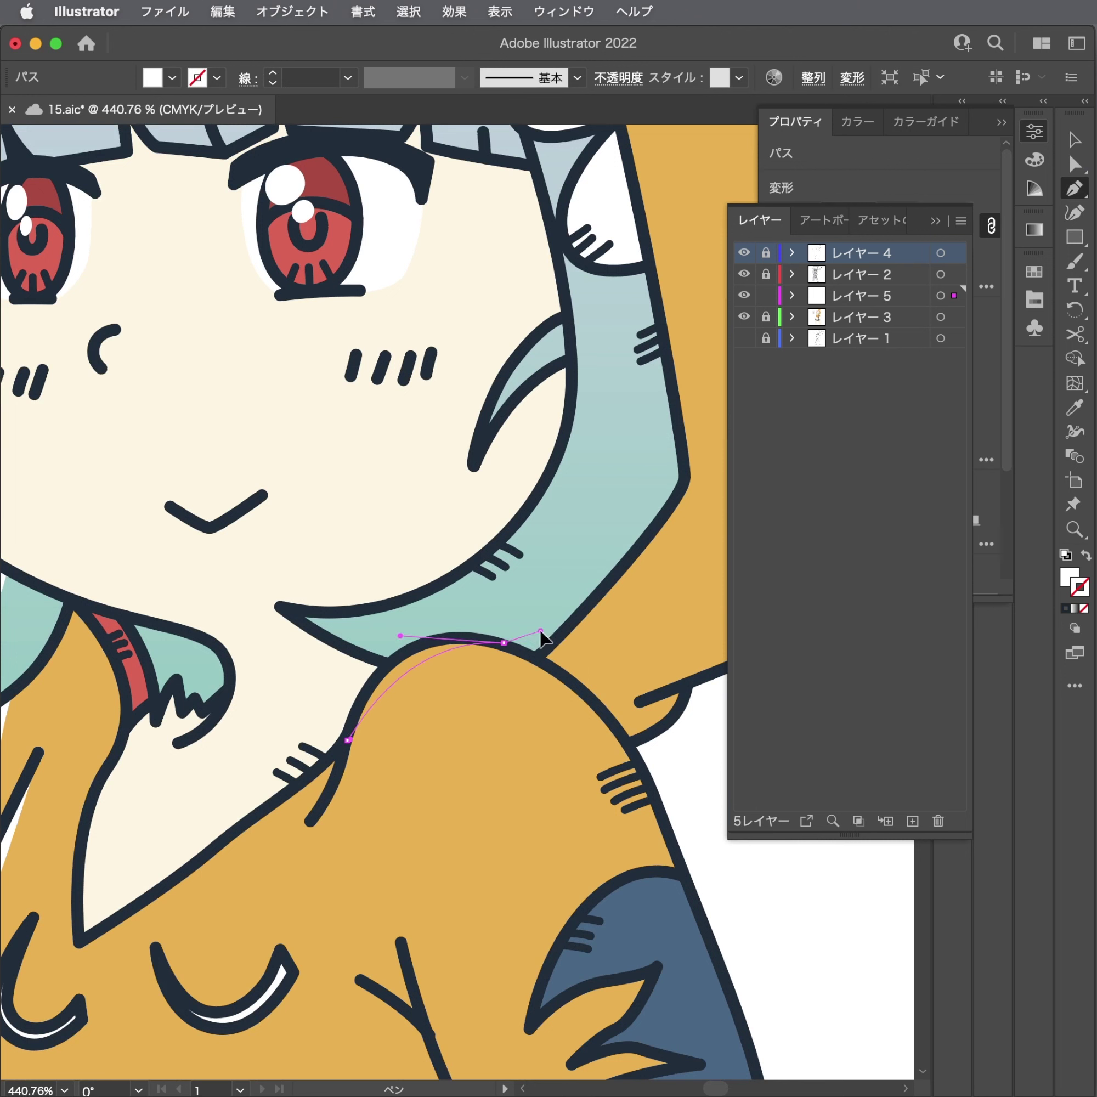
pyautogui.moveTo(454, 632); pyautogui.dragTo(447, 632)
pyautogui.moveTo(383, 668); pyautogui.dragTo(367, 694)
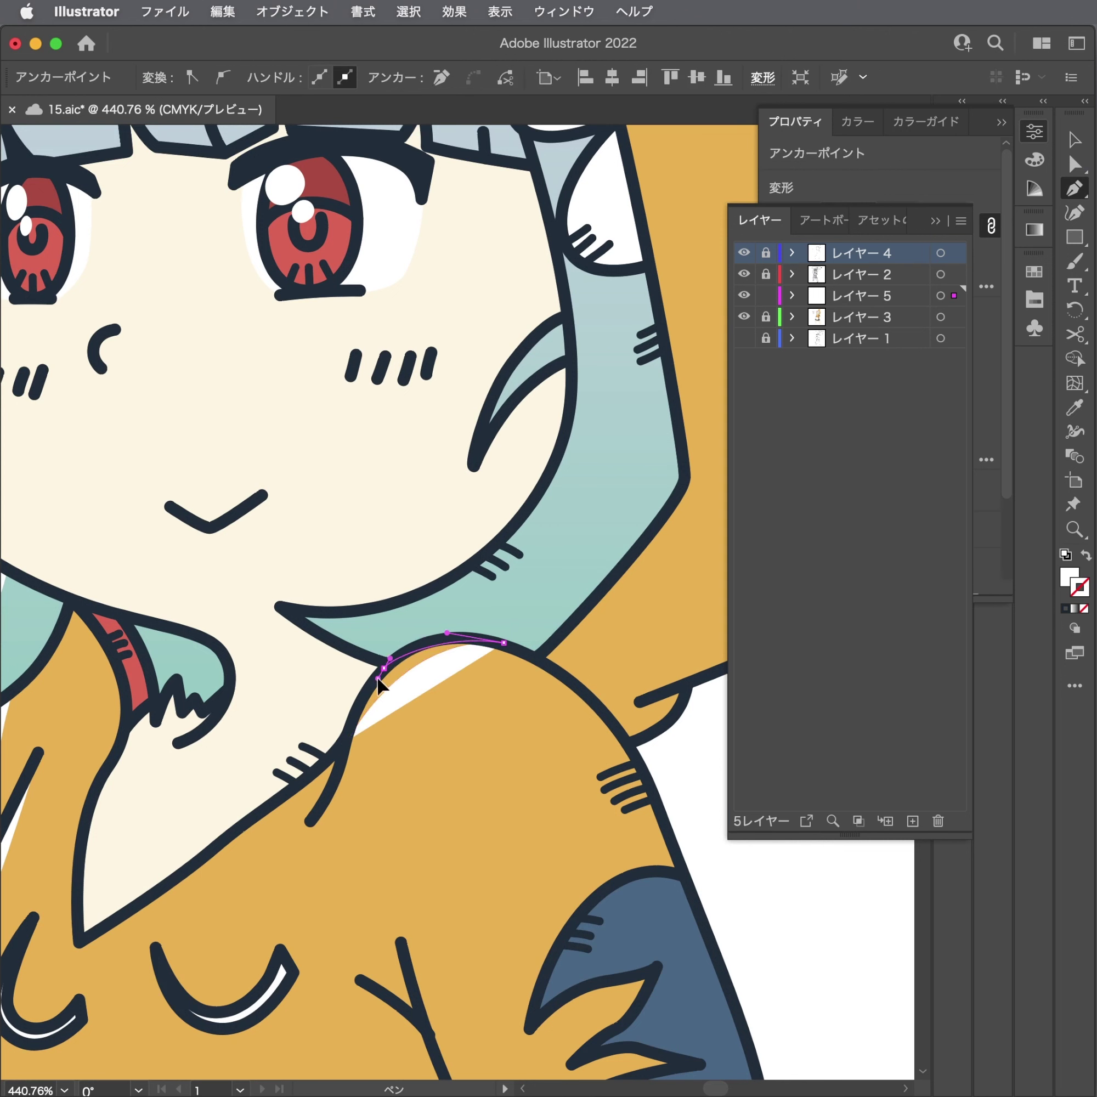
pyautogui.keyDown('ctrl'); pyautogui.click(530, 540); pyautogui.keyUp('ctrl')
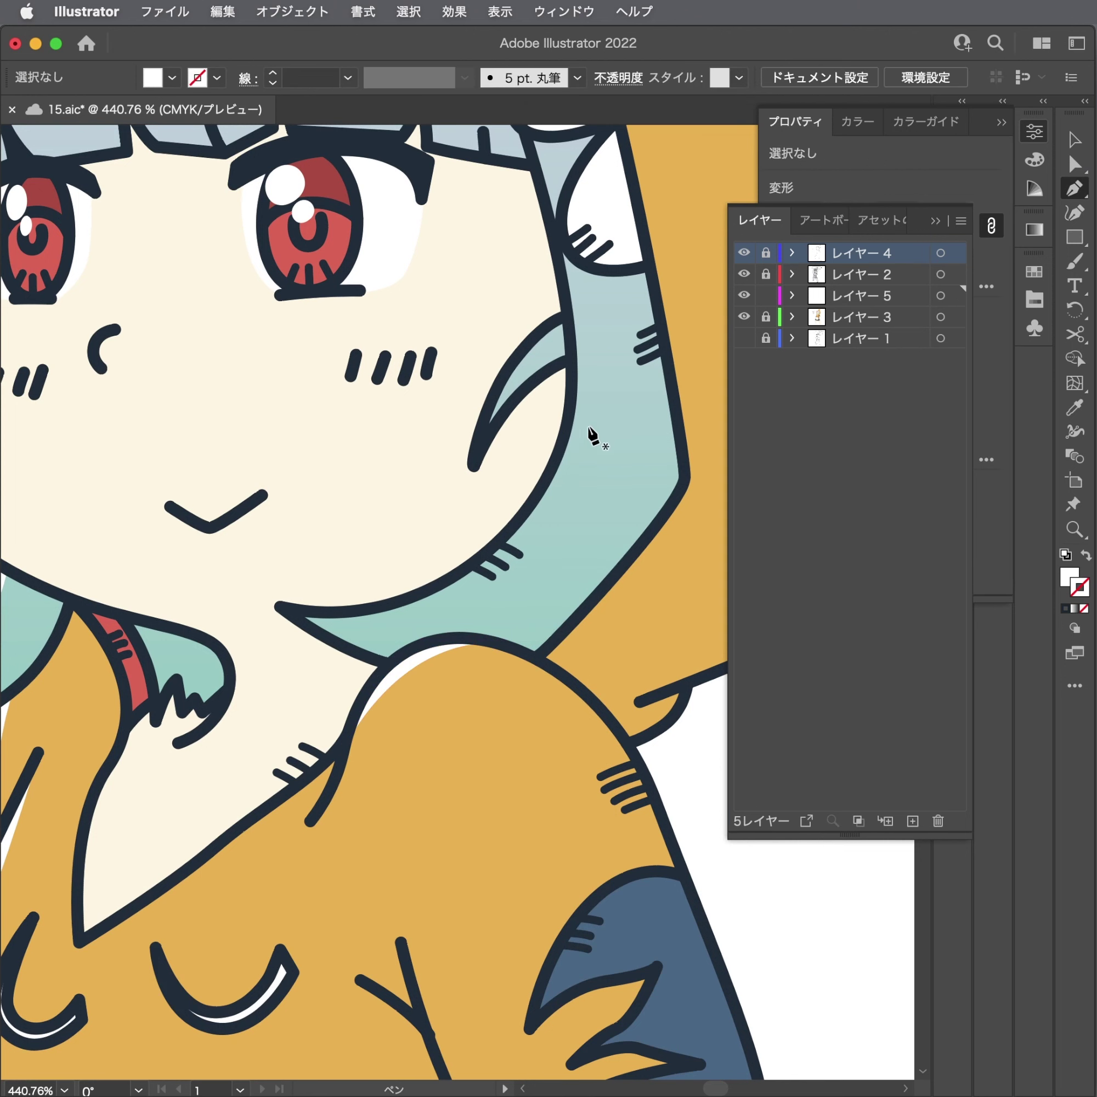
# Draw a closed white sliver inside the hair strand beside the right cheek, then deselect.
pyautogui.click(570, 412)
pyautogui.moveTo(507, 570); pyautogui.dragTo(447, 615)
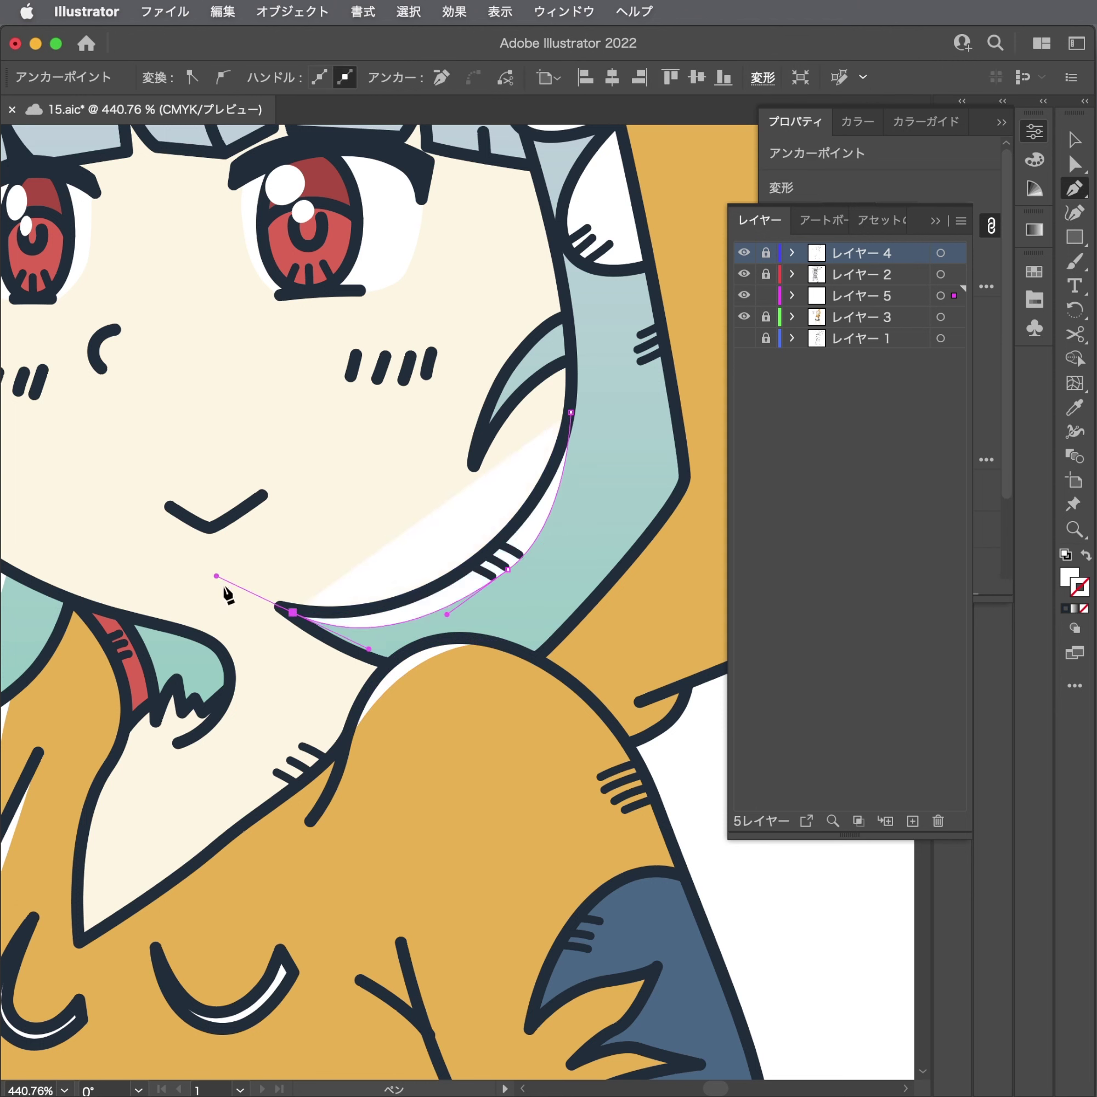
pyautogui.moveTo(321, 635); pyautogui.dragTo(284, 635)
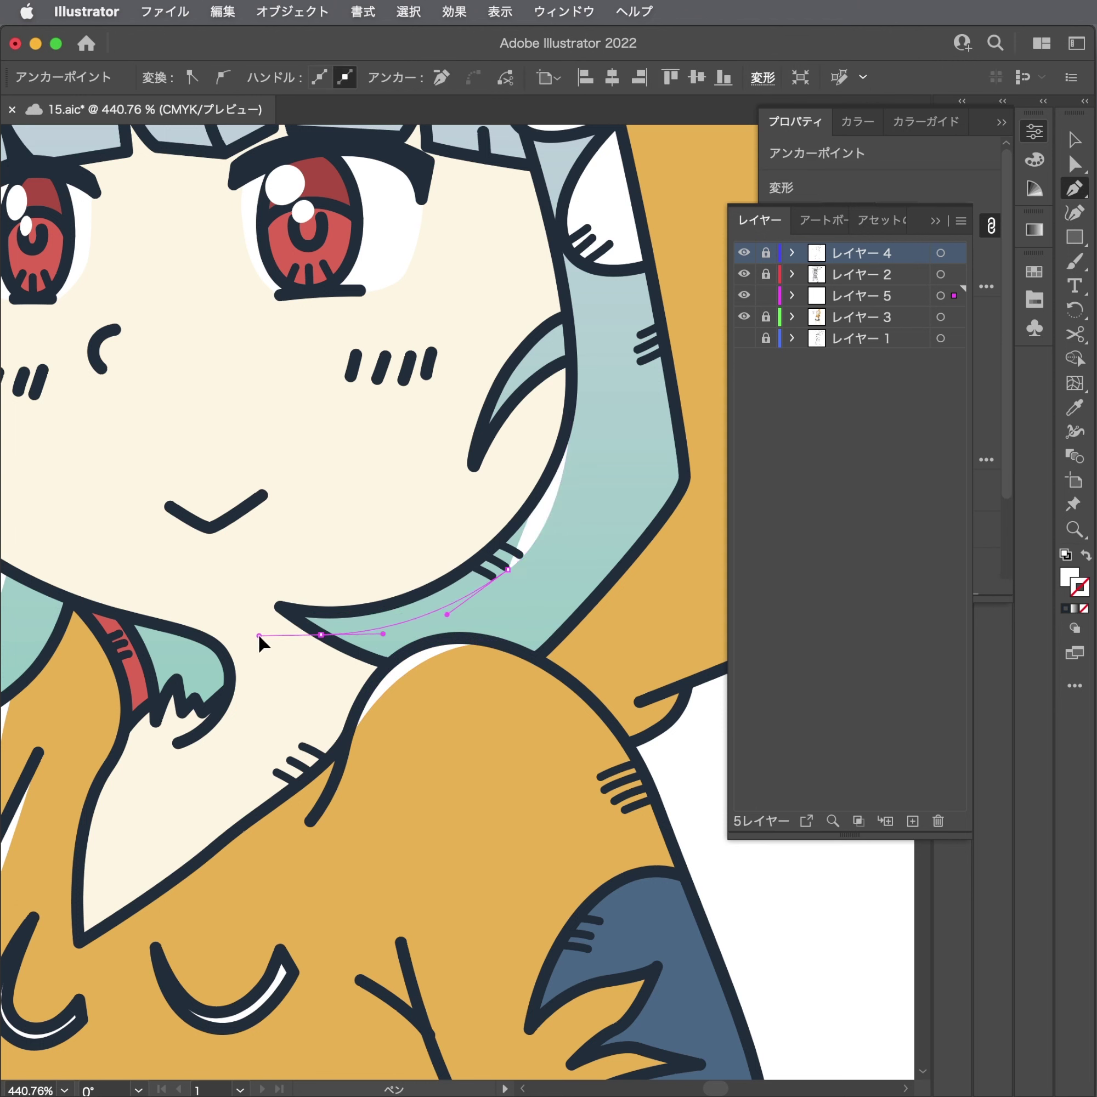
pyautogui.press('Escape')
pyautogui.click(287, 608)
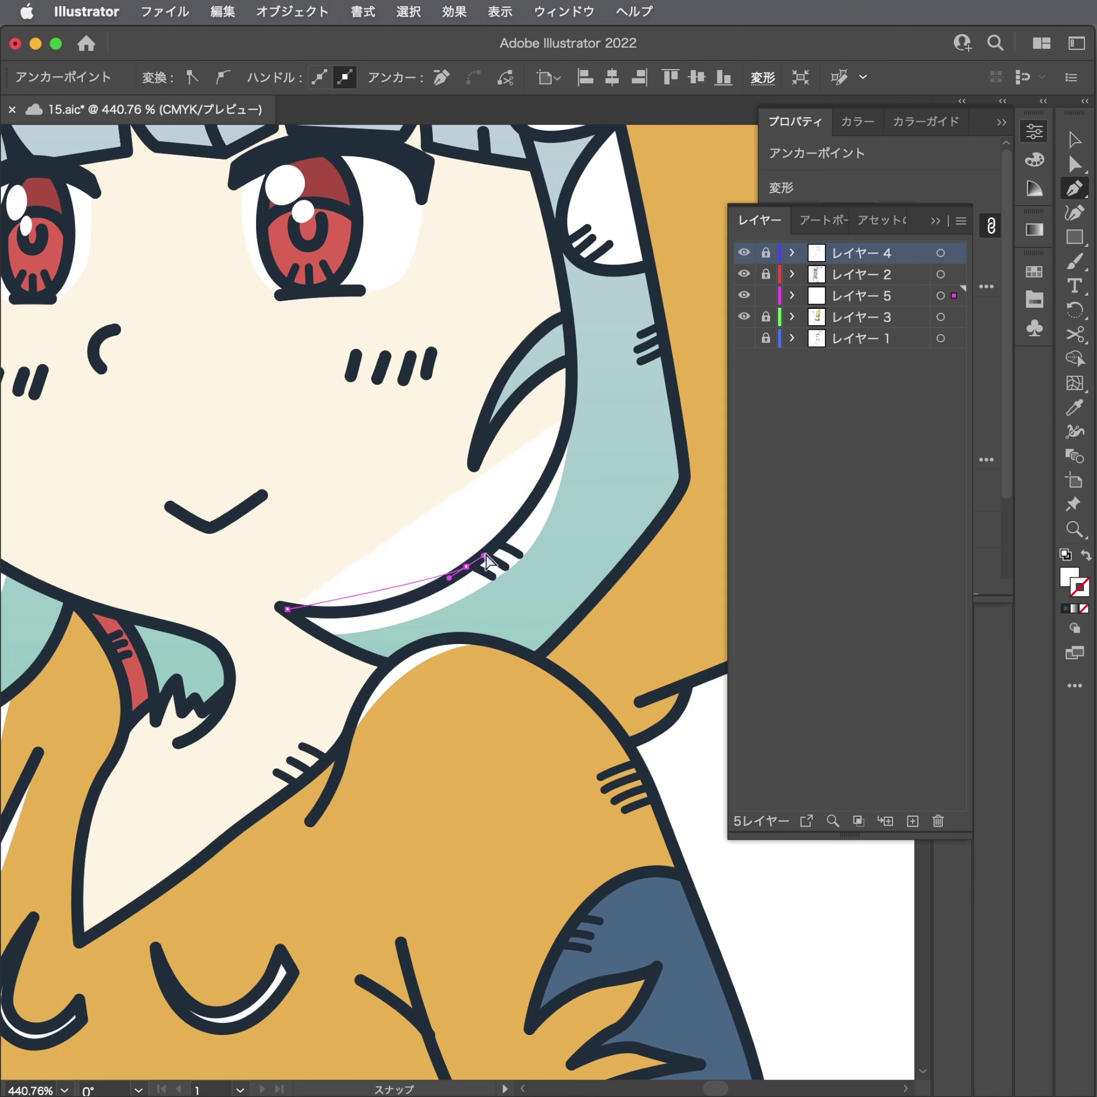
pyautogui.moveTo(467, 567); pyautogui.dragTo(537, 509)
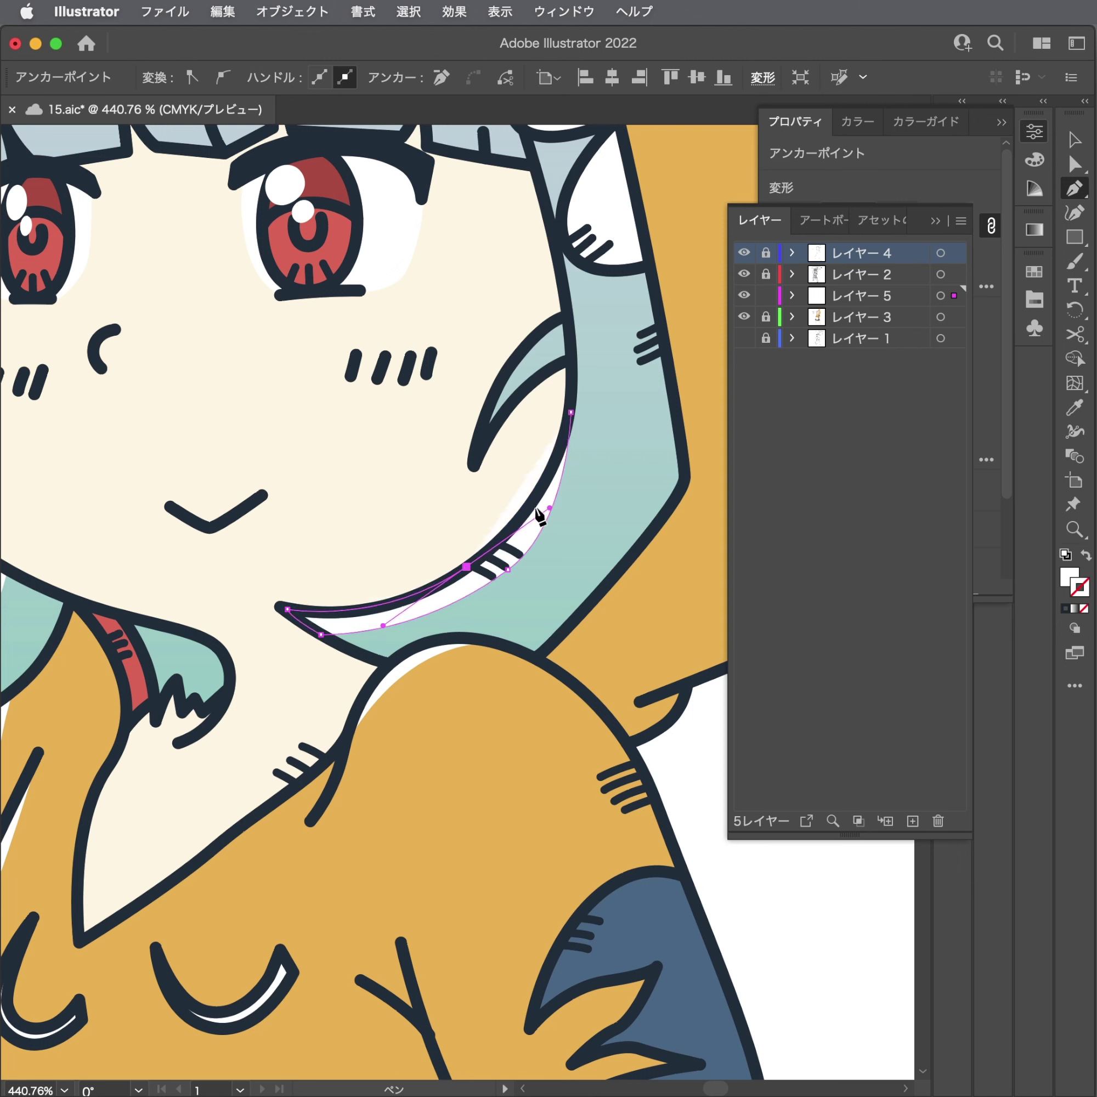
pyautogui.click(571, 412)
pyautogui.press('a')
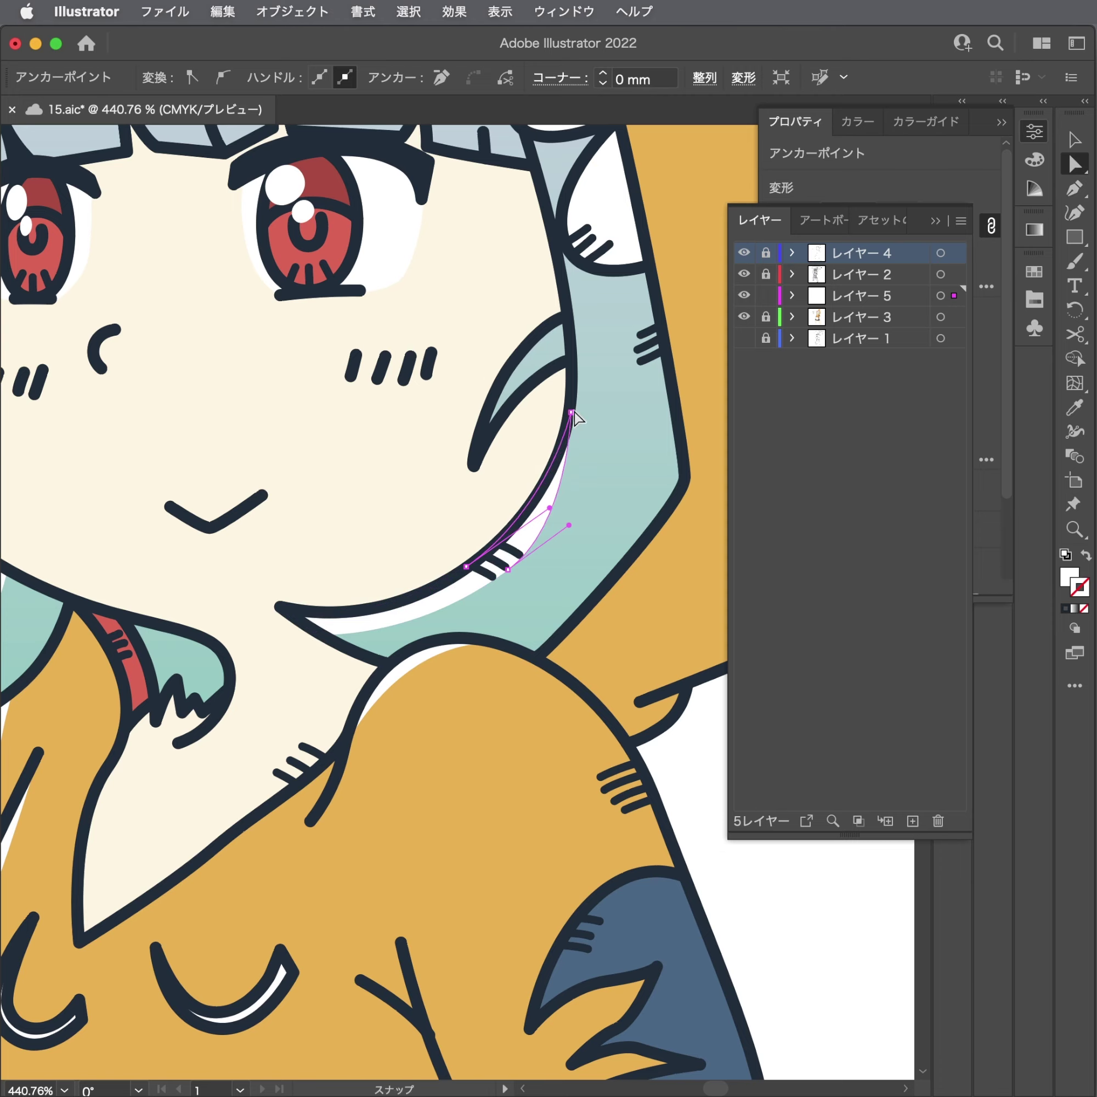
pyautogui.click(644, 473)
pyautogui.scroll(-5, 643, 472)
pyautogui.moveTo(300, 652); pyautogui.dragTo(204, 716)
# Save the document, briefly selecting and deselecting the face-edge path.
pyautogui.press('super+s')
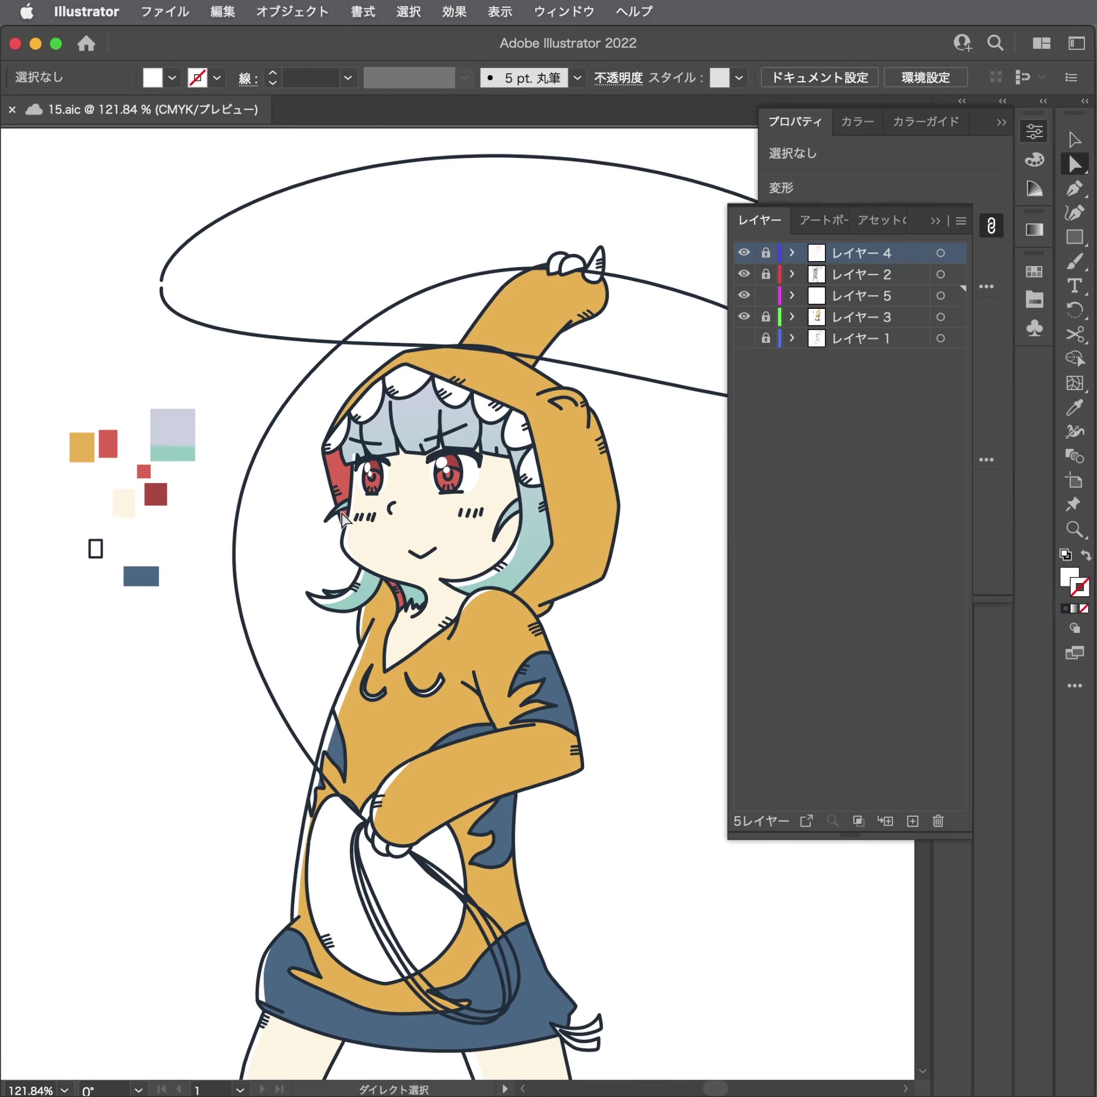
pyautogui.scroll(5, 407, 417)
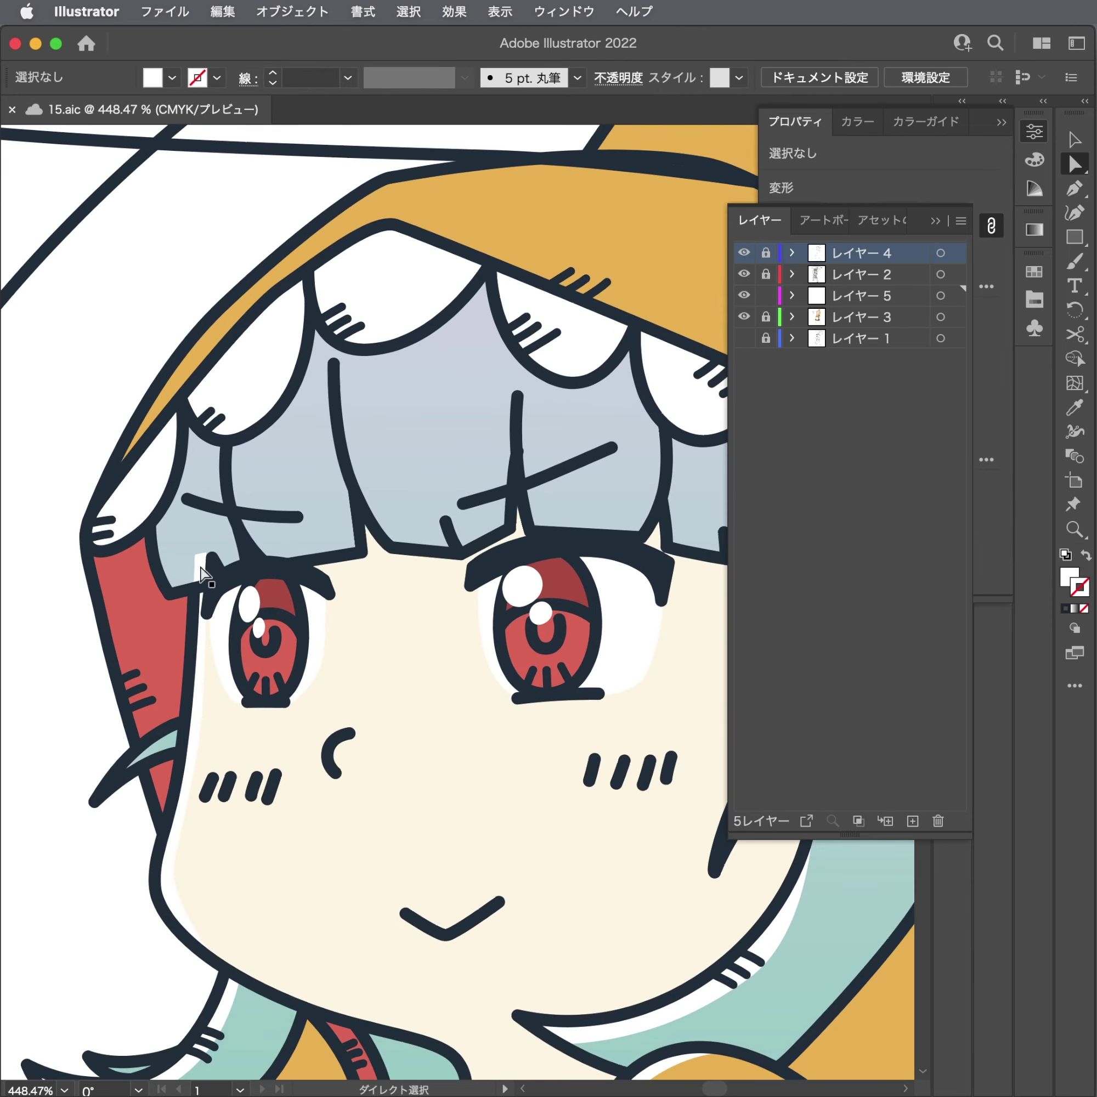
pyautogui.moveTo(202, 574)
pyautogui.mouseDown()
pyautogui.moveTo(196, 582)
pyautogui.moveTo(207, 579)
pyautogui.mouseUp()
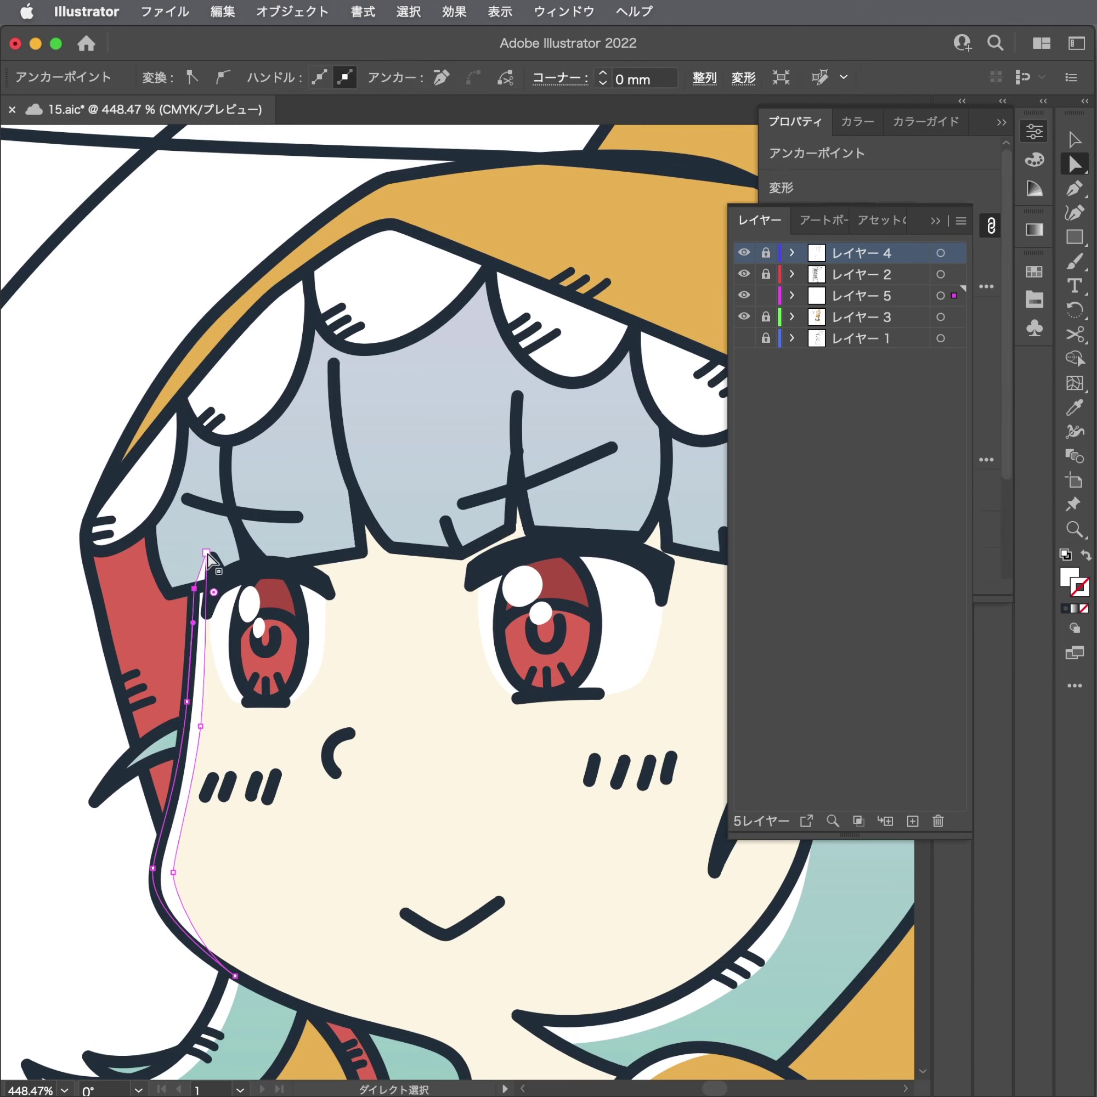
pyautogui.click(210, 591)
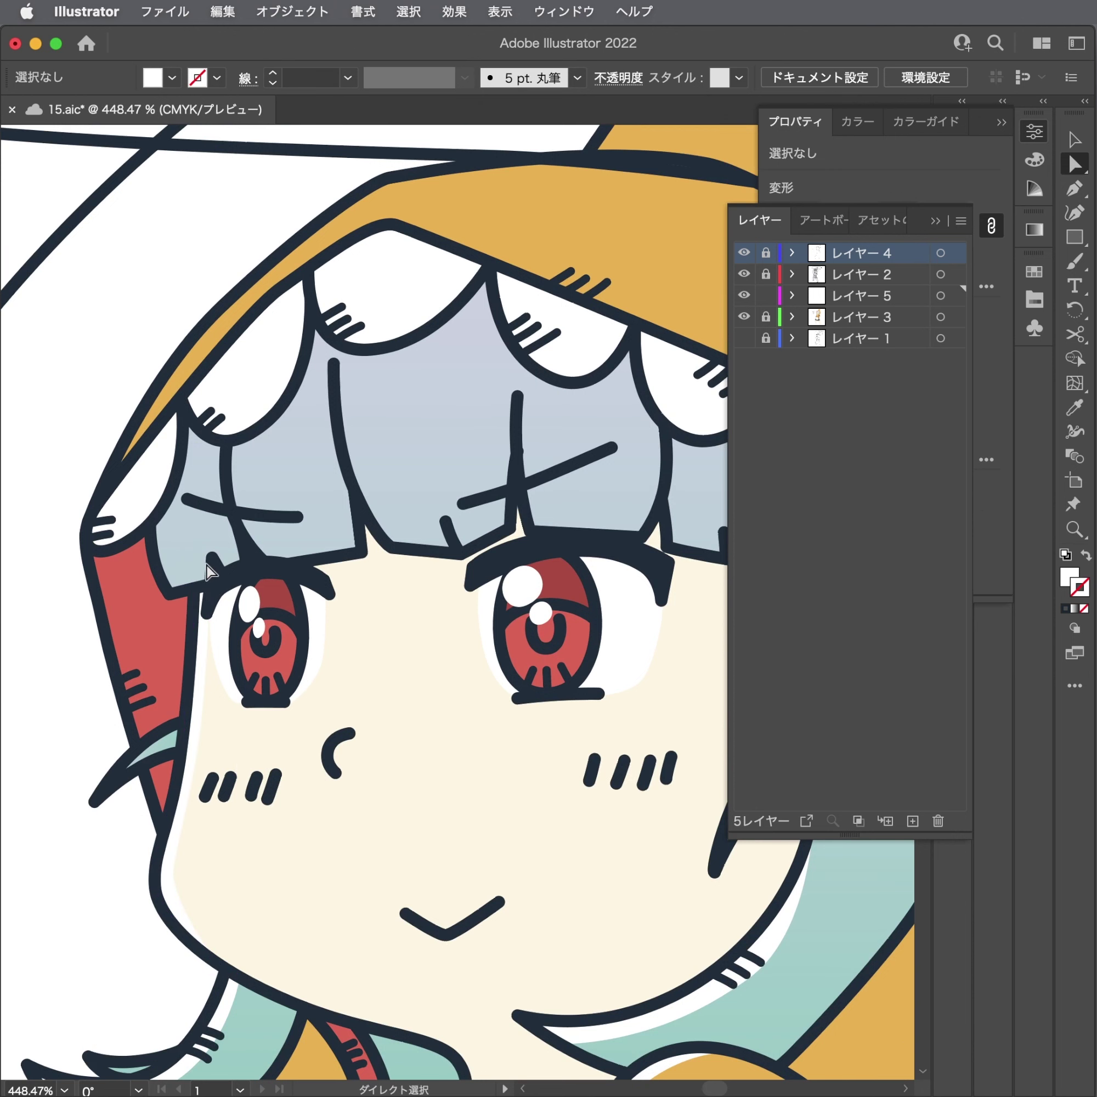
pyautogui.press('super+s')
# Draw a closed white sliver down a bang strand to the bangs' lower edge.
pyautogui.press('p')
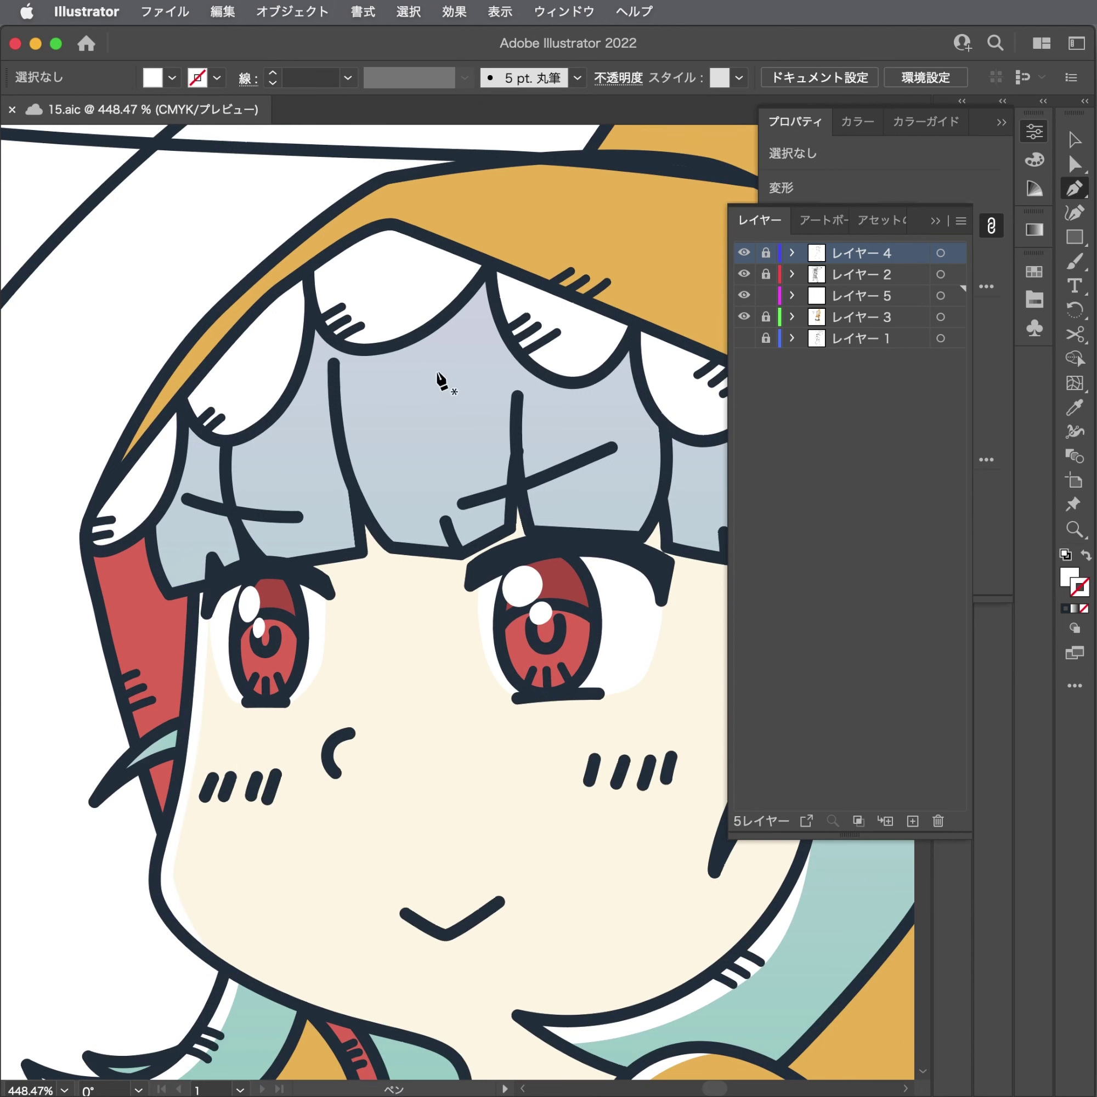
pyautogui.click(336, 376)
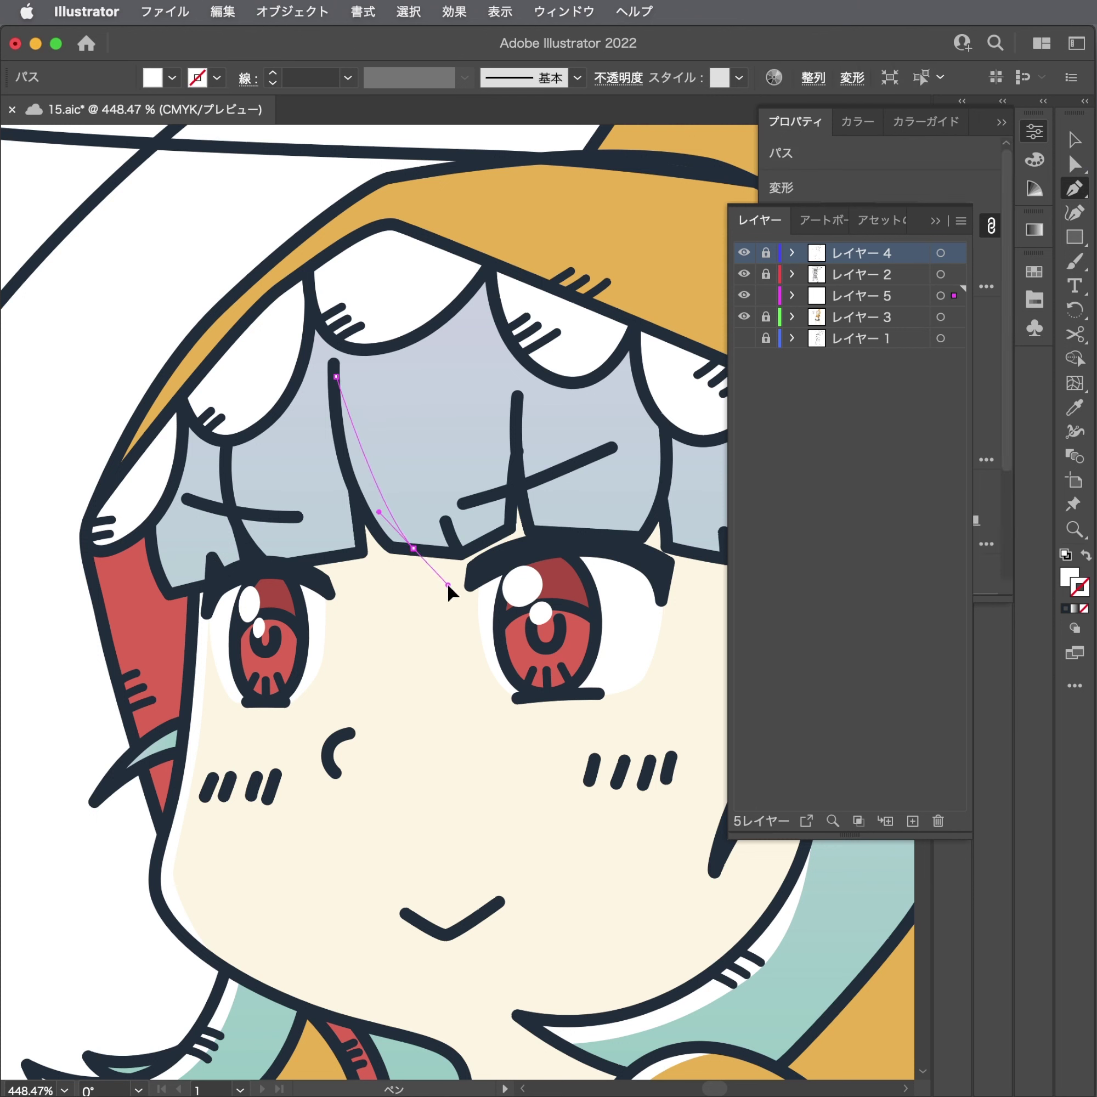
pyautogui.moveTo(397, 548); pyautogui.dragTo(397, 549)
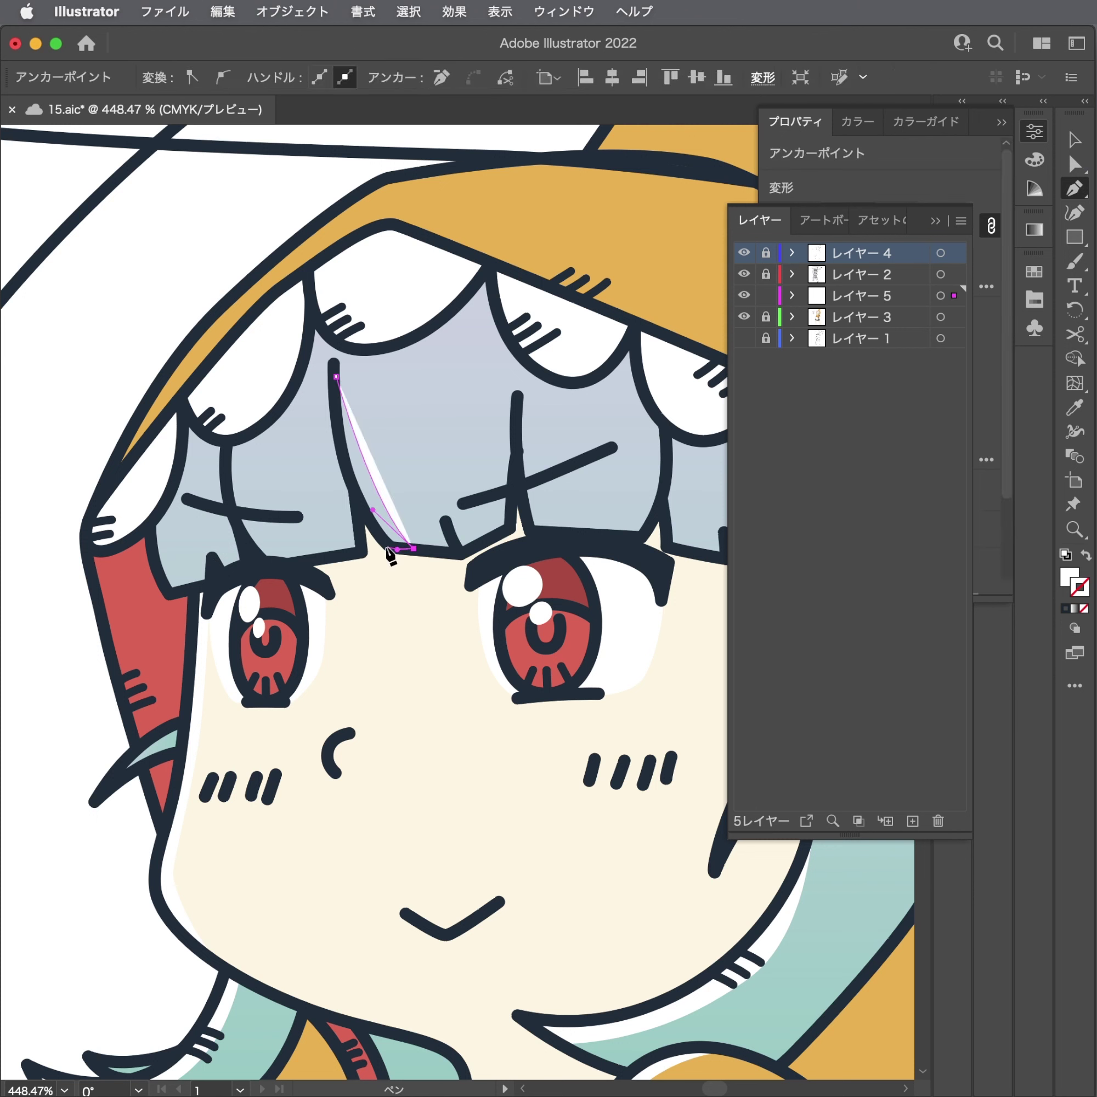
pyautogui.click(335, 376)
pyautogui.press('super+shift+a')
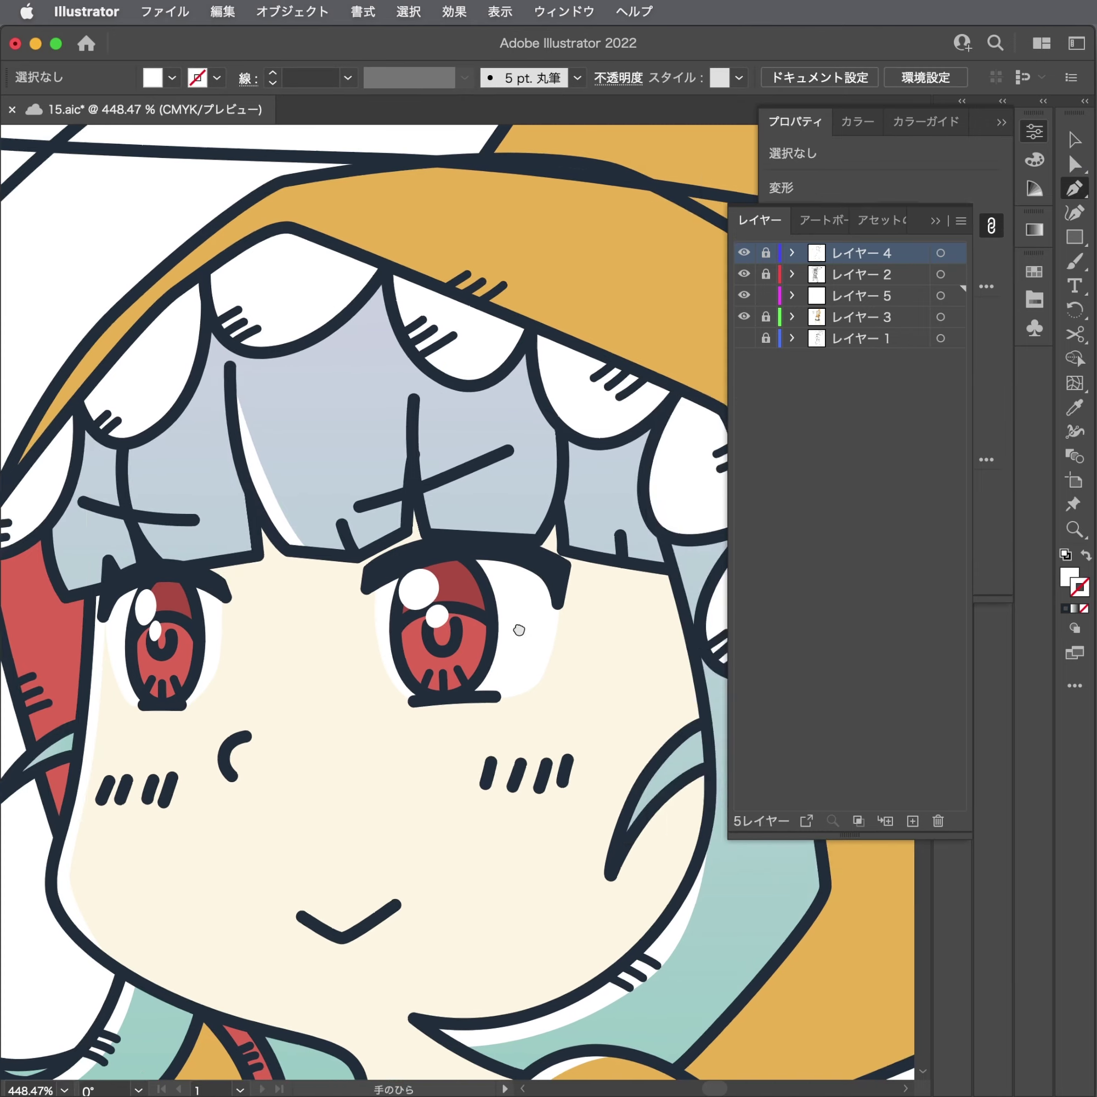
pyautogui.hscroll(5, 411, 473)
pyautogui.hscroll(-5, 410, 472)
pyautogui.hscroll(-3, 241, 472)
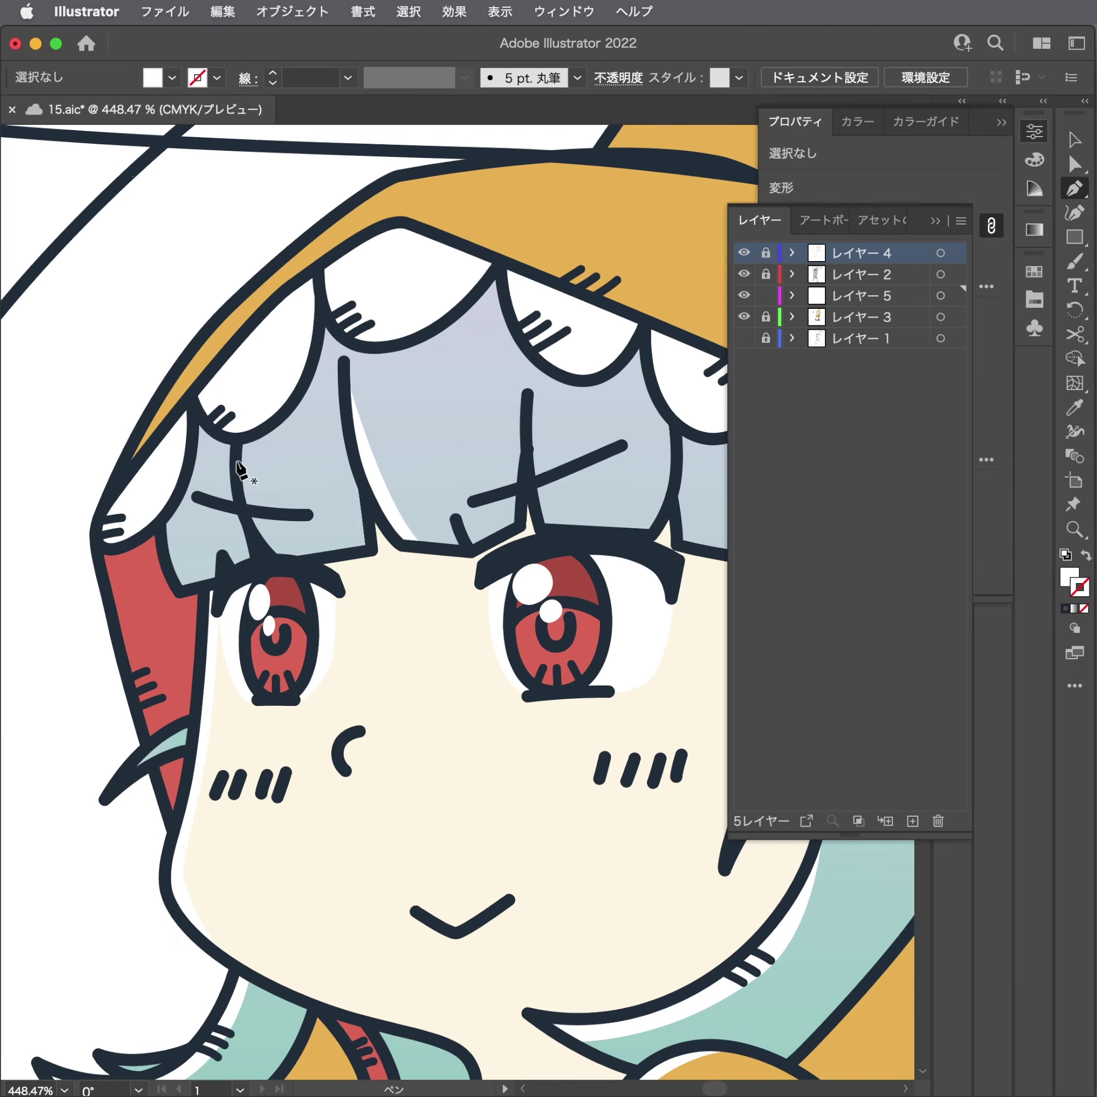
# Add white slivers beside the left bang strand and near the red hair edge.
pyautogui.click(237, 460)
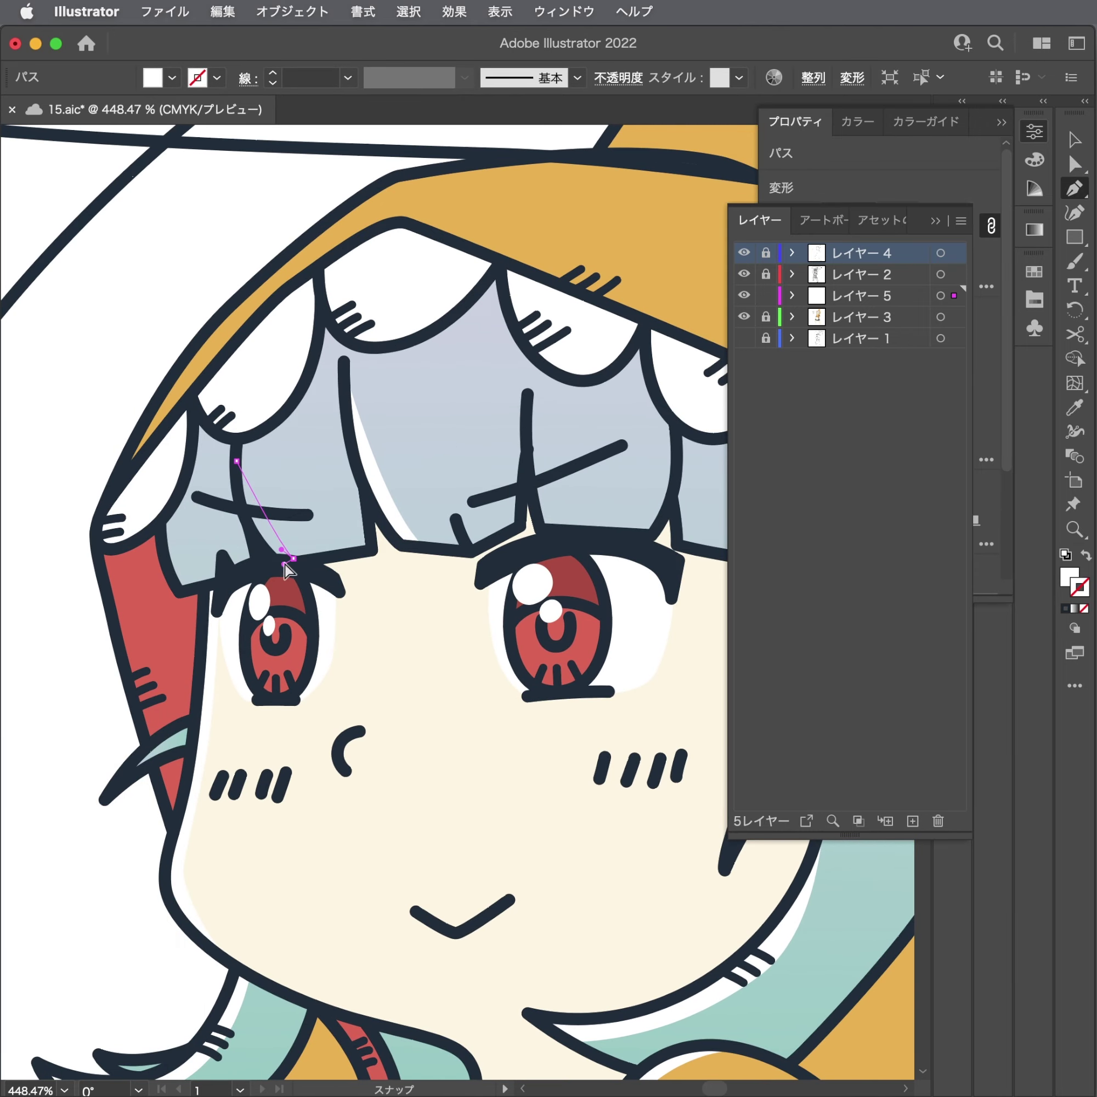
pyautogui.moveTo(236, 461); pyautogui.dragTo(240, 428)
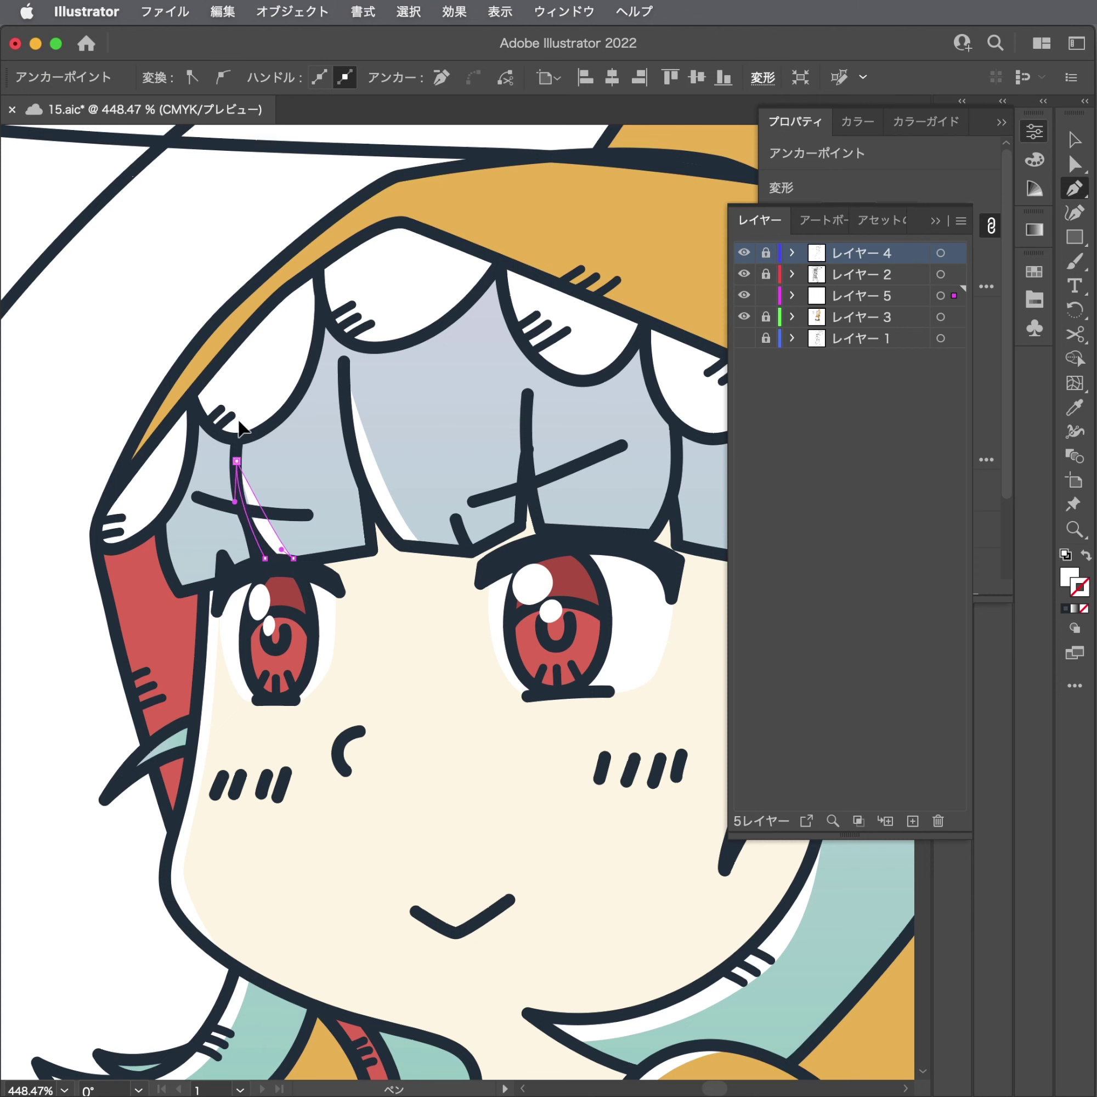
pyautogui.press('Escape')
pyautogui.click(163, 529)
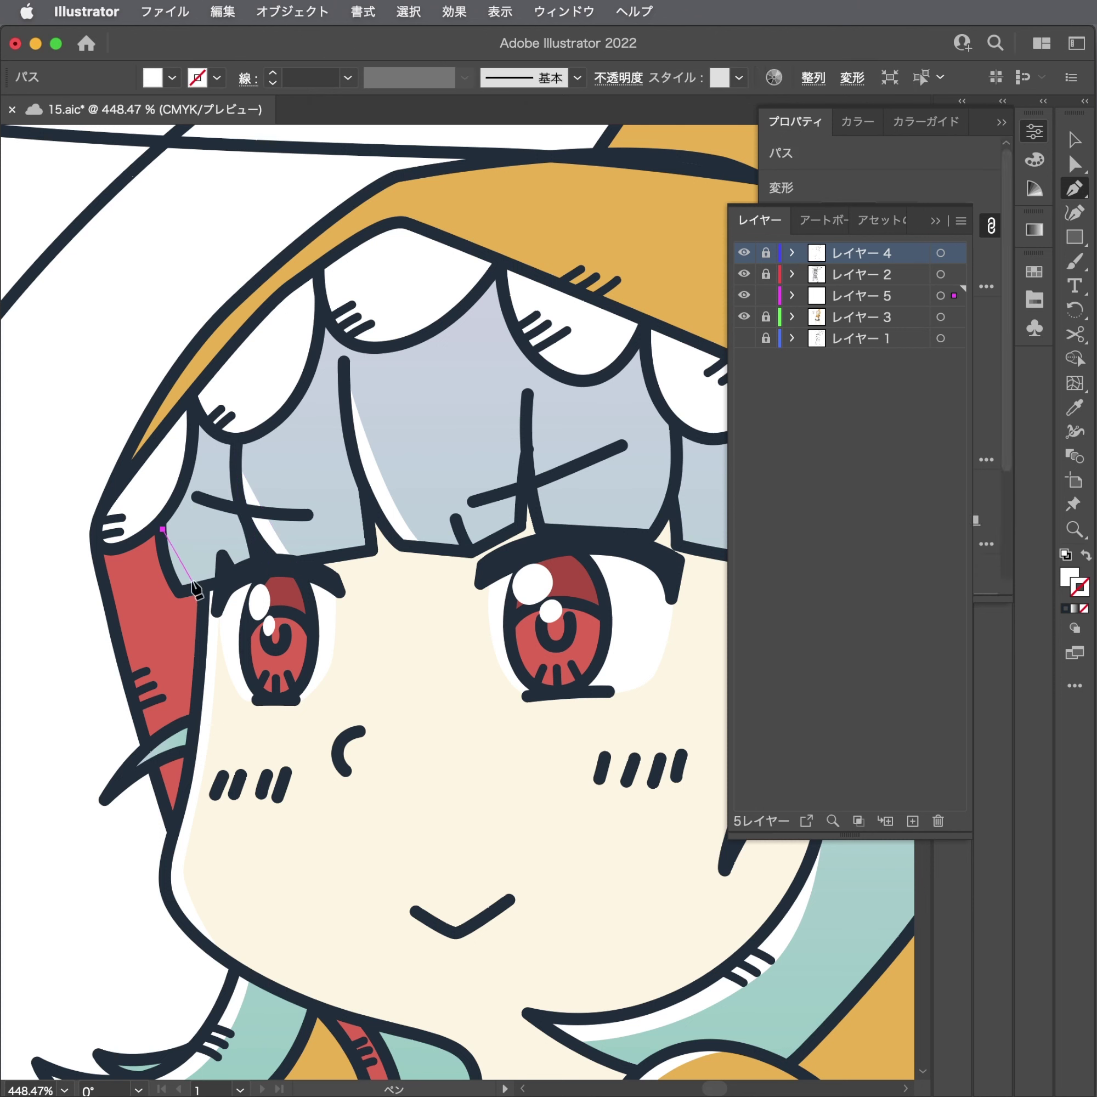
pyautogui.click(205, 586)
pyautogui.click(163, 529)
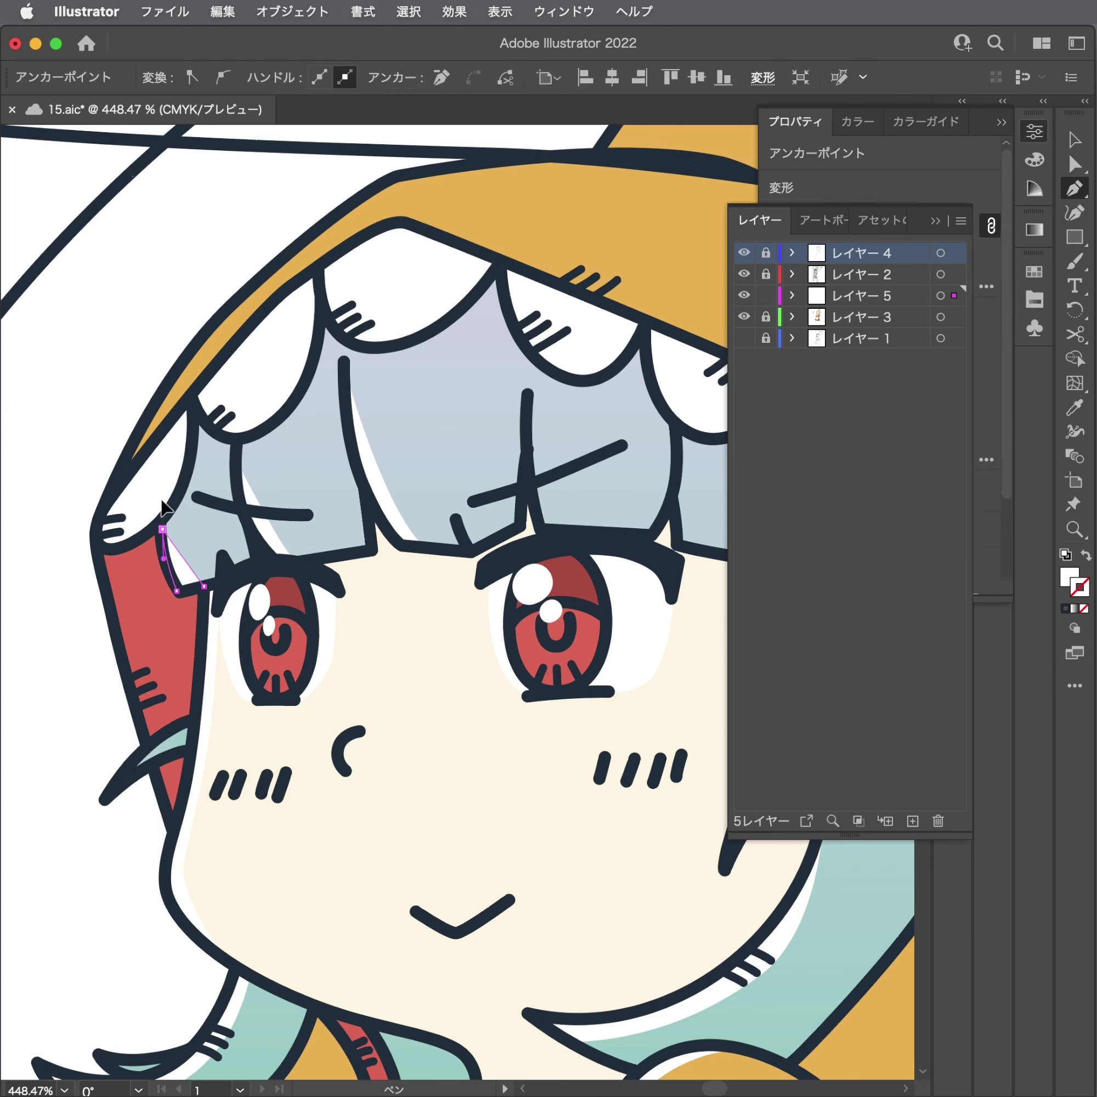
pyautogui.hscroll(3, 404, 472)
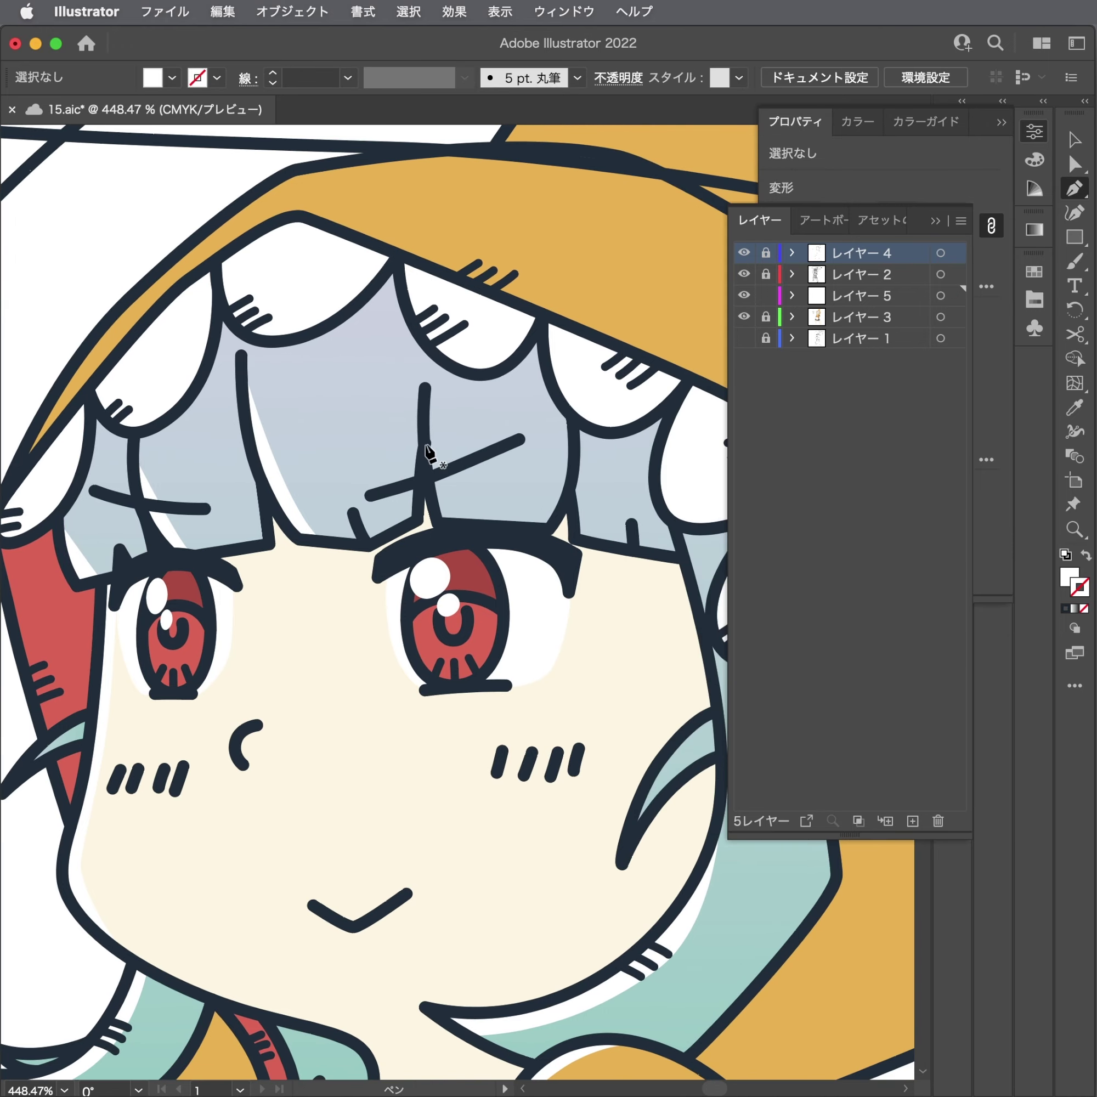
# Add a white sliver by the strand over the right eye and zoom out.
pyautogui.click(427, 452)
pyautogui.moveTo(450, 525); pyautogui.dragTo(438, 524)
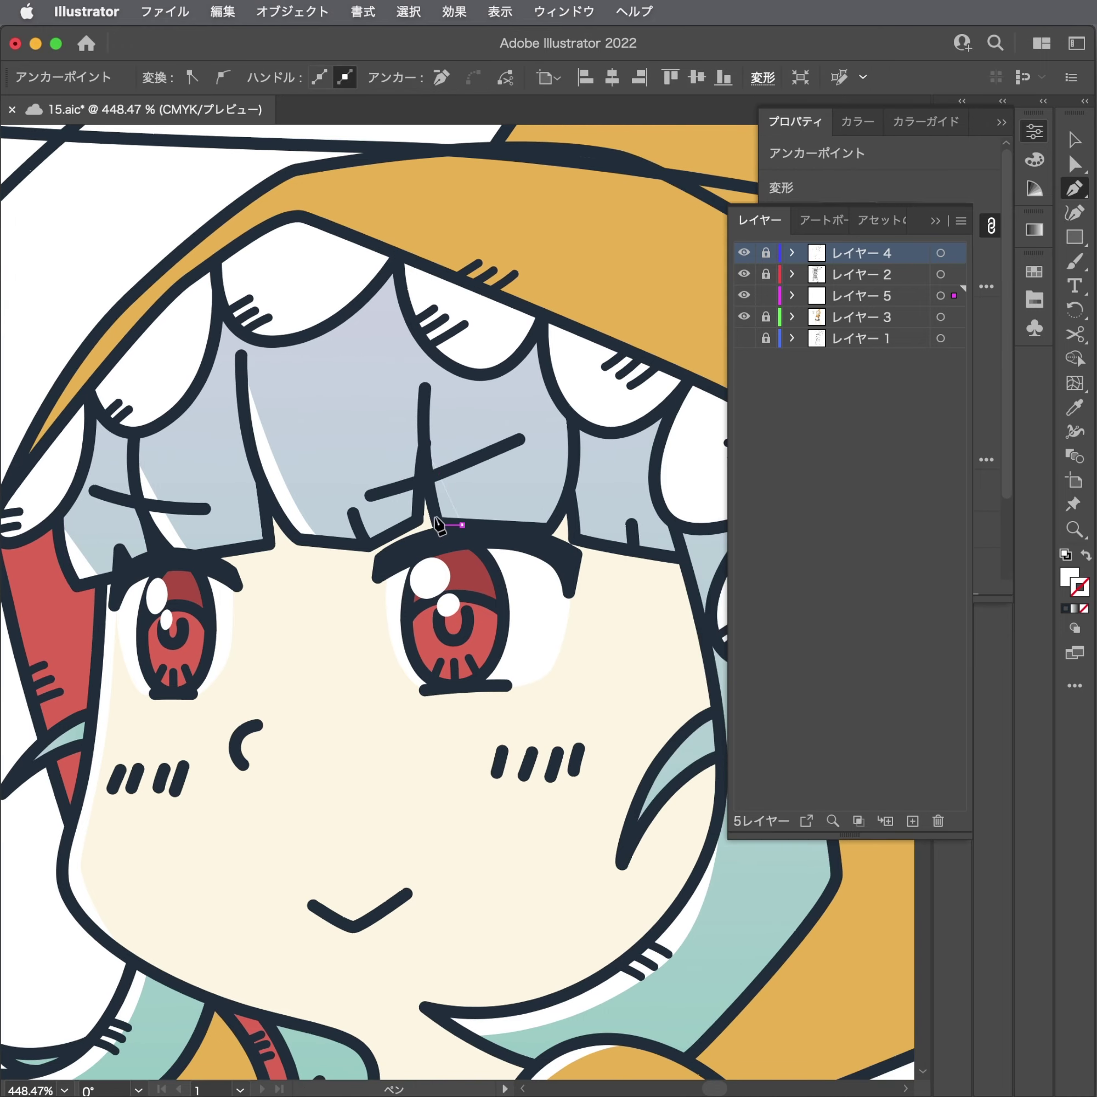
pyautogui.keyDown('super'); pyautogui.click(608, 513); pyautogui.keyUp('super')
pyautogui.moveTo(570, 504)
pyautogui.mouseDown()
pyautogui.moveTo(426, 535)
pyautogui.moveTo(358, 527)
pyautogui.mouseUp()
# Pen a highlight path along the hood's top edge, undoing the extra points at its top.
pyautogui.moveTo(468, 459); pyautogui.dragTo(330, 471)
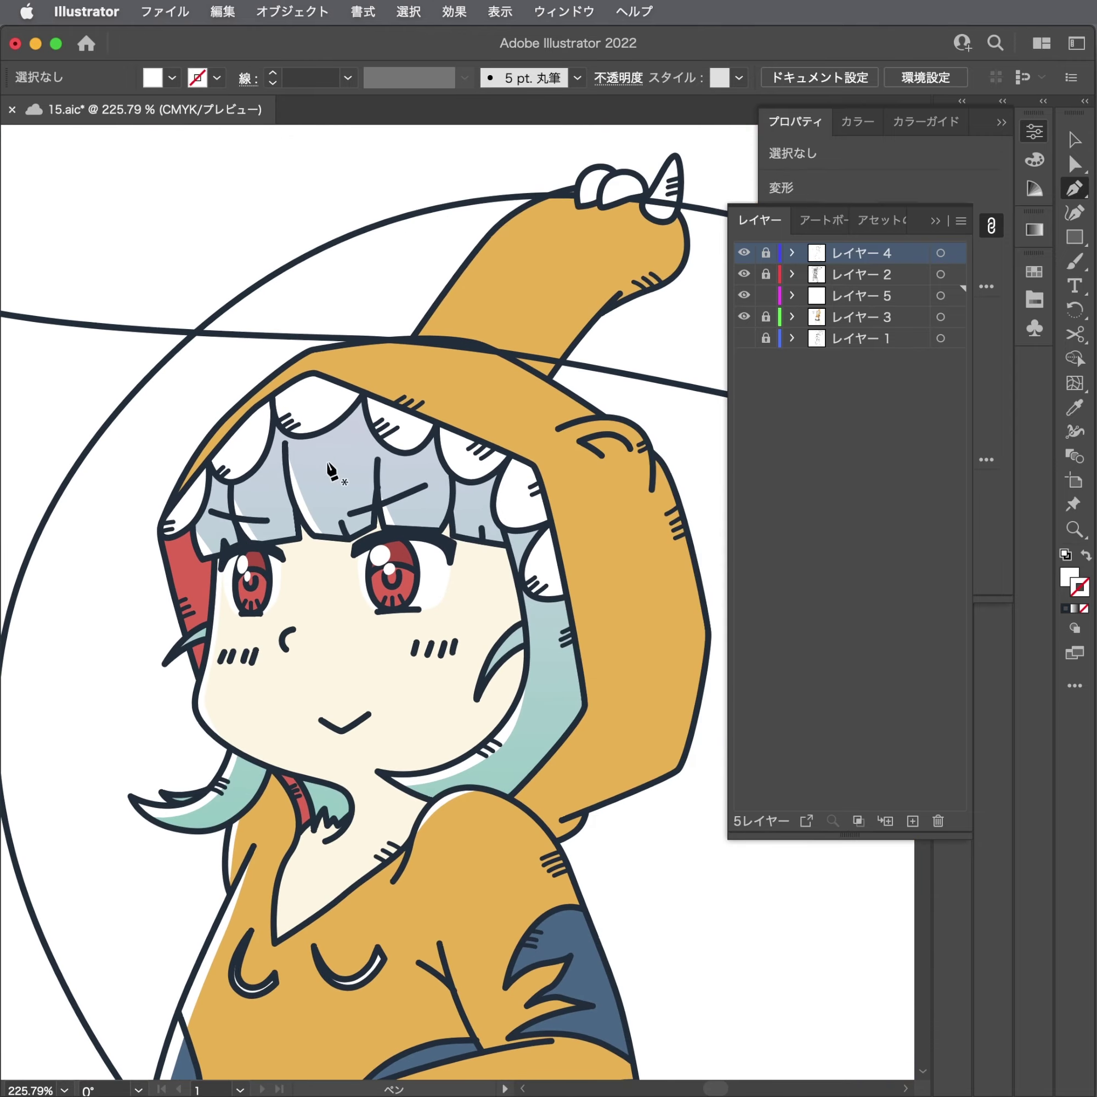
pyautogui.moveTo(269, 363); pyautogui.dragTo(345, 377)
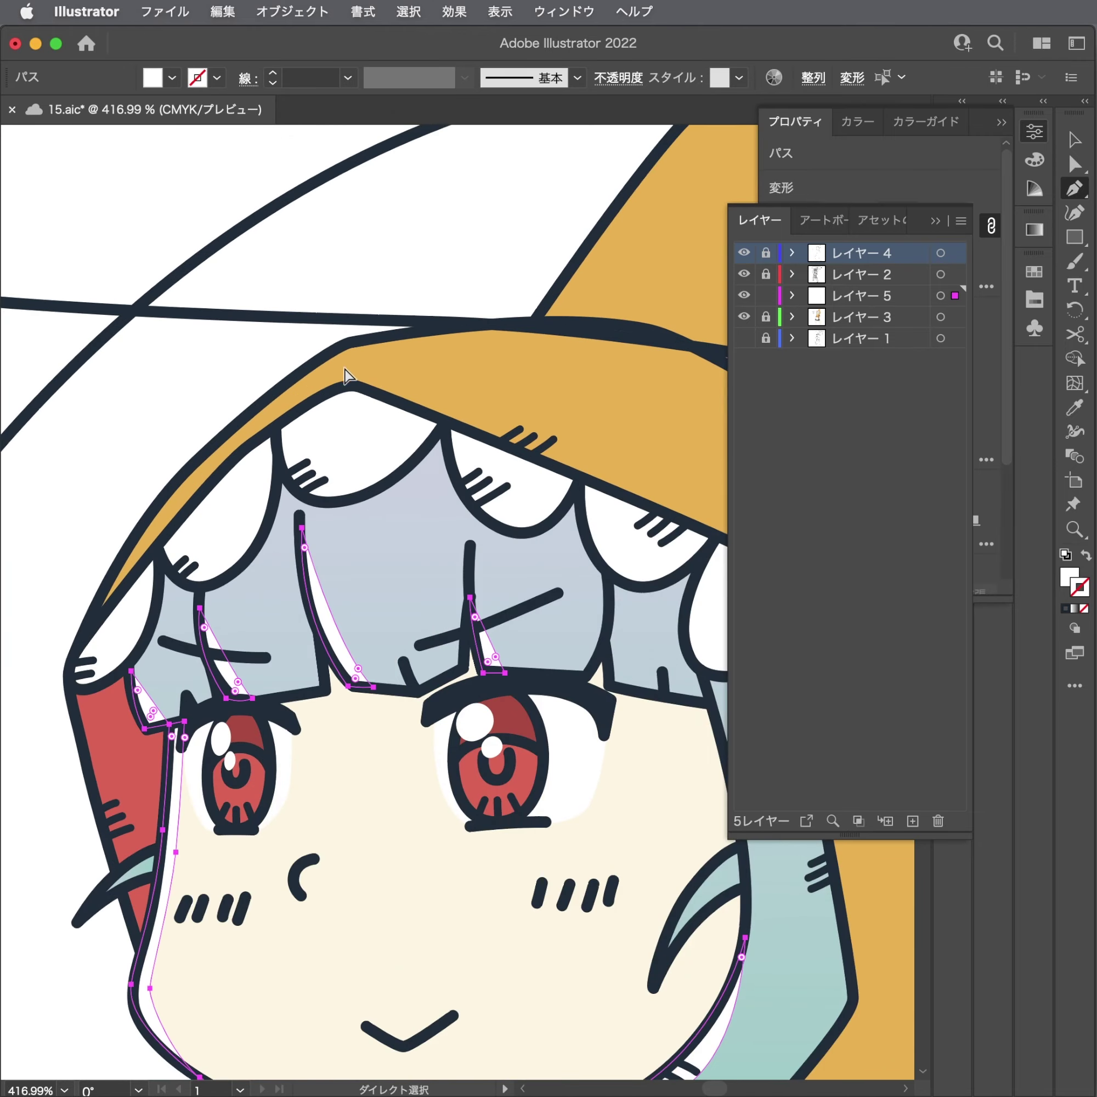
pyautogui.click(92, 609)
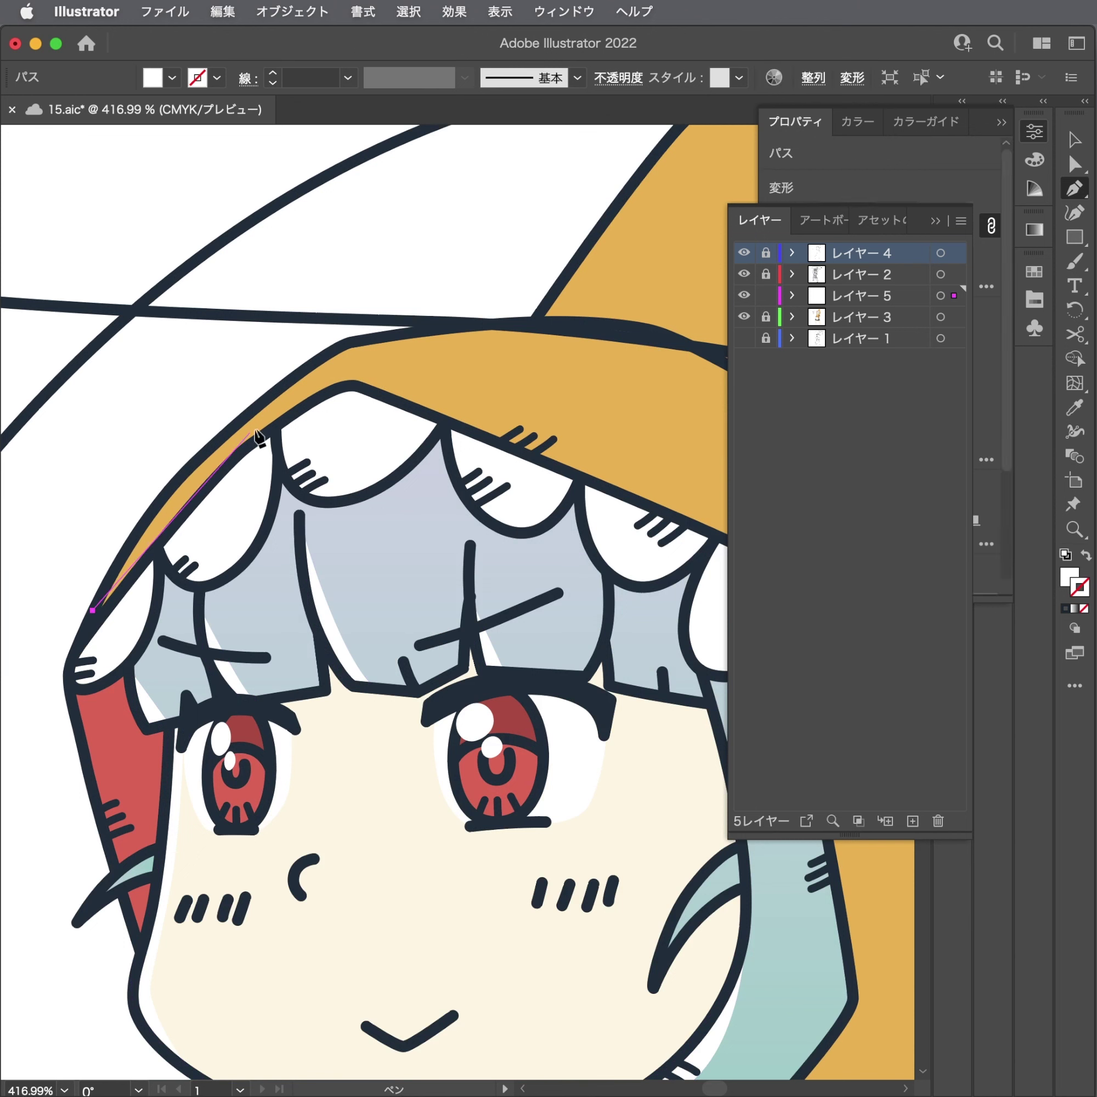
pyautogui.click(210, 457)
pyautogui.click(273, 409)
pyautogui.click(335, 358)
pyautogui.moveTo(335, 358); pyautogui.dragTo(401, 362)
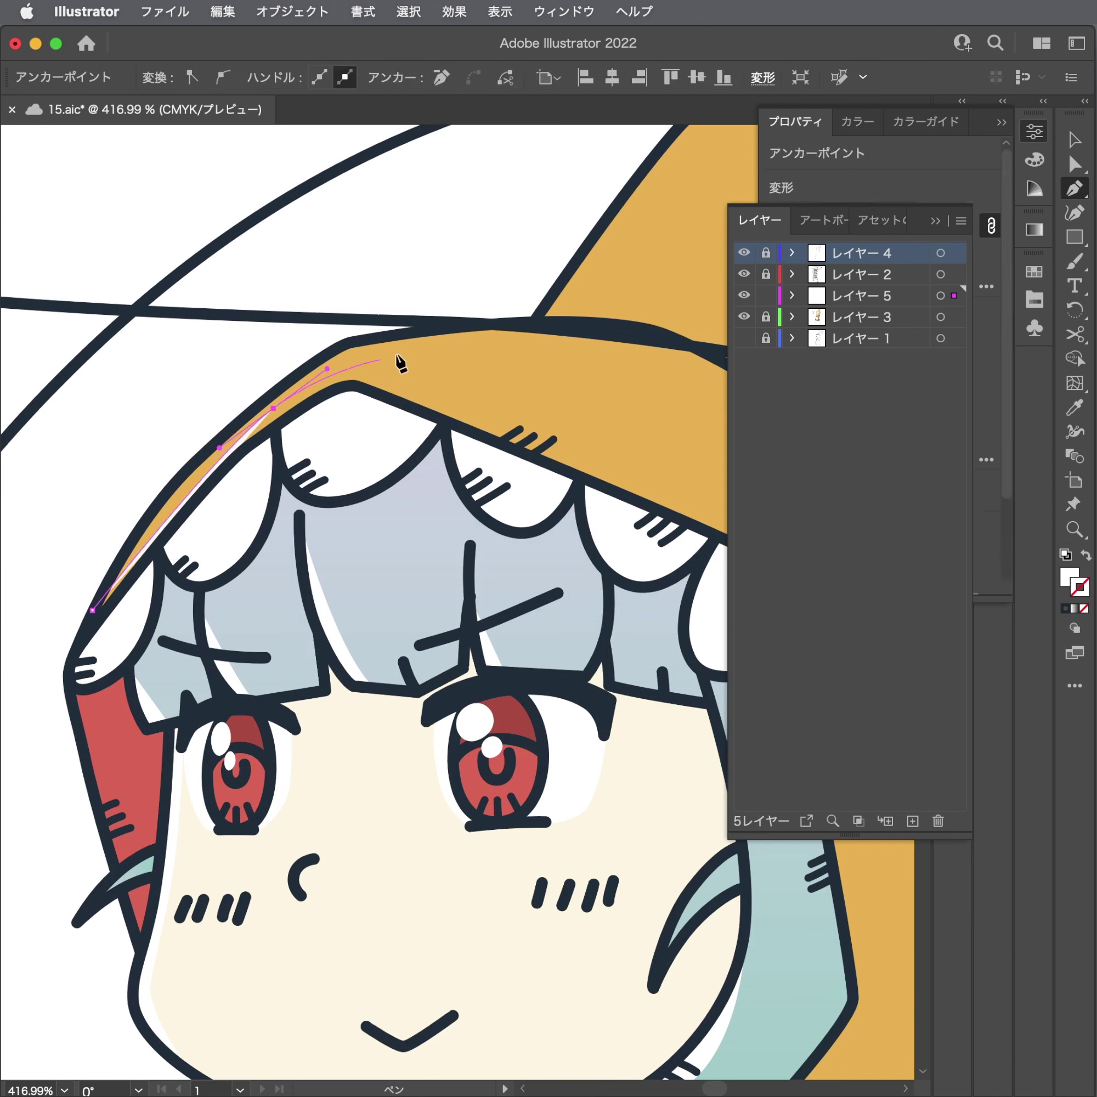
pyautogui.click(489, 324)
pyautogui.moveTo(332, 351); pyautogui.dragTo(303, 362)
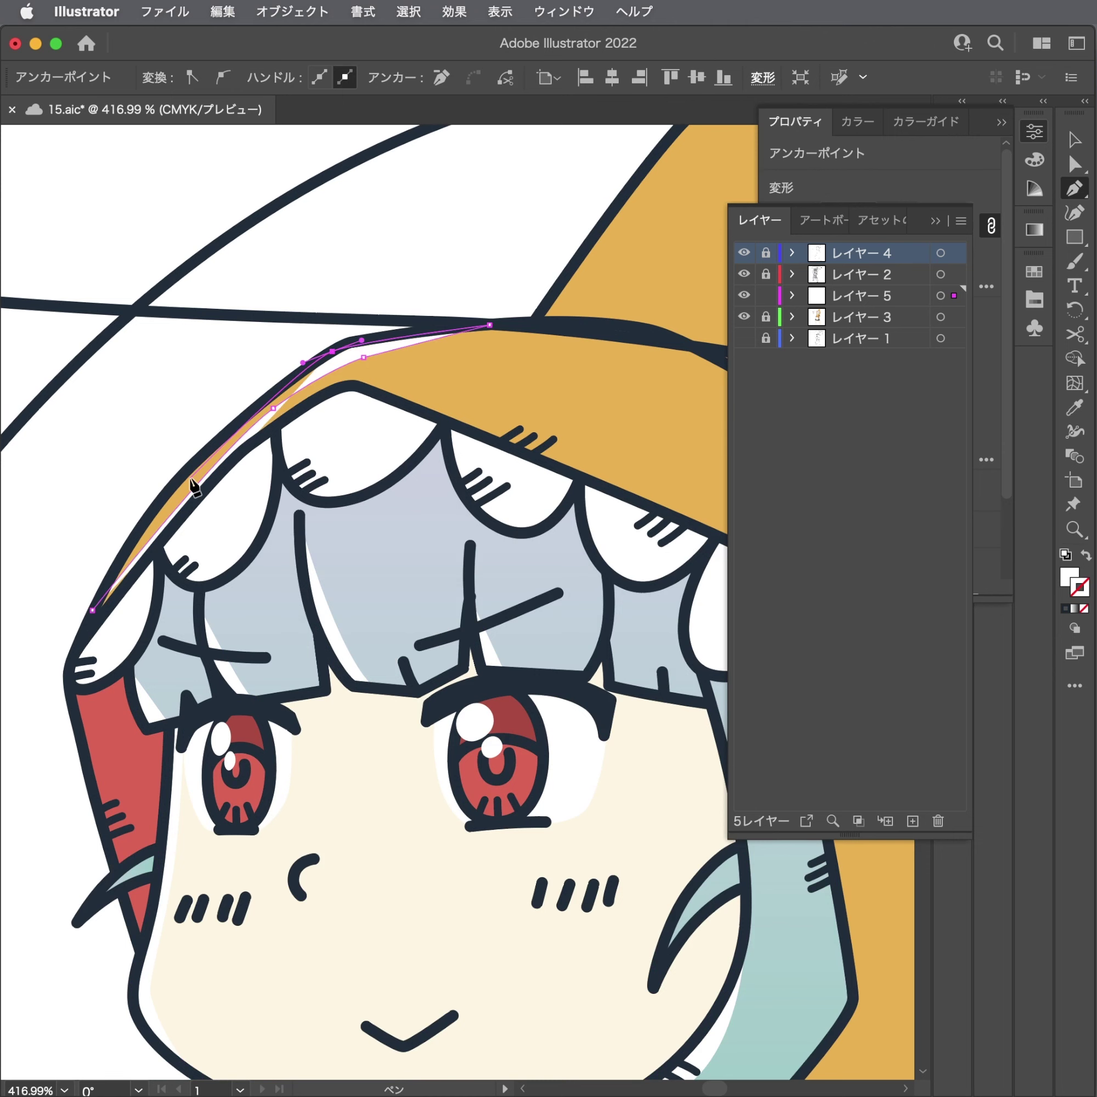
pyautogui.press('super+z')
pyautogui.press('super+z')
pyautogui.press('super+z')
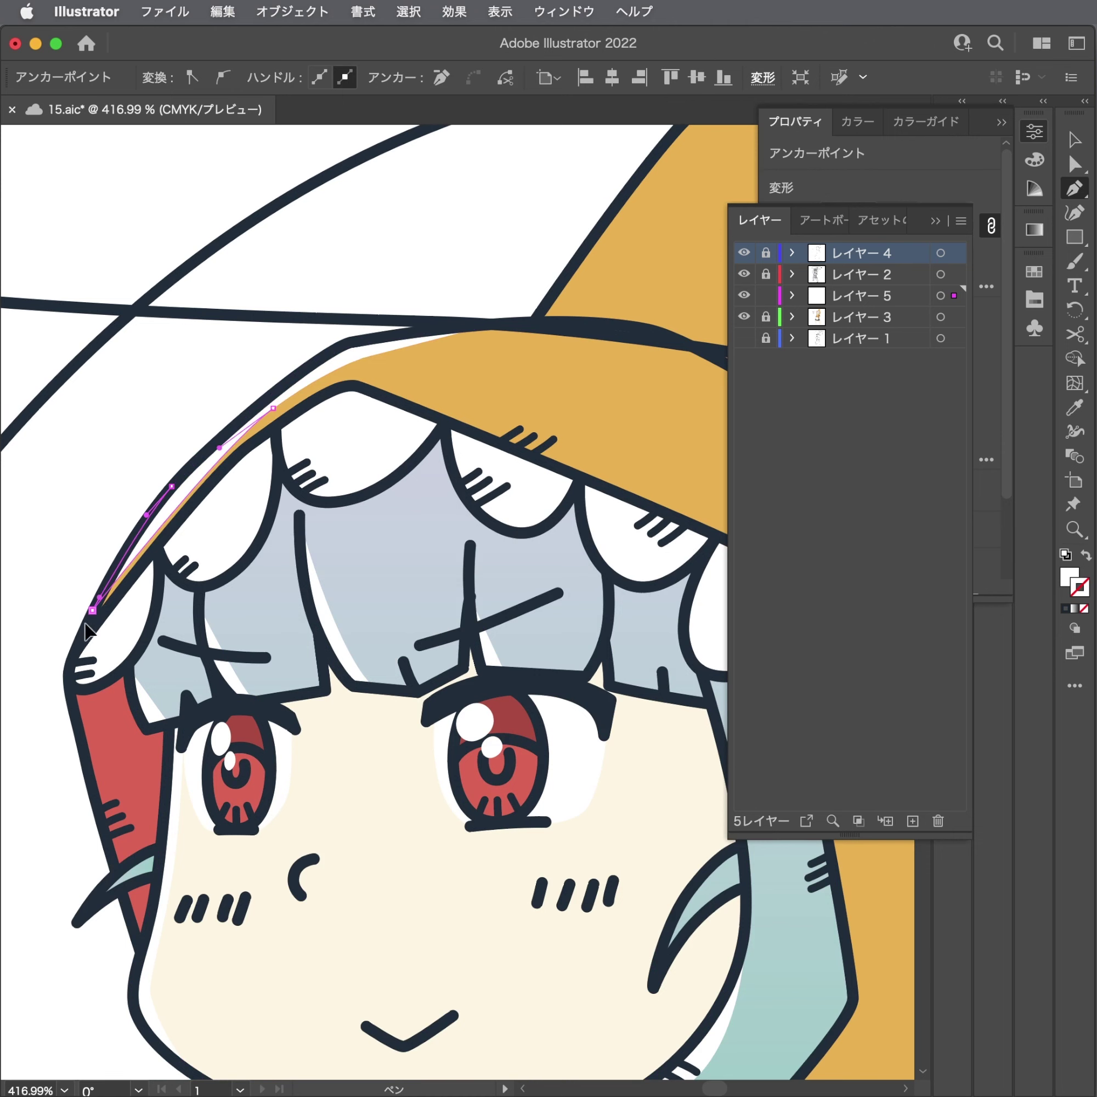
pyautogui.keyDown('super'); pyautogui.click(432, 342); pyautogui.keyUp('super')
# Reshape the hood highlight's left curve by dragging its anchors into place.
pyautogui.moveTo(433, 342)
pyautogui.mouseDown()
pyautogui.moveTo(491, 327)
pyautogui.moveTo(472, 385)
pyautogui.mouseUp()
pyautogui.click(261, 520)
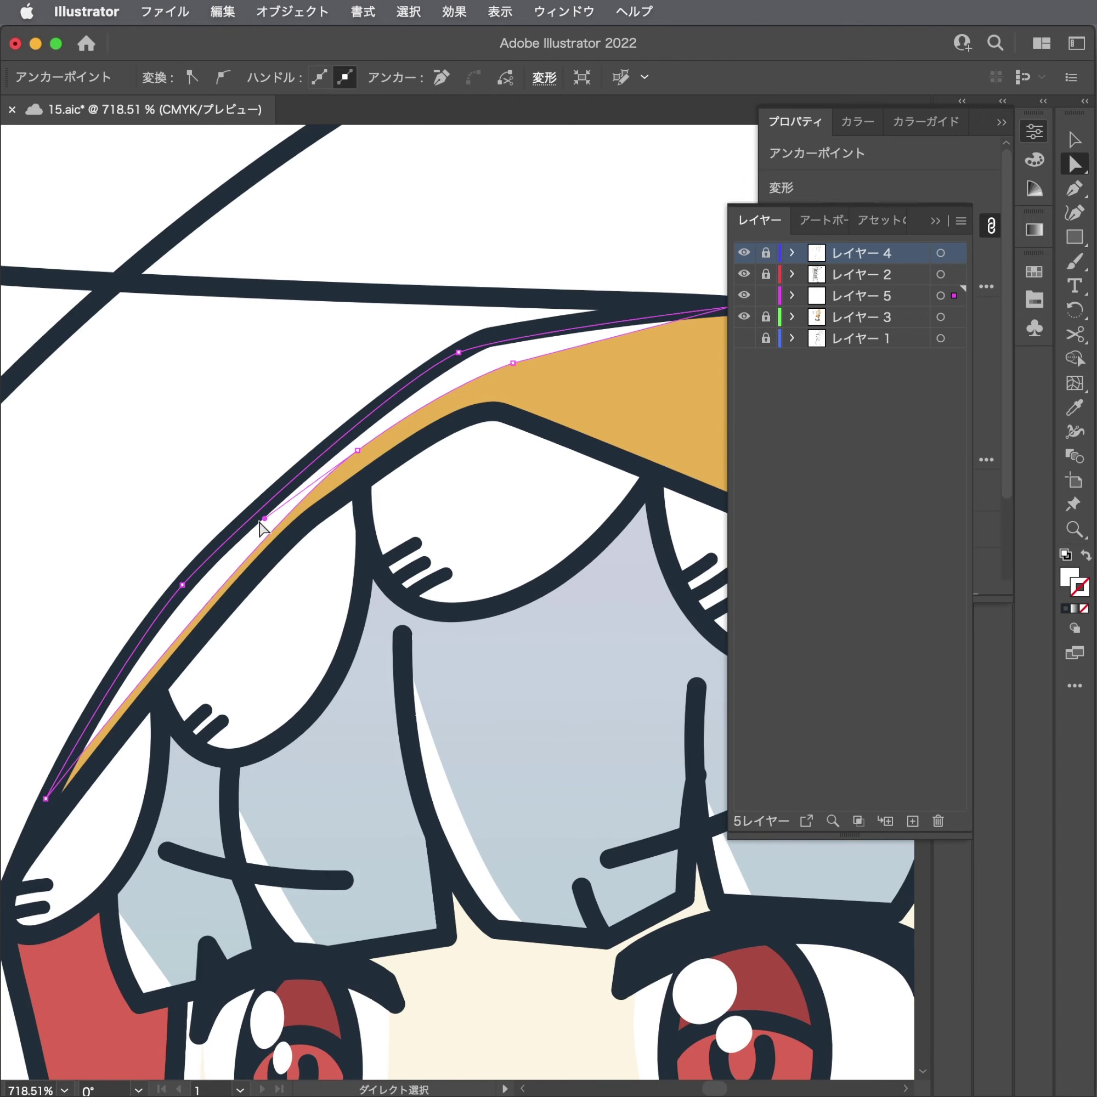
pyautogui.moveTo(264, 520); pyautogui.dragTo(214, 569)
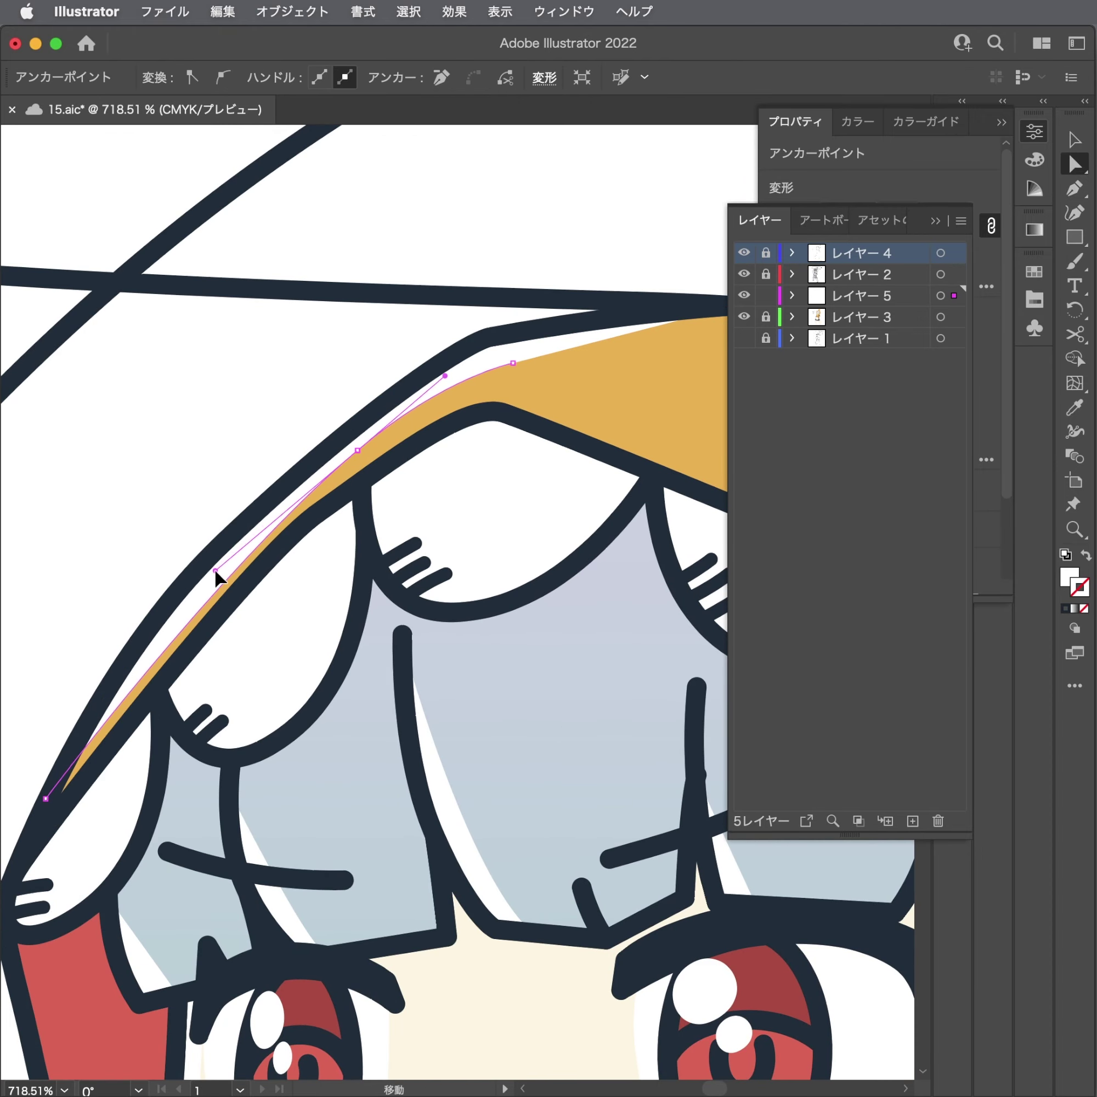
pyautogui.click(357, 450)
pyautogui.moveTo(356, 455)
pyautogui.mouseDown()
pyautogui.moveTo(213, 583)
pyautogui.moveTo(196, 578)
pyautogui.mouseUp()
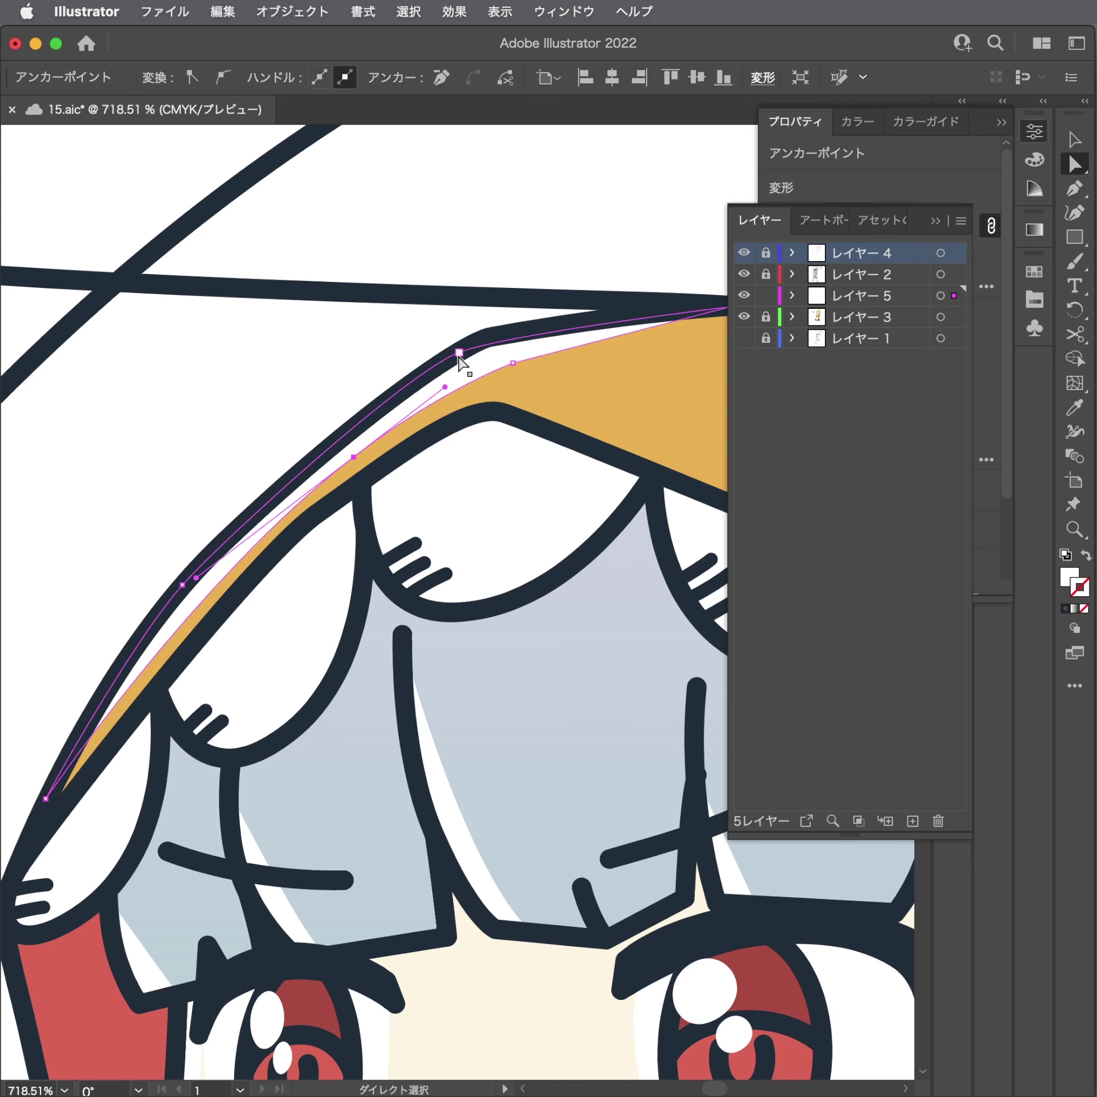
pyautogui.click(543, 331)
pyautogui.scroll(-5, 543, 331)
pyautogui.scroll(2, 612, 209)
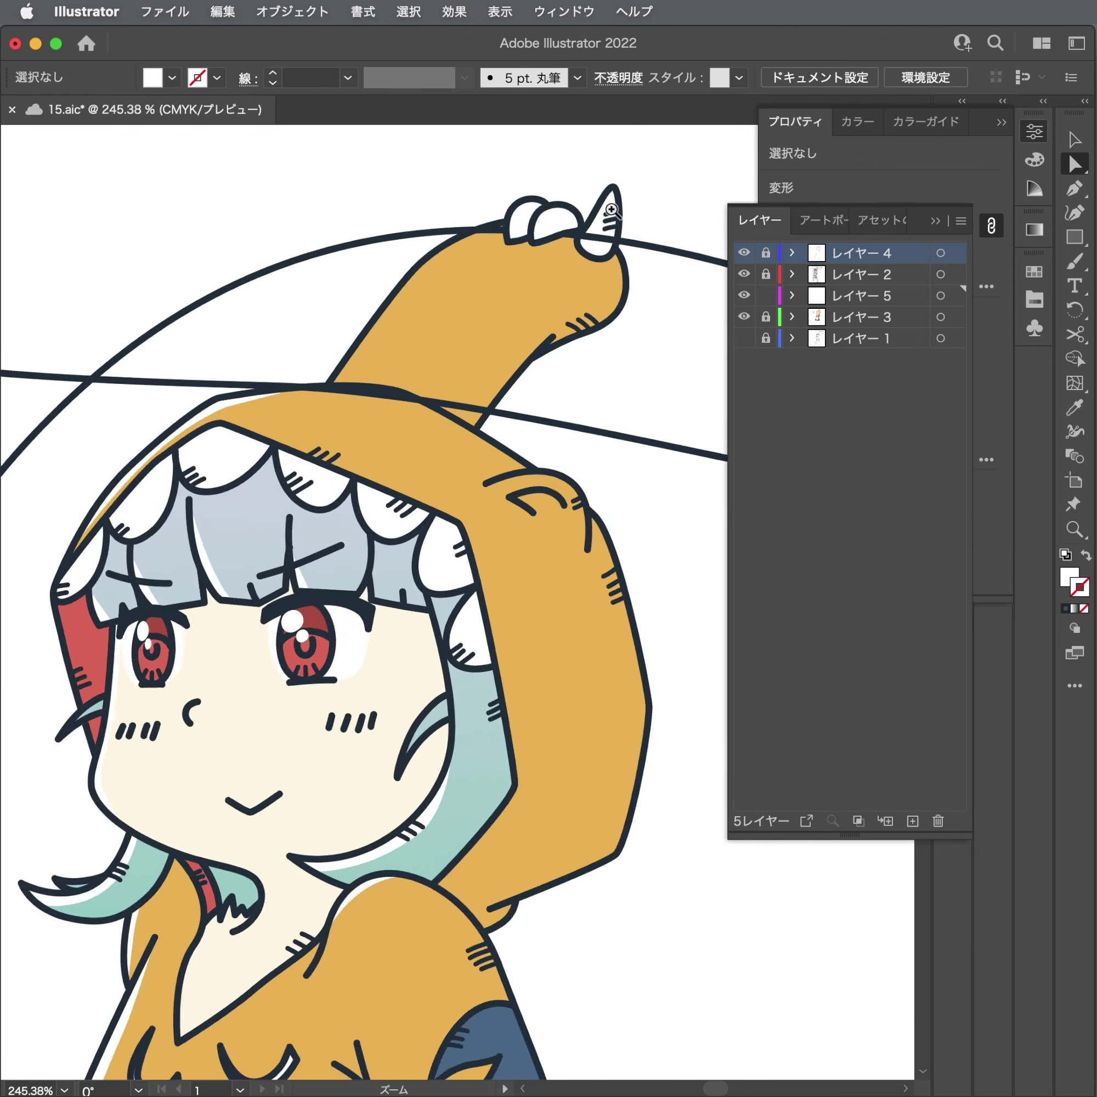
pyautogui.scroll(2, 612, 209)
# Draw the closed fill shape along the raised sleeve toward the paw and deselect it.
pyautogui.press('p')
pyautogui.click(247, 461)
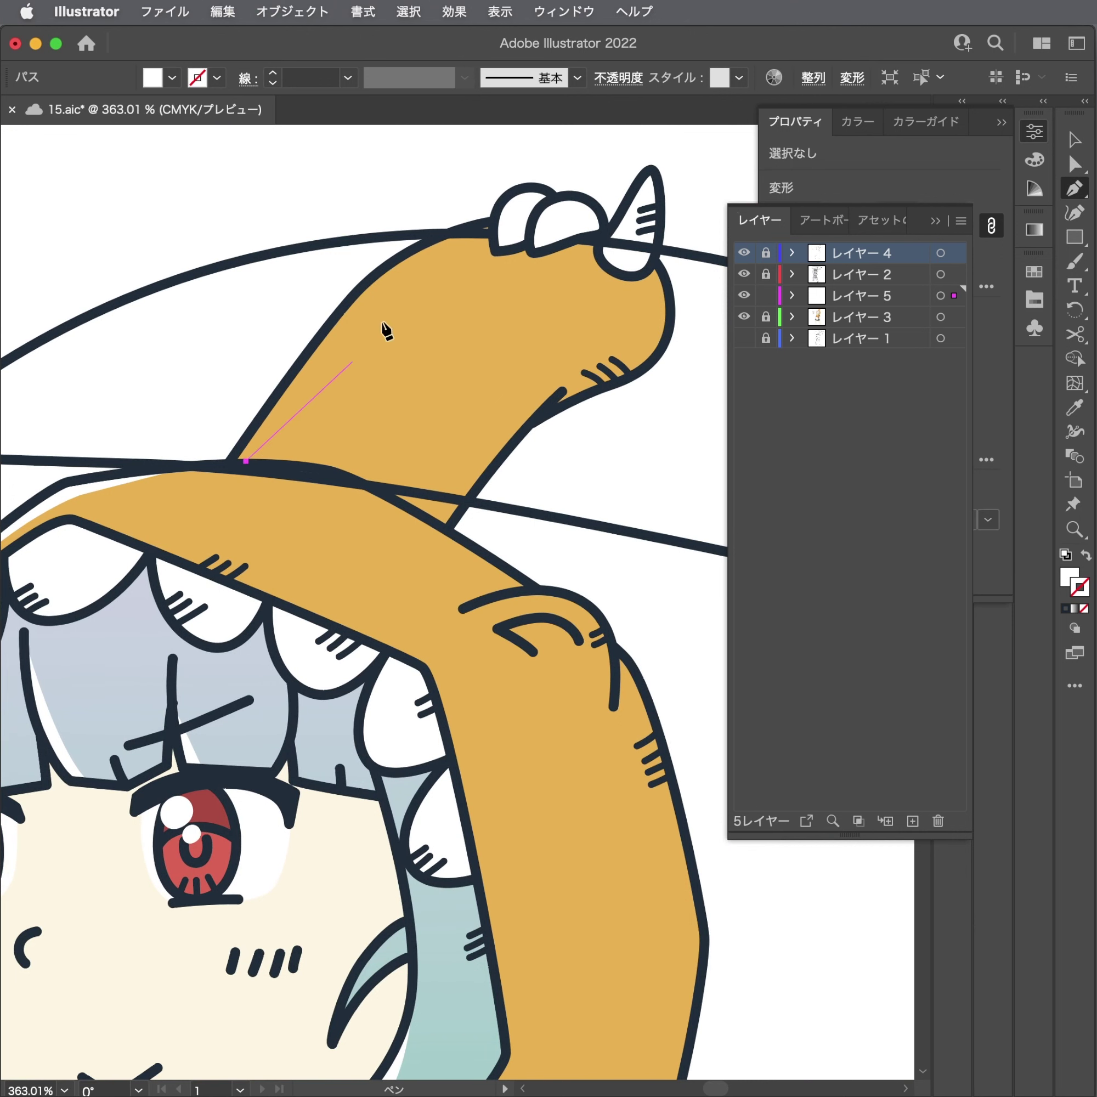
pyautogui.moveTo(501, 230); pyautogui.dragTo(536, 226)
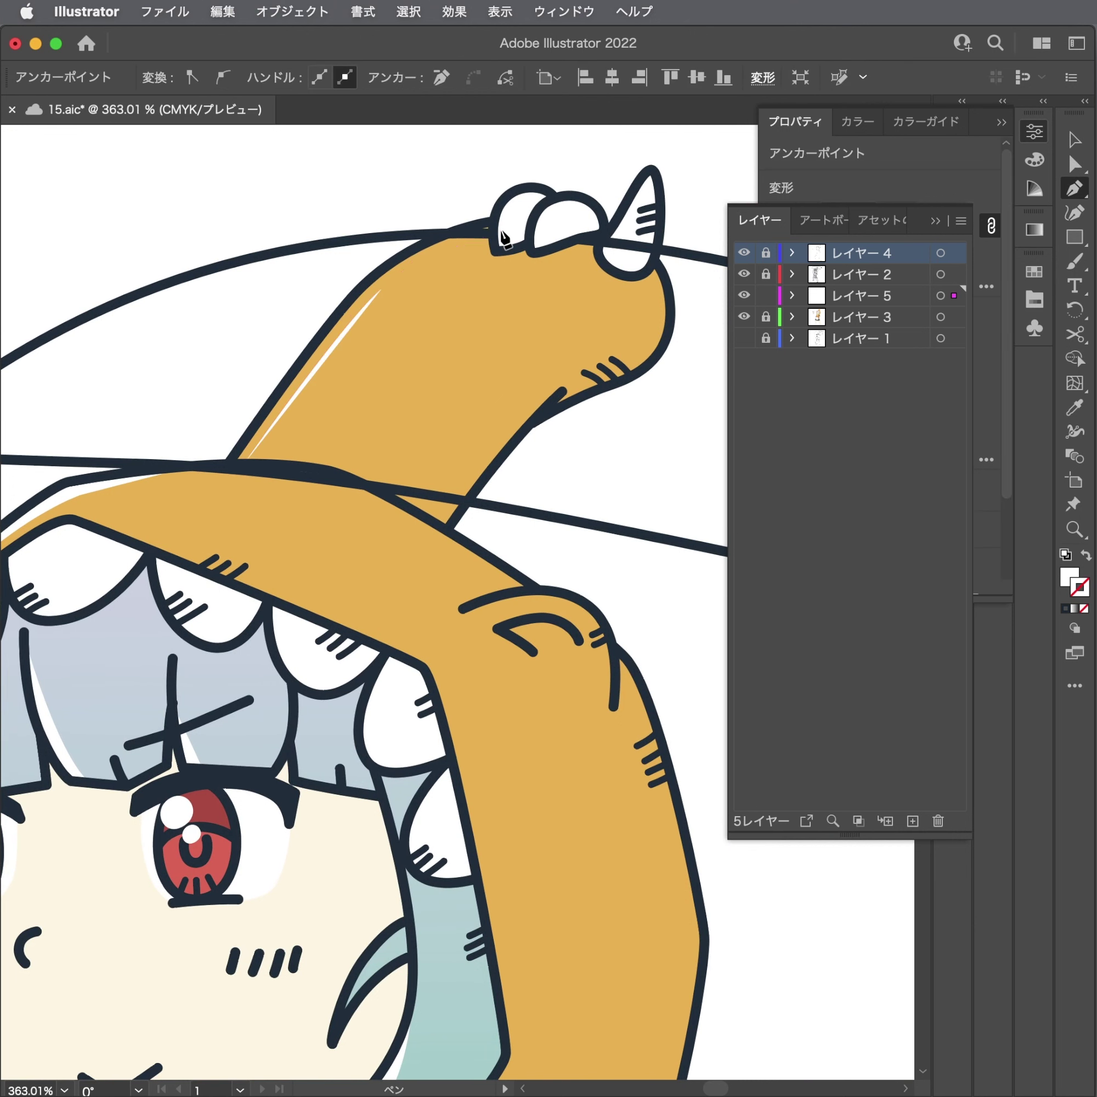
pyautogui.scroll(1, 501, 230)
pyautogui.scroll(3, 499, 233)
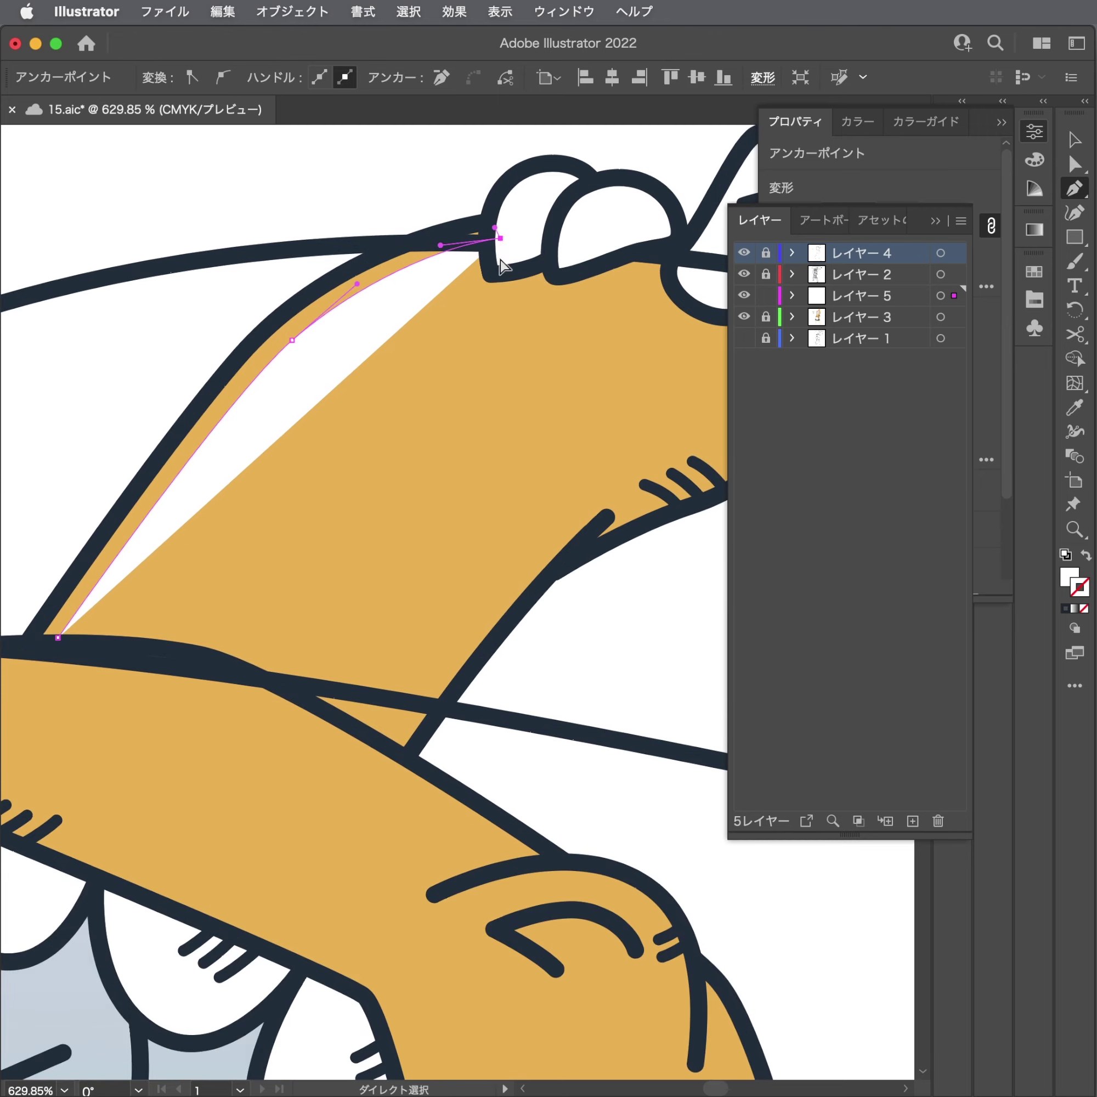
pyautogui.moveTo(491, 238); pyautogui.dragTo(489, 214)
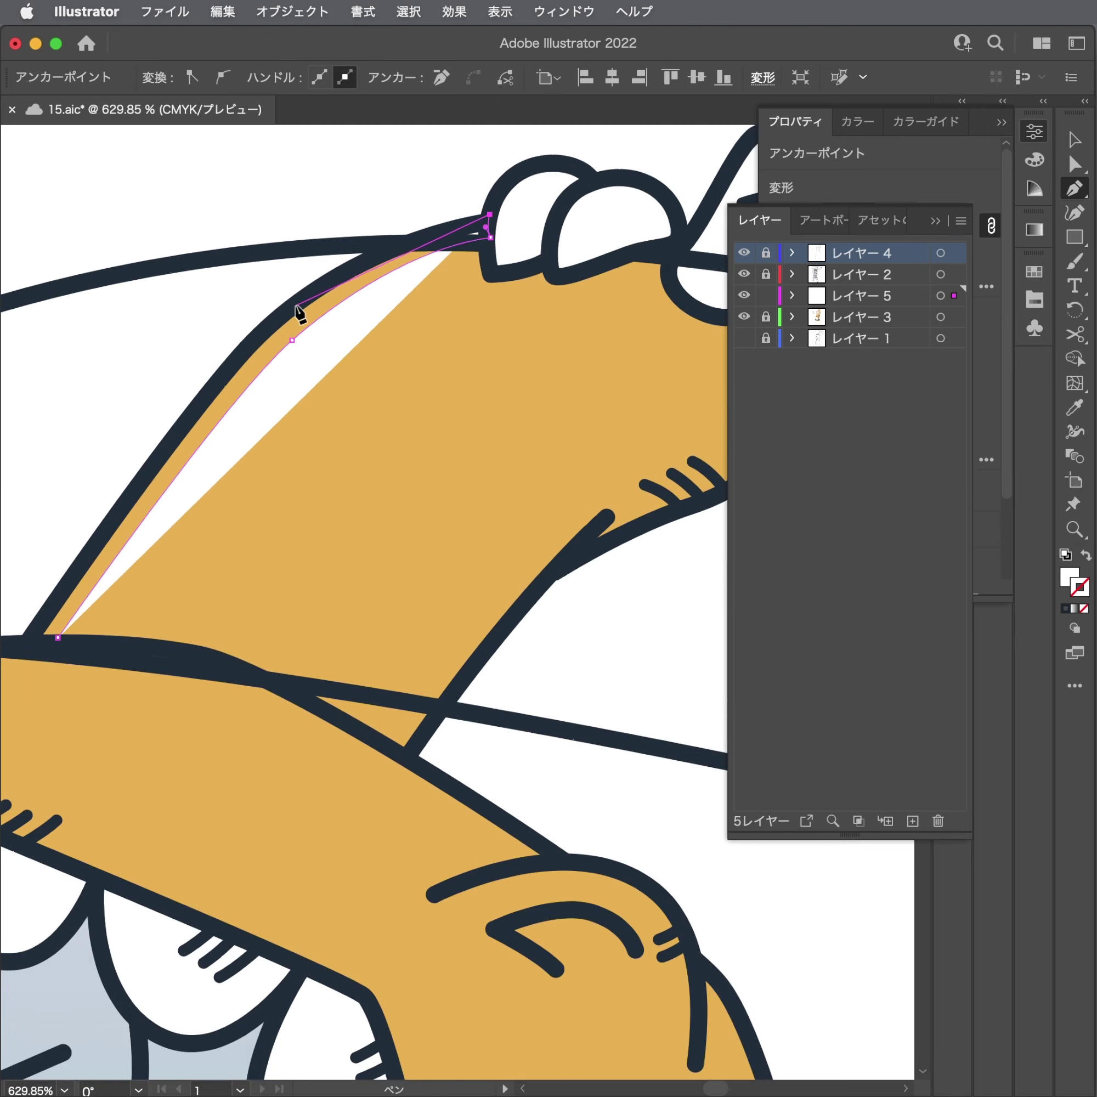
pyautogui.moveTo(274, 321); pyautogui.dragTo(222, 379)
pyautogui.scroll(-3, 222, 380)
pyautogui.hscroll(-4, 221, 380)
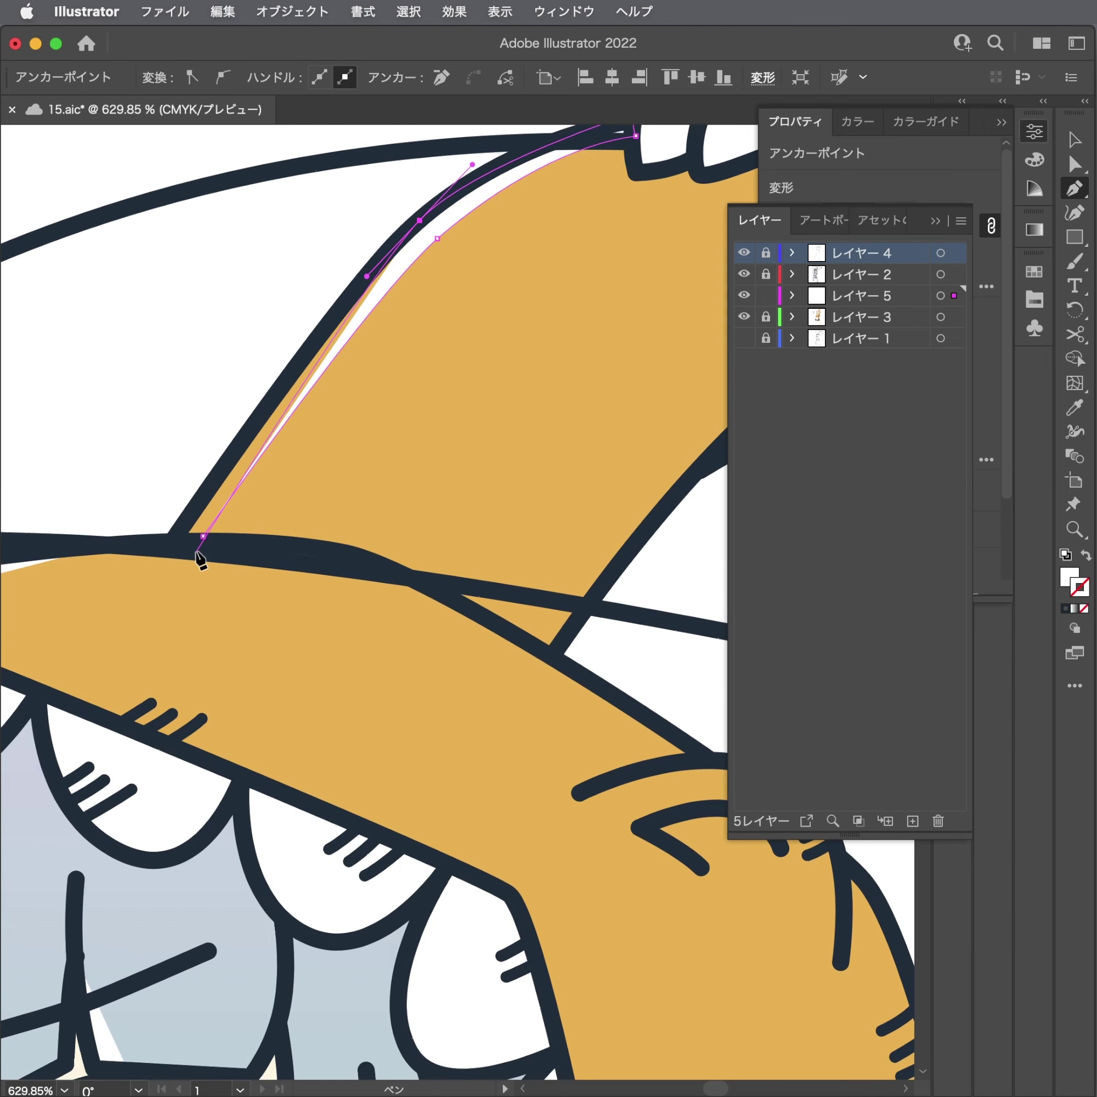
pyautogui.click(171, 538)
pyautogui.click(203, 536)
pyautogui.press('v')
# Save the file and view the full figure.
pyautogui.scroll(-1, 453, 514)
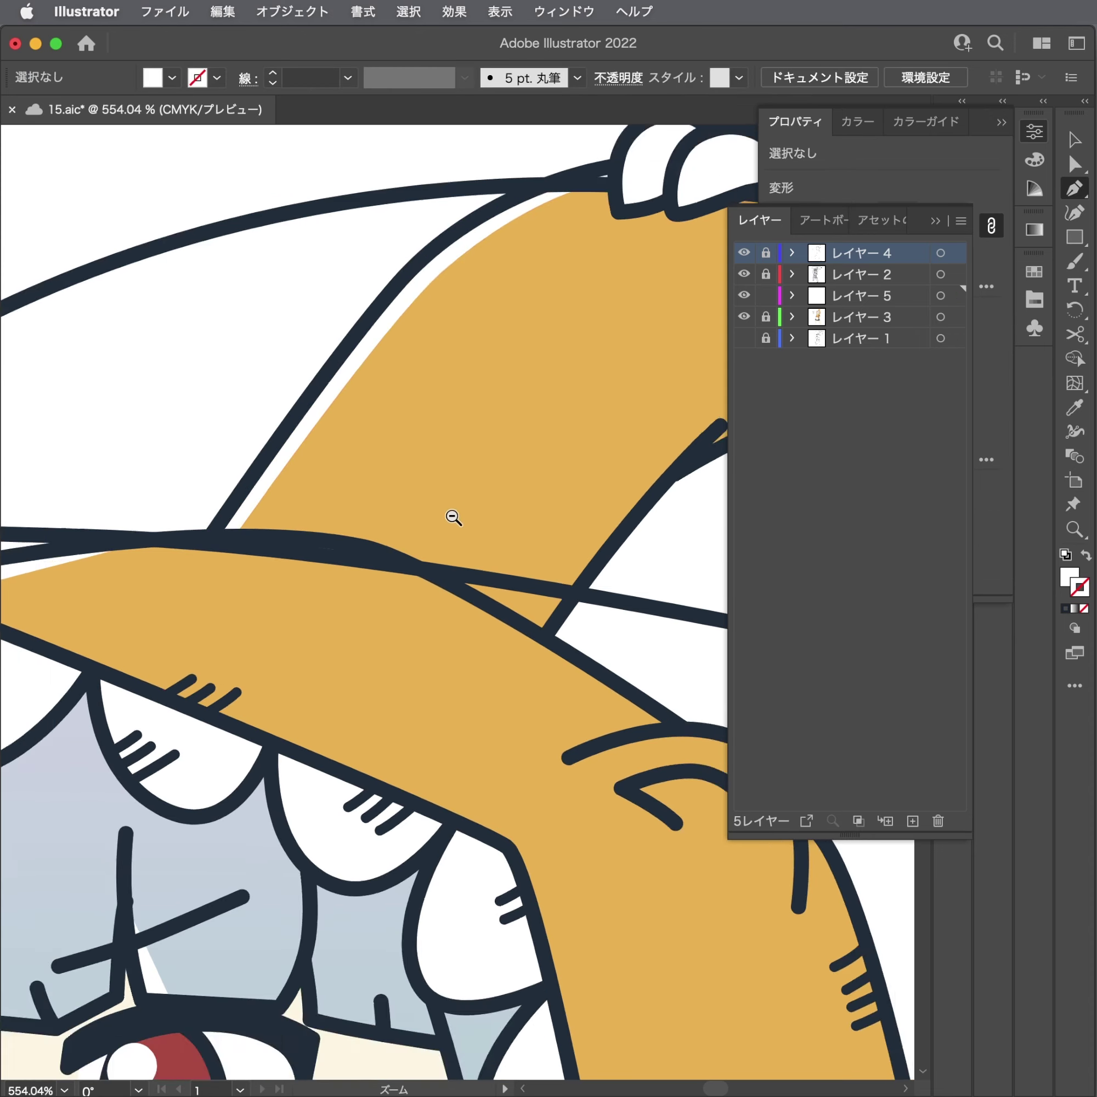
pyautogui.scroll(-10, 80, 580)
pyautogui.press('cmd+s')
pyautogui.scroll(-2, 253, 557)
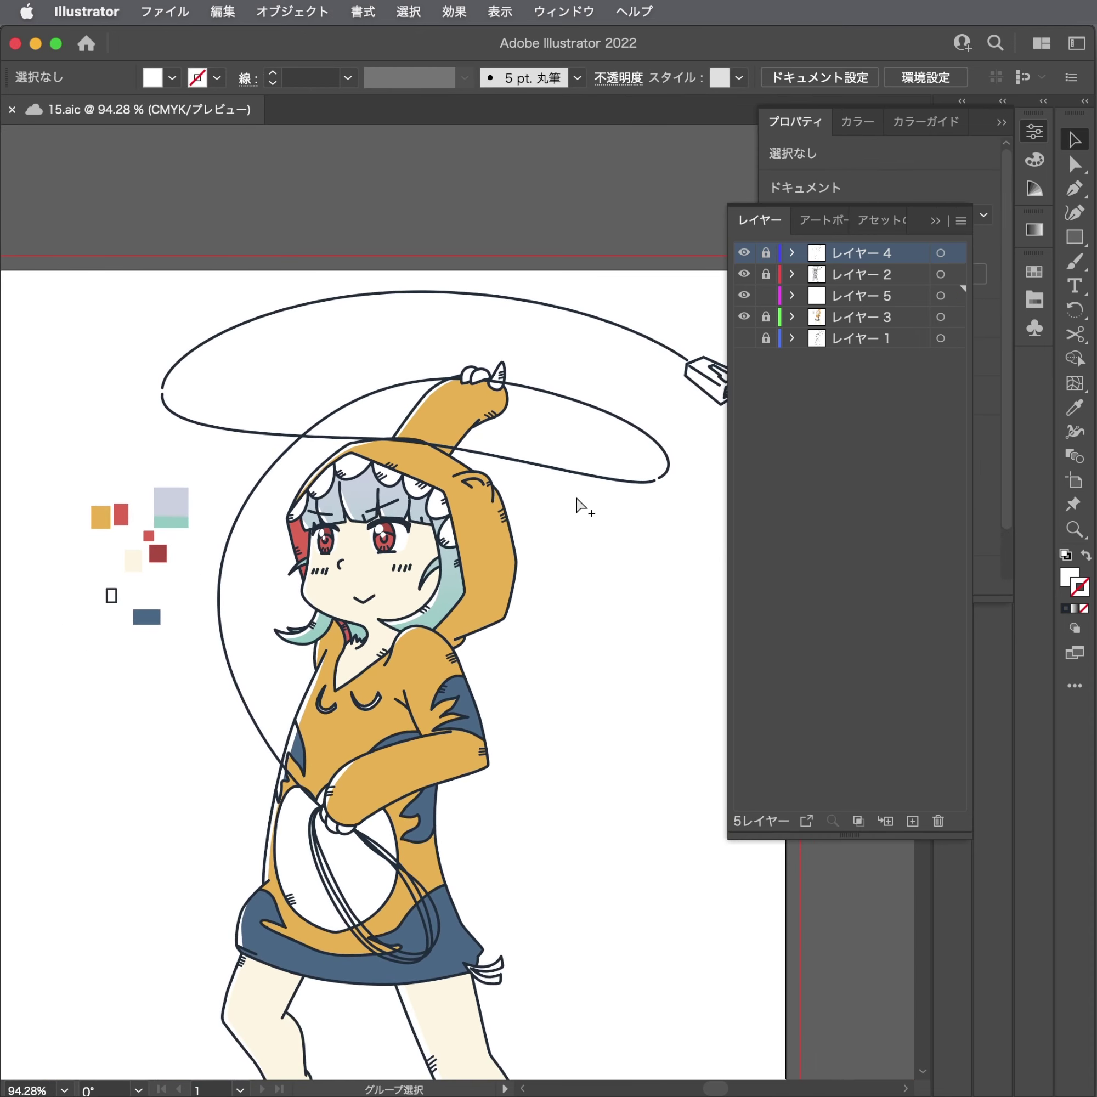
pyautogui.moveTo(579, 538); pyautogui.dragTo(601, 453)
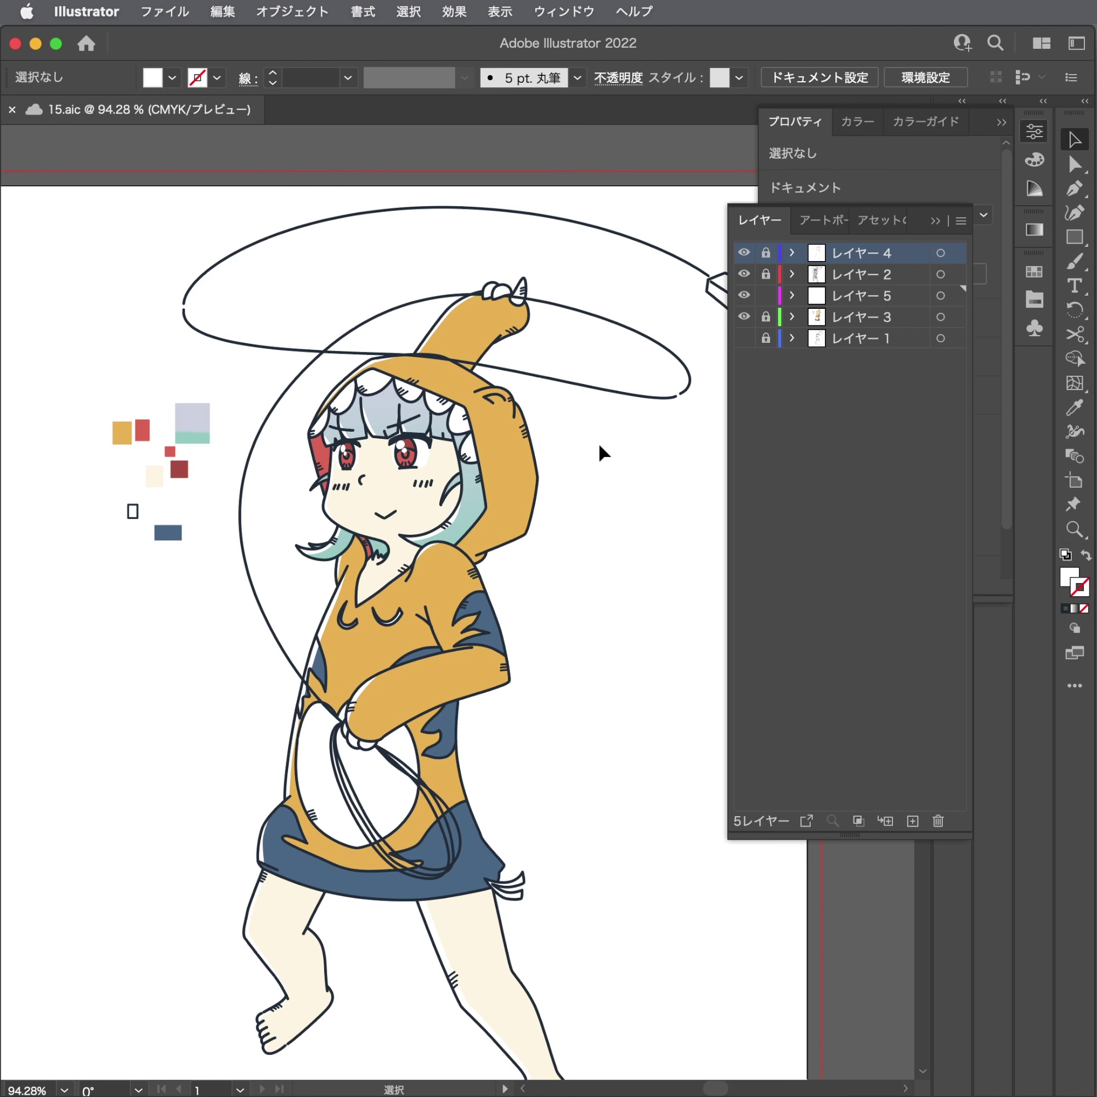
pyautogui.hotkey('ctrl', '0')
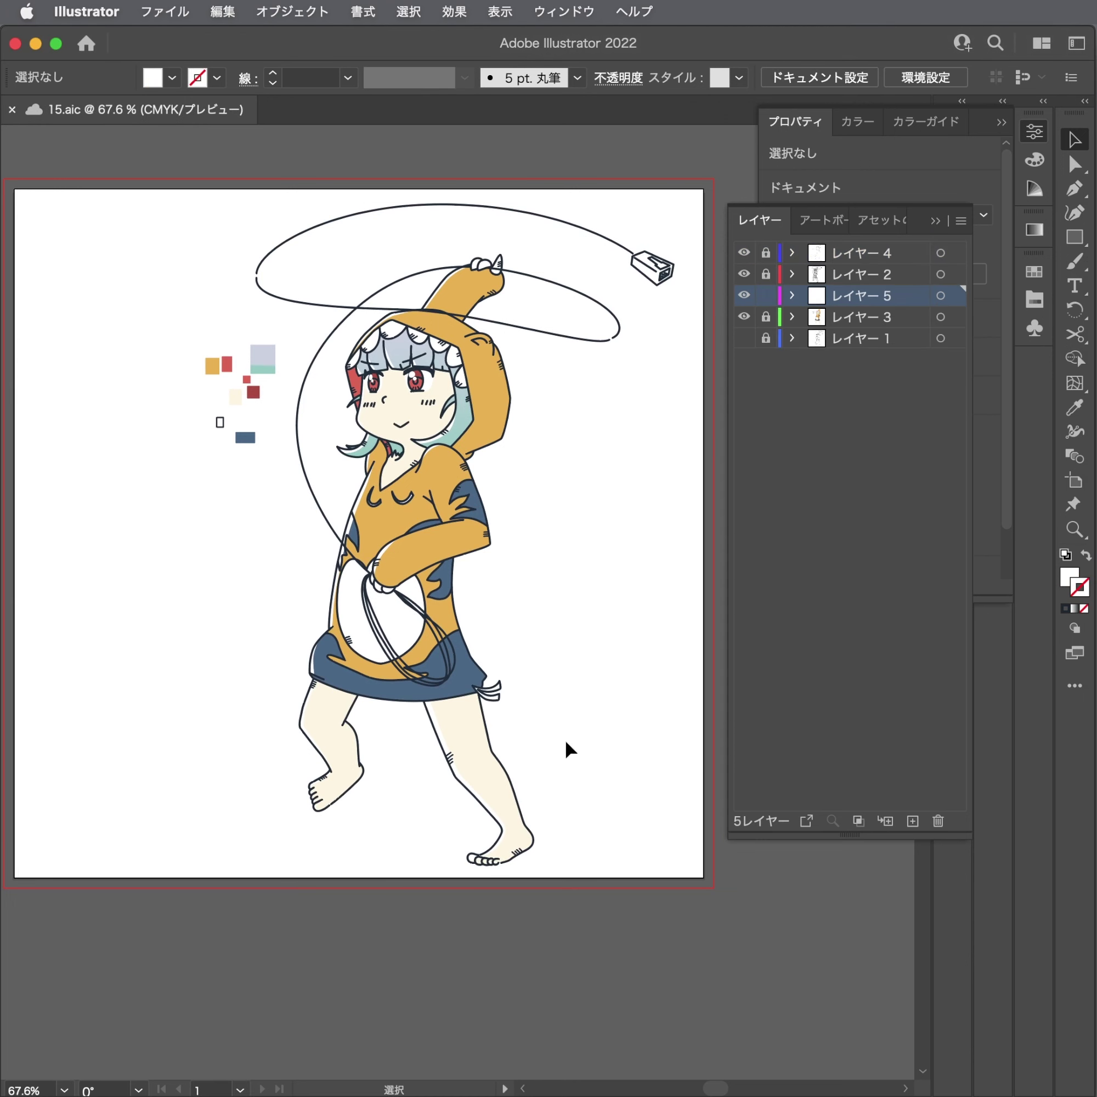
pyautogui.press('a')
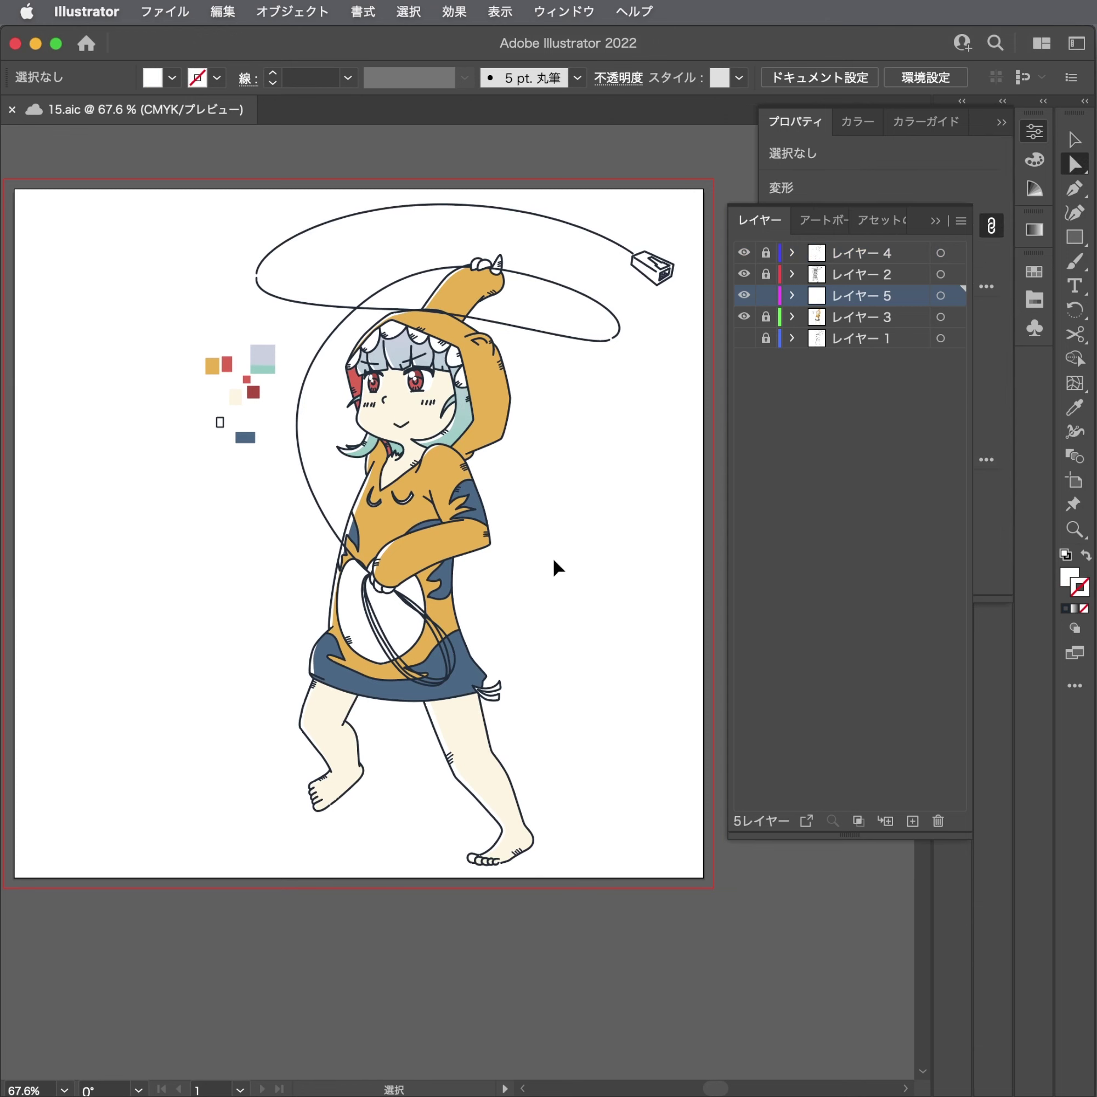
# Zoom onto the plug, unlock レイヤー 3 and start outlining the plug's back corners.
pyautogui.moveTo(673, 246); pyautogui.dragTo(806, 266)
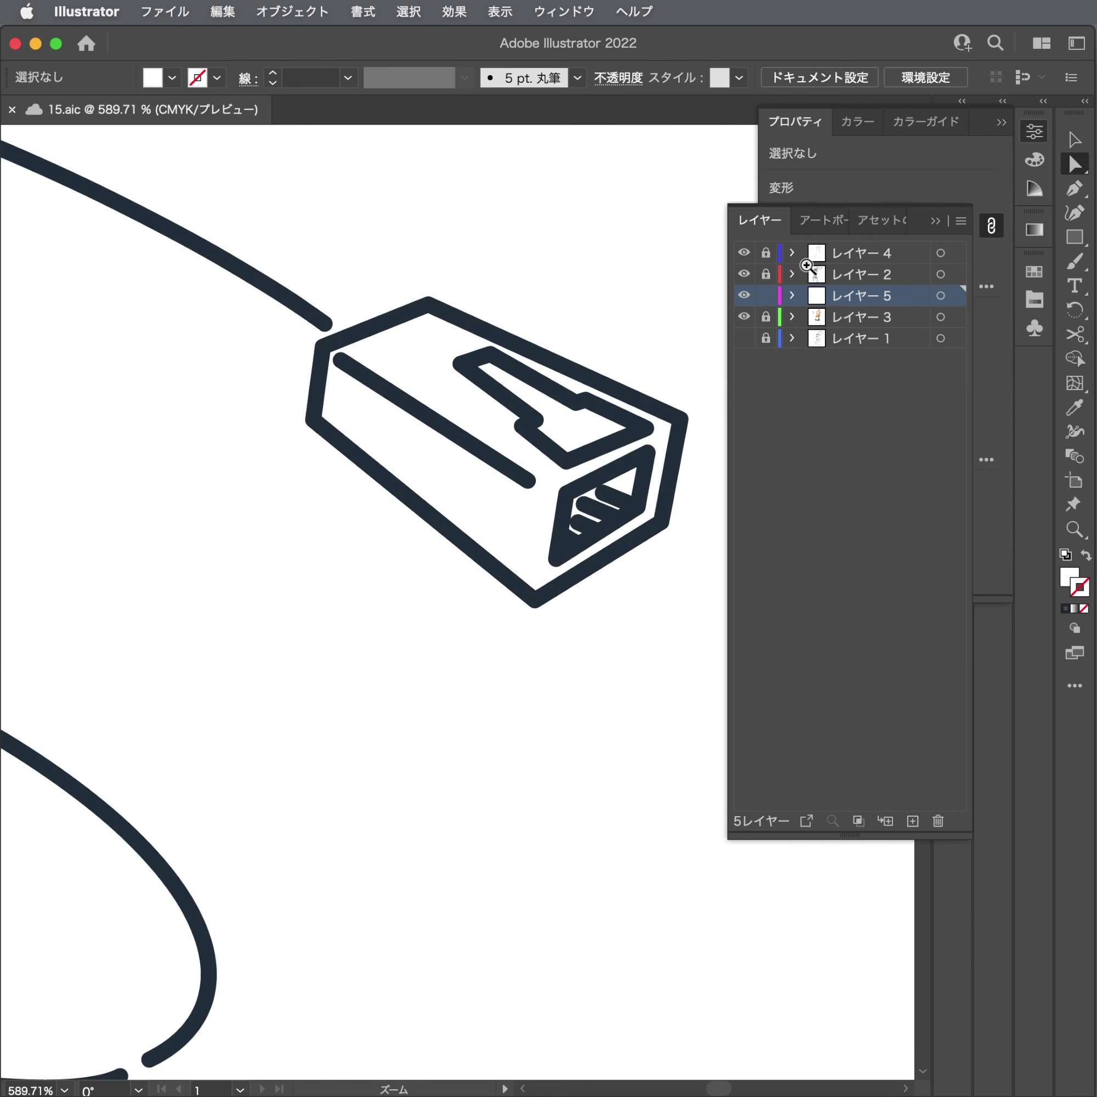
pyautogui.press('p')
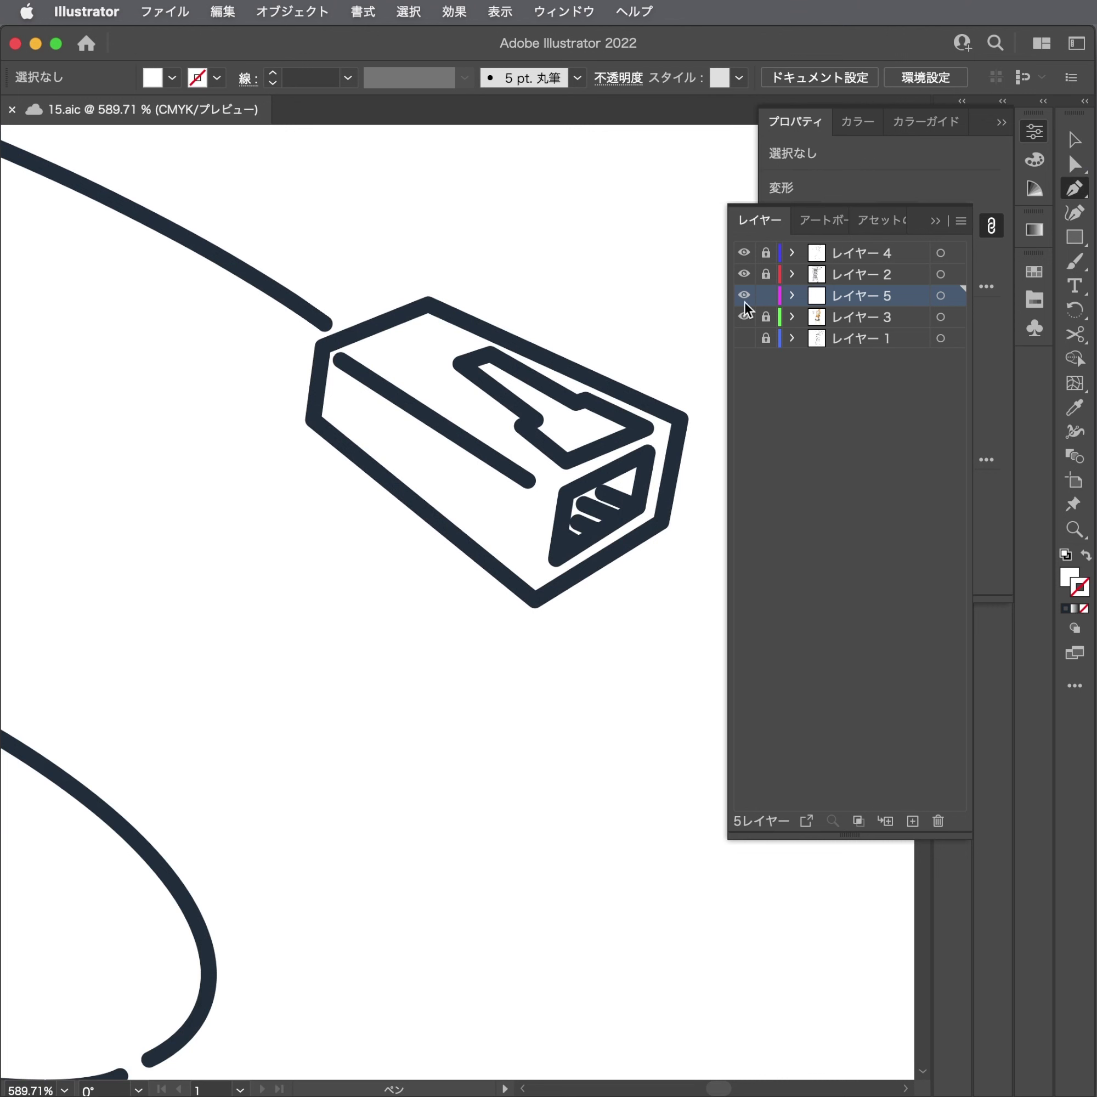
pyautogui.click(765, 318)
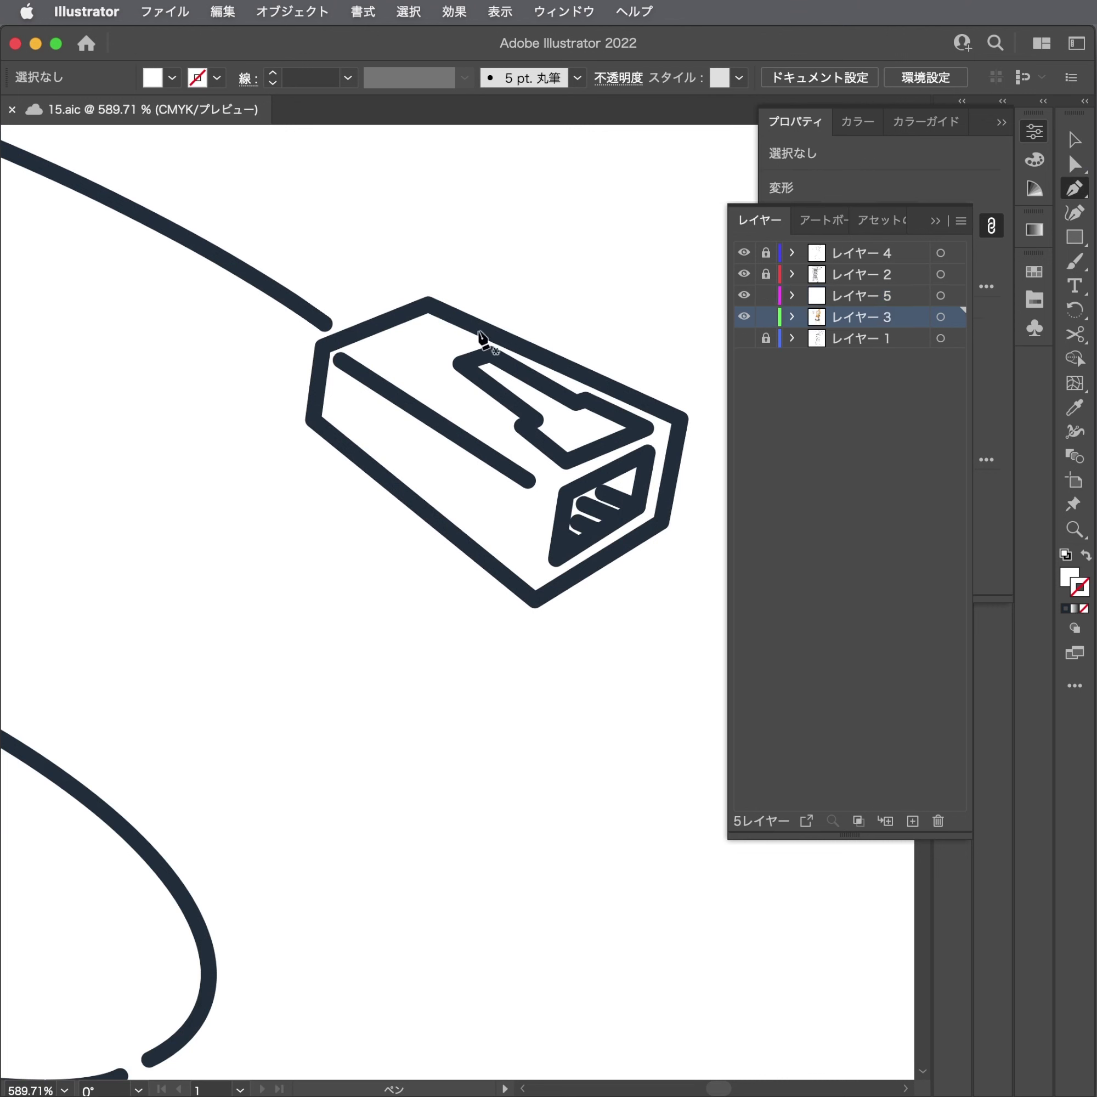
pyautogui.click(324, 350)
pyautogui.click(426, 305)
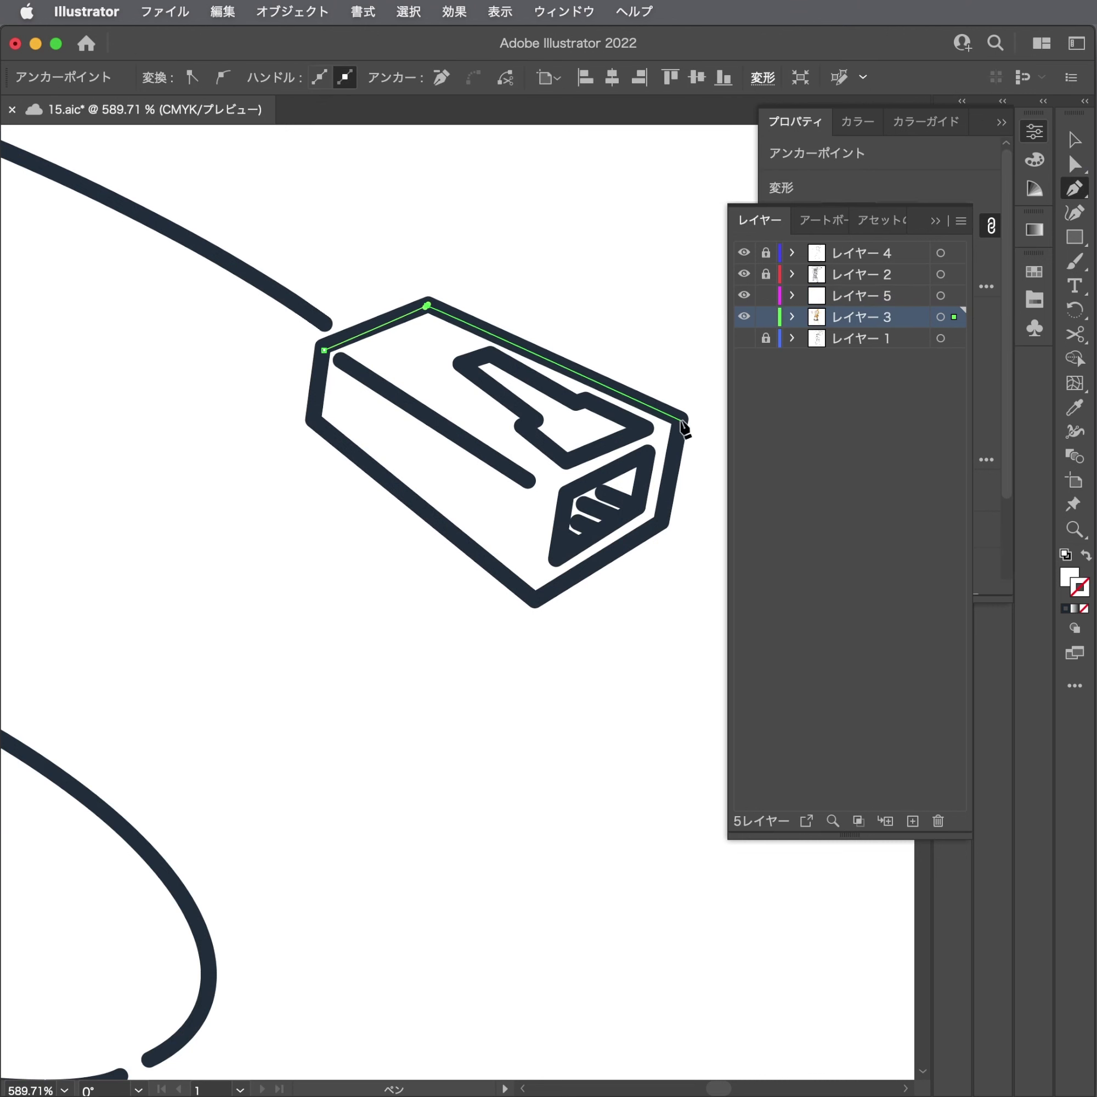
pyautogui.click(661, 521)
pyautogui.click(531, 601)
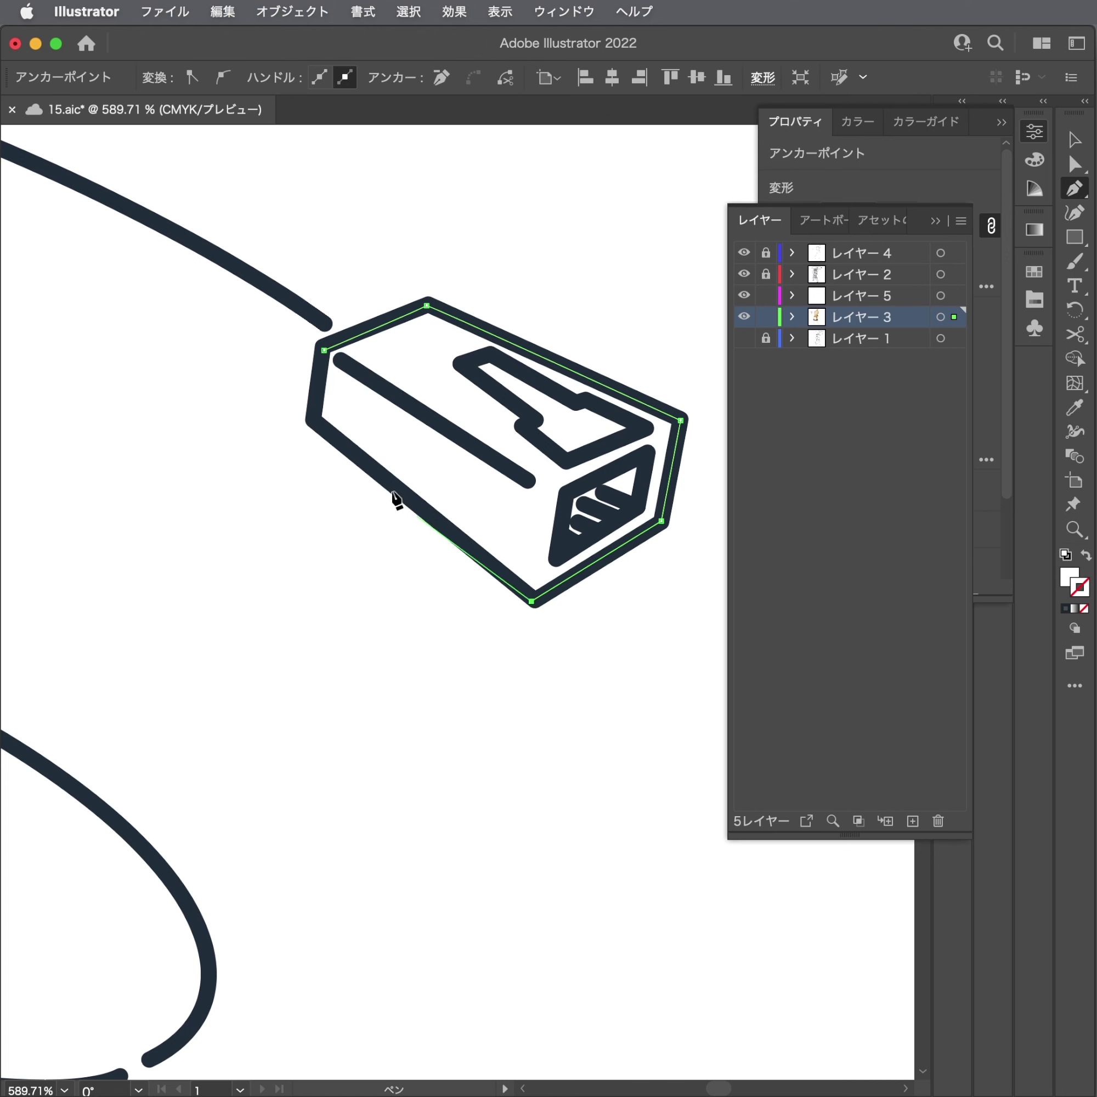
pyautogui.hotkey('ctrl', 'z')
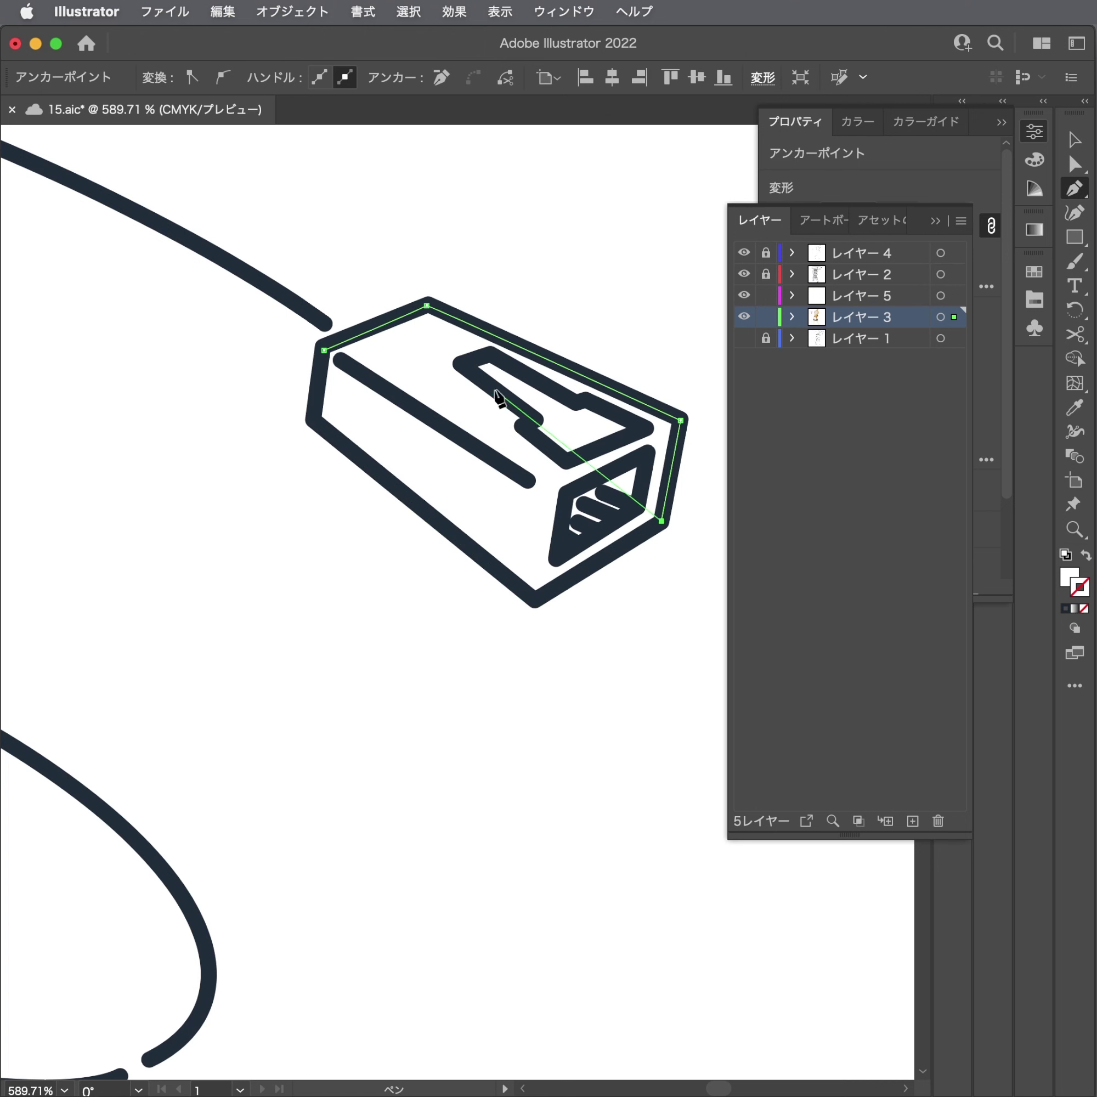
pyautogui.hotkey('ctrl', 'z')
# Close the fill shape over the plug's top and left faces, leaving a highlight strip.
pyautogui.hotkey('ctrl', 'z')
pyautogui.click(636, 398)
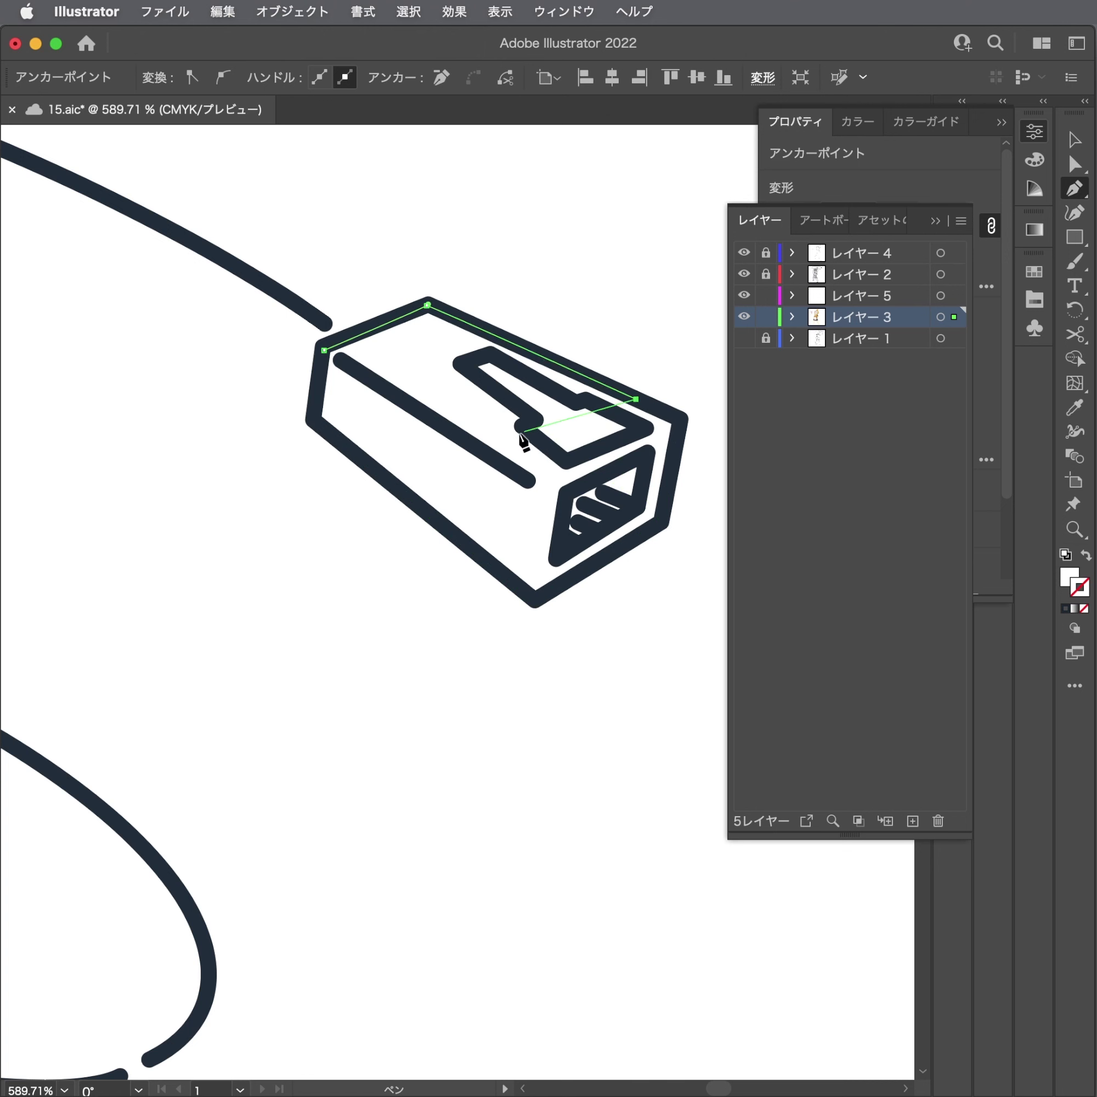
pyautogui.hotkey('ctrl', 'z')
pyautogui.hotkey('ctrl', 'z')
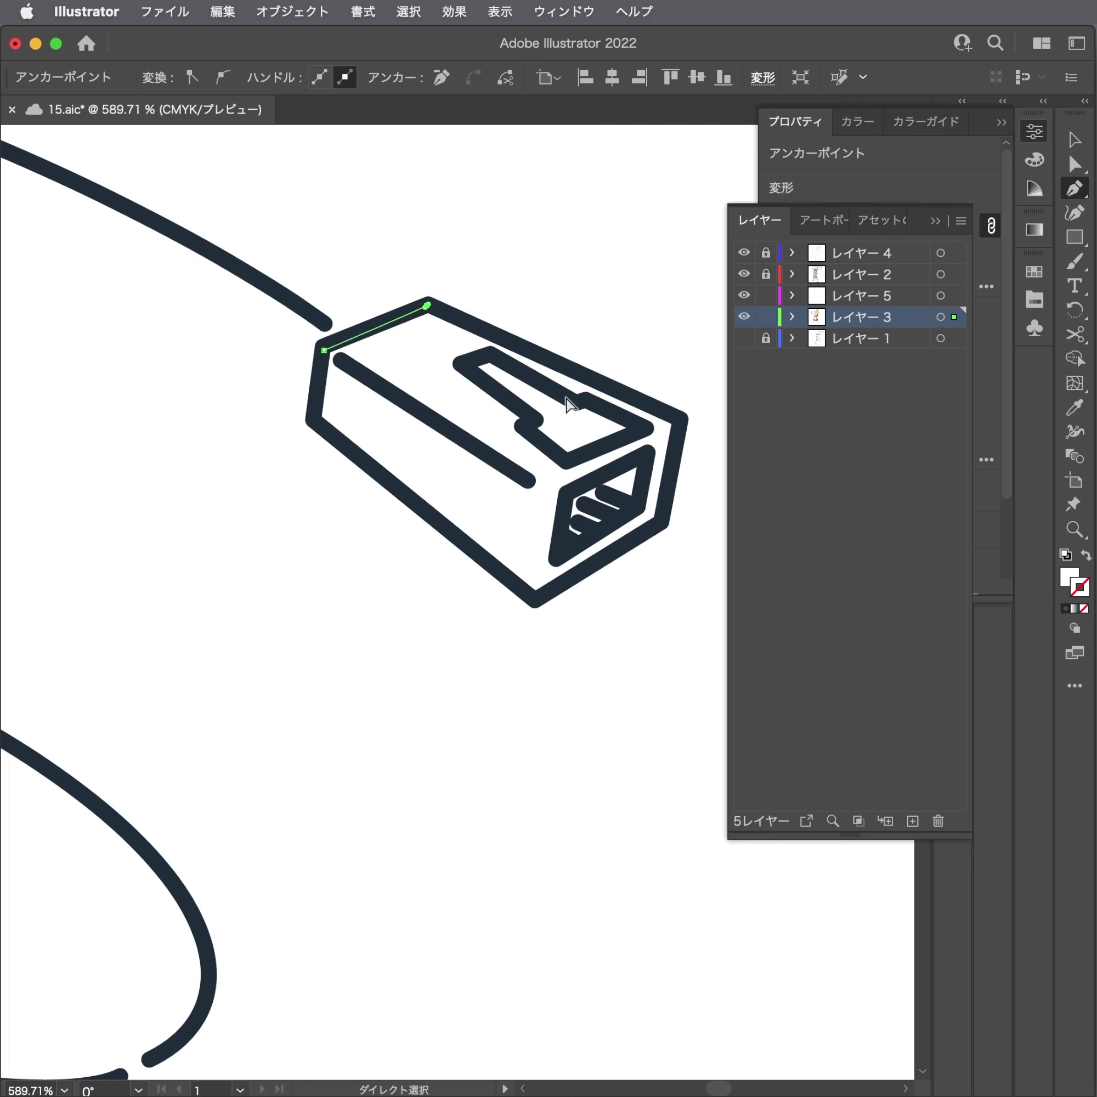
pyautogui.click(590, 378)
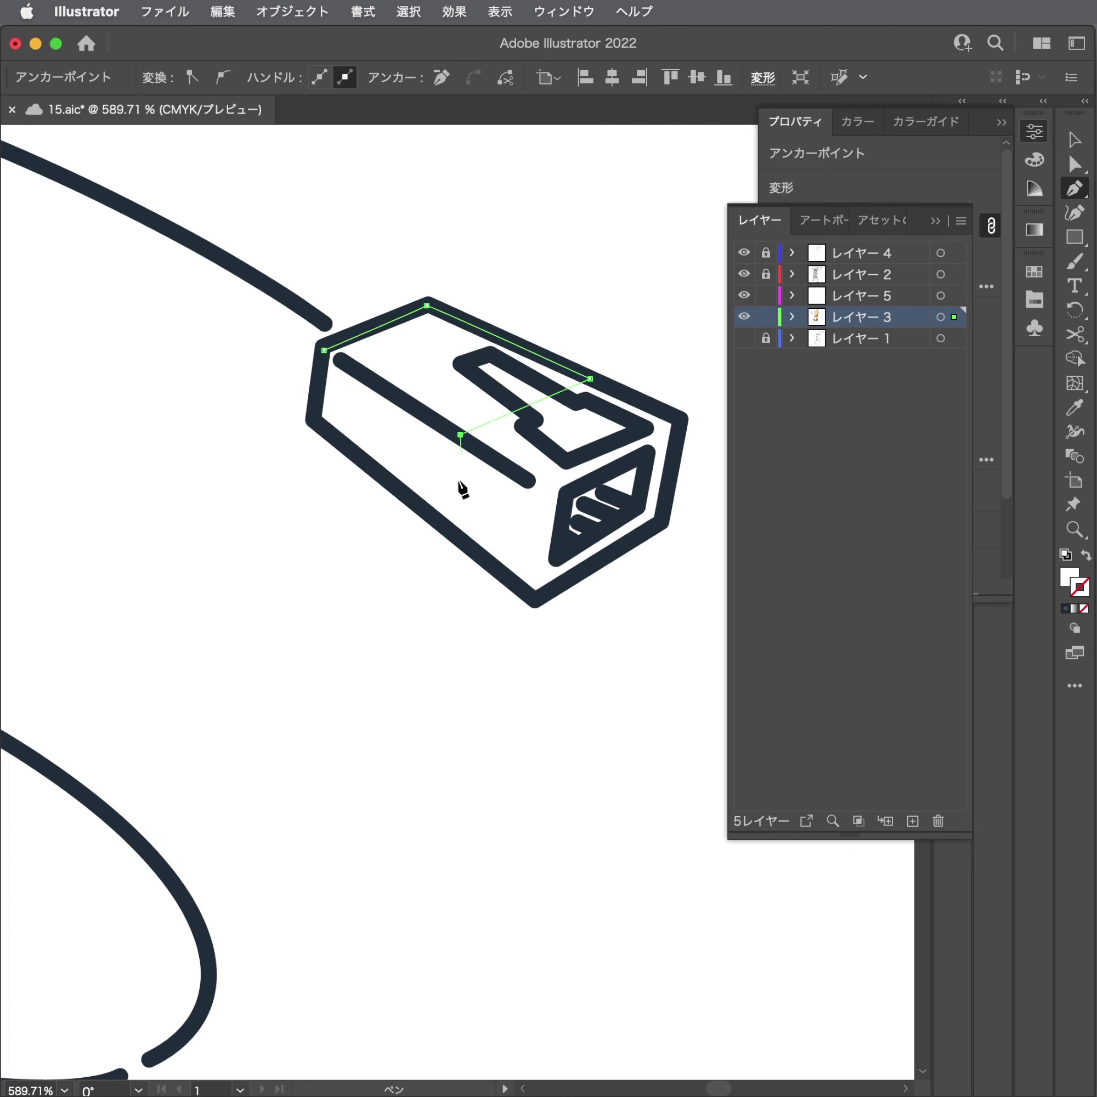
pyautogui.click(456, 535)
pyautogui.click(311, 421)
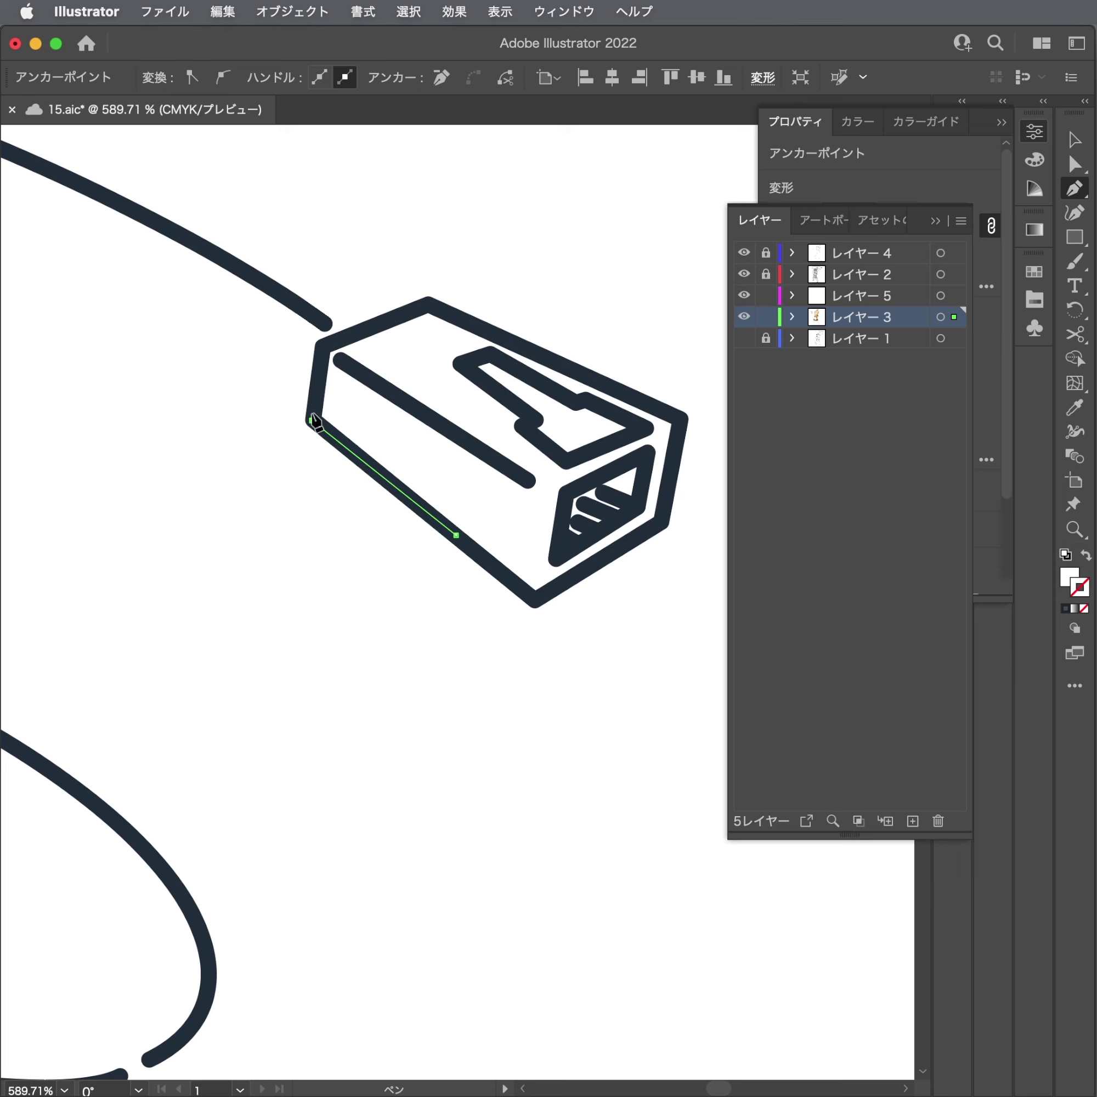
pyautogui.click(324, 350)
pyautogui.scroll(-4, 323, 350)
pyautogui.hscroll(-5, 280, 492)
# Eyedropper the hood's orange onto the plug shape and show レイヤー 5 again.
pyautogui.press('i')
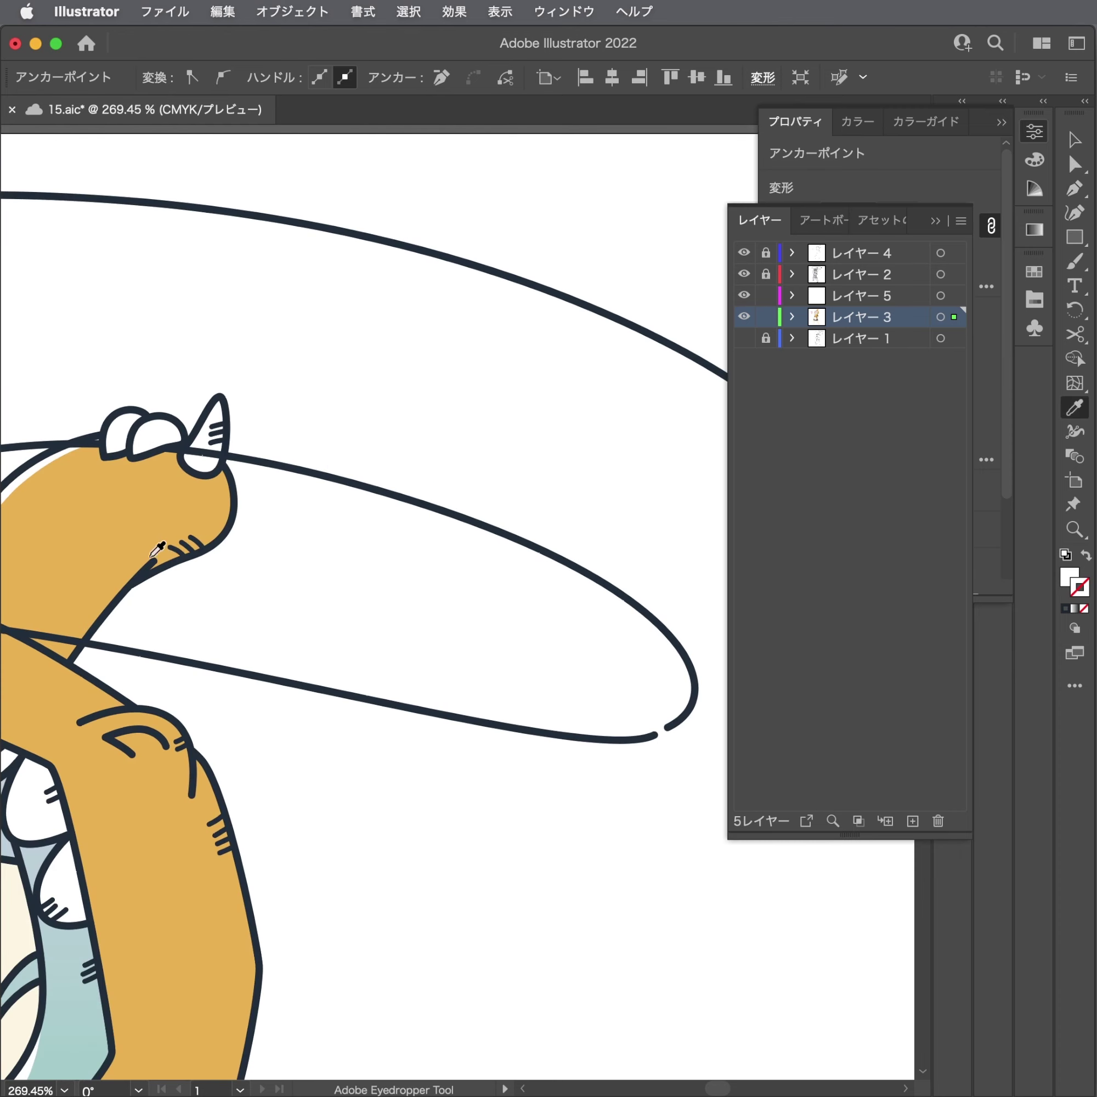
pyautogui.click(101, 514)
pyautogui.press('a')
pyautogui.scroll(-3, 440, 470)
pyautogui.scroll(2, 846, 426)
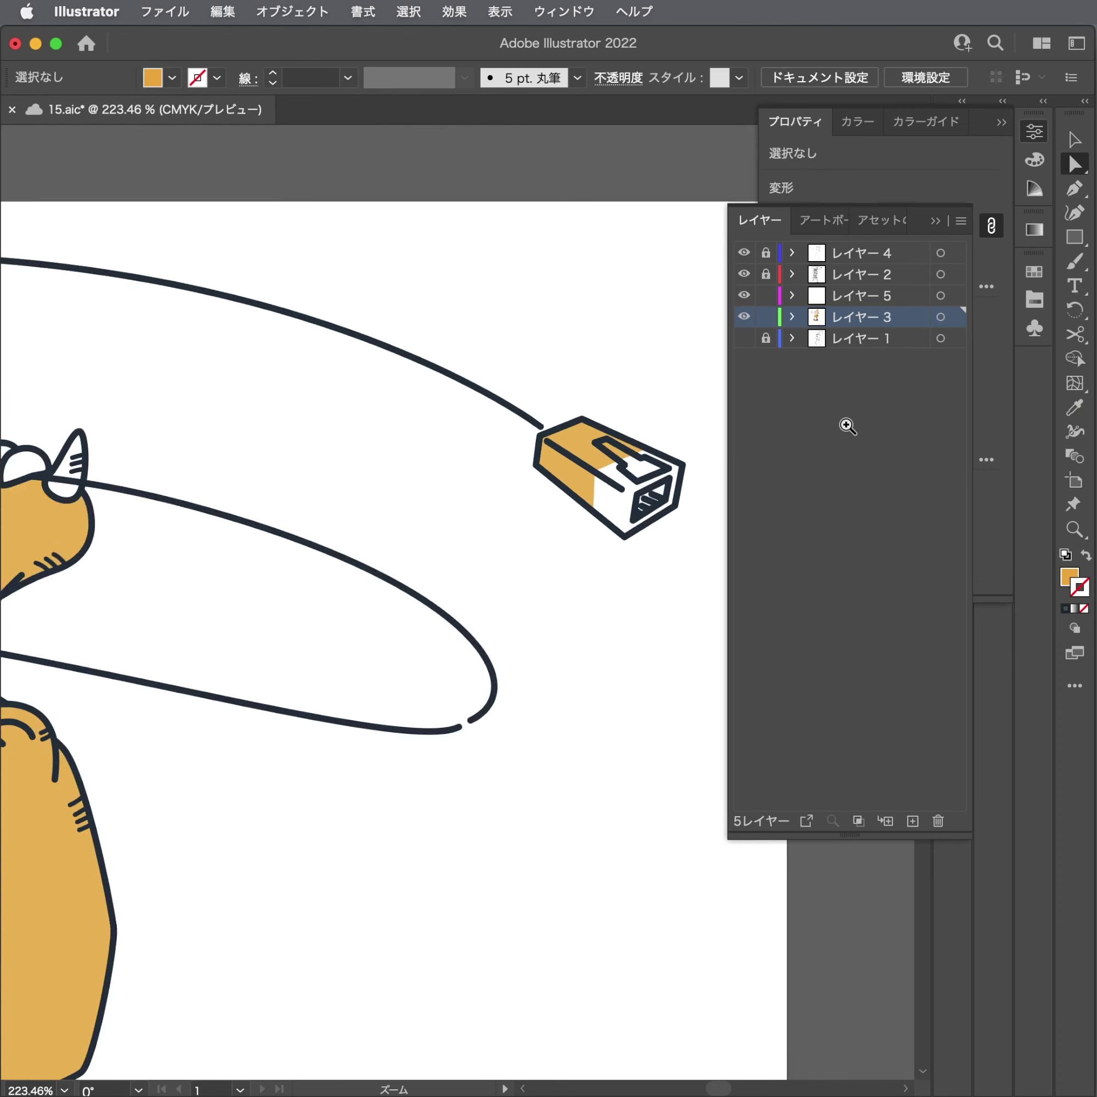
pyautogui.scroll(3, 847, 427)
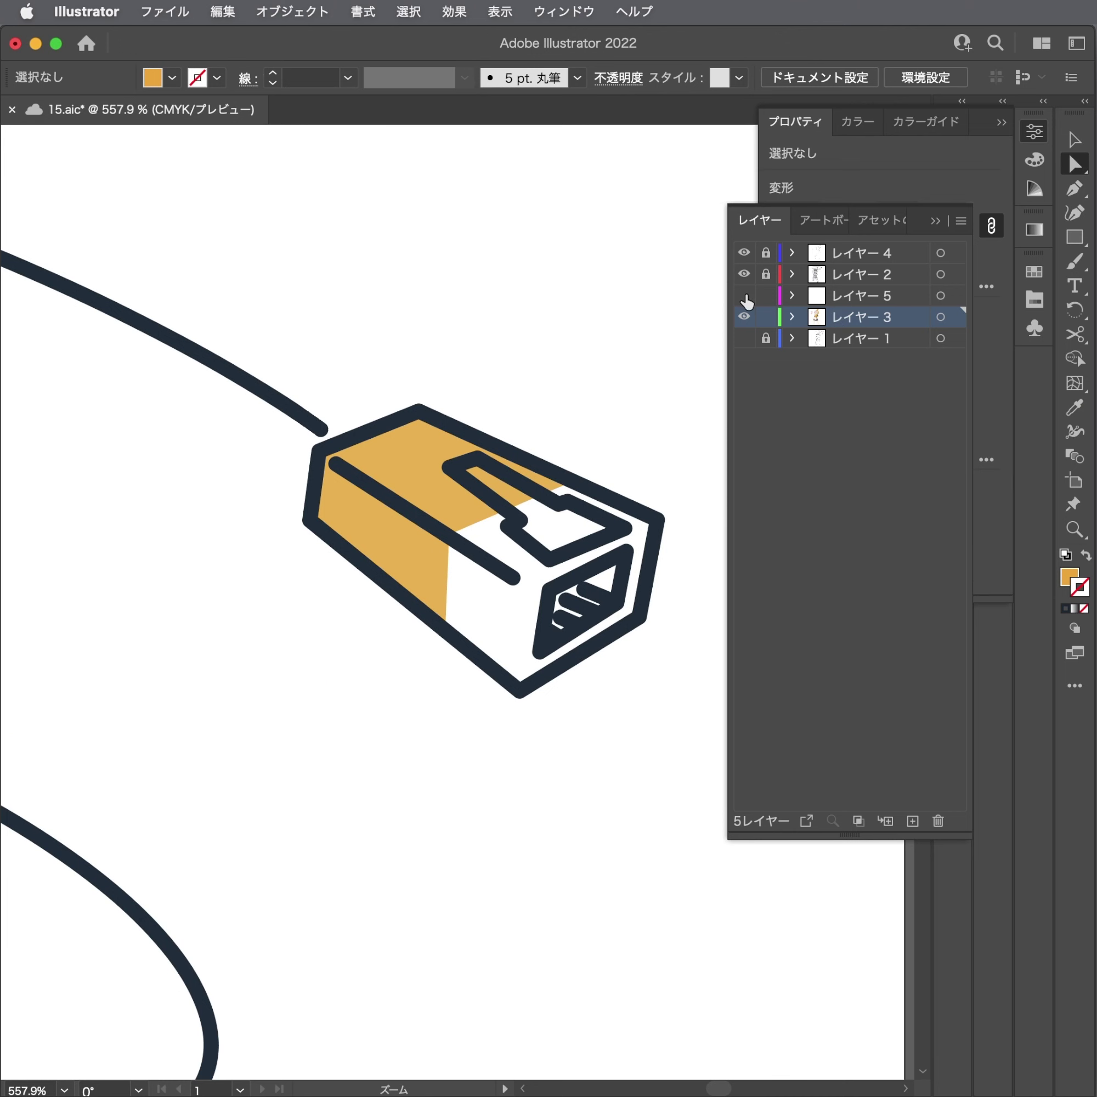
pyautogui.click(743, 275)
# On レイヤー 2, draw a dark-outlined line along the plug's top edge at the slot.
pyautogui.moveTo(743, 275); pyautogui.dragTo(743, 295)
pyautogui.click(853, 274)
pyautogui.press('p')
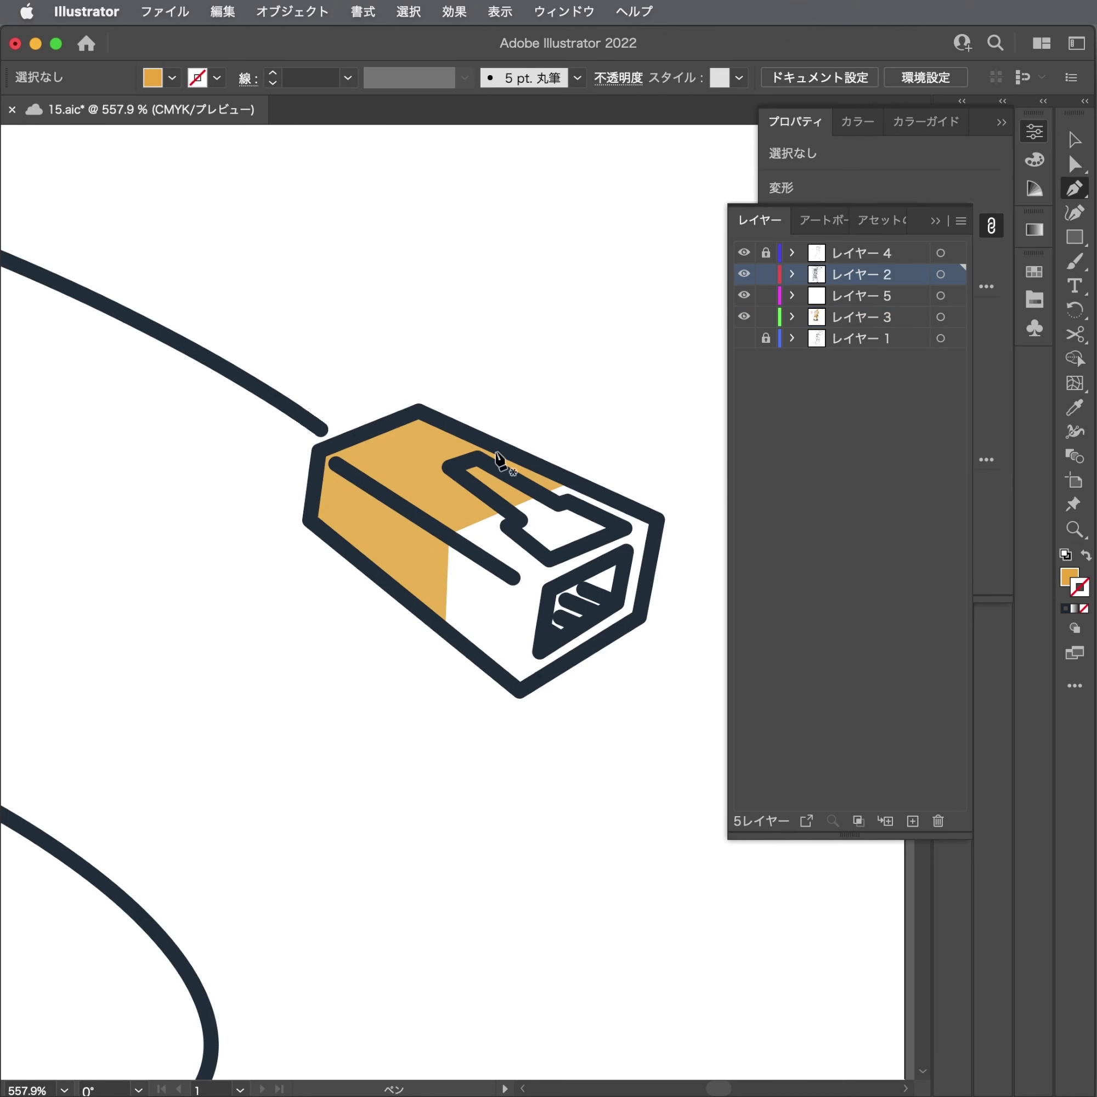
pyautogui.scroll(2, 568, 512)
pyautogui.click(570, 469)
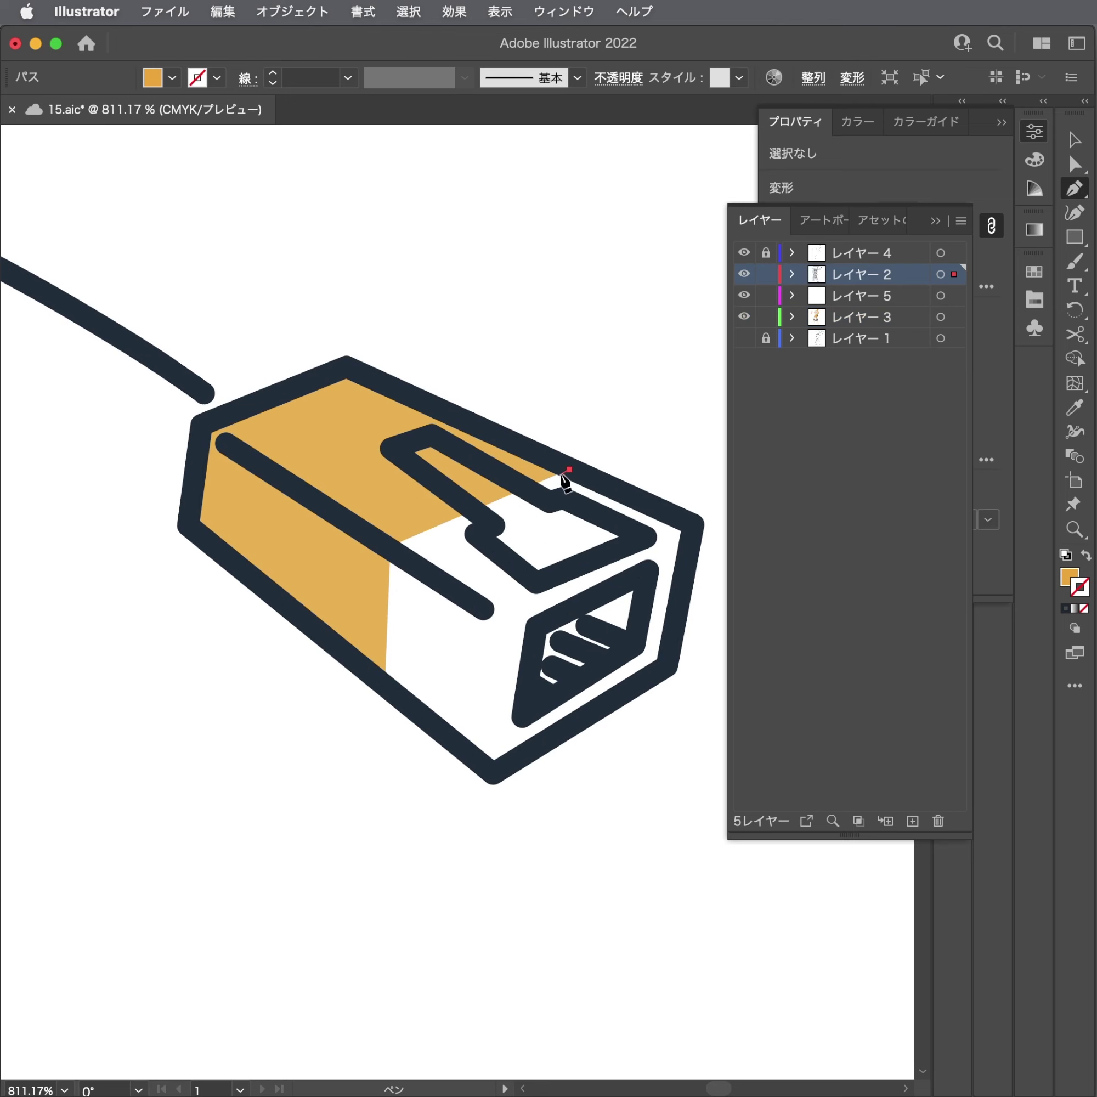
pyautogui.click(529, 486)
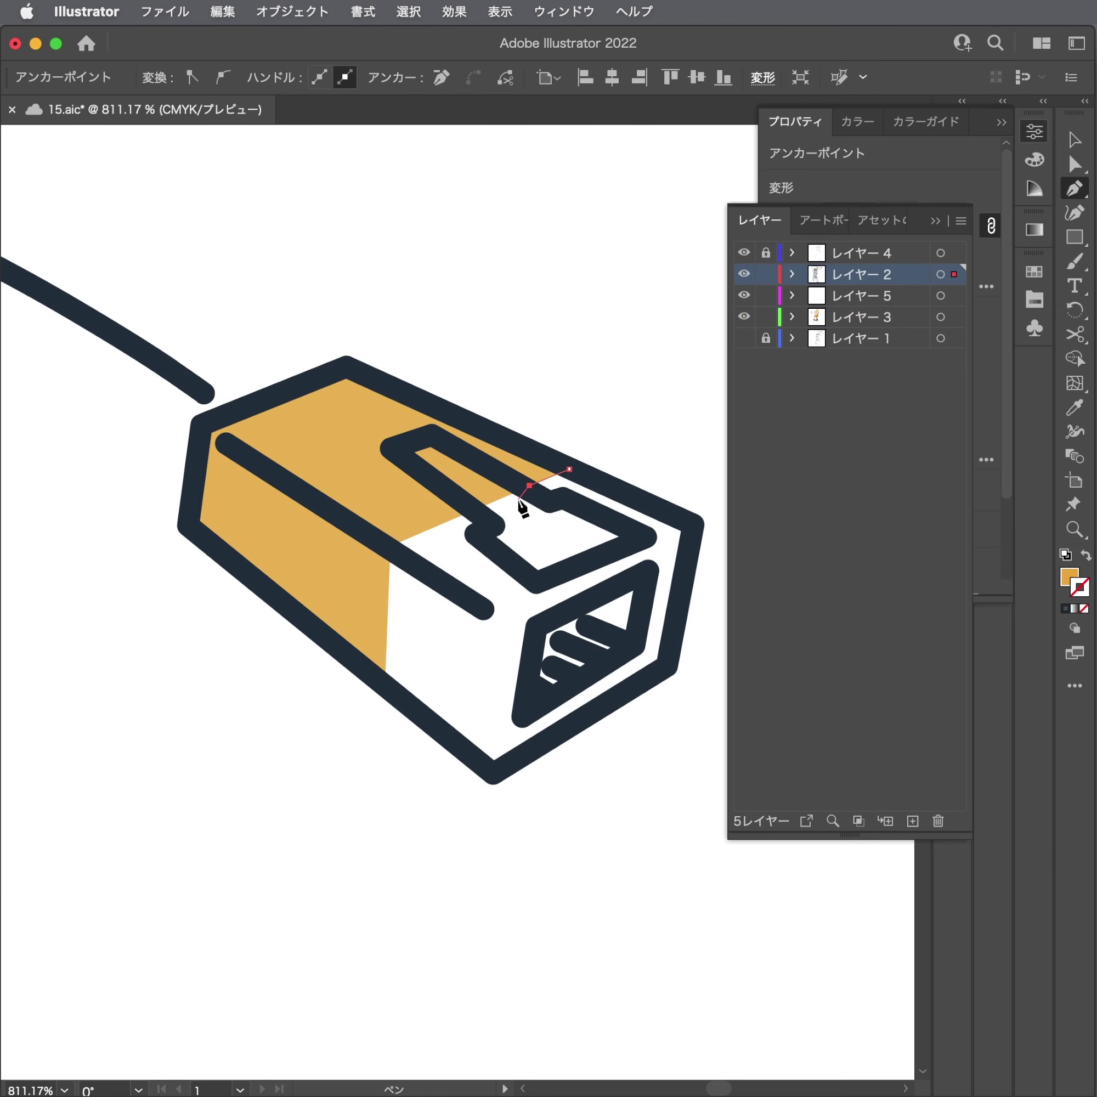
pyautogui.press('i')
pyautogui.click(397, 553)
pyautogui.press('super+shift+a')
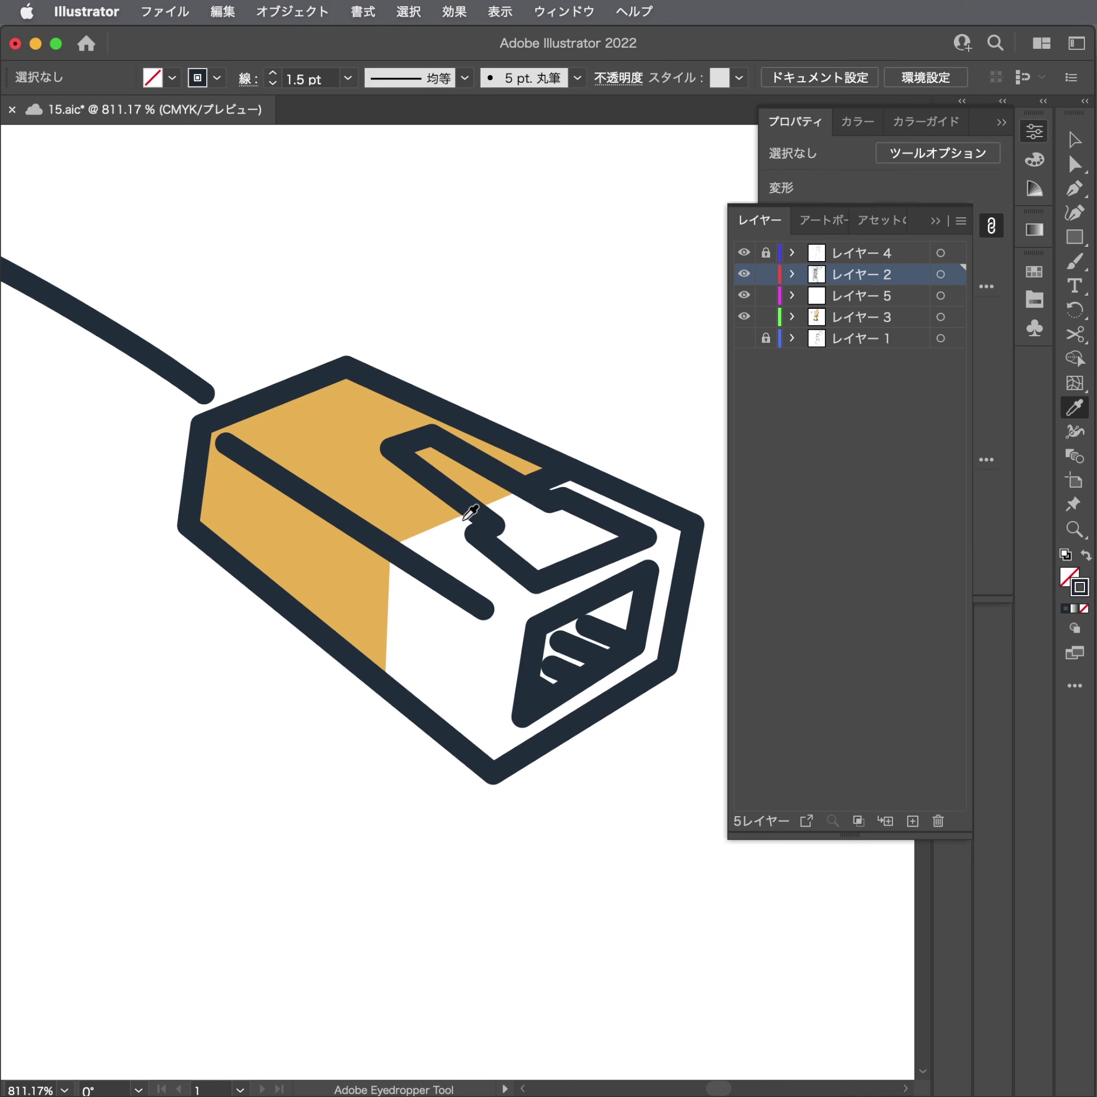
# Draw a second dark outline line from the slot down to the plug's bottom edge.
pyautogui.press('p')
pyautogui.click(466, 508)
pyautogui.click(390, 546)
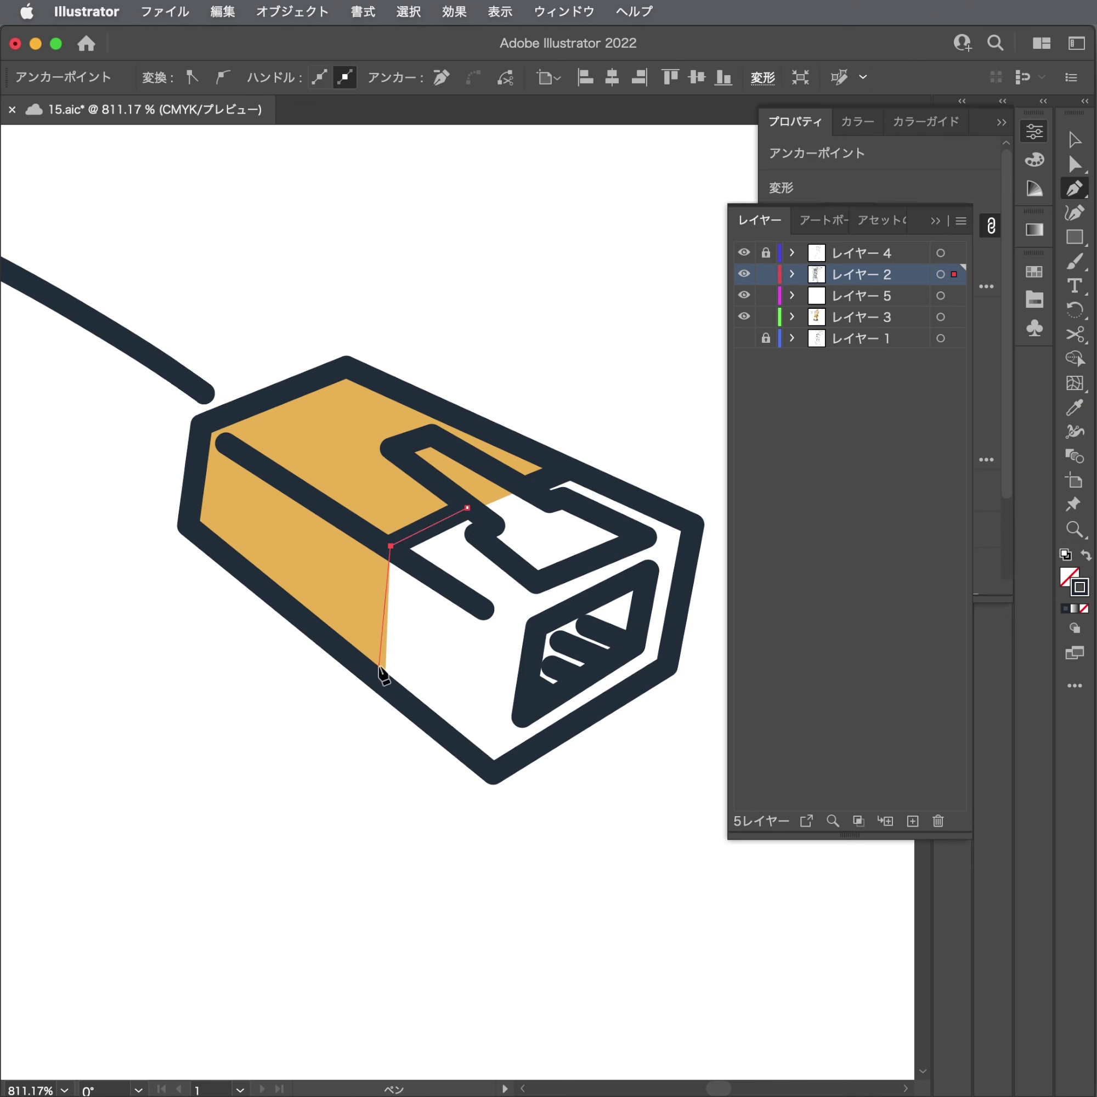
pyautogui.click(384, 681)
pyautogui.press('i')
pyautogui.press('super+shift+a')
pyautogui.press('a')
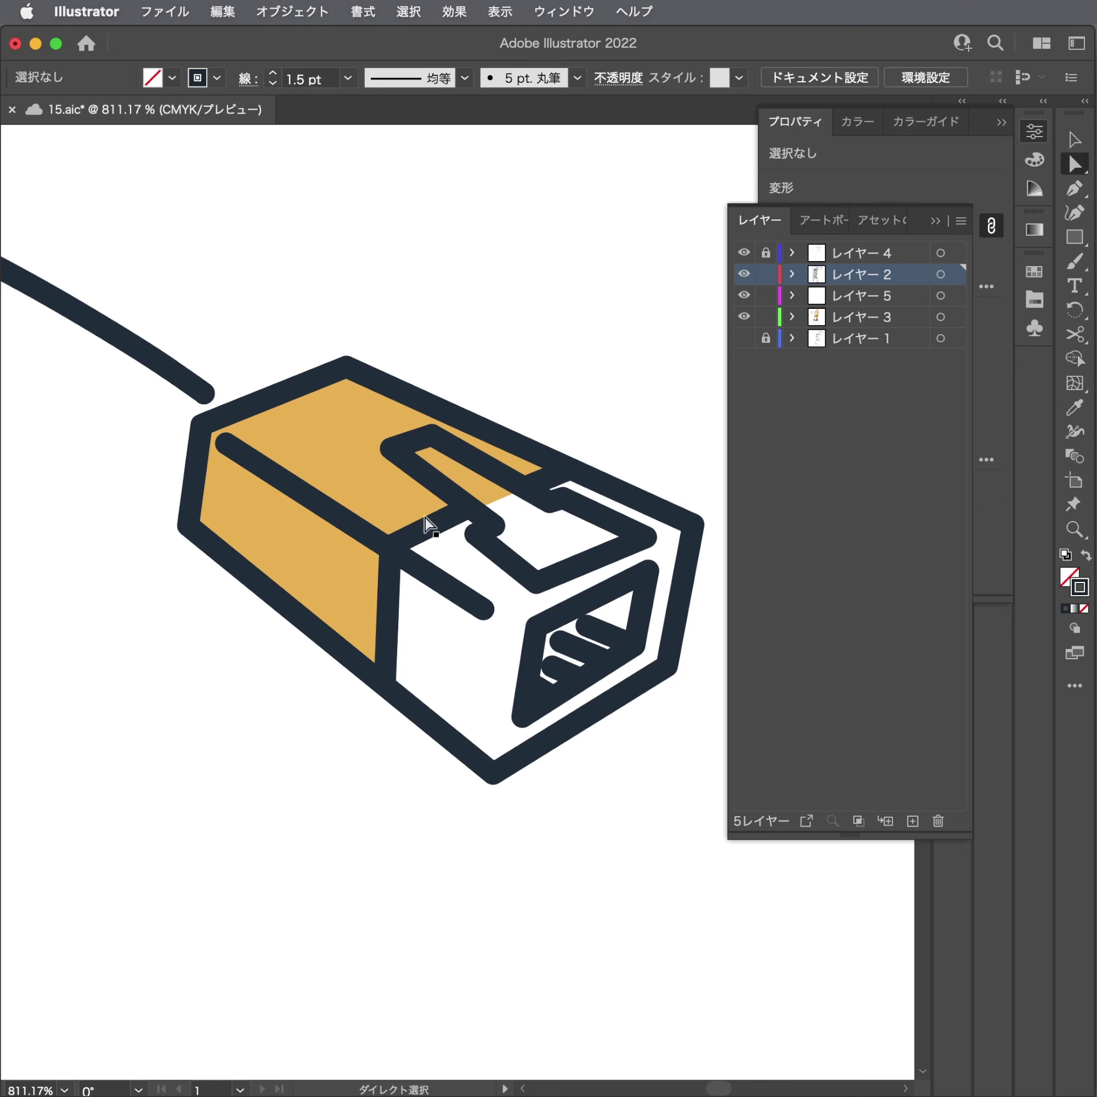
# Add two anchors to the plug's orange fill where it meets the slot.
pyautogui.click(501, 500)
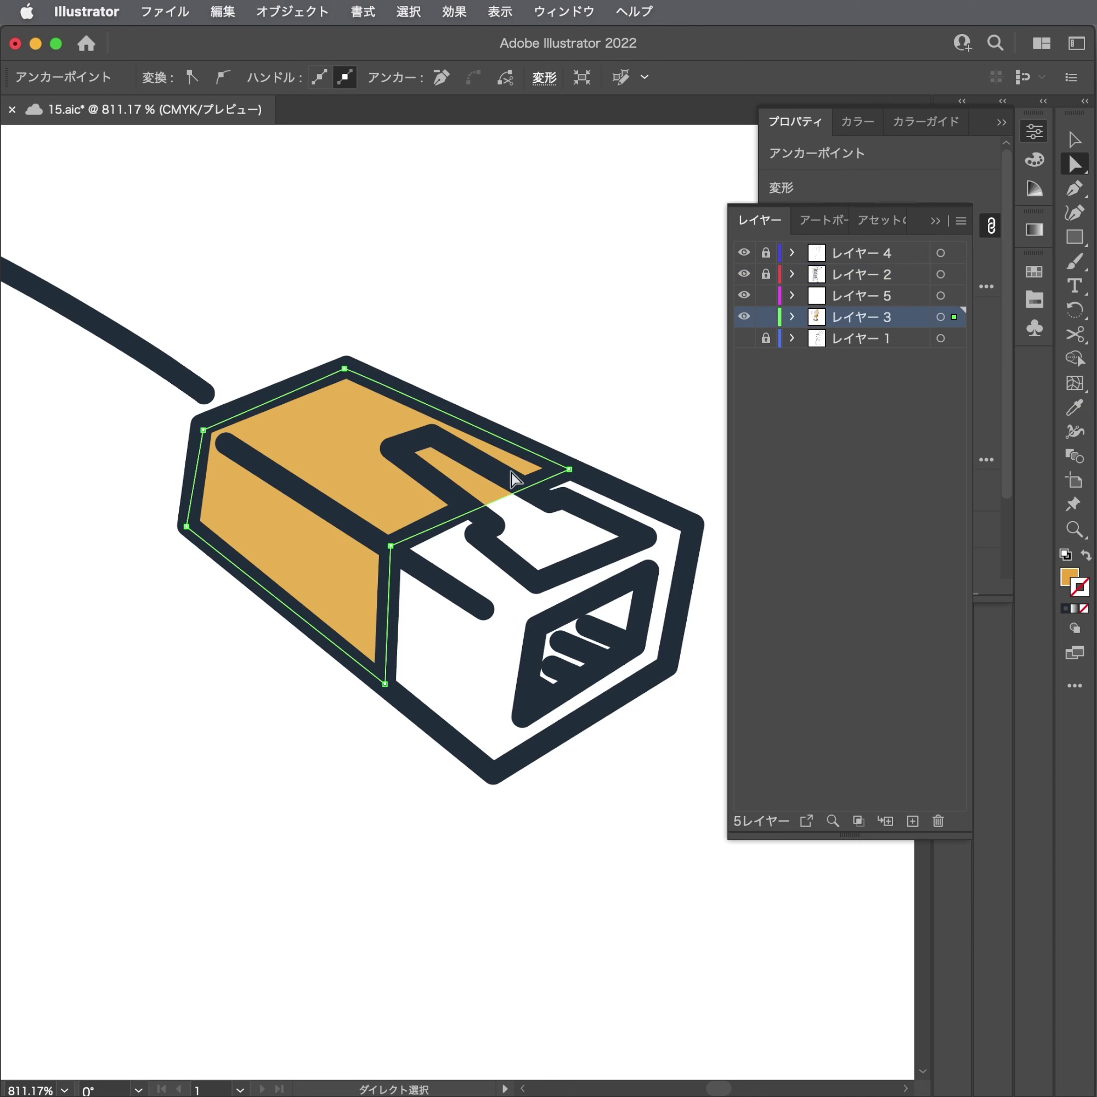
pyautogui.press('p')
pyautogui.scroll(2, 499, 496)
pyautogui.click(456, 519)
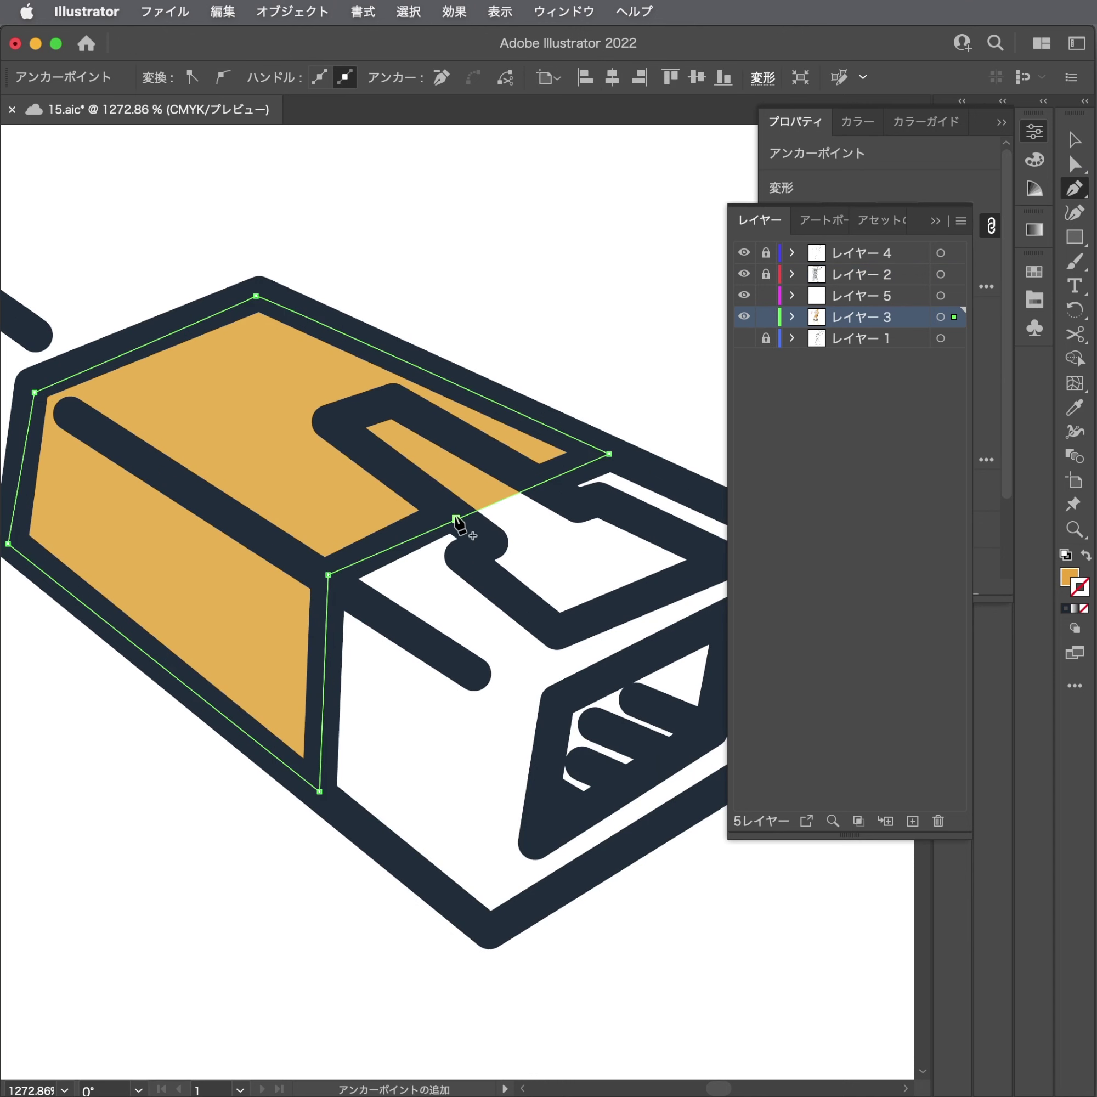
pyautogui.click(547, 480)
pyautogui.press('a')
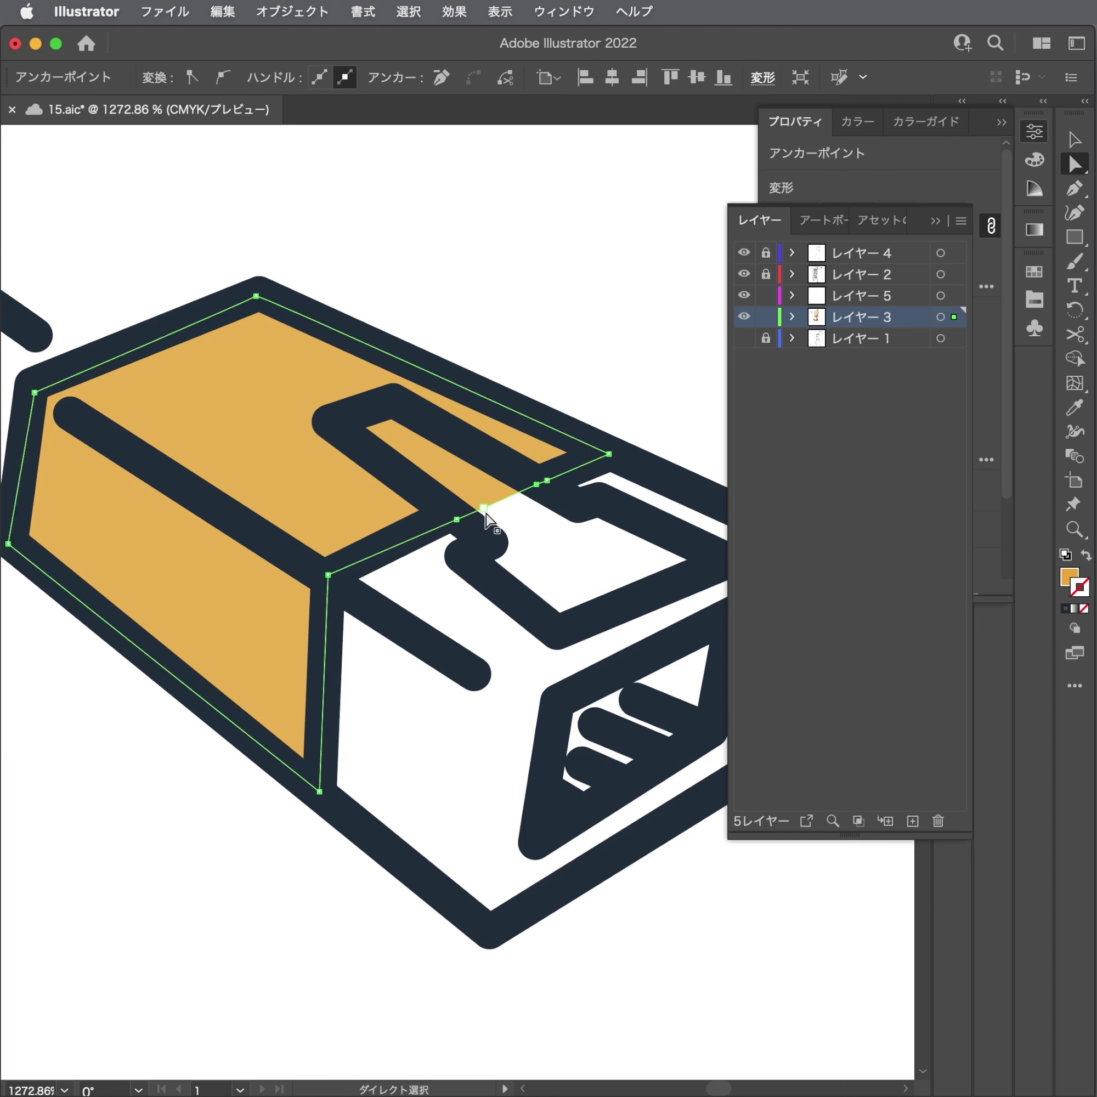
pyautogui.click(469, 514)
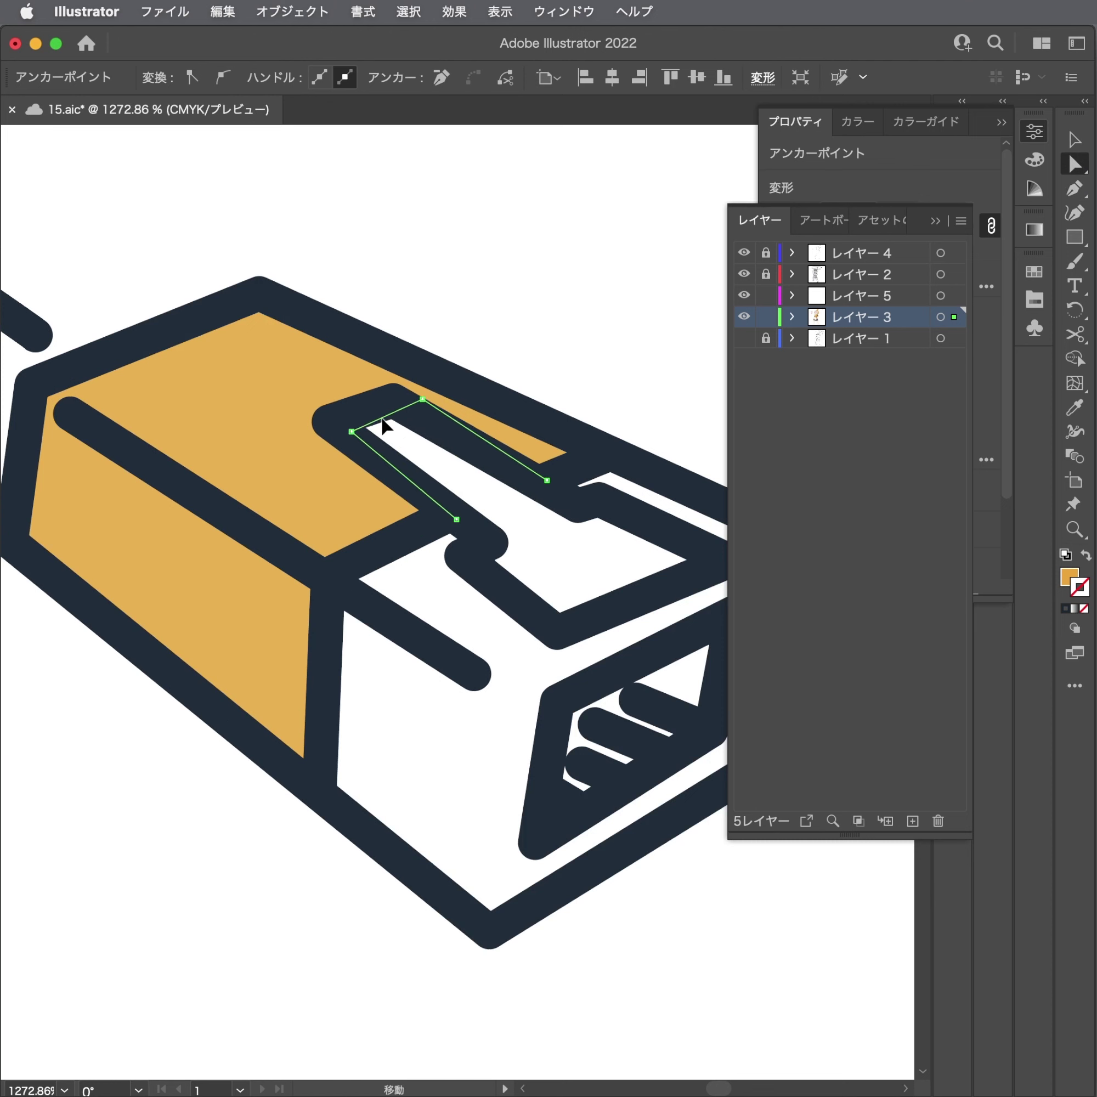
# Adjust the slot outline's corner anchors, then deselect all and zoom out.
pyautogui.click(398, 400)
pyautogui.click(407, 397)
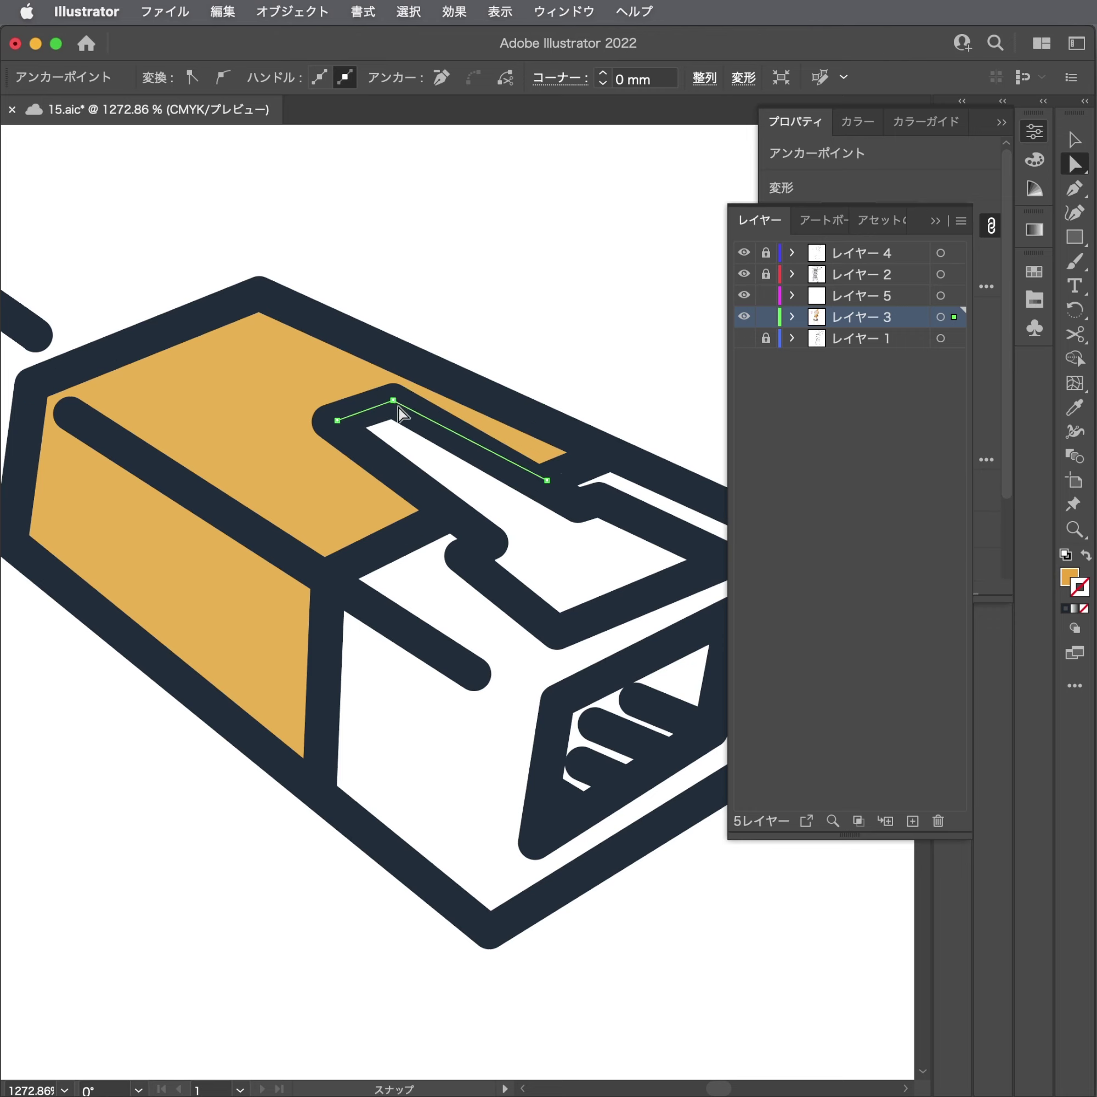
pyautogui.press('v')
pyautogui.hotkey('ctrl', 'shift', 'a')
pyautogui.scroll(-5, 579, 513)
pyautogui.scroll(-5, 580, 513)
pyautogui.scroll(-1, 566, 633)
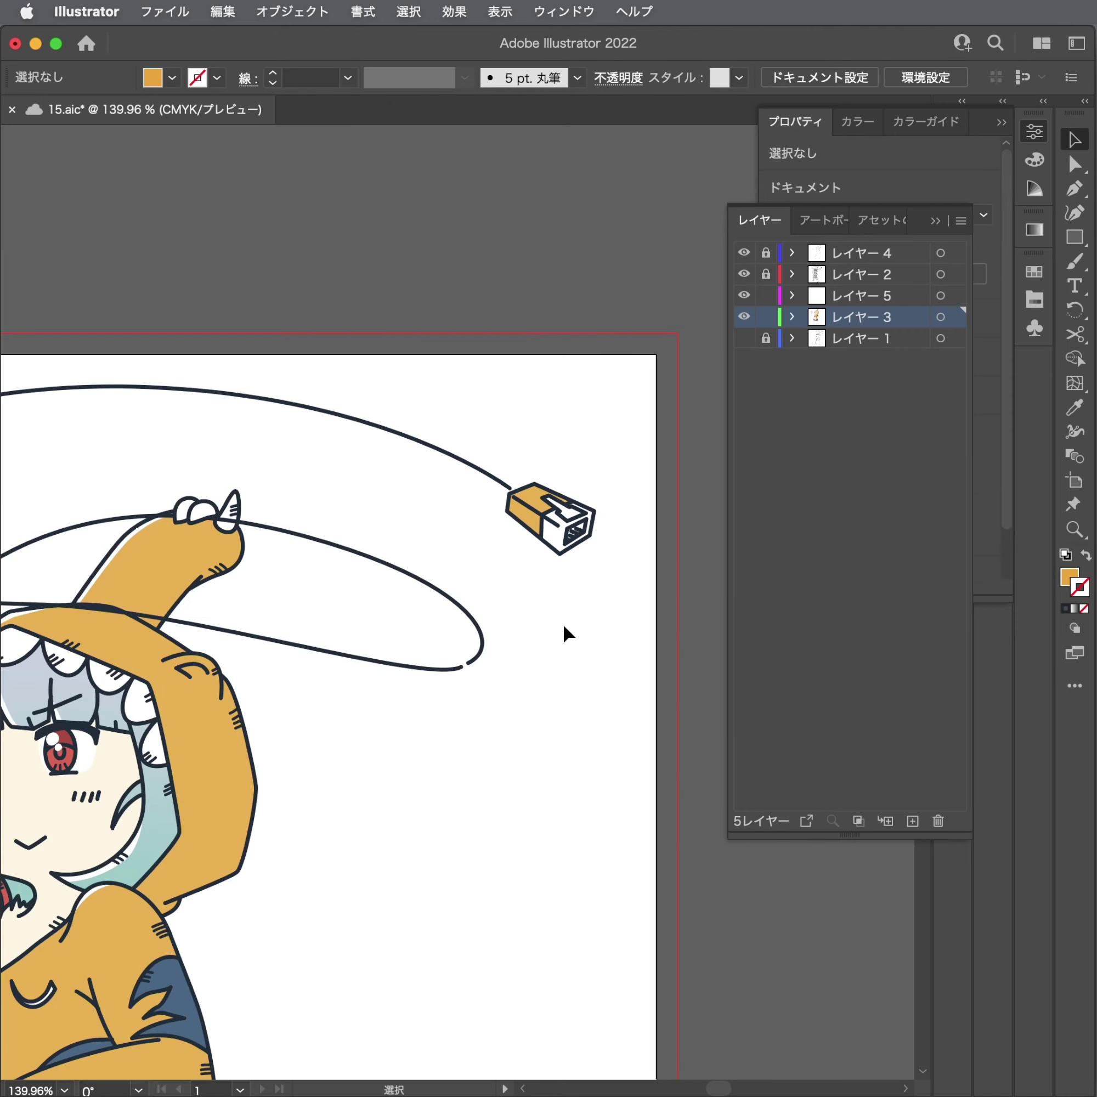
pyautogui.scroll(-2, 566, 633)
# Save the drawing, make レイヤー 5 active, and bring the hood's ear into view.
pyautogui.hotkey('ctrl', 's')
pyautogui.moveTo(597, 470); pyautogui.dragTo(519, 458)
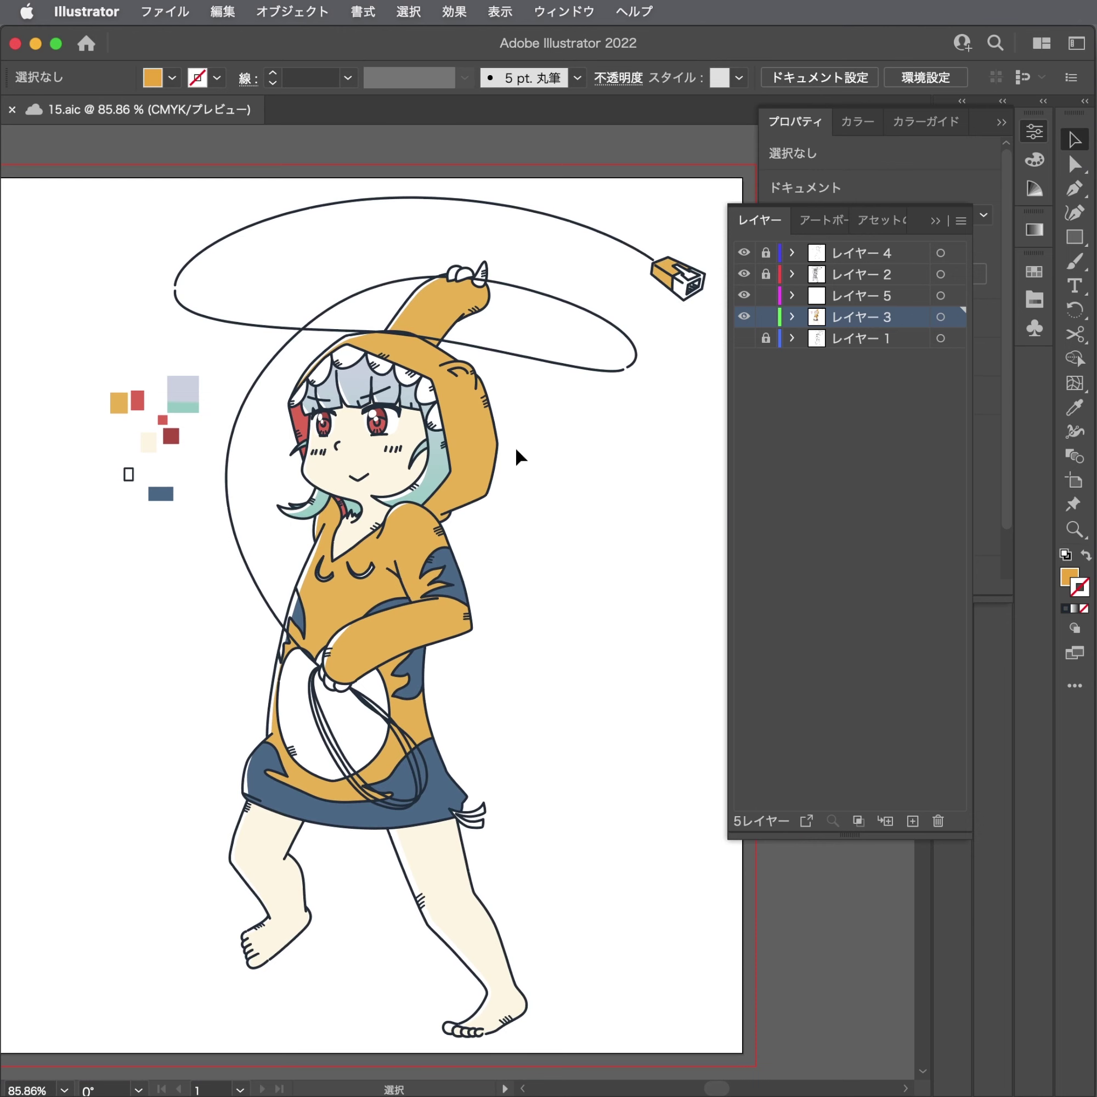
pyautogui.scroll(6, 432, 337)
pyautogui.scroll(2, 432, 337)
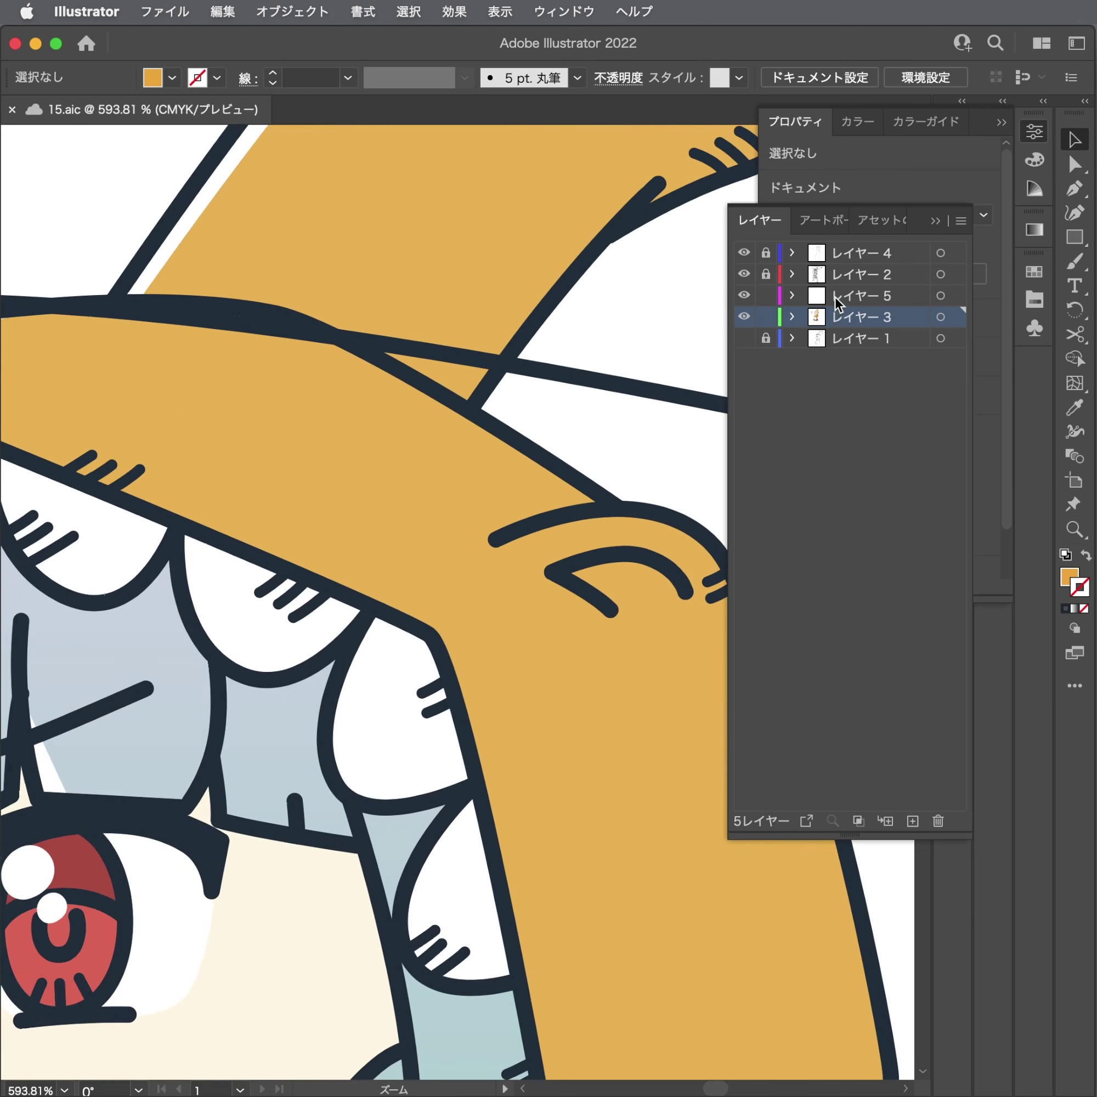
pyautogui.click(837, 296)
pyautogui.moveTo(653, 412); pyautogui.dragTo(550, 391)
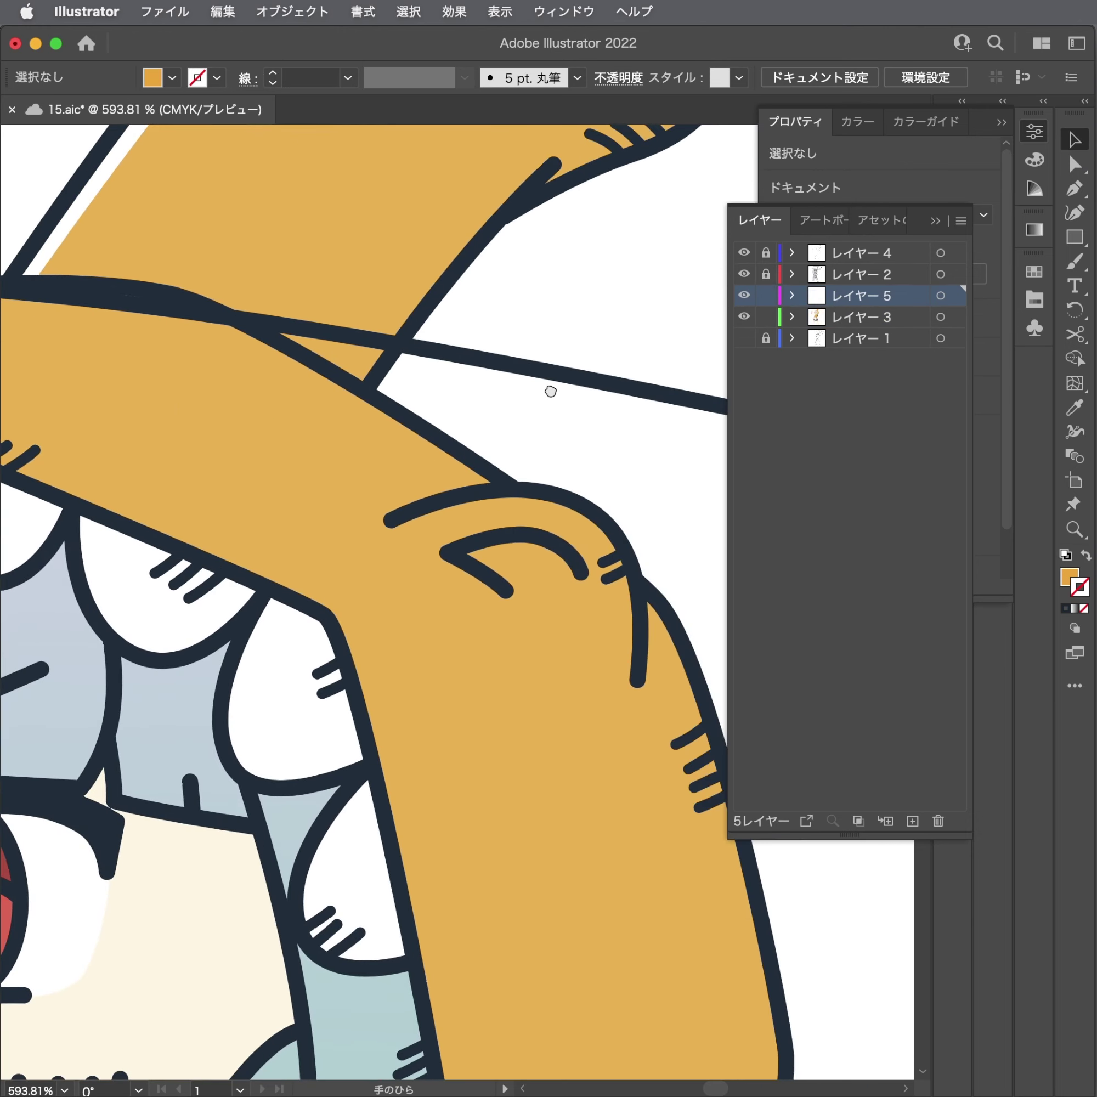
pyautogui.scroll(1, 674, 381)
# Pen a closed white highlight sliver along the ear's top curve and deselect it.
pyautogui.press('p')
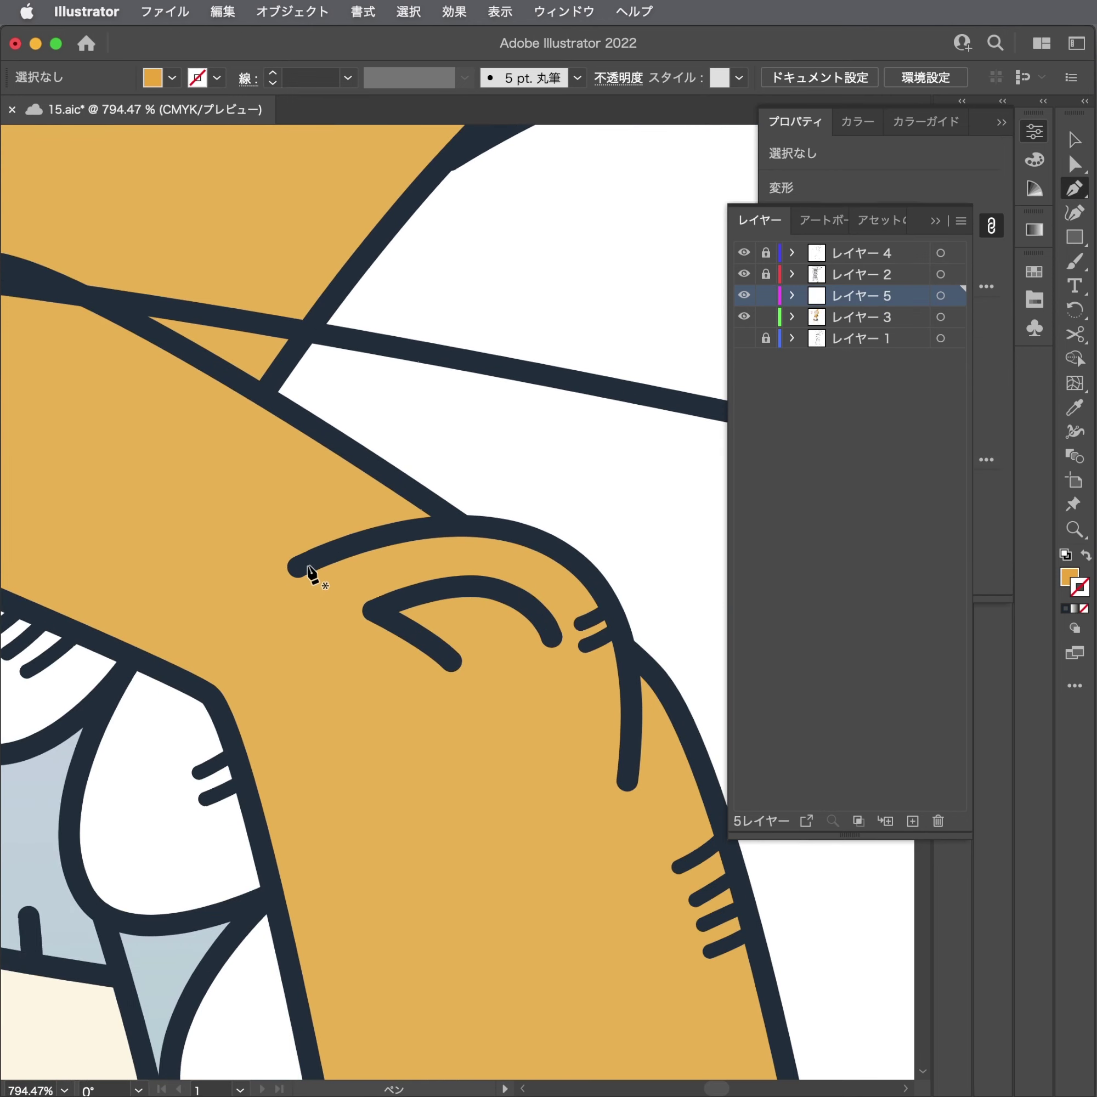
pyautogui.click(306, 571)
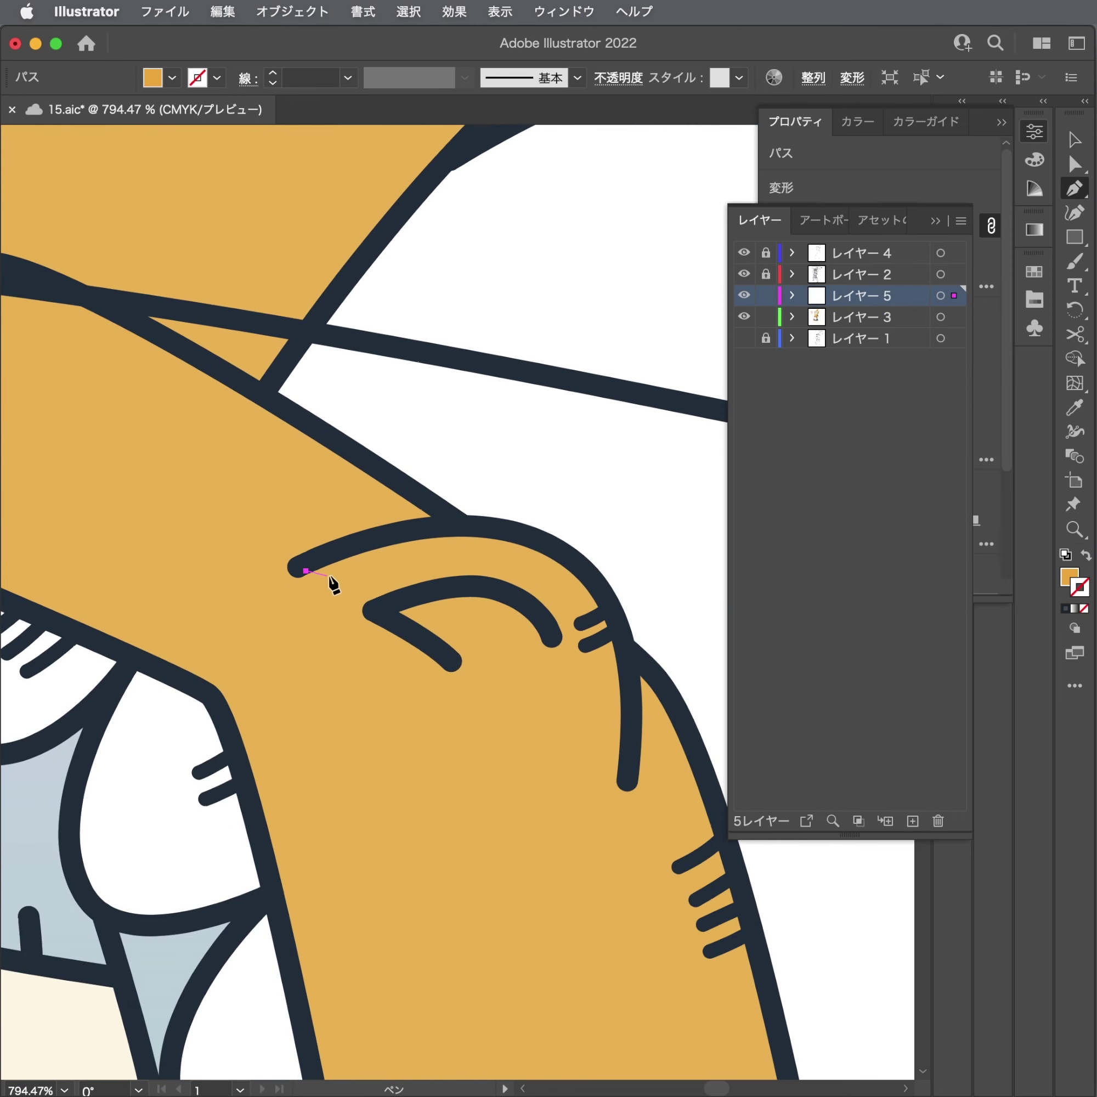
pyautogui.moveTo(363, 572); pyautogui.dragTo(375, 569)
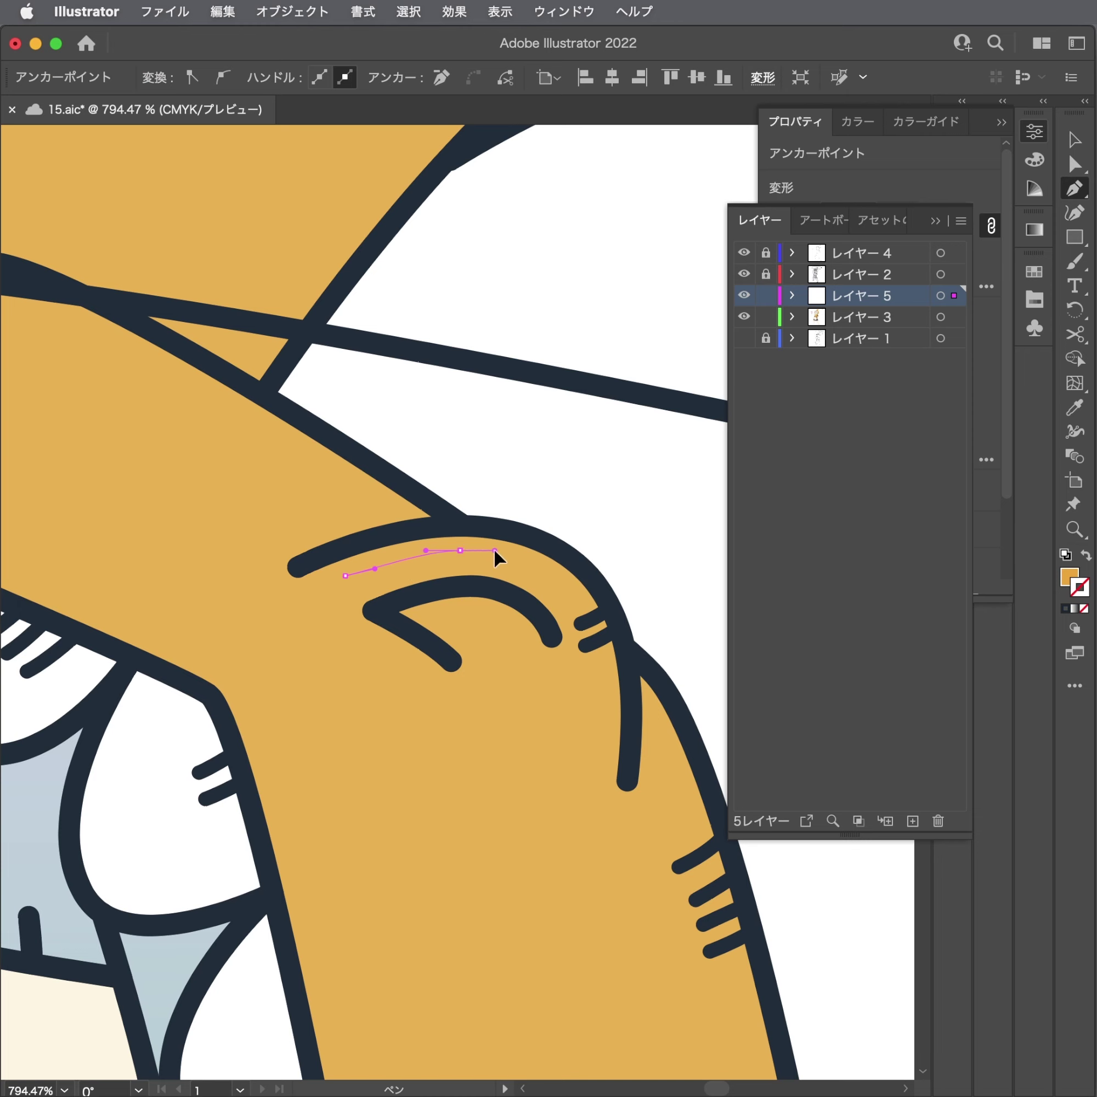
pyautogui.moveTo(510, 534); pyautogui.dragTo(496, 529)
pyautogui.moveTo(376, 538); pyautogui.dragTo(320, 555)
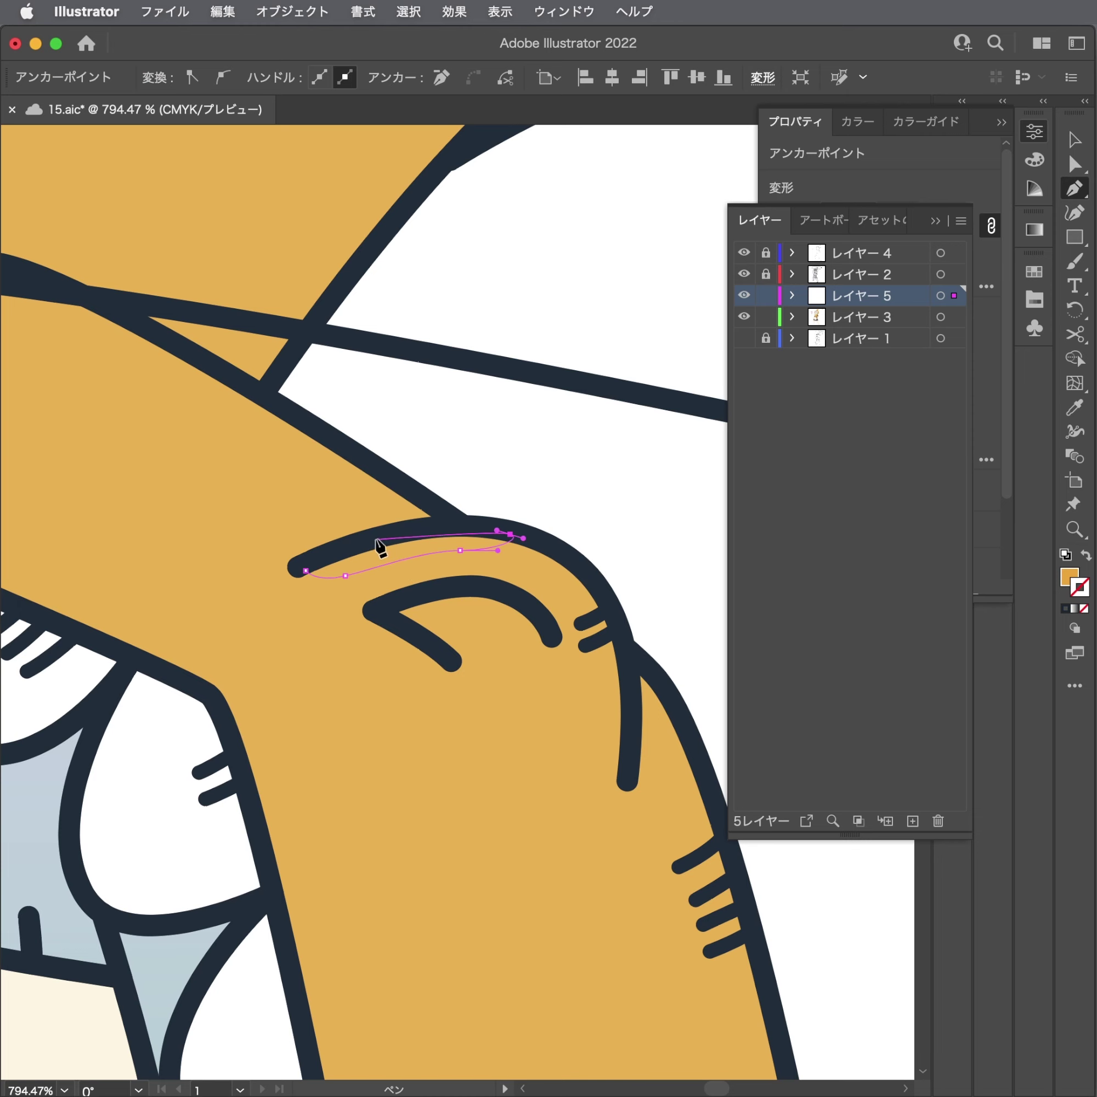
pyautogui.click(305, 570)
pyautogui.keyDown('super'); pyautogui.click(578, 488); pyautogui.keyUp('super')
# Zoom out to the whole character and save the drawing.
pyautogui.press('super+0')
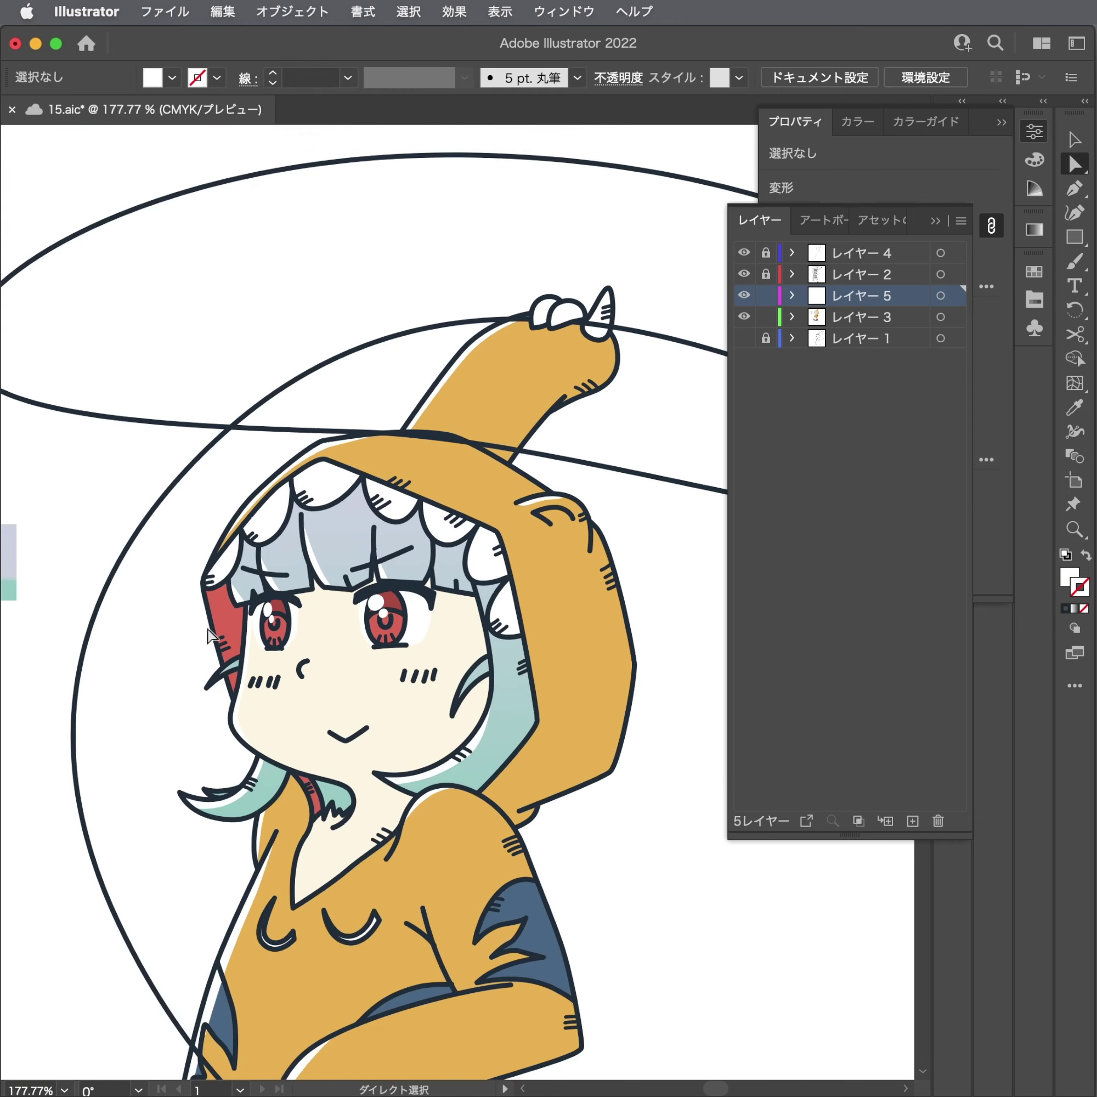
pyautogui.press('v')
pyautogui.scroll(-3, 480, 470)
pyautogui.scroll(-3, 518, 484)
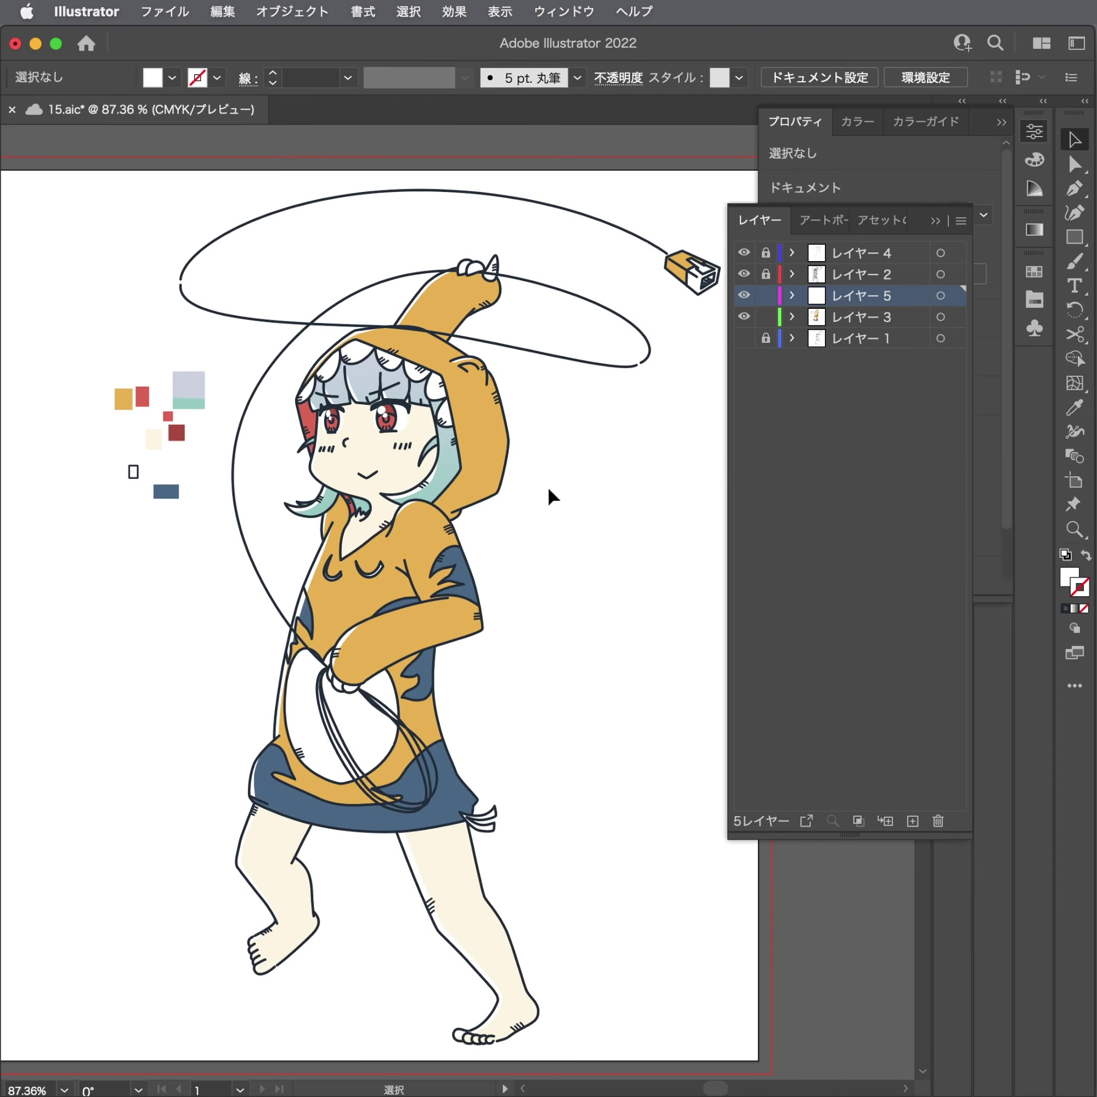
pyautogui.press('super+s')
# Toggle レイヤー 5, lock レイヤー 3, and show the grey sketch on レイヤー 1.
pyautogui.moveTo(567, 508)
pyautogui.mouseDown()
pyautogui.moveTo(617, 466)
pyautogui.moveTo(621, 490)
pyautogui.mouseUp()
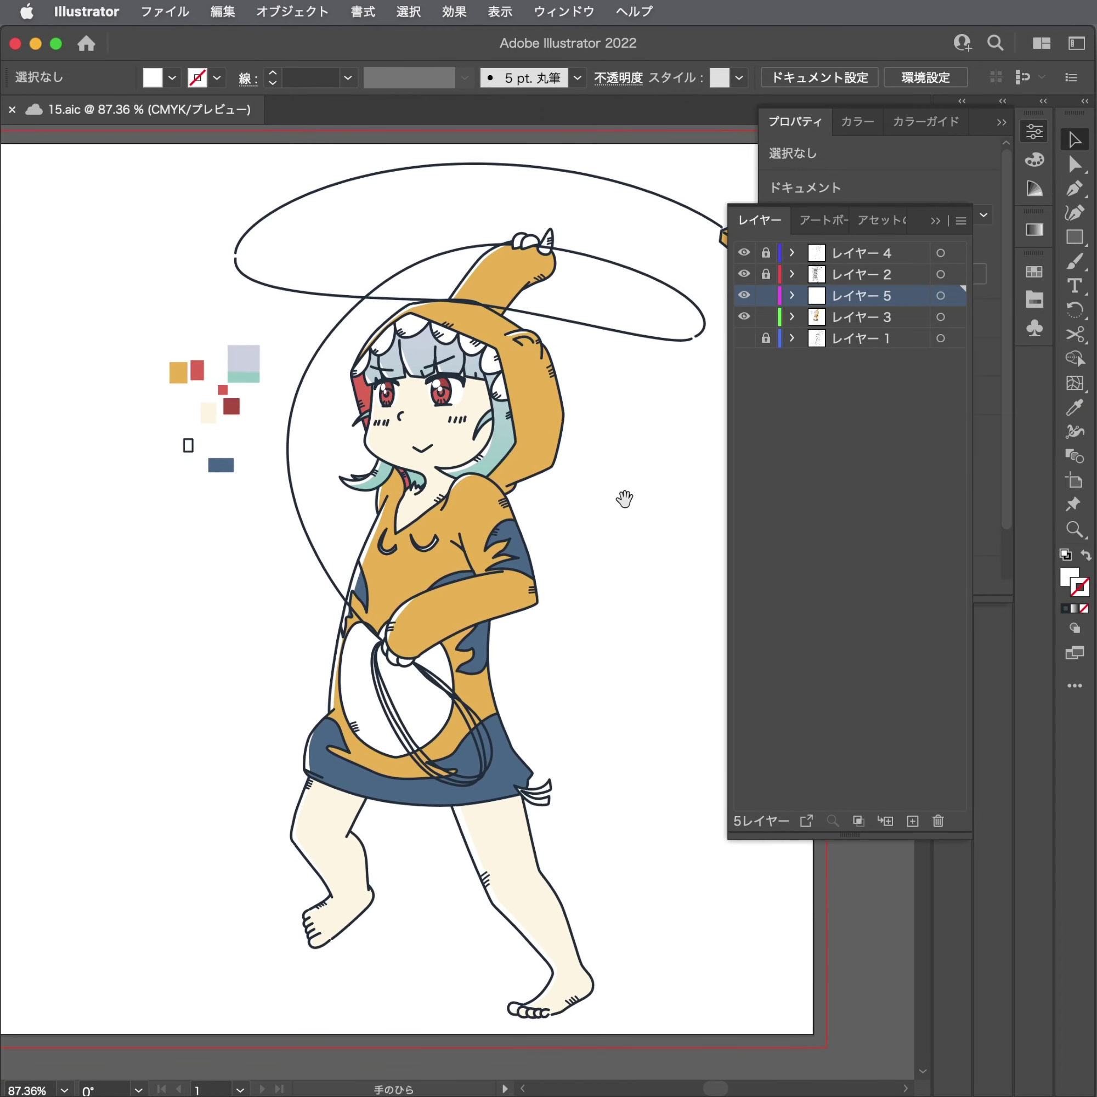
pyautogui.scroll(2, 592, 698)
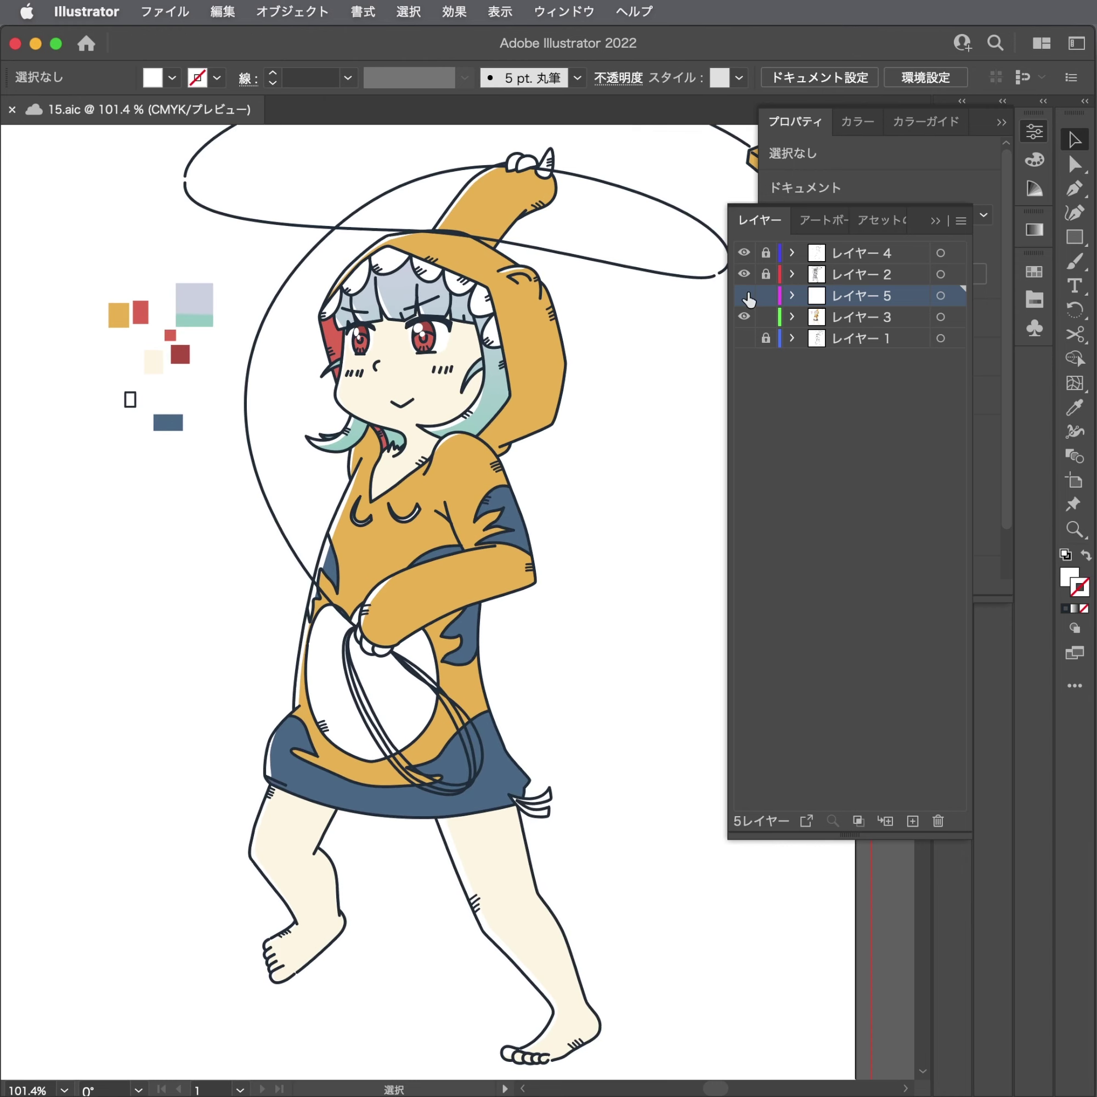
pyautogui.click(746, 296)
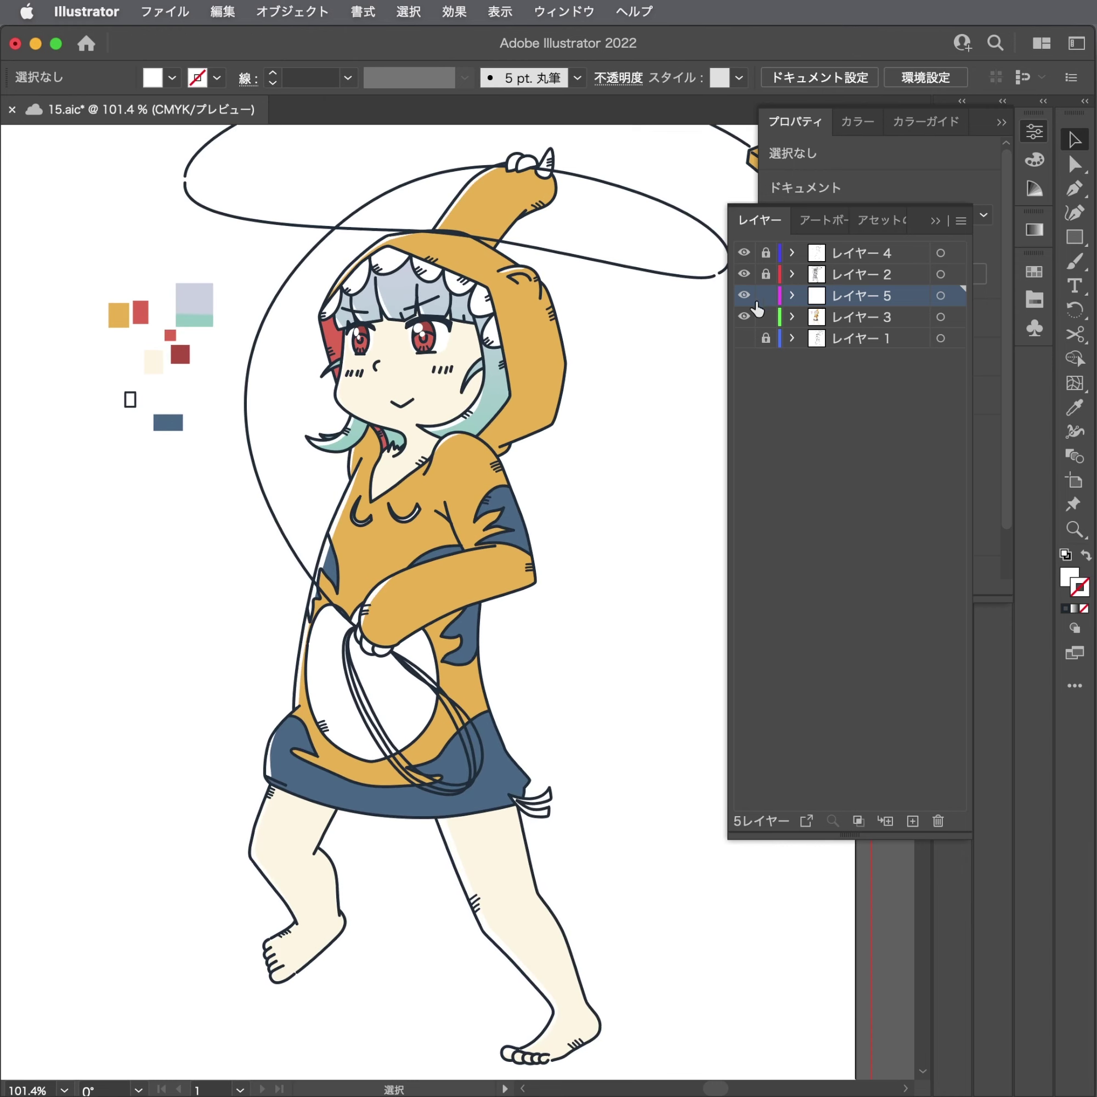
pyautogui.click(745, 338)
pyautogui.click(745, 317)
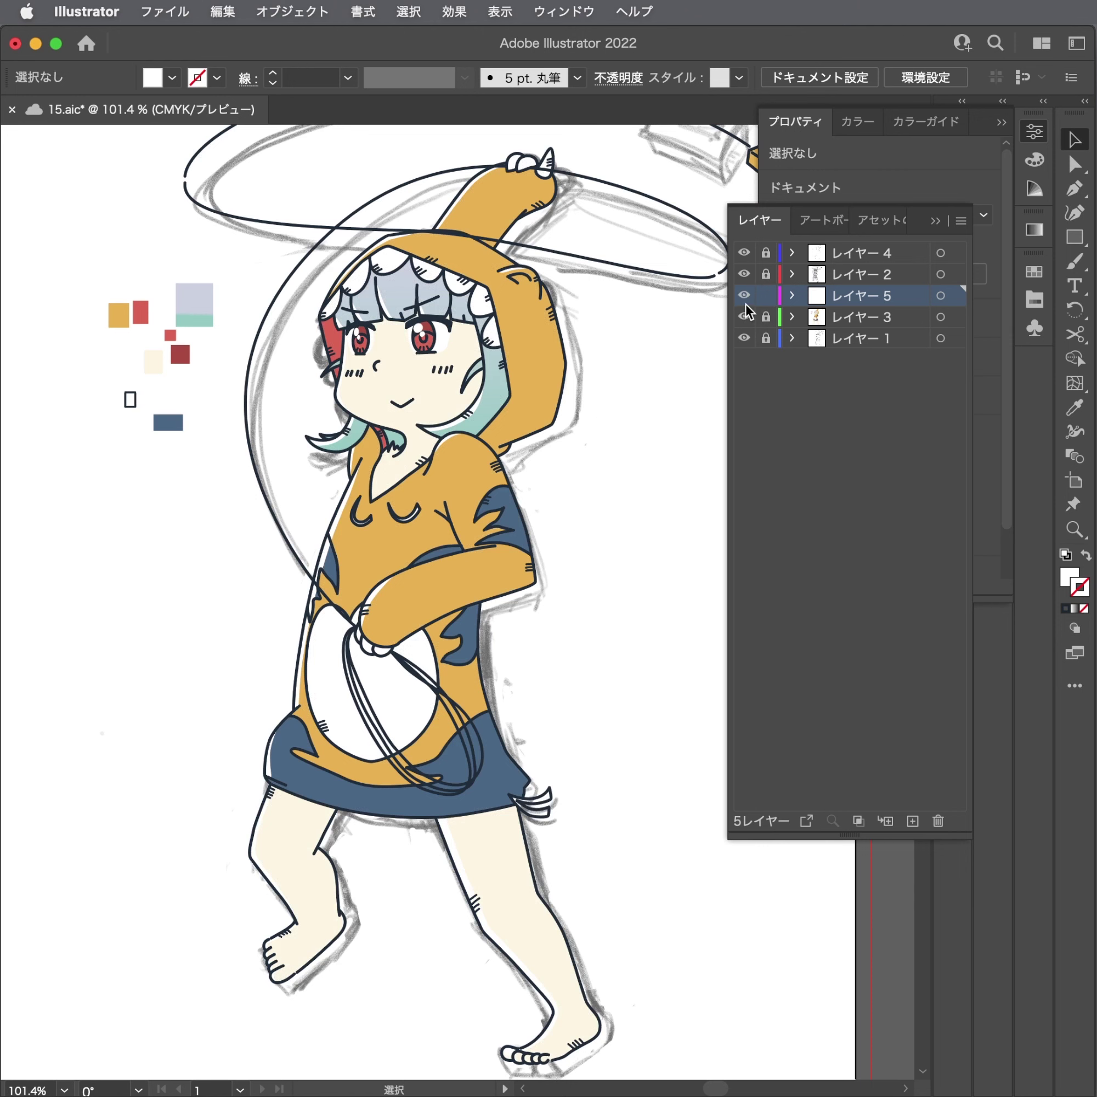
# Hide and restore the art layers to compare with the sketch, then unlock and activate レイヤー 4.
pyautogui.moveTo(745, 294); pyautogui.dragTo(744, 253)
pyautogui.moveTo(744, 276)
pyautogui.mouseDown()
pyautogui.moveTo(745, 252)
pyautogui.moveTo(750, 323)
pyautogui.moveTo(746, 219)
pyautogui.mouseUp()
pyautogui.click(744, 295)
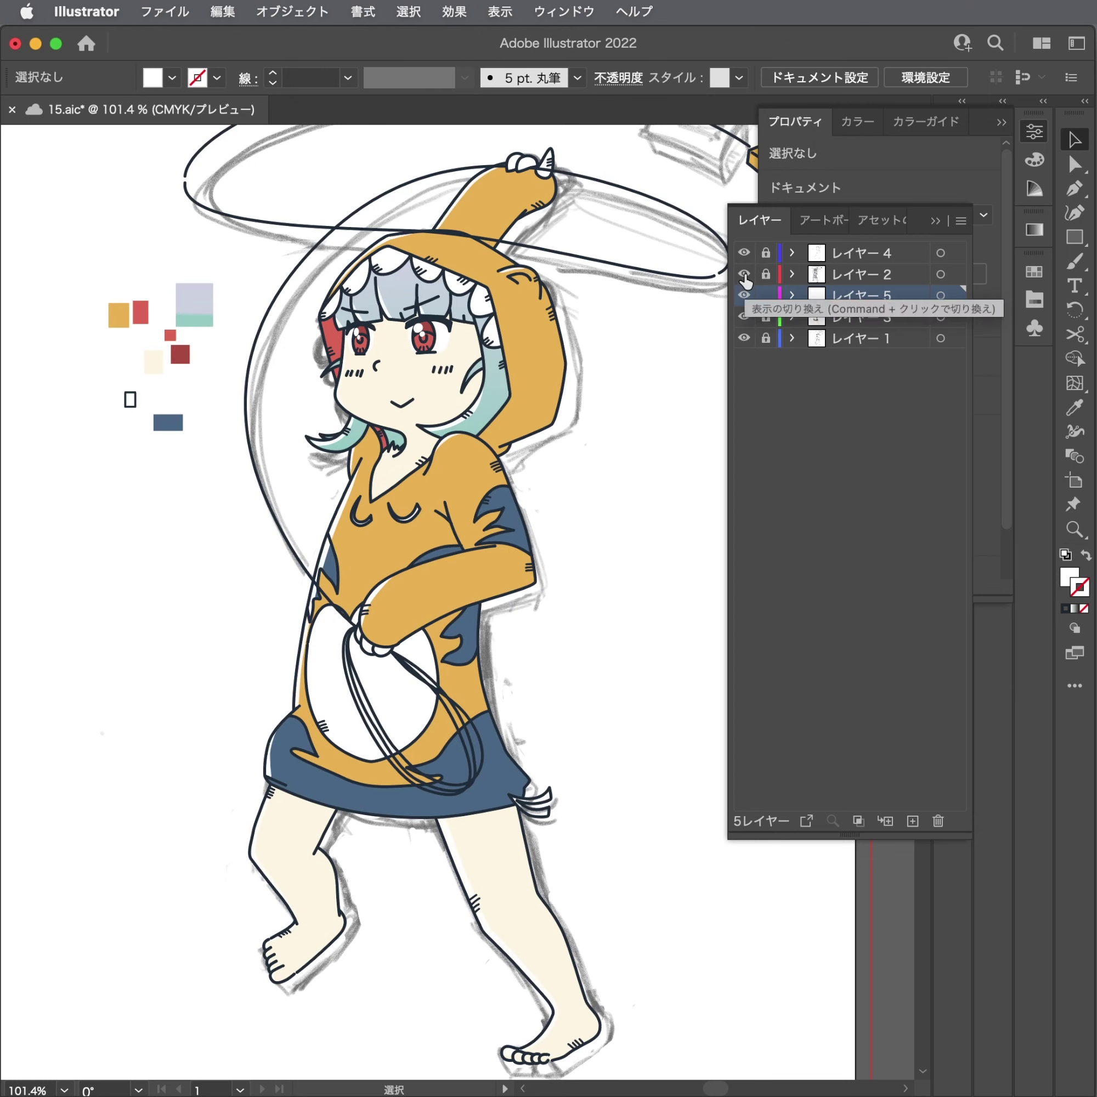
pyautogui.click(743, 274)
pyautogui.click(743, 253)
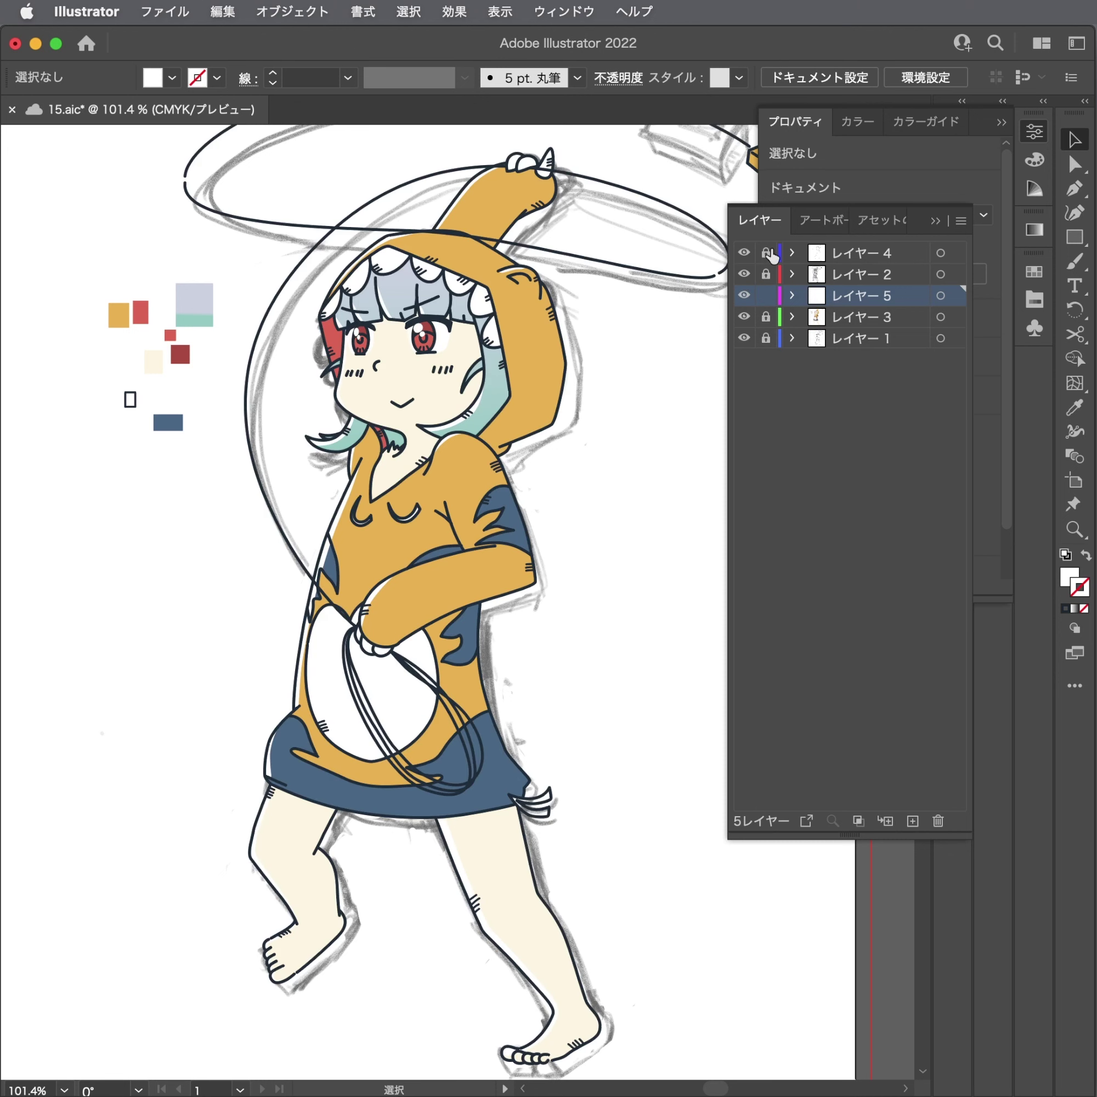
pyautogui.click(785, 256)
# With the Pen tool, draw three short parallel hatch lines on the hoodie's right side.
pyautogui.scroll(5, 691, 554)
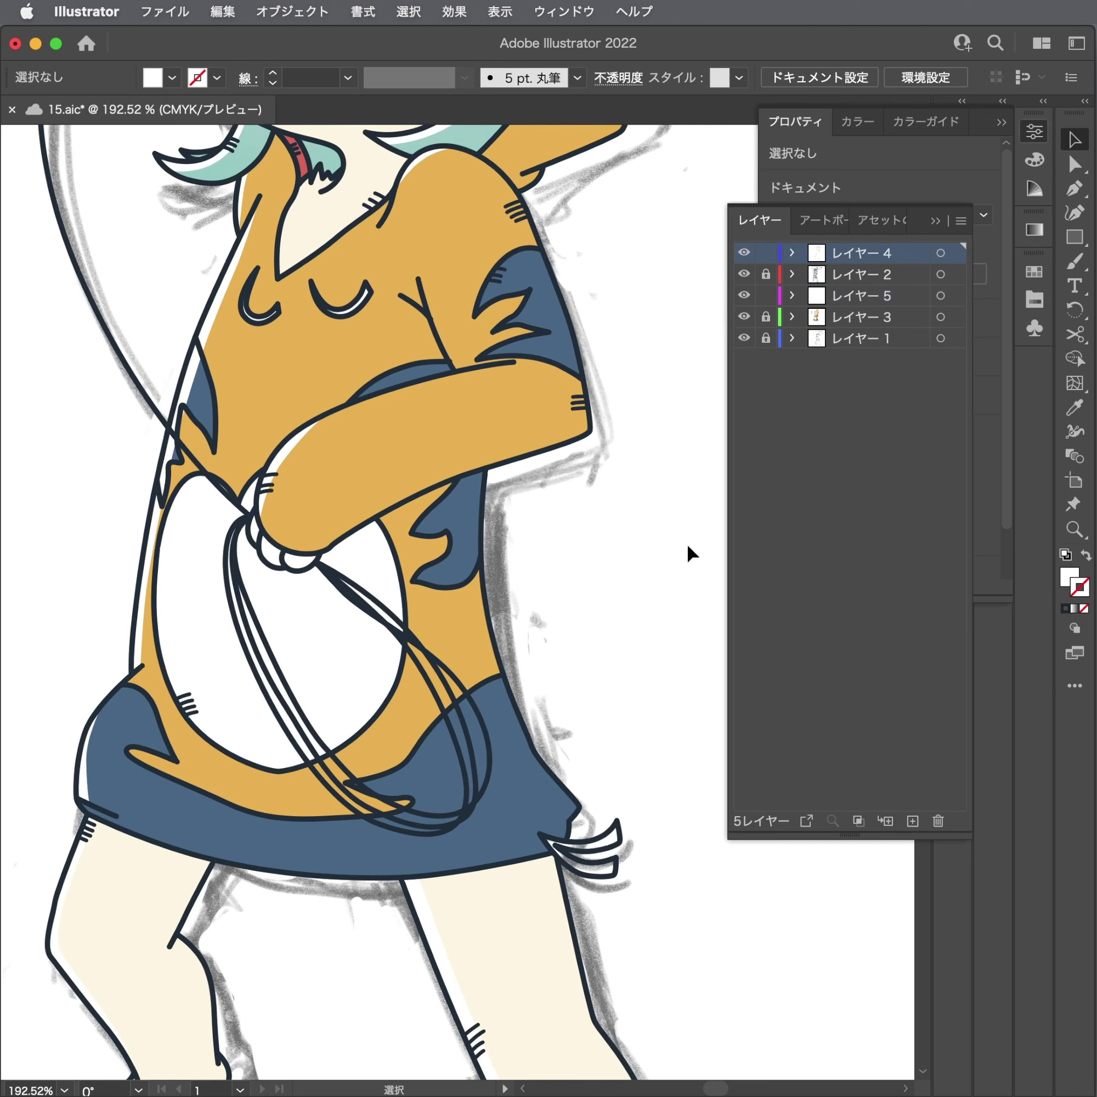
pyautogui.press('p')
pyautogui.moveTo(468, 671); pyautogui.dragTo(570, 622)
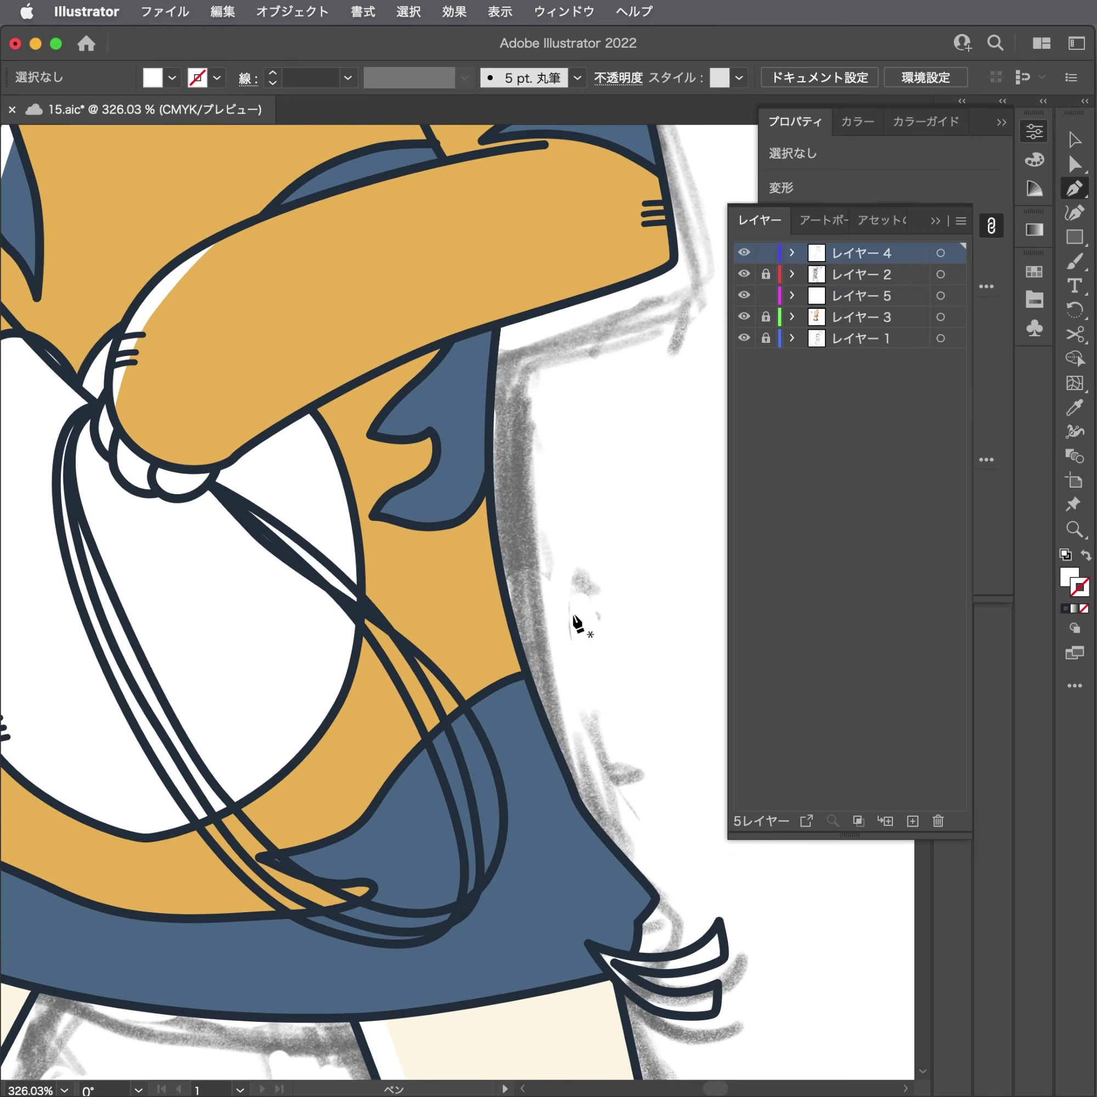
pyautogui.scroll(3, 470, 536)
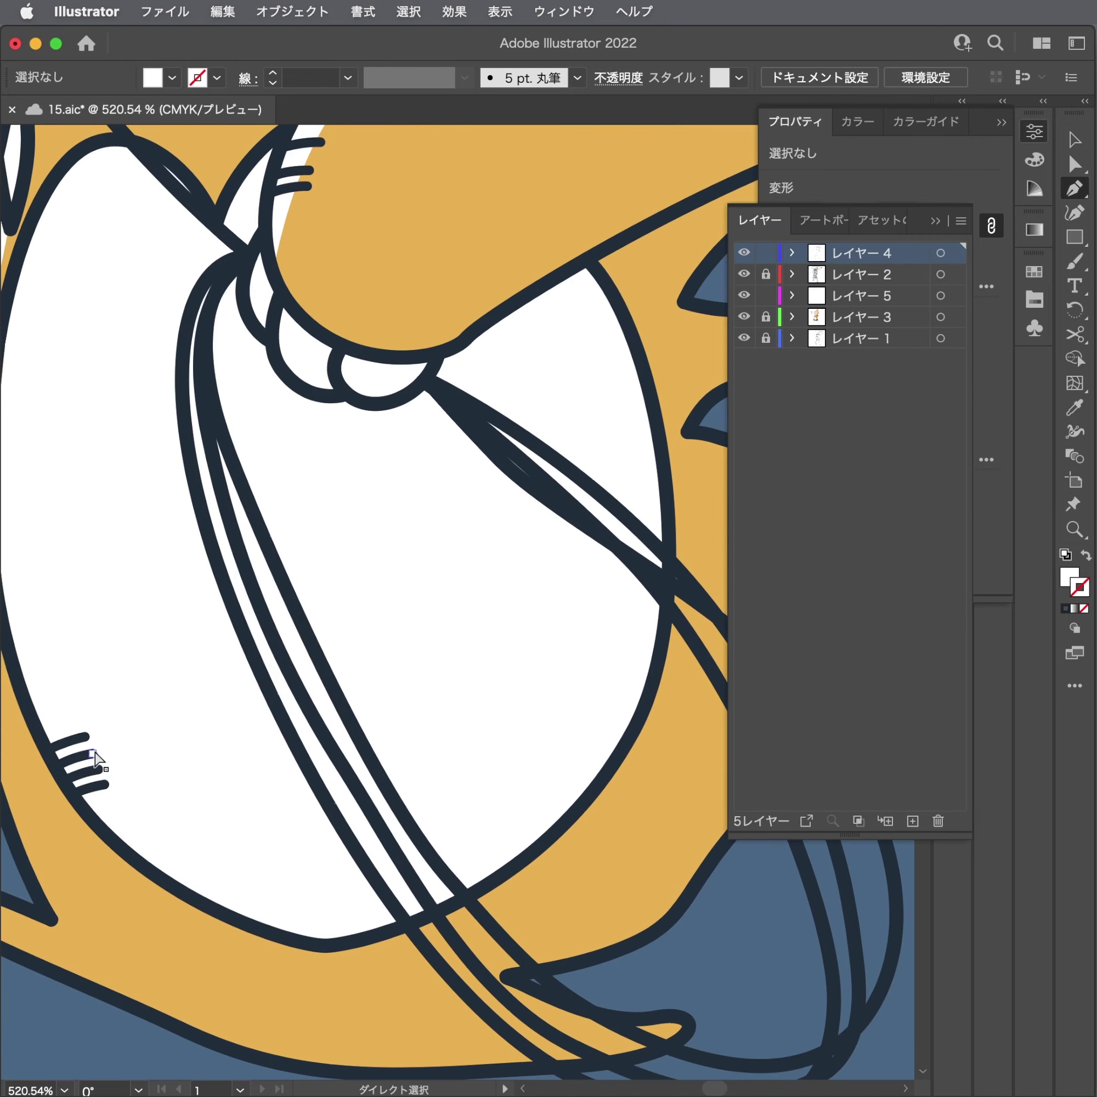
pyautogui.click(95, 759)
pyautogui.moveTo(357, 648); pyautogui.dragTo(11, 648)
pyautogui.click(540, 582)
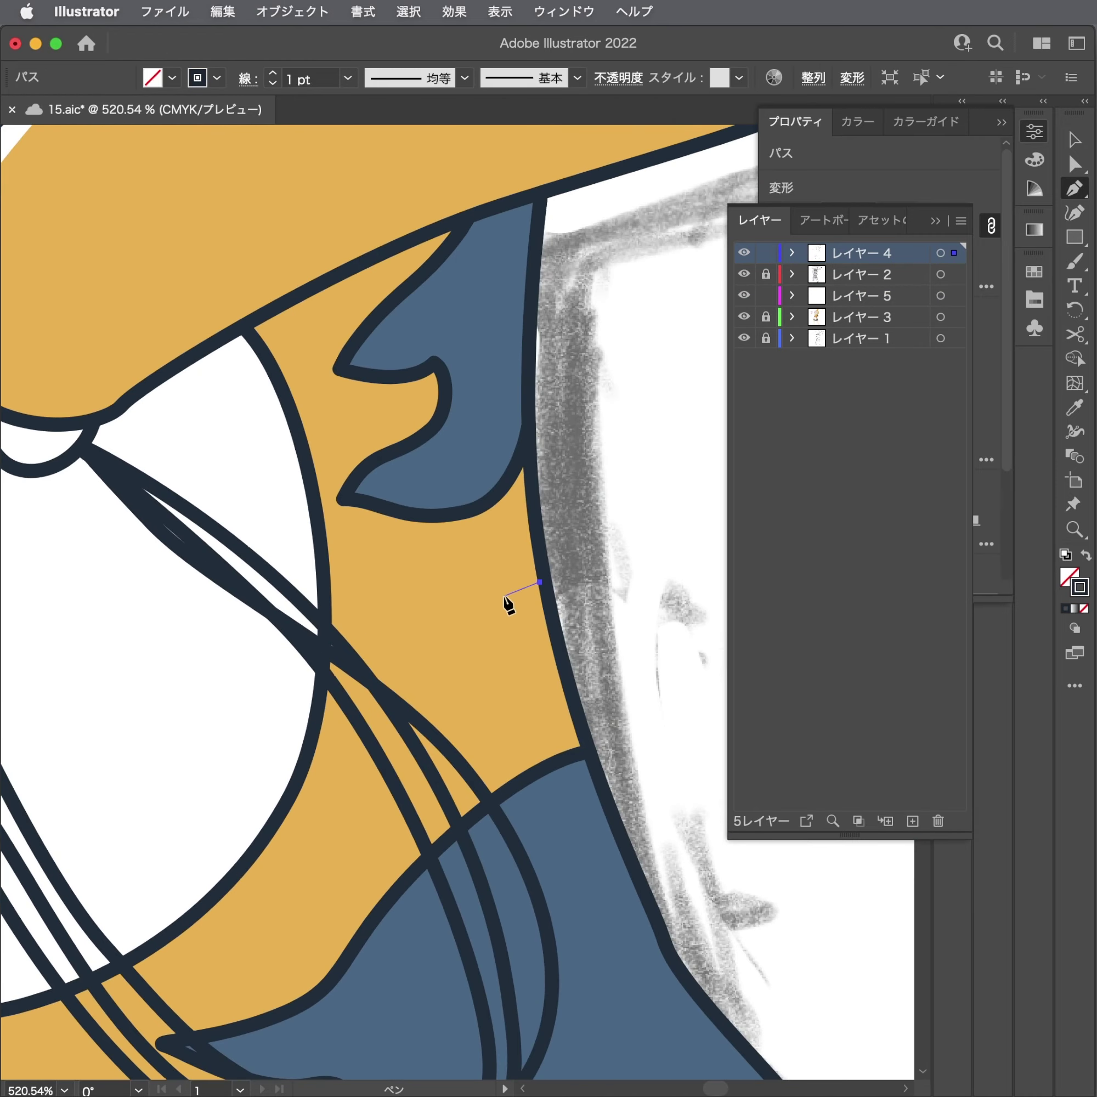
pyautogui.press('Escape')
pyautogui.click(543, 593)
pyautogui.click(506, 606)
pyautogui.press('Escape')
pyautogui.click(546, 613)
pyautogui.click(509, 622)
pyautogui.press('Escape')
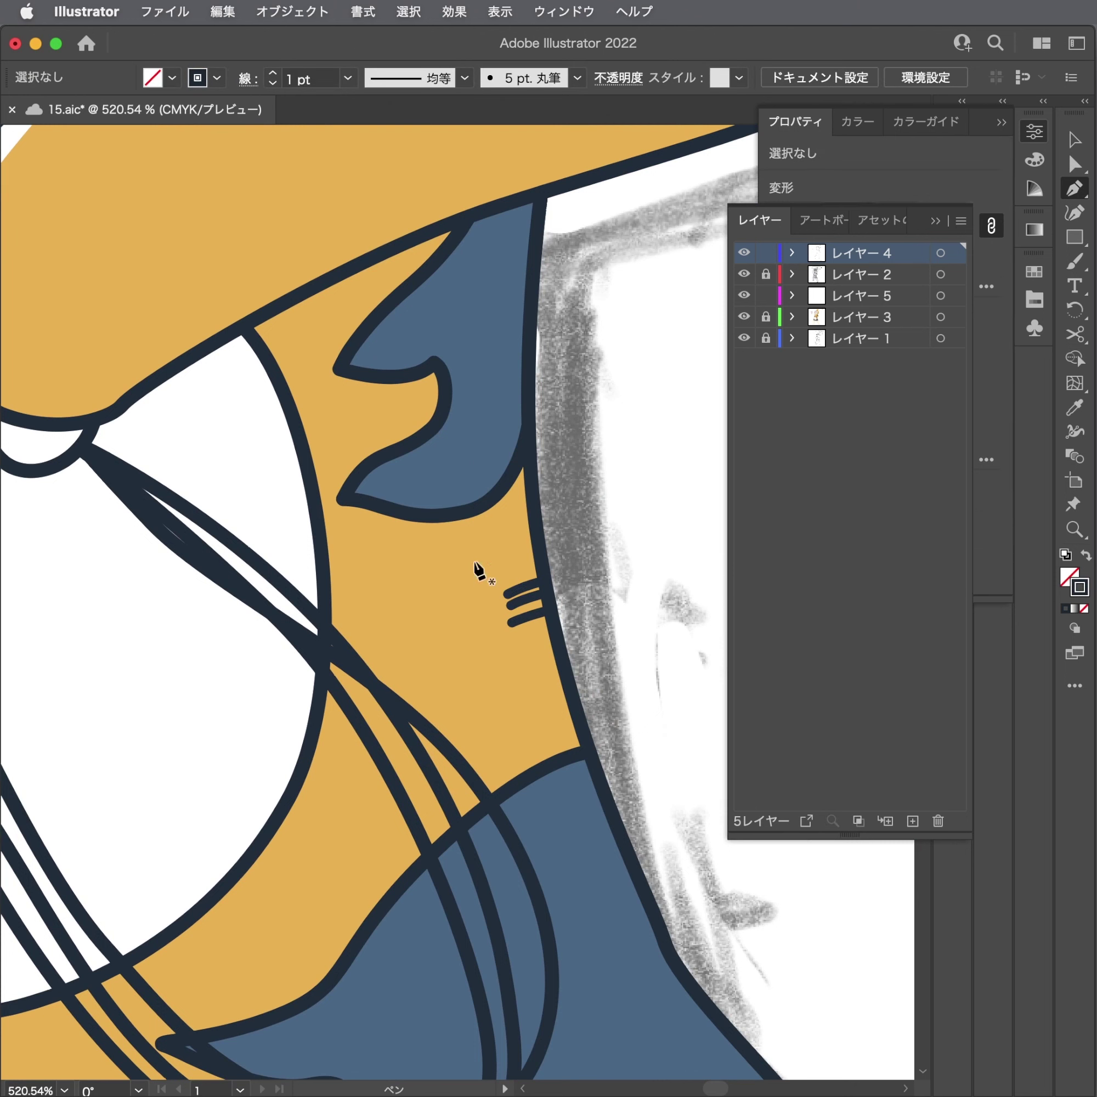
# Draw two short hatch strokes inside the hoodie's blue patch.
pyautogui.click(412, 485)
pyautogui.press('Escape')
pyautogui.click(412, 507)
pyautogui.click(422, 485)
pyautogui.press('Escape')
pyautogui.scroll(-10, 519, 432)
pyautogui.scroll(-1, 576, 519)
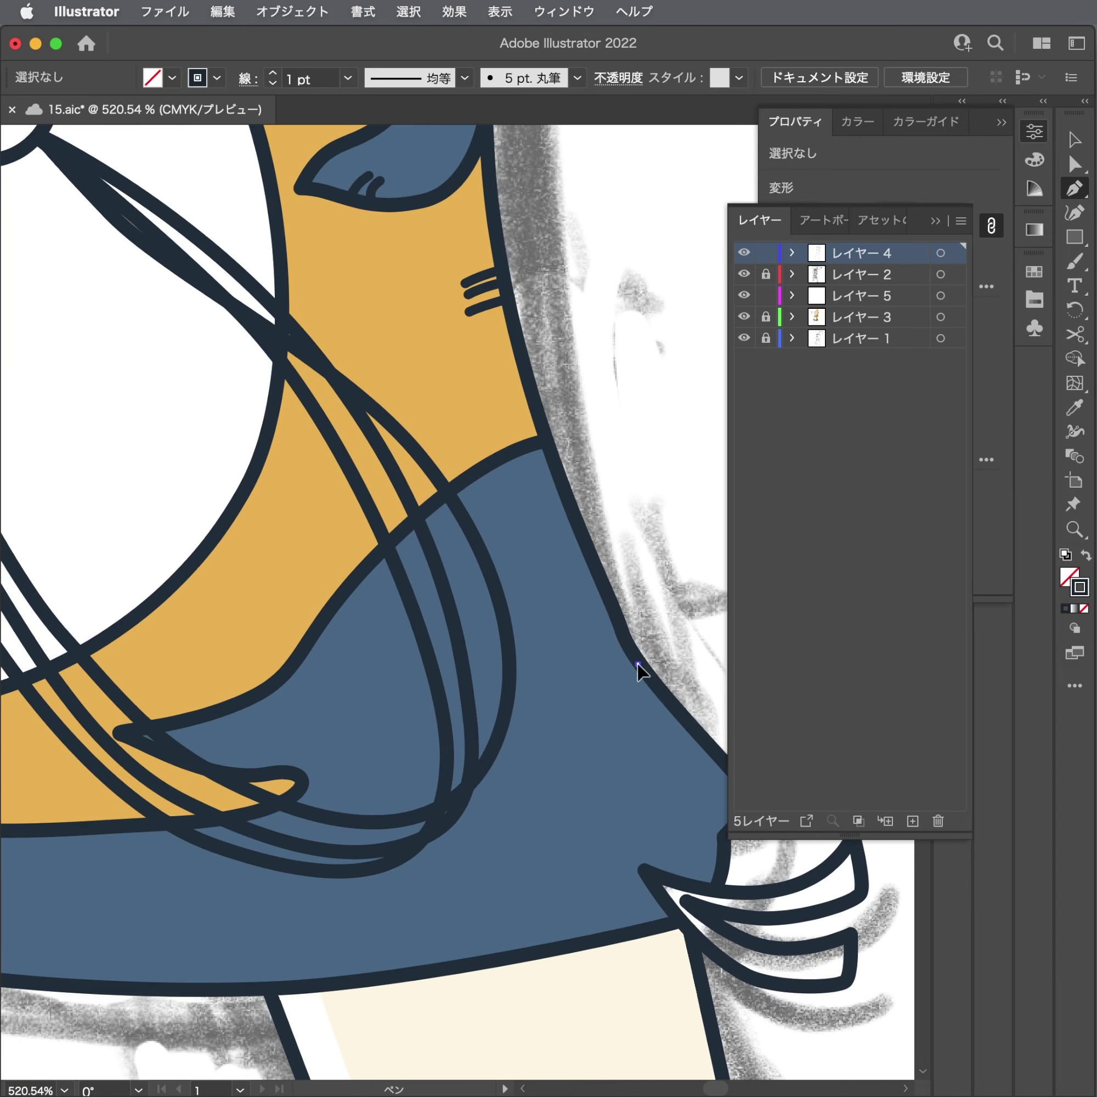
# Draw three parallel hatch strokes along the skirt's edge, then view the skirt and legs.
pyautogui.click(604, 695)
pyautogui.press('Escape')
pyautogui.click(648, 677)
pyautogui.click(614, 706)
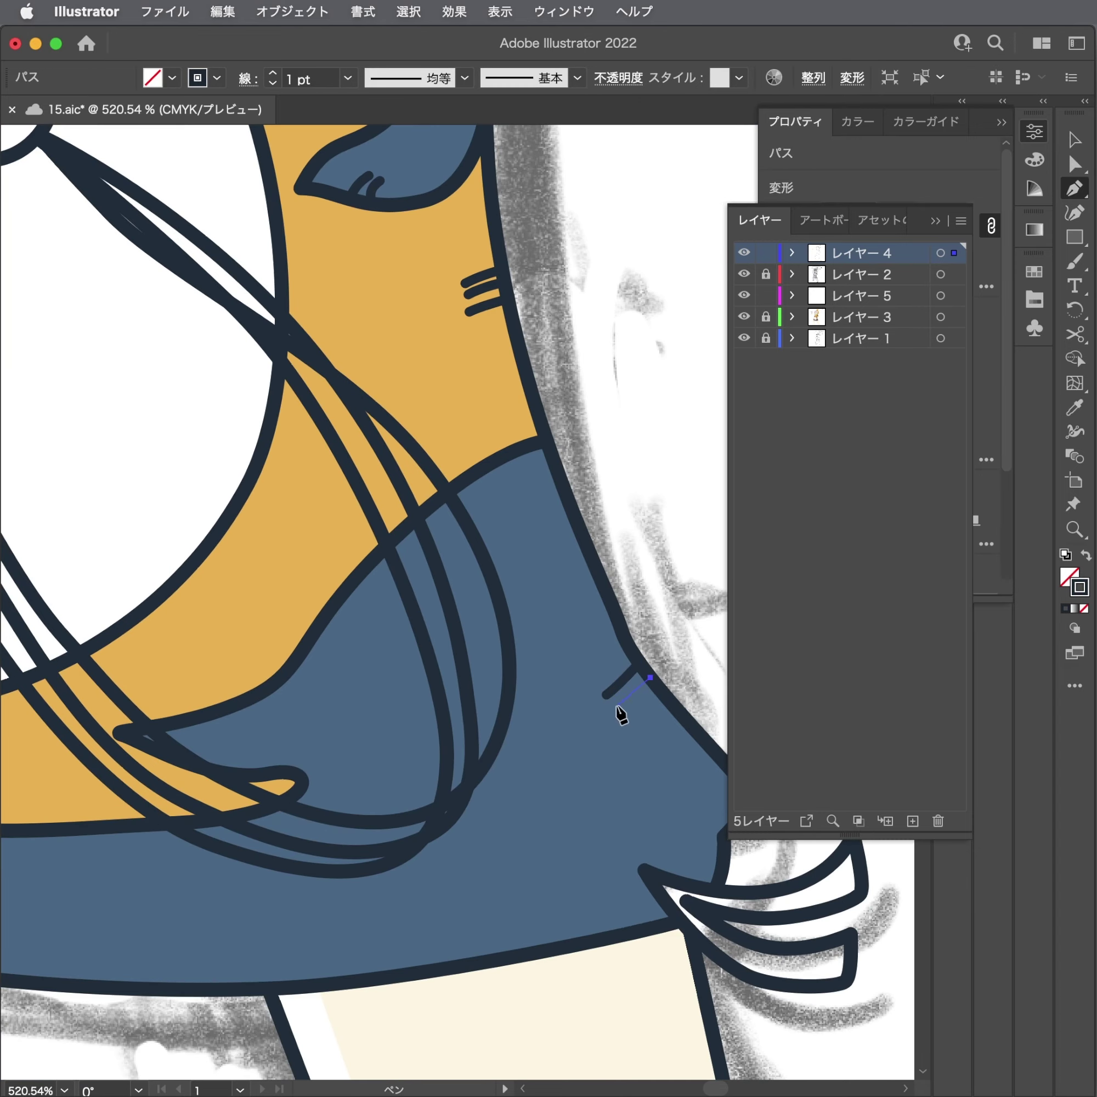
pyautogui.press('Escape')
pyautogui.click(657, 689)
pyautogui.click(627, 719)
pyautogui.press('Escape')
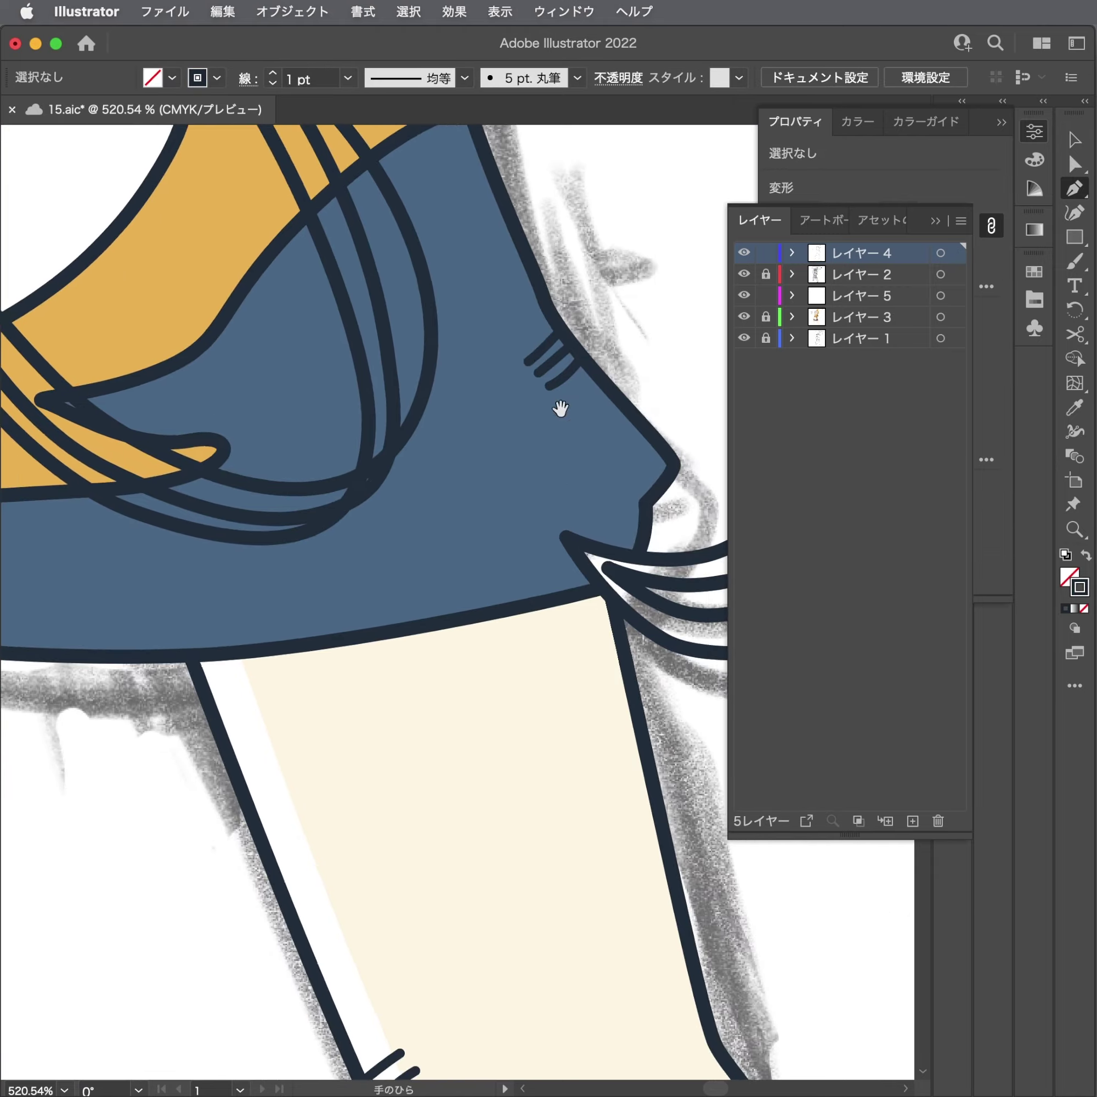
pyautogui.moveTo(610, 735); pyautogui.dragTo(277, 429)
pyautogui.moveTo(367, 568); pyautogui.dragTo(378, 732)
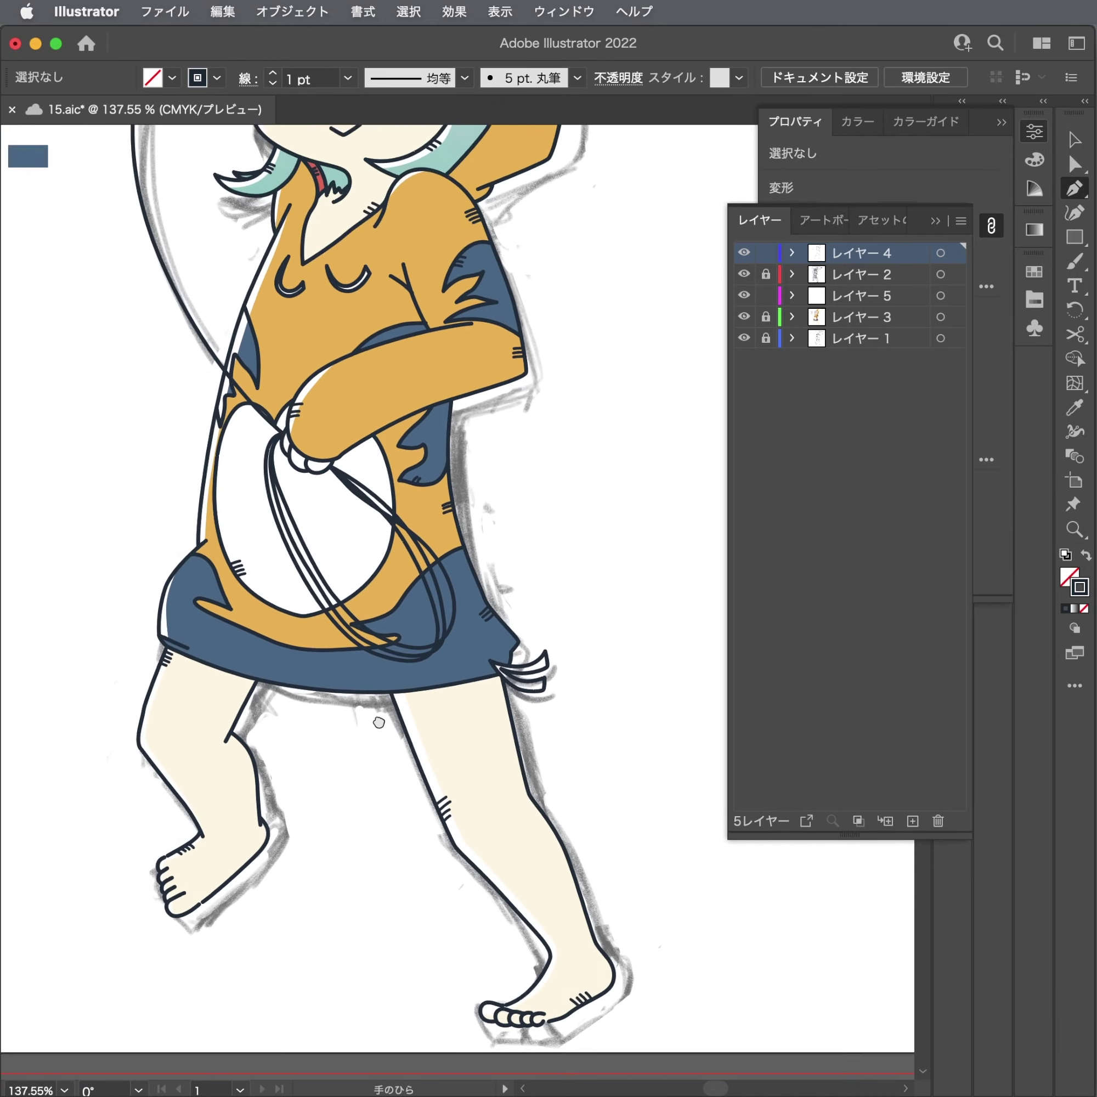
pyautogui.scroll(5, 576, 672)
pyautogui.scroll(-3, 576, 672)
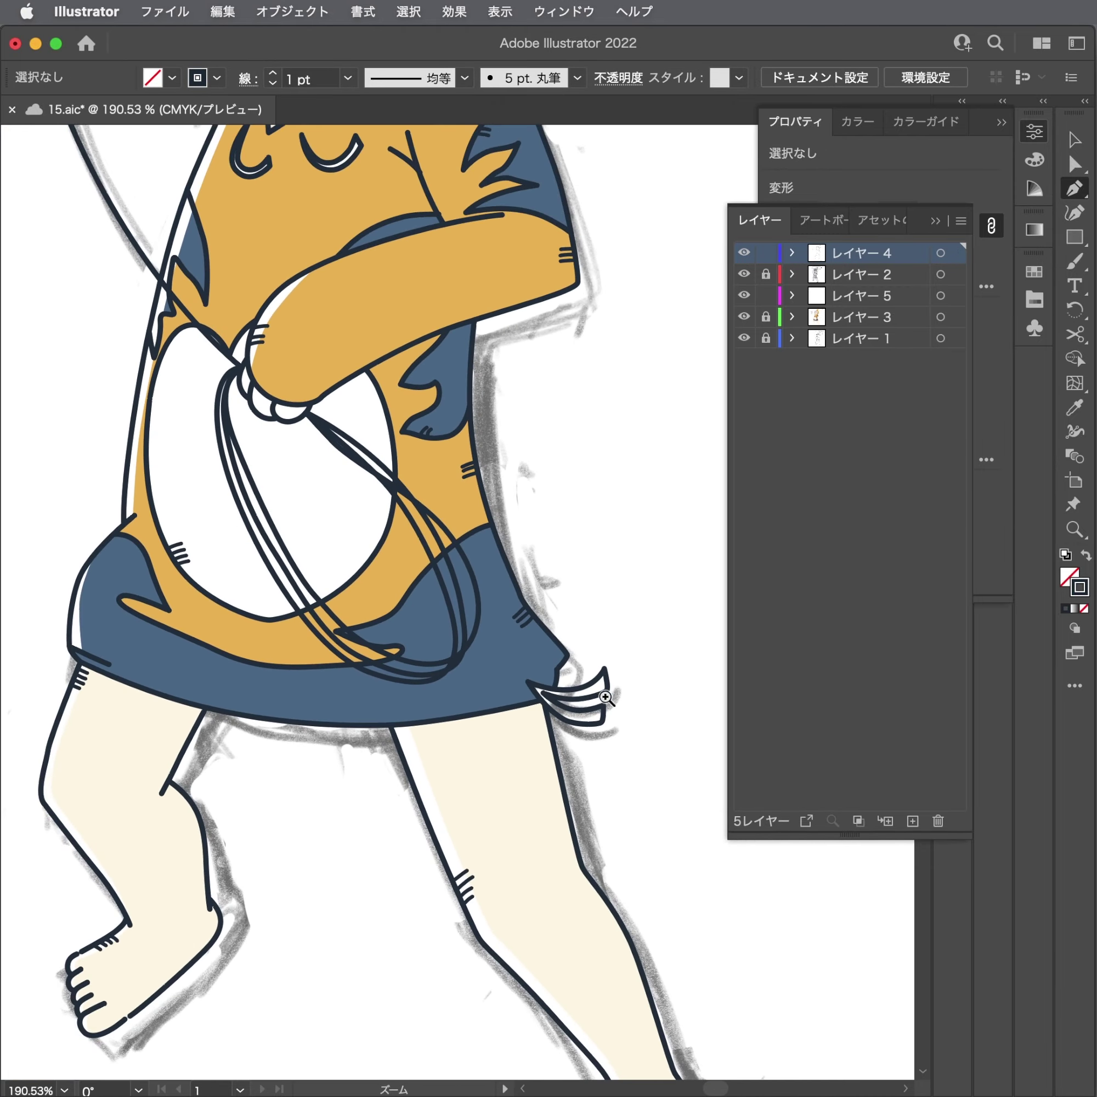
pyautogui.scroll(10, 679, 700)
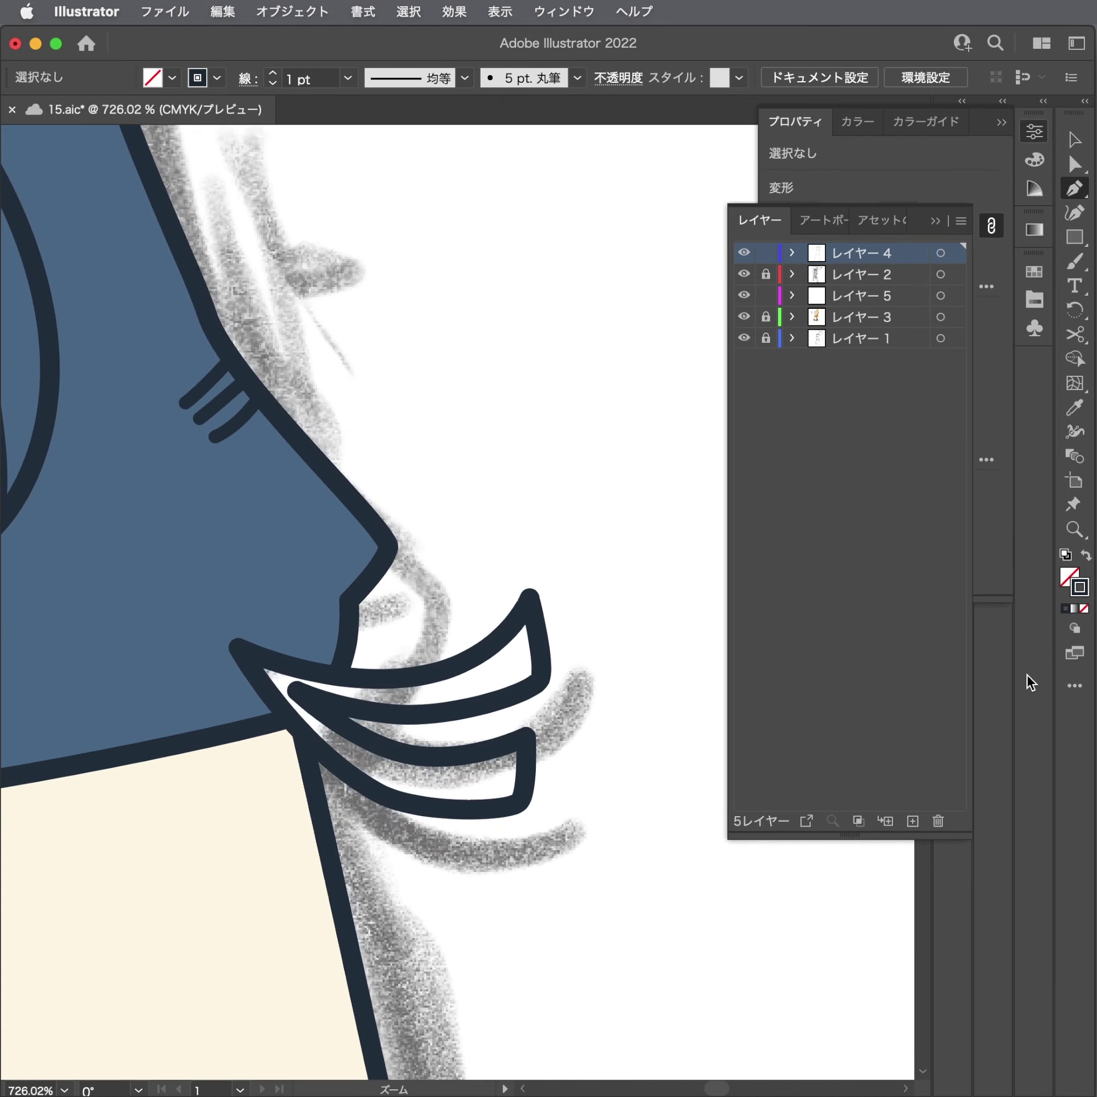
# Unlock and activate レイヤー 3, then trace a curved shape around the ribbon's tips.
pyautogui.click(744, 317)
pyautogui.click(766, 317)
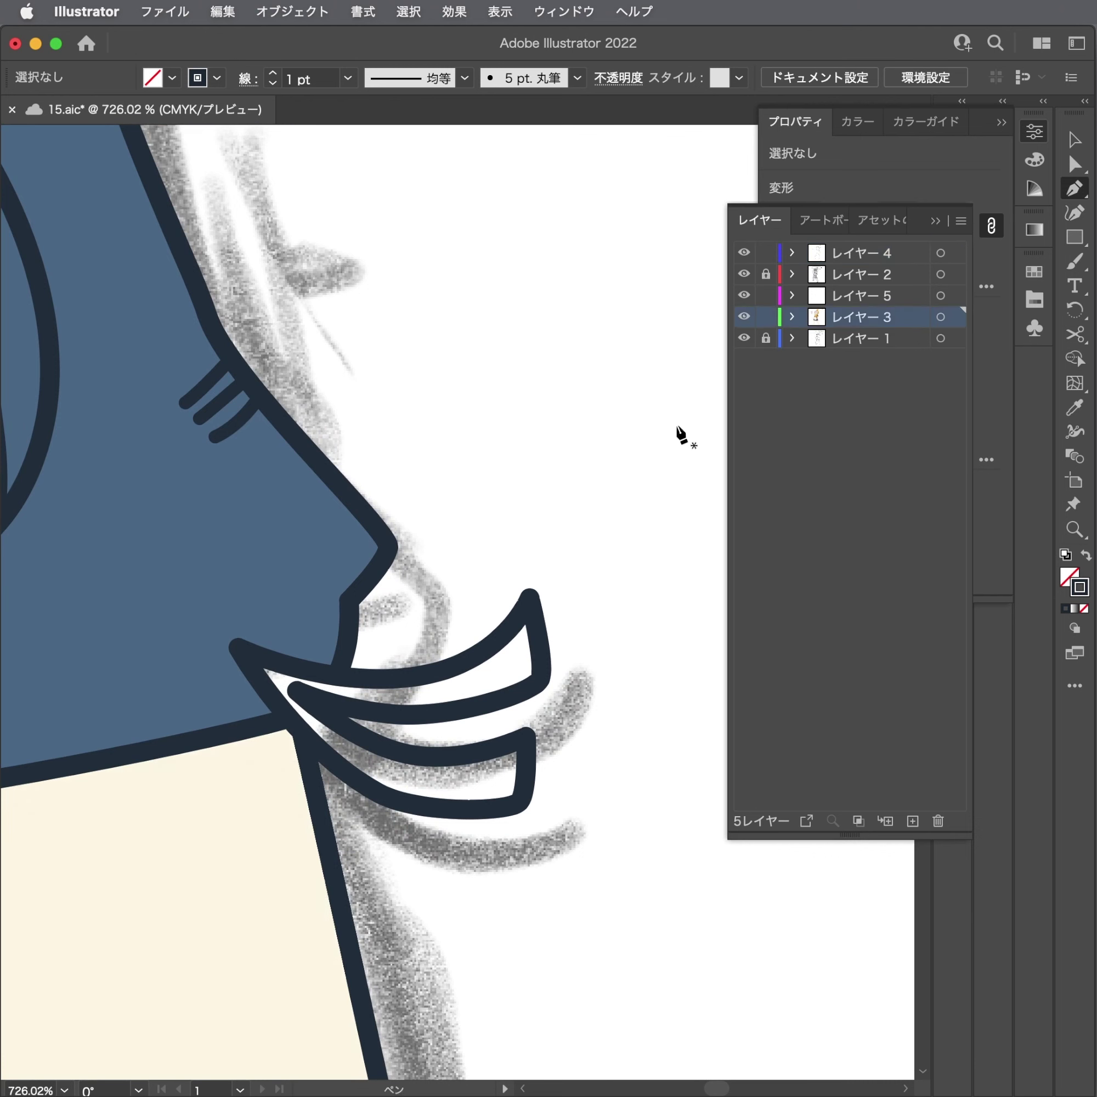
pyautogui.click(238, 649)
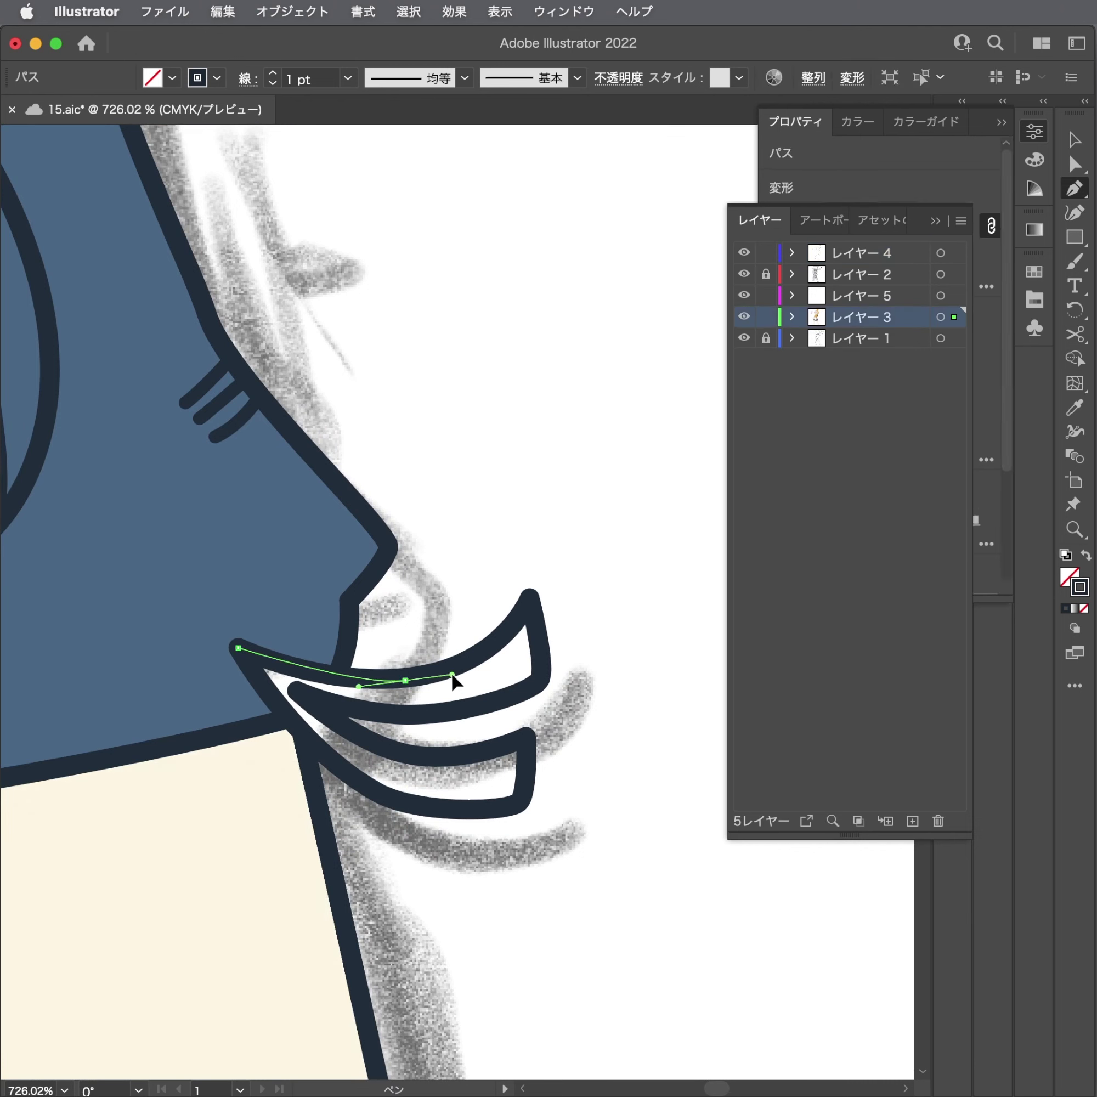
pyautogui.moveTo(528, 596); pyautogui.dragTo(533, 610)
pyautogui.click(537, 682)
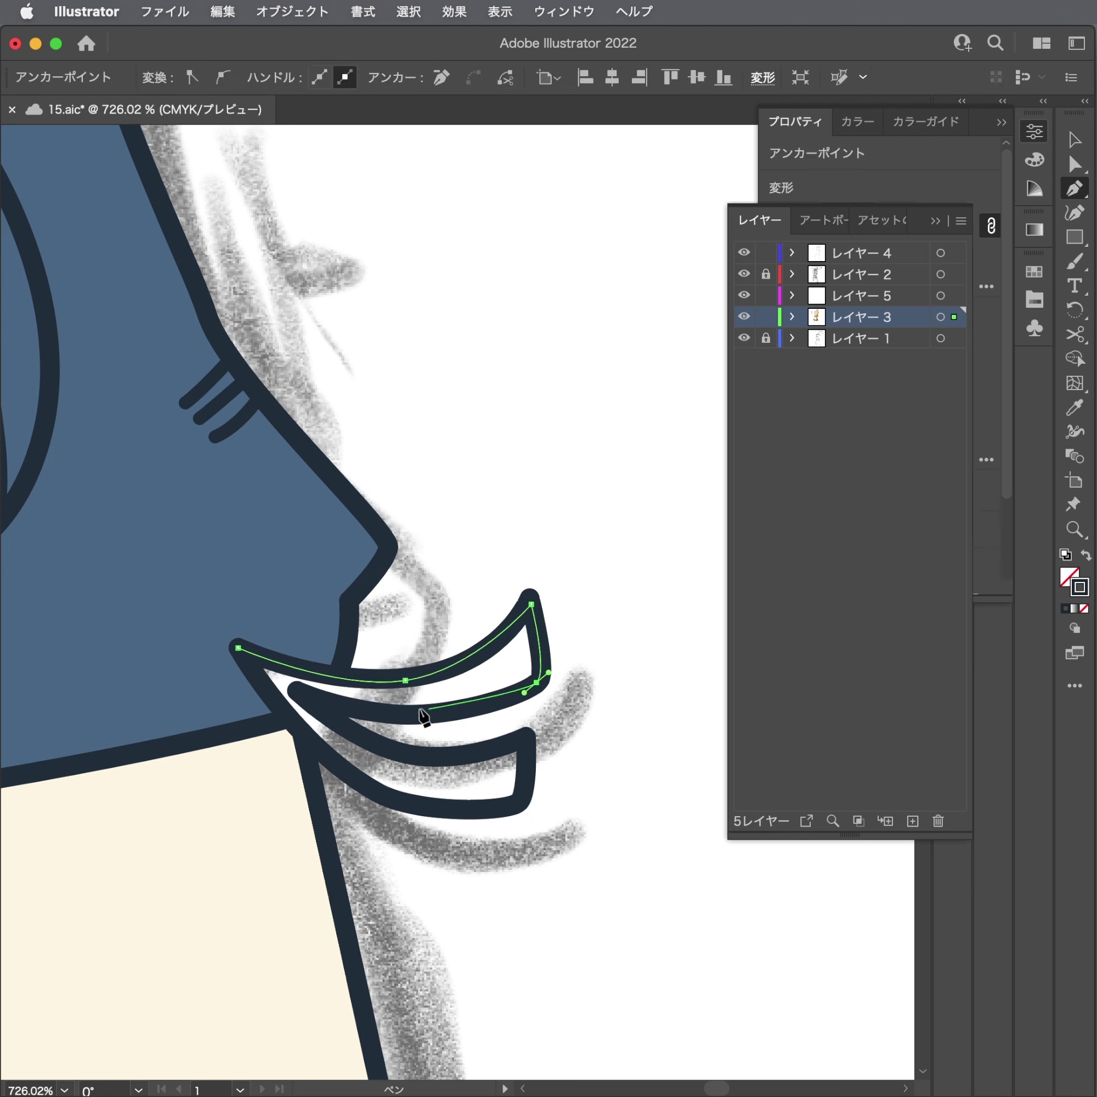
pyautogui.moveTo(401, 716); pyautogui.dragTo(341, 710)
pyautogui.press('Escape')
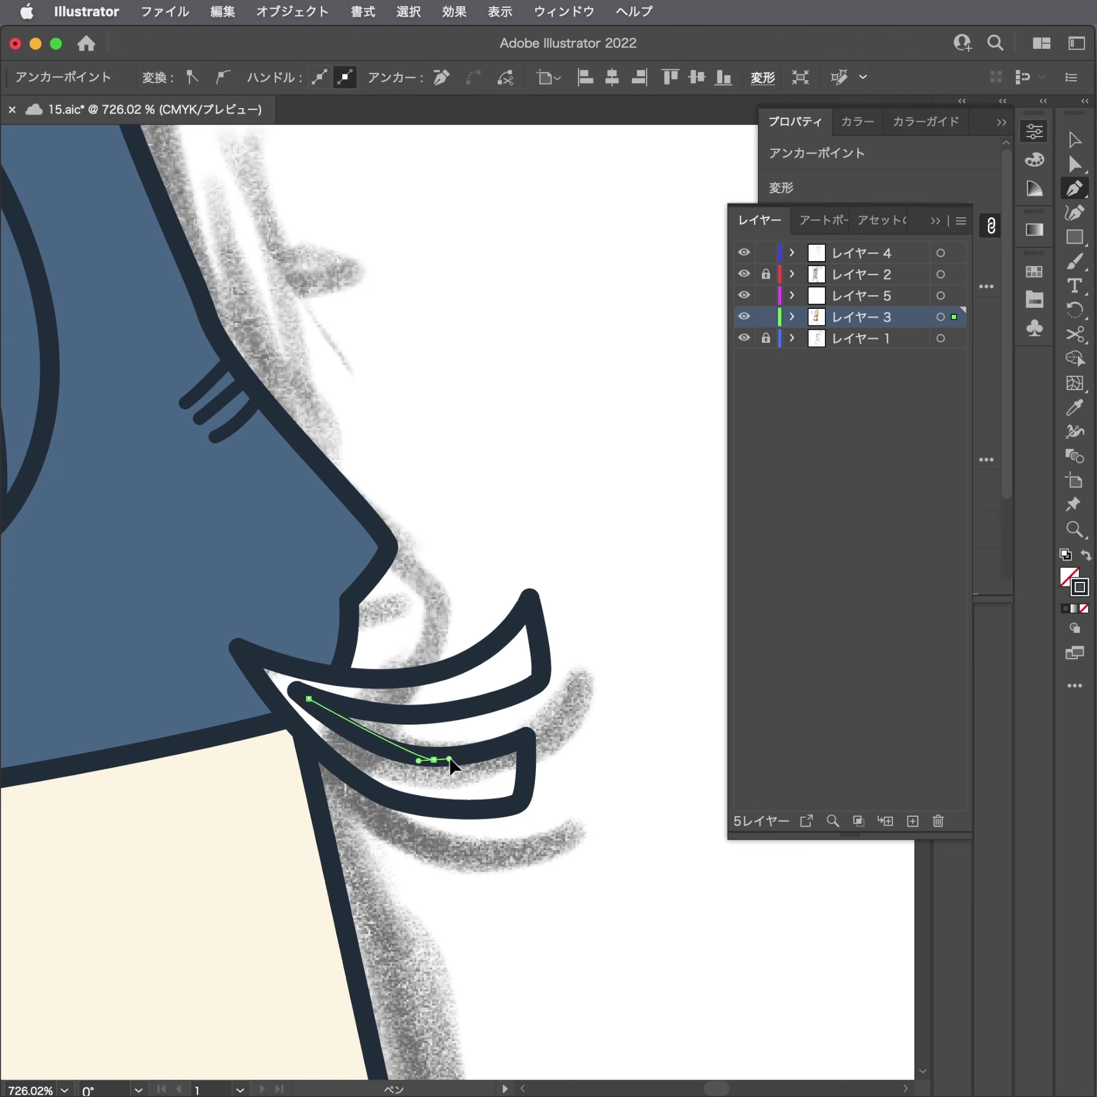
# Draw a closed, pointed hair strand shape under the chin.
pyautogui.moveTo(434, 759); pyautogui.dragTo(497, 753)
pyautogui.click(529, 744)
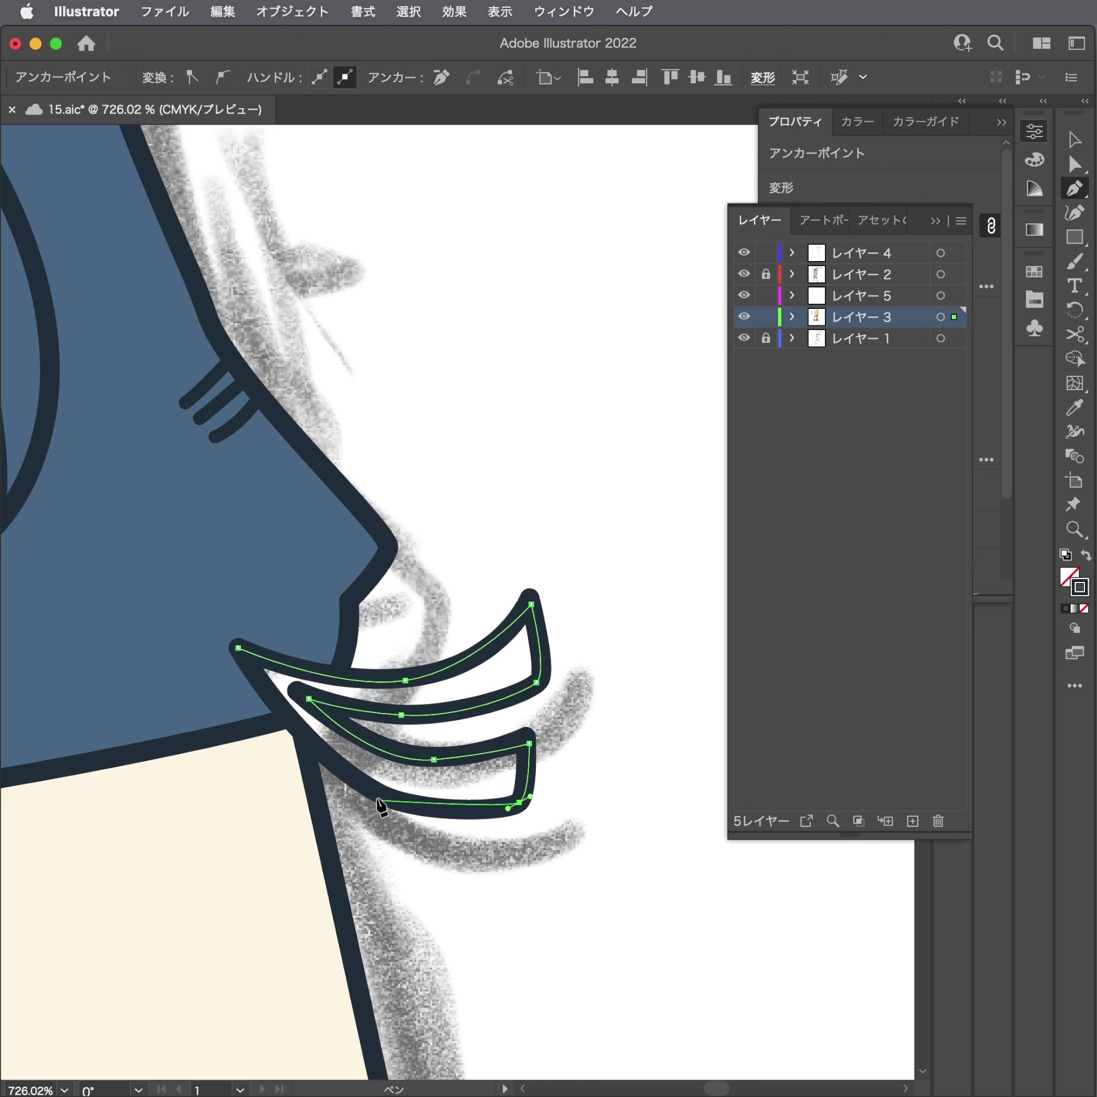
pyautogui.moveTo(372, 792); pyautogui.dragTo(318, 765)
pyautogui.moveTo(239, 649); pyautogui.dragTo(254, 662)
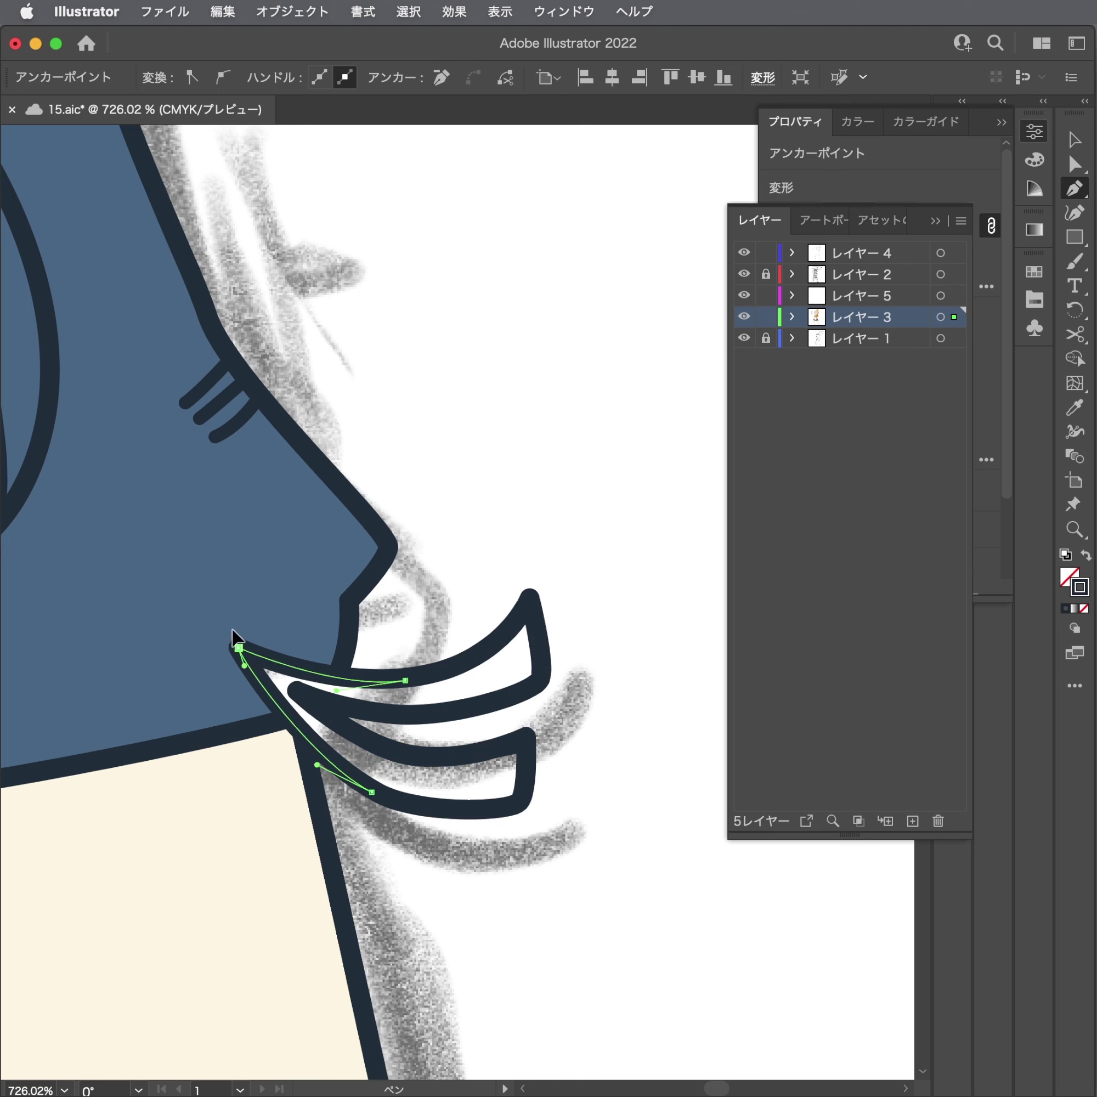
pyautogui.press('a')
# Fill the strand shapes white while keeping their dark outlines.
pyautogui.click(1035, 132)
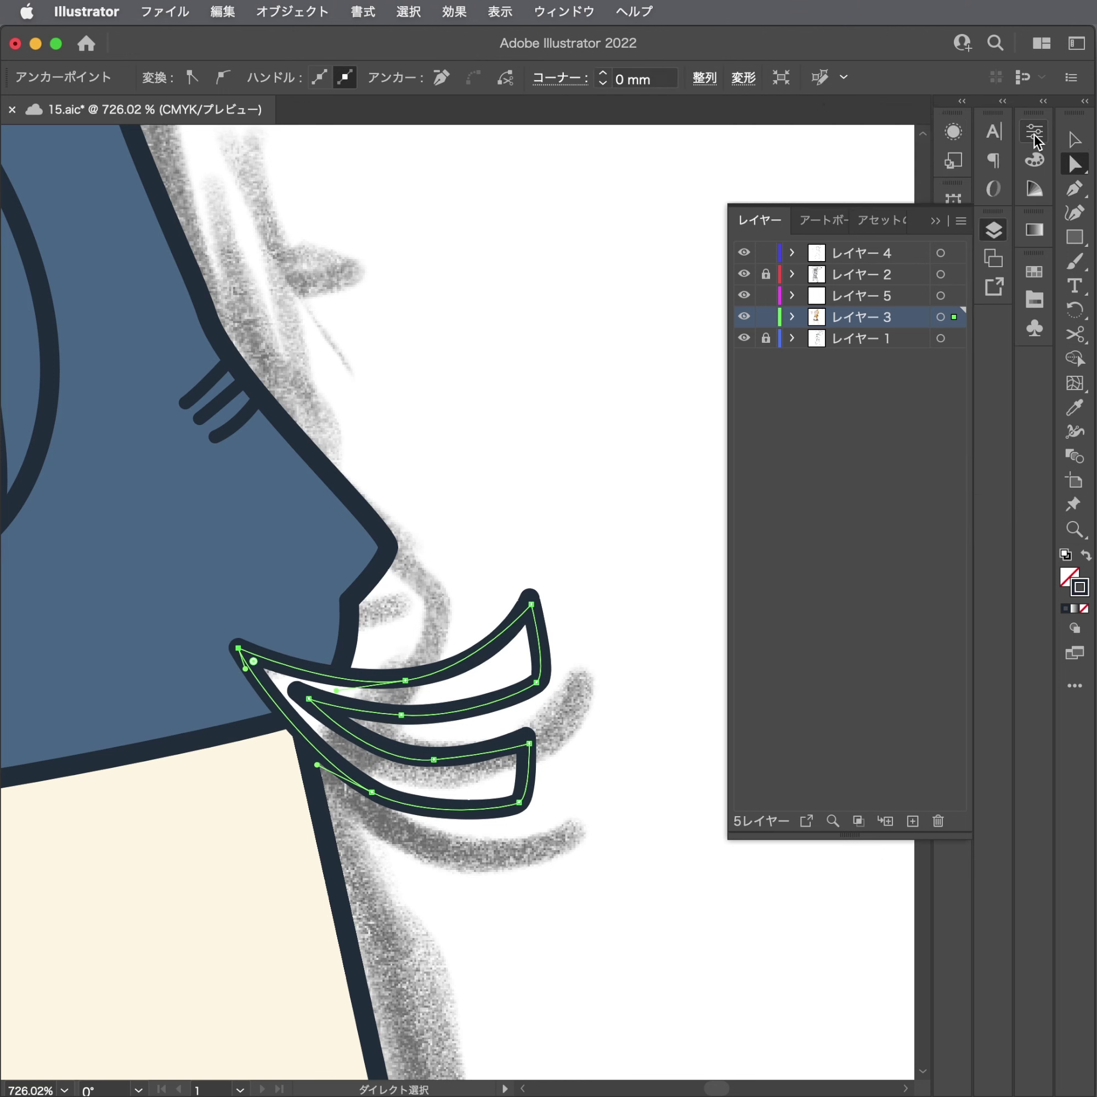
pyautogui.click(778, 341)
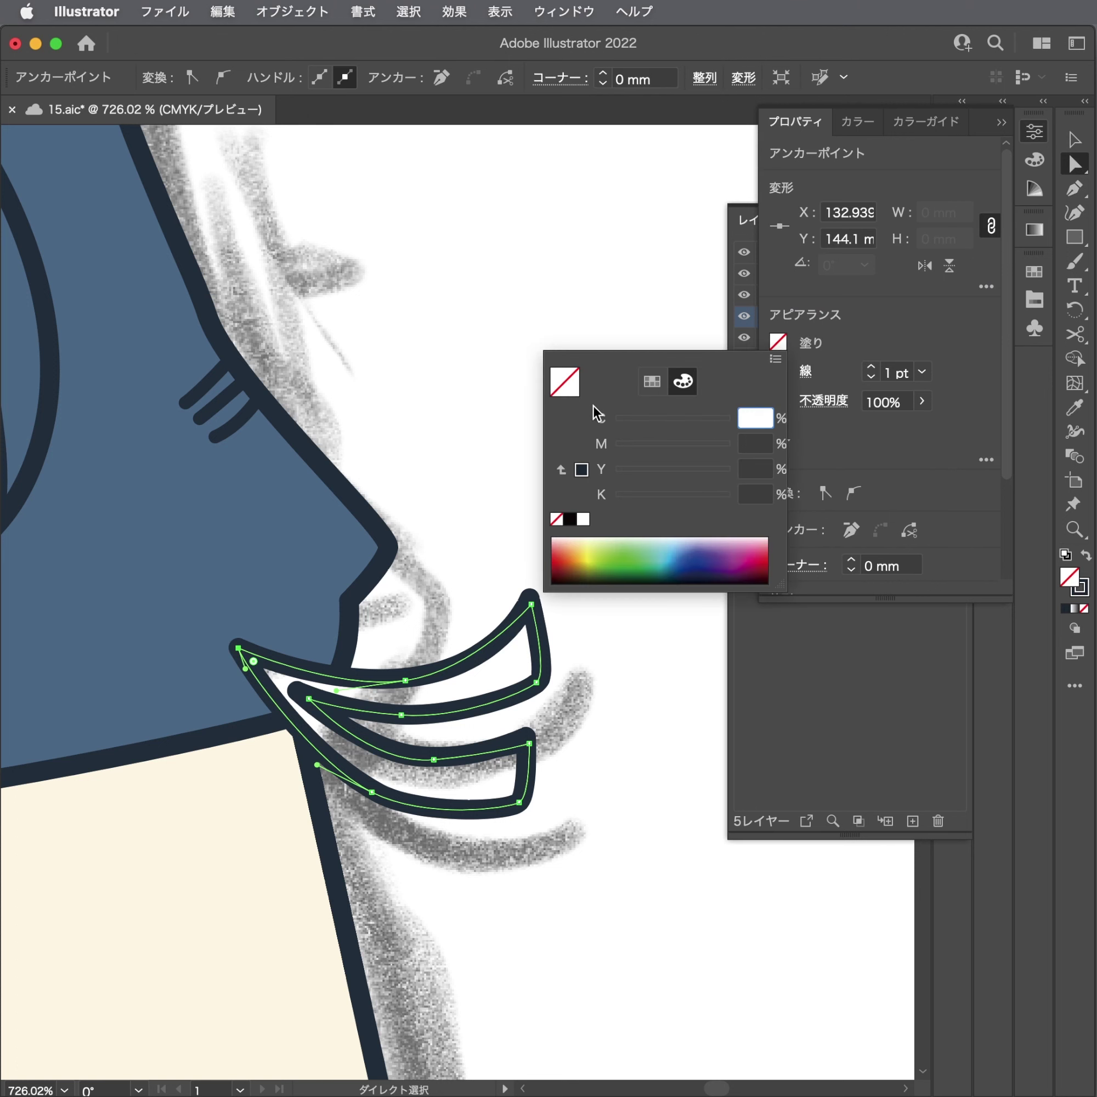
pyautogui.hotkey('shift', 'x')
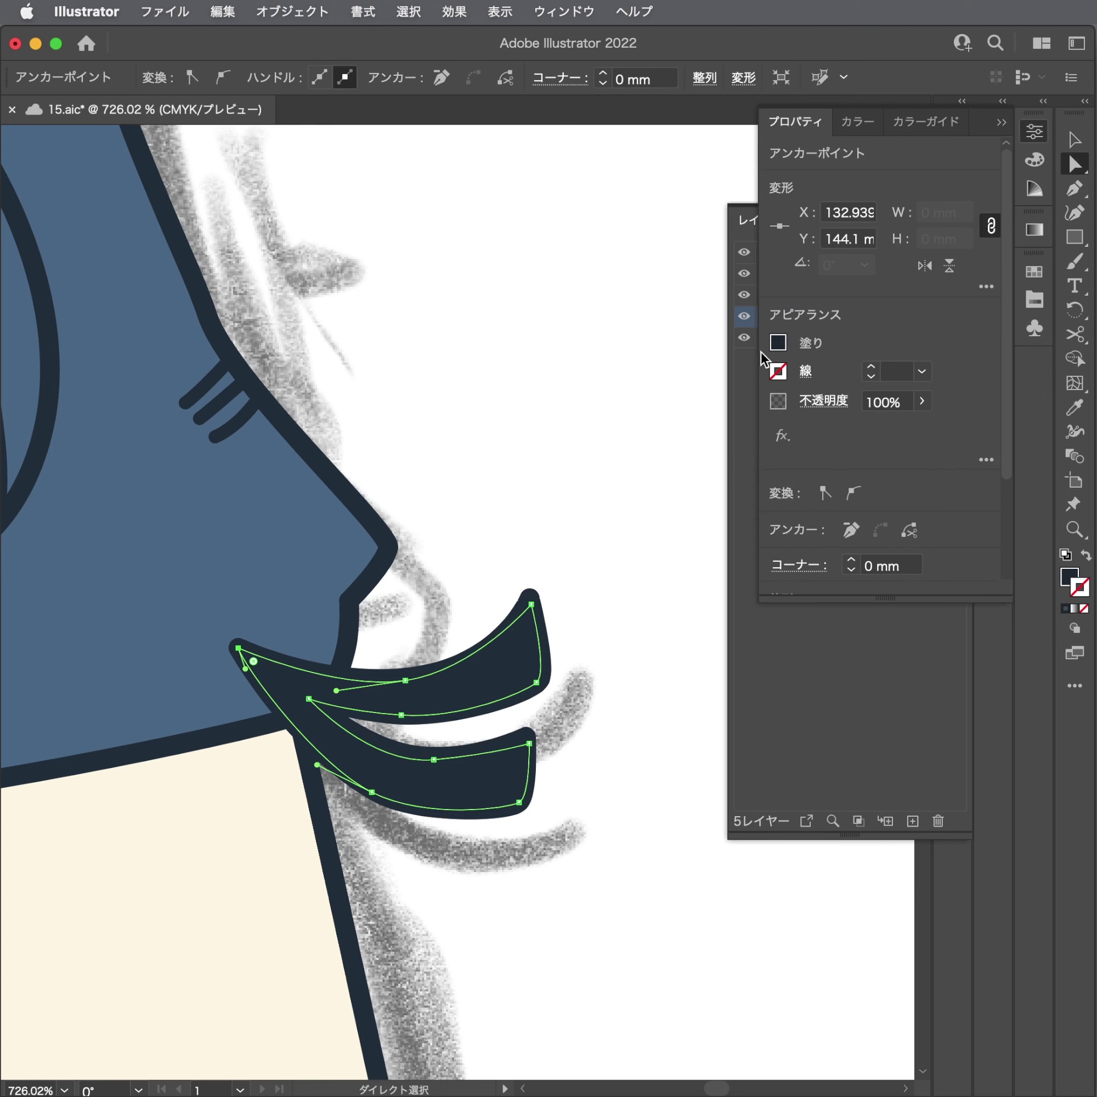
pyautogui.click(778, 343)
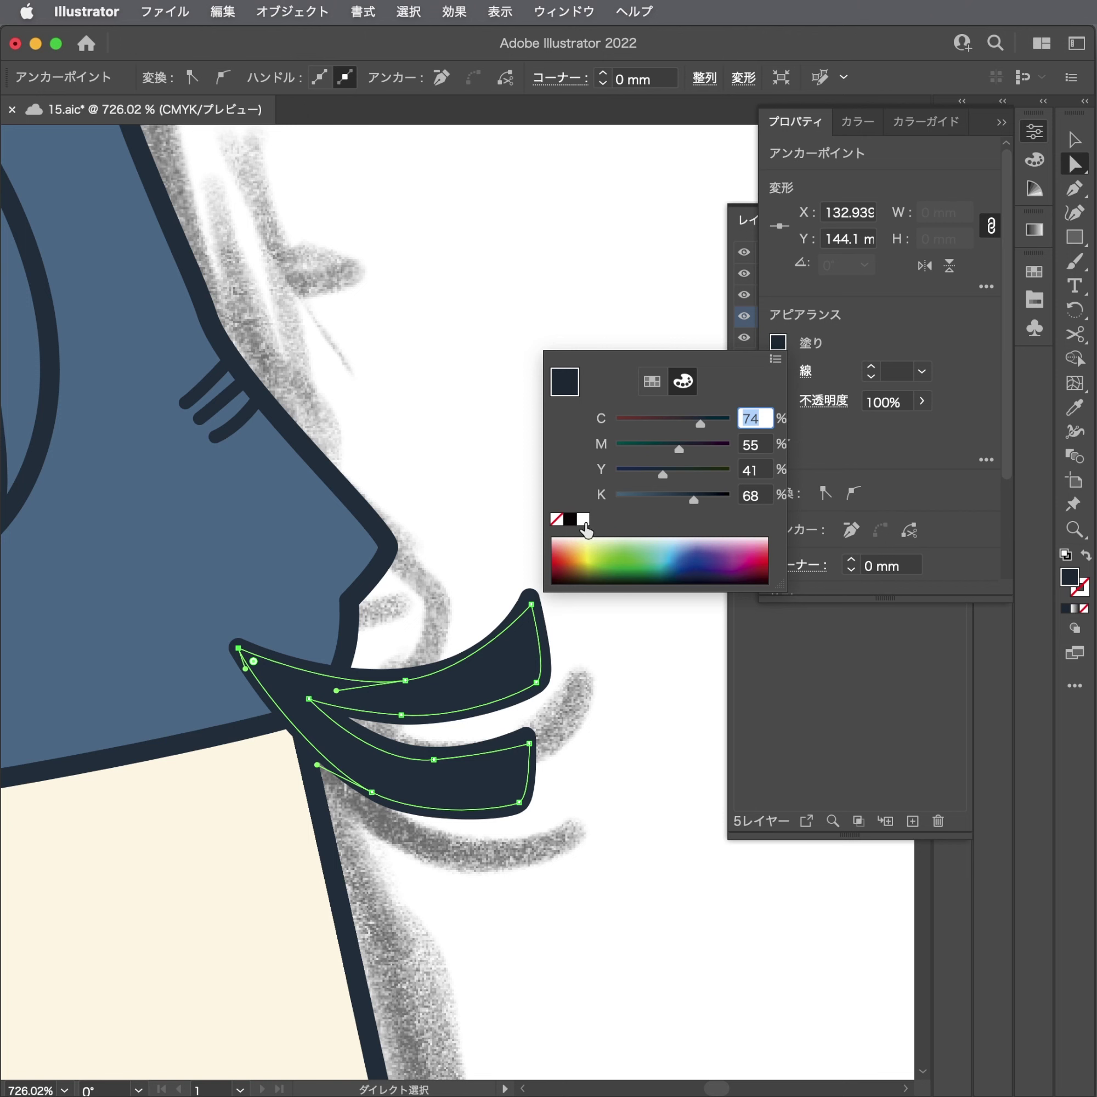
pyautogui.click(583, 520)
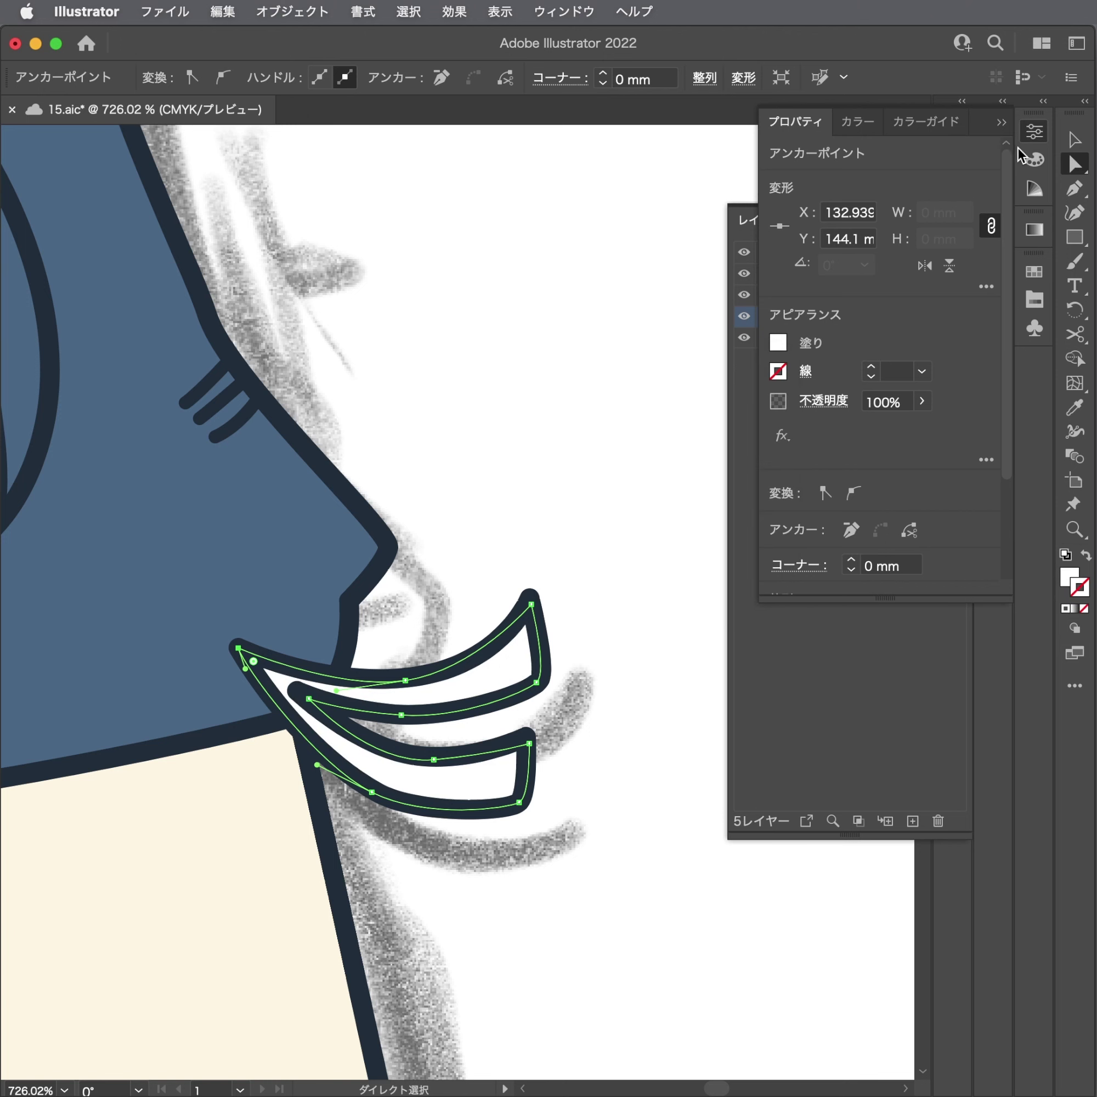
pyautogui.click(1032, 138)
pyautogui.click(1074, 139)
# Zoom out to the whole artboard, hide the grey sketch layer レイヤー 1, and save.
pyautogui.click(542, 569)
pyautogui.keyDown('alt'); pyautogui.keyDown('super'); pyautogui.click(548, 496); pyautogui.keyUp('super'); pyautogui.keyUp('alt')
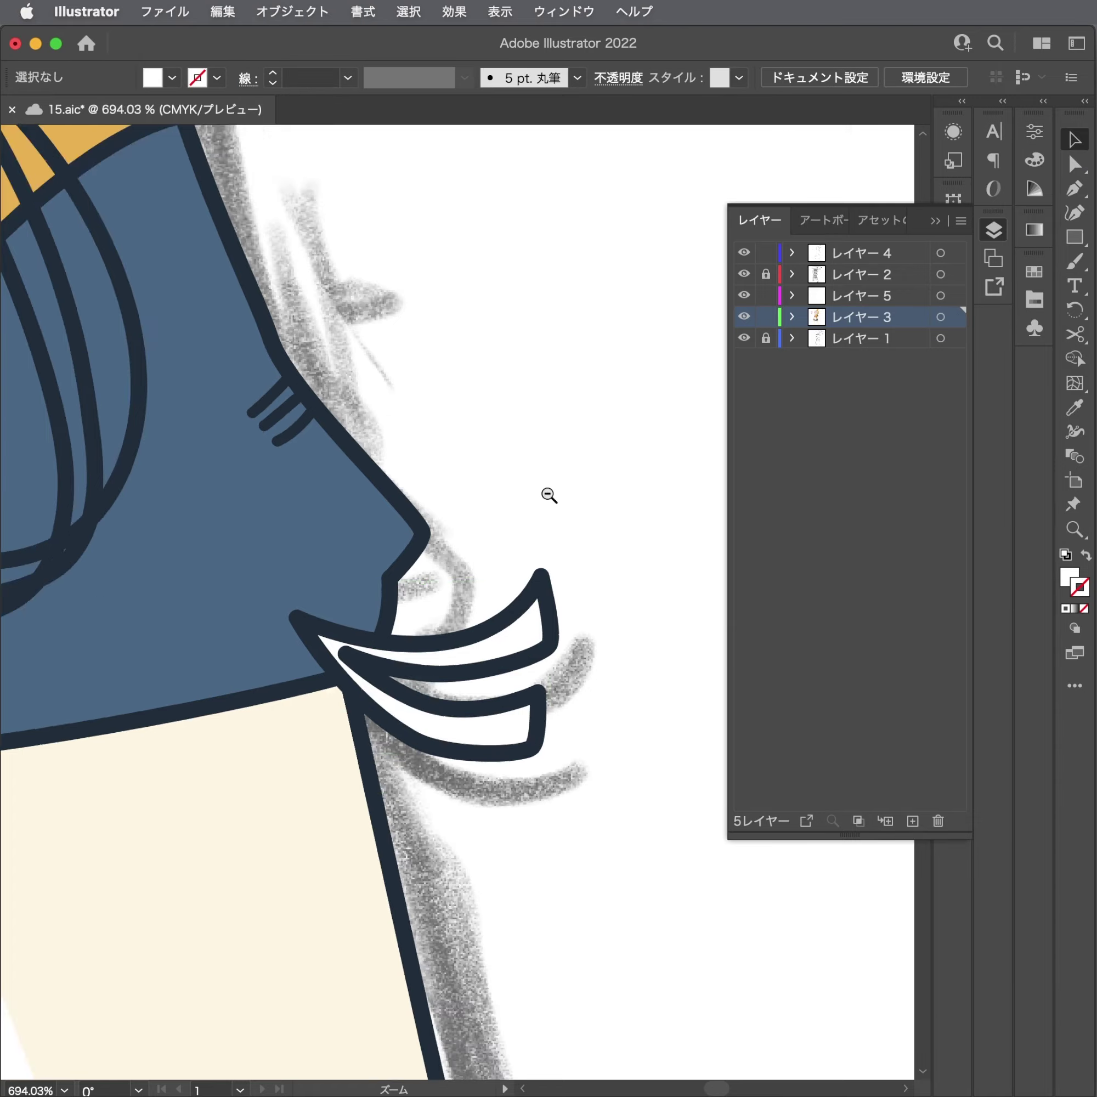
pyautogui.moveTo(549, 495); pyautogui.dragTo(139, 690)
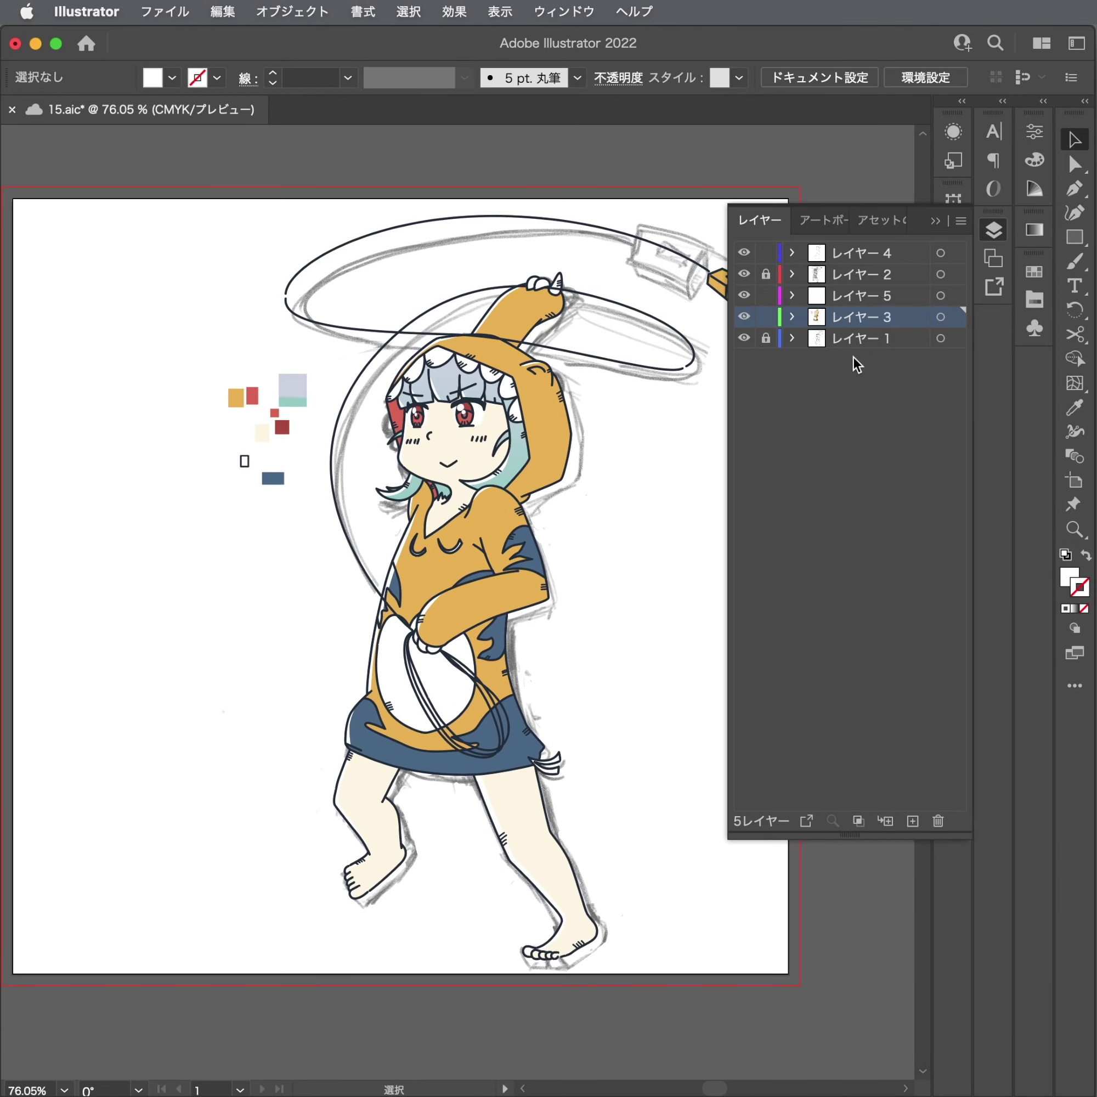
pyautogui.click(744, 338)
pyautogui.hscroll(2, 563, 433)
pyautogui.press('super+s')
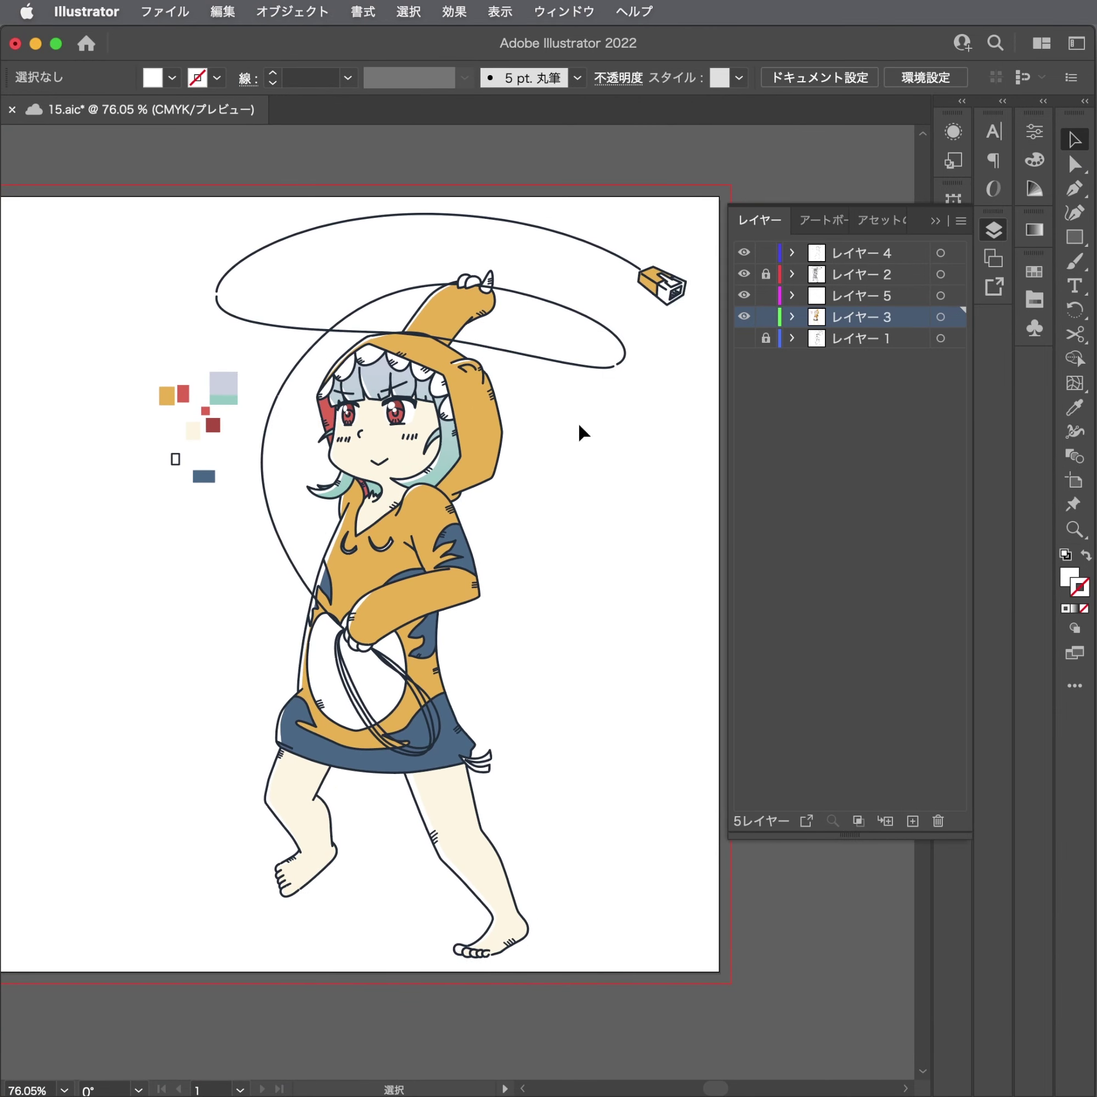
# Move the colour swatch squares off the artboard to the lower right and save.
pyautogui.moveTo(235, 535)
pyautogui.mouseDown()
pyautogui.moveTo(145, 358)
pyautogui.moveTo(805, 902)
pyautogui.mouseUp()
pyautogui.click(585, 819)
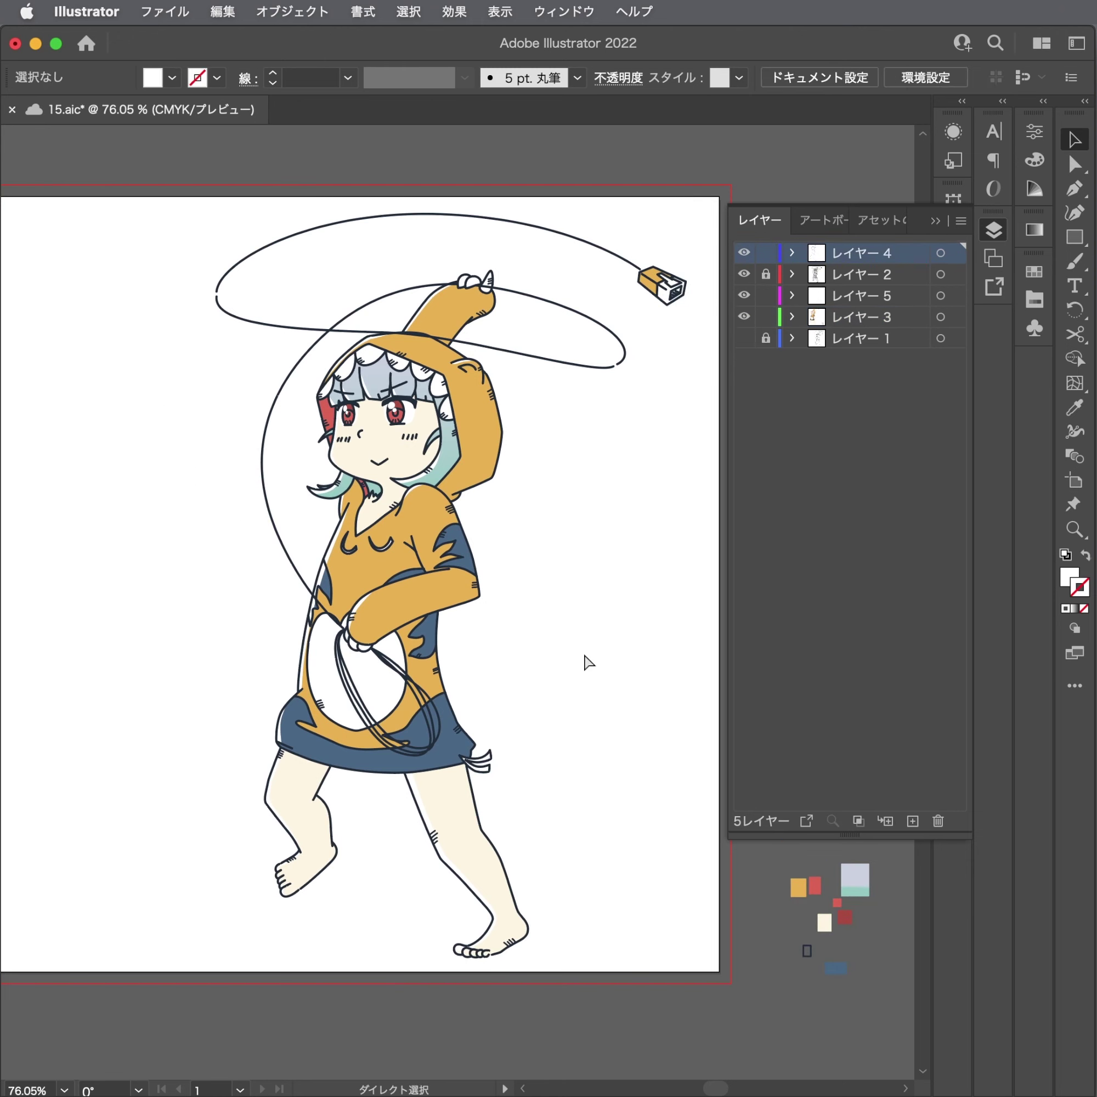
pyautogui.press('super+s')
pyautogui.click(459, 805)
pyautogui.moveTo(578, 730); pyautogui.dragTo(584, 851)
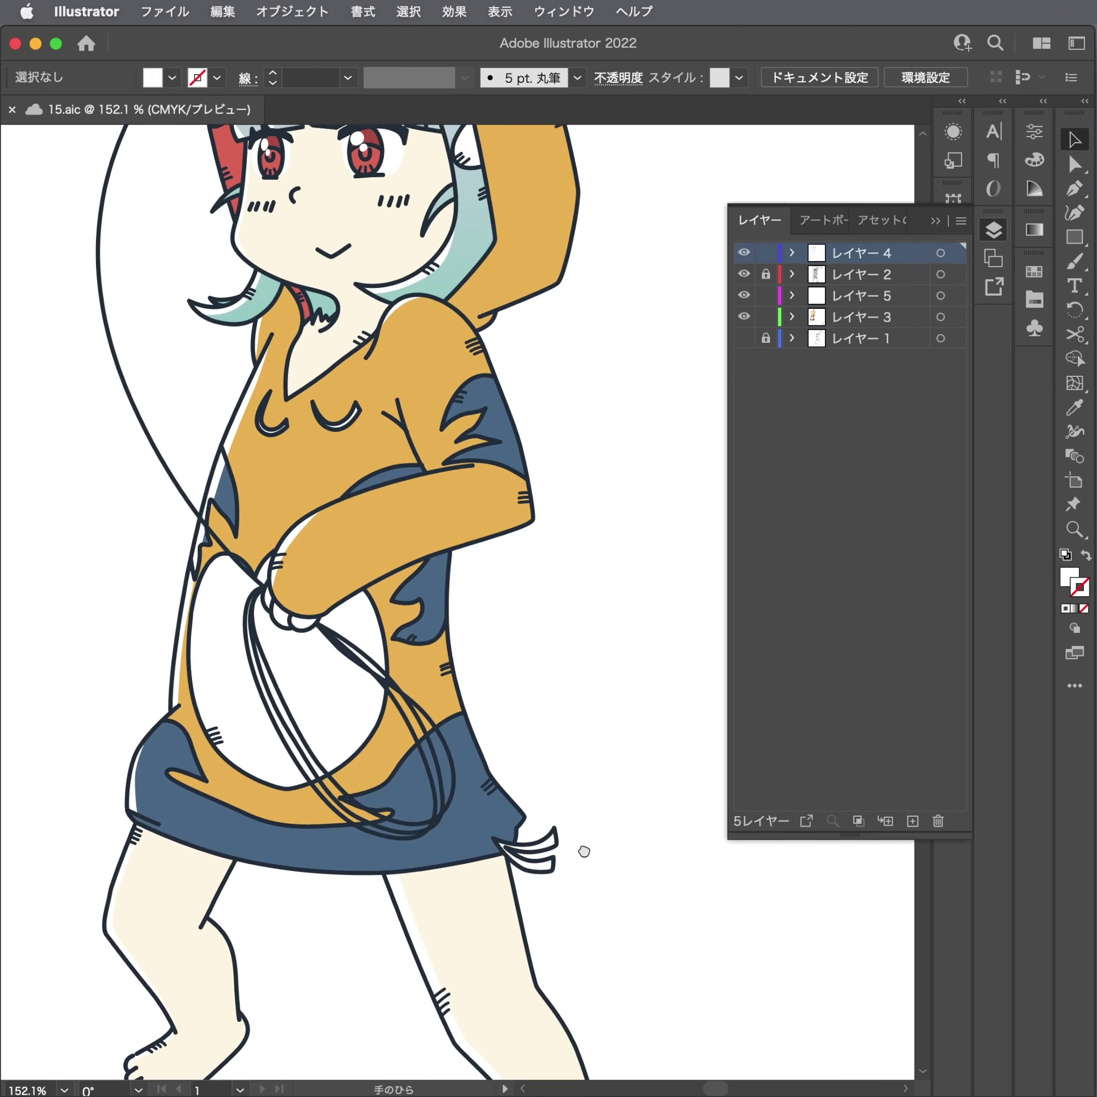
pyautogui.scroll(-3, 553, 807)
pyautogui.scroll(-2, 518, 761)
pyautogui.scroll(-2, 489, 721)
pyautogui.scroll(-1, 462, 689)
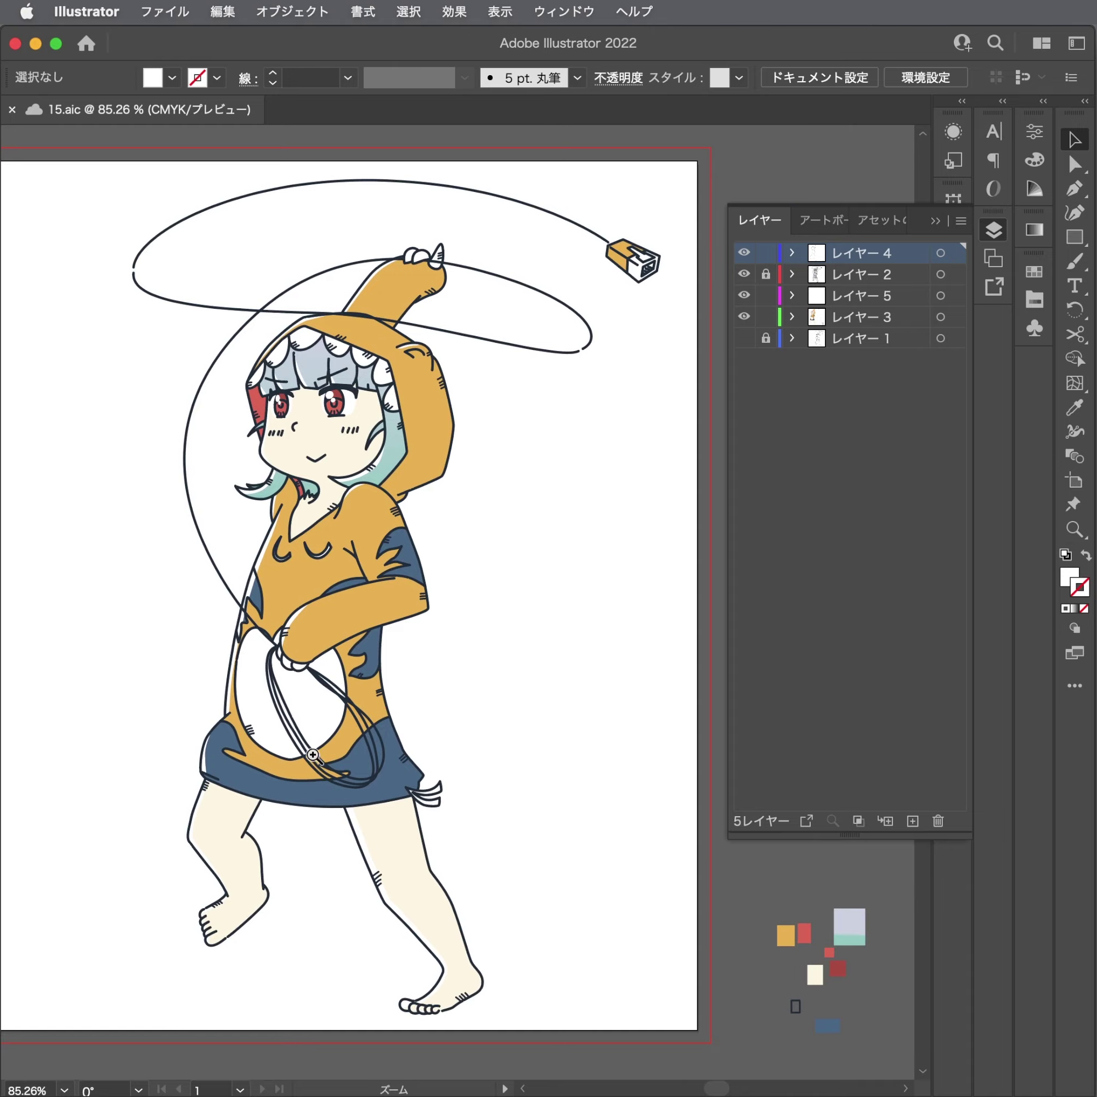
# Pan and zoom over the finished figure to inspect it, including the hooded head.
pyautogui.scroll(3, 588, 693)
pyautogui.scroll(1, 742, 668)
pyautogui.scroll(-2, 556, 711)
pyautogui.scroll(-3, 556, 710)
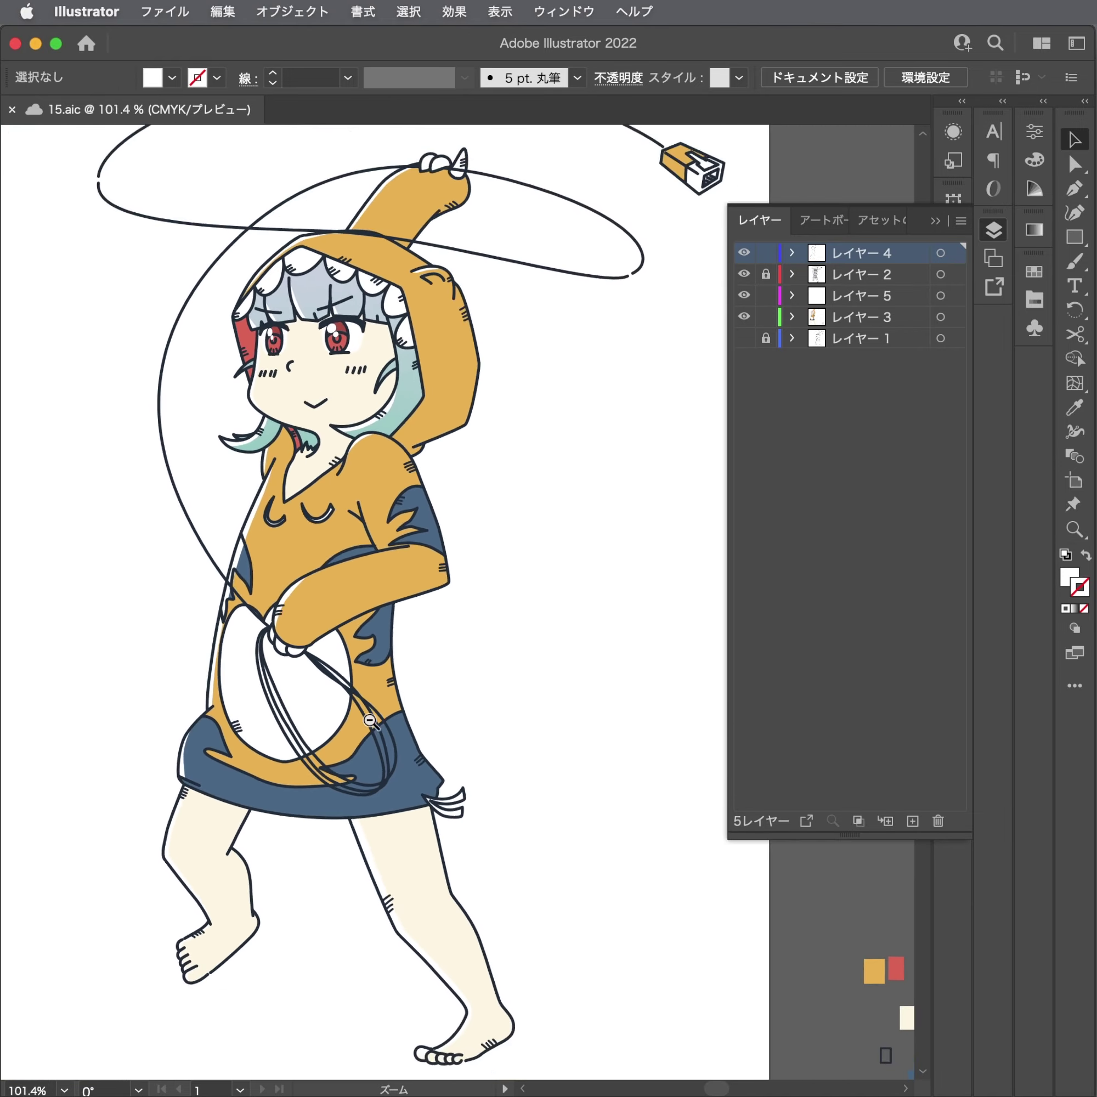
pyautogui.scroll(-1, 461, 691)
pyautogui.moveTo(435, 681); pyautogui.dragTo(428, 700)
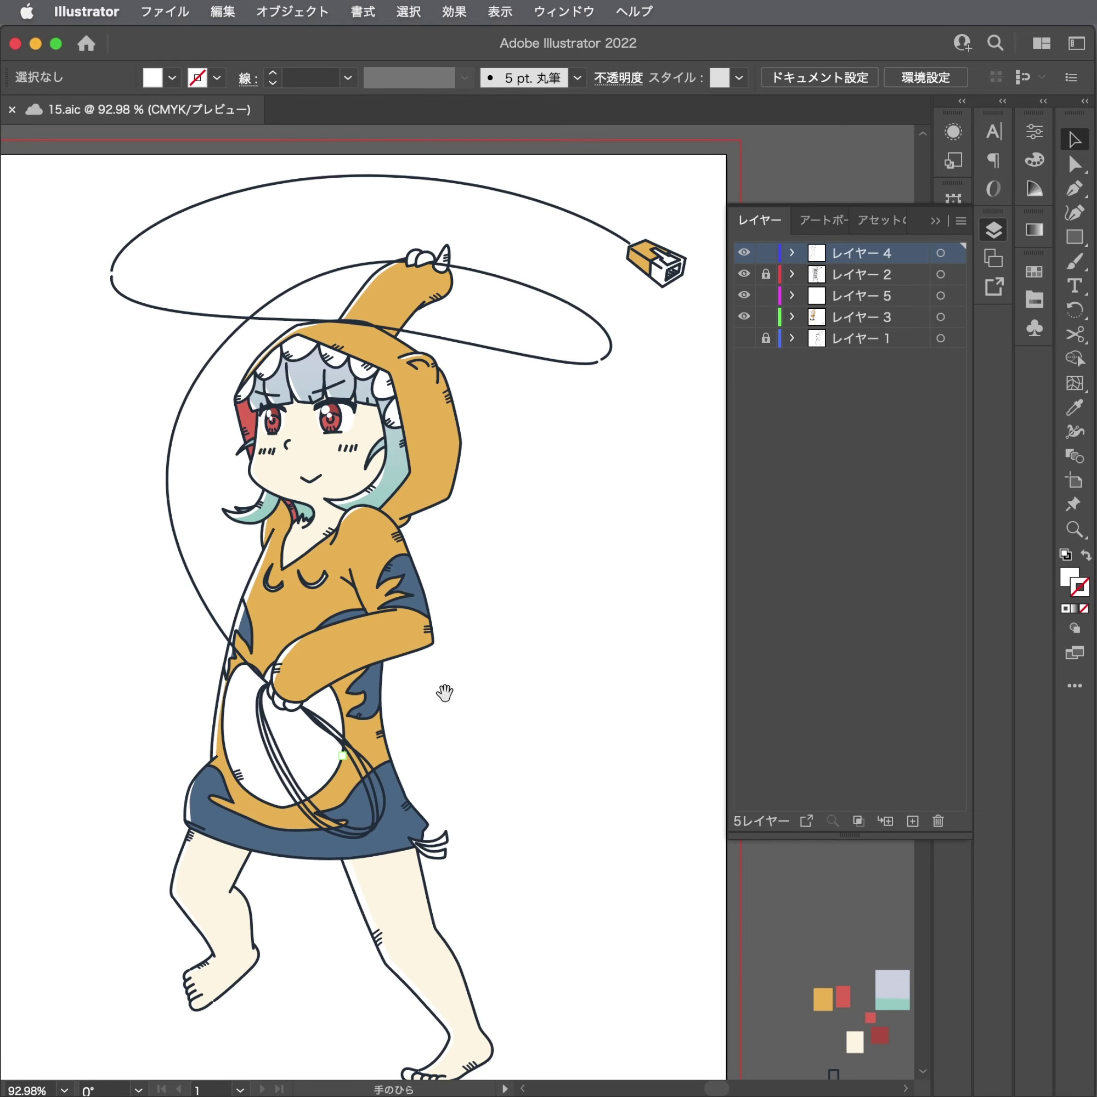
pyautogui.moveTo(571, 504); pyautogui.dragTo(587, 494)
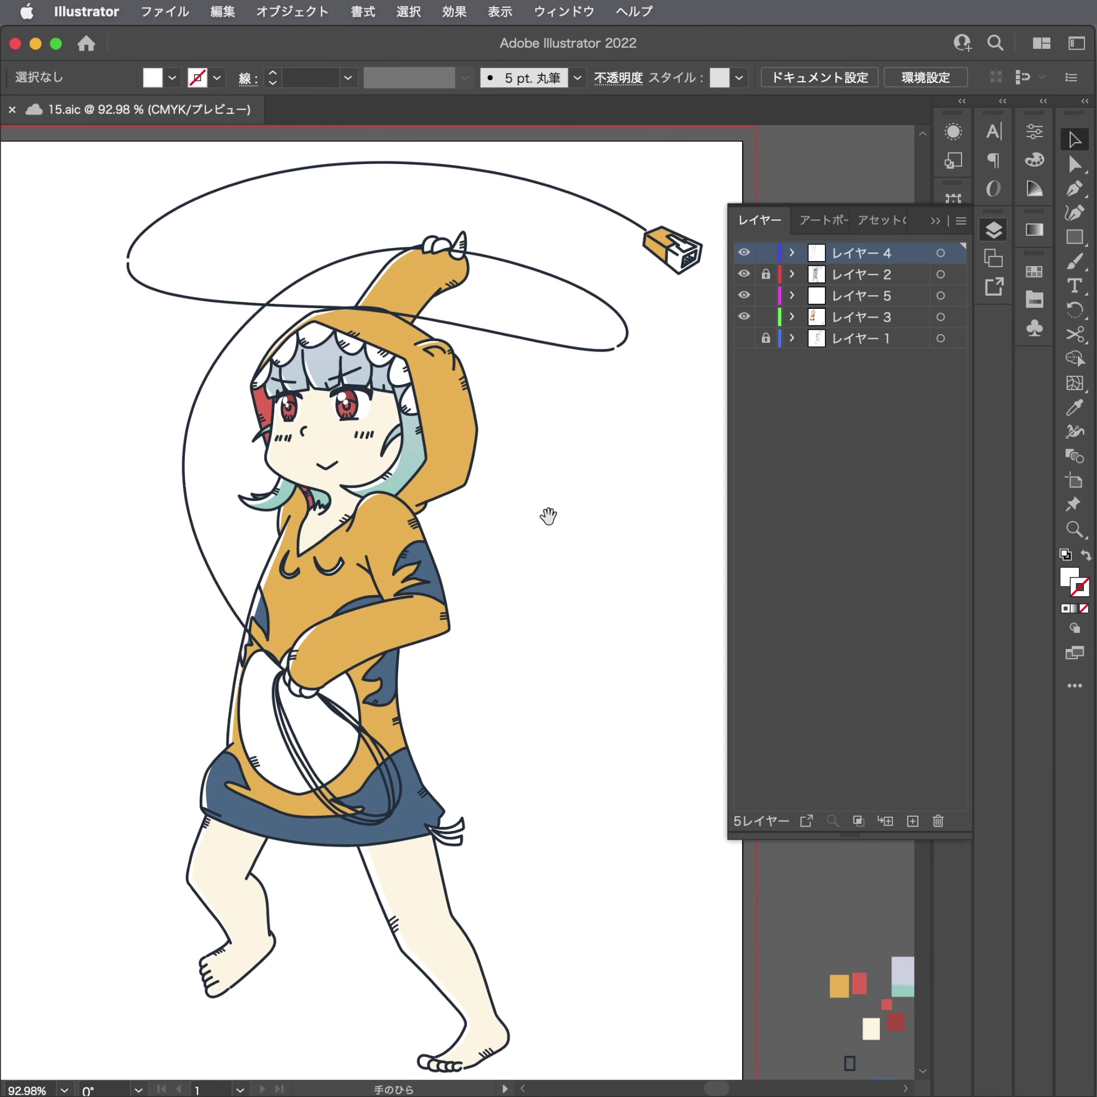
pyautogui.moveTo(549, 515); pyautogui.dragTo(585, 505)
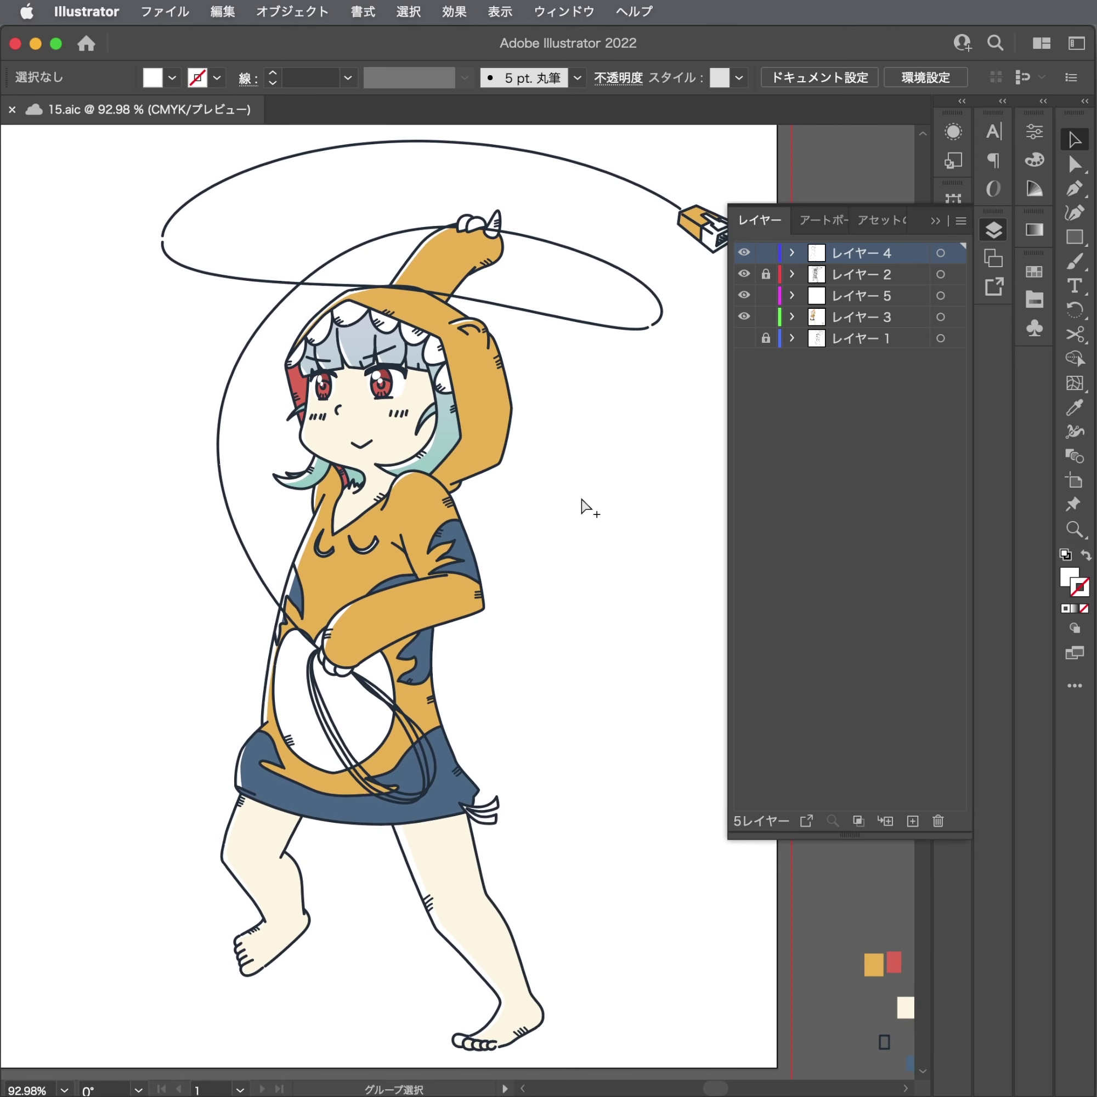
pyautogui.scroll(5, 581, 497)
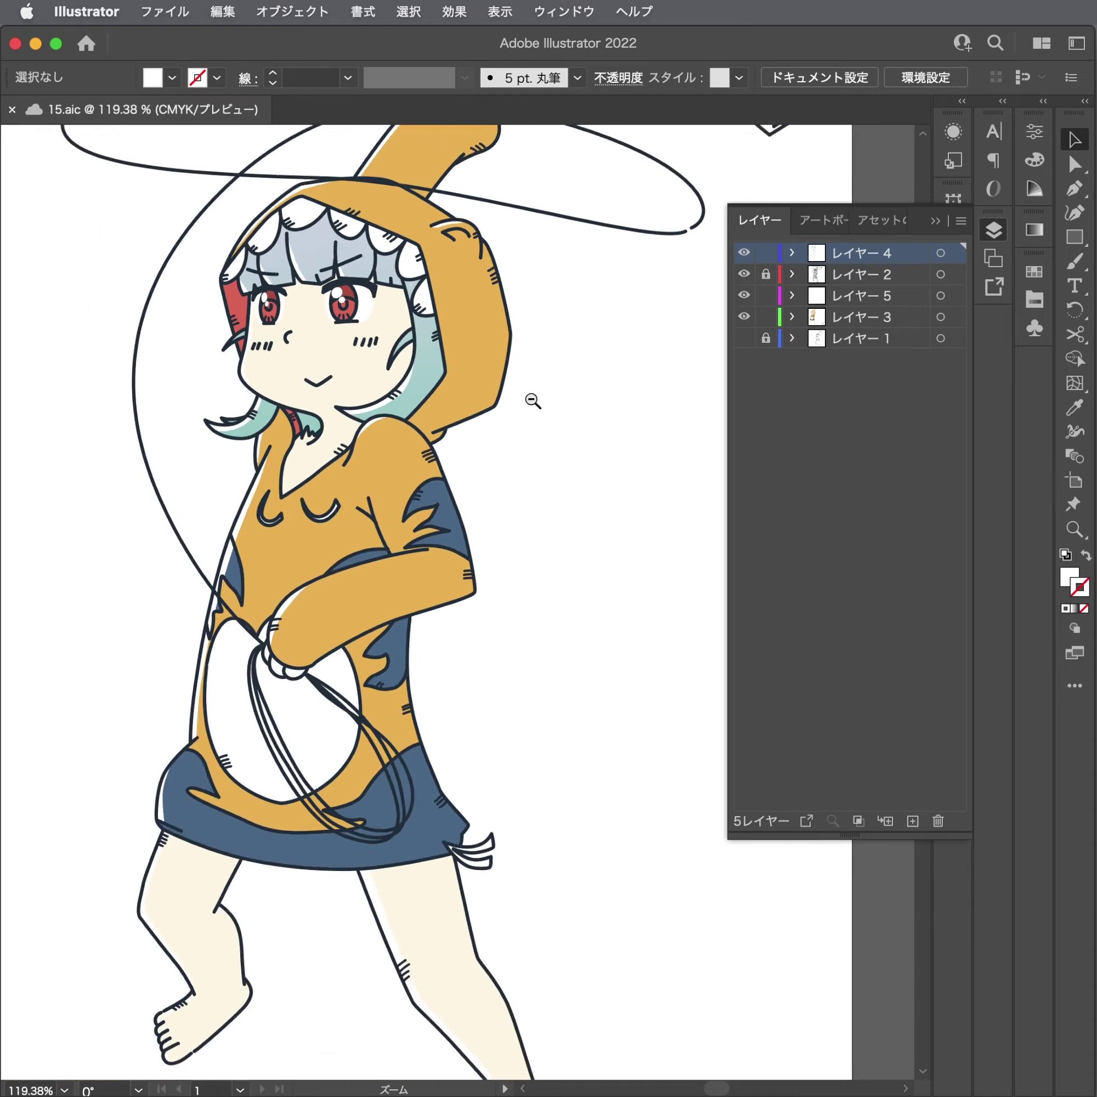
pyautogui.moveTo(531, 400); pyautogui.dragTo(609, 293)
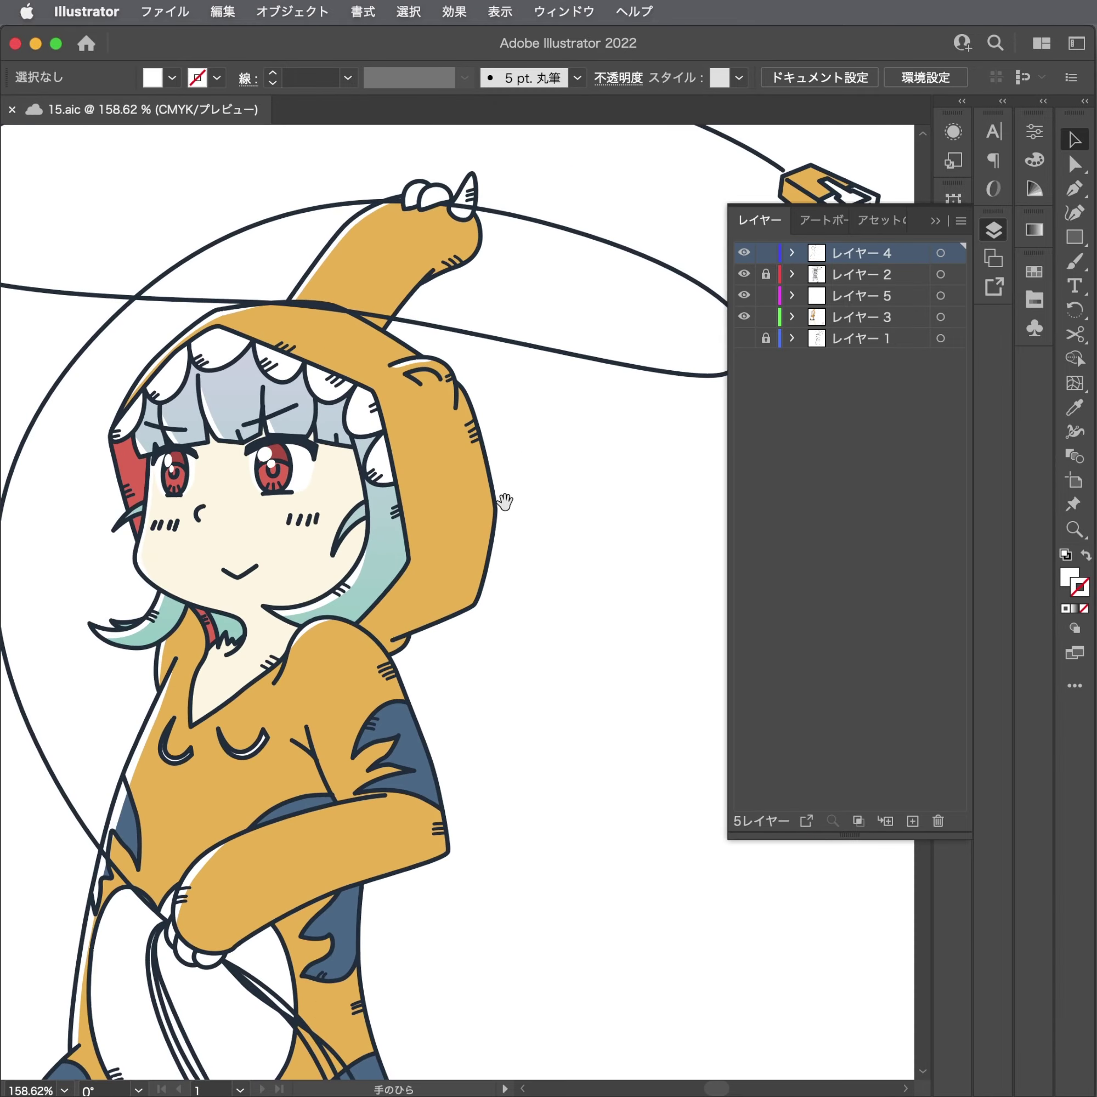
pyautogui.scroll(-2, 568, 498)
pyautogui.scroll(-1, 582, 497)
pyautogui.scroll(-1, 481, 530)
# Unlock レイヤー 1 and 2 and delete the colour swatch squares beside the artboard.
pyautogui.scroll(-2, 482, 530)
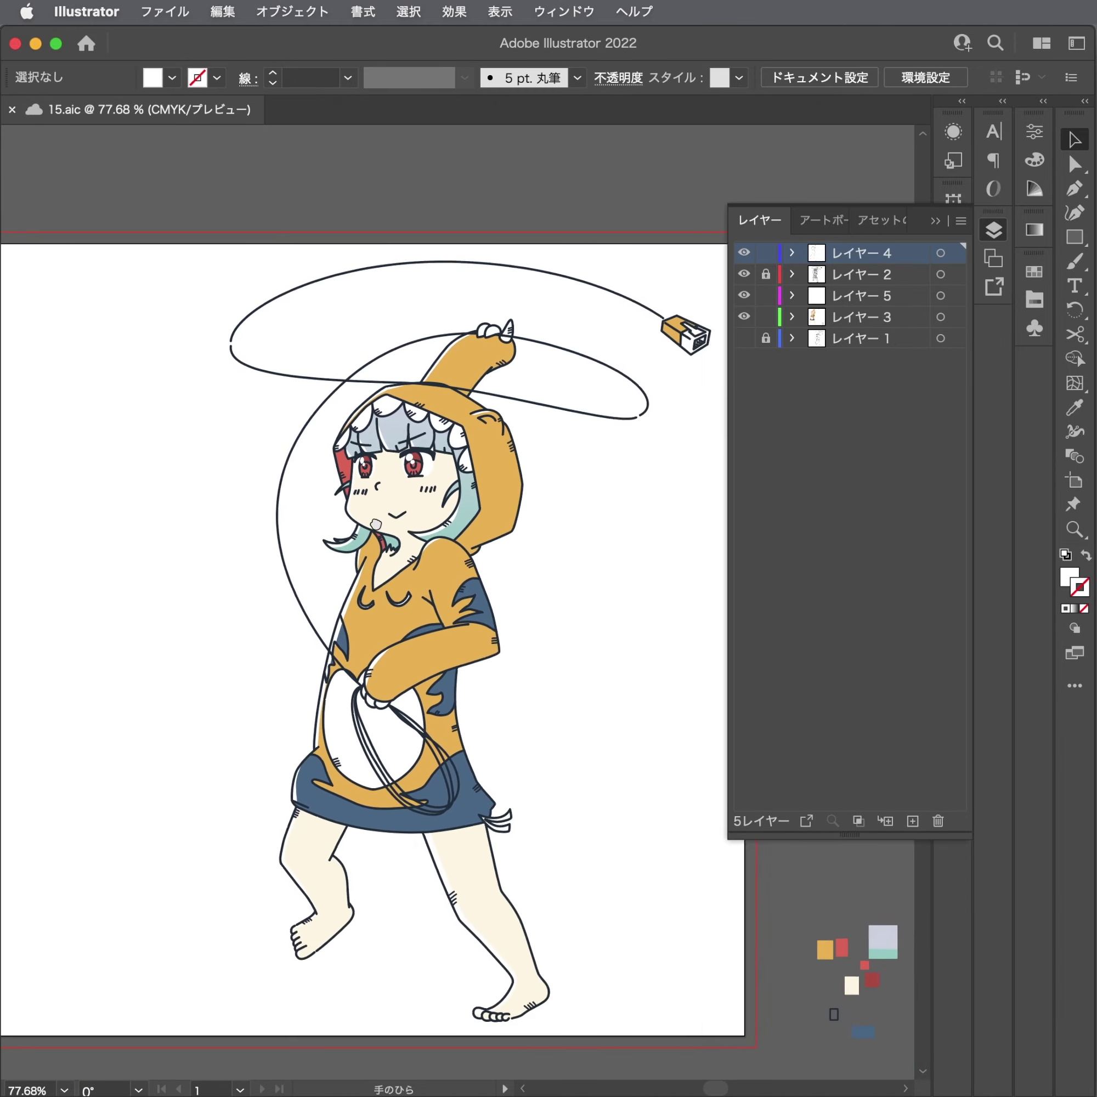
pyautogui.scroll(-1, 482, 530)
pyautogui.scroll(-1, 481, 530)
pyautogui.hscroll(-1, 524, 499)
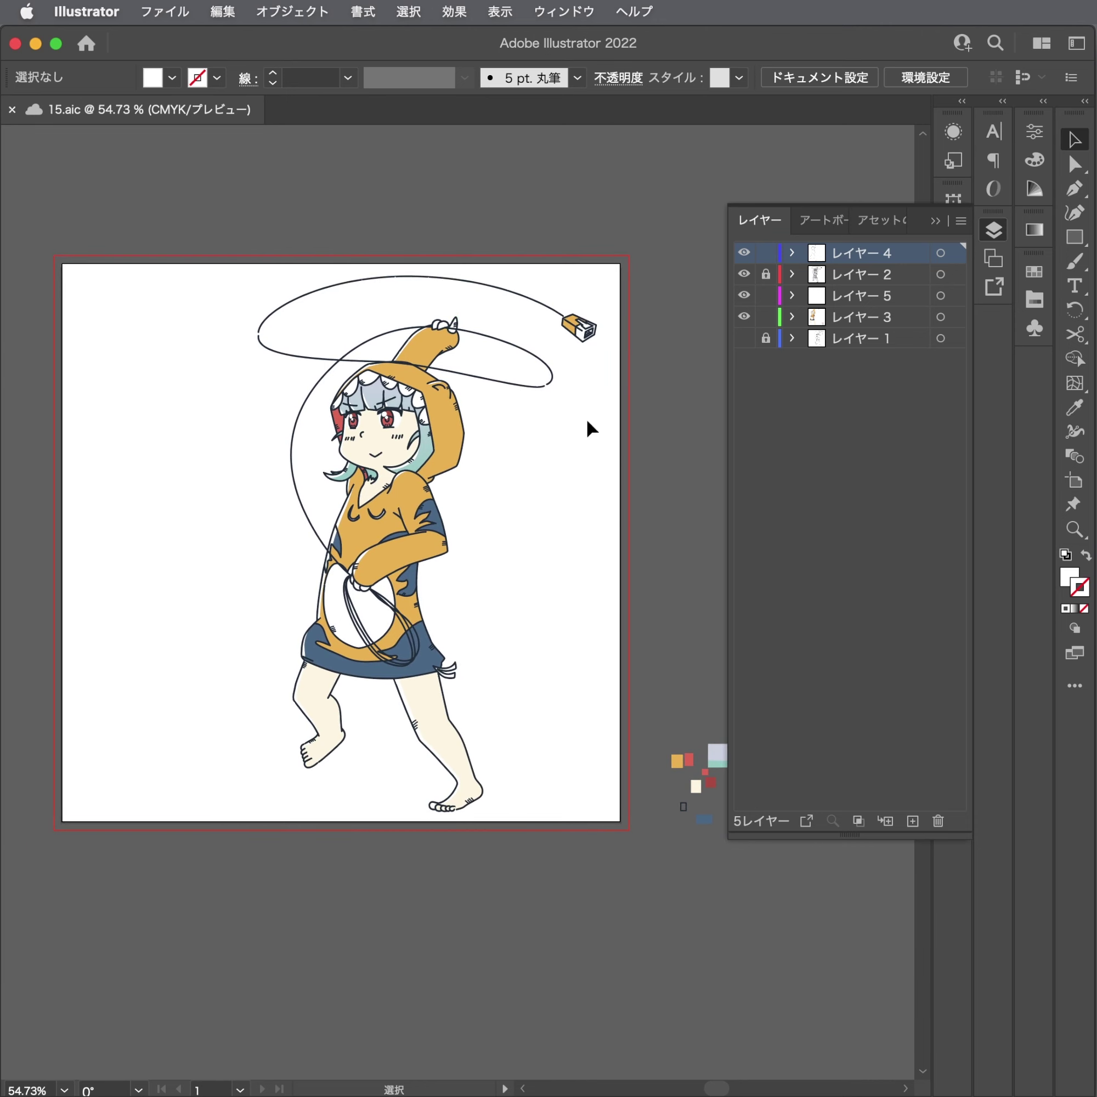
pyautogui.click(765, 339)
pyautogui.click(766, 275)
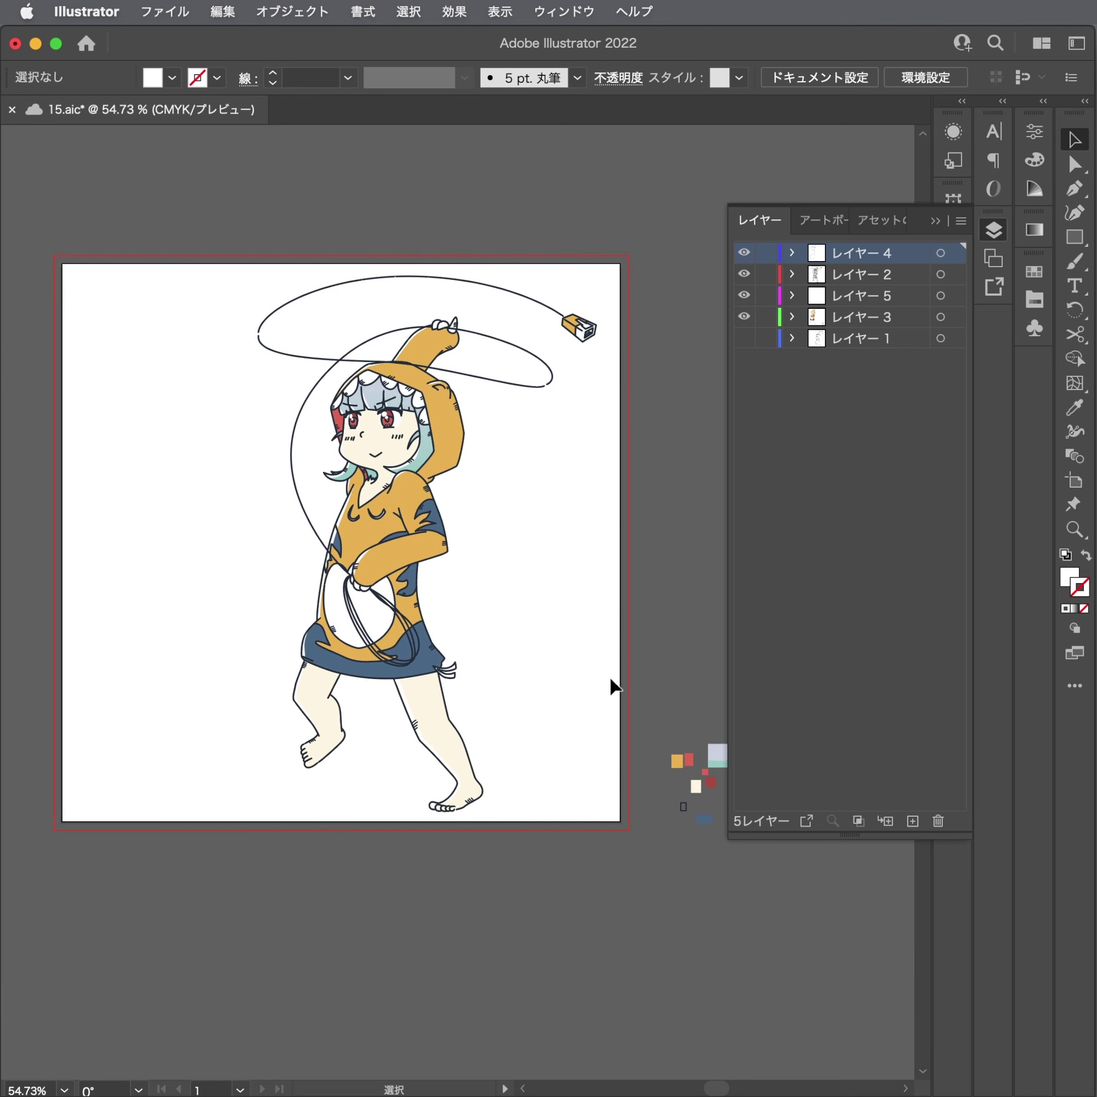
pyautogui.moveTo(846, 927); pyautogui.dragTo(632, 752)
pyautogui.press('BackSpace')
# Move all the artwork slightly left, deselect it, and save the file.
pyautogui.press('super+a')
pyautogui.moveTo(397, 631)
pyautogui.mouseDown()
pyautogui.moveTo(378, 631)
pyautogui.moveTo(400, 622)
pyautogui.moveTo(522, 642)
pyautogui.mouseUp()
pyautogui.press('super+shift+a')
pyautogui.press('z')
pyautogui.press('super+s')
# Collapse the Layers panel and reposition the view so the character fills the window.
pyautogui.press('v')
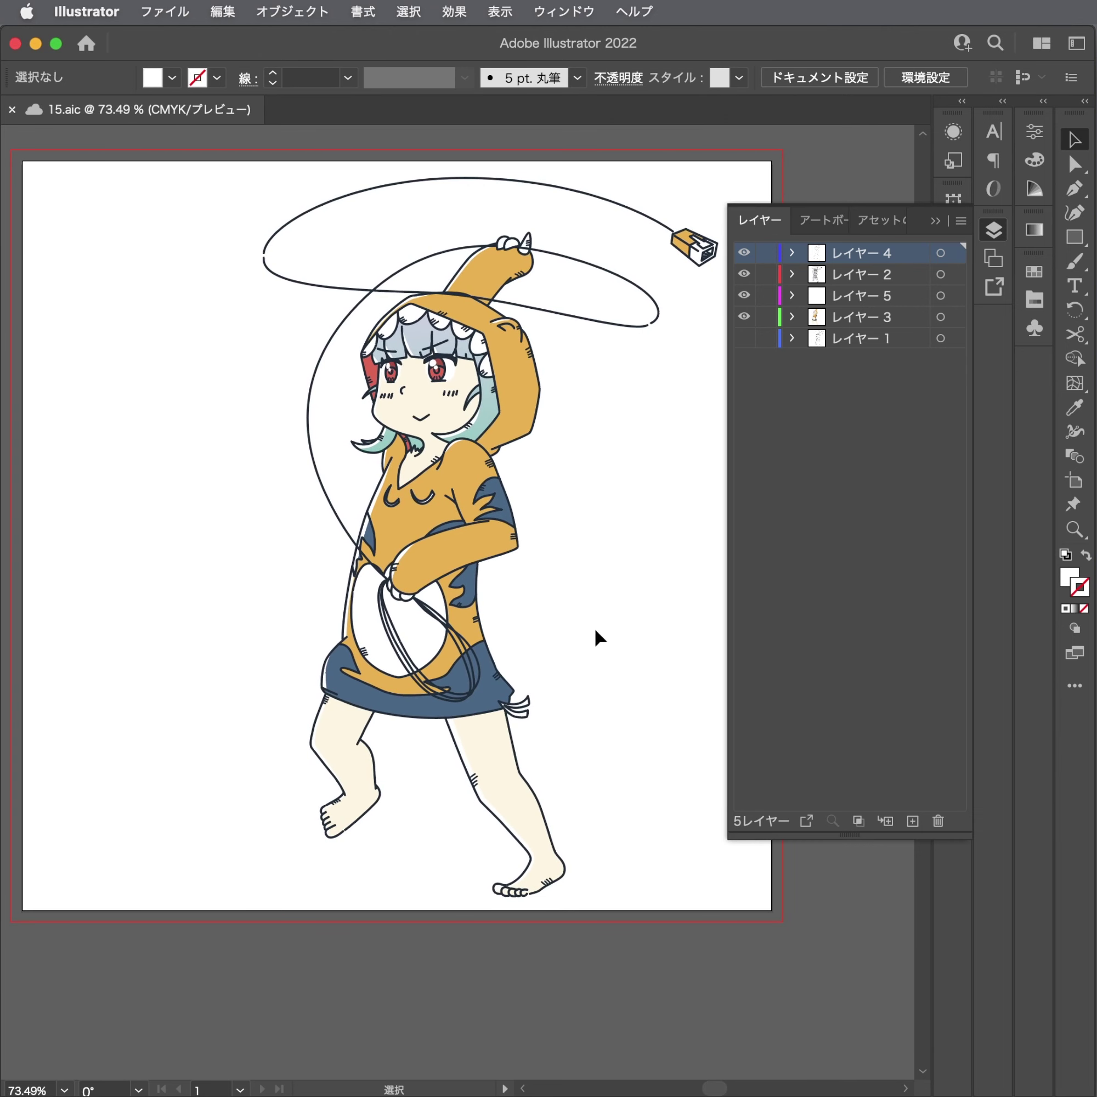
pyautogui.click(994, 230)
pyautogui.moveTo(641, 504); pyautogui.dragTo(719, 558)
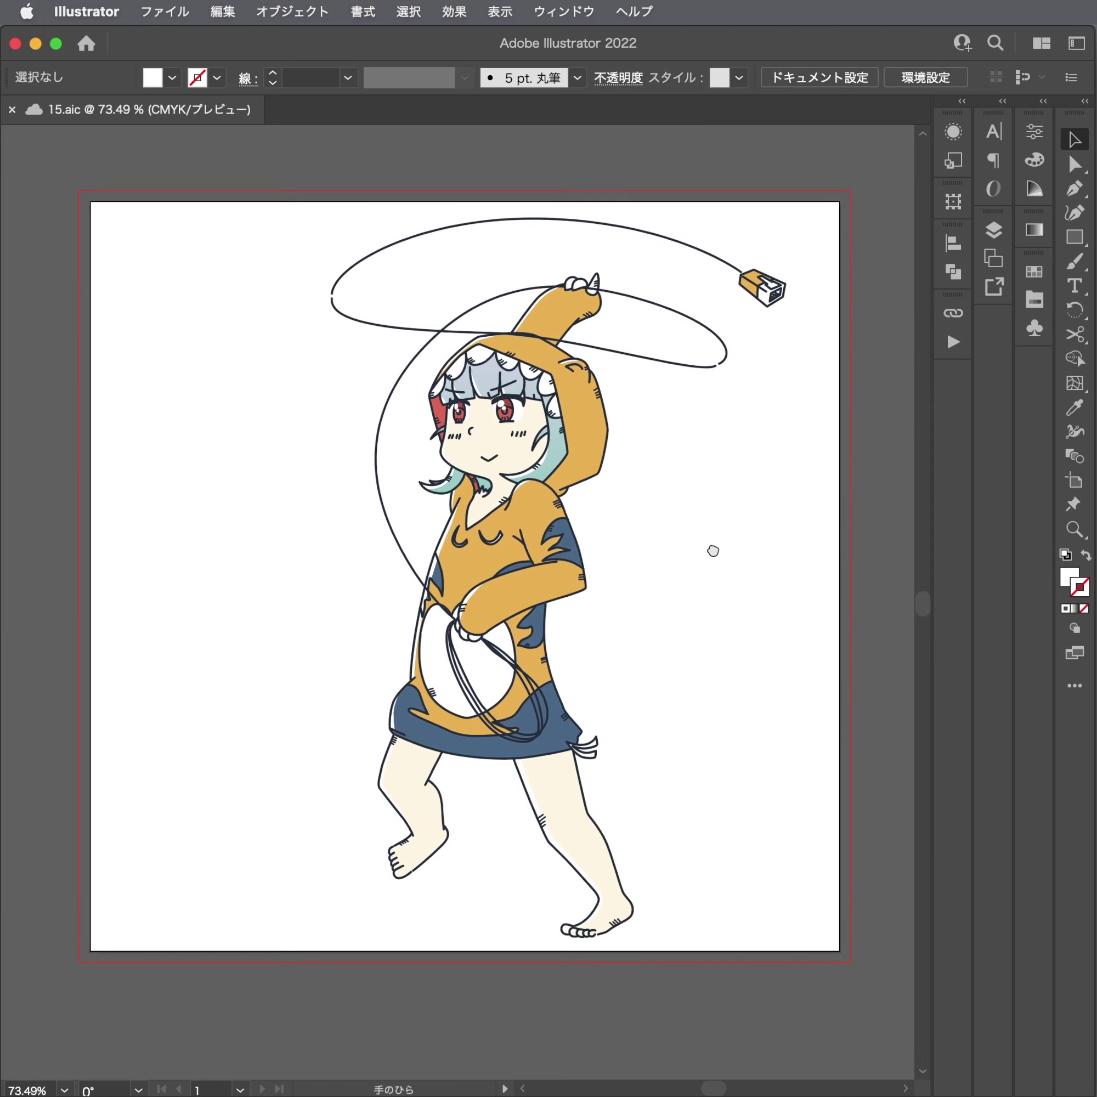
pyautogui.scroll(2, 719, 557)
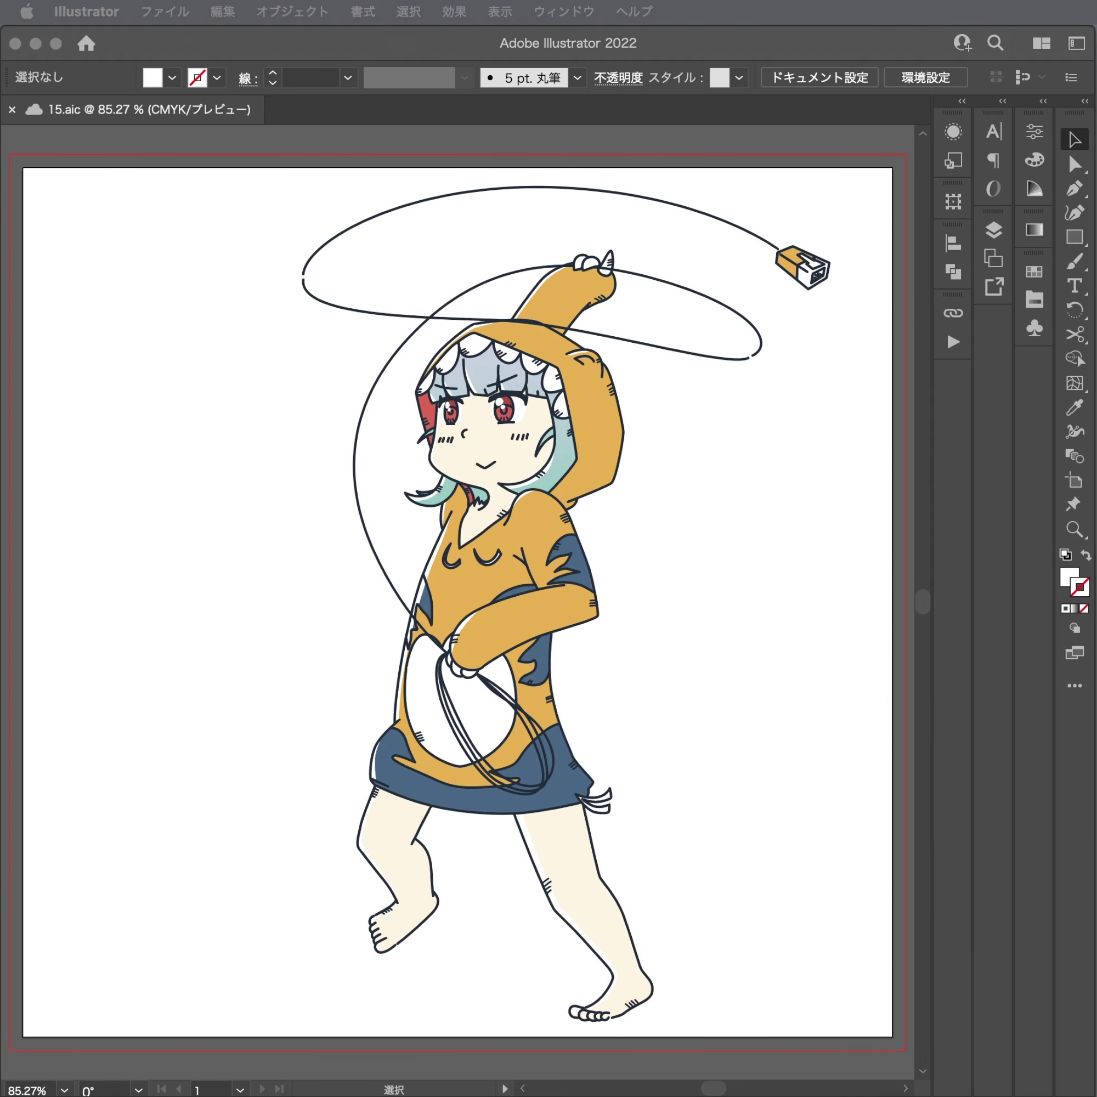
pyautogui.click(784, 677)
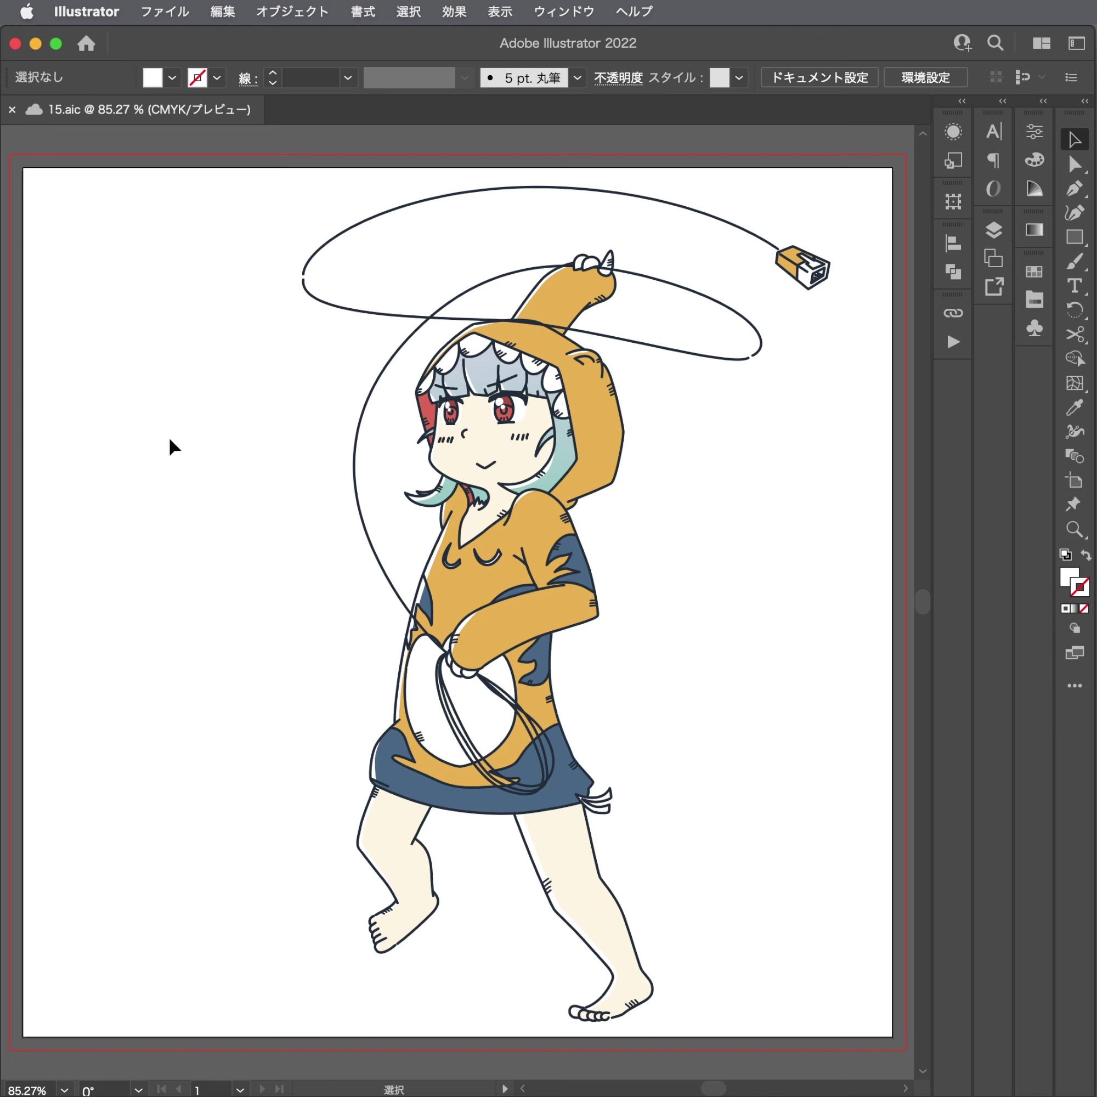
# On new layer レイヤー 6, add '15m' text left of the hooded girl, enlarged to about 77 pt.
pyautogui.press('t')
pyautogui.press('super+alt+l')
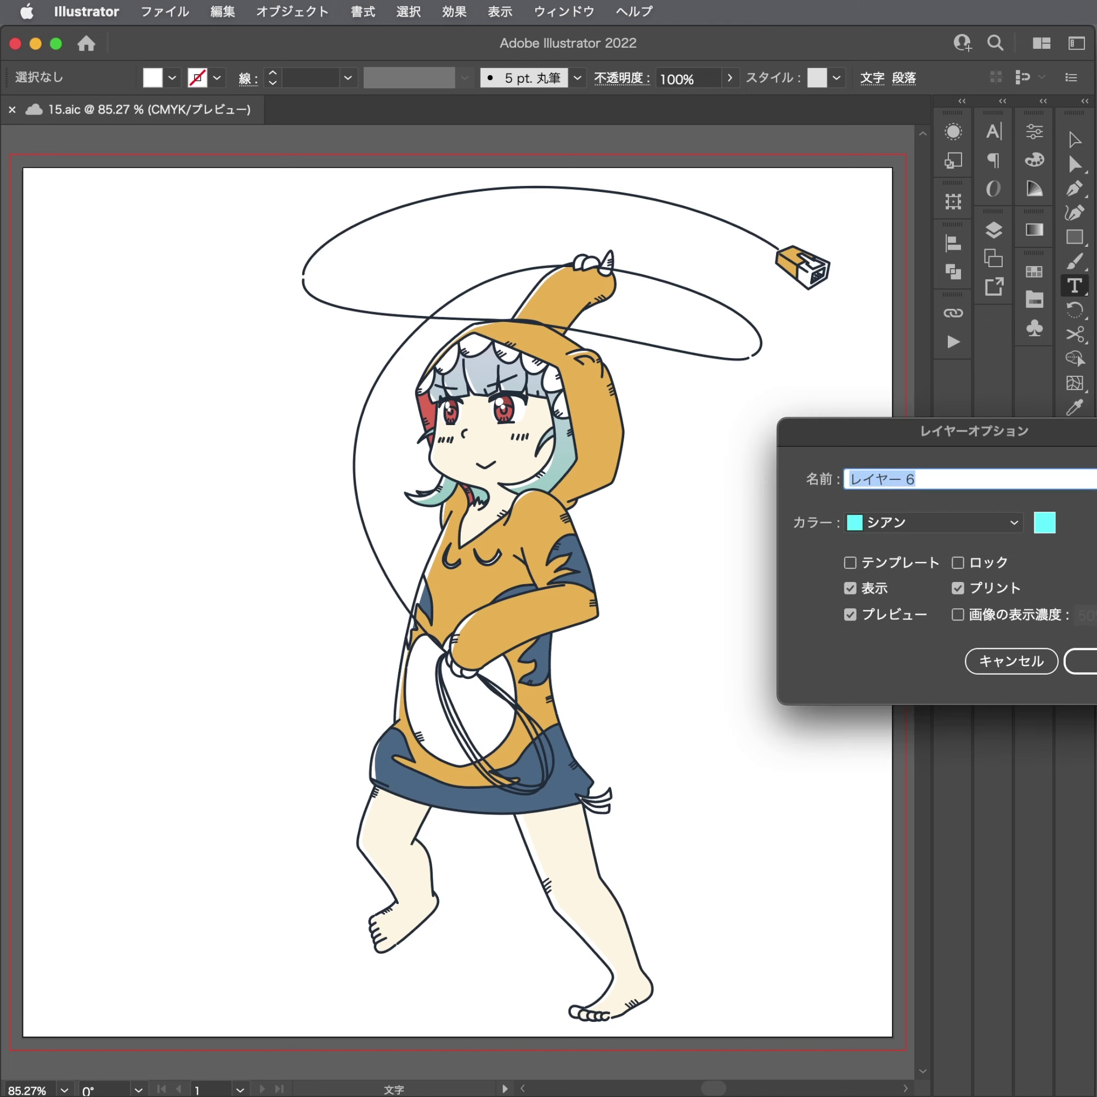
pyautogui.press('Return')
pyautogui.click(124, 538)
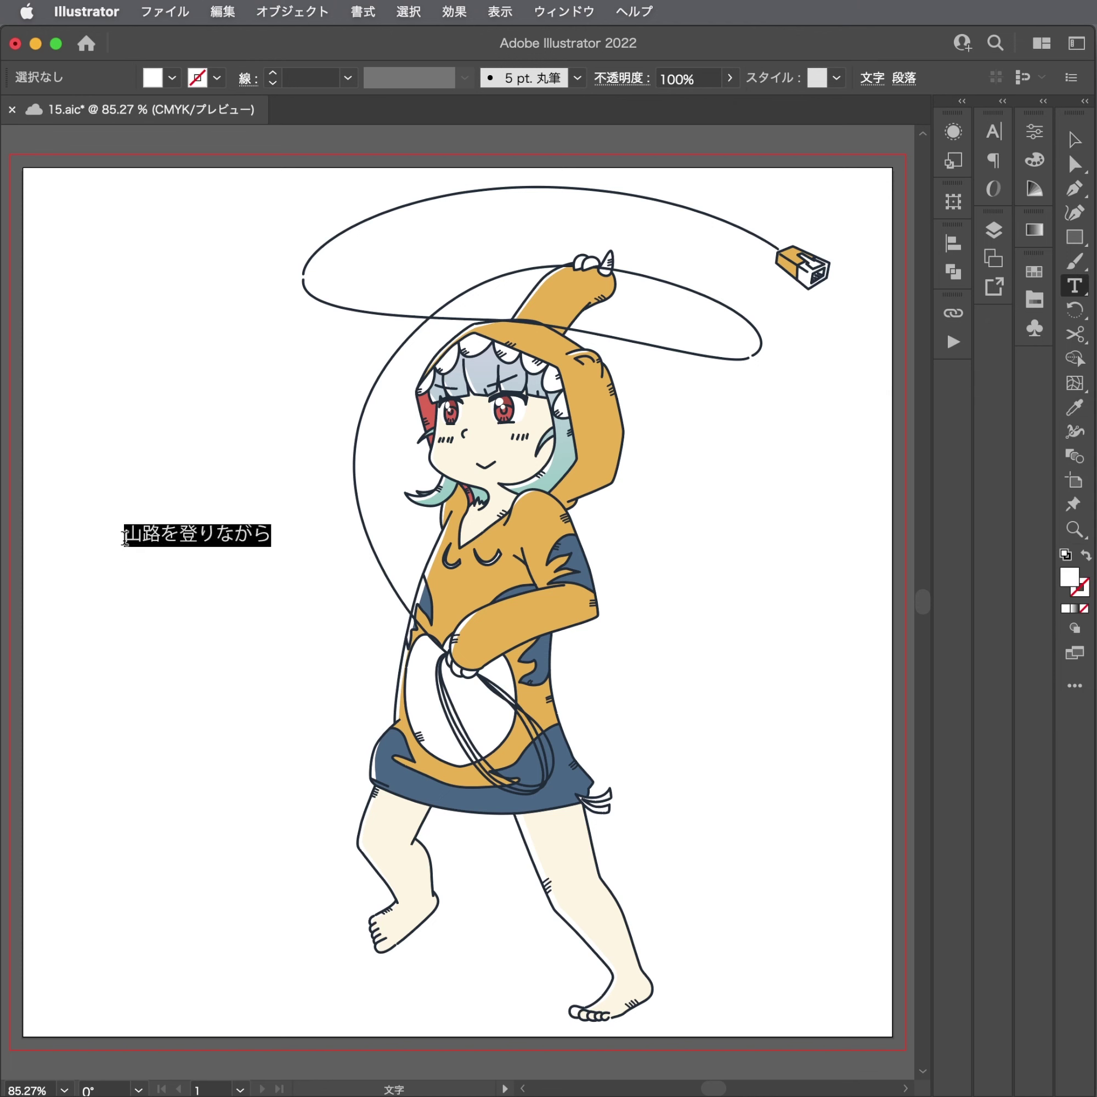
pyautogui.write('15m')
pyautogui.press('Escape')
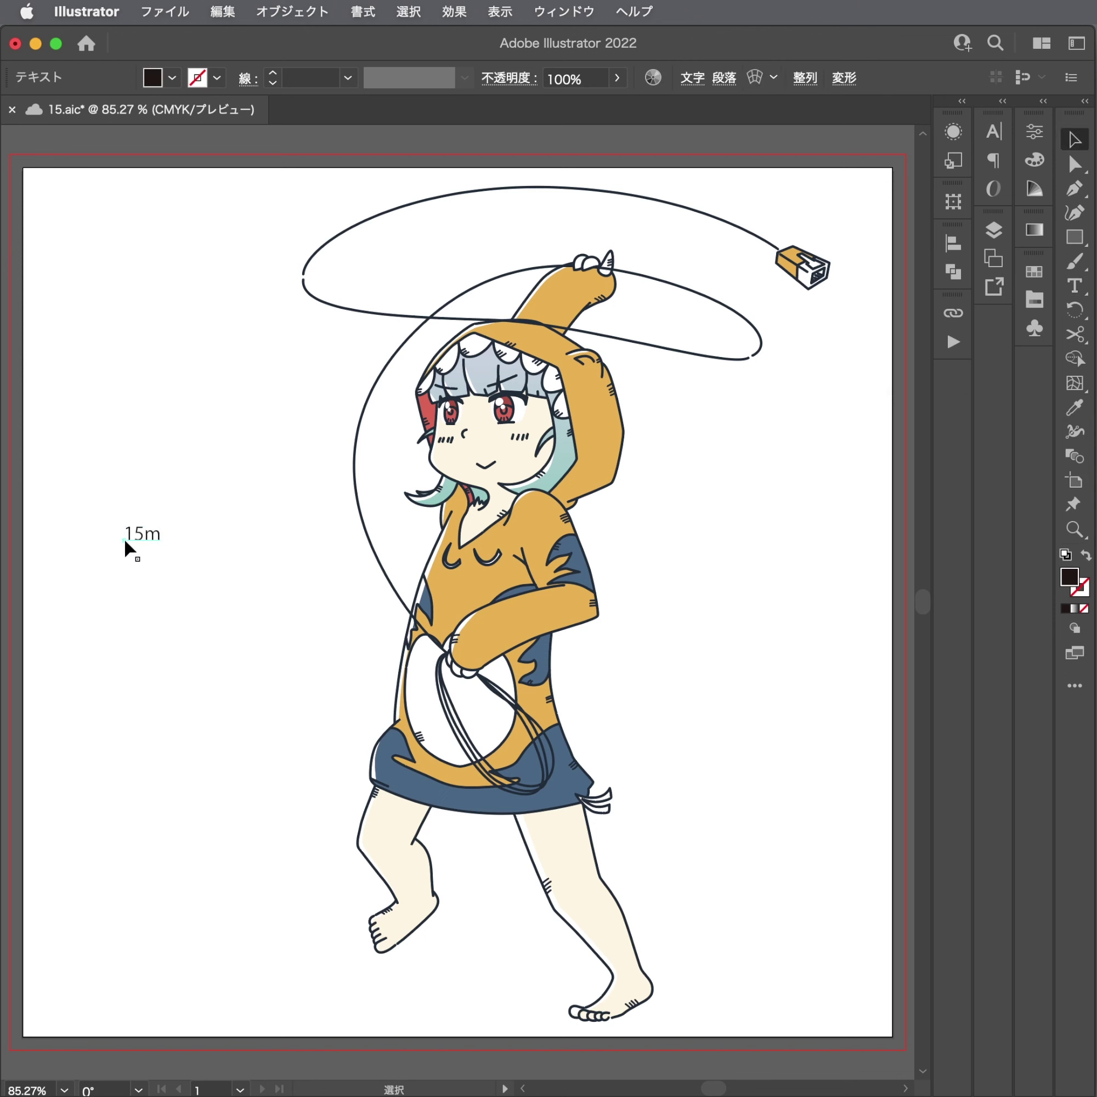
pyautogui.moveTo(162, 551); pyautogui.dragTo(320, 668)
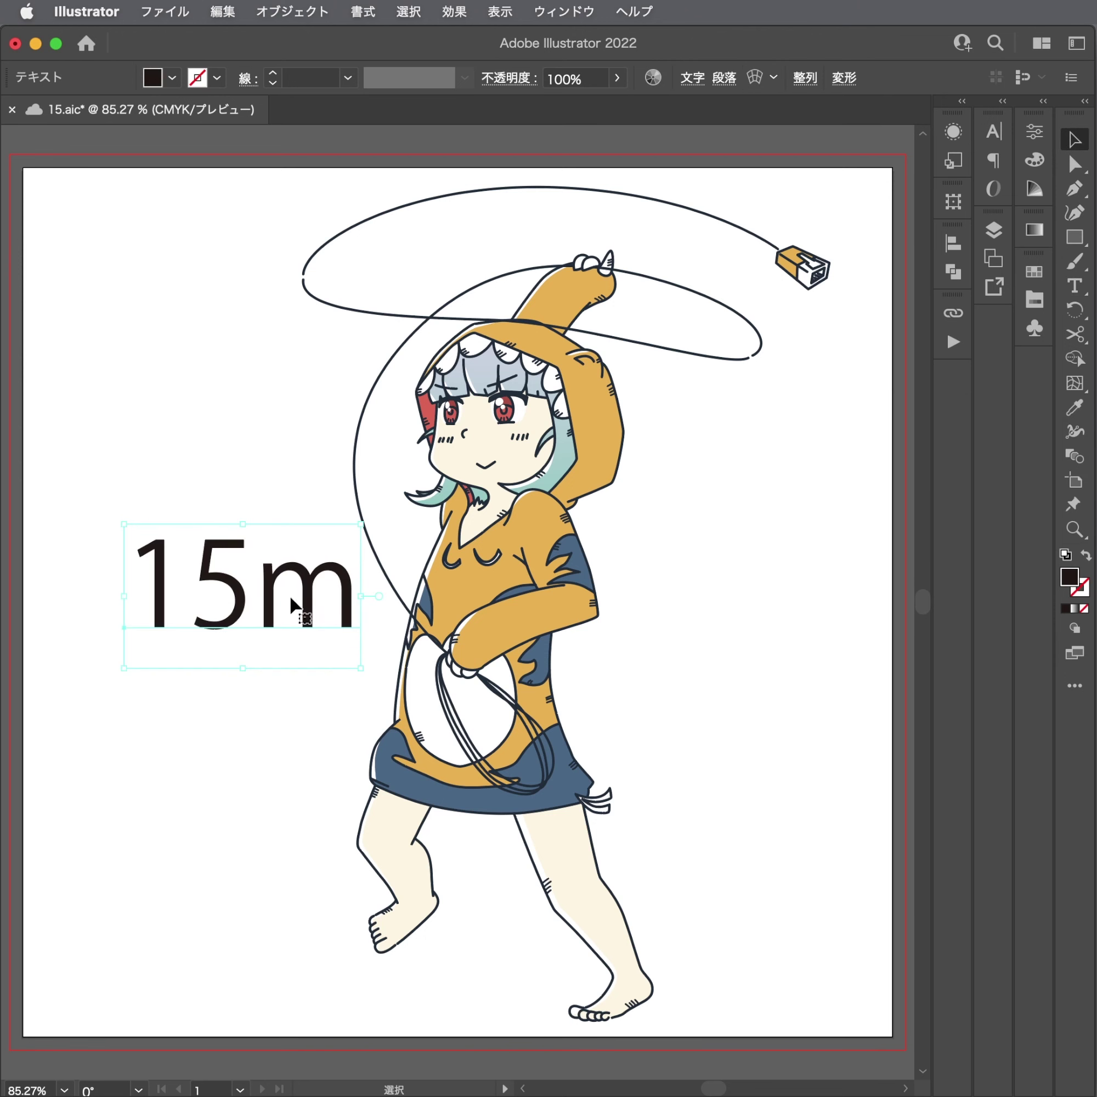
pyautogui.click(993, 131)
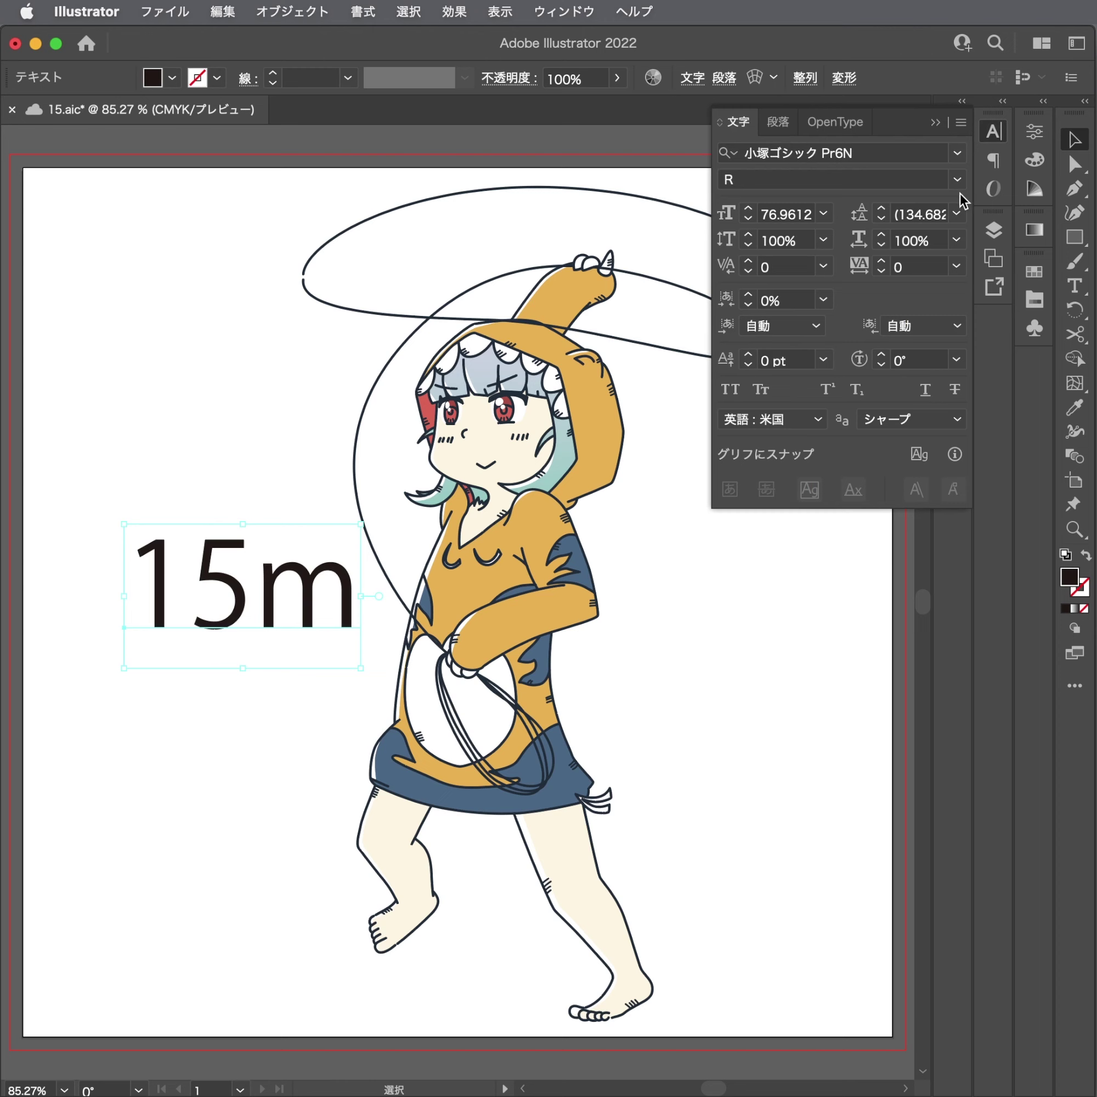
# Filter the font list to Adobe Fonts and preview several fonts on the 15m text.
pyautogui.click(958, 153)
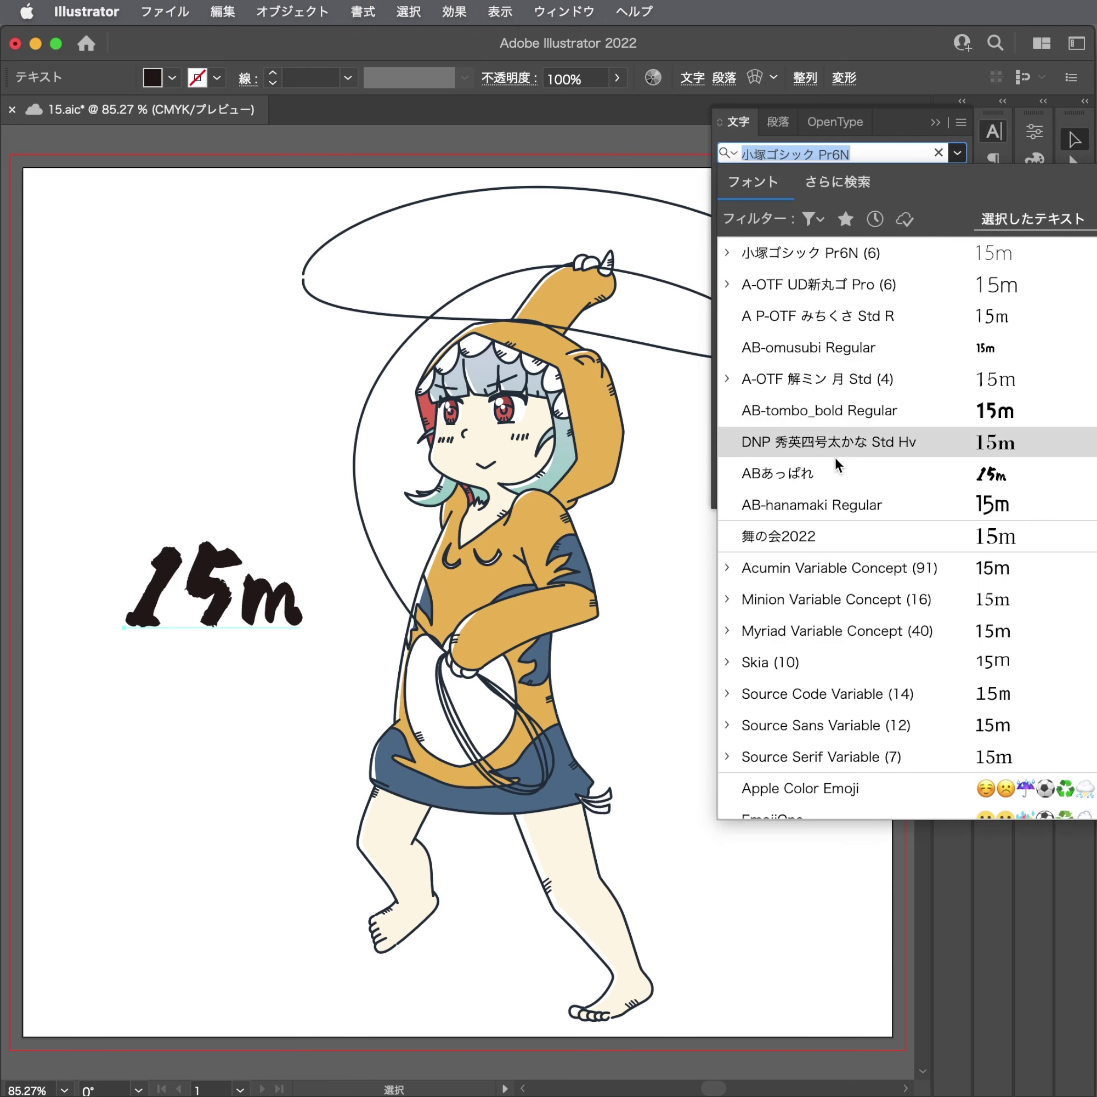
pyautogui.click(911, 221)
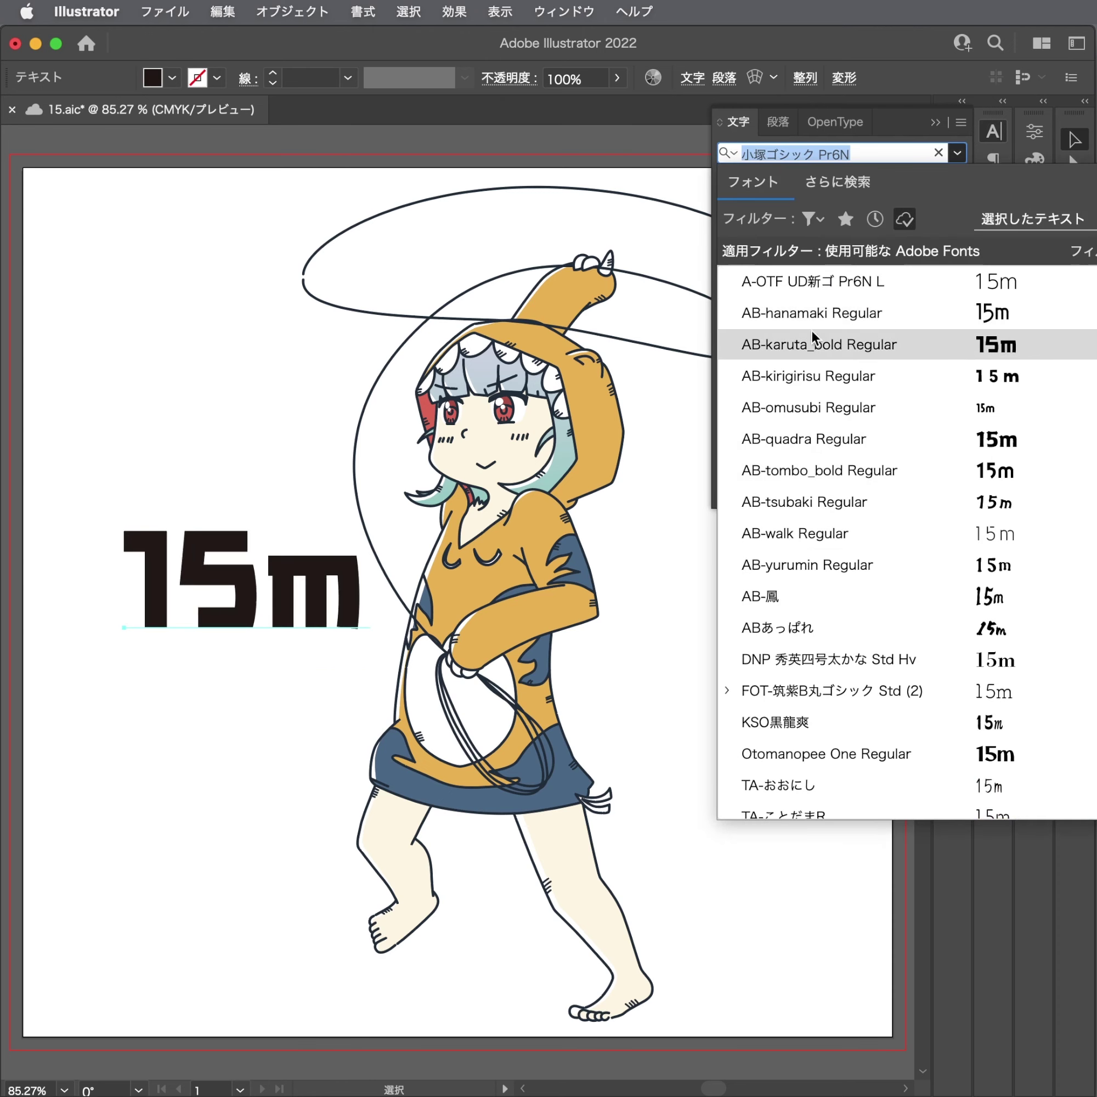
pyautogui.press('Down')
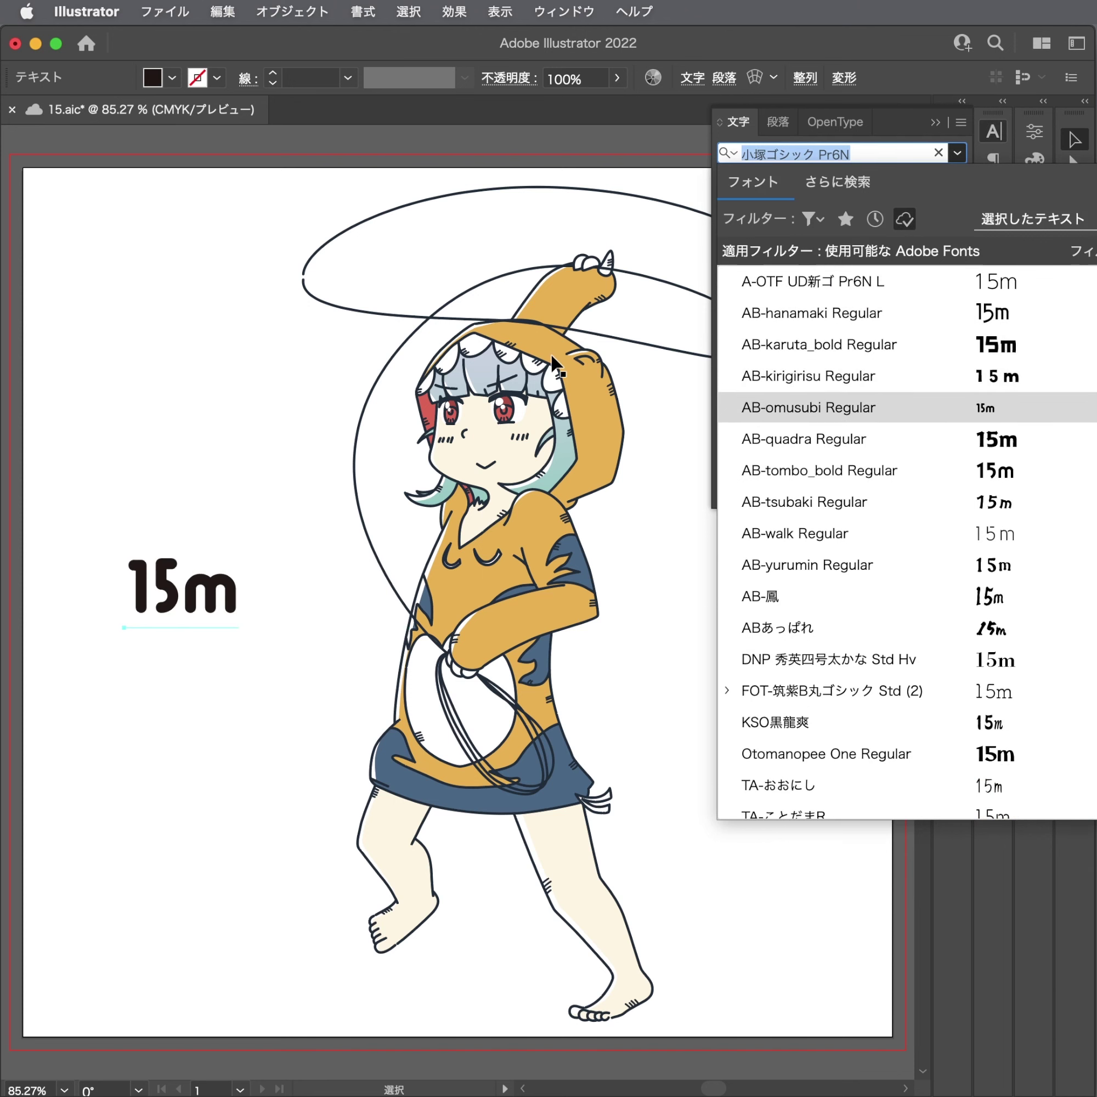
pyautogui.press('Down')
pyautogui.press('Down')
pyautogui.press('Down')
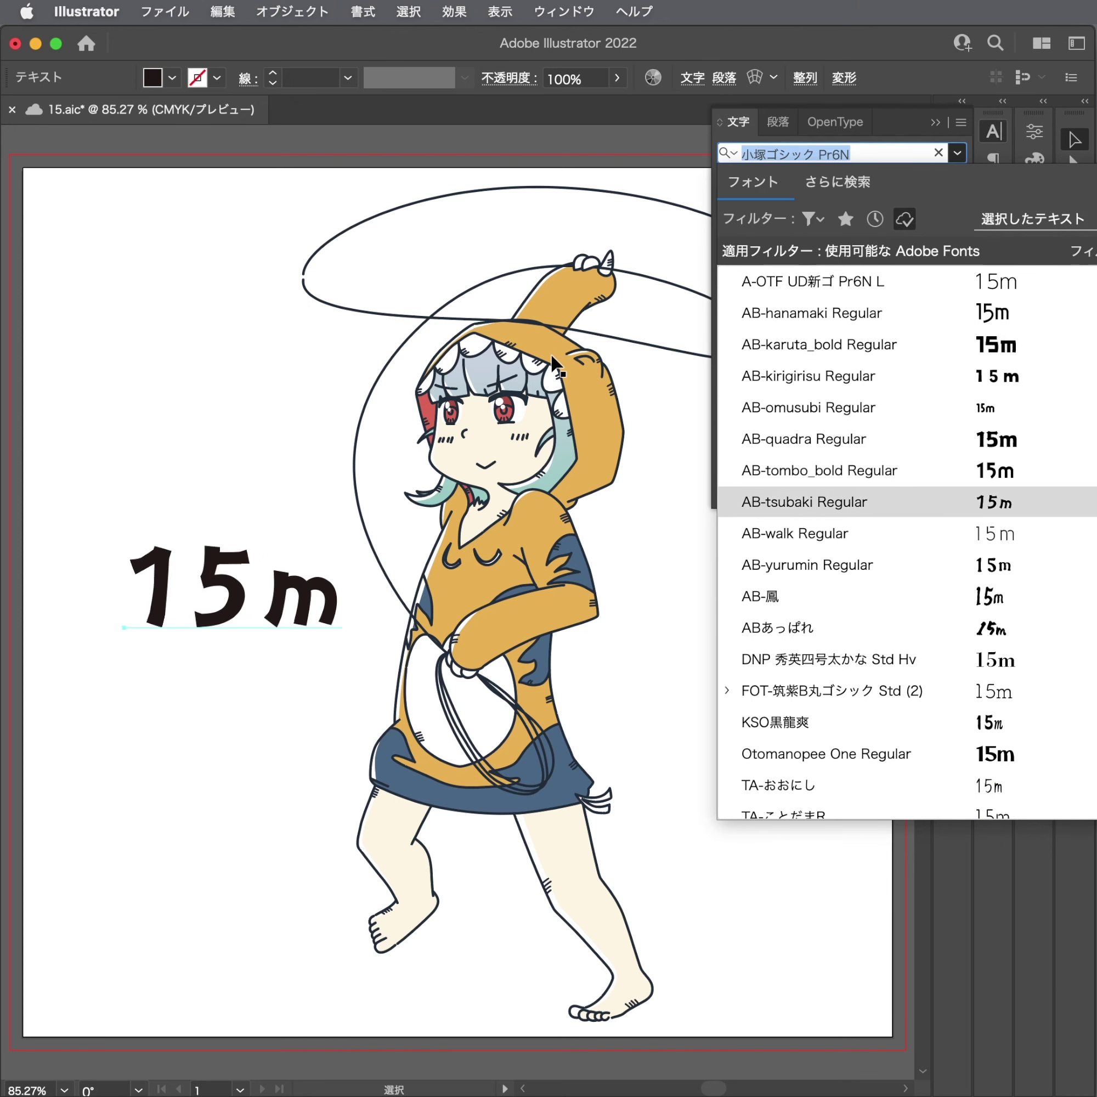
pyautogui.press('Down')
pyautogui.press('Down')
pyautogui.press('Down')
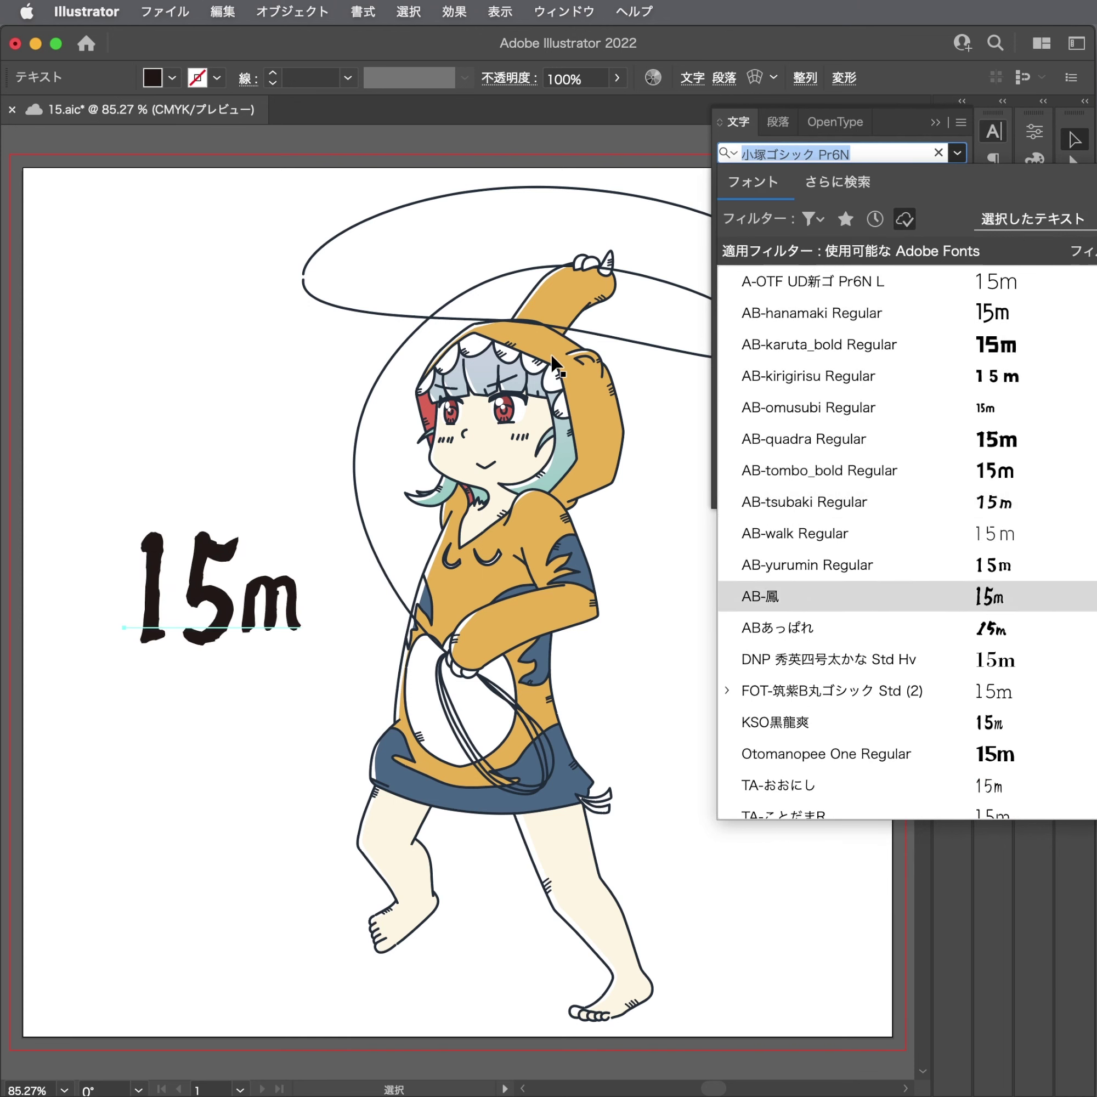
pyautogui.press('Down')
pyautogui.press('Down')
pyautogui.press('Down')
pyautogui.press('Down')
pyautogui.press('Down')
pyautogui.press('Down')
pyautogui.press('Down')
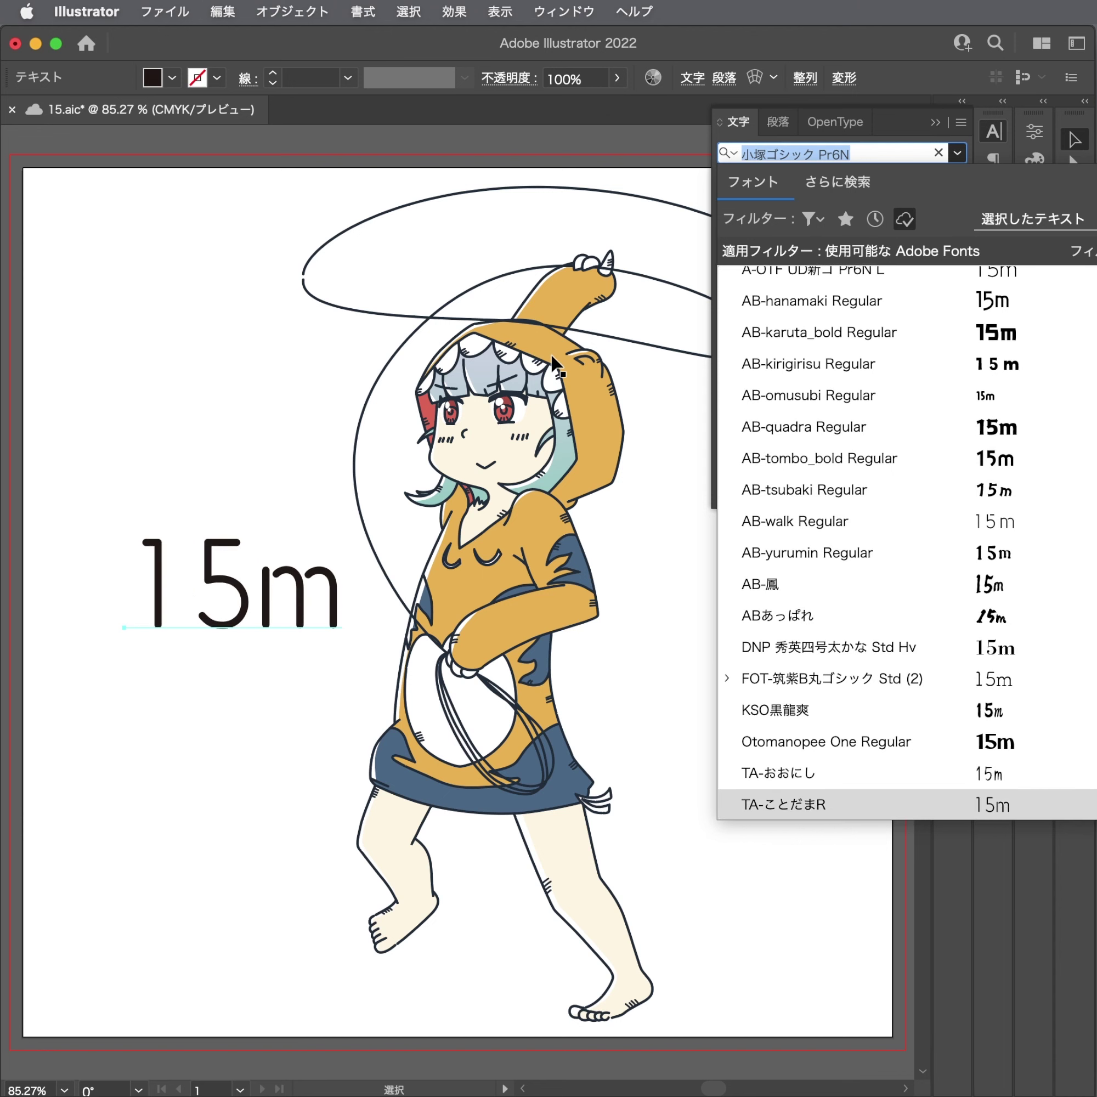
pyautogui.press('Up')
pyautogui.press('Down')
pyautogui.press('Down')
pyautogui.press('Down')
pyautogui.press('Down')
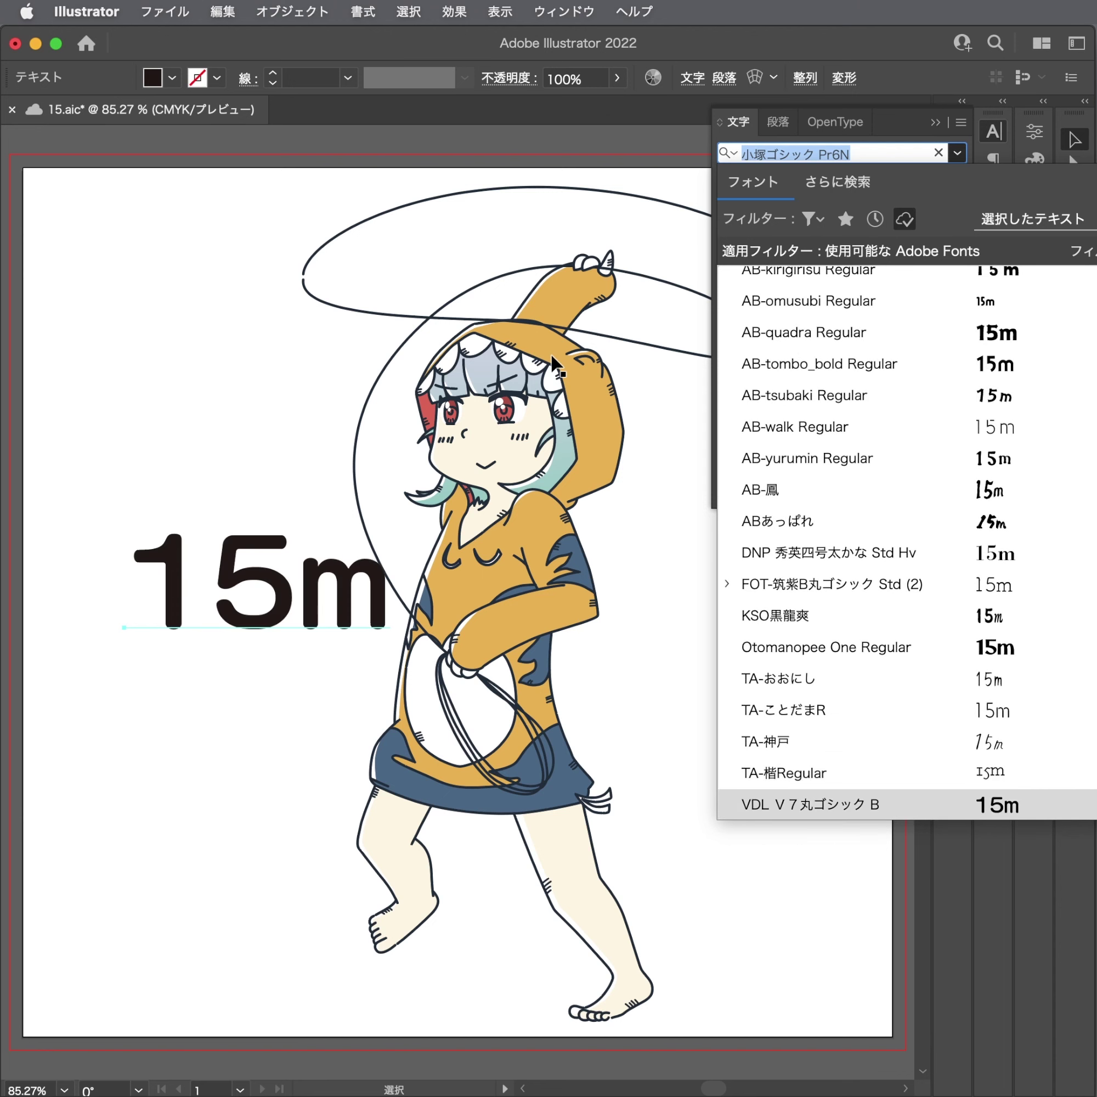
pyautogui.press('Down')
pyautogui.press('Up')
pyautogui.press('Up')
pyautogui.press('Up')
pyautogui.press('Up')
pyautogui.press('Down')
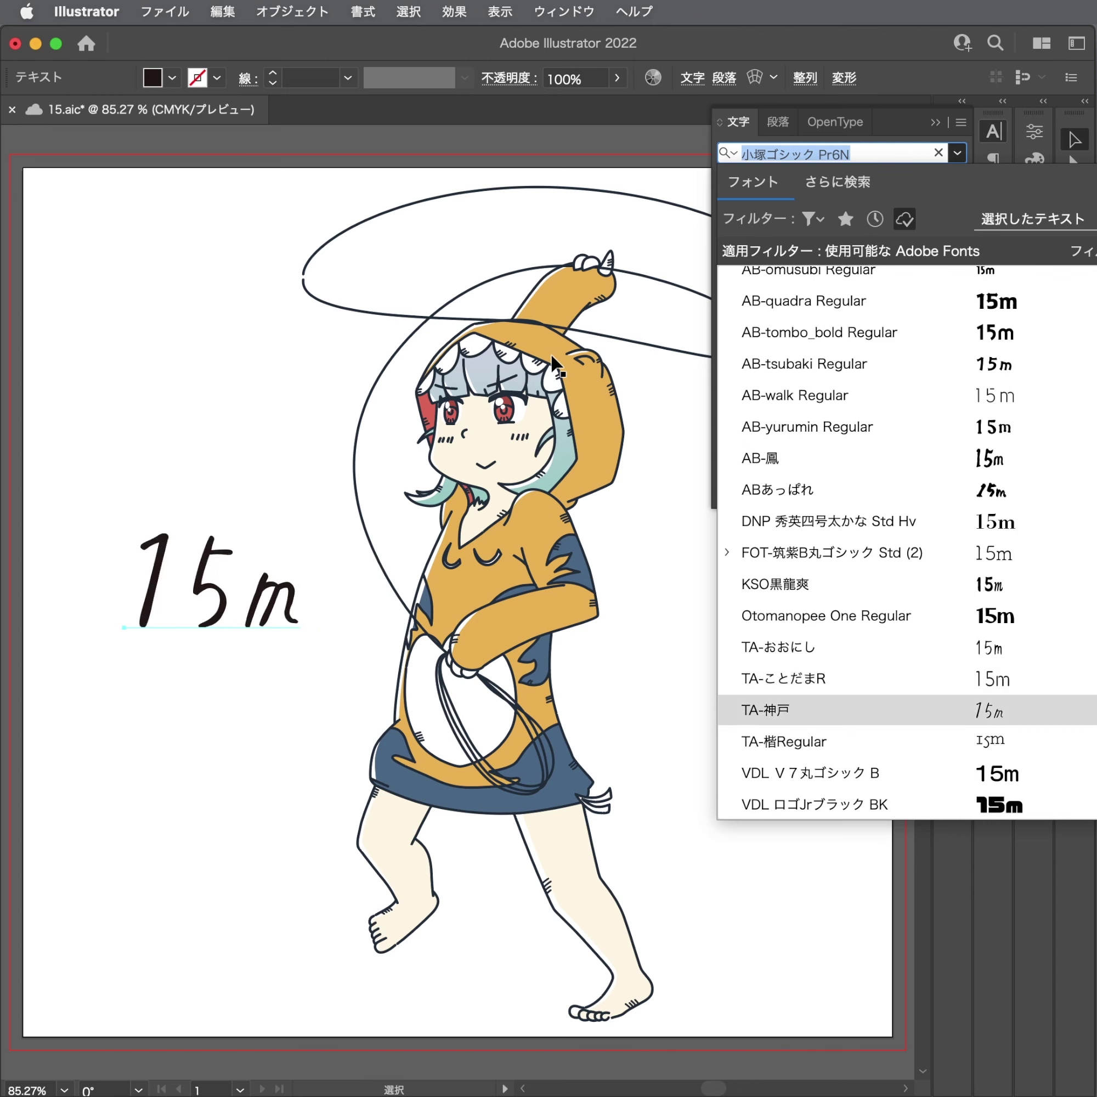
pyautogui.press('Down')
pyautogui.press('Down')
pyautogui.press('Down')
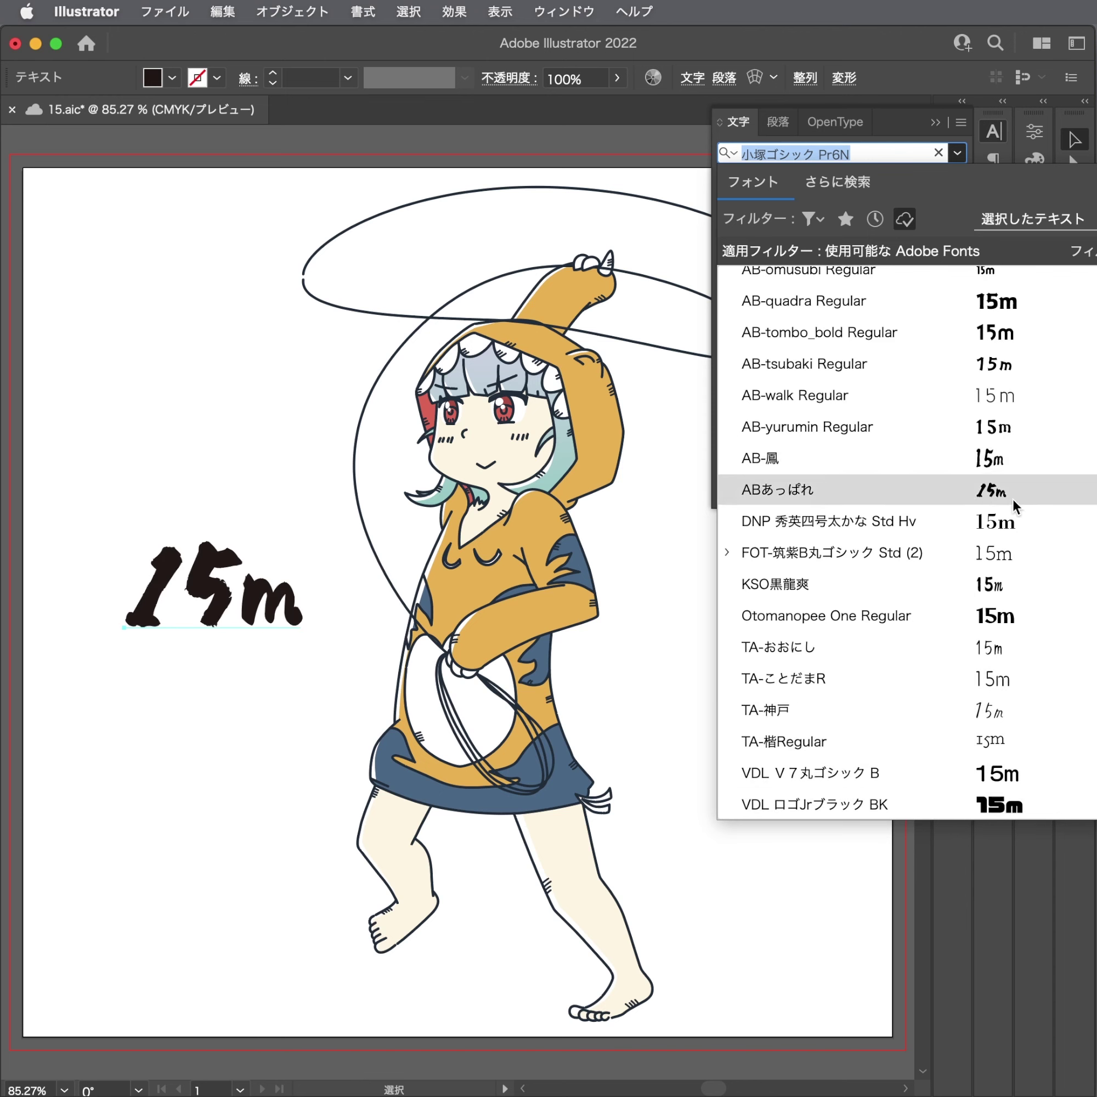
# Apply Amatic SC Bold to the 15m text so it reads 15M, then deselect it.
pyautogui.scroll(-5, 1003, 502)
pyautogui.scroll(-3, 865, 553)
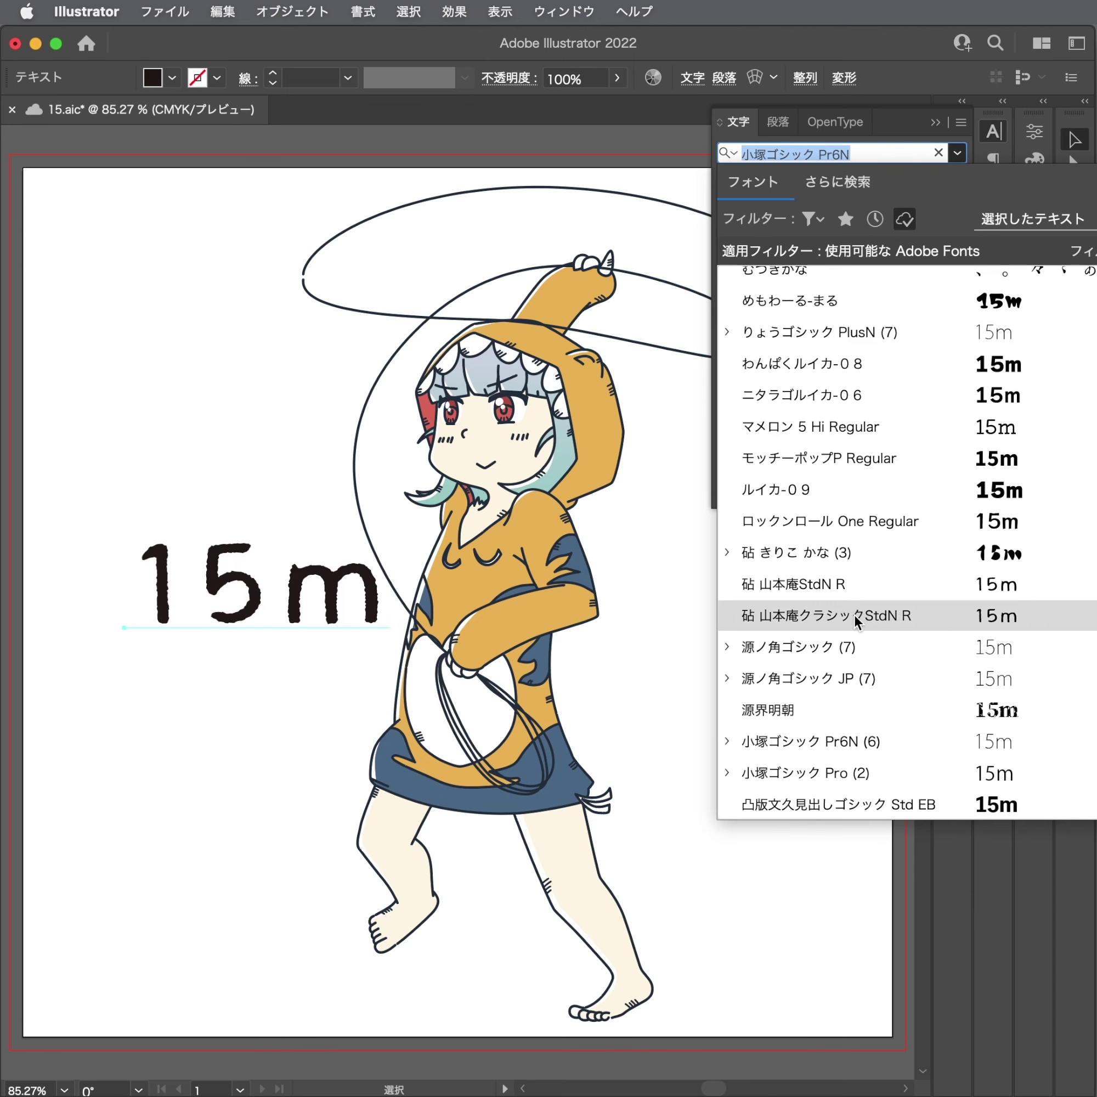
pyautogui.scroll(-5, 855, 615)
pyautogui.scroll(-1, 869, 664)
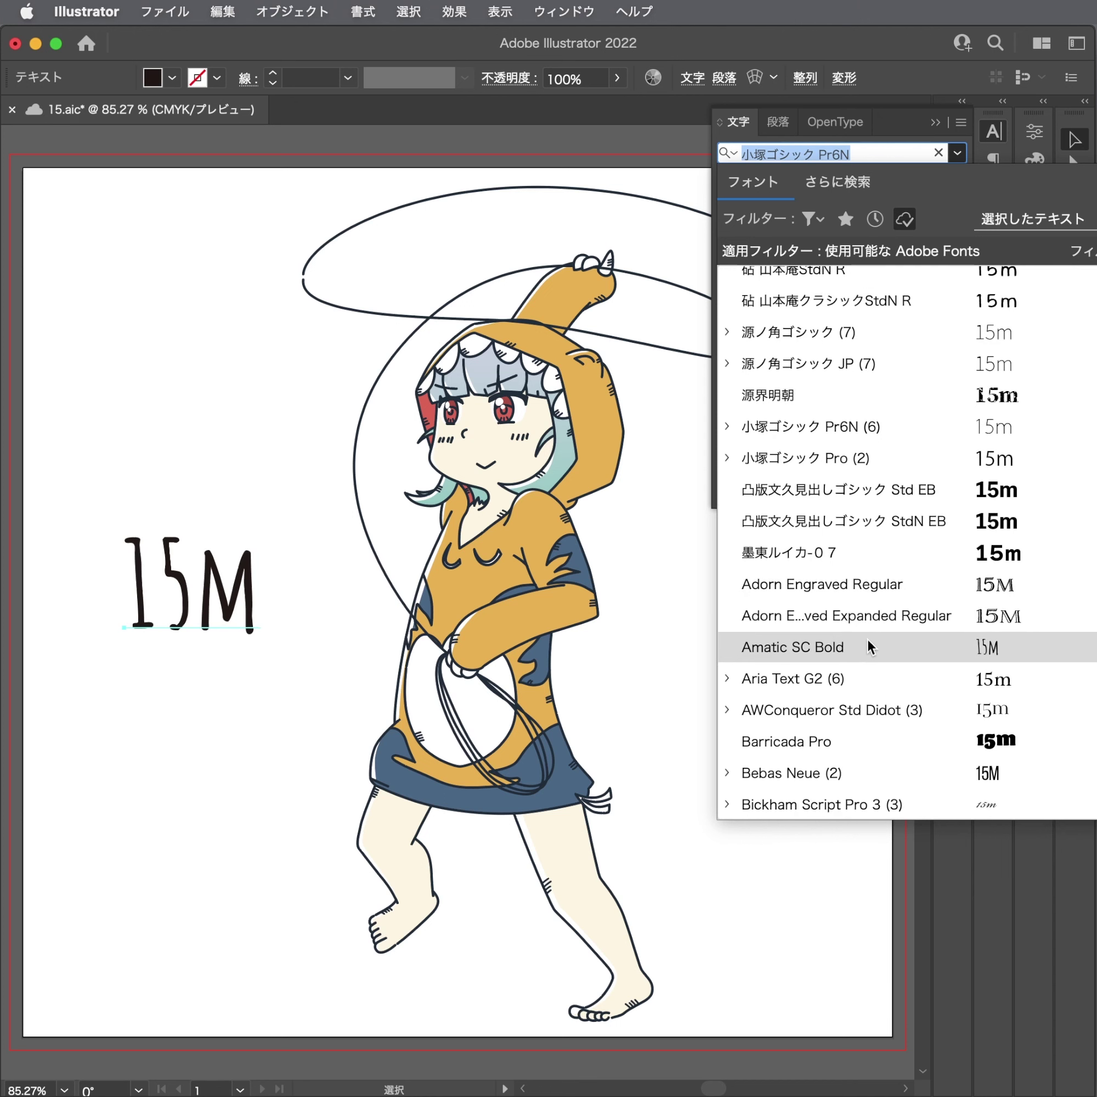
pyautogui.click(868, 641)
pyautogui.click(288, 692)
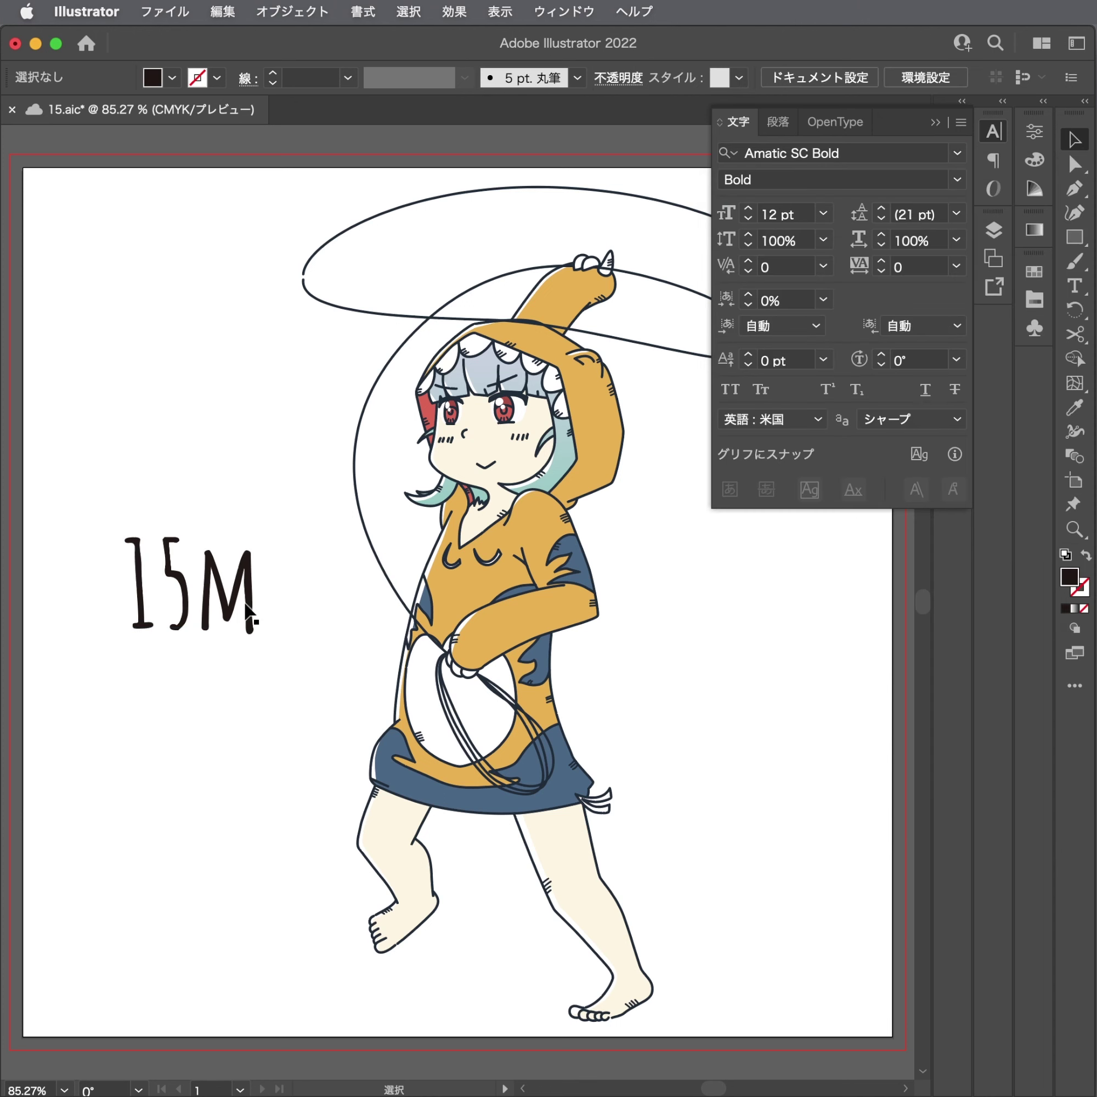
# Move 15M higher and add a duplicate text line below it reading 'だ'.
pyautogui.press('a')
pyautogui.moveTo(244, 614)
pyautogui.mouseDown()
pyautogui.moveTo(245, 533)
pyautogui.moveTo(215, 723)
pyautogui.mouseUp()
pyautogui.press('t')
pyautogui.doubleClick(216, 722)
pyautogui.write('だ')
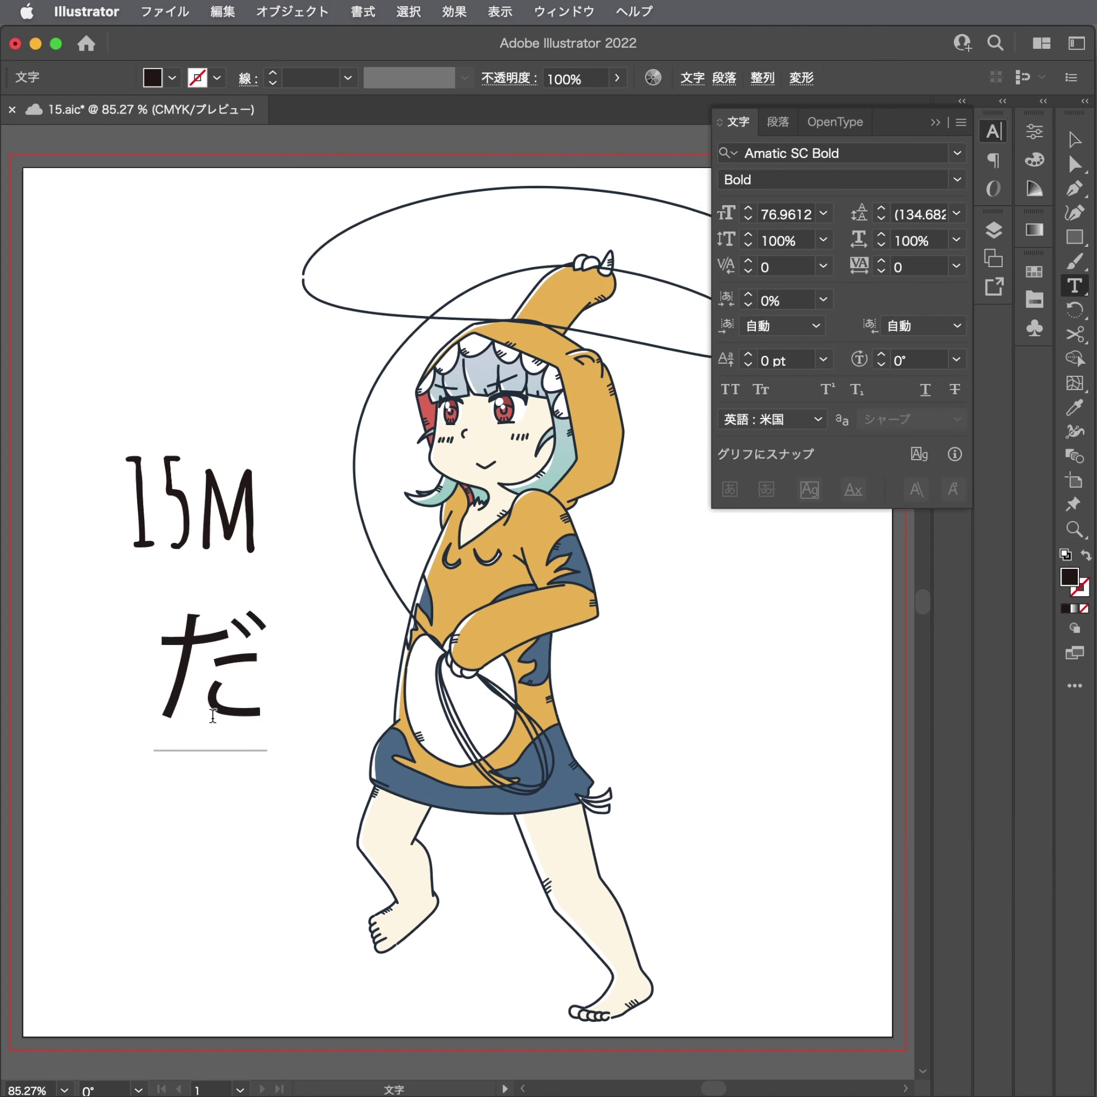
pyautogui.press('Return')
pyautogui.press('Escape')
# Set the だ character in FOT-筑紫B丸ゴシック Std.
pyautogui.press('a')
pyautogui.click(958, 152)
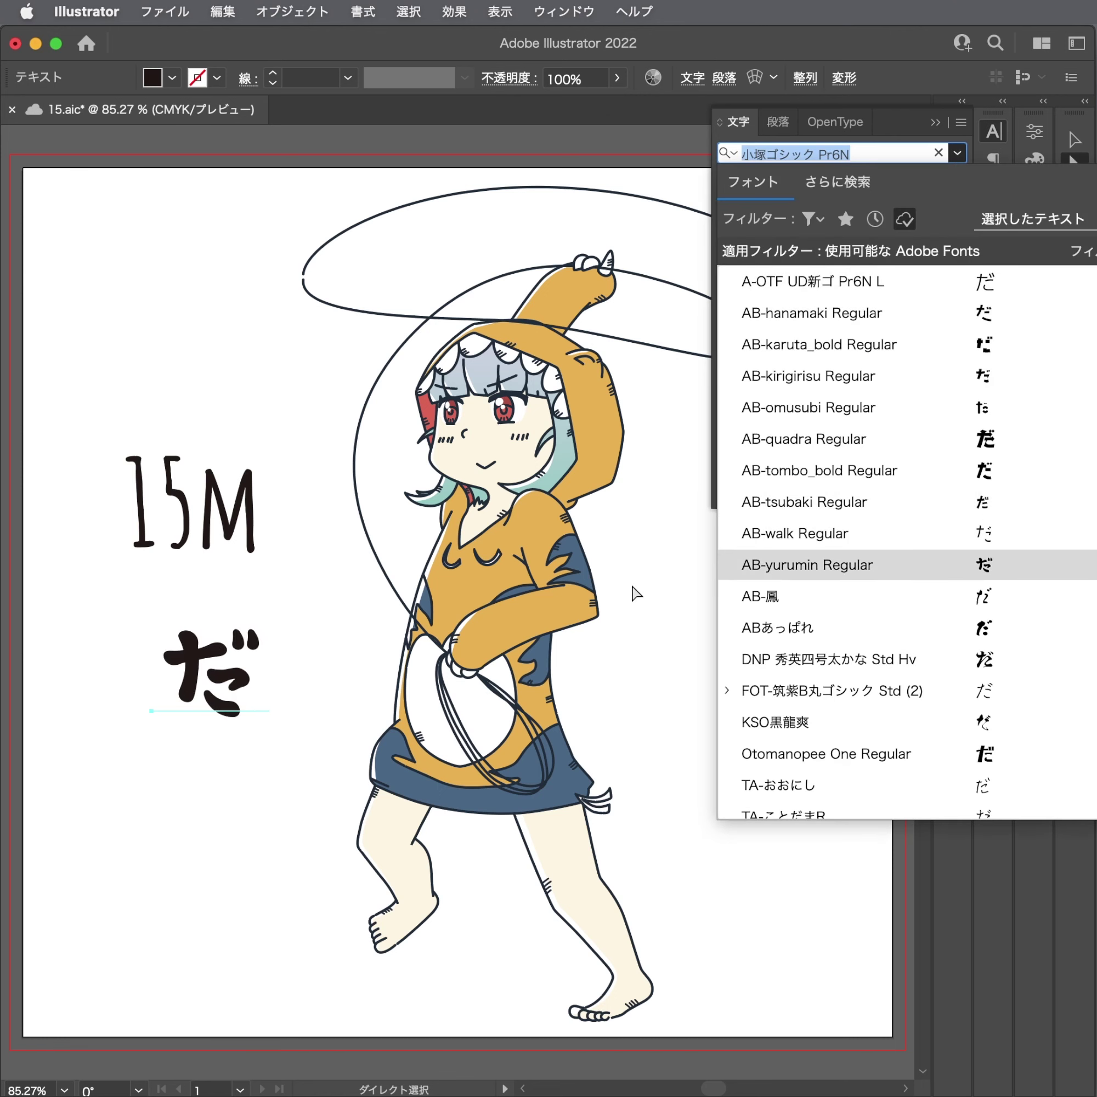
pyautogui.press('Down')
pyautogui.press('Down')
pyautogui.press('Down')
pyautogui.press('Down')
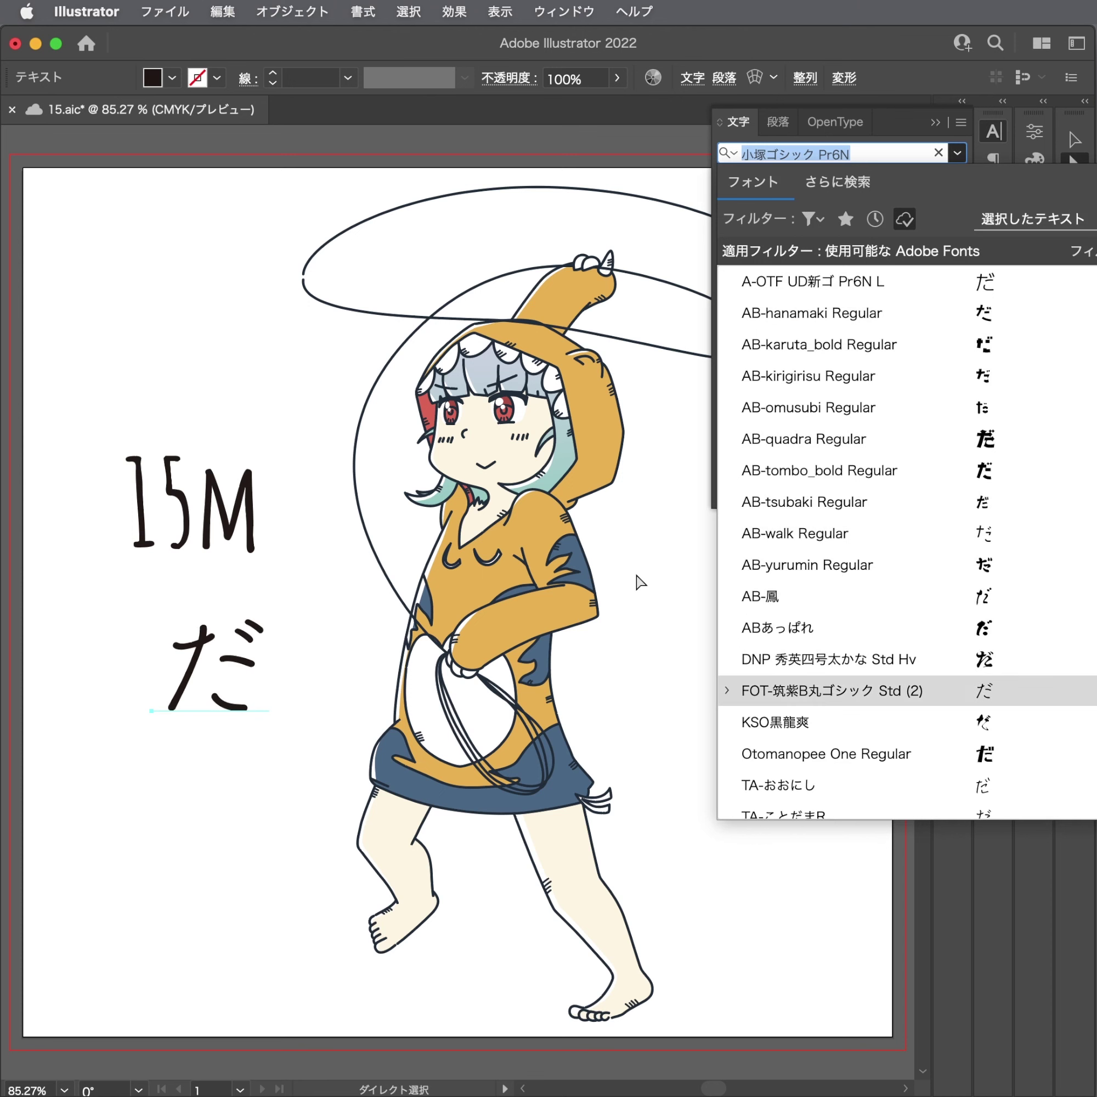
pyautogui.press('Down')
pyautogui.press('Down')
pyautogui.press('Up')
pyautogui.press('Up')
pyautogui.press('Return')
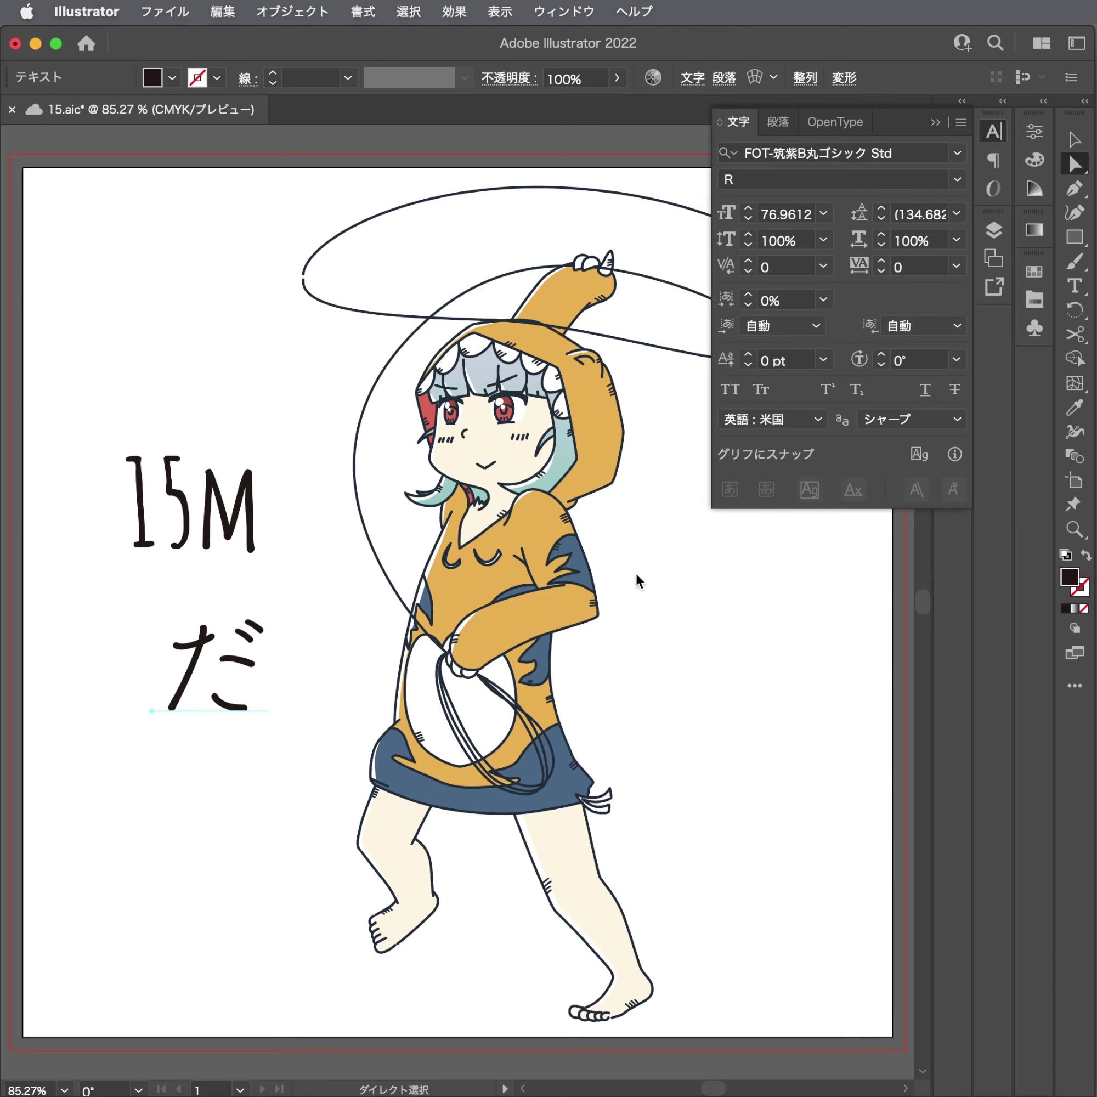
# Place だ beside 15M, shrink it slightly, and shift 15Mだ up and right.
pyautogui.press('v')
pyautogui.moveTo(230, 668); pyautogui.dragTo(337, 509)
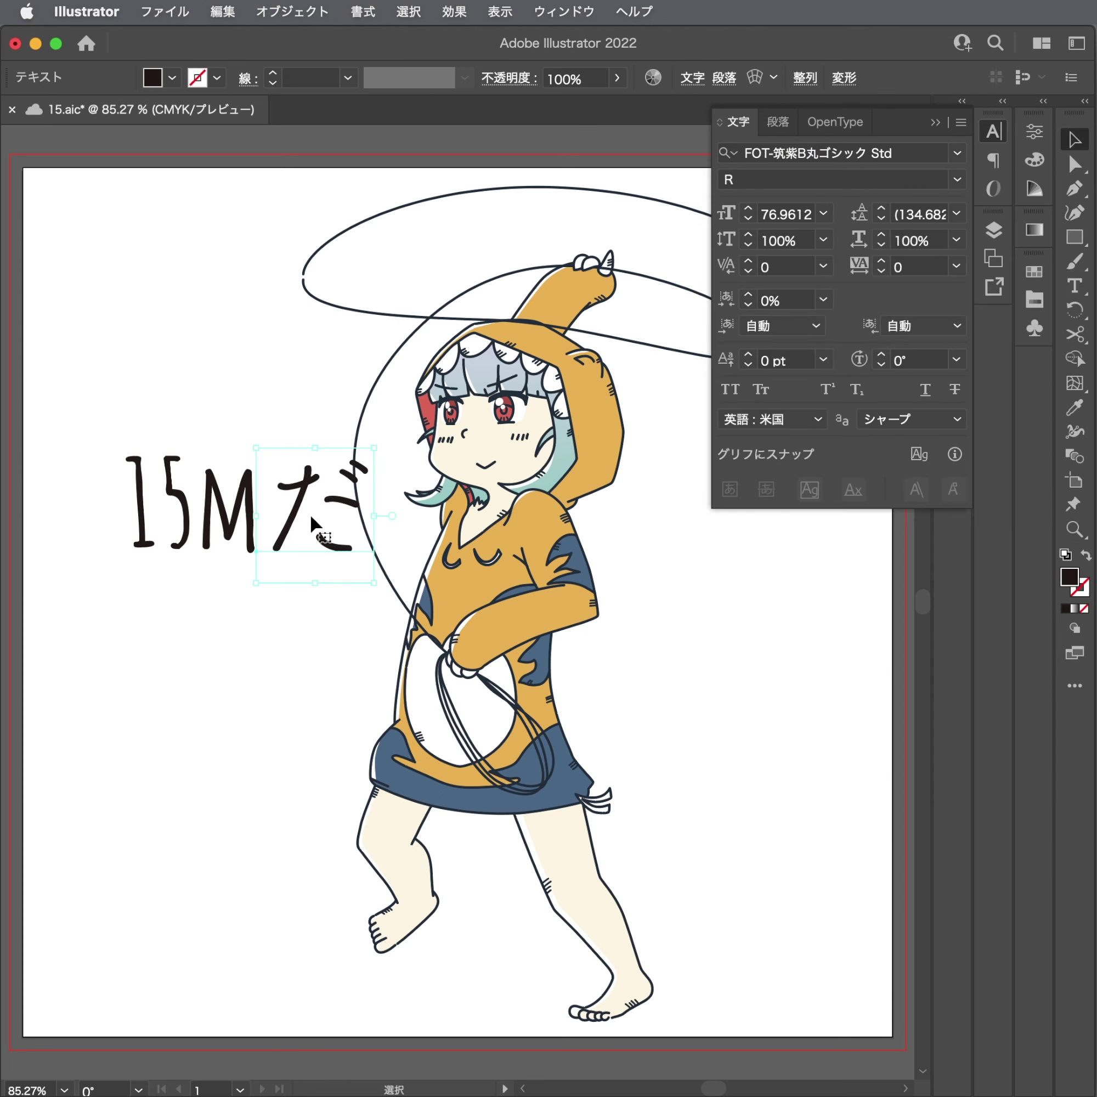
pyautogui.hotkey('ctrl', 'z')
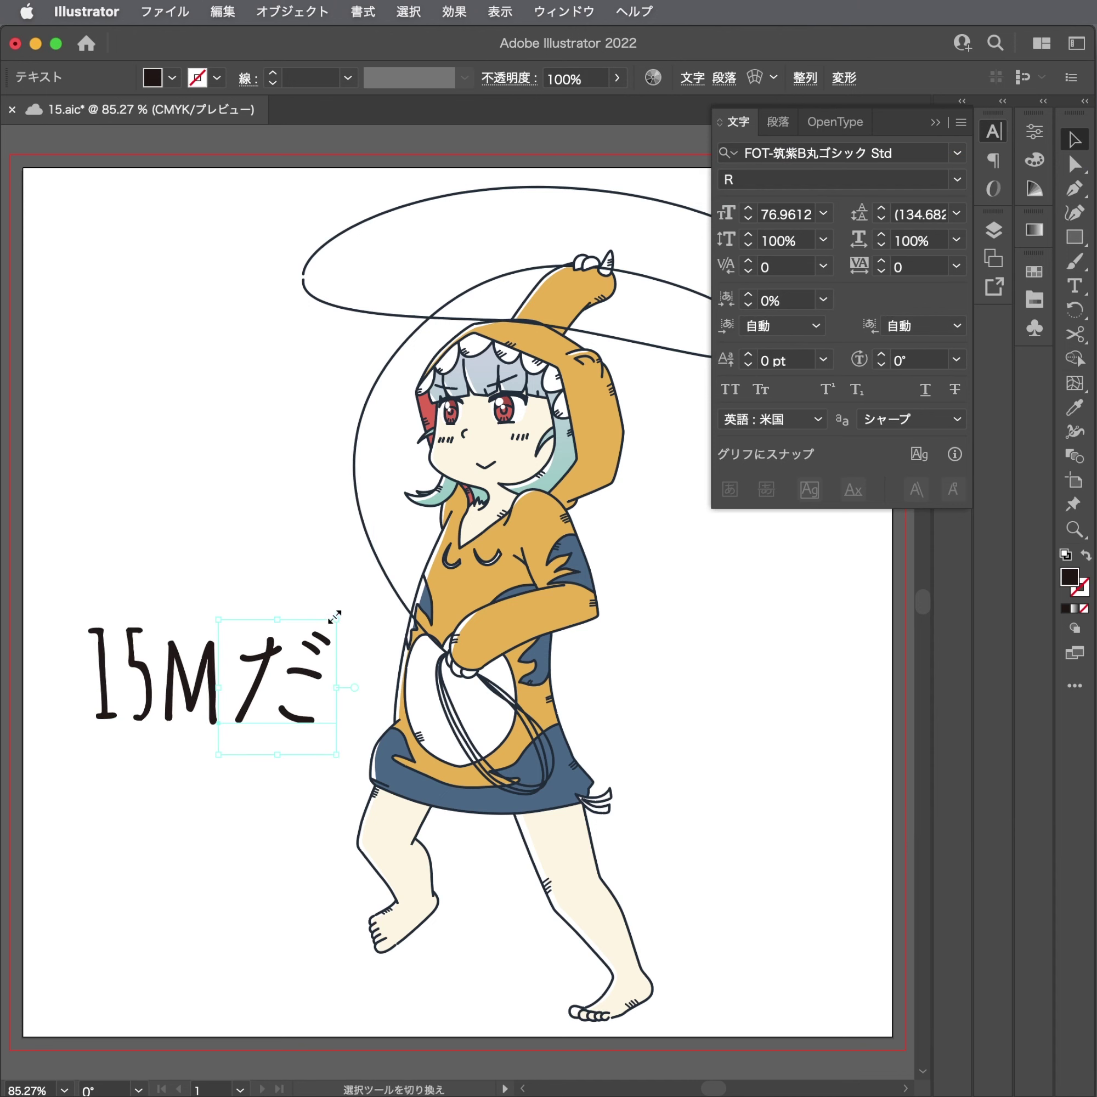
pyautogui.moveTo(323, 643); pyautogui.dragTo(303, 663)
pyautogui.moveTo(170, 688)
pyautogui.mouseDown()
pyautogui.moveTo(187, 625)
pyautogui.moveTo(210, 628)
pyautogui.mouseUp()
# Shift all artwork slightly right and lock the artwork layers below the caption layer.
pyautogui.scroll(-3, 361, 552)
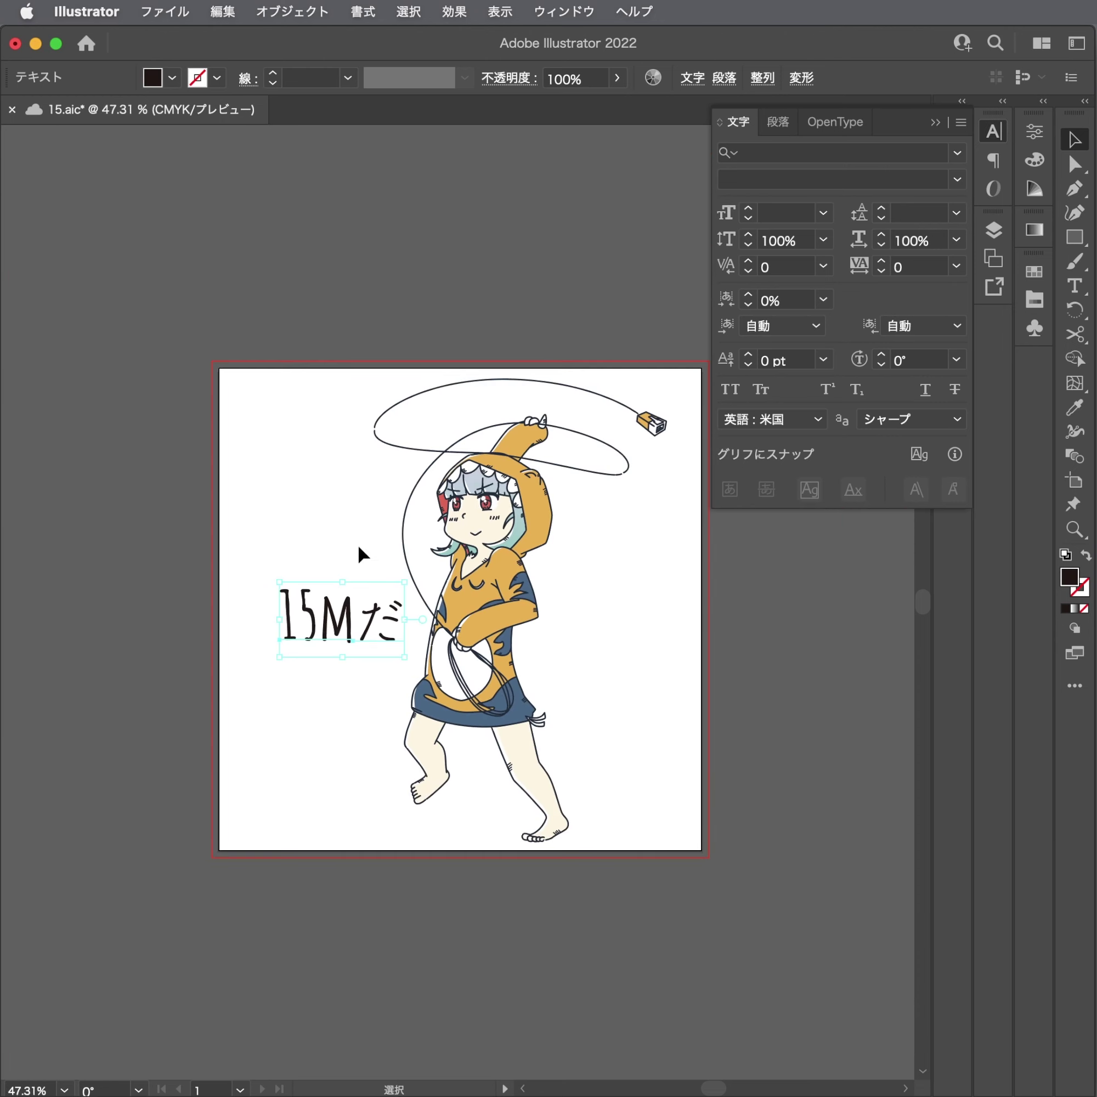
pyautogui.click(993, 228)
pyautogui.hscroll(5, 448, 311)
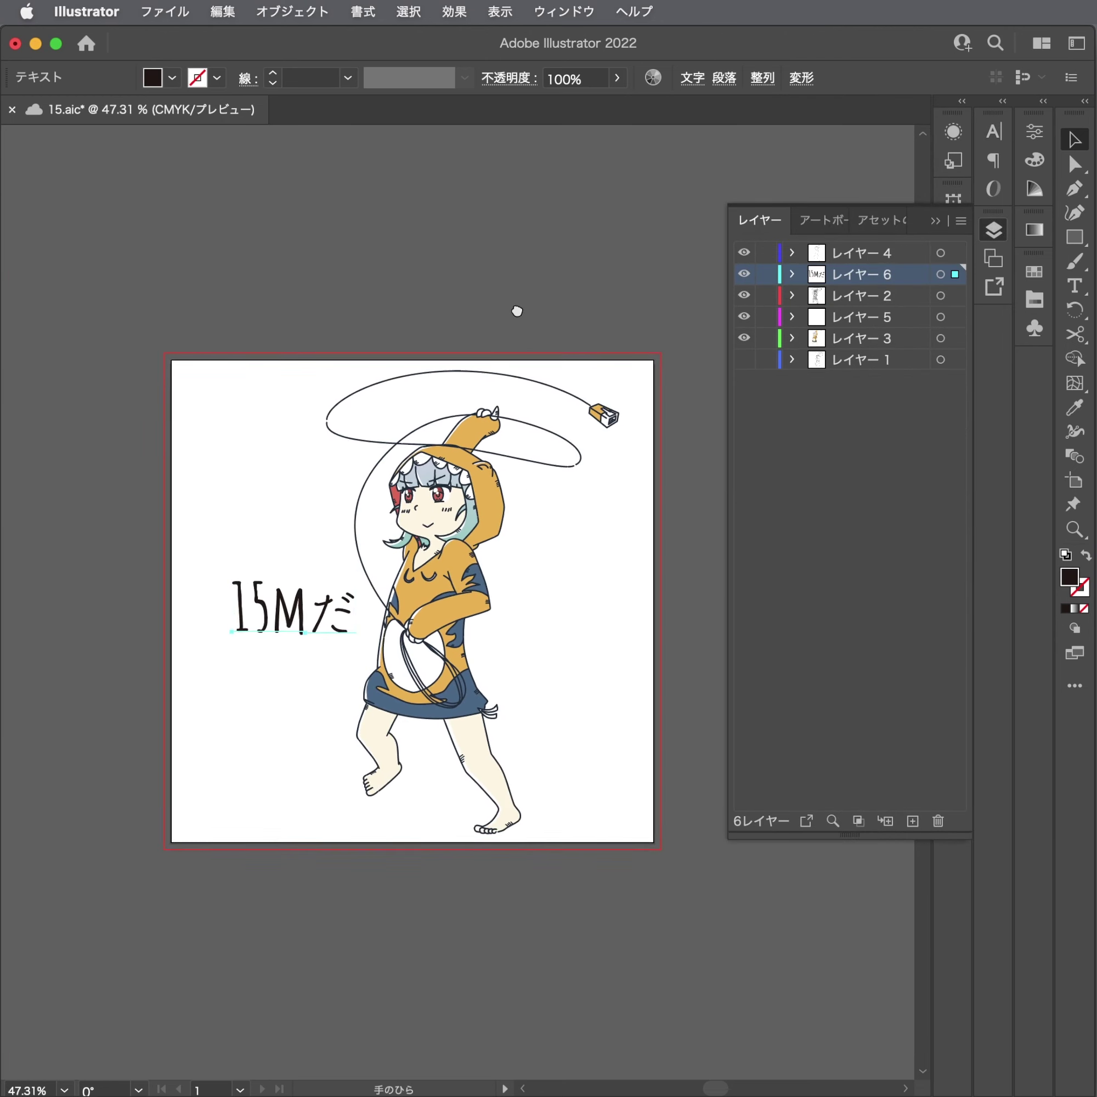
pyautogui.press('super+a')
pyautogui.moveTo(411, 552); pyautogui.dragTo(425, 554)
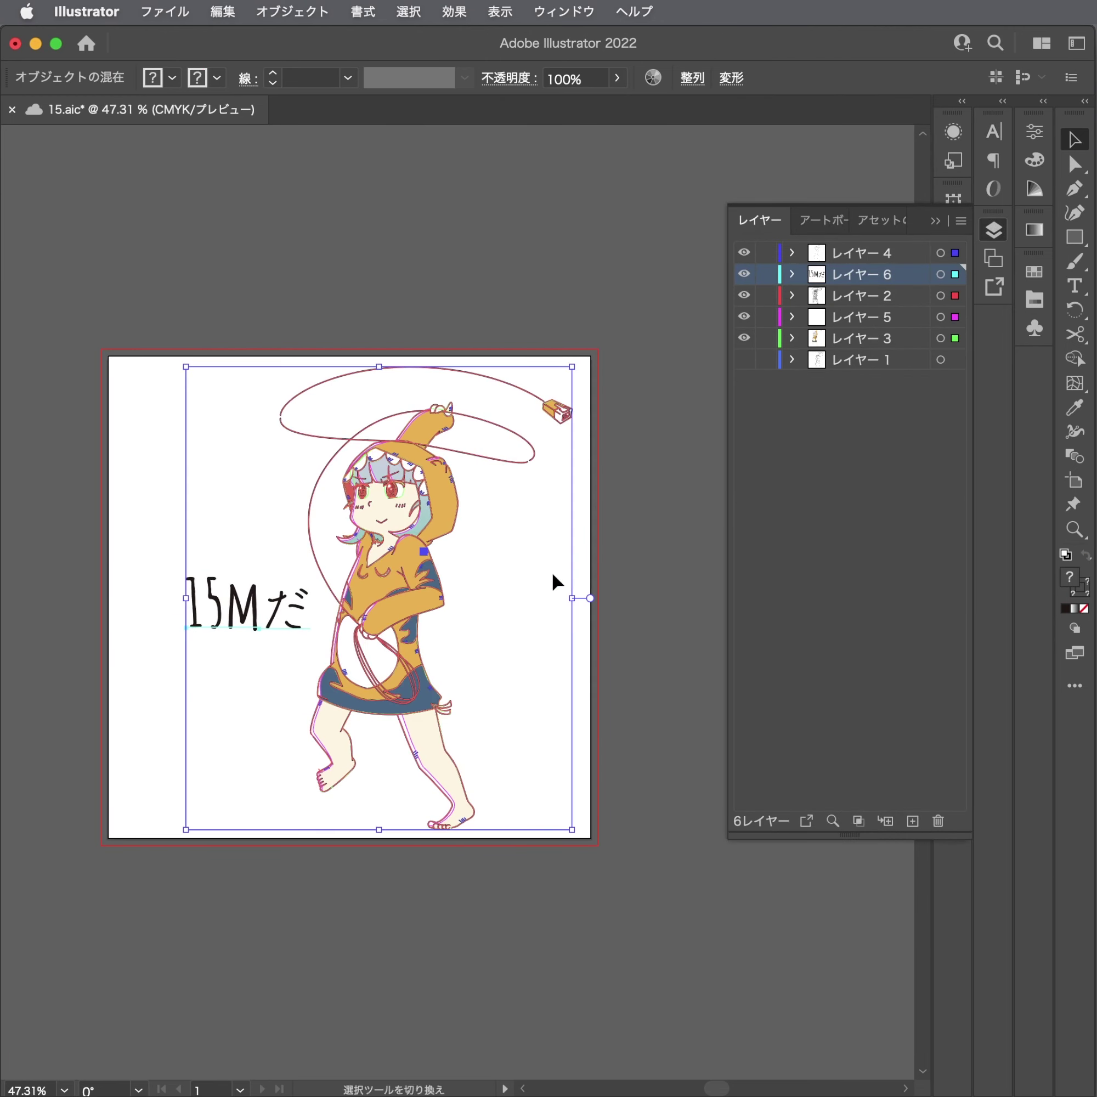
pyautogui.press('shift+super+a')
pyautogui.moveTo(764, 340); pyautogui.dragTo(764, 295)
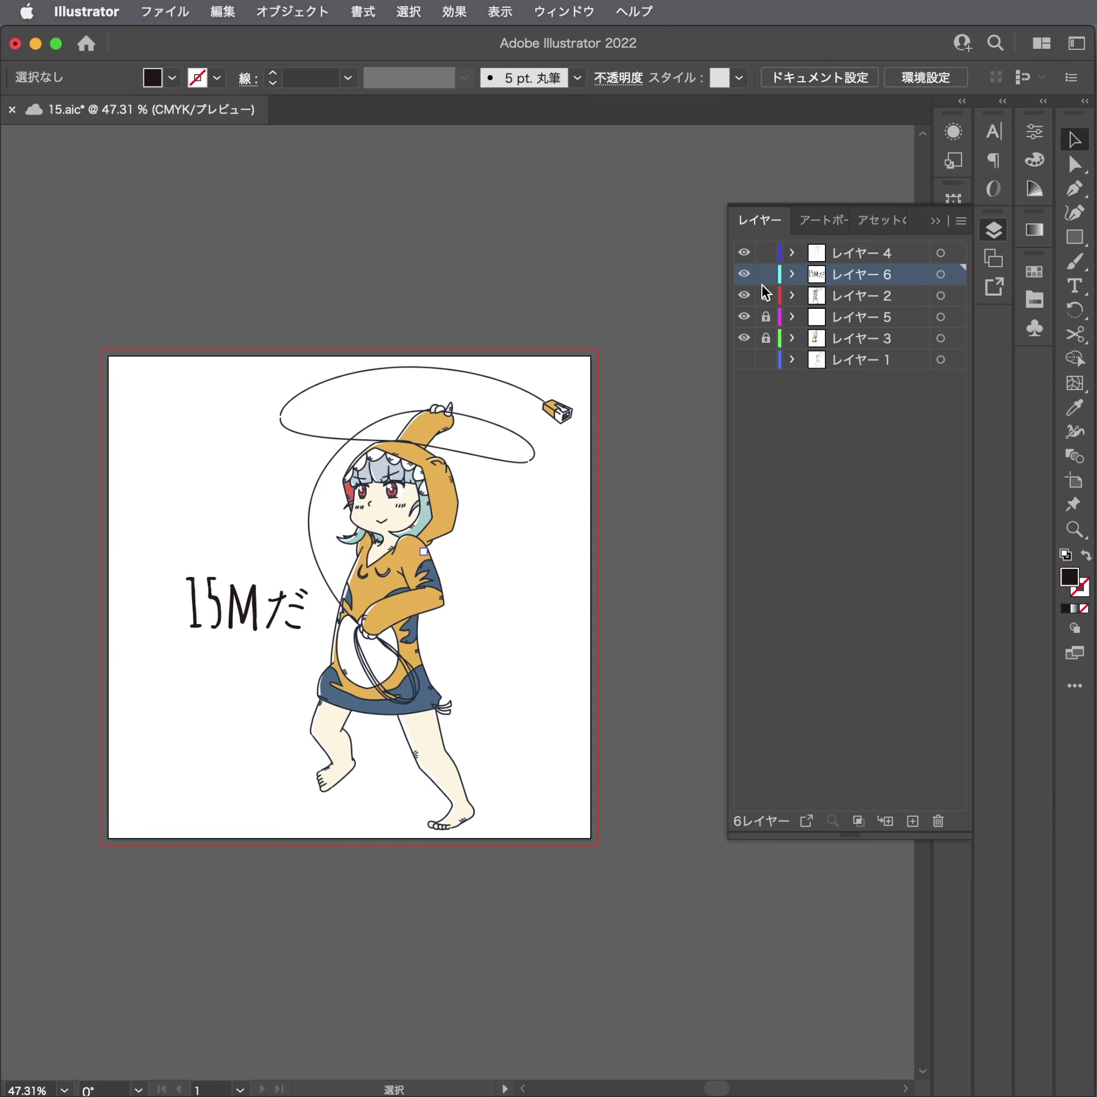
# Move the girl's layer レイヤー 4 below caption layer レイヤー 6 and collapse the Layers panel.
pyautogui.click(280, 601)
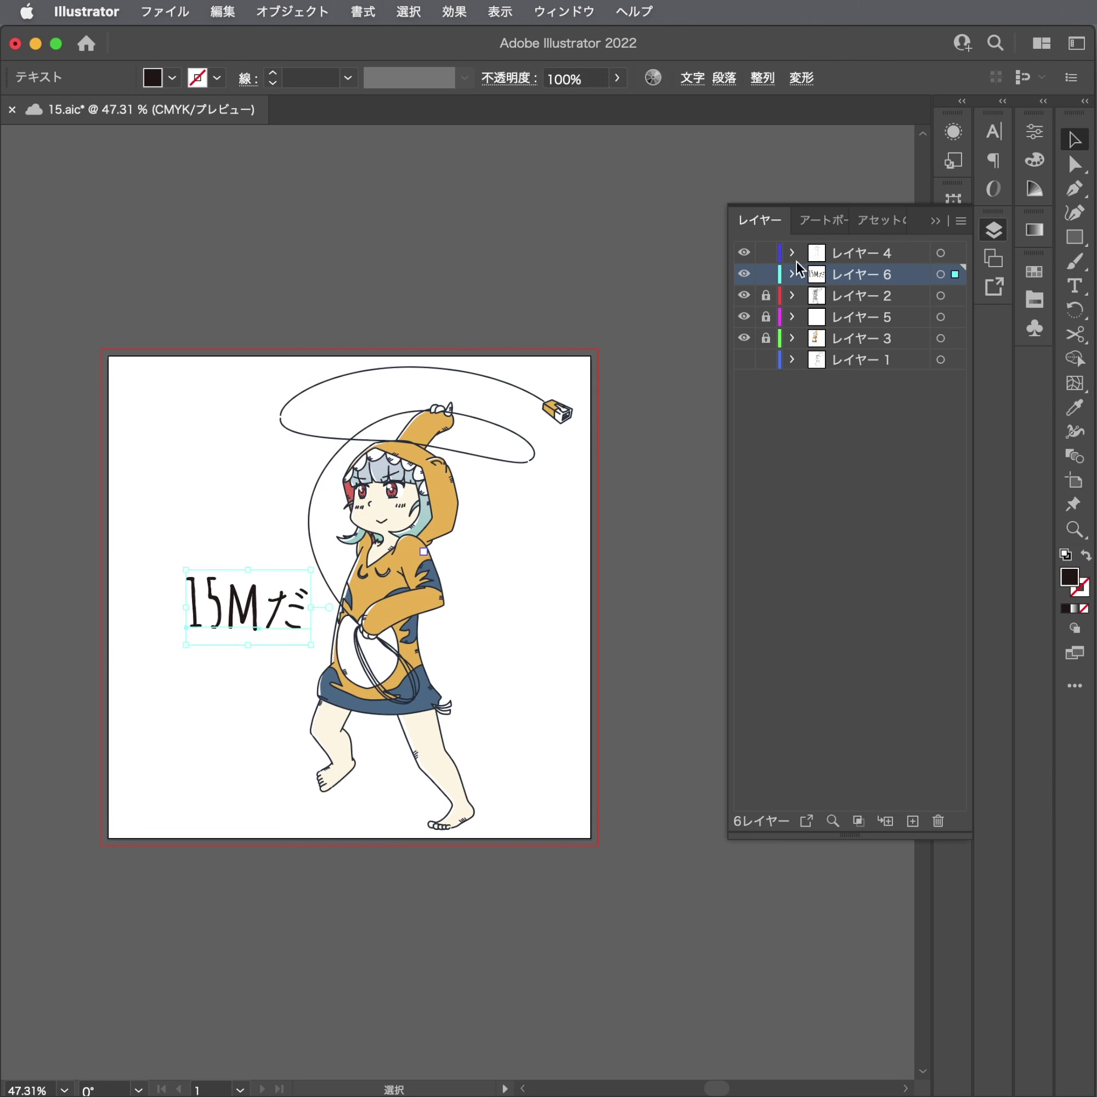
pyautogui.click(948, 254)
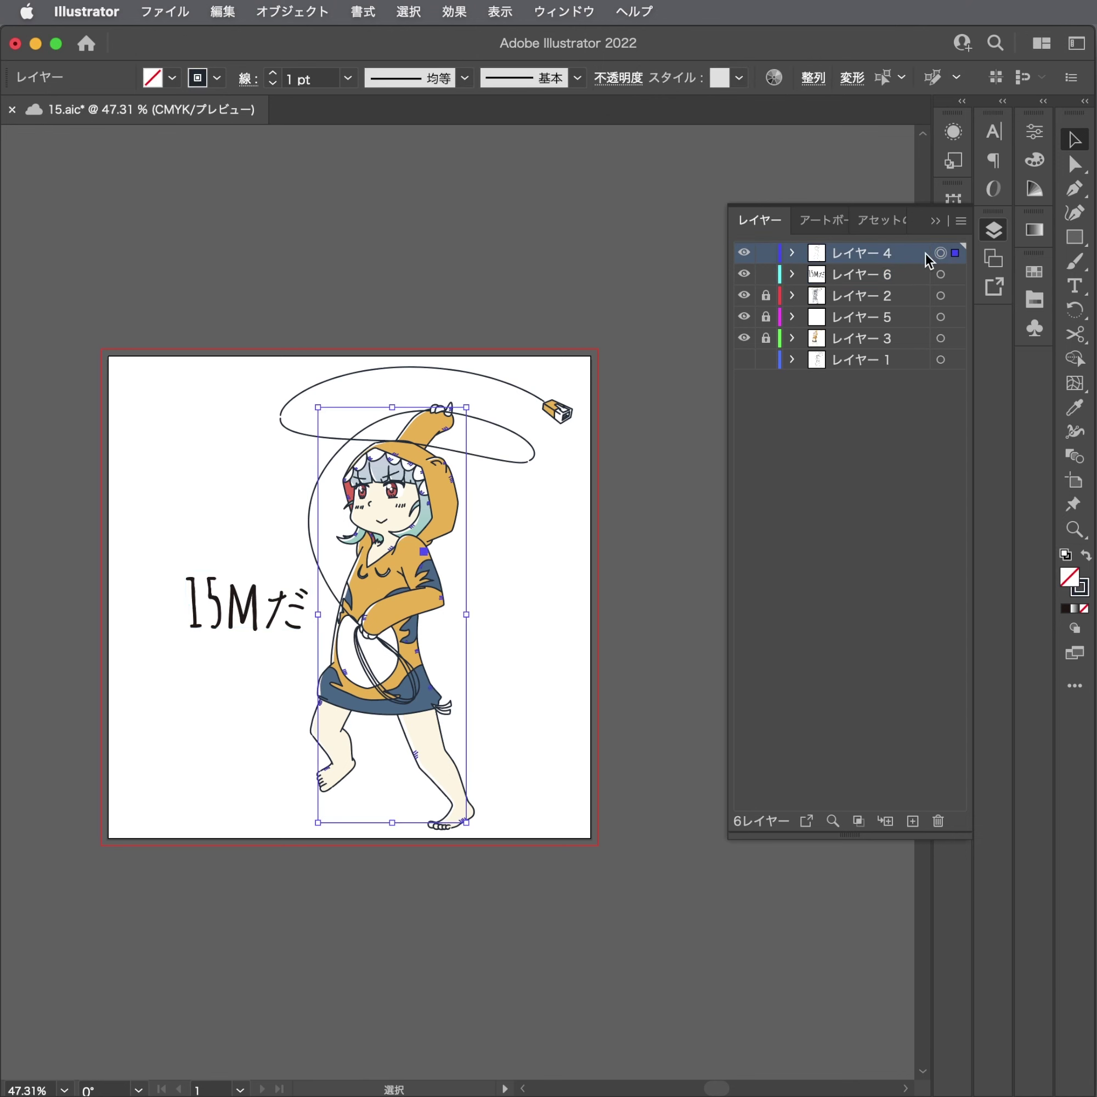
pyautogui.press('a')
pyautogui.moveTo(914, 256); pyautogui.dragTo(896, 284)
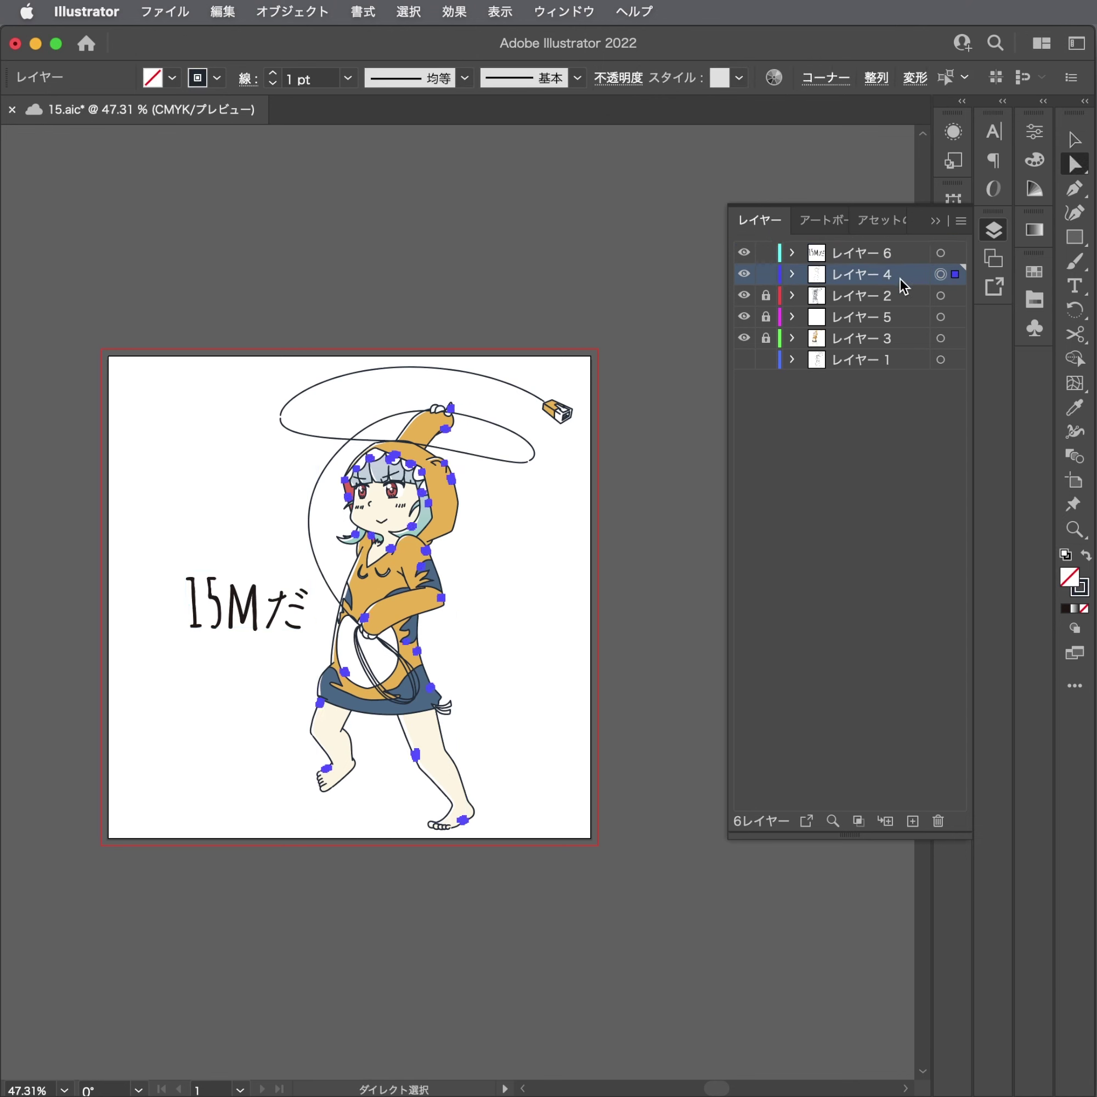
pyautogui.click(991, 232)
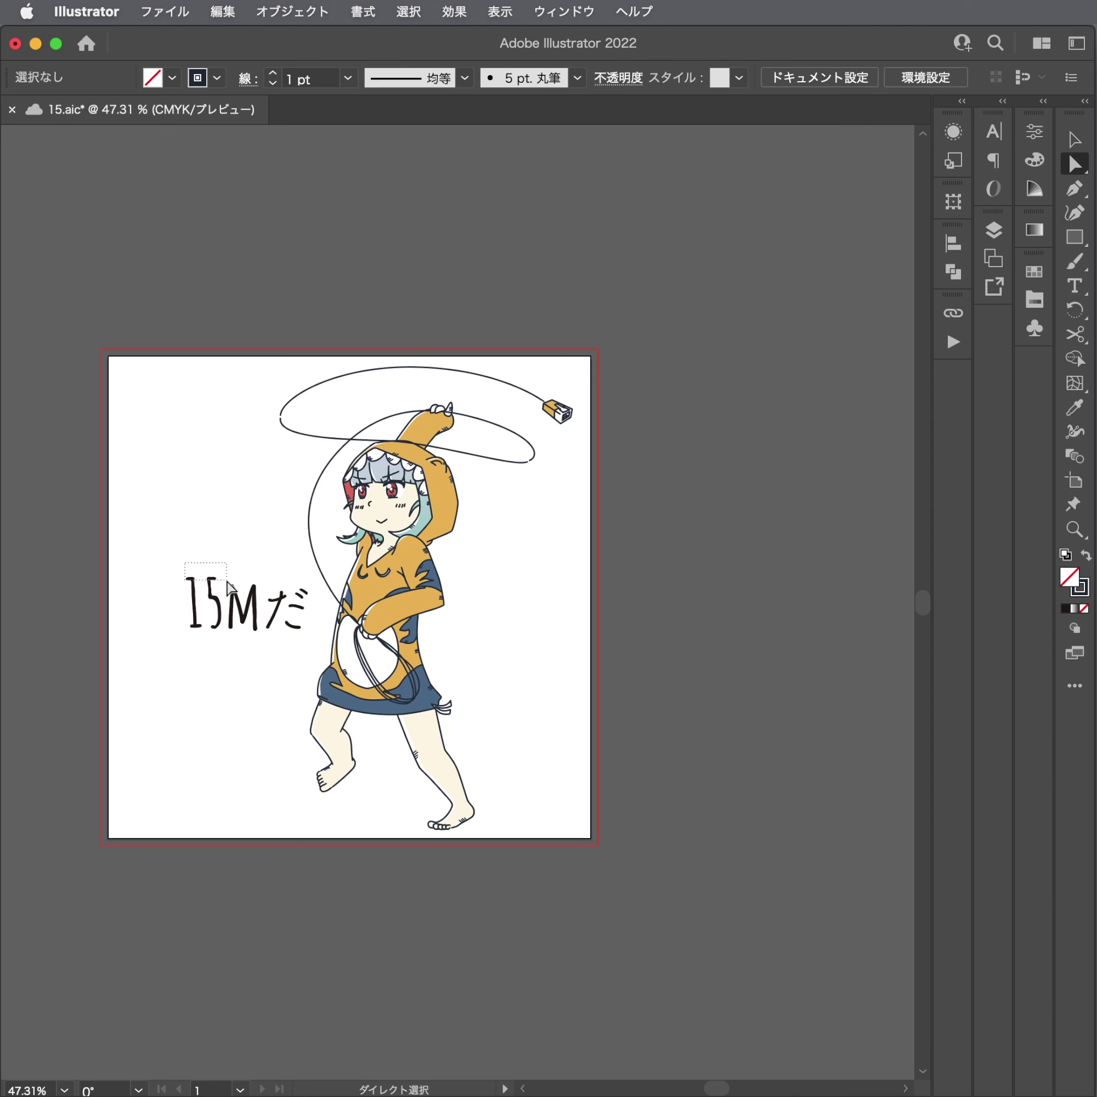
# Select the 15Mだ caption and adjust its rotation angle.
pyautogui.click(295, 630)
pyautogui.press('v')
pyautogui.press('r')
pyautogui.press('Return')
pyautogui.press('Return')
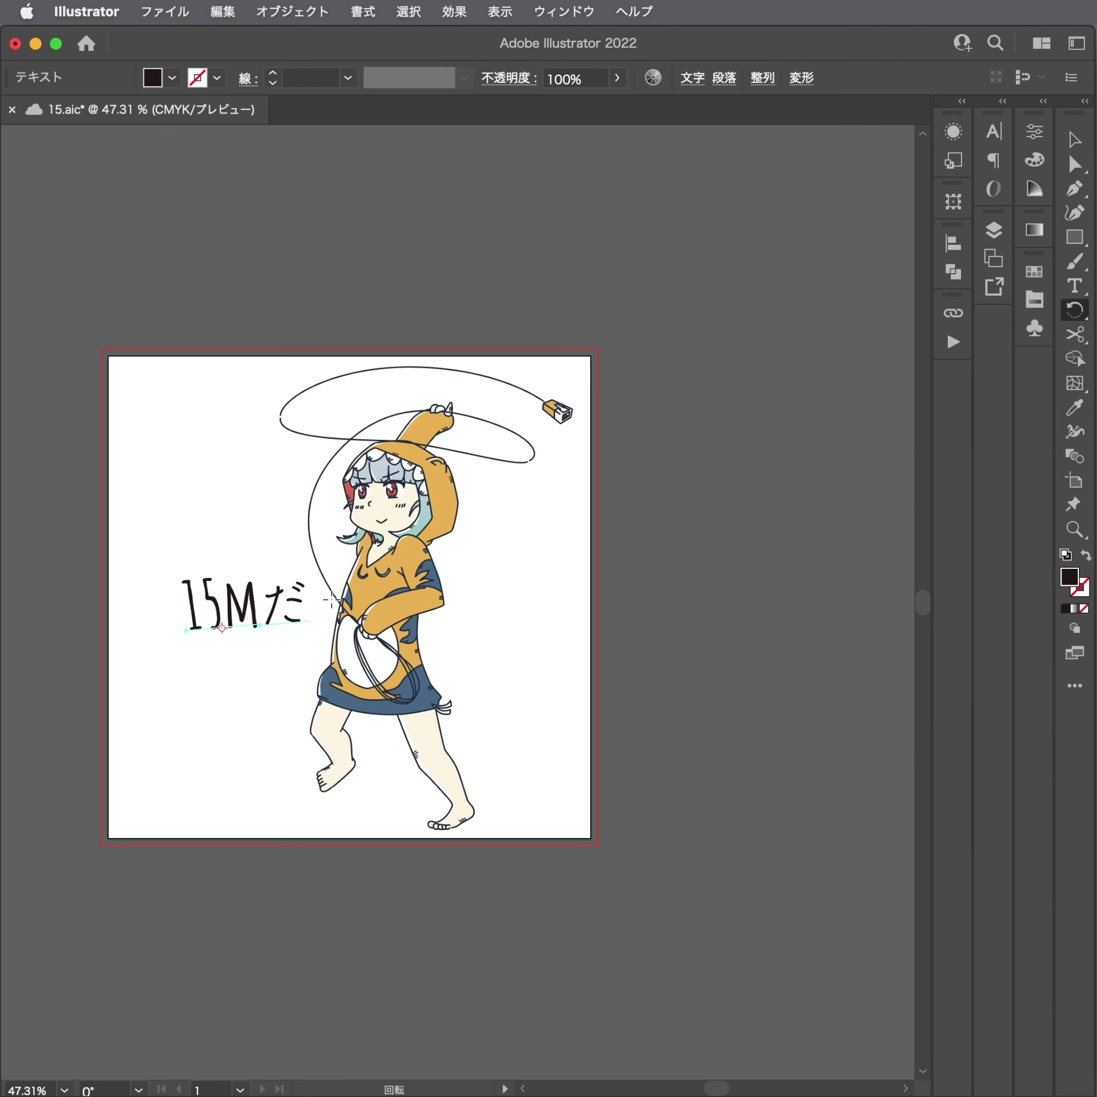
pyautogui.press('v')
pyautogui.press('r')
pyautogui.press('Return')
pyautogui.press('Return')
pyautogui.press('v')
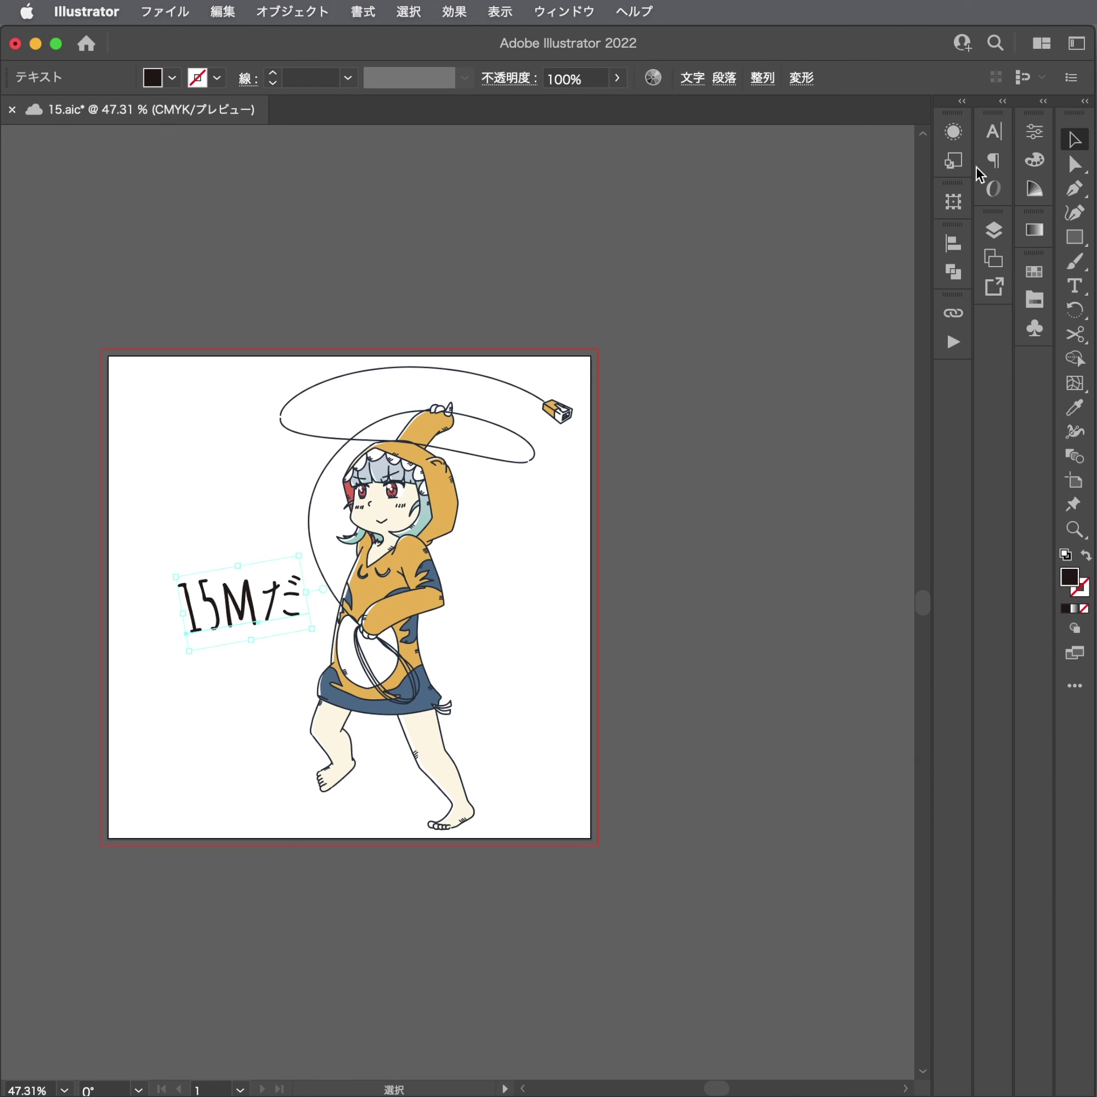
# Preview a series of fonts on the caption, then close the list keeping the original font.
pyautogui.click(994, 136)
pyautogui.click(956, 153)
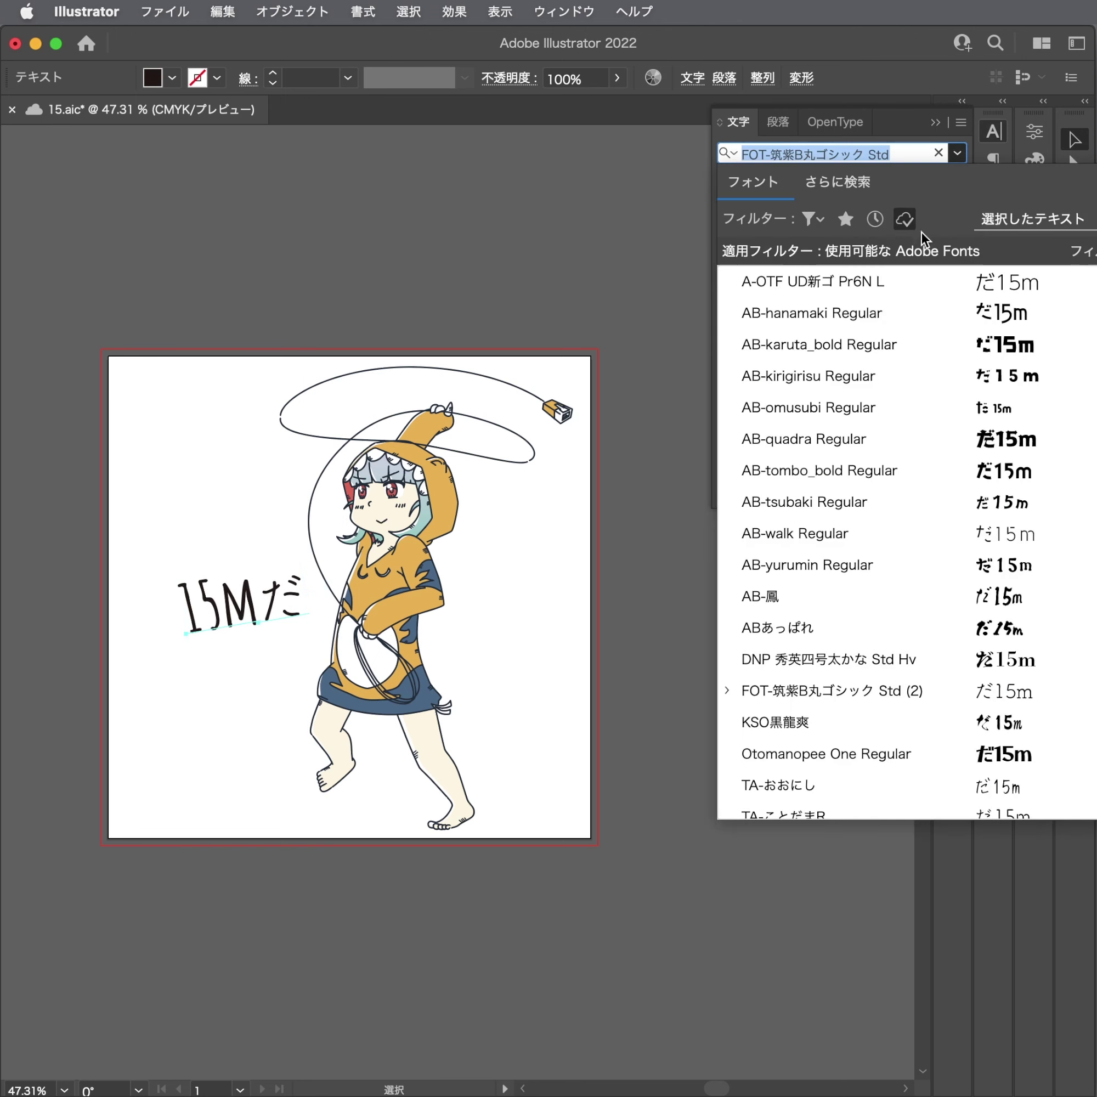
pyautogui.press('Down')
pyautogui.press('Down')
pyautogui.press('Down')
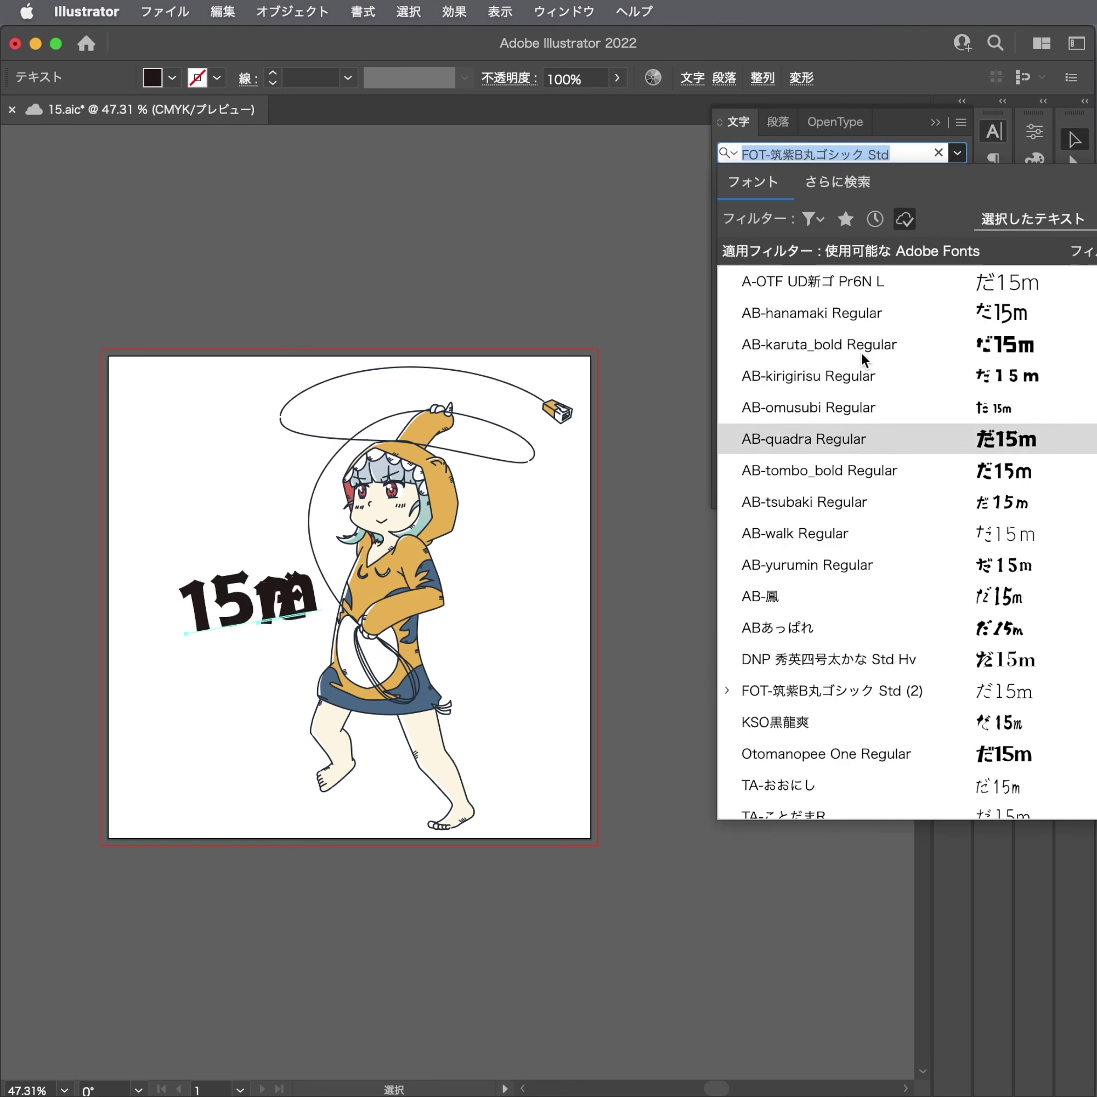
pyautogui.press('Down')
pyautogui.press('Down')
pyautogui.press('Down')
pyautogui.press('Down')
pyautogui.press('Down')
pyautogui.press('Down')
pyautogui.press('Down')
pyautogui.press('Down')
pyautogui.press('Down')
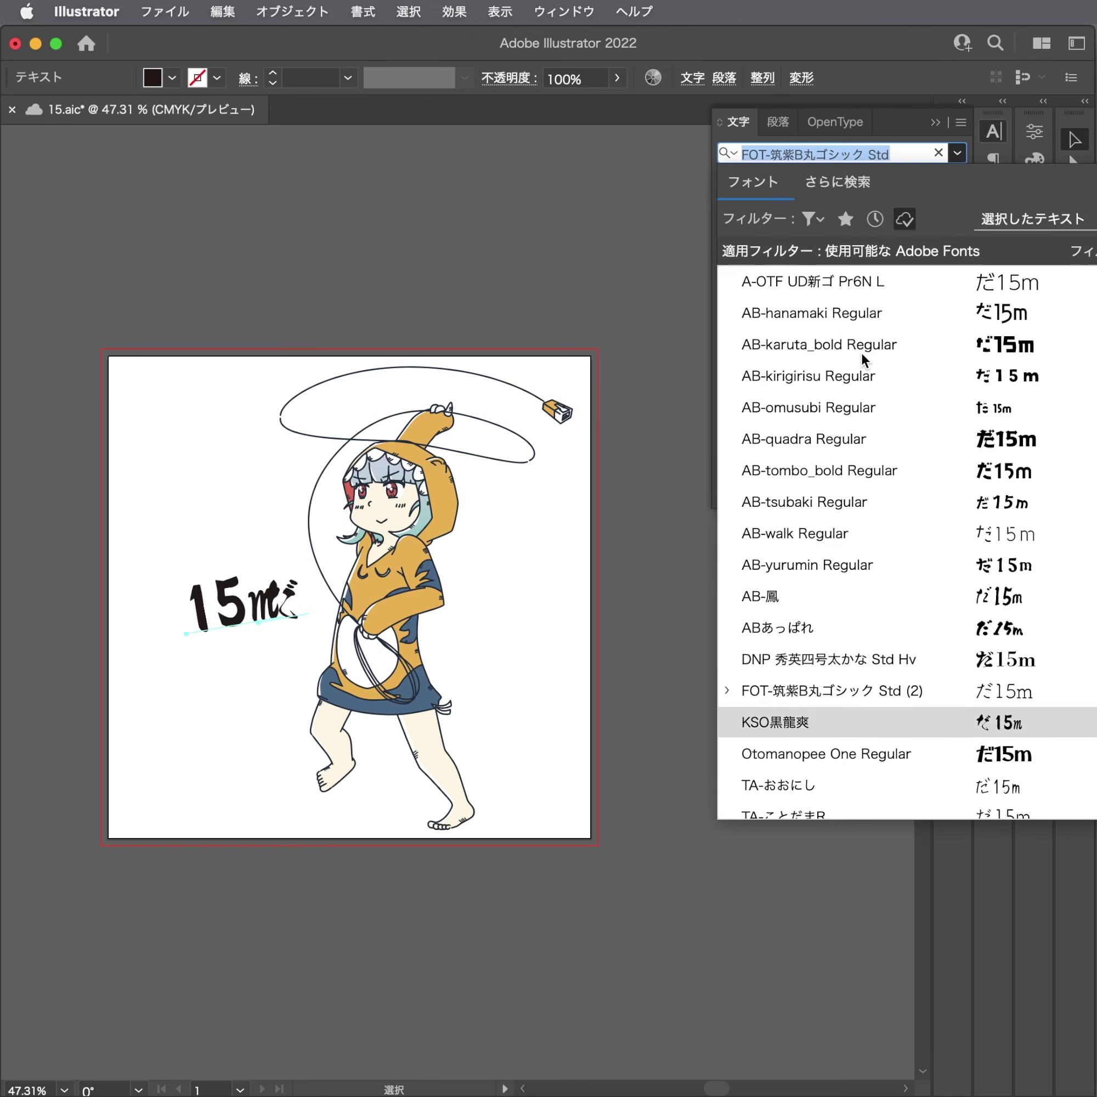
pyautogui.press('Down')
pyautogui.press('Down')
pyautogui.press('Down')
pyautogui.press('Down')
pyautogui.press('Down')
pyautogui.press('Down')
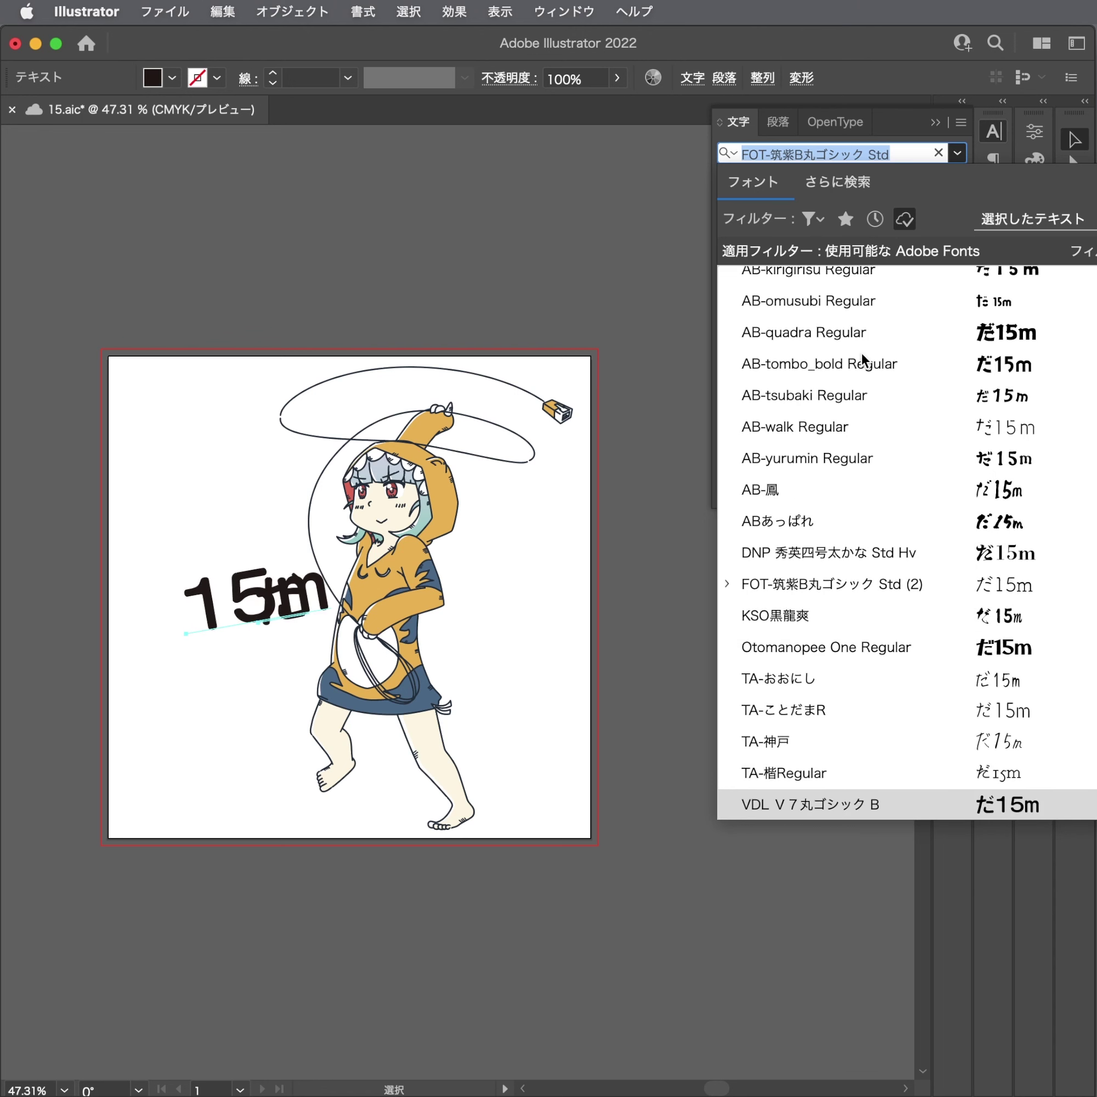
pyautogui.press('Down')
pyautogui.press('Down')
pyautogui.press('Down')
pyautogui.press('Down')
pyautogui.press('Down')
pyautogui.press('Down')
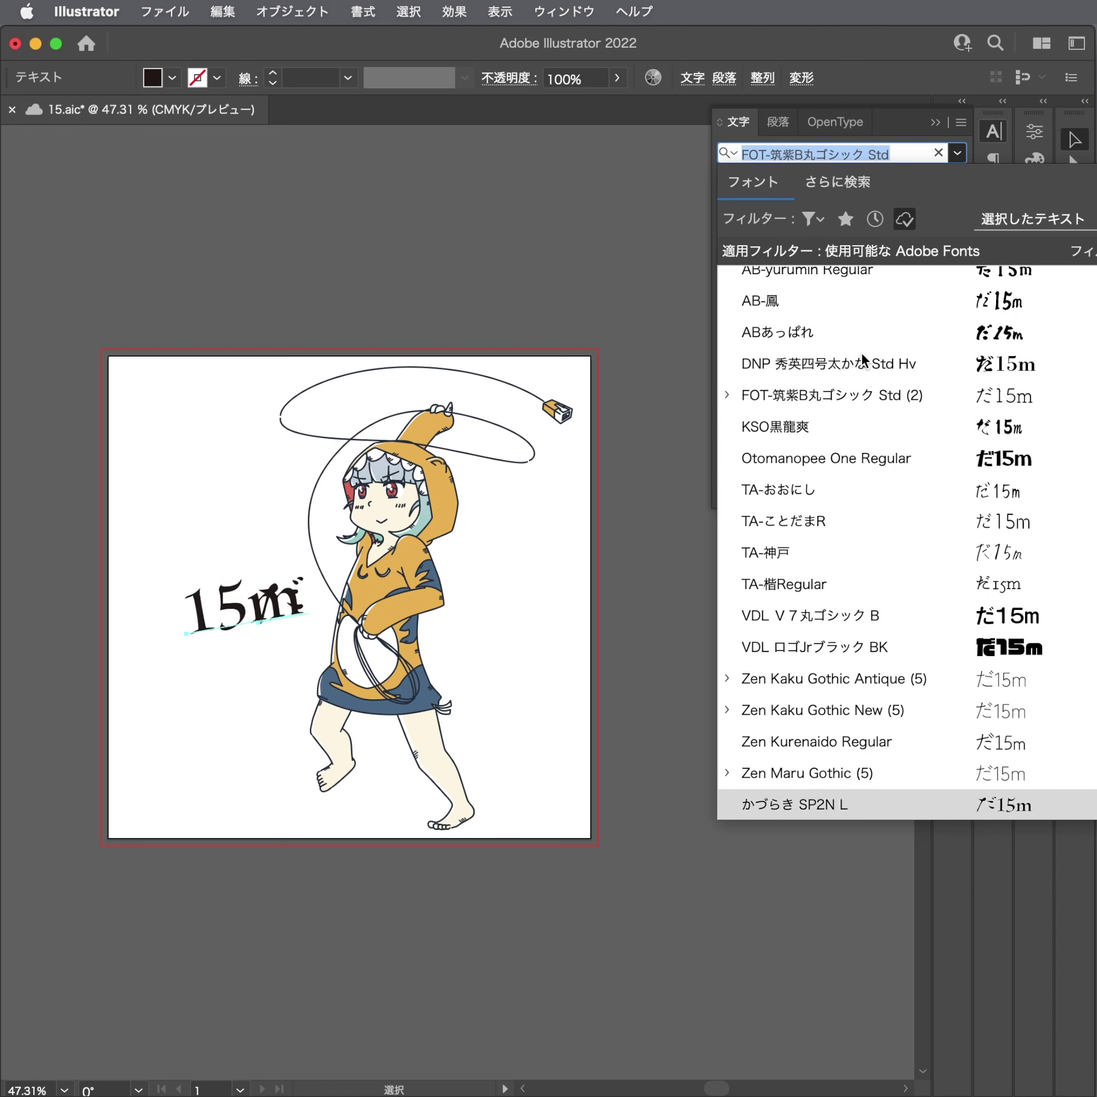
pyautogui.press('Down')
pyautogui.press('Down')
pyautogui.press('Down')
pyautogui.press('Down')
pyautogui.press('Down')
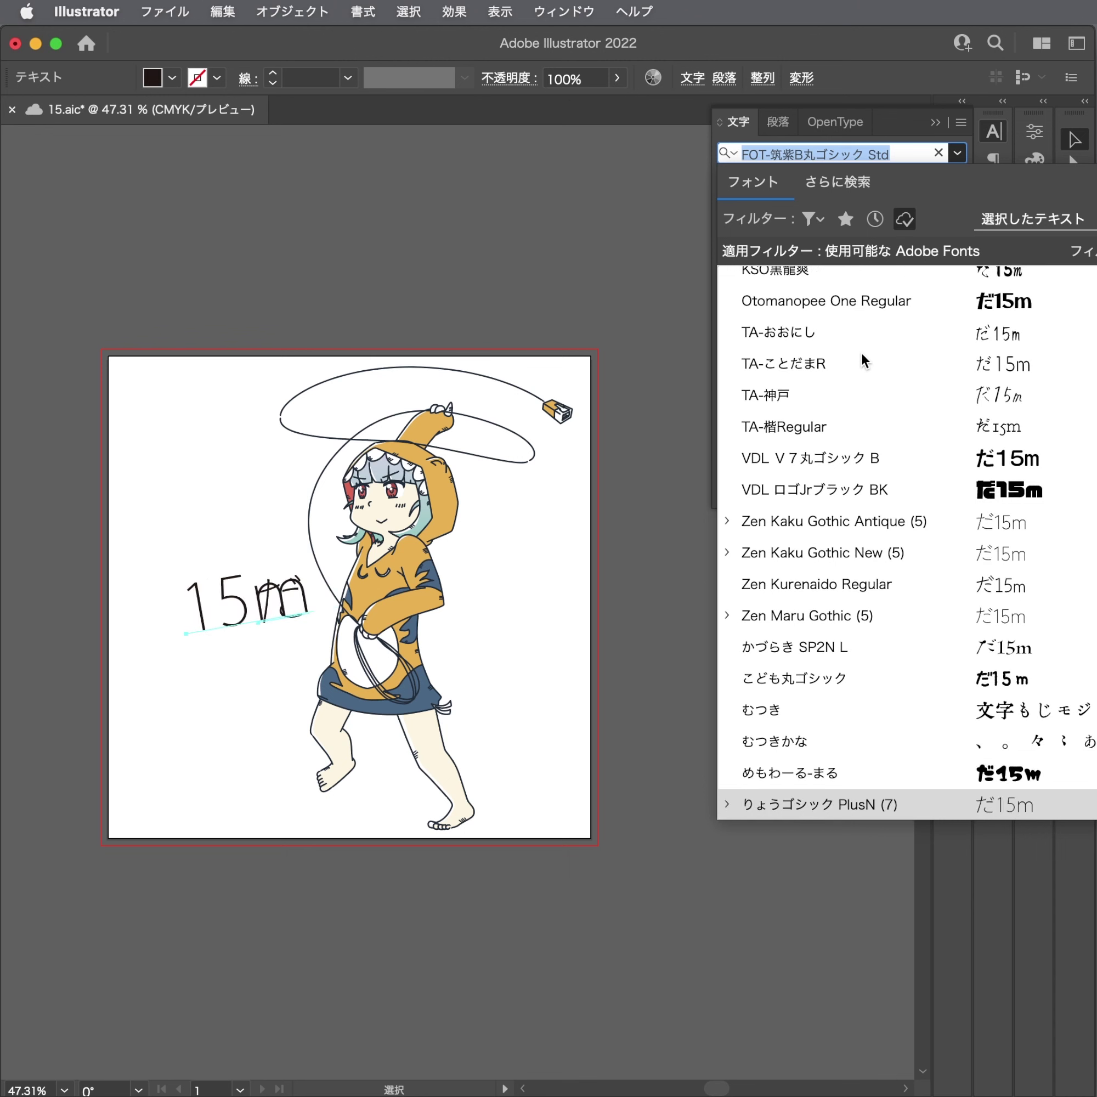
pyautogui.press('Up')
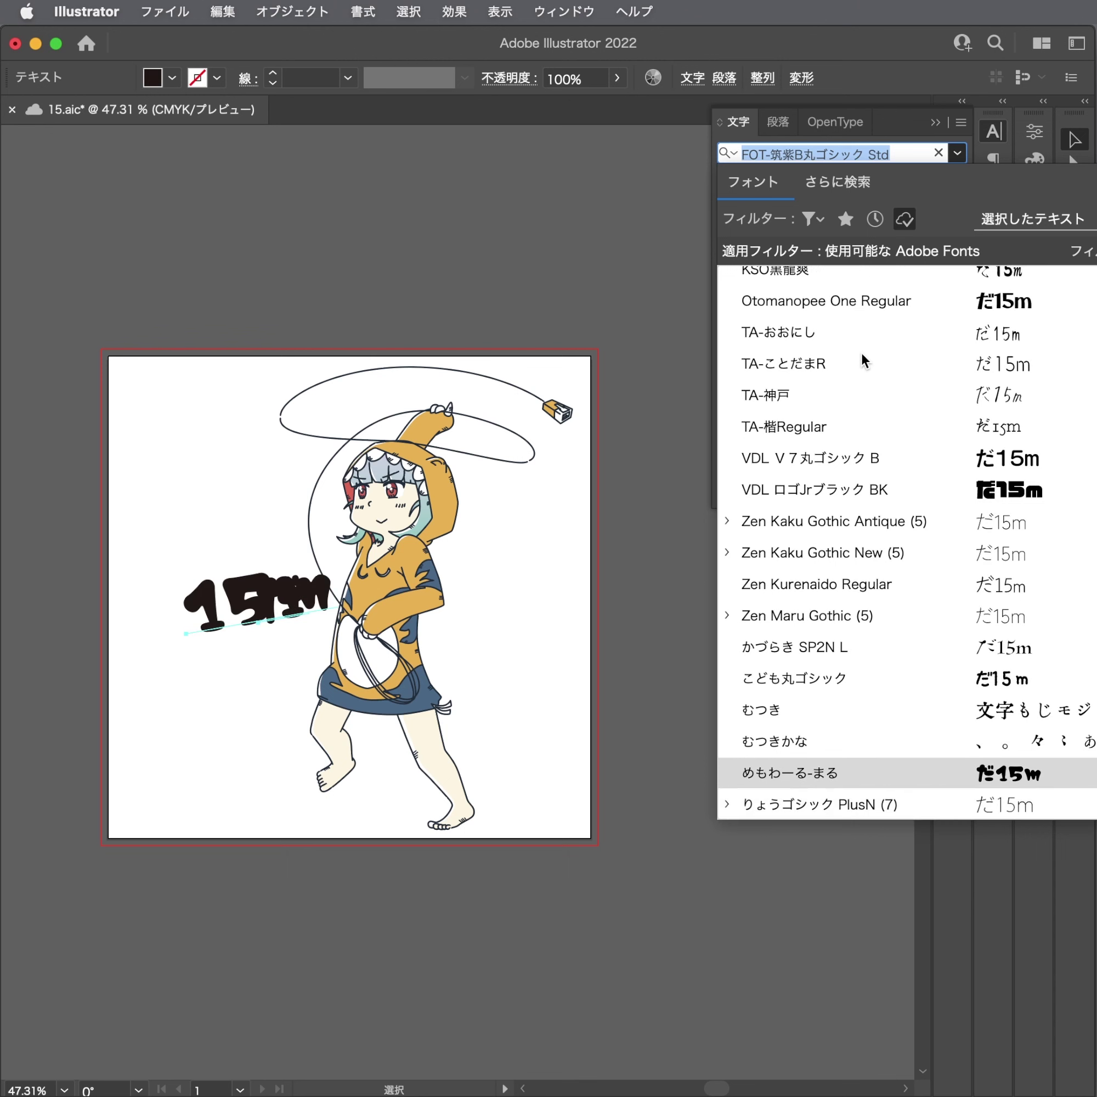
pyautogui.press('Down')
pyautogui.press('Down')
pyautogui.press('Down')
pyautogui.press('Down')
pyautogui.press('Down')
pyautogui.press('Down')
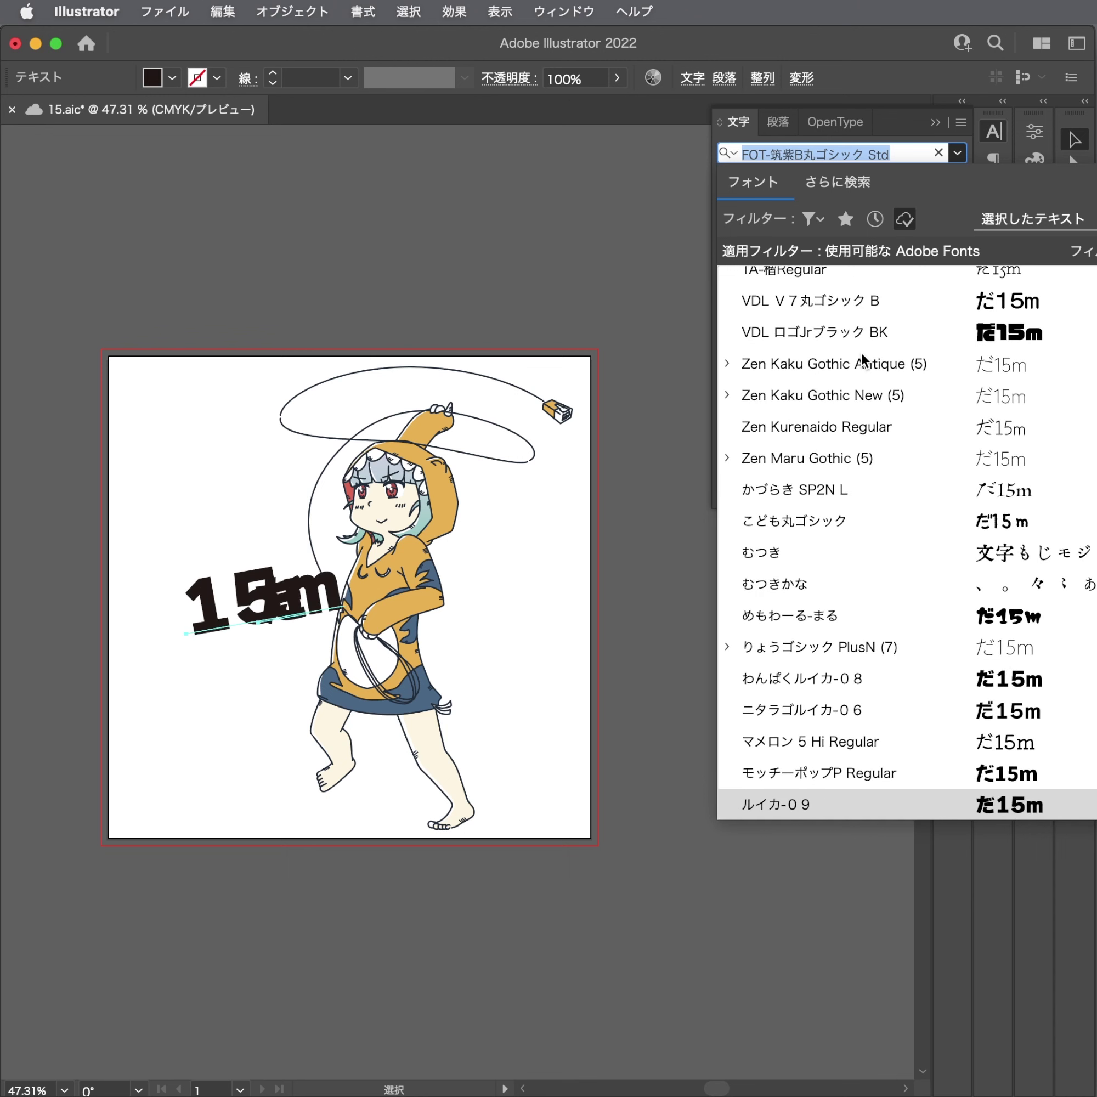
pyautogui.press('Down')
pyautogui.press('Down')
pyautogui.press('Down')
pyautogui.press('Down')
pyautogui.press('Down')
pyautogui.press('Down')
pyautogui.press('Down')
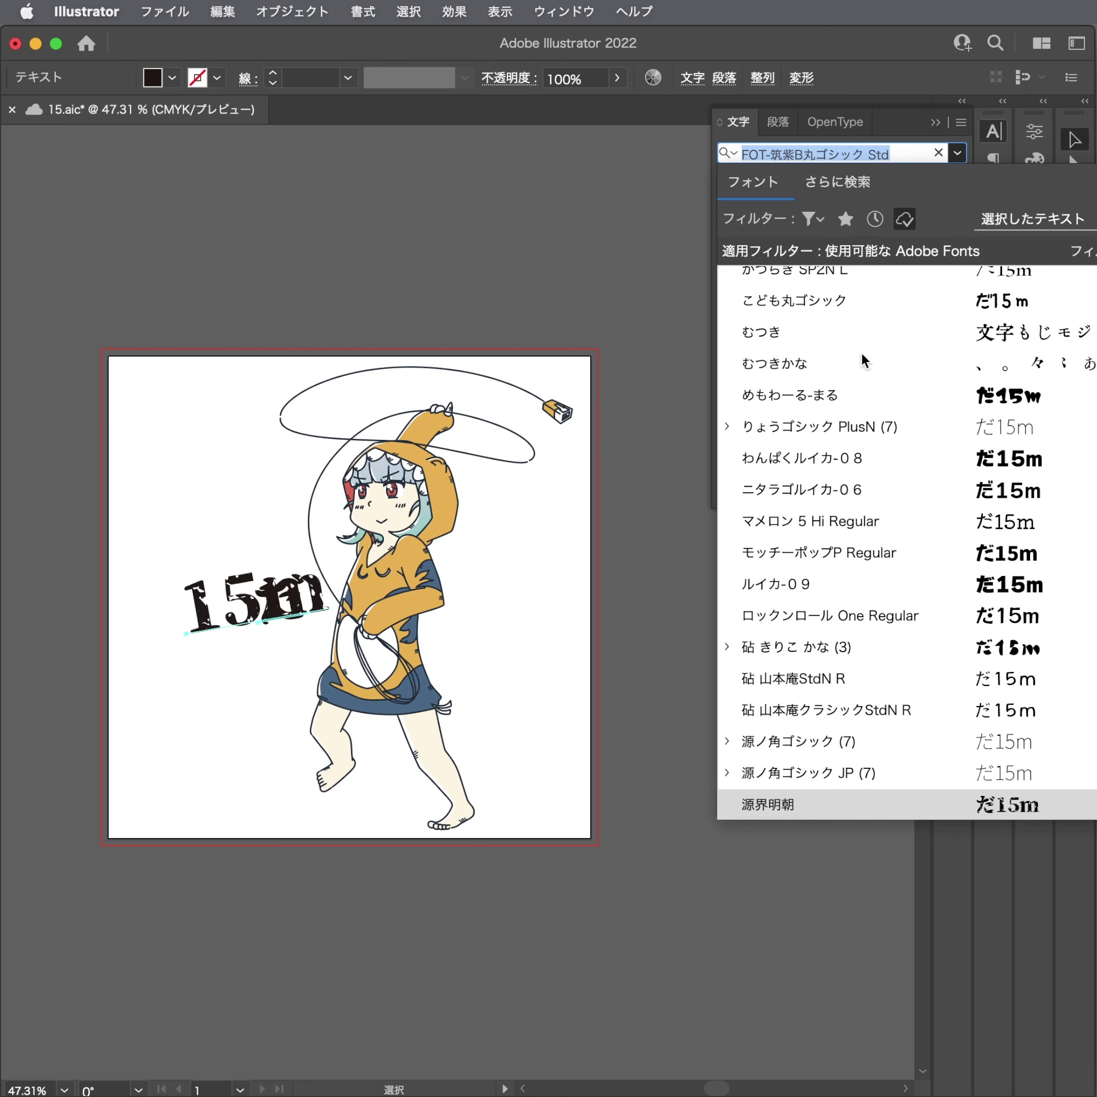
pyautogui.press('Down')
pyautogui.press('Down')
pyautogui.press('Down')
pyautogui.press('Down')
pyautogui.press('Down')
pyautogui.press('Down')
pyautogui.press('Down')
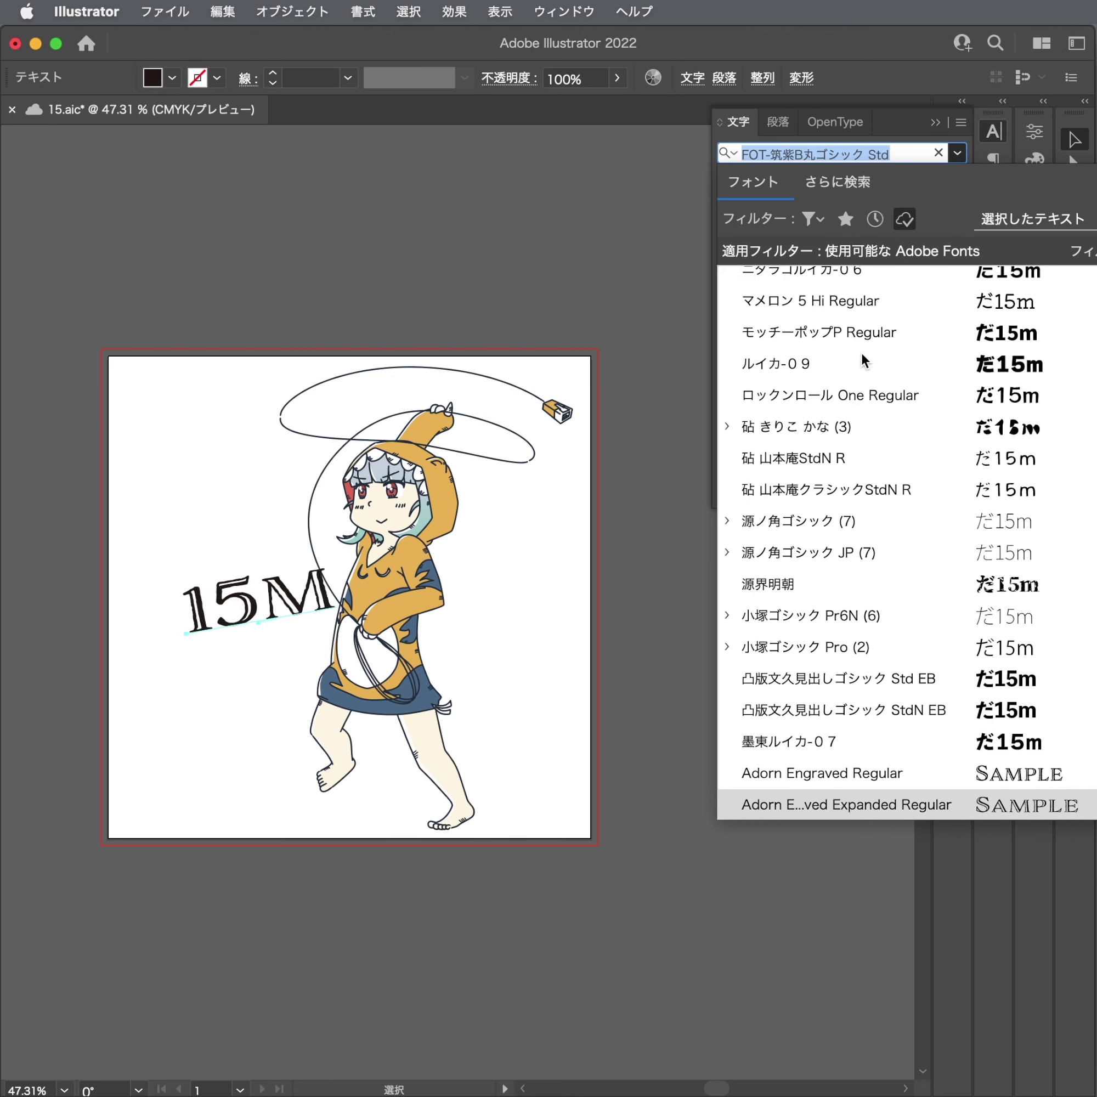
pyautogui.press('Down')
pyautogui.press('Down')
pyautogui.press('Down')
pyautogui.press('Down')
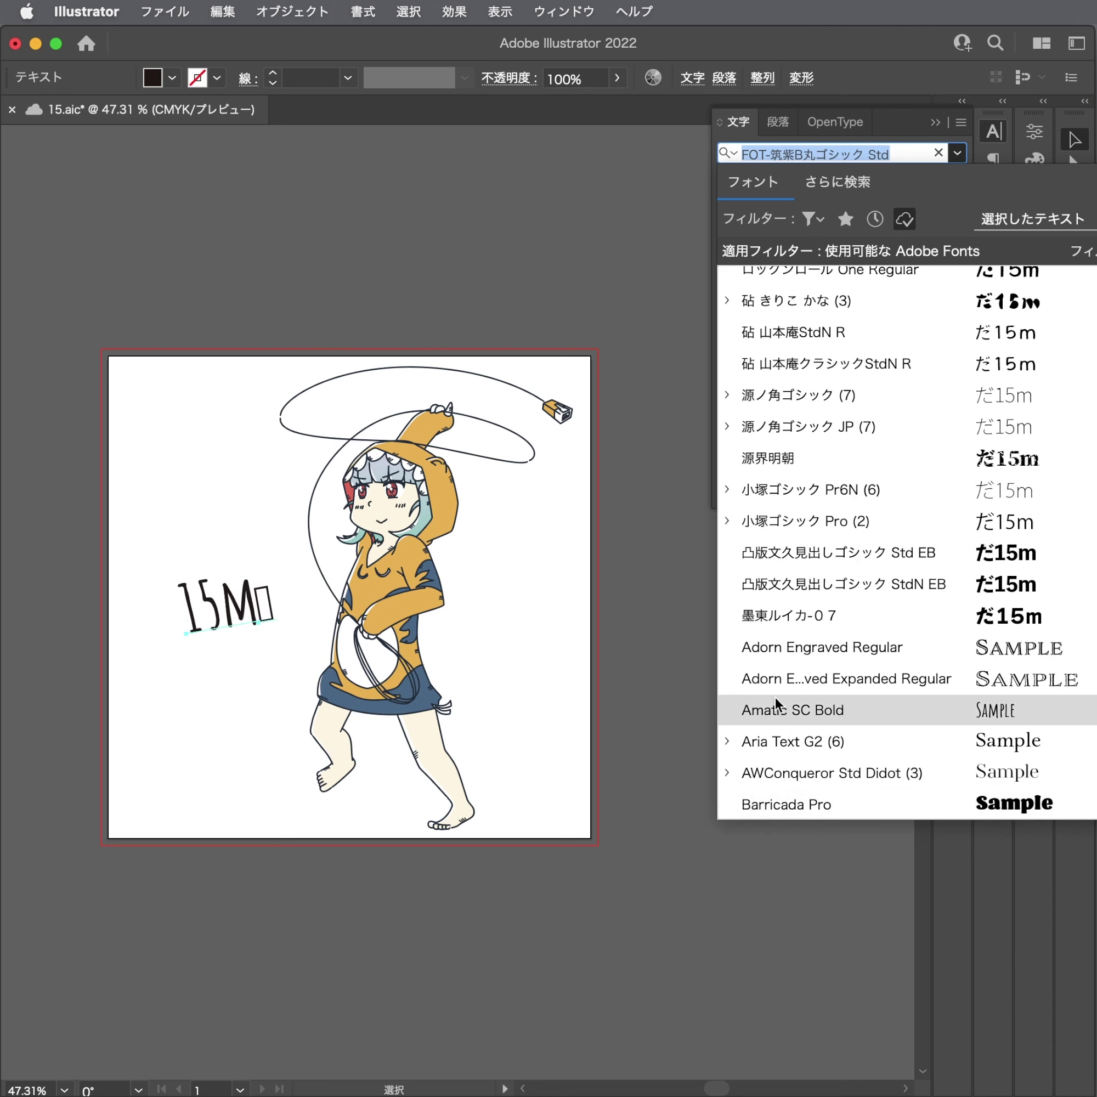
pyautogui.click(656, 670)
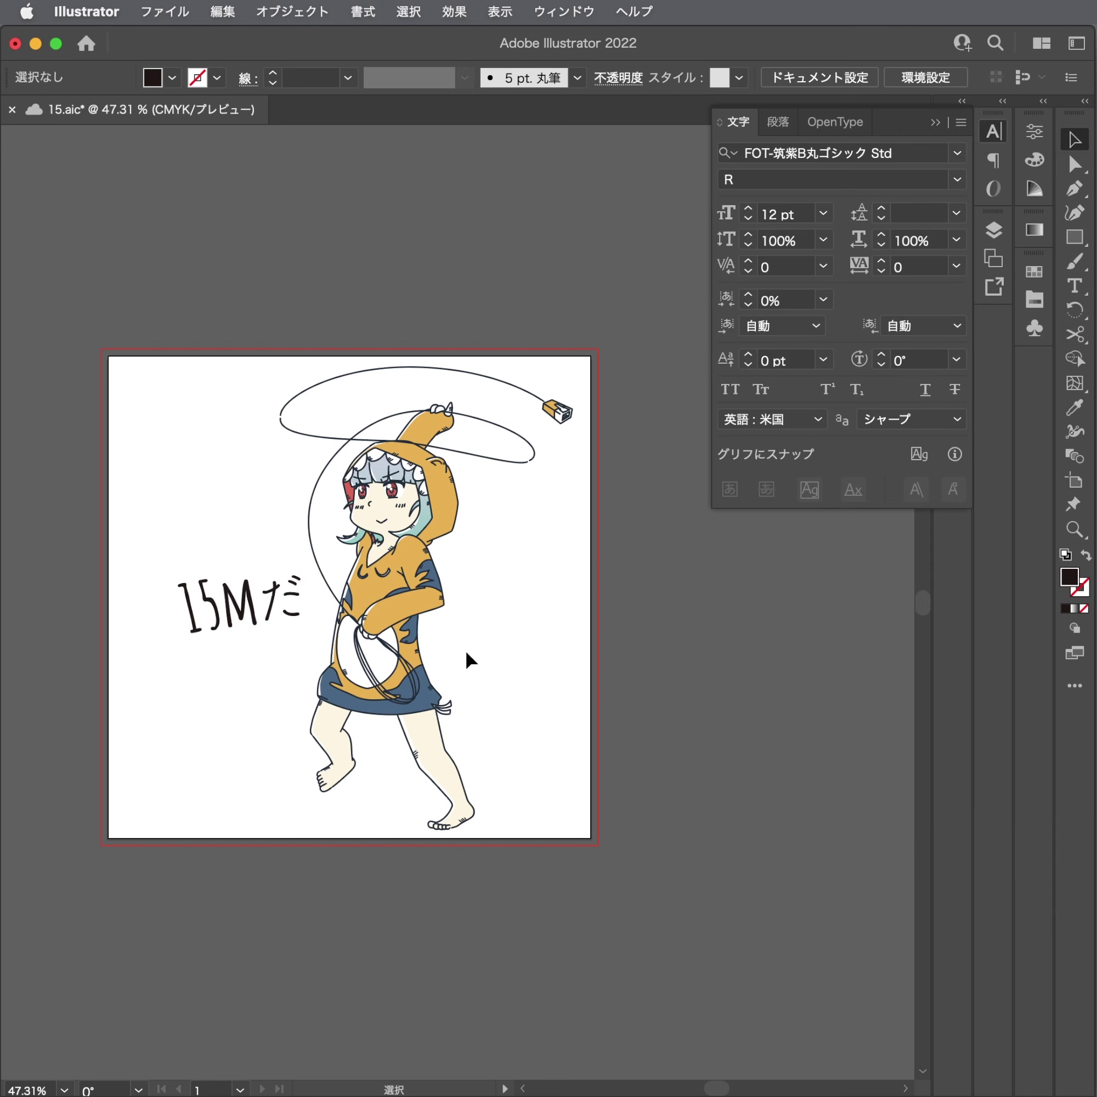
# Reselect the caption and show all installed fonts in the font list.
pyautogui.press('a')
pyautogui.scroll(3, 294, 642)
pyautogui.click(176, 618)
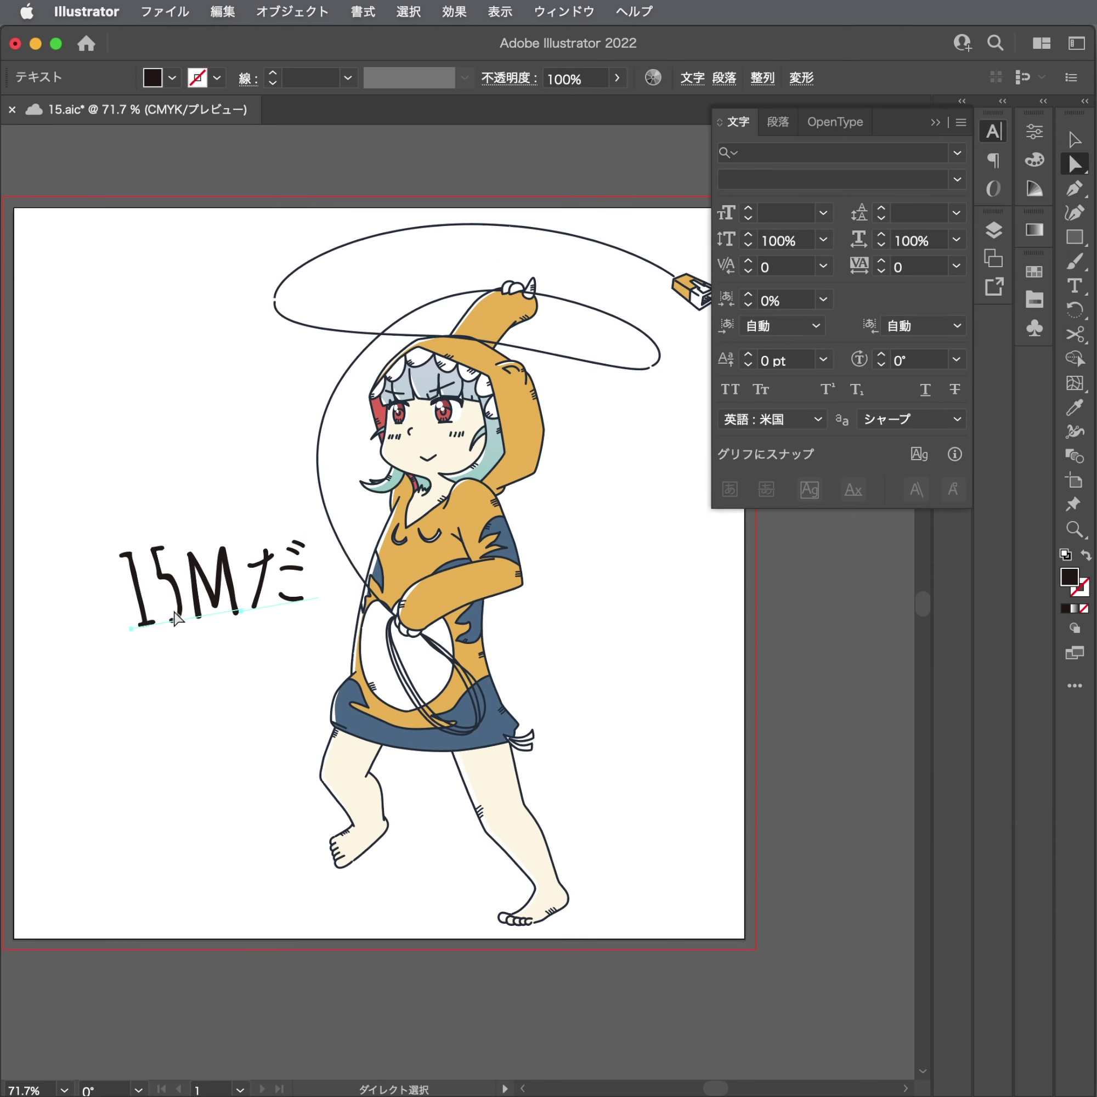
pyautogui.click(957, 152)
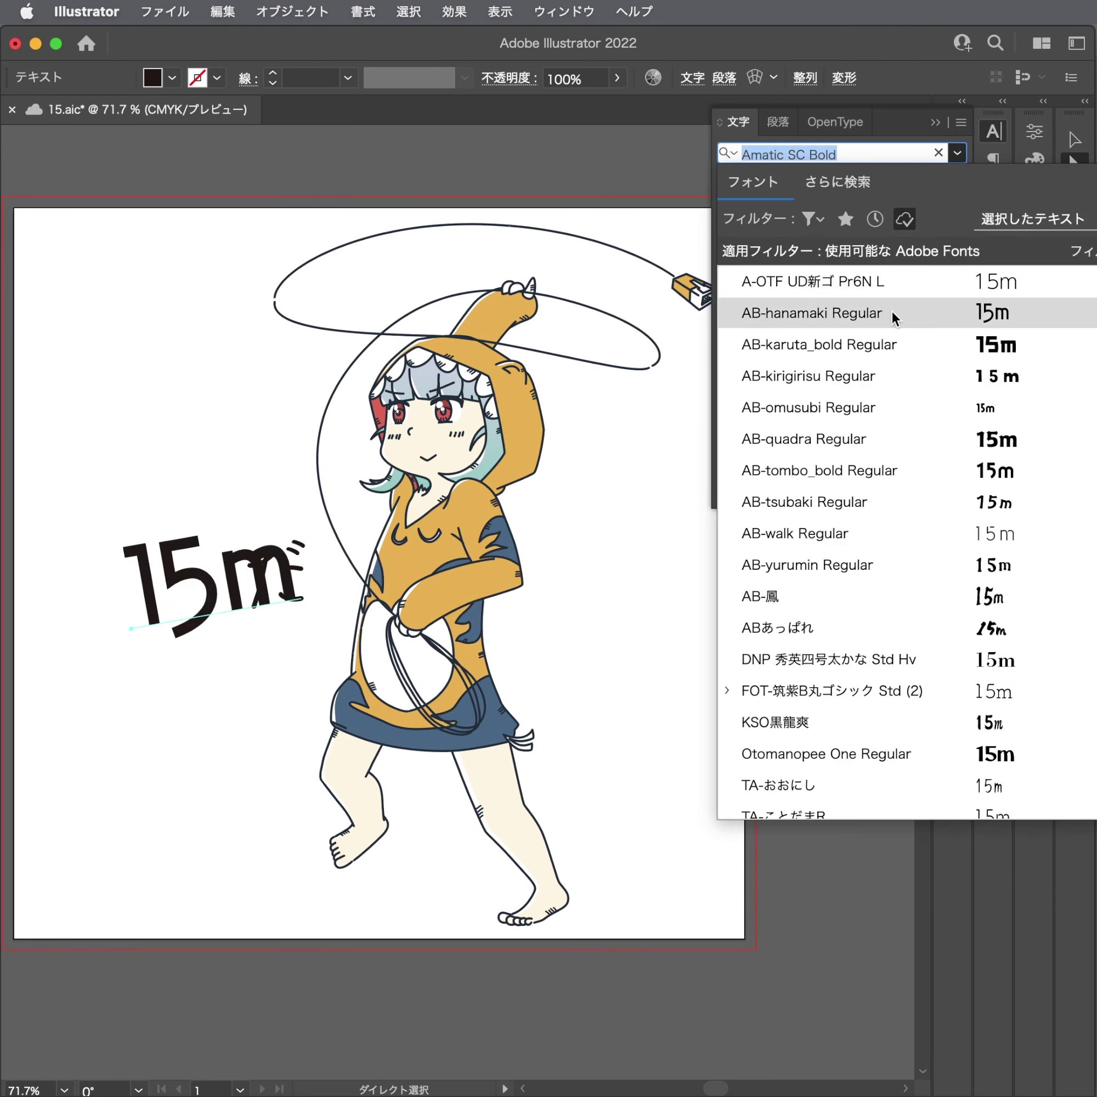
pyautogui.click(901, 221)
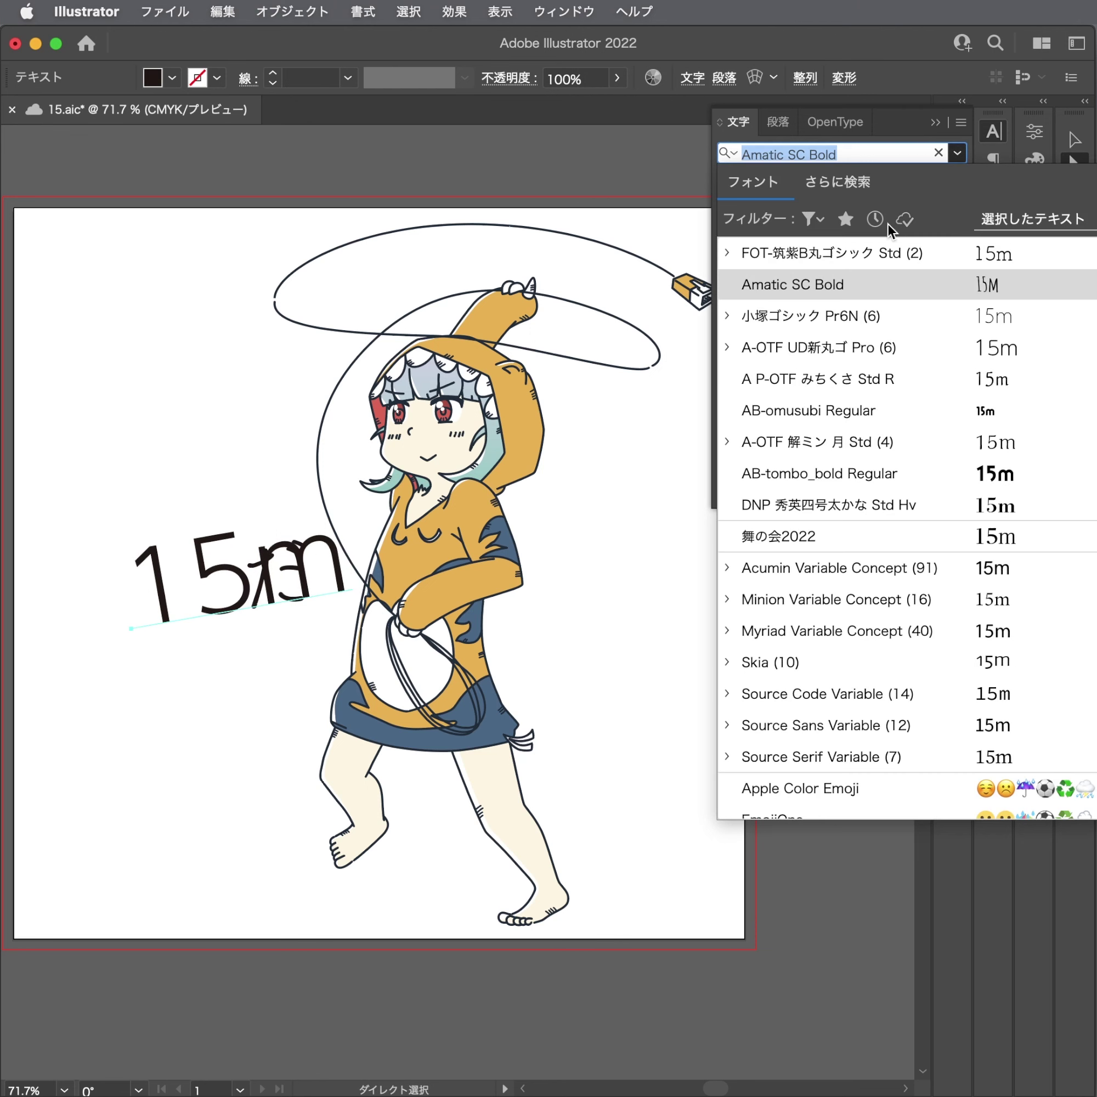
pyautogui.click(821, 222)
pyautogui.click(891, 230)
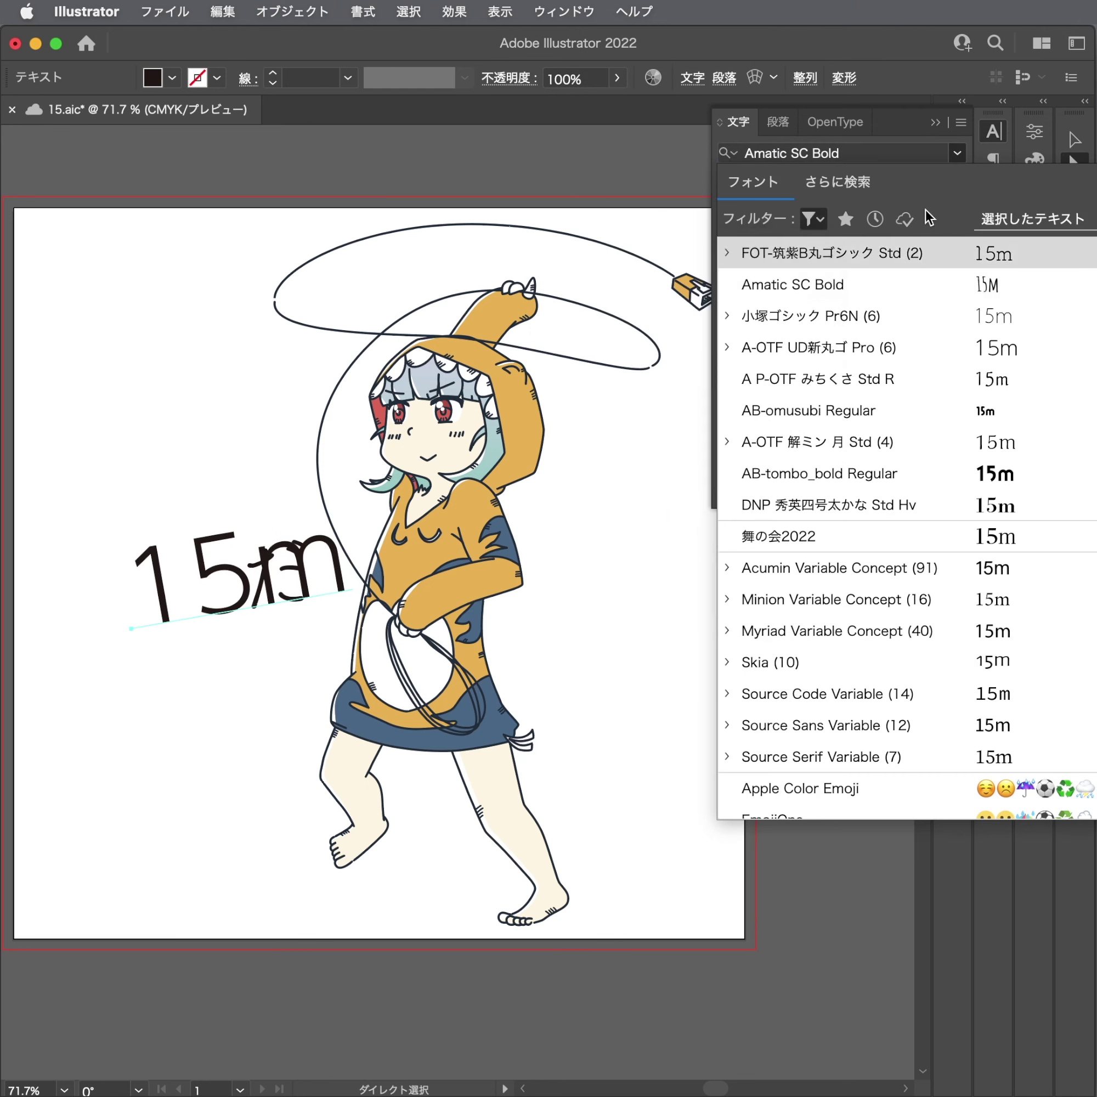
# Preview more fonts on the caption and filter to activated Adobe Fonts, landing on AB-karuta_bold.
pyautogui.press('Down')
pyautogui.press('Down')
pyautogui.press('Down')
pyautogui.press('Down')
pyautogui.press('Down')
pyautogui.press('Down')
pyautogui.press('Down')
pyautogui.press('Down')
pyautogui.press('Down')
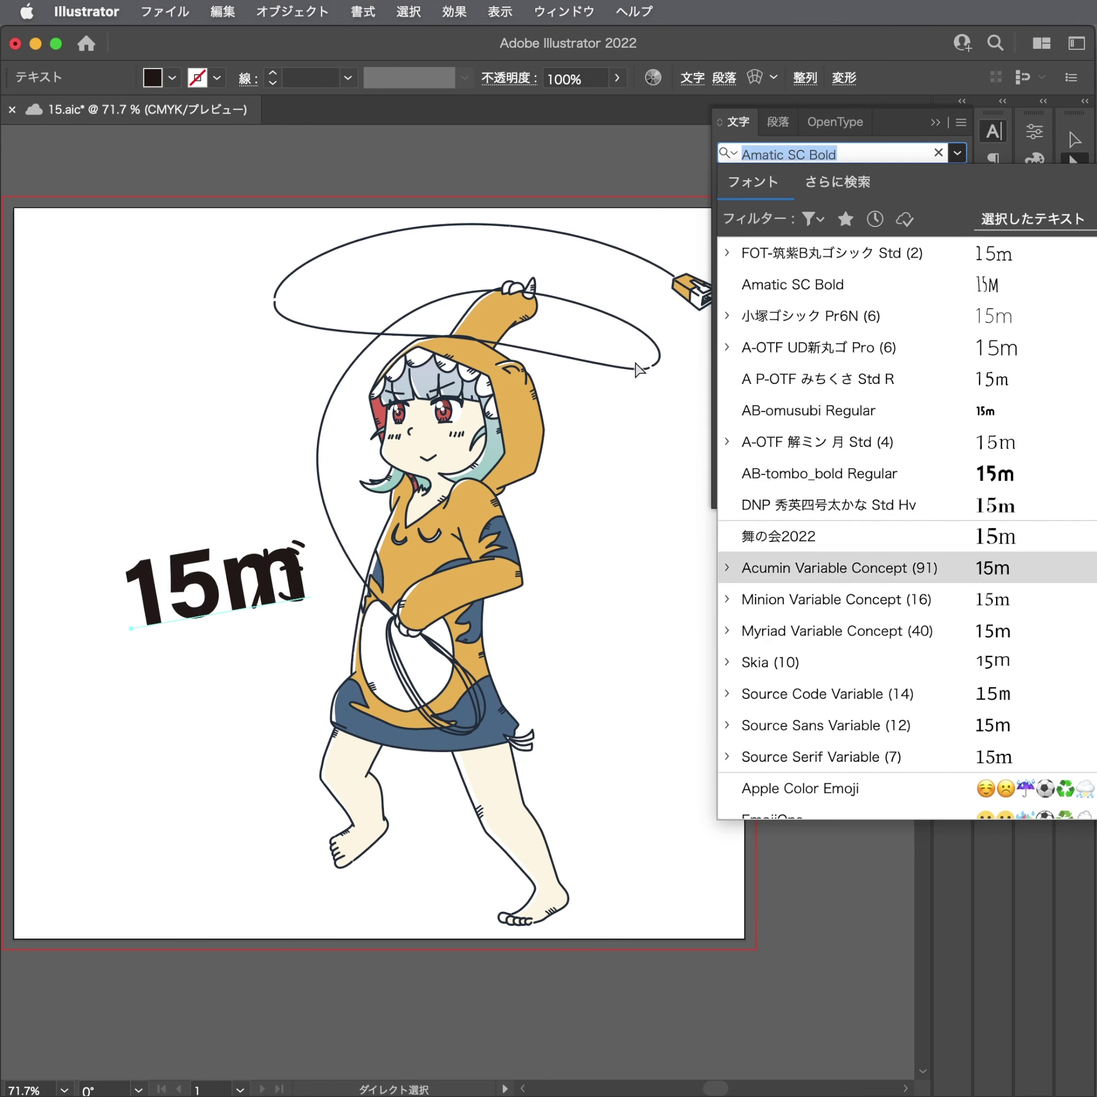
pyautogui.press('Down')
pyautogui.press('Down')
pyautogui.press('Down')
pyautogui.press('Down')
pyautogui.press('Down')
pyautogui.press('Down')
pyautogui.press('Down')
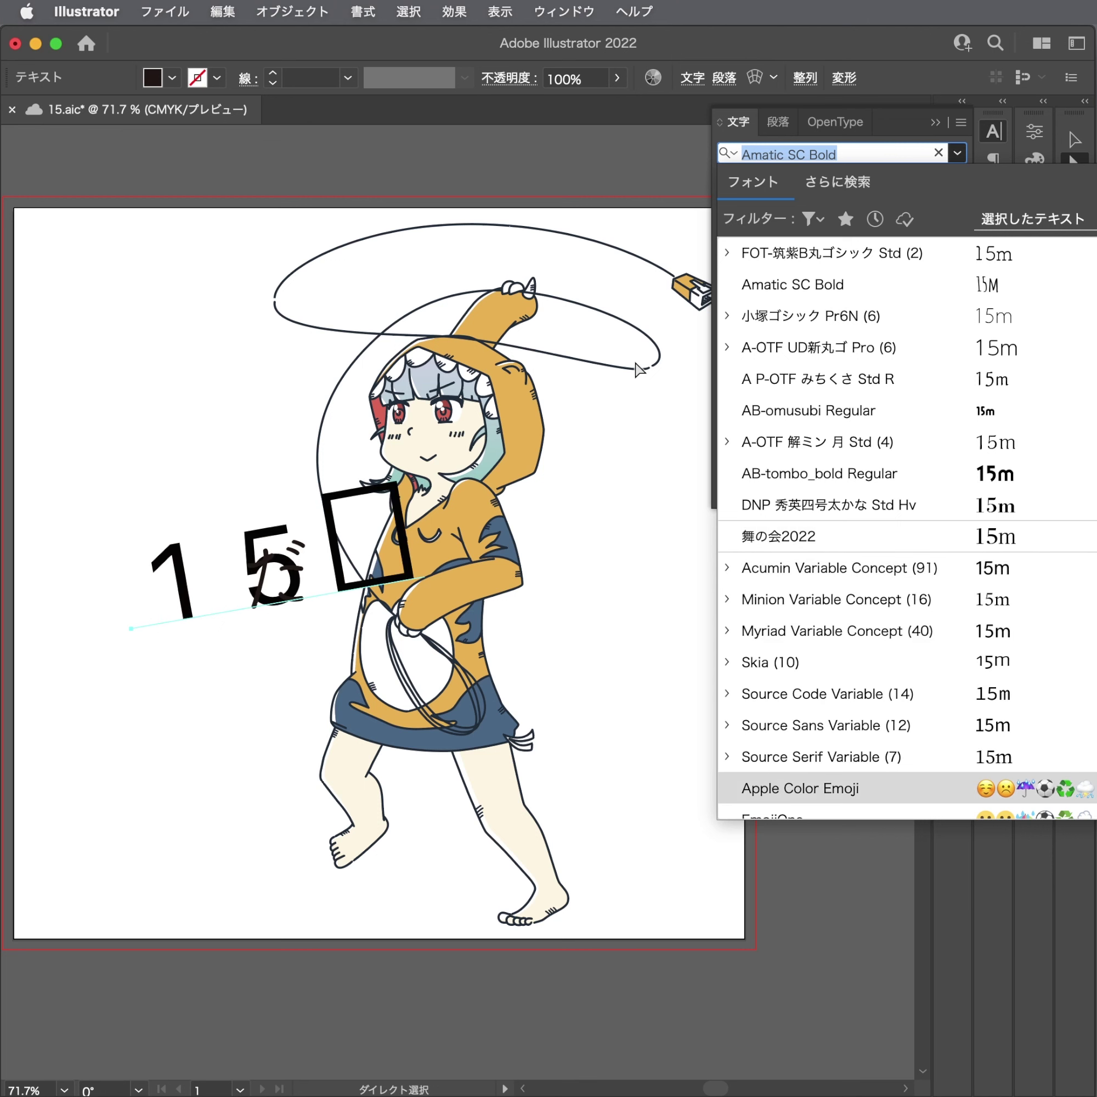
pyautogui.press('Up')
pyautogui.press('Up')
pyautogui.press('Up')
pyautogui.press('Up')
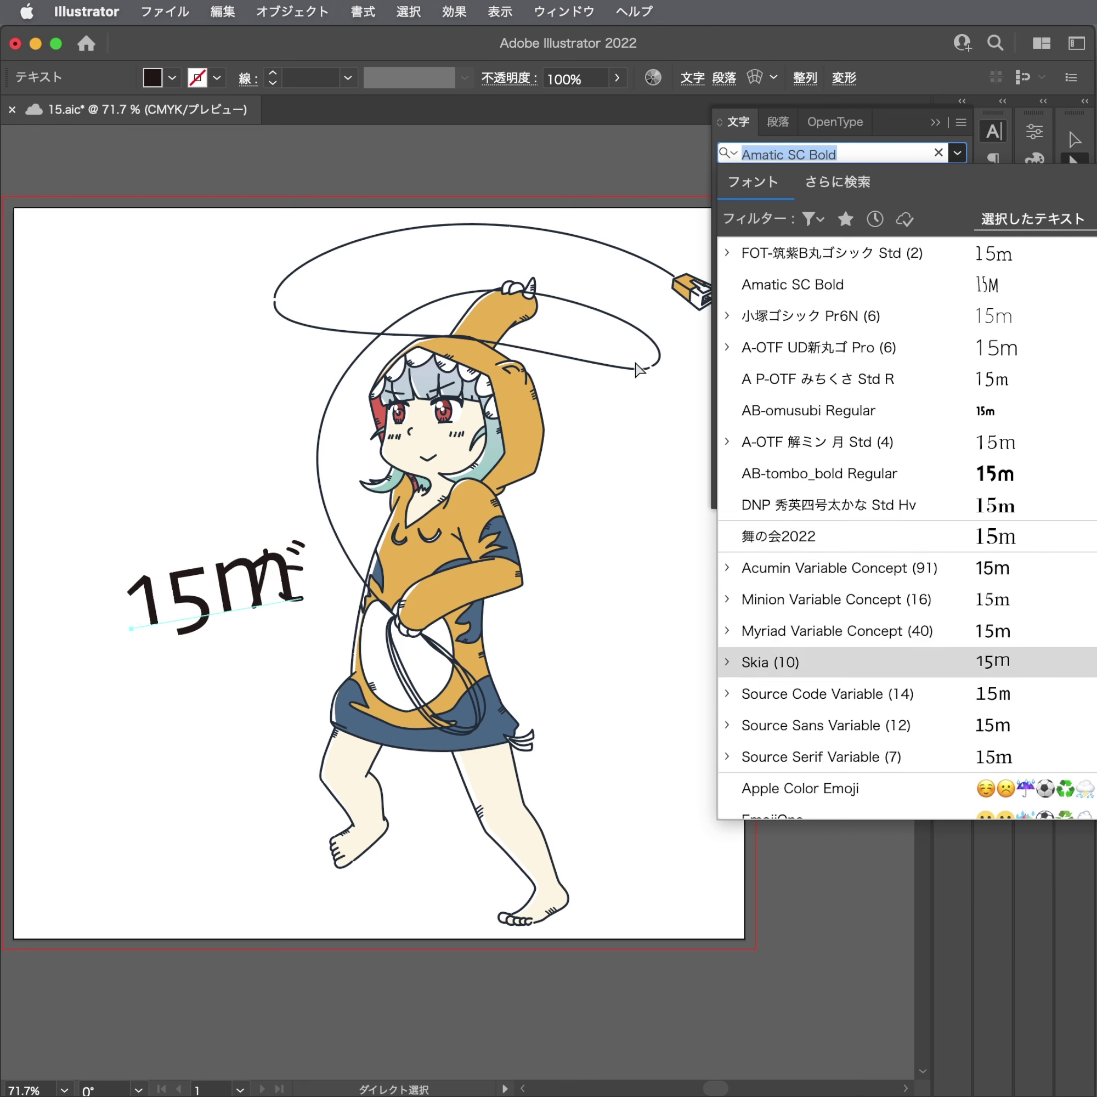
pyautogui.press('Down')
pyautogui.press('Down')
pyautogui.press('Down')
pyautogui.press('Down')
pyautogui.press('Down')
pyautogui.press('Down')
pyautogui.press('Down')
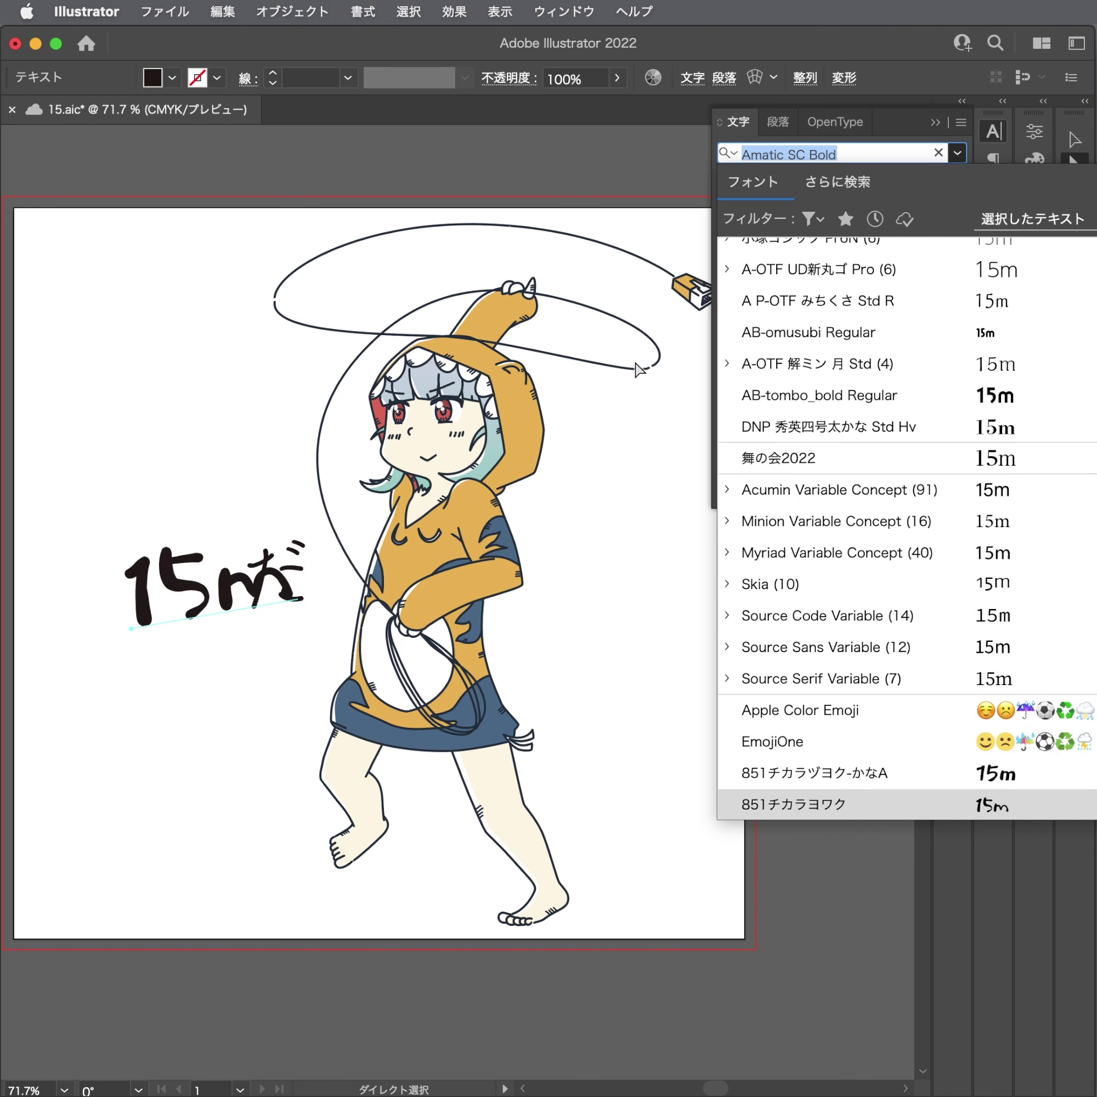
pyautogui.press('Down')
pyautogui.press('Down')
pyautogui.press('Down')
pyautogui.press('Down')
pyautogui.press('Down')
pyautogui.press('Down')
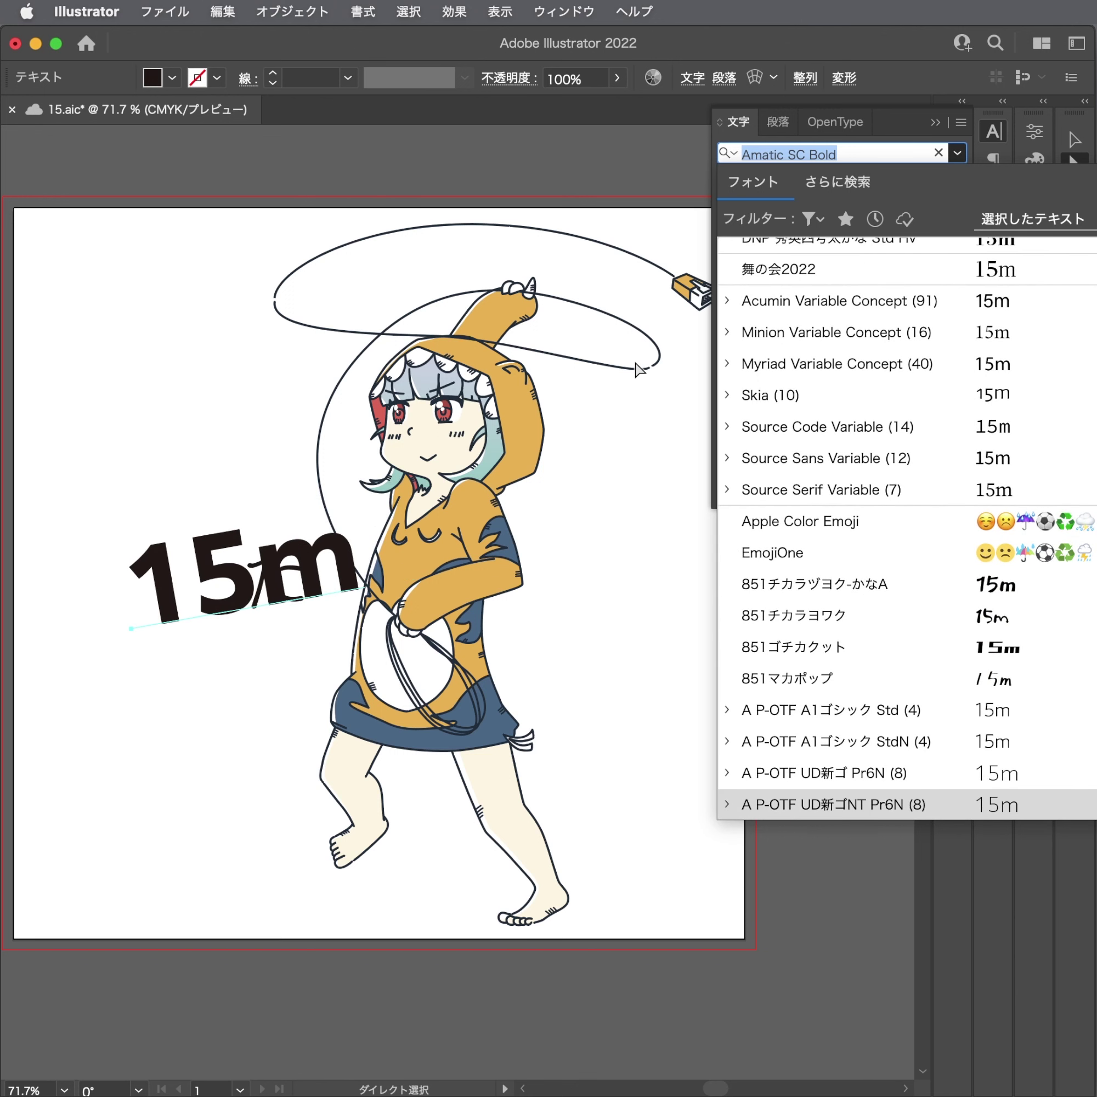
pyautogui.press('Down')
pyautogui.press('Down')
pyautogui.press('Down')
pyautogui.press('Down')
pyautogui.press('Down')
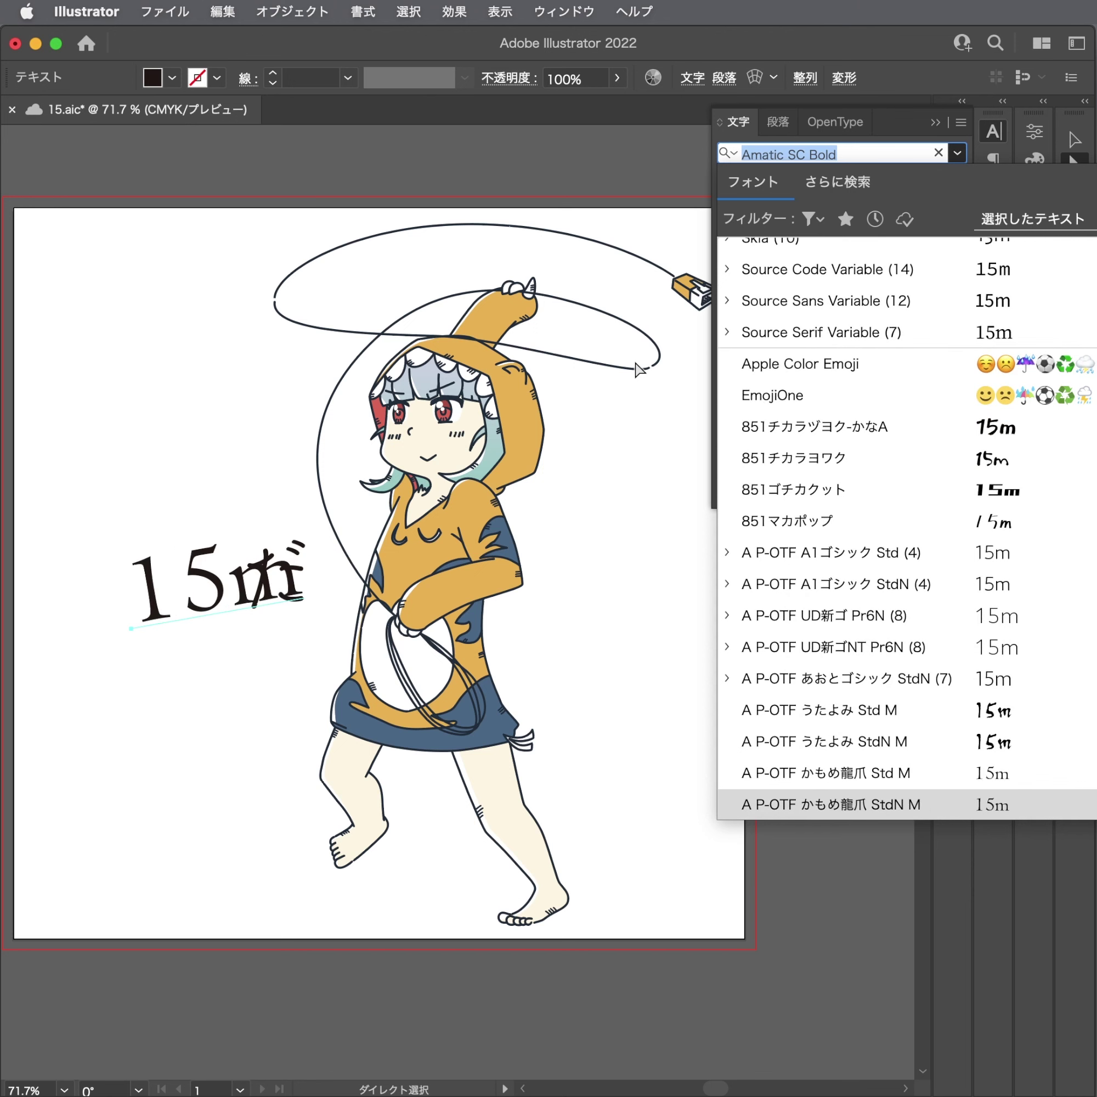
pyautogui.press('Down')
pyautogui.press('Down')
pyautogui.press('Down')
pyautogui.press('Down')
pyautogui.press('Down')
pyautogui.press('Down')
pyautogui.press('Down')
pyautogui.press('Down')
pyautogui.press('Down')
pyautogui.press('Down')
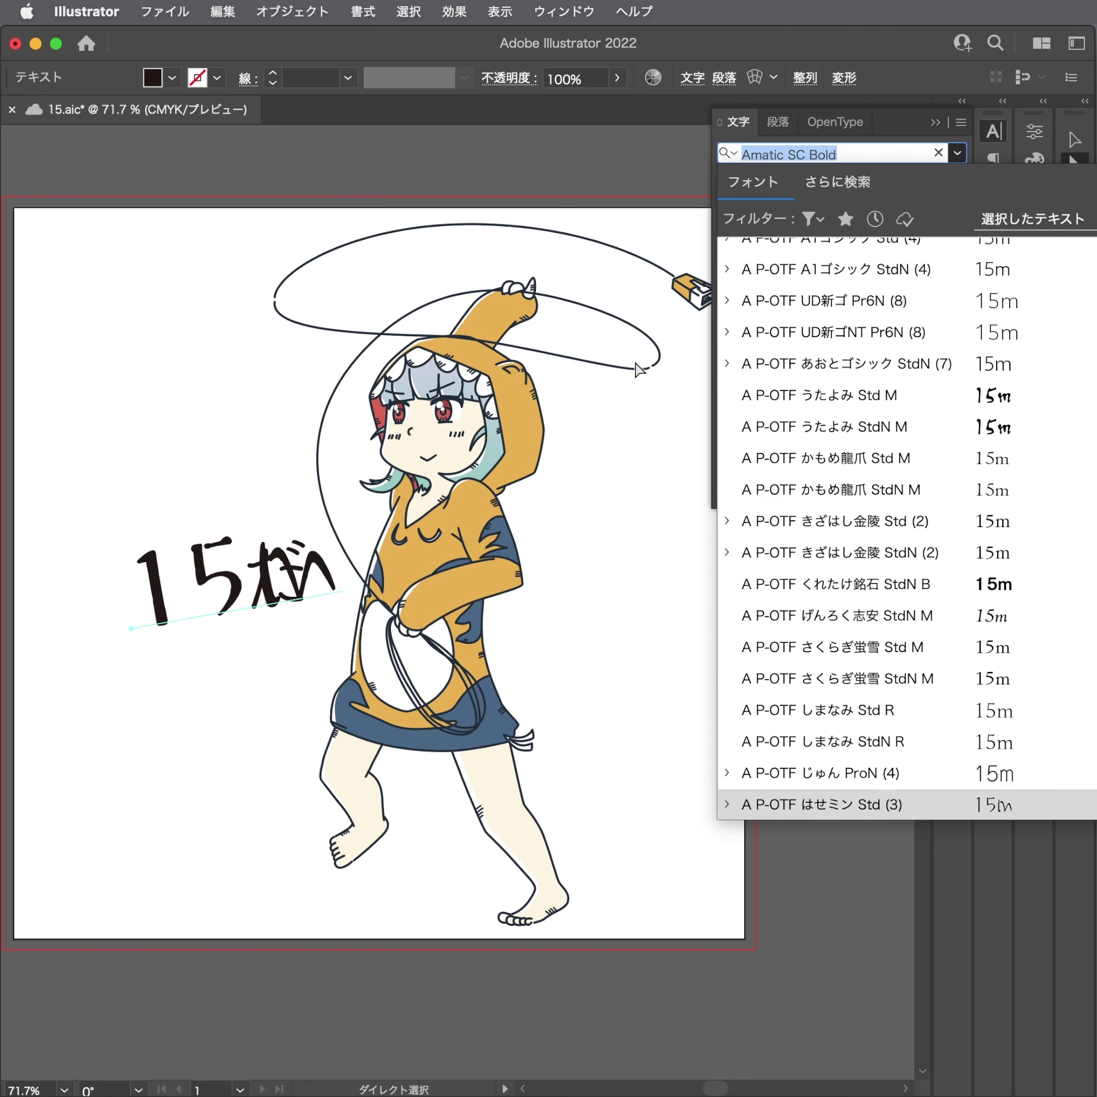
pyautogui.press('Down')
pyautogui.press('Down')
pyautogui.press('Down')
pyautogui.press('Down')
pyautogui.press('Down')
pyautogui.press('Down')
pyautogui.press('Down')
pyautogui.press('Down')
pyautogui.press('Down')
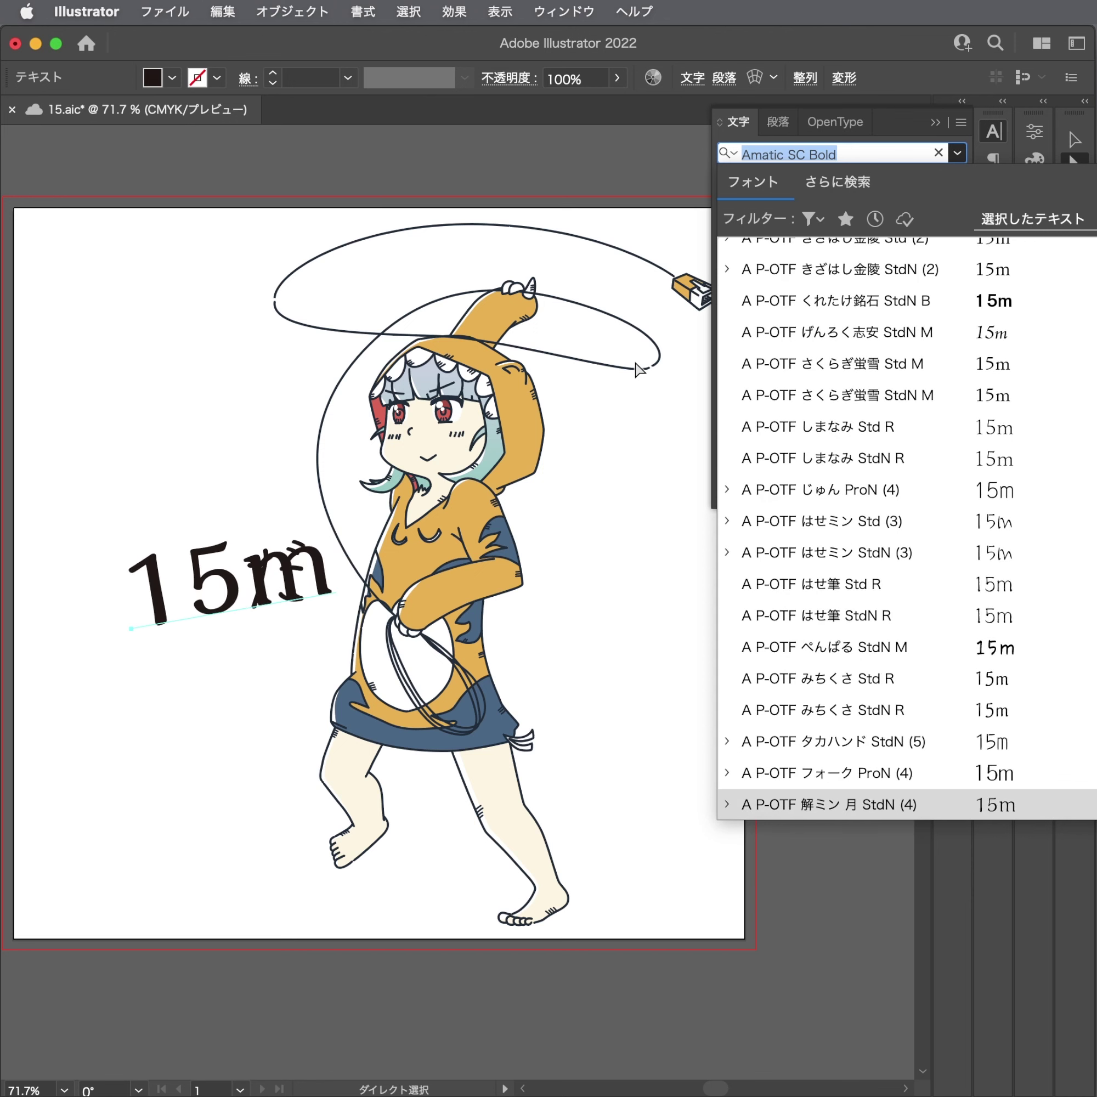
pyautogui.press('Up')
pyautogui.press('Up')
pyautogui.press('Up')
pyautogui.press('Up')
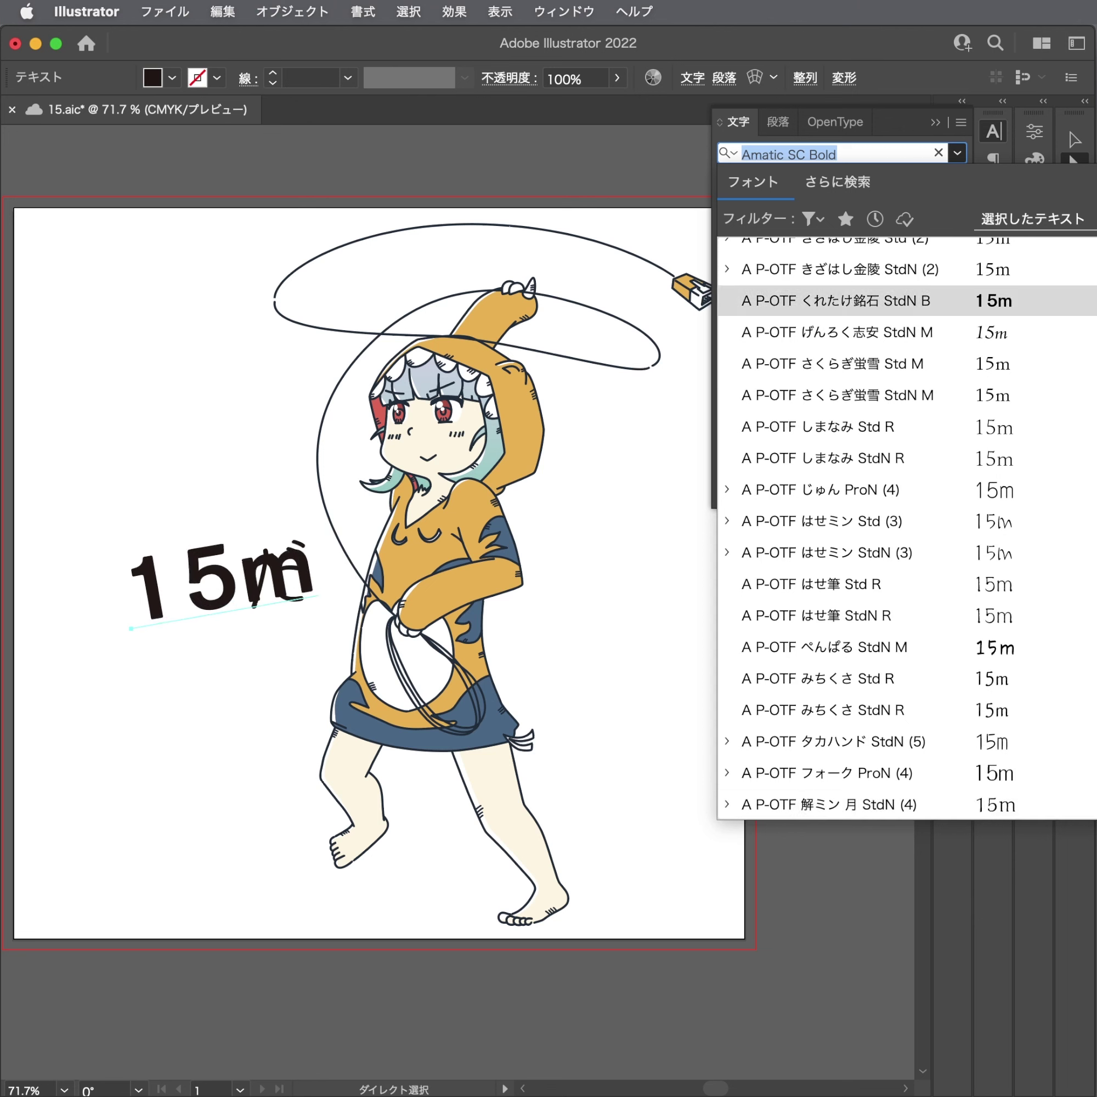
pyautogui.click(905, 226)
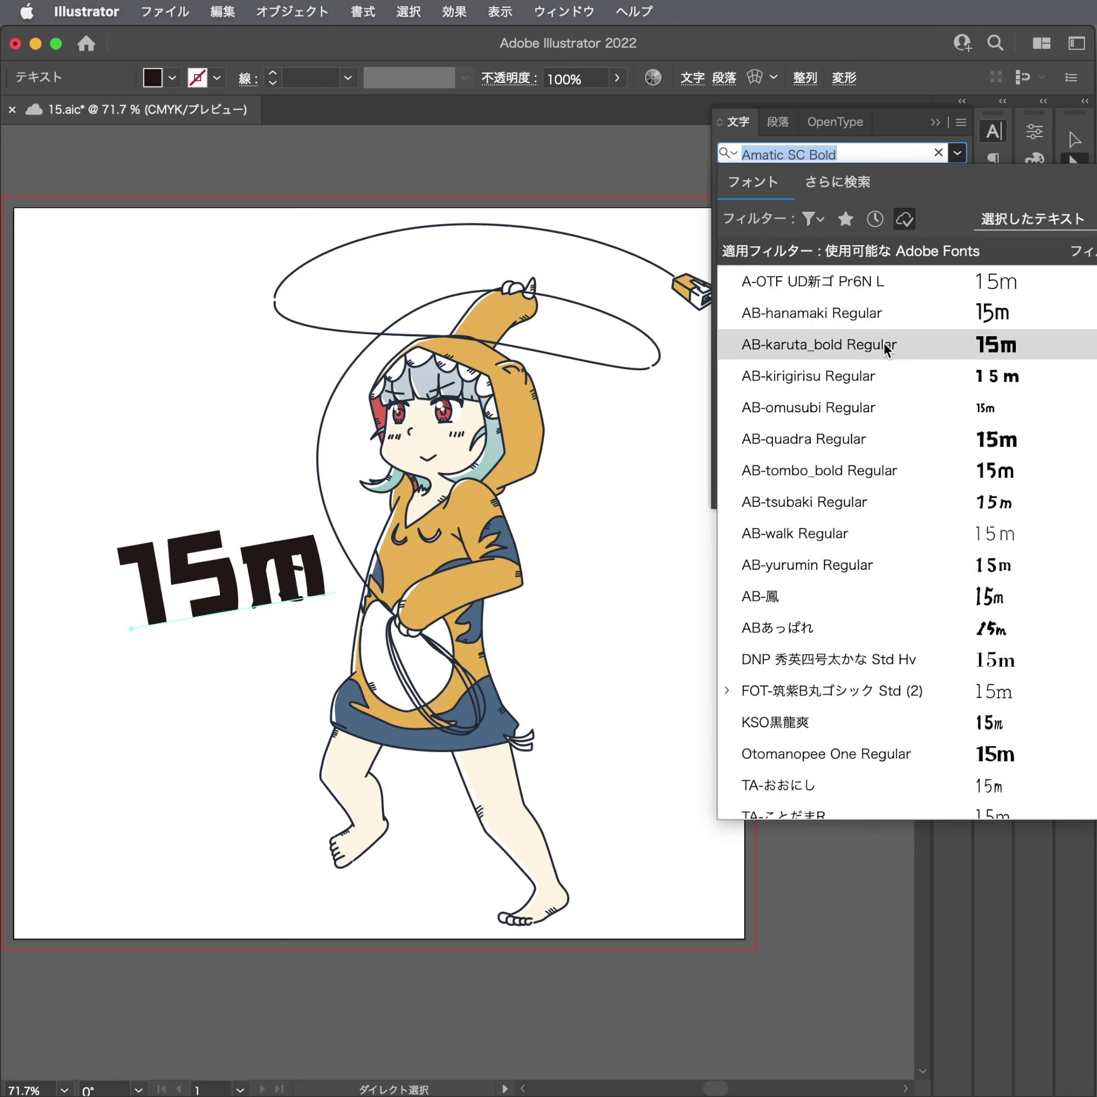
# Set 15m in AB-tombo_bold Regular and copy that style onto だ with the Eyedropper.
pyautogui.click(875, 476)
pyautogui.click(93, 493)
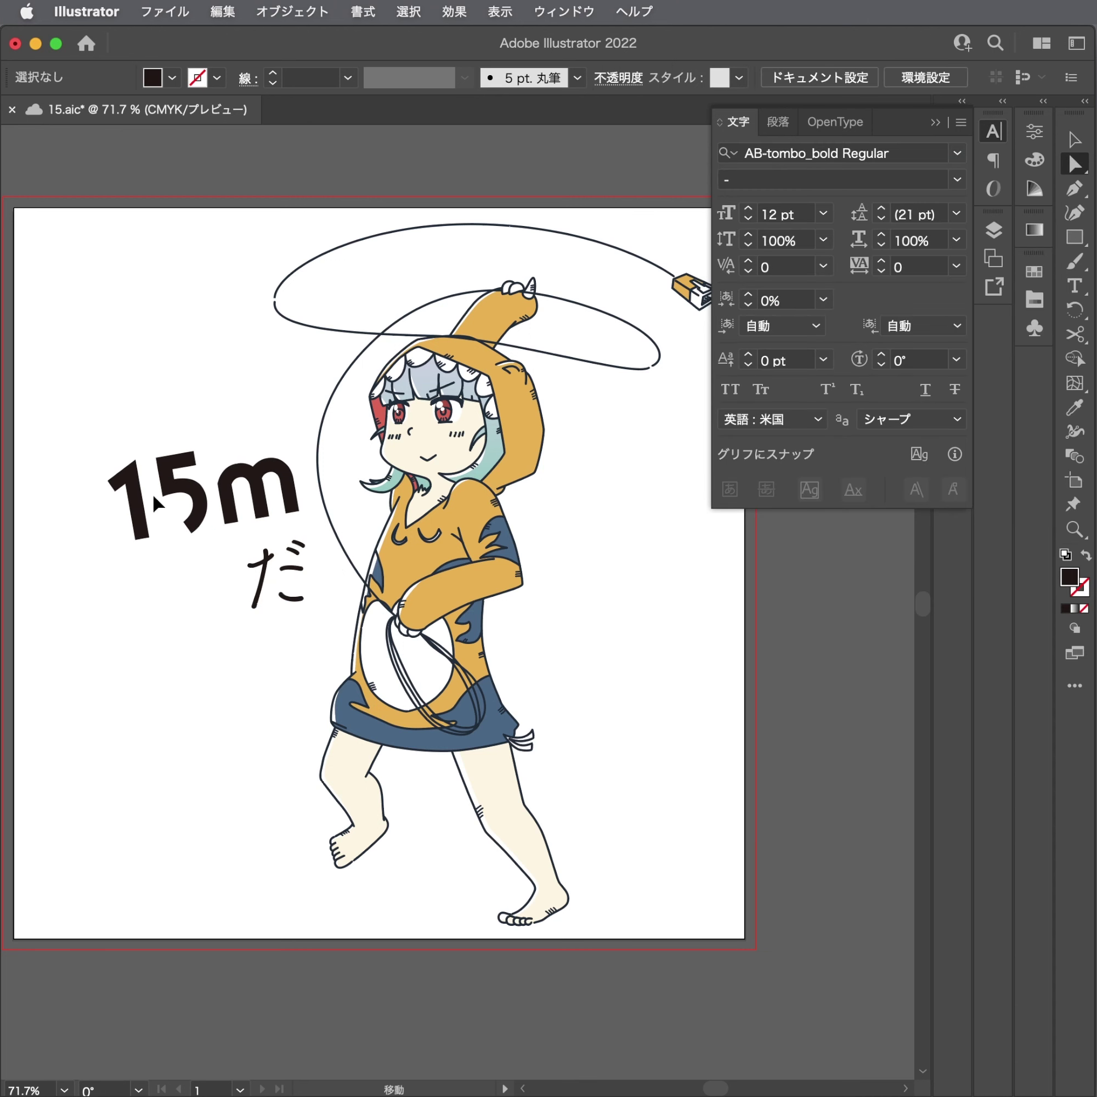
pyautogui.click(156, 504)
pyautogui.click(187, 579)
pyautogui.hscroll(-5, 195, 580)
pyautogui.click(352, 590)
pyautogui.press('i')
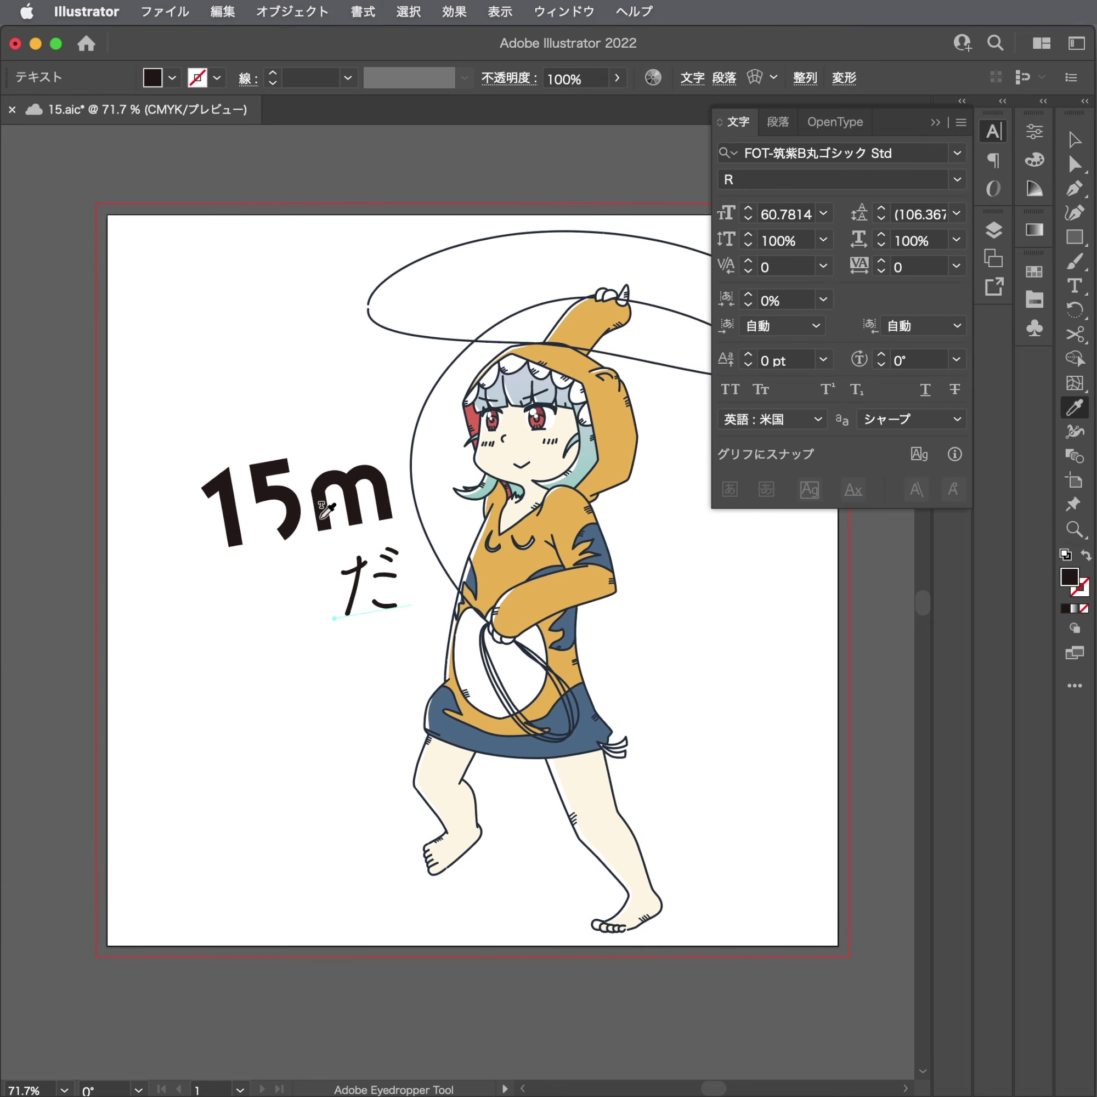
pyautogui.click(325, 510)
pyautogui.press('a')
pyautogui.click(262, 619)
pyautogui.click(322, 616)
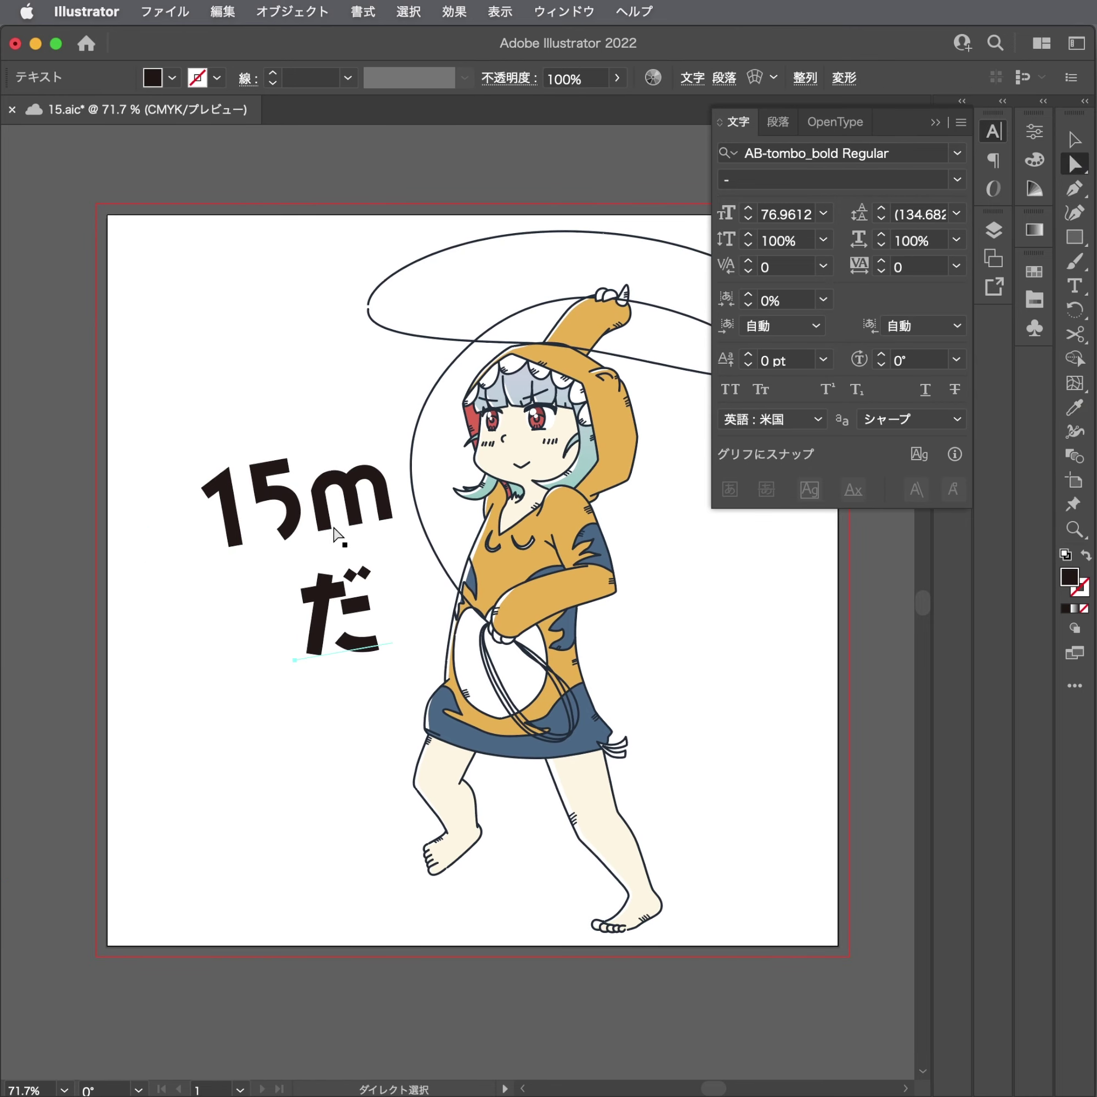
pyautogui.click(208, 606)
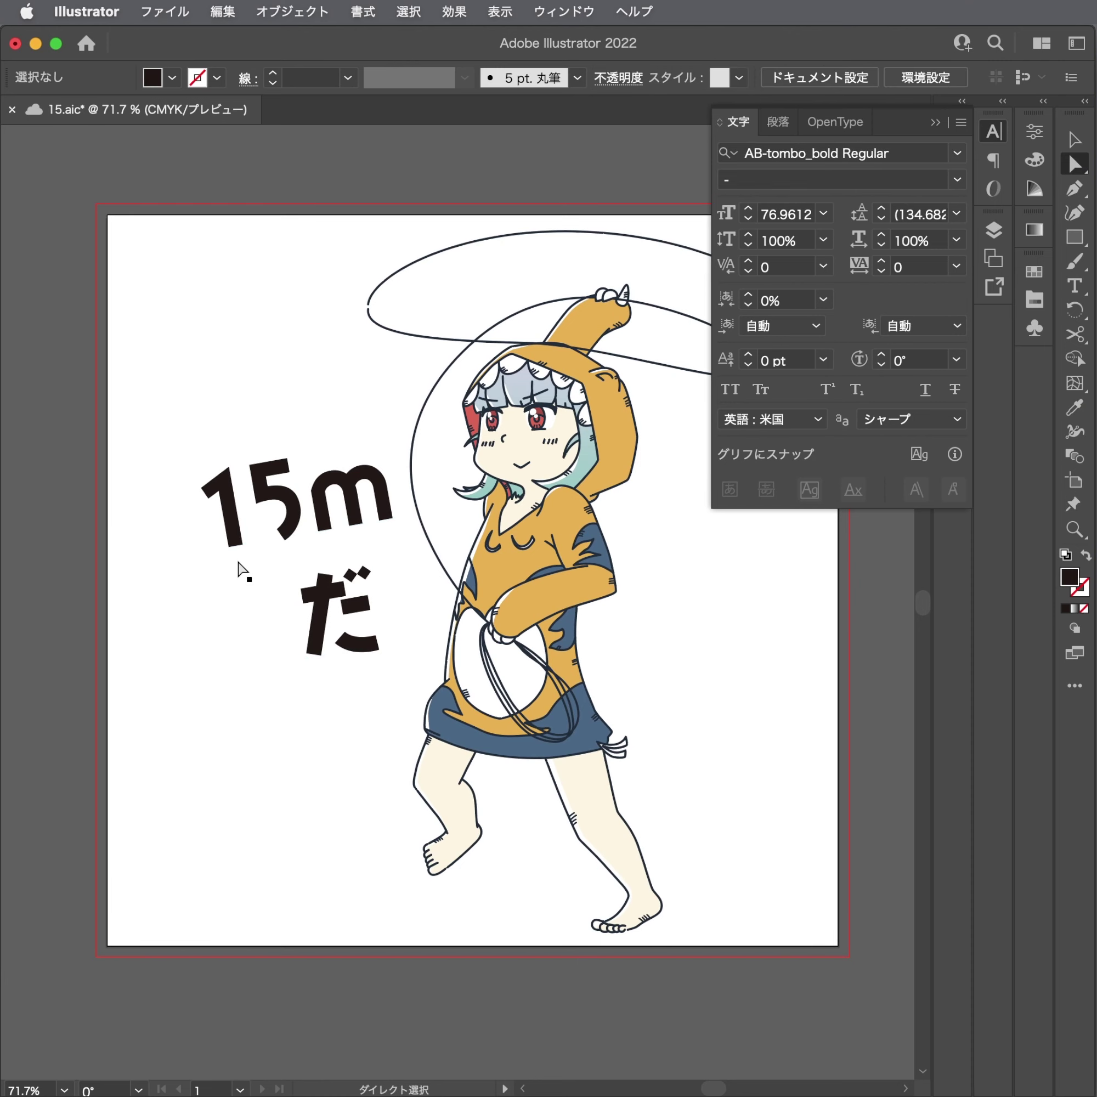
# Draw an unfilled outline circle around 15m and move だ up inside it.
pyautogui.scroll(3, 262, 483)
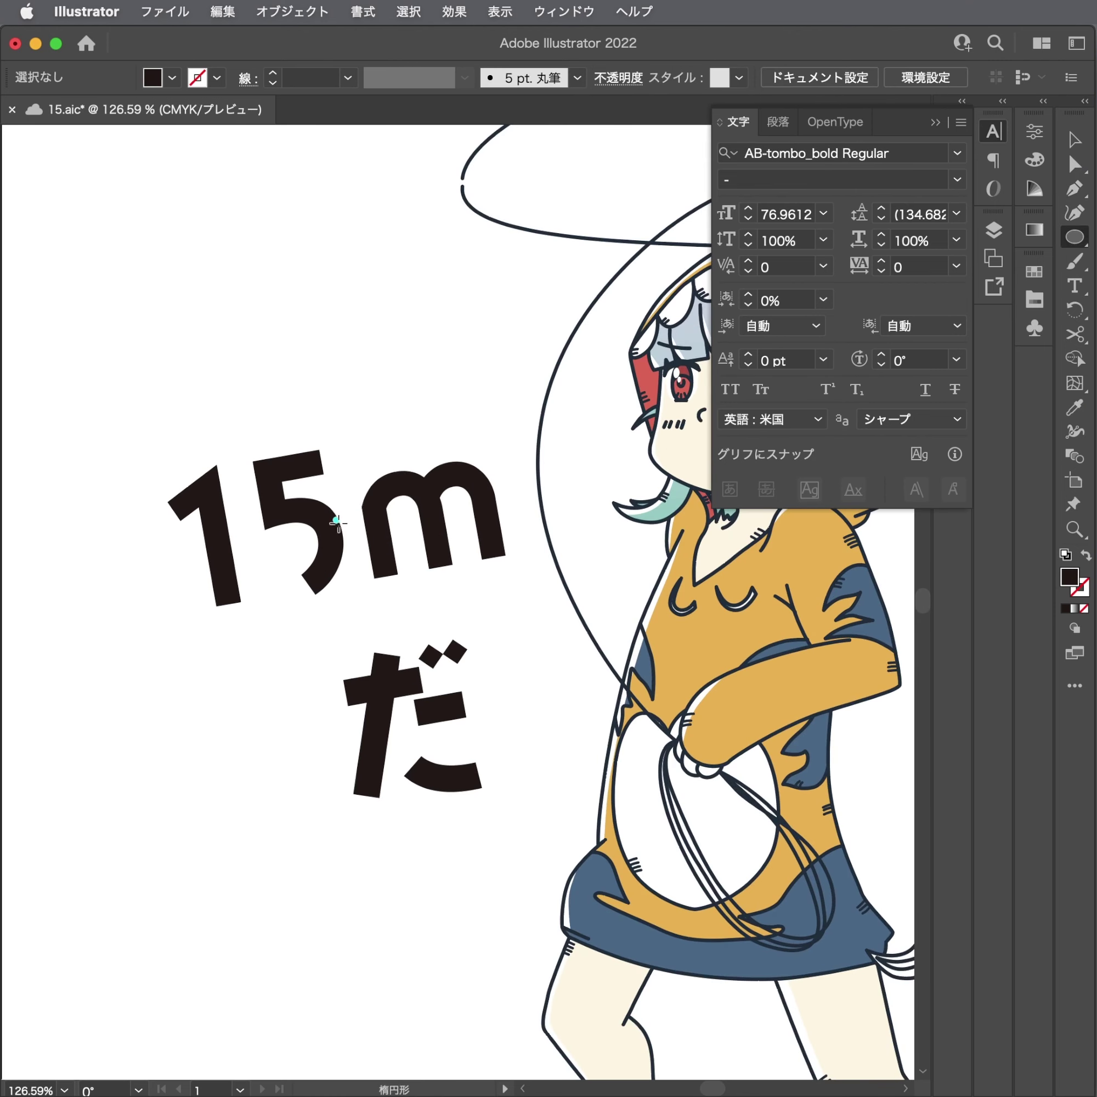
pyautogui.moveTo(336, 522); pyautogui.dragTo(521, 641)
pyautogui.hotkey('shift', 'x')
pyautogui.press('v')
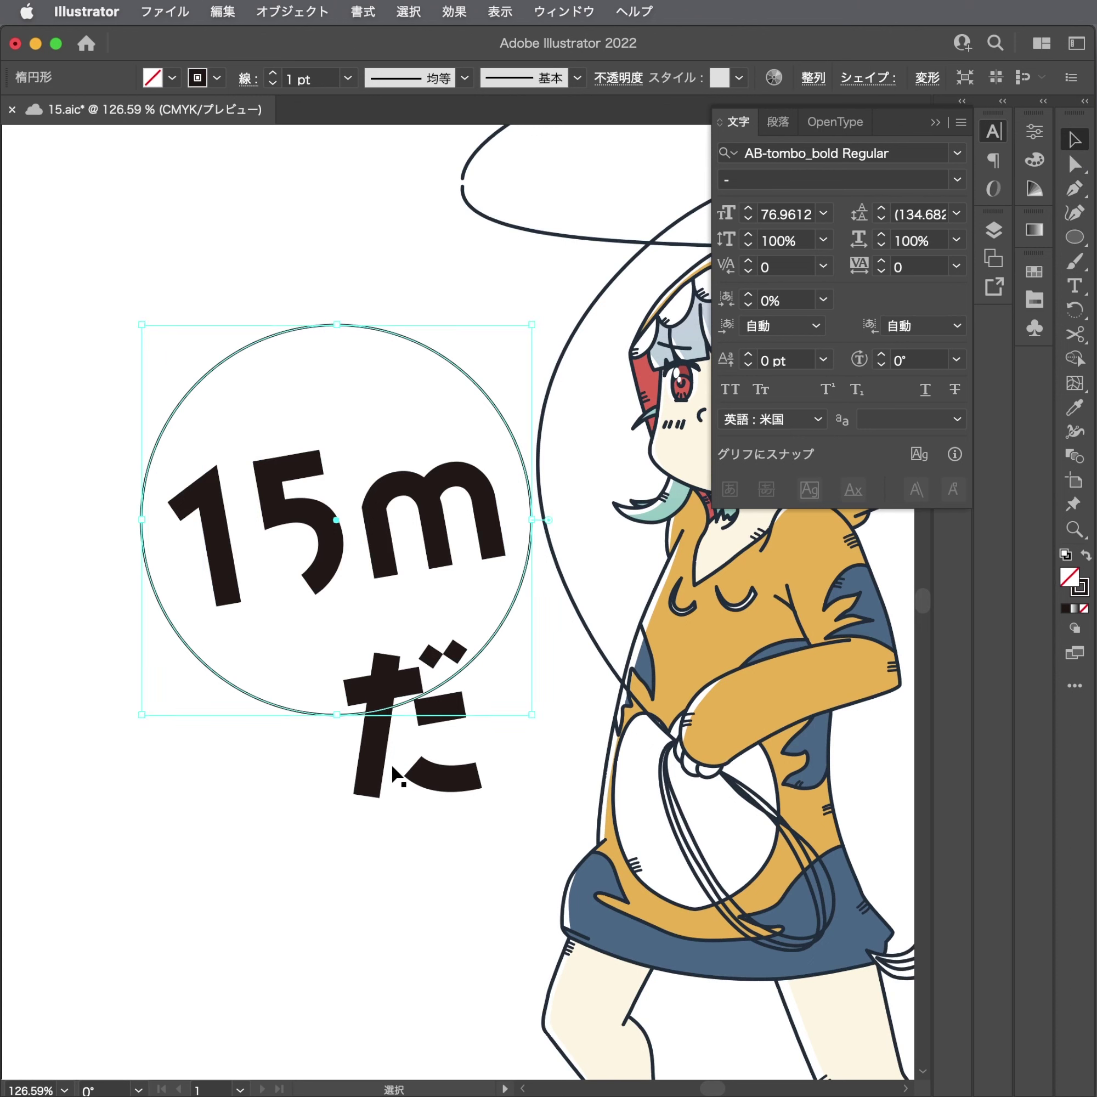
pyautogui.click(372, 743)
pyautogui.moveTo(372, 743); pyautogui.dragTo(360, 476)
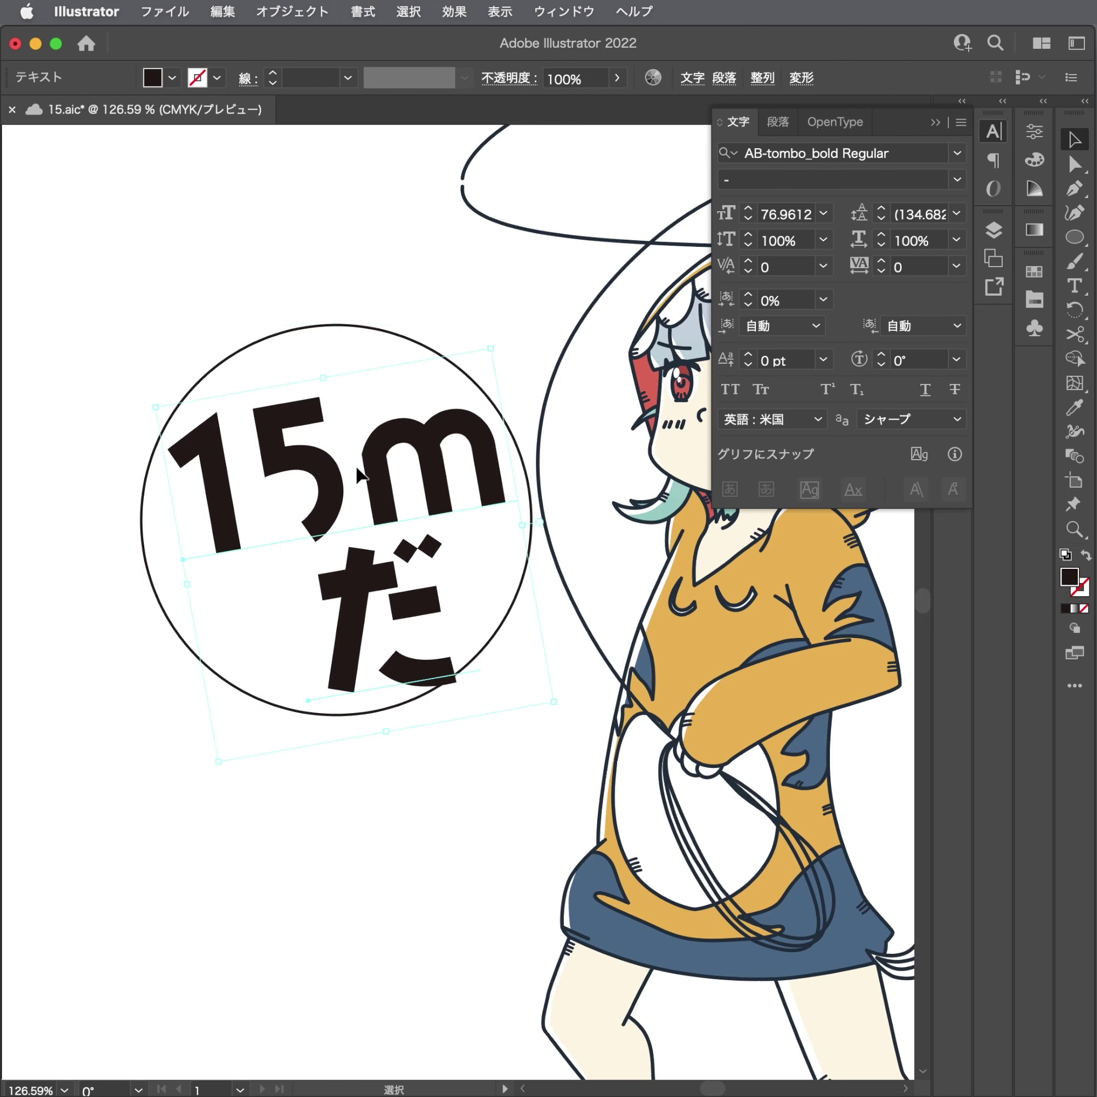
# Move the circle and text upward together and straighten their rotation.
pyautogui.keyDown('shift'); pyautogui.click(385, 327); pyautogui.keyUp('shift')
pyautogui.press('Return')
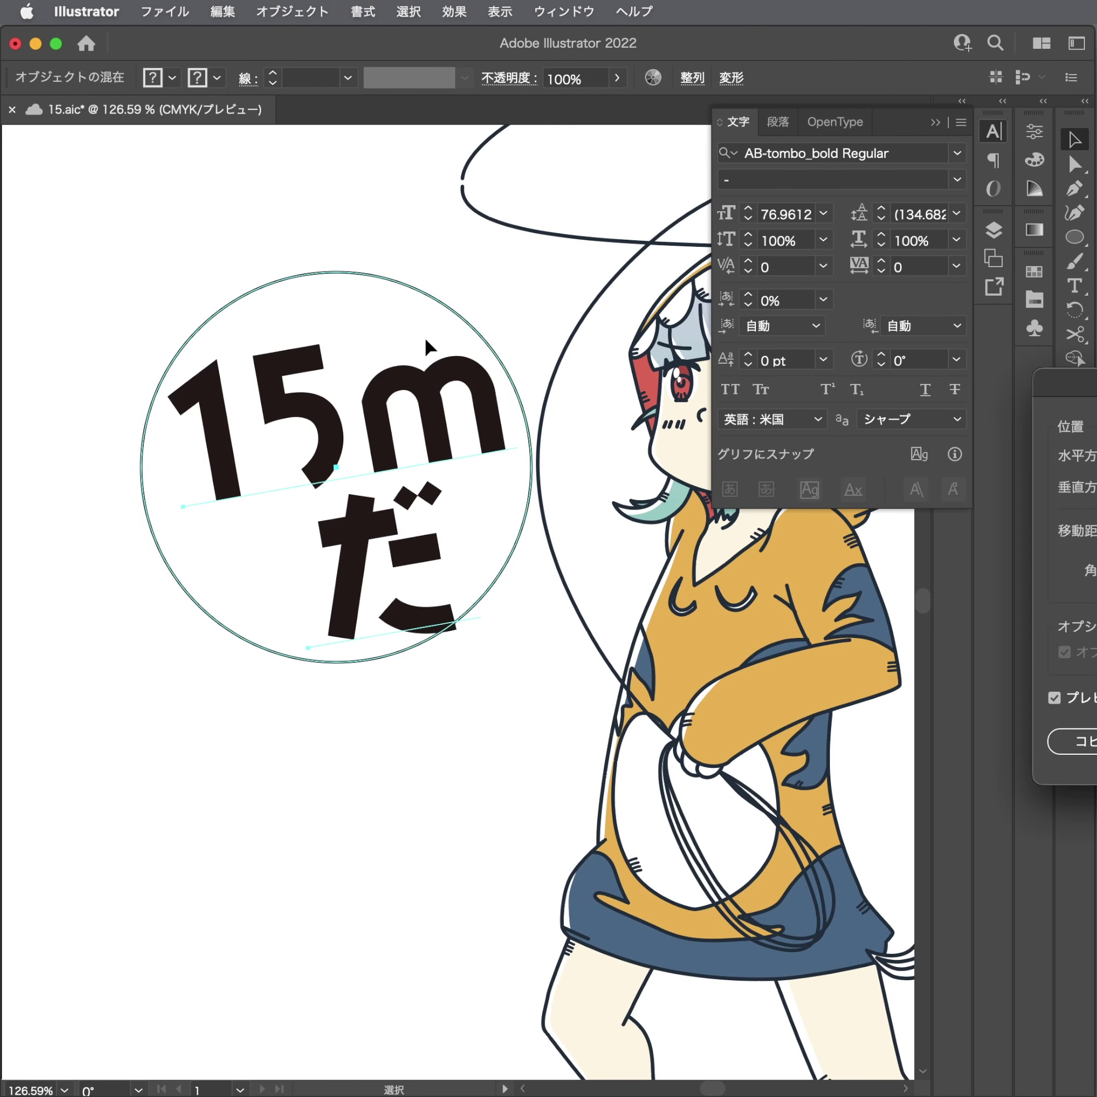
pyautogui.press('Return')
pyautogui.press('-')
pyautogui.press('r')
pyautogui.press('Return')
pyautogui.press('Return')
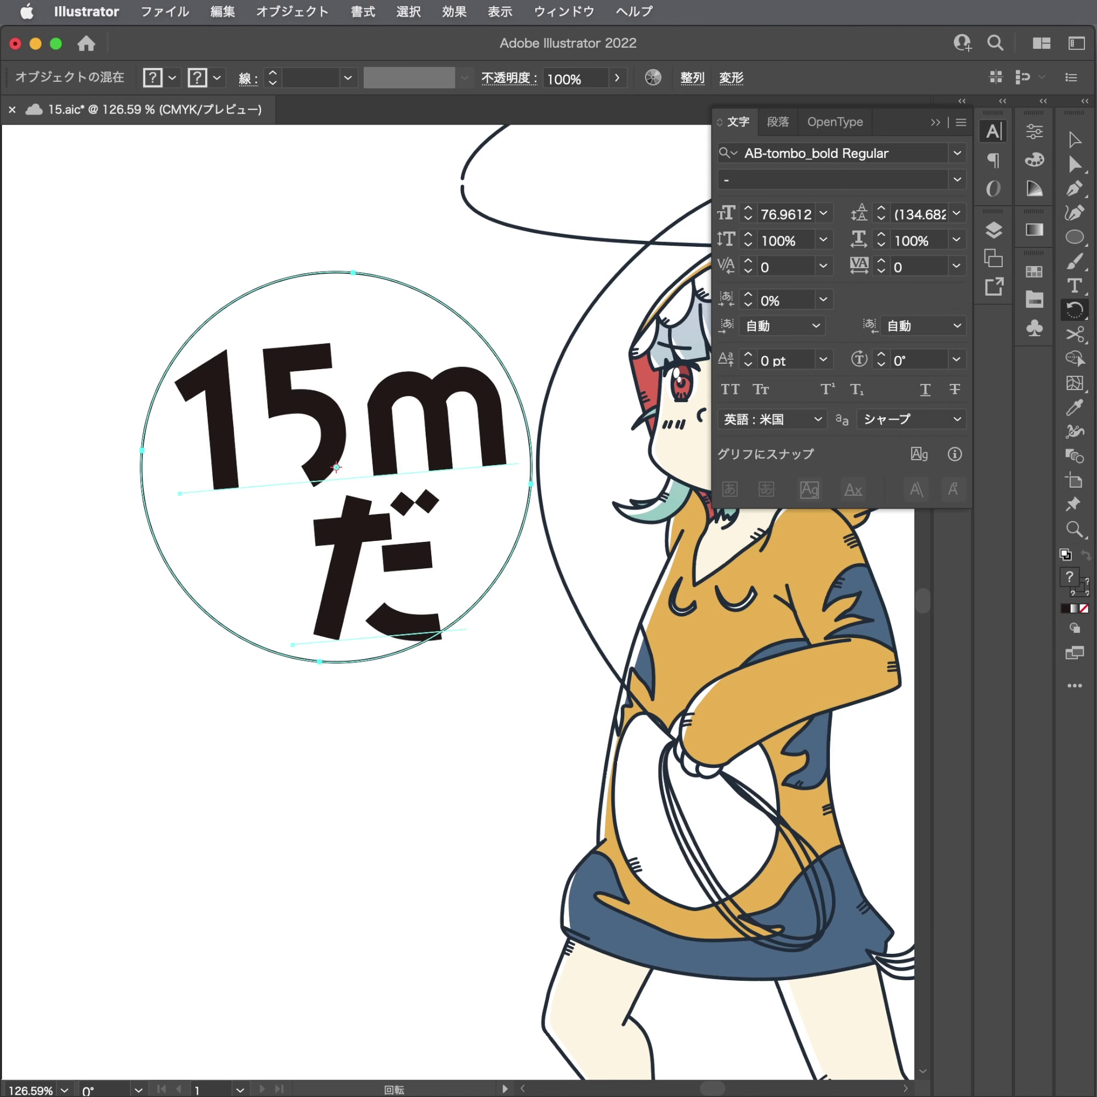
# Undo the rotation and delete the text, leaving only the empty circle.
pyautogui.hotkey('ctrl', 'z')
pyautogui.press('a')
pyautogui.click(389, 594)
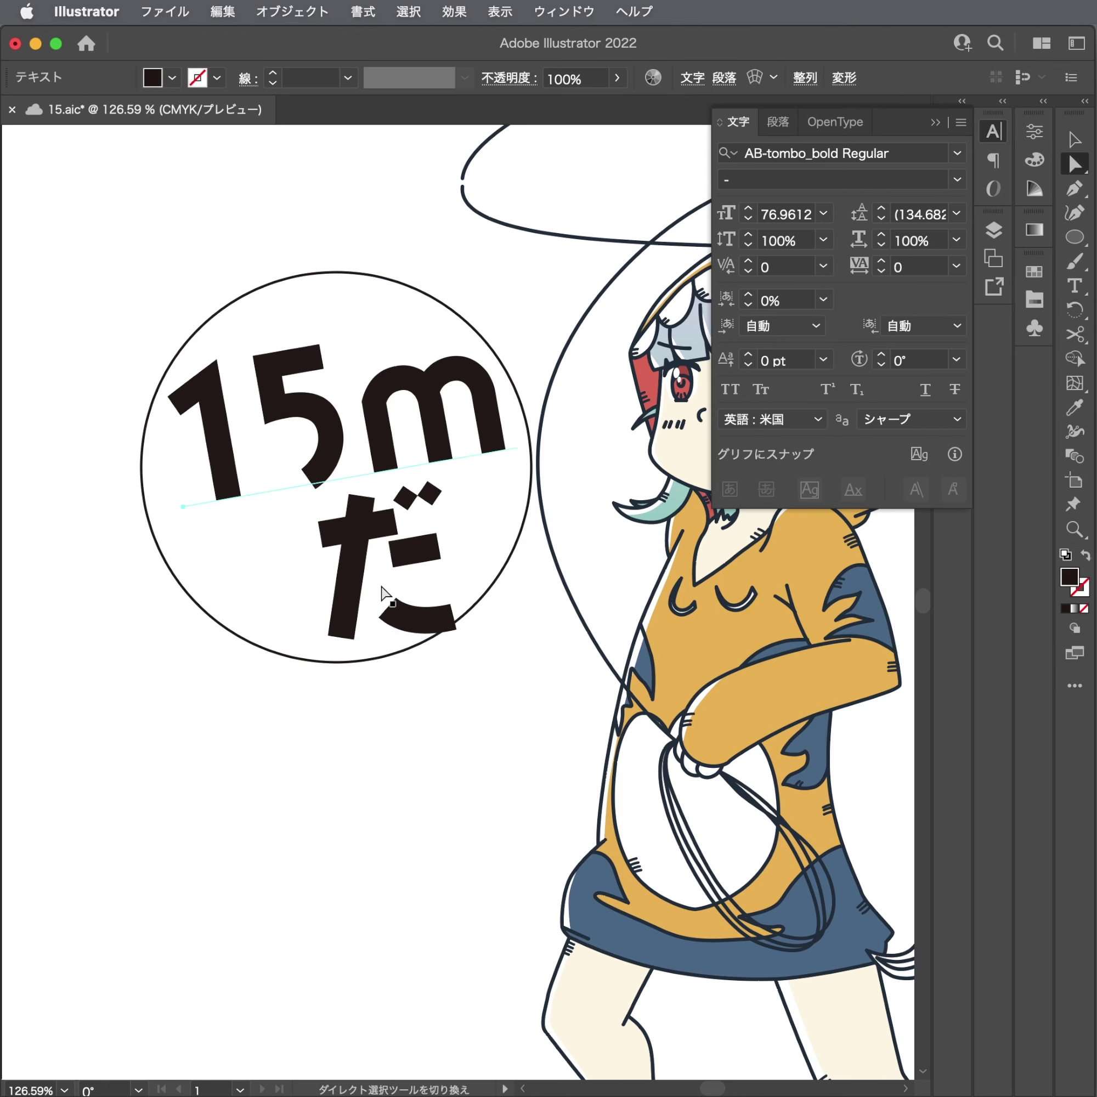
pyautogui.press('Delete')
pyautogui.scroll(-3, 357, 645)
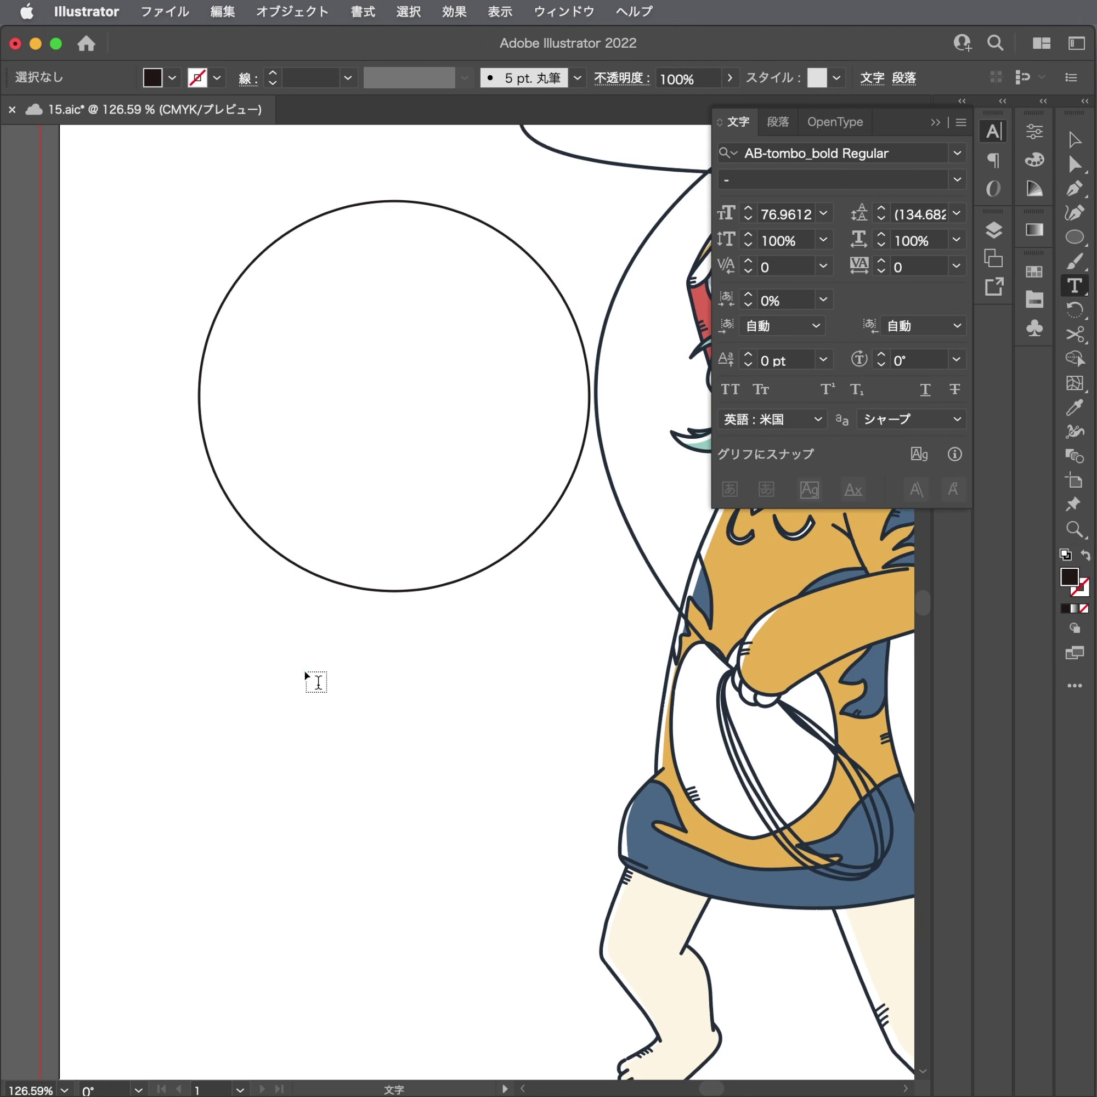
# Restore 15mだ on one line below the circle, with だ following 15m.
pyautogui.hotkey('ctrl', 'z')
pyautogui.hotkey('ctrl', 'z')
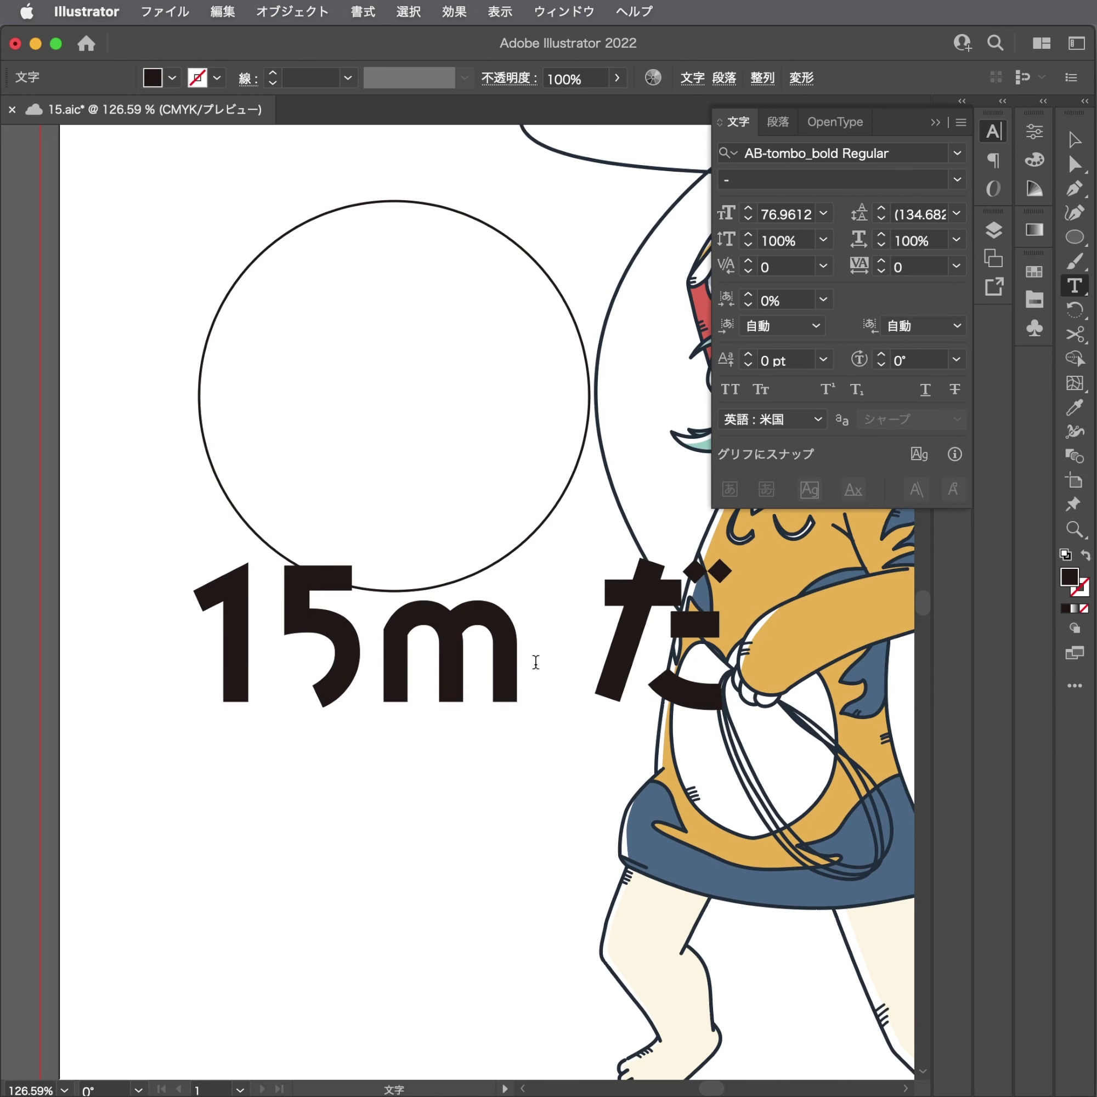
pyautogui.hotkey('ctrl', 'x')
pyautogui.hotkey('ctrl', 'v')
pyautogui.moveTo(436, 614); pyautogui.dragTo(626, 645)
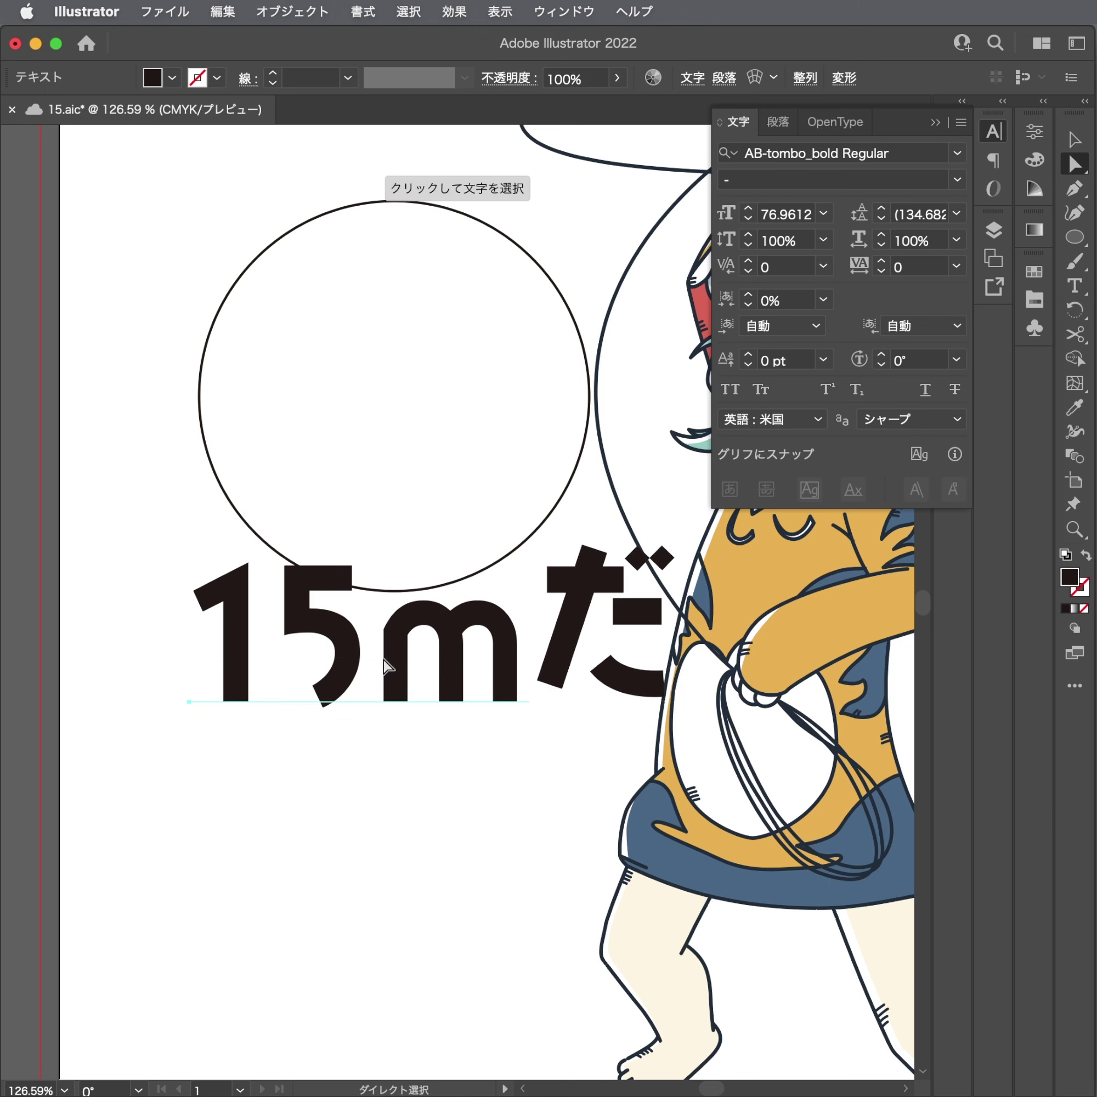
# Enlarge the 1 and 5 with Touch Type, tilting the 5 up-left.
pyautogui.hotkey('shift', 't')
pyautogui.click(264, 645)
pyautogui.moveTo(269, 582); pyautogui.dragTo(323, 494)
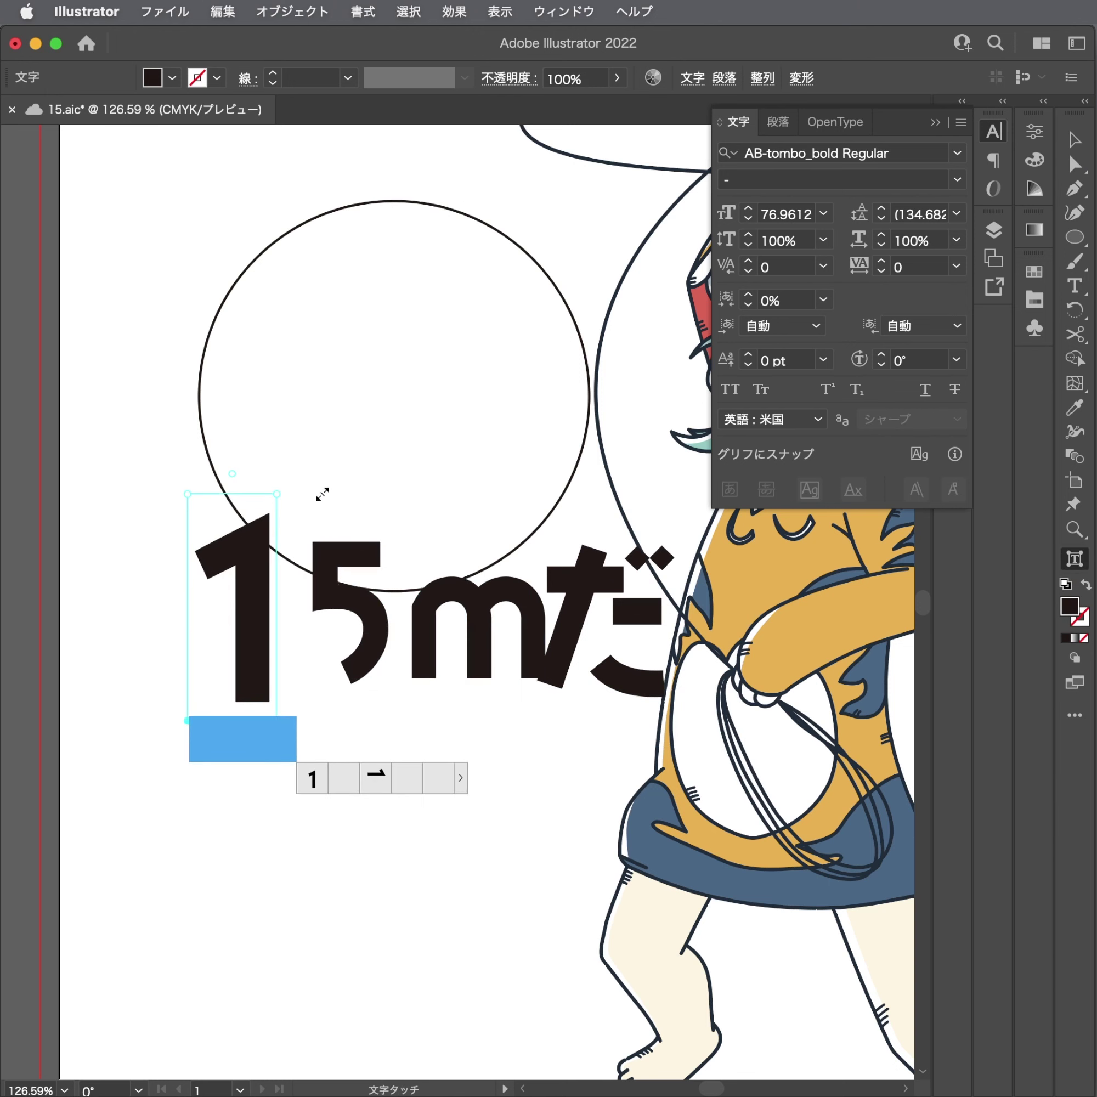
pyautogui.click(369, 553)
pyautogui.moveTo(402, 525)
pyautogui.mouseDown()
pyautogui.moveTo(424, 505)
pyautogui.moveTo(382, 486)
pyautogui.mouseUp()
pyautogui.moveTo(365, 570); pyautogui.dragTo(342, 537)
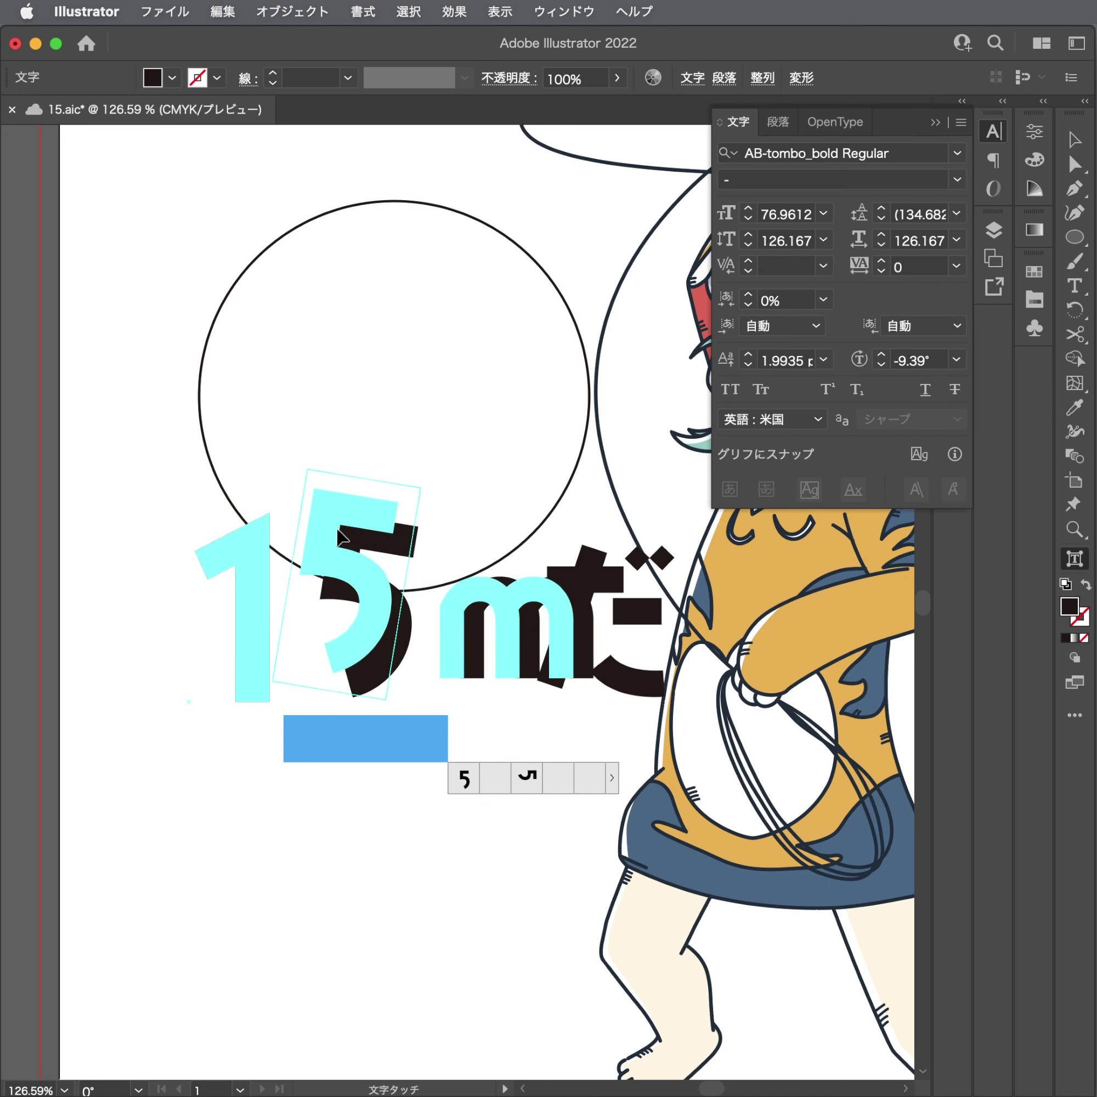
# Tilt the 1 clockwise and raise it, then tilt and lower the m.
pyautogui.click(255, 607)
pyautogui.moveTo(240, 485); pyautogui.dragTo(230, 476)
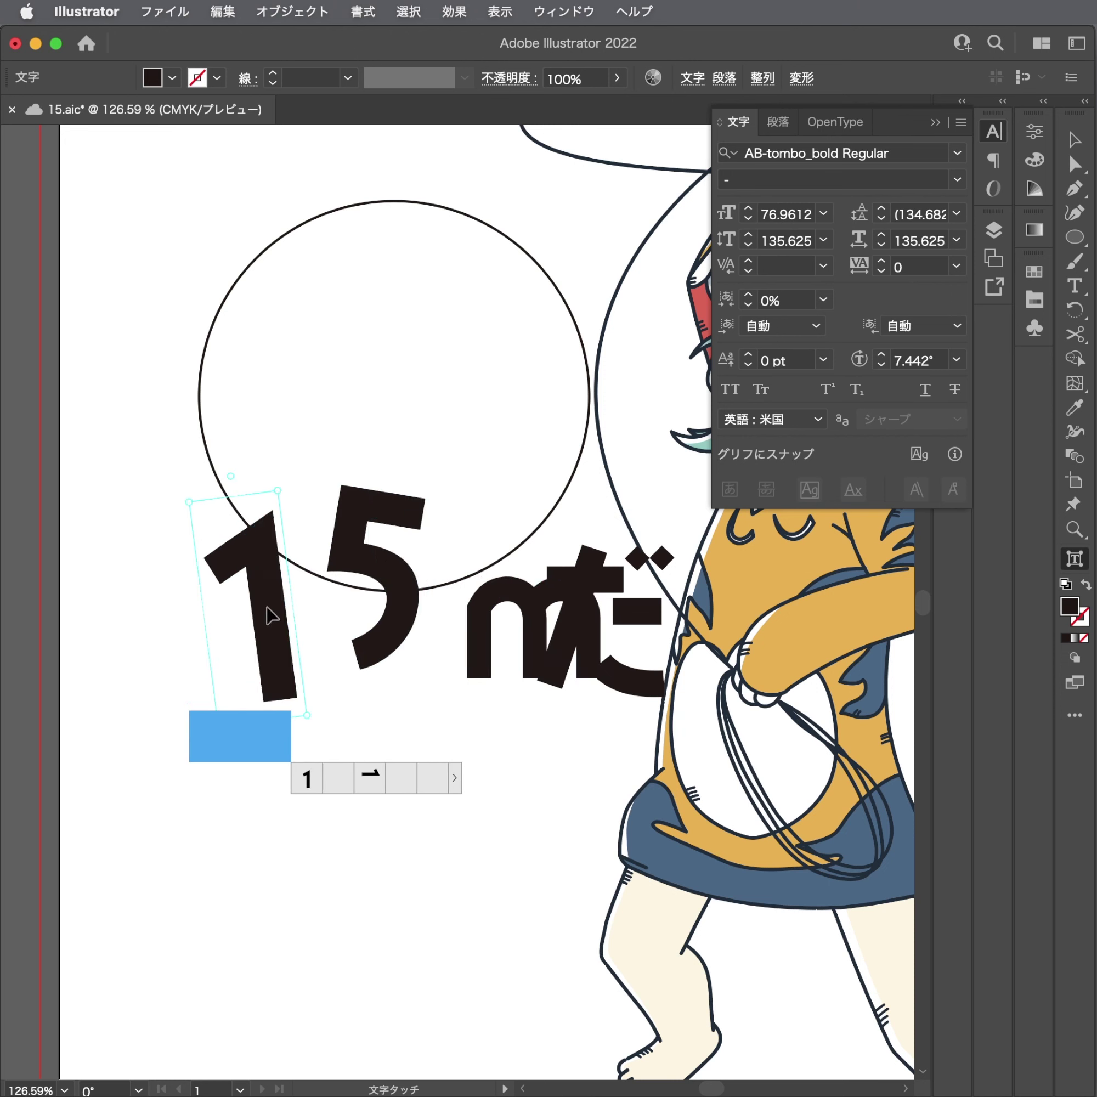
pyautogui.moveTo(271, 615); pyautogui.dragTo(271, 602)
pyautogui.click(369, 599)
pyautogui.click(553, 640)
pyautogui.moveTo(553, 640)
pyautogui.mouseDown()
pyautogui.moveTo(503, 660)
pyautogui.moveTo(458, 621)
pyautogui.mouseUp()
pyautogui.press('super+z')
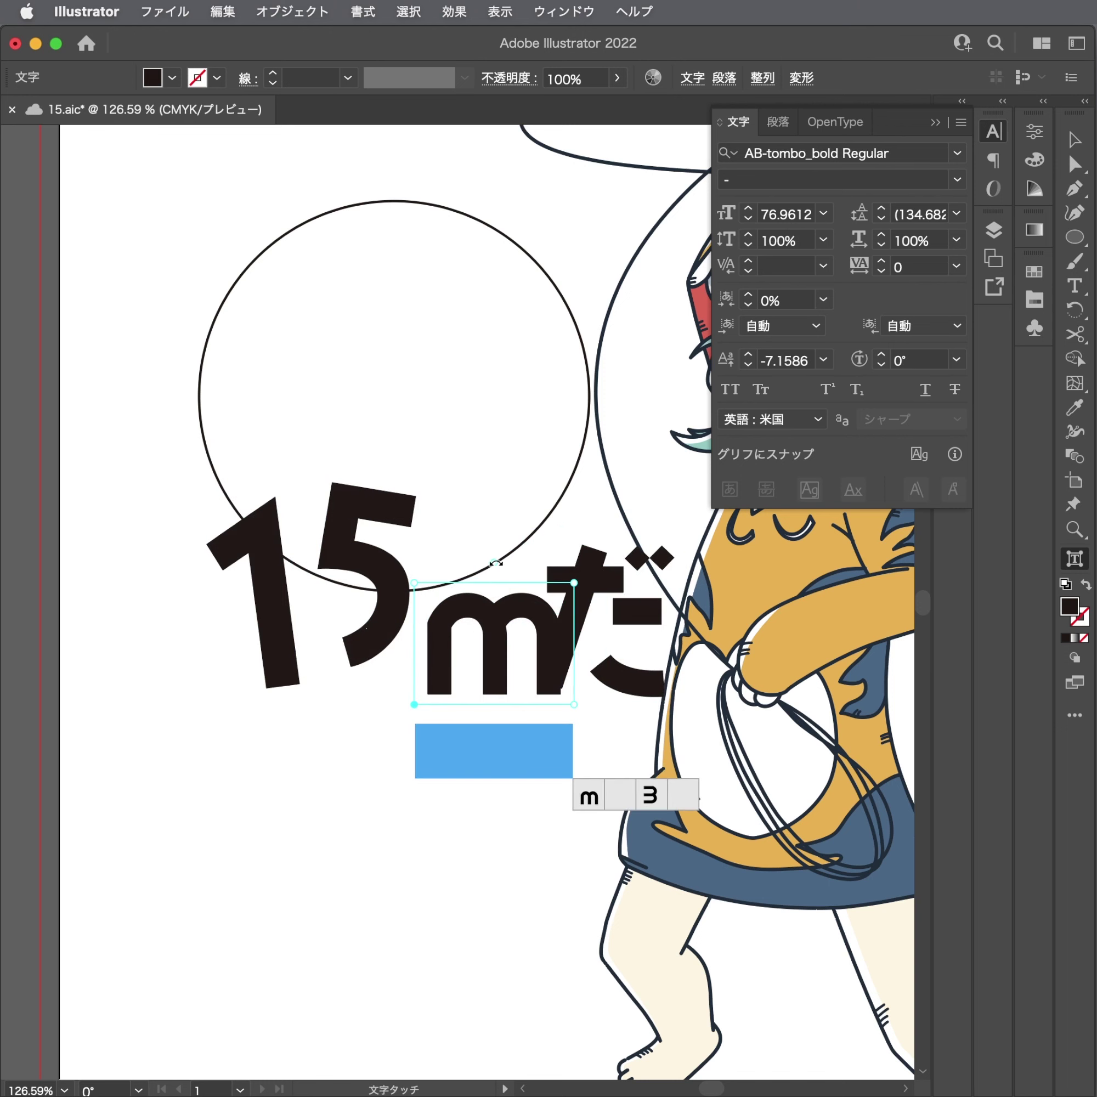
pyautogui.moveTo(496, 562); pyautogui.dragTo(478, 566)
# Shift だ up-right, check the character adjustments via undo/redo, then deselect.
pyautogui.press('a')
pyautogui.moveTo(603, 682); pyautogui.dragTo(617, 647)
pyautogui.press('super+z')
pyautogui.press('super+z')
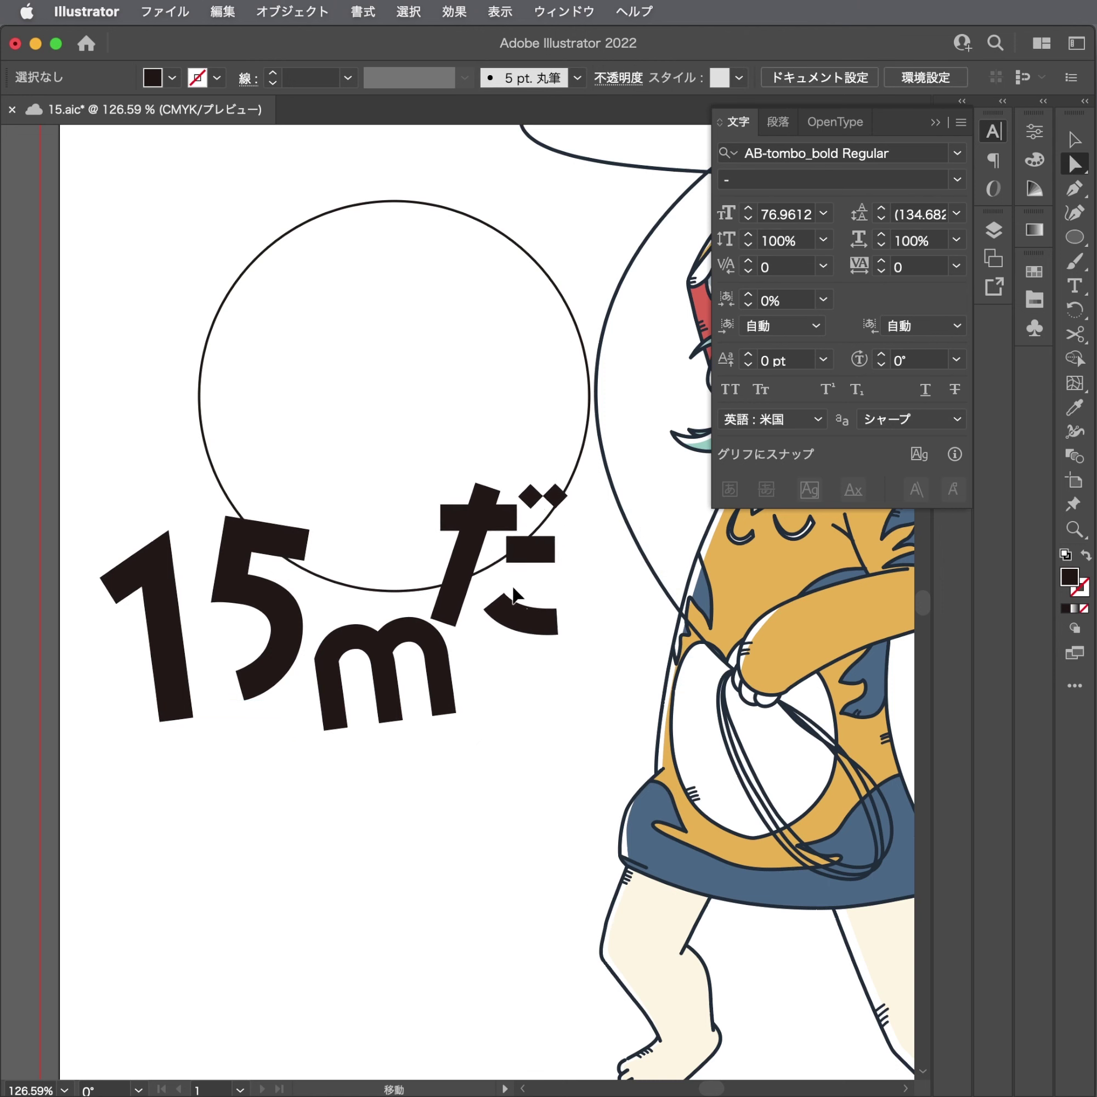
pyautogui.press('super+z')
pyautogui.press('super+z')
pyautogui.press('super+shift+z')
pyautogui.press('super+shift+z')
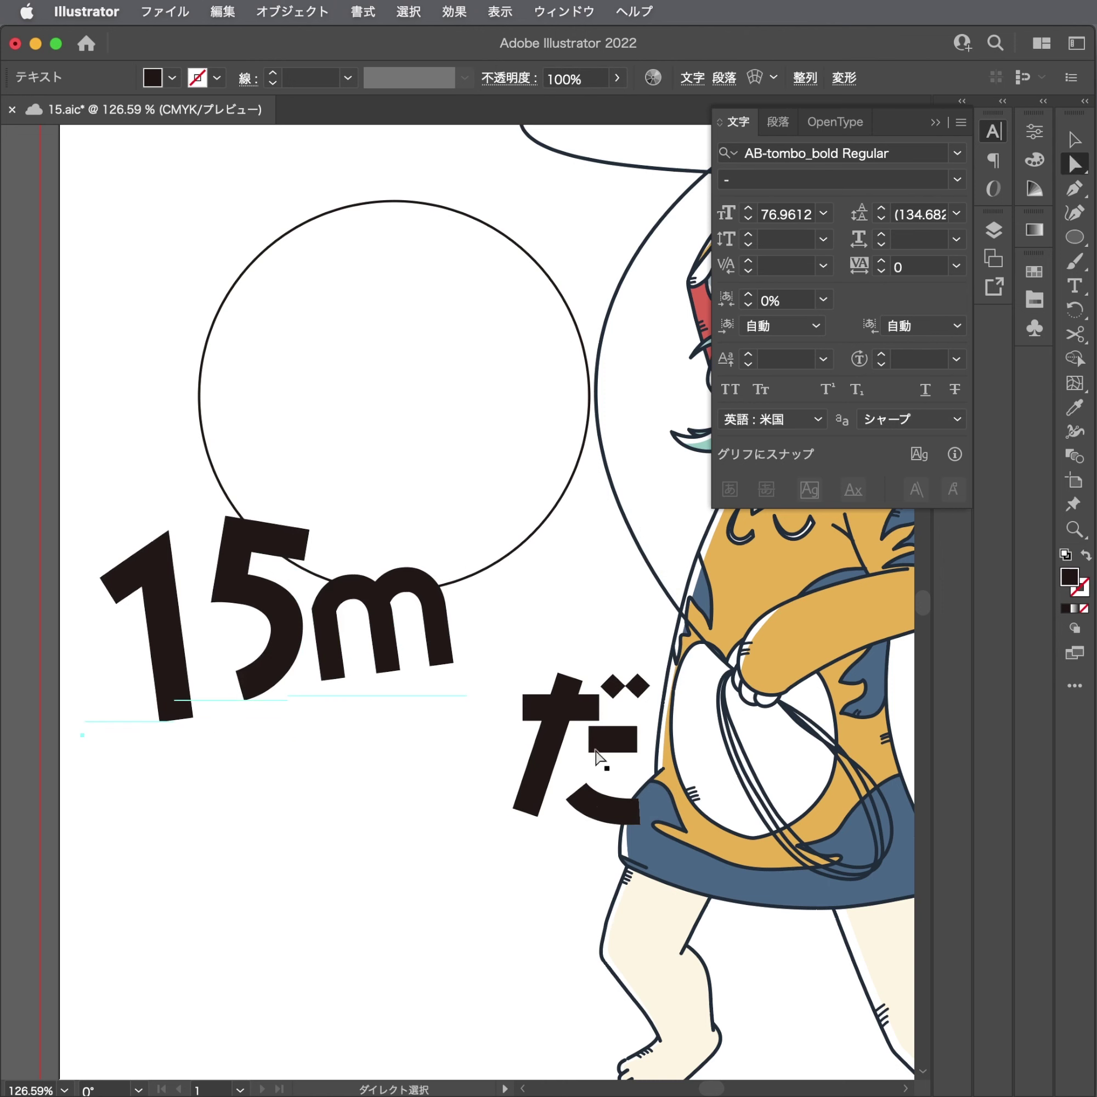
pyautogui.press('super+shift+z')
pyautogui.press('super+shift+z')
pyautogui.moveTo(507, 639); pyautogui.dragTo(602, 582)
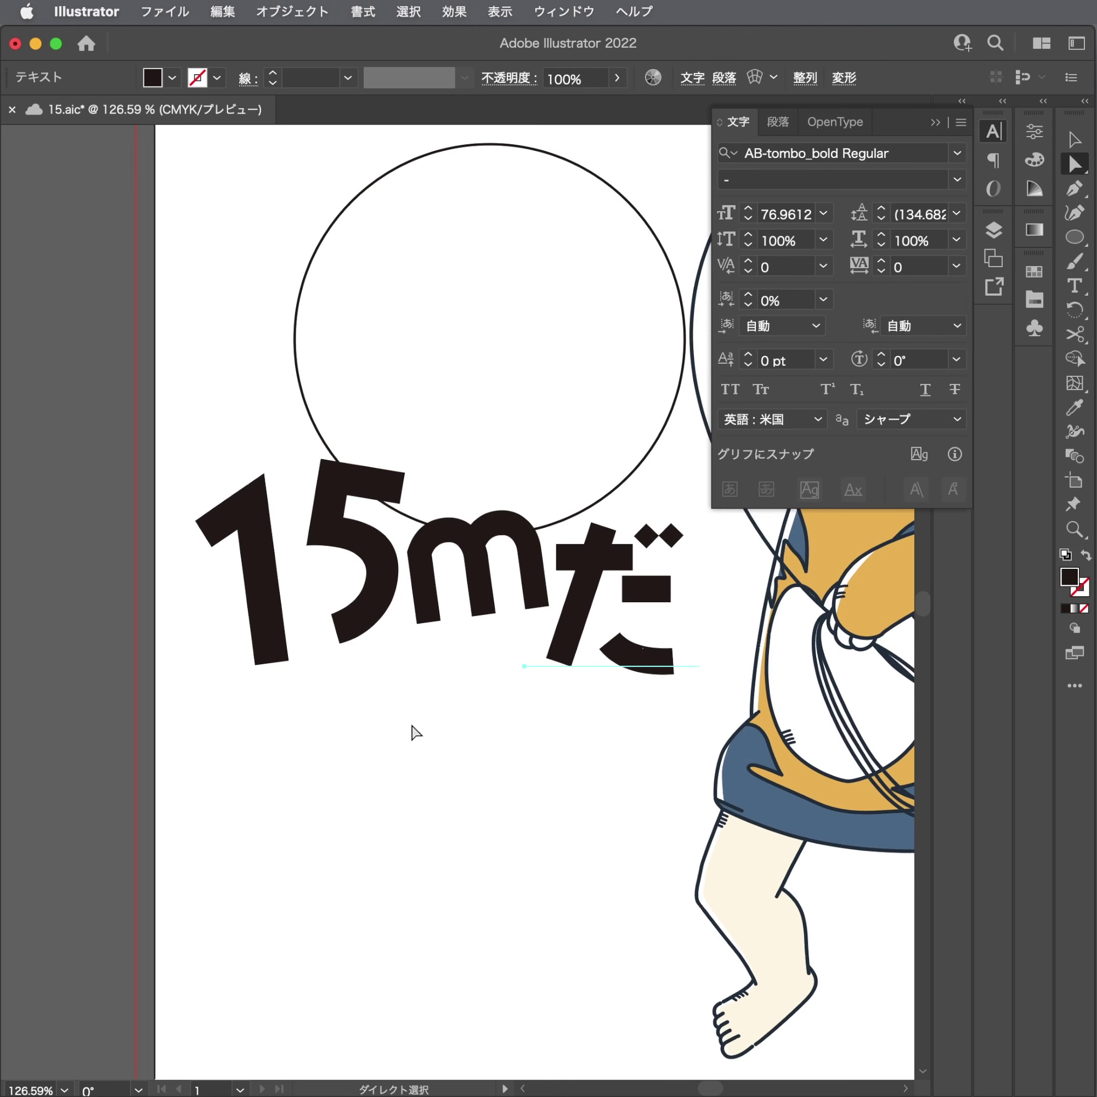
pyautogui.click(411, 731)
# Add a katakana アリサ text object under 15mだ and scale it to 50%.
pyautogui.press('t')
pyautogui.click(375, 752)
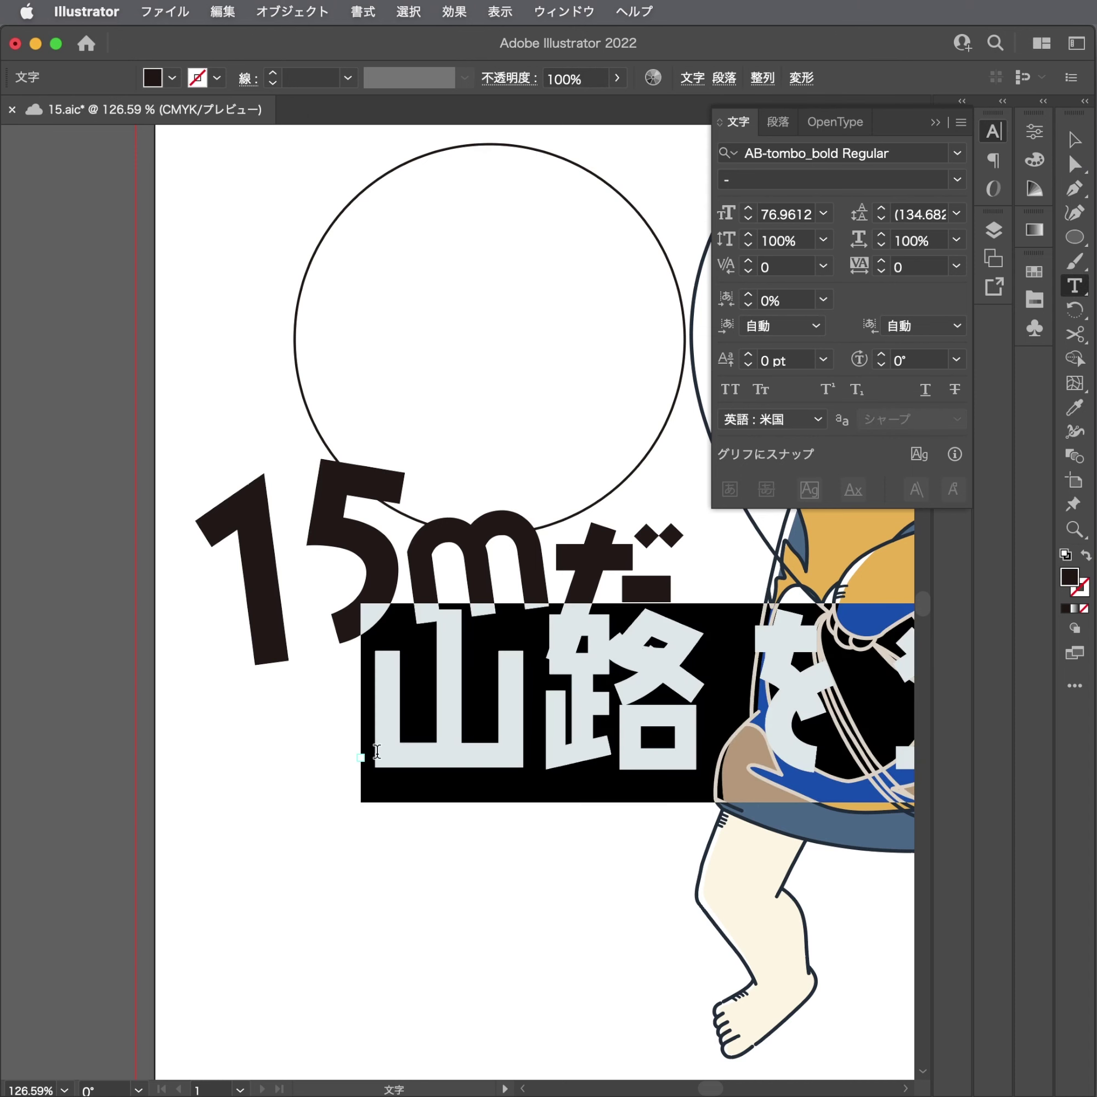
pyautogui.write('あげ')
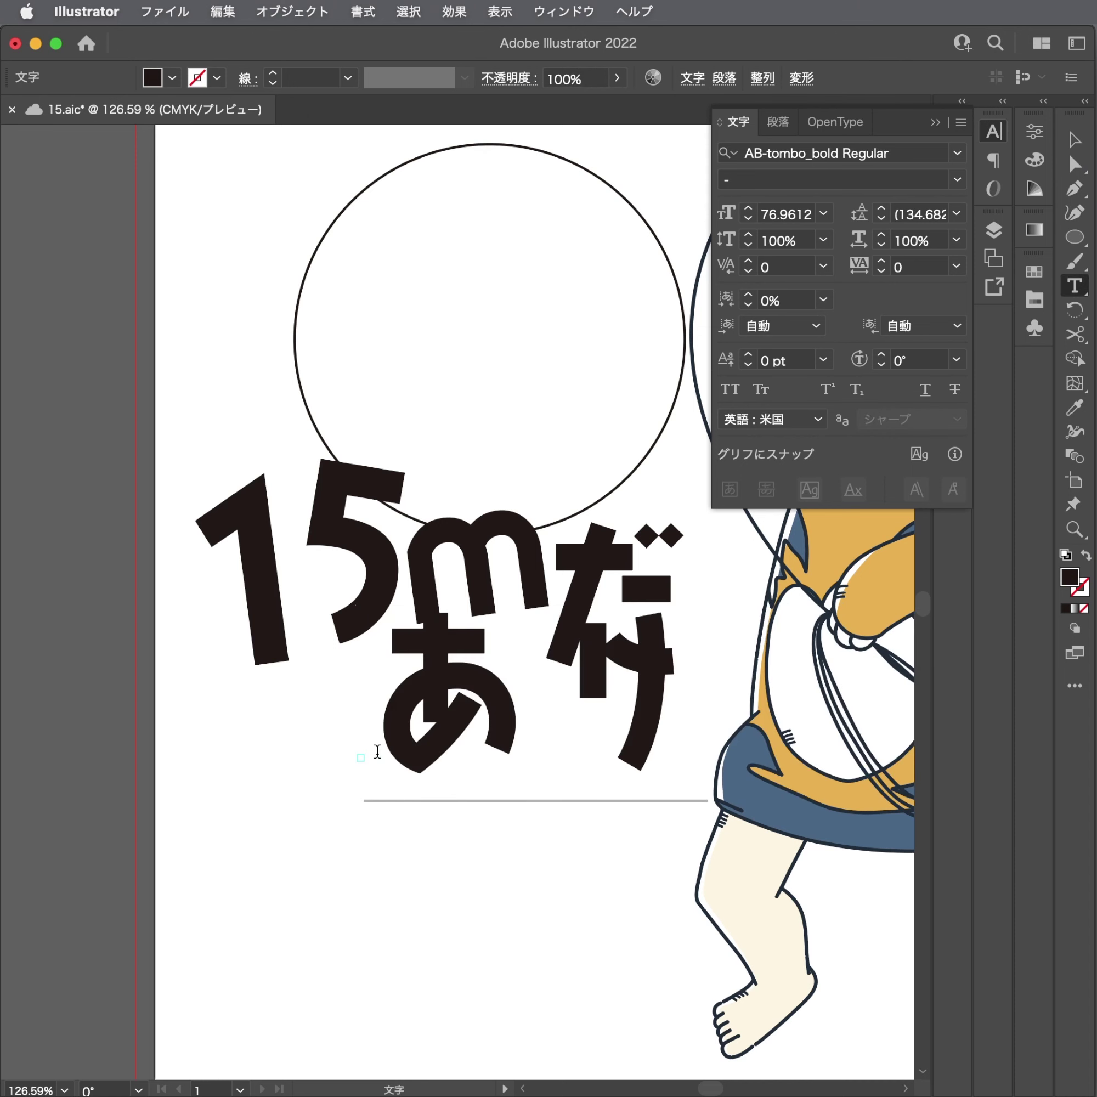
pyautogui.write('さ')
pyautogui.press('space')
pyautogui.press('Down')
pyautogui.press('Down')
pyautogui.press('Return')
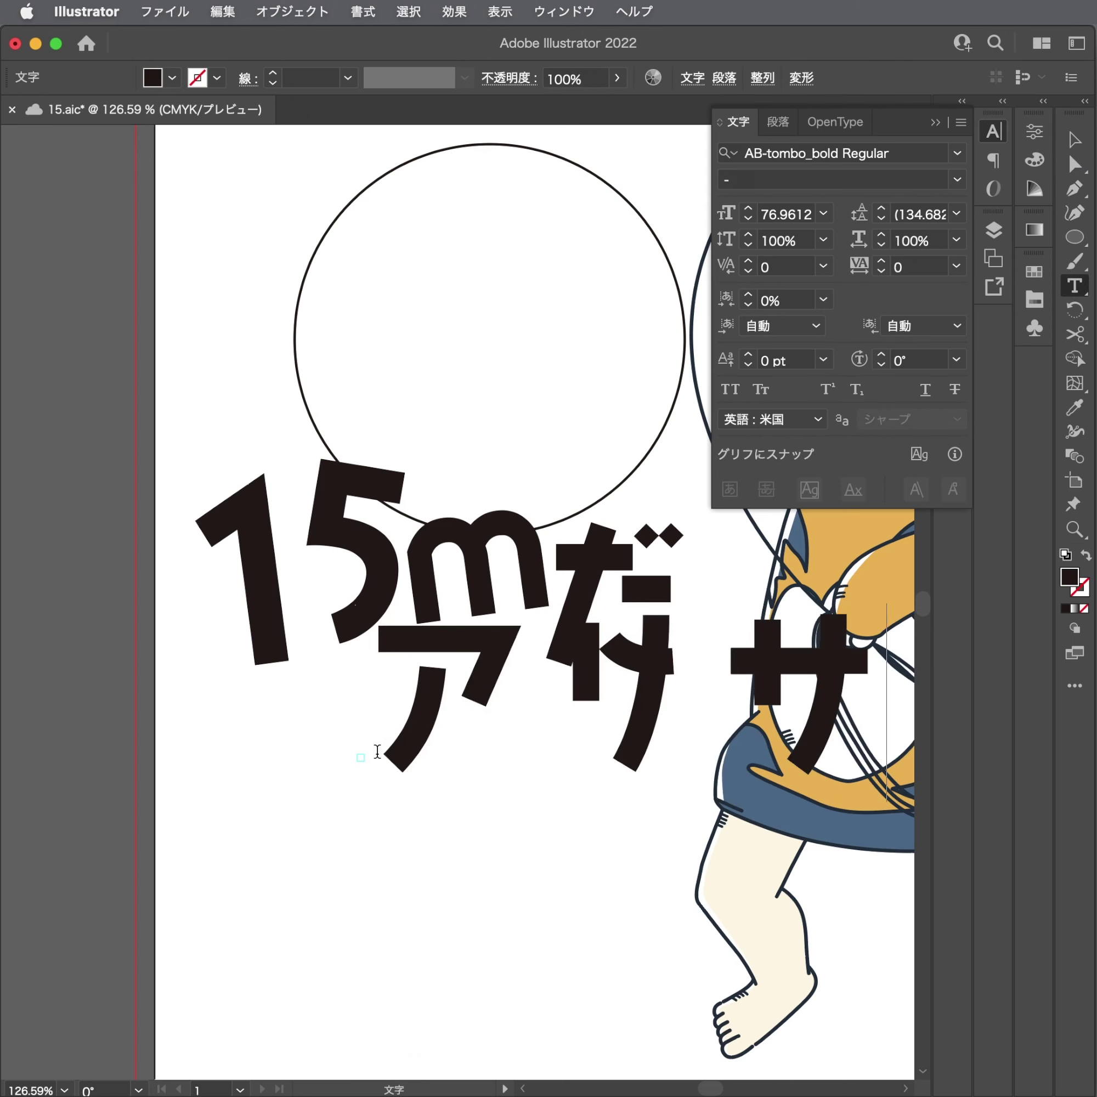
pyautogui.press('Escape')
pyautogui.press('s')
pyautogui.keyDown('alt'); pyautogui.click(361, 757); pyautogui.keyUp('alt')
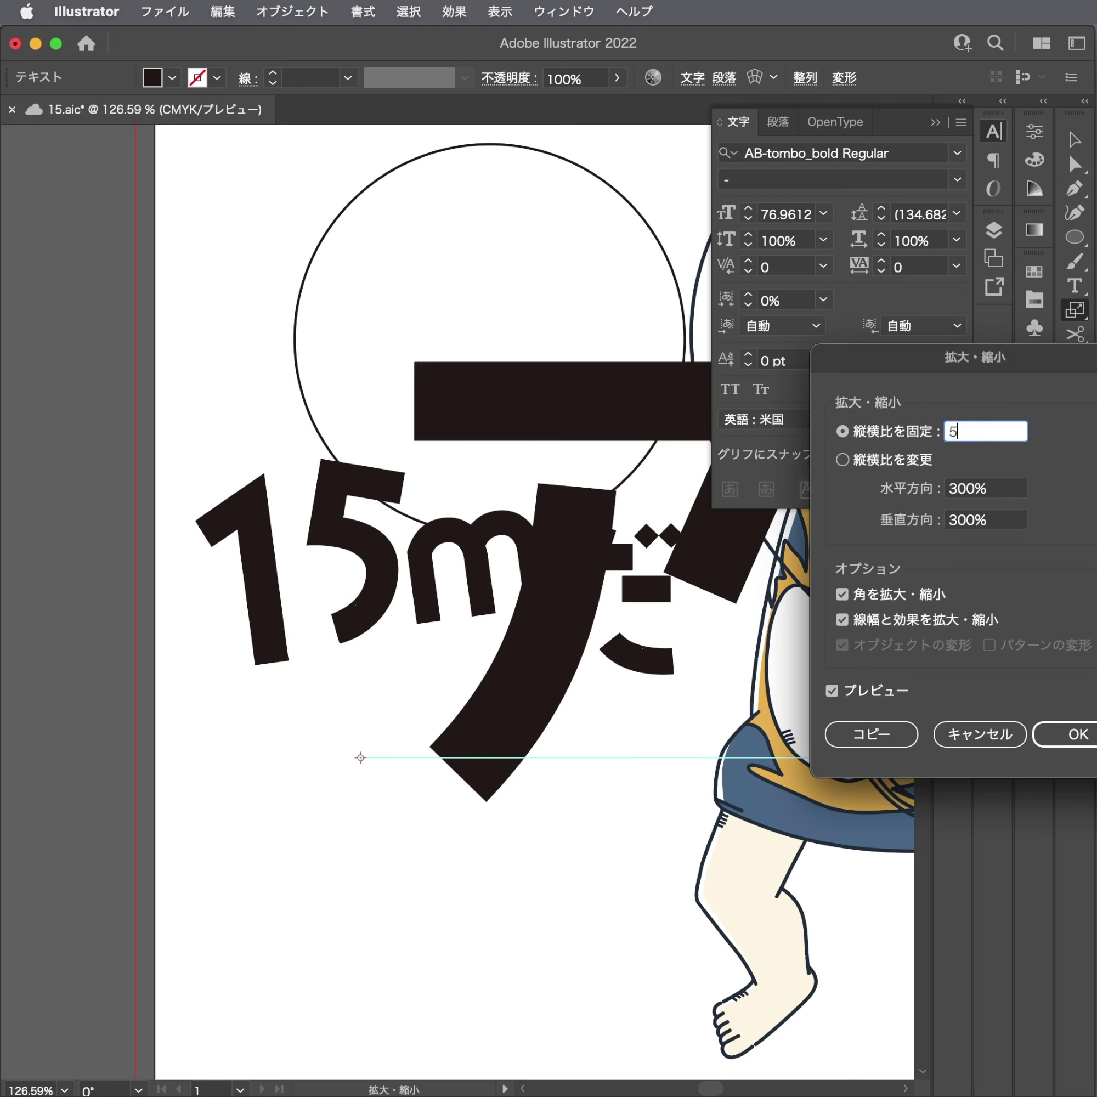
pyautogui.write('50.')
pyautogui.press('Return')
# Append LAN to the アリサの caption text.
pyautogui.press('a')
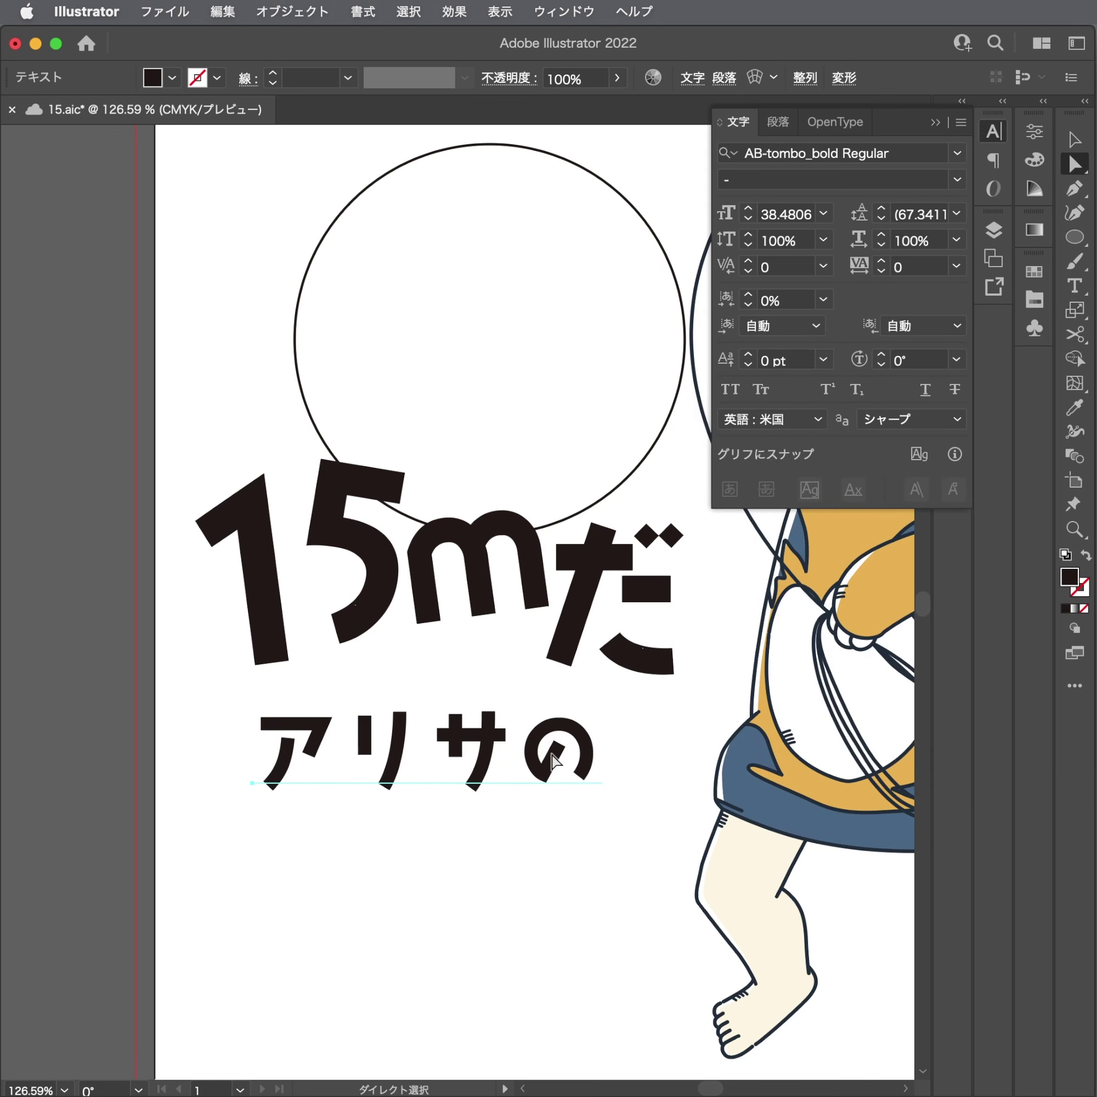
pyautogui.press('v')
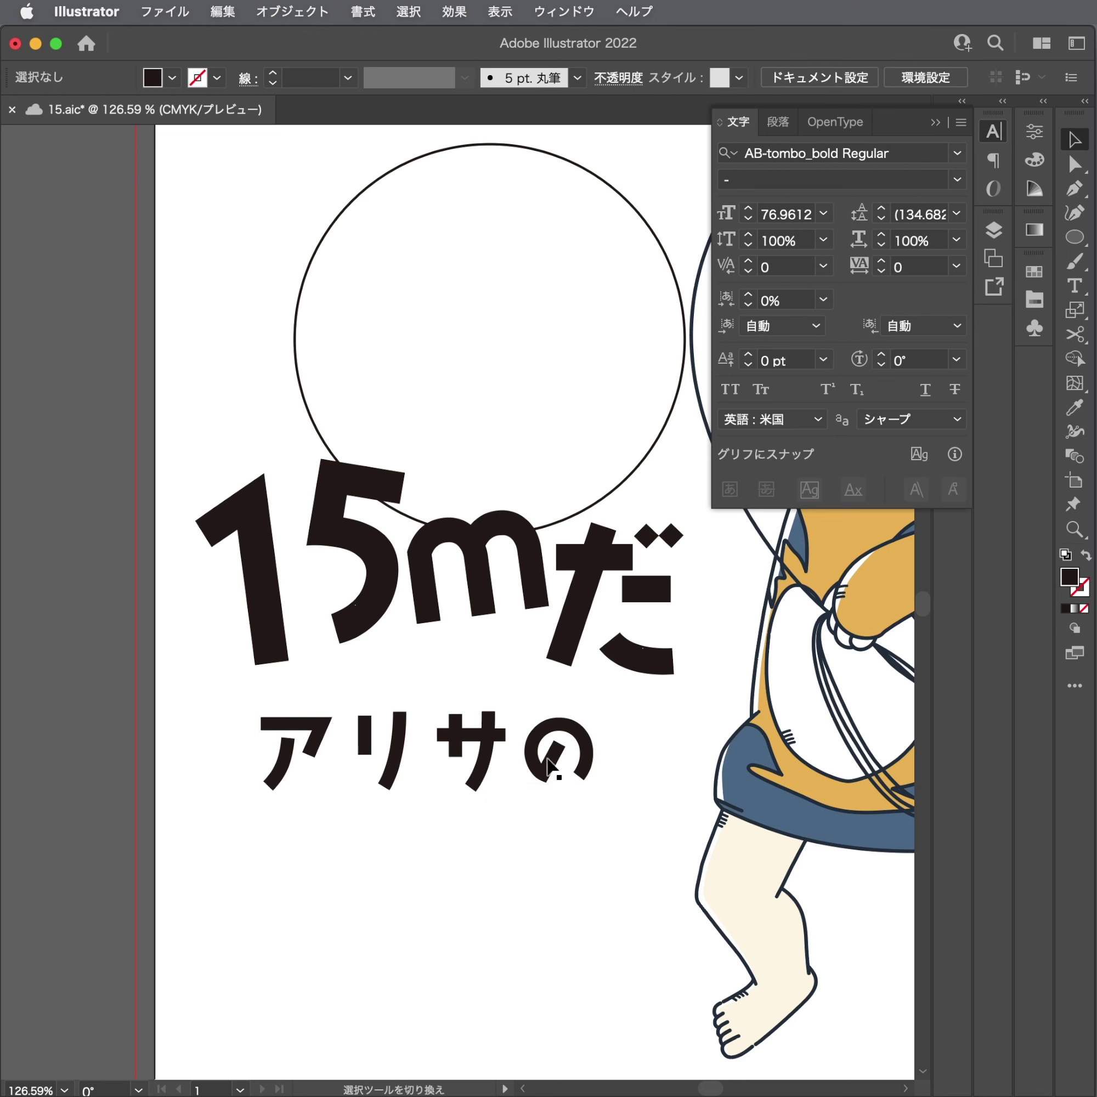
pyautogui.click(576, 755)
pyautogui.moveTo(559, 765); pyautogui.dragTo(506, 775)
pyautogui.doubleClick(506, 775)
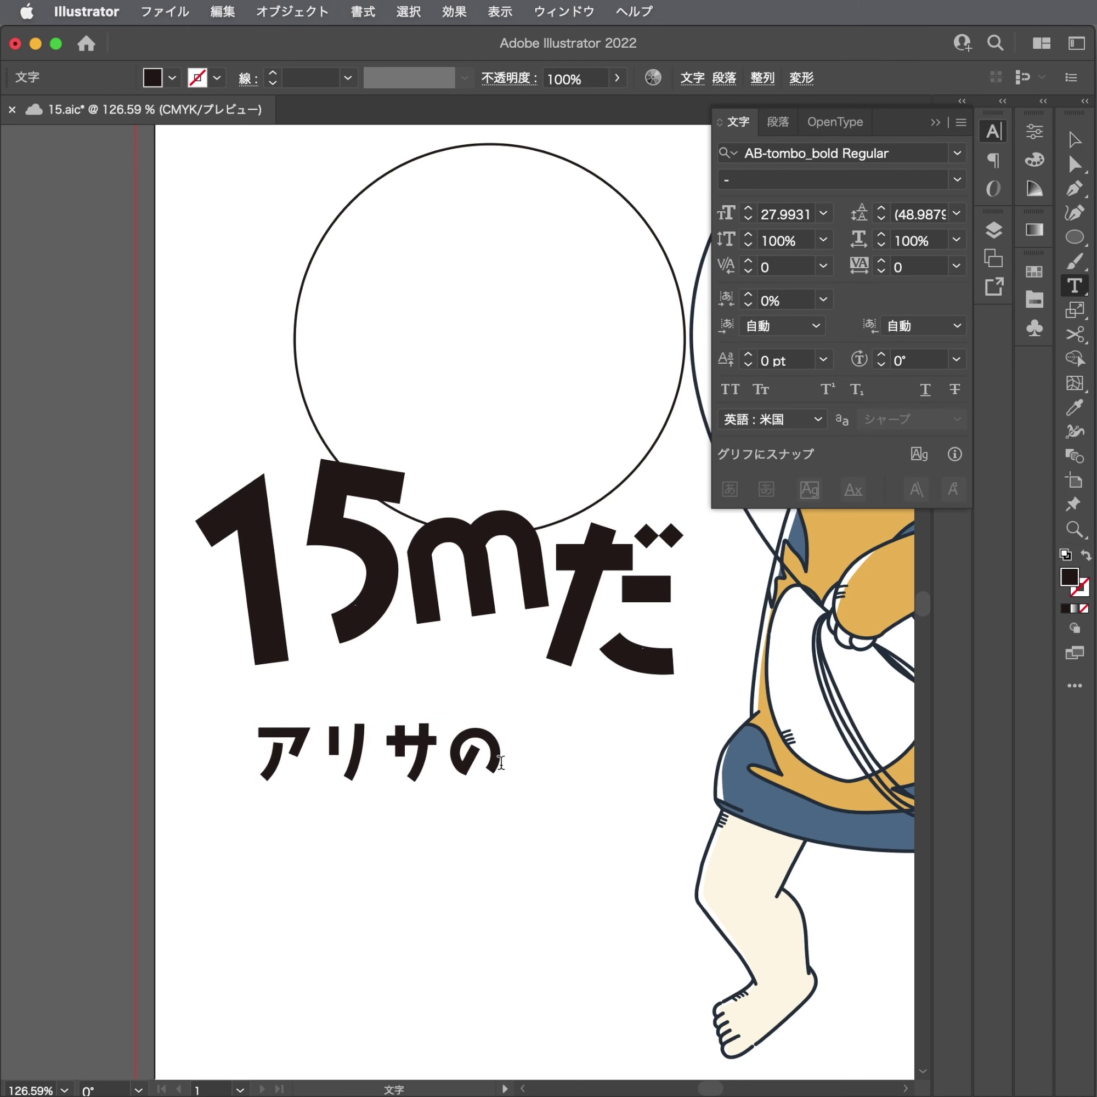
pyautogui.write('AN')
pyautogui.press('Escape')
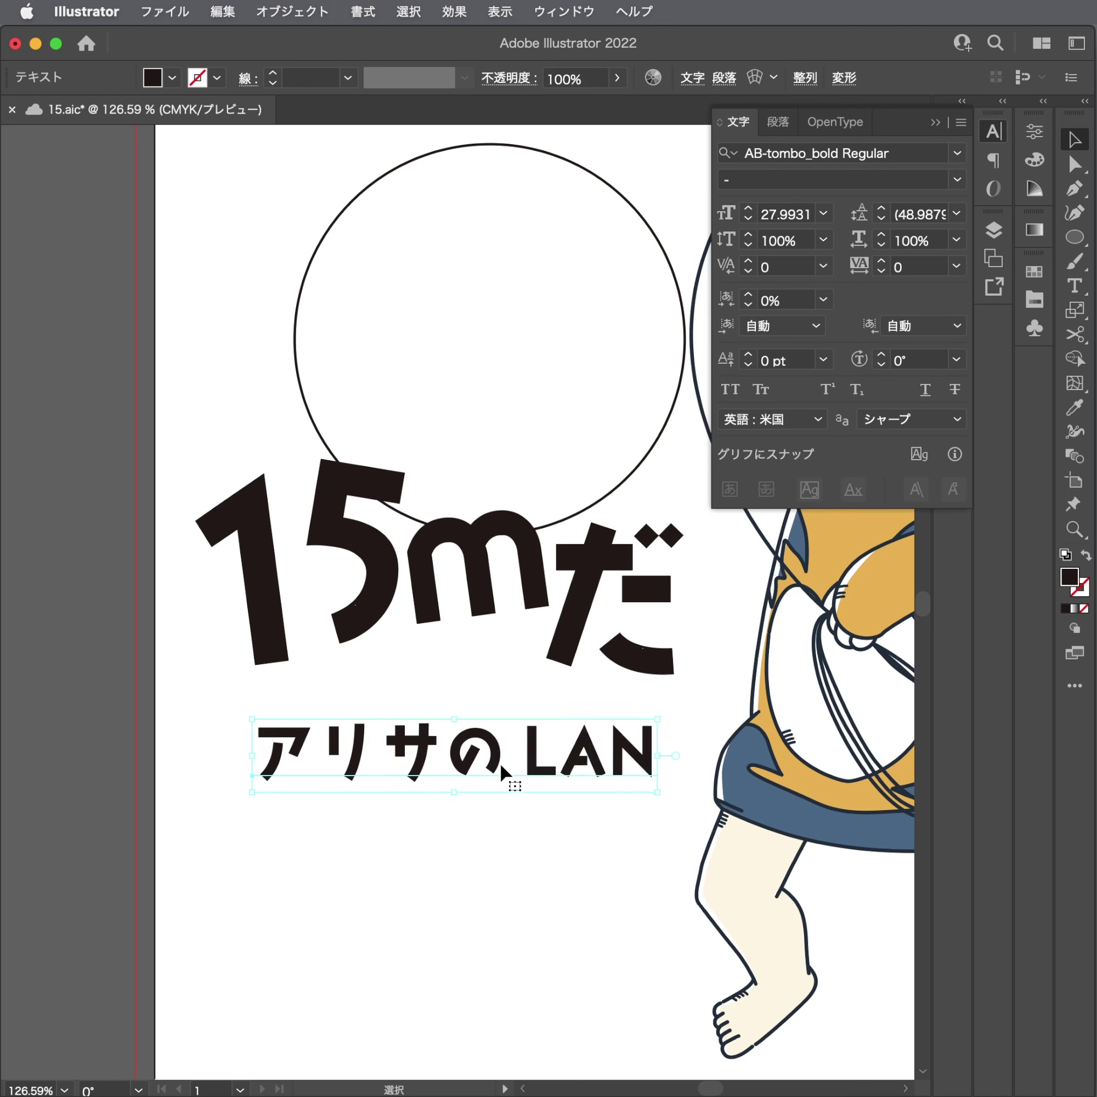
# Cut LANは from the first line and paste it as a second line below アリサの.
pyautogui.doubleClick(556, 766)
pyautogui.click(641, 752)
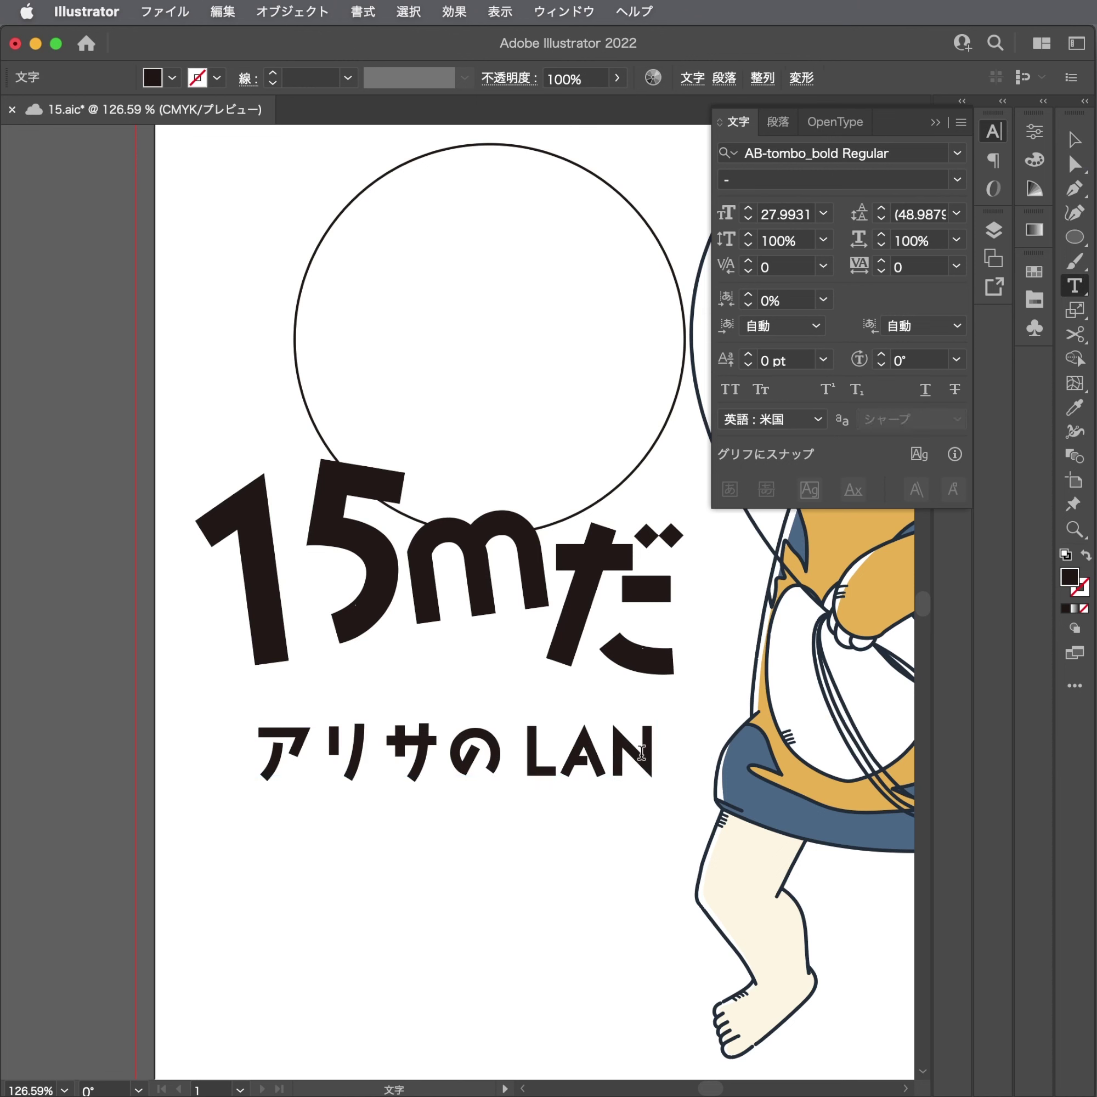
pyautogui.moveTo(592, 751); pyautogui.dragTo(522, 752)
pyautogui.hotkey('shift', 'End')
pyautogui.hotkey('ctrl', 'x')
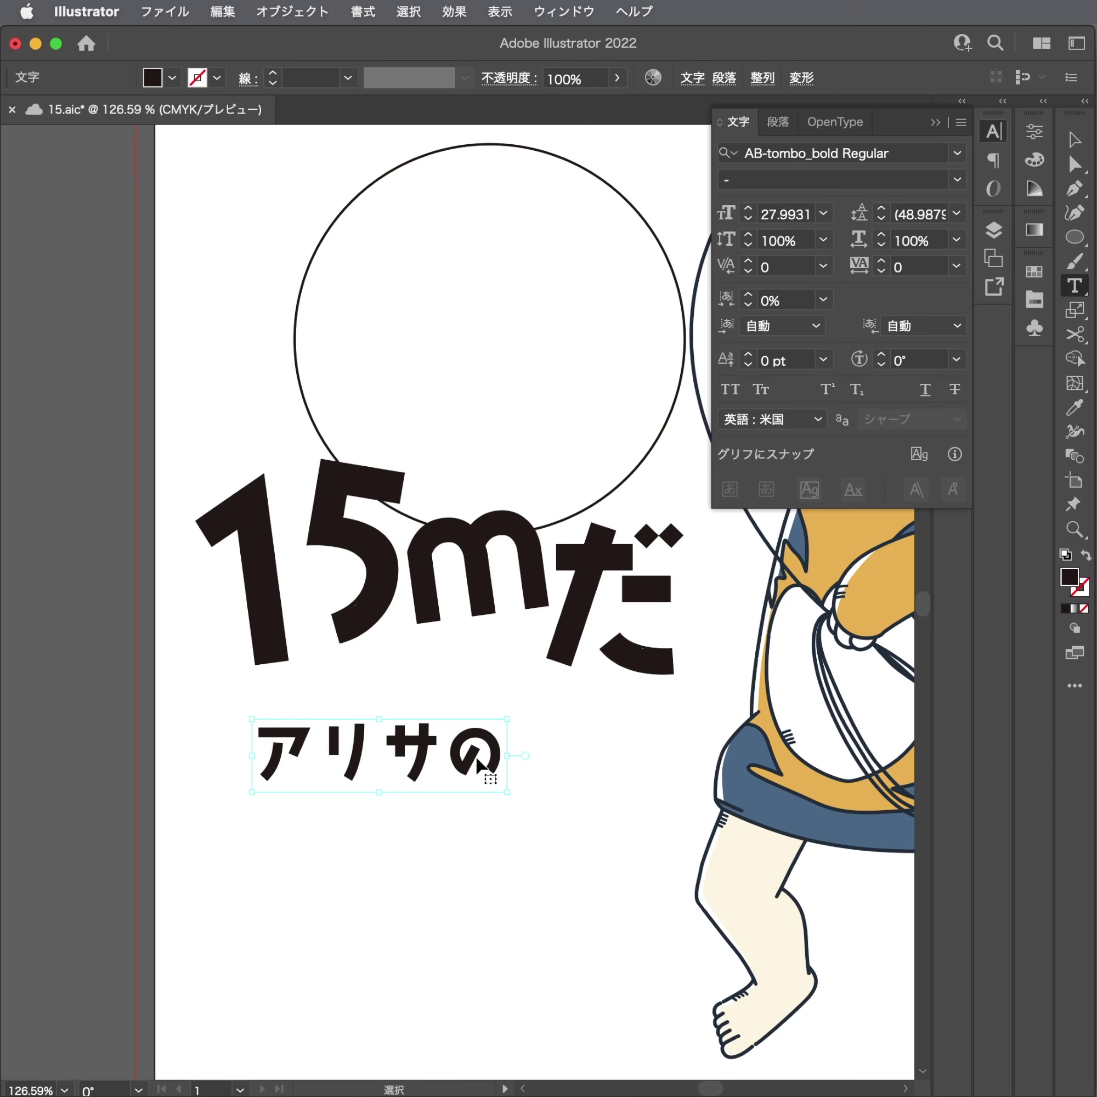
pyautogui.press('Escape')
pyautogui.press('a')
pyautogui.hotkey('ctrl', 'v')
pyautogui.moveTo(516, 637); pyautogui.dragTo(478, 869)
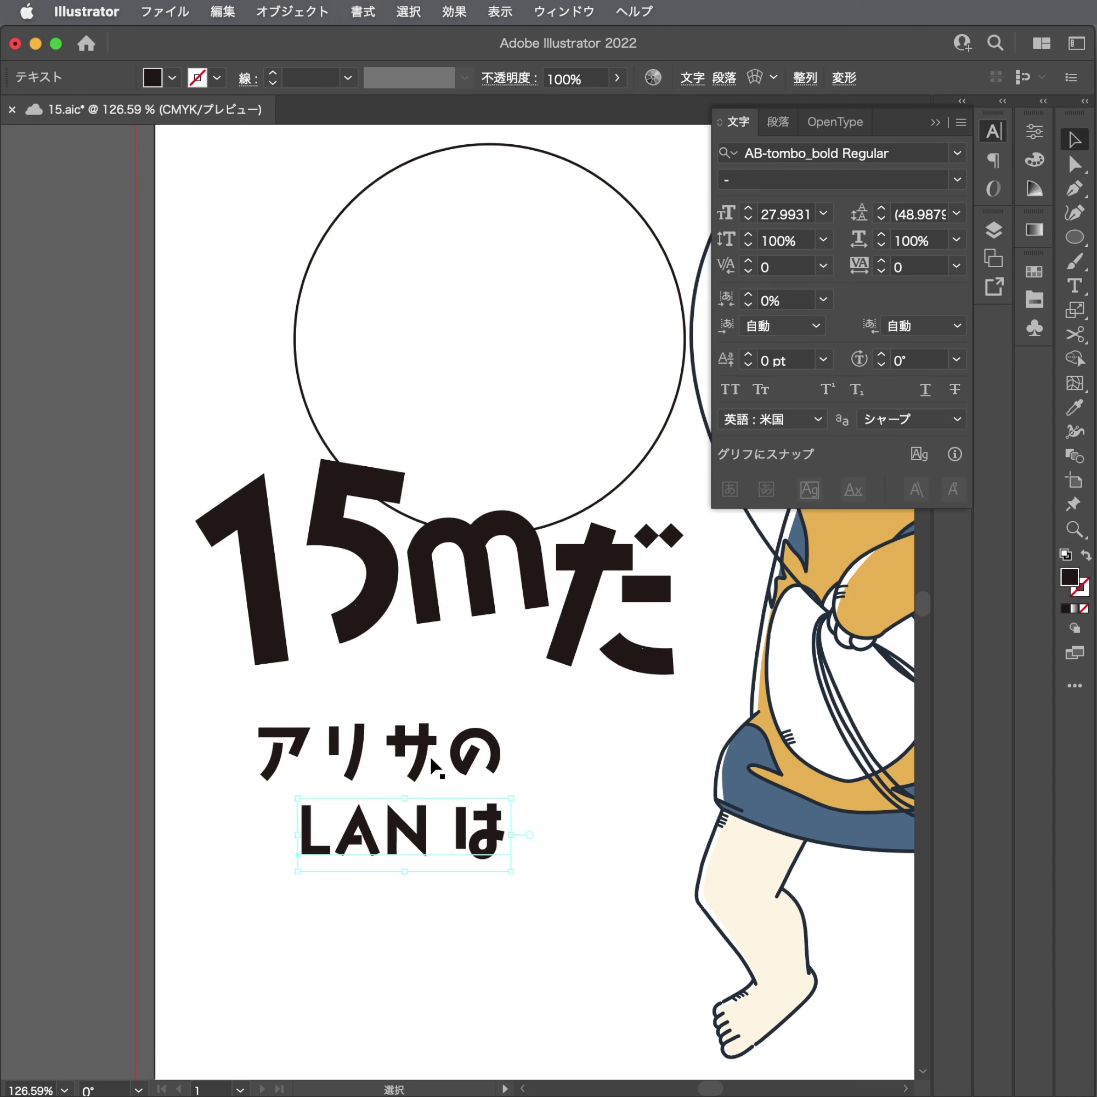
# Move 15mだ further down and place アリサの and LANは above it.
pyautogui.hotkey('ctrl', 'a')
pyautogui.moveTo(576, 730); pyautogui.dragTo(448, 857)
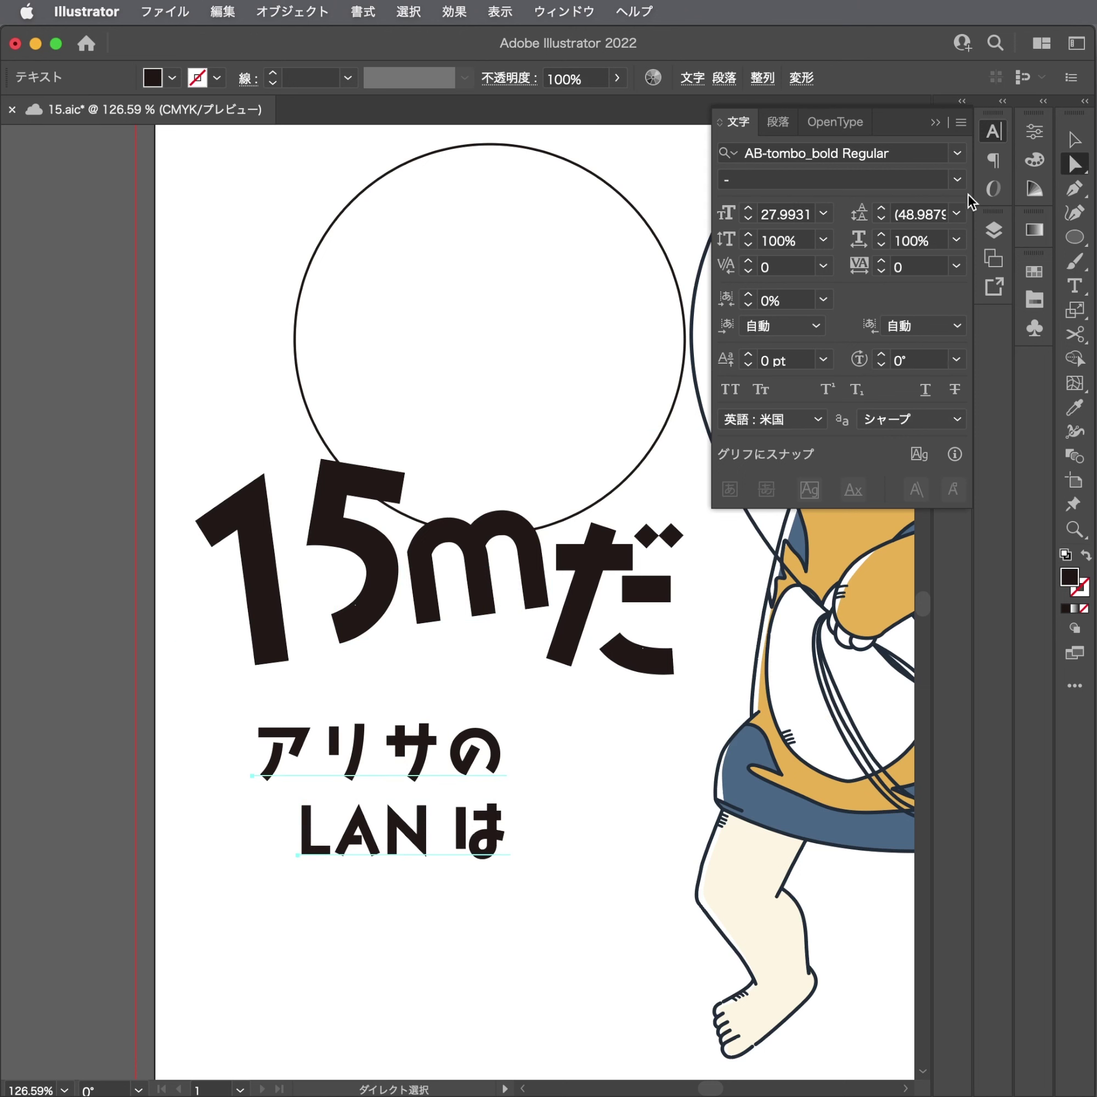
pyautogui.click(558, 781)
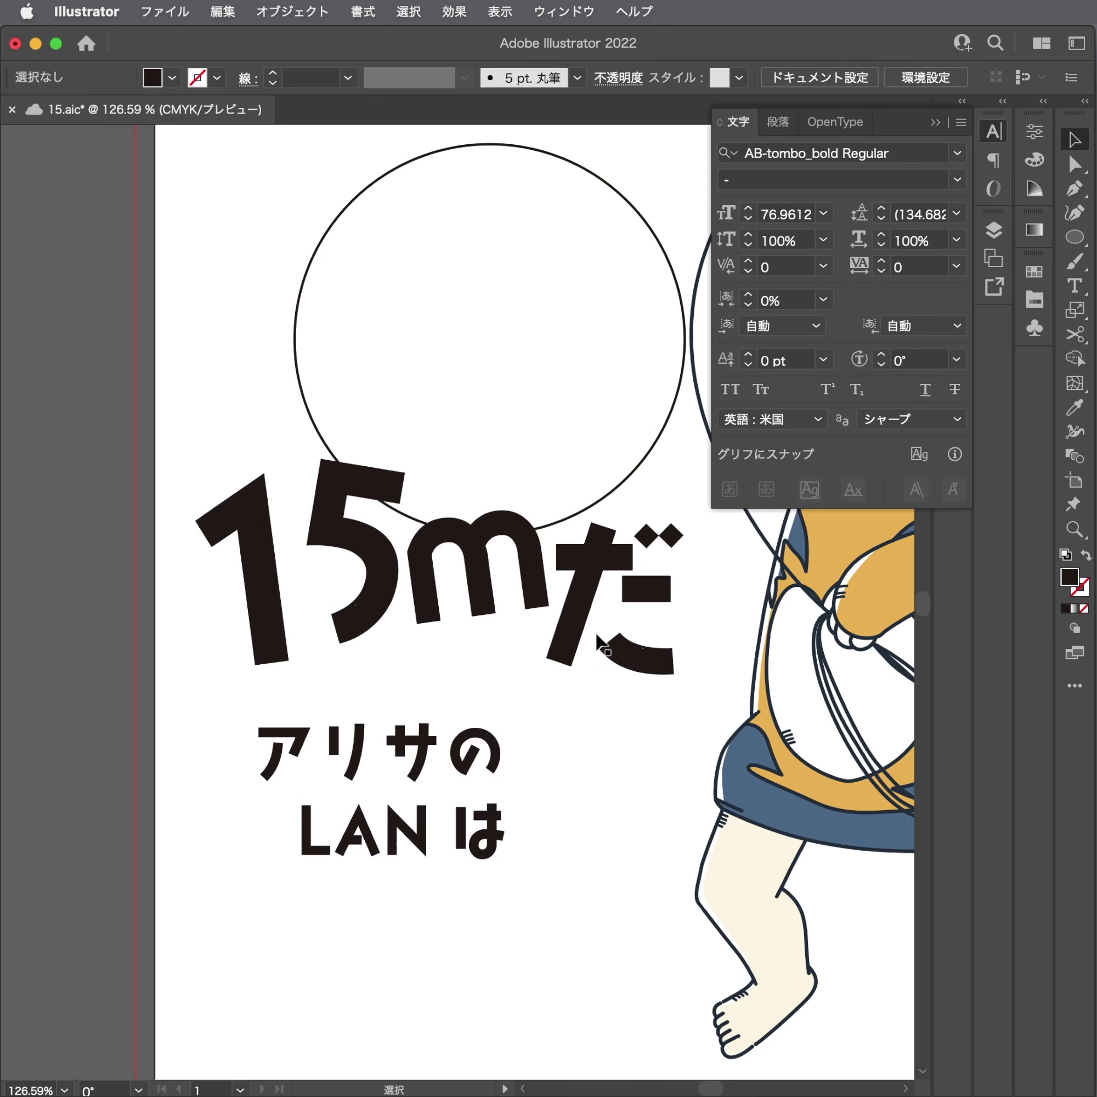
pyautogui.moveTo(473, 576); pyautogui.dragTo(460, 667)
pyautogui.moveTo(442, 850)
pyautogui.mouseDown()
pyautogui.moveTo(486, 807)
pyautogui.moveTo(574, 576)
pyautogui.moveTo(582, 494)
pyautogui.moveTo(537, 522)
pyautogui.mouseUp()
# Tilt the two small lines about 5° counter-clockwise, then nudge だ down and LANは right.
pyautogui.press('r')
pyautogui.click(425, 542)
pyautogui.press('v')
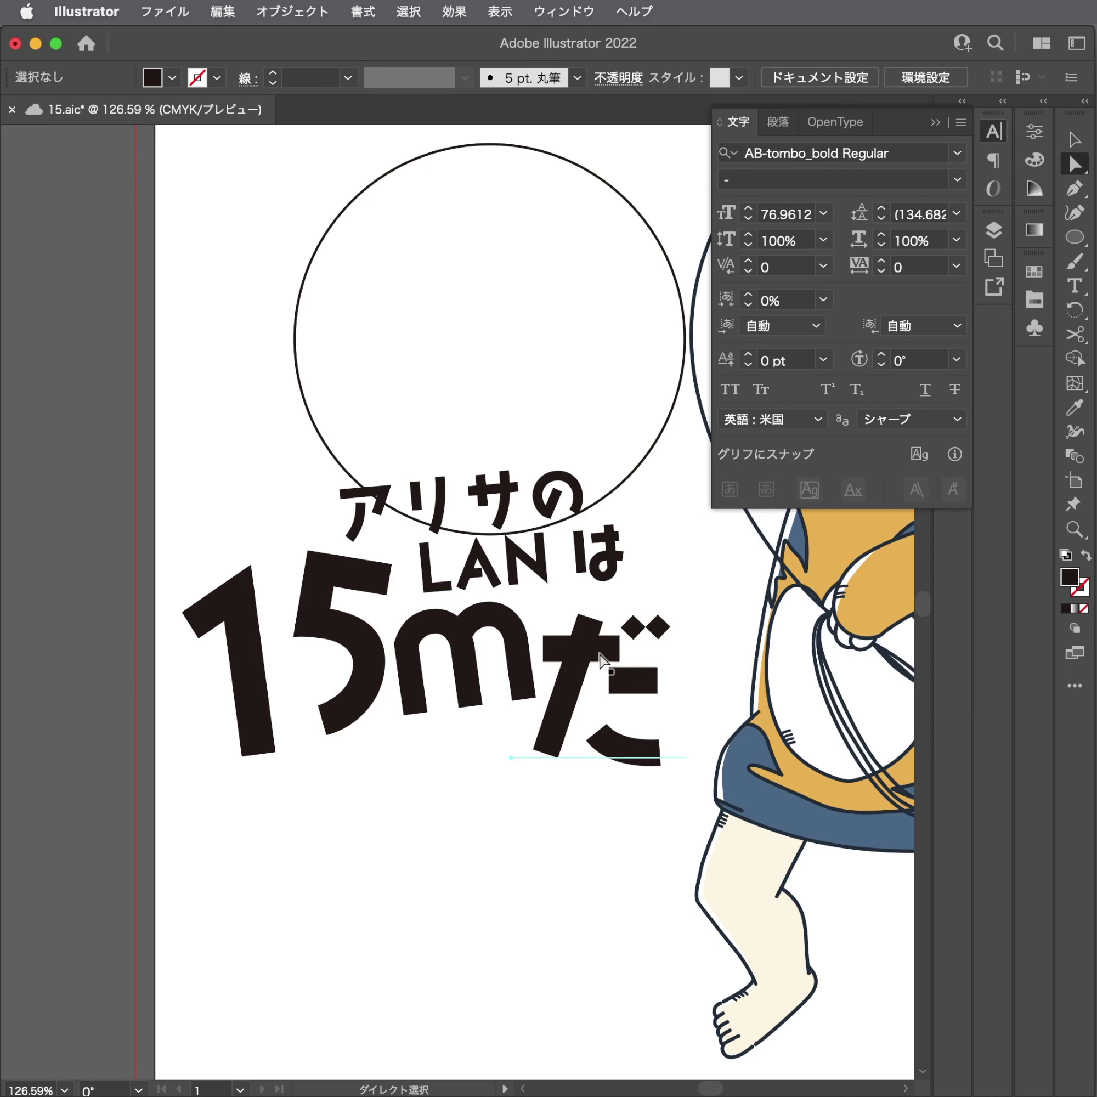
pyautogui.moveTo(606, 634); pyautogui.dragTo(607, 639)
pyautogui.moveTo(549, 585); pyautogui.dragTo(563, 582)
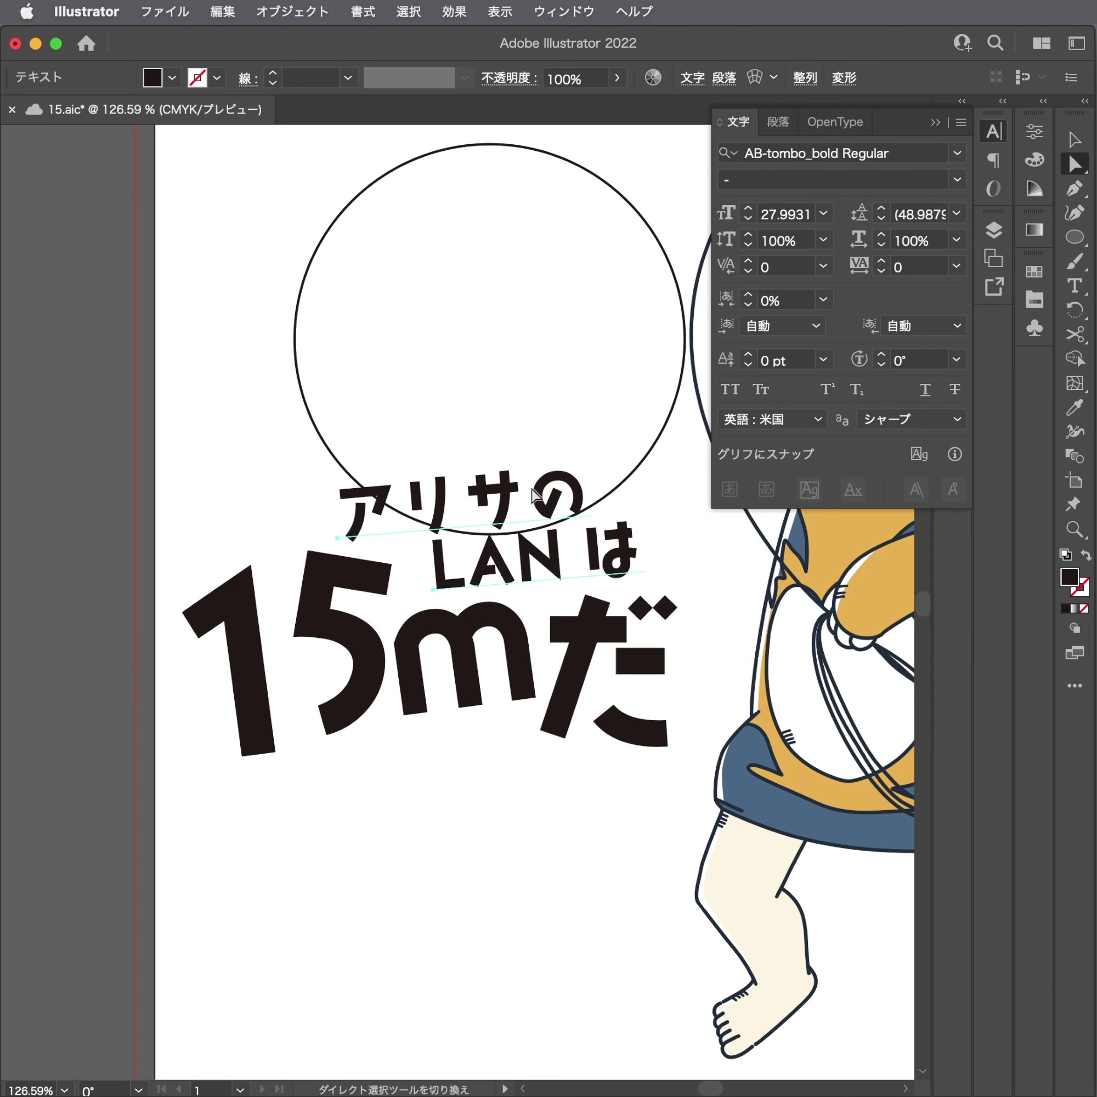
pyautogui.click(447, 461)
pyautogui.hotkey('shift', 't')
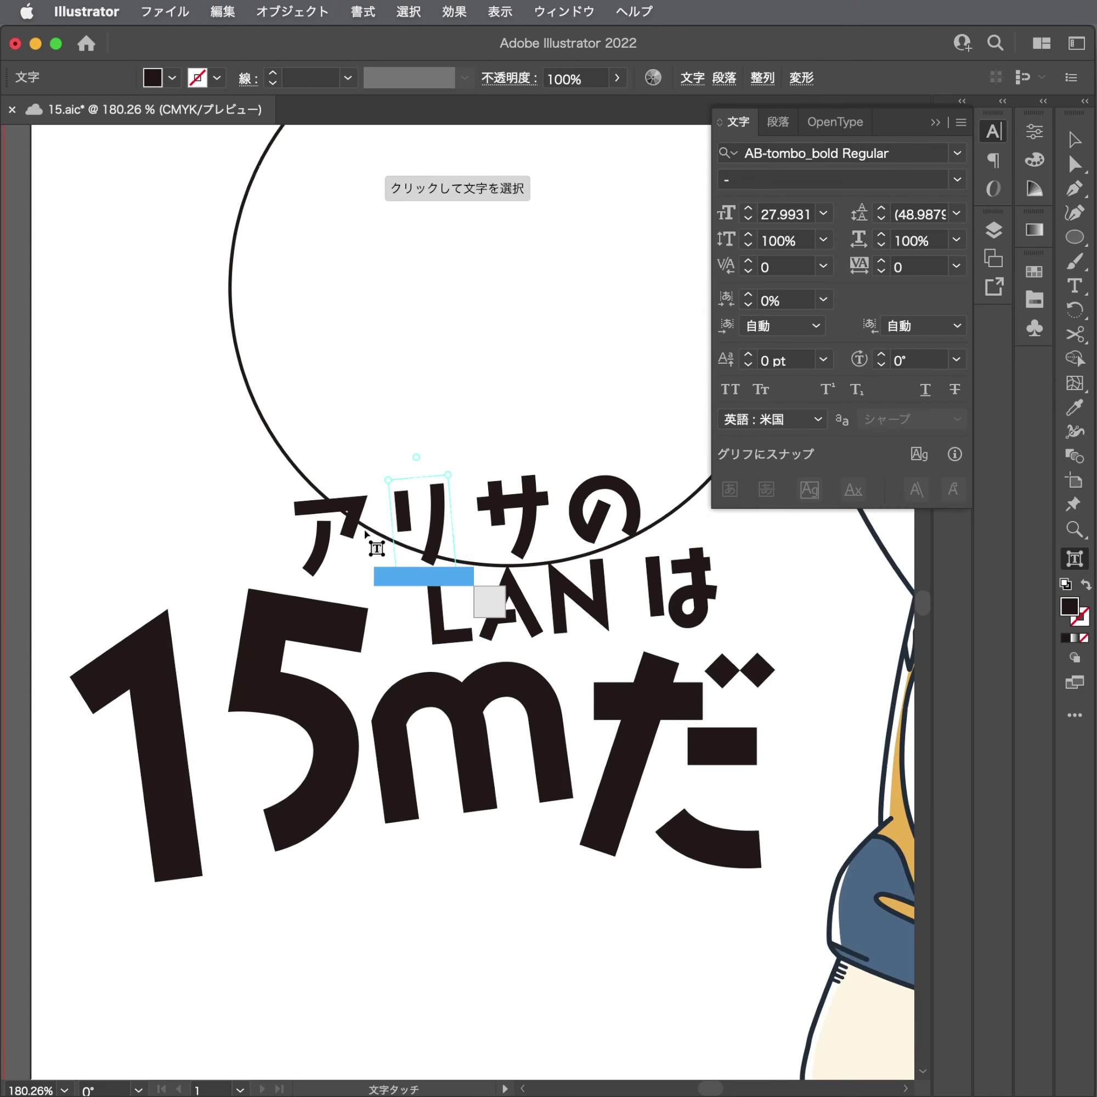
# Tilt ア about 8° counter-clockwise and shift and nudge リ, サ and の.
pyautogui.click(340, 535)
pyautogui.moveTo(330, 468); pyautogui.dragTo(322, 464)
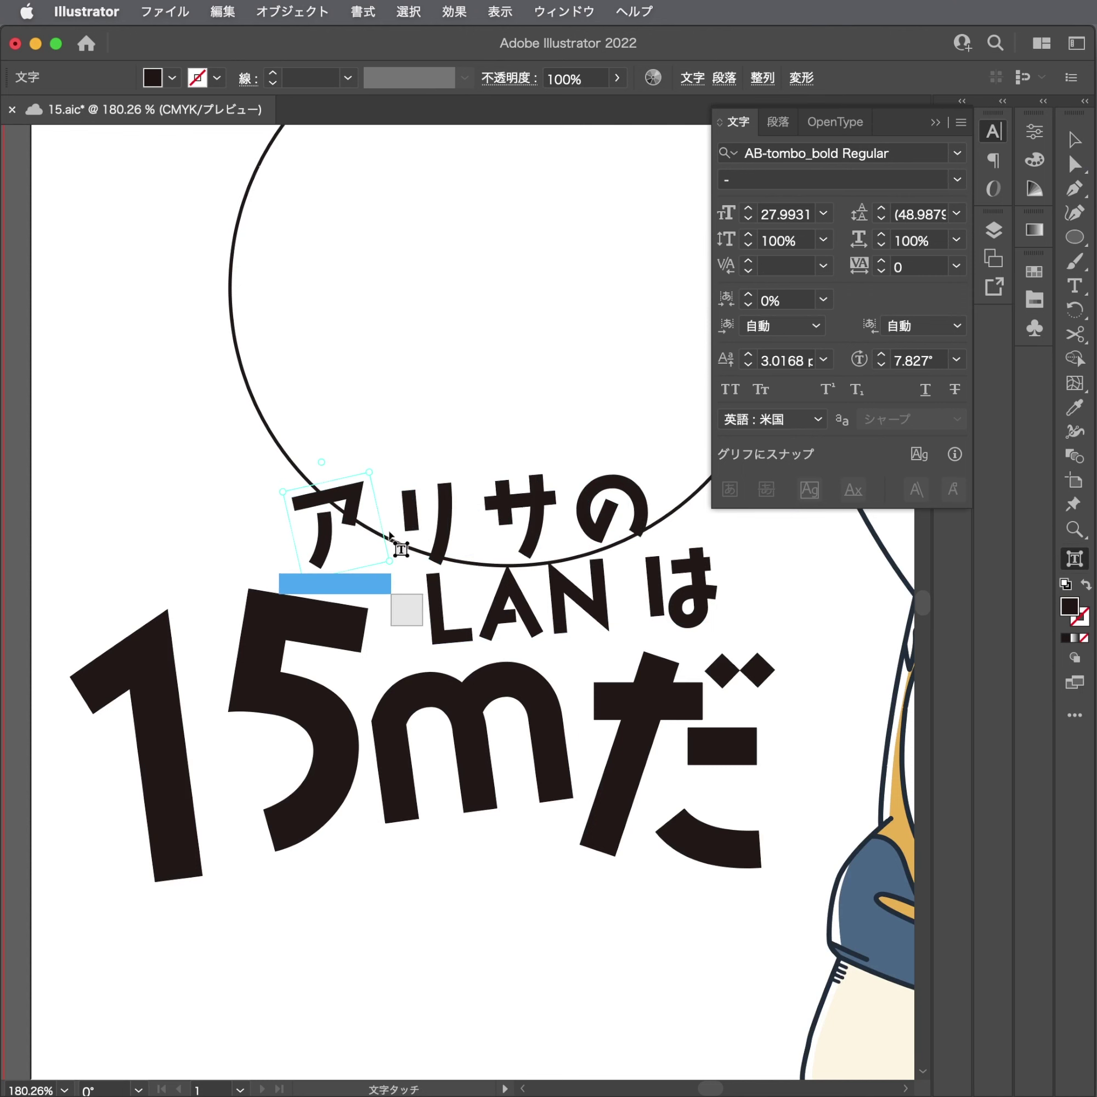
pyautogui.moveTo(433, 536); pyautogui.dragTo(385, 536)
pyautogui.click(473, 507)
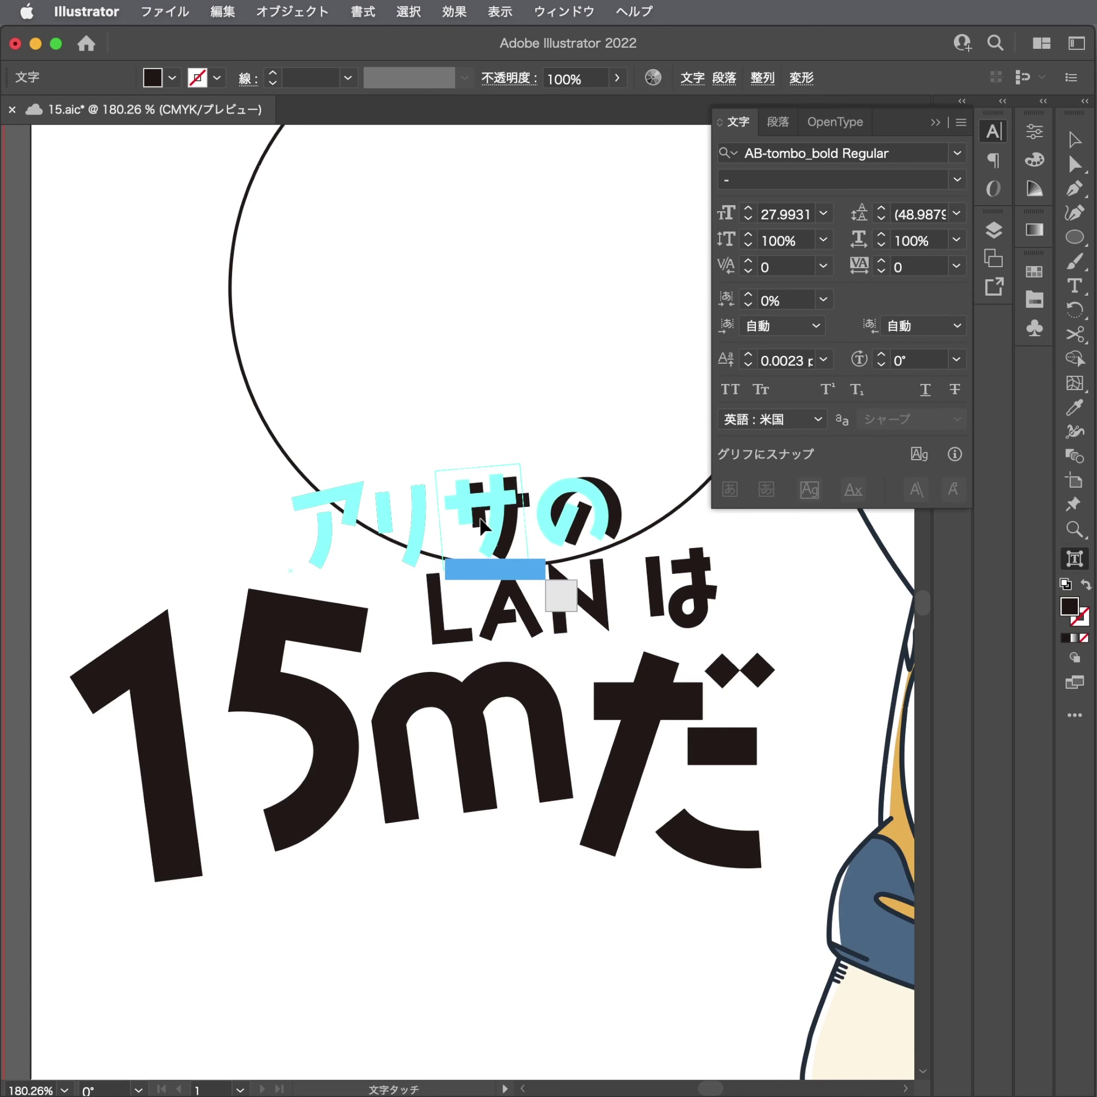
pyautogui.click(545, 521)
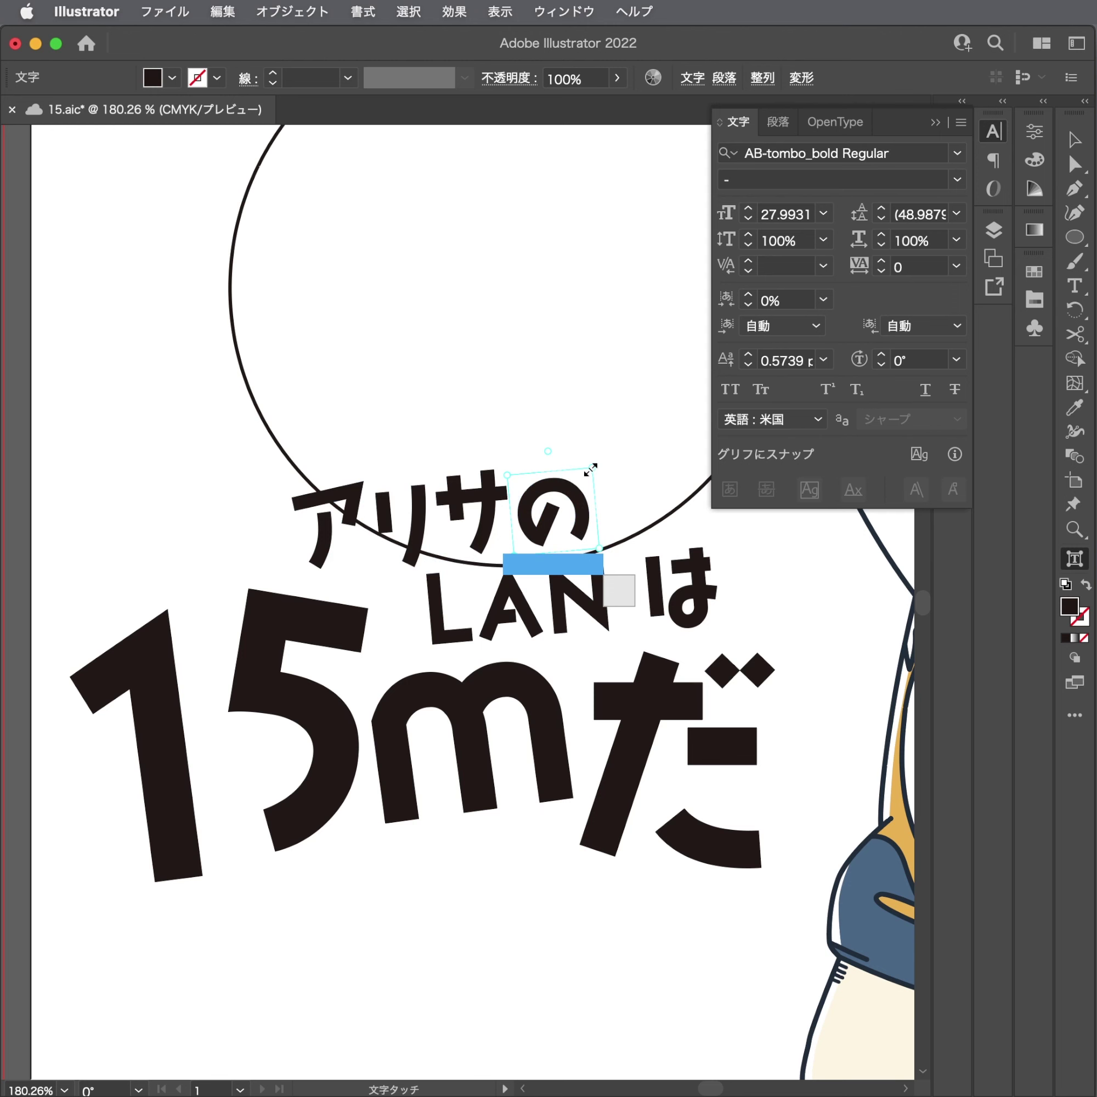
pyautogui.press('a')
pyautogui.scroll(3, 438, 521)
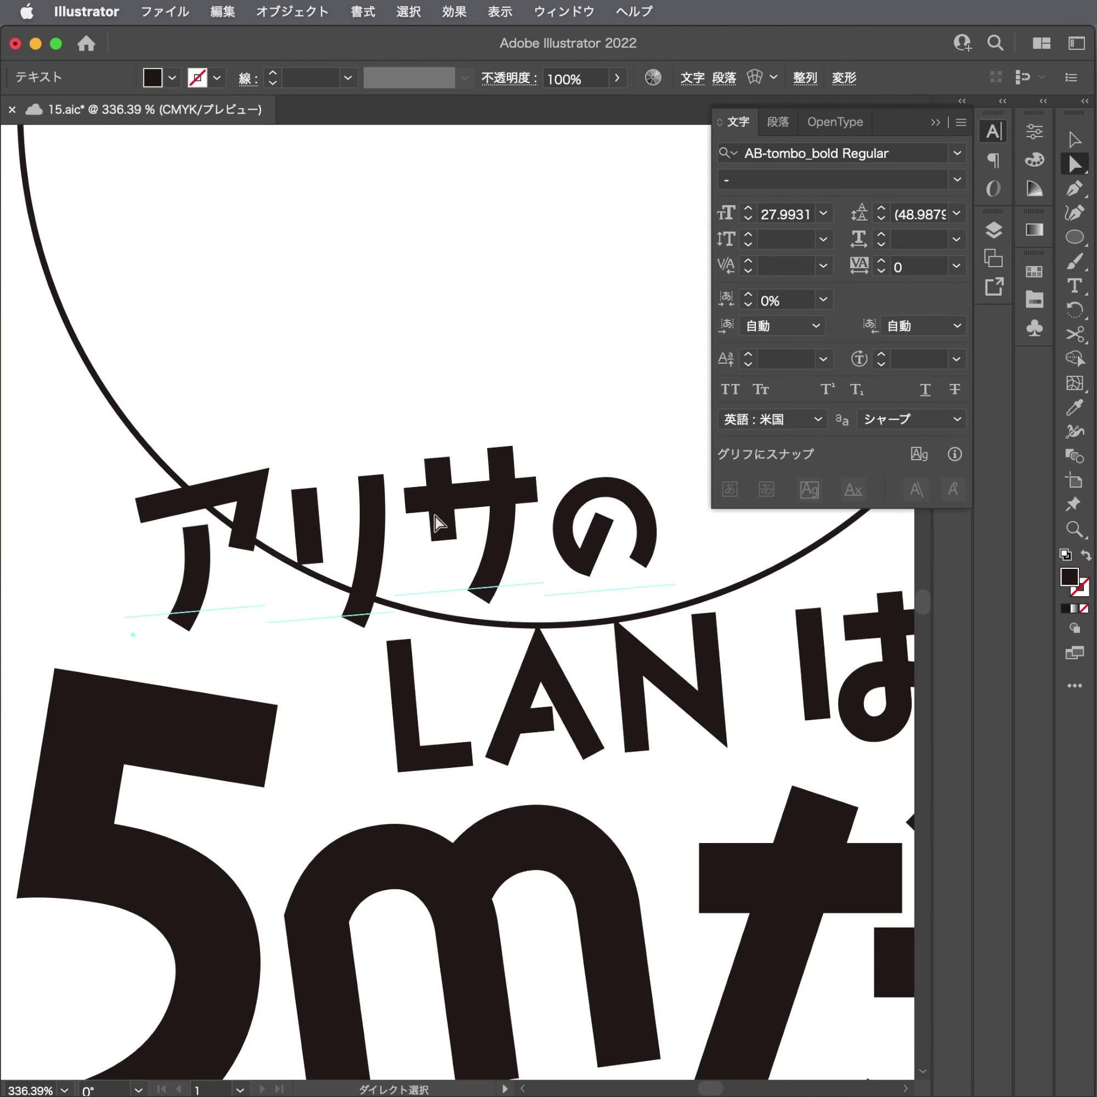
pyautogui.hotkey('shift', 't')
pyautogui.click(478, 516)
pyautogui.click(626, 561)
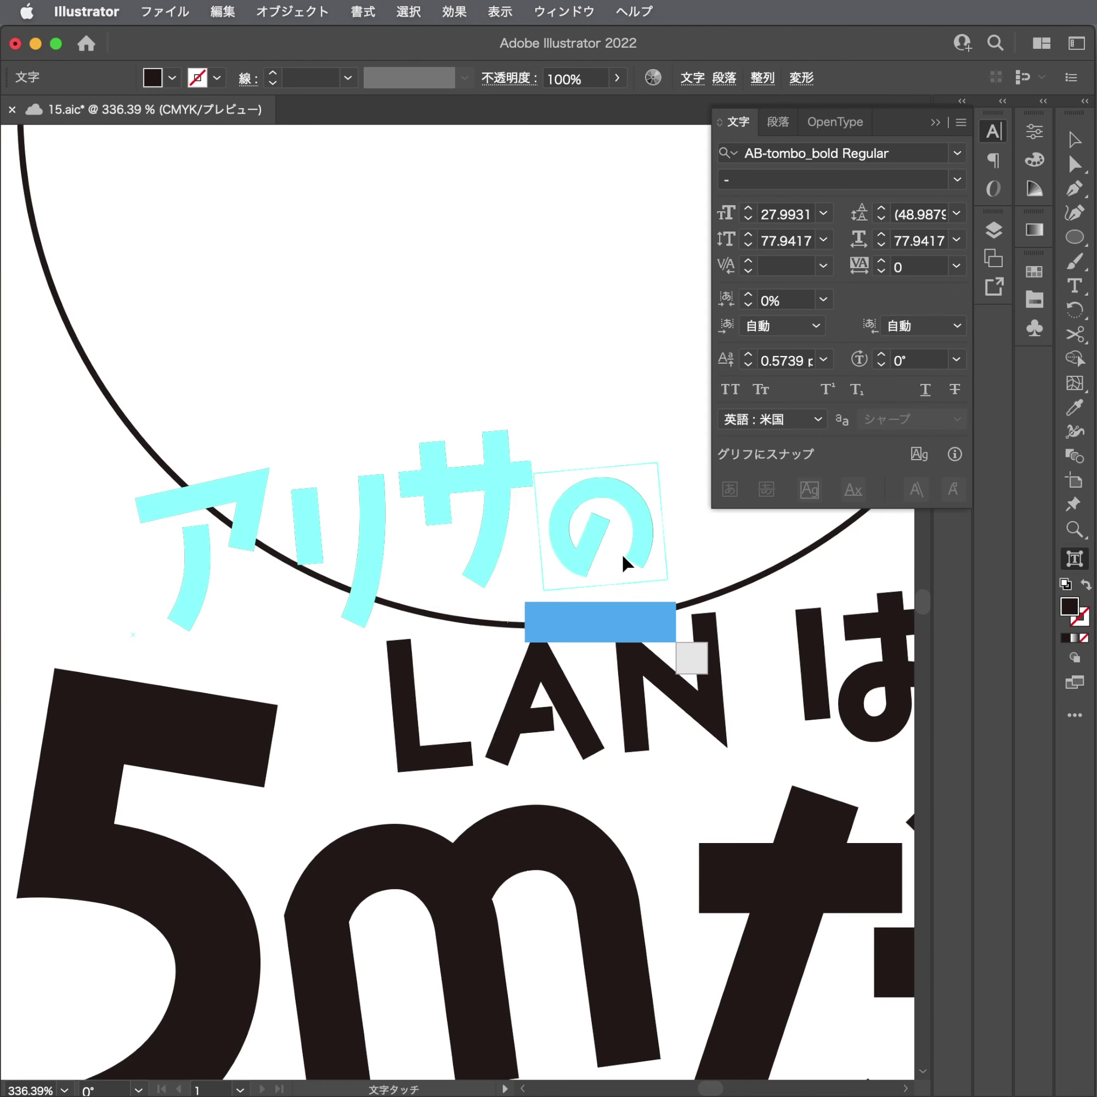
pyautogui.press('a')
pyautogui.hscroll(5, 449, 628)
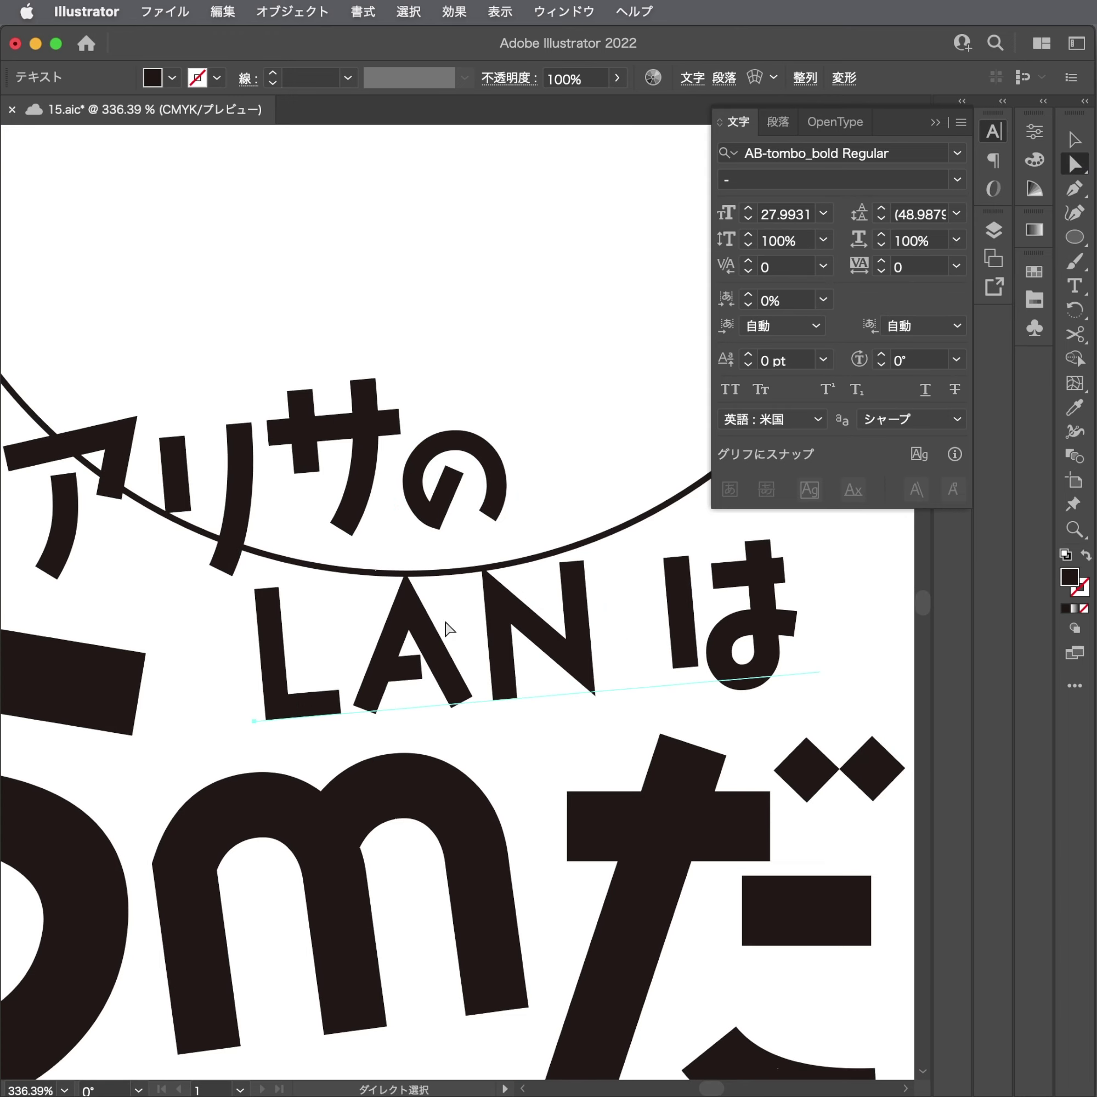
# Tilt and shift the L, A and N, and tuck は up-left against the N.
pyautogui.hotkey('shift', 't')
pyautogui.click(403, 662)
pyautogui.click(304, 612)
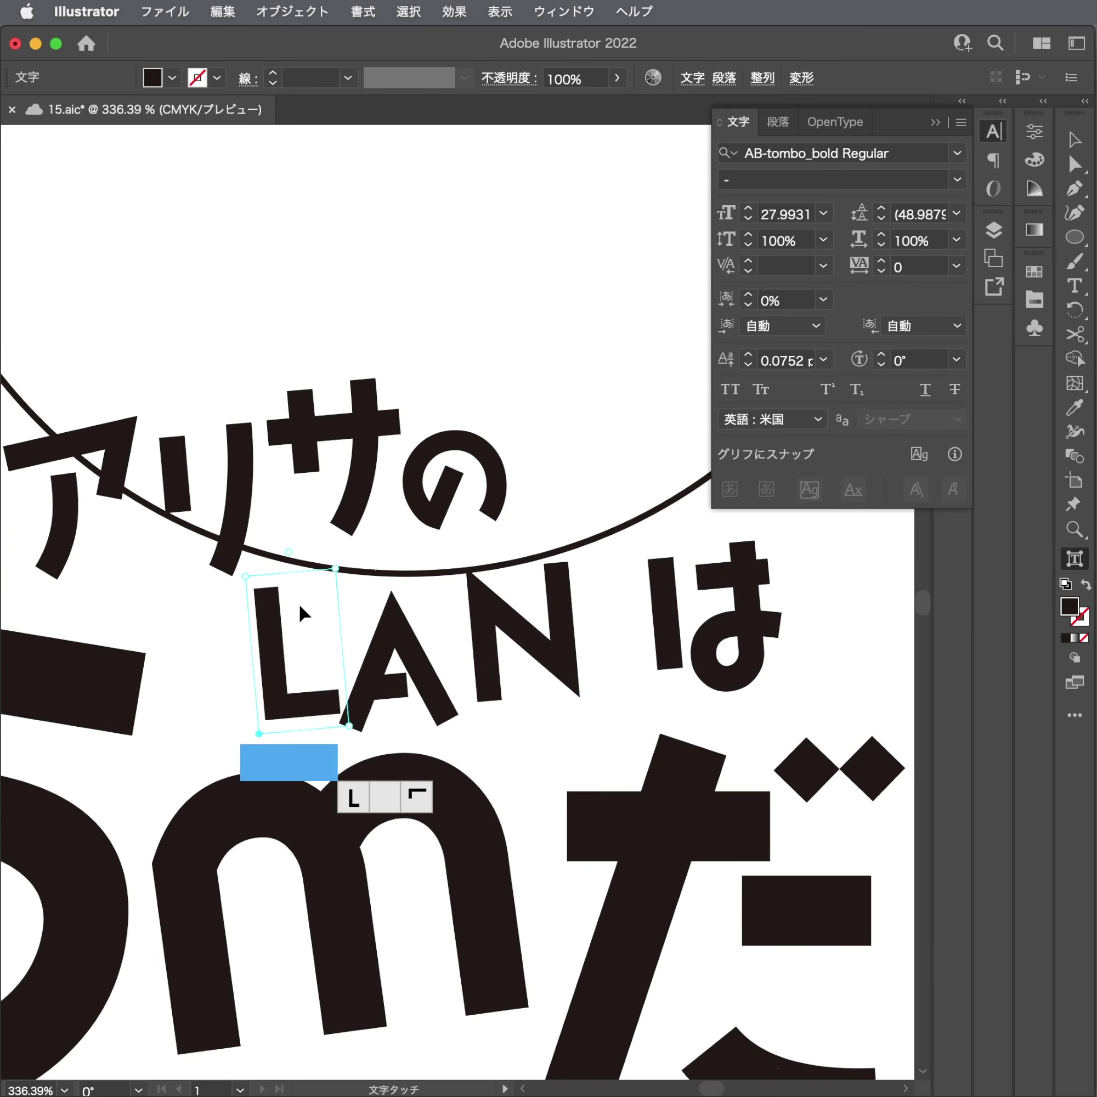
pyautogui.moveTo(288, 551); pyautogui.dragTo(309, 552)
pyautogui.click(408, 683)
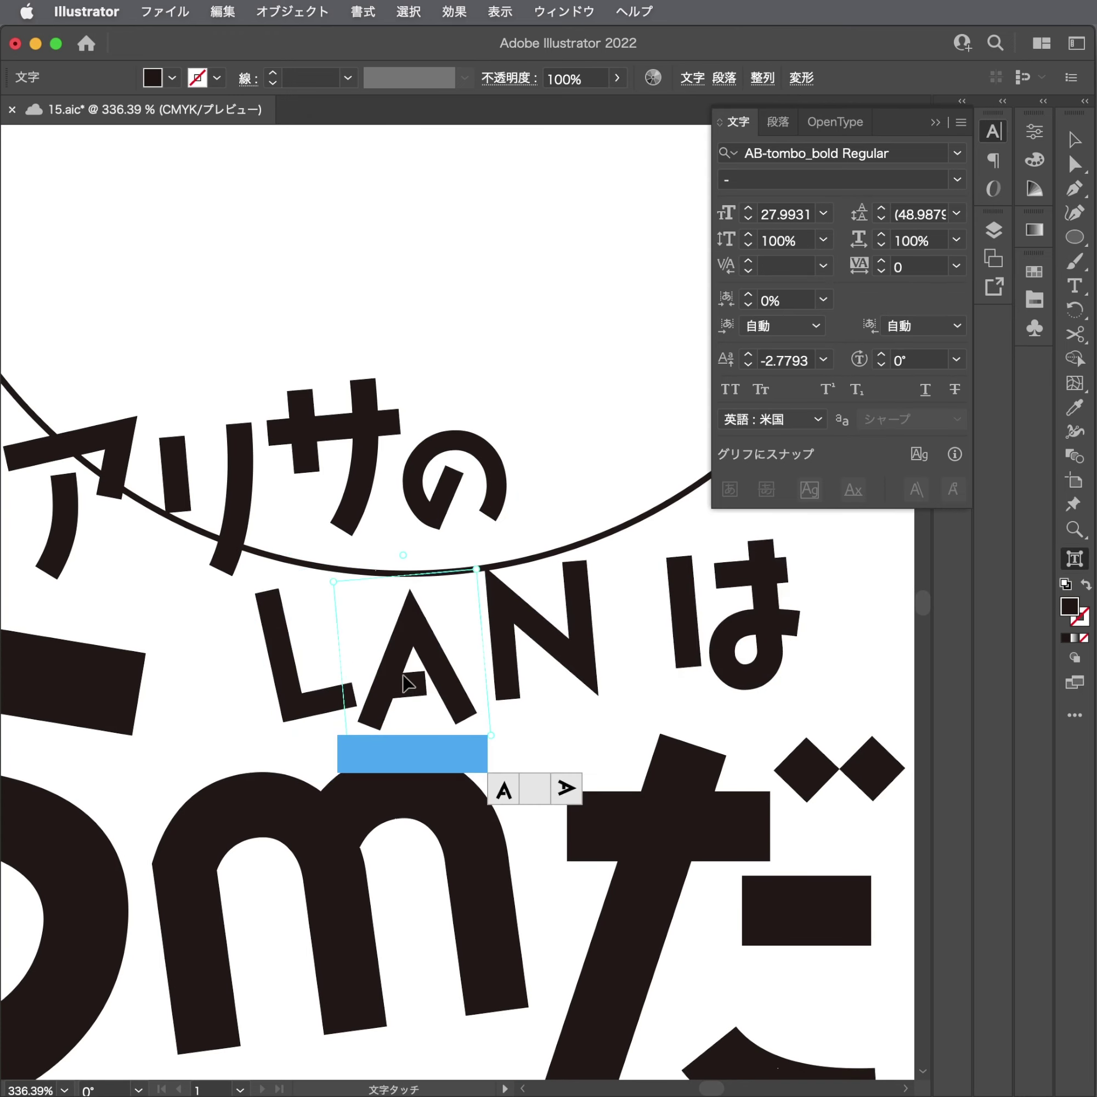
pyautogui.moveTo(408, 683); pyautogui.dragTo(376, 622)
pyautogui.click(473, 651)
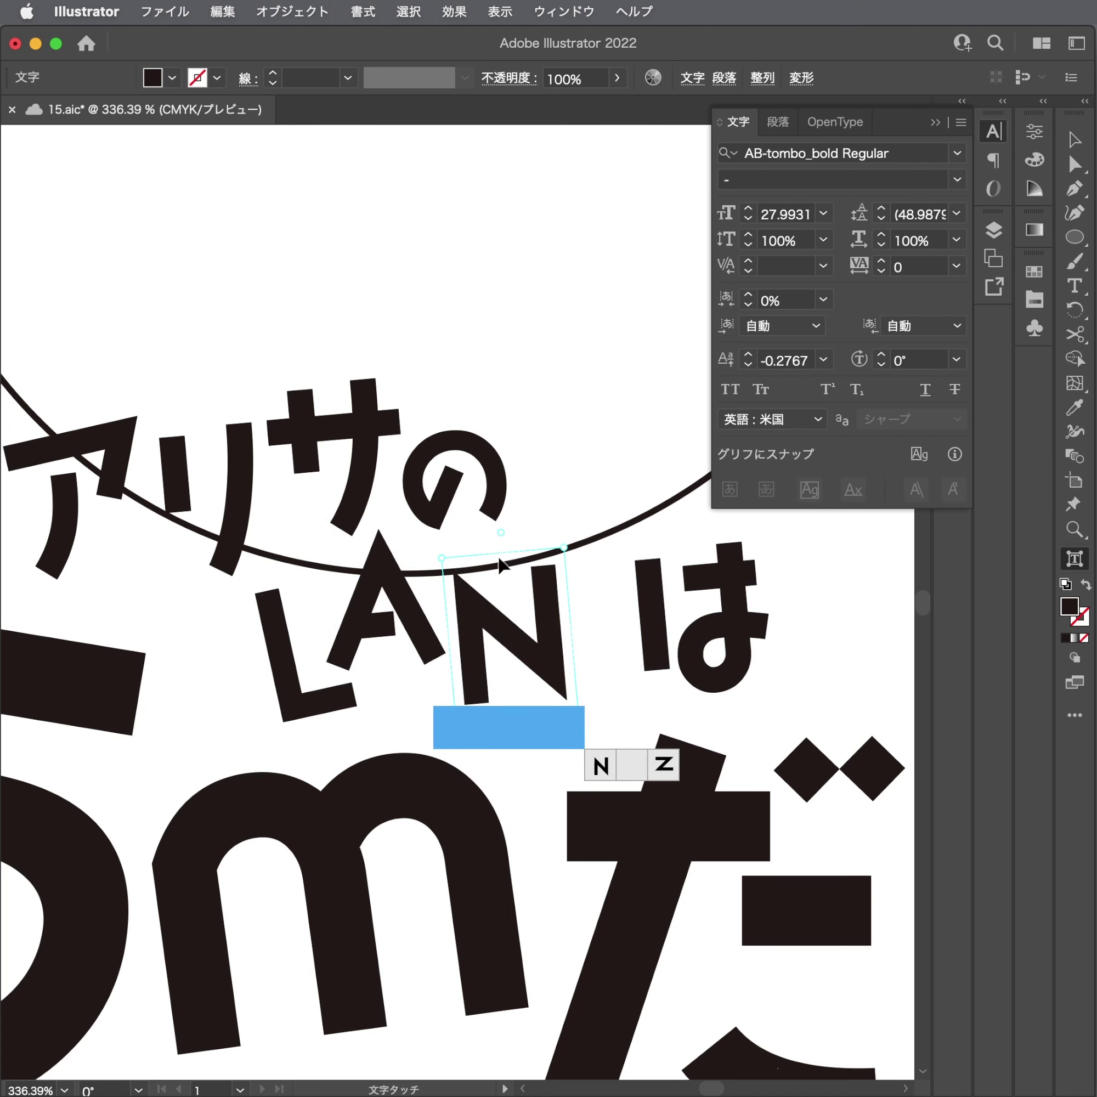
pyautogui.moveTo(501, 532); pyautogui.dragTo(510, 533)
pyautogui.click(697, 651)
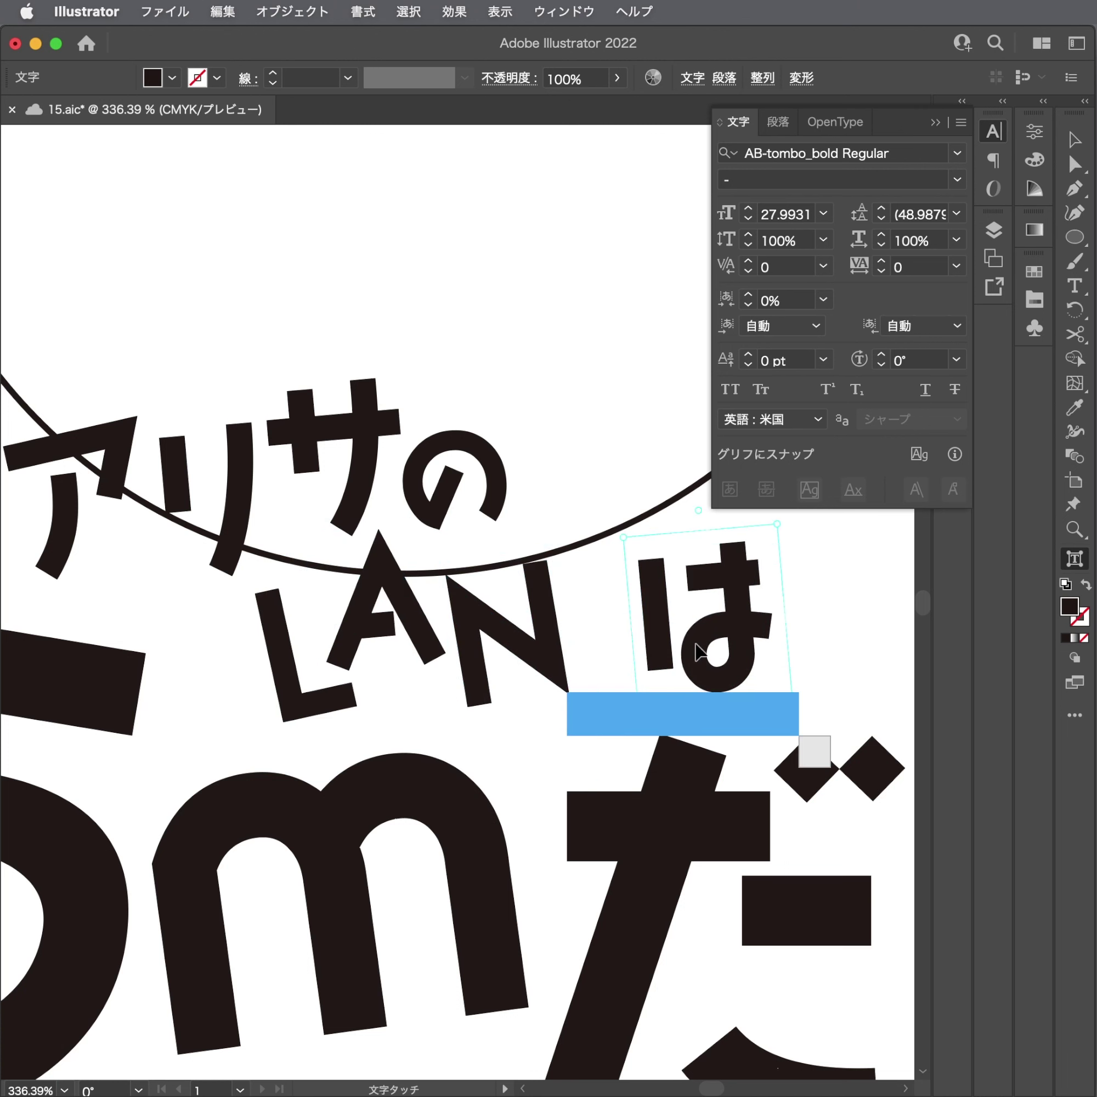
pyautogui.moveTo(698, 651); pyautogui.dragTo(582, 630)
pyautogui.press('a')
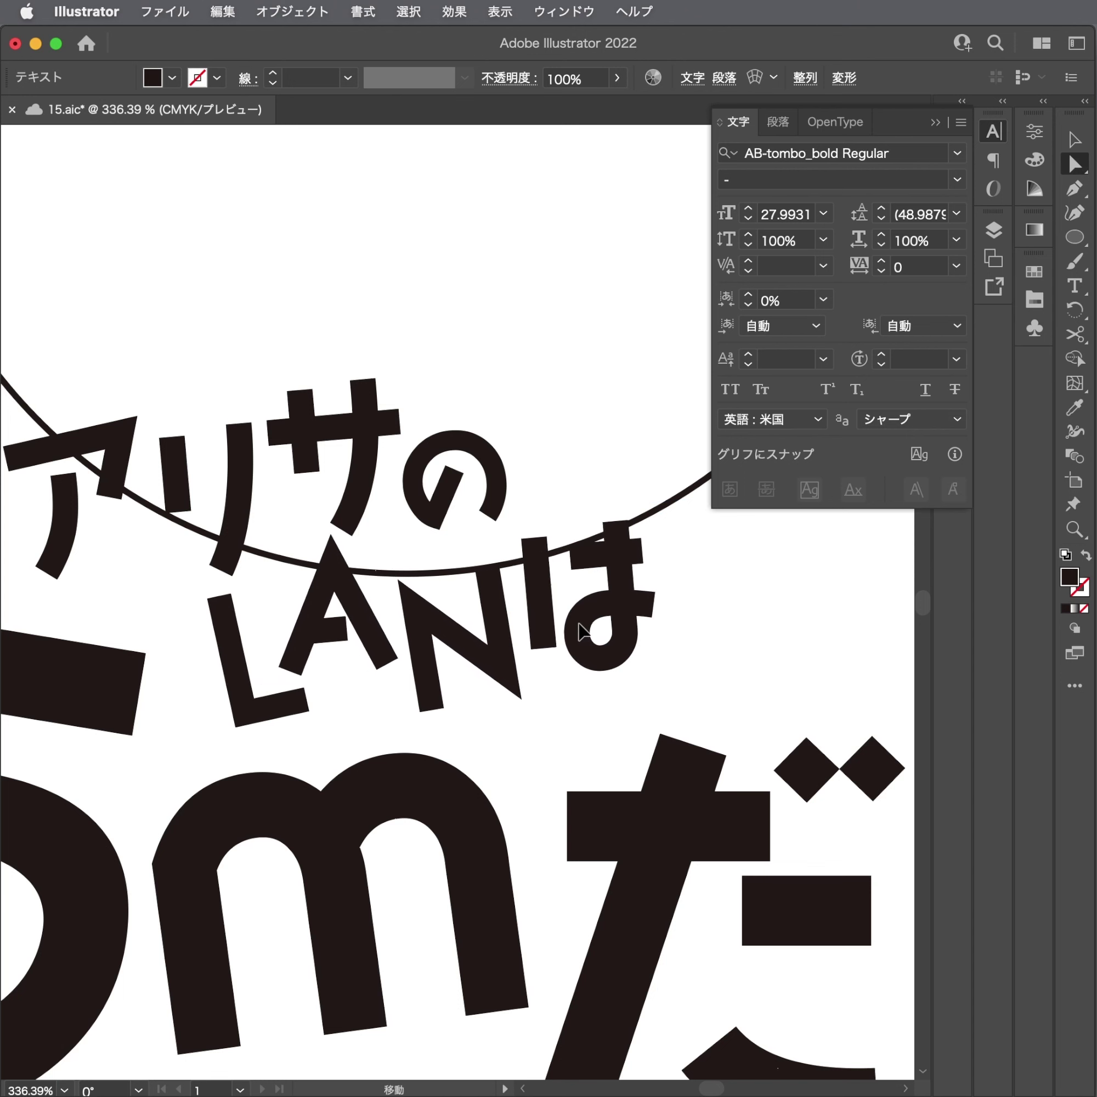
pyautogui.press('z')
pyautogui.moveTo(581, 630)
pyautogui.mouseDown()
pyautogui.moveTo(487, 663)
pyautogui.moveTo(571, 707)
pyautogui.moveTo(317, 769)
pyautogui.mouseUp()
# Nudge だ up and LAN right, then drag the whole three-line title up into the circle.
pyautogui.moveTo(637, 710); pyautogui.dragTo(638, 703)
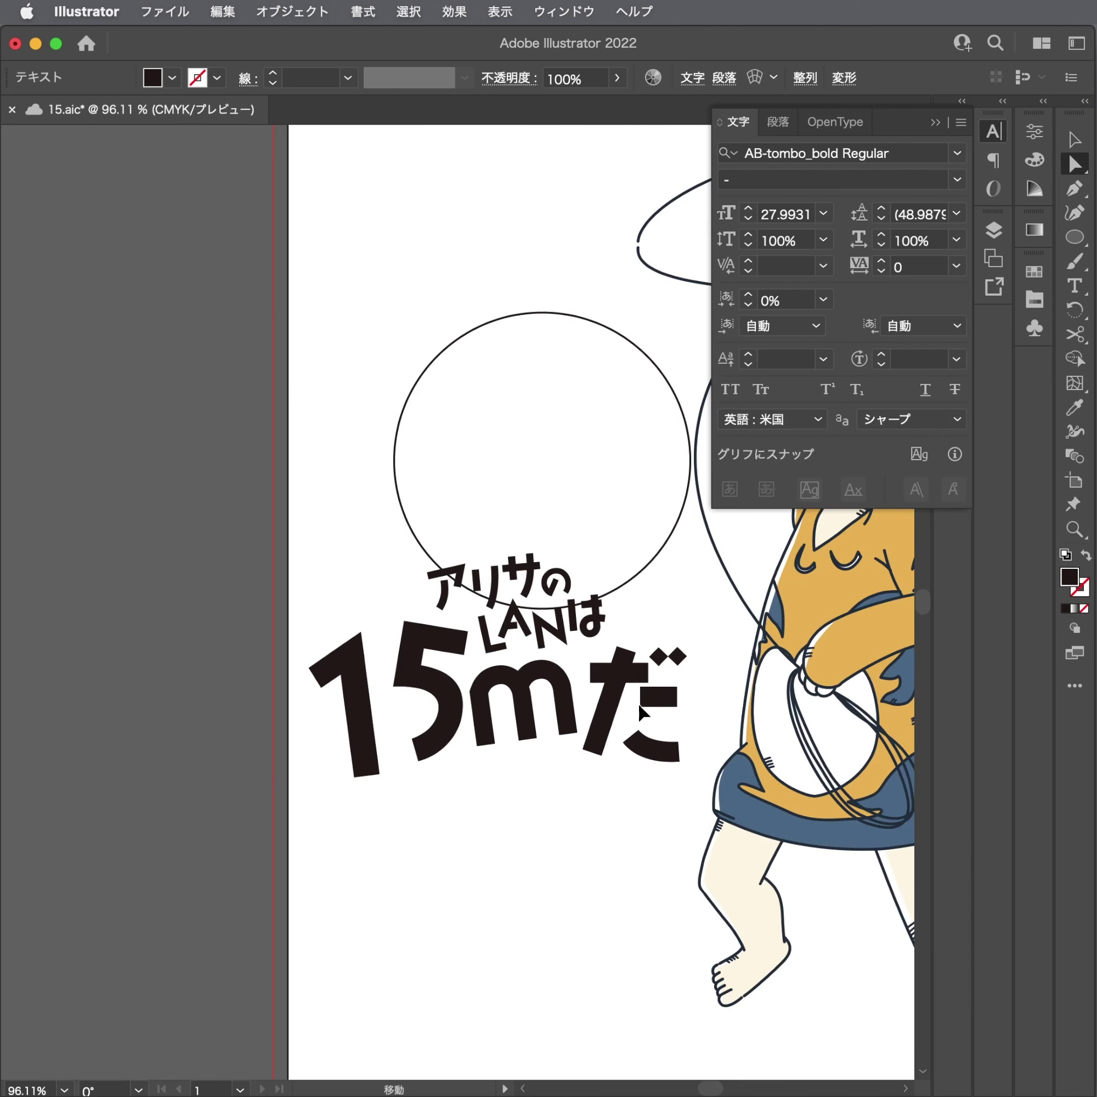
pyautogui.press('v')
pyautogui.click(556, 709)
pyautogui.press('a')
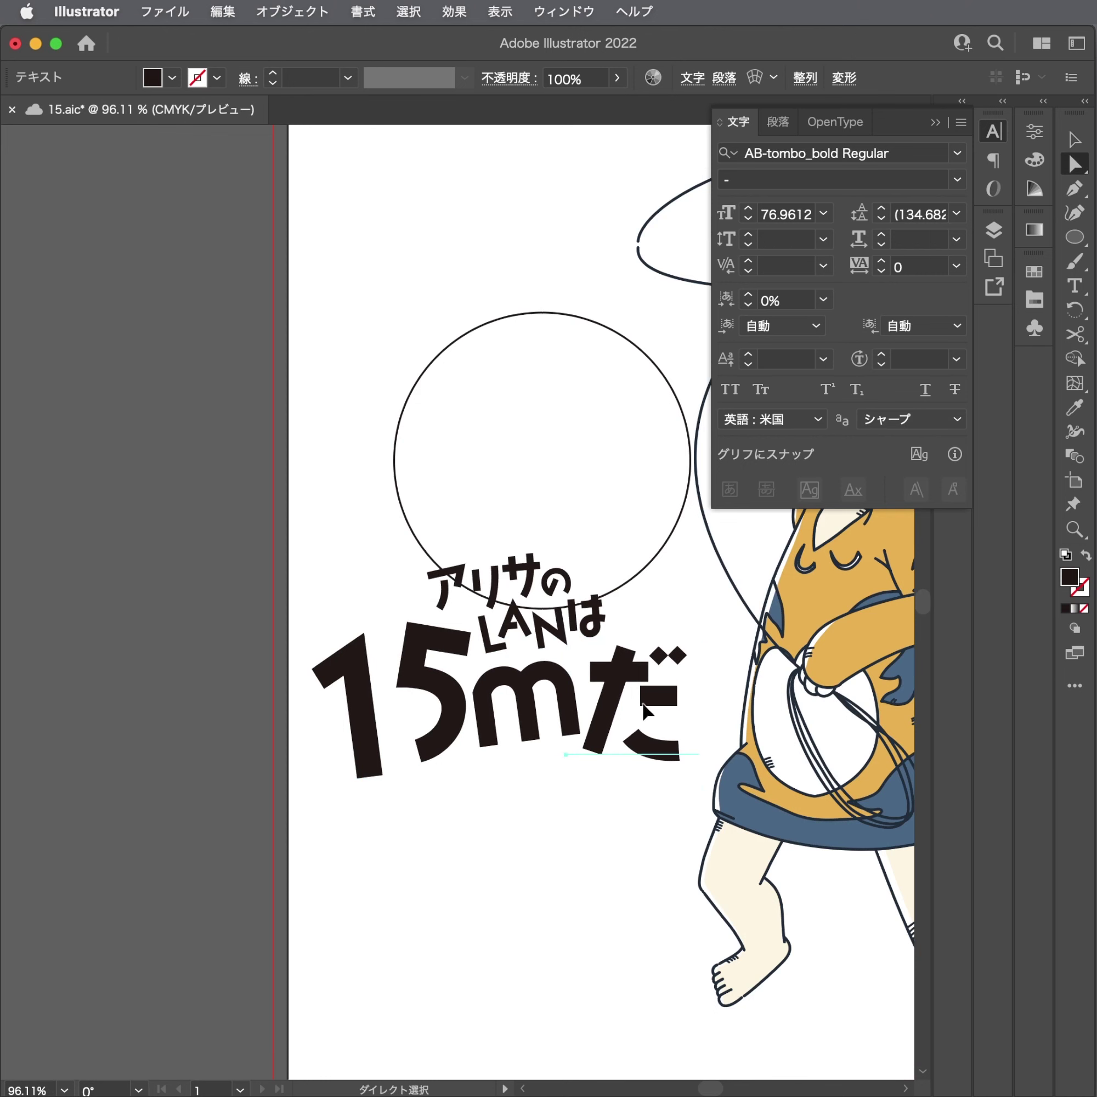
pyautogui.moveTo(576, 620); pyautogui.dragTo(583, 621)
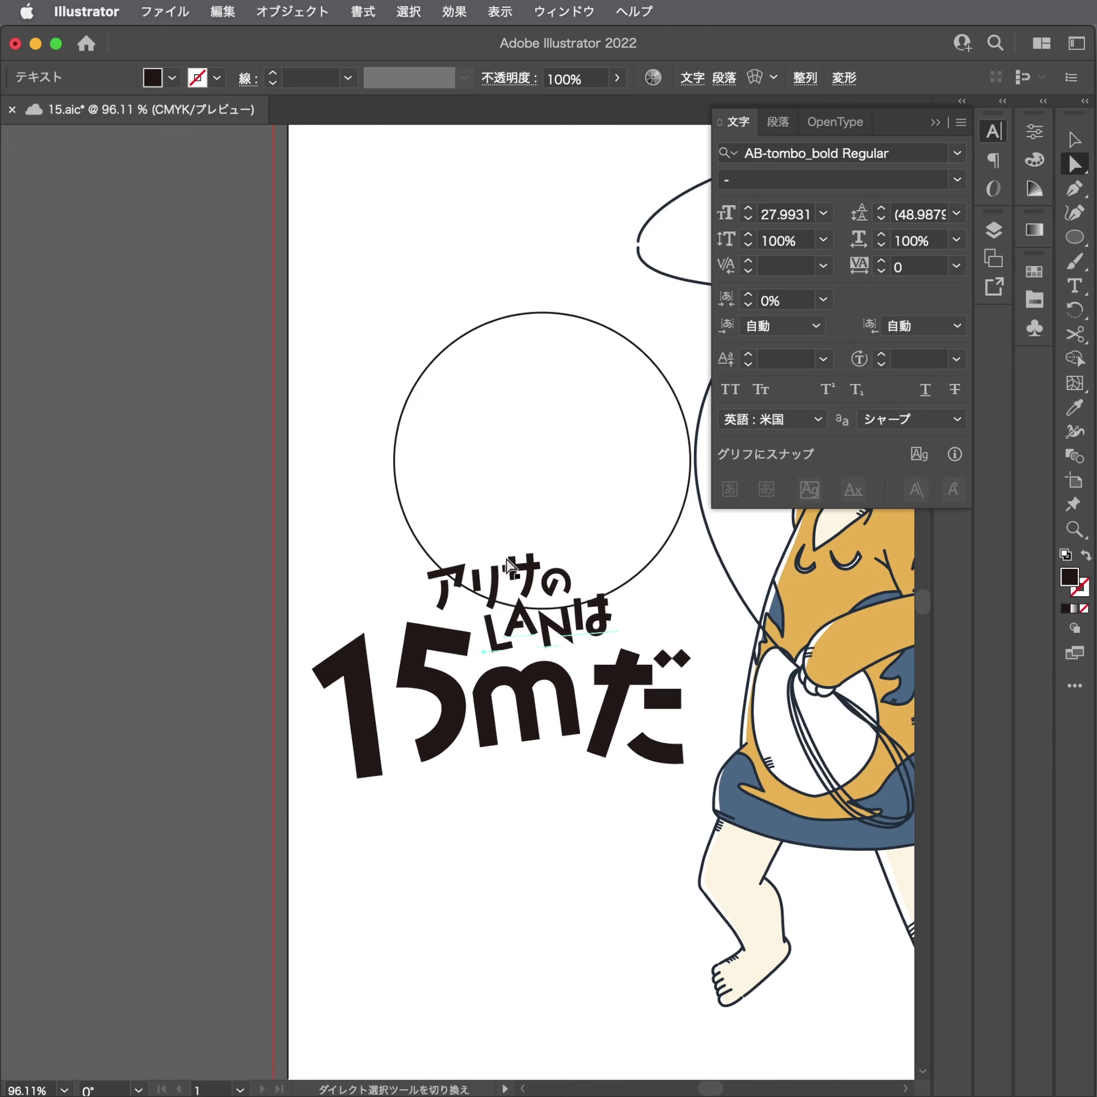
pyautogui.click(651, 708)
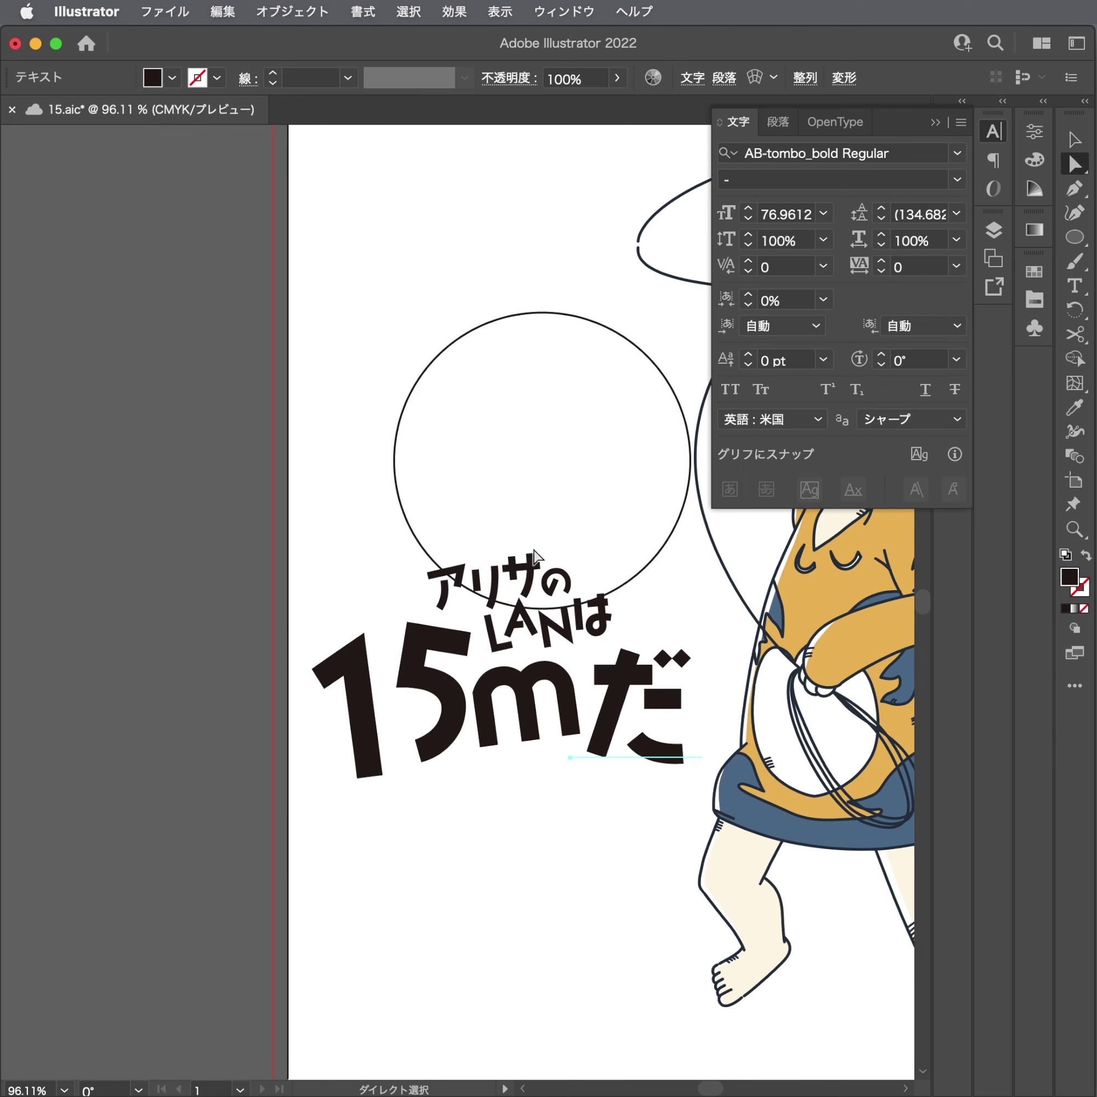
pyautogui.press('v')
pyautogui.moveTo(527, 585); pyautogui.dragTo(559, 384)
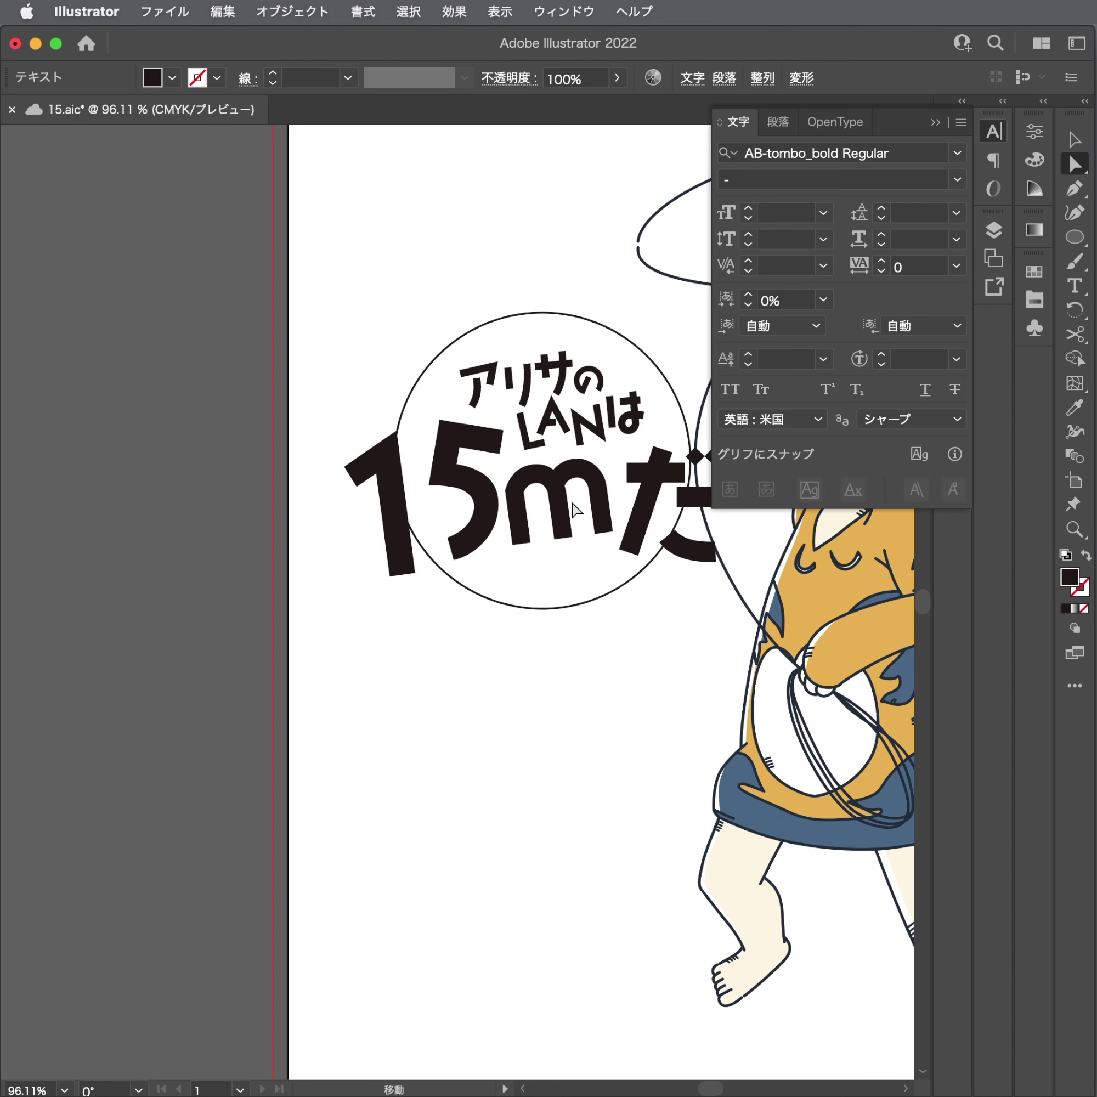
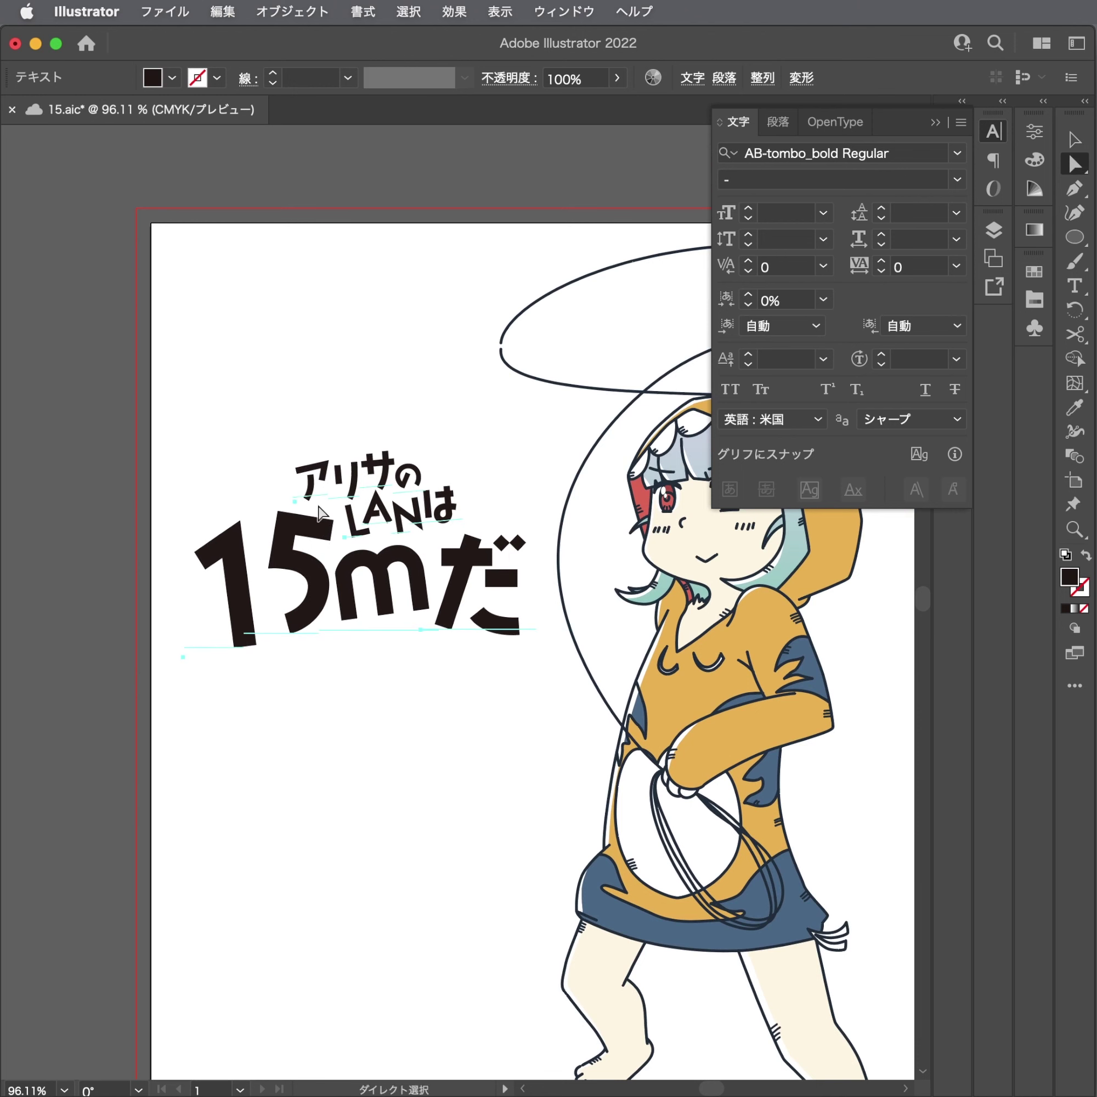
# Tilt the アリサのLANは15mだ title slightly counter-clockwise.
pyautogui.press('r')
pyautogui.press('Return')
pyautogui.press('Escape')
pyautogui.hotkey('ctrl', 'shift', 'a')
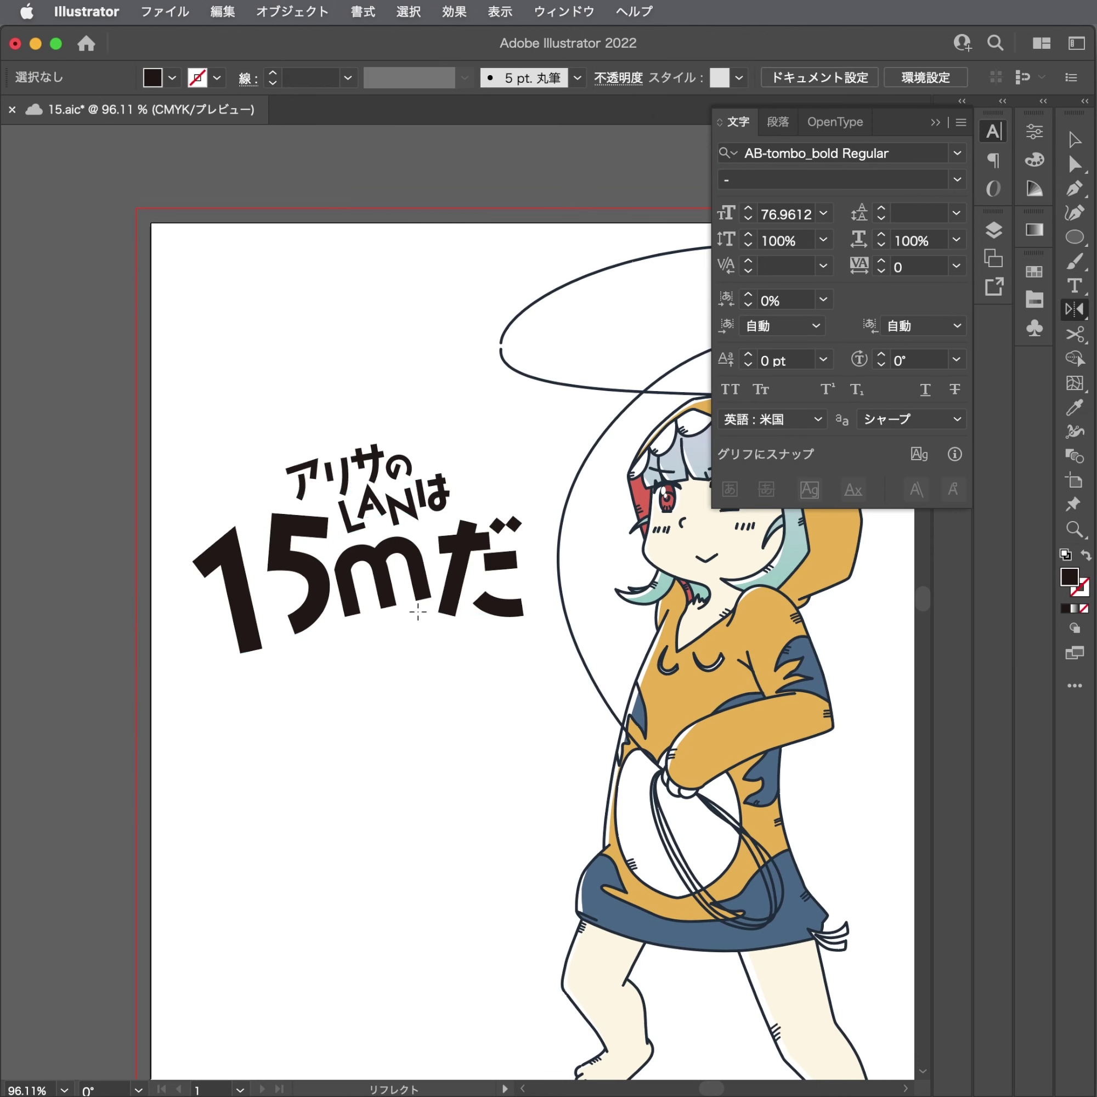
# Zoom in beneath 15m and draw a small black quadrilateral, moving it up and left.
pyautogui.press('p')
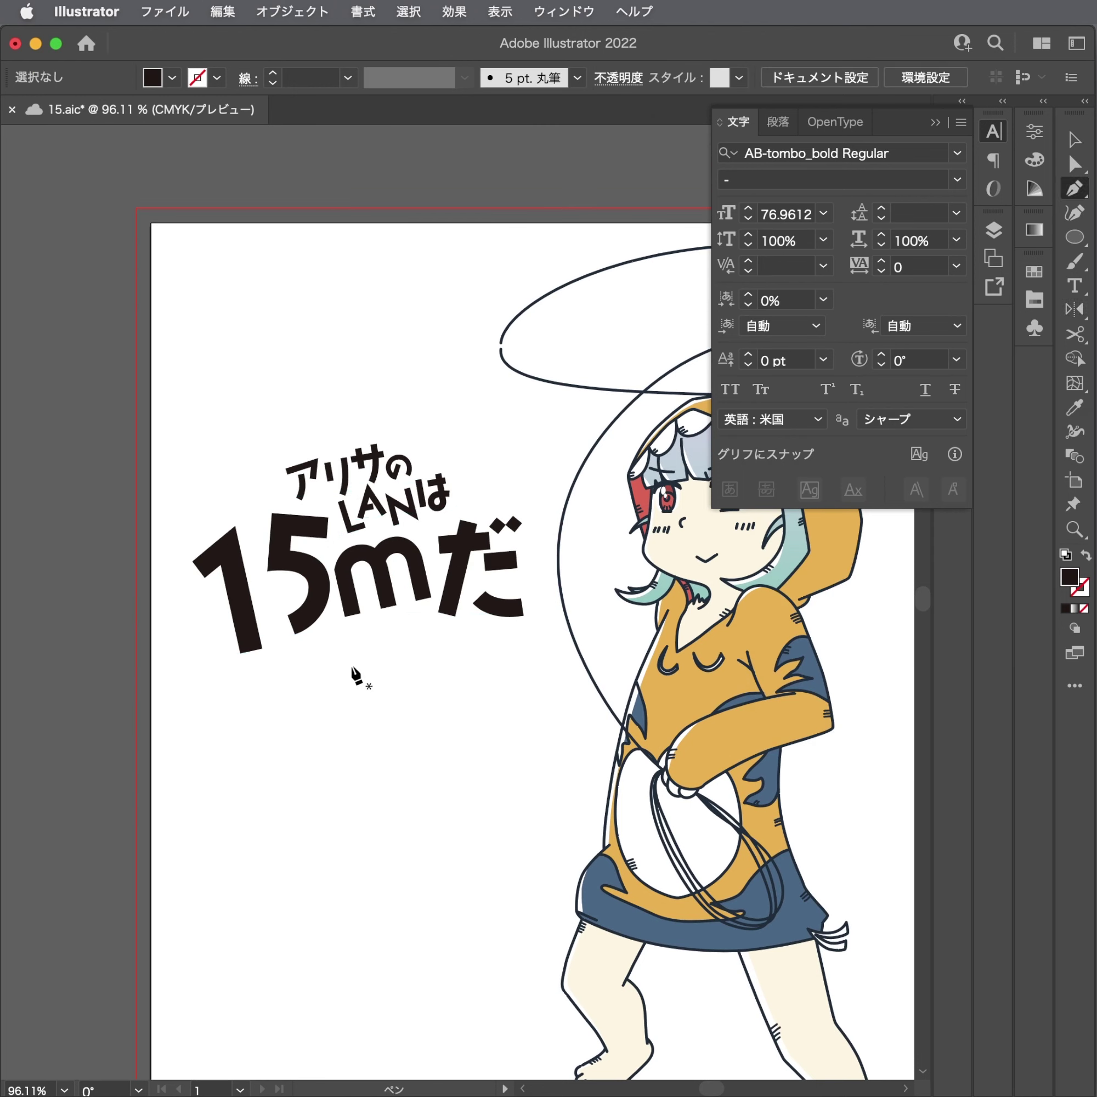
pyautogui.click(352, 663)
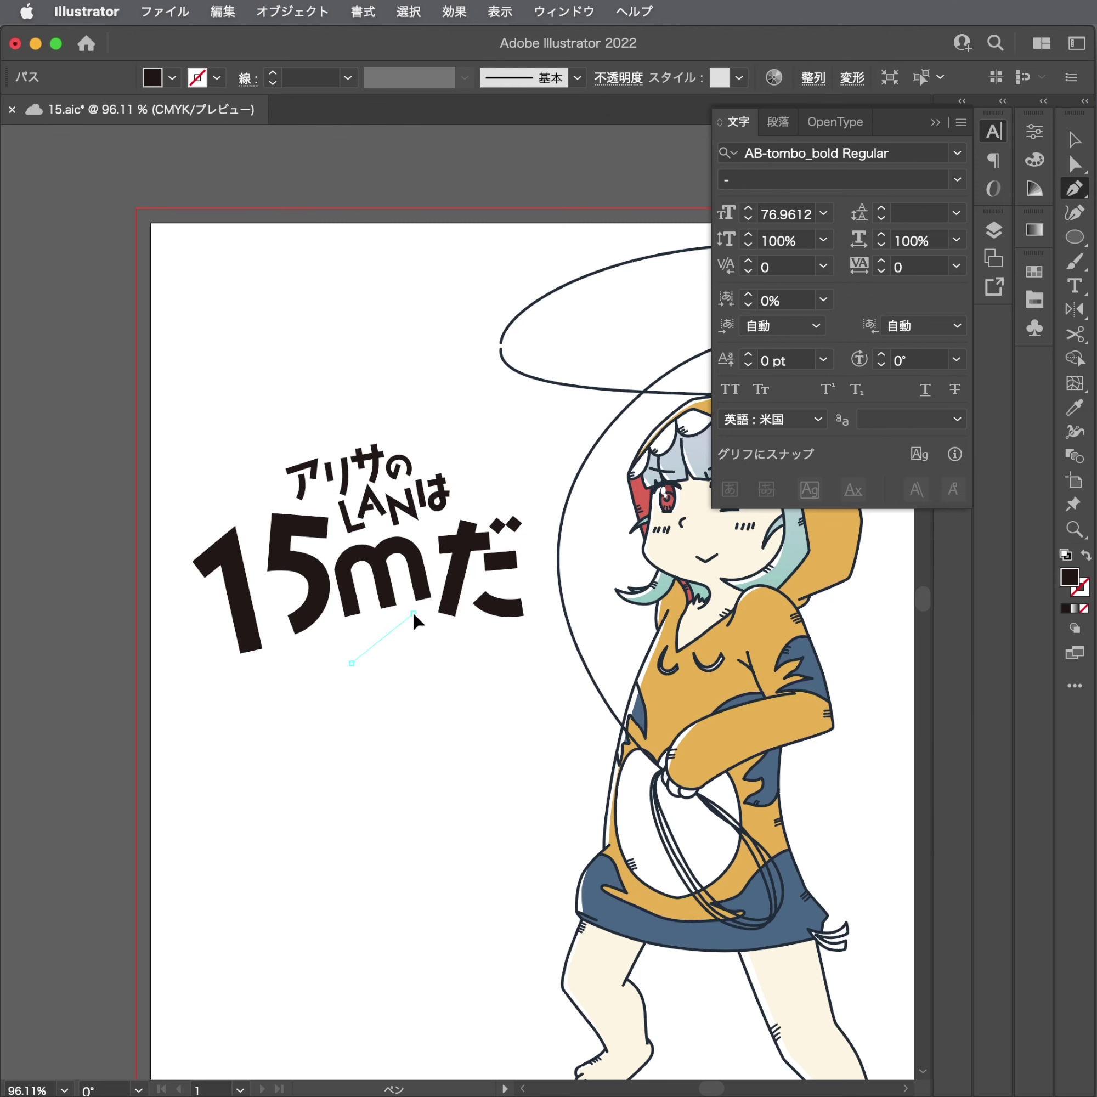
pyautogui.press('Escape')
pyautogui.hotkey('ctrl', 'z')
pyautogui.moveTo(366, 640); pyautogui.dragTo(432, 644)
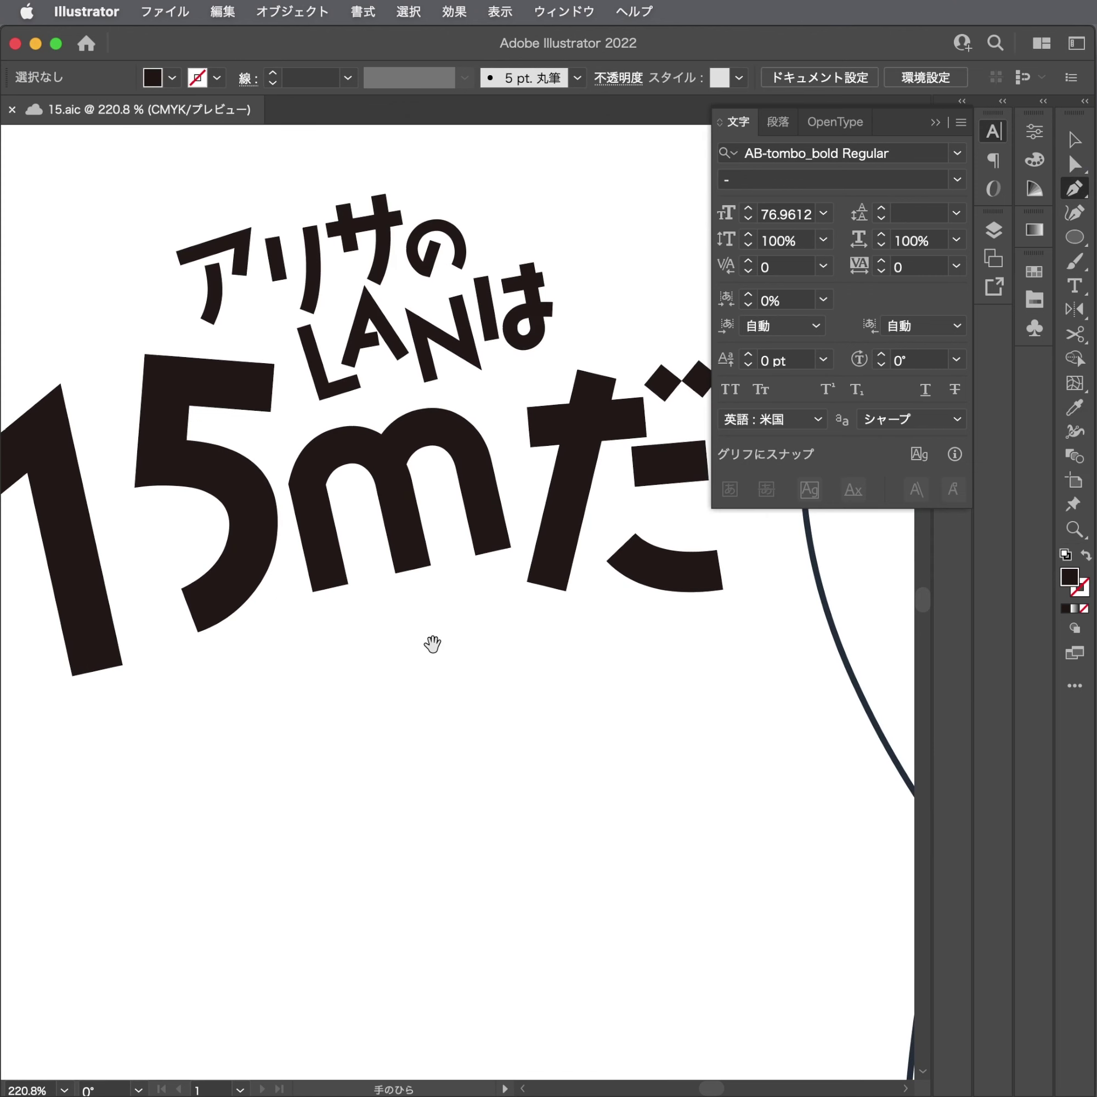
pyautogui.click(363, 712)
pyautogui.click(436, 724)
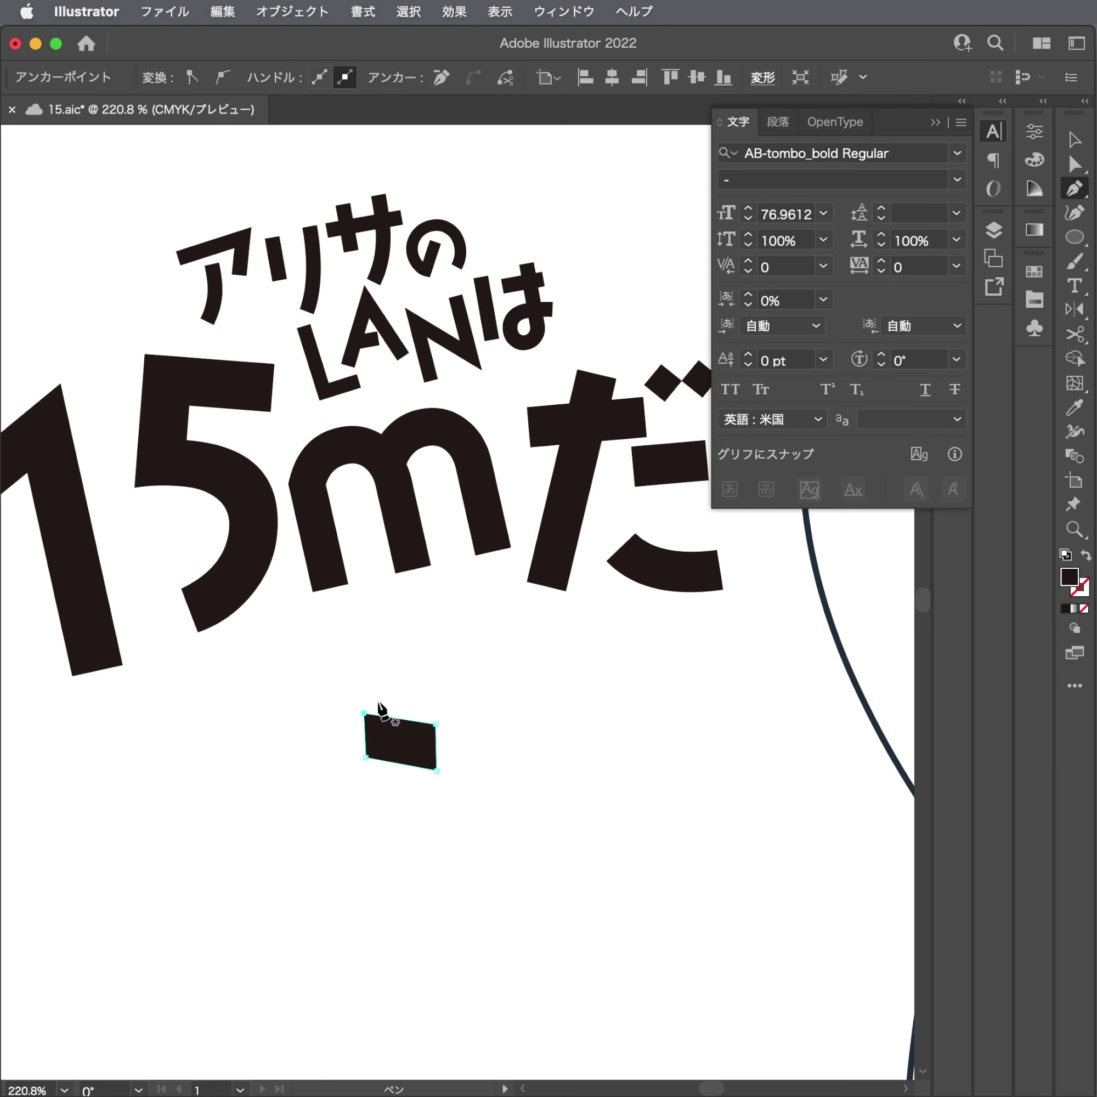
pyautogui.press('a')
pyautogui.moveTo(404, 739); pyautogui.dragTo(394, 699)
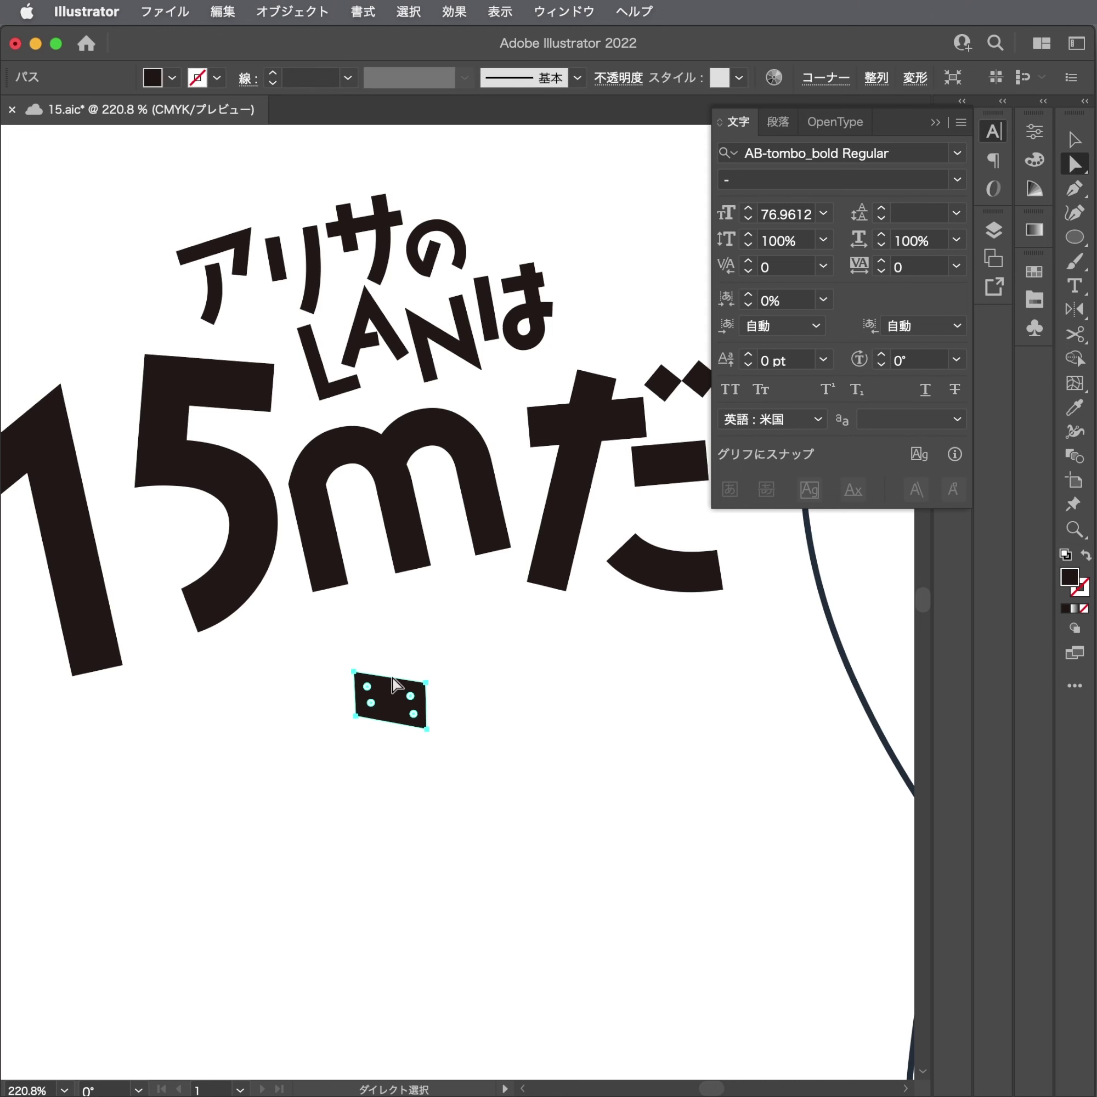
# Add the plug's top corners to close a solid black hexagon under the m.
pyautogui.press('o')
pyautogui.keyDown('ctrl'); pyautogui.click(366, 659); pyautogui.keyUp('ctrl')
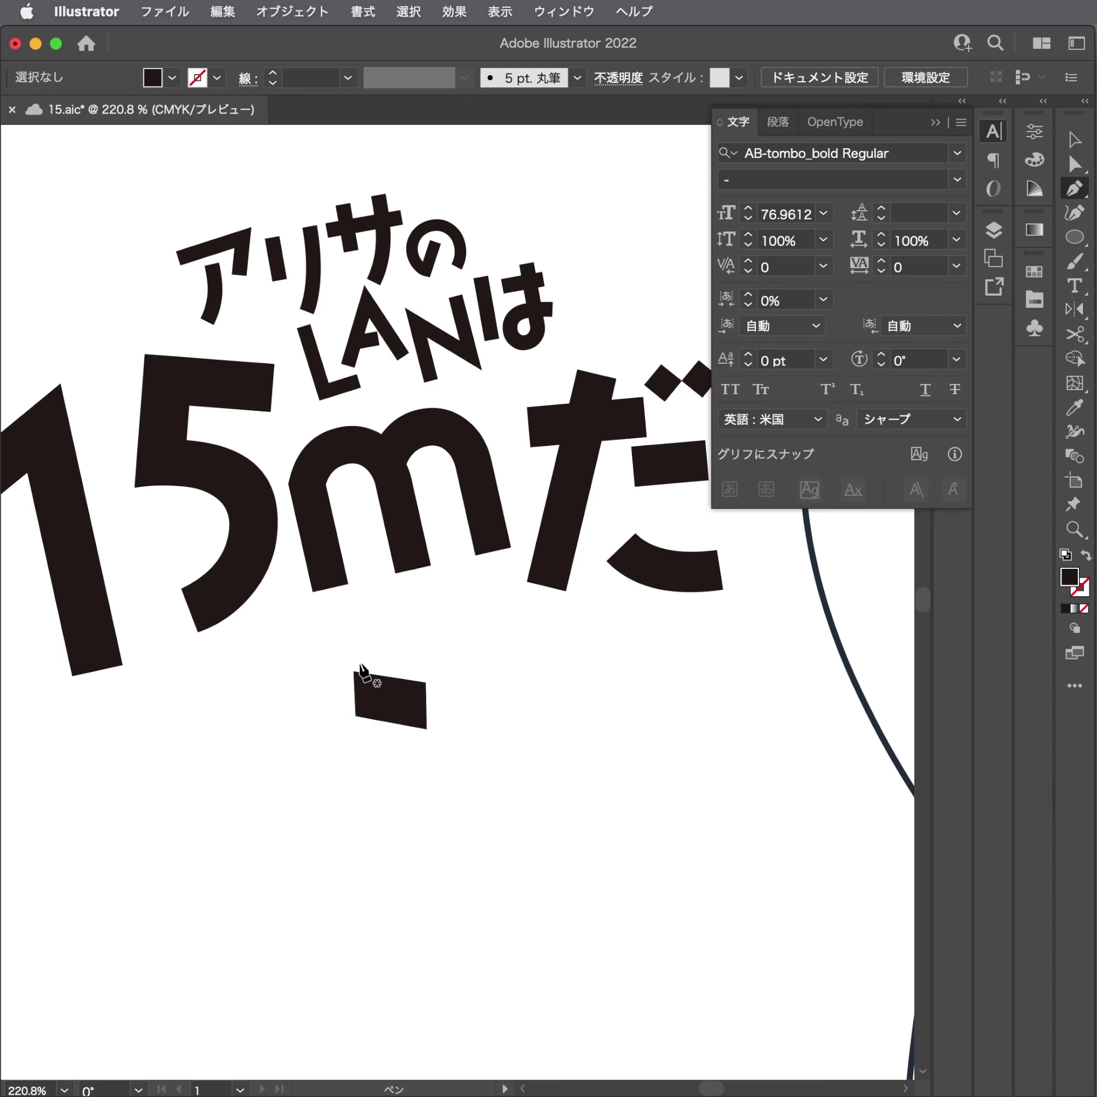
pyautogui.click(354, 672)
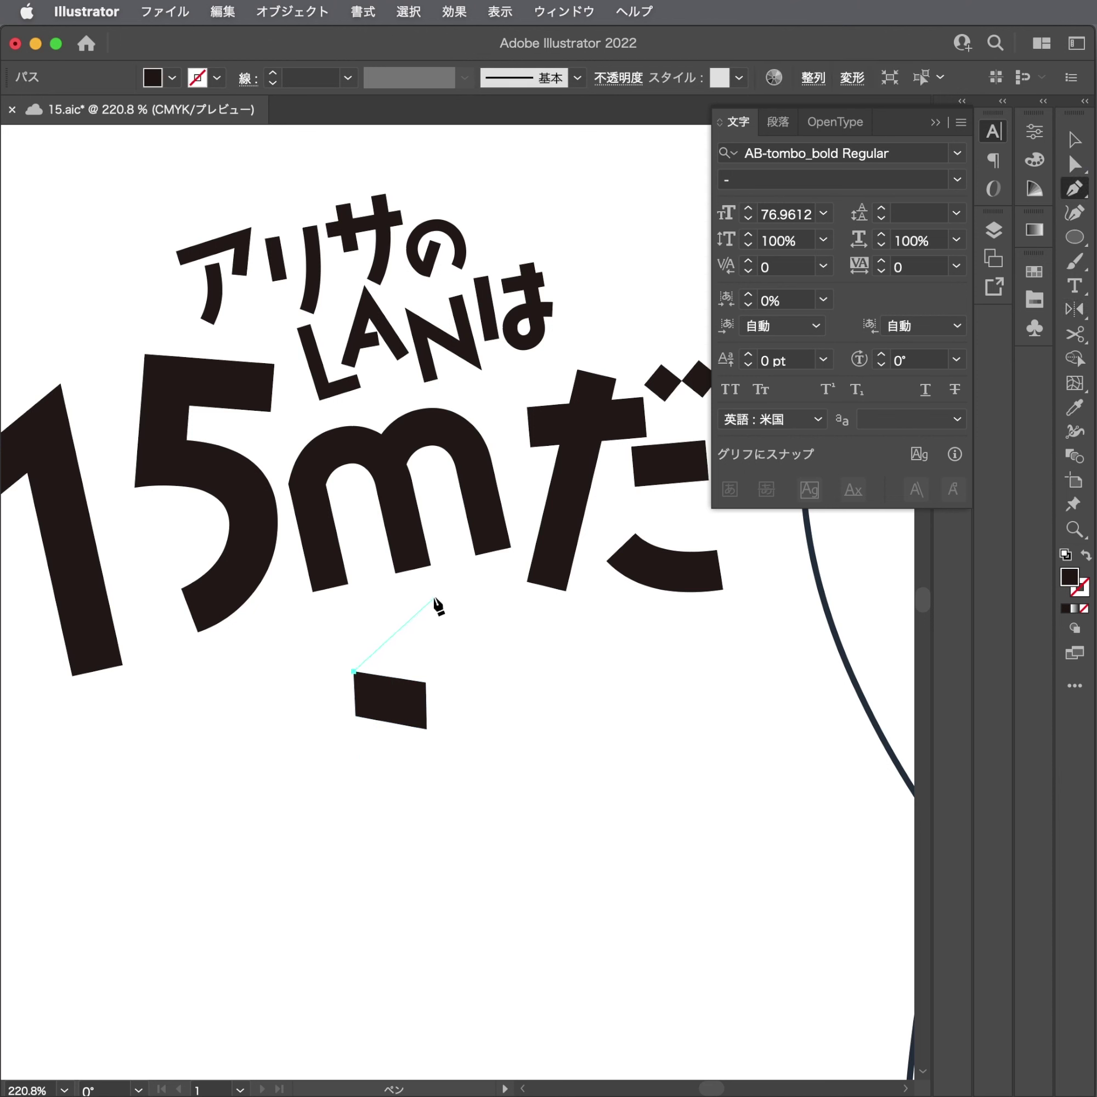
pyautogui.click(442, 595)
pyautogui.hotkey('ctrl', 'z')
pyautogui.click(432, 614)
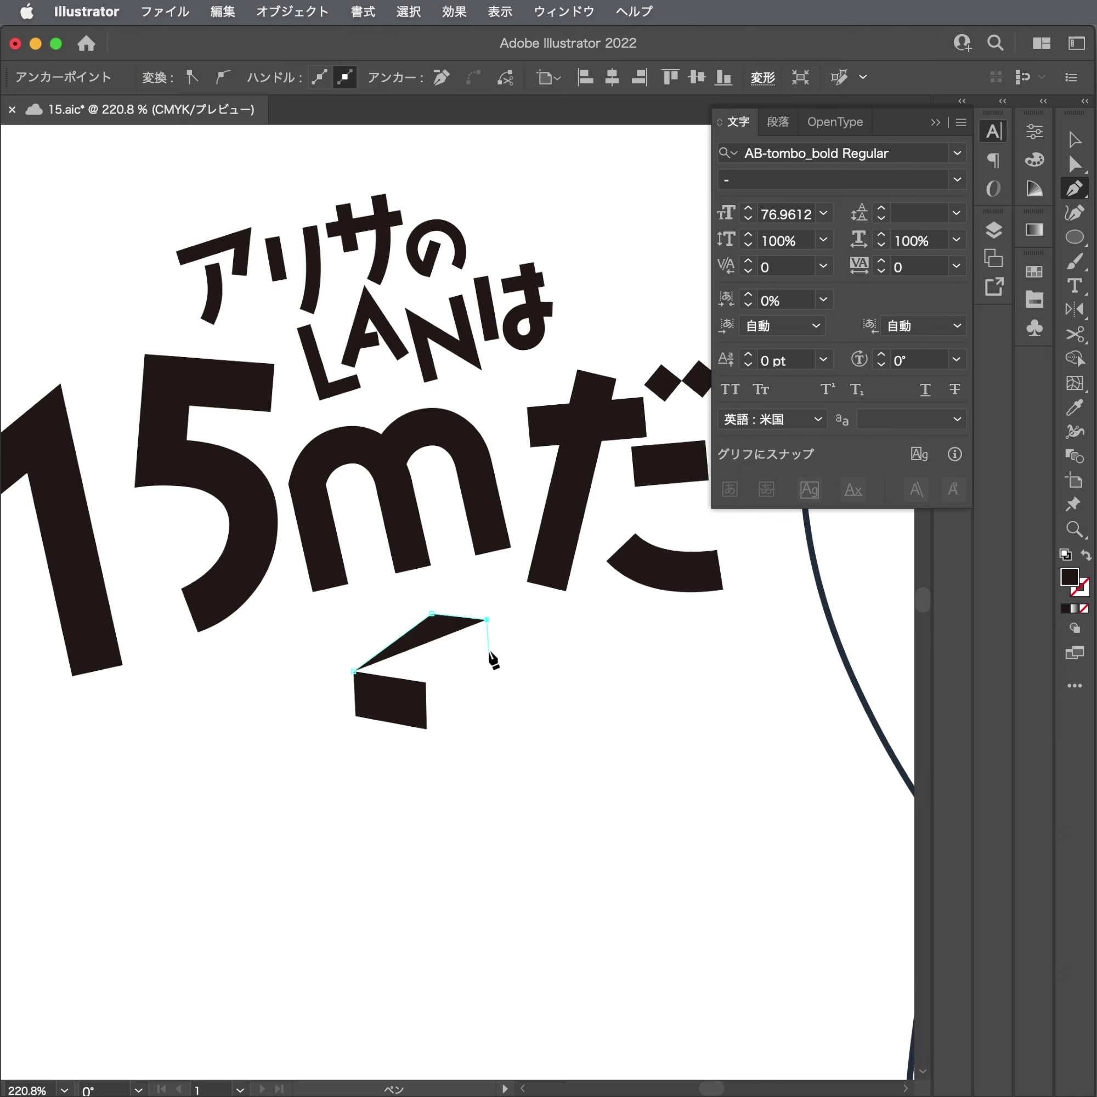
pyautogui.click(489, 651)
pyautogui.click(426, 729)
pyautogui.scroll(-3, 380, 804)
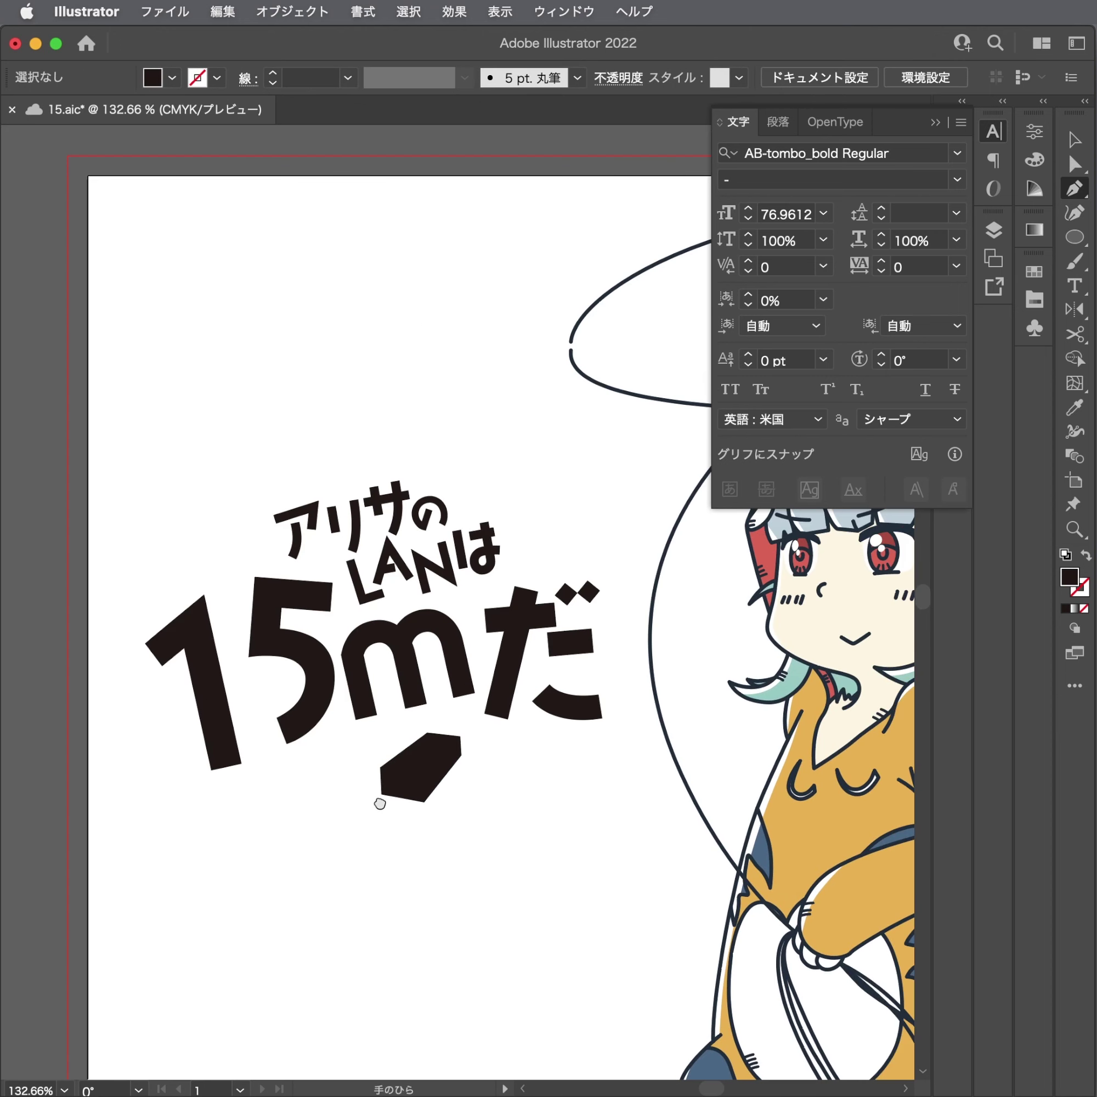
# Draw a curved cable path from the plug's top arcing up over the title.
pyautogui.click(440, 746)
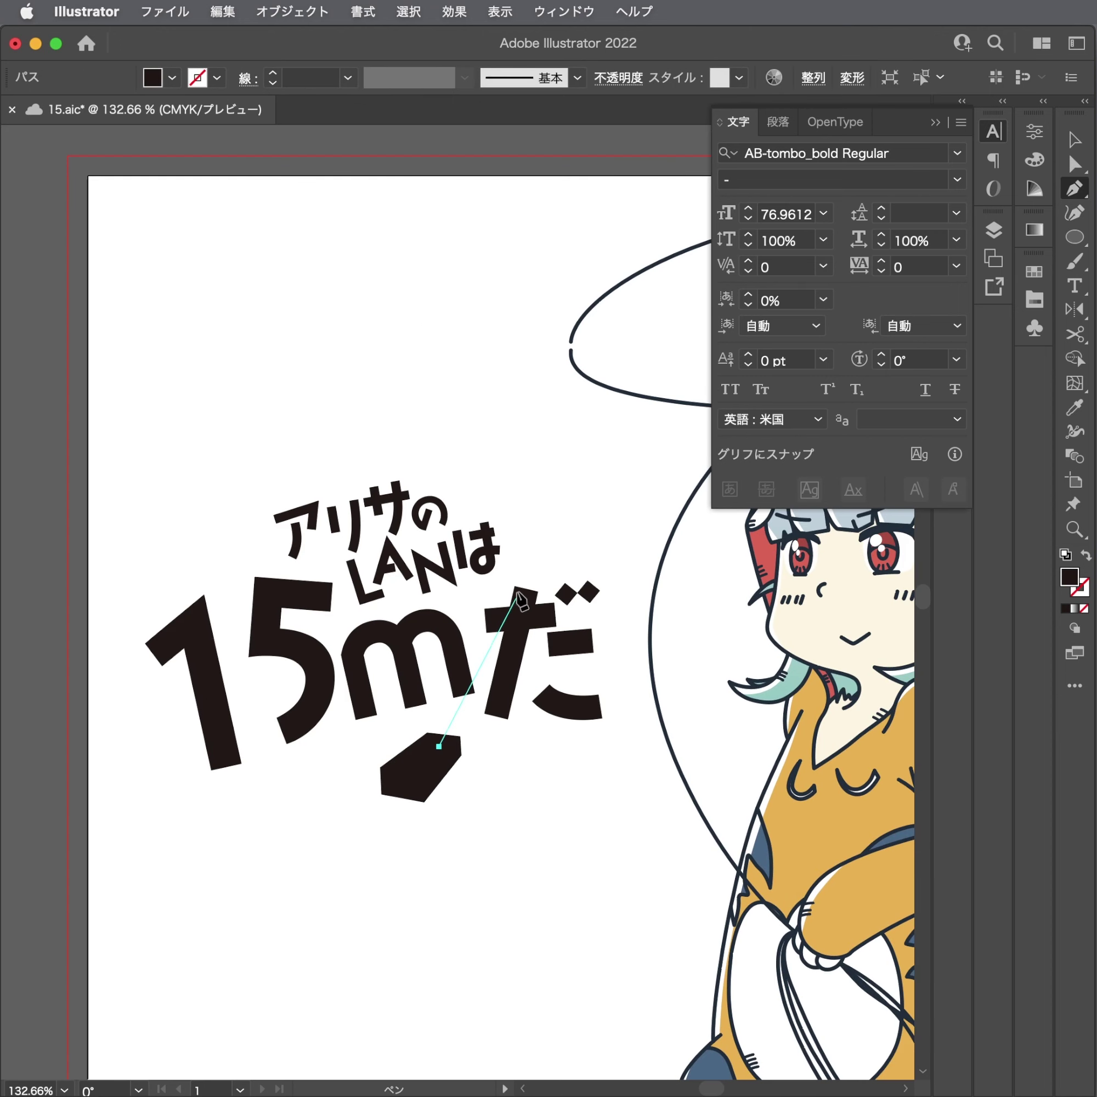
pyautogui.moveTo(520, 466); pyautogui.dragTo(521, 459)
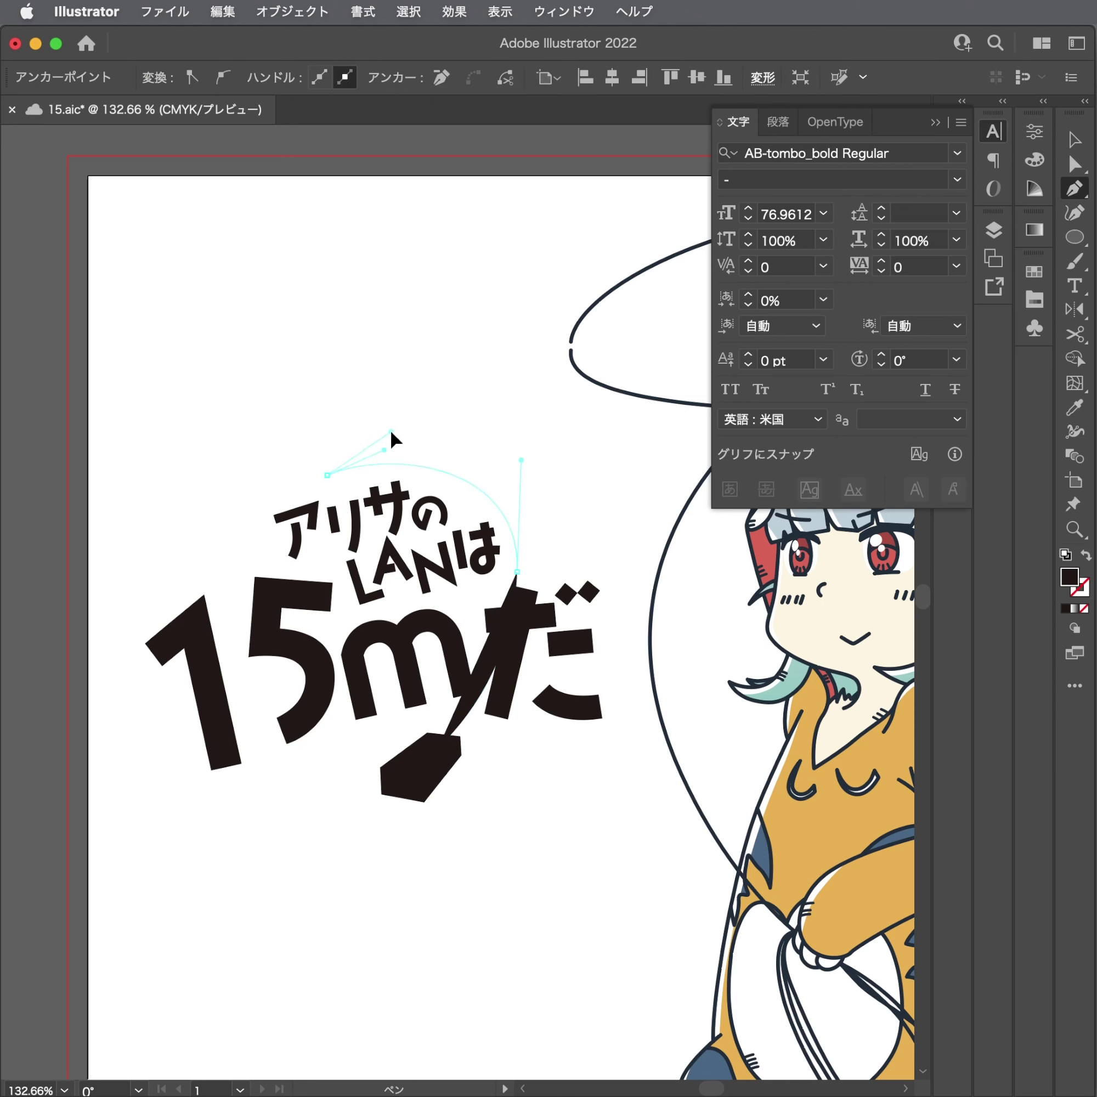
pyautogui.moveTo(391, 438); pyautogui.dragTo(397, 430)
pyautogui.moveTo(519, 503); pyautogui.dragTo(540, 550)
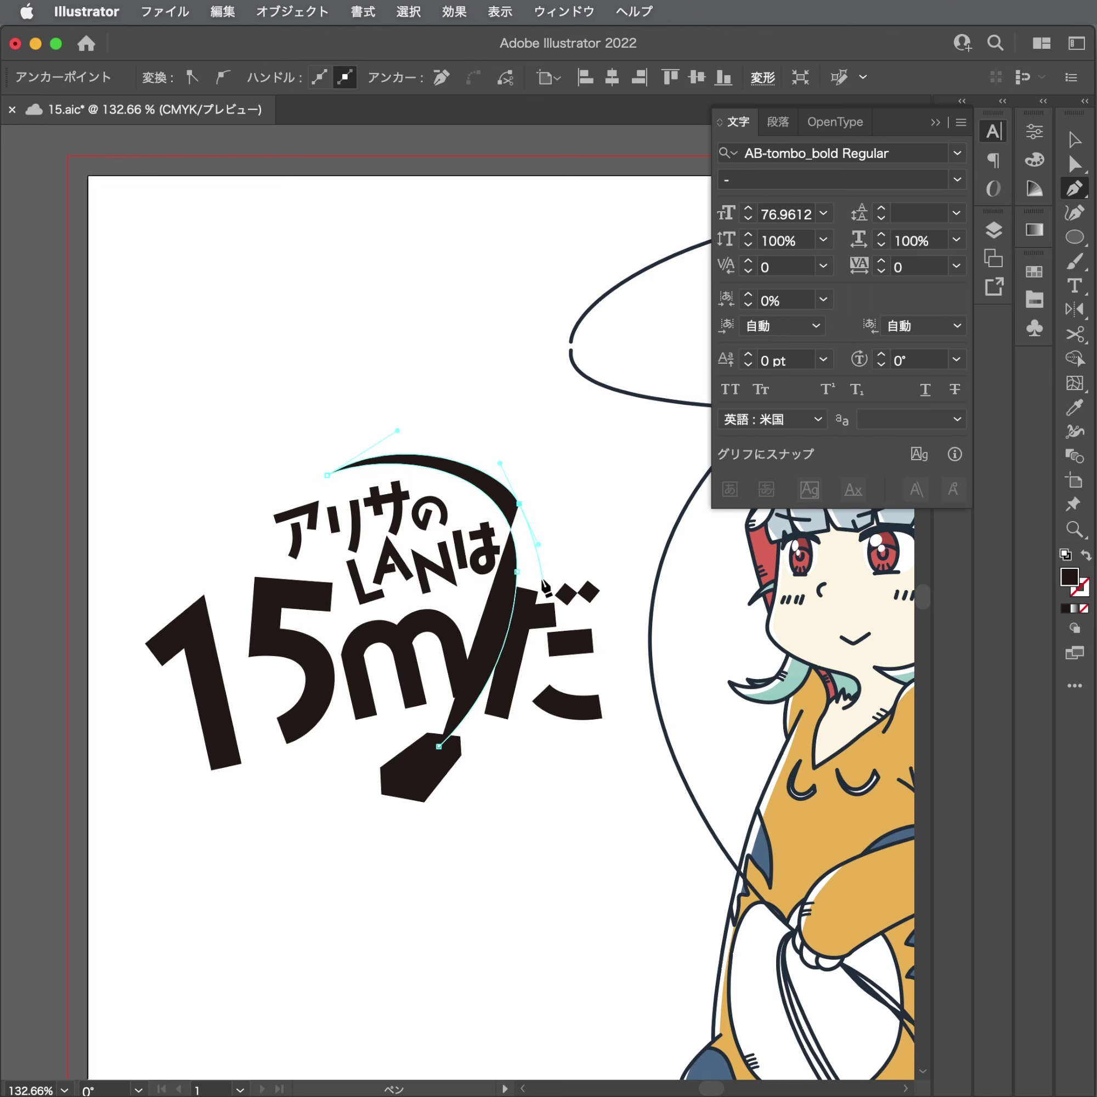
pyautogui.press('Escape')
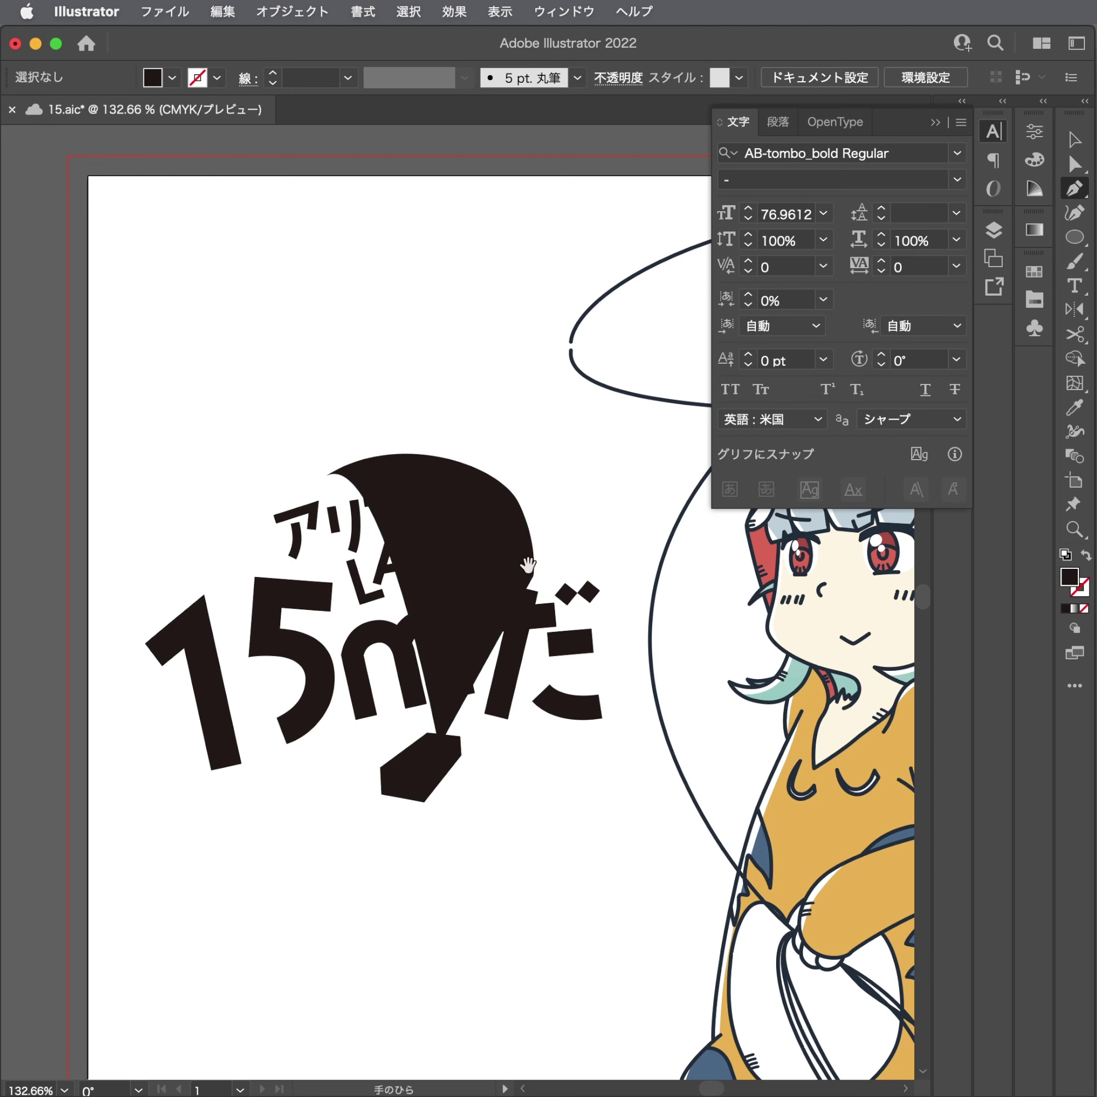
pyautogui.scroll(3, 528, 565)
# Reshape the cable's anchors so it curves smoothly back down into the plug.
pyautogui.hotkey('ctrl', 'z')
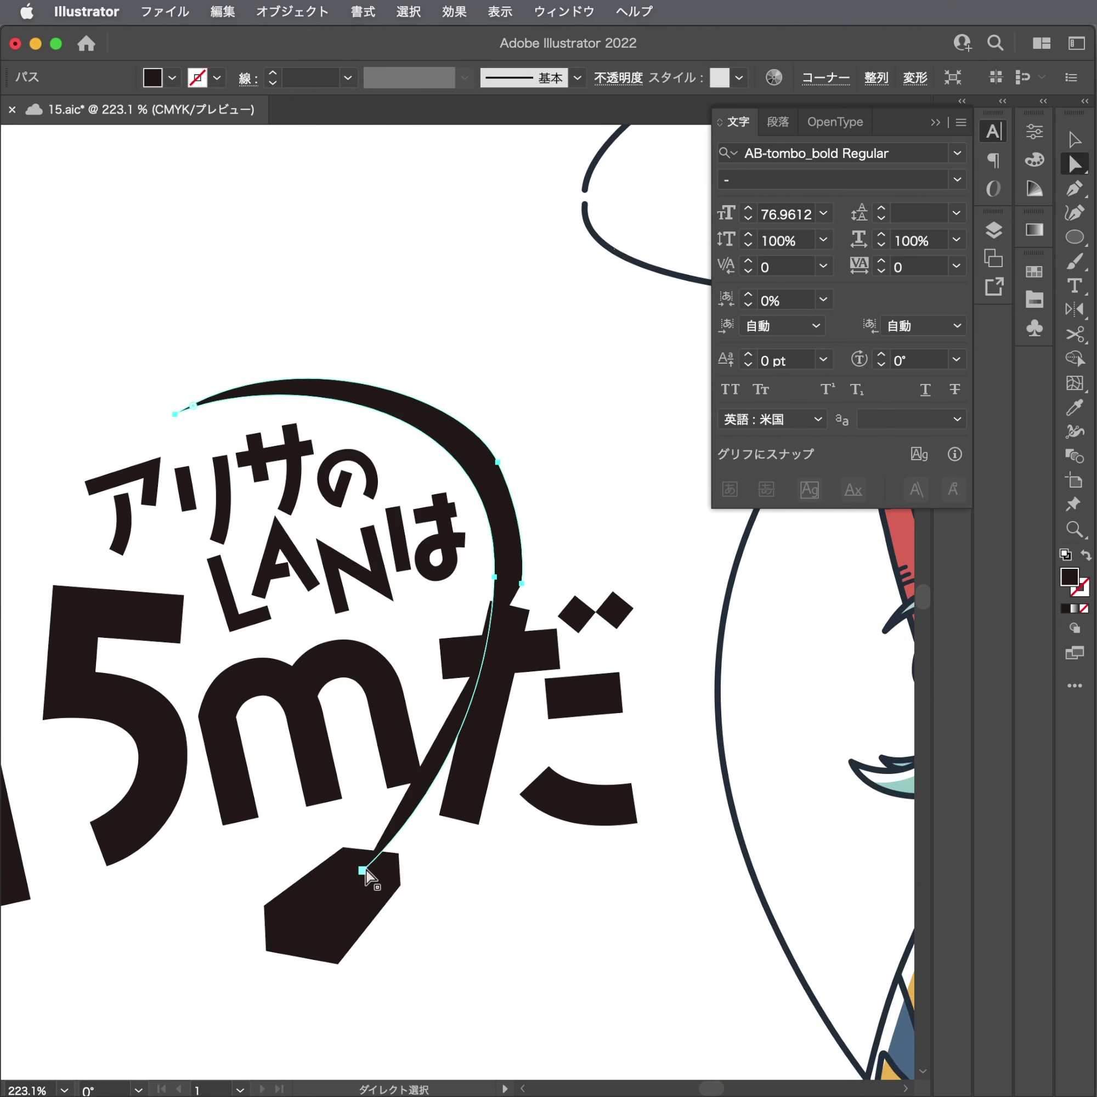
pyautogui.click(363, 871)
pyautogui.moveTo(522, 584); pyautogui.dragTo(450, 940)
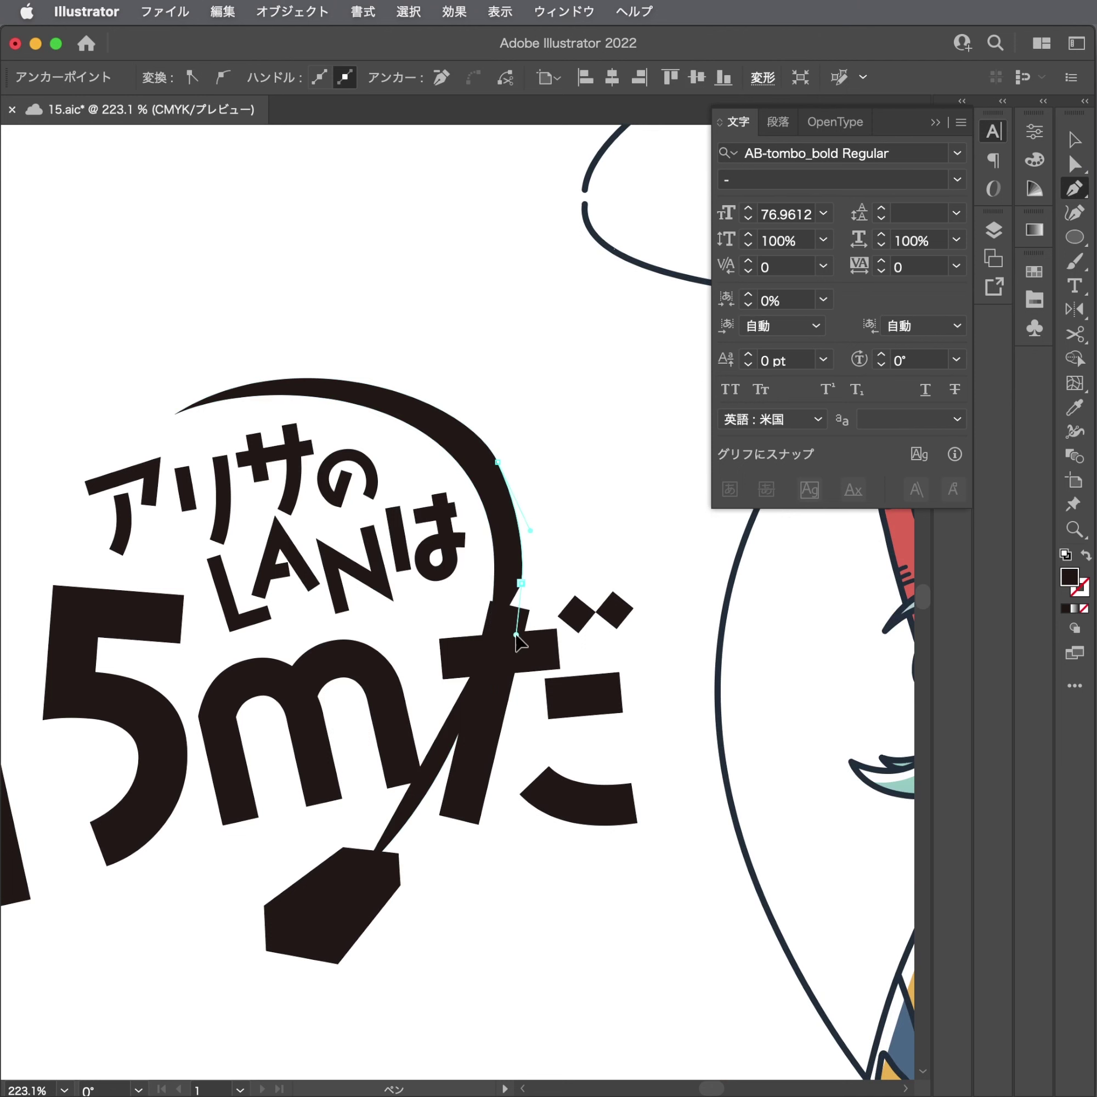
pyautogui.moveTo(390, 880); pyautogui.dragTo(376, 895)
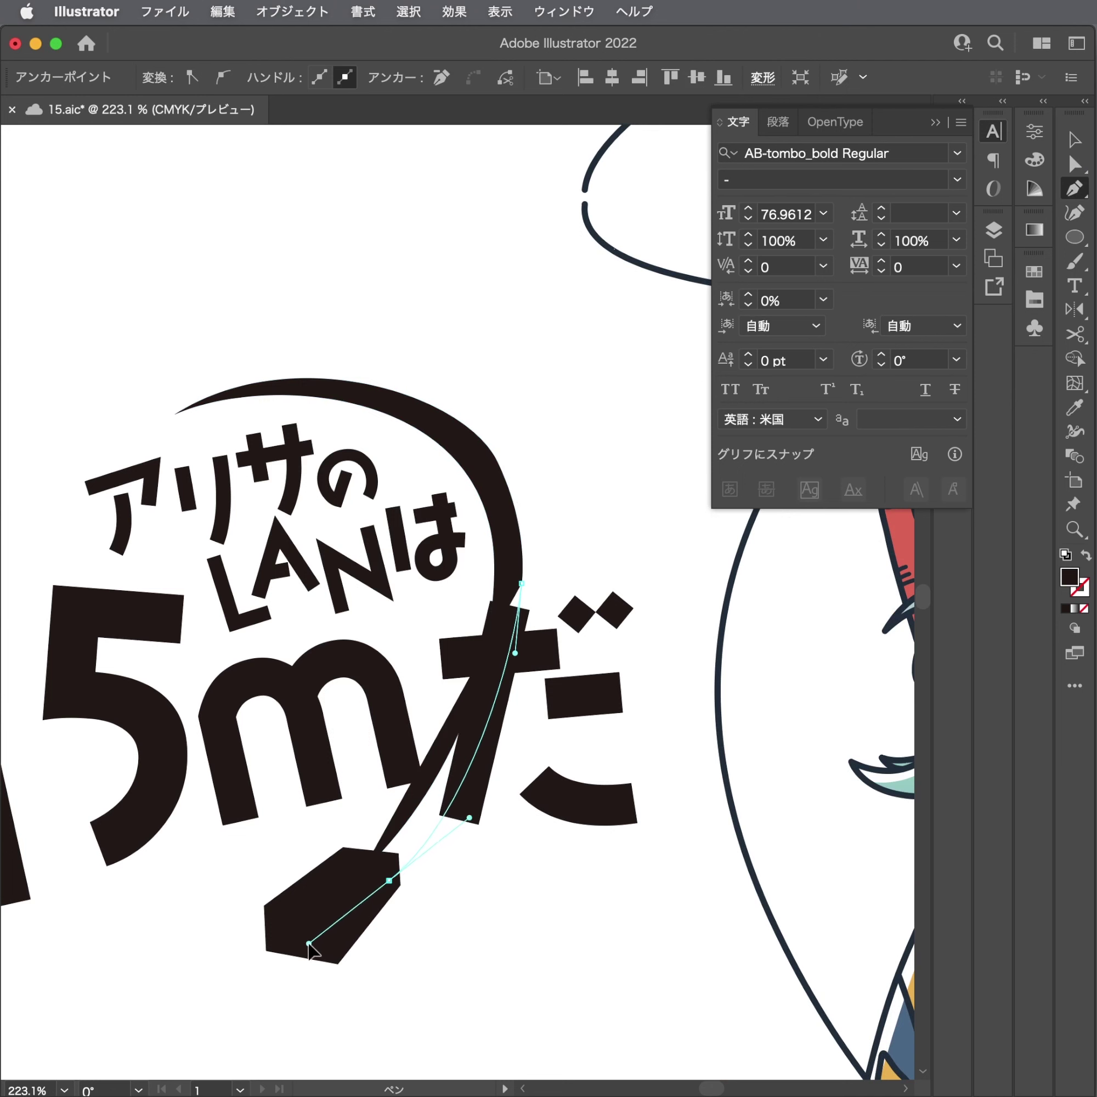
pyautogui.press('a')
pyautogui.click(448, 901)
pyautogui.scroll(-3, 558, 789)
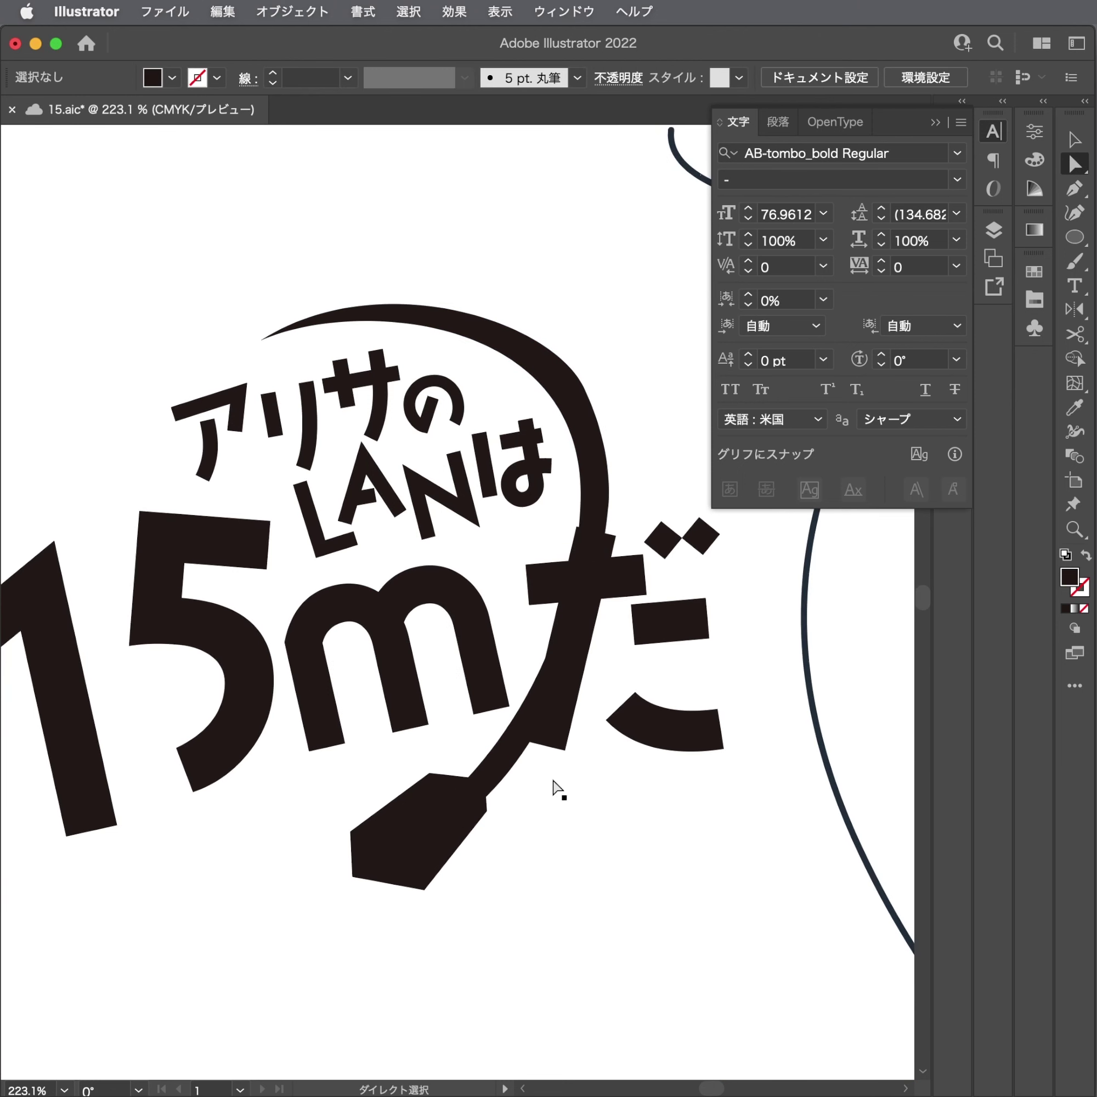
# Select the cable and plug, try deleting them, and undo.
pyautogui.click(448, 807)
pyautogui.press('v')
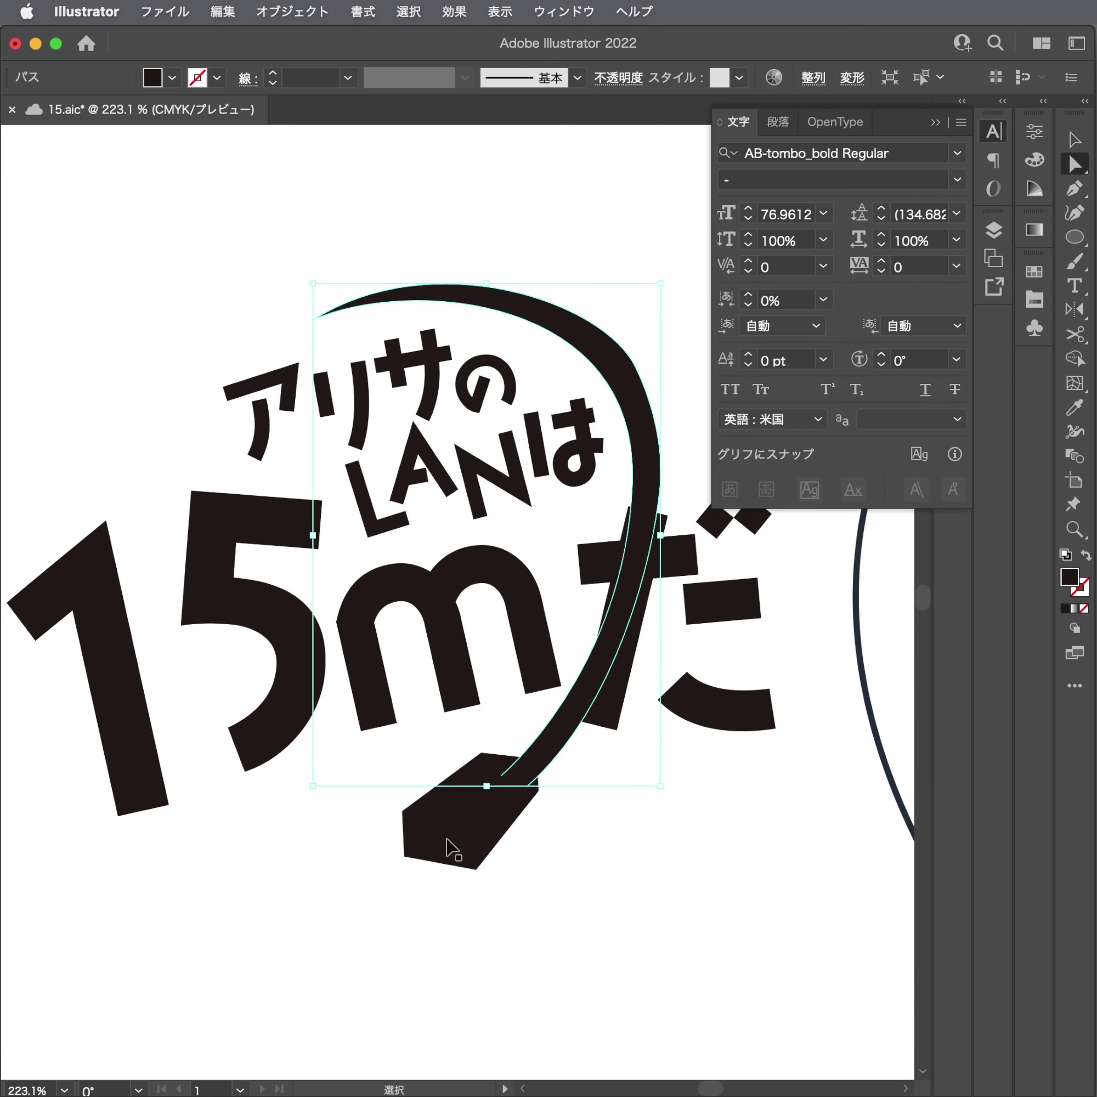
pyautogui.press('a')
pyautogui.press('Delete')
pyautogui.press('super+z')
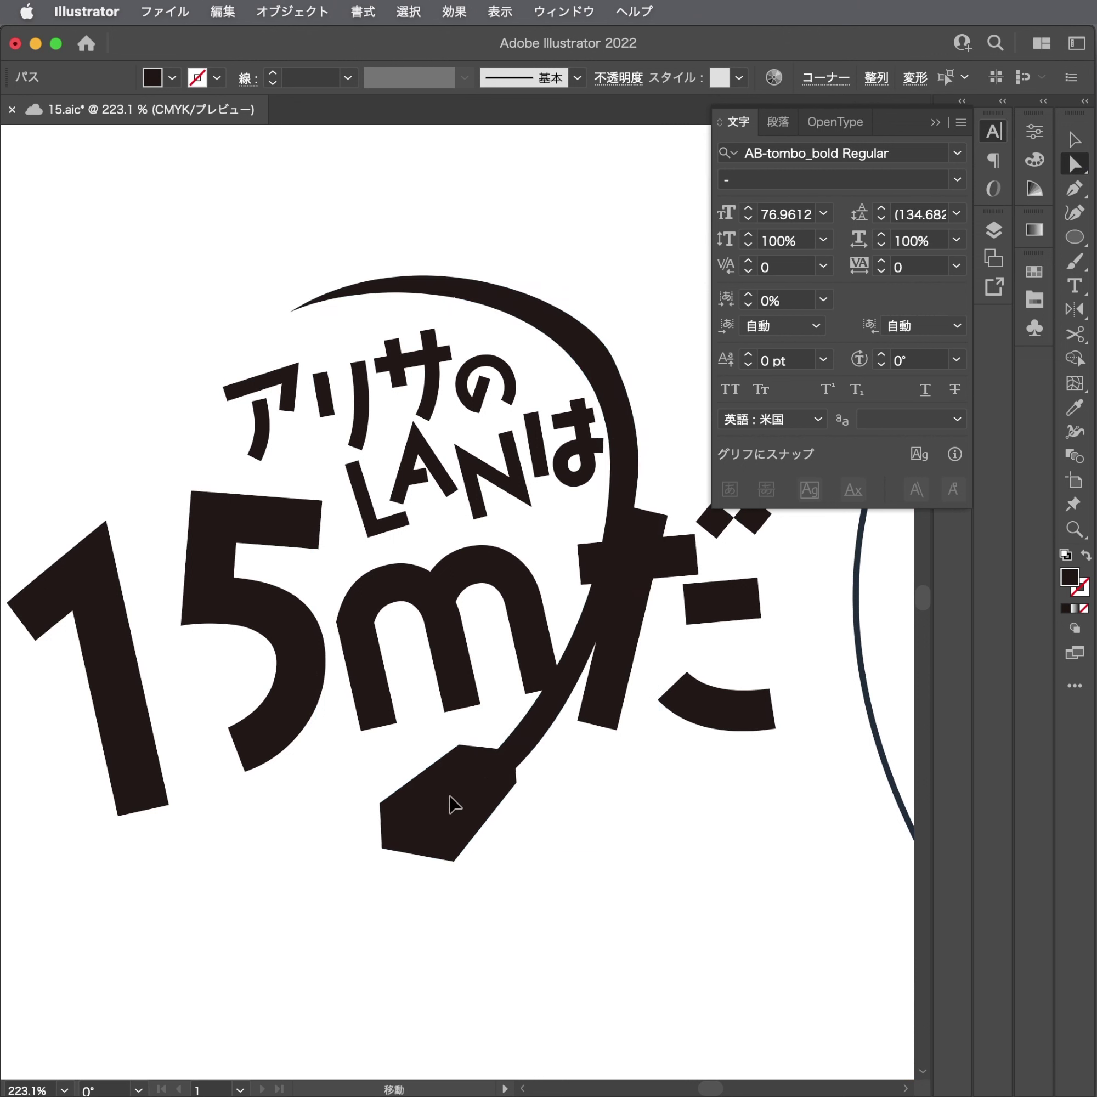
# Bulge the cable's outer edge outward and pull its curve anchor down along the cable.
pyautogui.click(616, 363)
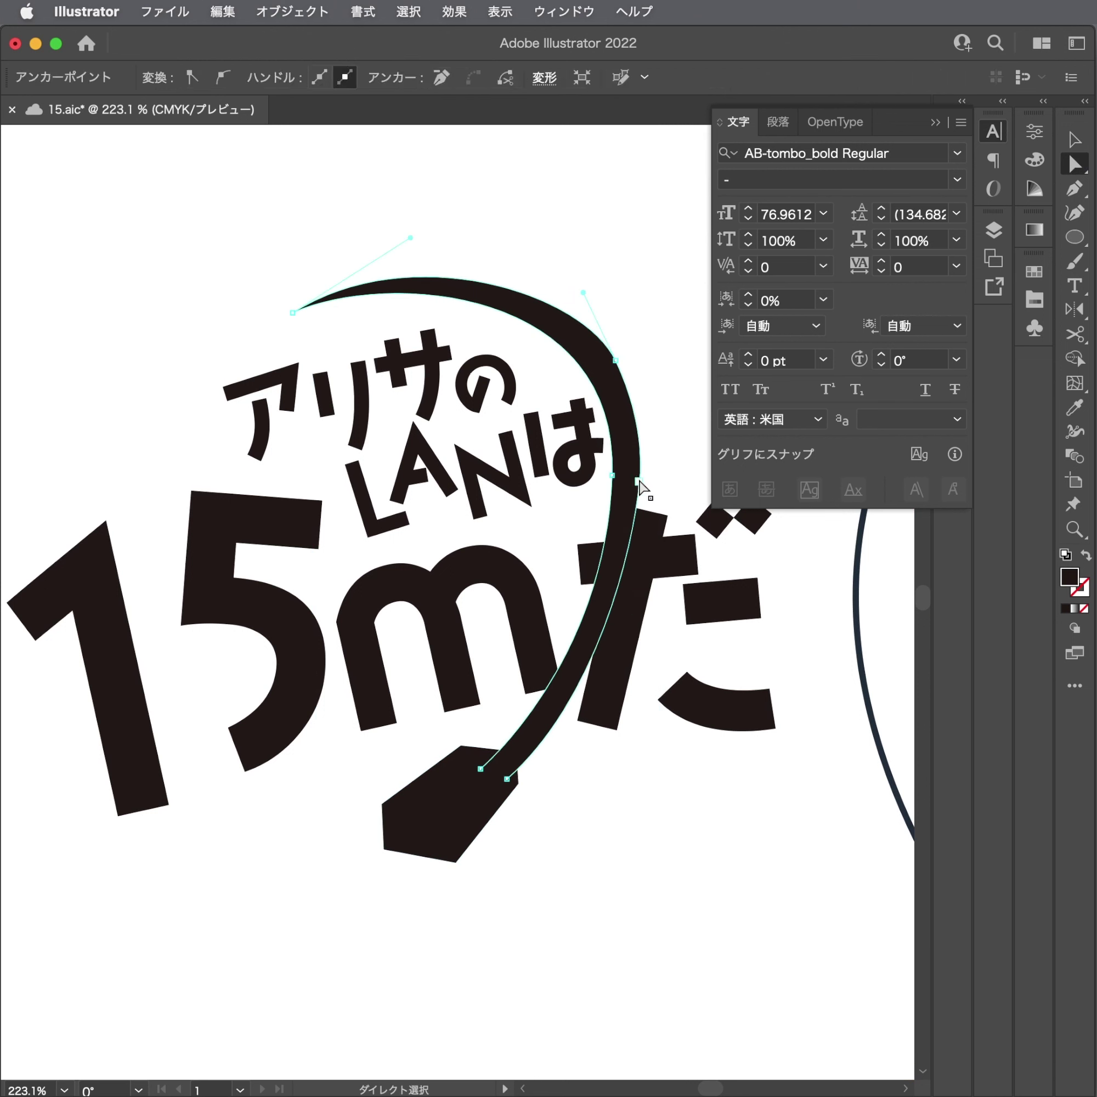
pyautogui.moveTo(637, 481); pyautogui.dragTo(649, 483)
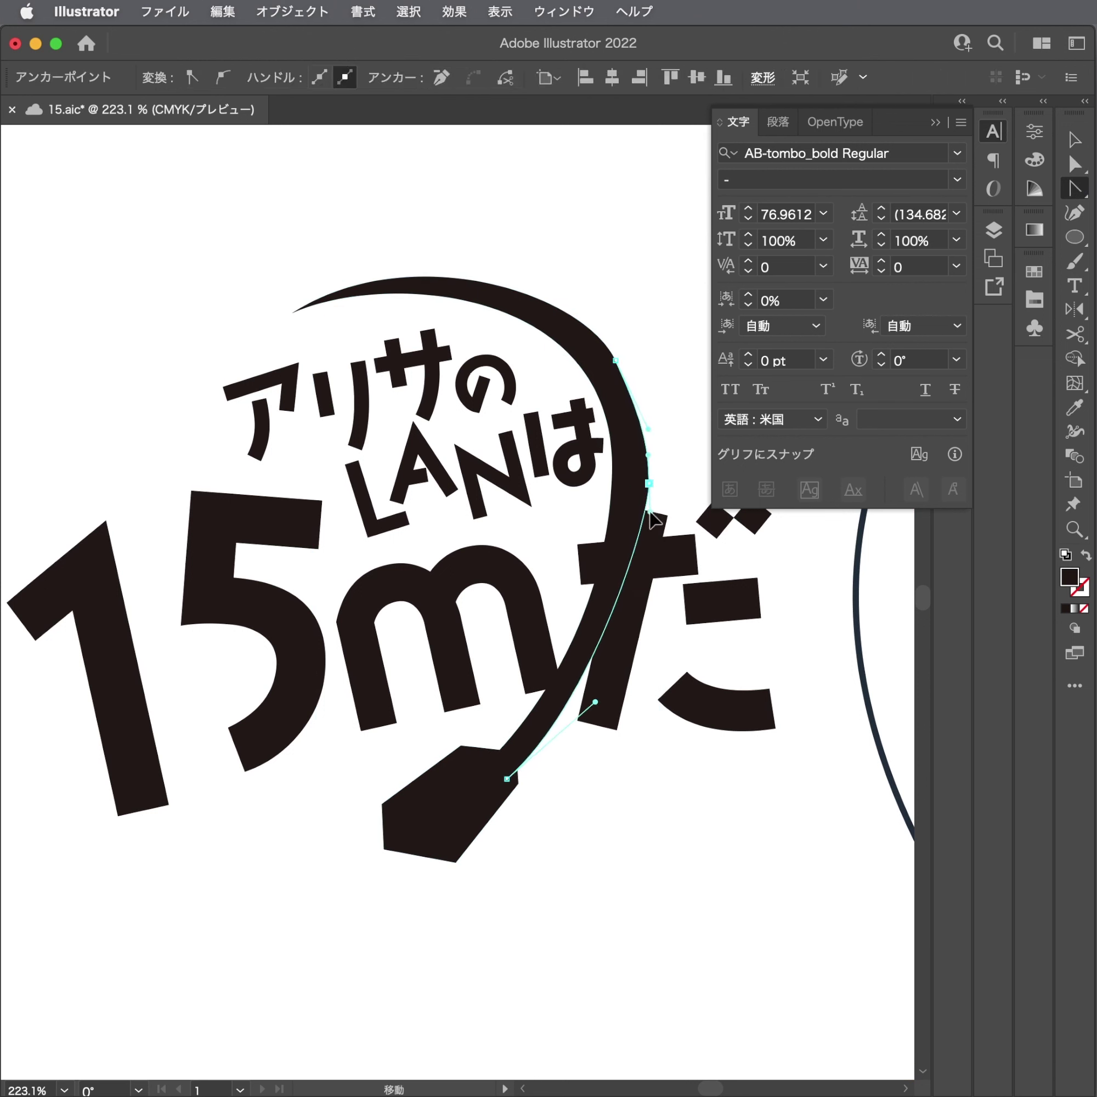
pyautogui.press('a')
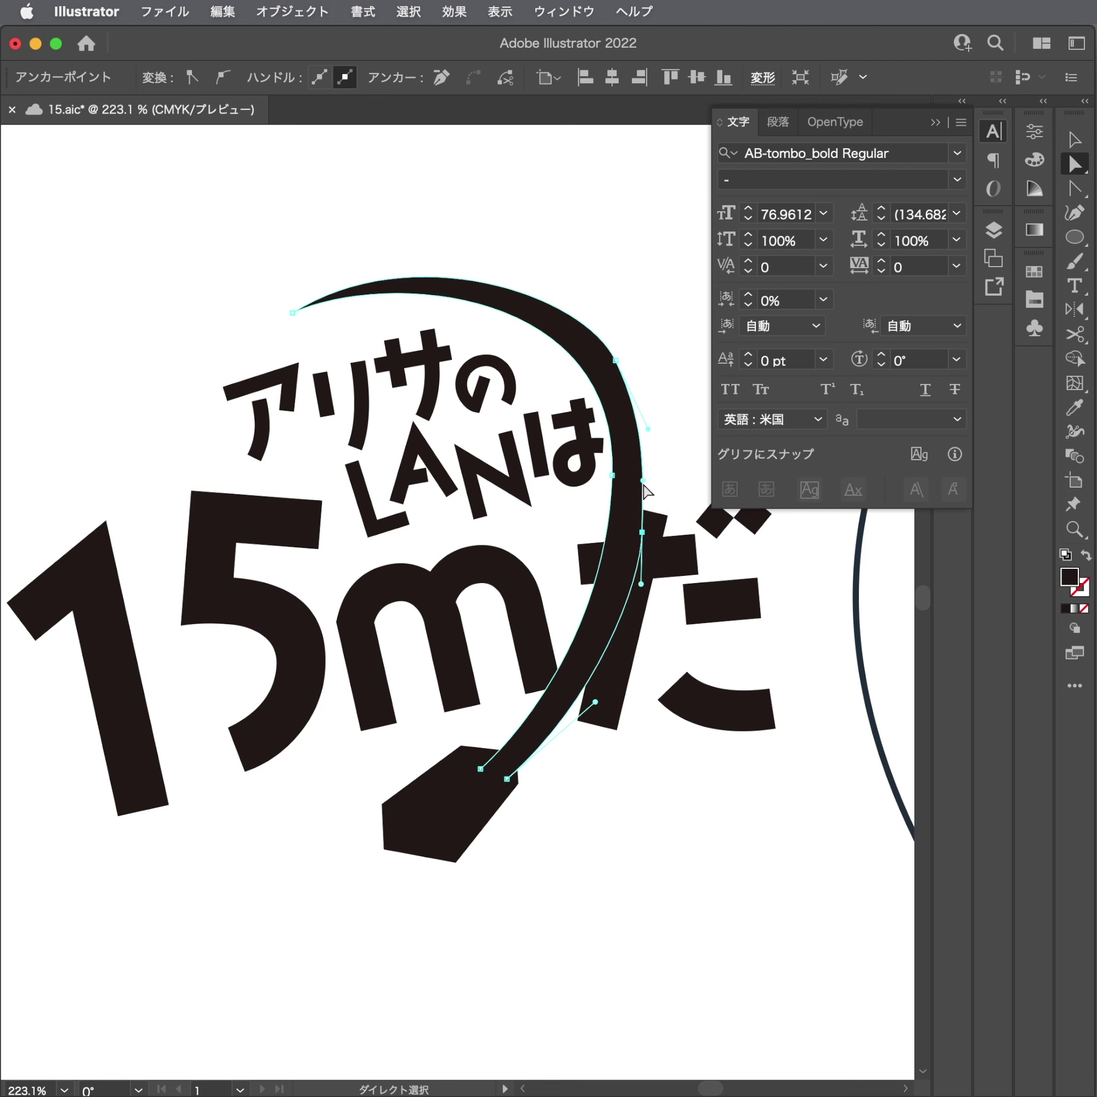
pyautogui.moveTo(644, 481); pyautogui.dragTo(635, 594)
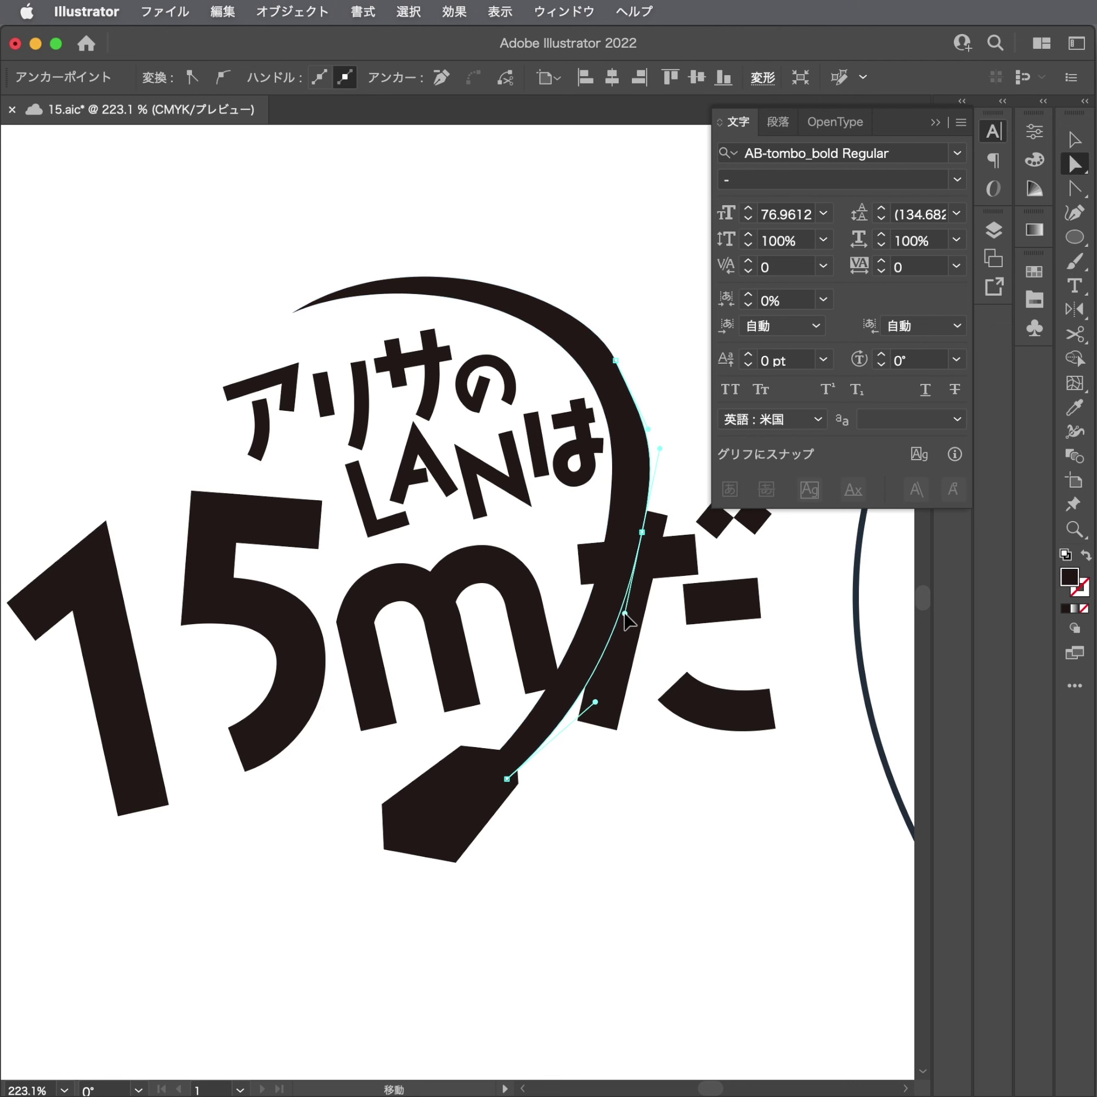
pyautogui.scroll(2, 626, 616)
pyautogui.hscroll(2, 625, 615)
pyautogui.moveTo(593, 502); pyautogui.dragTo(589, 450)
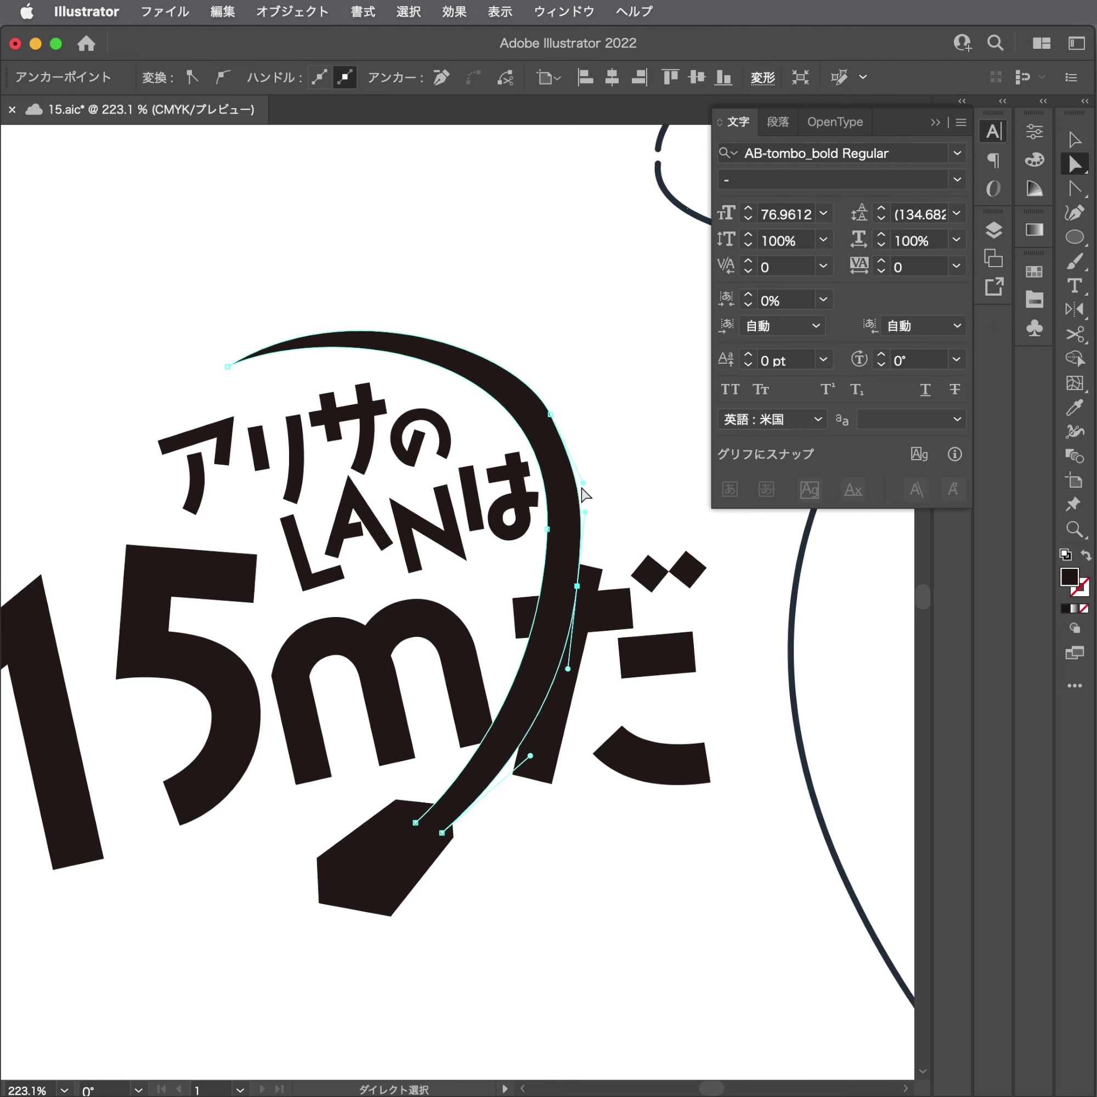
pyautogui.click(591, 456)
# Reshape the arc's upper curve and widen its right outer edge.
pyautogui.scroll(2, 583, 496)
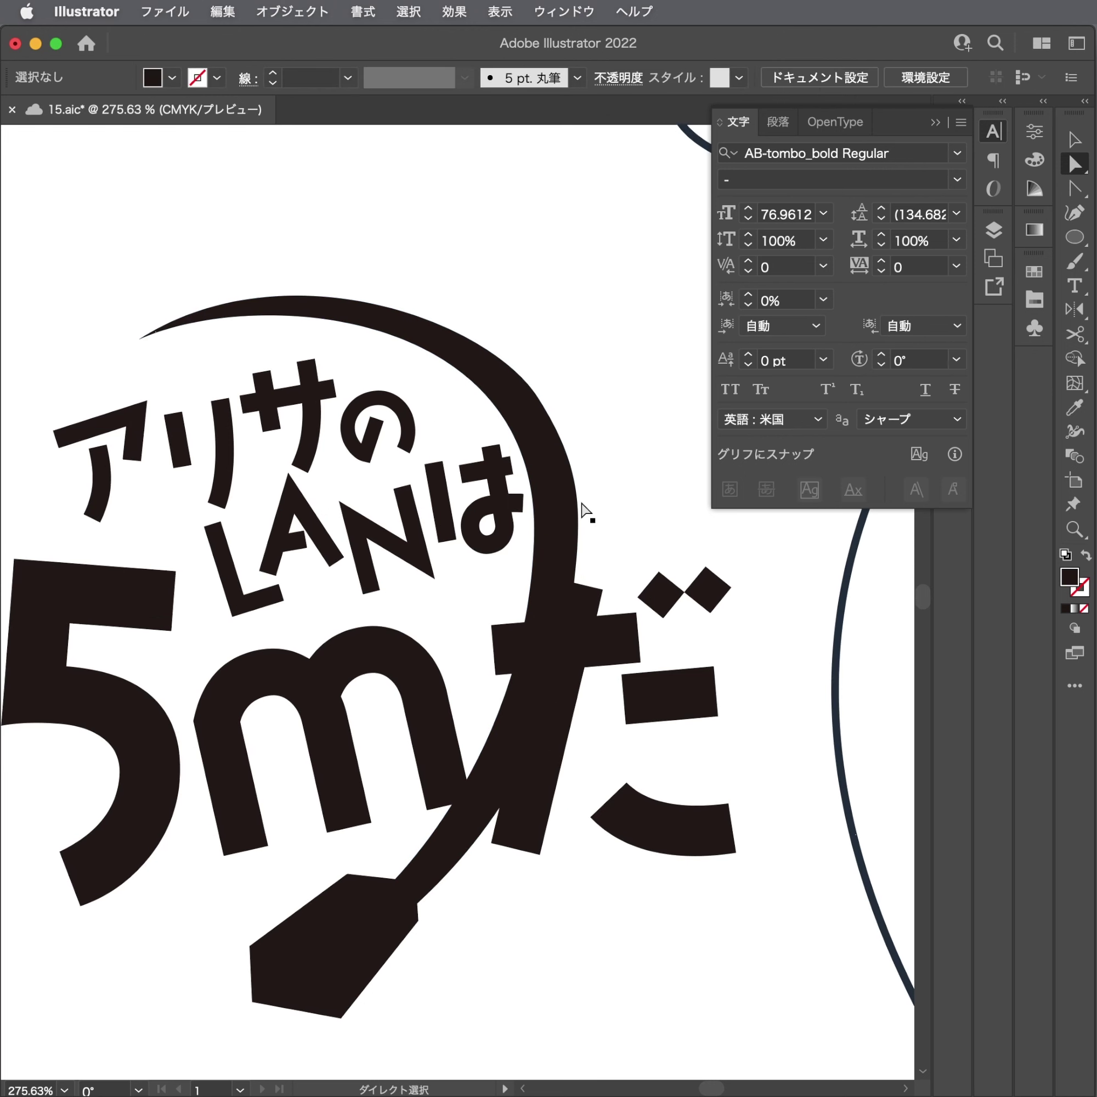
pyautogui.click(582, 507)
pyautogui.click(569, 510)
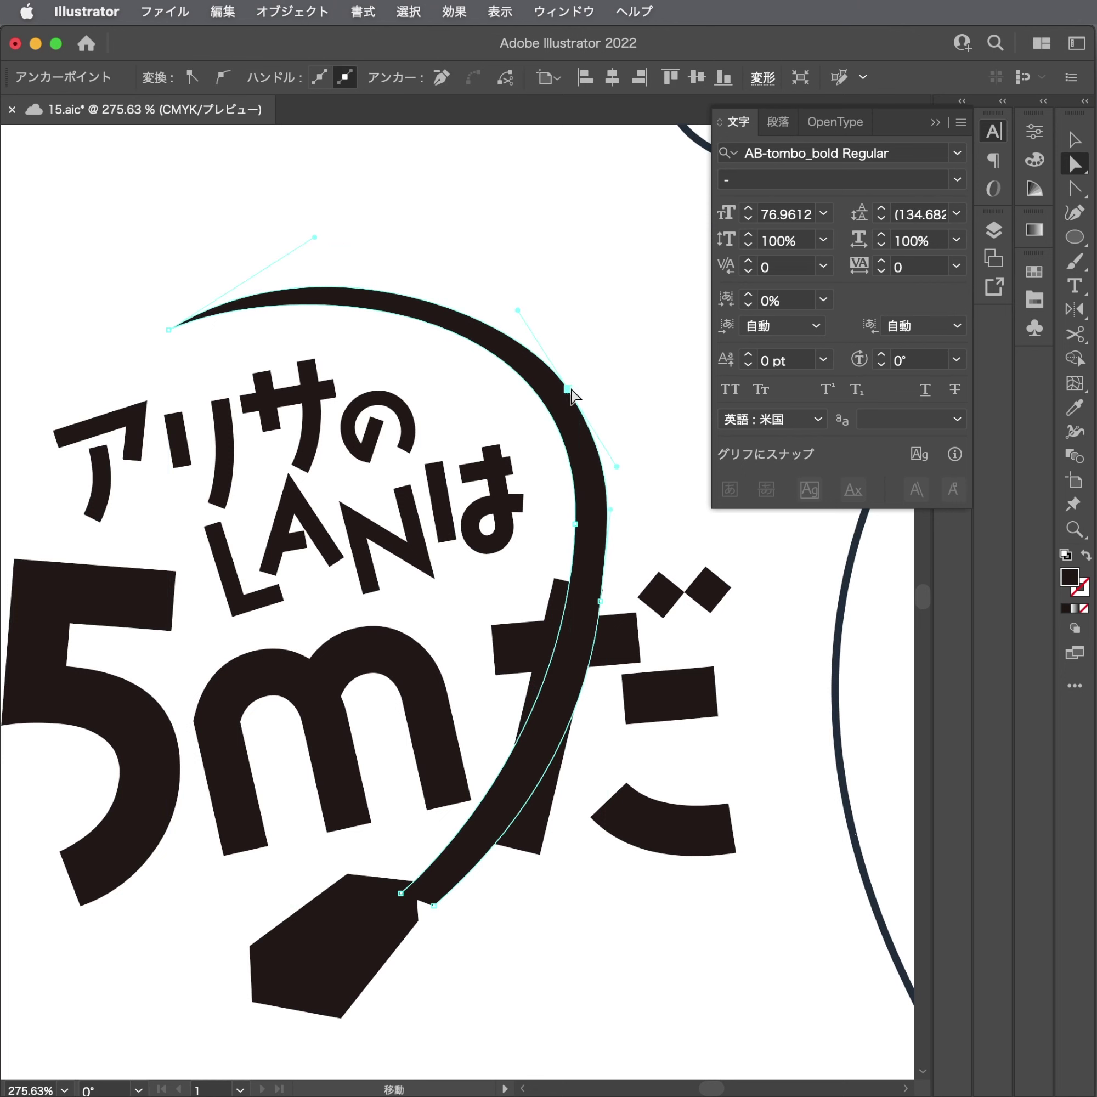
pyautogui.click(564, 360)
pyautogui.moveTo(529, 306); pyautogui.dragTo(506, 287)
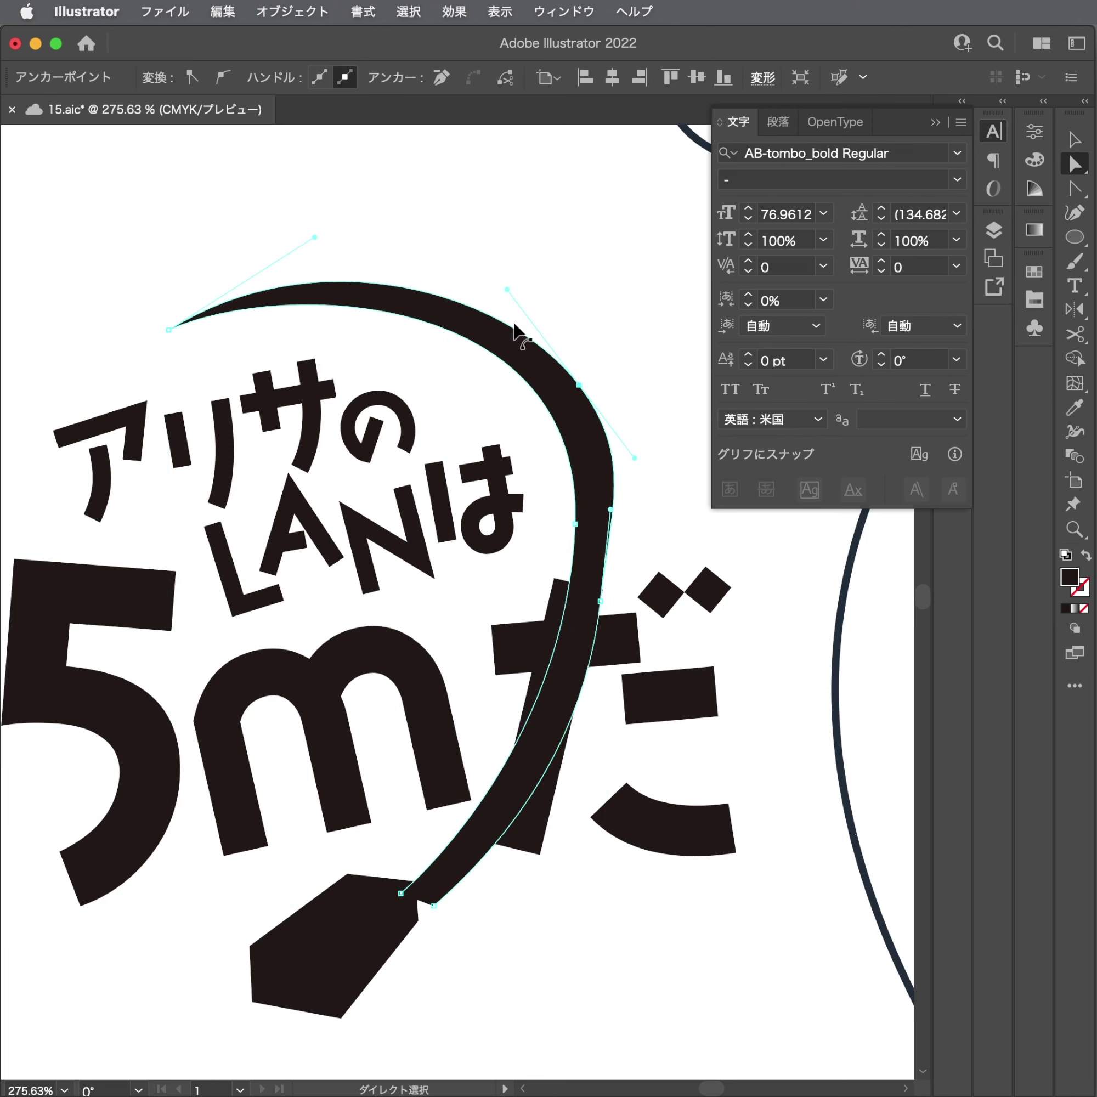
pyautogui.moveTo(601, 598); pyautogui.dragTo(608, 620)
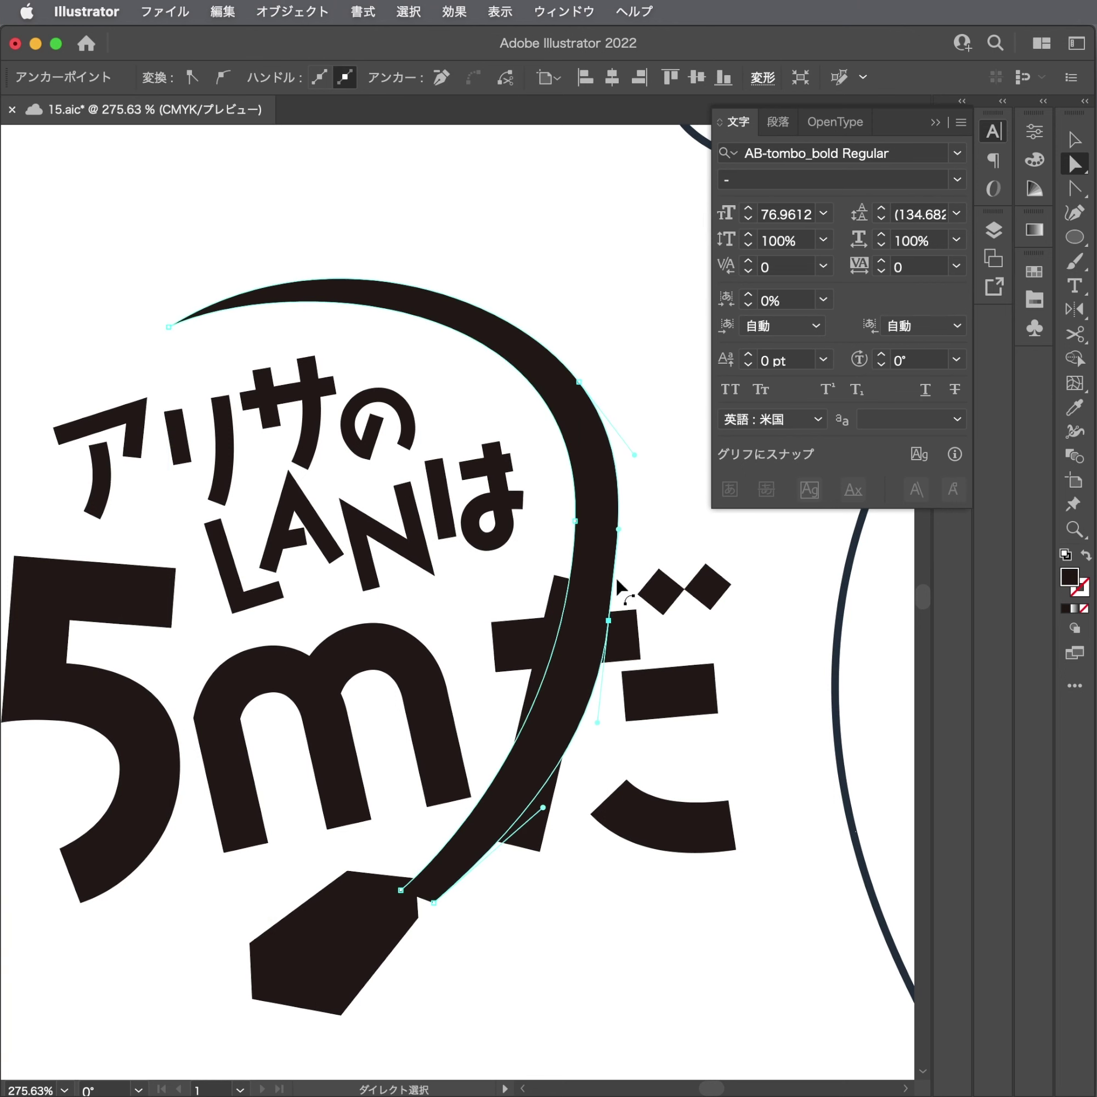
pyautogui.moveTo(619, 529); pyautogui.dragTo(633, 526)
pyautogui.moveTo(634, 454); pyautogui.dragTo(629, 459)
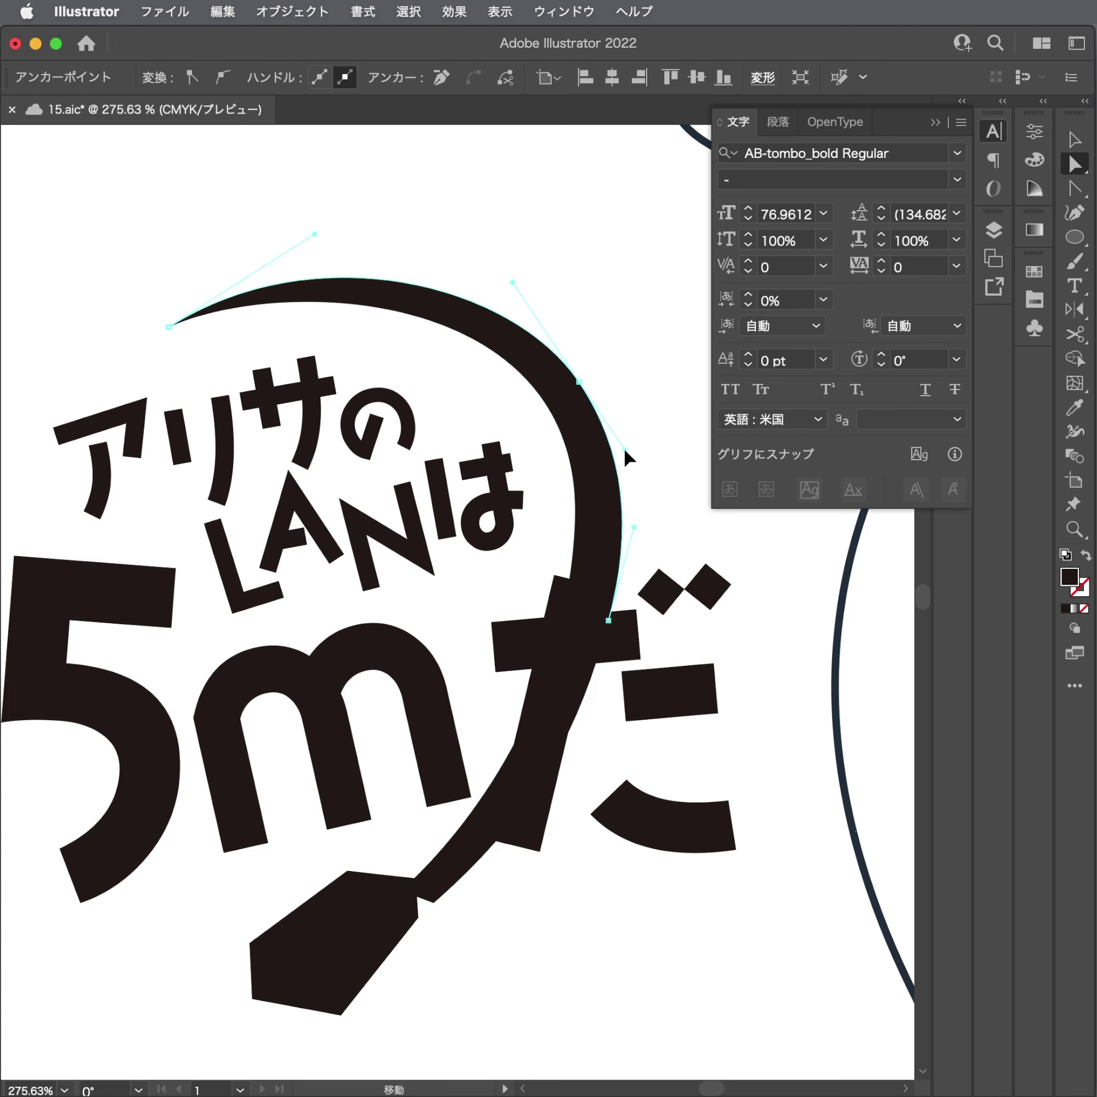
pyautogui.moveTo(609, 620); pyautogui.dragTo(611, 635)
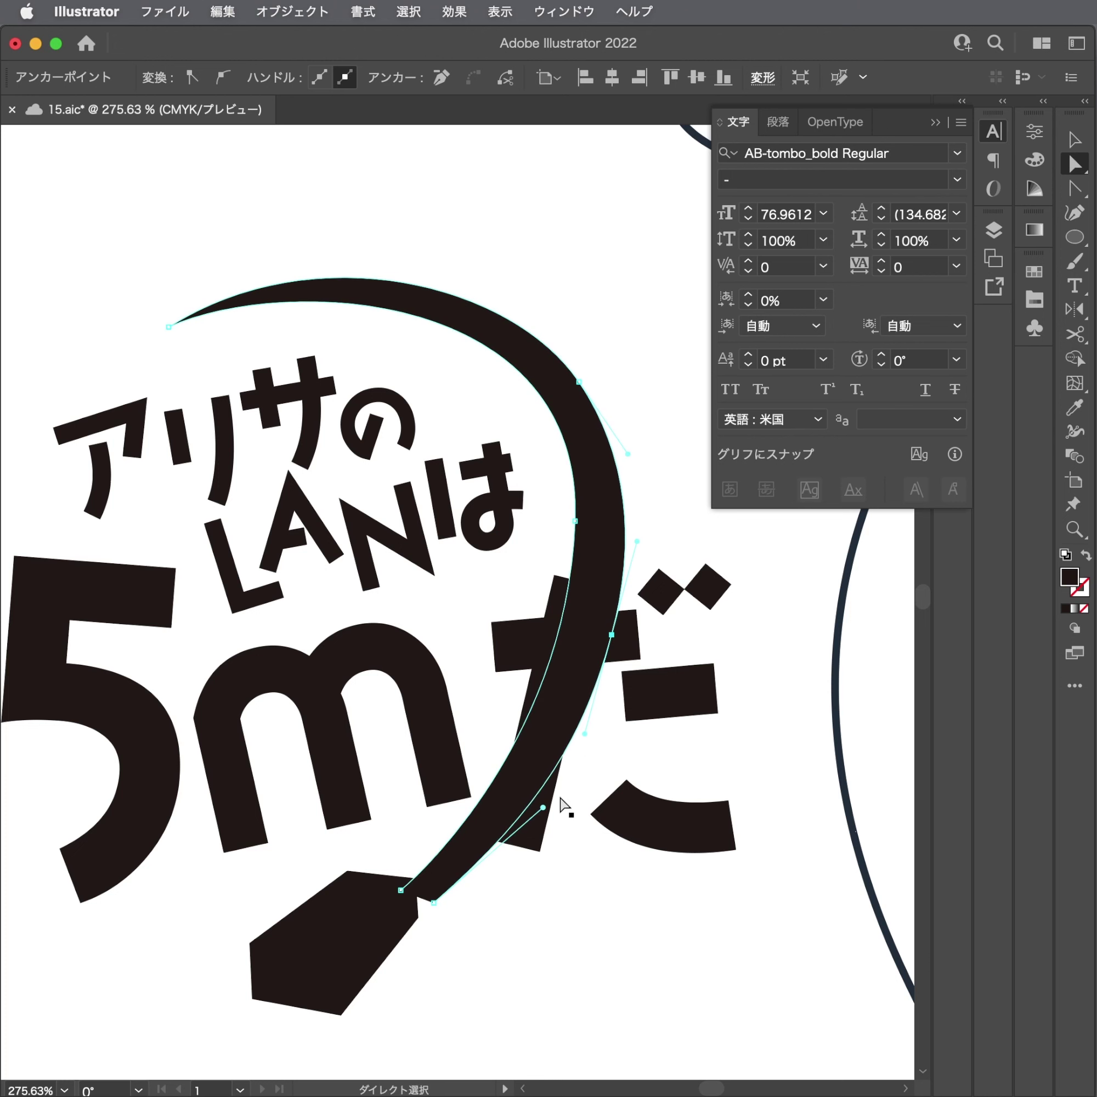
# Move the arc's lower anchor toward the plug and adjust inner handles to taper it.
pyautogui.moveTo(435, 903); pyautogui.dragTo(444, 917)
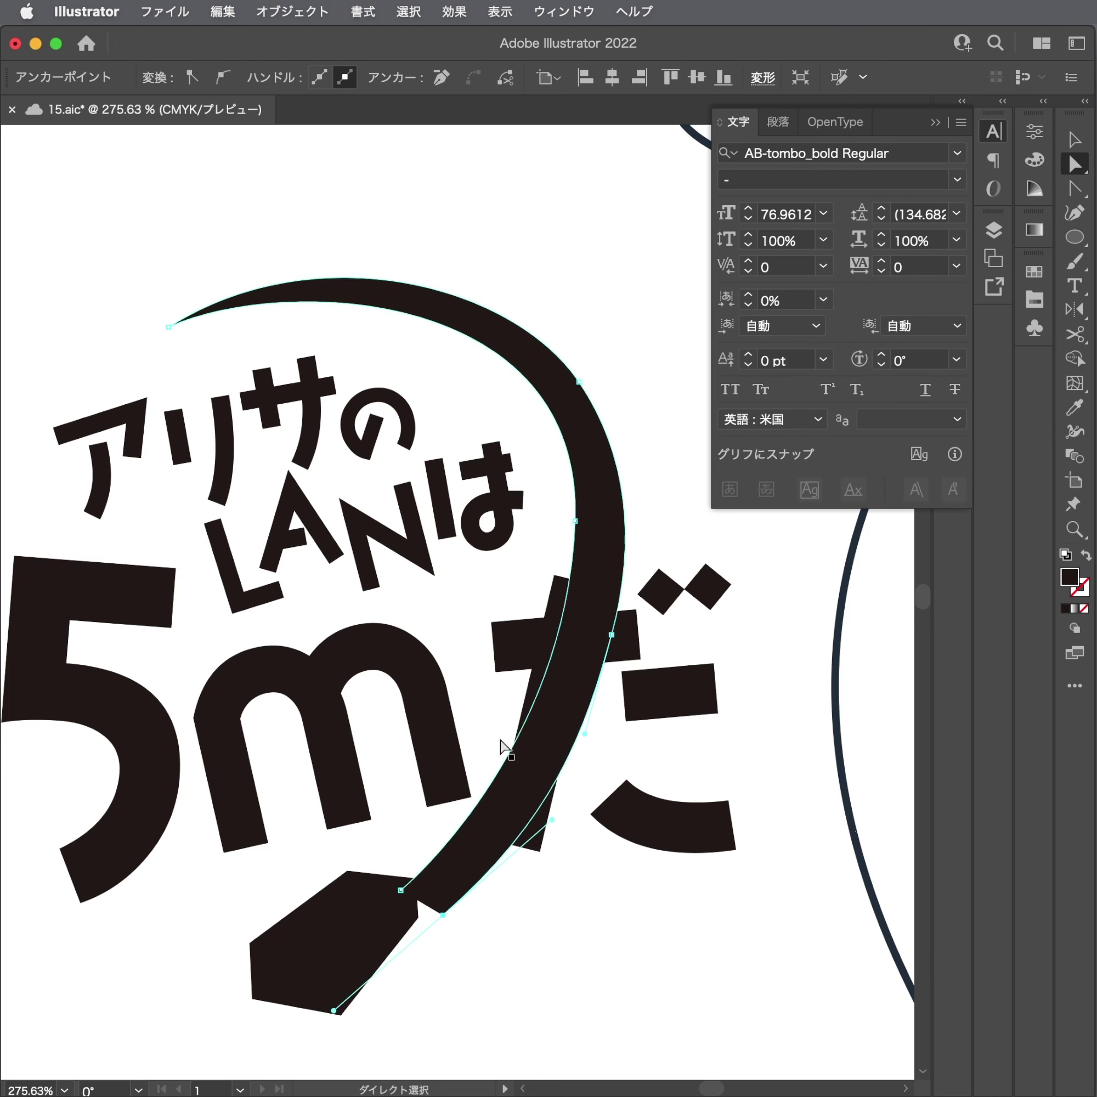
pyautogui.moveTo(573, 518); pyautogui.dragTo(581, 529)
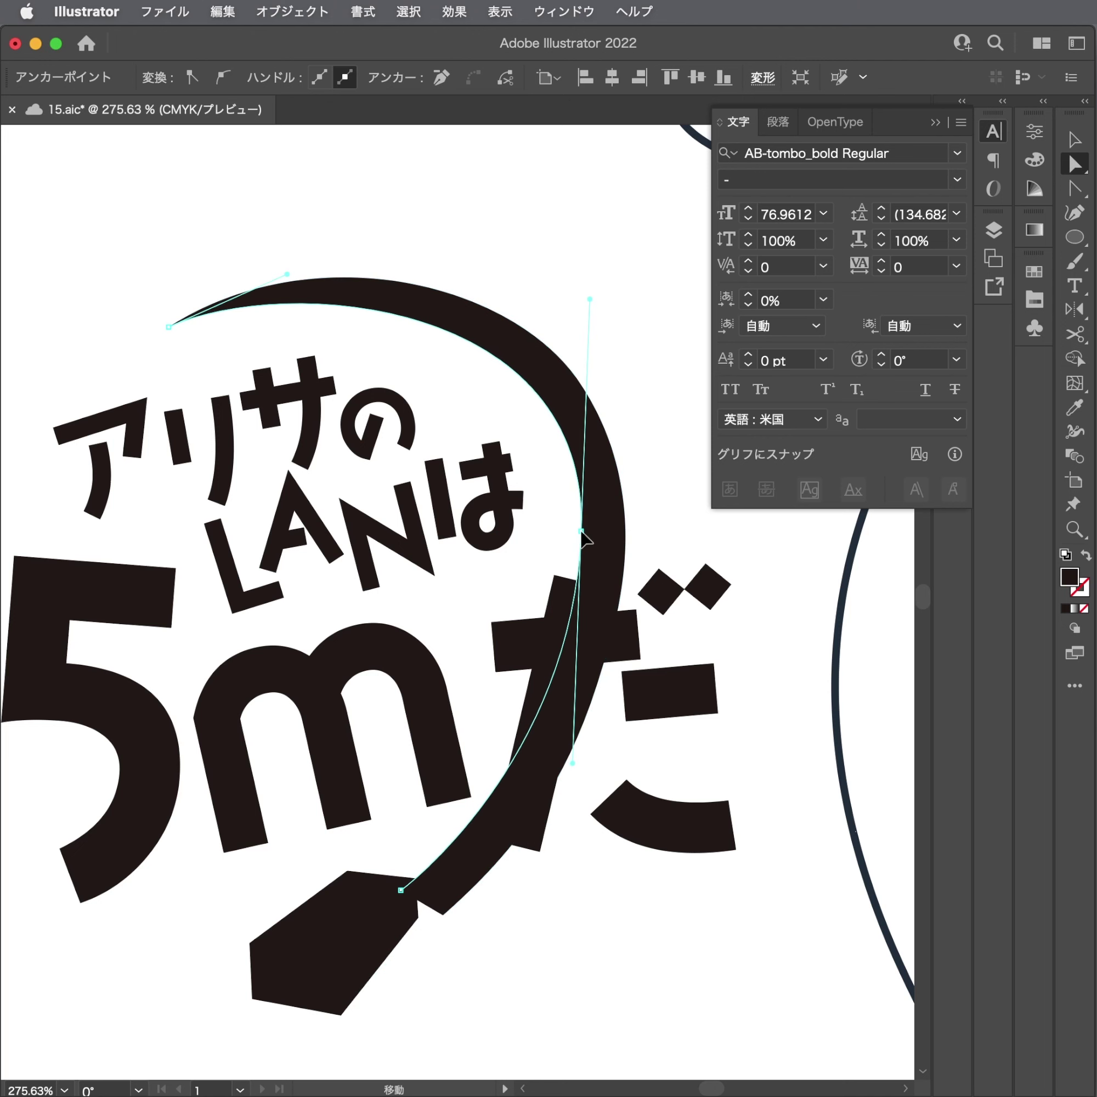
pyautogui.moveTo(589, 295); pyautogui.dragTo(587, 279)
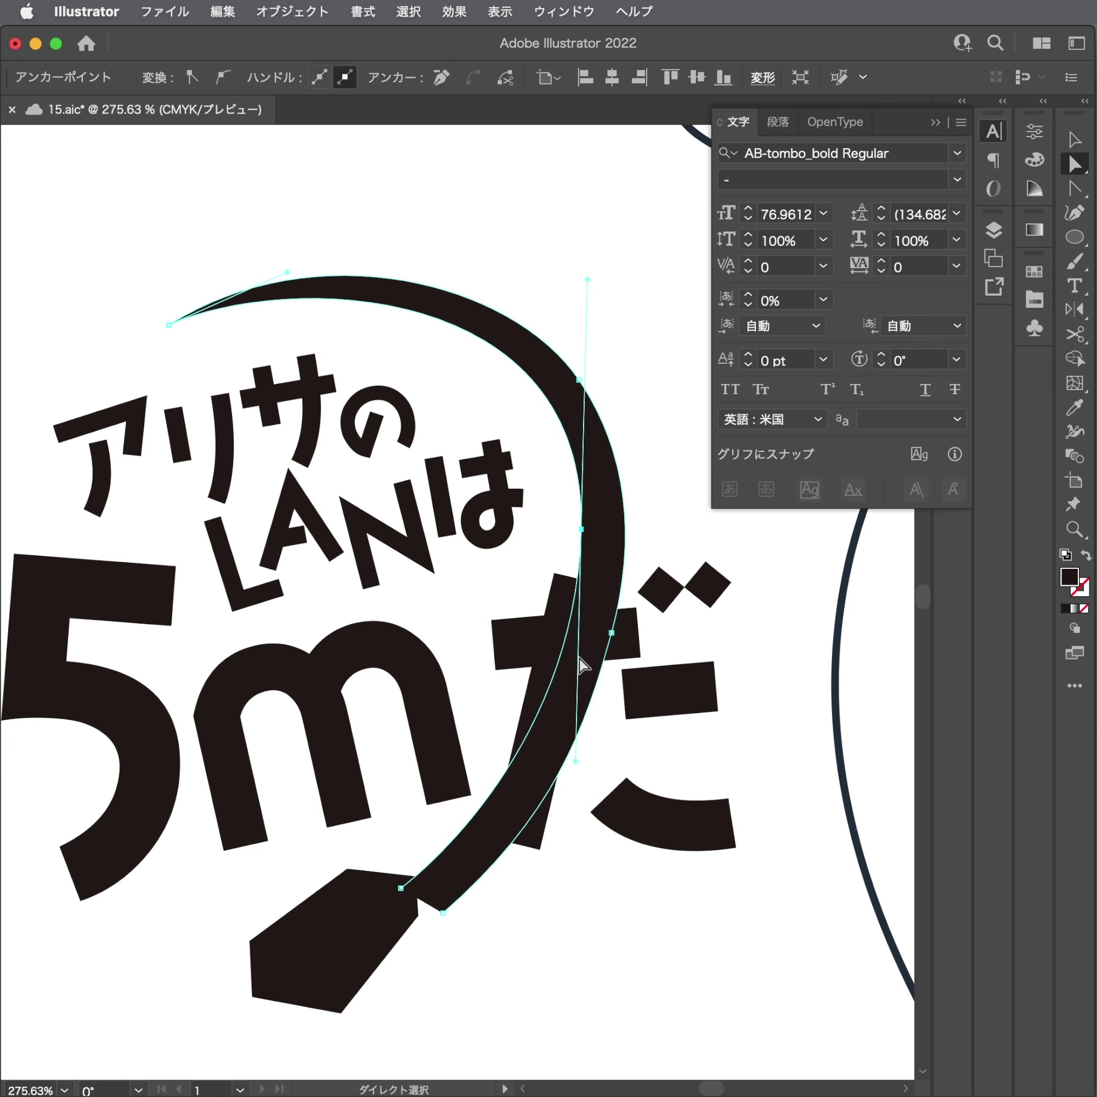
pyautogui.moveTo(576, 762); pyautogui.dragTo(572, 777)
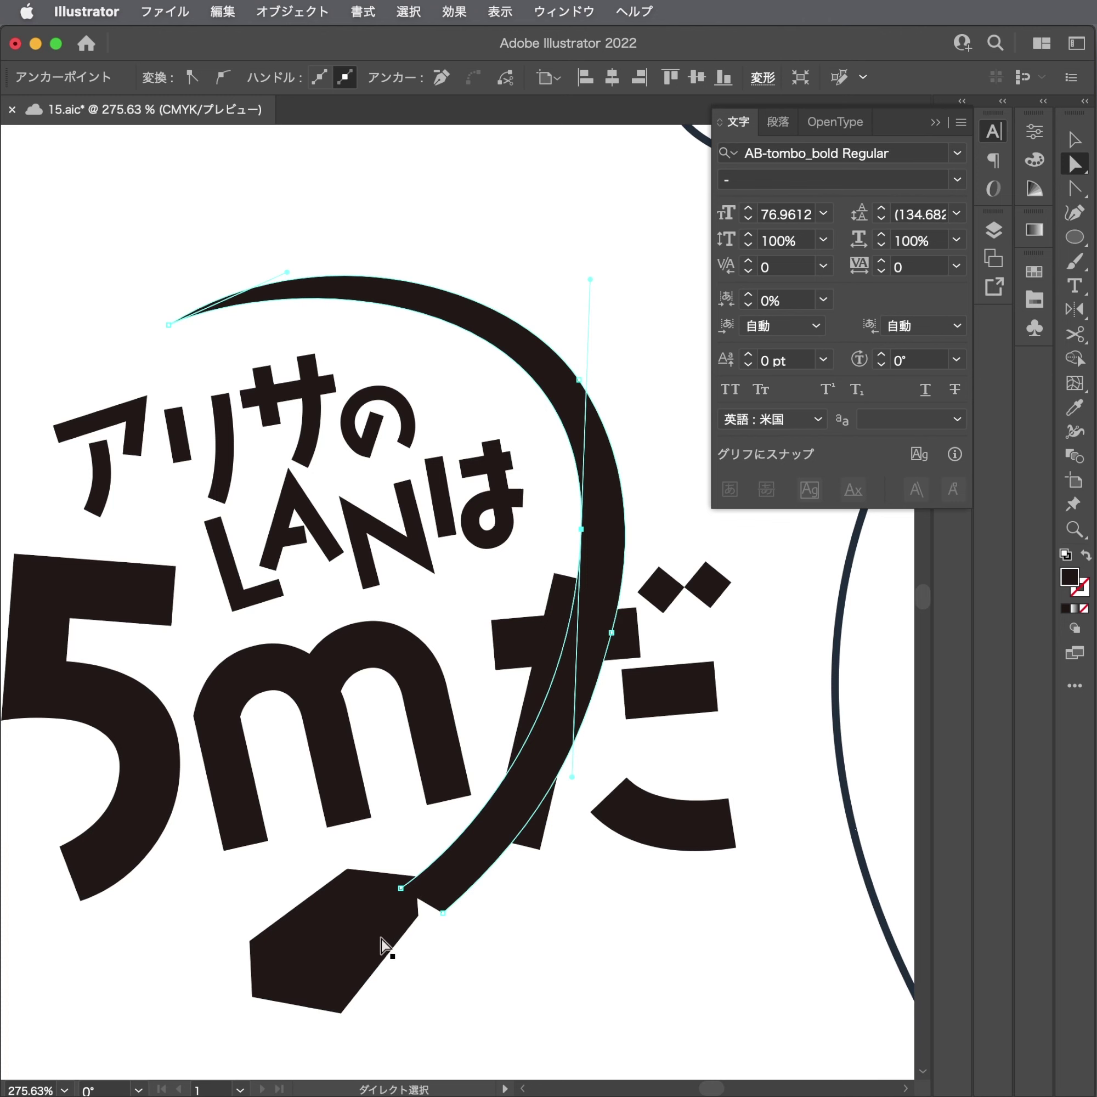
# Try distorting the plug, then restore its hexagon shape.
pyautogui.click(381, 944)
pyautogui.scroll(-5, 333, 901)
pyautogui.hscroll(-2, 386, 790)
pyautogui.press('e')
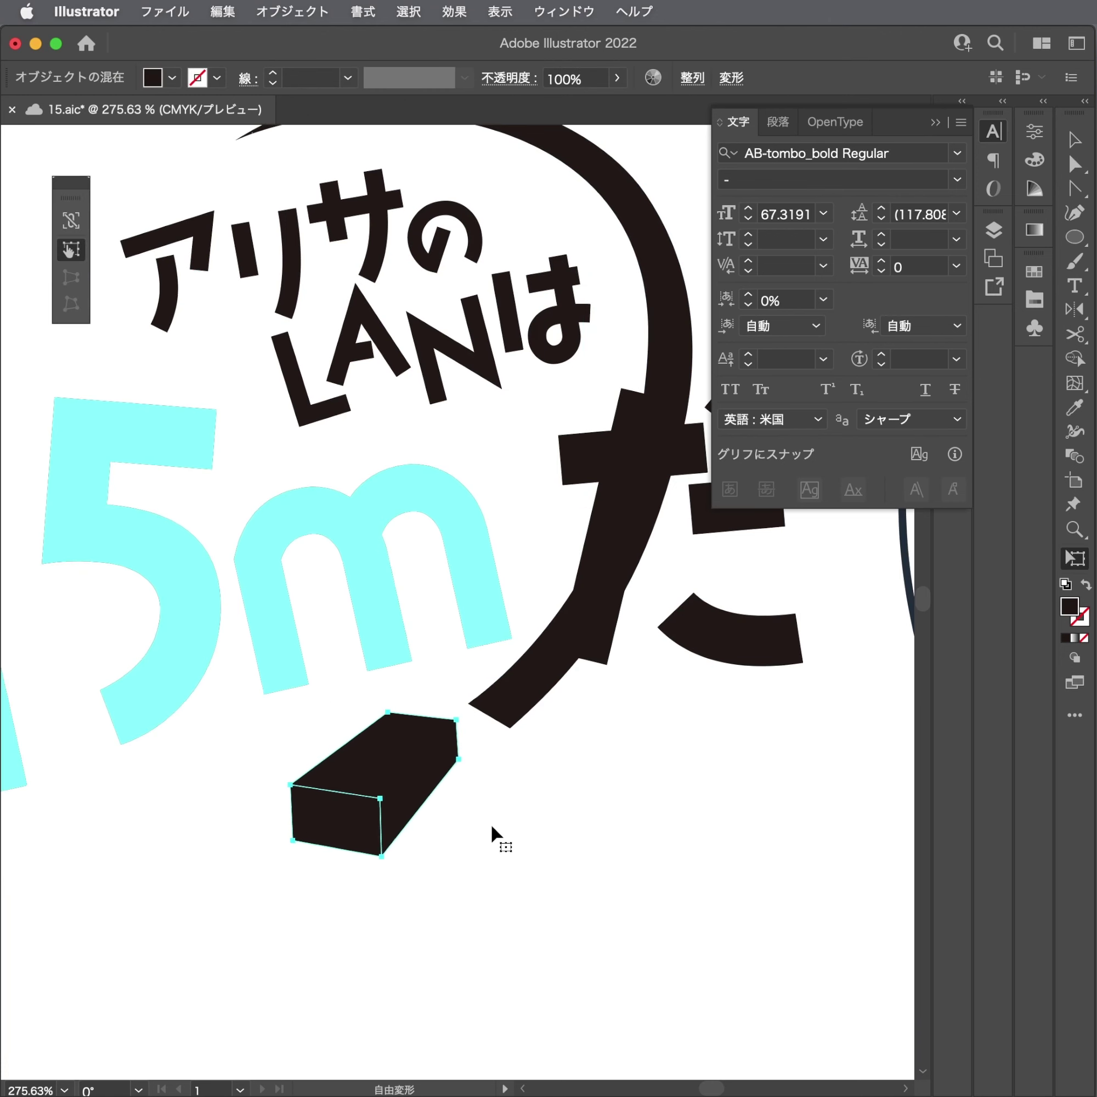
pyautogui.hotkey('ctrl', 'z')
pyautogui.hotkey('ctrl', 'z')
pyautogui.press('a')
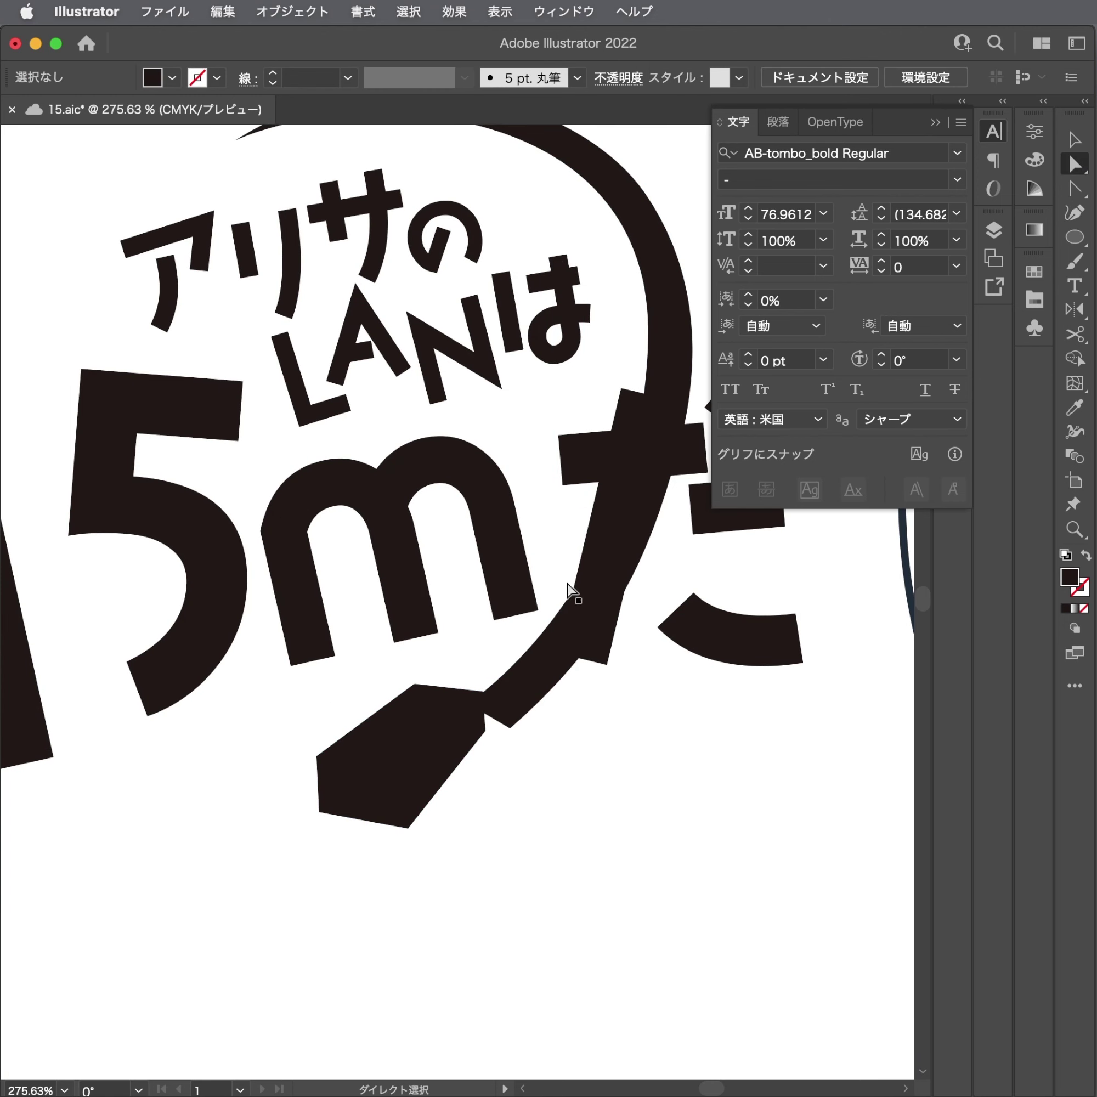
# Select the 15mだ and アリサの title lines, then the plug shape.
pyautogui.click(442, 527)
pyautogui.scroll(-3, 443, 527)
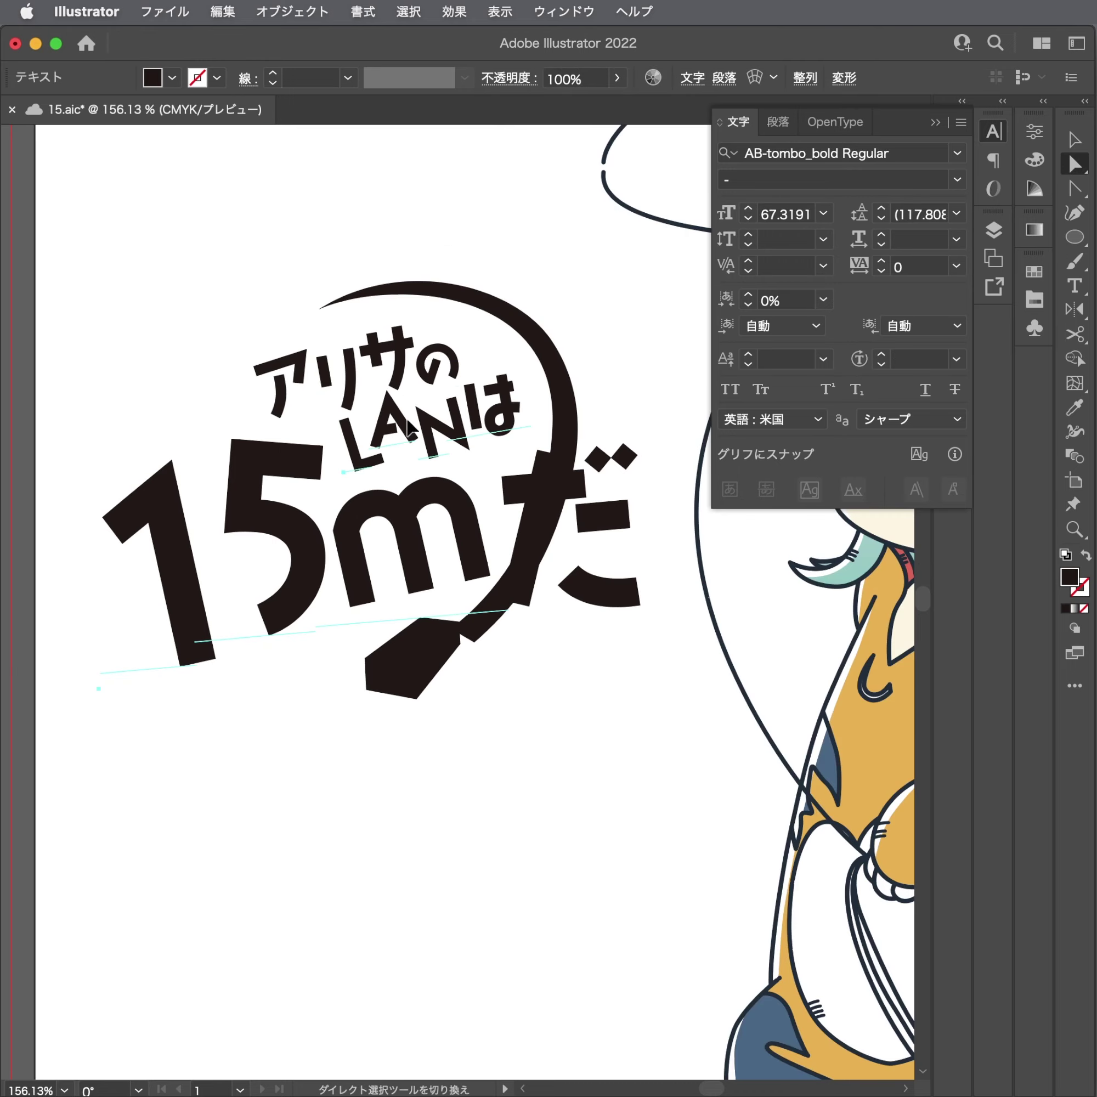
pyautogui.keyDown('shift'); pyautogui.click(356, 364); pyautogui.keyUp('shift')
pyautogui.click(431, 696)
pyautogui.scroll(3, 458, 746)
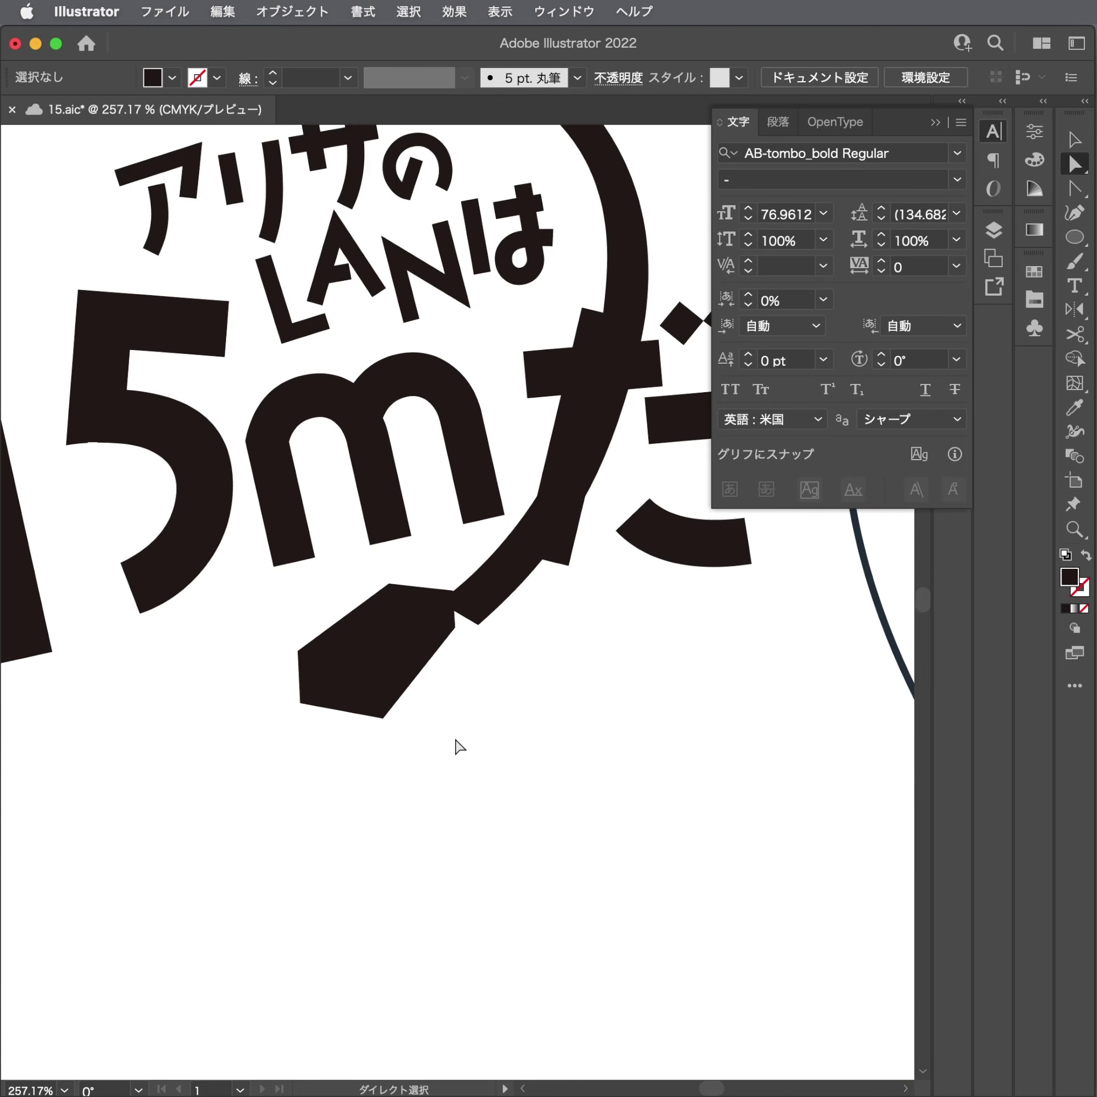
pyautogui.click(403, 680)
# Free-distort the plug into a larger hexagon.
pyautogui.press('e')
pyautogui.hotkey('ctrl', 'z')
pyautogui.press('a')
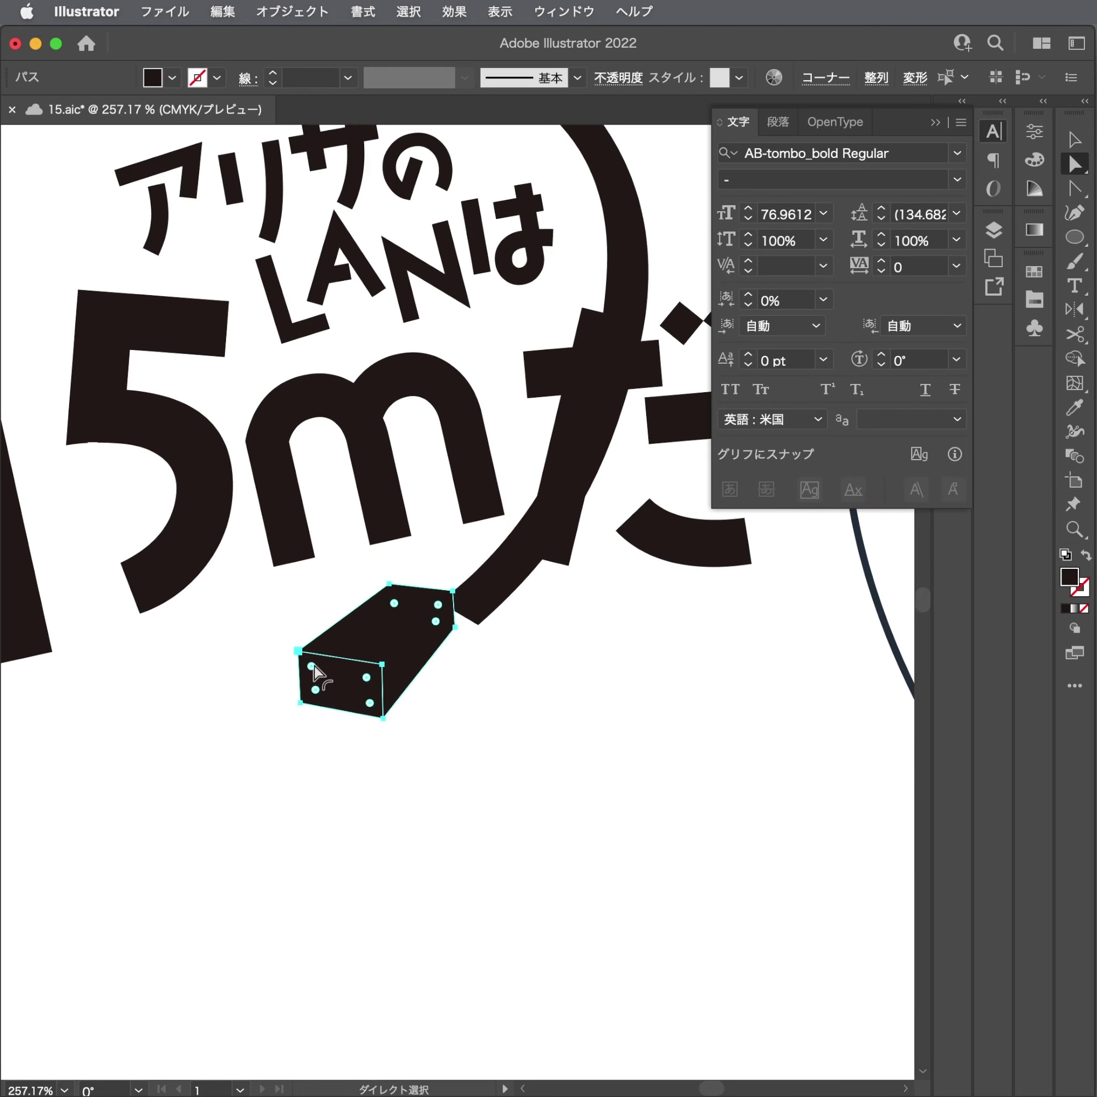
pyautogui.press('e')
pyautogui.moveTo(497, 720); pyautogui.dragTo(426, 676)
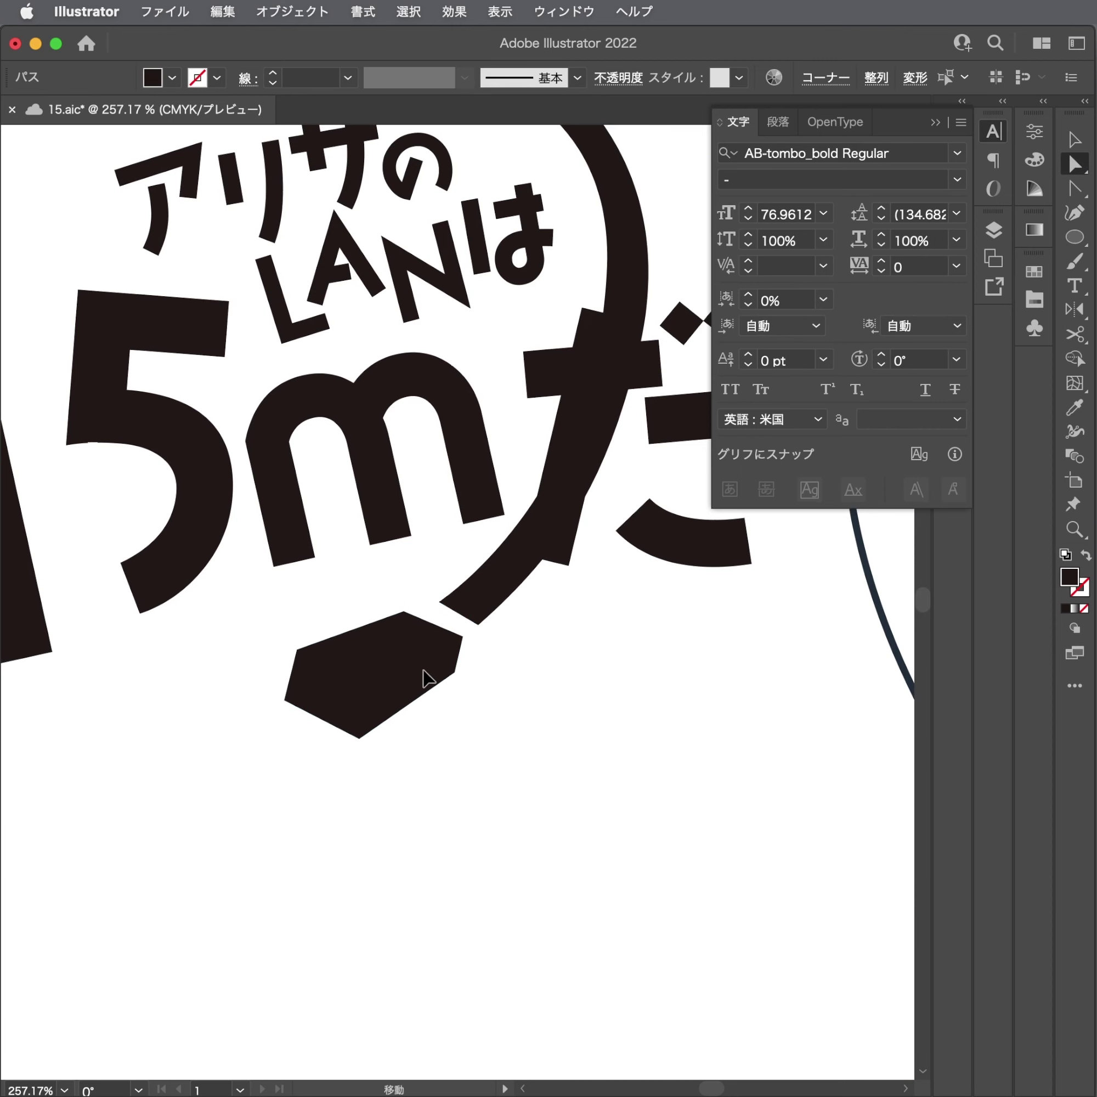
pyautogui.hotkey('ctrl', 'z')
# Remove the arc's lower end handle and pull its lower-left corner slightly up-right.
pyautogui.hotkey('ctrl', 'shift', 'z')
pyautogui.scroll(-5, 491, 609)
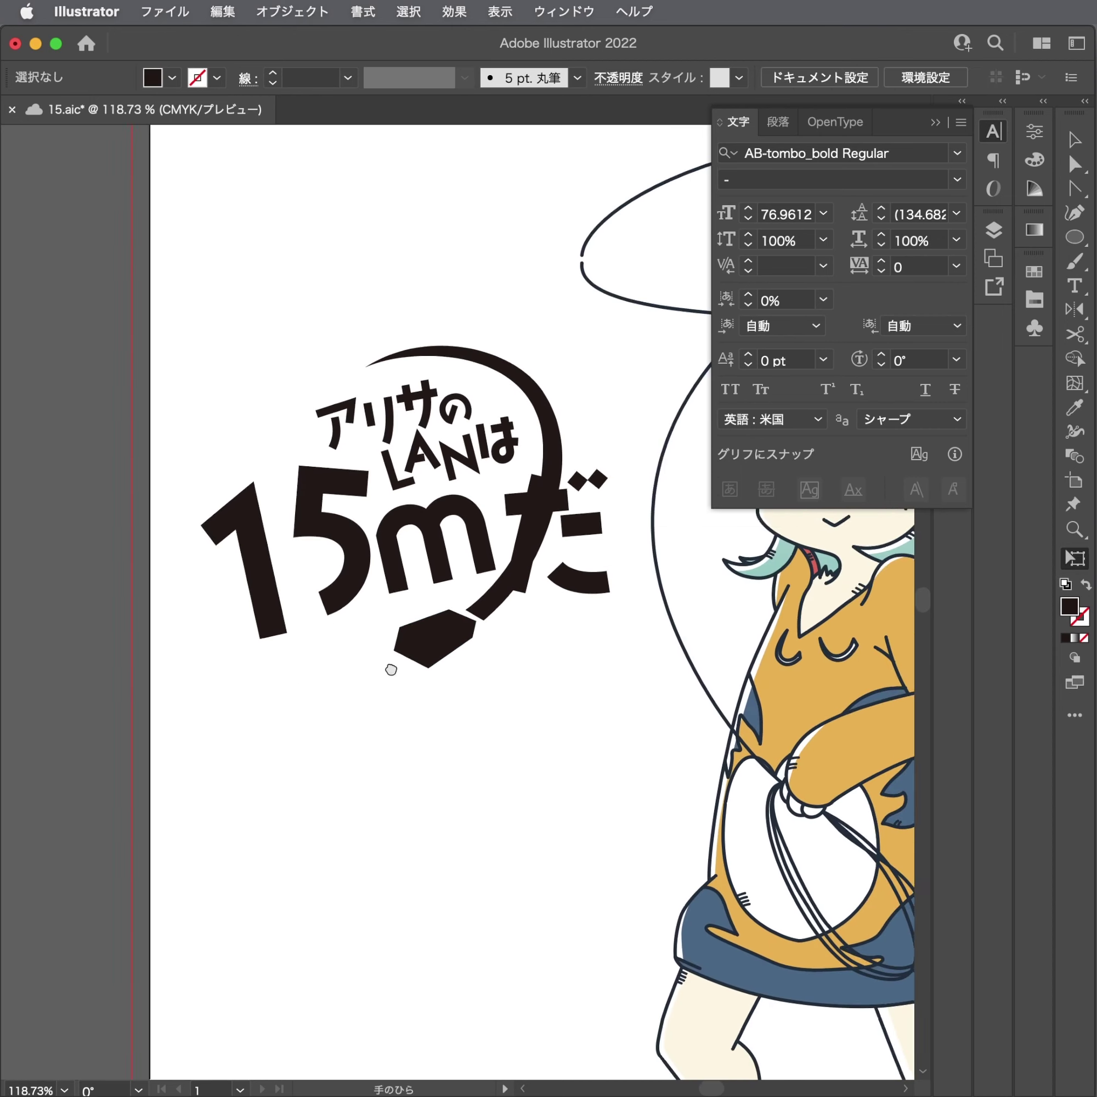
pyautogui.moveTo(391, 669); pyautogui.dragTo(235, 666)
pyautogui.scroll(3, 337, 652)
pyautogui.scroll(2, 306, 656)
pyautogui.click(341, 651)
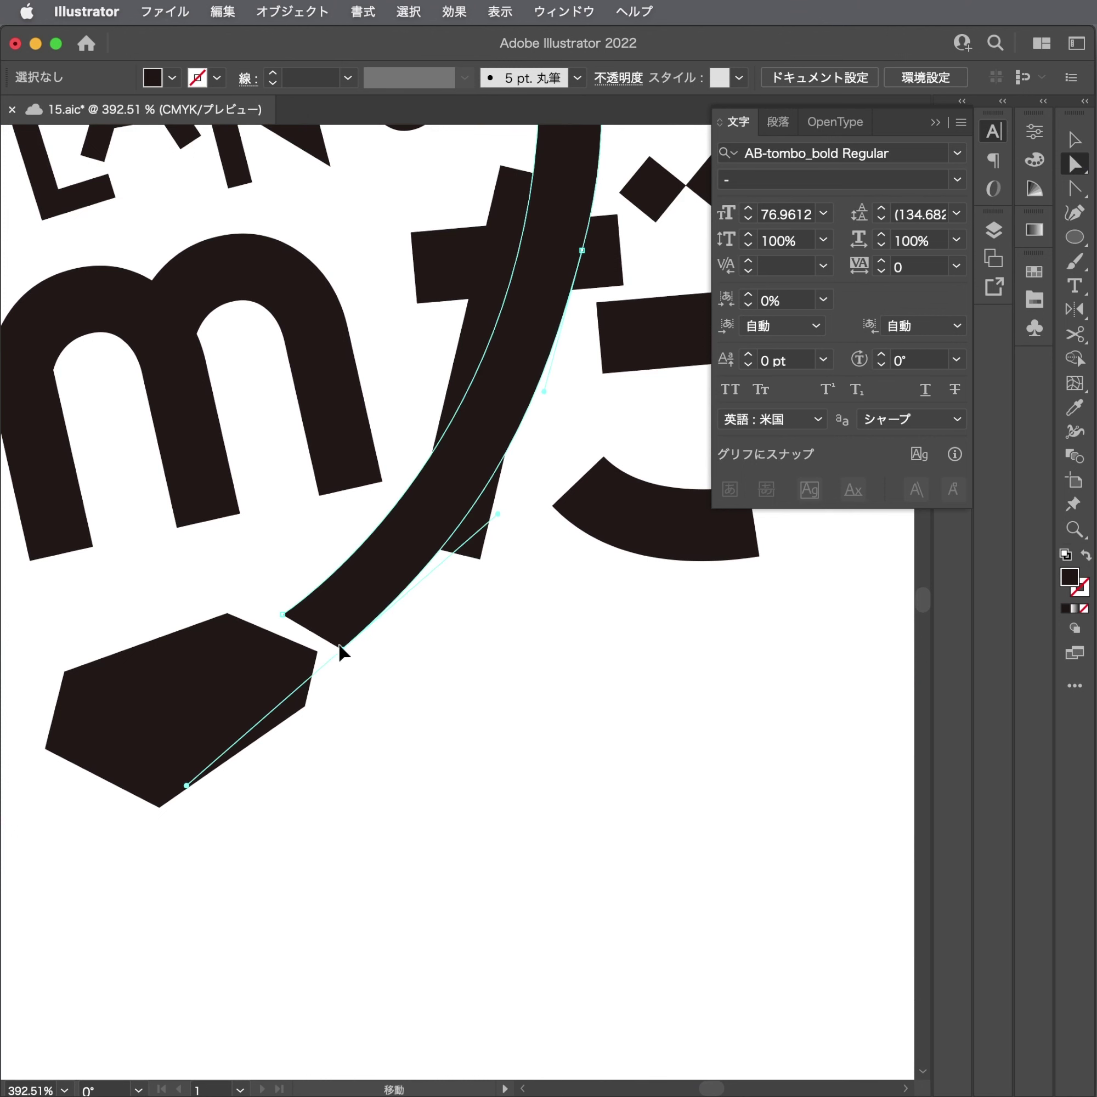
pyautogui.click(343, 649)
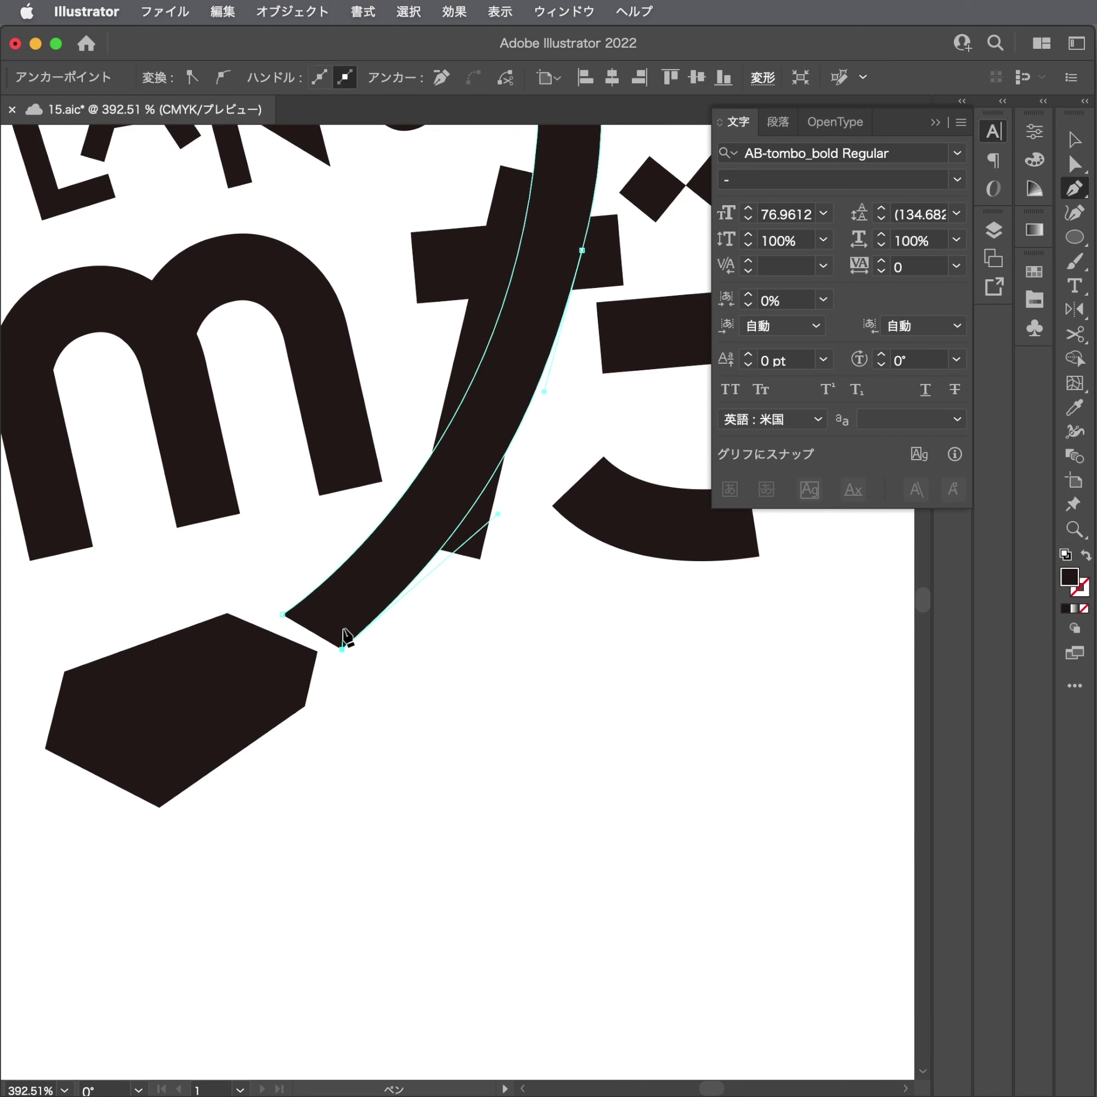
pyautogui.keyDown('super'); pyautogui.click(335, 624); pyautogui.keyUp('super')
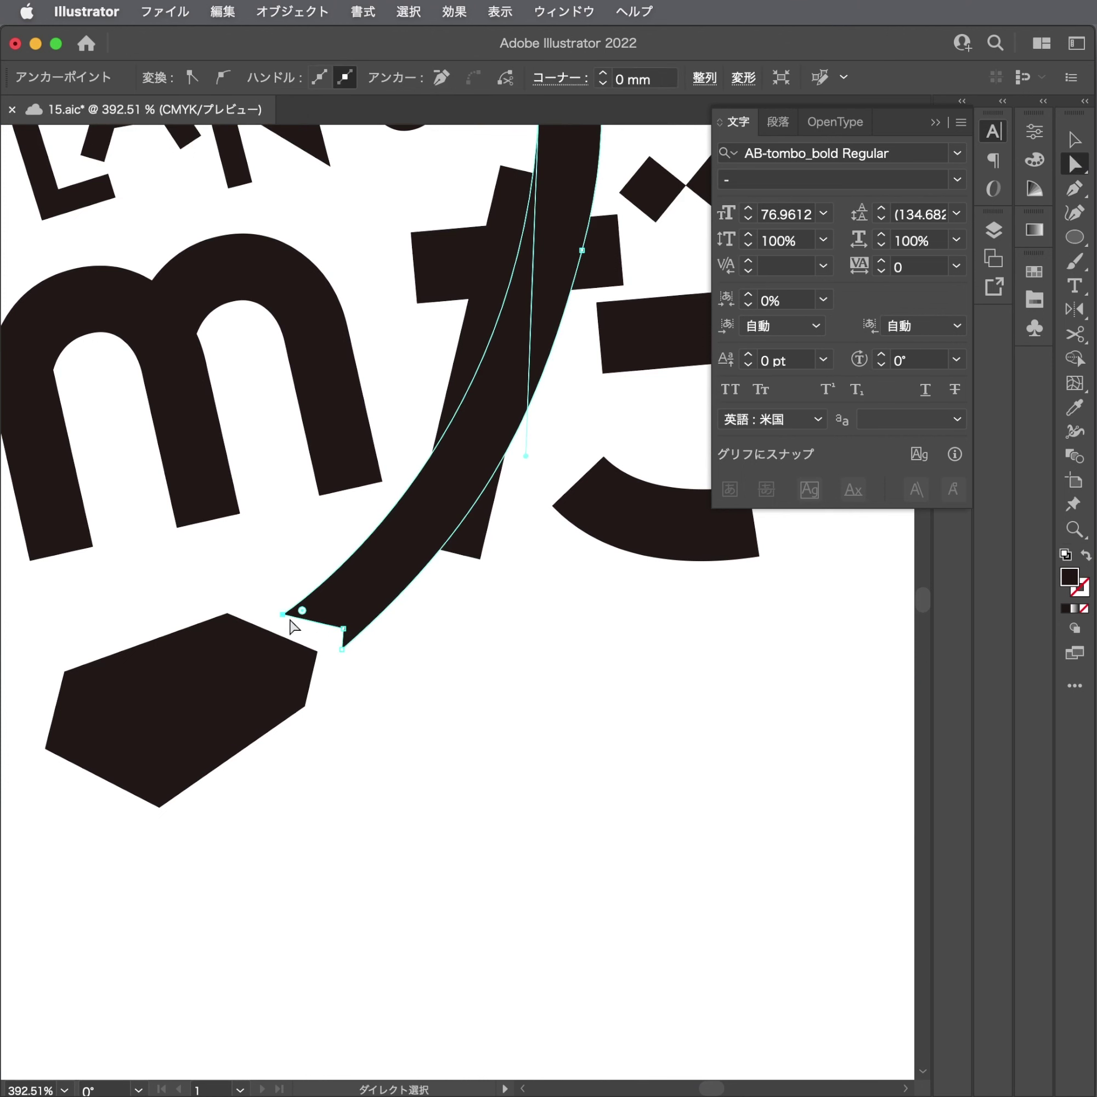
pyautogui.moveTo(291, 621); pyautogui.dragTo(287, 615)
pyautogui.click(392, 661)
# Select the cable arc and plug together, delete them, and restore them.
pyautogui.scroll(-5, 325, 704)
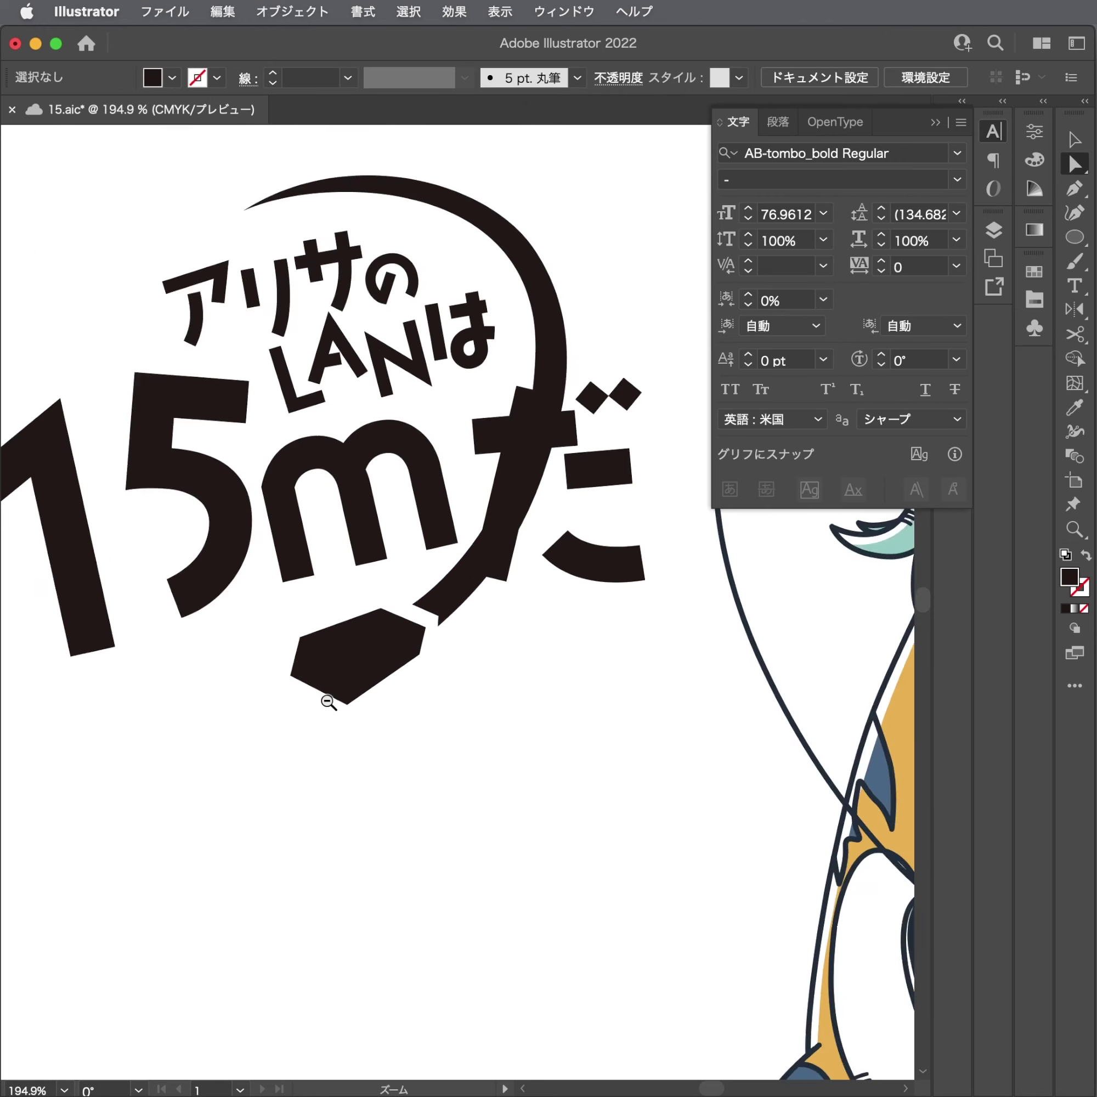
pyautogui.scroll(-2, 293, 846)
pyautogui.scroll(4, 422, 738)
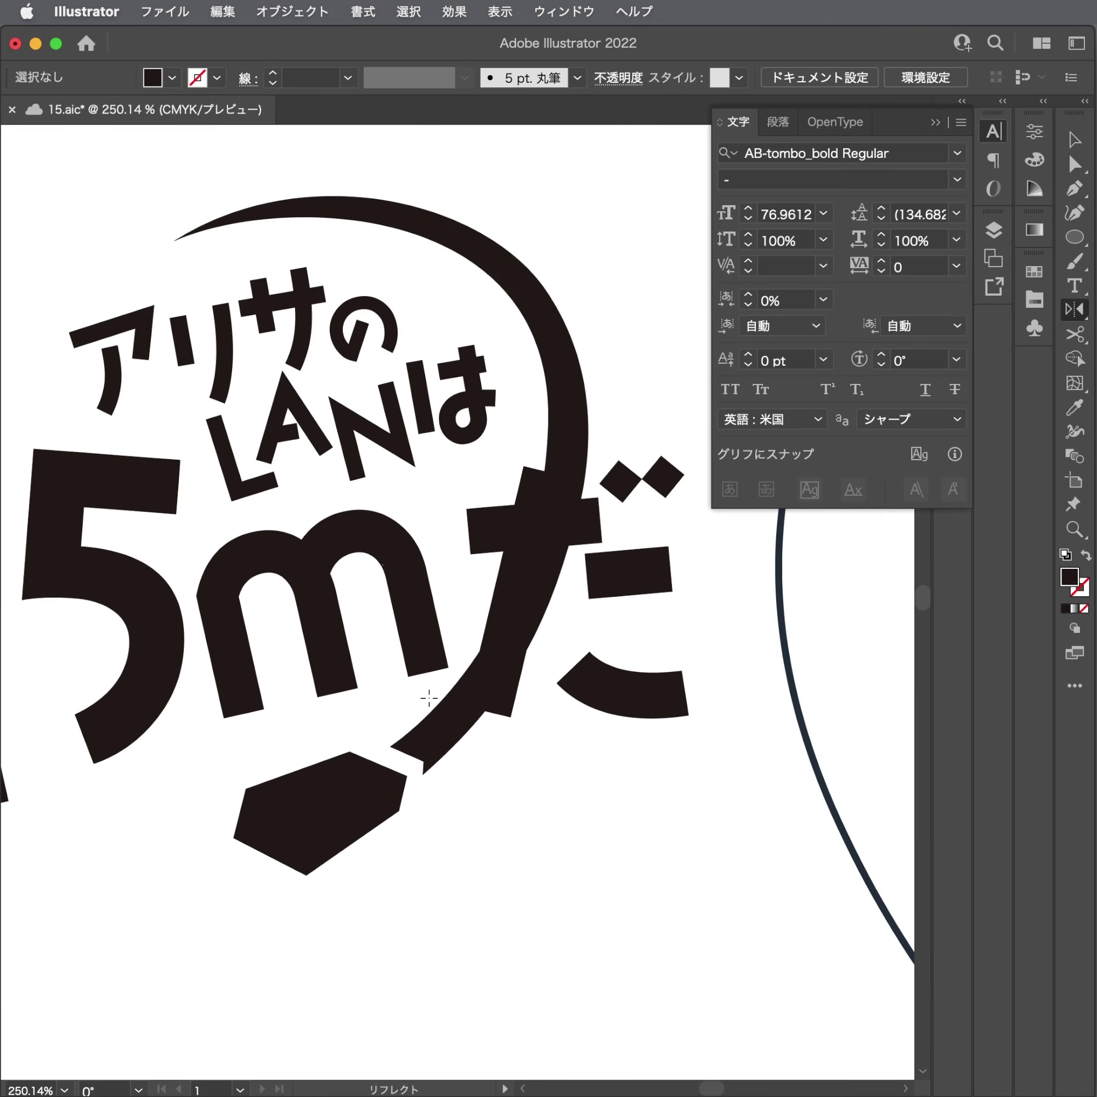
pyautogui.keyDown('super'); pyautogui.click(525, 638); pyautogui.keyUp('super')
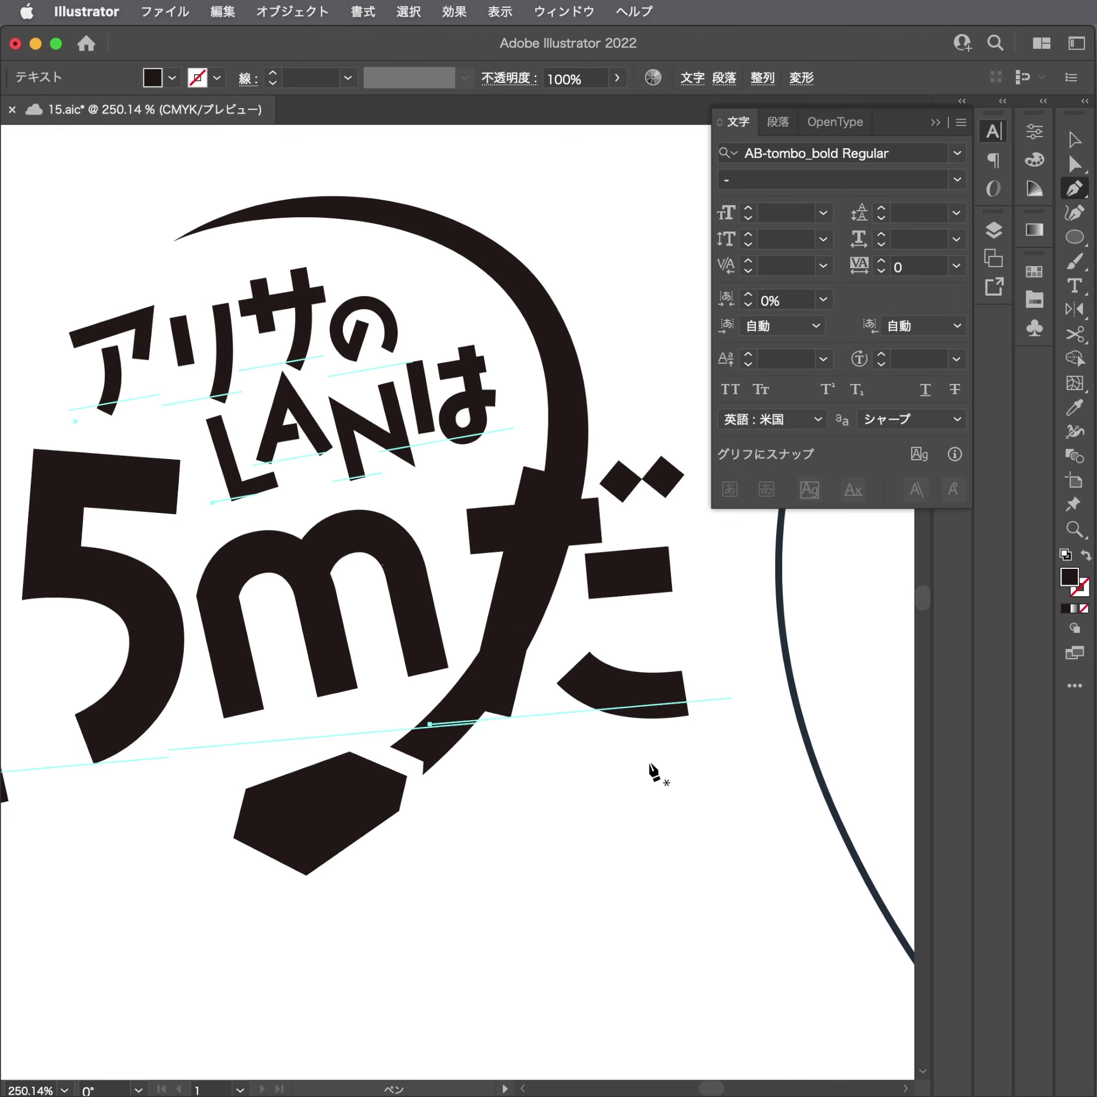
pyautogui.scroll(-5, 654, 772)
pyautogui.press('v')
pyautogui.click(469, 798)
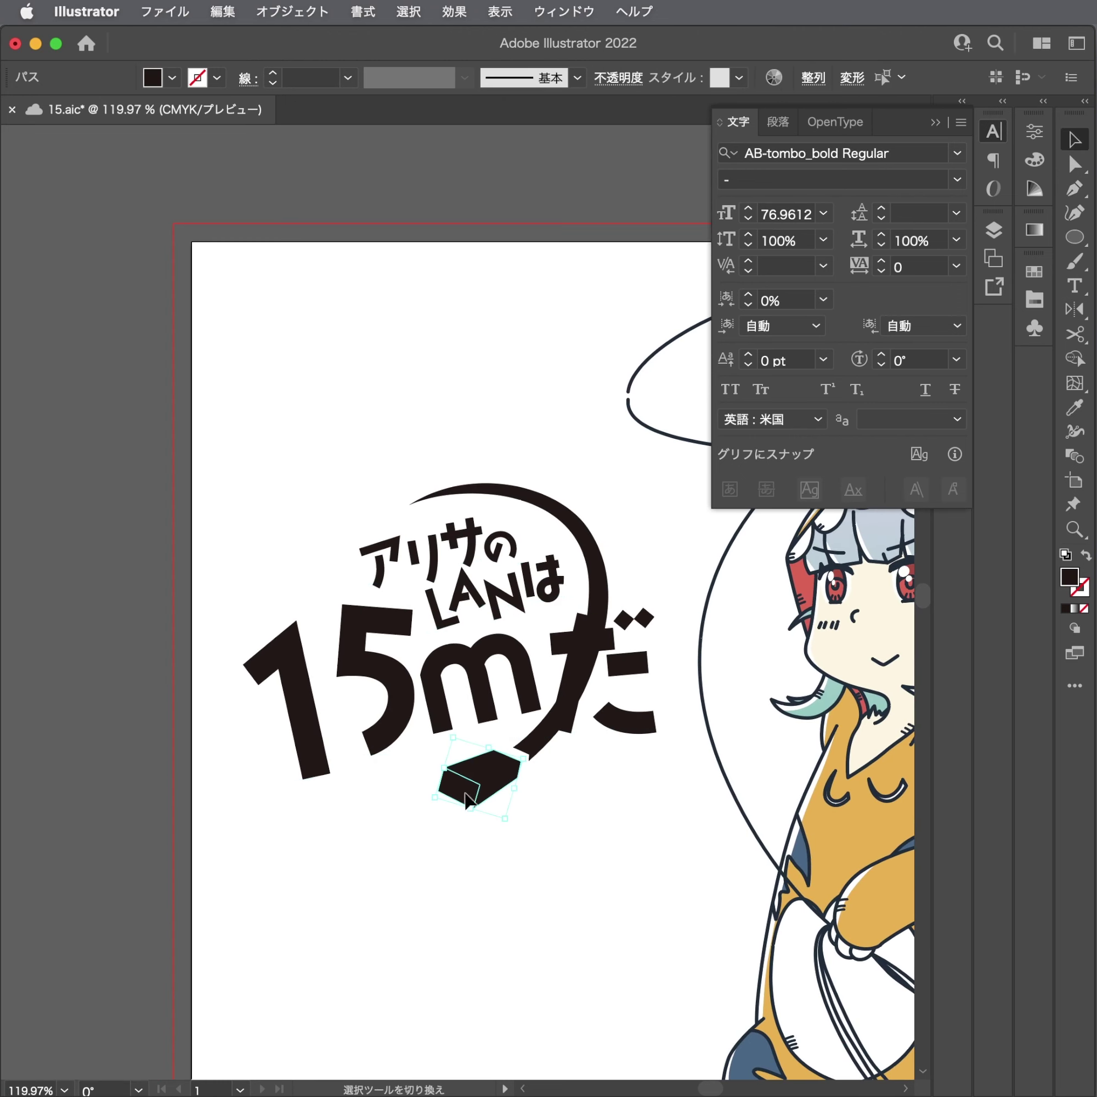
pyautogui.keyDown('shift'); pyautogui.click(578, 535); pyautogui.keyUp('shift')
pyautogui.press('Delete')
pyautogui.press('super+z')
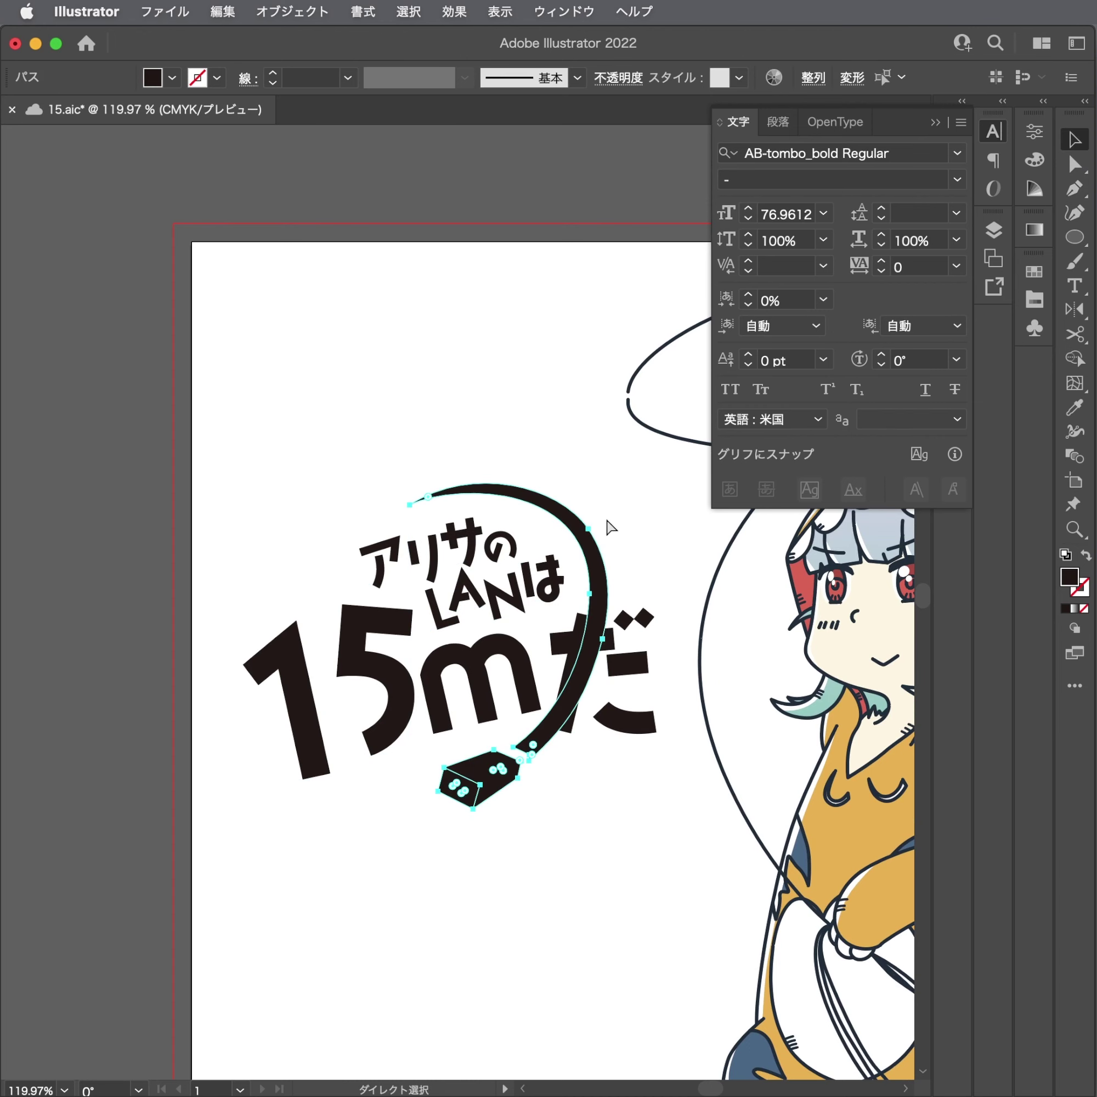
# Reselect the plug shape and then the title text.
pyautogui.press('a')
pyautogui.click(616, 528)
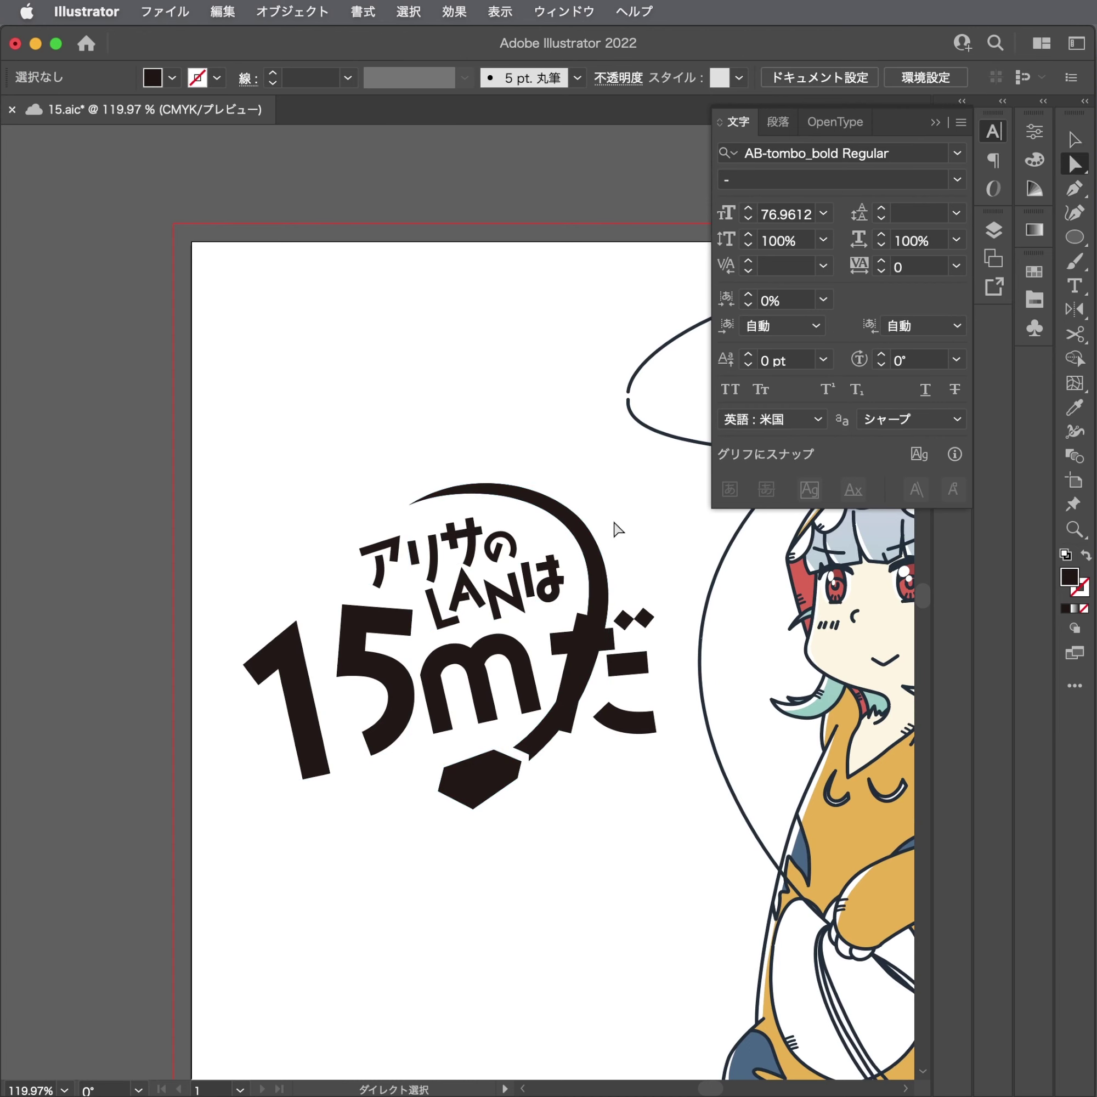
pyautogui.scroll(5, 489, 824)
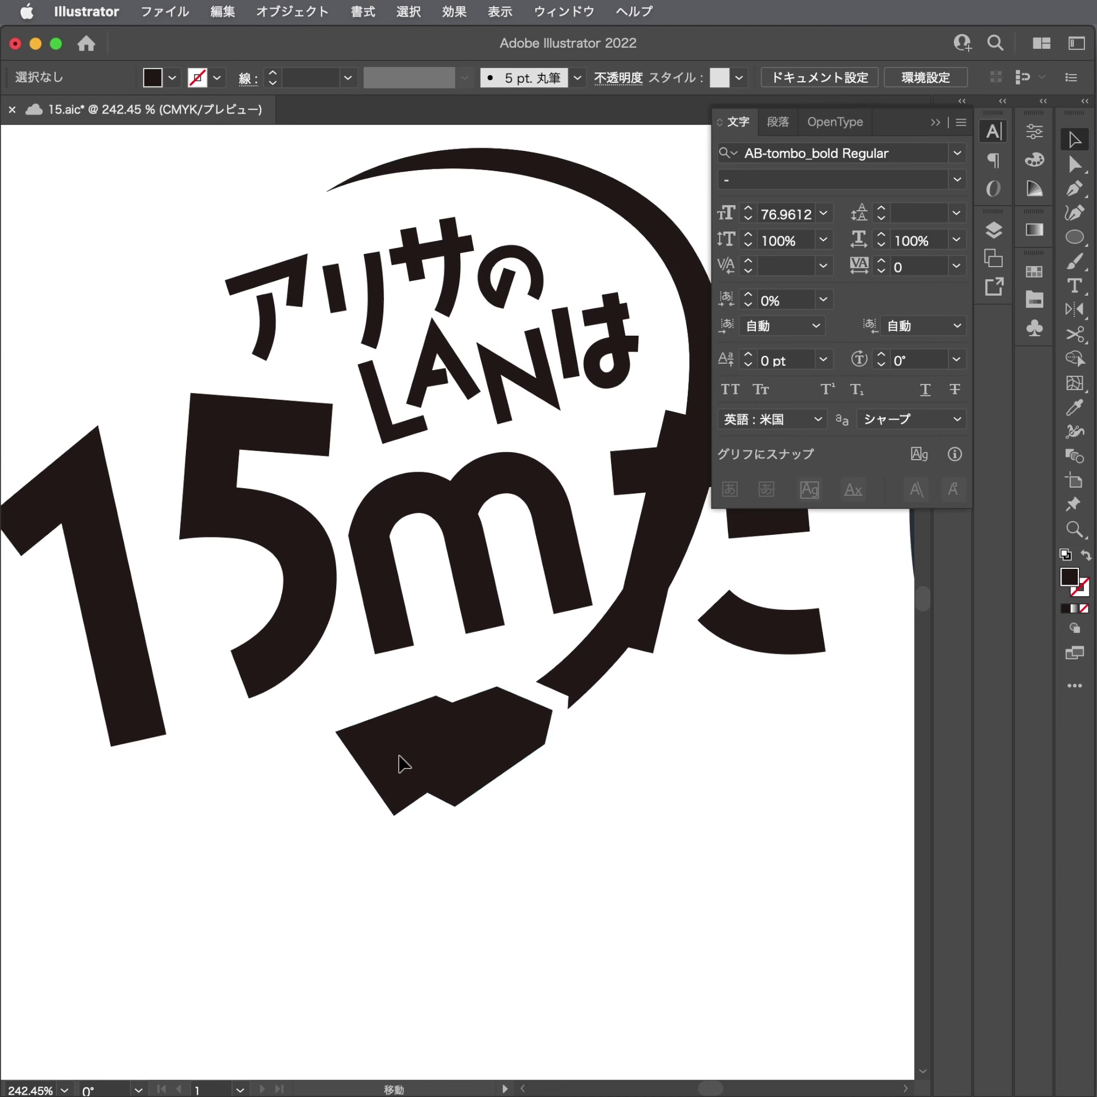
pyautogui.moveTo(487, 747); pyautogui.dragTo(491, 763)
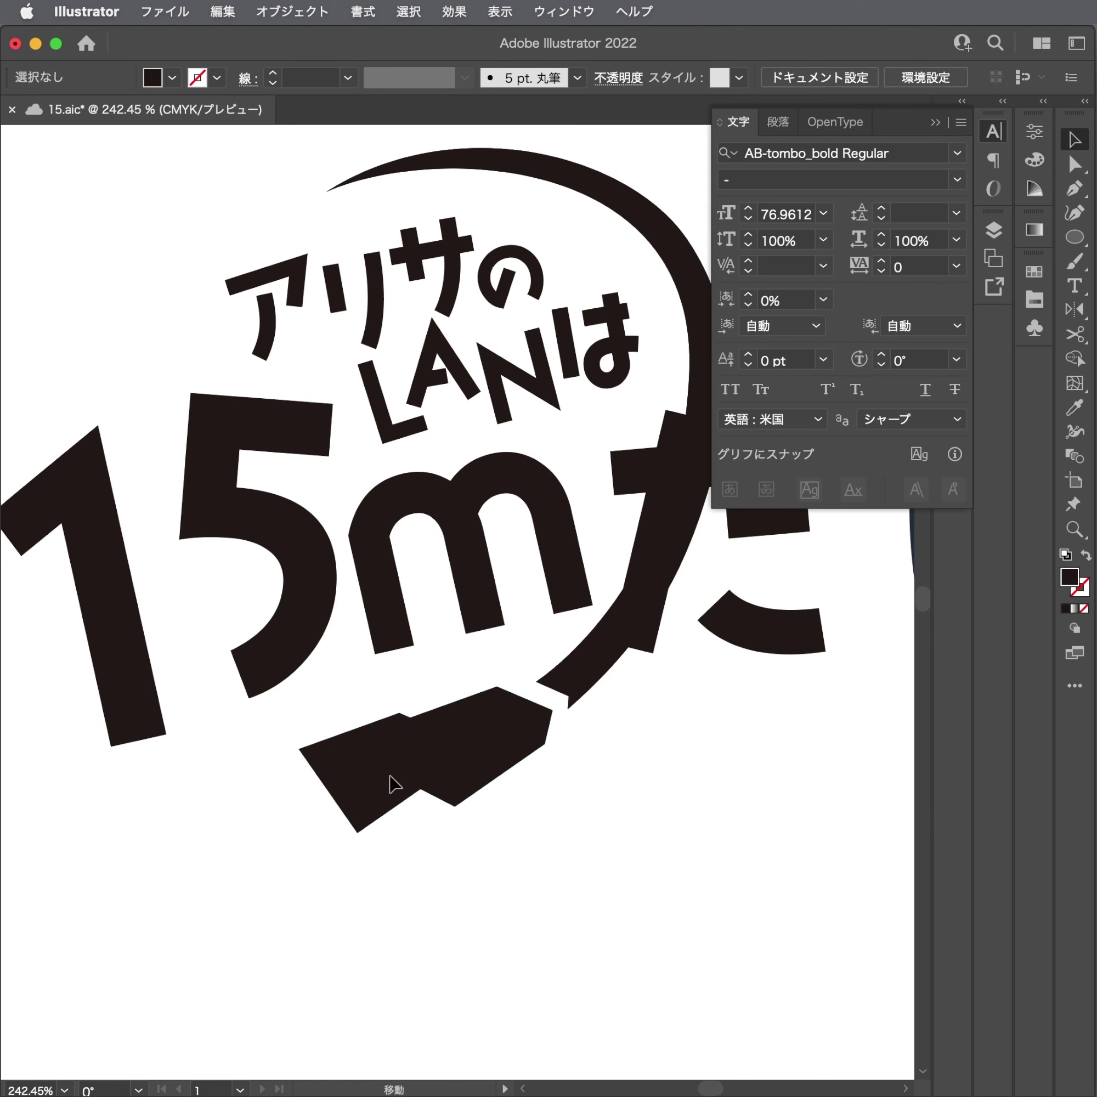
pyautogui.click(491, 763)
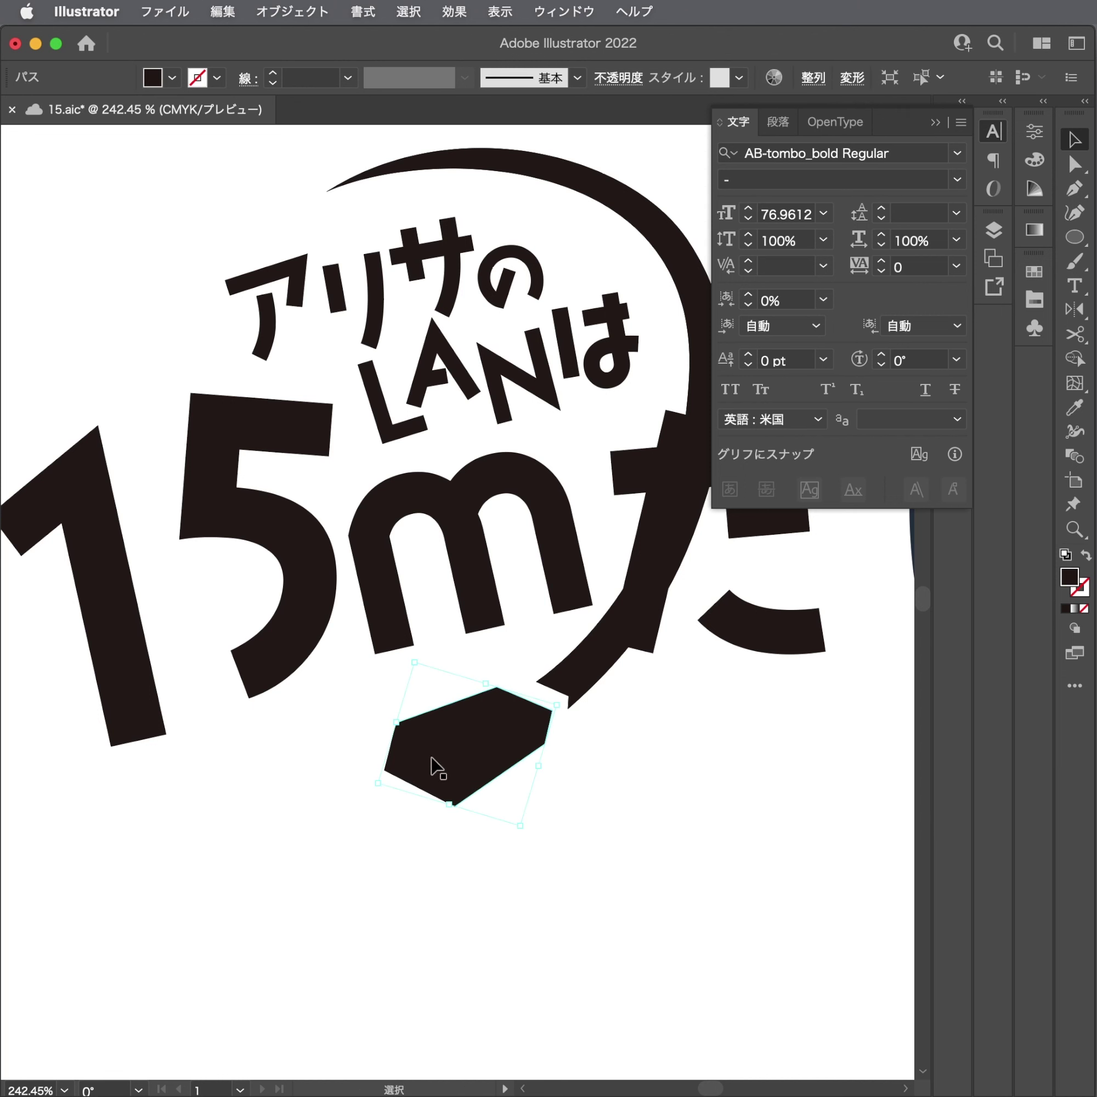
pyautogui.press('a')
pyautogui.hotkey('ctrl', 'shift', 'a')
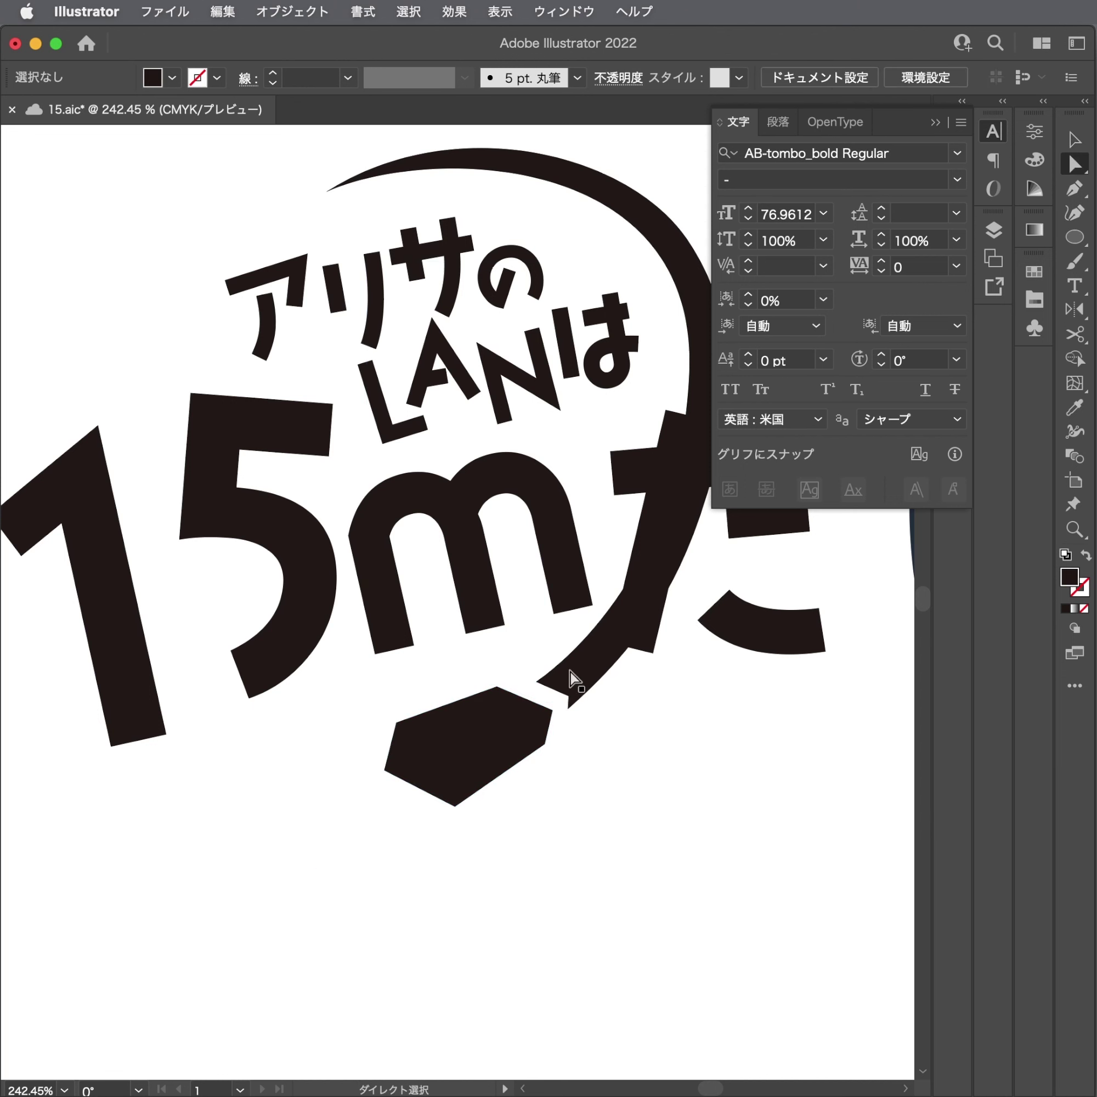
pyautogui.click(507, 730)
# Rotate the cable arc and plug together slightly counter-clockwise.
pyautogui.press('v')
pyautogui.click(553, 691)
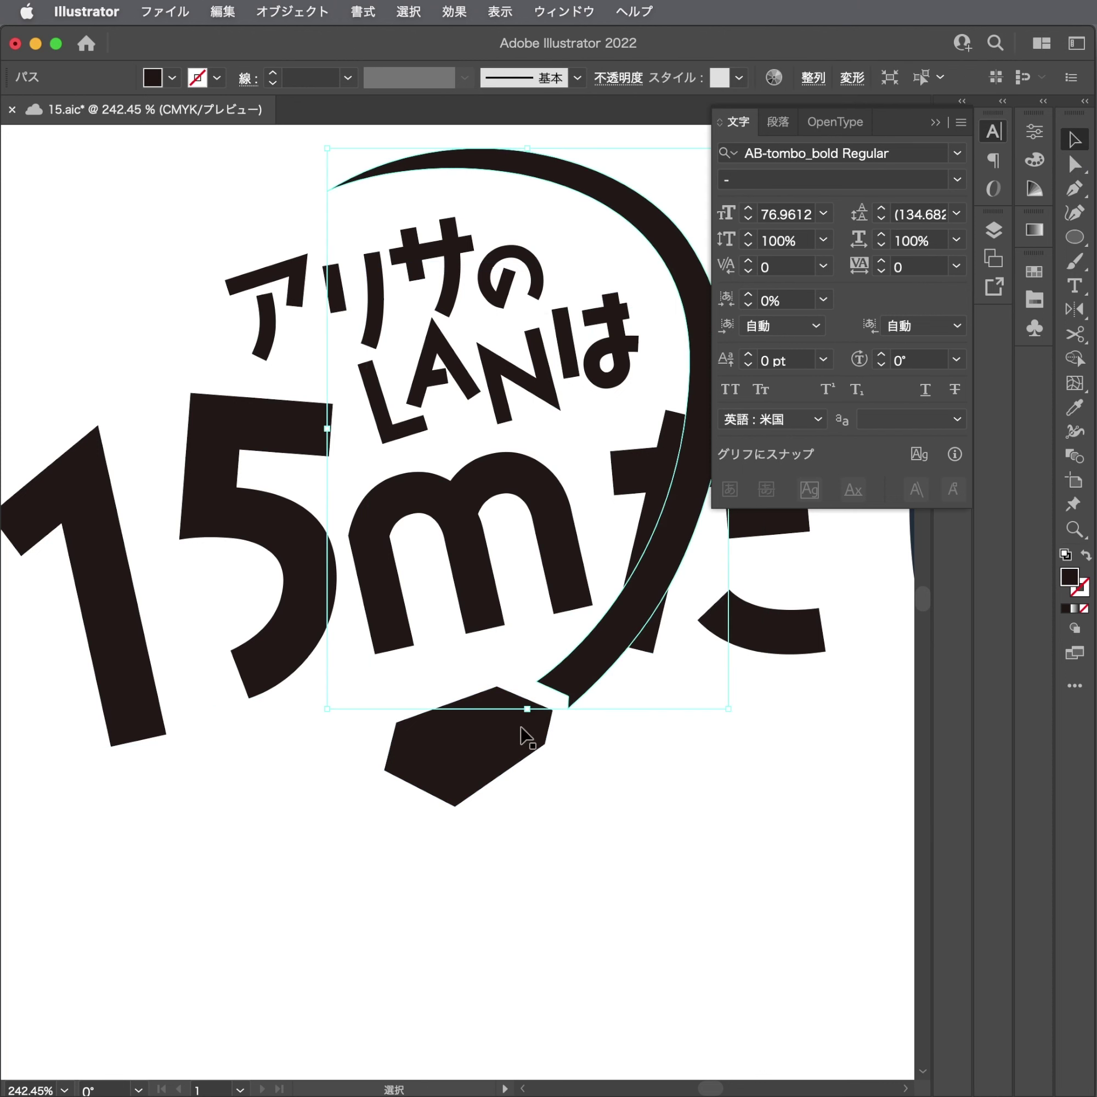
pyautogui.click(478, 788)
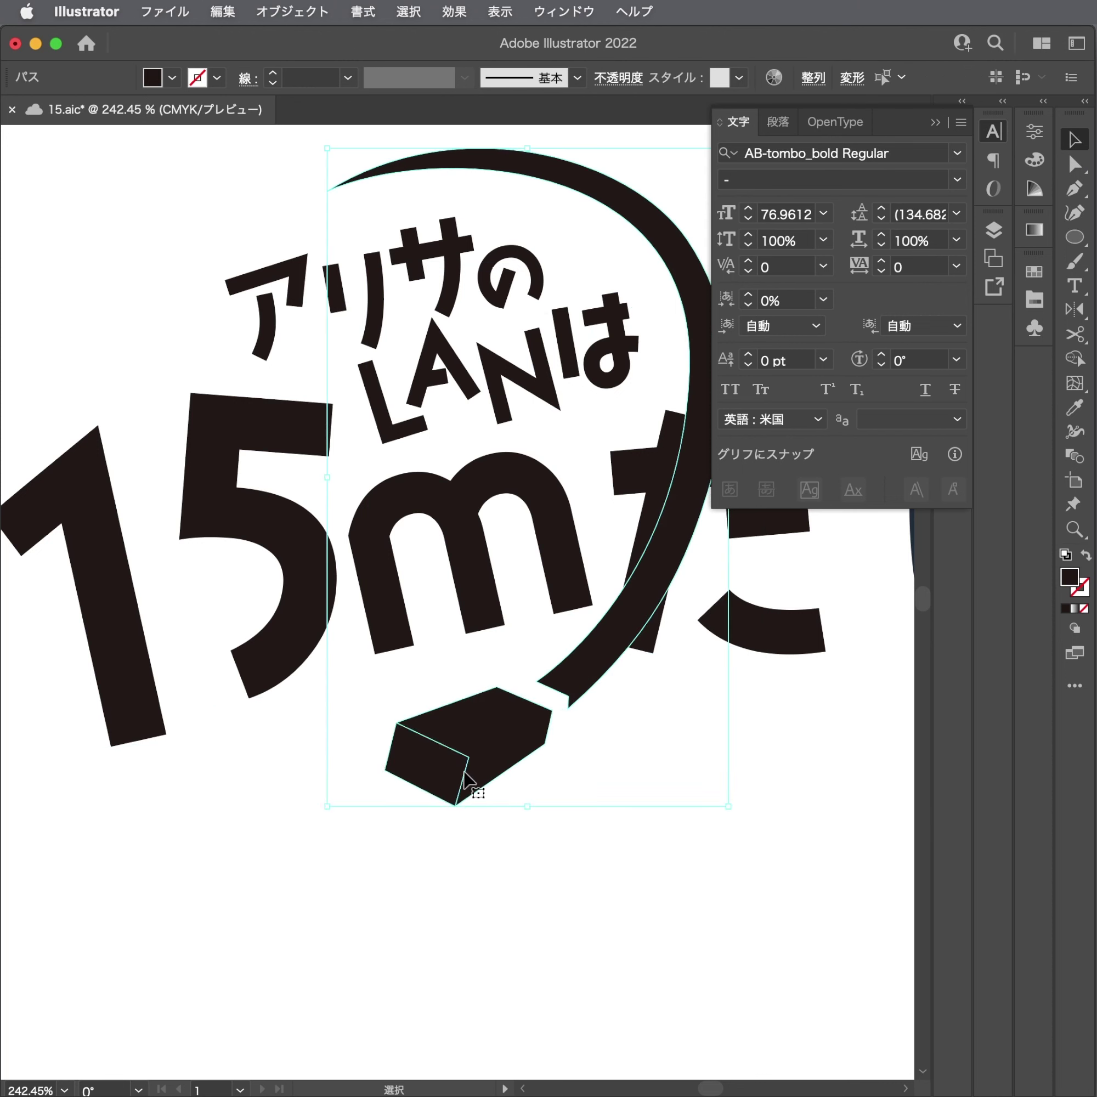
pyautogui.press('e')
pyautogui.moveTo(720, 807); pyautogui.dragTo(587, 774)
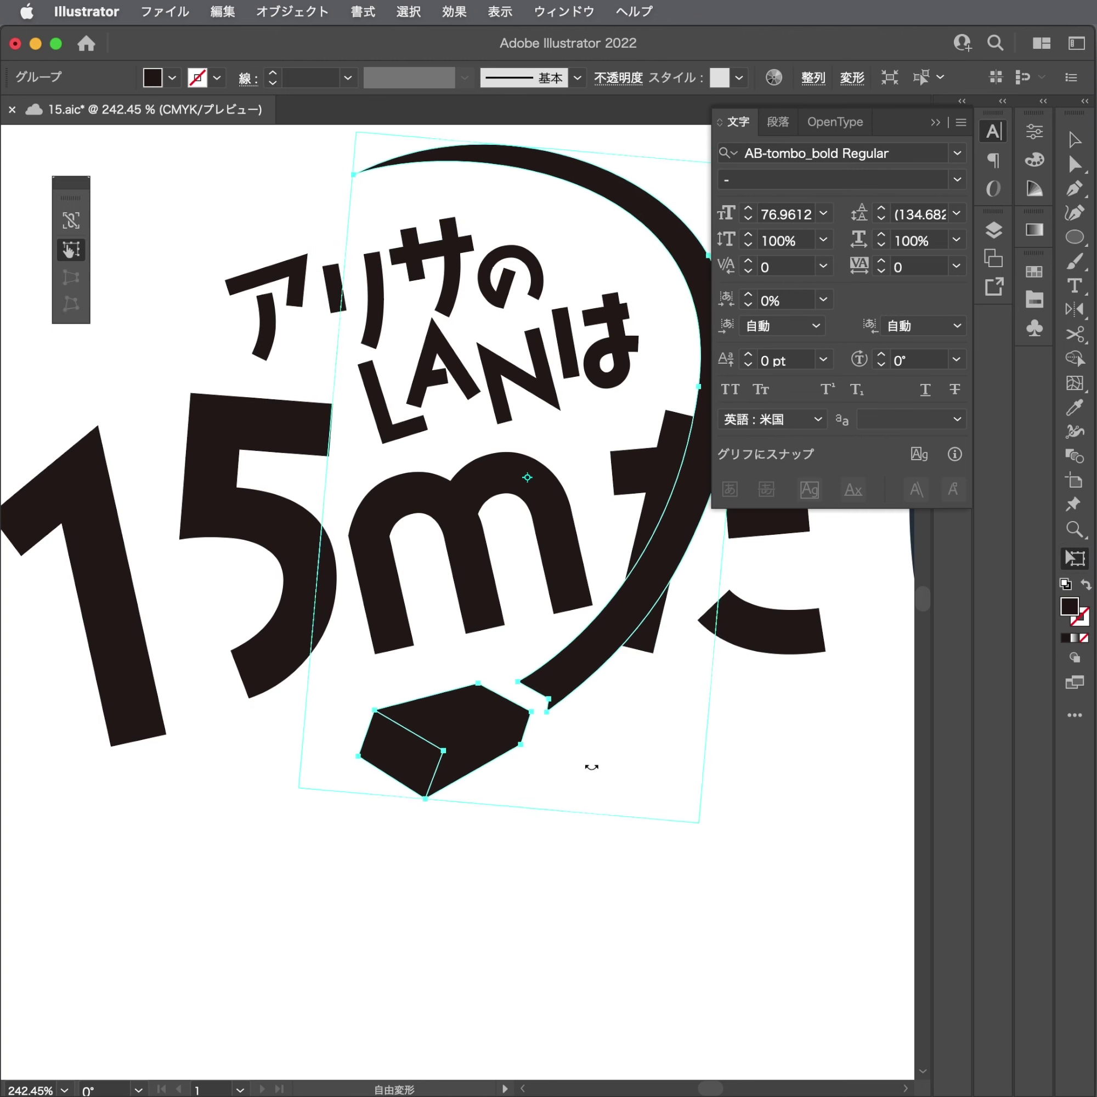
pyautogui.press('v')
pyautogui.hotkey('ctrl', 'shift', 'a')
pyautogui.hotkey('ctrl', 'shift', 'a')
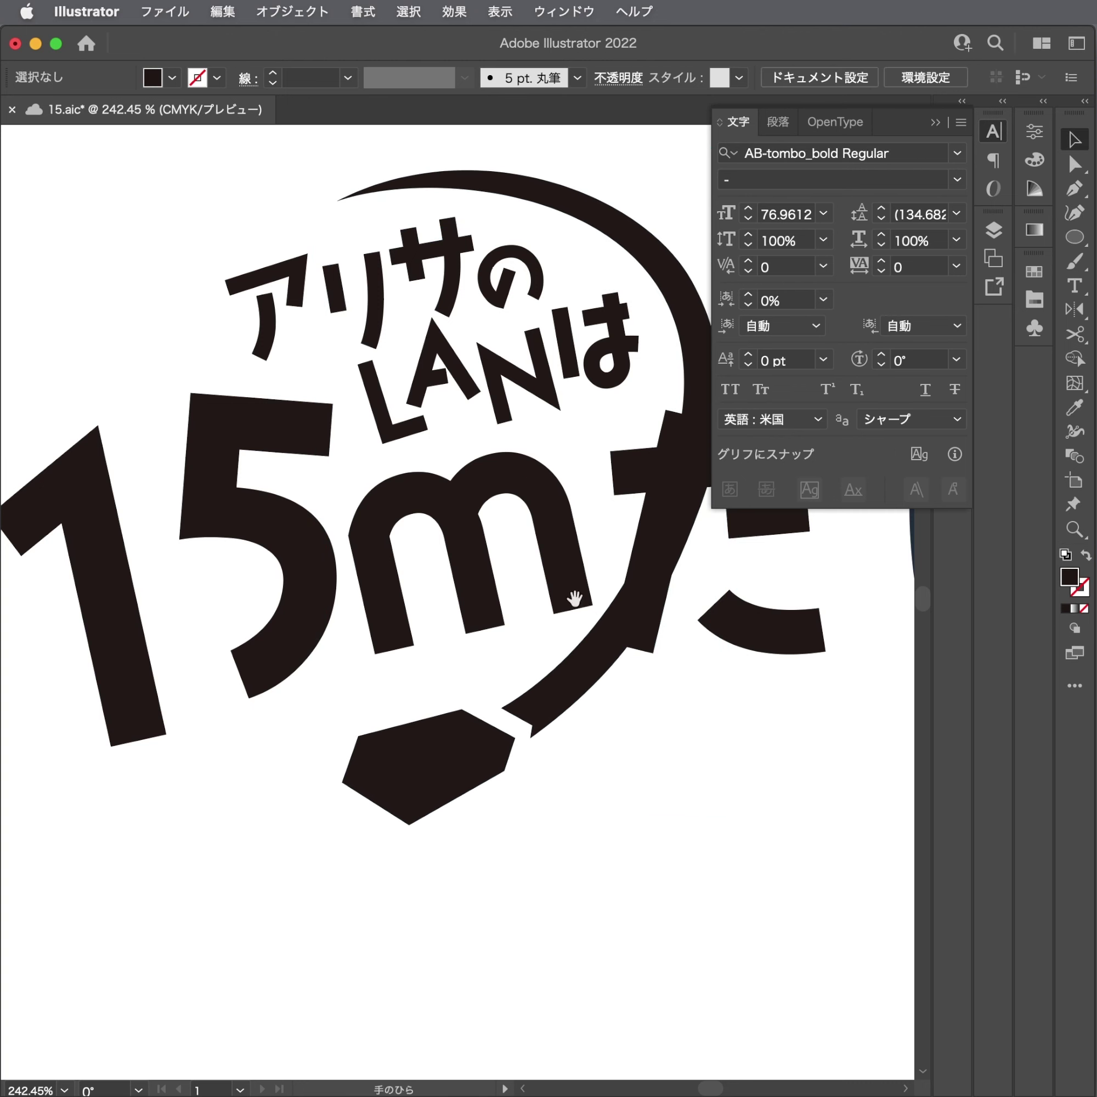
# Collapse the Character settings panel.
pyautogui.scroll(-2, 717, 666)
pyautogui.scroll(-2, 677, 709)
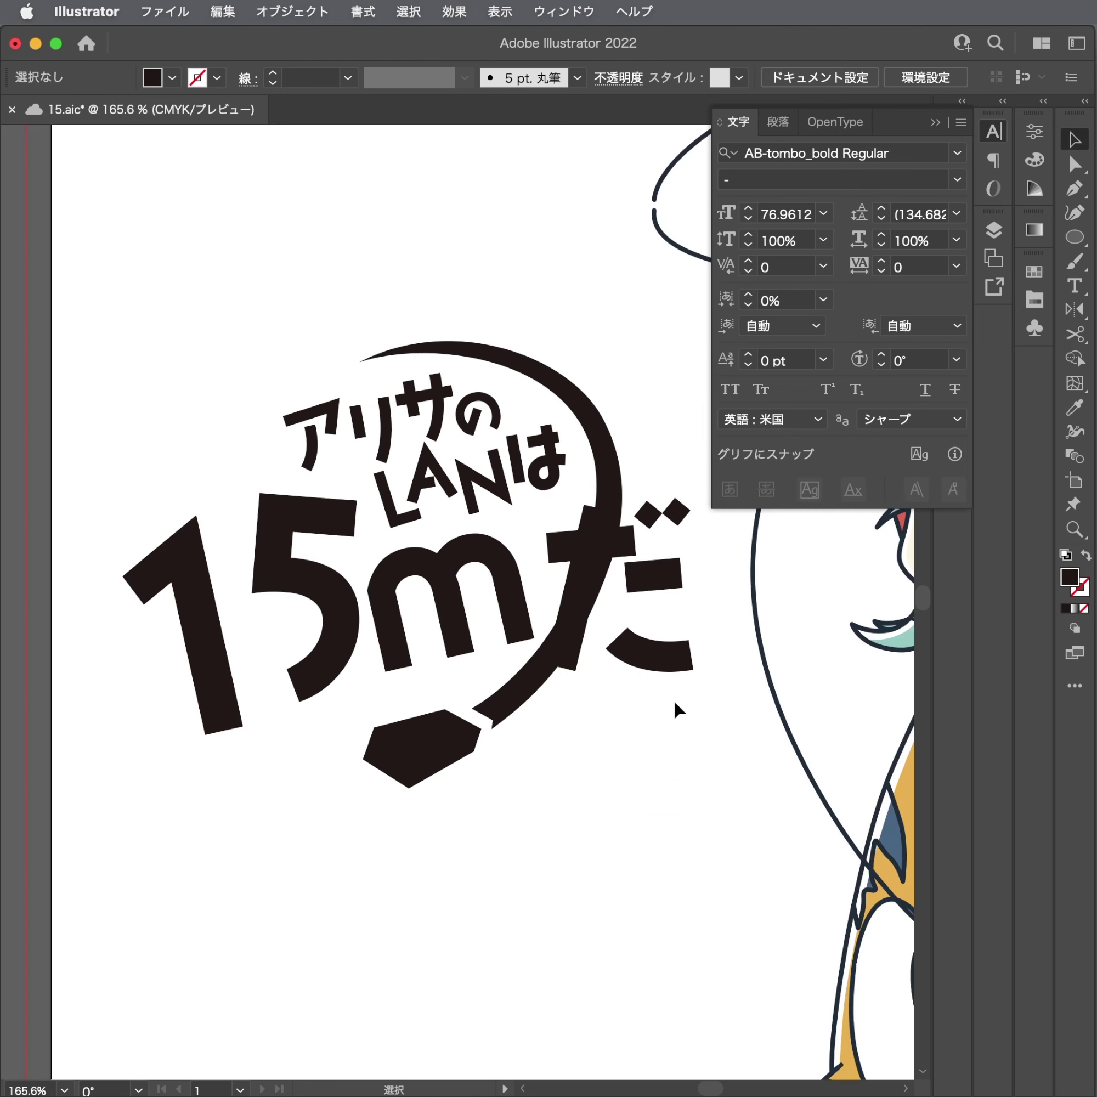
pyautogui.click(996, 131)
pyautogui.scroll(2, 685, 363)
# Delete an anchor from the arc's right side.
pyautogui.scroll(2, 670, 686)
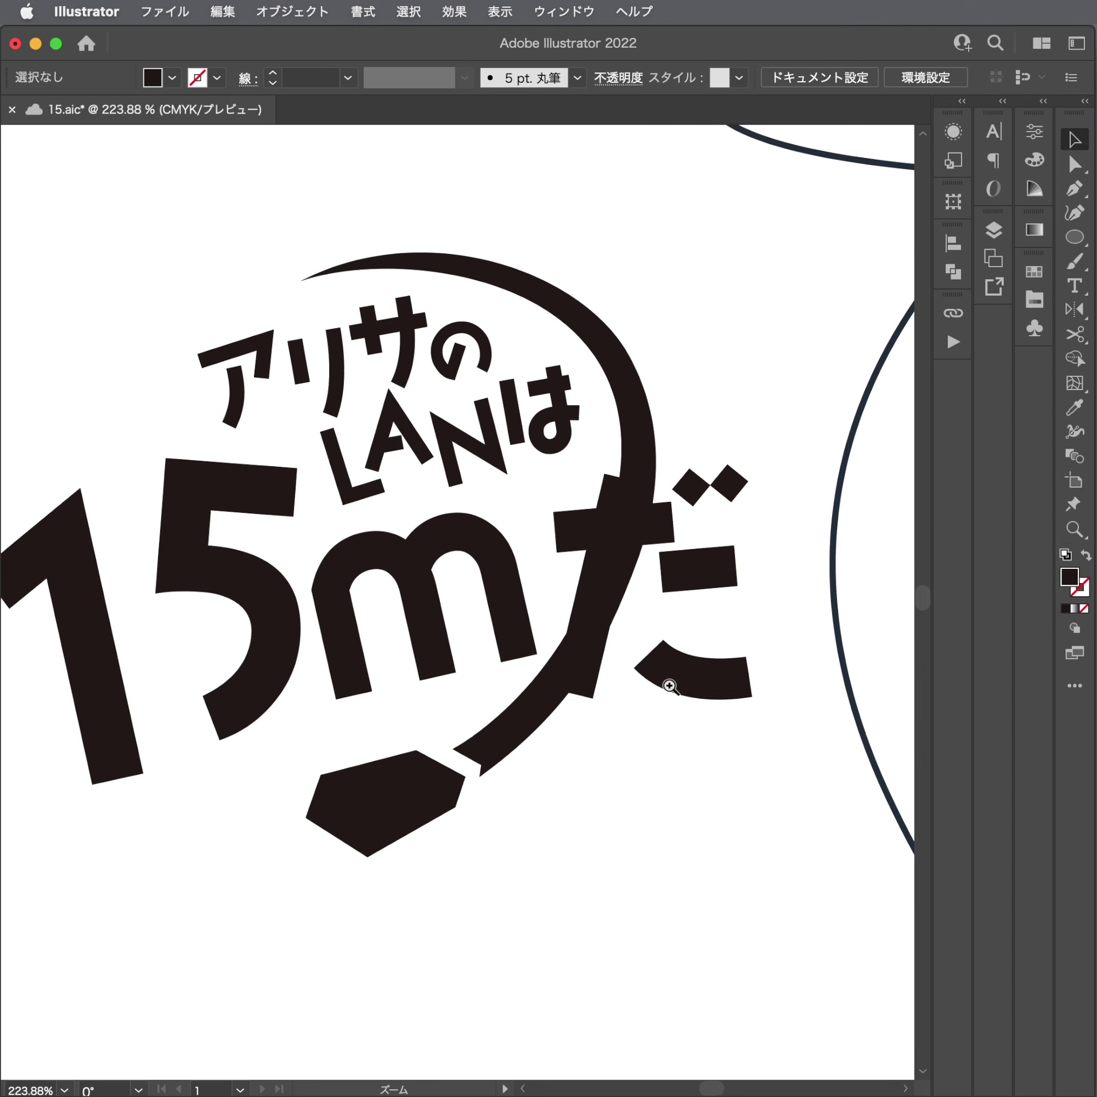
pyautogui.hotkey('ctrl', 'z')
pyautogui.scroll(2, 674, 680)
pyautogui.press('a')
pyautogui.moveTo(686, 599); pyautogui.dragTo(583, 519)
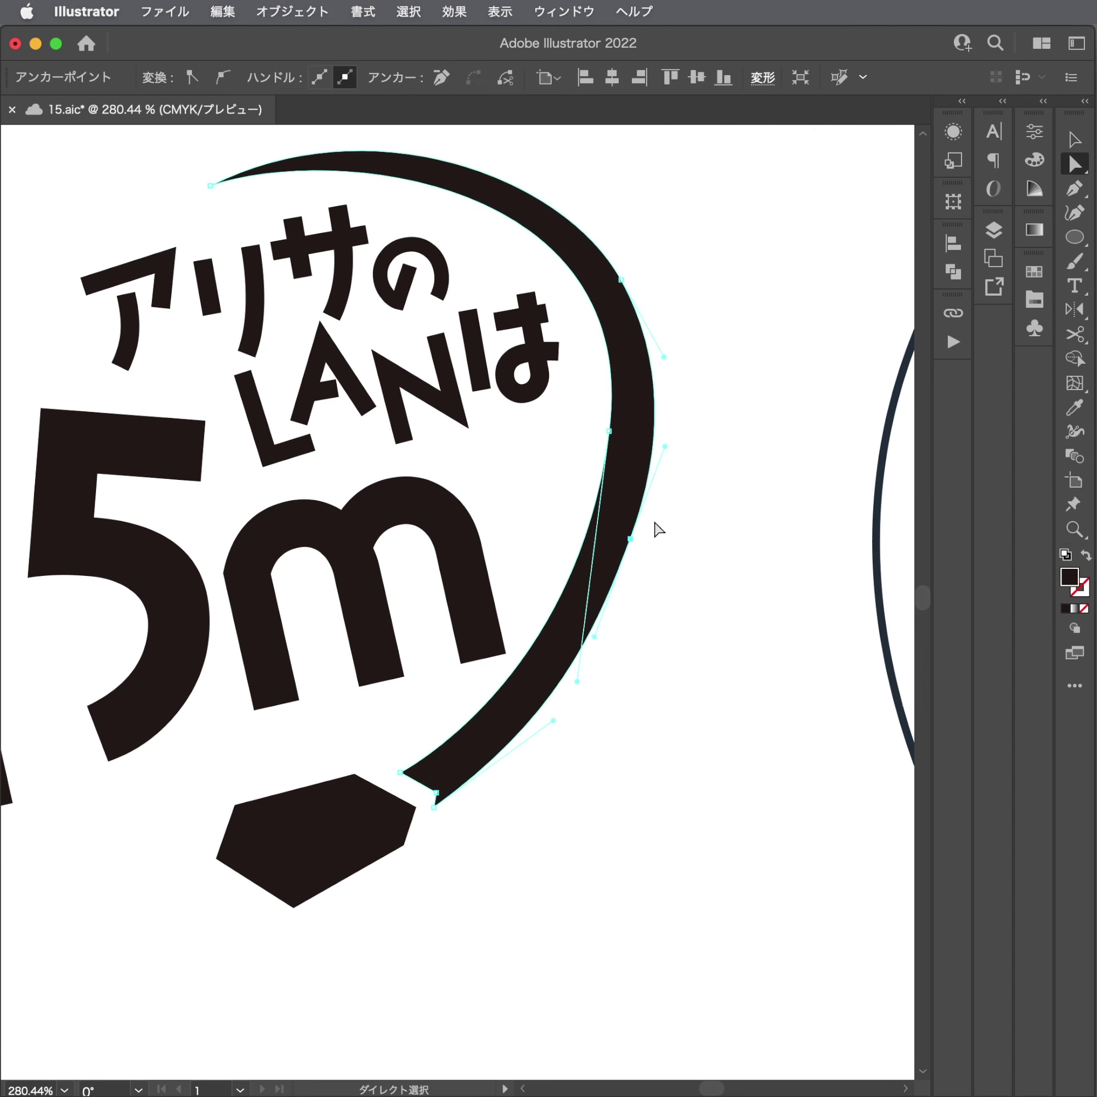
pyautogui.press('-')
# Pull the right-side handle to thicken the lower arc and refine its inner curve.
pyautogui.click(631, 540)
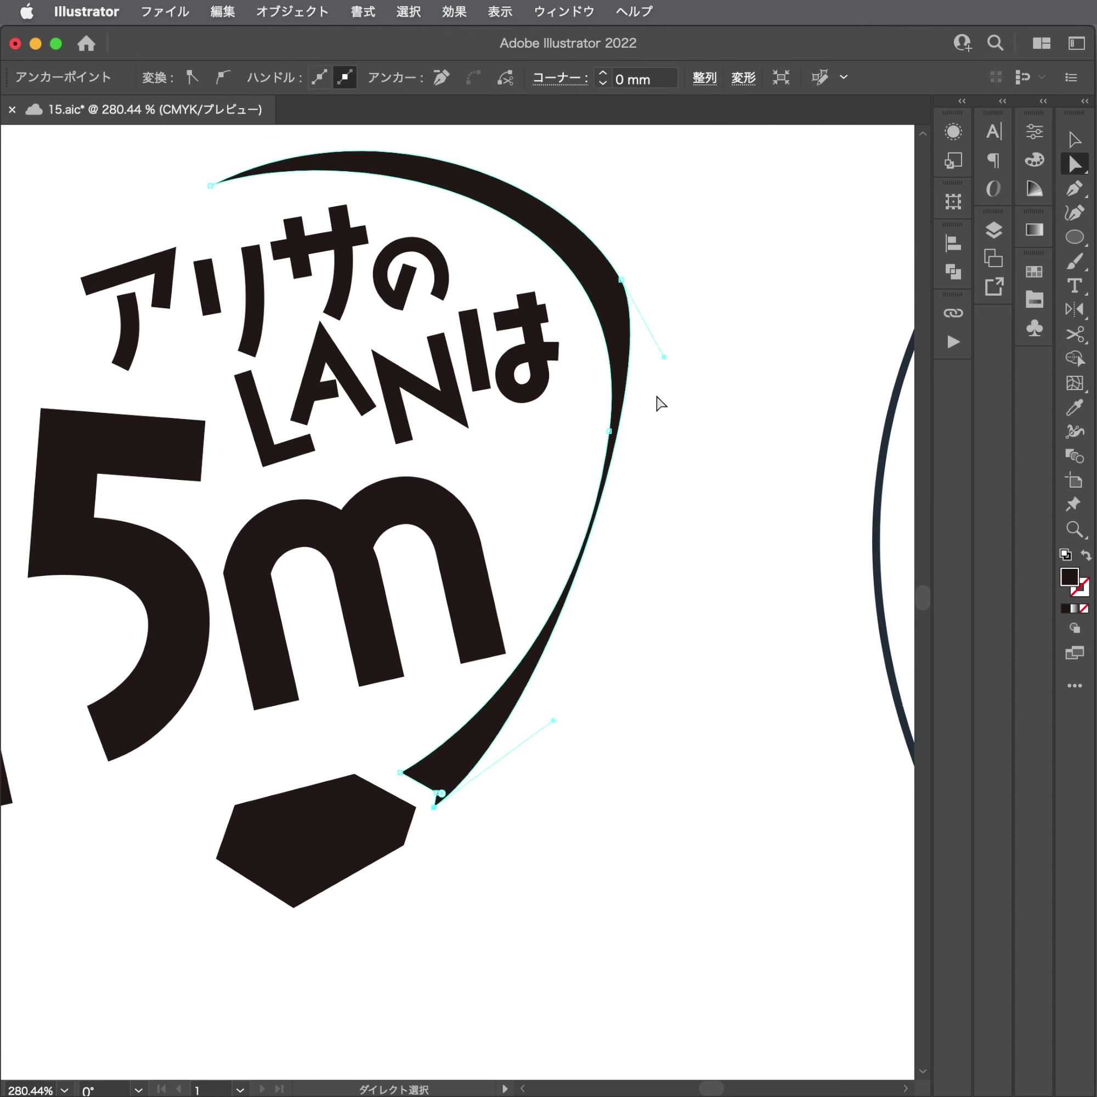
pyautogui.moveTo(665, 357); pyautogui.dragTo(717, 494)
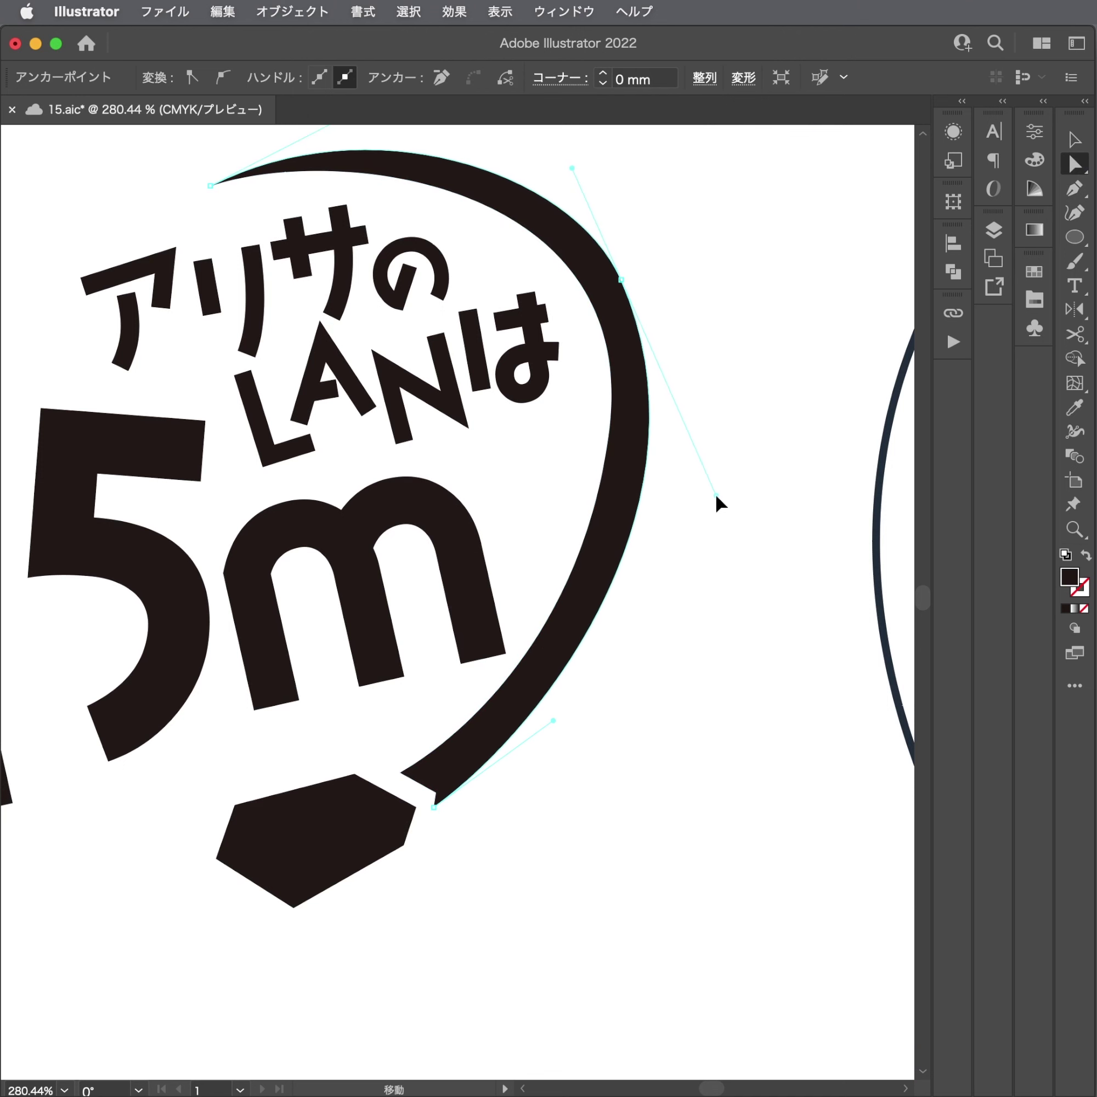
pyautogui.moveTo(610, 432); pyautogui.dragTo(614, 443)
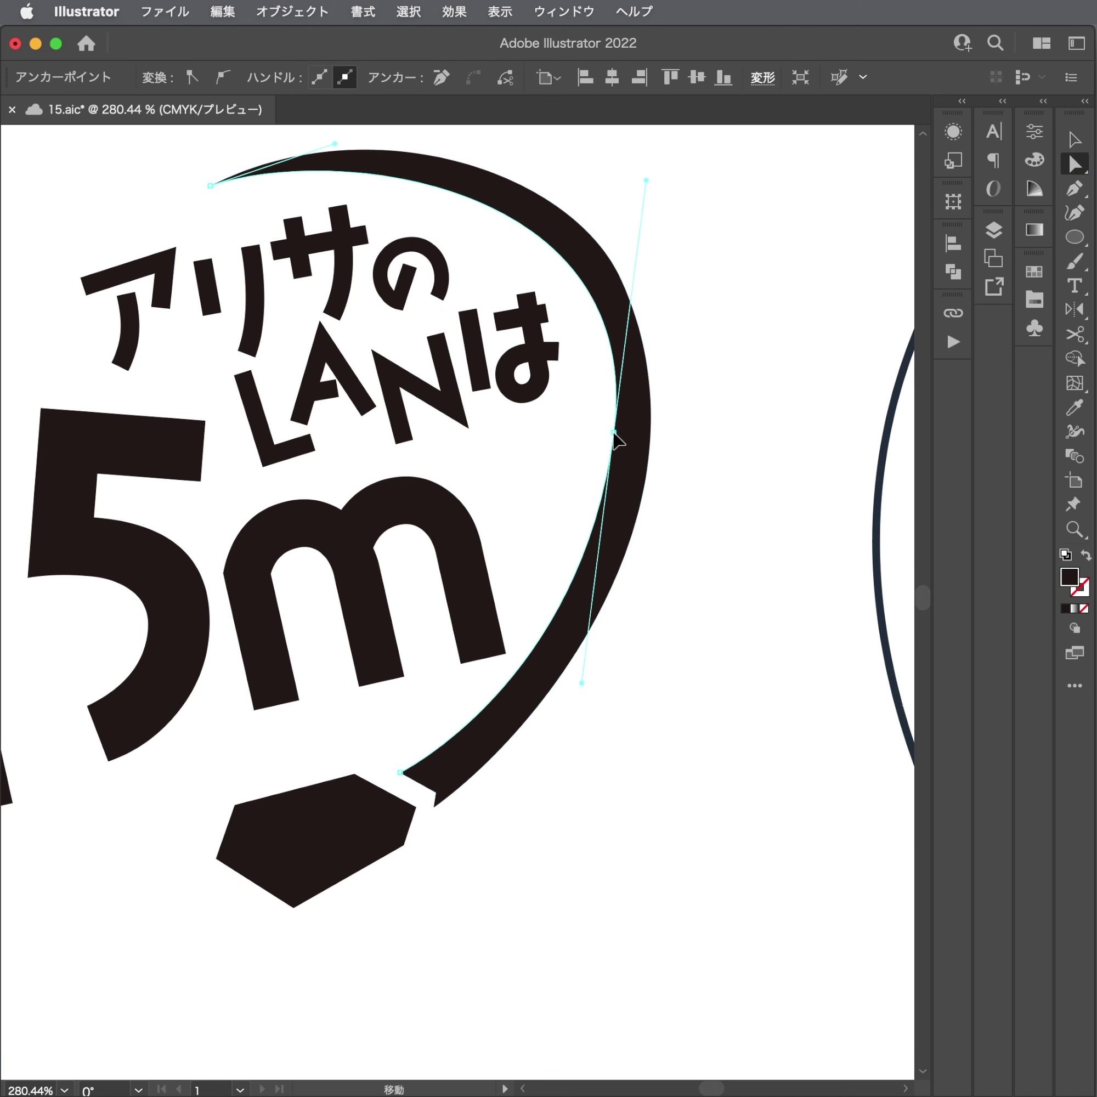
pyautogui.scroll(3, 611, 461)
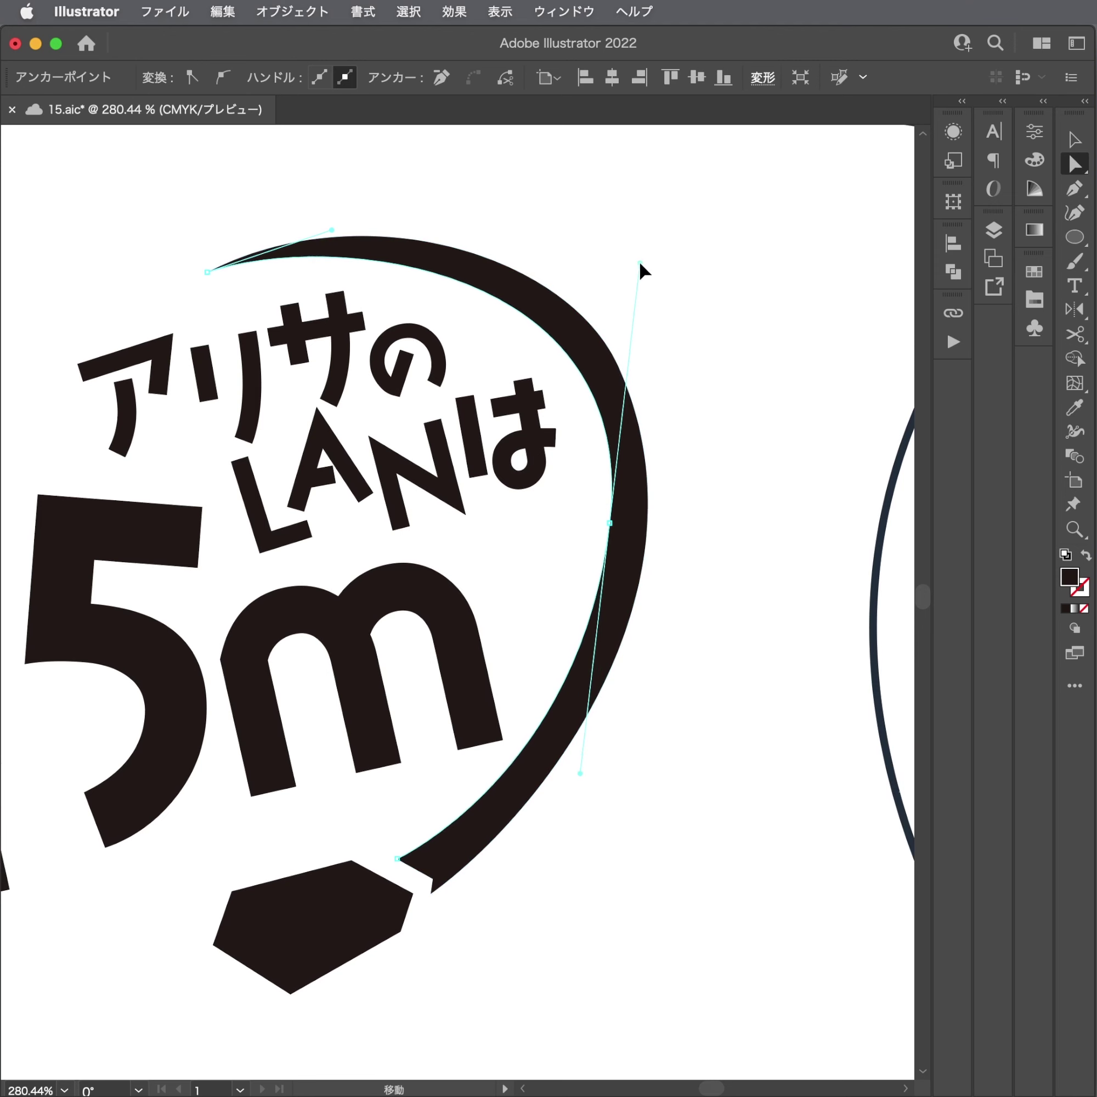
pyautogui.click(531, 233)
# Add an anchor near the arc's thin upper tip above アリサの, then view the whole logo.
pyautogui.click(208, 271)
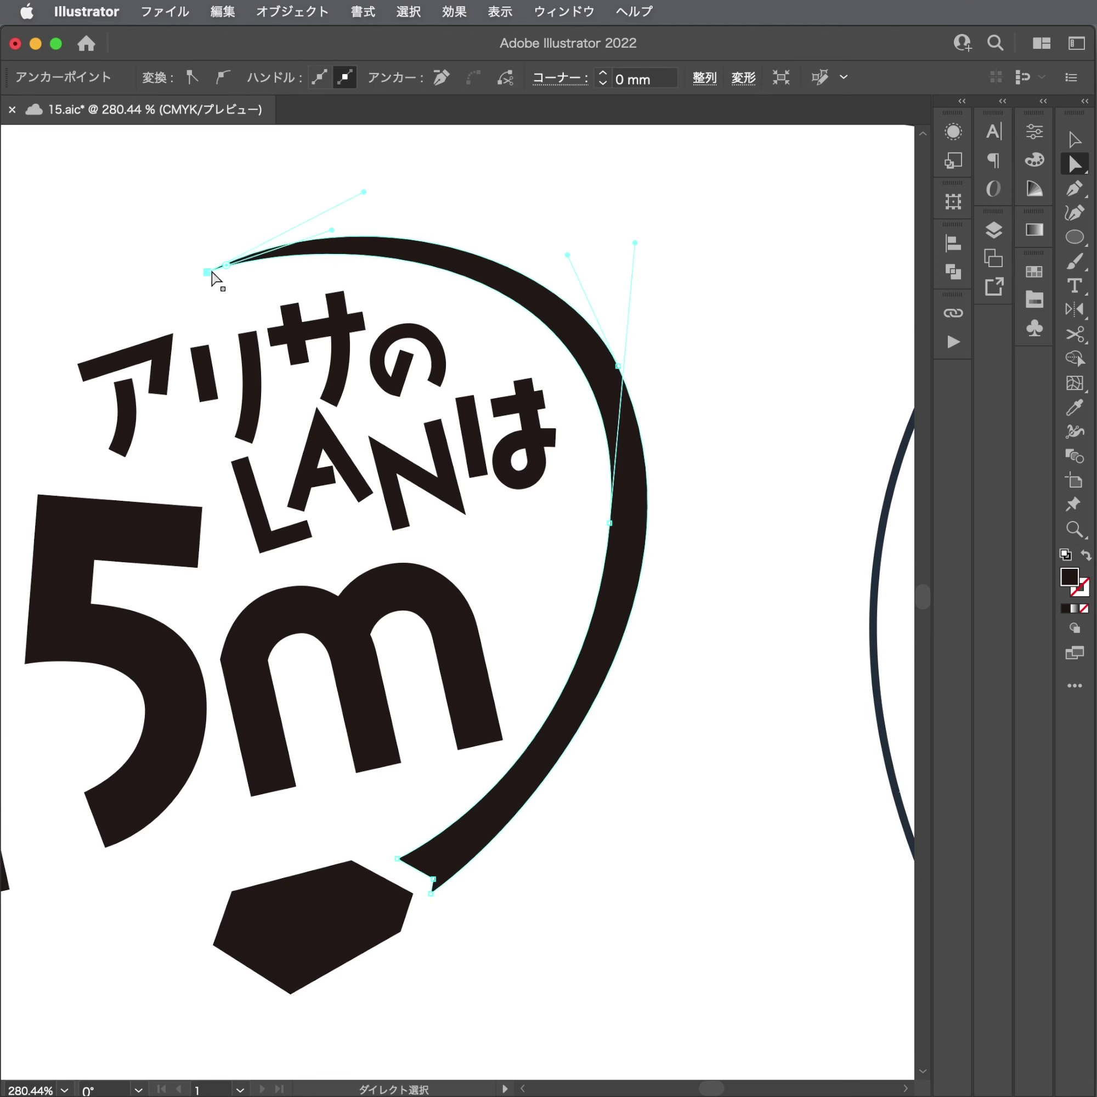
pyautogui.press('p')
pyautogui.scroll(10, 242, 265)
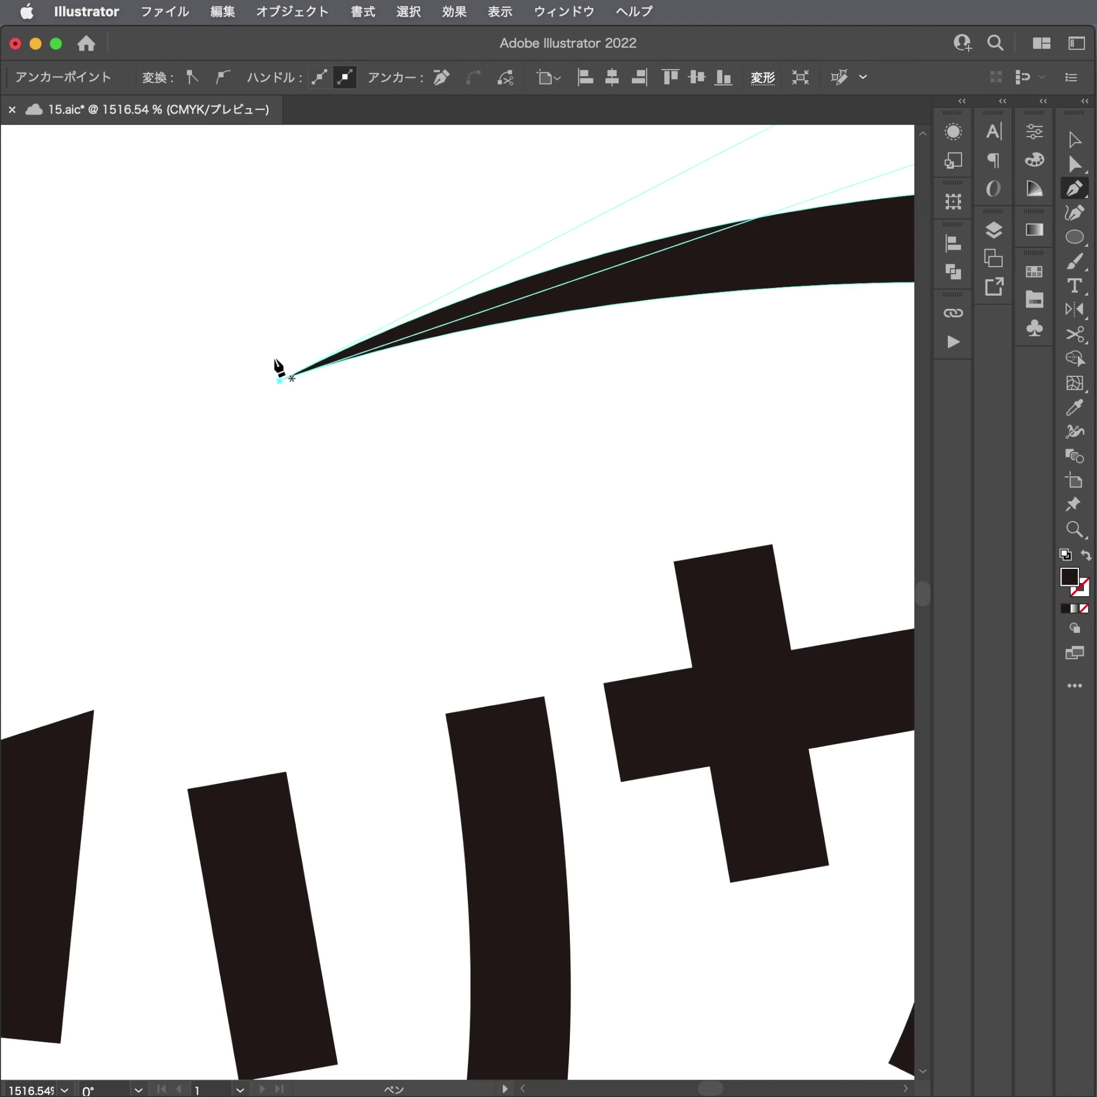
pyautogui.click(413, 341)
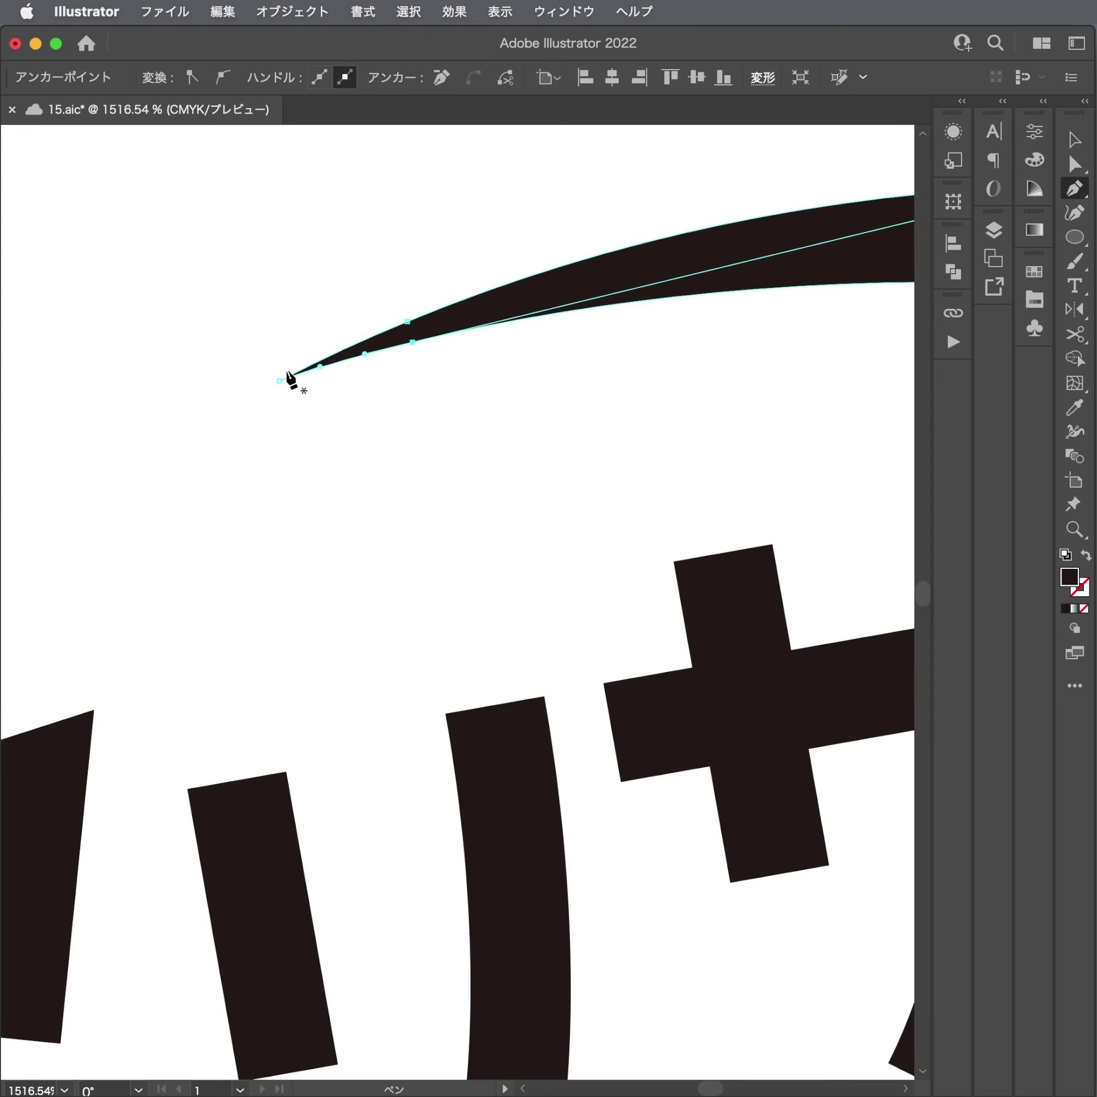
pyautogui.press('a')
pyautogui.scroll(-10, 788, 411)
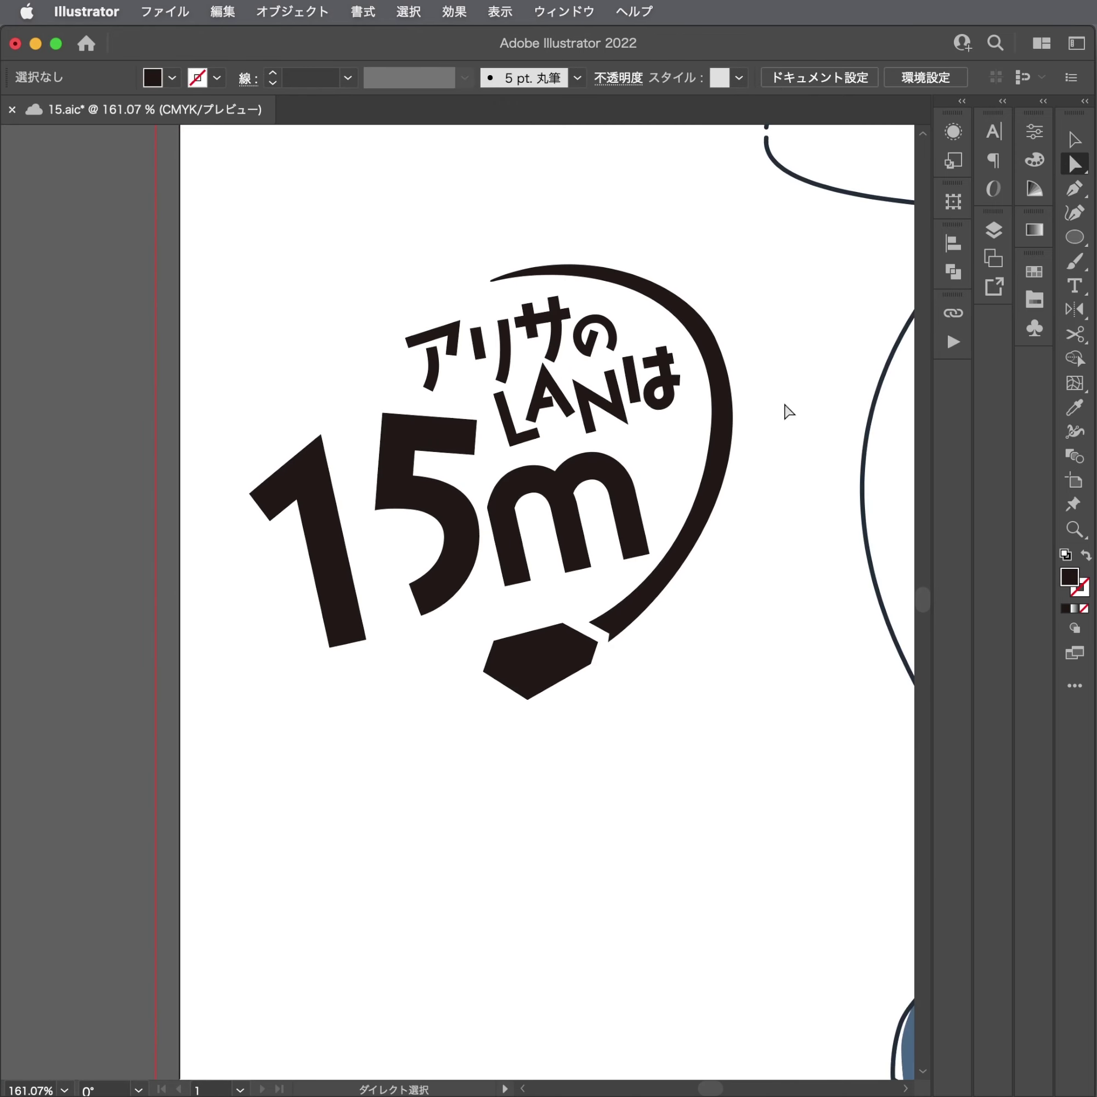
pyautogui.moveTo(530, 683); pyautogui.dragTo(639, 668)
pyautogui.moveTo(513, 561); pyautogui.dragTo(431, 622)
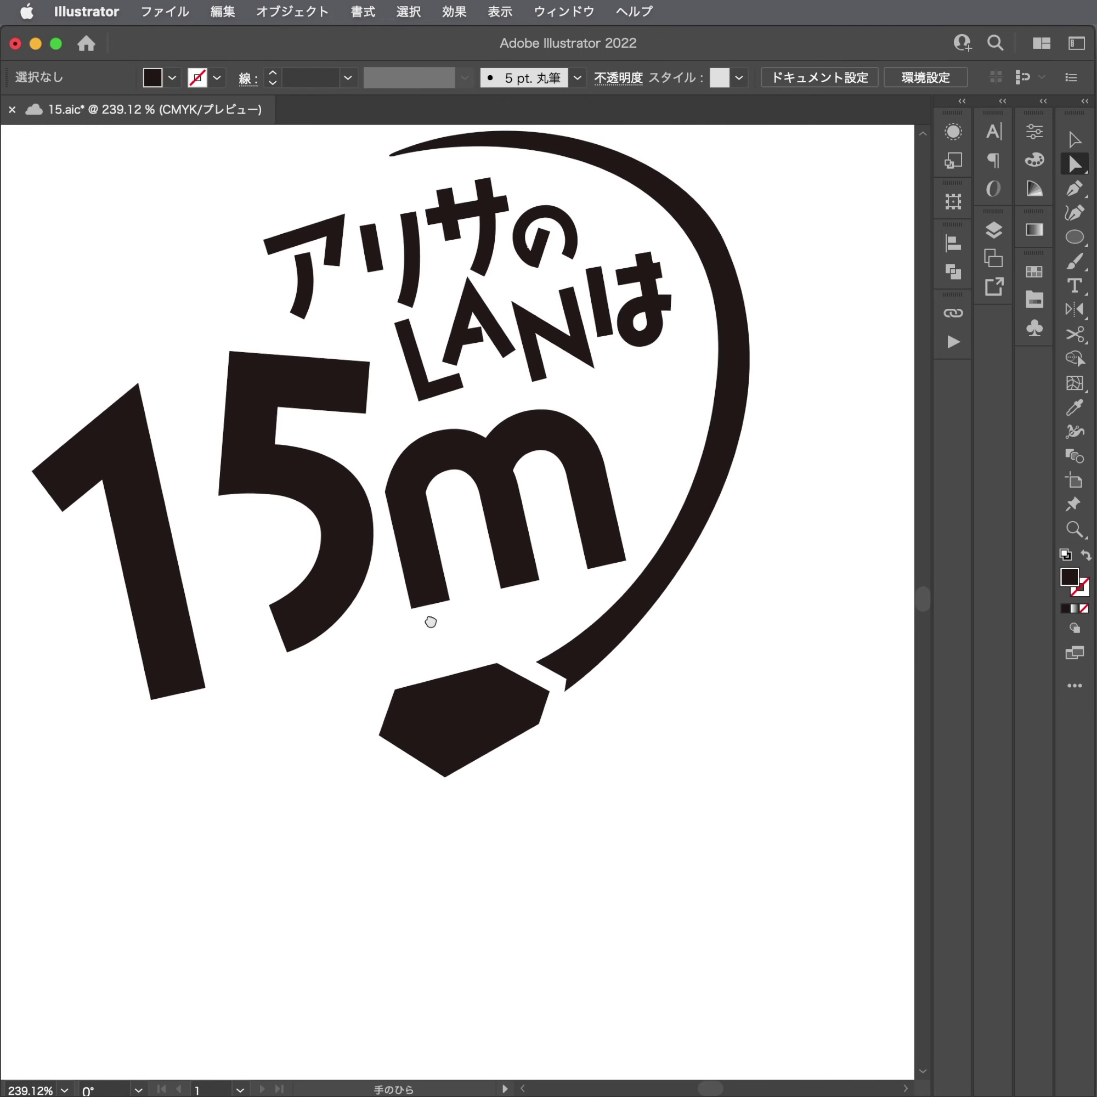
pyautogui.scroll(2, 634, 645)
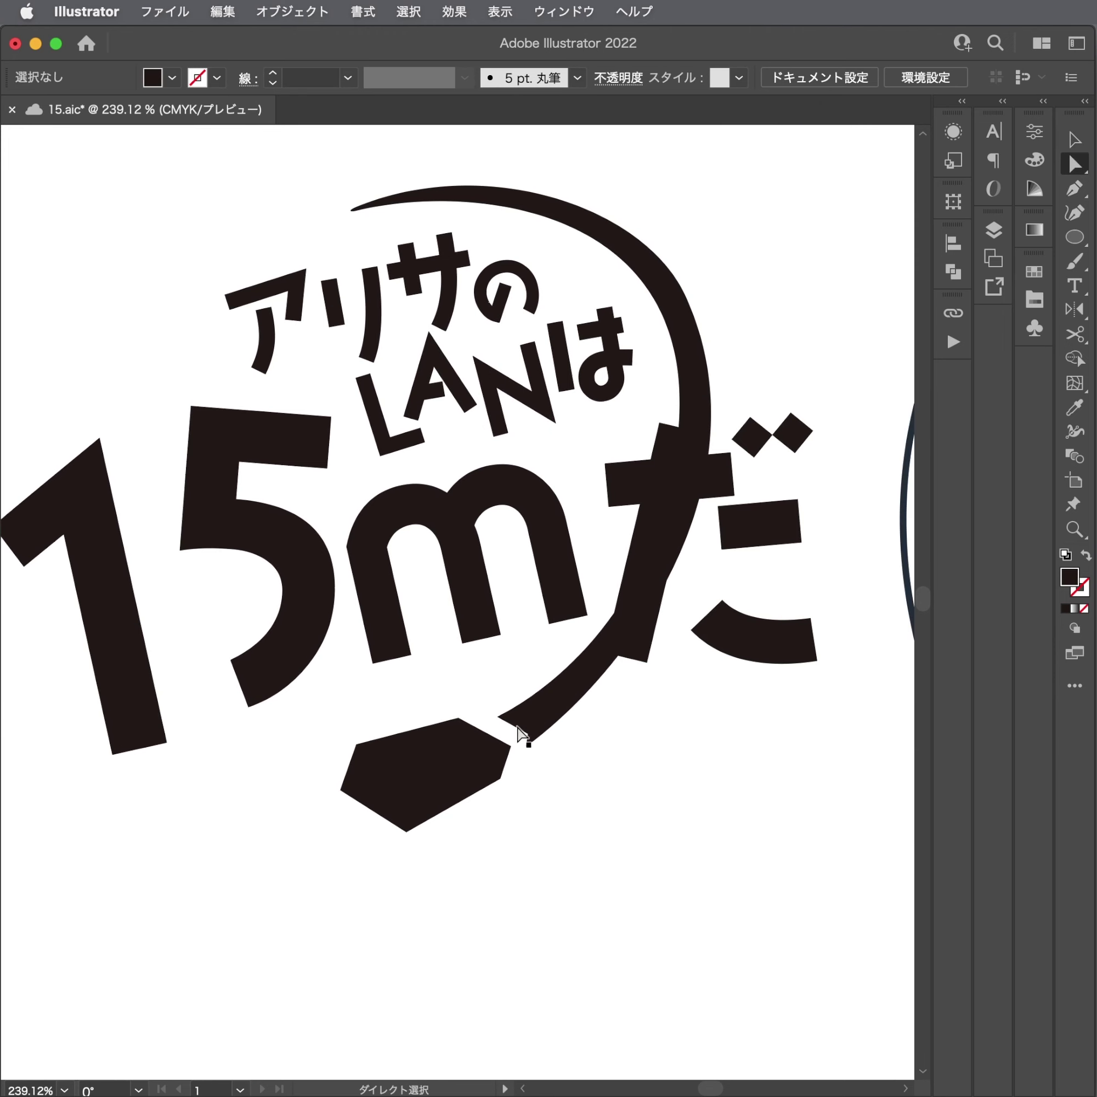
pyautogui.scroll(5, 408, 707)
# Delete the アリサの text, then tilt LANは and move it up and right above 15mだ.
pyautogui.click(576, 403)
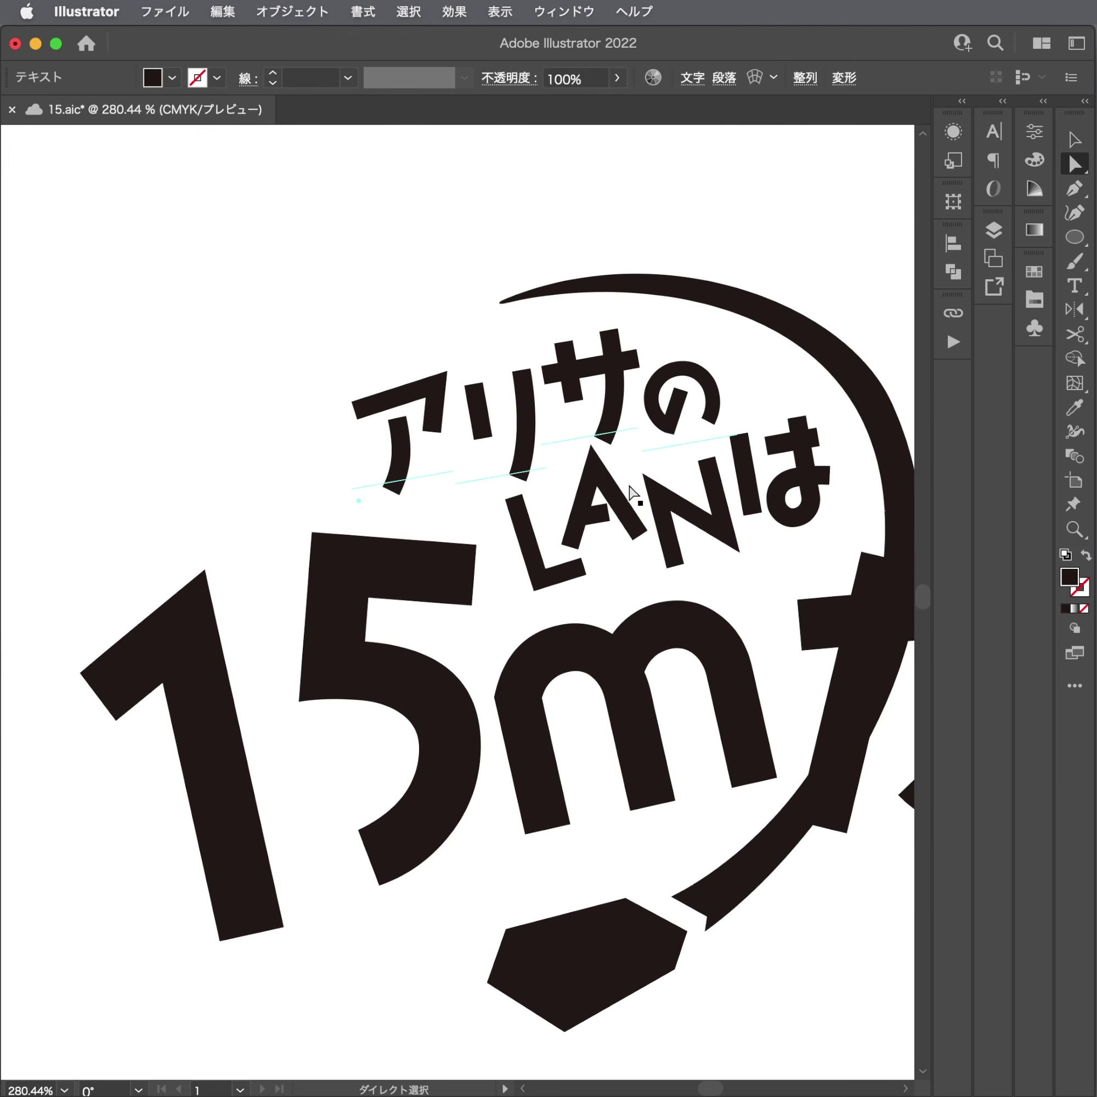
pyautogui.press('Delete')
pyautogui.moveTo(639, 489); pyautogui.dragTo(634, 510)
pyautogui.scroll(-3, 640, 490)
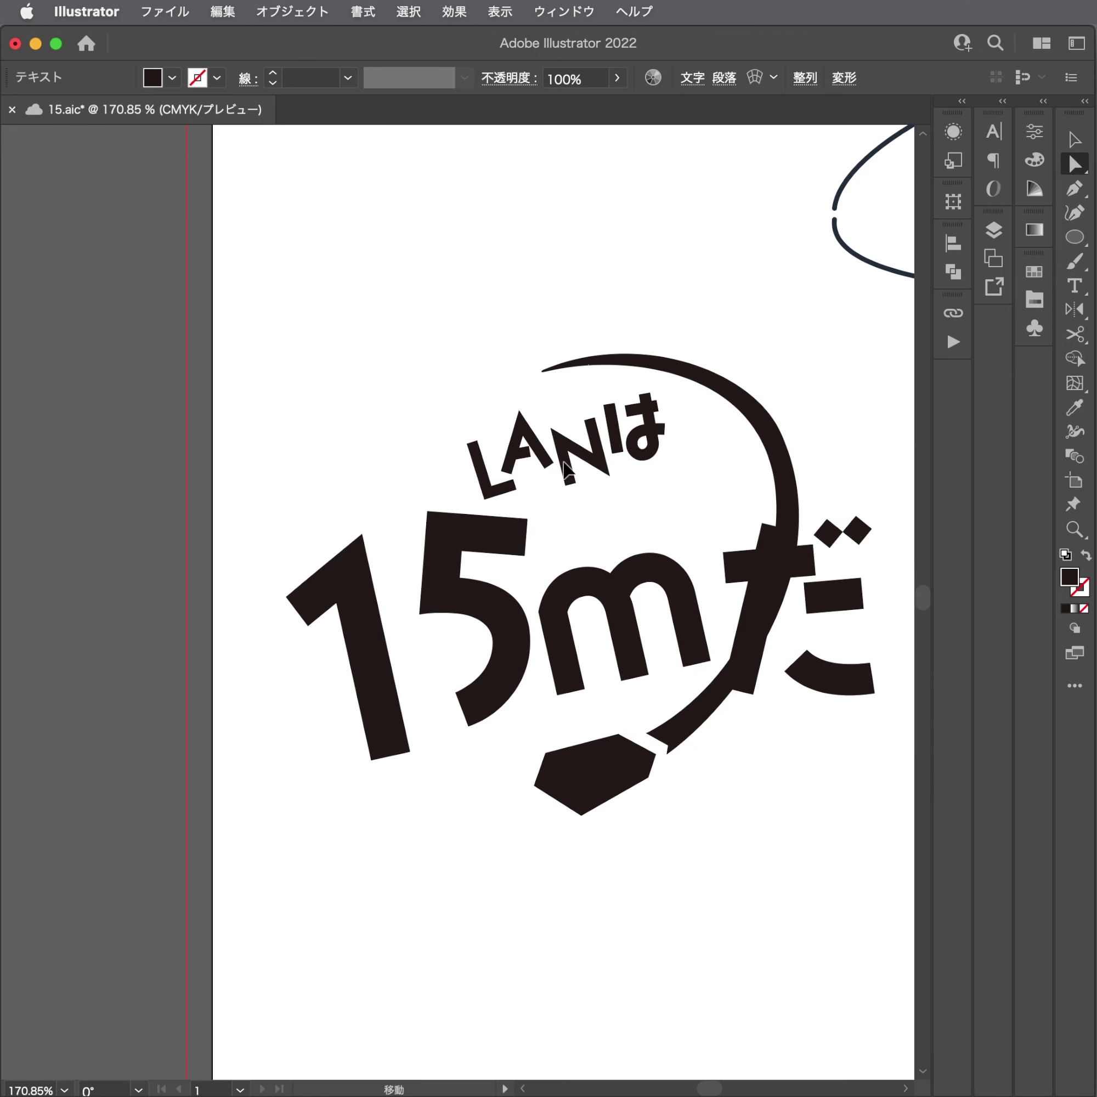
pyautogui.hscroll(5, 661, 543)
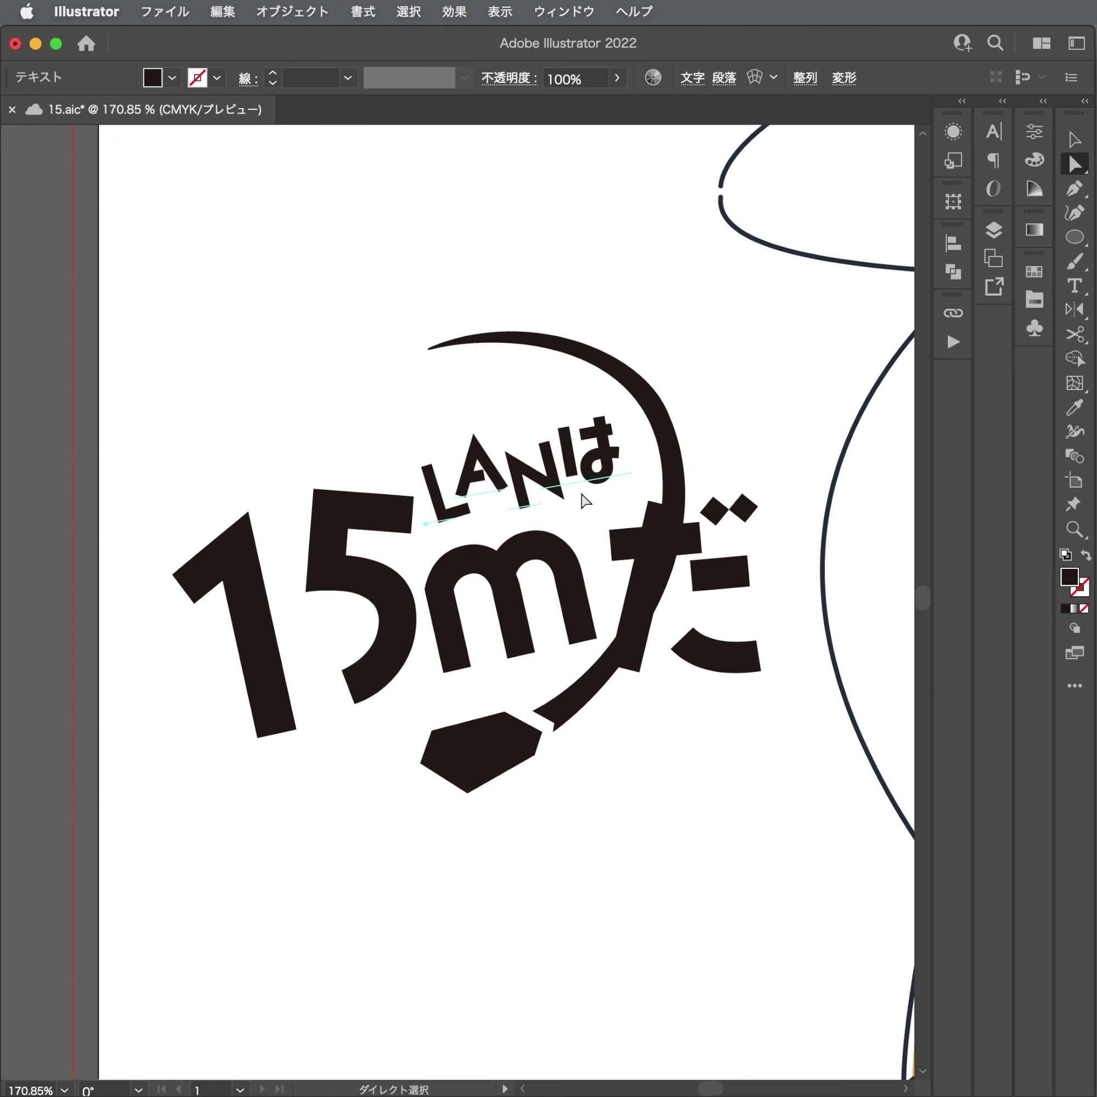
pyautogui.moveTo(583, 500); pyautogui.dragTo(575, 476)
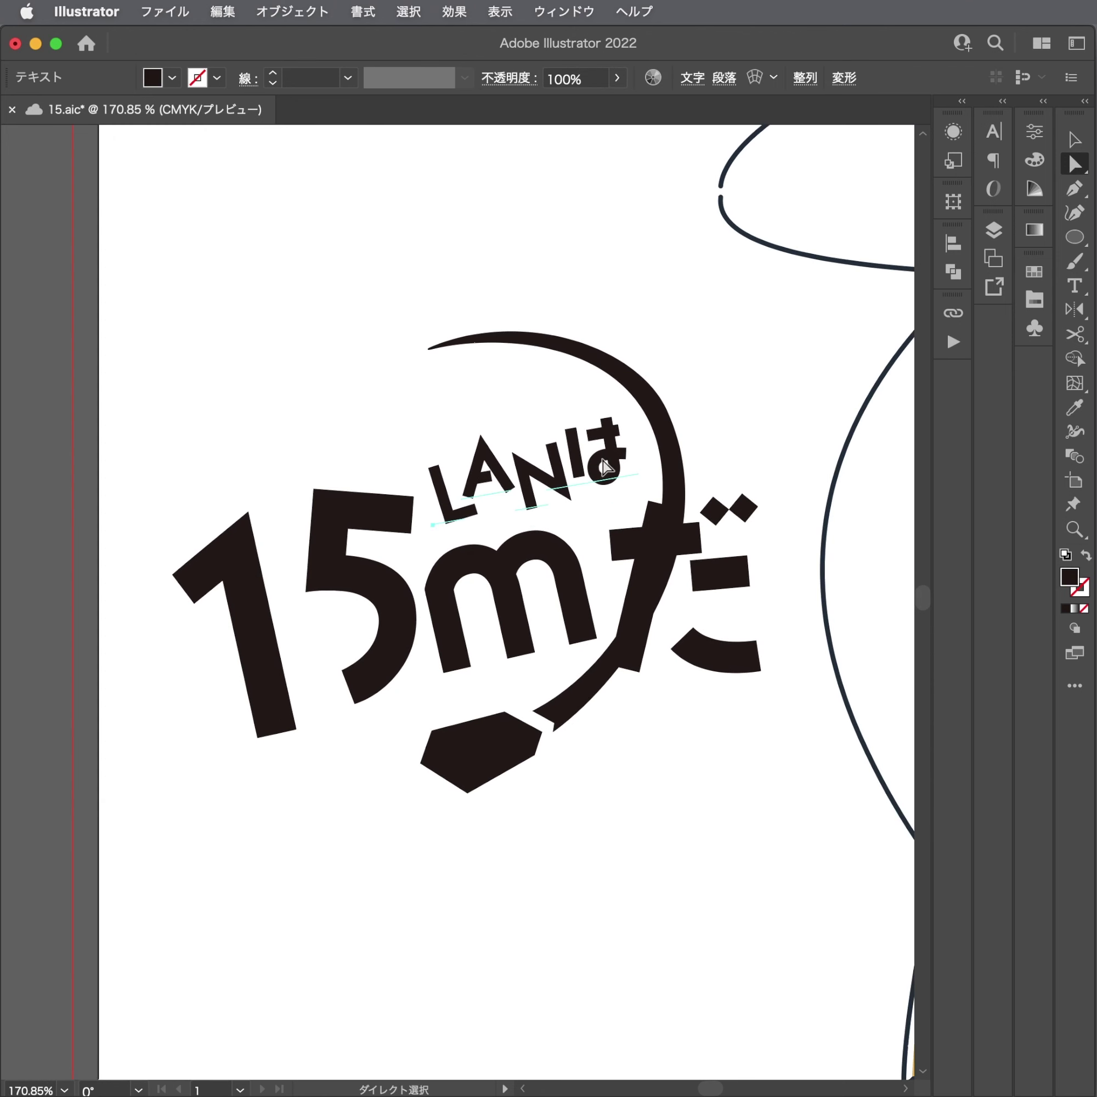
pyautogui.moveTo(639, 510)
pyautogui.mouseDown()
pyautogui.moveTo(565, 448)
pyautogui.moveTo(639, 495)
pyautogui.mouseUp()
pyautogui.press('a')
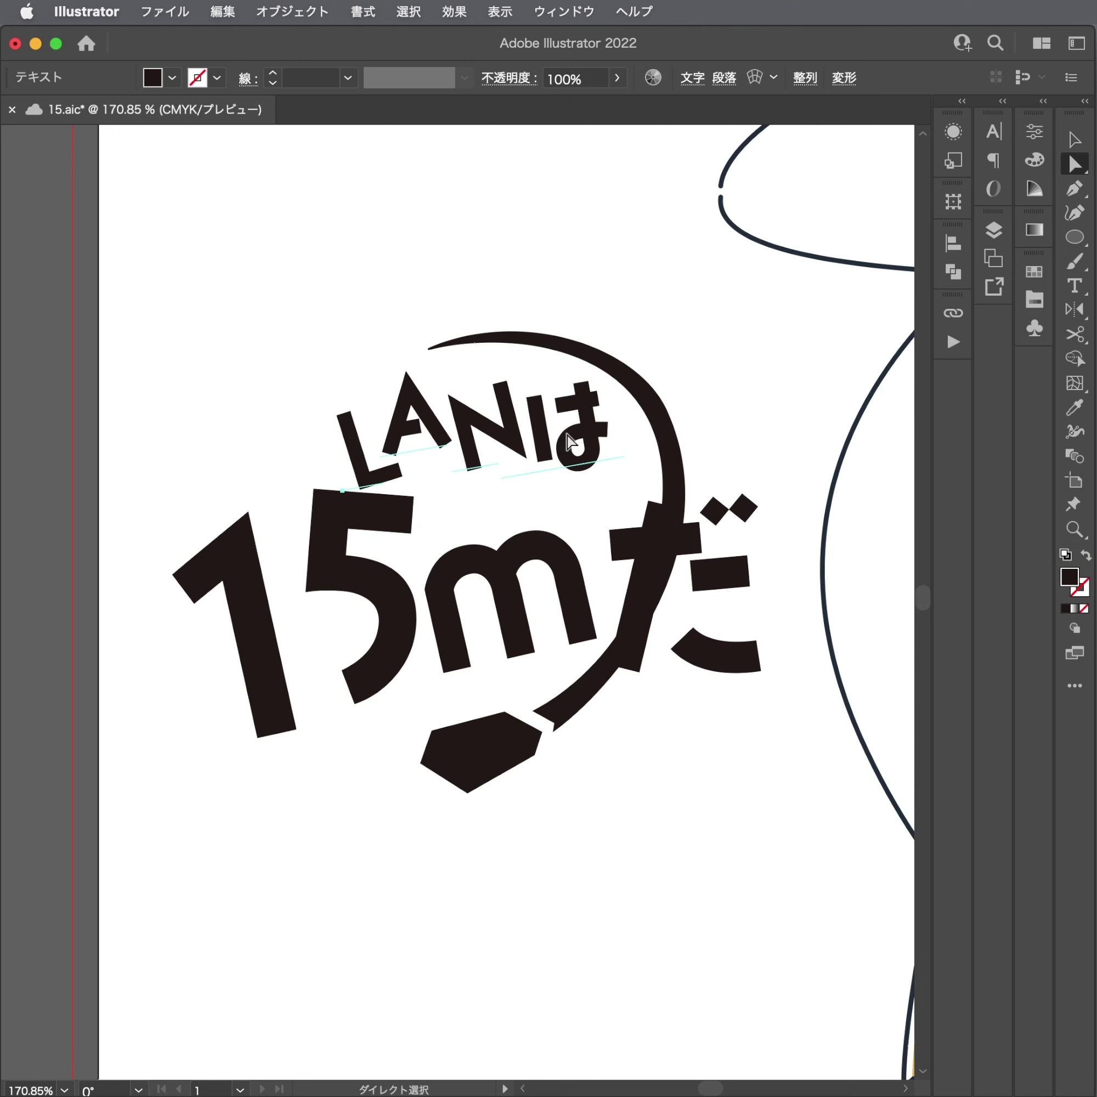
pyautogui.moveTo(568, 441); pyautogui.dragTo(626, 451)
pyautogui.press('super')
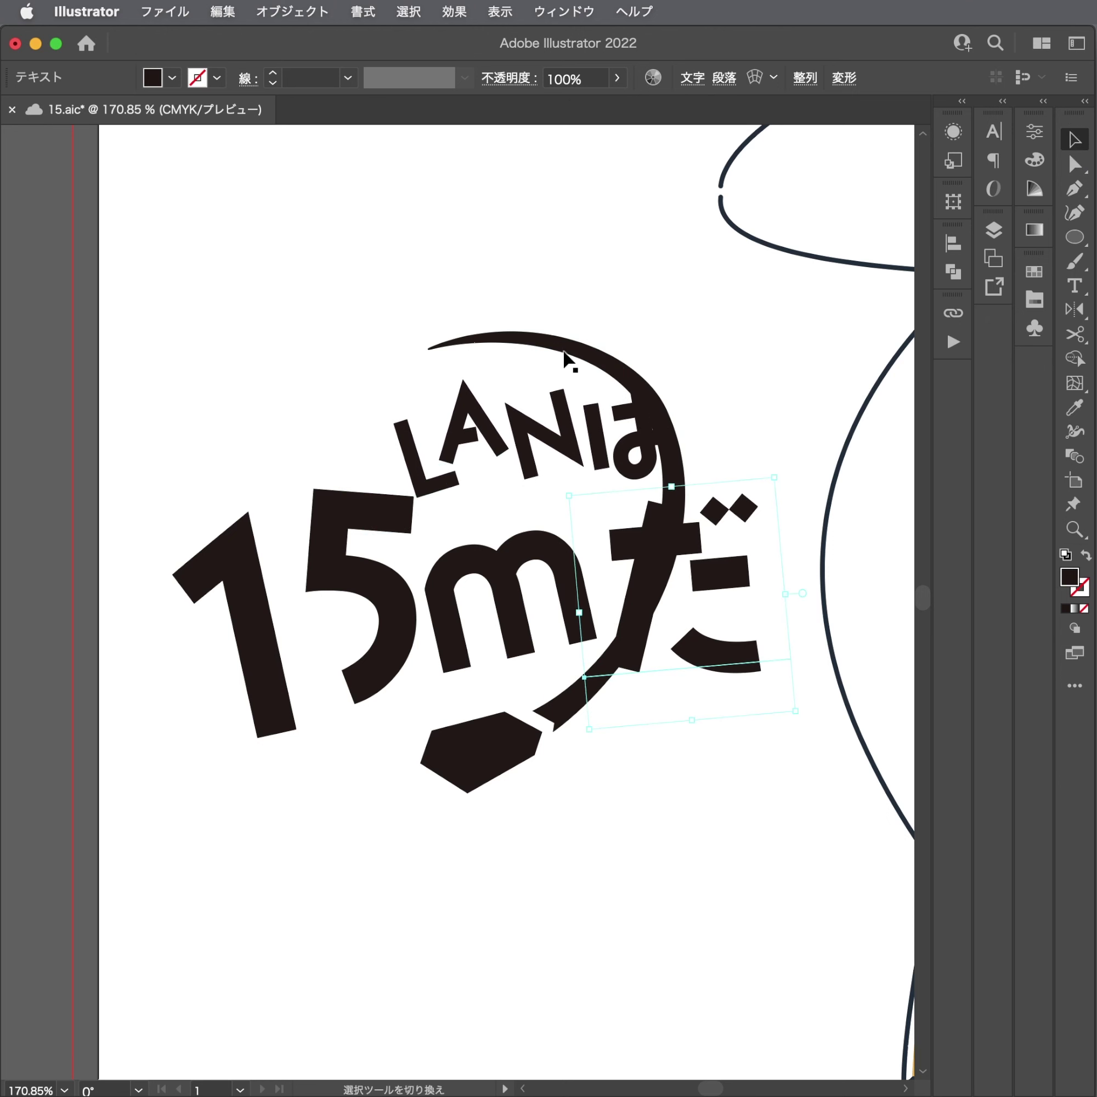
# Shift the arc and plug group right, nudge LANは, and rotate the group clockwise.
pyautogui.moveTo(481, 773); pyautogui.dragTo(530, 770)
pyautogui.moveTo(485, 423); pyautogui.dragTo(511, 441)
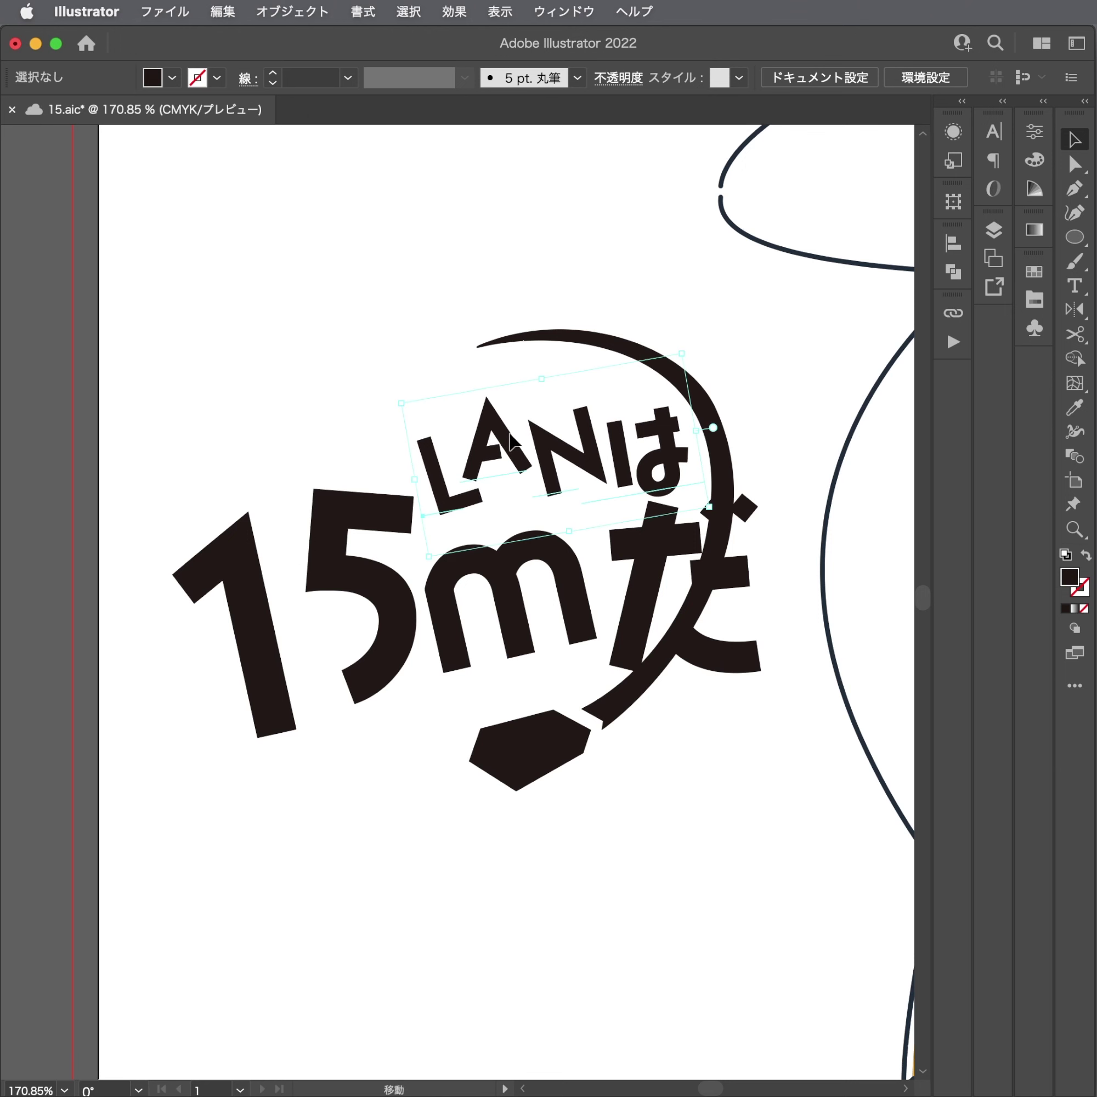
pyautogui.press('Up')
pyautogui.press('Up')
pyautogui.press('Up')
pyautogui.click(564, 755)
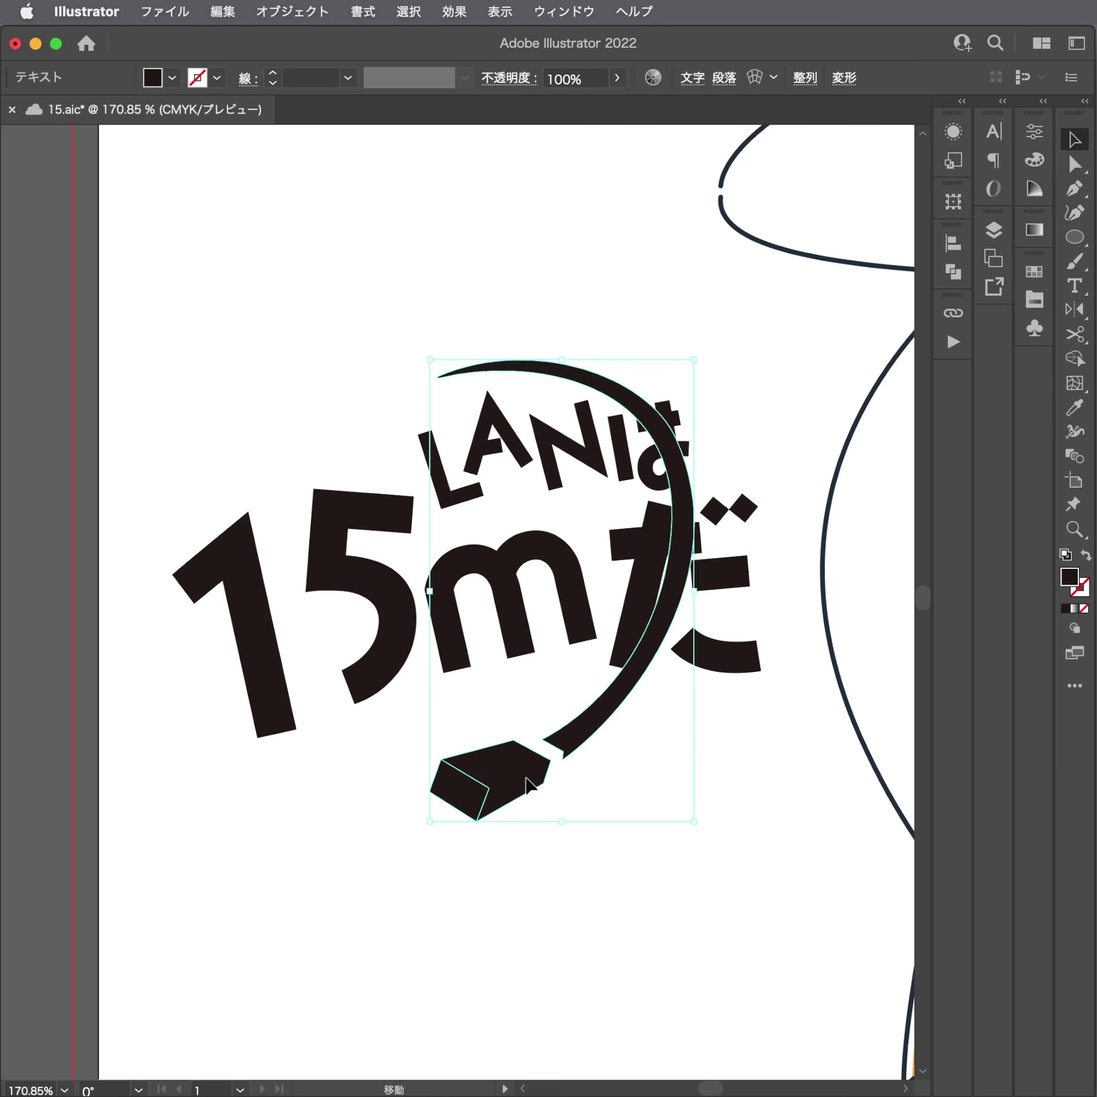
pyautogui.moveTo(790, 746)
pyautogui.mouseDown()
pyautogui.moveTo(619, 697)
pyautogui.moveTo(641, 688)
pyautogui.mouseUp()
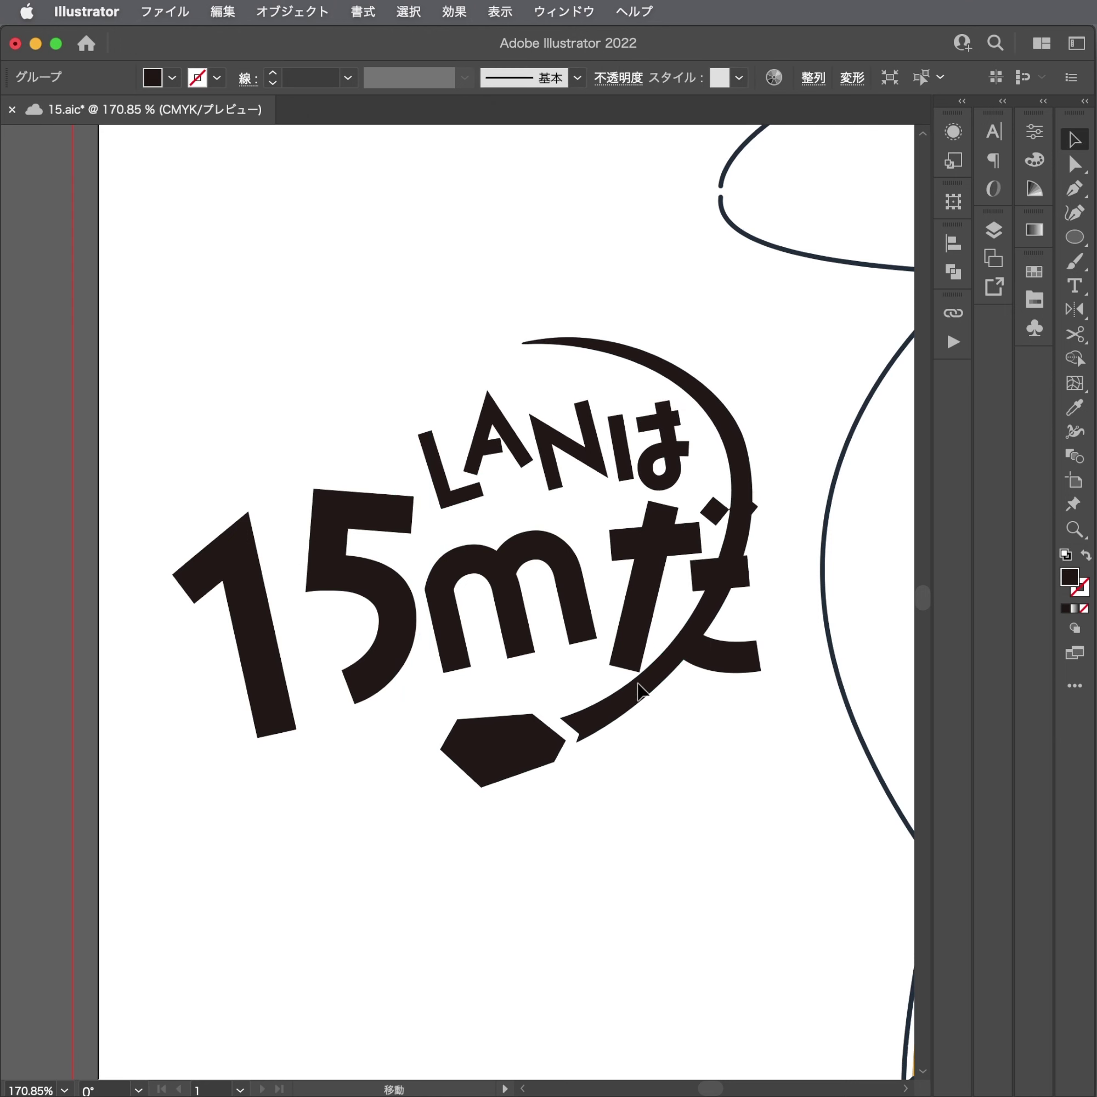
pyautogui.click(579, 317)
# Reshape the cable arc's end anchor and move the cable out to the upper left.
pyautogui.press('a')
pyautogui.moveTo(524, 346); pyautogui.dragTo(526, 345)
pyautogui.scroll(3, 538, 340)
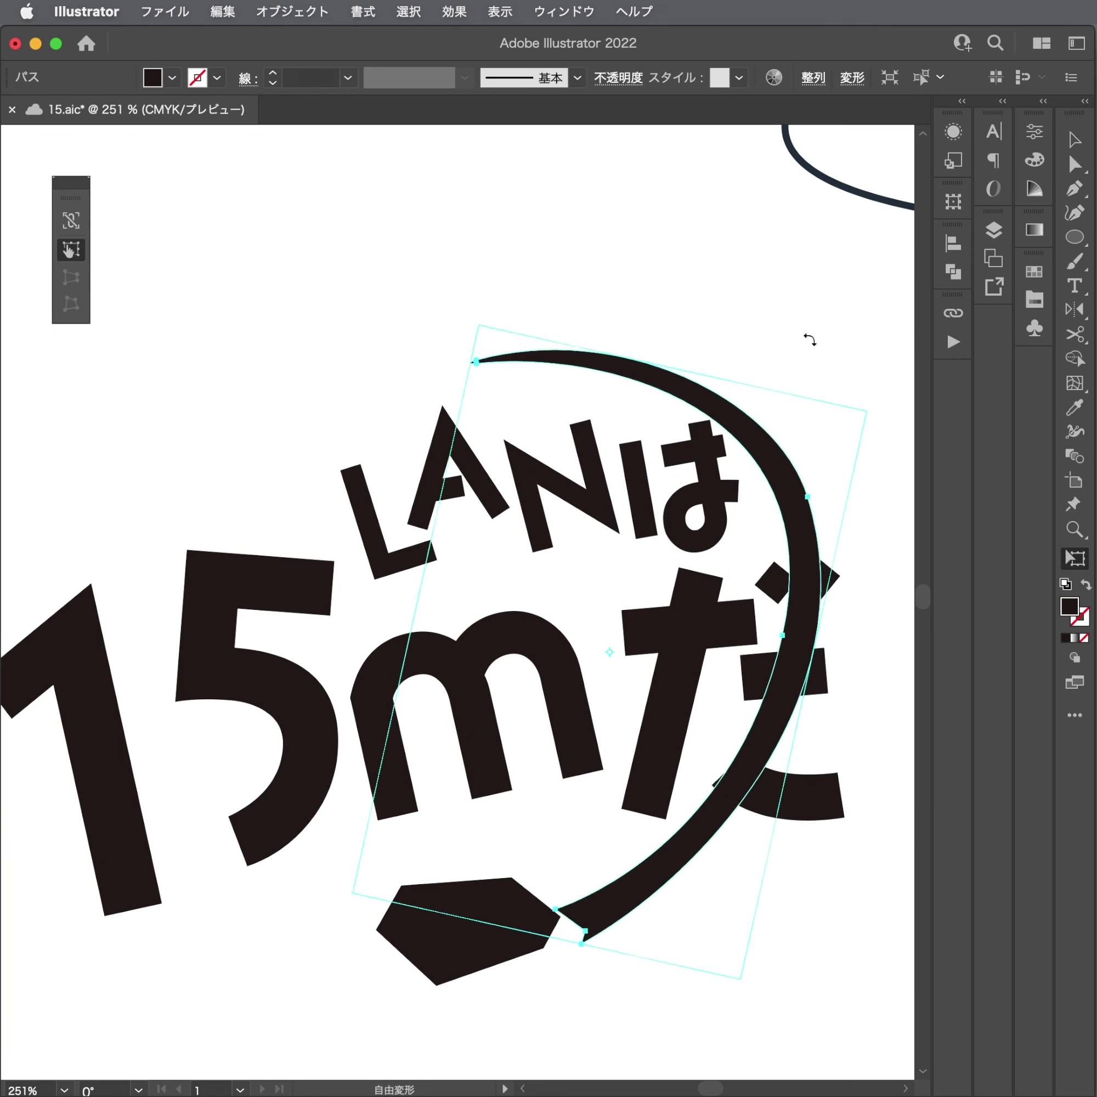
pyautogui.moveTo(694, 374)
pyautogui.mouseDown()
pyautogui.moveTo(784, 453)
pyautogui.moveTo(719, 394)
pyautogui.mouseUp()
pyautogui.scroll(-5, 719, 395)
pyautogui.hotkey('ctrl', 'shift', 'a')
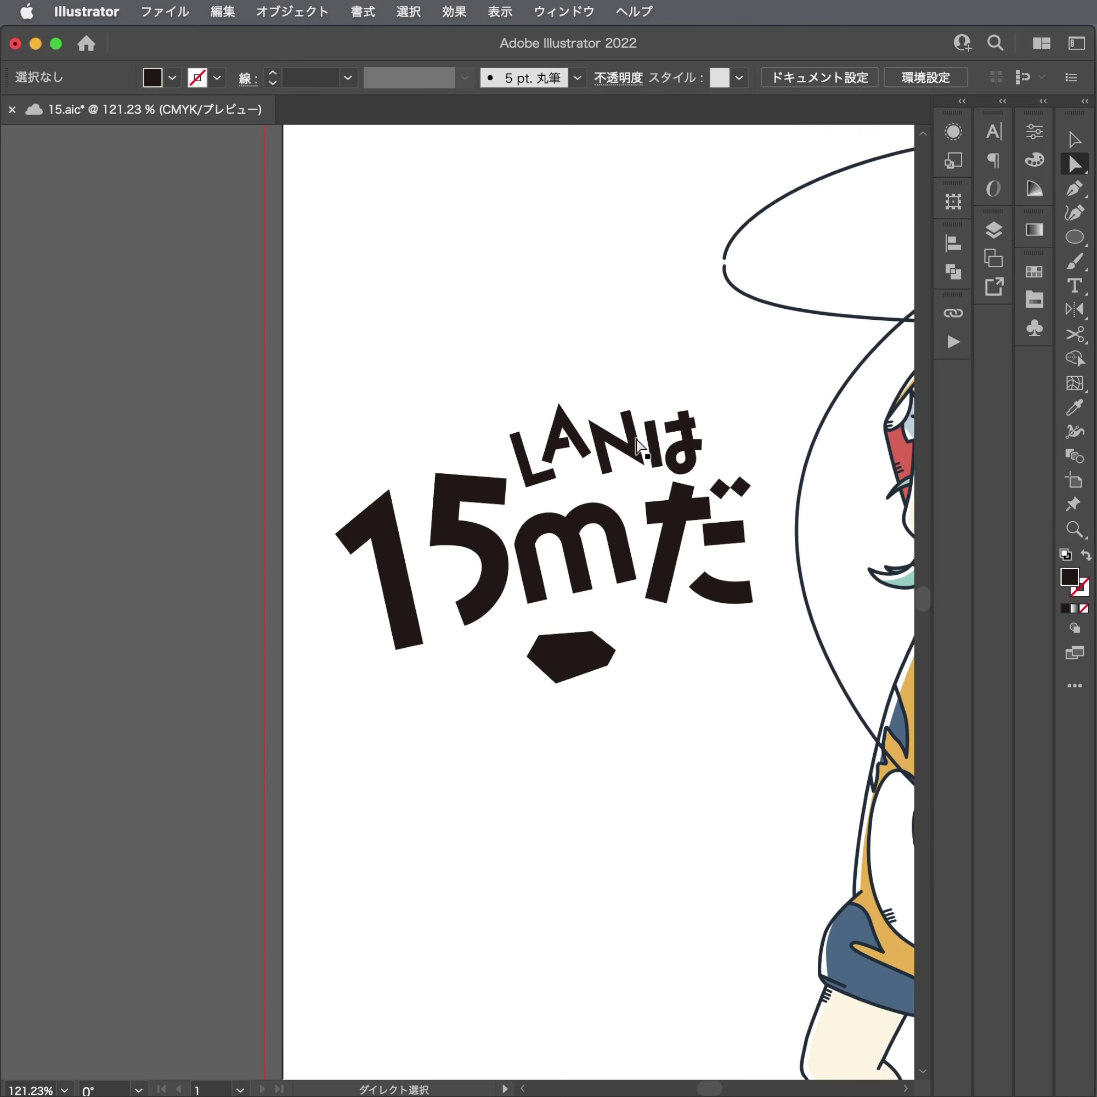
pyautogui.hotkey('ctrl', 'z')
pyautogui.press('v')
pyautogui.hotkey('ctrl', 'z')
pyautogui.hotkey('ctrl', 'shift', 'a')
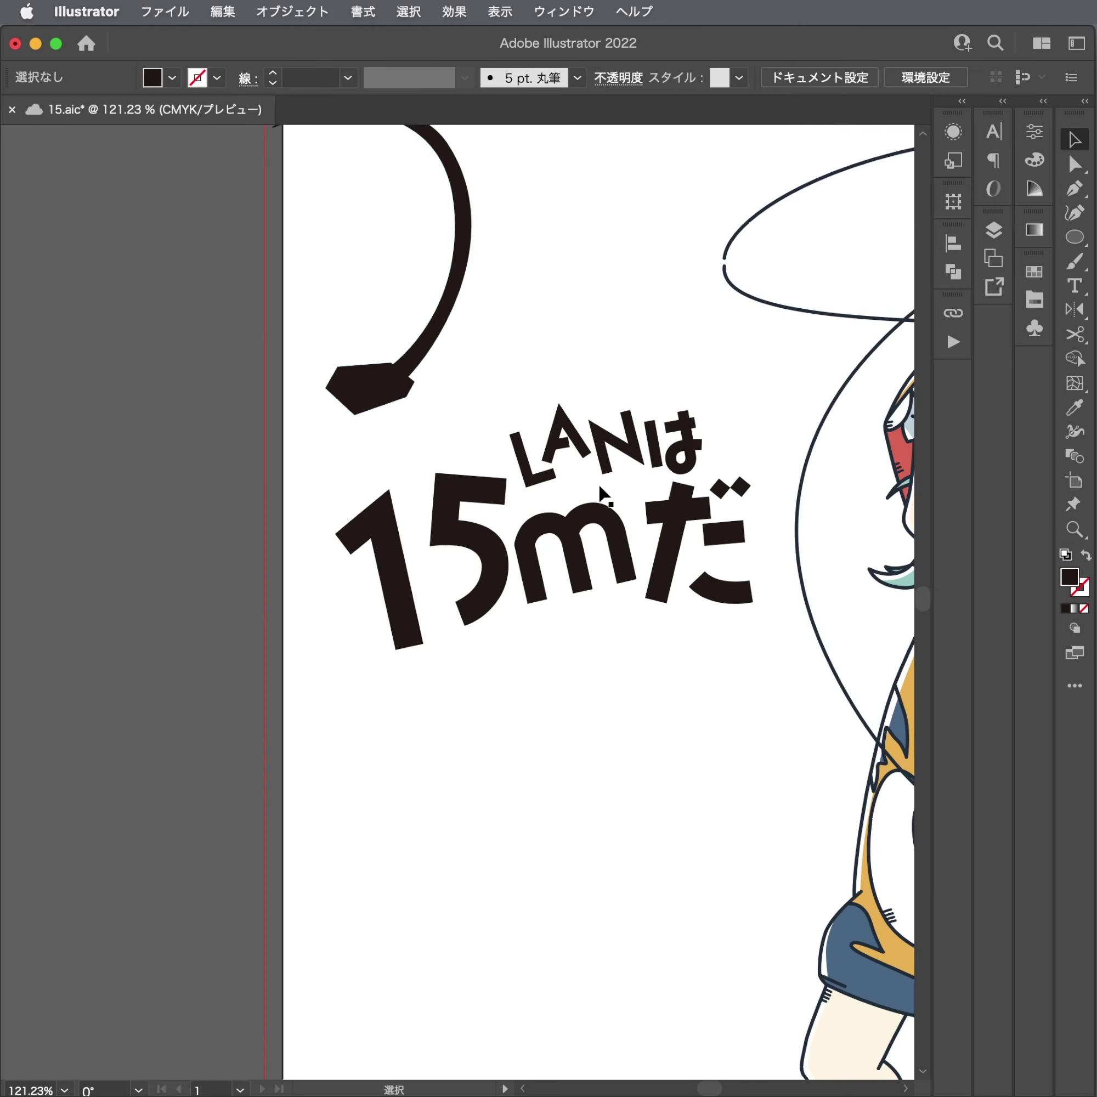
pyautogui.click(601, 494)
# Move the 15mだ text down and to the left.
pyautogui.moveTo(521, 498); pyautogui.dragTo(500, 525)
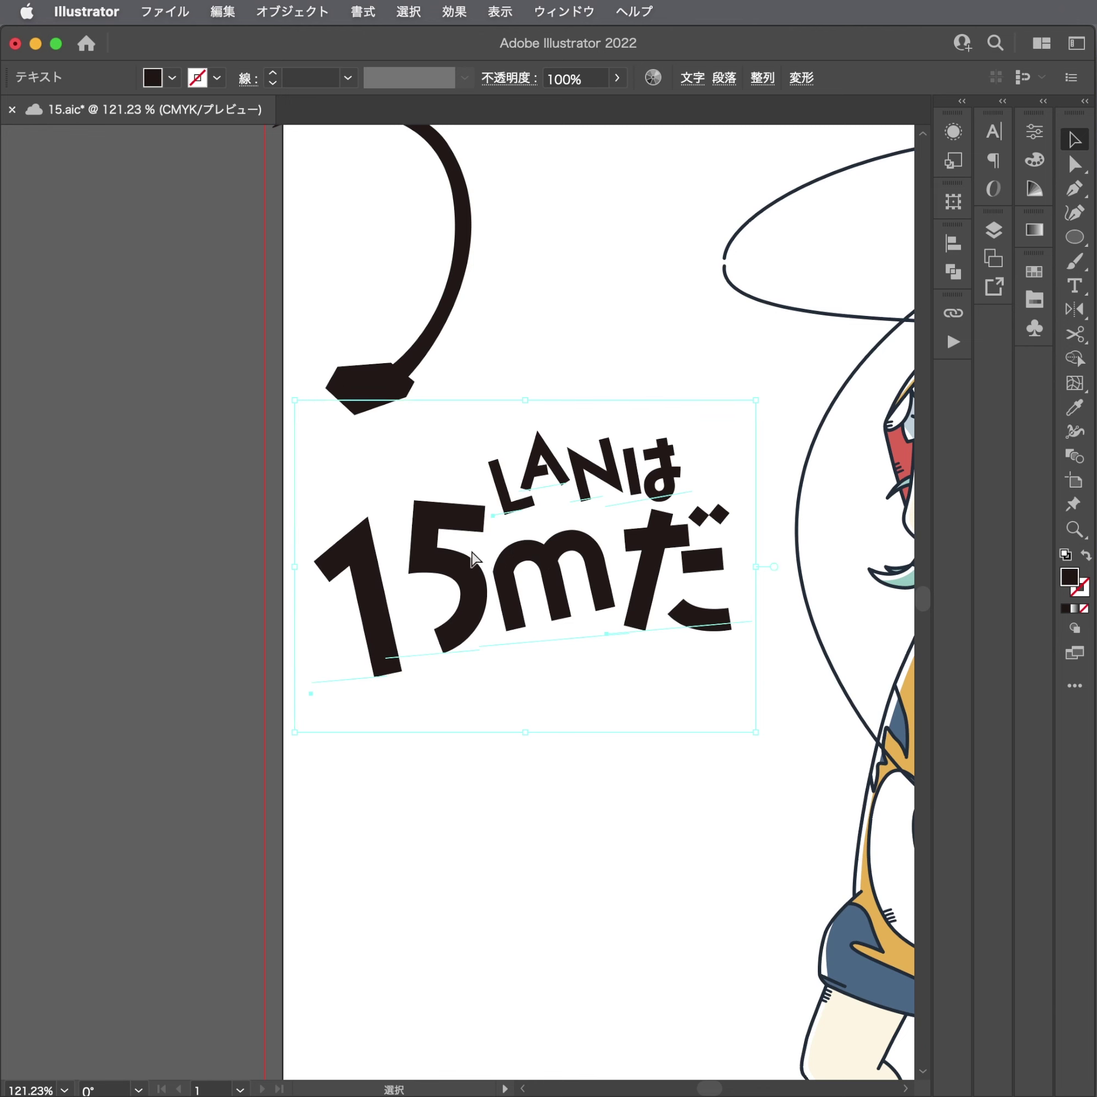
pyautogui.hotkey('ctrl', 'shift', 'a')
pyautogui.scroll(3, 744, 464)
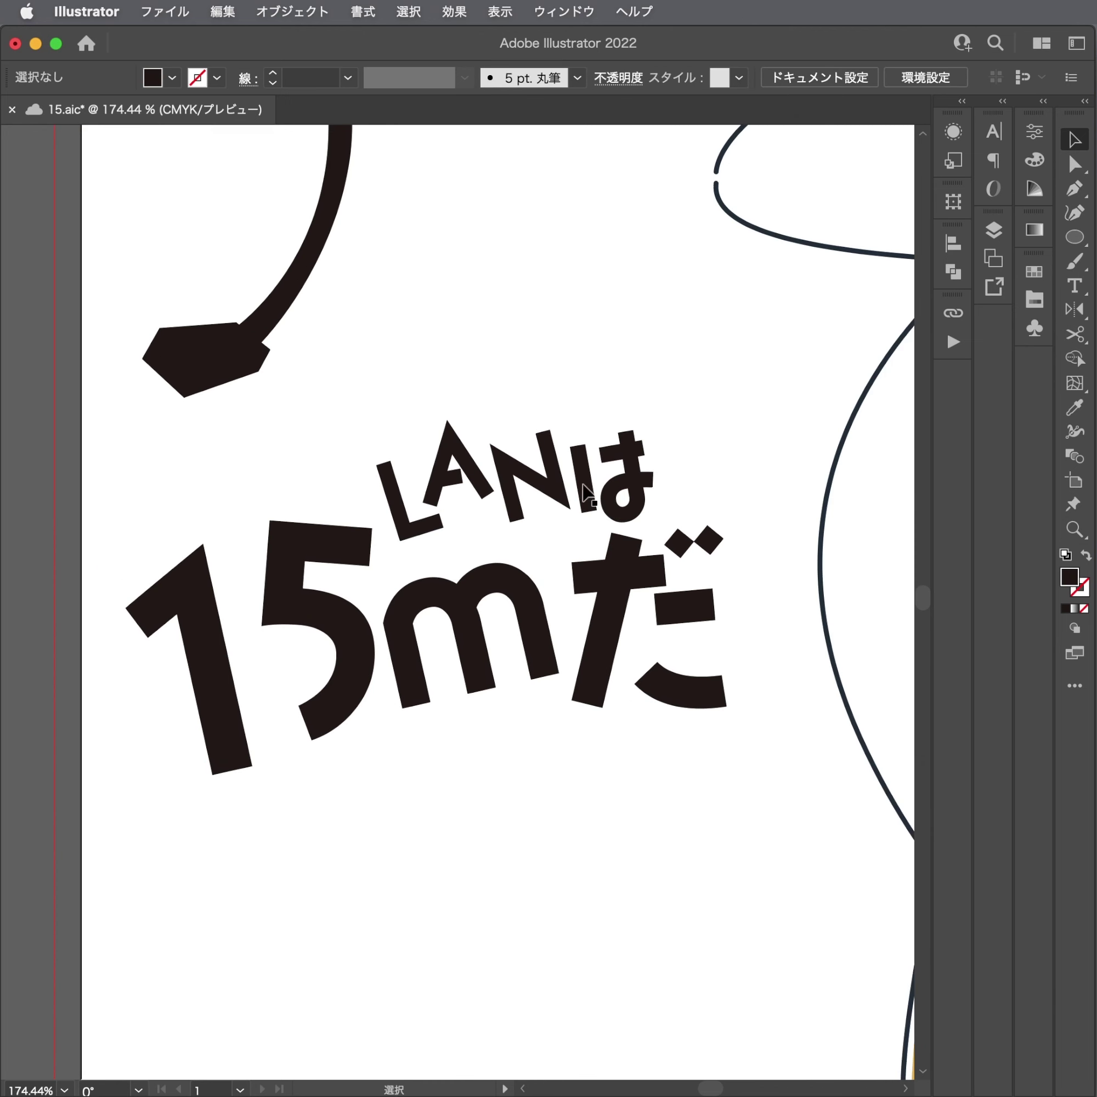
# Pen-draw the cable's inner edge over LANは and down below だ, adjusting its anchors.
pyautogui.click(297, 475)
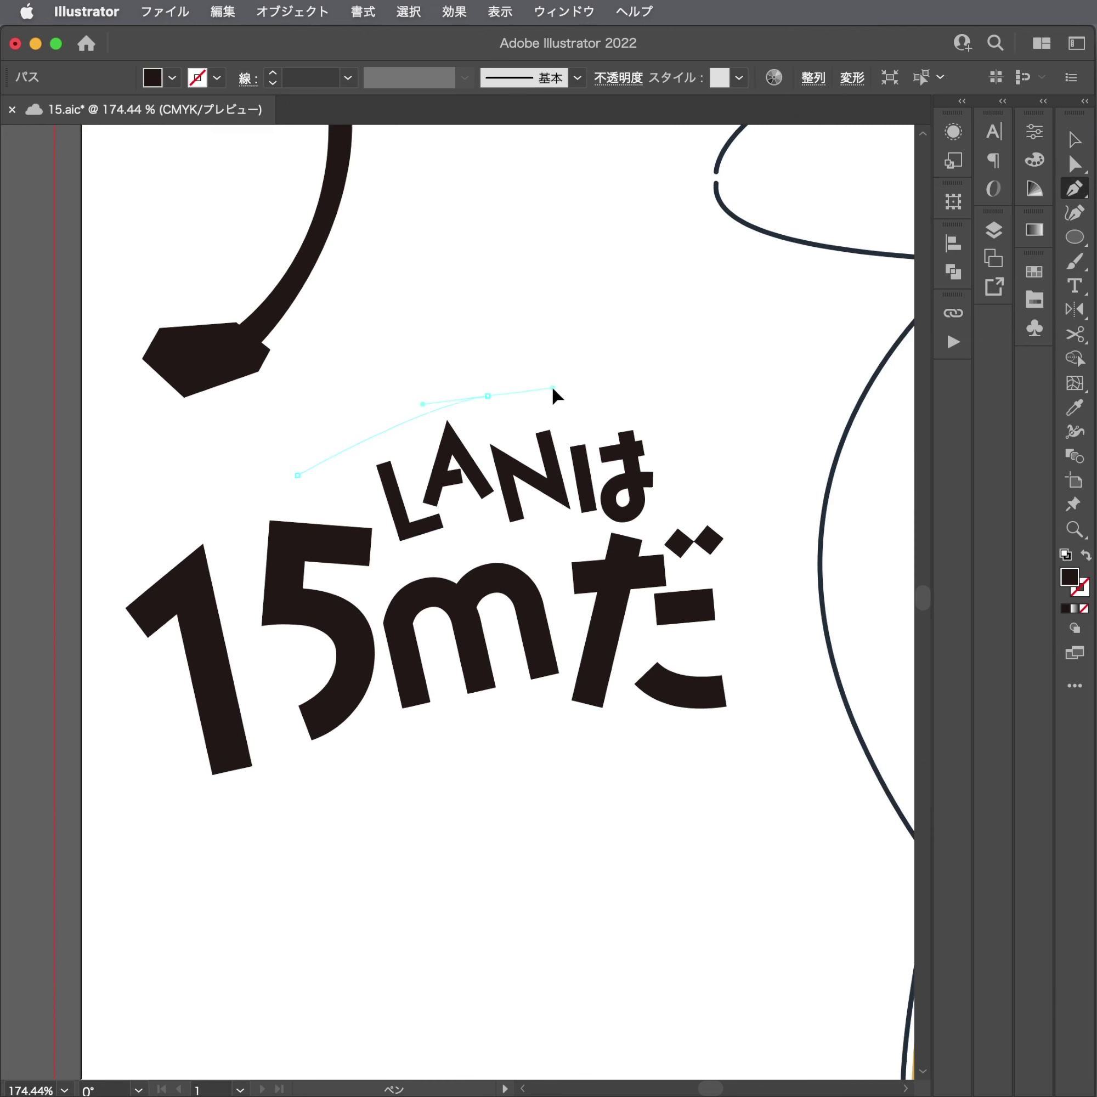
pyautogui.moveTo(627, 386); pyautogui.dragTo(627, 385)
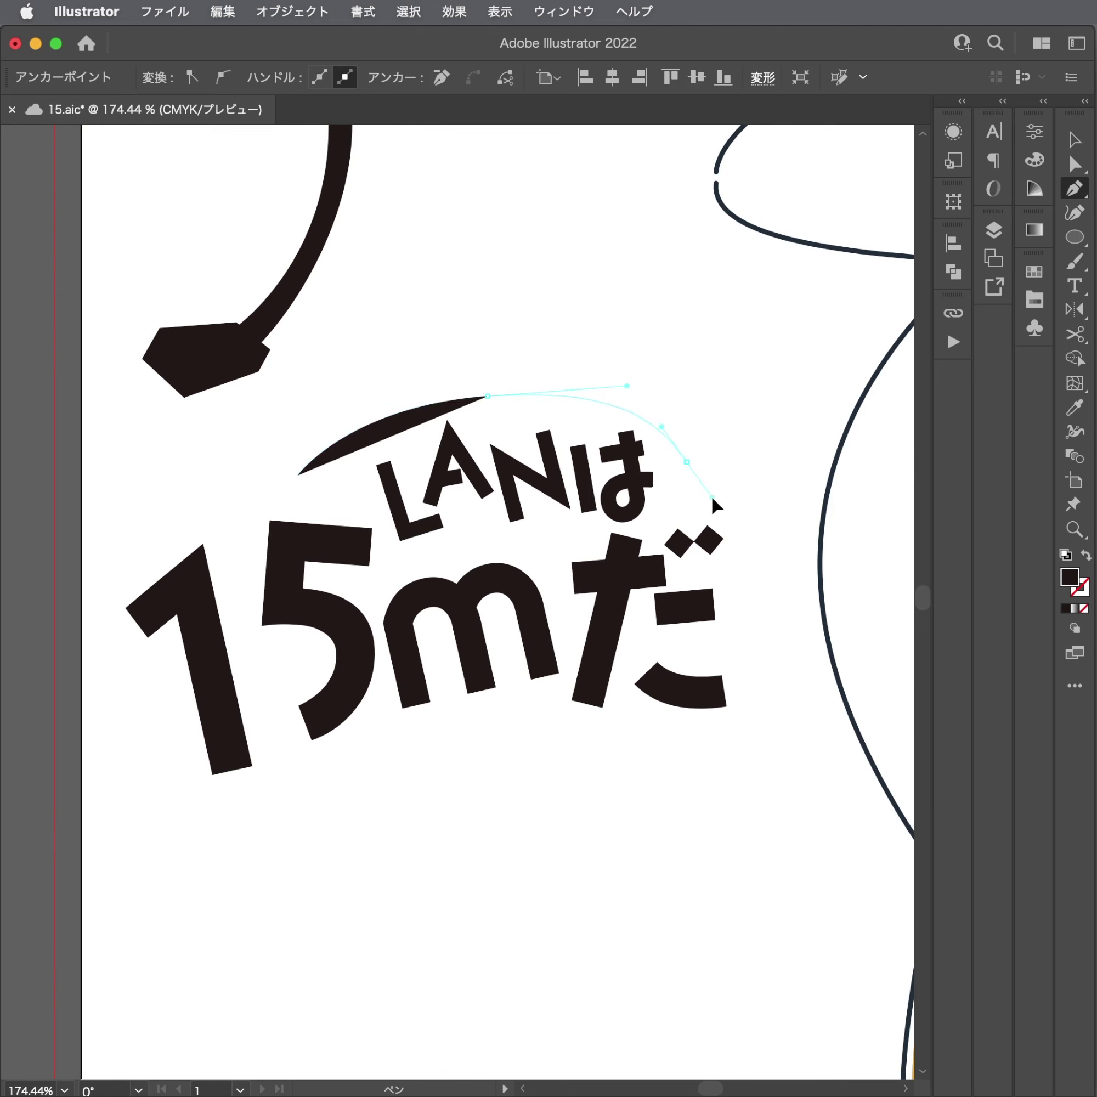
pyautogui.moveTo(702, 498); pyautogui.dragTo(702, 496)
pyautogui.moveTo(622, 702); pyautogui.dragTo(521, 812)
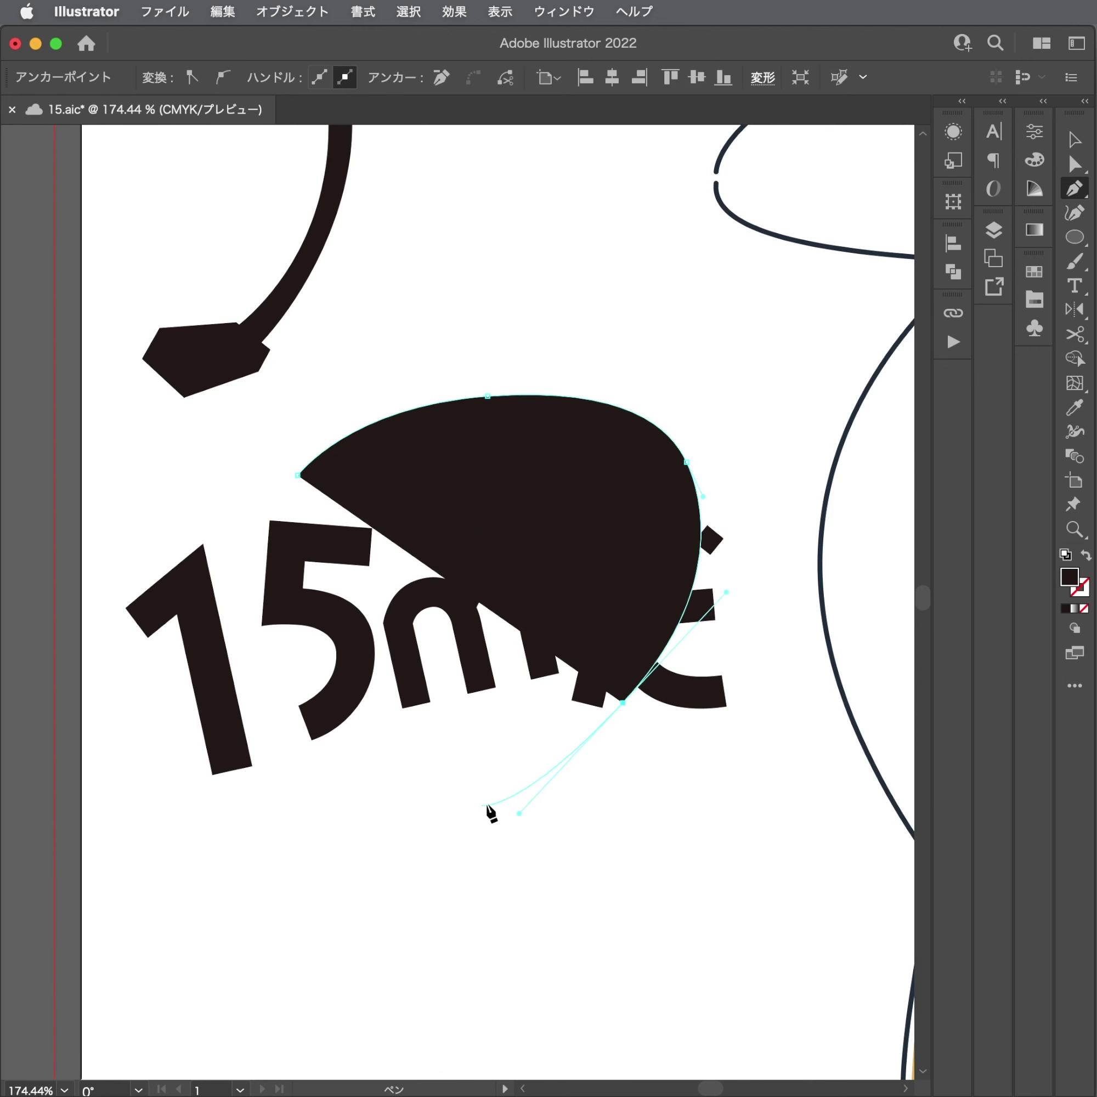
pyautogui.press('a')
pyautogui.moveTo(623, 702); pyautogui.dragTo(584, 749)
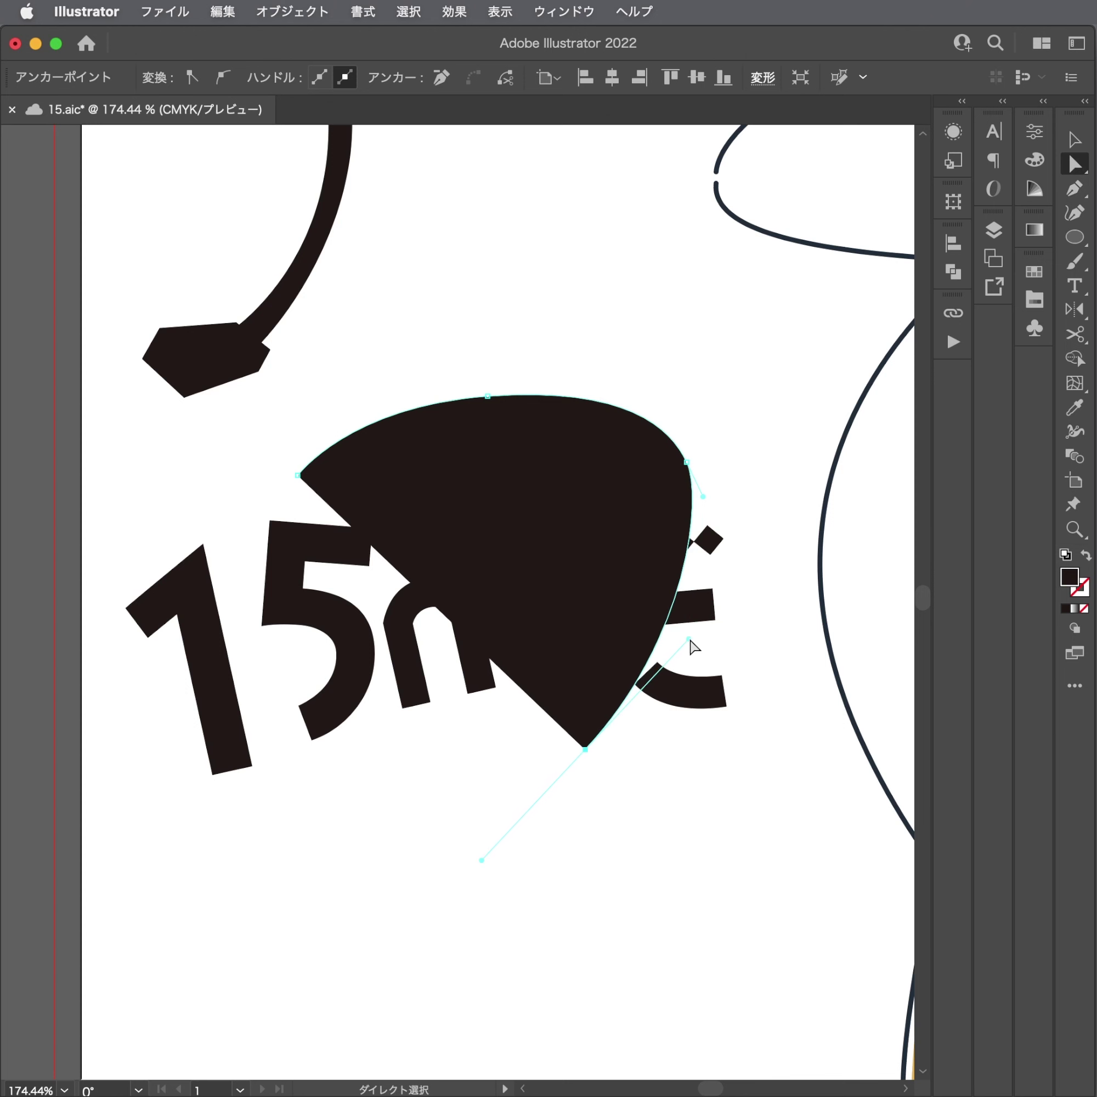
pyautogui.moveTo(690, 640); pyautogui.dragTo(724, 613)
pyautogui.hotkey('shift', 'x')
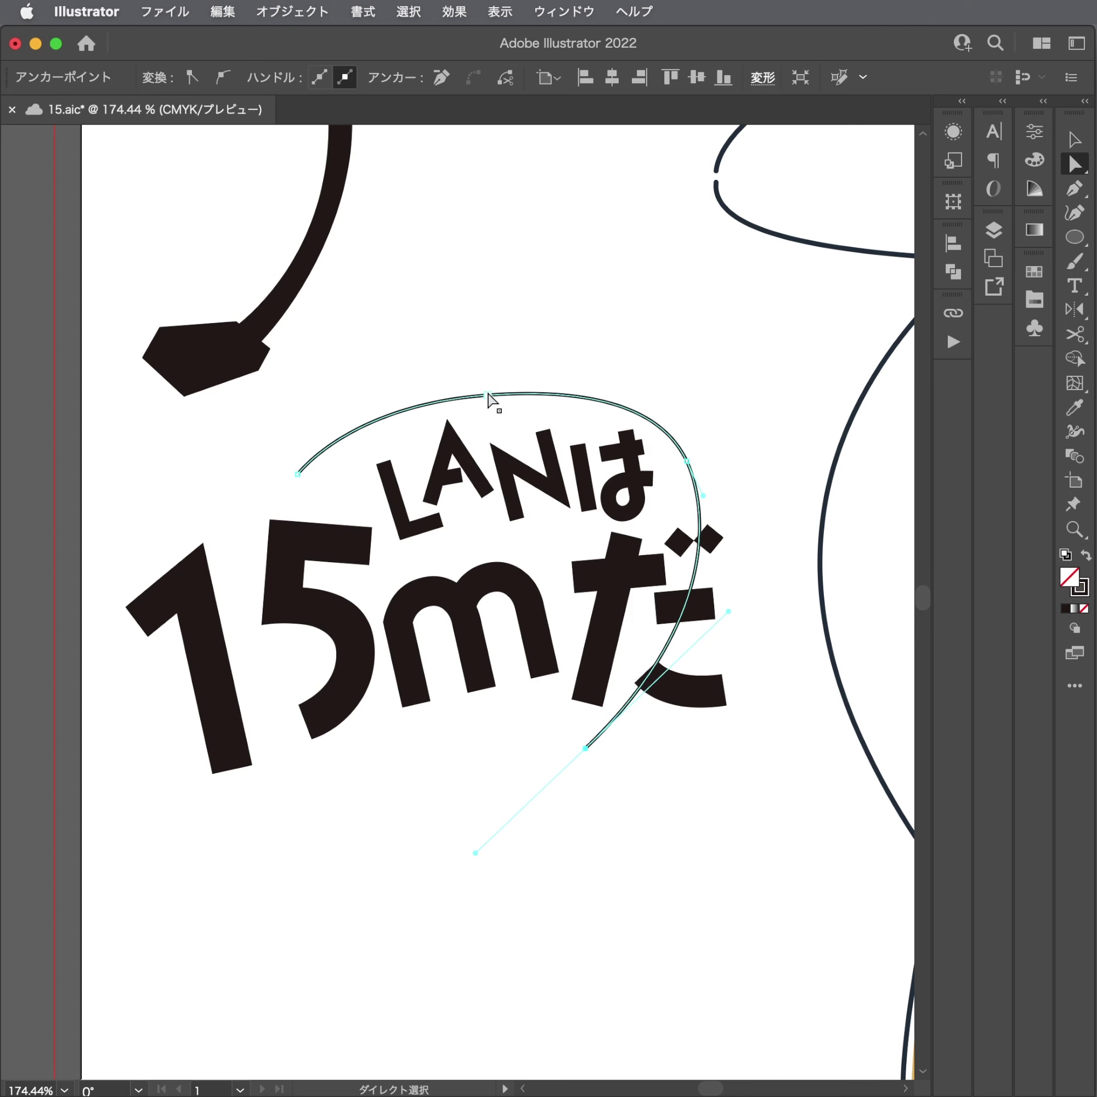
pyautogui.moveTo(488, 397); pyautogui.dragTo(490, 384)
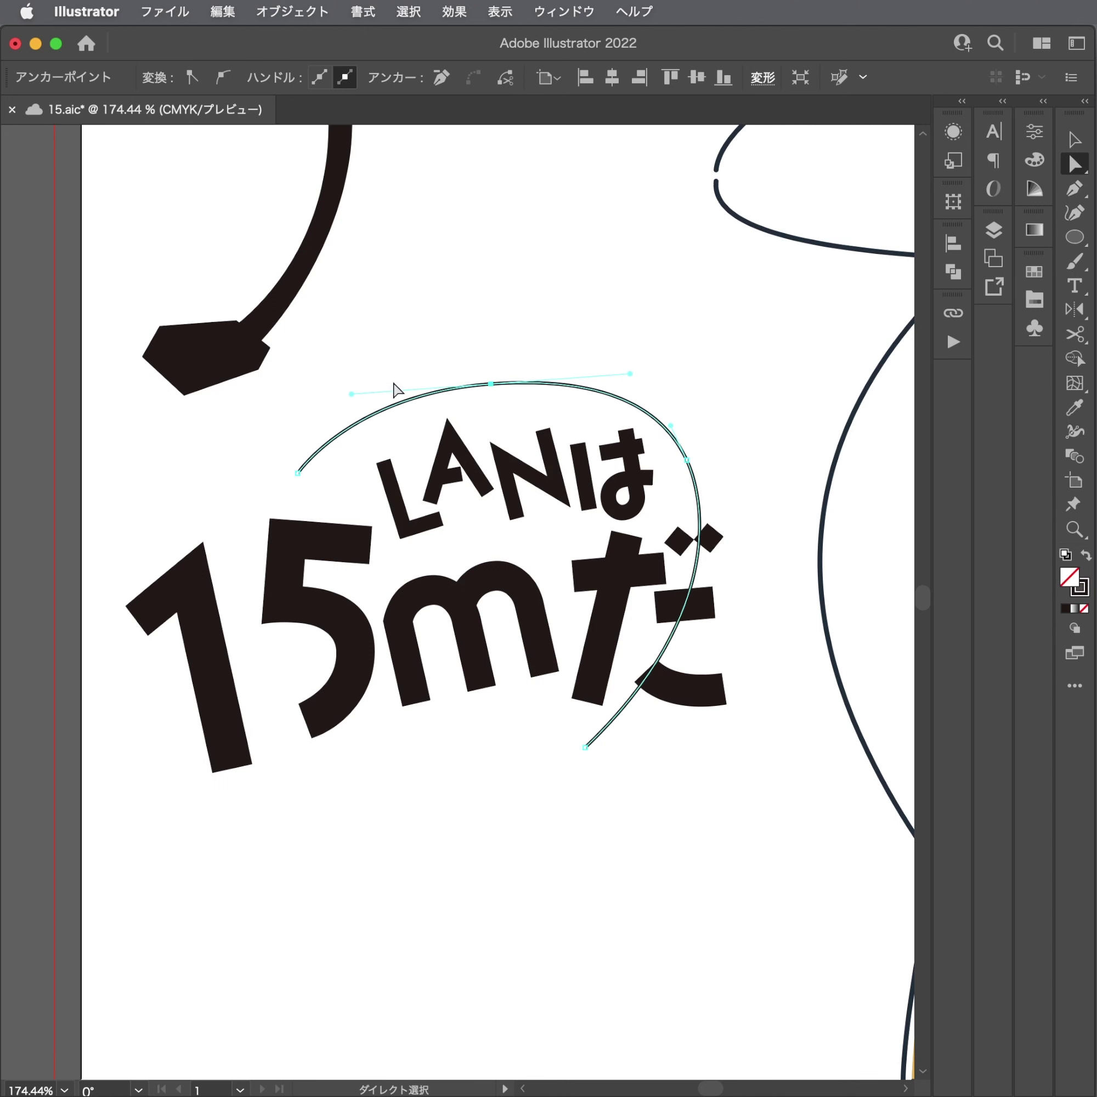
# Draw the outer edge over the top and past だ, closing a solid black tapered arc.
pyautogui.moveTo(298, 473); pyautogui.dragTo(507, 364)
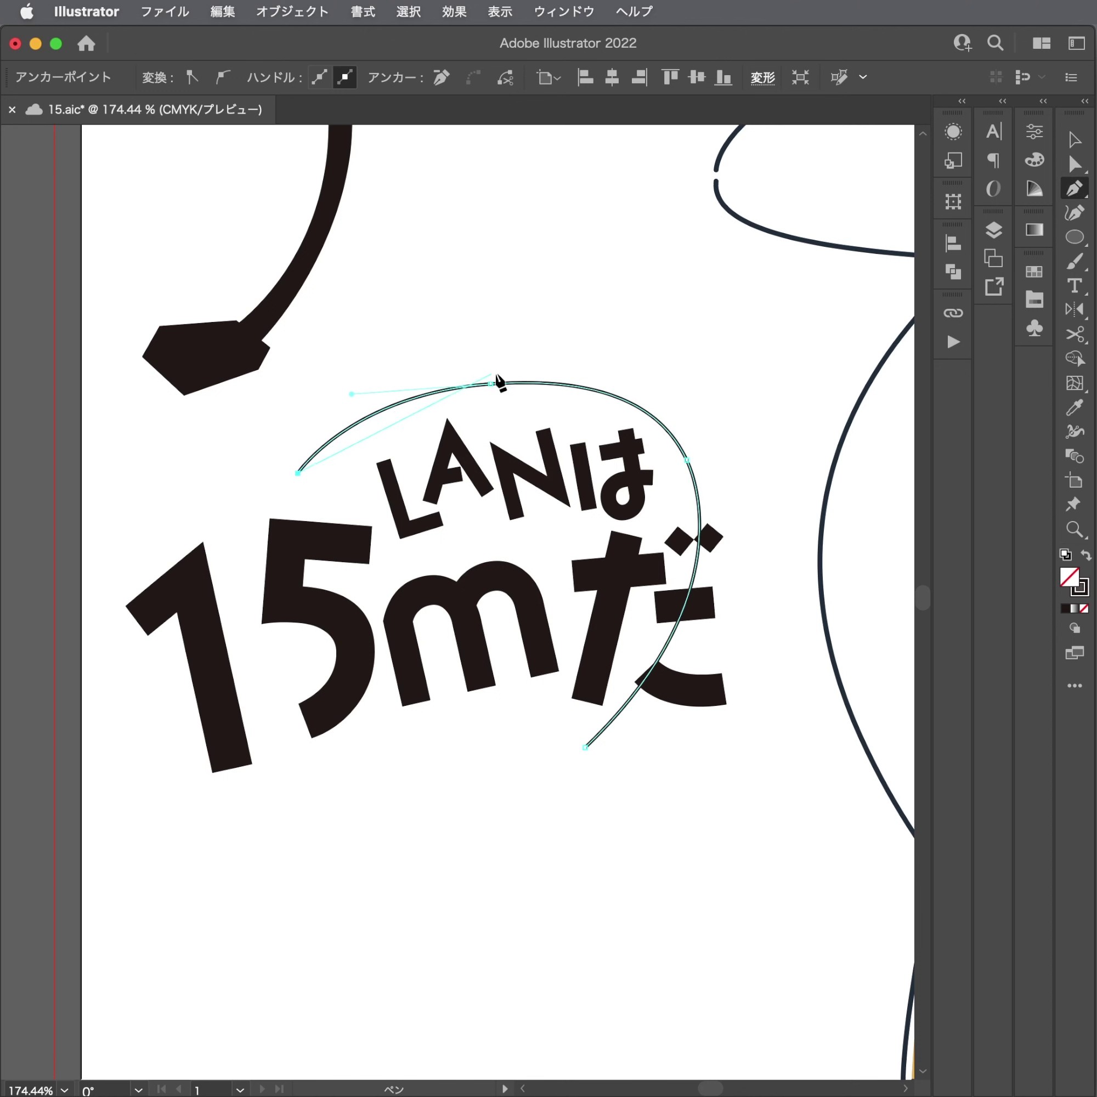
pyautogui.moveTo(677, 337); pyautogui.dragTo(681, 336)
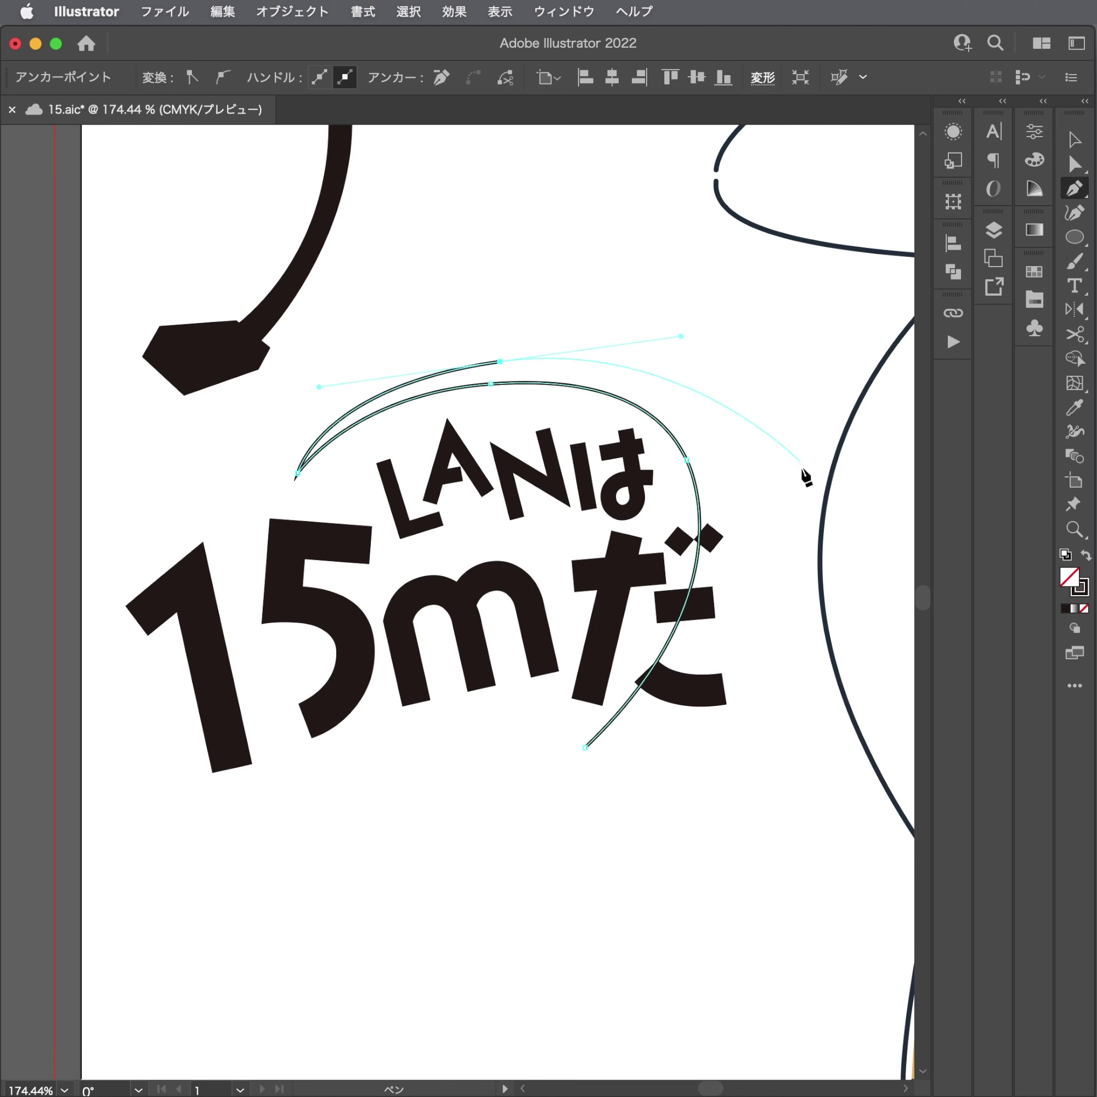
pyautogui.moveTo(721, 479); pyautogui.dragTo(731, 512)
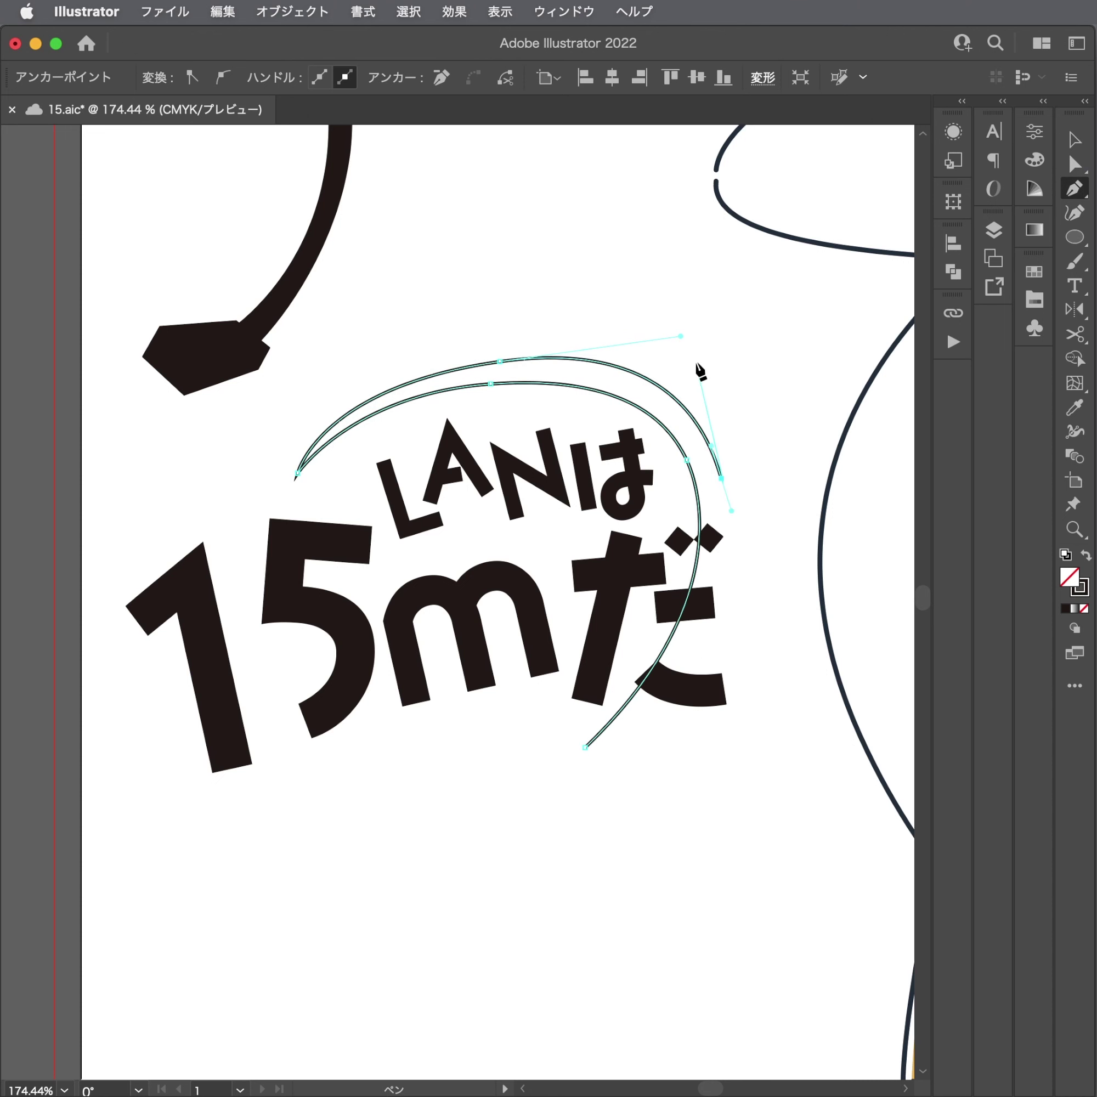
pyautogui.moveTo(684, 336); pyautogui.dragTo(672, 342)
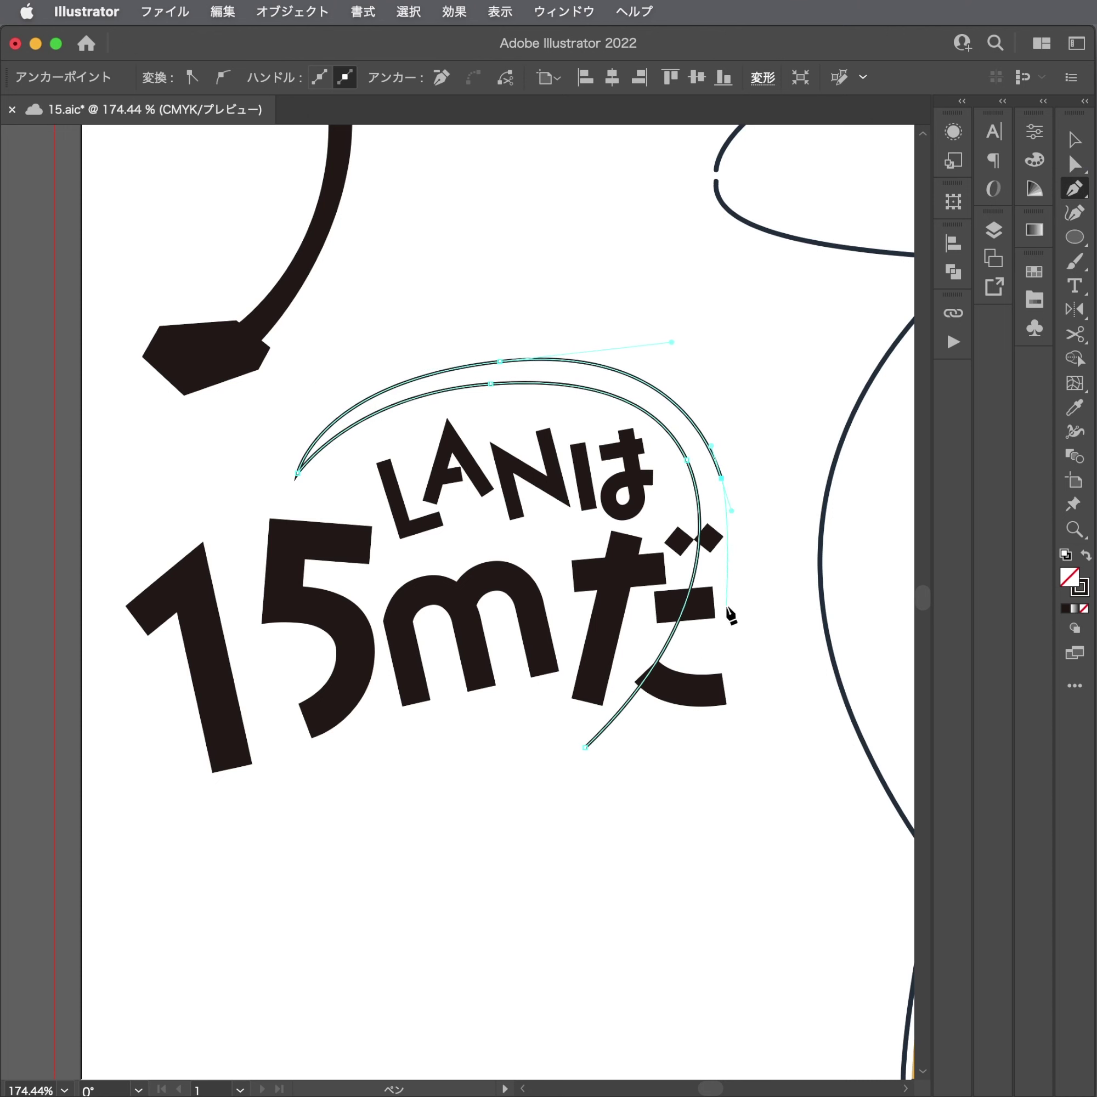
pyautogui.keyDown('ctrl'); pyautogui.click(724, 640); pyautogui.keyUp('ctrl')
pyautogui.keyDown('ctrl'); pyautogui.click(712, 672); pyautogui.keyUp('ctrl')
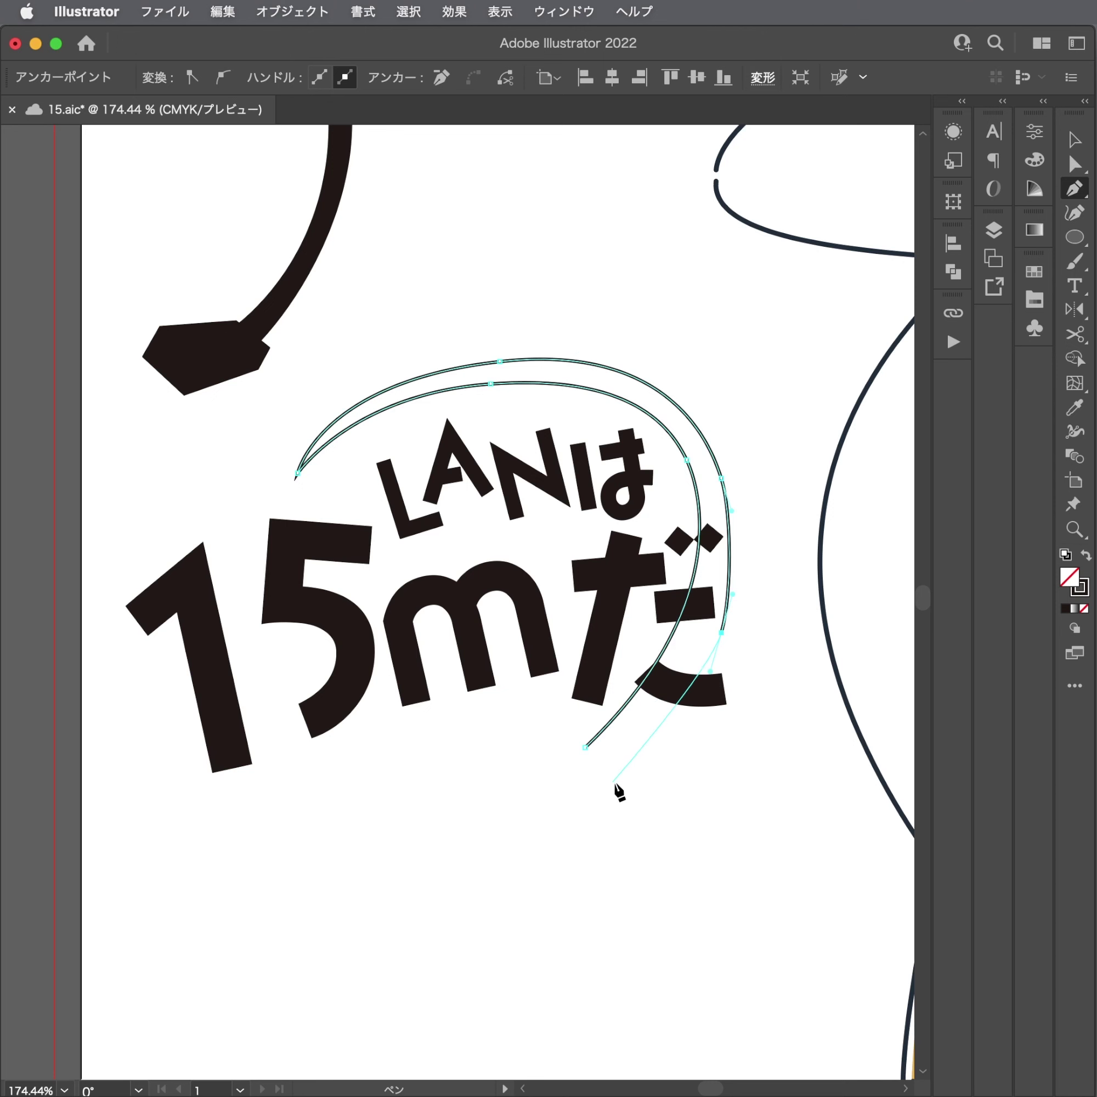
pyautogui.moveTo(617, 782); pyautogui.dragTo(591, 808)
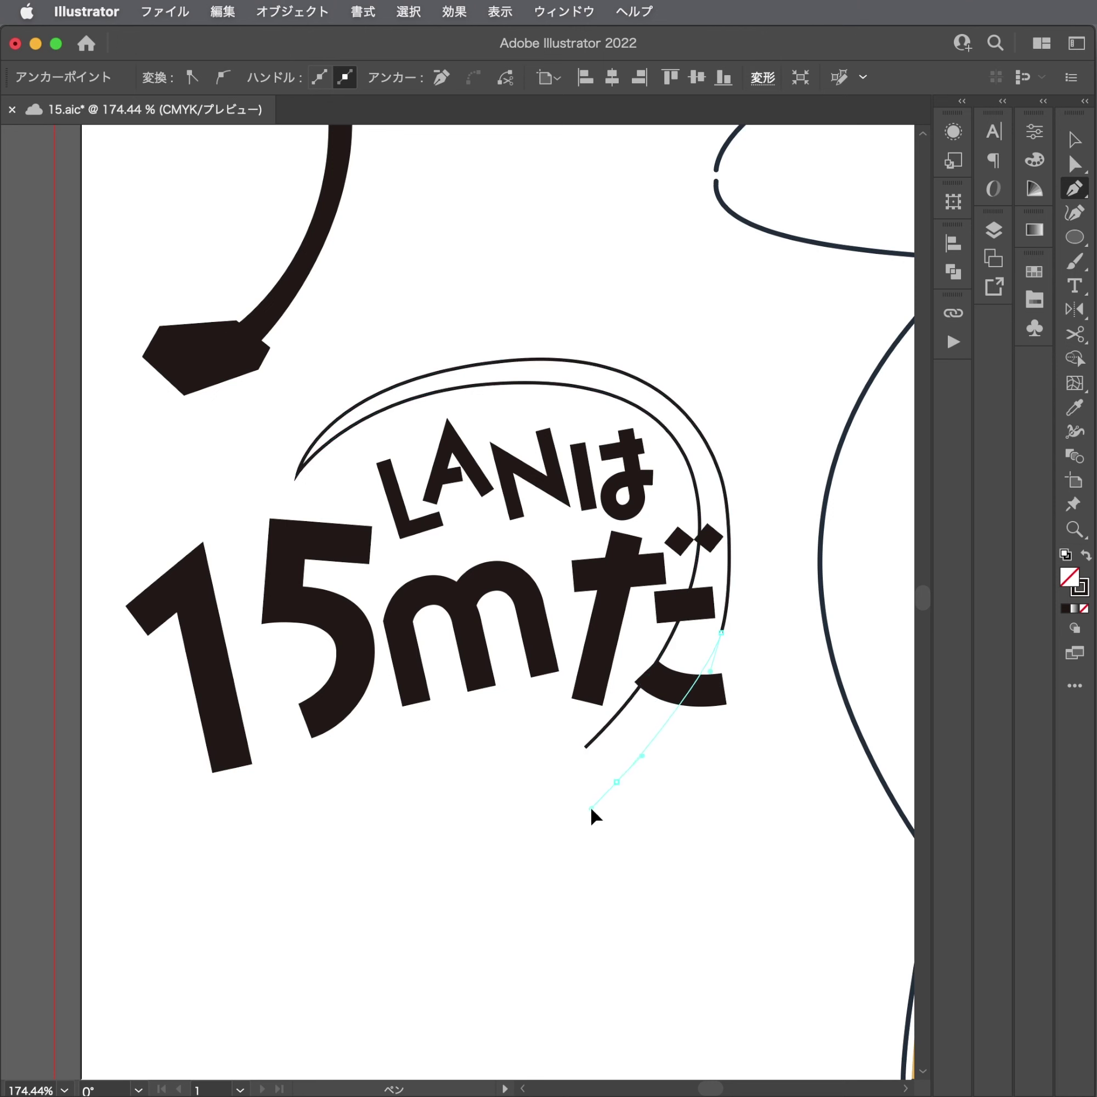
pyautogui.click(697, 775)
pyautogui.scroll(-3, 668, 773)
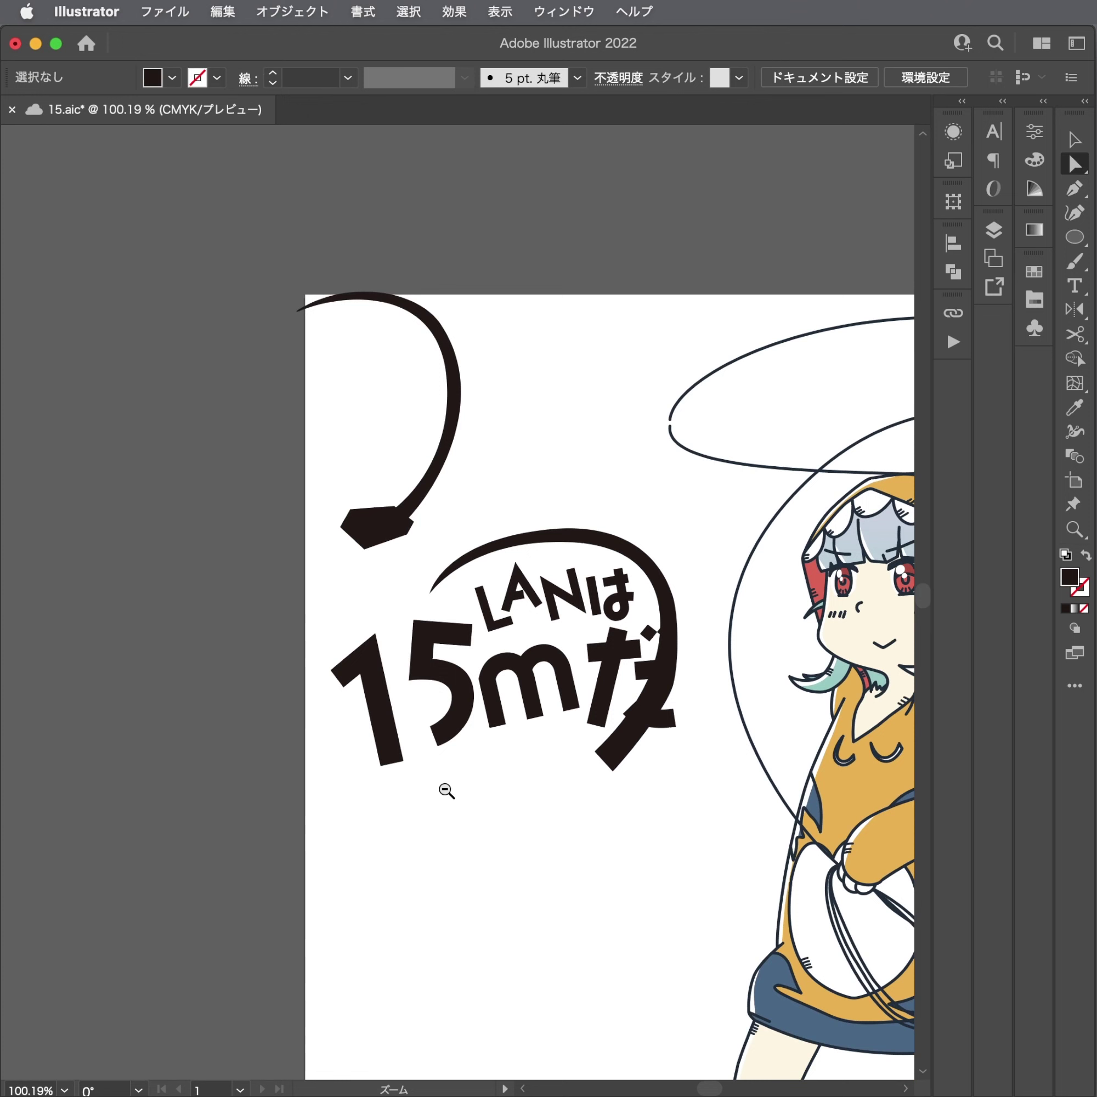
# Try moving the plug cable to the arc's lower end, then undo that change.
pyautogui.click(612, 740)
pyautogui.press('Delete')
pyautogui.hotkey('ctrl', 'z')
pyautogui.click(578, 747)
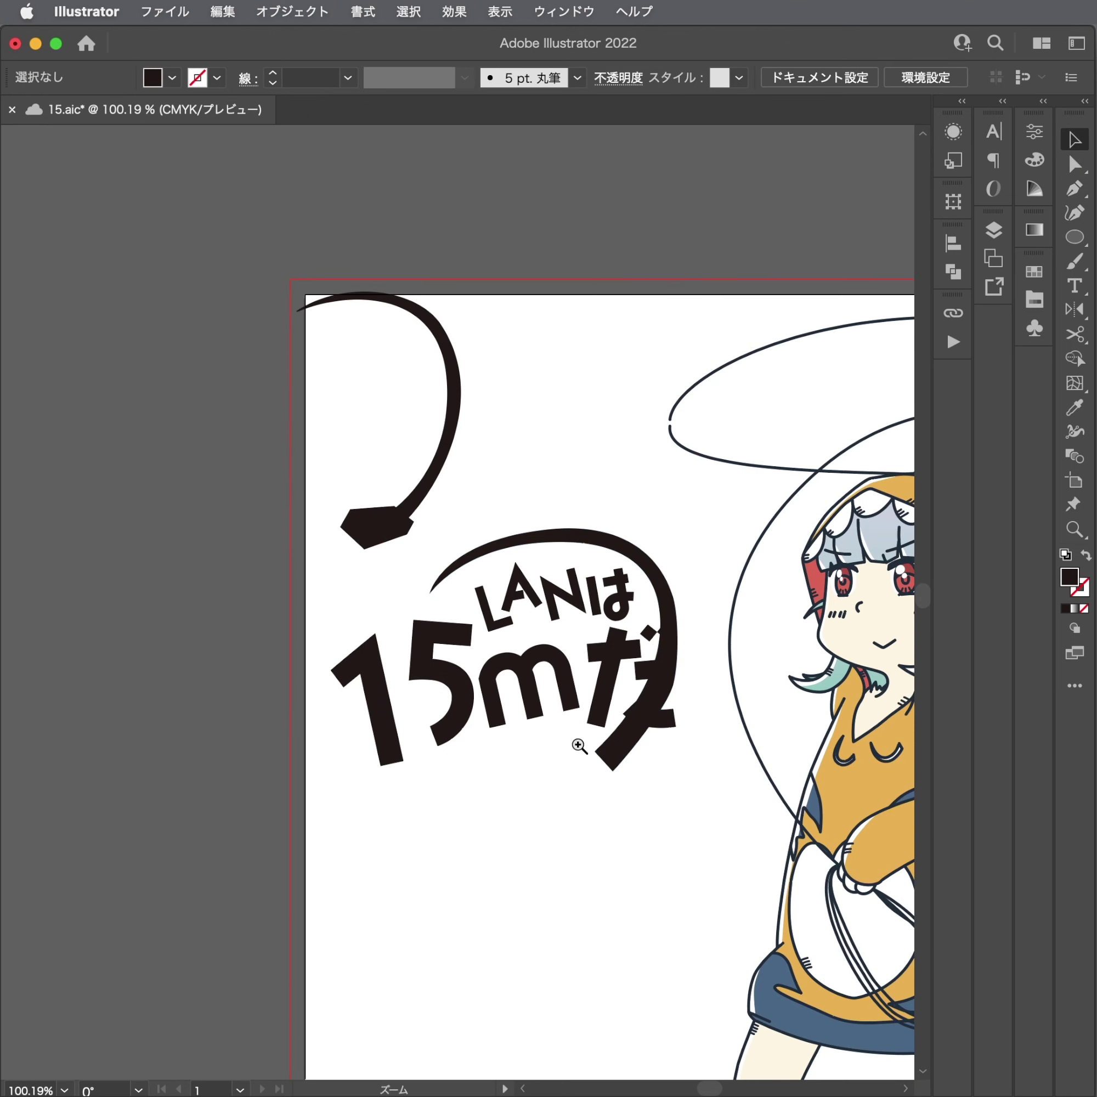
pyautogui.scroll(2, 578, 746)
pyautogui.click(594, 740)
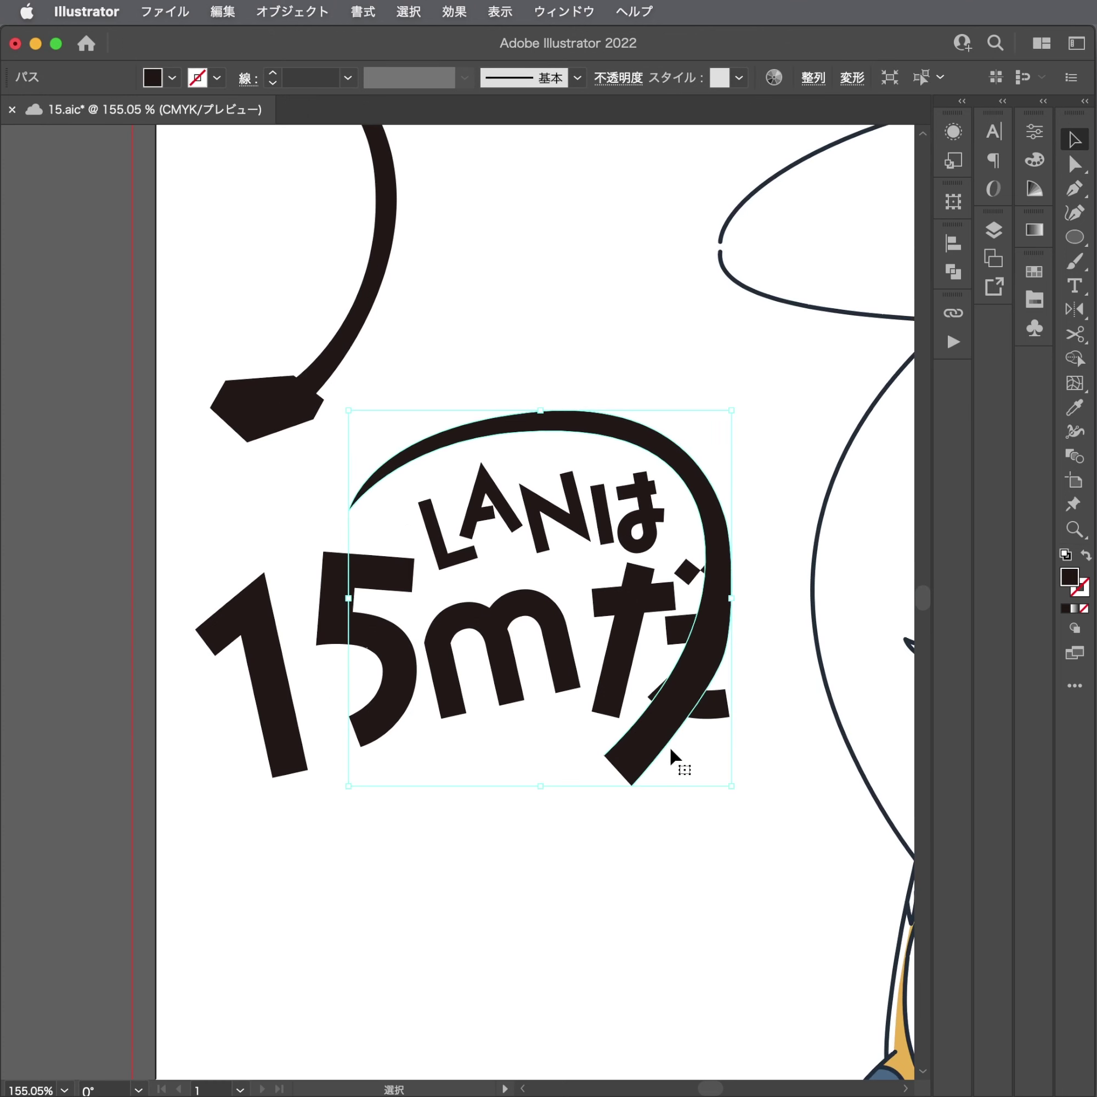
pyautogui.moveTo(672, 752); pyautogui.dragTo(653, 775)
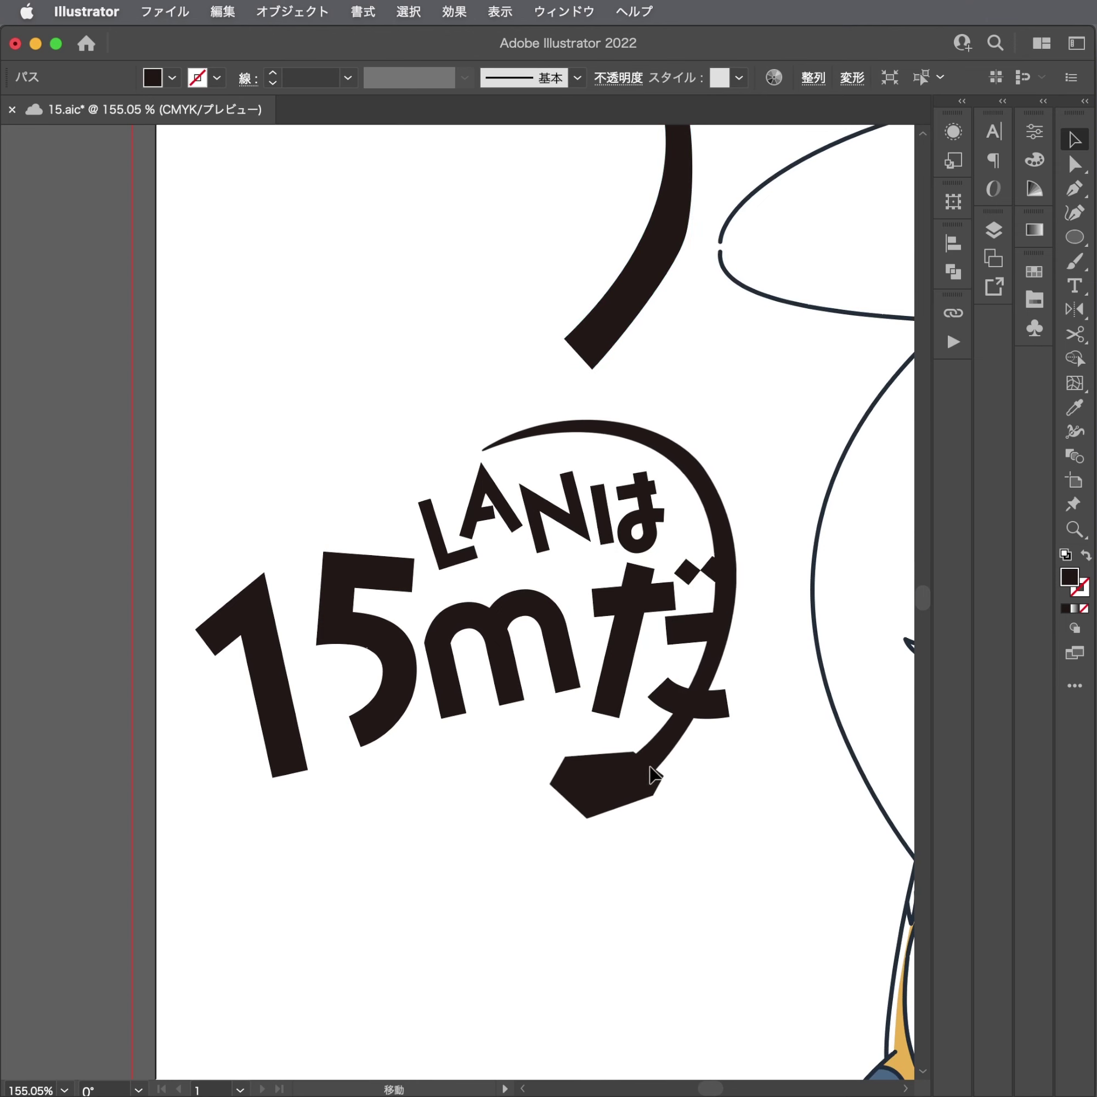
pyautogui.hotkey('ctrl', 'z')
pyautogui.hotkey('ctrl', 'z')
pyautogui.hotkey('ctrl', 'z')
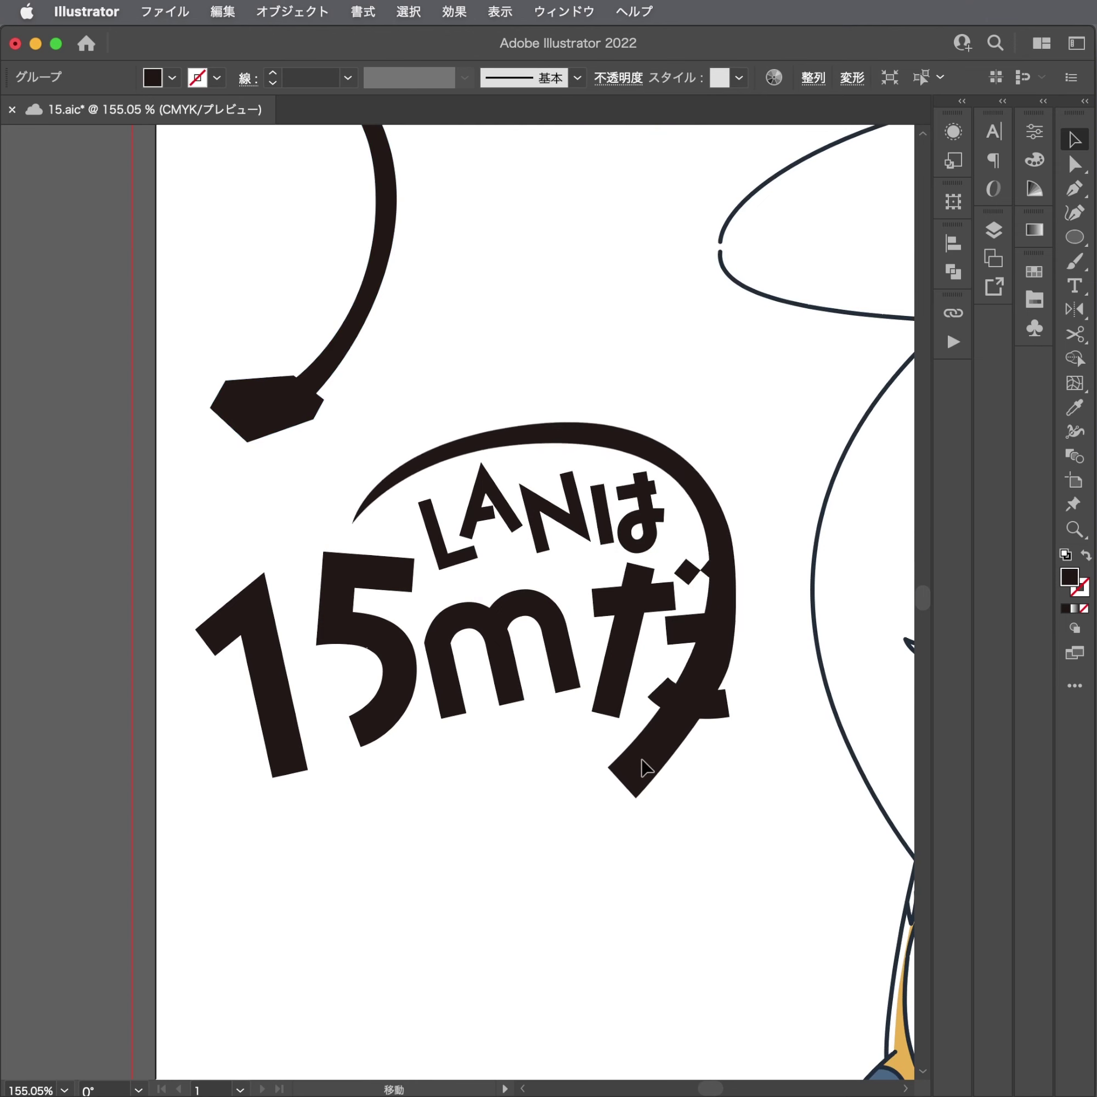
pyautogui.hotkey('ctrl', 'z')
pyautogui.hotkey('ctrl', 'z')
pyautogui.scroll(1, 646, 768)
pyautogui.press('a')
# Reshape the arc's lower end, inner edge near だ, and outer right-side curve.
pyautogui.click(586, 769)
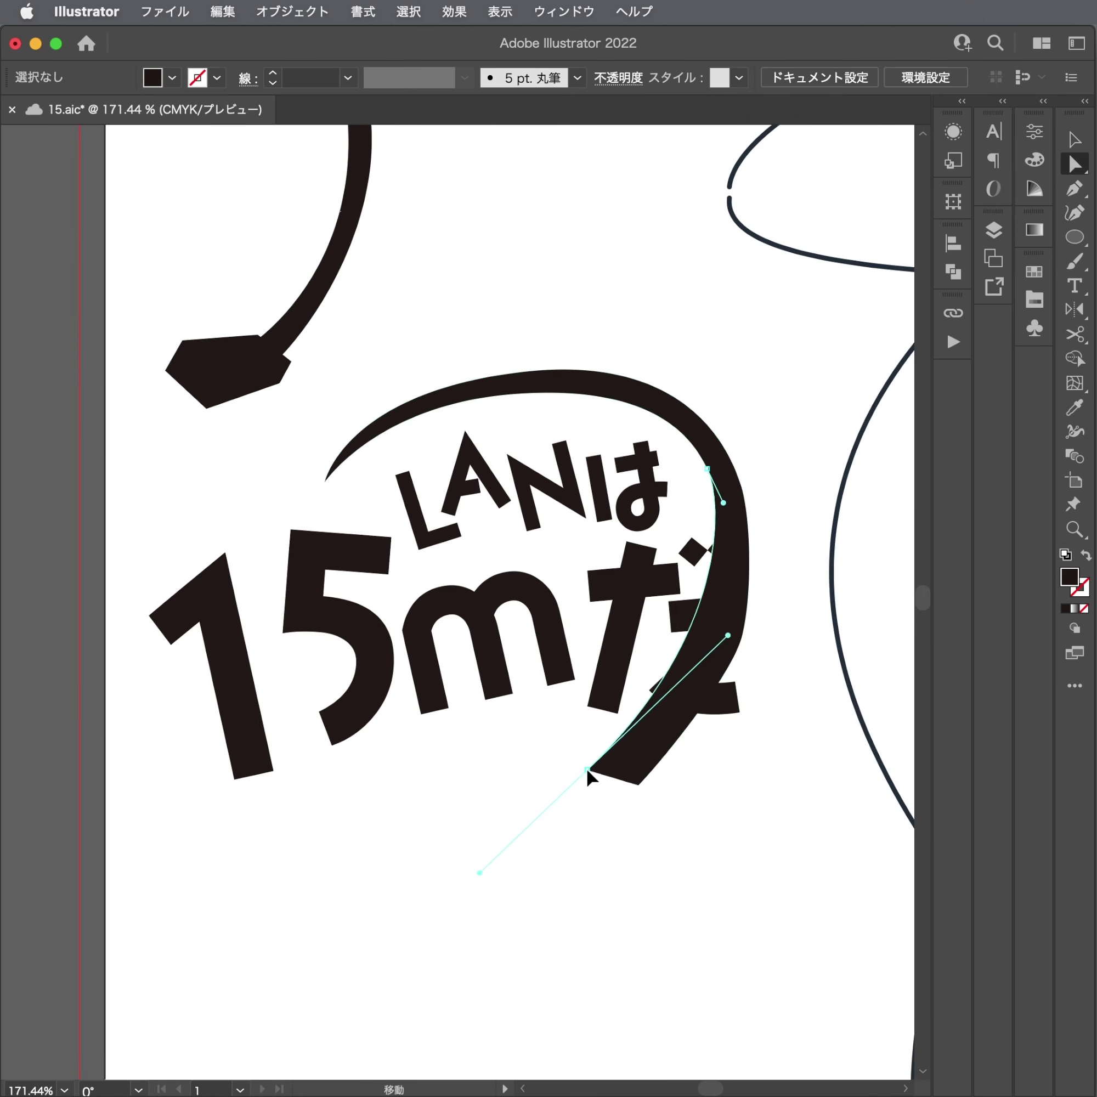
pyautogui.moveTo(587, 770); pyautogui.dragTo(563, 782)
pyautogui.moveTo(703, 647); pyautogui.dragTo(735, 647)
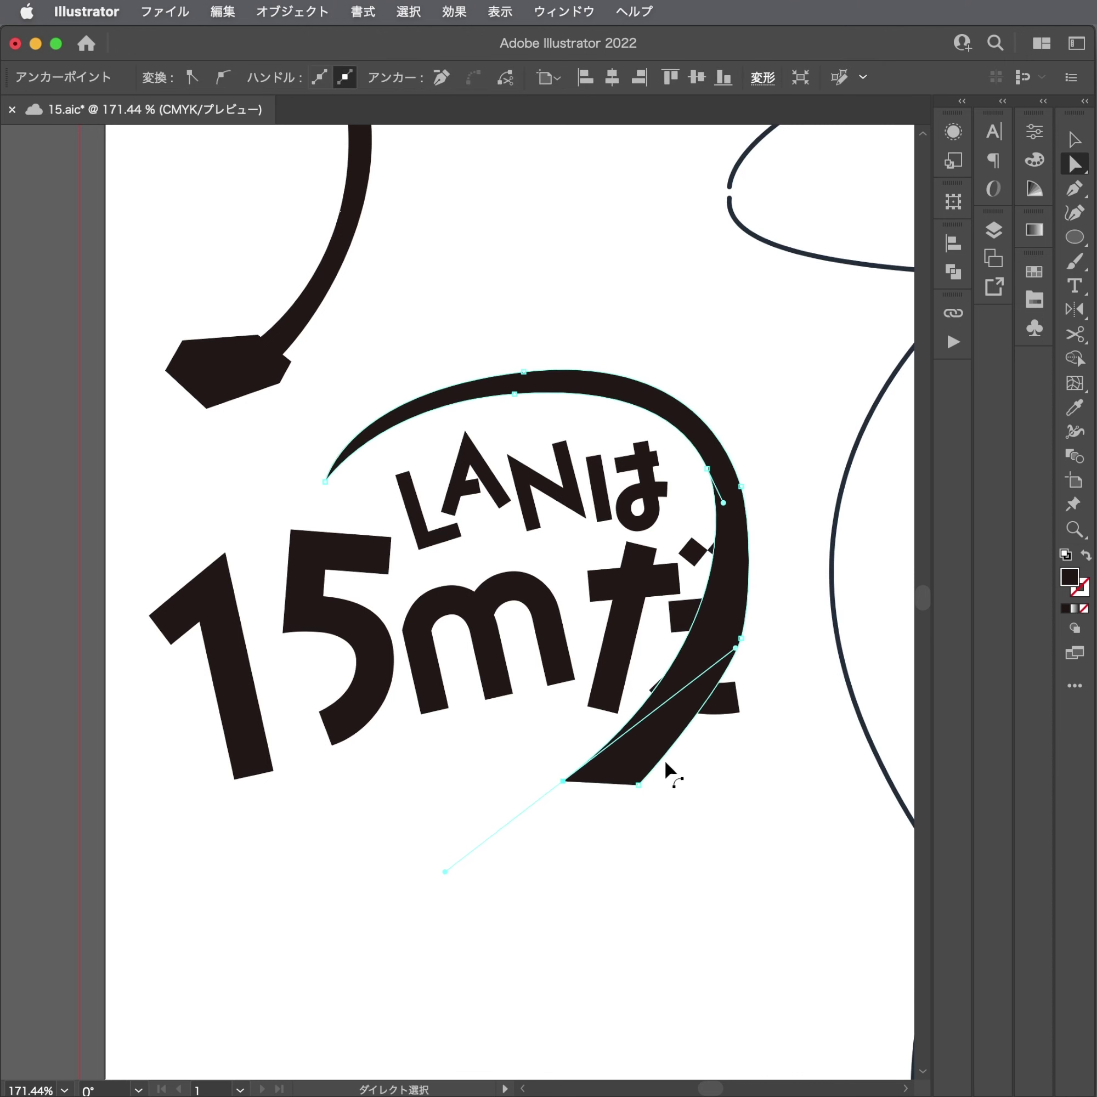
pyautogui.moveTo(633, 793); pyautogui.dragTo(598, 821)
pyautogui.moveTo(730, 677); pyautogui.dragTo(694, 740)
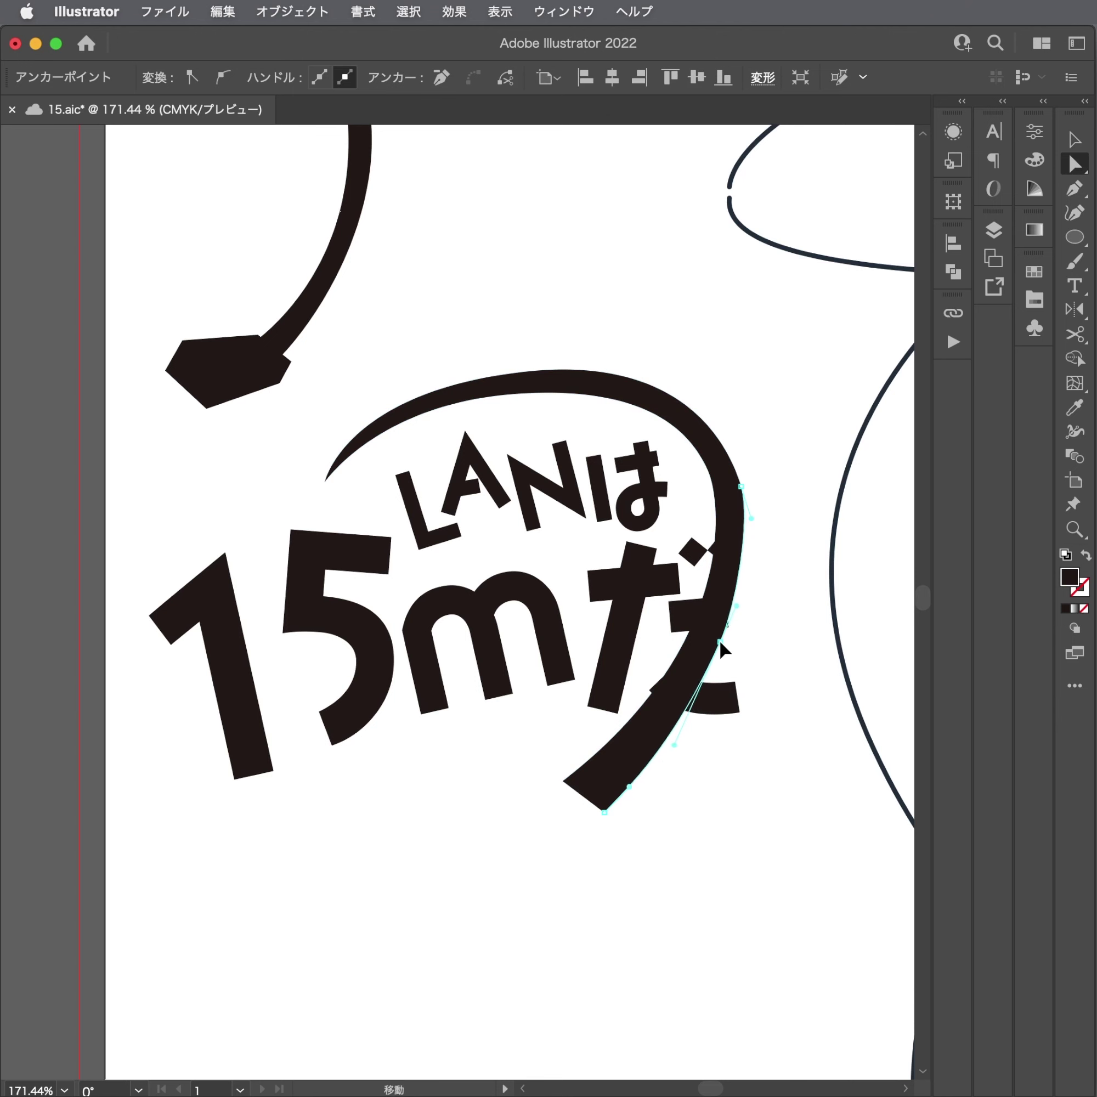
pyautogui.click(749, 545)
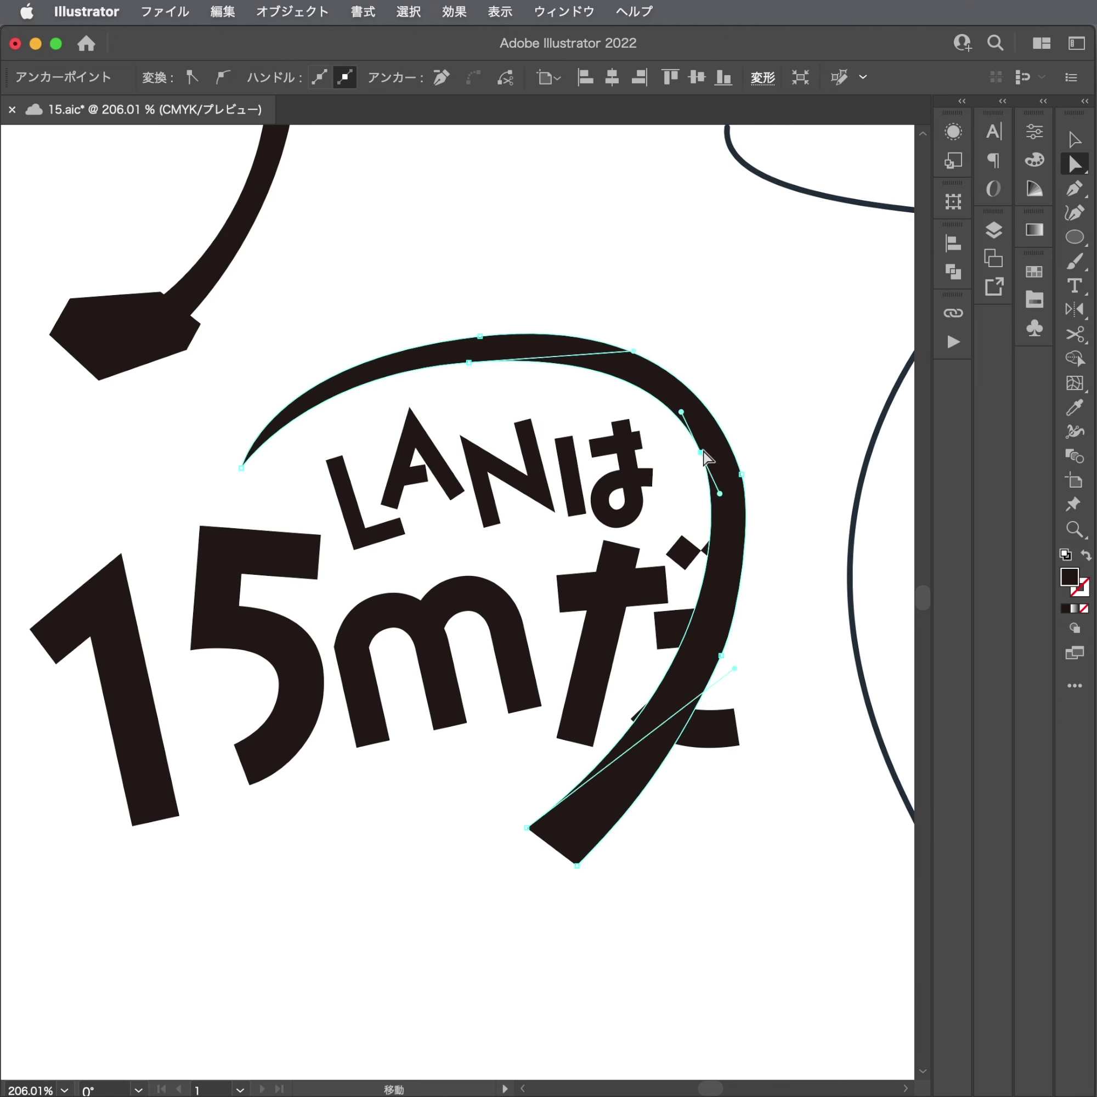
pyautogui.click(740, 474)
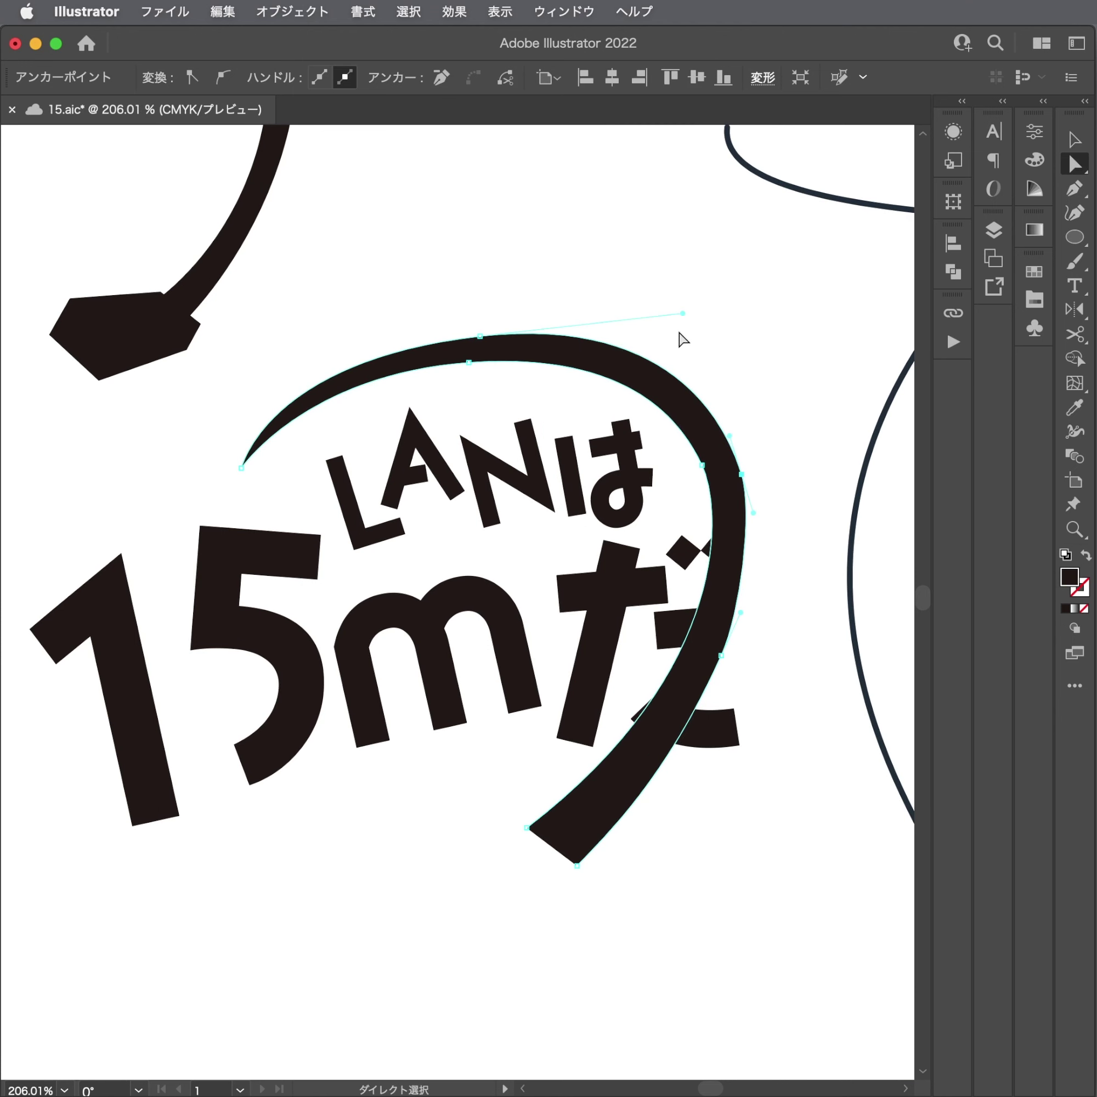
pyautogui.moveTo(682, 315); pyautogui.dragTo(670, 316)
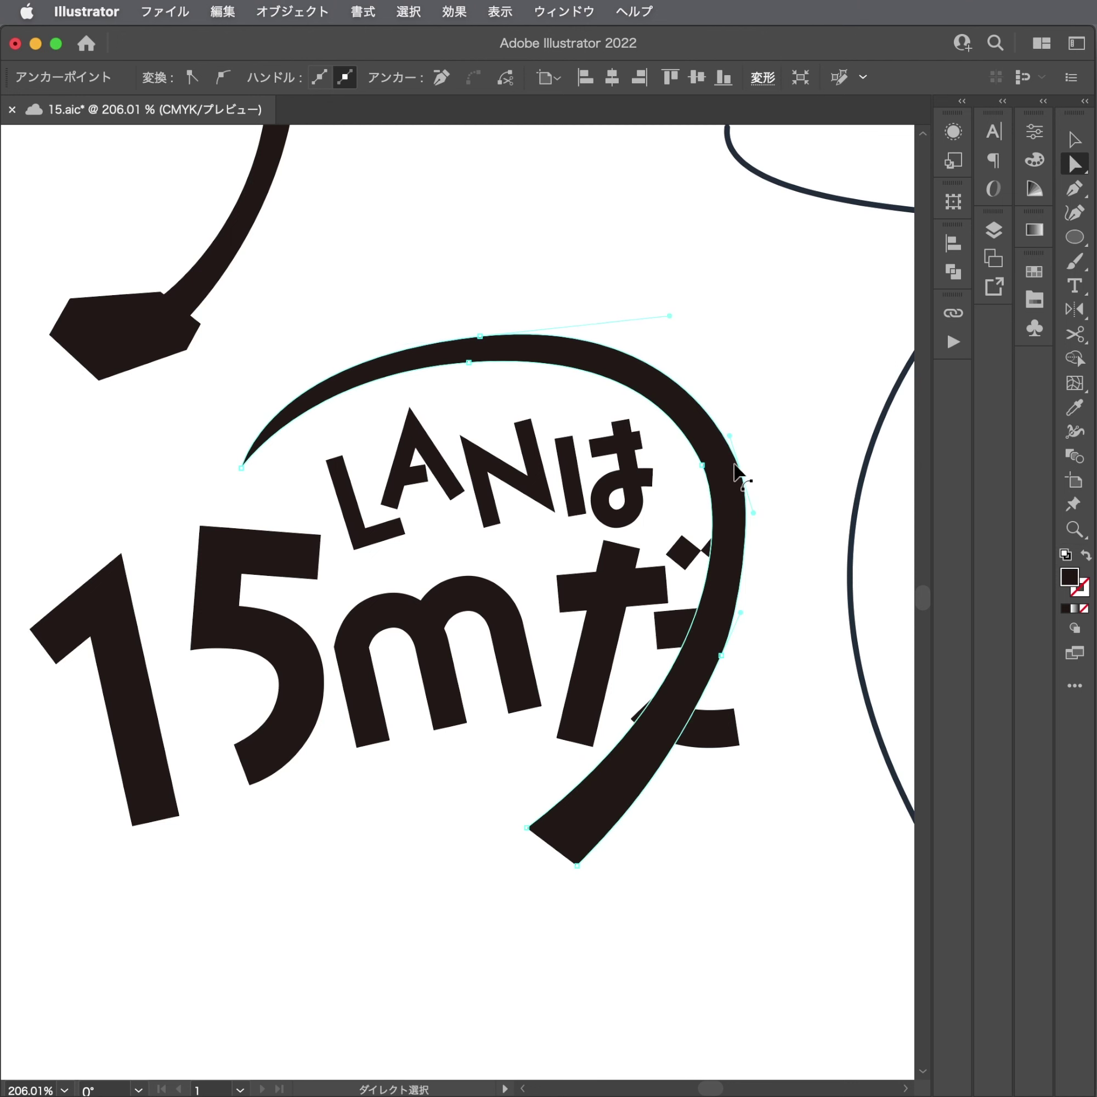
pyautogui.moveTo(751, 510); pyautogui.dragTo(757, 534)
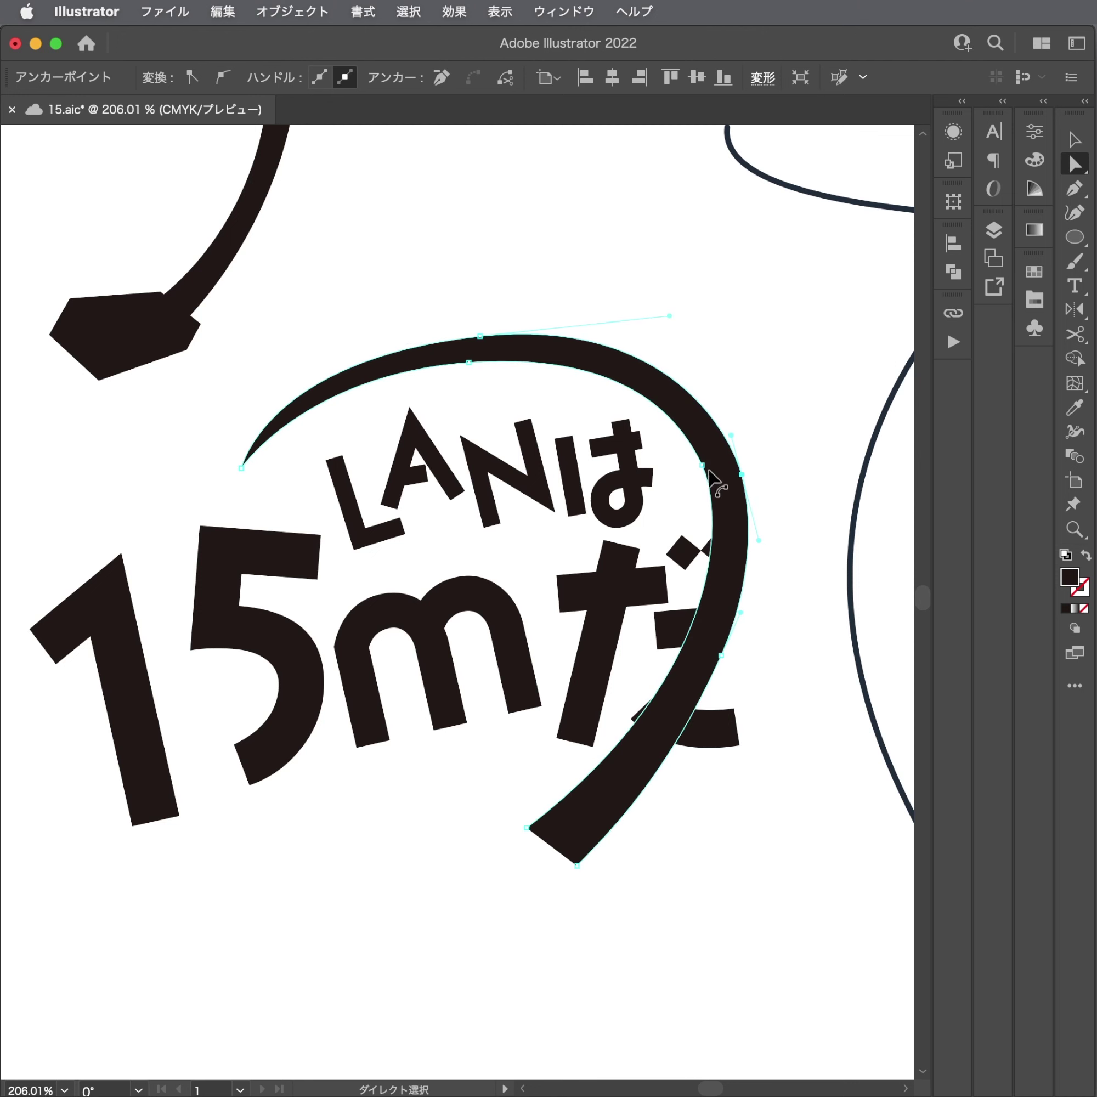
# Raise the arc's inner-edge point near は and nudge the arc right and down.
pyautogui.press('v')
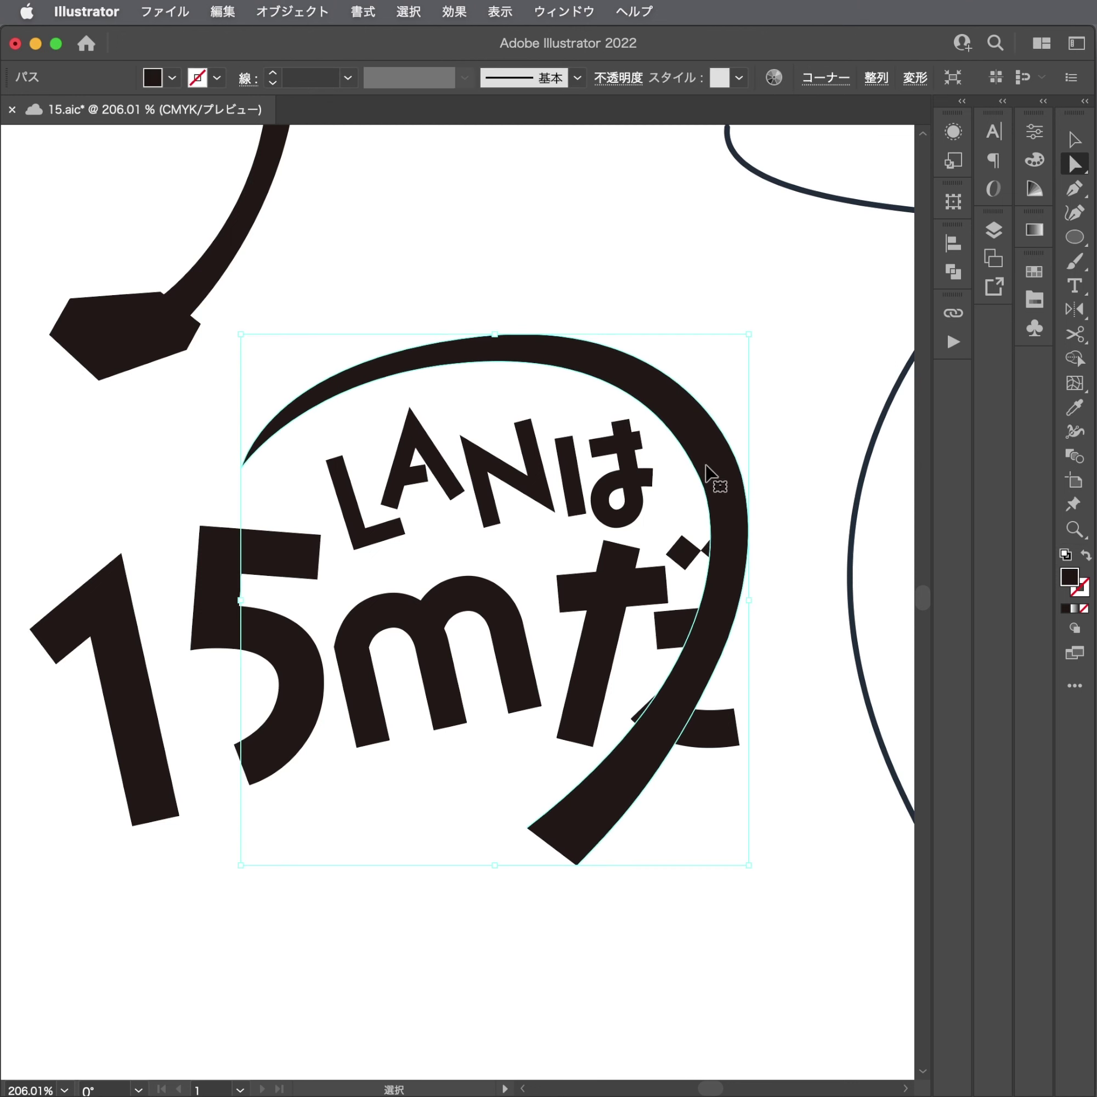
pyautogui.press('a')
pyautogui.click(709, 472)
pyautogui.click(685, 453)
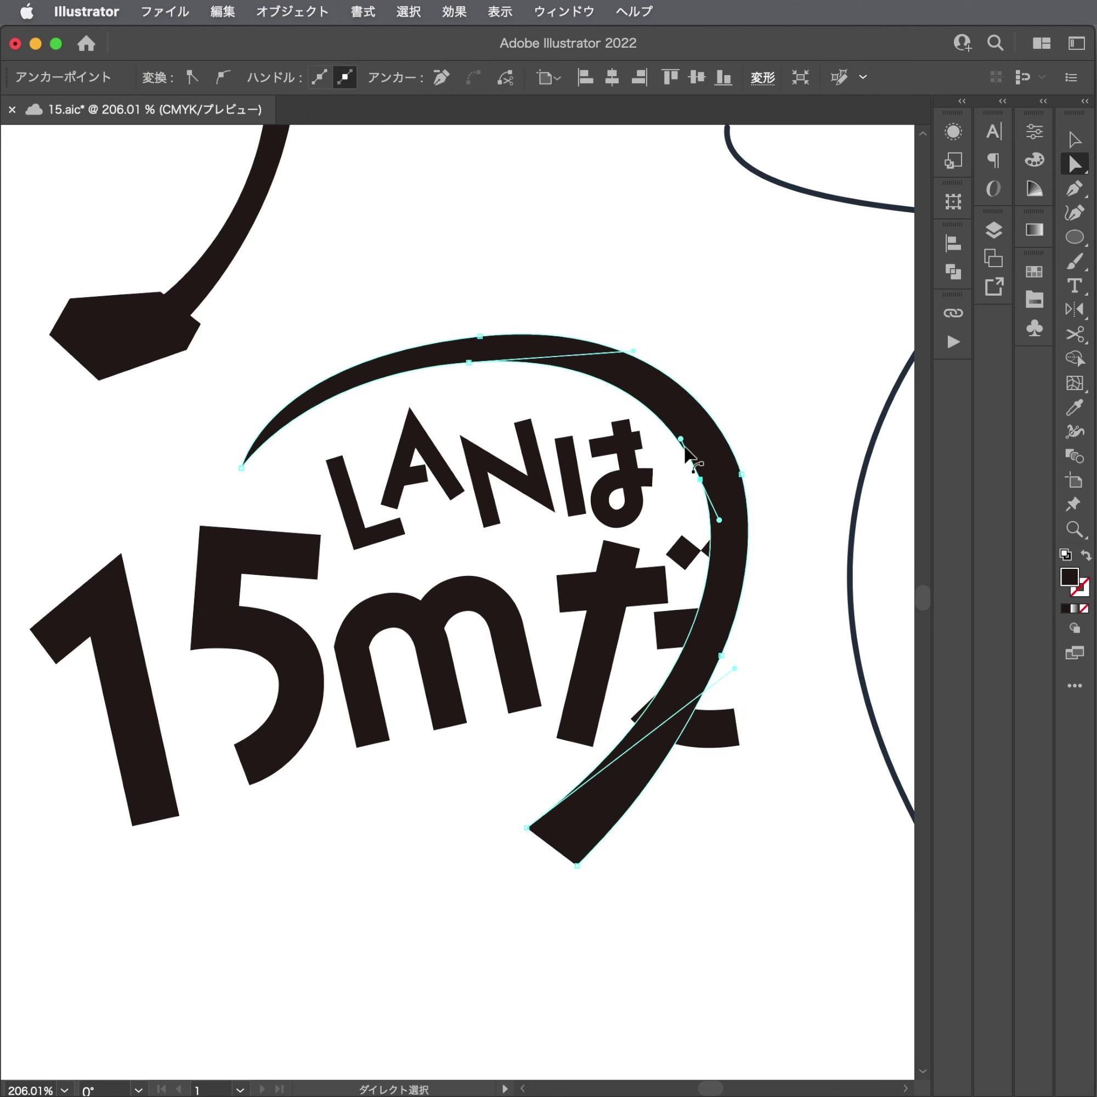
pyautogui.moveTo(684, 450); pyautogui.dragTo(676, 427)
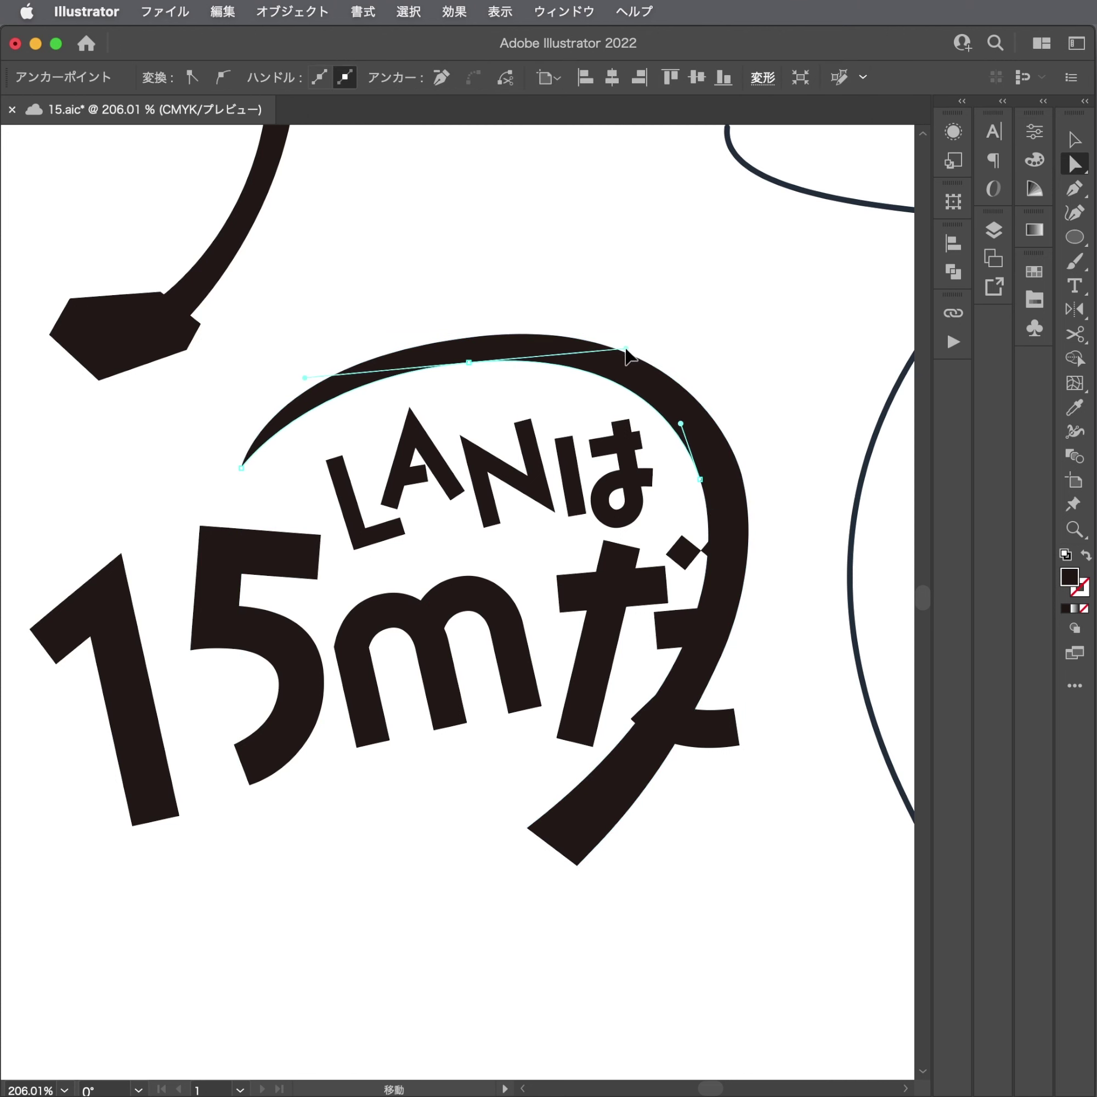
pyautogui.moveTo(690, 475); pyautogui.dragTo(696, 488)
pyautogui.click(696, 488)
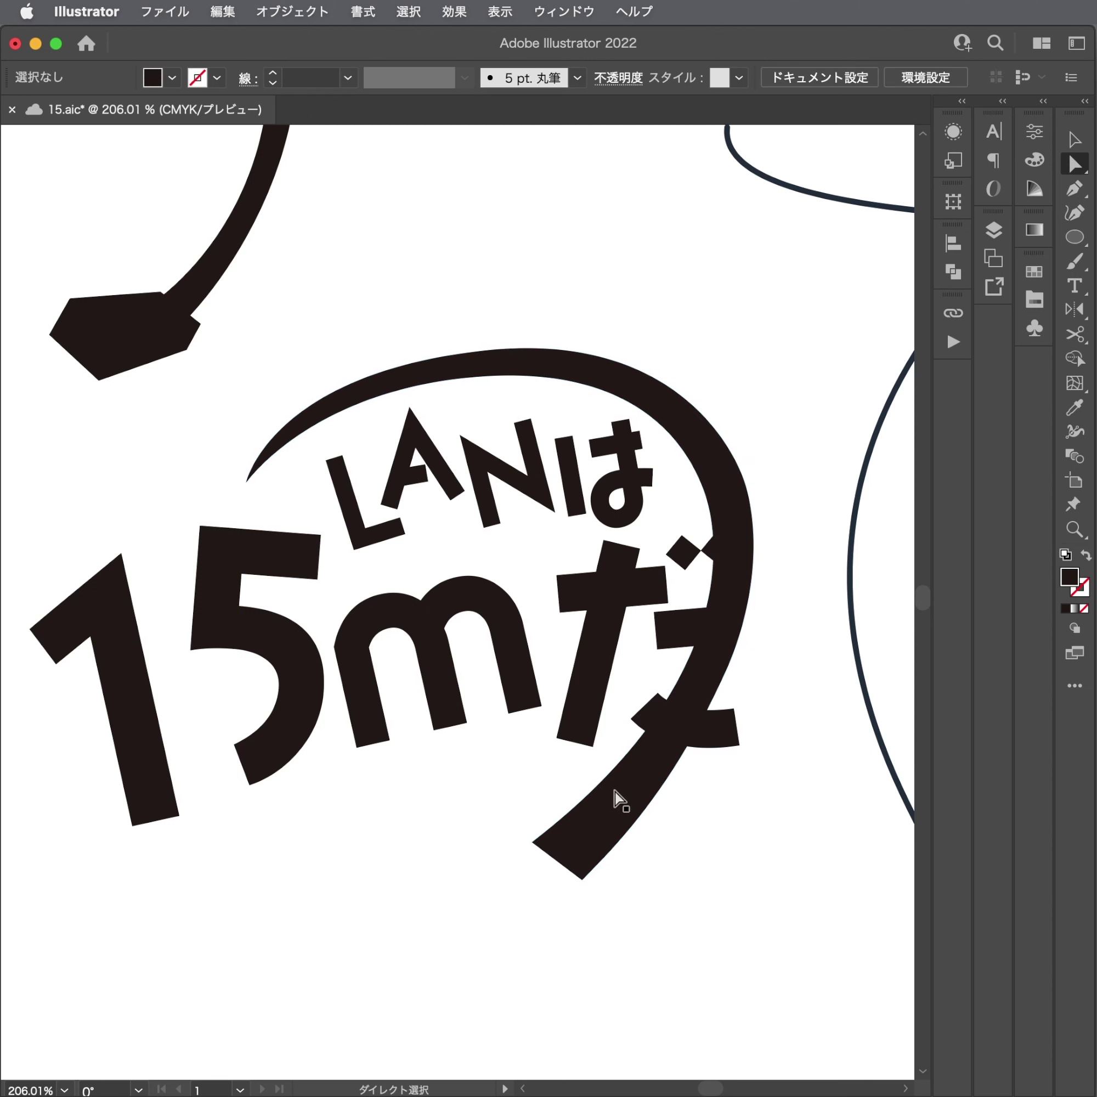
# Widen and round the arc's lower tip and smooth its right side around だ.
pyautogui.moveTo(531, 842); pyautogui.dragTo(491, 818)
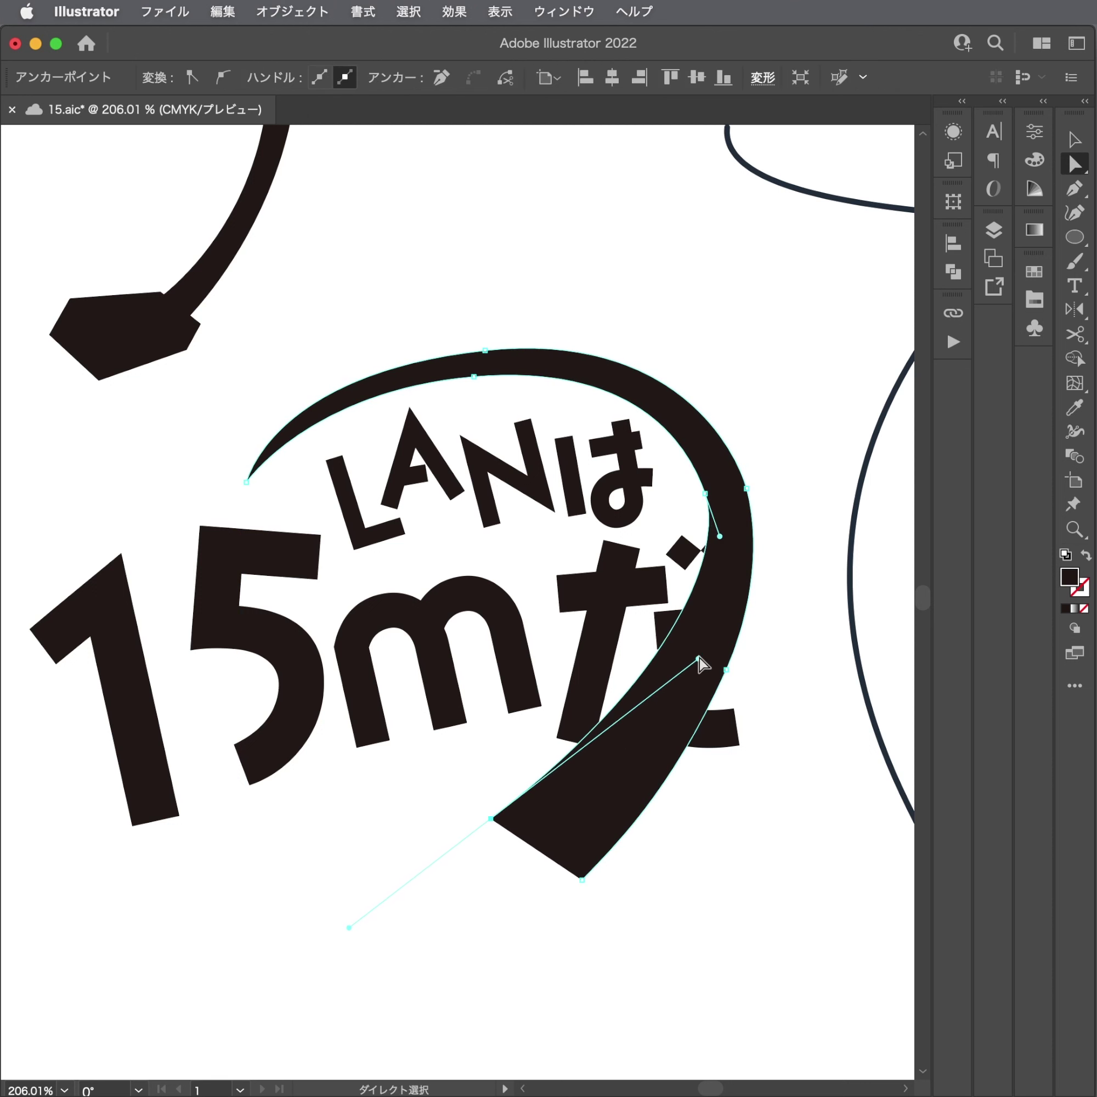
pyautogui.moveTo(701, 663); pyautogui.dragTo(686, 715)
pyautogui.click(580, 896)
pyautogui.moveTo(582, 880)
pyautogui.mouseDown()
pyautogui.moveTo(521, 865)
pyautogui.moveTo(592, 827)
pyautogui.mouseUp()
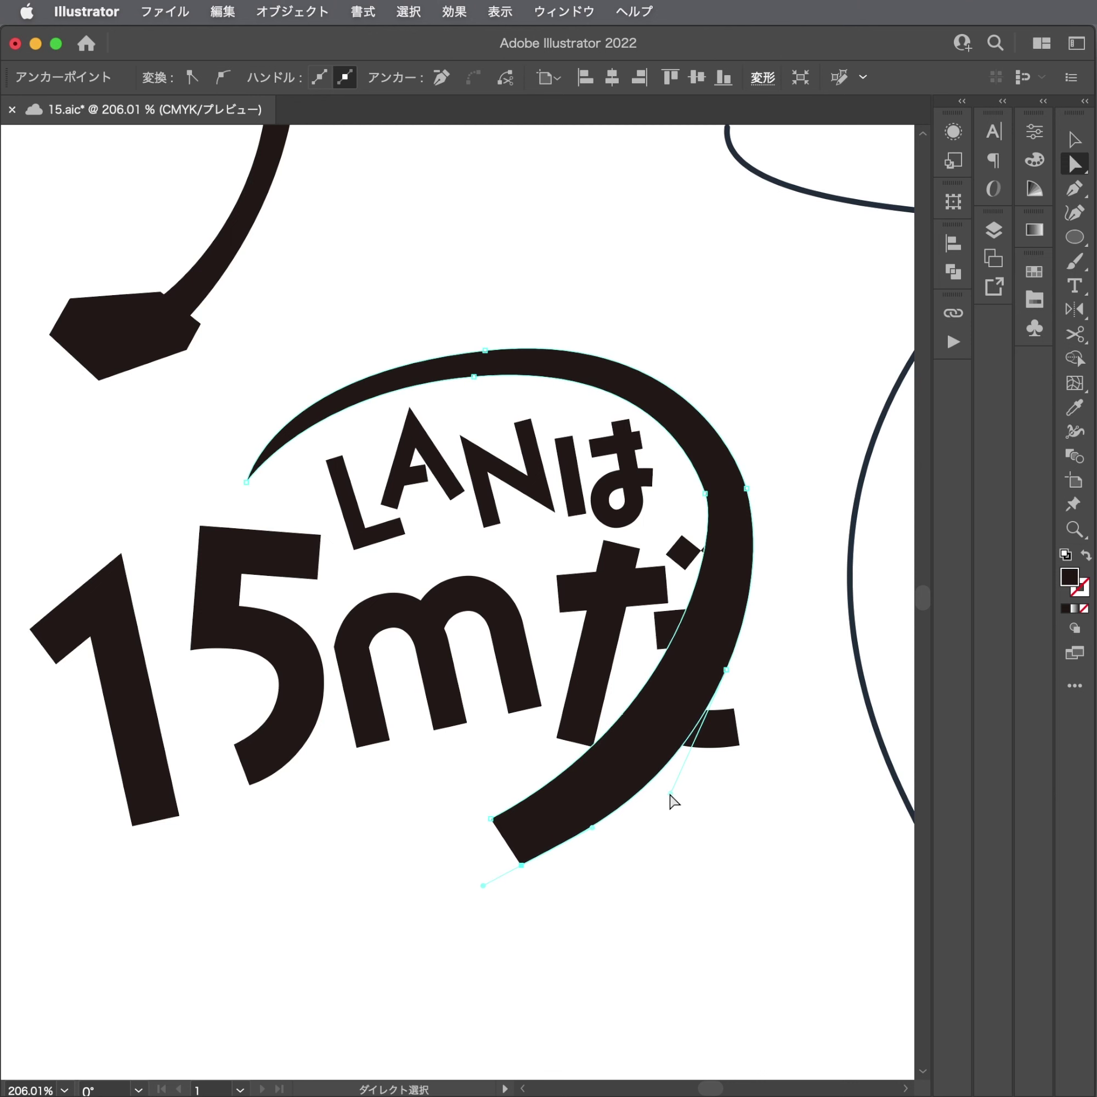
pyautogui.moveTo(670, 795); pyautogui.dragTo(668, 772)
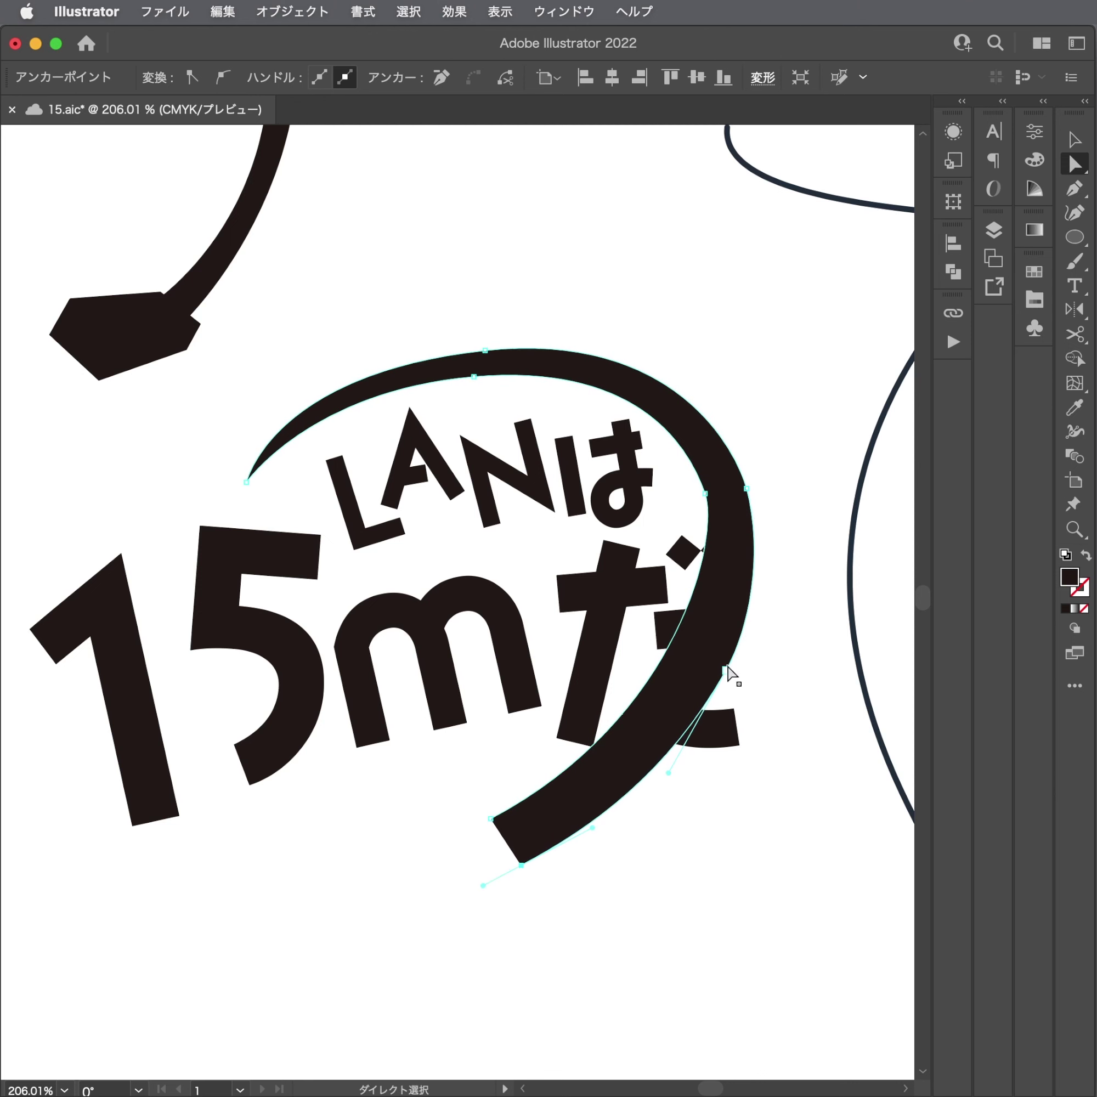
pyautogui.moveTo(723, 670); pyautogui.dragTo(719, 668)
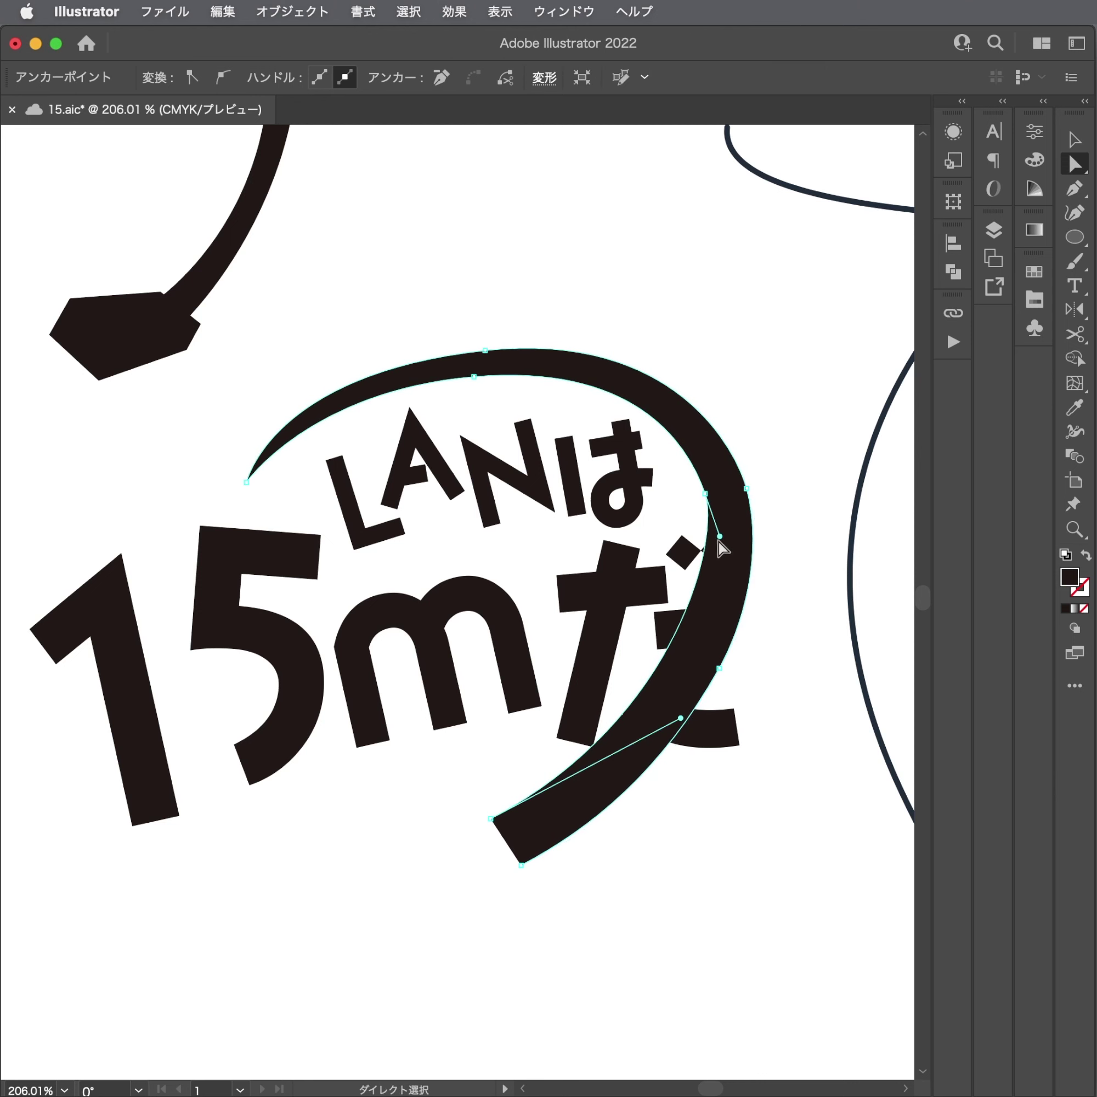
pyautogui.moveTo(719, 537); pyautogui.dragTo(726, 574)
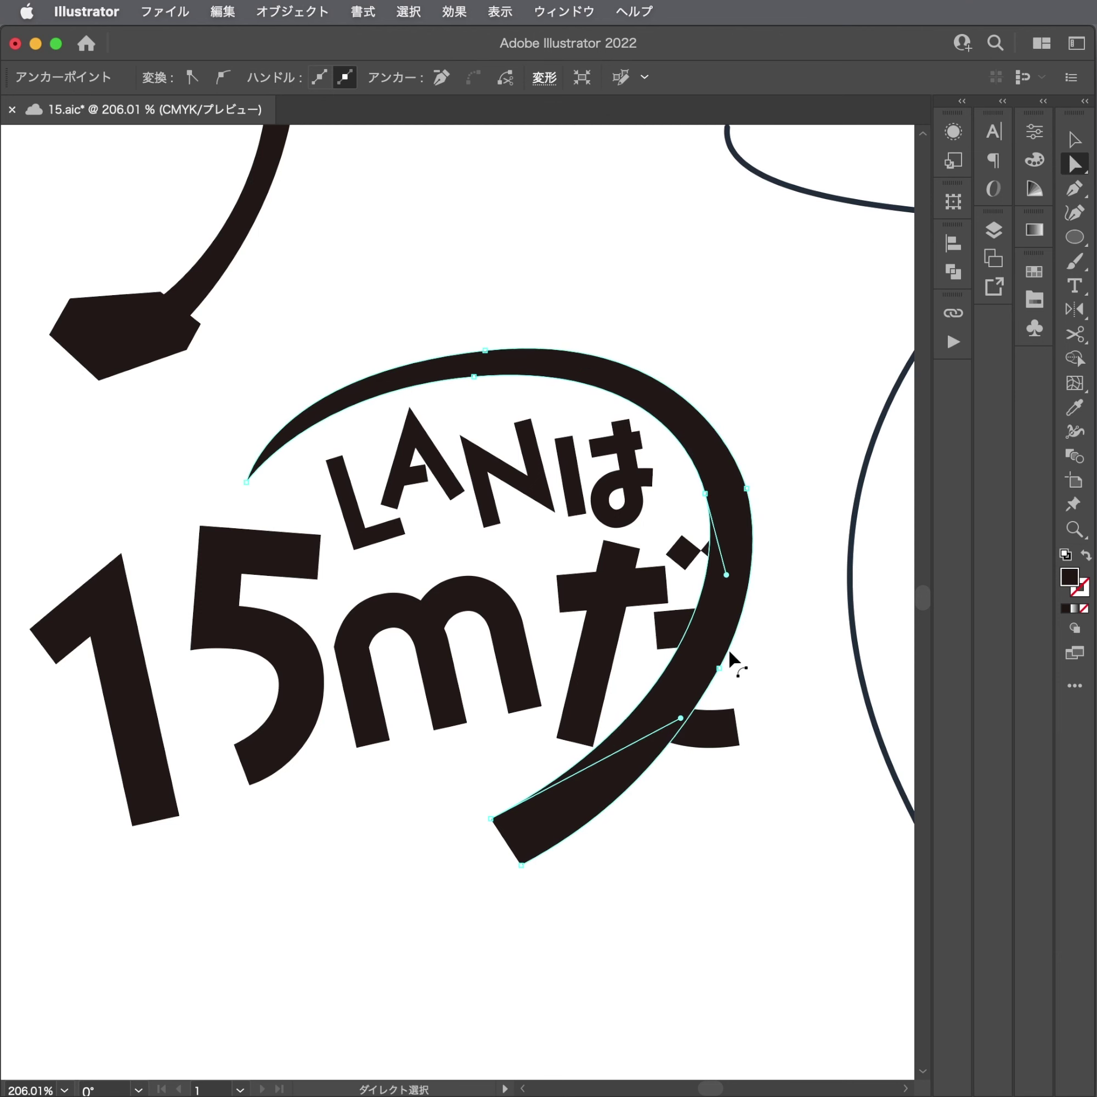
# Adjust the direction handle at the arc's thin left tip for a smoother taper.
pyautogui.scroll(-5, 563, 688)
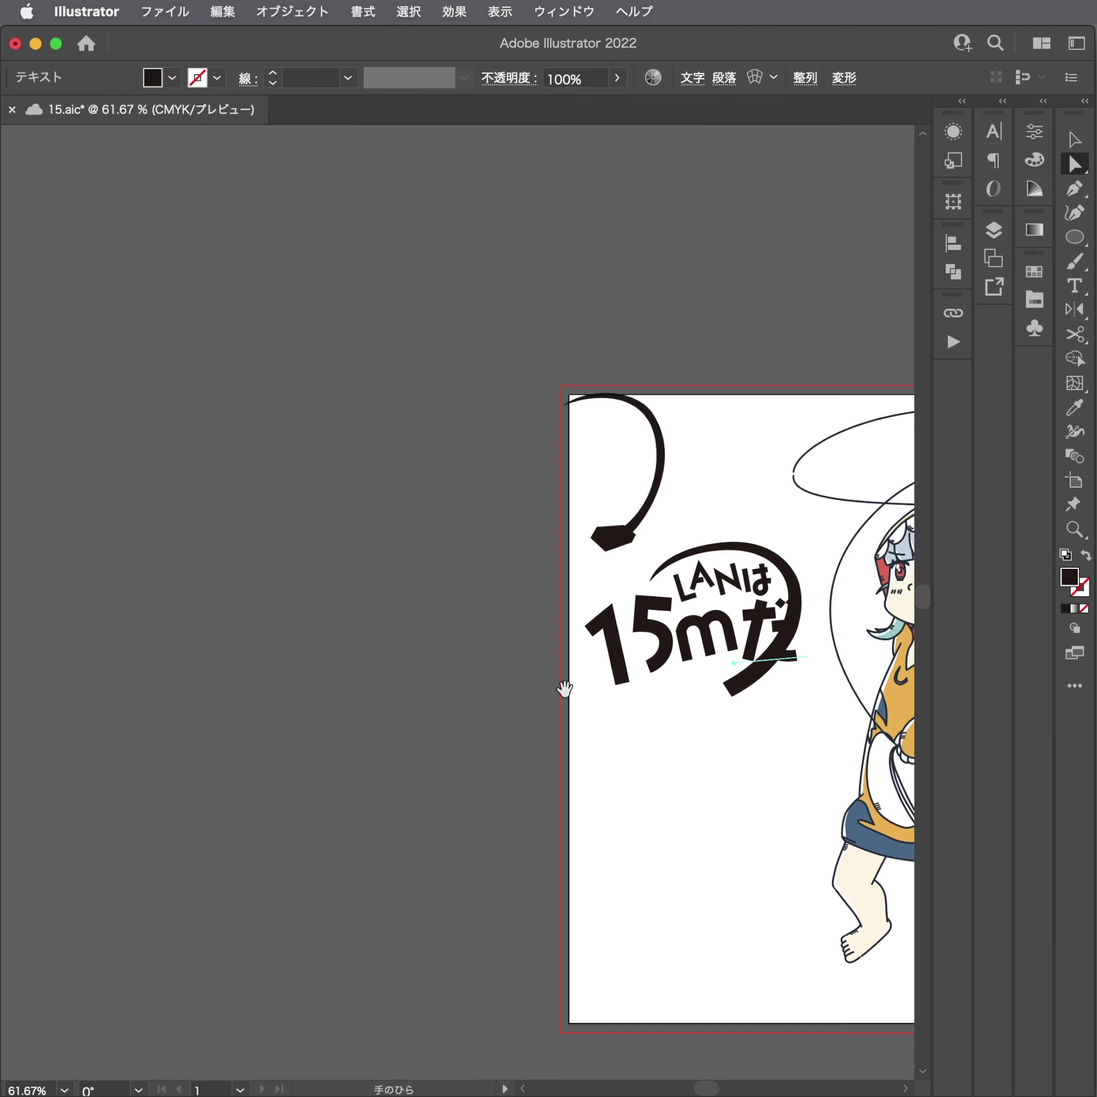
pyautogui.hscroll(5, 563, 688)
pyautogui.click(508, 608)
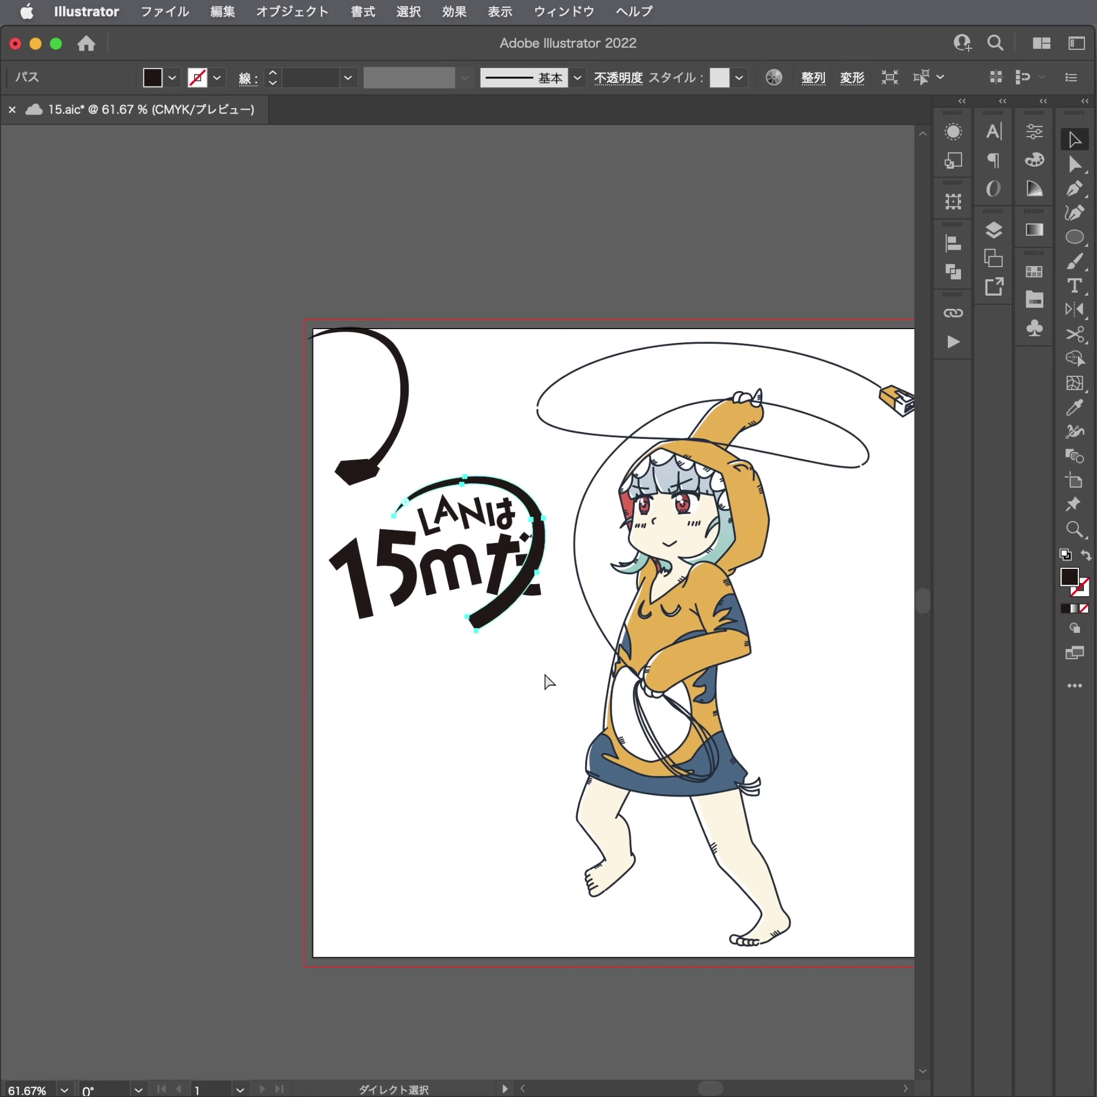
pyautogui.click(549, 683)
pyautogui.scroll(5, 409, 457)
pyautogui.press('a')
pyautogui.click(398, 700)
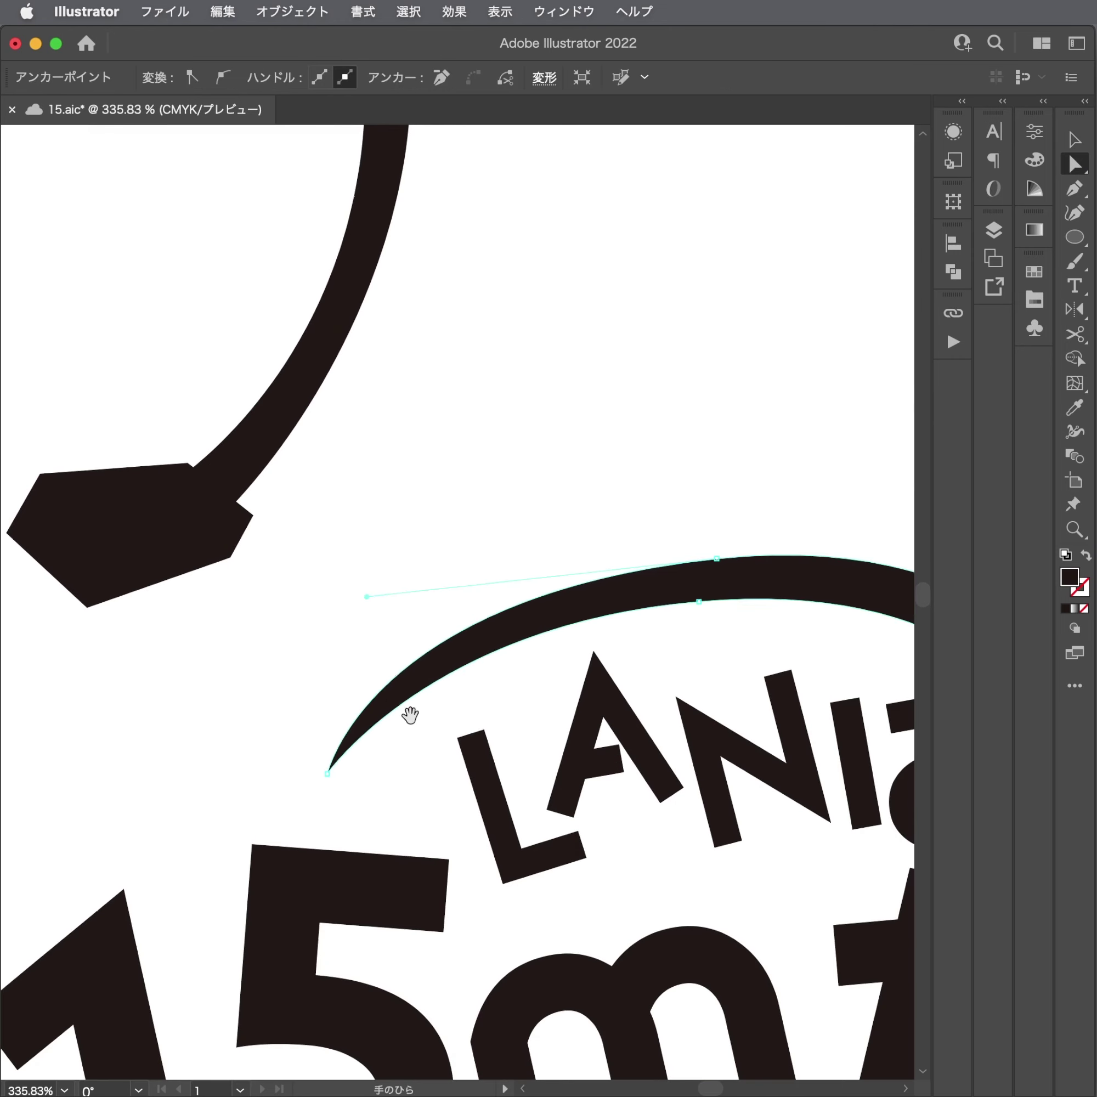
pyautogui.moveTo(410, 714); pyautogui.dragTo(402, 553)
pyautogui.click(308, 601)
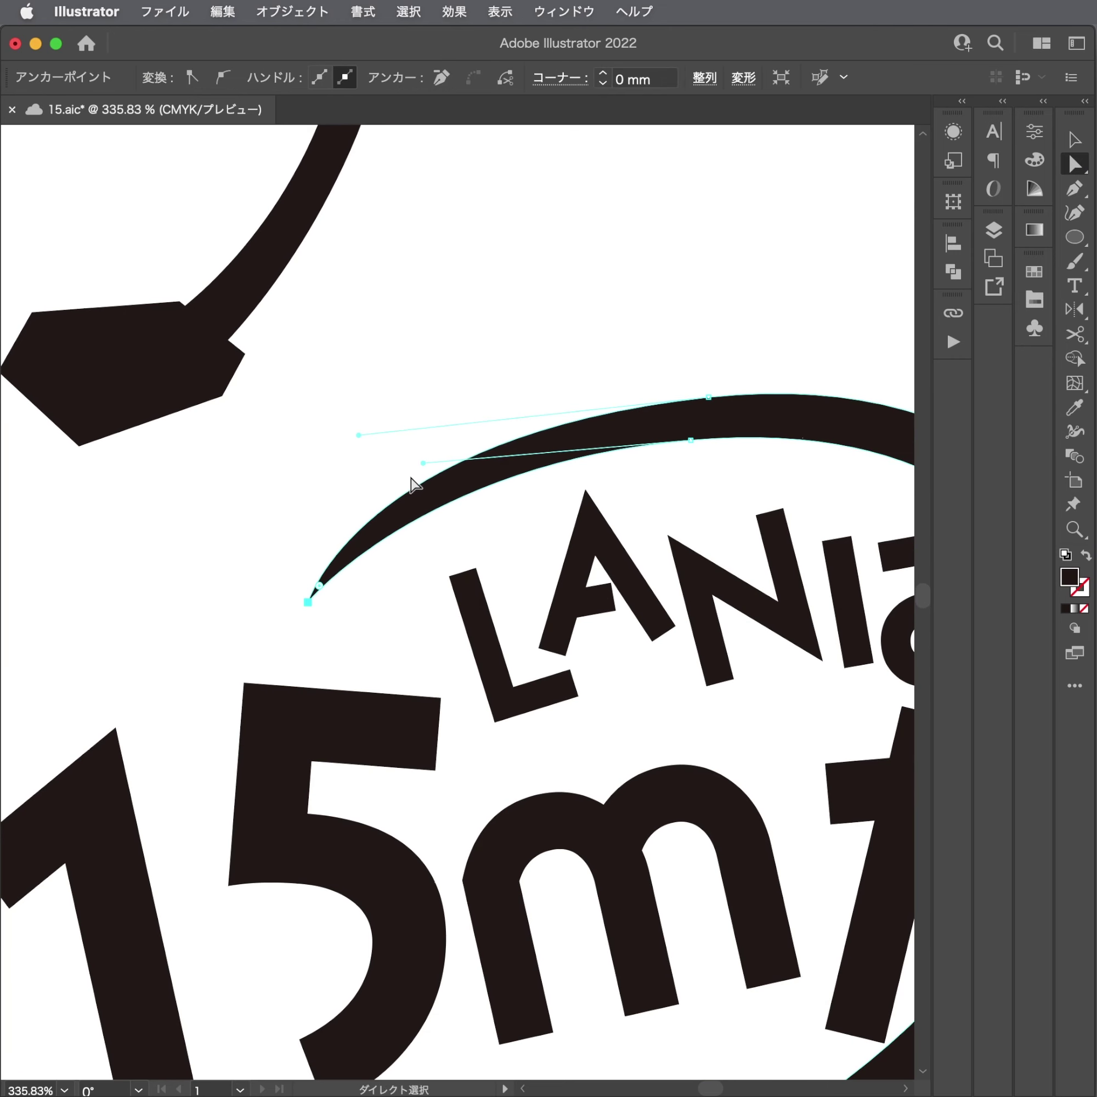
pyautogui.moveTo(423, 462); pyautogui.dragTo(435, 459)
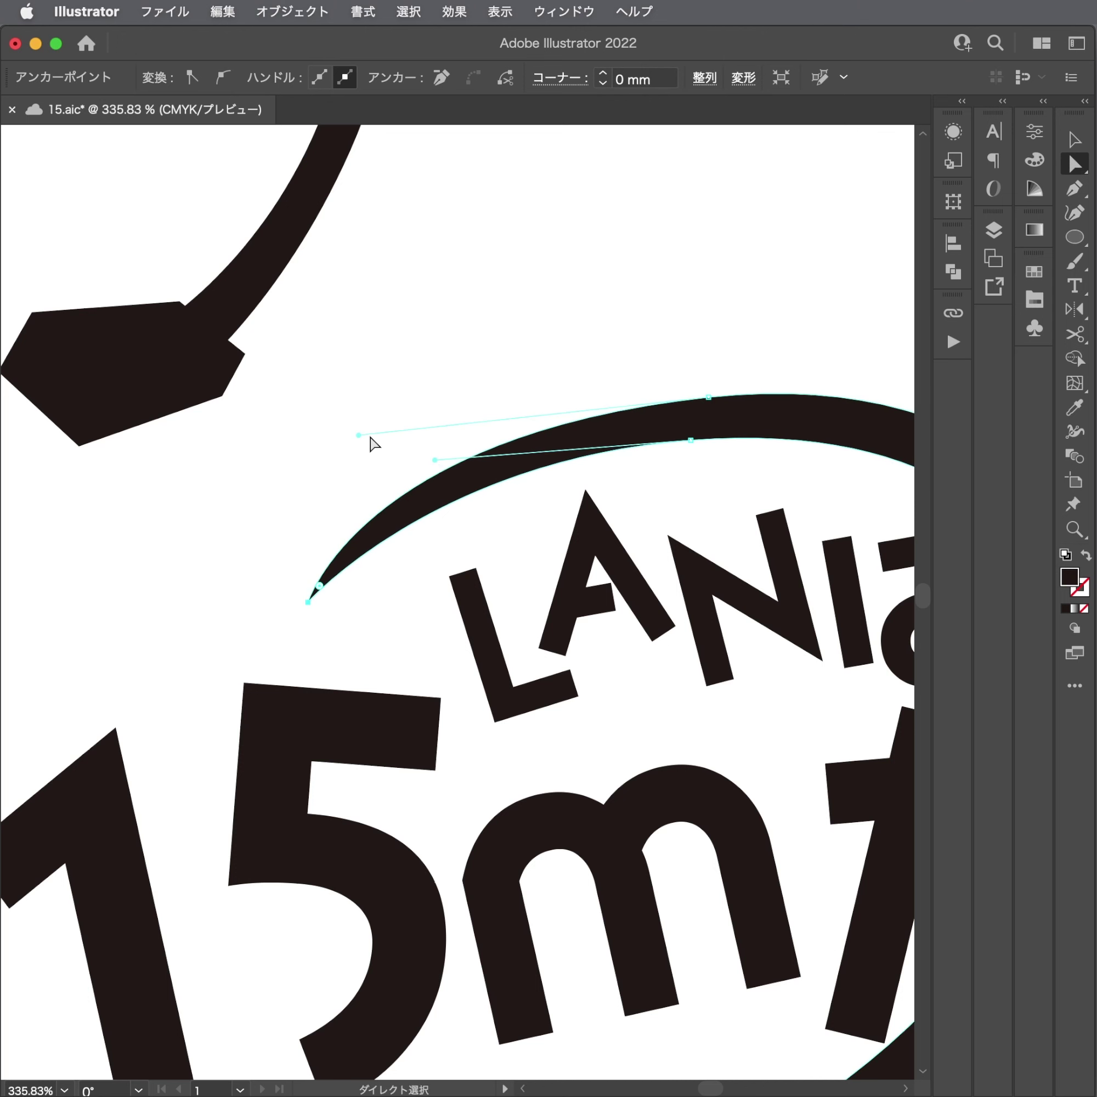
pyautogui.click(360, 458)
pyautogui.scroll(-5, 351, 531)
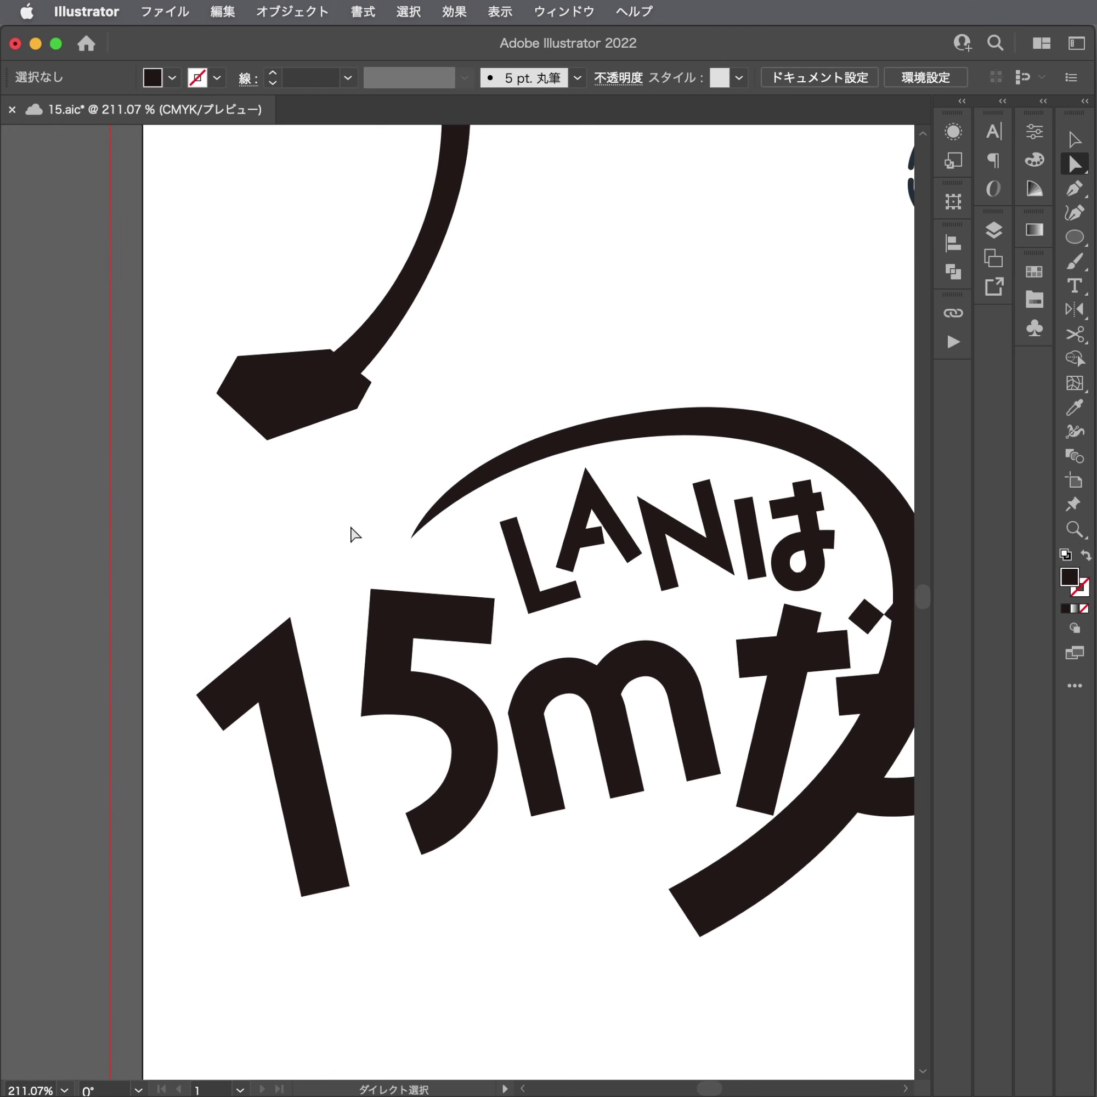
# Draw a thin 1 pt black diagonal line from left of the title toward the upper right.
pyautogui.press('p')
pyautogui.click(203, 621)
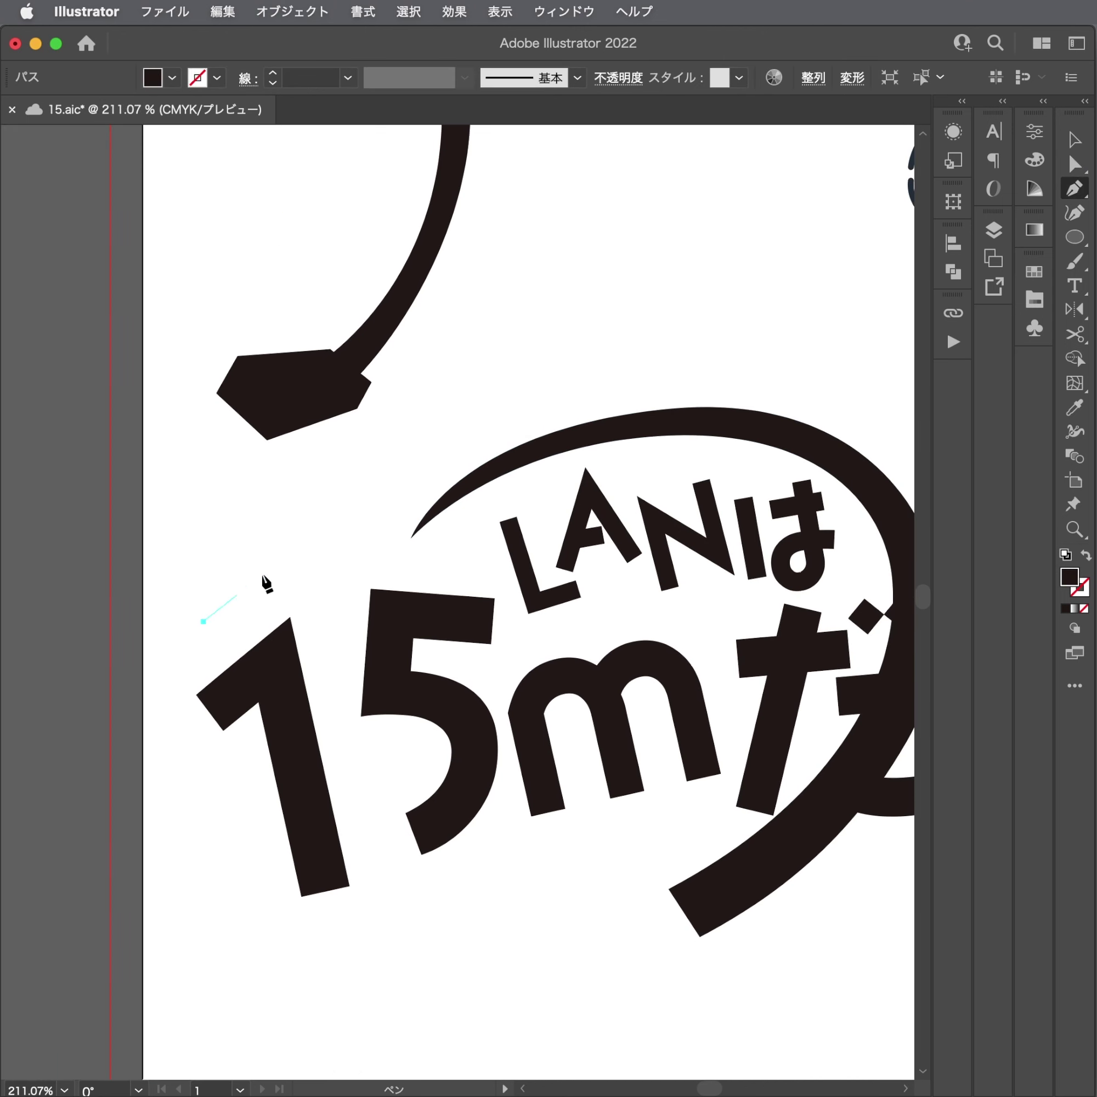
pyautogui.click(453, 426)
pyautogui.press('a')
pyautogui.click(256, 579)
pyautogui.hotkey('shift', 'x')
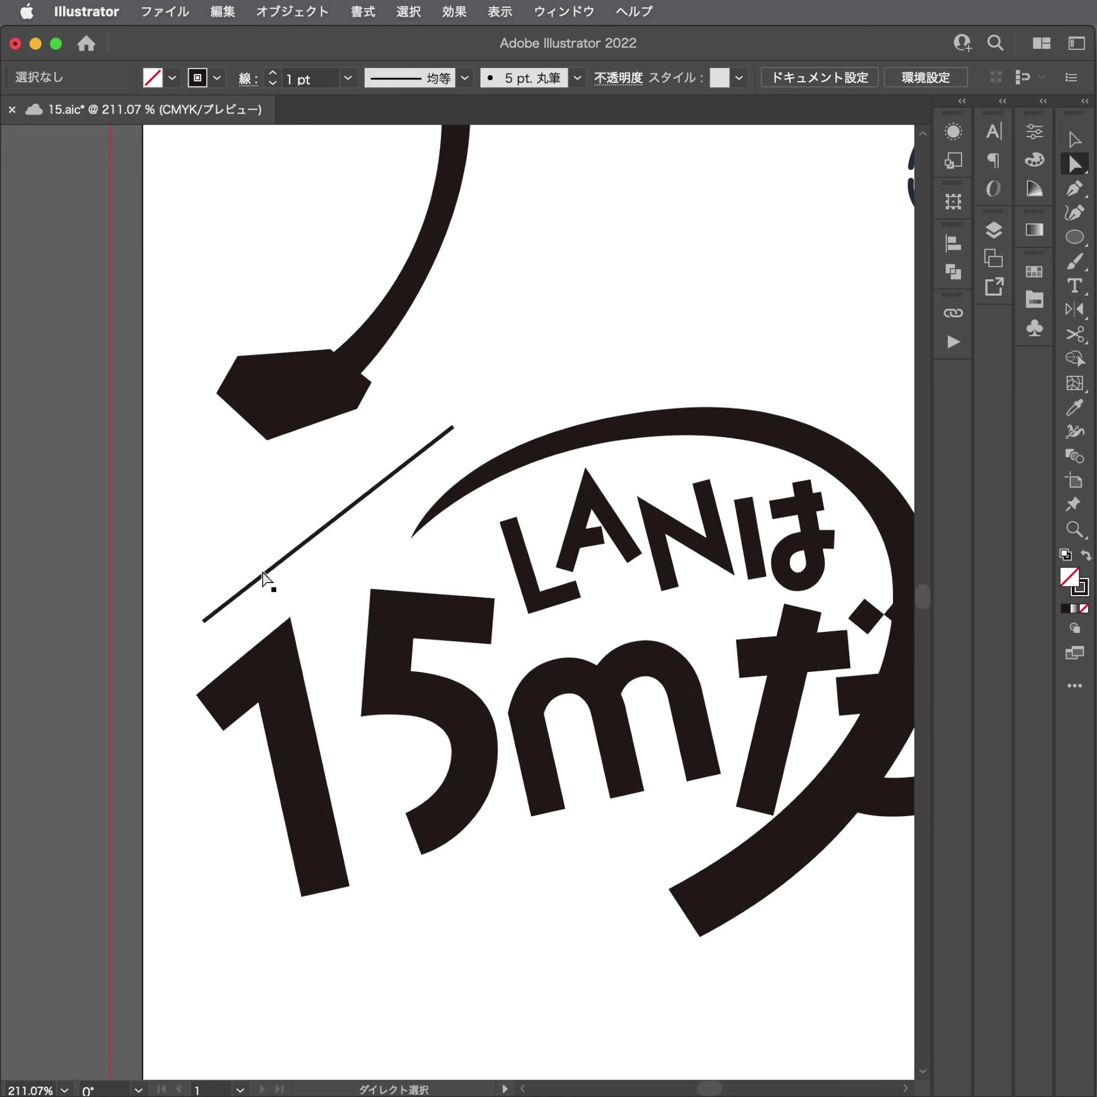
# Make parallel copies of the diagonal line, then delete all the trial lines.
pyautogui.moveTo(452, 427)
pyautogui.mouseDown()
pyautogui.moveTo(358, 471)
pyautogui.moveTo(395, 459)
pyautogui.mouseUp()
pyautogui.hotkey('ctrl', 'd')
pyautogui.click(522, 390)
pyautogui.scroll(-5, 553, 368)
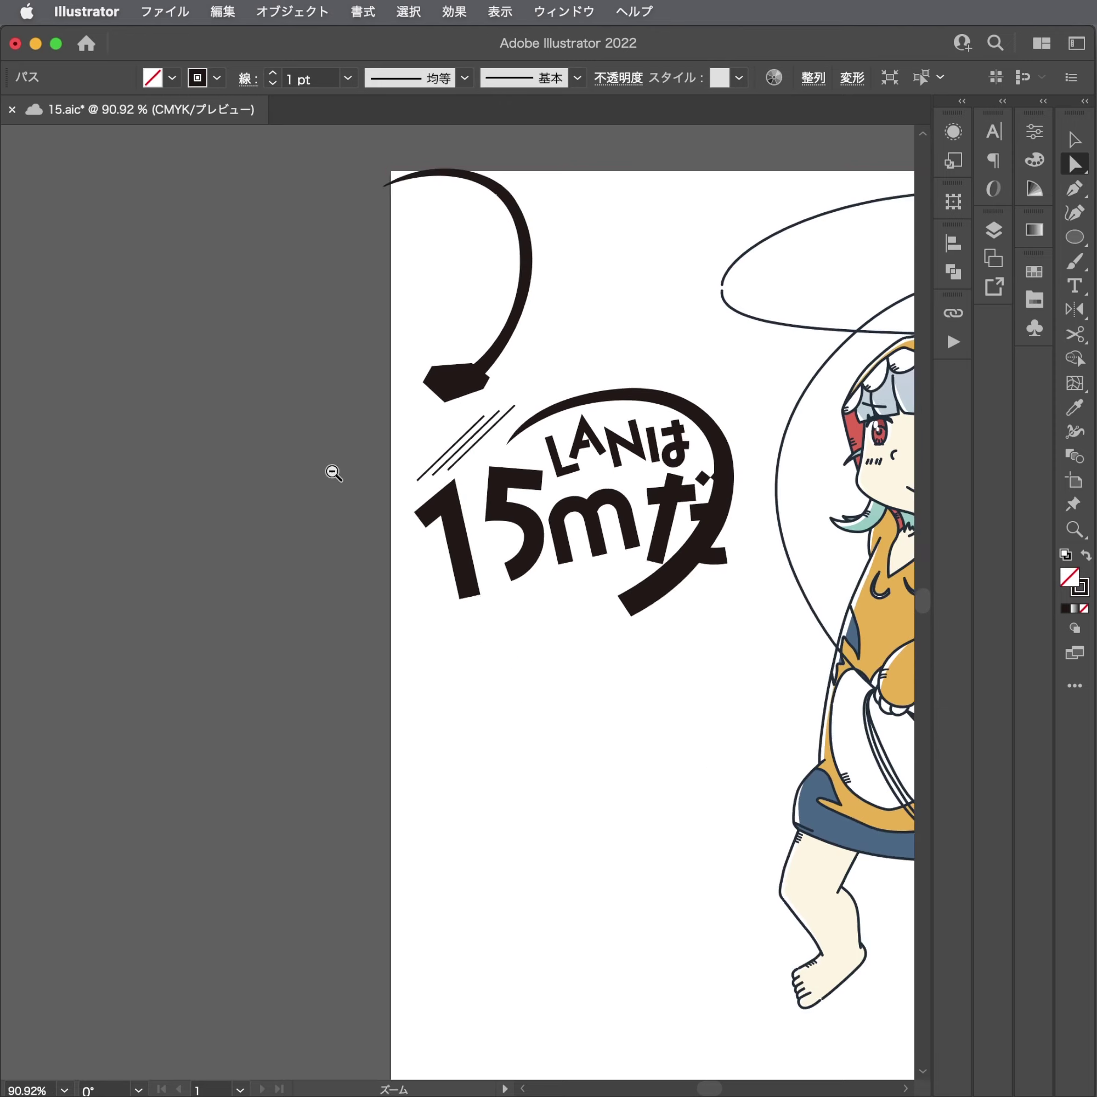
pyautogui.click(484, 452)
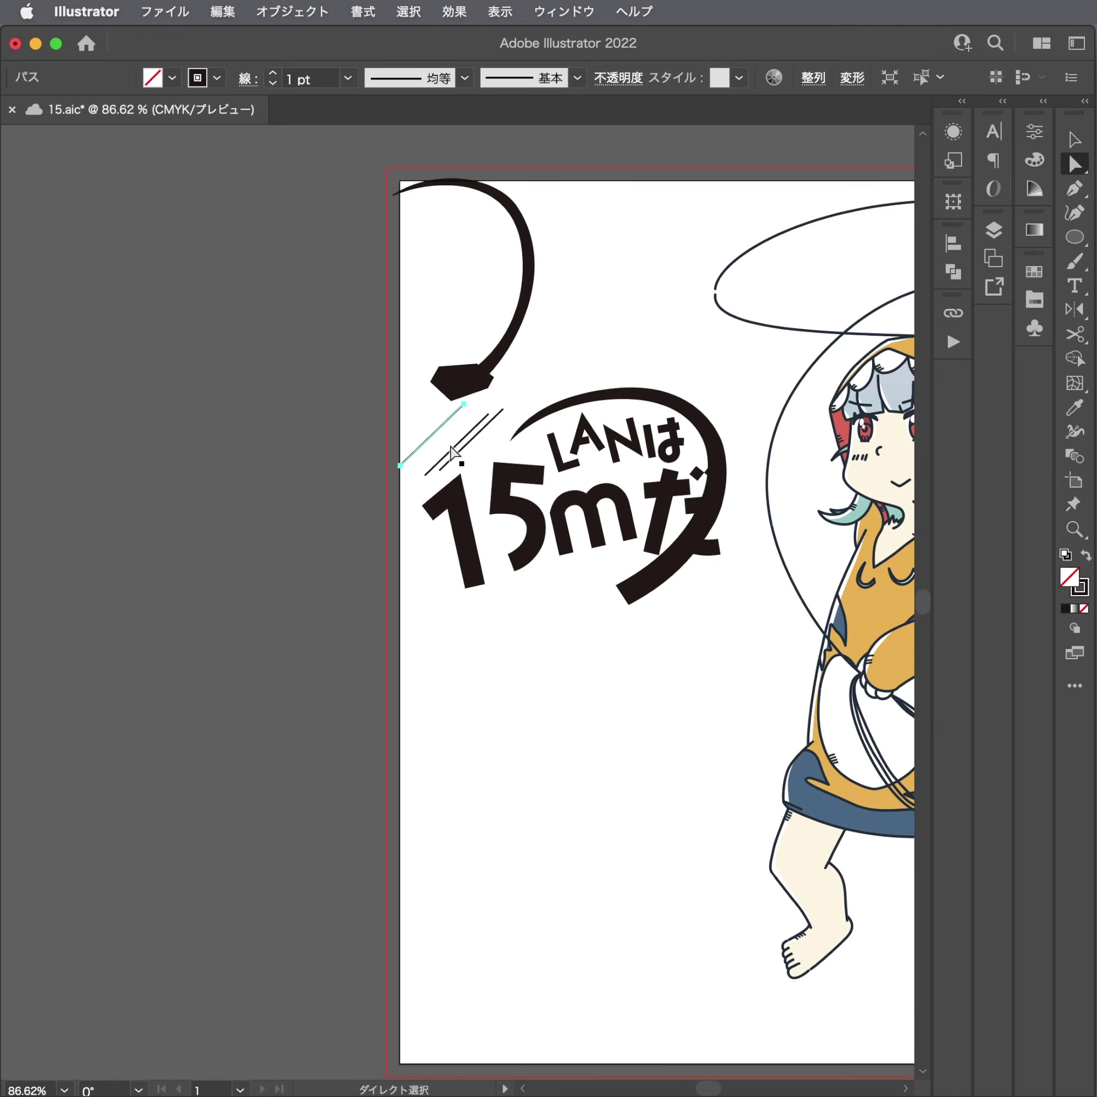
pyautogui.press('Delete')
pyautogui.click(473, 424)
pyautogui.press('Delete')
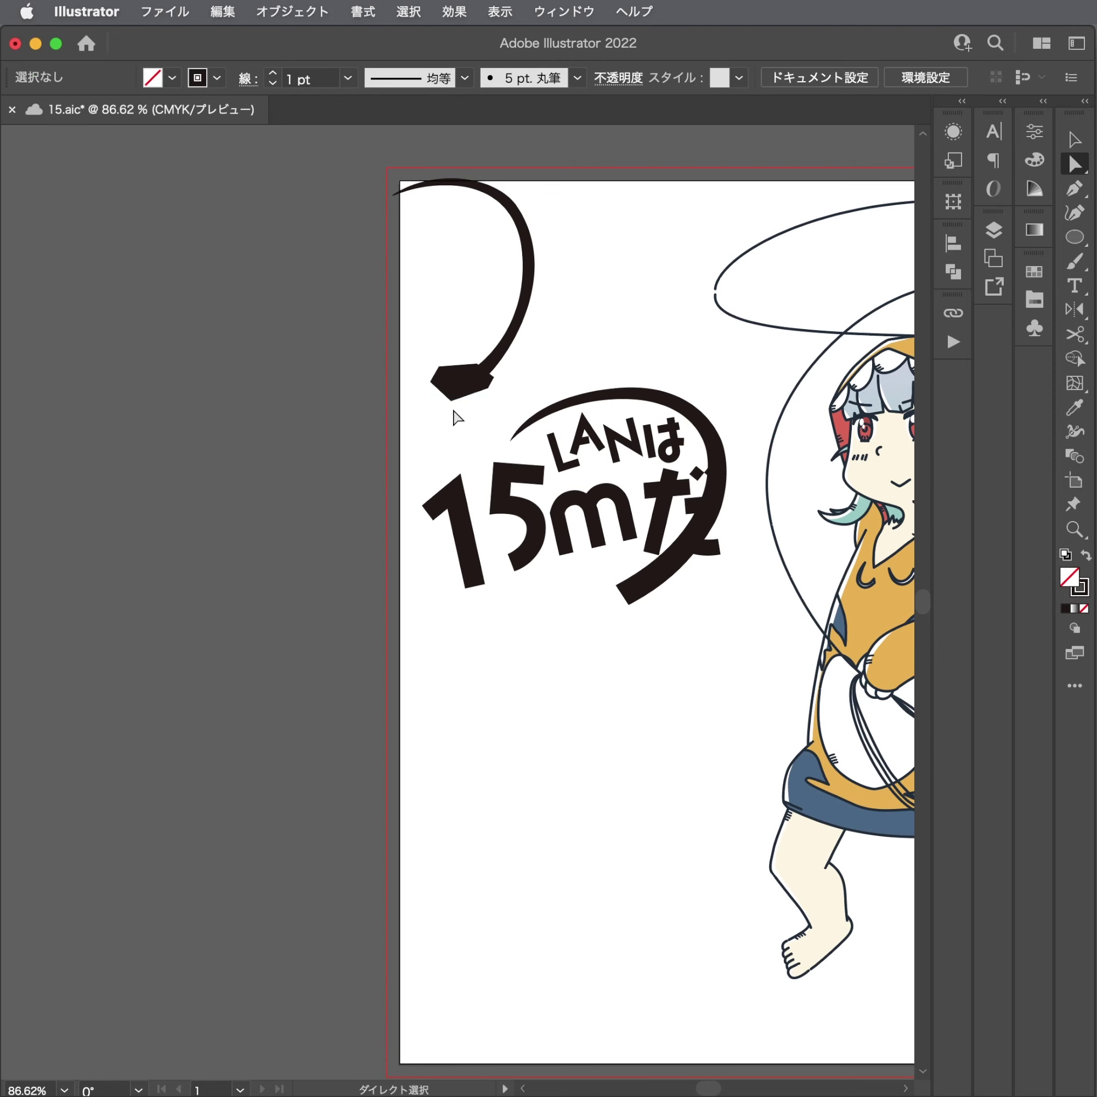
# Copy the plug shape and place the pasted copy below the title.
pyautogui.moveTo(439, 399); pyautogui.dragTo(429, 361)
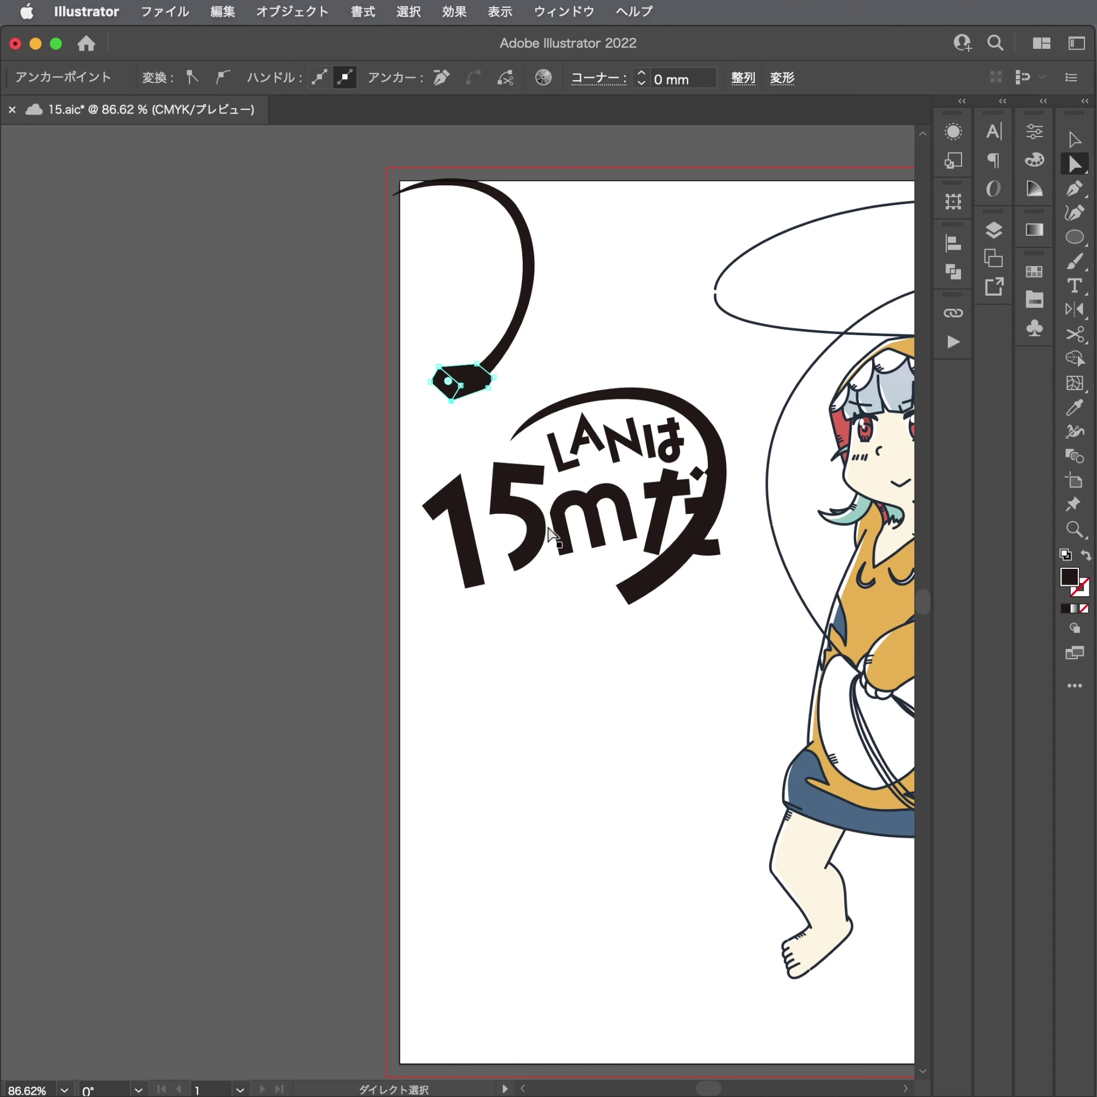
pyautogui.press('v')
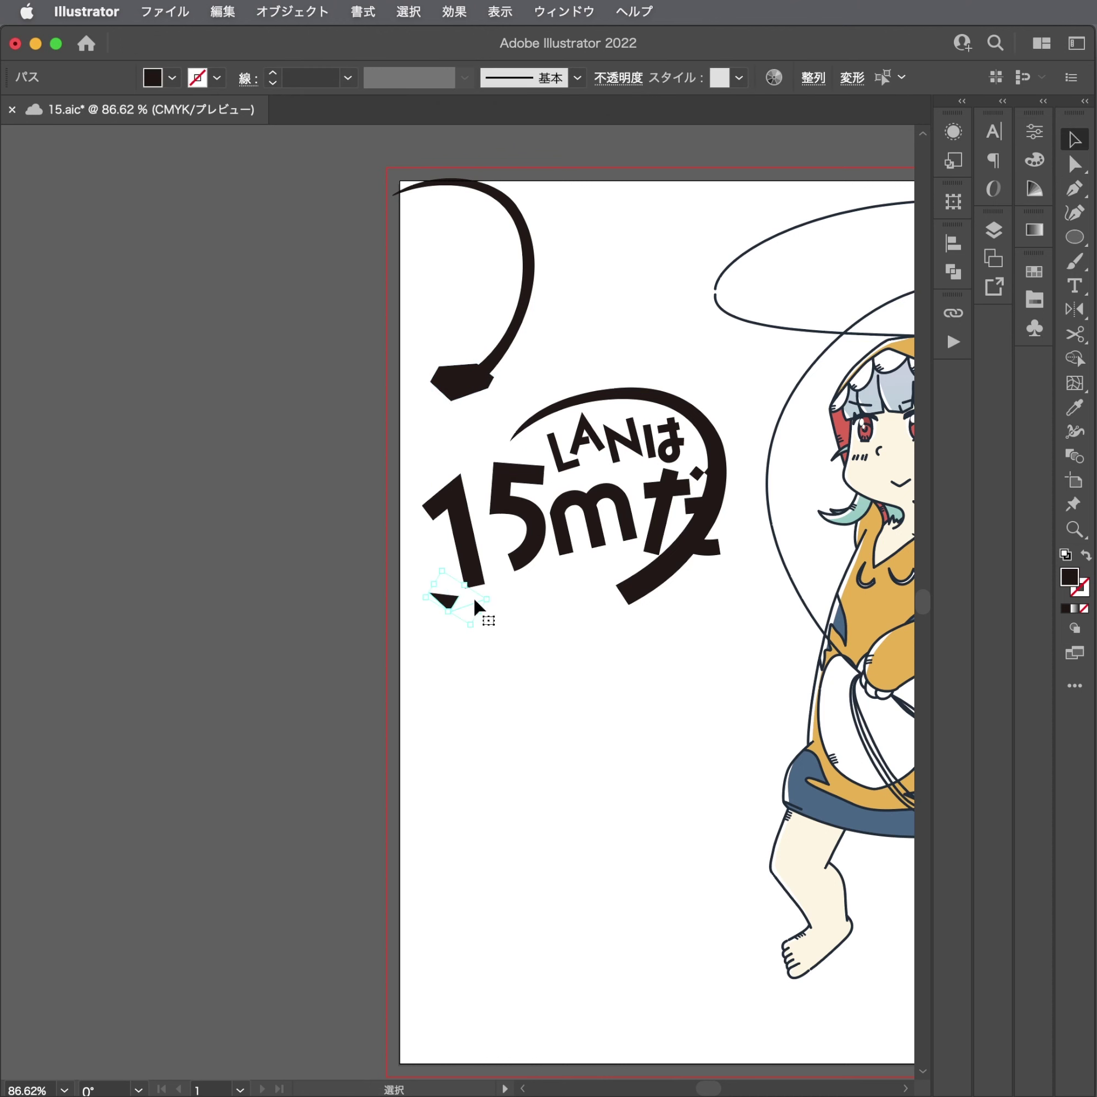
pyautogui.click(455, 381)
pyautogui.press('a')
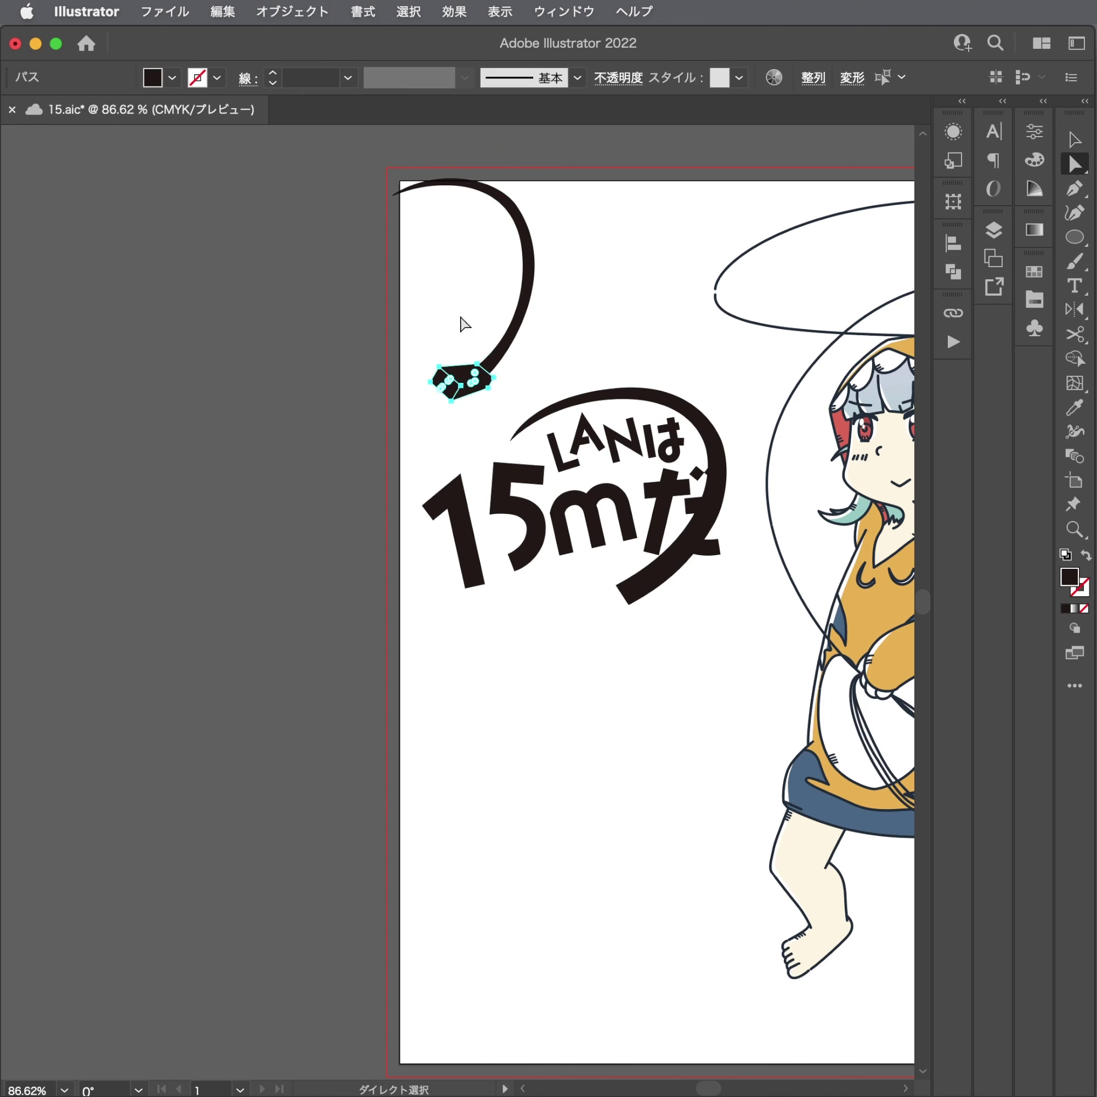
pyautogui.press('super+c')
pyautogui.press('super+v')
pyautogui.press('v')
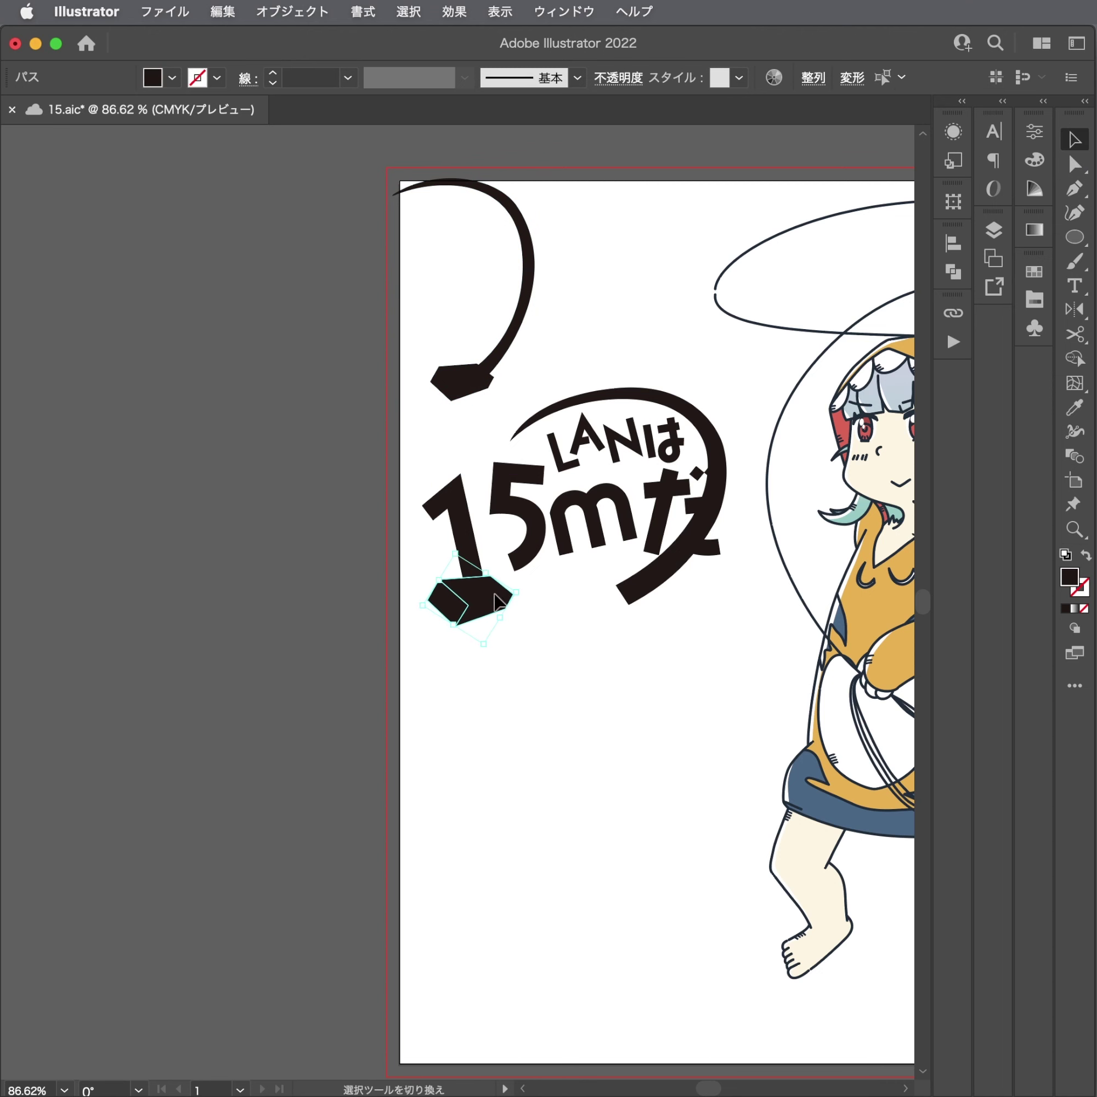
pyautogui.moveTo(495, 599); pyautogui.dragTo(583, 608)
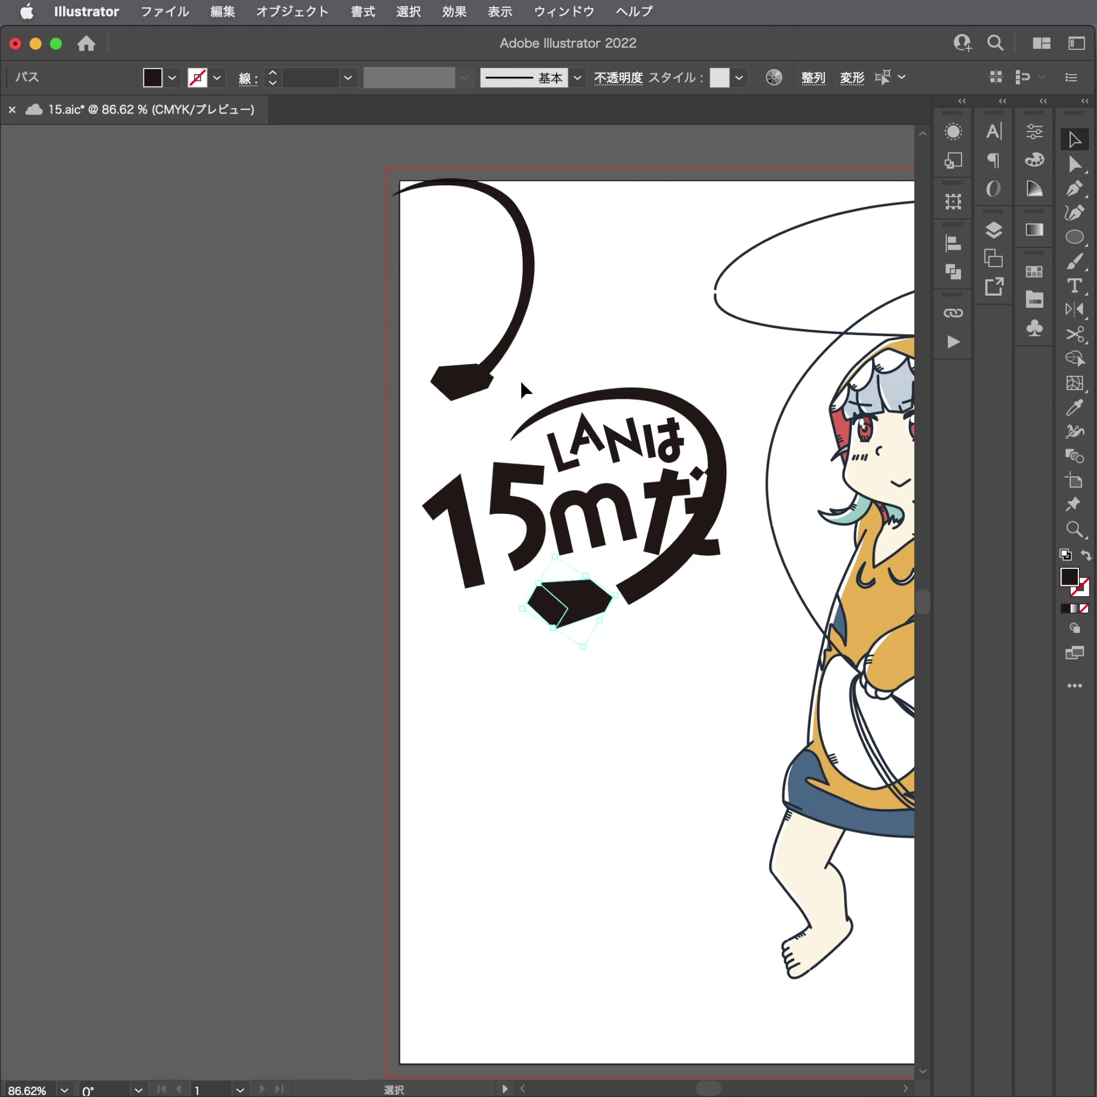
# Delete the old top-left cable and plug, then zoom in to select the new plug's pieces.
pyautogui.click(506, 368)
pyautogui.press('Delete')
pyautogui.press('z')
pyautogui.moveTo(676, 521); pyautogui.dragTo(866, 519)
pyautogui.click(533, 660)
pyautogui.press('v')
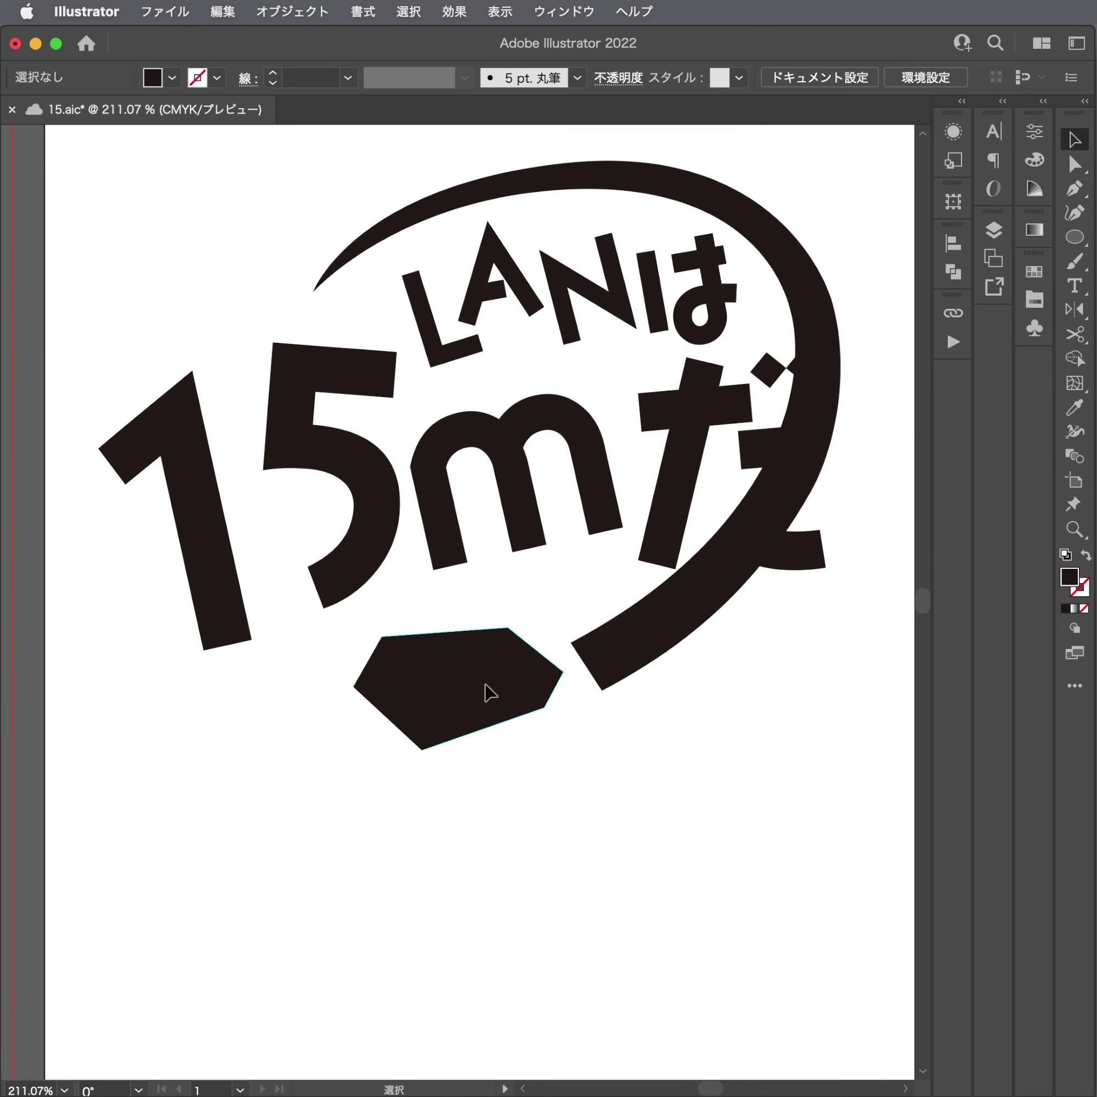
pyautogui.click(490, 694)
pyautogui.press('e')
pyautogui.press('a')
pyautogui.moveTo(503, 788); pyautogui.dragTo(375, 720)
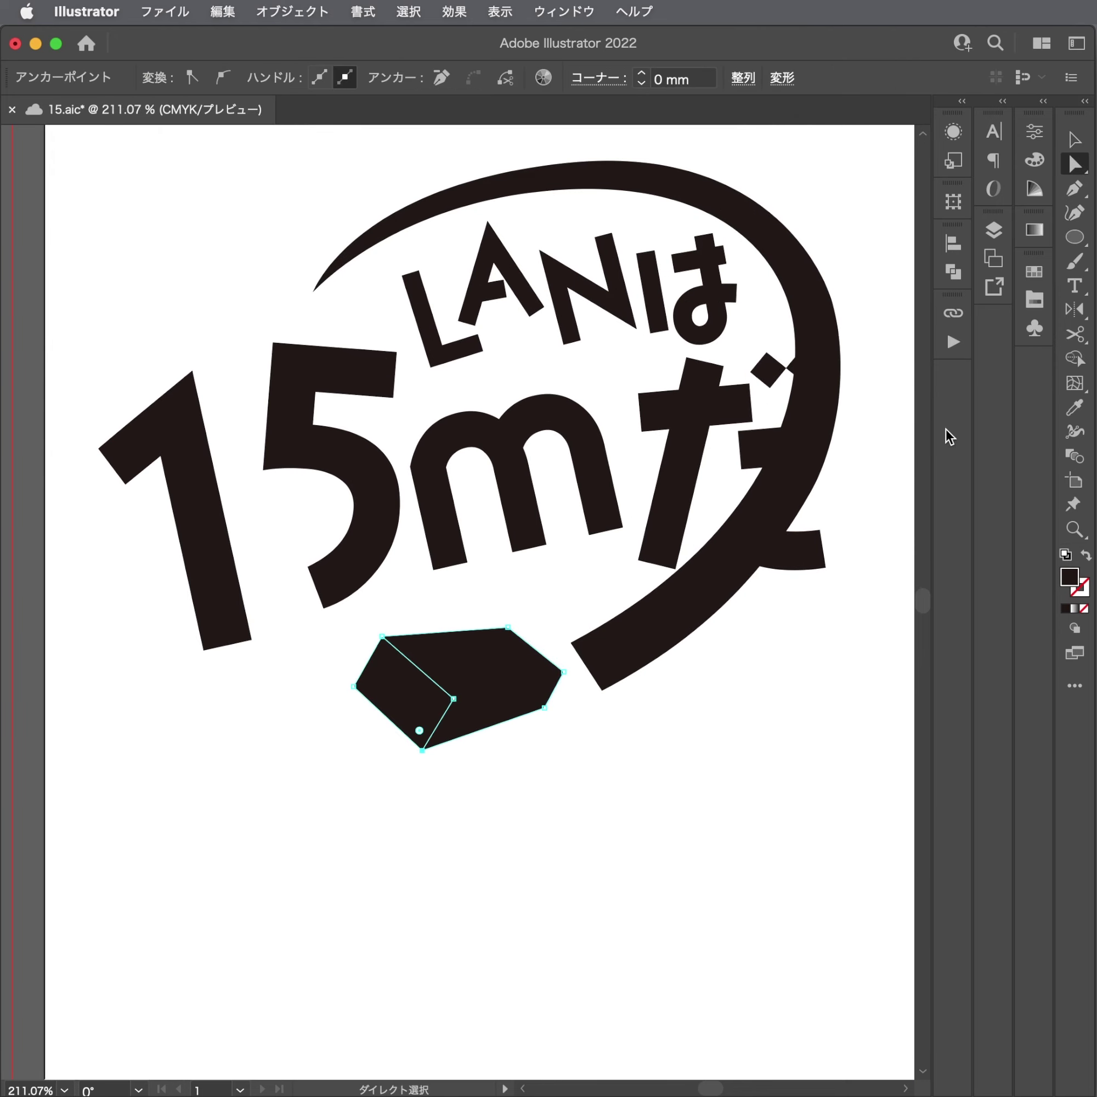
# Unite the two plug pieces with Pathfinder into one shape and scale it up.
pyautogui.click(992, 230)
pyautogui.click(953, 271)
pyautogui.click(706, 288)
pyautogui.click(510, 732)
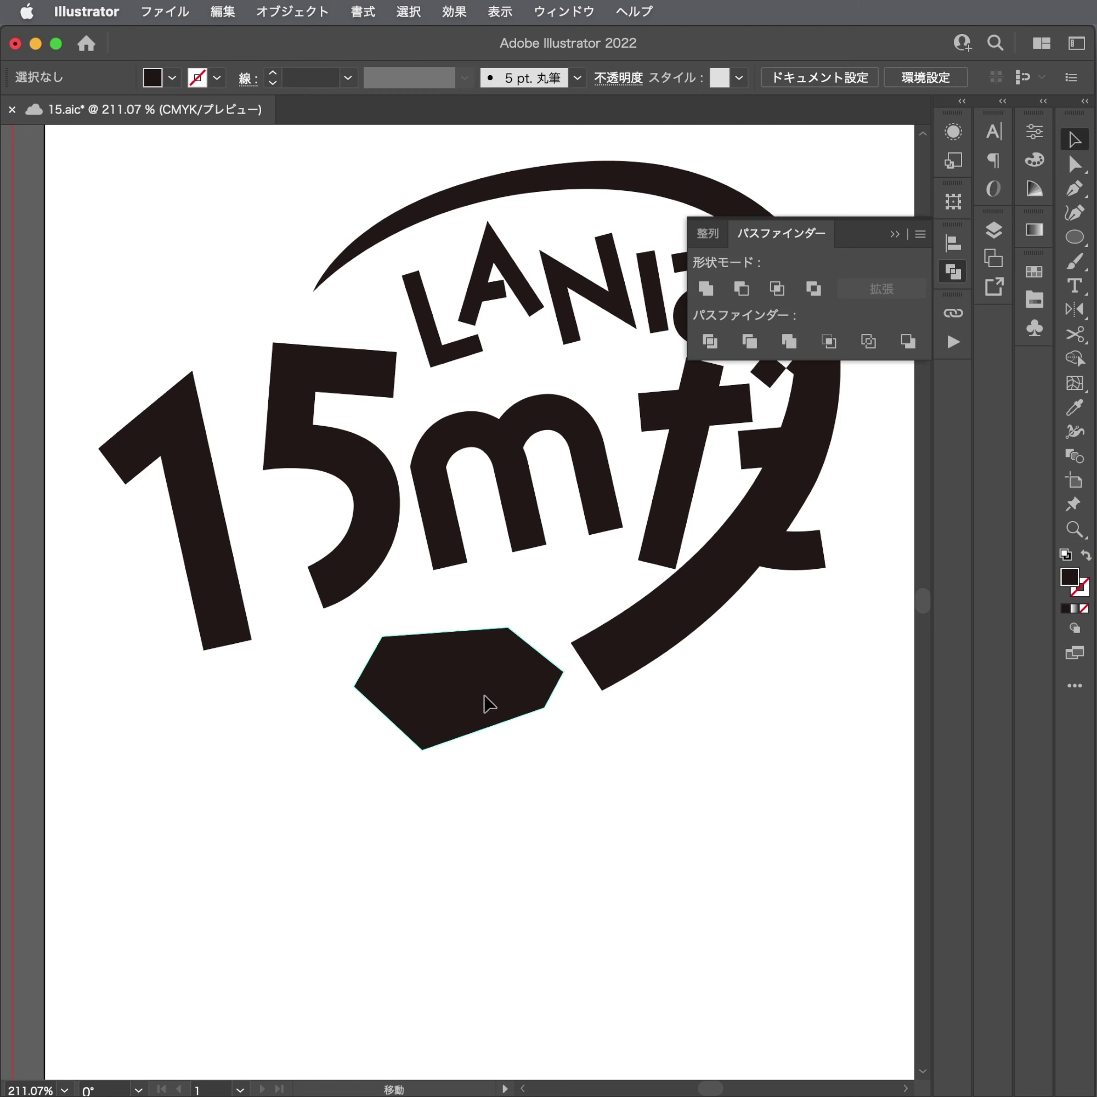
pyautogui.press('v')
pyautogui.click(482, 707)
pyautogui.moveTo(361, 751); pyautogui.dragTo(325, 766)
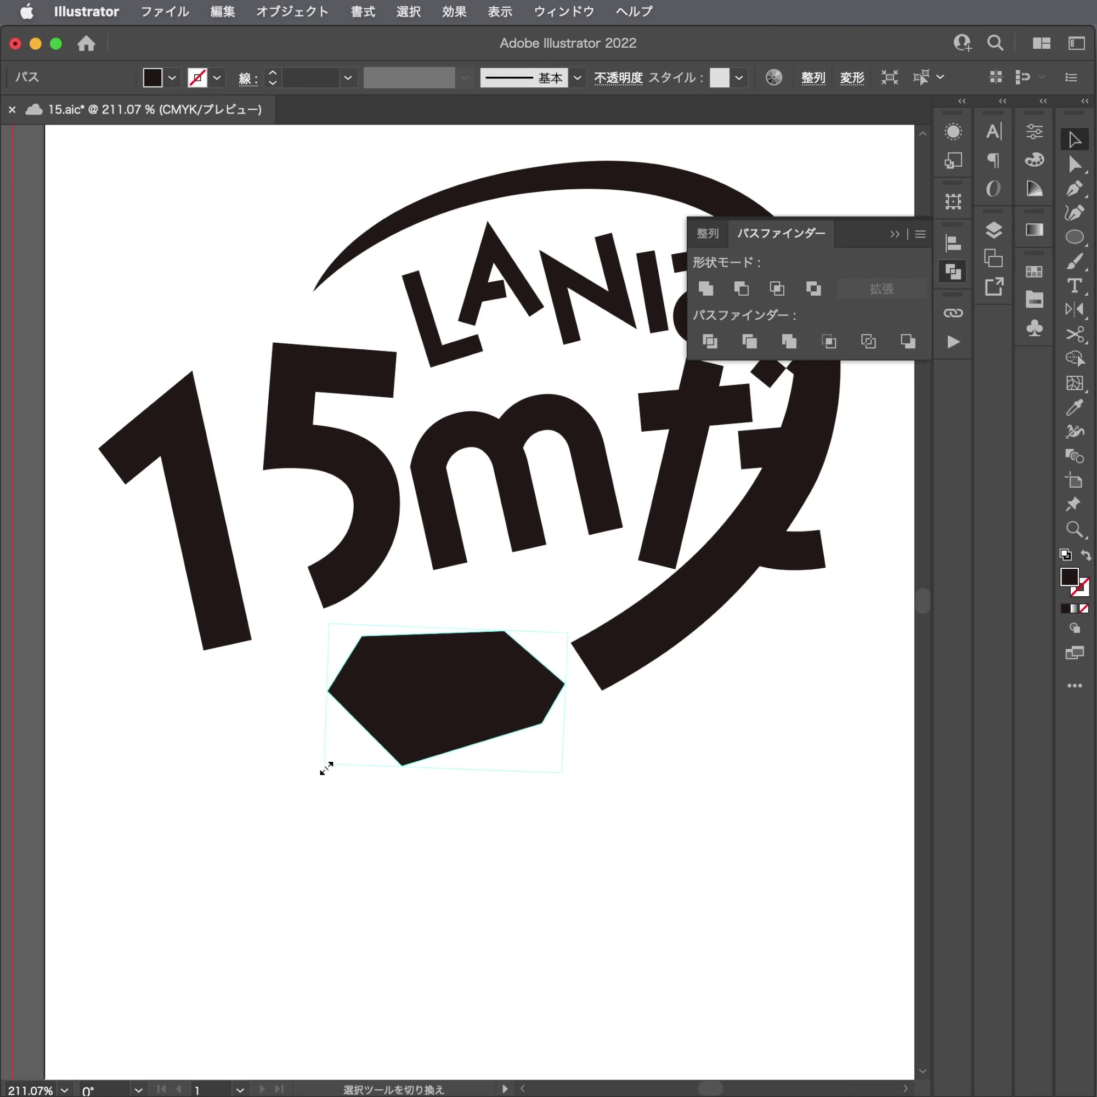
pyautogui.click(325, 767)
pyautogui.hscroll(5, 518, 720)
pyautogui.scroll(3, 518, 720)
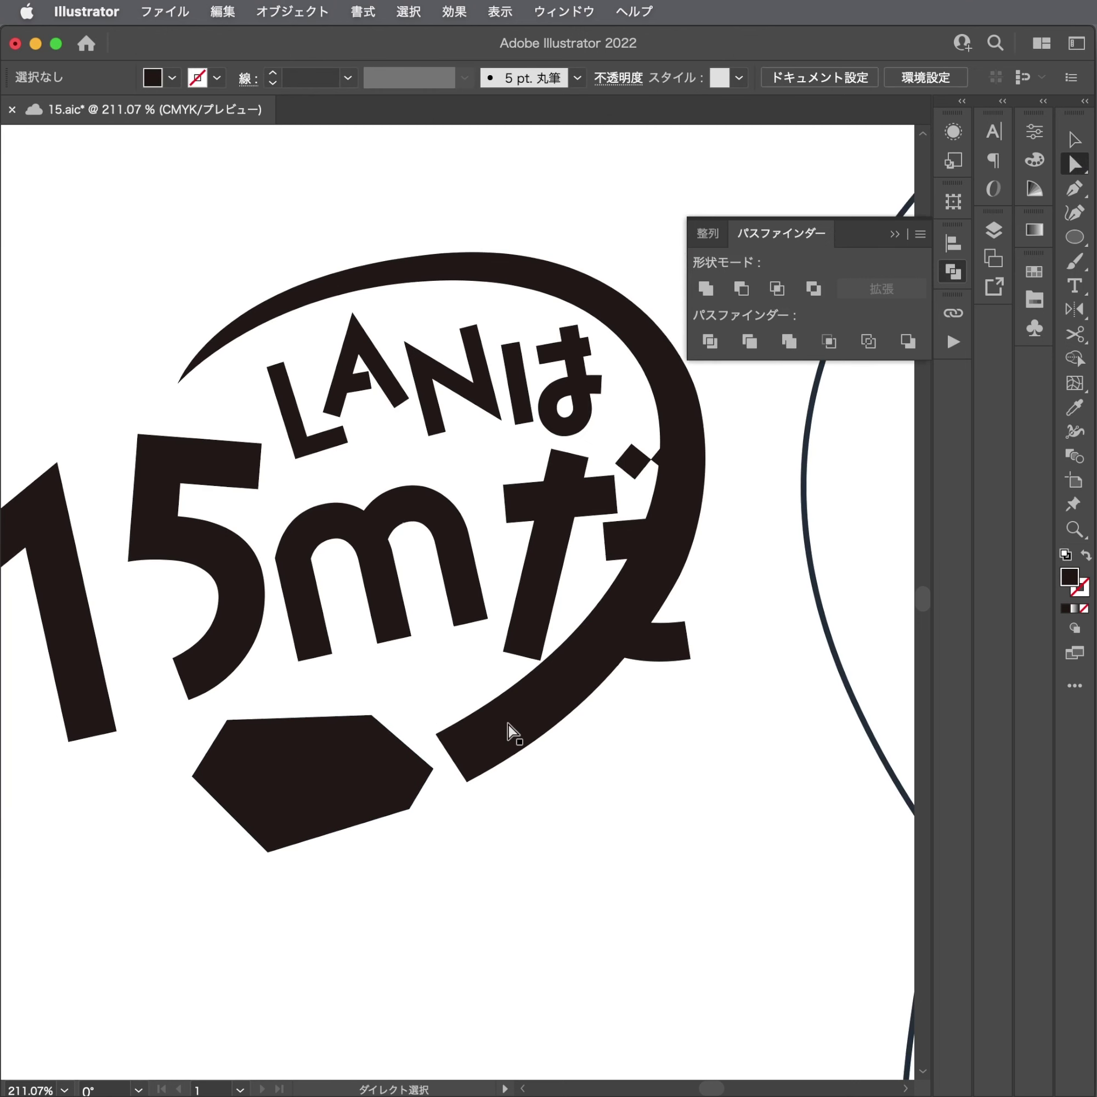
pyautogui.scroll(1, 202, 403)
pyautogui.scroll(5, 188, 362)
# Slightly round the cable arc's pointed tip anchor.
pyautogui.click(290, 411)
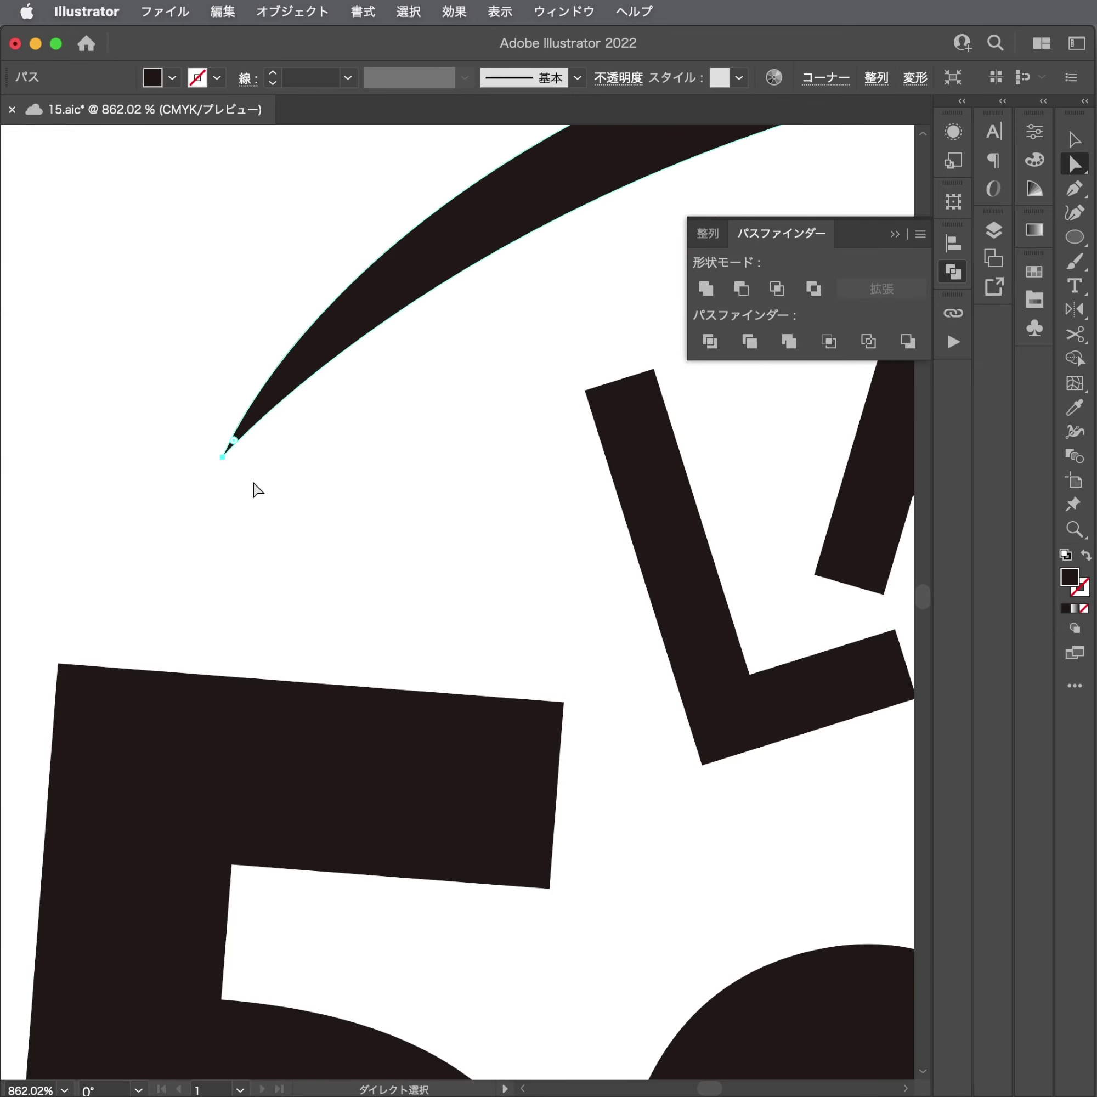
pyautogui.click(224, 448)
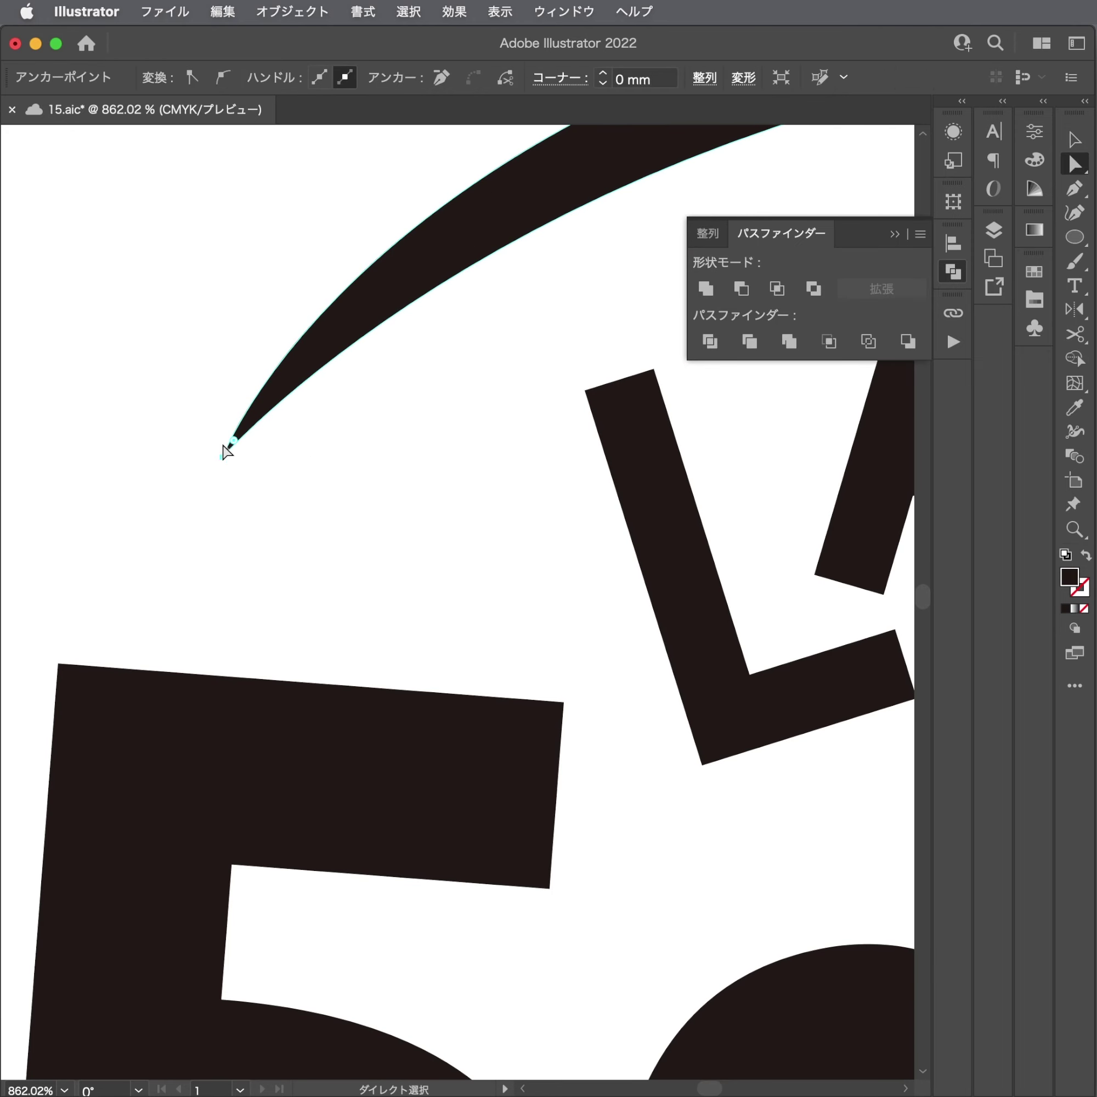
pyautogui.moveTo(237, 439); pyautogui.dragTo(249, 424)
pyautogui.click(470, 500)
pyautogui.scroll(-5, 244, 661)
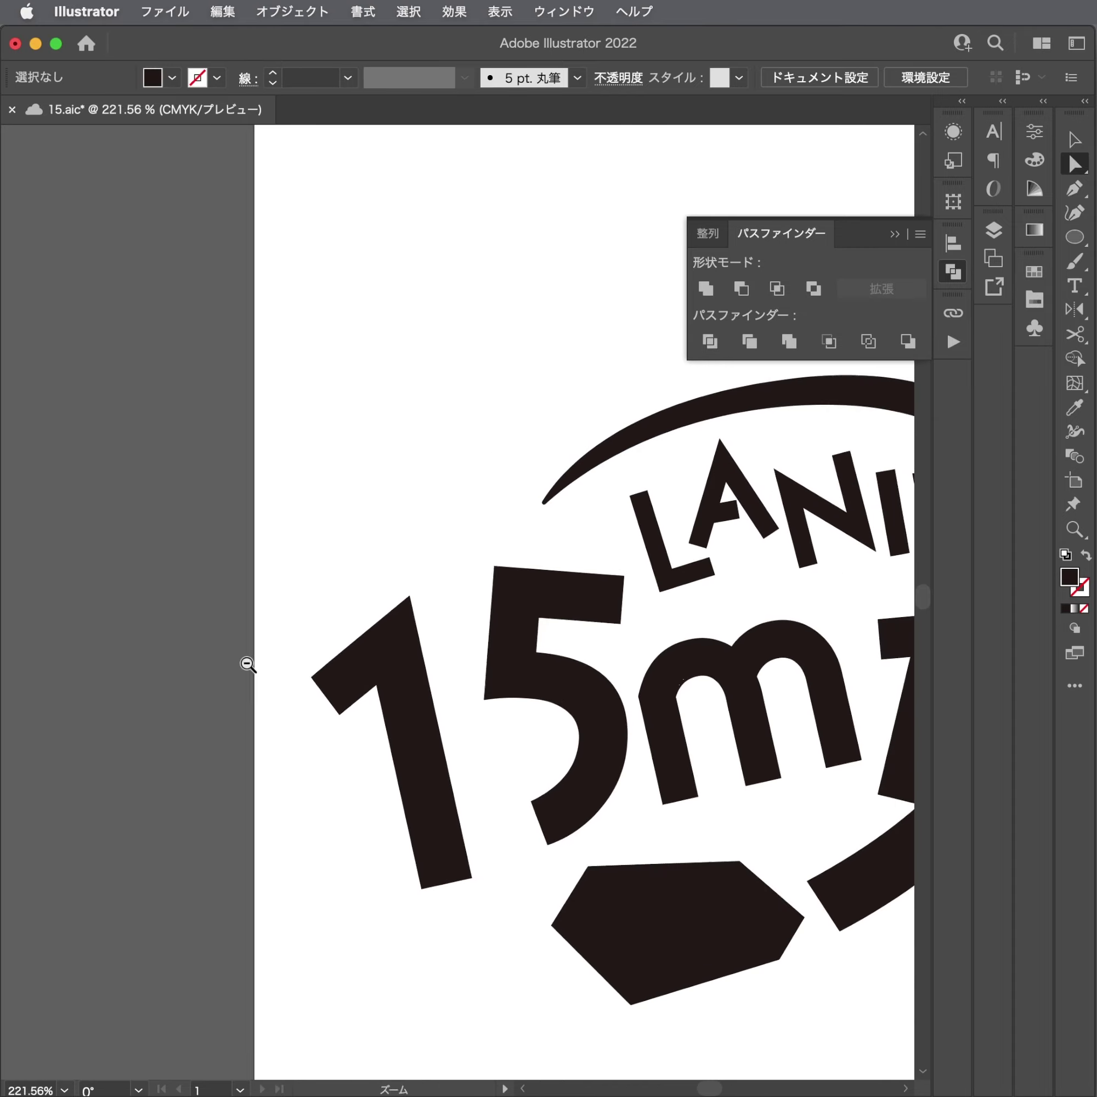
pyautogui.scroll(-1, 333, 451)
pyautogui.scroll(2, 333, 450)
pyautogui.hscroll(4, 369, 472)
# Make the LANは text in the title group narrower.
pyautogui.keyDown('super'); pyautogui.click(502, 386); pyautogui.keyUp('super')
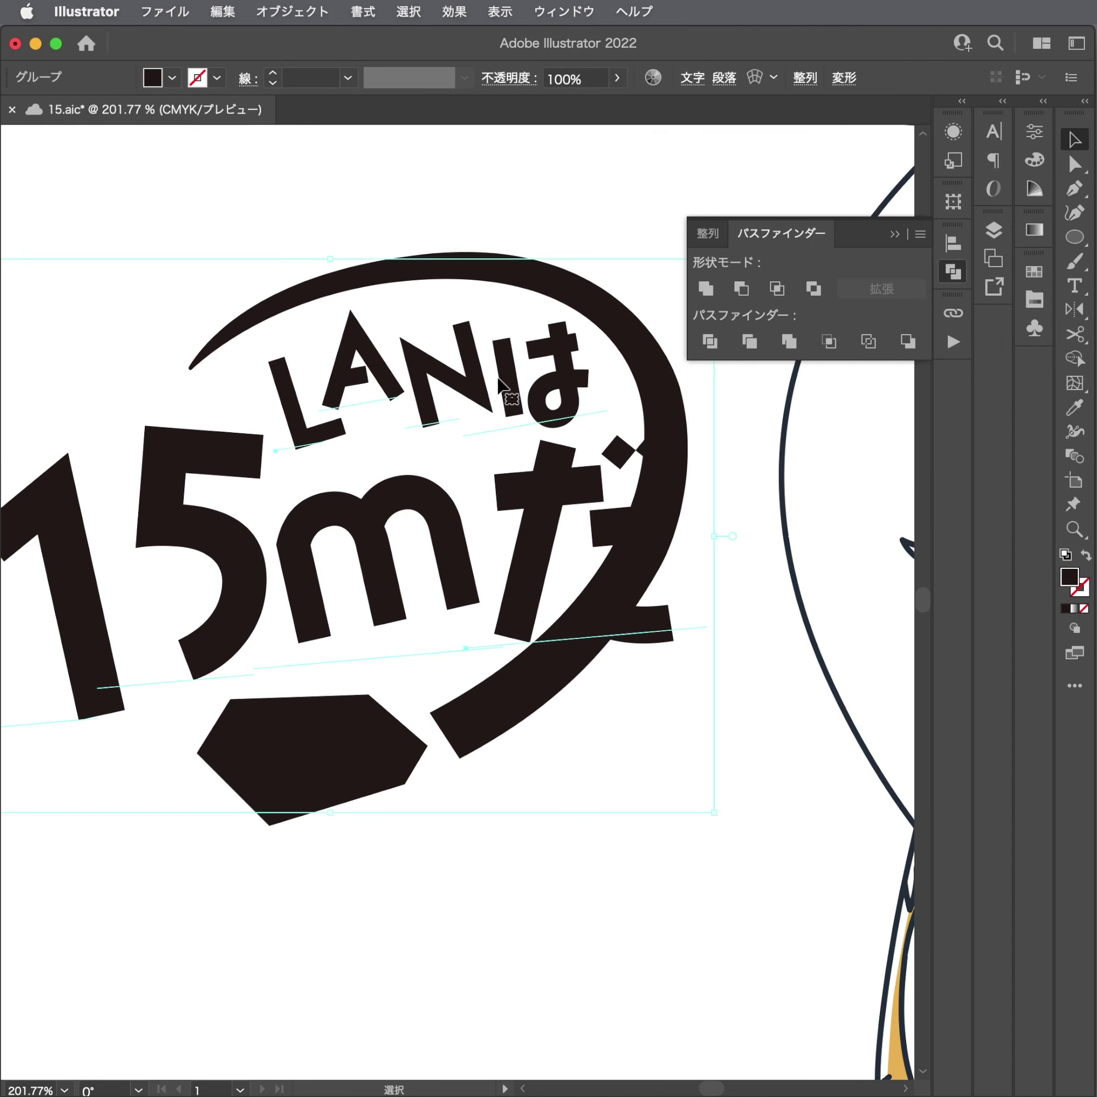
pyautogui.keyDown('super'); pyautogui.click(574, 387); pyautogui.keyUp('super')
pyautogui.moveTo(596, 339); pyautogui.dragTo(568, 357)
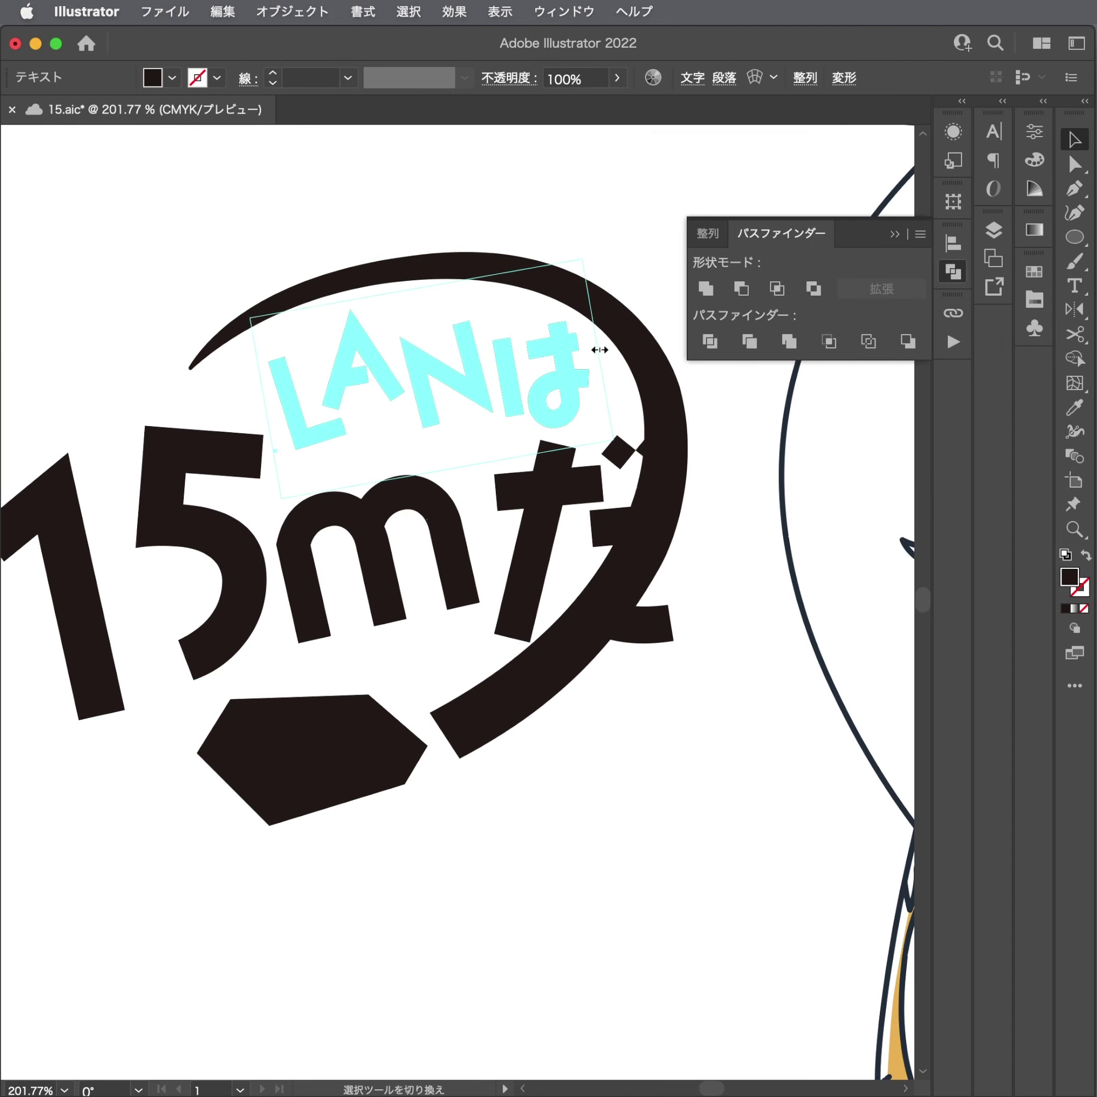
pyautogui.press('super+shift+a')
# Enlarge the は character and widen the LANは text rightward under the arc.
pyautogui.hotkey('shift', 't')
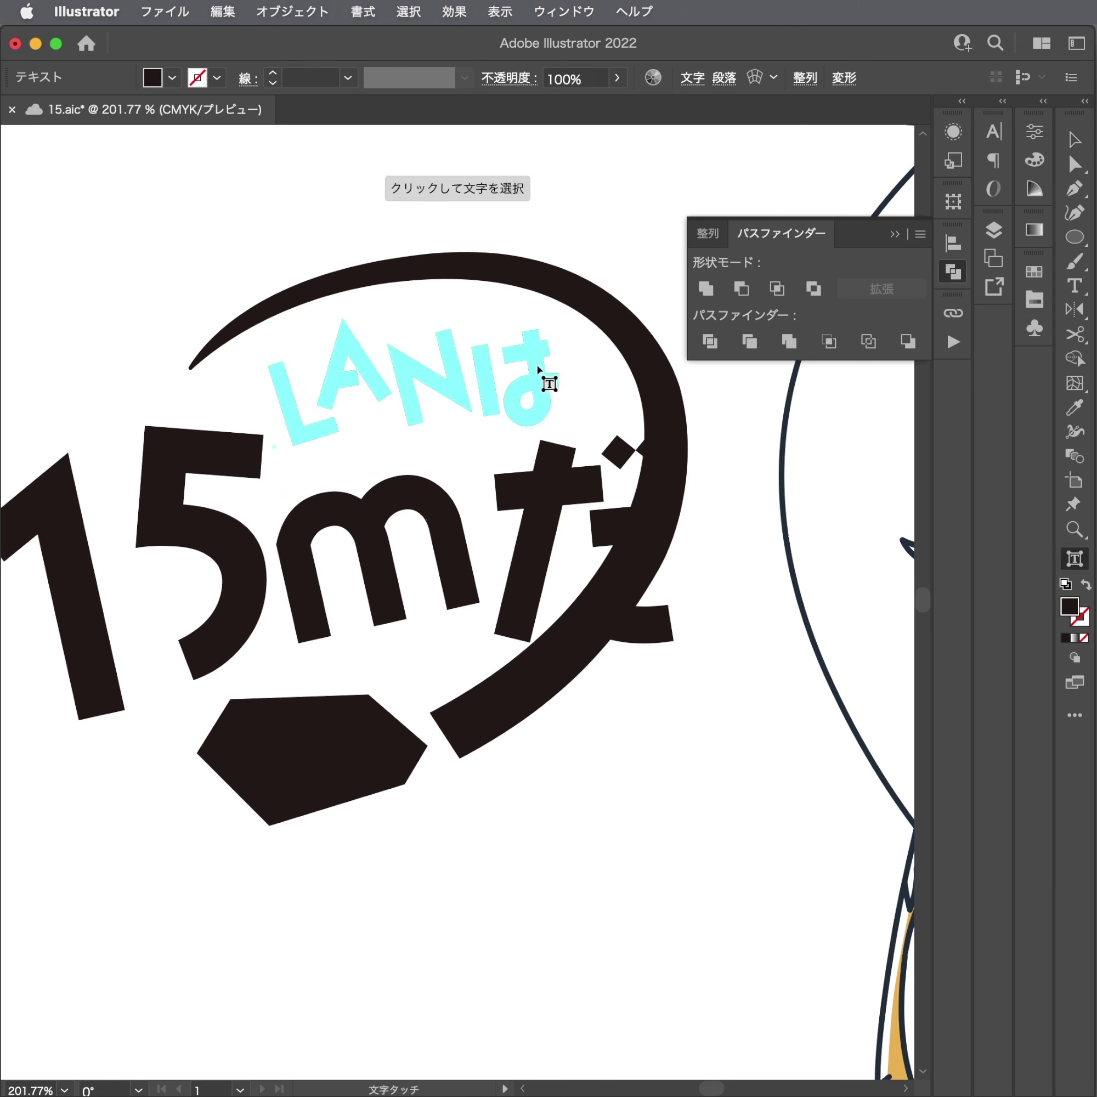
pyautogui.click(517, 373)
pyautogui.press('v')
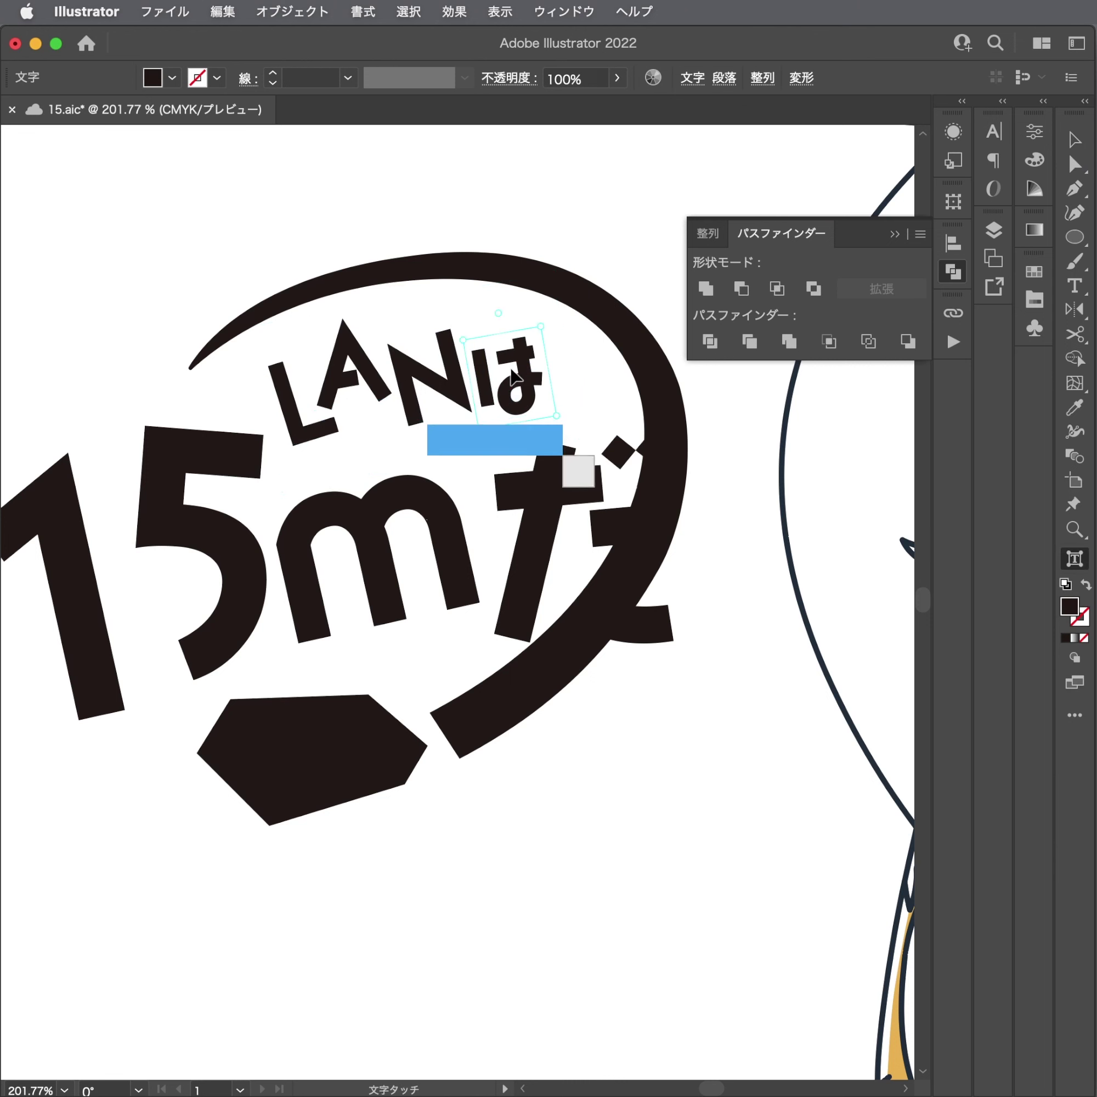
pyautogui.moveTo(551, 362); pyautogui.dragTo(595, 363)
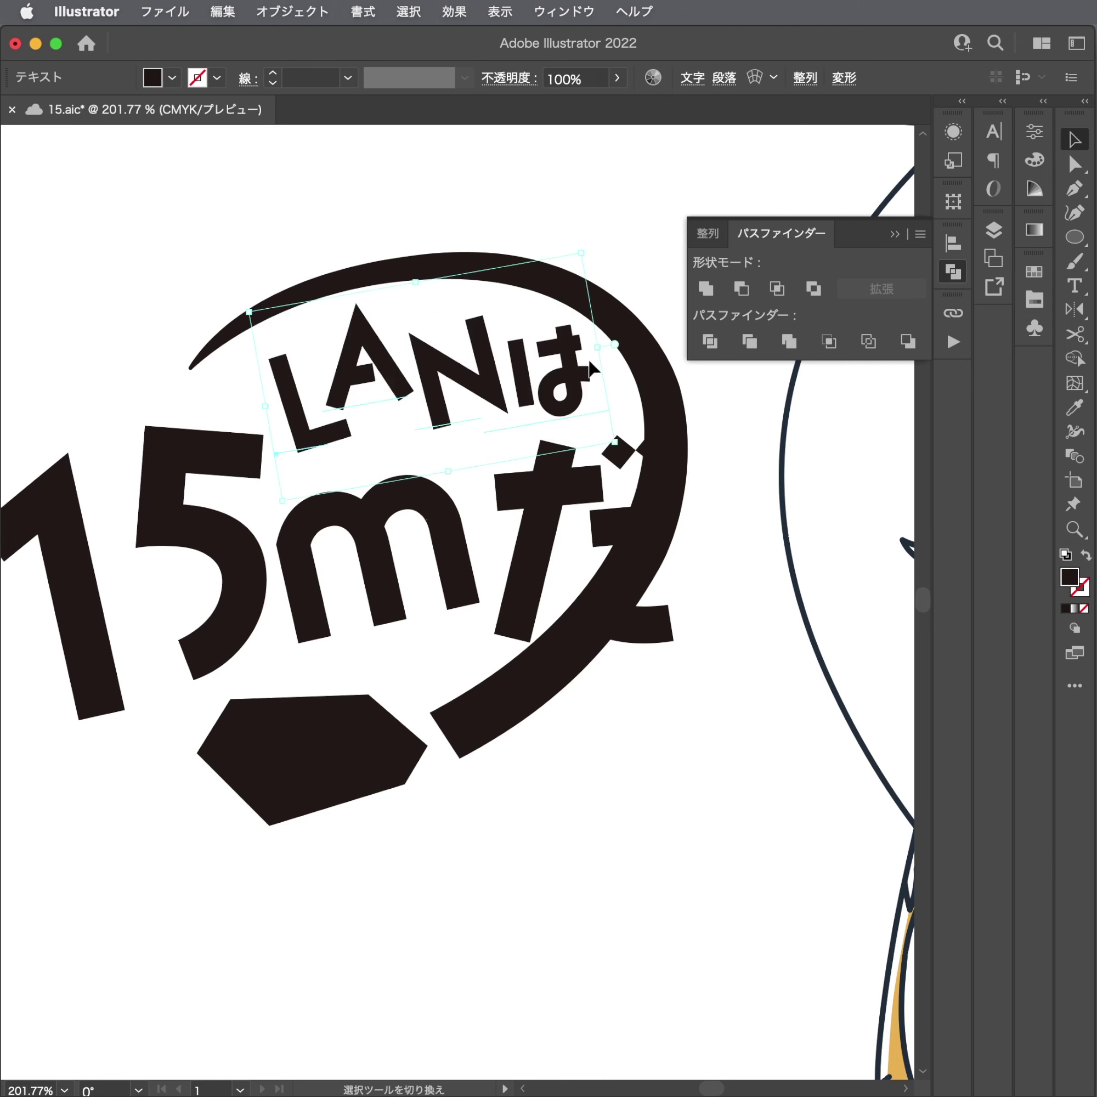
pyautogui.press('super+shift+a')
pyautogui.press('a')
pyautogui.press('v')
pyautogui.click(575, 515)
# Marquee-select all title, arc and plug pieces and group them with Ctrl+G.
pyautogui.scroll(-2, 502, 522)
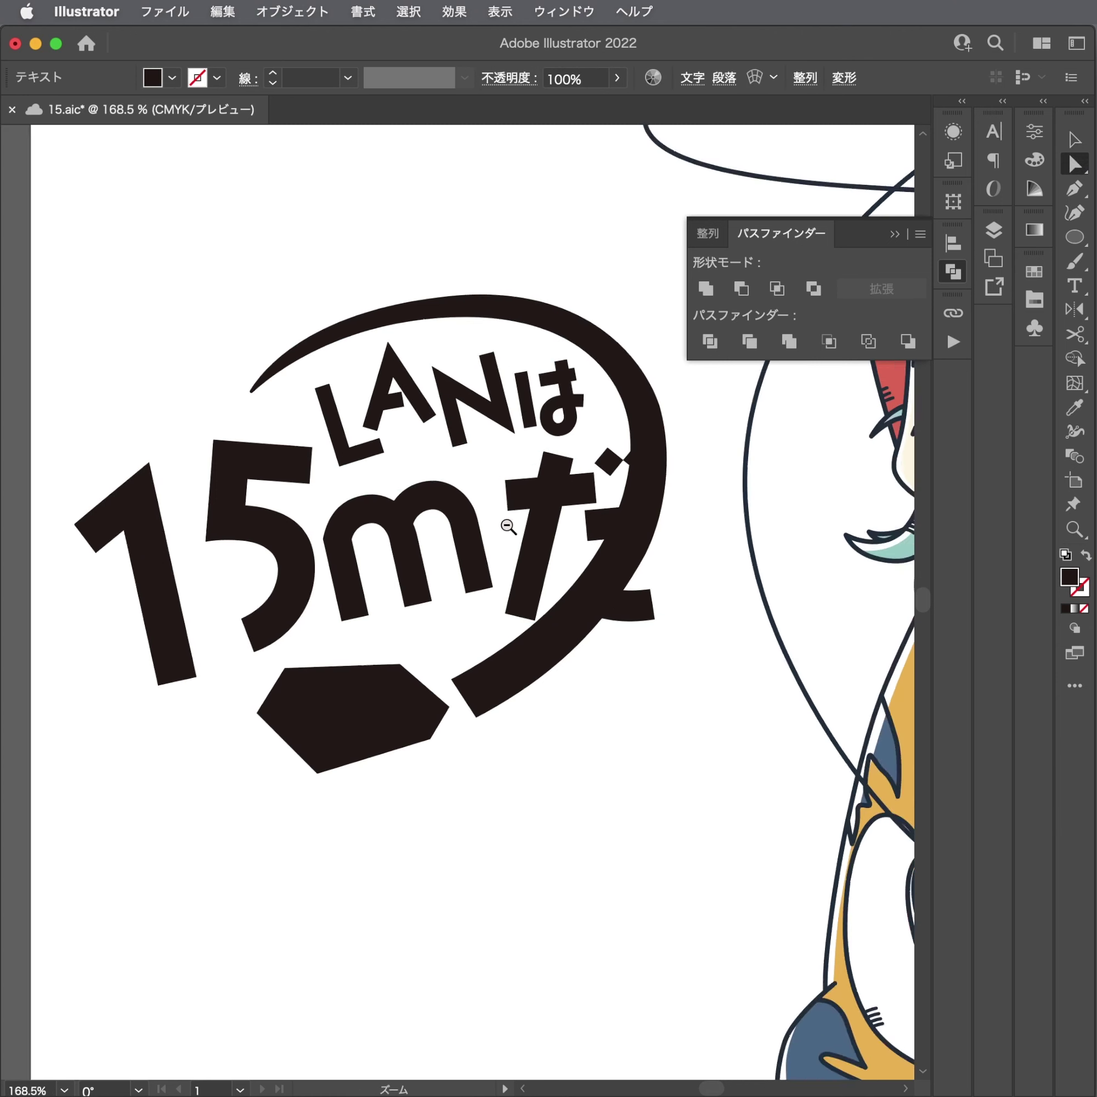
pyautogui.scroll(-3, 547, 576)
pyautogui.click(617, 690)
pyautogui.scroll(-2, 596, 685)
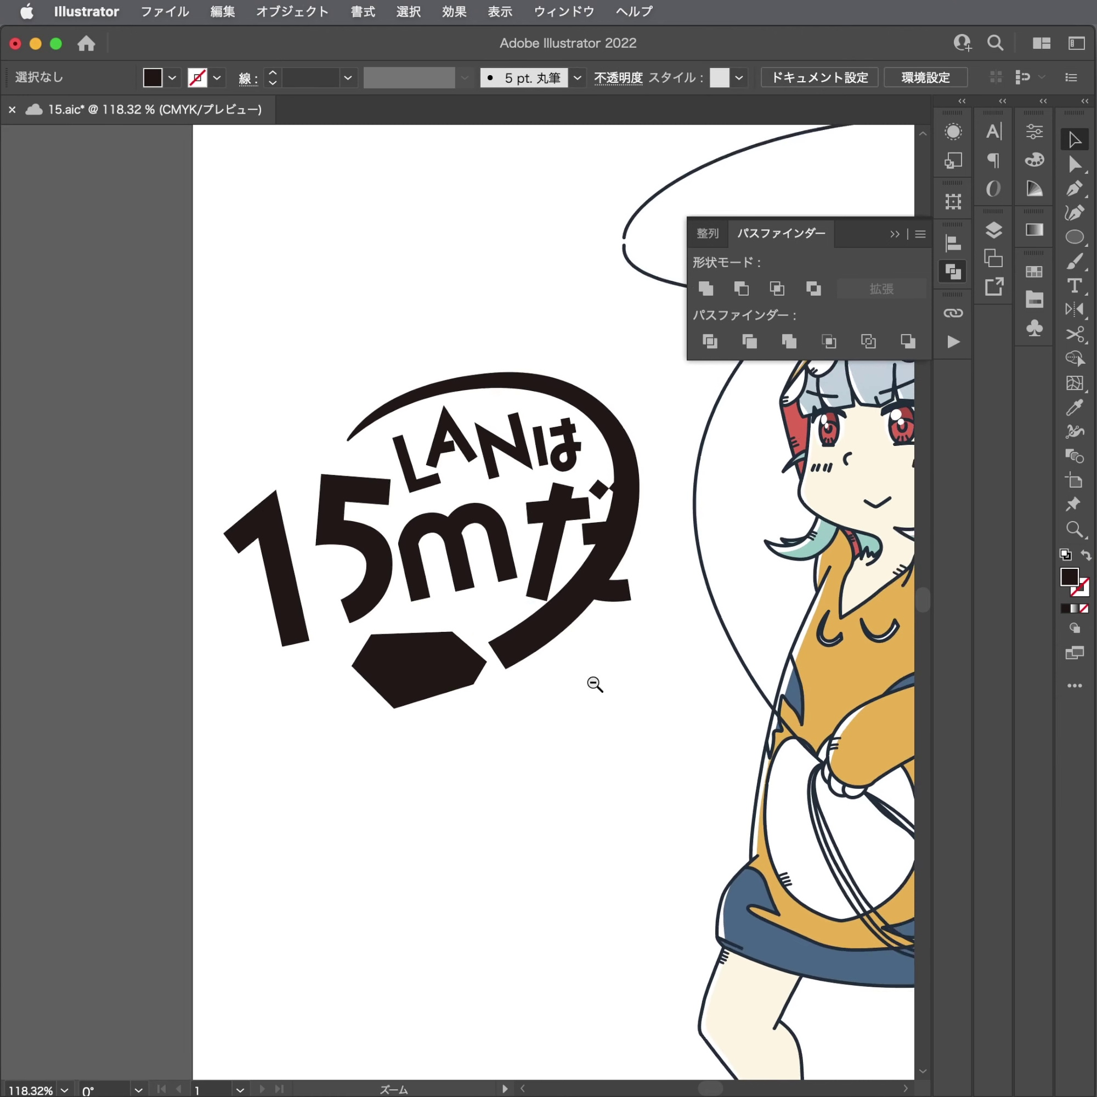
pyautogui.scroll(-1, 605, 692)
pyautogui.moveTo(619, 705); pyautogui.dragTo(357, 435)
pyautogui.click(385, 448)
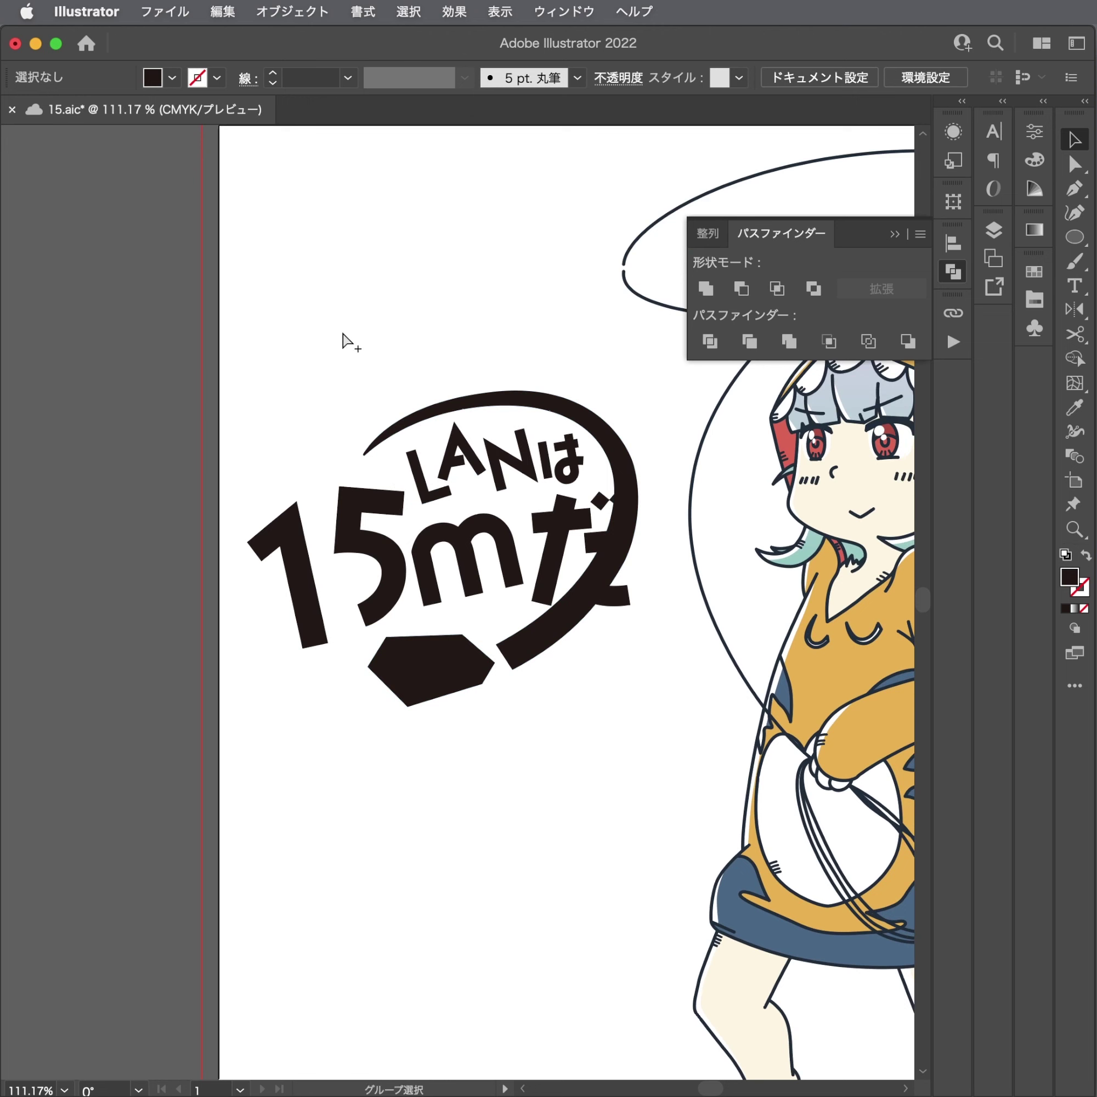
pyautogui.moveTo(361, 369)
pyautogui.mouseDown()
pyautogui.moveTo(587, 668)
pyautogui.moveTo(636, 703)
pyautogui.mouseUp()
pyautogui.hotkey('ctrl', 'g')
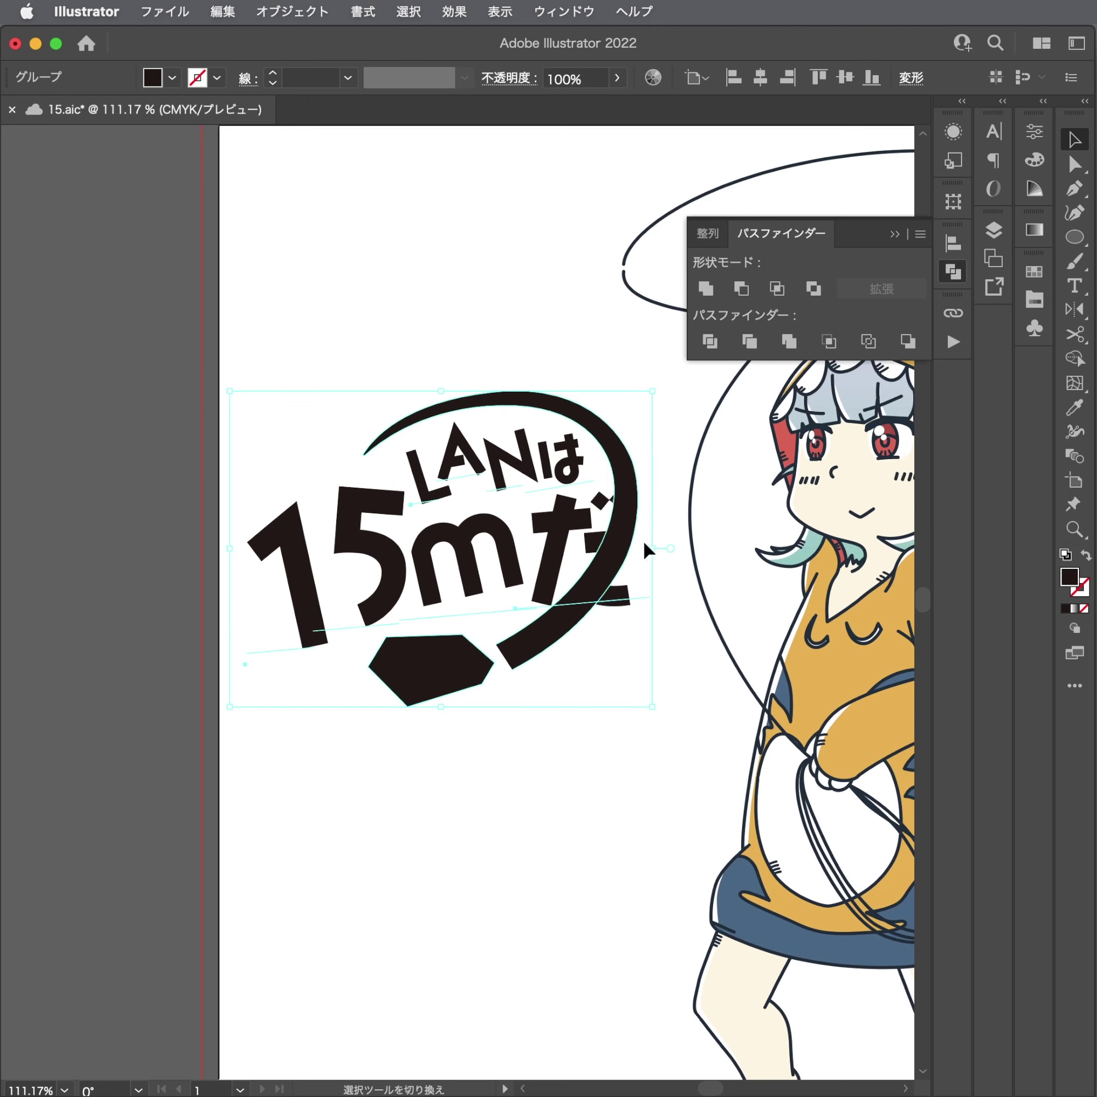
# Deselect the grouped logo, collapse the Pathfinder panel and review the artboard.
pyautogui.scroll(-3, 647, 550)
pyautogui.scroll(-2, 552, 684)
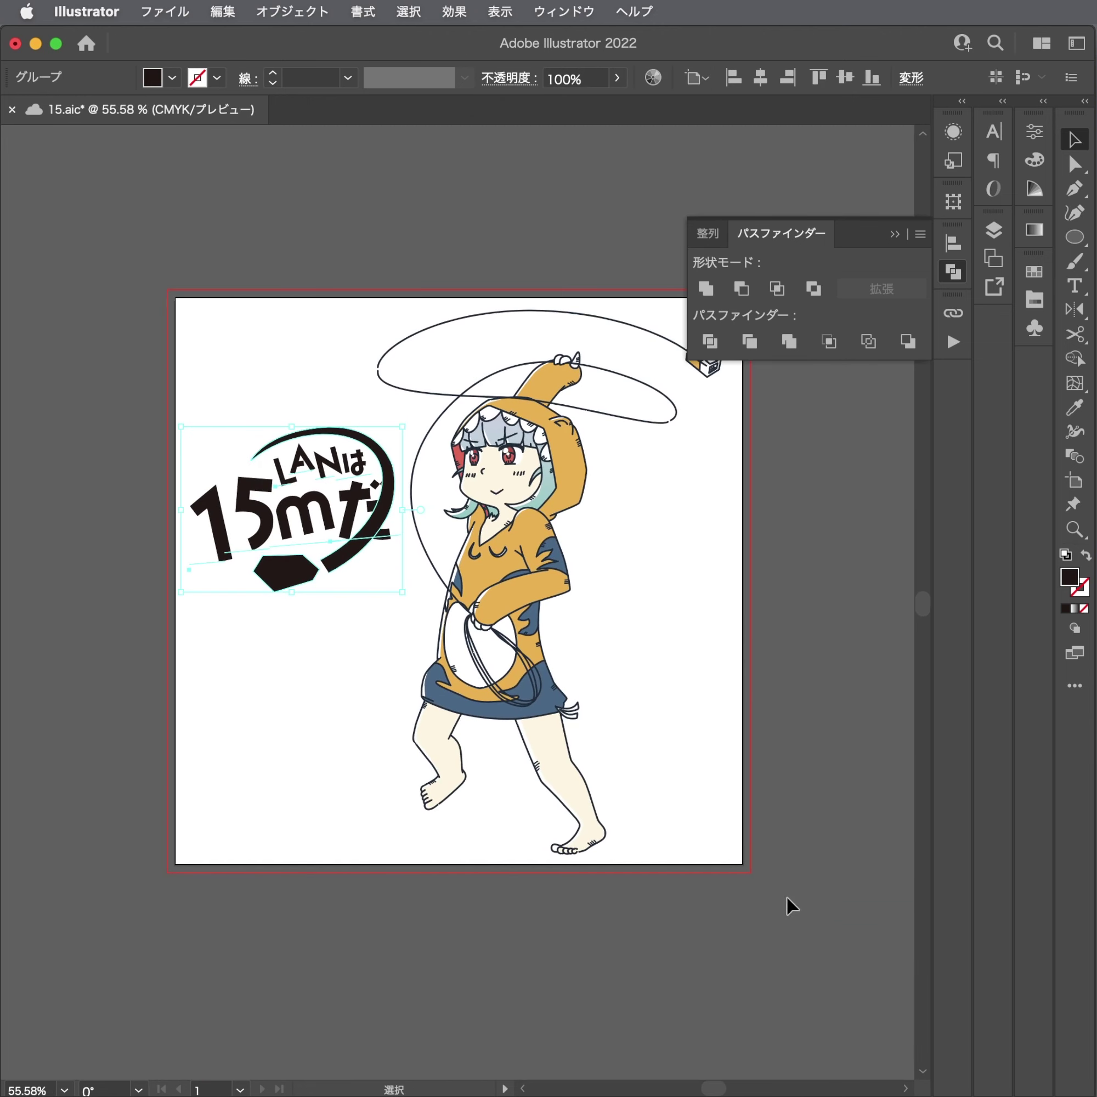
pyautogui.click(773, 841)
pyautogui.scroll(3, 739, 897)
pyautogui.click(953, 271)
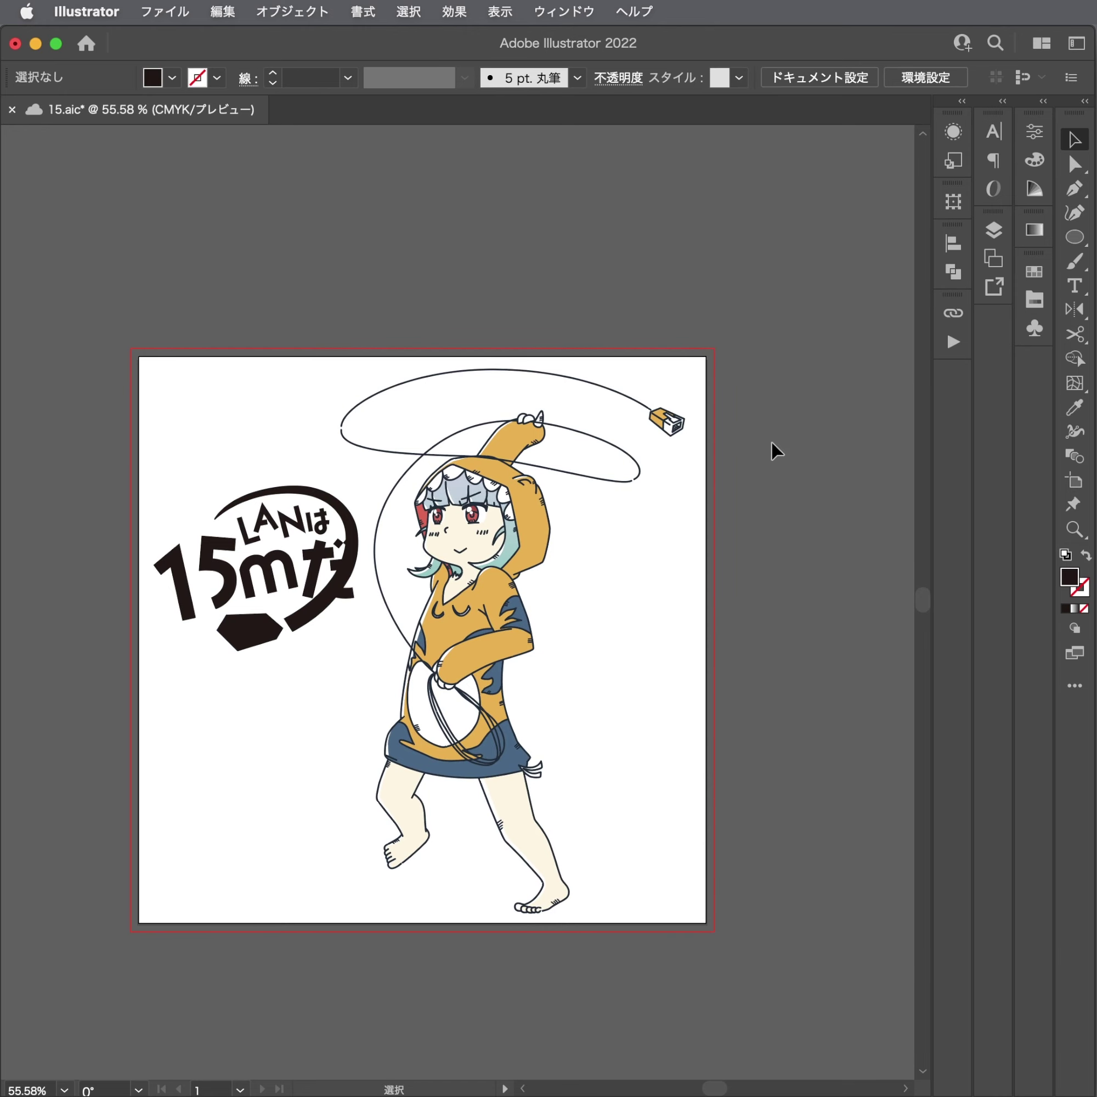
pyautogui.press('a')
pyautogui.scroll(3, 248, 599)
pyautogui.scroll(2, 247, 599)
# Reshape the arc's lower end with a new anchor near its tip.
pyautogui.scroll(2, 248, 599)
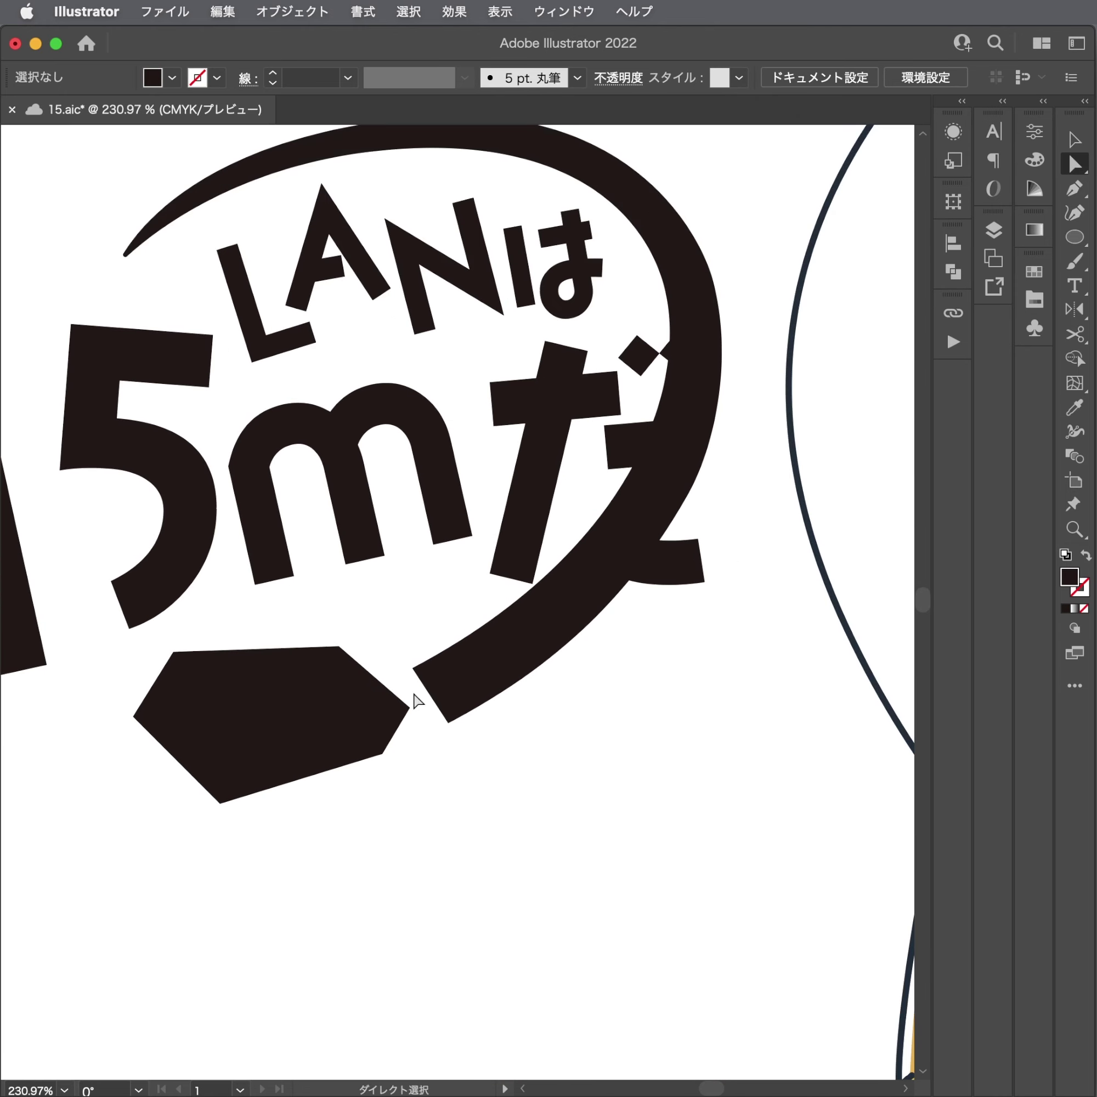
pyautogui.press('p')
pyautogui.click(412, 669)
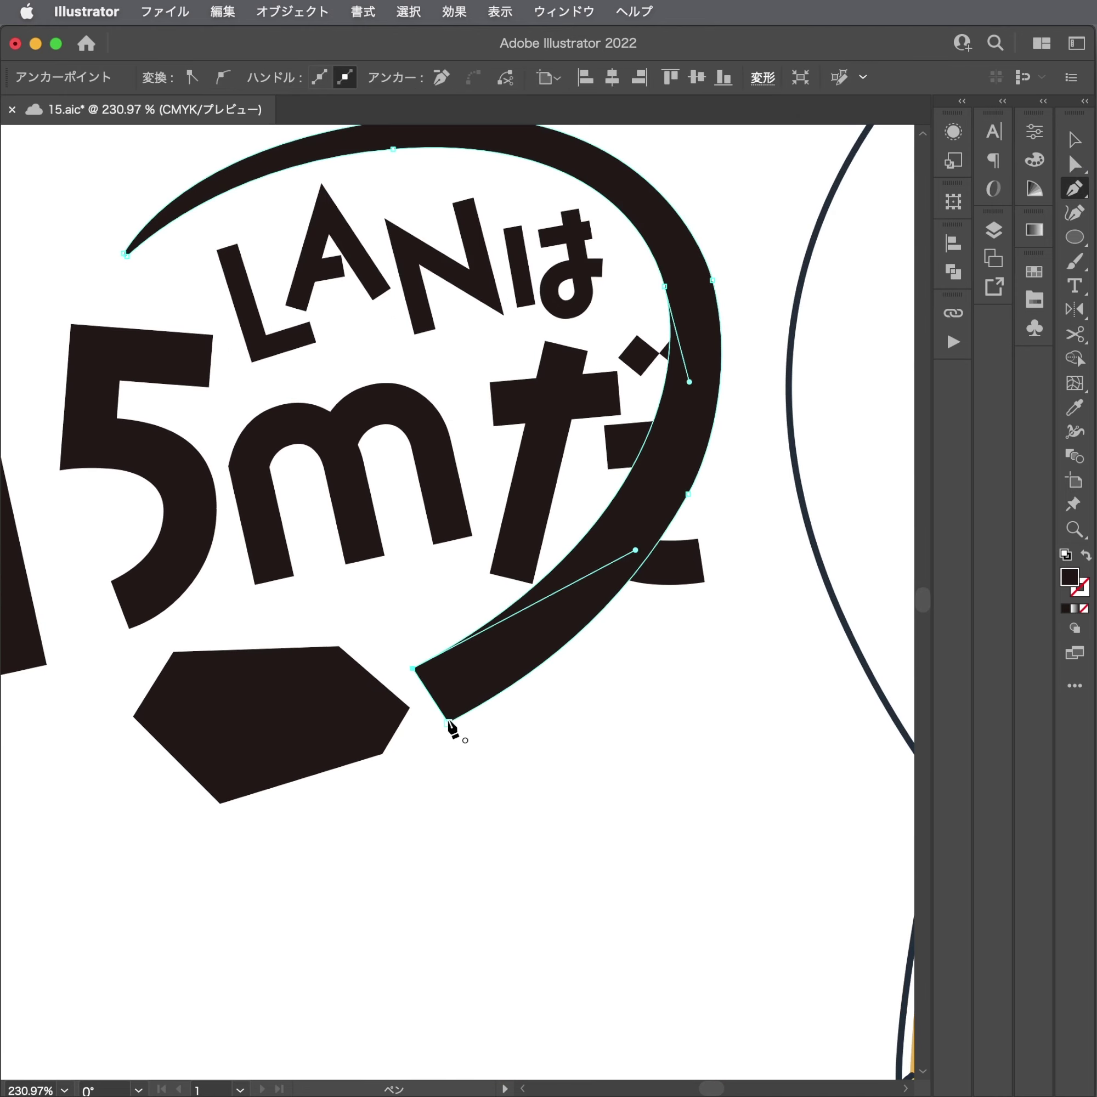
pyautogui.moveTo(452, 729); pyautogui.dragTo(452, 729)
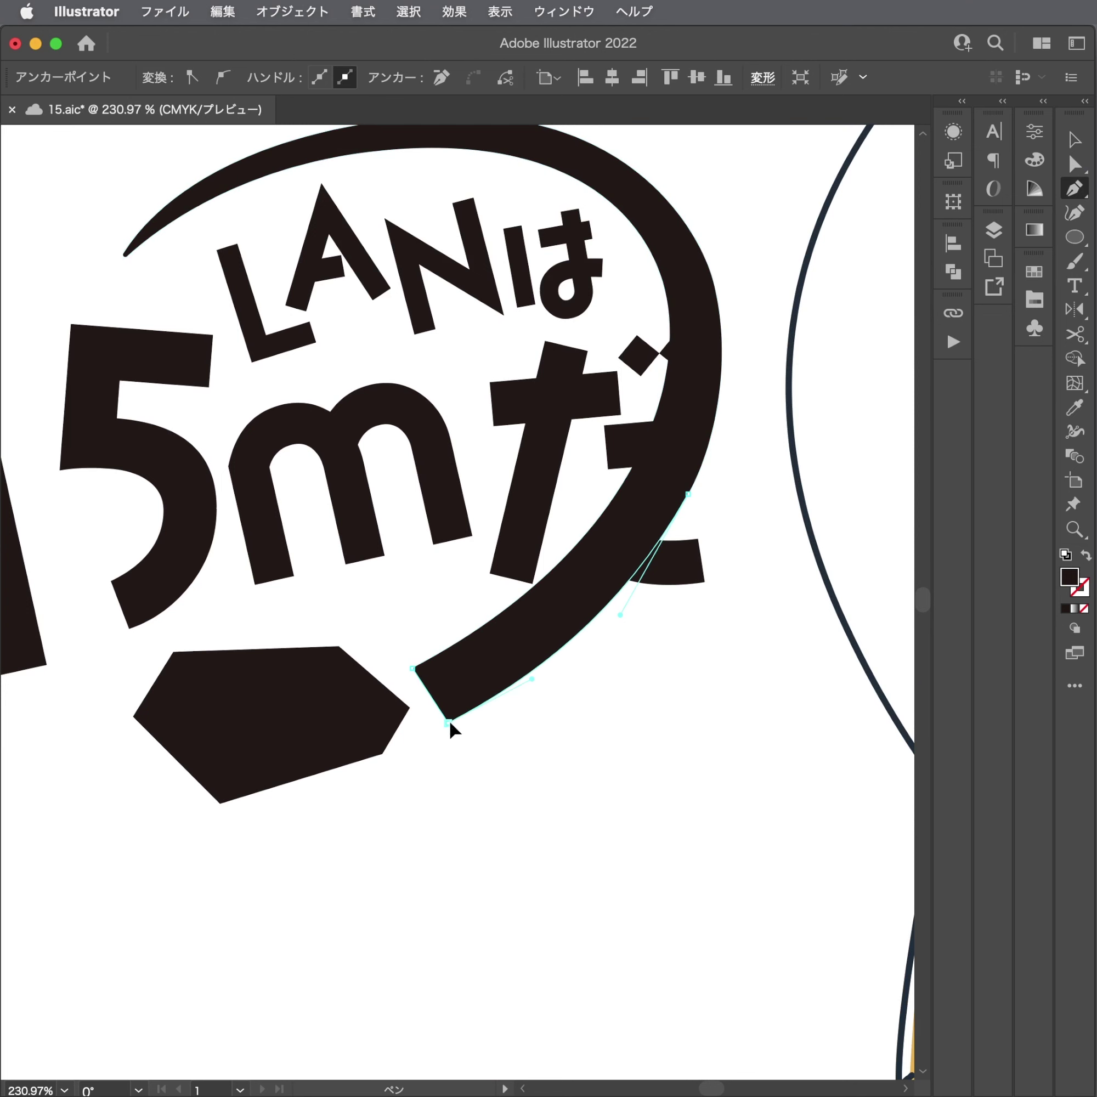
pyautogui.click(451, 699)
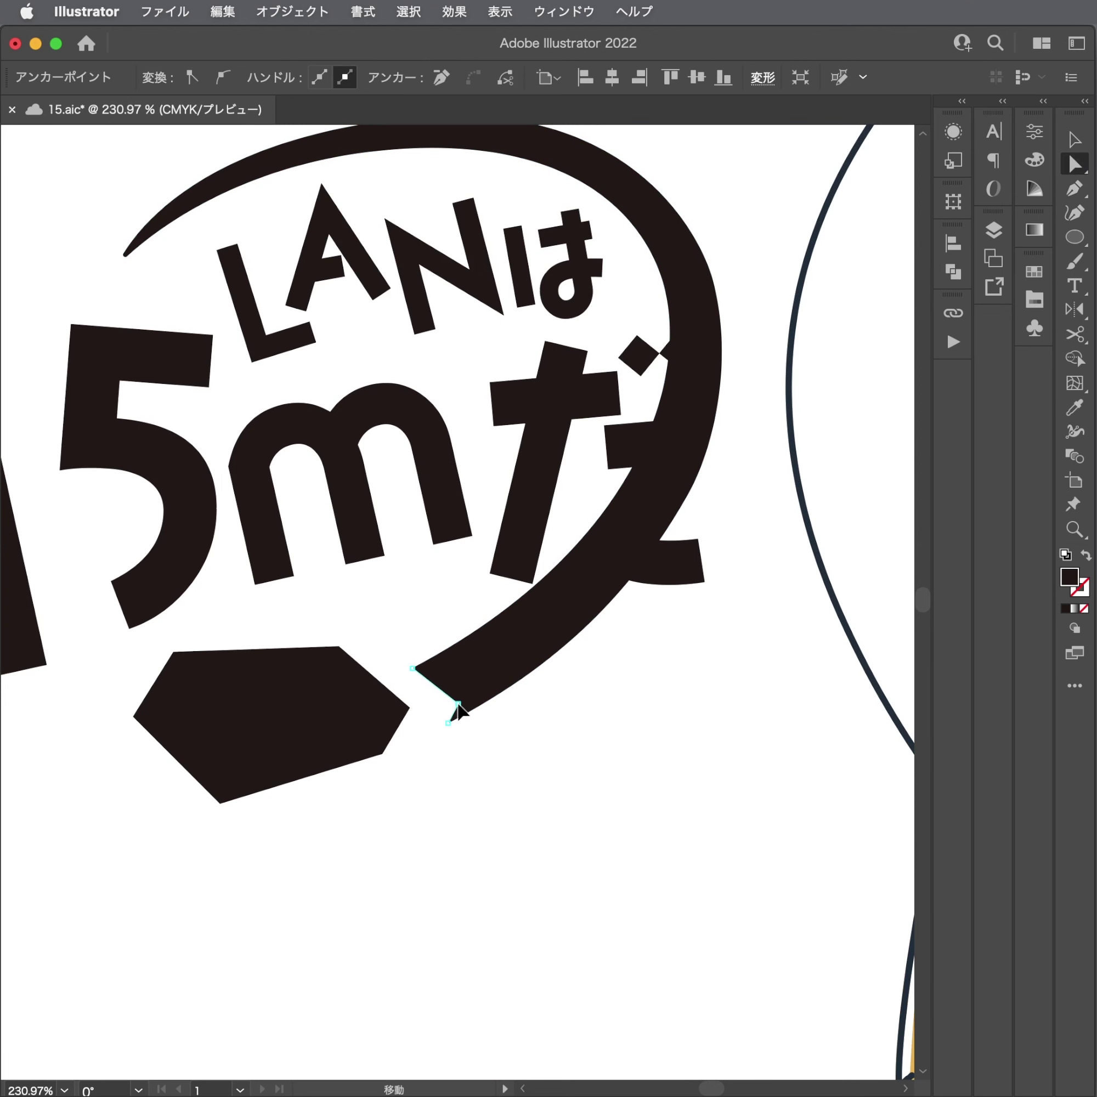
pyautogui.scroll(3, 455, 709)
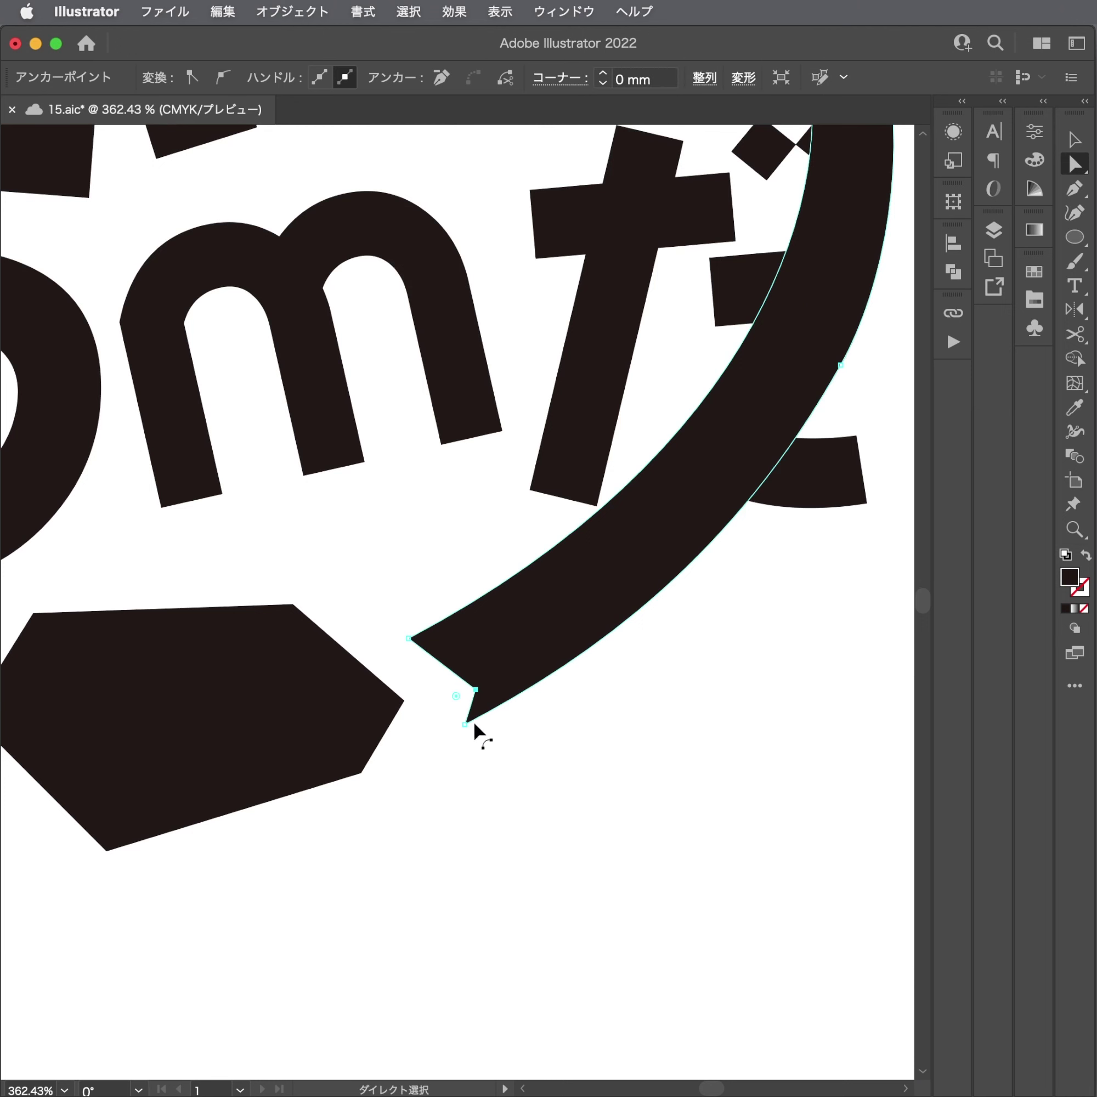
# Shift and tilt the plug hexagon toward the arc tip with Free Transform.
pyautogui.click(340, 726)
pyautogui.press('e')
pyautogui.moveTo(139, 766); pyautogui.dragTo(161, 766)
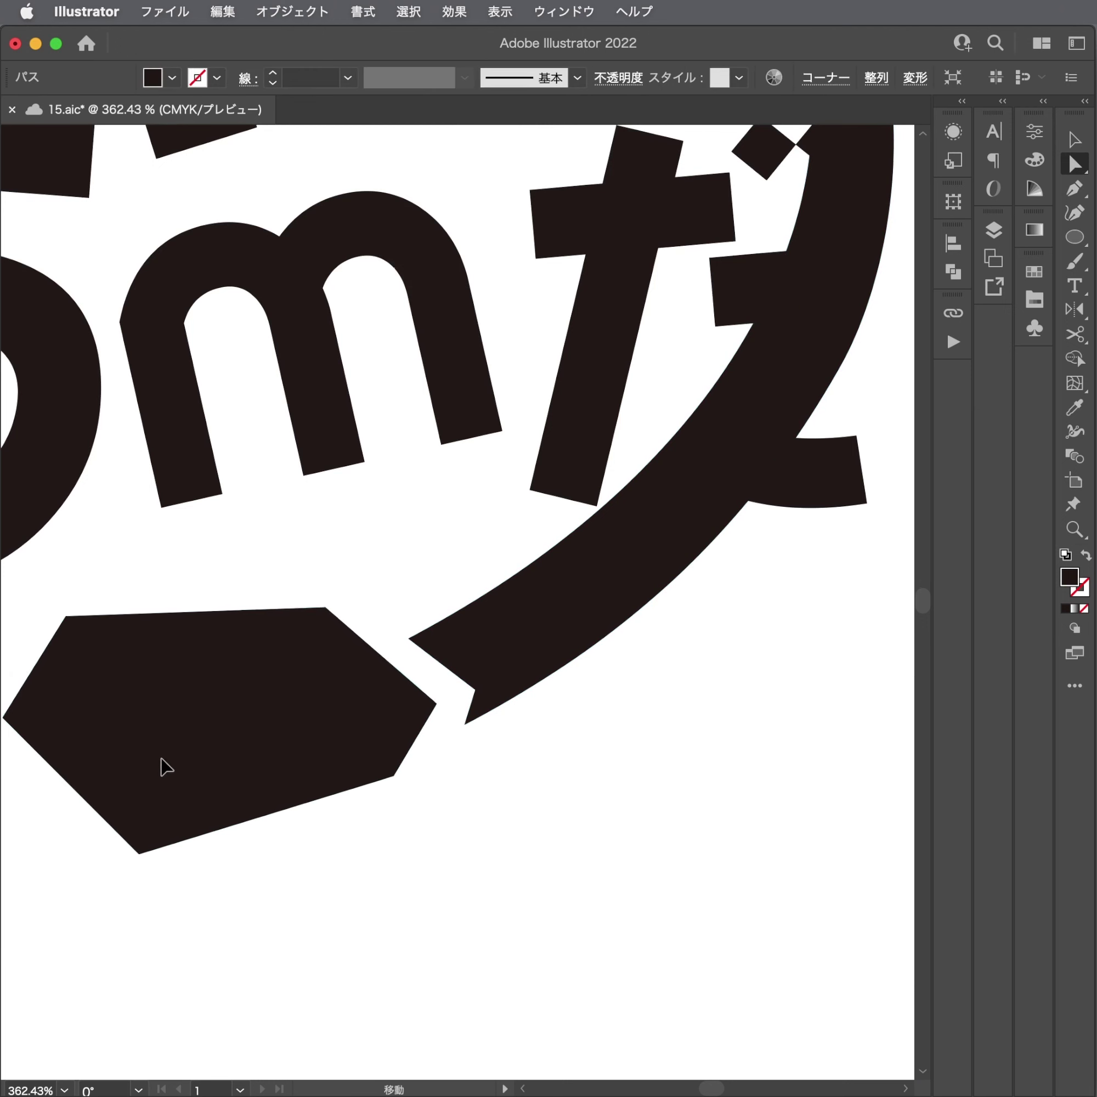
pyautogui.press('a')
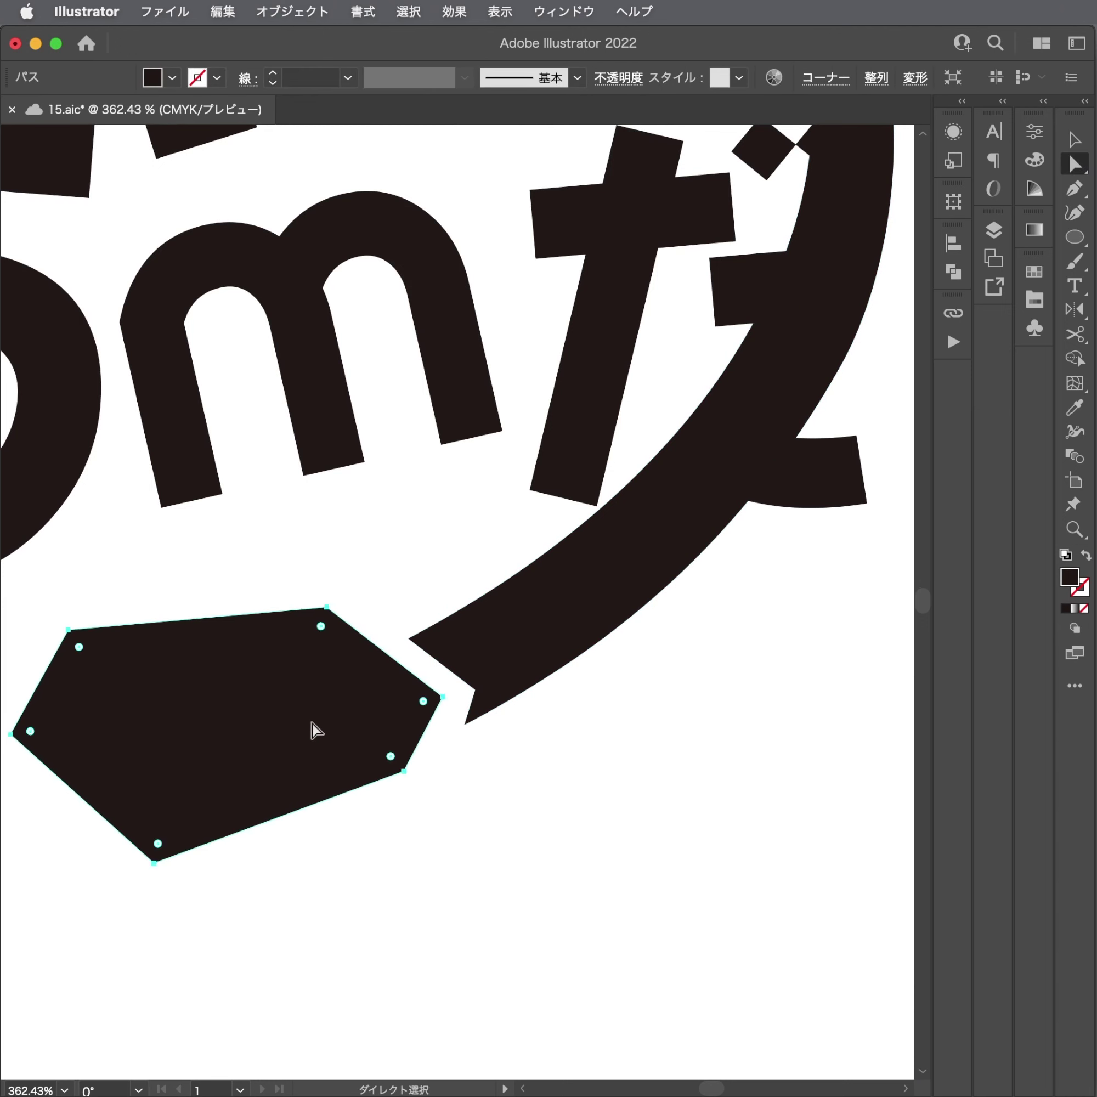
# Pull up the arc's tip corner points and nudge the hexagon slightly upward.
pyautogui.click(423, 651)
pyautogui.moveTo(475, 687)
pyautogui.mouseDown()
pyautogui.moveTo(477, 678)
pyautogui.moveTo(459, 720)
pyautogui.mouseUp()
pyautogui.click(416, 635)
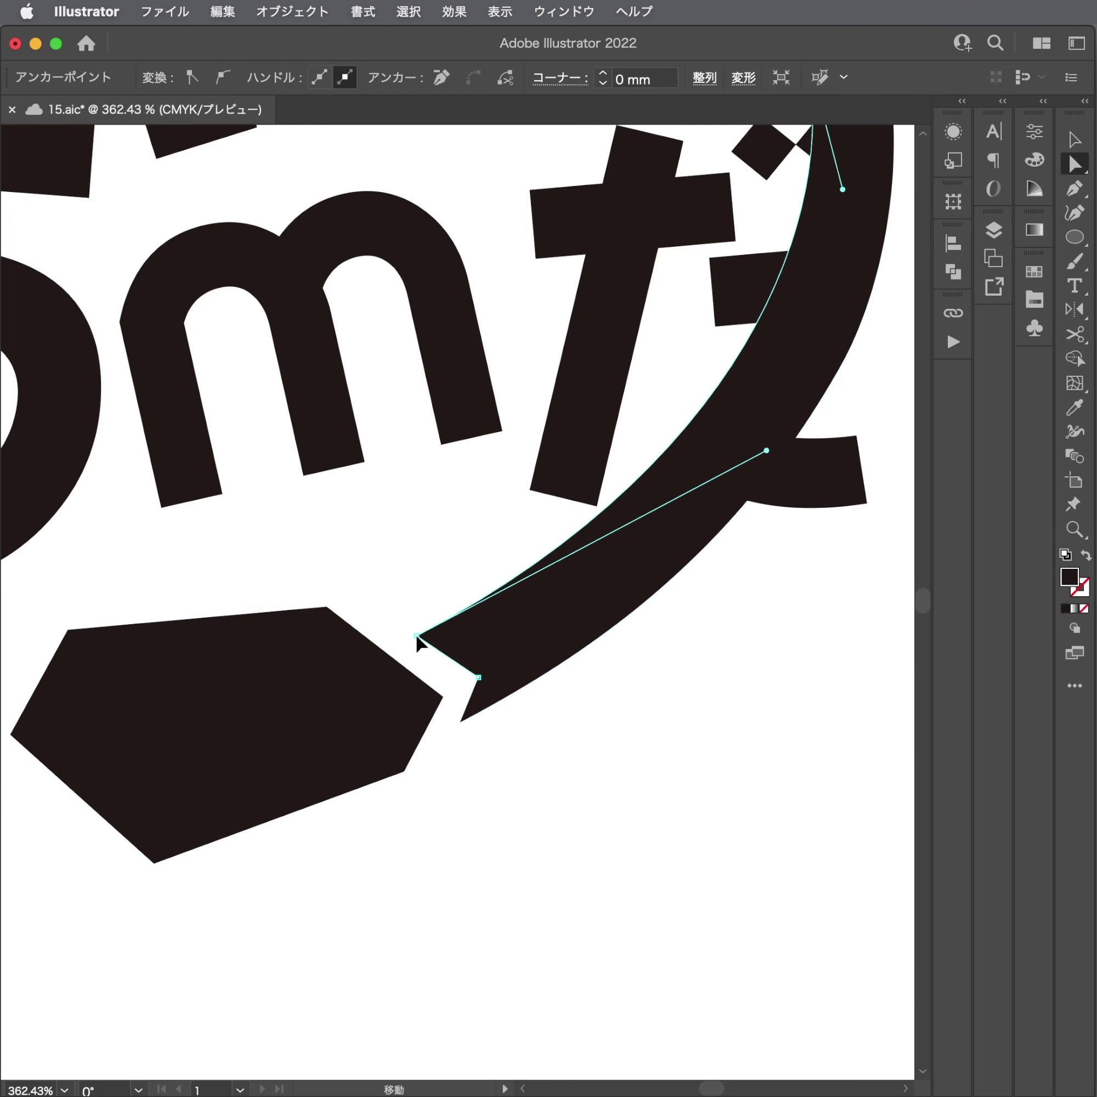
pyautogui.click(435, 668)
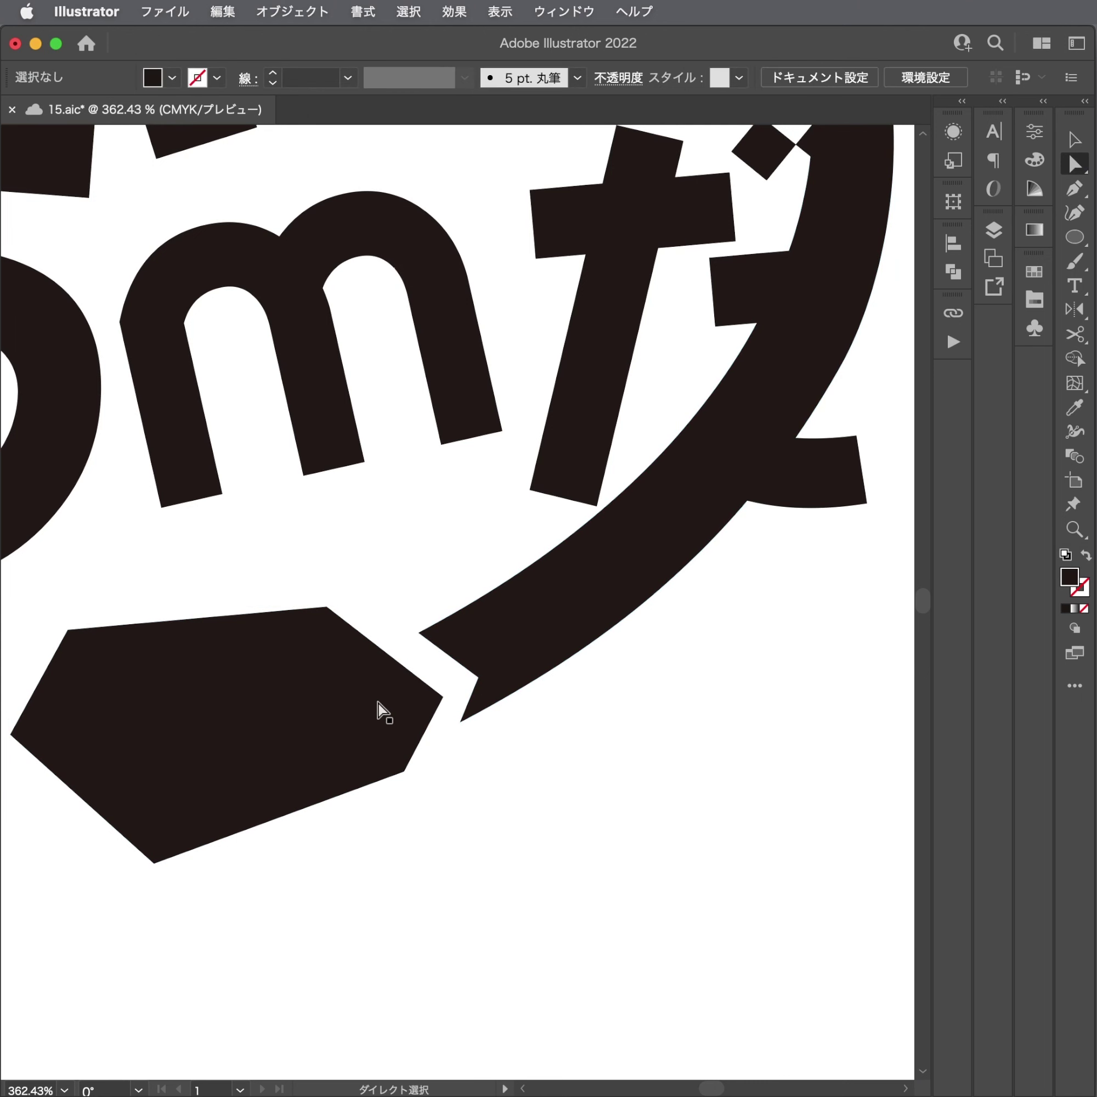
pyautogui.moveTo(377, 704); pyautogui.dragTo(379, 695)
pyautogui.moveTo(541, 721); pyautogui.dragTo(392, 752)
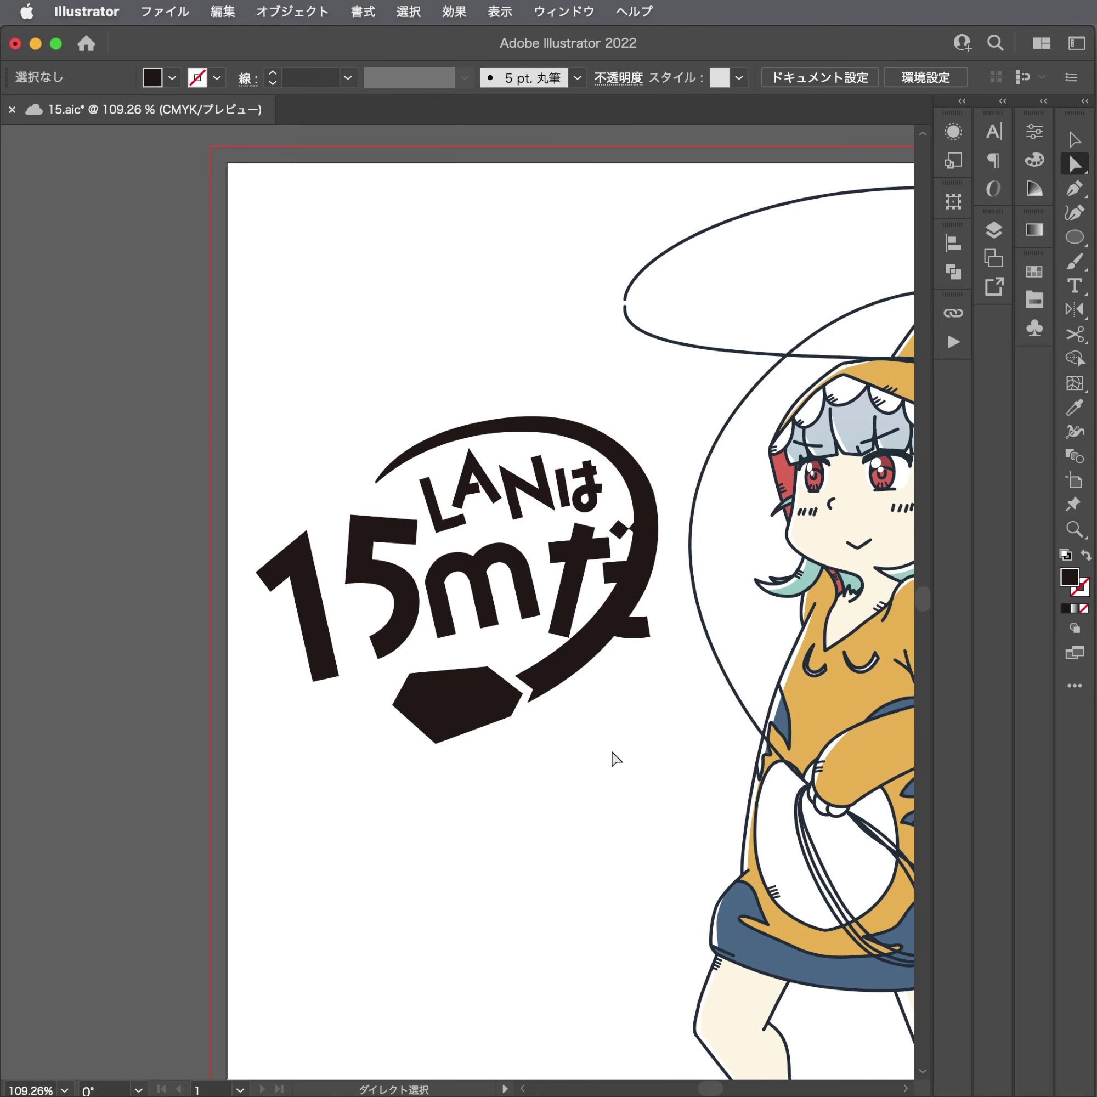
# Save the file and zoom in on the plug hexagon.
pyautogui.press('super+s')
pyautogui.moveTo(457, 711); pyautogui.dragTo(717, 681)
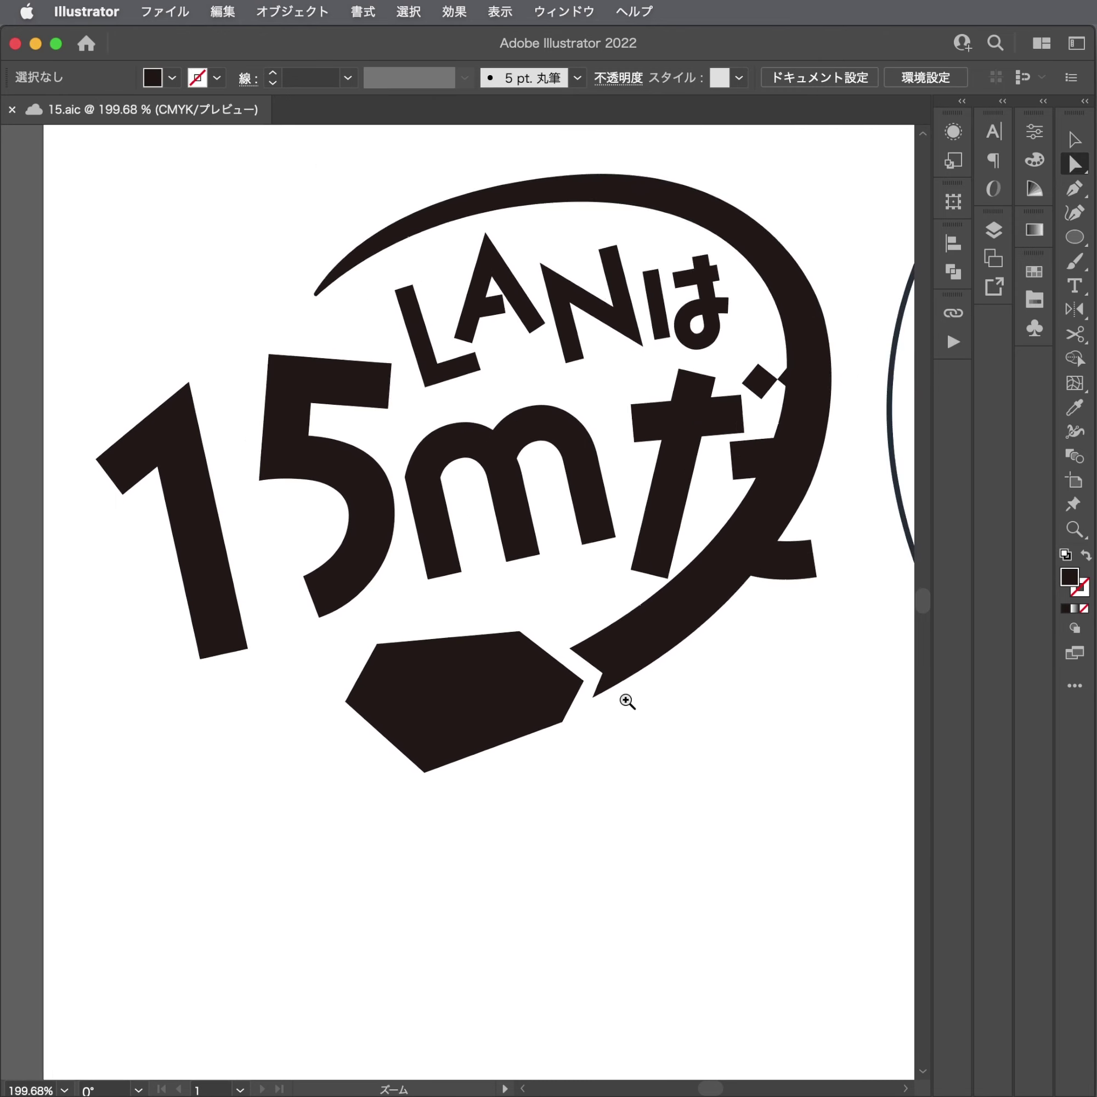
pyautogui.press('p')
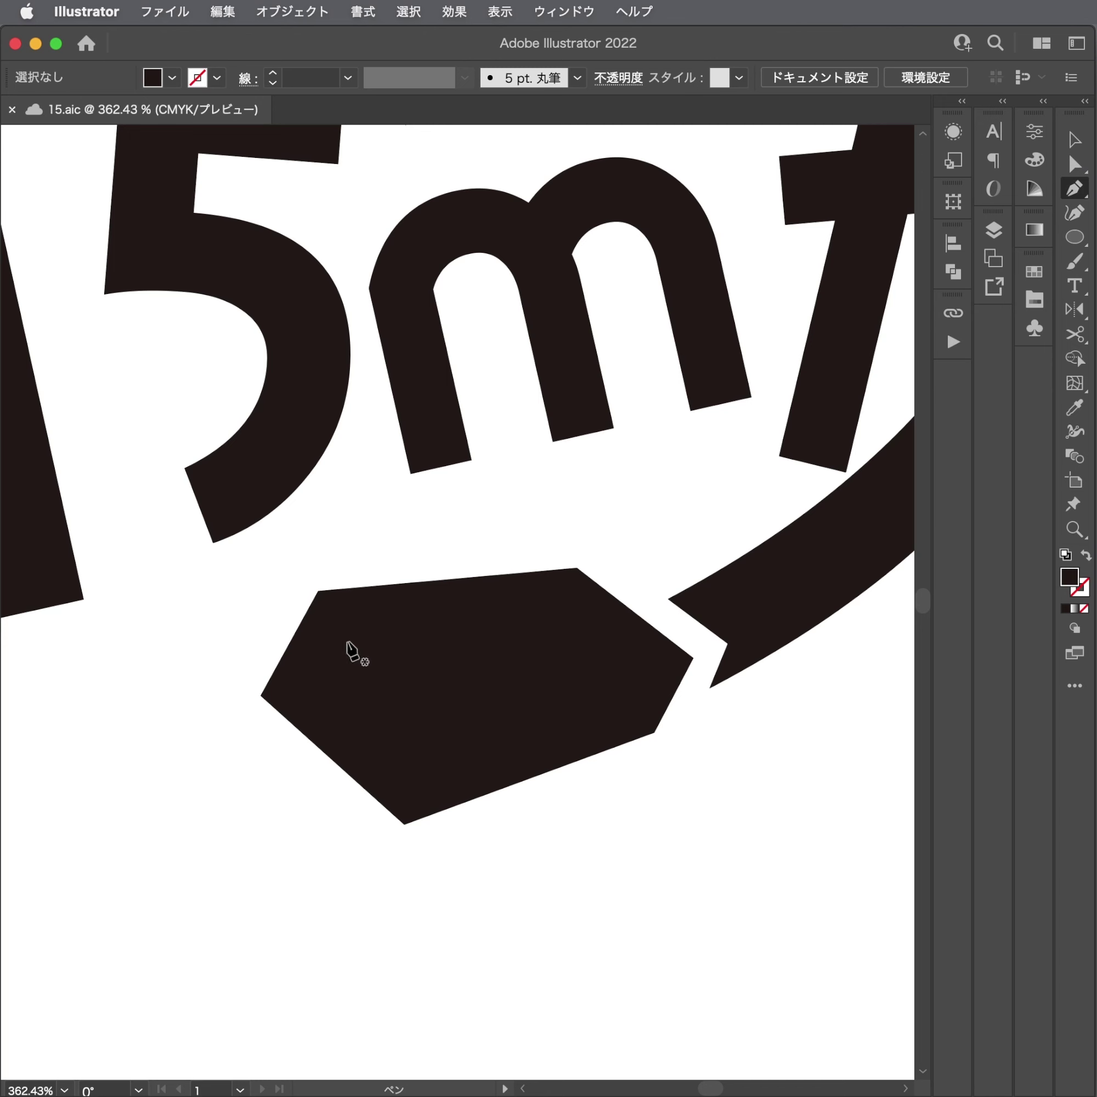
pyautogui.click(347, 641)
pyautogui.press('super+z')
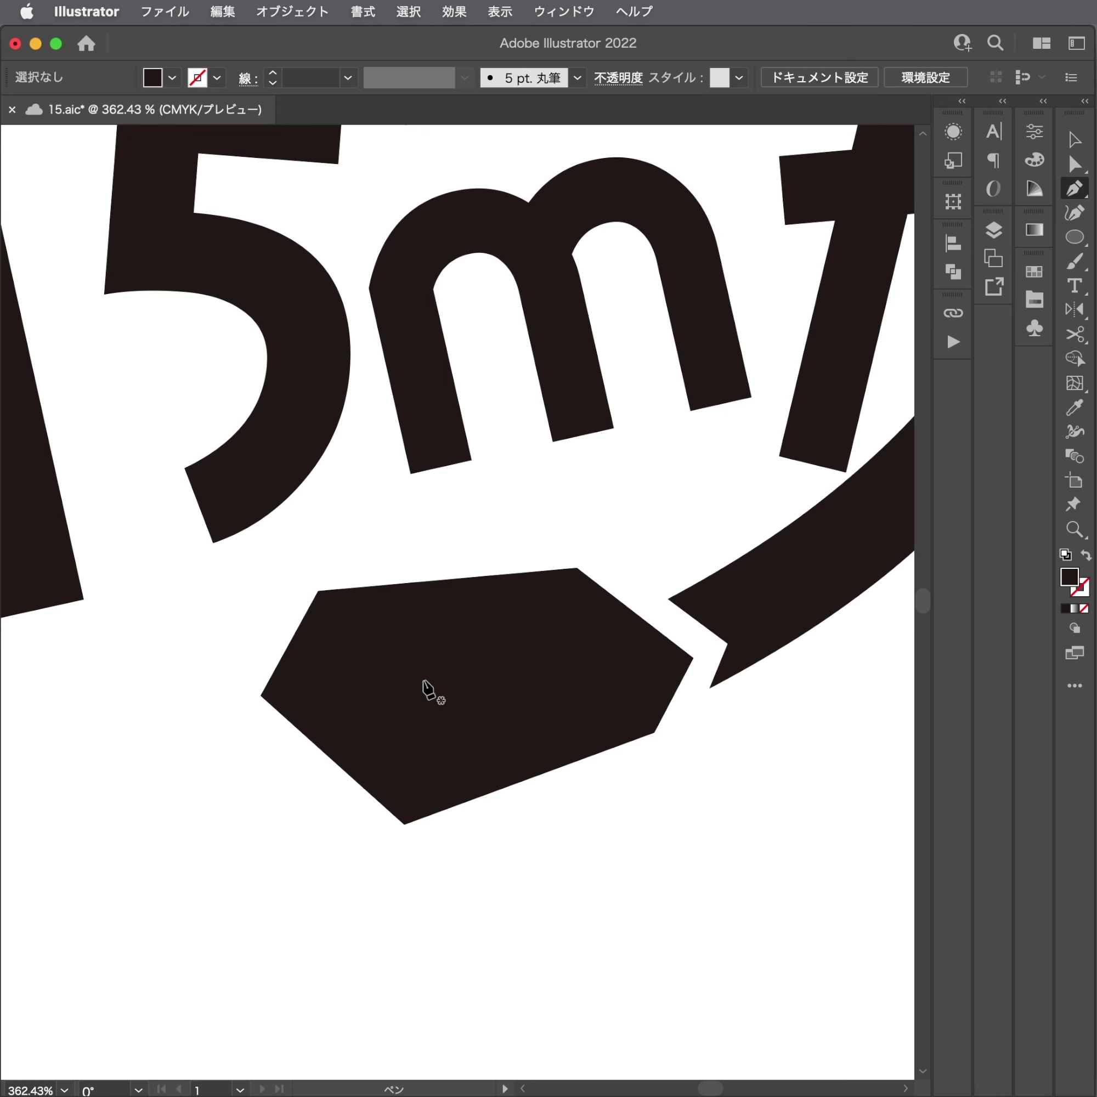
# Draw a raised bump shape on top of the plug hexagon.
pyautogui.click(389, 606)
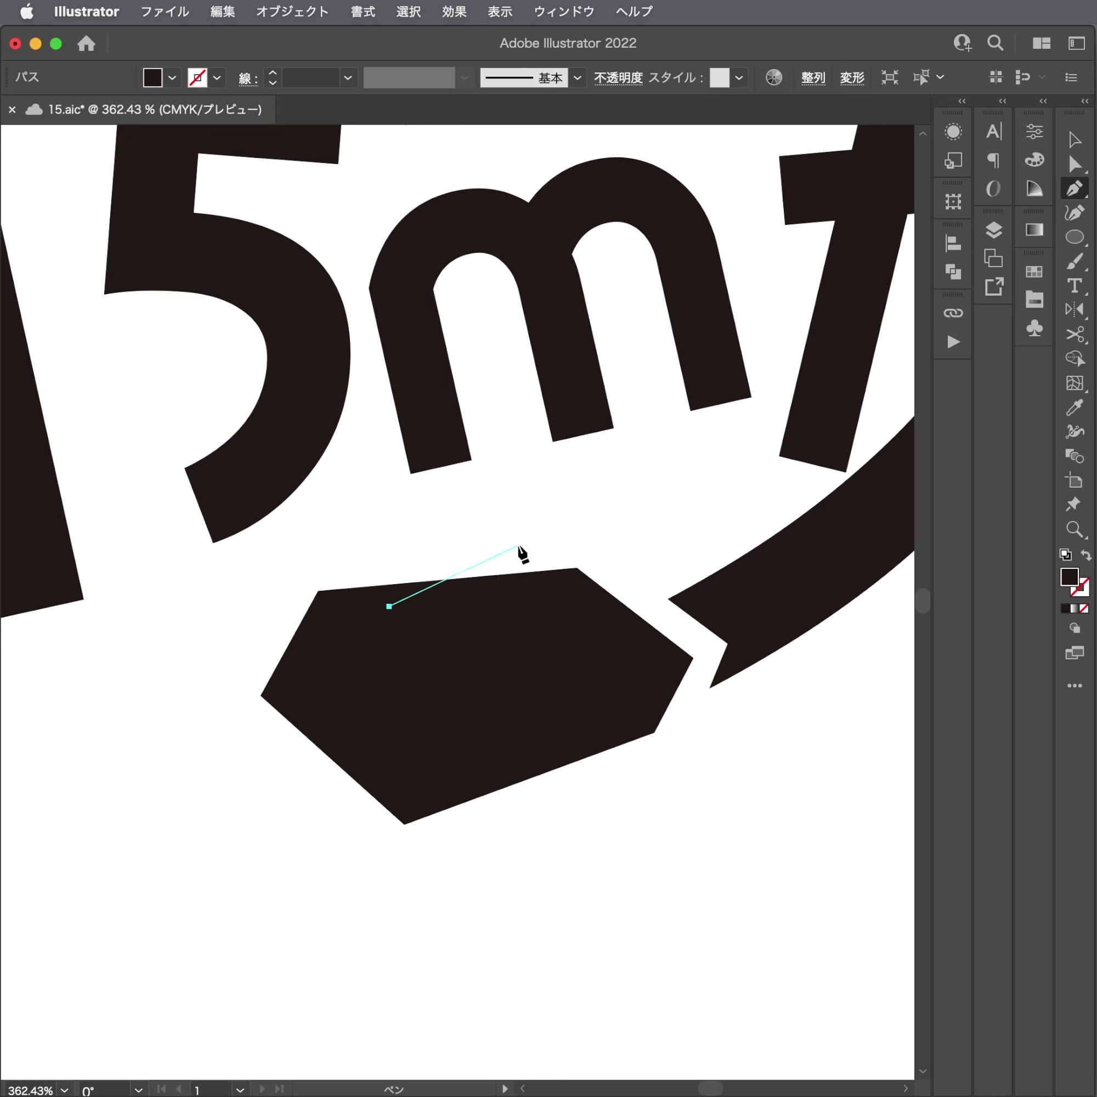
pyautogui.click(518, 545)
pyautogui.keyDown('super'); pyautogui.click(521, 581); pyautogui.keyUp('super')
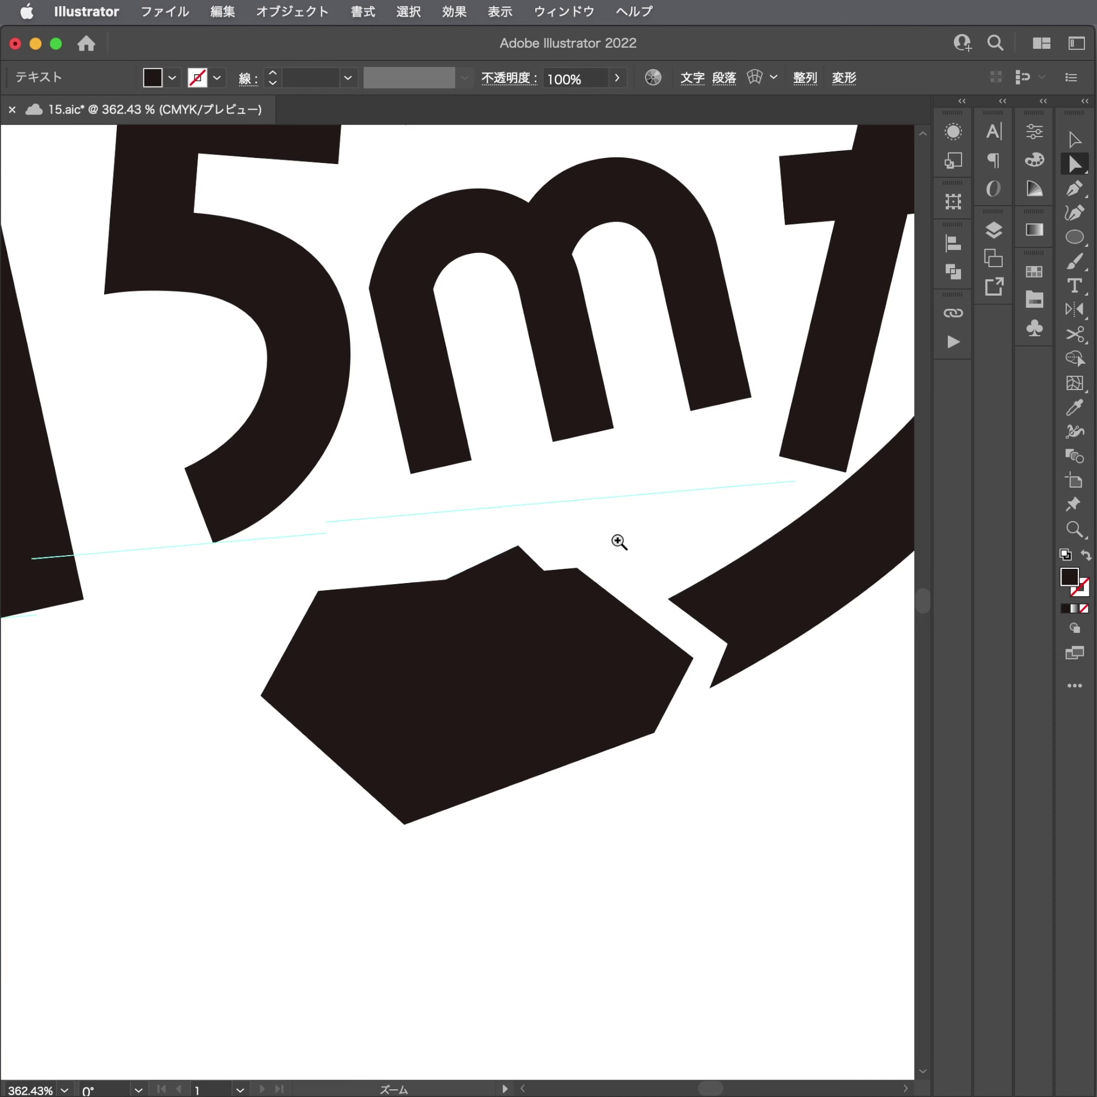
pyautogui.moveTo(617, 538)
pyautogui.mouseDown()
pyautogui.moveTo(529, 654)
pyautogui.moveTo(328, 787)
pyautogui.mouseUp()
pyautogui.click(633, 809)
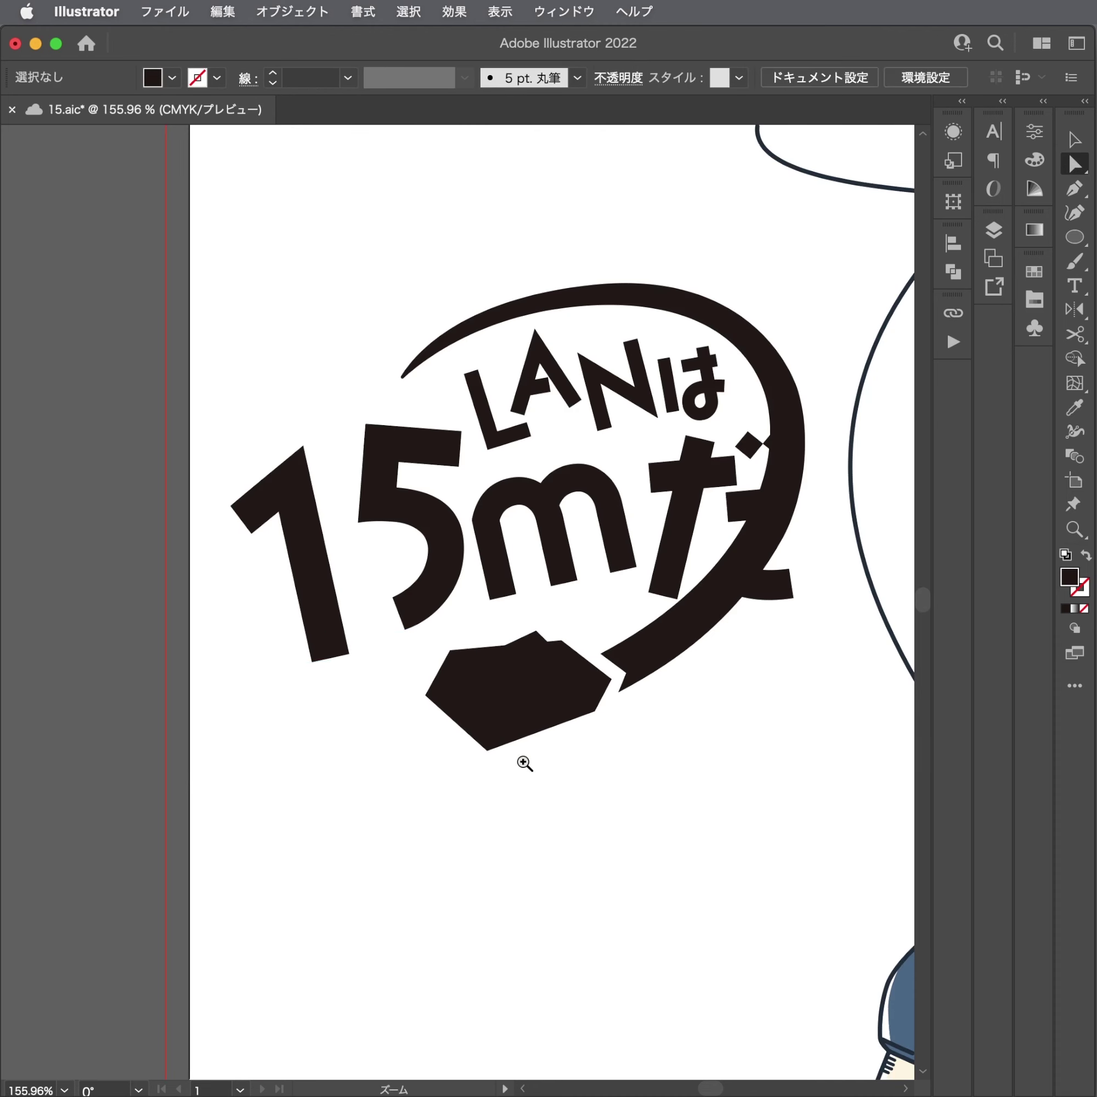
# Draw the plug's window outline inside the hexagon and adjust its corners.
pyautogui.moveTo(458, 728); pyautogui.dragTo(666, 710)
pyautogui.press('p')
pyautogui.click(468, 588)
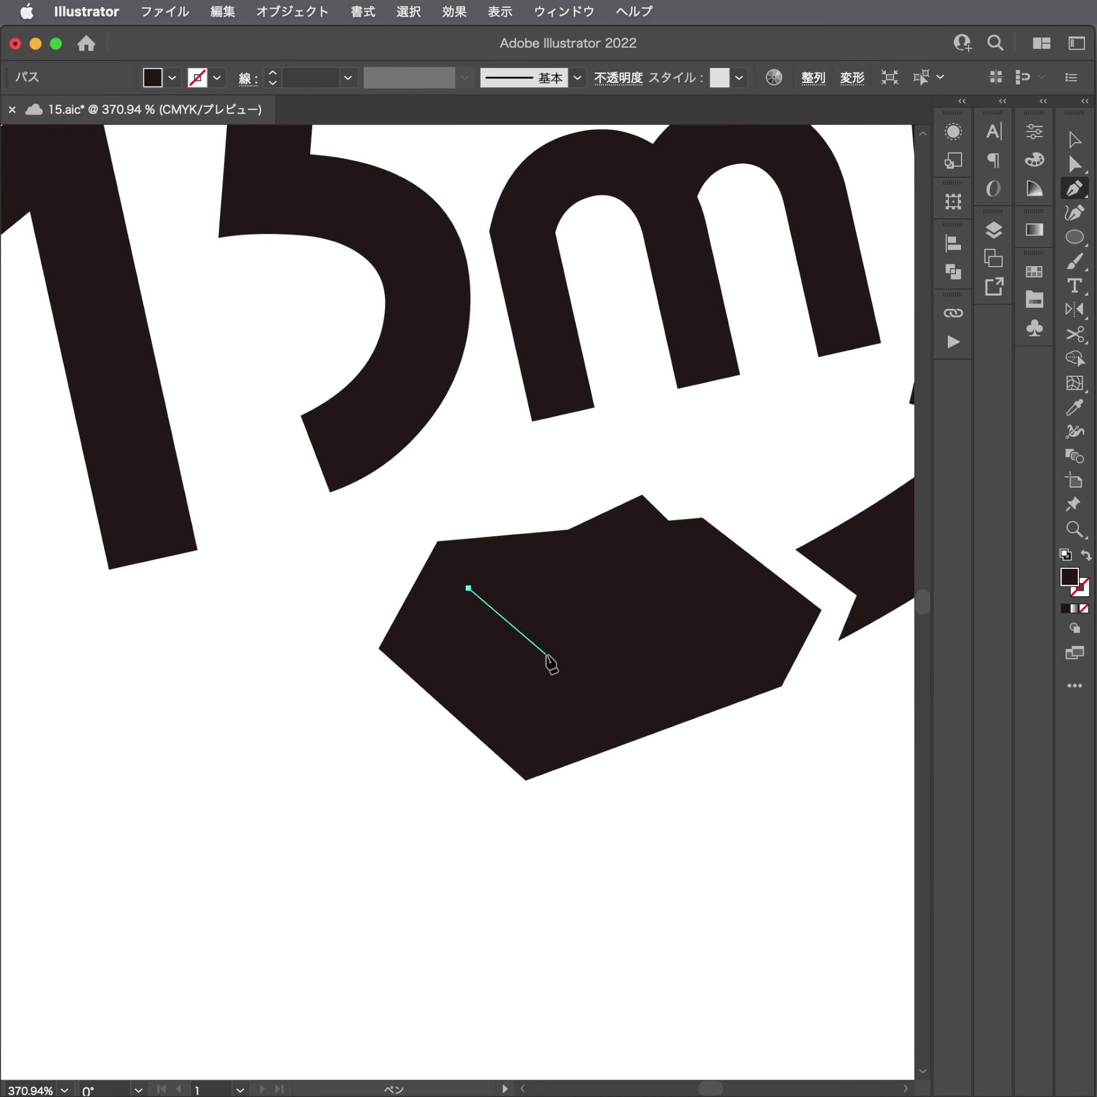
pyautogui.click(566, 661)
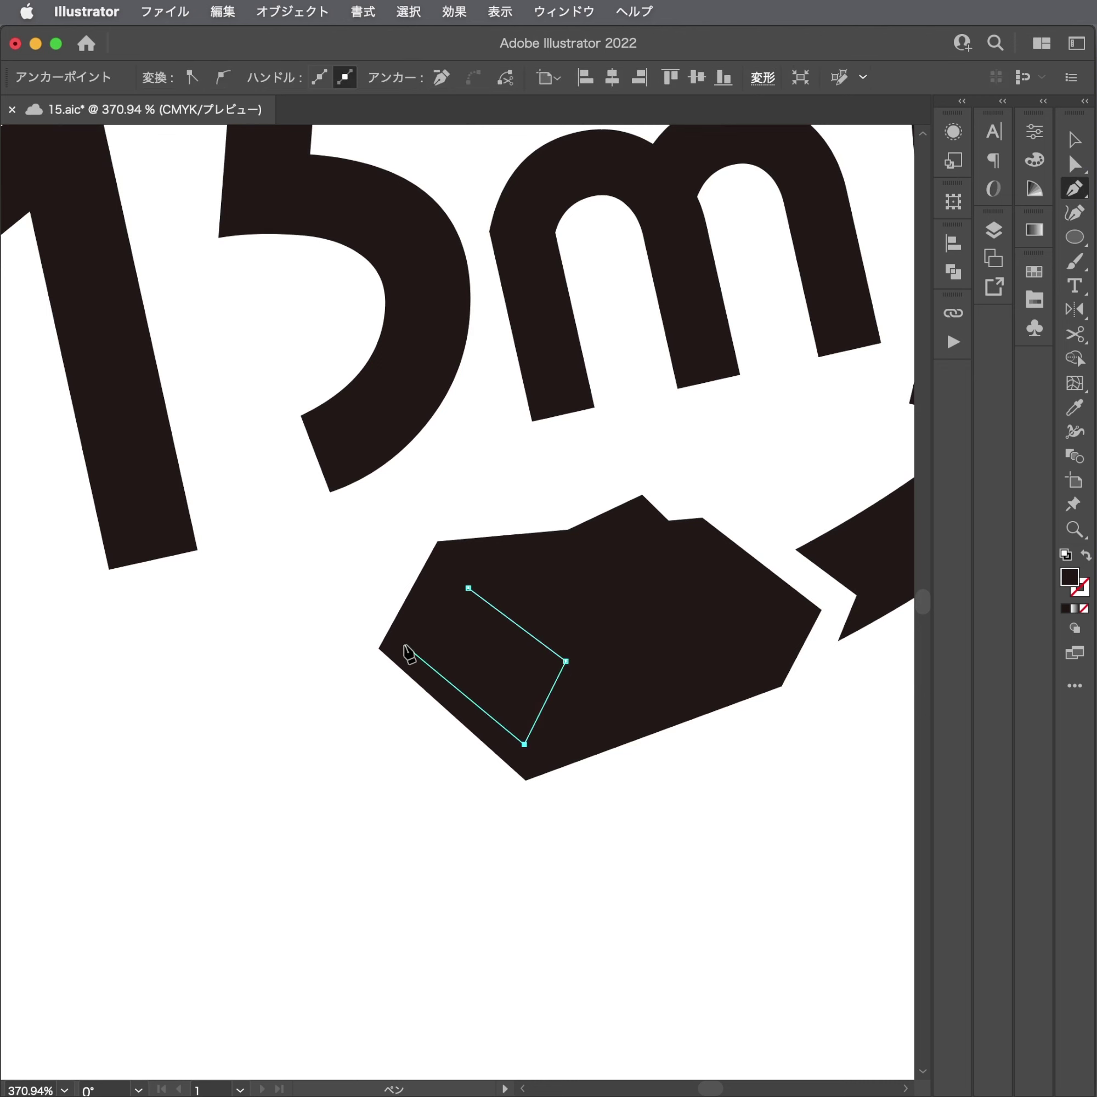
pyautogui.moveTo(465, 592); pyautogui.dragTo(451, 573)
pyautogui.moveTo(404, 645); pyautogui.dragTo(414, 643)
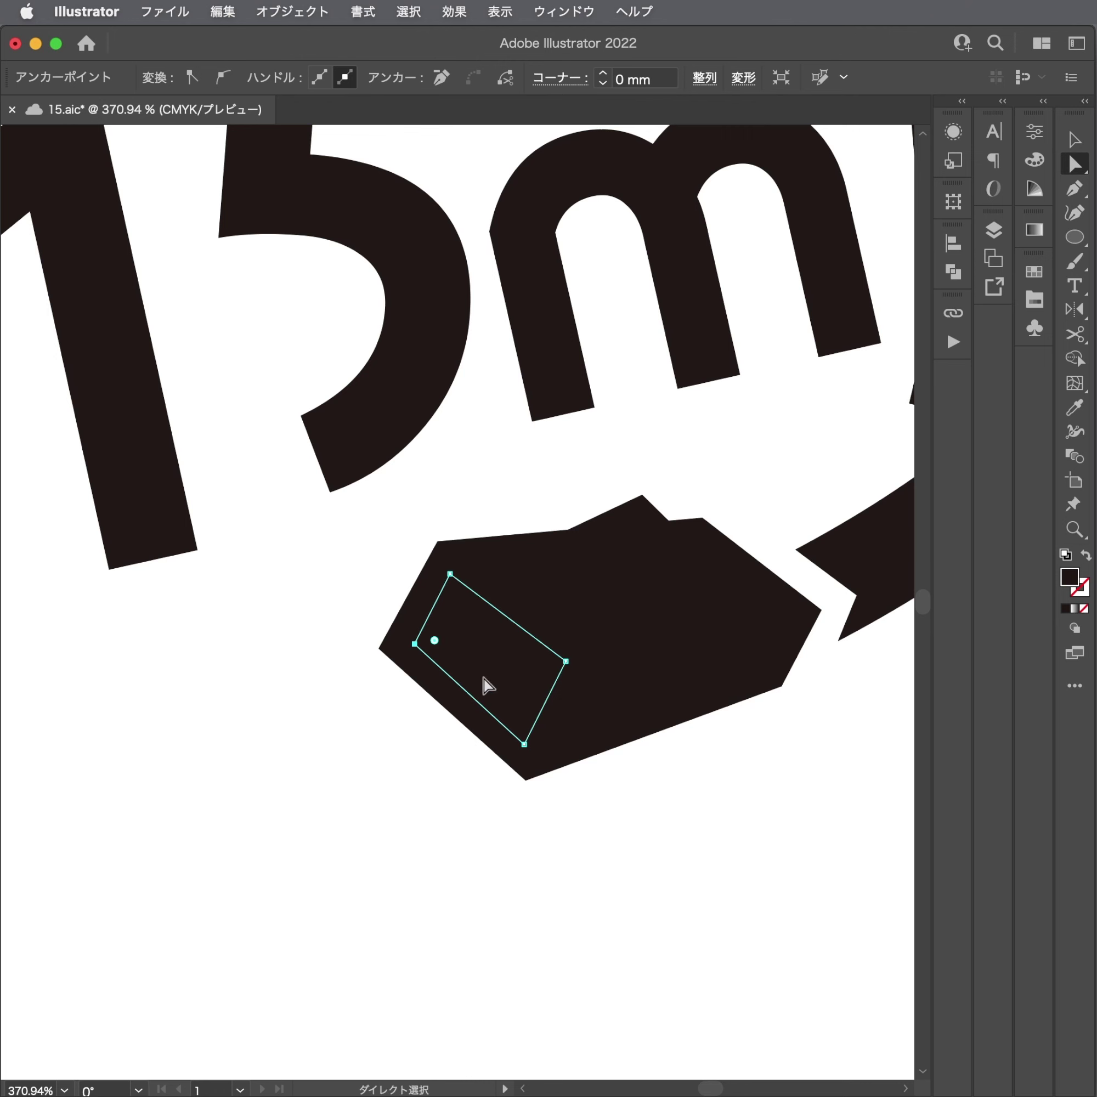
# Fill the window white, undo an accidental plug shift, and zoom out.
pyautogui.press('i')
pyautogui.click(656, 827)
pyautogui.hotkey('ctrl', 'shift', 'a')
pyautogui.scroll(3, 499, 661)
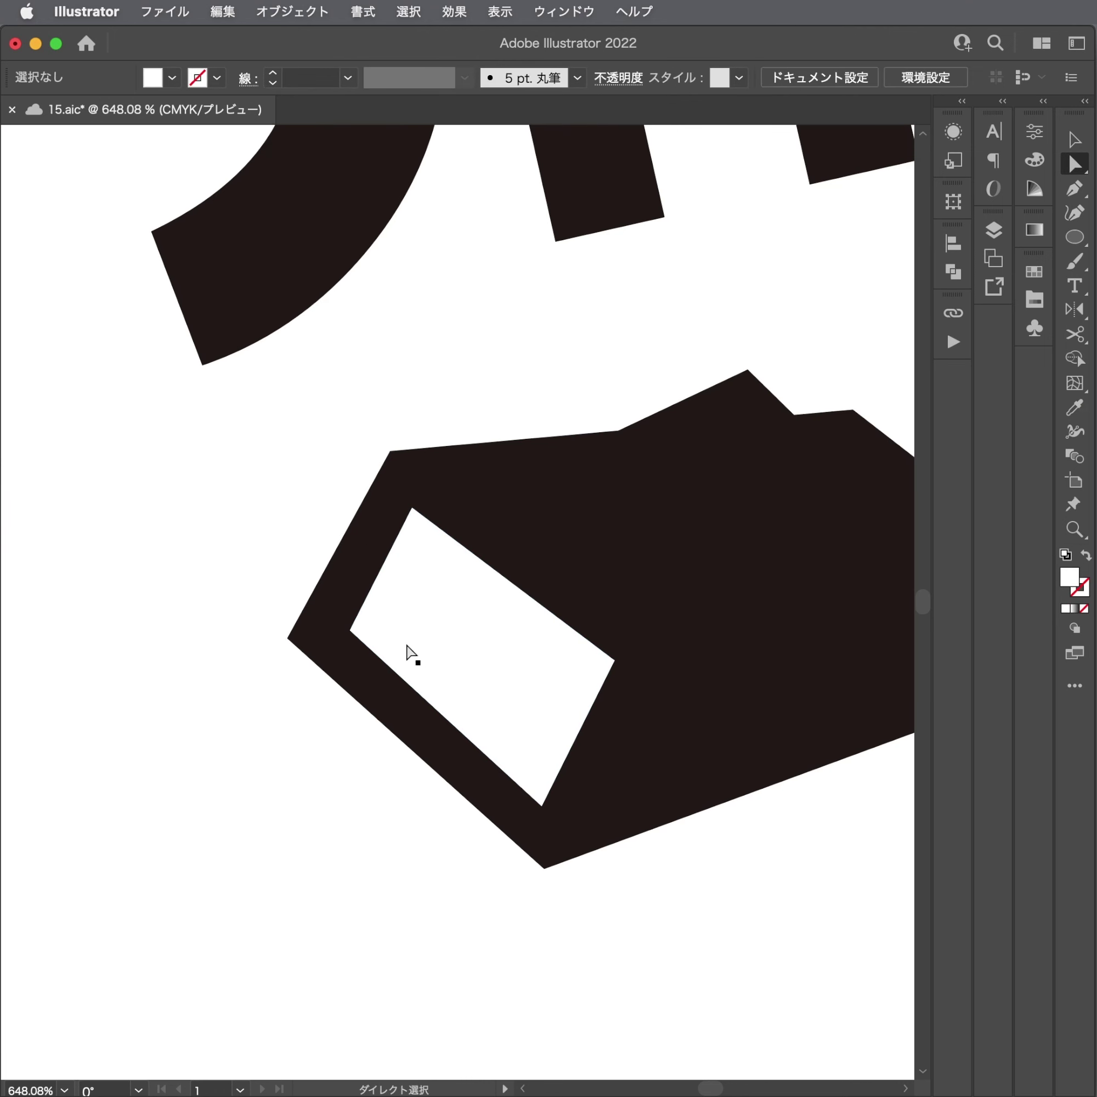
pyautogui.click(346, 633)
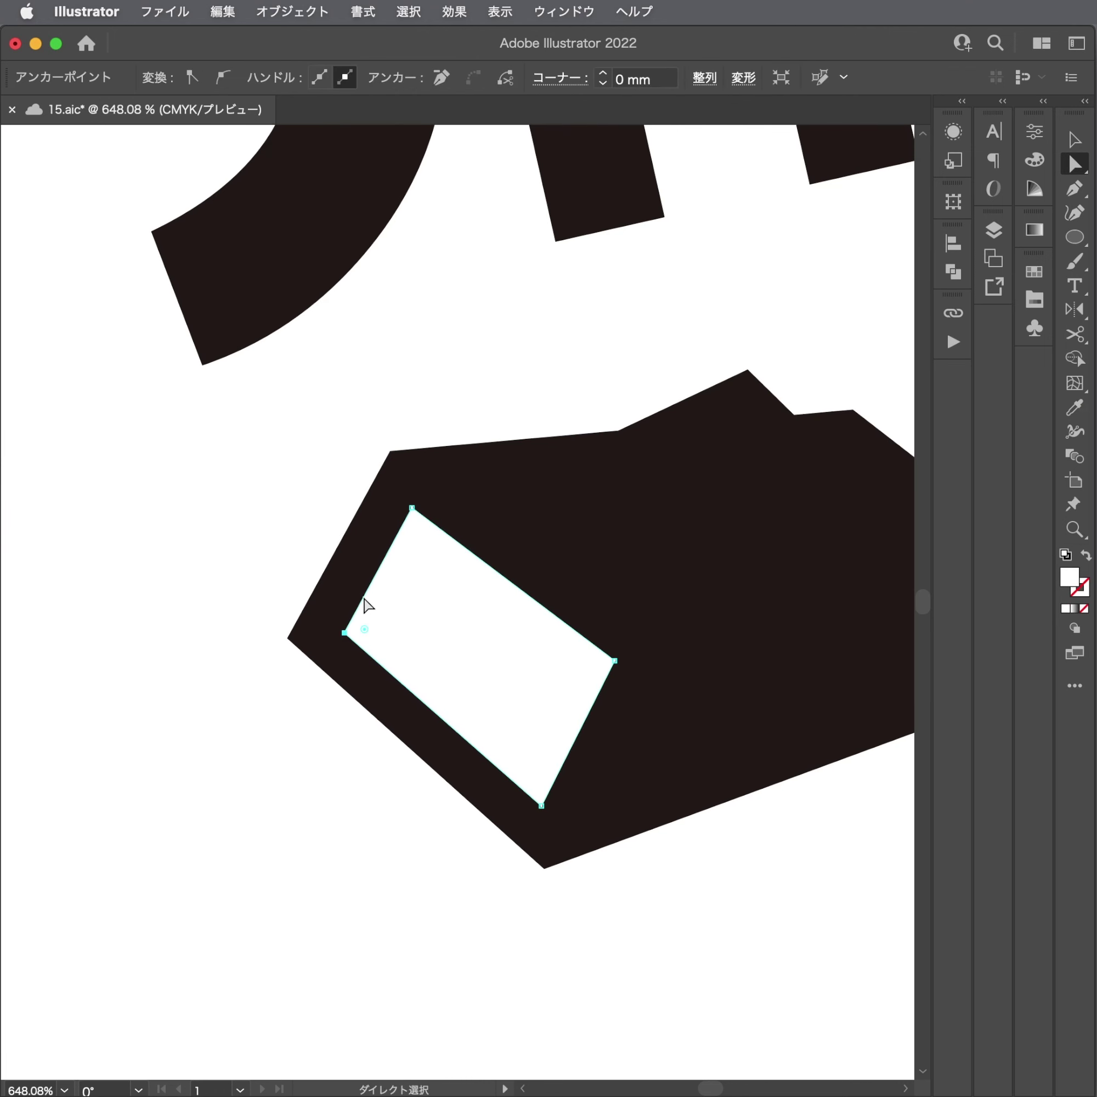
pyautogui.moveTo(631, 663); pyautogui.dragTo(615, 666)
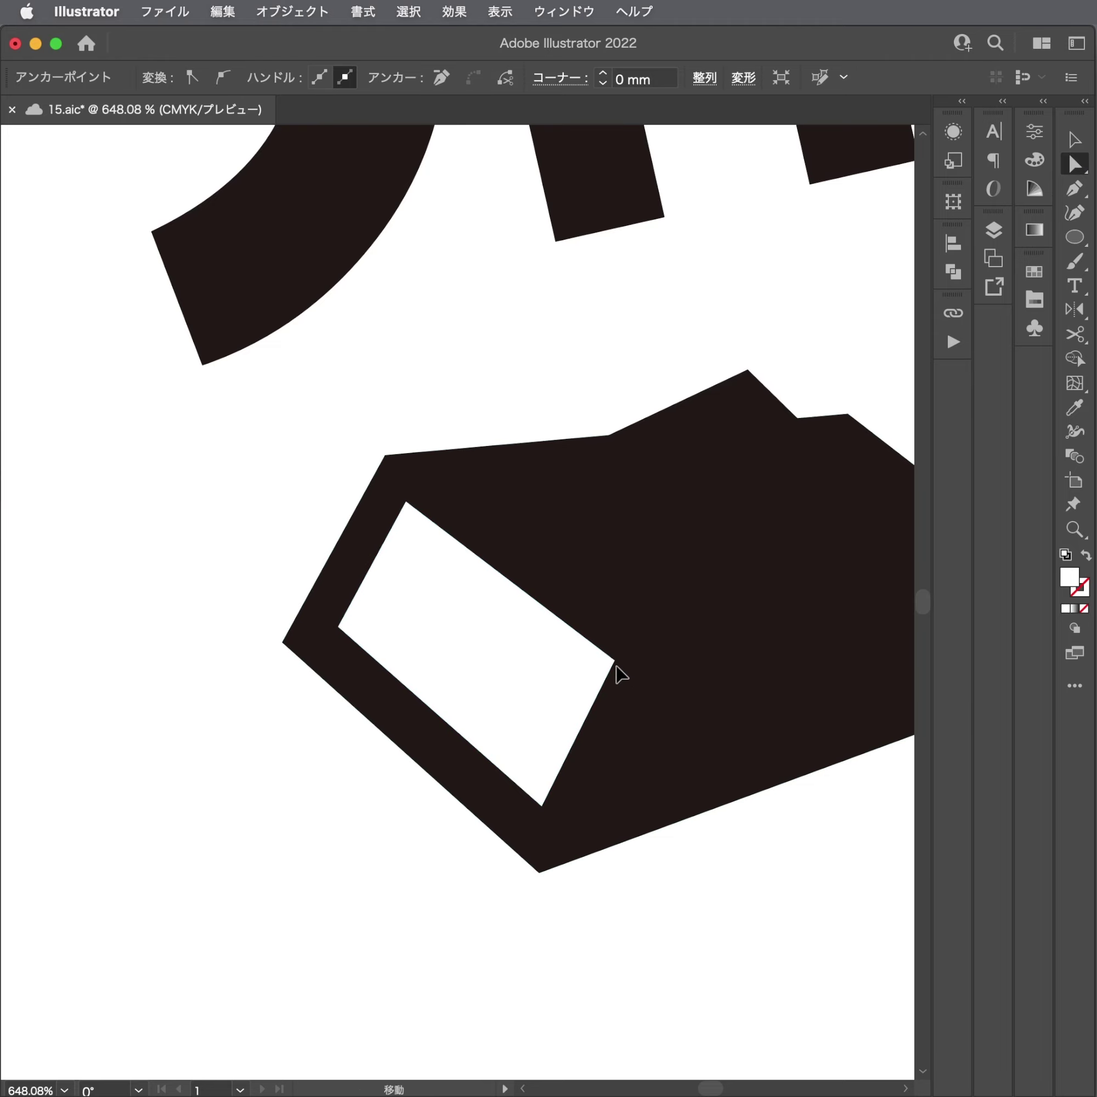
pyautogui.hotkey('ctrl', 'z')
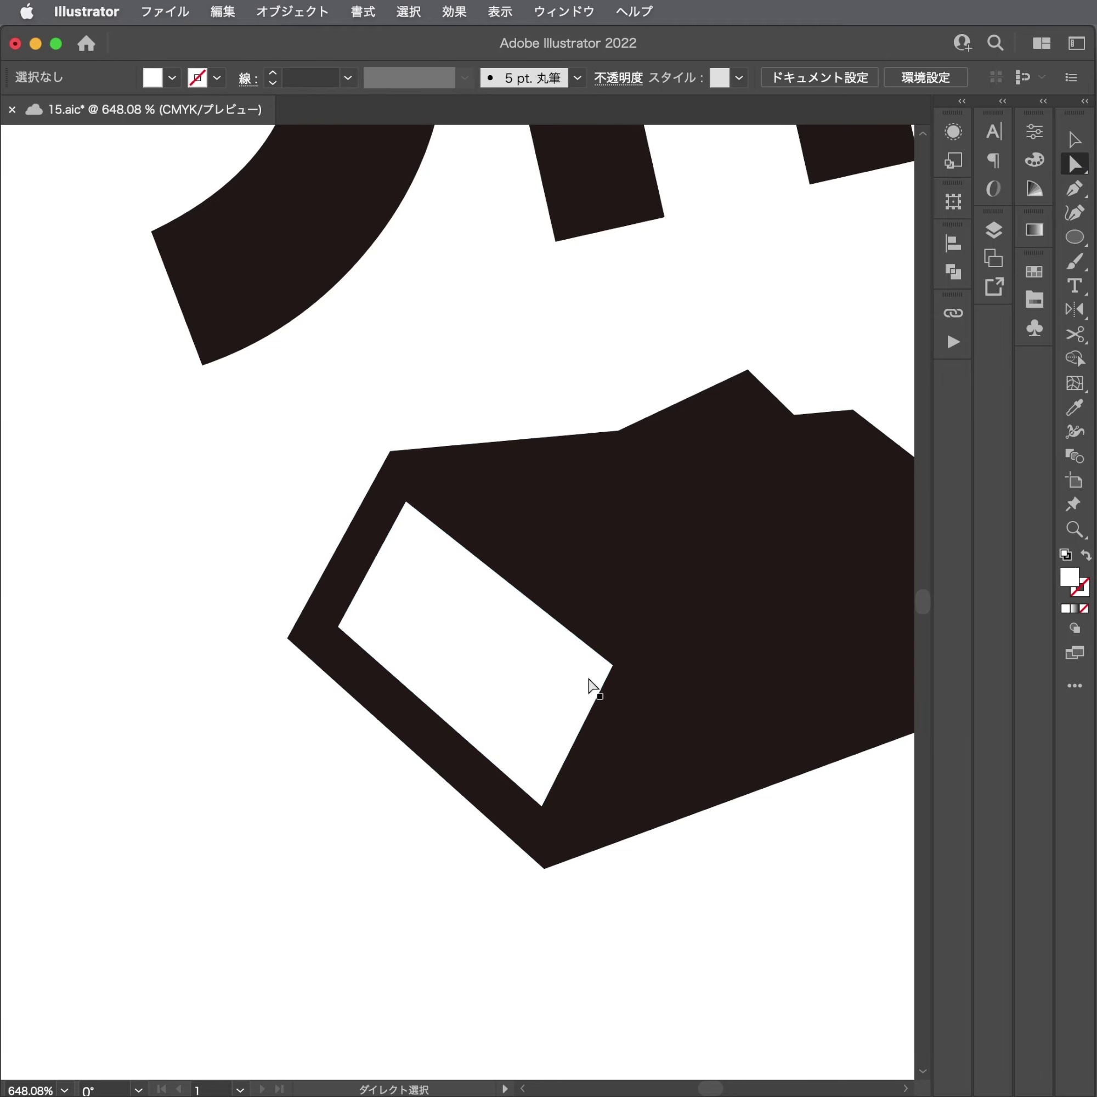
pyautogui.moveTo(690, 676); pyautogui.dragTo(173, 792)
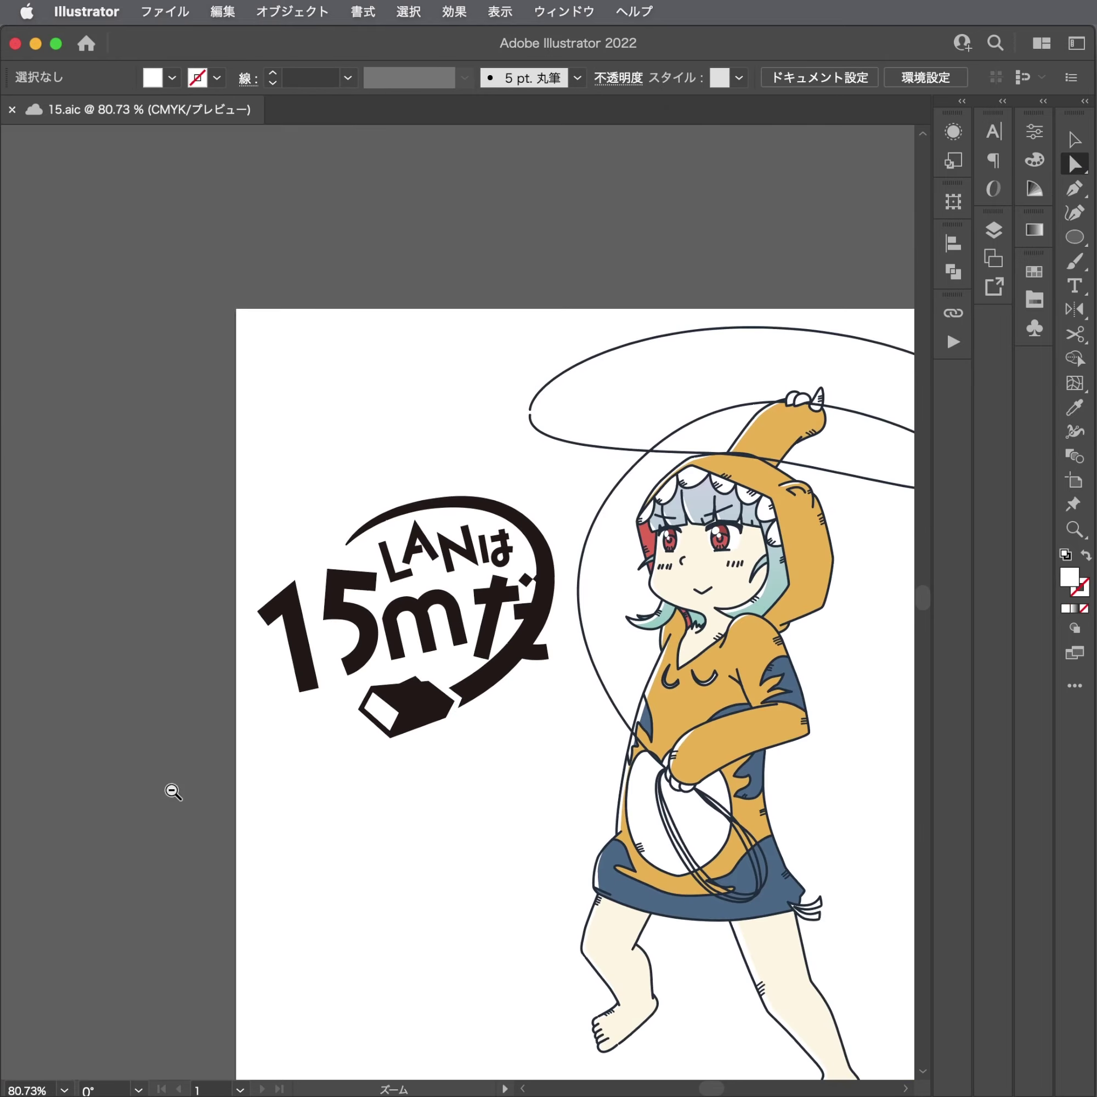
# Create an offset outline around the だ glyph via Object > Path > Offset Path.
pyautogui.moveTo(575, 710); pyautogui.dragTo(661, 632)
pyautogui.click(677, 677)
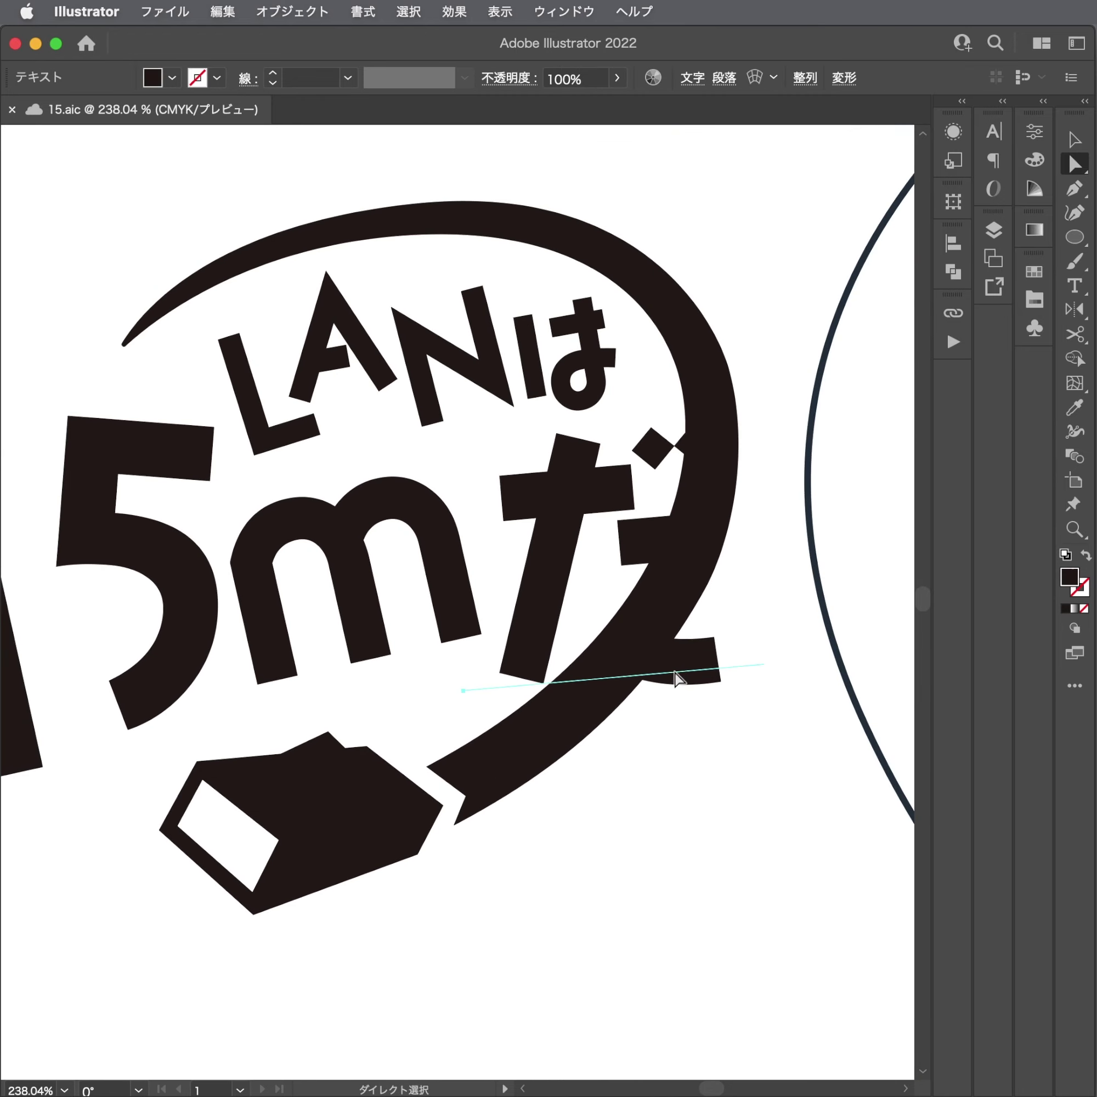
pyautogui.click(664, 685)
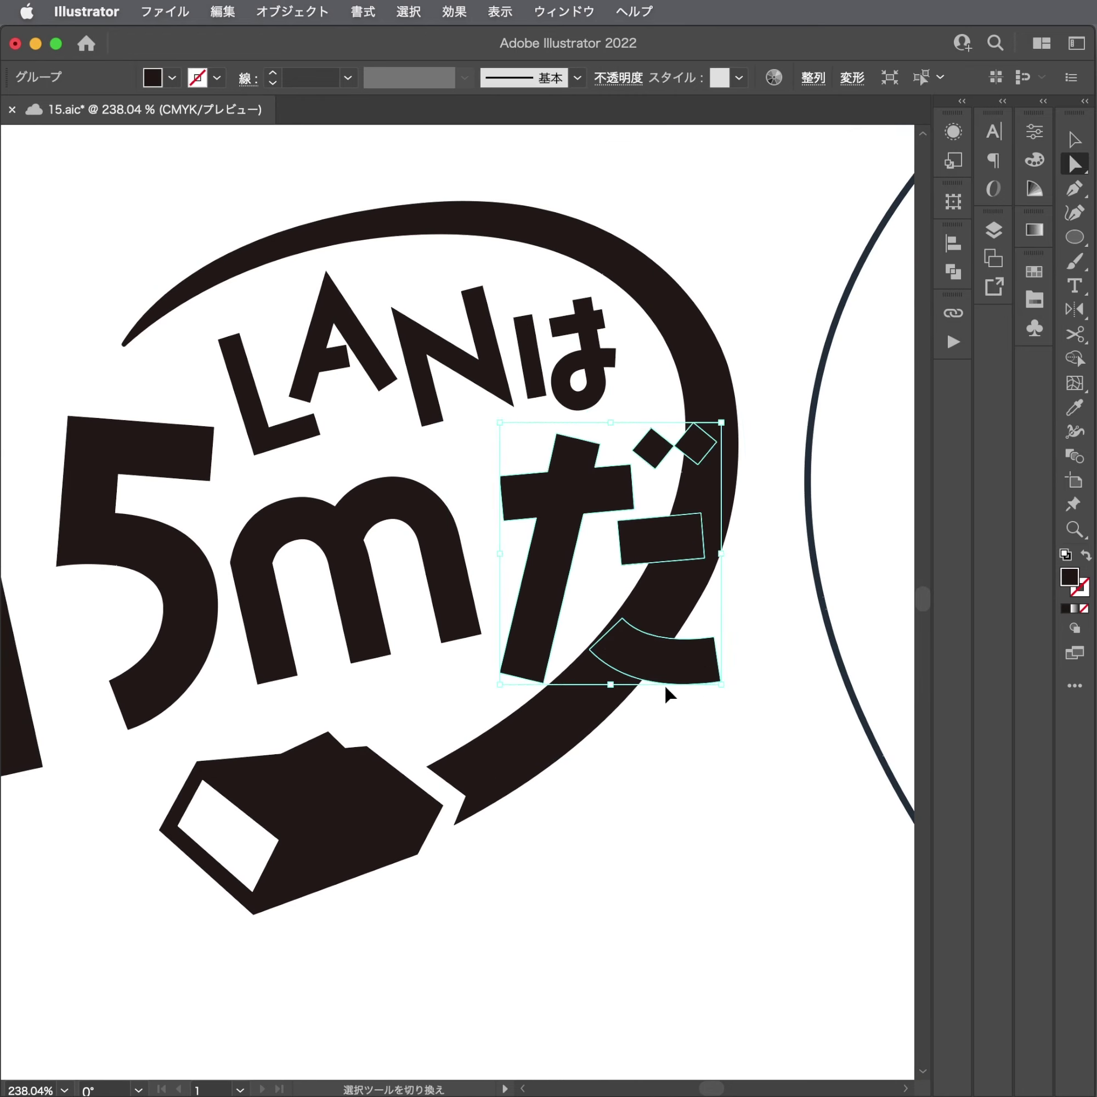
pyautogui.click(283, 10)
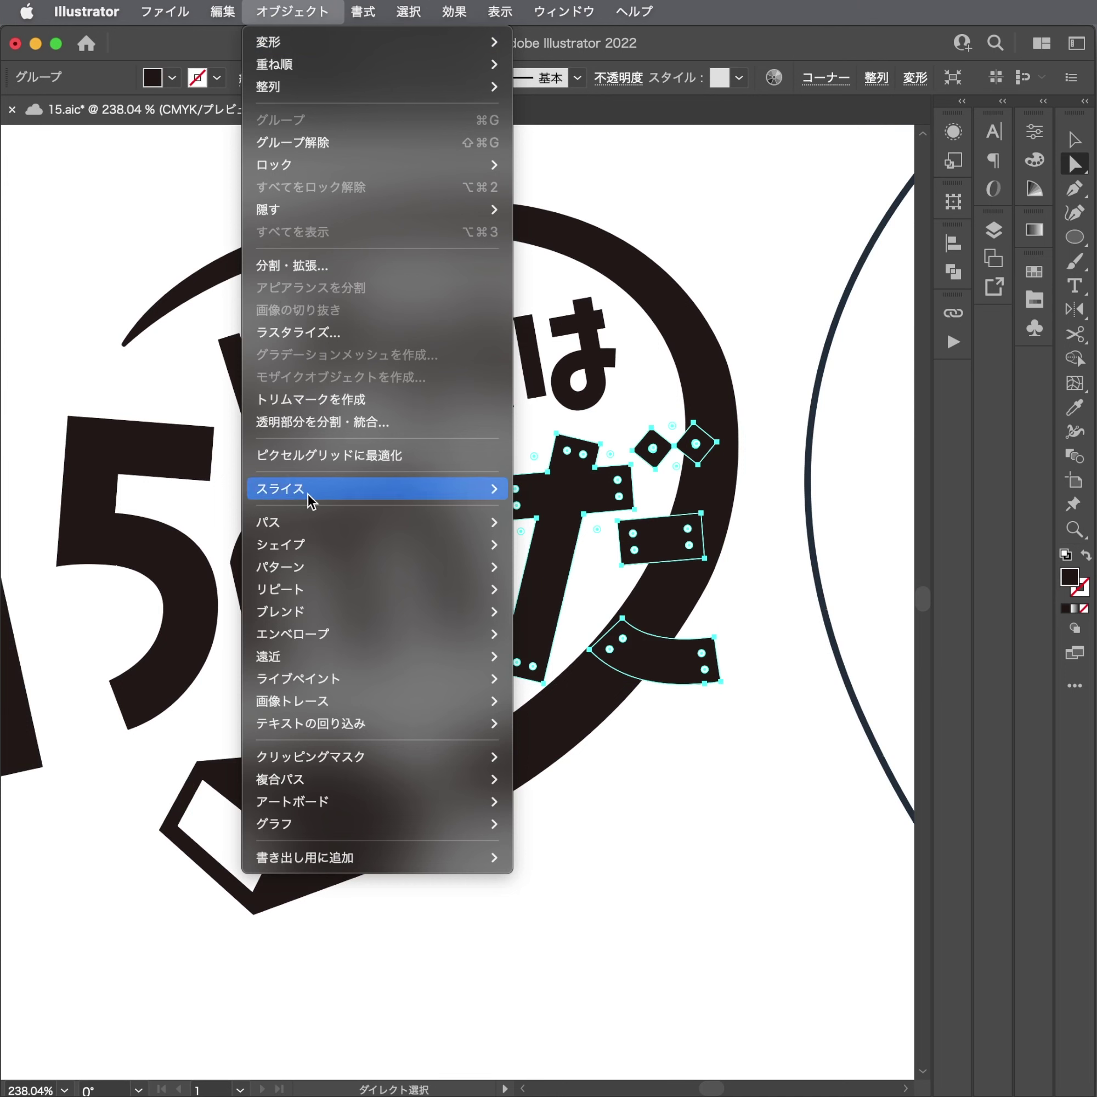
pyautogui.moveTo(378, 522)
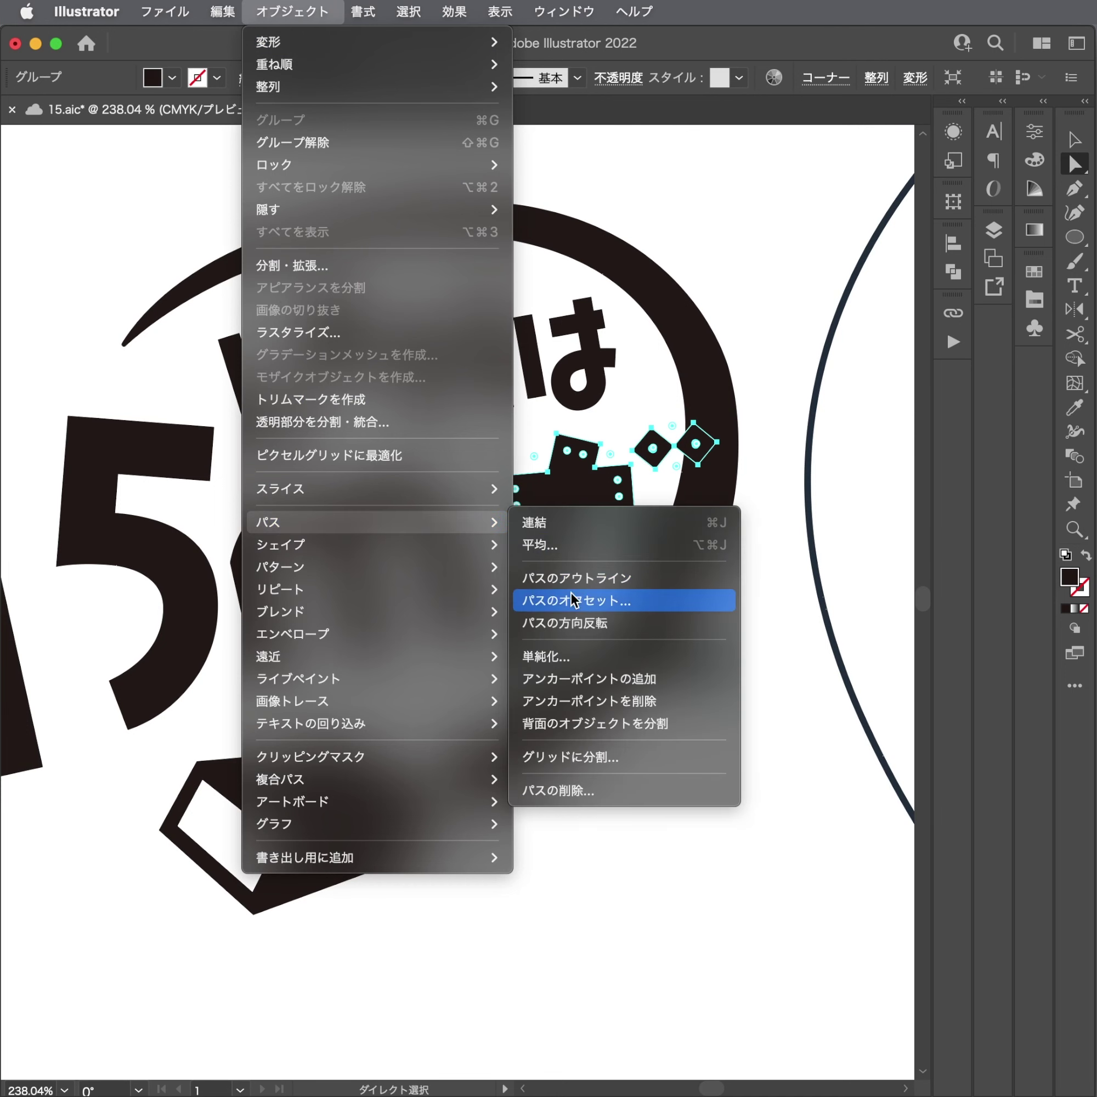
pyautogui.click(571, 599)
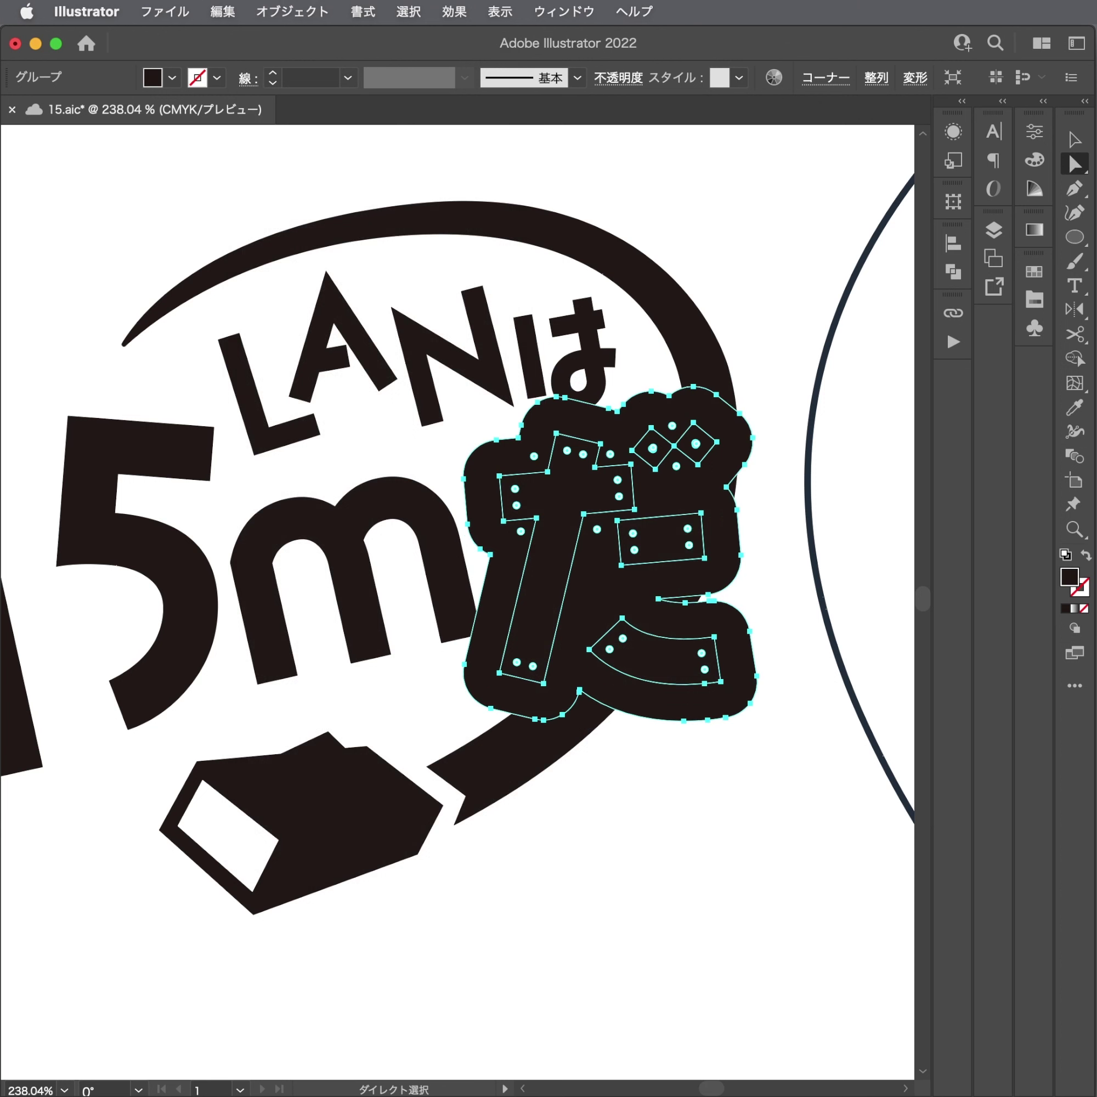
# Fill the outer offset outline around だ with white.
pyautogui.click(737, 697)
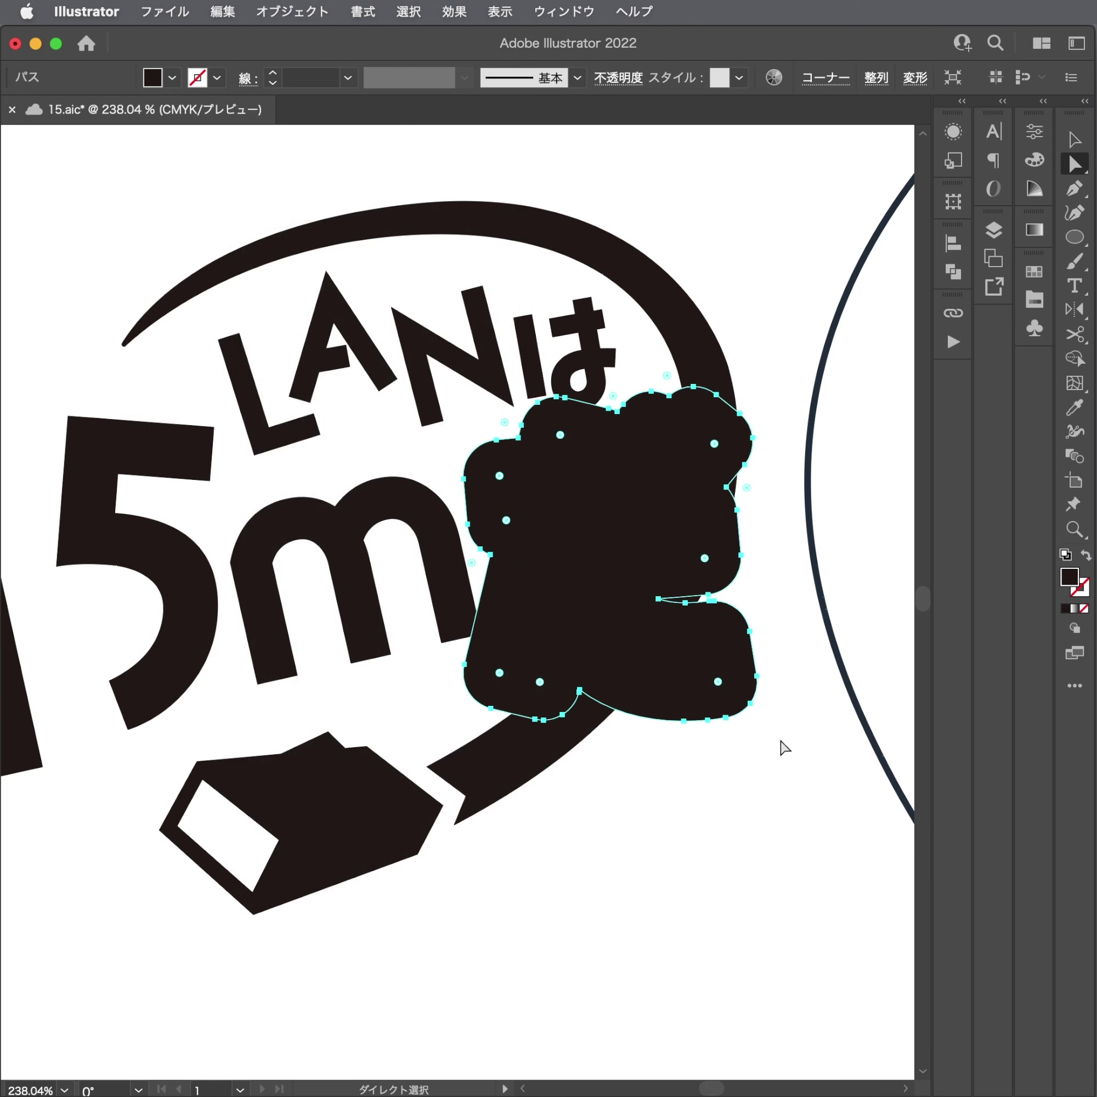
pyautogui.press('i')
pyautogui.click(631, 835)
pyautogui.press('v')
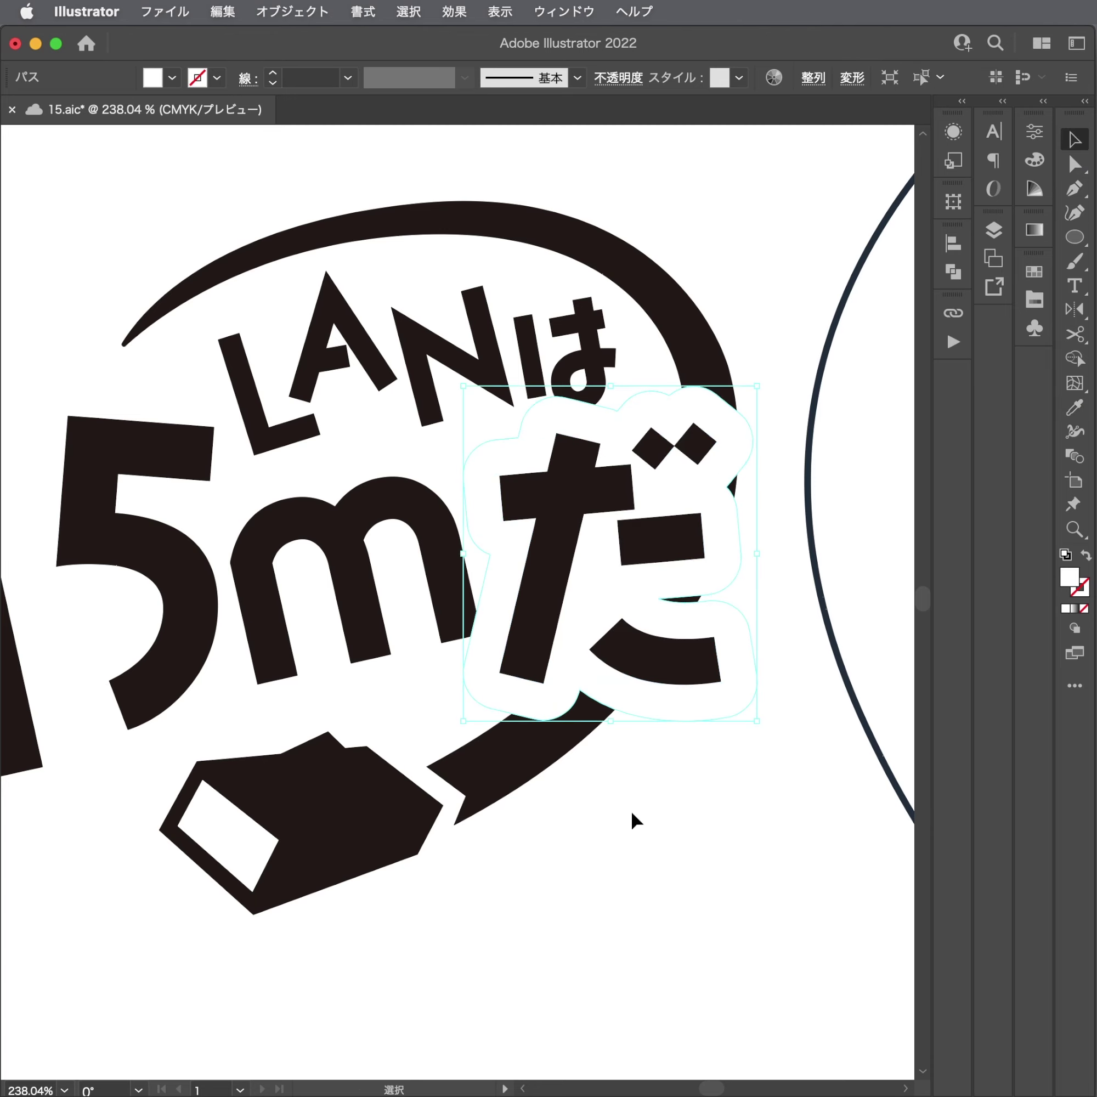
pyautogui.click(631, 815)
pyautogui.scroll(-3, 631, 815)
pyautogui.scroll(-5, 665, 825)
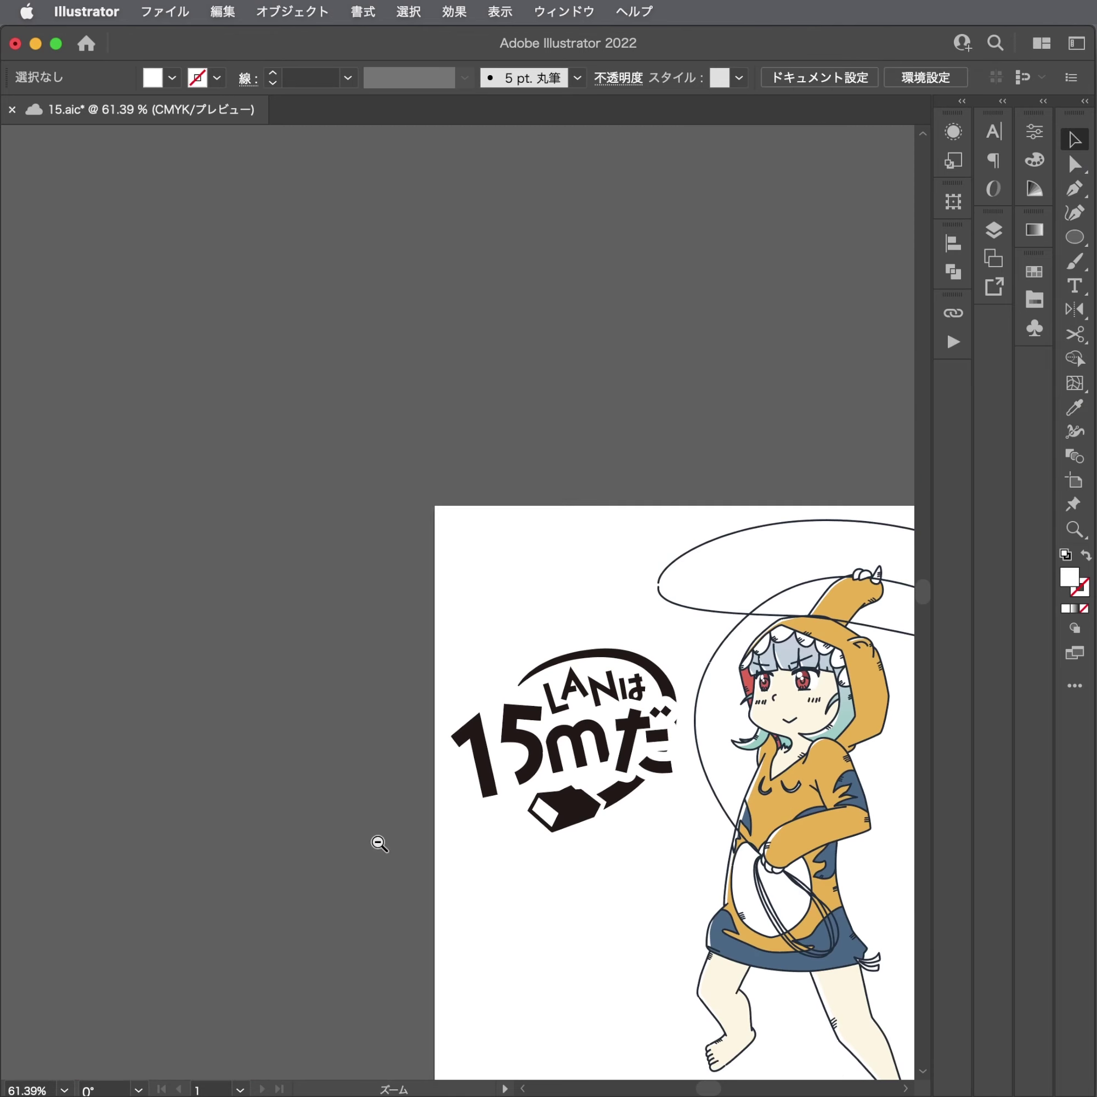
pyautogui.scroll(5, 486, 700)
# Divide the cable arc by the white offset outline using Pathfinder Divide.
pyautogui.press('a')
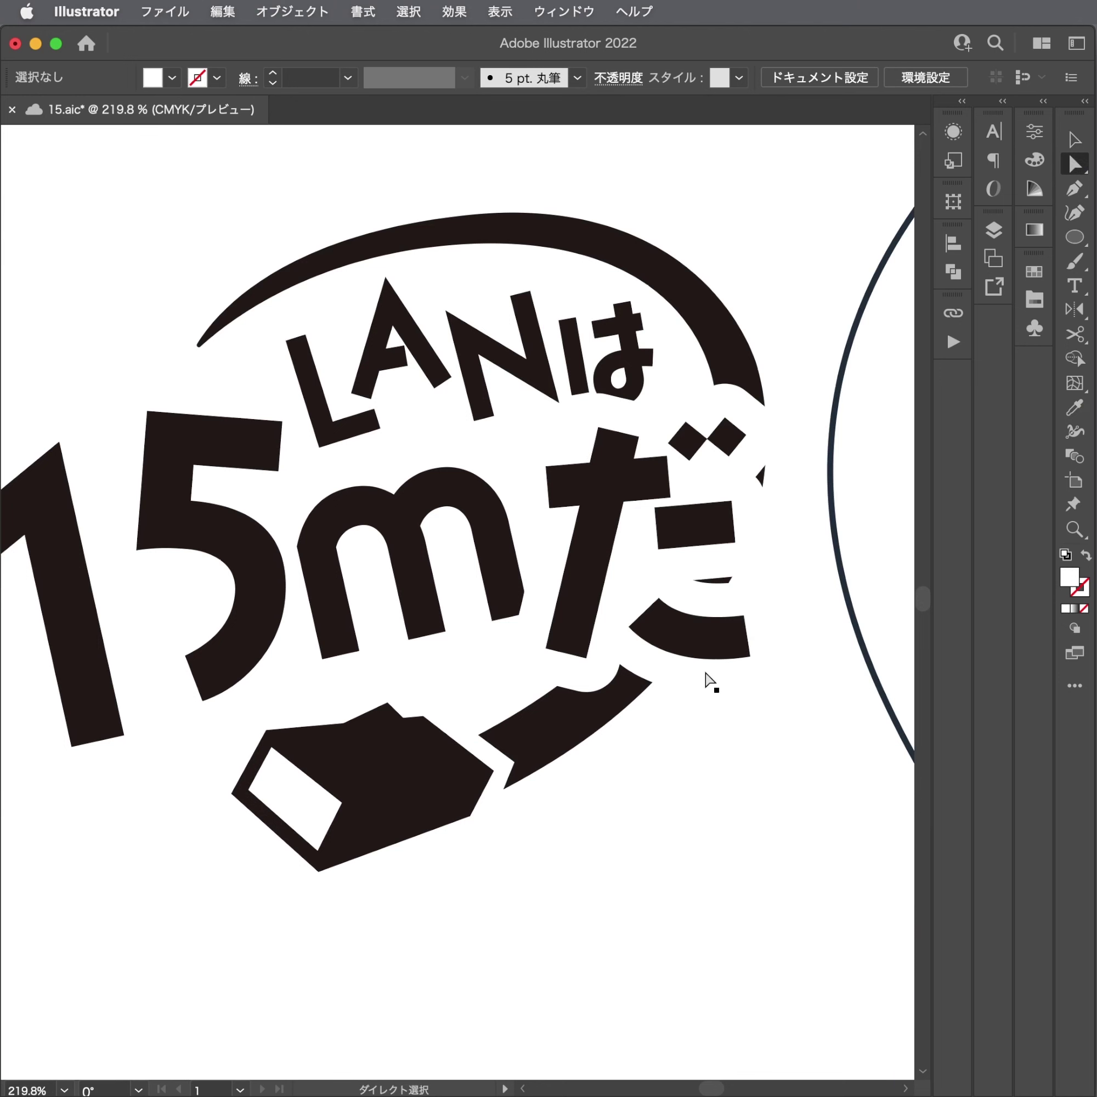
pyautogui.click(710, 680)
pyautogui.keyDown('shift'); pyautogui.click(588, 705); pyautogui.keyUp('shift')
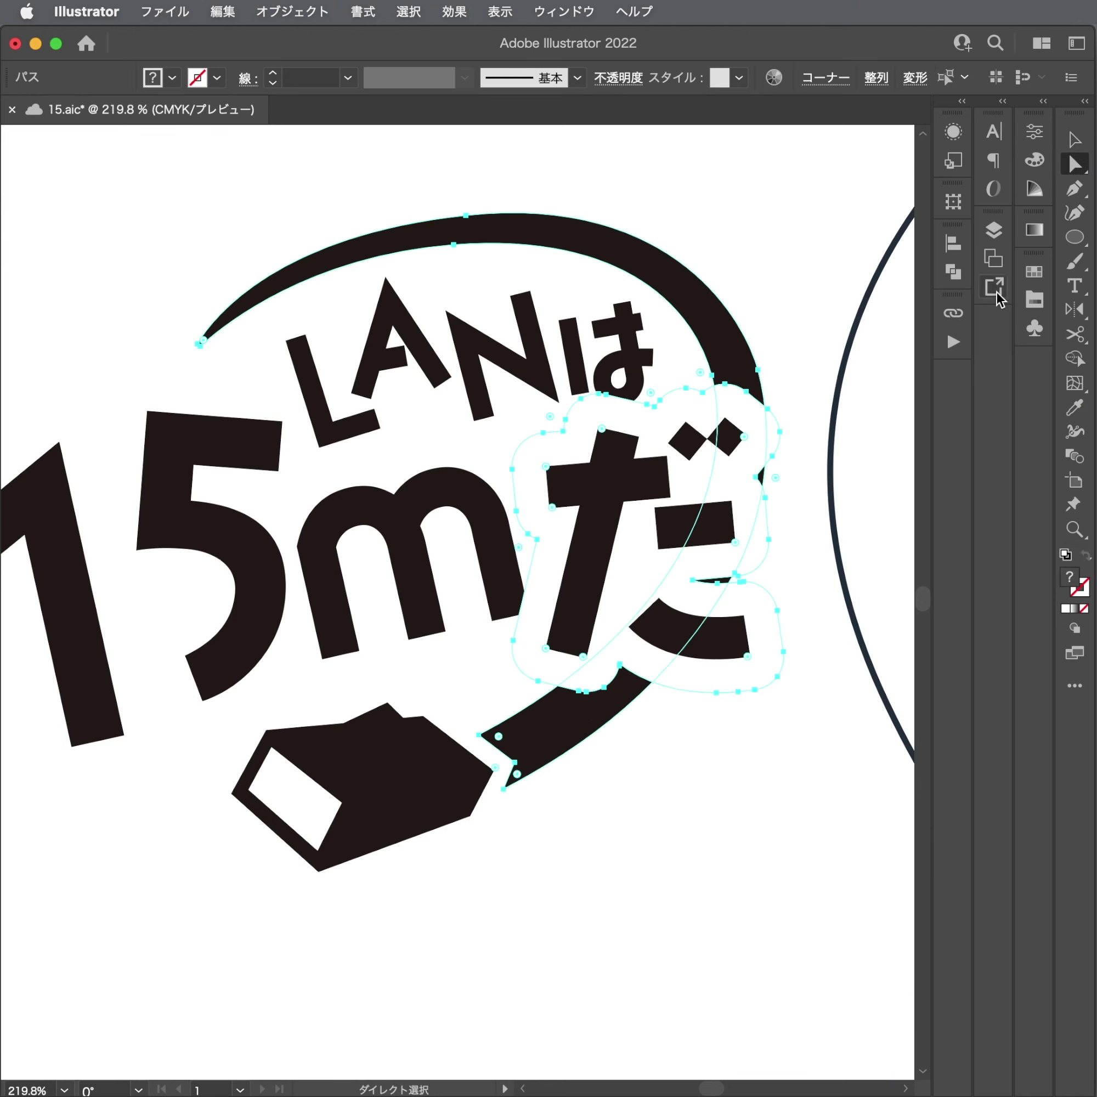
pyautogui.click(992, 229)
pyautogui.click(990, 233)
pyautogui.click(953, 271)
pyautogui.click(704, 343)
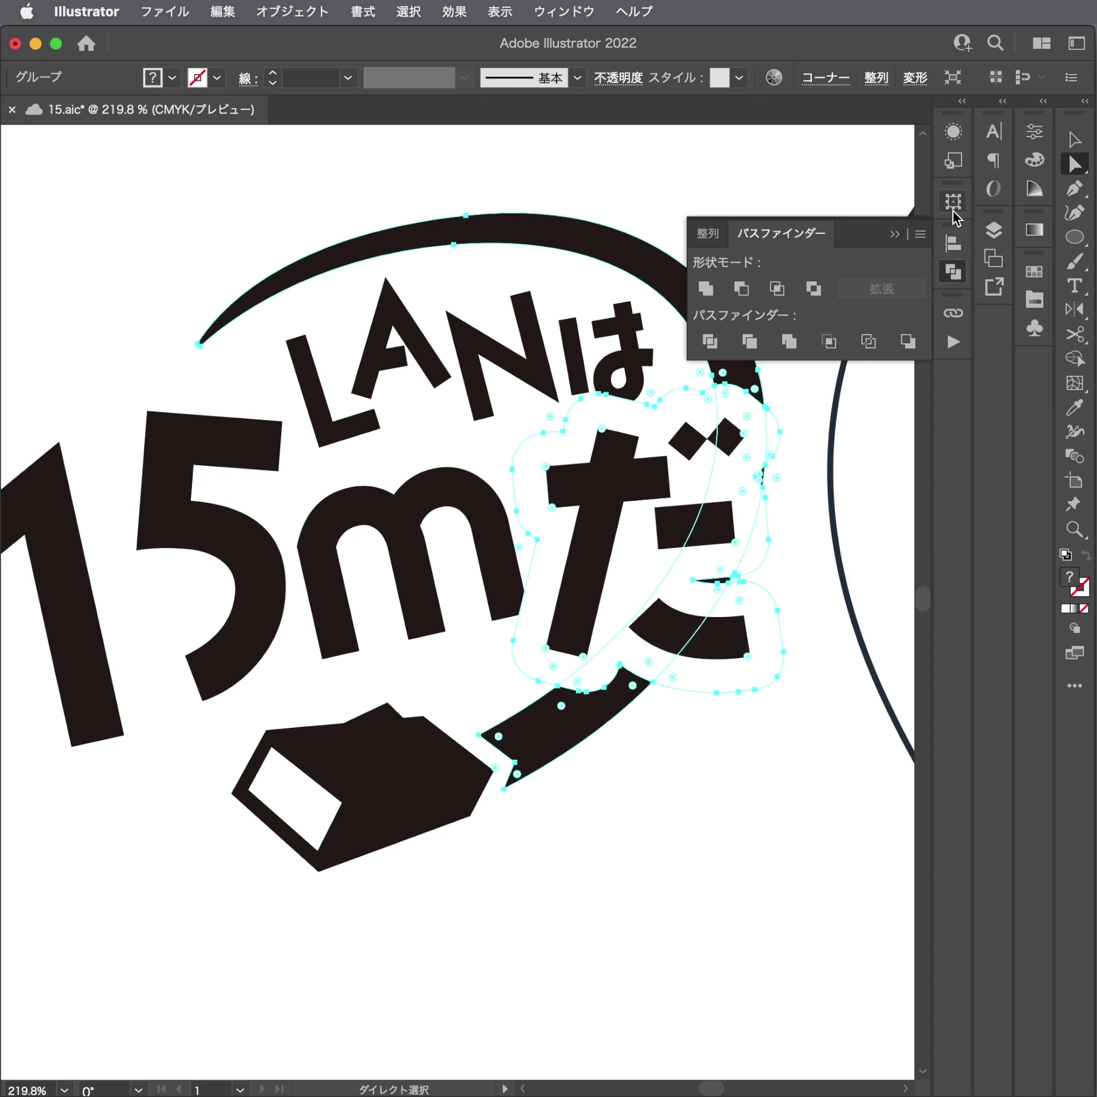
pyautogui.click(952, 271)
pyautogui.click(807, 322)
pyautogui.keyDown('alt'); pyautogui.click(727, 354); pyautogui.keyUp('alt')
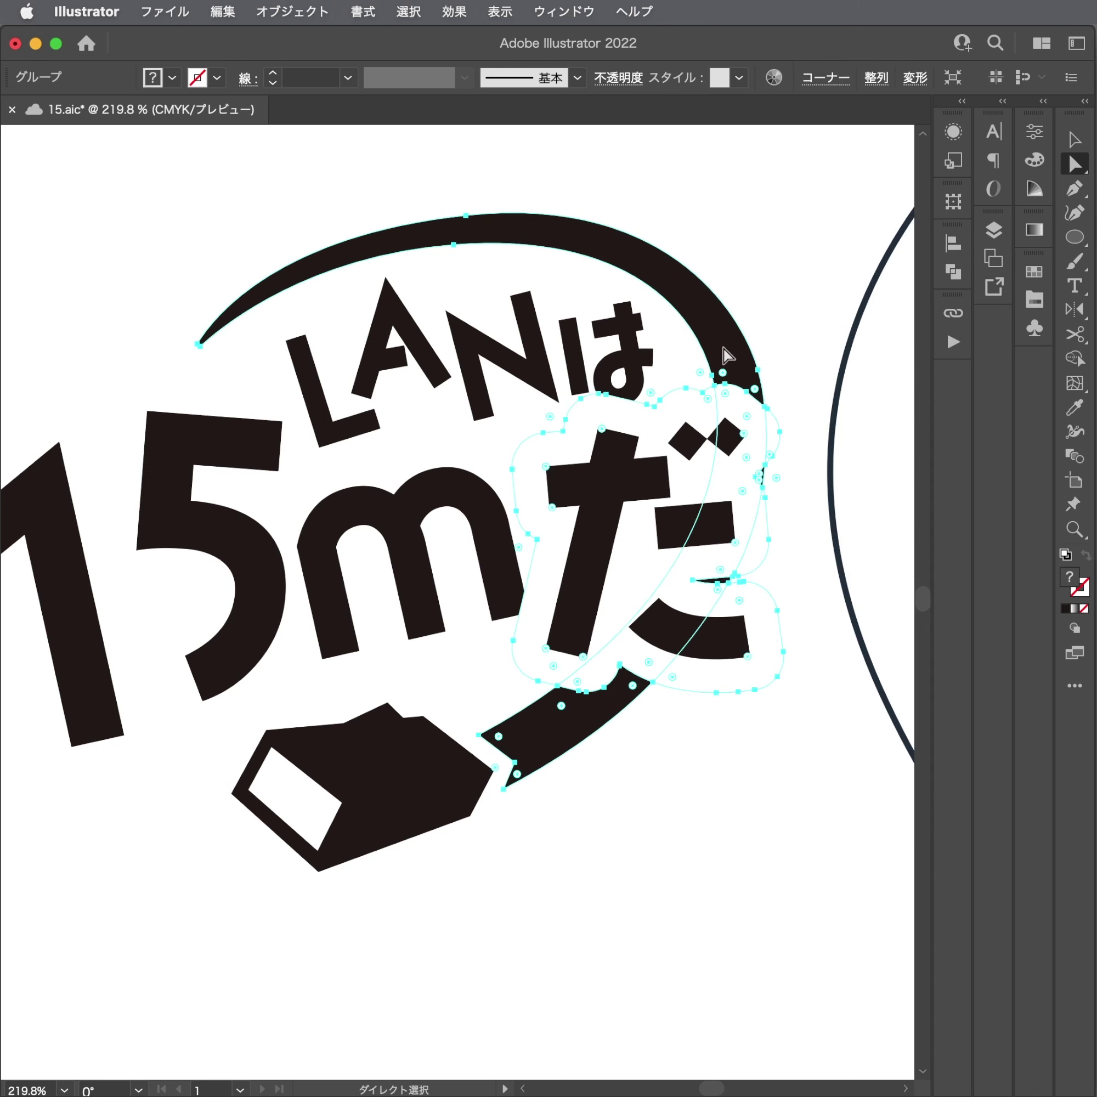
pyautogui.keyDown('shift'); pyautogui.click(727, 354); pyautogui.keyUp('shift')
# Divide the black plug body by its white window with Pathfinder.
pyautogui.click(497, 789)
pyautogui.click(298, 797)
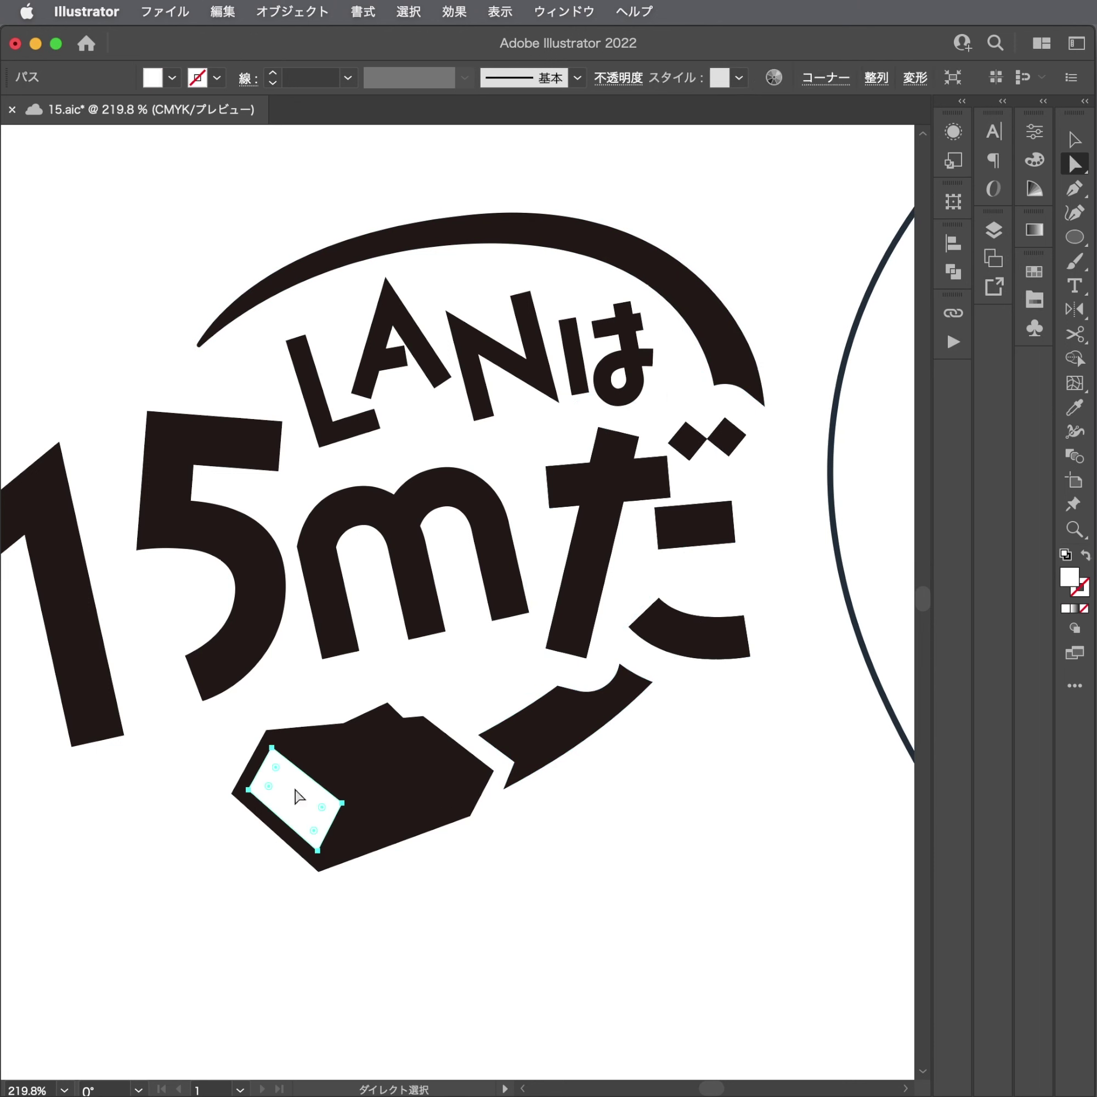
pyautogui.click(385, 736)
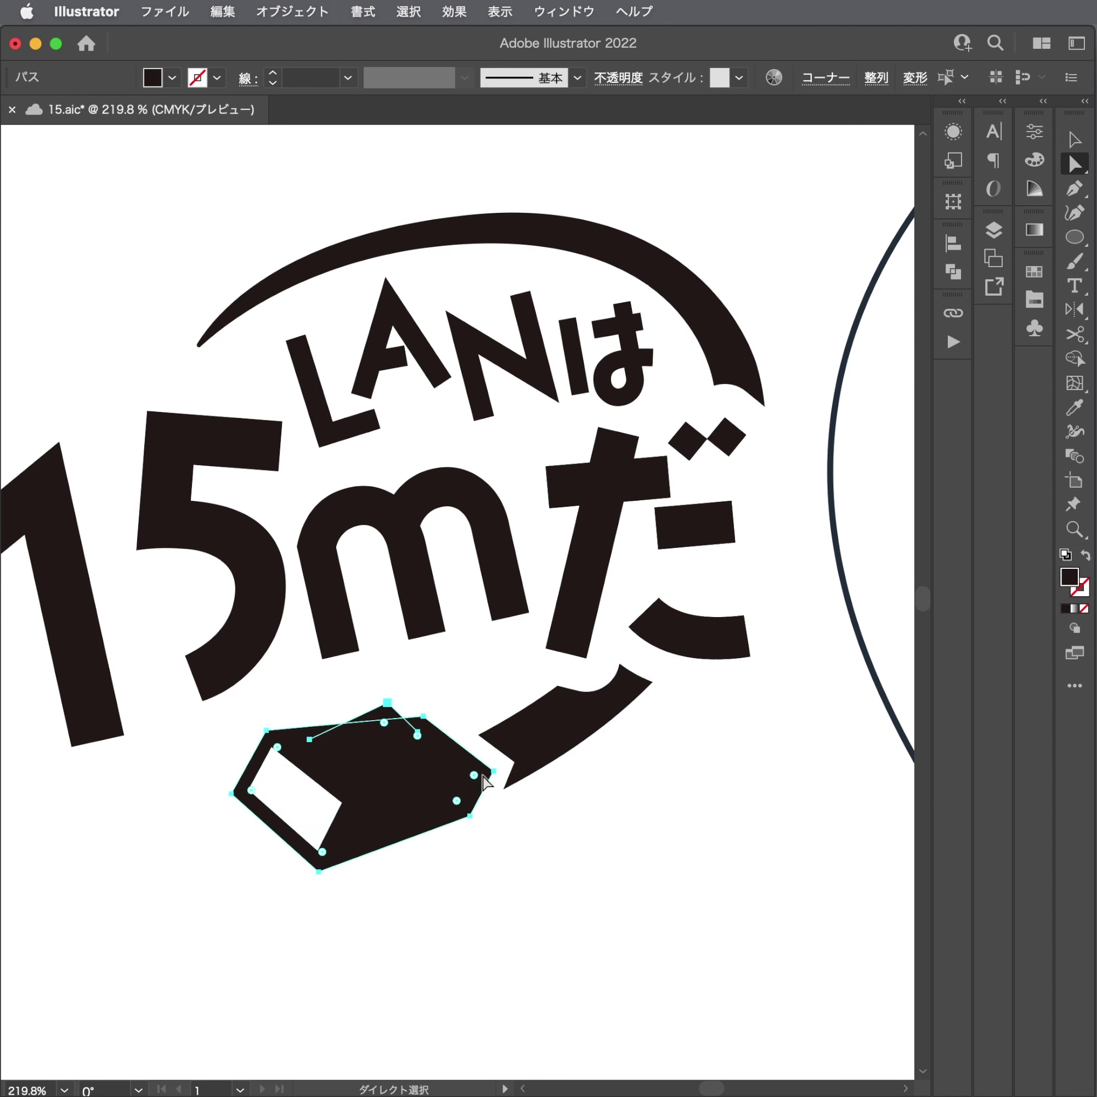
pyautogui.click(951, 272)
pyautogui.click(438, 910)
pyautogui.click(299, 800)
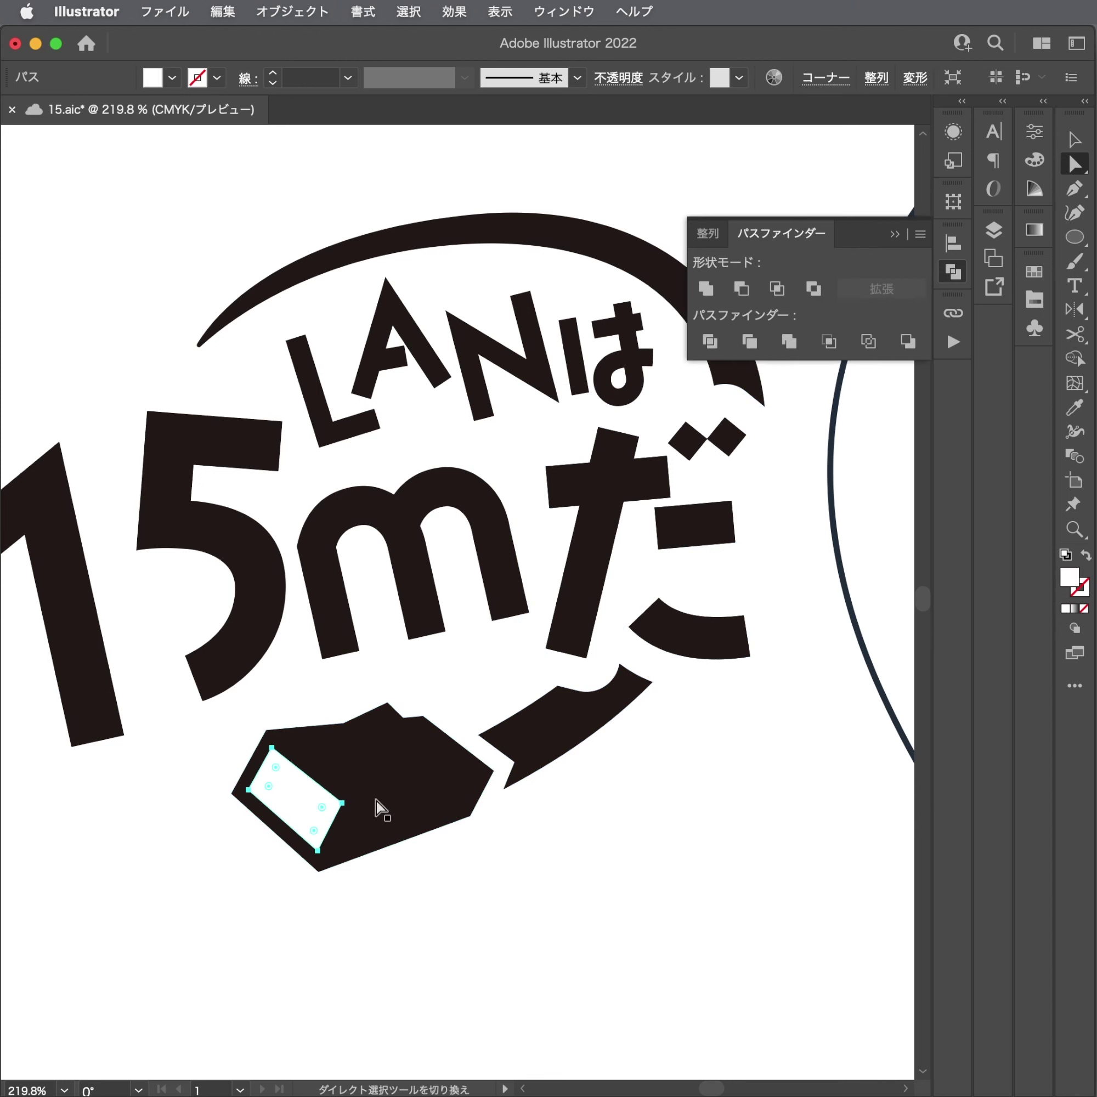
pyautogui.keyDown('shift'); pyautogui.click(375, 804); pyautogui.keyUp('shift')
pyautogui.click(713, 344)
pyautogui.click(294, 807)
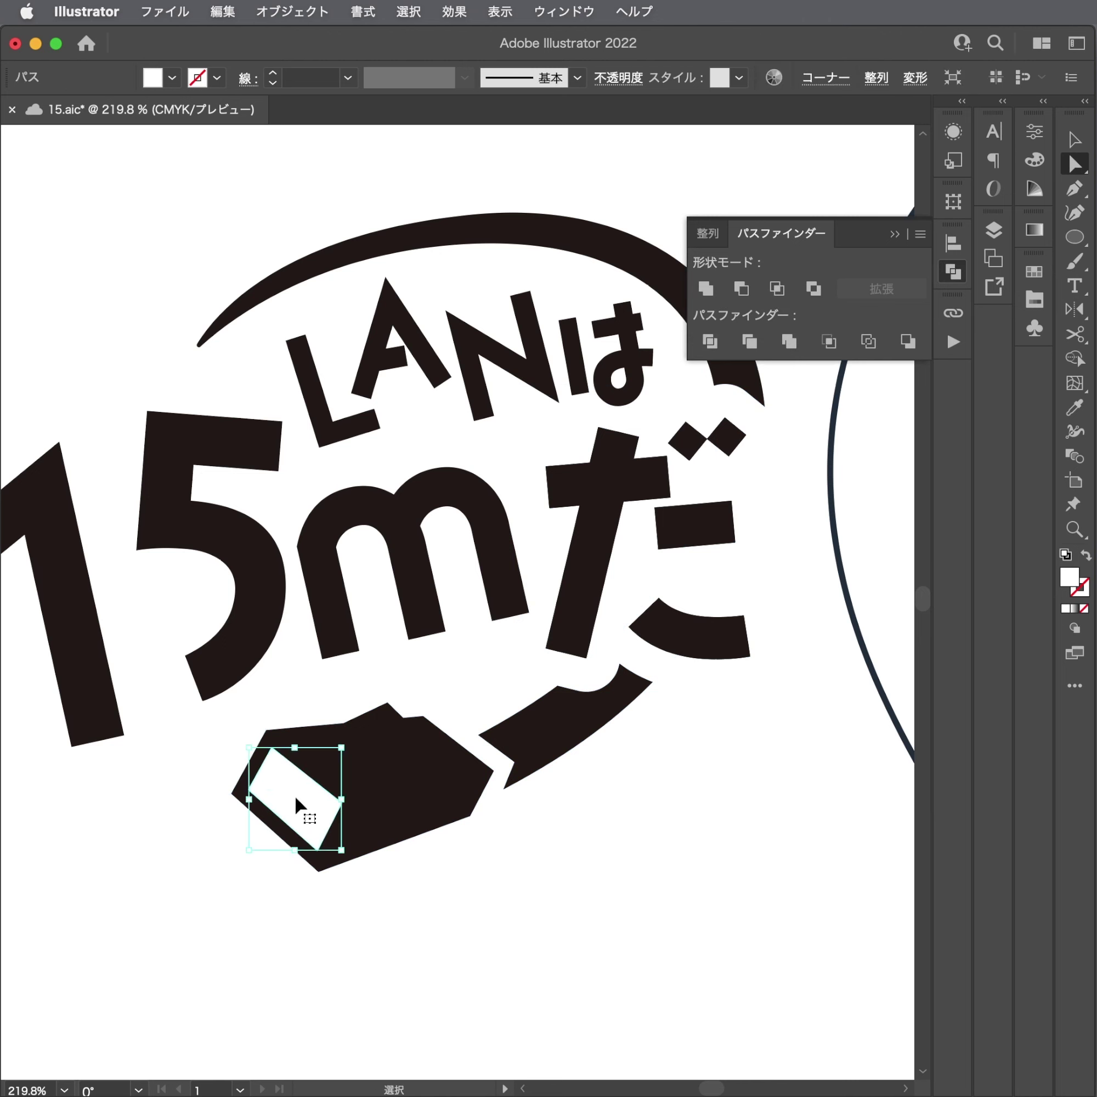
pyautogui.click(756, 704)
pyautogui.scroll(-1, 674, 357)
# Zoom in on the title and shift the 5 left and the 1 right, both slightly down.
pyautogui.scroll(-4, 674, 357)
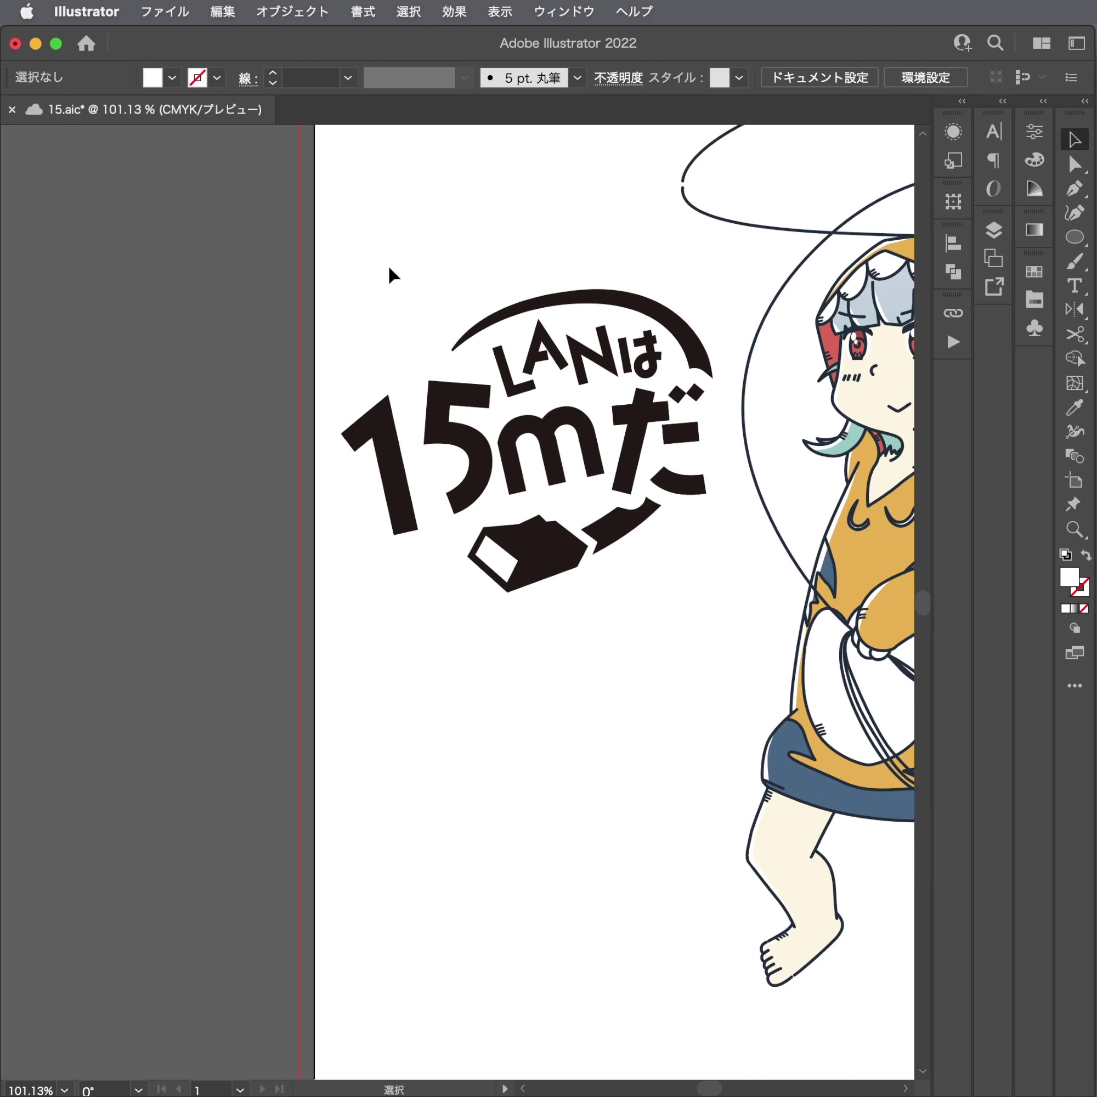
pyautogui.moveTo(387, 268); pyautogui.dragTo(720, 647)
pyautogui.press('v')
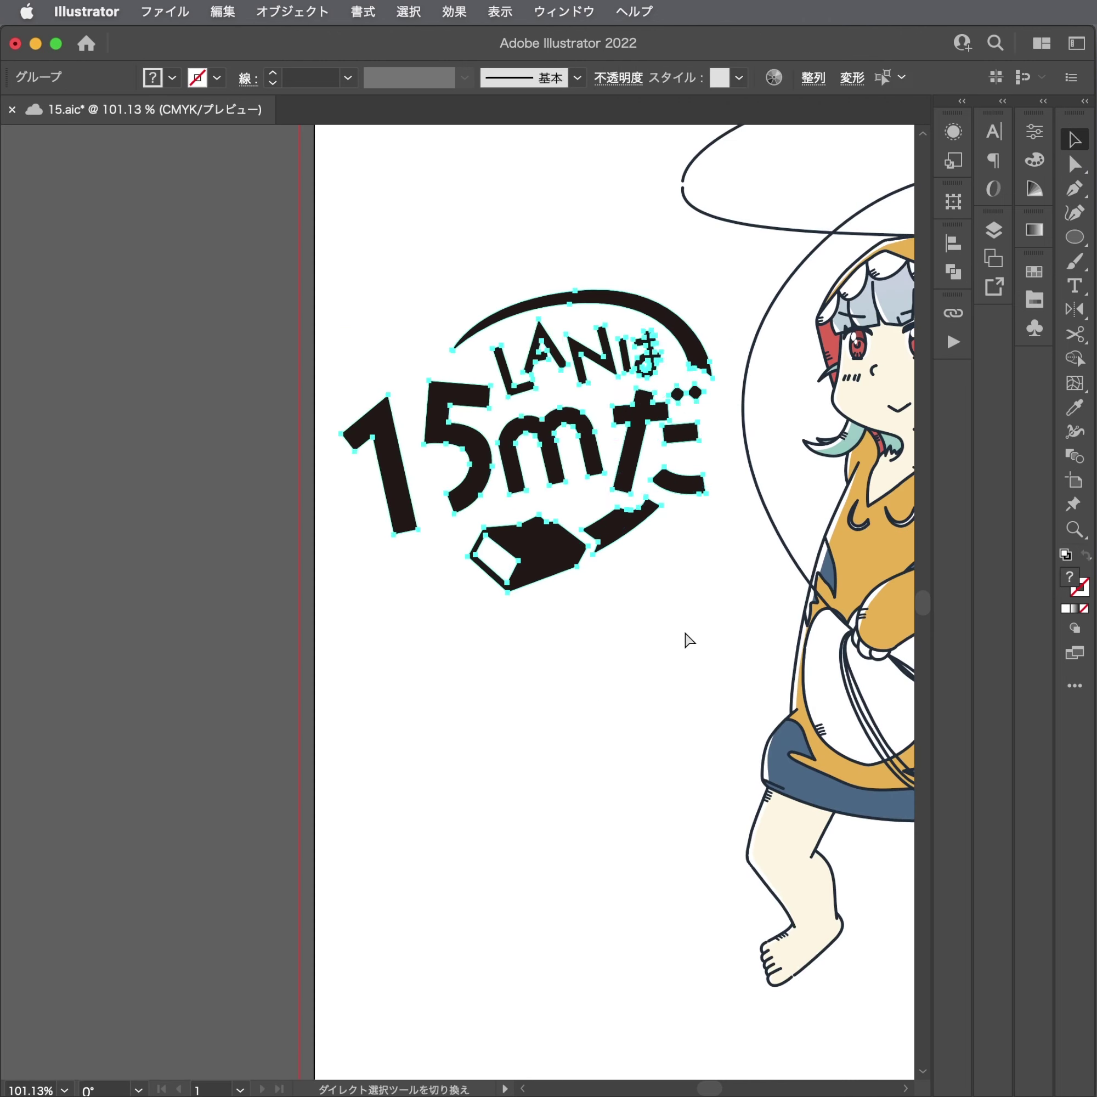
pyautogui.click(687, 641)
pyautogui.press('z')
pyautogui.moveTo(494, 413)
pyautogui.mouseDown()
pyautogui.moveTo(668, 404)
pyautogui.moveTo(685, 416)
pyautogui.mouseUp()
pyautogui.click(668, 404)
pyautogui.press('a')
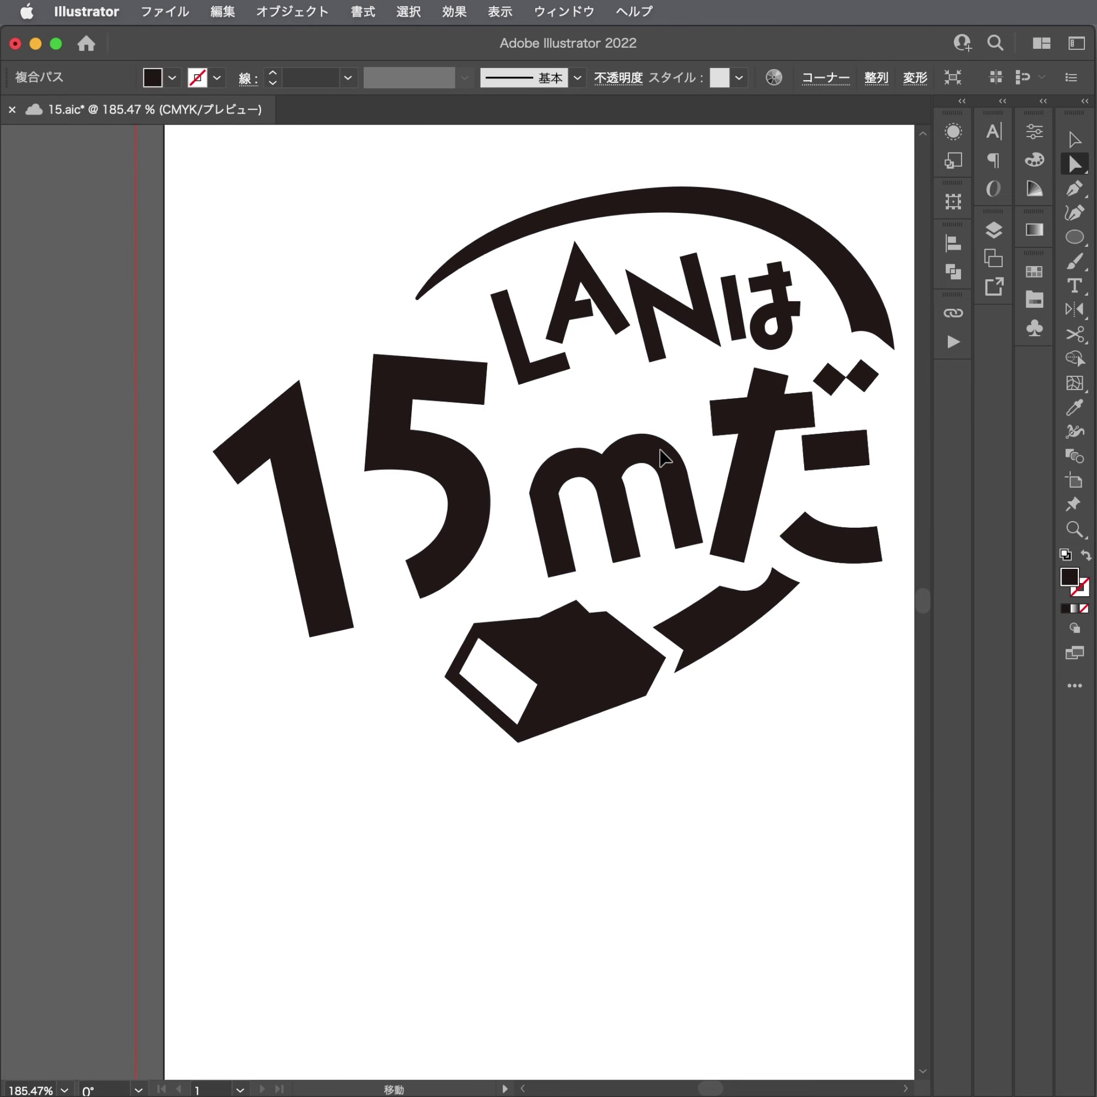
pyautogui.moveTo(480, 477); pyautogui.dragTo(465, 483)
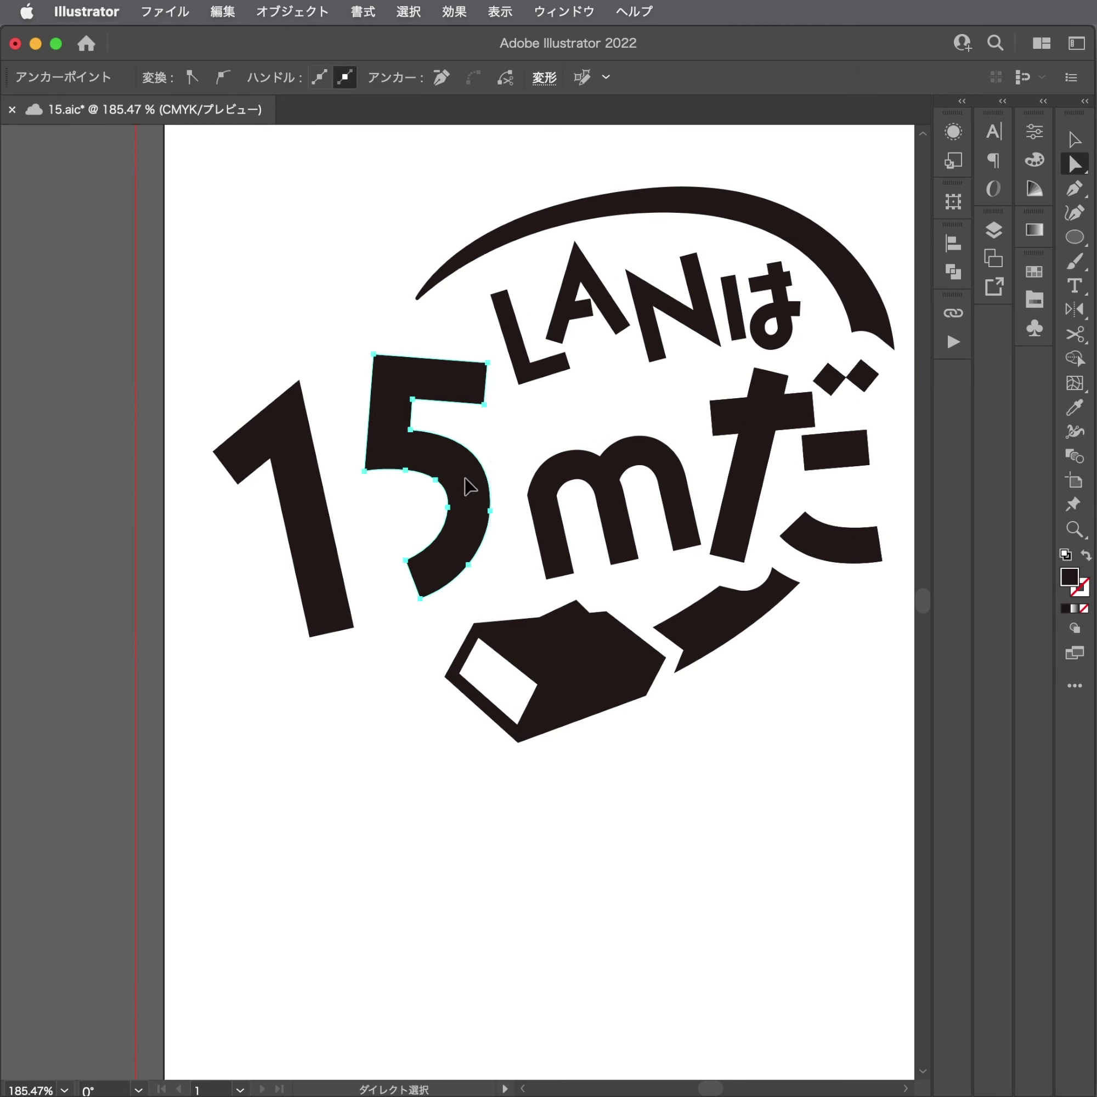
pyautogui.moveTo(333, 517); pyautogui.dragTo(321, 533)
# Enlarge the 15 numerals from their top-left corner and nudge them slightly down-left.
pyautogui.press('v')
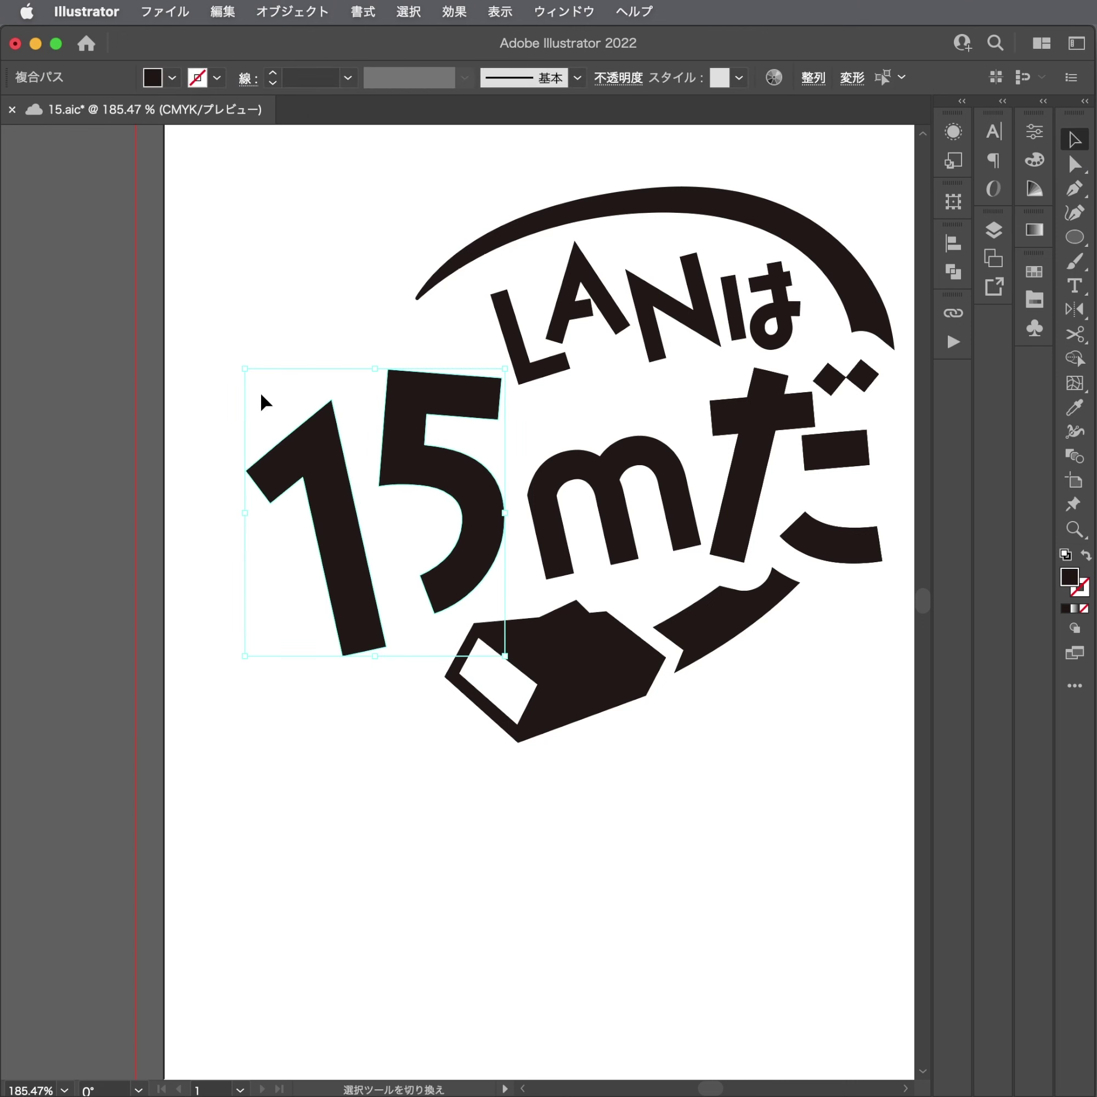
pyautogui.moveTo(245, 372); pyautogui.dragTo(207, 329)
pyautogui.press('a')
pyautogui.moveTo(384, 385); pyautogui.dragTo(380, 392)
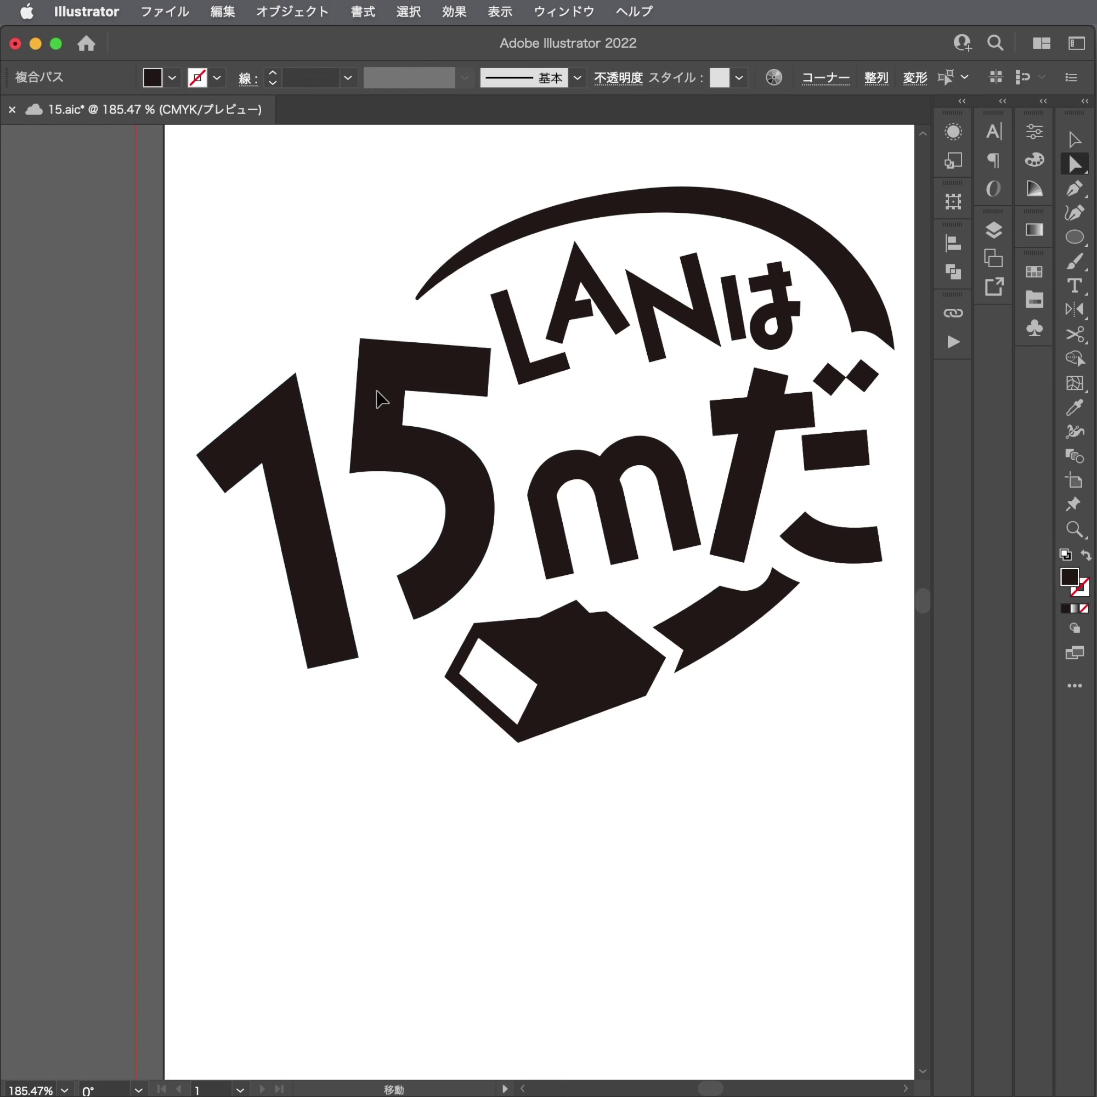
pyautogui.scroll(3, 660, 360)
pyautogui.moveTo(637, 354); pyautogui.dragTo(495, 390)
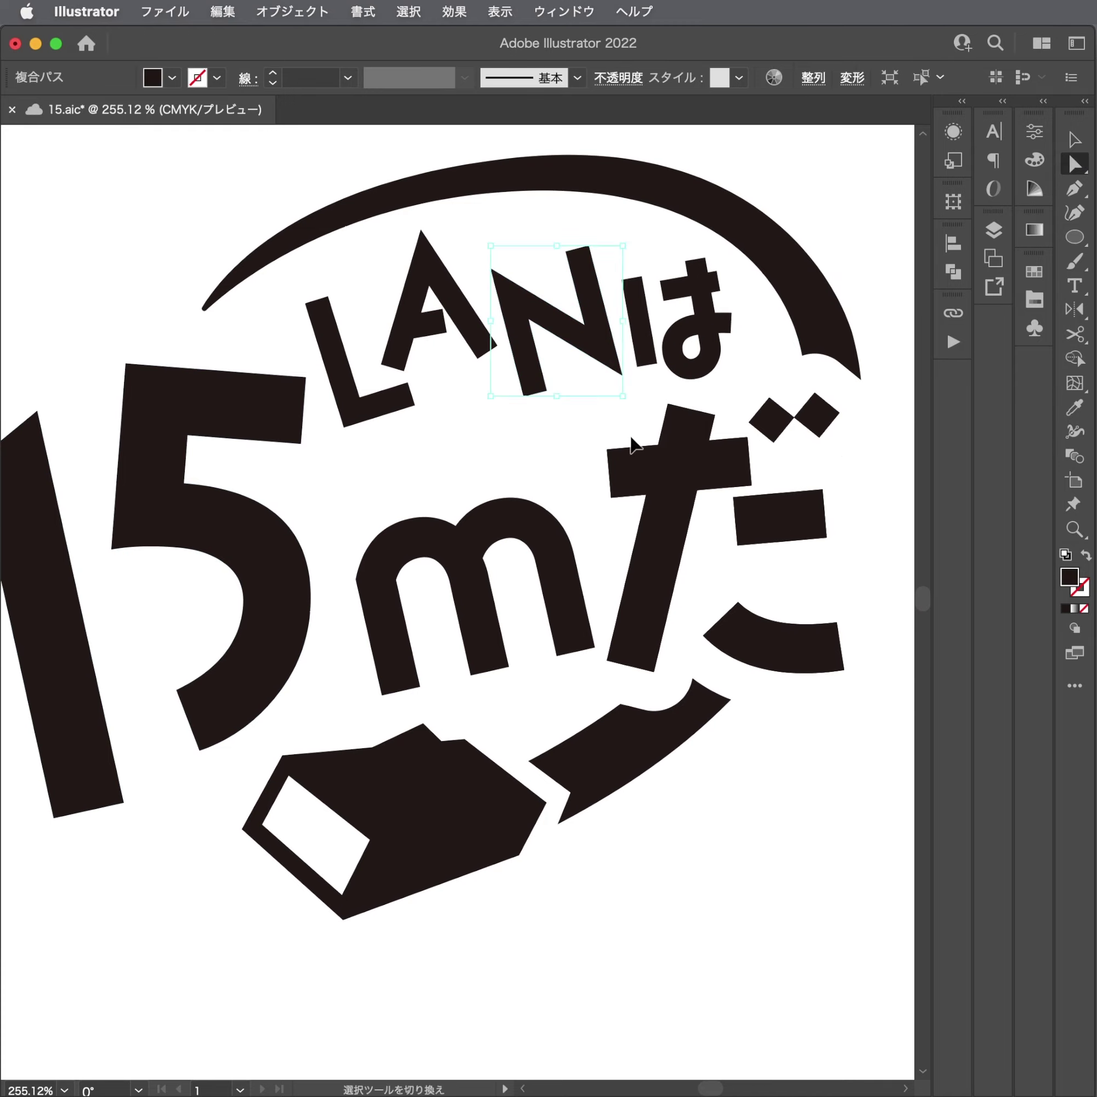
pyautogui.click(681, 515)
pyautogui.scroll(-3, 681, 514)
pyautogui.click(310, 607)
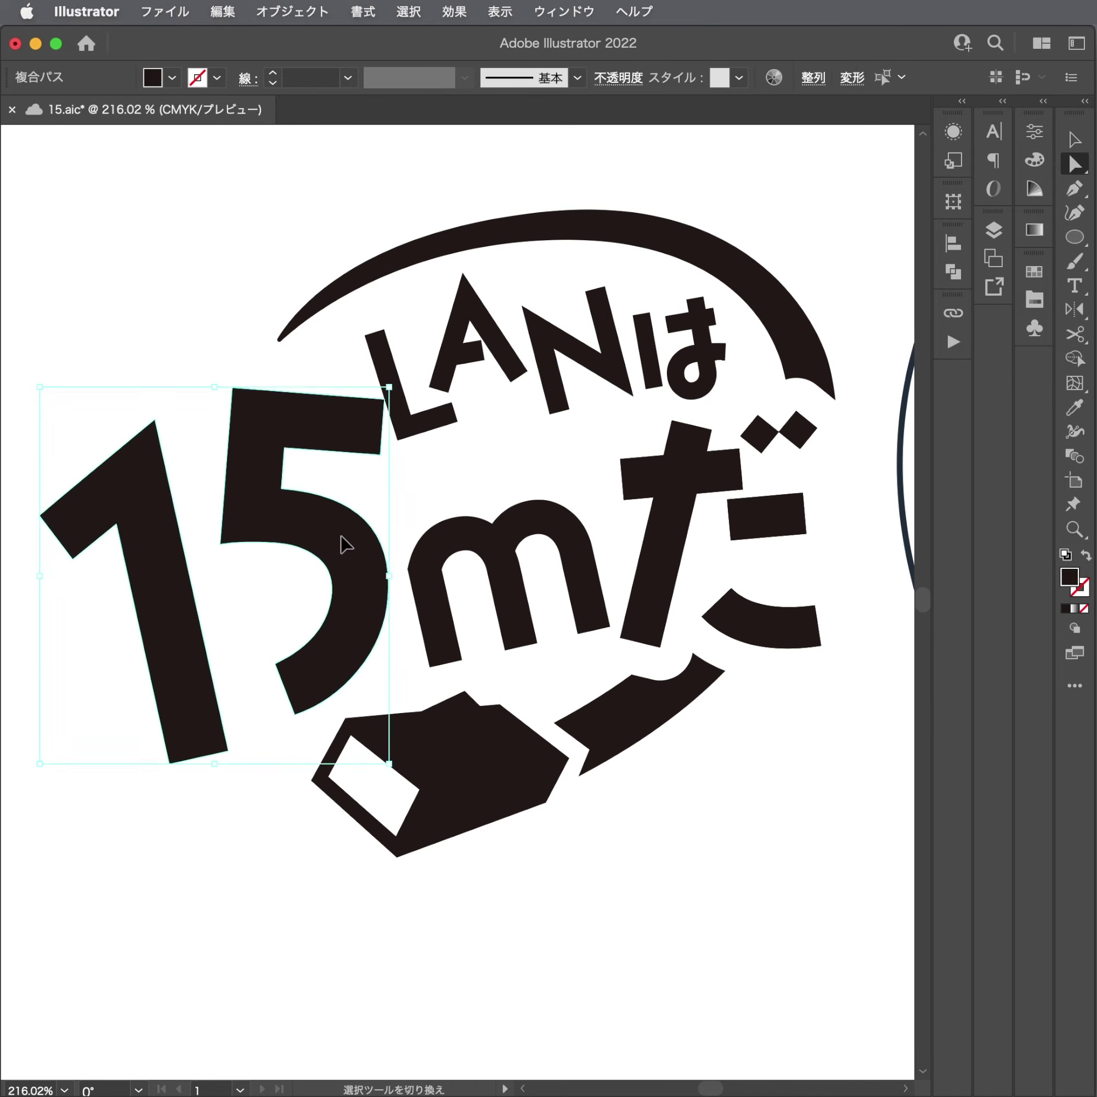
# Try enlarging the は character, then undo the resize.
pyautogui.moveTo(562, 453); pyautogui.dragTo(696, 426)
pyautogui.scroll(3, 696, 425)
pyautogui.keyDown('alt'); pyautogui.click(701, 631); pyautogui.keyUp('alt')
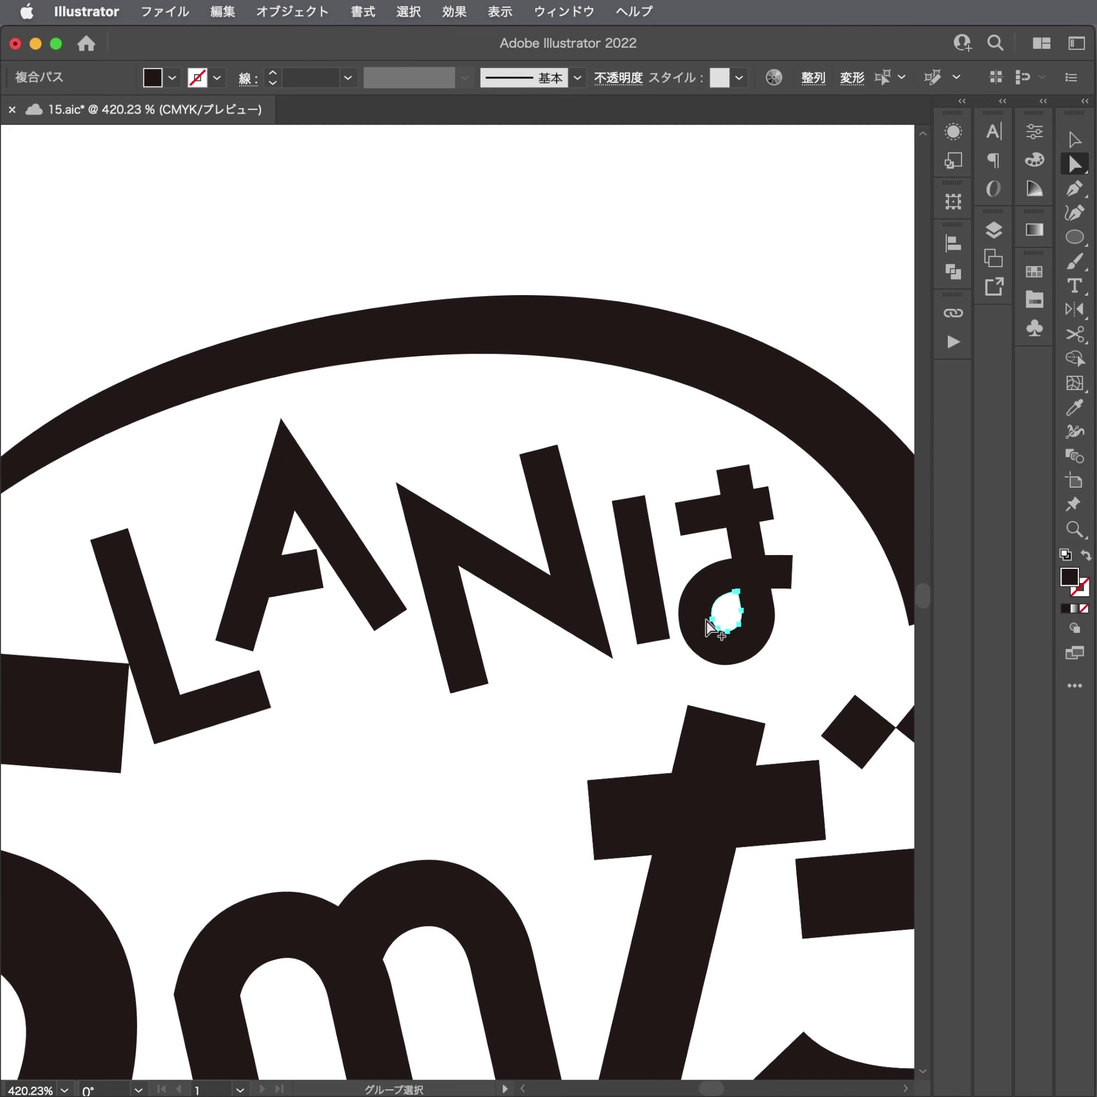
pyautogui.moveTo(702, 637); pyautogui.dragTo(739, 644)
pyautogui.press('v')
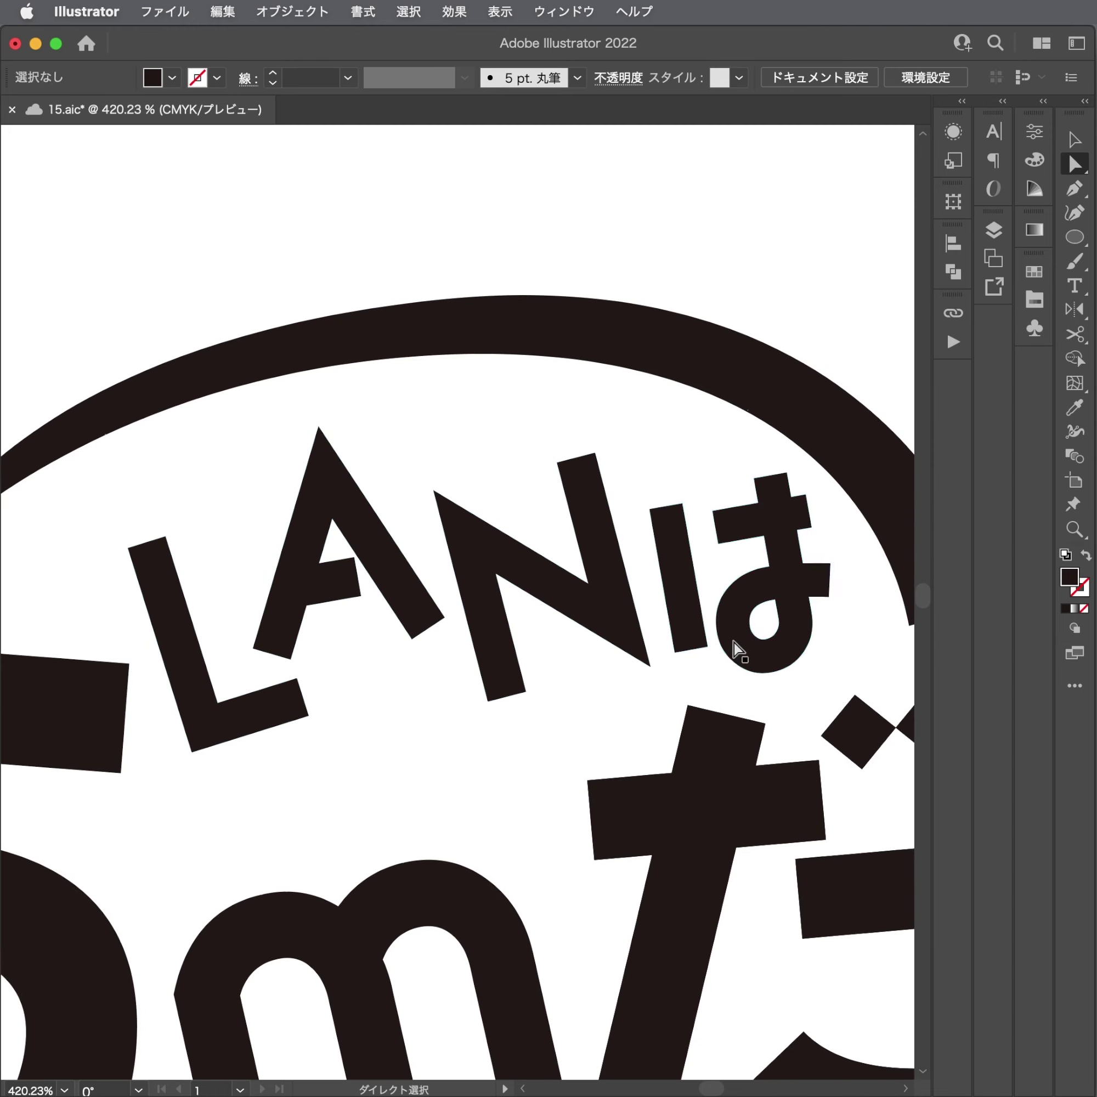
pyautogui.click(734, 649)
pyautogui.hotkey('ctrl', 'z')
pyautogui.press('a')
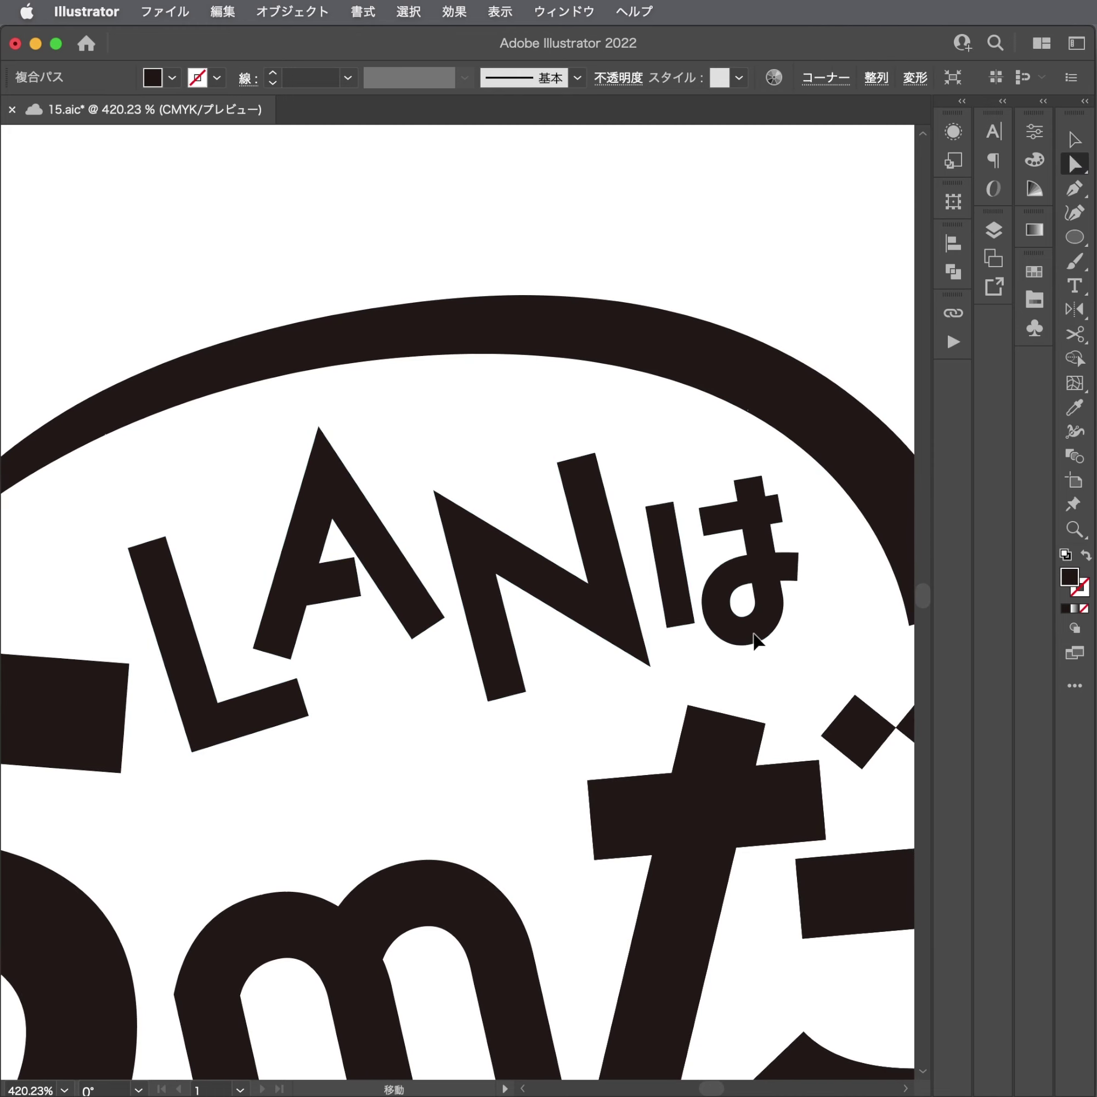
# Shift the L and A letter shapes slightly to the right.
pyautogui.click(420, 585)
pyautogui.keyDown('shift'); pyautogui.click(259, 720); pyautogui.keyUp('shift')
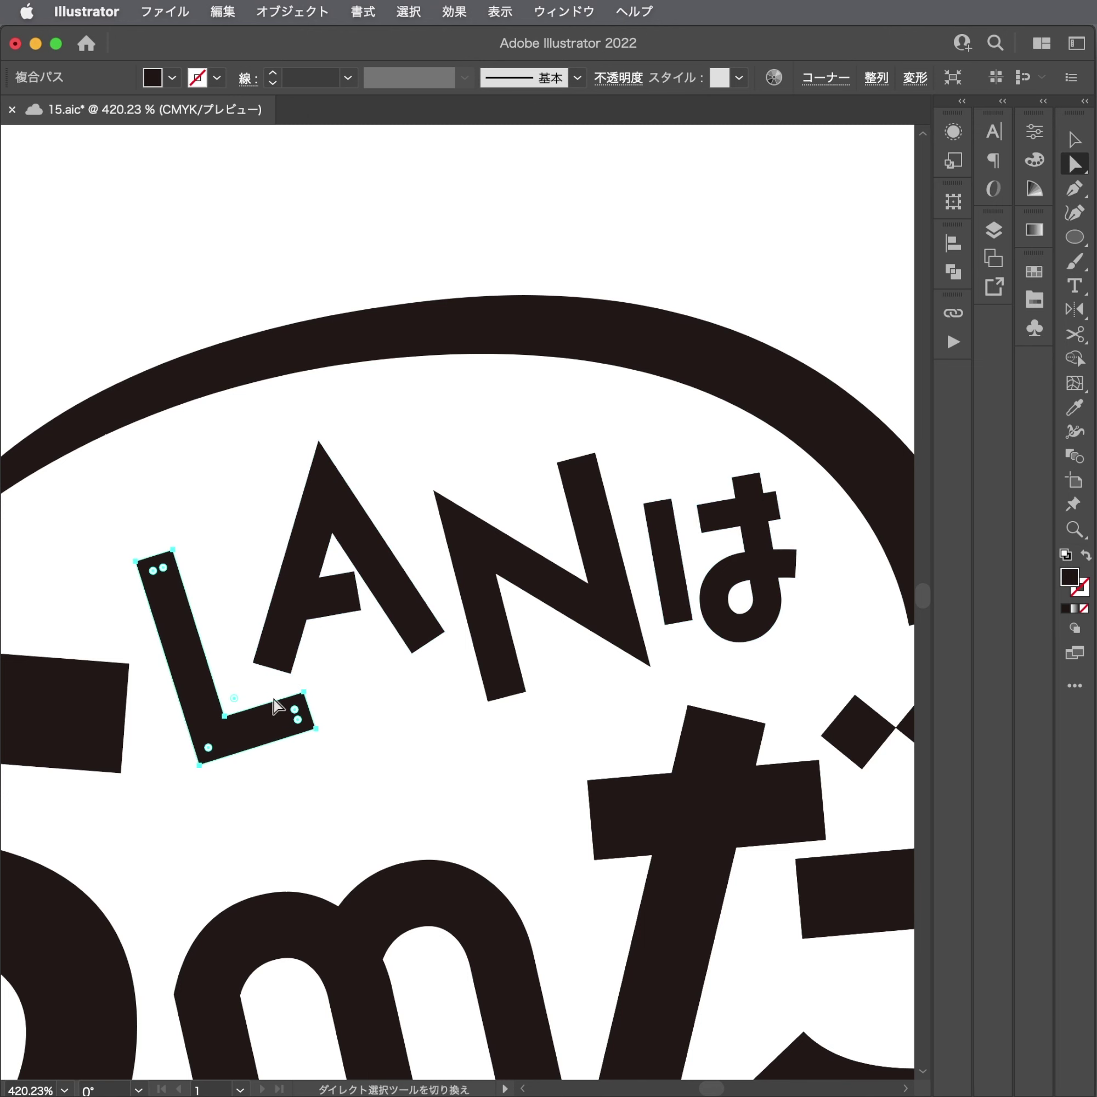
pyautogui.moveTo(283, 659); pyautogui.dragTo(298, 660)
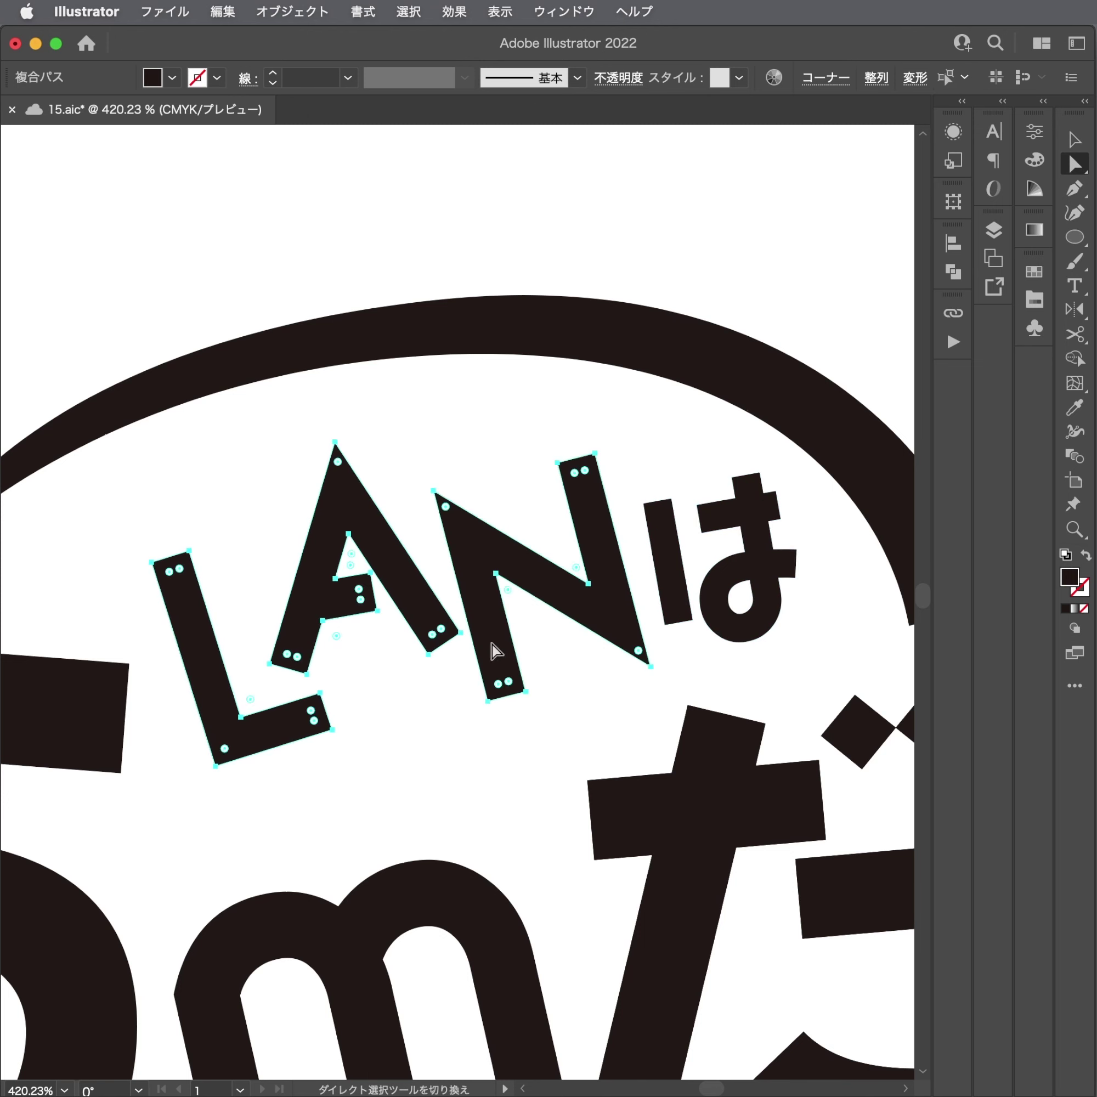
pyautogui.click(403, 686)
pyautogui.scroll(-5, 306, 686)
pyautogui.scroll(-4, 340, 571)
pyautogui.hscroll(-4, 340, 570)
# Enlarge the 15 from its top edge and move it slightly left and down.
pyautogui.click(214, 578)
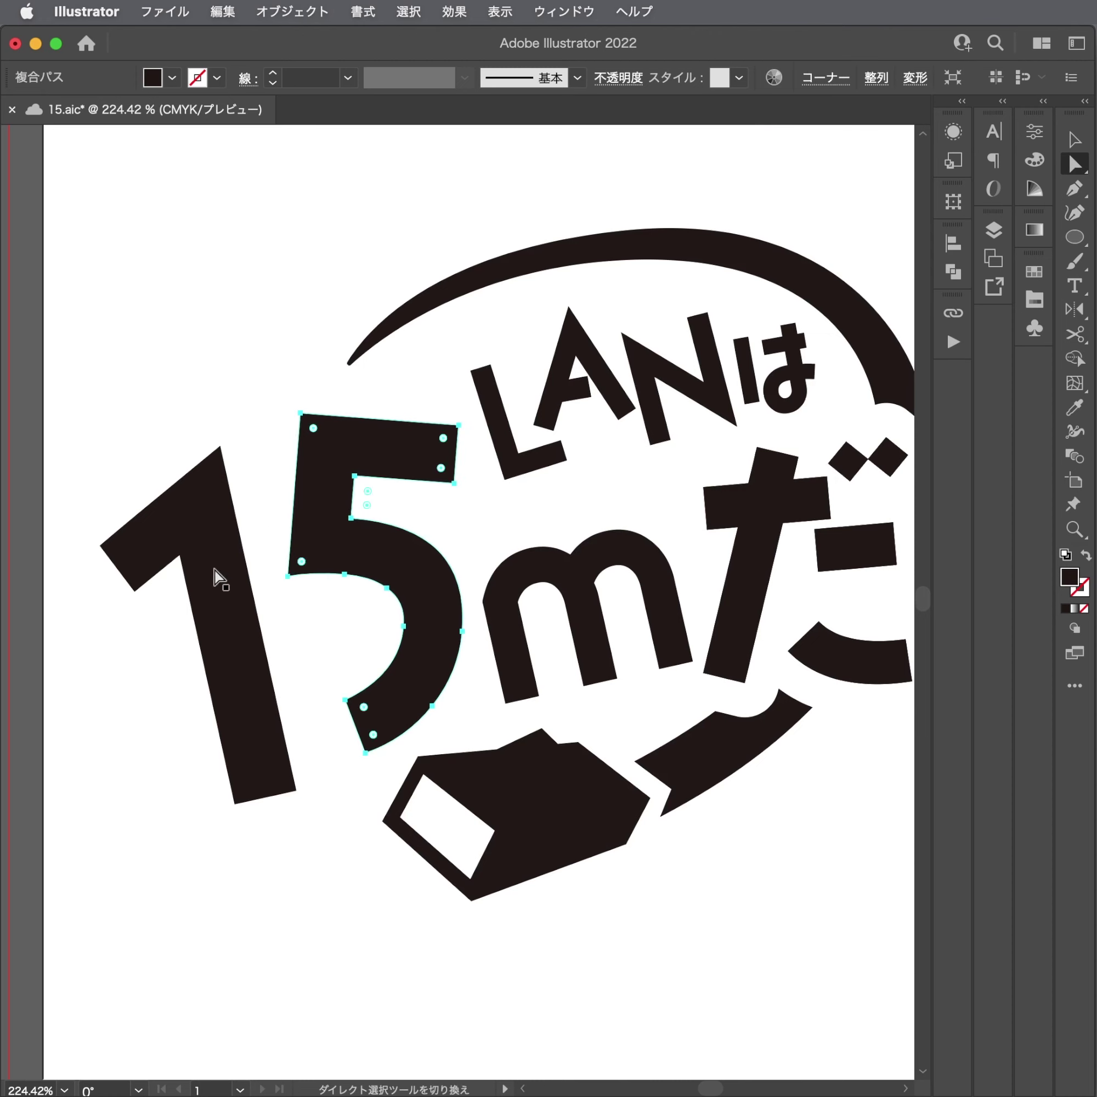
pyautogui.press('v')
pyautogui.moveTo(277, 410); pyautogui.dragTo(276, 384)
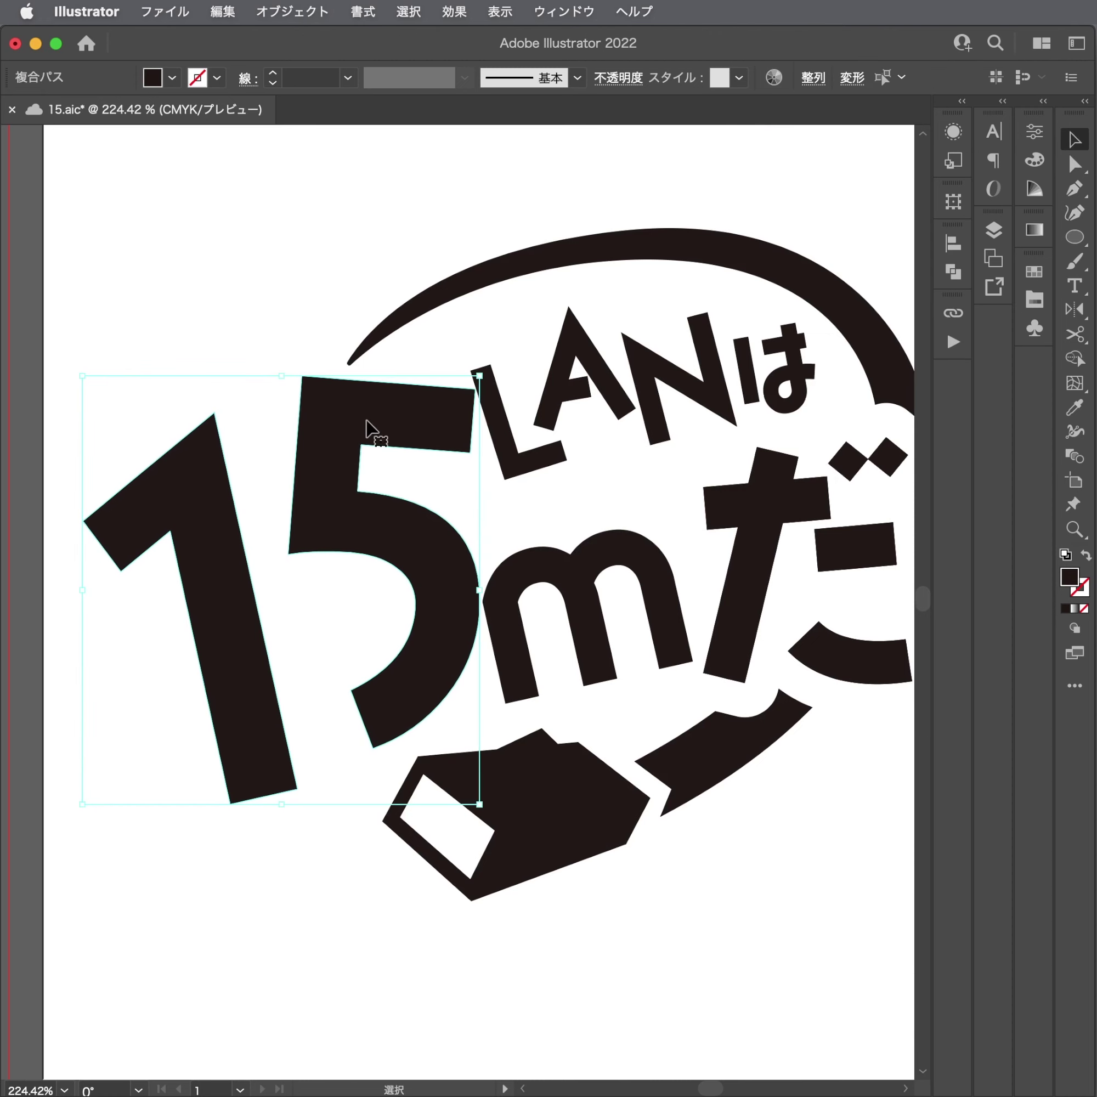
pyautogui.moveTo(367, 433); pyautogui.dragTo(357, 436)
pyautogui.press('super+shift+a')
pyautogui.scroll(-3, 758, 522)
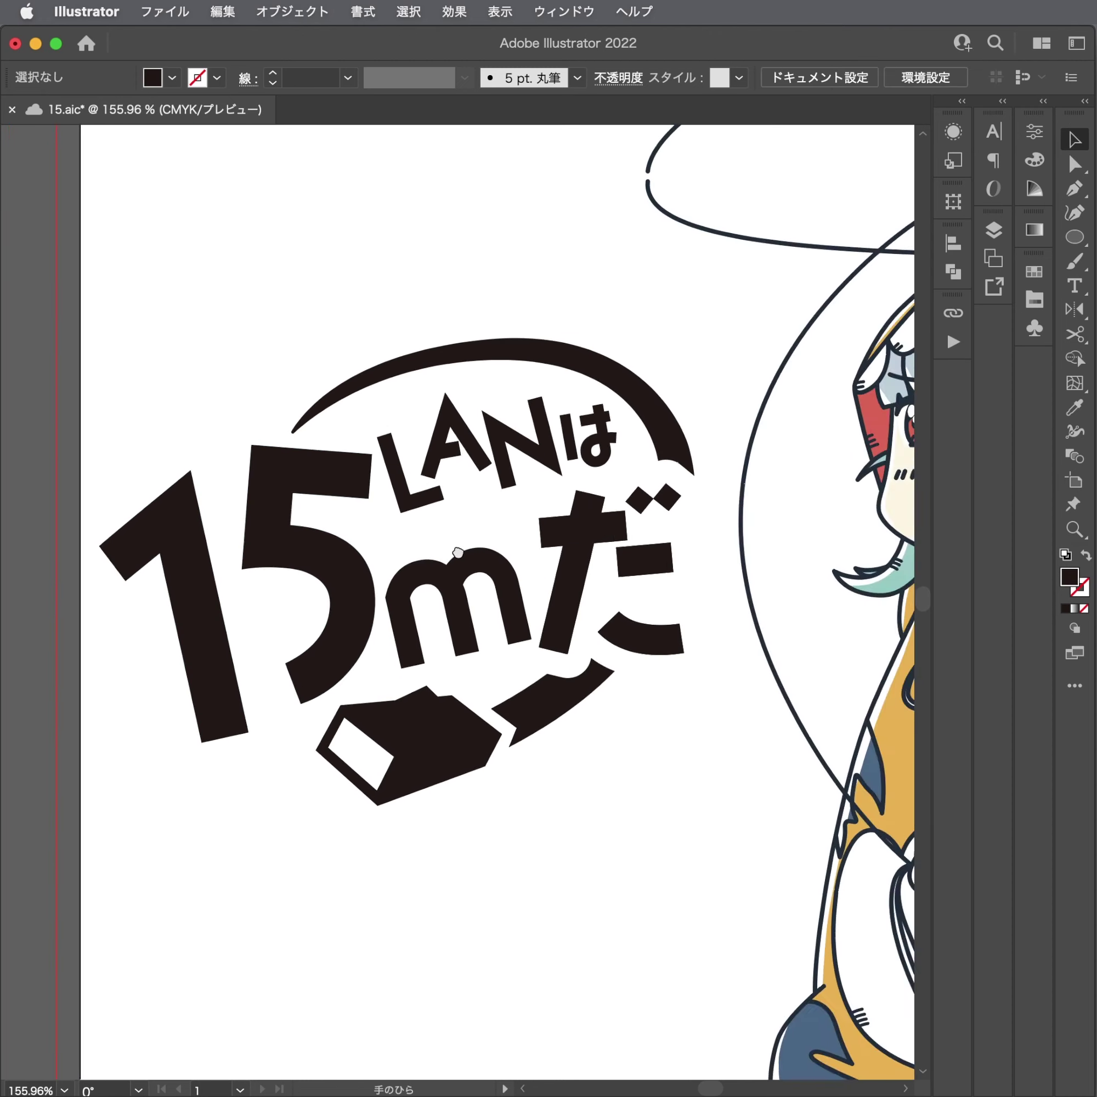
pyautogui.scroll(5, 767, 506)
pyautogui.scroll(-5, 744, 509)
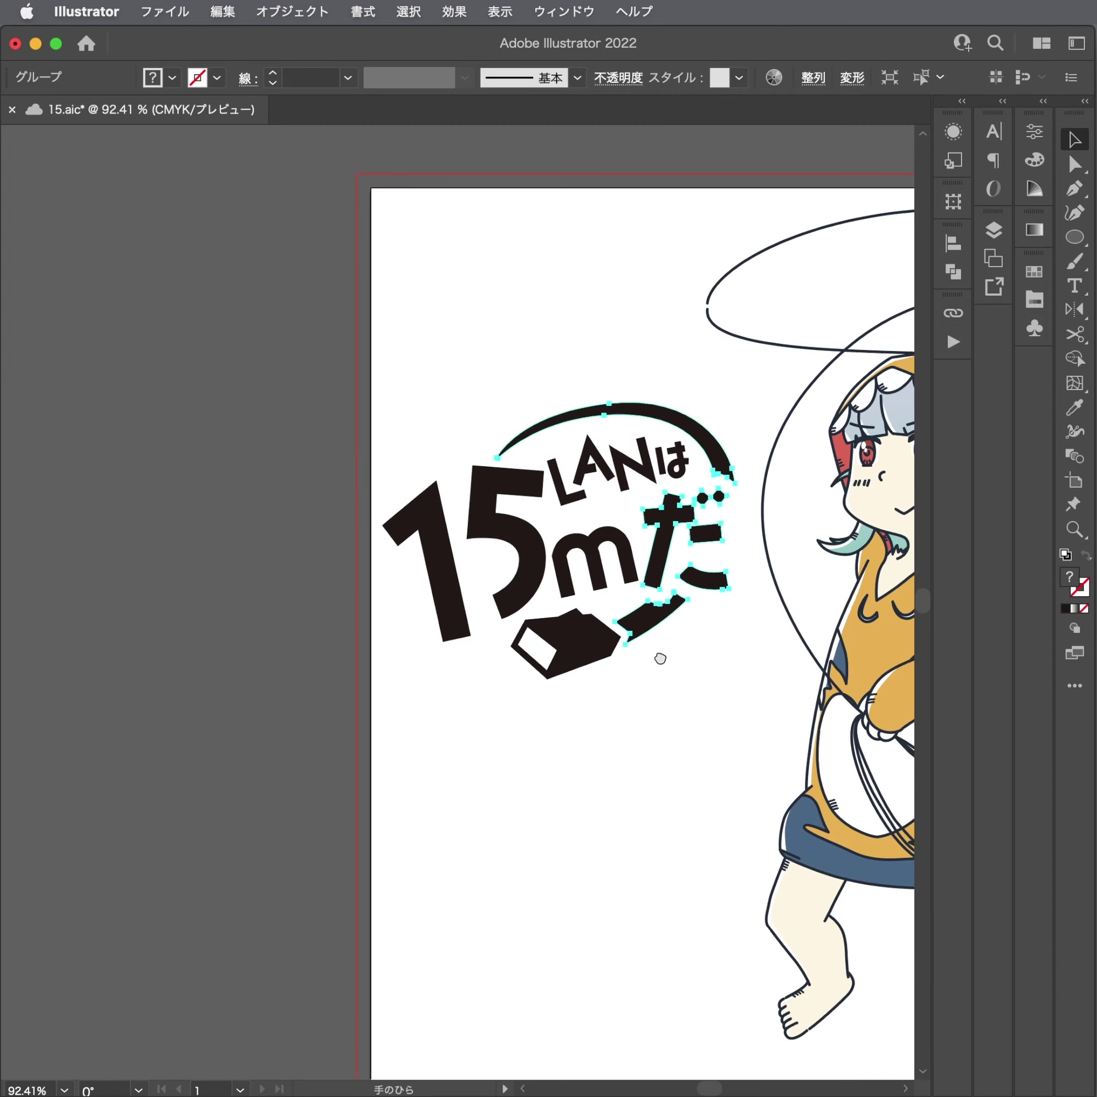
pyautogui.hscroll(2, 631, 644)
# Check the logo against the character art and save the file.
pyautogui.moveTo(661, 684)
pyautogui.mouseDown()
pyautogui.moveTo(453, 649)
pyautogui.moveTo(269, 680)
pyautogui.moveTo(507, 661)
pyautogui.moveTo(424, 542)
pyautogui.mouseUp()
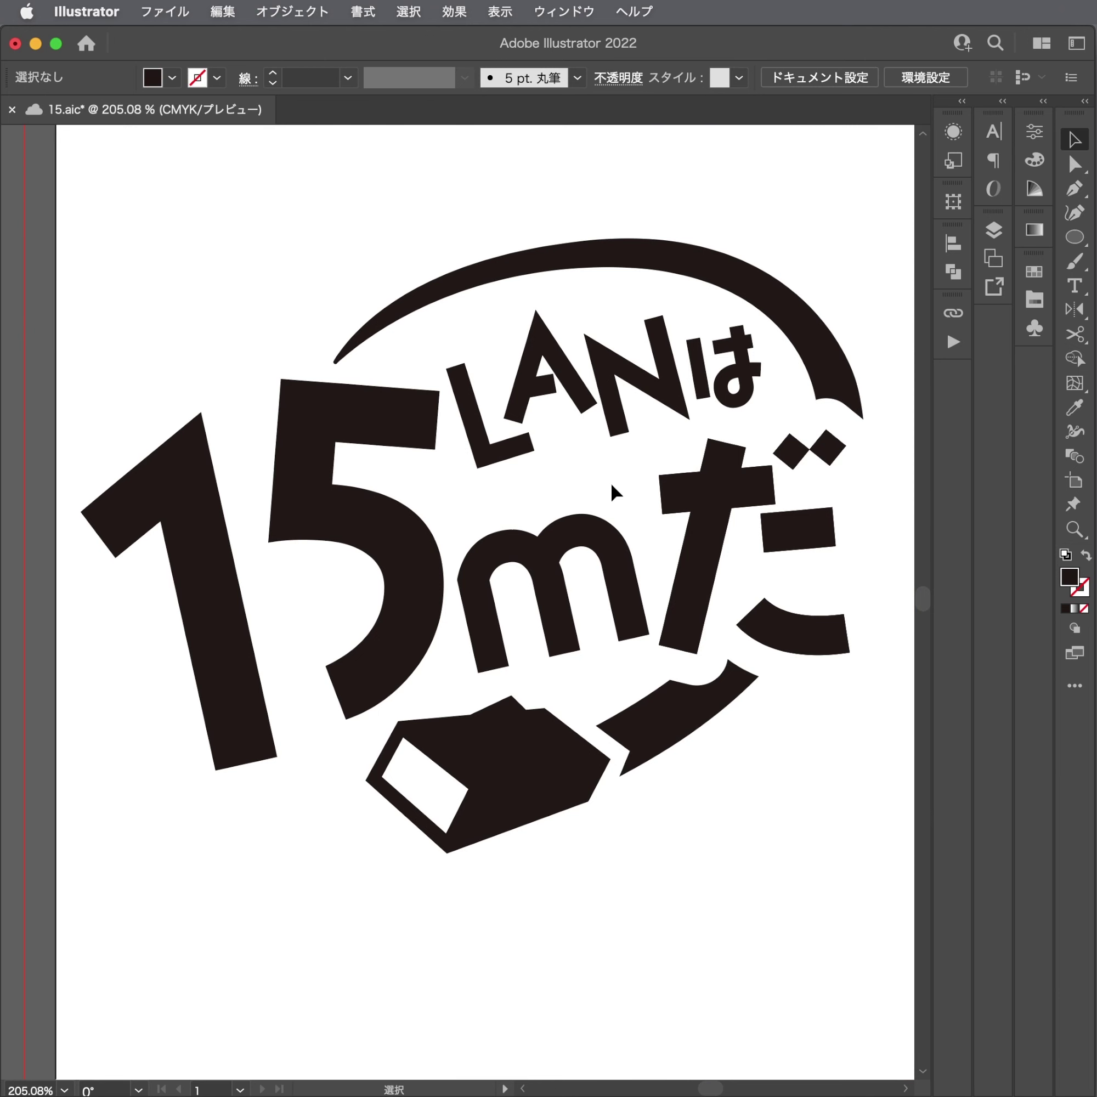
pyautogui.moveTo(610, 482); pyautogui.dragTo(519, 506)
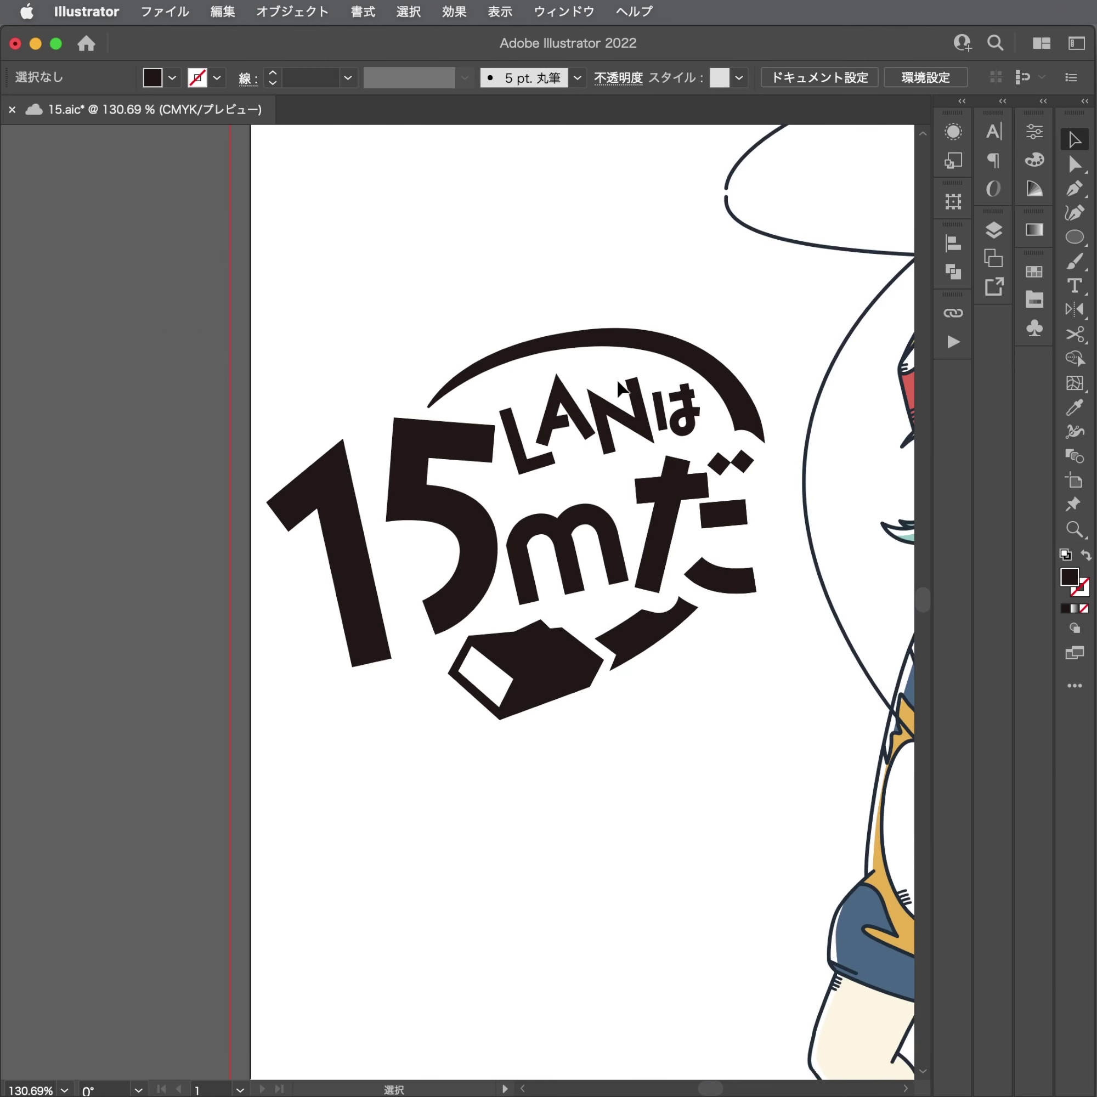
pyautogui.moveTo(325, 389); pyautogui.dragTo(327, 389)
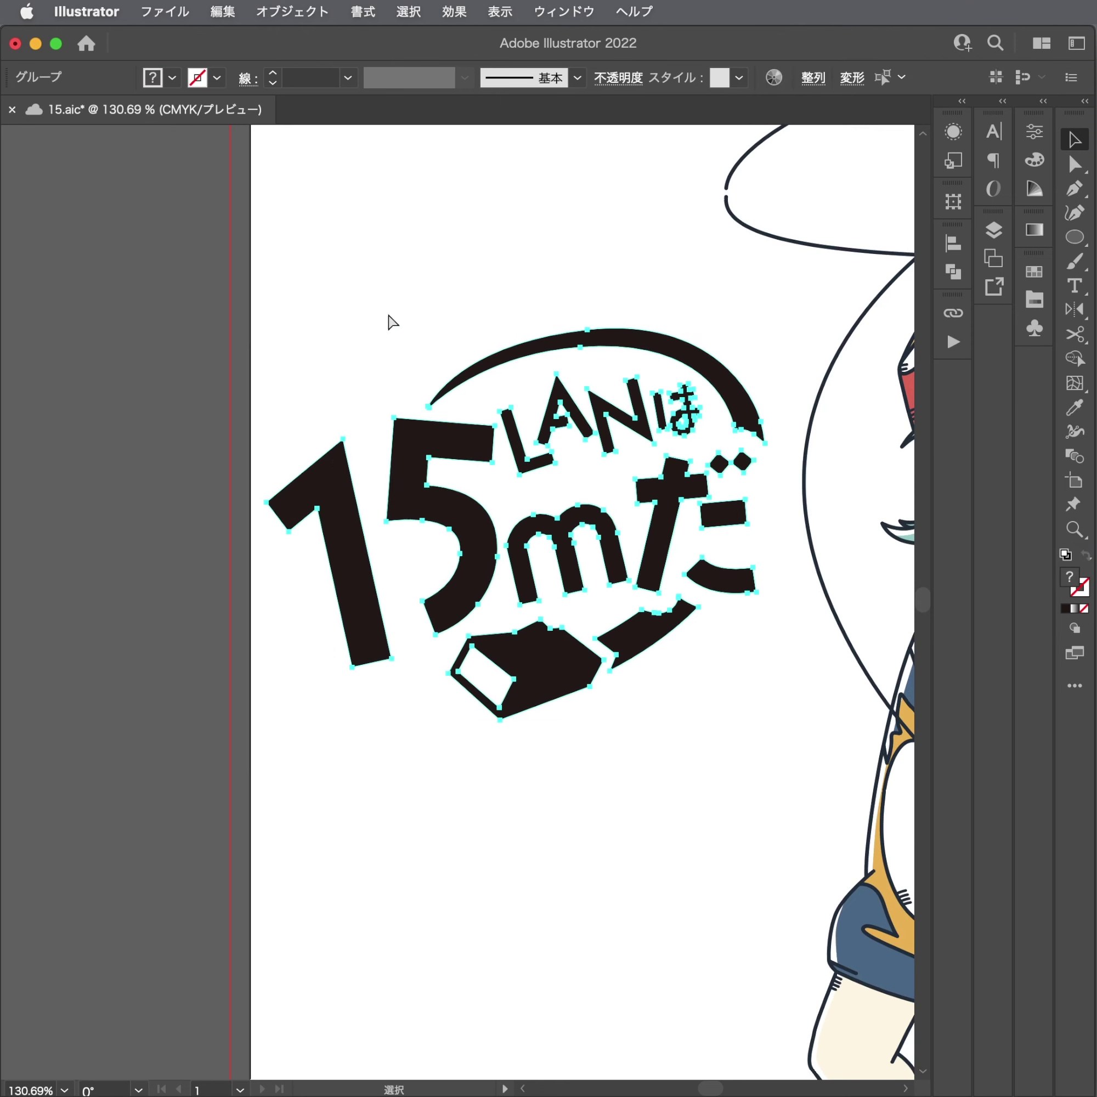
pyautogui.click(503, 310)
pyautogui.press('super+s')
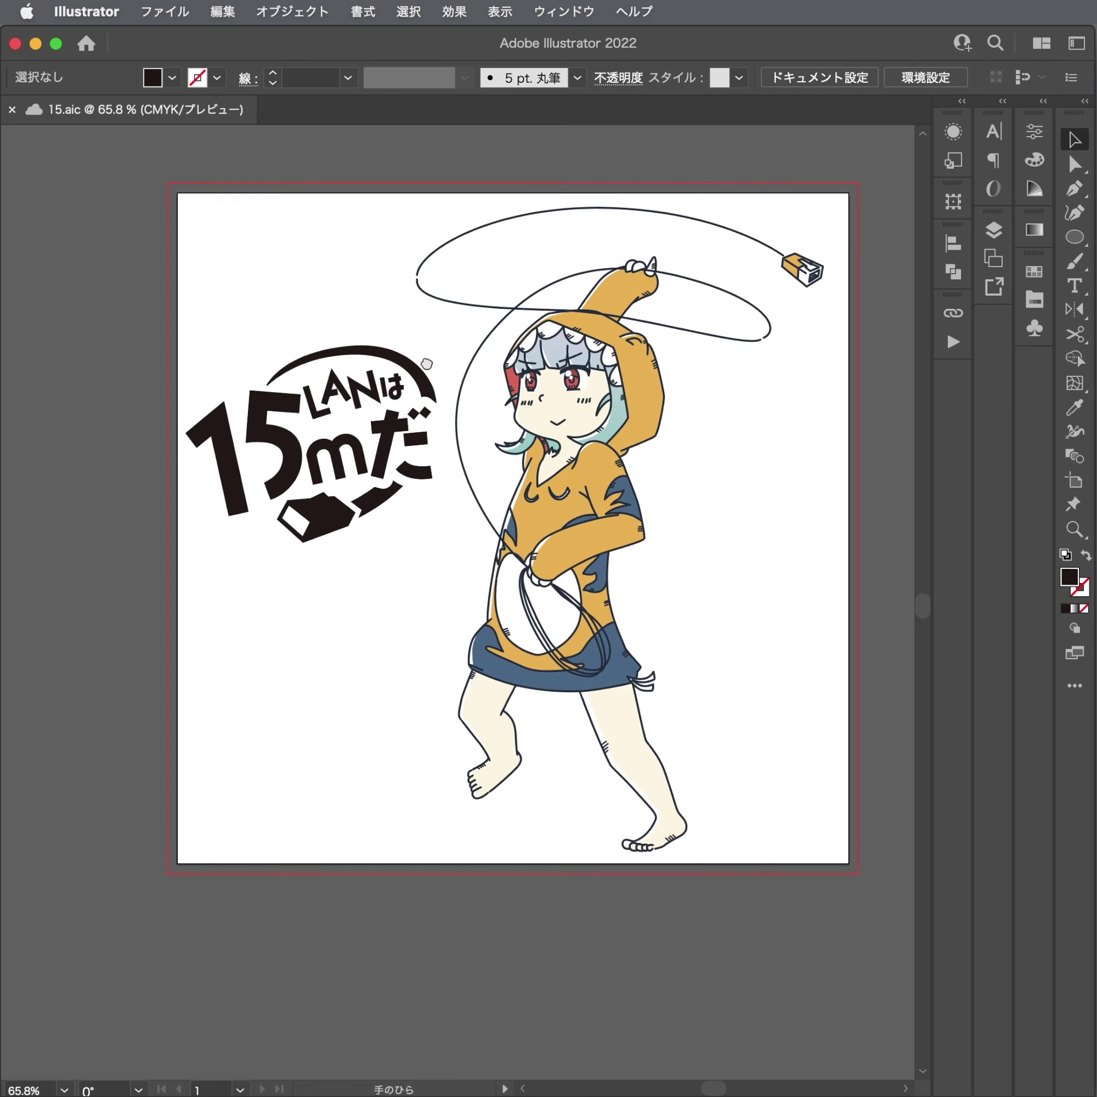
# Unlock Layer 4, select all artwork, and shift it slightly right.
pyautogui.click(953, 271)
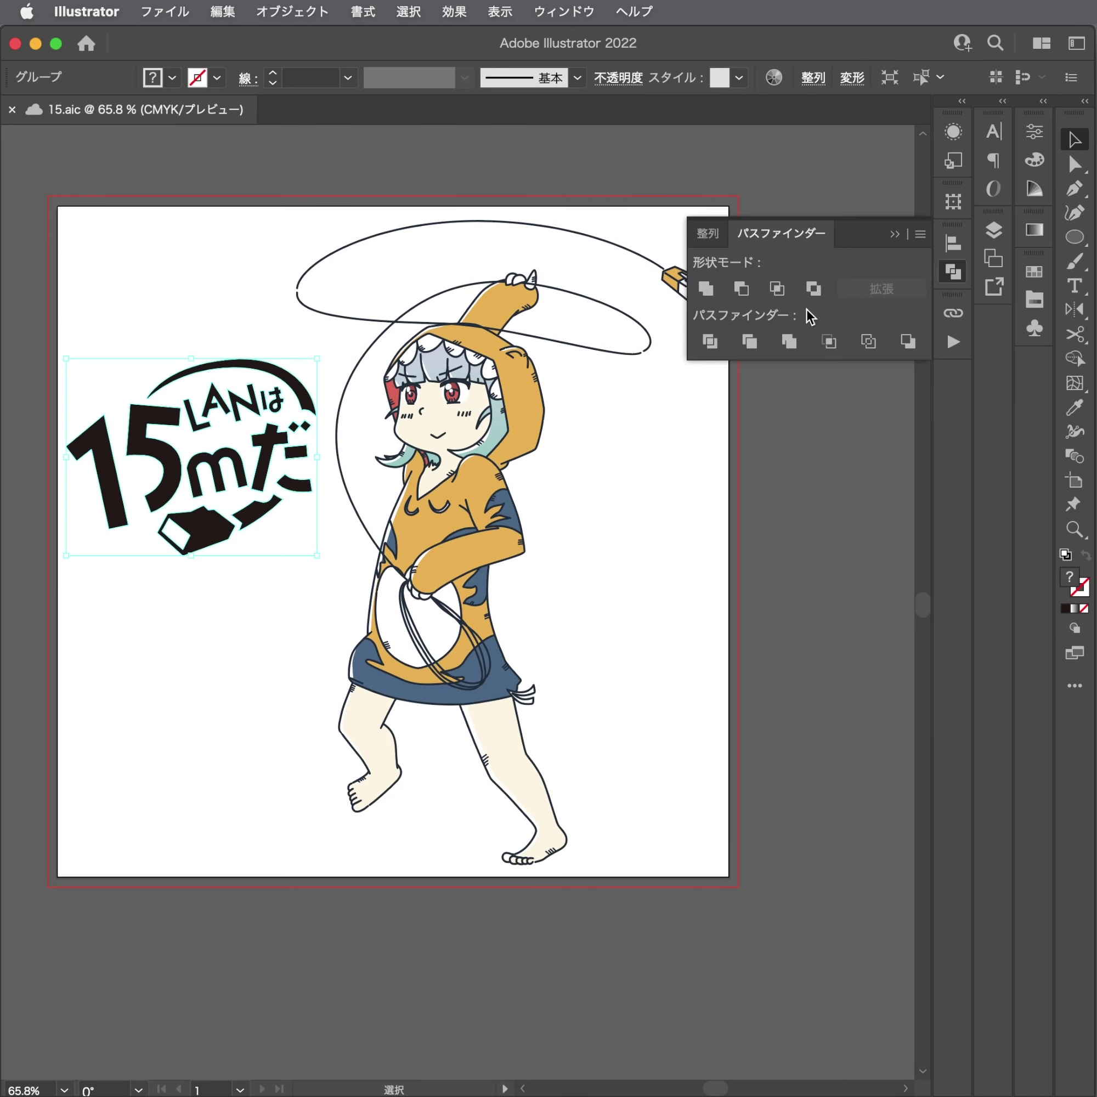
pyautogui.click(993, 233)
pyautogui.click(765, 275)
pyautogui.press('super+a')
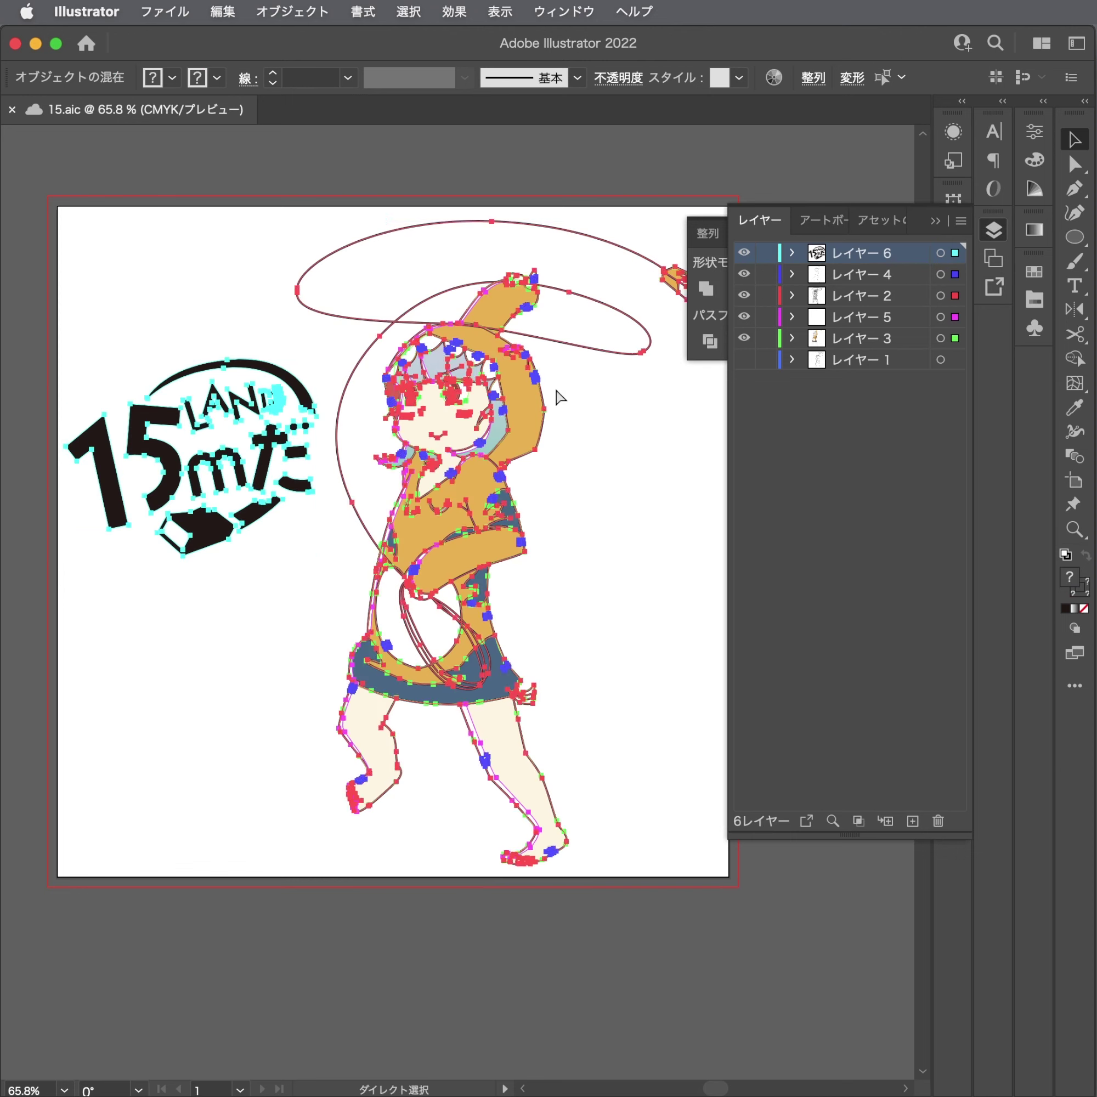
pyautogui.click(502, 378)
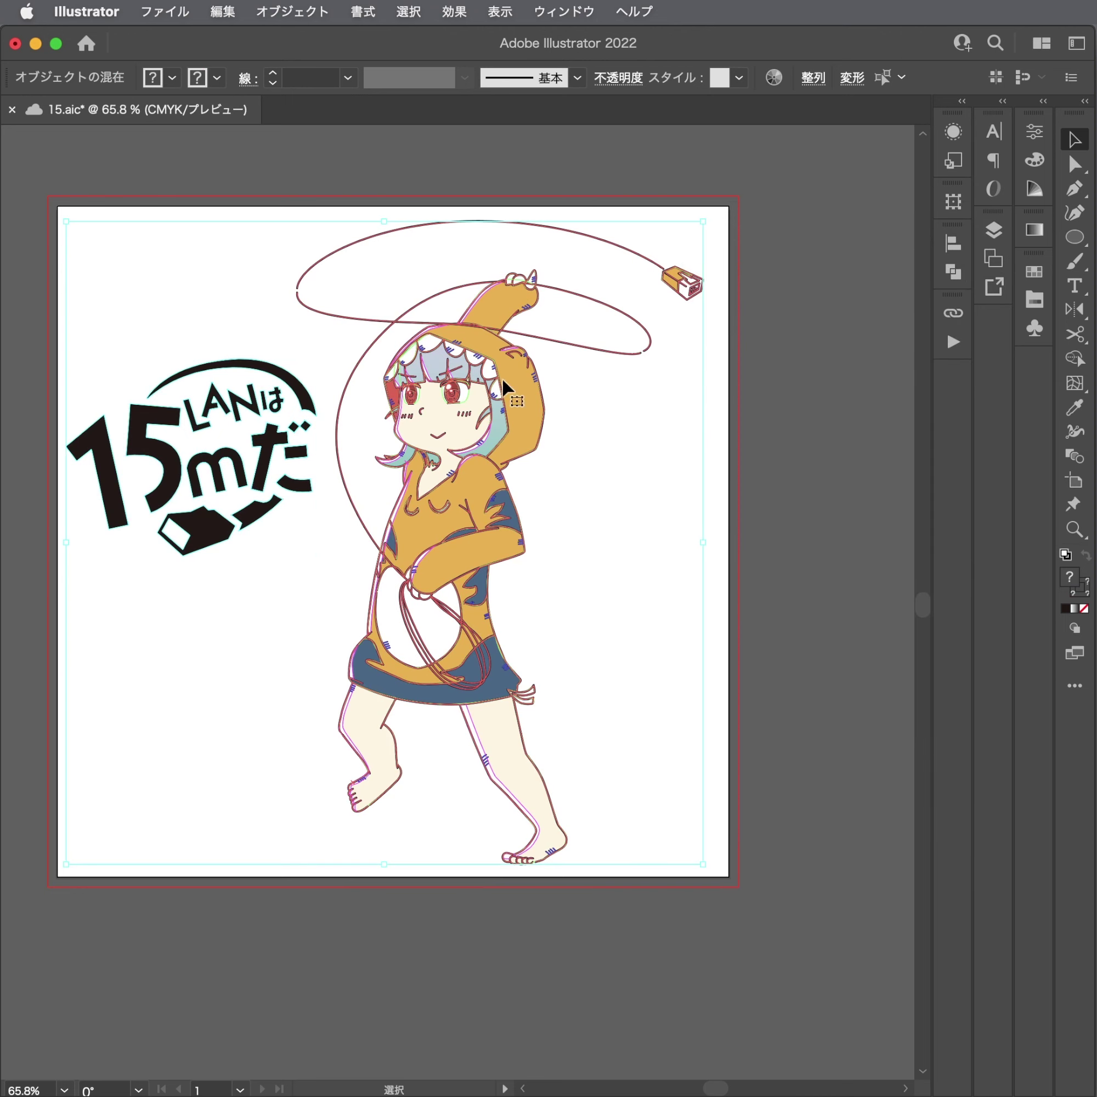
pyautogui.moveTo(464, 392); pyautogui.dragTo(474, 392)
pyautogui.press('super+shift+a')
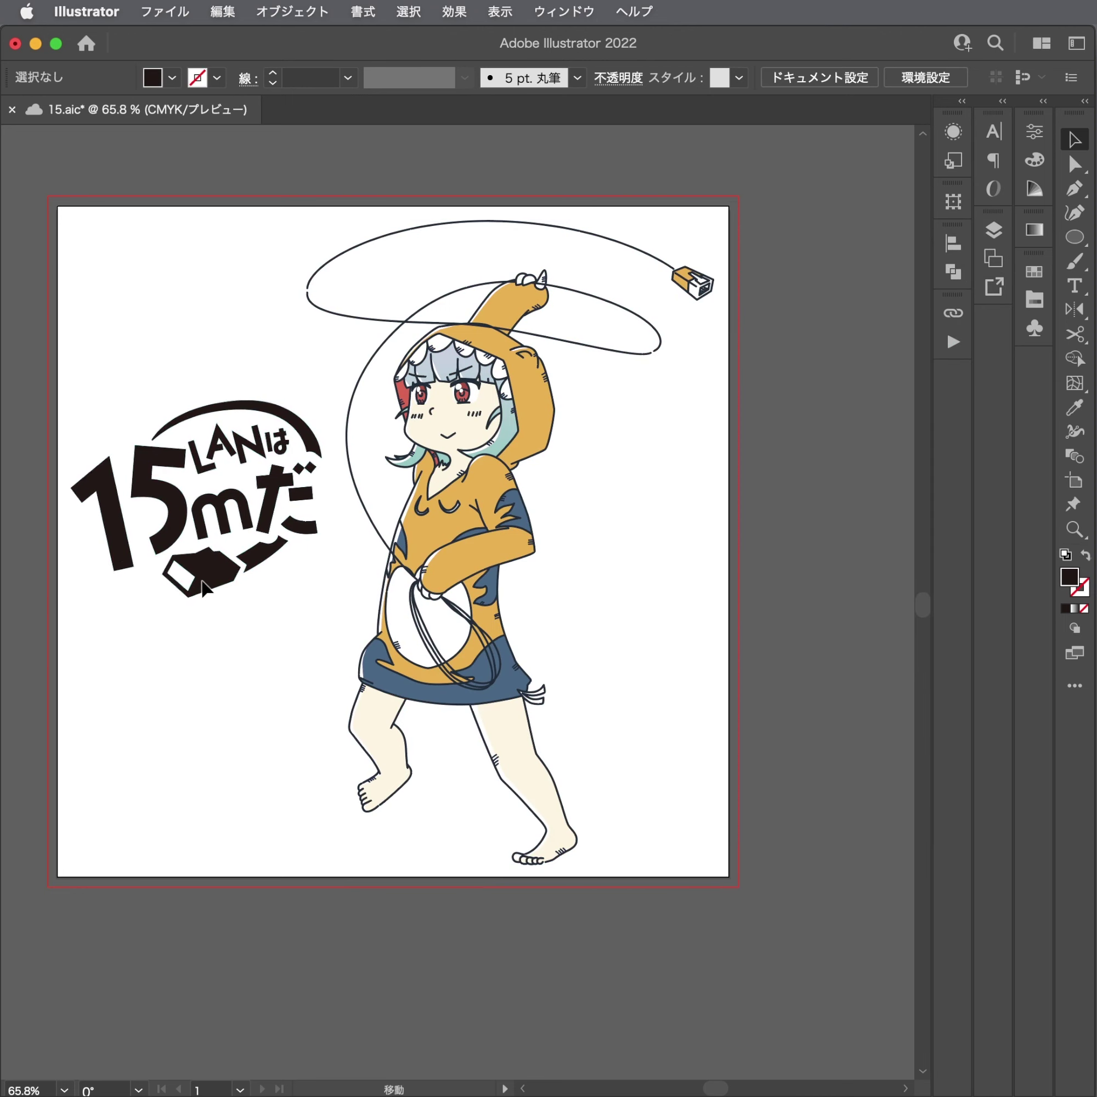
# Move the 15mだ logo down beside the girl and zoom in on it.
pyautogui.moveTo(209, 547); pyautogui.dragTo(219, 718)
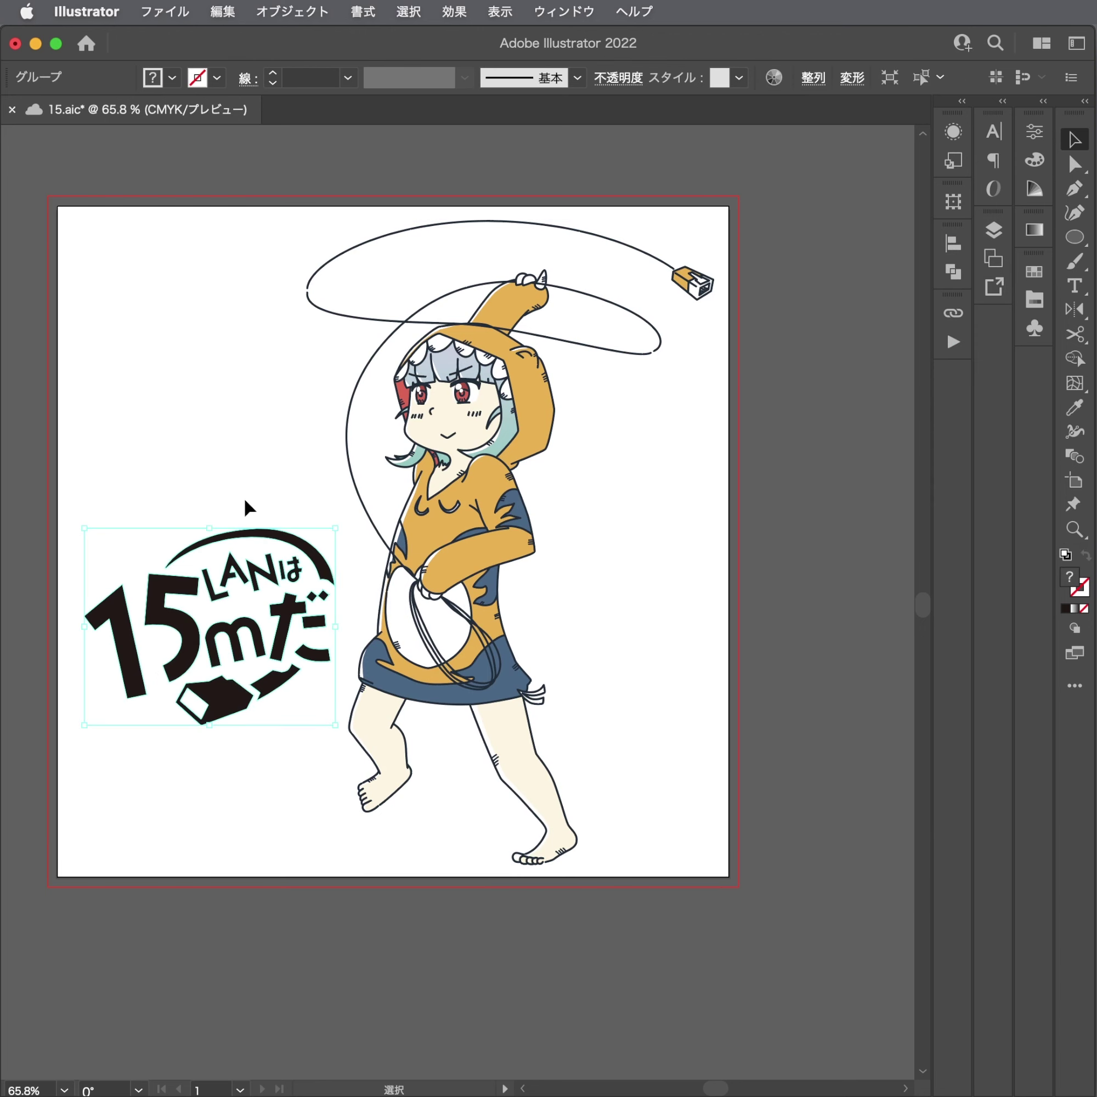
pyautogui.click(651, 492)
pyautogui.hscroll(-5, 588, 524)
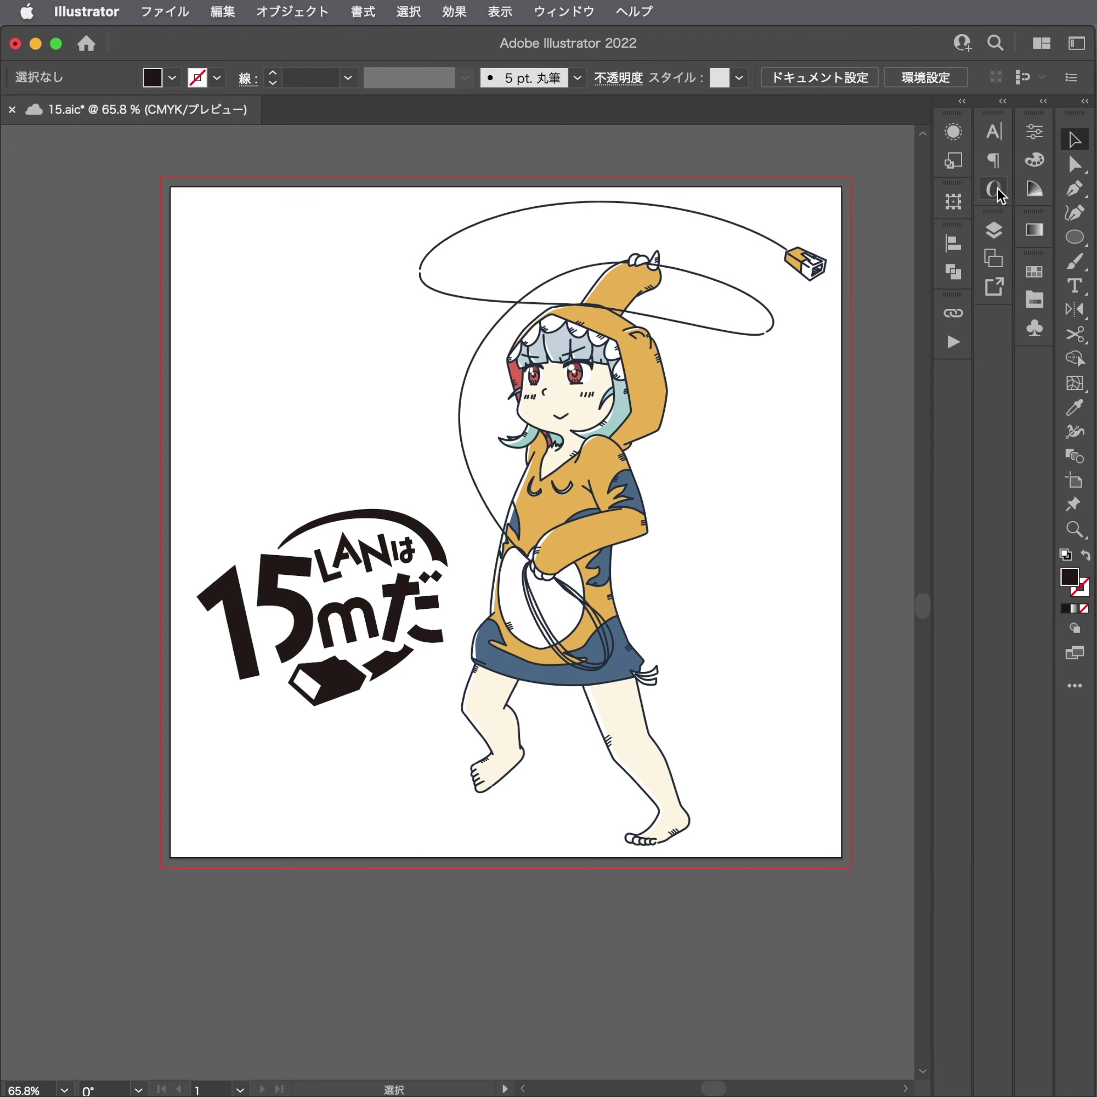
pyautogui.moveTo(371, 587); pyautogui.dragTo(448, 578)
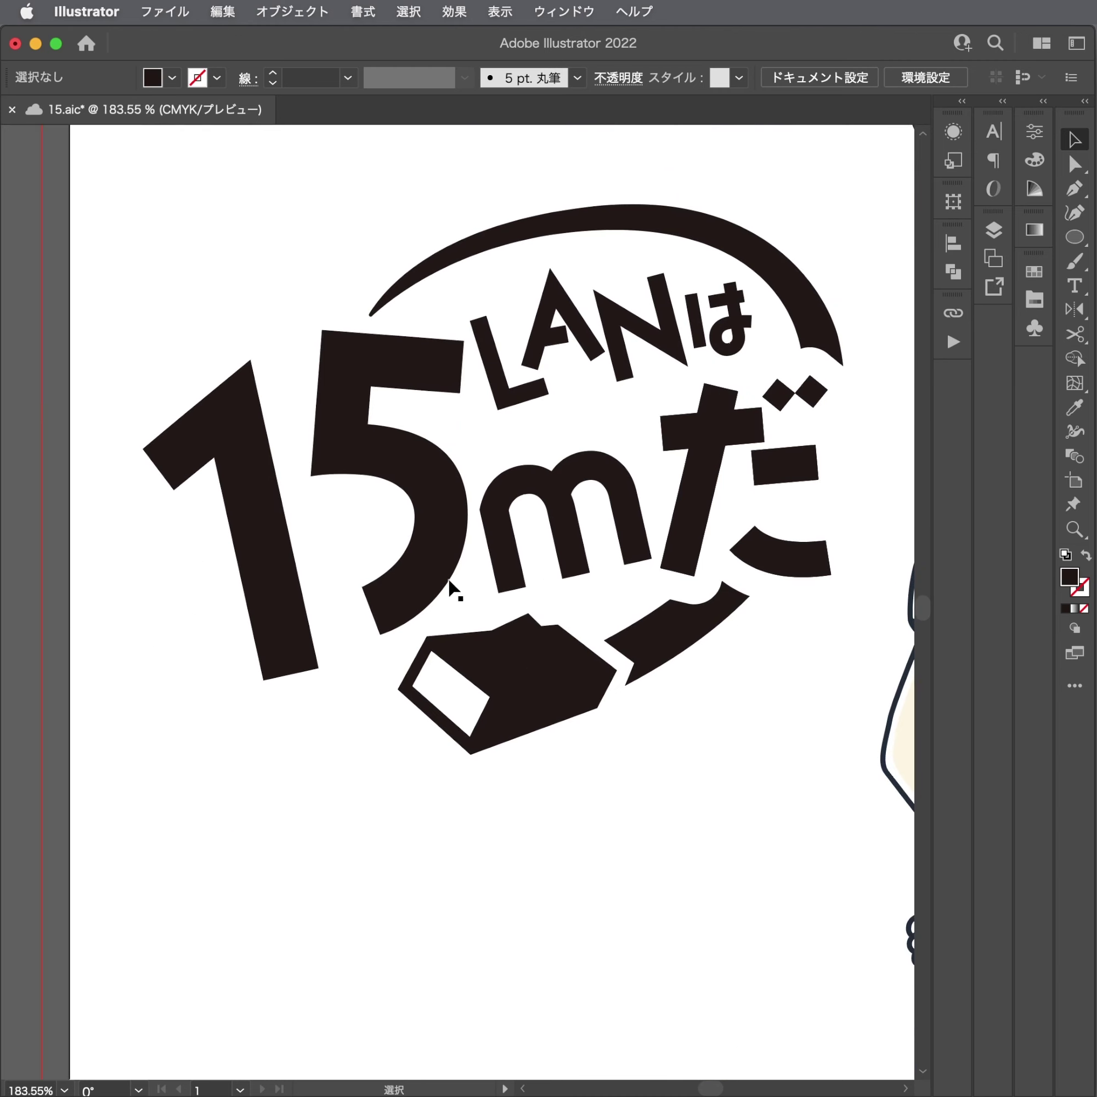
# Draw a first teardrop shape below the plug.
pyautogui.scroll(2, 427, 823)
pyautogui.click(288, 906)
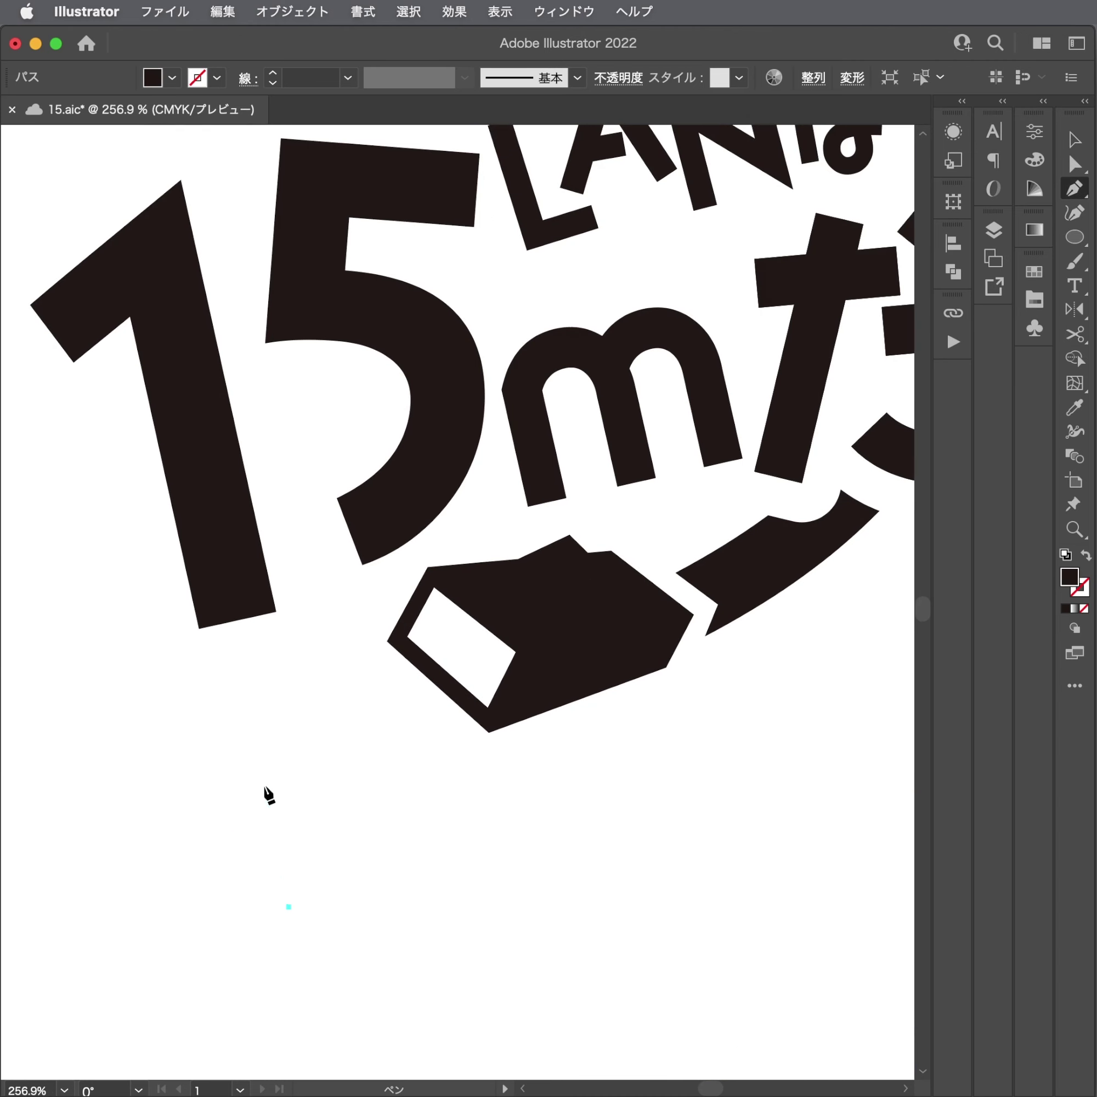
pyautogui.moveTo(264, 787); pyautogui.dragTo(278, 733)
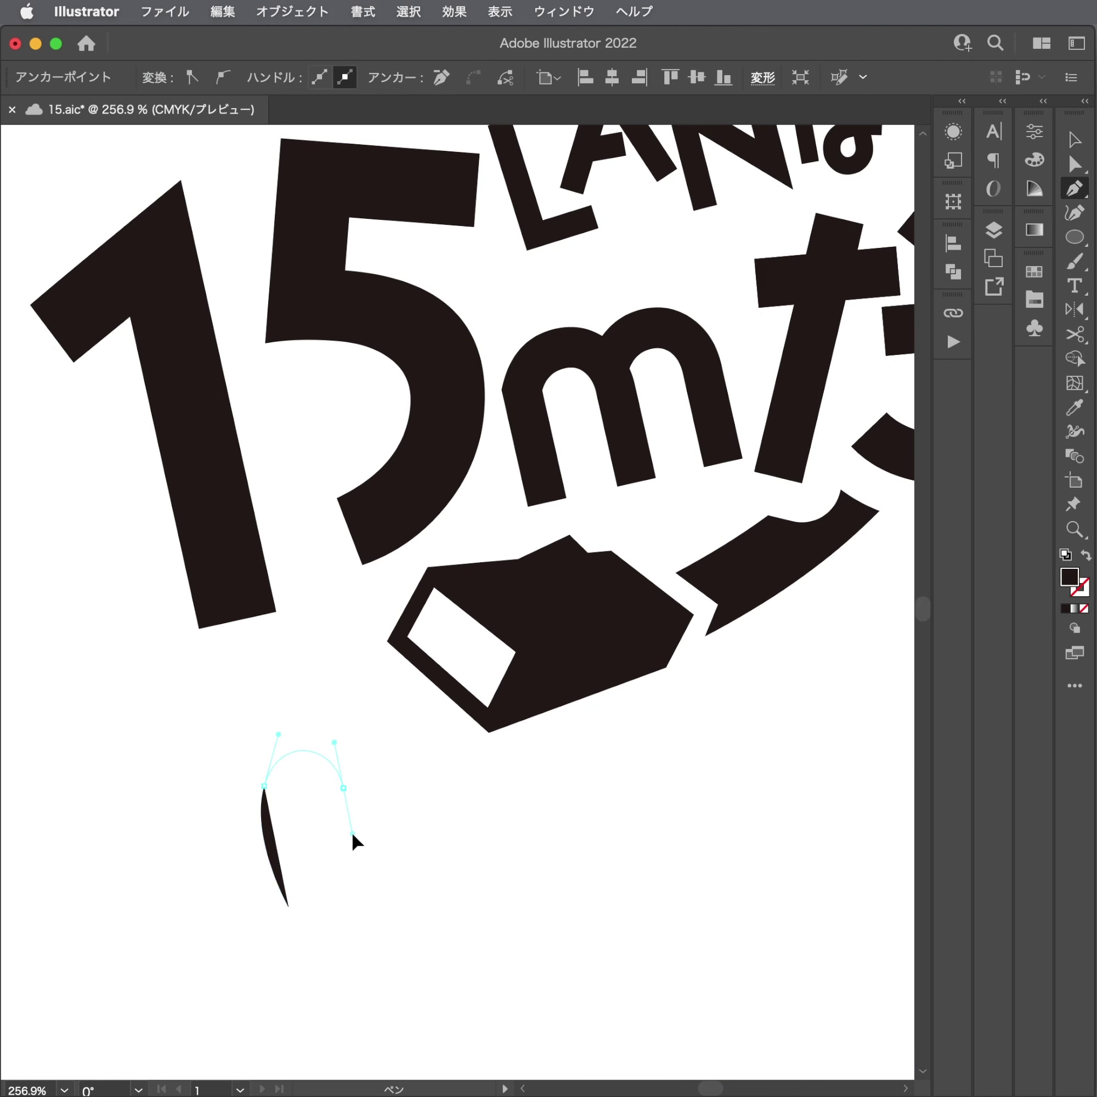
pyautogui.click(289, 908)
pyautogui.press('a')
pyautogui.click(338, 896)
# Duplicate and rotate the teardrop, then delete the rotated copy.
pyautogui.scroll(2, 338, 896)
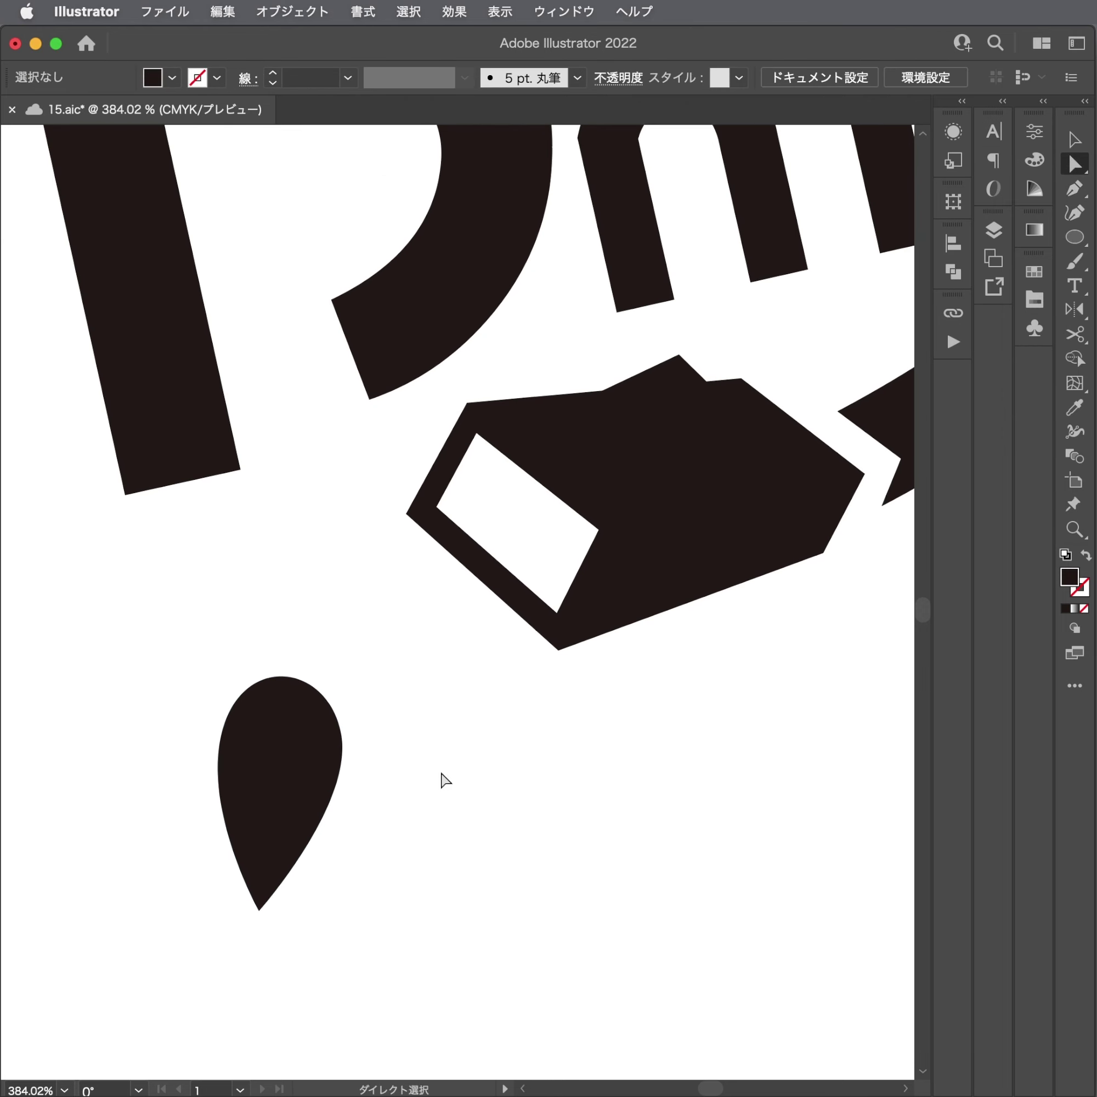
pyautogui.moveTo(304, 797); pyautogui.dragTo(443, 784)
pyautogui.press('e')
pyautogui.moveTo(521, 852)
pyautogui.mouseDown()
pyautogui.moveTo(518, 826)
pyautogui.moveTo(584, 718)
pyautogui.mouseUp()
pyautogui.press('a')
pyautogui.click(453, 712)
pyautogui.press('Delete')
pyautogui.press('p')
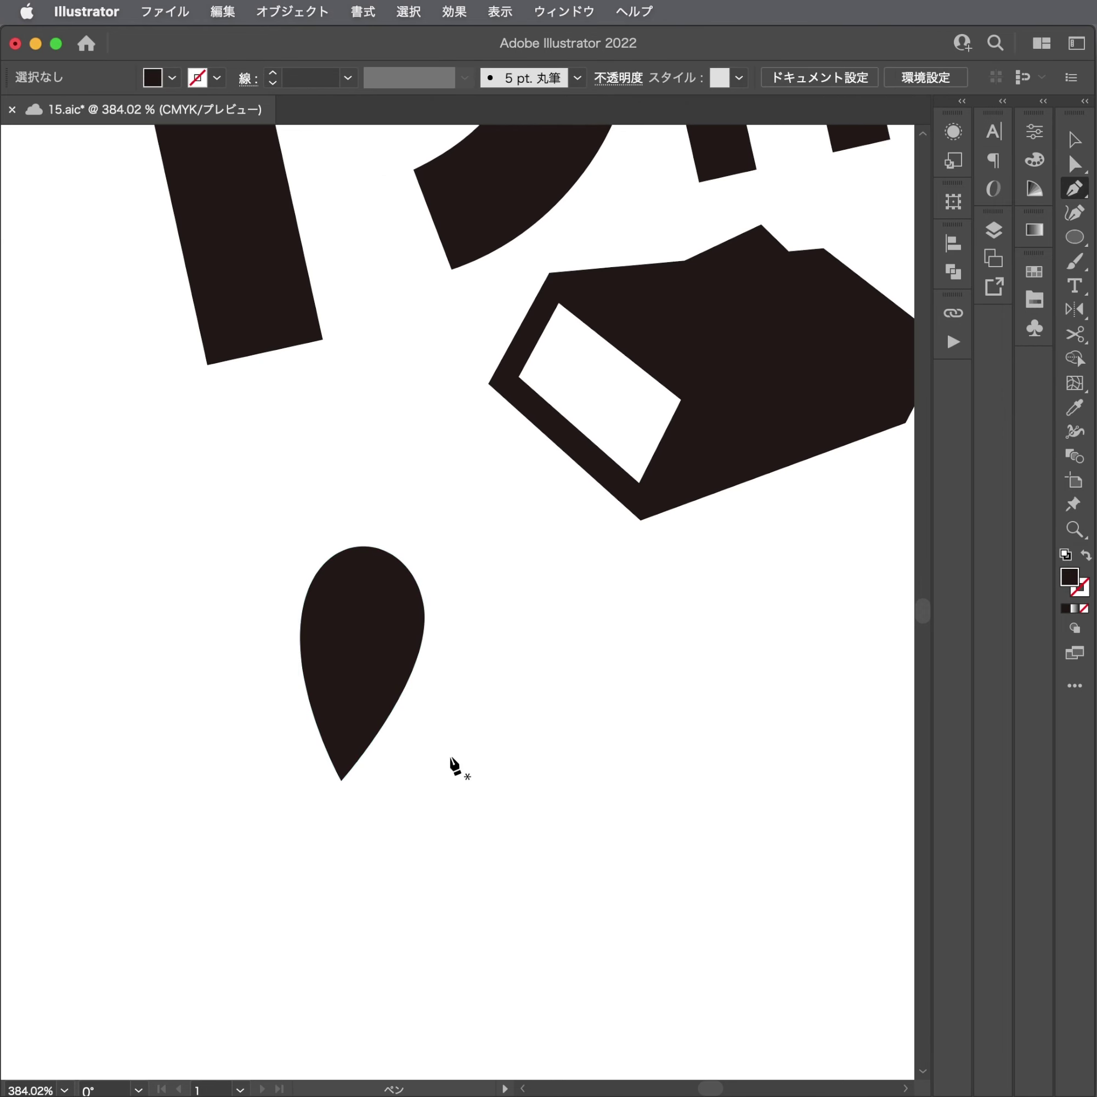
pyautogui.click(338, 756)
pyautogui.click(275, 786)
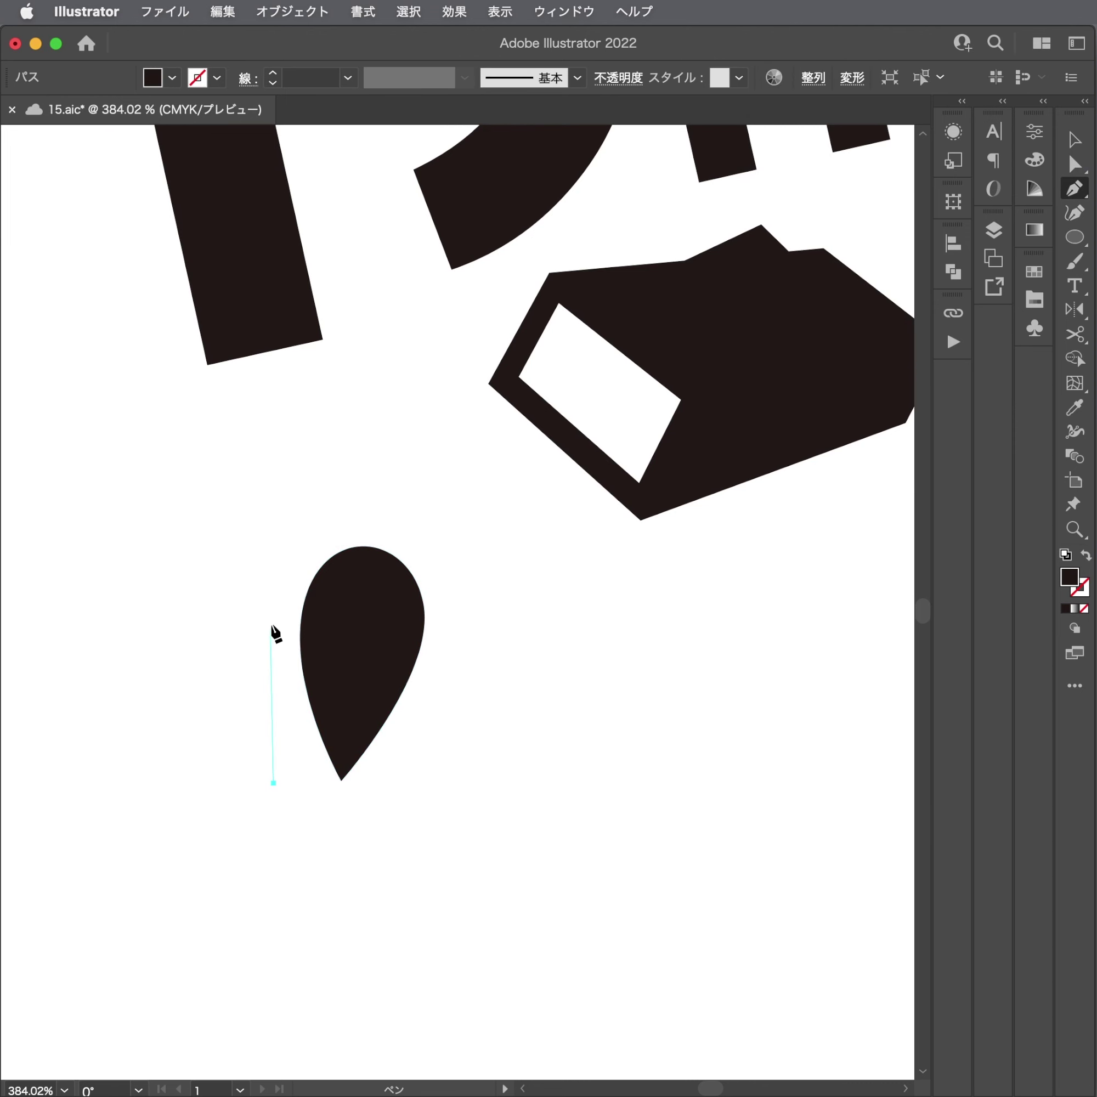
# Draw a second teardrop to the left and a third to the right, reshaping the third.
pyautogui.moveTo(271, 609); pyautogui.dragTo(250, 554)
pyautogui.moveTo(175, 634); pyautogui.dragTo(171, 715)
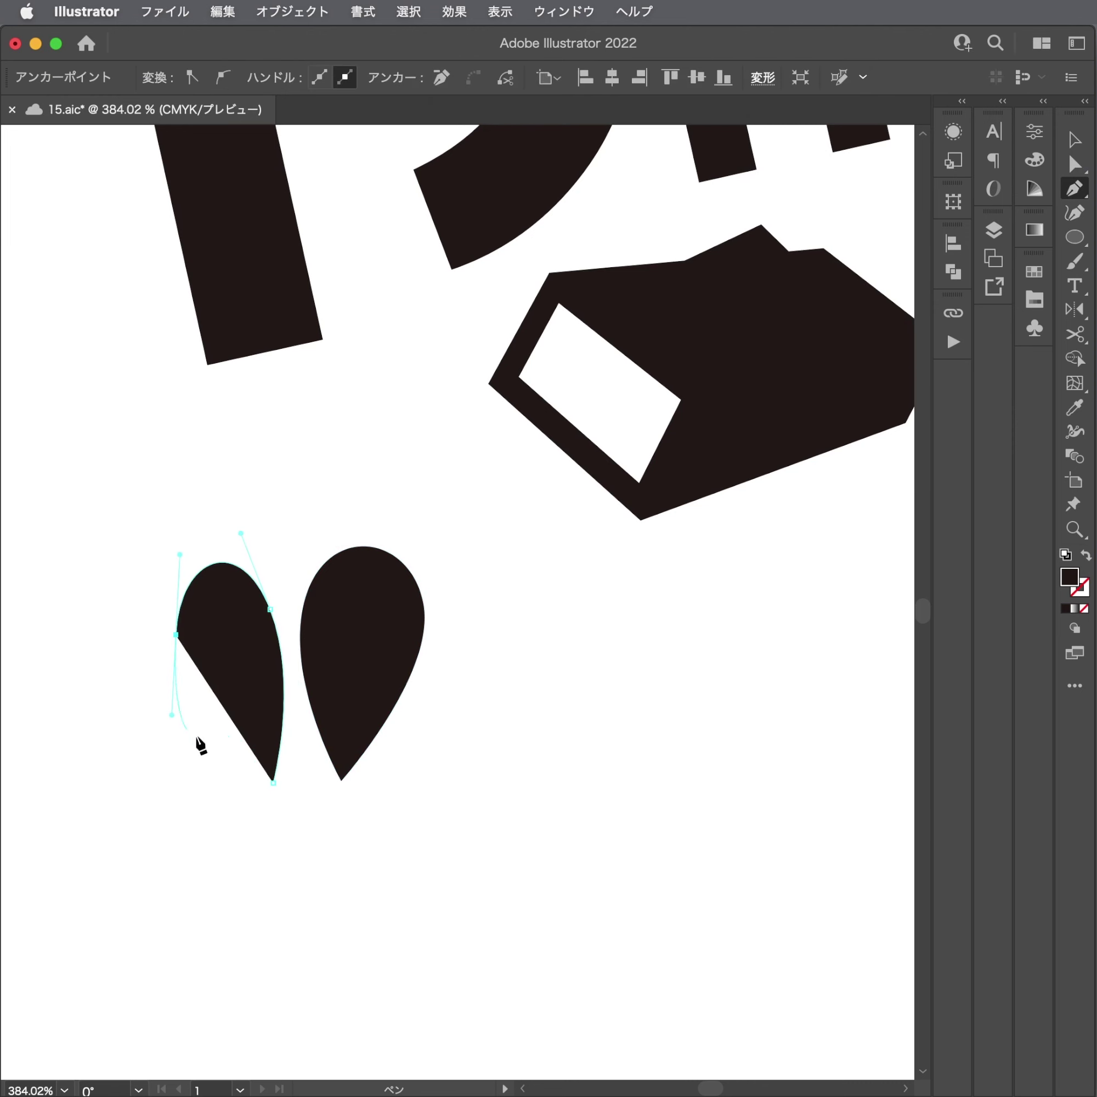
pyautogui.click(273, 784)
pyautogui.keyDown('super'); pyautogui.click(375, 790); pyautogui.keyUp('super')
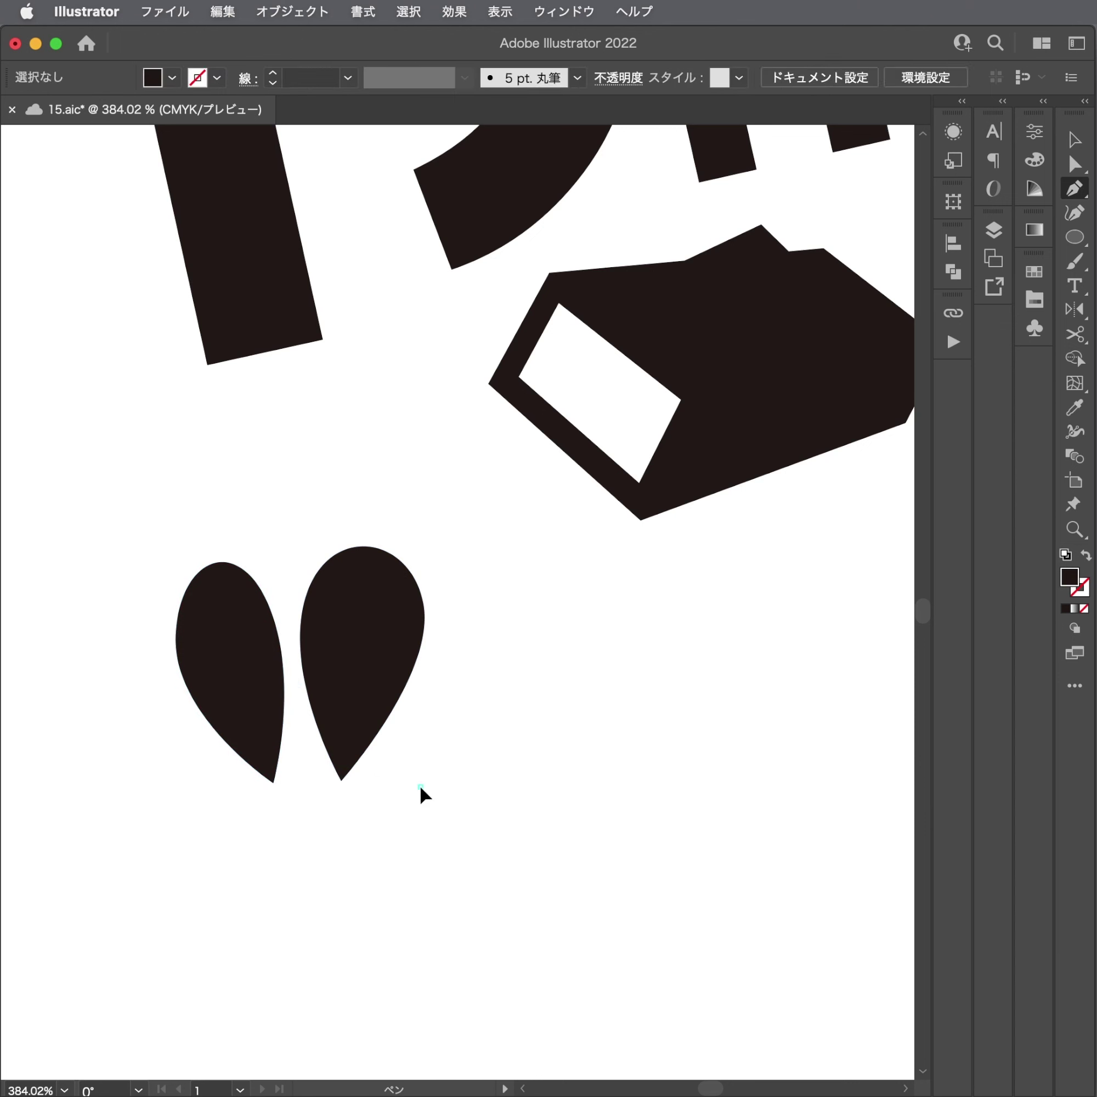
pyautogui.click(420, 787)
pyautogui.moveTo(475, 638); pyautogui.dragTo(528, 597)
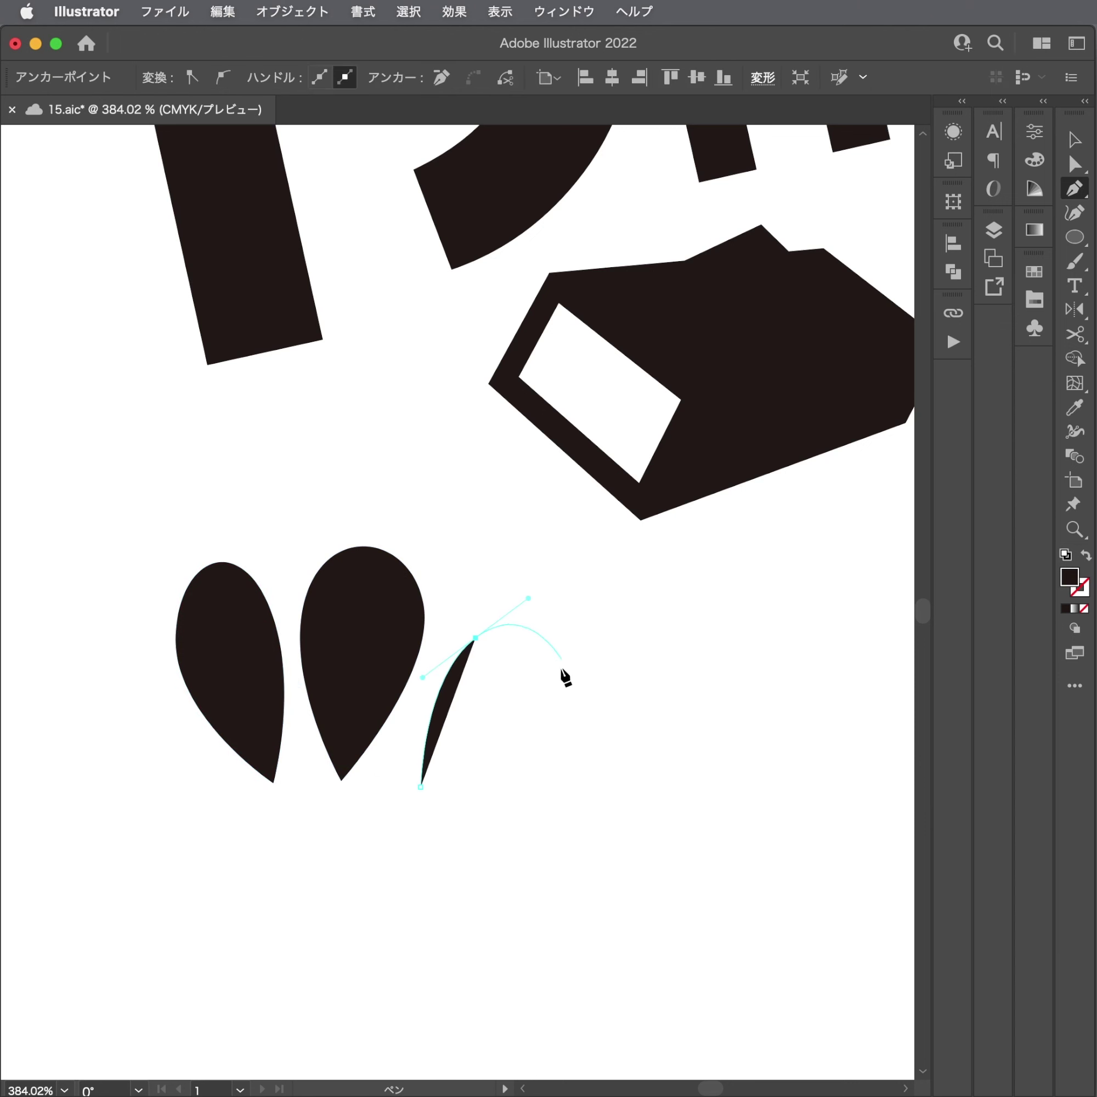
pyautogui.moveTo(558, 684)
pyautogui.mouseDown()
pyautogui.moveTo(550, 741)
pyautogui.moveTo(582, 645)
pyautogui.mouseUp()
pyautogui.click(421, 787)
pyautogui.press('a')
pyautogui.moveTo(549, 764); pyautogui.dragTo(532, 775)
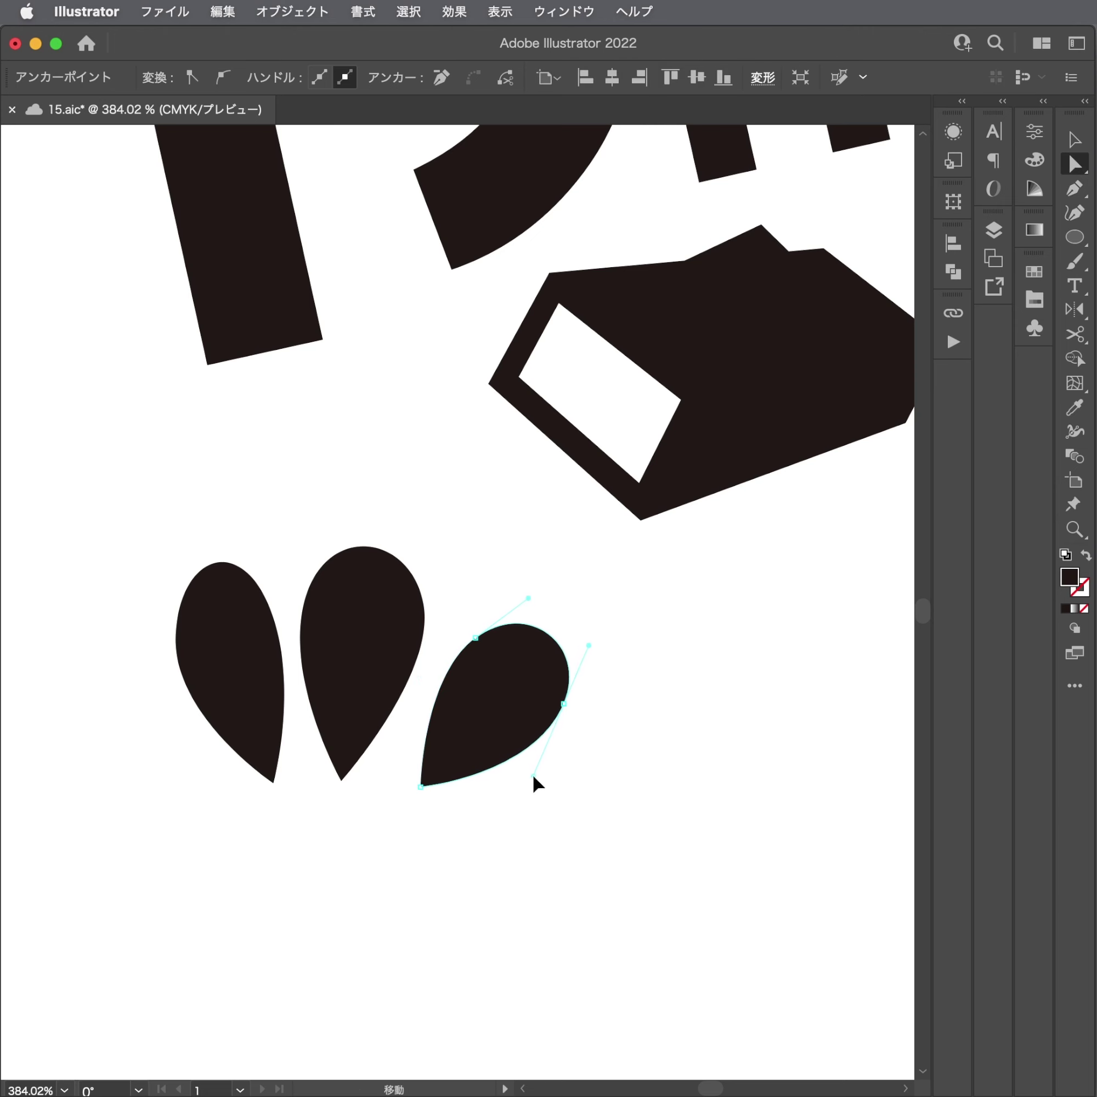
pyautogui.moveTo(476, 637); pyautogui.dragTo(460, 616)
# Reshape the left teardrop's curves and nudge the right teardrop closer to the others.
pyautogui.scroll(2, 253, 660)
pyautogui.click(266, 573)
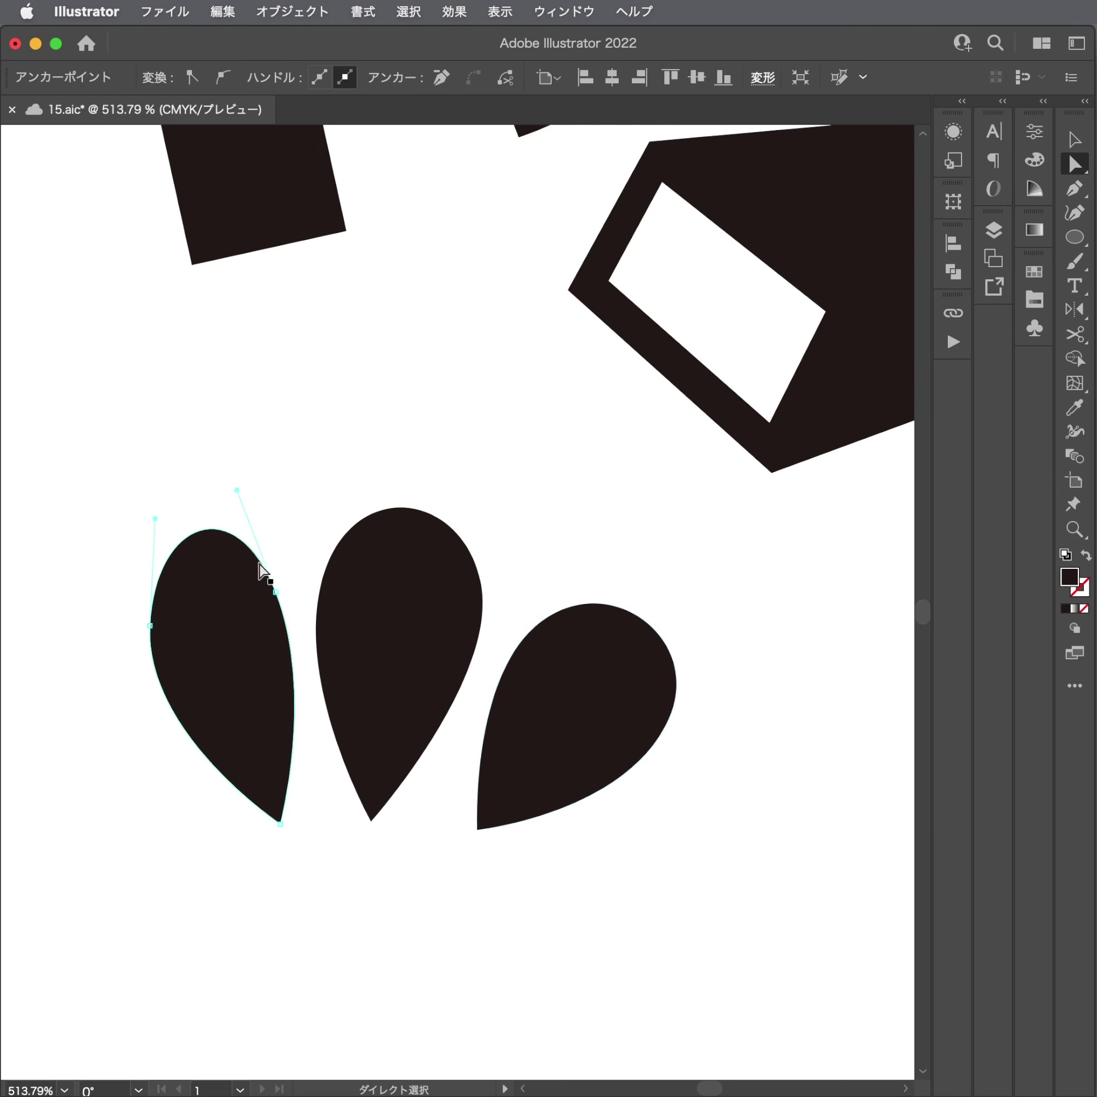
pyautogui.click(273, 589)
pyautogui.moveTo(237, 490); pyautogui.dragTo(230, 513)
pyautogui.moveTo(332, 688); pyautogui.dragTo(285, 654)
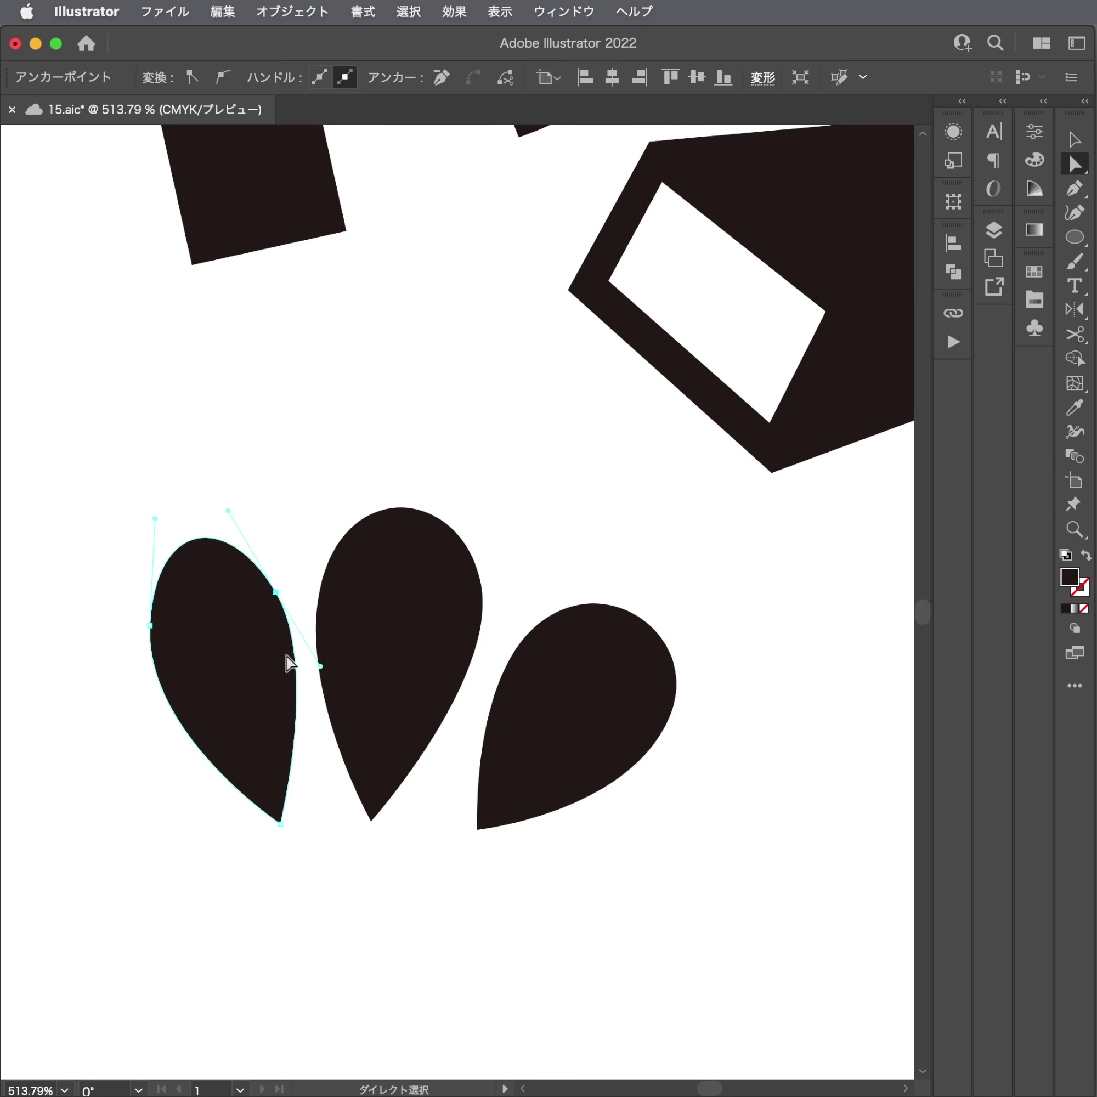
pyautogui.moveTo(151, 632); pyautogui.dragTo(144, 599)
pyautogui.click(137, 536)
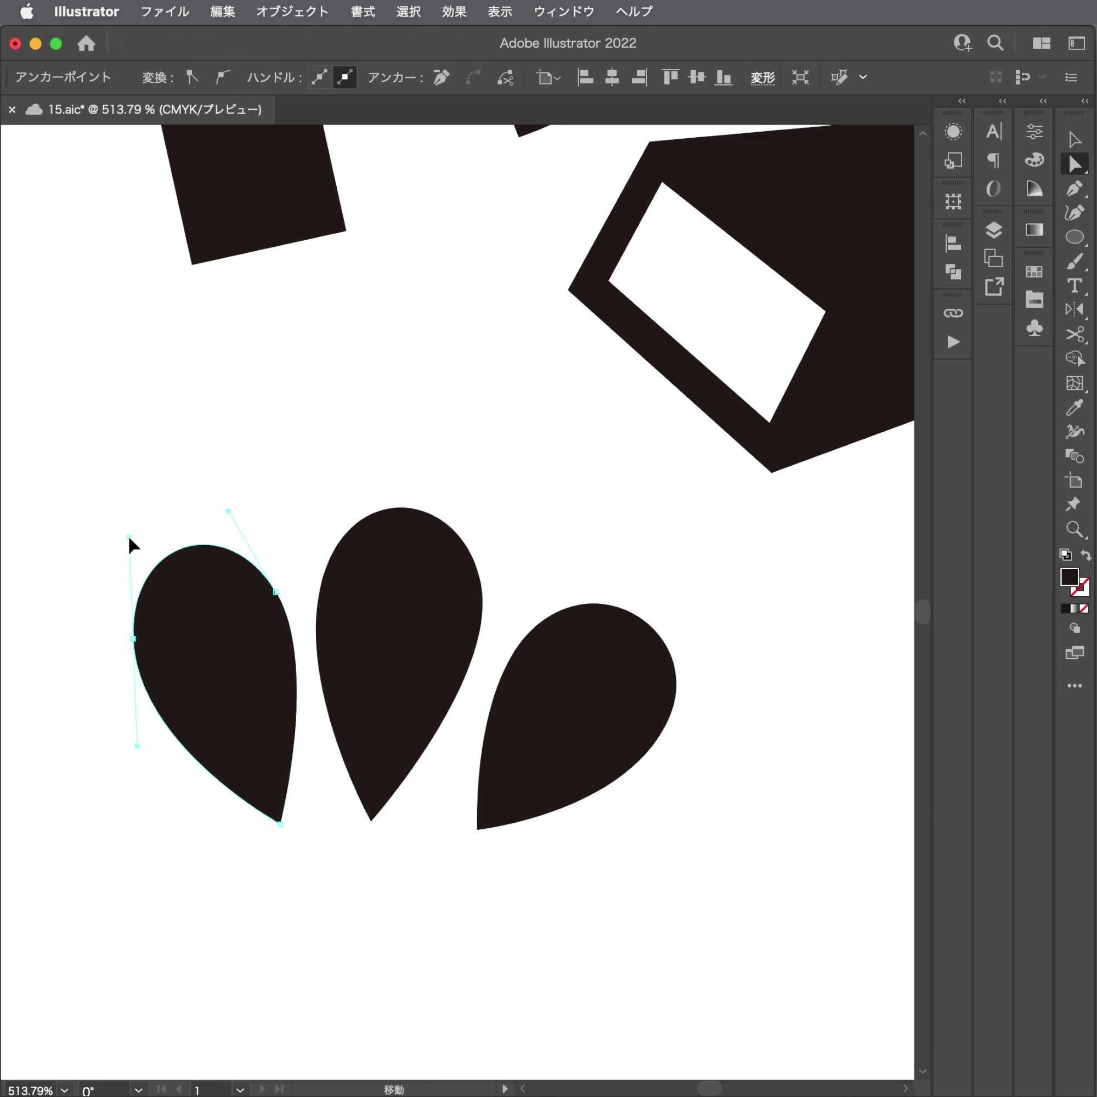
pyautogui.moveTo(569, 743); pyautogui.dragTo(550, 749)
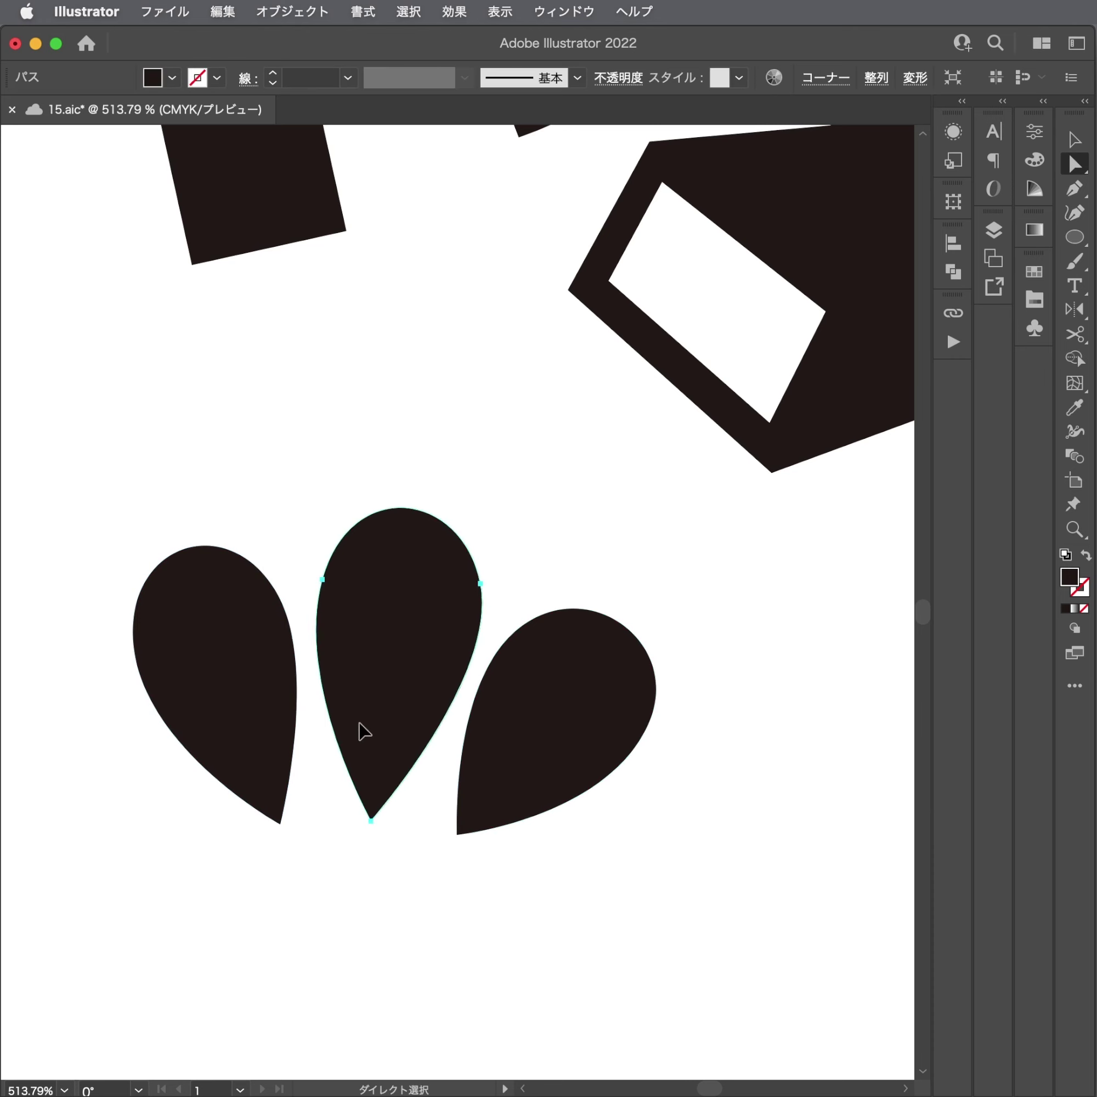
# Select all three teardrops and group them.
pyautogui.moveTo(360, 729); pyautogui.dragTo(355, 735)
pyautogui.keyDown('shift'); pyautogui.click(274, 730); pyautogui.keyUp('shift')
pyautogui.keyDown('shift'); pyautogui.click(521, 745); pyautogui.keyUp('shift')
pyautogui.hotkey('ctrl', 'g')
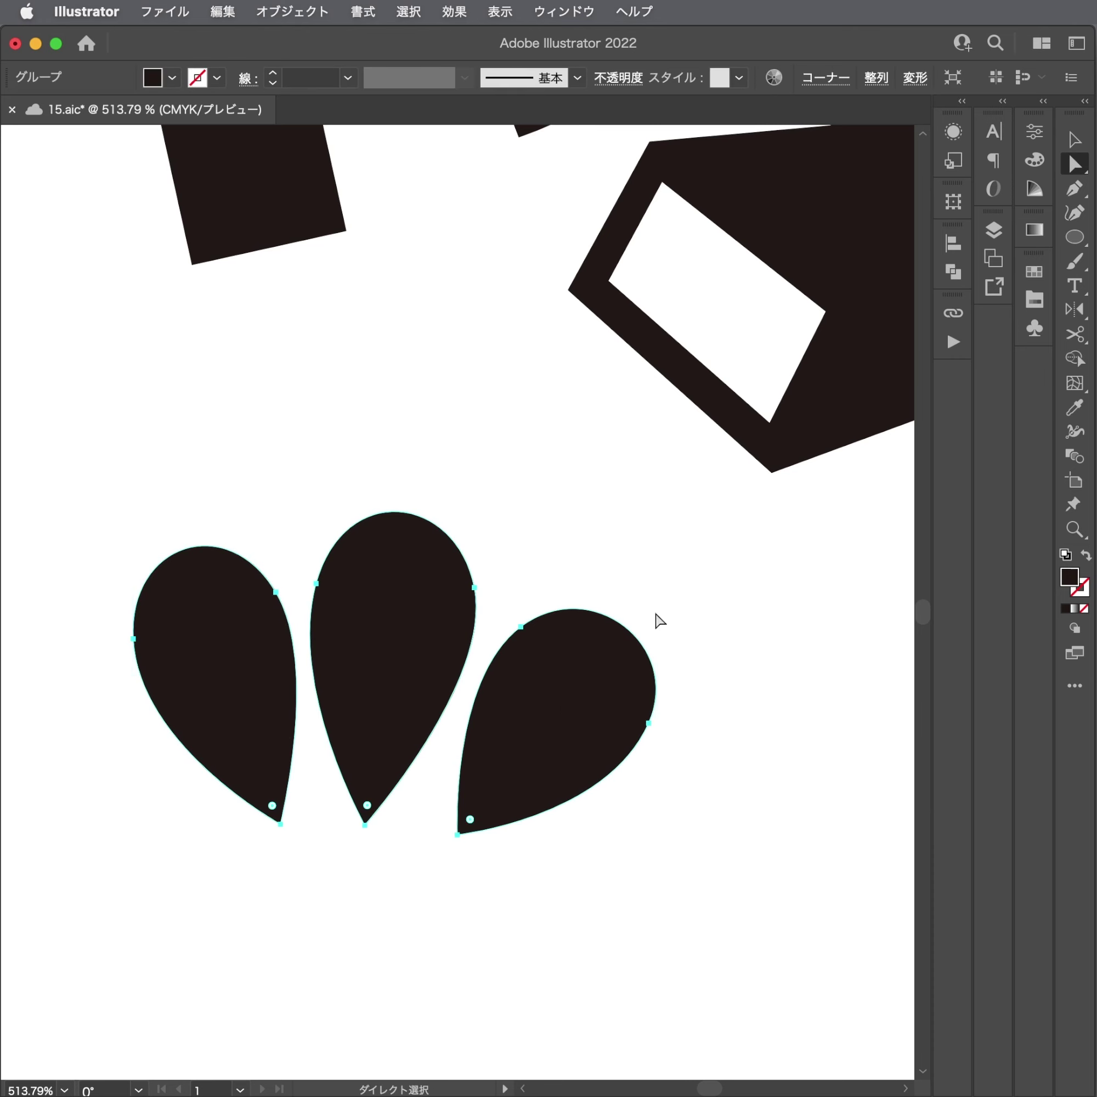
pyautogui.scroll(-5, 502, 668)
pyautogui.click(472, 834)
pyautogui.scroll(5, 253, 867)
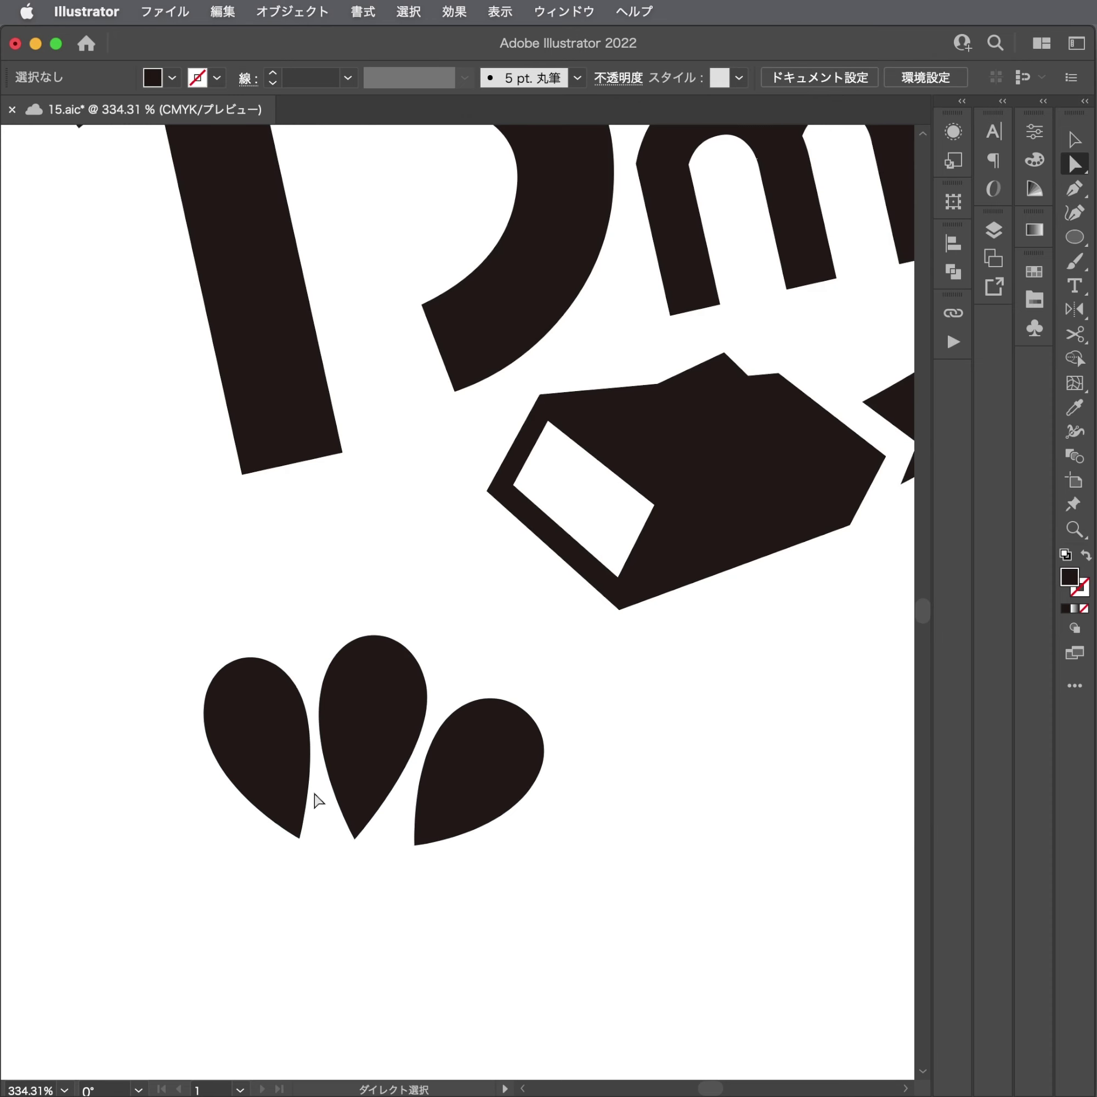
# Tilt the right teardrop, lower the middle one, and shift the left one slightly left.
pyautogui.click(316, 798)
pyautogui.press('e')
pyautogui.click(459, 802)
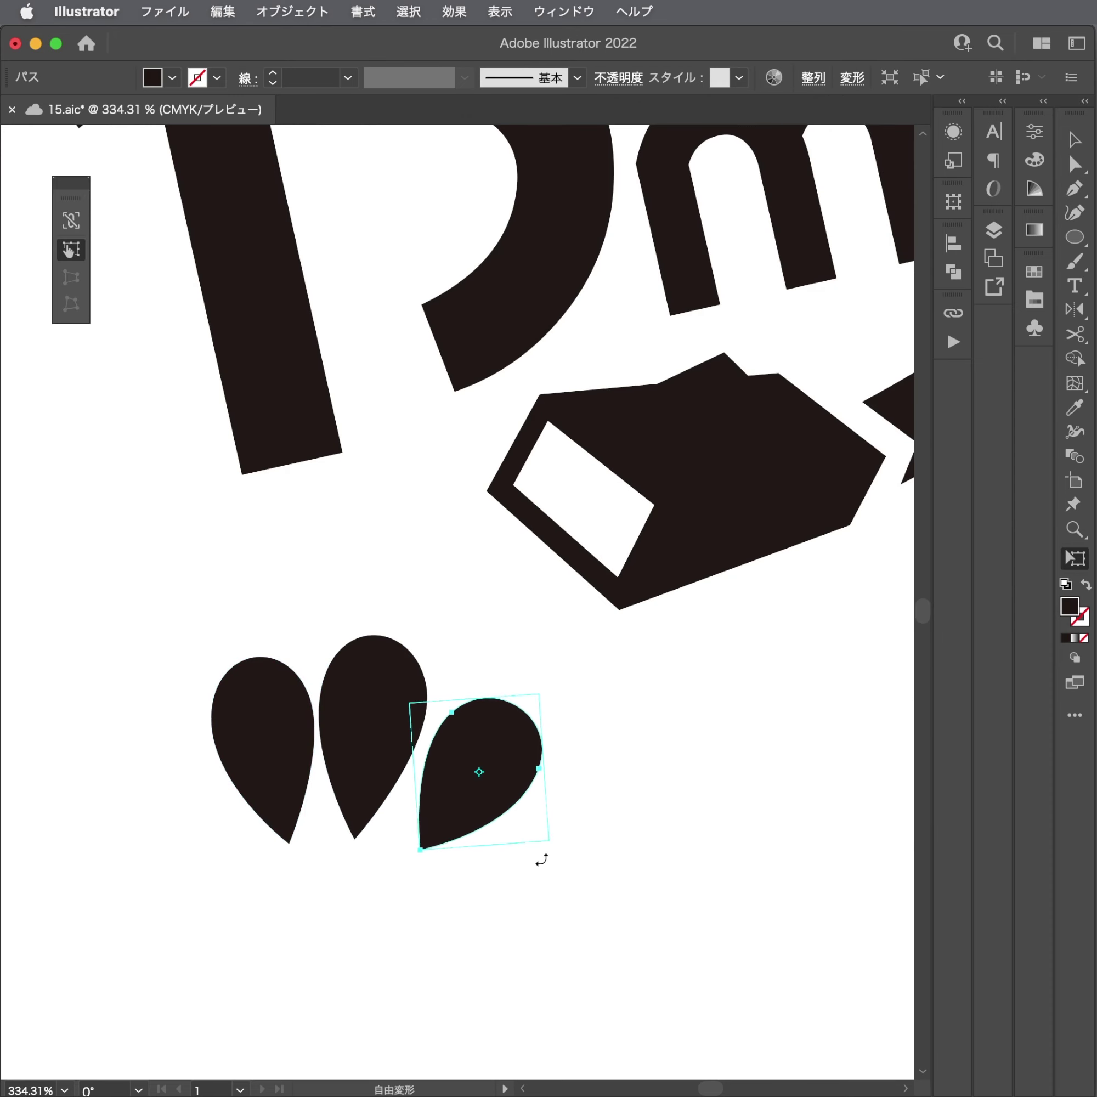
pyautogui.press('a')
pyautogui.moveTo(415, 845); pyautogui.dragTo(419, 848)
pyautogui.moveTo(342, 750); pyautogui.dragTo(355, 768)
pyautogui.click(420, 850)
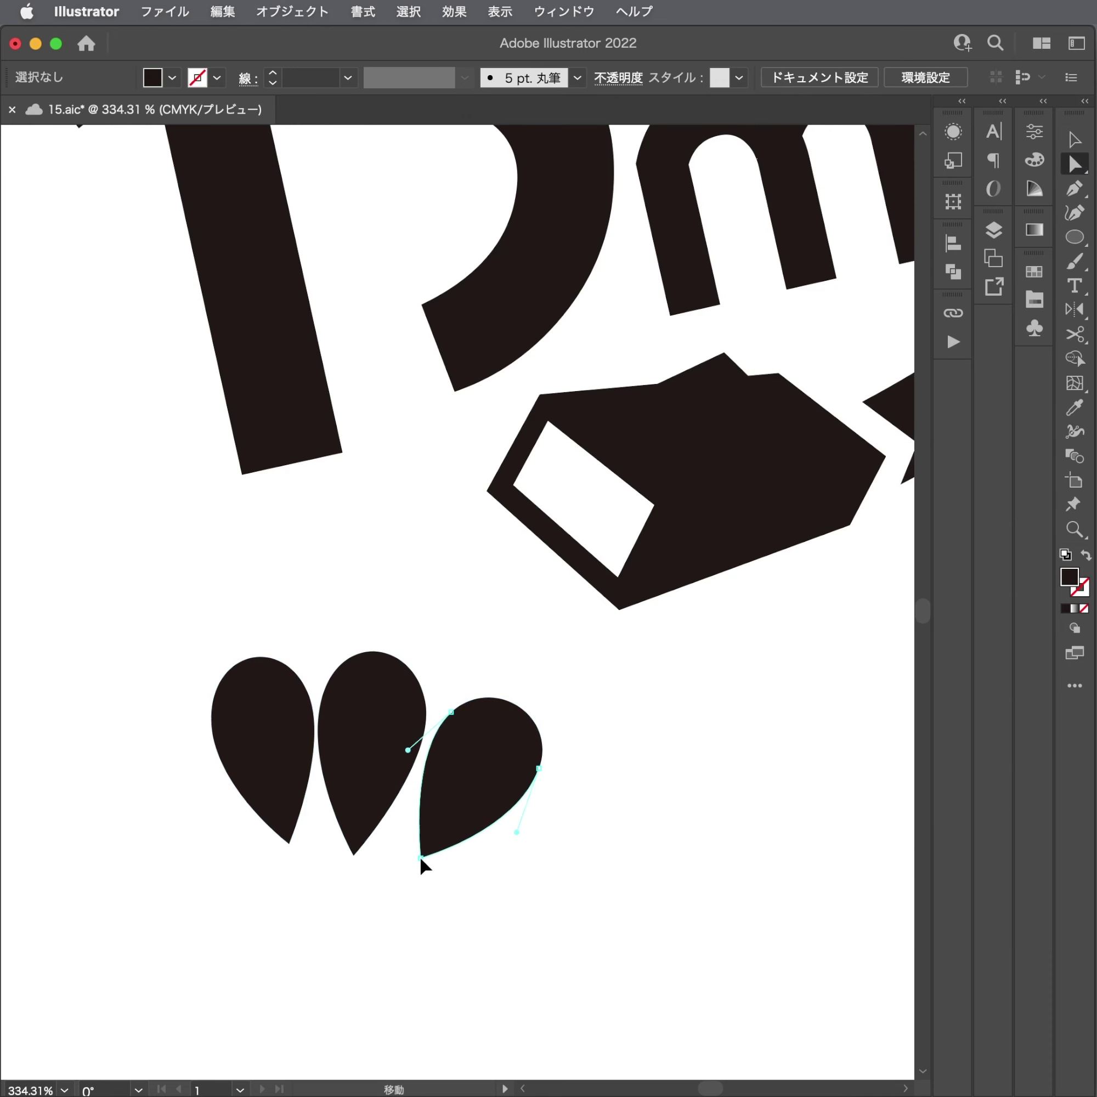
pyautogui.scroll(2, 421, 861)
pyautogui.scroll(3, 454, 850)
pyautogui.moveTo(715, 665)
pyautogui.mouseDown()
pyautogui.moveTo(703, 662)
pyautogui.moveTo(773, 720)
pyautogui.mouseUp()
pyautogui.press('e')
pyautogui.press('a')
pyautogui.moveTo(138, 633); pyautogui.dragTo(127, 641)
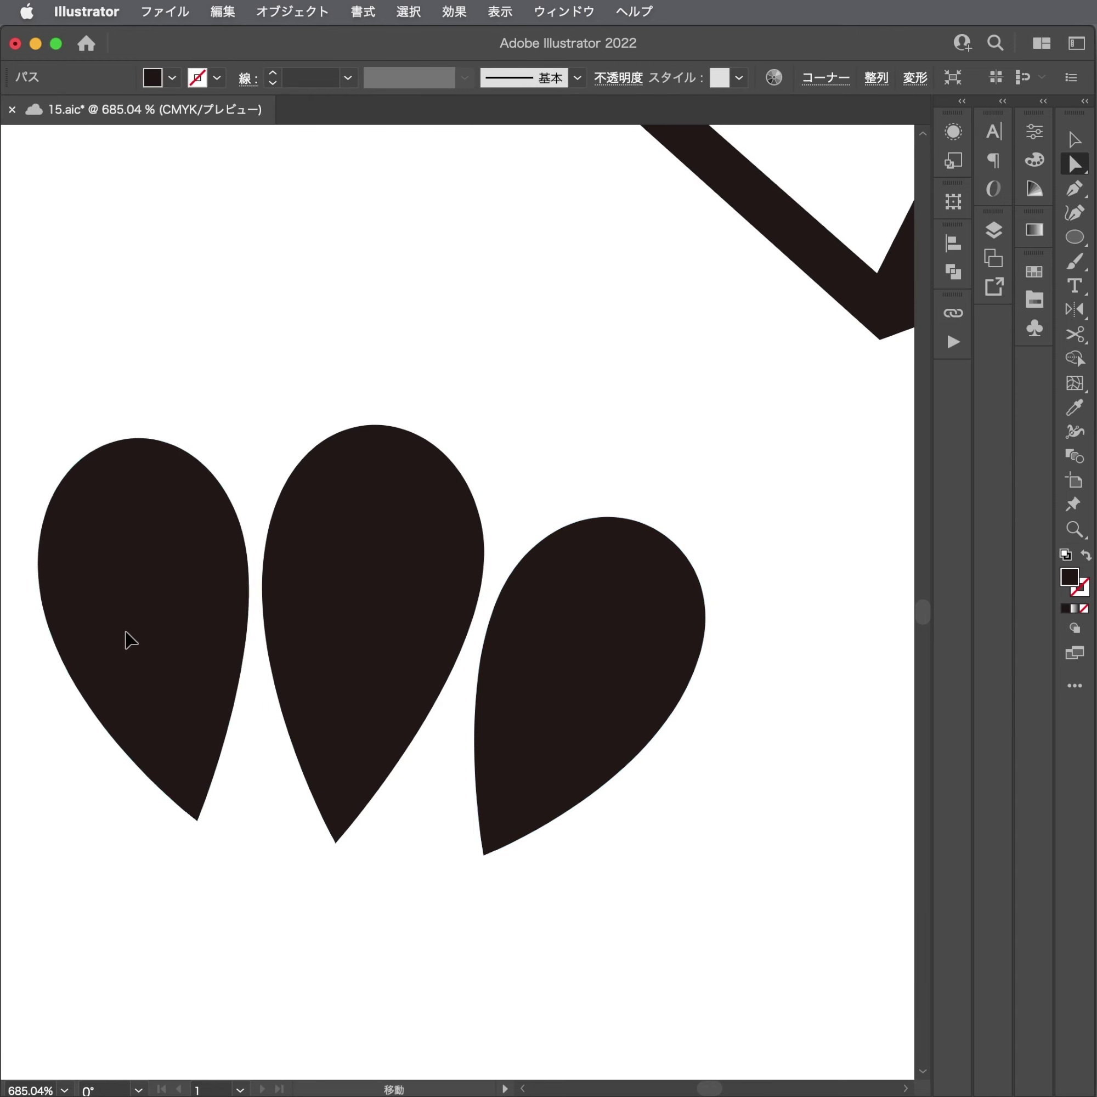
pyautogui.click(184, 864)
# Round off the tips of all three teardrops with the live-corner widget.
pyautogui.moveTo(452, 785); pyautogui.dragTo(498, 853)
pyautogui.click(545, 907)
pyautogui.press('v')
pyautogui.moveTo(132, 578); pyautogui.dragTo(132, 576)
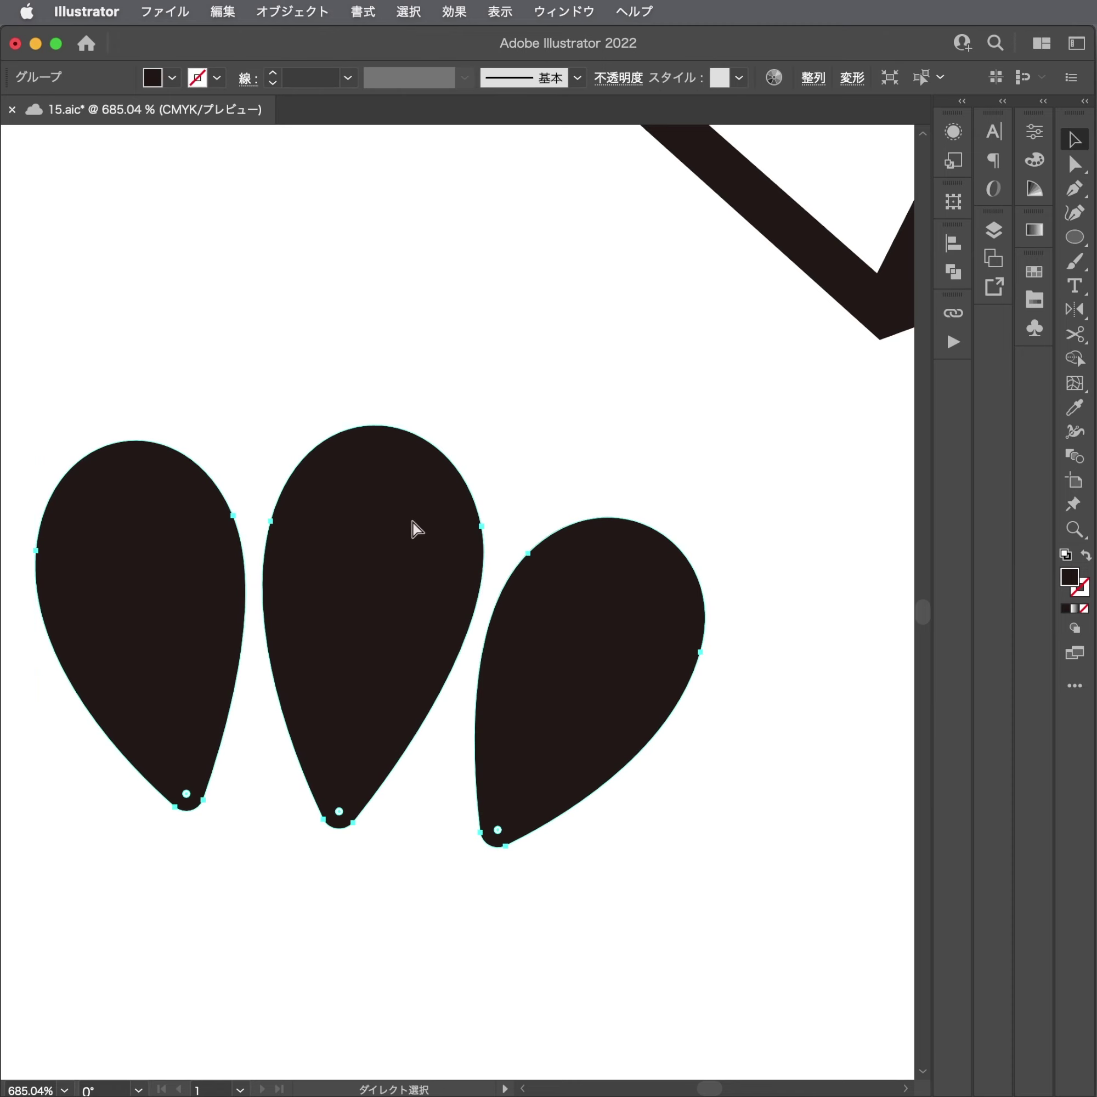
pyautogui.scroll(-2, 631, 509)
pyautogui.scroll(-5, 152, 845)
pyautogui.scroll(-2, 312, 788)
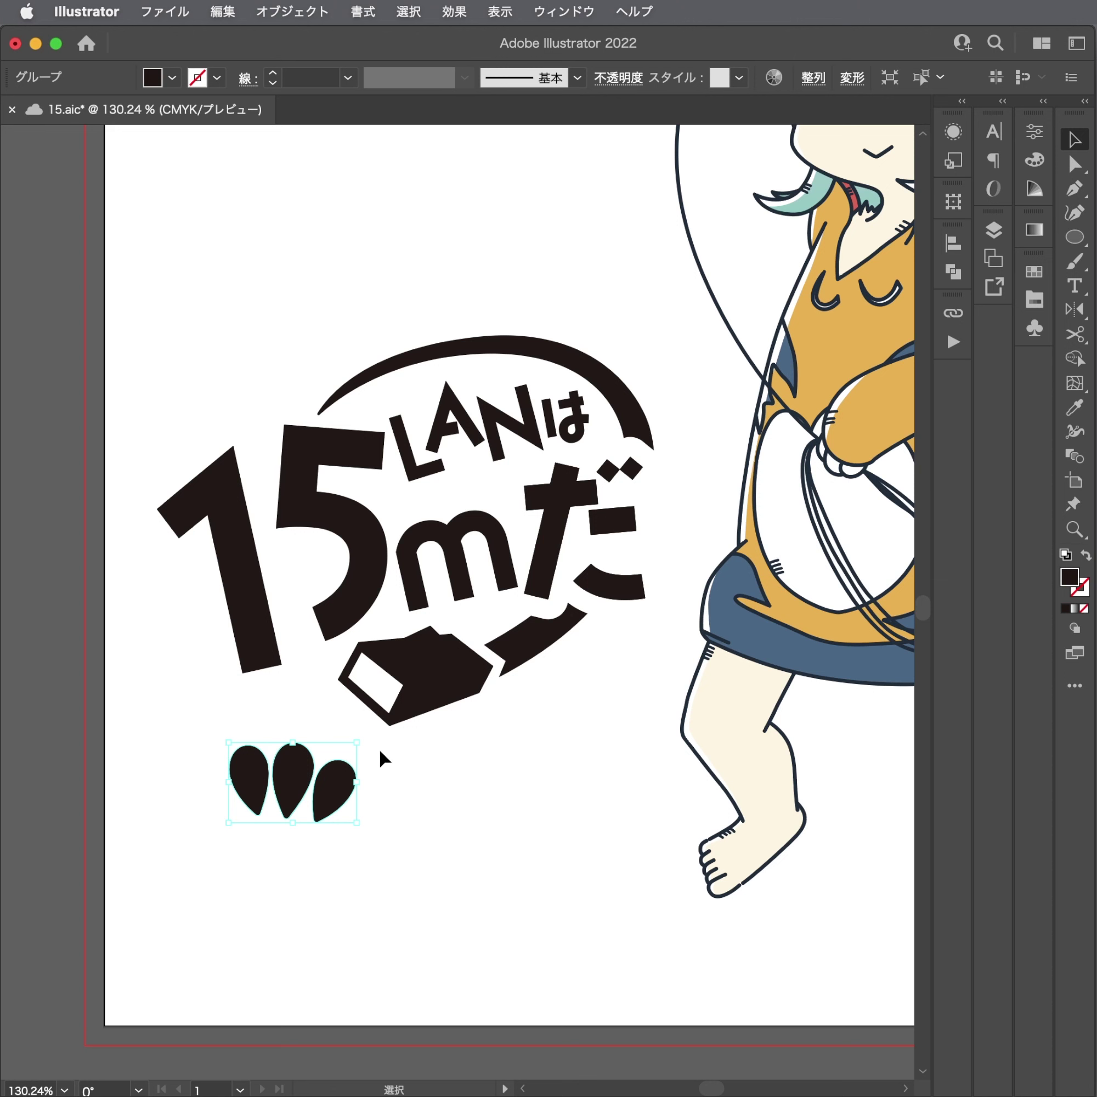
# Move the three teardrops up beside だ as its dakuten and fine-tune their position.
pyautogui.moveTo(363, 787); pyautogui.dragTo(702, 466)
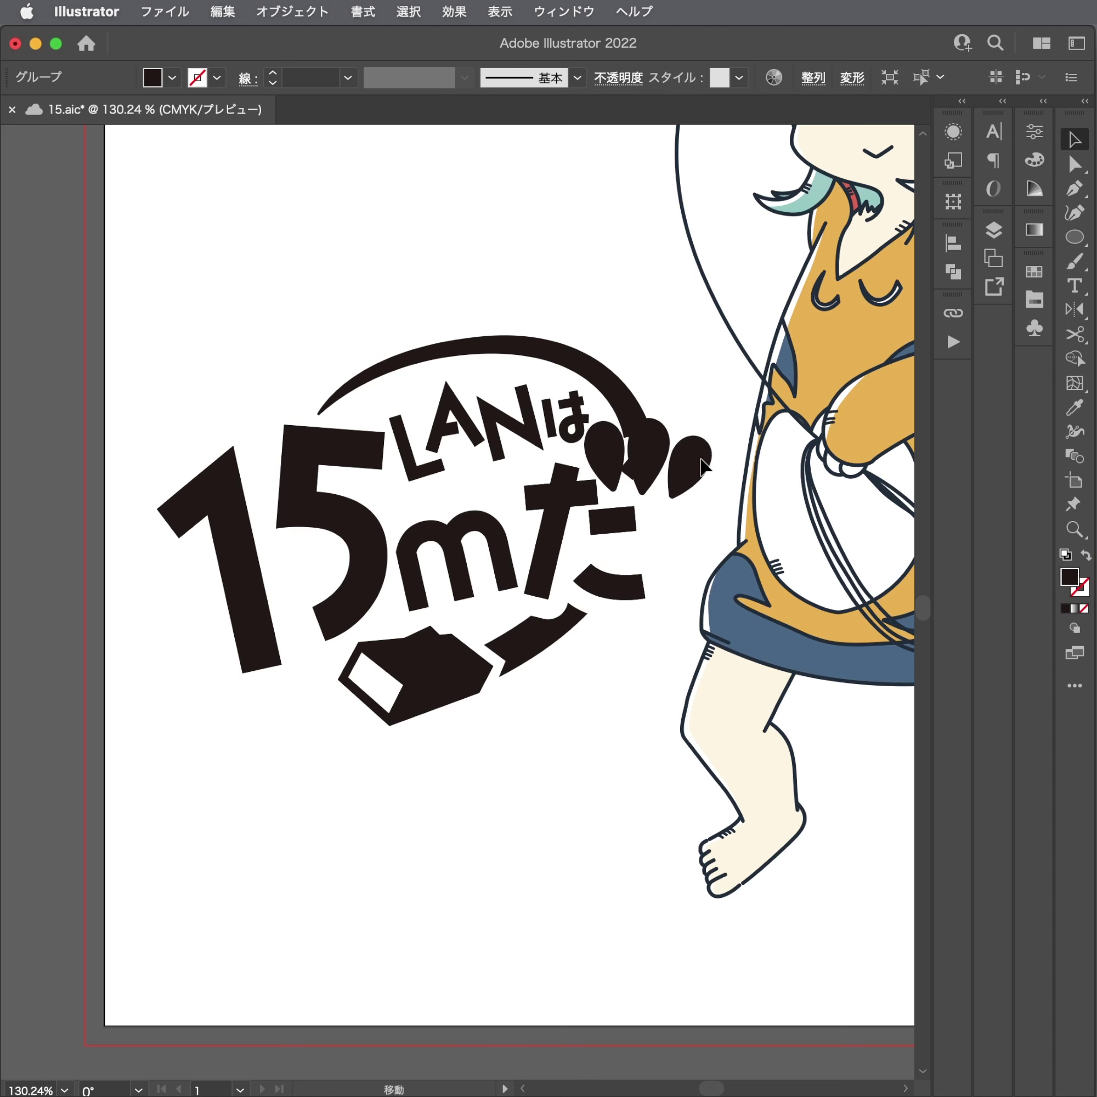
pyautogui.moveTo(701, 466); pyautogui.dragTo(661, 483)
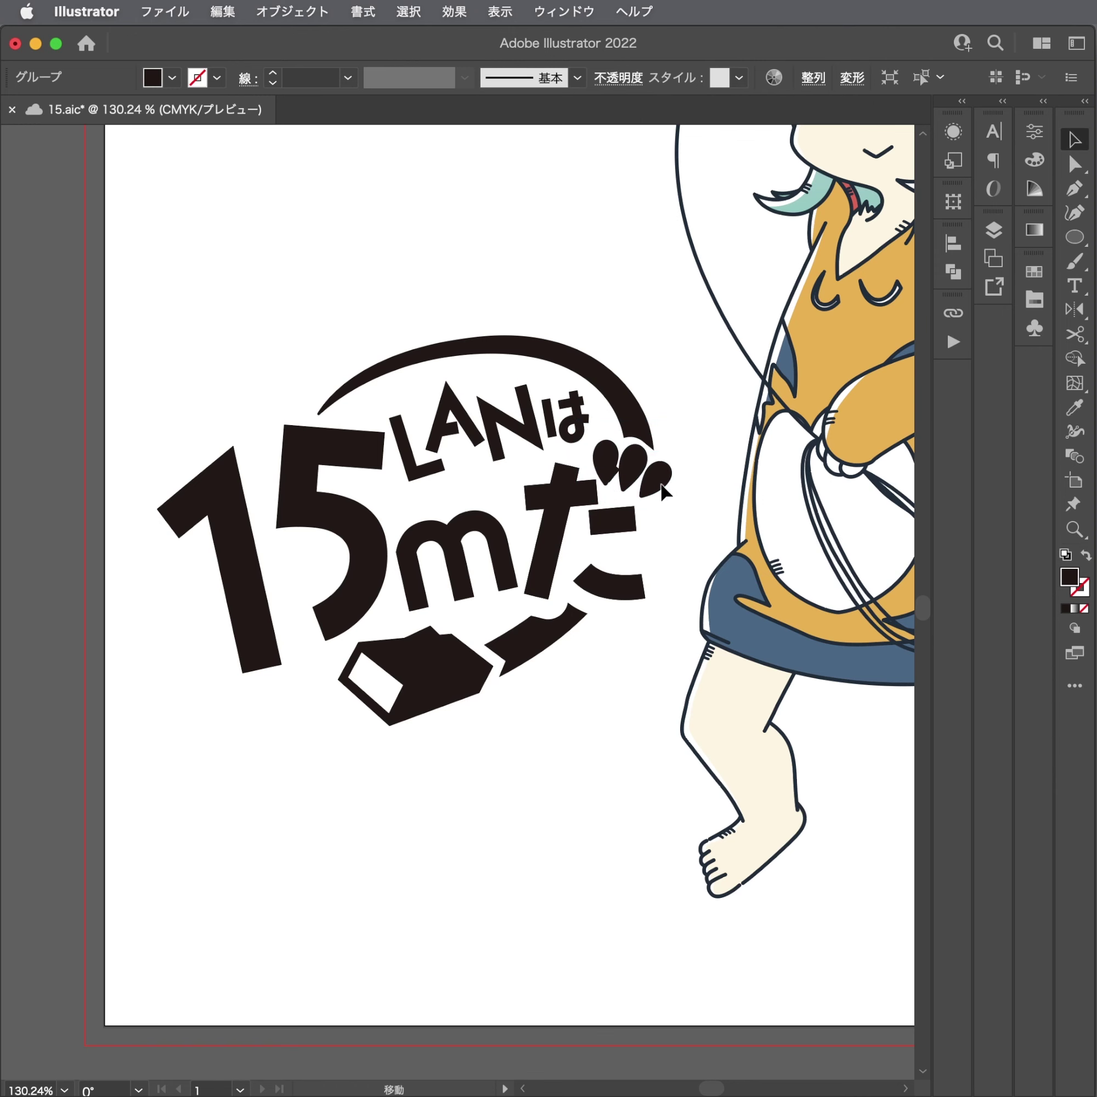
pyautogui.scroll(5, 661, 483)
pyautogui.press('super+shift+a')
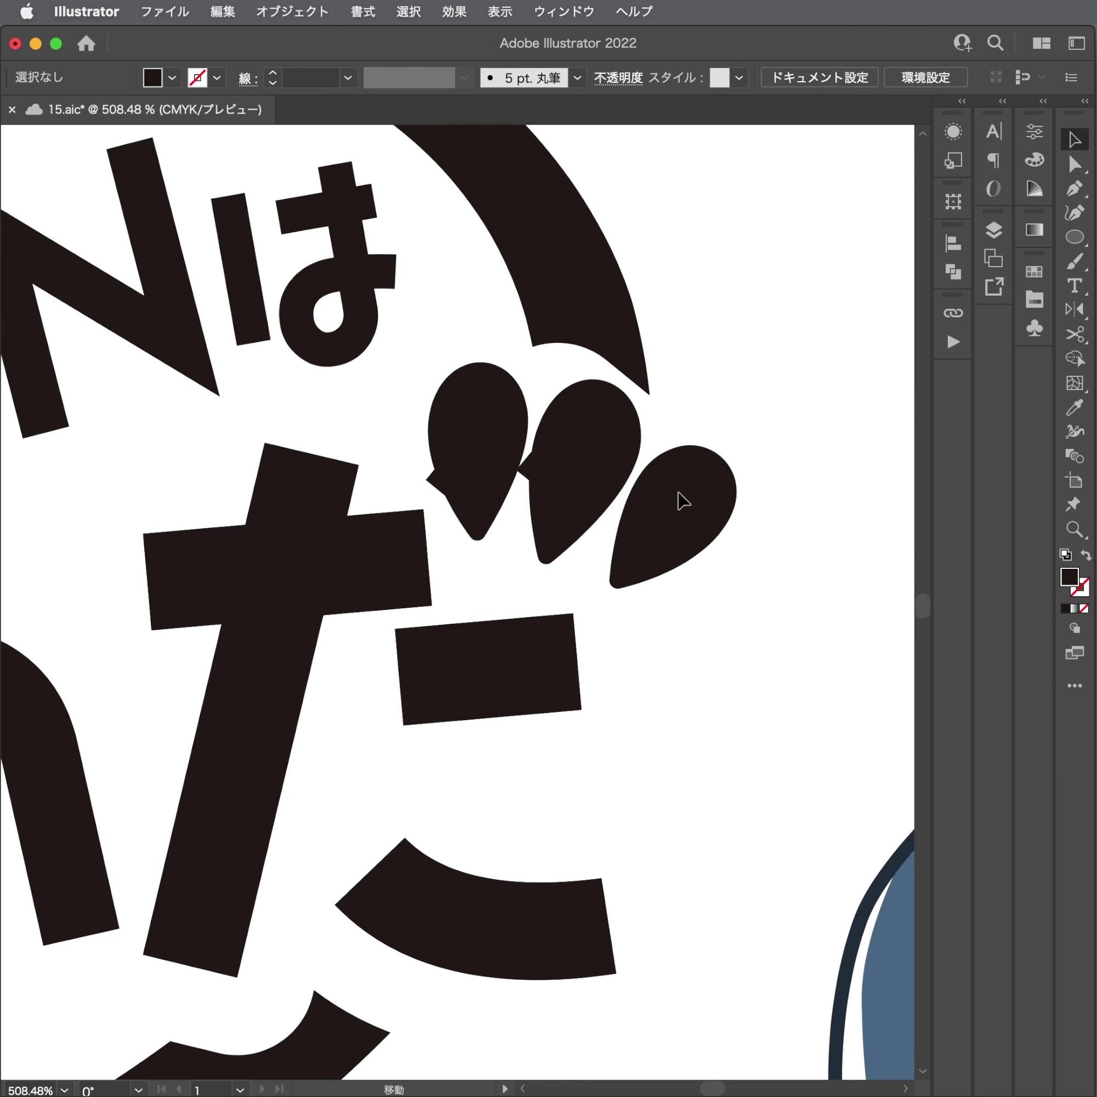
pyautogui.press('a')
pyautogui.click(597, 456)
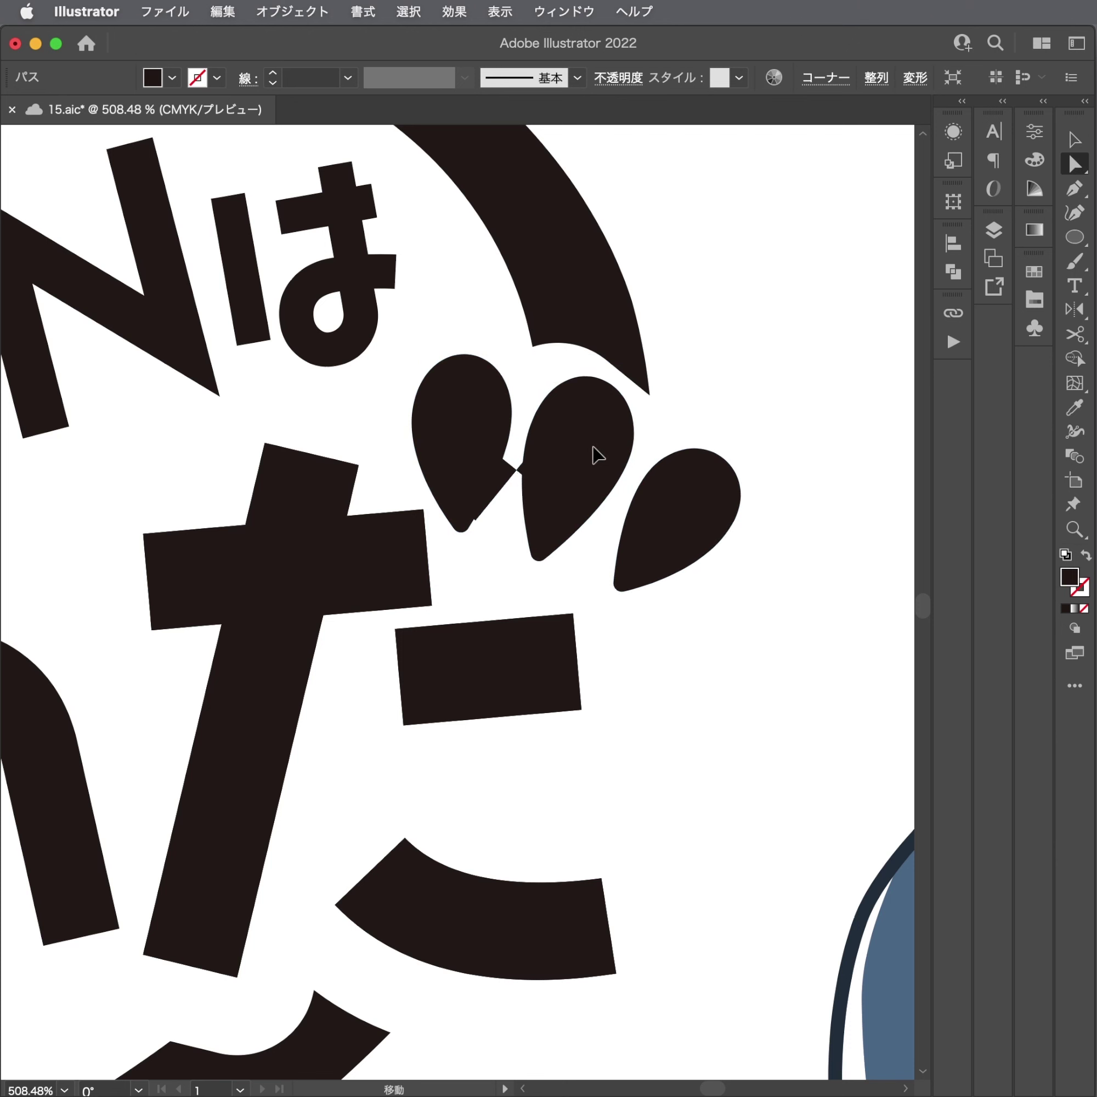
# Undo back to the old diamond dakuten and delete the two diamond shapes.
pyautogui.press('super+z')
pyautogui.press('super+z')
pyautogui.press('v')
pyautogui.press('super+z')
pyautogui.press('super+z')
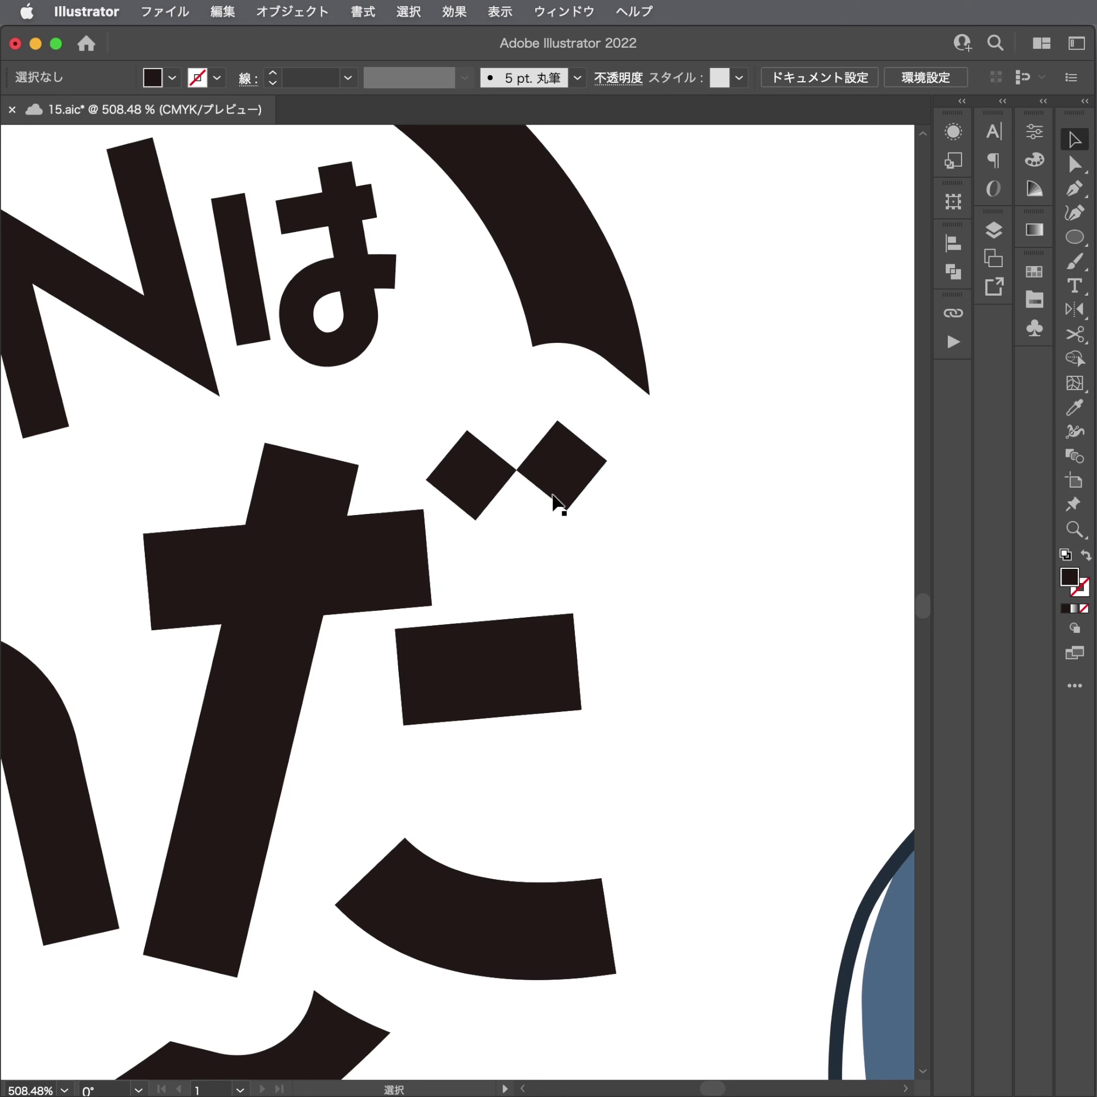
pyautogui.press('a')
pyautogui.click(565, 504)
pyautogui.press('super+shift+z')
pyautogui.press('super+z')
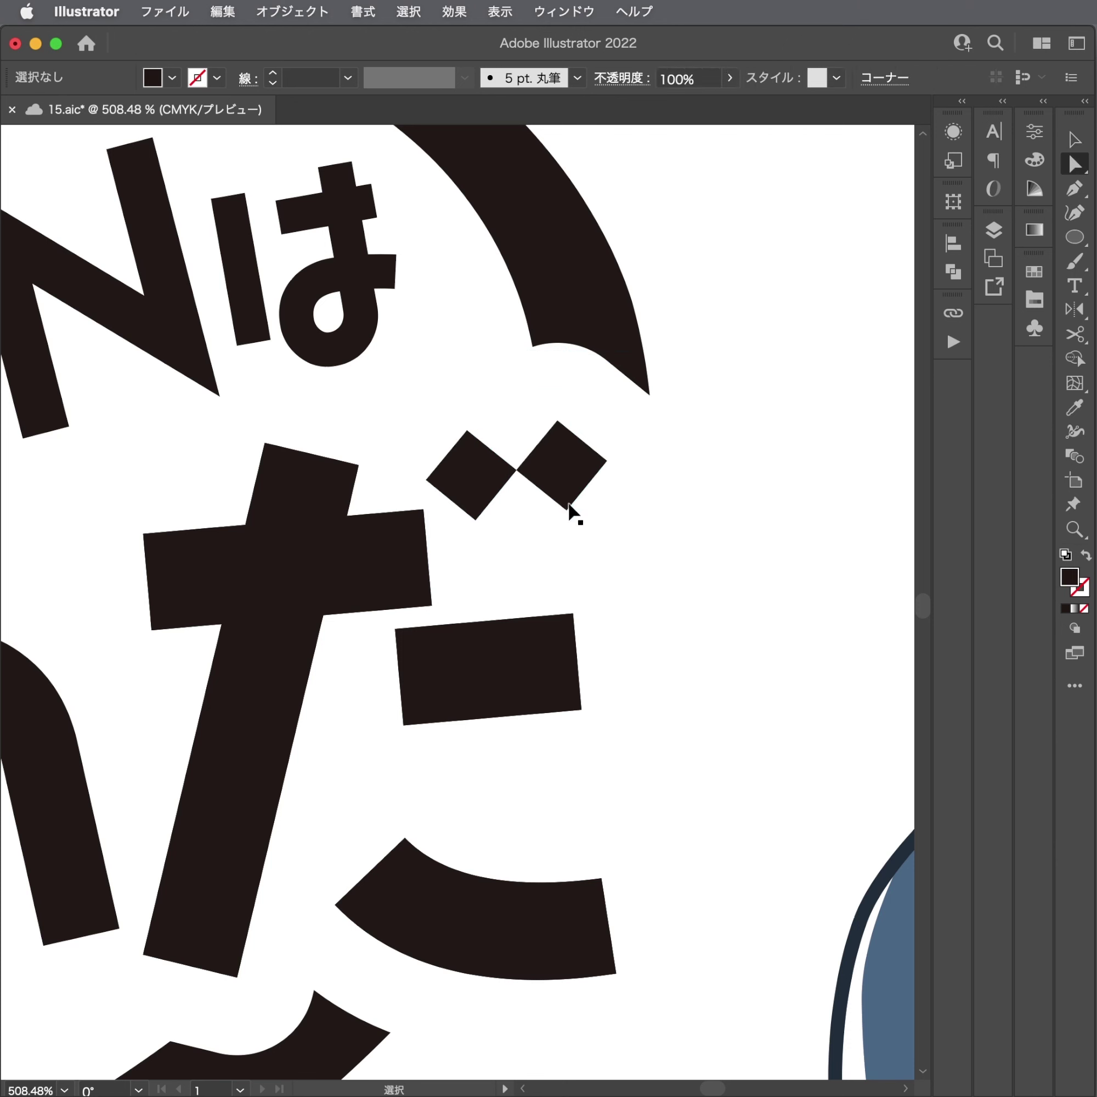
pyautogui.click(558, 519)
pyautogui.press('Delete')
# Bring back the teardrop dakuten in place of the deleted diamonds.
pyautogui.click(301, 583)
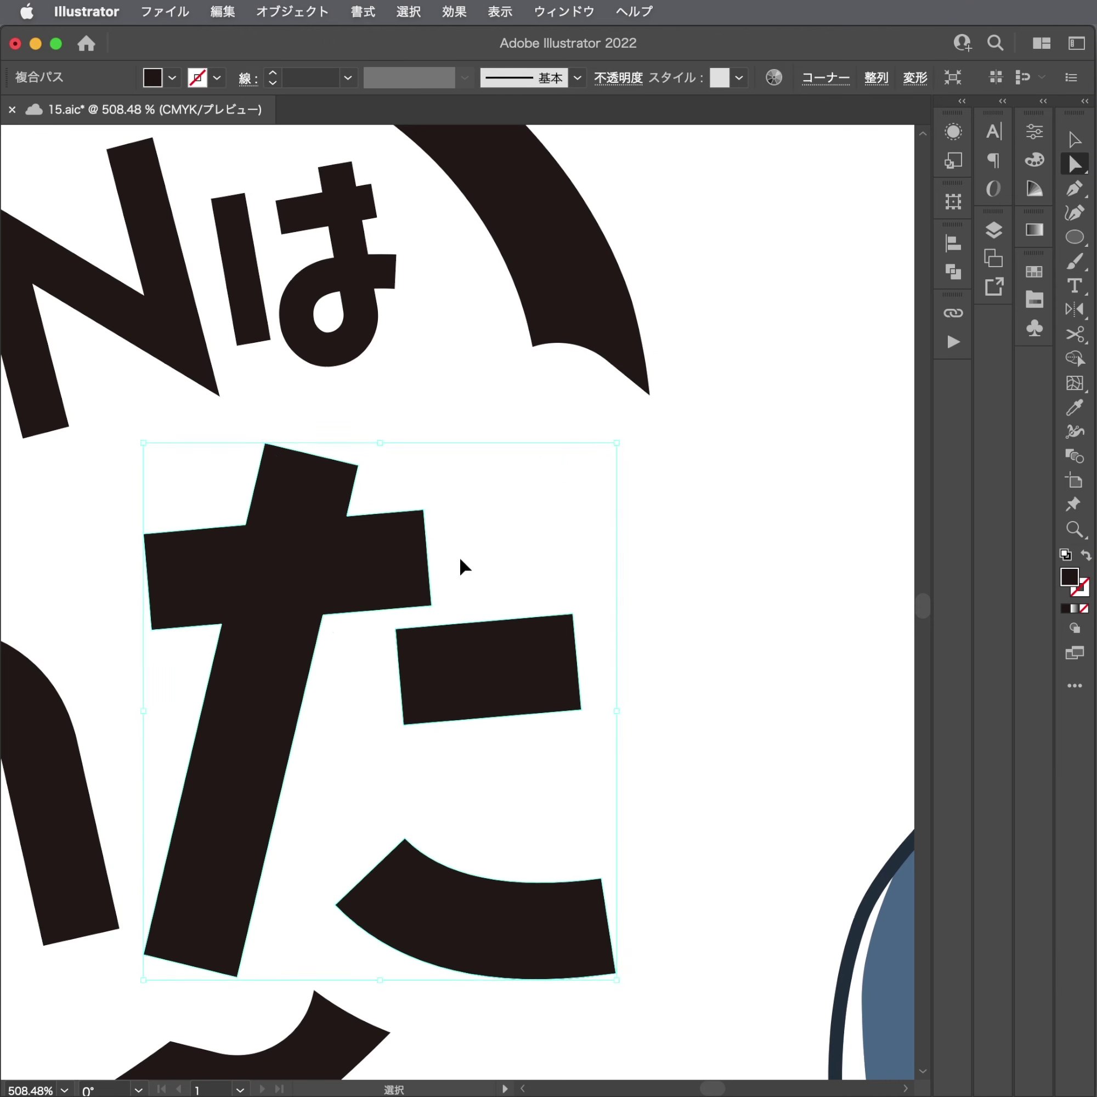
pyautogui.press('super+z')
pyautogui.press('super+shift+a')
pyautogui.scroll(3, 582, 325)
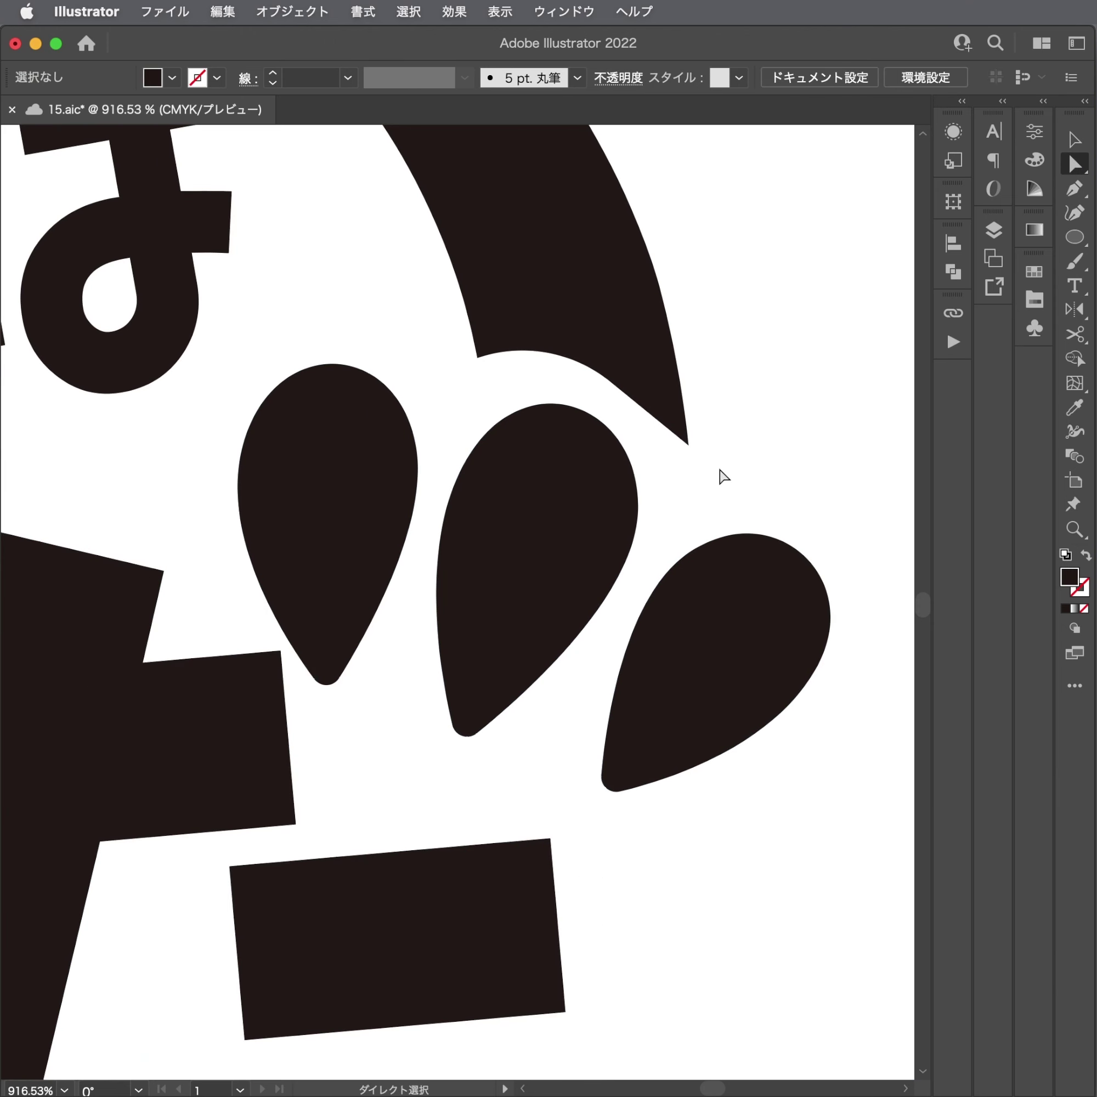
# Merge the arc end's lower corner into its tip and cut the arc path there.
pyautogui.click(687, 443)
pyautogui.scroll(5, 617, 545)
pyautogui.moveTo(583, 525)
pyautogui.mouseDown()
pyautogui.moveTo(502, 498)
pyautogui.moveTo(503, 507)
pyautogui.mouseUp()
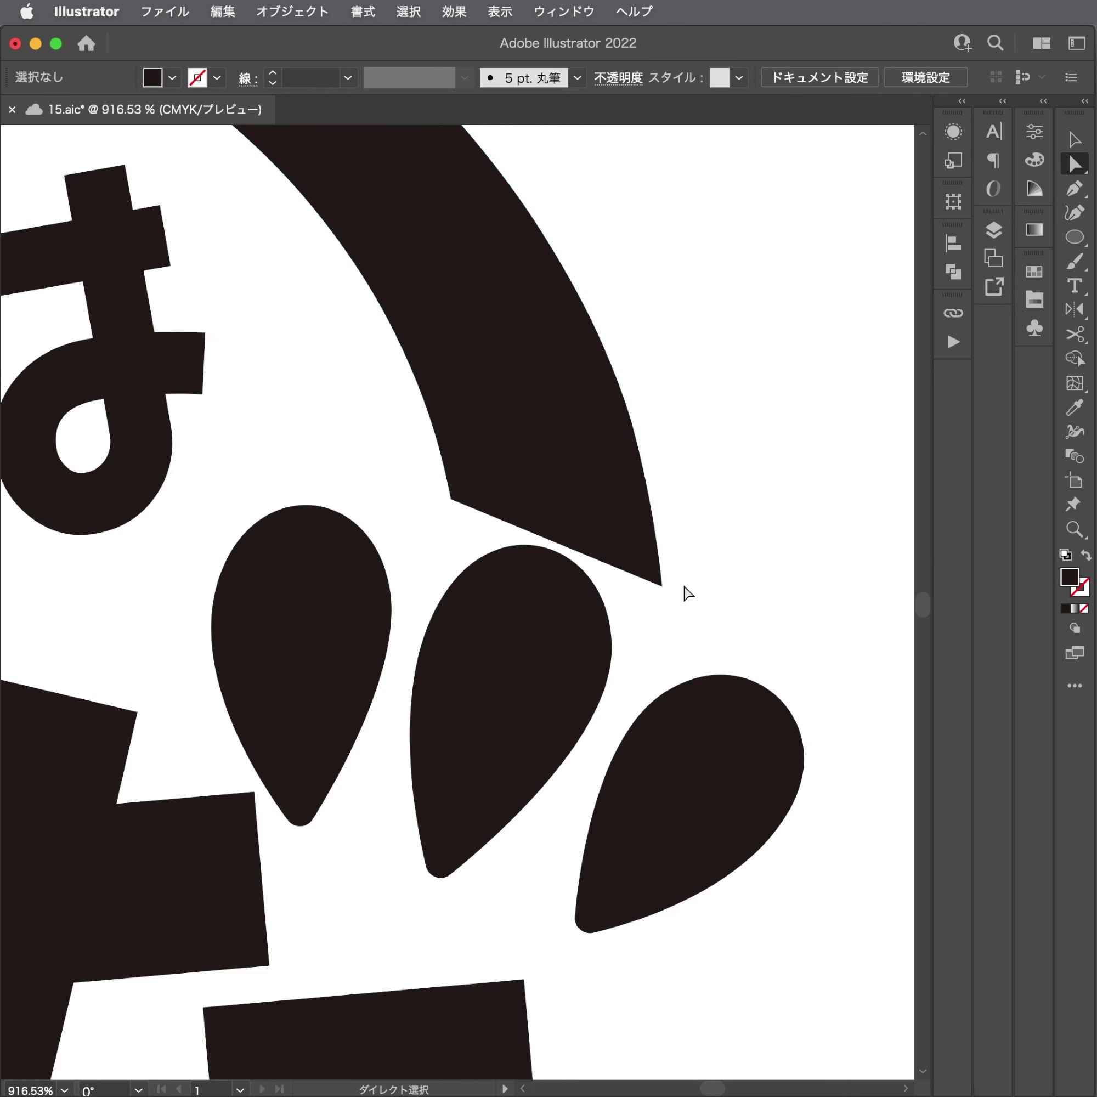
pyautogui.press('super+shift+a')
pyautogui.press('p')
pyautogui.keyDown('super'); pyautogui.click(453, 499); pyautogui.keyUp('super')
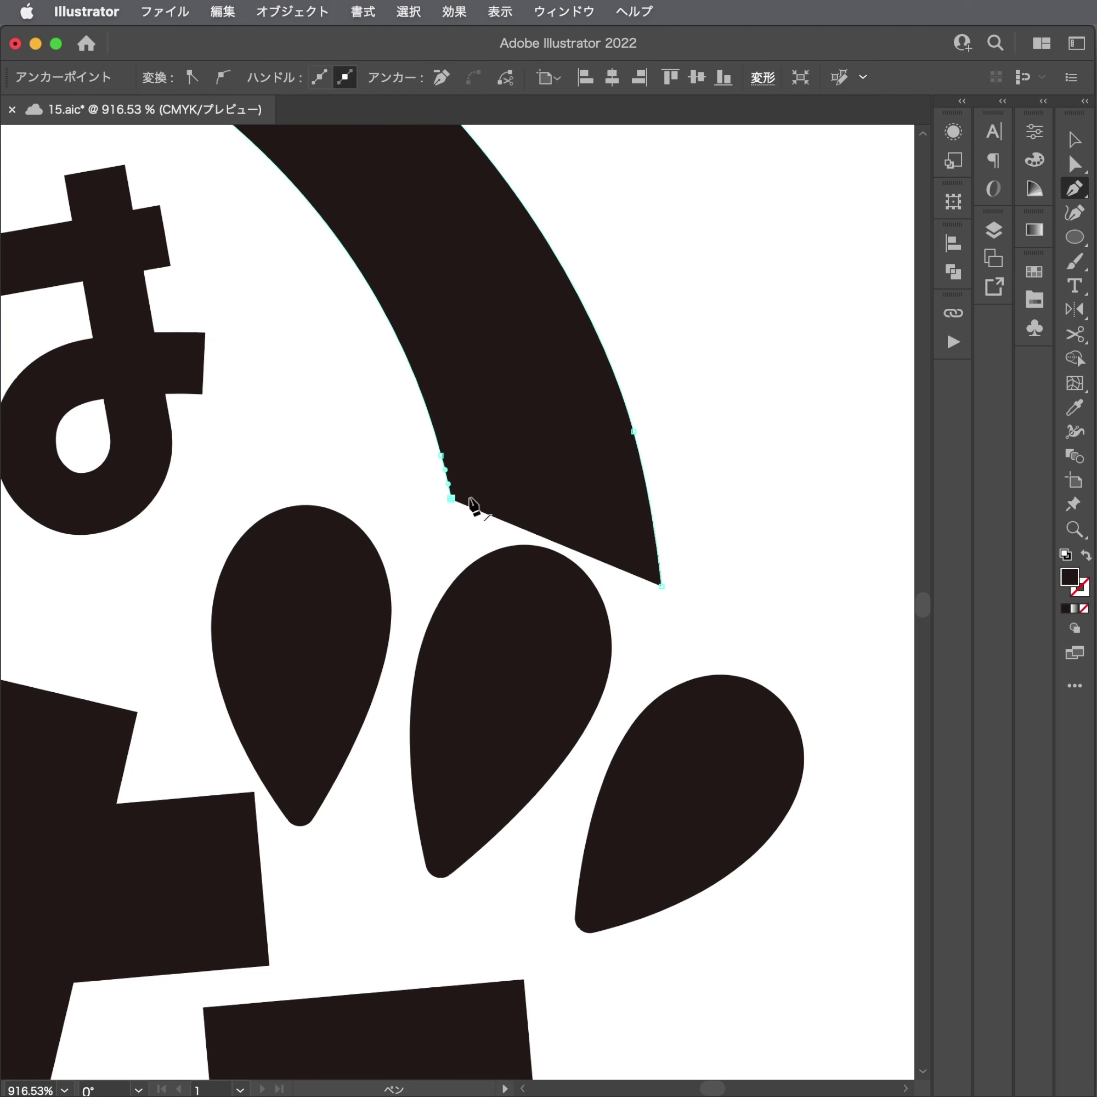
pyautogui.press('a')
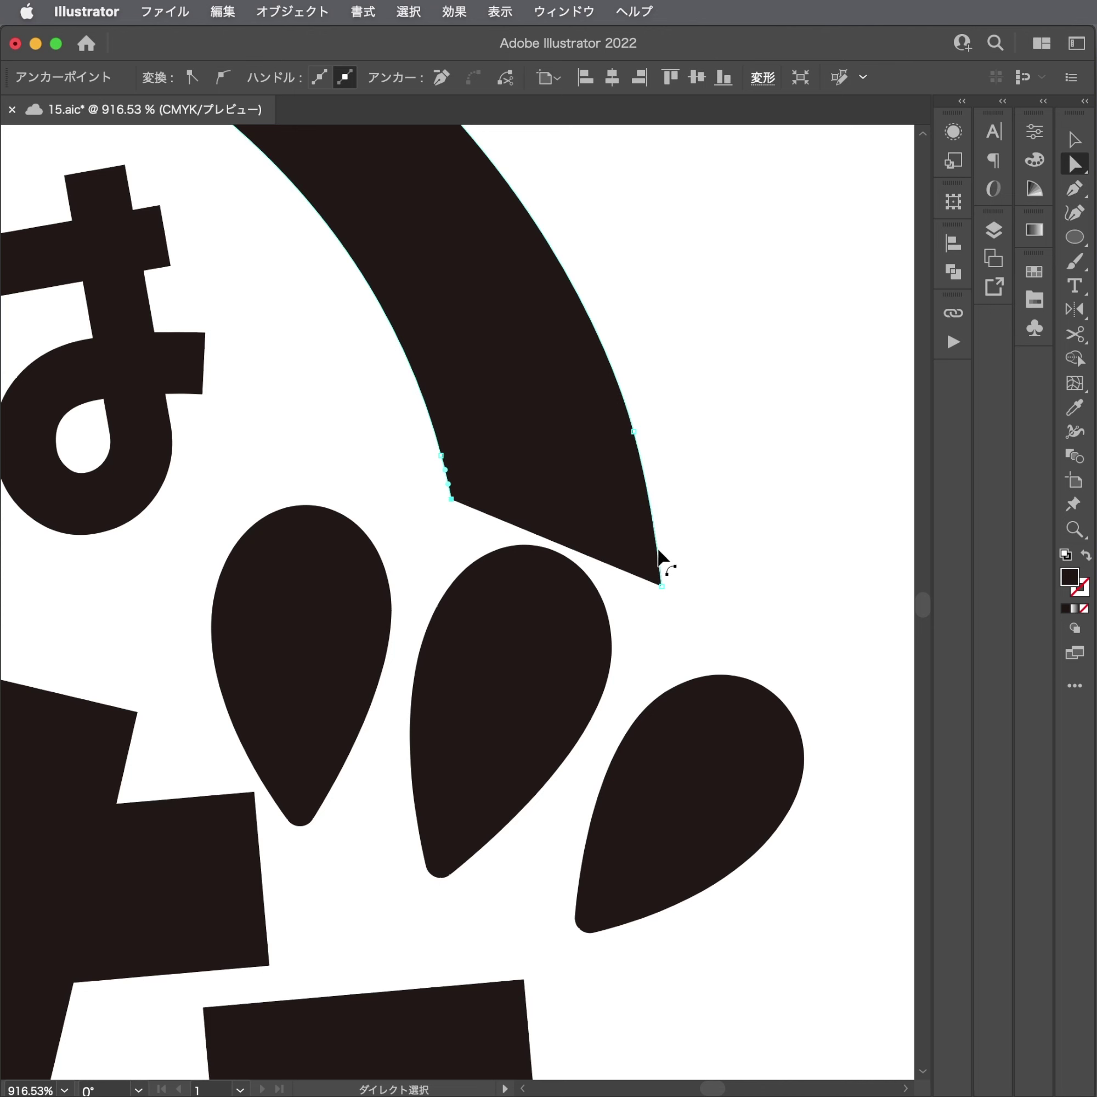
pyautogui.press('c')
pyautogui.click(657, 546)
# Redraw the open arc end with a curved edge and adjust its curvature.
pyautogui.press('a')
pyautogui.click(656, 588)
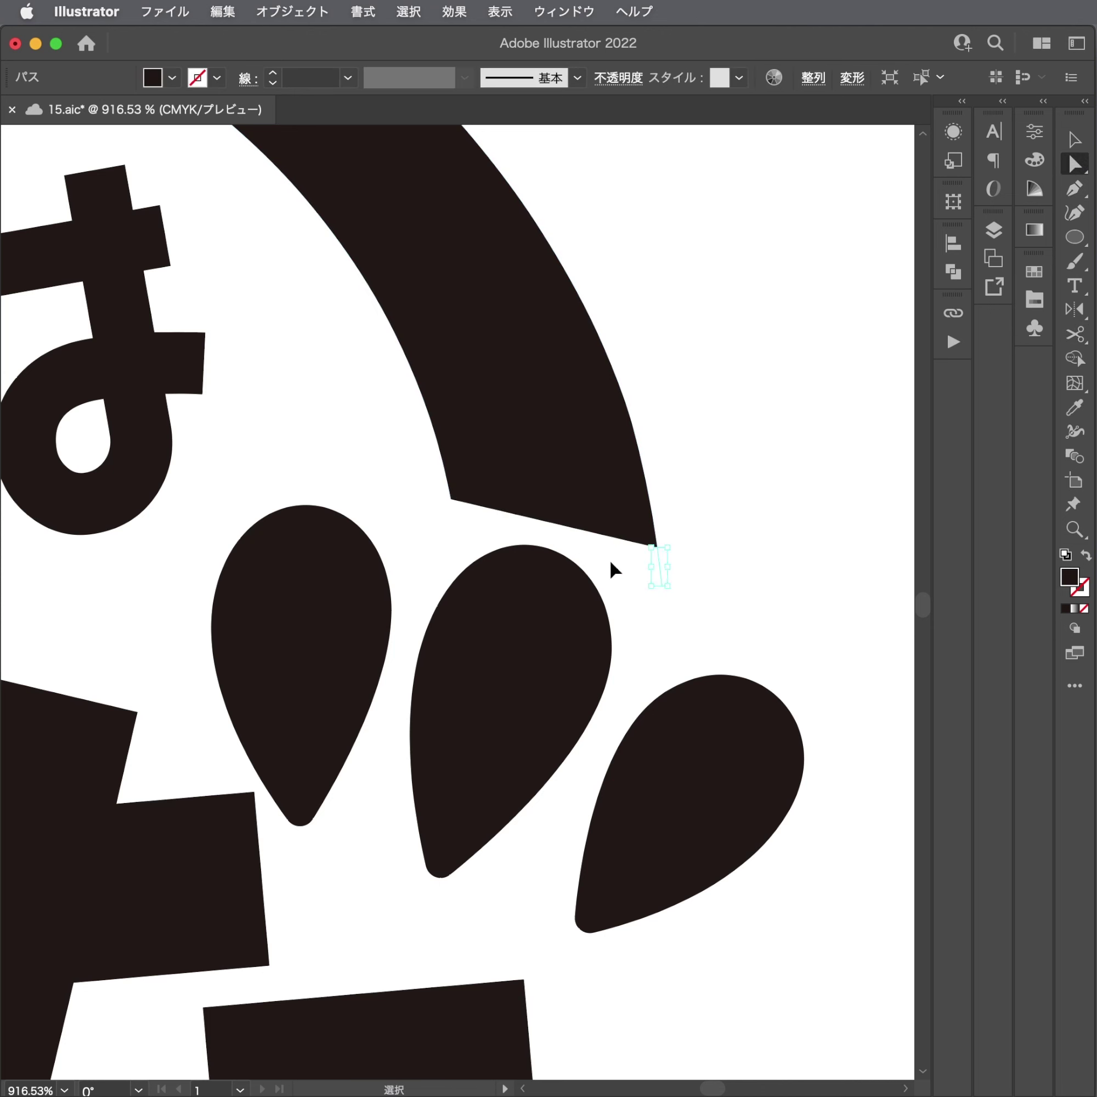
pyautogui.press('super+shift+a')
pyautogui.press('p')
pyautogui.moveTo(453, 499); pyautogui.dragTo(618, 503)
pyautogui.click(658, 546)
pyautogui.press('a')
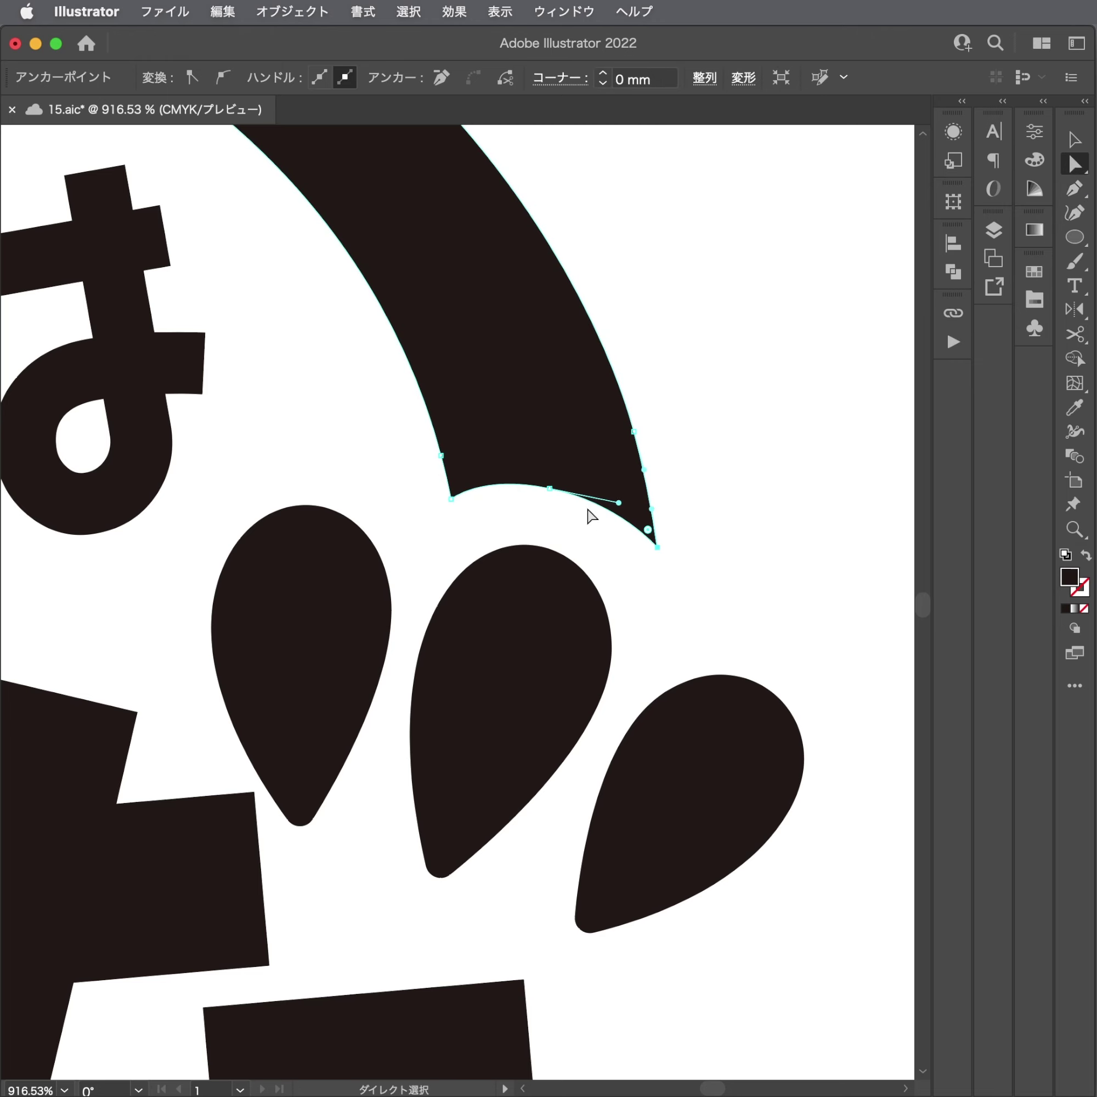
pyautogui.moveTo(552, 489); pyautogui.dragTo(559, 487)
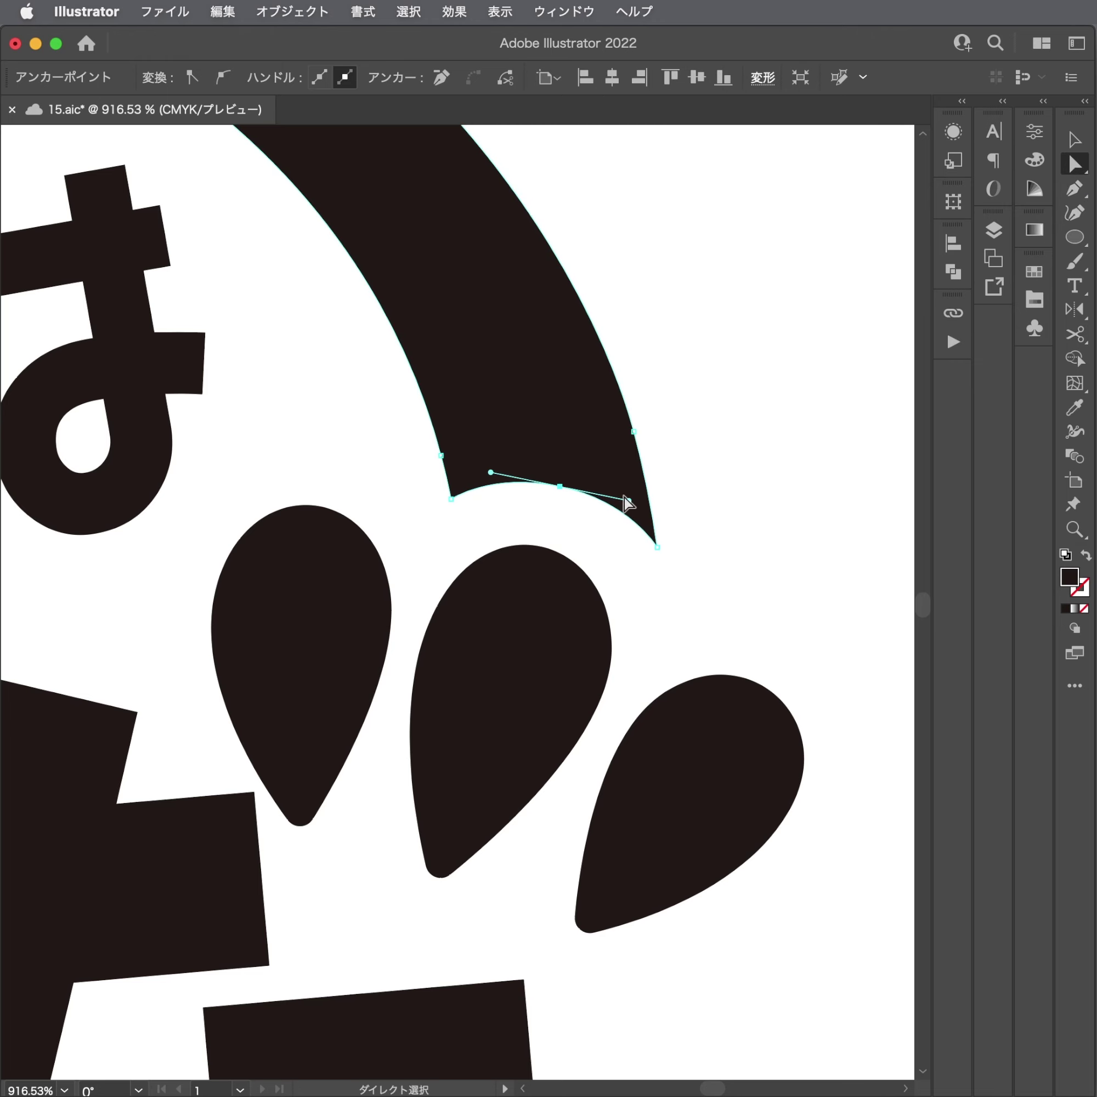
pyautogui.click(746, 519)
# Shorten the right end of the だ crossbar.
pyautogui.press('super+0')
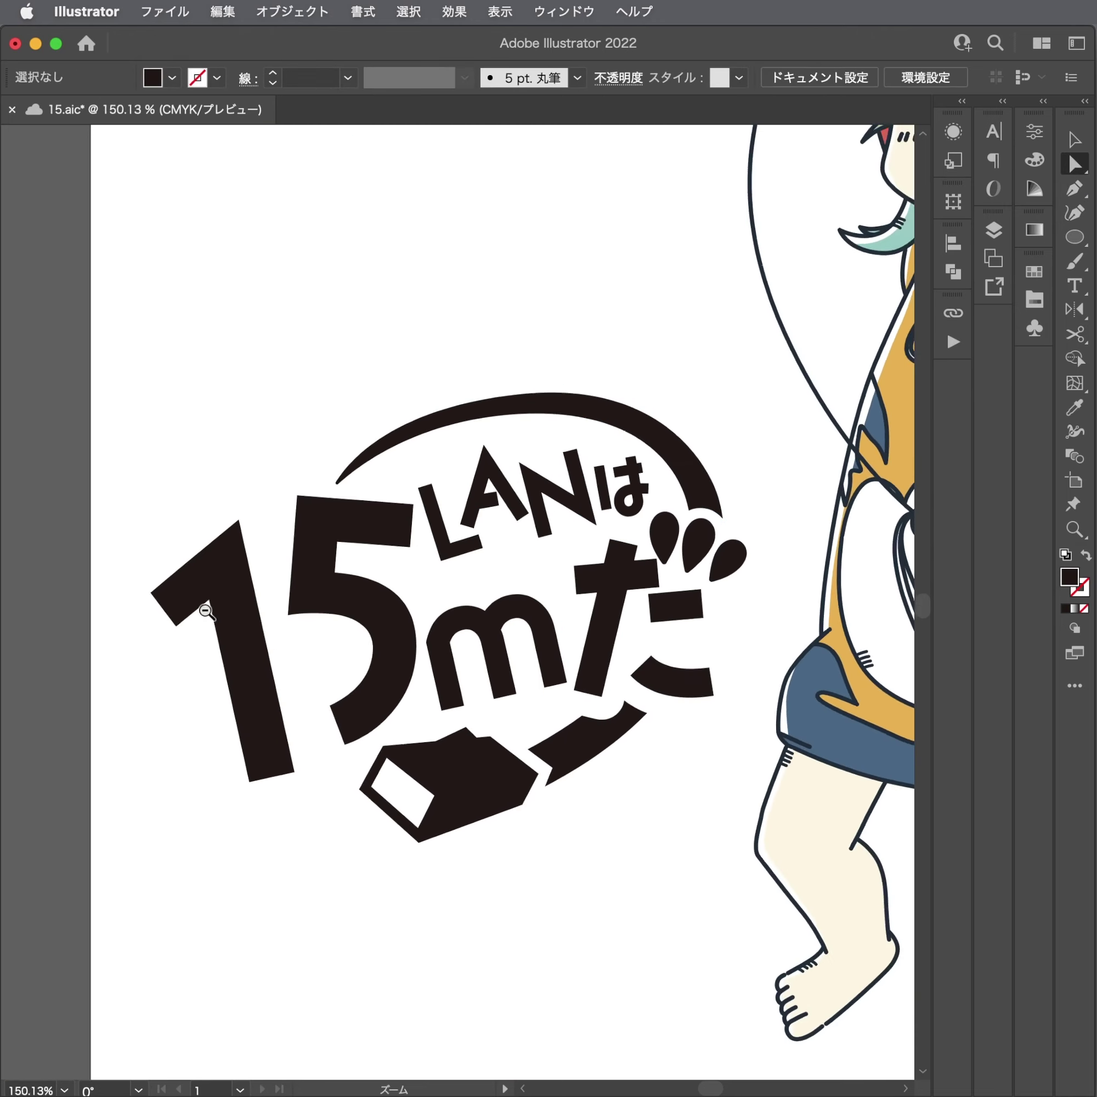
pyautogui.press('v')
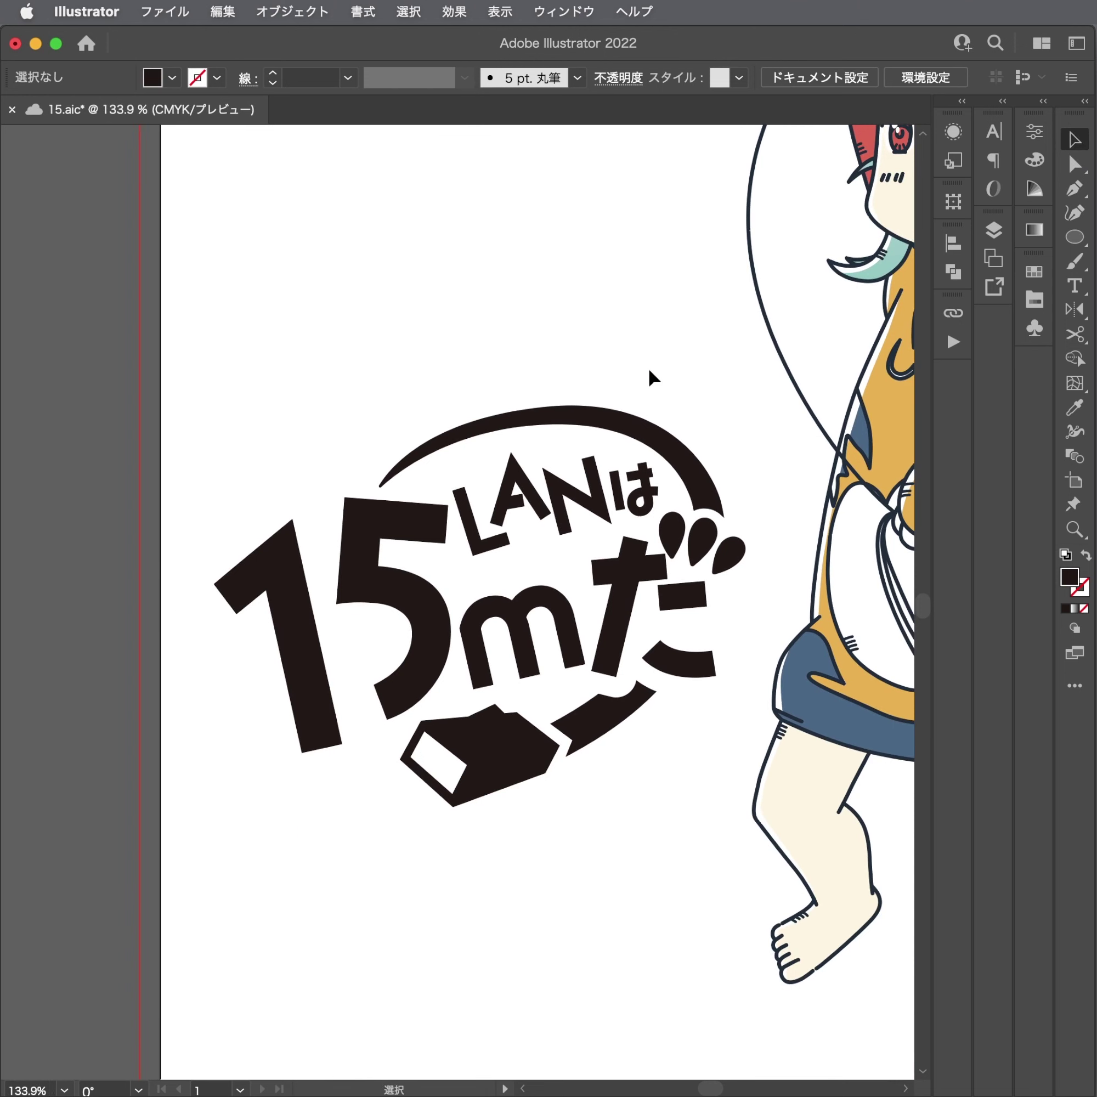
pyautogui.scroll(-3, 650, 377)
pyautogui.press('a')
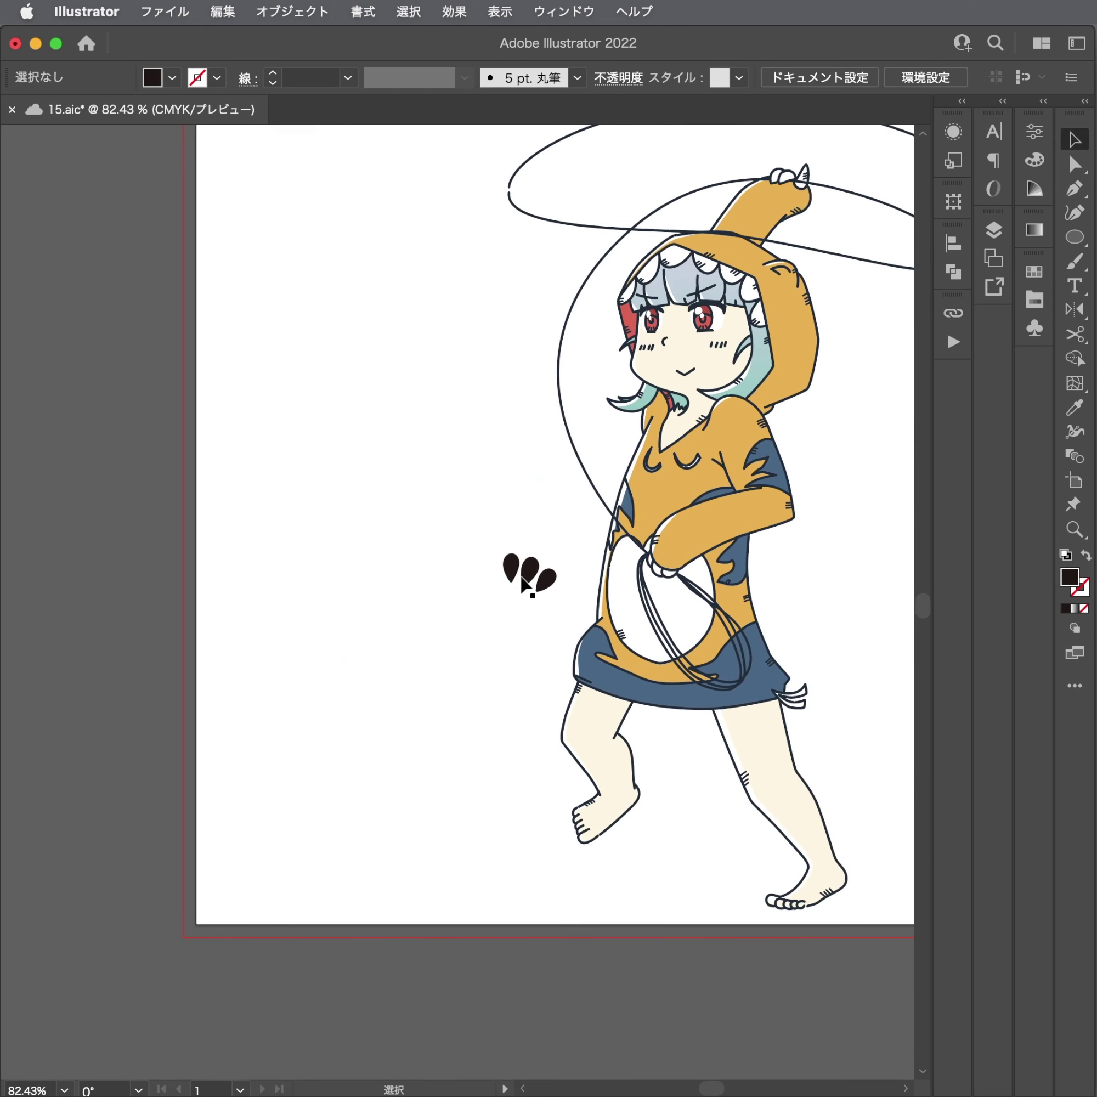
pyautogui.click(543, 587)
pyautogui.click(540, 499)
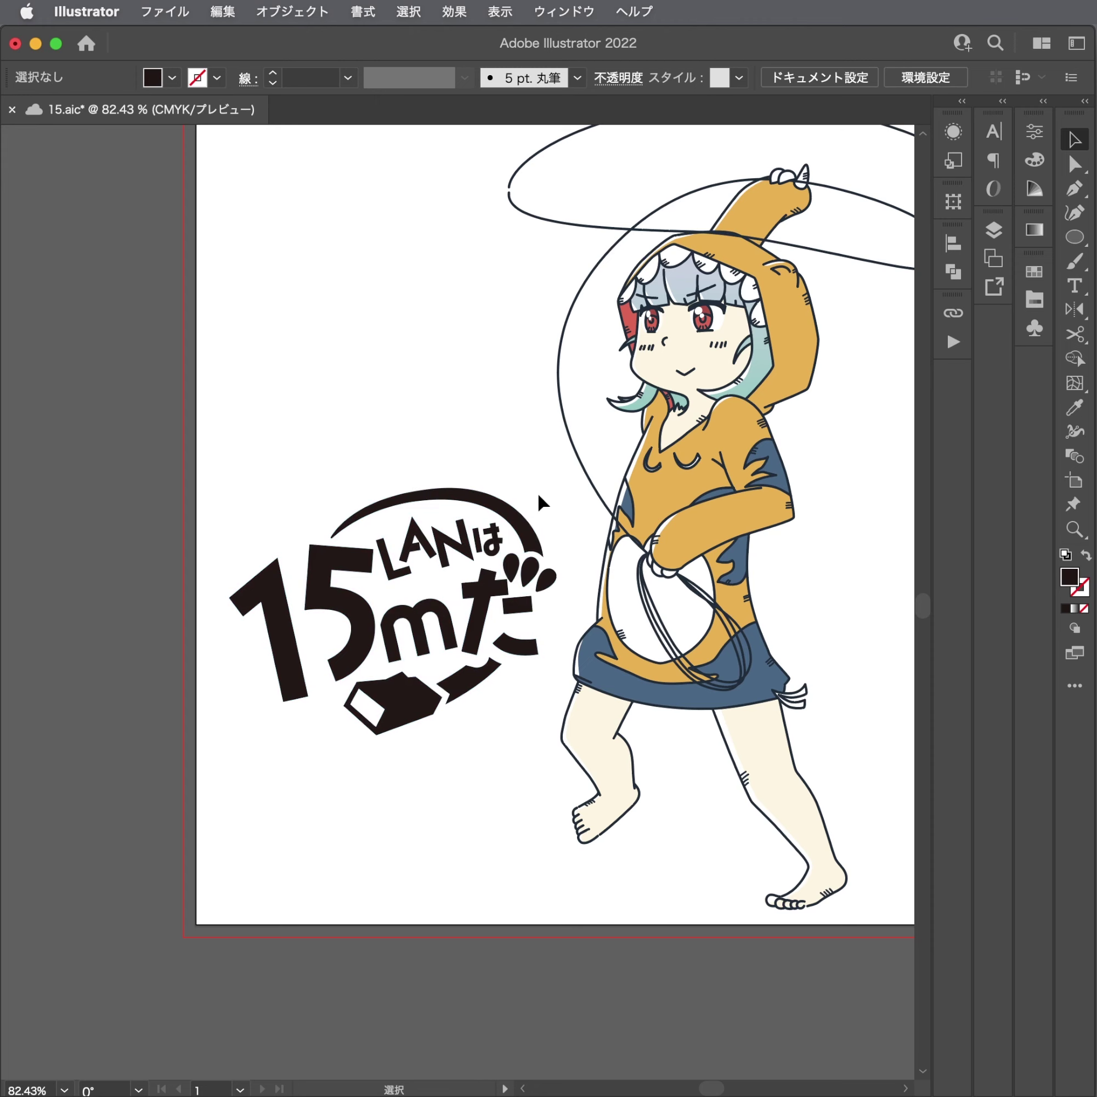
pyautogui.scroll(5, 504, 579)
pyautogui.press('a')
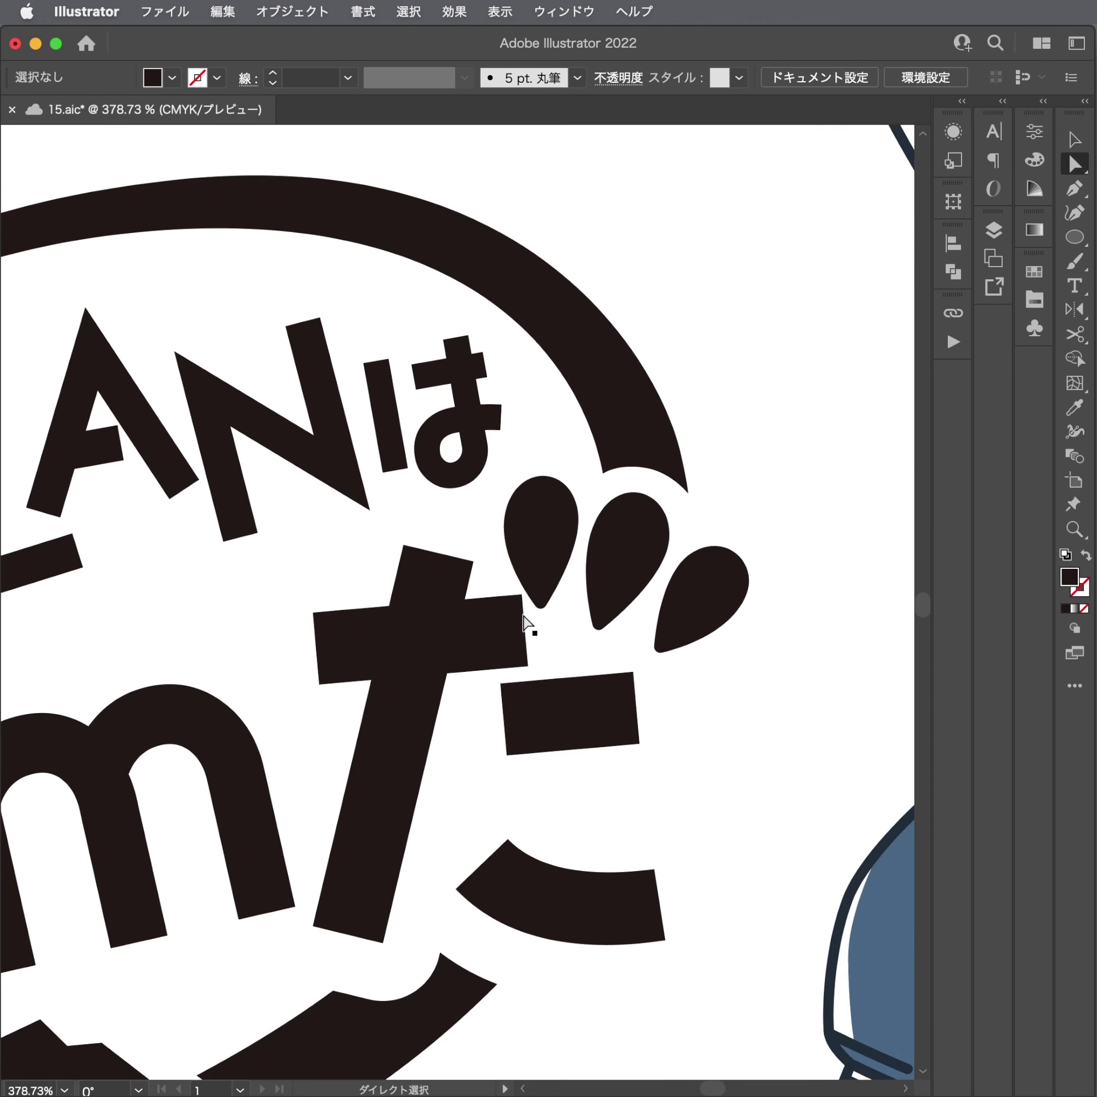
pyautogui.moveTo(525, 619); pyautogui.dragTo(472, 641)
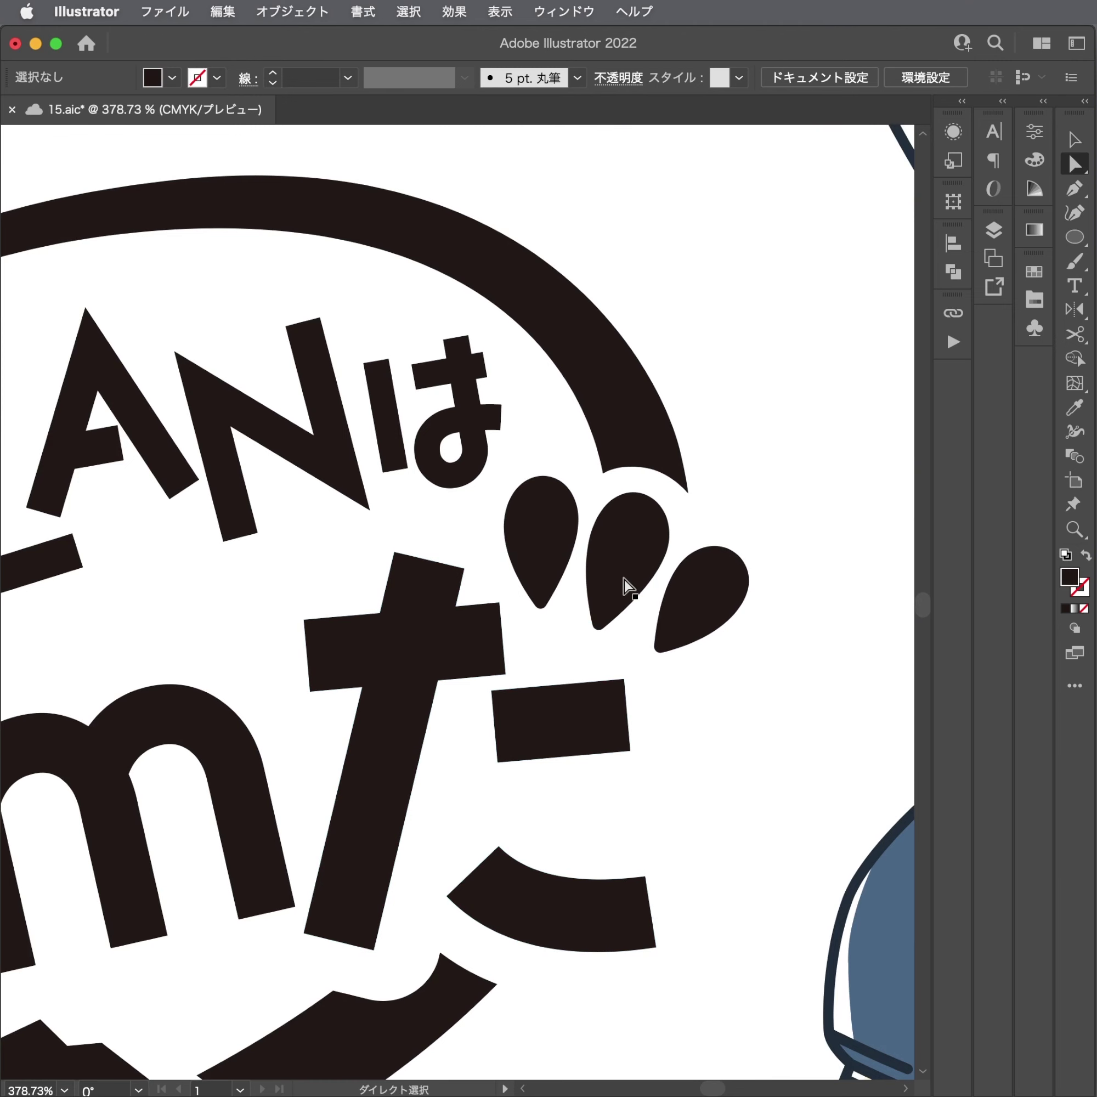
# Rotate the three dakuten drops slightly clockwise.
pyautogui.click(561, 559)
pyautogui.keyDown('shift'); pyautogui.click(642, 569); pyautogui.keyUp('shift')
pyautogui.keyDown('shift'); pyautogui.click(717, 599); pyautogui.keyUp('shift')
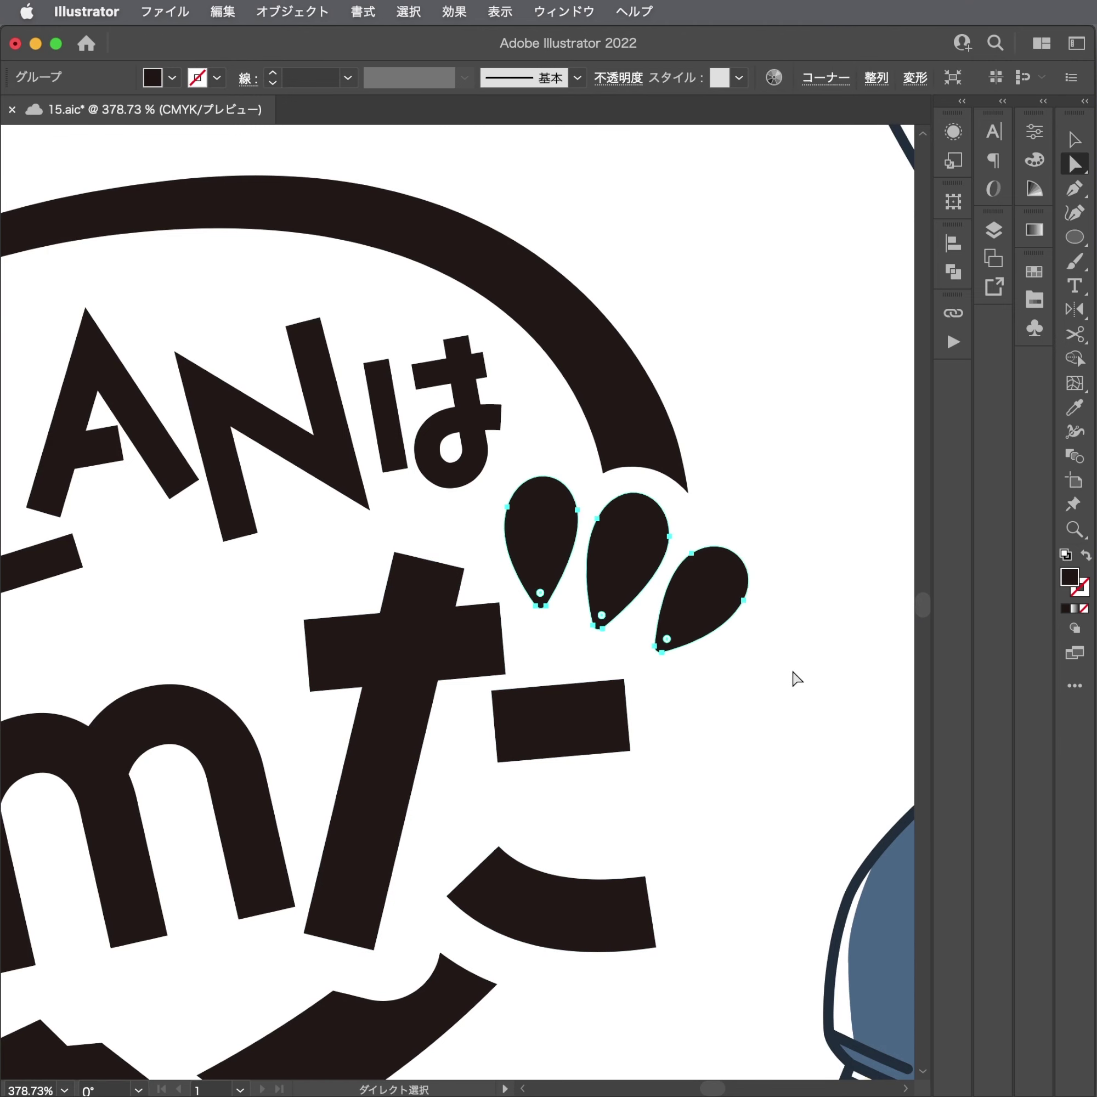
pyautogui.press('e')
pyautogui.moveTo(790, 678); pyautogui.dragTo(779, 690)
pyautogui.press('v')
pyautogui.click(739, 701)
pyautogui.scroll(-10, 743, 692)
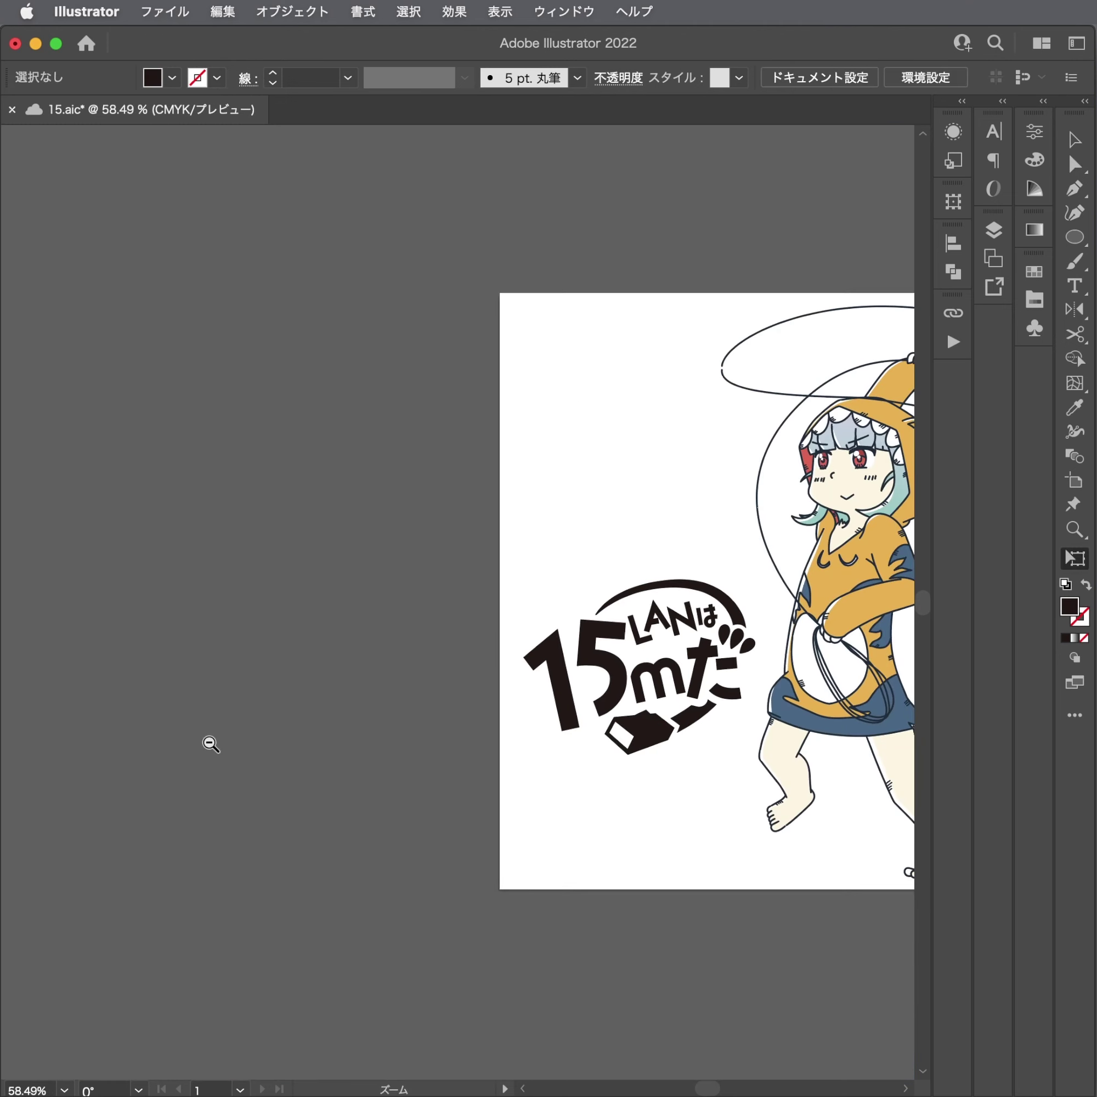
pyautogui.hscroll(6, 533, 493)
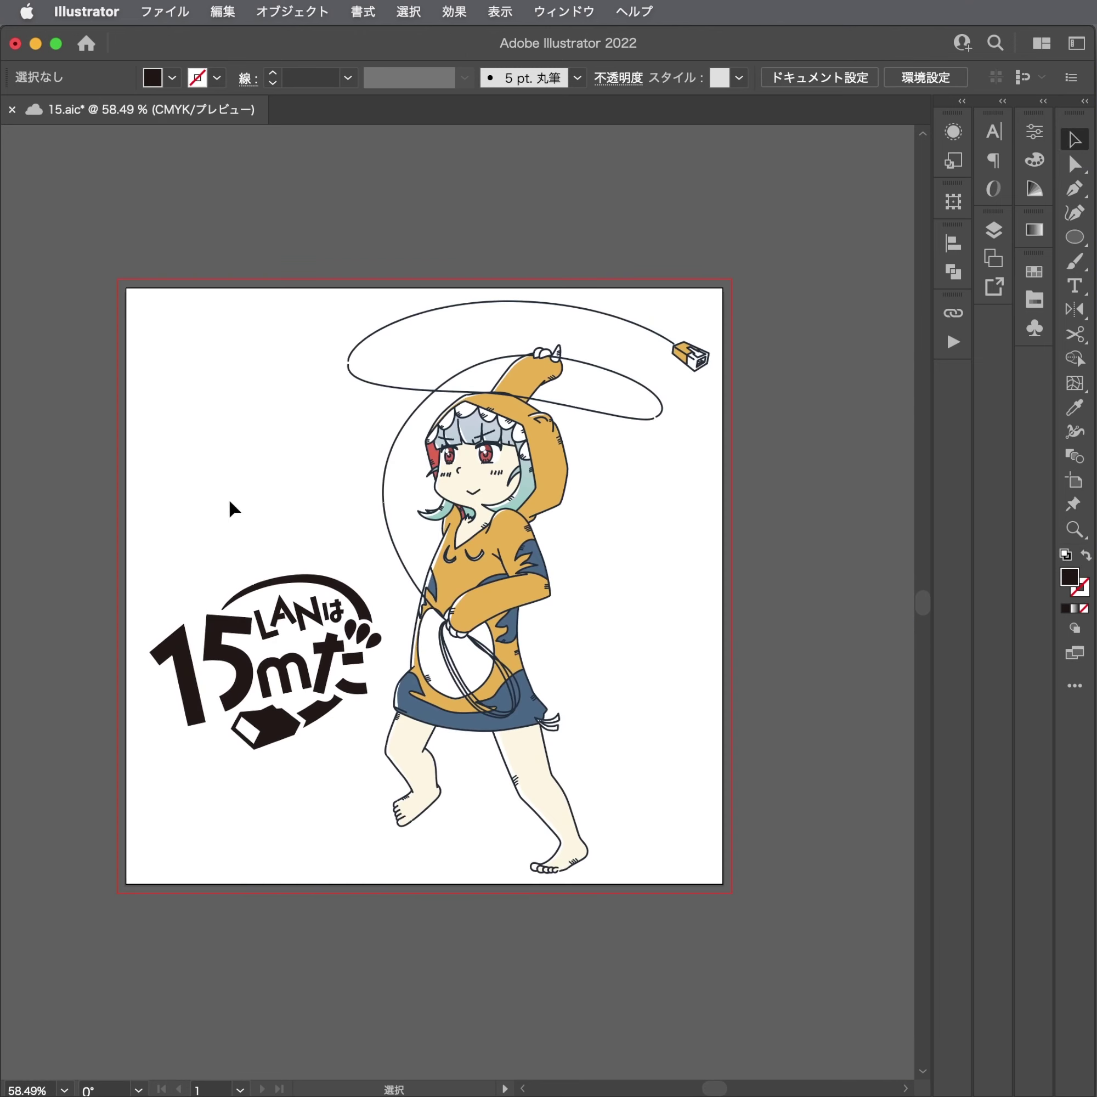
# Select the whole 15mだ logo with its drops and group them together.
pyautogui.click(242, 682)
pyautogui.hotkey('ctrl', 'z')
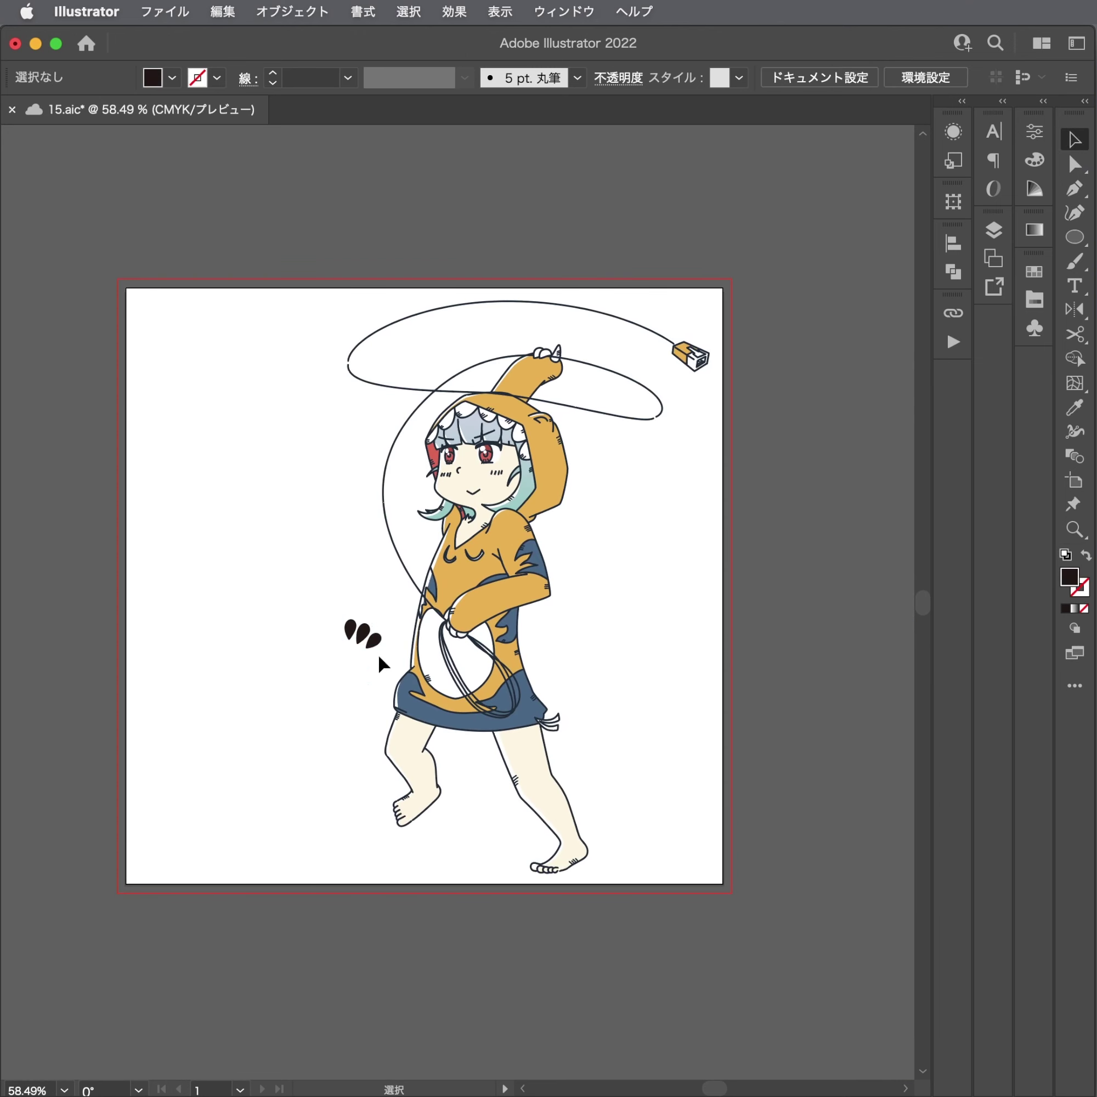
pyautogui.hotkey('ctrl', 'z')
pyautogui.press('a')
pyautogui.click(354, 648)
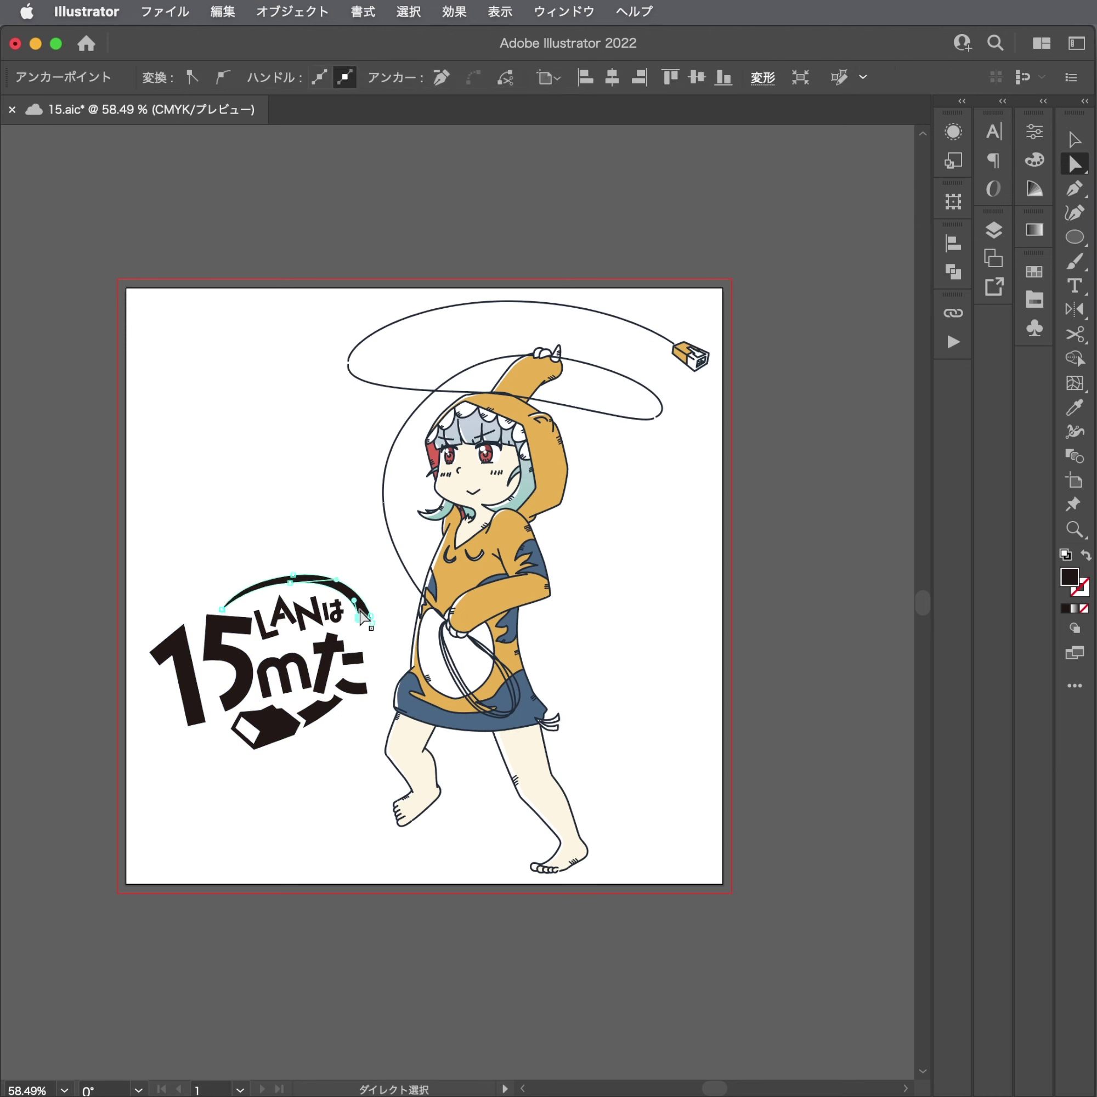
pyautogui.hotkey('ctrl', 'shift', 'z')
pyautogui.press('v')
pyautogui.click(318, 656)
pyautogui.hotkey('ctrl', 'z')
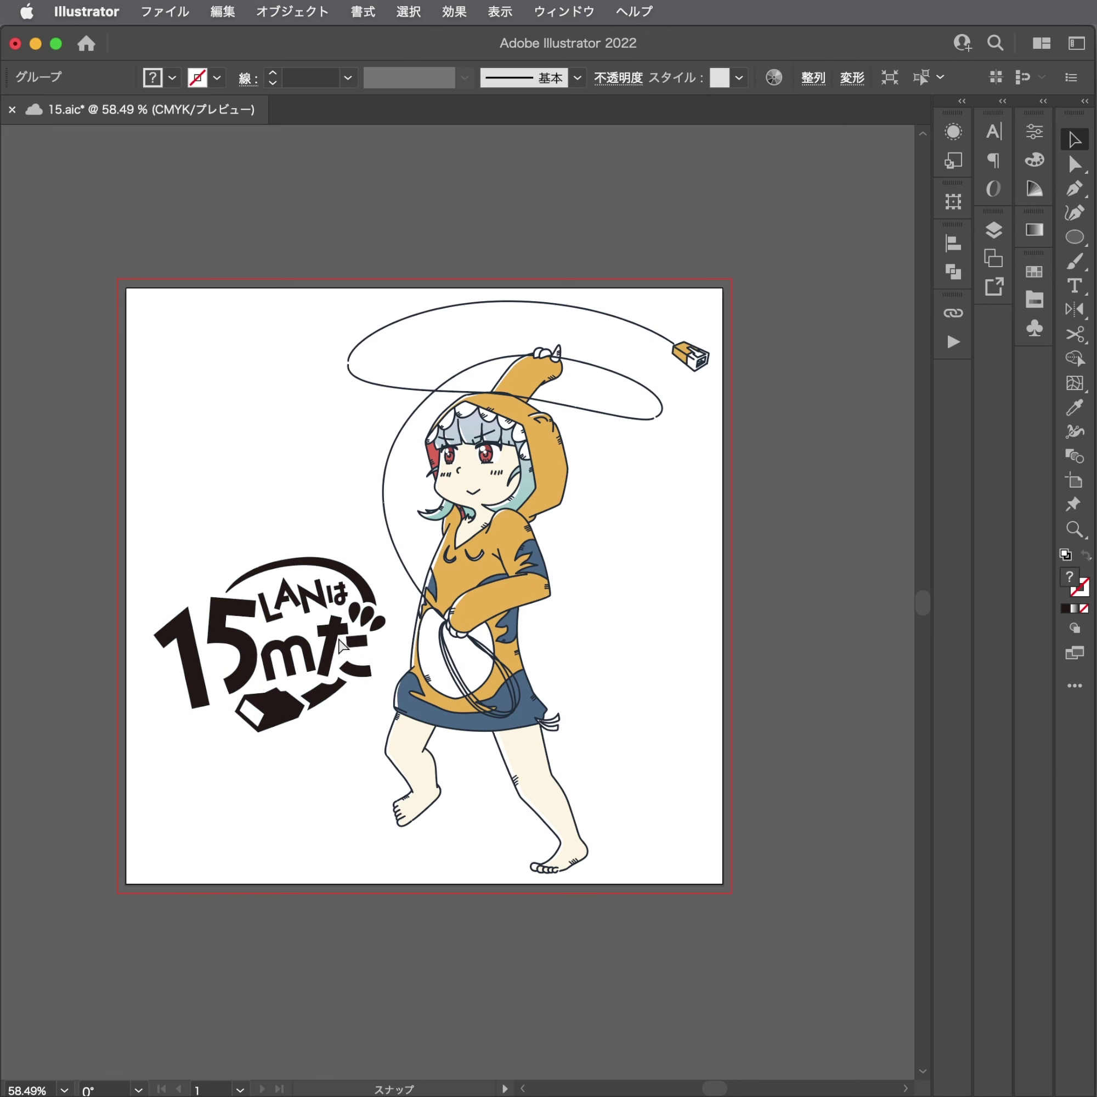
# Shift the LANは15mだ logo up-left beside the girl, recentre the view and save.
pyautogui.moveTo(345, 673)
pyautogui.mouseDown()
pyautogui.moveTo(344, 507)
pyautogui.moveTo(355, 666)
pyautogui.moveTo(348, 800)
pyautogui.moveTo(357, 629)
pyautogui.mouseUp()
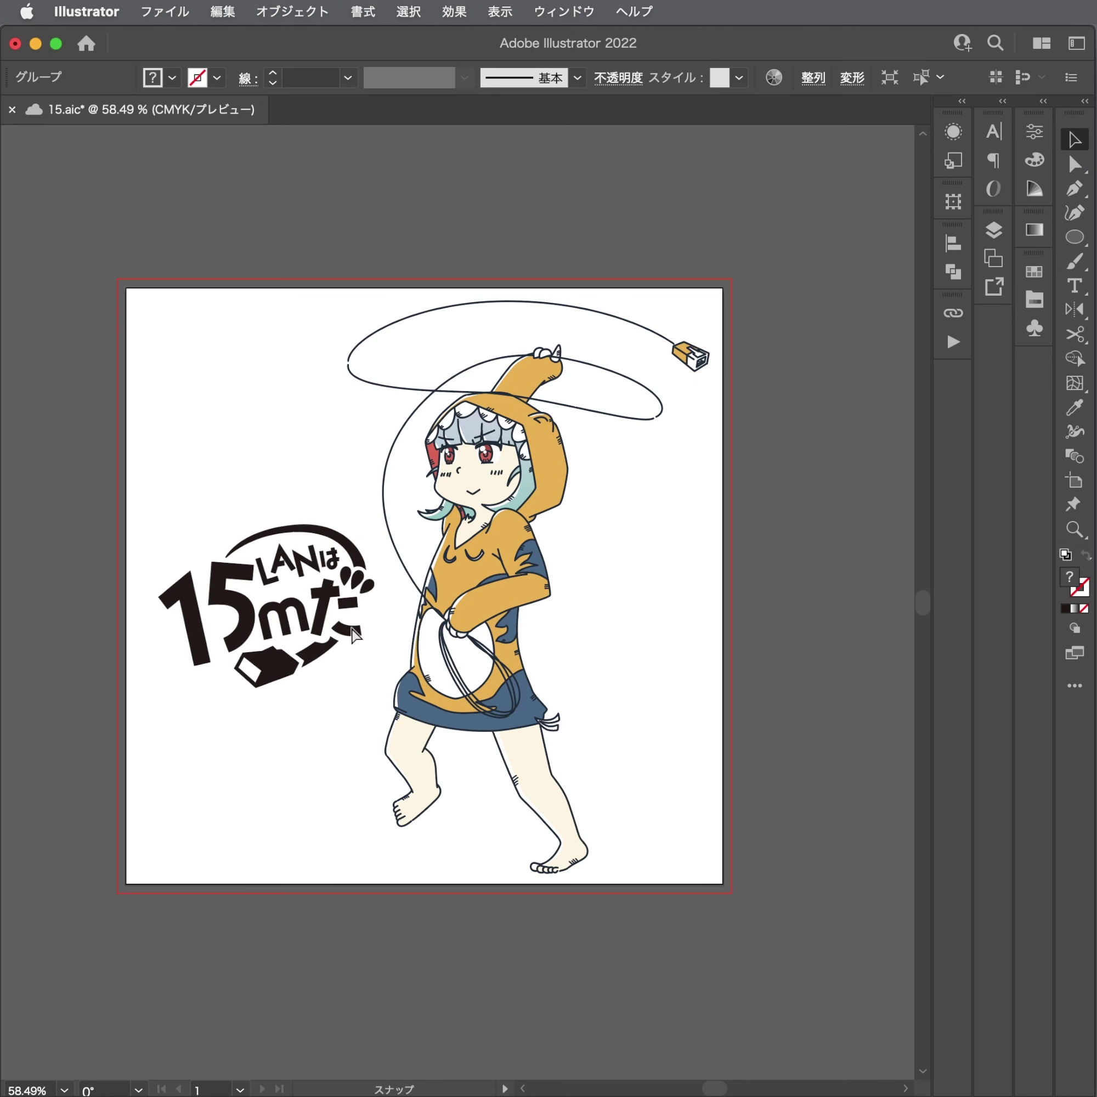
pyautogui.click(305, 756)
pyautogui.moveTo(346, 759); pyautogui.dragTo(410, 748)
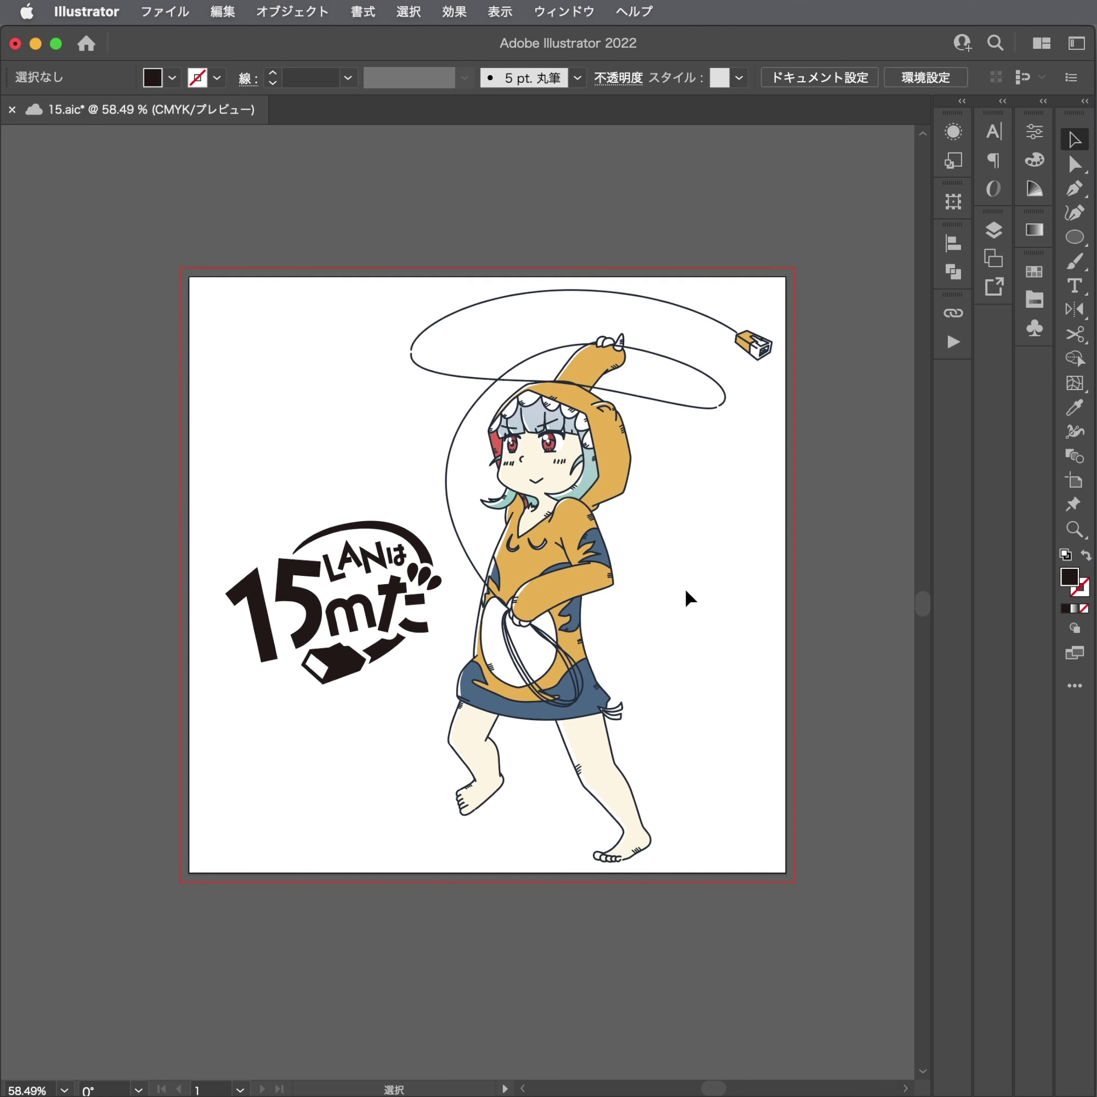
pyautogui.hotkey('ctrl', 's')
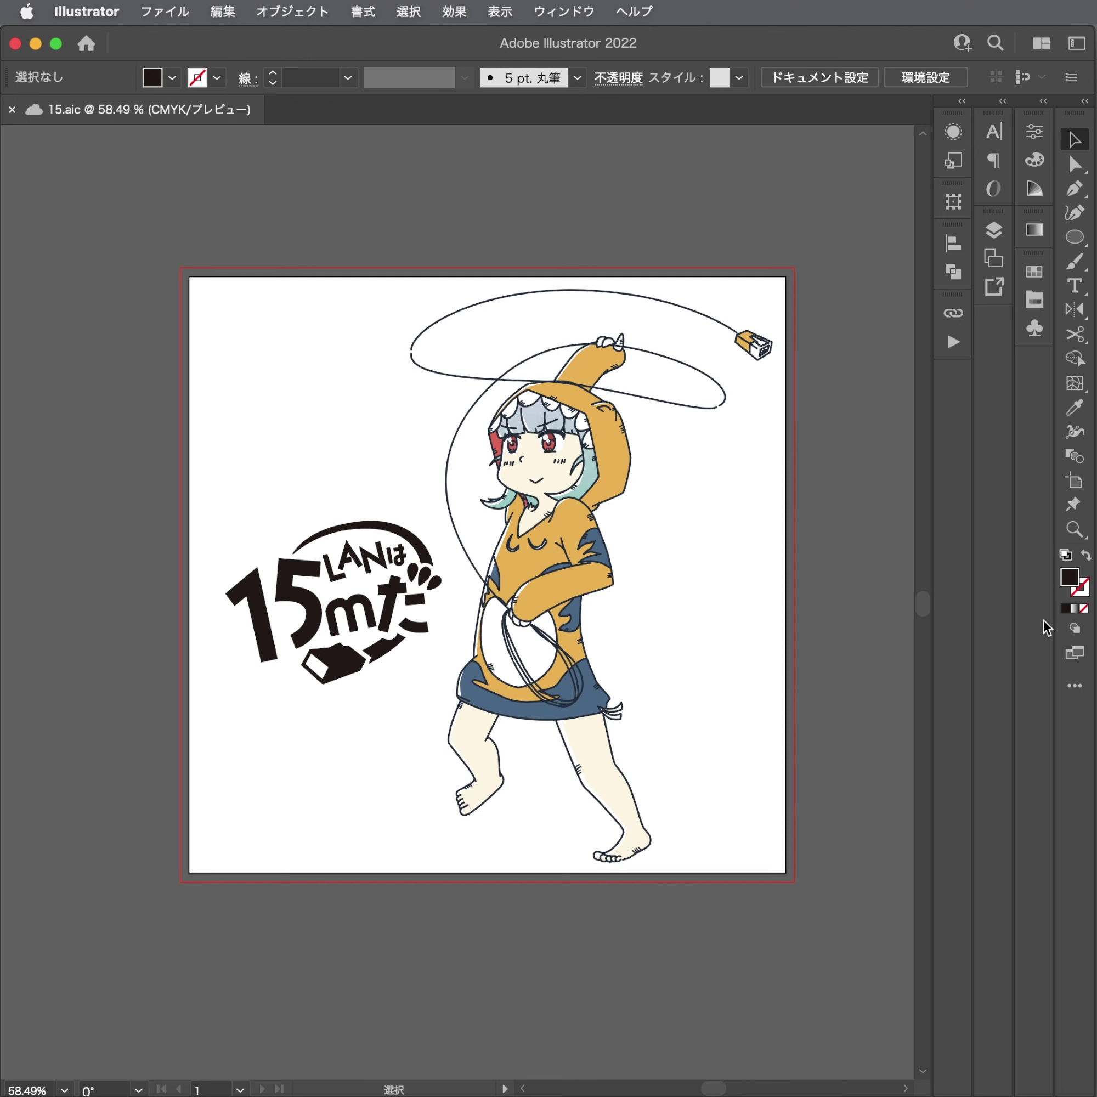
pyautogui.scroll(3, 731, 815)
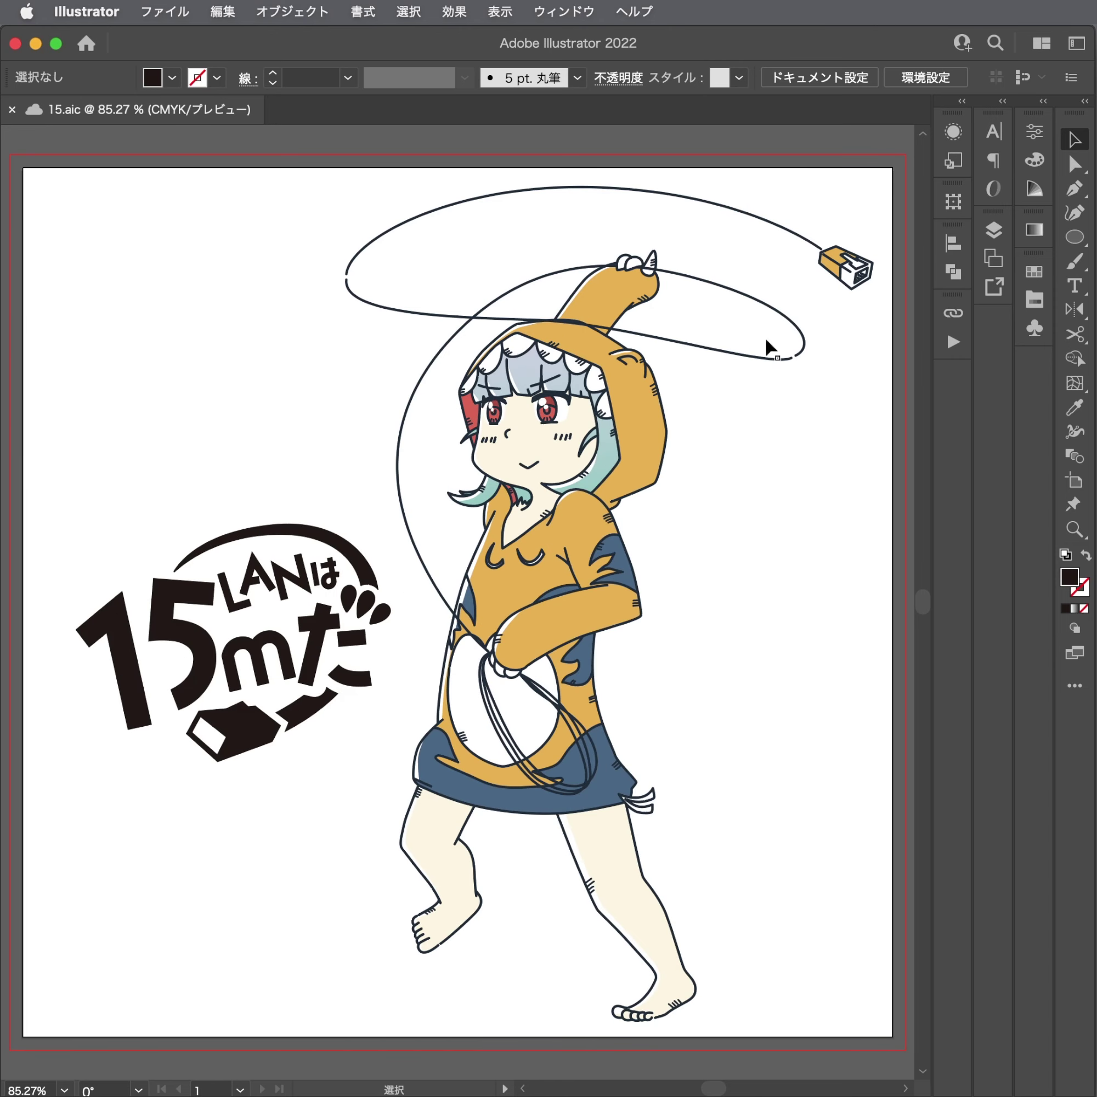
# Show the layer list and toggle the pencil sketch layer's visibility.
pyautogui.click(993, 258)
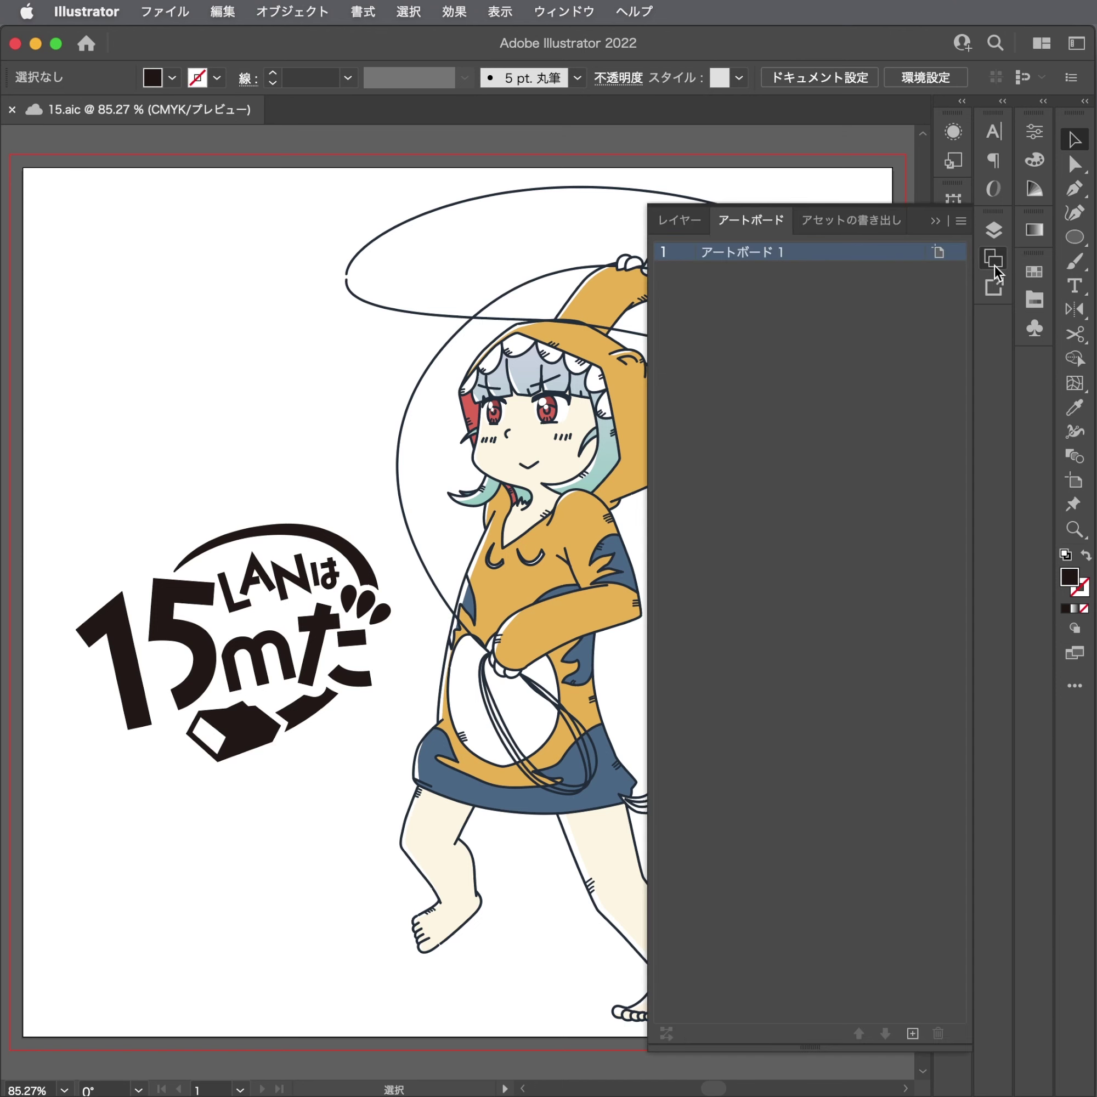
pyautogui.click(993, 229)
pyautogui.click(745, 361)
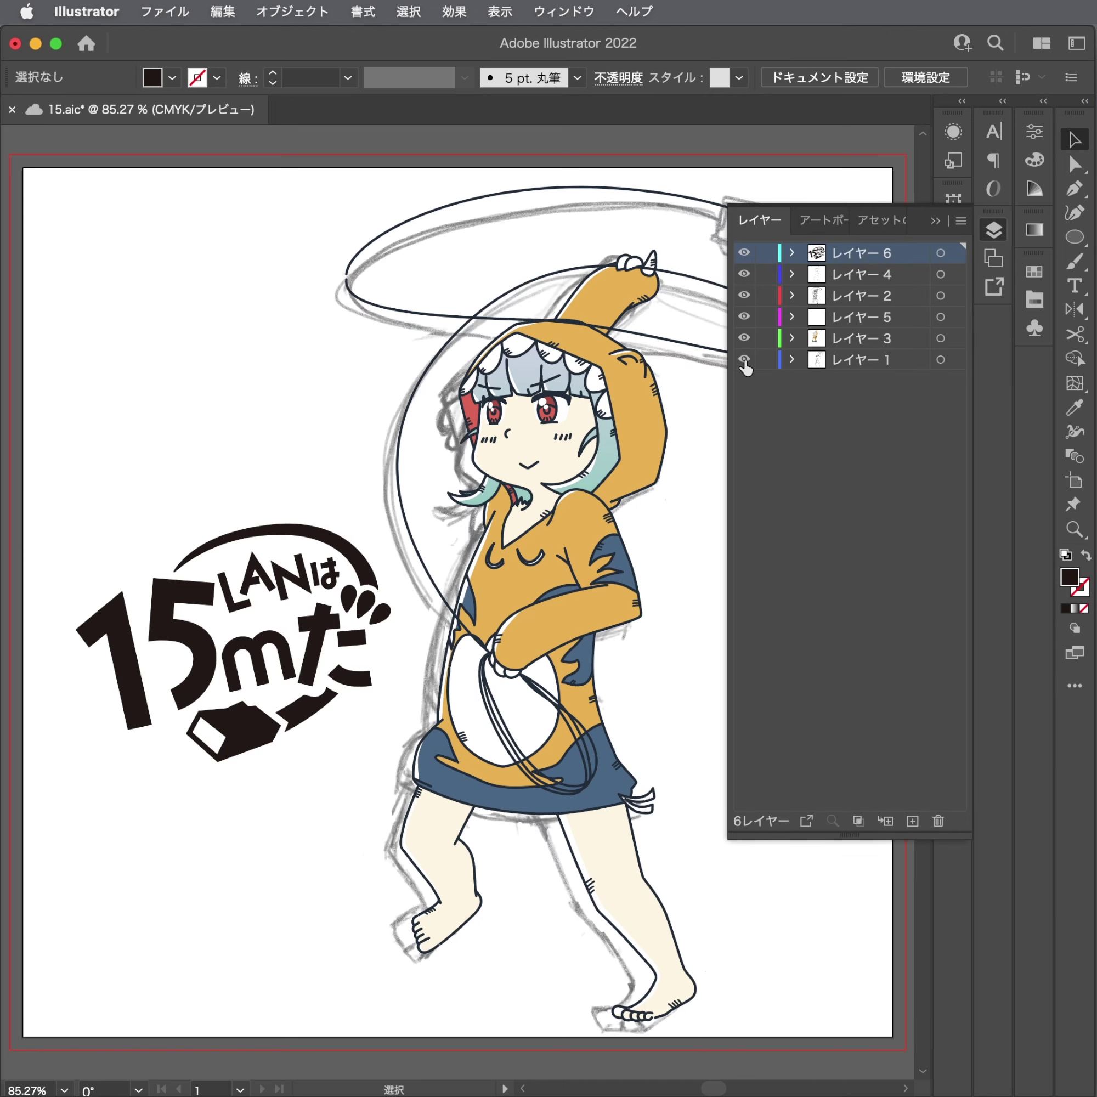
pyautogui.scroll(-5, 558, 379)
pyautogui.hscroll(4, 558, 379)
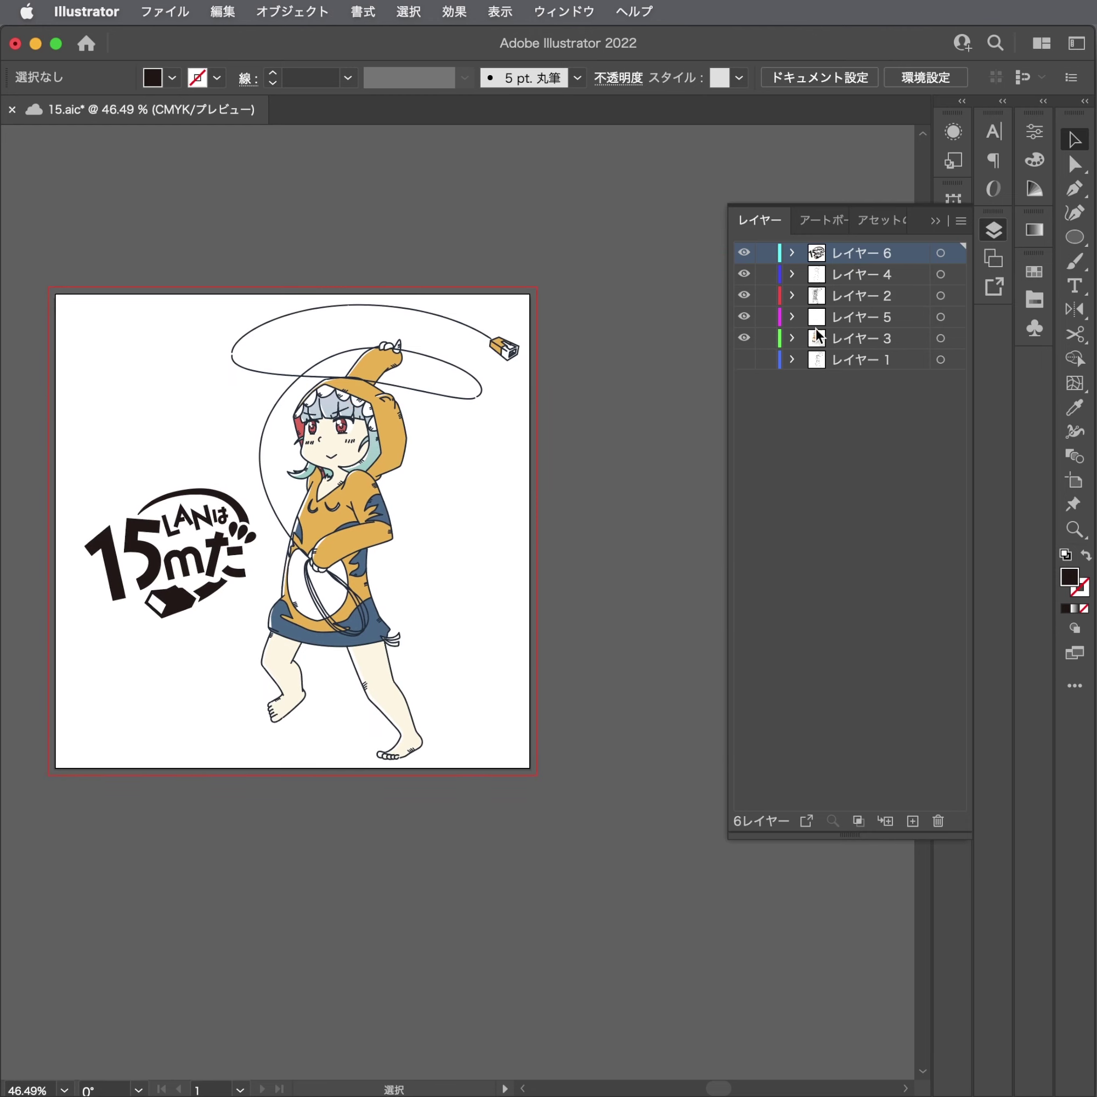
pyautogui.click(890, 339)
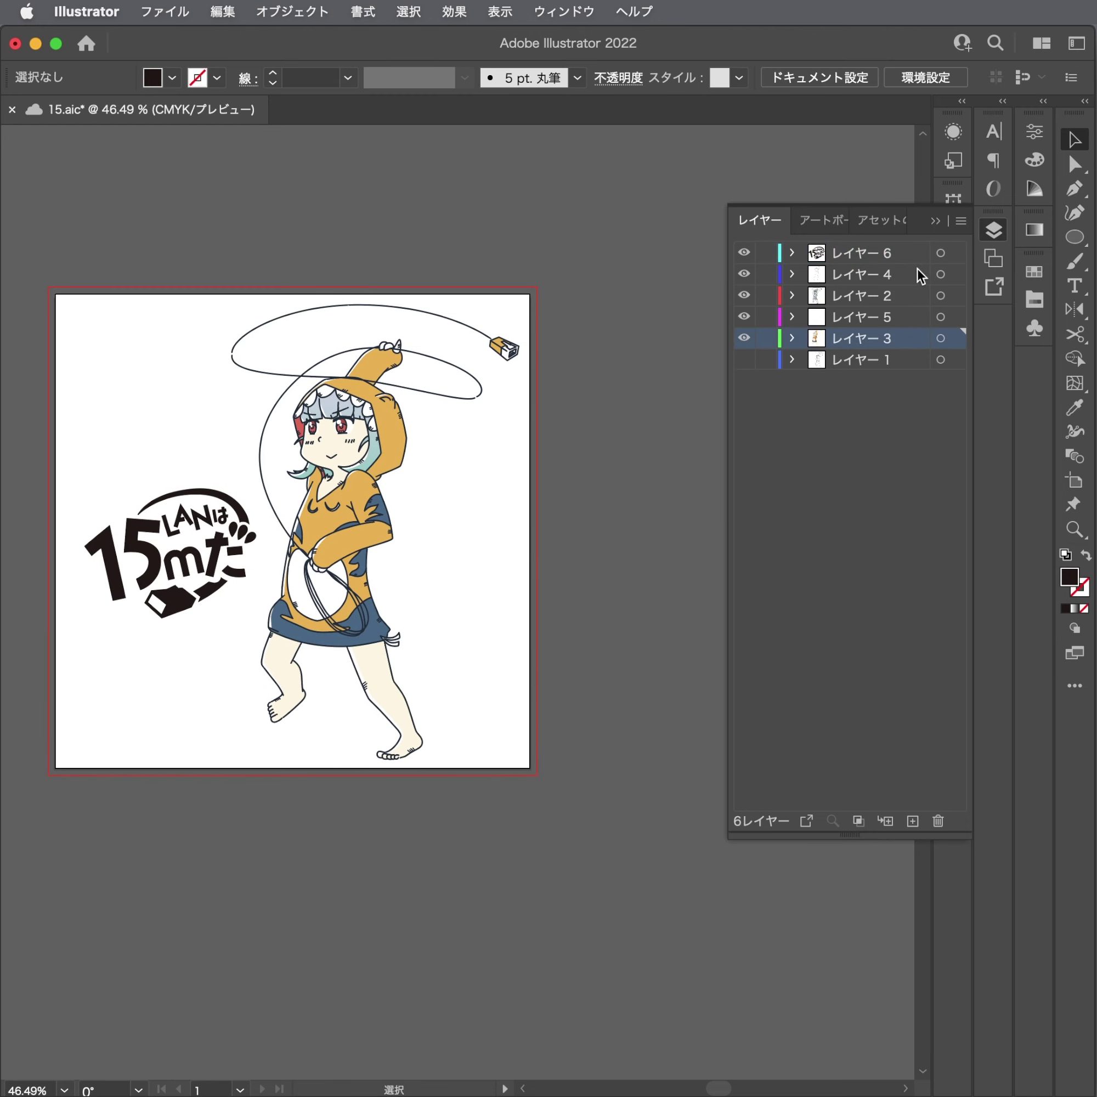
pyautogui.doubleClick(878, 255)
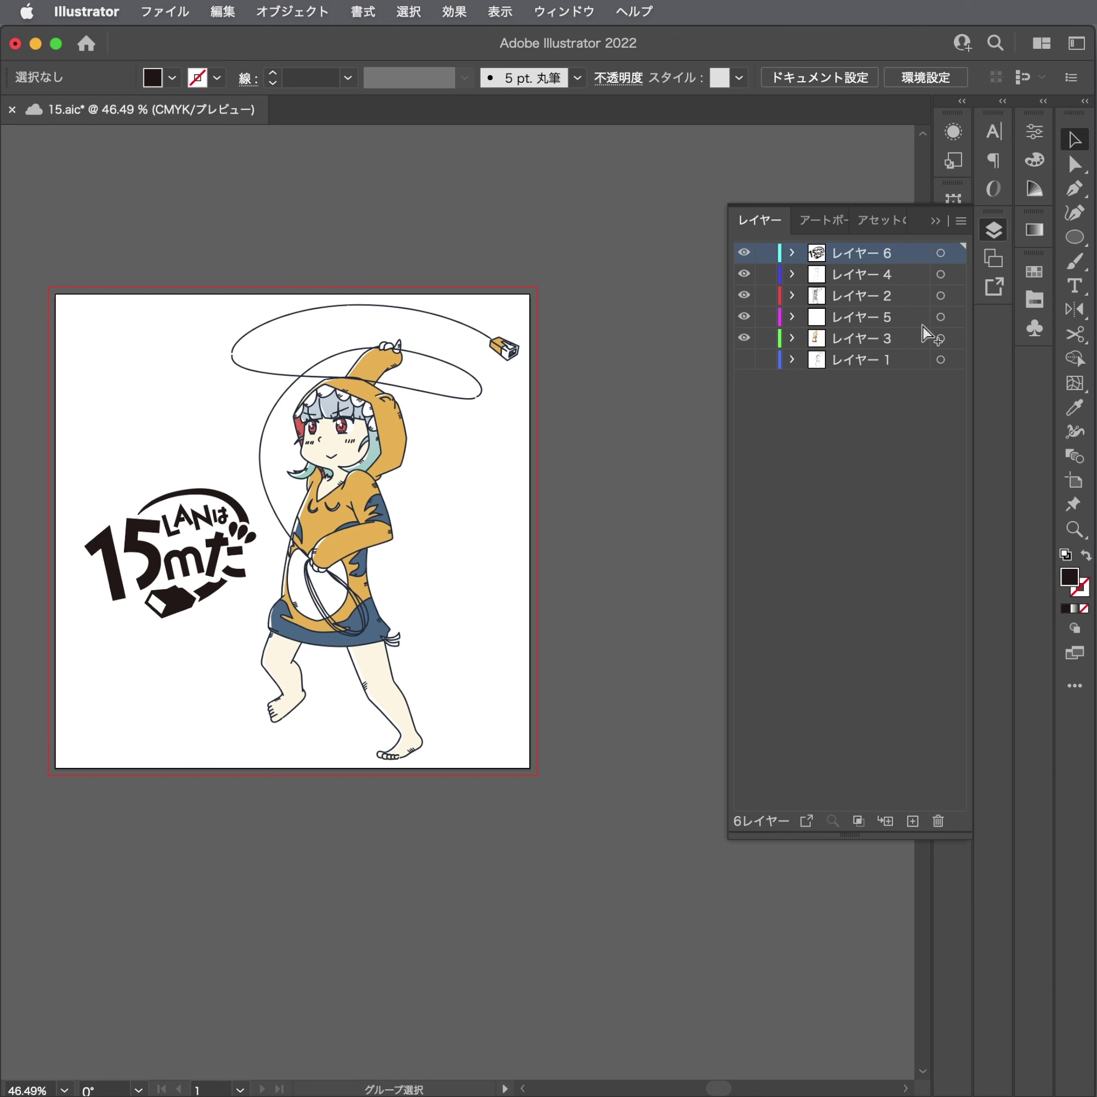
# Create レイヤー 7 at the top and move layers 6, 4, 2, 5 and 3 into it.
pyautogui.press('super+alt+l')
pyautogui.press('Return')
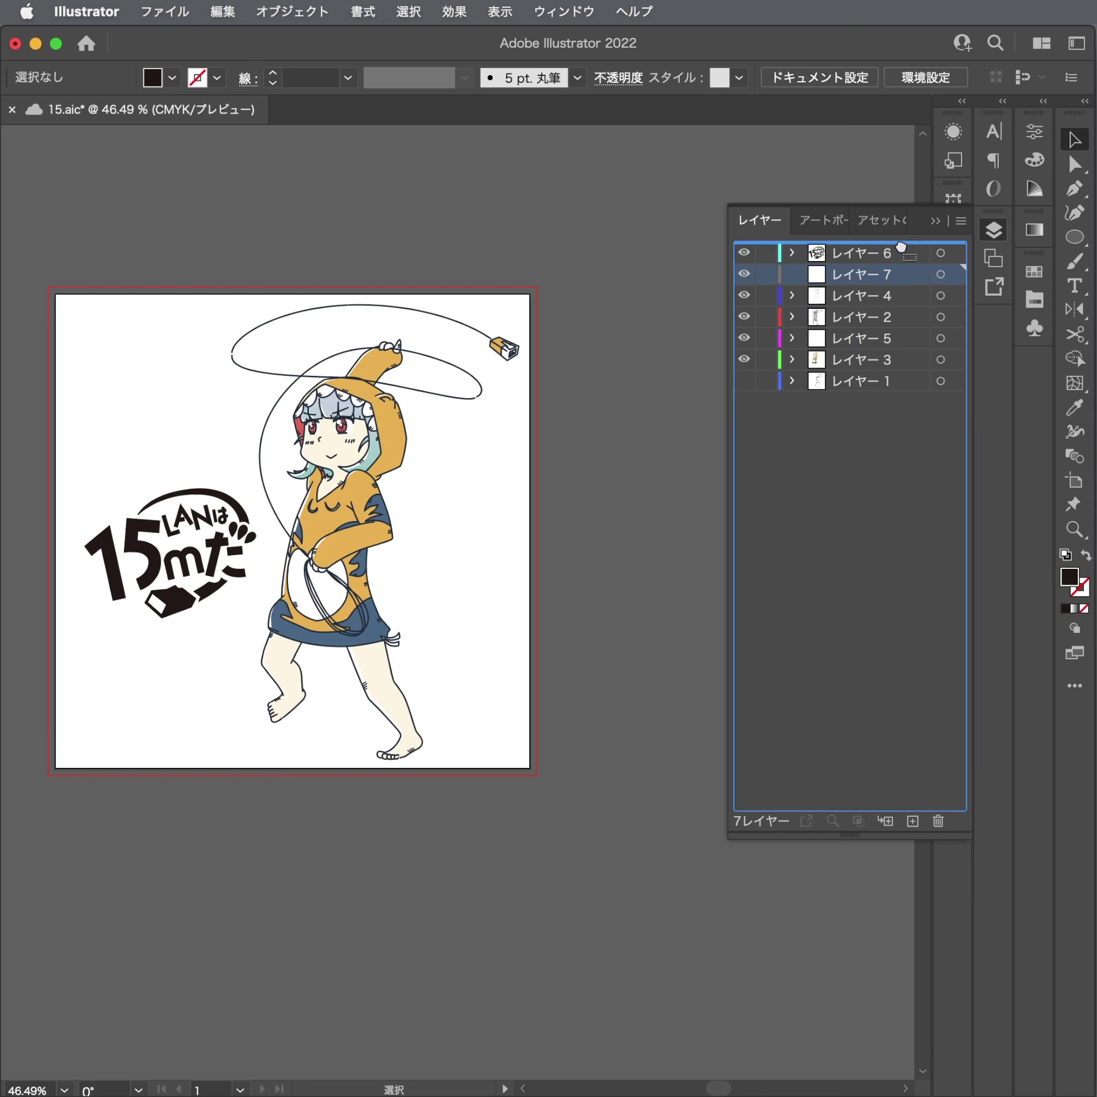
pyautogui.moveTo(917, 281); pyautogui.dragTo(906, 249)
pyautogui.click(872, 277)
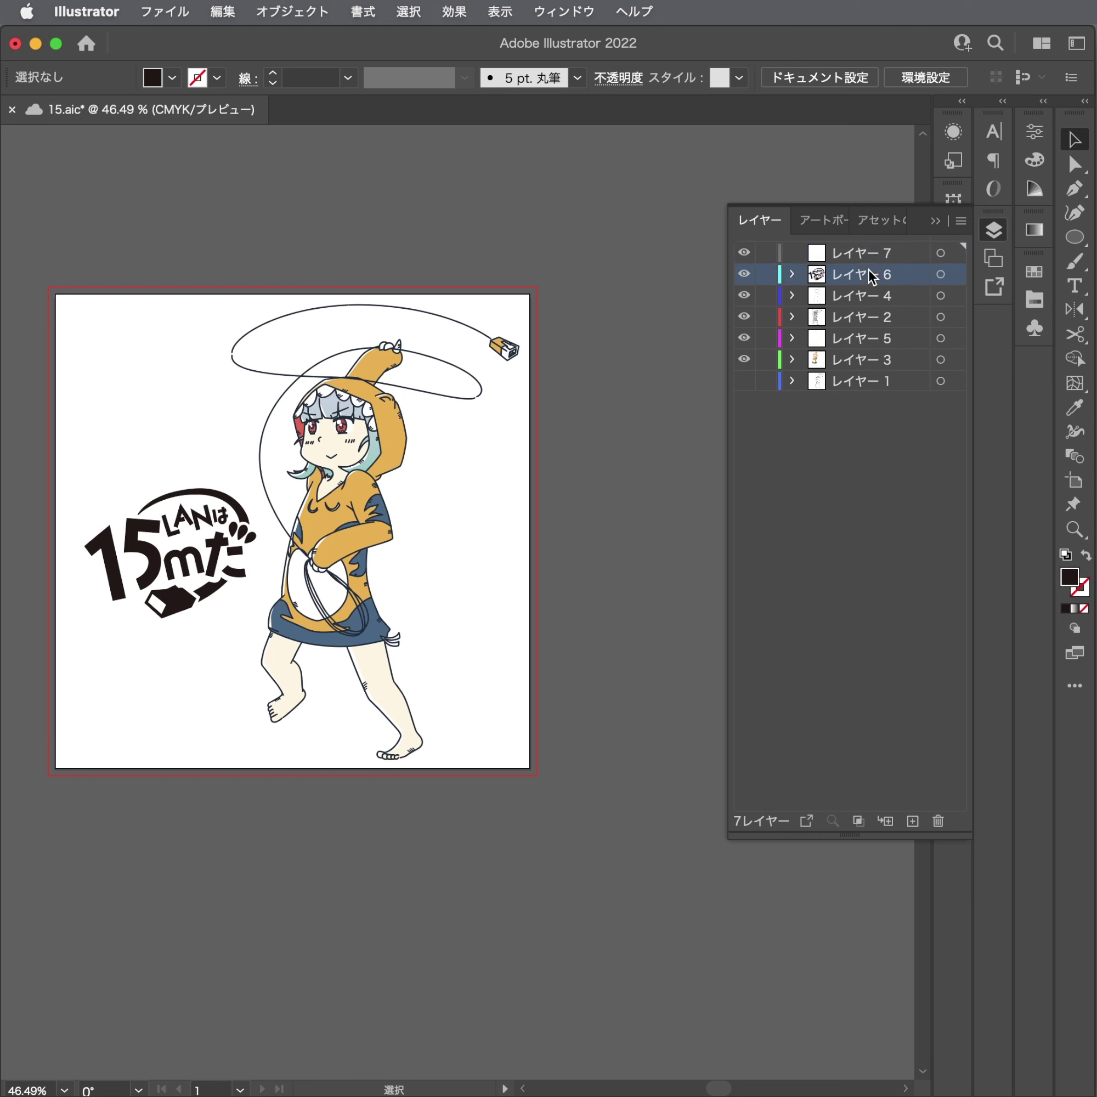
pyautogui.keyDown('shift'); pyautogui.click(858, 360); pyautogui.keyUp('shift')
pyautogui.click(858, 256)
pyautogui.click(859, 274)
pyautogui.keyDown('shift'); pyautogui.click(862, 360); pyautogui.keyUp('shift')
pyautogui.moveTo(869, 287); pyautogui.dragTo(862, 256)
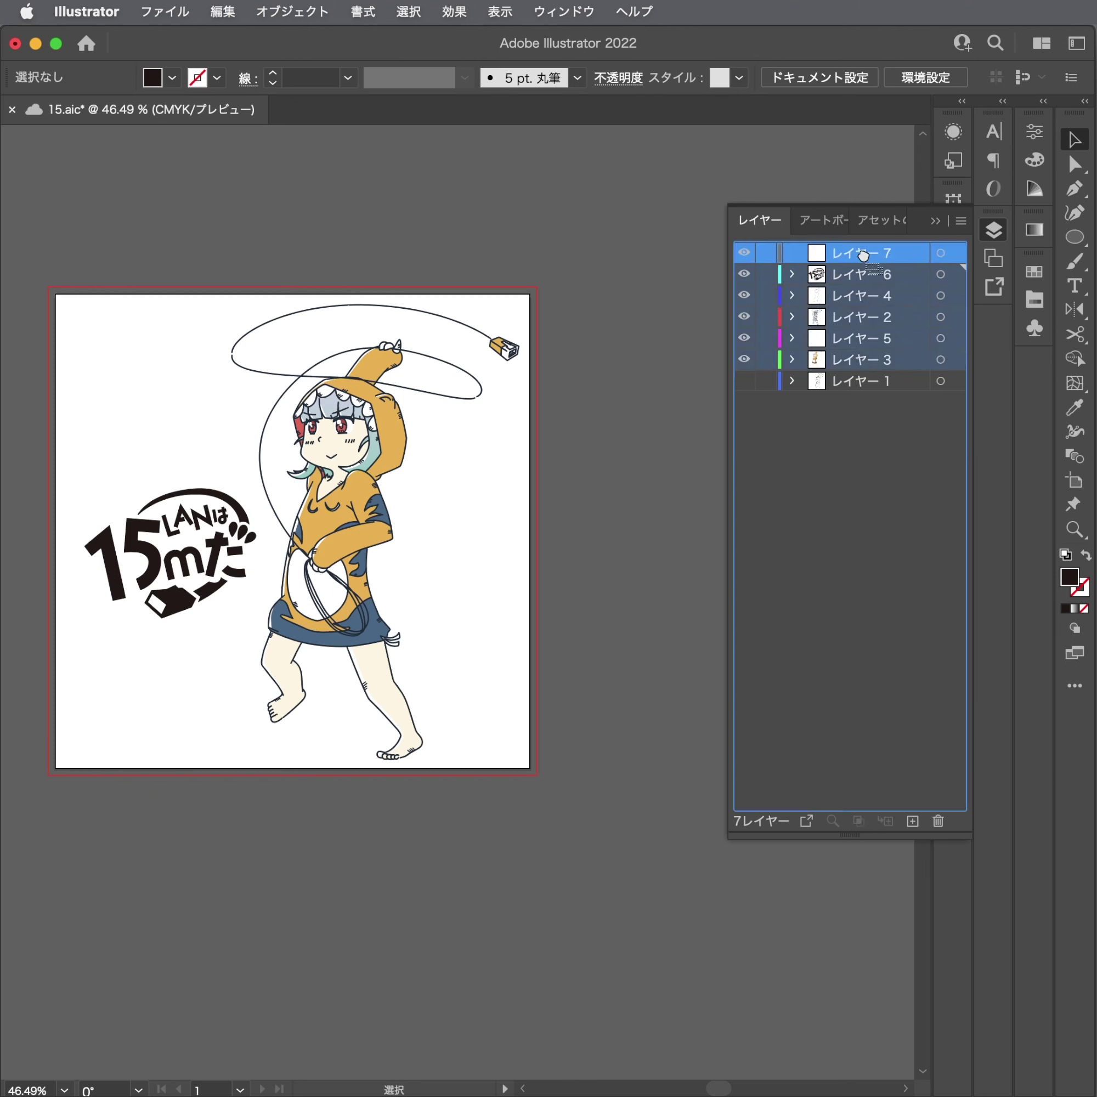
# Collapse レイヤー 7 and toggle the artwork's visibility to compare it against the pencil sketch.
pyautogui.click(744, 381)
pyautogui.click(793, 253)
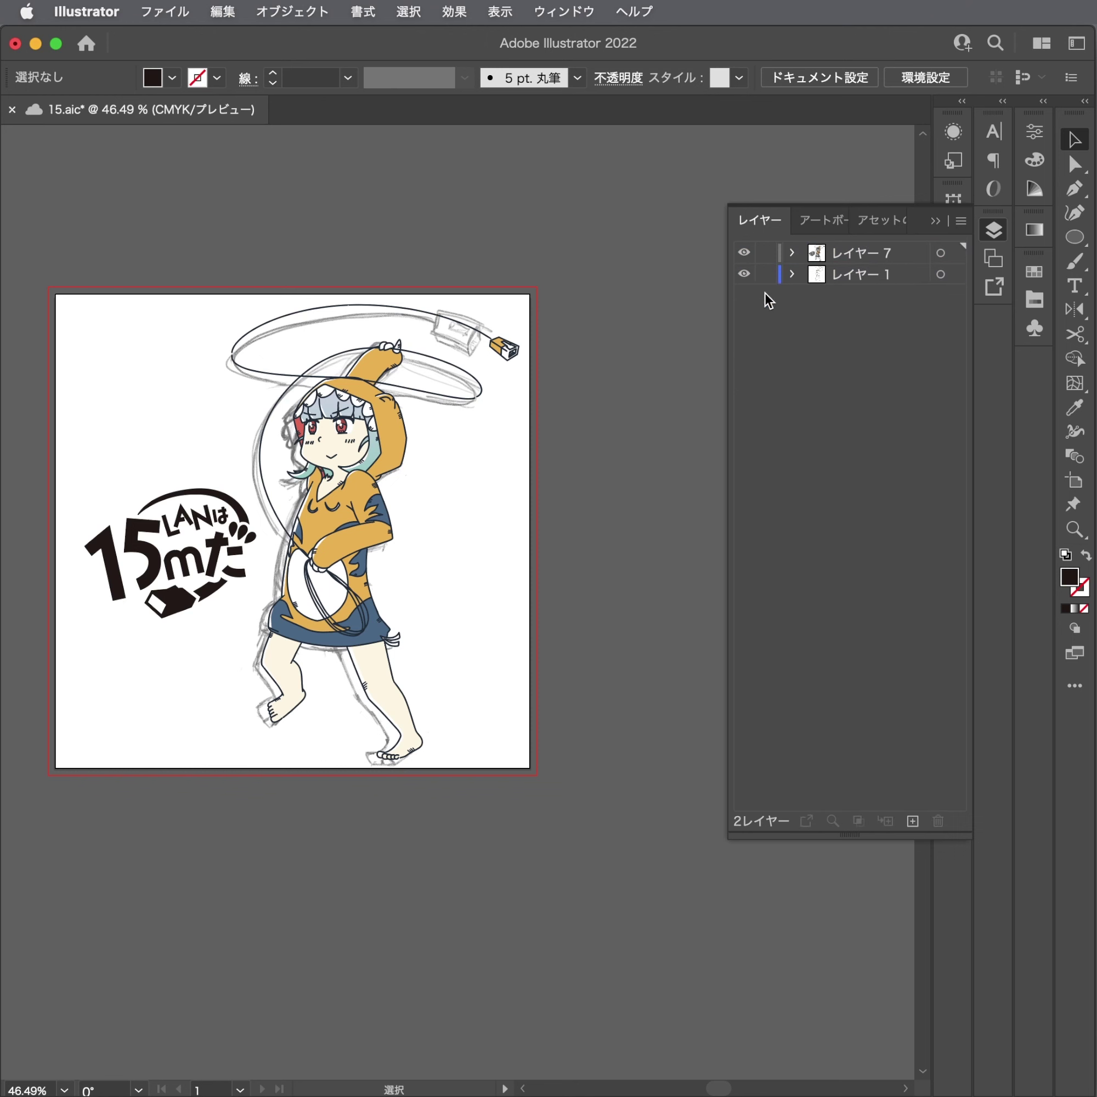
pyautogui.hotkey('ctrl', '0')
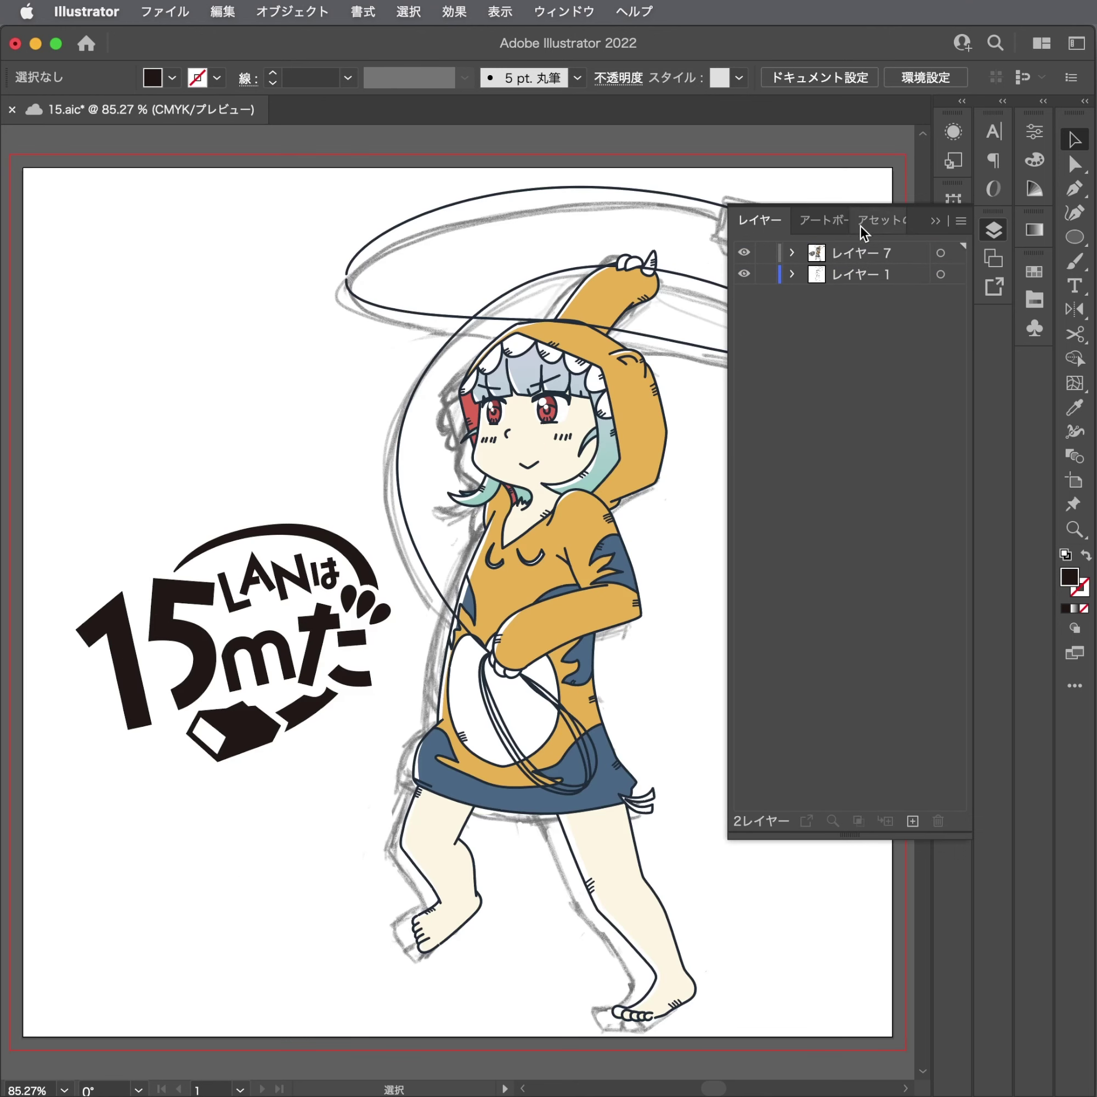
pyautogui.click(746, 253)
pyautogui.click(746, 253)
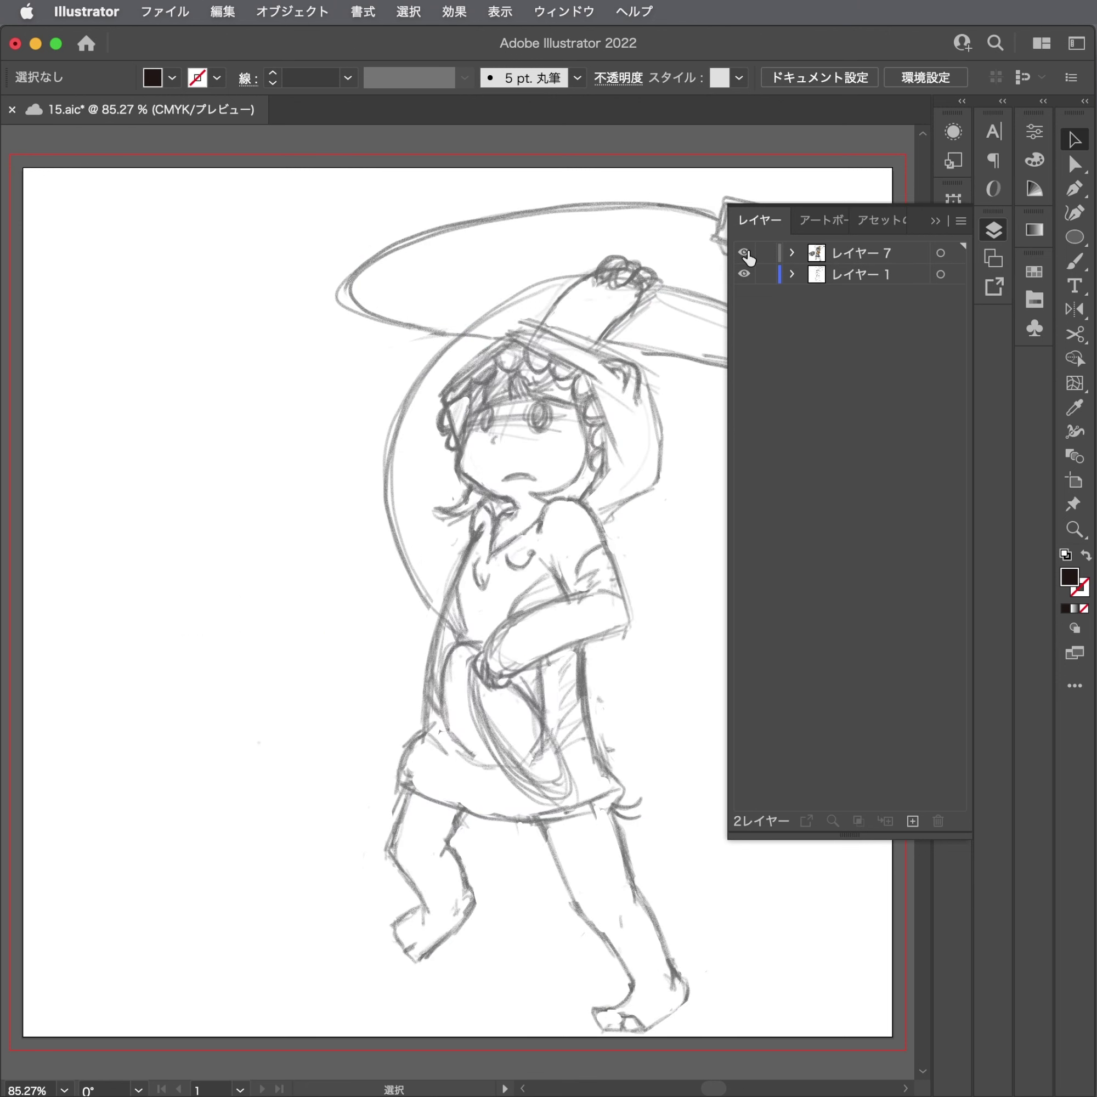
pyautogui.click(745, 253)
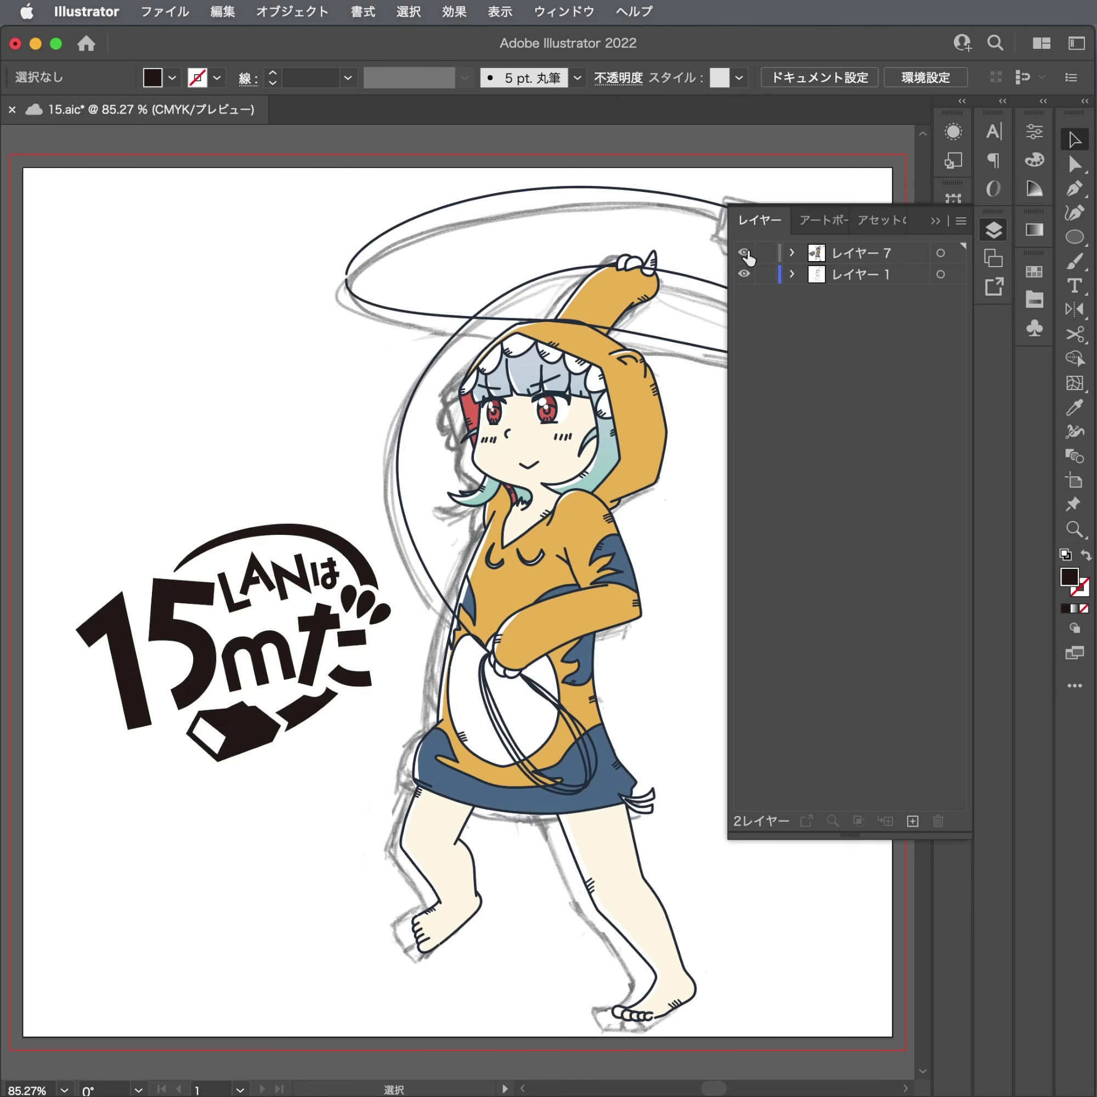
pyautogui.click(745, 254)
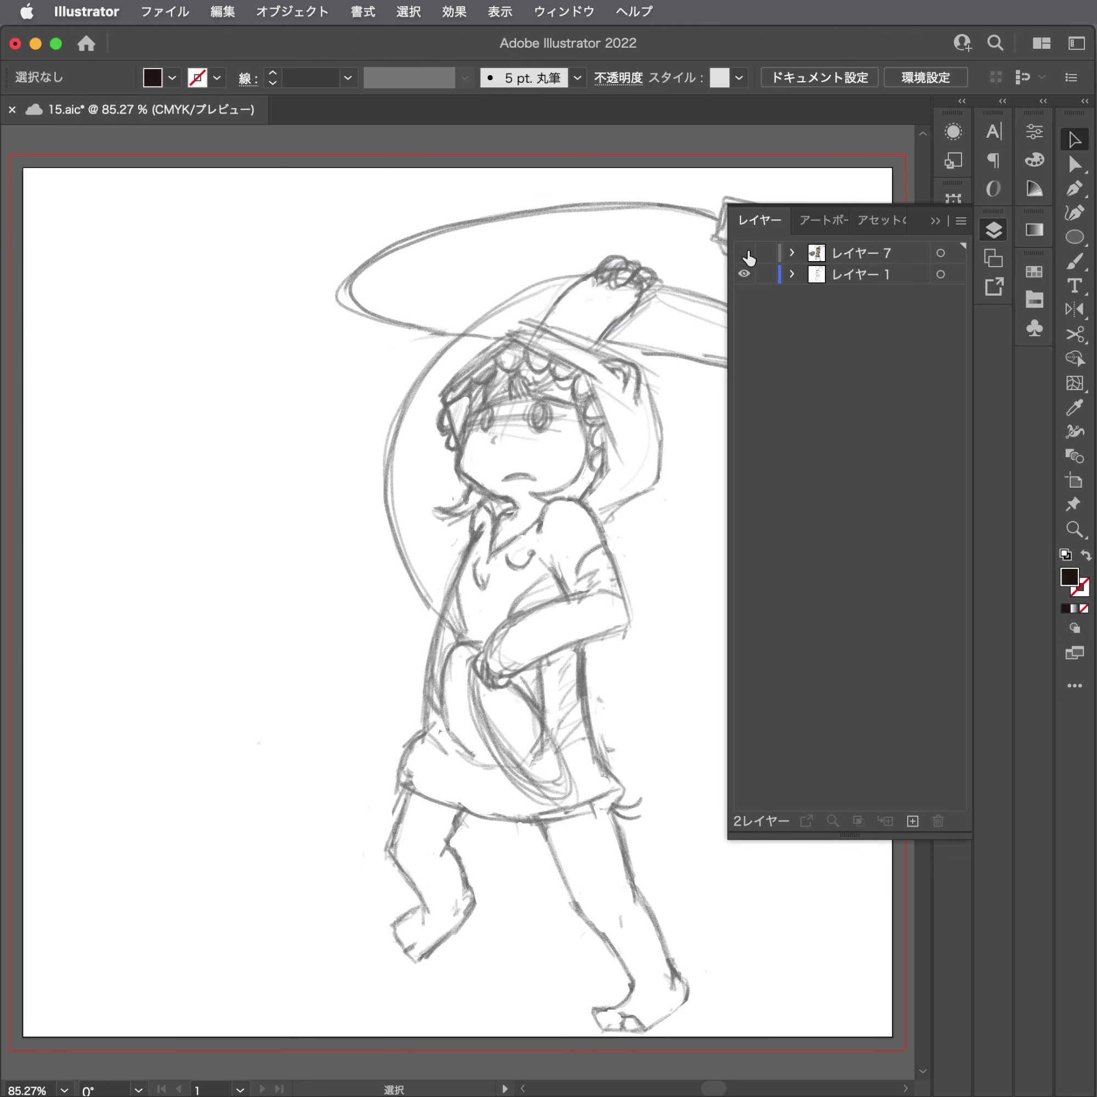
pyautogui.click(745, 253)
# Hide the layer list, zoom into the logo and draw a two-point path below the 1.
pyautogui.click(993, 230)
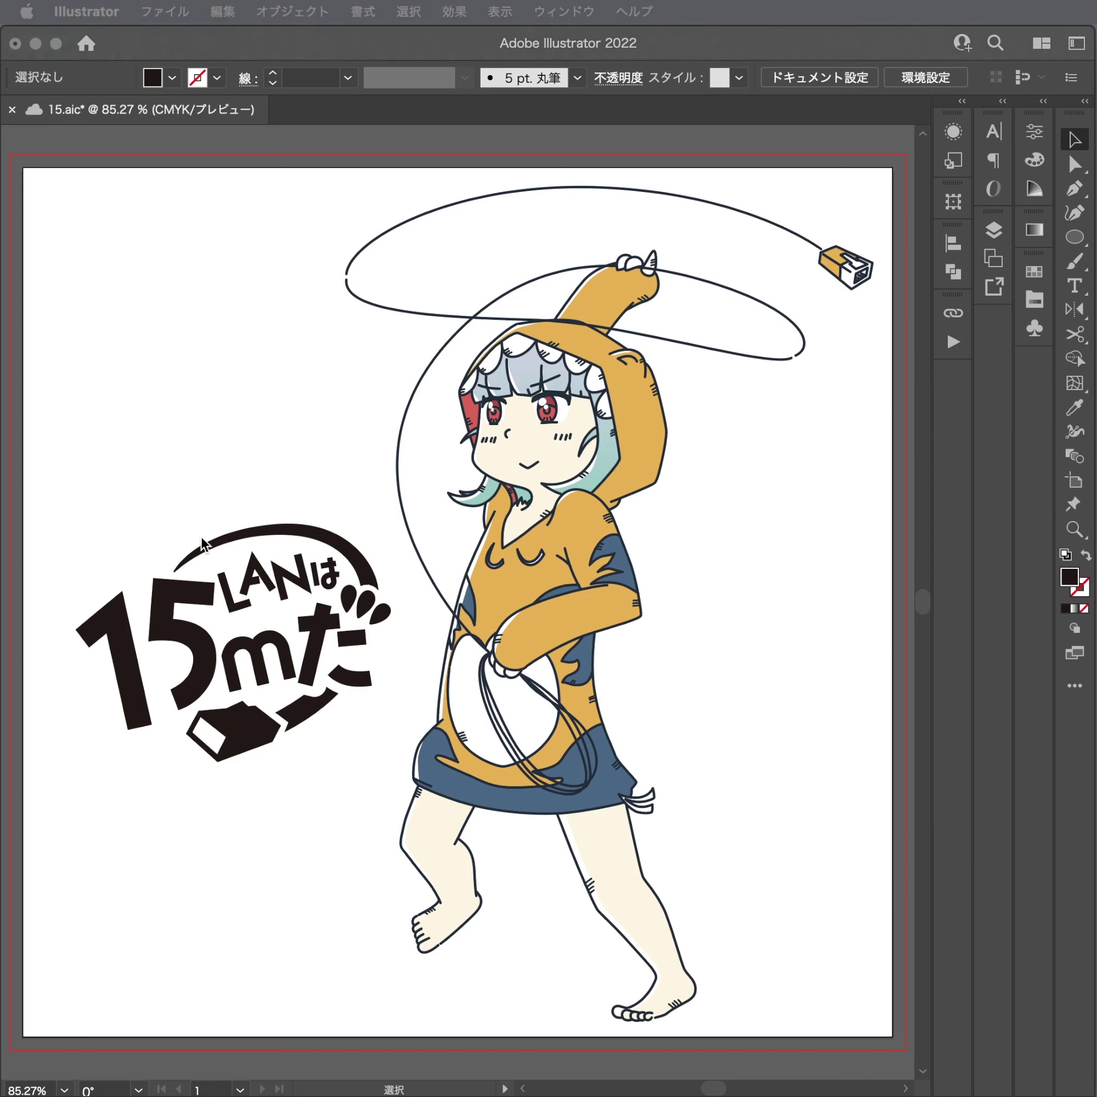
pyautogui.moveTo(174, 608); pyautogui.dragTo(612, 602)
pyautogui.press('p')
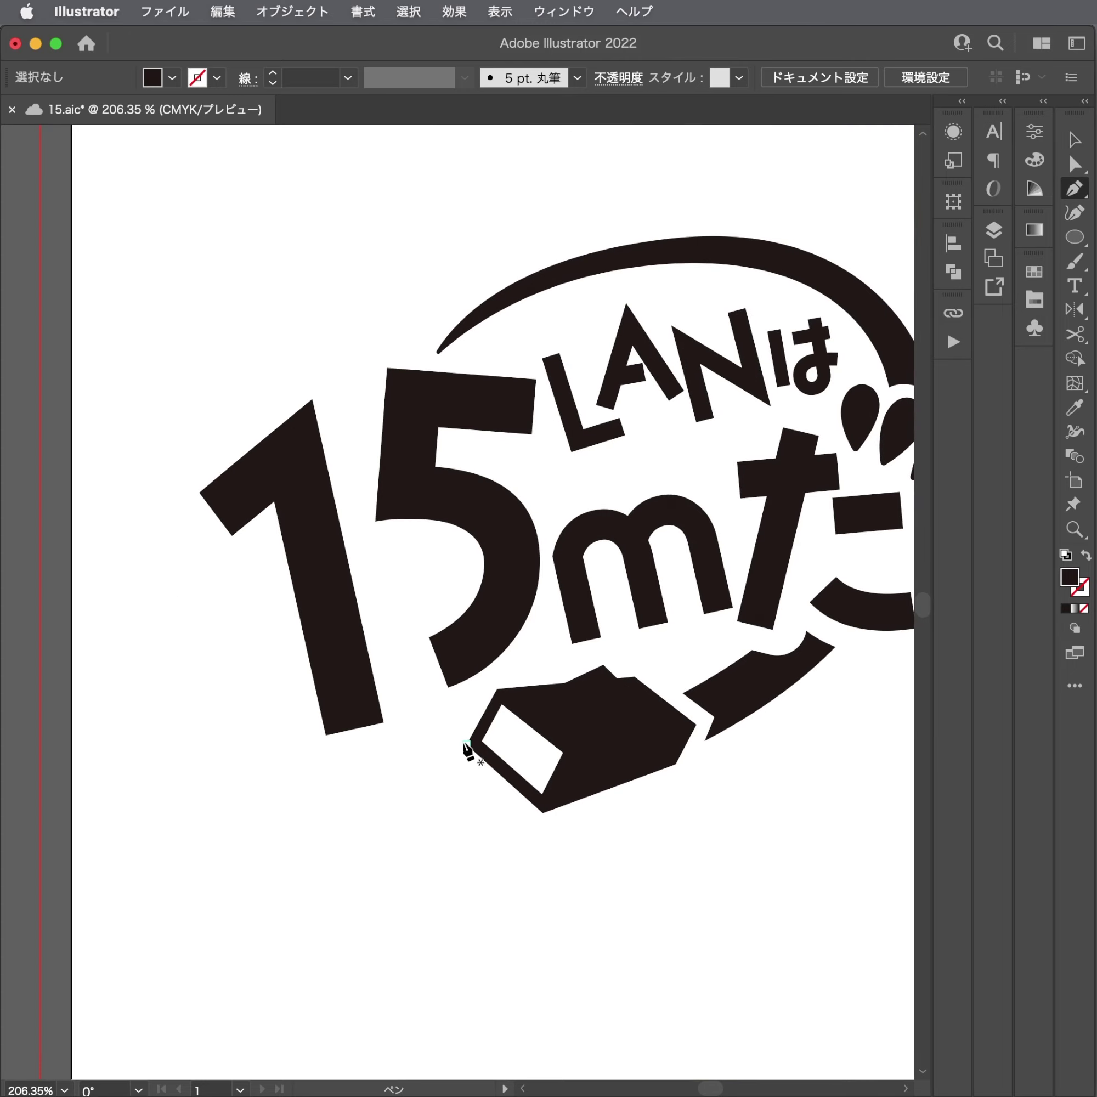
pyautogui.click(435, 755)
pyautogui.press('super+z')
pyautogui.click(430, 755)
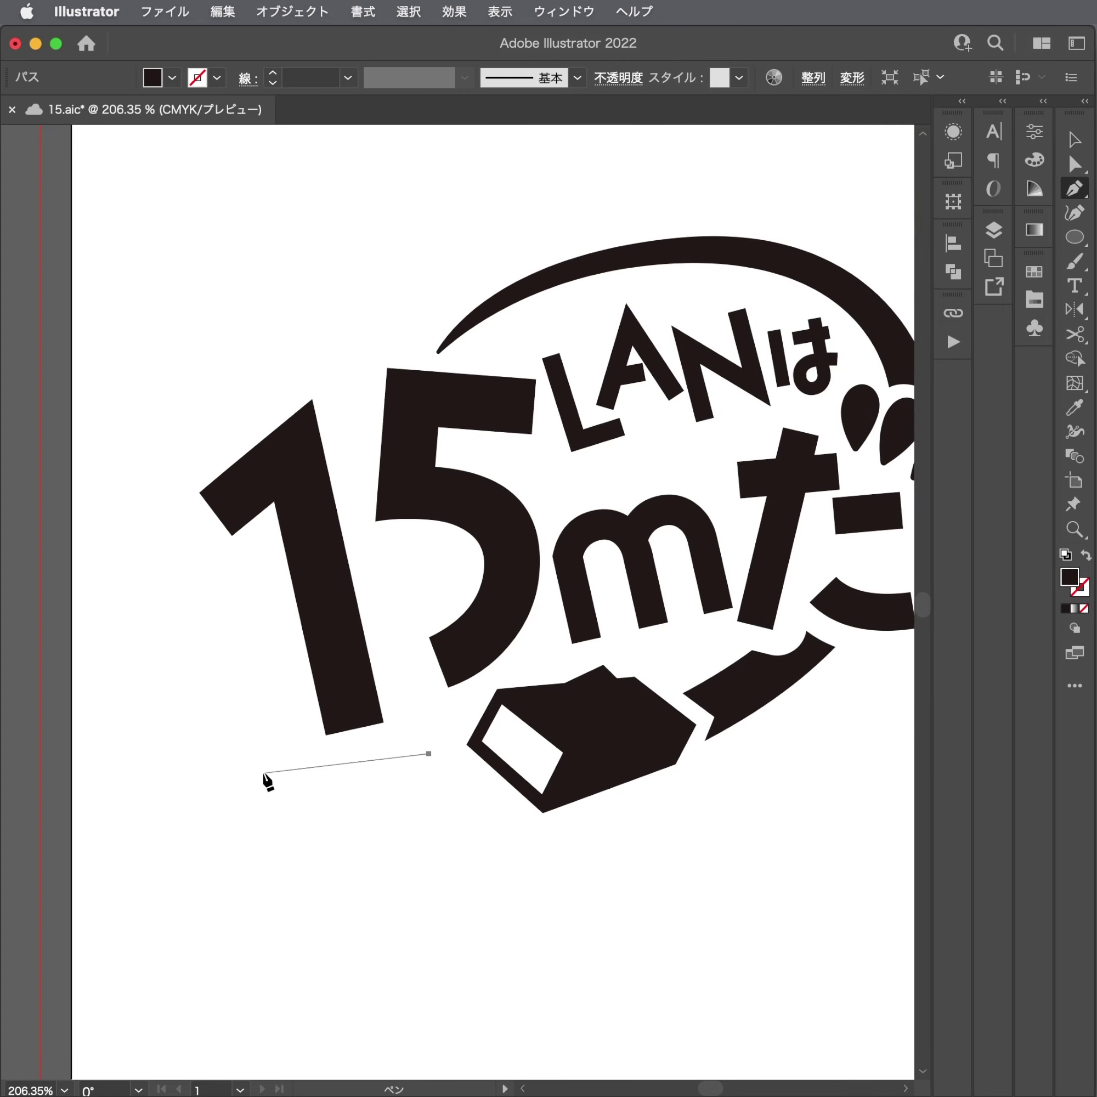
pyautogui.click(266, 772)
pyautogui.keyDown('super'); pyautogui.click(460, 801); pyautogui.keyUp('super')
# Save 15.aic and fit the whole artboard in the window.
pyautogui.press('super+0')
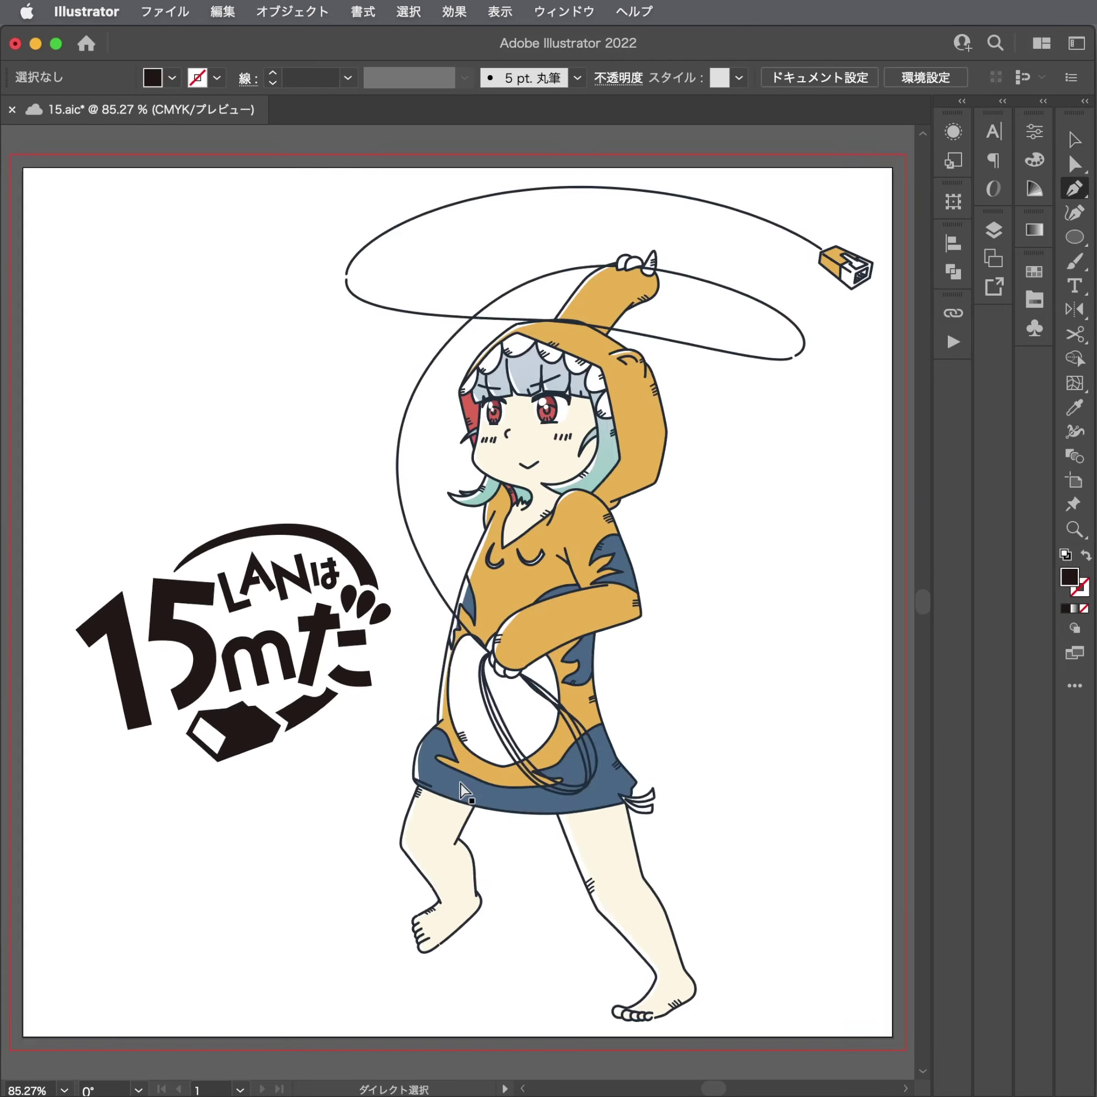
pyautogui.press('super+minus')
pyautogui.press('v')
pyautogui.press('super+s')
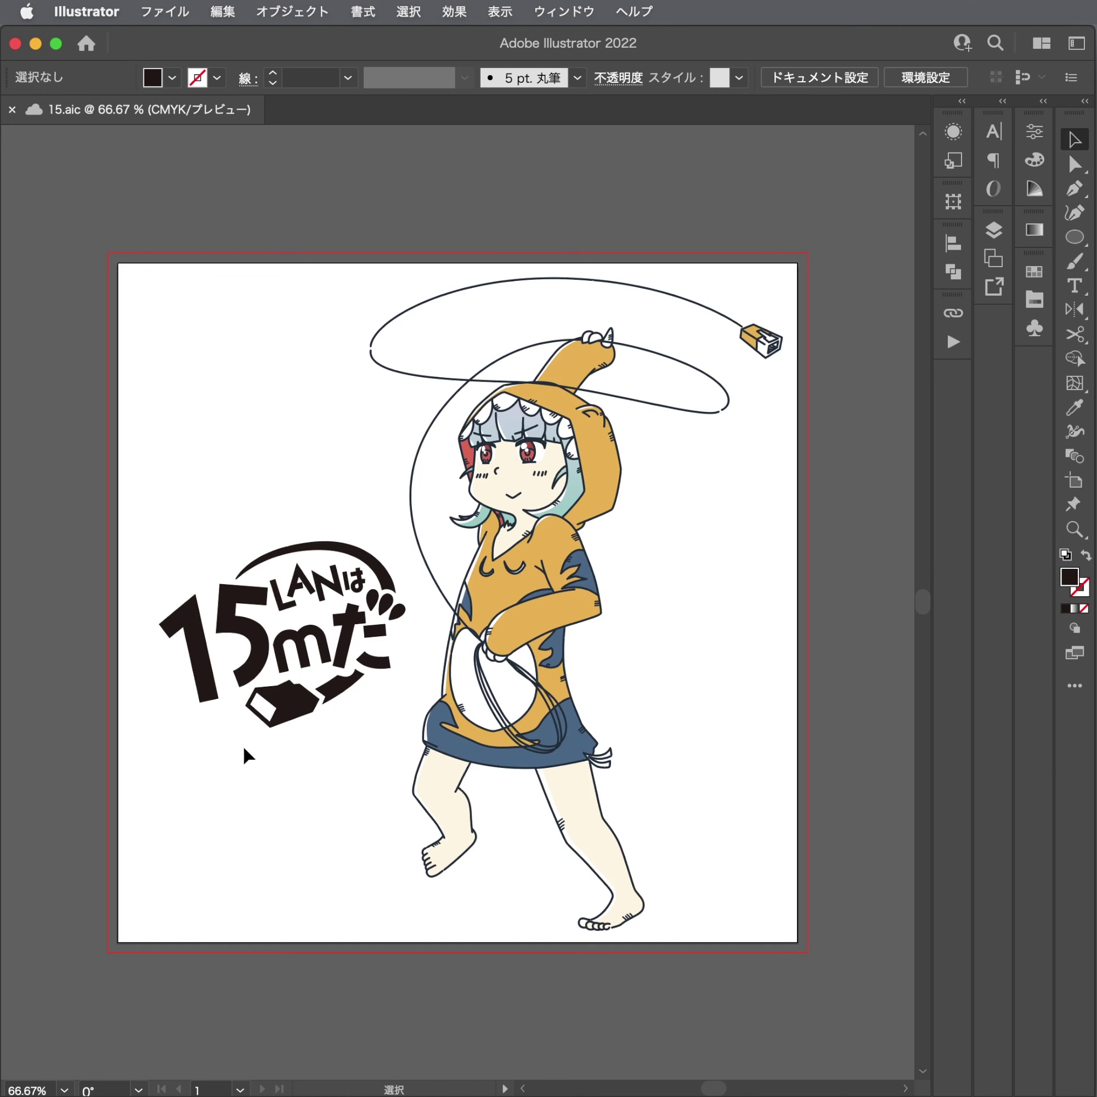
pyautogui.press('super+0')
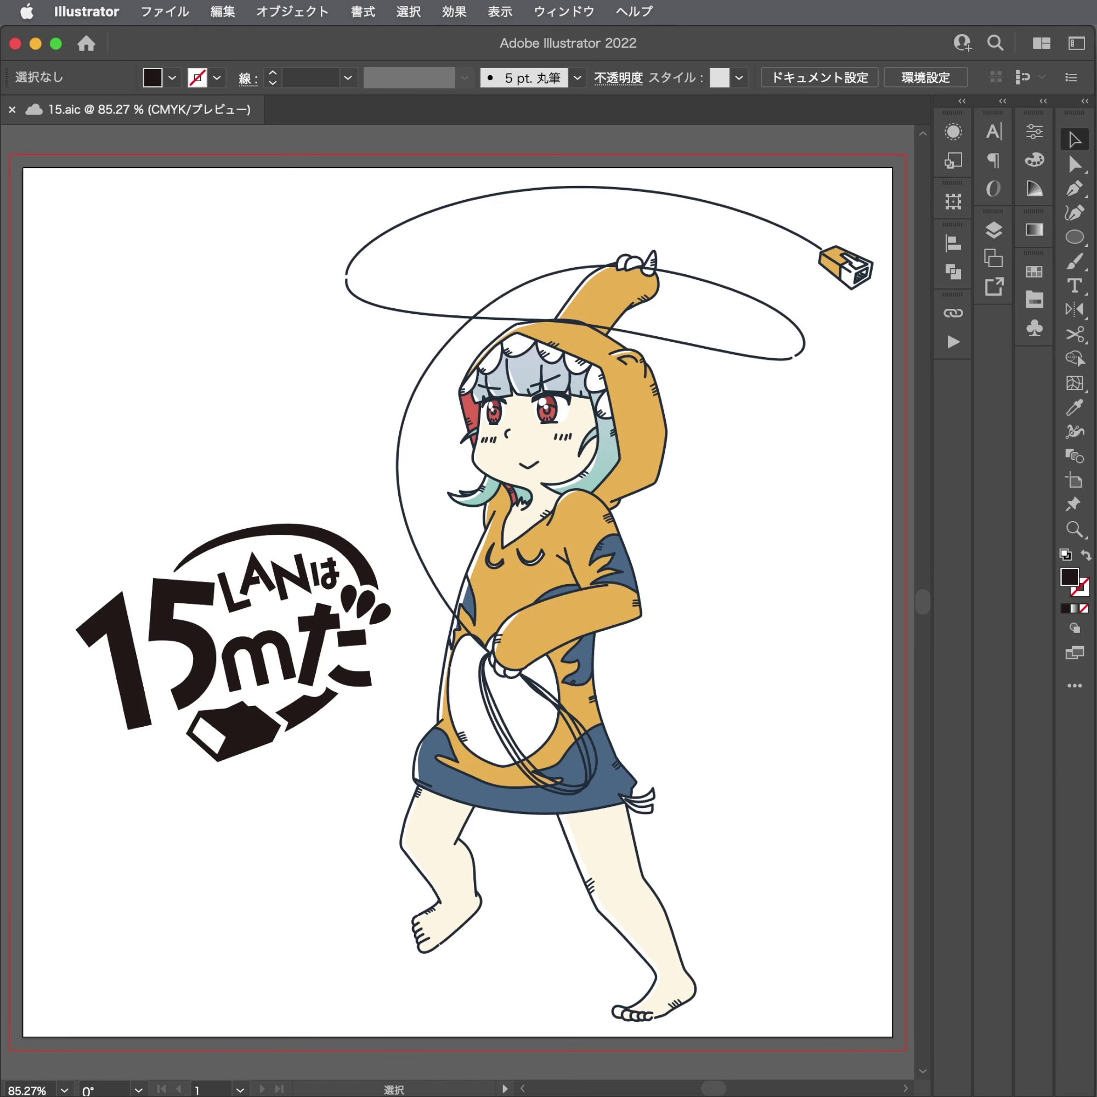